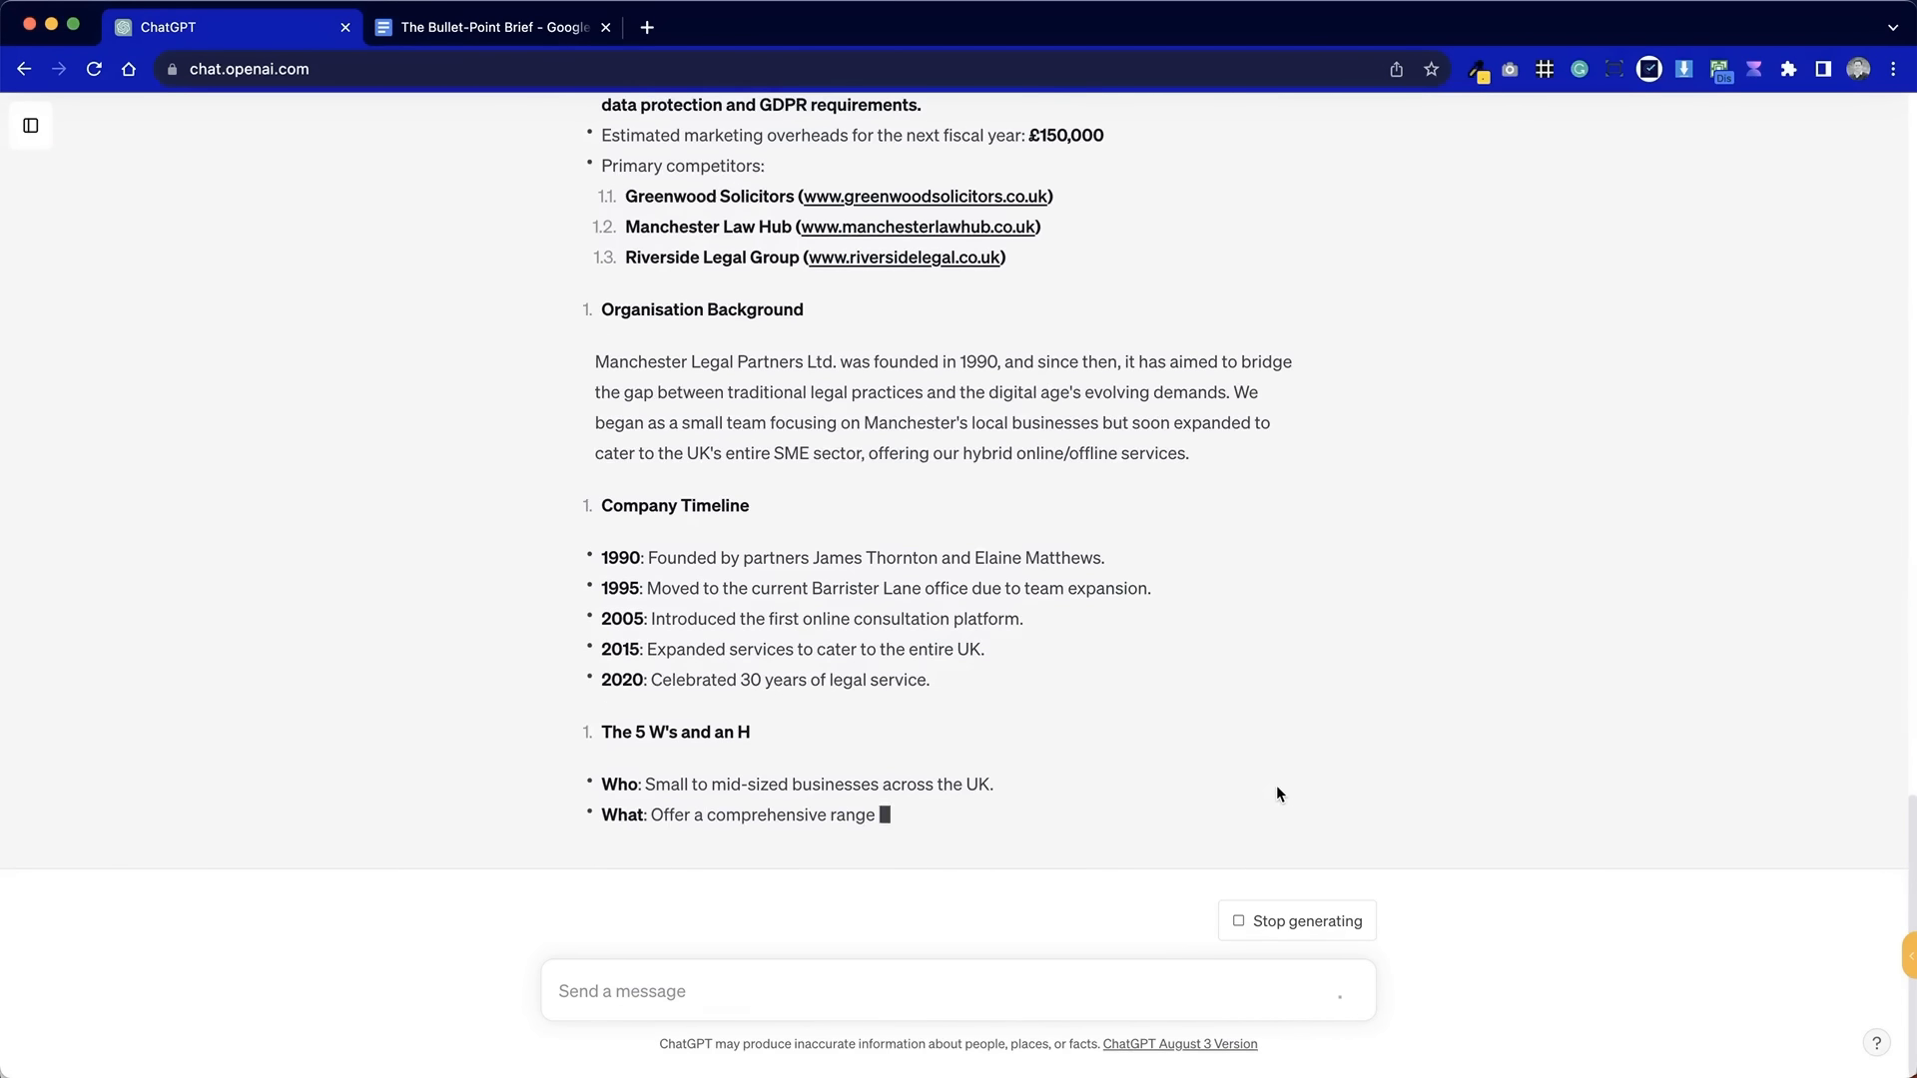
- Review the generated Bullet-Point Brief for the law firm, from the organisation details through to the short team profiles
{"action": "scroll", "coordinate": [1050, 500], "scroll_direction": "up", "scroll_amount": 3}
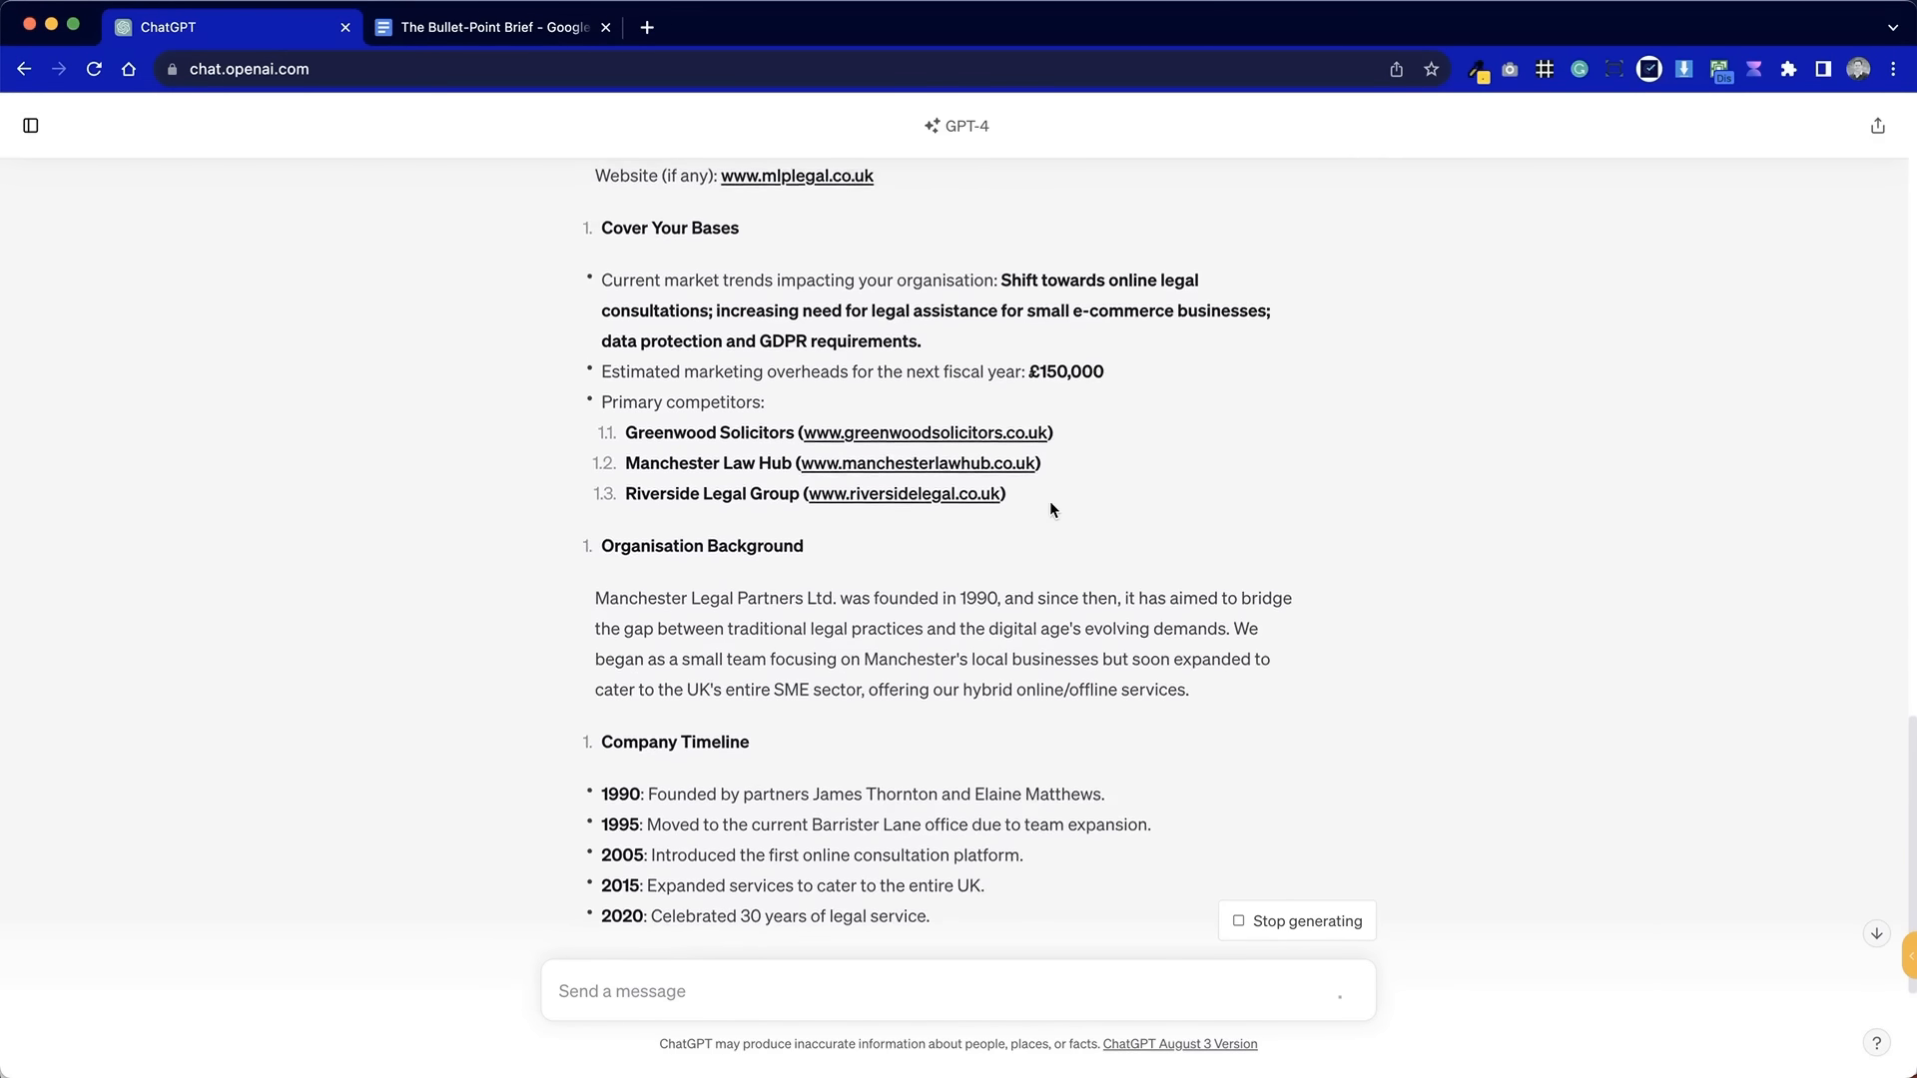
{"action": "scroll", "coordinate": [859, 494], "scroll_direction": "up", "scroll_amount": 3}
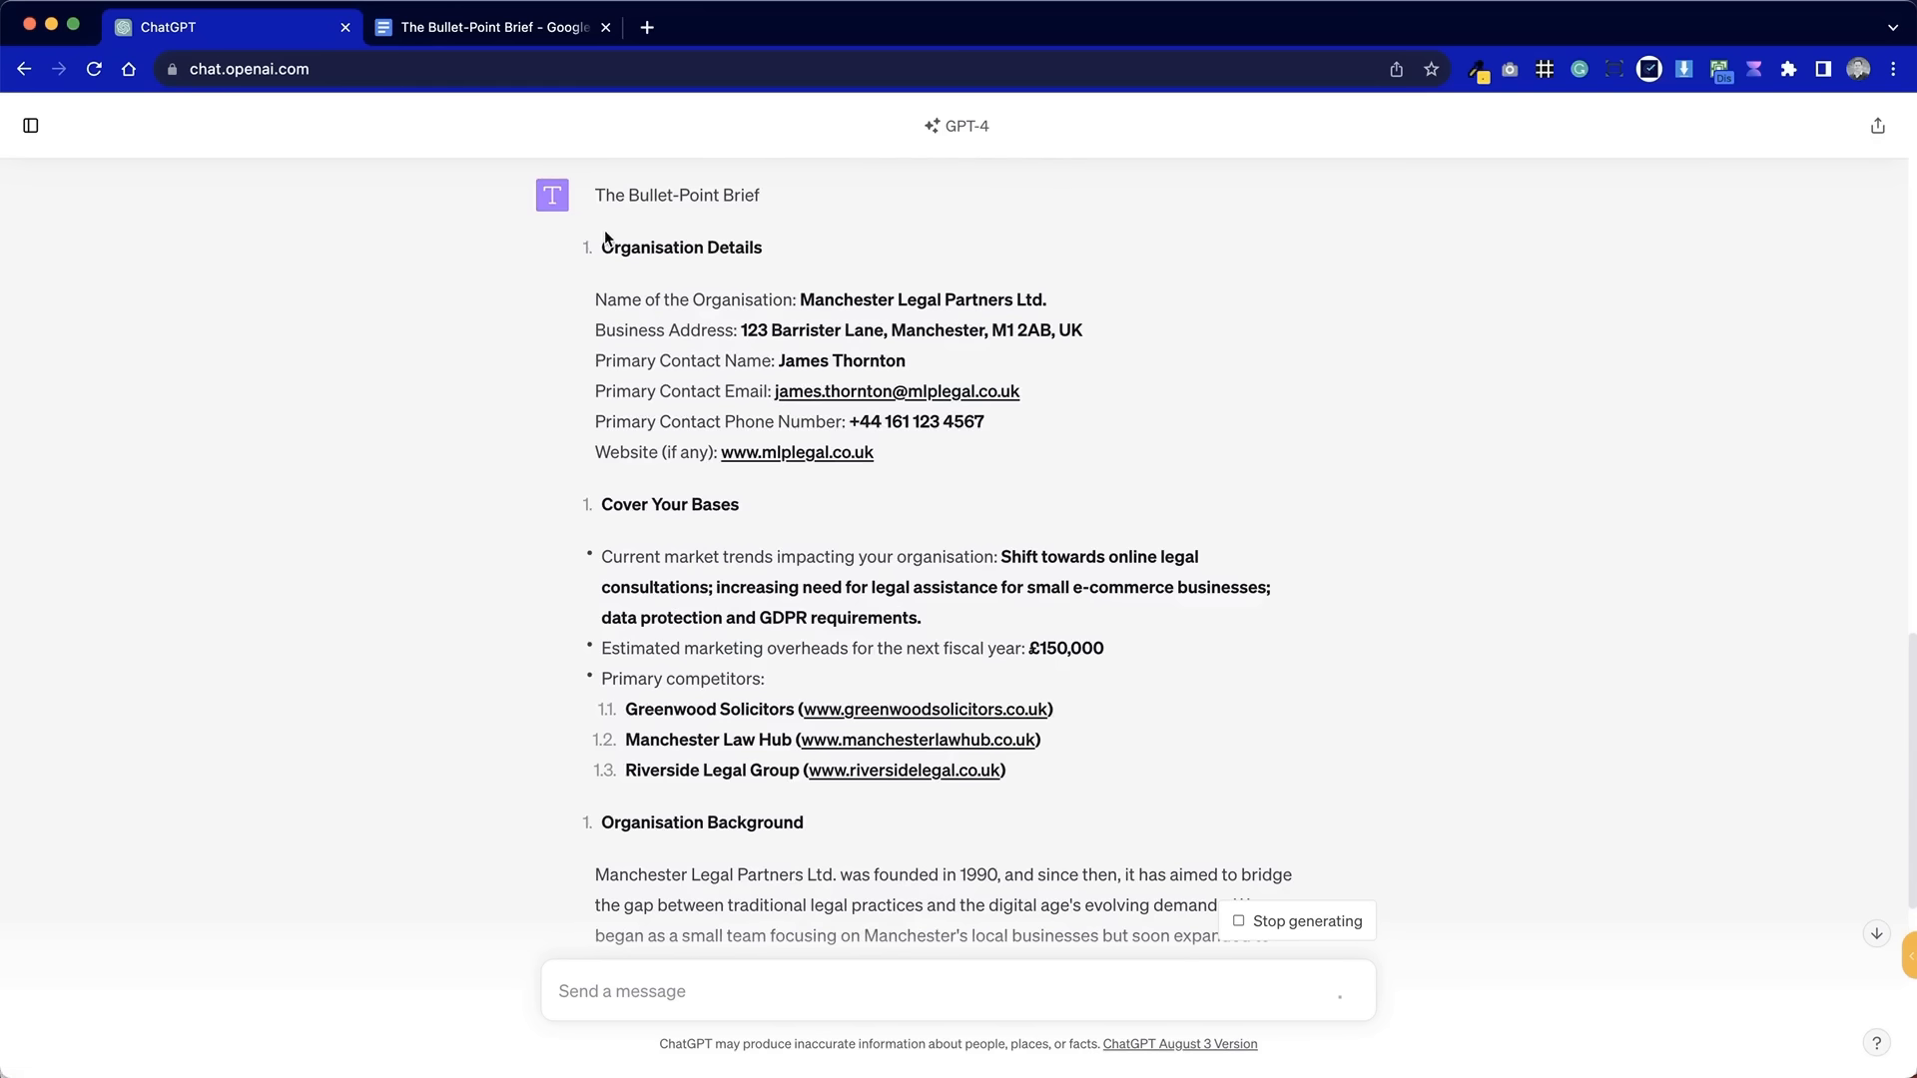
{"action": "scroll", "coordinate": [594, 689], "scroll_direction": "down", "scroll_amount": 10}
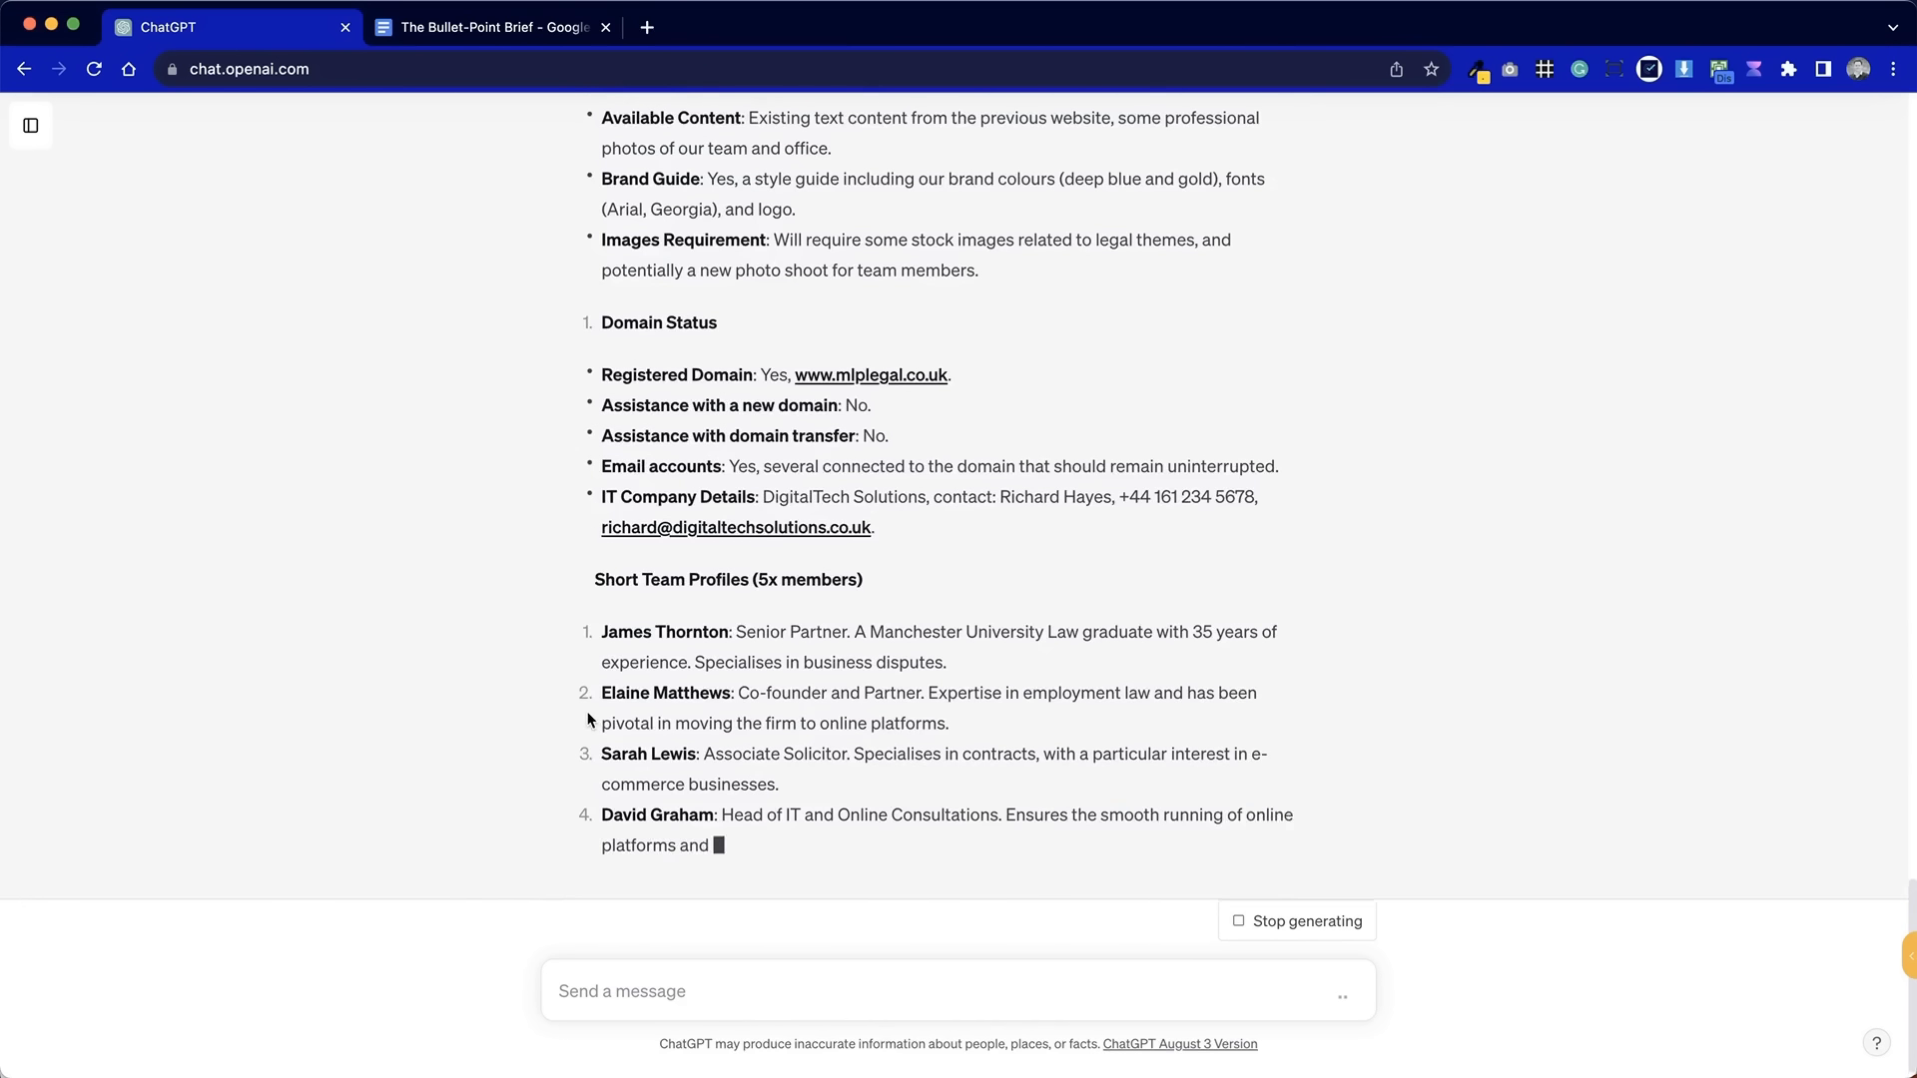
{"action": "scroll", "coordinate": [848, 450], "scroll_direction": "up", "scroll_amount": 3}
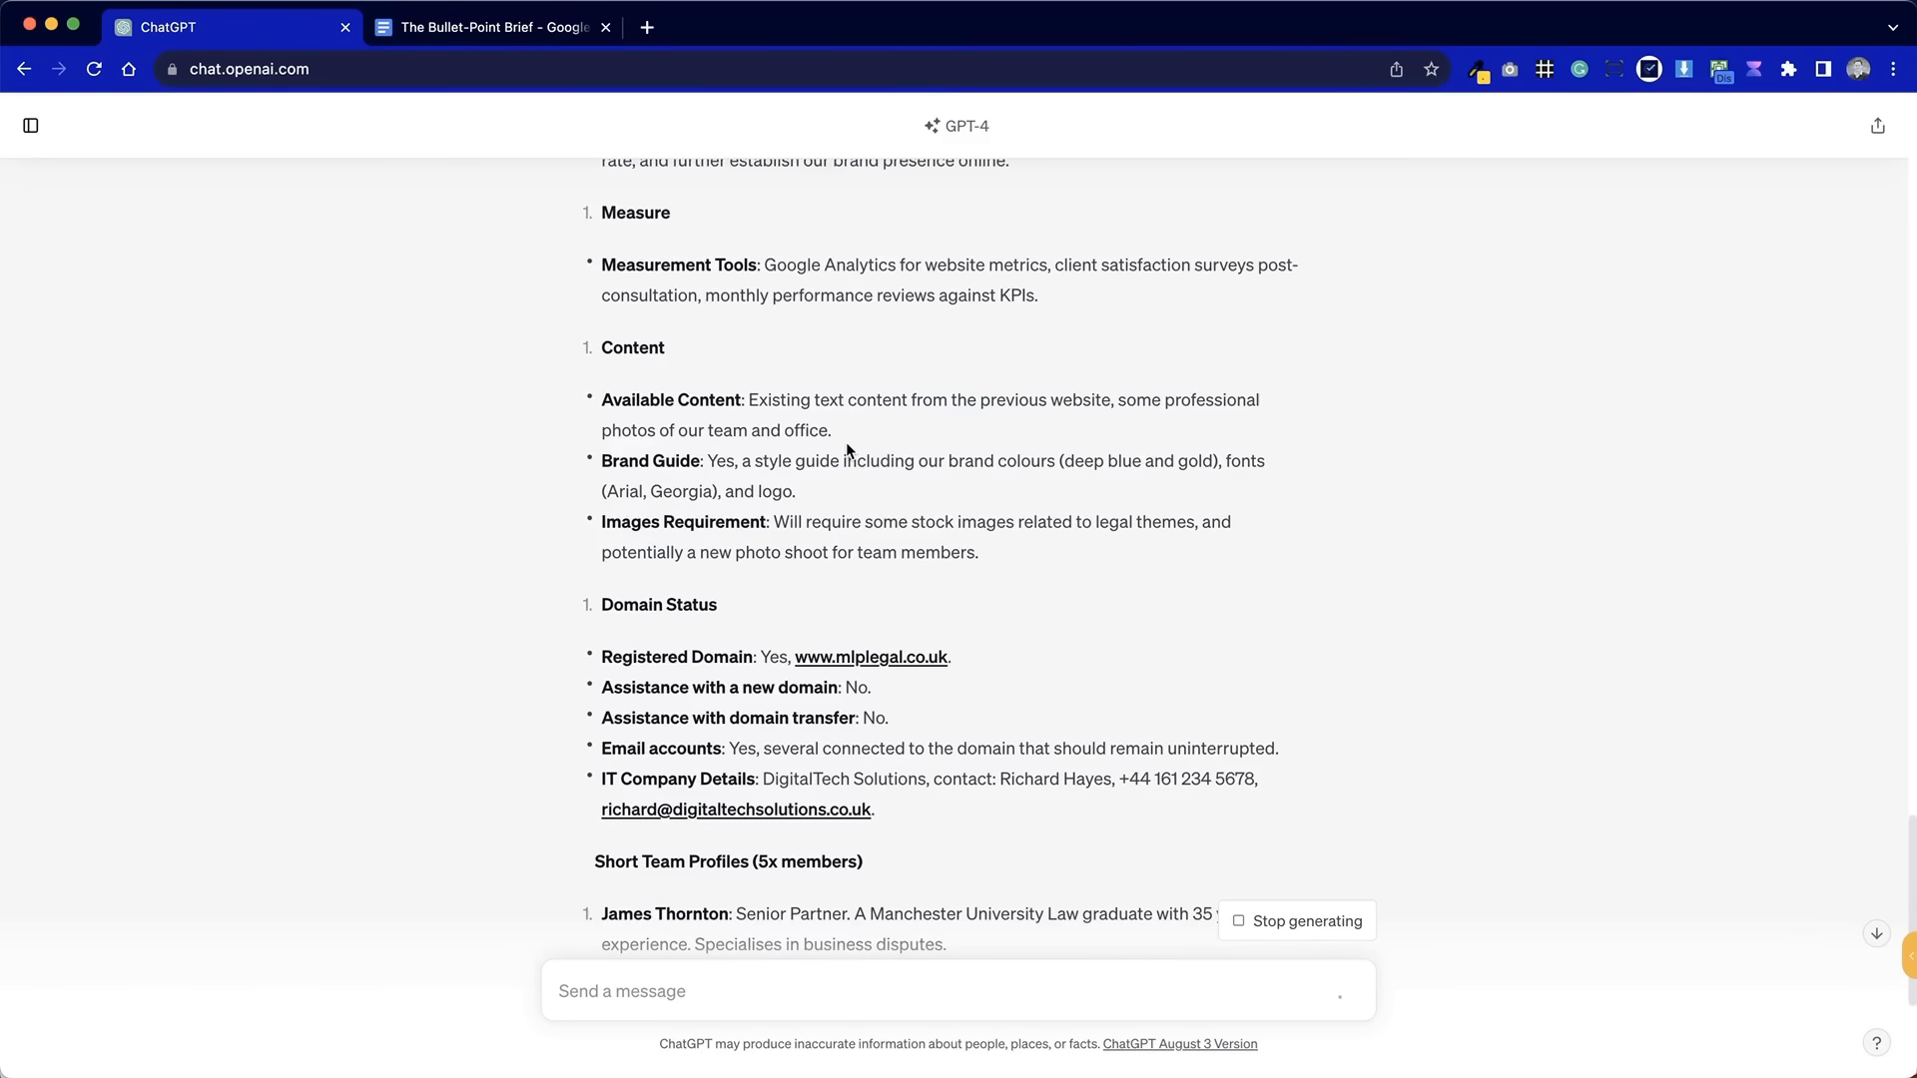
{"action": "scroll", "coordinate": [846, 450], "scroll_direction": "down", "scroll_amount": 5}
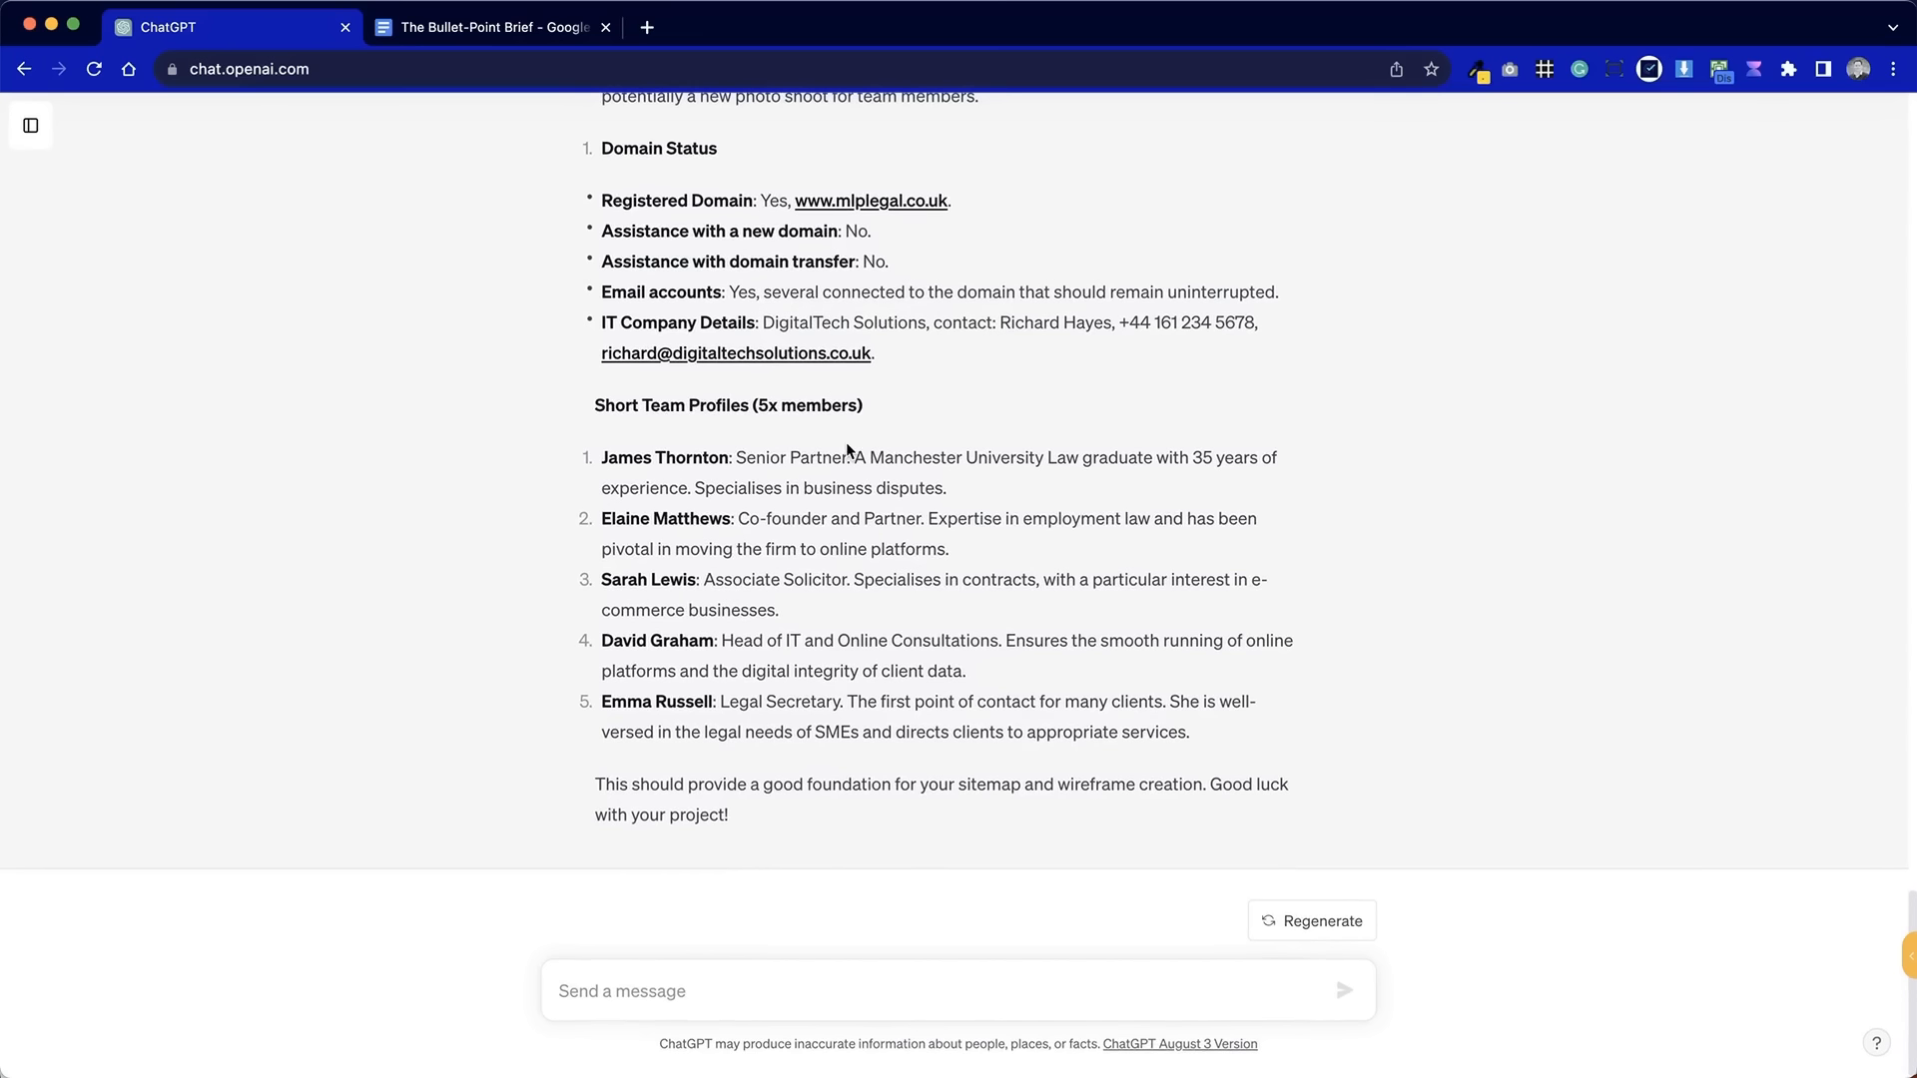
- Submit the prompt "Write a 3 paragraph about us page" in the same conversation as the brief
{"action": "left_click", "coordinate": [750, 989]}
{"action": "scroll", "coordinate": [769, 746], "scroll_direction": "up", "scroll_amount": 10}
{"action": "scroll", "coordinate": [769, 747], "scroll_direction": "down", "scroll_amount": 10}
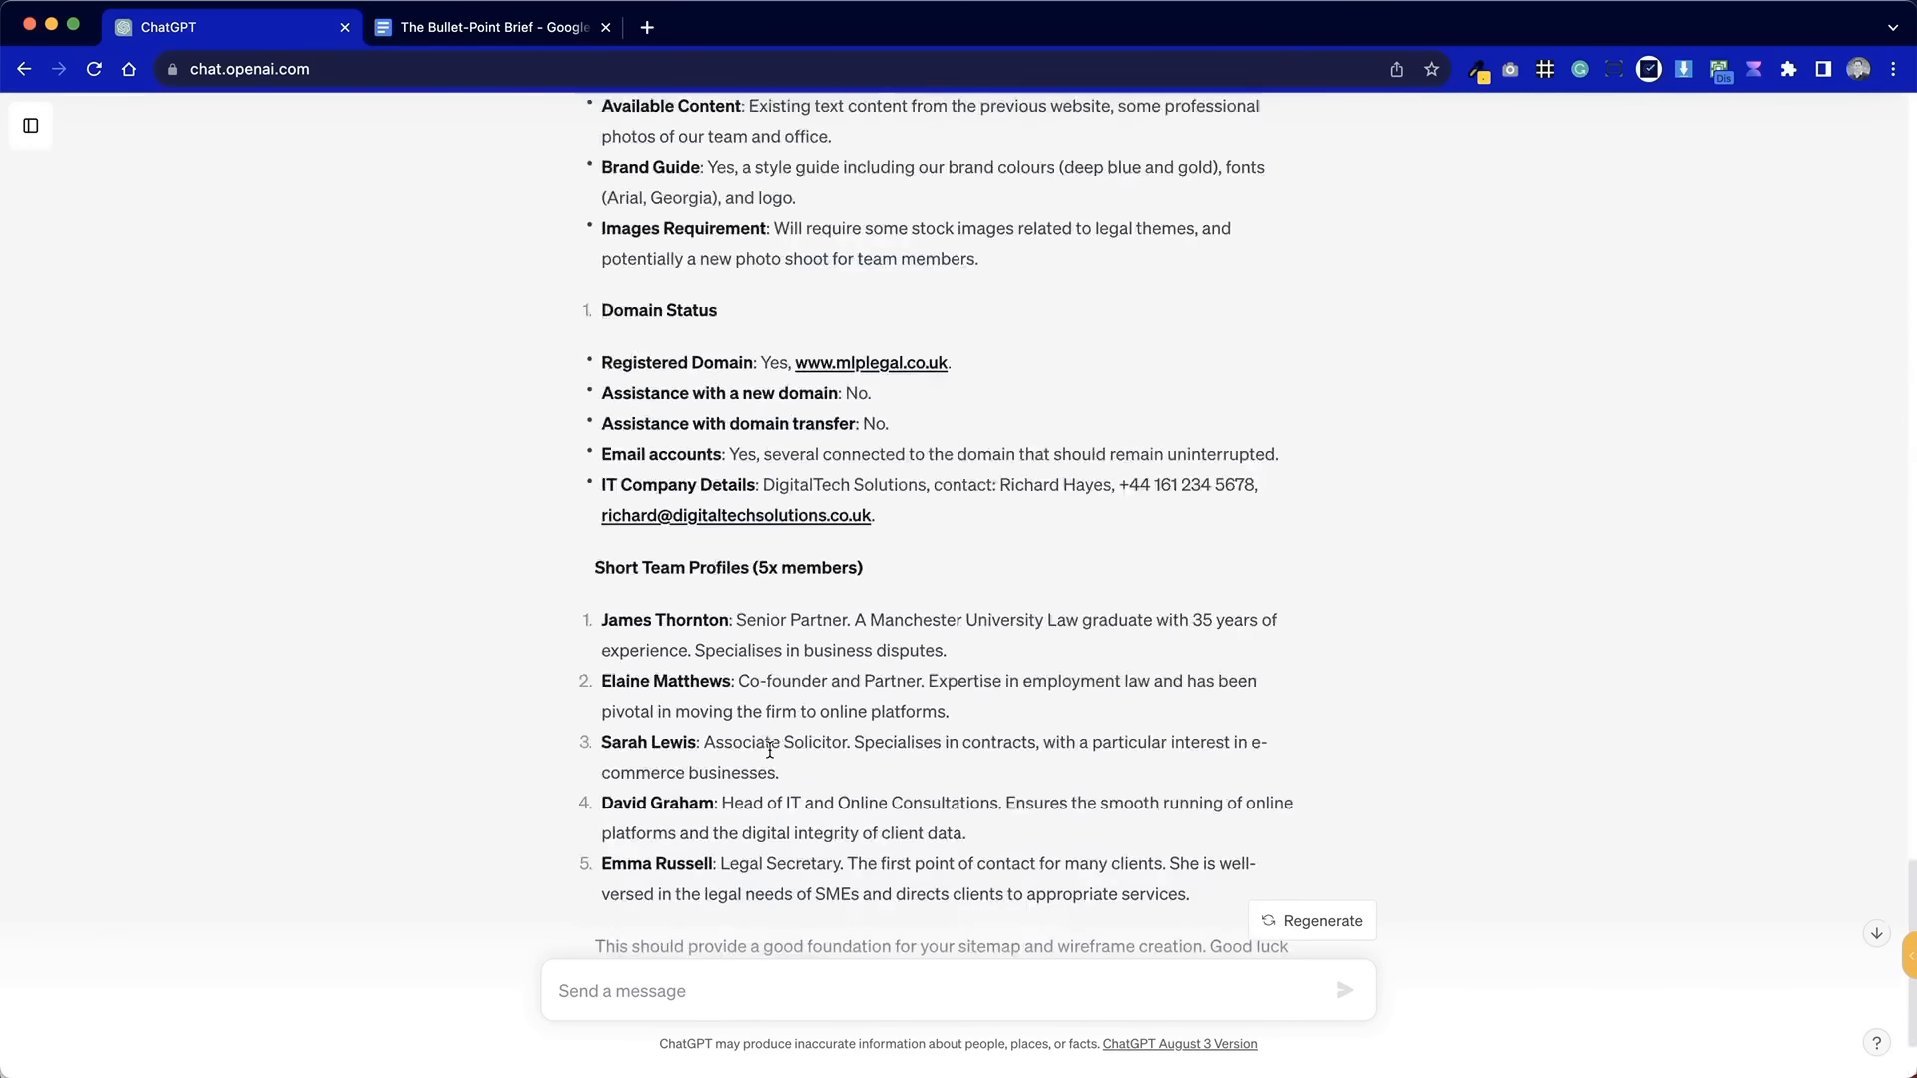
{"action": "type", "text": "Write a 3 paragraph about us page"}
{"action": "key", "text": "Return"}
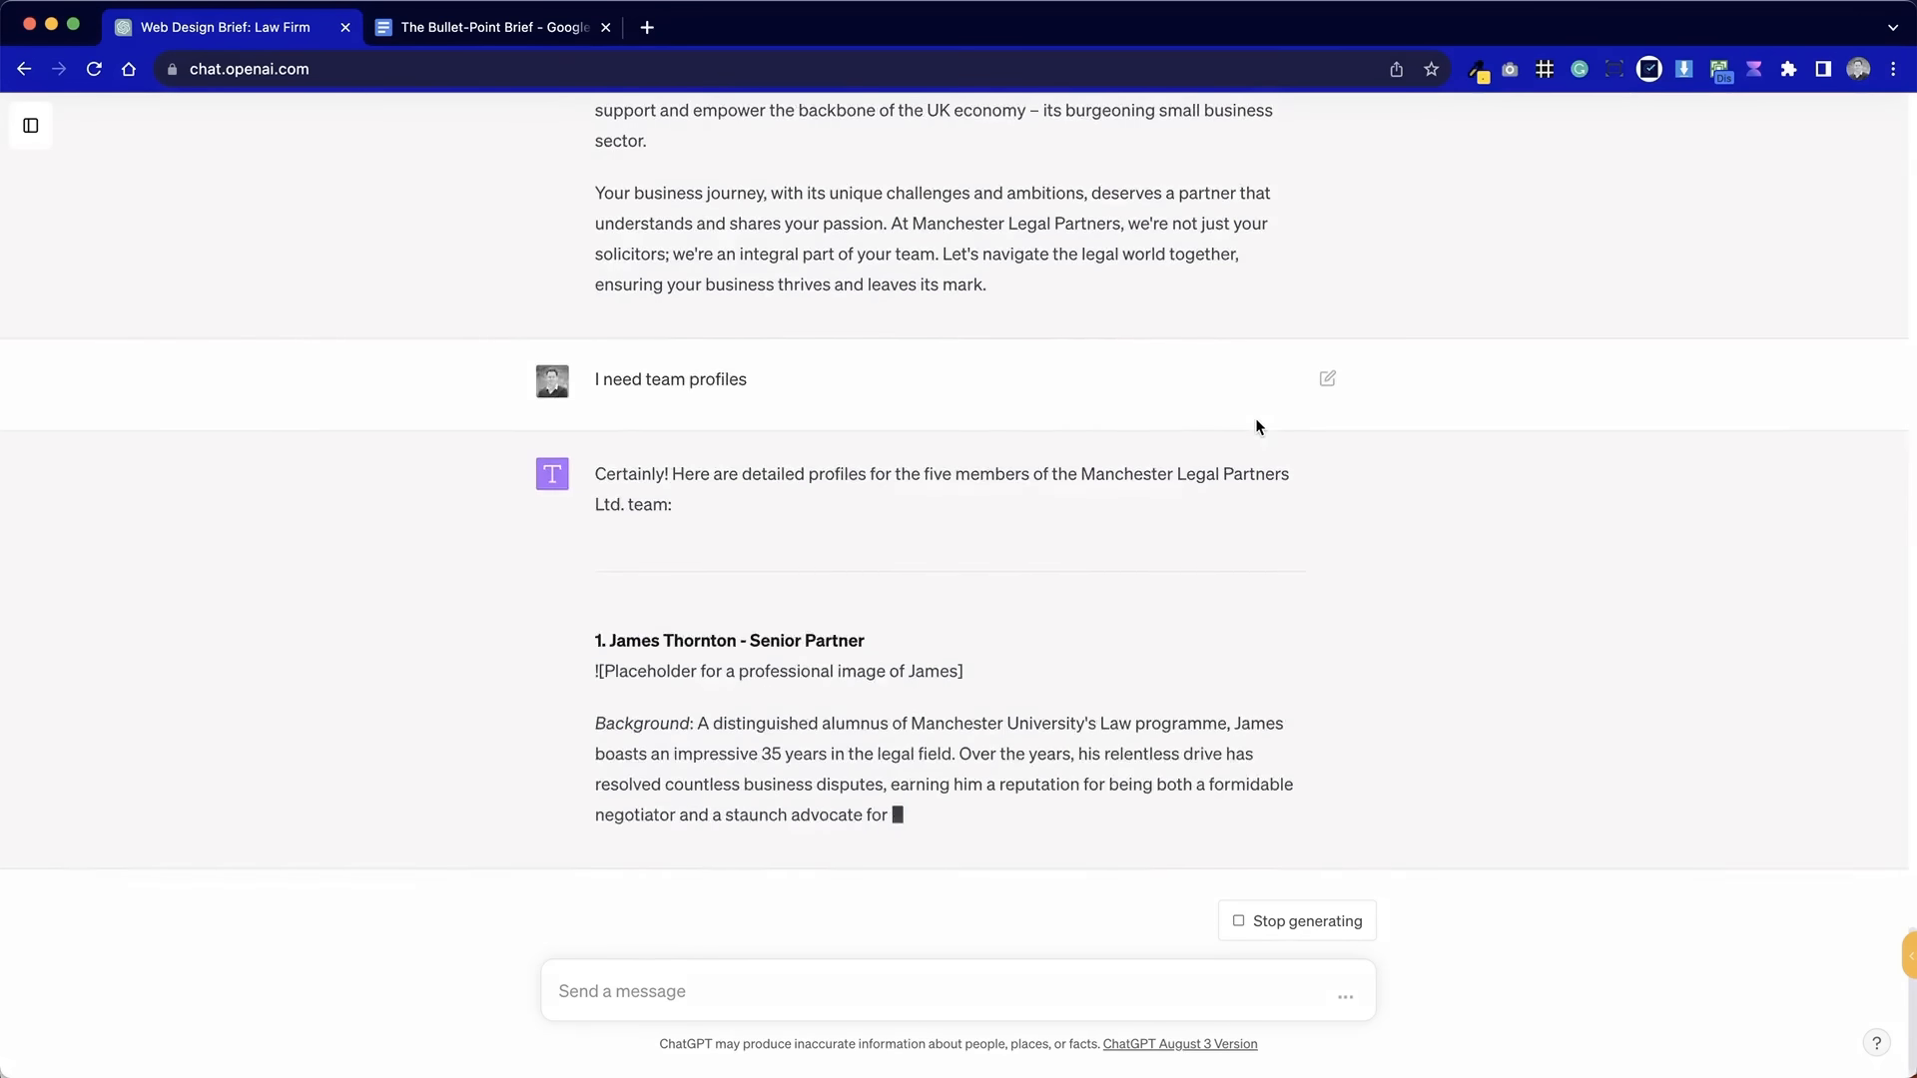
- Read through the generated About Us text and the detailed team profiles, comparing them with the short profiles in the brief
{"action": "scroll", "coordinate": [1256, 399], "scroll_direction": "up", "scroll_amount": 5}
{"action": "scroll", "coordinate": [1256, 319], "scroll_direction": "up", "scroll_amount": 6}
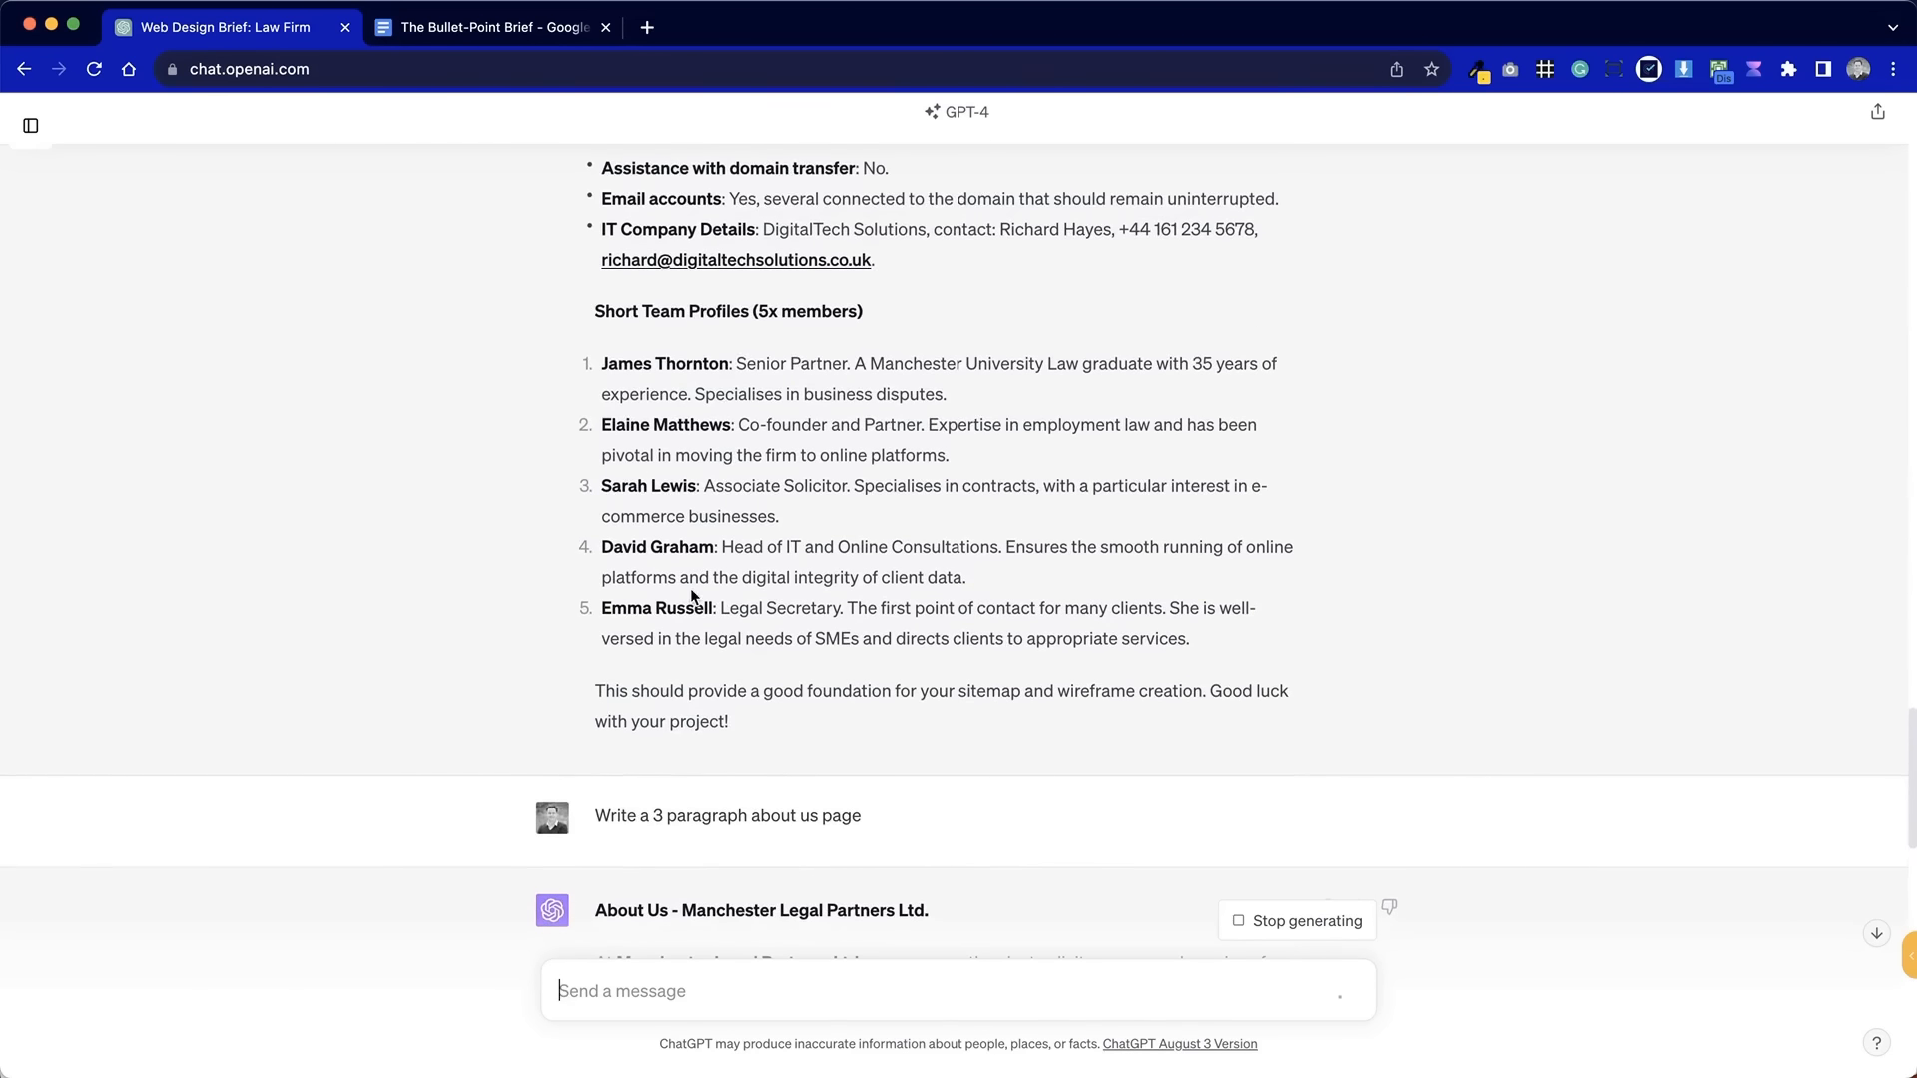
{"action": "scroll", "coordinate": [699, 589], "scroll_direction": "down", "scroll_amount": 15}
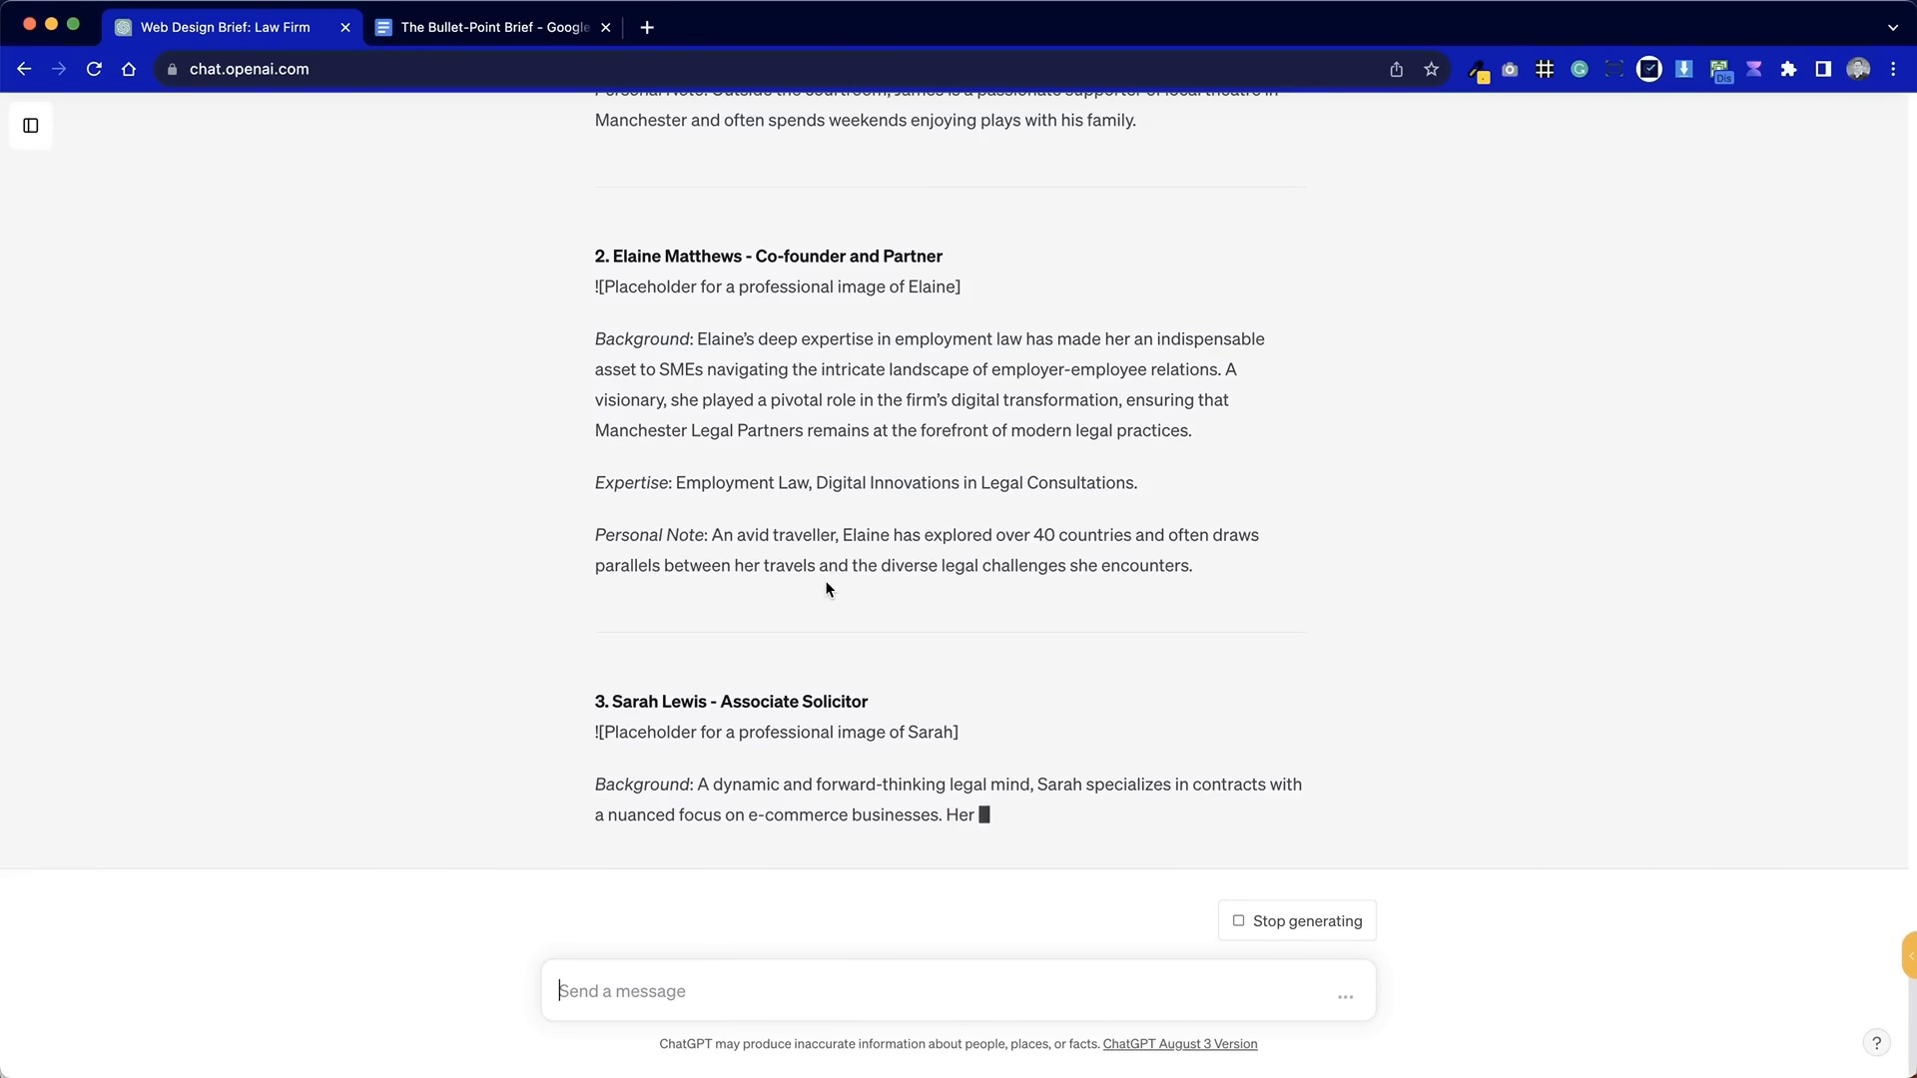
{"action": "scroll", "coordinate": [826, 584], "scroll_direction": "up", "scroll_amount": 5}
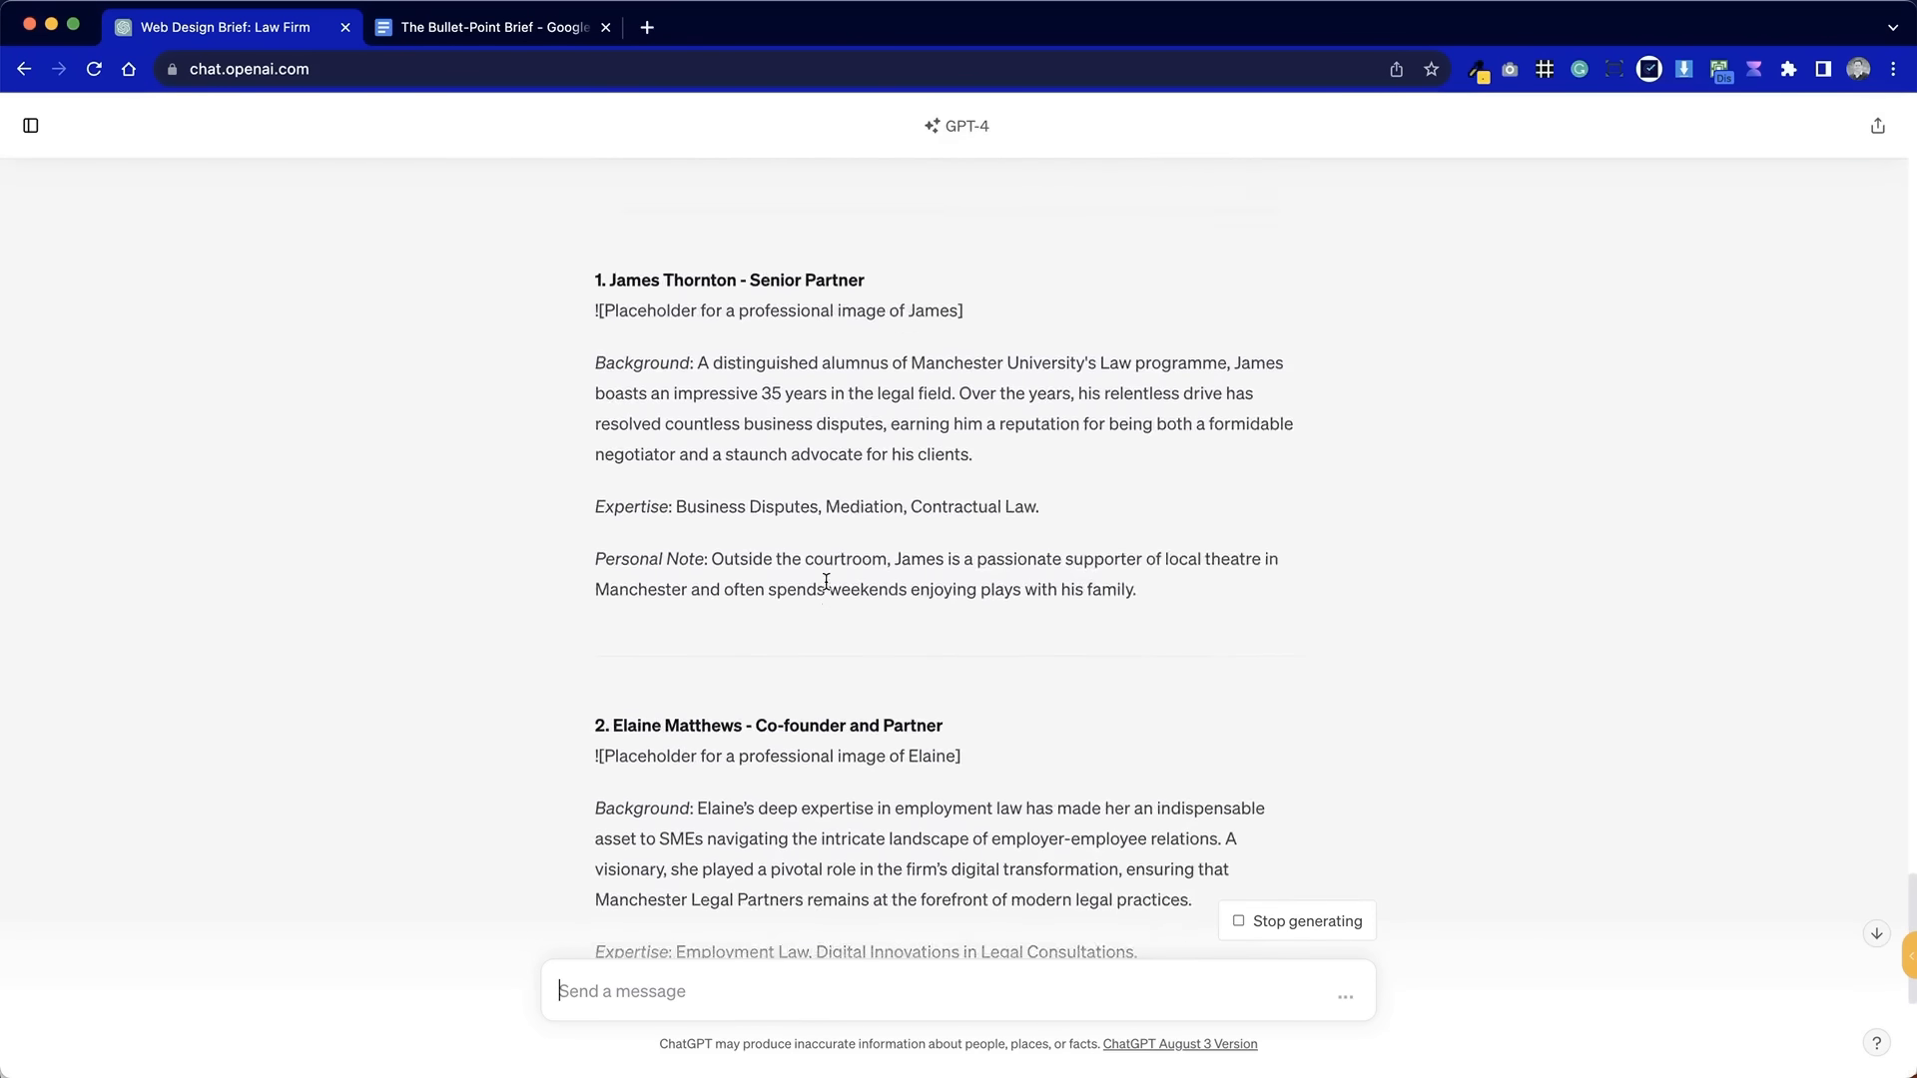
{"action": "scroll", "coordinate": [825, 582], "scroll_direction": "up", "scroll_amount": 1}
{"action": "scroll", "coordinate": [825, 581], "scroll_direction": "up", "scroll_amount": 5}
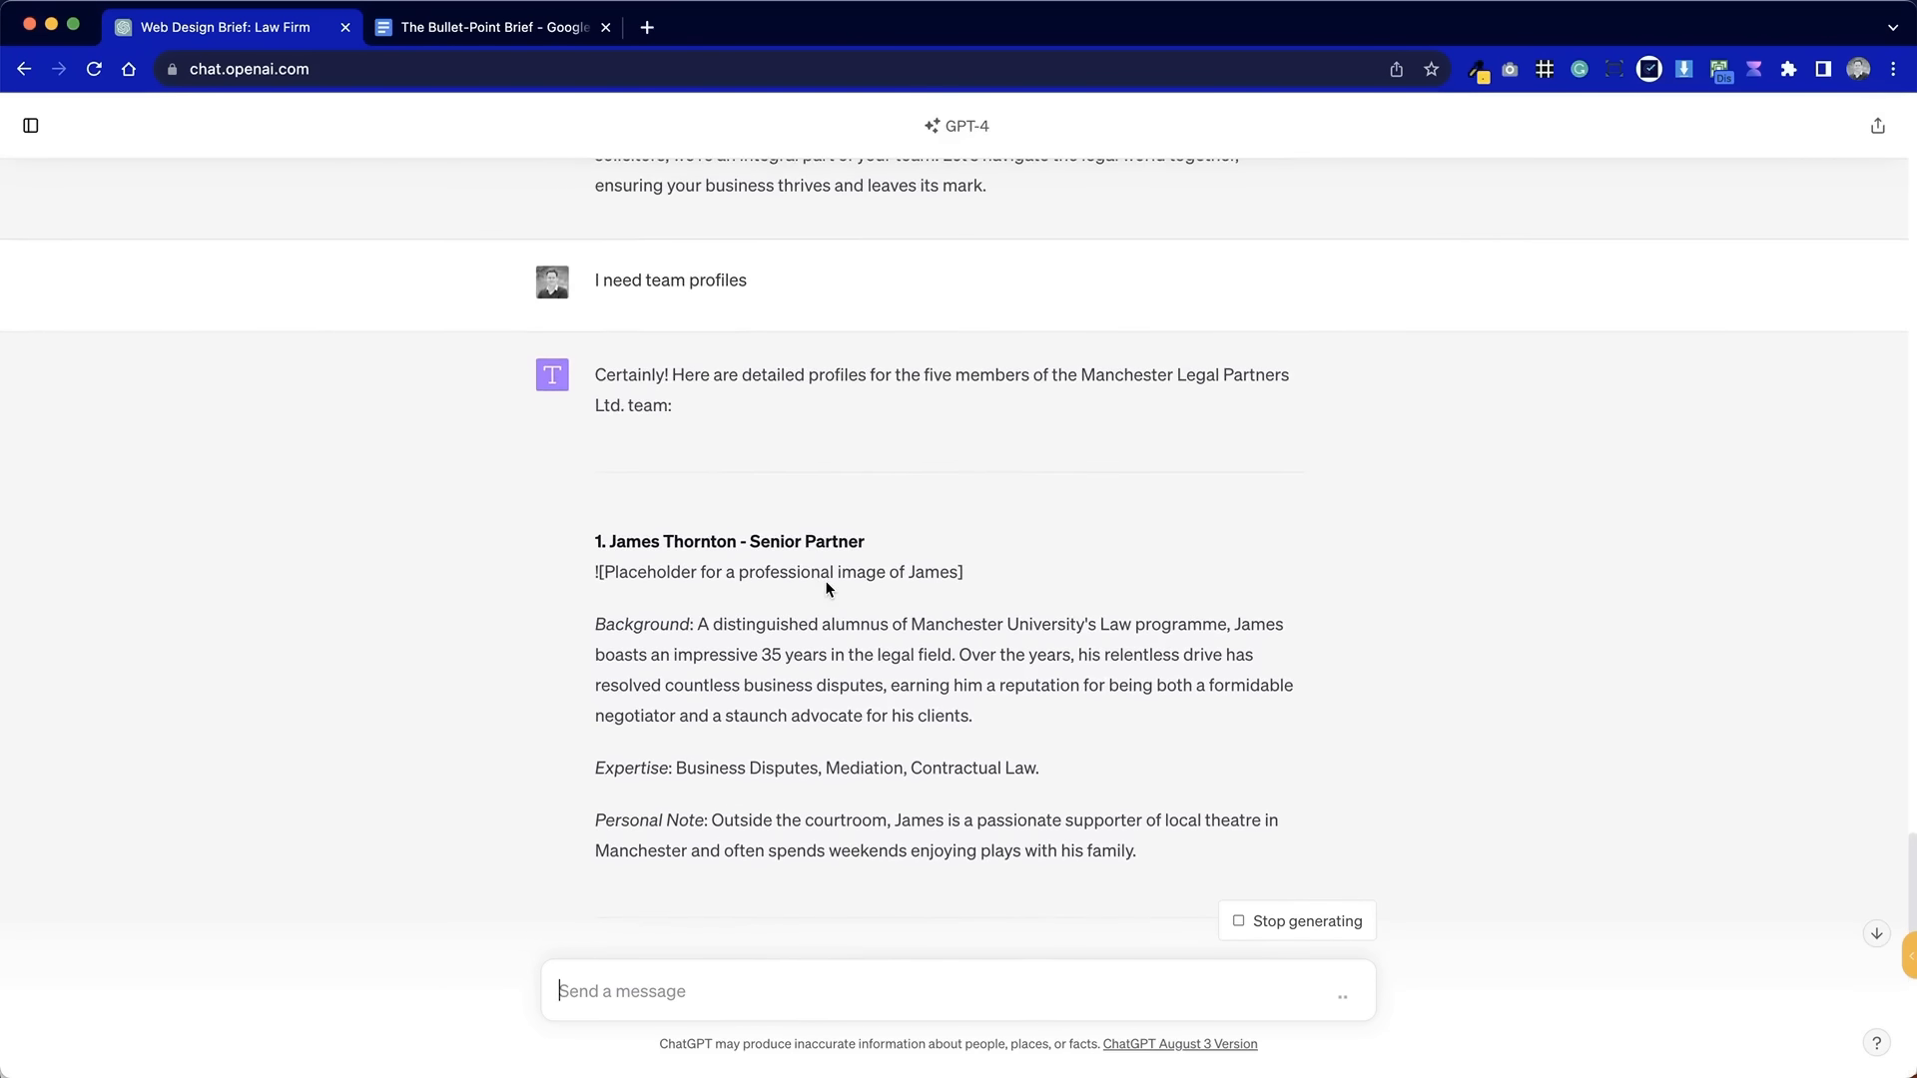
{"action": "scroll", "coordinate": [825, 579], "scroll_direction": "down", "scroll_amount": 15}
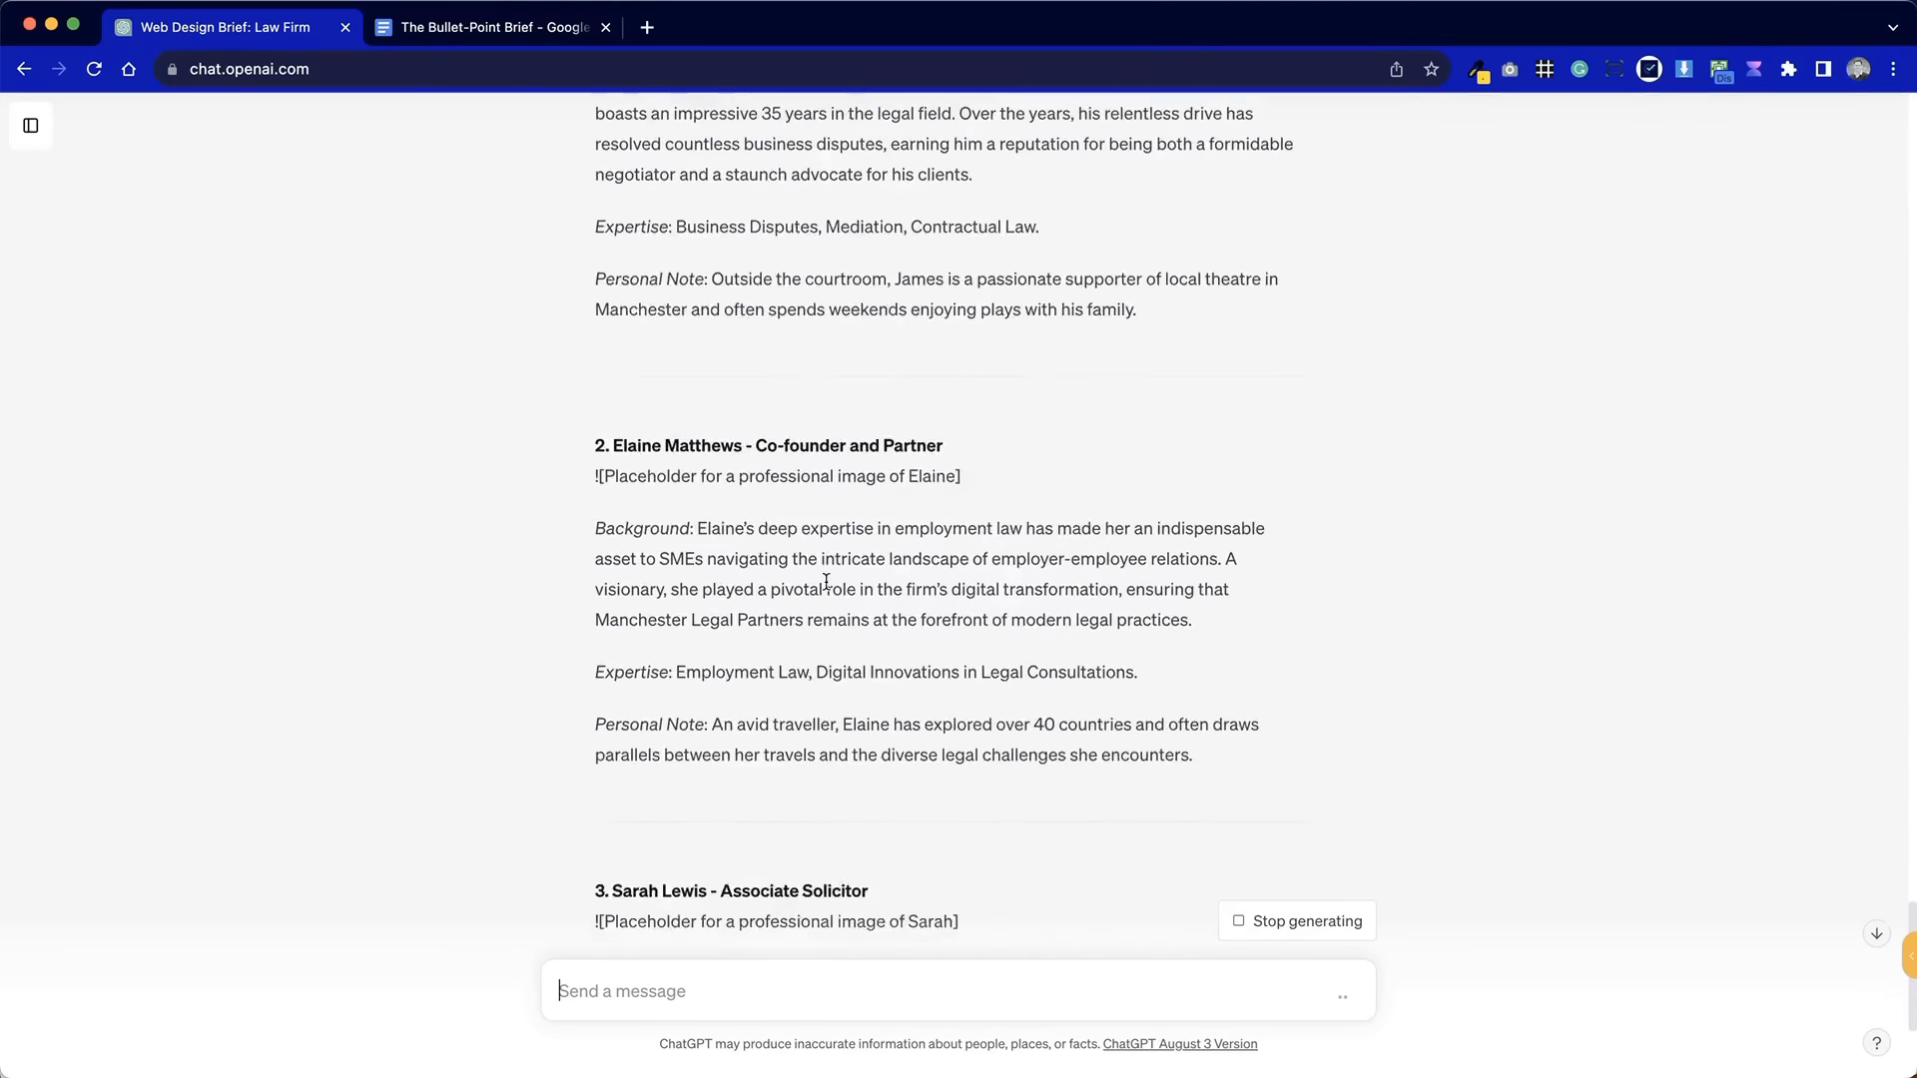
{"action": "scroll", "coordinate": [825, 583], "scroll_direction": "down", "scroll_amount": 5}
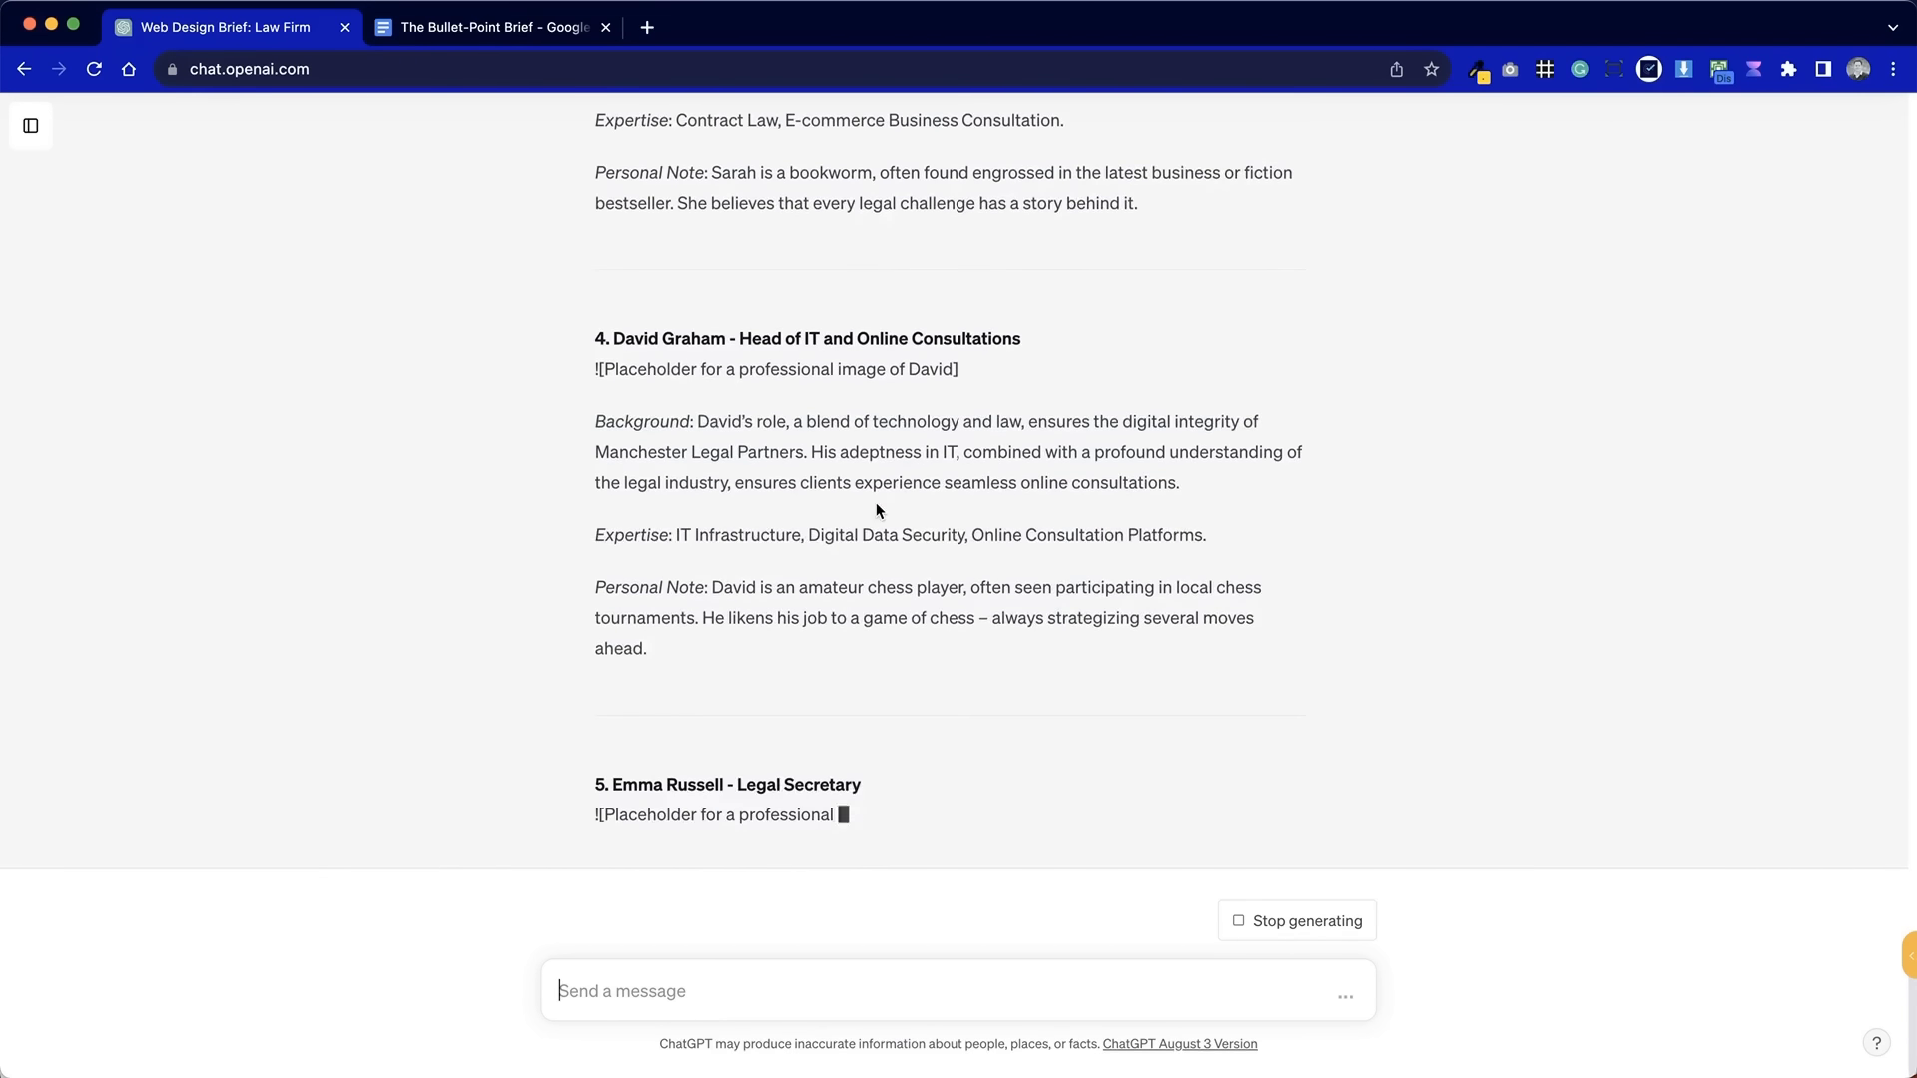
{"action": "scroll", "coordinate": [877, 504], "scroll_direction": "up", "scroll_amount": 20}
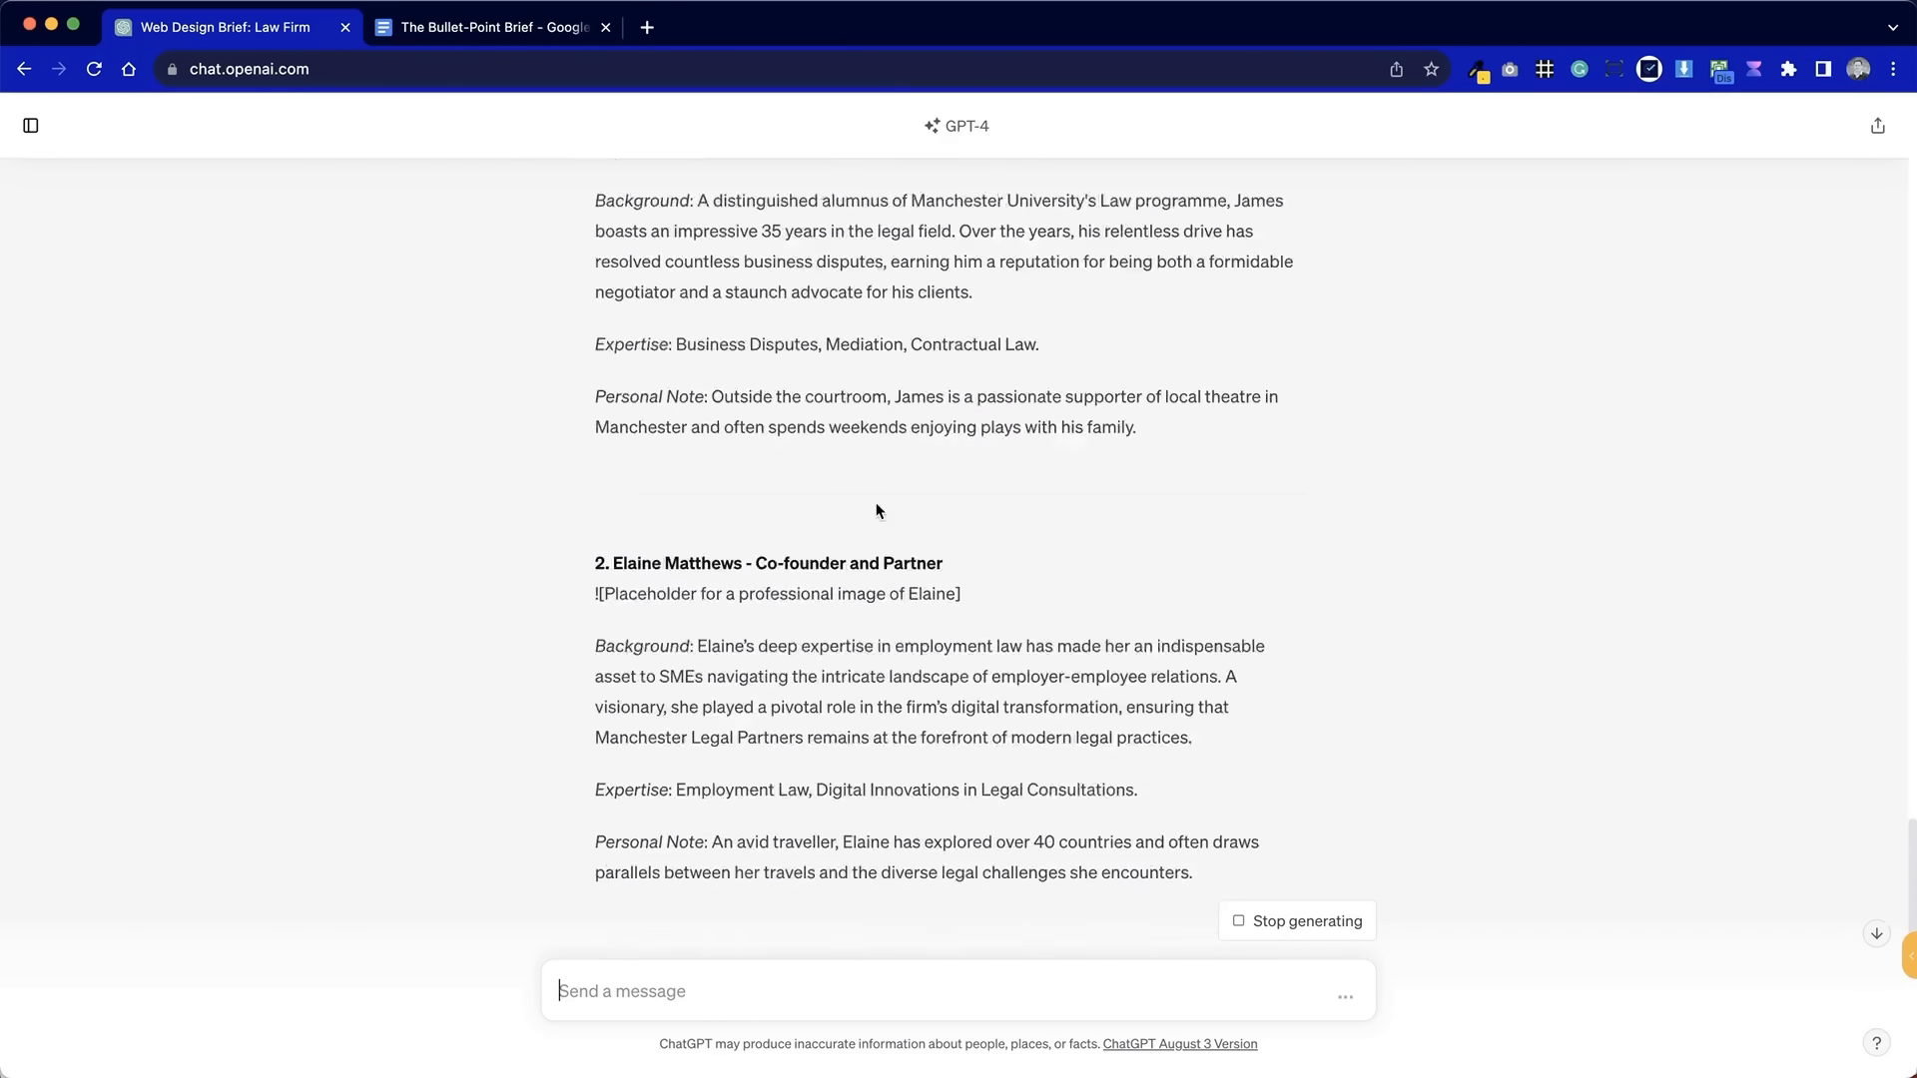
{"action": "scroll", "coordinate": [877, 503], "scroll_direction": "up", "scroll_amount": 15}
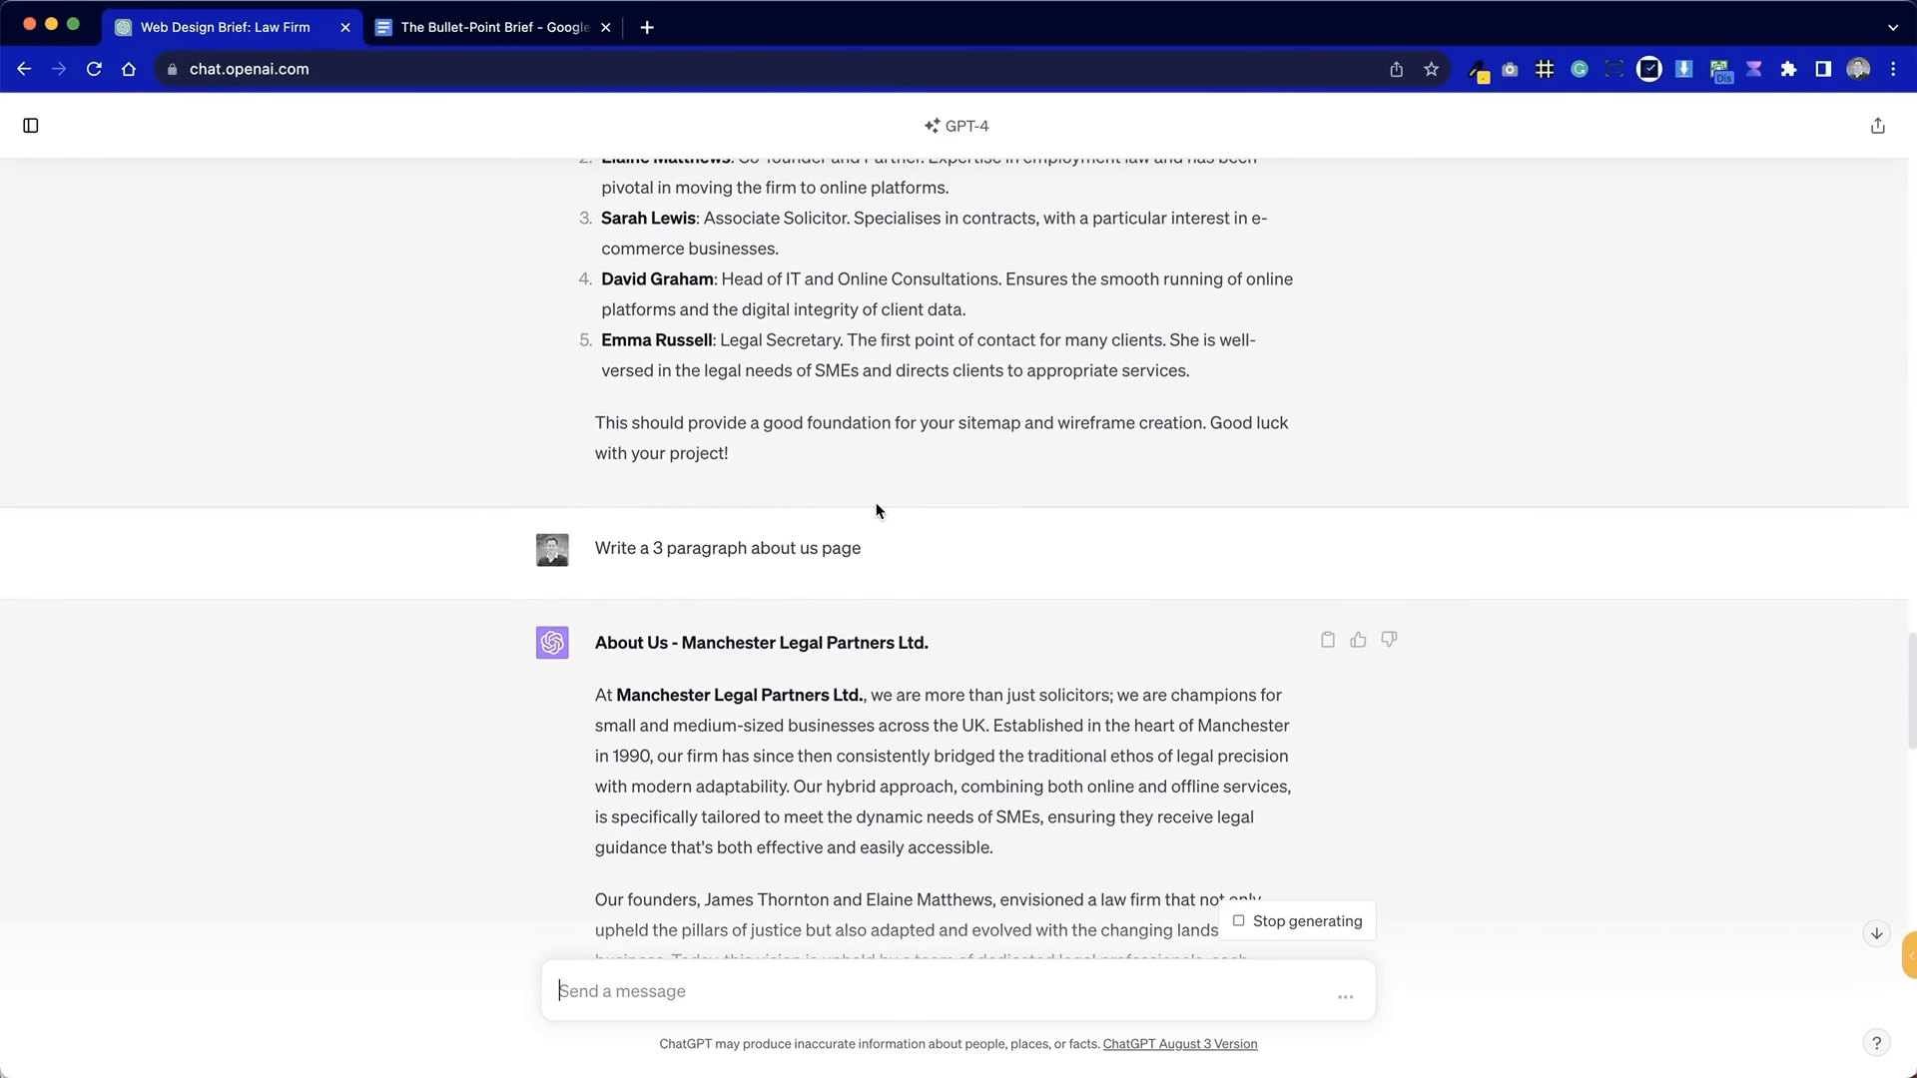
{"action": "scroll", "coordinate": [877, 504], "scroll_direction": "down", "scroll_amount": 20}
{"action": "scroll", "coordinate": [877, 509], "scroll_direction": "down", "scroll_amount": 5}
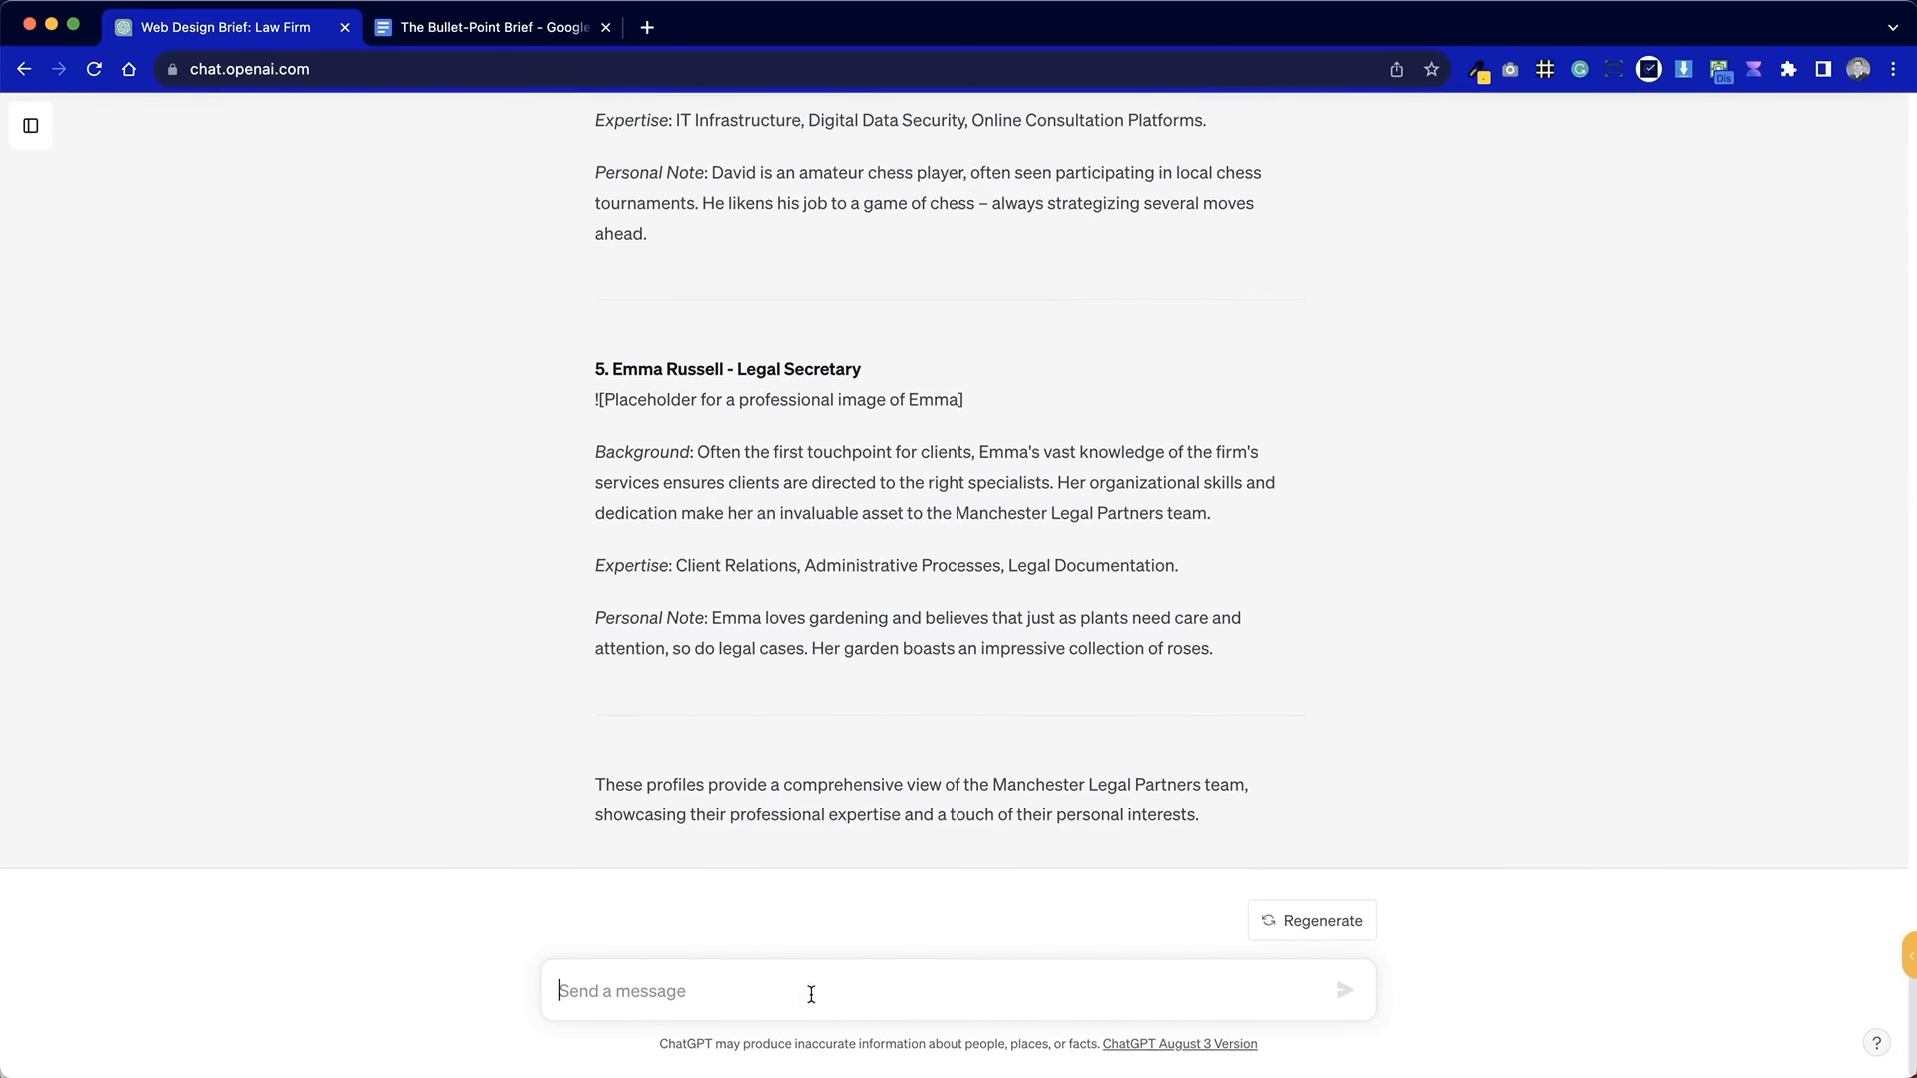
- Draft a message asking what the logo looks like and what the colour palette is, correcting the spelling of "palette"
{"action": "left_click", "coordinate": [811, 993]}
{"action": "type", "text": "What does the logo look like"}
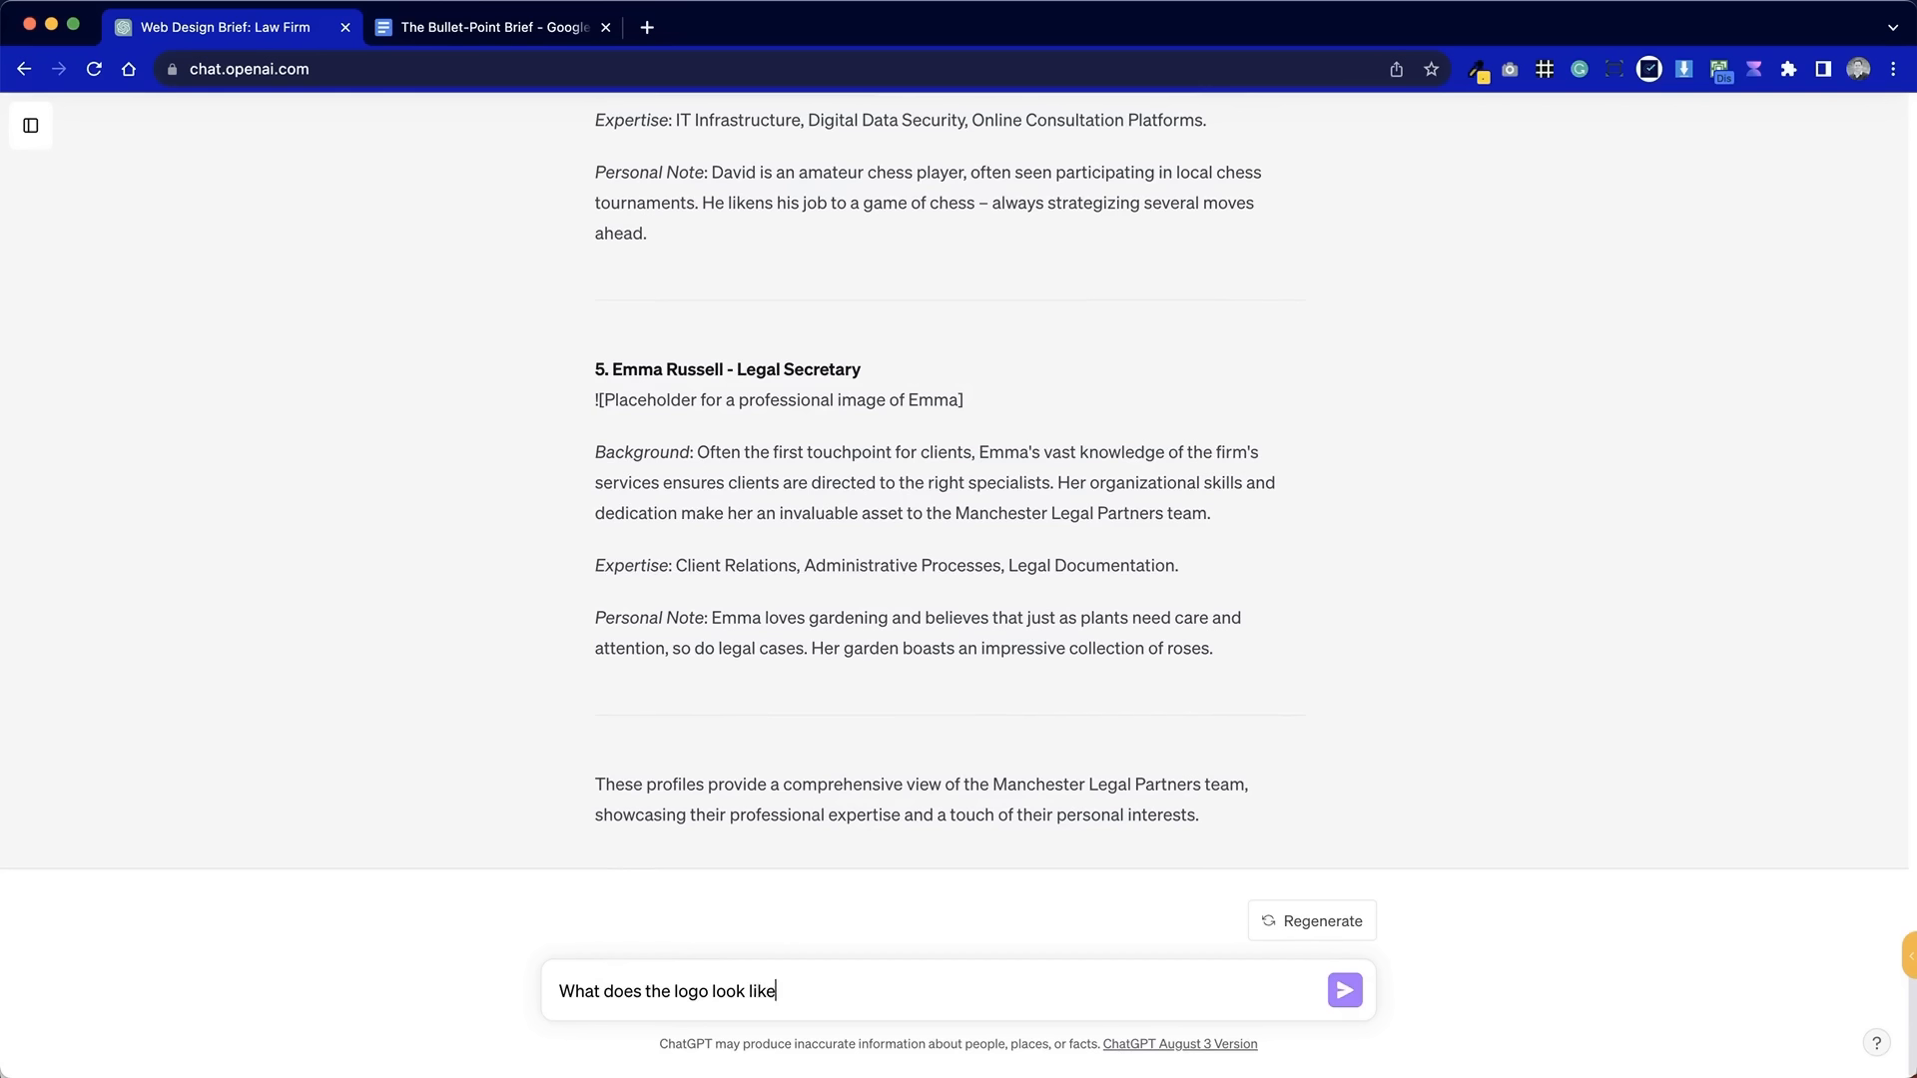
{"action": "type", "text": ", what is the colour palle"}
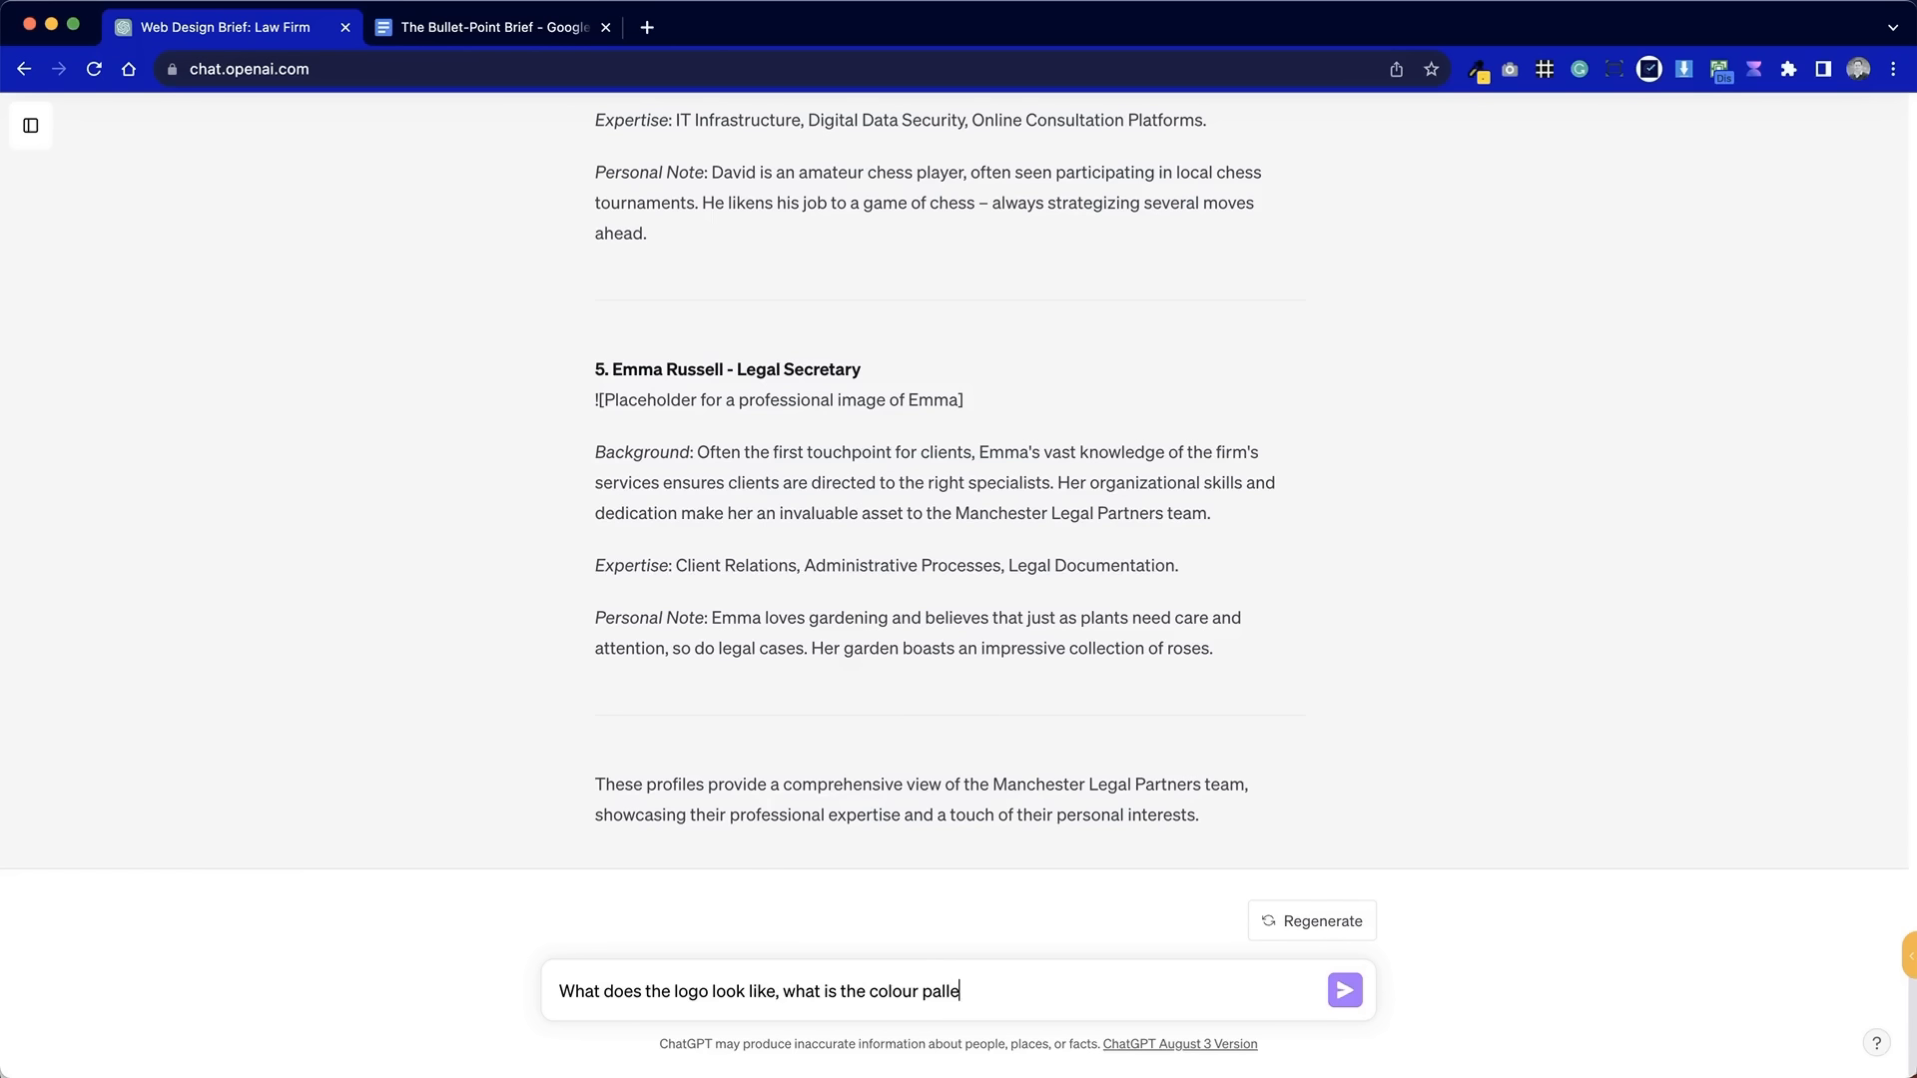
{"action": "type", "text": "tte"}
{"action": "right_click", "coordinate": [945, 991]}
{"action": "left_click", "coordinate": [964, 1021]}
{"action": "left_click", "coordinate": [1014, 992]}
- Replace the comma after "like" with a question mark and add that the images will be professional stock photos of their target audience
{"action": "left_click", "coordinate": [780, 991]}
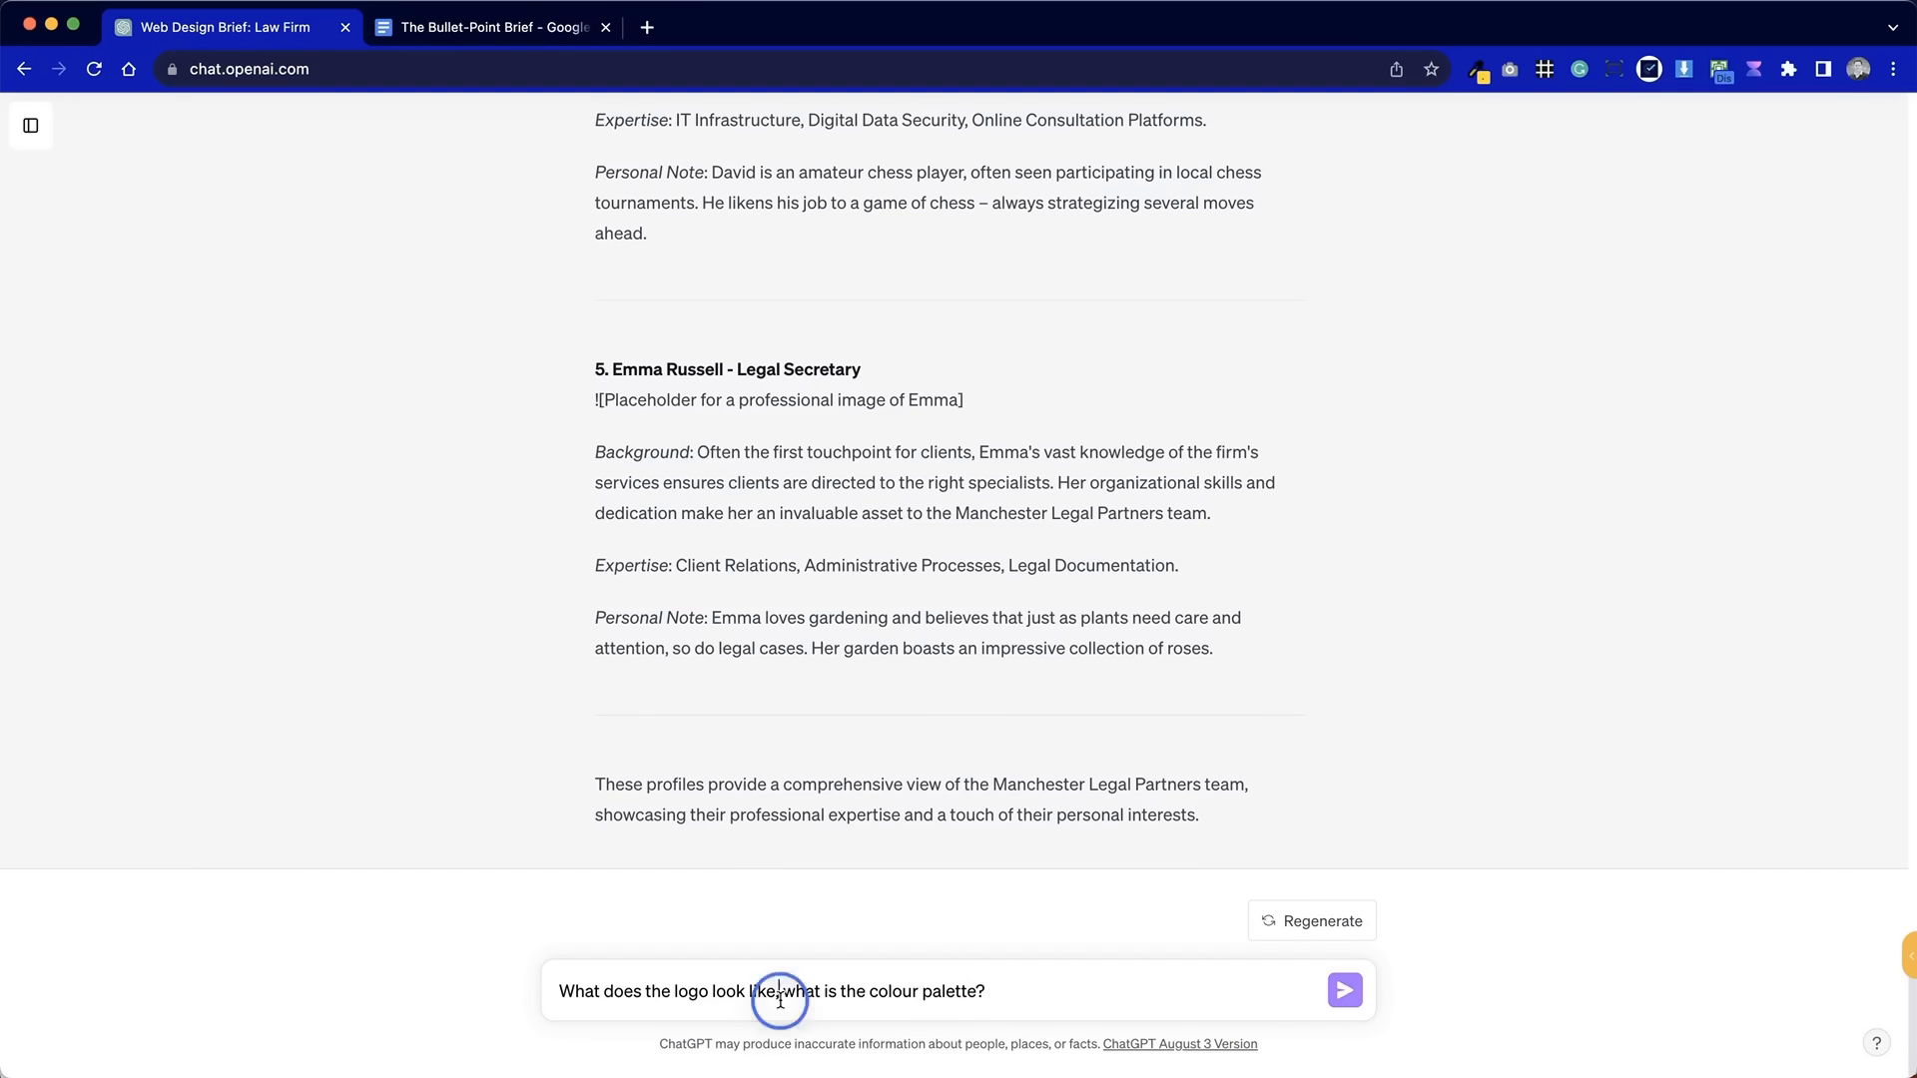
{"action": "key", "text": "BackSpace"}
{"action": "type", "text": "?"}
{"action": "left_click", "coordinate": [1040, 993]}
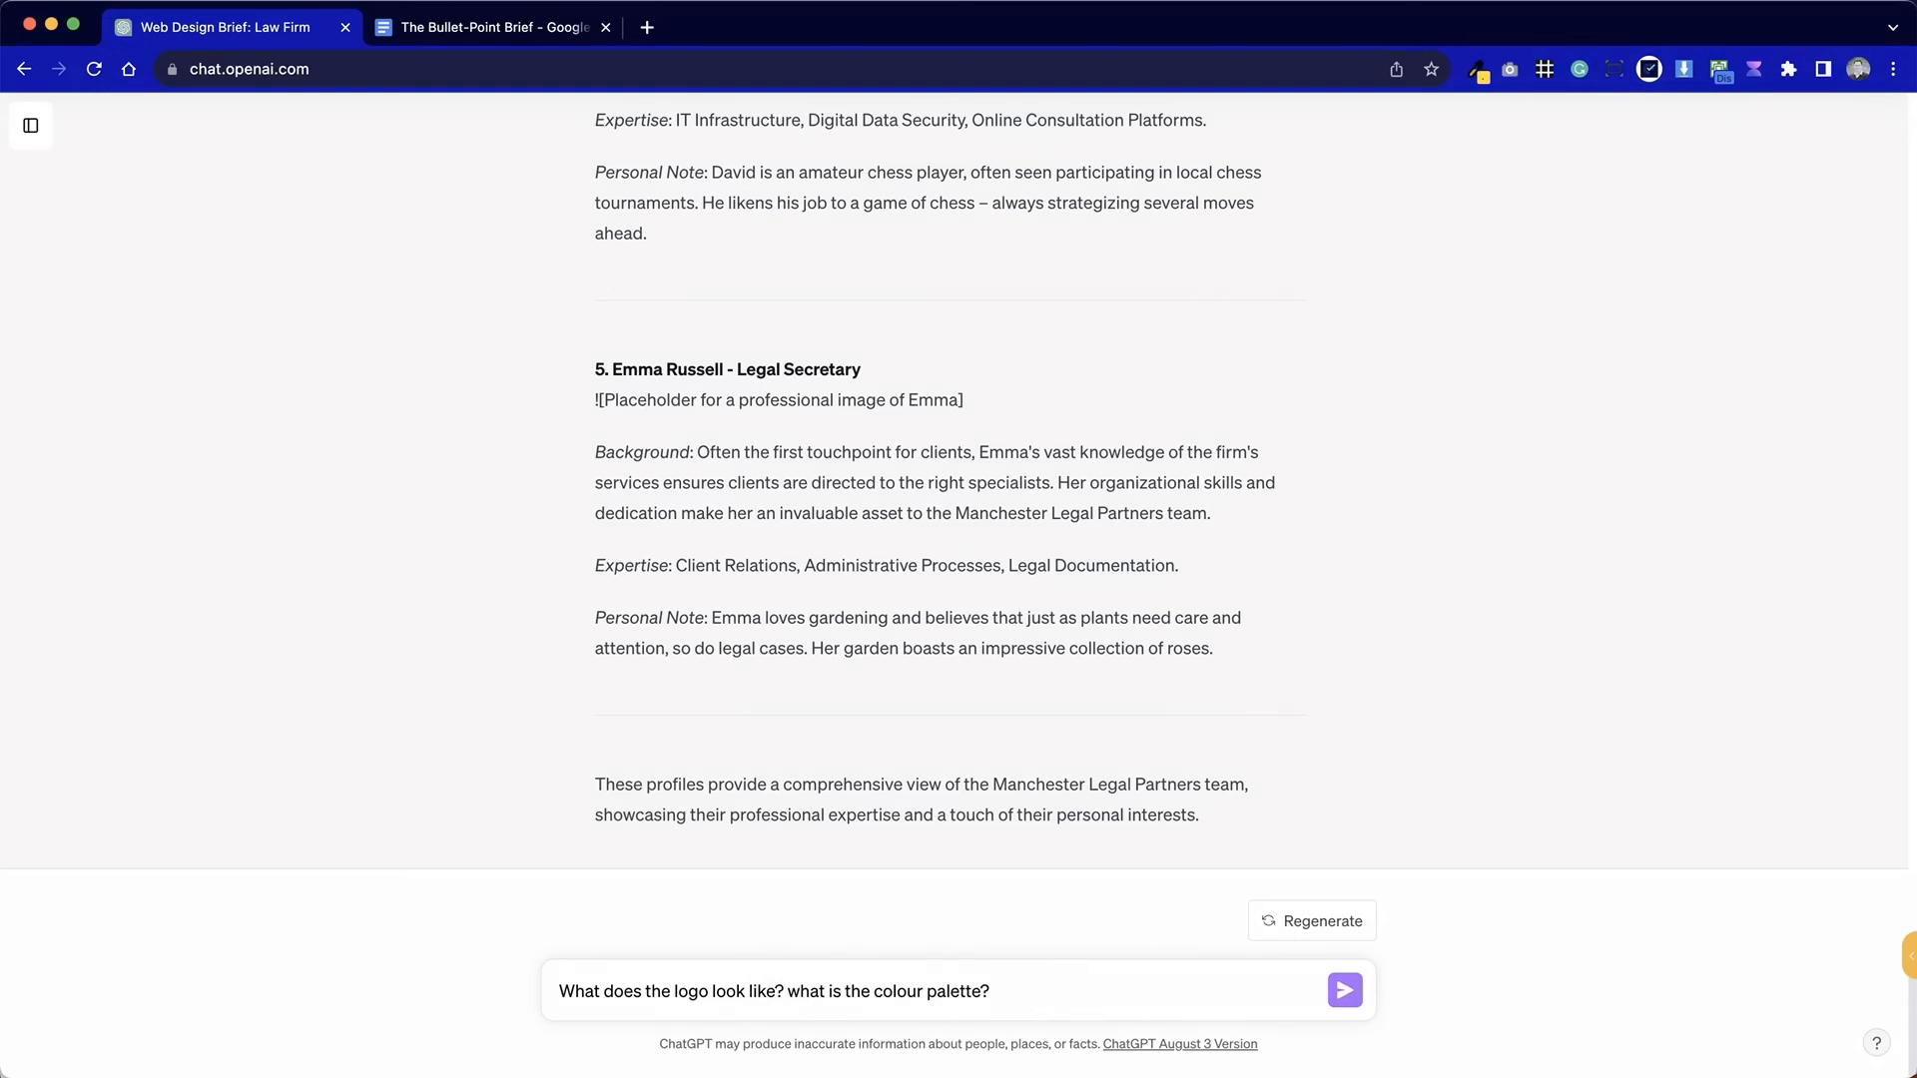
{"action": "type", "text": "The images will be professional stock photos of their target audience (in their working habita"}
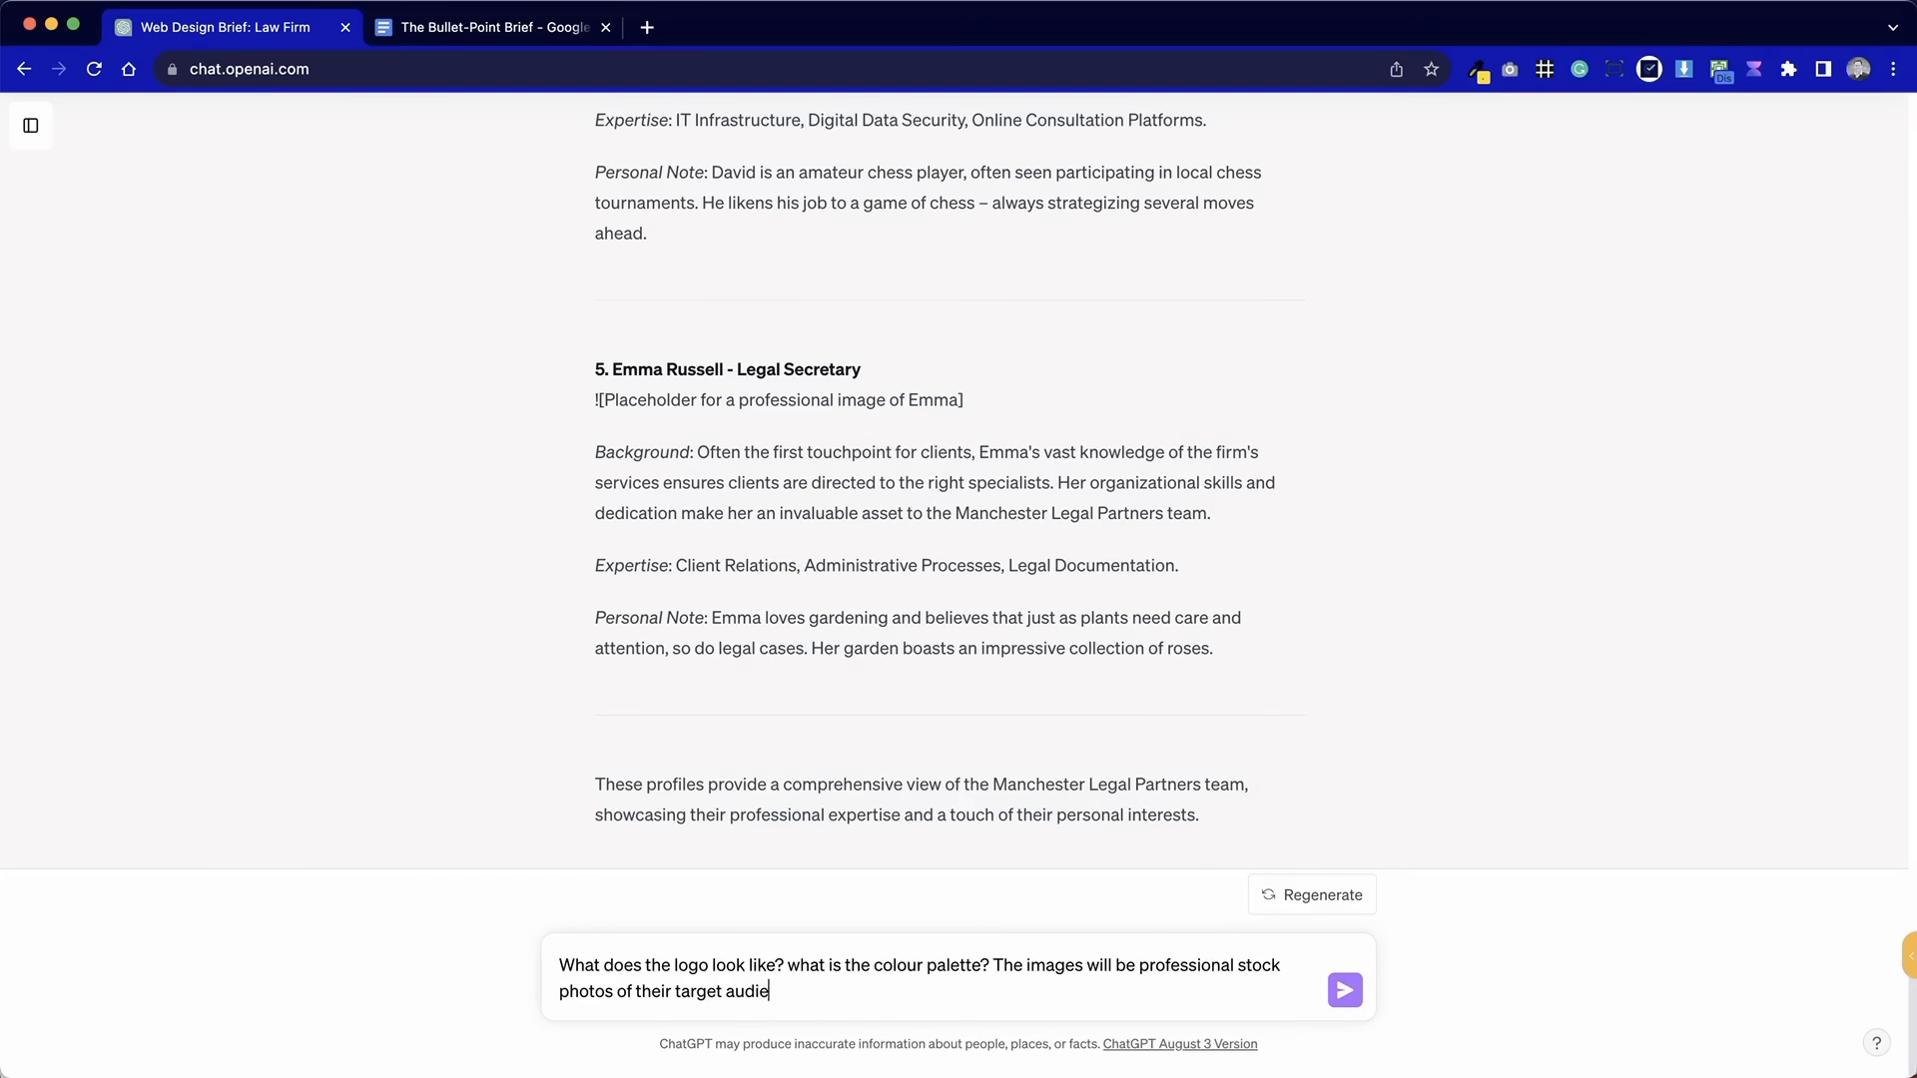
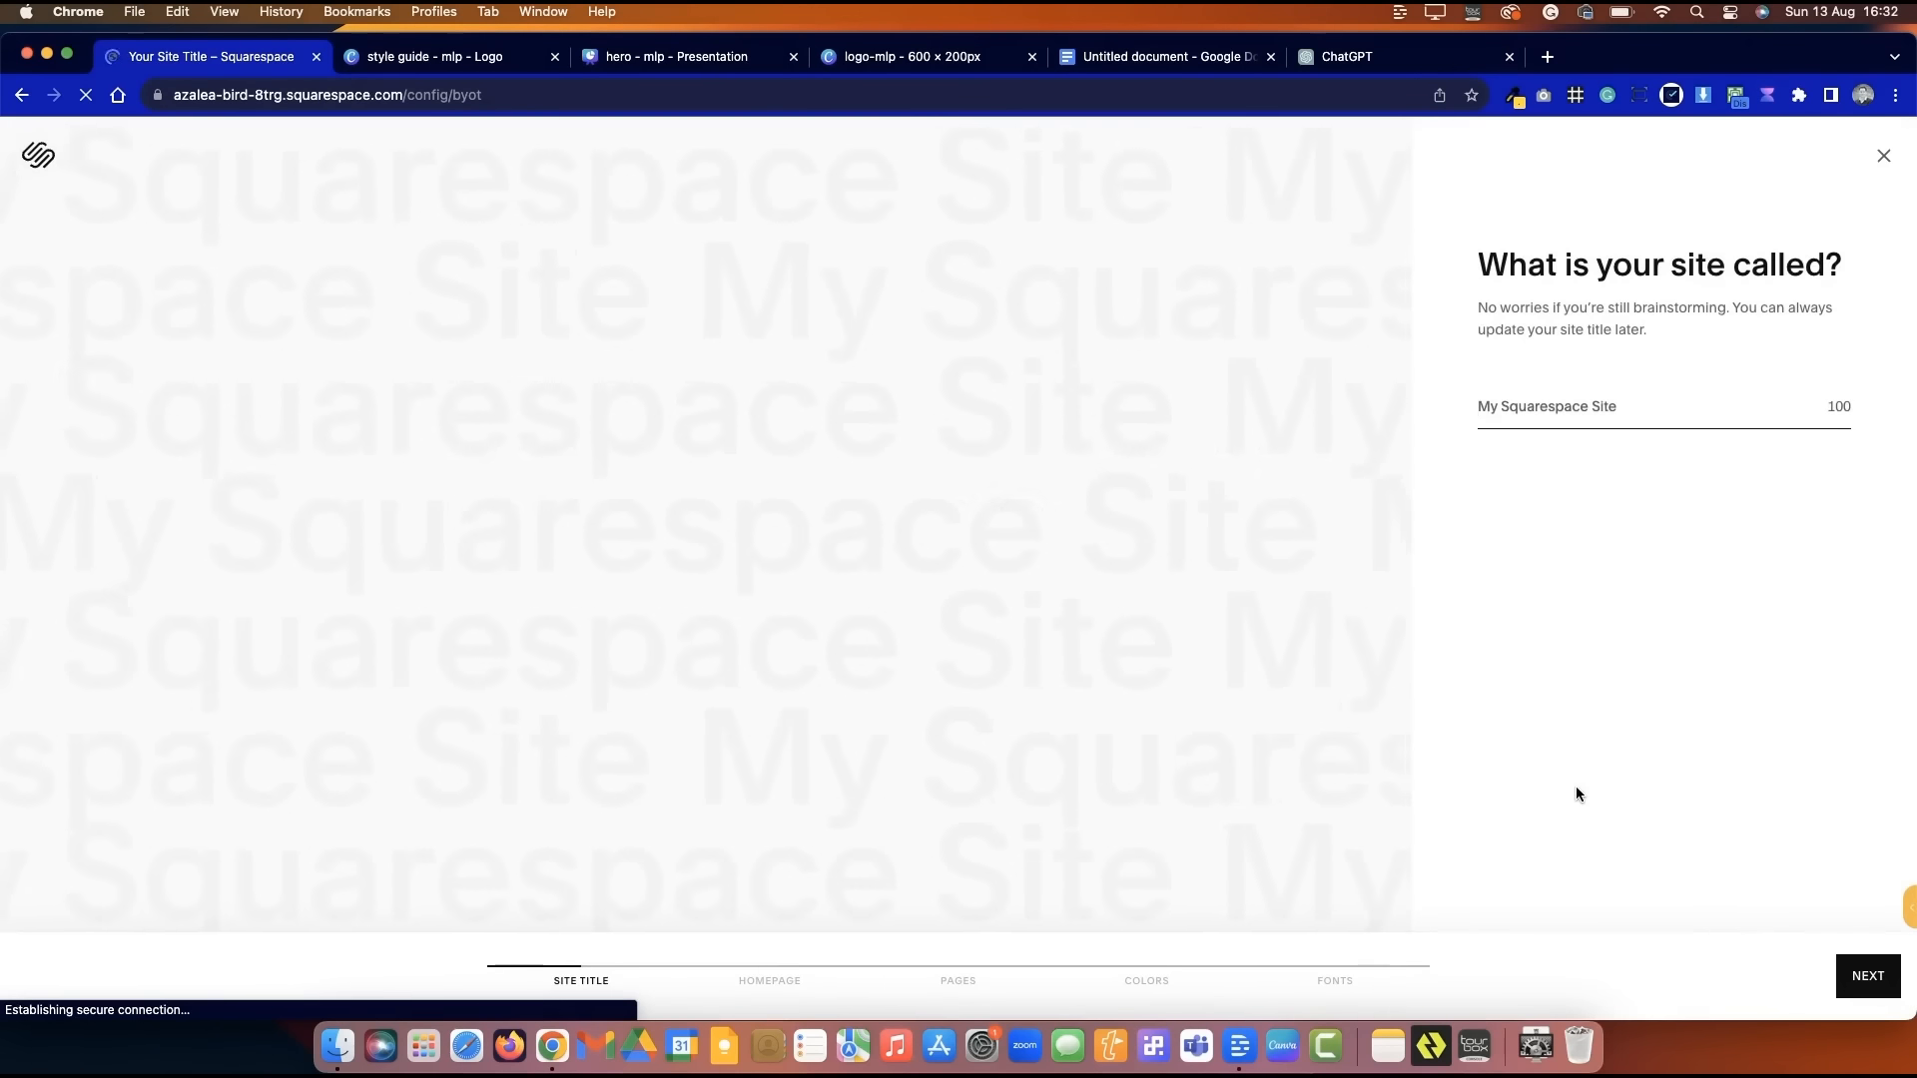
- Title the Squarespace site "MLP Solicitors" and give its homepage the bright desk-photo intro with centred text and a button
{"action": "type", "text": "MLP Solicitors"}
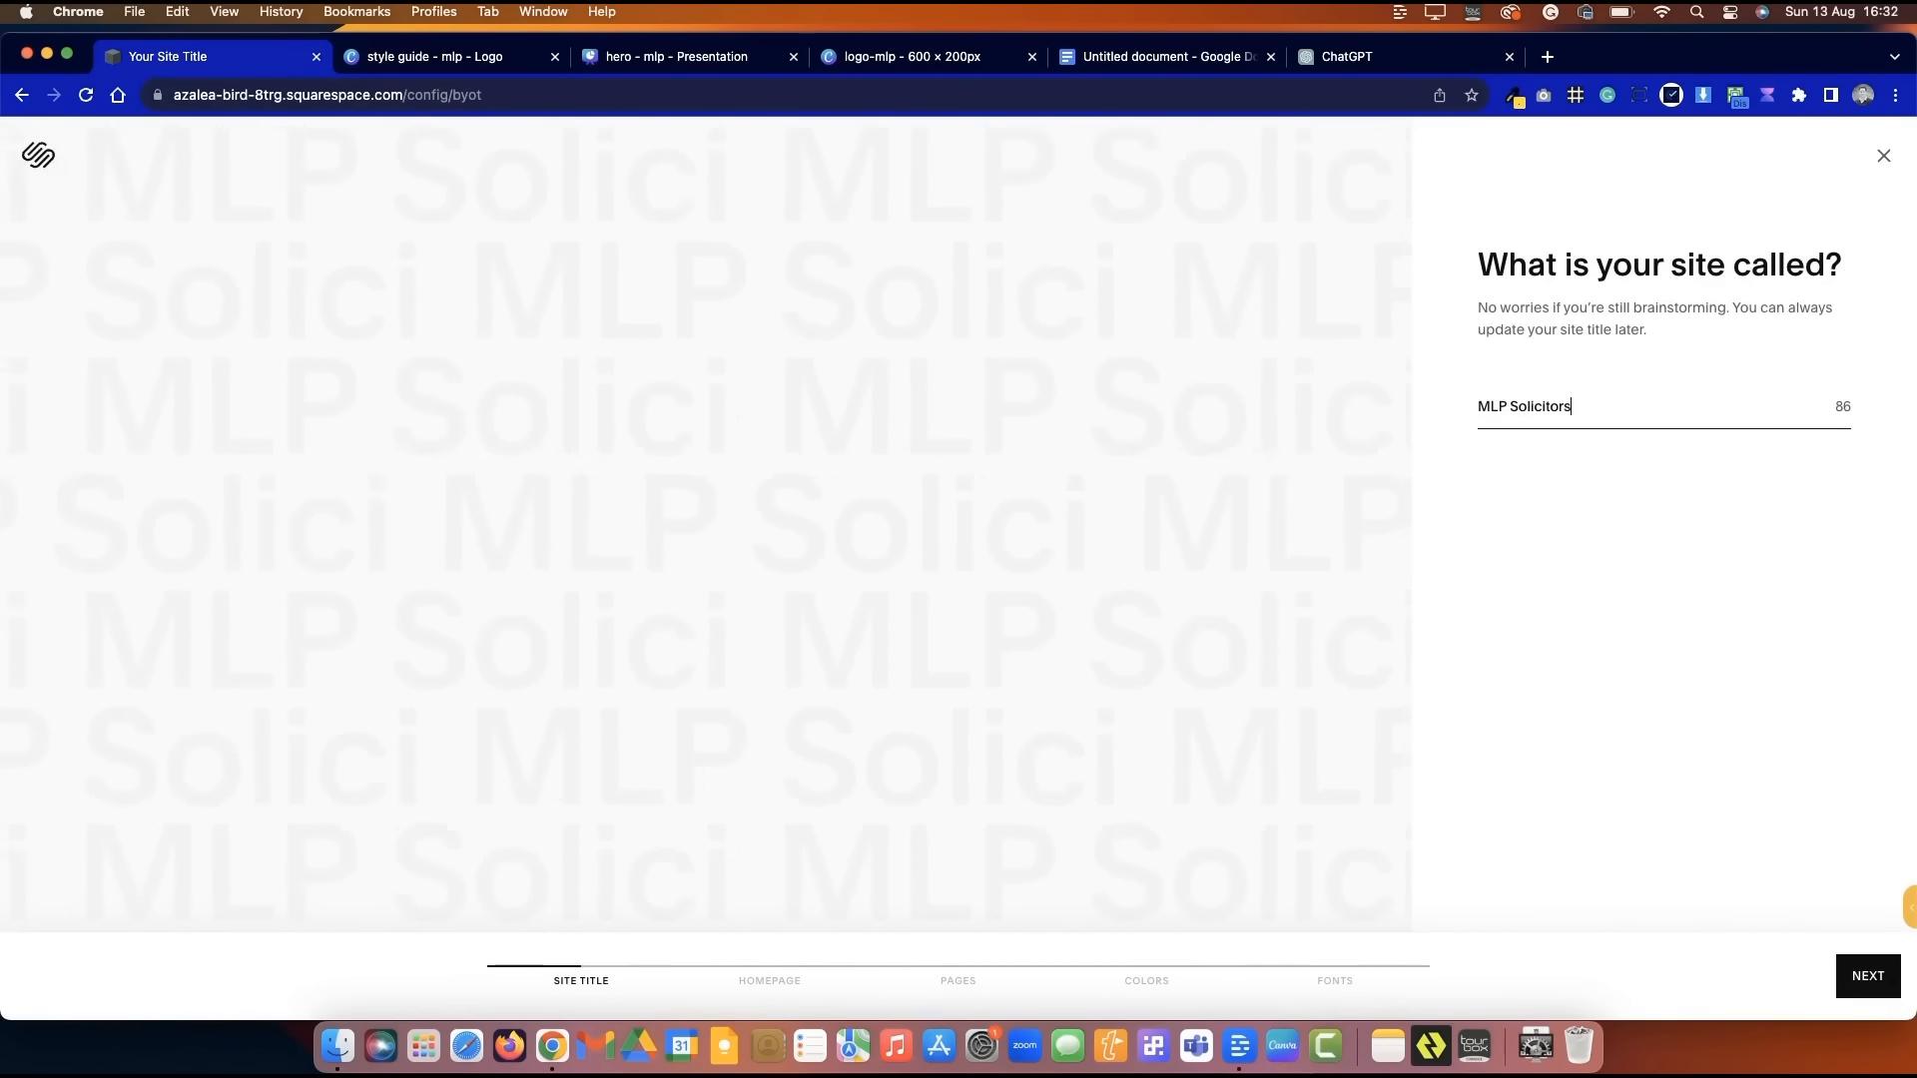
{"action": "left_click", "coordinate": [1865, 975]}
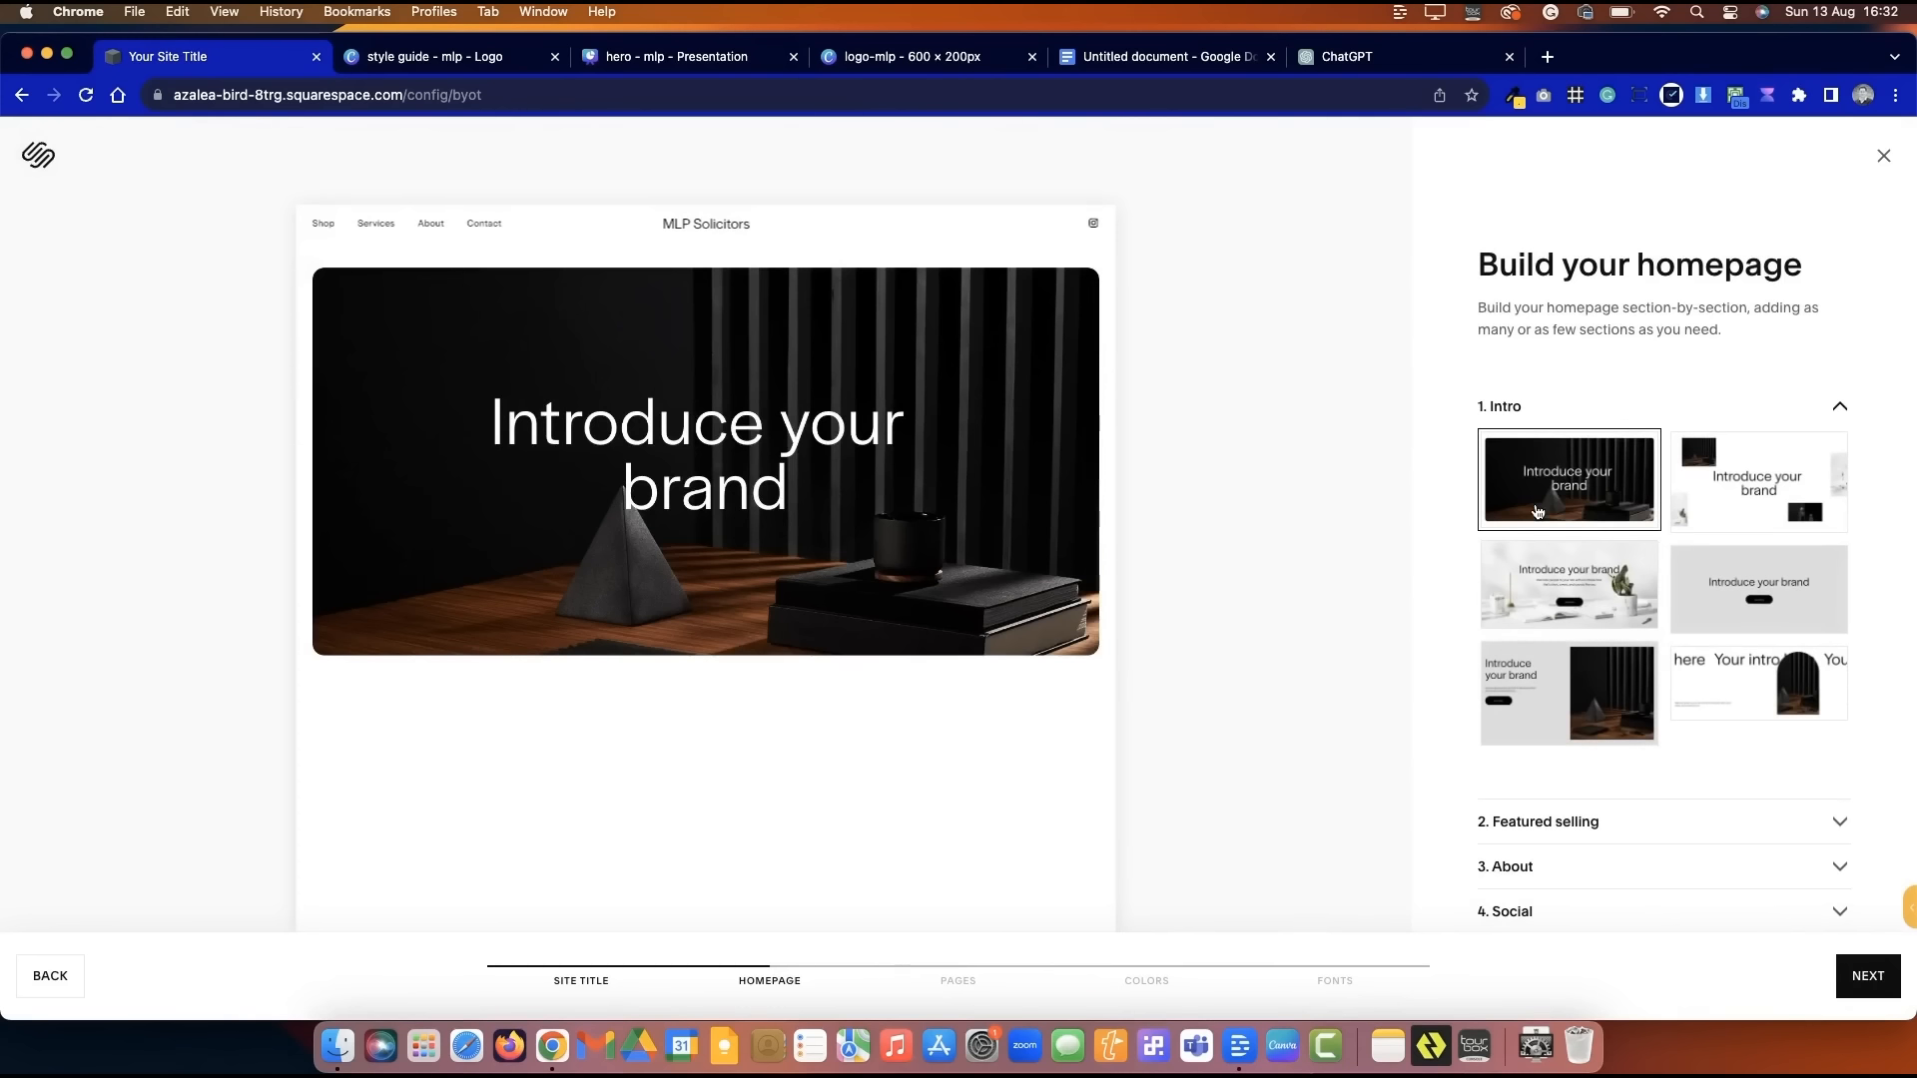
{"action": "left_click", "coordinate": [1533, 549]}
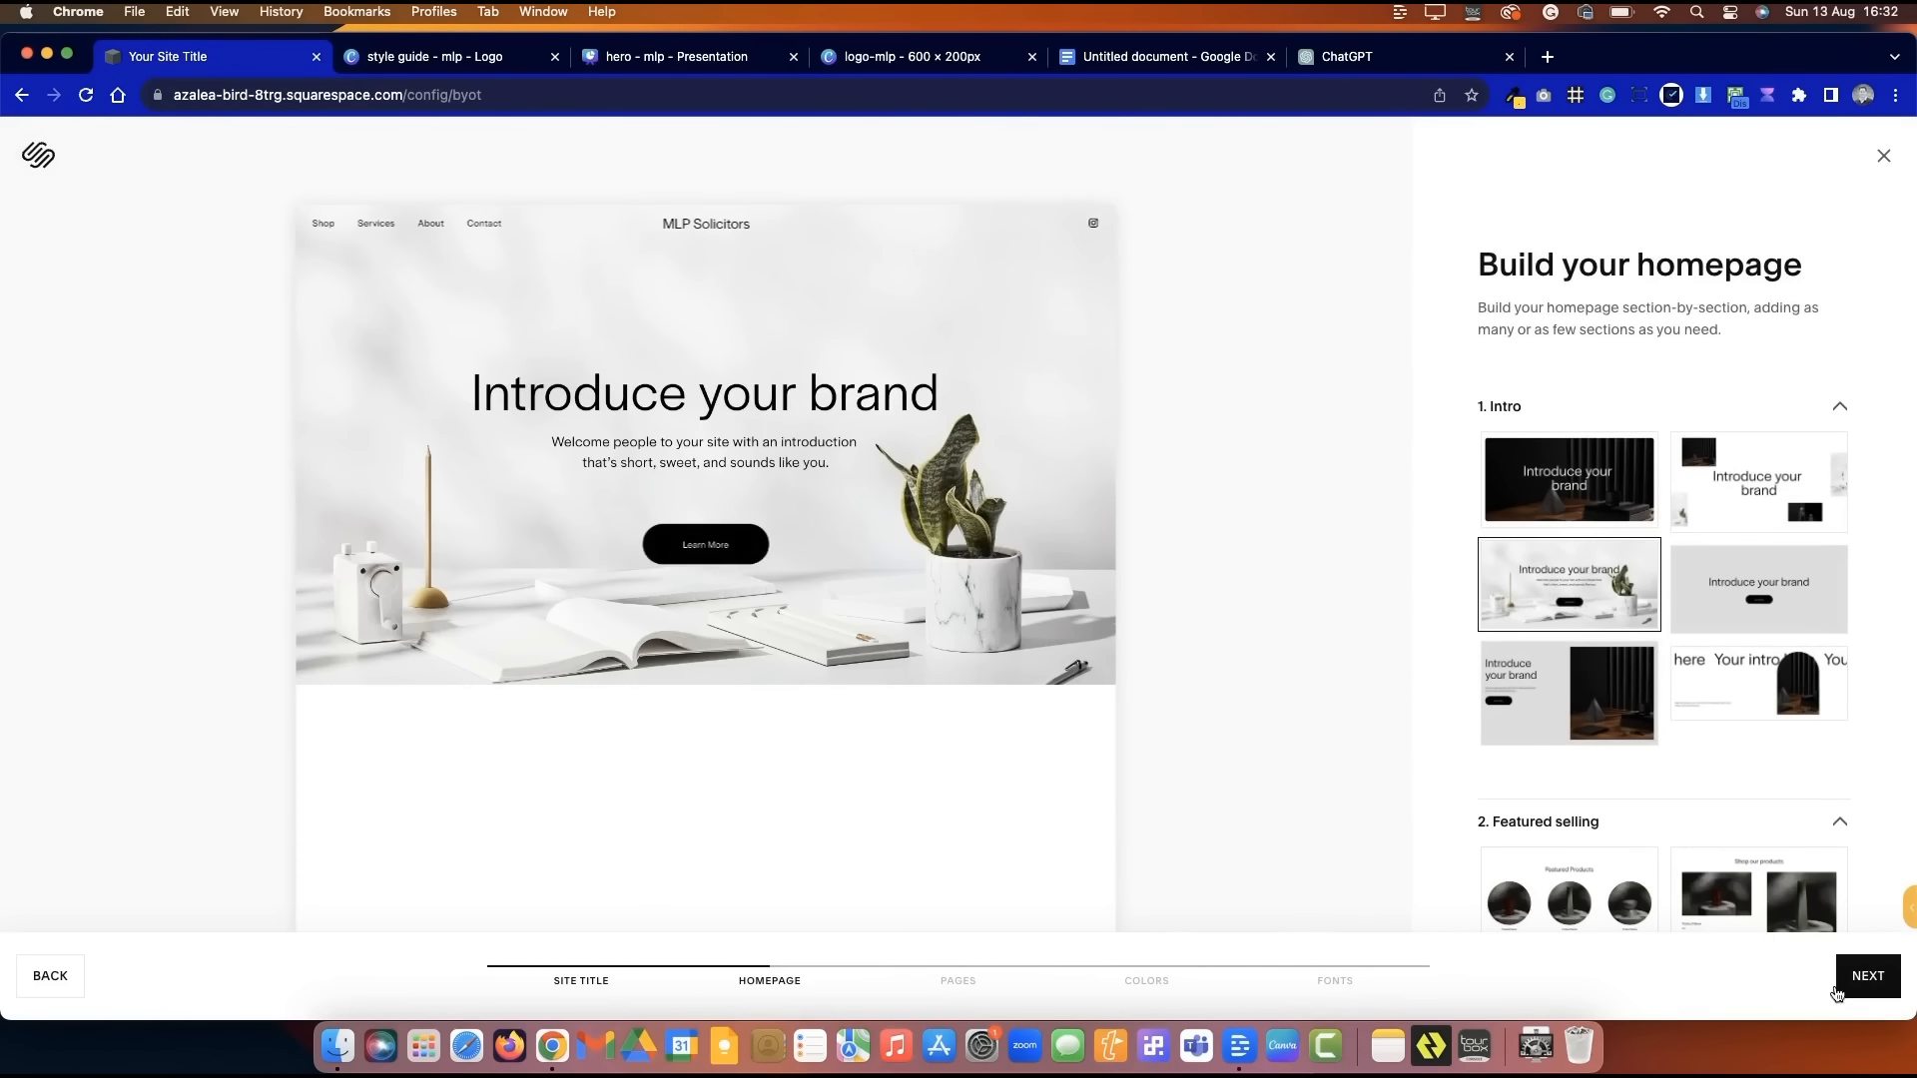
- Add the Featured Products section with three circular images and the grey text-only About section to the homepage
{"action": "scroll", "coordinate": [1797, 898], "scroll_direction": "down", "scroll_amount": 5}
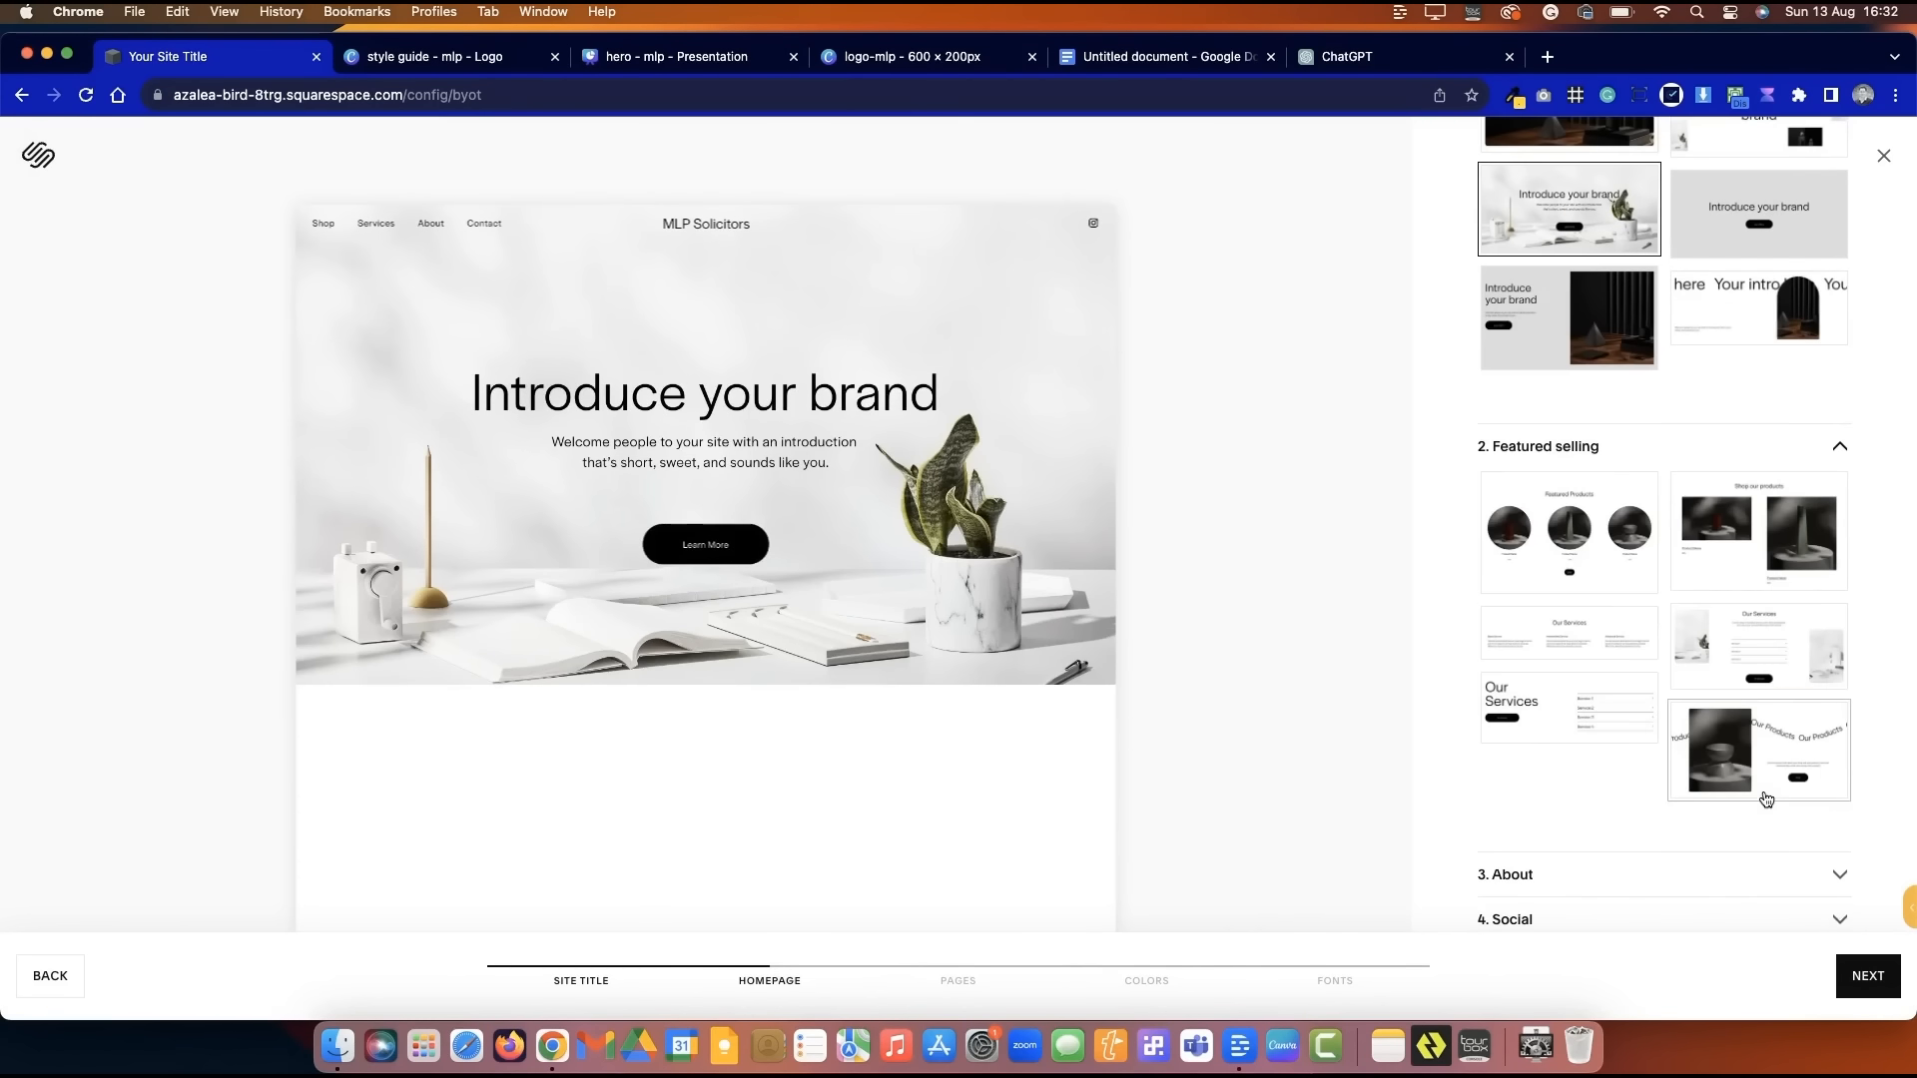
{"action": "left_click", "coordinate": [1569, 524]}
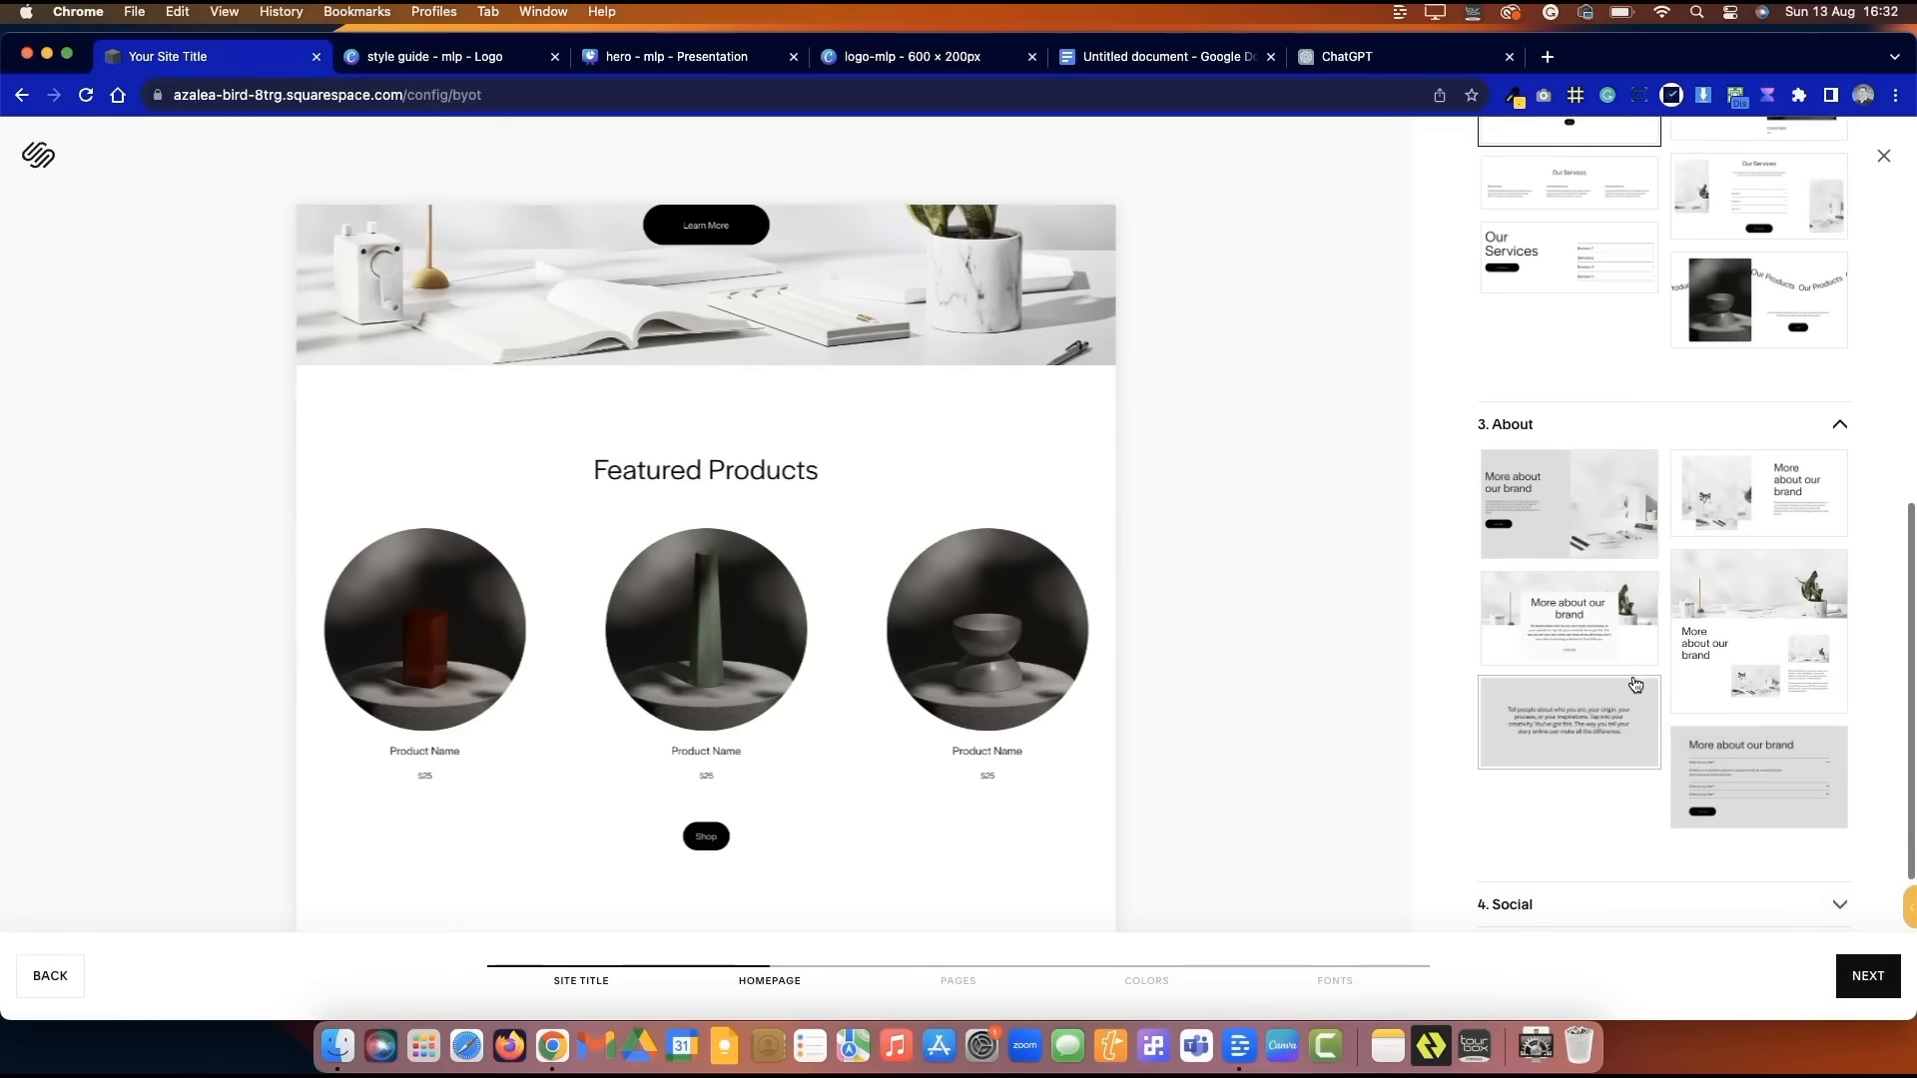
{"action": "left_click", "coordinate": [1631, 686]}
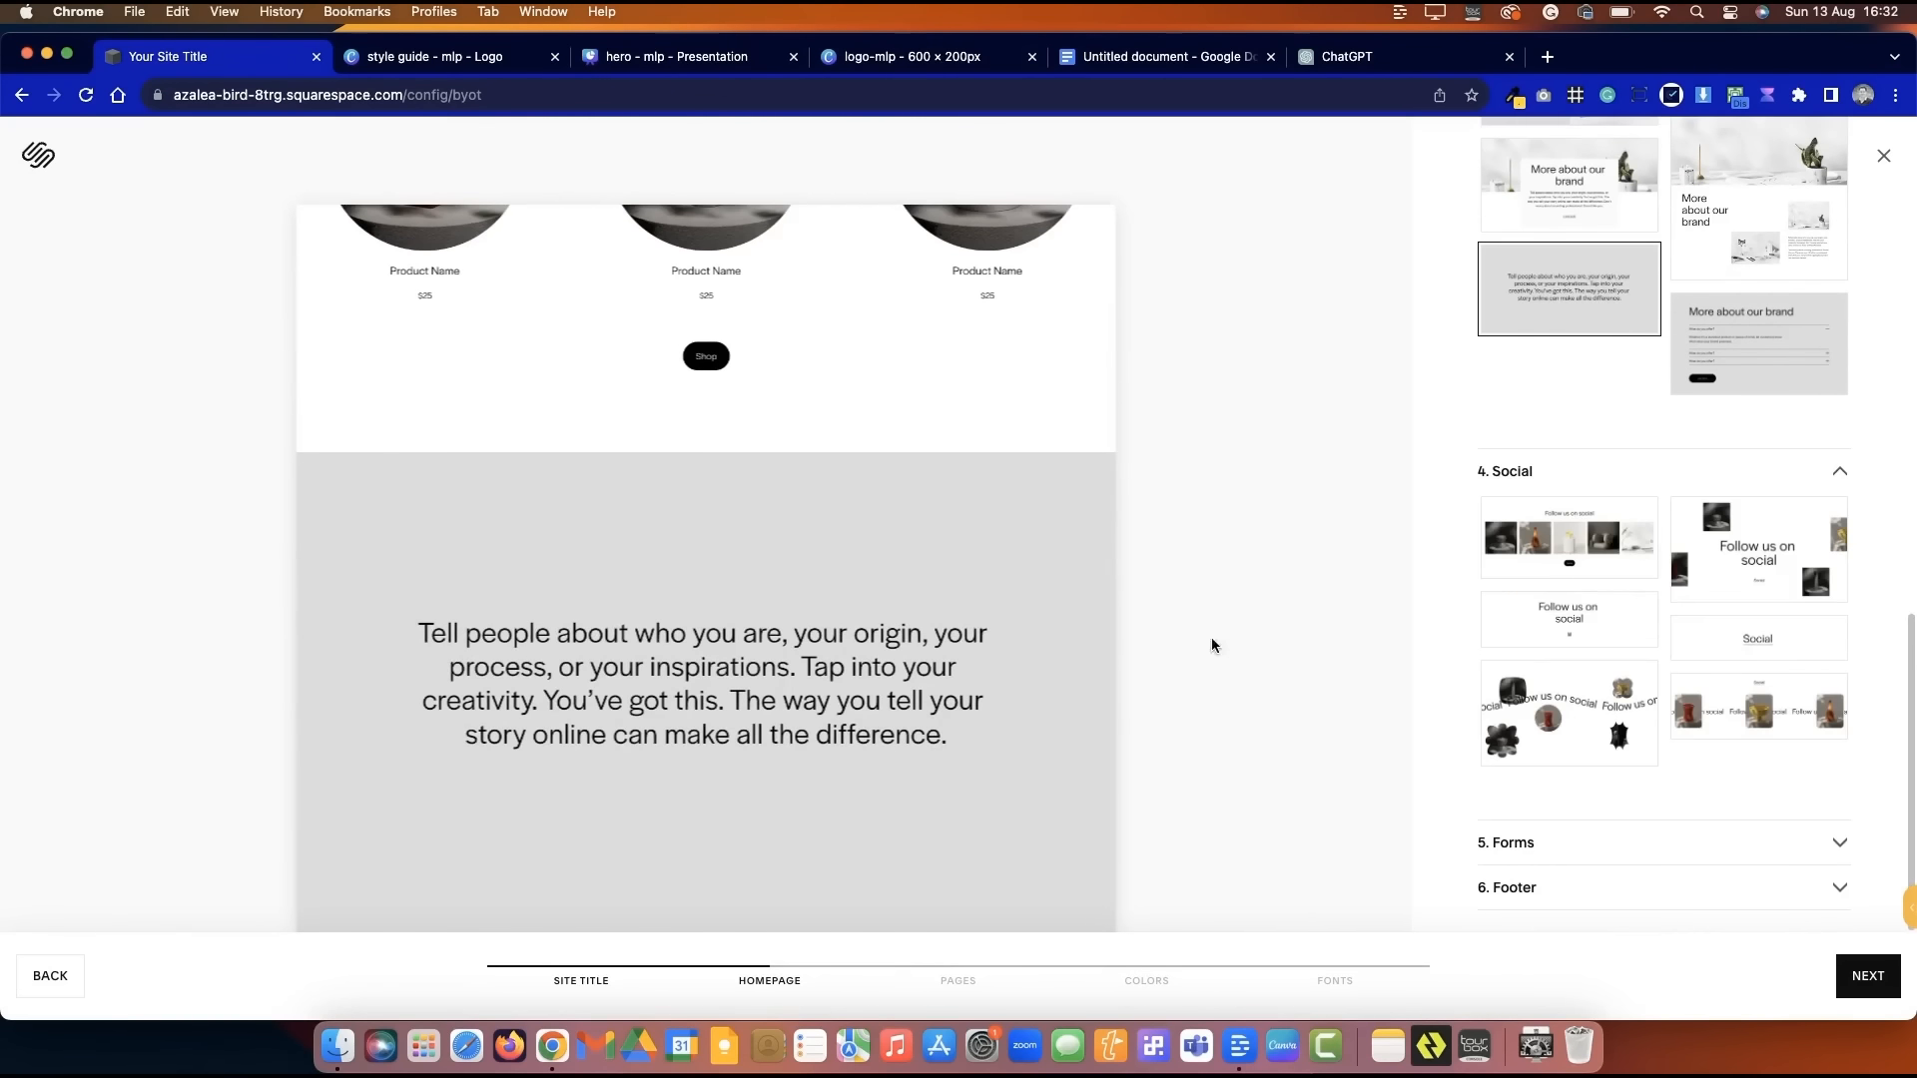
- Add the "Get in Touch" form section with the yellow bowl image to the homepage
{"action": "left_click", "coordinate": [1802, 843]}
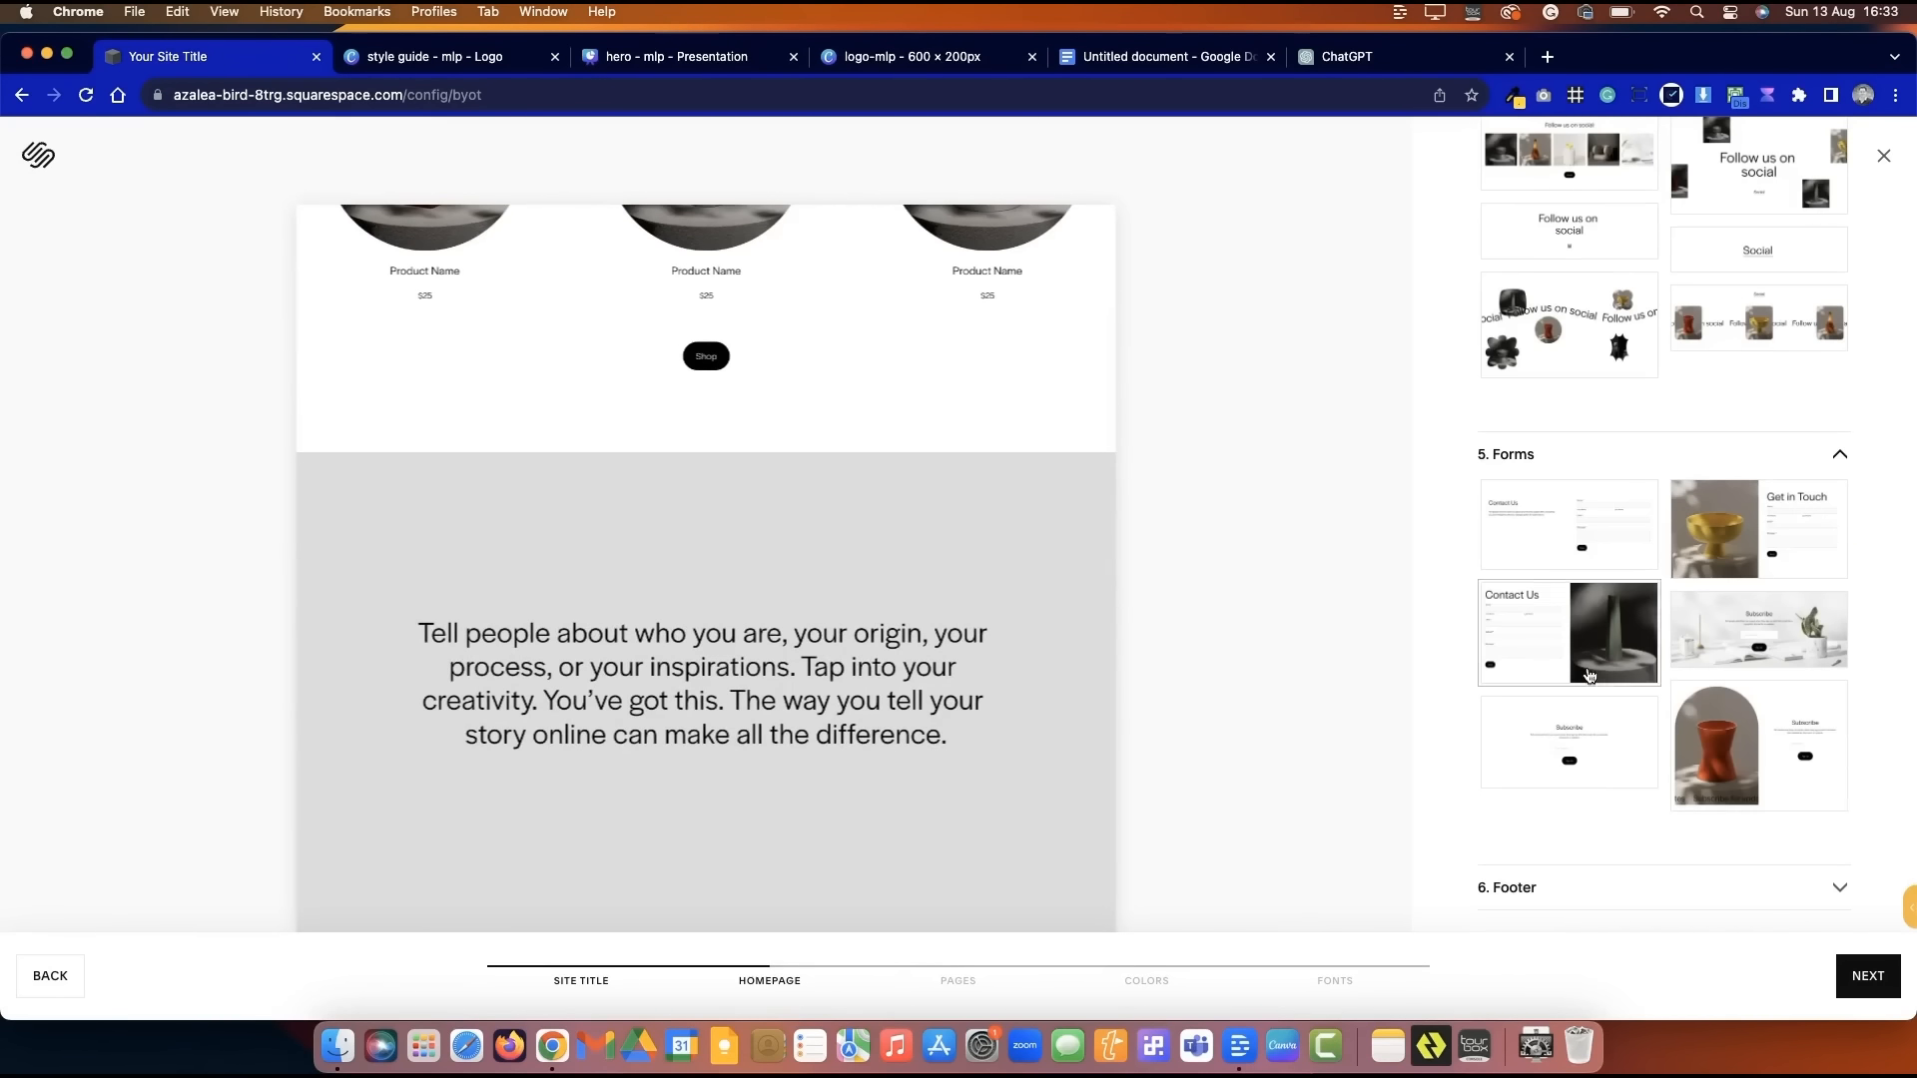
{"action": "left_click", "coordinate": [1757, 527]}
{"action": "scroll", "coordinate": [1722, 691], "scroll_direction": "up", "scroll_amount": 5}
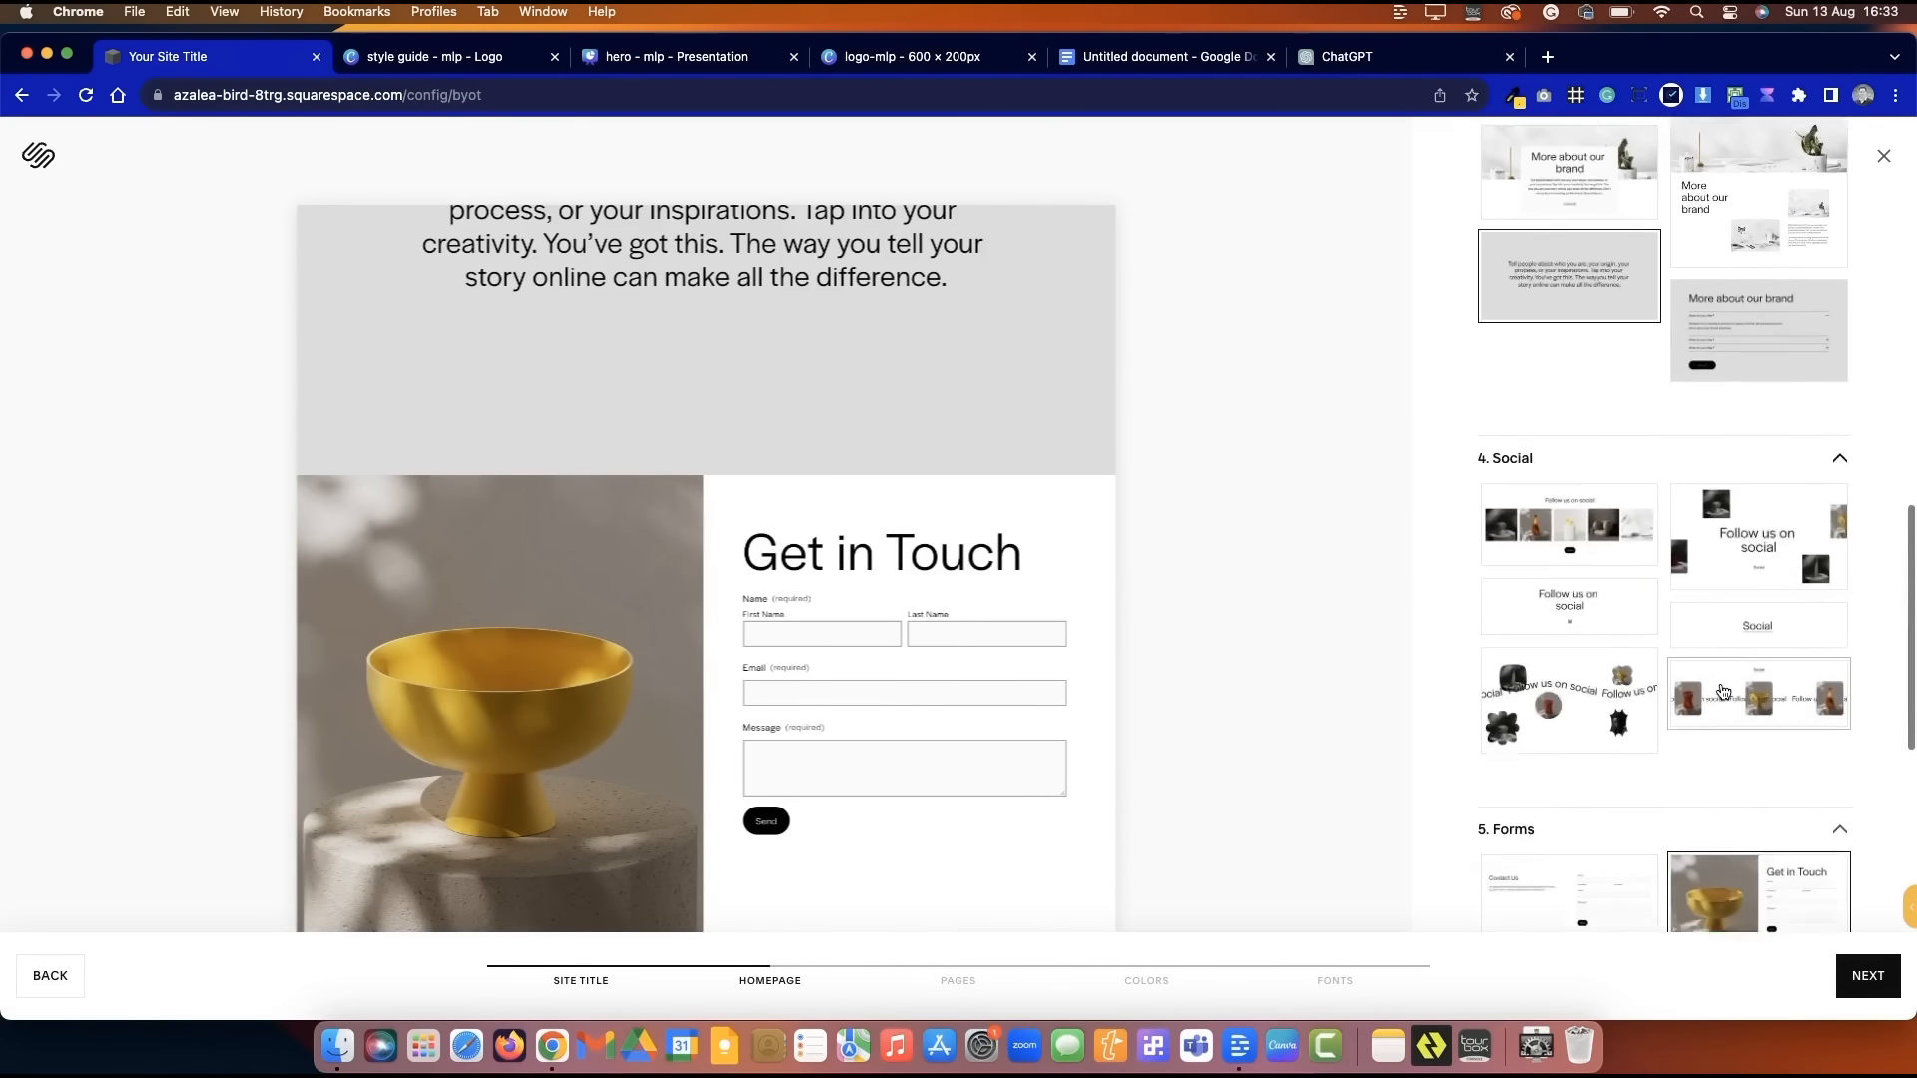
- Swap the Featured Products section for the three-column "Our Services" layout and continue to the site's page selection
{"action": "scroll", "coordinate": [1592, 544], "scroll_direction": "up", "scroll_amount": 10}
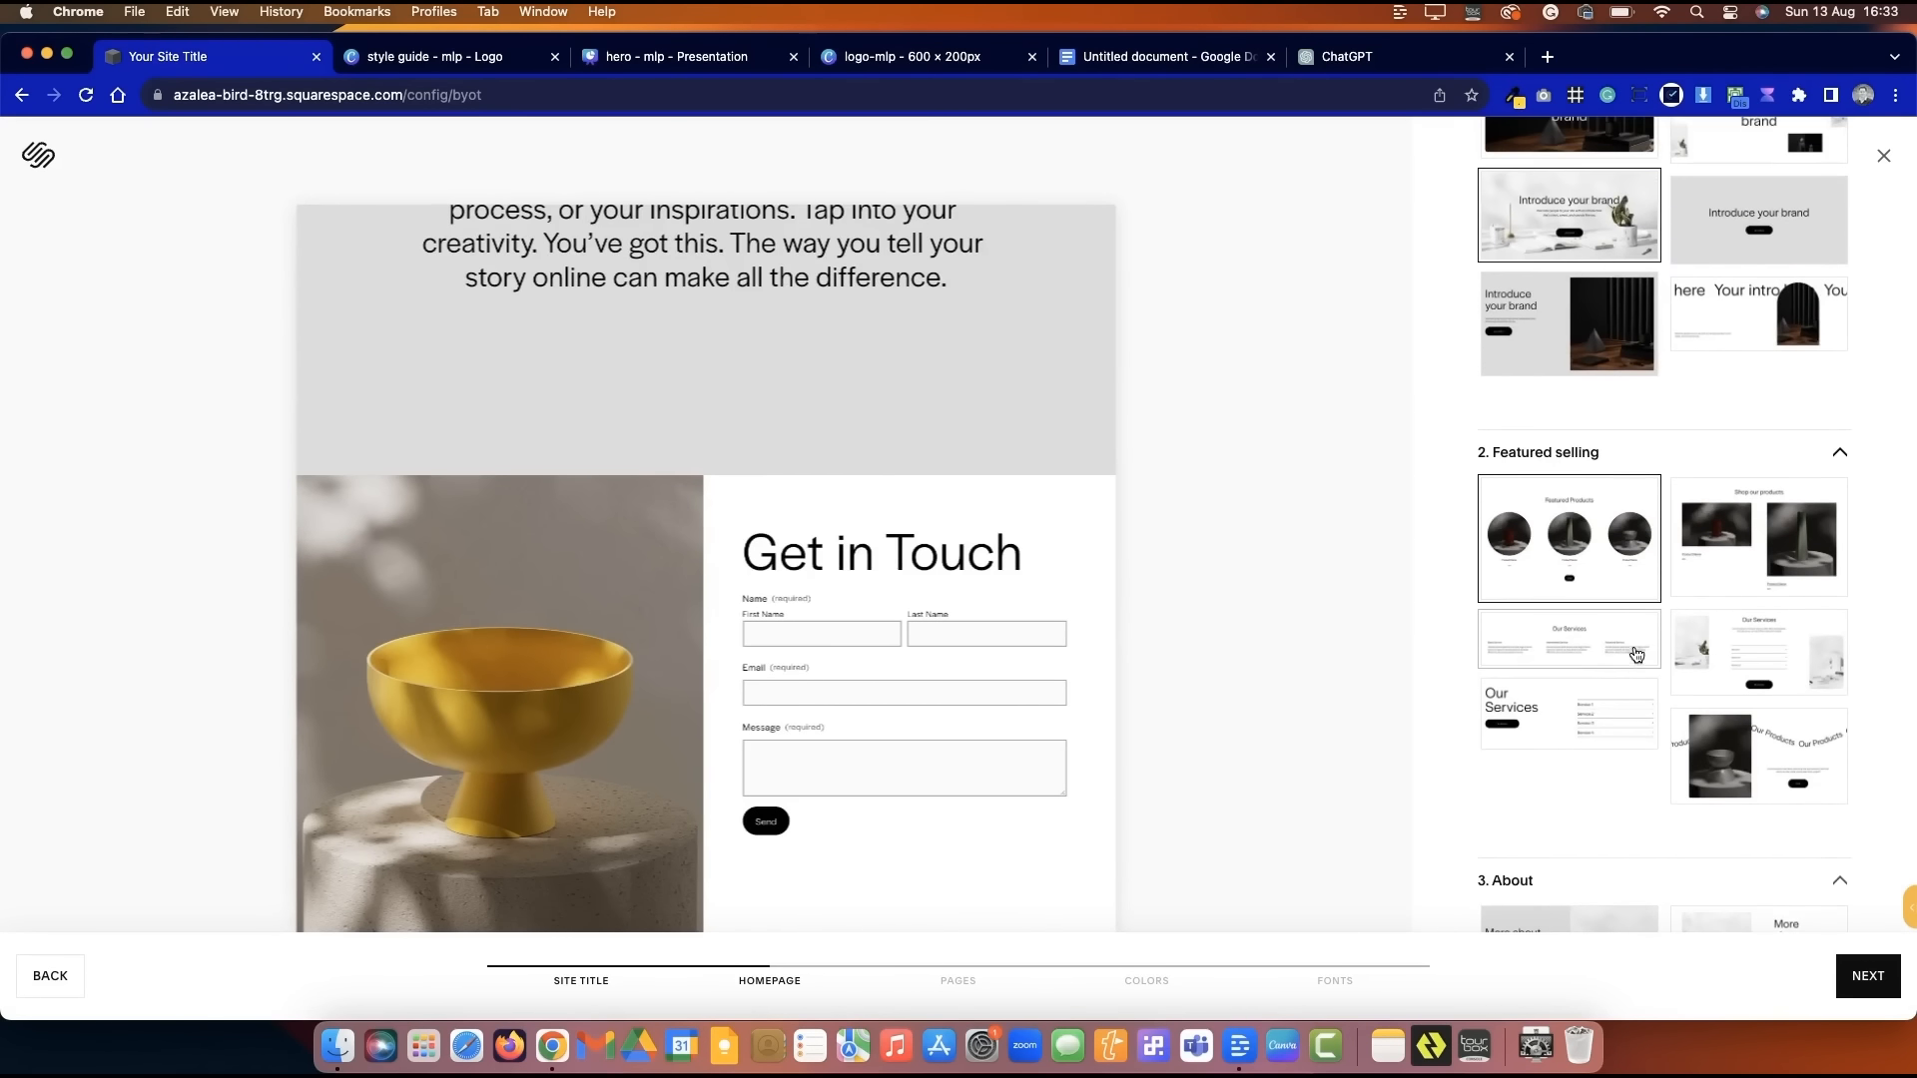
{"action": "left_click", "coordinate": [1636, 655]}
{"action": "scroll", "coordinate": [1598, 589], "scroll_direction": "up", "scroll_amount": 4}
{"action": "scroll", "coordinate": [1597, 589], "scroll_direction": "down", "scroll_amount": 4}
{"action": "left_click", "coordinate": [1587, 594]}
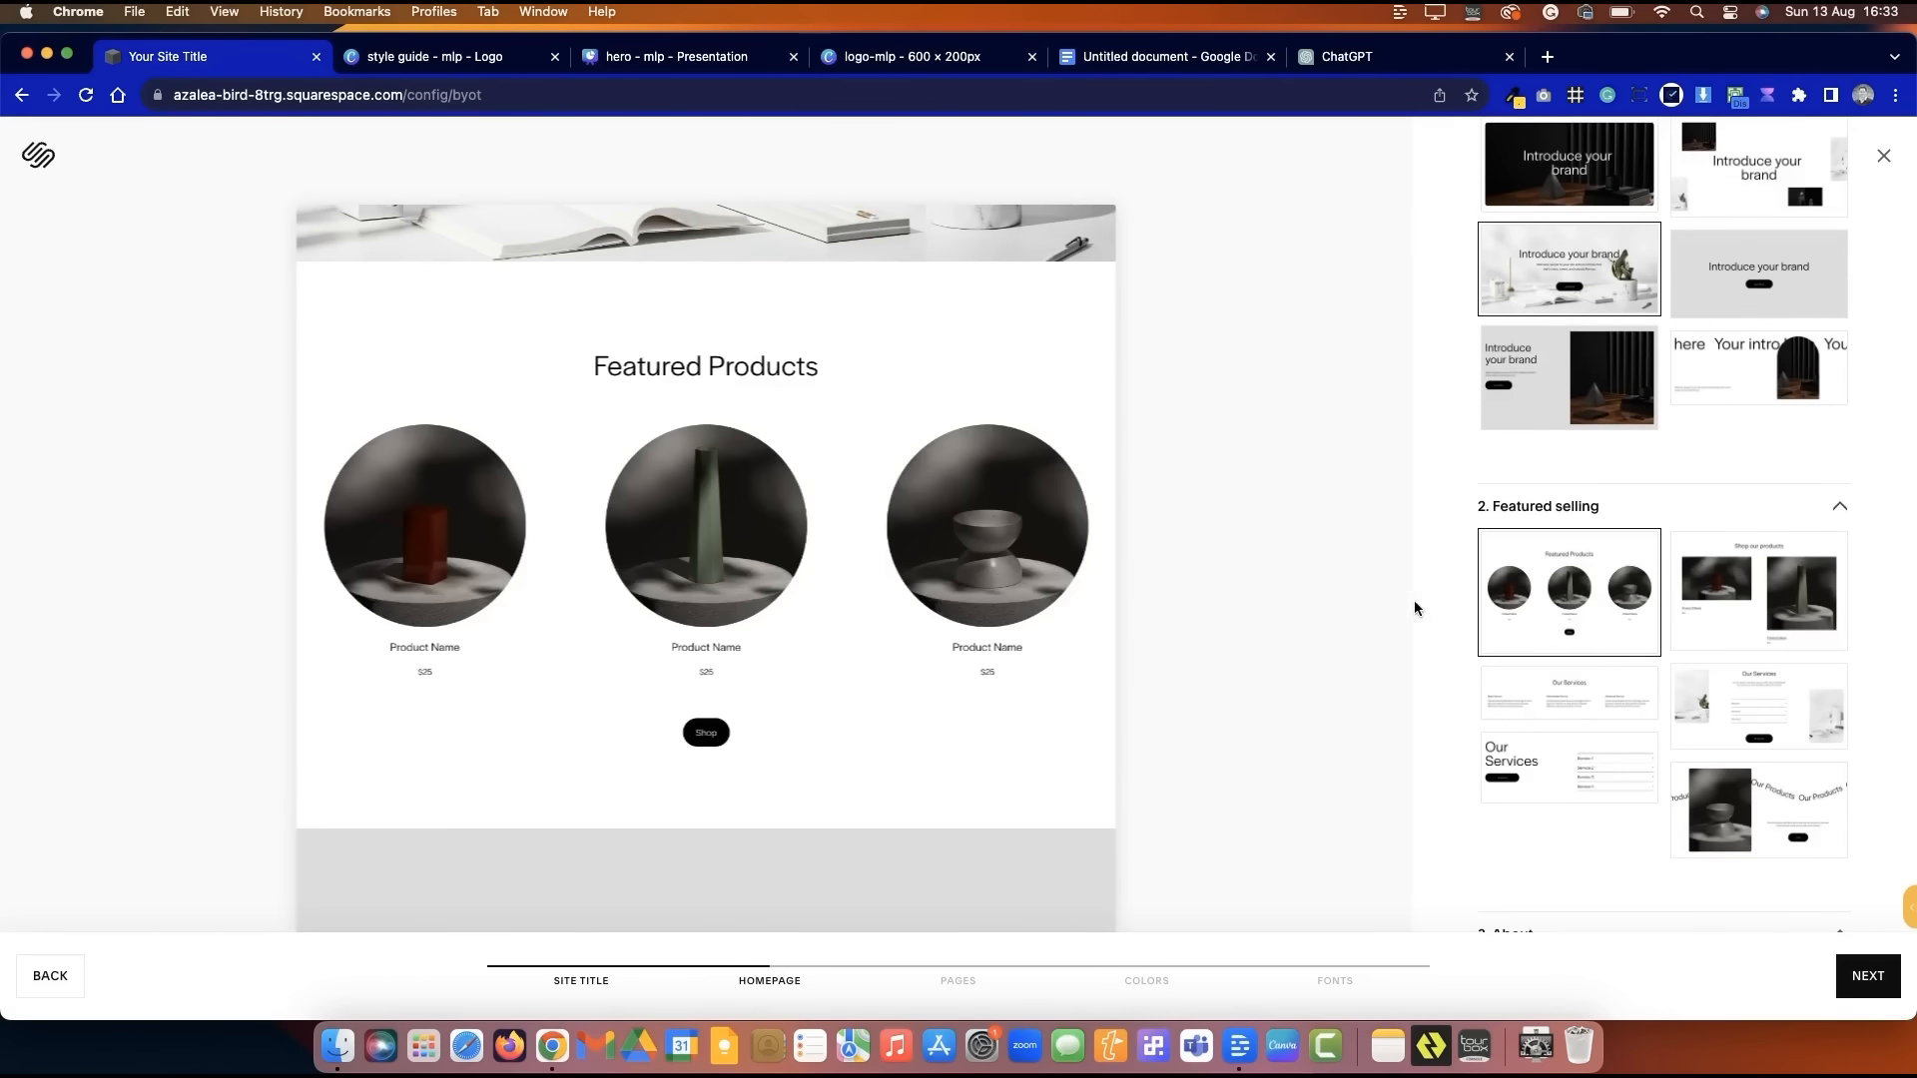
{"action": "left_click", "coordinate": [1623, 710]}
{"action": "left_click", "coordinate": [1868, 975]}
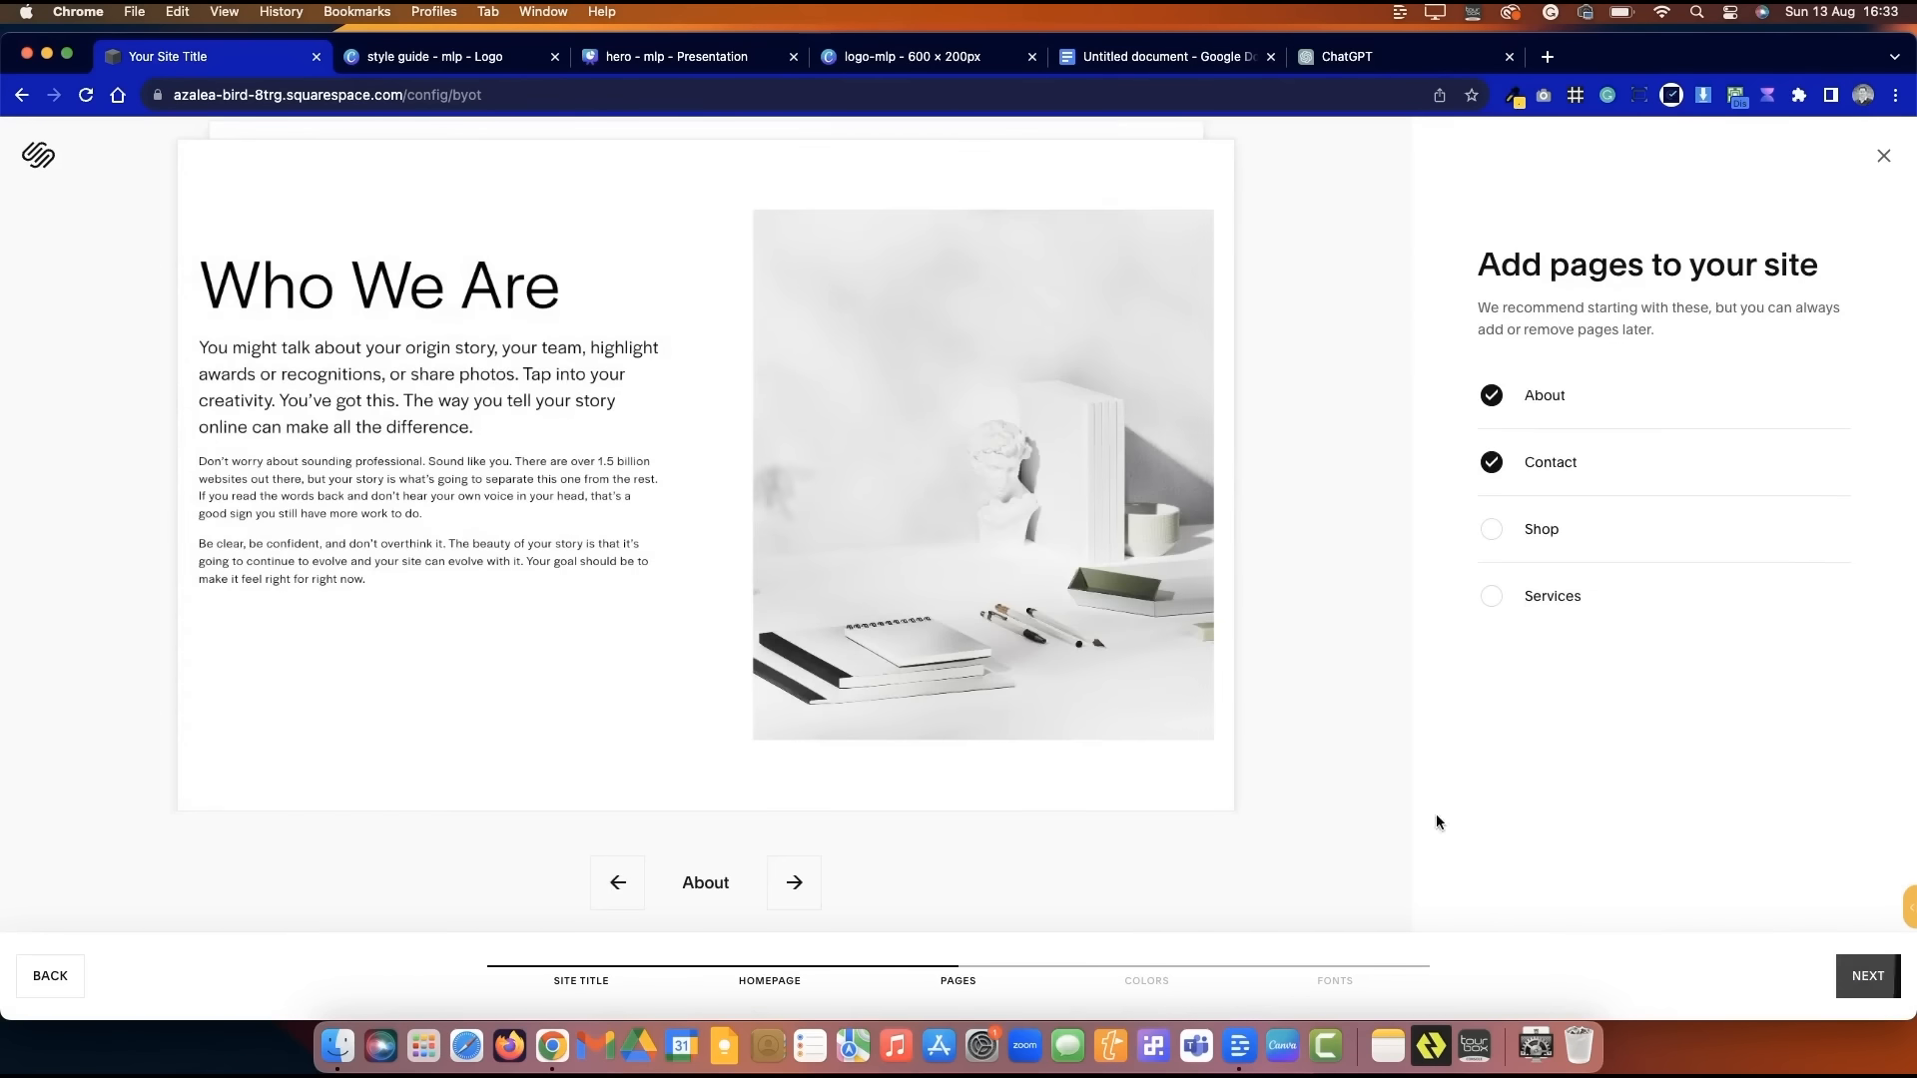
- Include a Services page in the site and choose the colour palette with navy buttons and pale grey-beige sections
{"action": "left_click", "coordinate": [1490, 596]}
{"action": "left_click", "coordinate": [1868, 975]}
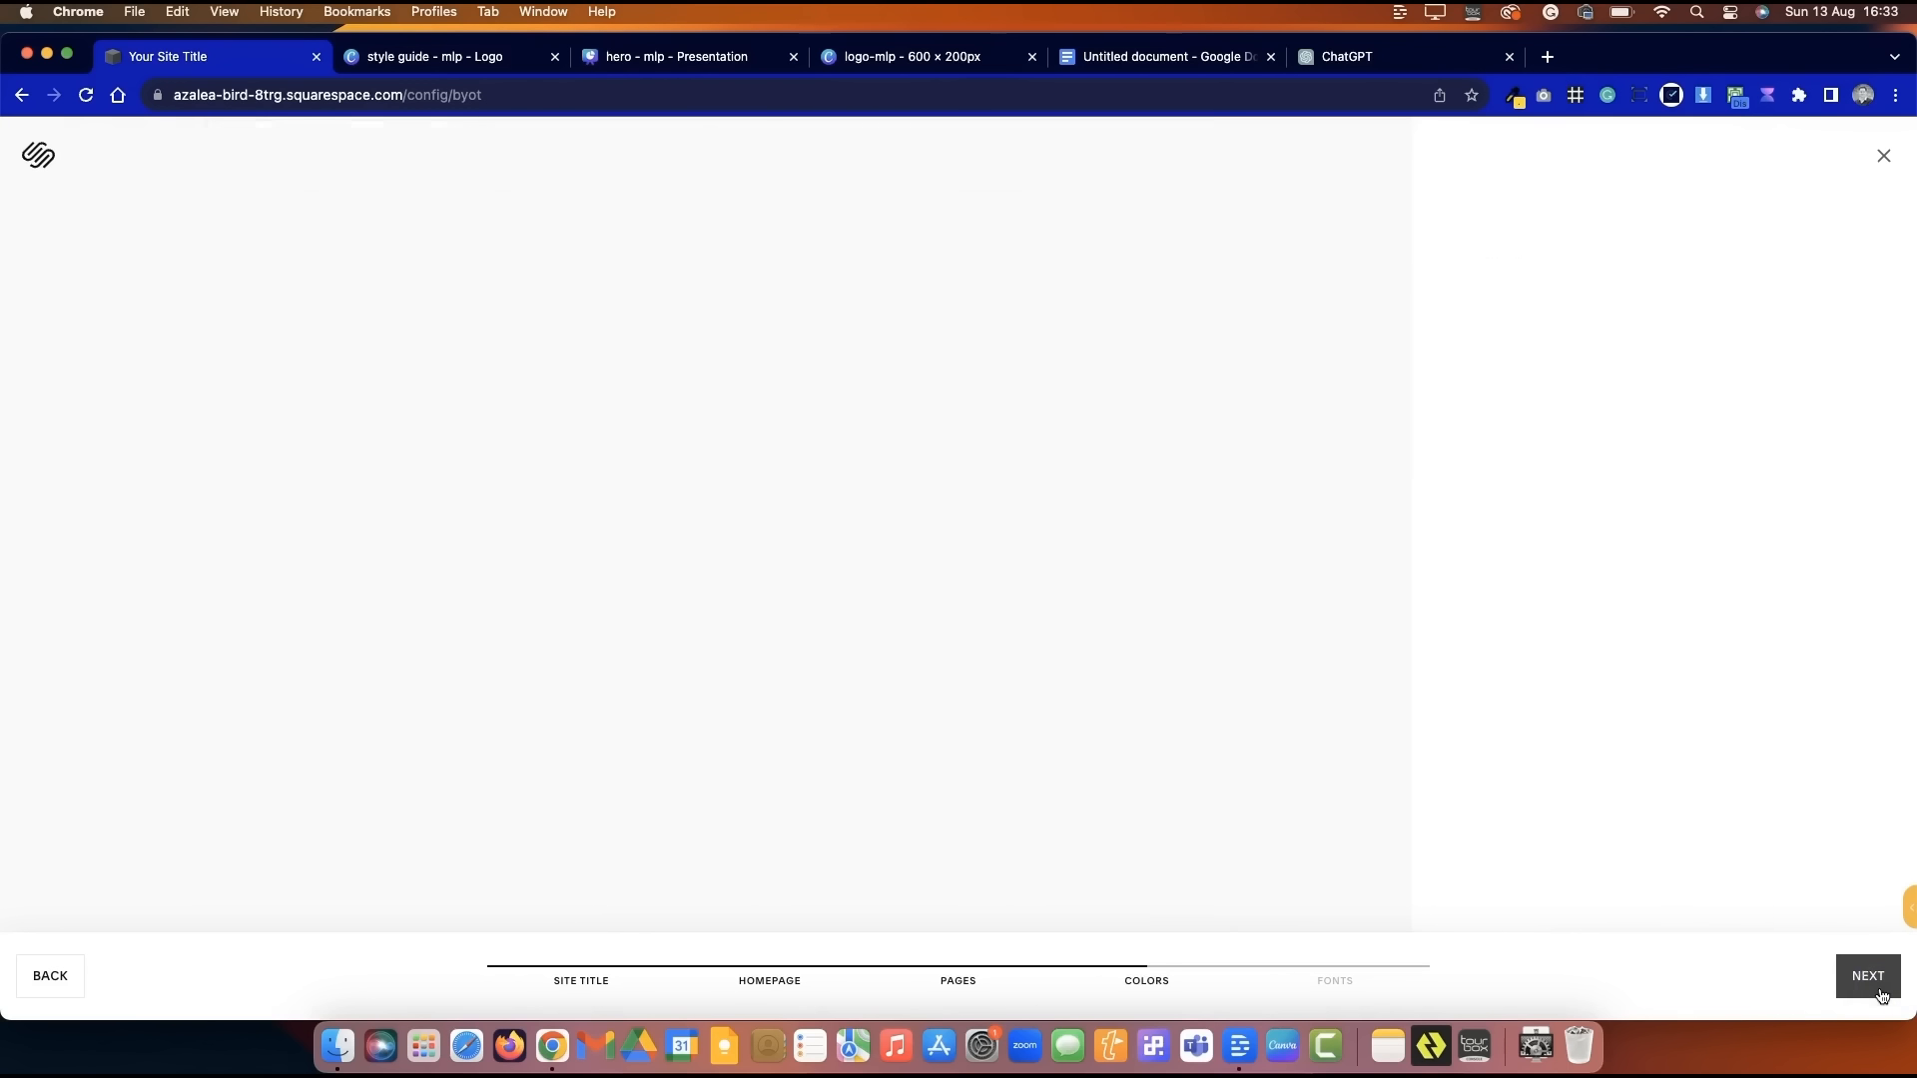
{"action": "left_click", "coordinate": [1714, 431]}
{"action": "left_click", "coordinate": [1863, 977]}
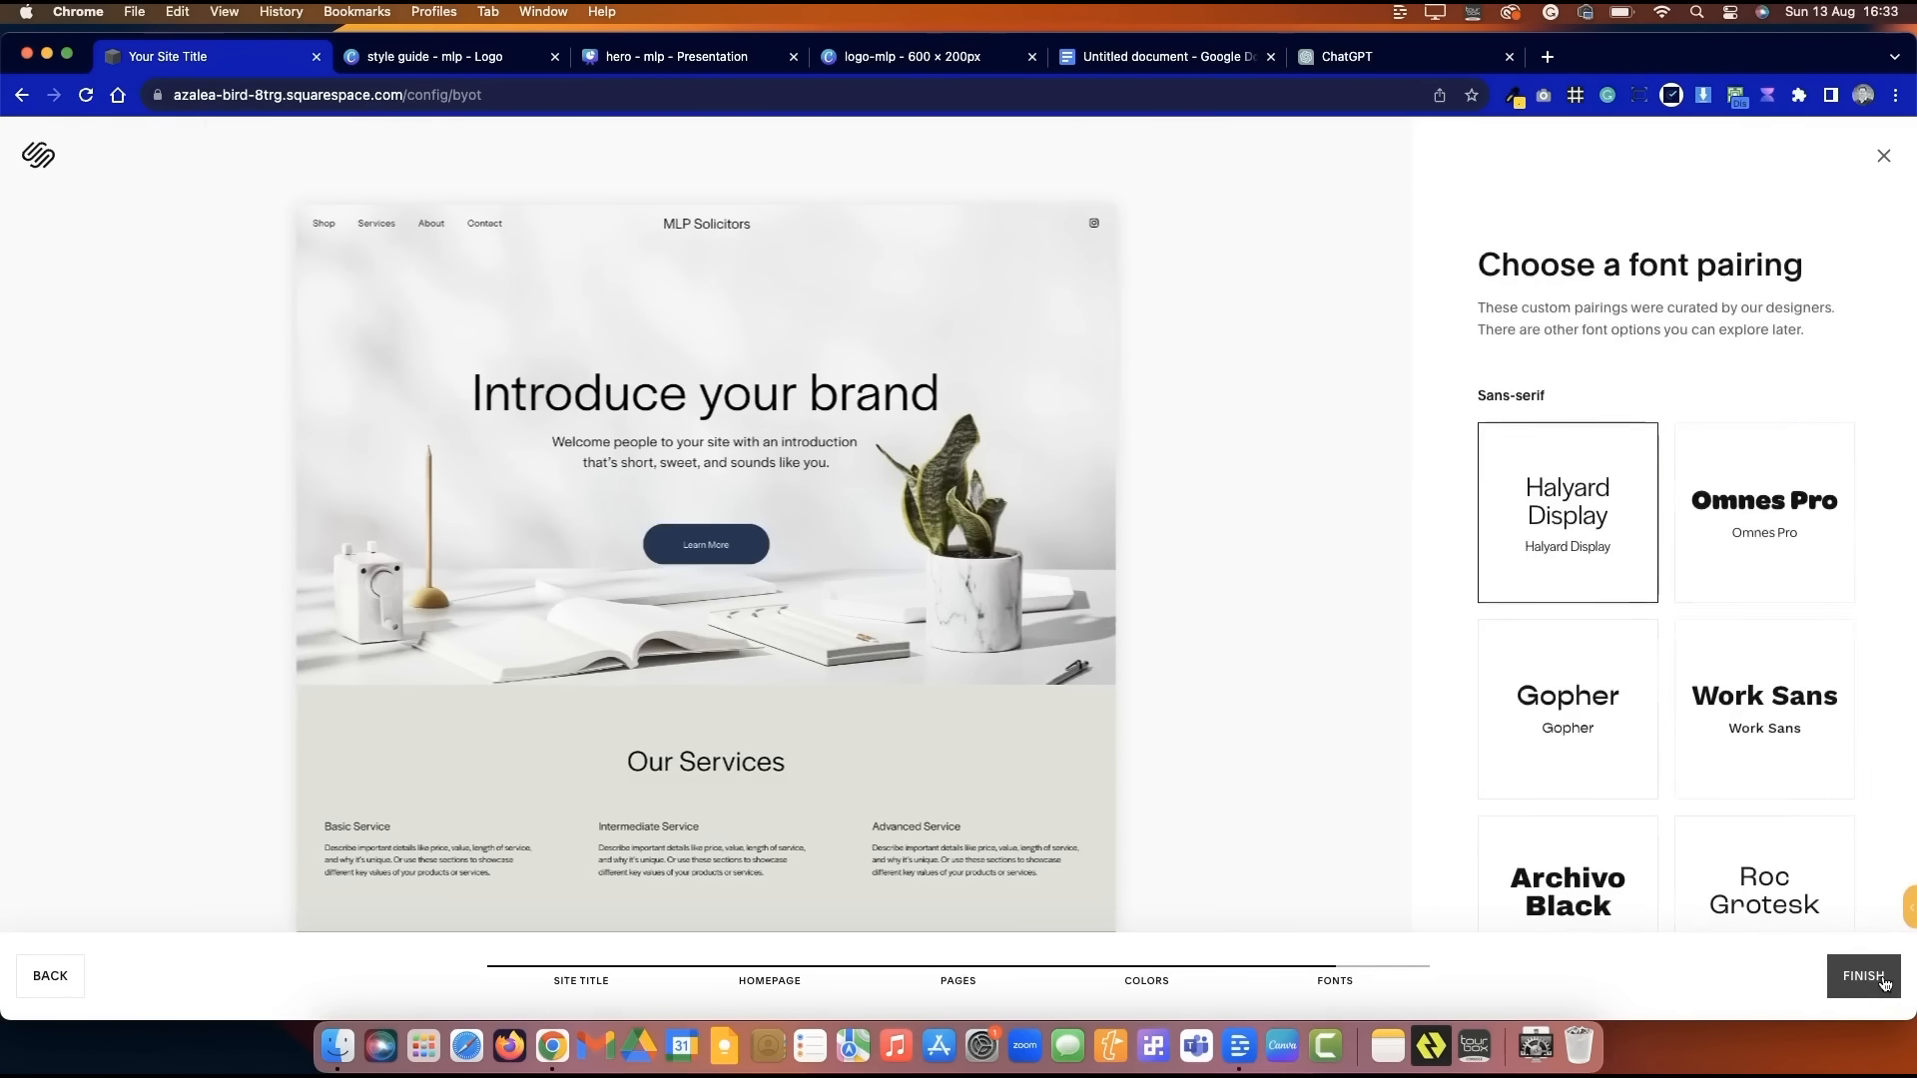
- Finish the site setup with the Halyard Display font pairing and leave the welcome dialog with the site title MLP Solicitors
{"action": "left_click", "coordinate": [1860, 977]}
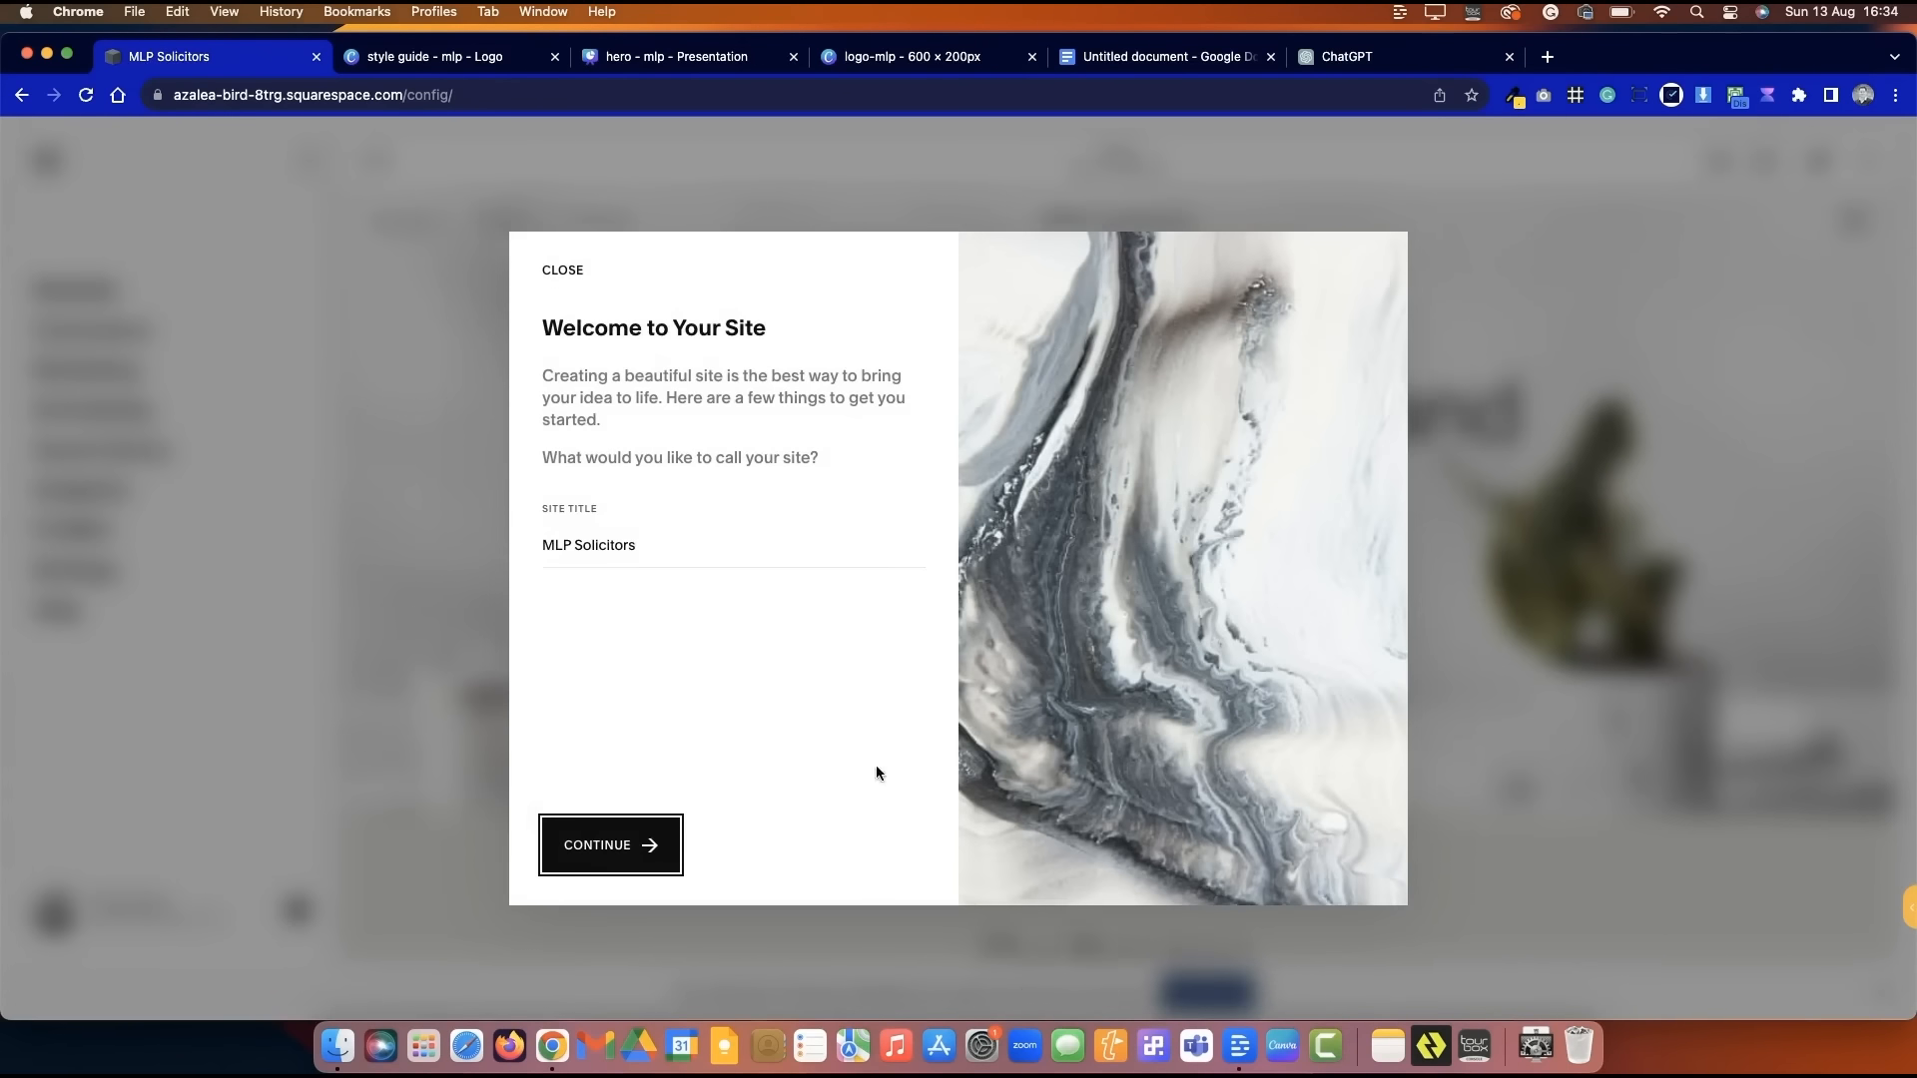
{"action": "key", "text": "Return"}
{"action": "left_click", "coordinate": [872, 844]}
{"action": "left_click", "coordinate": [860, 845]}
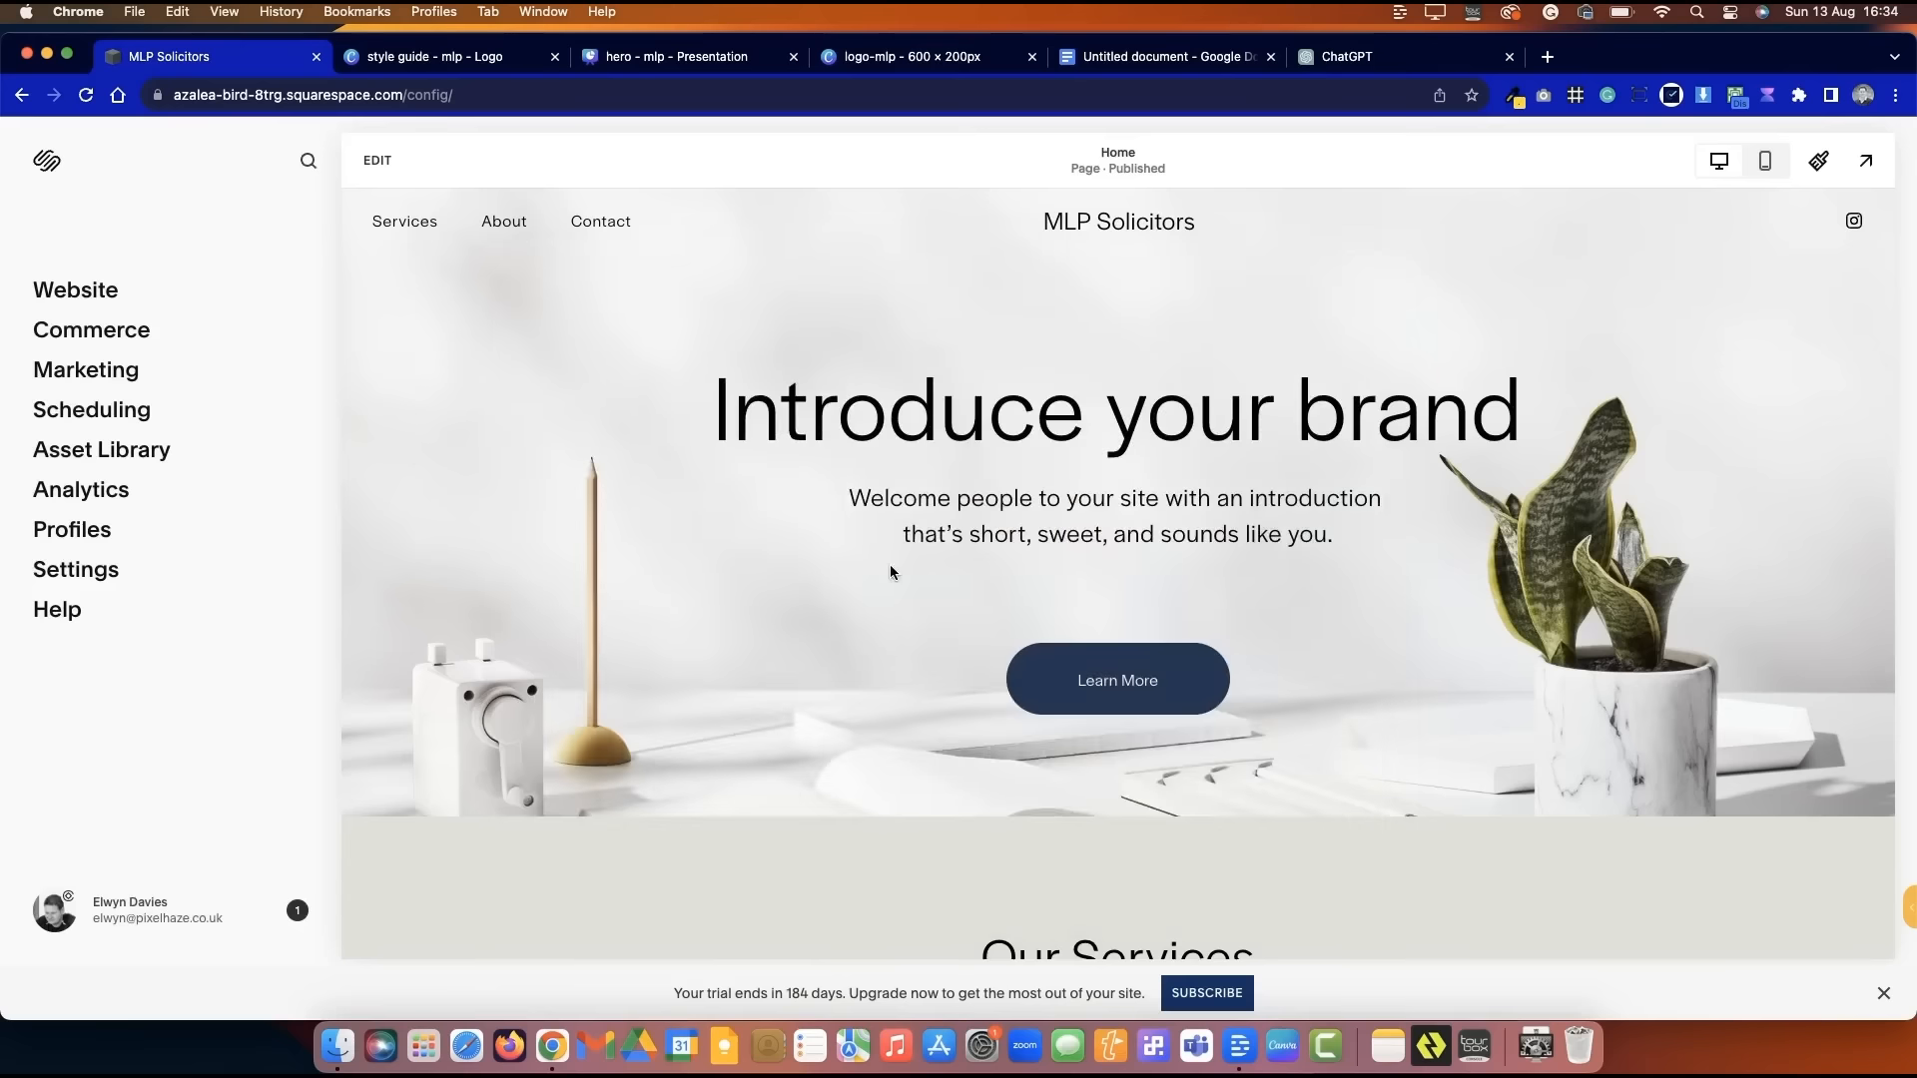
- Change the site's heading font family to Montserrat, checking the fonts used in the Canva logo design
{"action": "left_click", "coordinate": [1818, 160]}
{"action": "left_click", "coordinate": [1629, 326]}
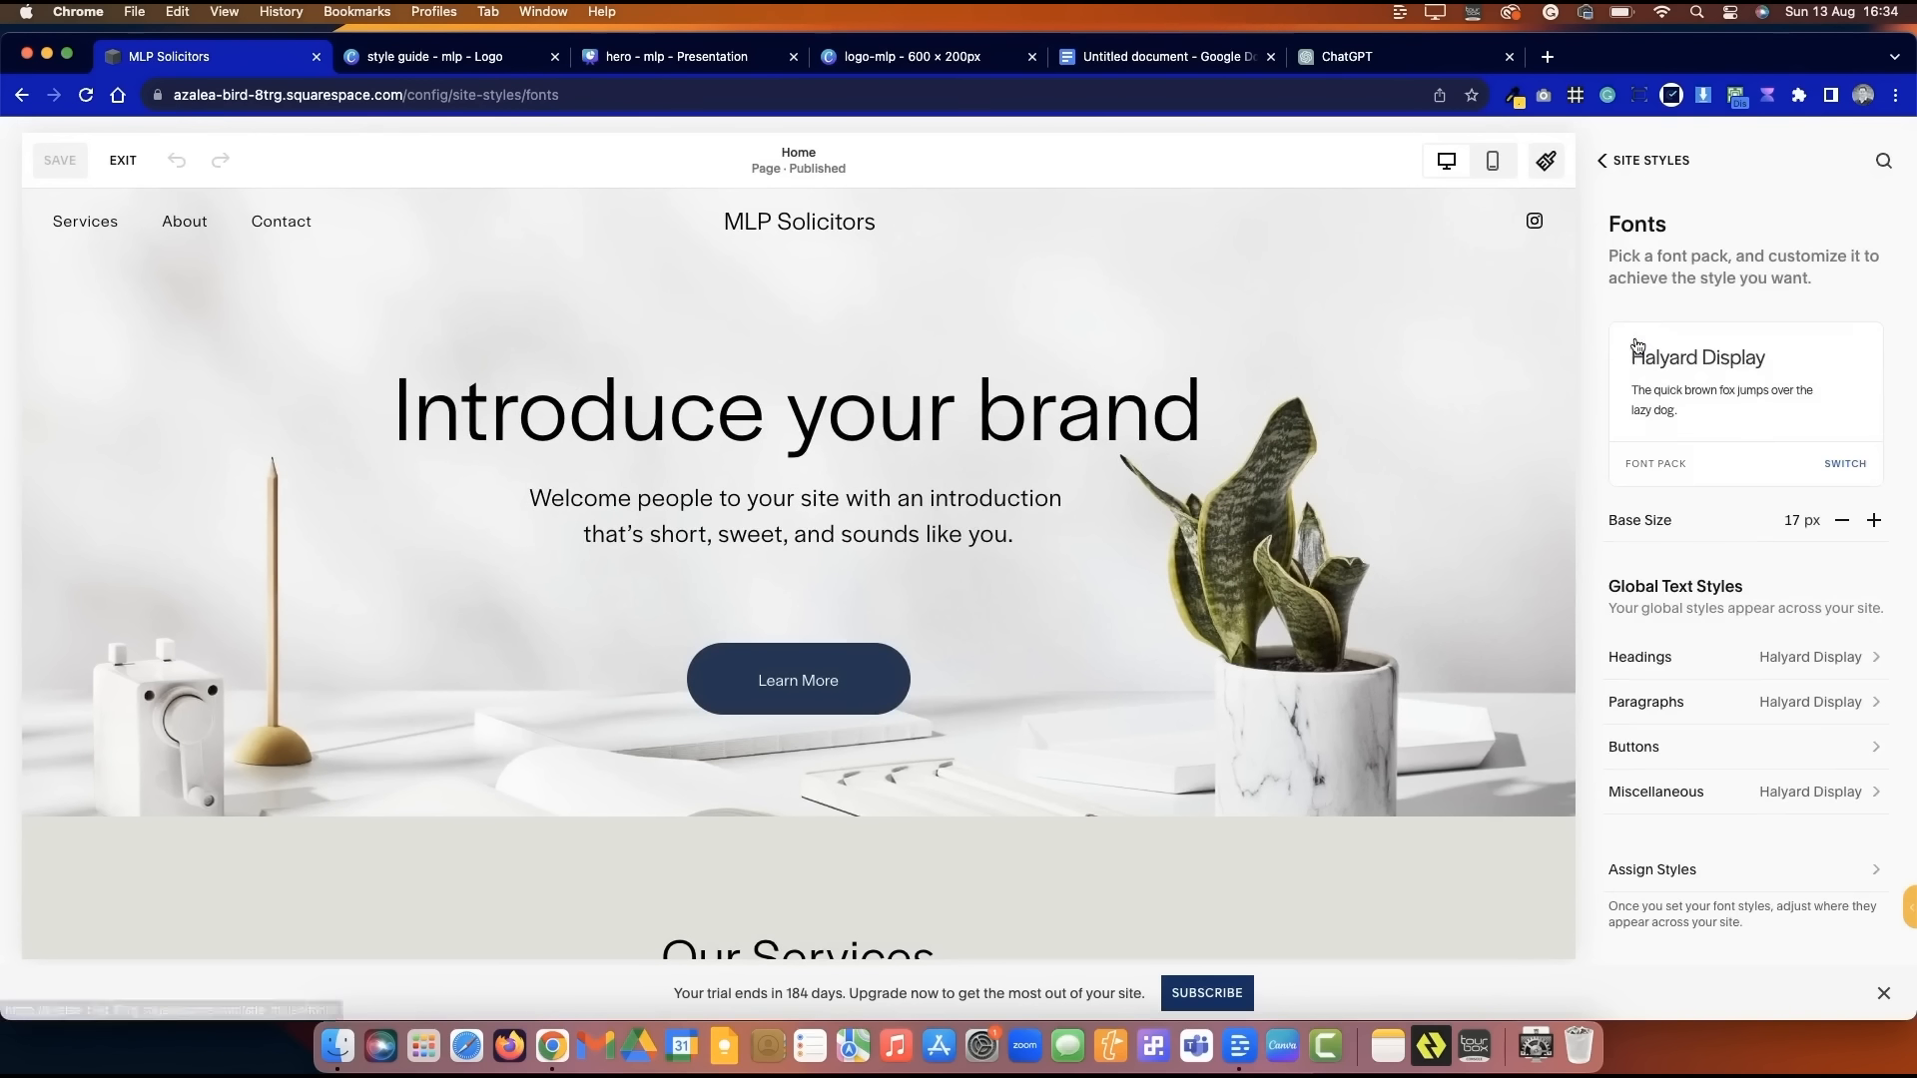
{"action": "left_click", "coordinate": [1783, 656]}
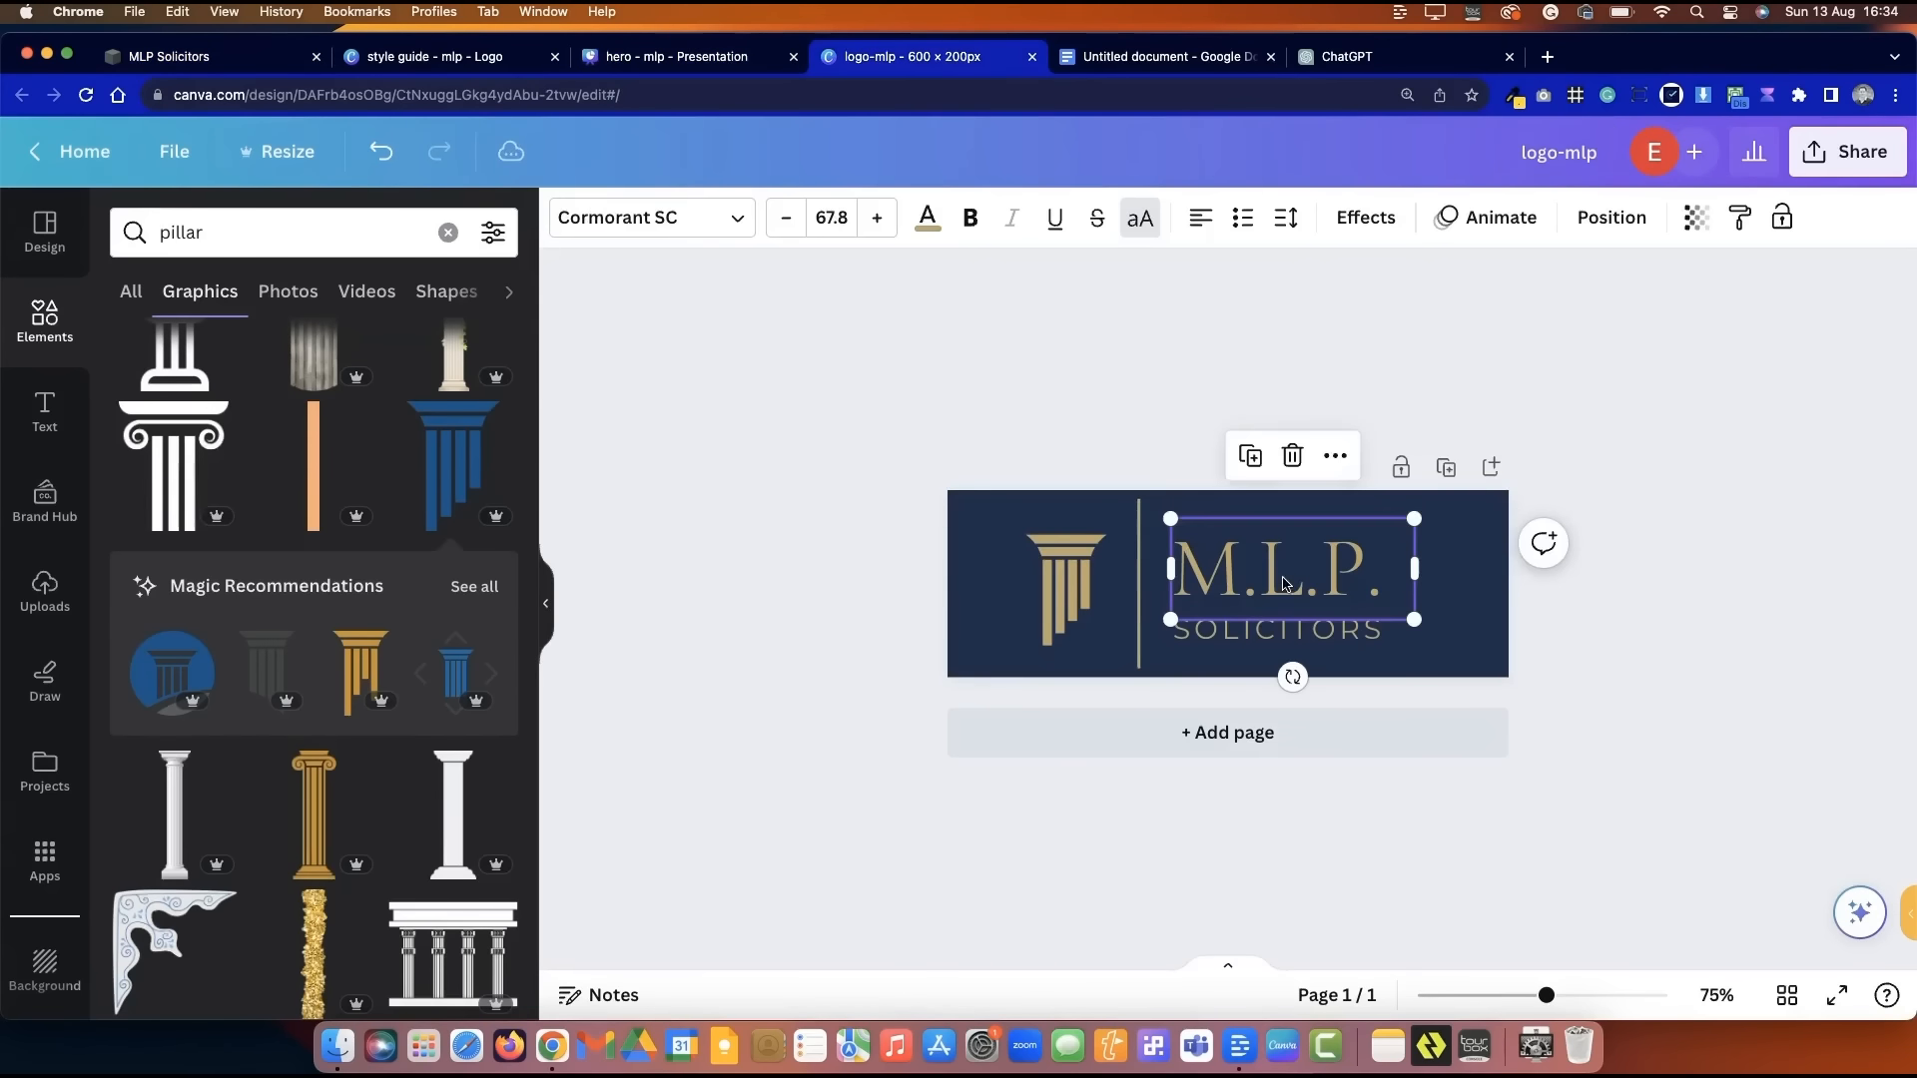
{"action": "left_click", "coordinate": [1289, 633]}
{"action": "left_click", "coordinate": [241, 62]}
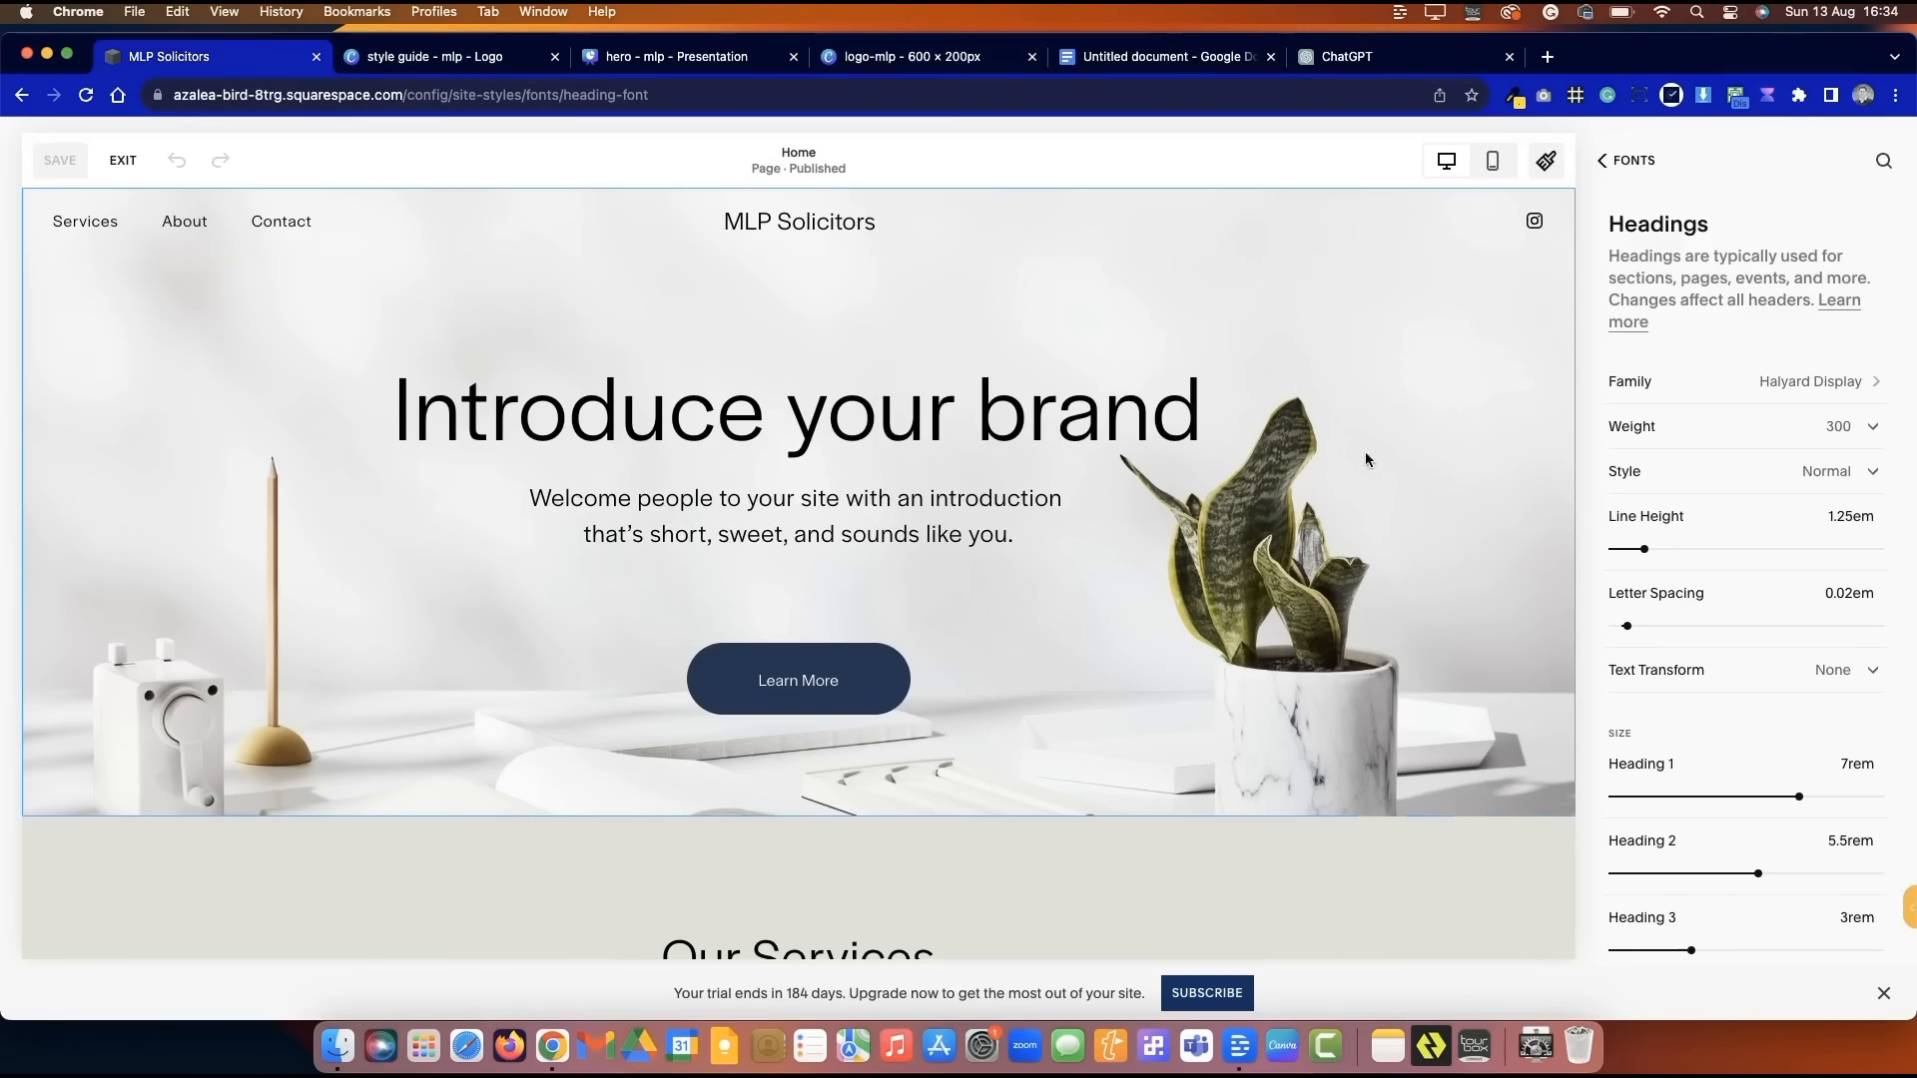
{"action": "left_click", "coordinate": [1765, 392]}
{"action": "left_click", "coordinate": [1720, 392]}
{"action": "left_click", "coordinate": [1740, 269]}
{"action": "type", "text": "mont"}
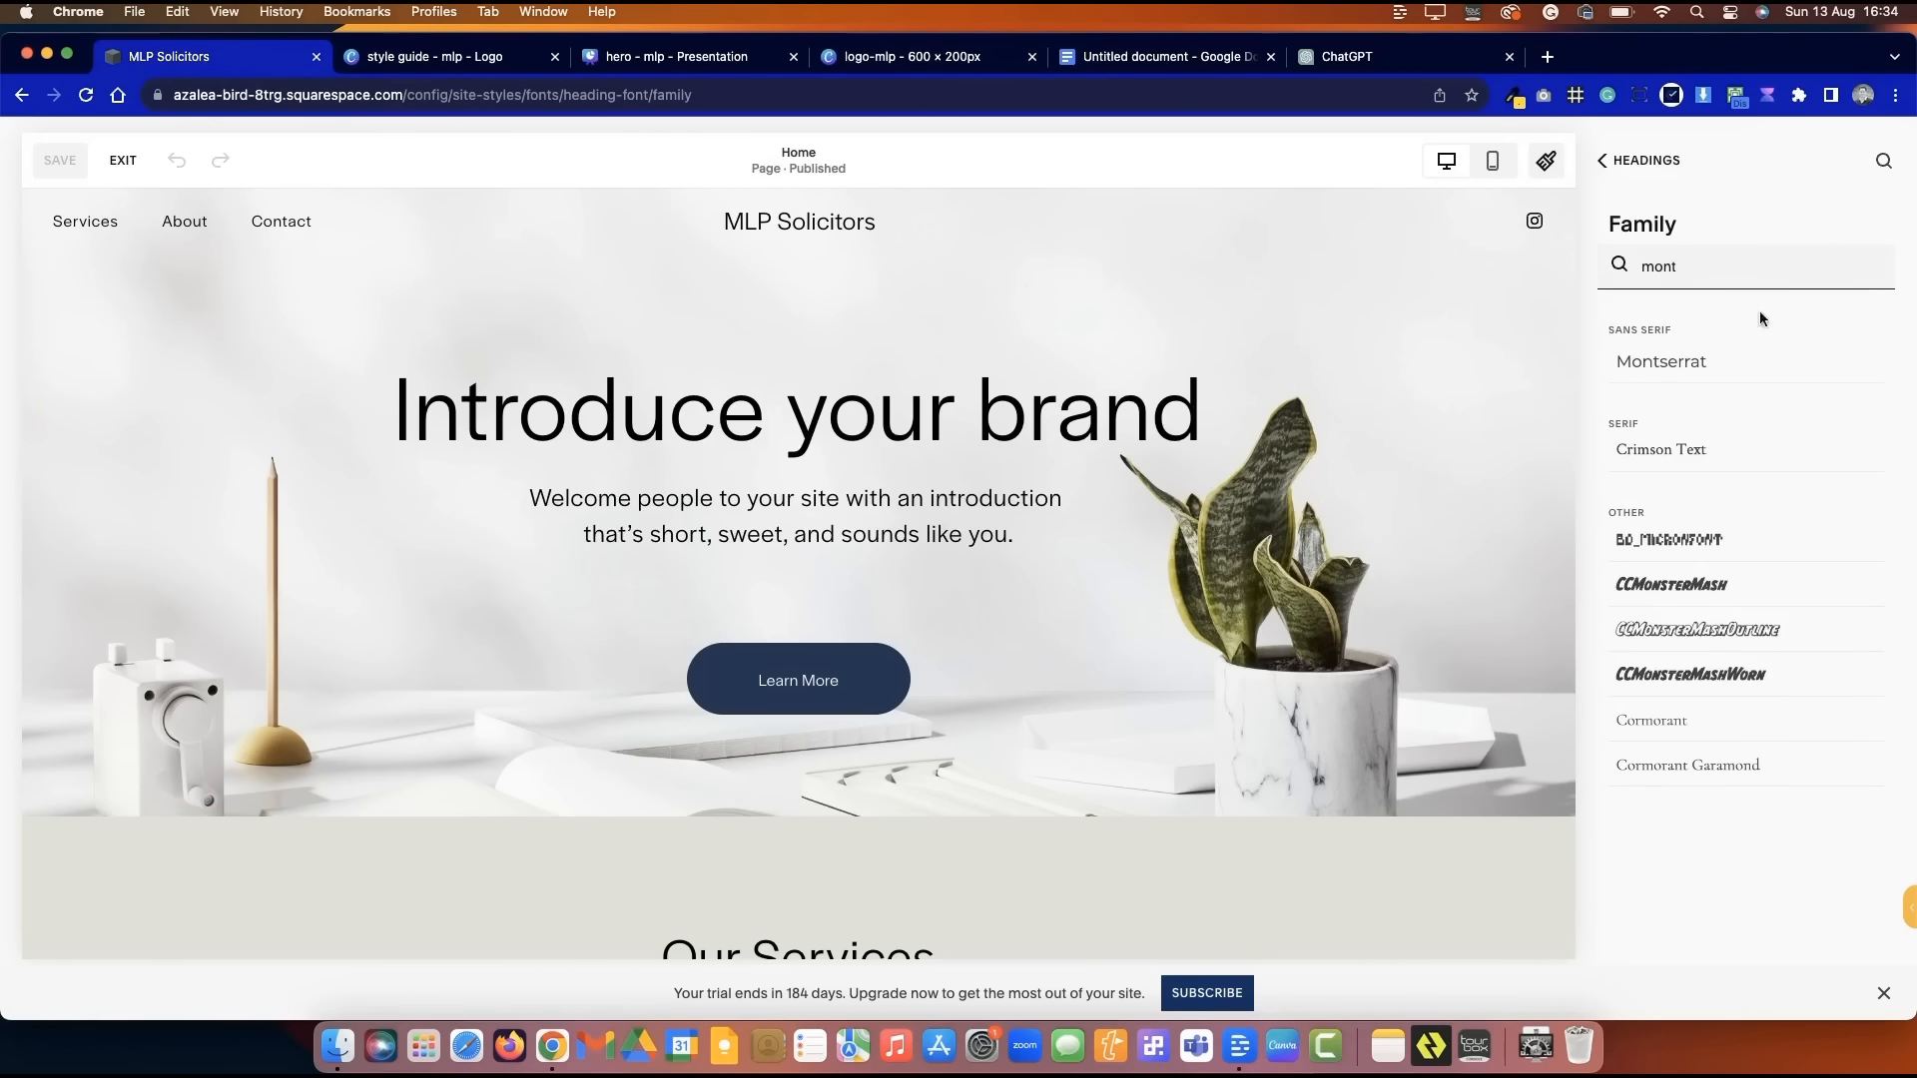
{"action": "left_click", "coordinate": [1749, 359]}
{"action": "left_click", "coordinate": [1642, 161]}
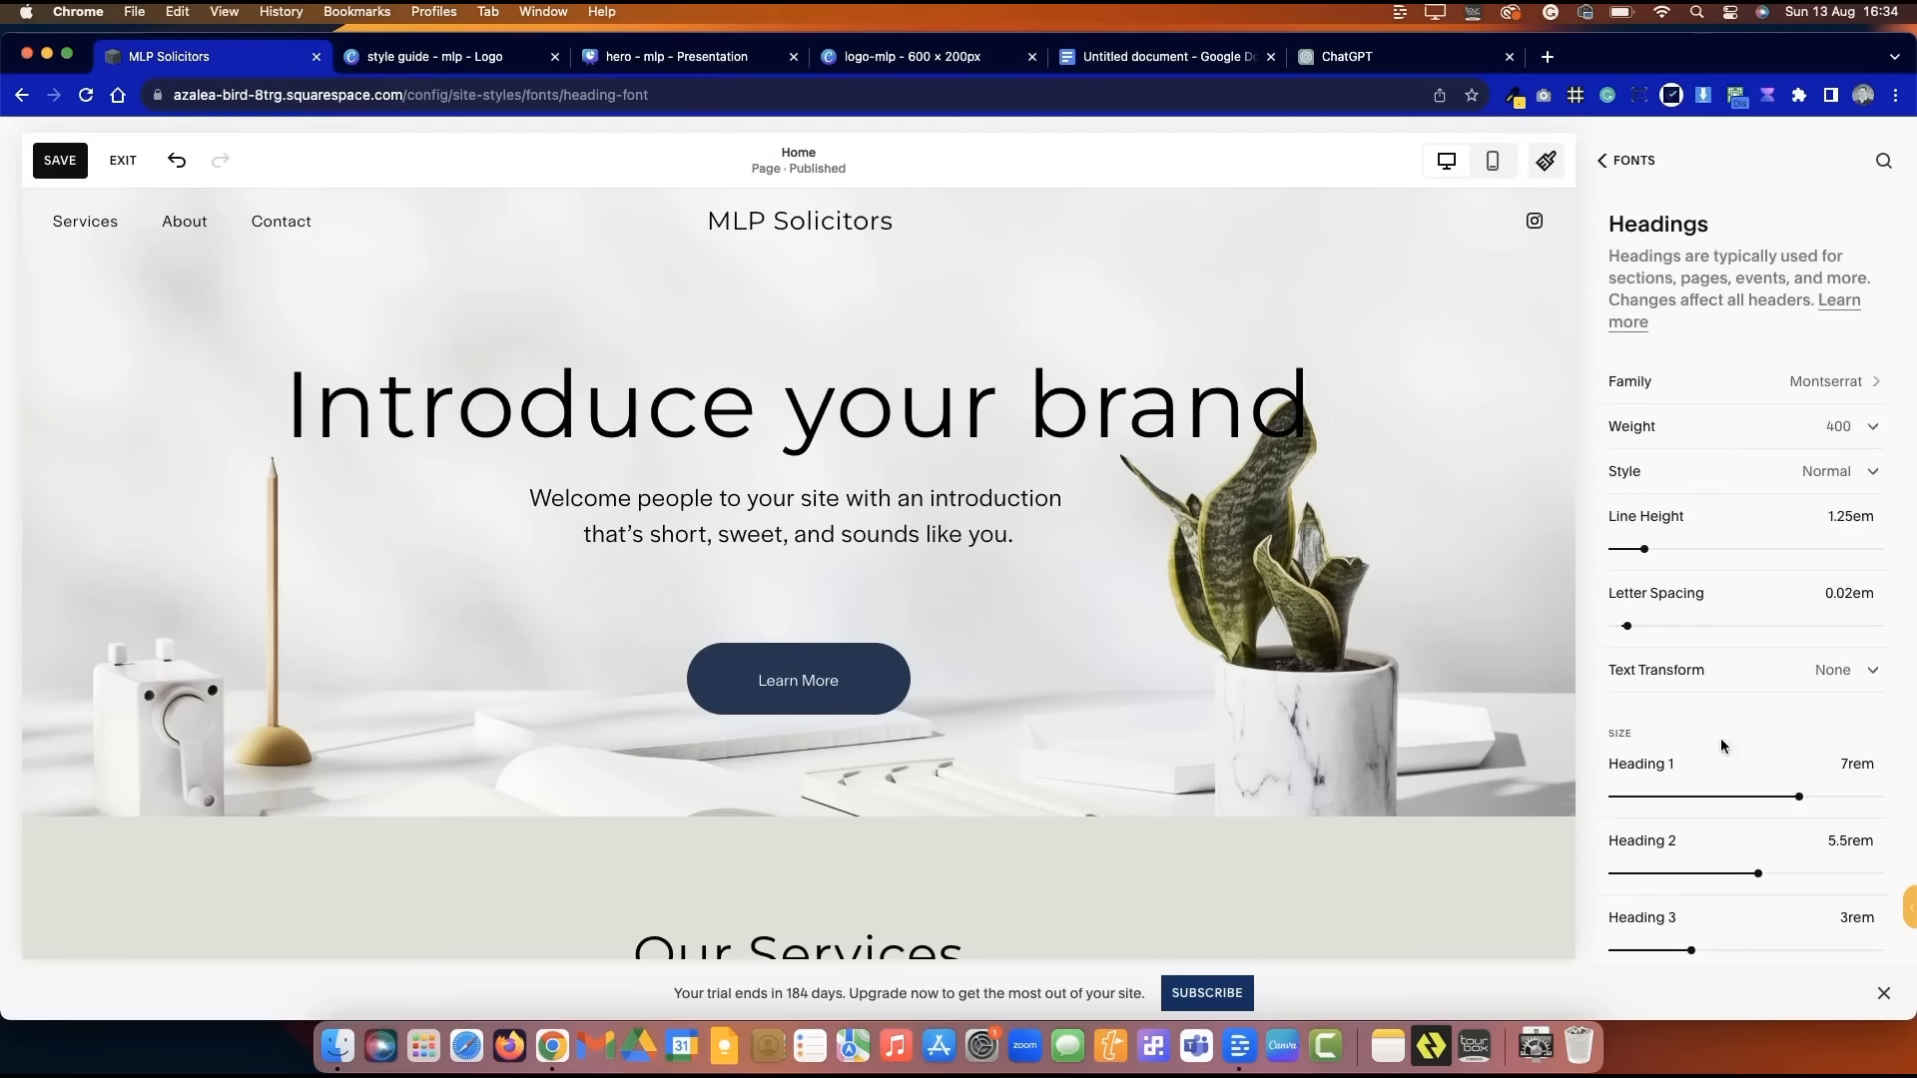
- Set Heading 1 to 2.8rem, Heading 2 to 2.4rem and Heading 3 to 2rem, with heading letter spacing at 0em
{"action": "left_click_drag", "start_coordinate": [1758, 793], "coordinate": [1702, 793]}
{"action": "left_click_drag", "start_coordinate": [1754, 873], "coordinate": [1662, 832]}
{"action": "scroll", "coordinate": [1683, 951], "scroll_direction": "down", "scroll_amount": 2}
{"action": "scroll", "coordinate": [1663, 926], "scroll_direction": "down", "scroll_amount": 1}
{"action": "left_click_drag", "start_coordinate": [1679, 755], "coordinate": [1675, 756]}
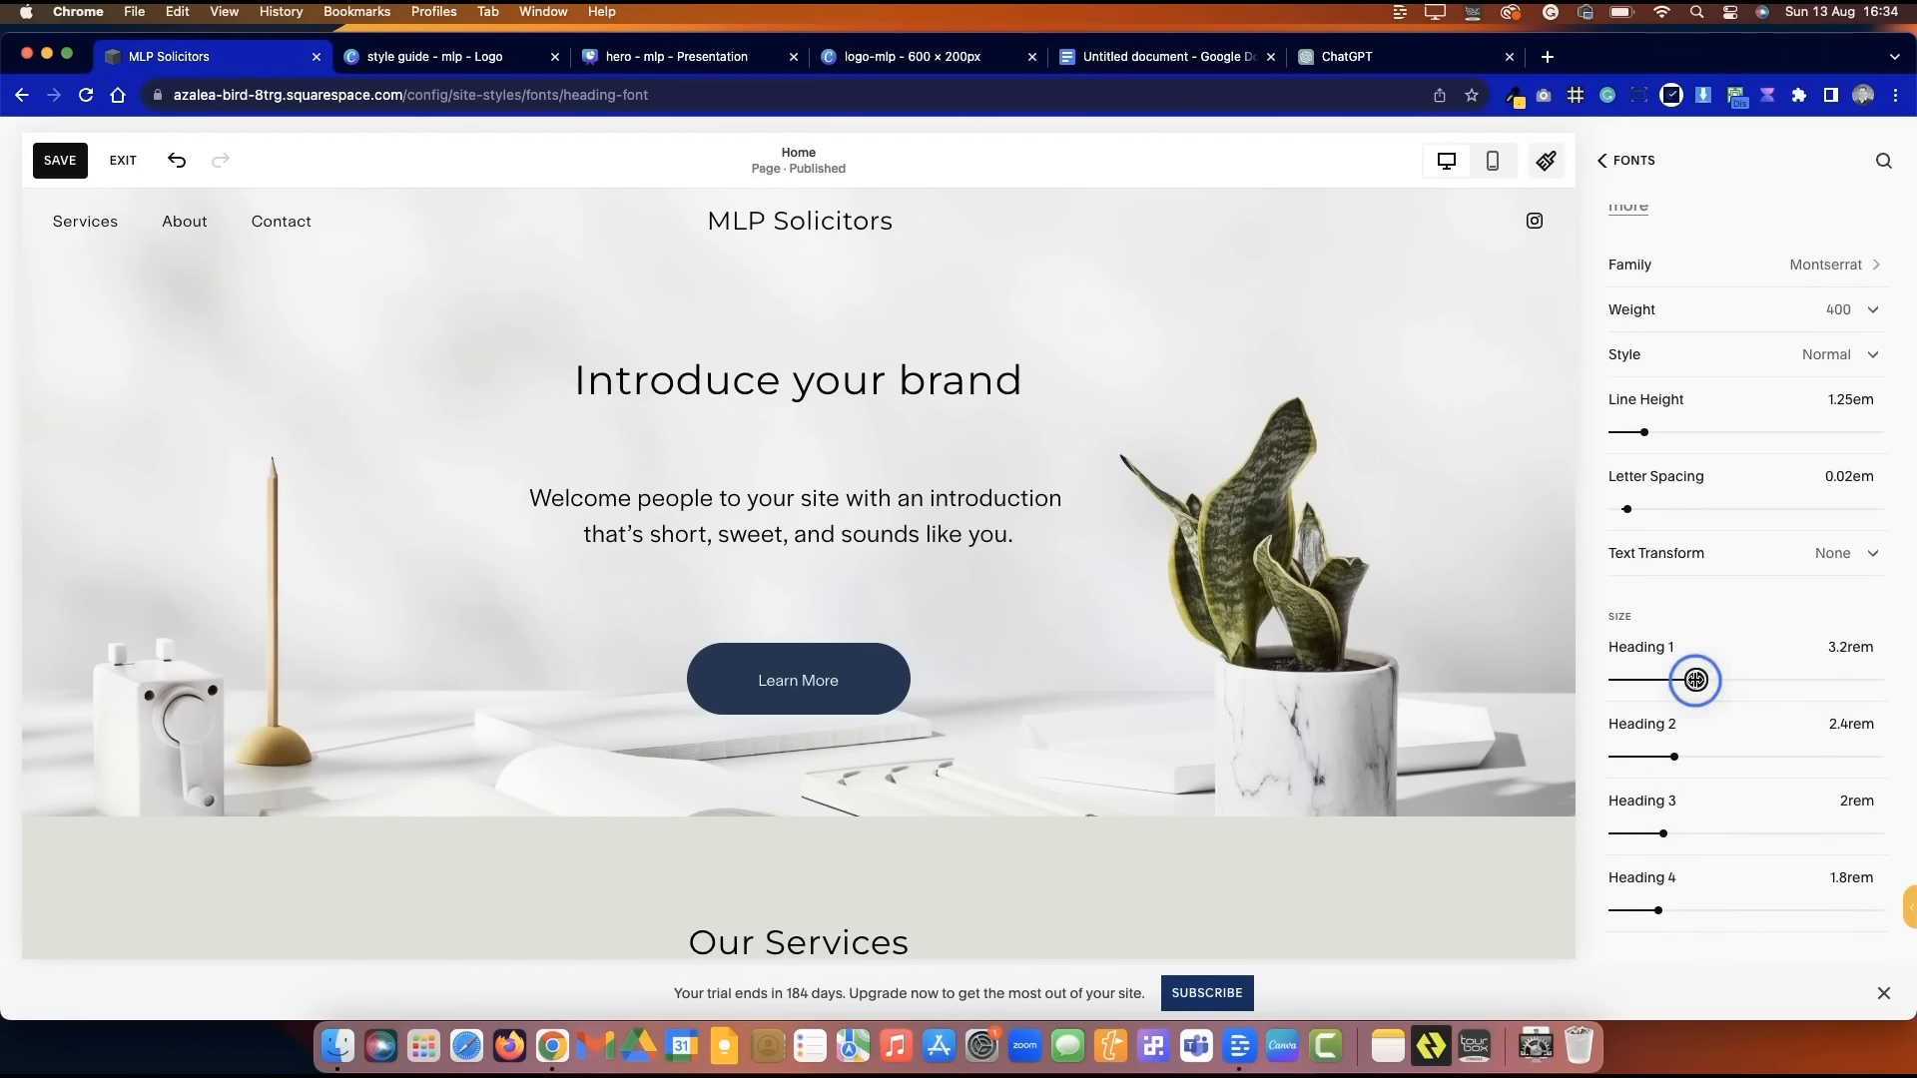
{"action": "scroll", "coordinate": [1677, 478], "scroll_direction": "up", "scroll_amount": 2}
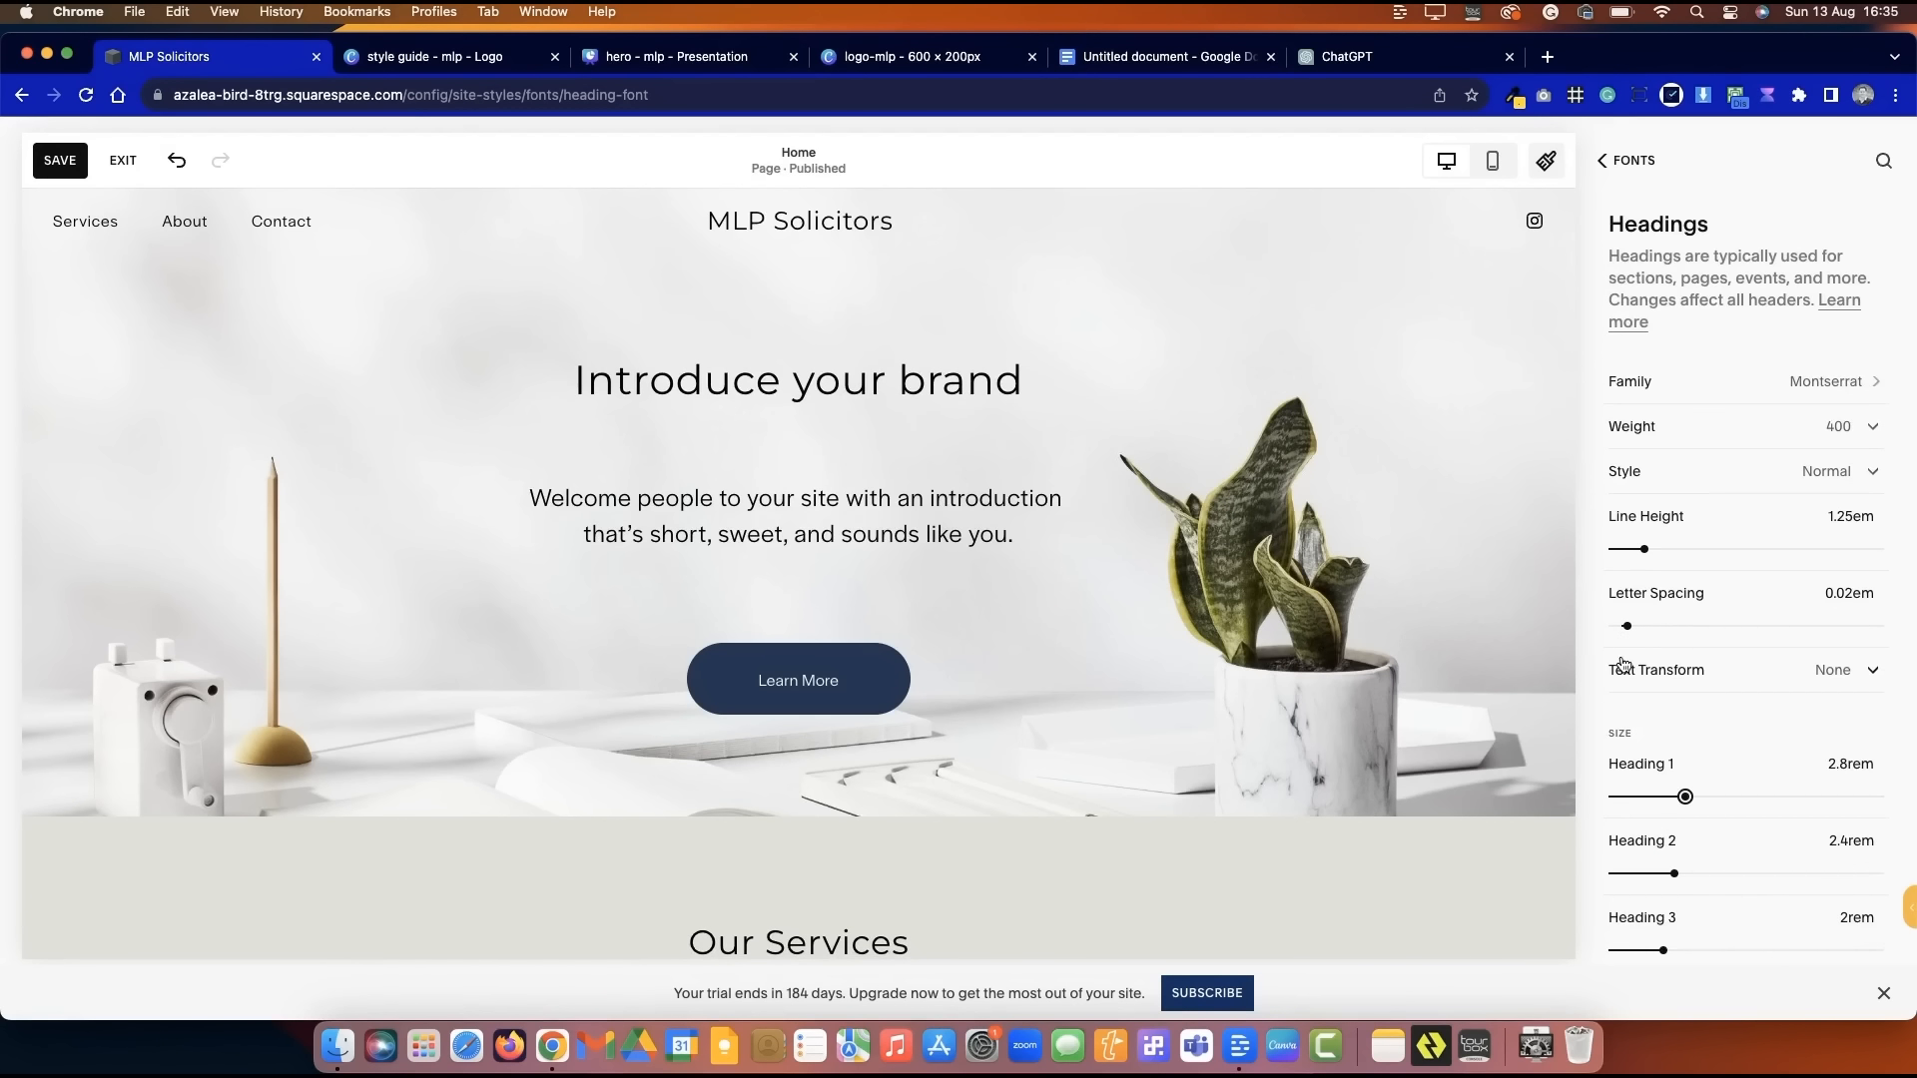
{"action": "left_click_drag", "start_coordinate": [1626, 625], "coordinate": [1624, 625]}
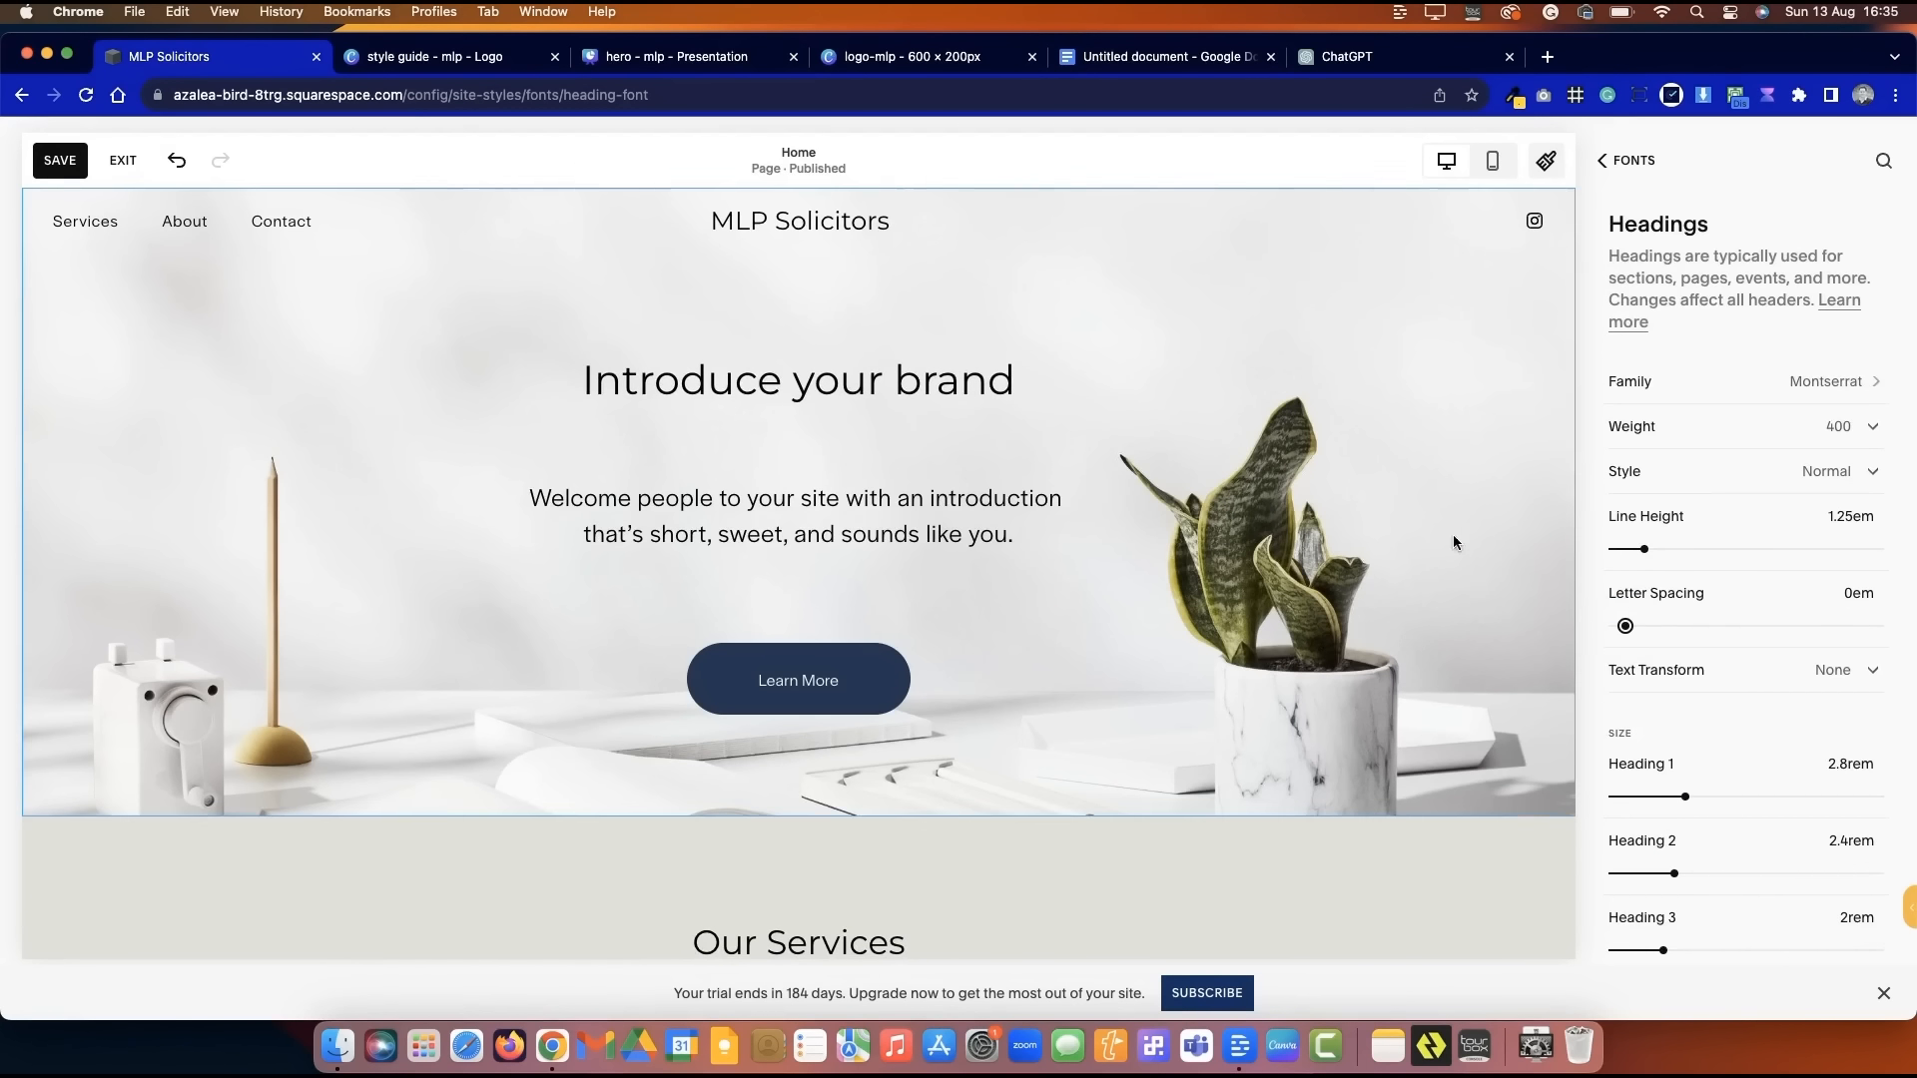
{"action": "left_click", "coordinate": [1642, 162]}
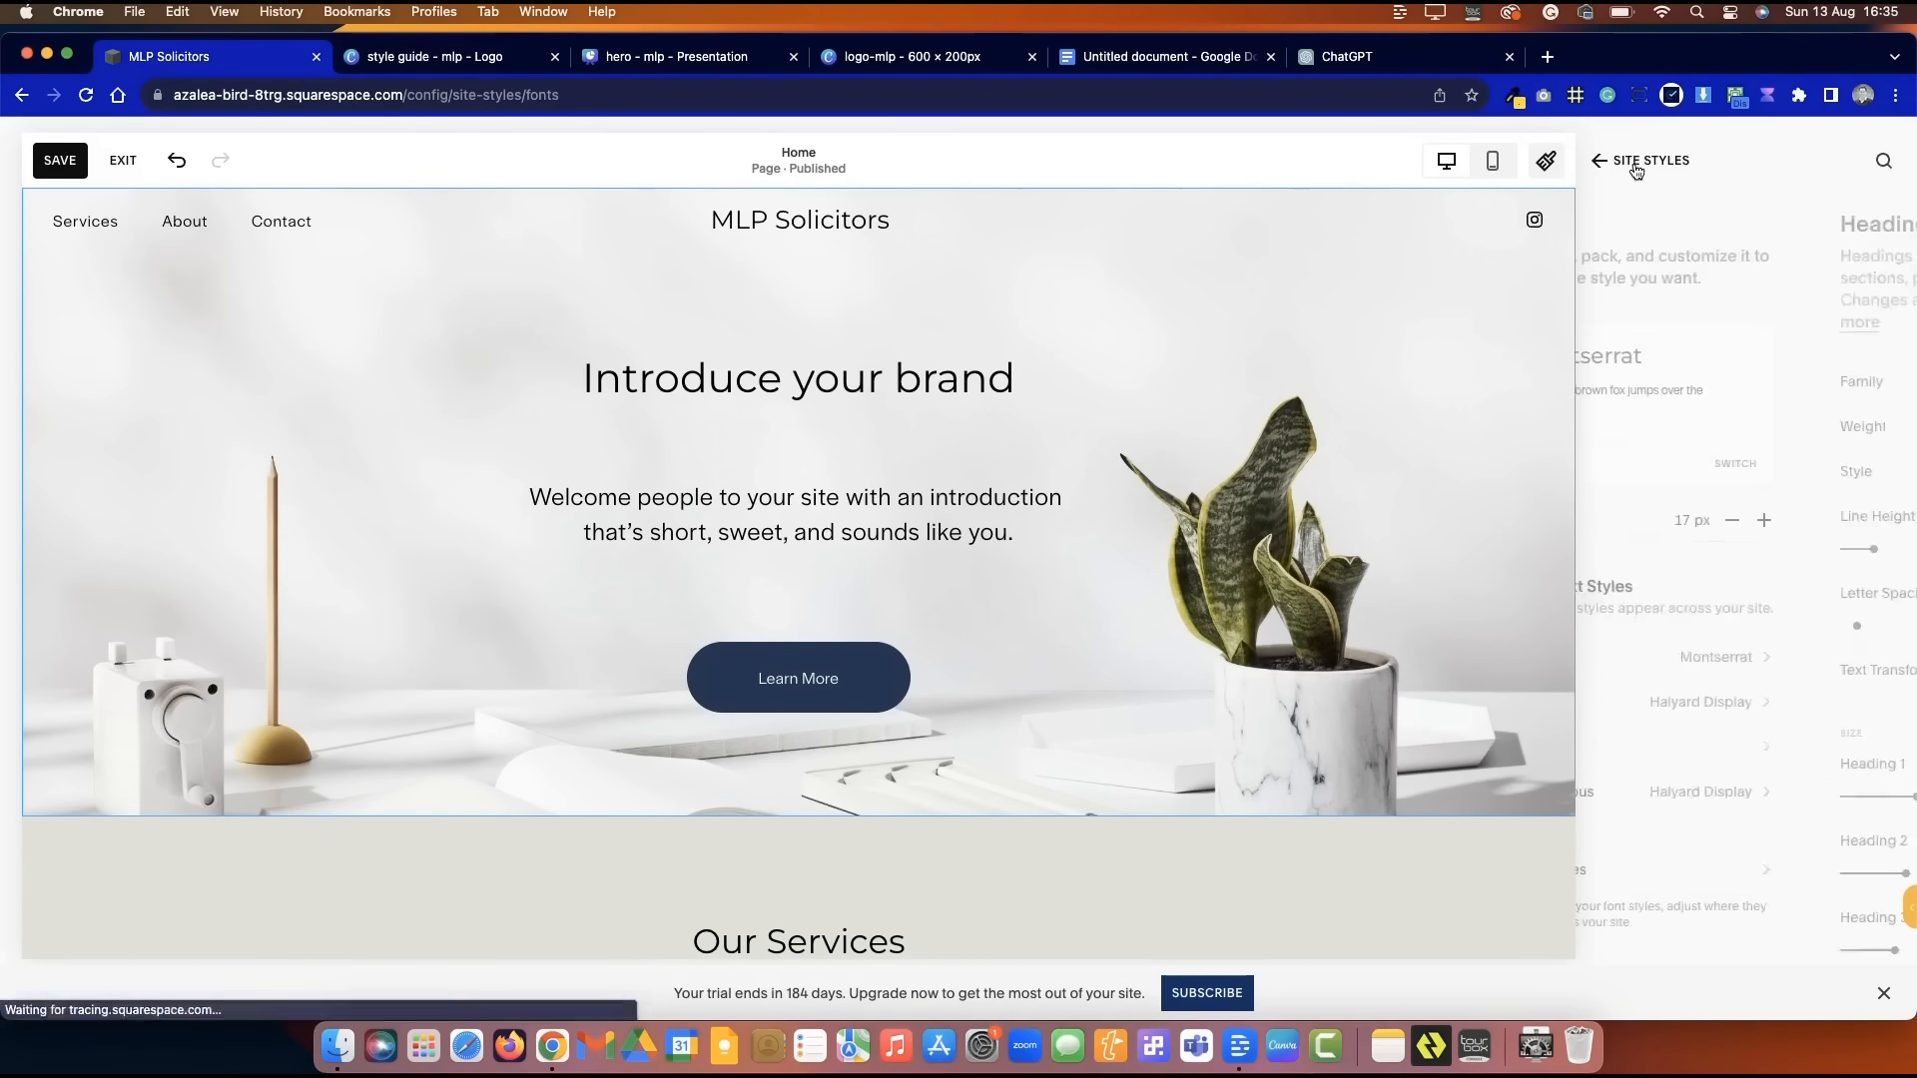
- Change the paragraph font family to Montserrat and set the Paragraph 1 size to 1.4rem
{"action": "left_click", "coordinate": [1720, 696]}
{"action": "left_click", "coordinate": [1737, 340]}
{"action": "left_click", "coordinate": [1737, 339]}
{"action": "left_click", "coordinate": [1657, 161]}
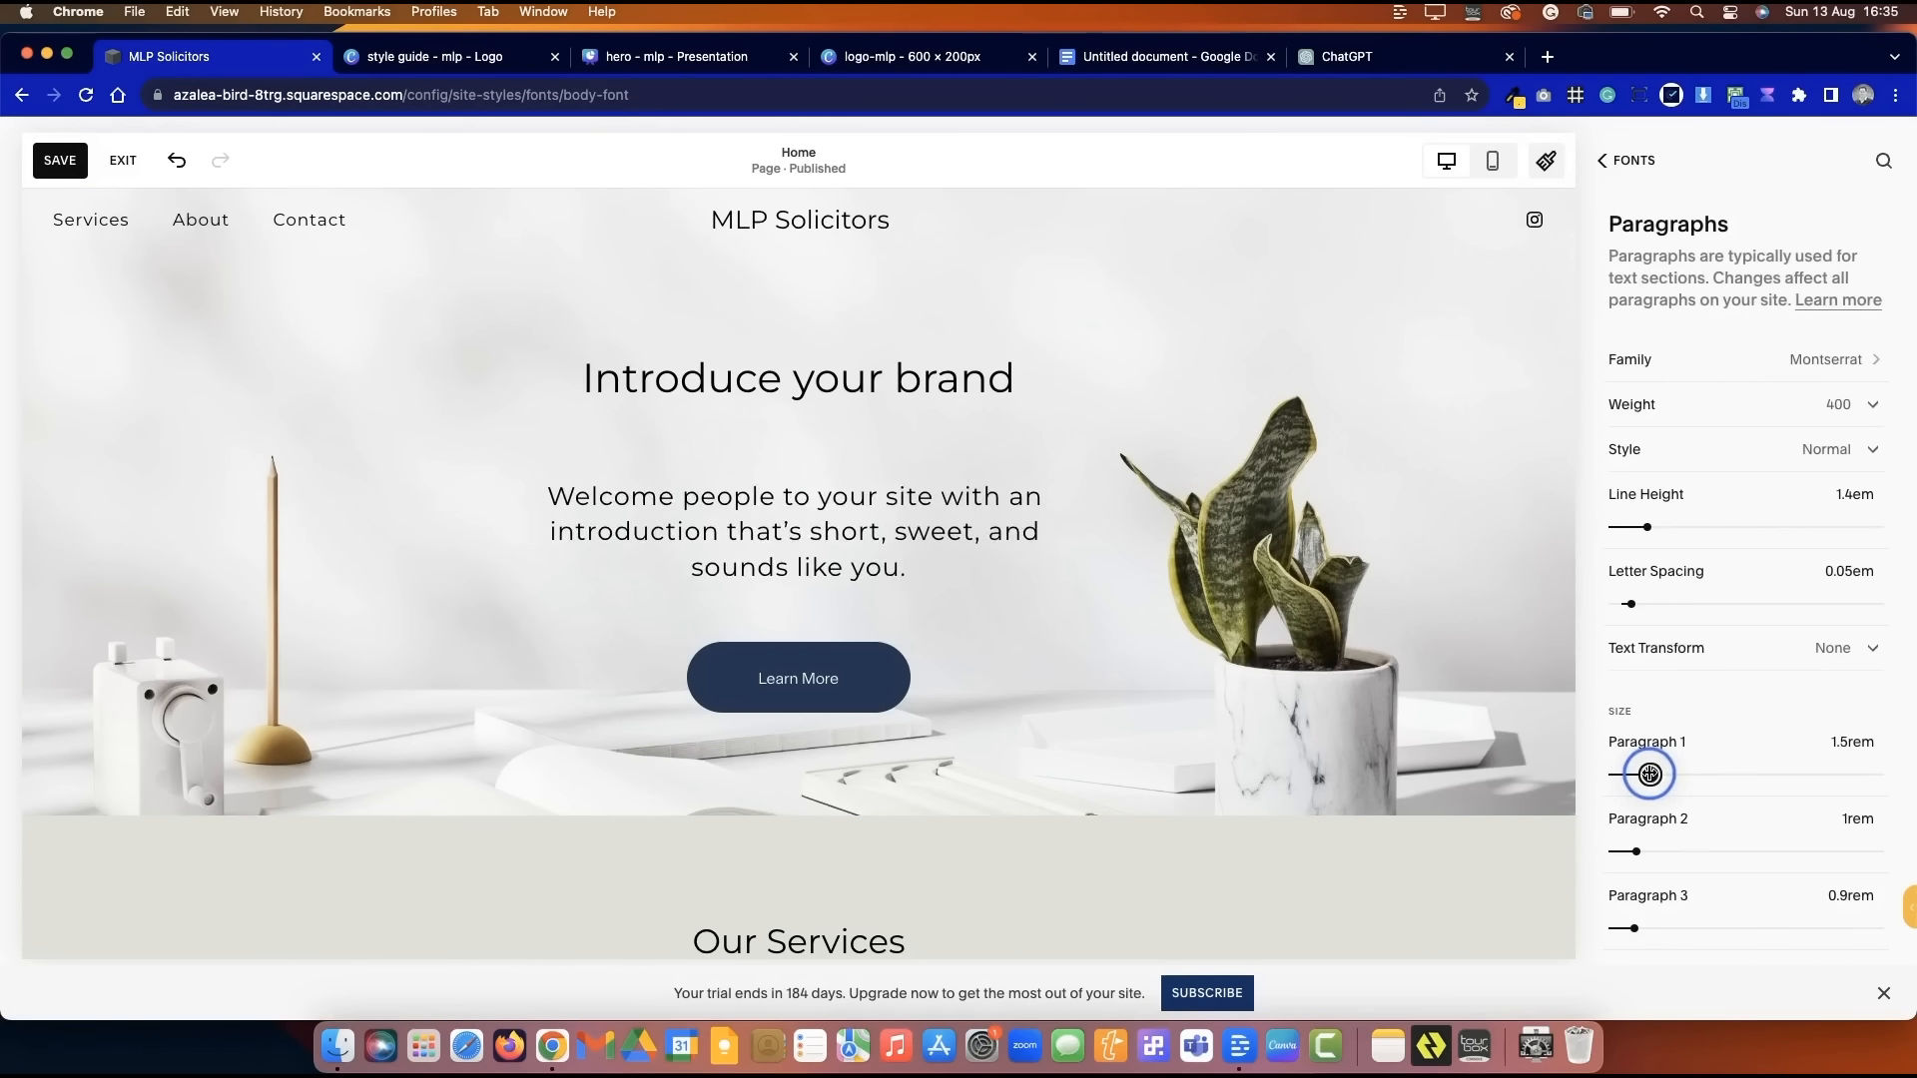
{"action": "left_click_drag", "start_coordinate": [1649, 774], "coordinate": [1646, 775]}
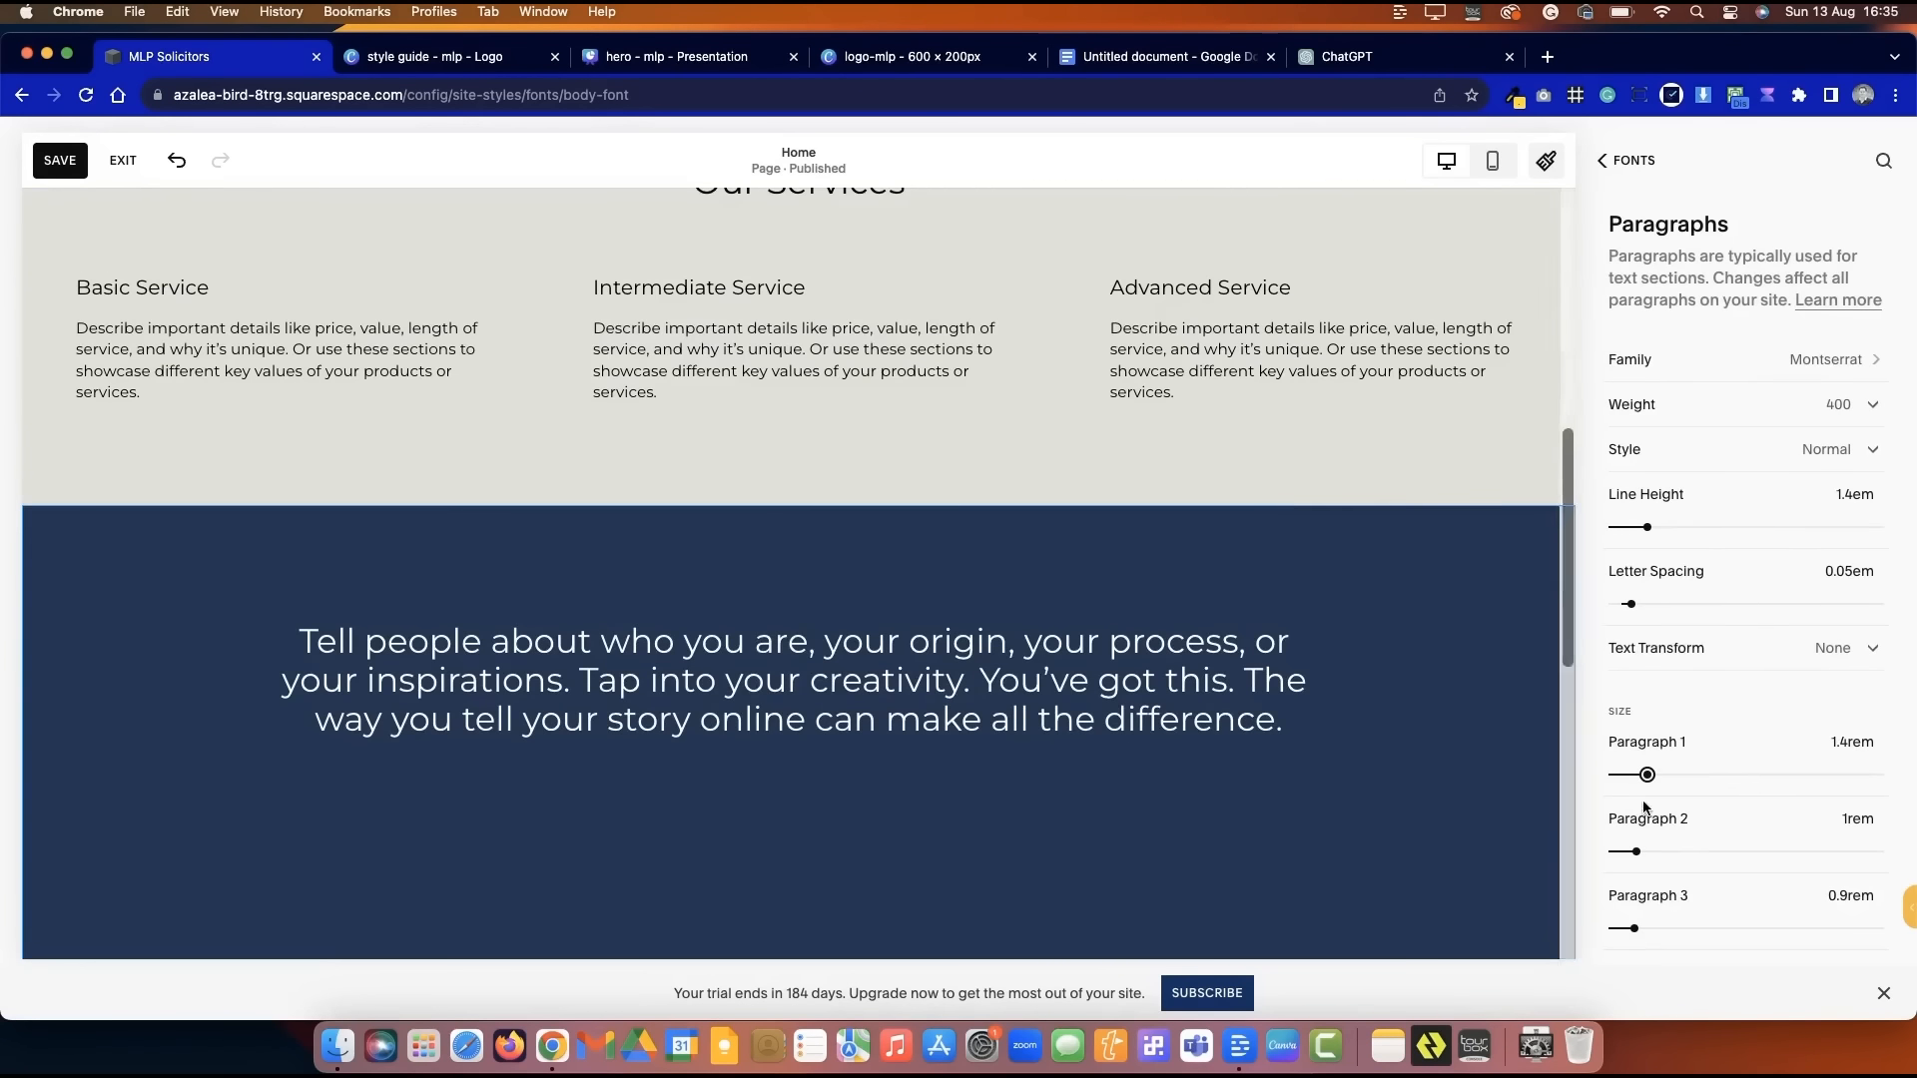
{"action": "scroll", "coordinate": [1637, 899], "scroll_direction": "down", "scroll_amount": 1}
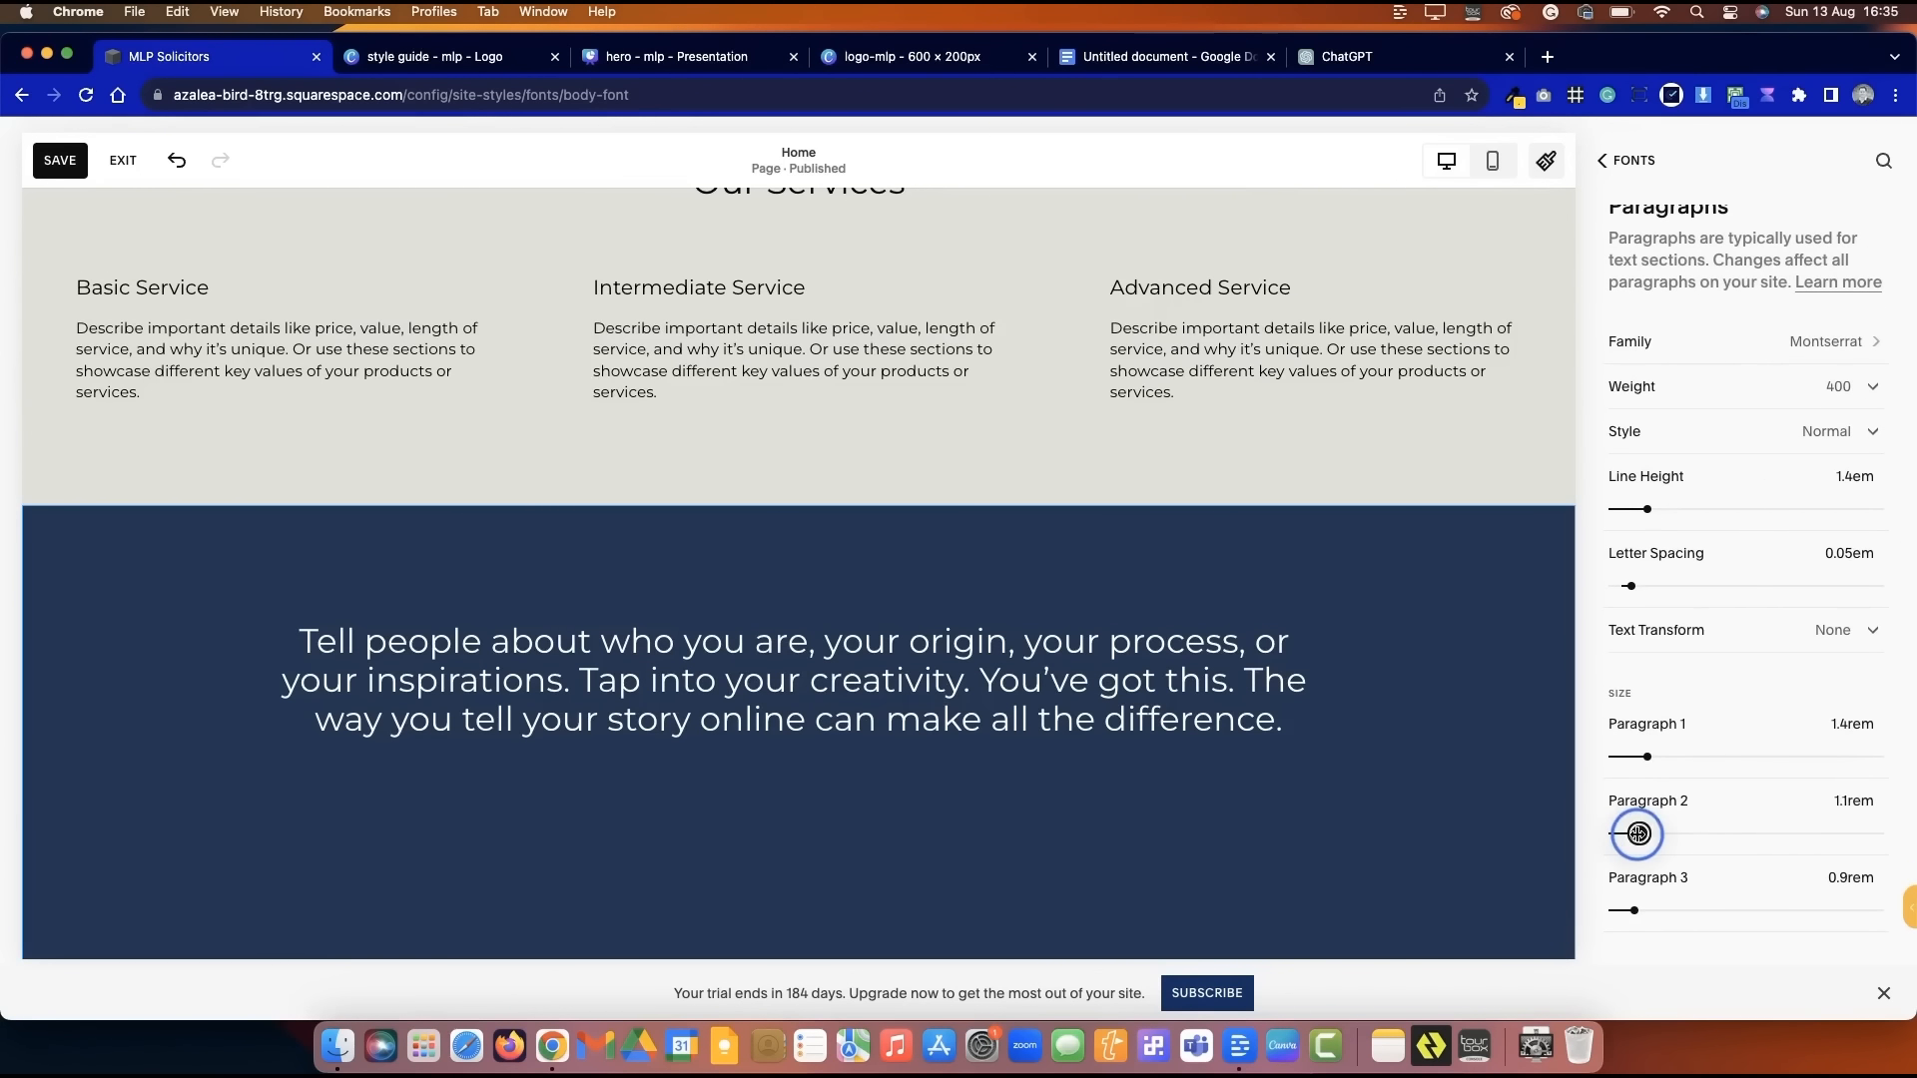
{"action": "scroll", "coordinate": [1642, 759], "scroll_direction": "up", "scroll_amount": 1}
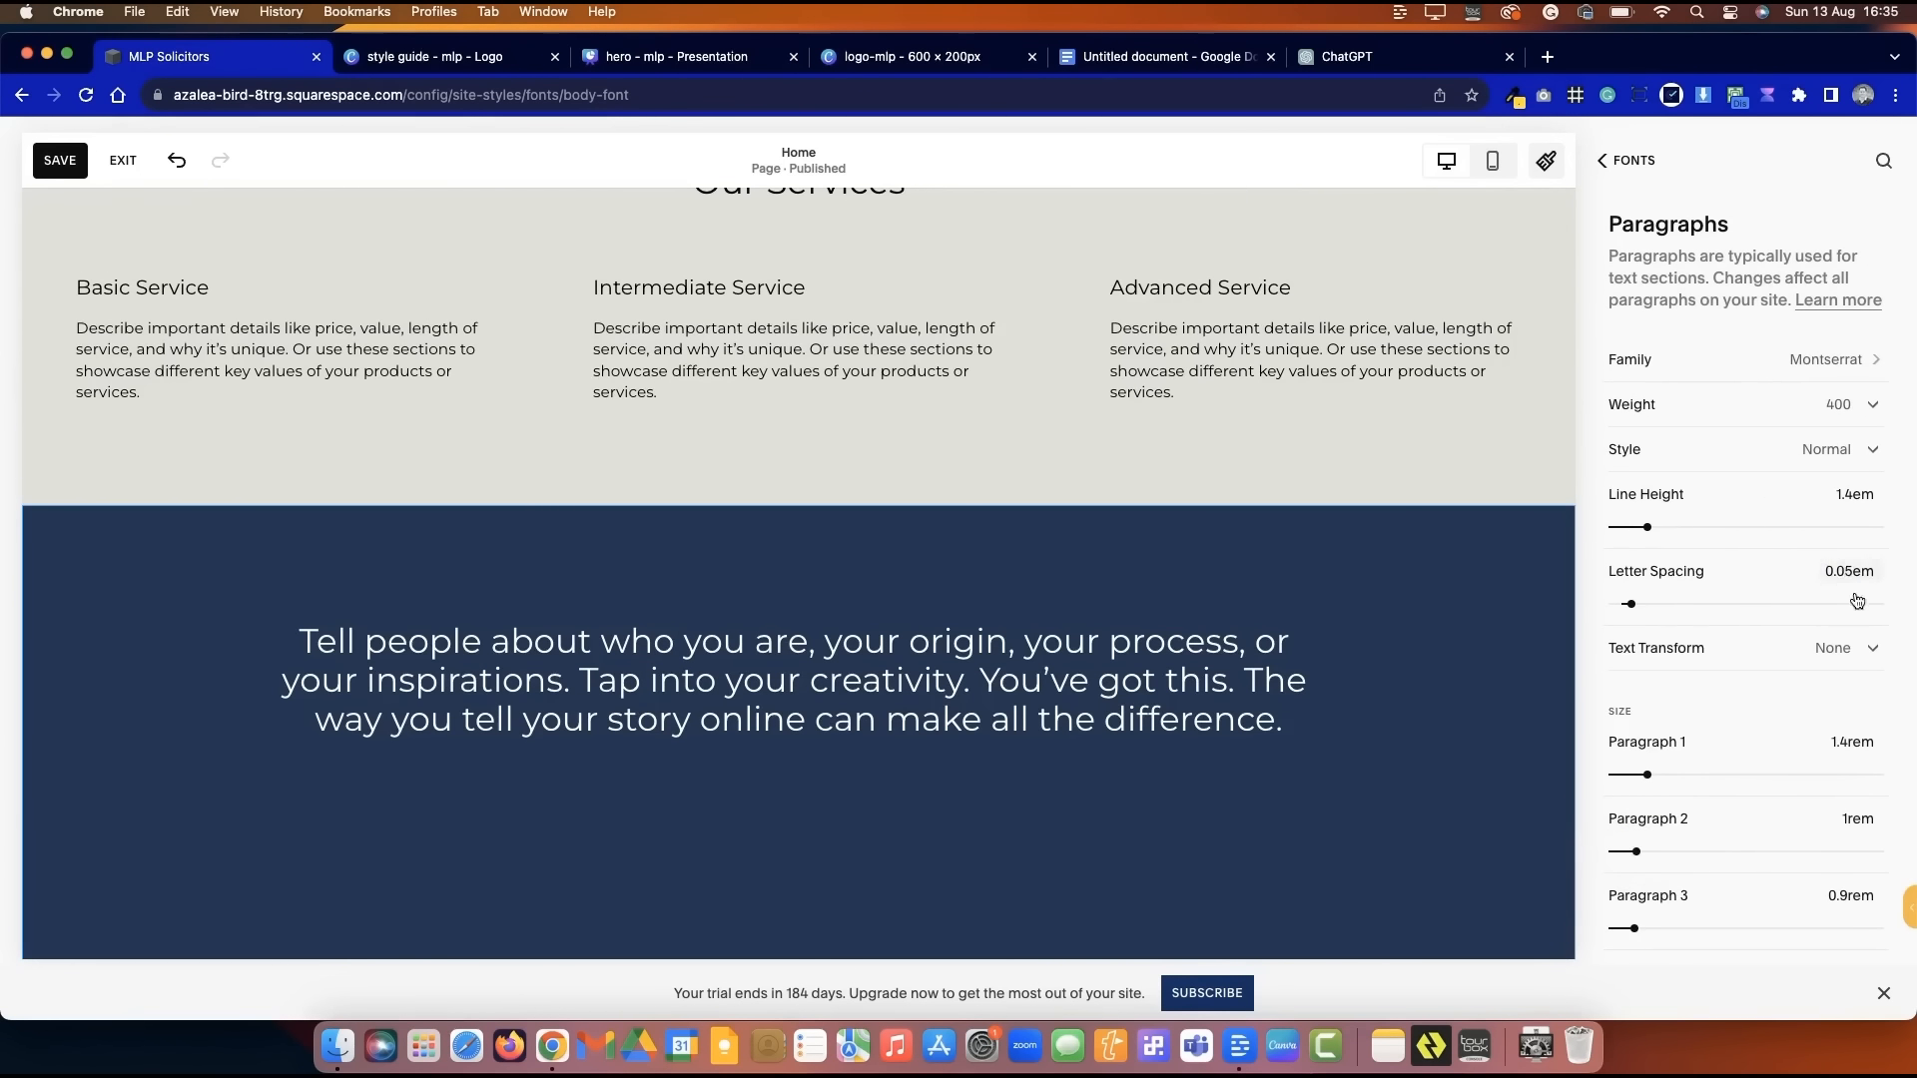
{"action": "left_click", "coordinate": [1638, 161]}
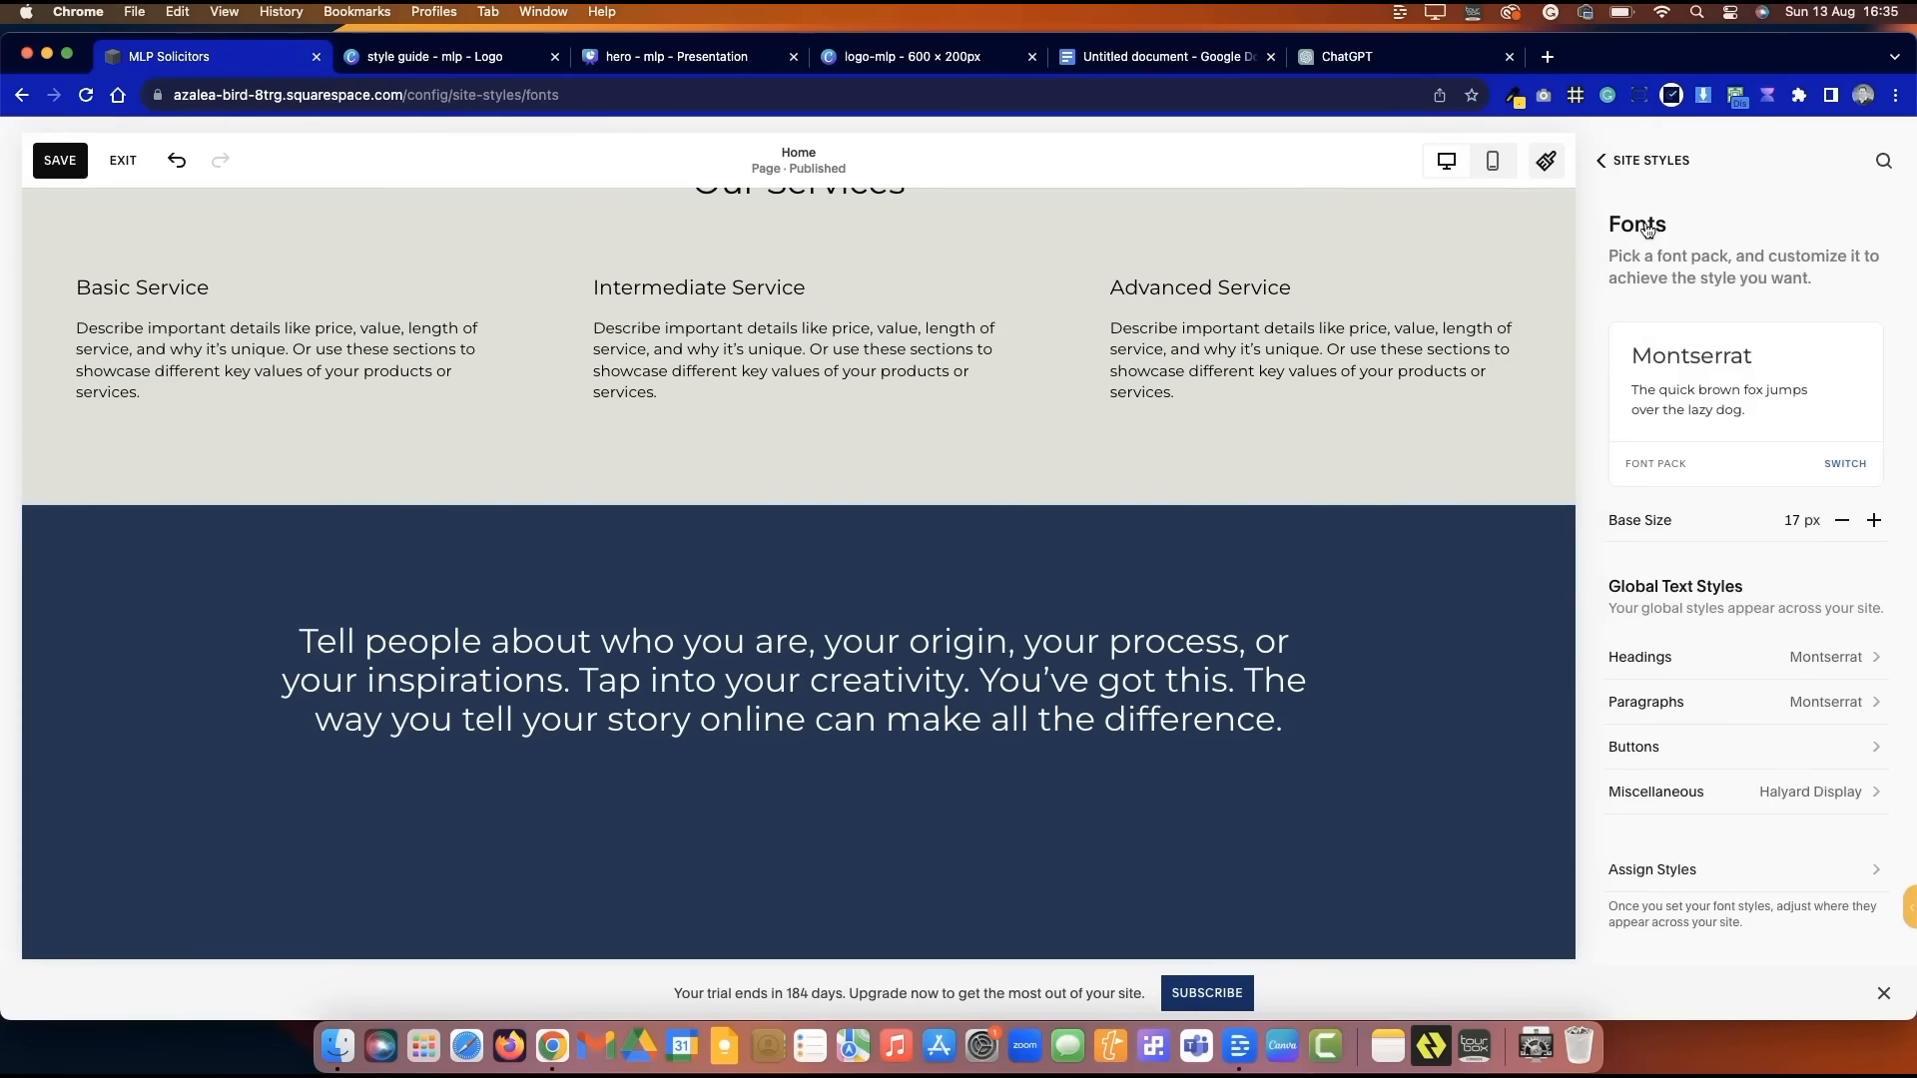
- Change the site's button fonts to Montserrat, including the tertiary button
{"action": "left_click", "coordinate": [1697, 746]}
{"action": "left_click", "coordinate": [1767, 380]}
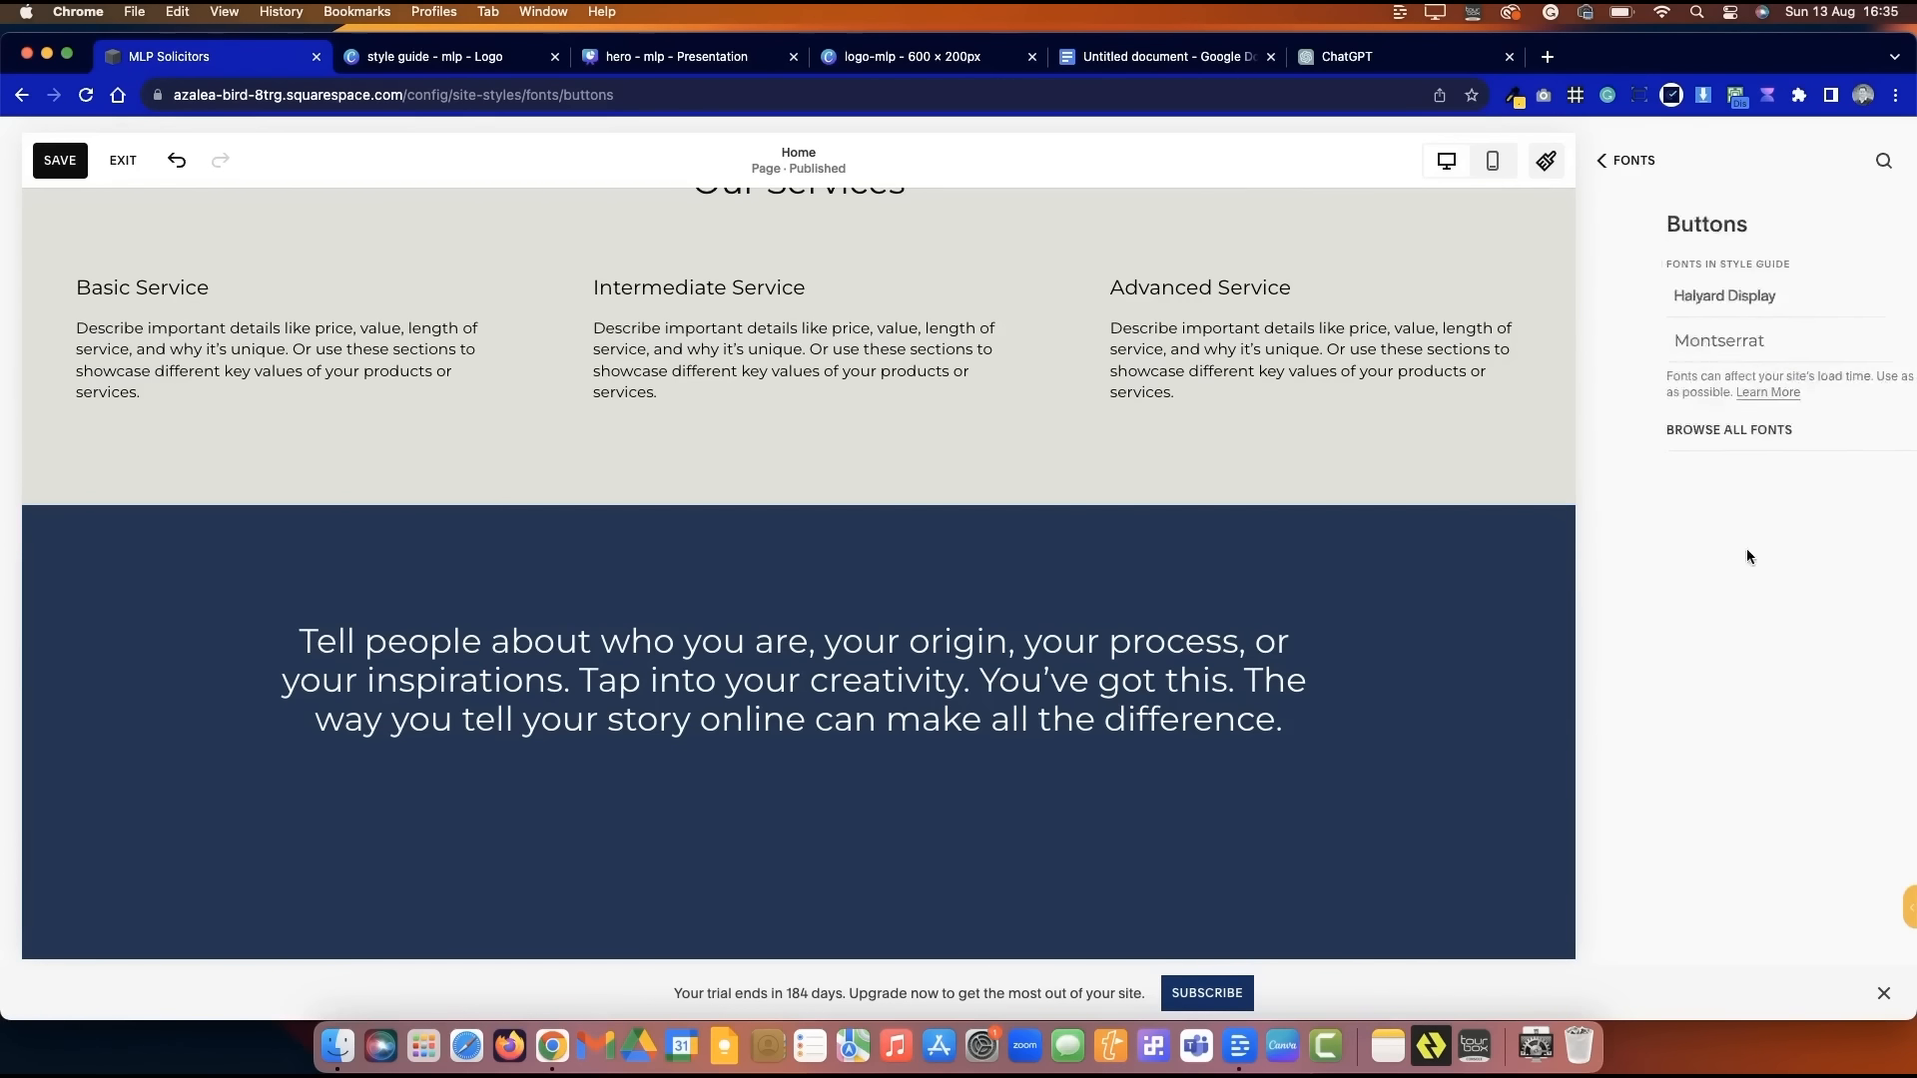
{"action": "left_click", "coordinate": [1739, 338]}
{"action": "left_click", "coordinate": [1661, 165]}
{"action": "scroll", "coordinate": [1746, 585], "scroll_direction": "down", "scroll_amount": 5}
{"action": "left_click", "coordinate": [1747, 619]}
{"action": "left_click", "coordinate": [1741, 331]}
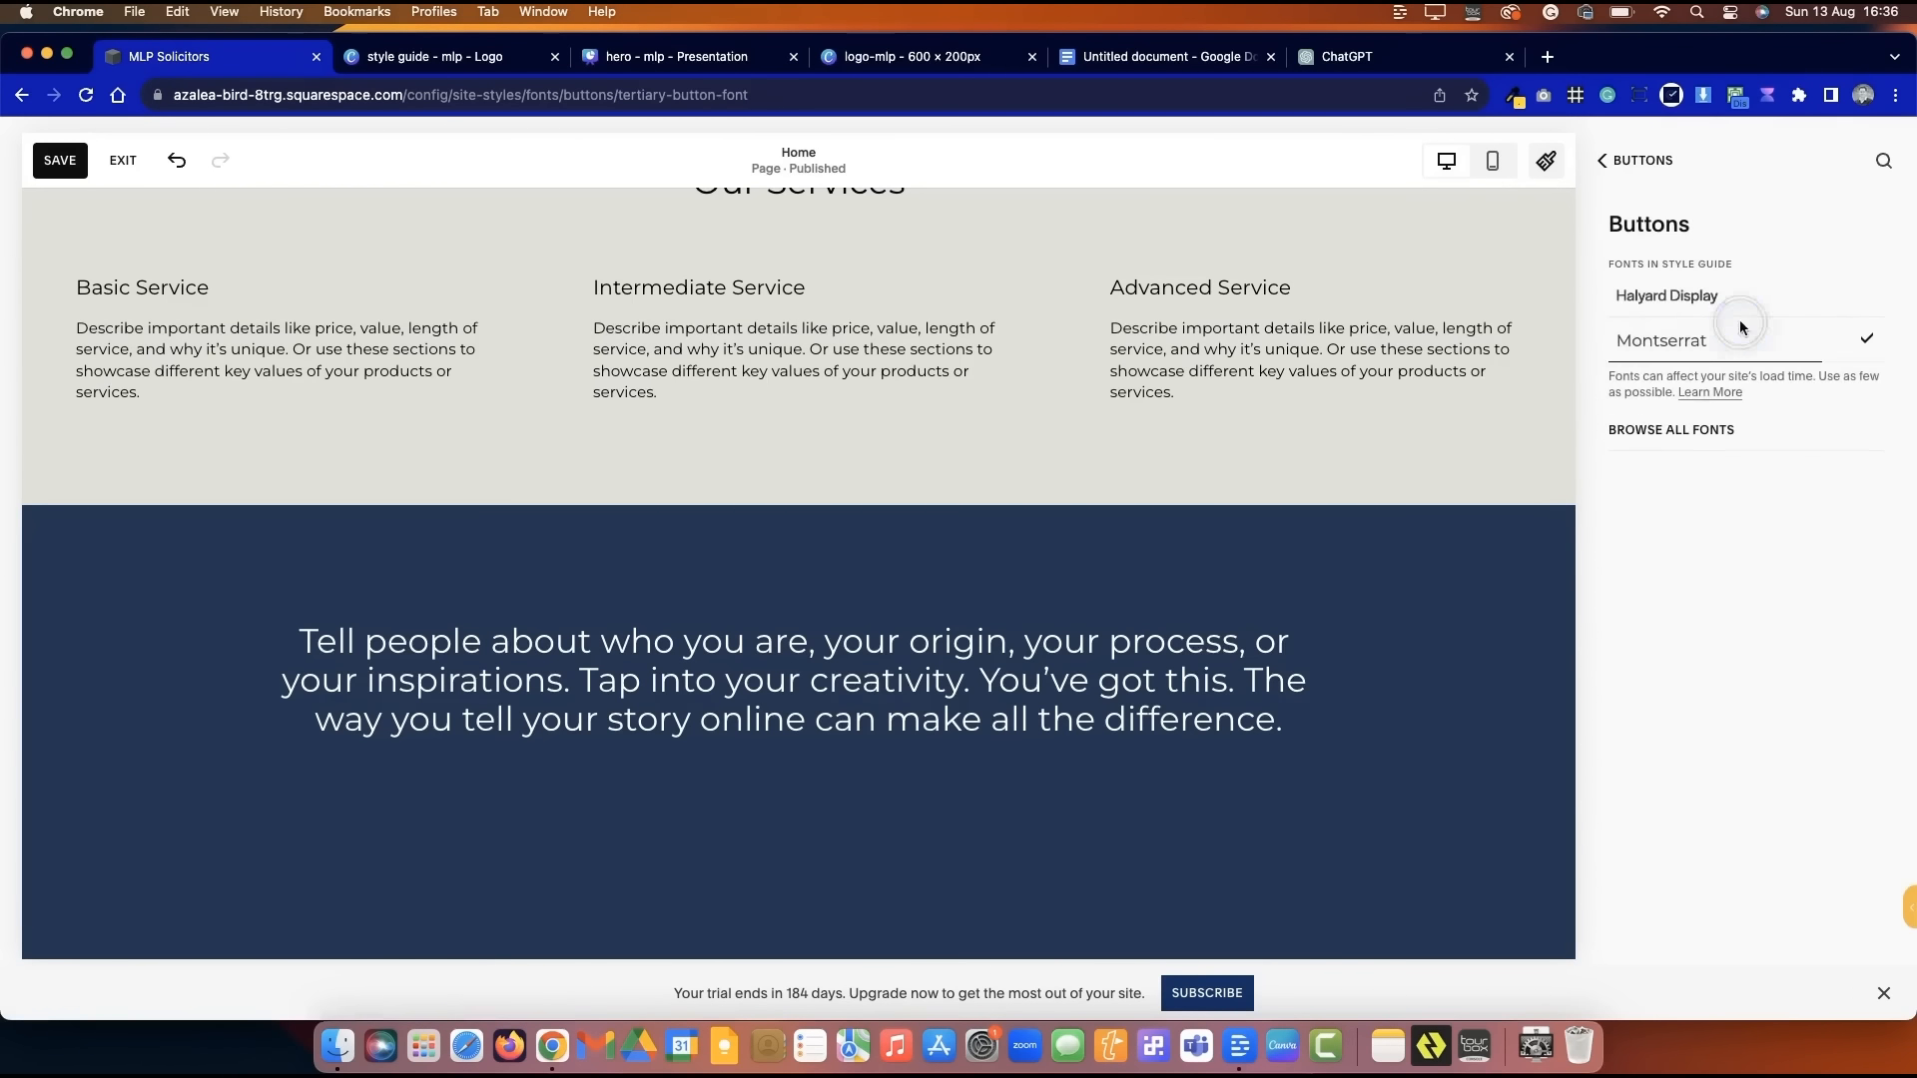
{"action": "left_click", "coordinate": [1666, 163]}
{"action": "left_click", "coordinate": [1664, 163]}
- Set the font for miscellaneous text to Montserrat
{"action": "left_click", "coordinate": [1794, 789]}
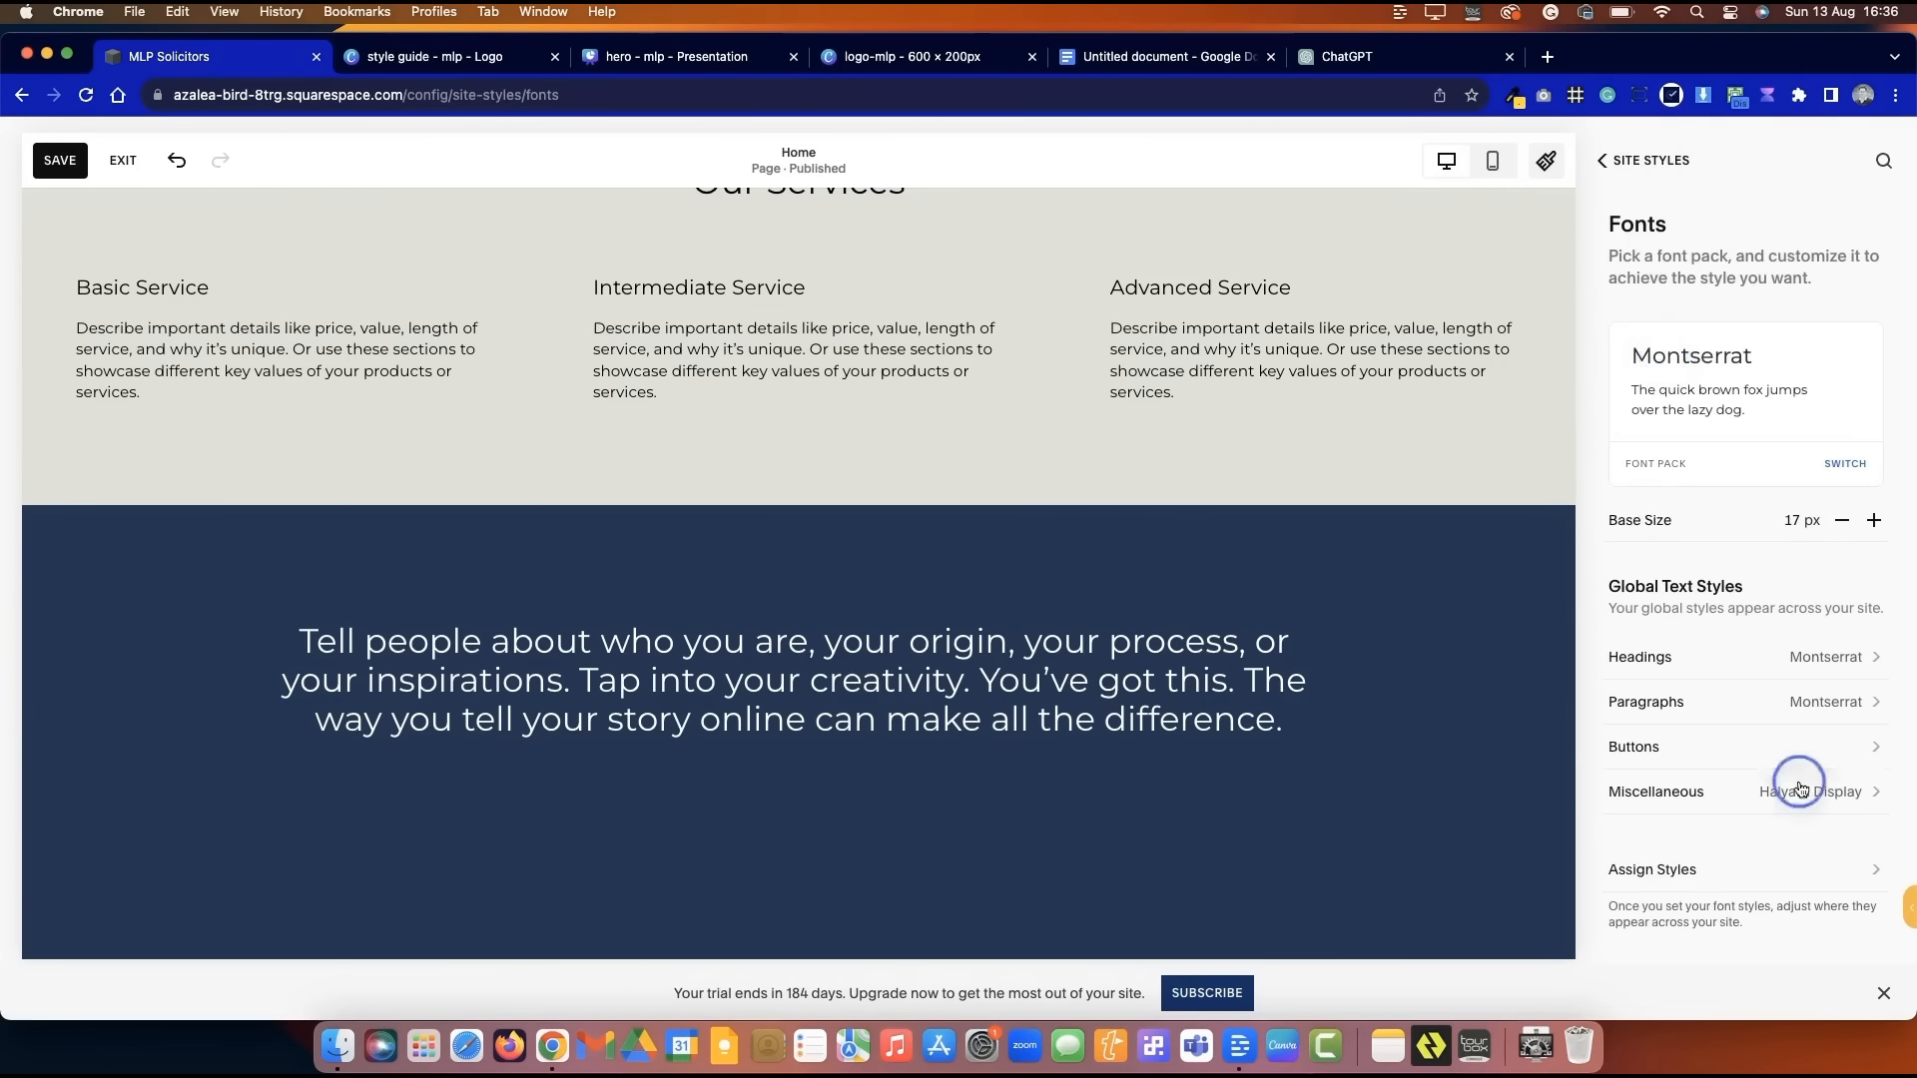
{"action": "left_click", "coordinate": [1781, 384]}
{"action": "left_click", "coordinate": [1717, 338]}
{"action": "left_click", "coordinate": [1642, 159]}
{"action": "left_click", "coordinate": [1642, 159]}
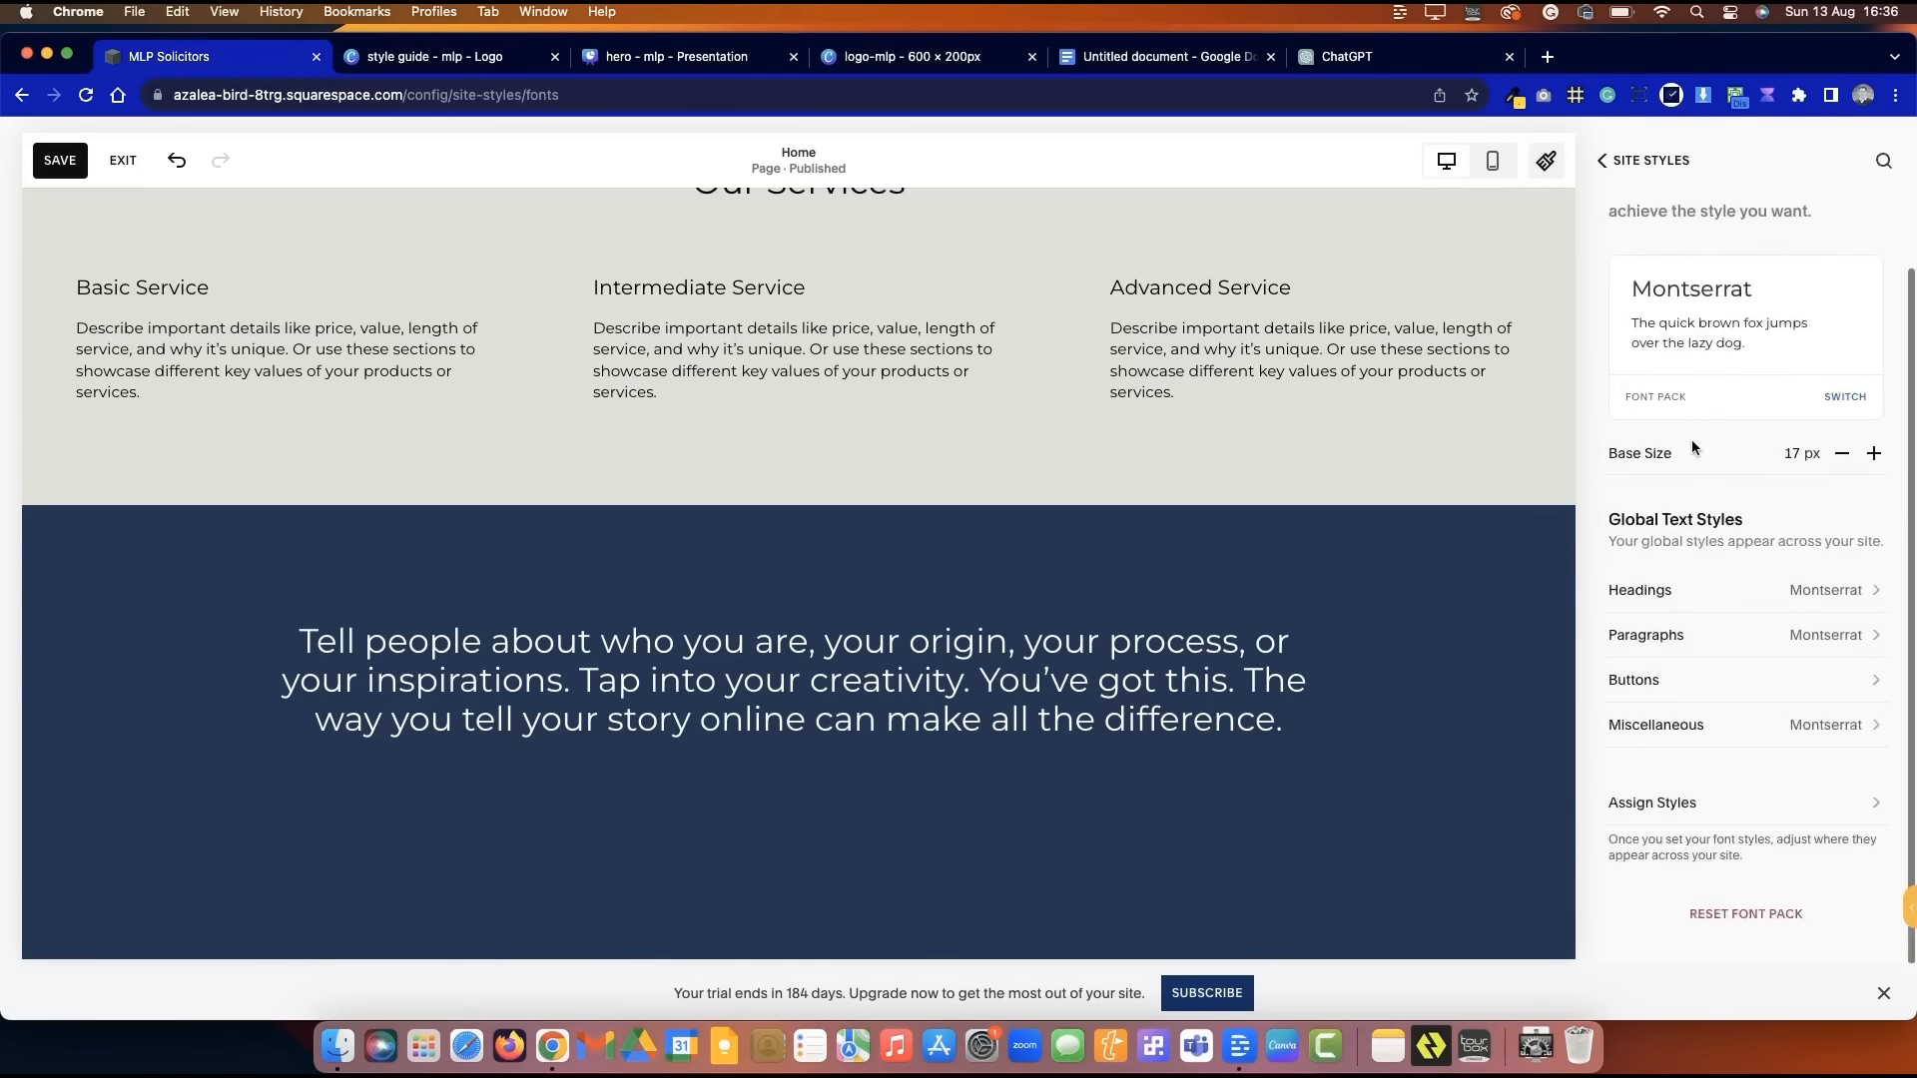
- Open the site's colour settings and sample the logo's navy background from the Canva style guide
{"action": "left_click", "coordinate": [1649, 159]}
{"action": "left_click", "coordinate": [1647, 363]}
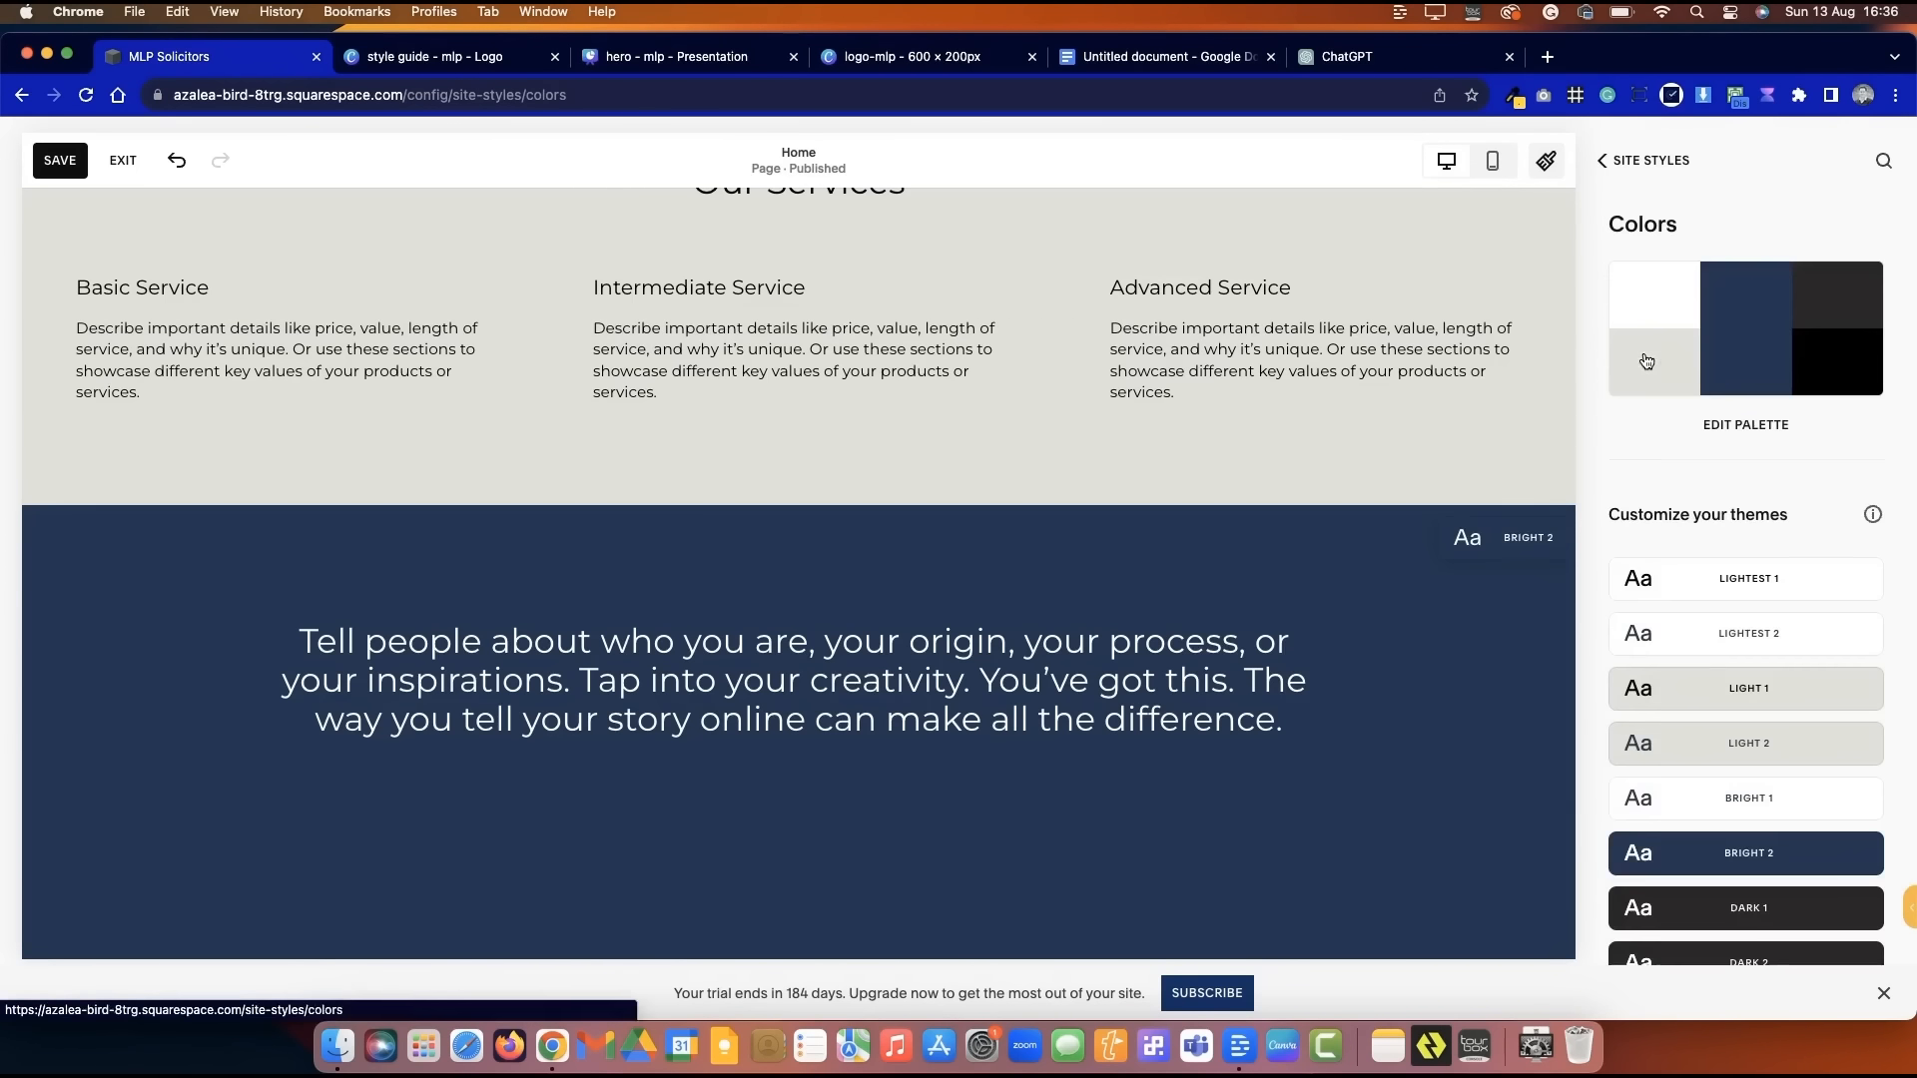
{"action": "left_click", "coordinate": [659, 57]}
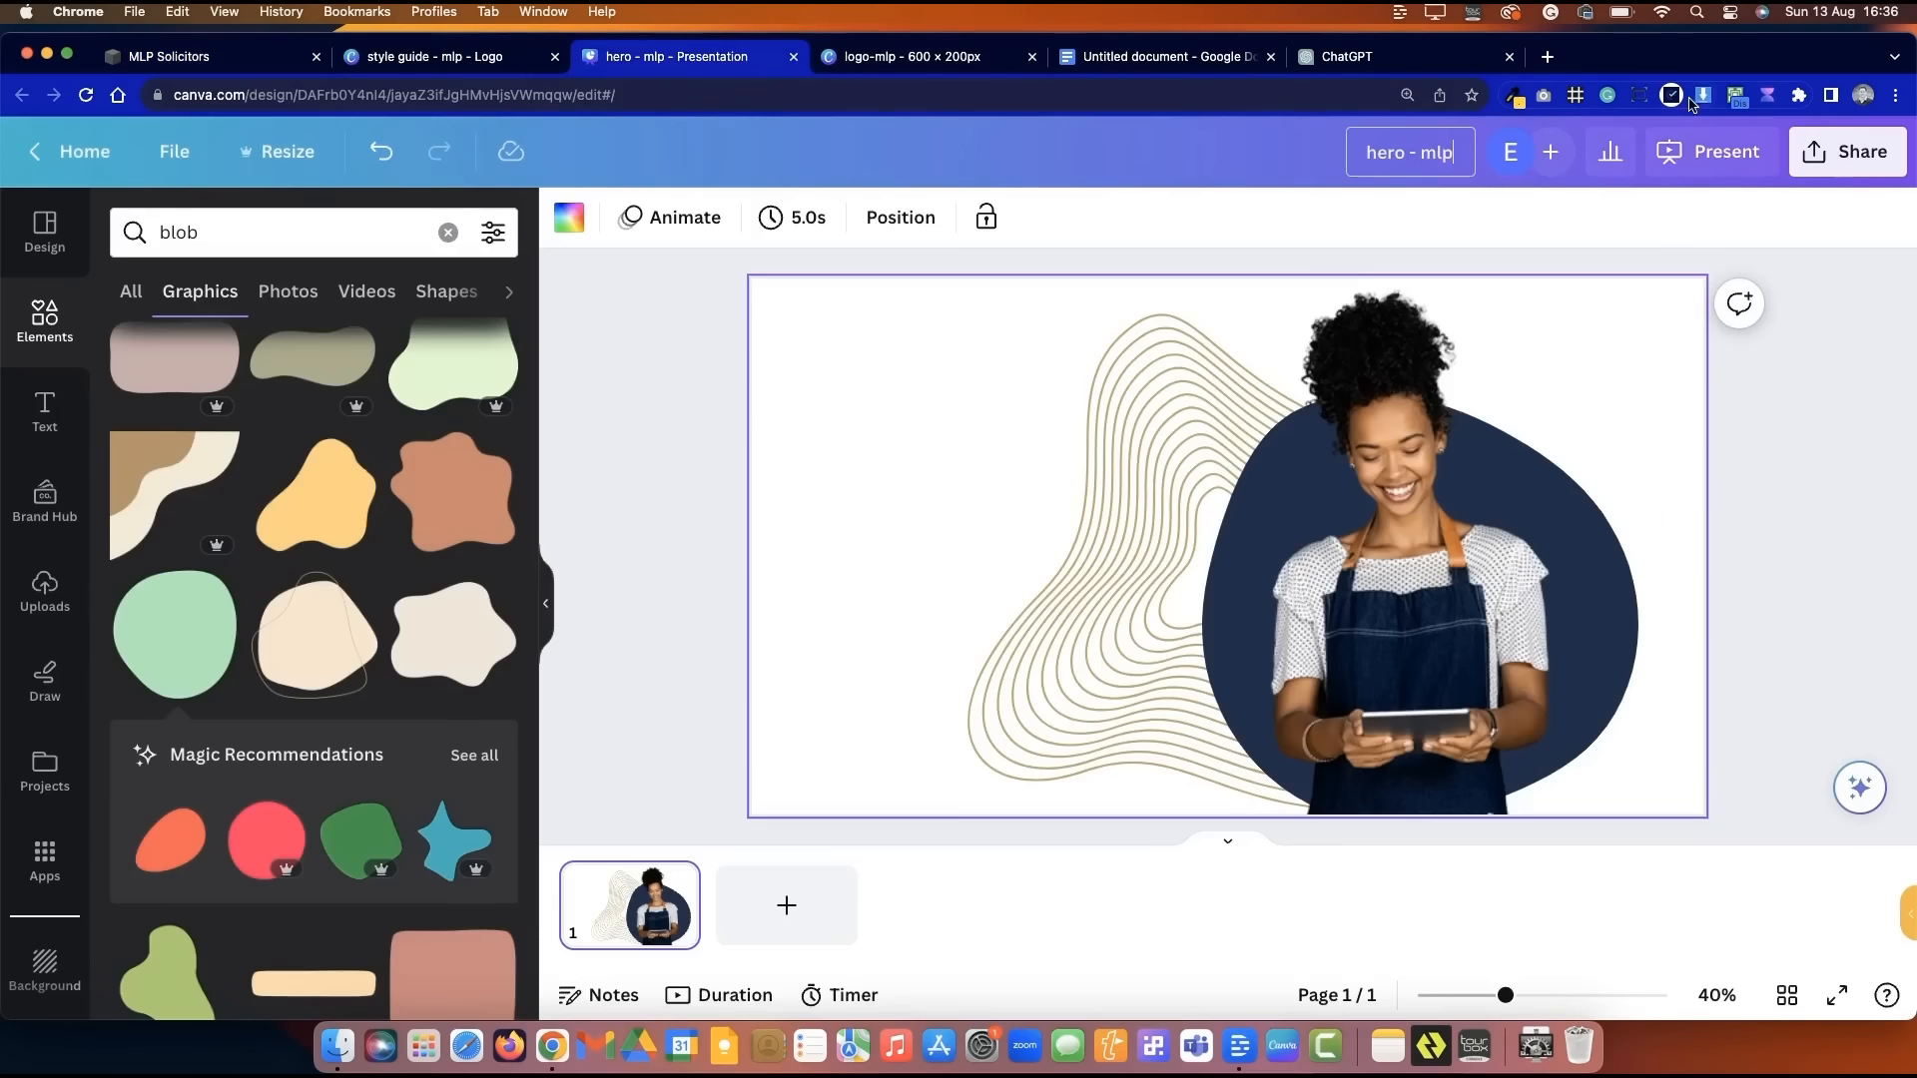
{"action": "left_click", "coordinate": [867, 60]}
{"action": "left_click", "coordinate": [504, 57]}
{"action": "left_click", "coordinate": [1670, 95]}
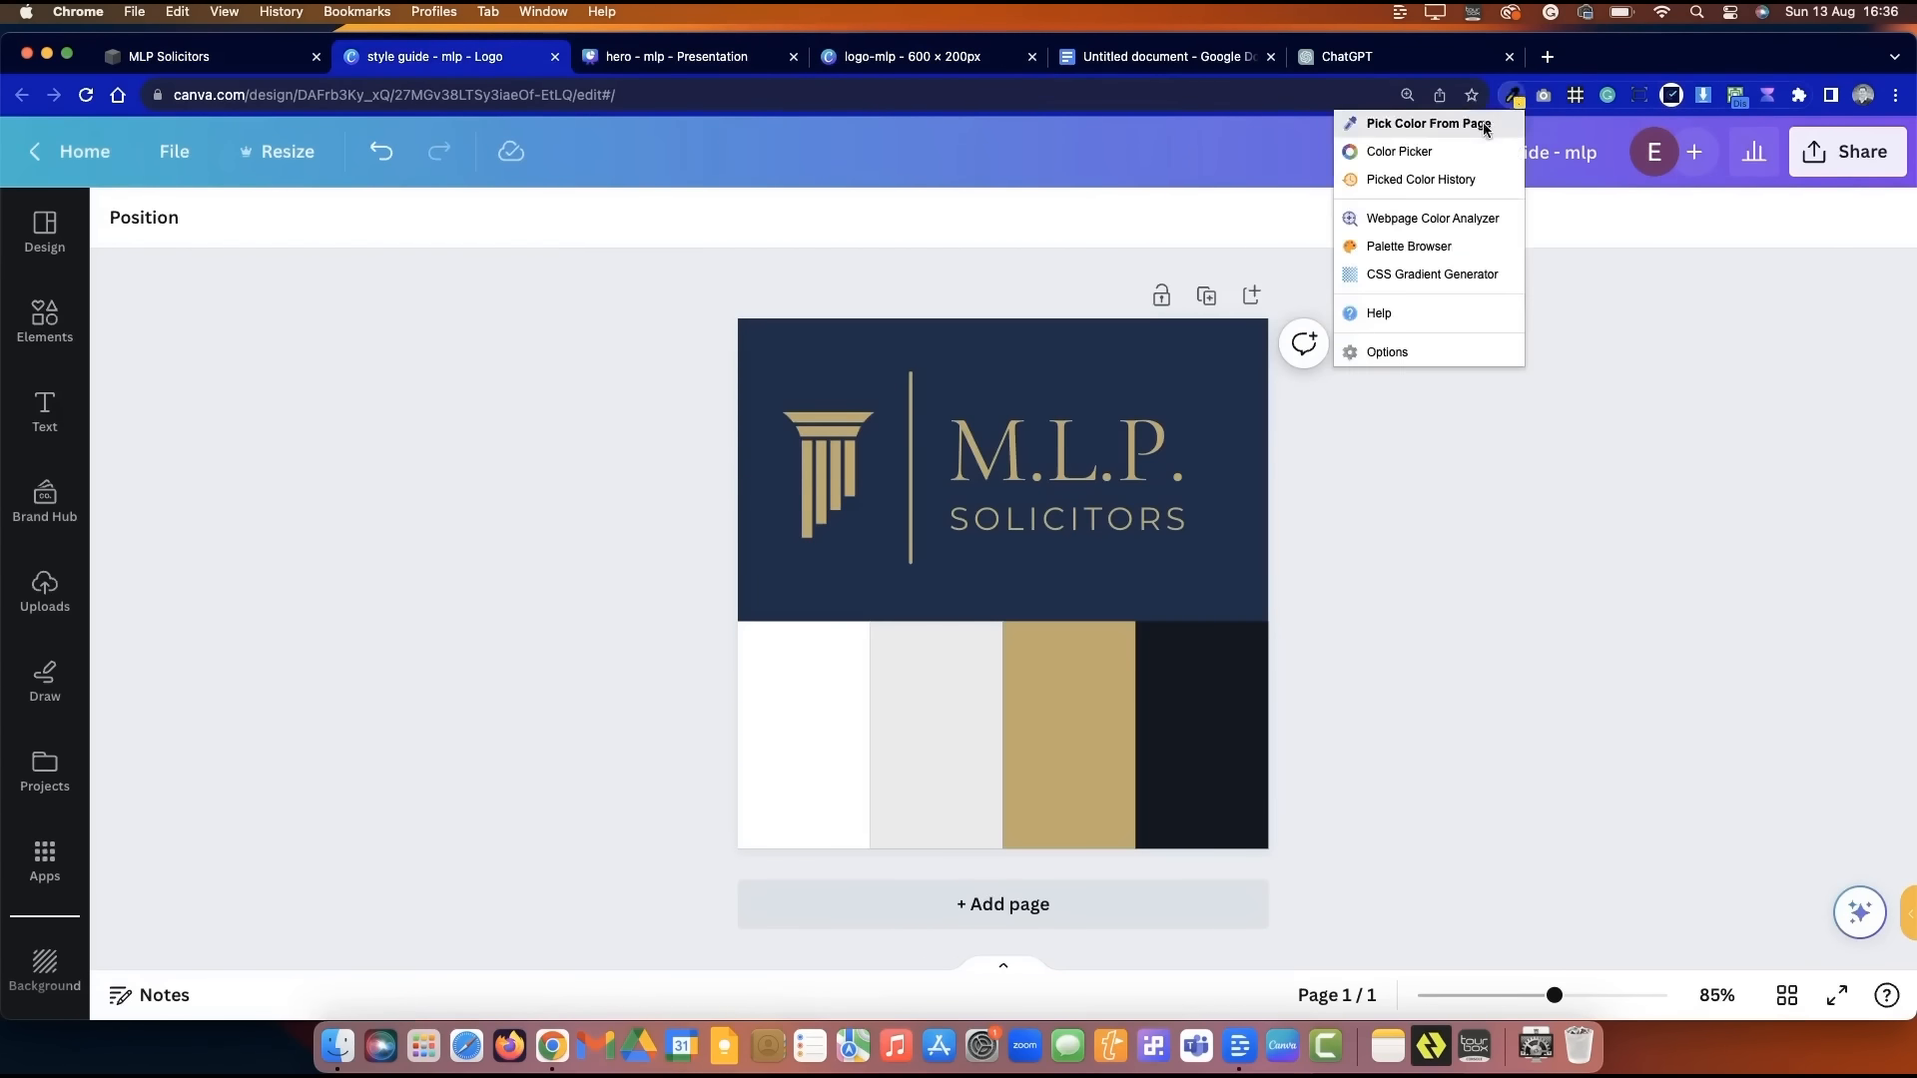
{"action": "left_click", "coordinate": [1417, 126]}
{"action": "left_click", "coordinate": [1194, 440]}
- Replace the dark grey fourth colour in the Squarespace palette with the sampled navy #202D4B
{"action": "left_click", "coordinate": [170, 57]}
{"action": "left_click", "coordinate": [1756, 271]}
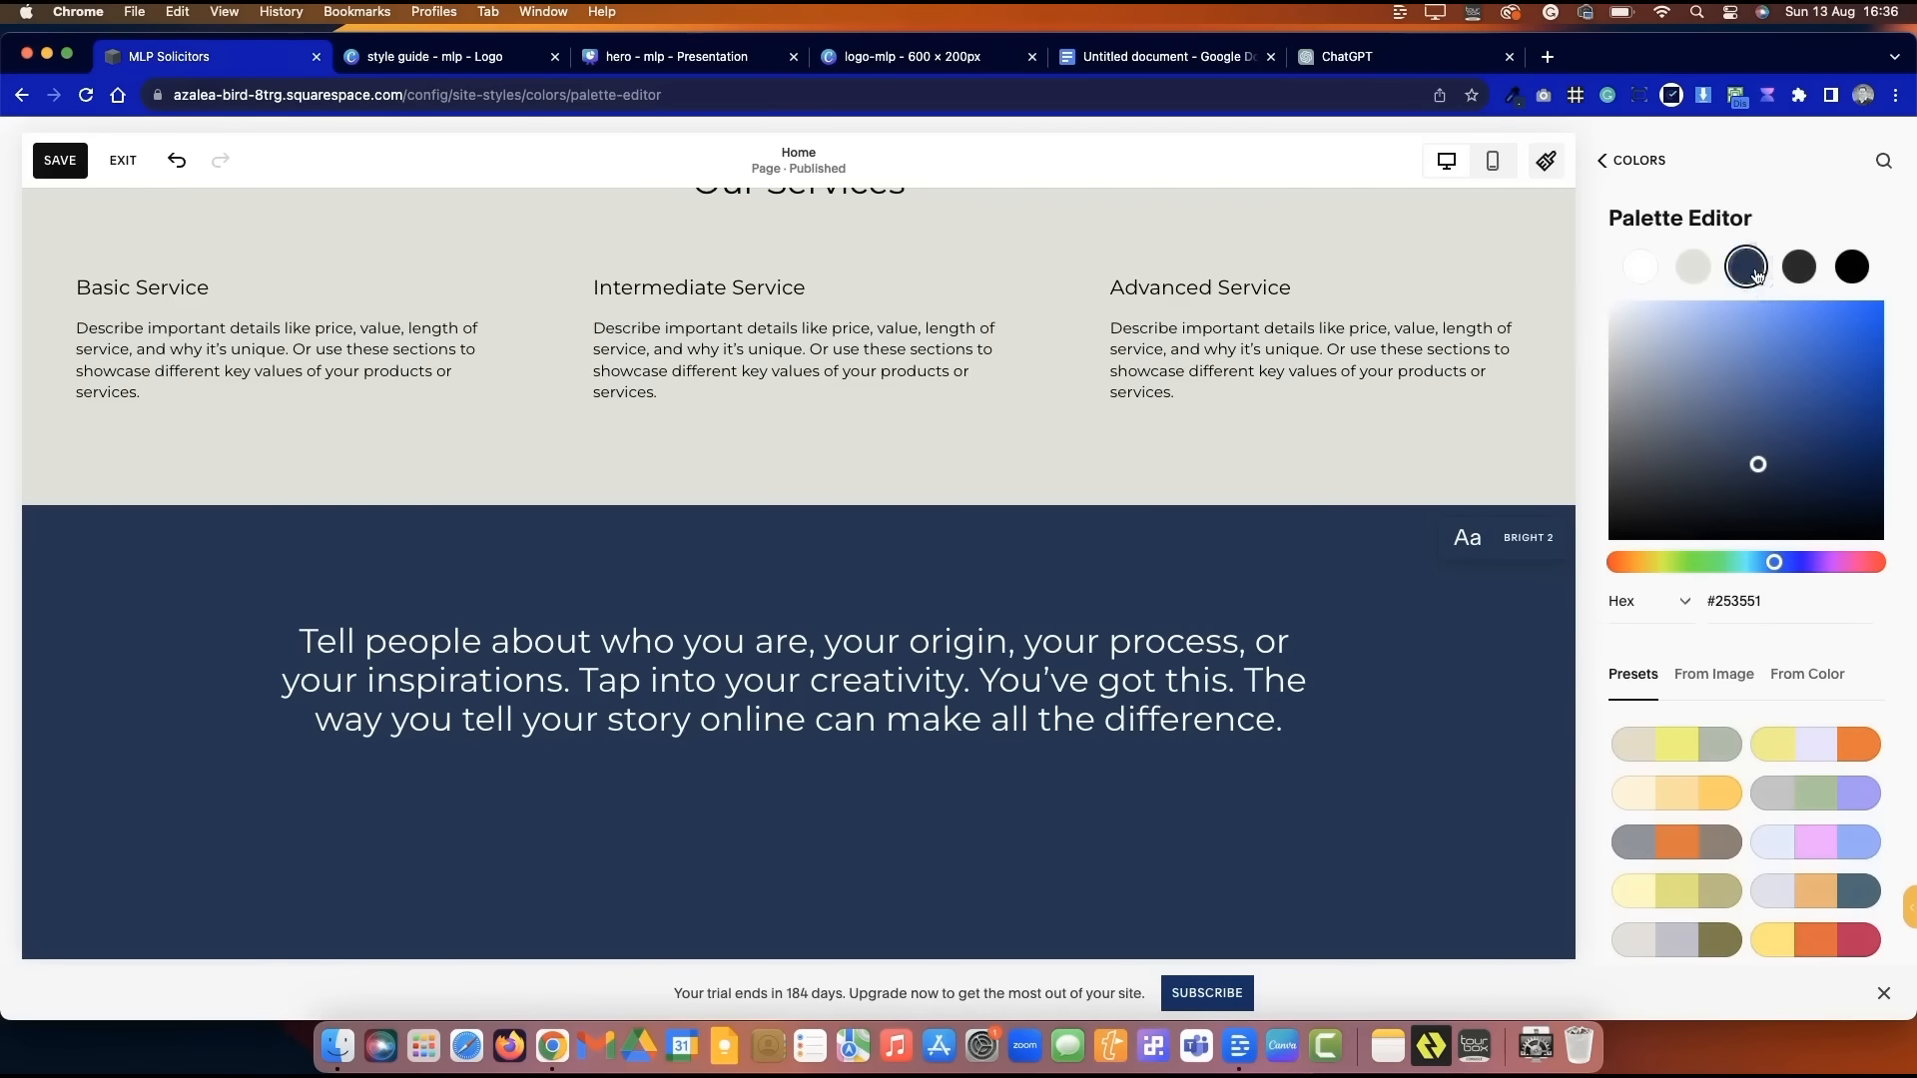
{"action": "left_click", "coordinate": [1800, 267]}
{"action": "left_click_drag", "start_coordinate": [1775, 602], "coordinate": [1703, 603]}
{"action": "key", "text": "super+v"}
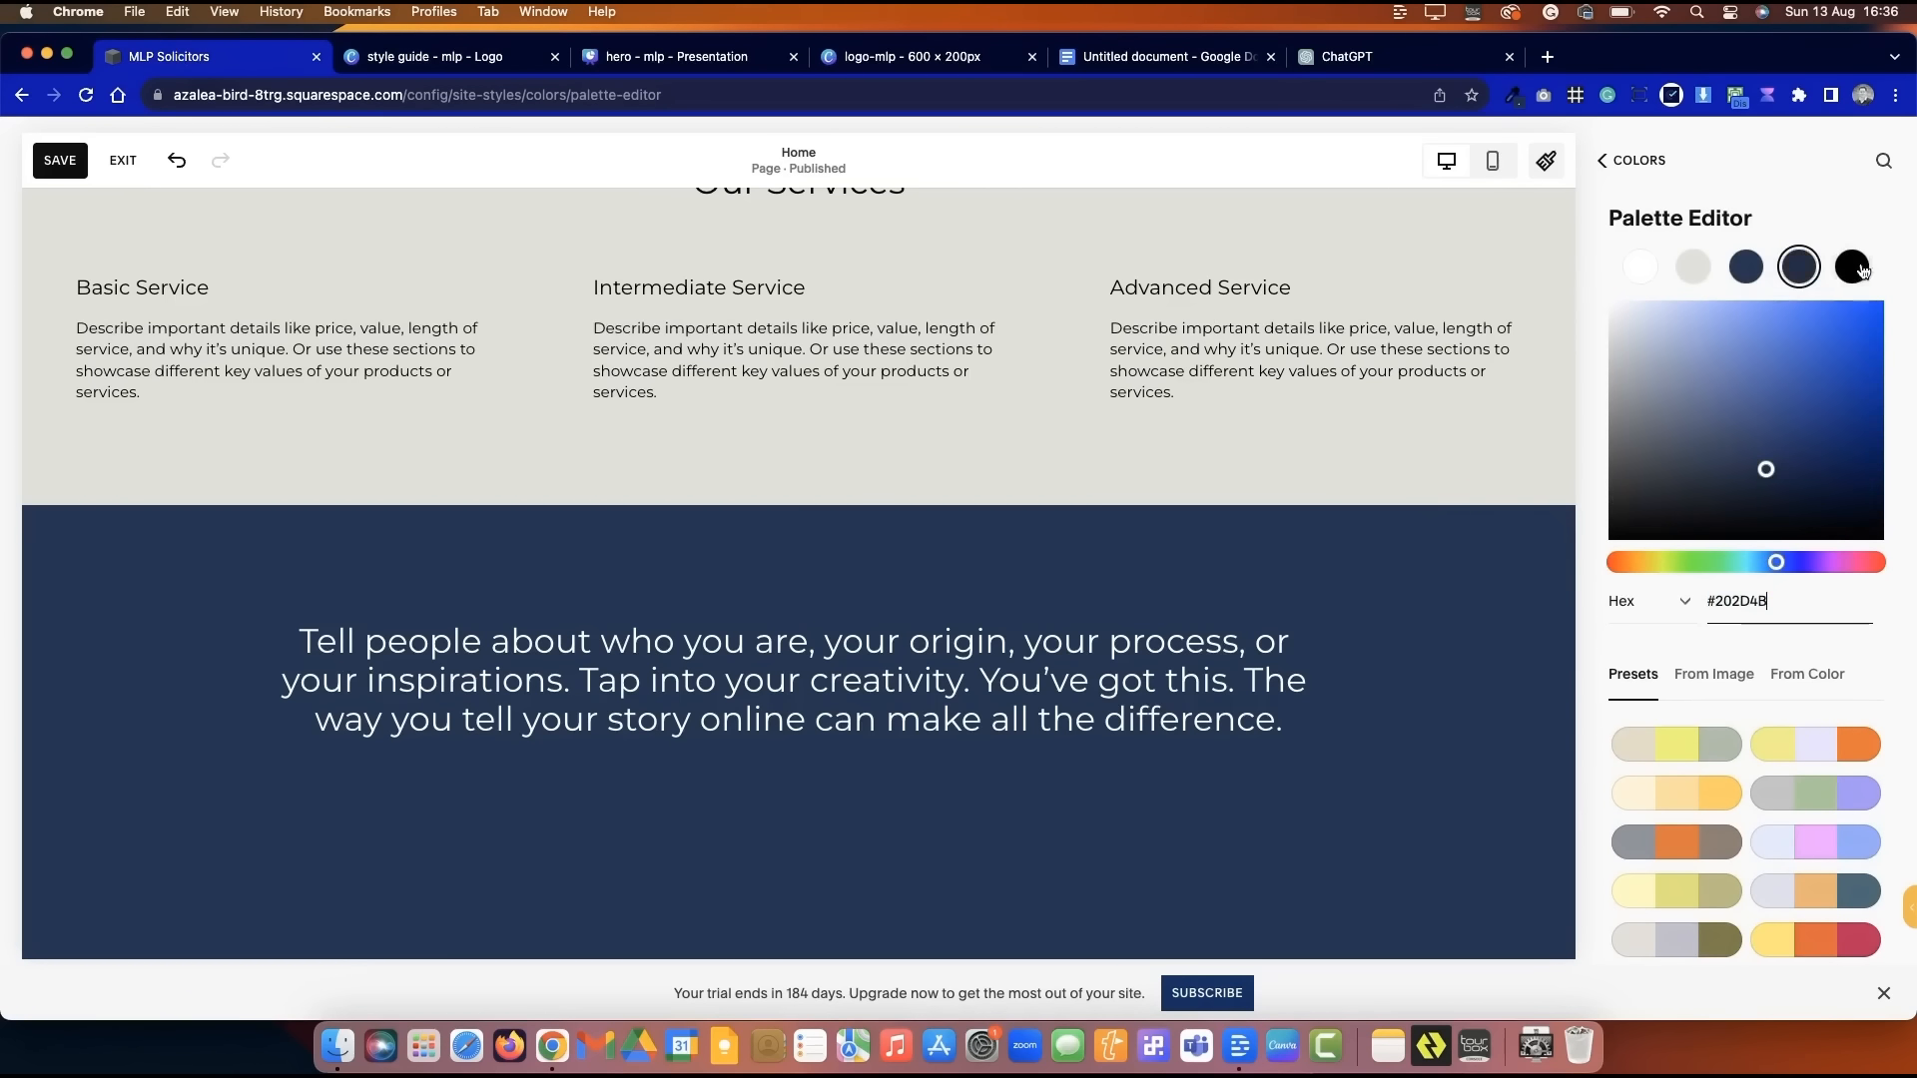
- Sample the gold swatch from the style guide and set the palette's middle accent colour to #BEA96E
{"action": "left_click", "coordinate": [1854, 267]}
{"action": "left_click", "coordinate": [501, 52]}
{"action": "left_click", "coordinate": [1670, 95]}
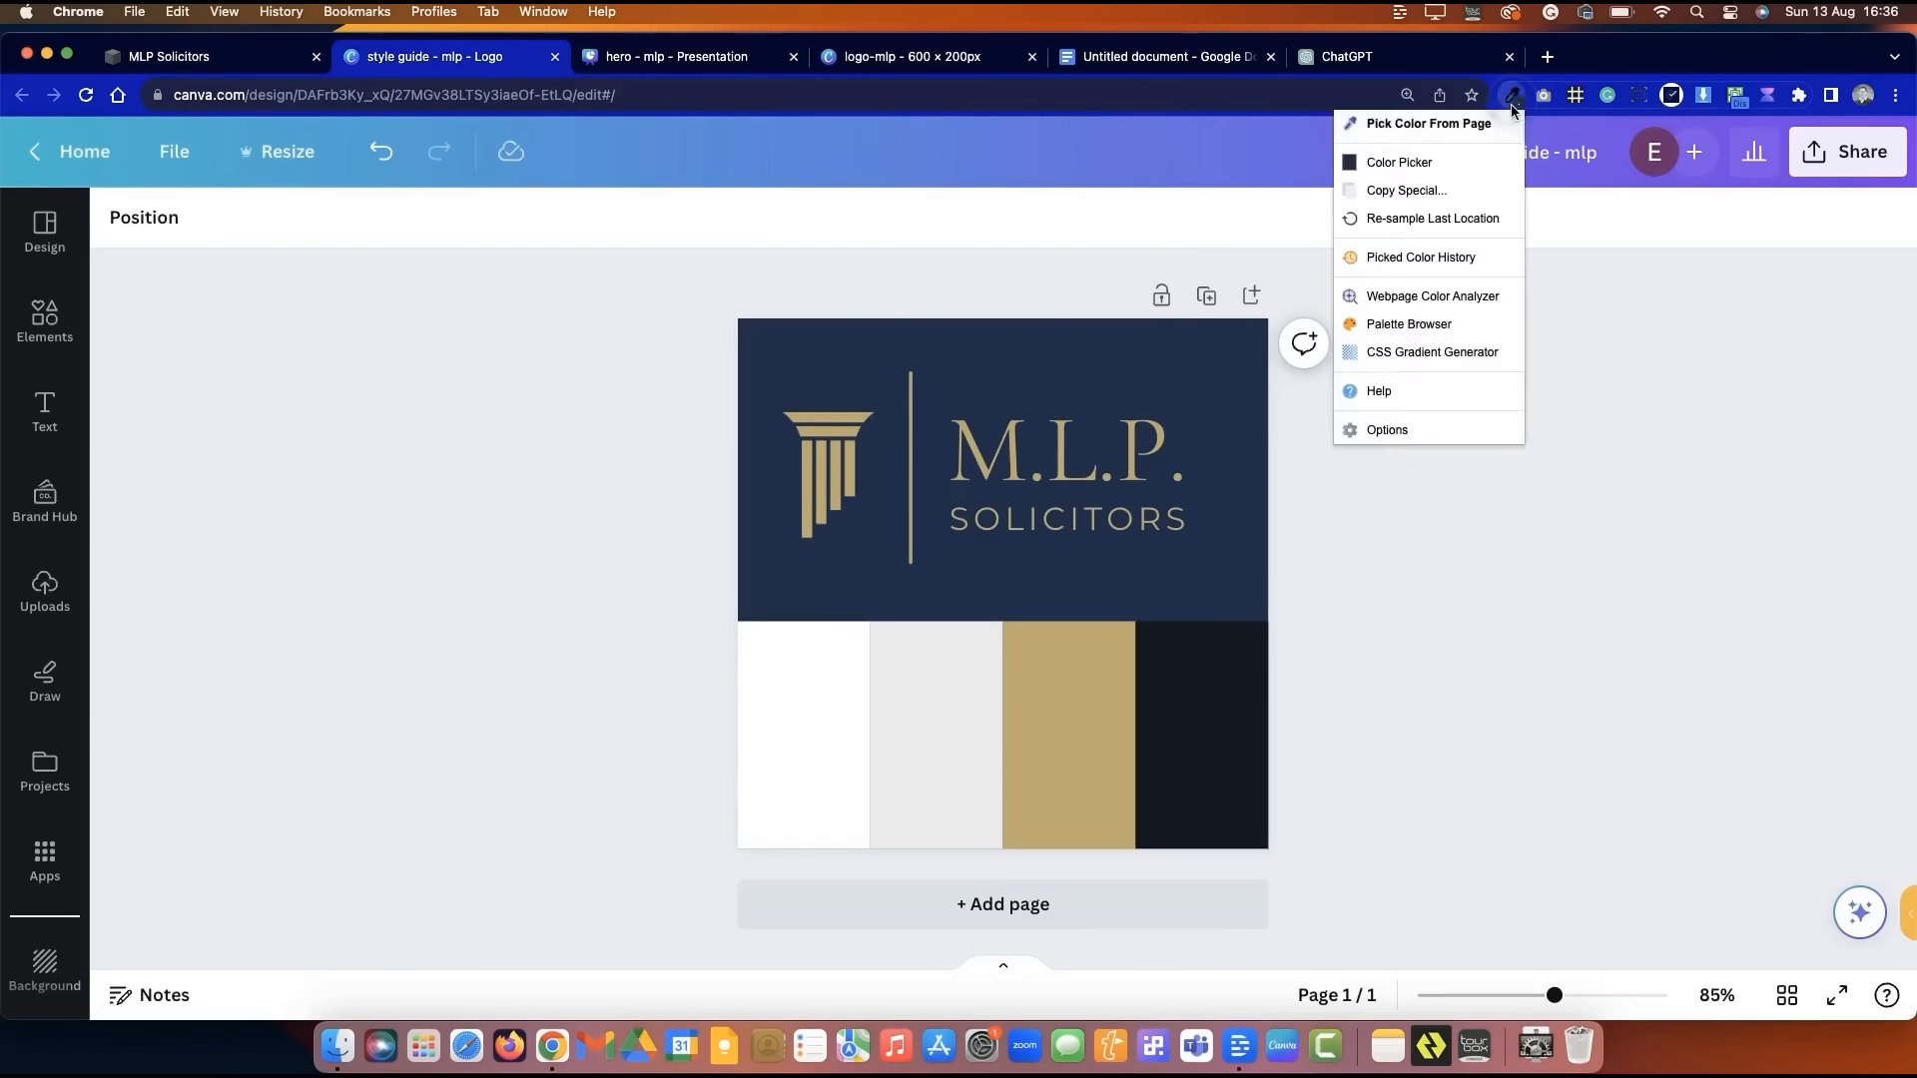
{"action": "left_click", "coordinate": [1418, 126]}
{"action": "left_click", "coordinate": [1068, 739]}
{"action": "left_click", "coordinate": [224, 52]}
{"action": "left_click", "coordinate": [1757, 269]}
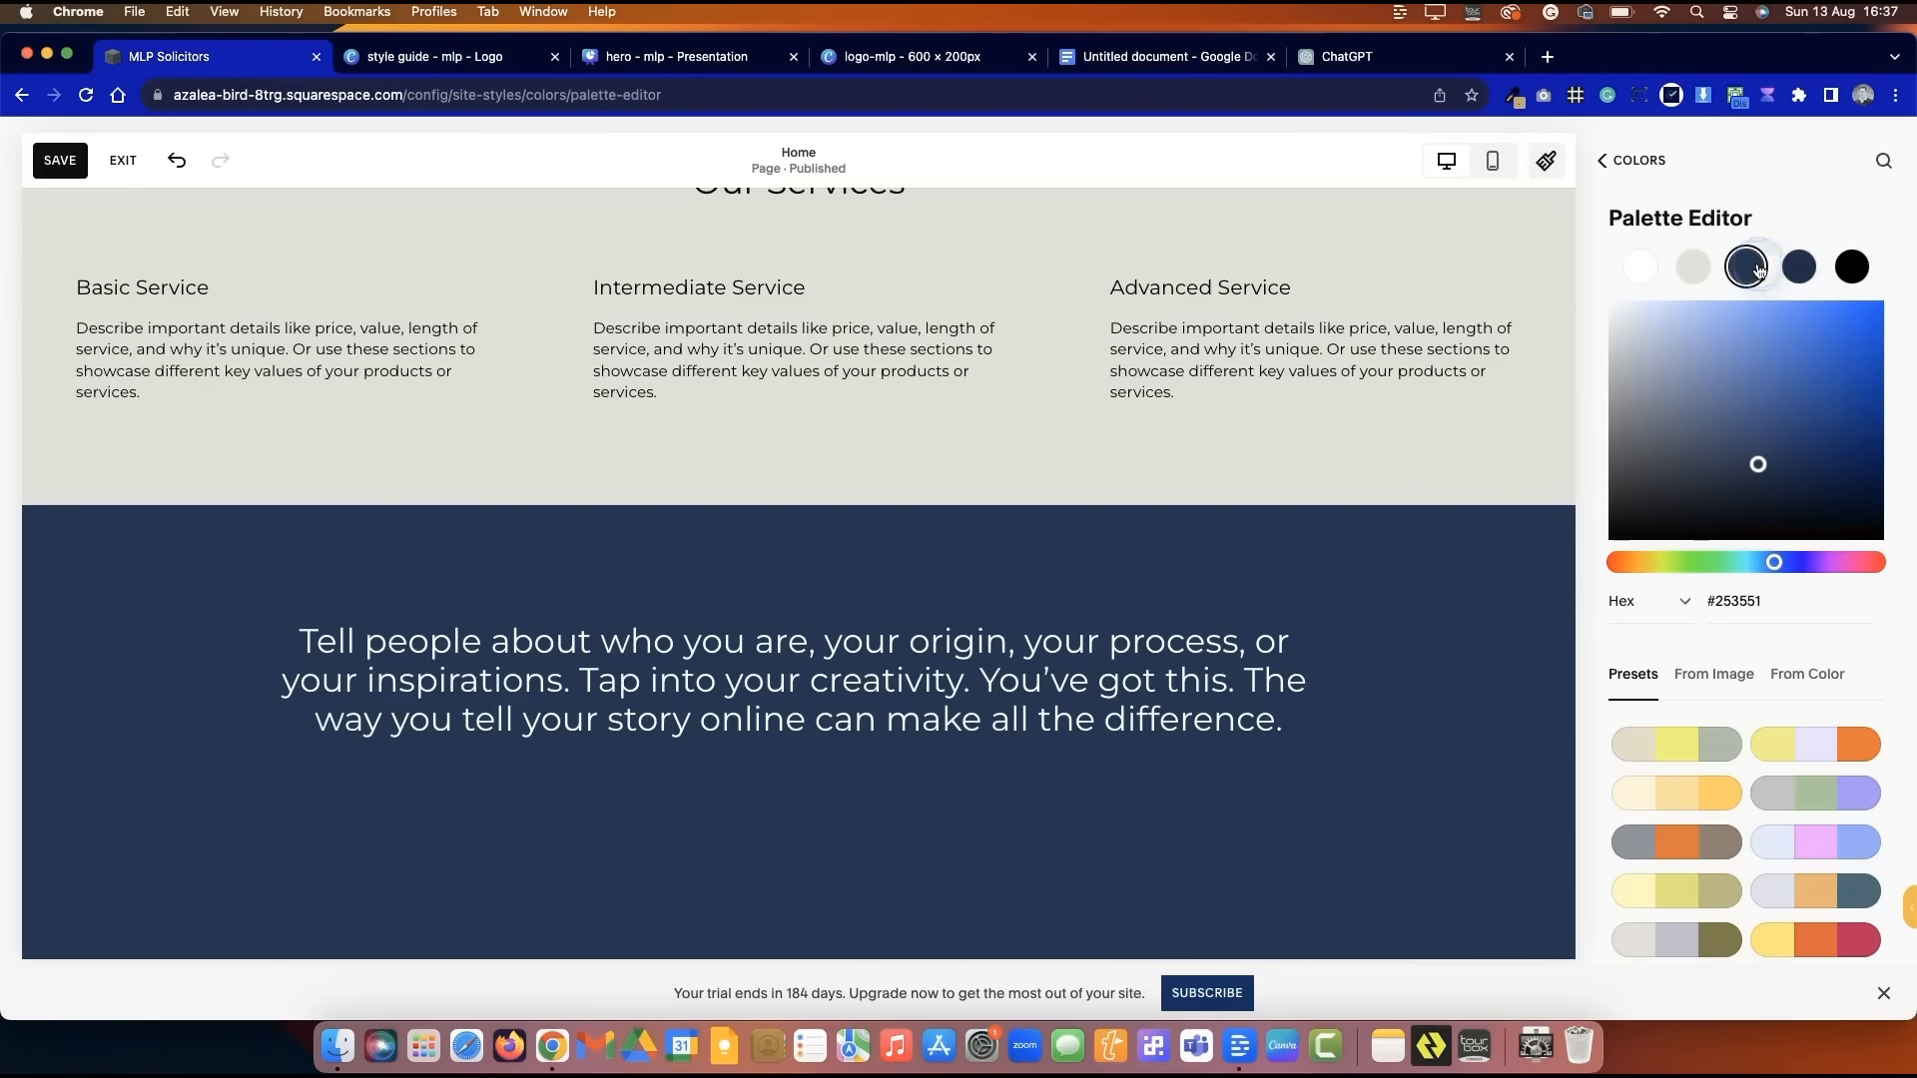
{"action": "key", "text": "super+v"}
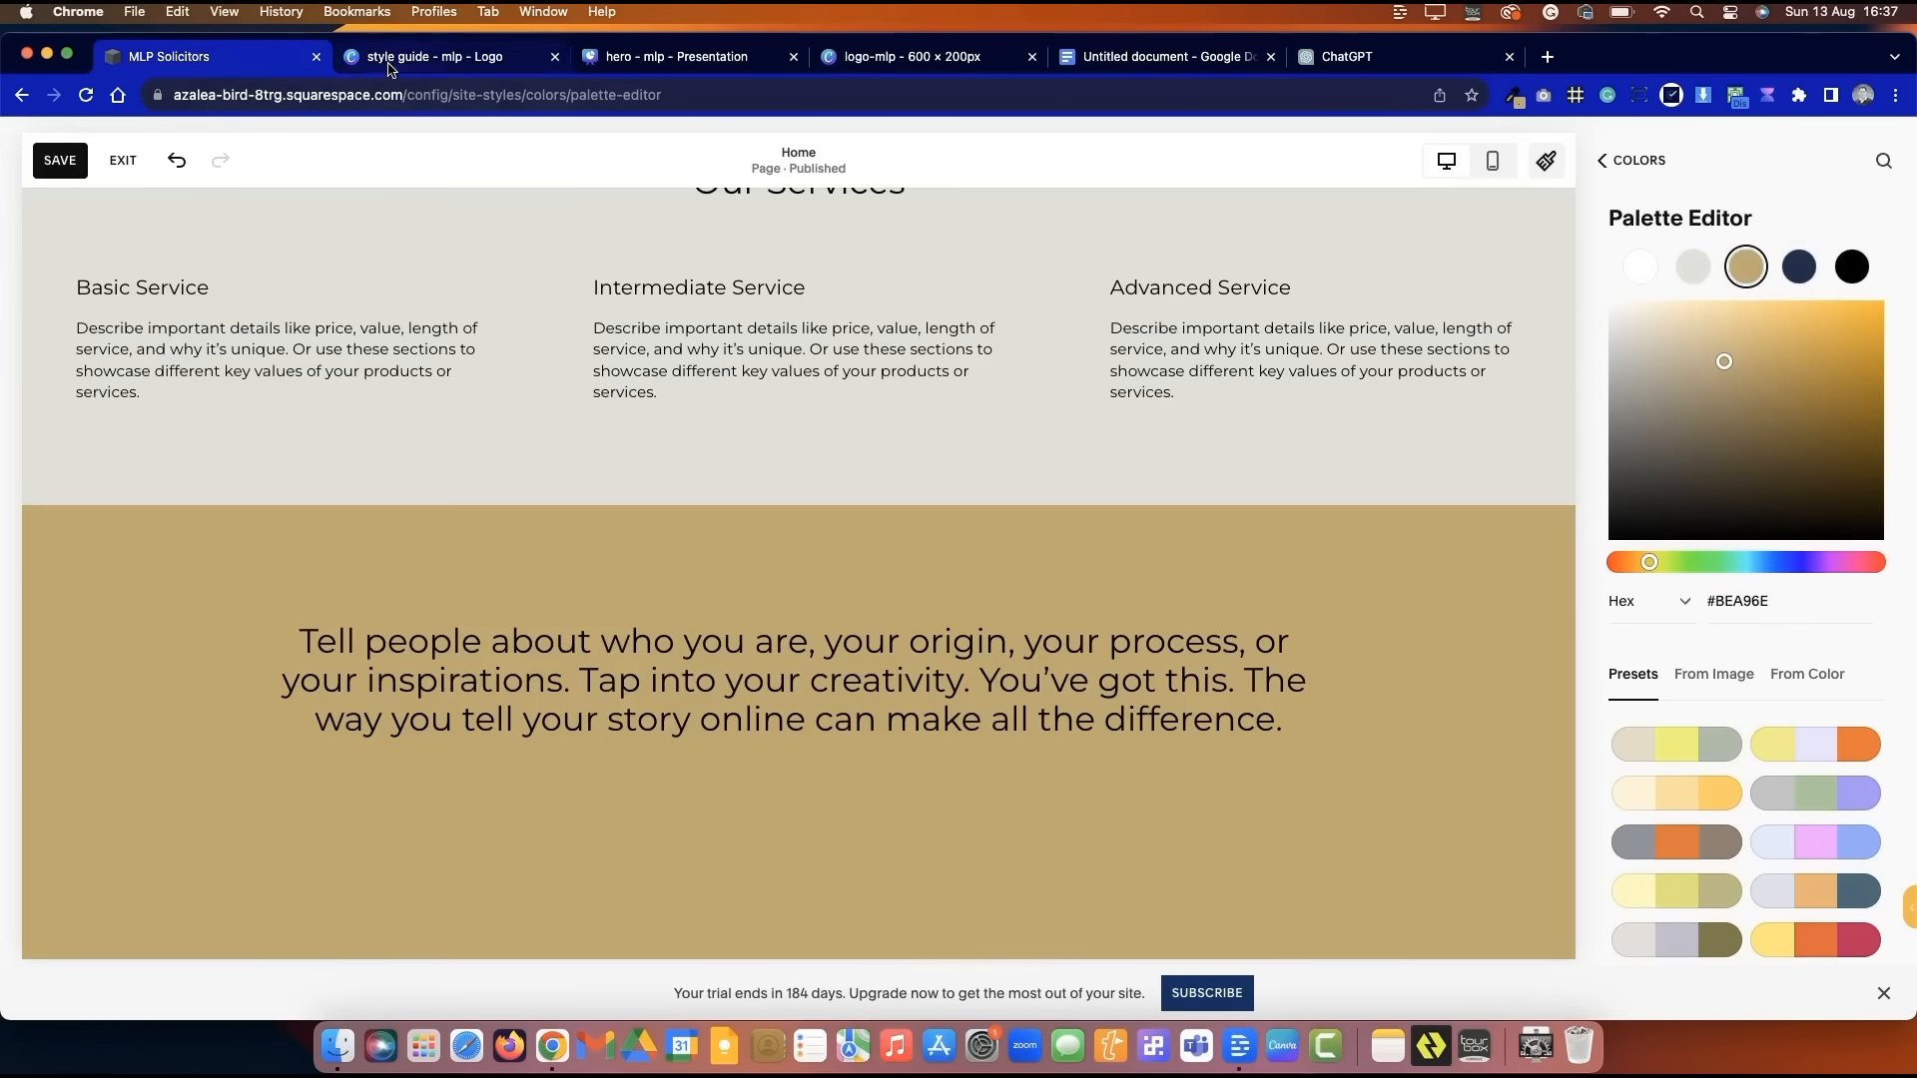
- Sample the light grey swatch from the style guide and set the palette's second colour to #EAEAEB
{"action": "left_click", "coordinate": [390, 68]}
{"action": "left_click", "coordinate": [1514, 95]}
{"action": "left_click", "coordinate": [1476, 126]}
{"action": "left_click", "coordinate": [909, 718]}
{"action": "left_click", "coordinate": [223, 56]}
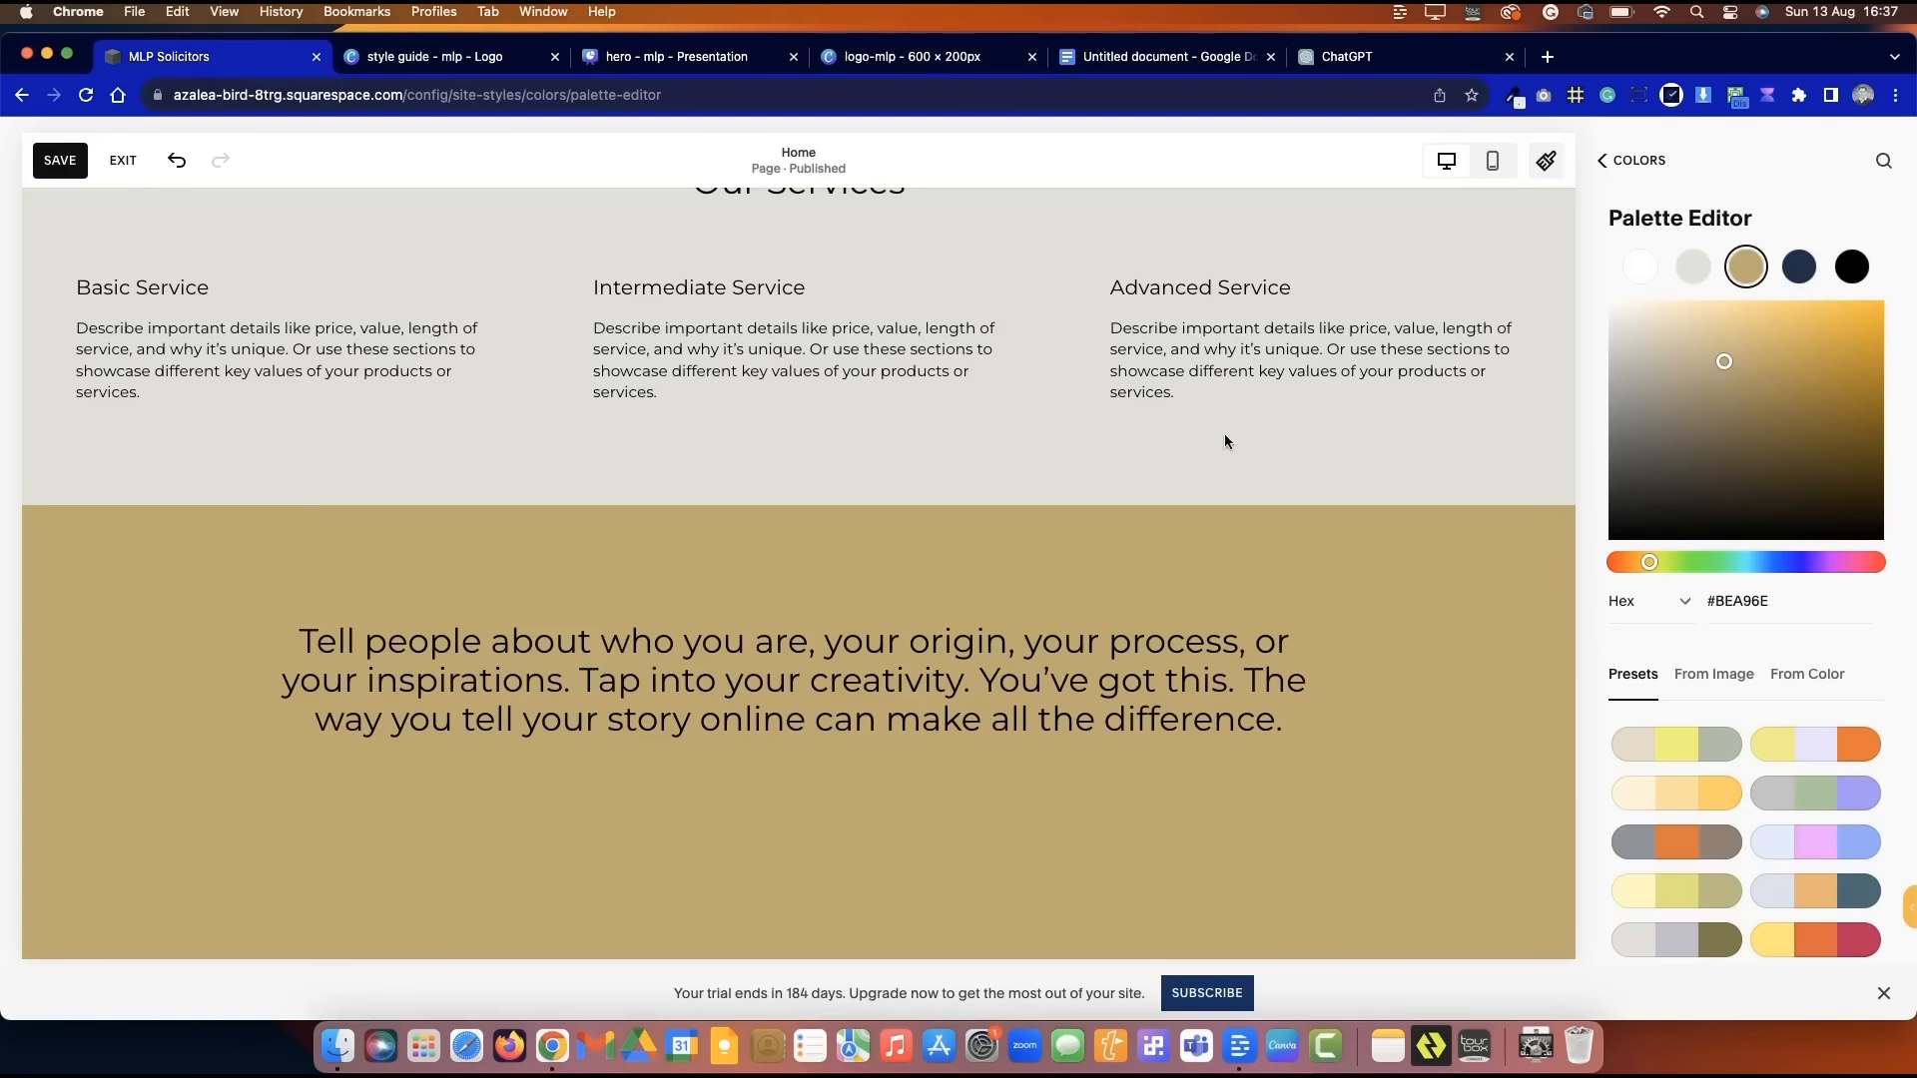
{"action": "left_click", "coordinate": [1704, 273]}
{"action": "triple_click", "coordinate": [1791, 597]}
{"action": "key", "text": "super+v"}
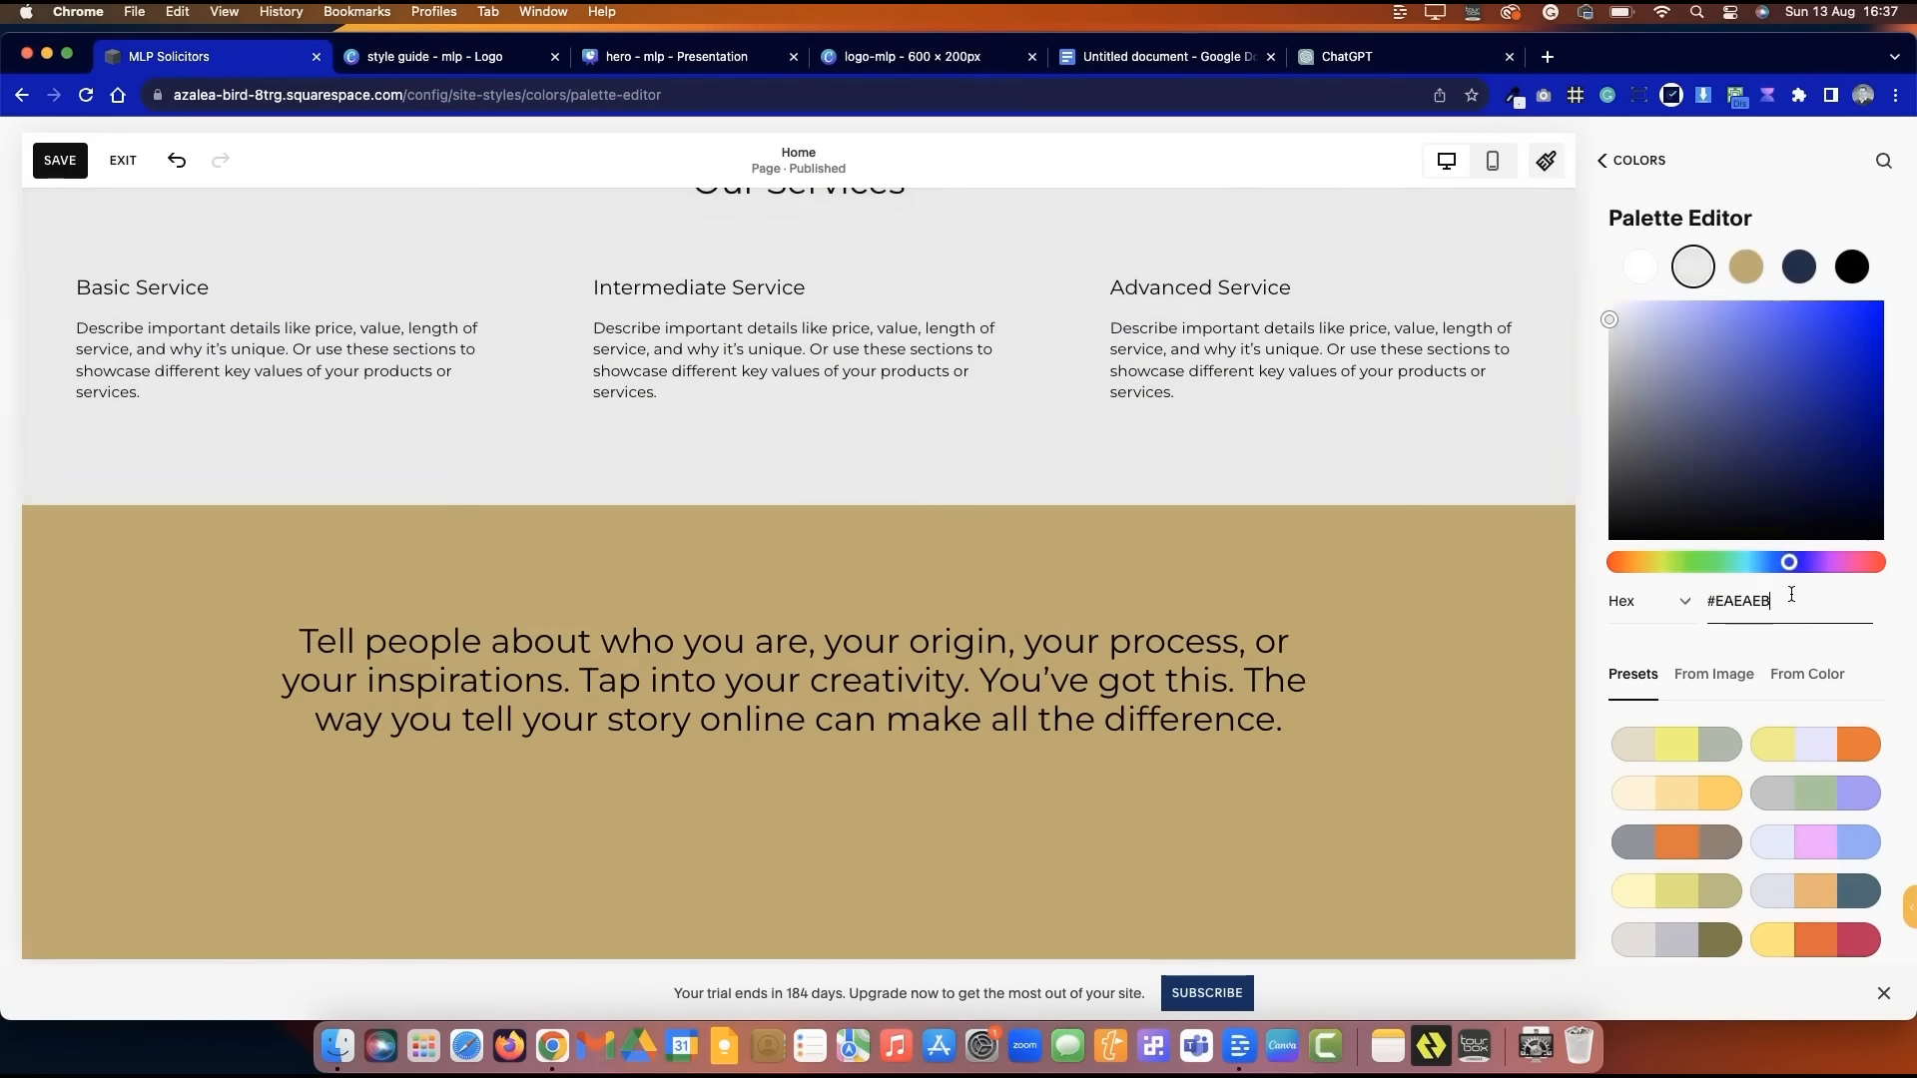
- Sample the near-black swatch from the style guide and replace the palette's black with #131720
{"action": "left_click", "coordinate": [1853, 267]}
{"action": "left_click", "coordinate": [429, 57]}
{"action": "left_click", "coordinate": [1515, 95]}
{"action": "left_click", "coordinate": [1475, 126]}
{"action": "left_click", "coordinate": [1223, 807]}
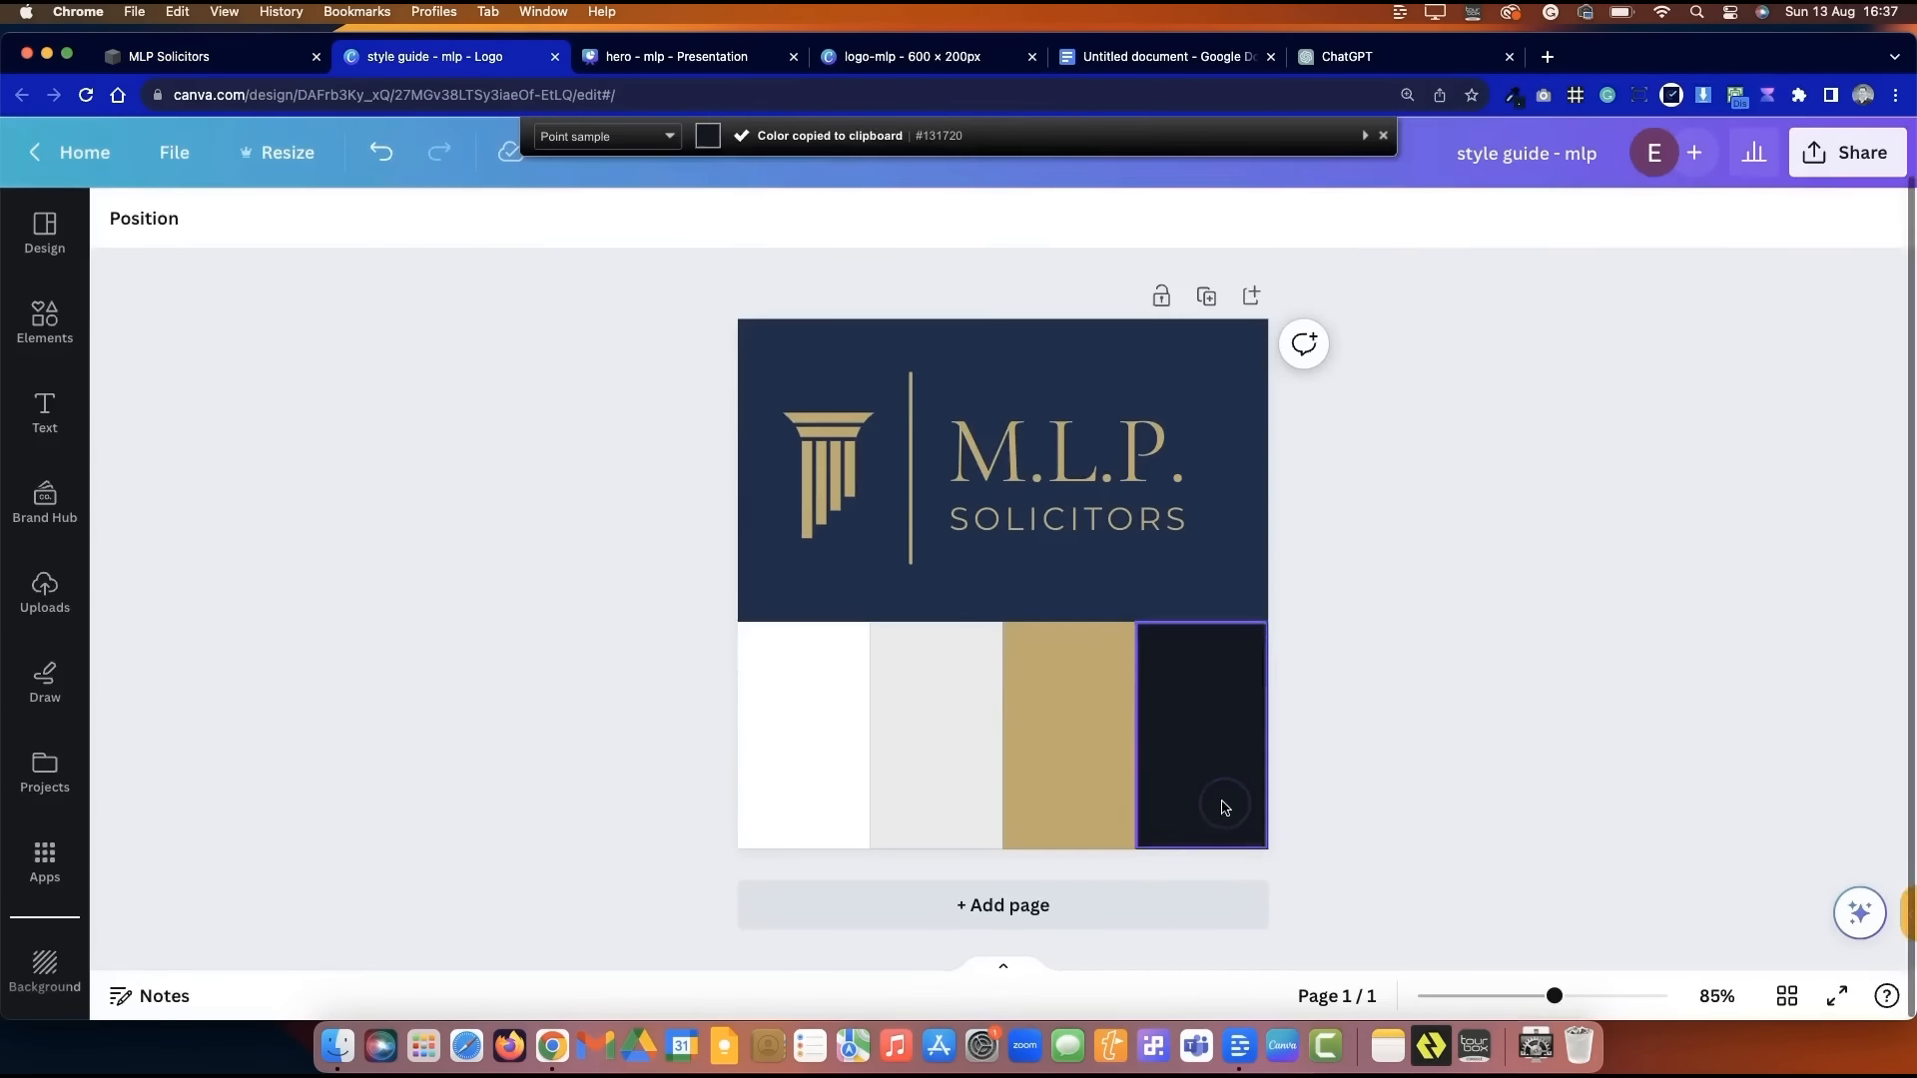
{"action": "left_click", "coordinate": [235, 57]}
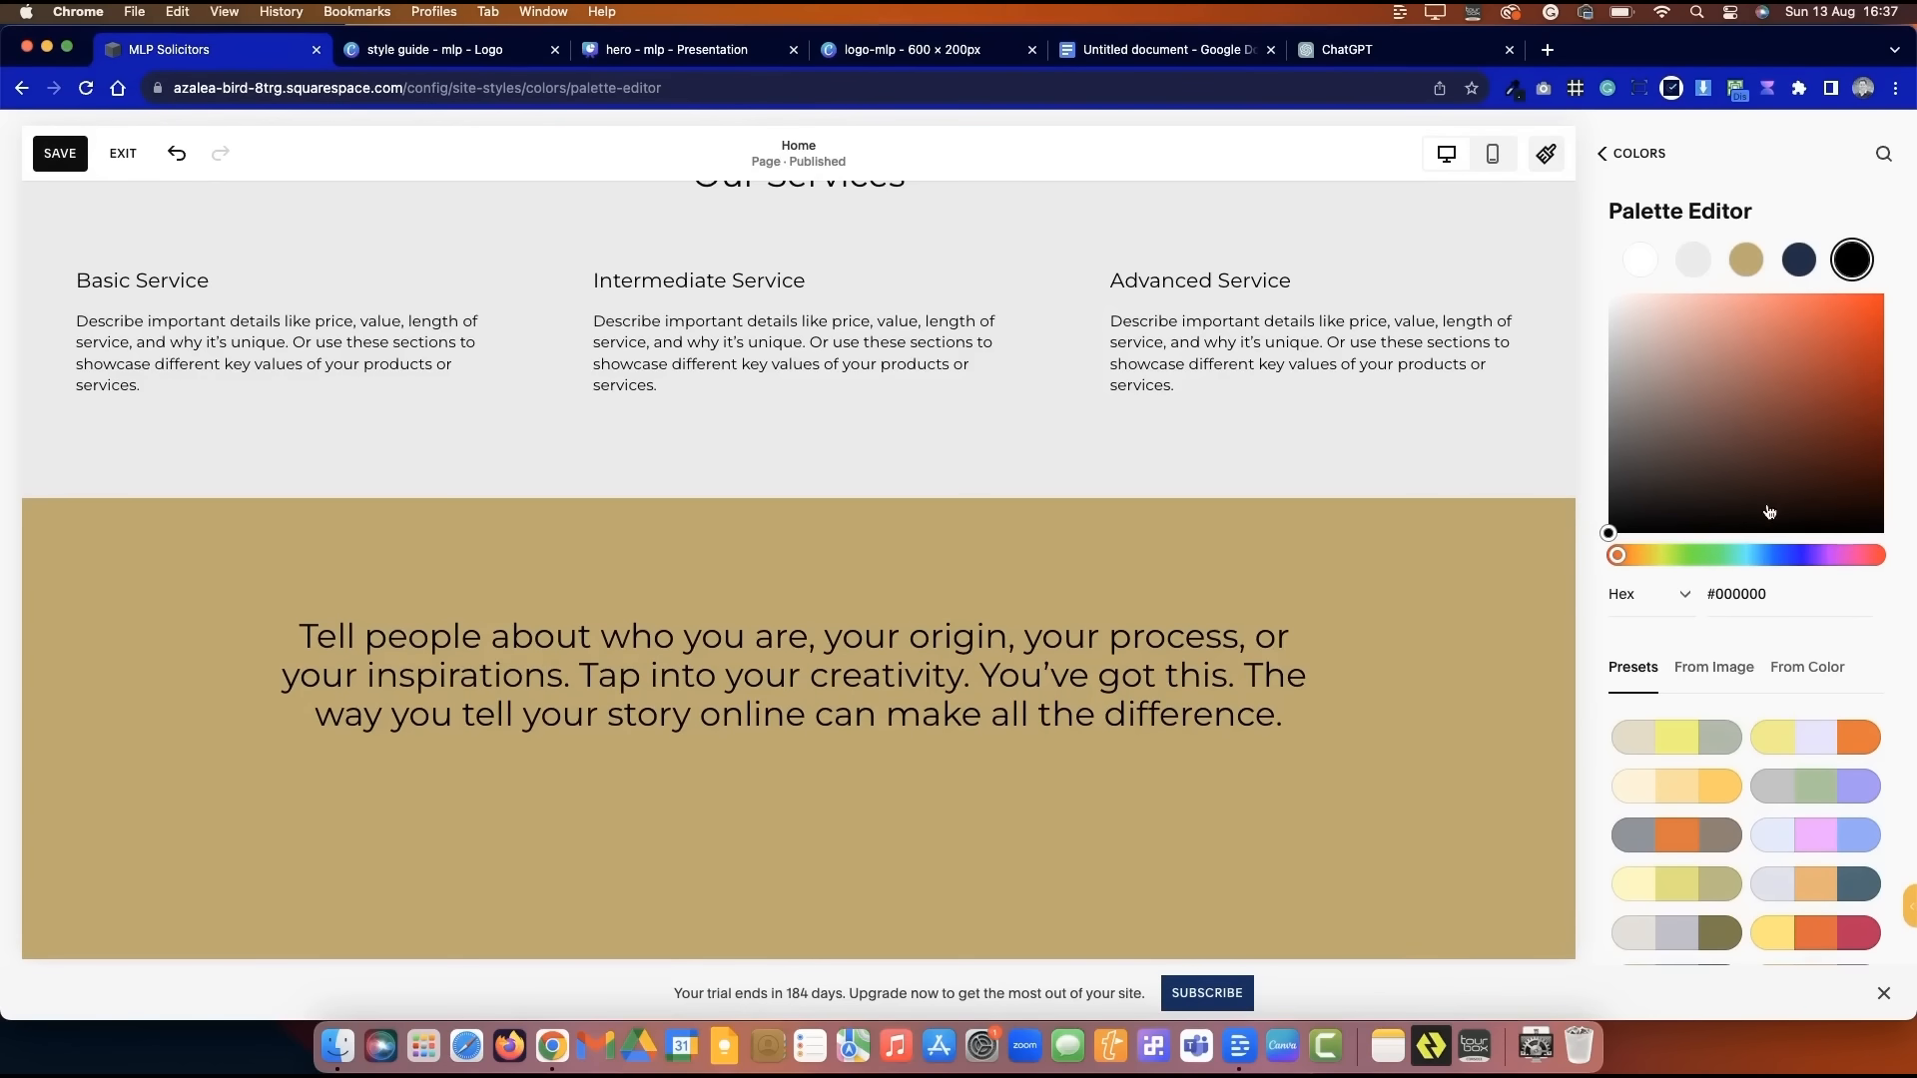
{"action": "left_click", "coordinate": [1782, 599]}
{"action": "key", "text": "super+v"}
{"action": "left_click", "coordinate": [1627, 151]}
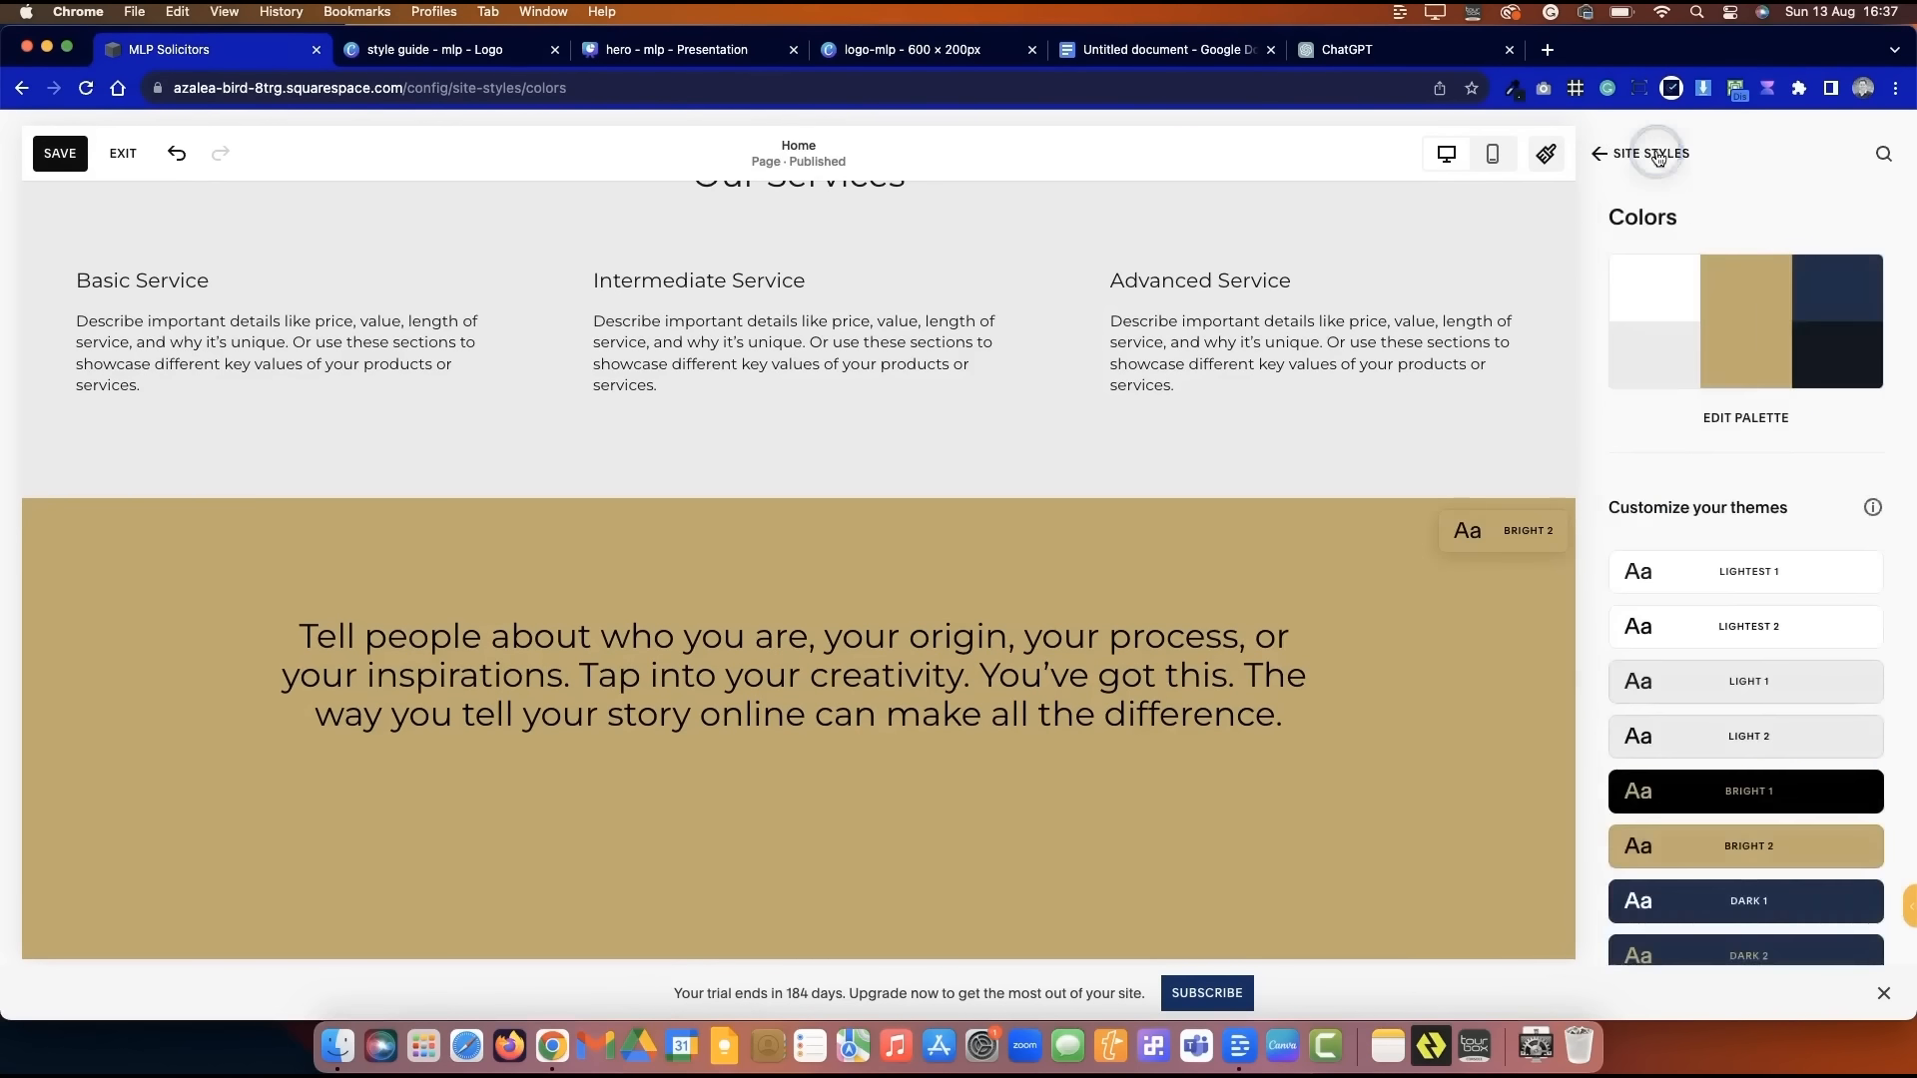
- Leave the site styles and save the homepage with the new fonts and colours
{"action": "left_click", "coordinate": [1652, 154]}
{"action": "left_click", "coordinate": [1458, 271]}
{"action": "scroll", "coordinate": [1166, 565], "scroll_direction": "up", "scroll_amount": 10}
{"action": "left_click", "coordinate": [100, 139]}
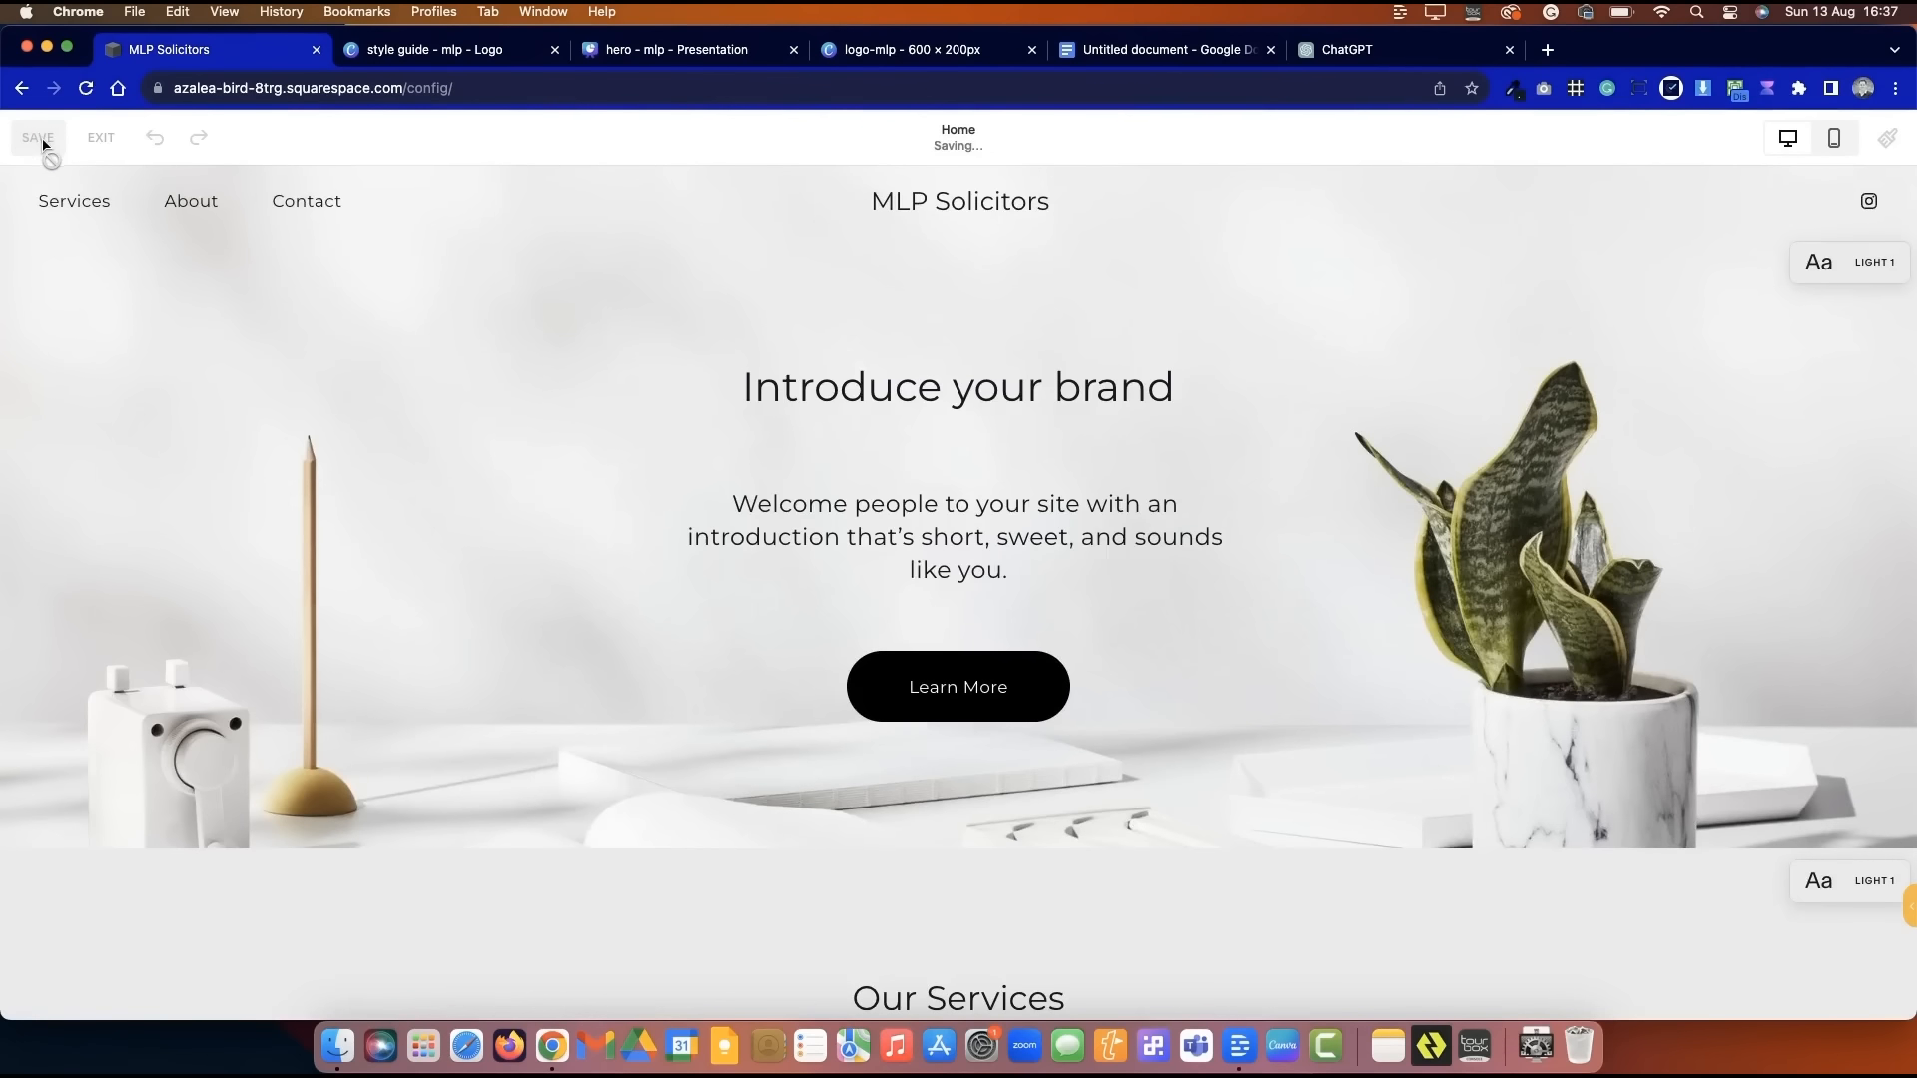
- Switch to the hero - mlp design in Canva and download it as a PNG with a transparent background
{"action": "left_click", "coordinate": [679, 49]}
{"action": "left_click", "coordinate": [1847, 145]}
{"action": "left_click", "coordinate": [1538, 776]}
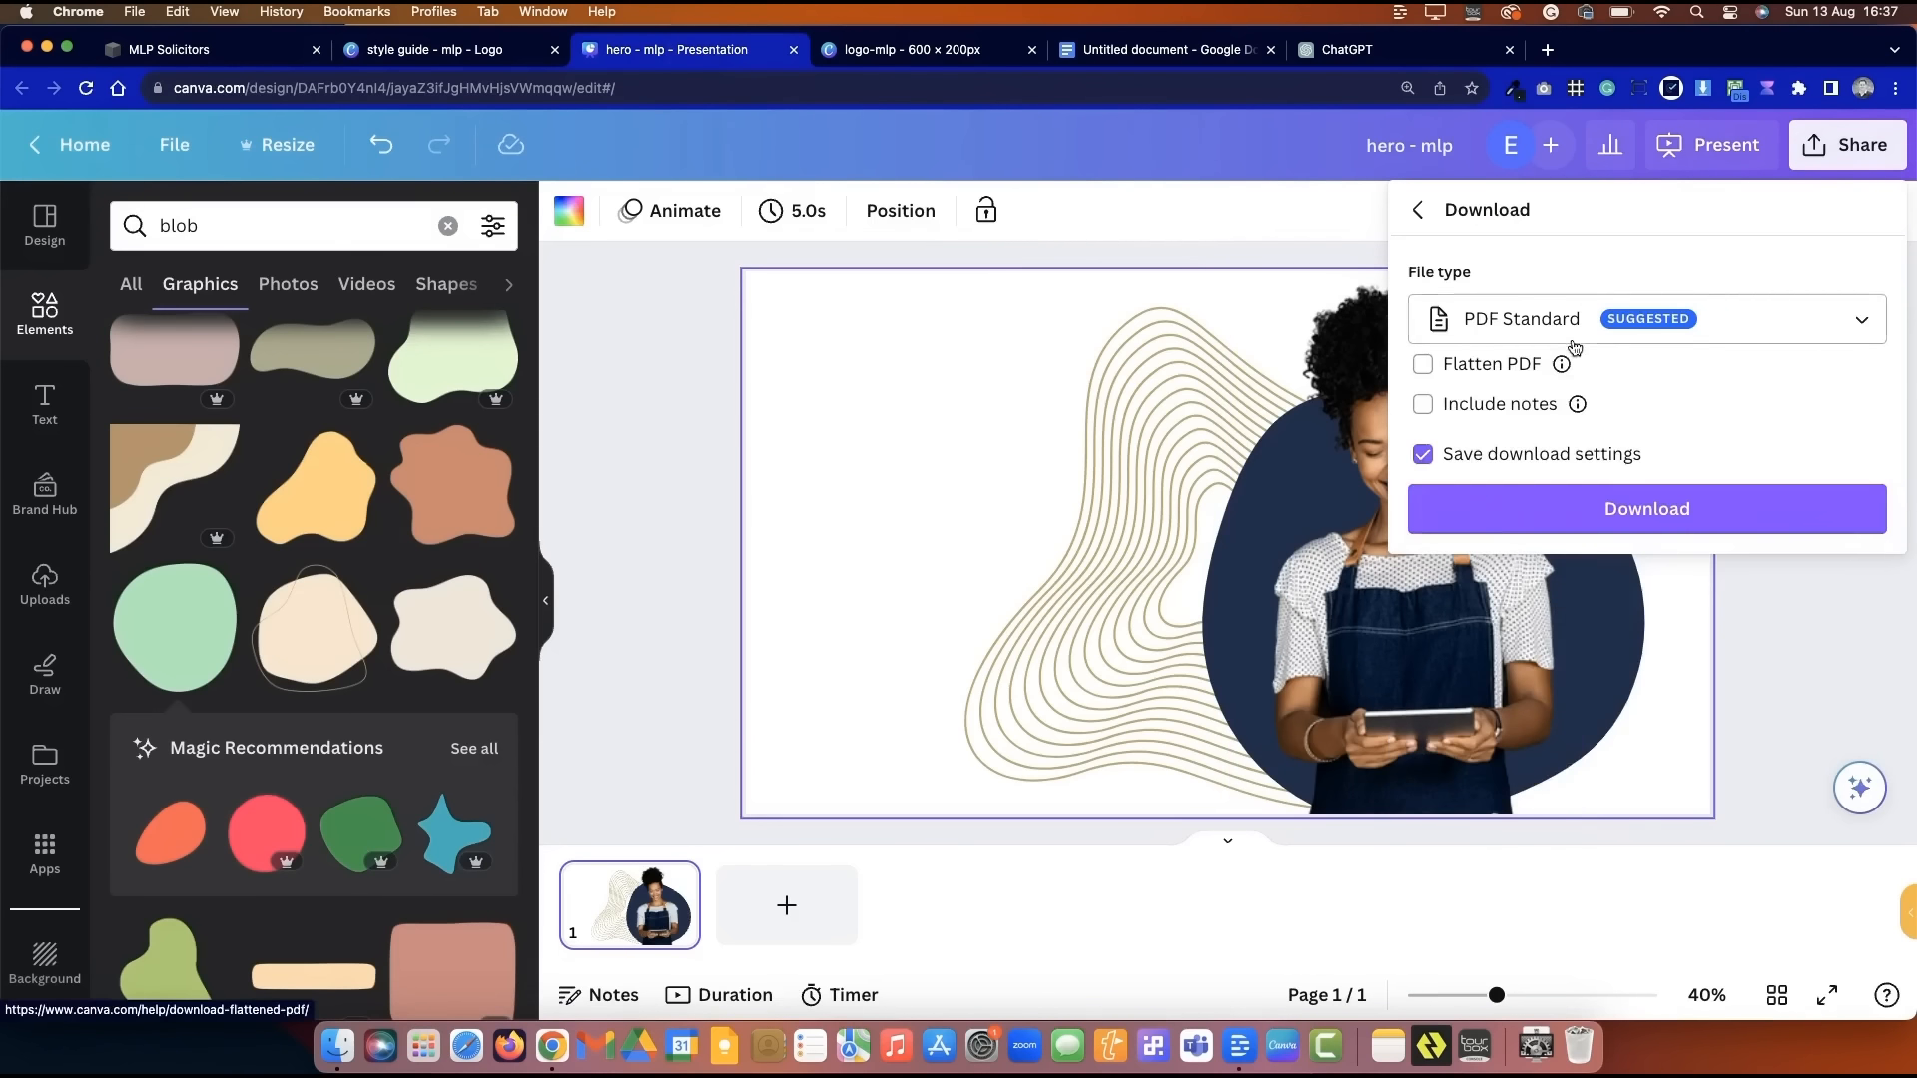
{"action": "left_click", "coordinate": [1648, 317]}
{"action": "left_click", "coordinate": [1498, 744]}
{"action": "left_click", "coordinate": [1728, 597]}
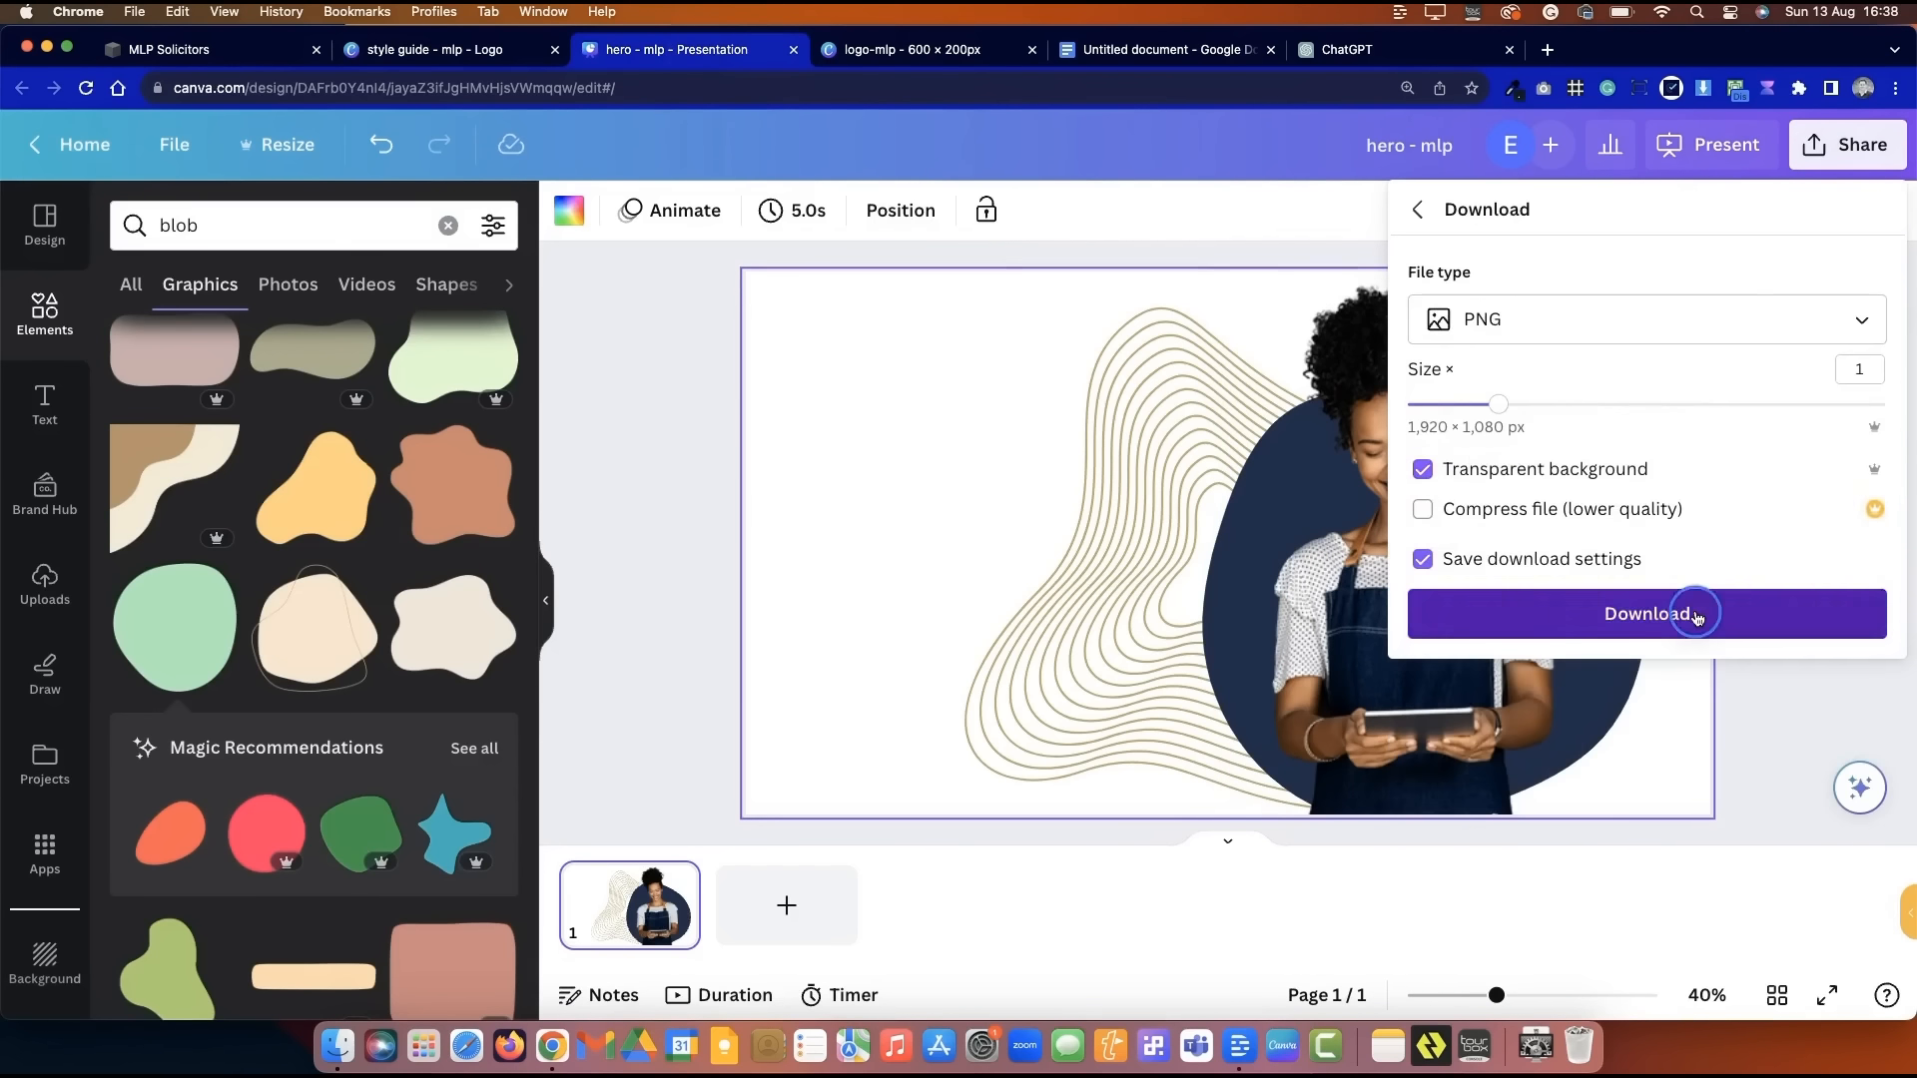
- In the logo-mlp design, delete the navy background and download the logo as a PNG with a transparent background
{"action": "key", "text": "ctrl+shift+Tab"}
{"action": "left_click", "coordinate": [912, 49]}
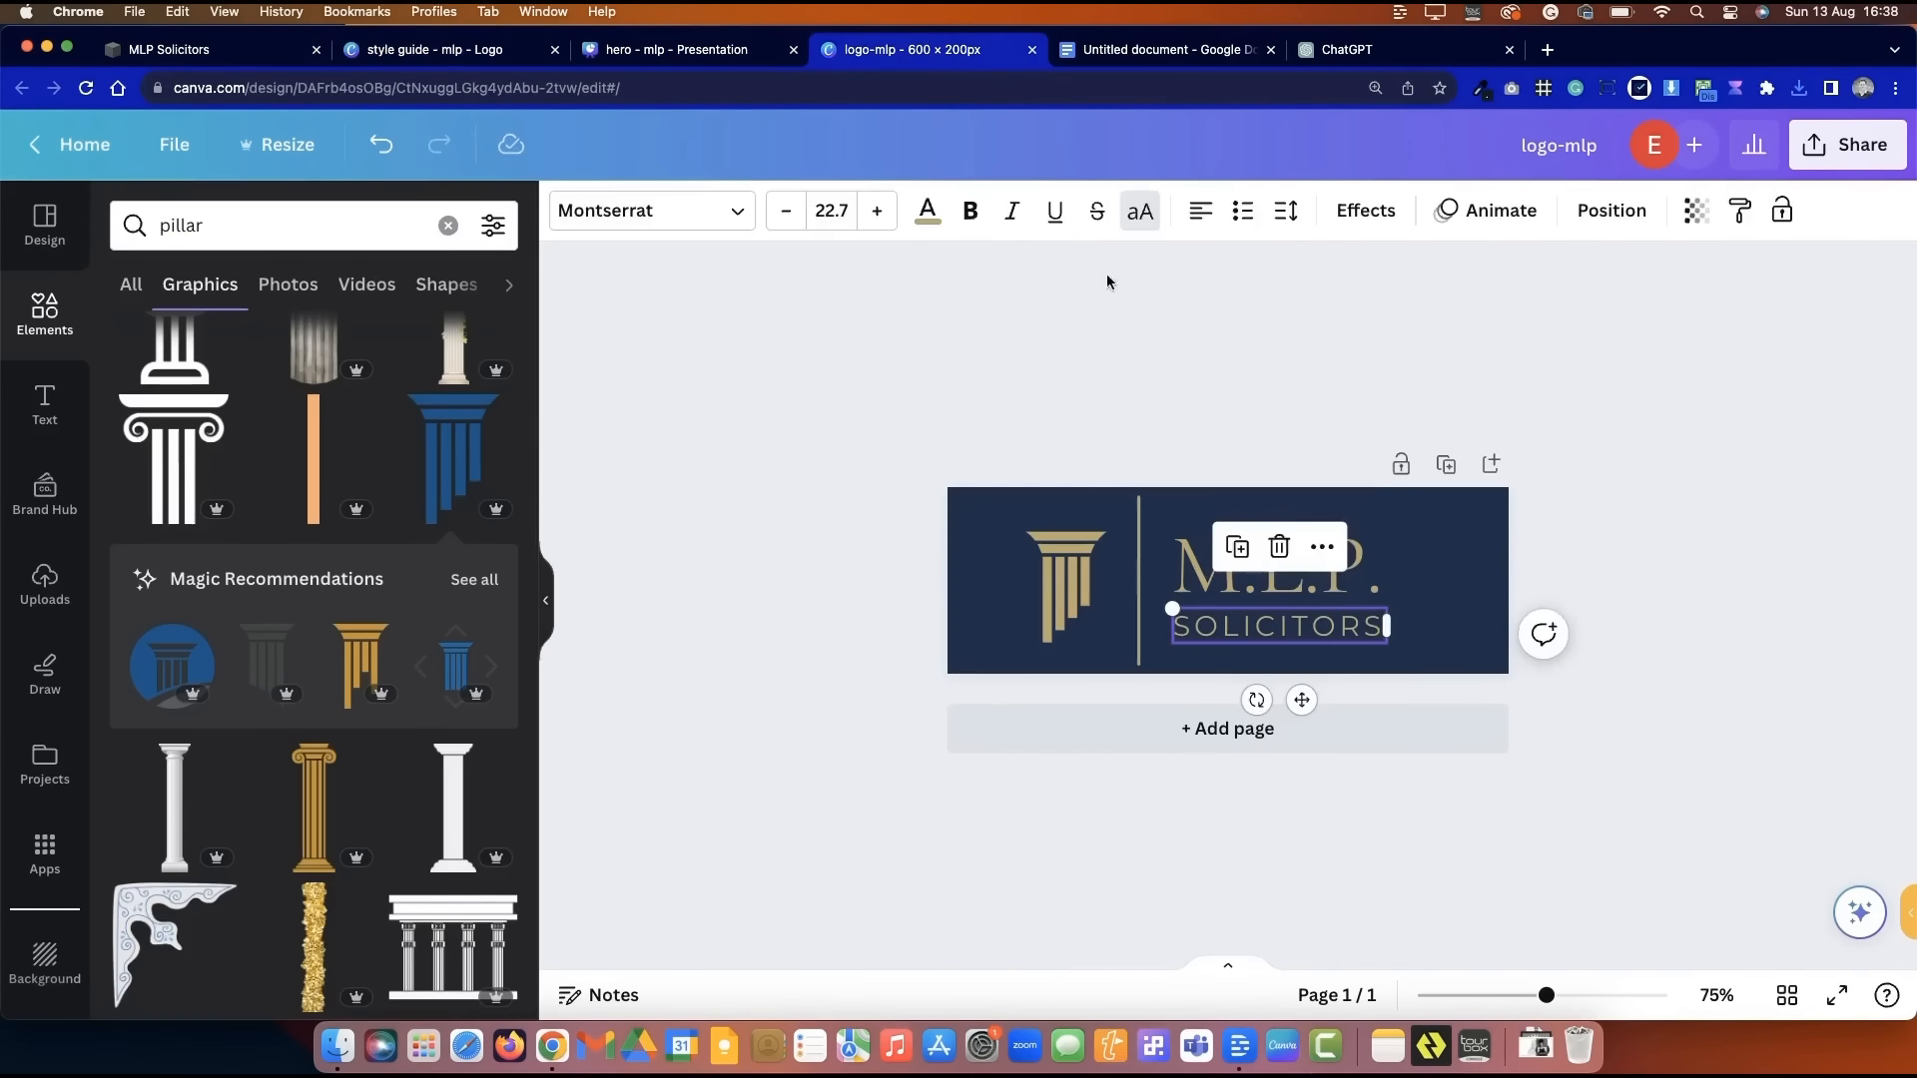
{"action": "left_click", "coordinate": [1110, 282]}
{"action": "left_click", "coordinate": [1477, 599]}
{"action": "key", "text": "Delete"}
{"action": "left_click", "coordinate": [1737, 329]}
{"action": "left_click", "coordinate": [1847, 145]}
{"action": "left_click", "coordinate": [1661, 766]}
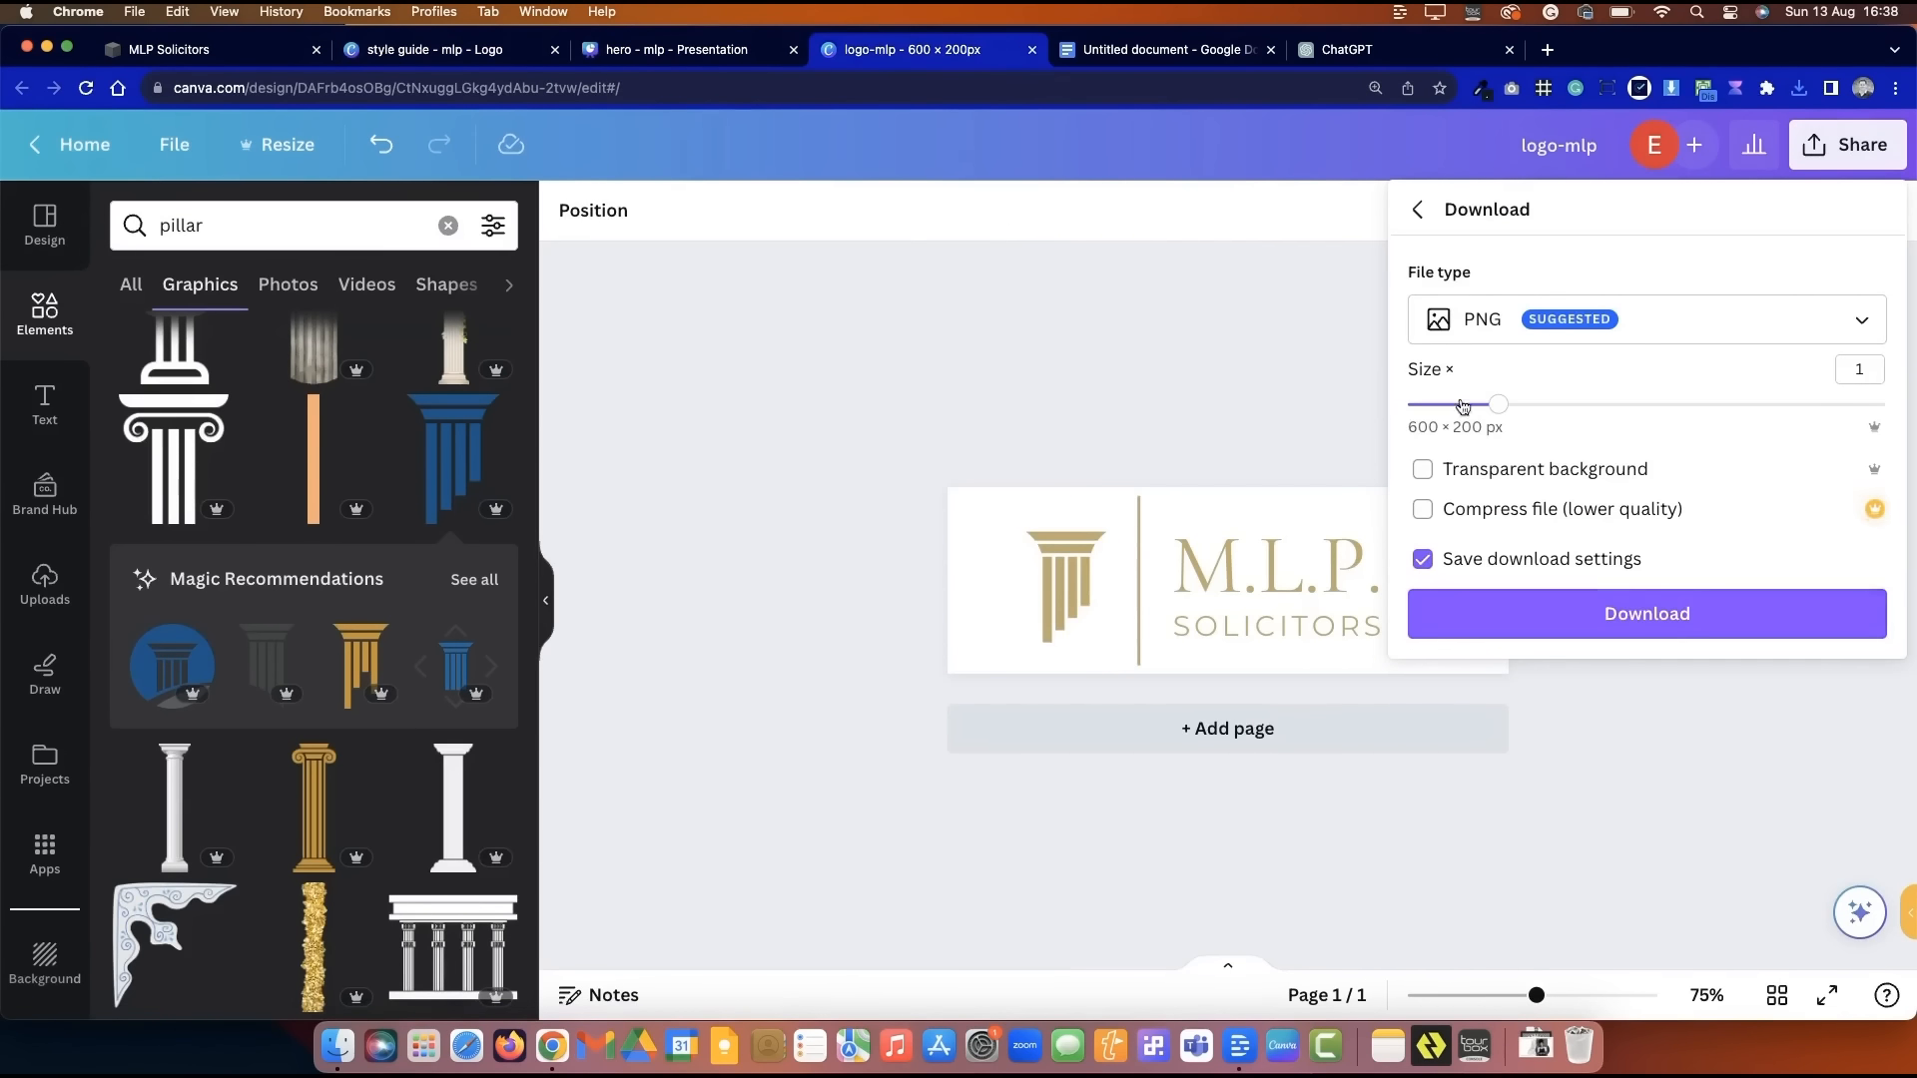
{"action": "left_click", "coordinate": [1647, 613]}
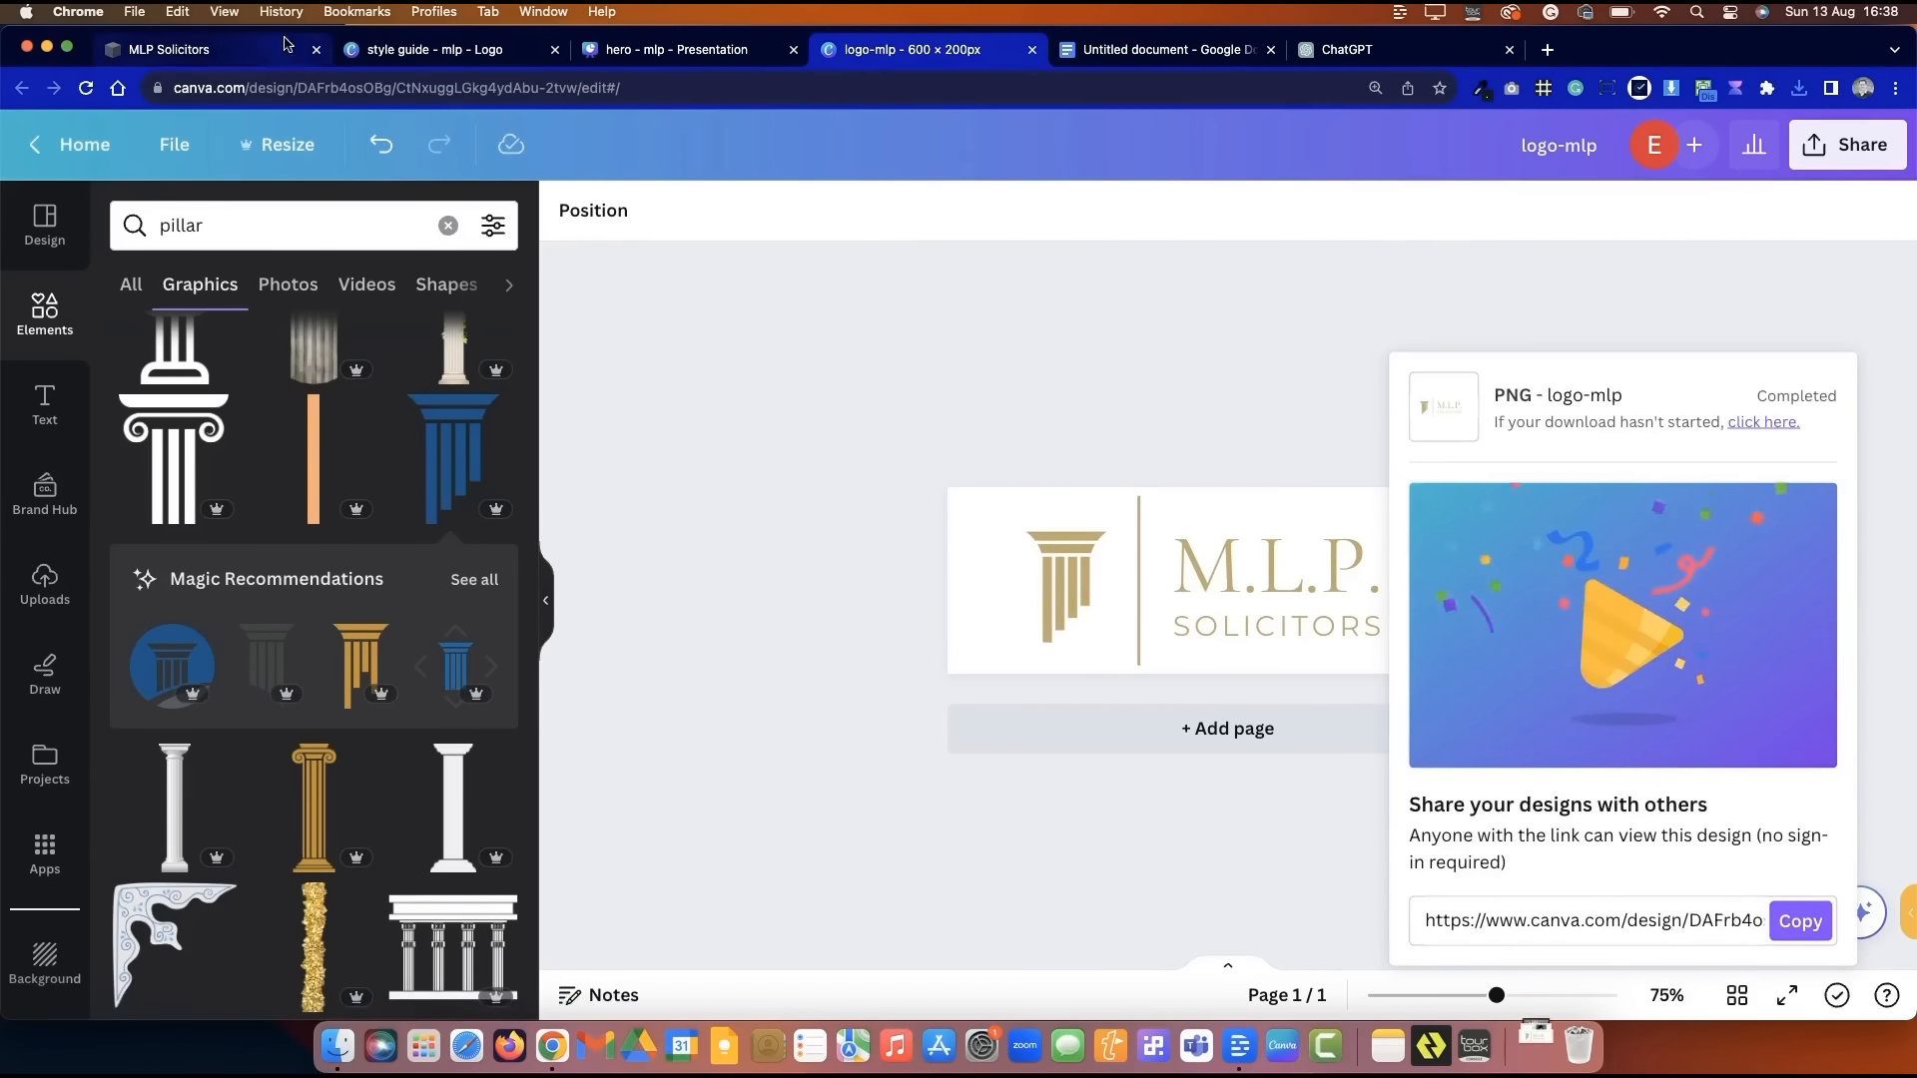
- Switch back to Squarespace, edit the site header and upload logo-mlp.png from Downloads as the logo image
{"action": "key", "text": "super+1"}
{"action": "left_click", "coordinate": [377, 152]}
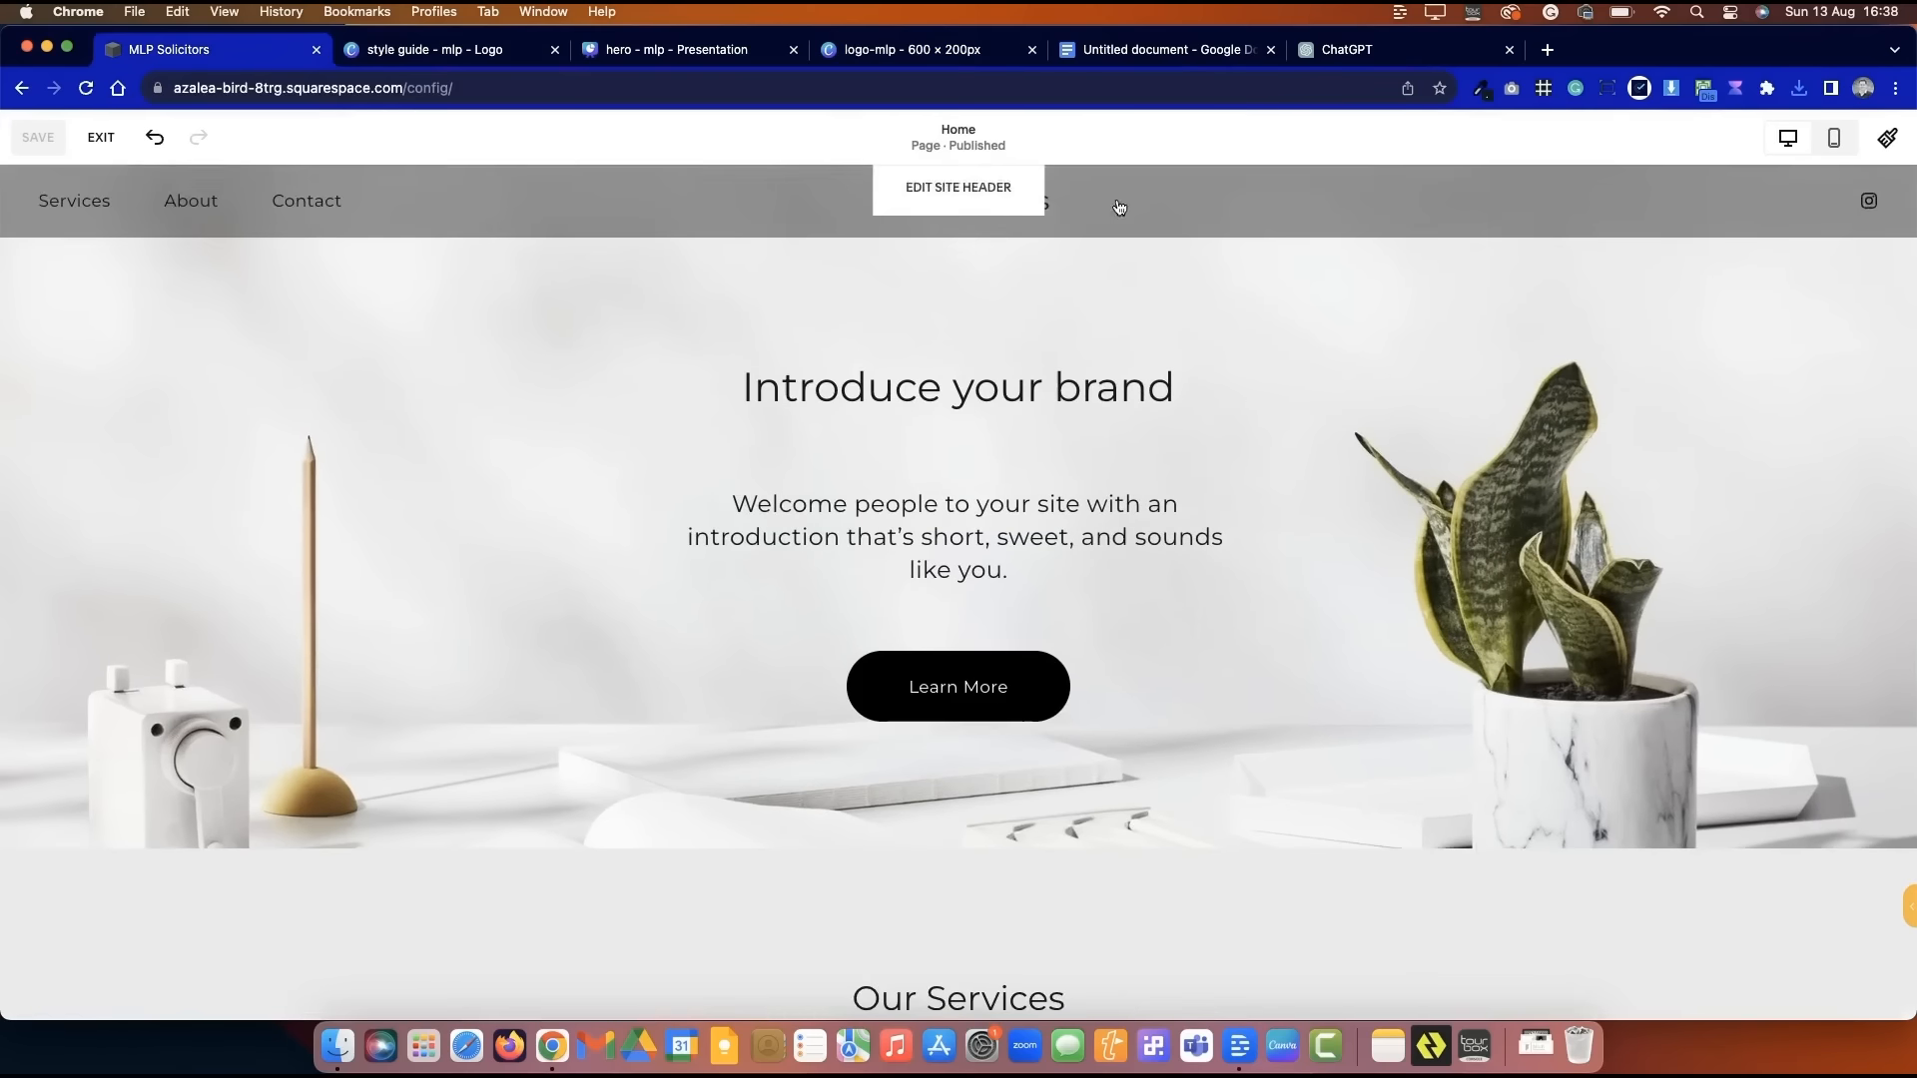
{"action": "left_click", "coordinate": [958, 189]}
{"action": "left_click", "coordinate": [1088, 462]}
{"action": "left_click", "coordinate": [1108, 439]}
{"action": "left_click", "coordinate": [1113, 465]}
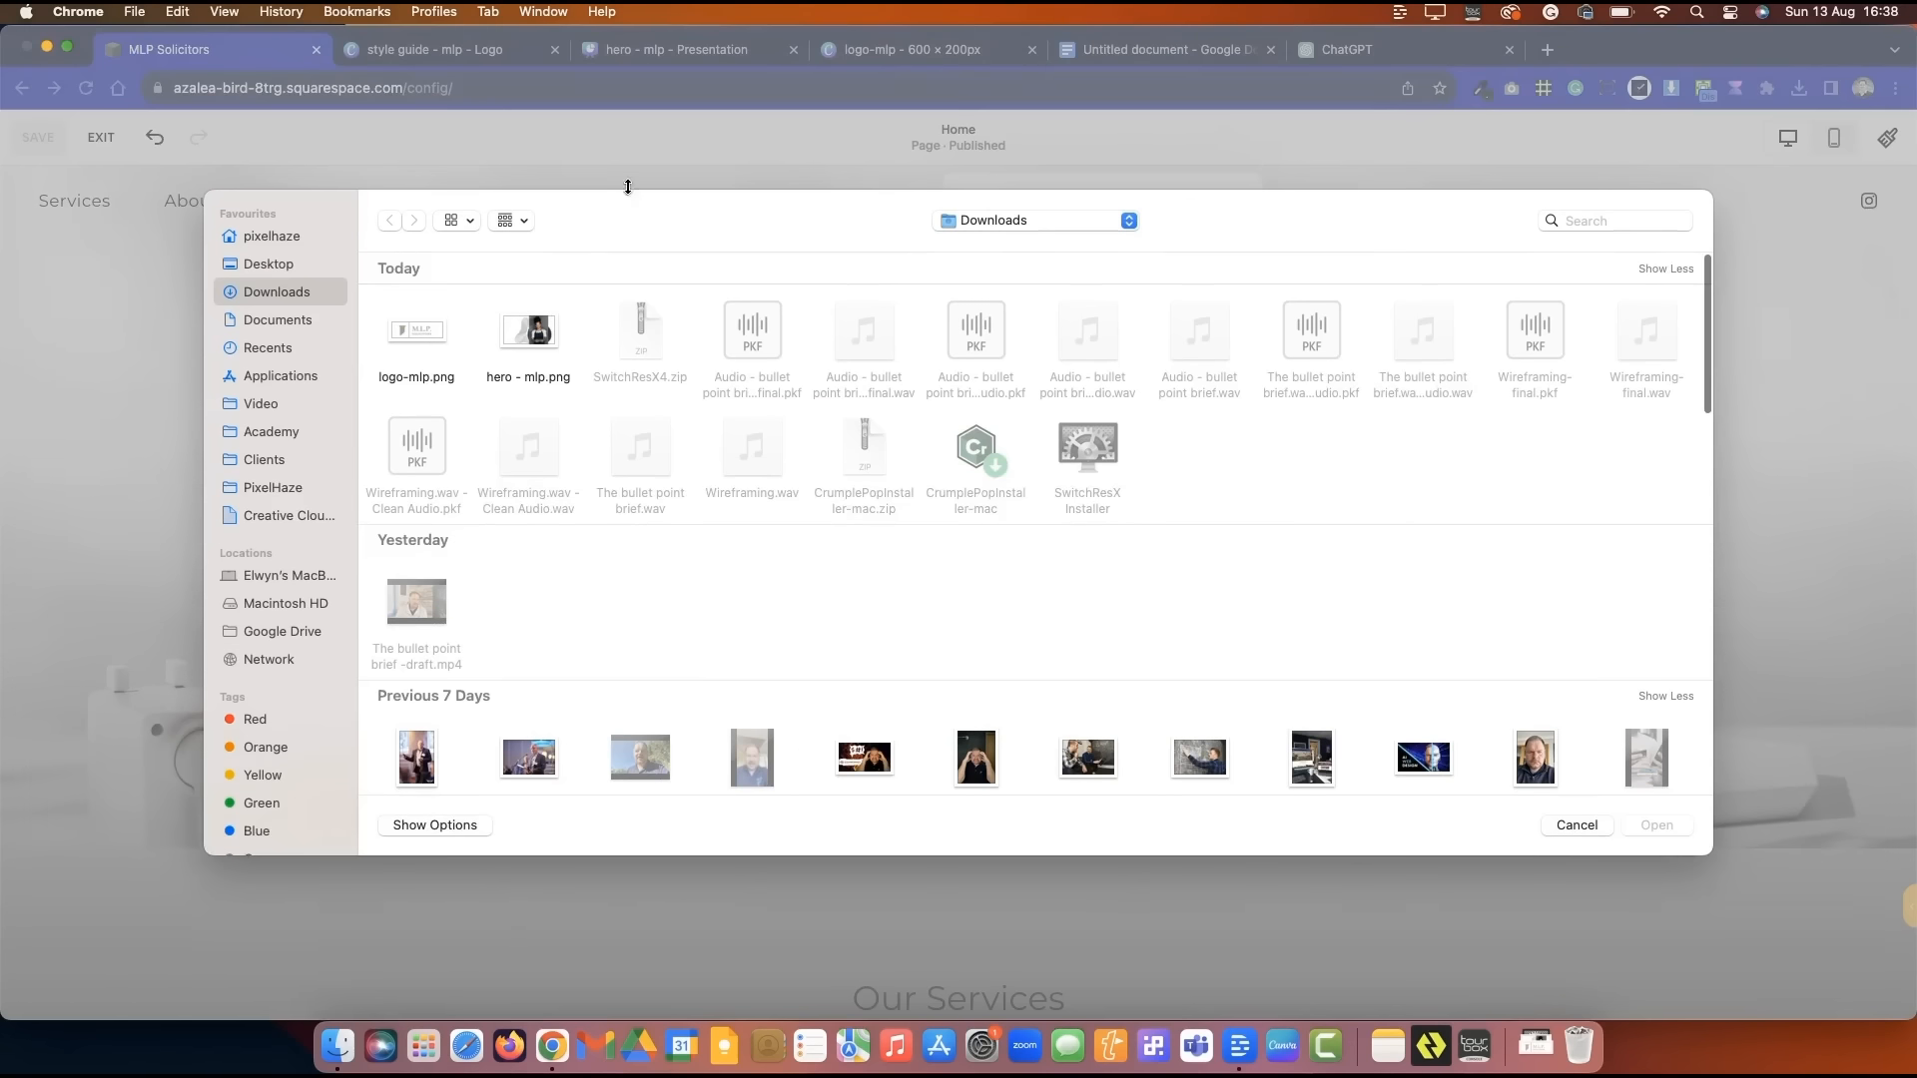
{"action": "left_click", "coordinate": [418, 344]}
{"action": "left_click", "coordinate": [1658, 826]}
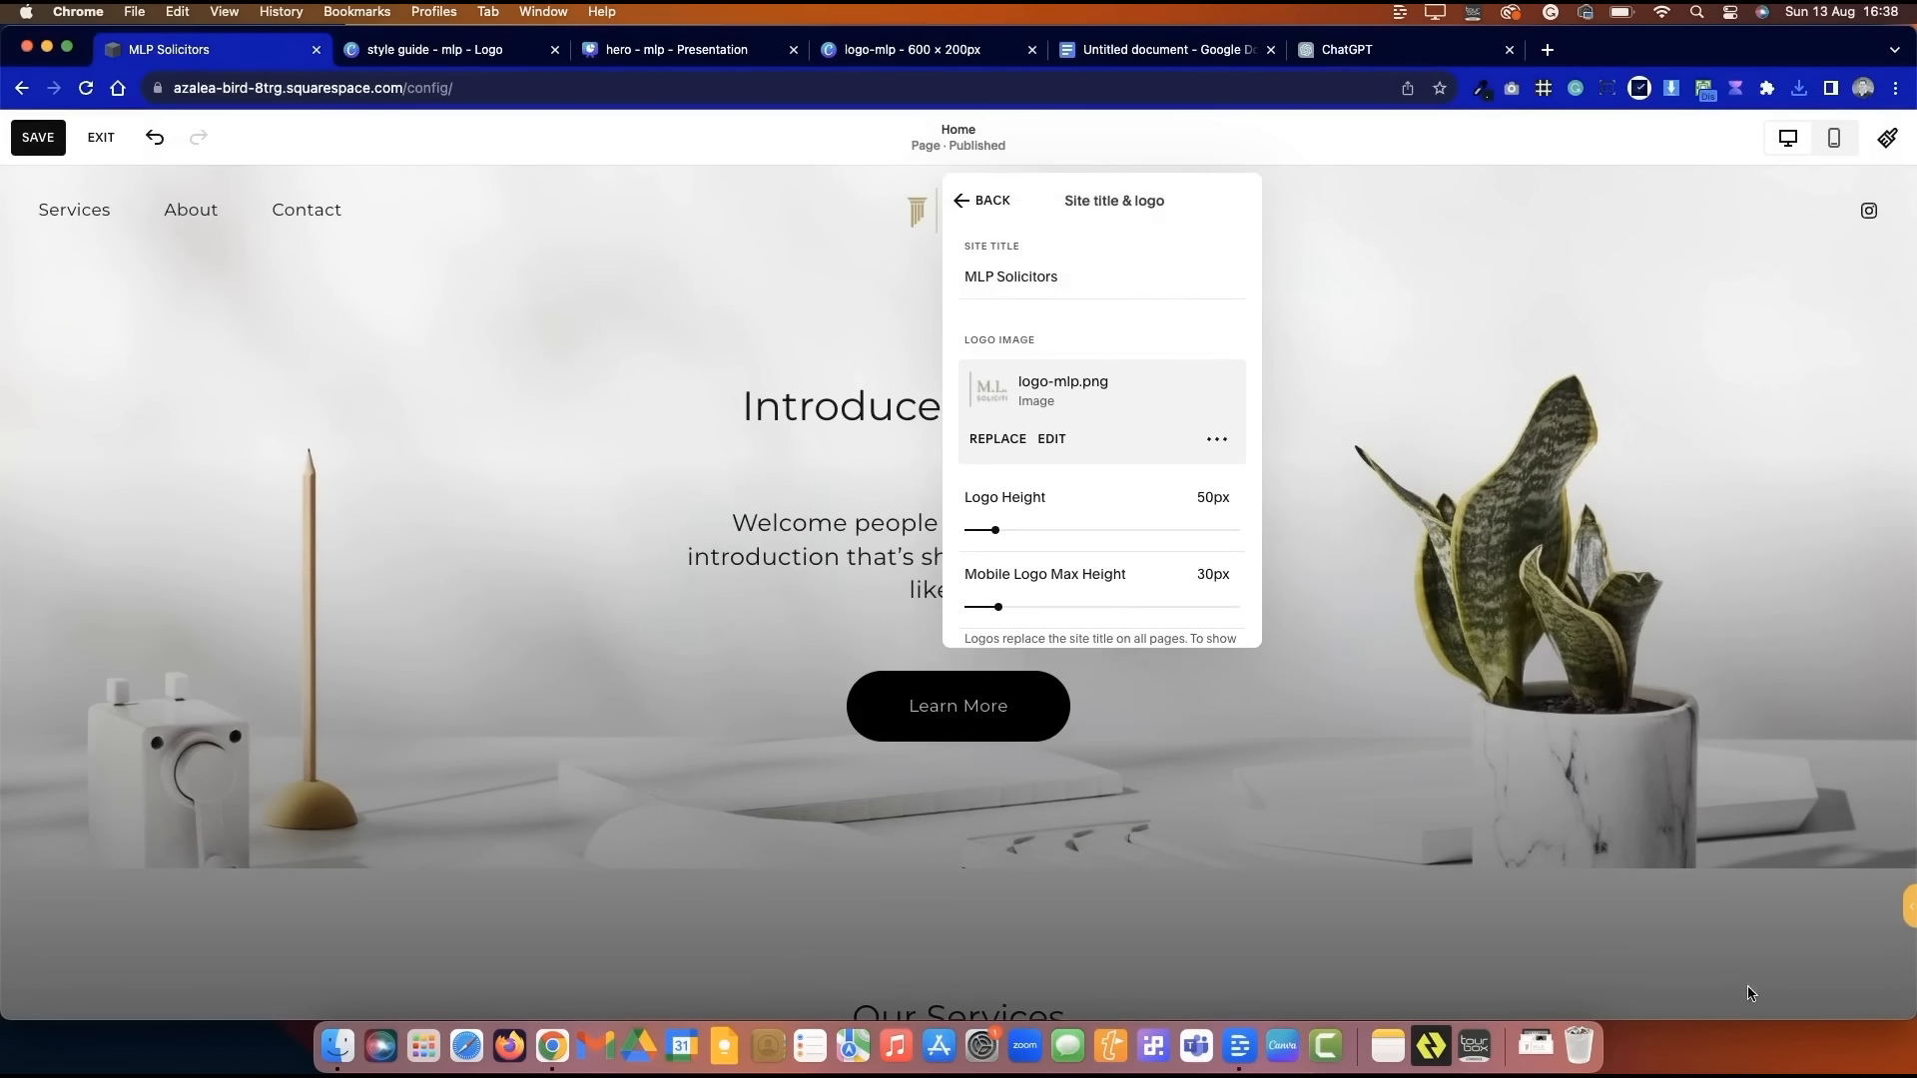
- Set the logo height to 100px and the mobile logo max height to 55px
{"action": "left_click_drag", "start_coordinate": [989, 538], "coordinate": [1040, 534]}
{"action": "left_click_drag", "start_coordinate": [1190, 208], "coordinate": [1487, 305]}
{"action": "scroll", "coordinate": [1356, 650], "scroll_direction": "down", "scroll_amount": 4}
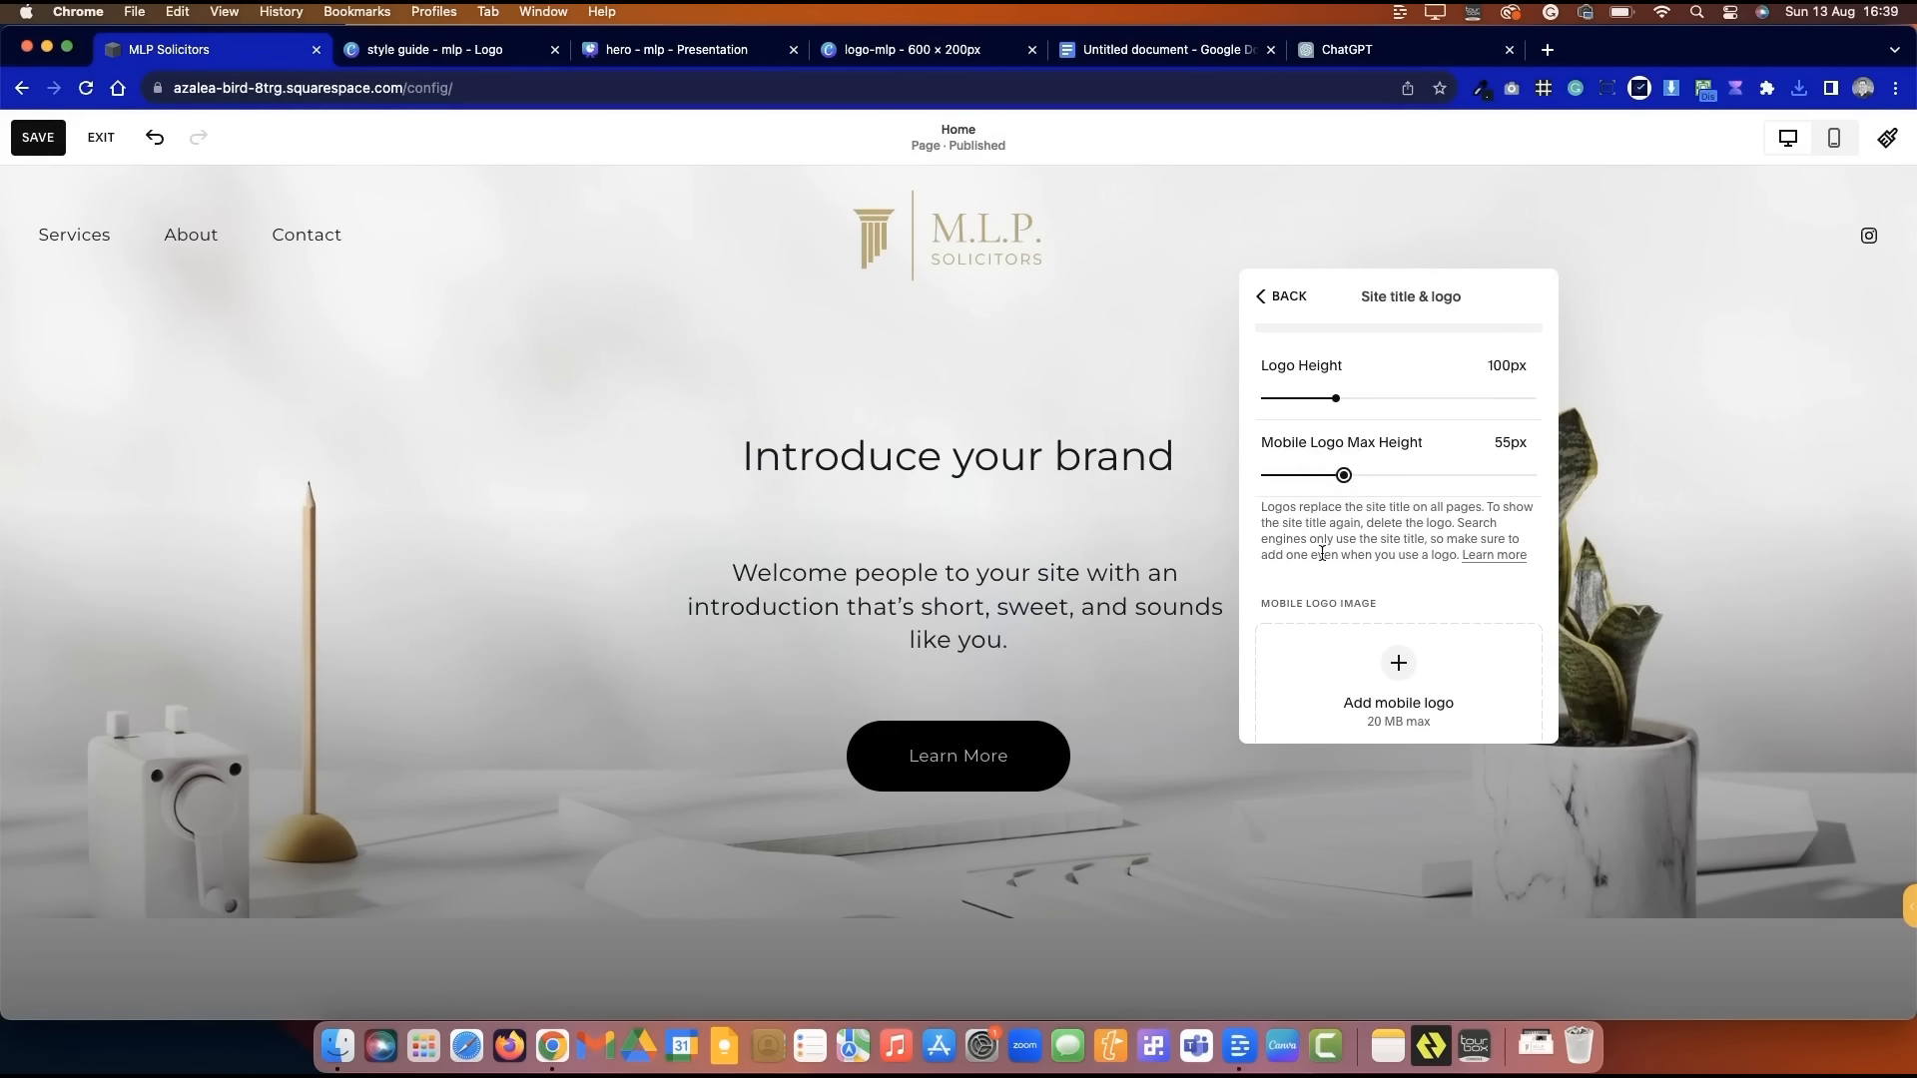
{"action": "scroll", "coordinate": [1320, 553], "scroll_direction": "up", "scroll_amount": 4}
{"action": "left_click", "coordinate": [1279, 295]}
- Change the header style from Dynamic to Solid
{"action": "left_click", "coordinate": [1288, 651]}
{"action": "left_click", "coordinate": [1424, 371]}
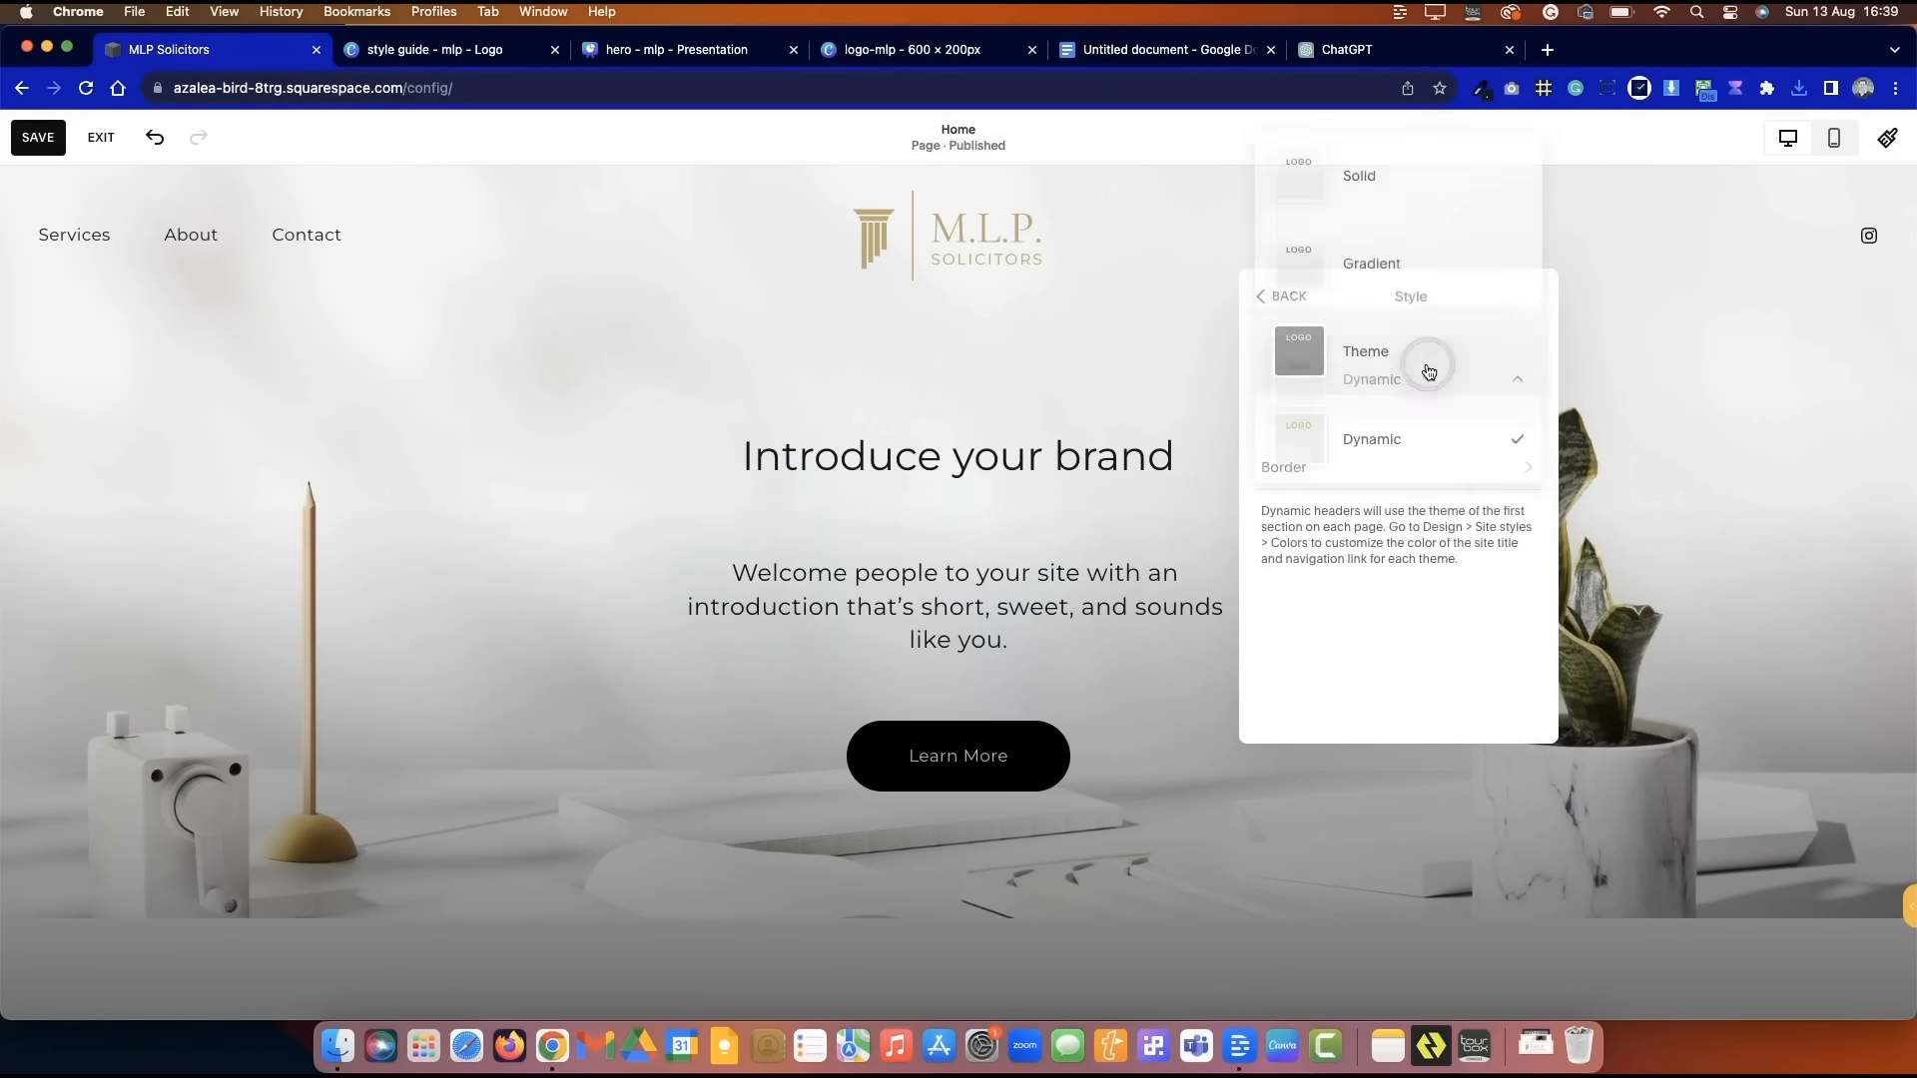
{"action": "left_click", "coordinate": [1466, 204]}
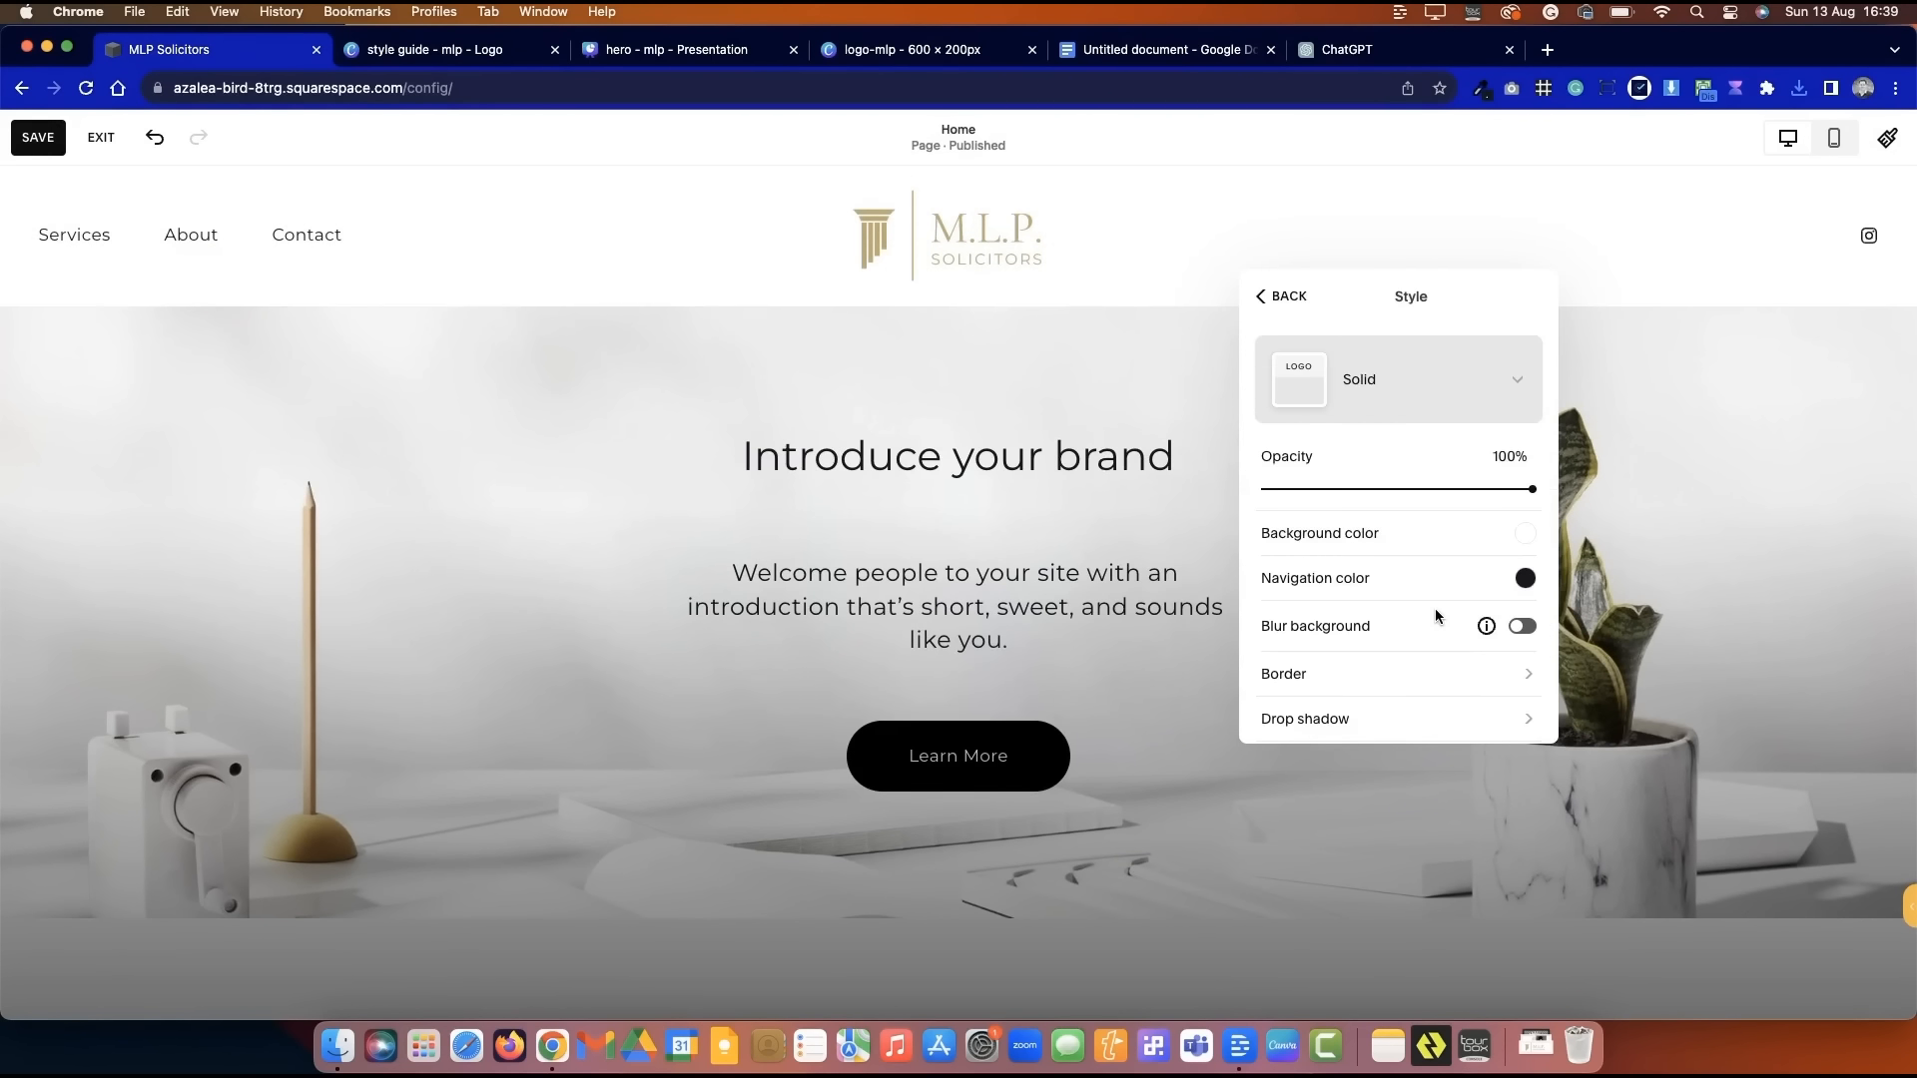
{"action": "scroll", "coordinate": [1435, 618], "scroll_direction": "down", "scroll_amount": 2}
{"action": "left_click", "coordinate": [1284, 295]}
- Set the desktop header layout to logo on the left with navigation links on the right
{"action": "left_click", "coordinate": [1400, 479]}
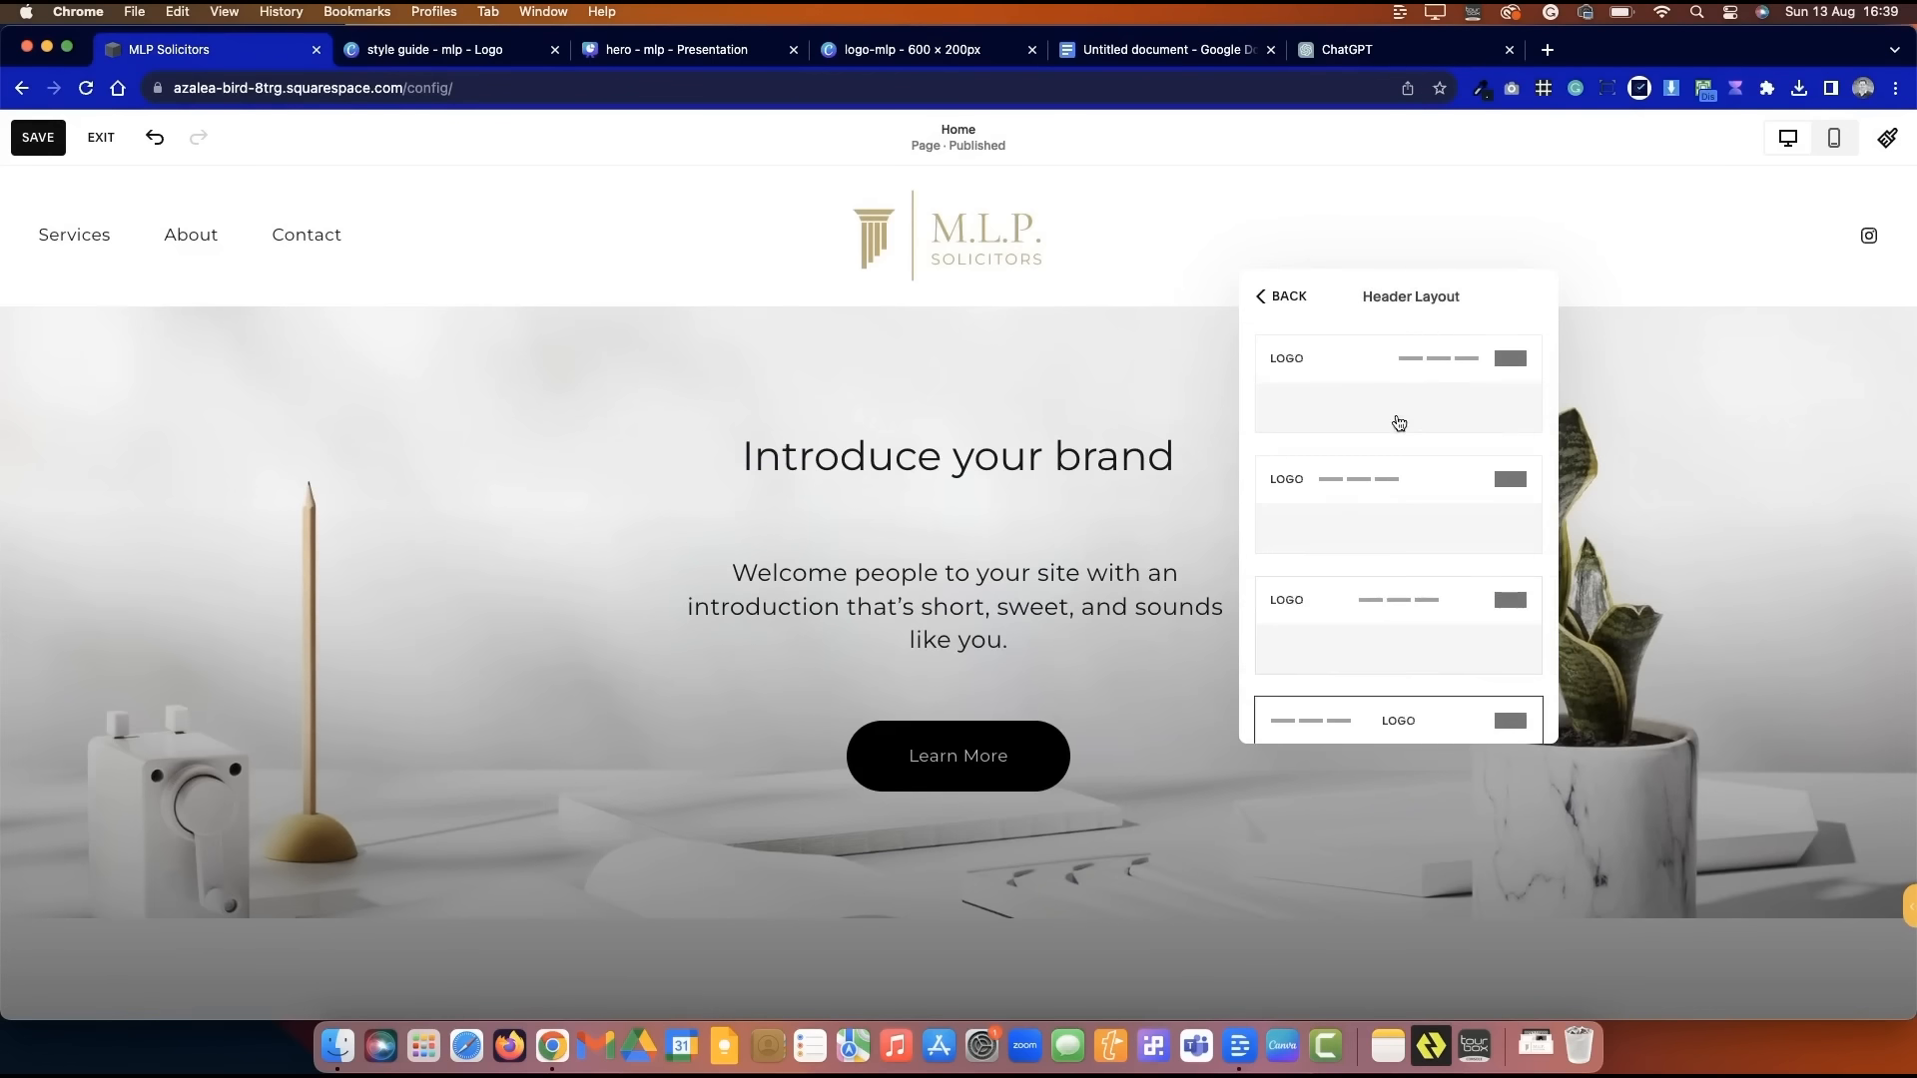
{"action": "left_click", "coordinate": [1398, 423]}
{"action": "left_click", "coordinate": [1285, 297]}
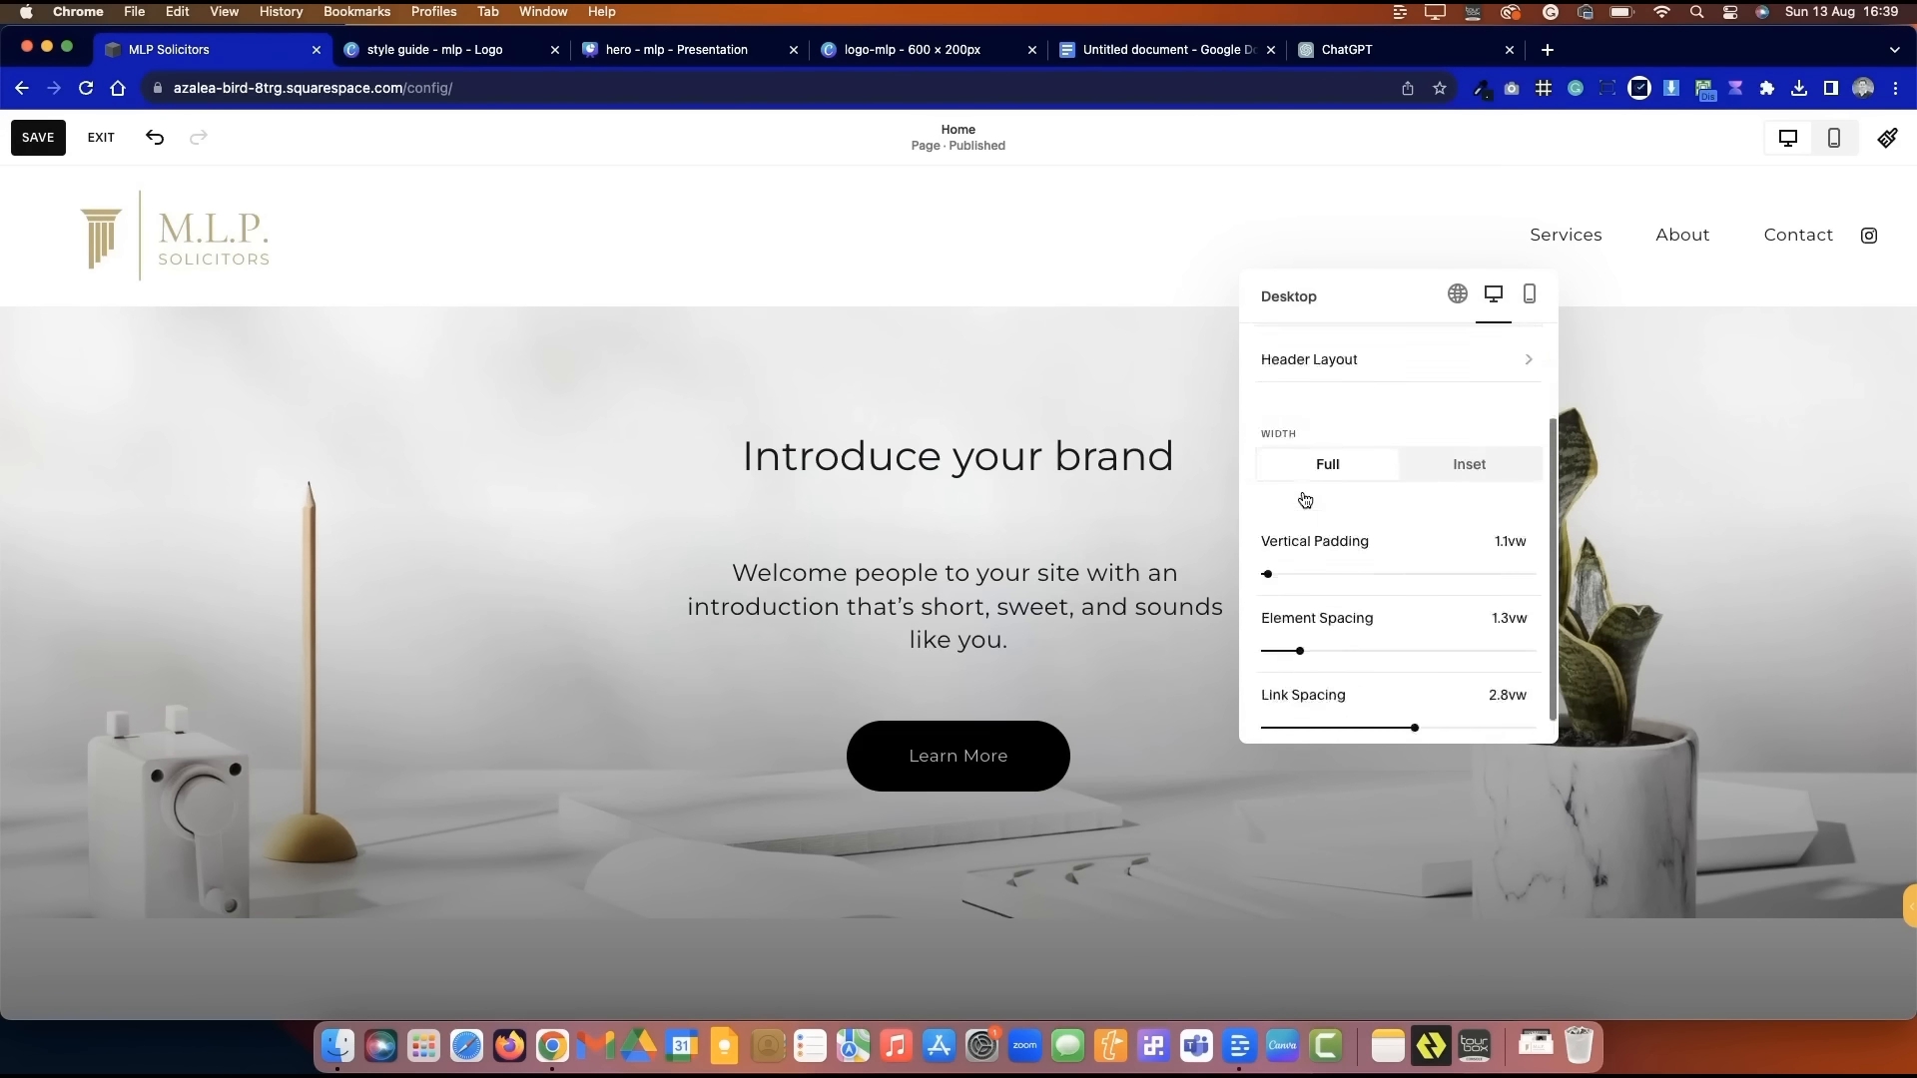
- Set the desktop header's vertical padding to 1vw and link spacing to 2.6vw, and increase its element spacing
{"action": "scroll", "coordinate": [1304, 489], "scroll_direction": "up", "scroll_amount": 1}
{"action": "scroll", "coordinate": [1305, 483], "scroll_direction": "down", "scroll_amount": 3}
{"action": "left_click_drag", "start_coordinate": [1266, 548], "coordinate": [1241, 544]}
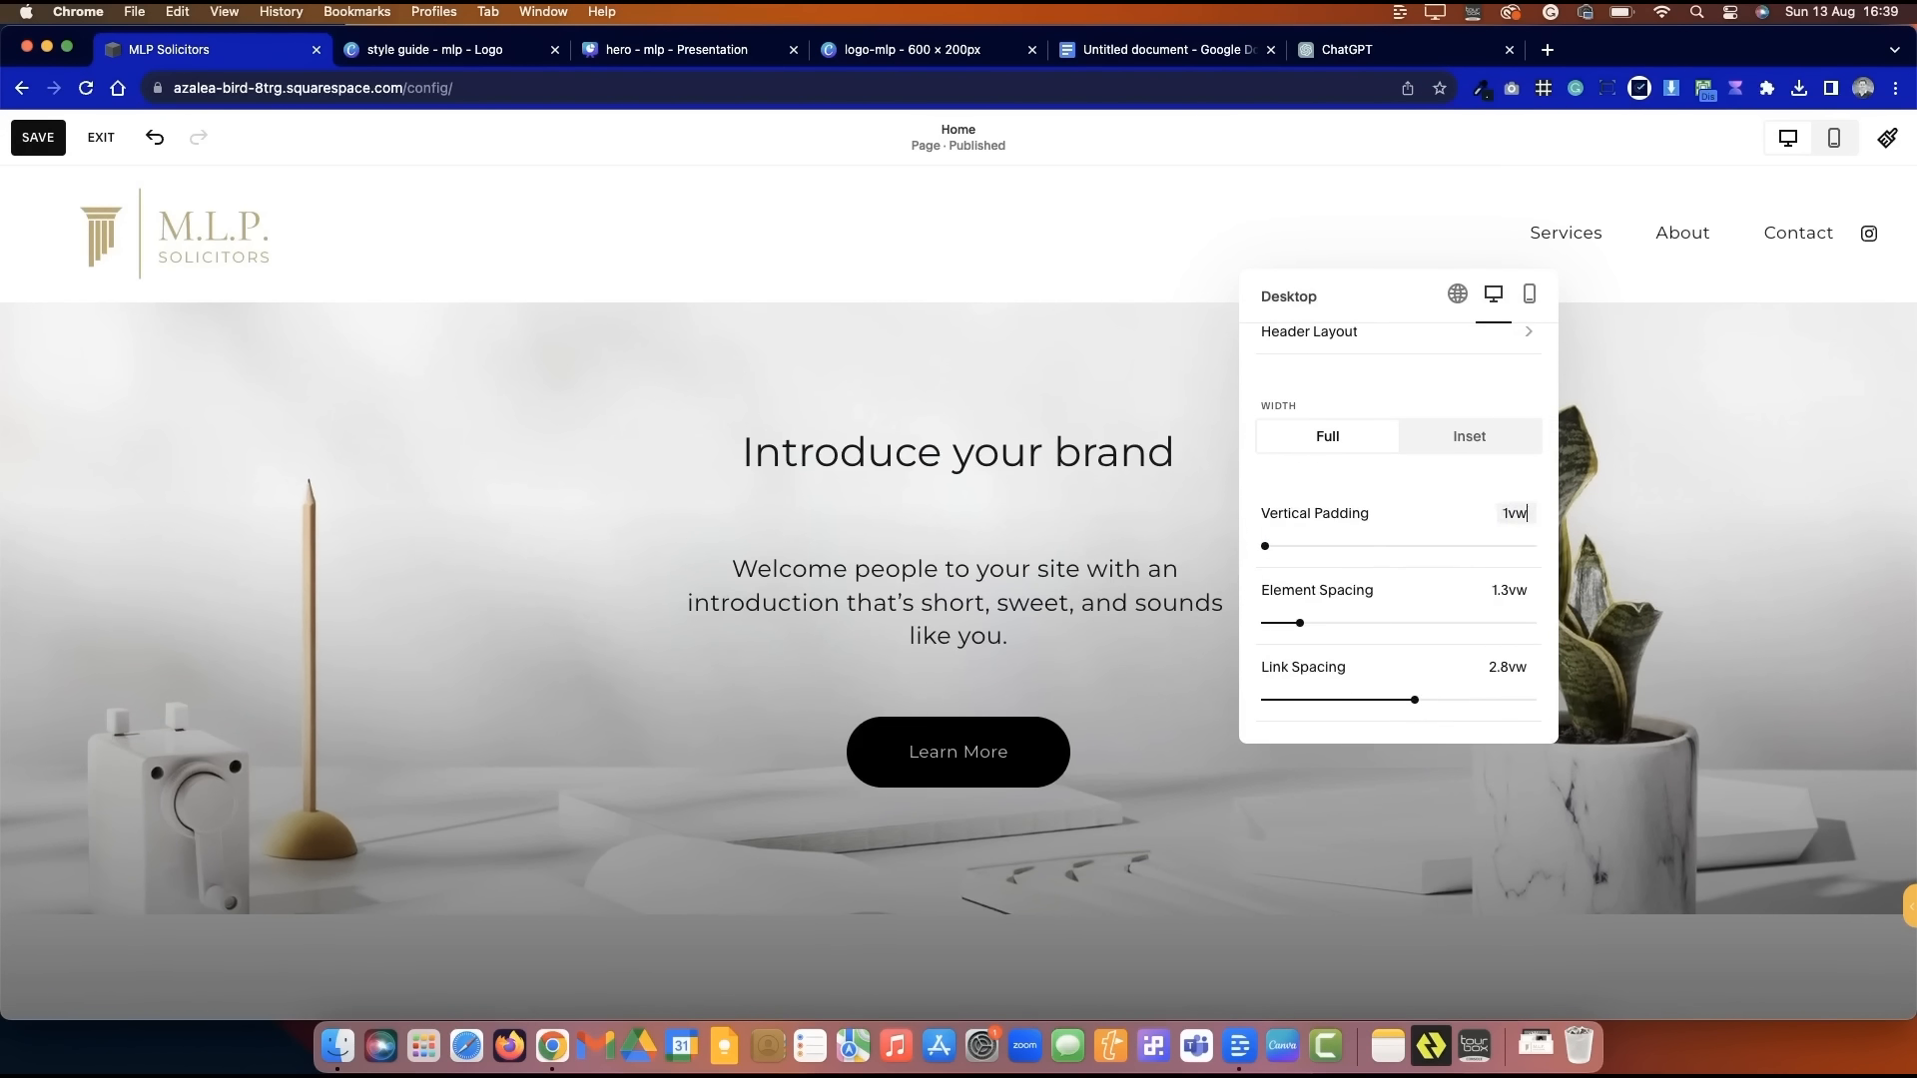
{"action": "left_click_drag", "start_coordinate": [1415, 699], "coordinate": [1403, 700]}
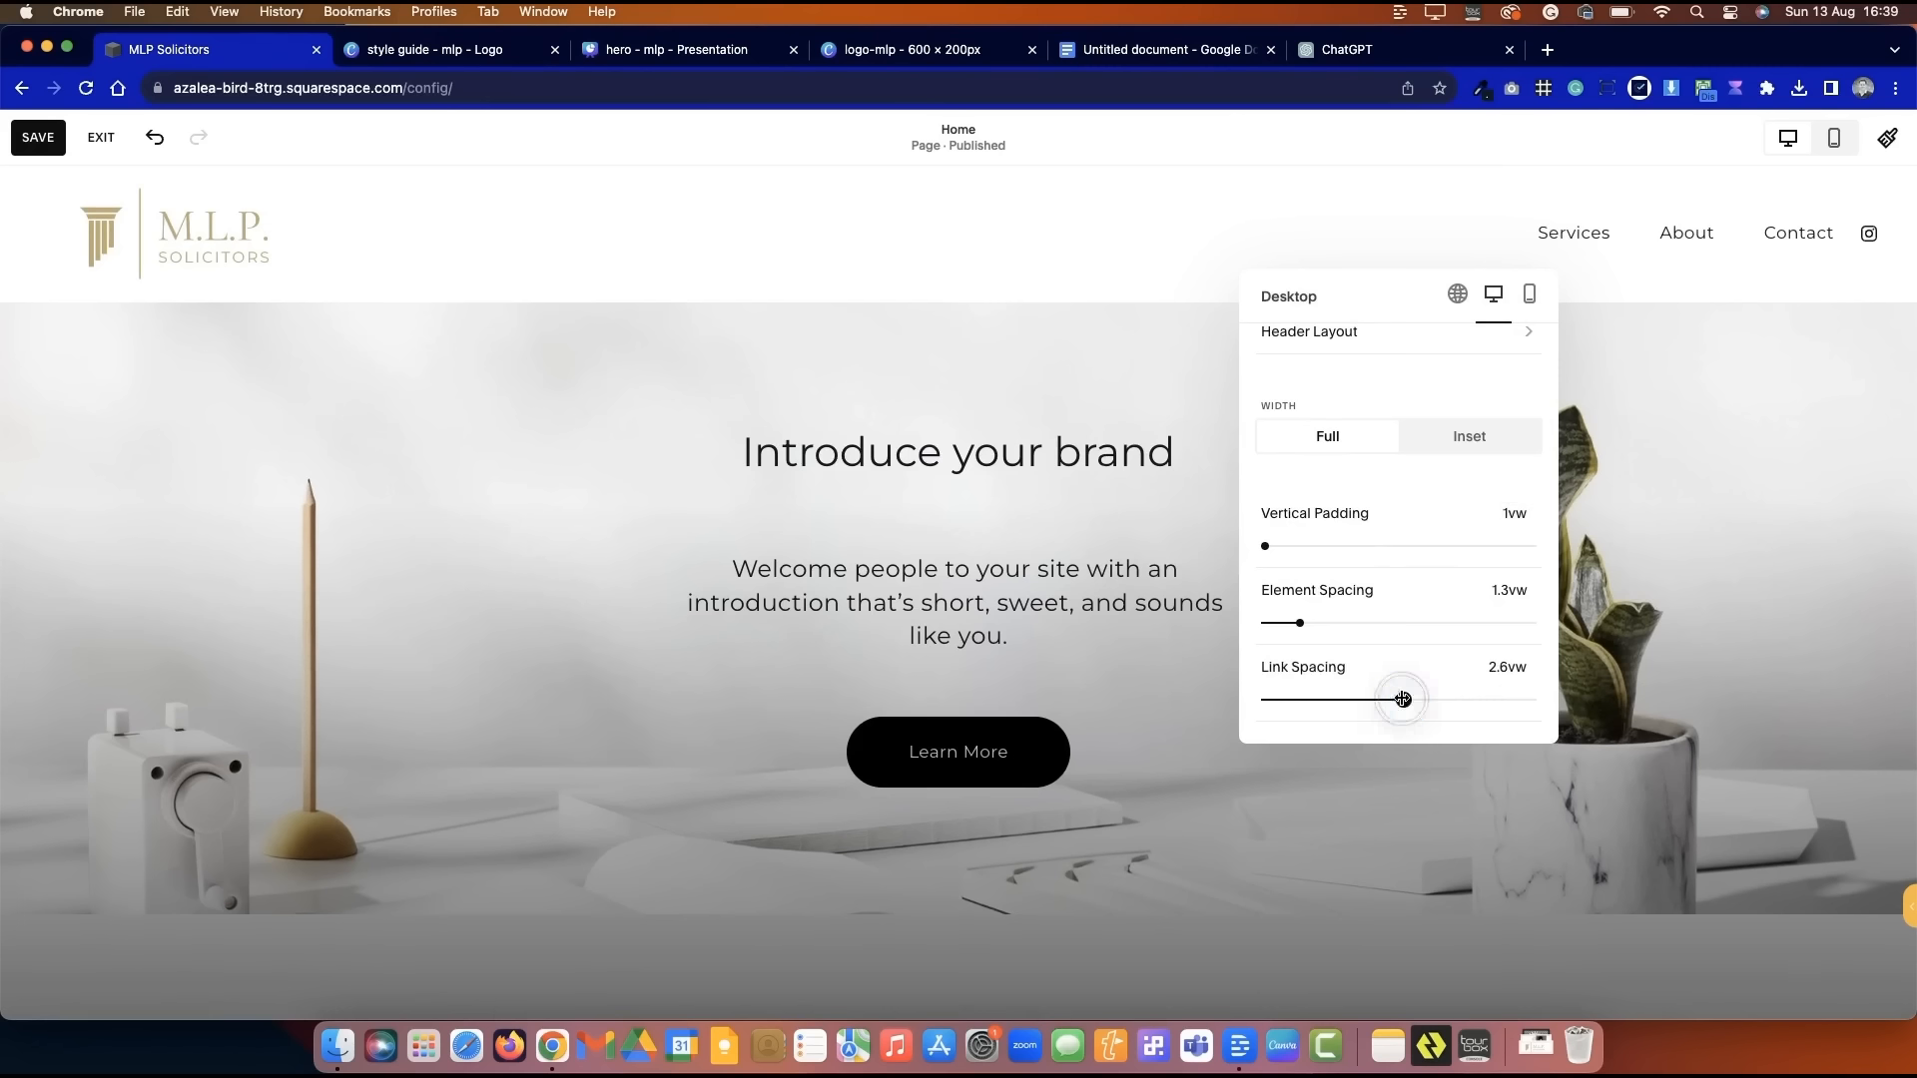
{"action": "left_click_drag", "start_coordinate": [1299, 623], "coordinate": [1345, 622]}
- Turn on the header's fixed position with the Basic fixed header style
{"action": "left_click", "coordinate": [1457, 292]}
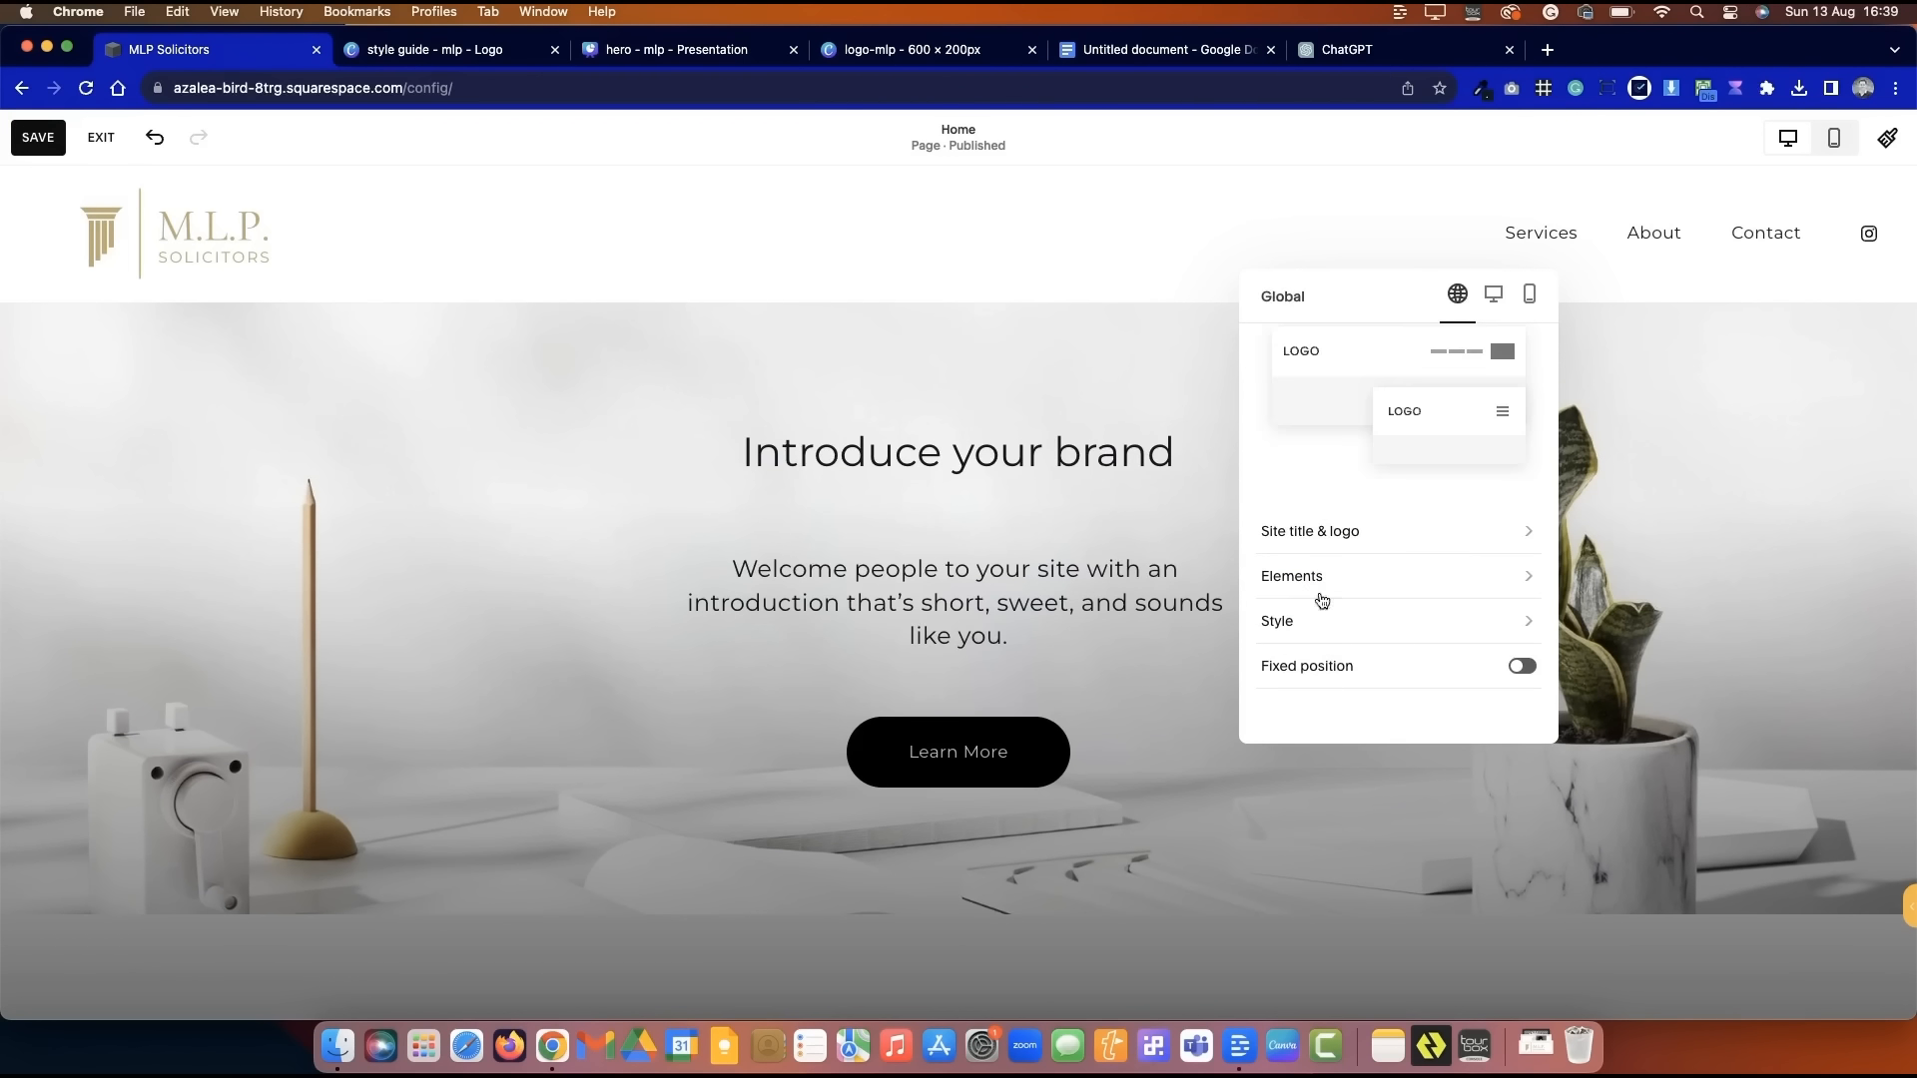
{"action": "left_click", "coordinate": [1523, 668]}
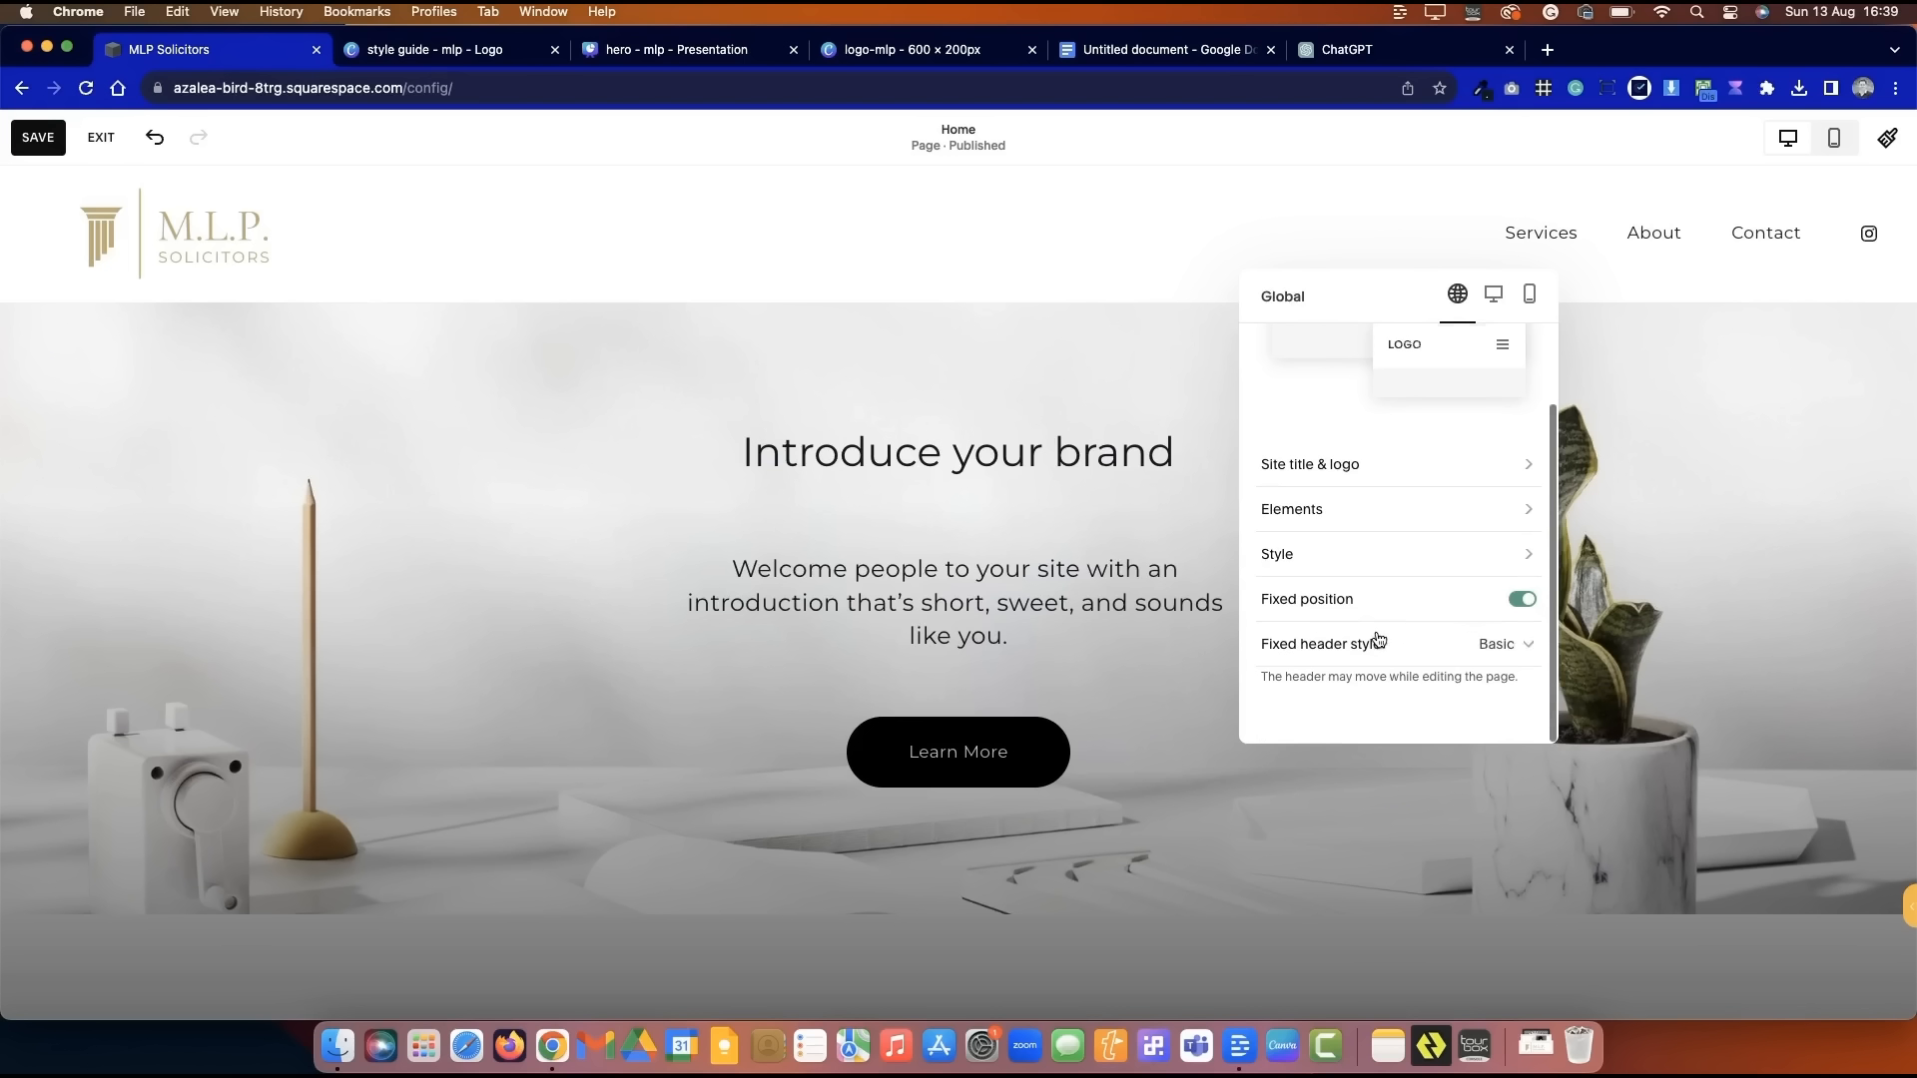
{"action": "left_click", "coordinate": [1498, 643]}
{"action": "left_click", "coordinate": [1504, 646]}
- Turn on the header border and limit it to the bottom edge
{"action": "left_click", "coordinate": [1412, 557]}
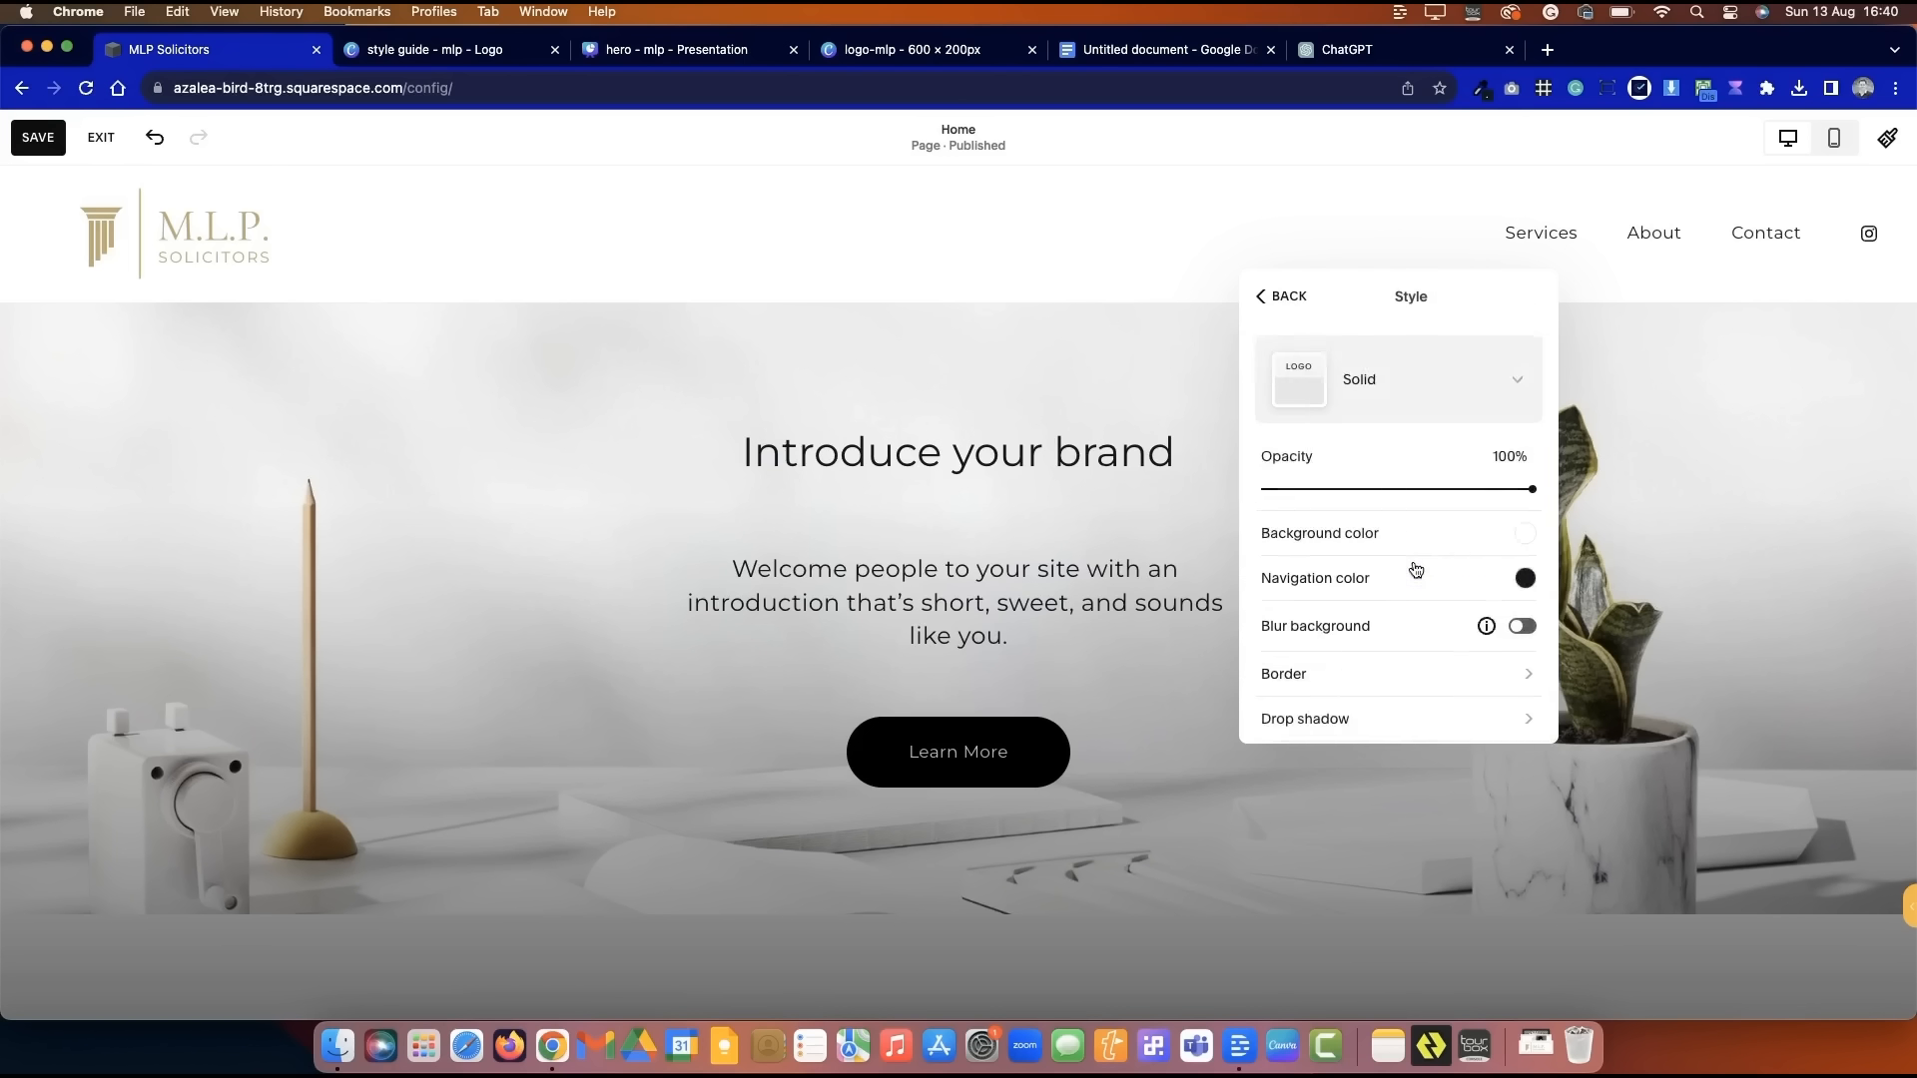
{"action": "scroll", "coordinate": [1413, 569], "scroll_direction": "down", "scroll_amount": 1}
{"action": "left_click", "coordinate": [1408, 621]}
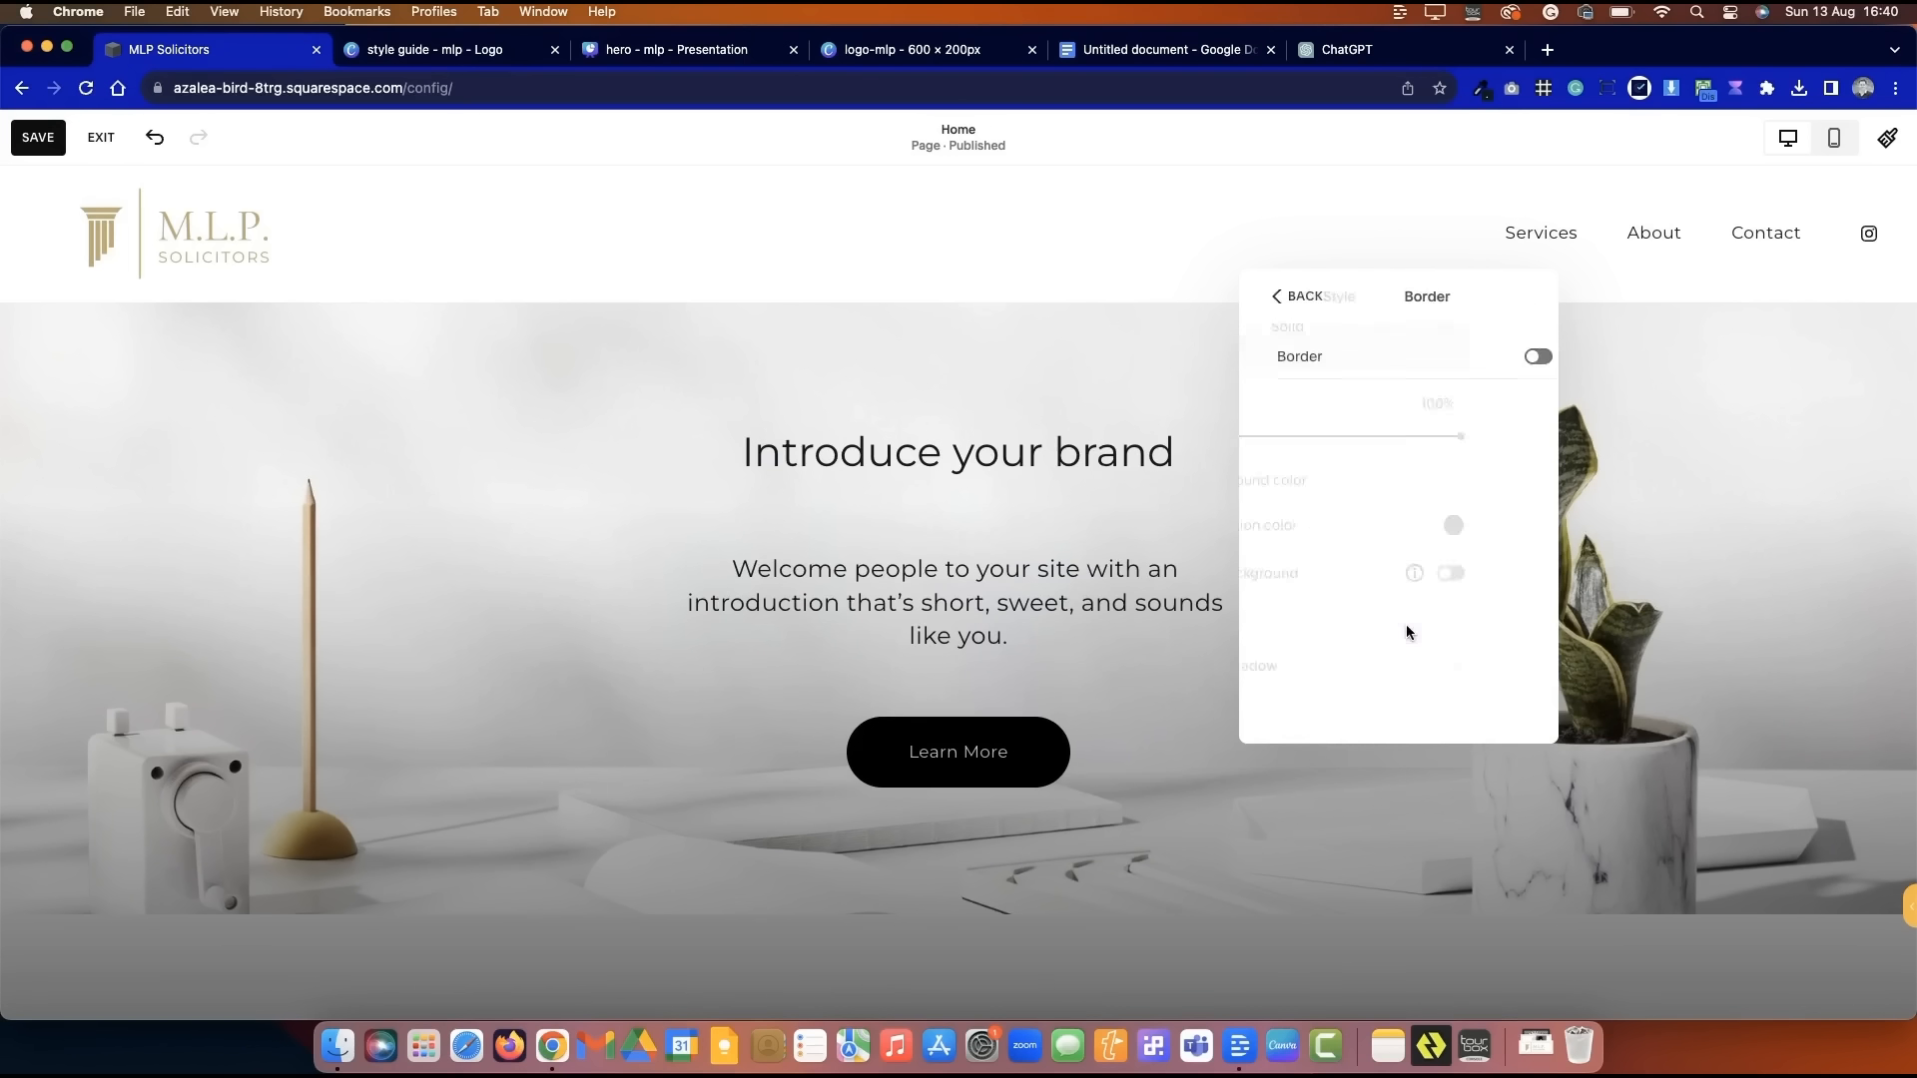
{"action": "left_click", "coordinate": [1523, 356]}
{"action": "left_click", "coordinate": [1316, 504]}
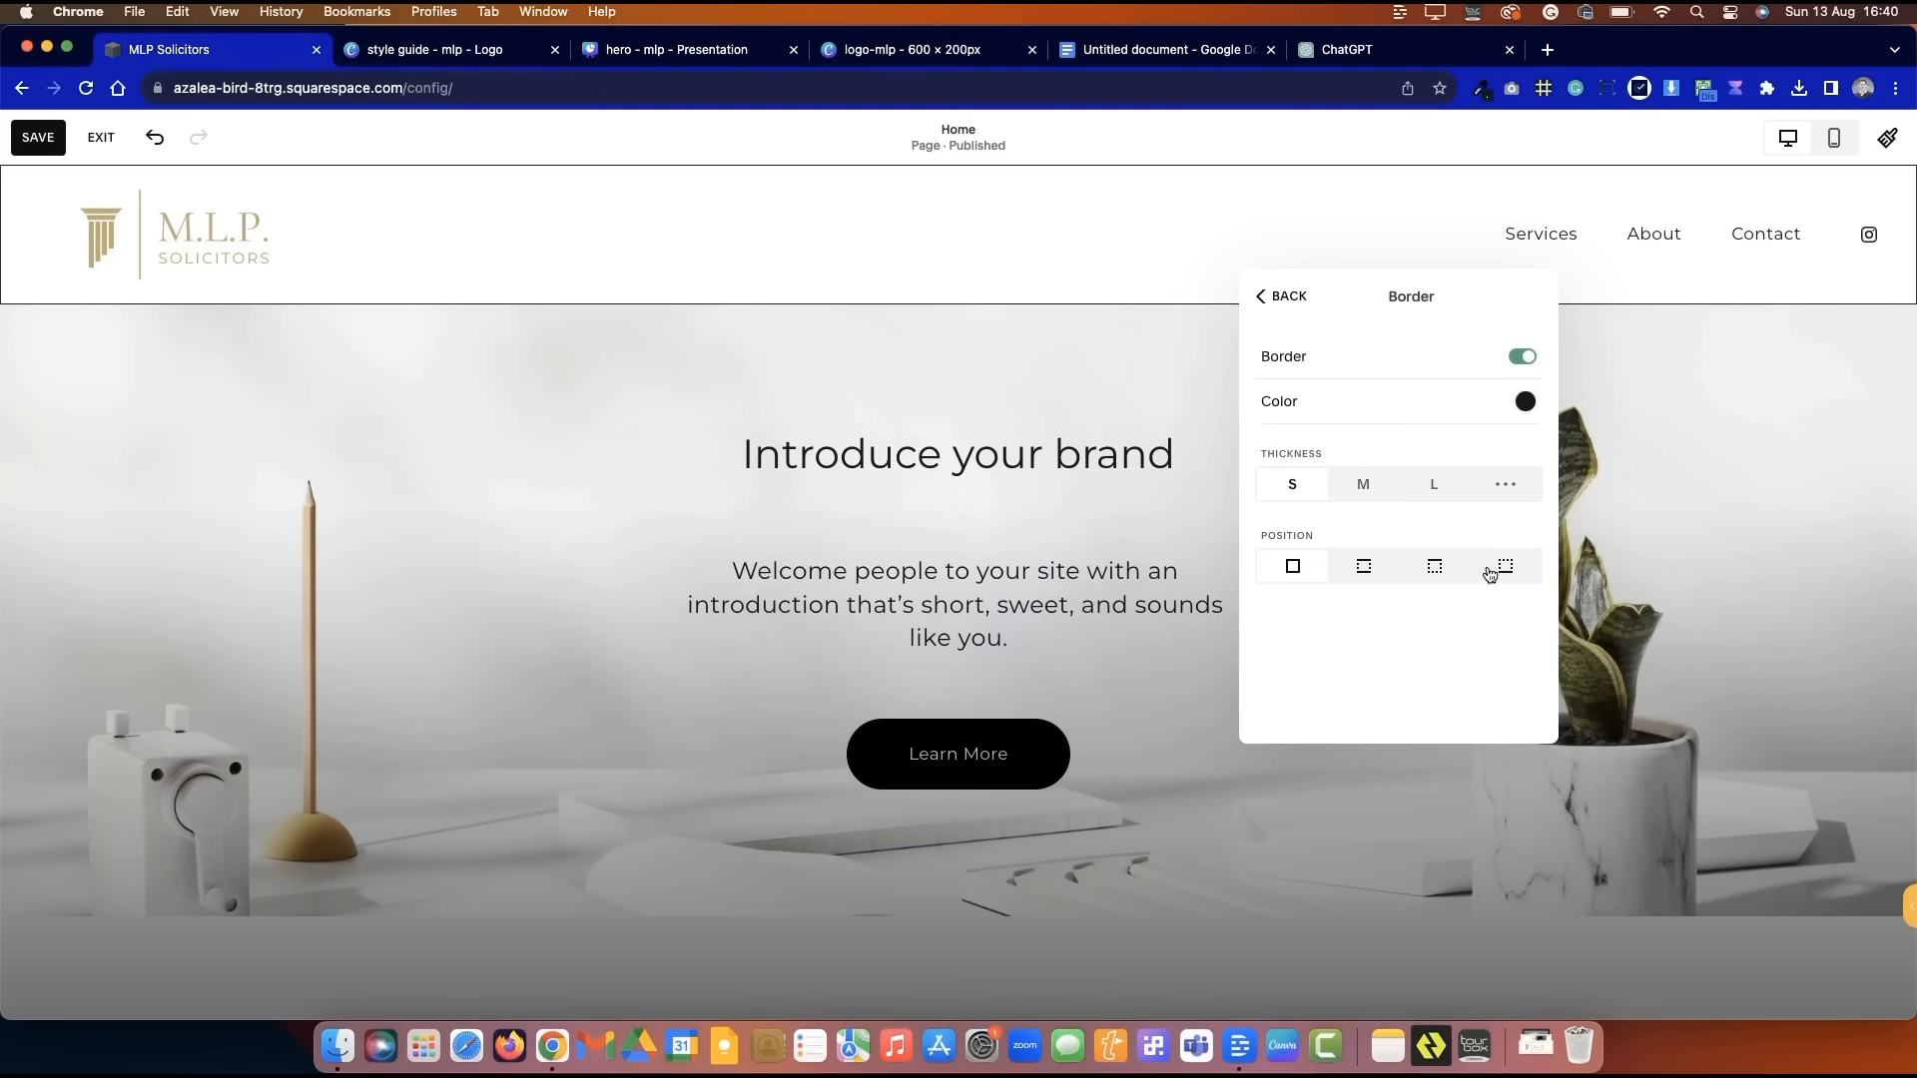
{"action": "left_click", "coordinate": [1488, 573]}
- Colour the header border gold, compare the header with and without it, and save the header changes
{"action": "left_click", "coordinate": [1524, 401]}
{"action": "left_click", "coordinate": [1706, 407]}
{"action": "left_click", "coordinate": [1418, 356]}
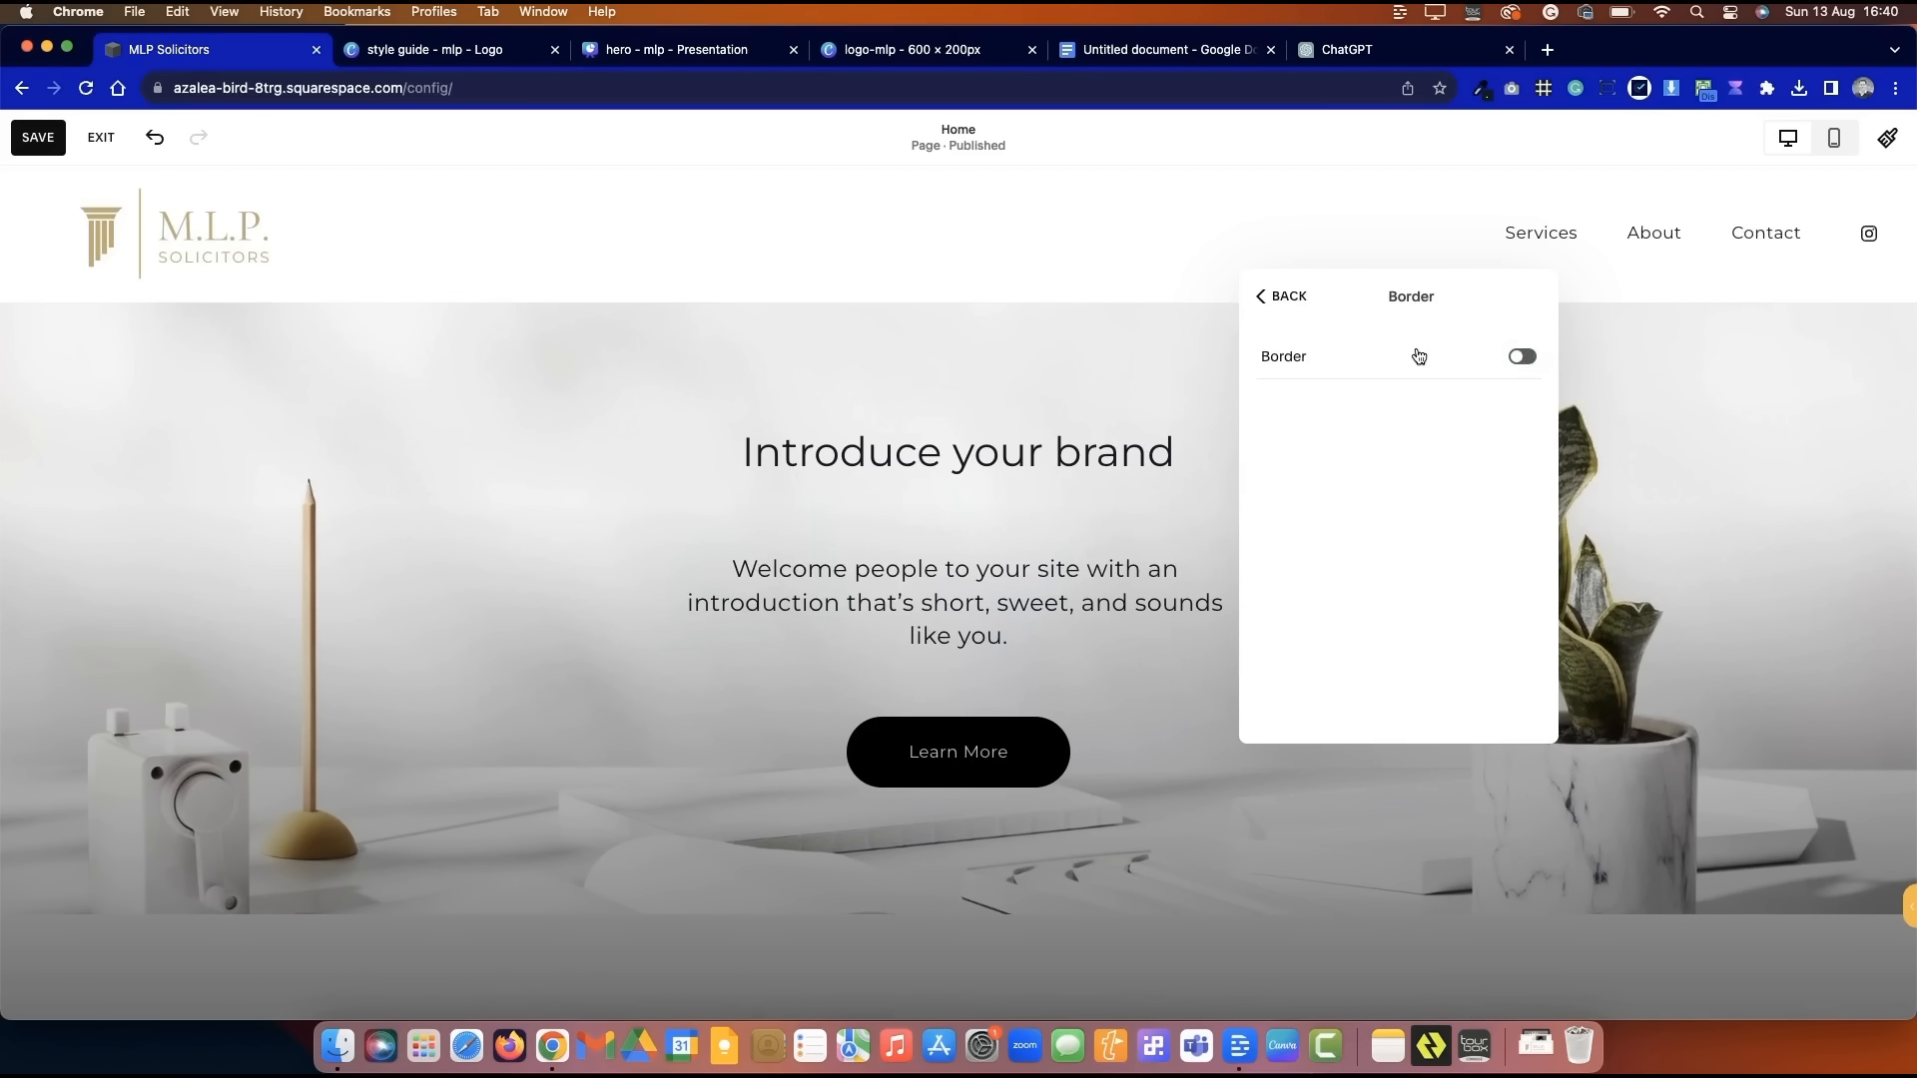
{"action": "left_click", "coordinate": [1418, 356]}
{"action": "left_click", "coordinate": [1283, 296]}
{"action": "left_click", "coordinate": [1283, 297]}
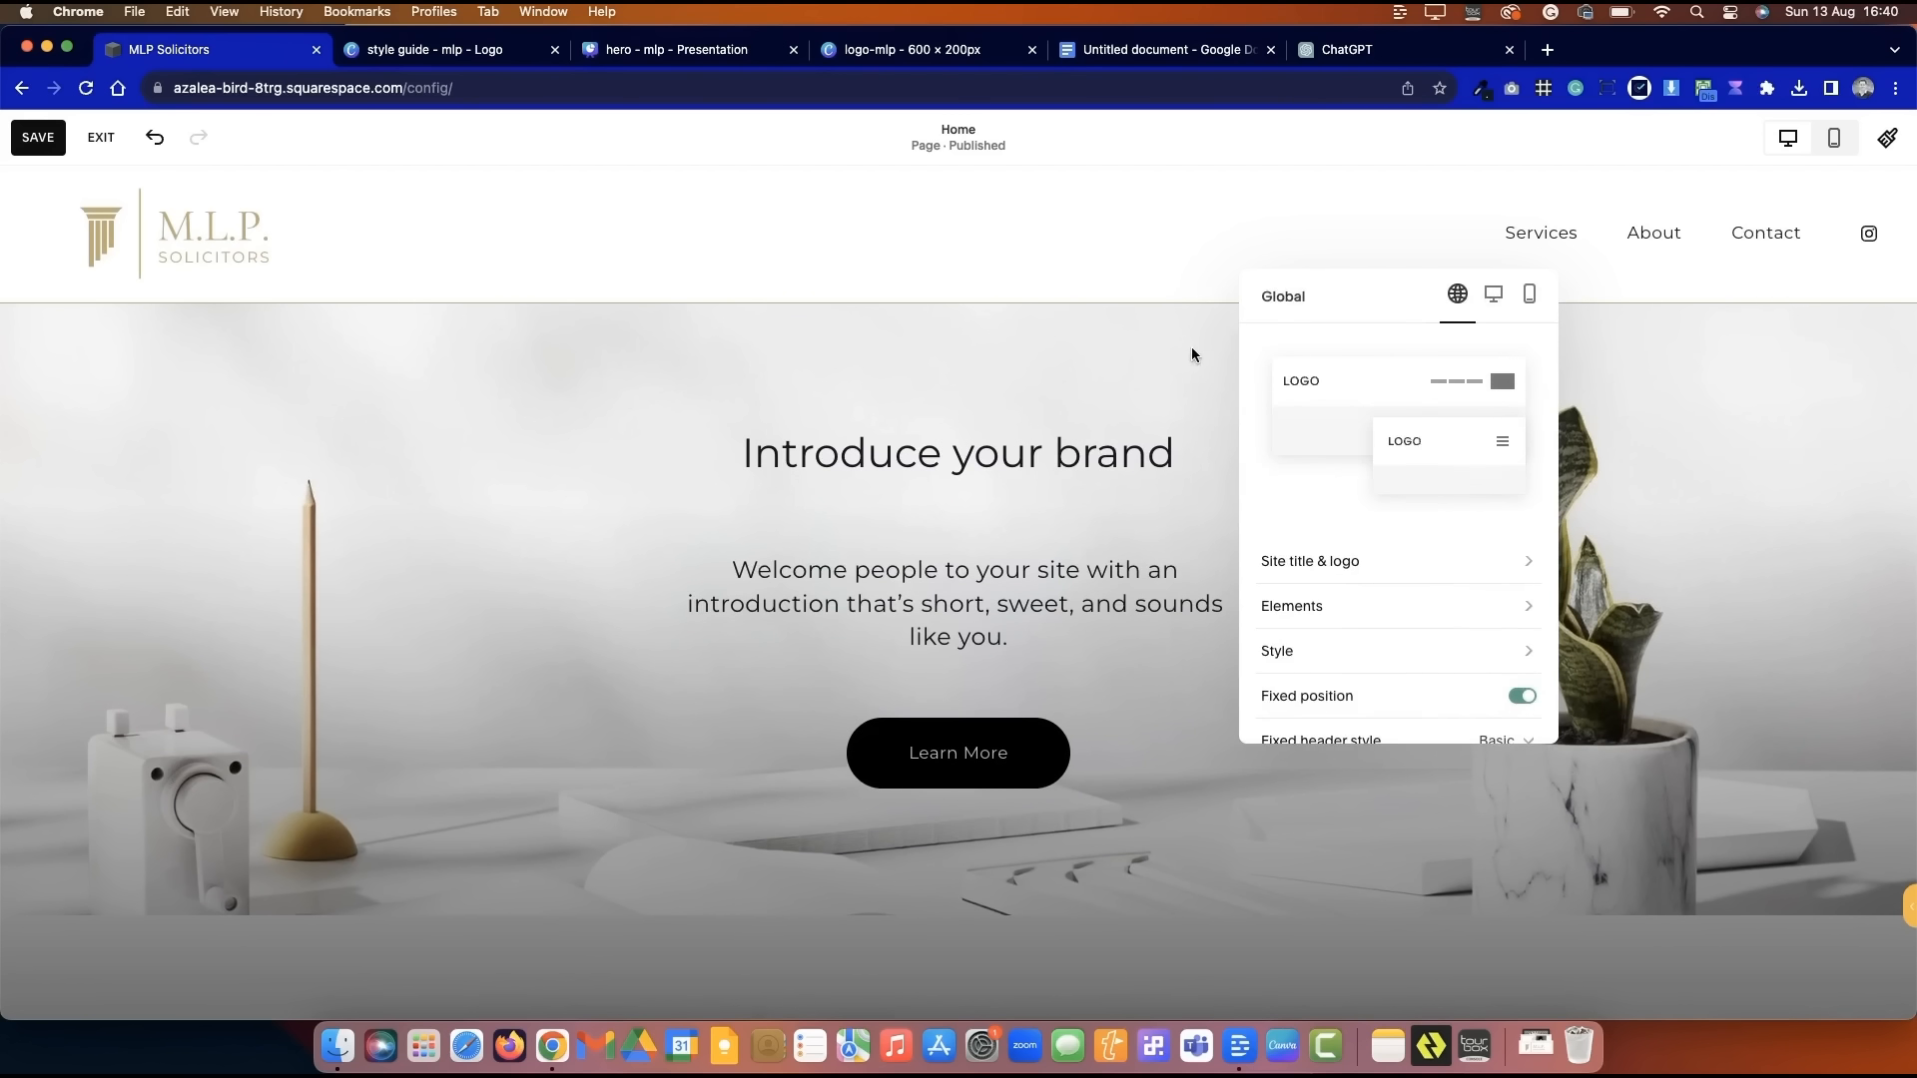
{"action": "left_click", "coordinate": [1209, 358]}
{"action": "left_click", "coordinate": [38, 136]}
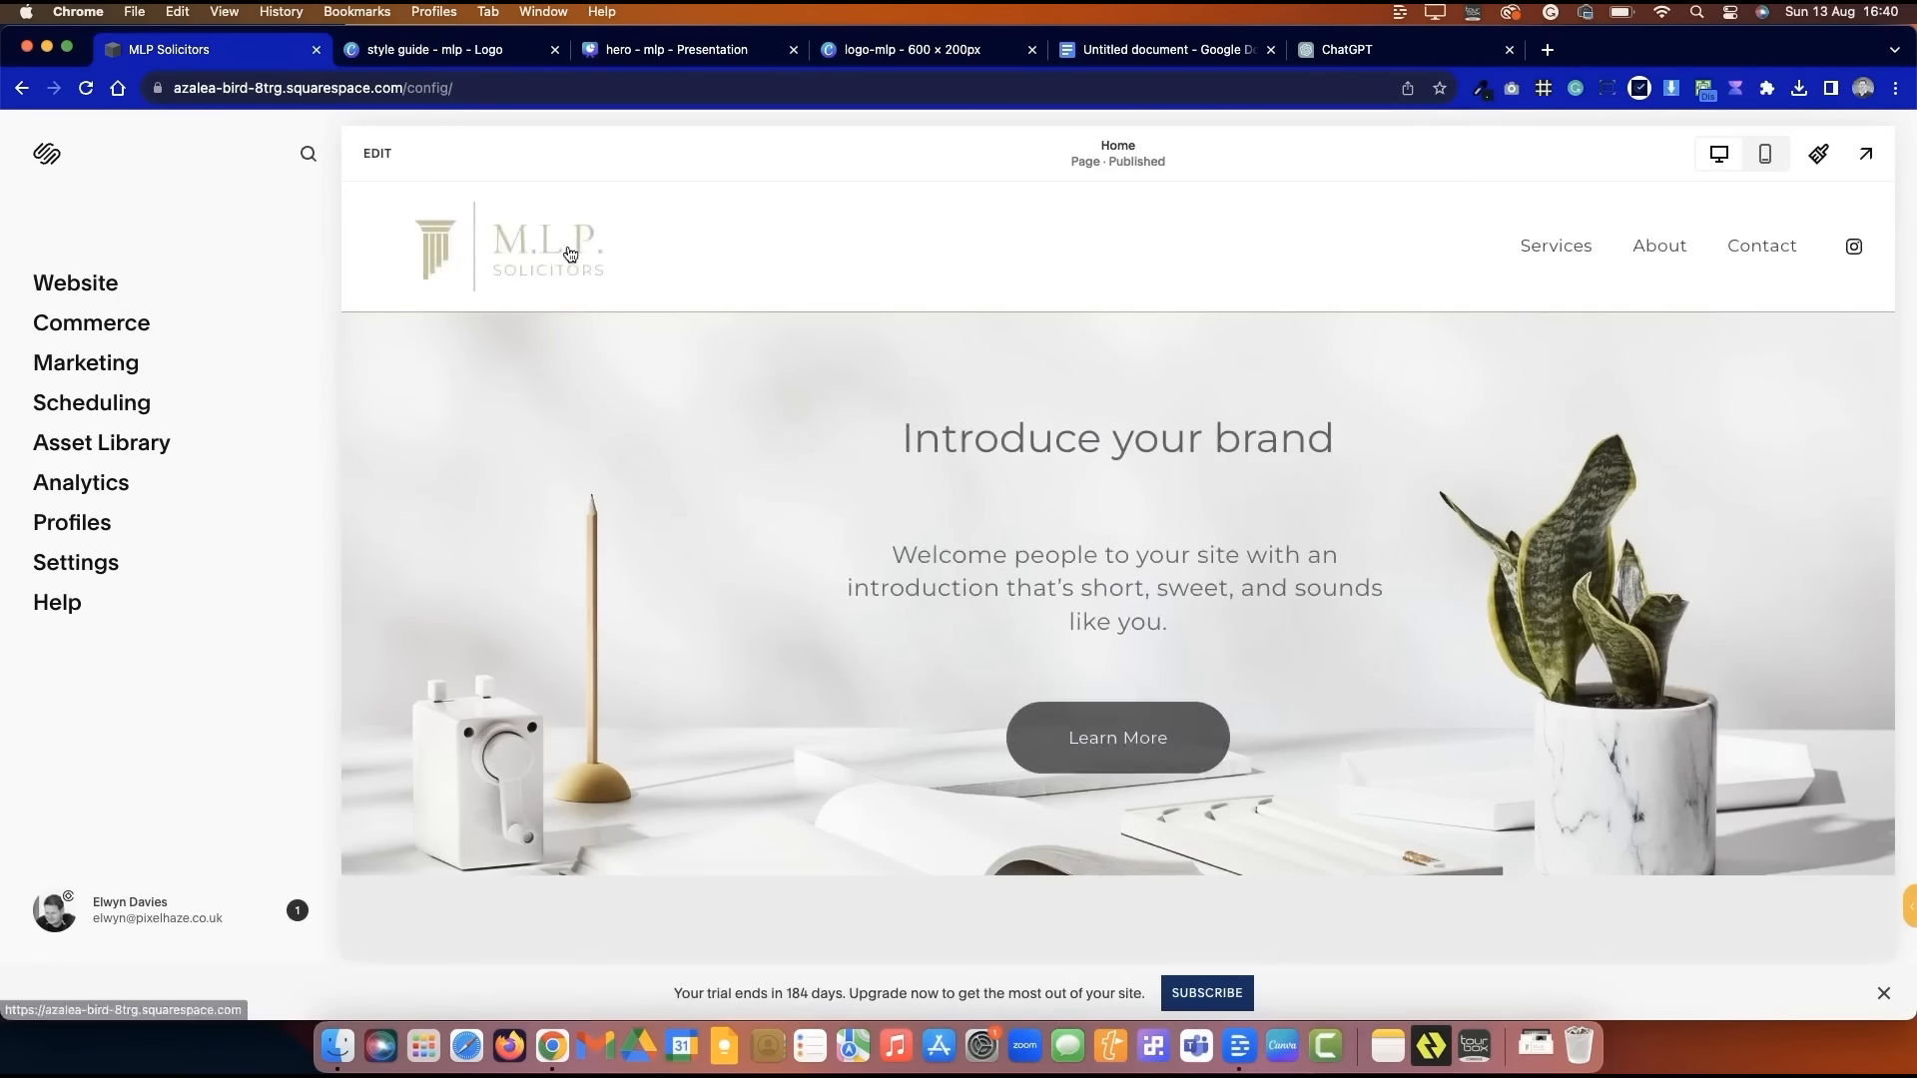
- Reopen the homepage for editing, narrow the "Introduce your brand" heading block to the left part of the hero and left-align its text
{"action": "left_click", "coordinate": [377, 154]}
{"action": "left_click", "coordinate": [1059, 461]}
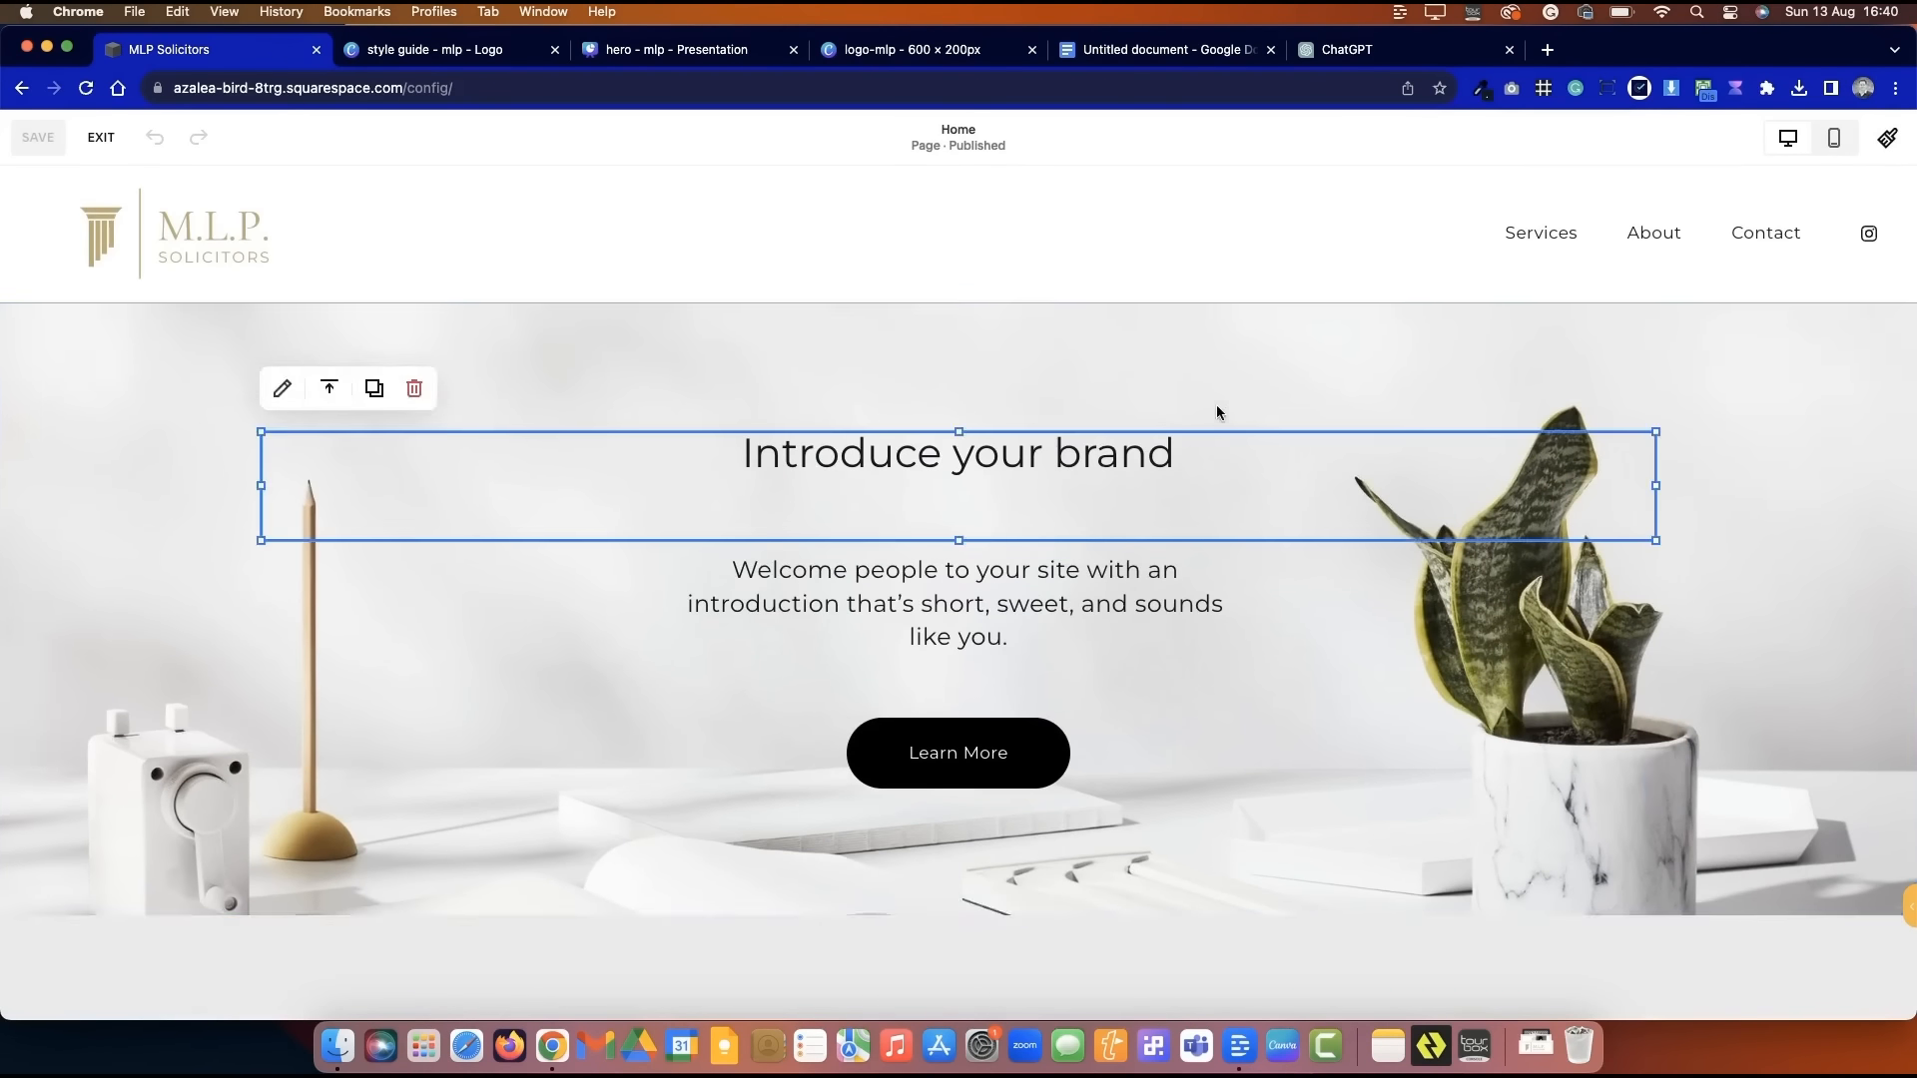
{"action": "left_click_drag", "start_coordinate": [1655, 486], "coordinate": [861, 512]}
{"action": "left_click", "coordinate": [696, 463]}
{"action": "left_click", "coordinate": [725, 380]}
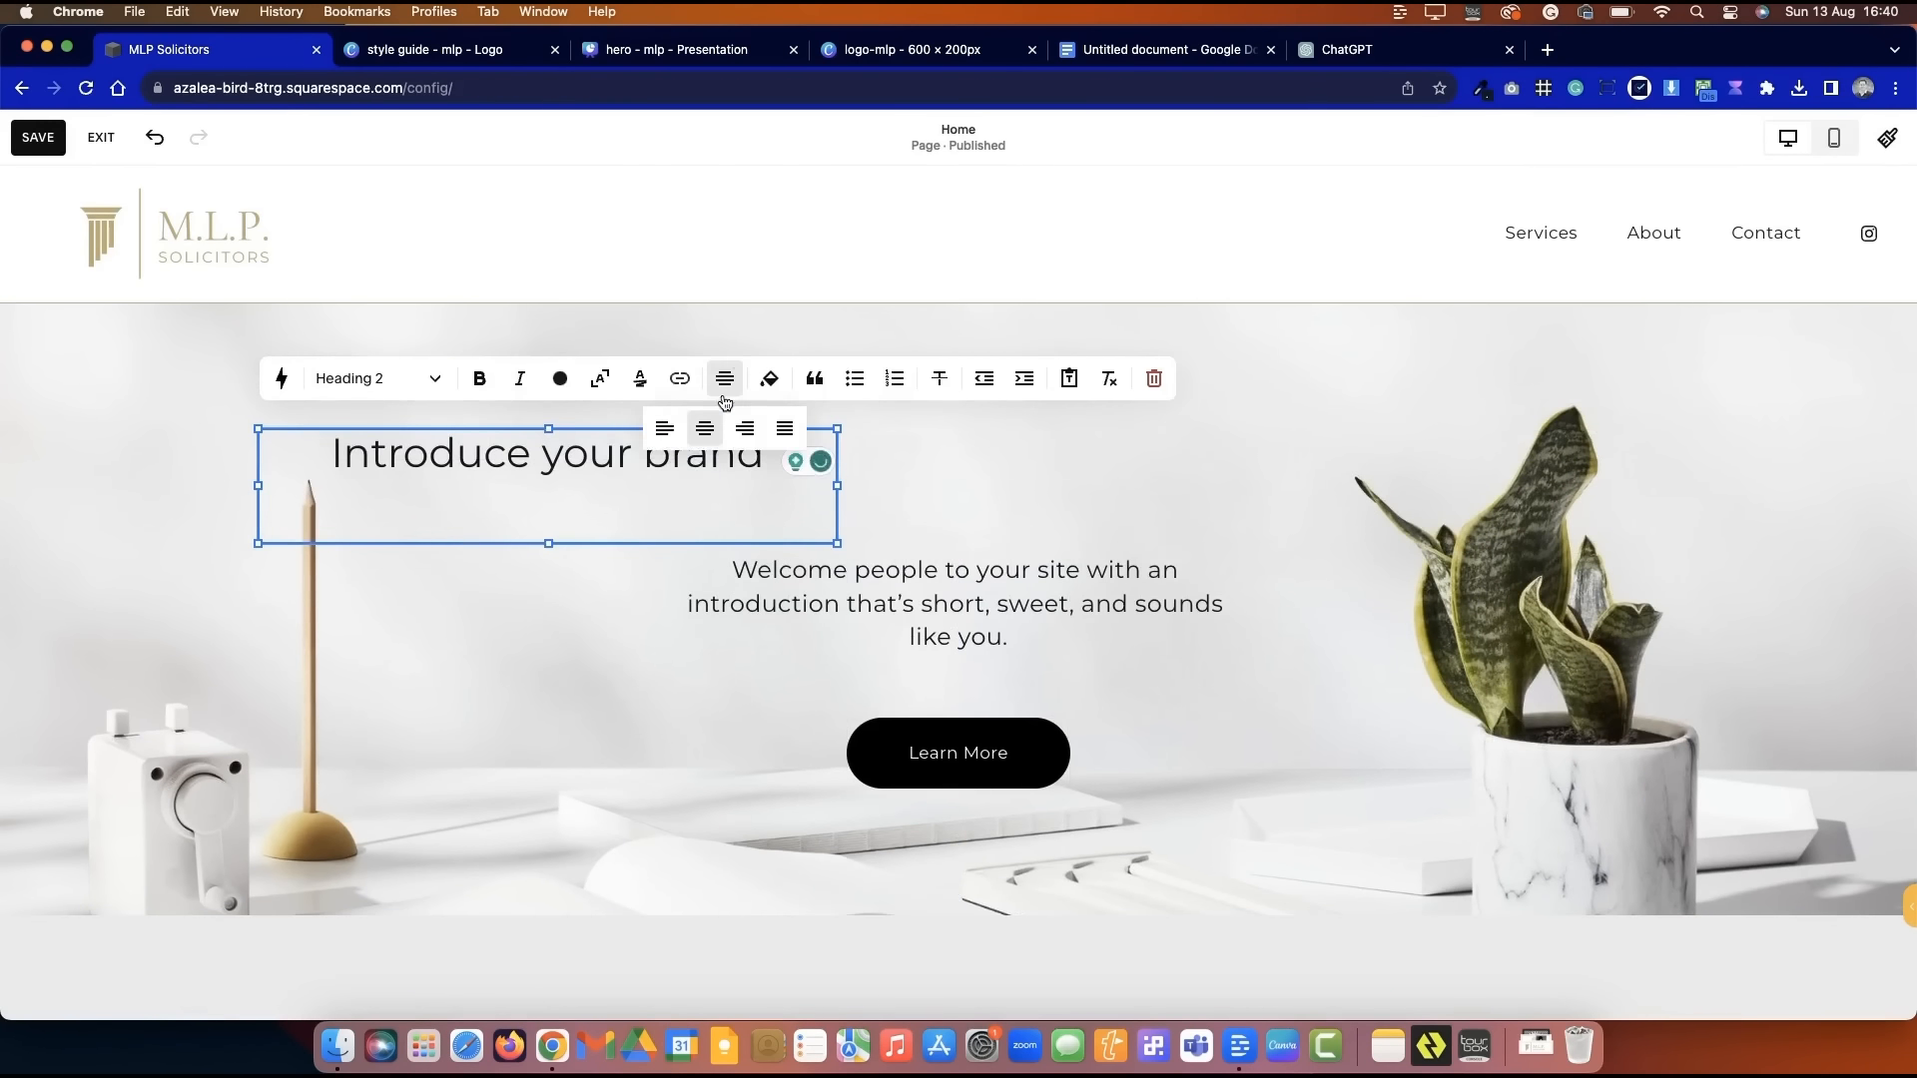
{"action": "left_click", "coordinate": [663, 428]}
- Narrow the hero's welcome paragraph to the heading's width, left-align it, and move the Learn More button to the same left edge
{"action": "left_click", "coordinate": [826, 624]}
{"action": "left_click", "coordinate": [927, 607]}
{"action": "left_click_drag", "start_coordinate": [928, 607], "coordinate": [539, 646]}
{"action": "left_click", "coordinate": [655, 685]}
{"action": "left_click", "coordinate": [680, 603]}
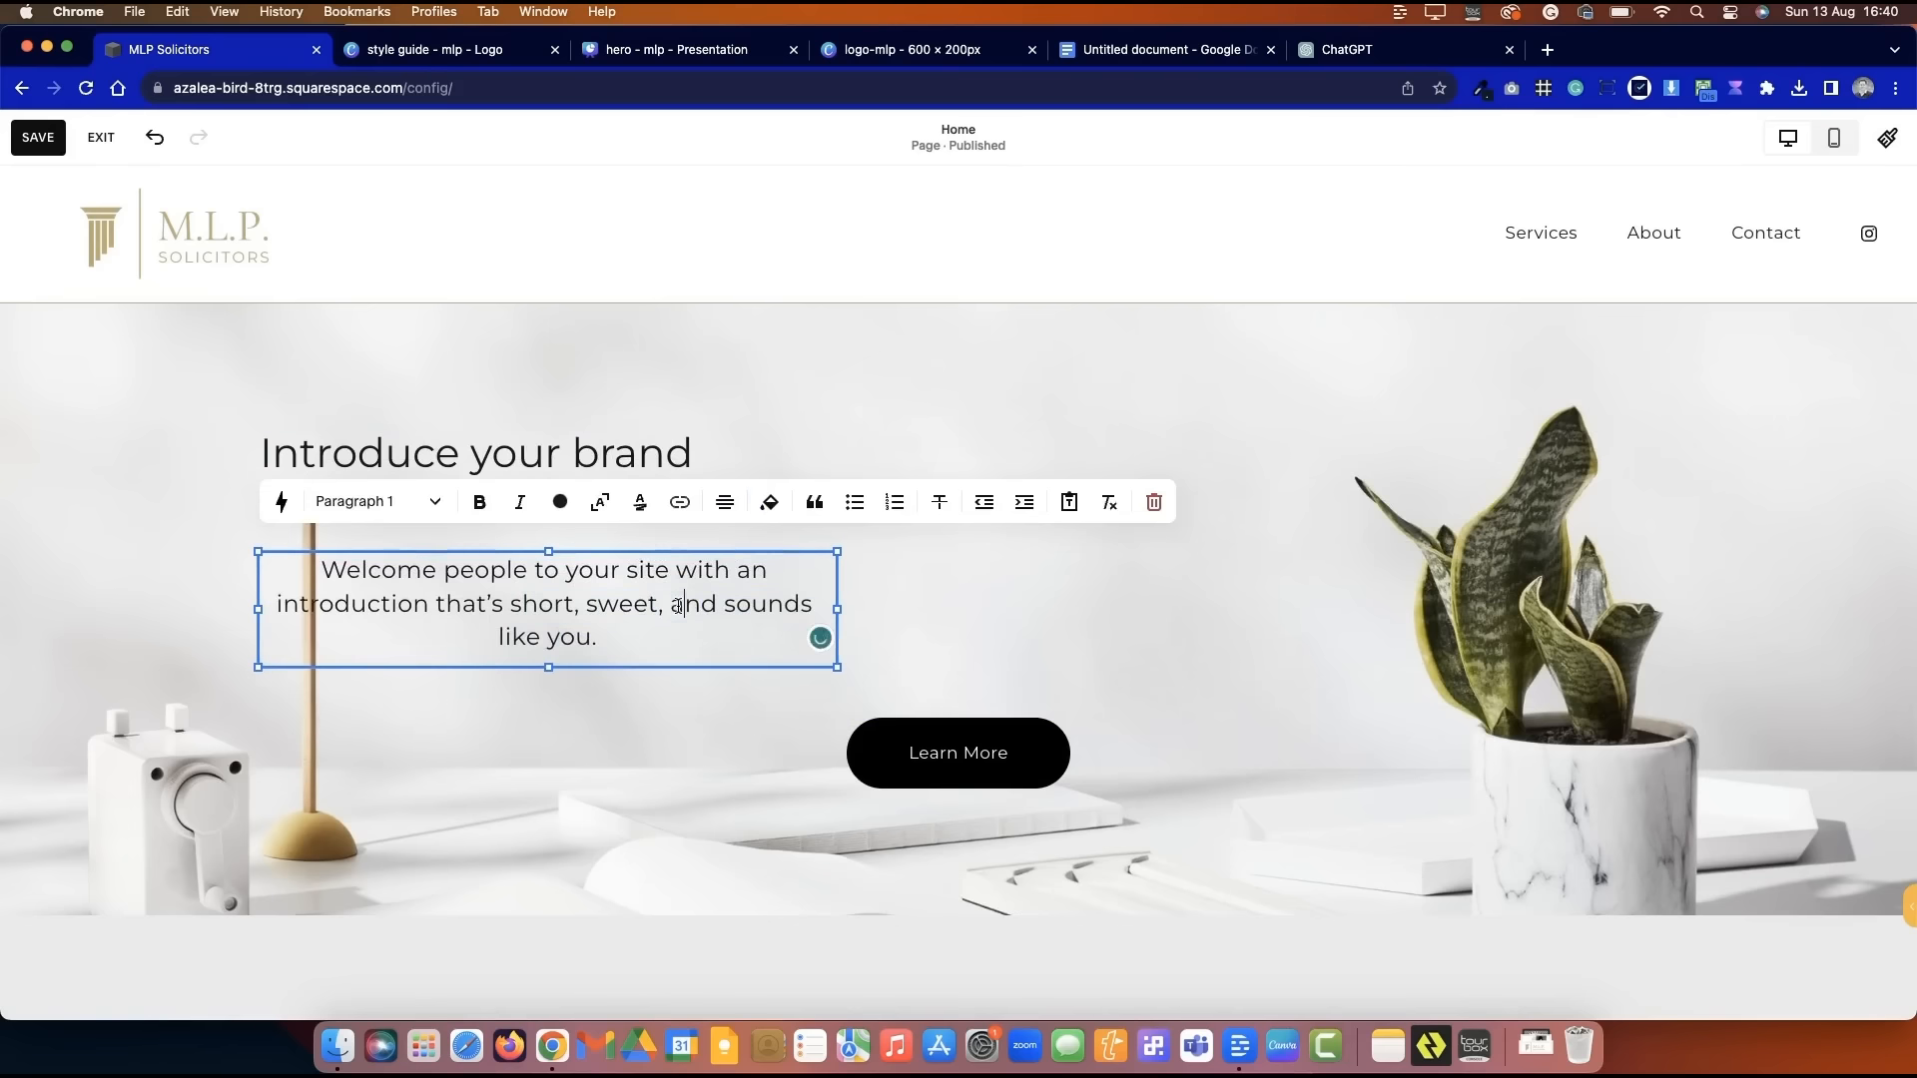
{"action": "left_click", "coordinate": [731, 497]}
{"action": "left_click", "coordinate": [664, 557]}
{"action": "left_click_drag", "start_coordinate": [1003, 753], "coordinate": [411, 756]}
- Remove the hero section's background image, apply the Lightest 1 colour theme and save the page
{"action": "left_click", "coordinate": [1818, 351]}
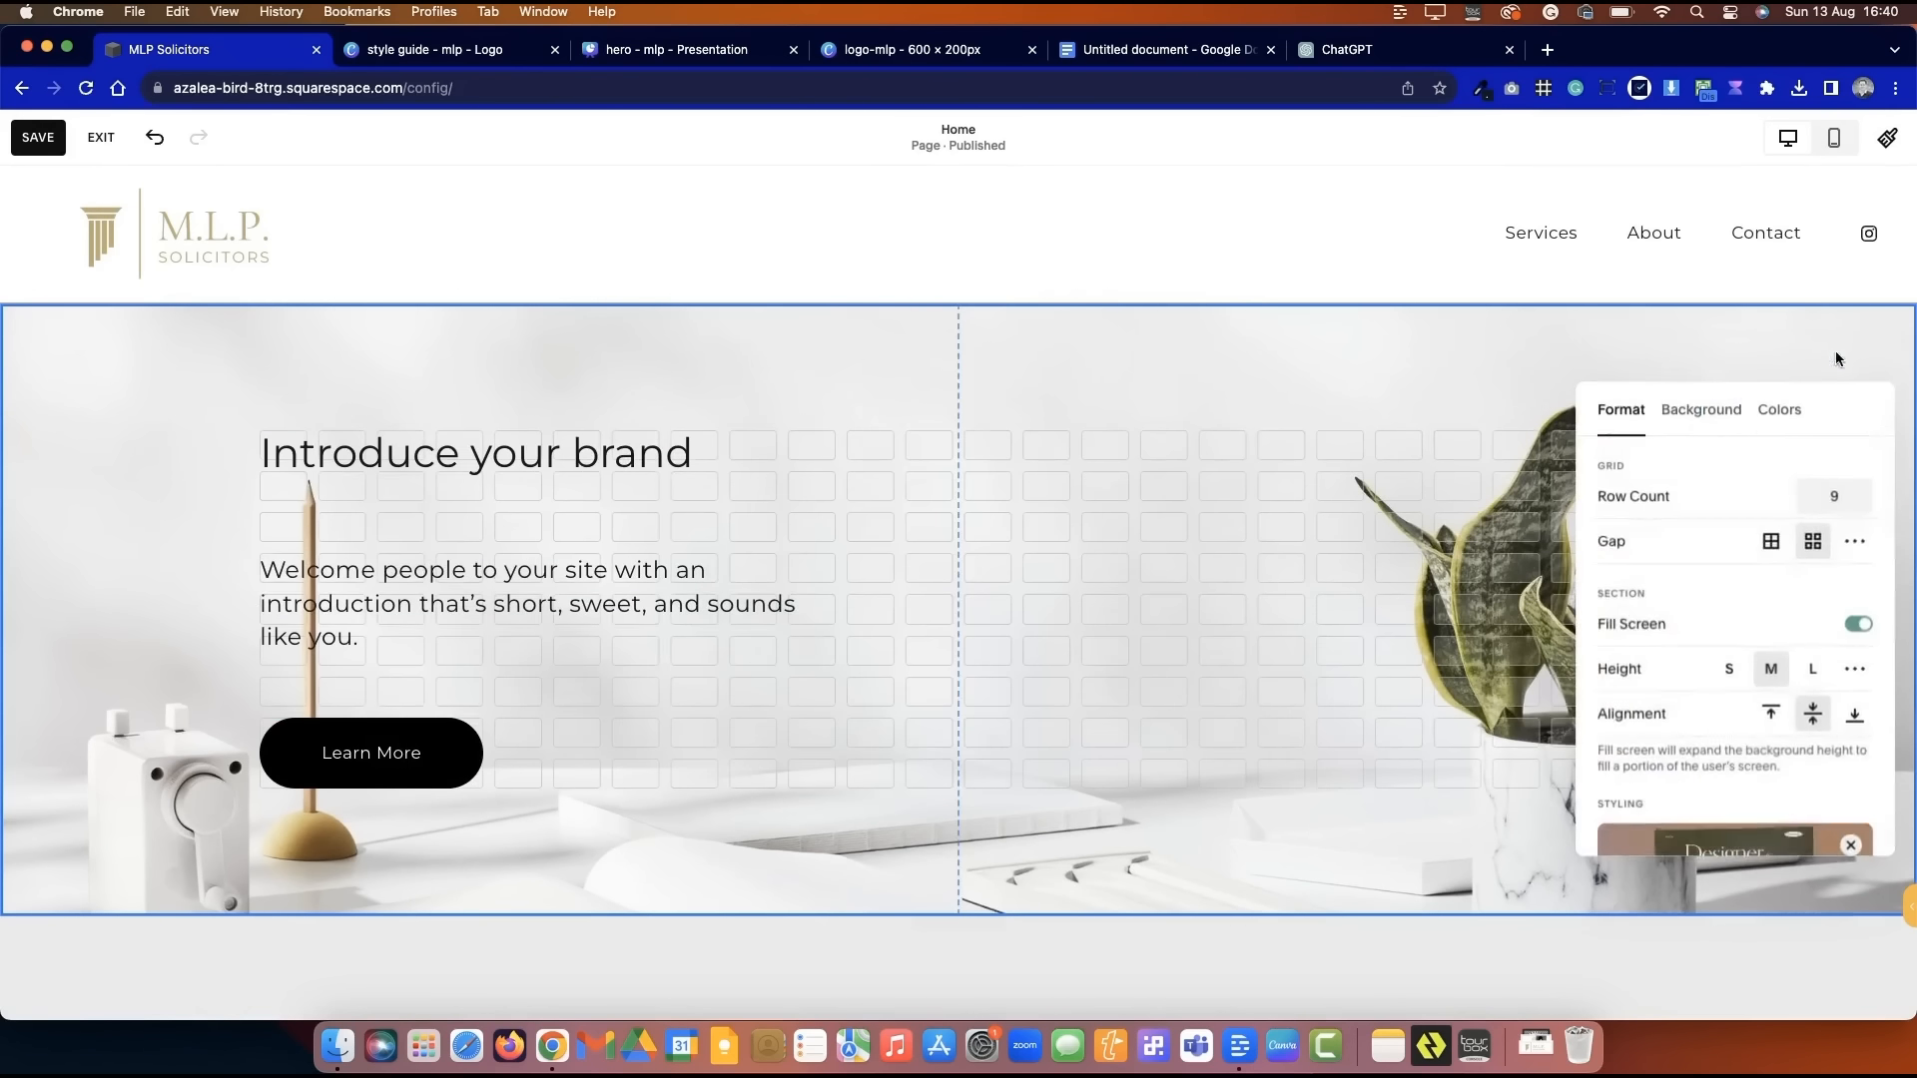
{"action": "left_click", "coordinate": [1700, 409]}
{"action": "left_click", "coordinate": [1857, 710]}
{"action": "left_click", "coordinate": [1779, 409]}
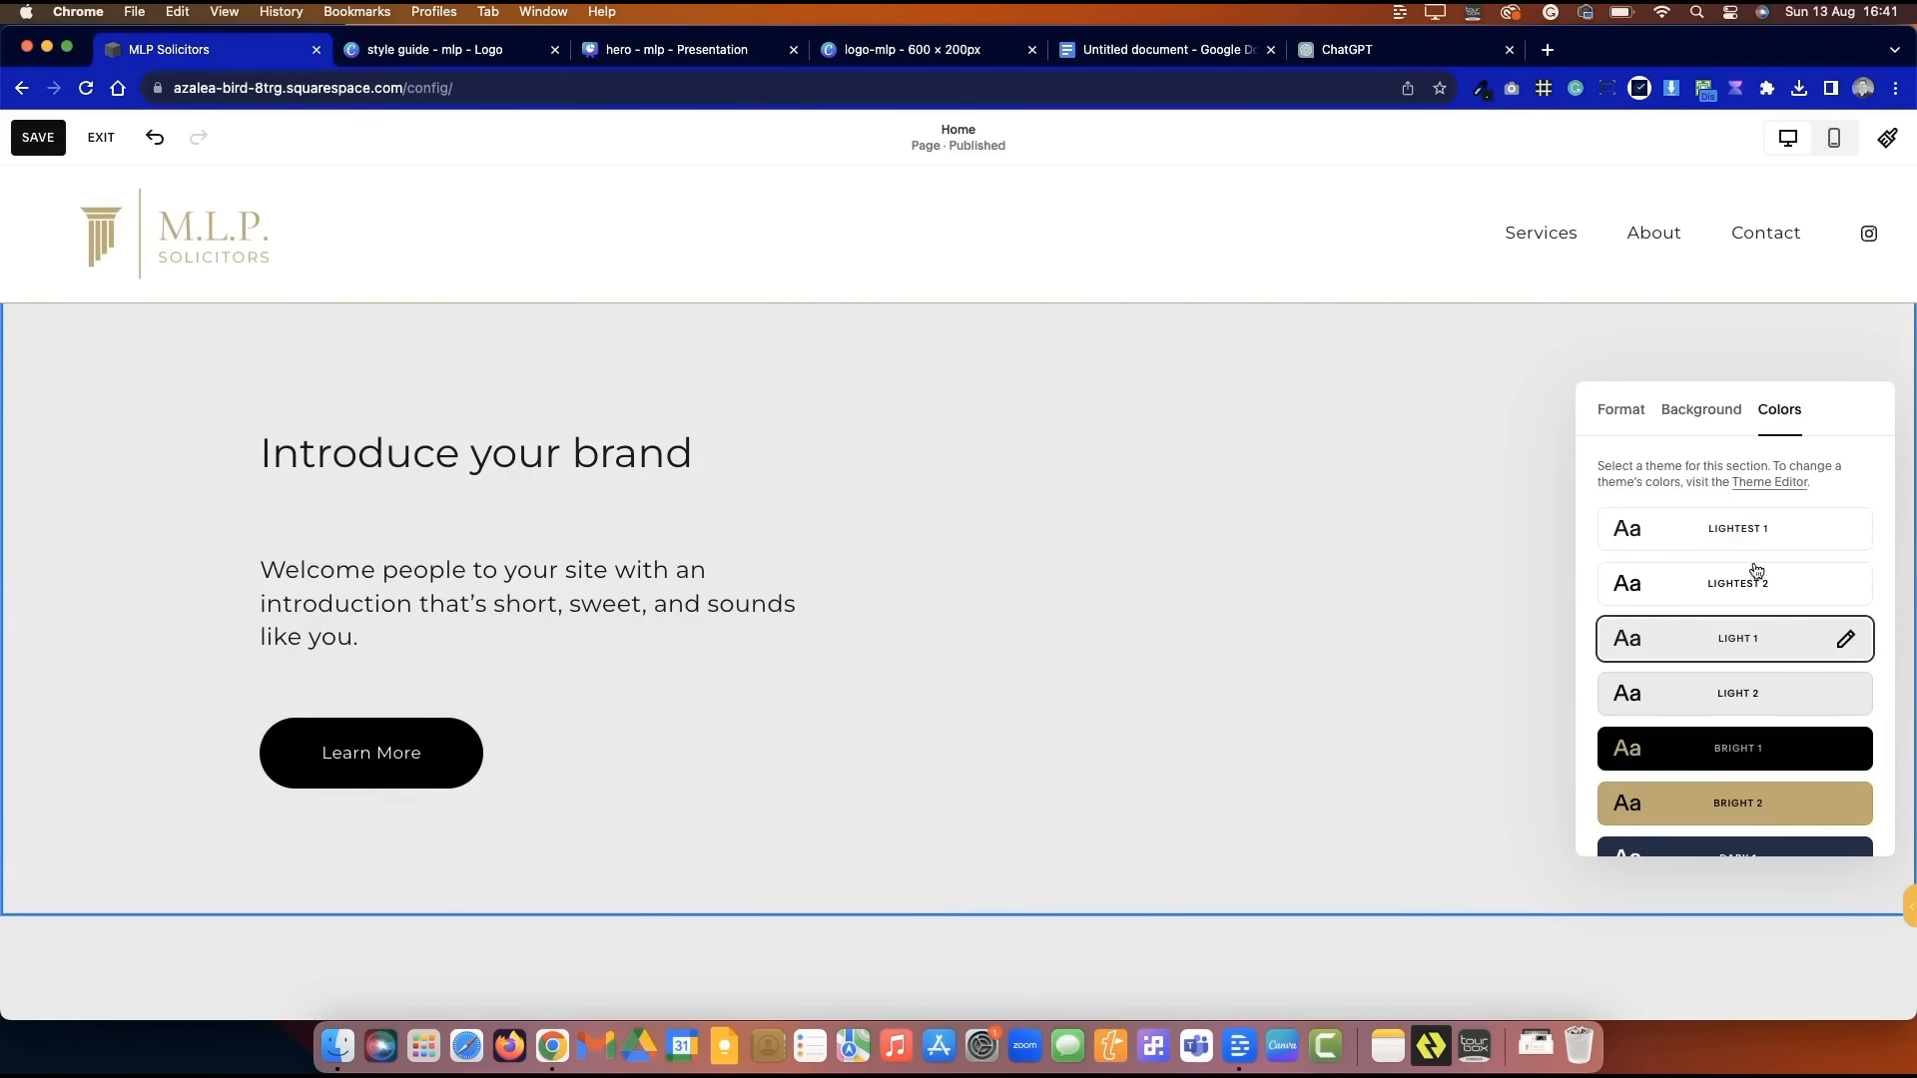
{"action": "left_click", "coordinate": [1737, 527]}
{"action": "left_click", "coordinate": [1467, 560]}
{"action": "key", "text": "super+s"}
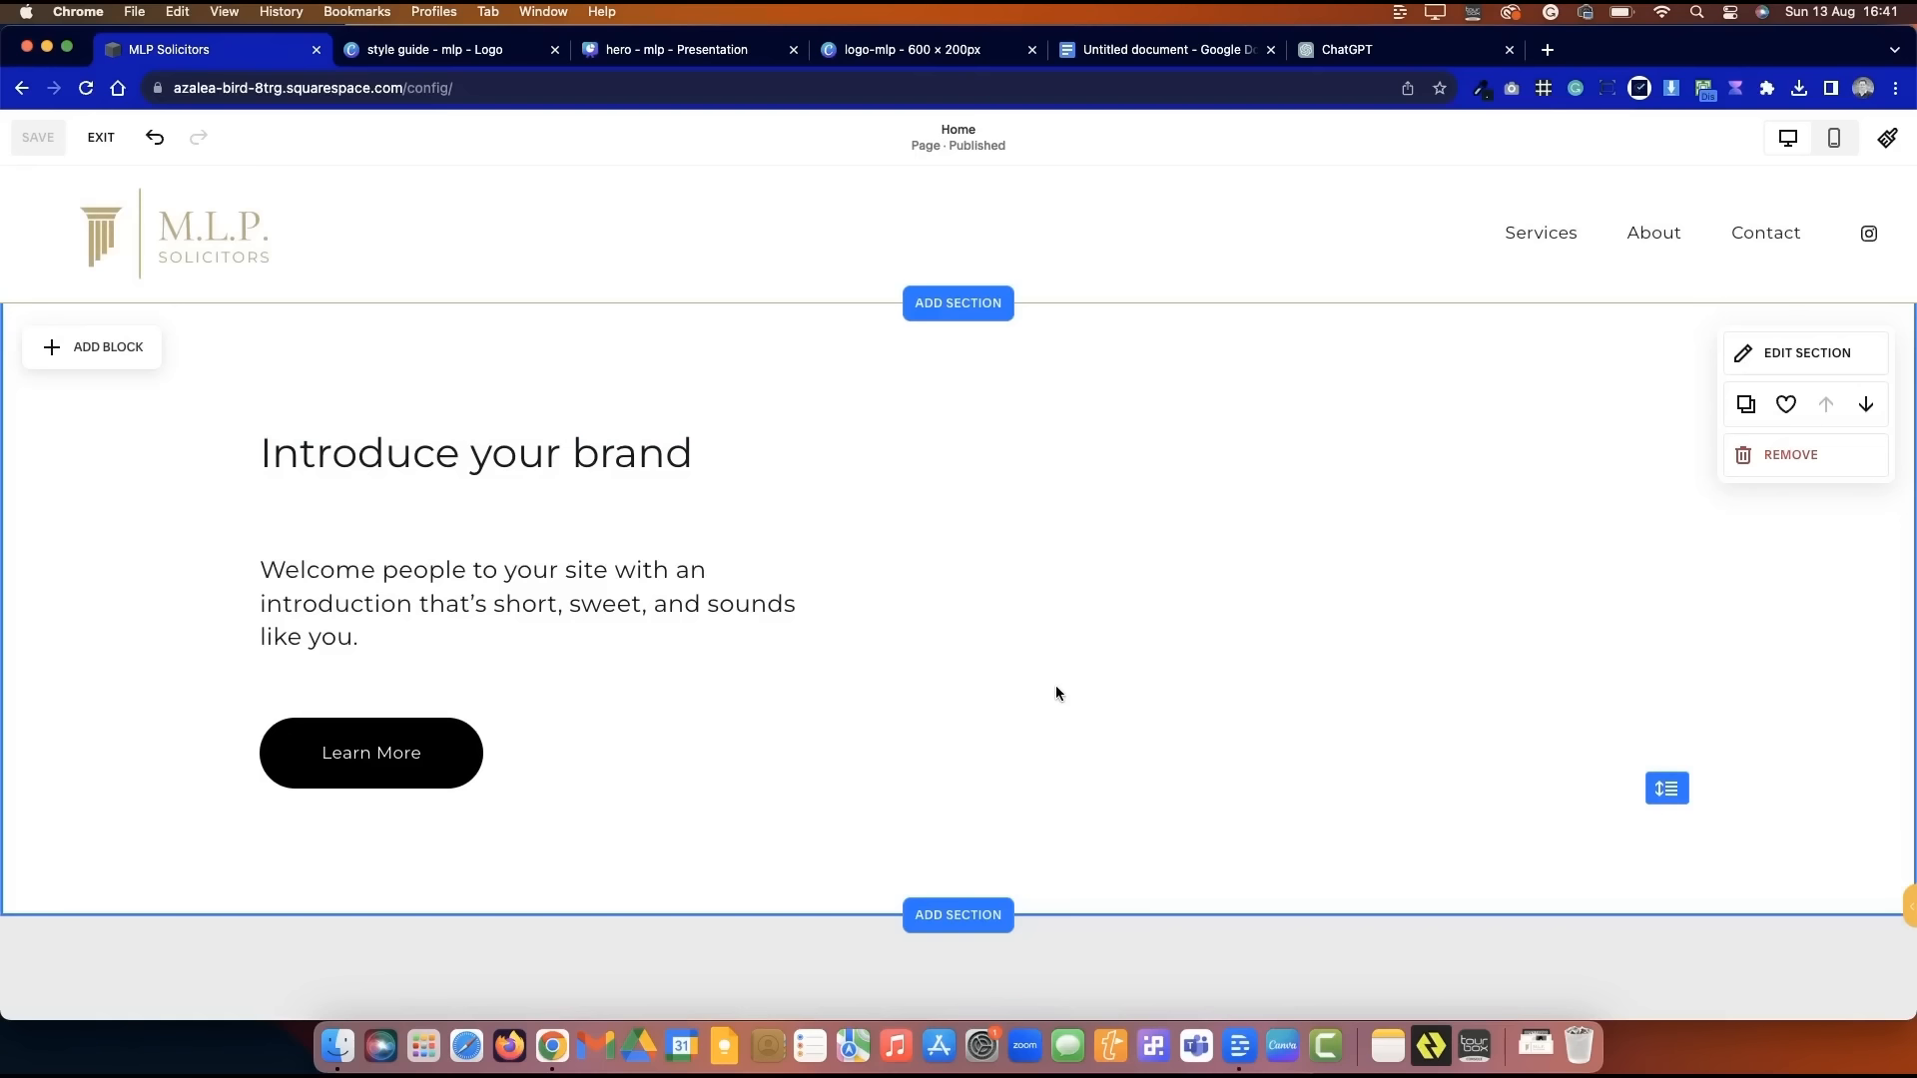
- Open the site-wide button styles from the Learn More button's design settings
{"action": "left_click", "coordinate": [389, 755]}
{"action": "left_click", "coordinate": [364, 678]}
{"action": "left_click", "coordinate": [299, 676]}
{"action": "left_click", "coordinate": [443, 755]}
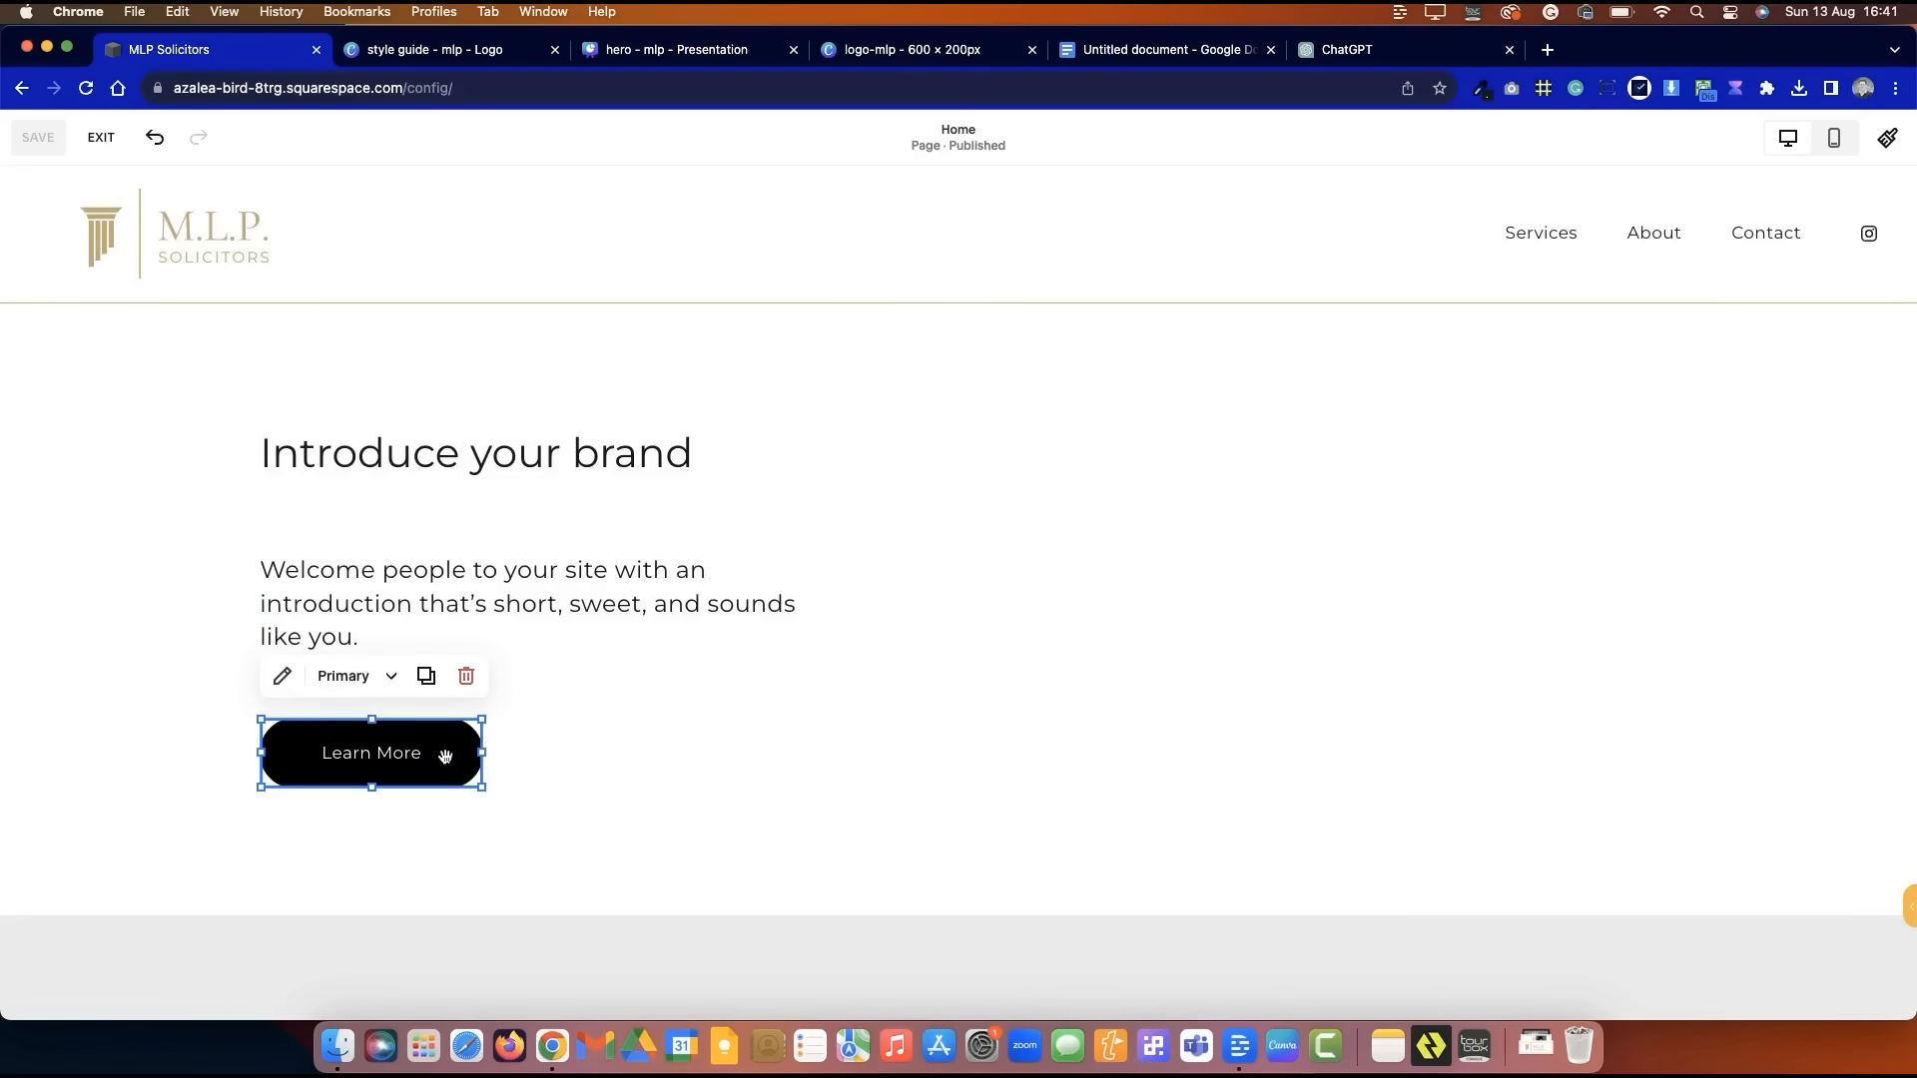
{"action": "left_click", "coordinate": [380, 680]}
{"action": "left_click", "coordinate": [404, 739]}
{"action": "double_click", "coordinate": [376, 753]}
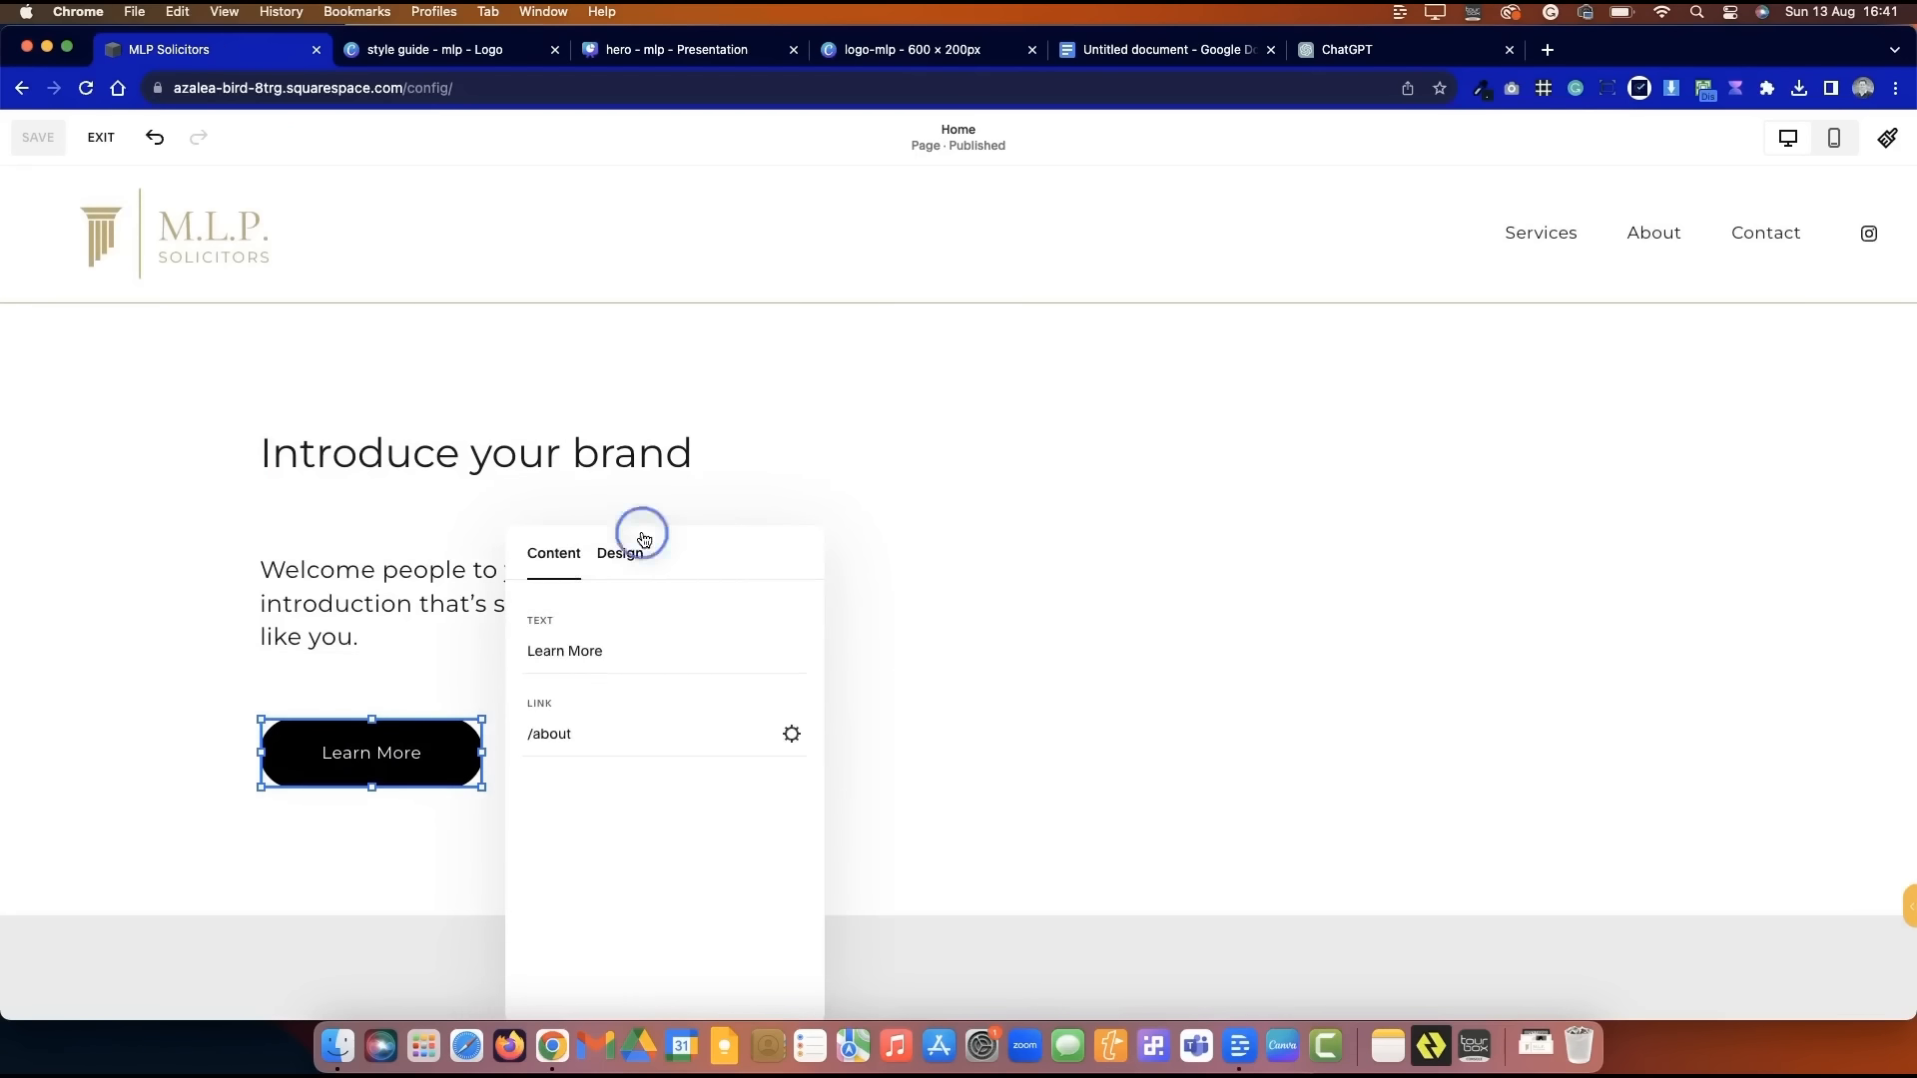
{"action": "left_click", "coordinate": [620, 553]}
{"action": "left_click", "coordinate": [697, 809]}
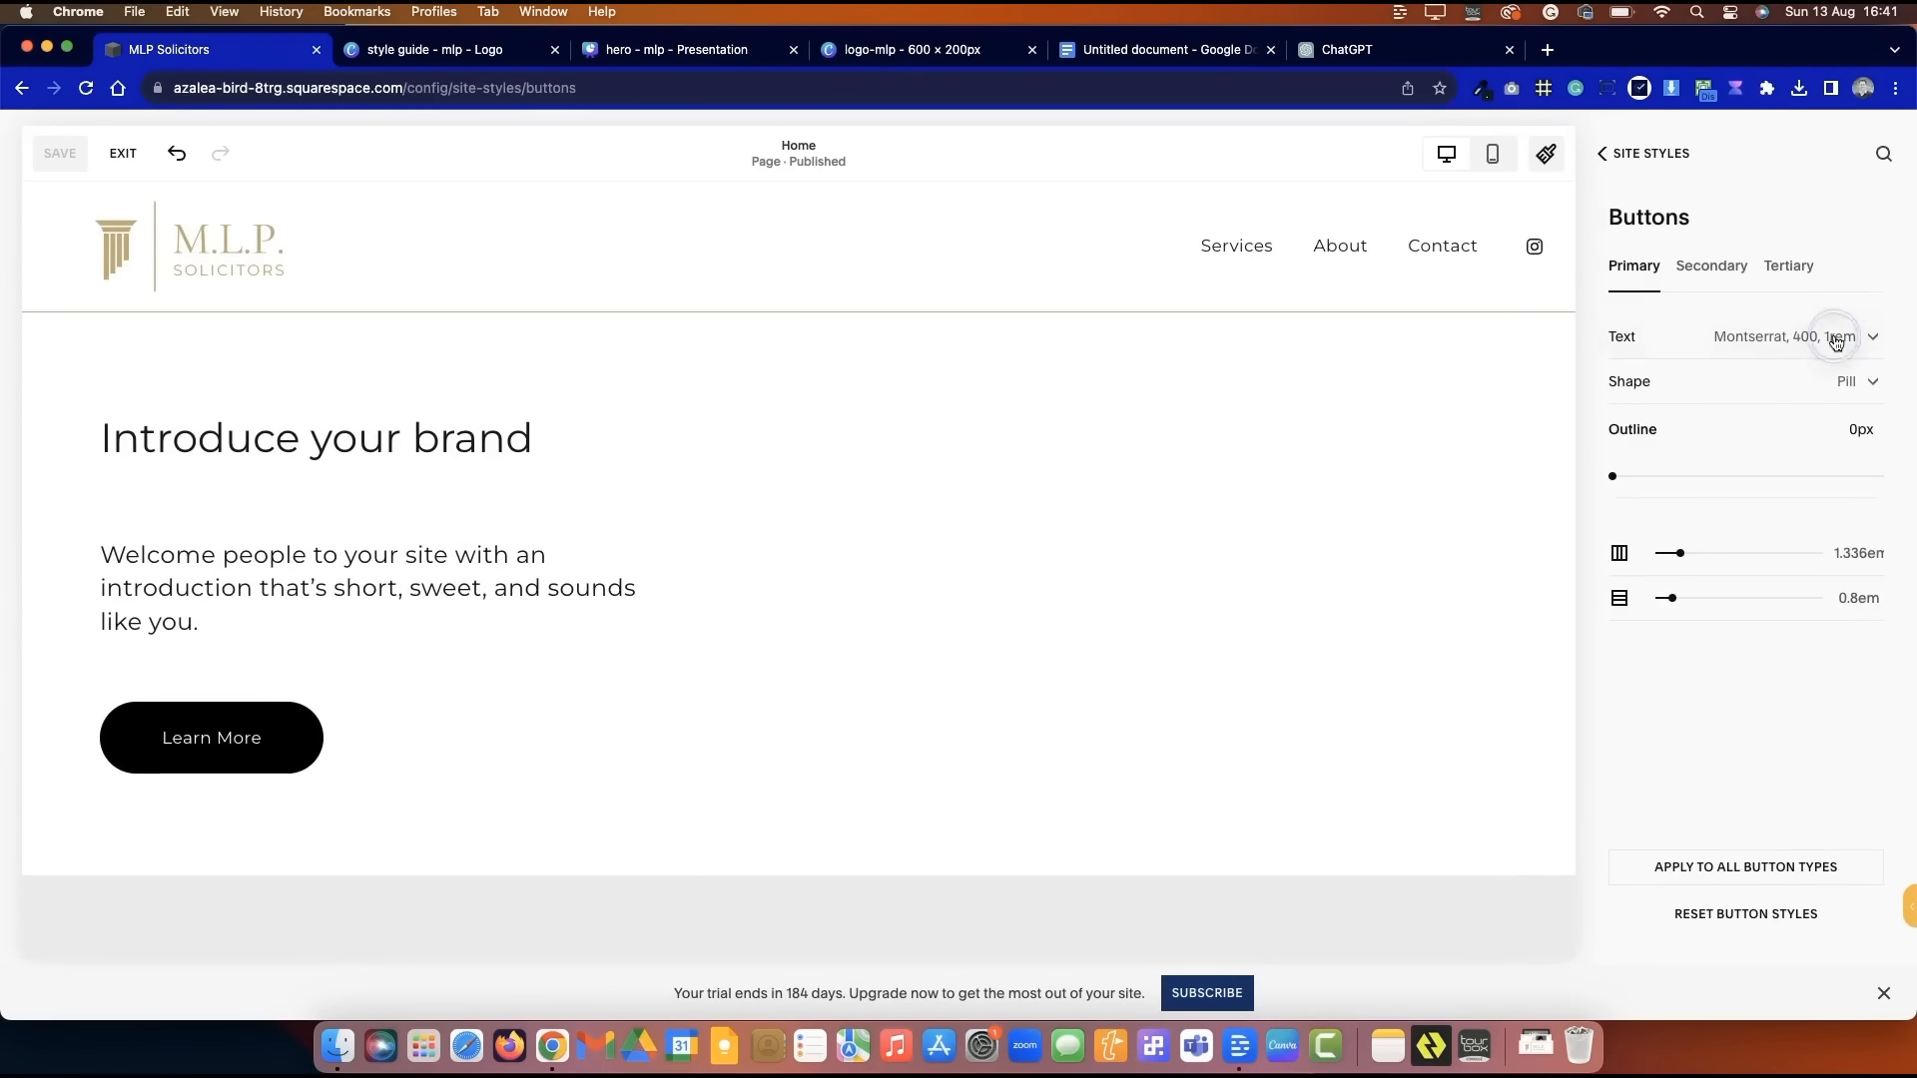
- Make primary buttons square with 1.2em horizontal and 0.5em vertical padding, apply this to all button types, and leave the site styles
{"action": "left_click", "coordinate": [1797, 382]}
{"action": "left_click", "coordinate": [1649, 516]}
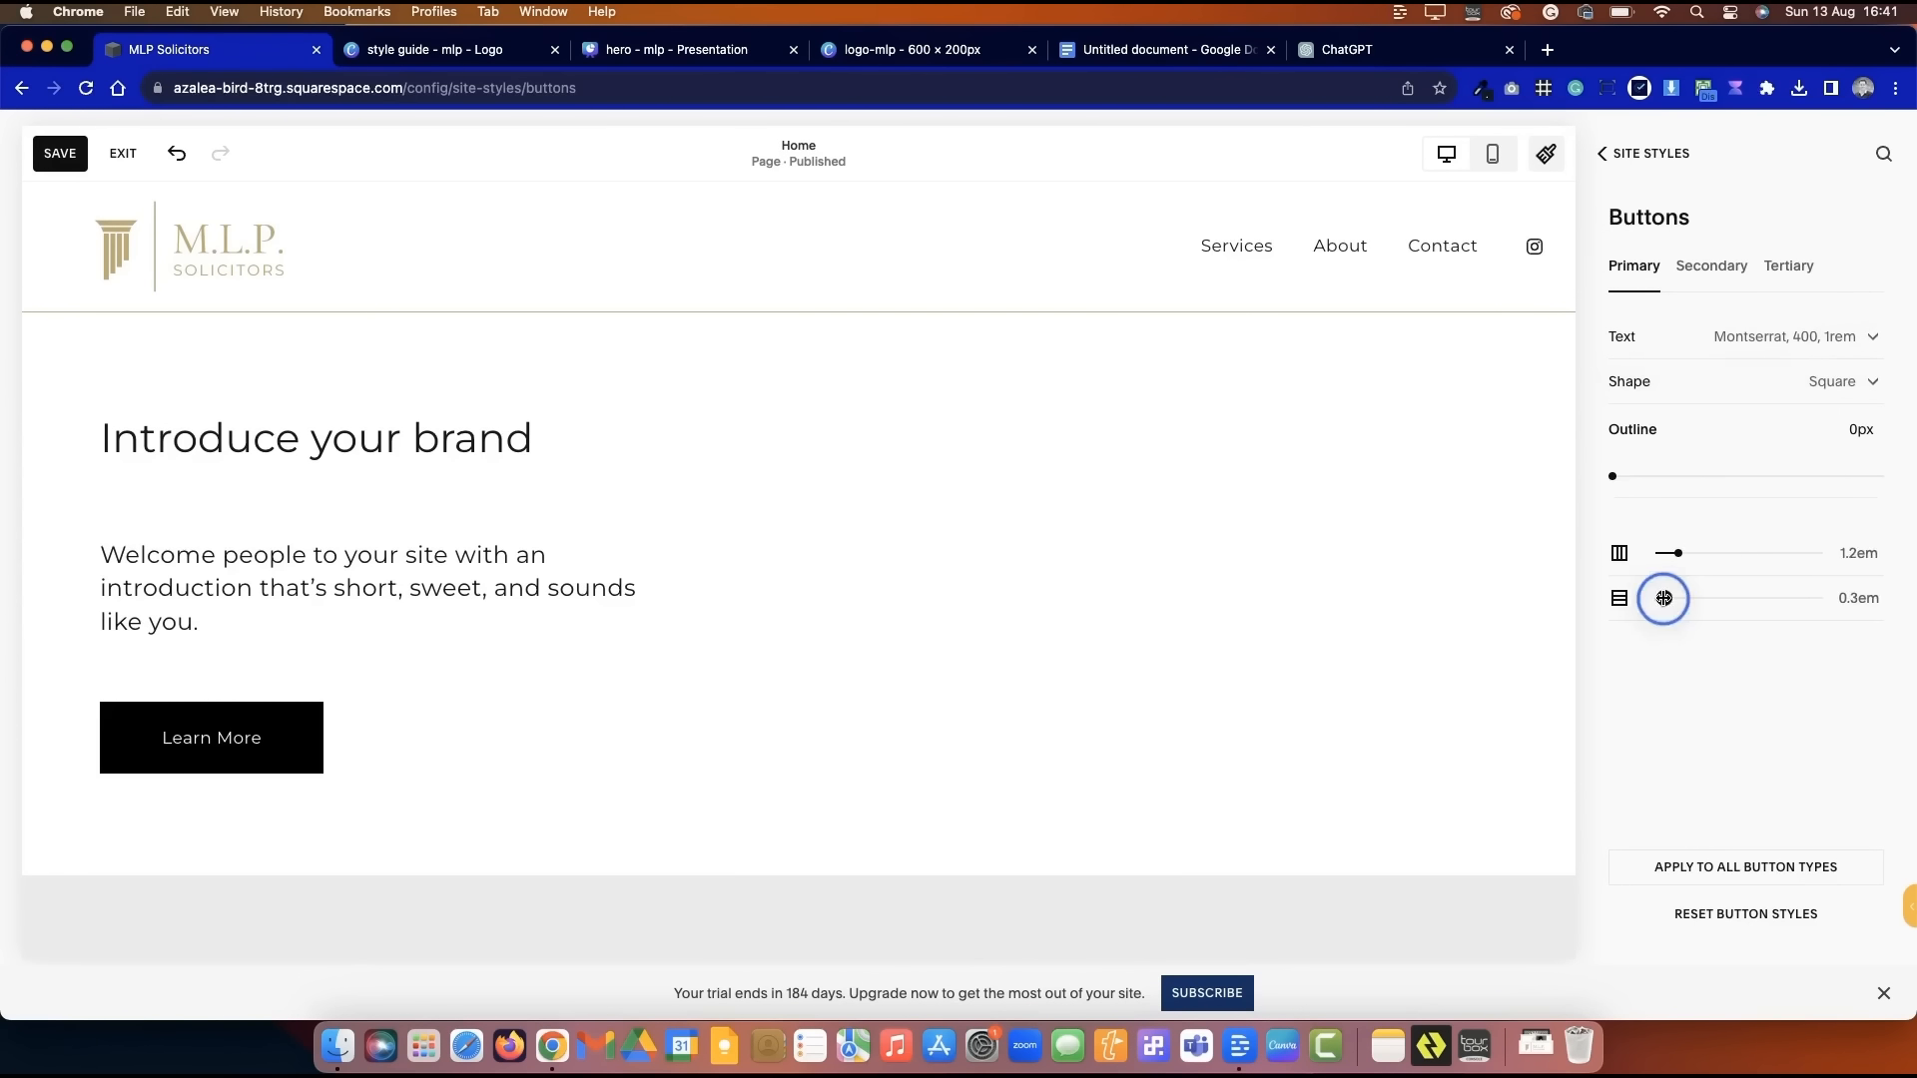
{"action": "left_click", "coordinate": [1745, 866]}
{"action": "left_click", "coordinate": [1060, 613]}
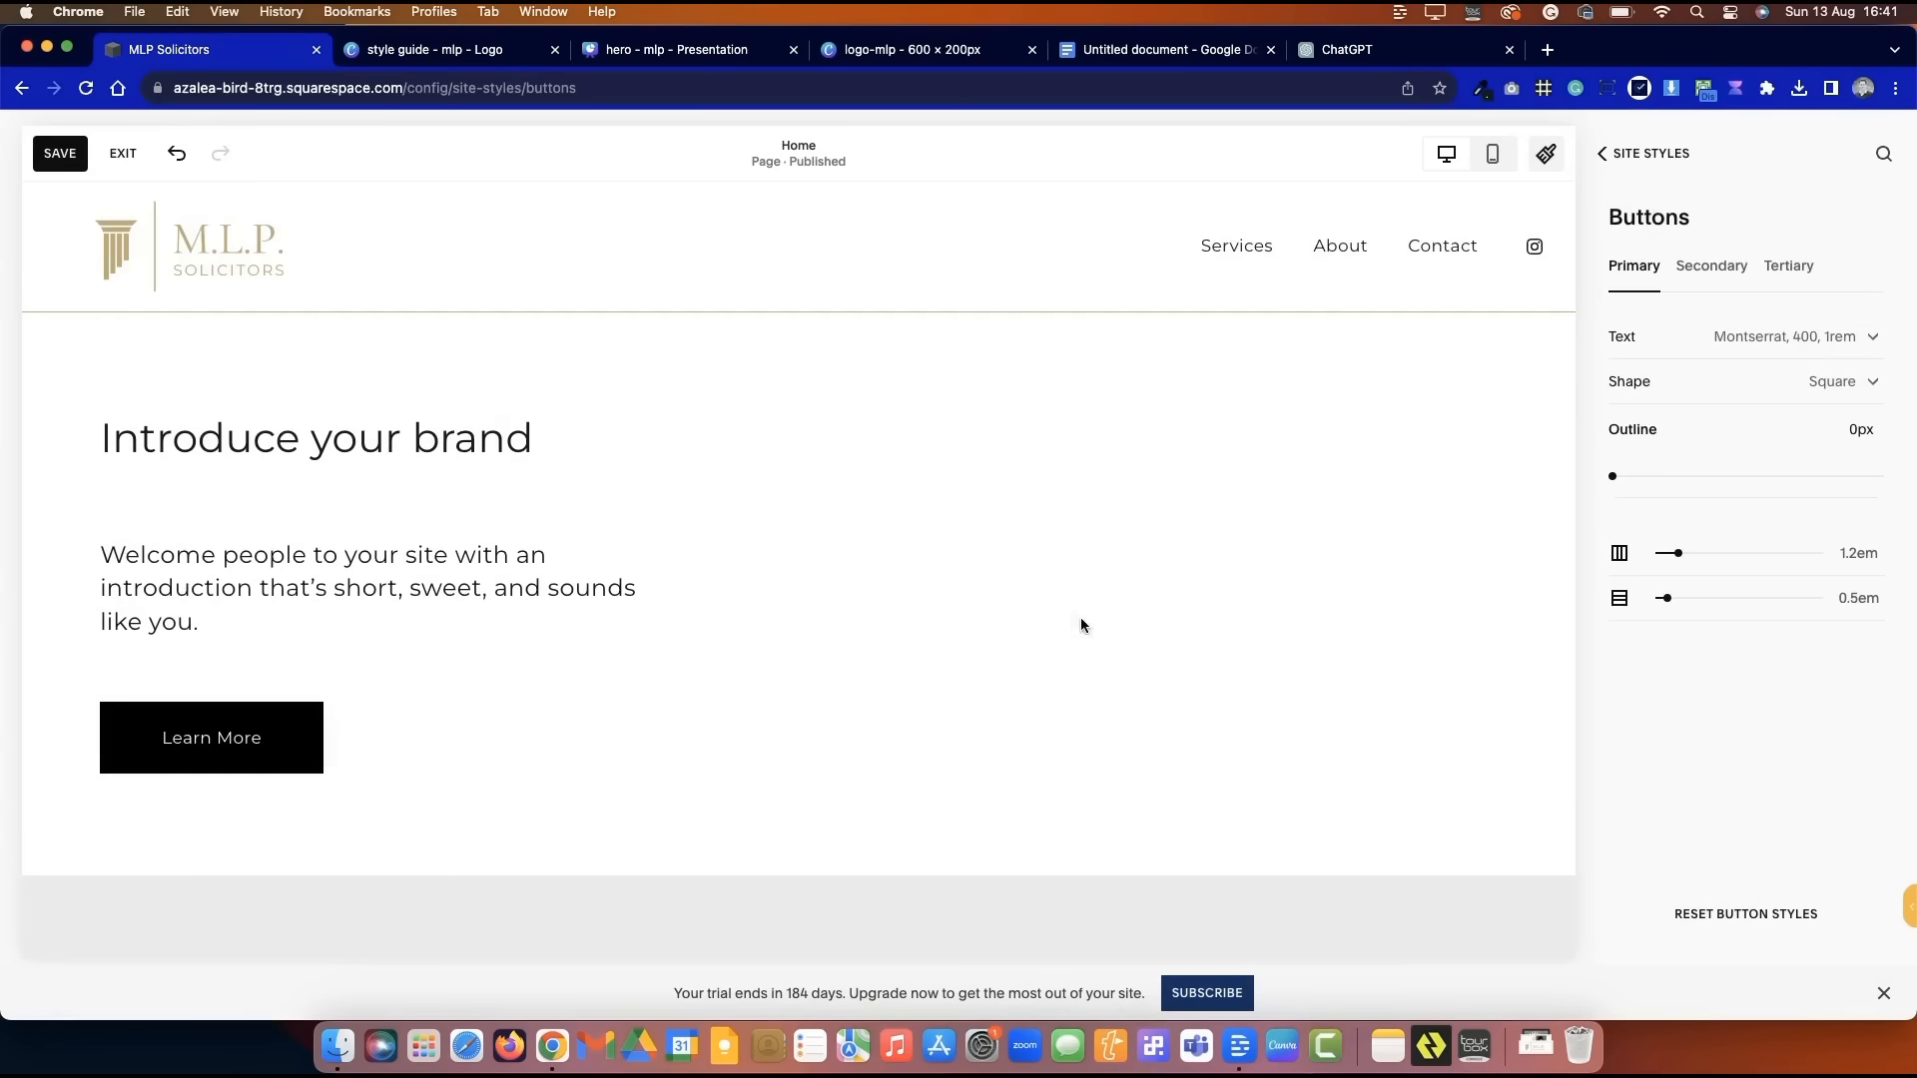
{"action": "left_click", "coordinate": [1665, 156]}
{"action": "left_click", "coordinate": [1665, 156]}
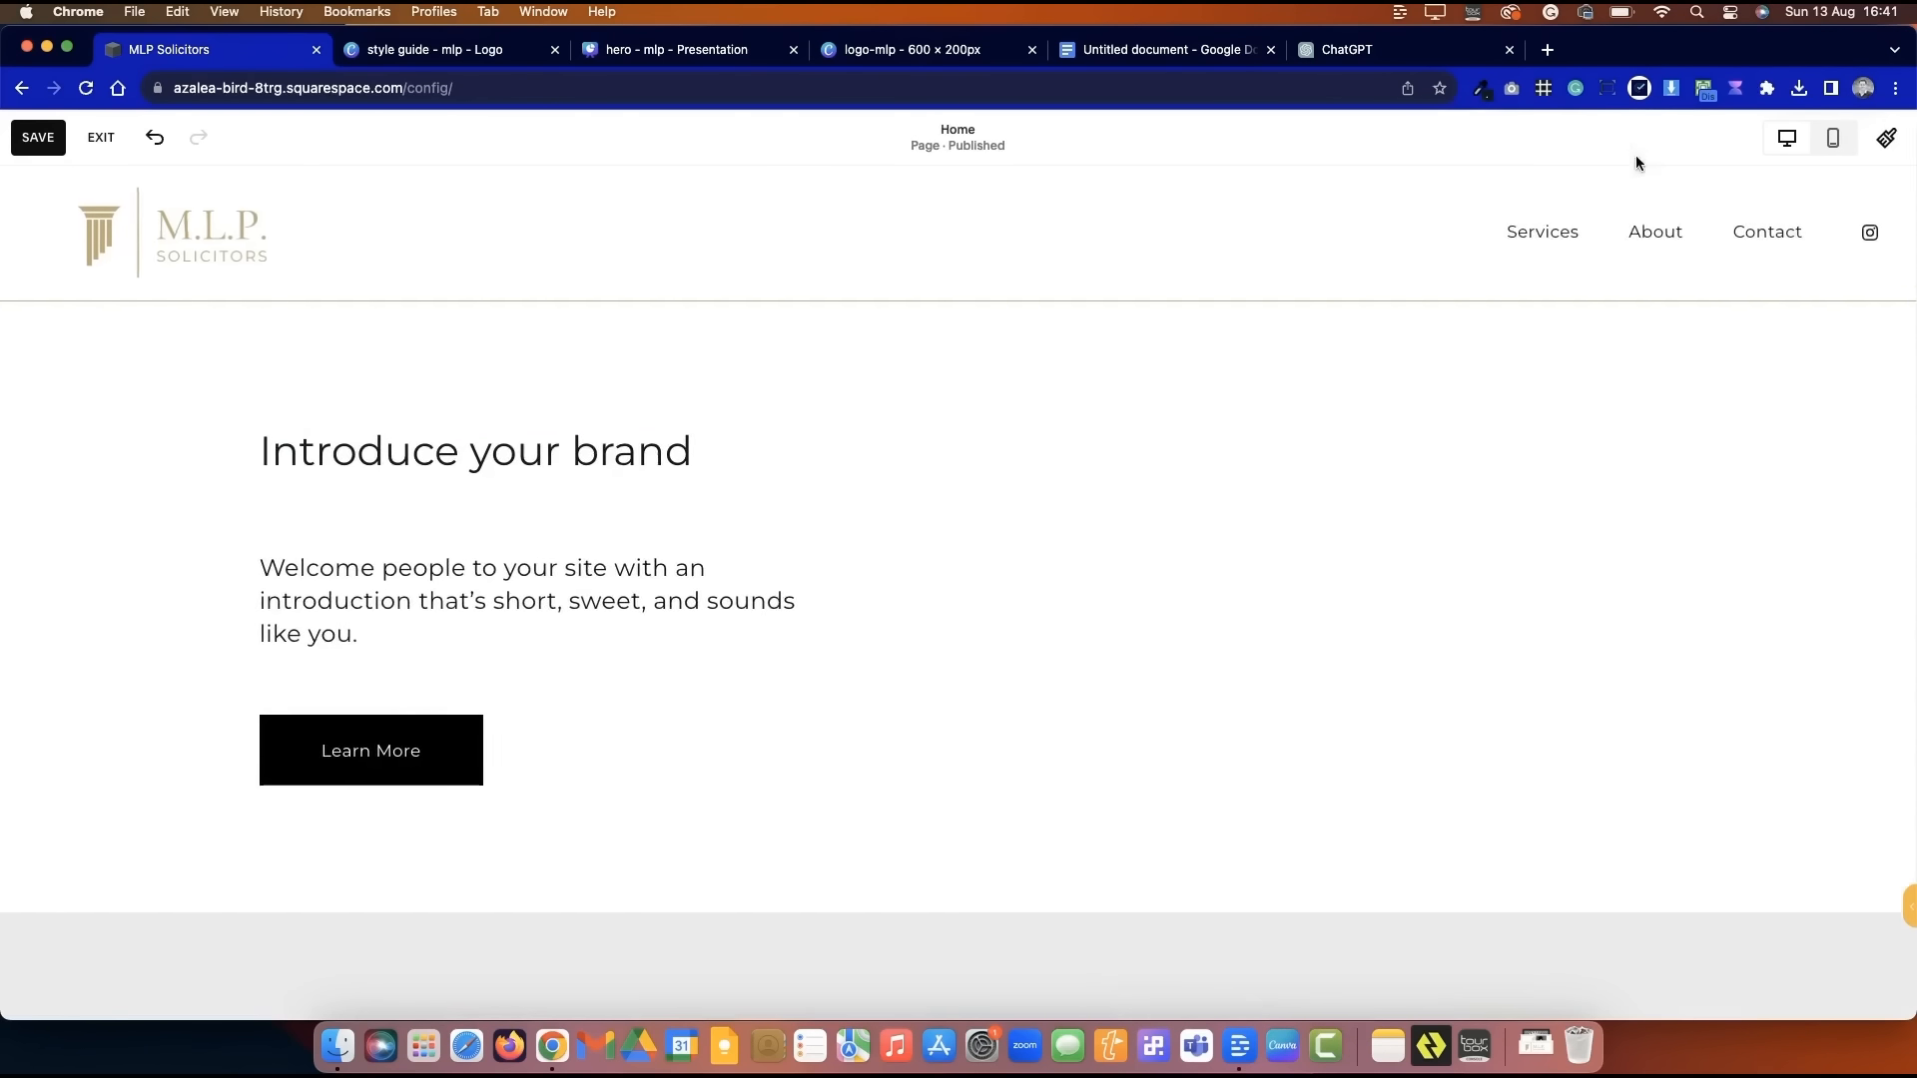
- Make the Learn More button fit its text instead of filling its block, and align it to the block's left edge
{"action": "left_click", "coordinate": [410, 769]}
{"action": "left_click", "coordinate": [282, 676]}
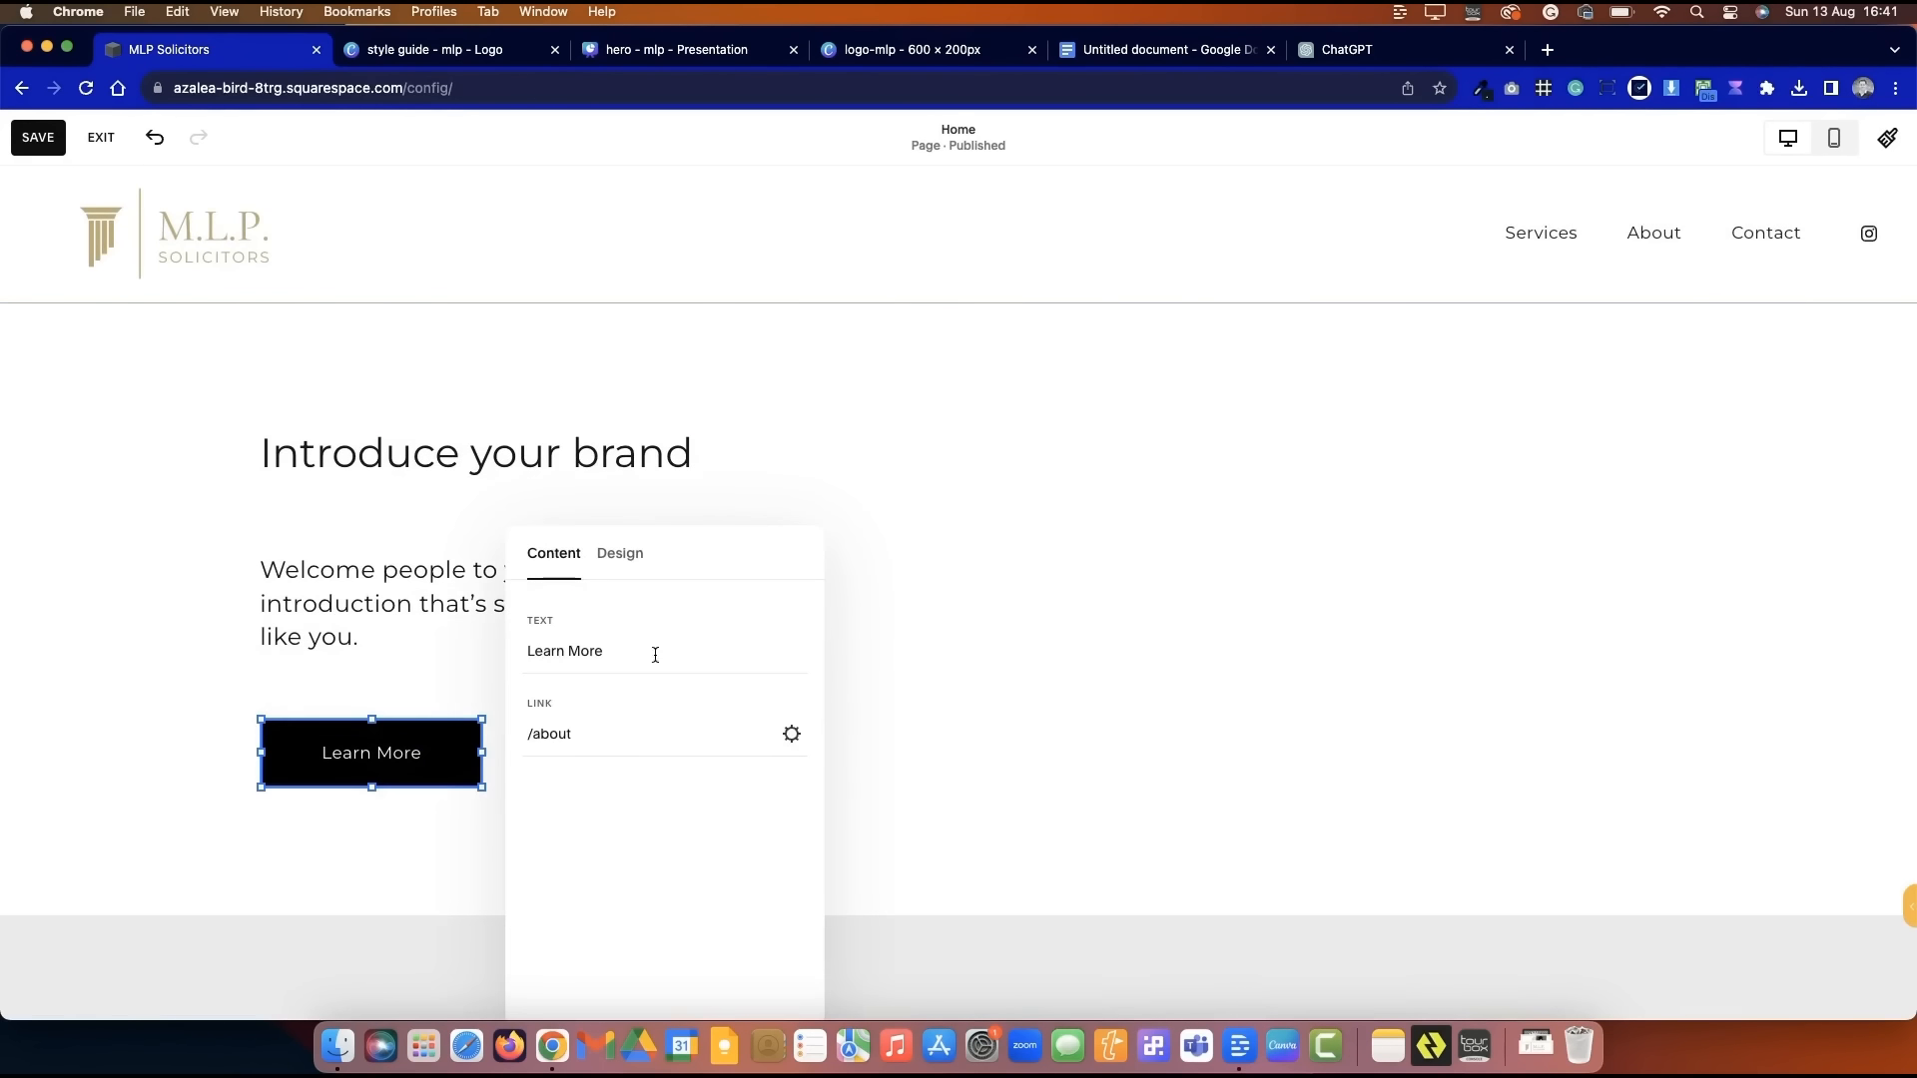
{"action": "left_click", "coordinate": [640, 577]}
{"action": "left_click", "coordinate": [625, 732]}
{"action": "left_click", "coordinate": [574, 797]}
{"action": "left_click", "coordinate": [470, 675]}
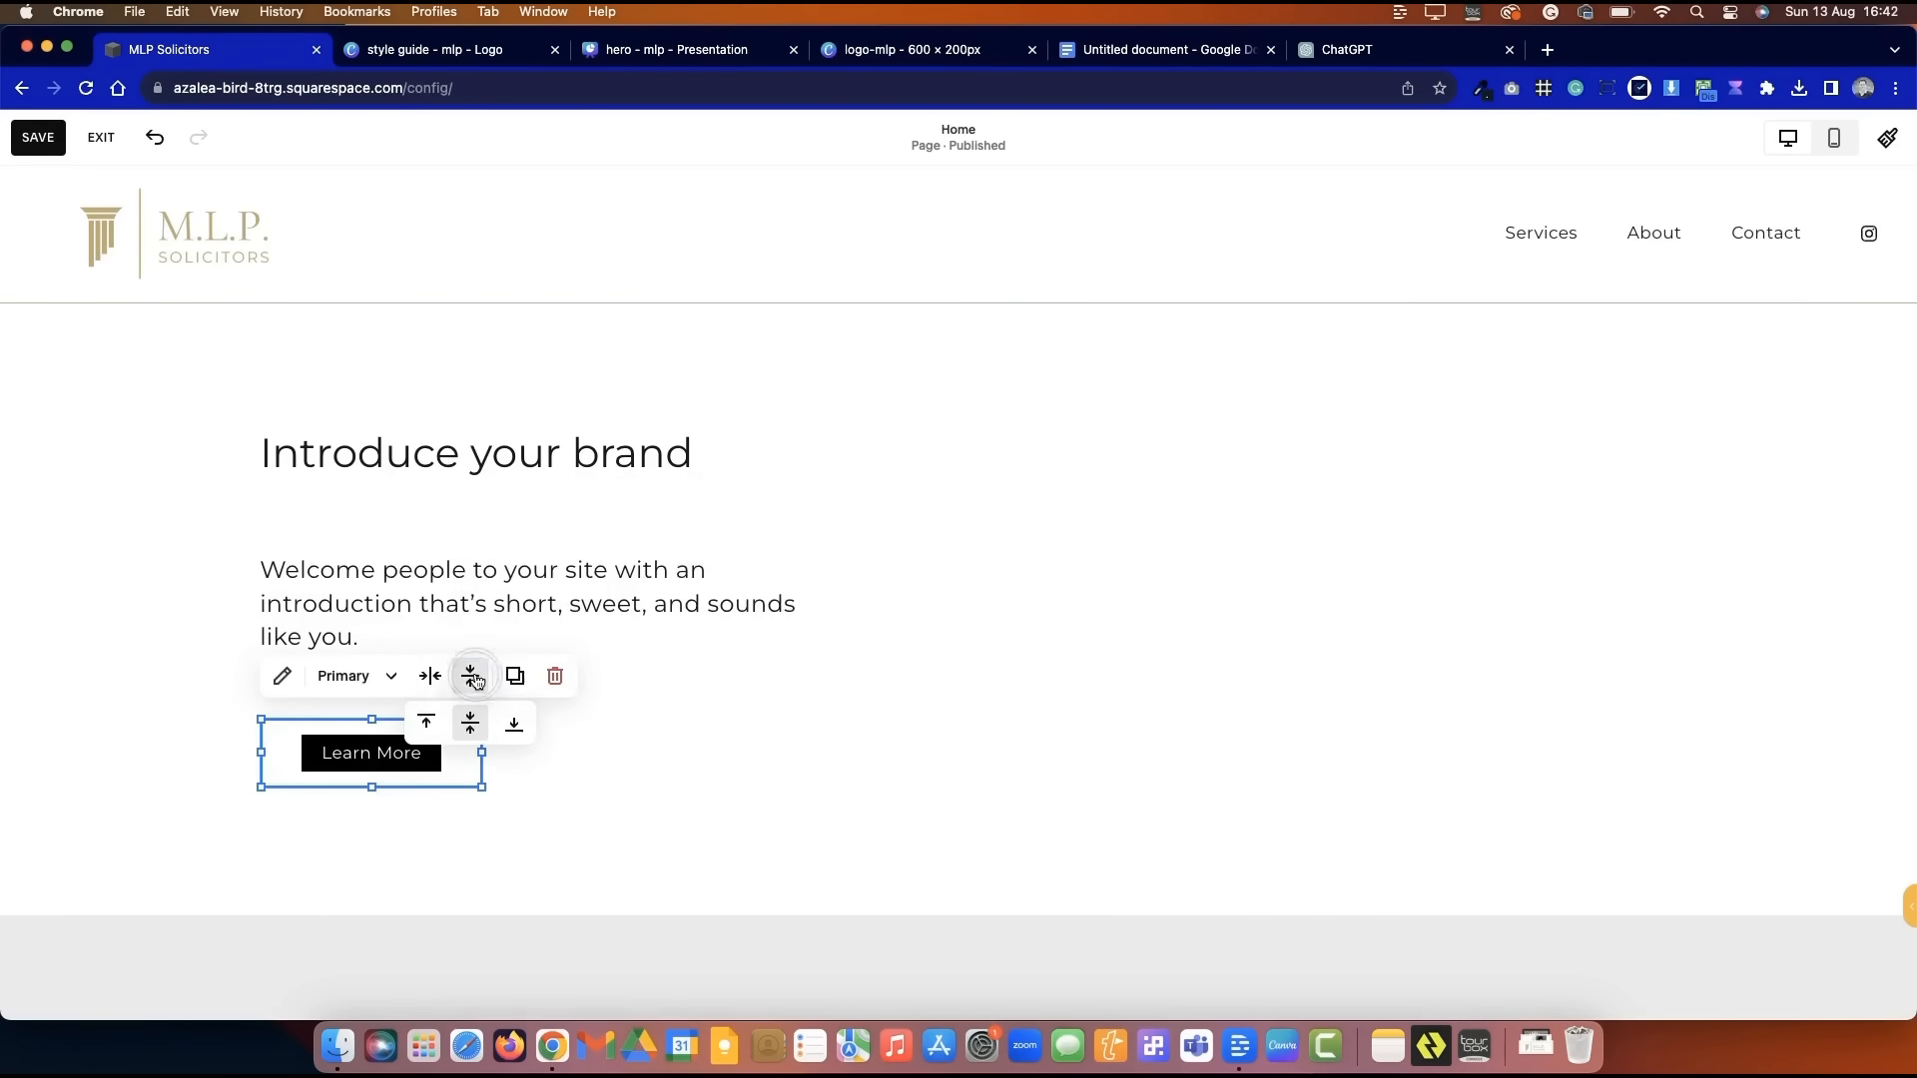
{"action": "left_click", "coordinate": [430, 676]}
{"action": "left_click", "coordinate": [384, 725]}
{"action": "left_click", "coordinate": [378, 762]}
- Set primary button padding to 2.2em horizontal and 1em vertical, apply it to all button types, save and exit editing
{"action": "left_click", "coordinate": [283, 676]}
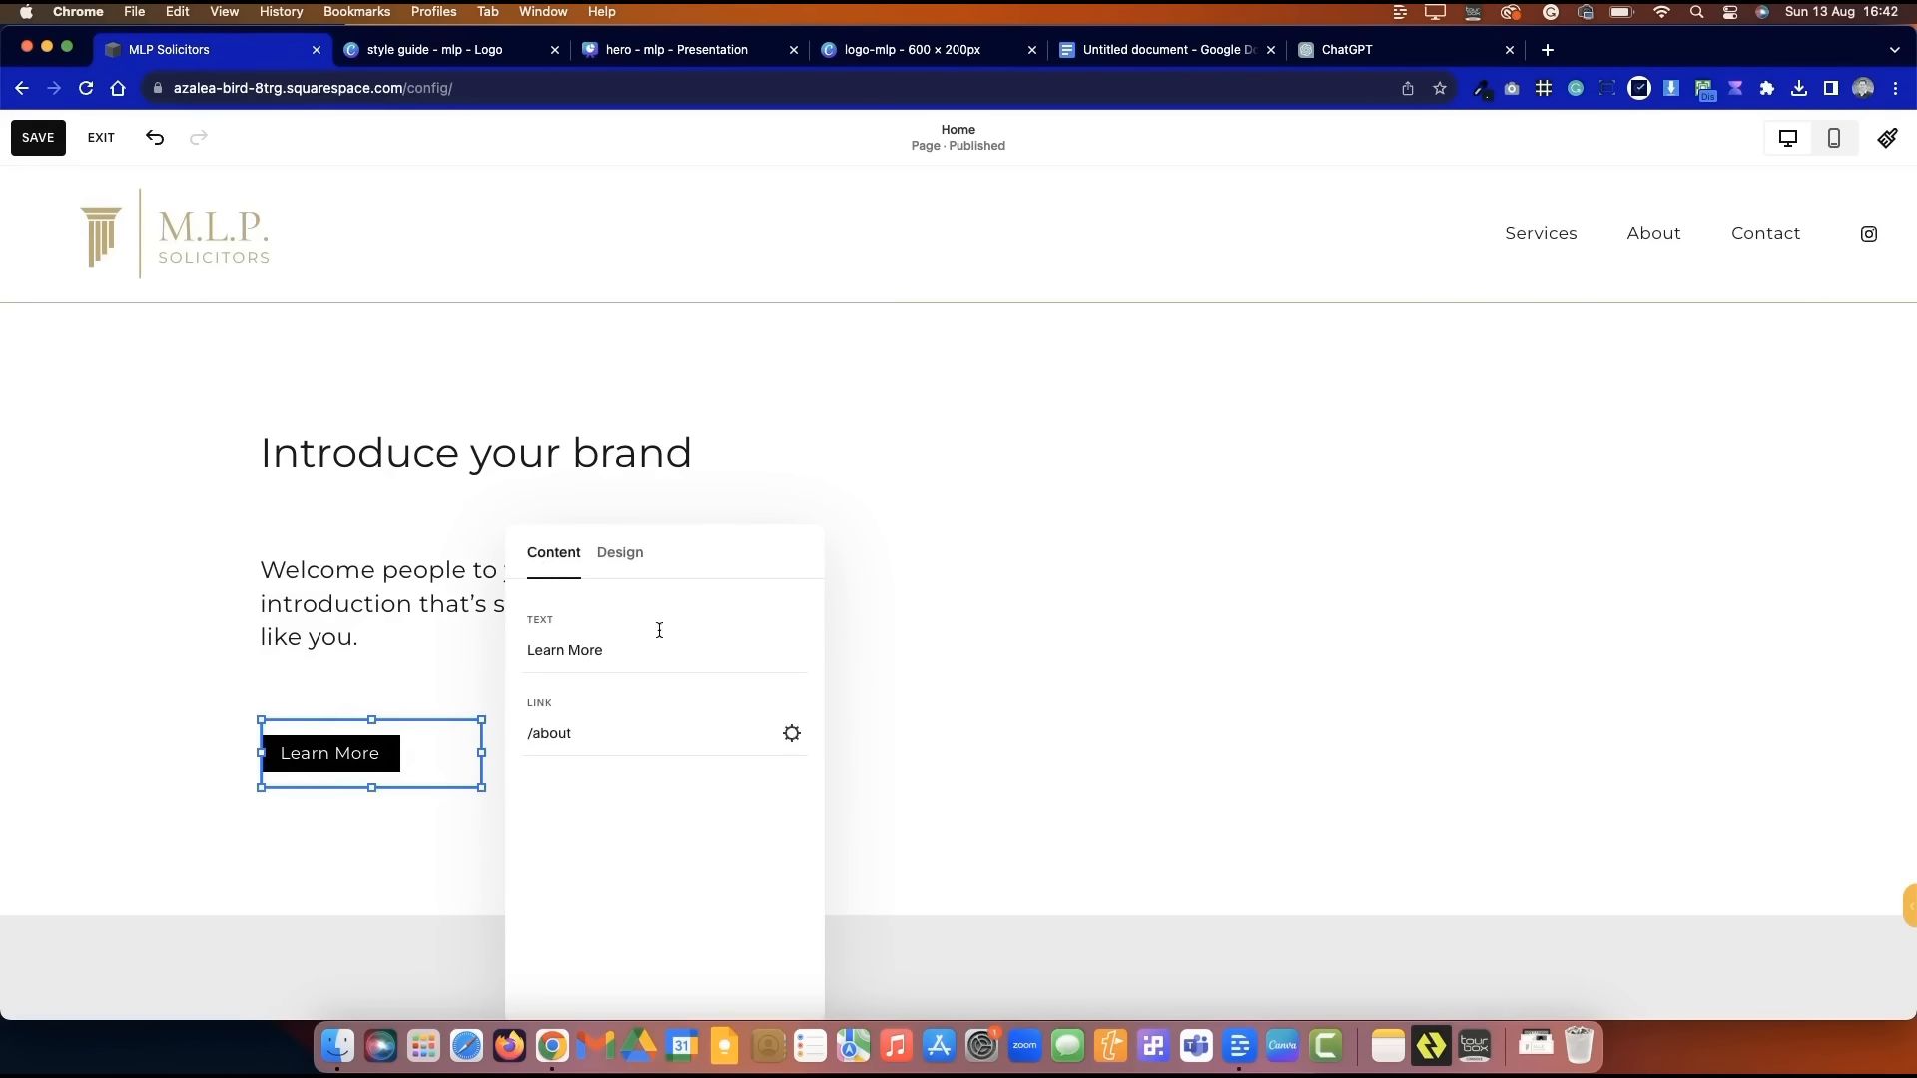
{"action": "left_click", "coordinate": [620, 552]}
{"action": "left_click", "coordinate": [685, 647]}
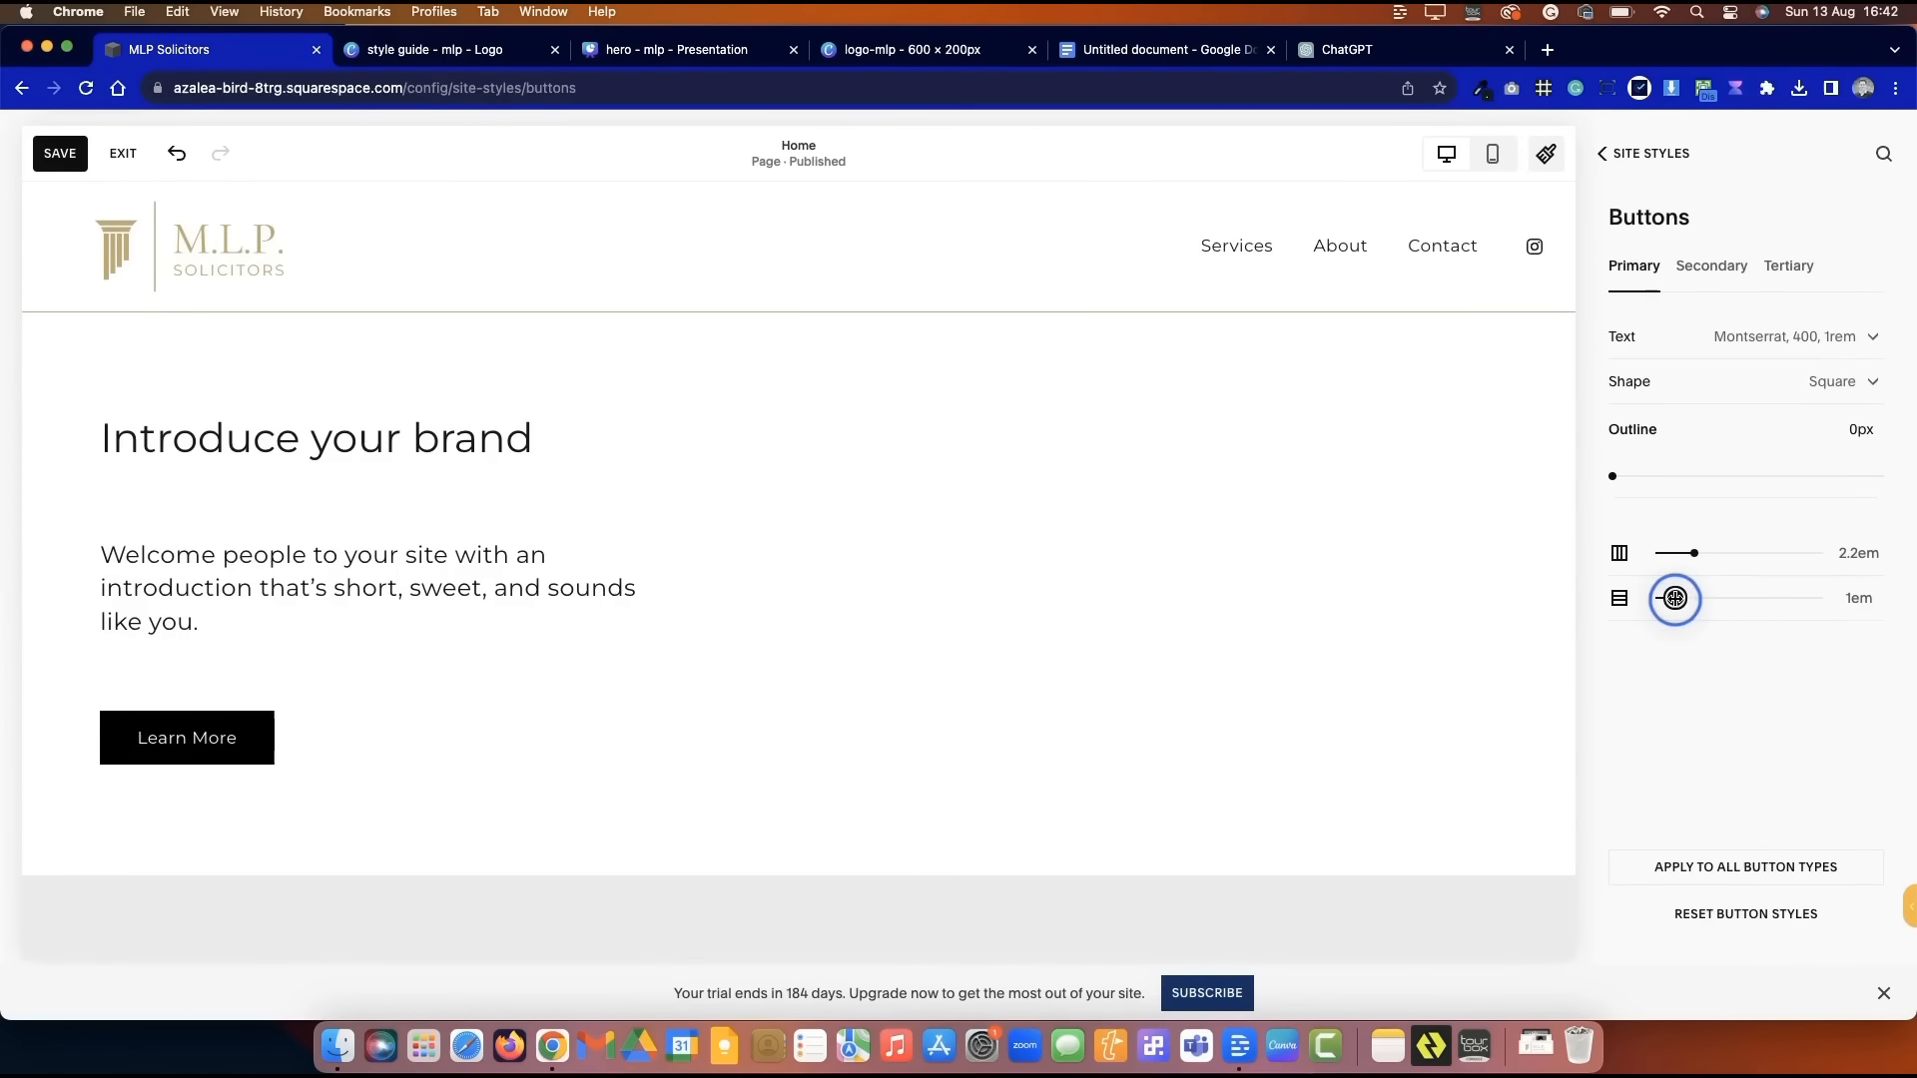
{"action": "left_click", "coordinate": [1725, 865]}
{"action": "left_click", "coordinate": [1044, 611]}
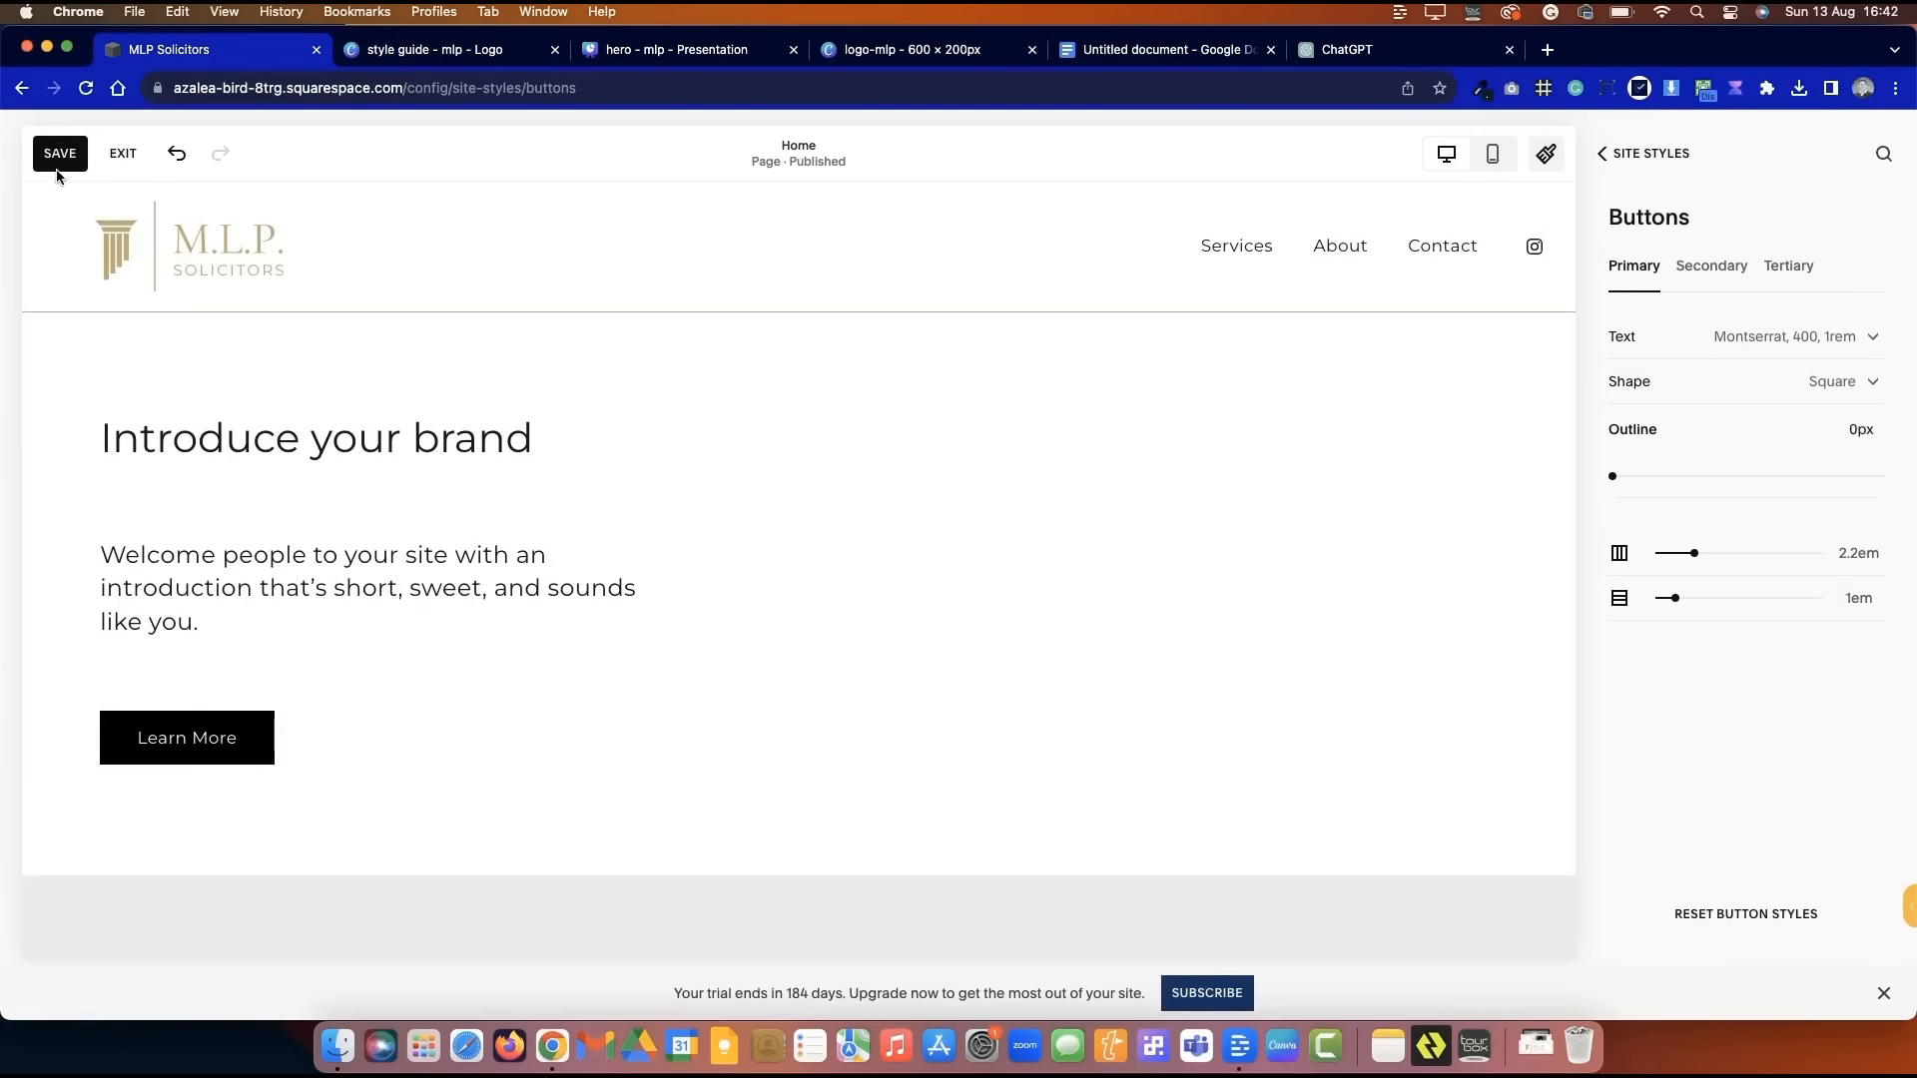
{"action": "left_click", "coordinate": [58, 153]}
{"action": "left_click", "coordinate": [123, 154]}
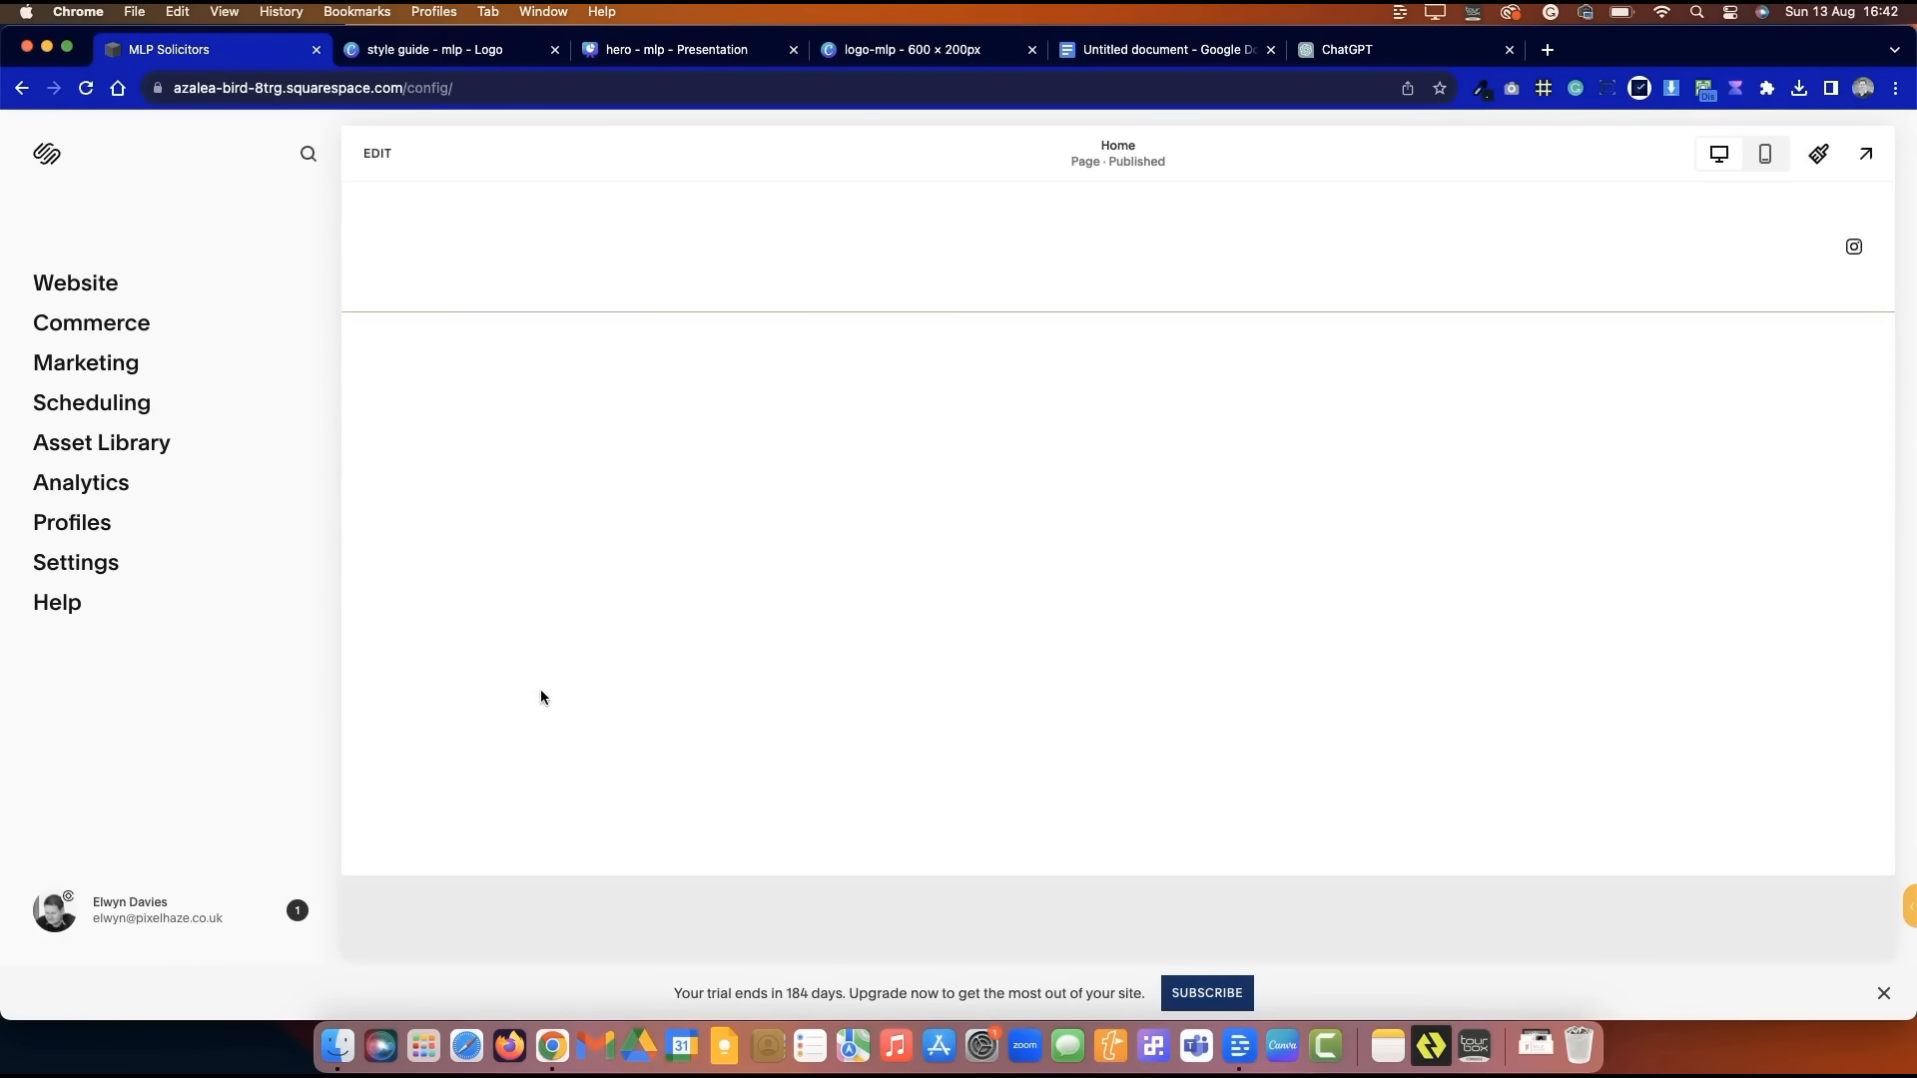
- Resume editing the page, move the Learn More button up beneath the welcome paragraph, and add an image block beside the hero text
{"action": "left_click", "coordinate": [377, 153]}
{"action": "left_click_drag", "start_coordinate": [363, 759], "coordinate": [366, 723]}
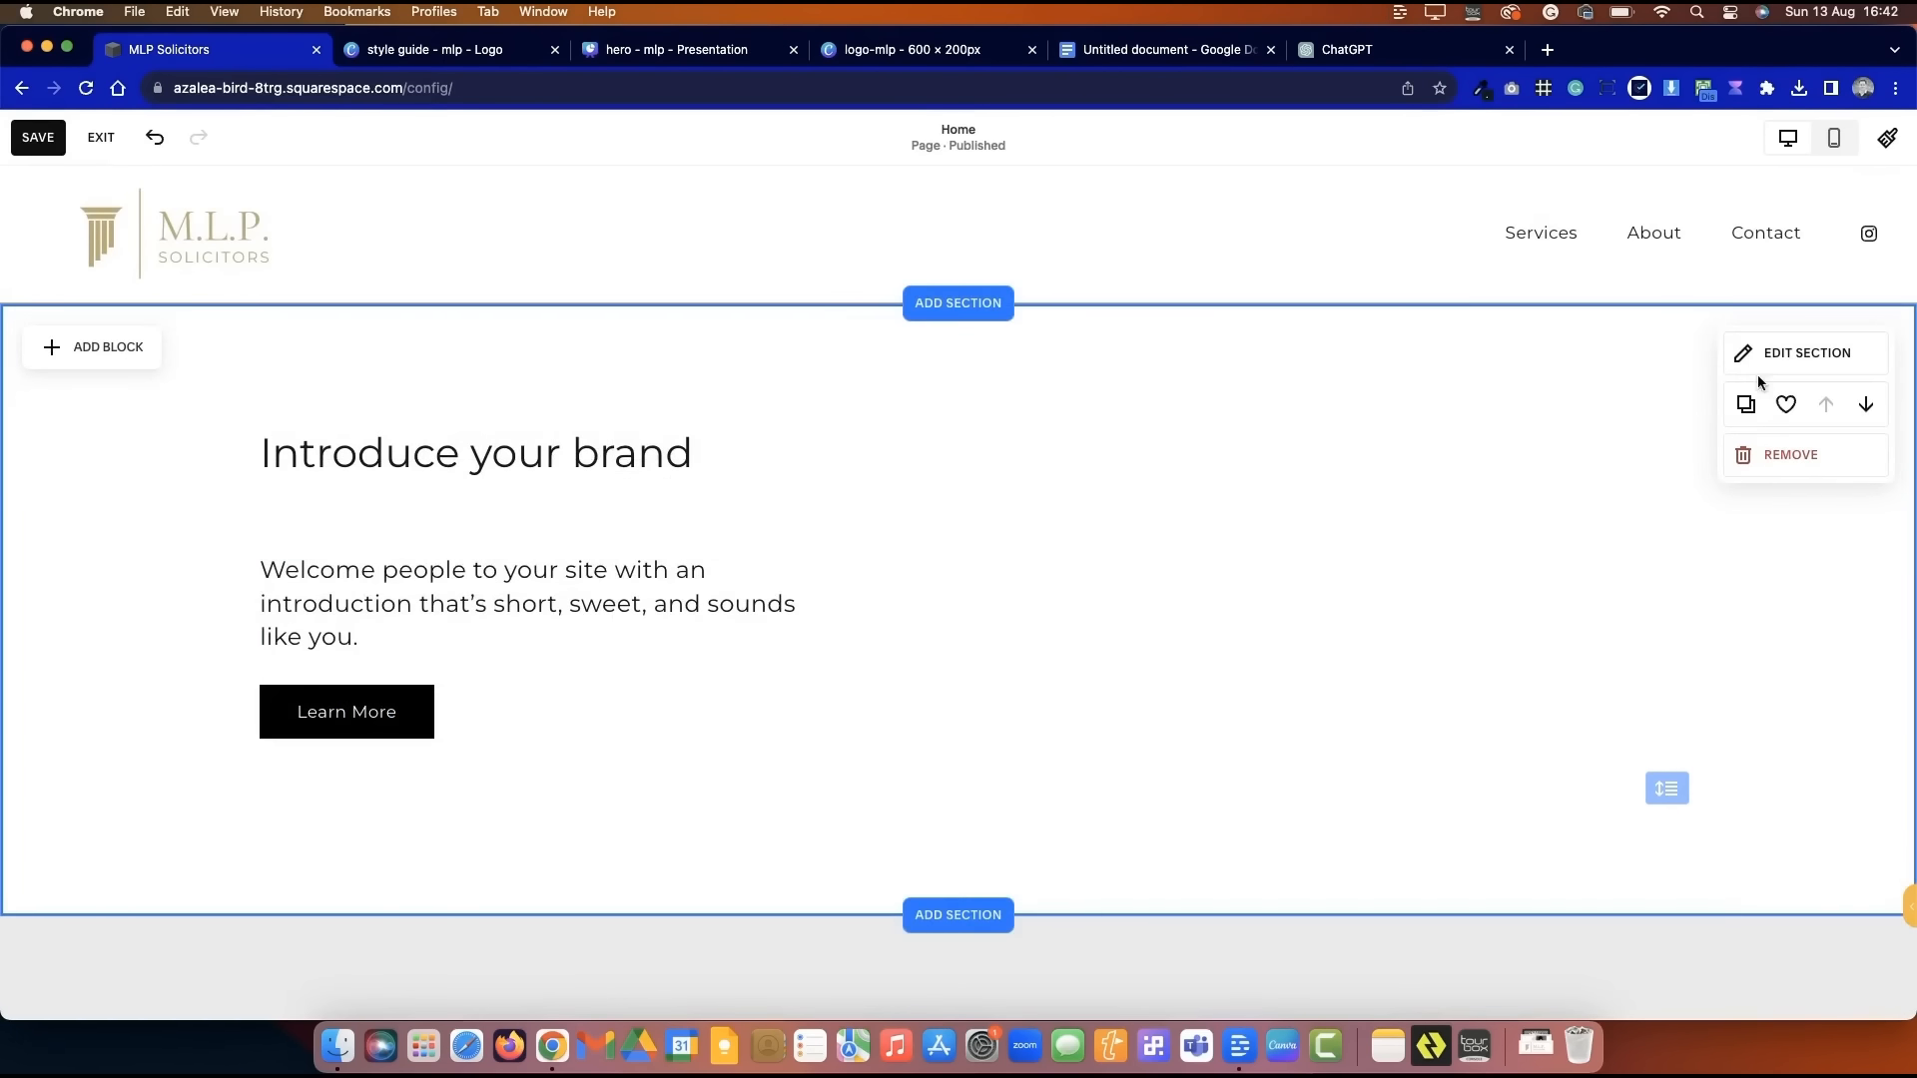
{"action": "left_click", "coordinate": [92, 347]}
{"action": "left_click", "coordinate": [289, 474]}
{"action": "left_click_drag", "start_coordinate": [510, 577], "coordinate": [1211, 764]}
{"action": "left_click_drag", "start_coordinate": [1304, 593], "coordinate": [1653, 433]}
- Remove the hero section's grid gap and set its custom height to 1
{"action": "left_click", "coordinate": [1759, 352]}
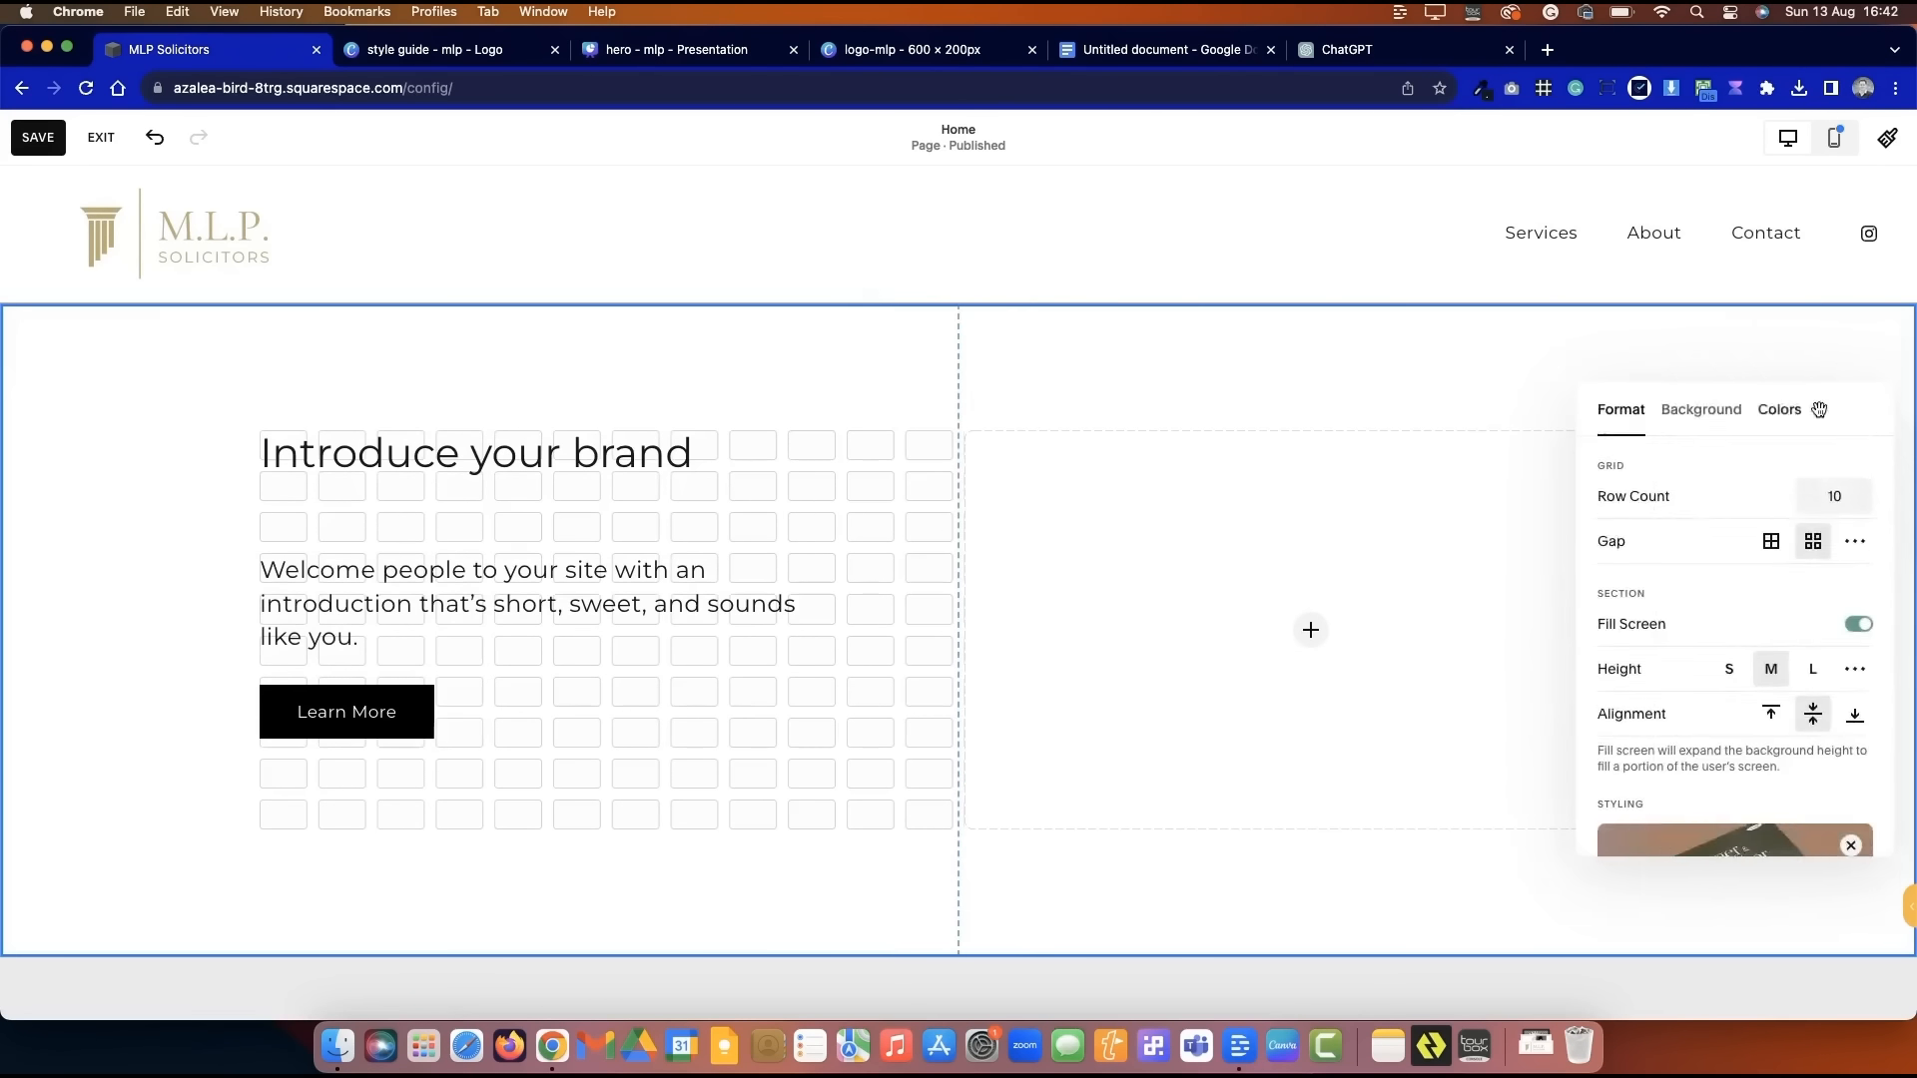
{"action": "left_click", "coordinate": [1525, 571]}
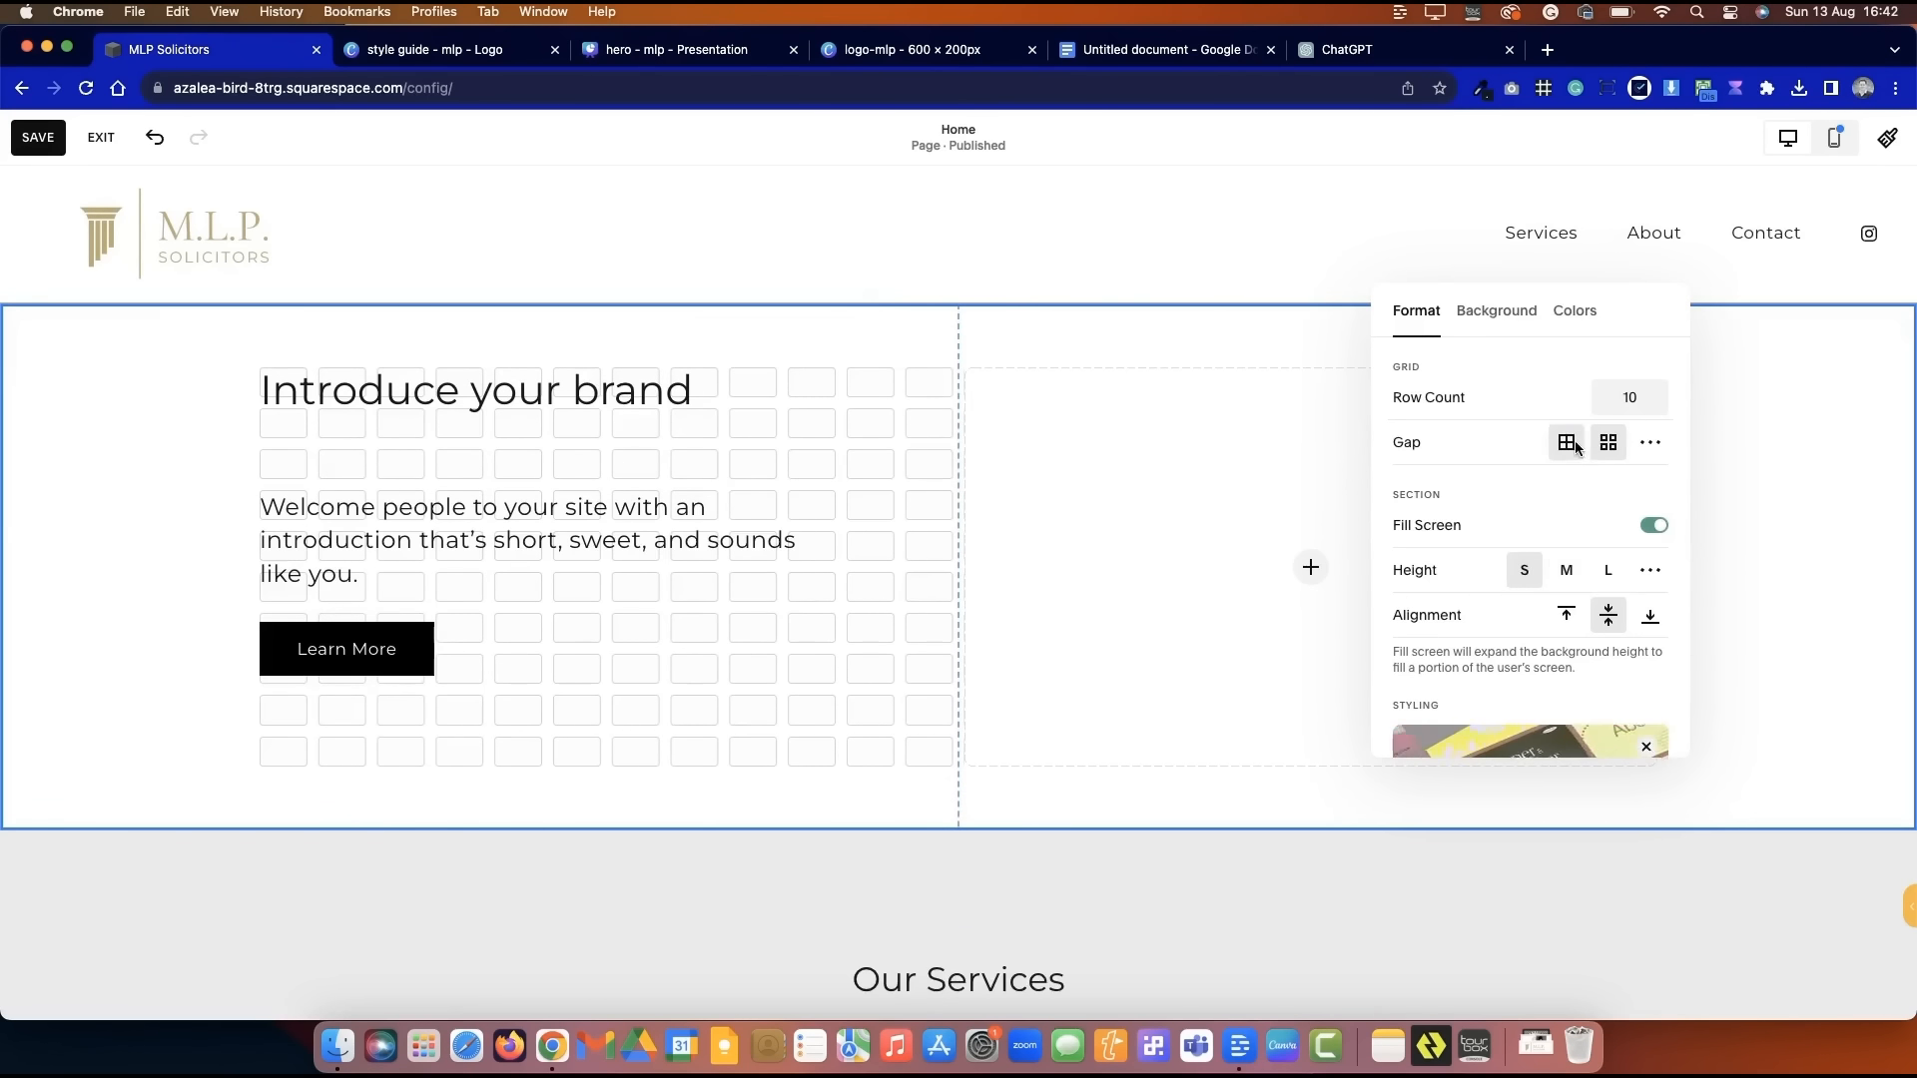
{"action": "left_click", "coordinate": [1576, 448]}
{"action": "left_click", "coordinate": [1649, 570]}
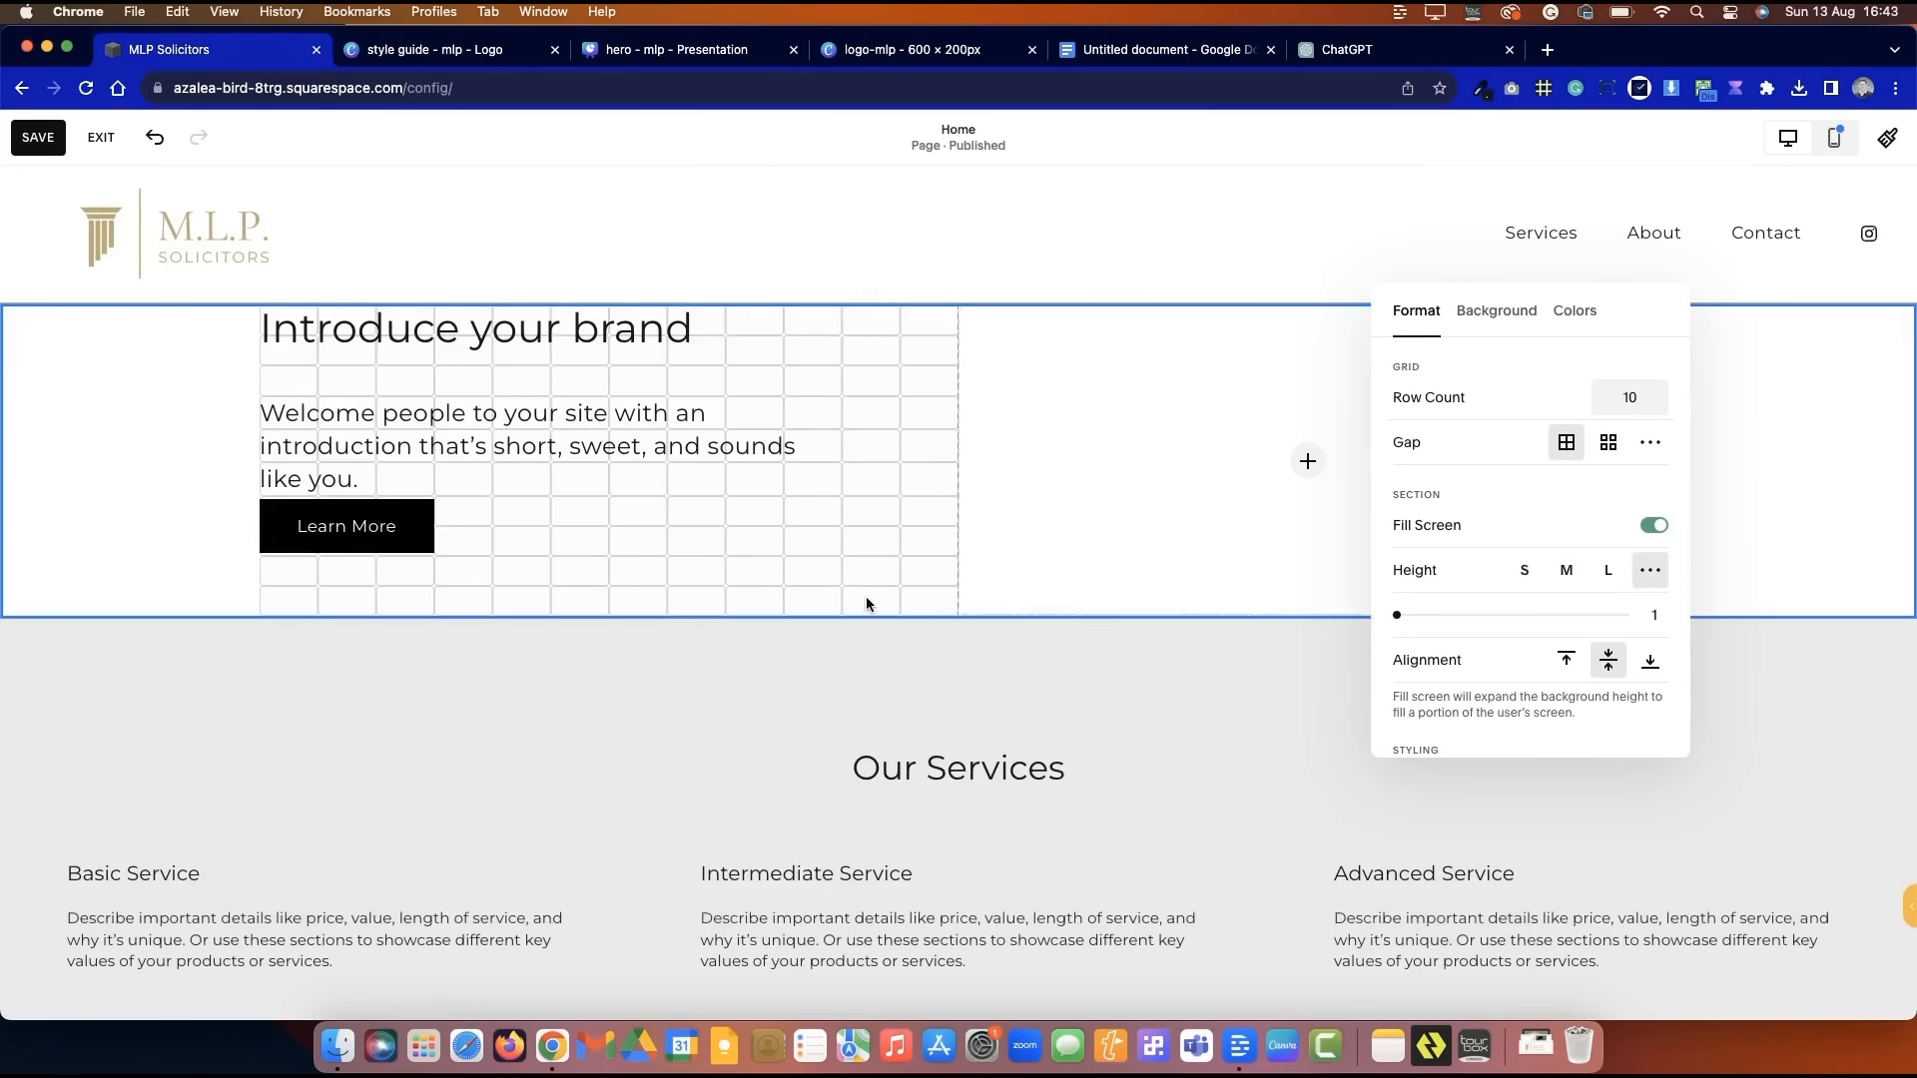
- Move the heading, paragraph and button down together, and stretch the image block to fill the hero's right half to the page edge
{"action": "left_click_drag", "start_coordinate": [223, 326], "coordinate": [499, 554]}
{"action": "left_click_drag", "start_coordinate": [586, 441], "coordinate": [587, 532]}
{"action": "left_click", "coordinate": [1012, 520]}
{"action": "left_click_drag", "start_coordinate": [1308, 637], "coordinate": [1308, 698]}
{"action": "left_click_drag", "start_coordinate": [1656, 560], "coordinate": [1907, 556]}
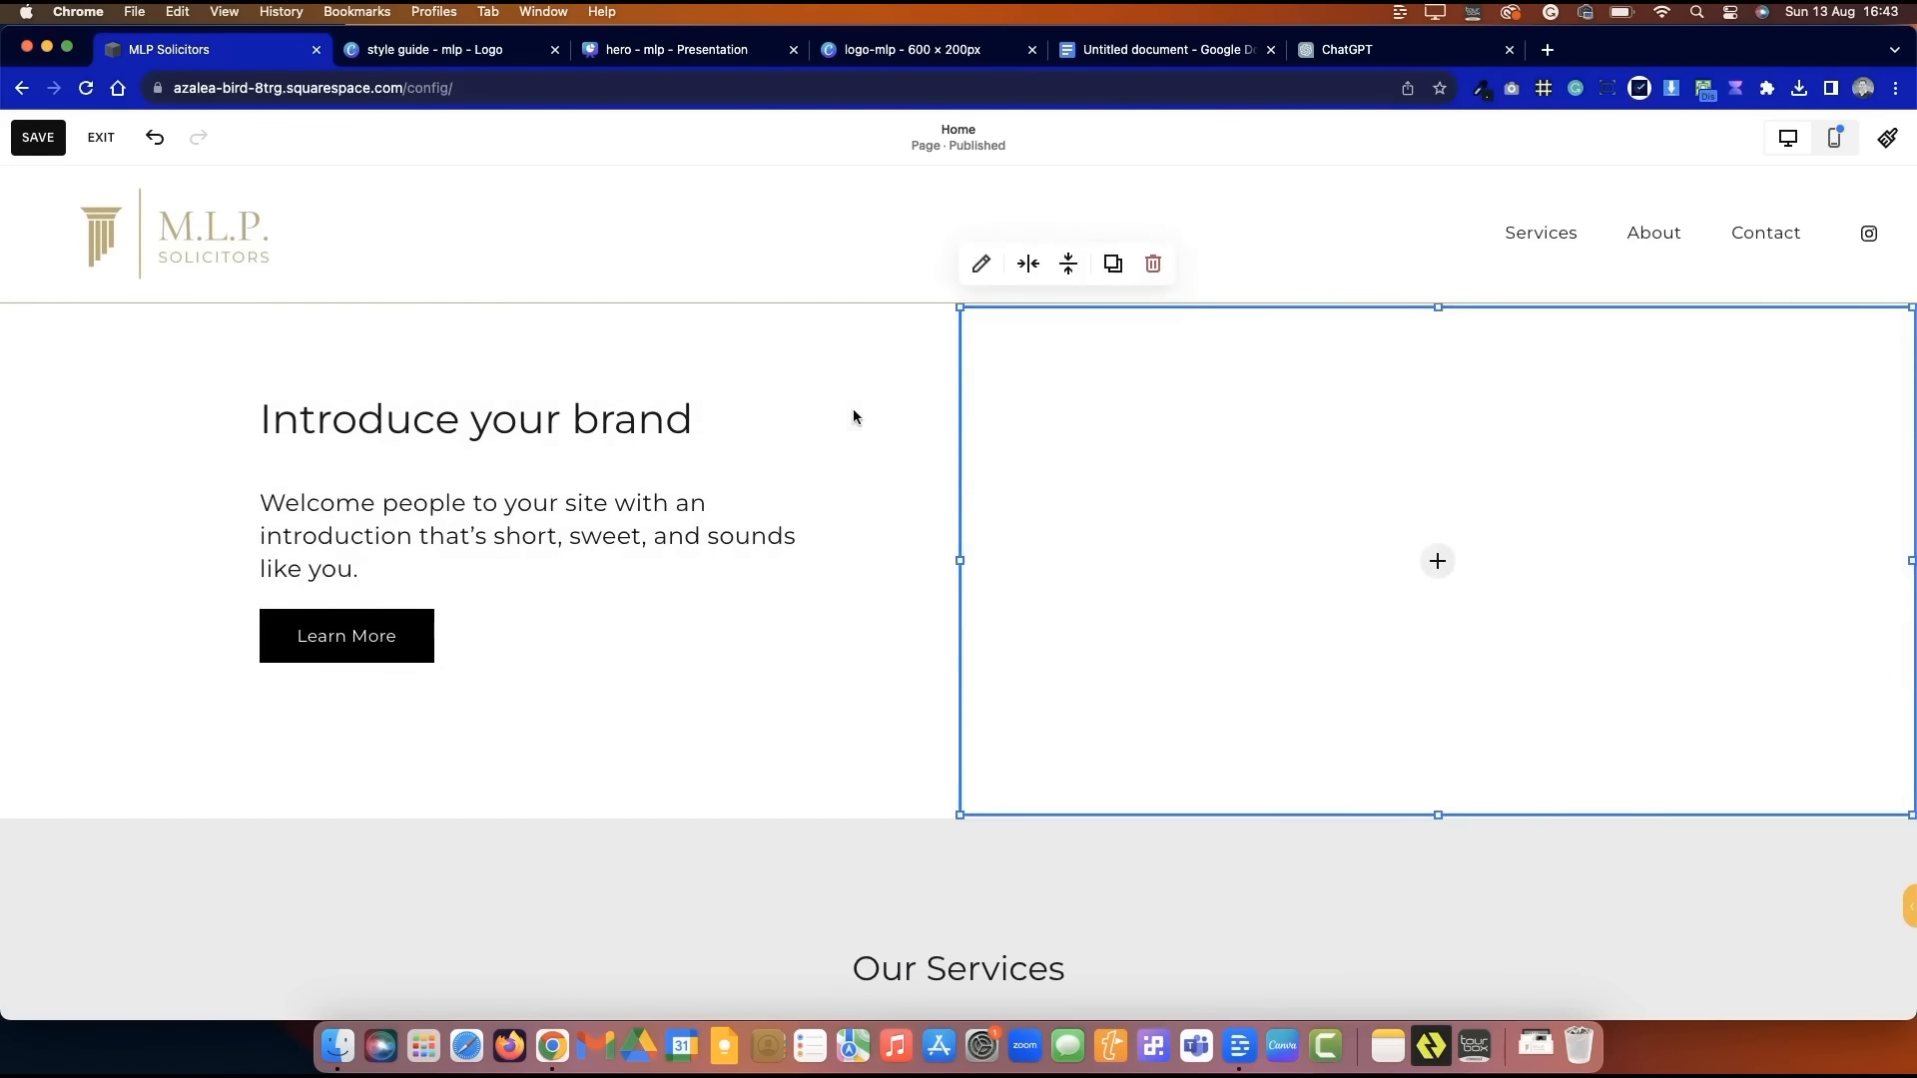
- Upload hero - mlp.png from Downloads into the hero's empty image block
{"action": "left_click", "coordinate": [1436, 561]}
{"action": "left_click", "coordinate": [1438, 572]}
{"action": "left_click", "coordinate": [539, 344]}
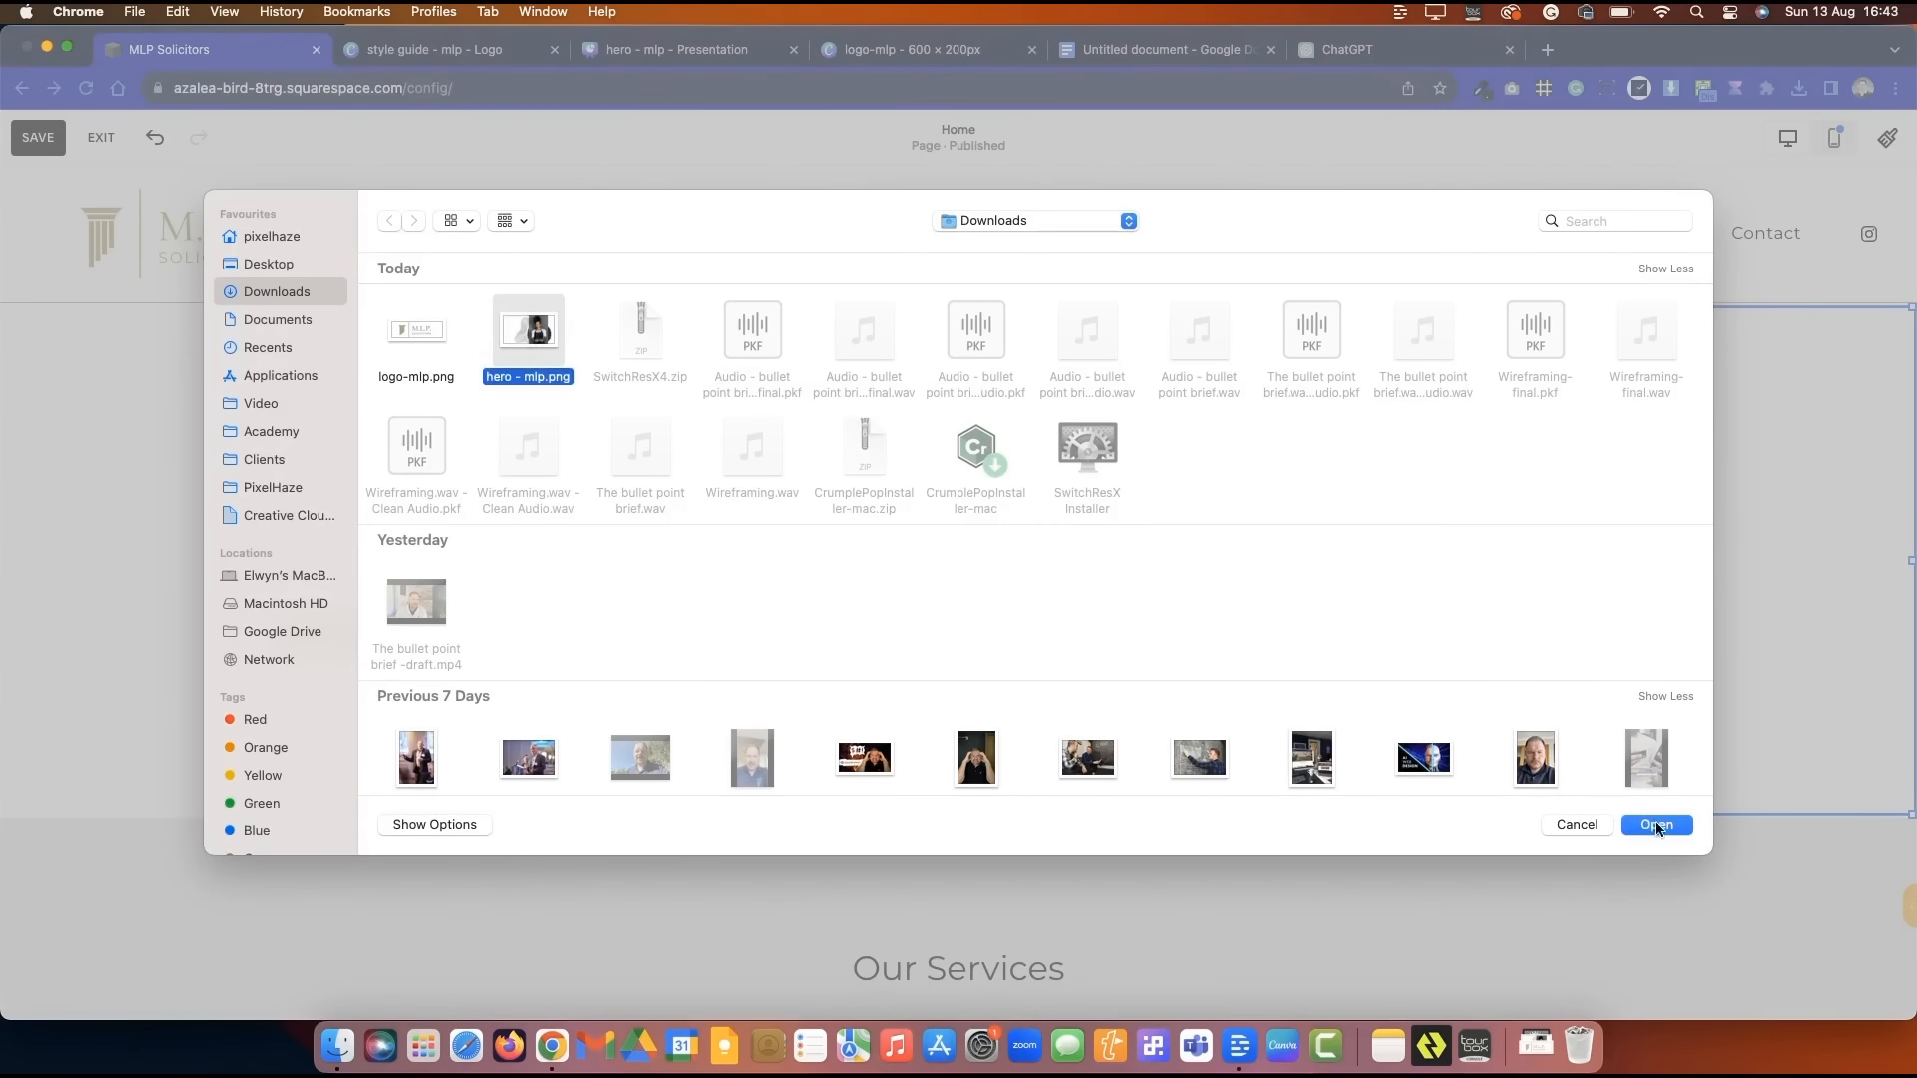
{"action": "left_click", "coordinate": [1656, 825]}
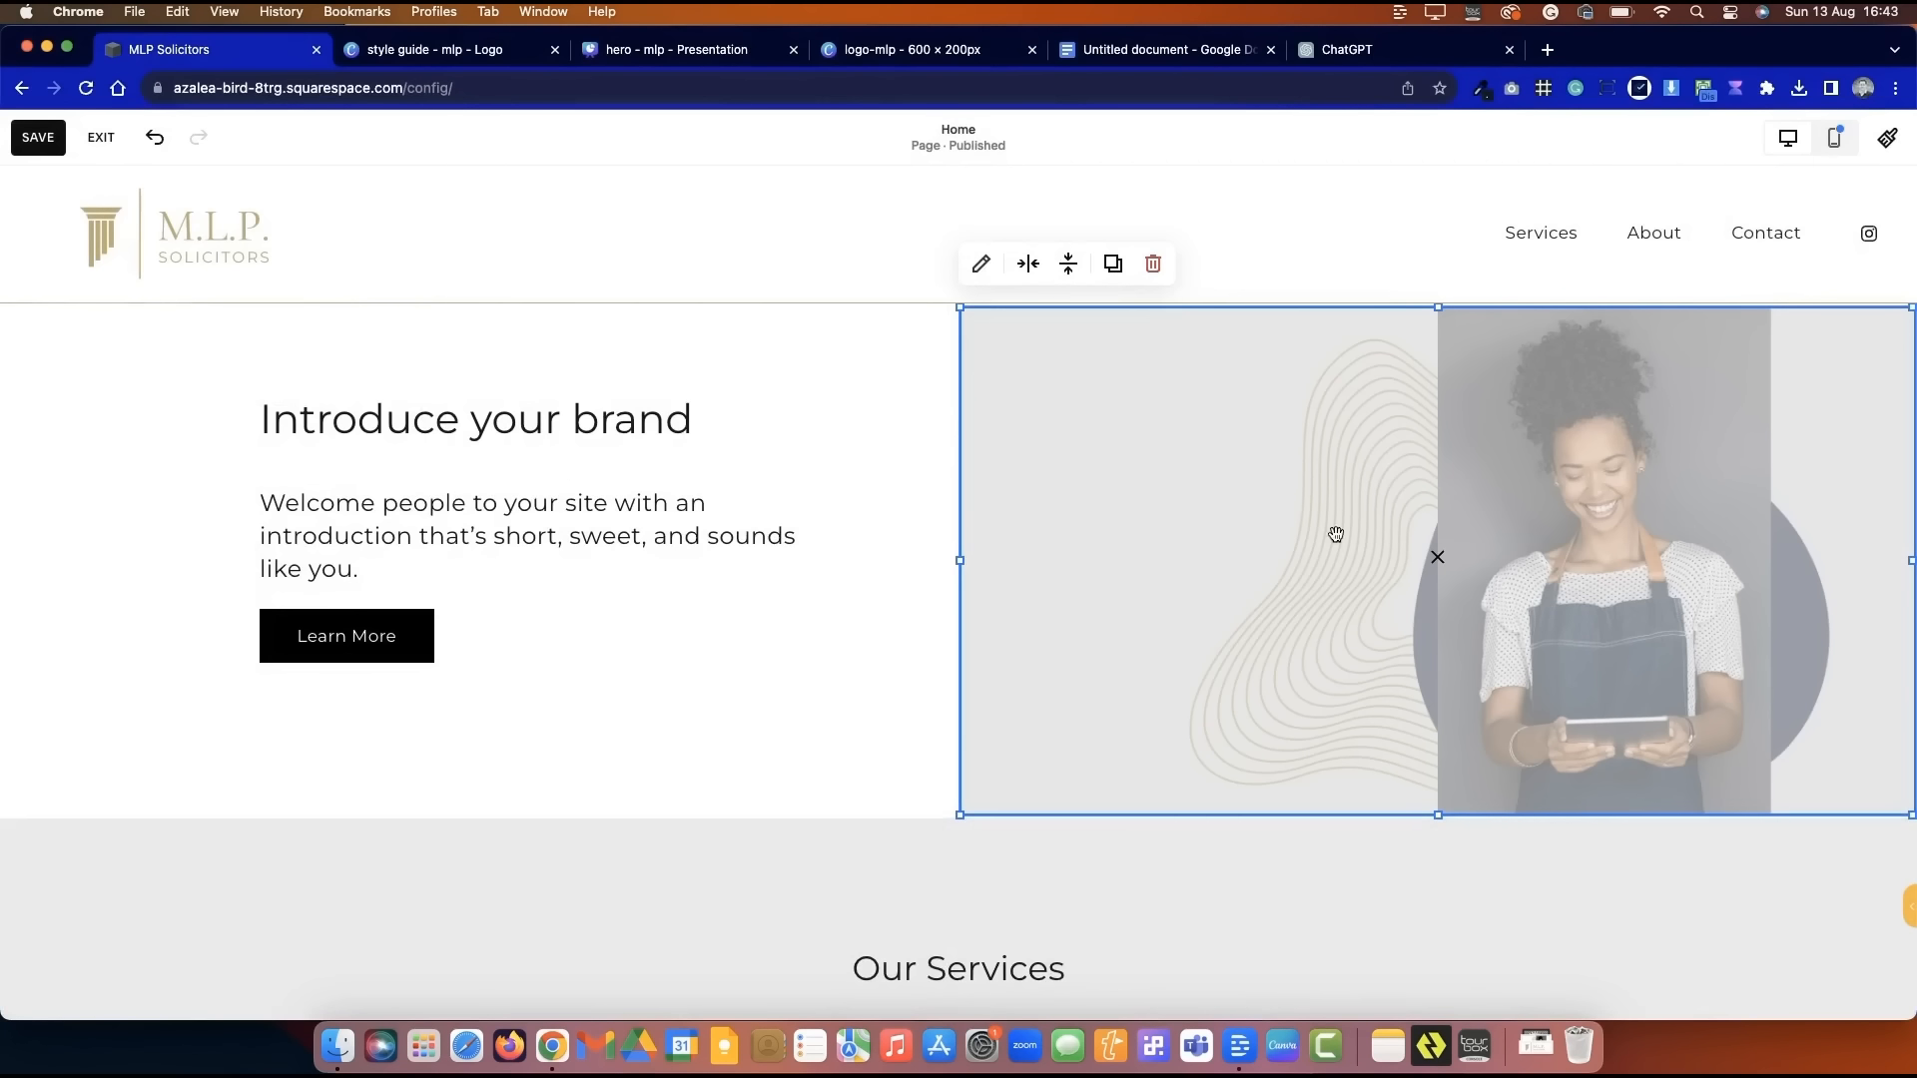
{"action": "left_click", "coordinate": [889, 429]}
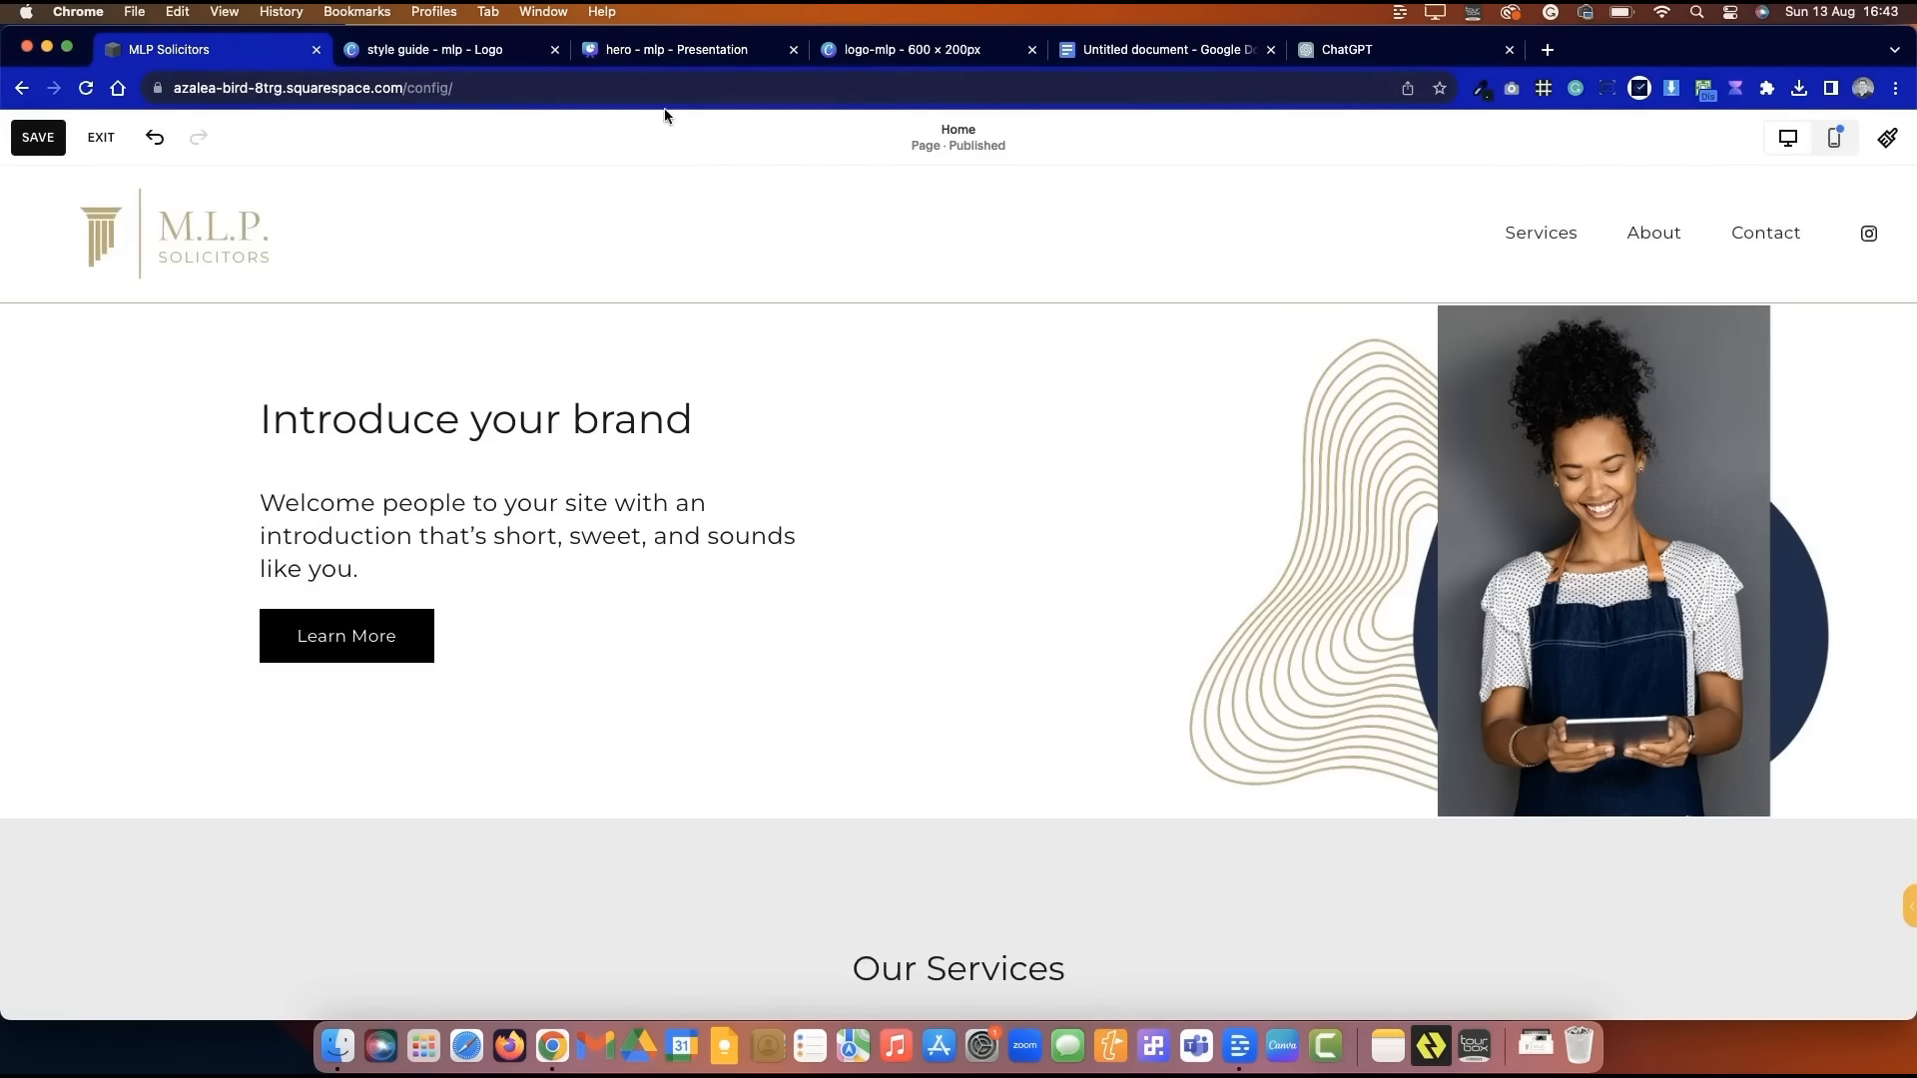
- Switch to the hero - mlp design in Canva, enlarge its canvas view, and capture a screenshot of the whole page
{"action": "left_click", "coordinate": [664, 51]}
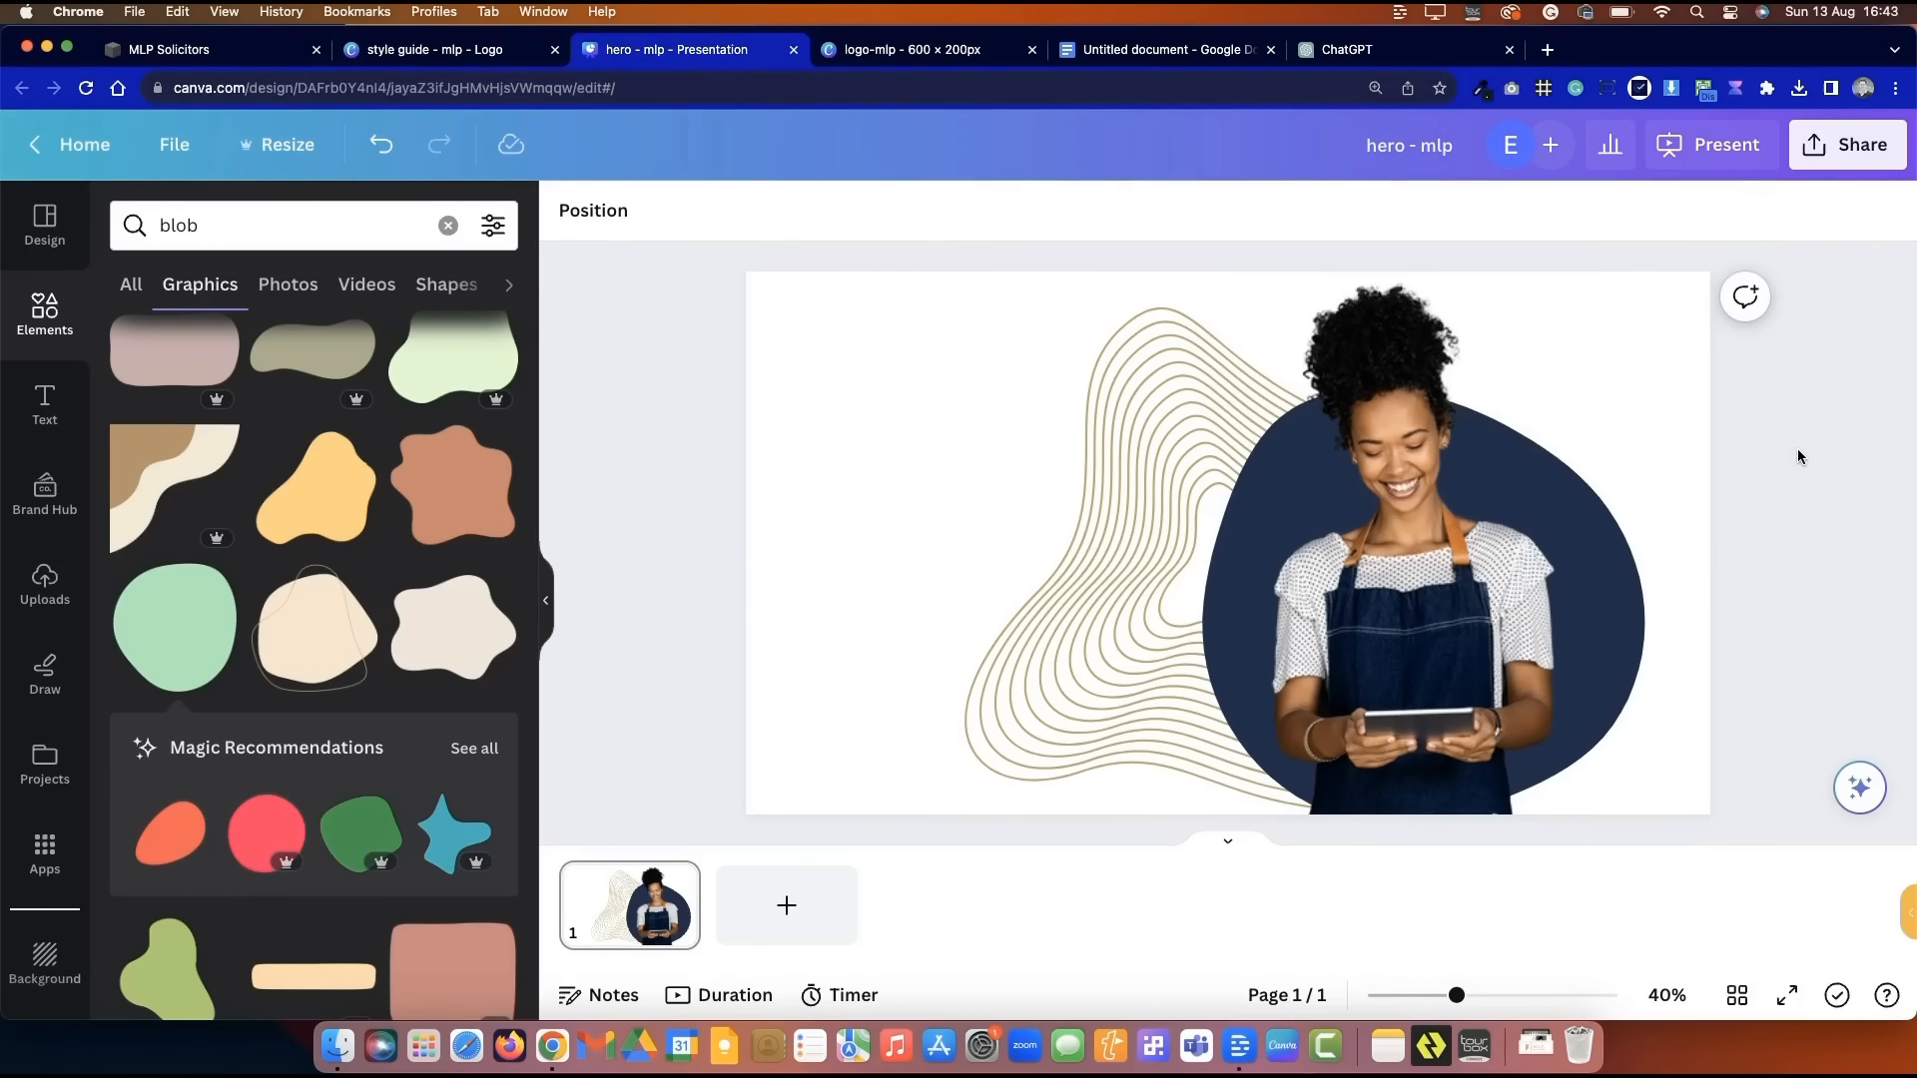
{"action": "left_click", "coordinate": [1227, 840]}
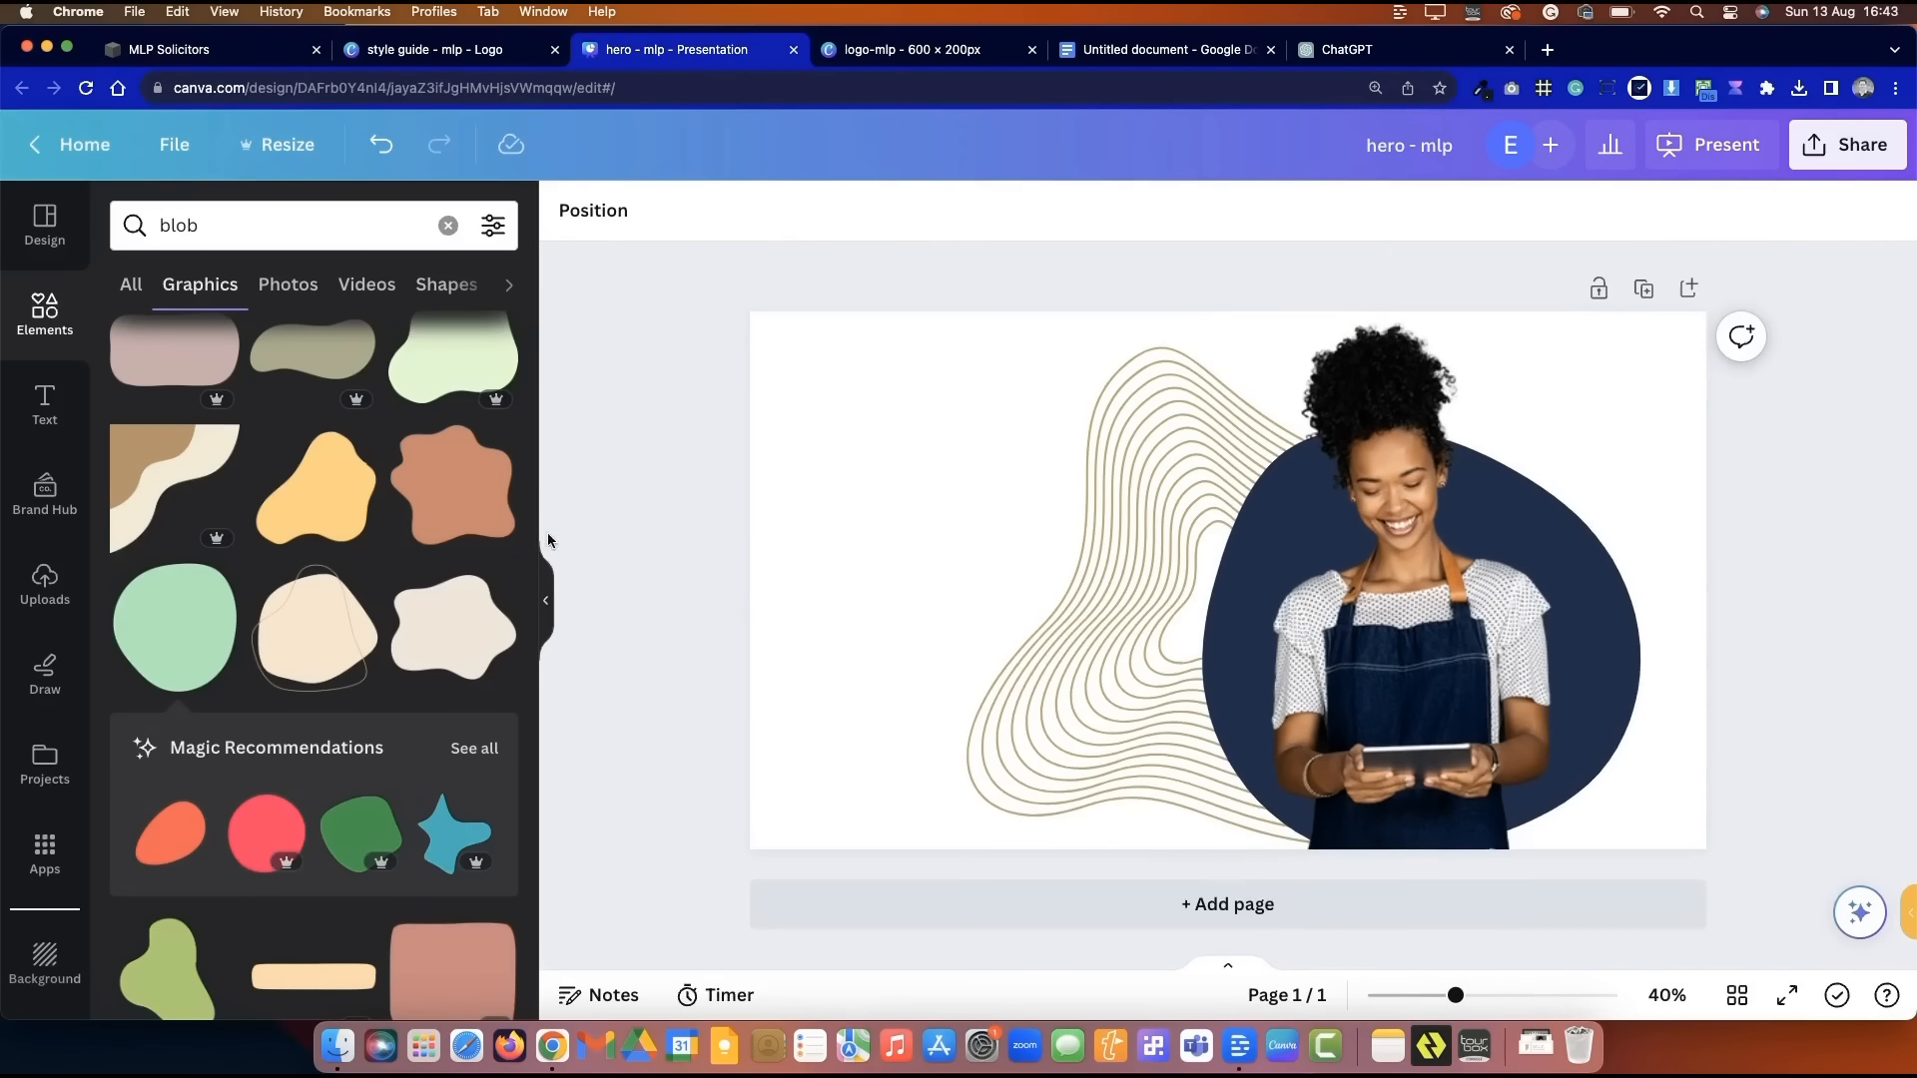
{"action": "left_click", "coordinate": [547, 540]}
{"action": "key", "text": "super+shift+4"}
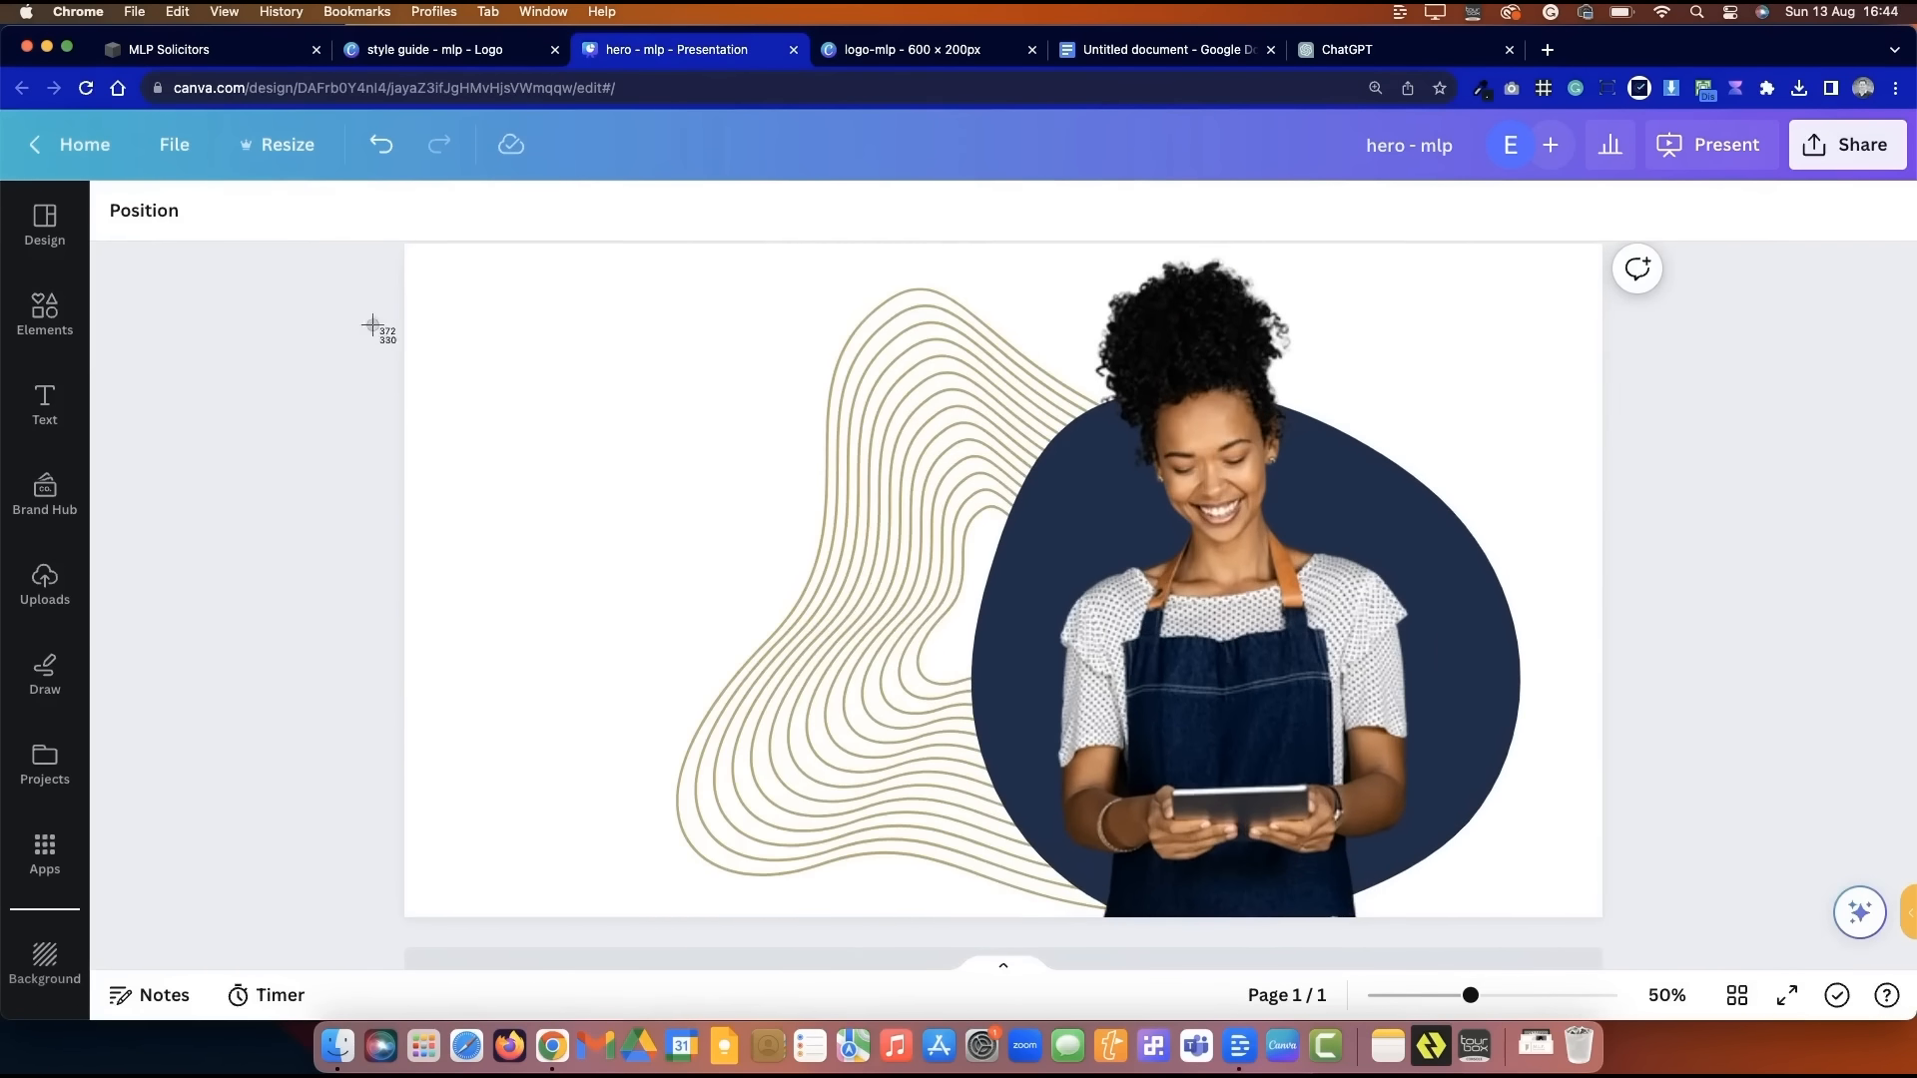
{"action": "left_click_drag", "start_coordinate": [407, 245], "coordinate": [1598, 915]}
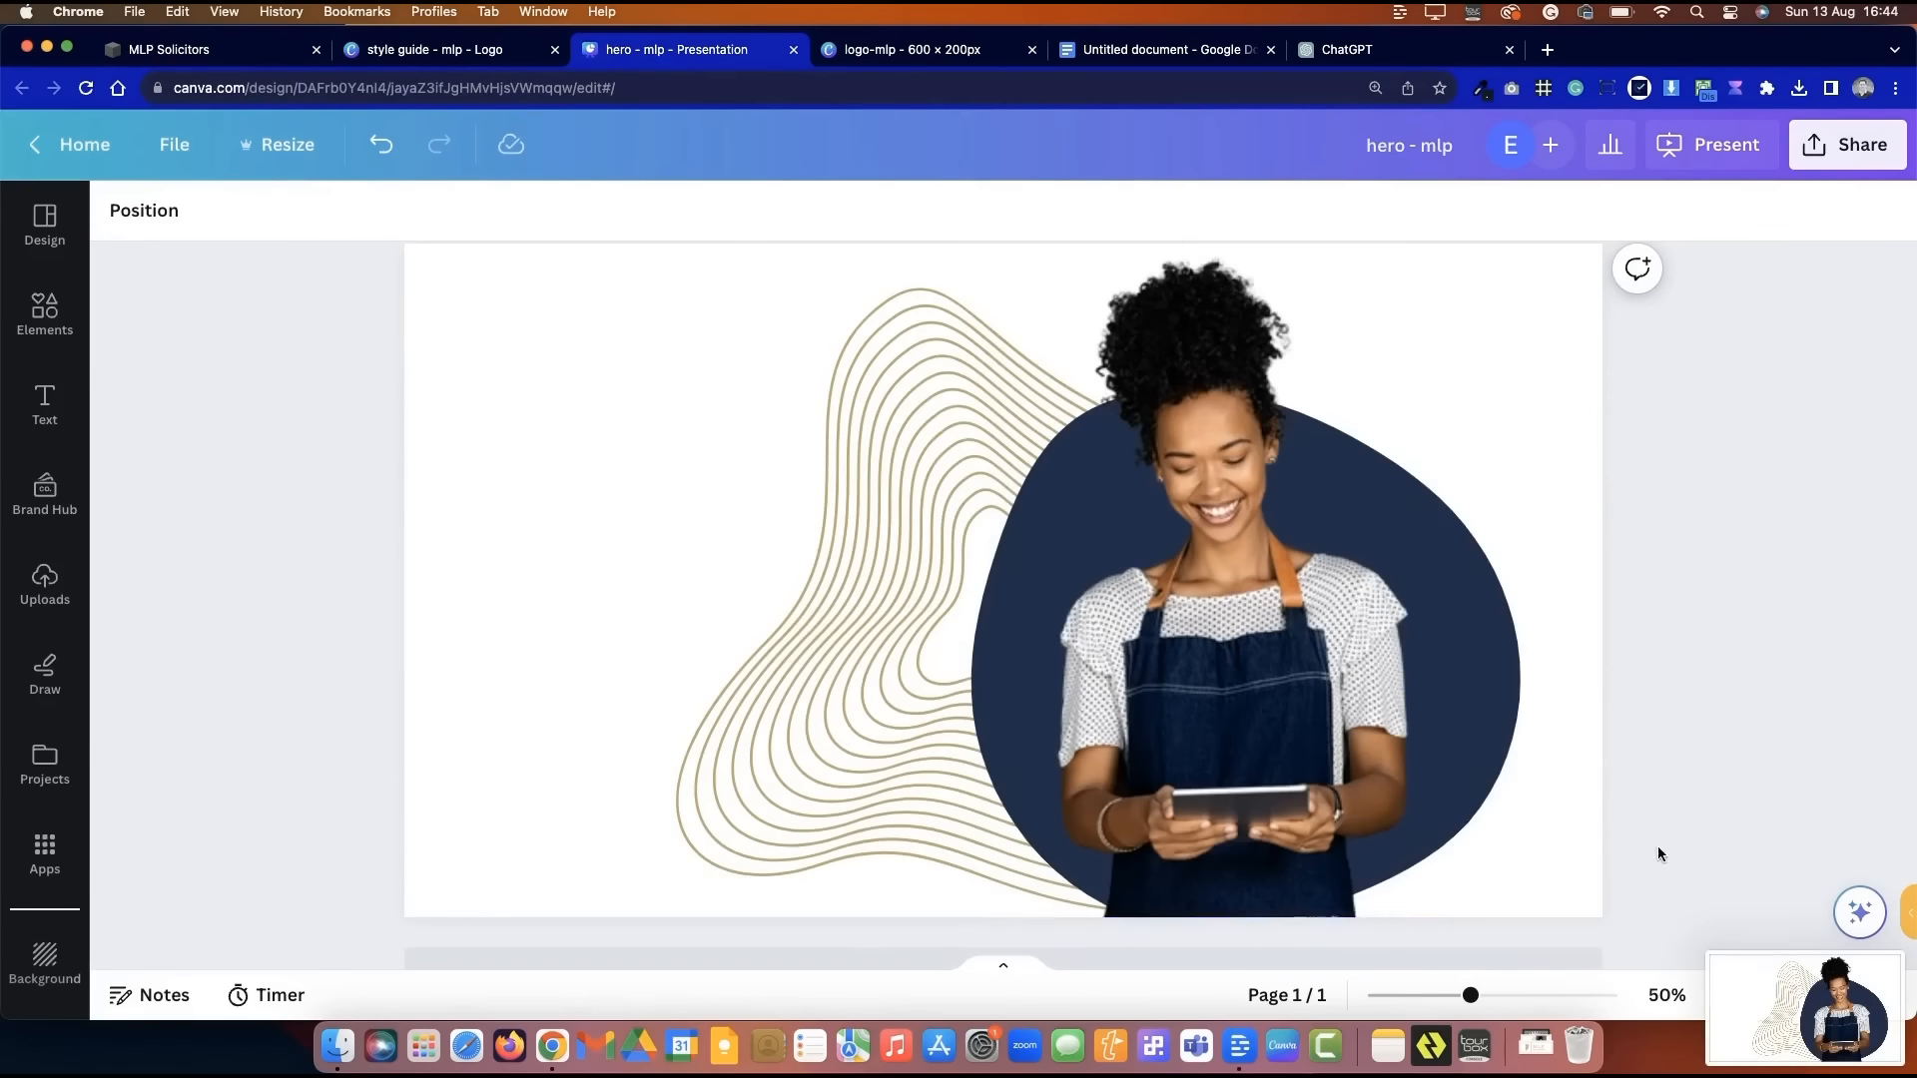
- Add a second page to the hero design, upload the 16.44.06 screenshot from the Desktop, and place it to fill that page
{"action": "scroll", "coordinate": [679, 545], "scroll_direction": "up", "scroll_amount": 2}
{"action": "scroll", "coordinate": [499, 505], "scroll_direction": "up", "scroll_amount": 3}
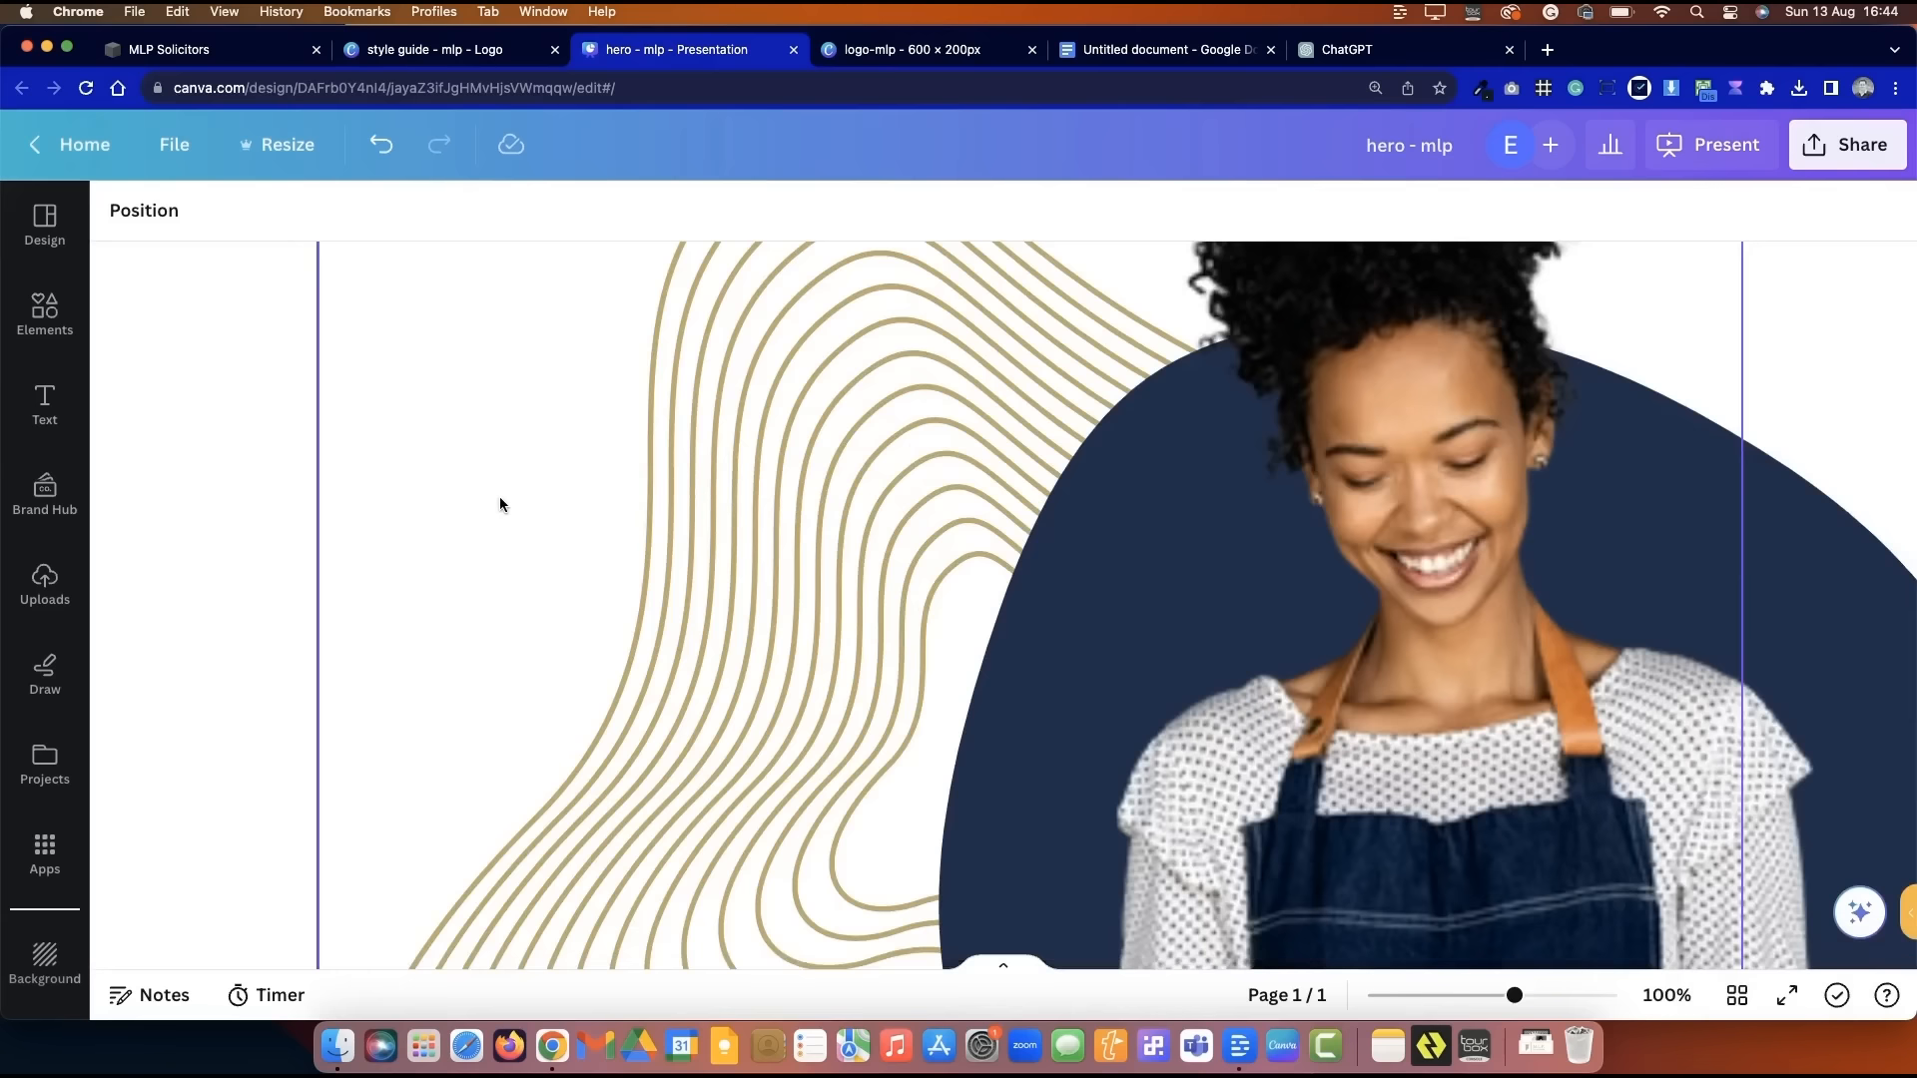
{"action": "scroll", "coordinate": [500, 504], "scroll_direction": "down", "scroll_amount": 5}
{"action": "scroll", "coordinate": [499, 504], "scroll_direction": "up", "scroll_amount": 2}
{"action": "left_click", "coordinate": [783, 788]}
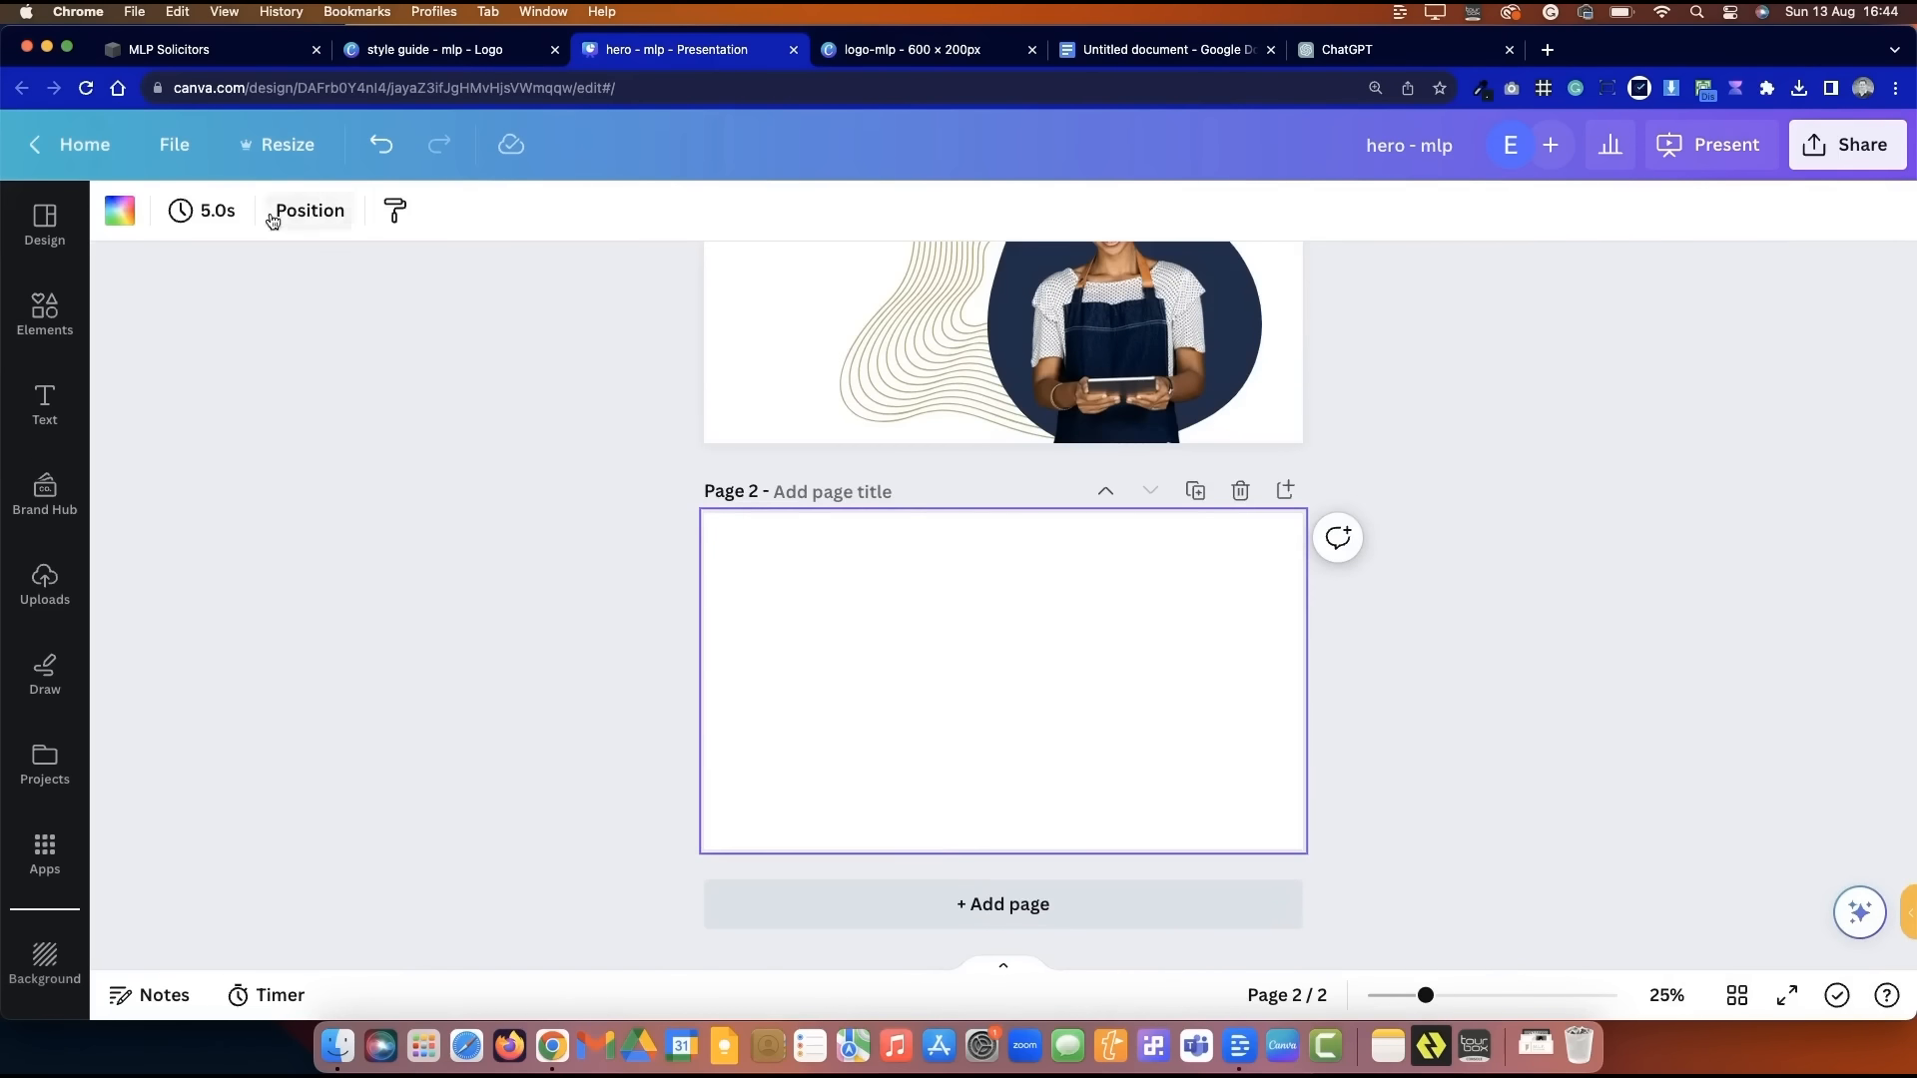
{"action": "left_click", "coordinate": [34, 586]}
{"action": "left_click", "coordinate": [393, 287]}
{"action": "left_click", "coordinate": [275, 267]}
{"action": "left_click", "coordinate": [418, 335]}
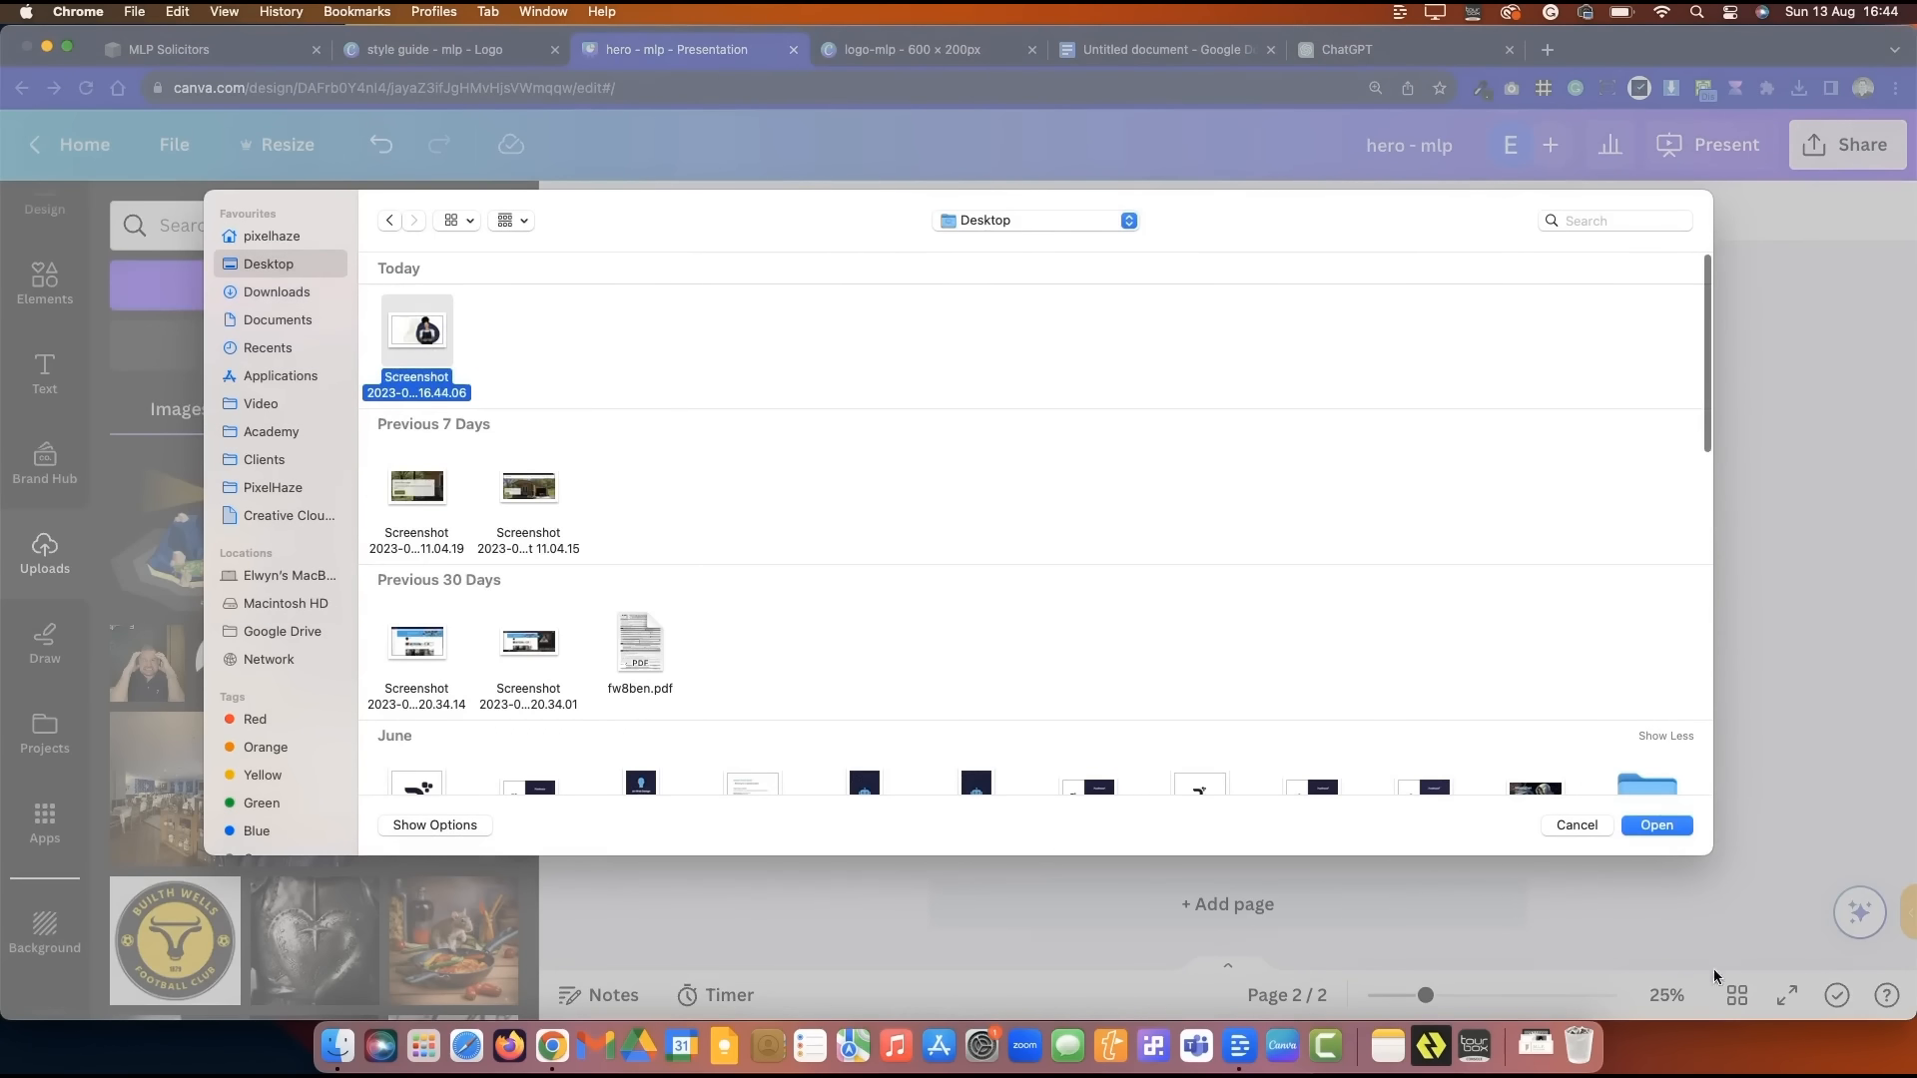
{"action": "left_click", "coordinate": [1660, 825]}
{"action": "left_click_drag", "start_coordinate": [1260, 711], "coordinate": [1138, 779]}
{"action": "left_click_drag", "start_coordinate": [1284, 648], "coordinate": [1545, 546]}
- Try BG Remover on the page 2 screenshot, and undo it
{"action": "left_click", "coordinate": [613, 210]}
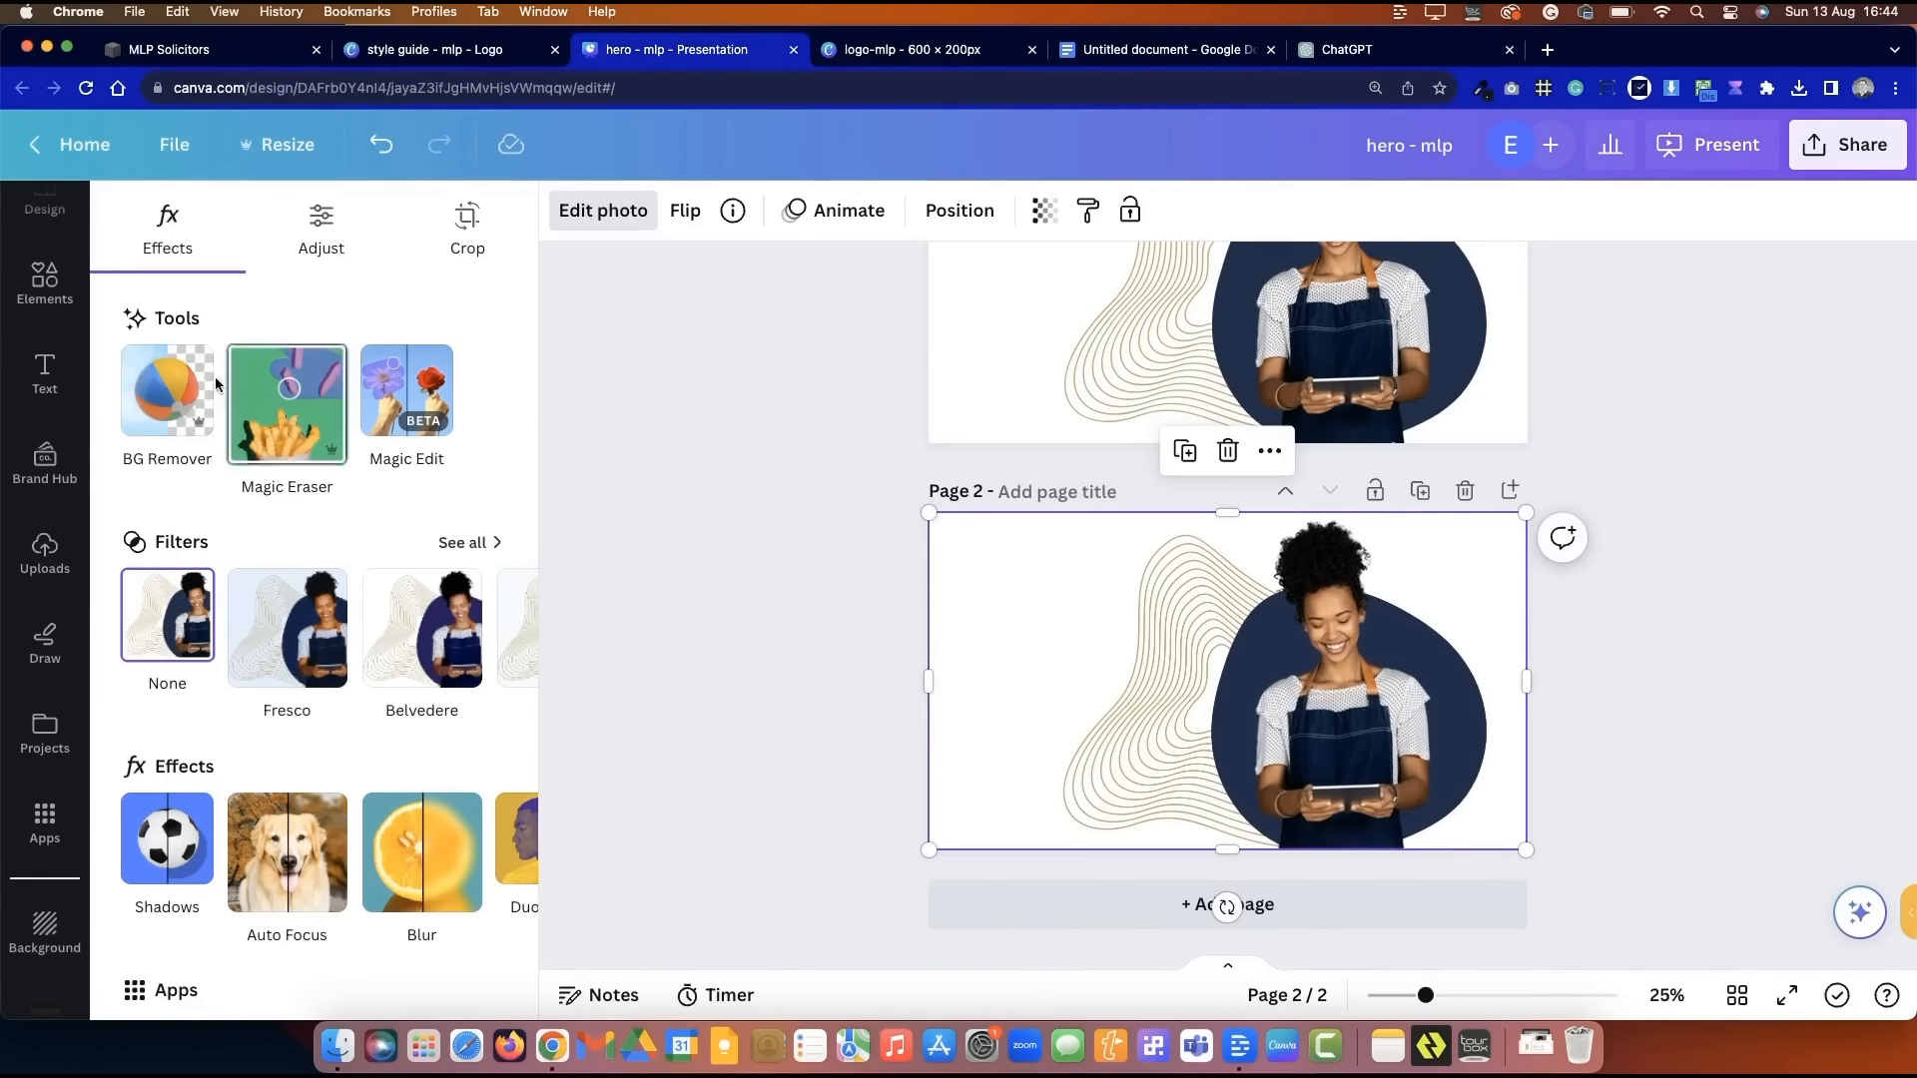
{"action": "left_click", "coordinate": [204, 379]}
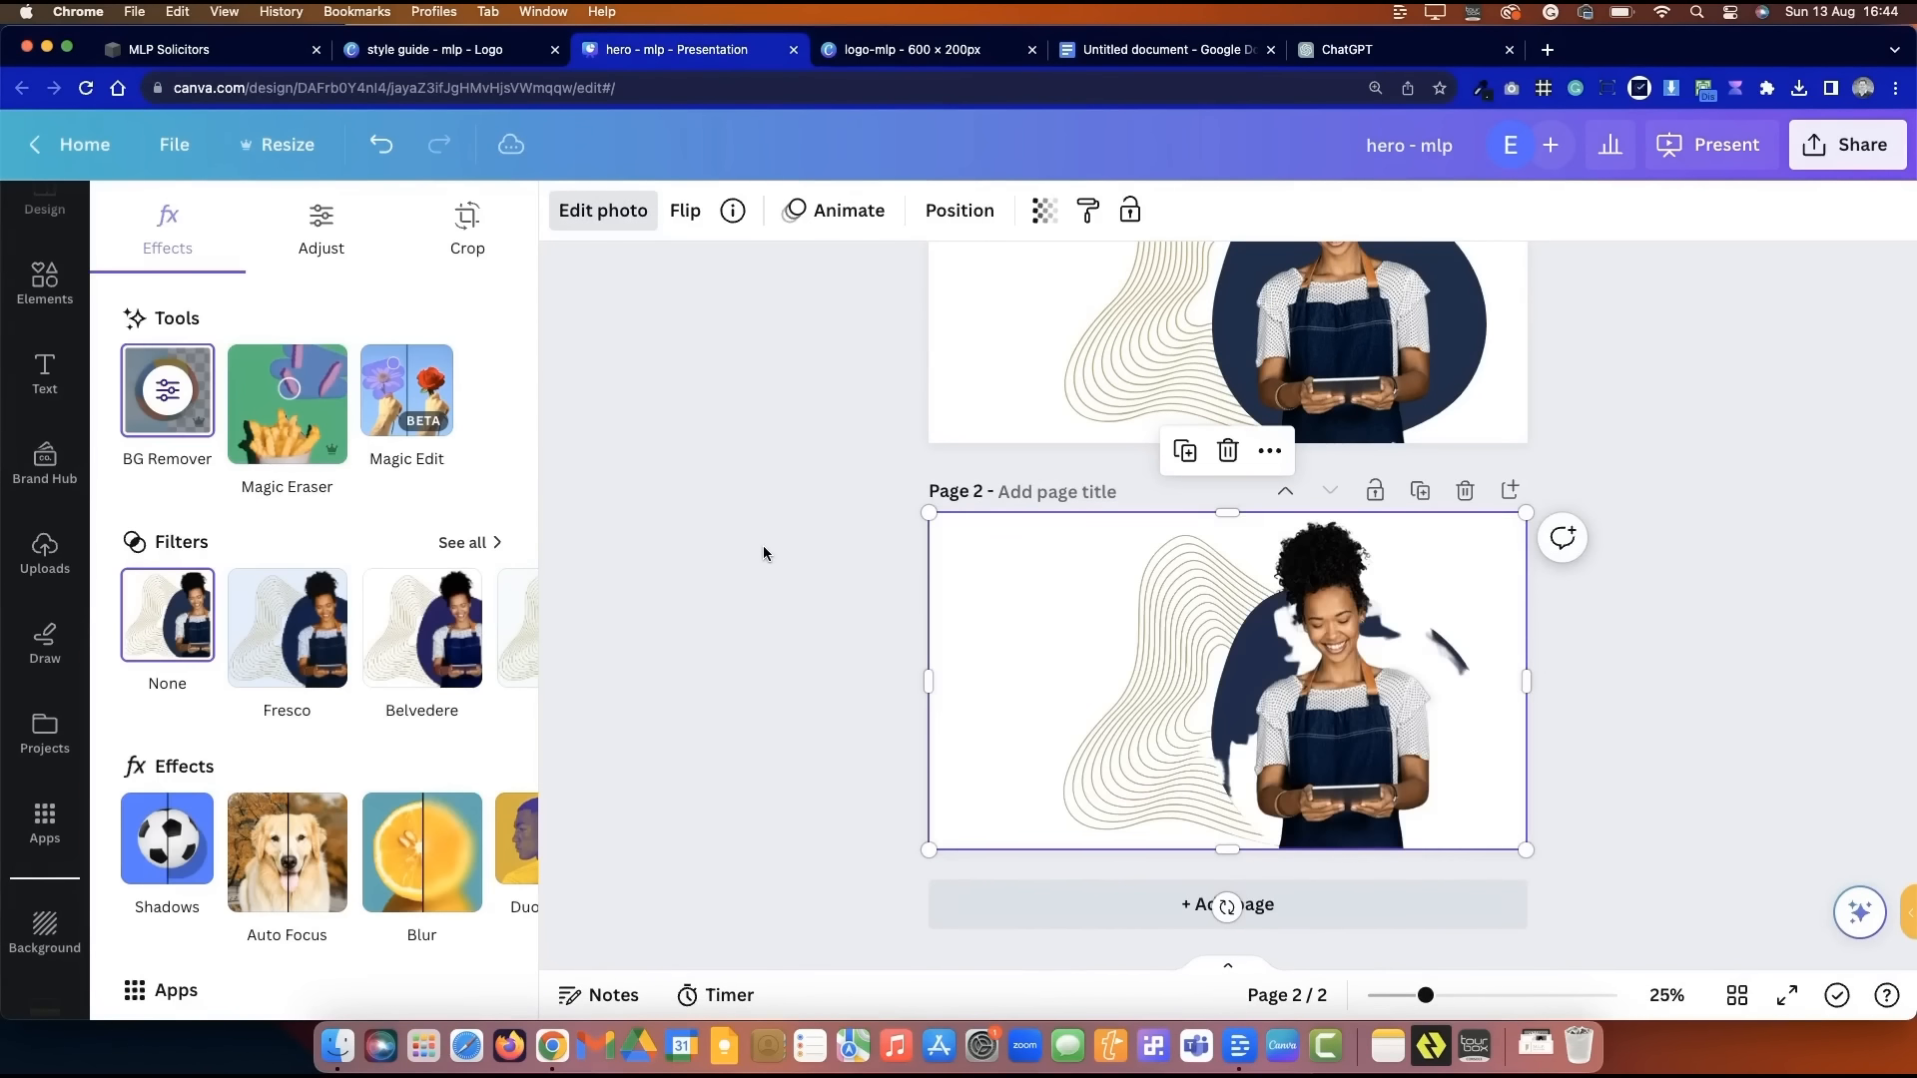
{"action": "key", "text": "super+z"}
{"action": "left_click", "coordinate": [763, 549]}
- Return to Squarespace and replace the hero image with Screenshot 2023-08-13 at 16.44.06 from the Desktop
{"action": "left_click", "coordinate": [268, 50]}
{"action": "left_click", "coordinate": [1400, 552]}
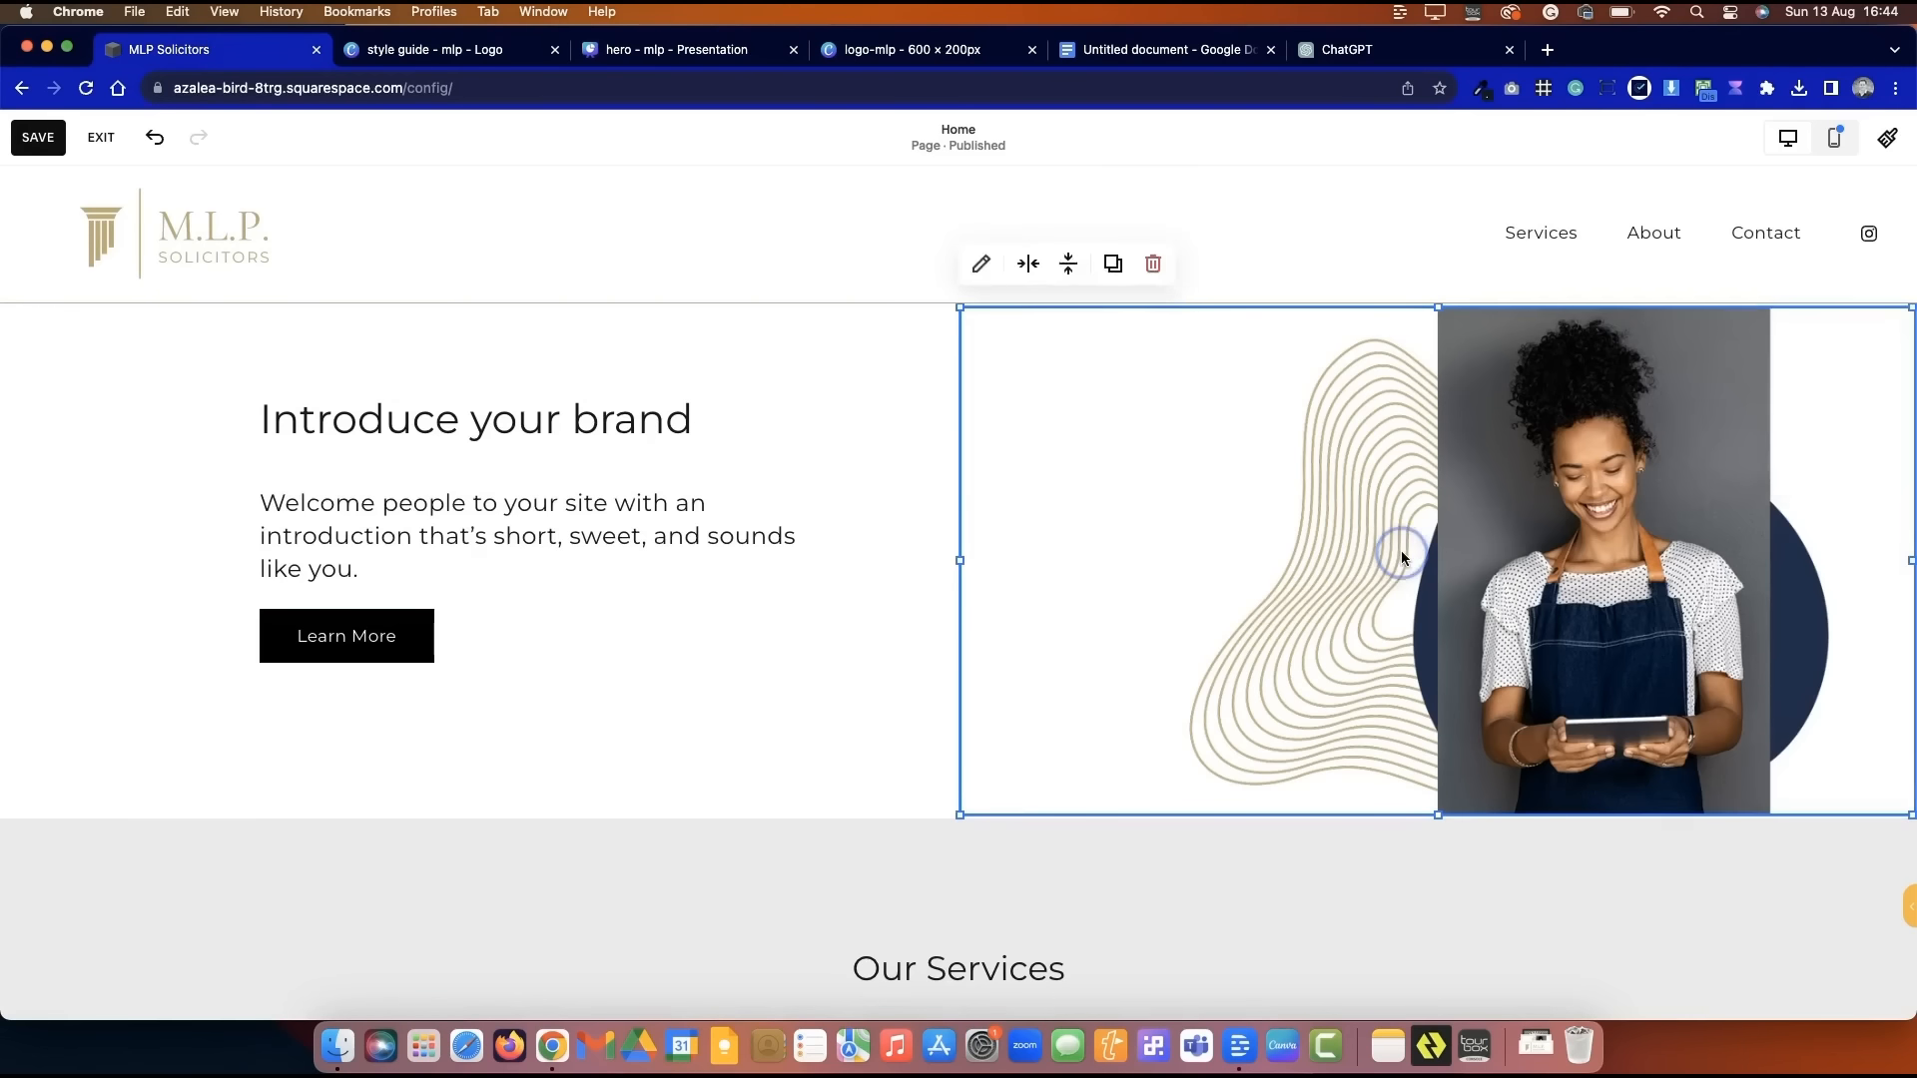
{"action": "left_click", "coordinate": [980, 260]}
{"action": "left_click", "coordinate": [695, 566]}
{"action": "left_click", "coordinate": [738, 616]}
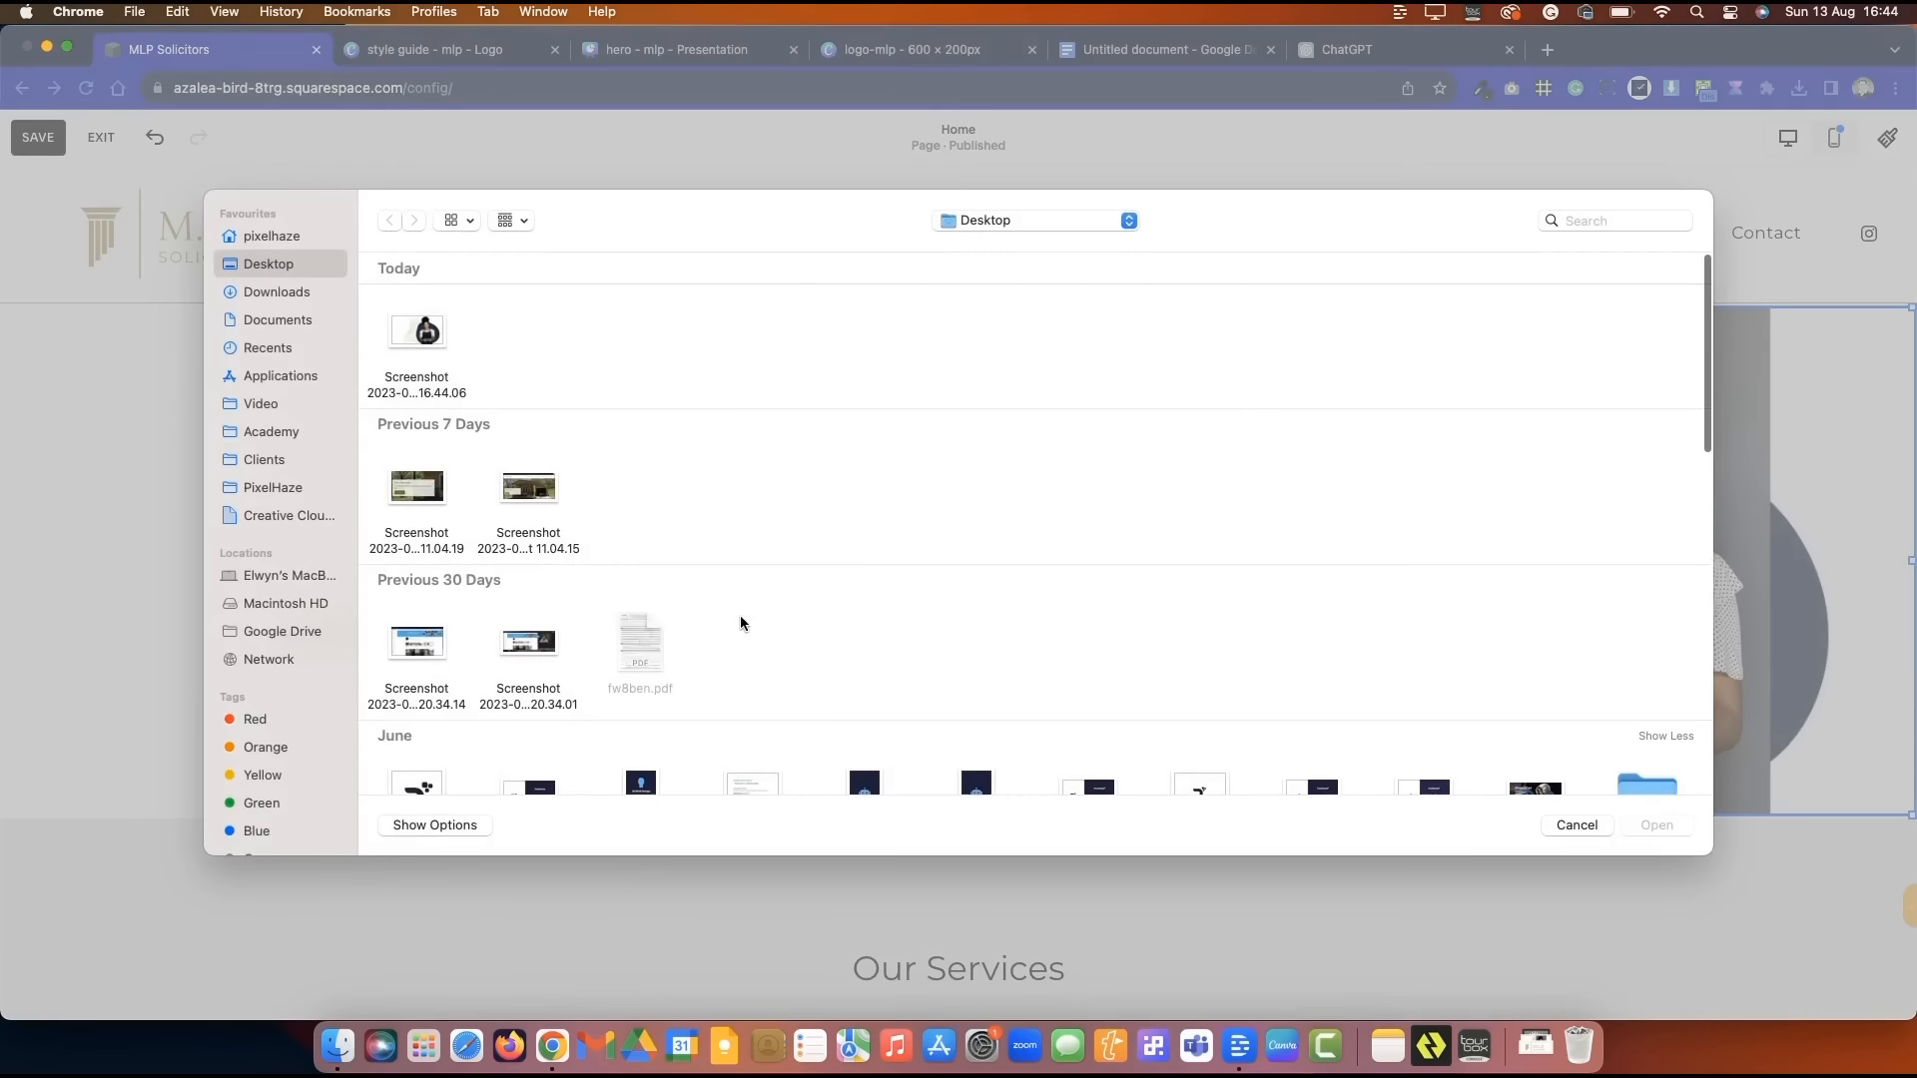
{"action": "left_click", "coordinate": [415, 342]}
{"action": "left_click", "coordinate": [1663, 825]}
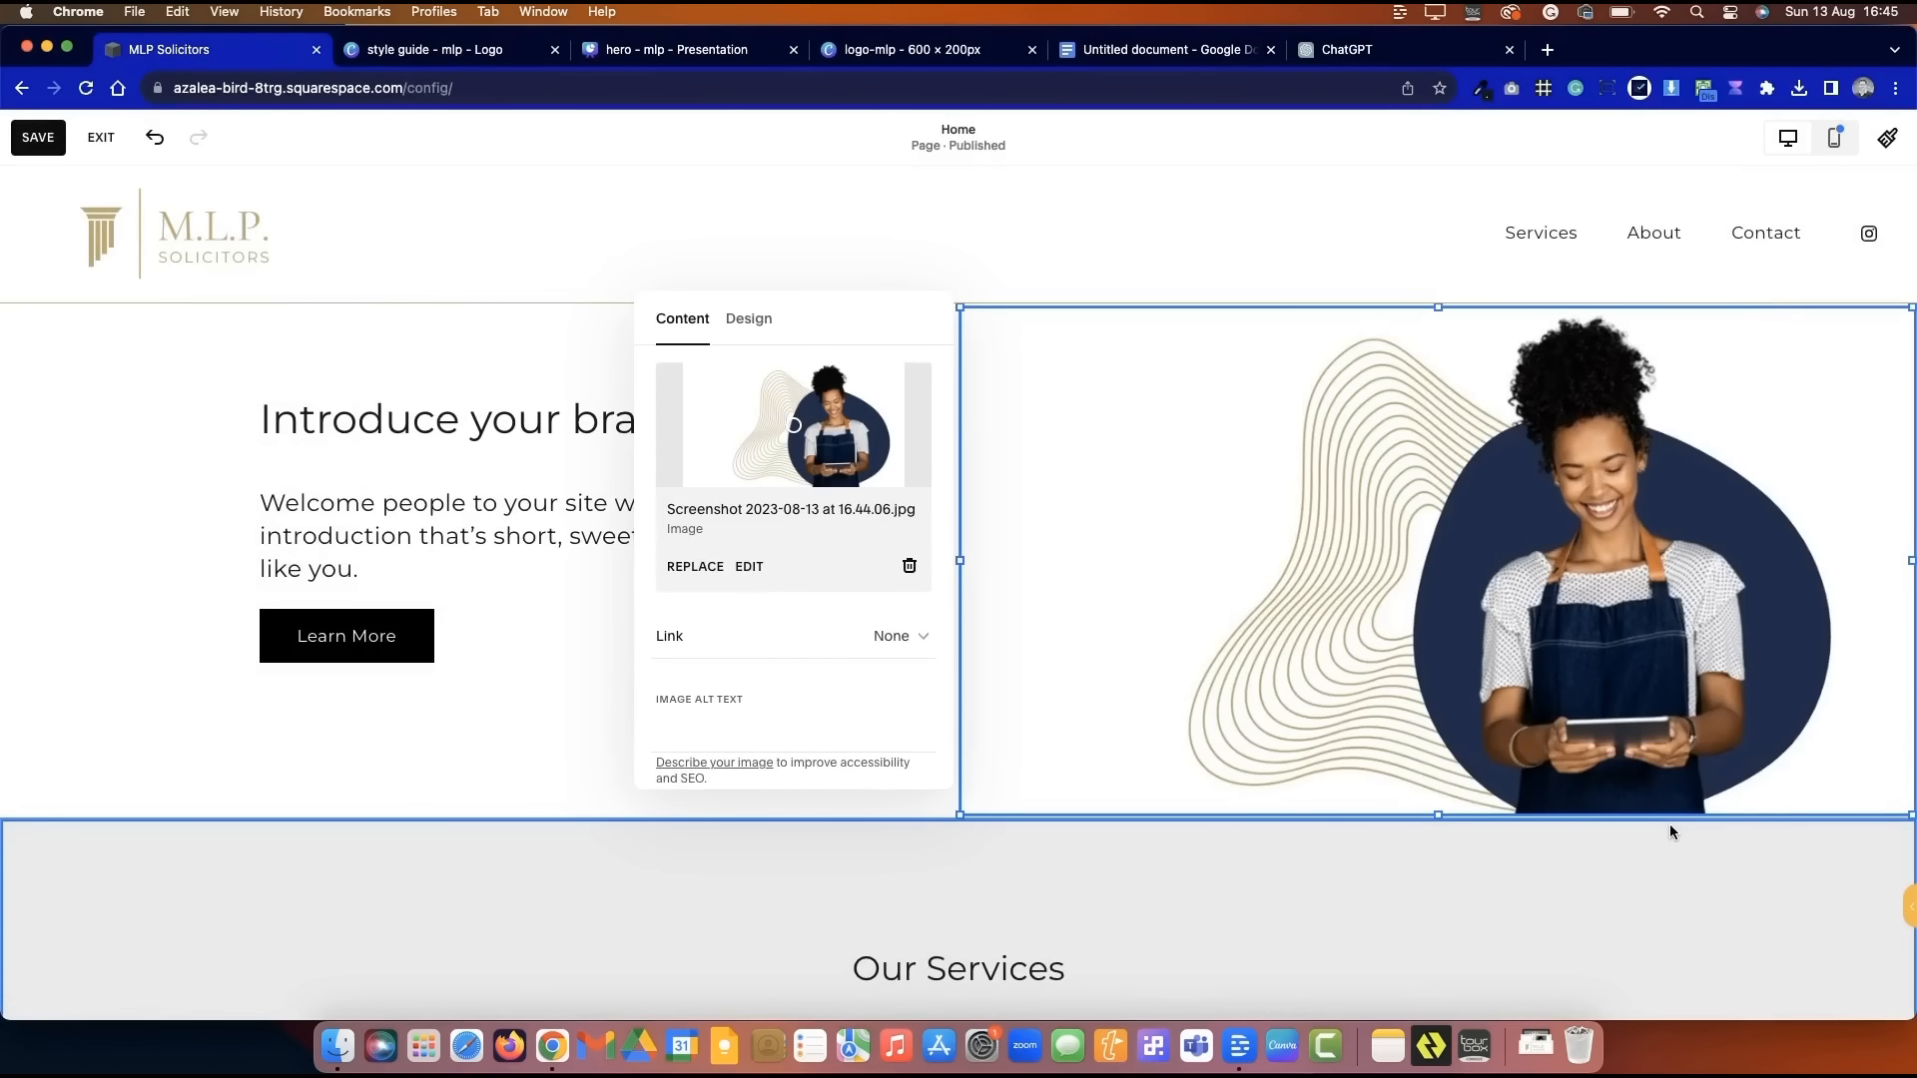
- Extend the hero image block downward and align the image to the block's bottom edge
{"action": "left_click", "coordinate": [313, 693]}
{"action": "left_click", "coordinate": [1479, 677]}
{"action": "left_click_drag", "start_coordinate": [1434, 818], "coordinate": [1435, 905]}
{"action": "left_click", "coordinate": [1068, 269]}
{"action": "left_click", "coordinate": [1113, 308]}
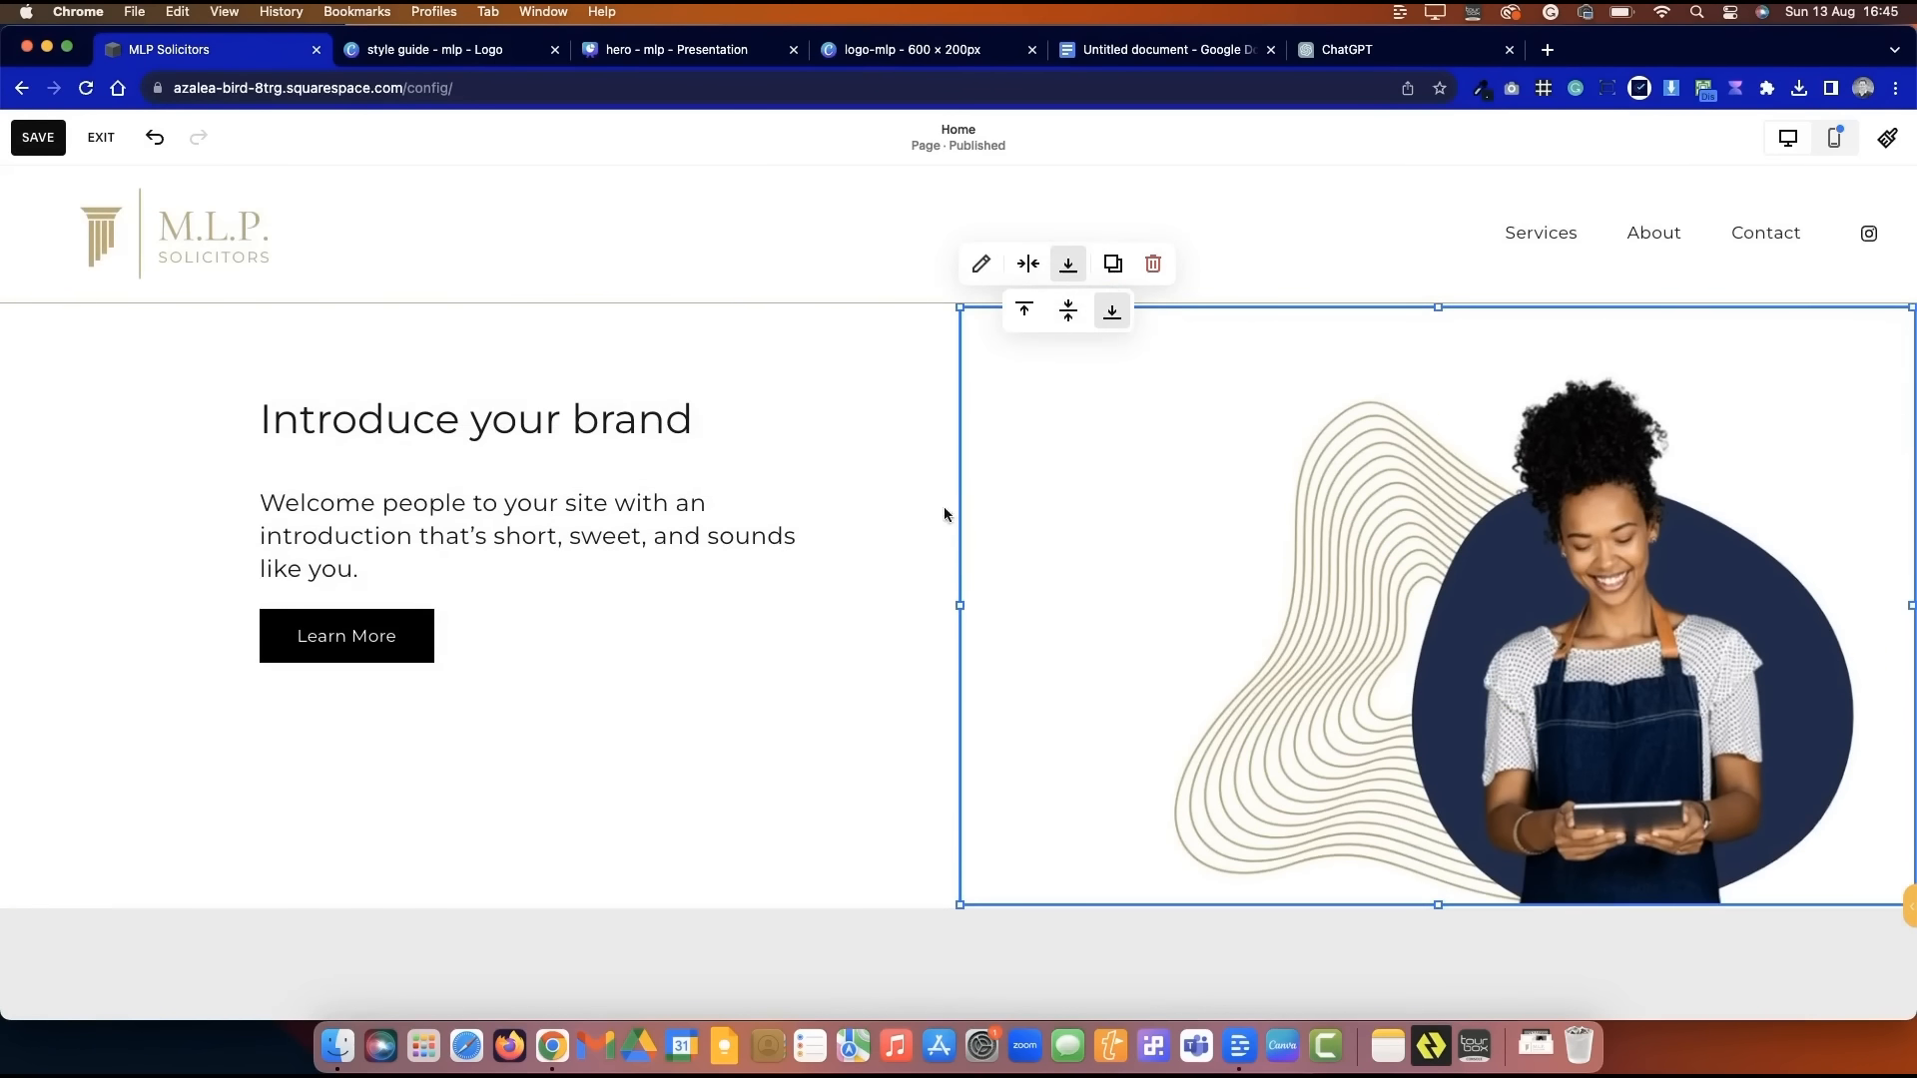
- Apply a custom crop to the hero image, trimming the blank margins on both sides, and save the edited image
{"action": "left_click", "coordinate": [941, 507]}
{"action": "left_click", "coordinate": [1322, 654]}
{"action": "double_click", "coordinate": [1052, 613]}
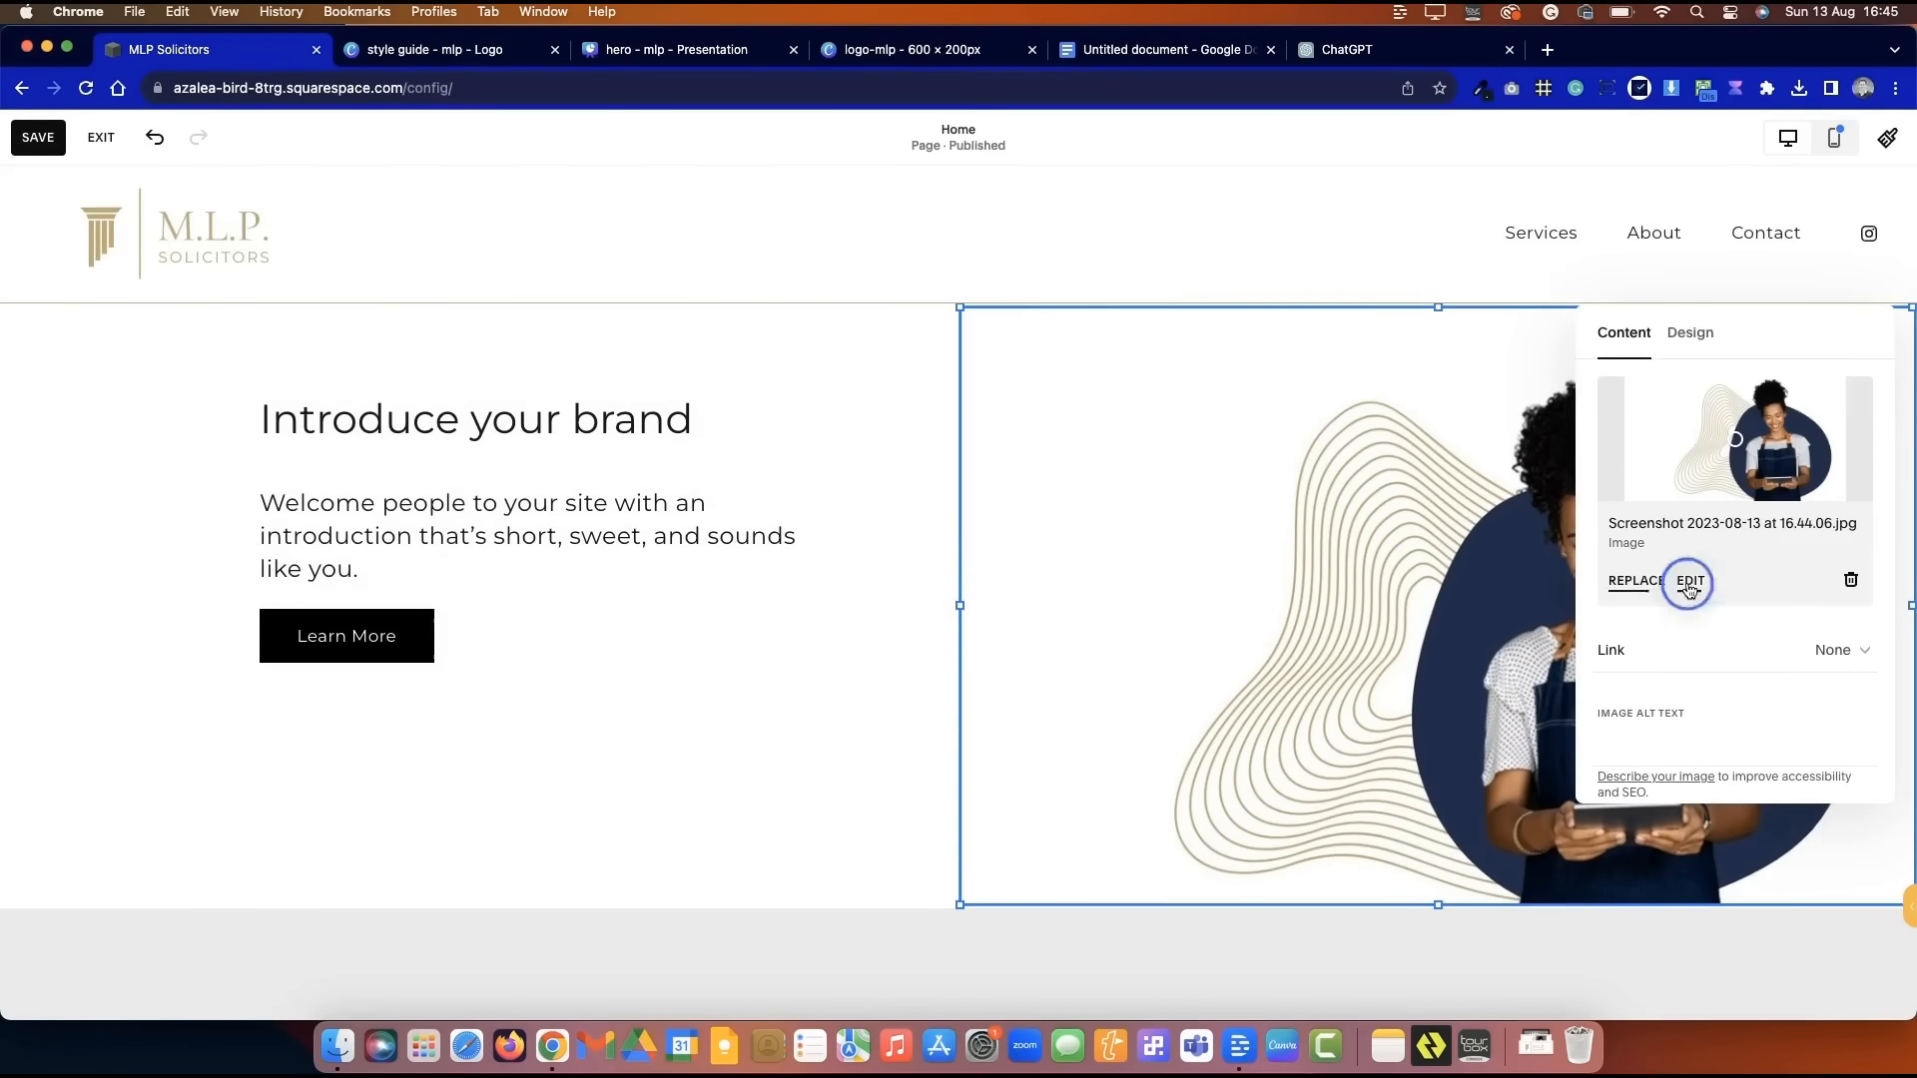
{"action": "left_click", "coordinate": [1688, 587]}
{"action": "left_click", "coordinate": [1841, 137]}
{"action": "left_click", "coordinate": [1396, 931]}
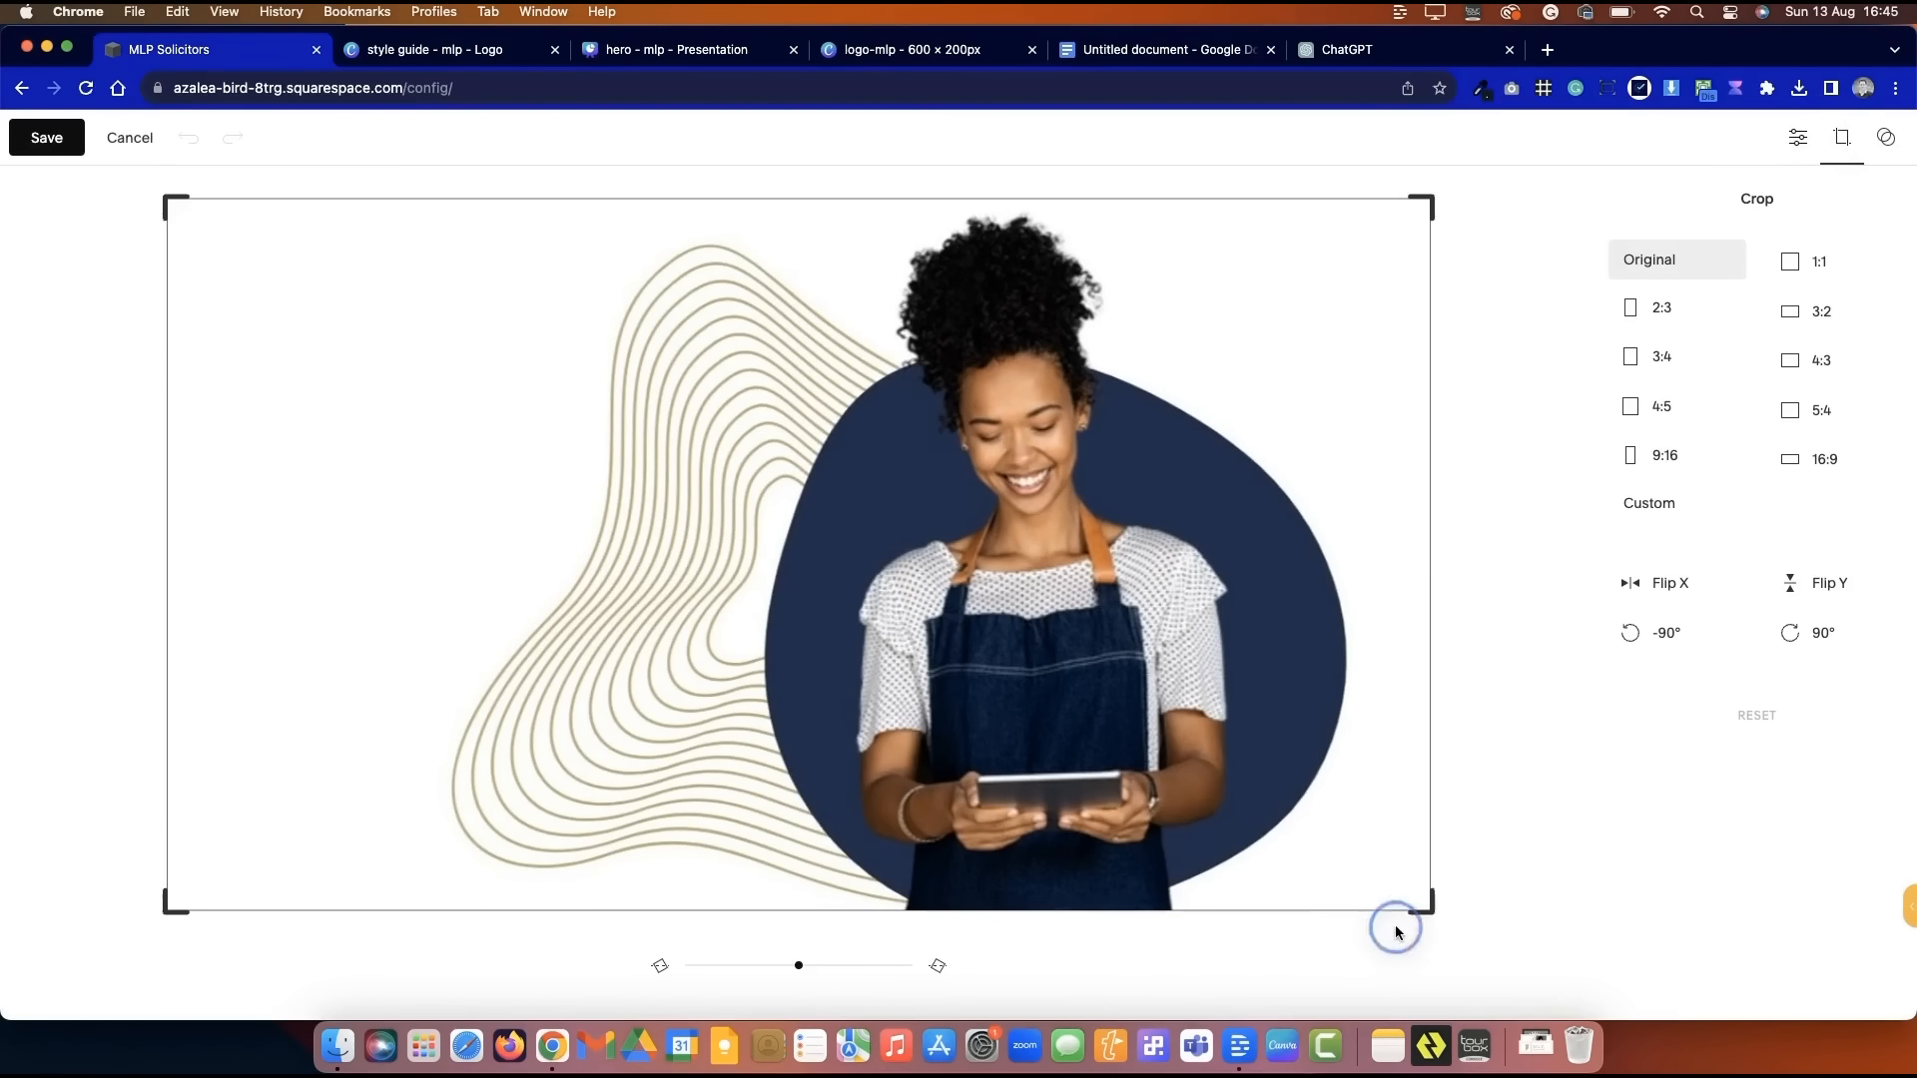
{"action": "left_click", "coordinate": [1710, 514]}
{"action": "left_click_drag", "start_coordinate": [1429, 555], "coordinate": [1363, 555]}
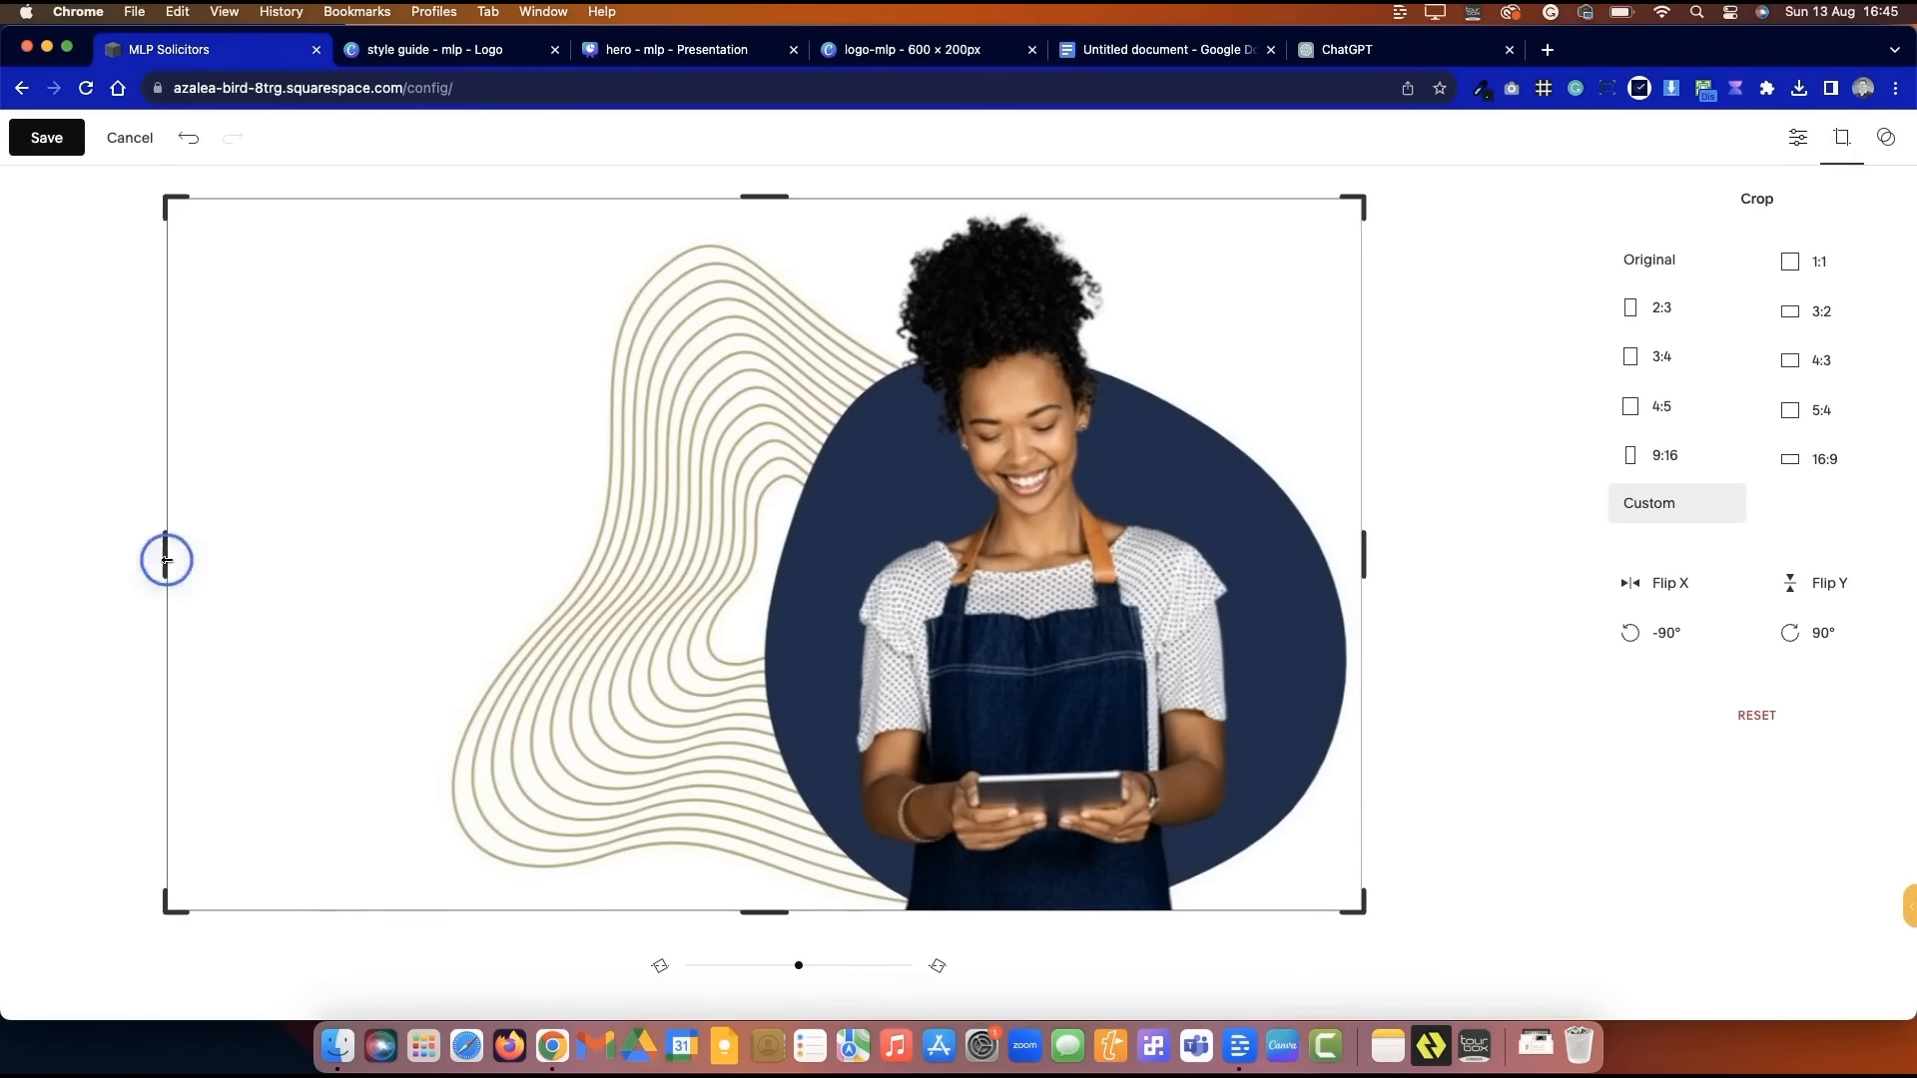
{"action": "left_click_drag", "start_coordinate": [166, 560], "coordinate": [462, 583]}
{"action": "left_click", "coordinate": [47, 136]}
{"action": "left_click", "coordinate": [1033, 608]}
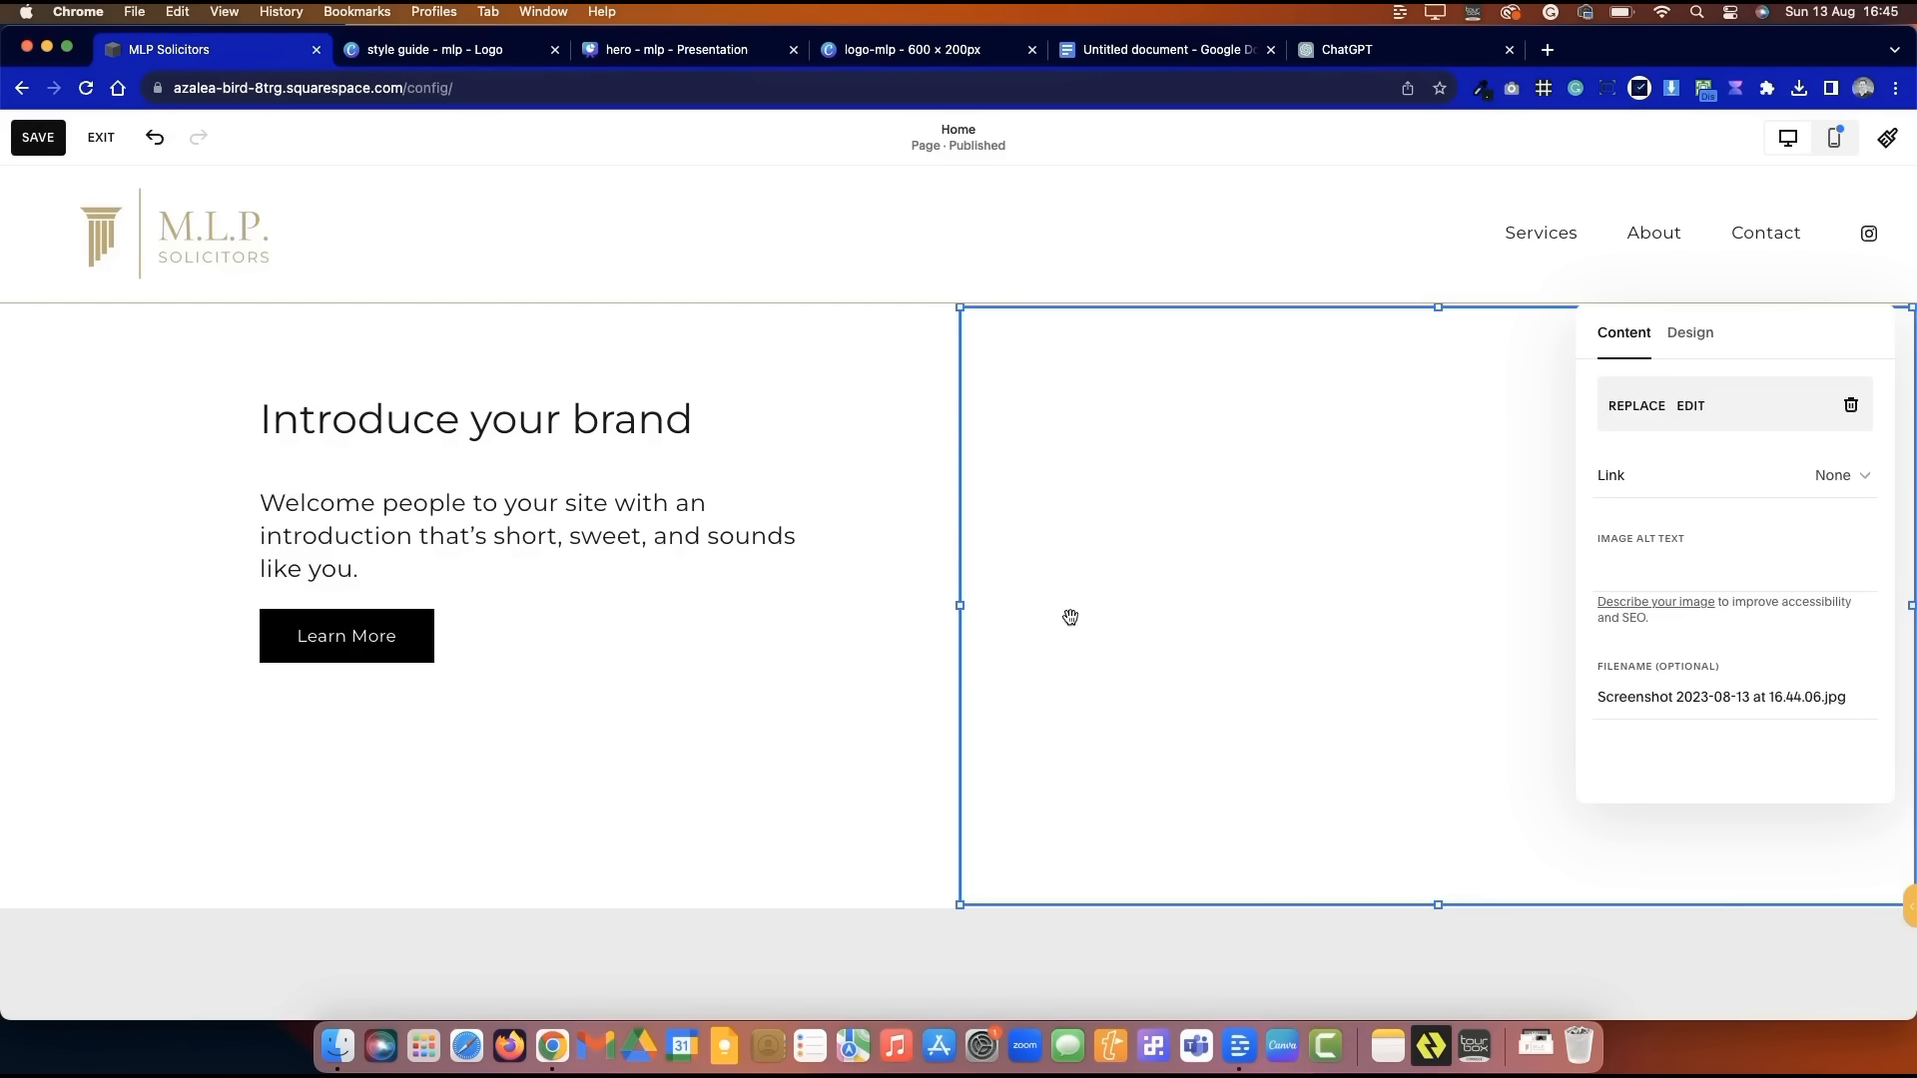
{"action": "left_click", "coordinate": [843, 698]}
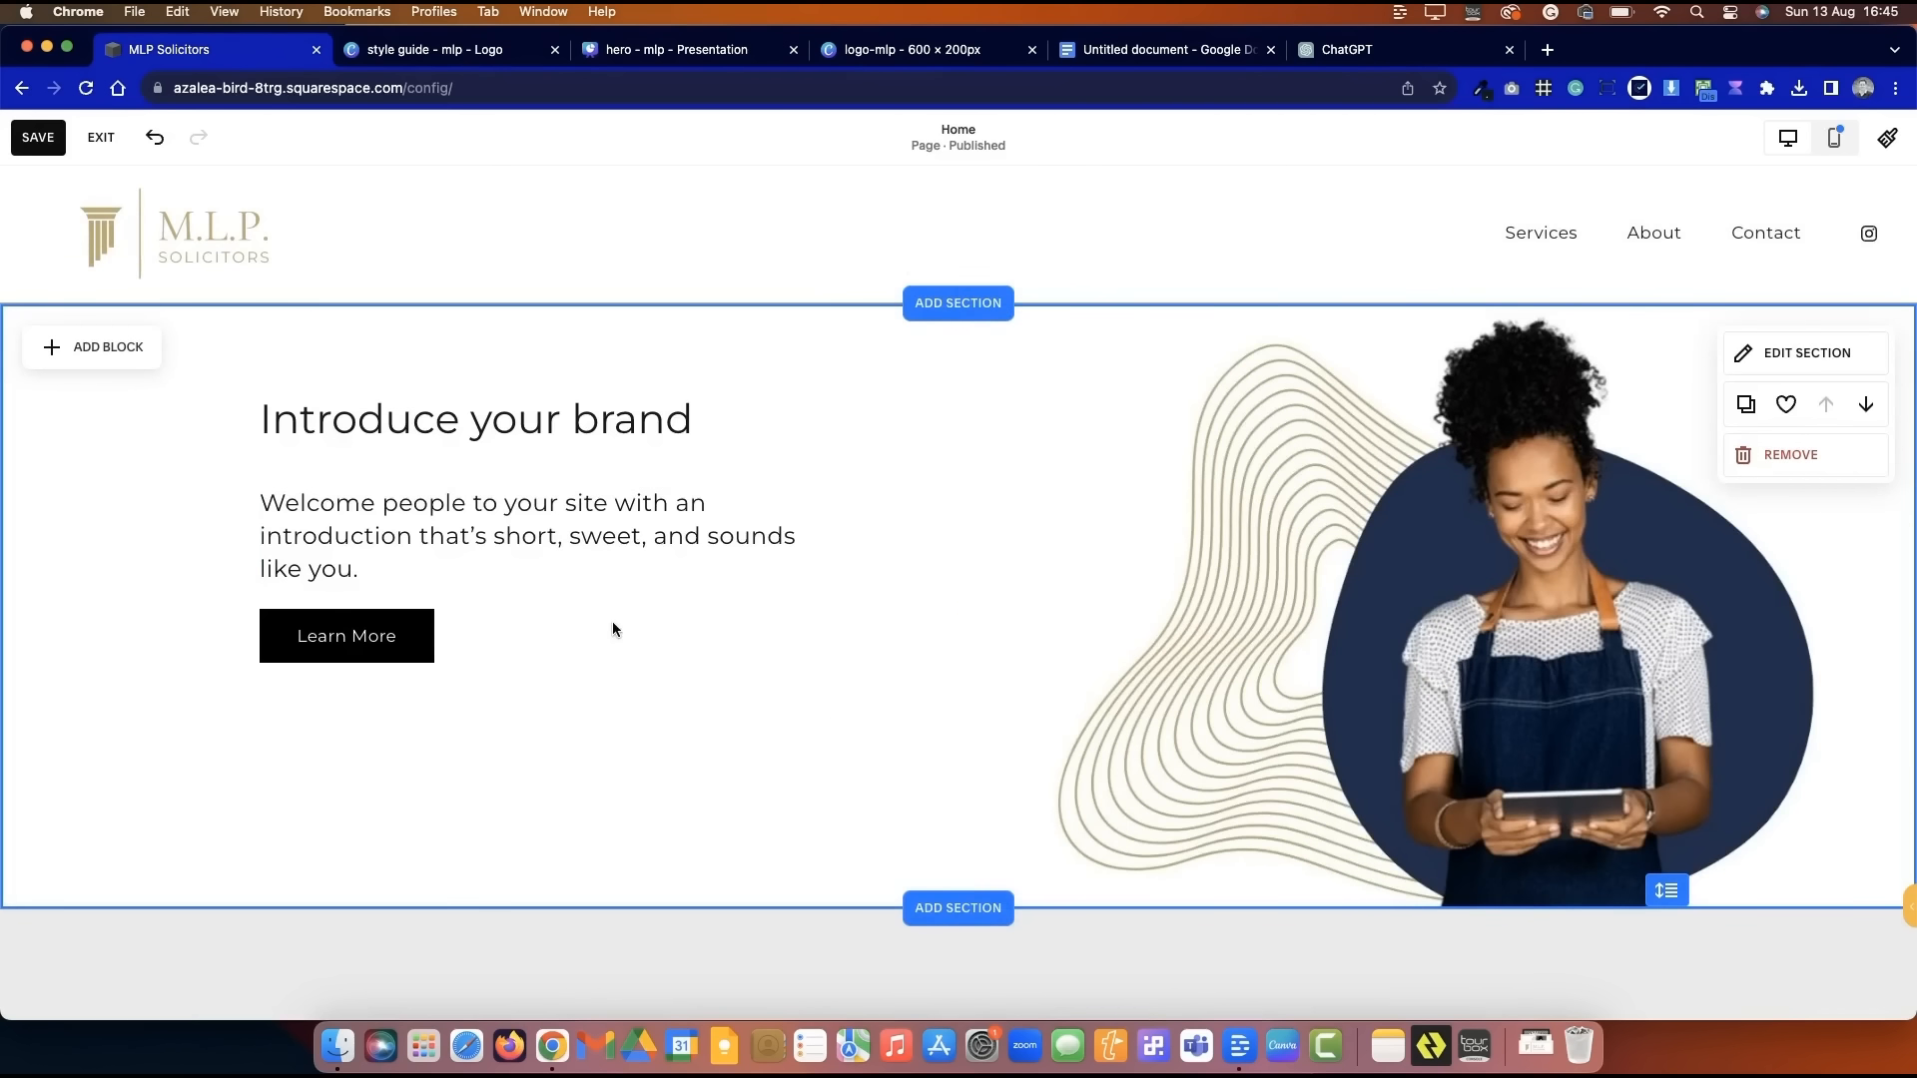
- Move the hero heading, paragraph and button down together to centre them beside the image, and save the page
{"action": "left_click_drag", "start_coordinate": [236, 425], "coordinate": [483, 639]}
{"action": "left_click_drag", "start_coordinate": [540, 526], "coordinate": [541, 582]}
{"action": "scroll", "coordinate": [943, 611], "scroll_direction": "down", "scroll_amount": 4}
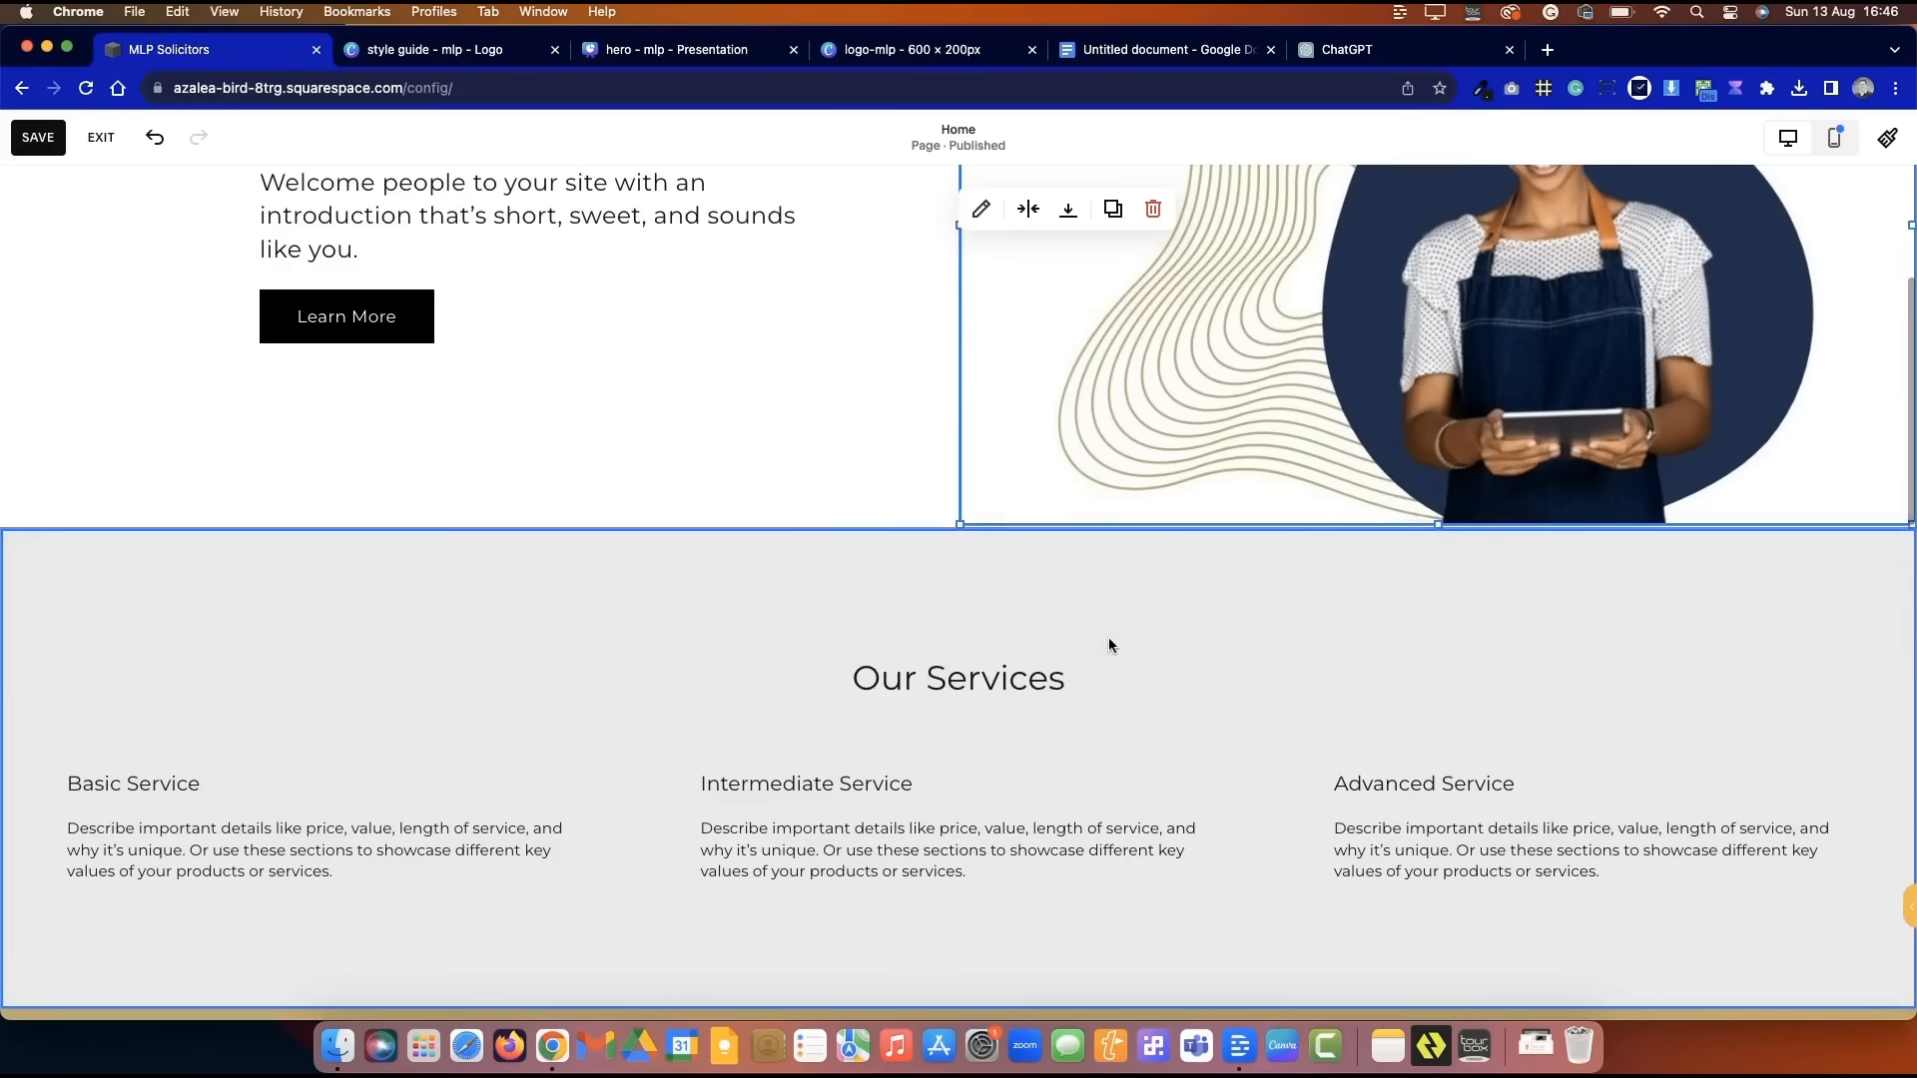
{"action": "scroll", "coordinate": [940, 575], "scroll_direction": "up", "scroll_amount": 1}
{"action": "left_click", "coordinate": [38, 138]}
{"action": "left_click", "coordinate": [476, 384]}
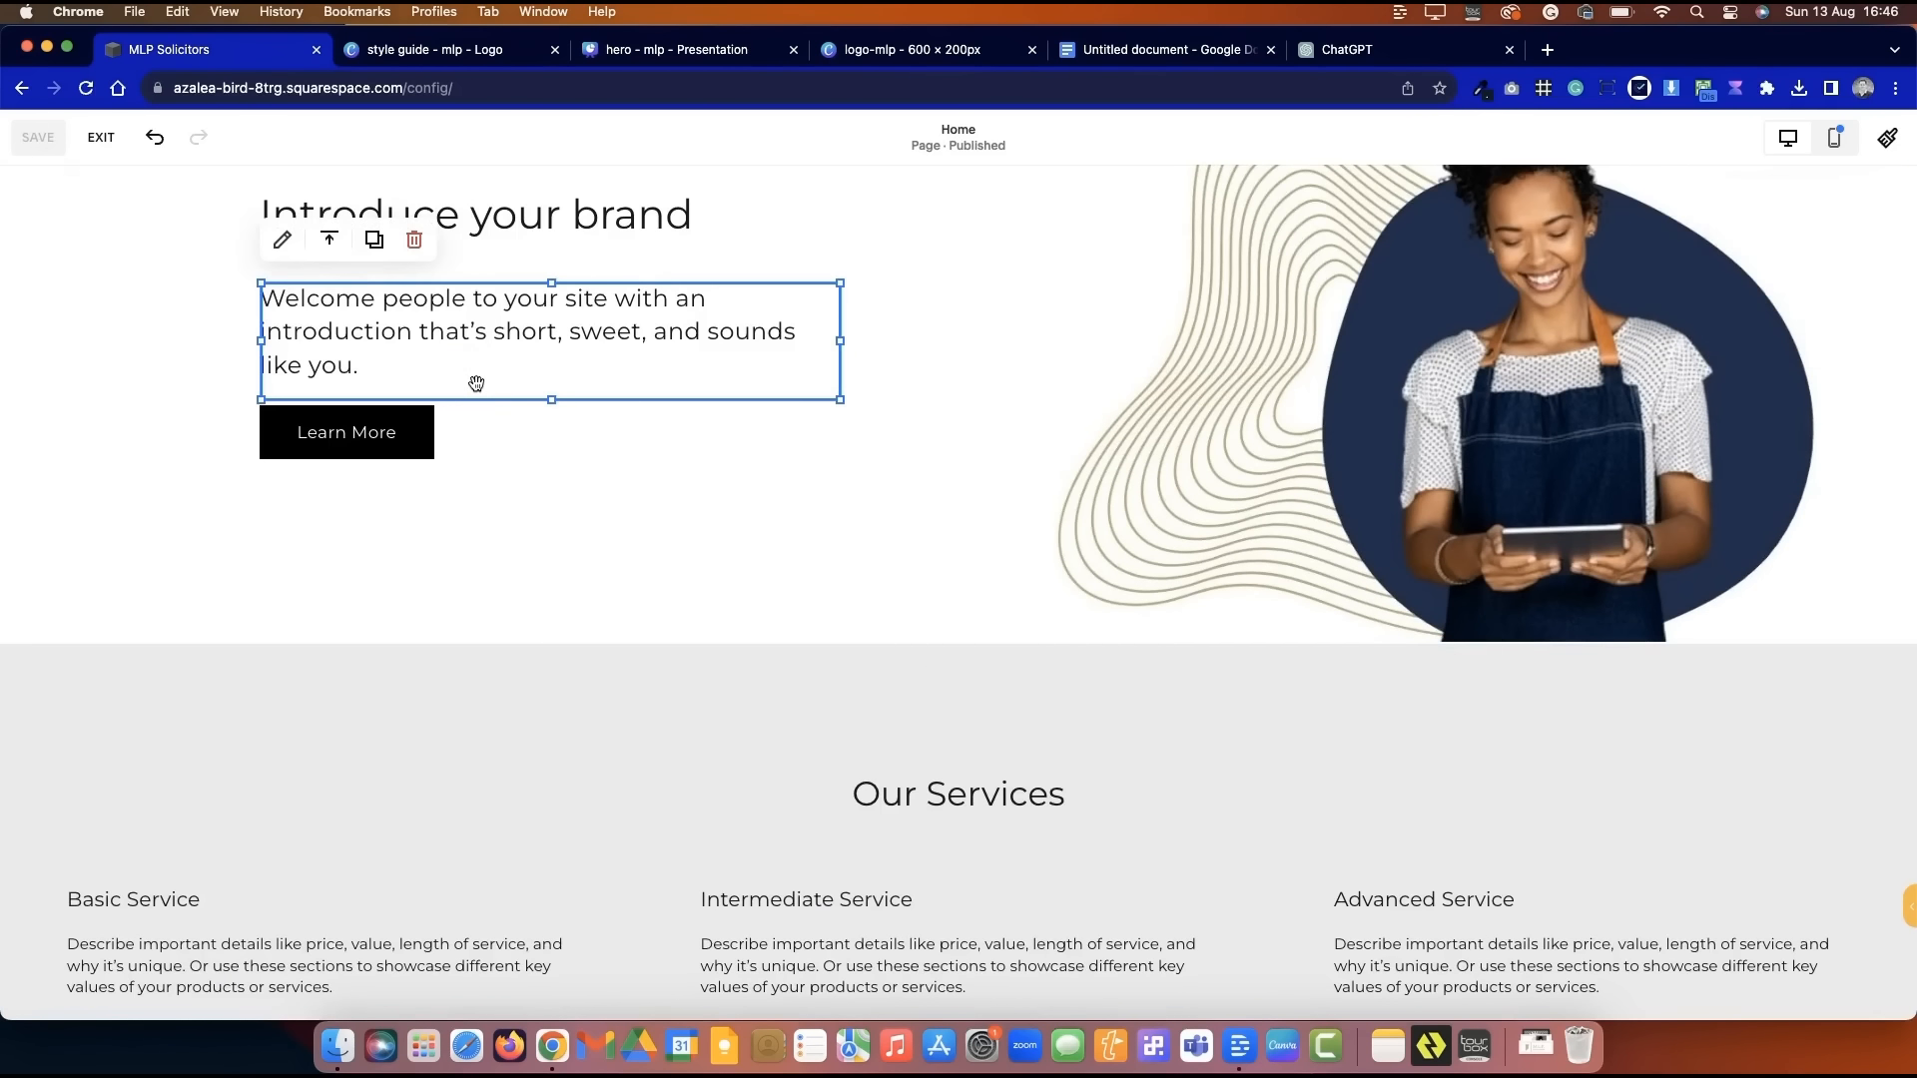
{"action": "scroll", "coordinate": [667, 363], "scroll_direction": "up", "scroll_amount": 3}
{"action": "left_click", "coordinate": [177, 381]}
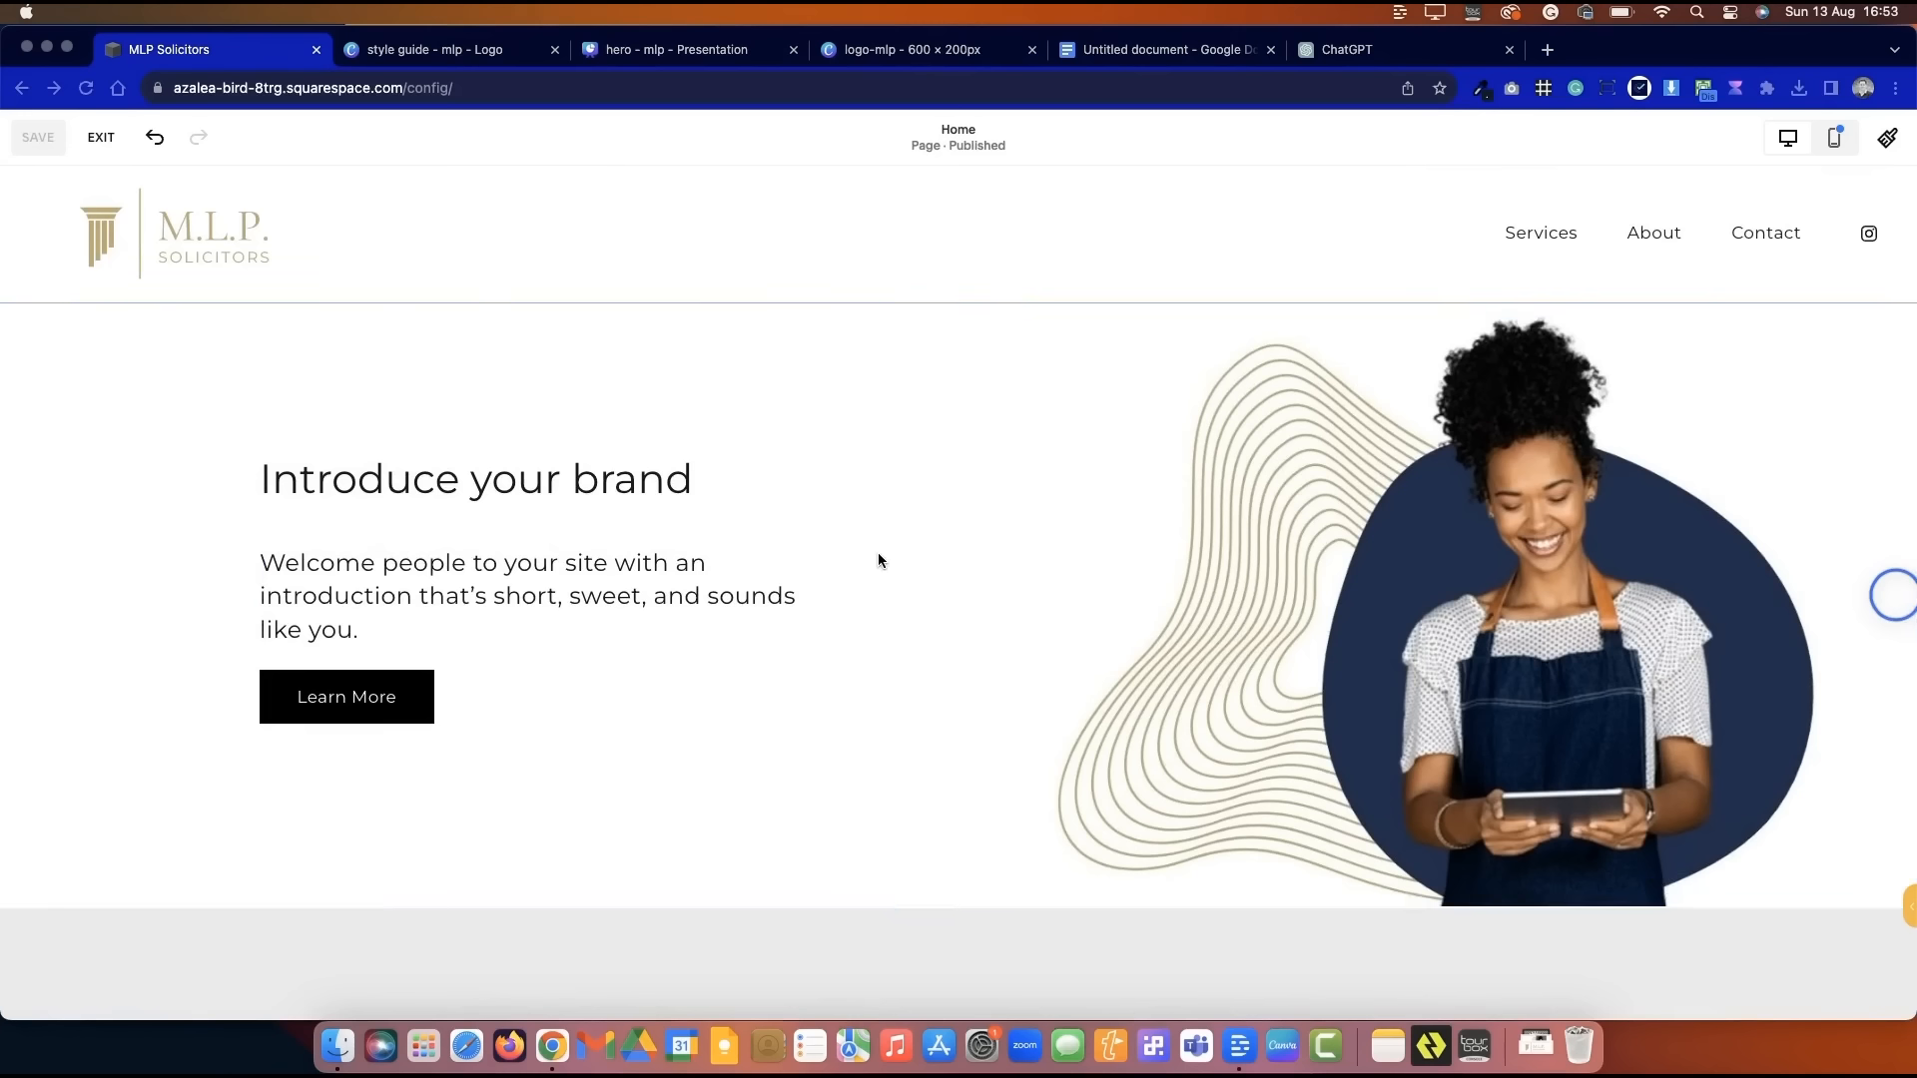
- Insert a pre-designed About section with a short side heading and a long text paragraph between the hero and Our Services sections
{"action": "scroll", "coordinate": [878, 556], "scroll_direction": "down", "scroll_amount": 5}
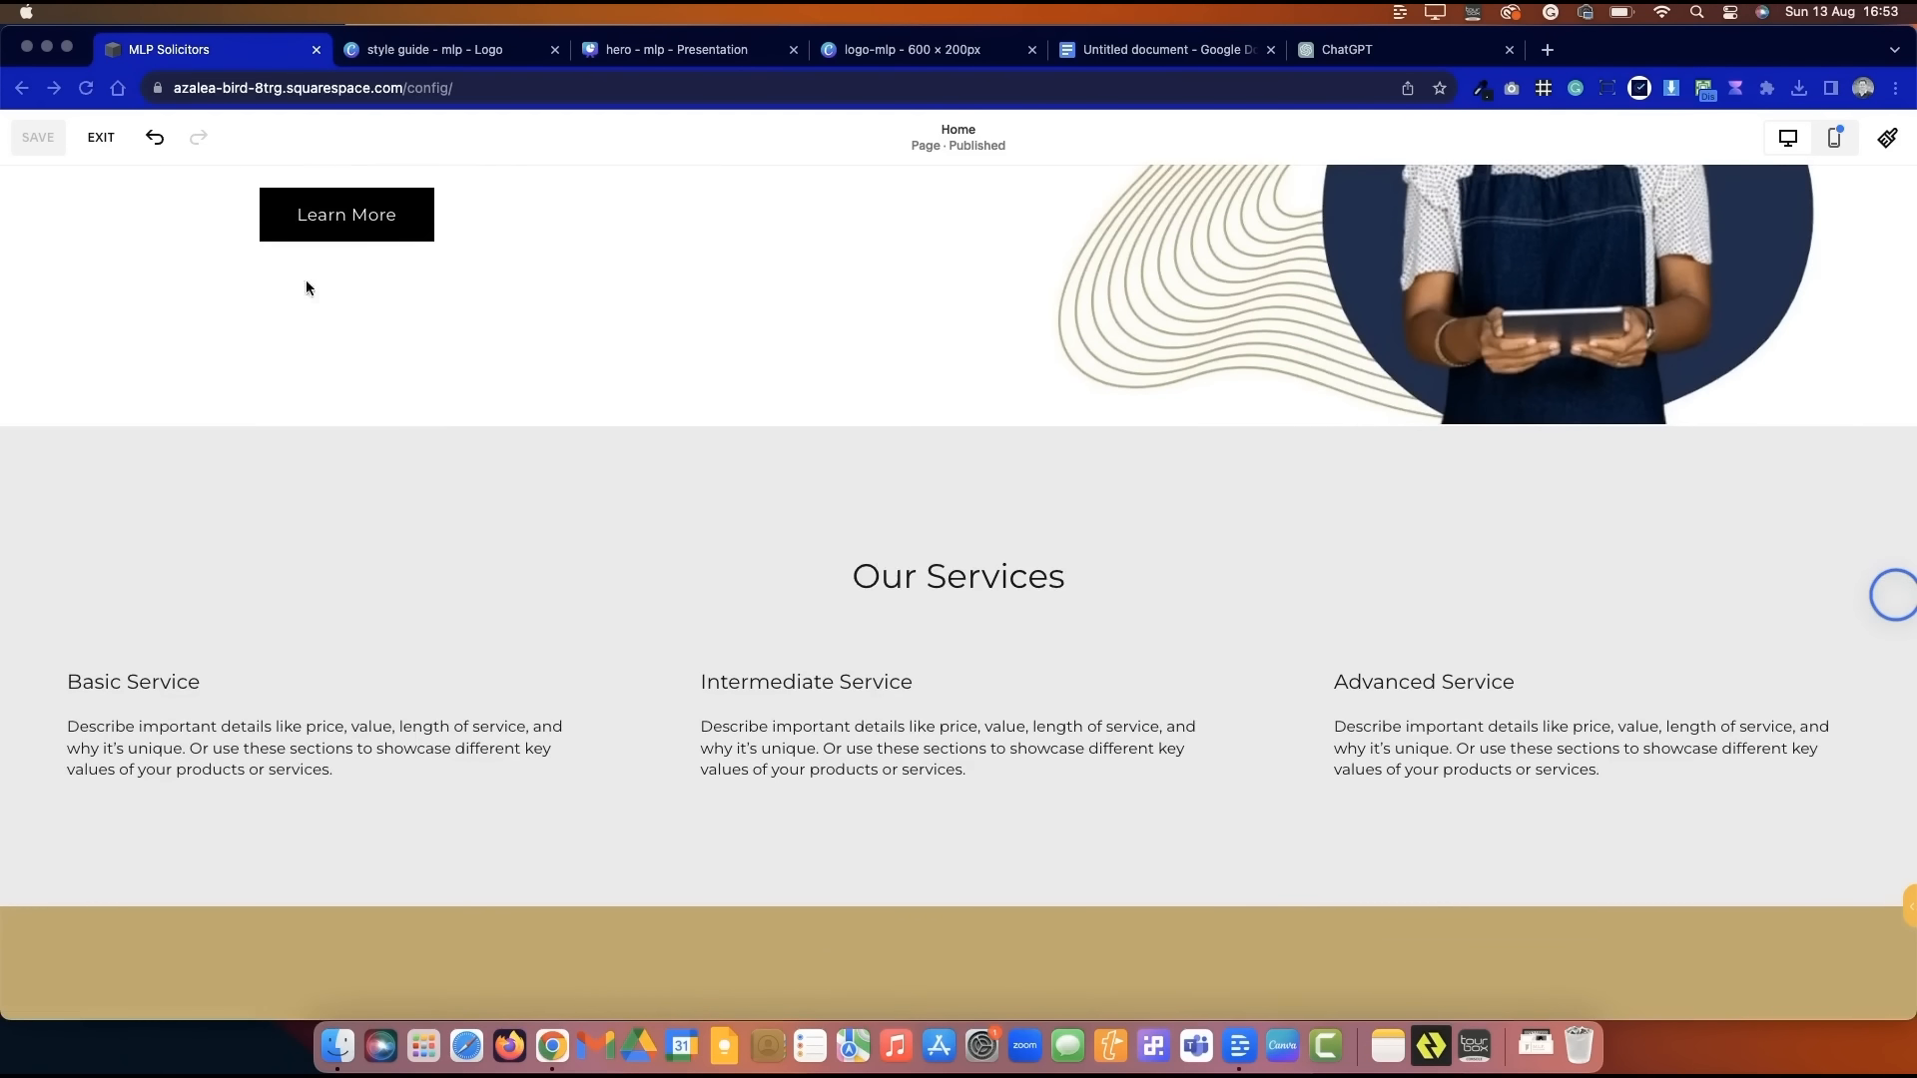
{"action": "left_click", "coordinate": [959, 423]}
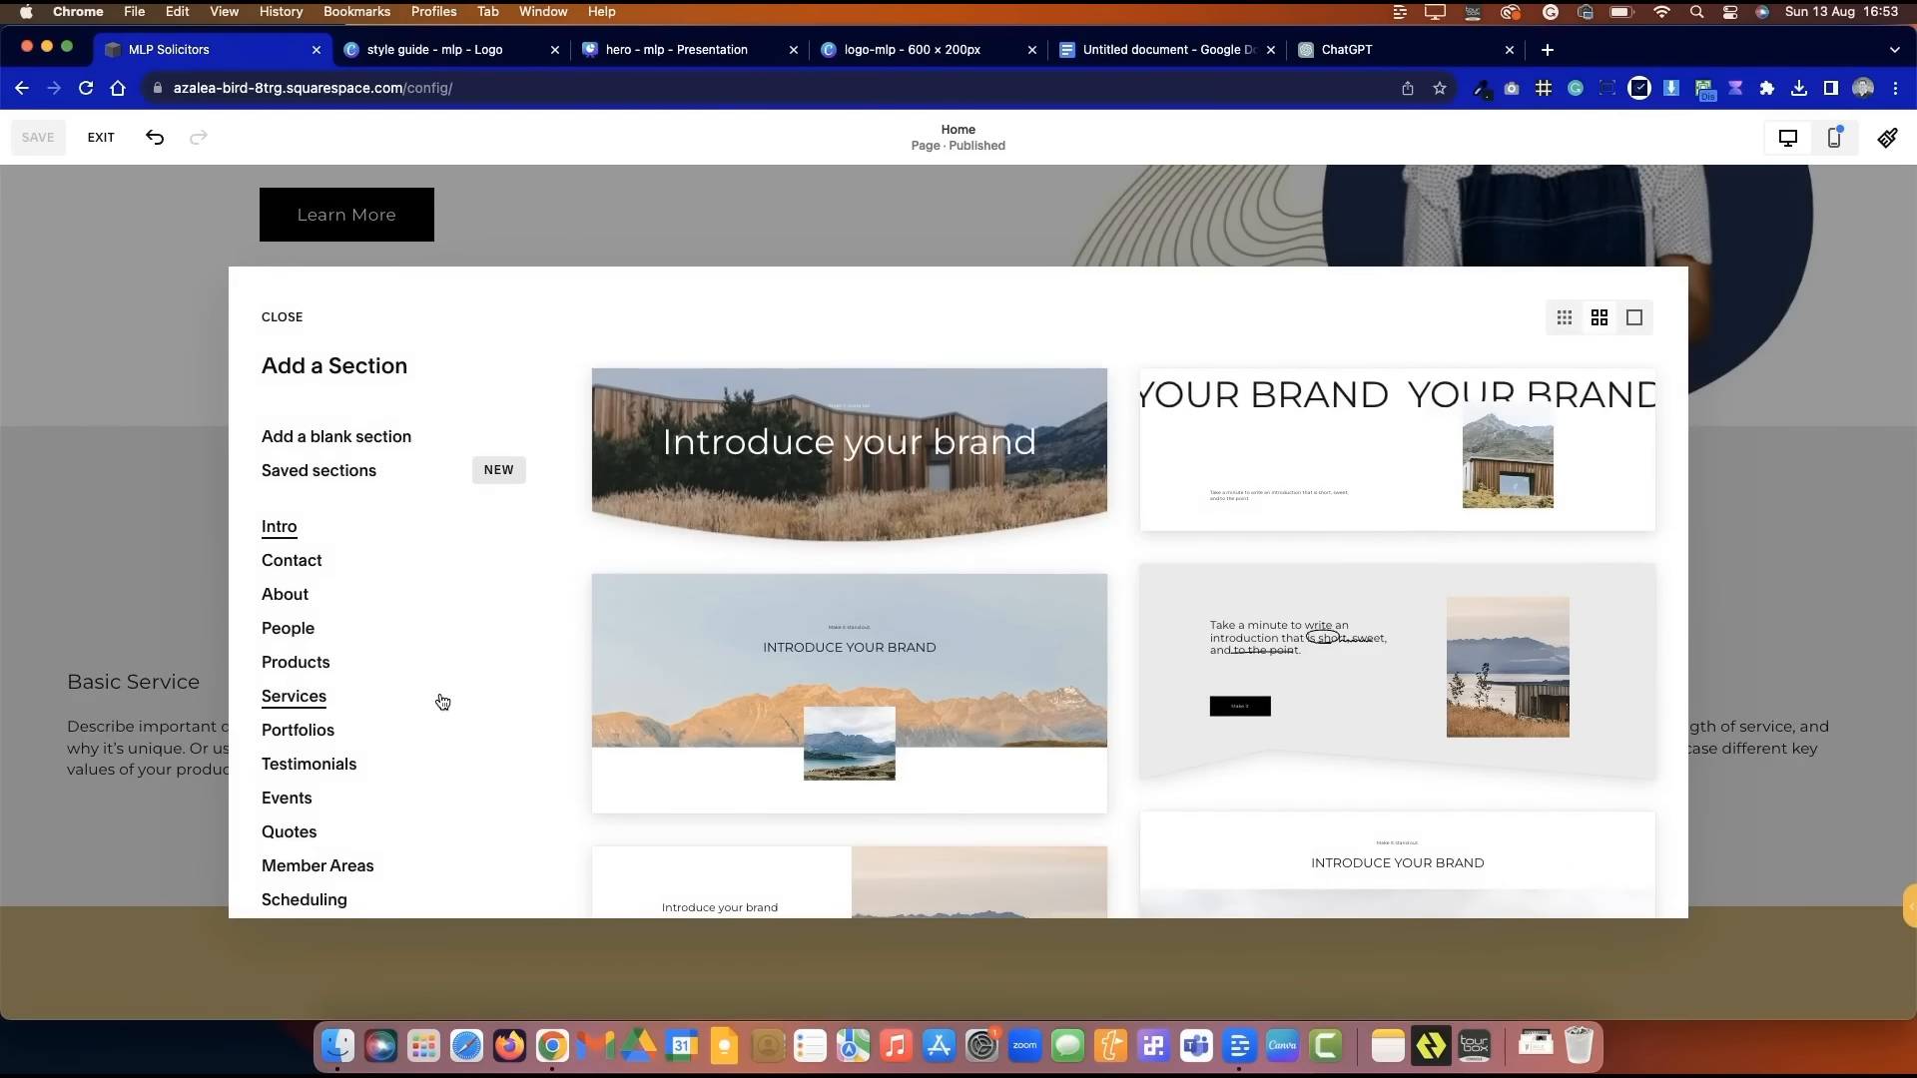
{"action": "left_click", "coordinate": [284, 594]}
{"action": "scroll", "coordinate": [1058, 699], "scroll_direction": "down", "scroll_amount": 5}
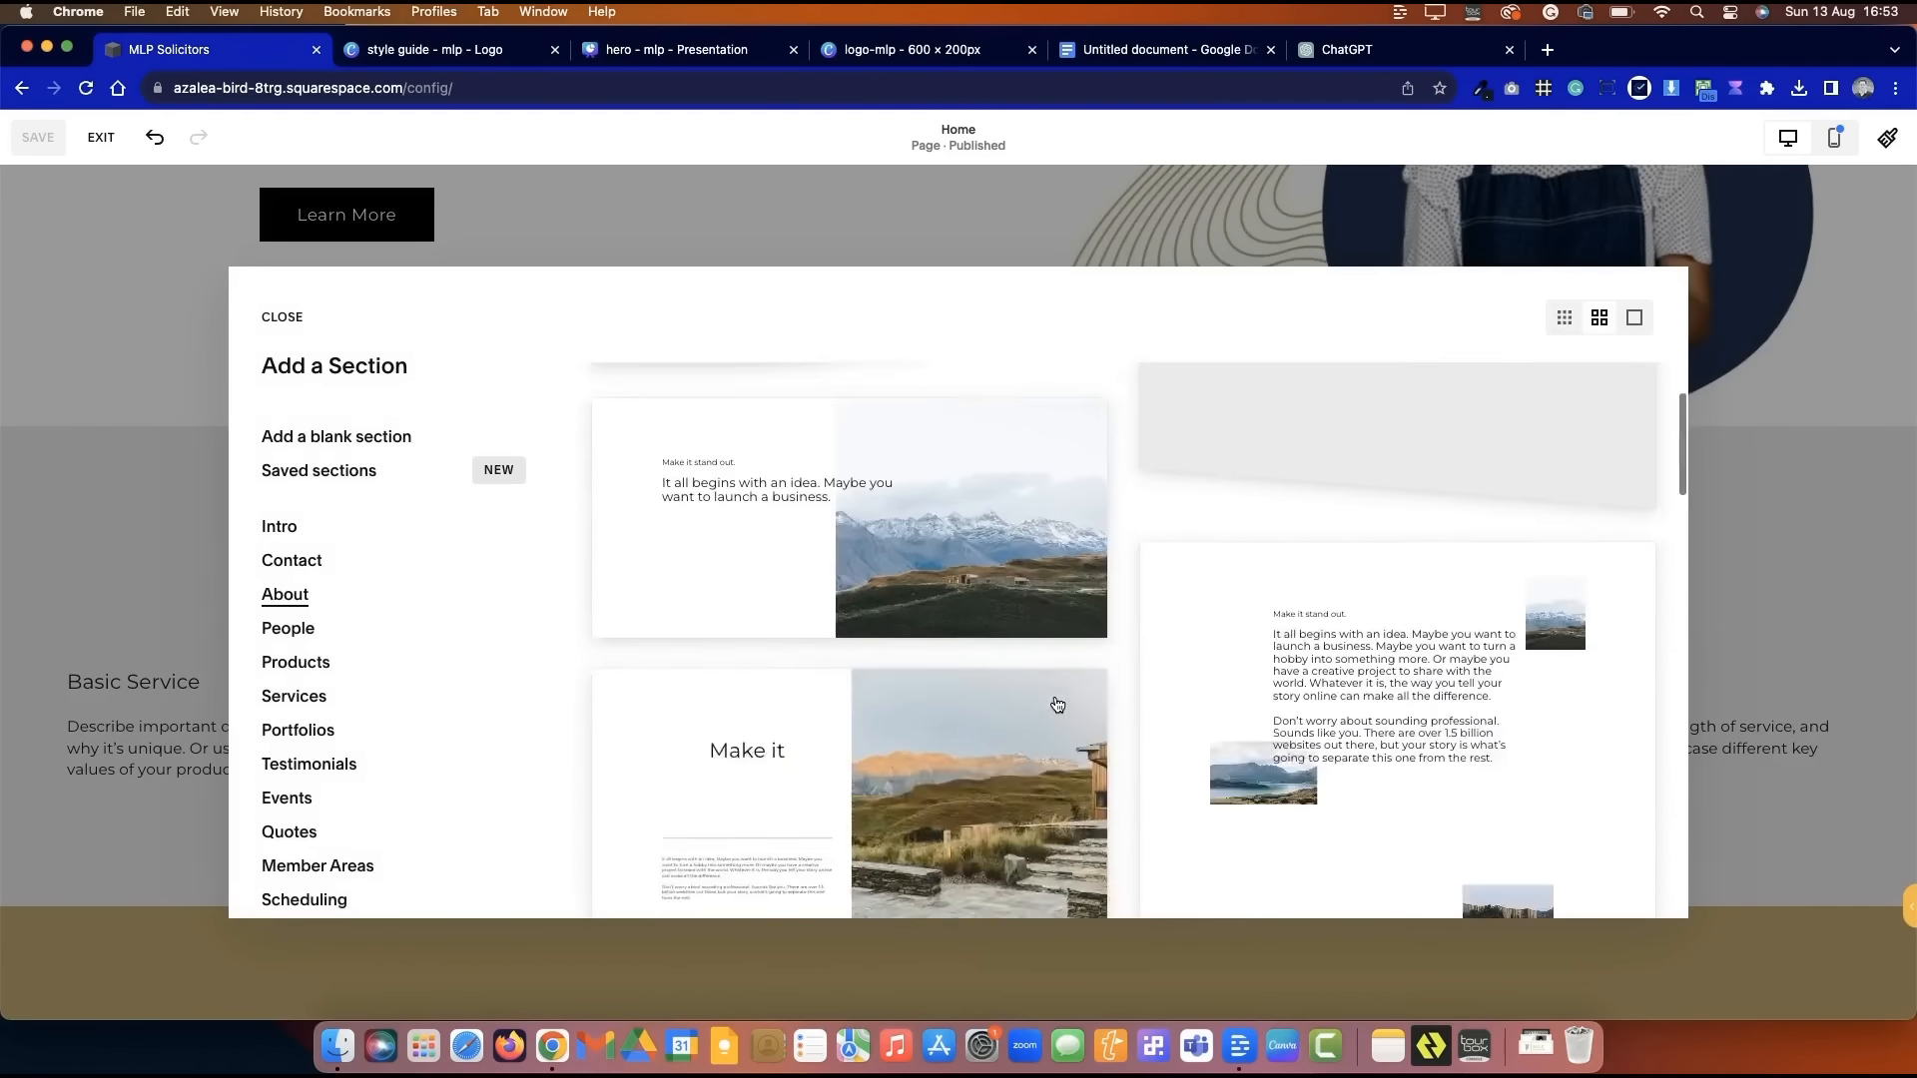
{"action": "left_click", "coordinate": [1377, 661]}
- Set the new About section's height to S and turn off its divider
{"action": "left_click", "coordinate": [1725, 288]}
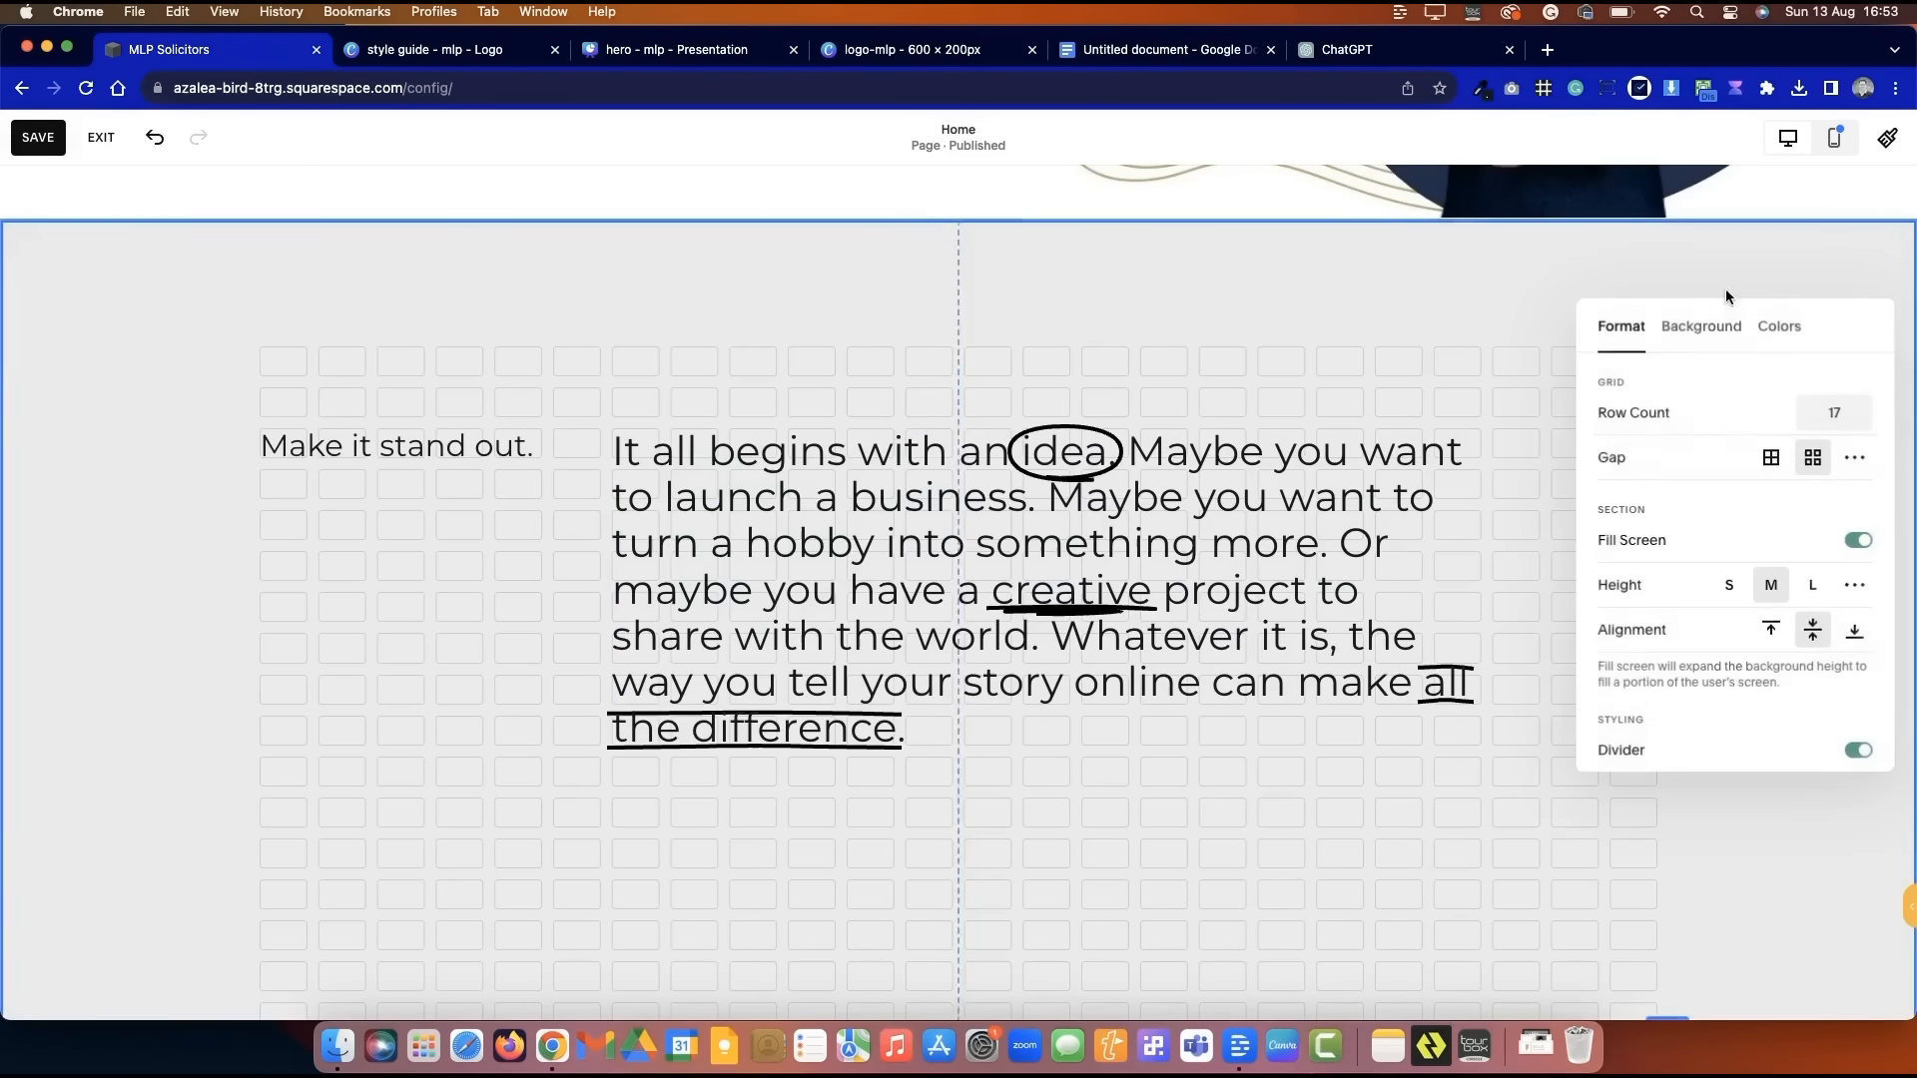
{"action": "scroll", "coordinate": [1700, 519], "scroll_direction": "down", "scroll_amount": 1}
{"action": "left_click", "coordinate": [1733, 572]}
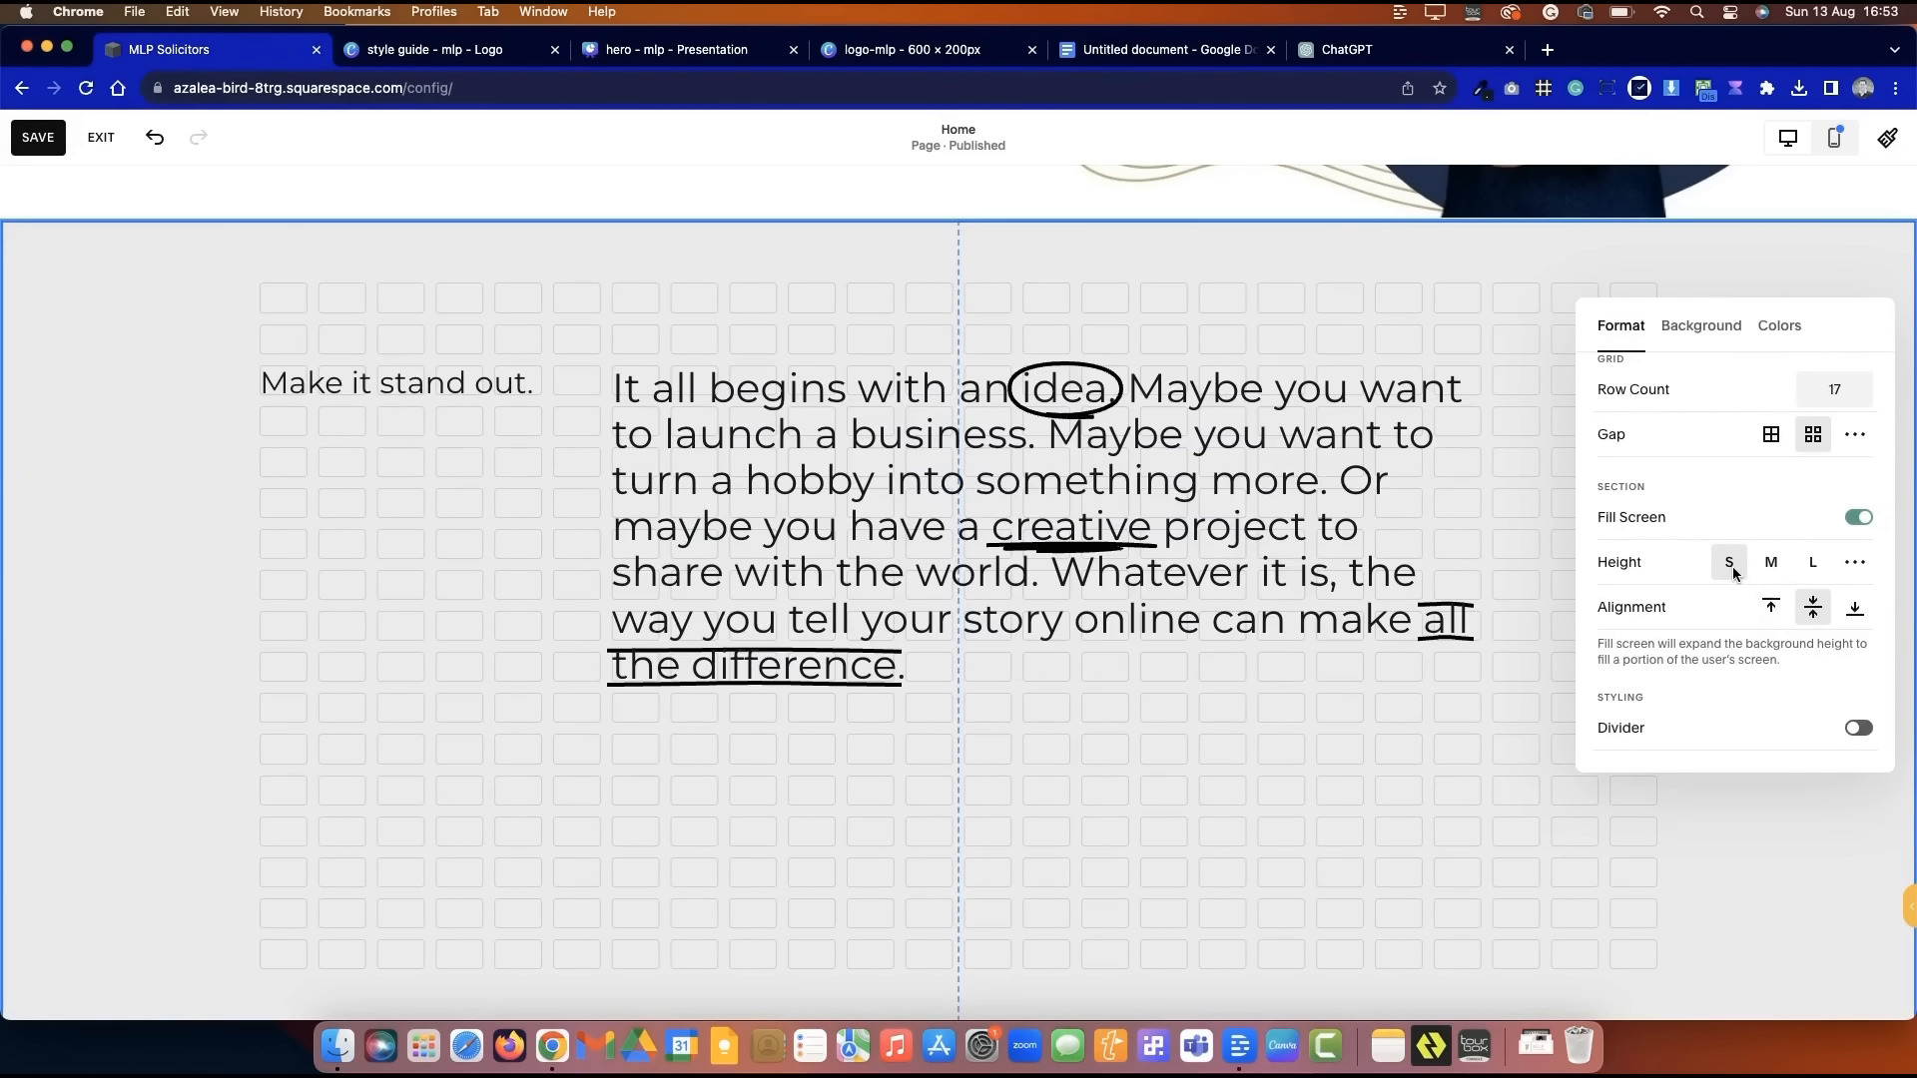
- Clear the long placeholder paragraph in the About section and tighten the section around the remaining text blocks
{"action": "double_click", "coordinate": [789, 663]}
{"action": "left_click_drag", "start_coordinate": [948, 663], "coordinate": [788, 507]}
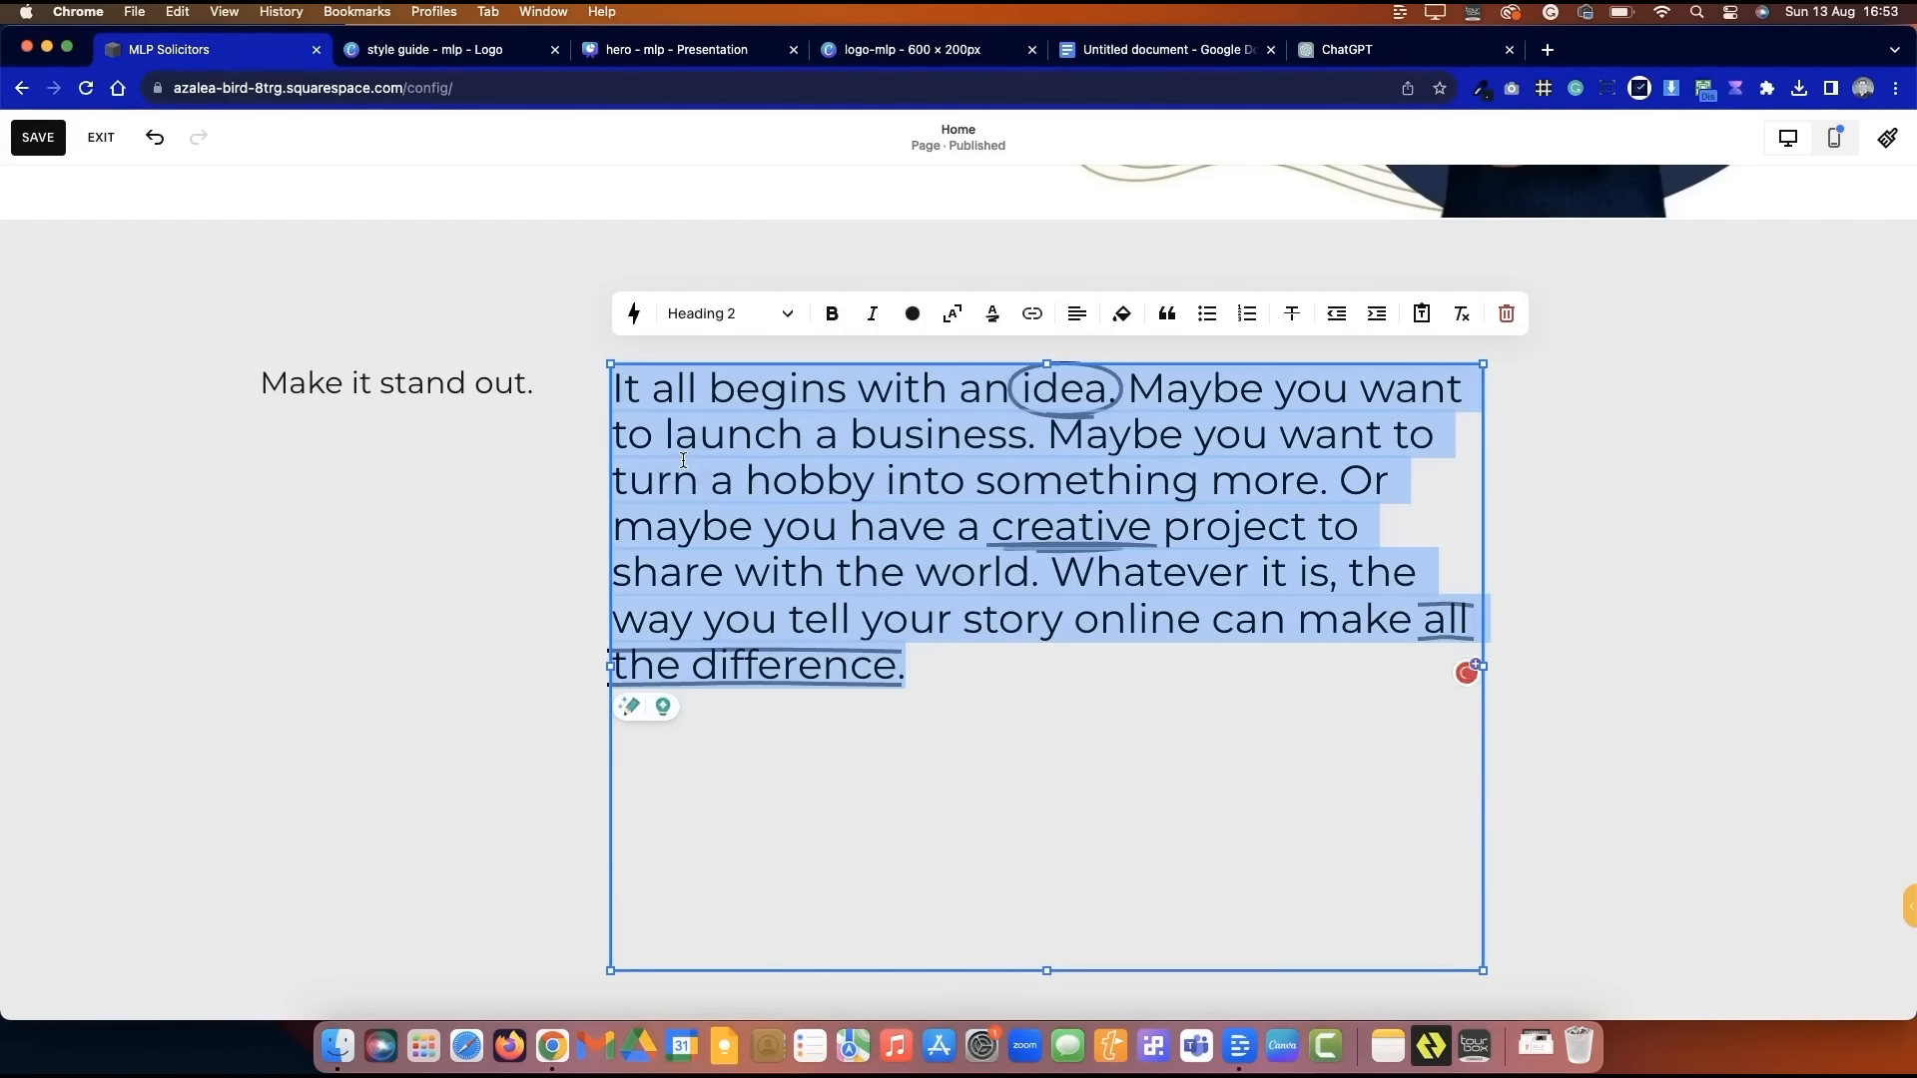
{"action": "key", "text": "BackSpace"}
{"action": "left_click", "coordinate": [449, 373]}
{"action": "left_click_drag", "start_coordinate": [449, 372], "coordinate": [826, 448]}
- Apply the dark navy colour theme to the Our Services section
{"action": "left_click", "coordinate": [1785, 281]}
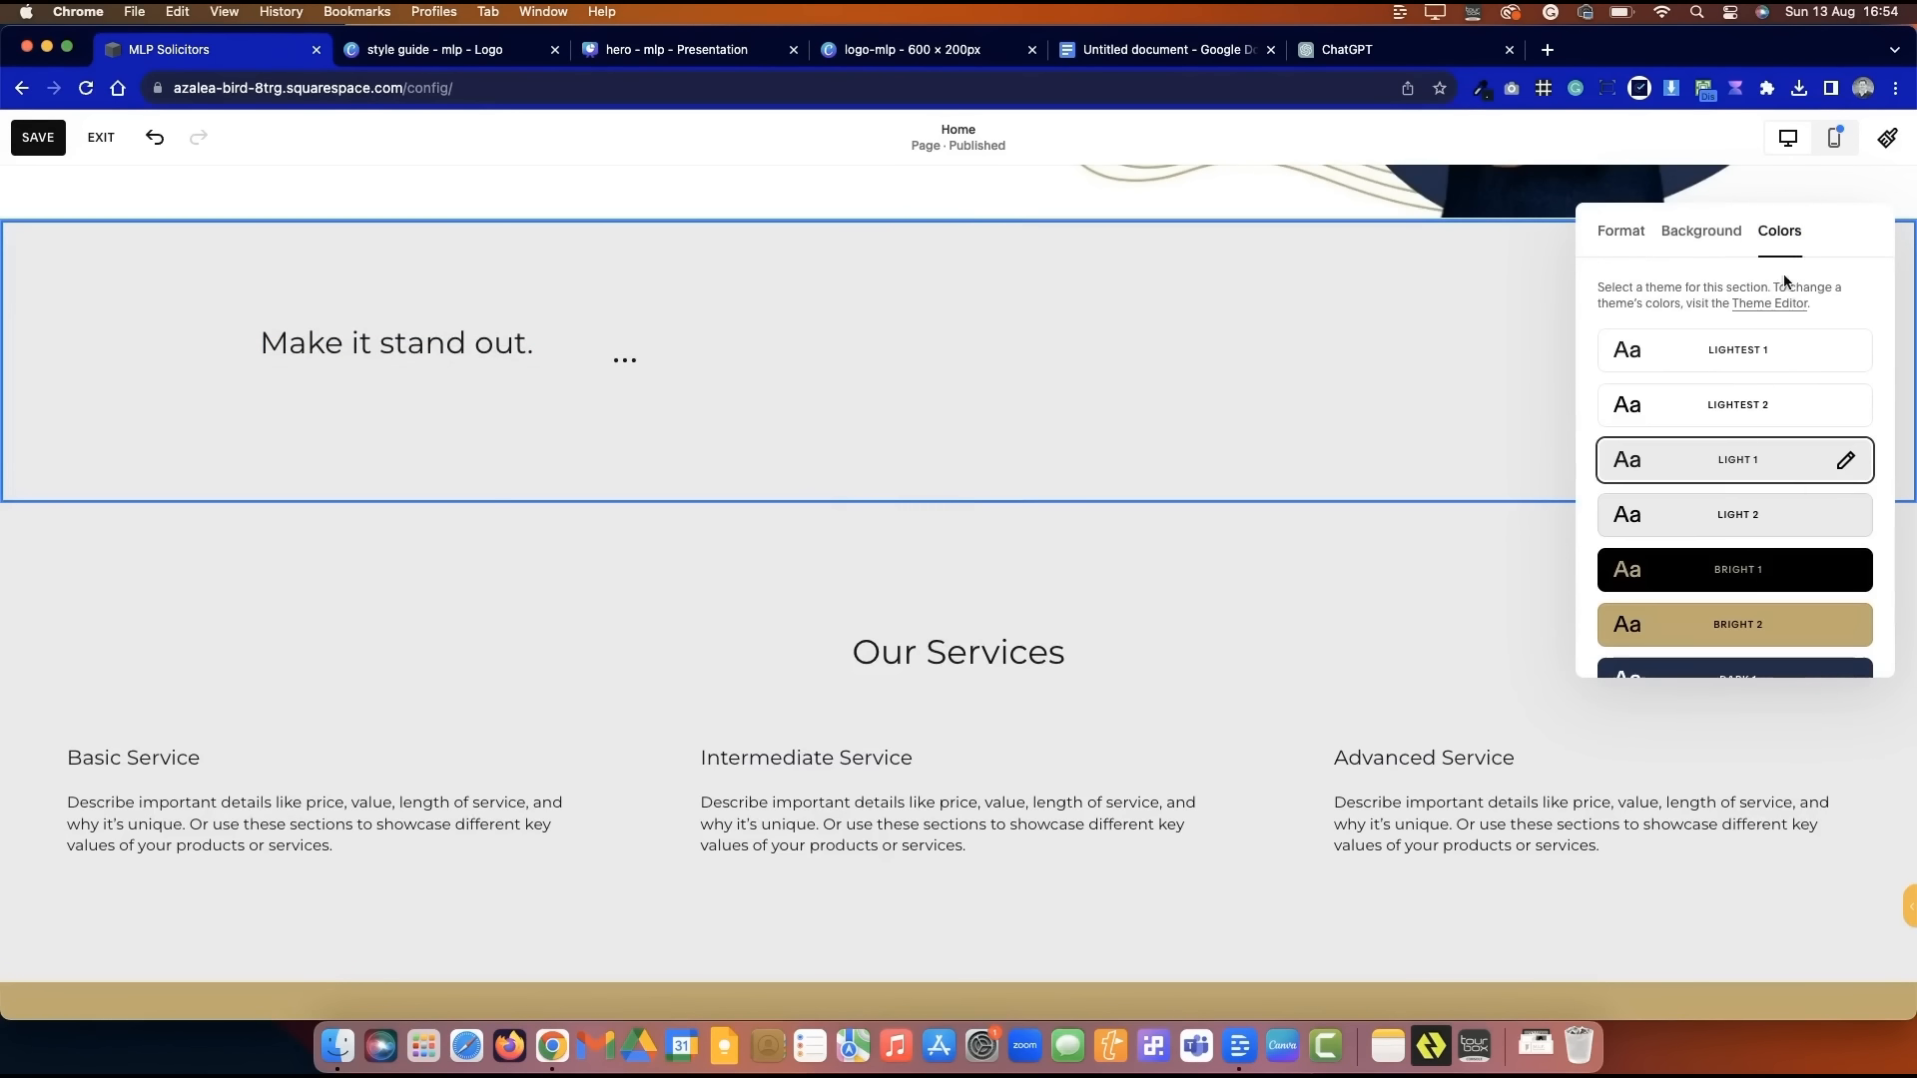
{"action": "left_click", "coordinate": [1468, 571]}
{"action": "left_click", "coordinate": [1453, 595]}
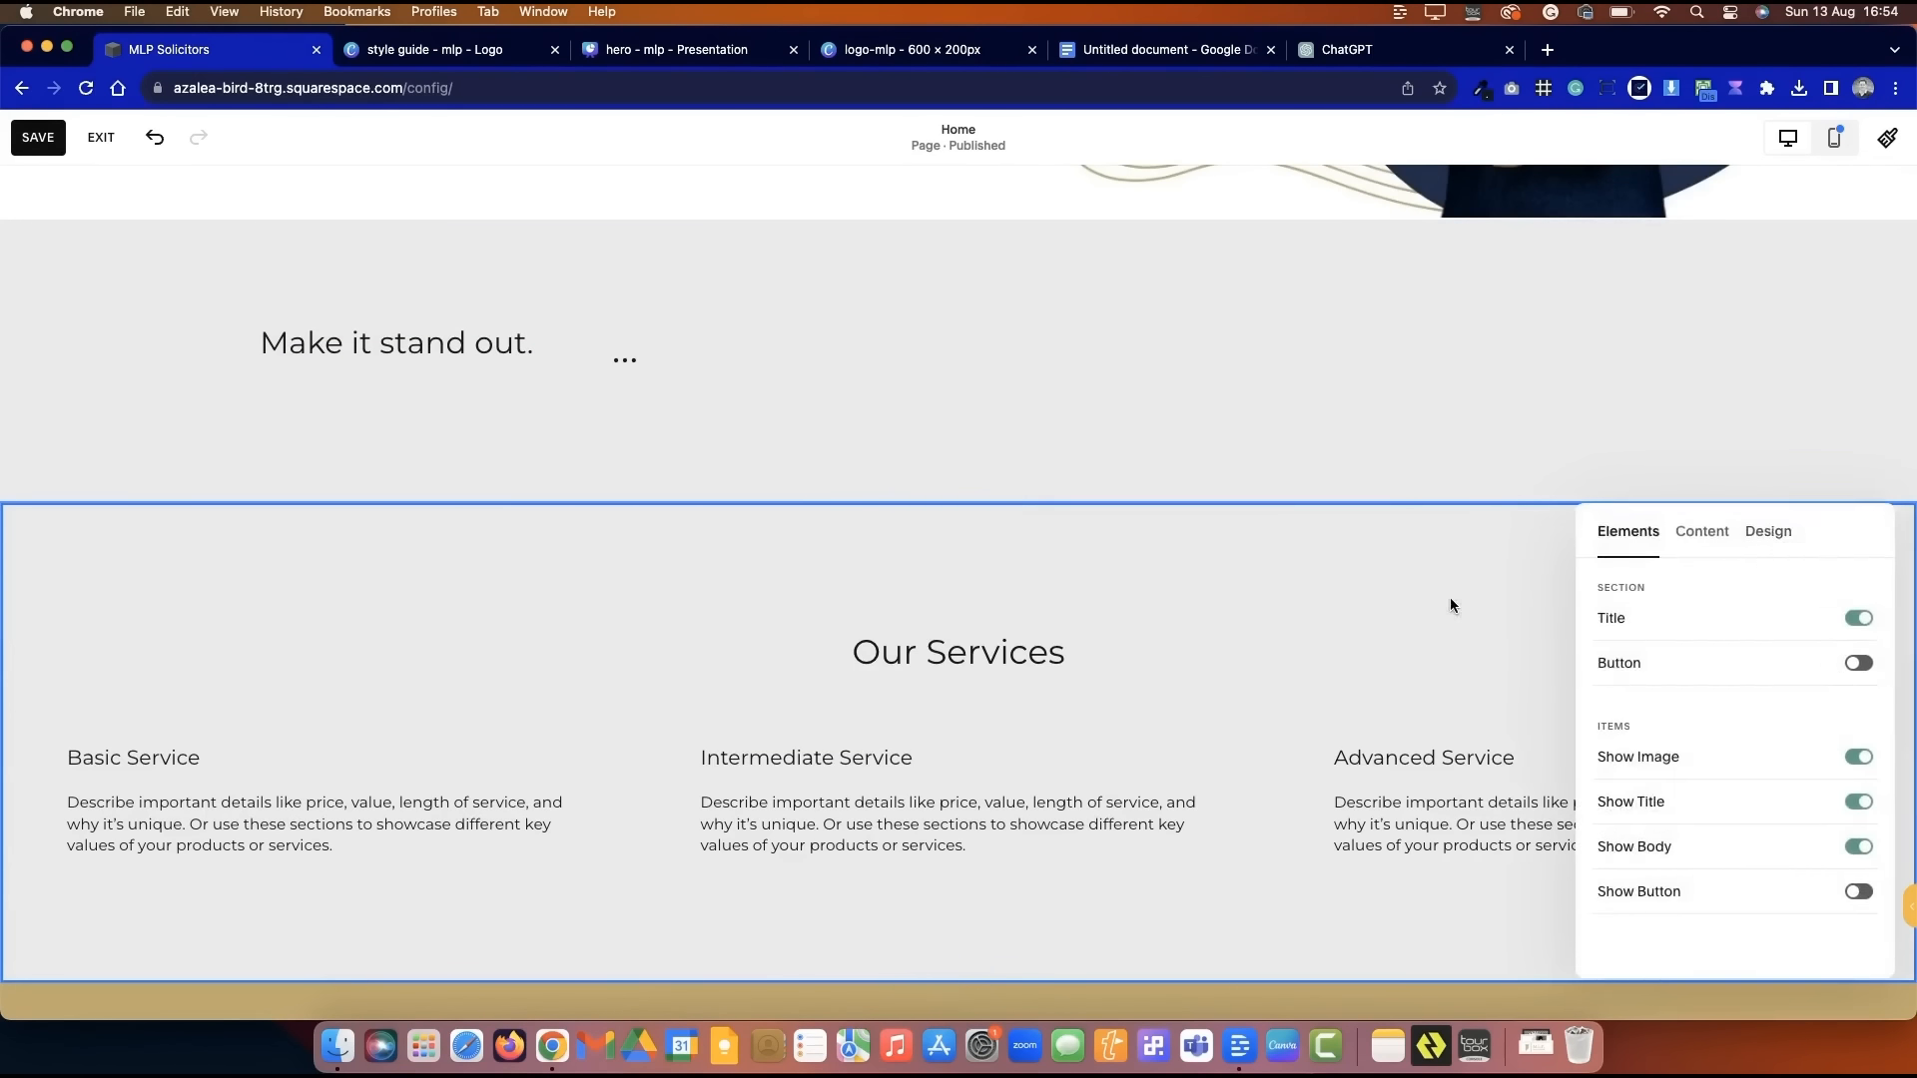
{"action": "left_click", "coordinate": [1451, 597]}
{"action": "left_click", "coordinate": [1803, 603]}
{"action": "left_click", "coordinate": [1796, 536]}
{"action": "left_click", "coordinate": [1783, 973]}
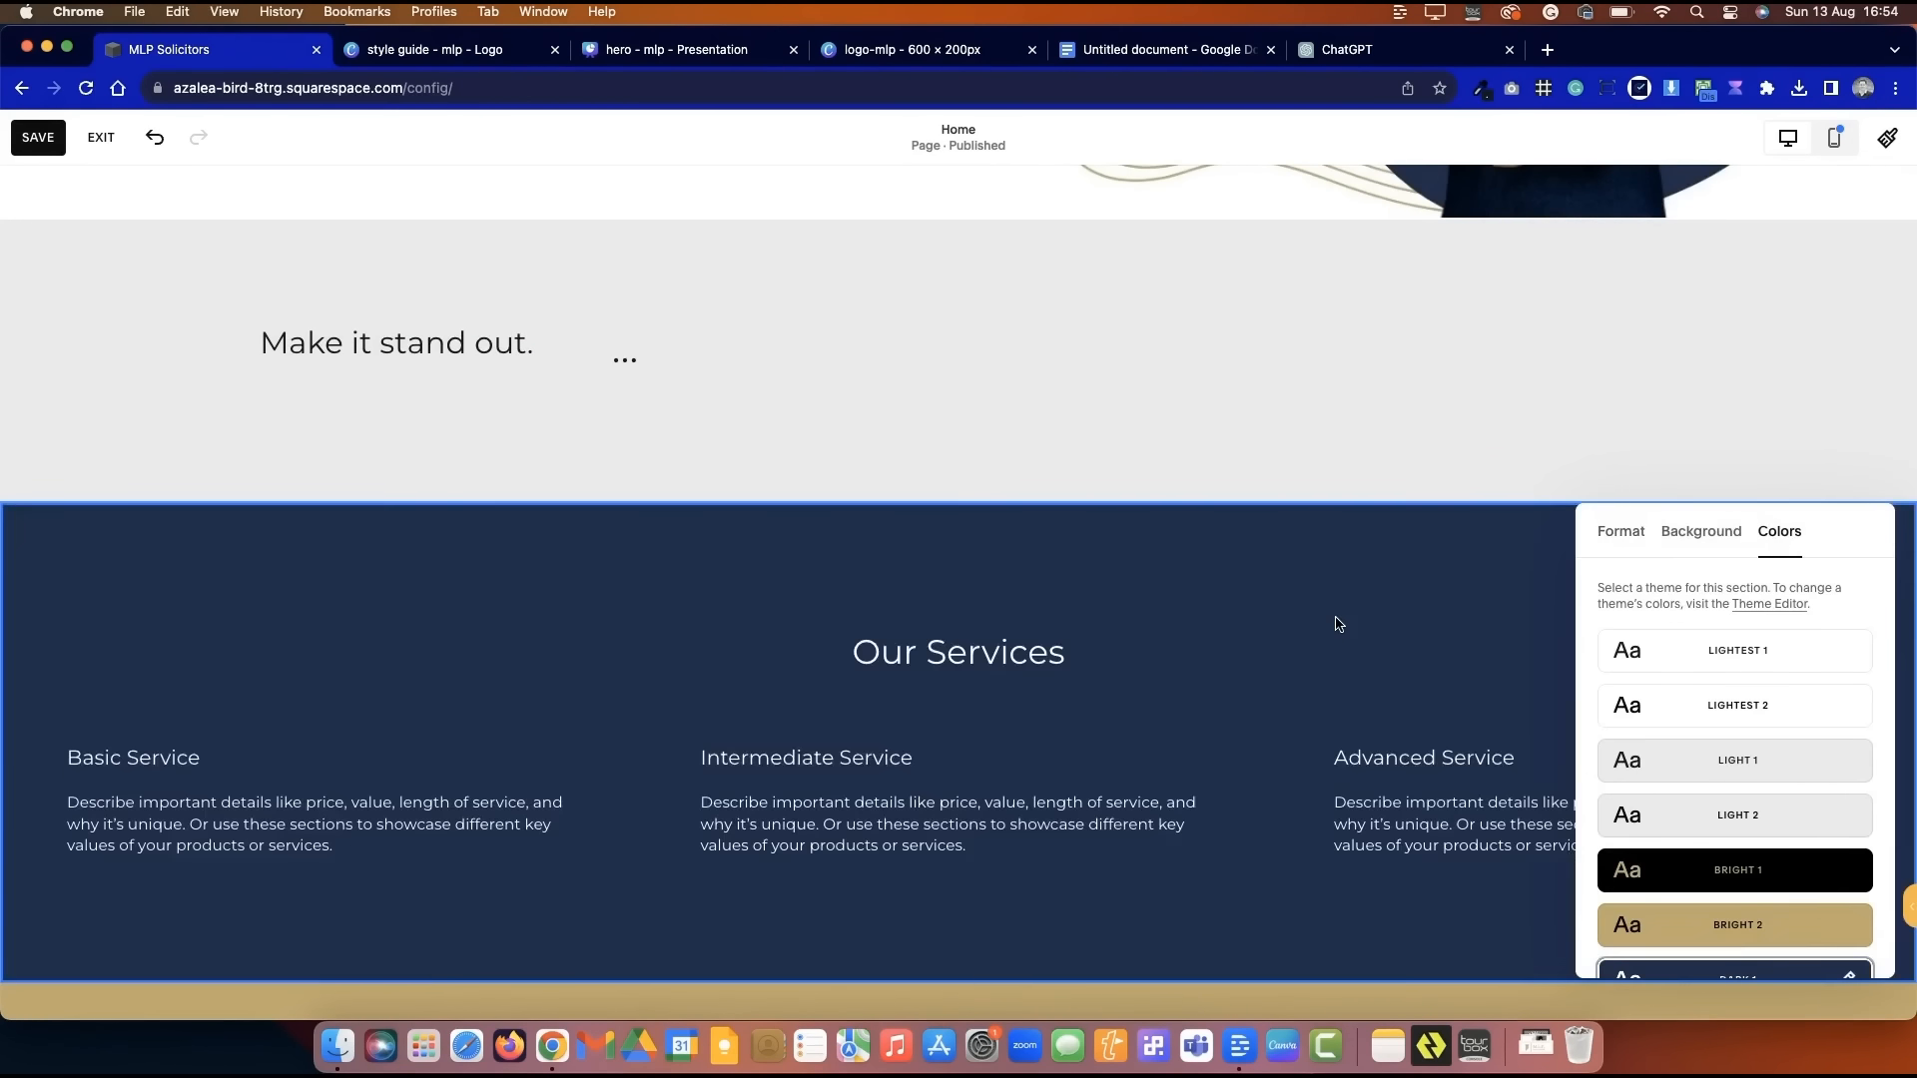
{"action": "scroll", "coordinate": [1335, 618], "scroll_direction": "down", "scroll_amount": 1}
{"action": "scroll", "coordinate": [1334, 616], "scroll_direction": "up", "scroll_amount": 5}
{"action": "scroll", "coordinate": [1335, 616], "scroll_direction": "down", "scroll_amount": 1}
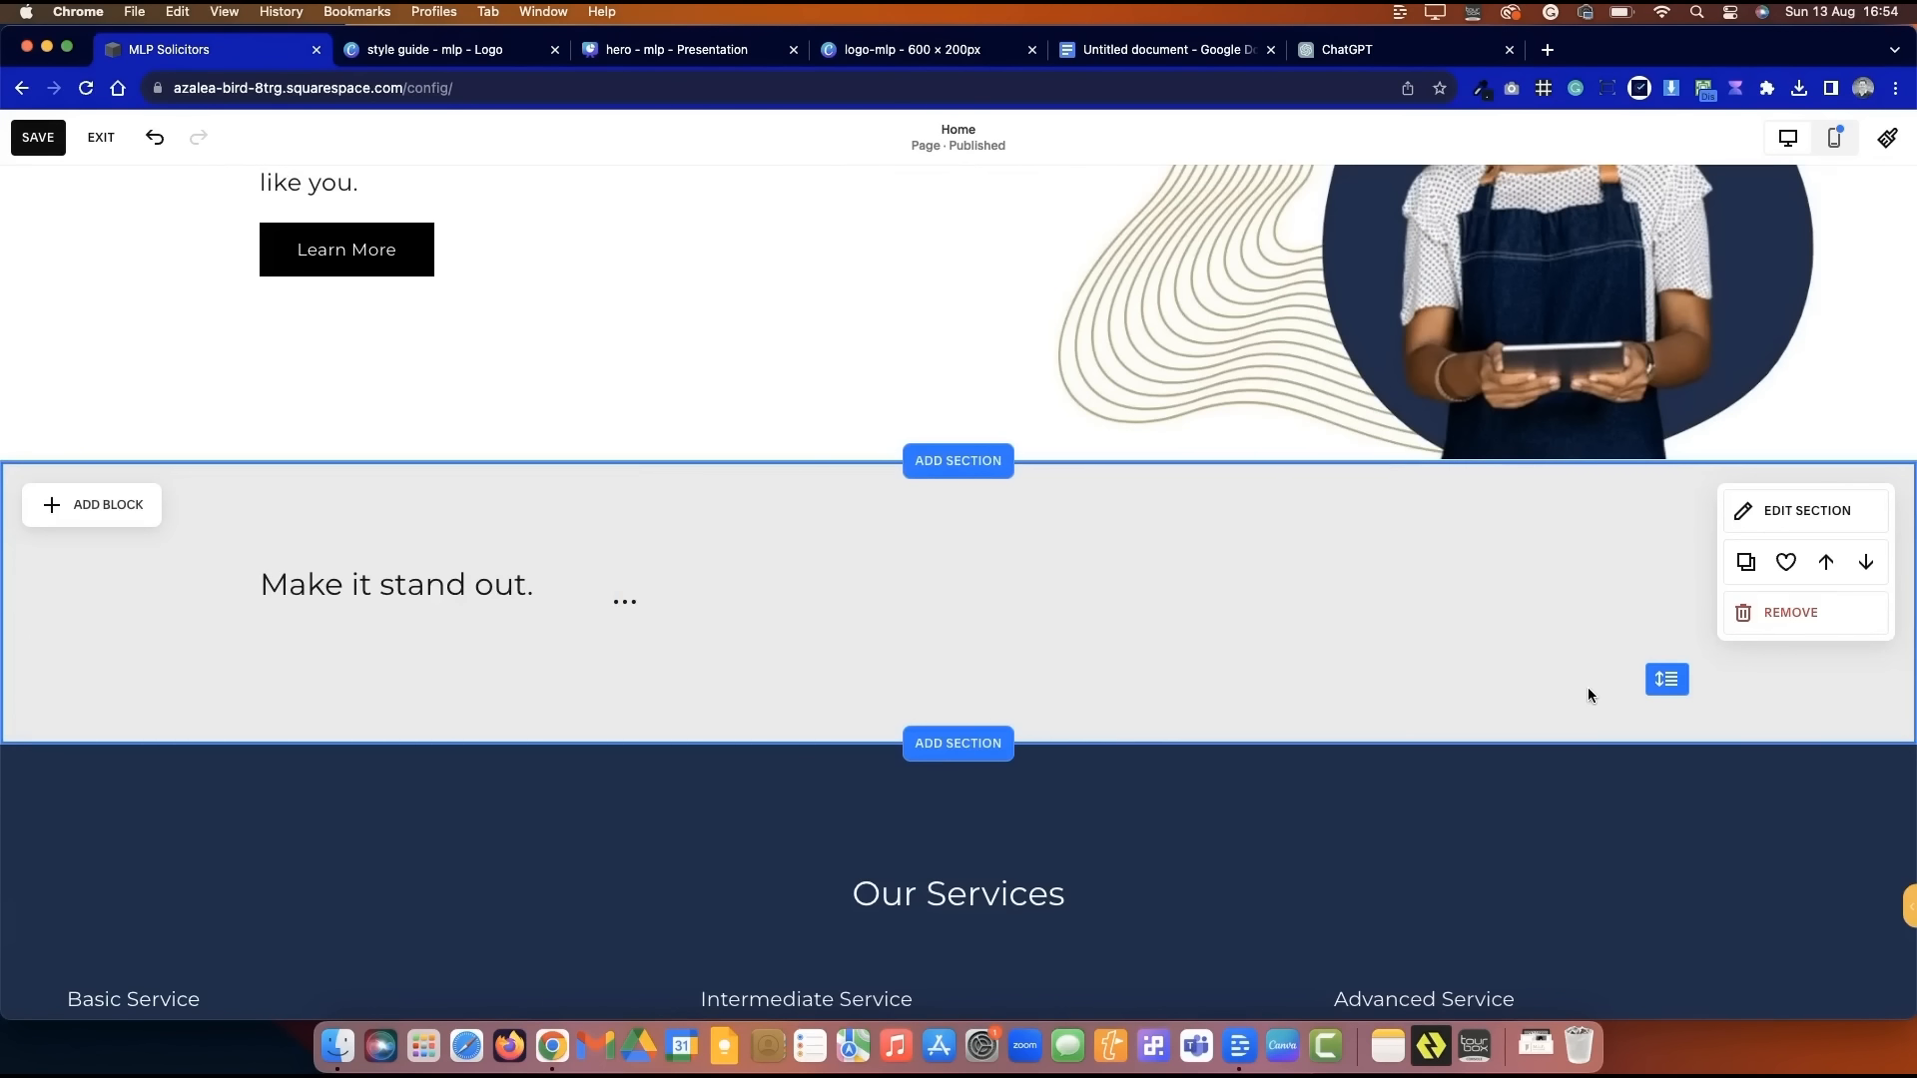
- Check the Google Docs document, then switch to ChatGPT and open the "Web Design Brief: Law Firm" chat
{"action": "left_click", "coordinate": [1101, 54]}
{"action": "scroll", "coordinate": [845, 571], "scroll_direction": "down", "scroll_amount": 8}
{"action": "scroll", "coordinate": [845, 571], "scroll_direction": "up", "scroll_amount": 3}
{"action": "left_click", "coordinate": [1359, 50]}
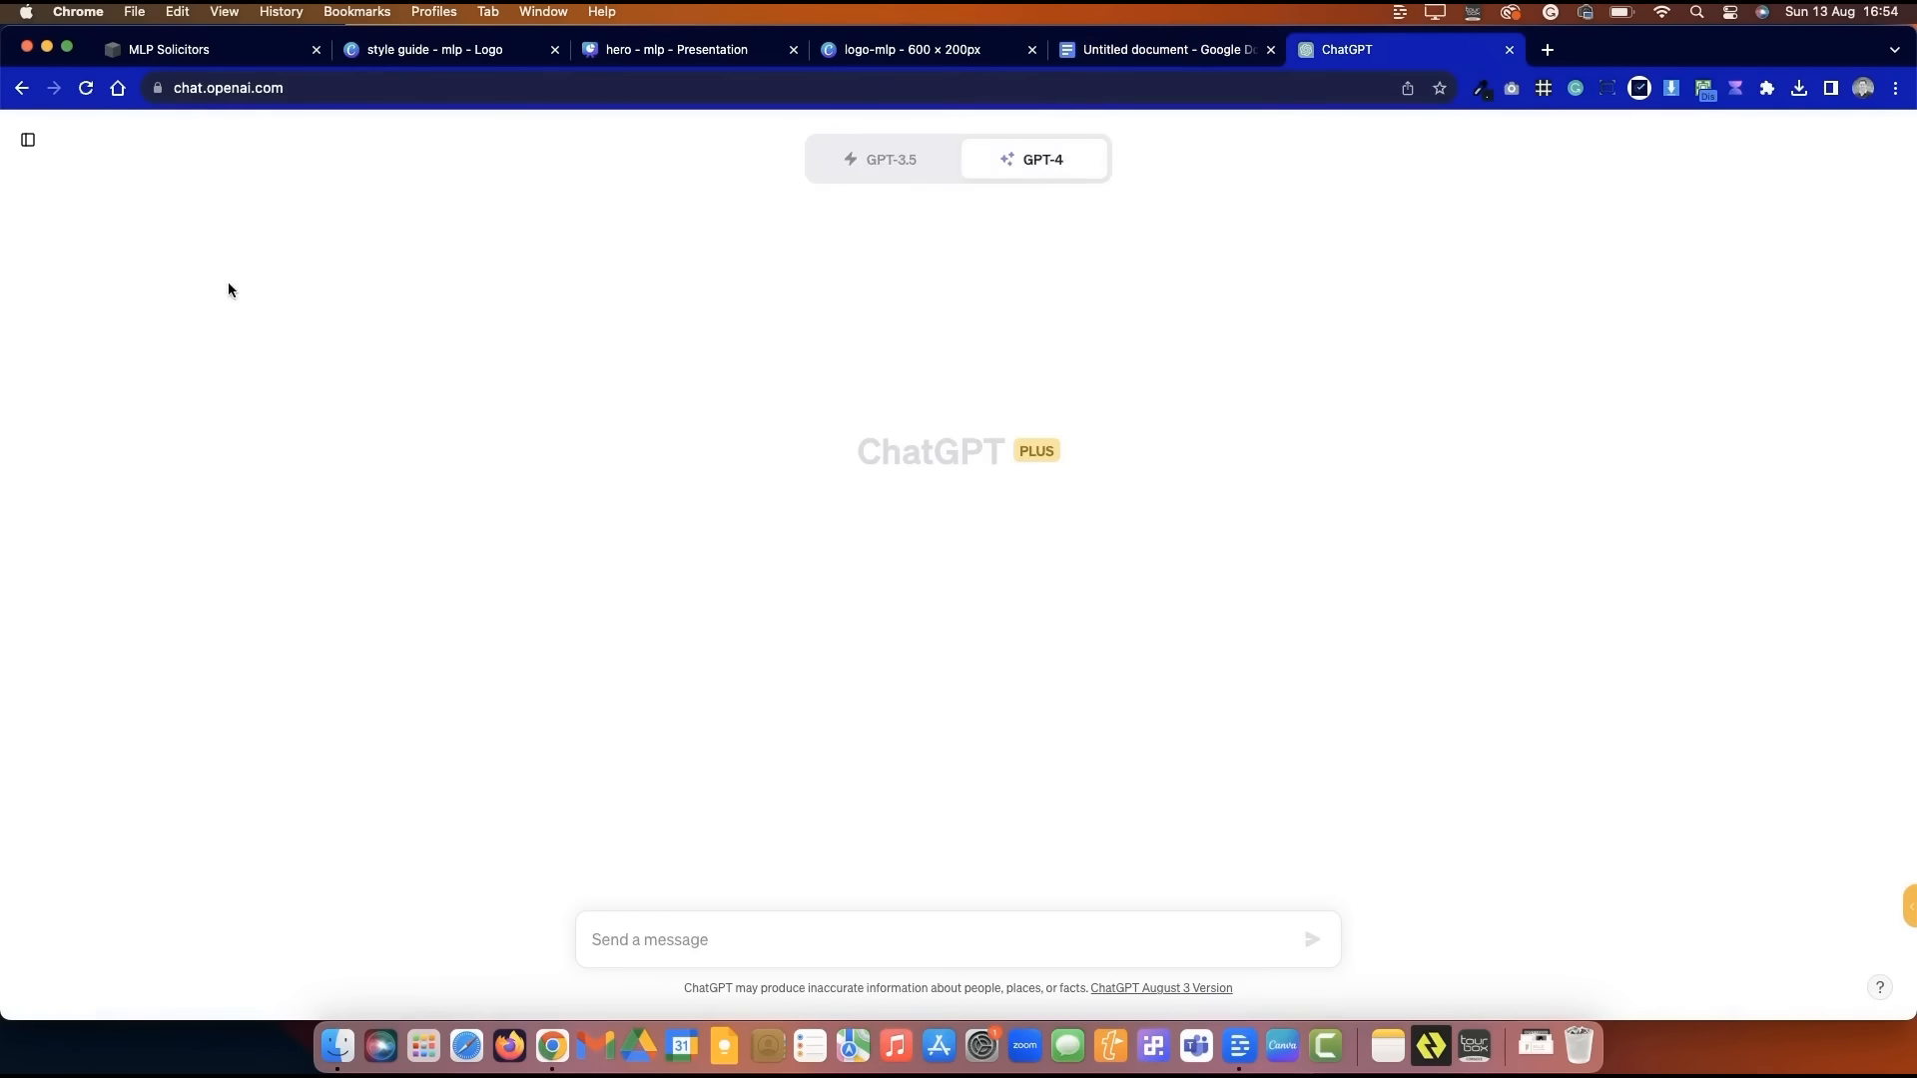
{"action": "left_click", "coordinate": [28, 140]}
{"action": "left_click", "coordinate": [130, 222]}
{"action": "left_click", "coordinate": [231, 140]}
- Ask ChatGPT to "Write an about us summary for the homepage"
{"action": "left_click", "coordinate": [780, 943]}
{"action": "type", "text": "Write "}
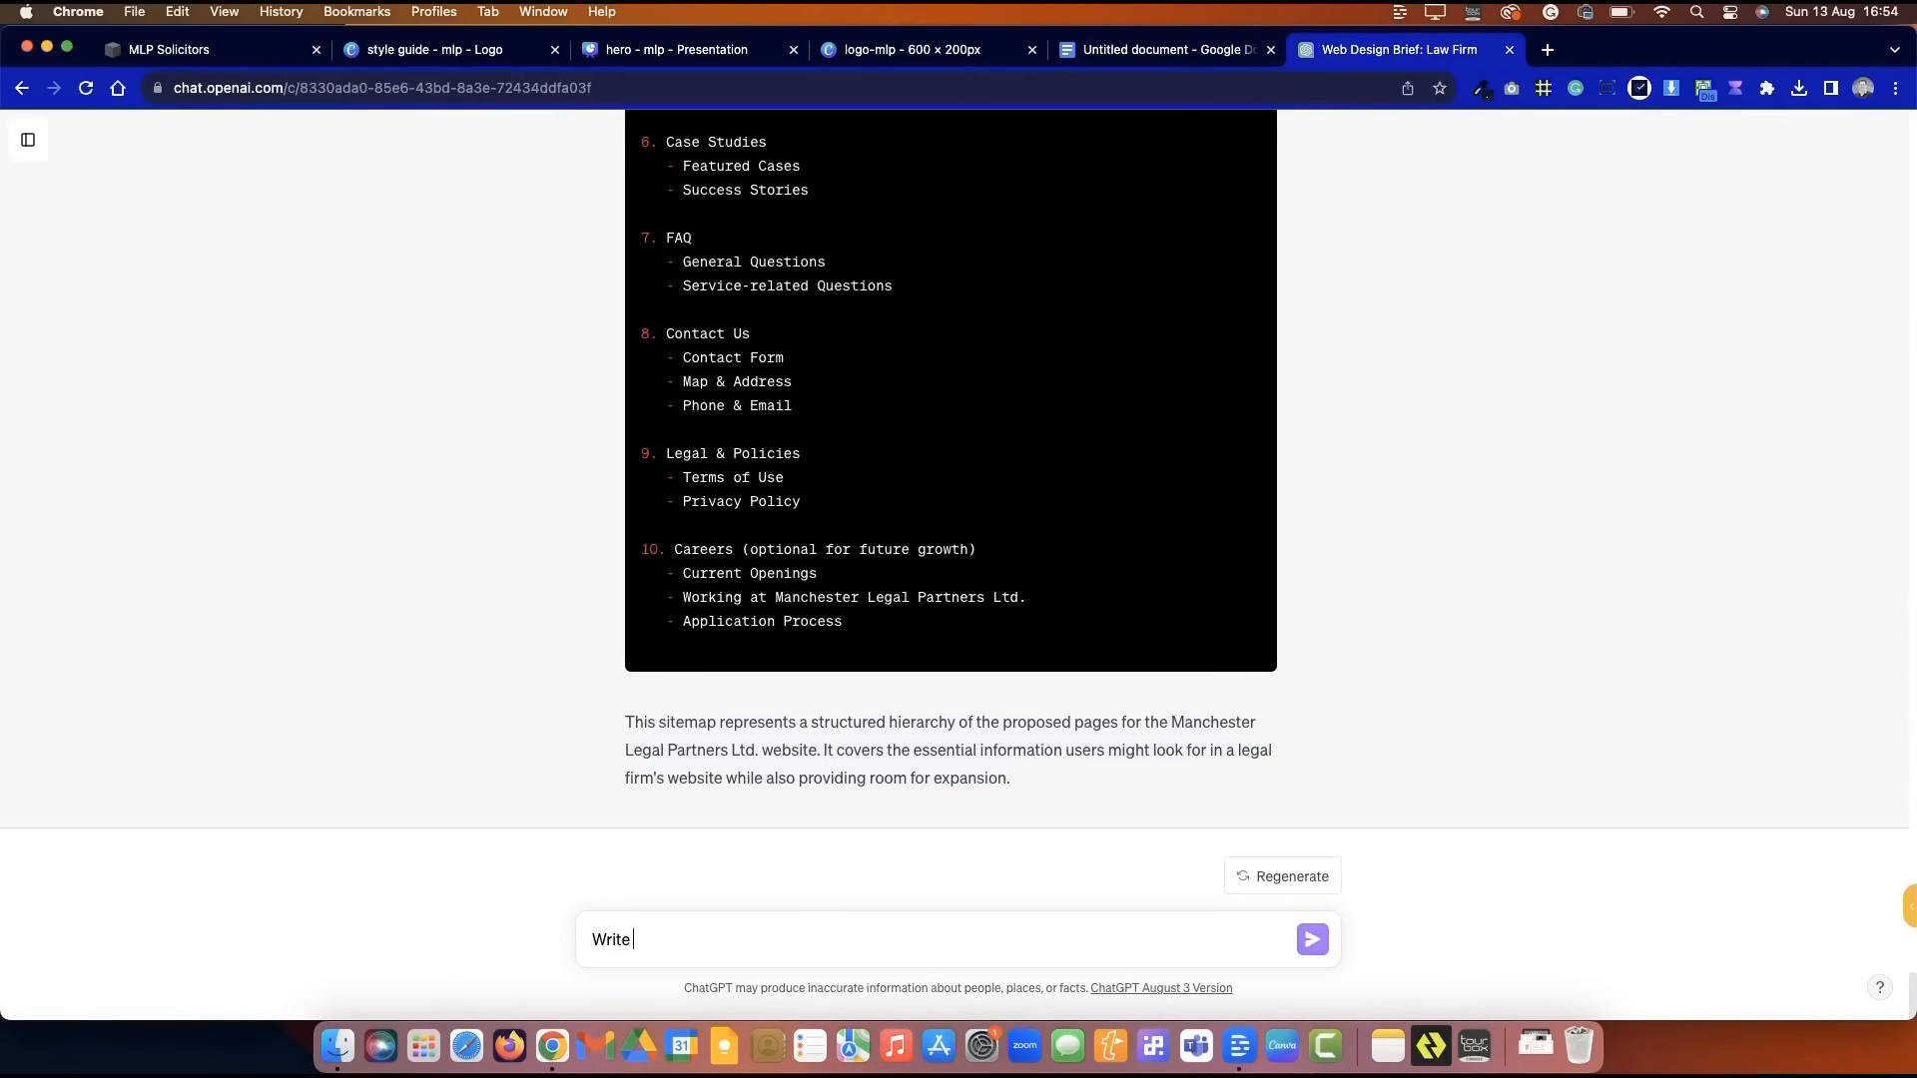
{"action": "type", "text": "an about us summary for the homepage"}
{"action": "key", "text": "Return"}
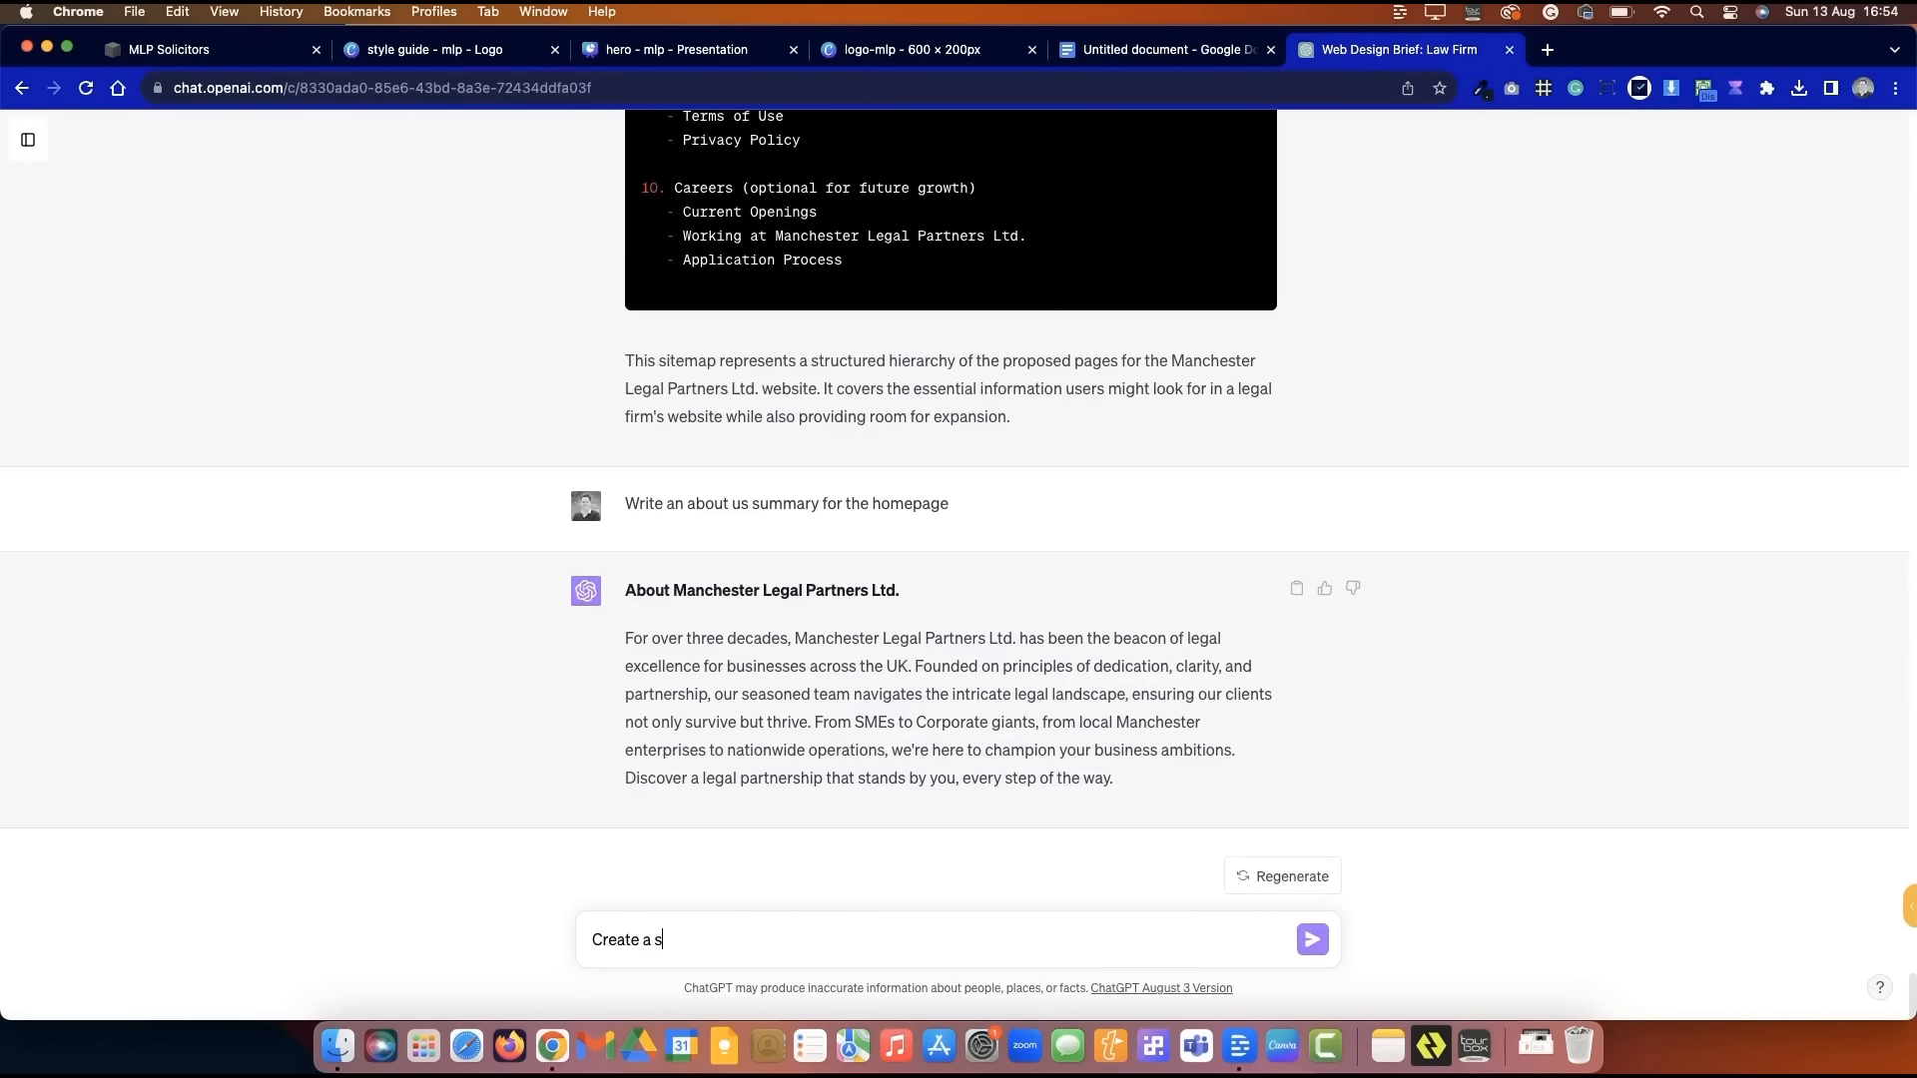
- Ask ChatGPT to "Create a summary of this", stop the reply, and copy the phrase "30+ years of dedication to UK businesses"
{"action": "type", "text": "Create a summary of this"}
{"action": "key", "text": "Return"}
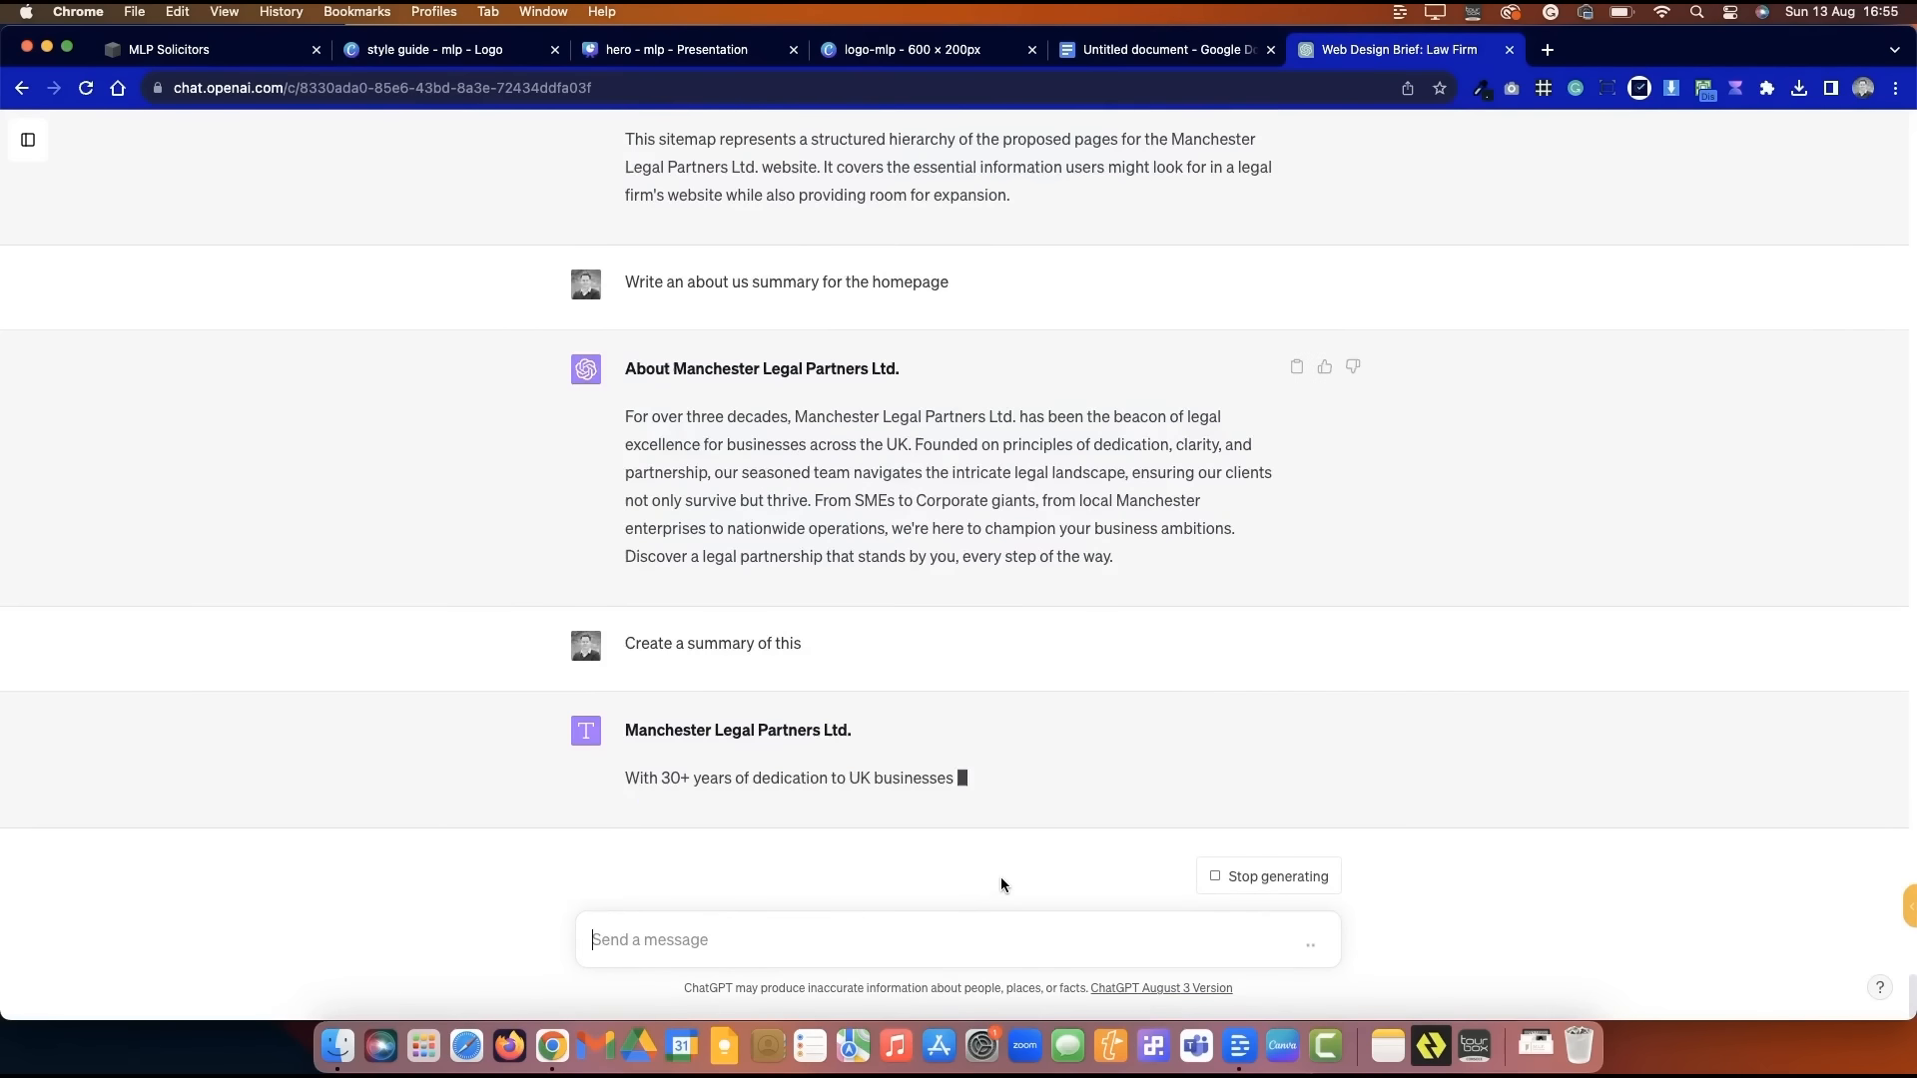
{"action": "left_click", "coordinate": [1230, 866]}
{"action": "left_click_drag", "start_coordinate": [954, 722], "coordinate": [661, 725]}
{"action": "key", "text": "super+c"}
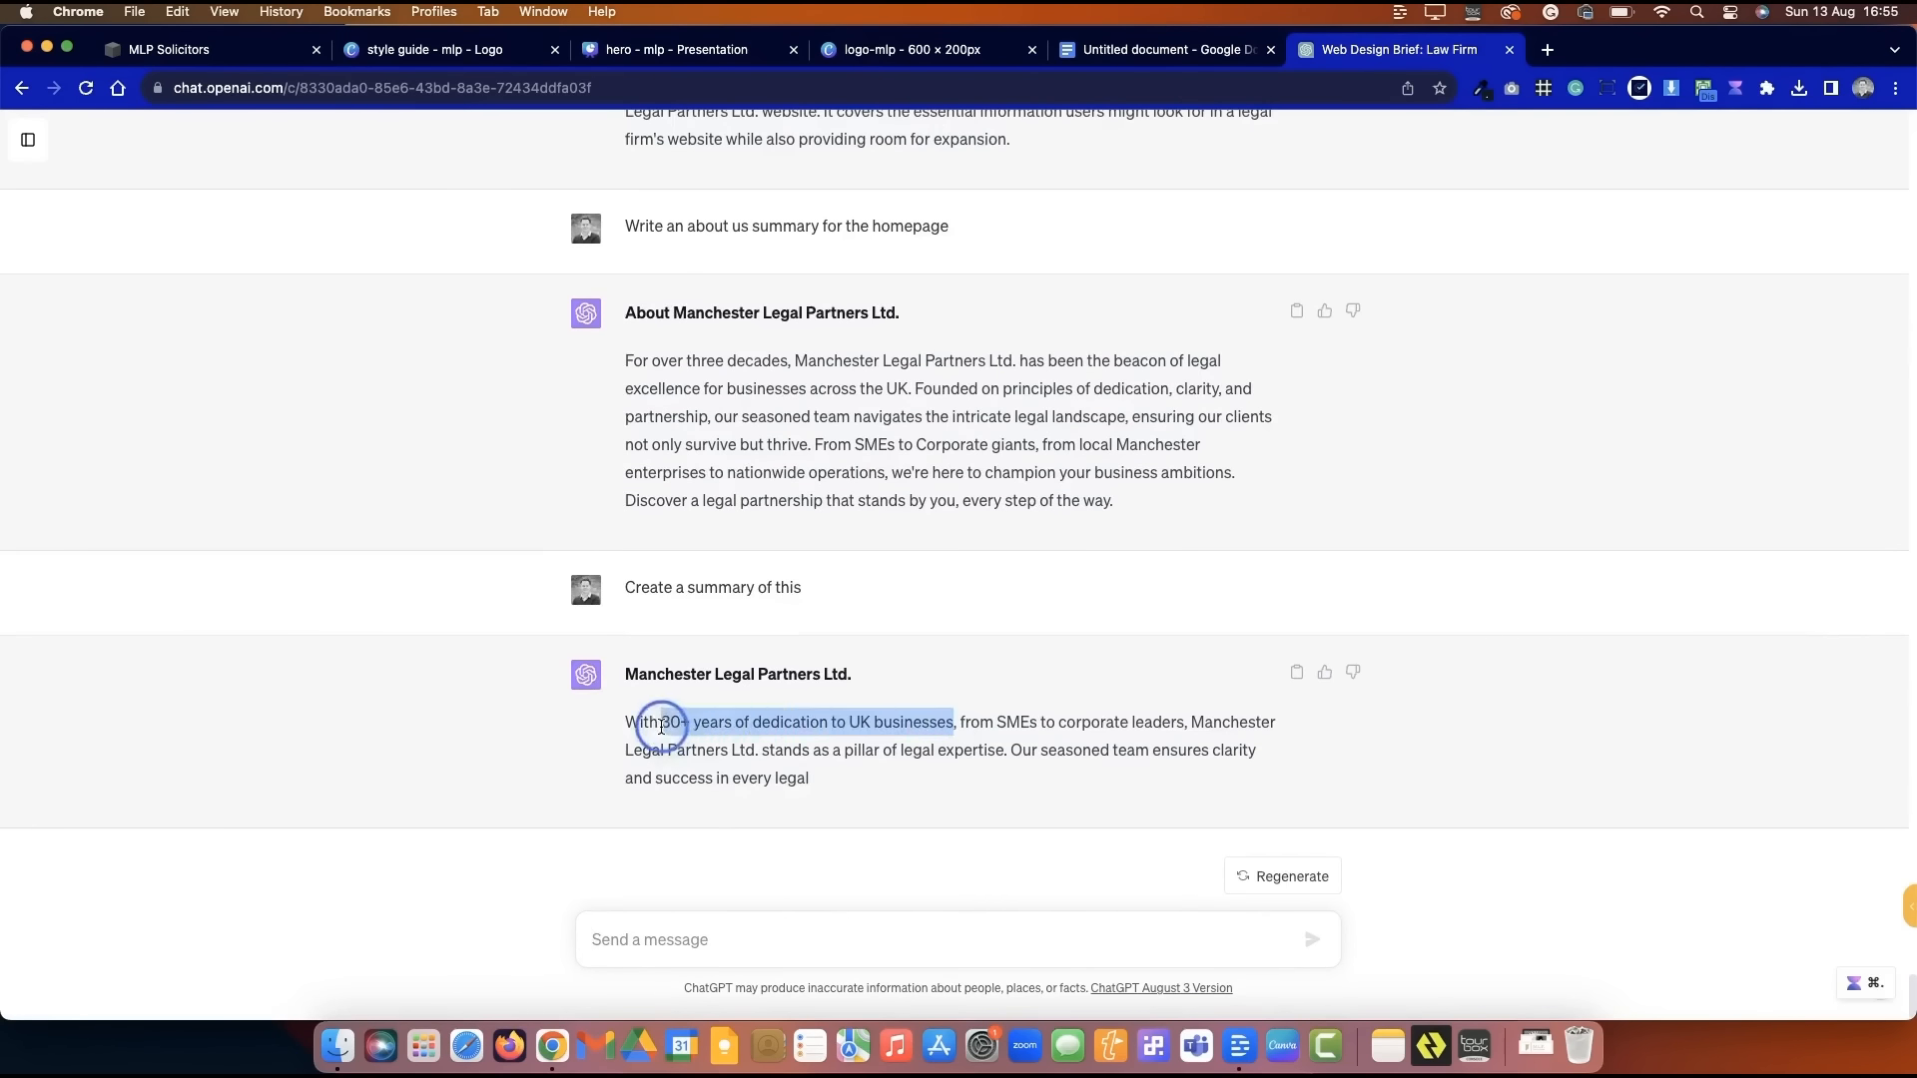
- Return to Squarespace and replace "Make it stand out." with the copied phrase as Heading 2 text without bold or italics
{"action": "left_click", "coordinate": [197, 60]}
{"action": "double_click", "coordinate": [359, 591]}
{"action": "key", "text": "super+a"}
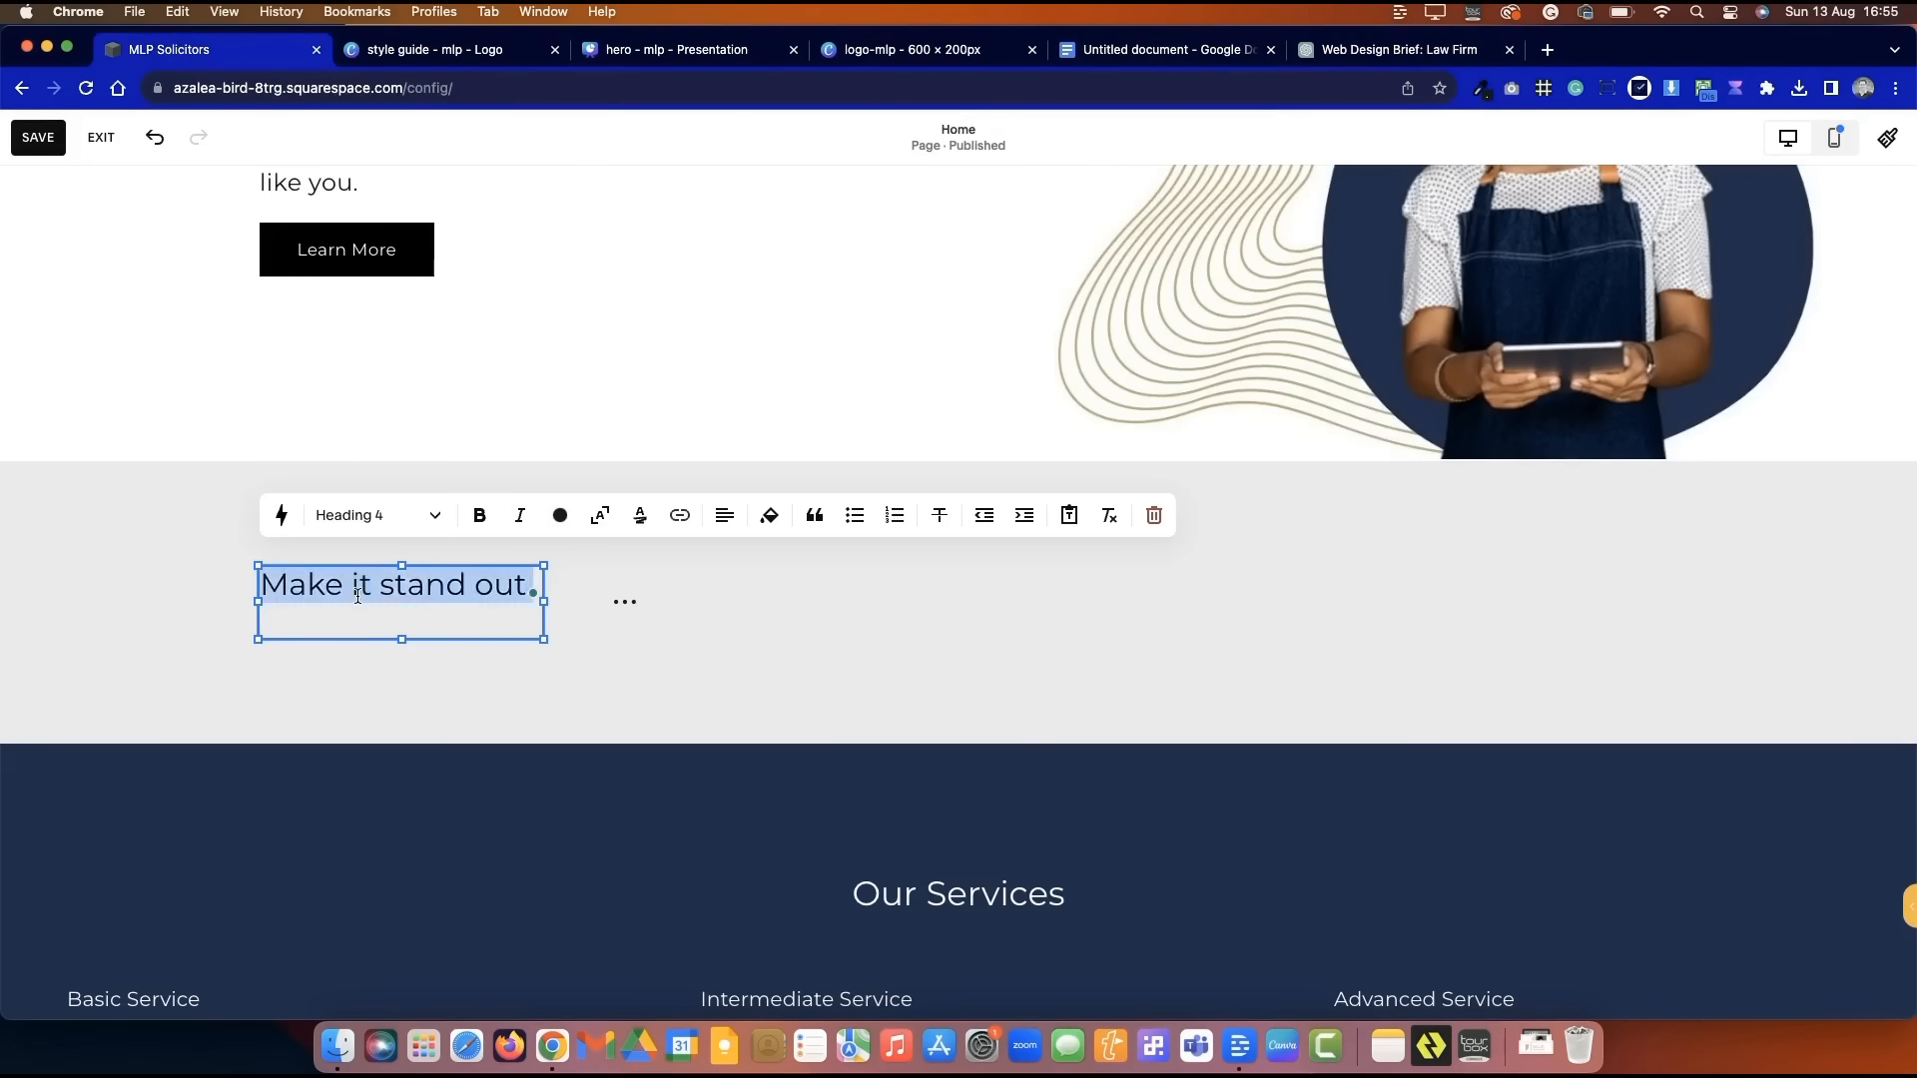
{"action": "key", "text": "super+v"}
{"action": "key", "text": "super+a"}
{"action": "left_click", "coordinate": [389, 521]}
{"action": "left_click", "coordinate": [412, 611]}
{"action": "left_click", "coordinate": [479, 516]}
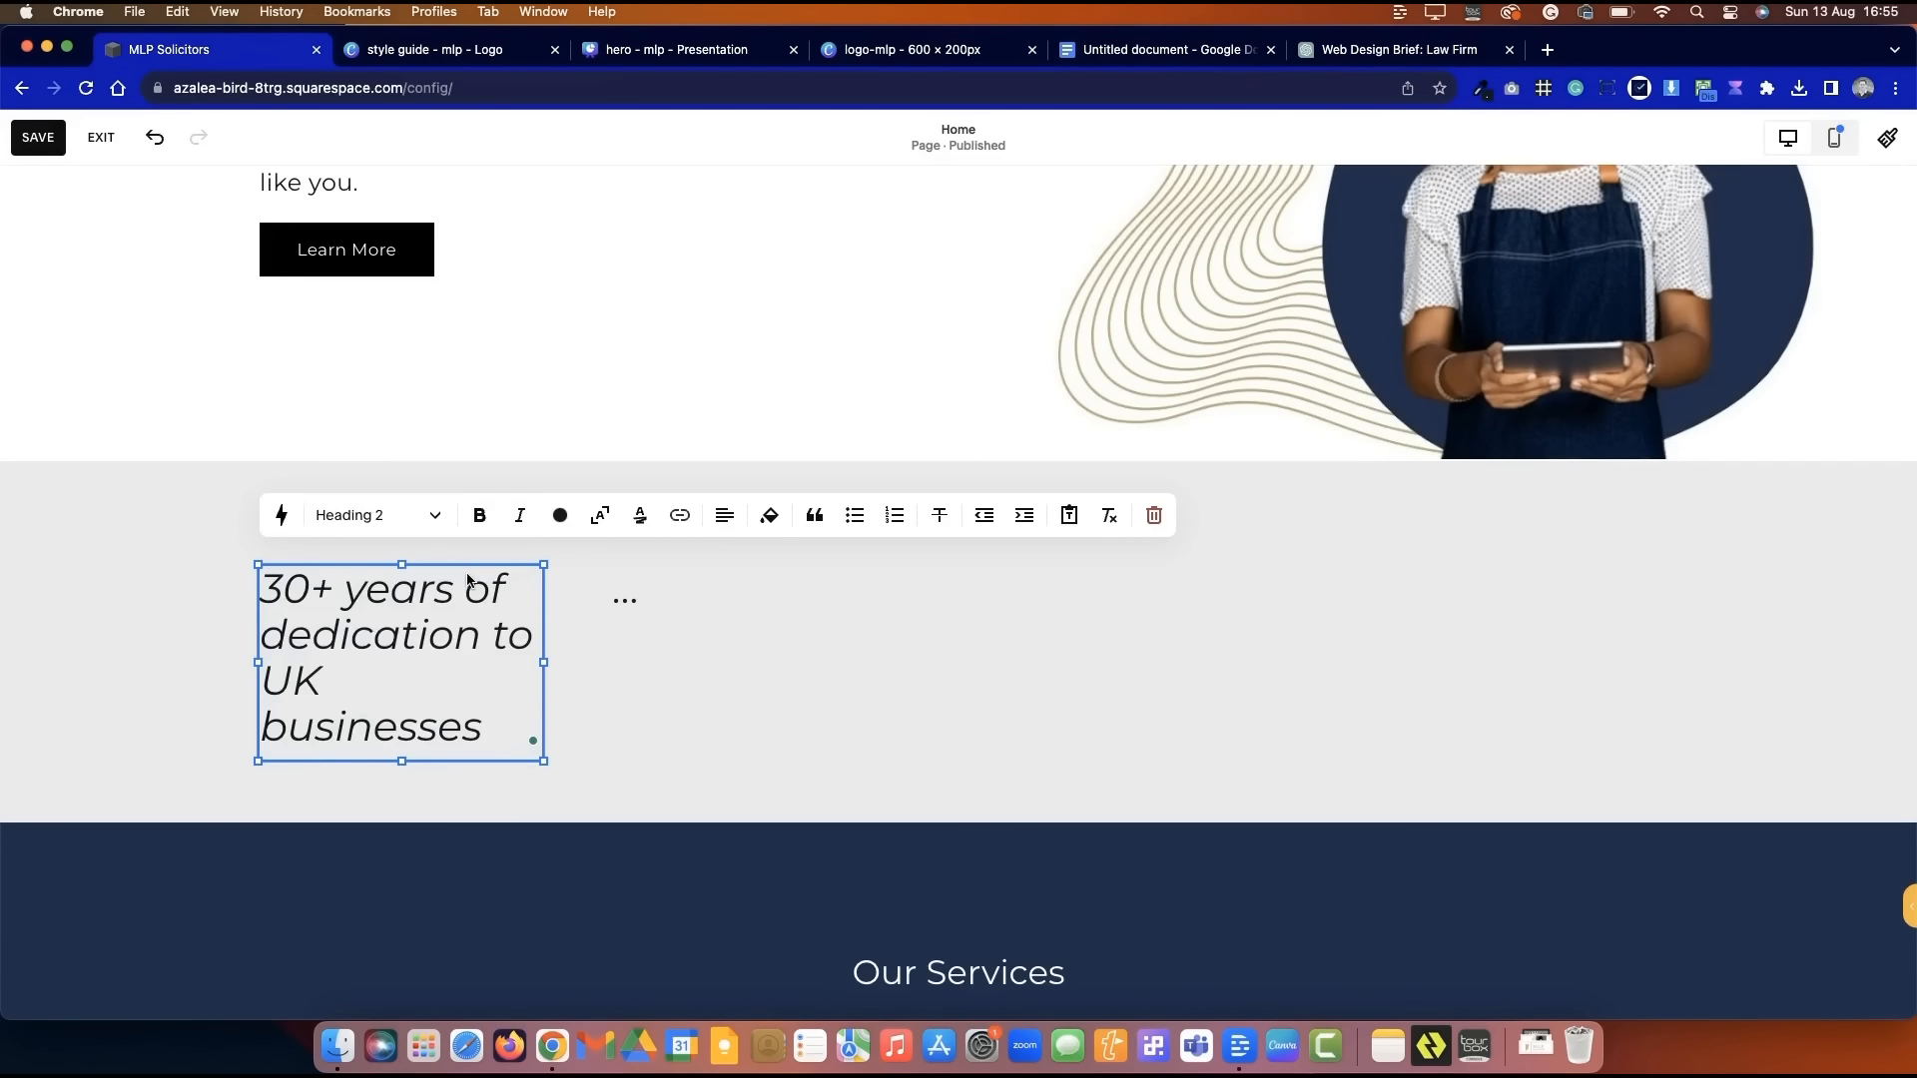
{"action": "key", "text": "super+a"}
{"action": "key", "text": "super+i"}
- Put "of dedication to UK businesses" on its own line below "30+ years" and format it as Heading 4
{"action": "left_click", "coordinate": [467, 589]}
{"action": "key", "text": "Return"}
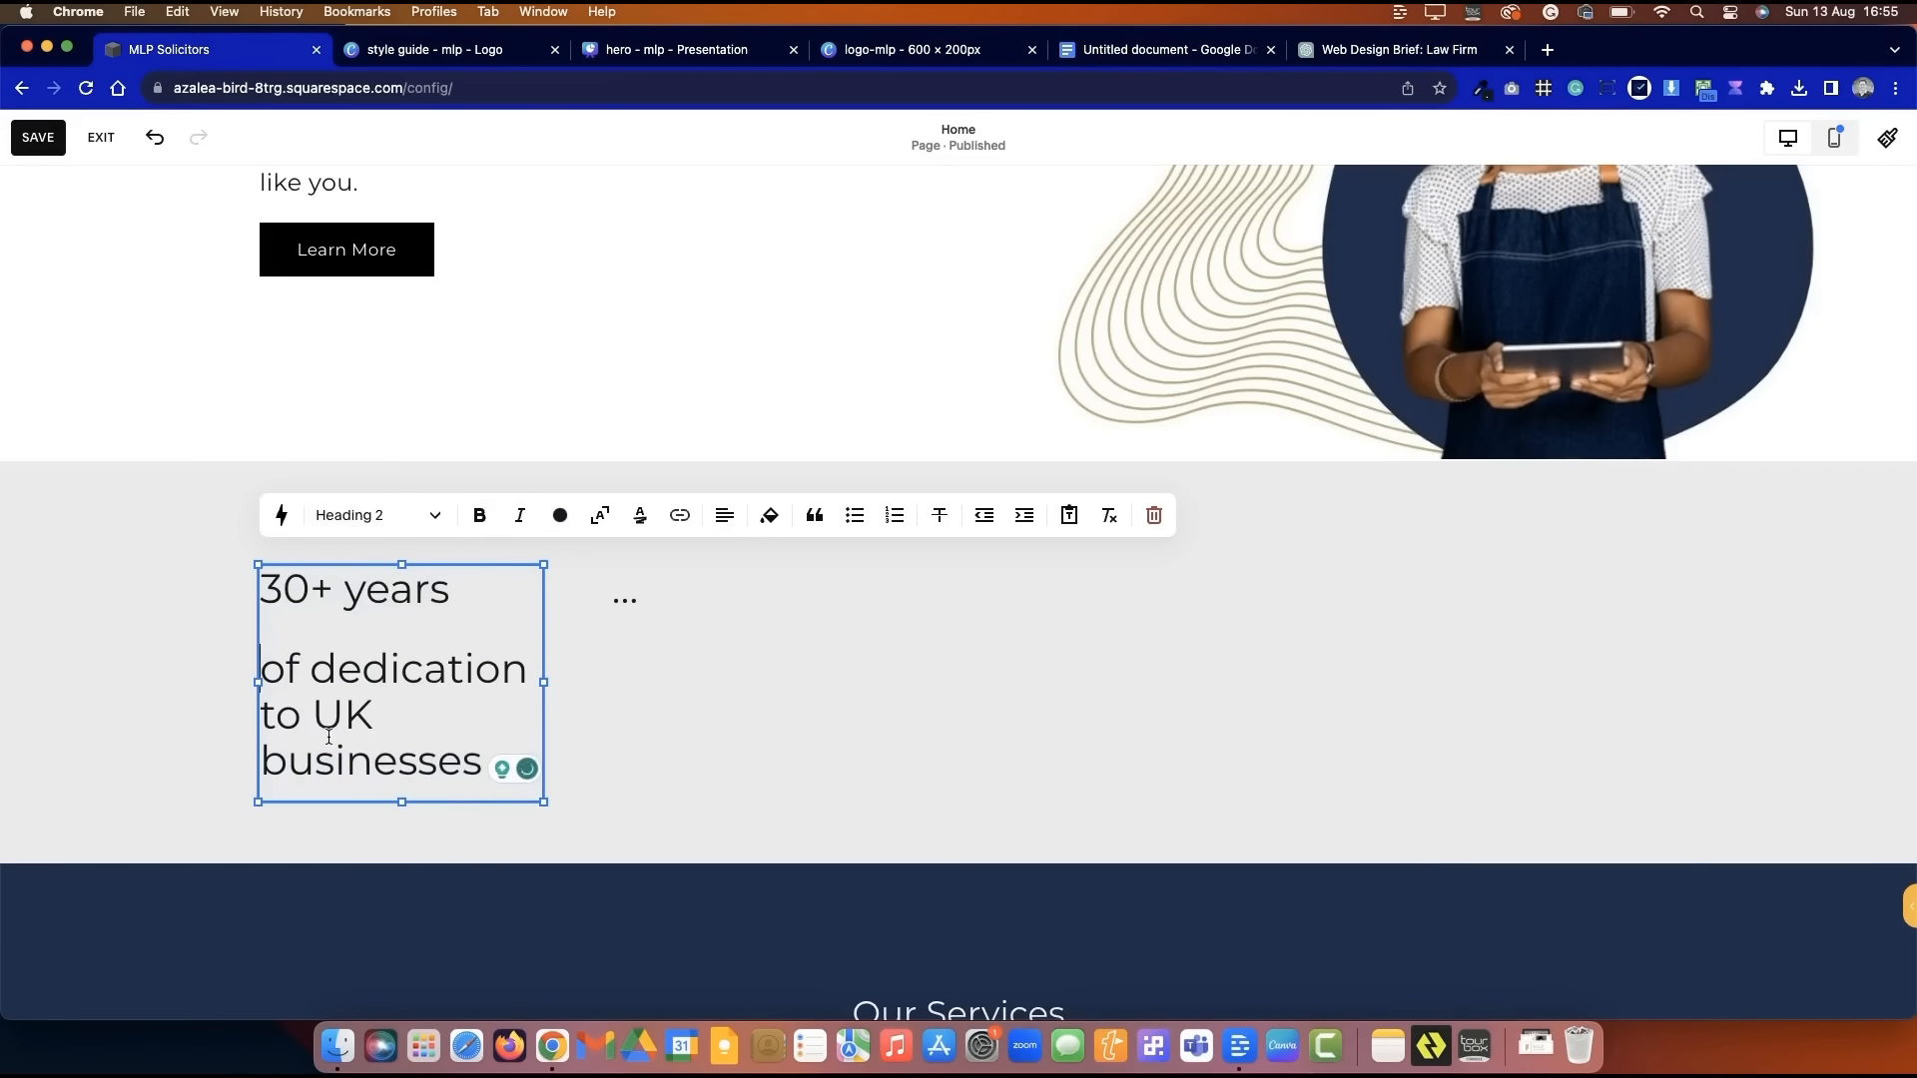
{"action": "left_click", "coordinate": [355, 515]}
{"action": "left_click", "coordinate": [399, 698]}
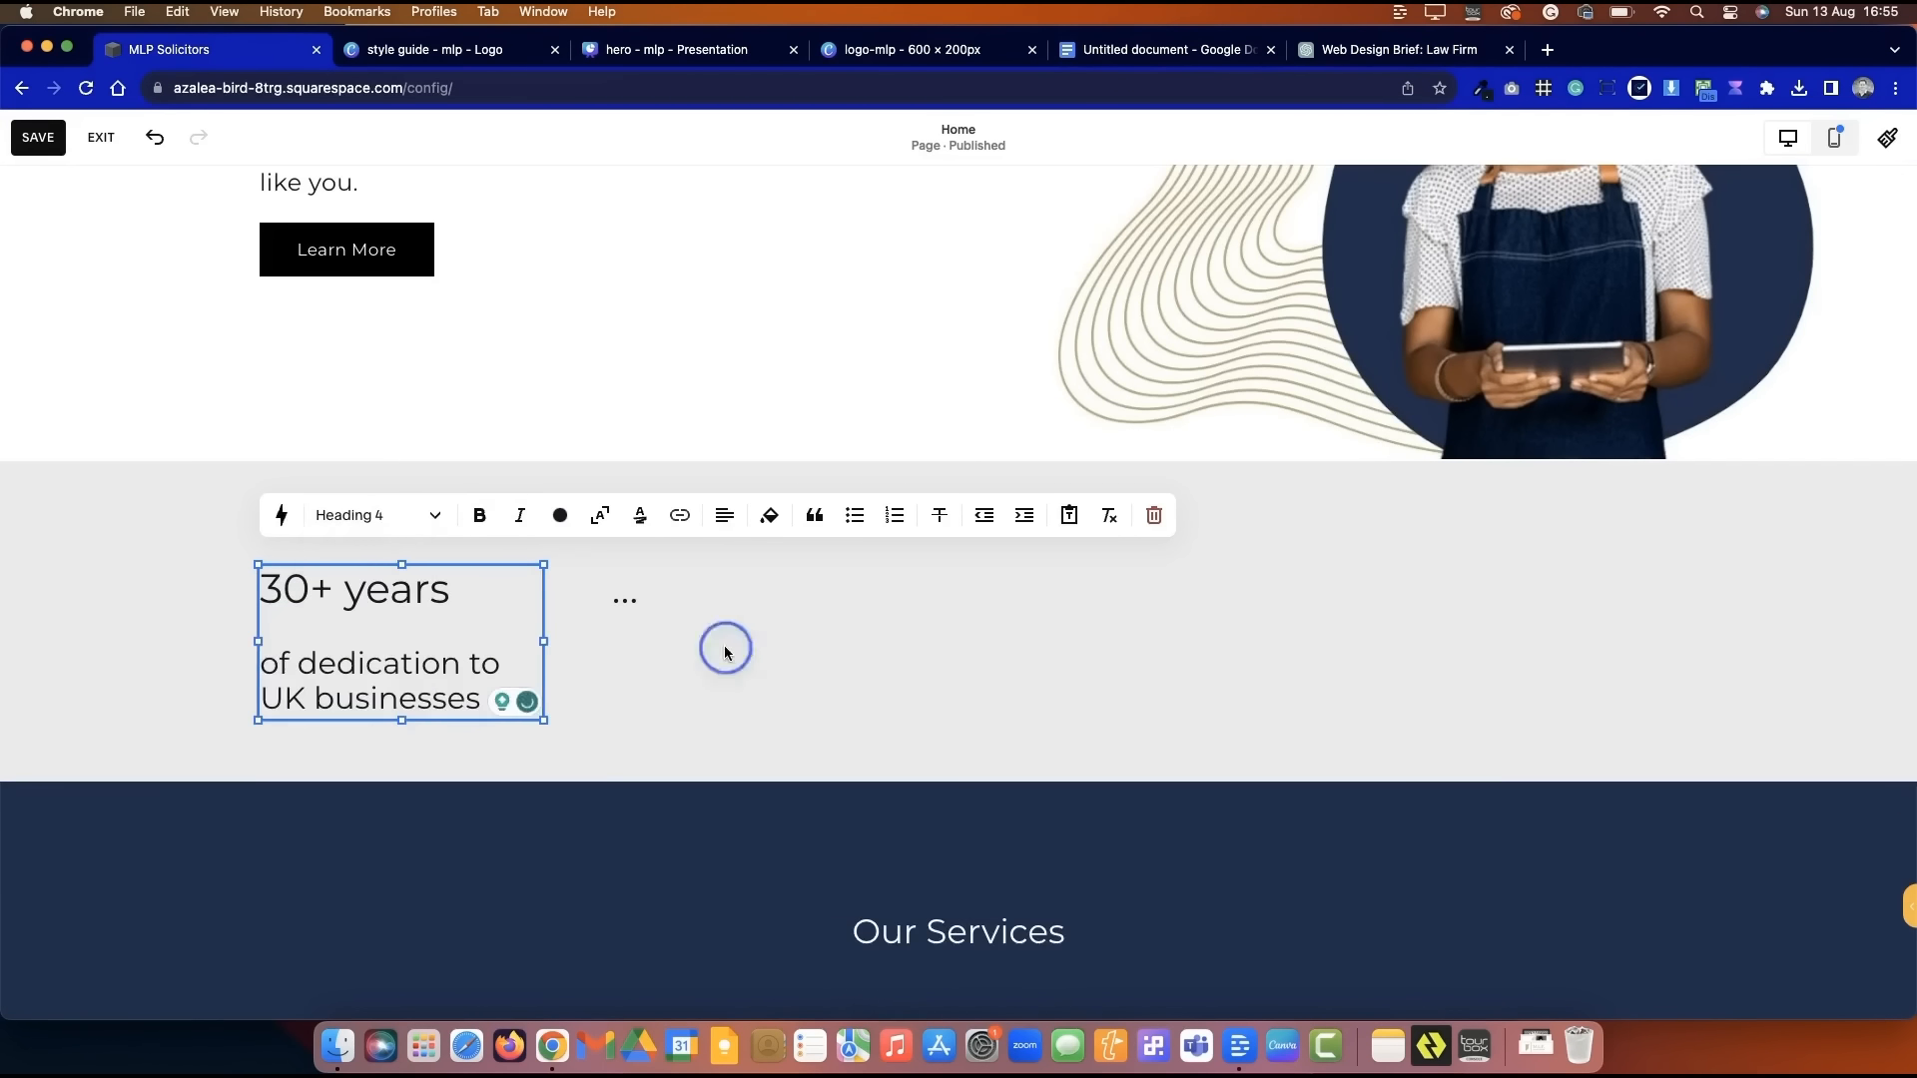
{"action": "left_click", "coordinate": [725, 650]}
- Make "30+" in the About heading bold and gold
{"action": "left_click", "coordinate": [325, 599]}
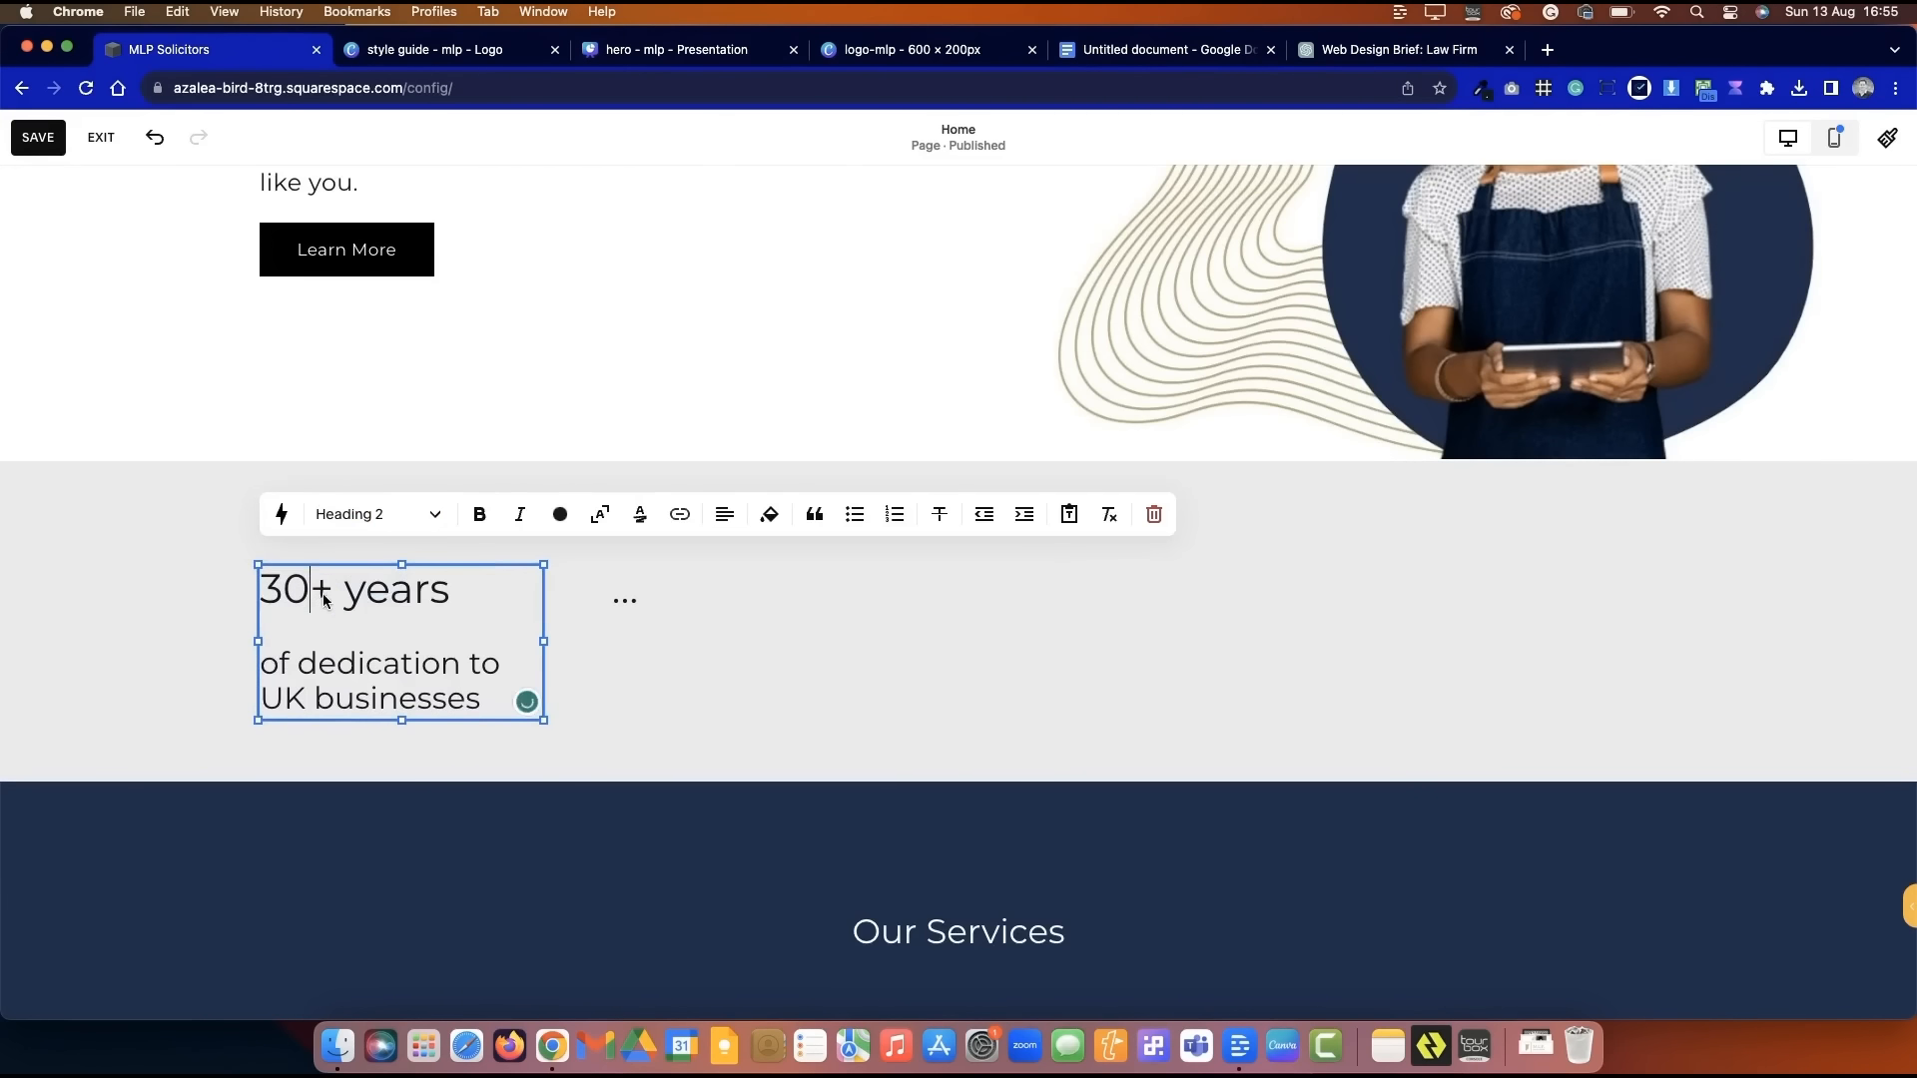
{"action": "left_click", "coordinate": [560, 514]}
{"action": "left_click", "coordinate": [559, 626]}
{"action": "left_click", "coordinate": [167, 629]}
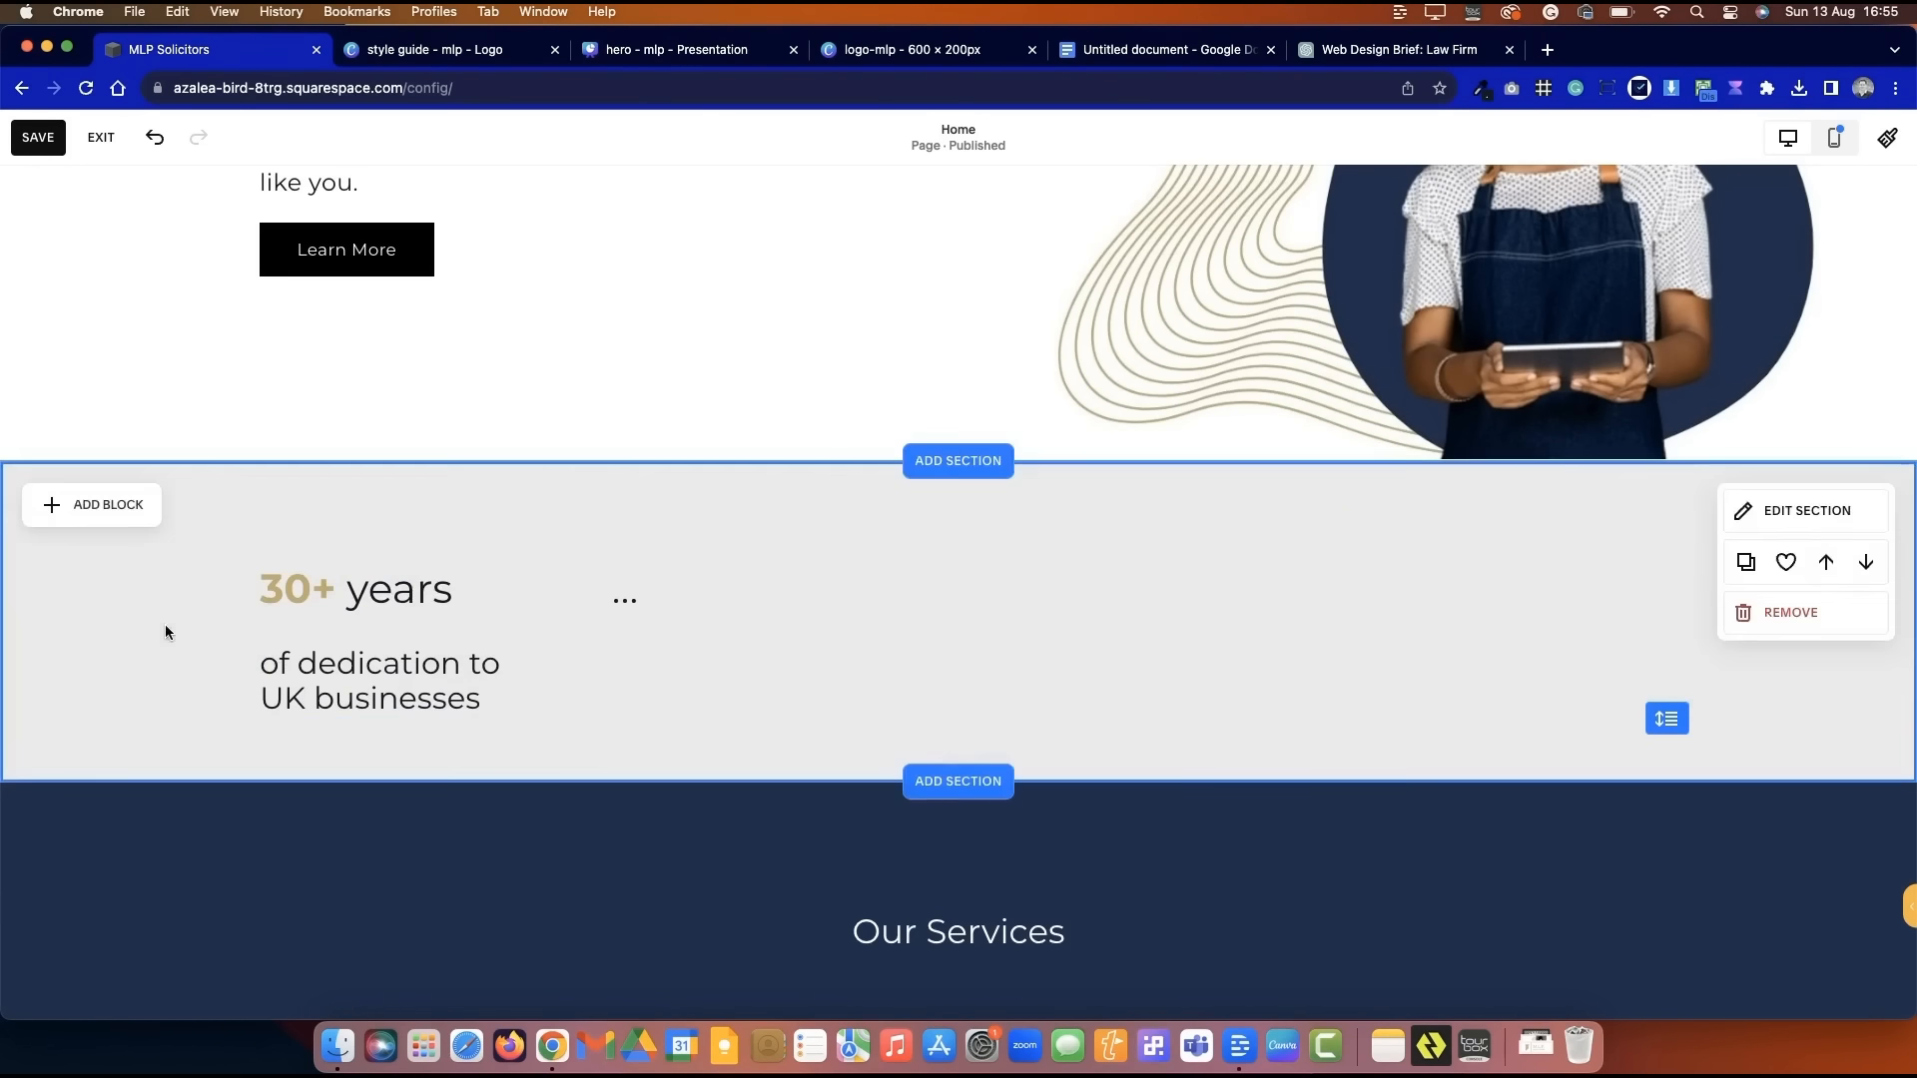
- Copy ChatGPT's full about us paragraph into the empty text block beside "30+ years" as Paragraph 2 without bold or italics
{"action": "left_click", "coordinate": [1397, 49]}
{"action": "left_click_drag", "start_coordinate": [1134, 505], "coordinate": [622, 371]}
{"action": "key", "text": "super+c"}
{"action": "key", "text": "super+1"}
{"action": "left_click", "coordinate": [667, 612]}
{"action": "left_click", "coordinate": [676, 599]}
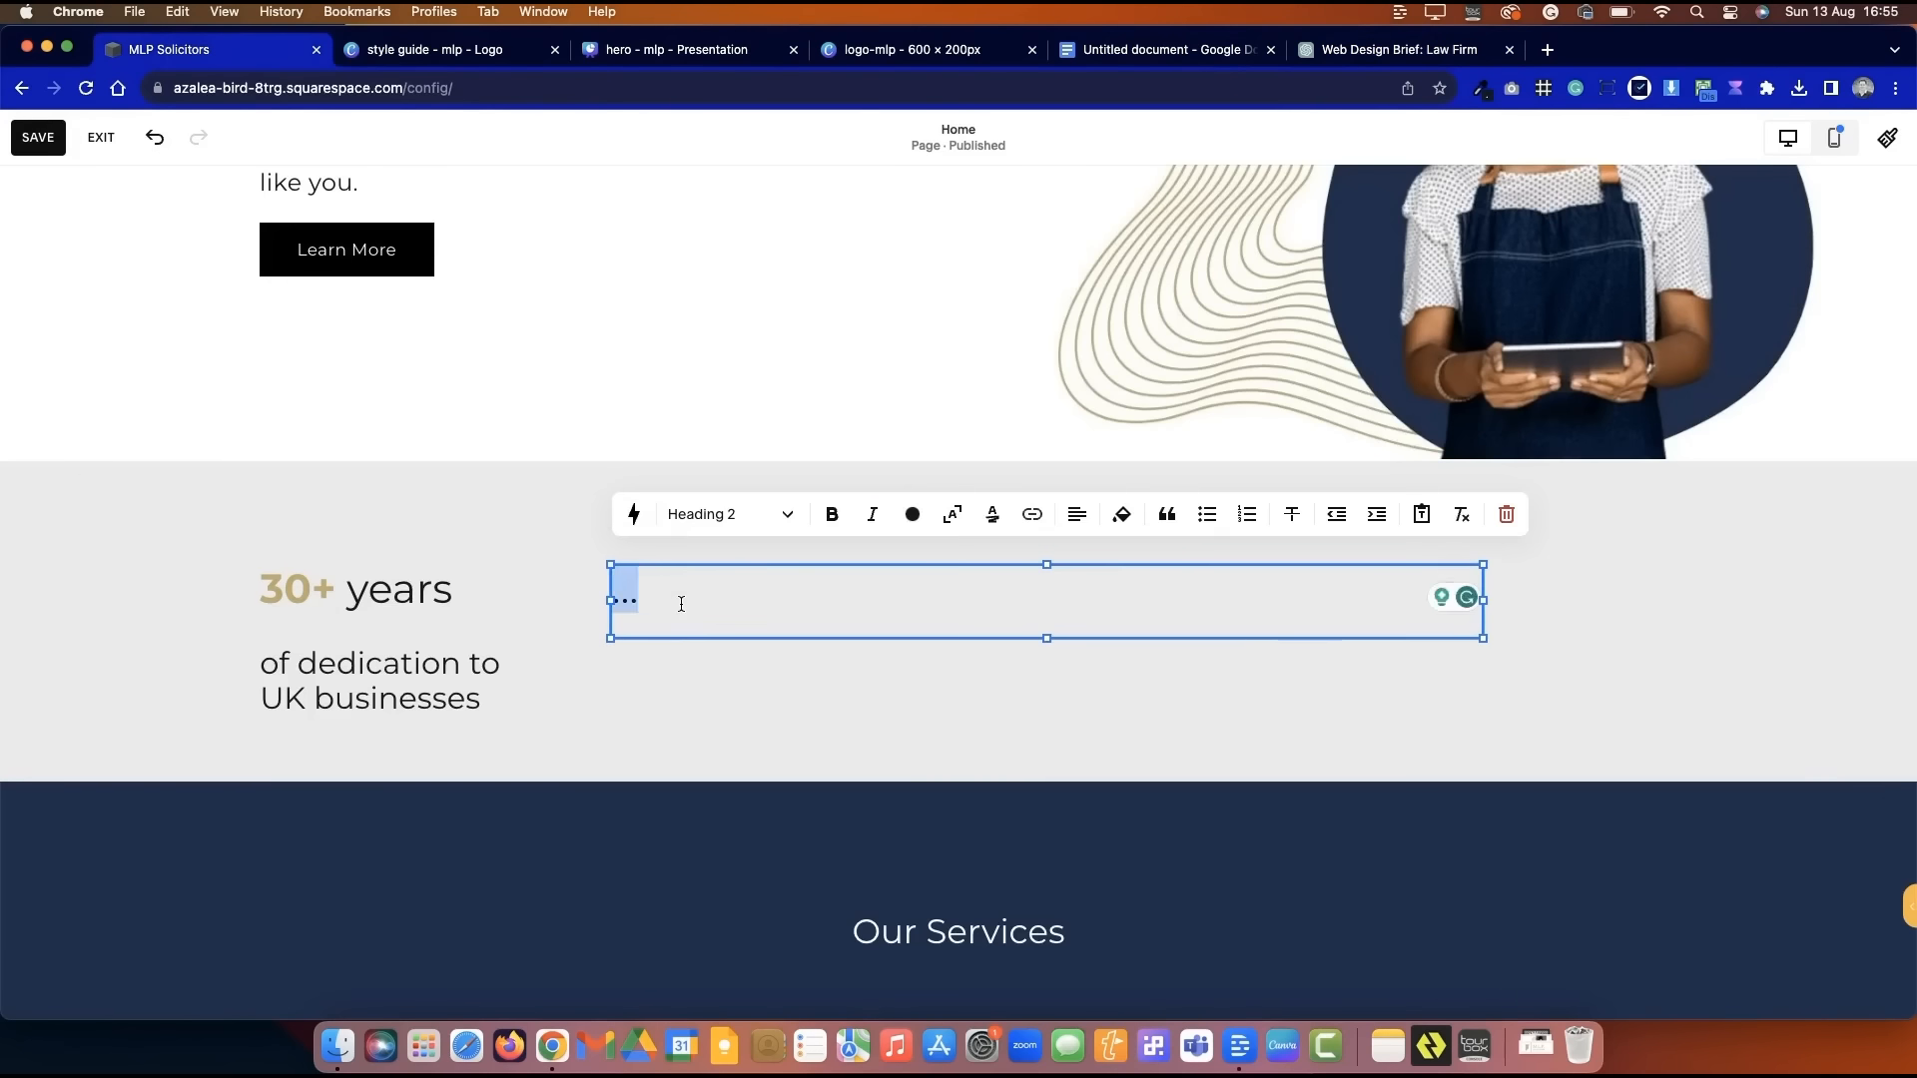
{"action": "key", "text": "super+v"}
{"action": "key", "text": "super+a"}
{"action": "left_click", "coordinate": [871, 515]}
{"action": "left_click", "coordinate": [832, 514]}
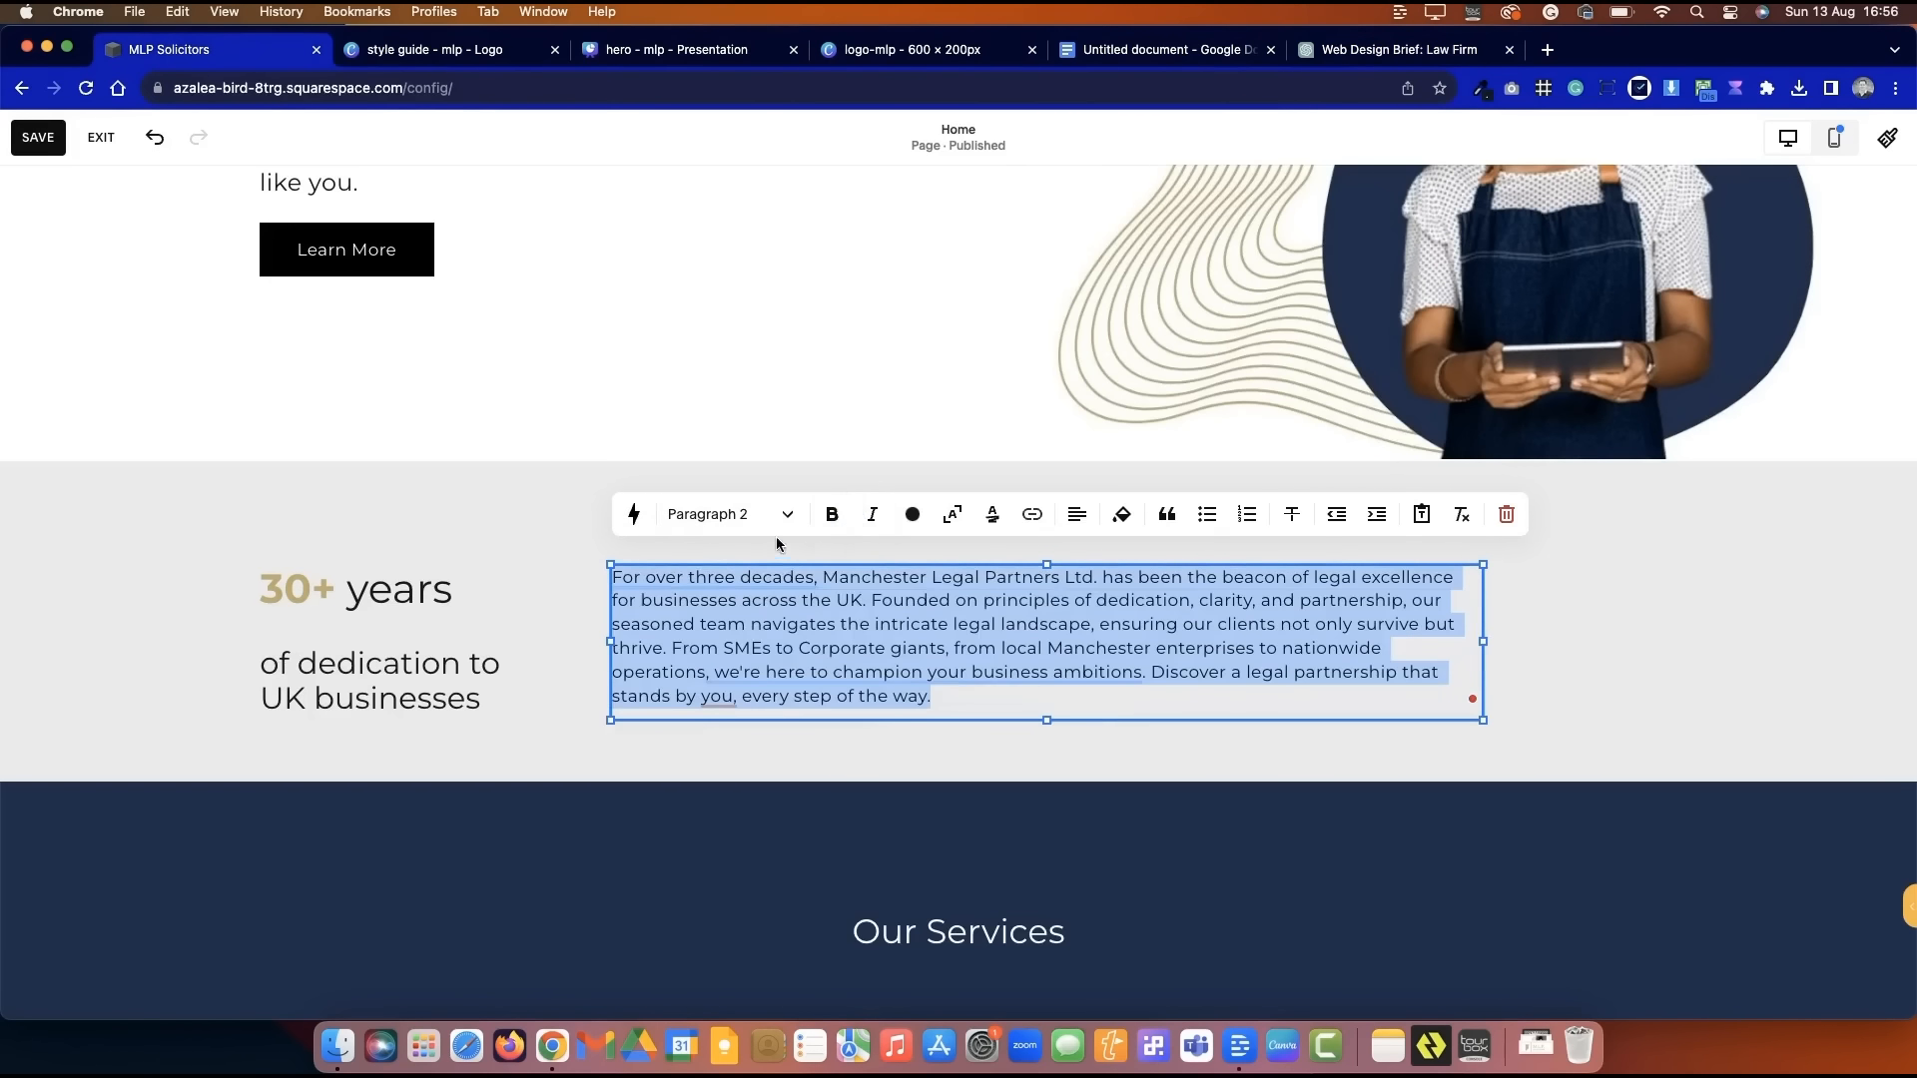
- Split the about text after "across the UK." and format the opening sentence as Paragraph 1
{"action": "left_click", "coordinate": [884, 650]}
{"action": "key", "text": "Return"}
{"action": "left_click", "coordinate": [846, 601]}
{"action": "left_click", "coordinate": [728, 514]}
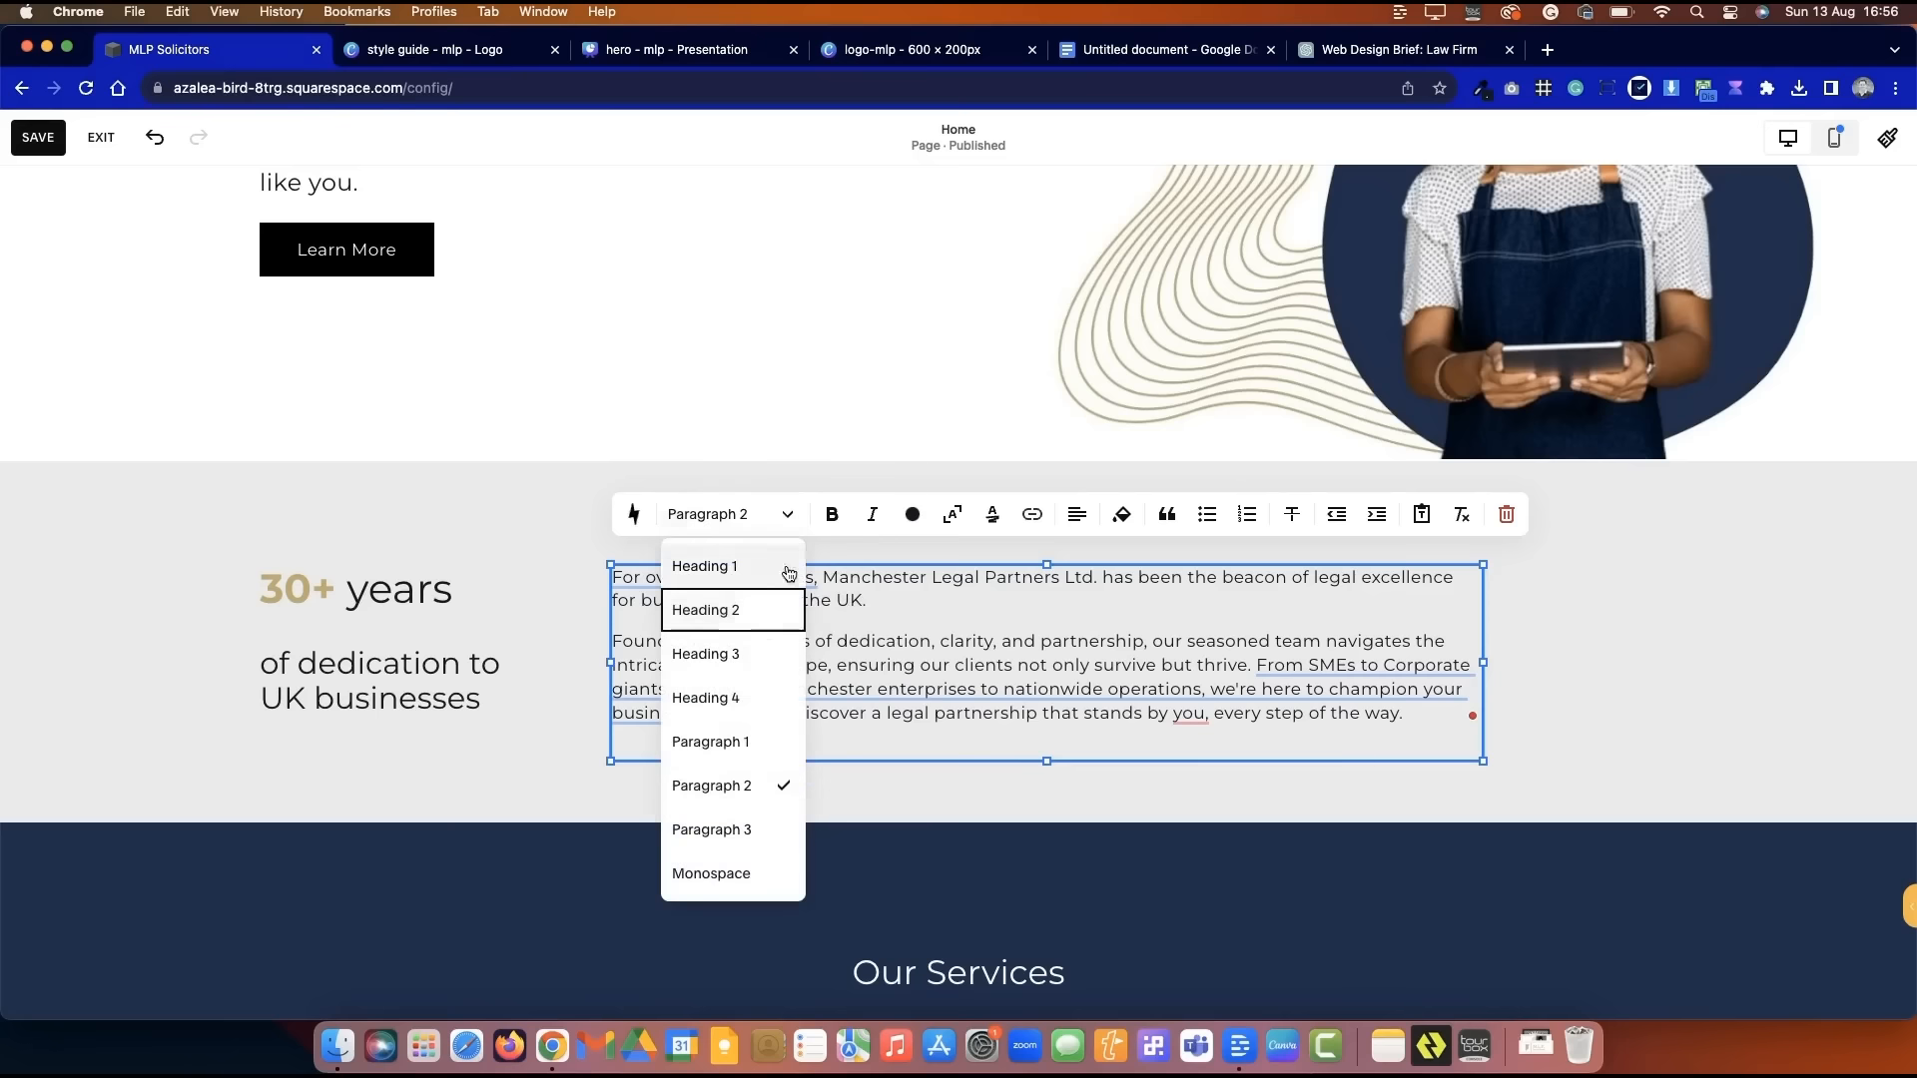
{"action": "left_click", "coordinate": [759, 742]}
- Accept the Grammarly rephrasing and punctuation suggestions throughout the about text
{"action": "mouse_move", "coordinate": [869, 710]}
{"action": "left_click", "coordinate": [875, 788]}
{"action": "mouse_move", "coordinate": [826, 603]}
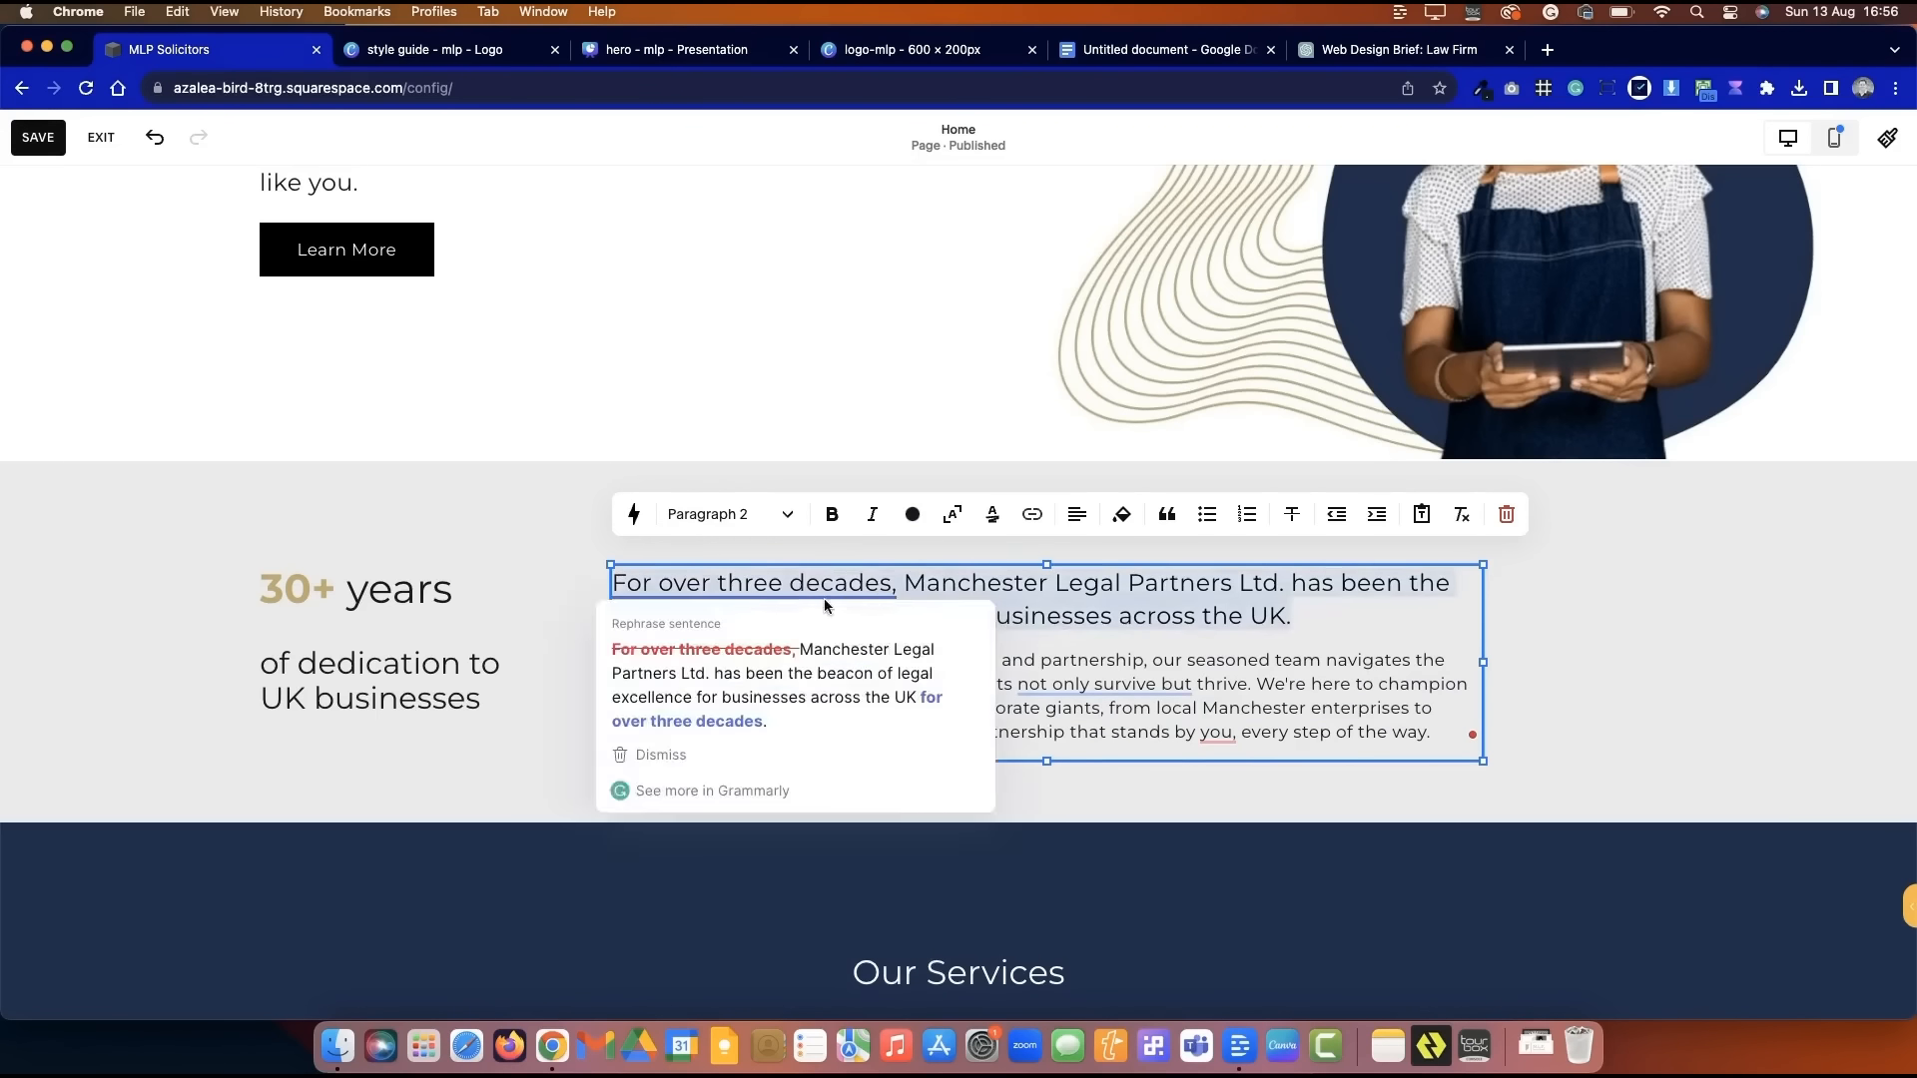
{"action": "left_click", "coordinate": [830, 679]}
{"action": "mouse_move", "coordinate": [1130, 663]}
{"action": "left_click", "coordinate": [977, 751]}
{"action": "mouse_move", "coordinate": [1215, 734]}
{"action": "left_click", "coordinate": [1222, 795]}
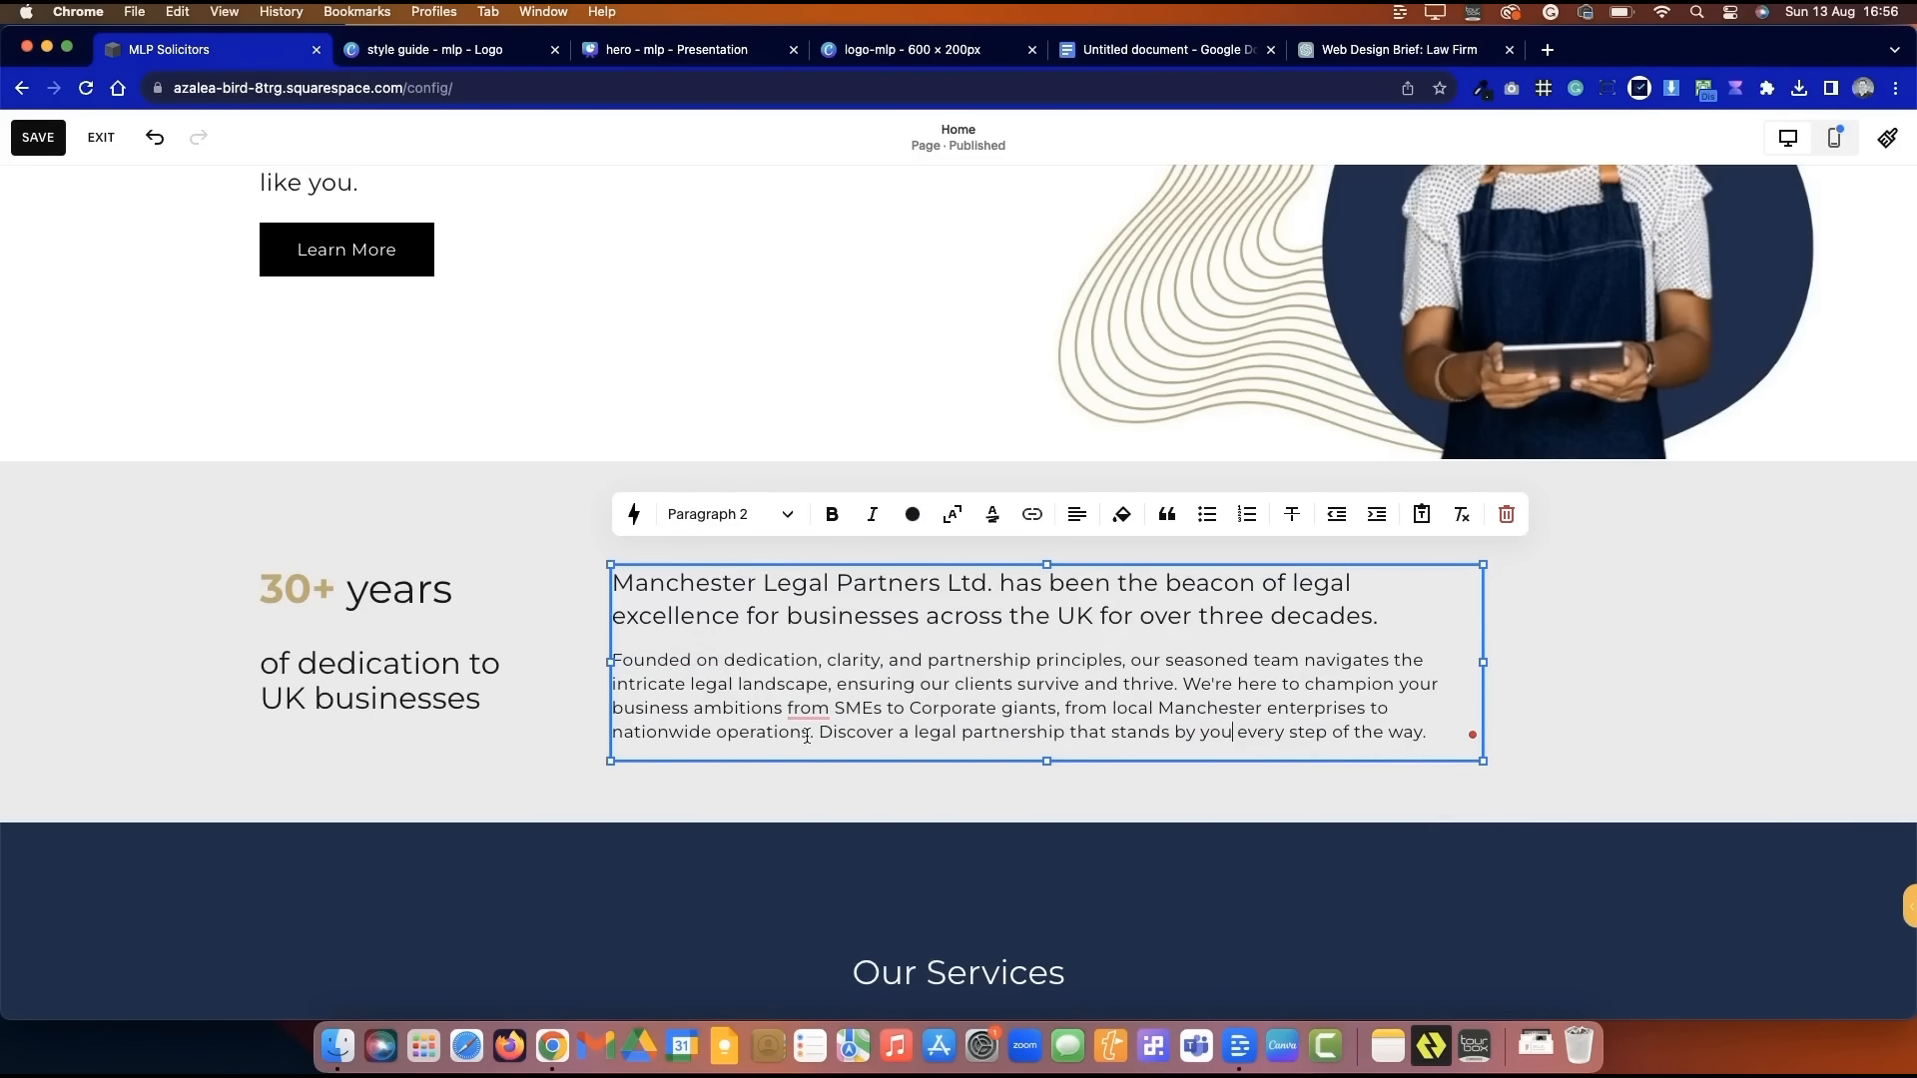
{"action": "mouse_move", "coordinate": [807, 711]}
{"action": "left_click", "coordinate": [817, 773]}
{"action": "left_click", "coordinate": [88, 595]}
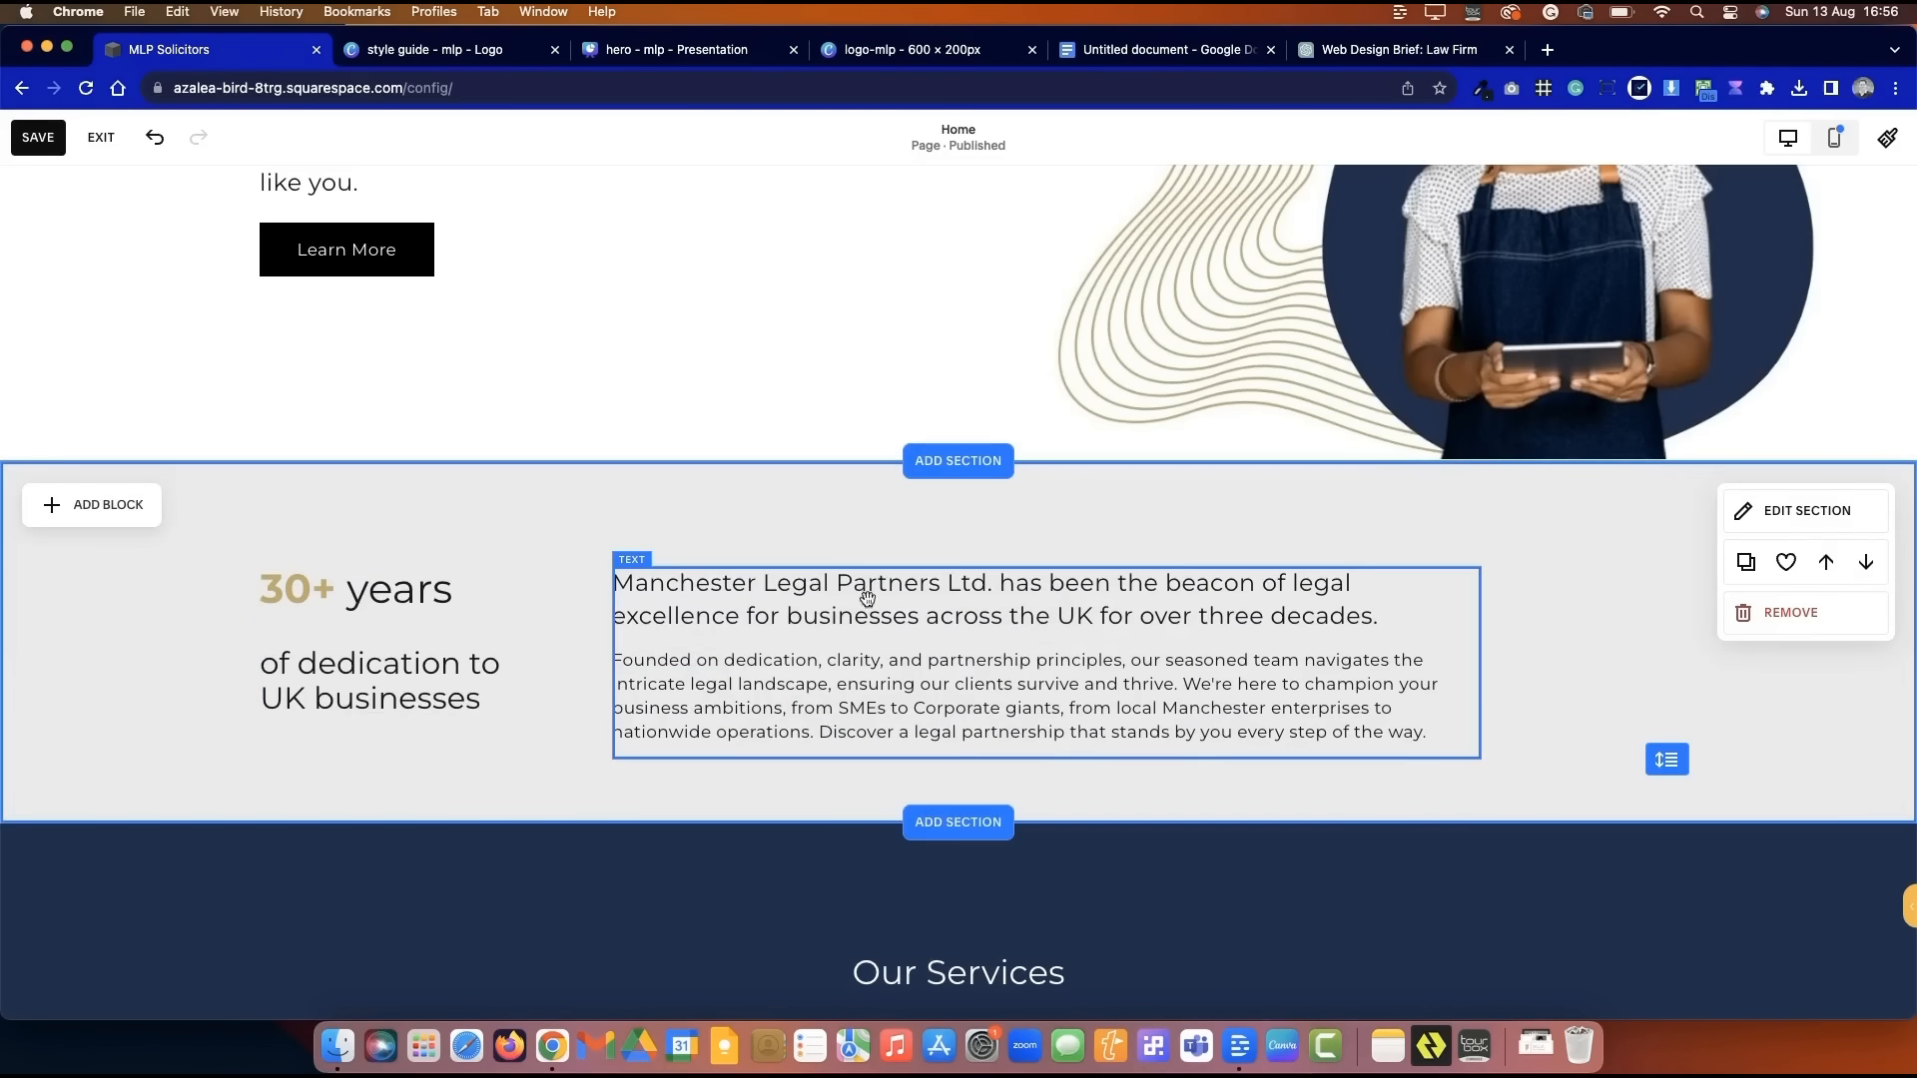
- Delete "Ltd." from "Manchester Legal Partners Ltd." in the about text's opening sentence
{"action": "scroll", "coordinate": [129, 677], "scroll_direction": "up", "scroll_amount": 3}
{"action": "scroll", "coordinate": [129, 677], "scroll_direction": "down", "scroll_amount": 1}
{"action": "double_click", "coordinate": [942, 814]}
{"action": "double_click", "coordinate": [952, 793]}
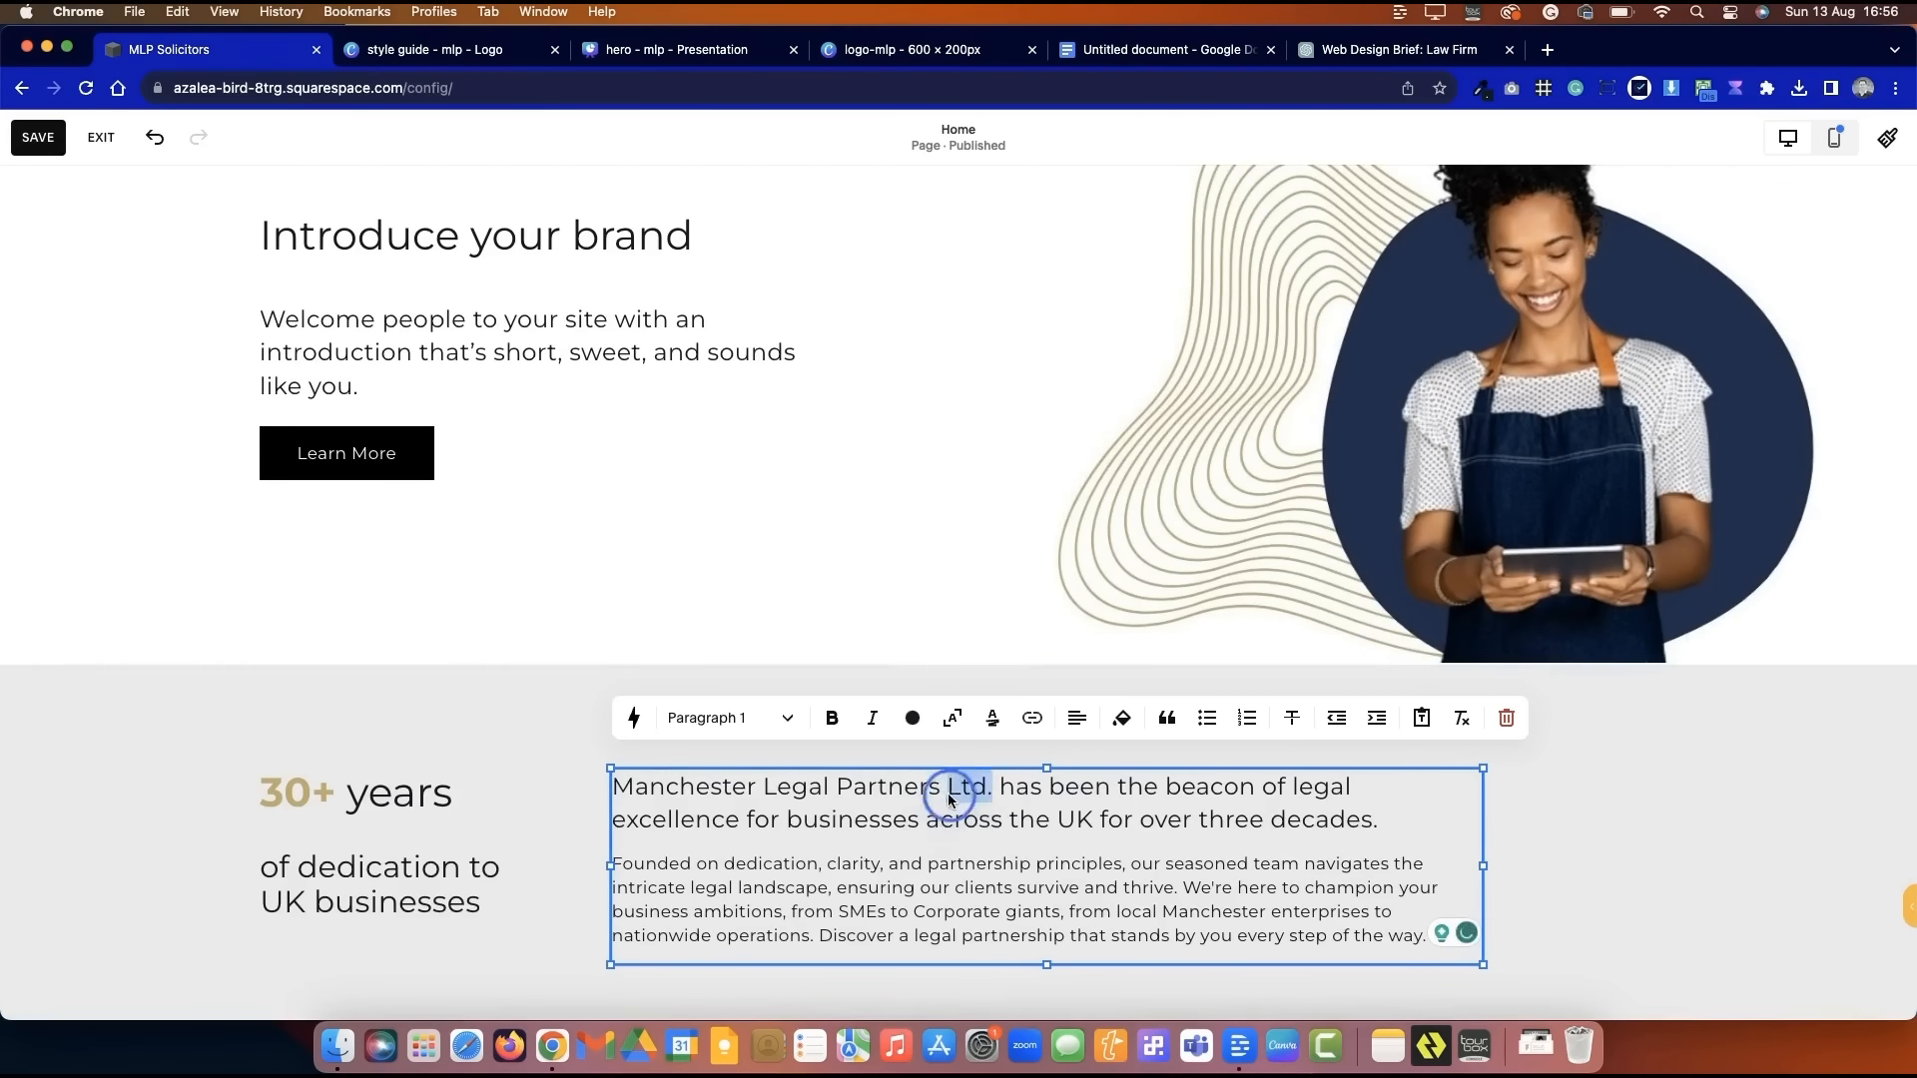
{"action": "key", "text": "BackSpace"}
{"action": "left_click", "coordinate": [449, 788]}
- Change the hero button's text to "Legal Services"
{"action": "scroll", "coordinate": [393, 688], "scroll_direction": "down", "scroll_amount": 2}
{"action": "scroll", "coordinate": [393, 689], "scroll_direction": "up", "scroll_amount": 1}
{"action": "scroll", "coordinate": [143, 729], "scroll_direction": "up", "scroll_amount": 4}
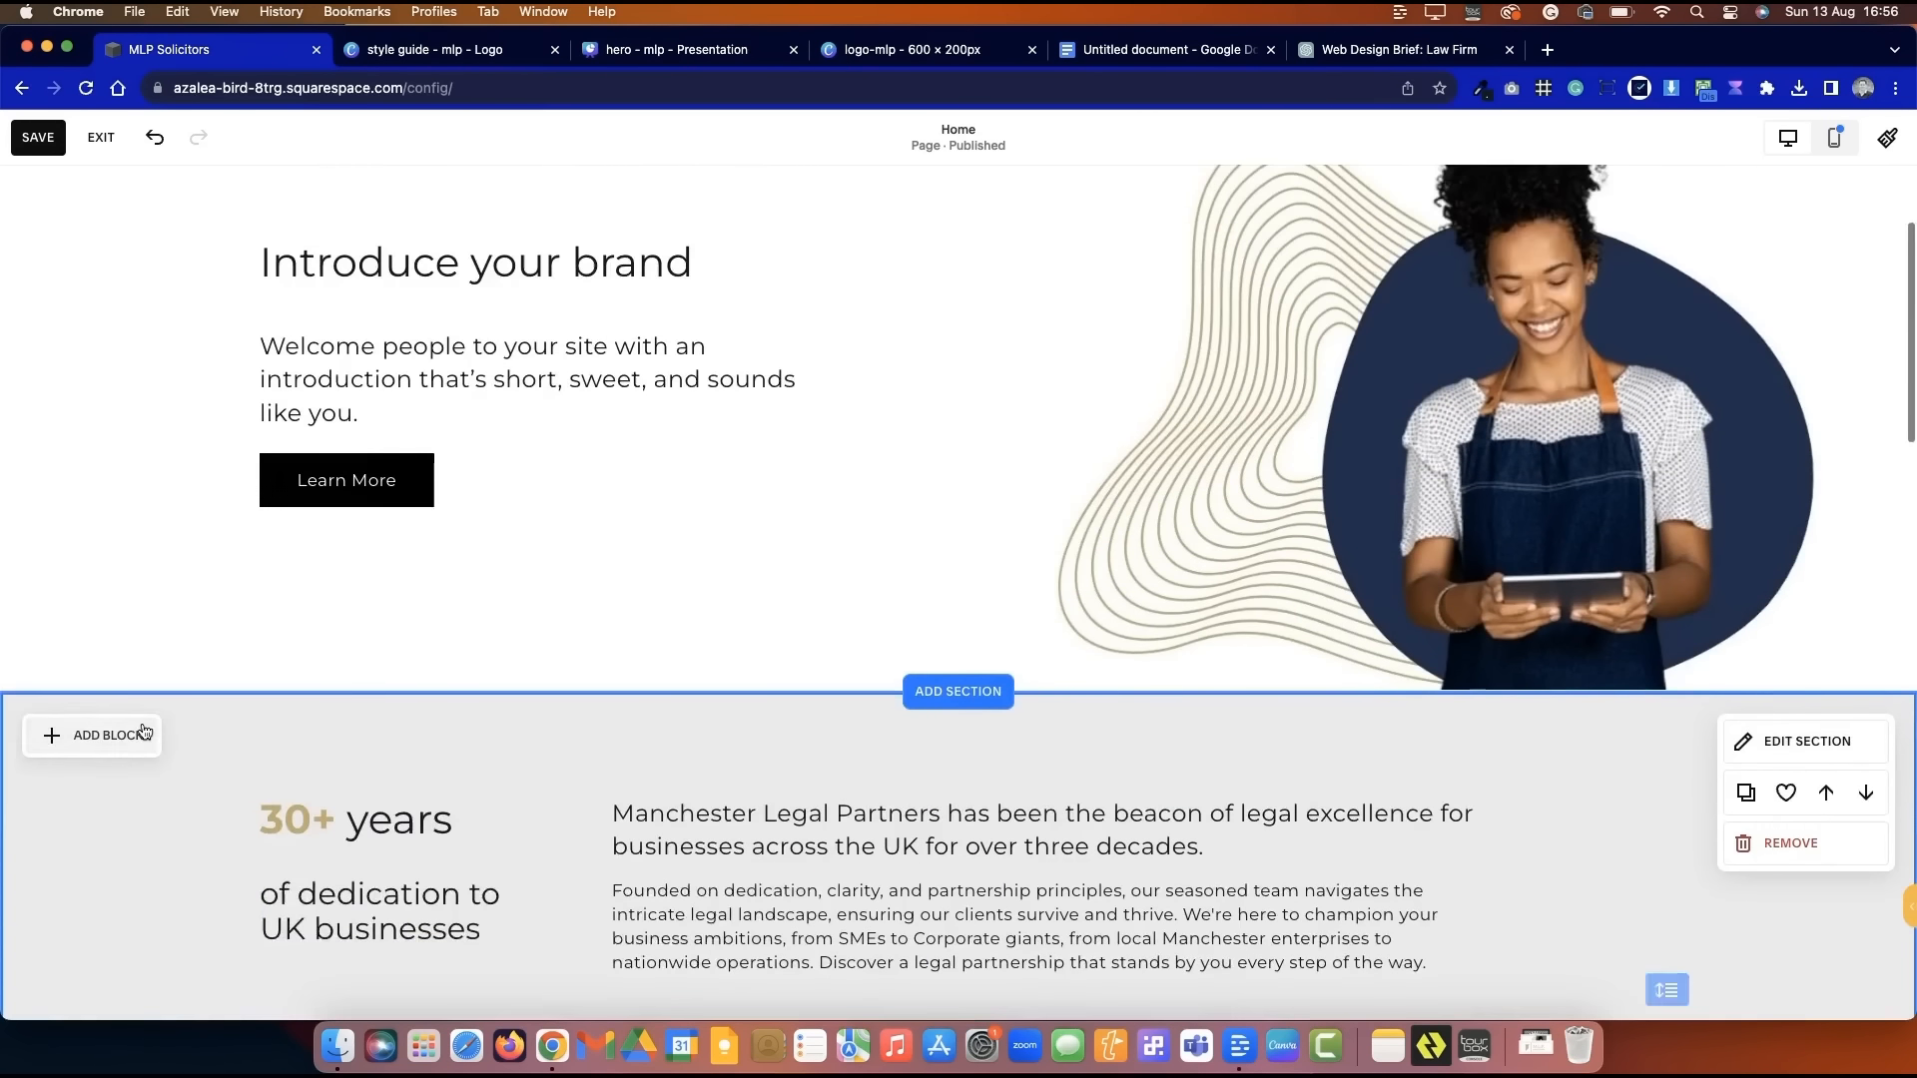
{"action": "left_click", "coordinate": [356, 701]}
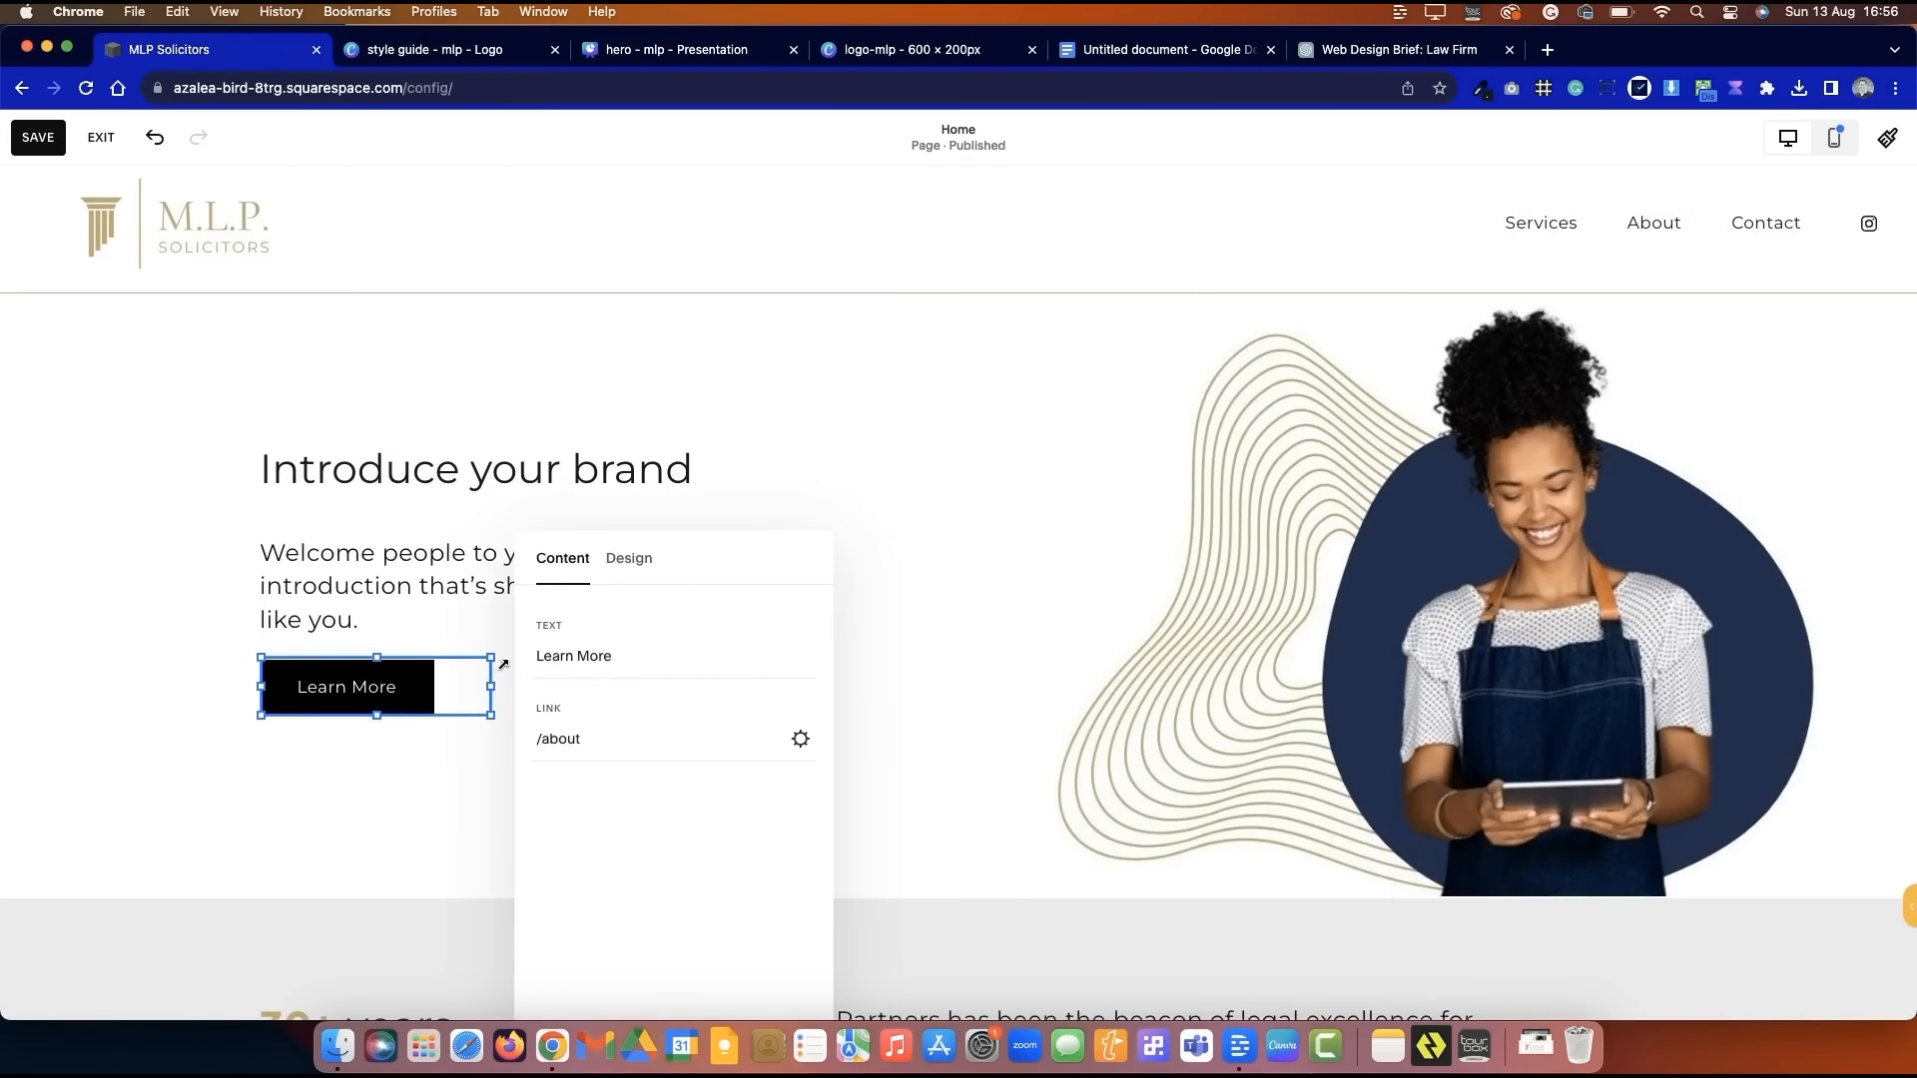
{"action": "type", "text": "Legal Services"}
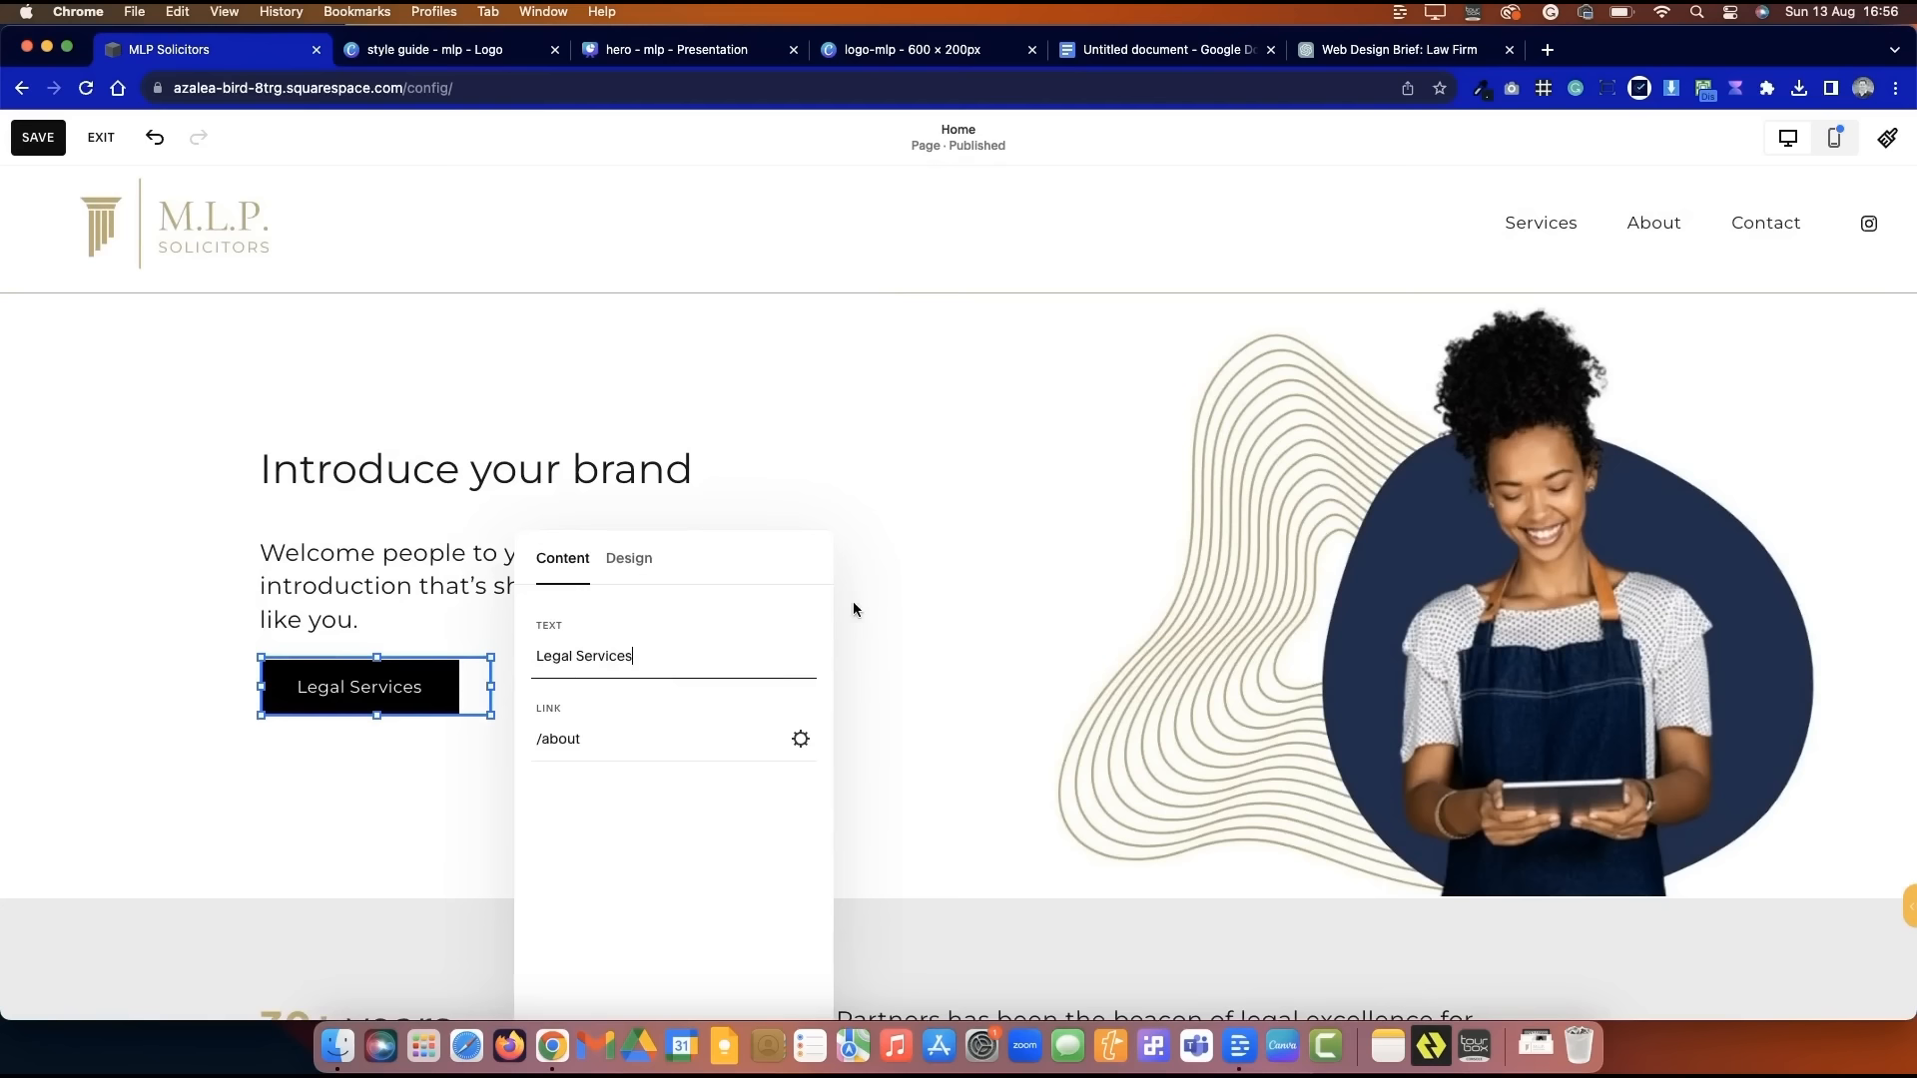
{"action": "type", "text": " >"}
{"action": "key", "text": "BackSpace"}
{"action": "key", "text": "BackSpace"}
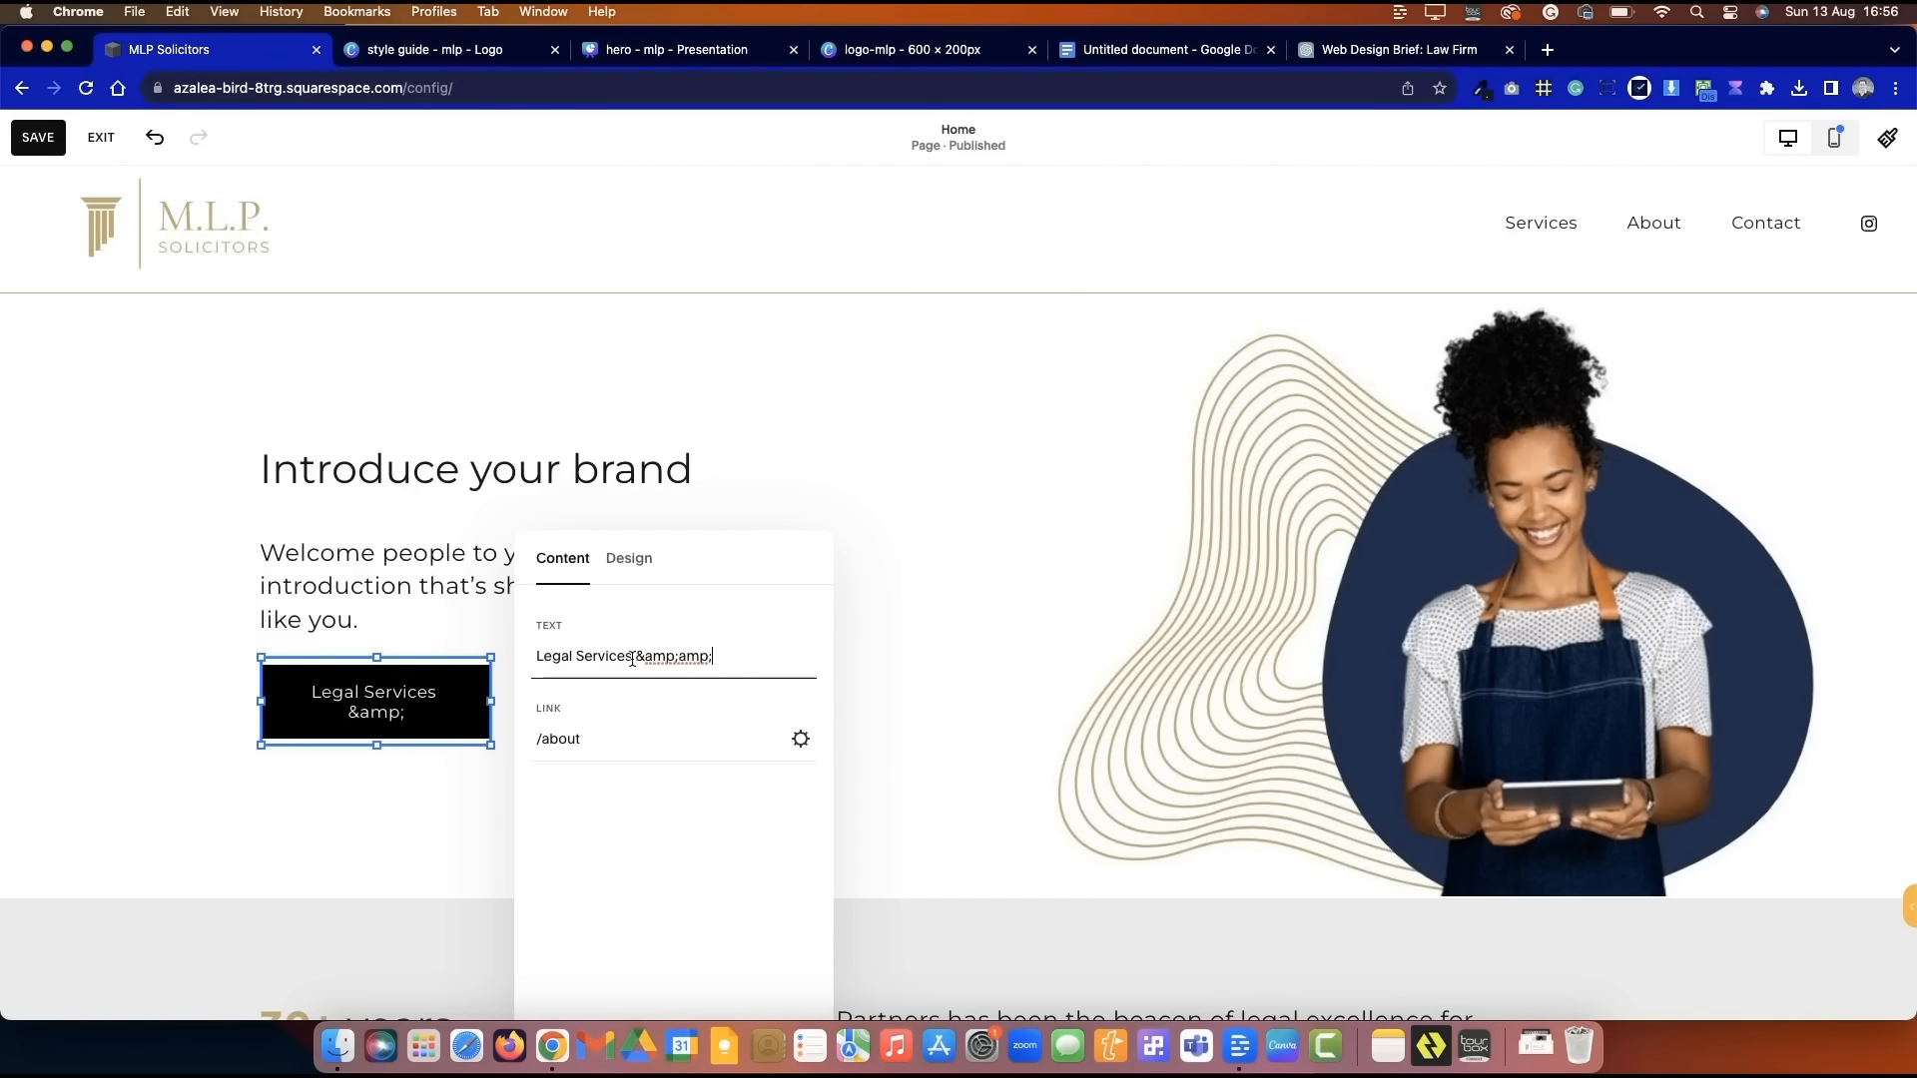
{"action": "key", "text": "BackSpace"}
{"action": "key", "text": "BackSpace"}
{"action": "key", "text": "BackSpace"}
{"action": "key", "text": "BackSpace"}
{"action": "key", "text": "BackSpace"}
{"action": "key", "text": "BackSpace"}
{"action": "key", "text": "BackSpace"}
{"action": "key", "text": "BackSpace"}
{"action": "key", "text": "BackSpace"}
{"action": "key", "text": "BackSpace"}
{"action": "left_click", "coordinate": [231, 767]}
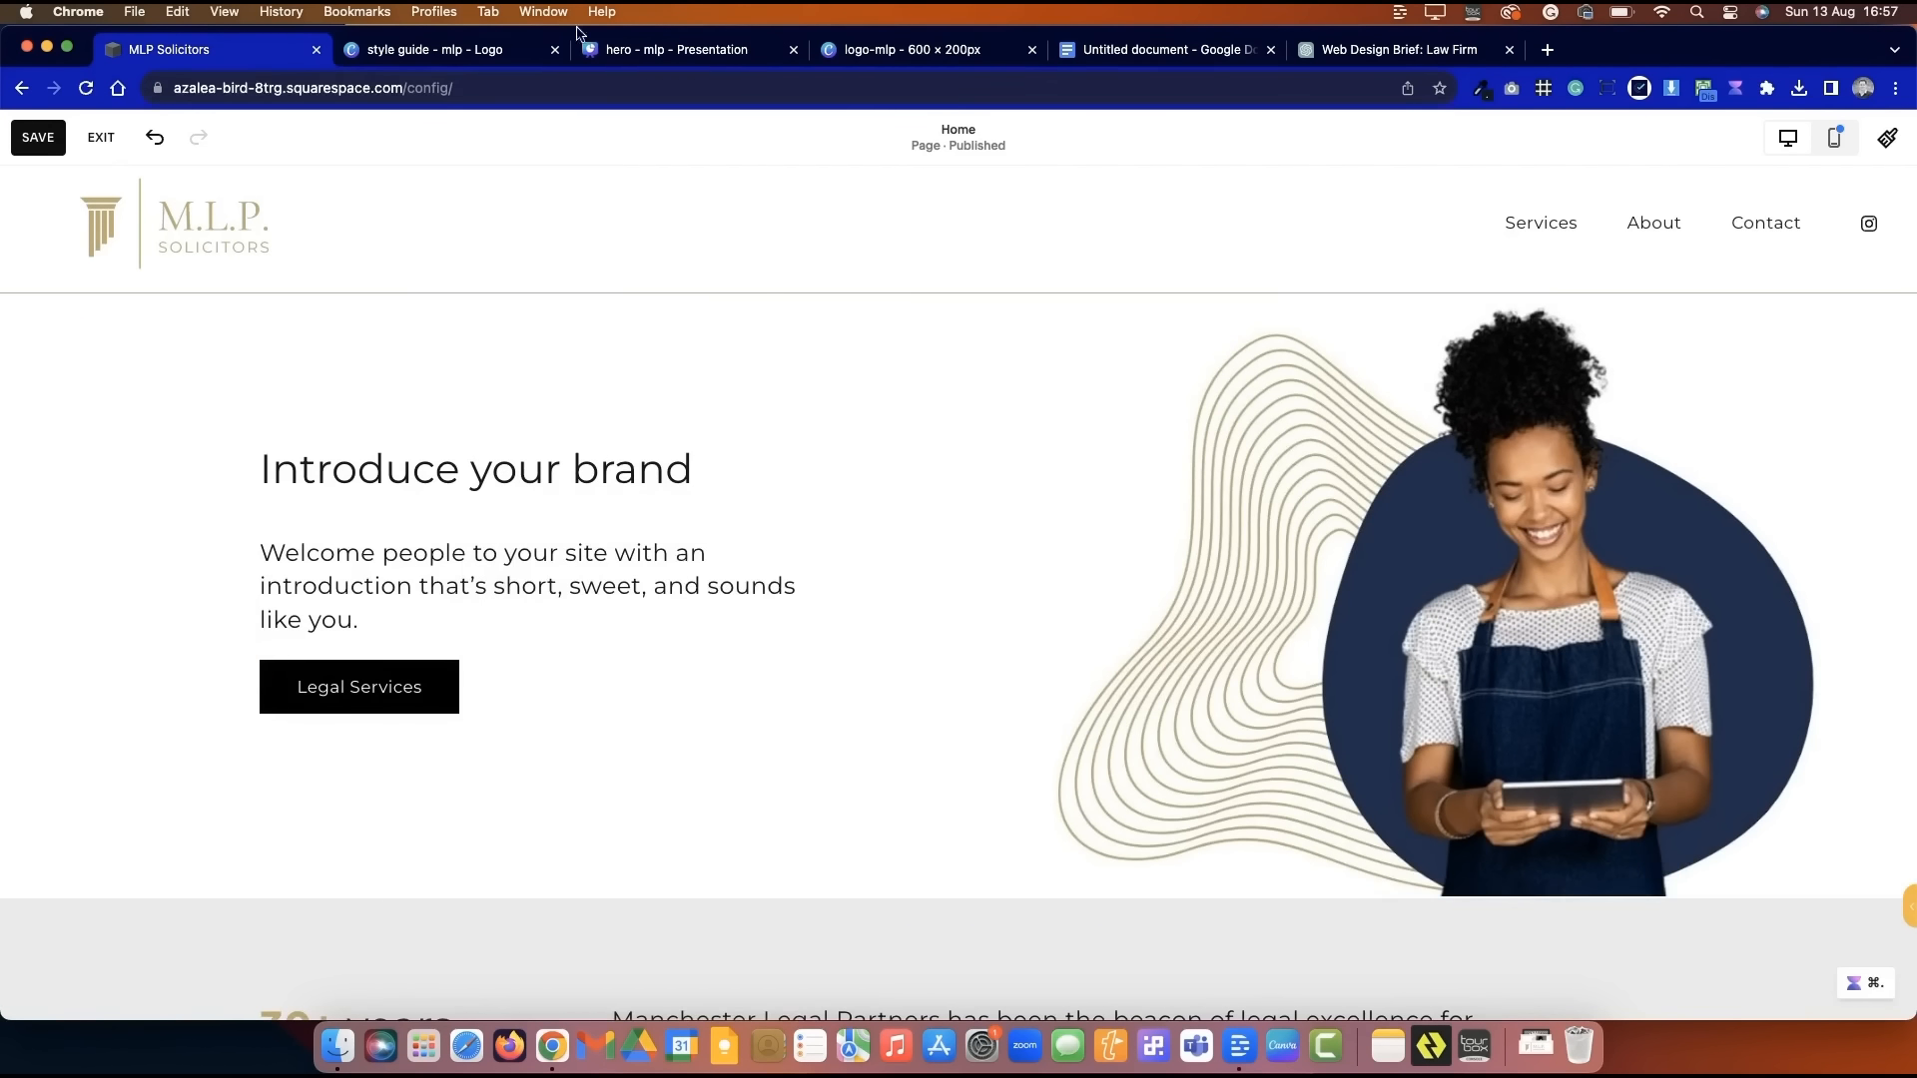
- Switch to ChatGPT and ask it to "create website strapline ideas based around putting small business first"
{"action": "left_click", "coordinate": [489, 52]}
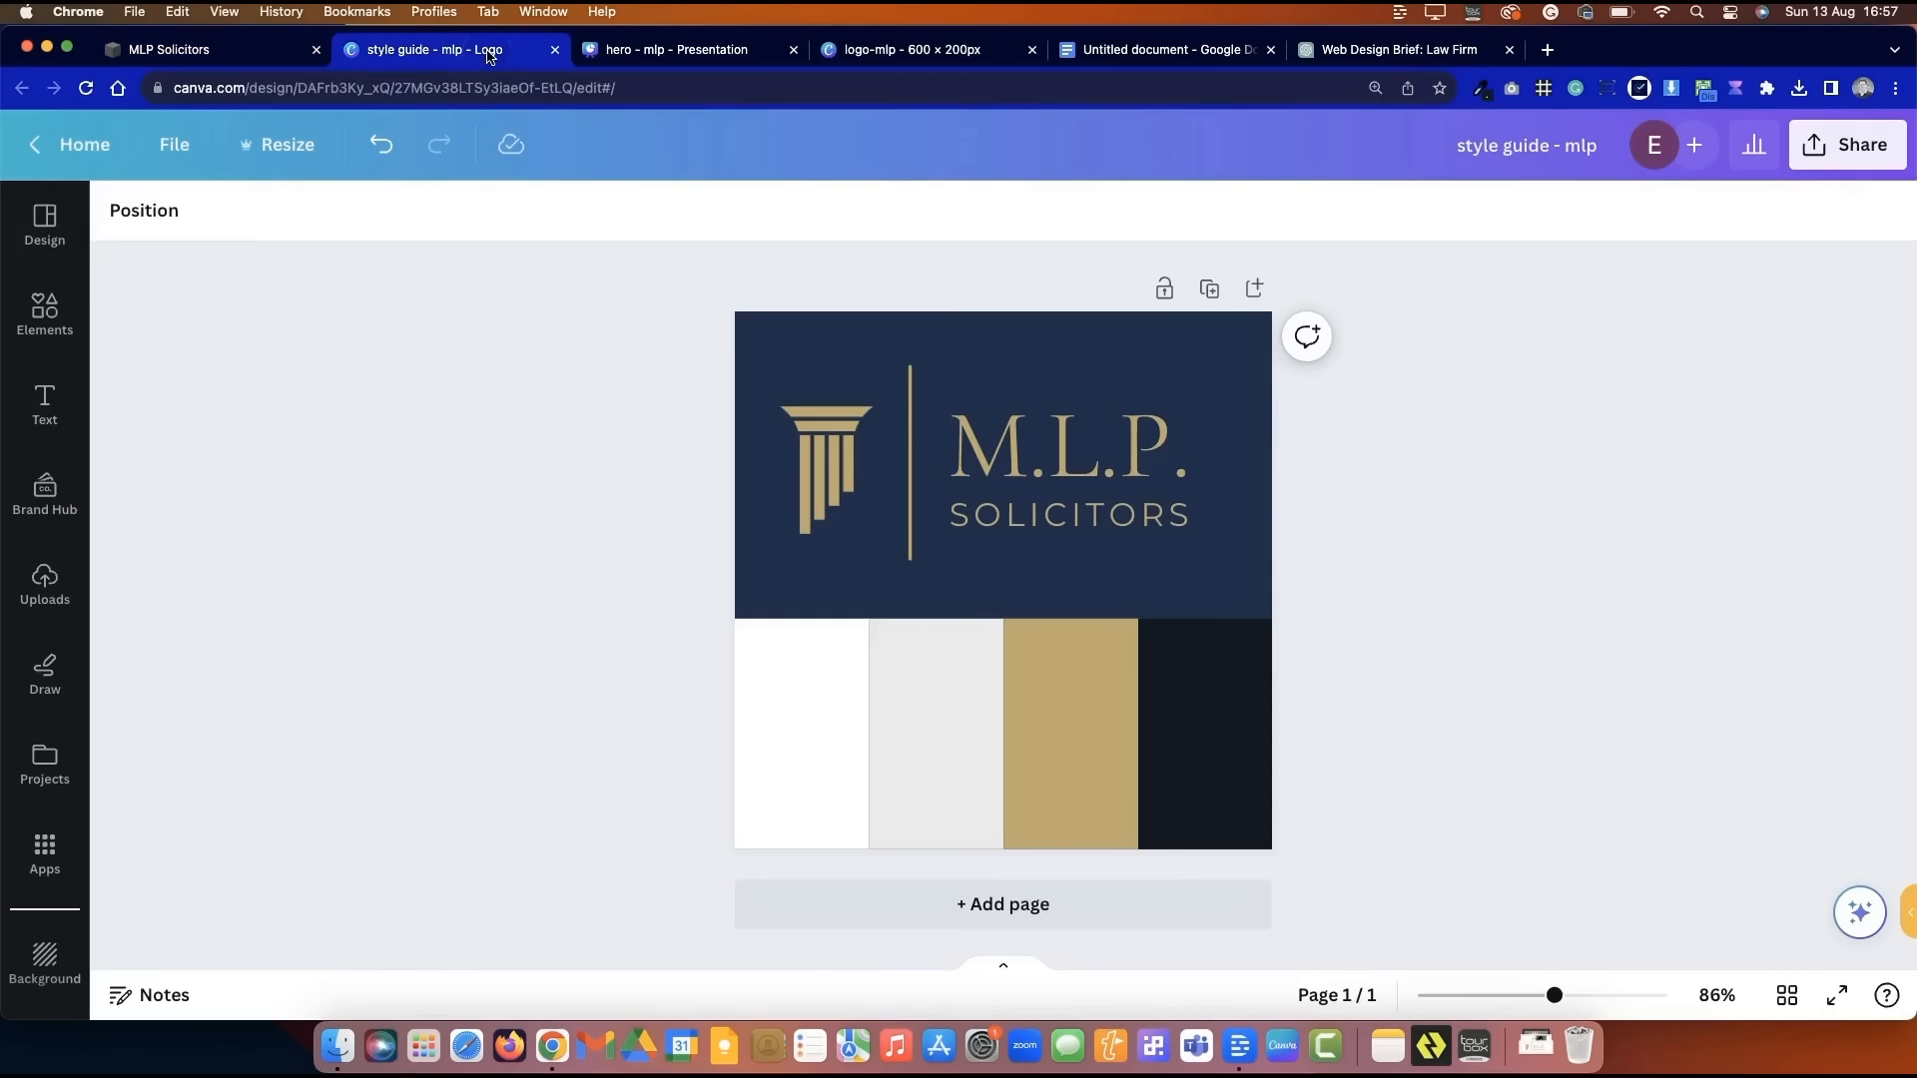
{"action": "left_click", "coordinate": [715, 52]}
{"action": "left_click", "coordinate": [1413, 56]}
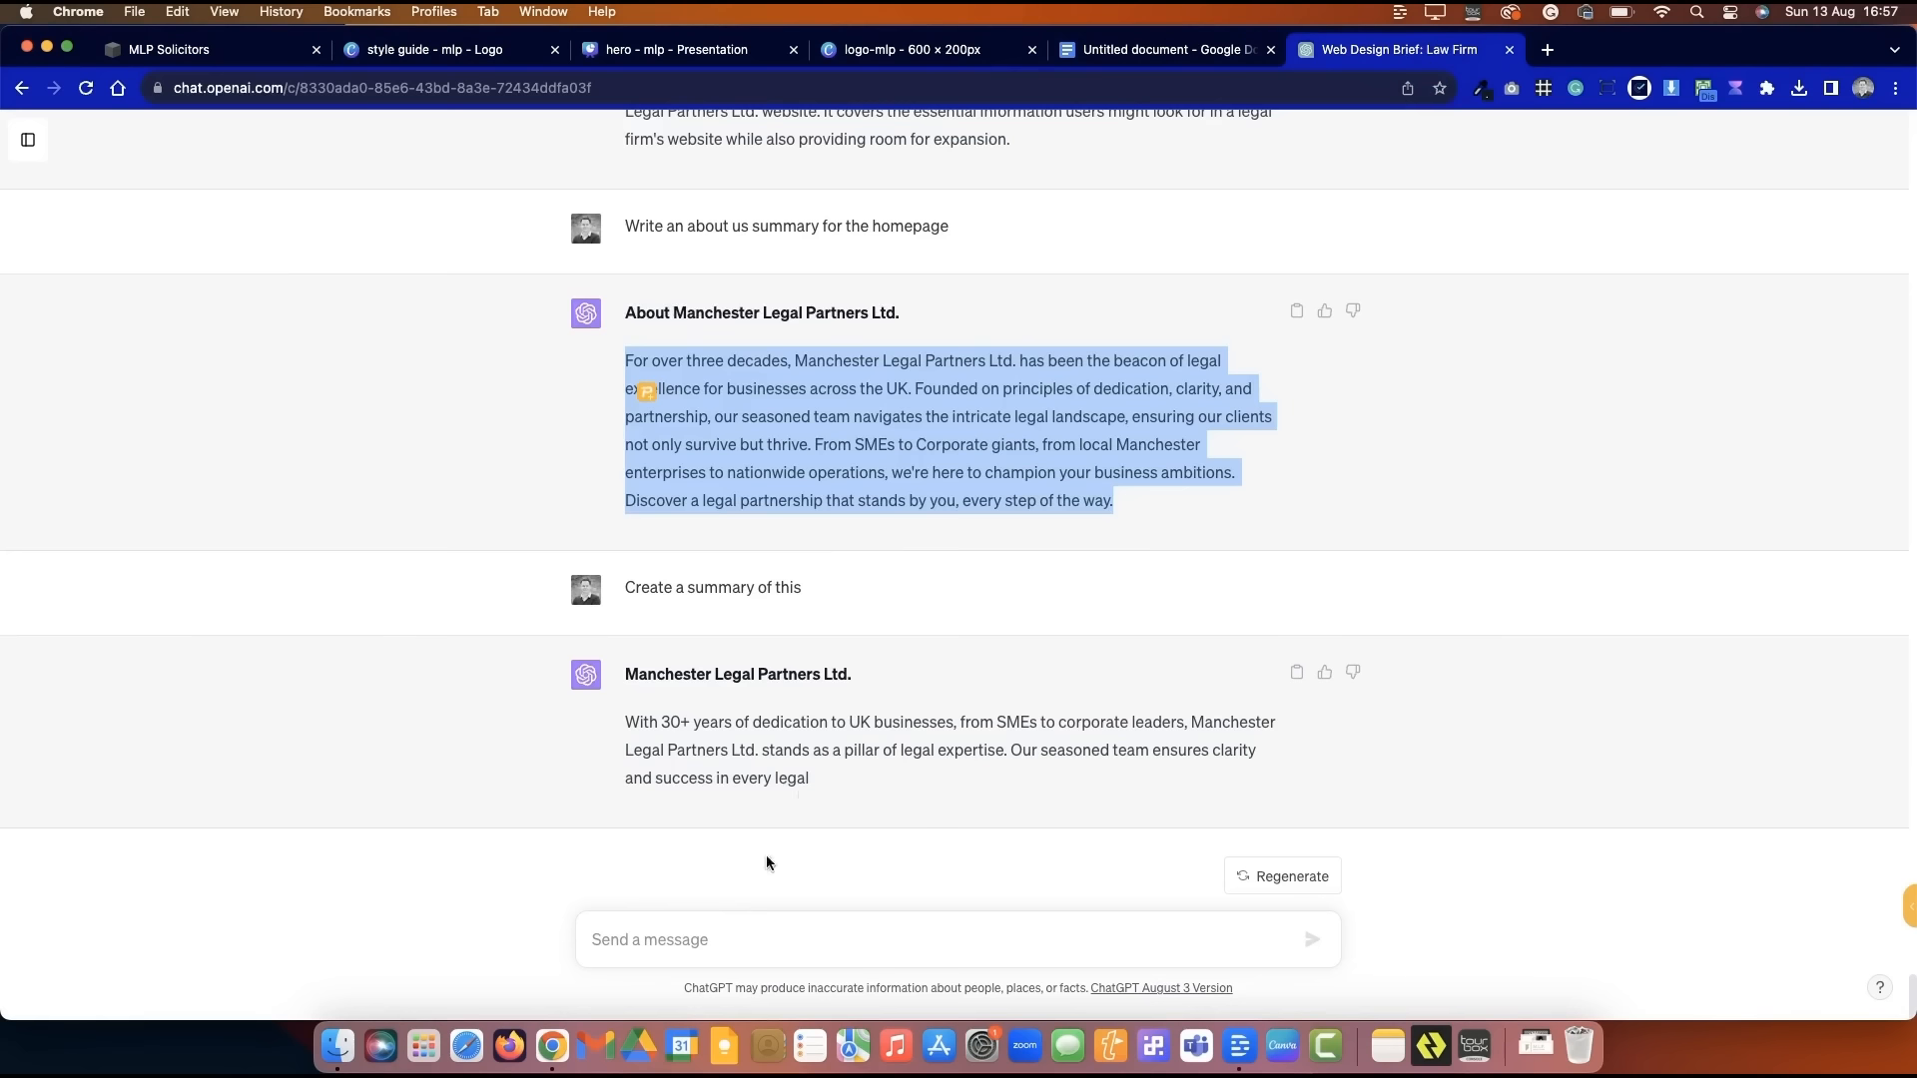
{"action": "left_click", "coordinate": [745, 930]}
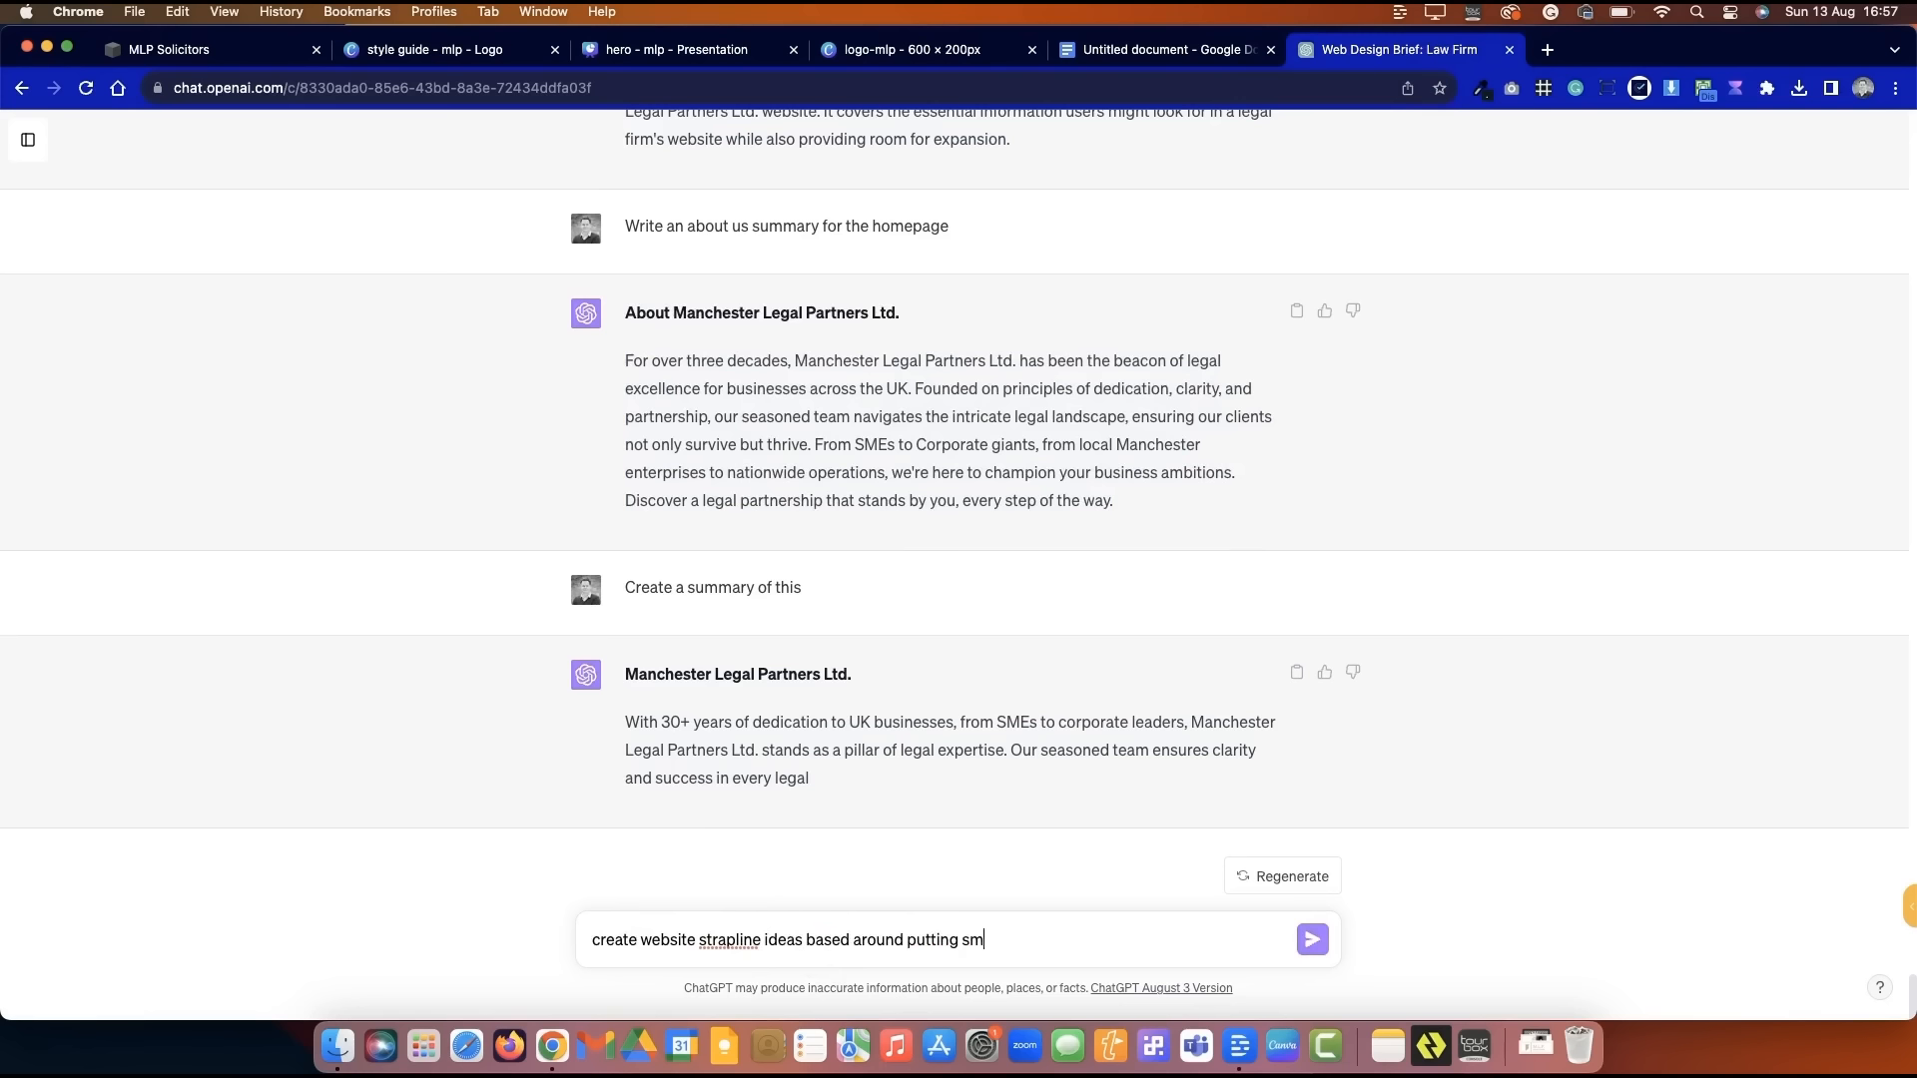
{"action": "type", "text": "rst"}
{"action": "key", "text": "Return"}
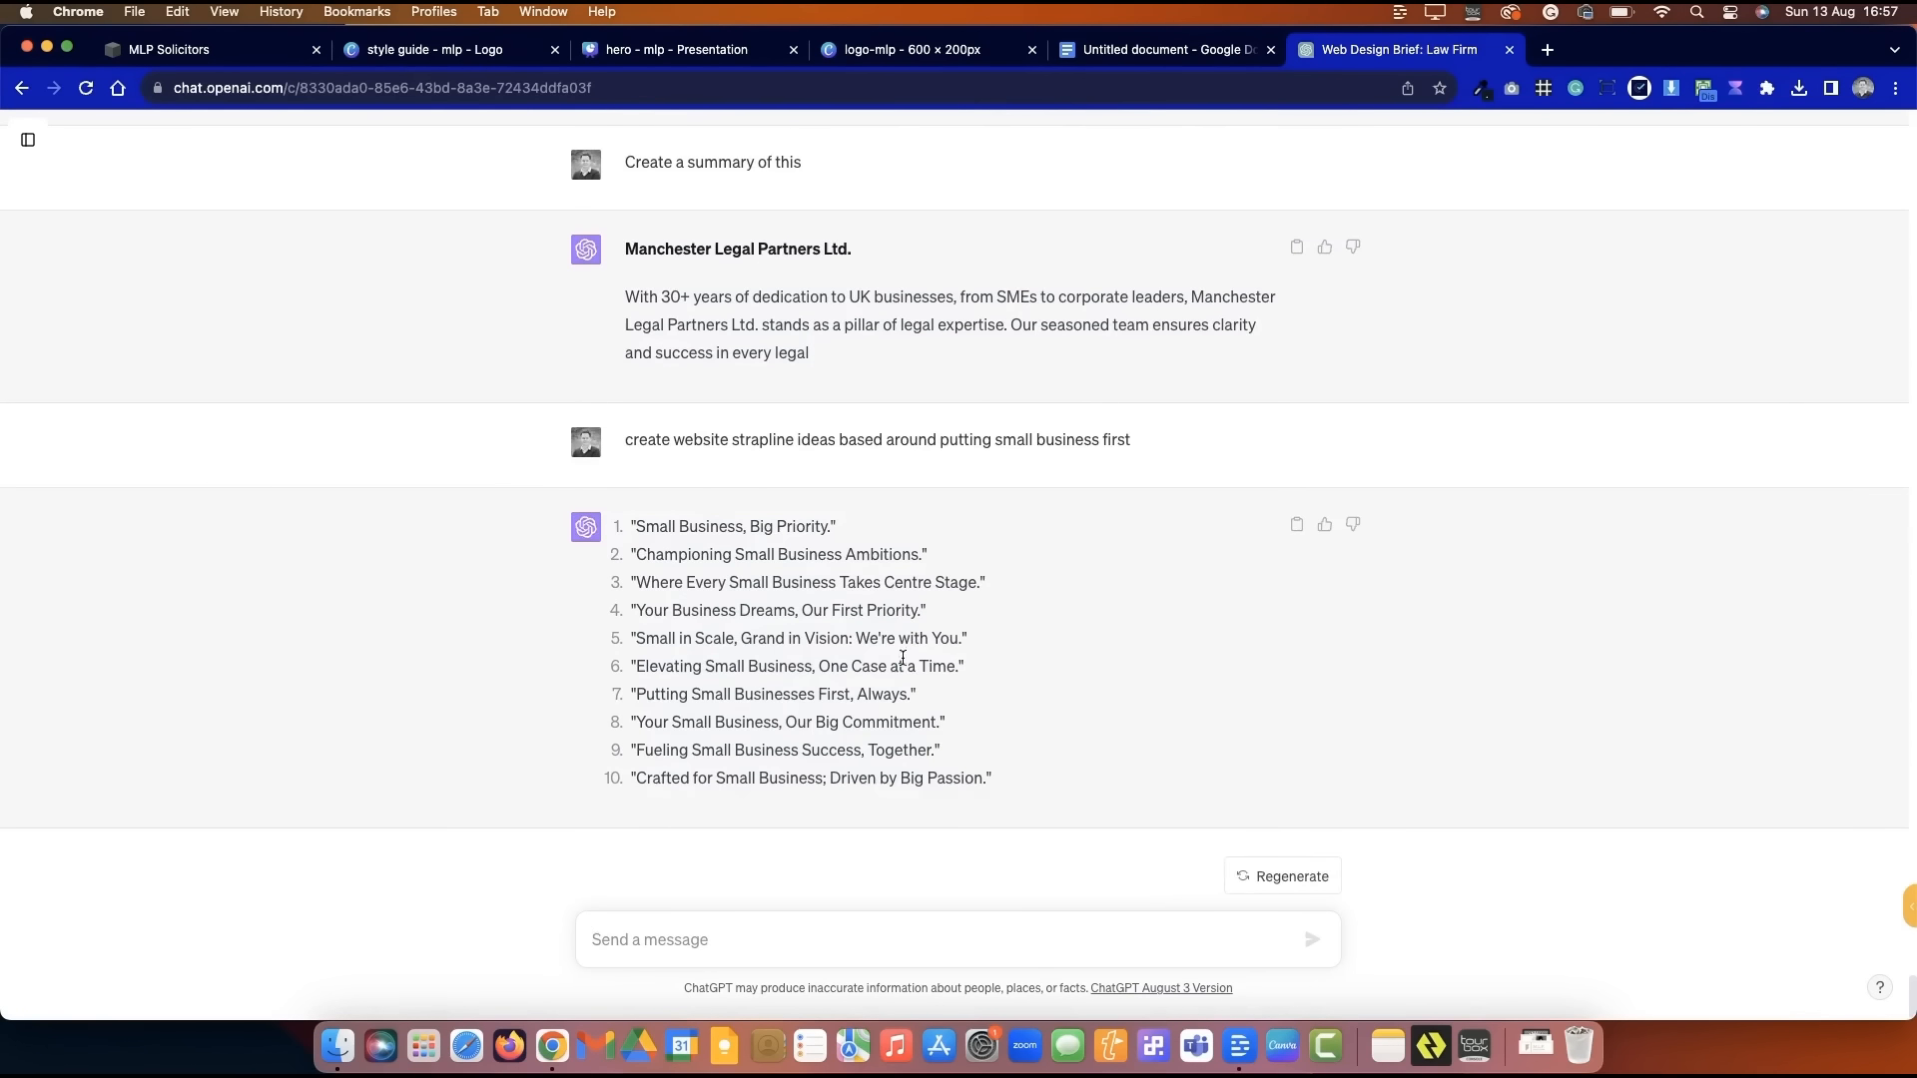
- Ask ChatGPT for "Variations of this, less cheesy, helpful, professional: Elevating Small Business, One Case at a Time."
{"action": "left_click_drag", "start_coordinate": [963, 666], "coordinate": [707, 945]}
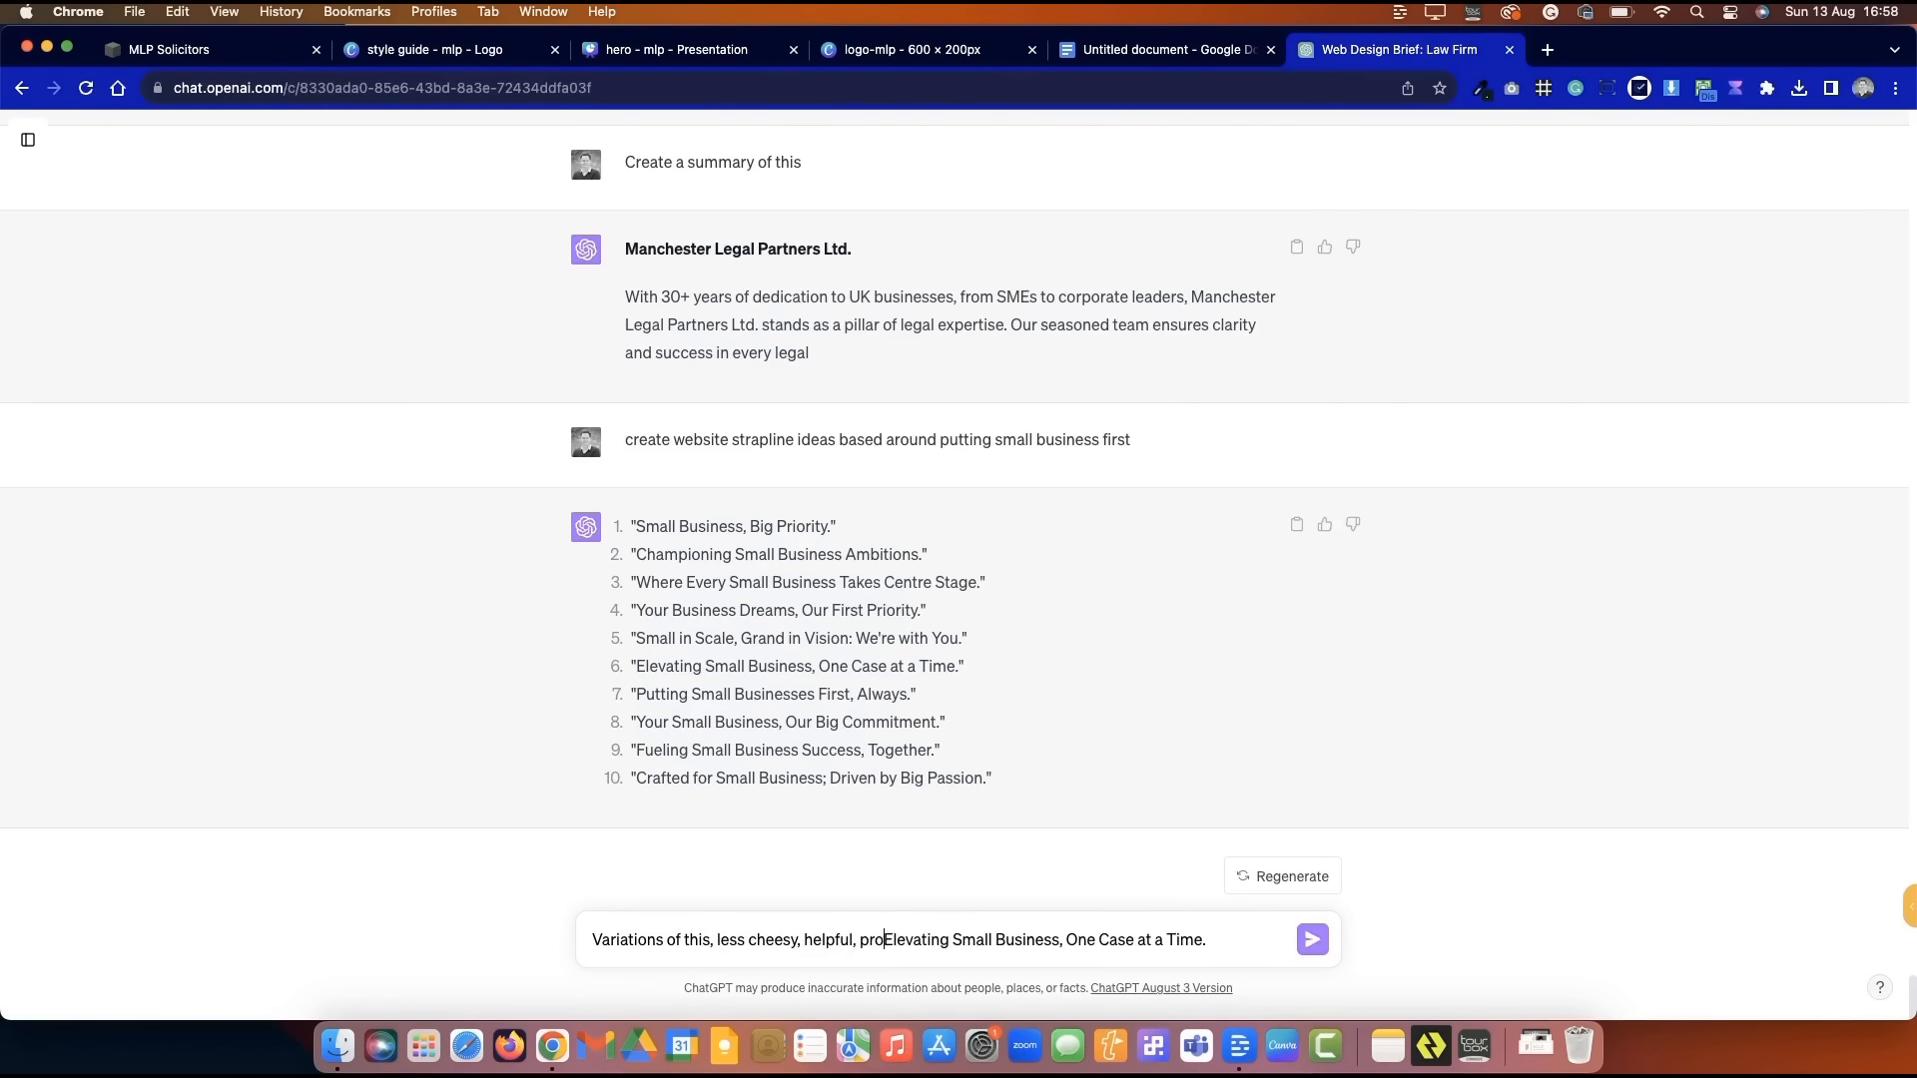
{"action": "type", "text": ":"}
{"action": "key", "text": "Return"}
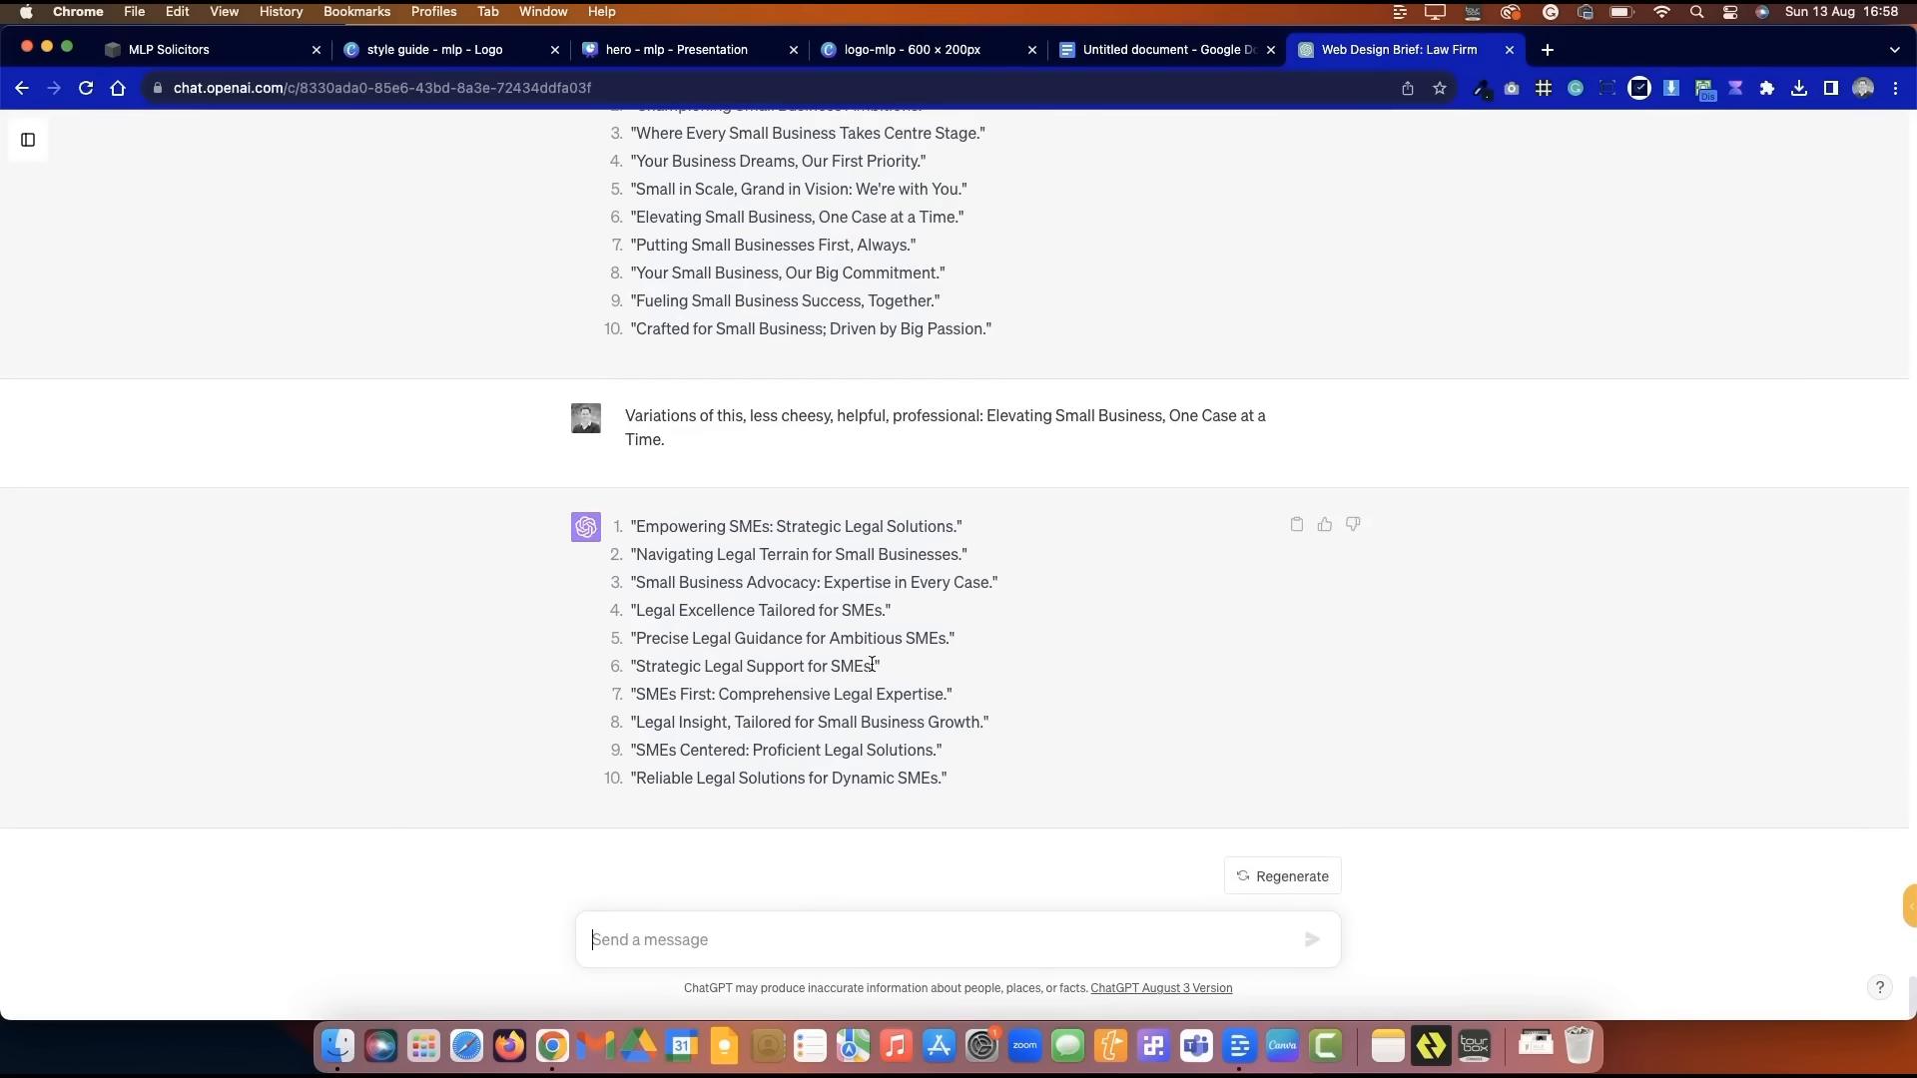
- Copy "Strategic Legal Support for" into the Squarespace hero heading and complete it as "Strategic Legal Support for your Business"
{"action": "left_click_drag", "start_coordinate": [825, 676], "coordinate": [642, 673]}
{"action": "key", "text": "cmd+c"}
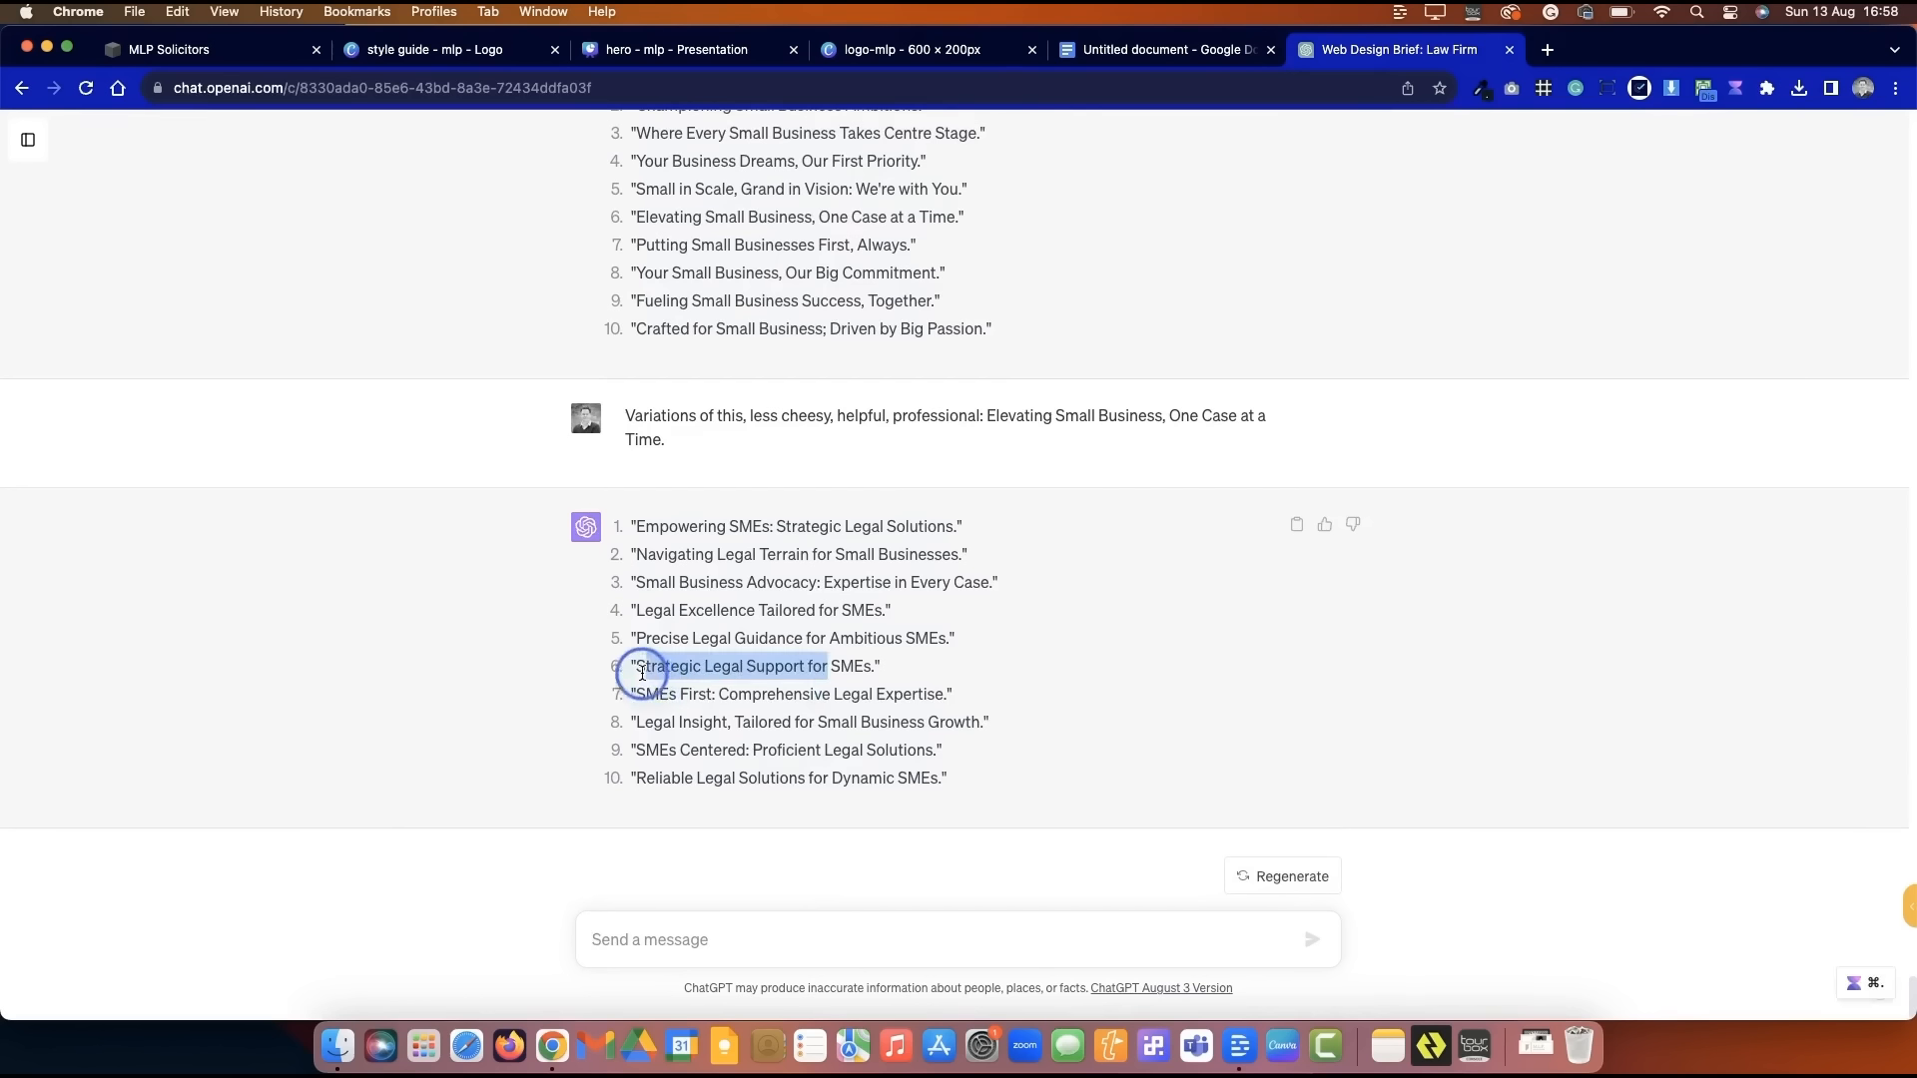
{"action": "left_click", "coordinate": [182, 64]}
{"action": "triple_click", "coordinate": [330, 470]}
{"action": "key", "text": "cmd+v"}
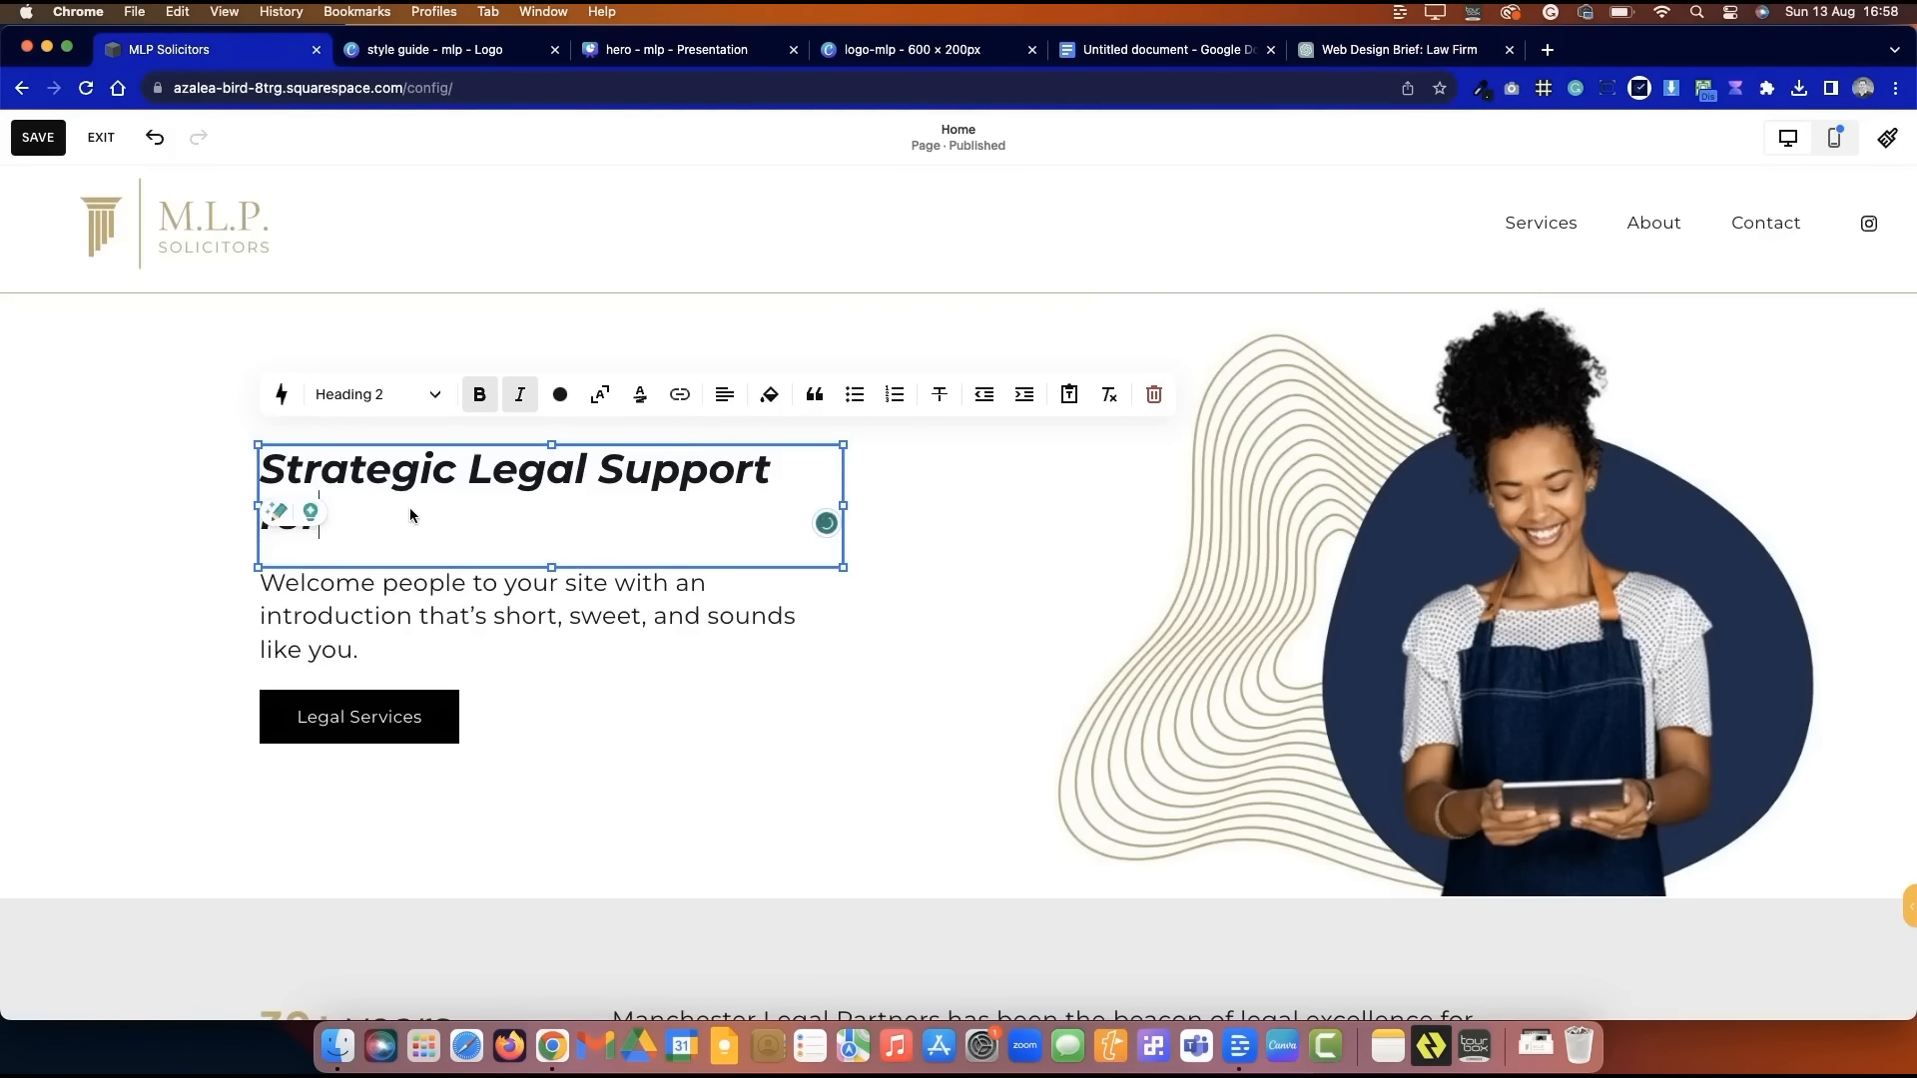
{"action": "type", "text": "your Business"}
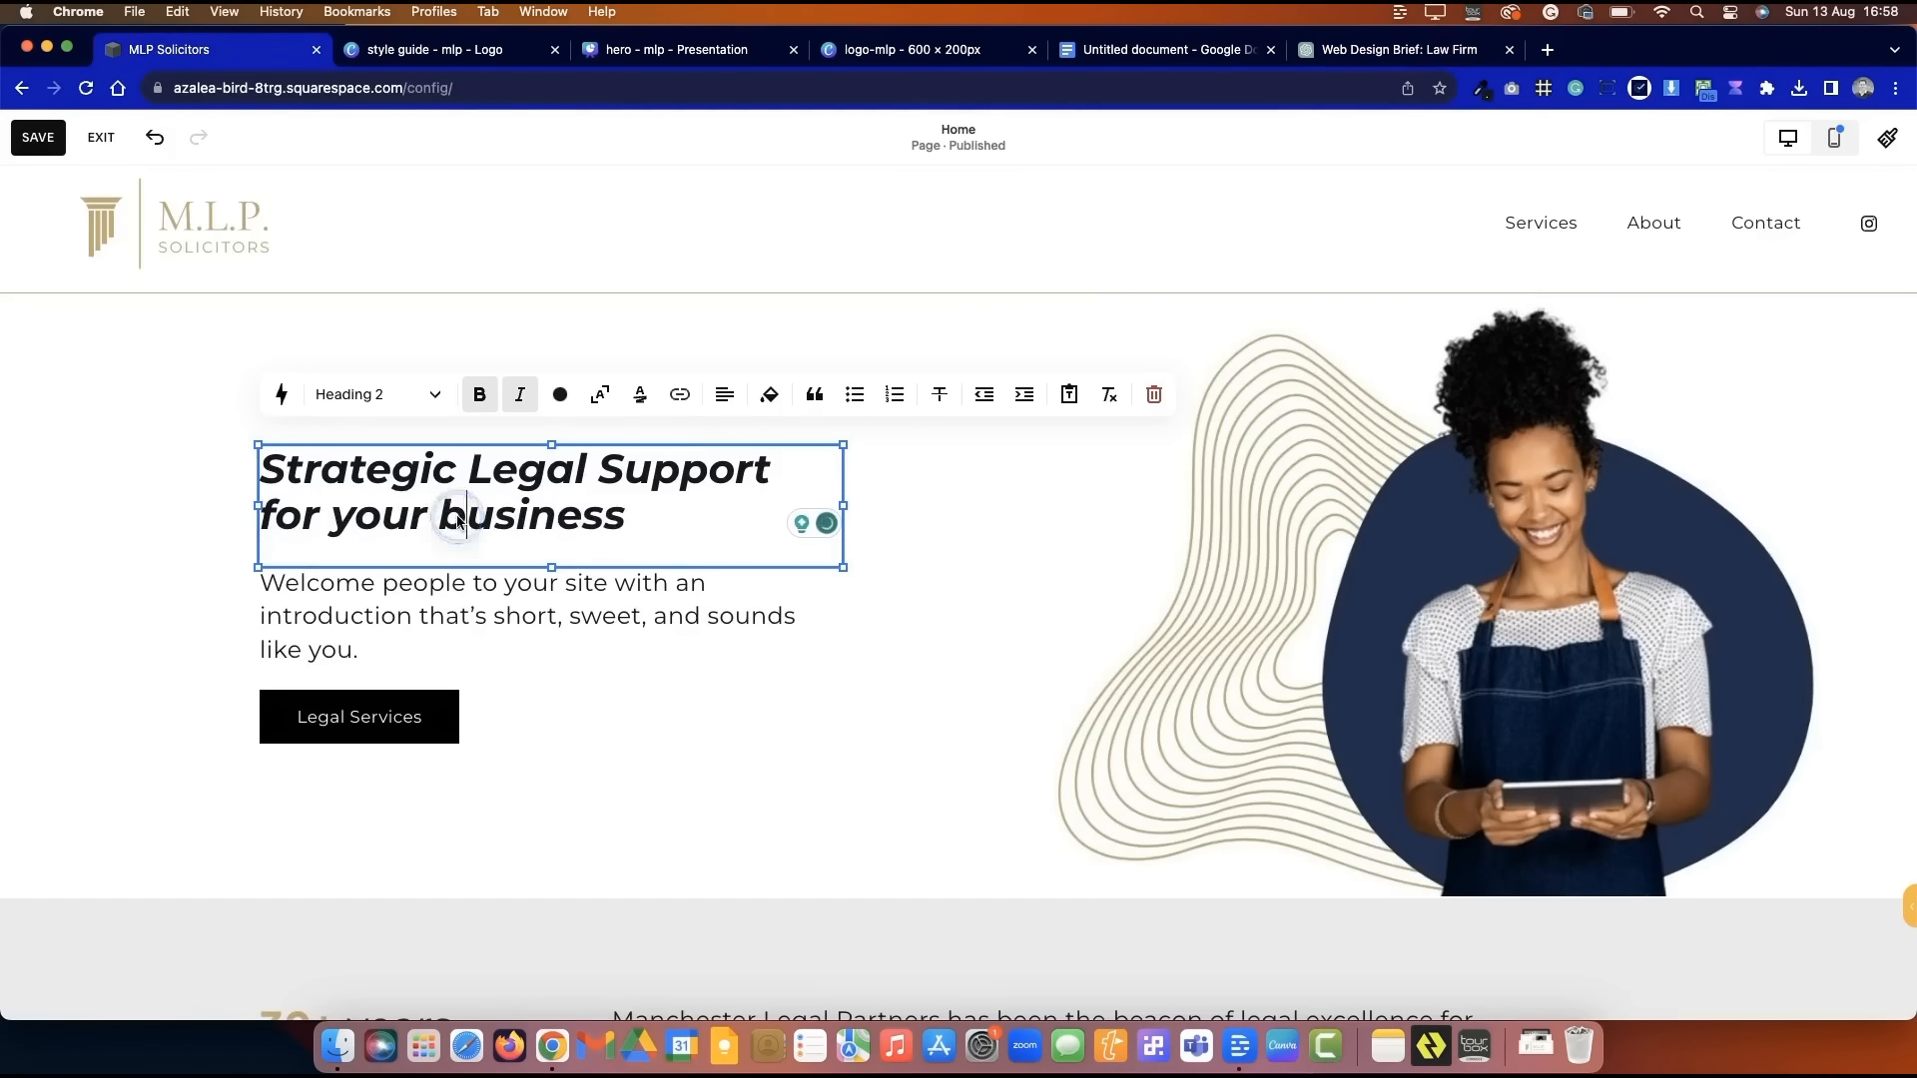
- Remove bold and italic from the hero heading and move the "Legal Services" button slightly lower
{"action": "left_click_drag", "start_coordinate": [647, 531], "coordinate": [207, 471]}
{"action": "key", "text": "super+b"}
{"action": "key", "text": "super+i"}
{"action": "left_click", "coordinate": [207, 471]}
{"action": "left_click_drag", "start_coordinate": [376, 727], "coordinate": [375, 758]}
{"action": "left_click", "coordinate": [133, 700]}
- Copy the hero heading and prompt ChatGPT with "Have chosen this, need a sentence to follow on: Strategic Legal Support for your Business"
{"action": "triple_click", "coordinate": [490, 489]}
{"action": "key", "text": "super+c"}
{"action": "key", "text": "super+6"}
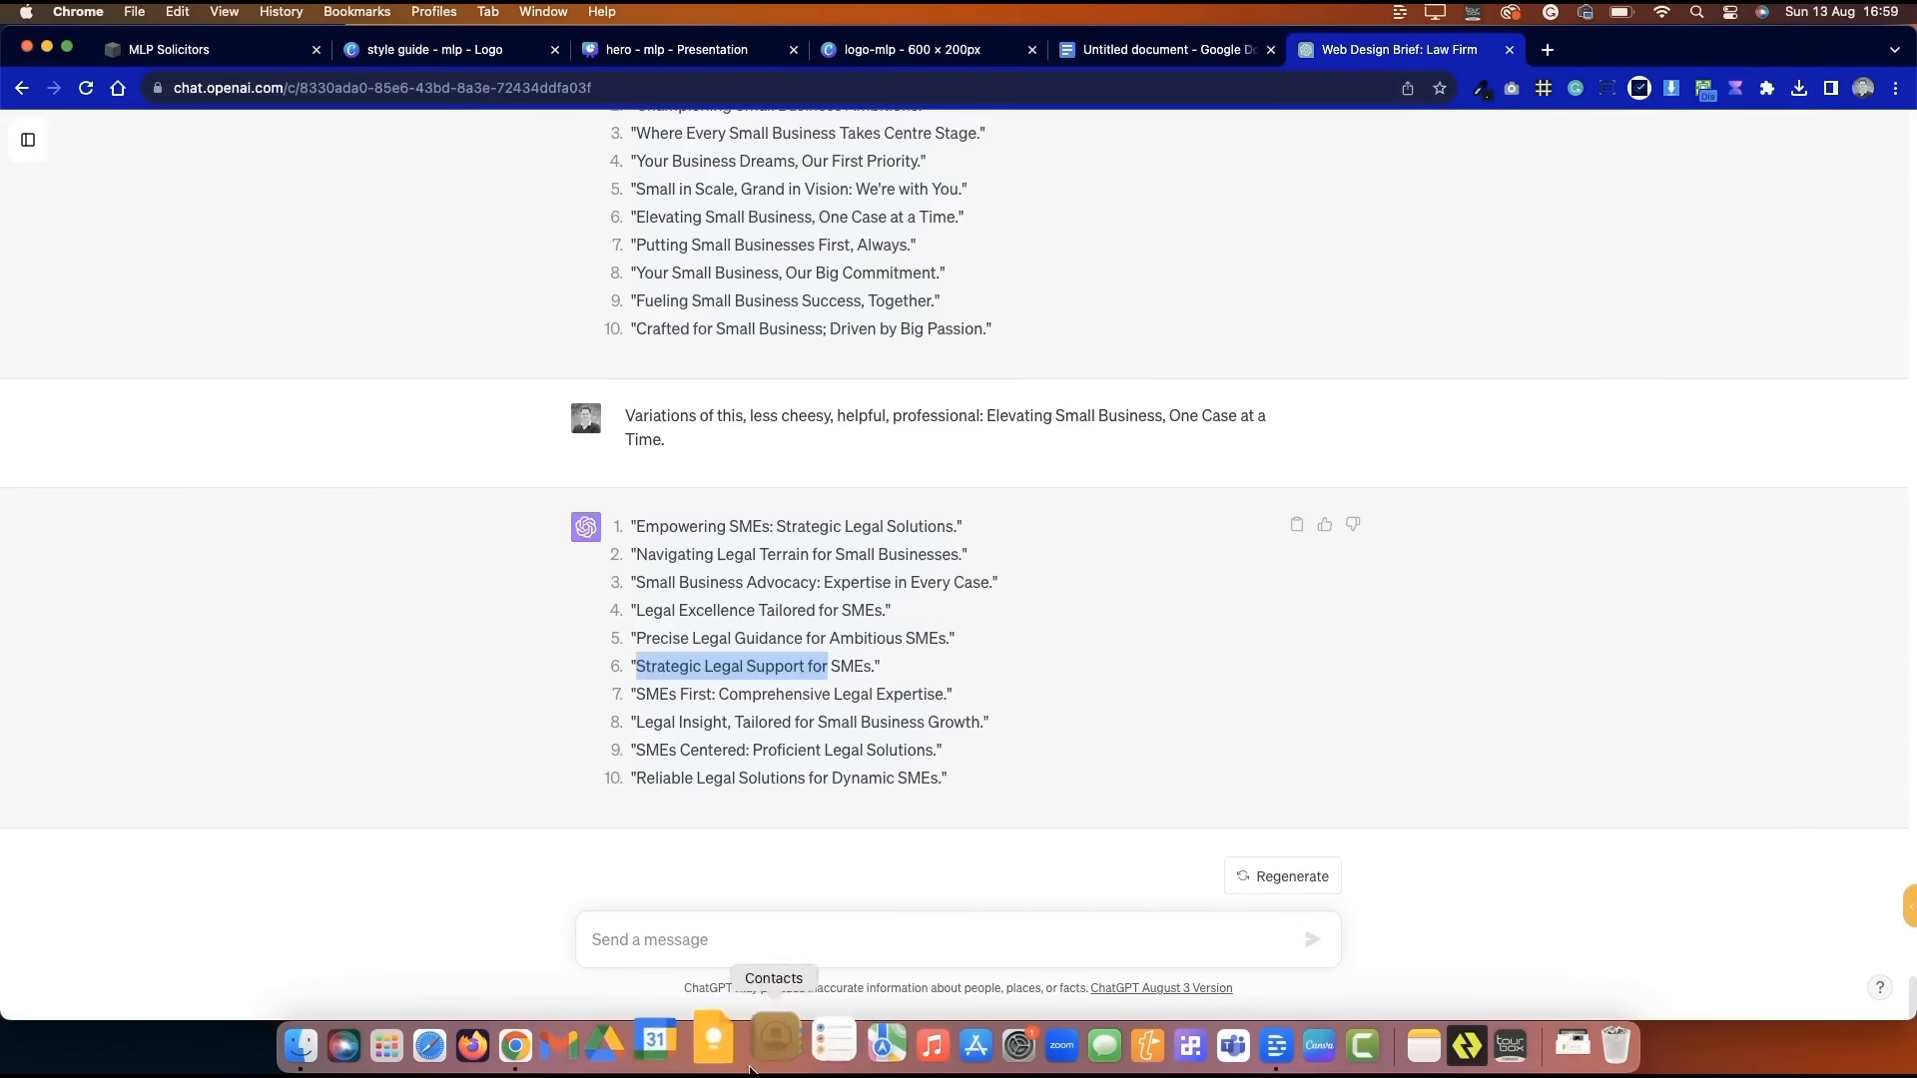
{"action": "type", "text": "Have chosen this, need a sentence to follow on:"}
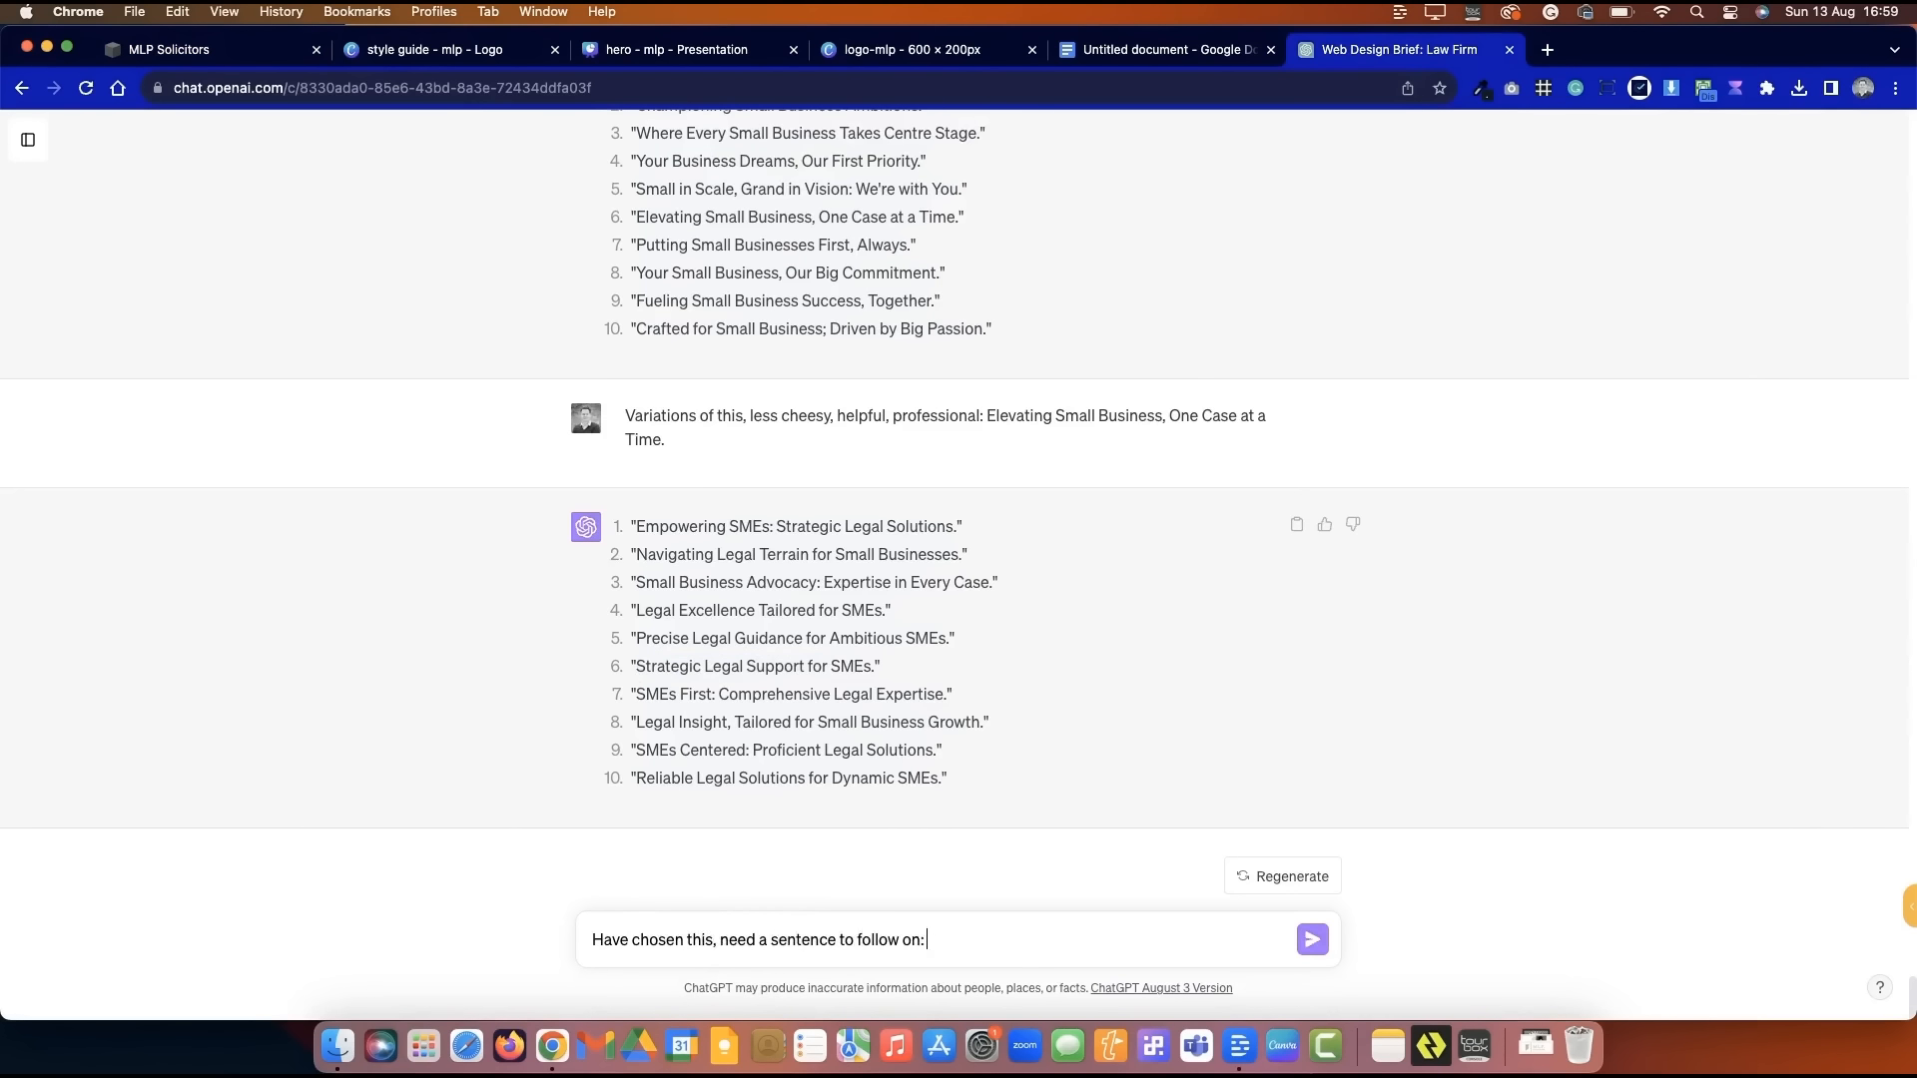
{"action": "key", "text": "super+v"}
{"action": "key", "text": "Return"}
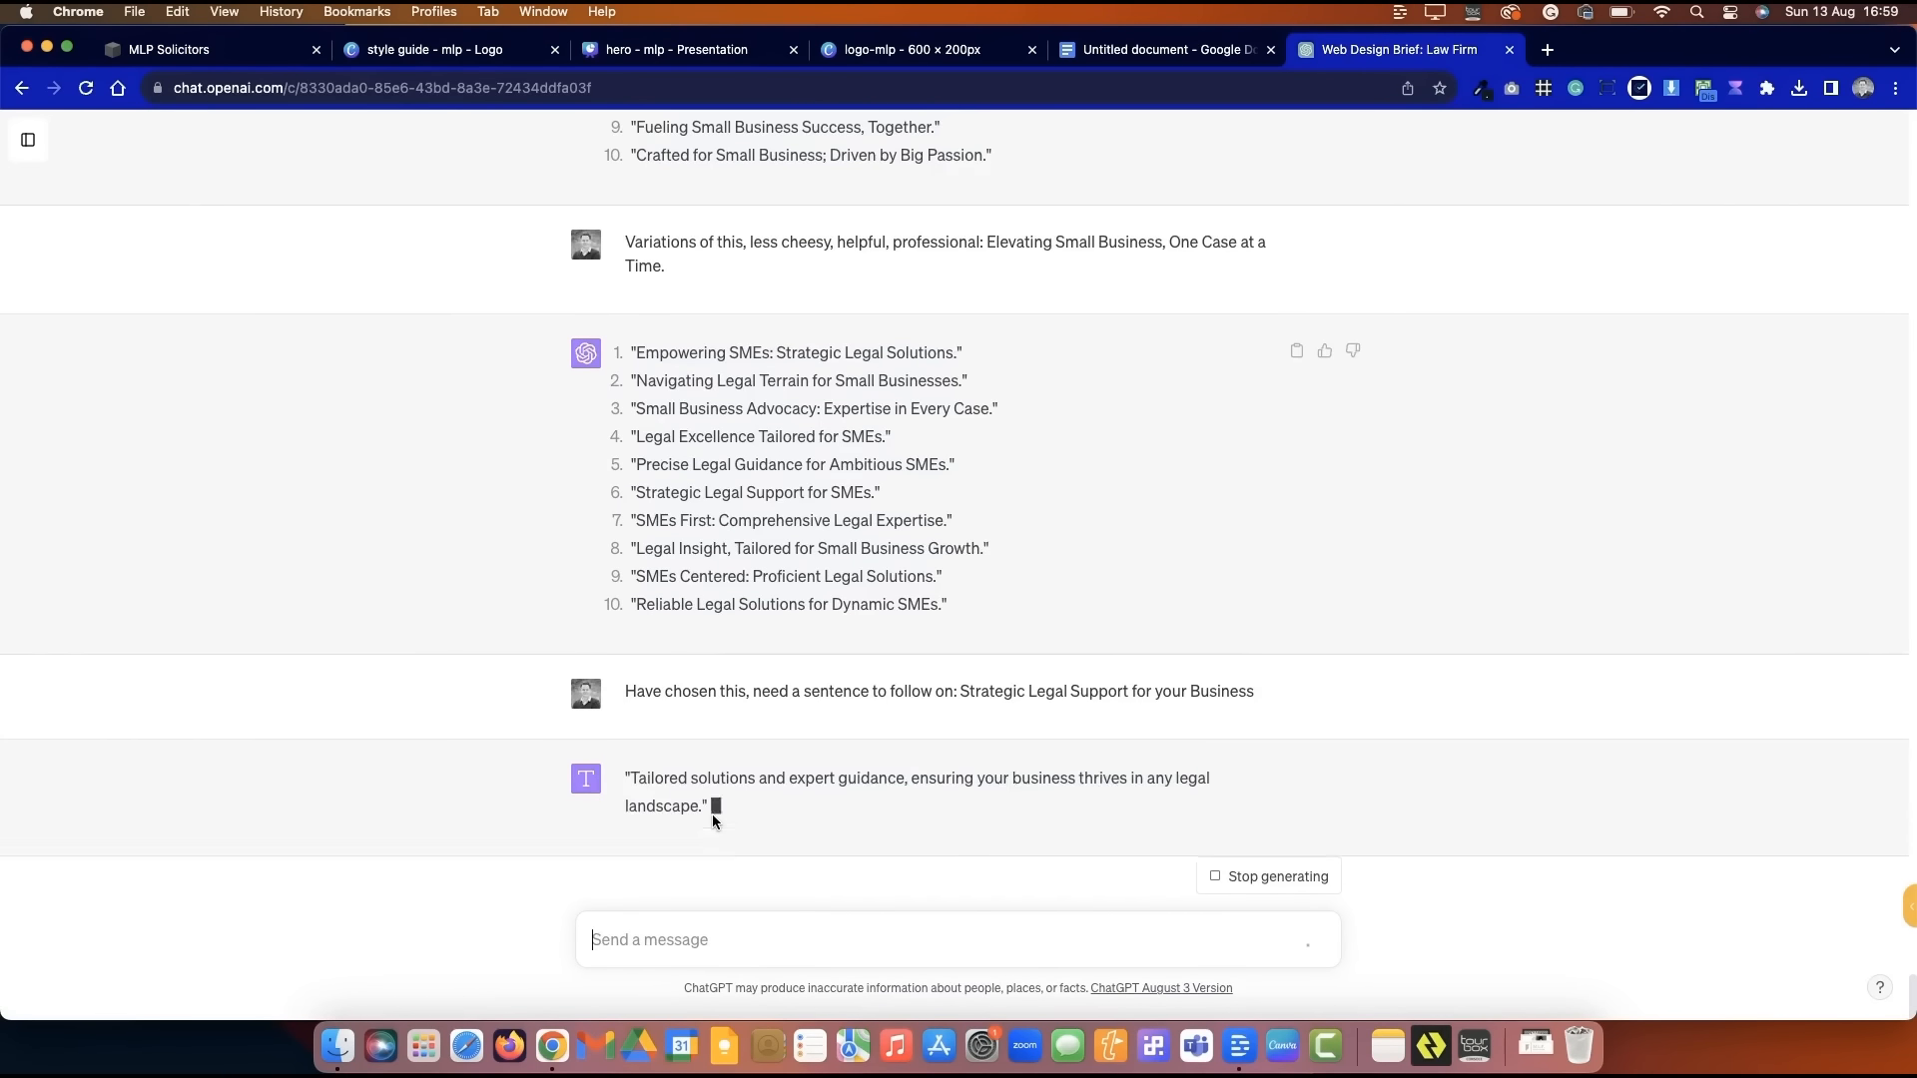
{"action": "type", "text": "no"}
{"action": "key", "text": "Return"}
- Replace the hero paragraph with ChatGPT's "Committed to navigating the complexities, so you can focus on what you do best – growing your enterprise."
{"action": "key", "text": "super+c"}
{"action": "left_click", "coordinate": [168, 49]}
{"action": "double_click", "coordinate": [499, 589]}
{"action": "key", "text": "super+v"}
{"action": "key", "text": "super+a"}
{"action": "left_click", "coordinate": [375, 516]}
{"action": "left_click", "coordinate": [399, 747]}
{"action": "left_click", "coordinate": [187, 727]}
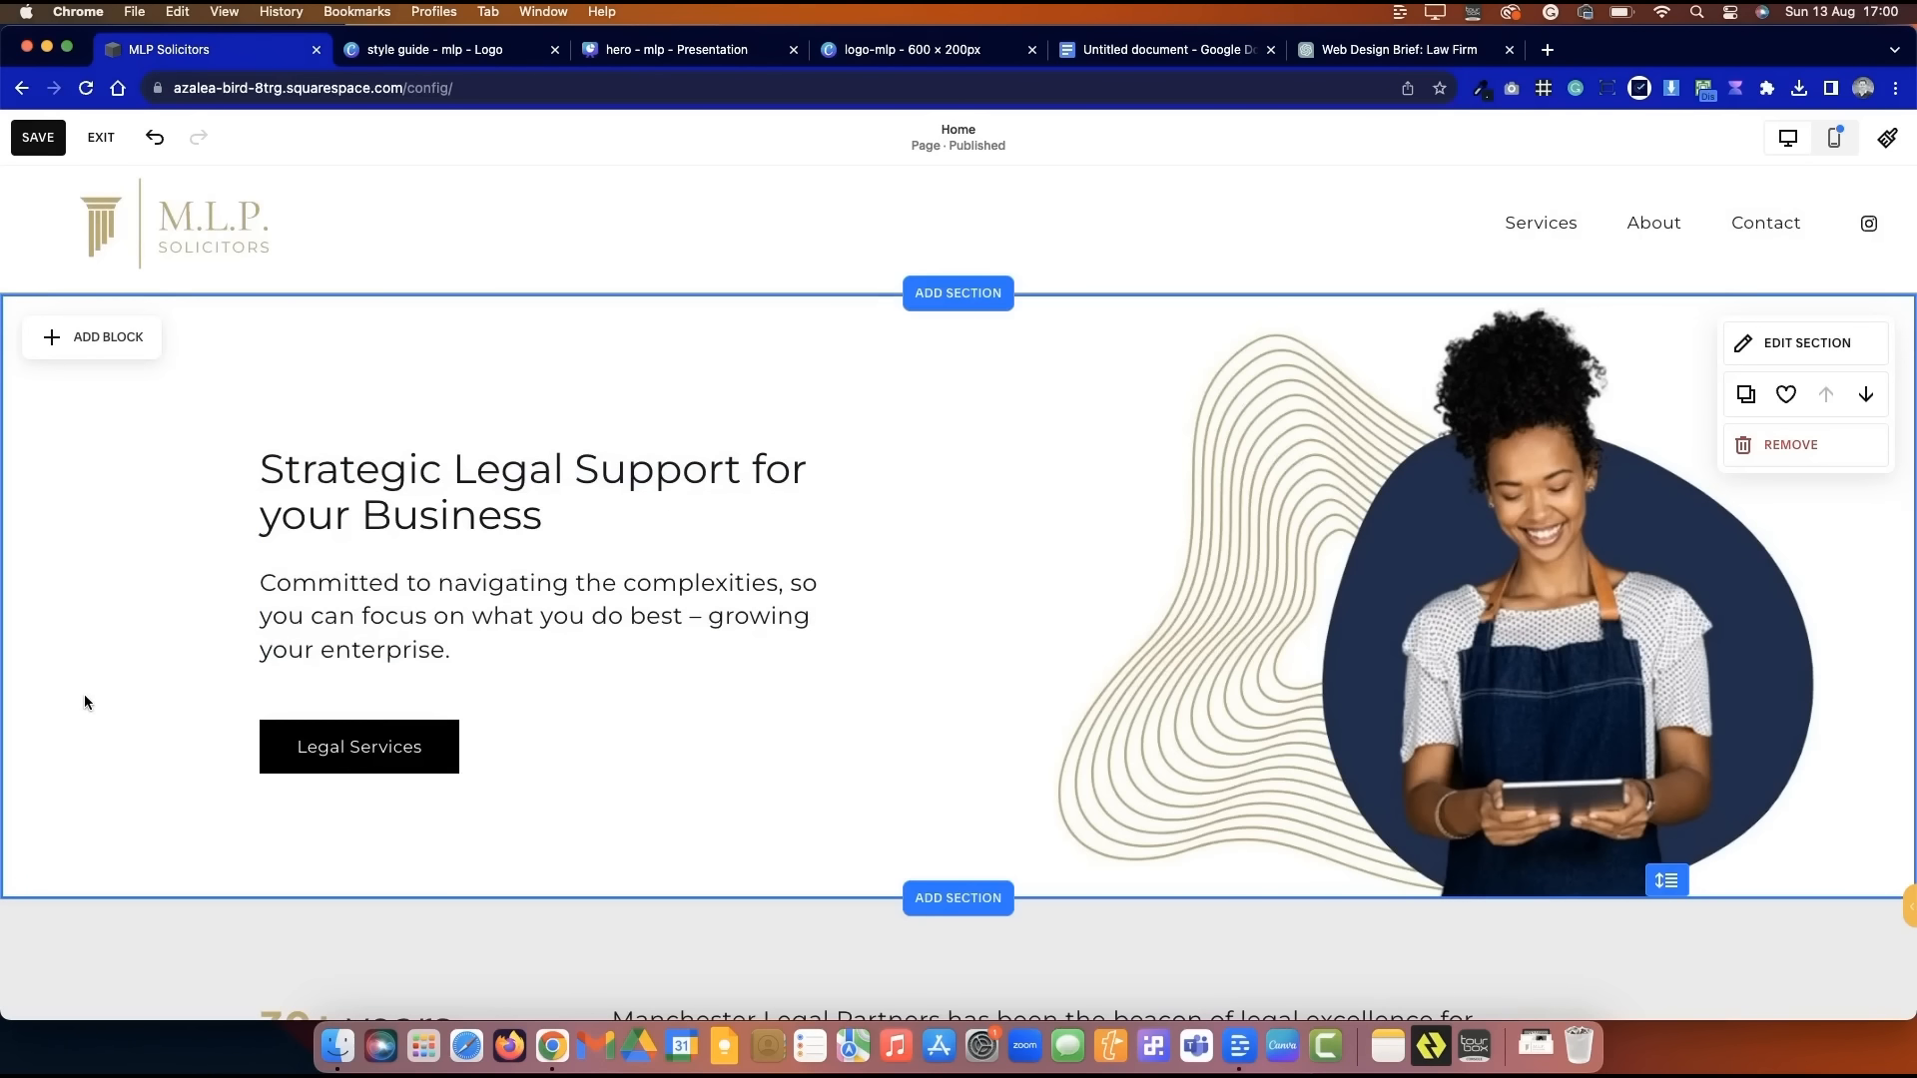
- Change the about section's background to white, save the page and exit editing
{"action": "scroll", "coordinate": [152, 615], "scroll_direction": "down", "scroll_amount": 5}
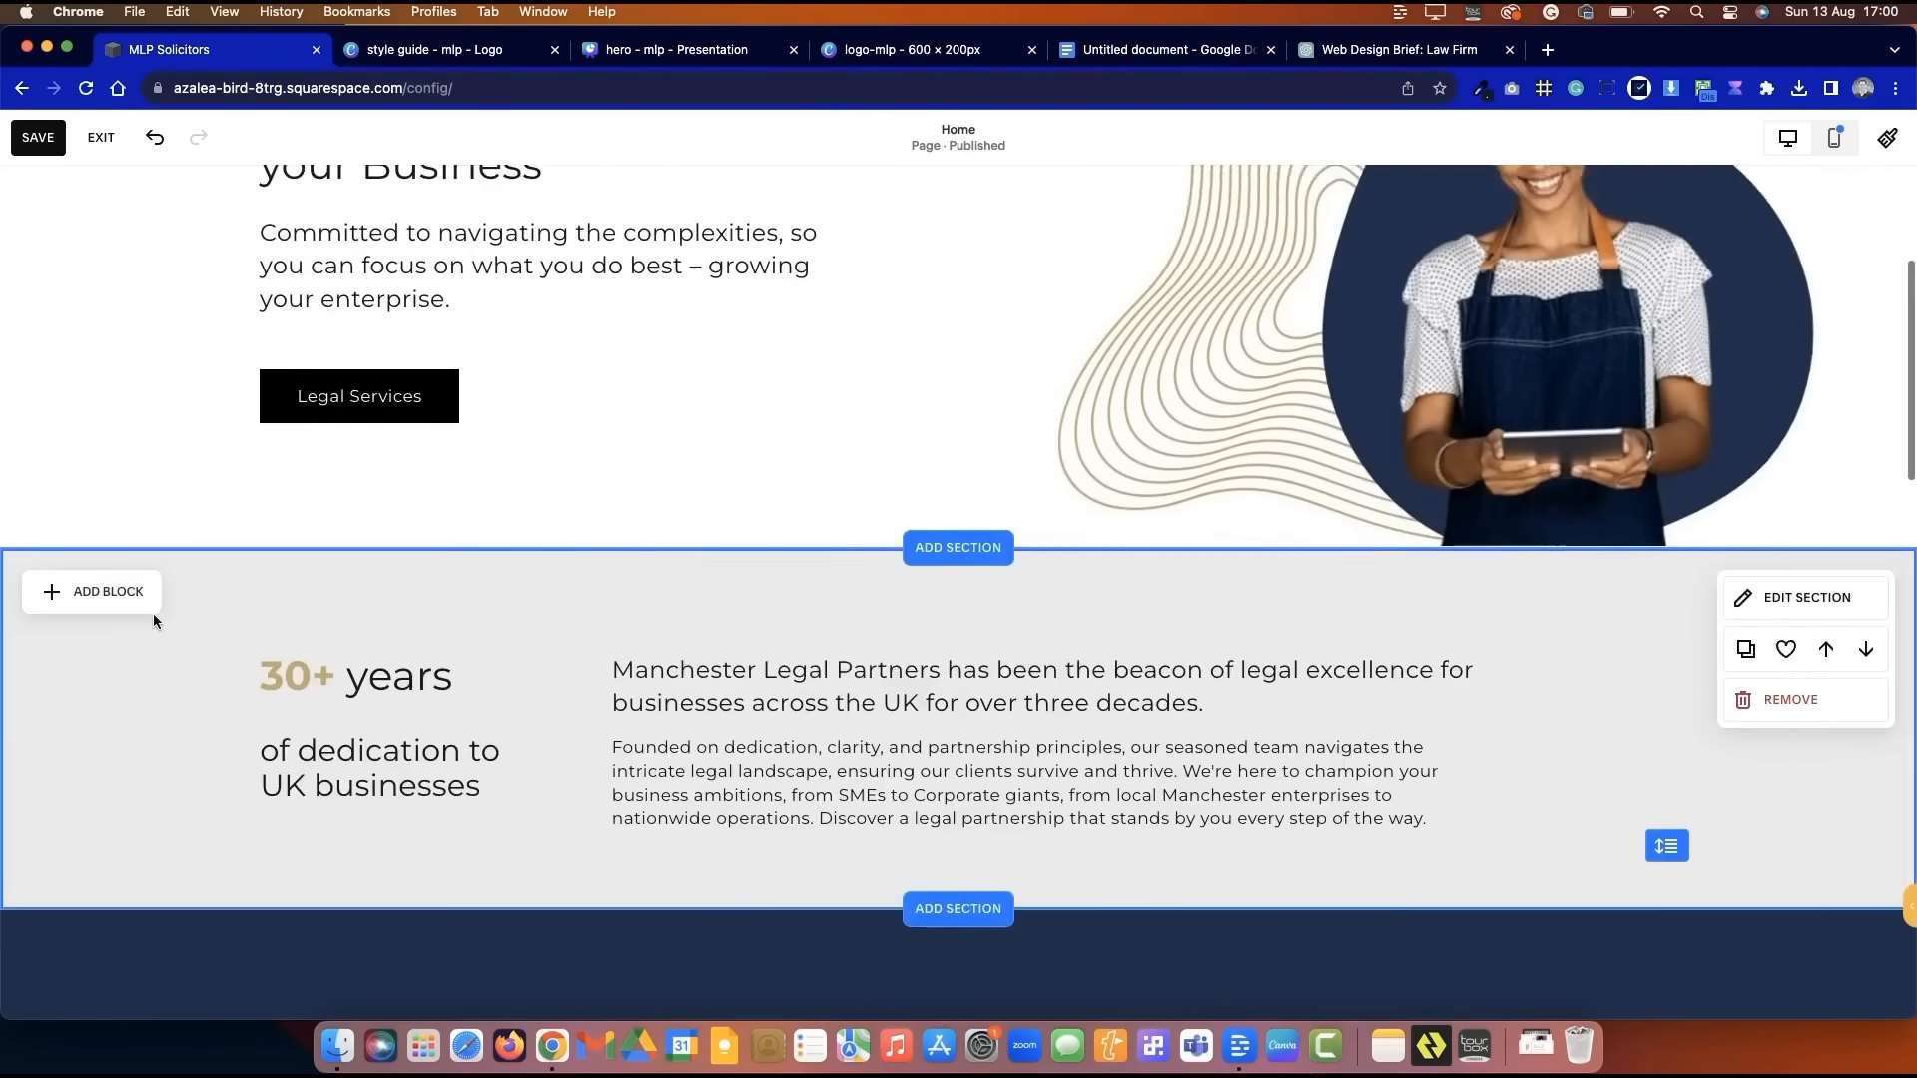
{"action": "scroll", "coordinate": [152, 621], "scroll_direction": "down", "scroll_amount": 1}
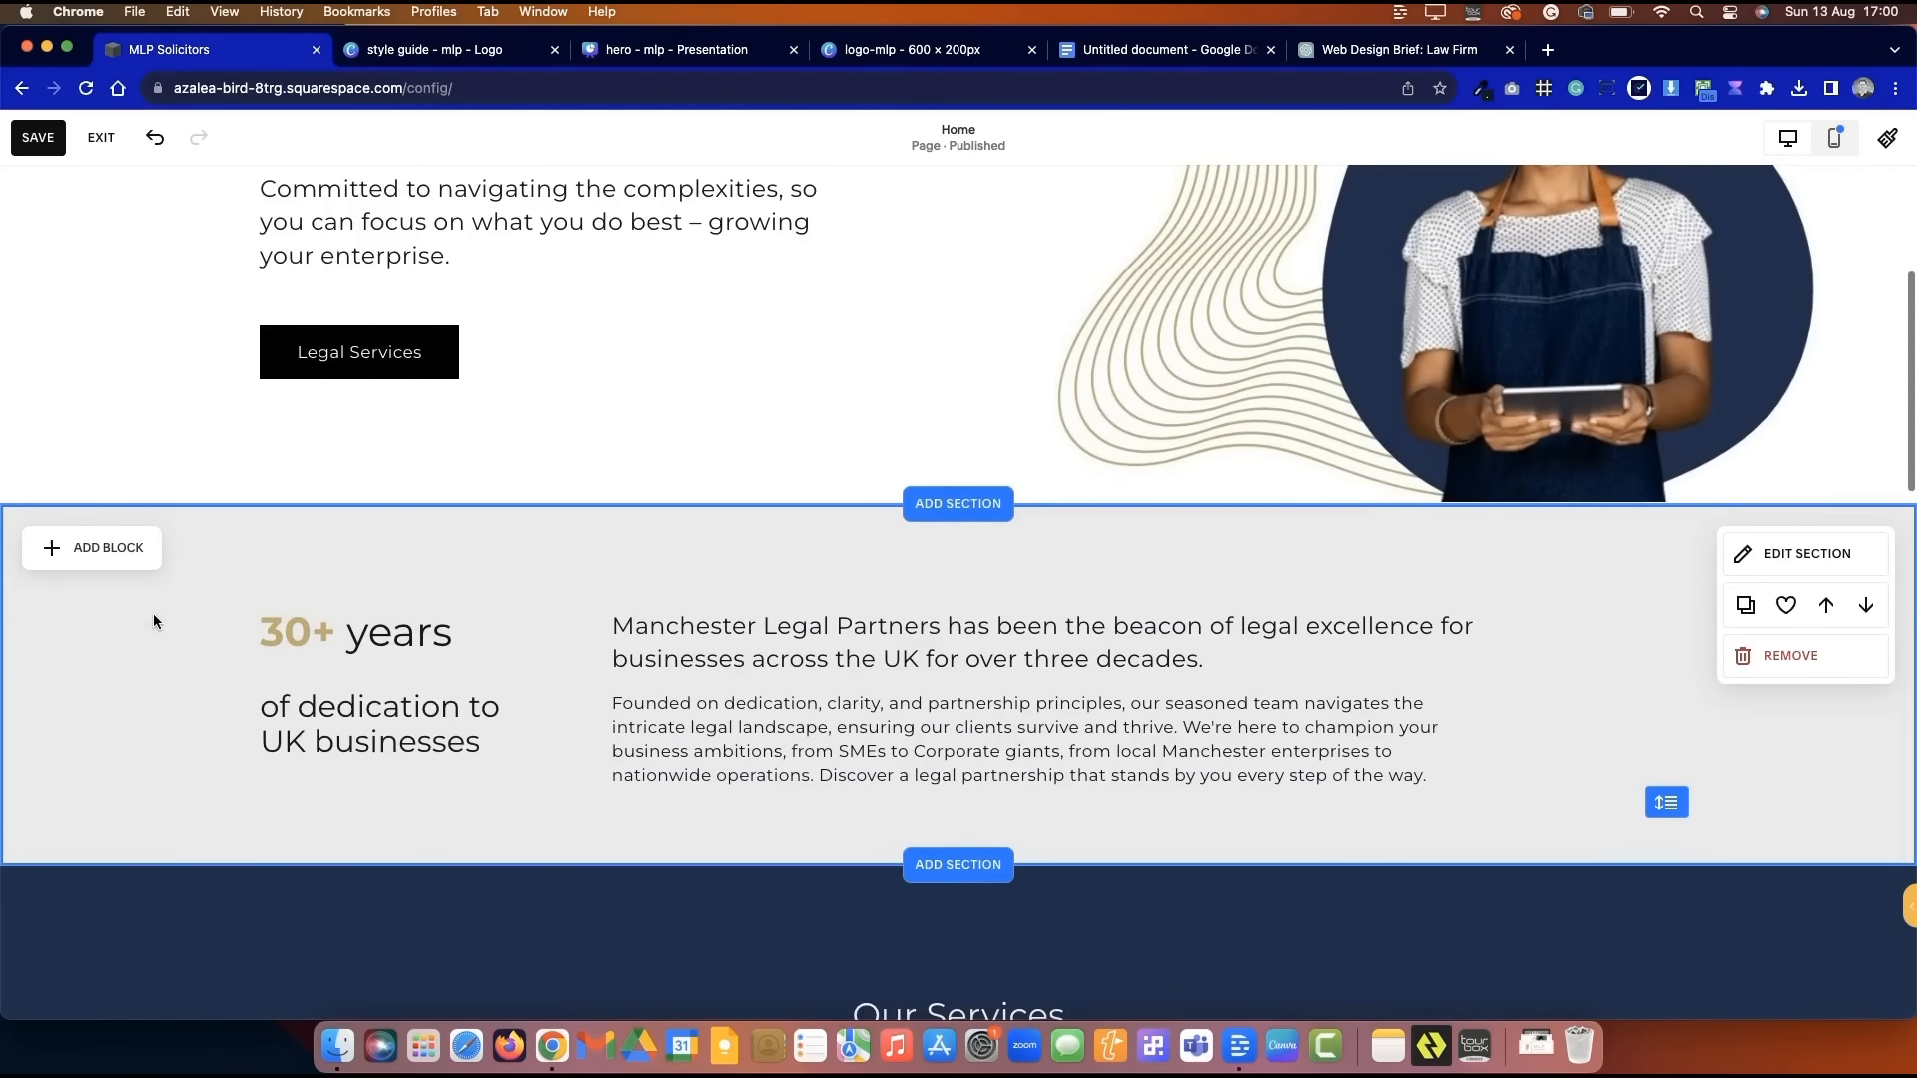
{"action": "left_click", "coordinate": [1760, 549]}
{"action": "left_click", "coordinate": [39, 139]}
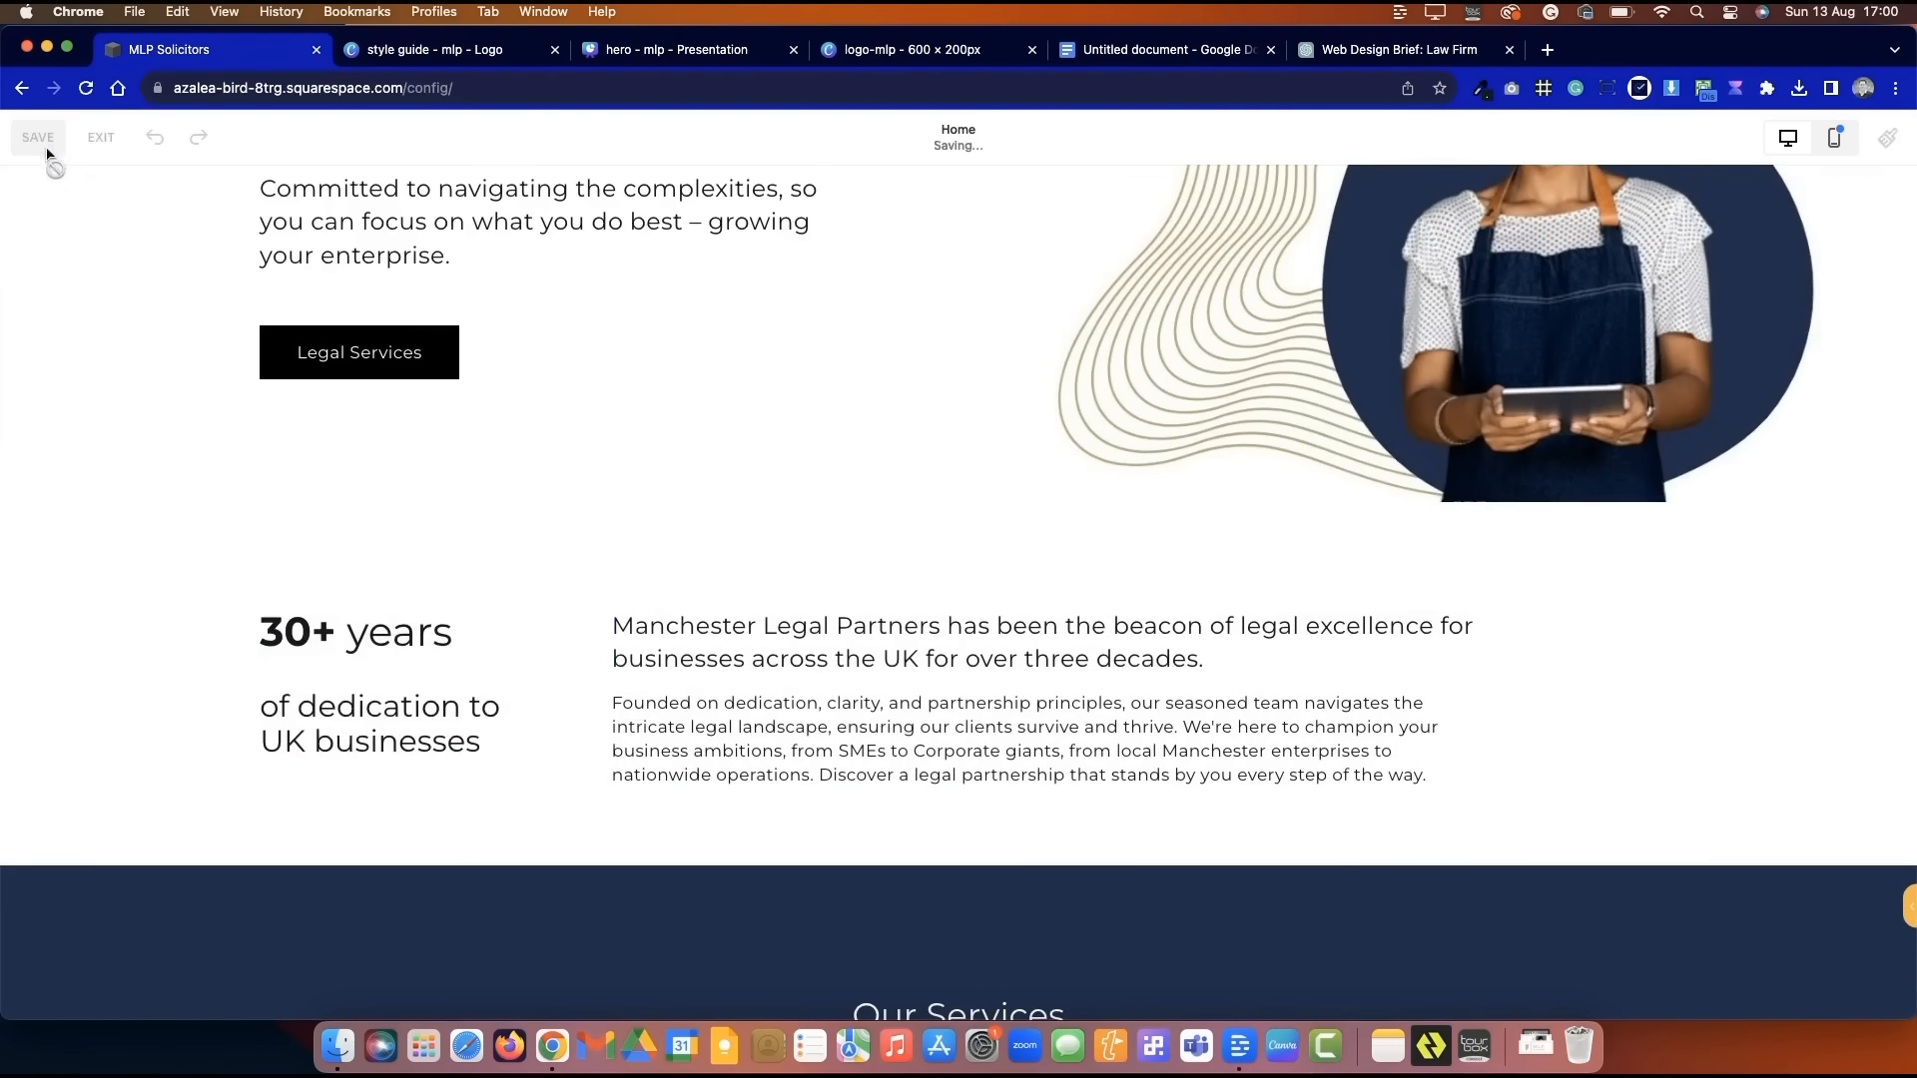
{"action": "left_click", "coordinate": [108, 143]}
{"action": "scroll", "coordinate": [865, 677], "scroll_direction": "down", "scroll_amount": 5}
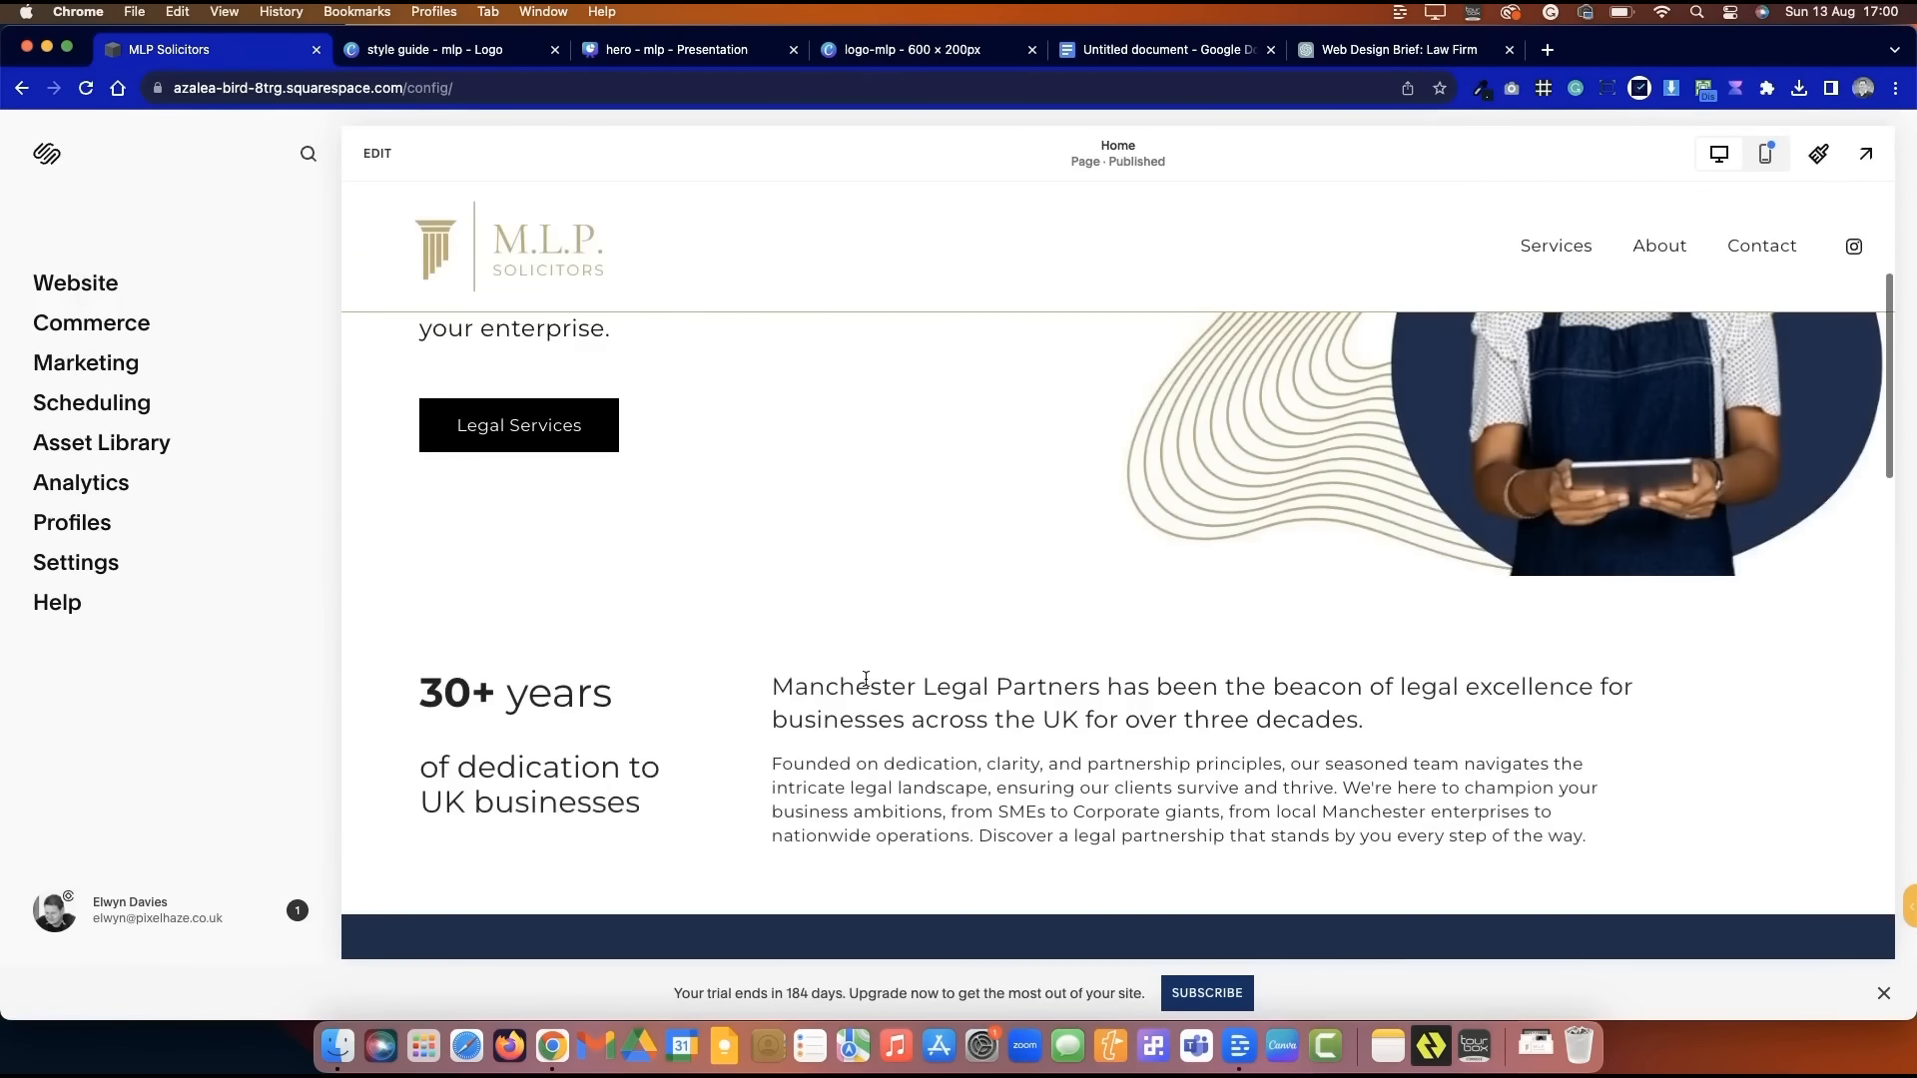
- Add a shape block to the hero section and extend it beneath the image from mid-page to the page's right edge
{"action": "left_click", "coordinate": [378, 154]}
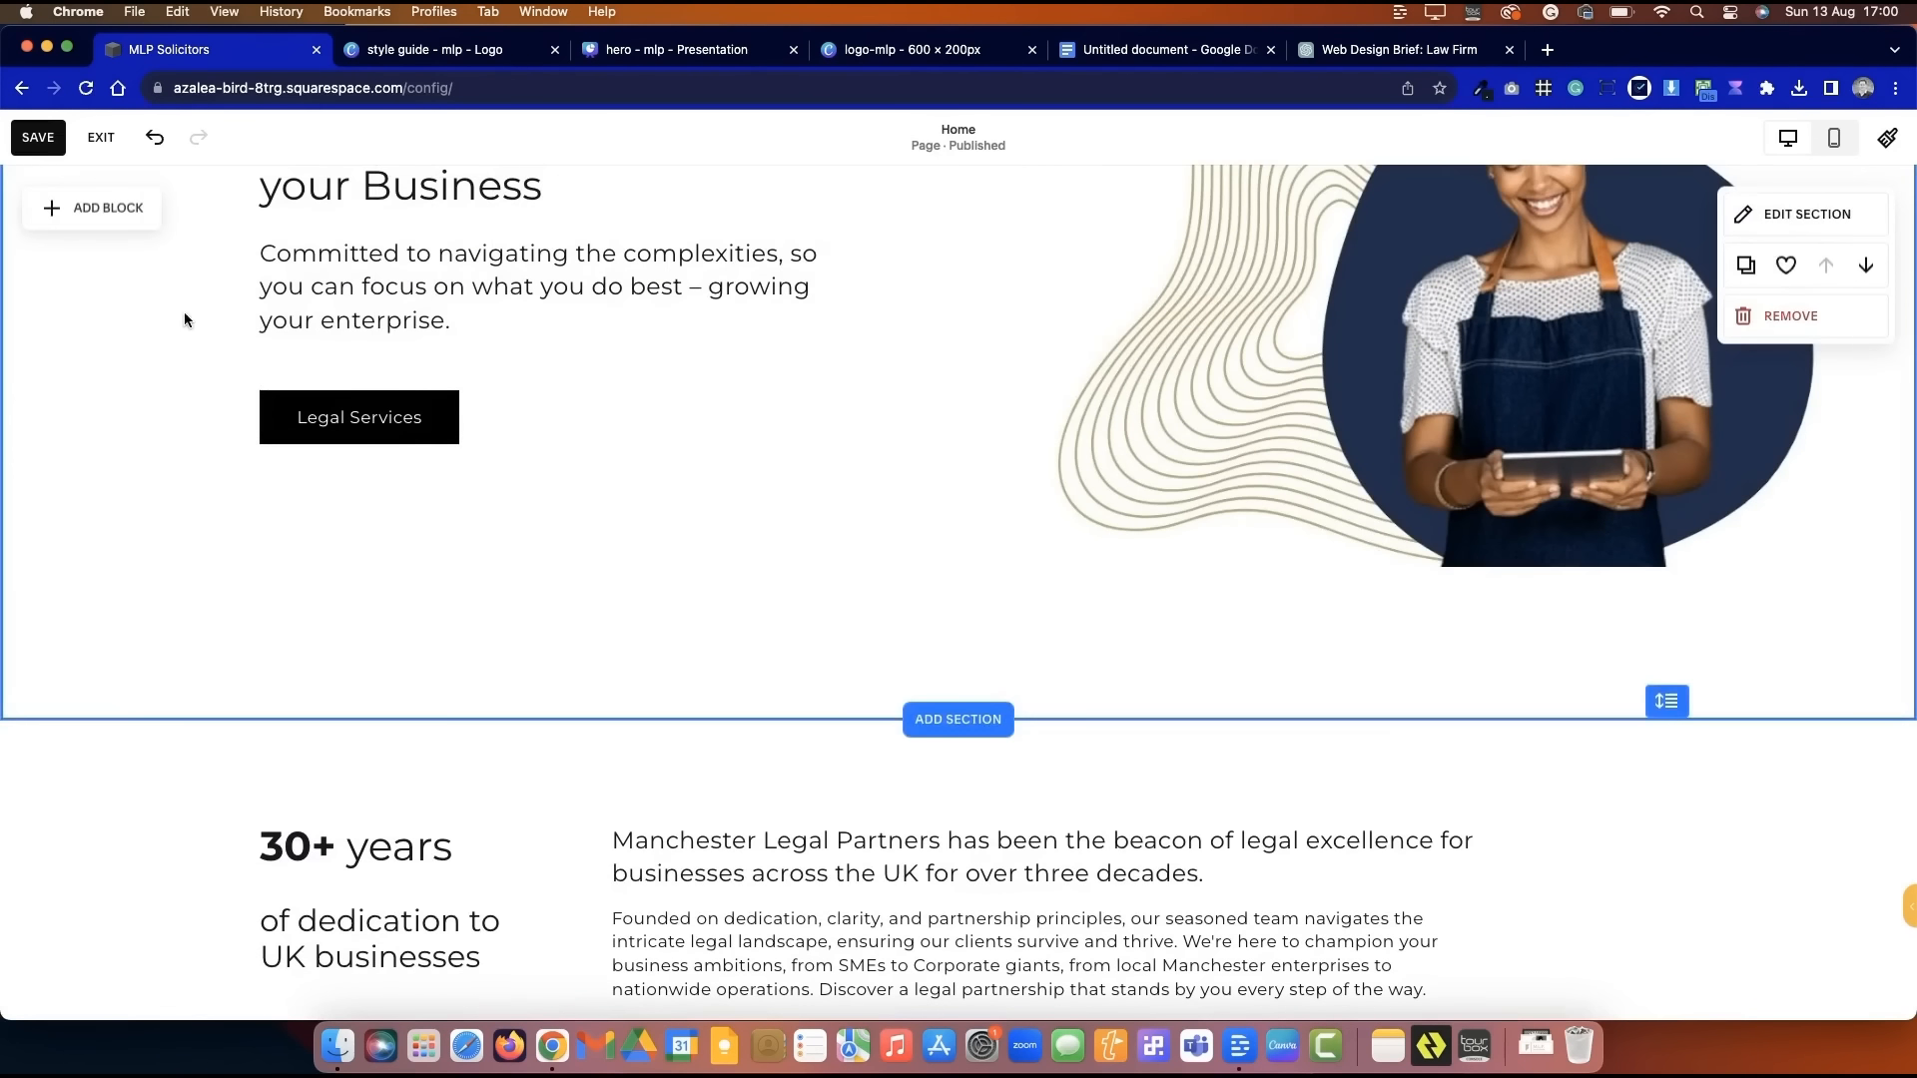
{"action": "left_click", "coordinate": [75, 201]}
{"action": "scroll", "coordinate": [174, 569], "scroll_direction": "down", "scroll_amount": 2}
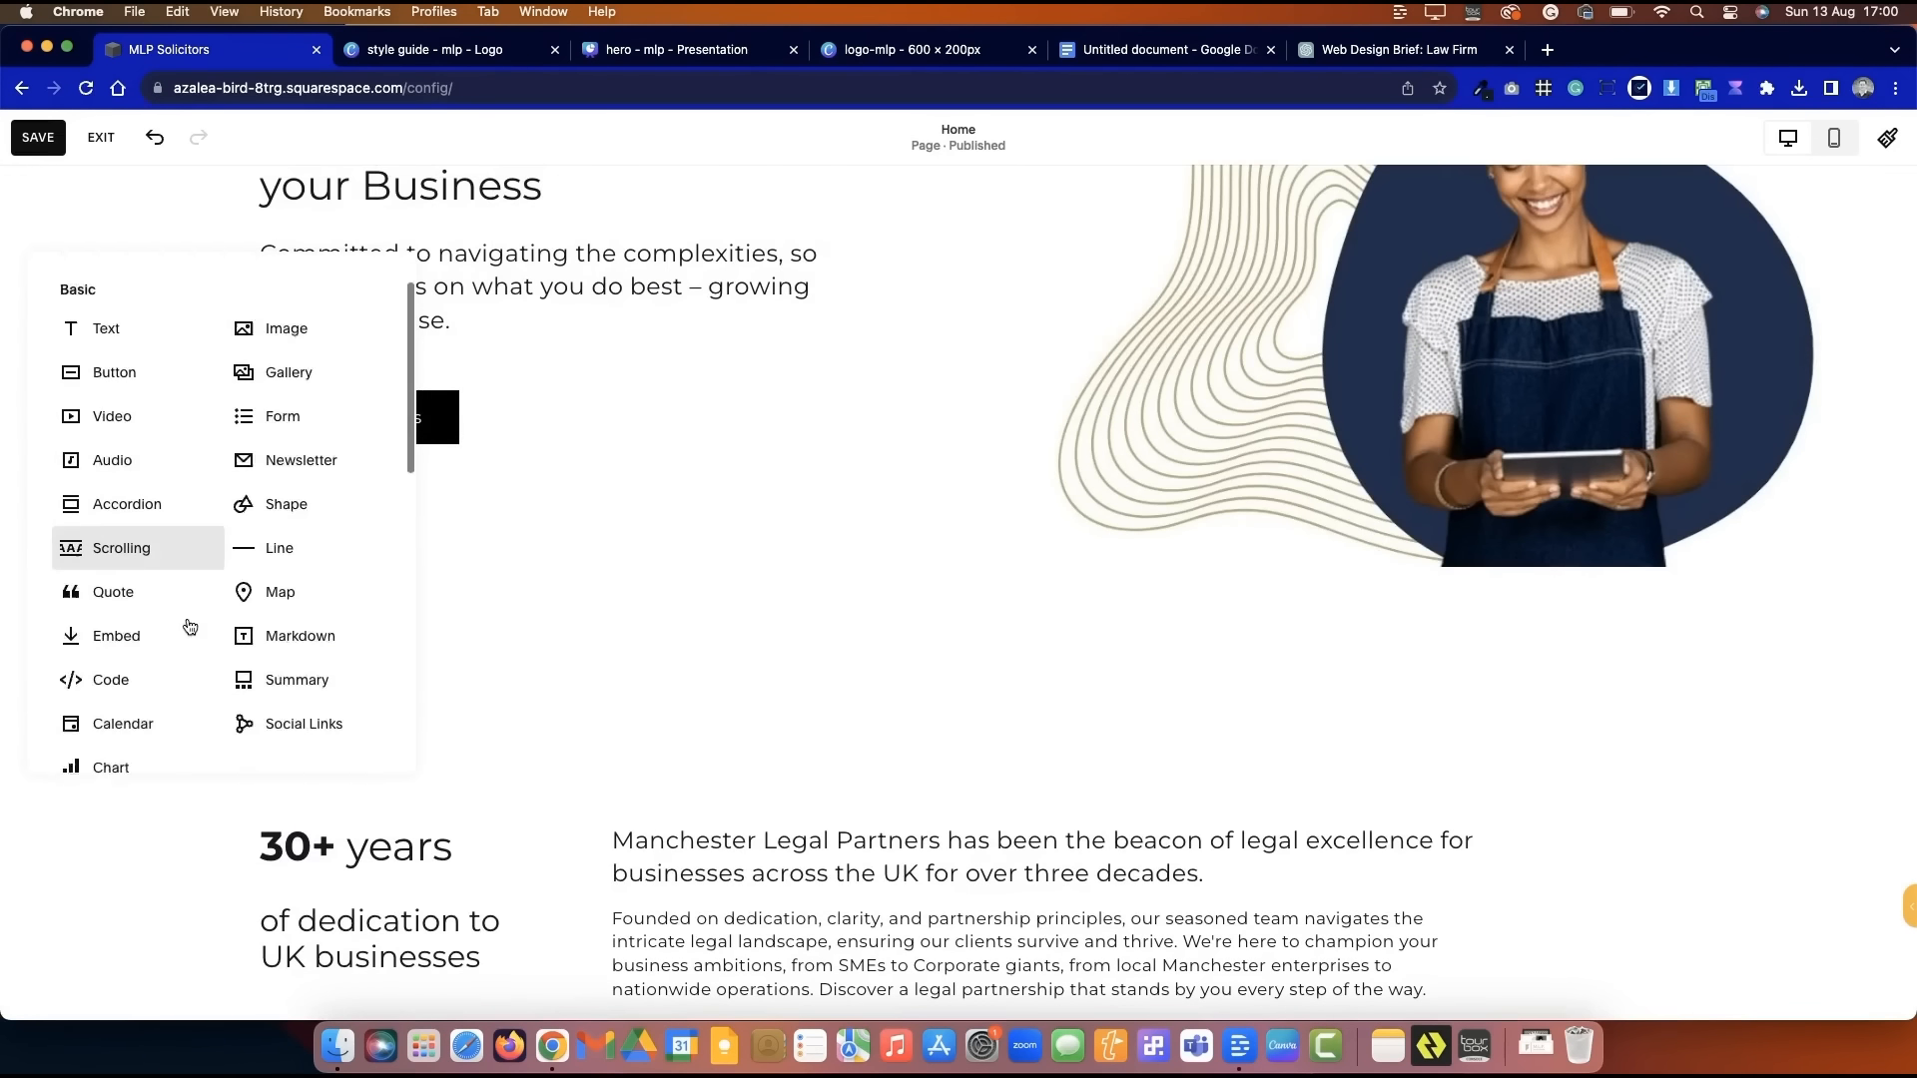
{"action": "scroll", "coordinate": [189, 626], "scroll_direction": "up", "scroll_amount": 2}
{"action": "scroll", "coordinate": [190, 626], "scroll_direction": "down", "scroll_amount": 2}
{"action": "left_click", "coordinate": [190, 626]}
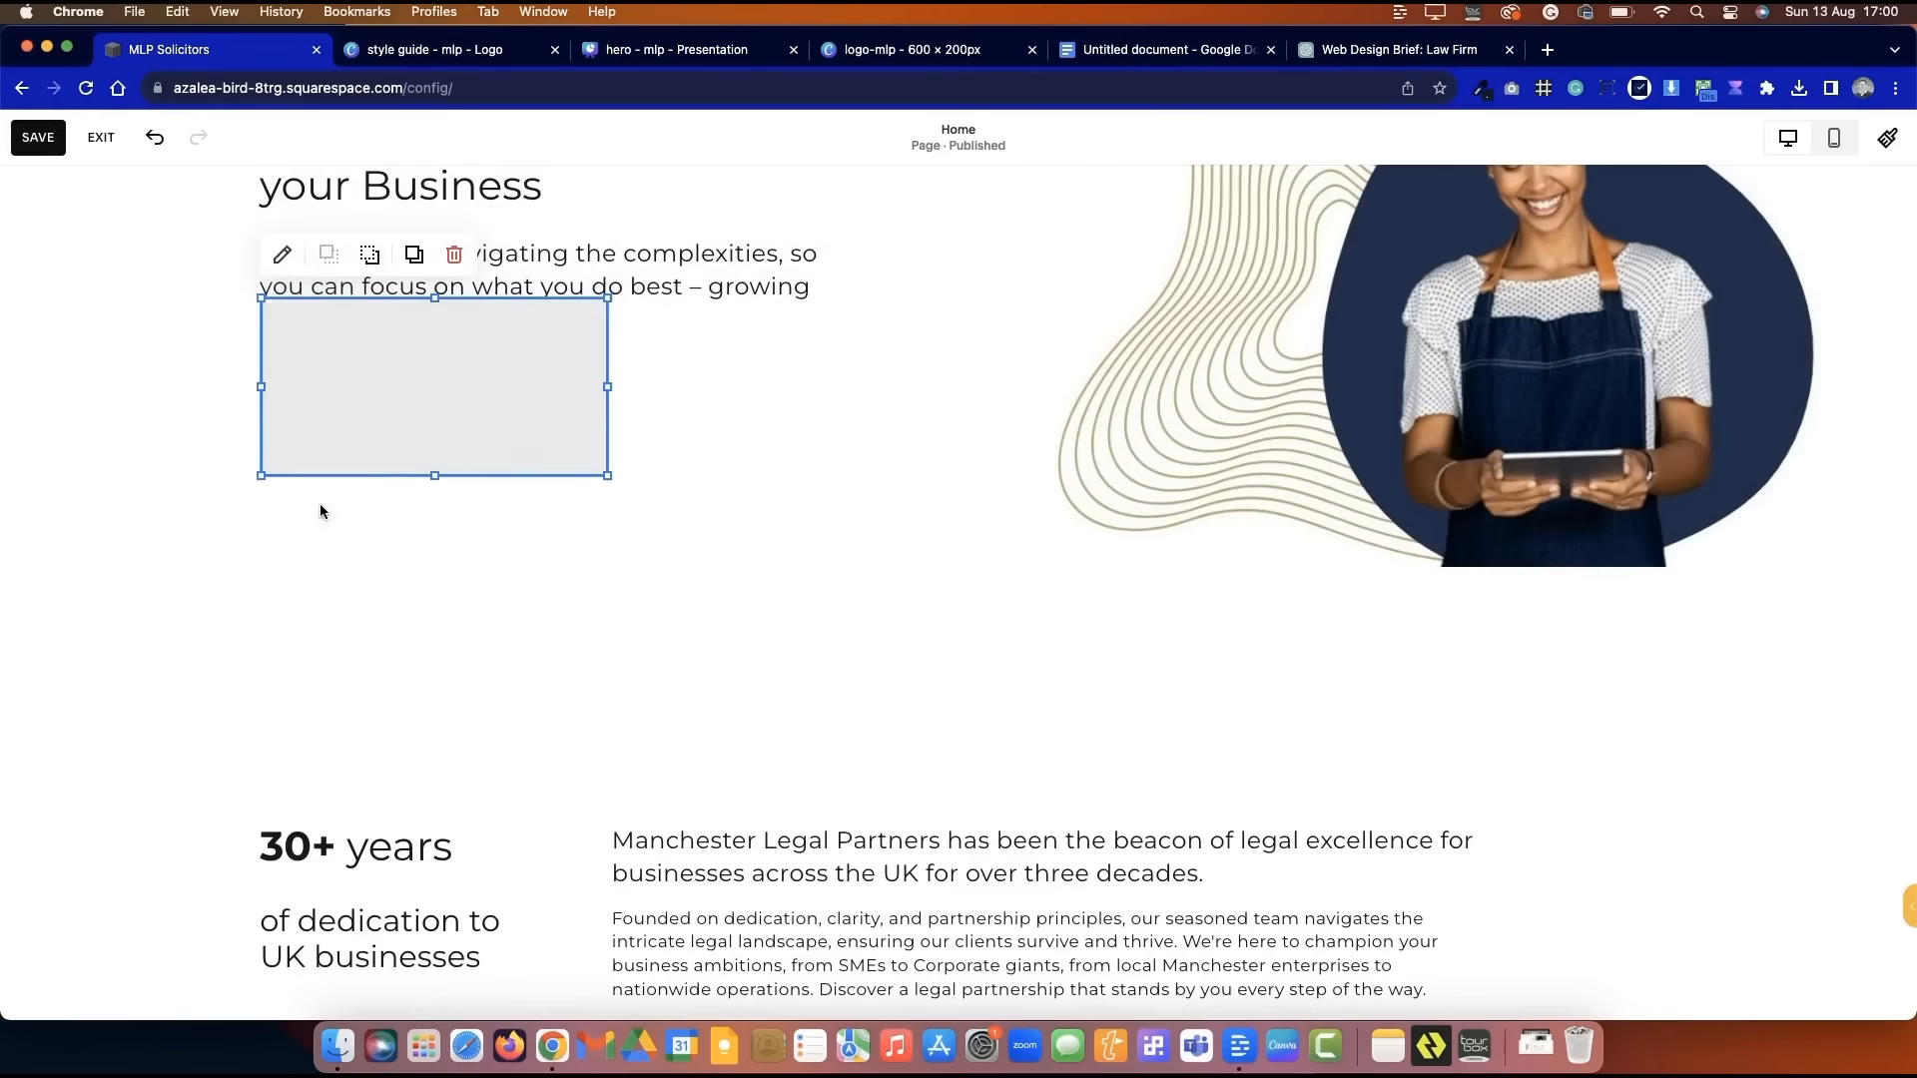
{"action": "left_click_drag", "start_coordinate": [468, 422], "coordinate": [1877, 629]}
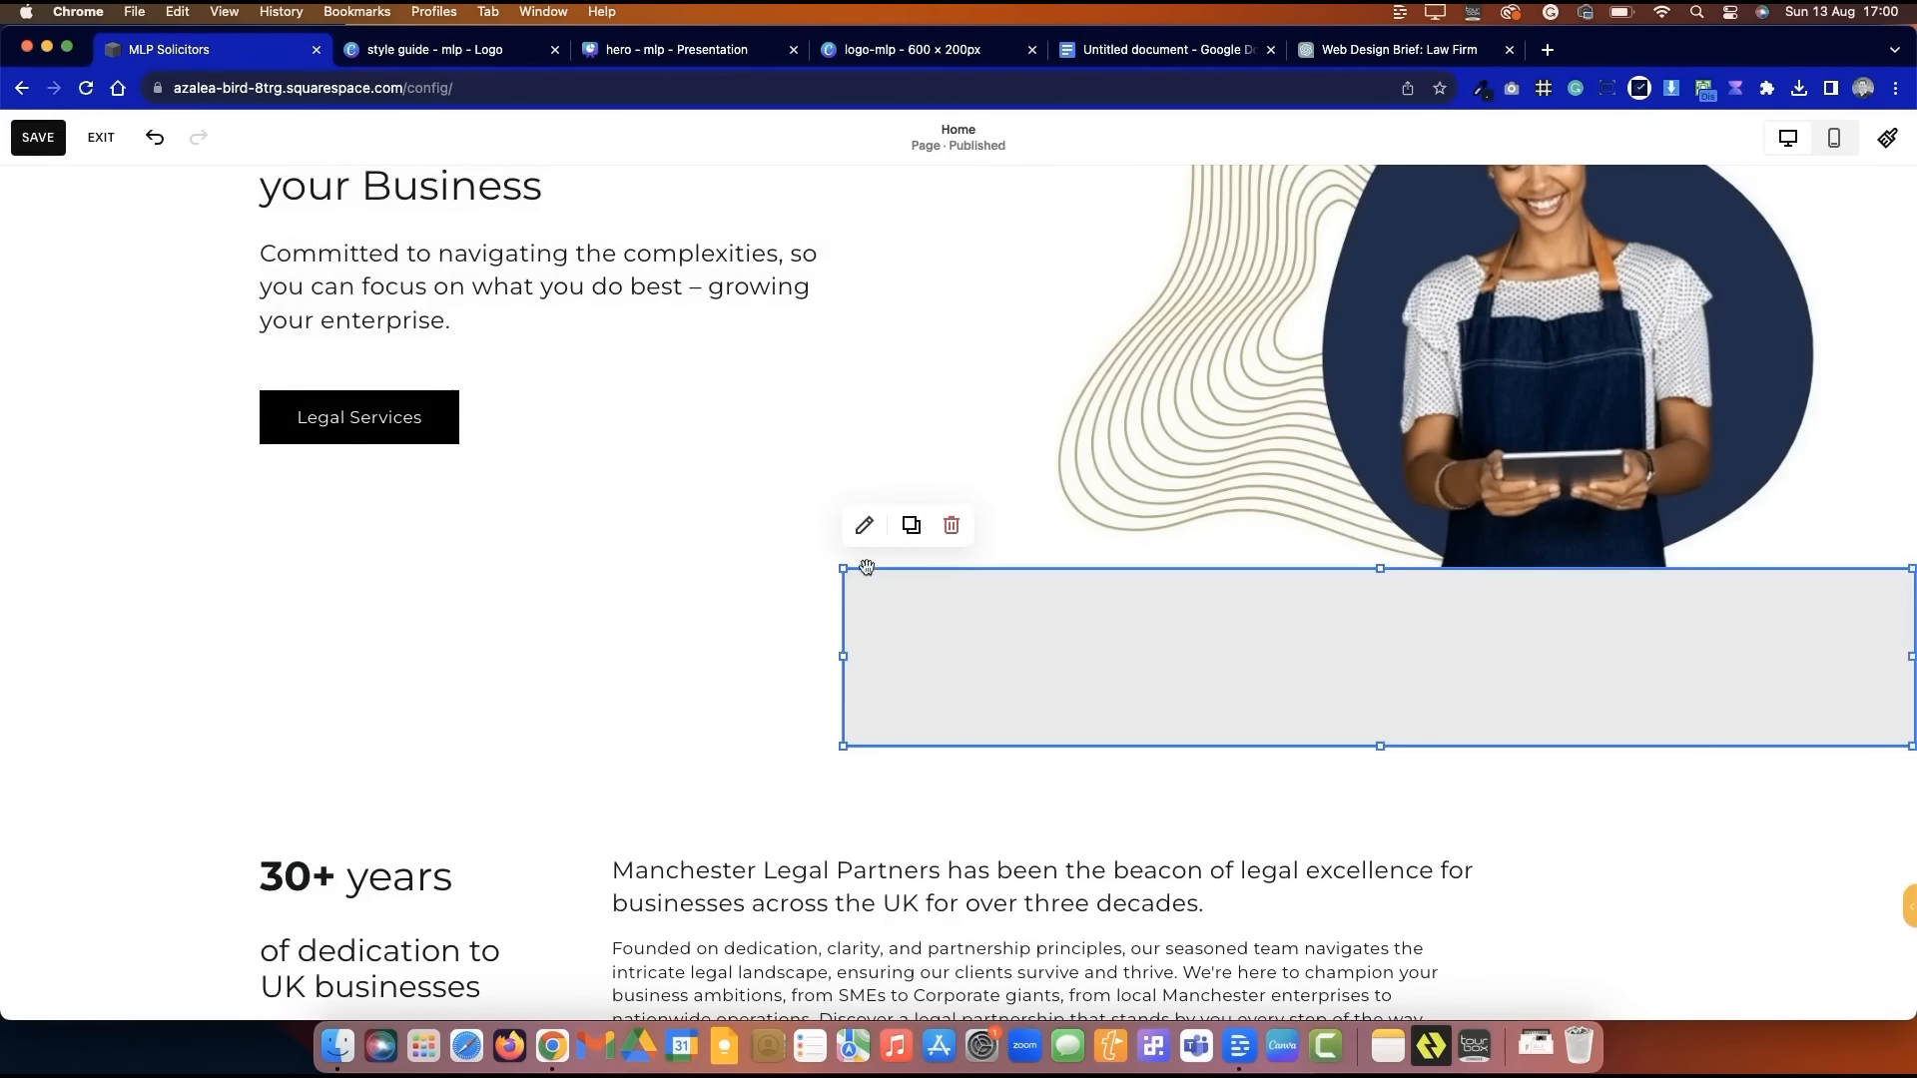
{"action": "left_click_drag", "start_coordinate": [1378, 749], "coordinate": [1379, 784]}
- Raise the shape to overlap the bottom of the hero image and shorten the hero section to match
{"action": "scroll", "coordinate": [693, 731], "scroll_direction": "up", "scroll_amount": 3}
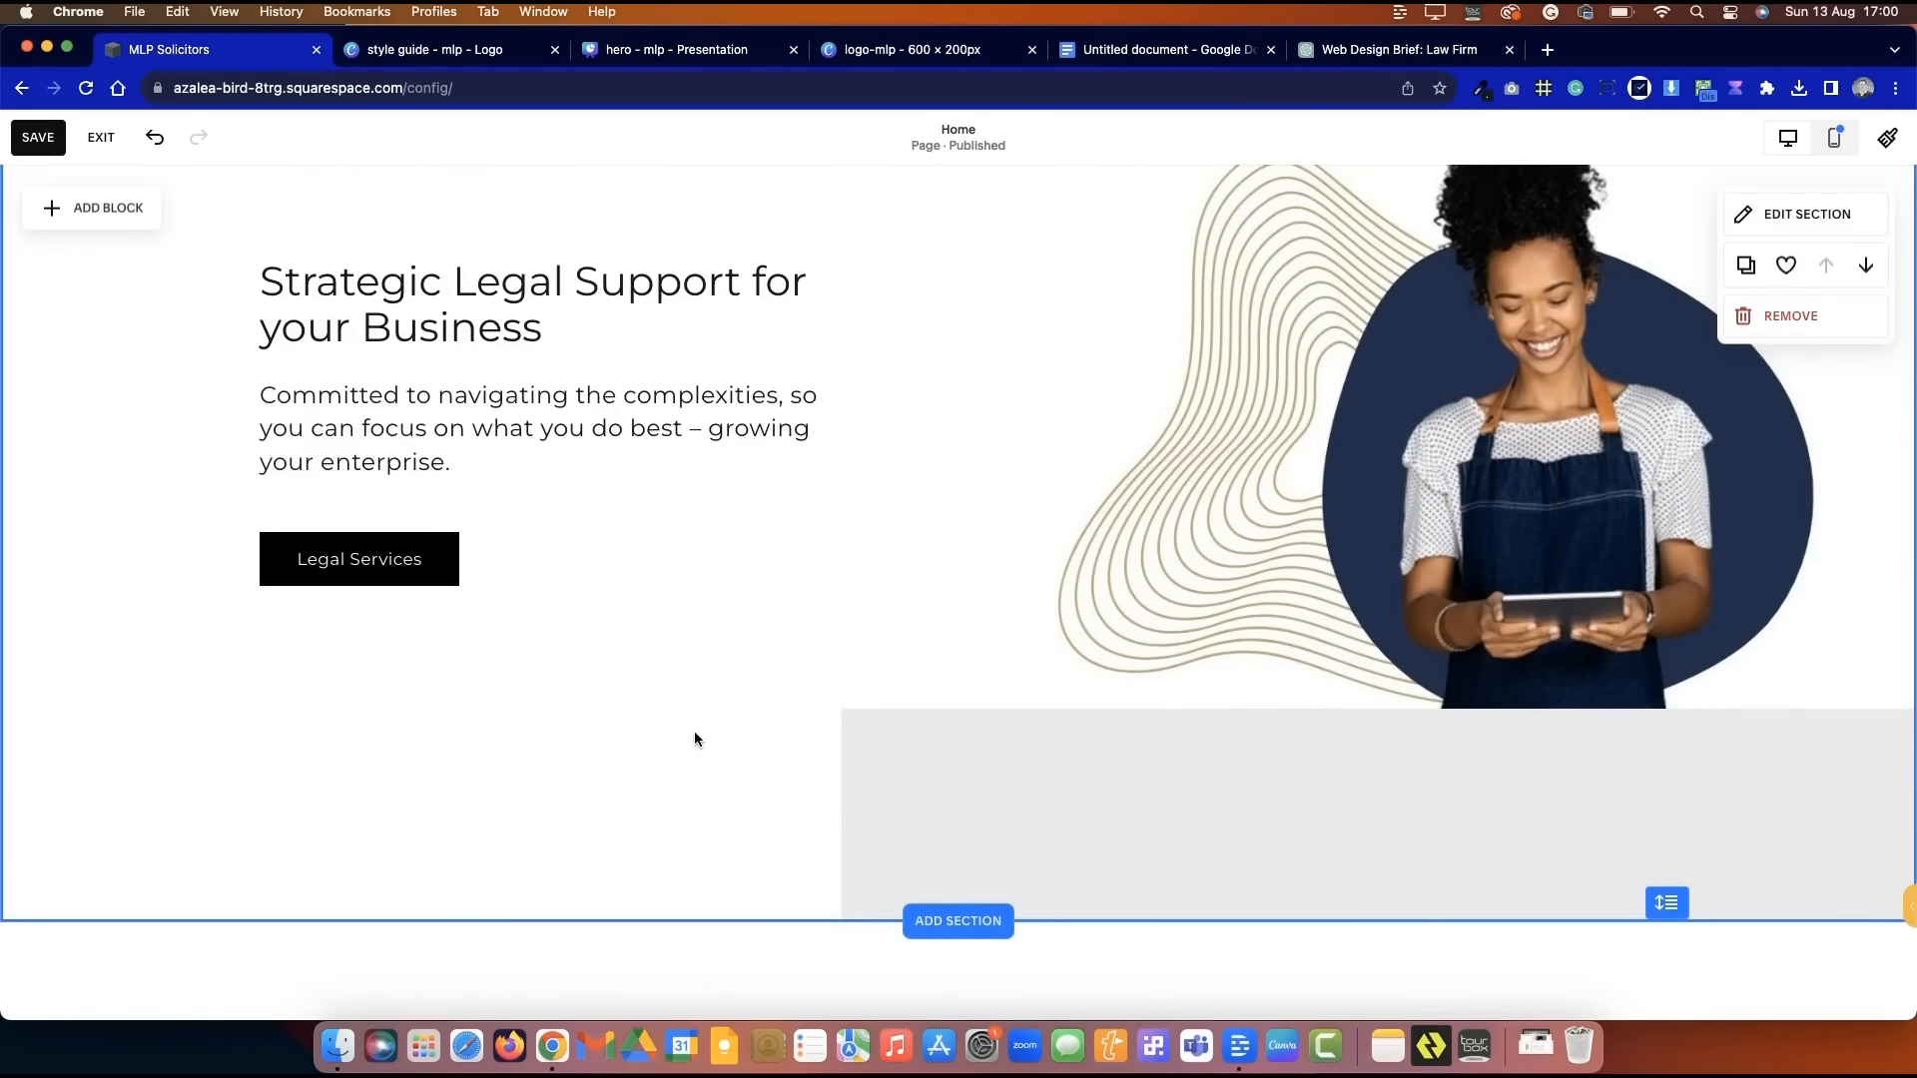
{"action": "left_click_drag", "start_coordinate": [1215, 834], "coordinate": [1218, 789]}
{"action": "left_click_drag", "start_coordinate": [1667, 901], "coordinate": [1668, 857]}
{"action": "scroll", "coordinate": [650, 544], "scroll_direction": "up", "scroll_amount": 4}
{"action": "scroll", "coordinate": [651, 549], "scroll_direction": "down", "scroll_amount": 4}
{"action": "scroll", "coordinate": [654, 550], "scroll_direction": "down", "scroll_amount": 3}
{"action": "scroll", "coordinate": [653, 549], "scroll_direction": "up", "scroll_amount": 1}
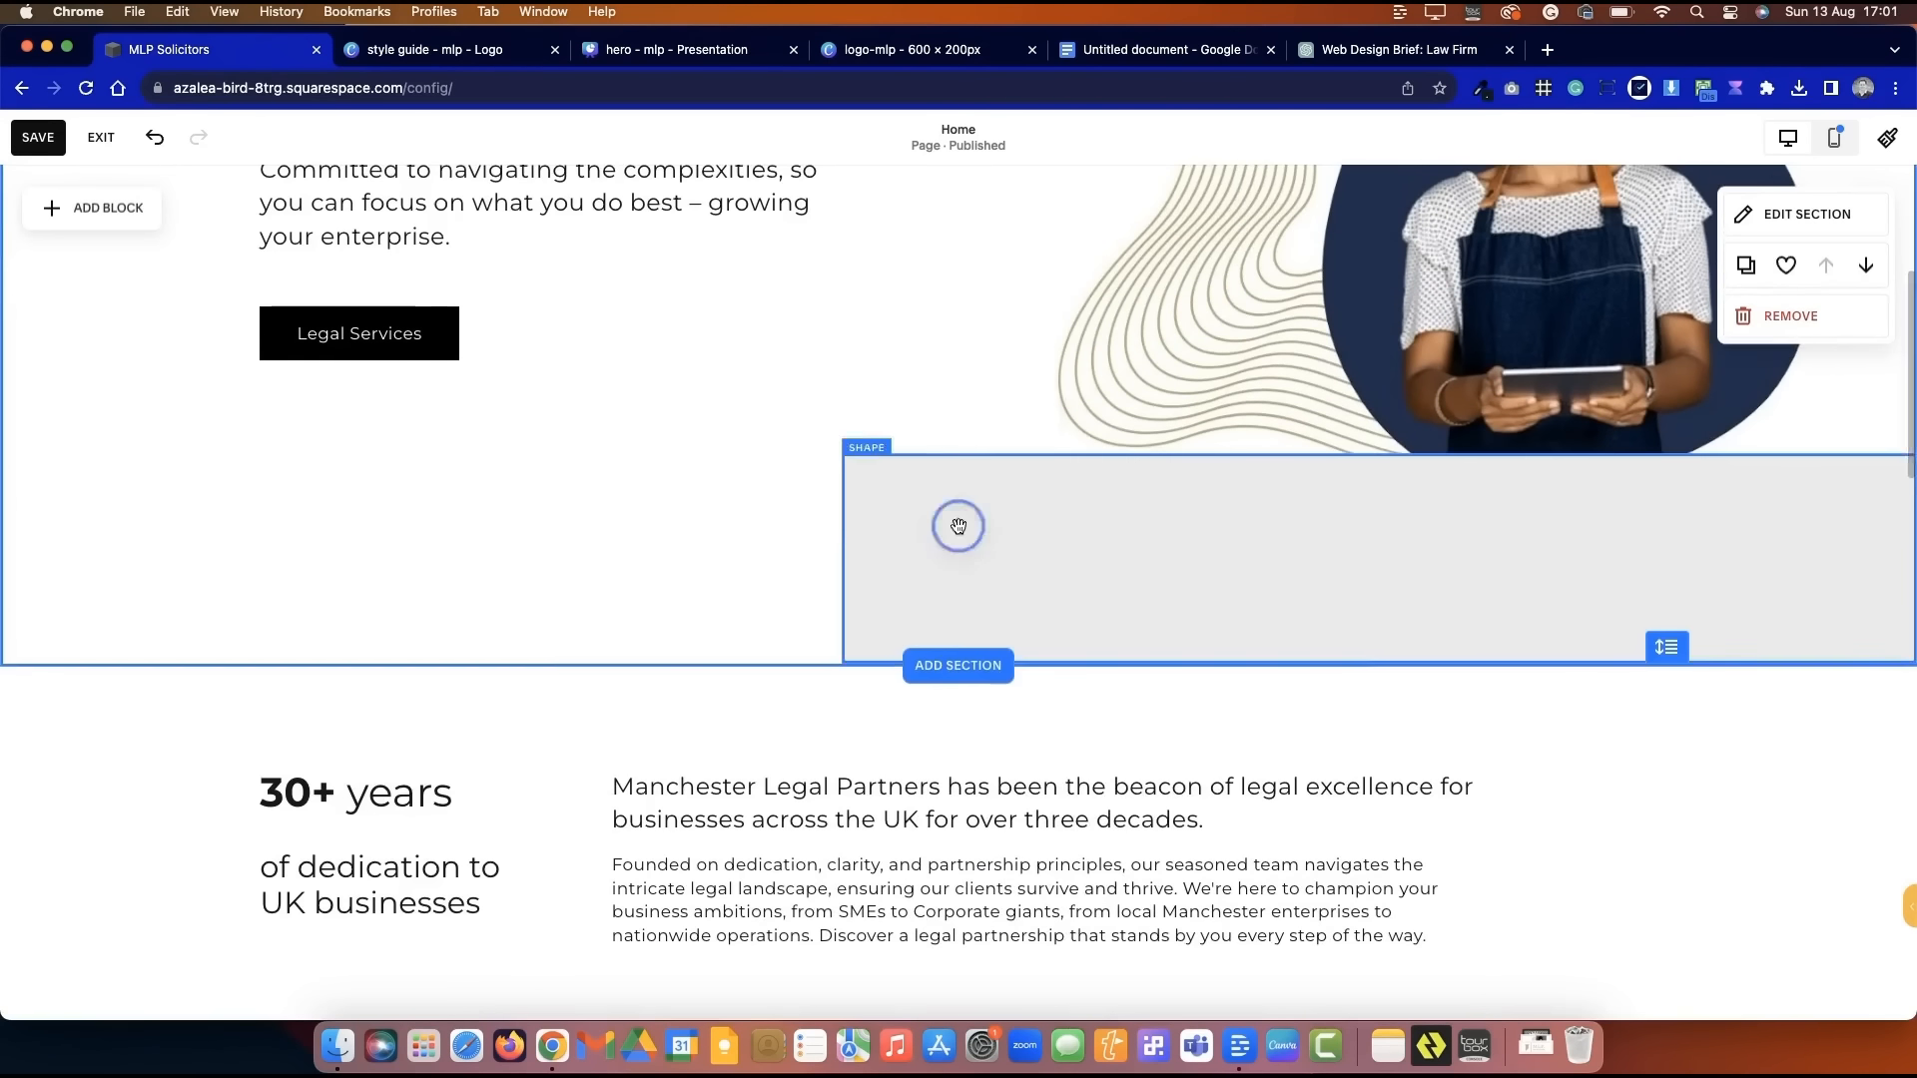
- Set the shape's colour to navy from the site palette
{"action": "left_click", "coordinate": [959, 527]}
{"action": "left_click", "coordinate": [856, 413]}
{"action": "scroll", "coordinate": [902, 519], "scroll_direction": "down", "scroll_amount": 2}
{"action": "left_click", "coordinate": [1026, 646]}
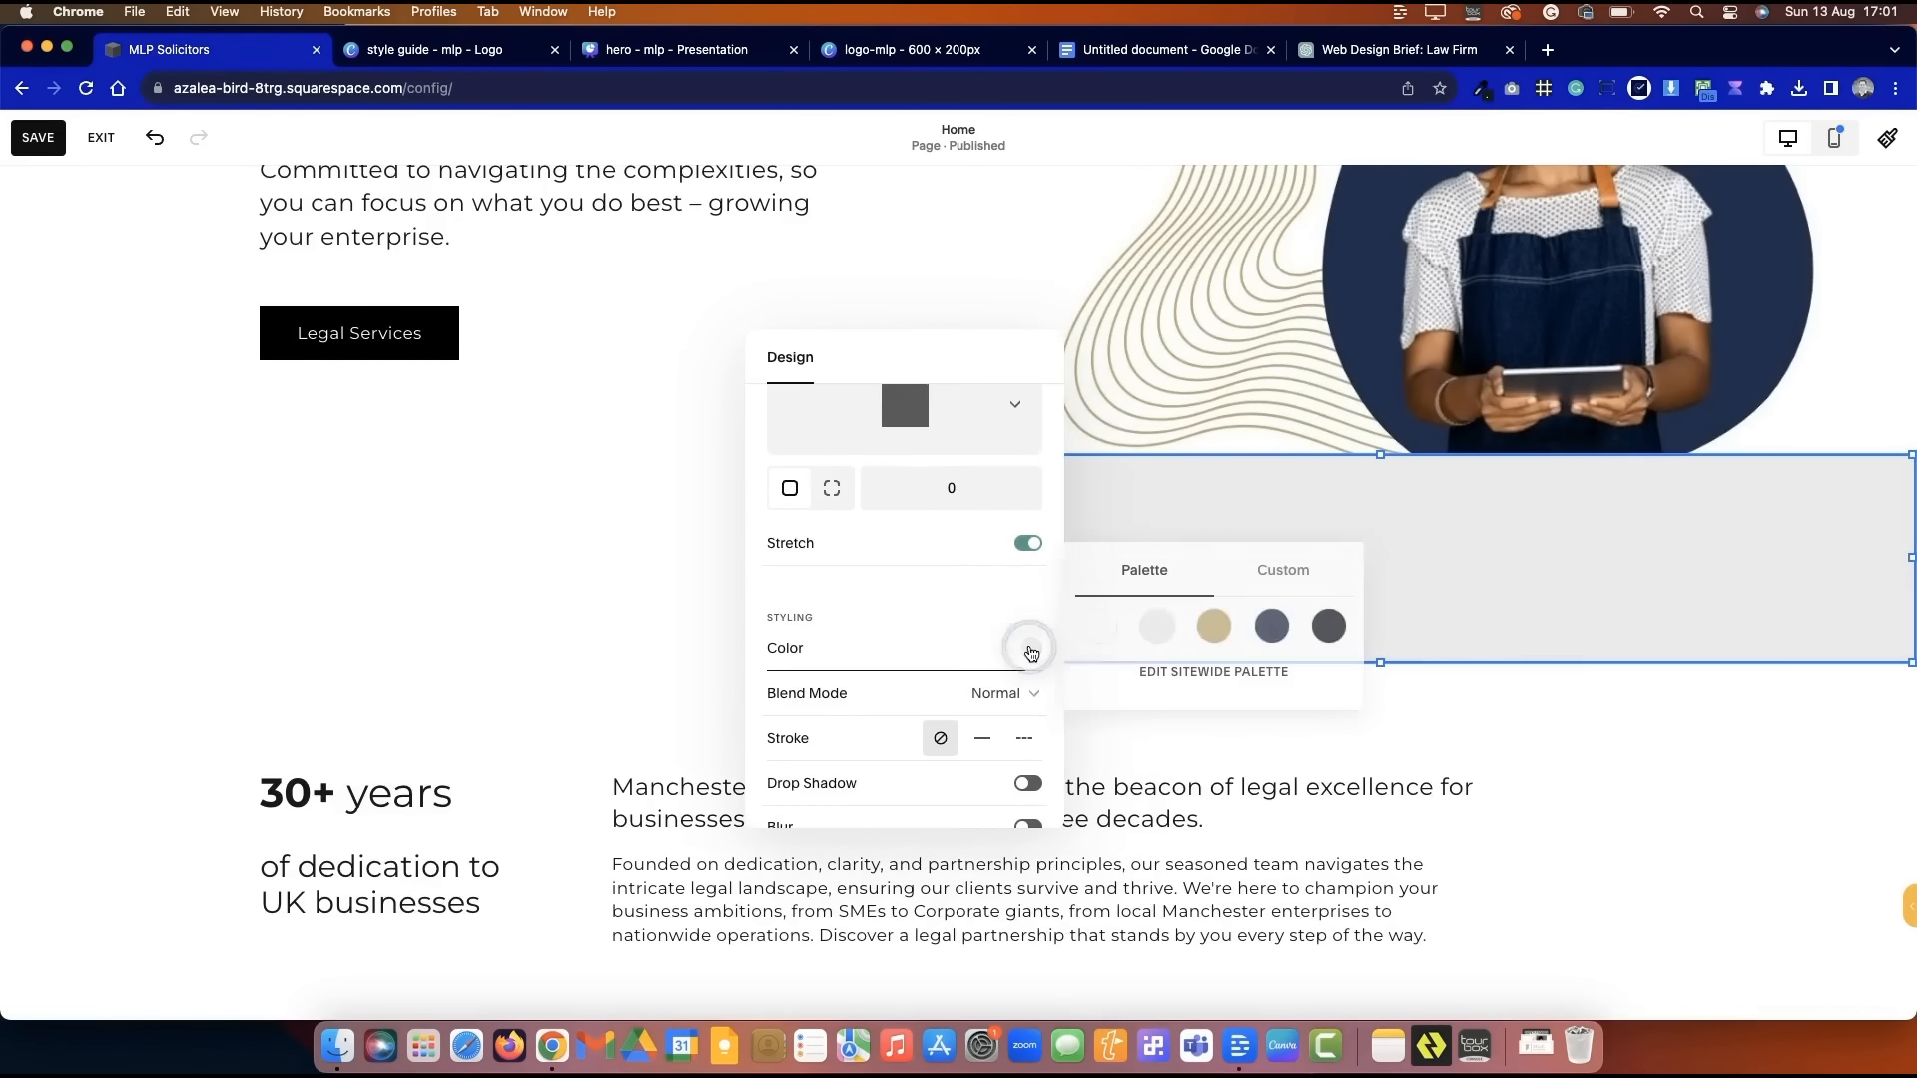
{"action": "left_click", "coordinate": [1271, 625]}
{"action": "left_click", "coordinate": [583, 577]}
{"action": "scroll", "coordinate": [583, 574], "scroll_direction": "up", "scroll_amount": 4}
{"action": "scroll", "coordinate": [582, 569], "scroll_direction": "down", "scroll_amount": 1}
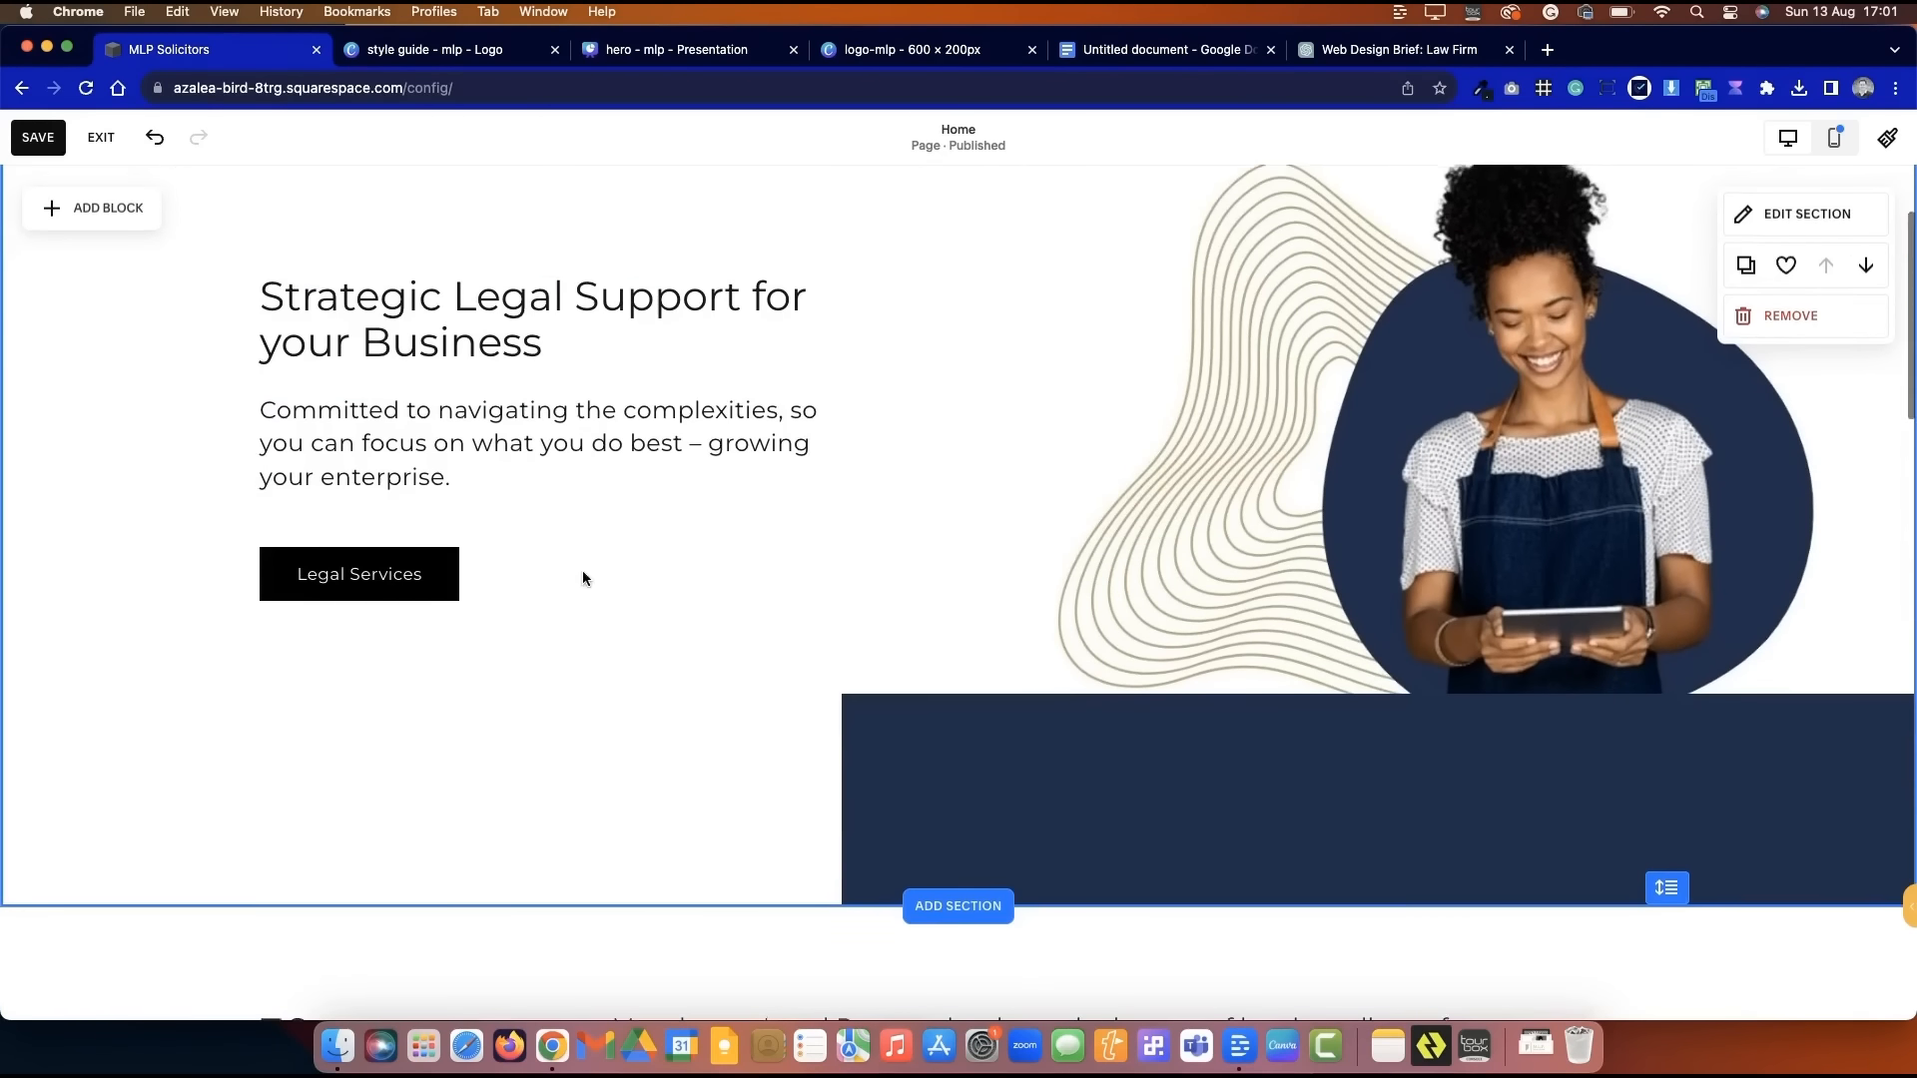
- Set the hero shape's colour to near-black from the site palette, save the page and exit editing
{"action": "left_click", "coordinate": [864, 700]}
{"action": "left_click", "coordinate": [865, 650]}
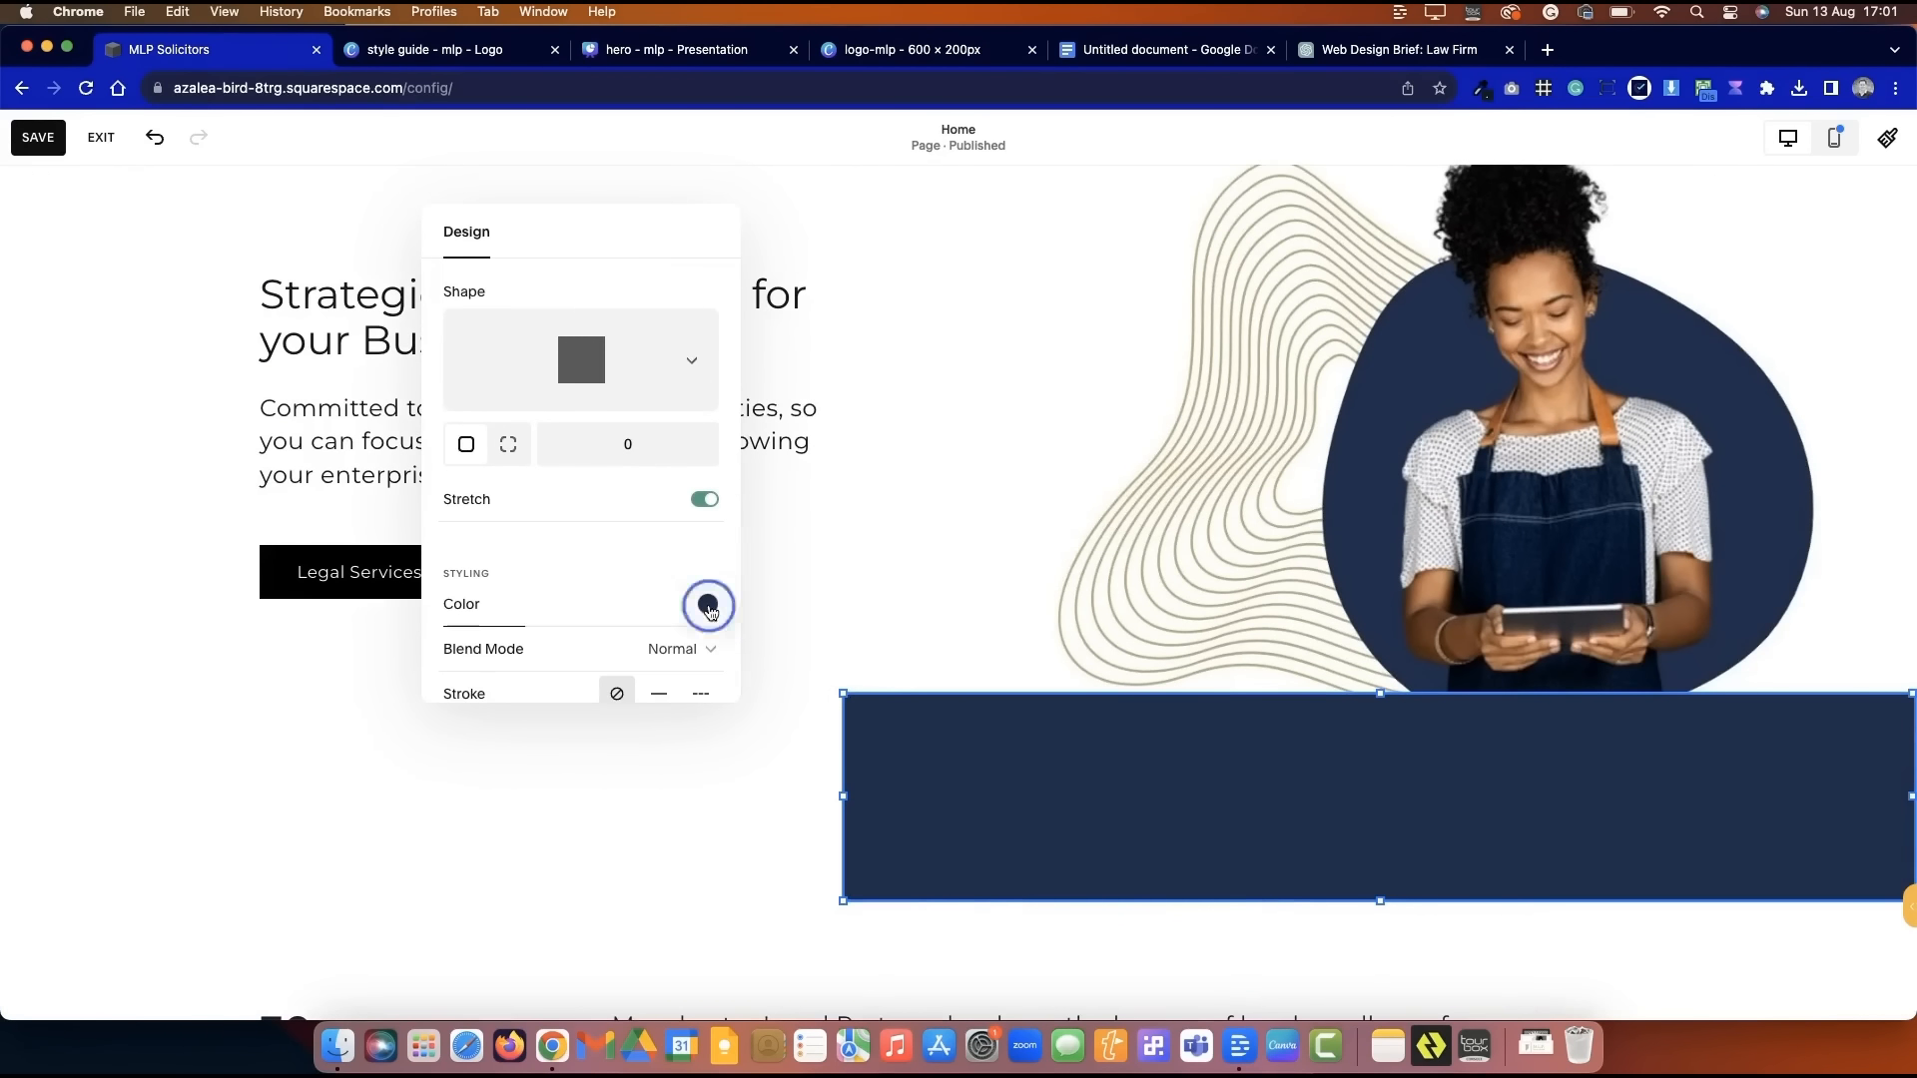
{"action": "left_click", "coordinate": [705, 601]}
{"action": "left_click", "coordinate": [1005, 560]}
{"action": "left_click", "coordinate": [747, 763]}
{"action": "scroll", "coordinate": [488, 777], "scroll_direction": "up", "scroll_amount": 3}
{"action": "scroll", "coordinate": [711, 770], "scroll_direction": "down", "scroll_amount": 4}
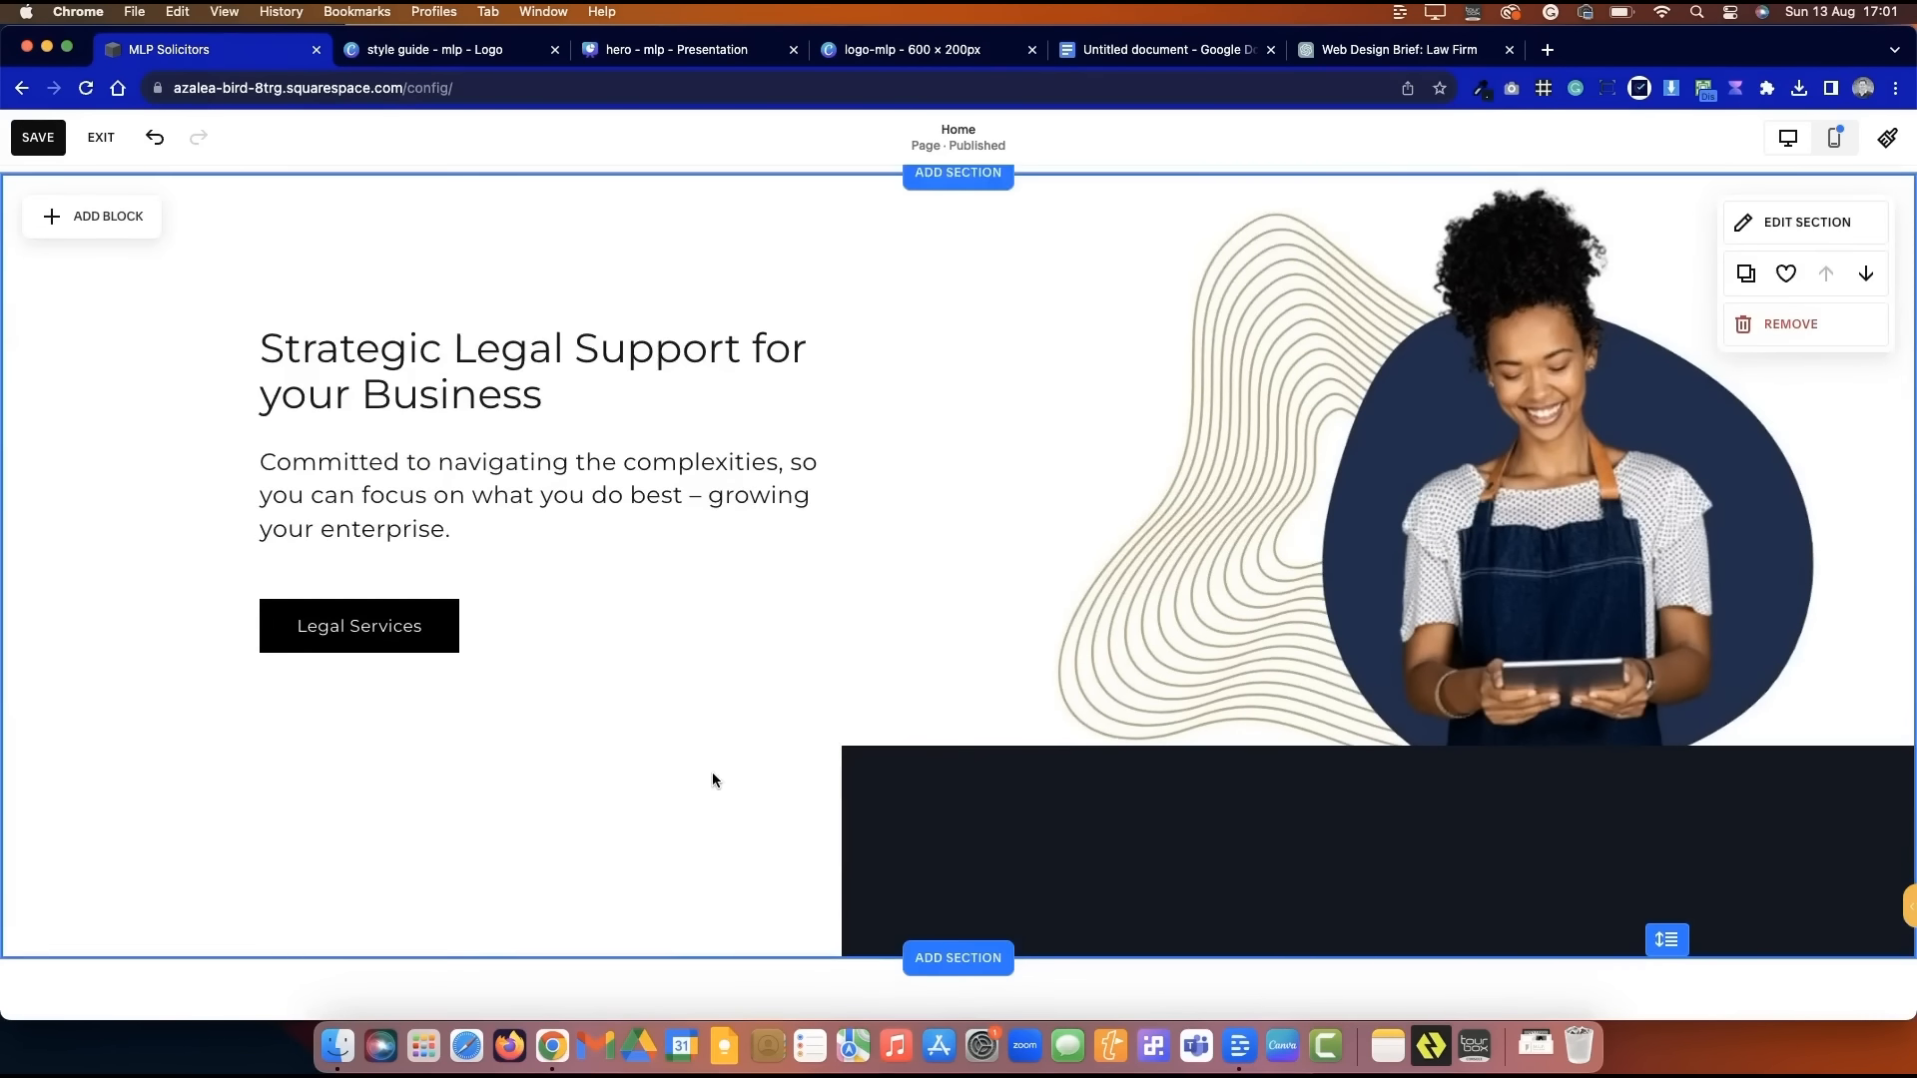
{"action": "left_click", "coordinate": [37, 136]}
{"action": "left_click", "coordinate": [102, 140]}
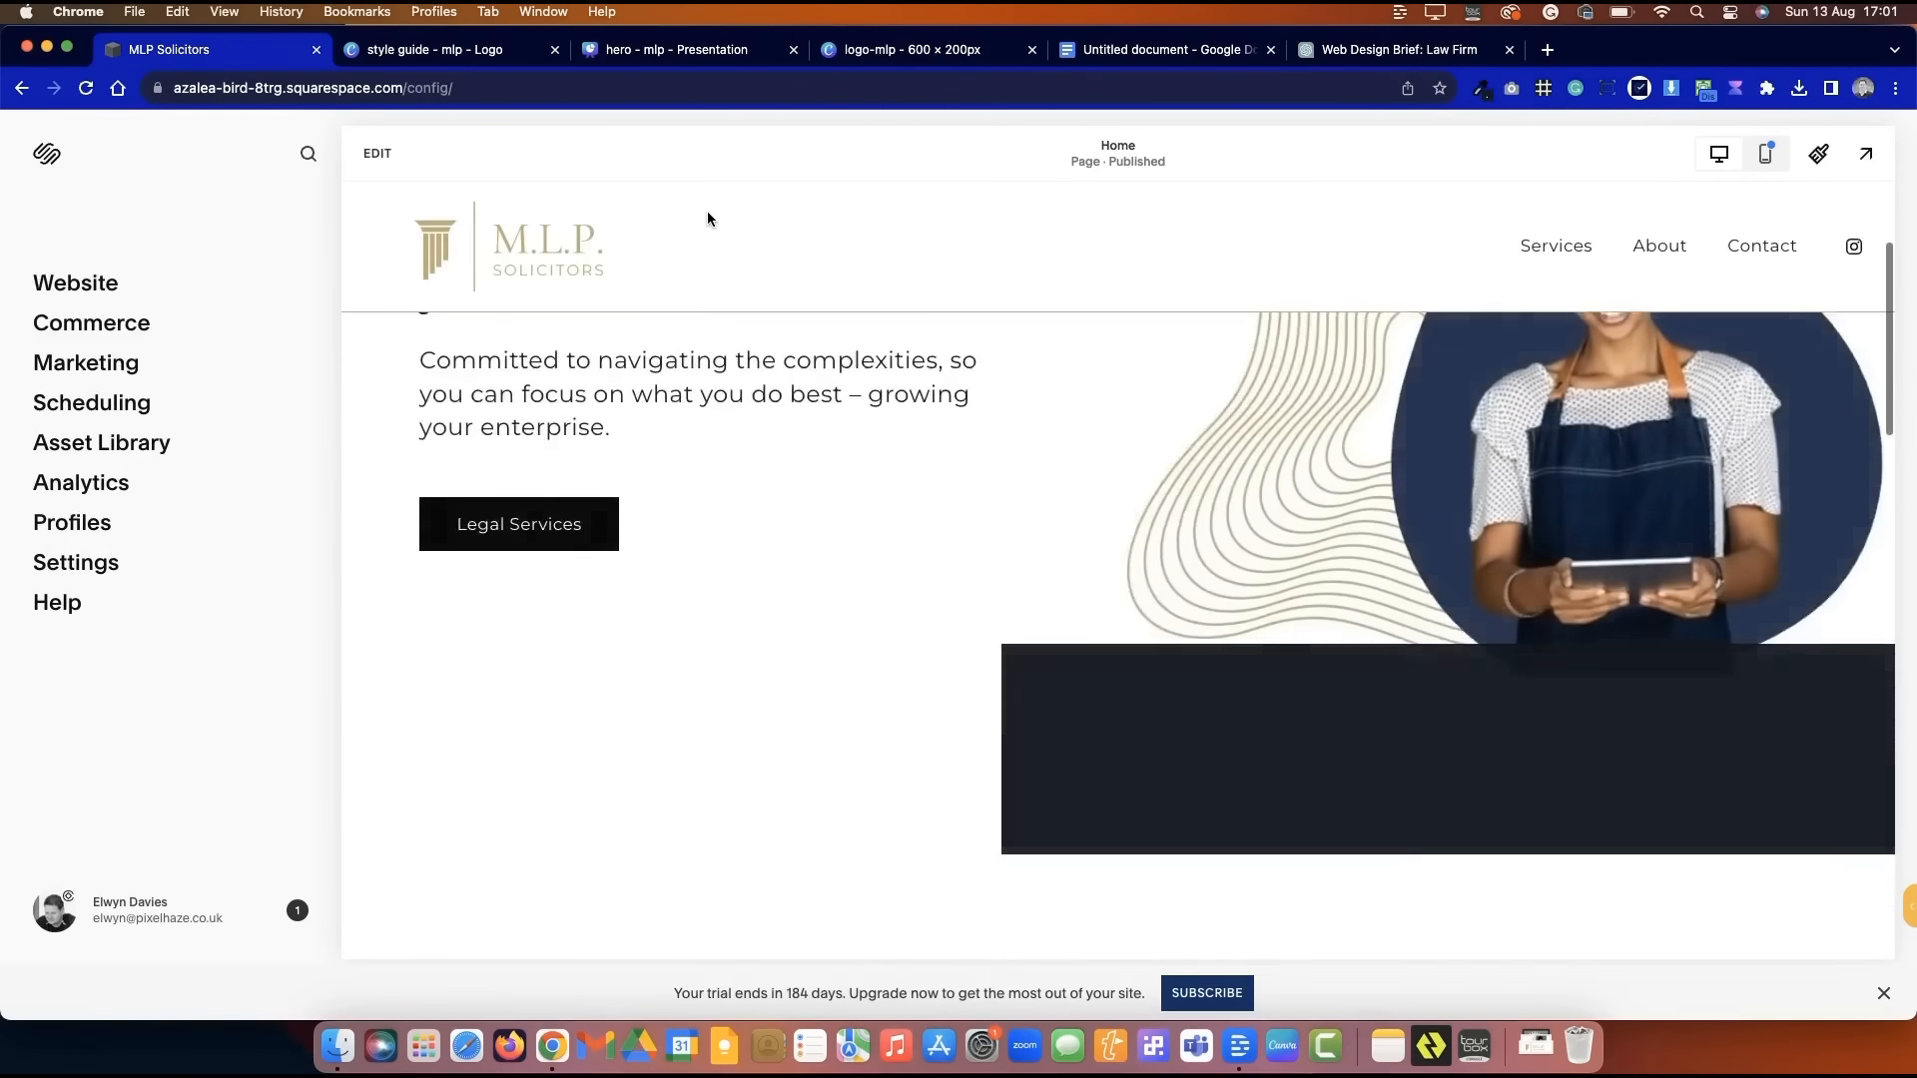
- Reopen the page for editing and add a text block reading "Small Business" on the dark hero shape
{"action": "left_click", "coordinate": [378, 159]}
{"action": "scroll", "coordinate": [805, 404], "scroll_direction": "down", "scroll_amount": 3}
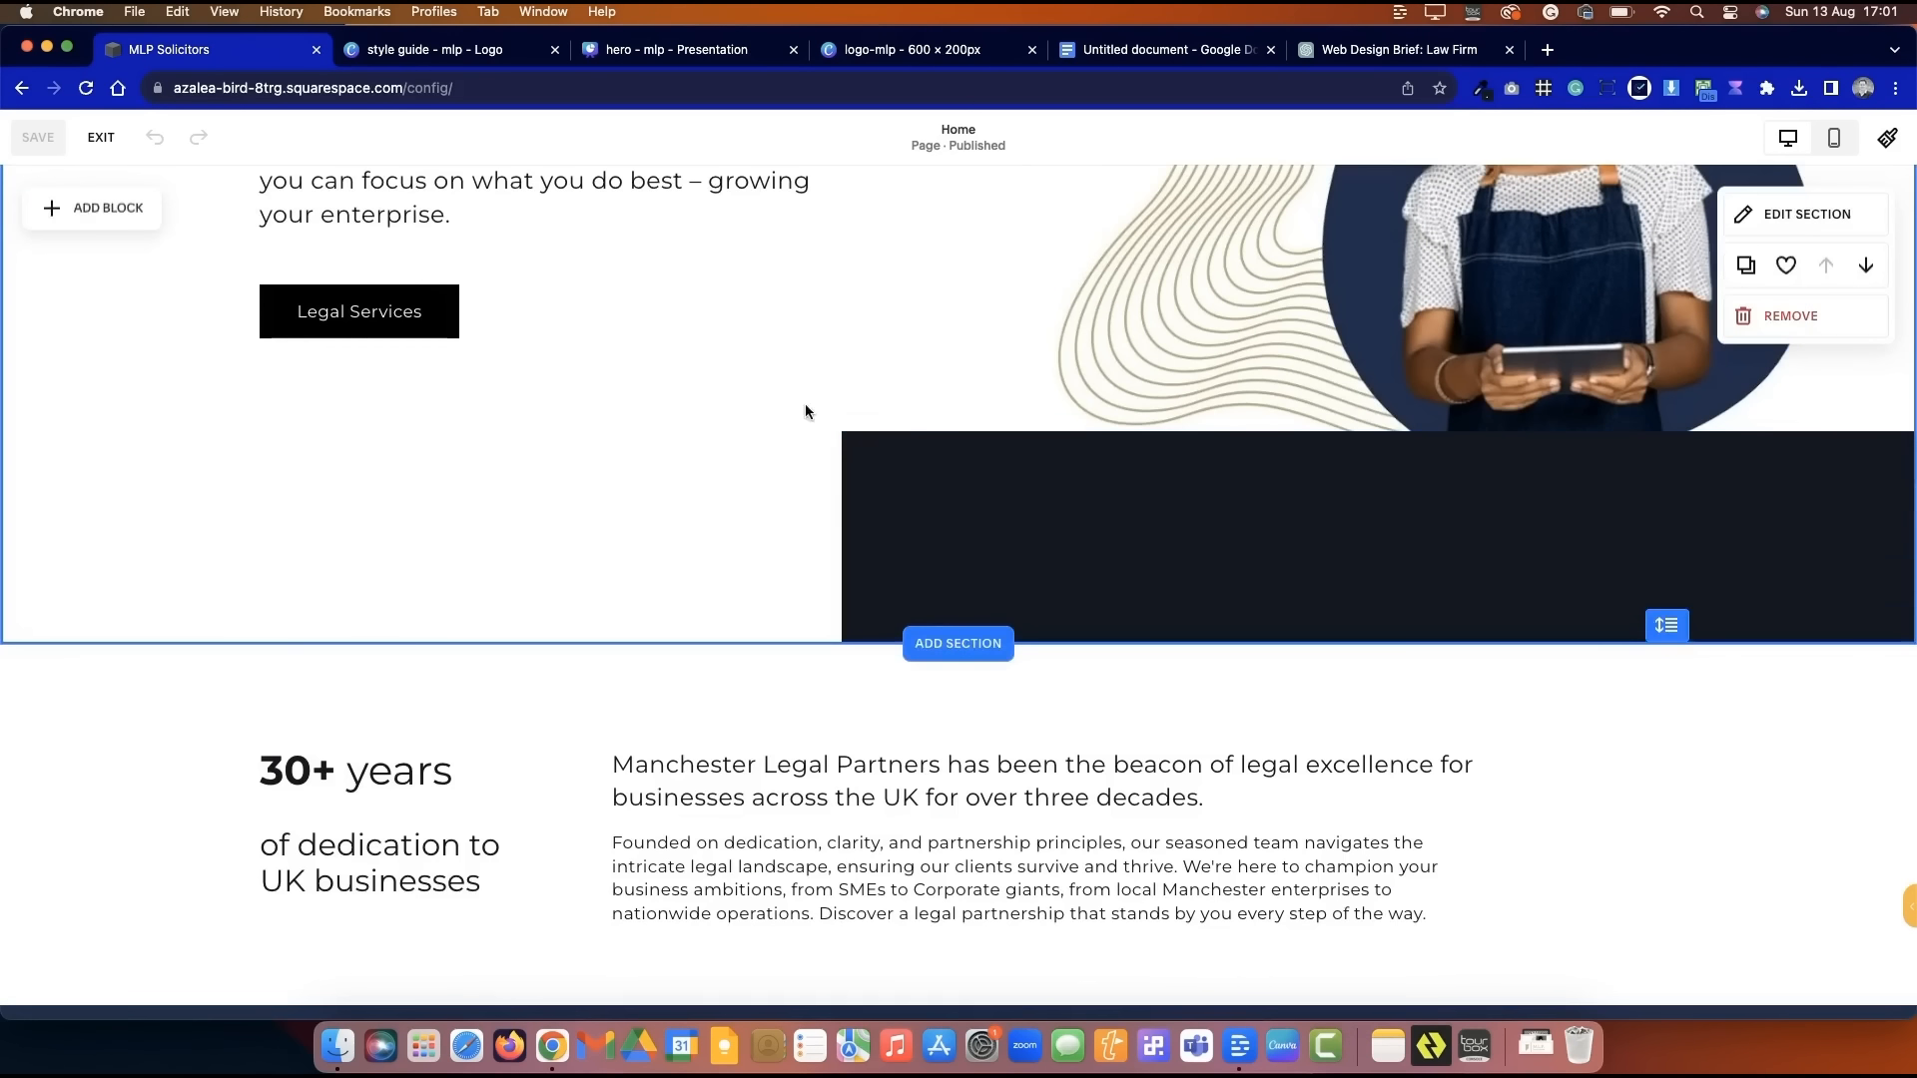
{"action": "left_click", "coordinate": [92, 210]}
{"action": "left_click", "coordinate": [100, 407]}
{"action": "left_click_drag", "start_coordinate": [507, 304], "coordinate": [1148, 489]}
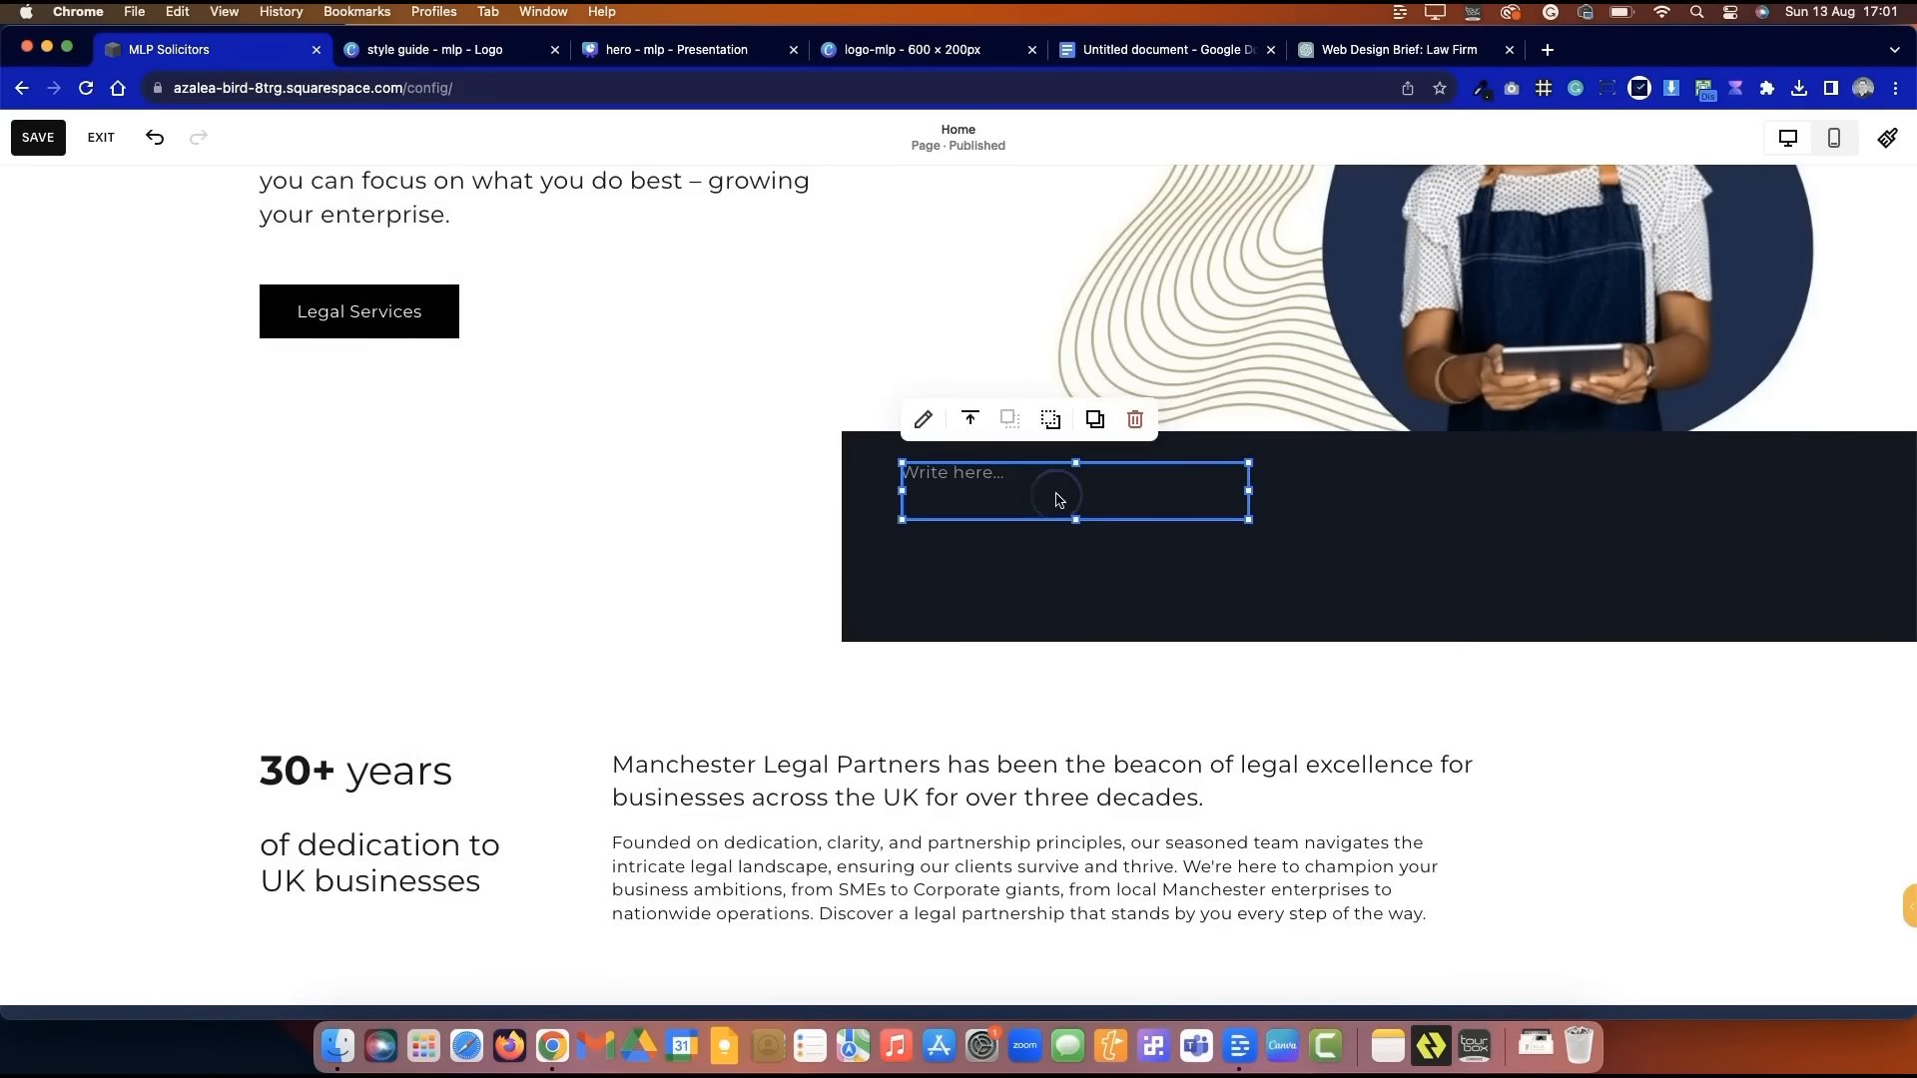
{"action": "left_click", "coordinate": [970, 473]}
{"action": "type", "text": "Small Business"}
{"action": "key", "text": "super+a"}
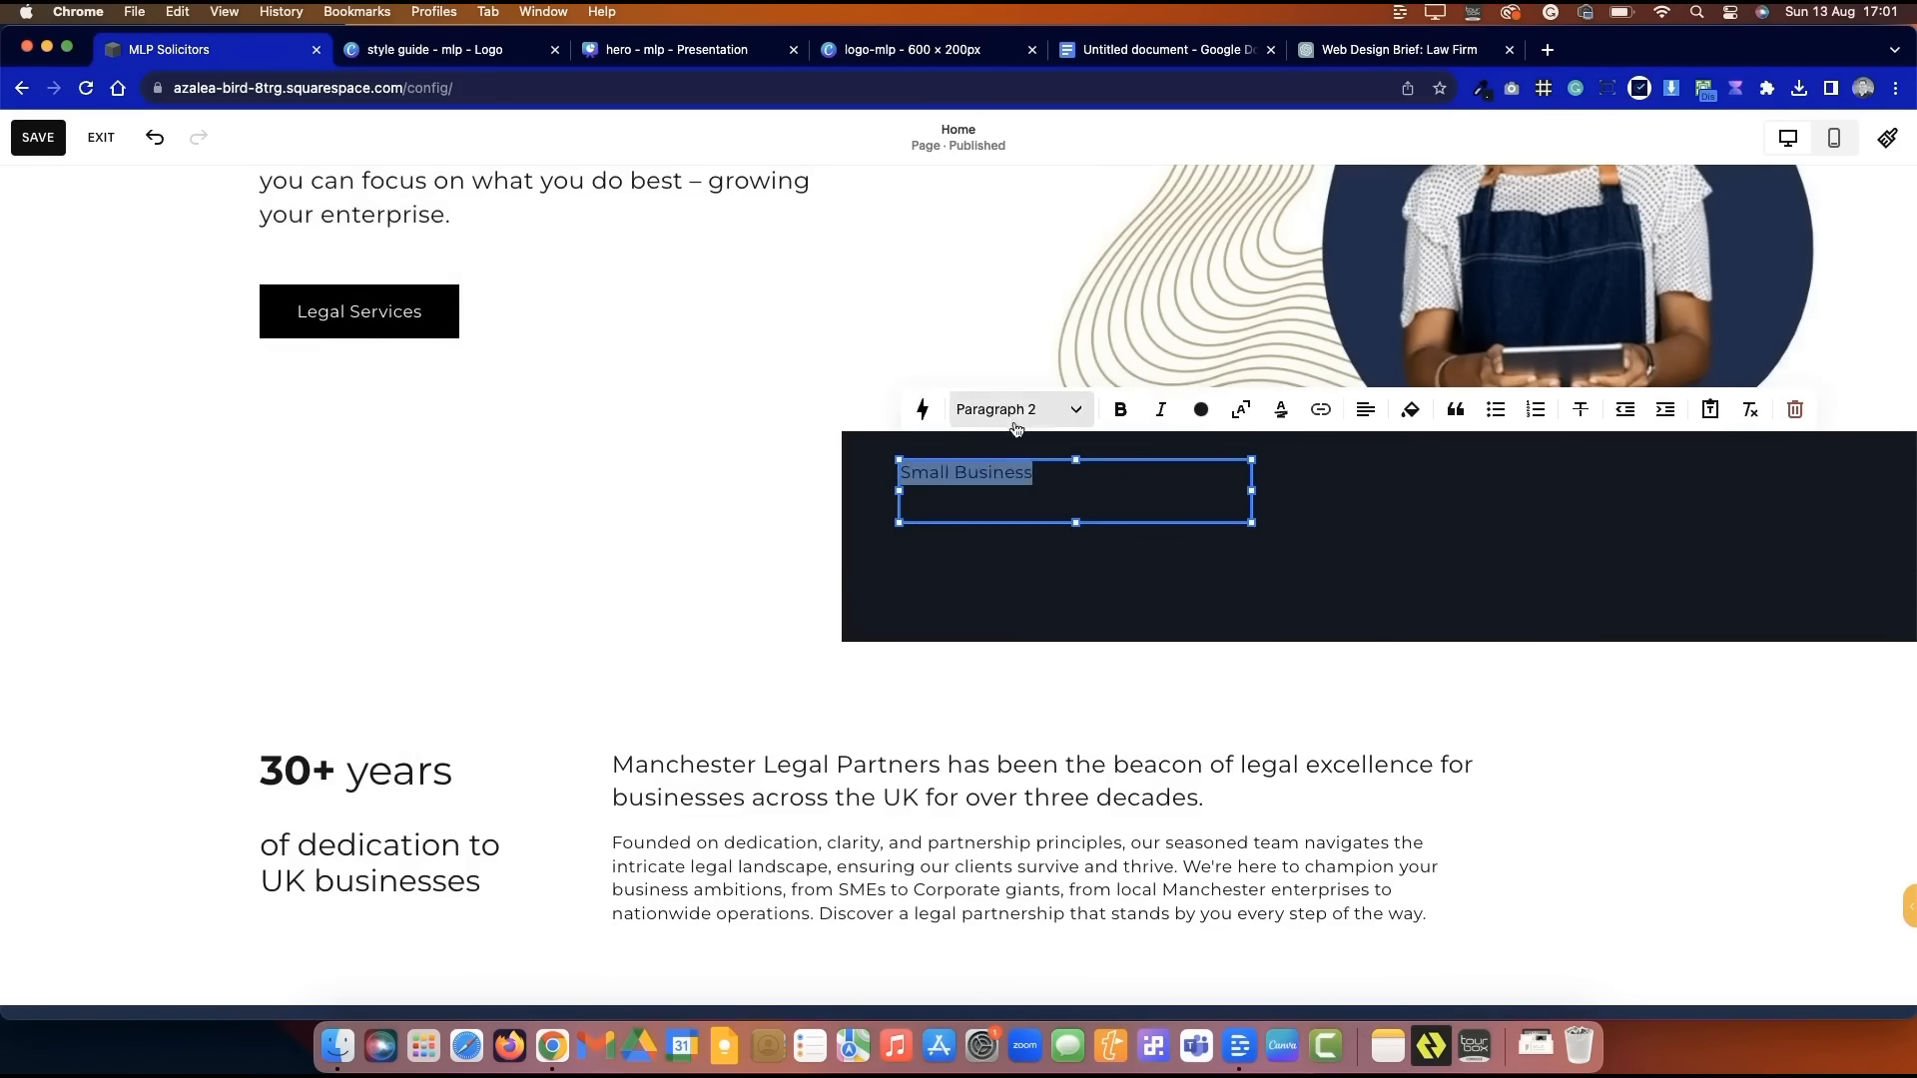
- Set the "Small Business" text's colour to white and format it as Heading 4
{"action": "left_click", "coordinate": [1021, 413]}
{"action": "left_click", "coordinate": [1031, 413]}
{"action": "left_click", "coordinate": [1206, 412]}
{"action": "left_click", "coordinate": [757, 455]}
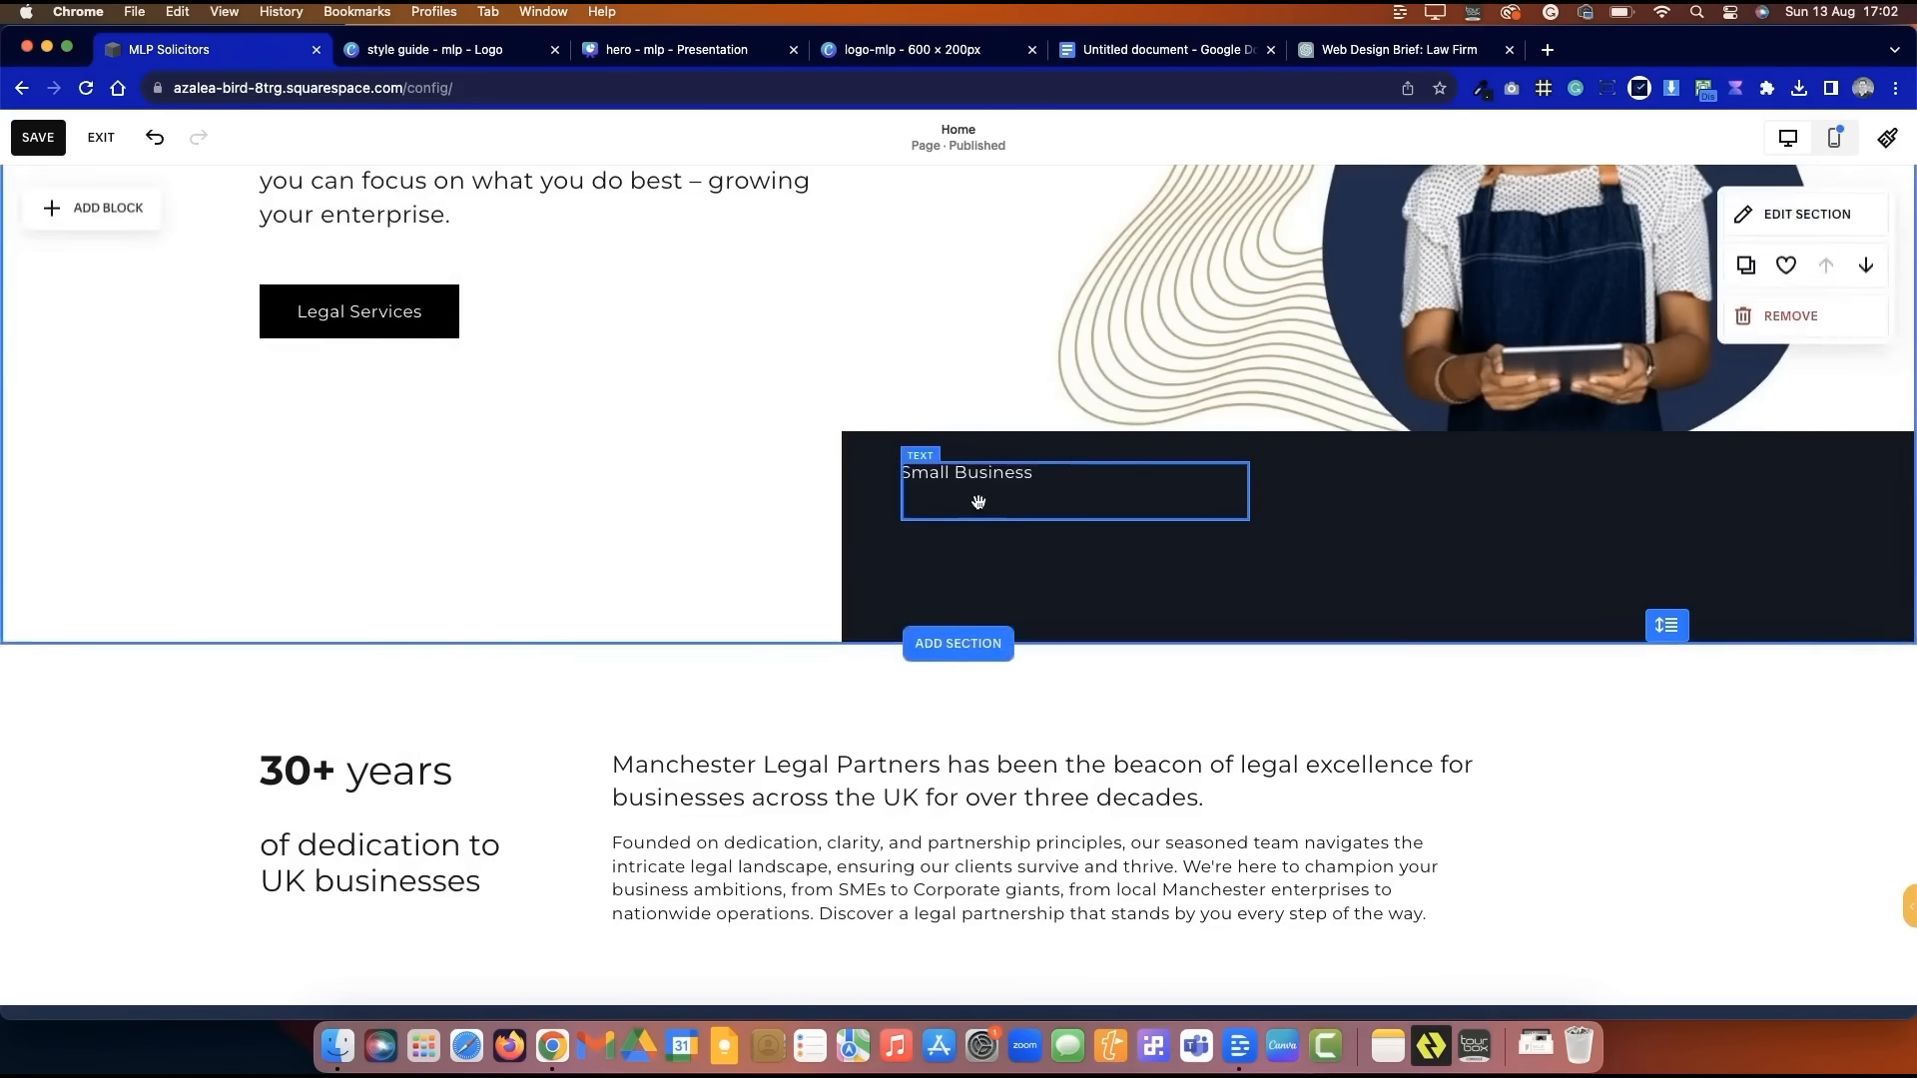
{"action": "triple_click", "coordinate": [1003, 477]}
{"action": "left_click", "coordinate": [1020, 412]}
{"action": "left_click", "coordinate": [1024, 546]}
{"action": "left_click", "coordinate": [771, 528]}
- Vertically centre the "Small Business" text within its block and narrow the block around the text
{"action": "left_click", "coordinate": [1025, 484]}
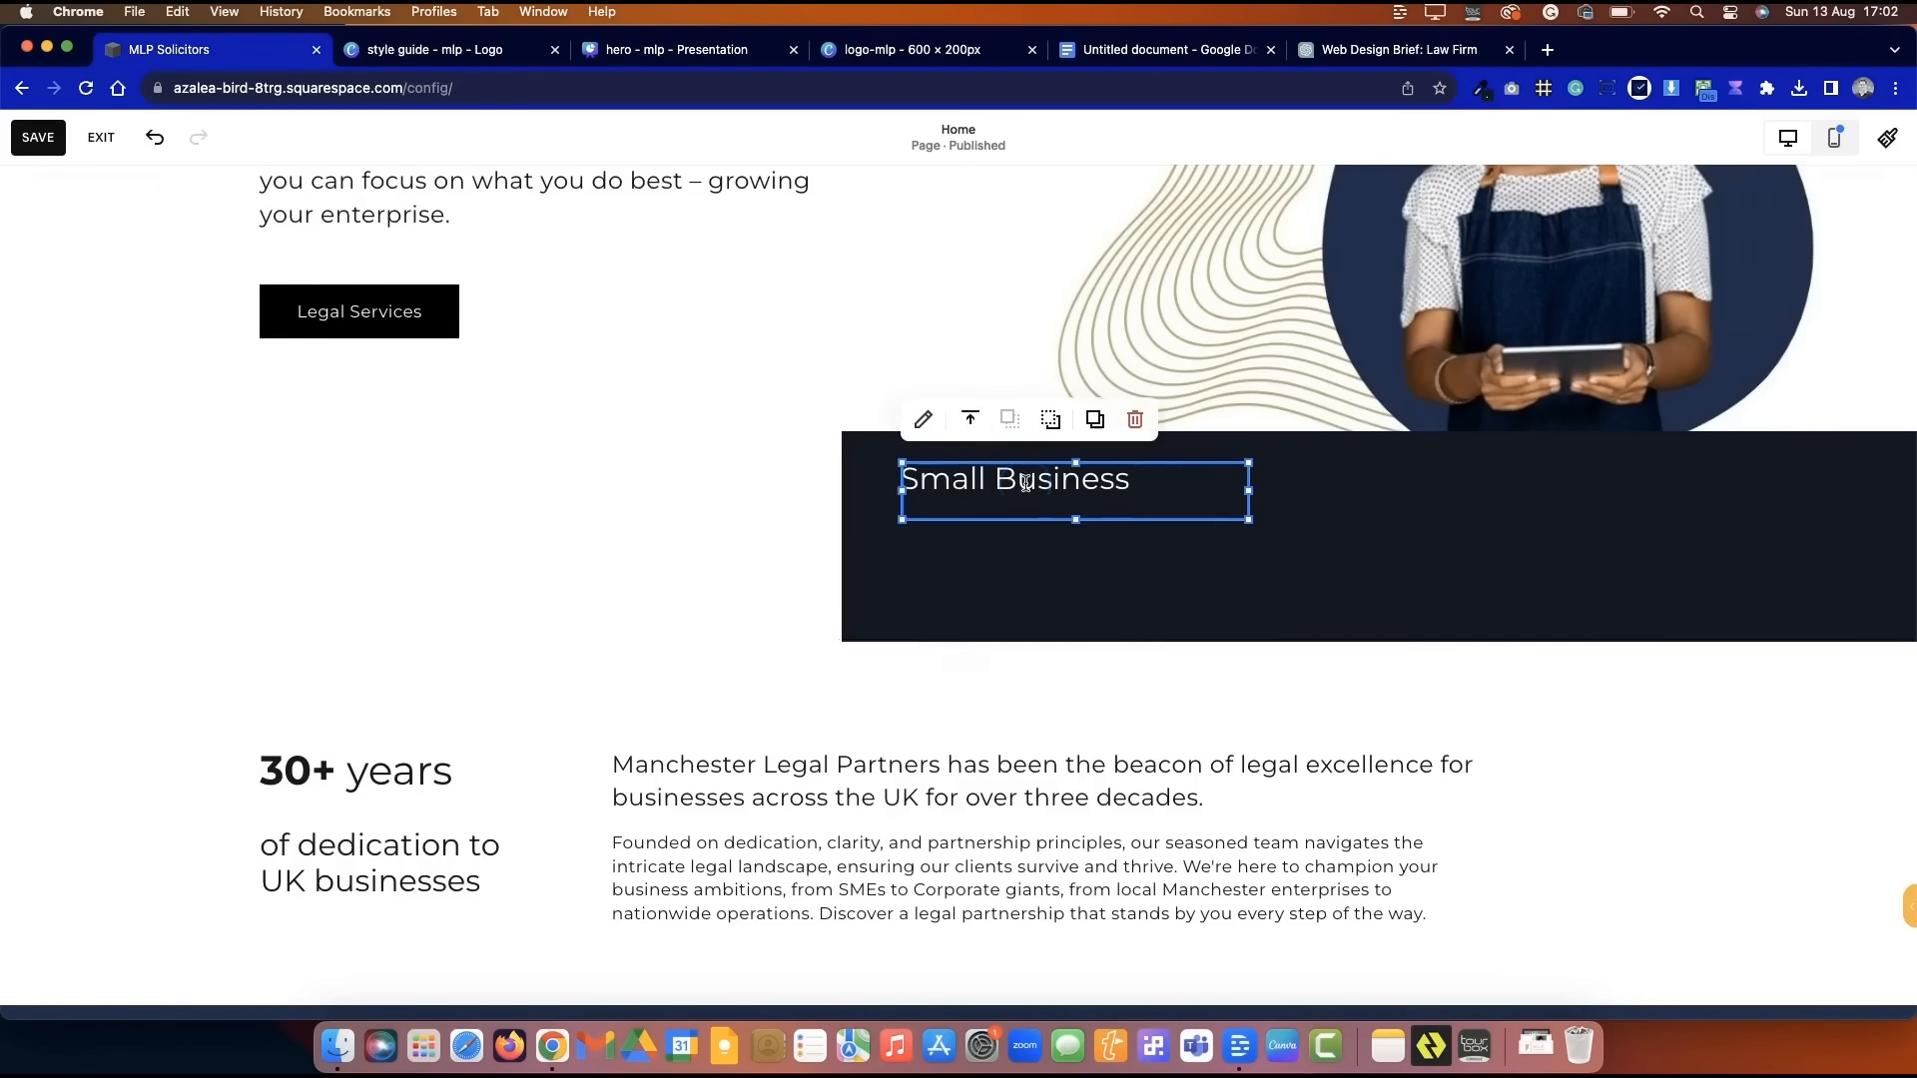
{"action": "left_click", "coordinate": [980, 470]}
{"action": "left_click", "coordinate": [794, 533]}
{"action": "left_click", "coordinate": [1121, 489]}
{"action": "left_click_drag", "start_coordinate": [1248, 492], "coordinate": [1446, 517]}
{"action": "left_click", "coordinate": [1123, 561]}
{"action": "left_click", "coordinate": [1074, 509]}
- Duplicate the "Small Business" heading block beside the original on the dark shape and change the copy's text to "Corporate"
{"action": "left_click", "coordinate": [1094, 419]}
{"action": "double_click", "coordinate": [1342, 497]}
{"action": "key", "text": "super+a"}
{"action": "key", "text": "BackSpace"}
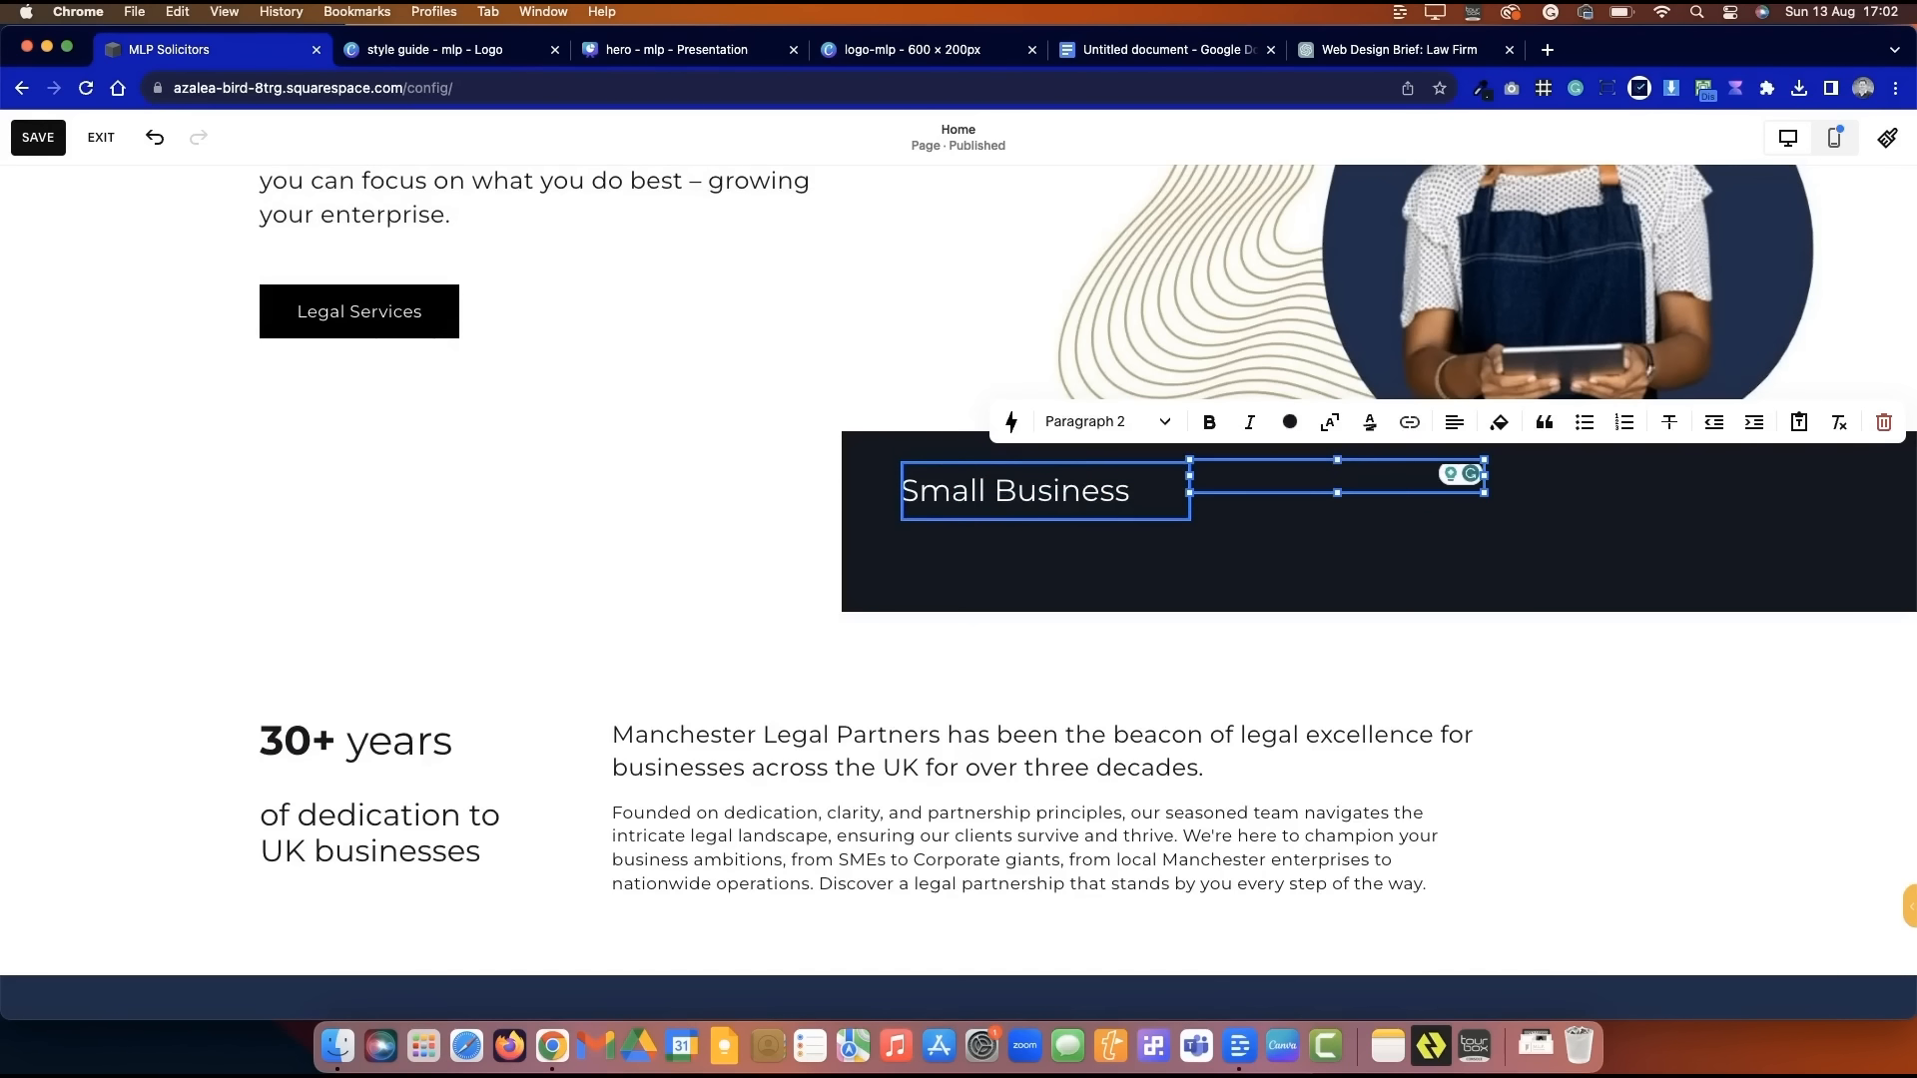
{"action": "key", "text": "super+z"}
{"action": "key", "text": "super+a"}
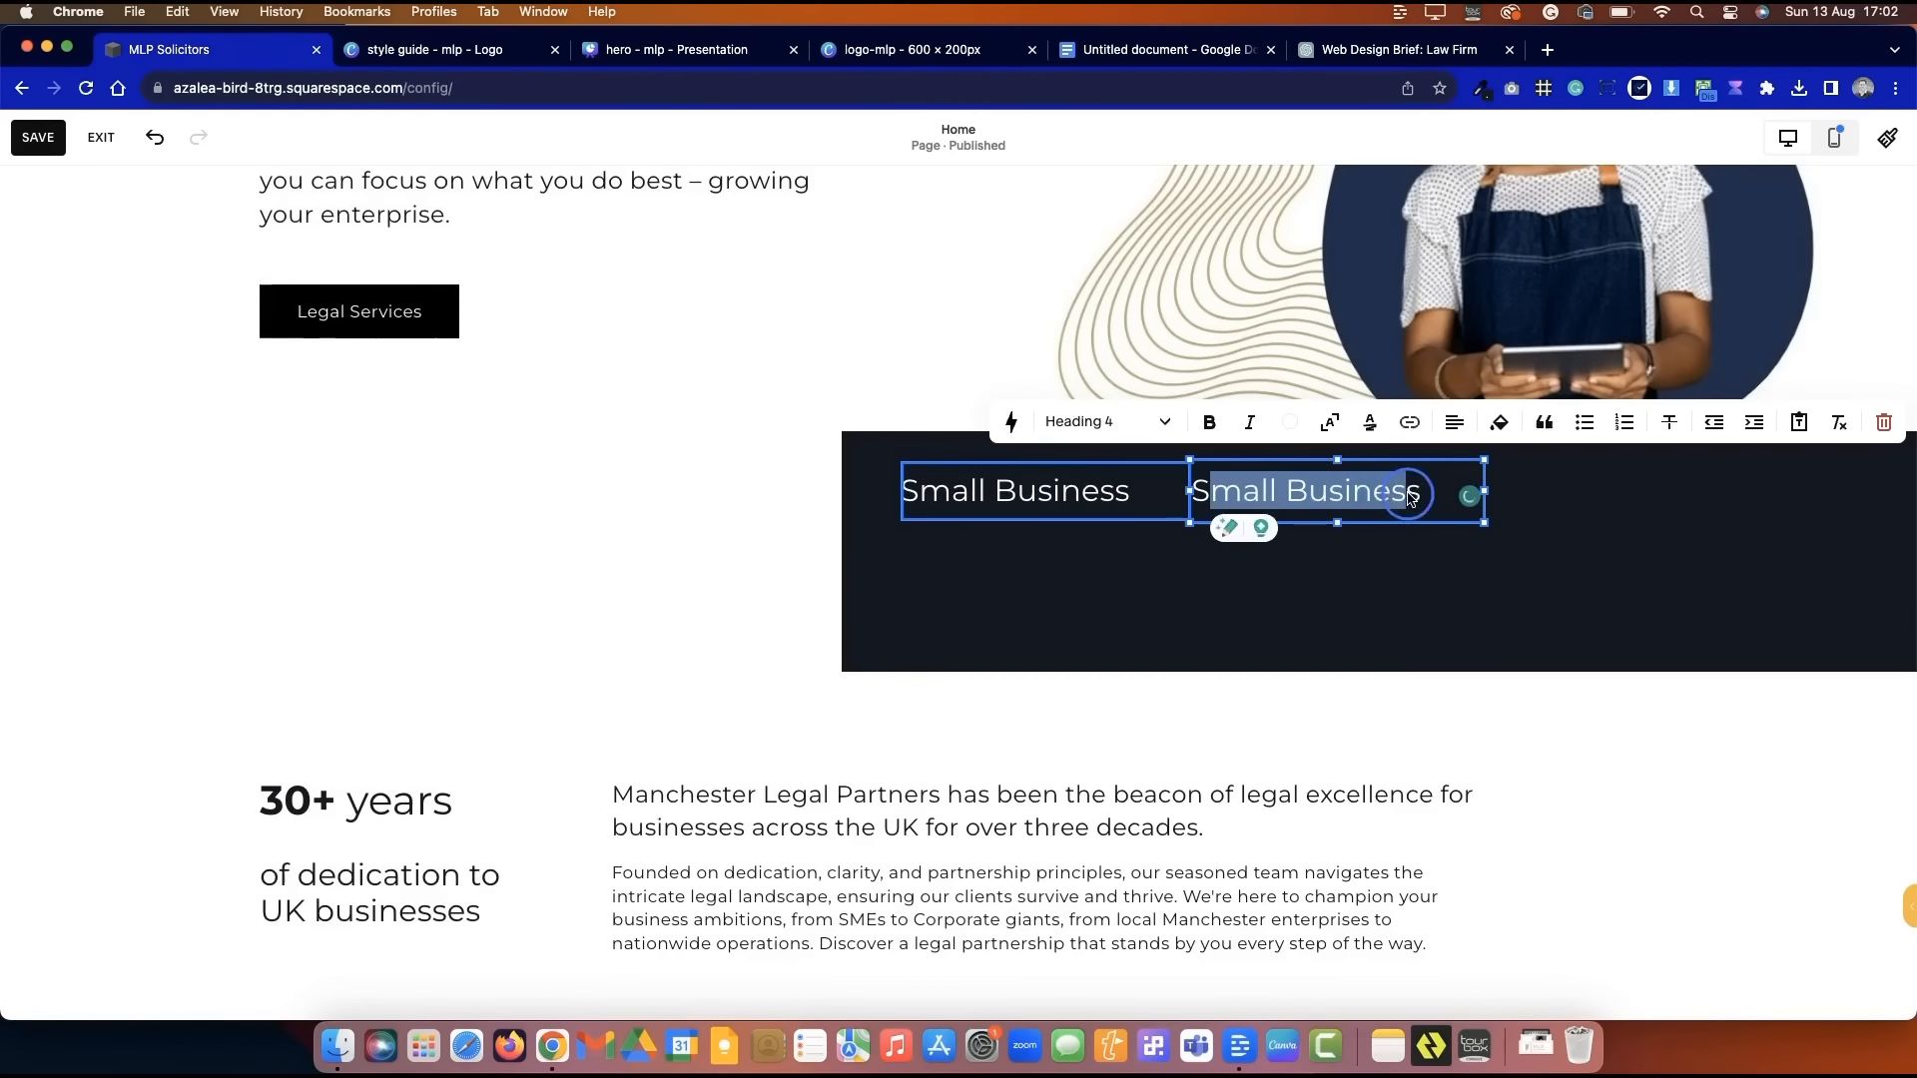
{"action": "type", "text": "SCorporate"}
{"action": "left_click", "coordinate": [1215, 494]}
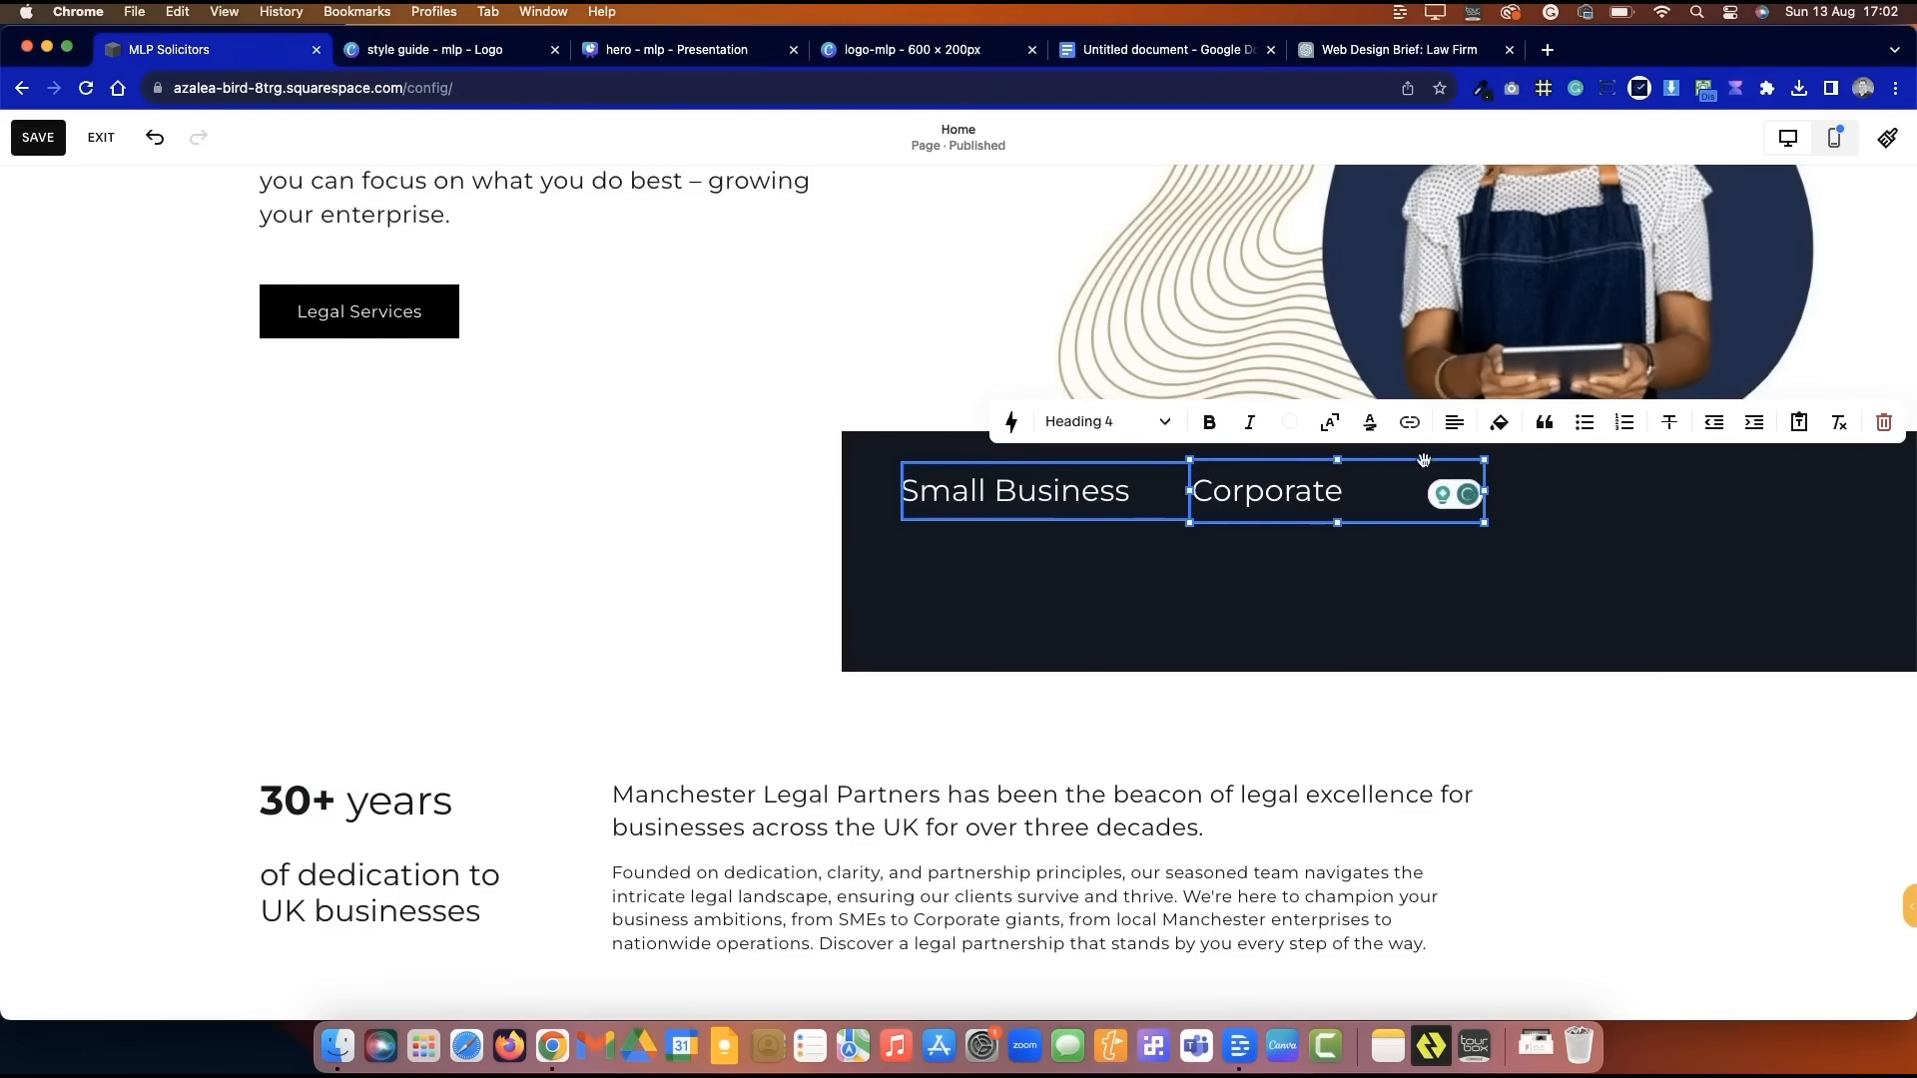
- Duplicate the "Corporate" heading block into a third column on the dark shape and change its text to "Small Business"
{"action": "left_click", "coordinate": [1508, 557]}
{"action": "left_click", "coordinate": [1387, 421]}
{"action": "left_click_drag", "start_coordinate": [1422, 546], "coordinate": [1638, 517]}
{"action": "left_click_drag", "start_coordinate": [1443, 494], "coordinate": [1525, 488]}
{"action": "double_click", "coordinate": [1577, 481]}
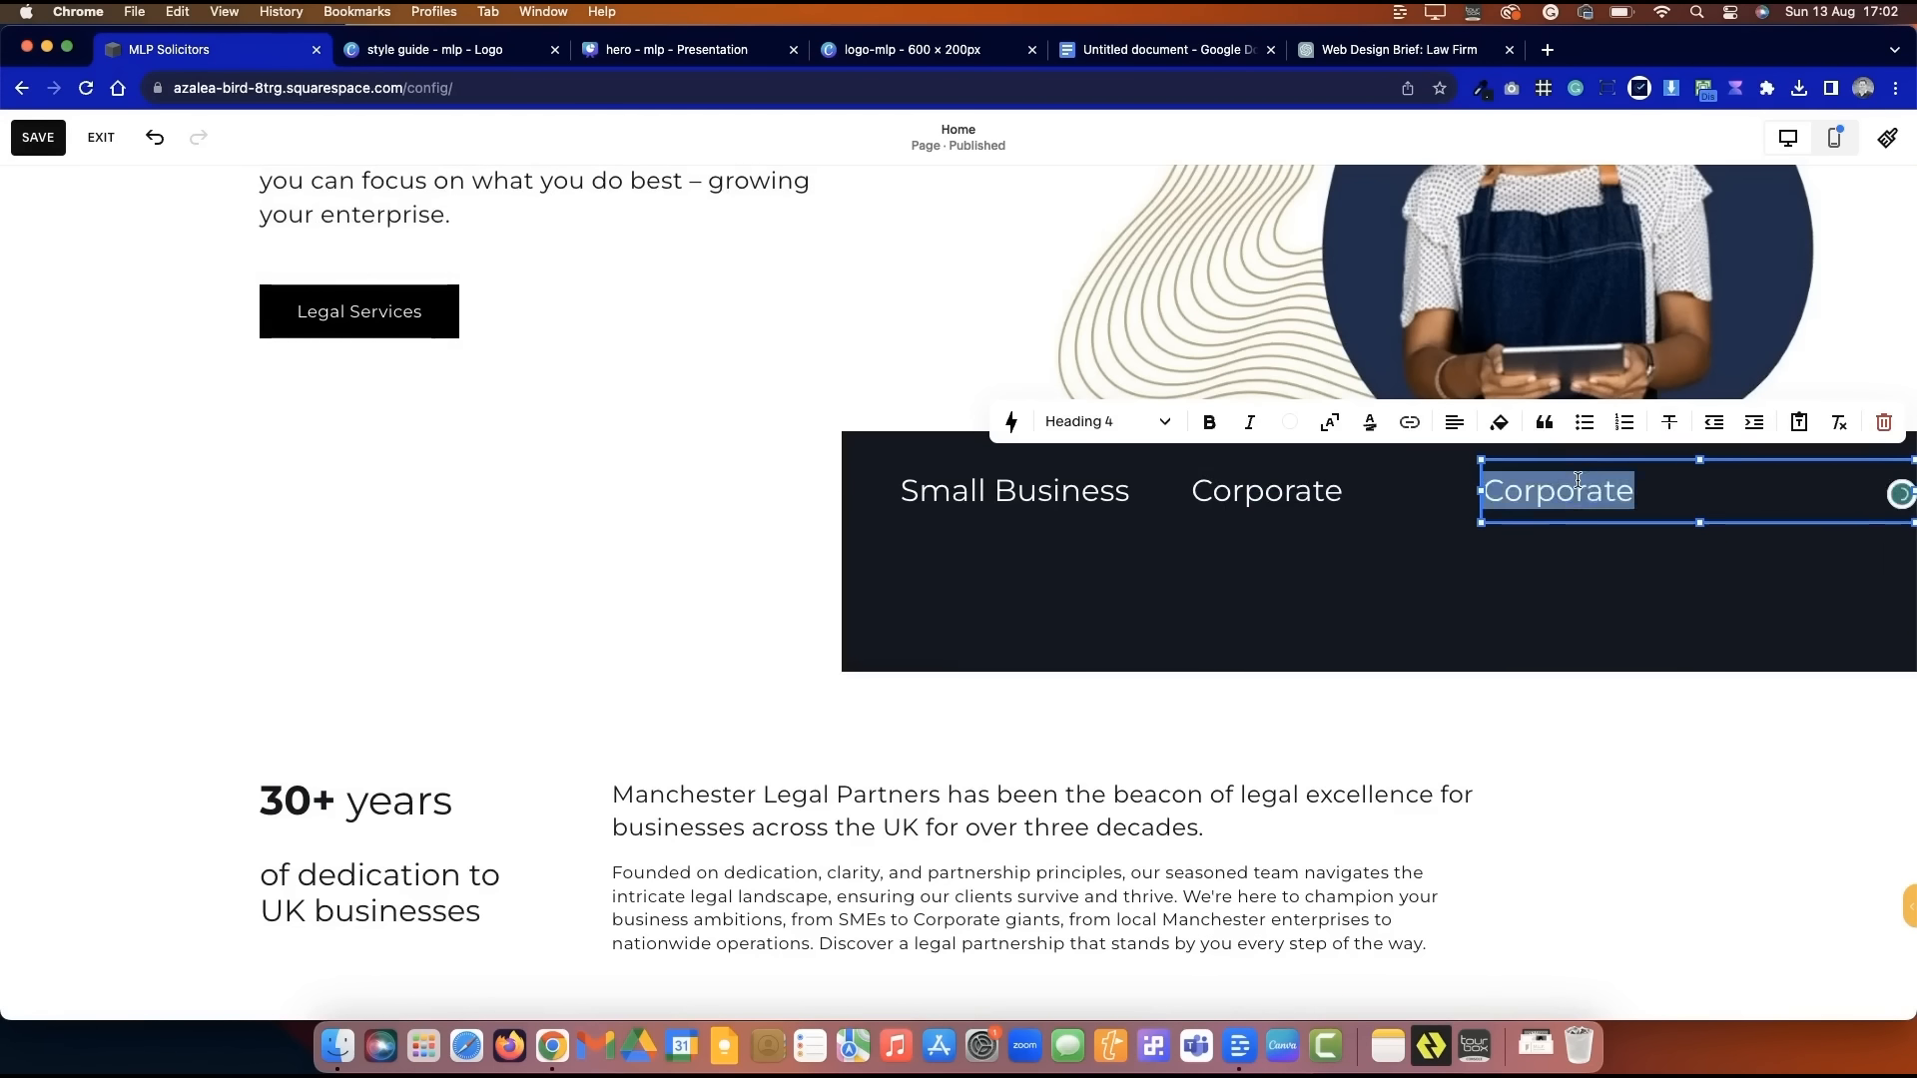
{"action": "left_click", "coordinate": [742, 522]}
{"action": "left_click", "coordinate": [1238, 499]}
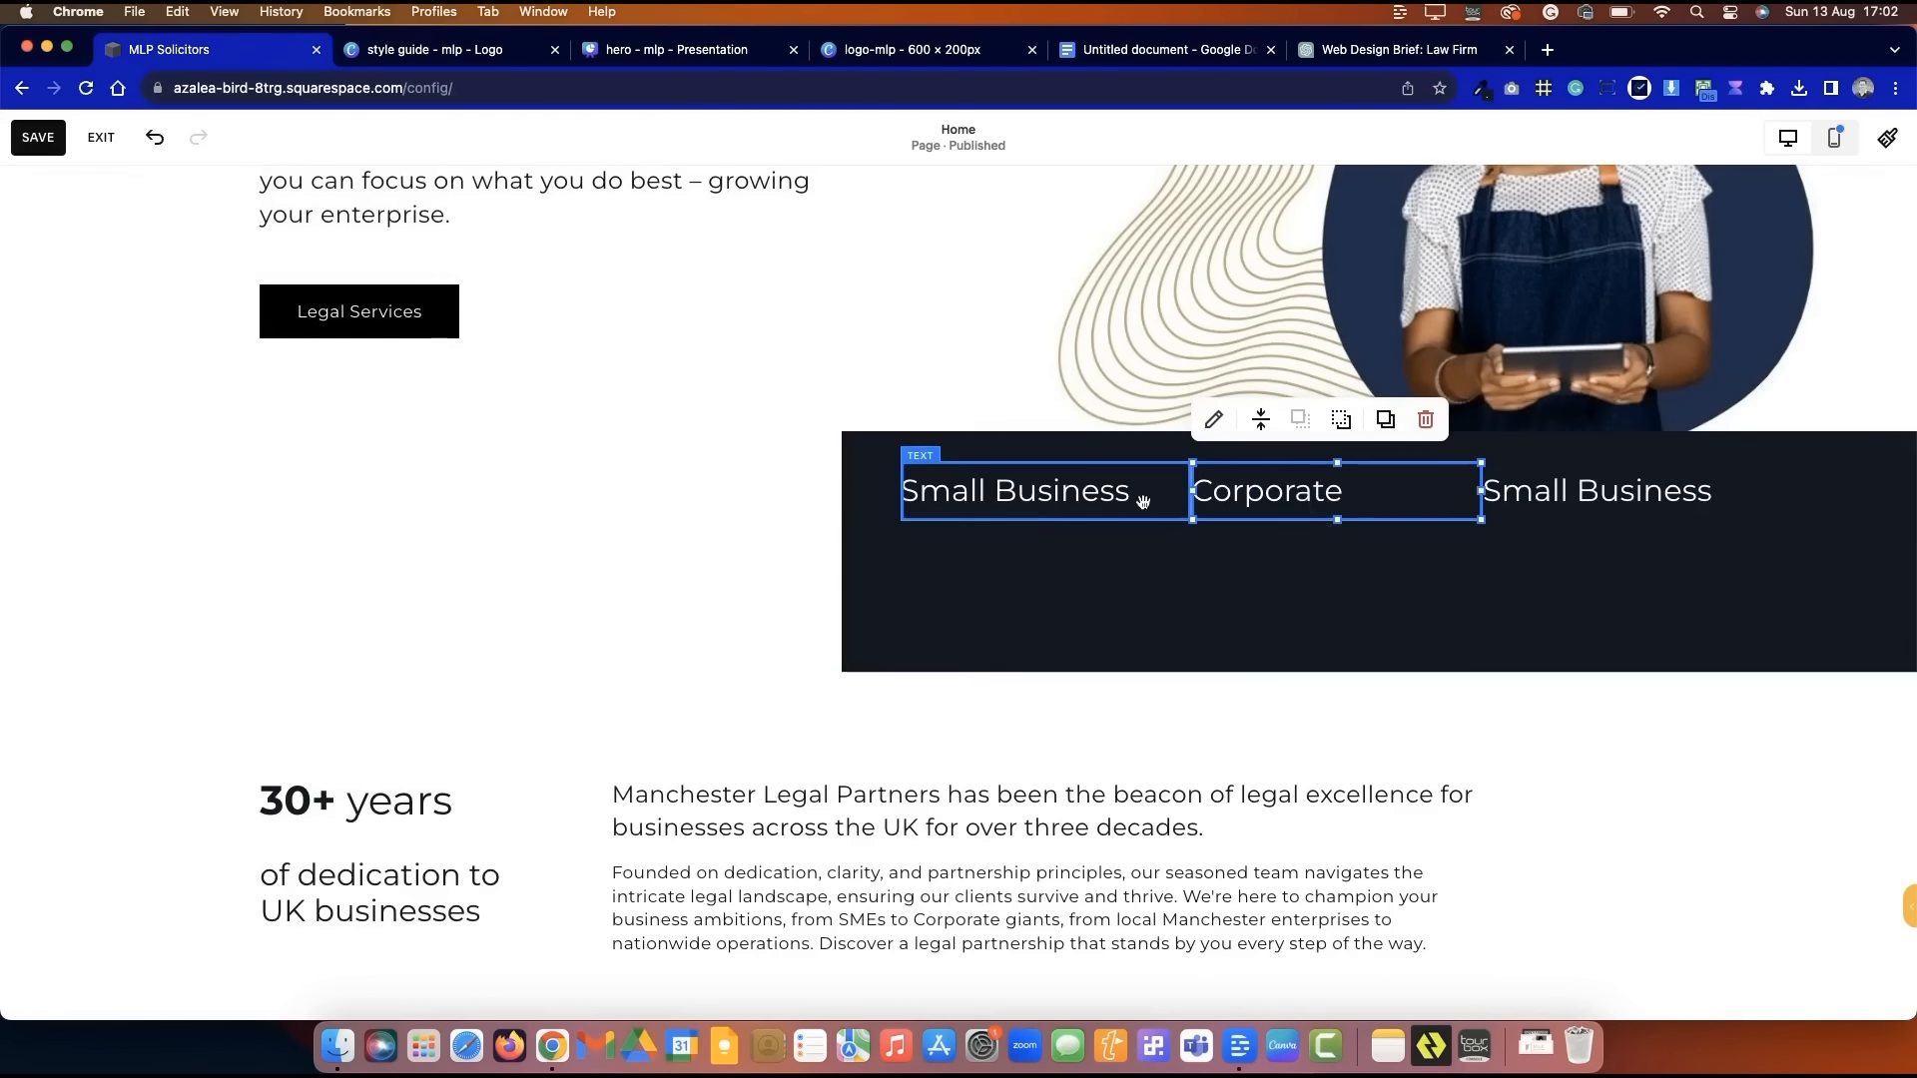
{"action": "left_click", "coordinate": [589, 494]}
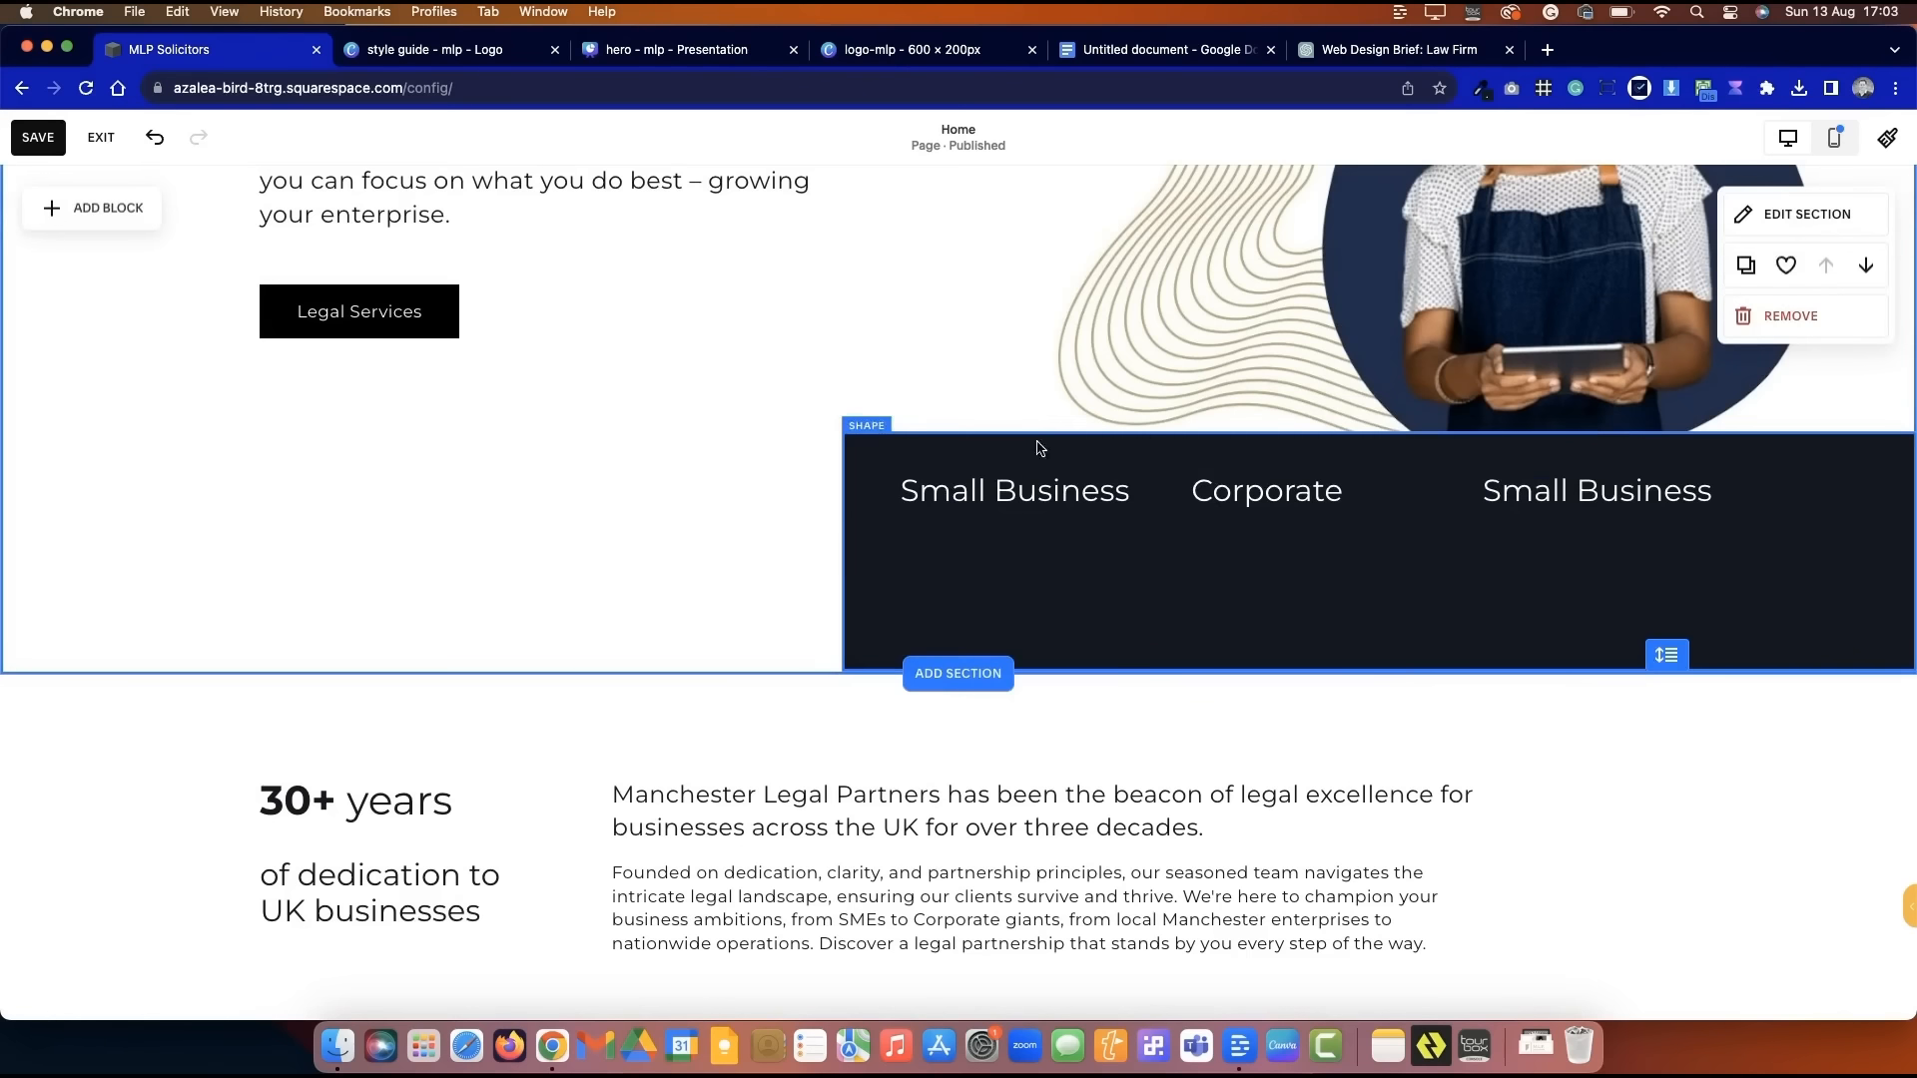
- Add a placeholder line below each heading, "sentence" in the first column and "Sentence" in the other two
{"action": "left_click", "coordinate": [949, 484]}
{"action": "left_click", "coordinate": [1156, 489]}
{"action": "key", "text": "Return"}
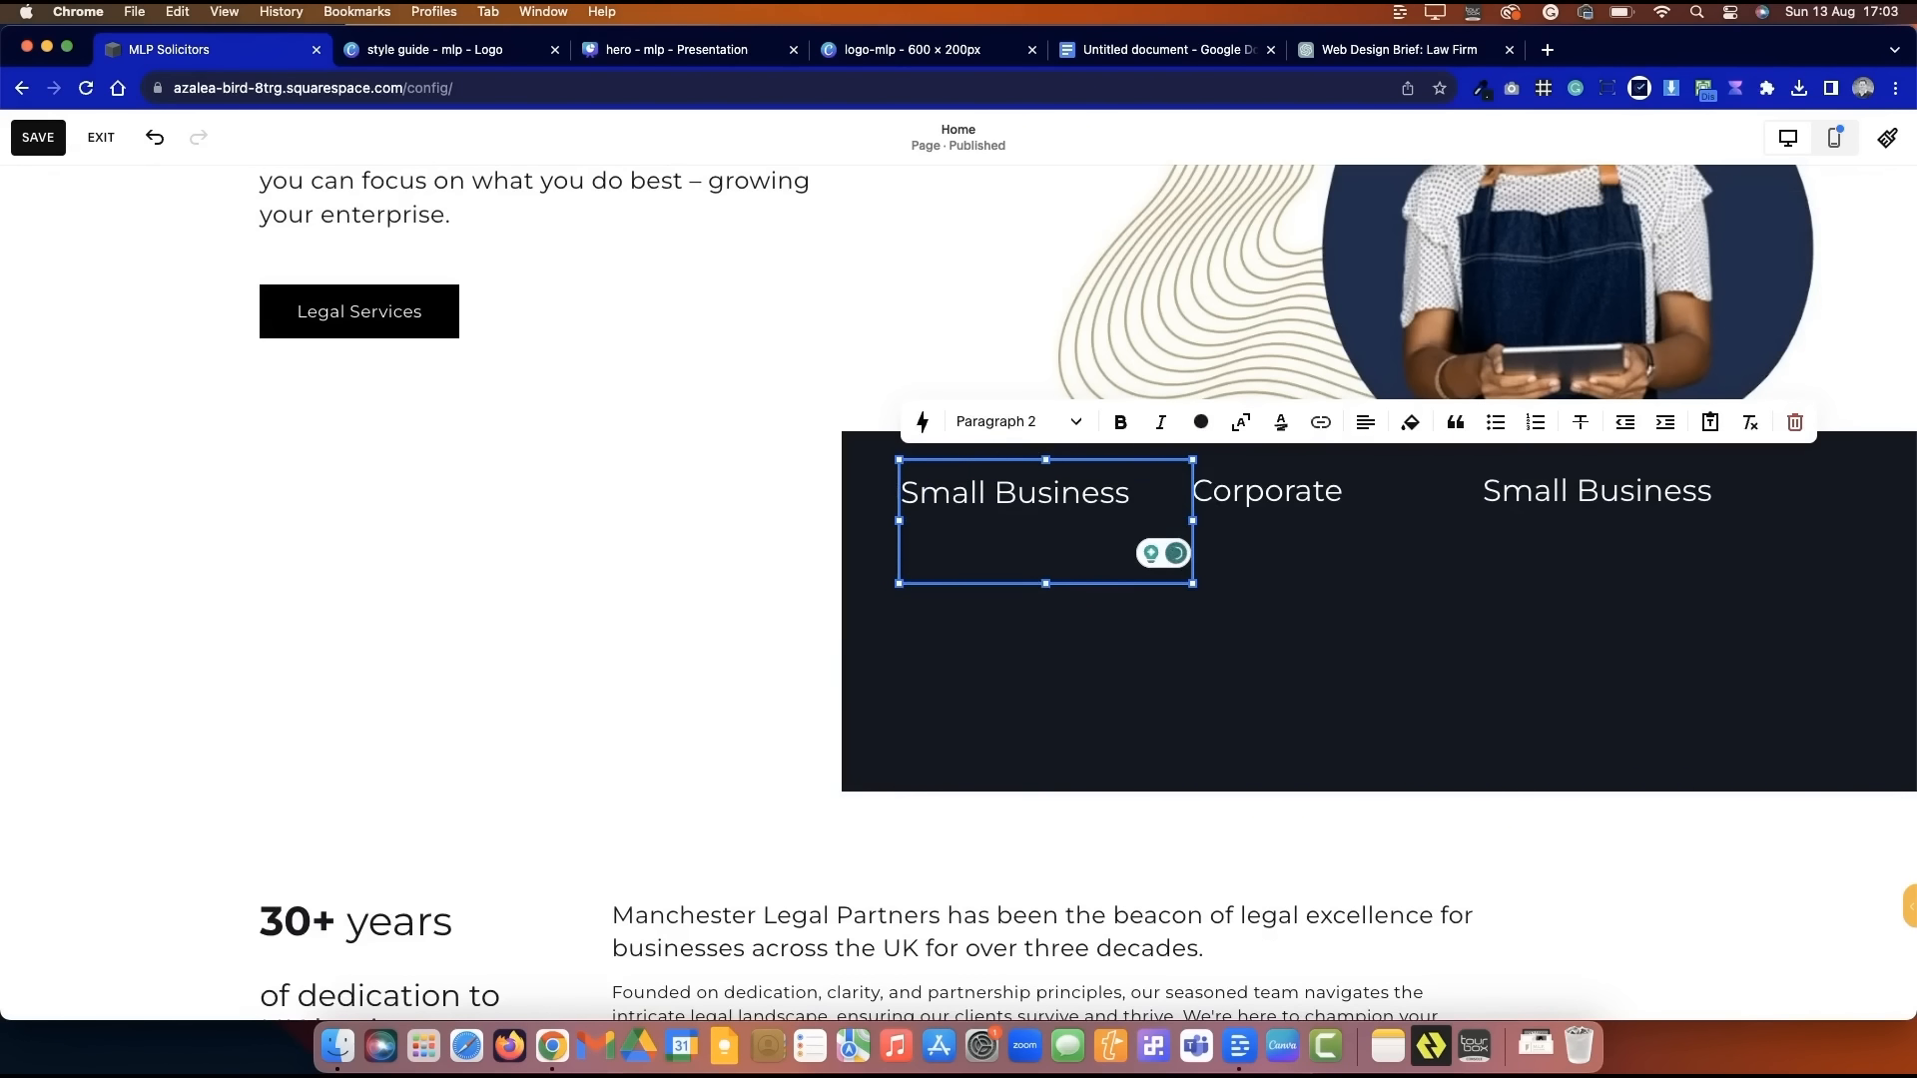
{"action": "type", "text": "sentence"}
{"action": "left_click", "coordinate": [1457, 493]}
{"action": "key", "text": "Return"}
{"action": "type", "text": "Senten"}
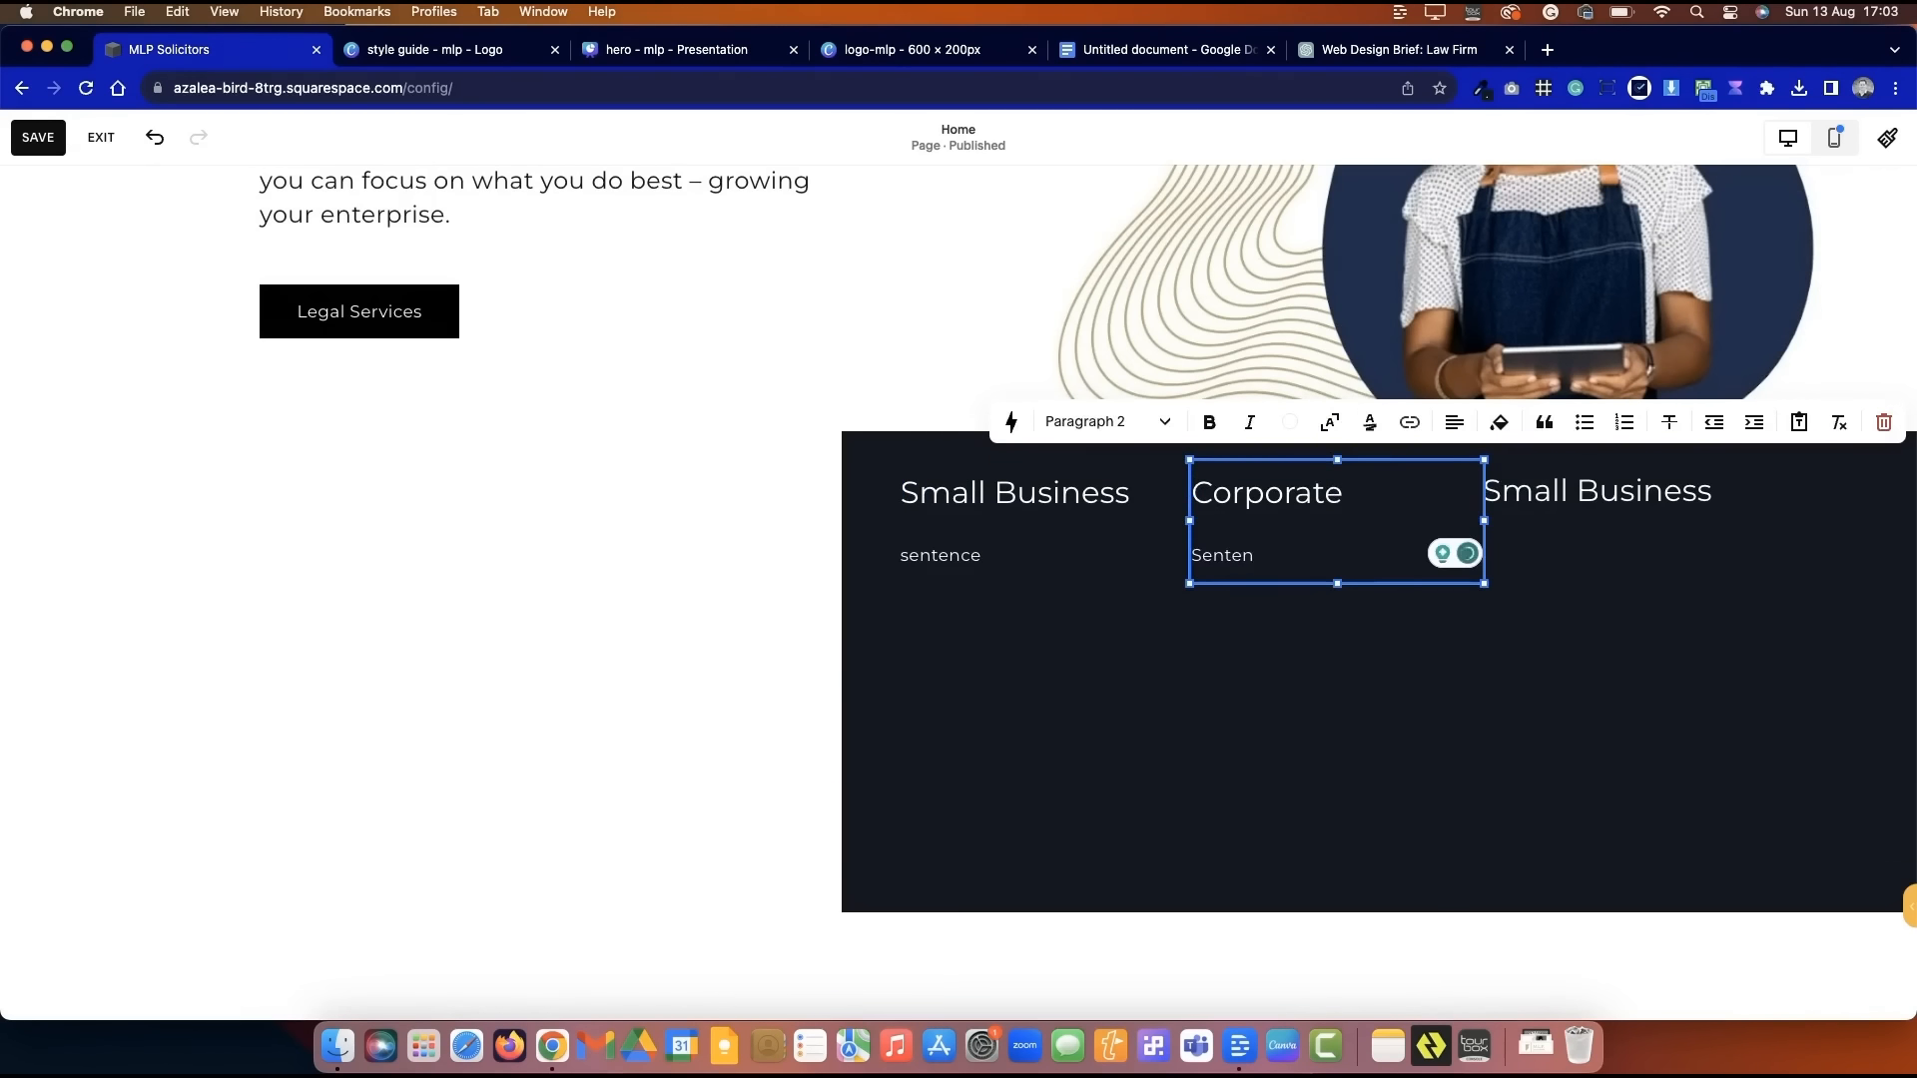
{"action": "type", "text": "ce"}
{"action": "left_click", "coordinate": [1685, 508]}
{"action": "left_click", "coordinate": [1732, 497]}
{"action": "key", "text": "Return"}
{"action": "type", "text": "Sentence"}
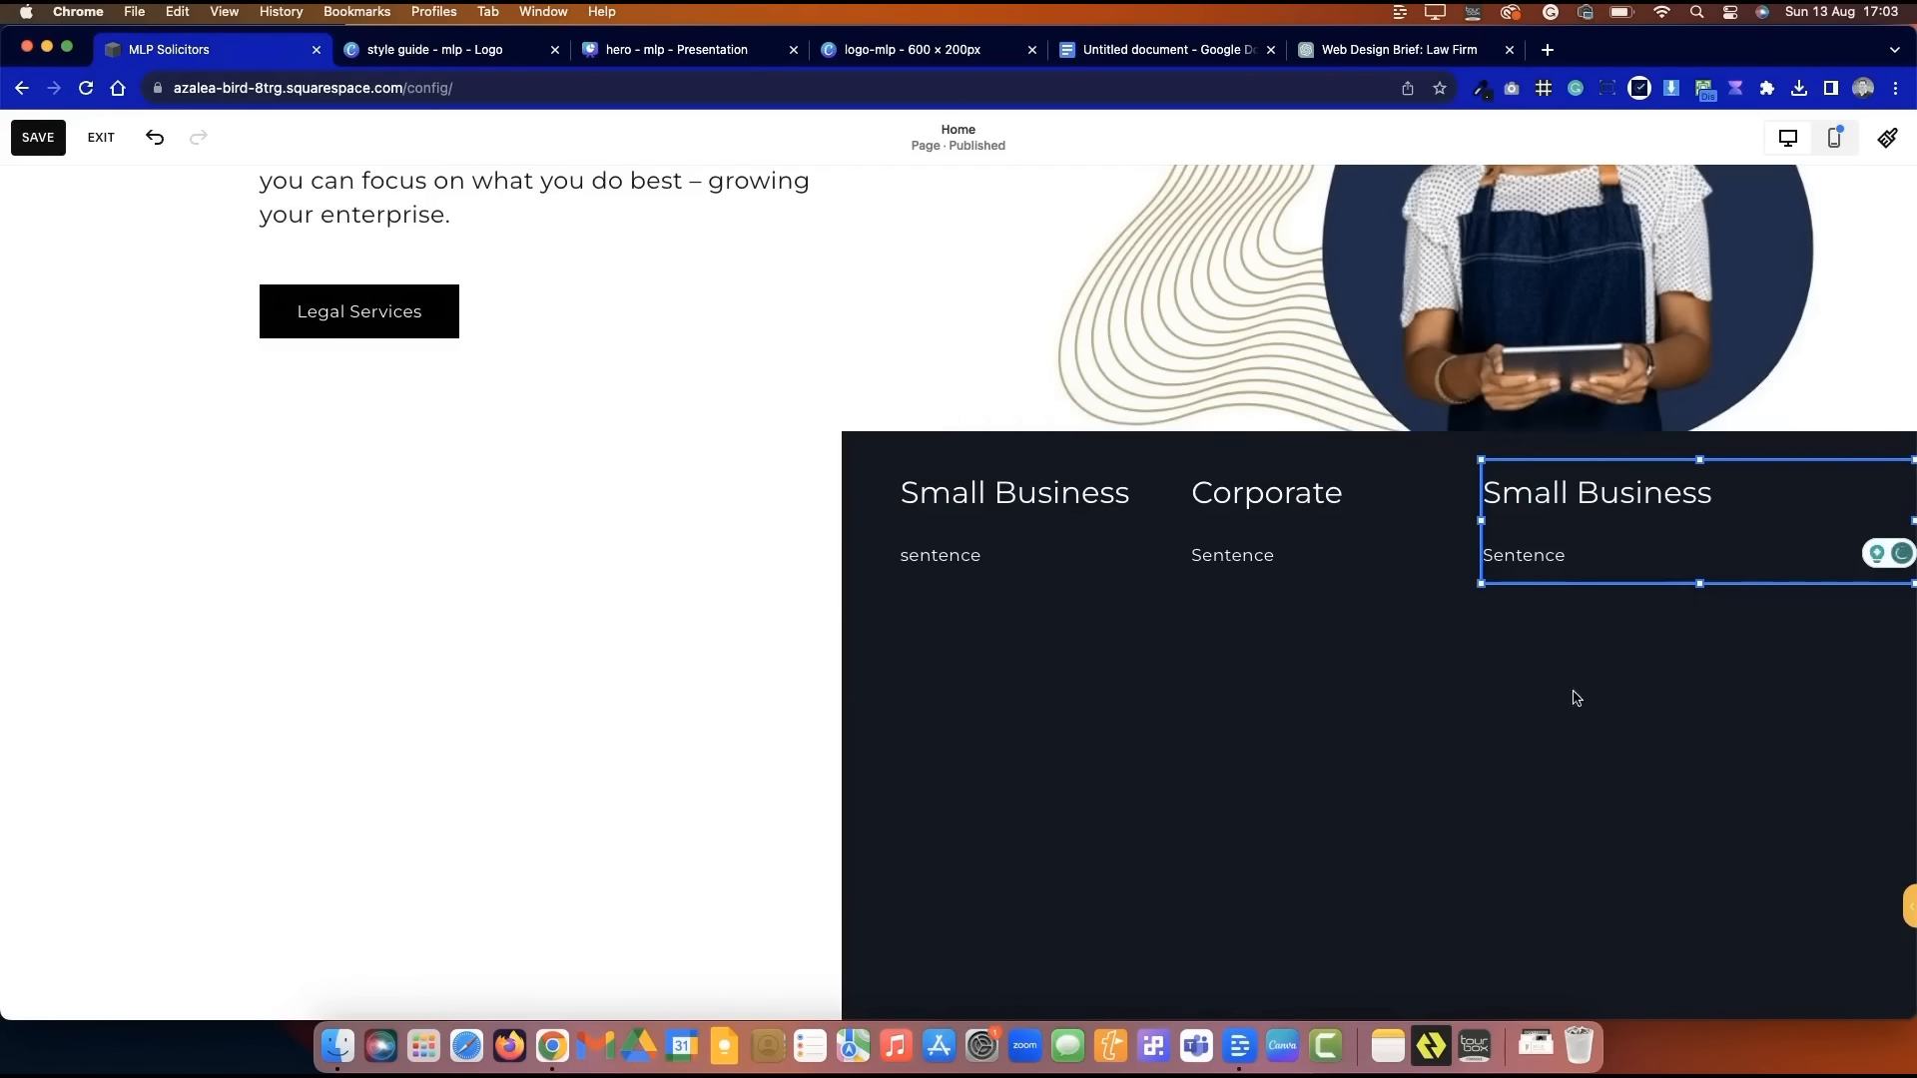
- Shorten the dark shape from below so it ends just under the three placeholder lines
{"action": "left_click", "coordinate": [1083, 752]}
{"action": "scroll", "coordinate": [1083, 753], "scroll_direction": "down", "scroll_amount": 3}
{"action": "left_click_drag", "start_coordinate": [1373, 894], "coordinate": [1379, 553]}
{"action": "left_click", "coordinate": [1340, 707]}
{"action": "scroll", "coordinate": [1338, 715], "scroll_direction": "down", "scroll_amount": 1}
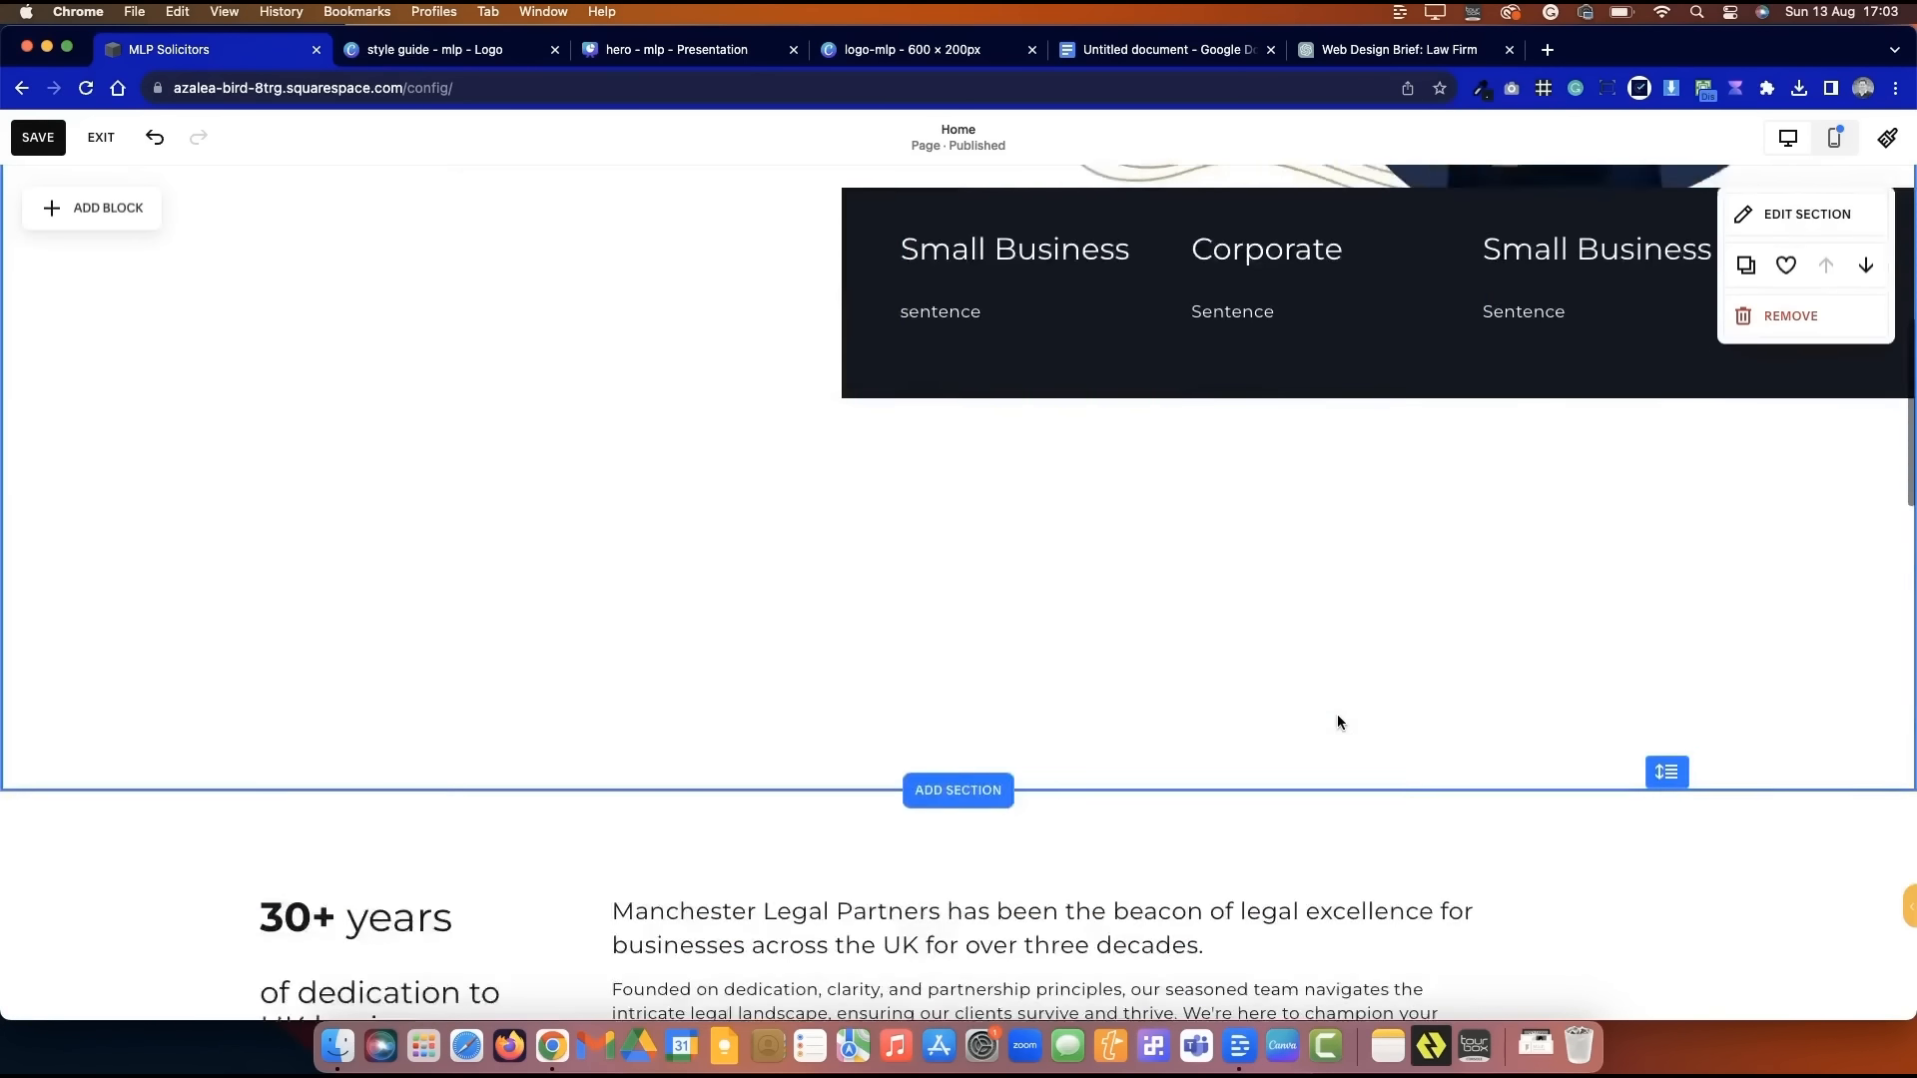
- Move the three heading-and-sentence text blocks down together to leave room above them on the dark shape
{"action": "scroll", "coordinate": [1337, 715], "scroll_direction": "up", "scroll_amount": 3}
{"action": "left_click", "coordinate": [1553, 644]}
{"action": "left_click", "coordinate": [1308, 634], "text": "shift"}
{"action": "left_click", "coordinate": [1092, 629], "text": "shift"}
{"action": "left_click_drag", "start_coordinate": [1108, 577], "coordinate": [1104, 639]}
{"action": "left_click", "coordinate": [864, 561]}
- Extend the dark shape slightly downwards and reduce the hero section's height to end at the shape's lower edge
{"action": "left_click_drag", "start_coordinate": [1379, 717], "coordinate": [1376, 781]}
{"action": "left_click", "coordinate": [1366, 866]}
{"action": "scroll", "coordinate": [1366, 866], "scroll_direction": "down", "scroll_amount": 2}
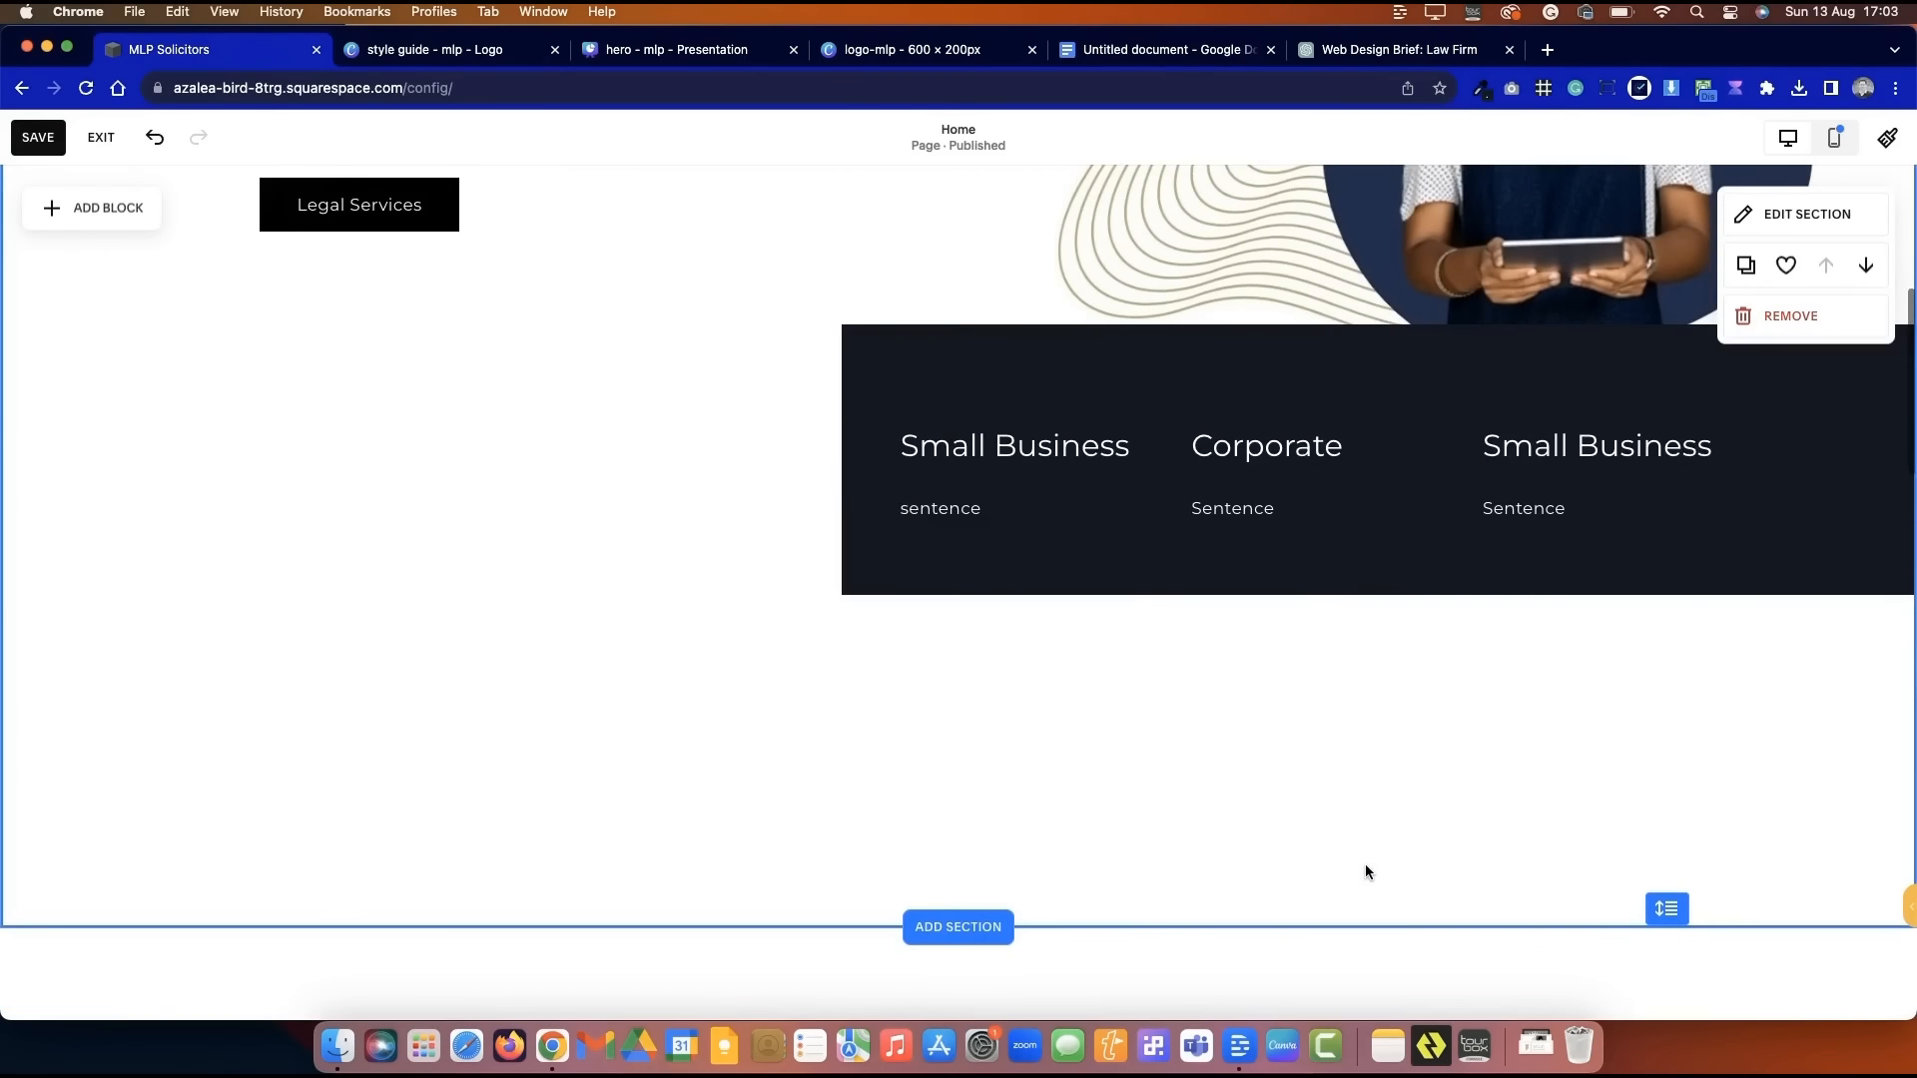
{"action": "left_click_drag", "start_coordinate": [1668, 909], "coordinate": [1666, 578]}
{"action": "scroll", "coordinate": [802, 514], "scroll_direction": "up", "scroll_amount": 1}
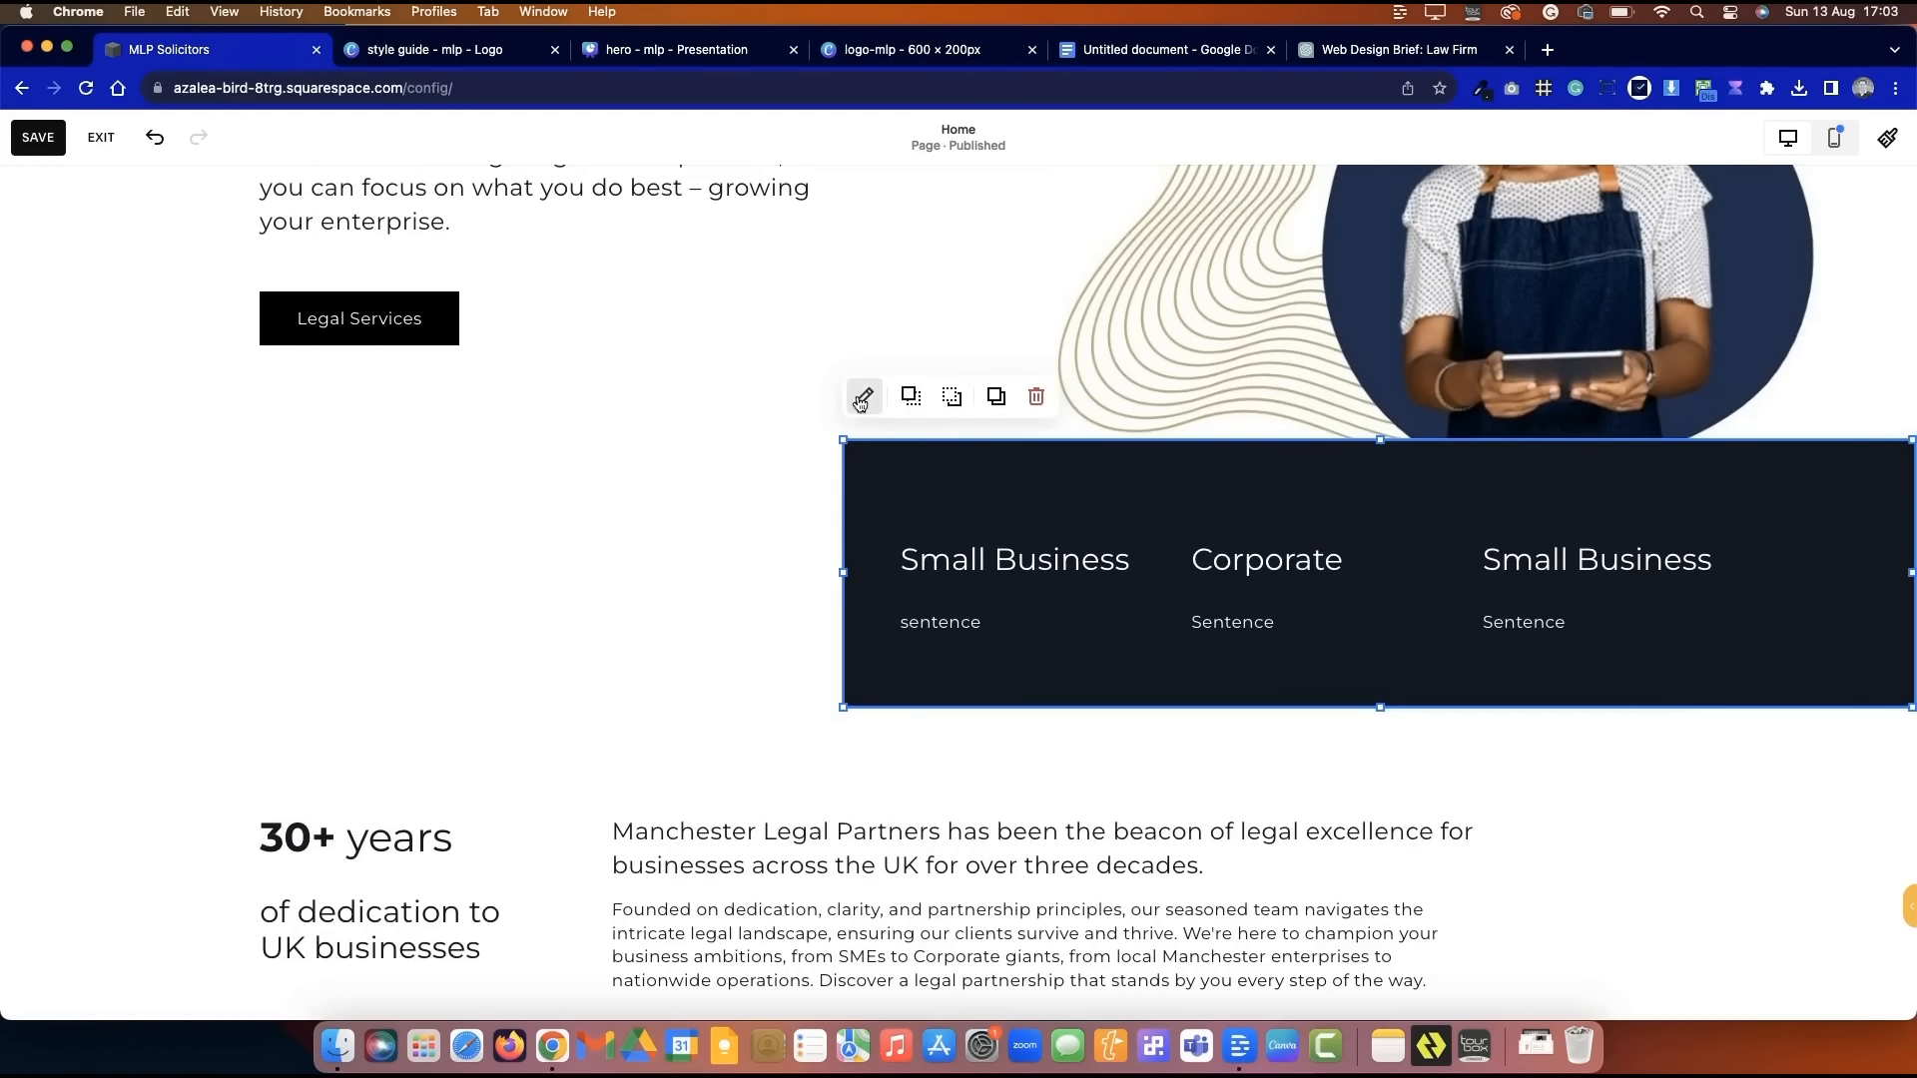
- Add a shape block, shrink it to a small square and place it above the first column's heading
{"action": "left_click", "coordinate": [90, 202]}
{"action": "left_click", "coordinate": [279, 626]}
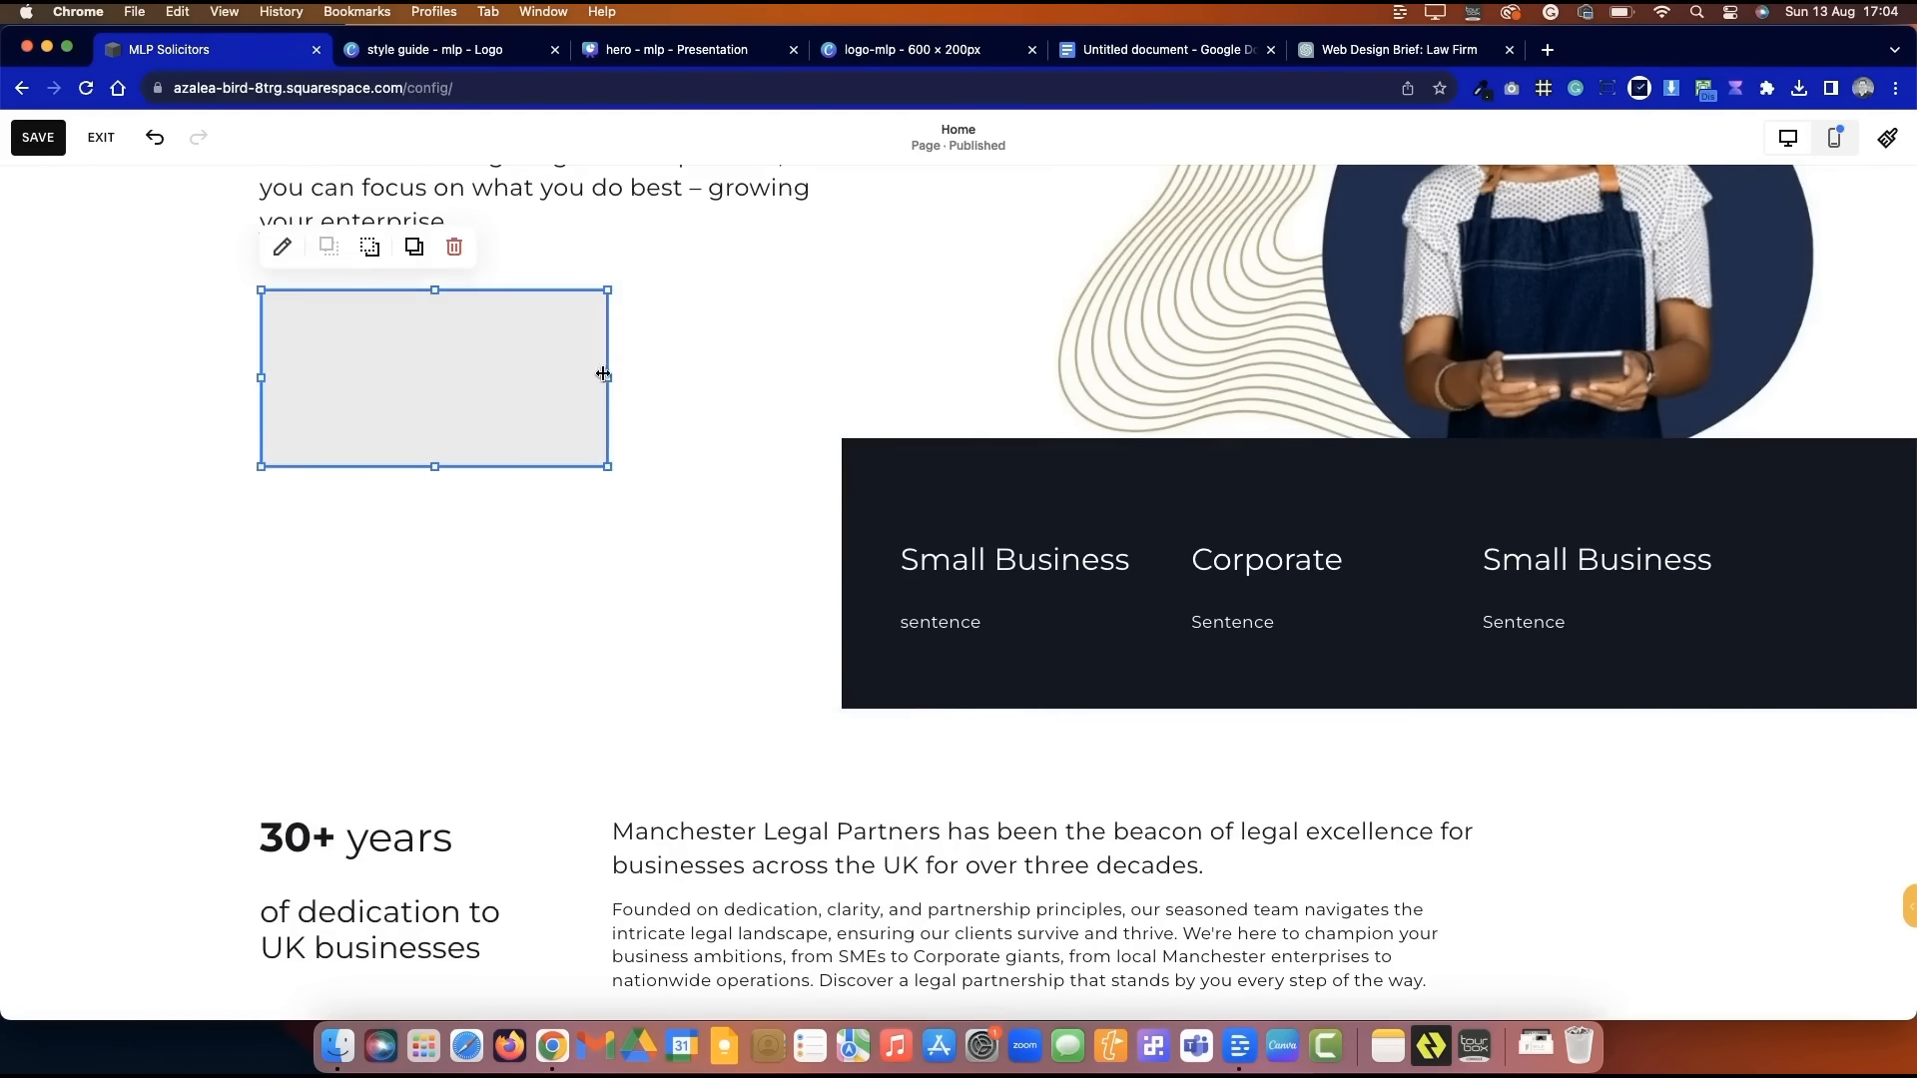
{"action": "left_click_drag", "start_coordinate": [599, 372], "coordinate": [315, 379]}
{"action": "left_click_drag", "start_coordinate": [286, 471], "coordinate": [930, 500]}
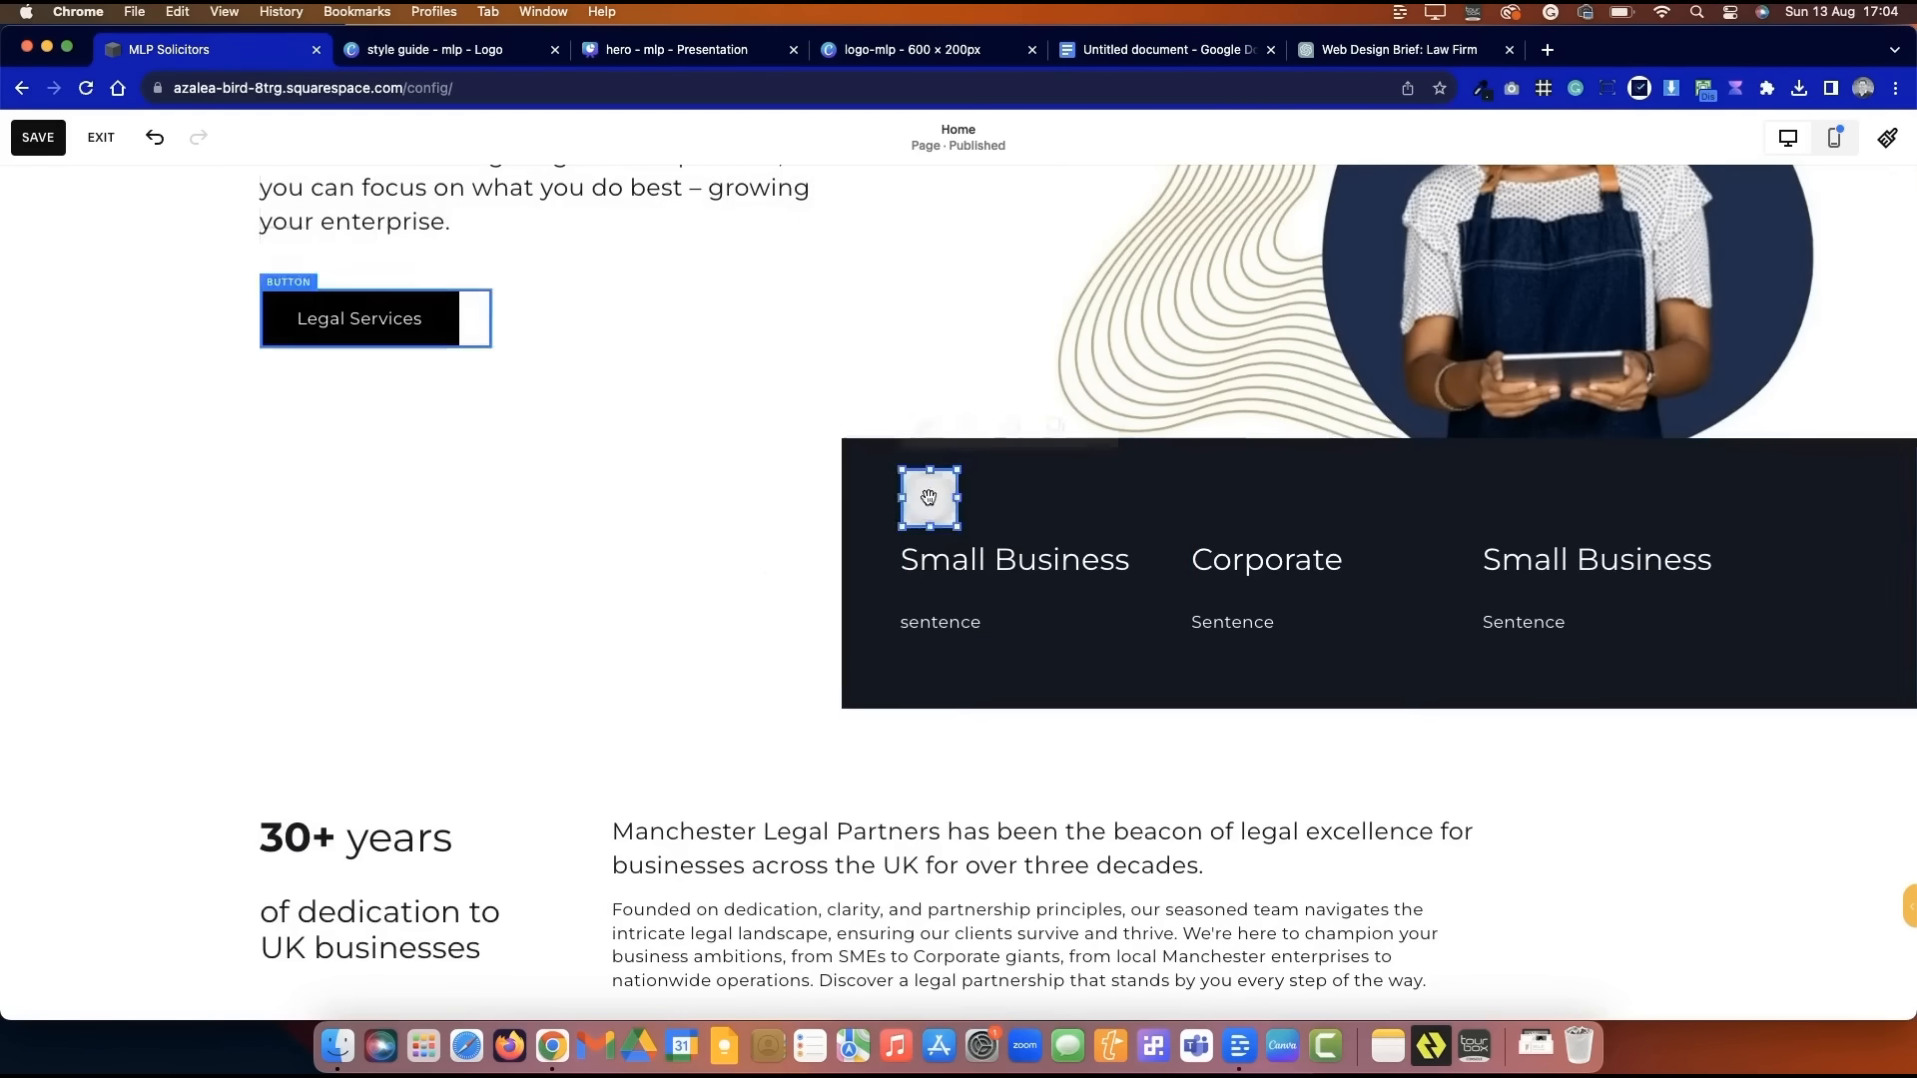
- Set the small square's colour to gold from the site palette
{"action": "double_click", "coordinate": [941, 510]}
{"action": "left_click", "coordinate": [1266, 866]}
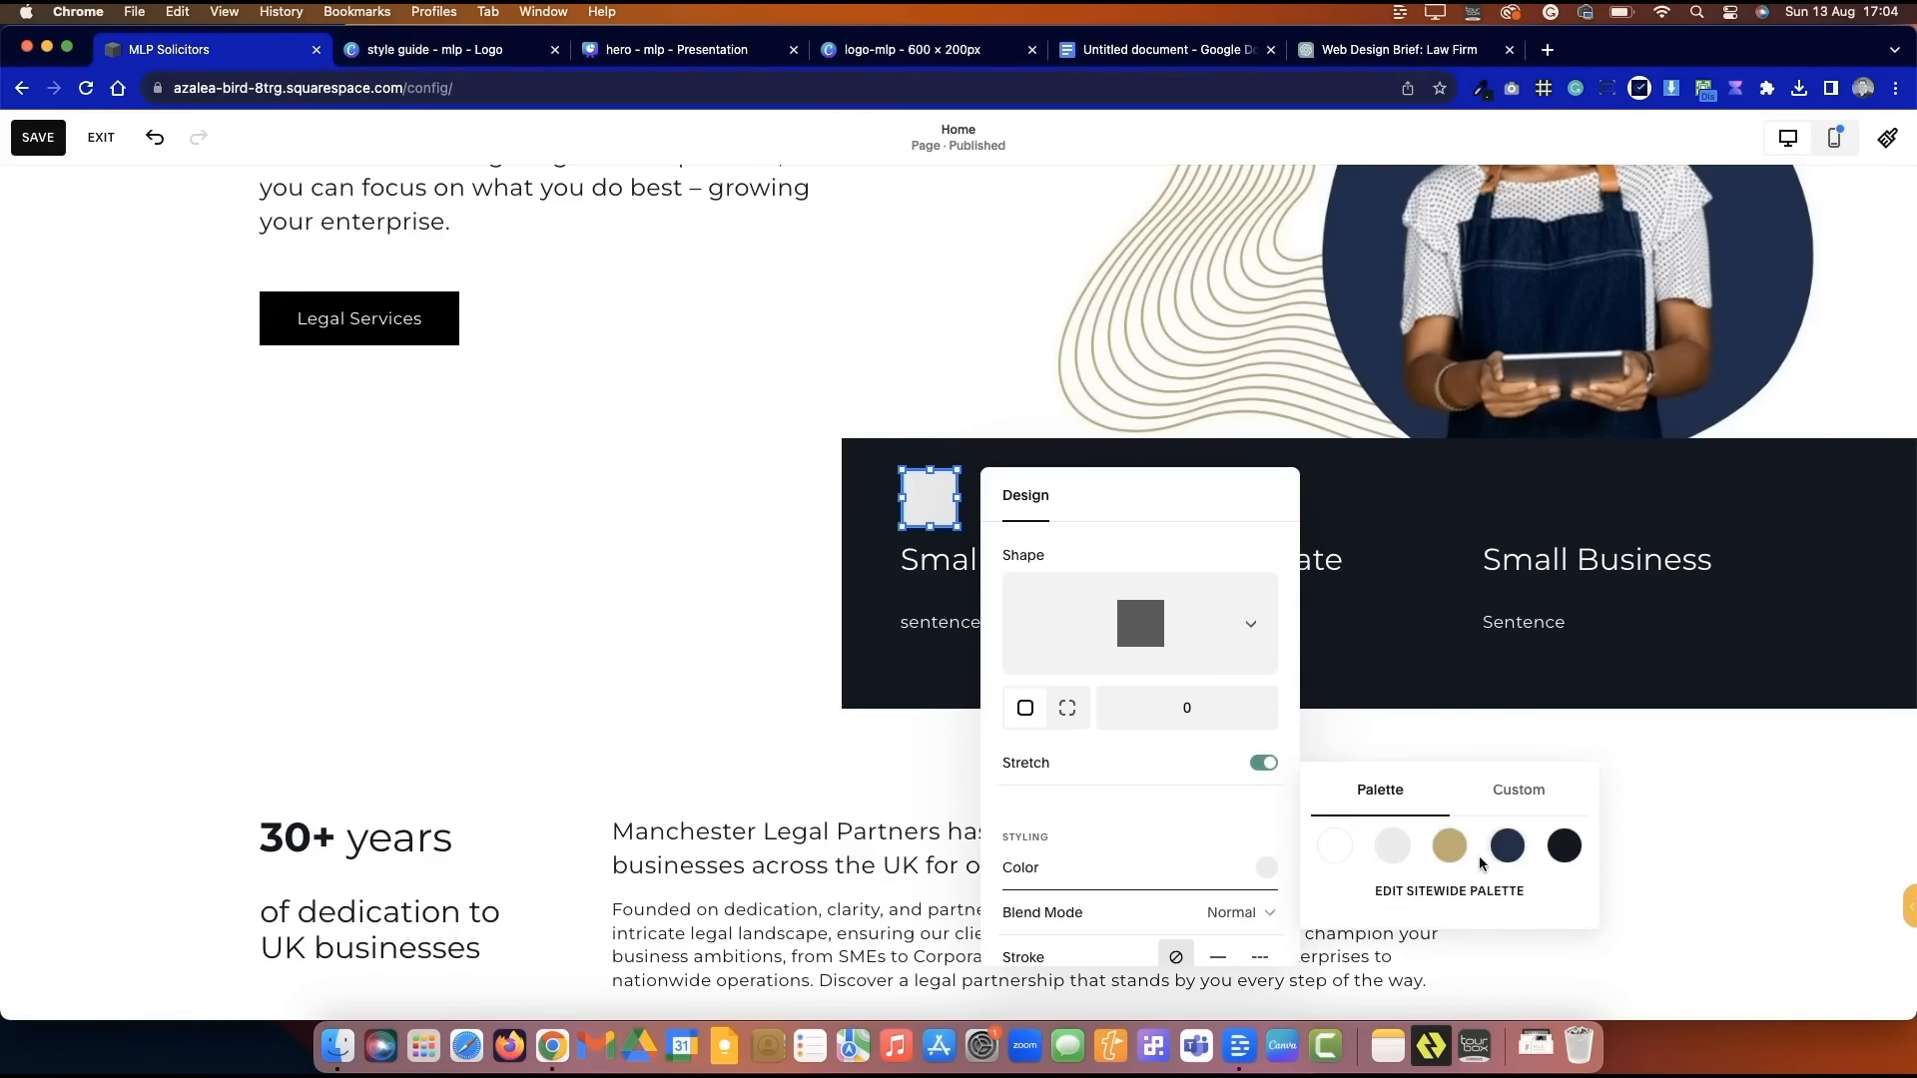
{"action": "left_click", "coordinate": [1450, 839]}
{"action": "left_click", "coordinate": [833, 689]}
- Duplicate the gold square twice and place the copies above the second and third column headings
{"action": "left_click", "coordinate": [1055, 427]}
{"action": "left_click_drag", "start_coordinate": [988, 533], "coordinate": [1409, 541]}
{"action": "left_click", "coordinate": [1346, 430]}
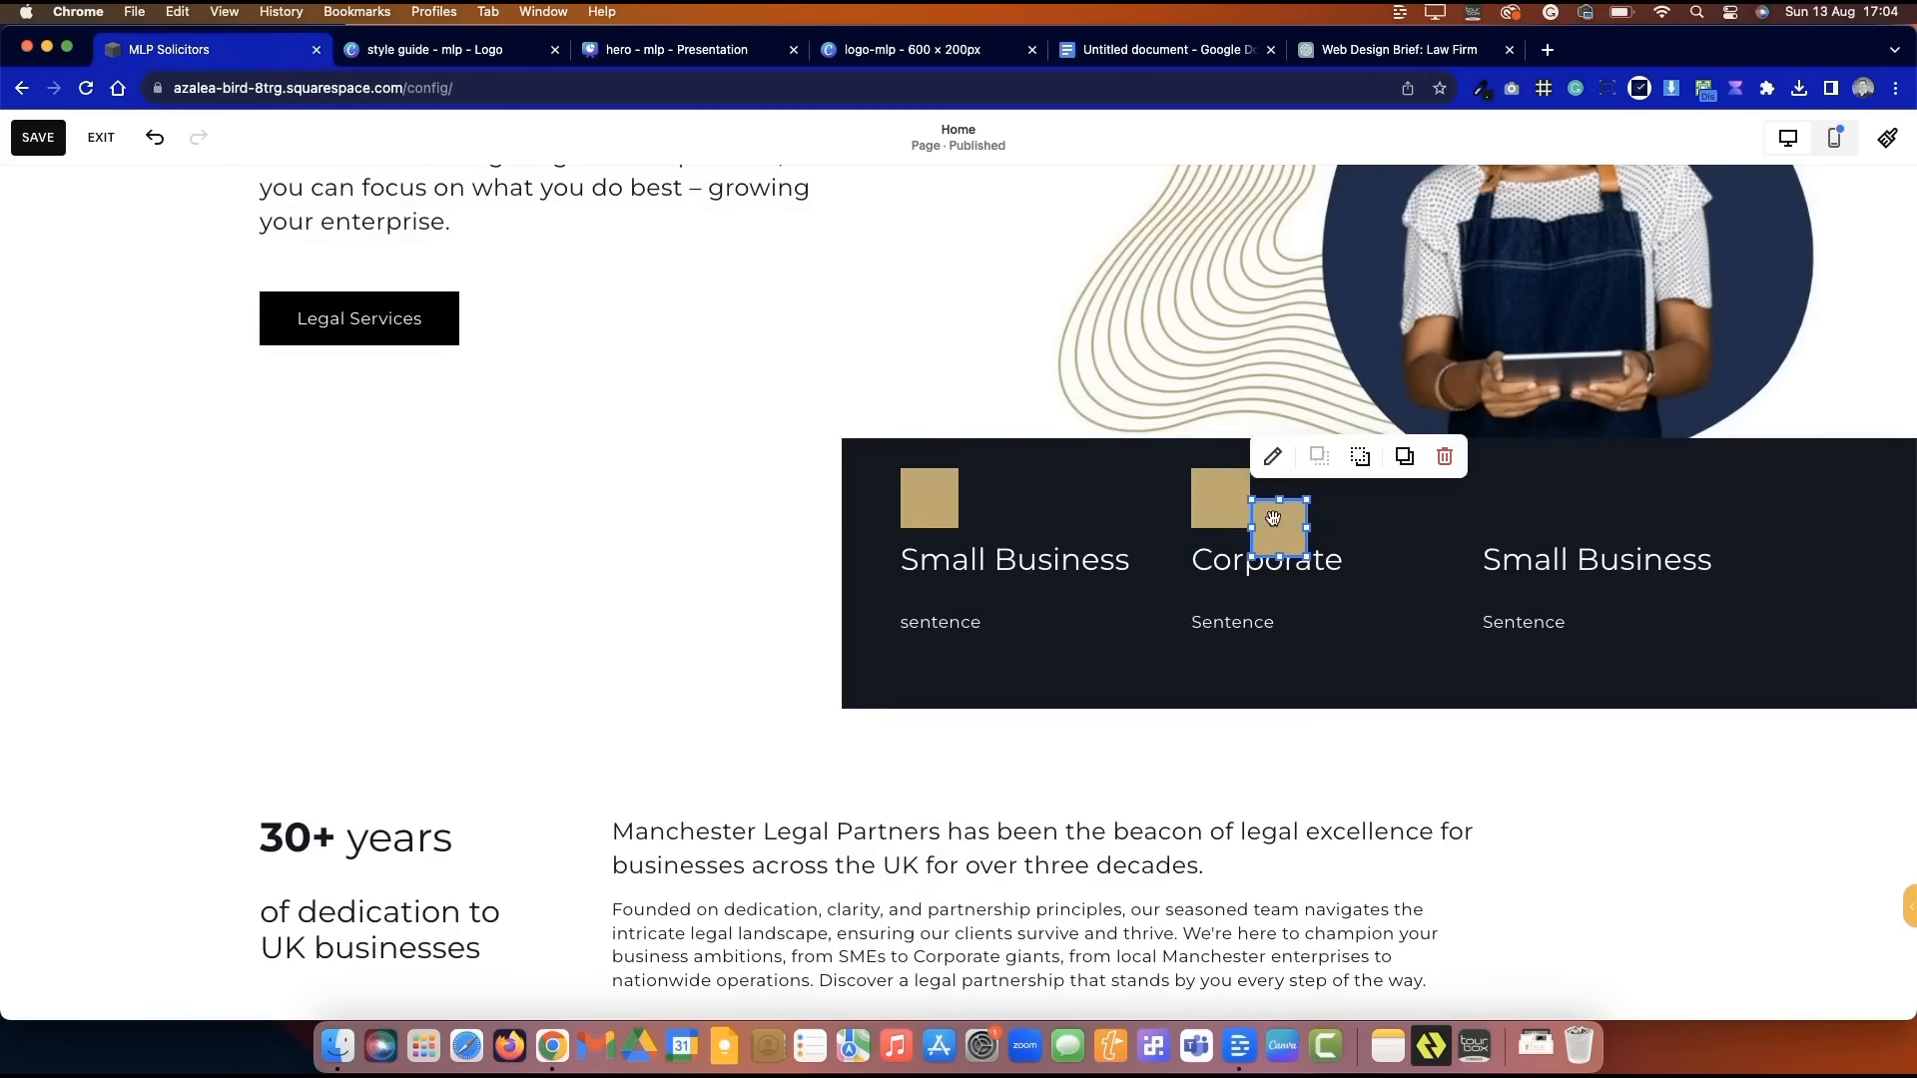
{"action": "left_click_drag", "start_coordinate": [1277, 521], "coordinate": [1510, 493]}
{"action": "left_click", "coordinate": [685, 597]}
- Bottom-align the text within each of the three heading-and-sentence blocks
{"action": "left_click", "coordinate": [960, 593]}
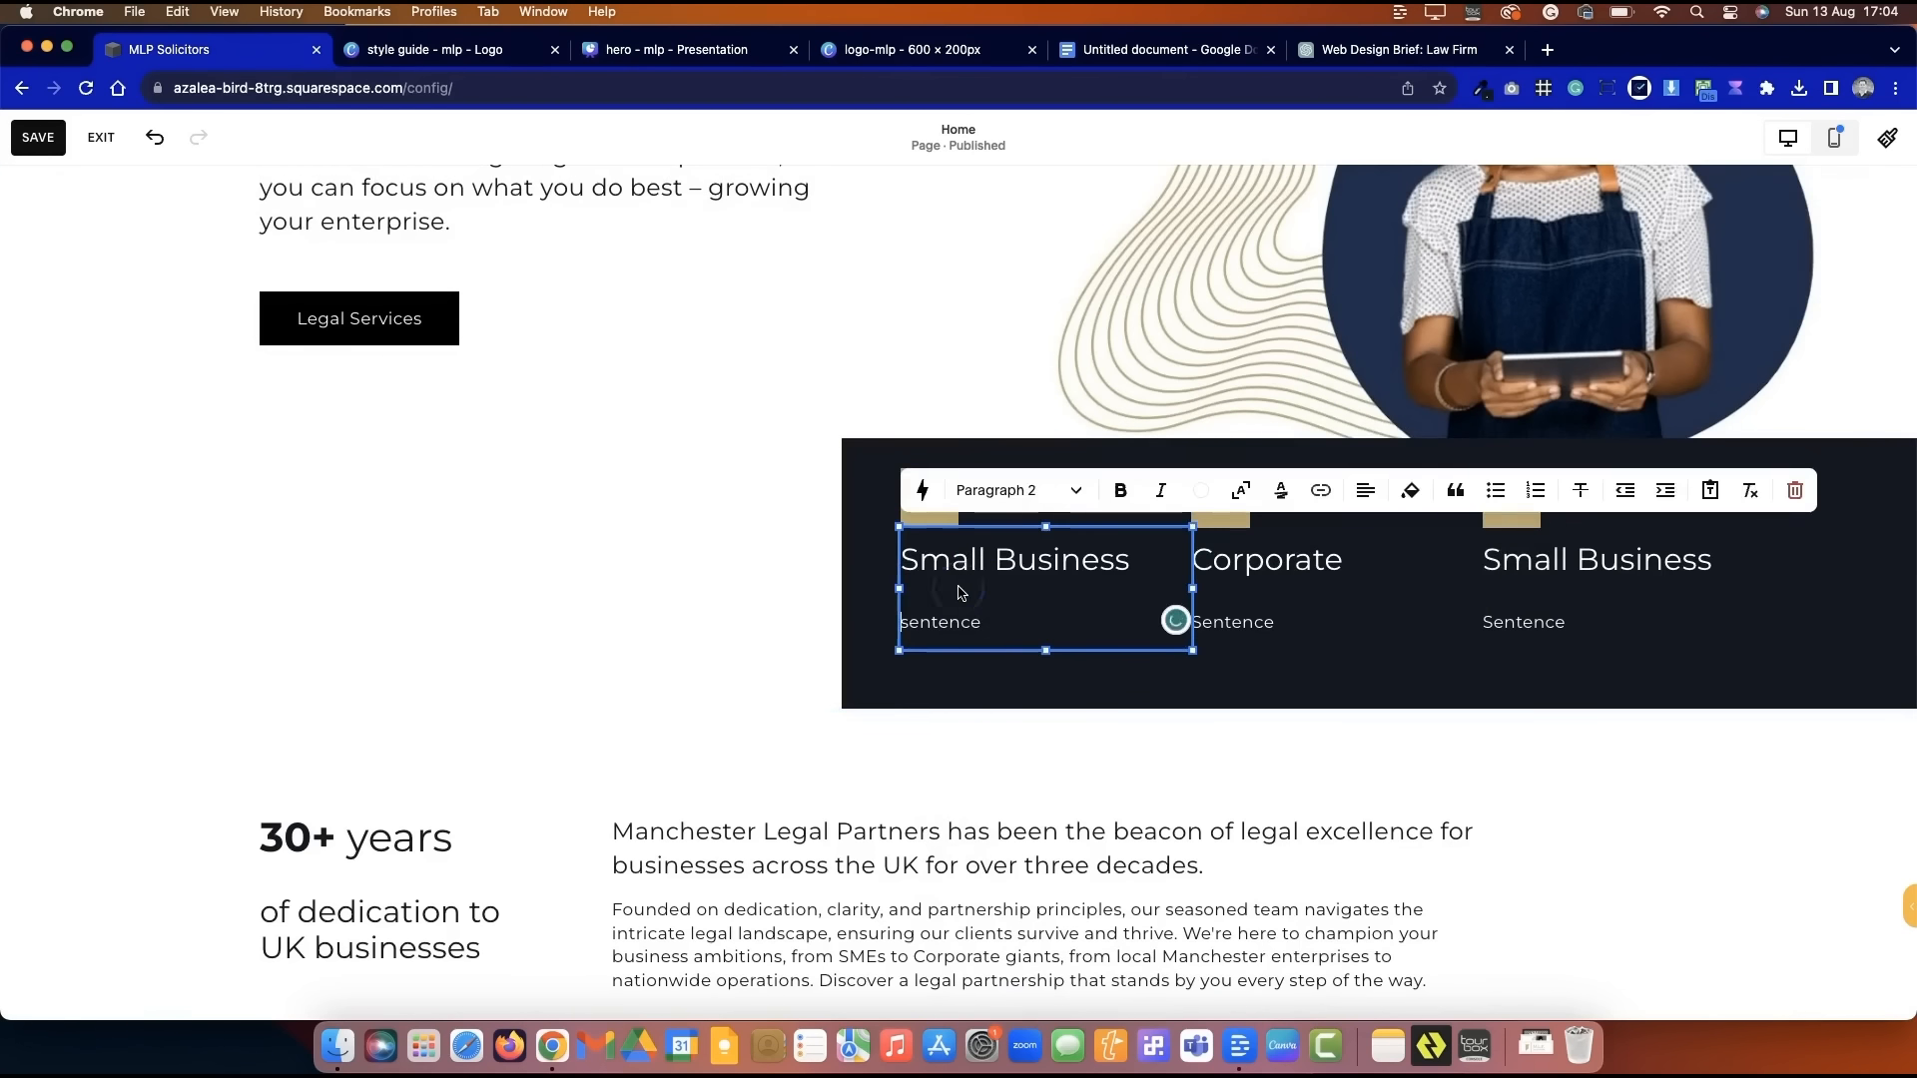
{"action": "left_click", "coordinate": [720, 626]}
{"action": "left_click", "coordinate": [959, 590]}
{"action": "left_click", "coordinate": [970, 488]}
{"action": "left_click", "coordinate": [1013, 533]}
{"action": "left_click", "coordinate": [1275, 562]}
{"action": "left_click", "coordinate": [1261, 487]}
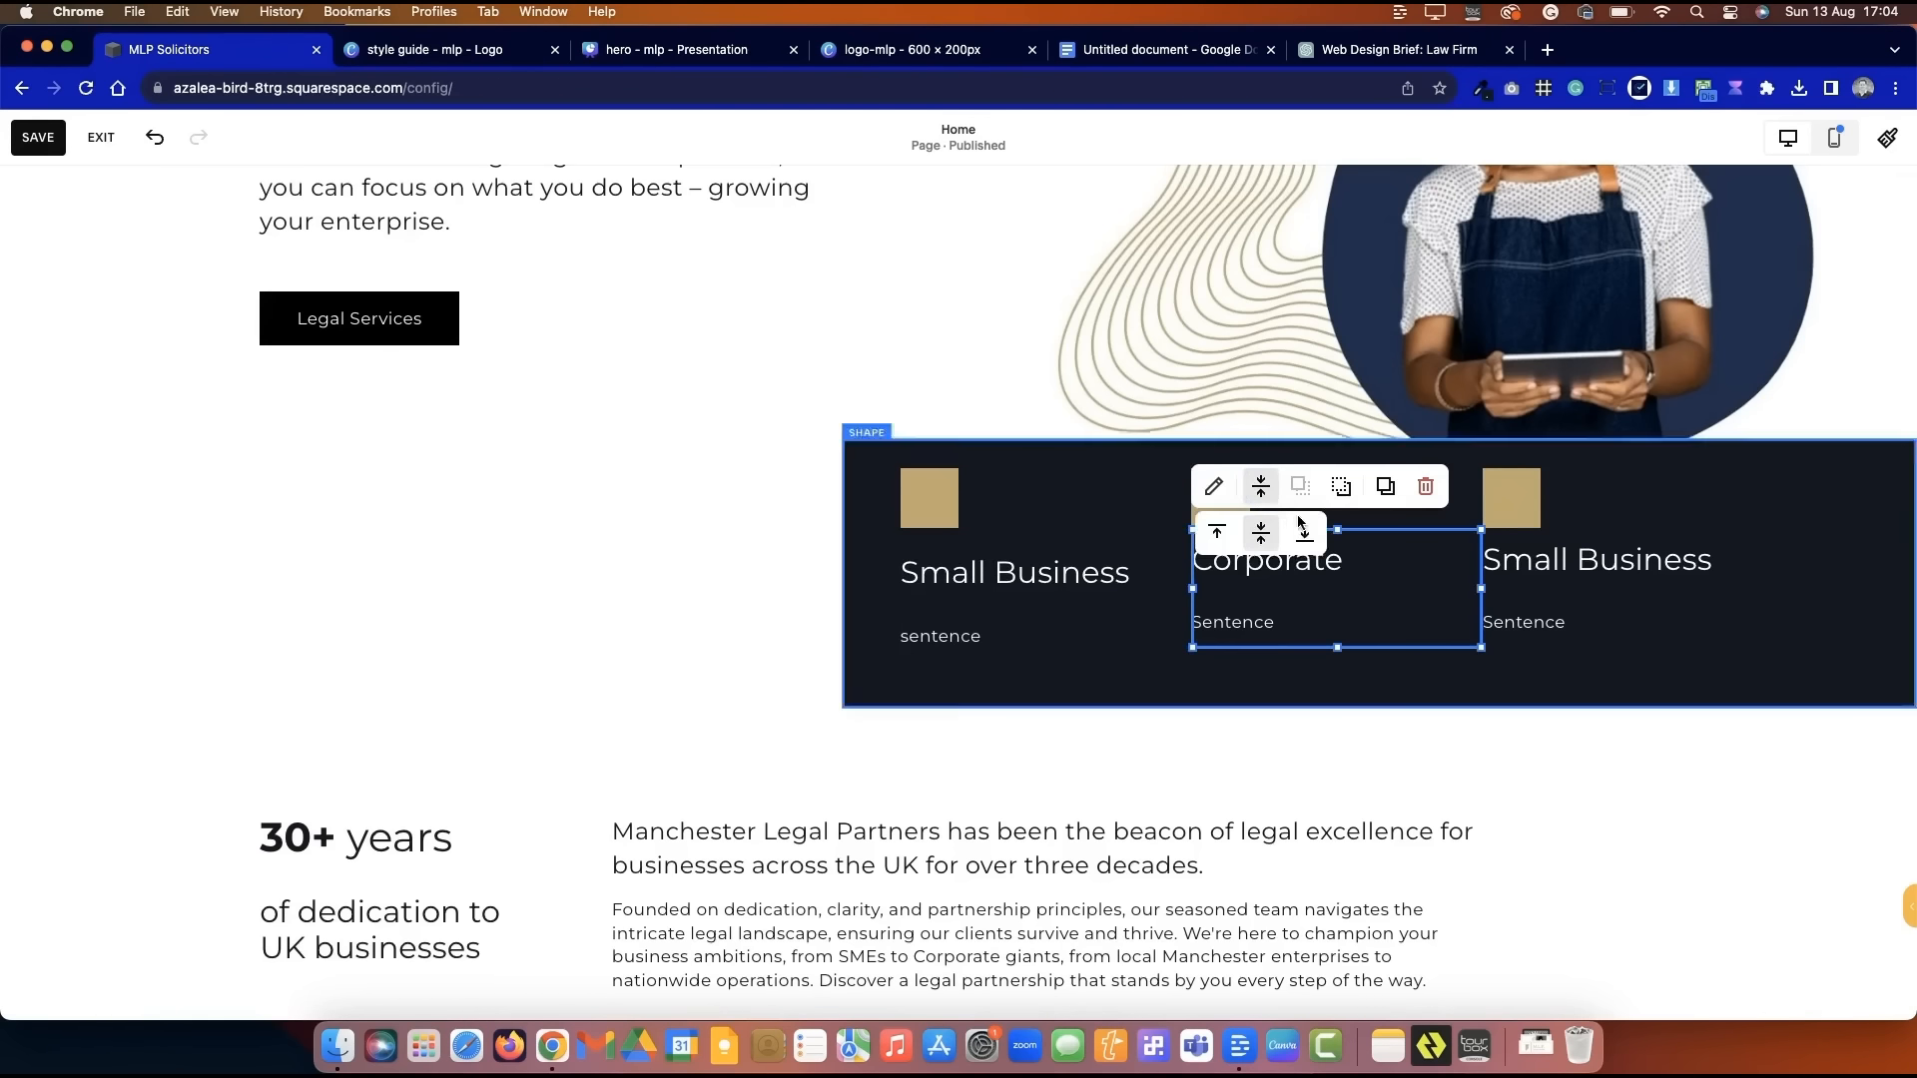
{"action": "left_click", "coordinate": [1302, 528]}
{"action": "left_click", "coordinate": [1547, 532]}
{"action": "left_click", "coordinate": [1596, 538]}
{"action": "left_click", "coordinate": [681, 574]}
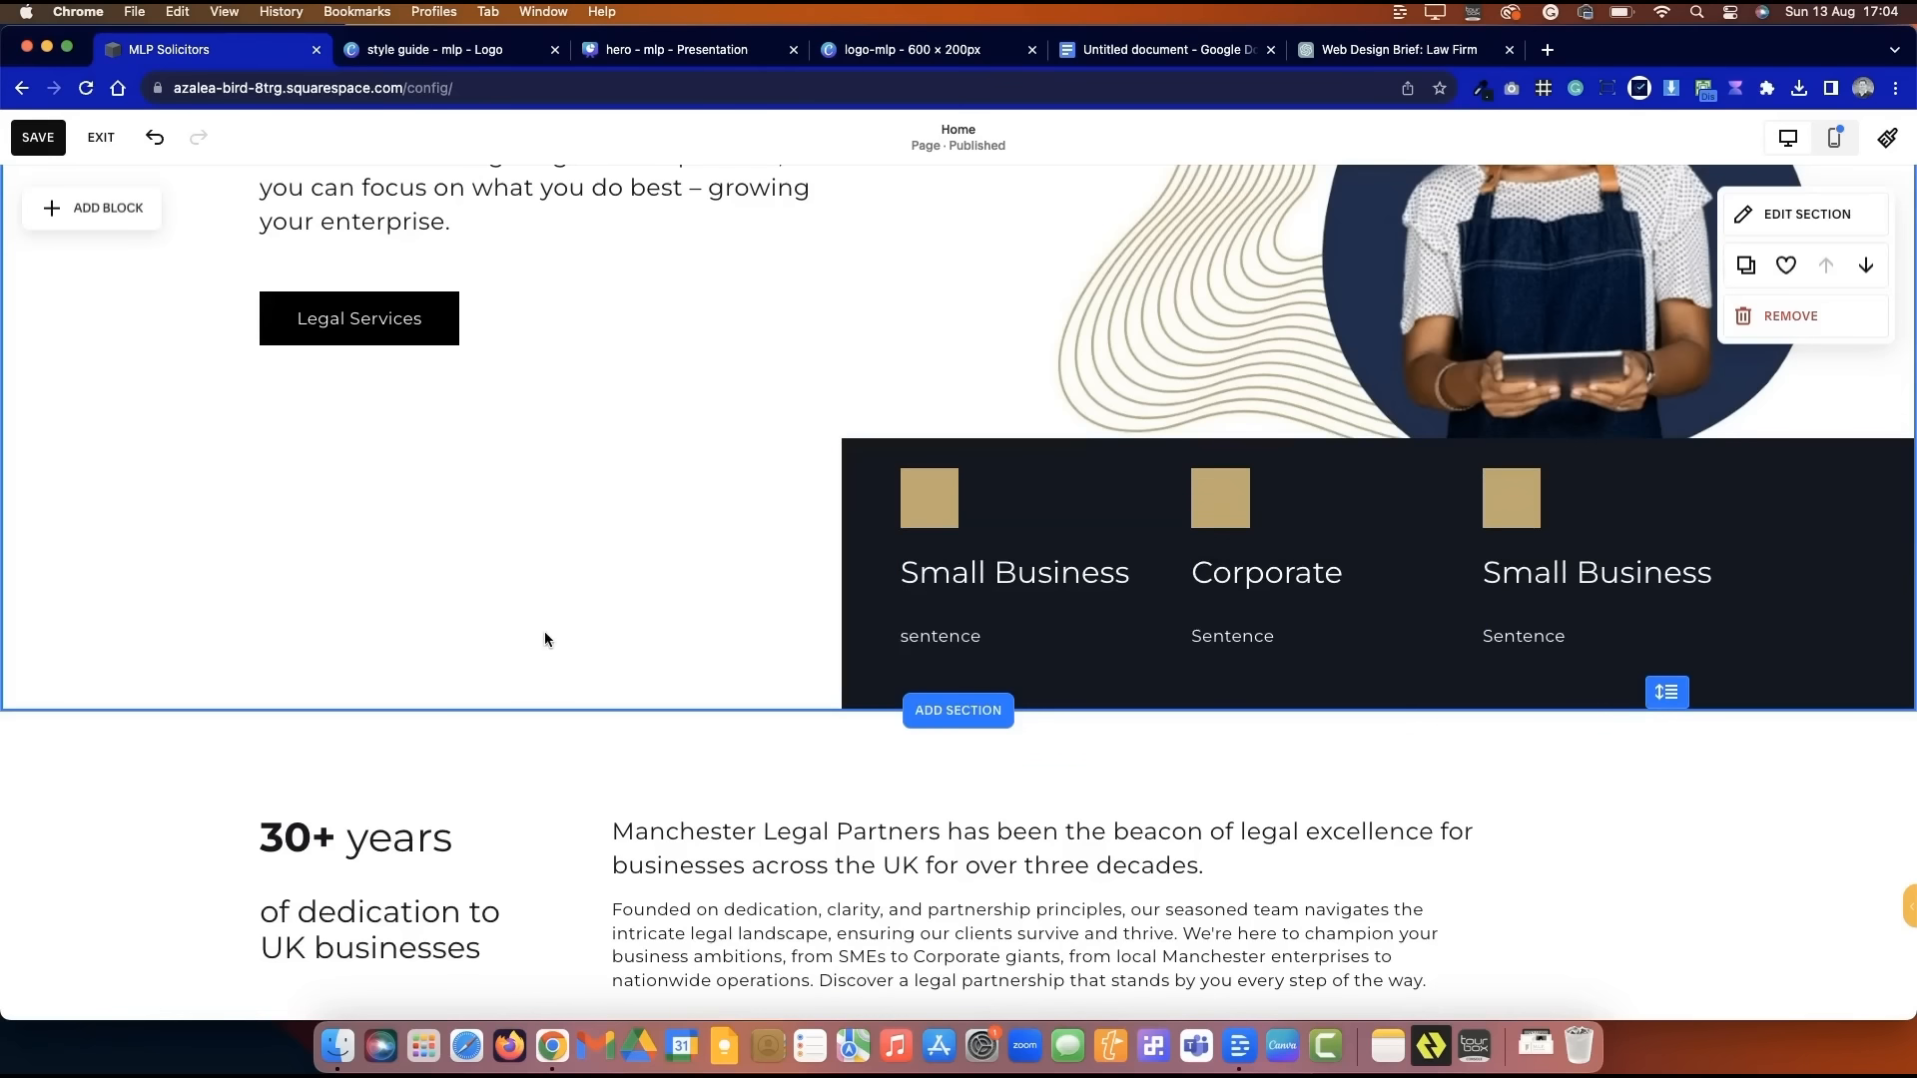
- Change the third column's heading to "Public Sector" and exit editing with the changes saved
{"action": "double_click", "coordinate": [1698, 573]}
{"action": "triple_click", "coordinate": [1697, 573]}
{"action": "type", "text": "Pub"}
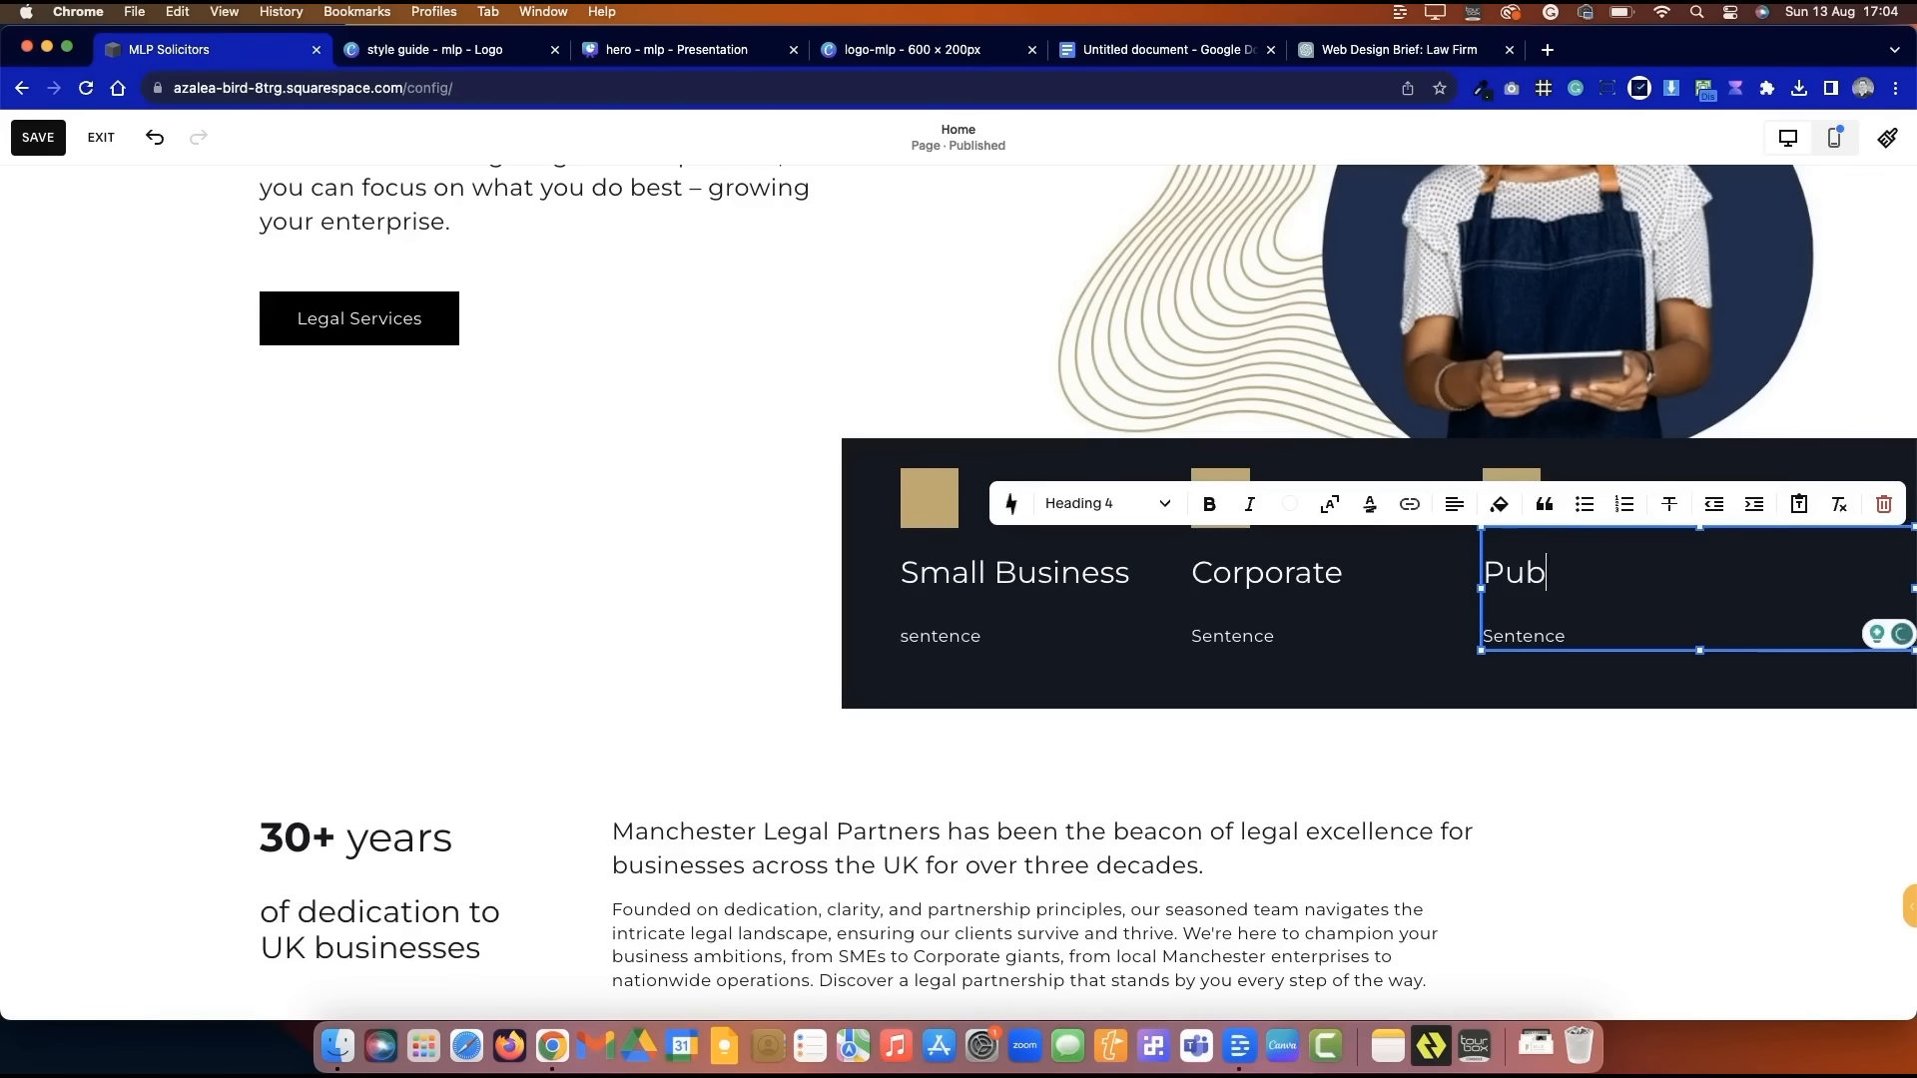
{"action": "type", "text": "lic Sector"}
{"action": "left_click", "coordinate": [801, 649]}
{"action": "scroll", "coordinate": [801, 649], "scroll_direction": "up", "scroll_amount": 3}
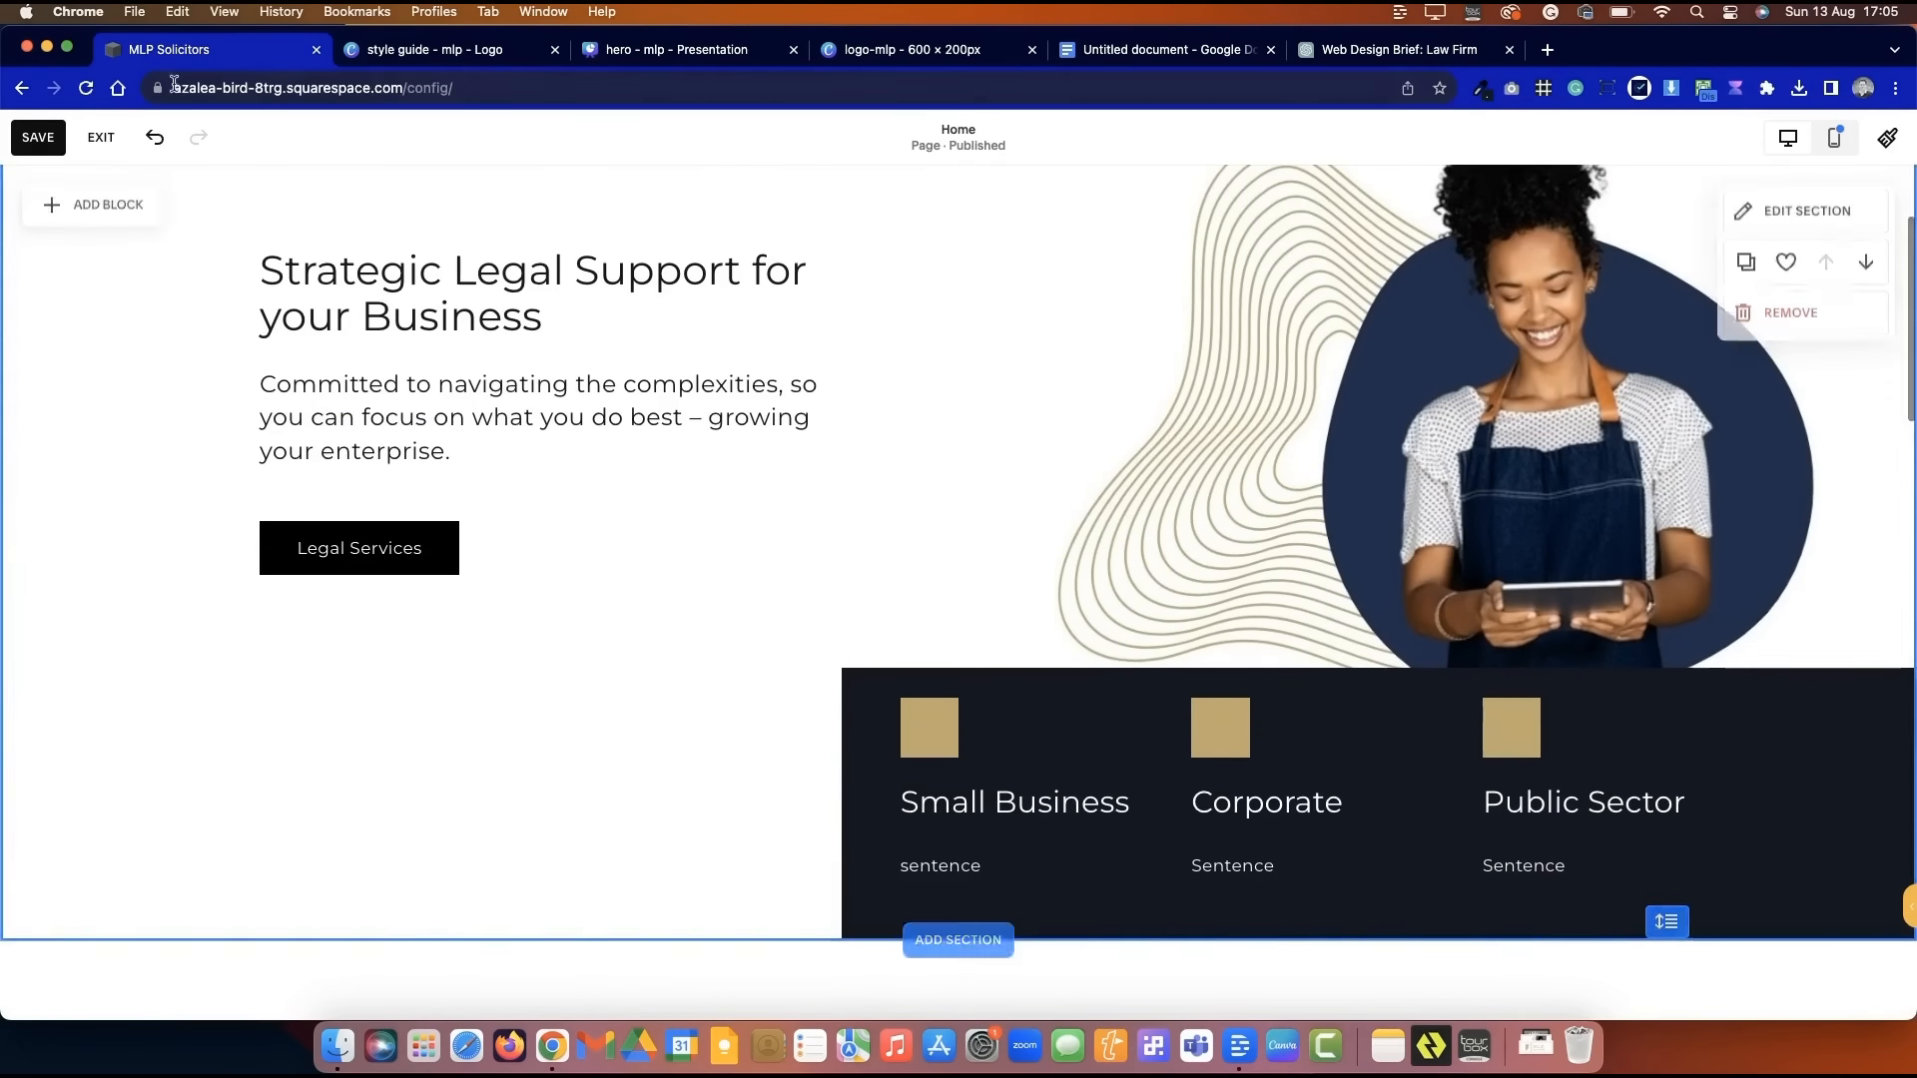
{"action": "left_click", "coordinate": [108, 150]}
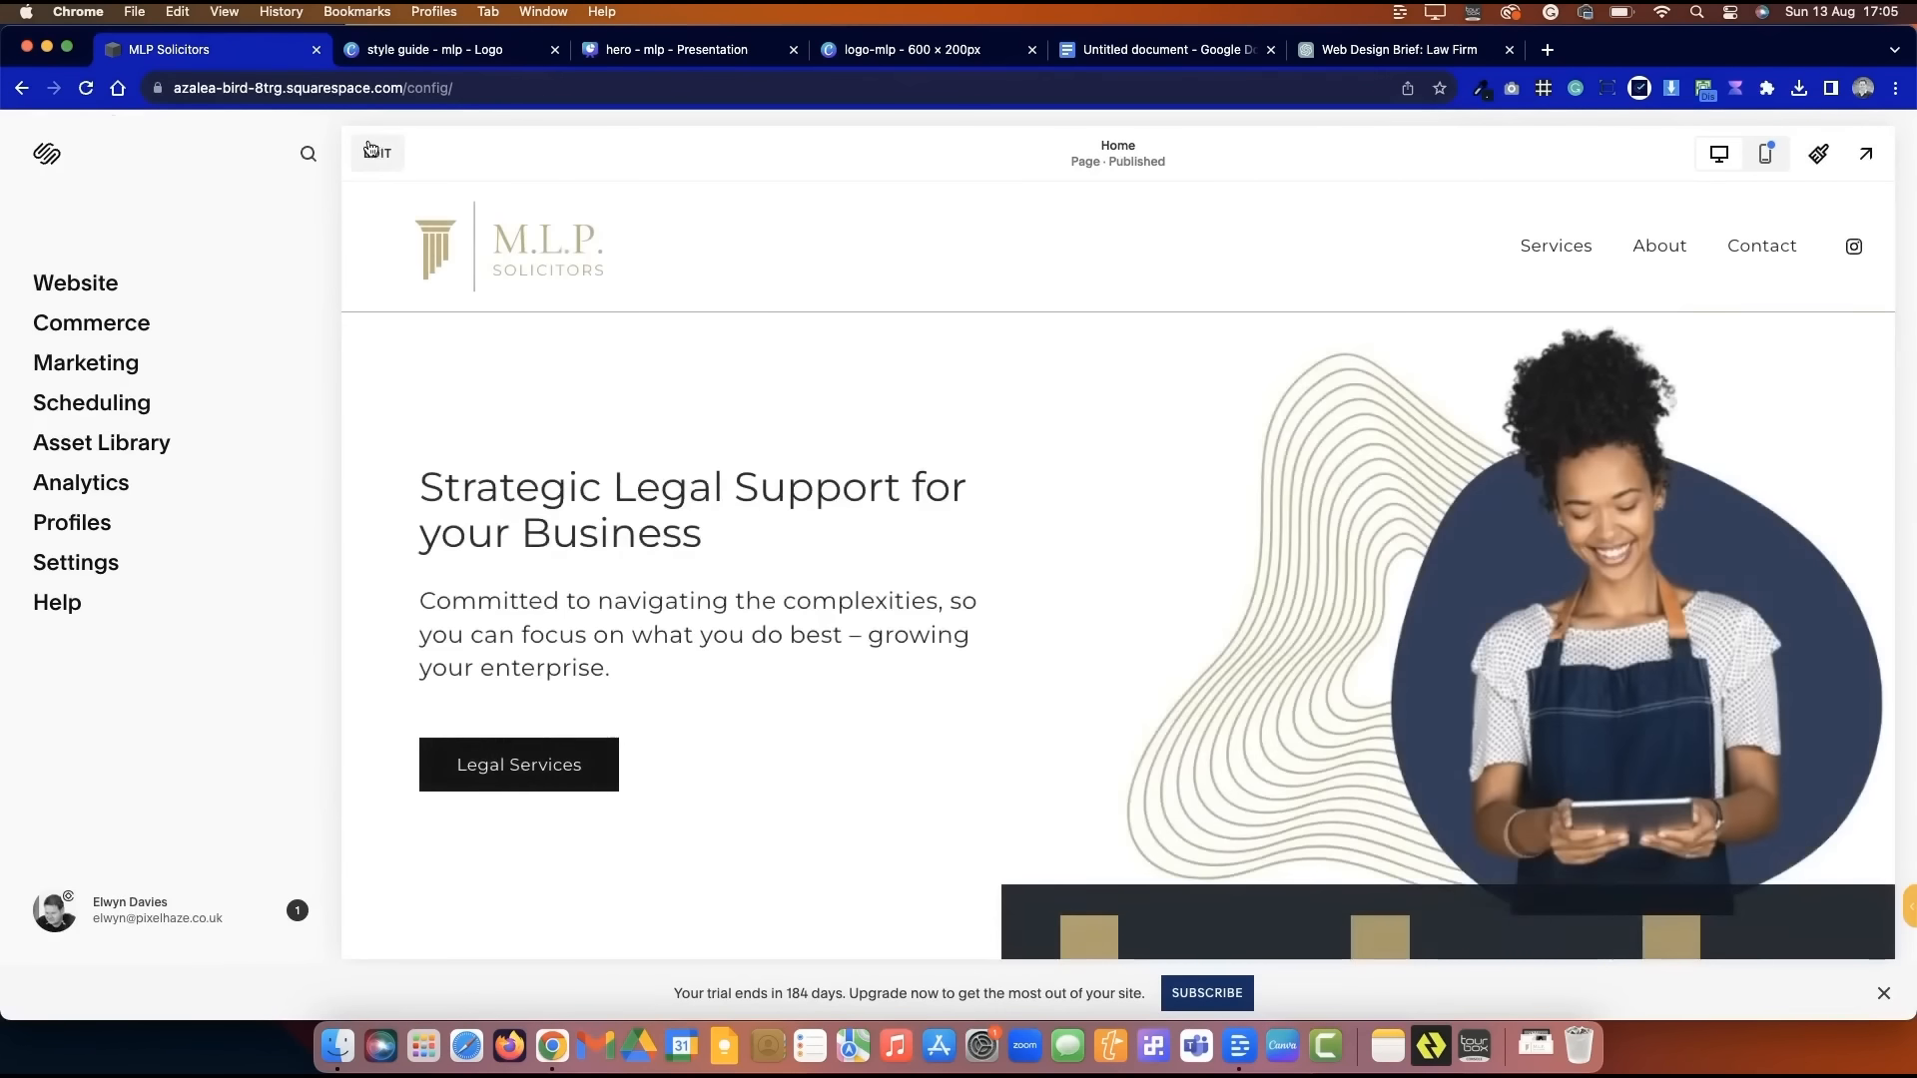
{"action": "scroll", "coordinate": [836, 583], "scroll_direction": "down", "scroll_amount": 3}
{"action": "scroll", "coordinate": [836, 583], "scroll_direction": "up", "scroll_amount": 1}
- Reopen the page for editing and try the Light 1 and Bright 2 colour themes on the "30+ years" section
{"action": "left_click", "coordinate": [375, 157]}
{"action": "scroll", "coordinate": [783, 942], "scroll_direction": "down", "scroll_amount": 5}
{"action": "left_click", "coordinate": [1805, 401]}
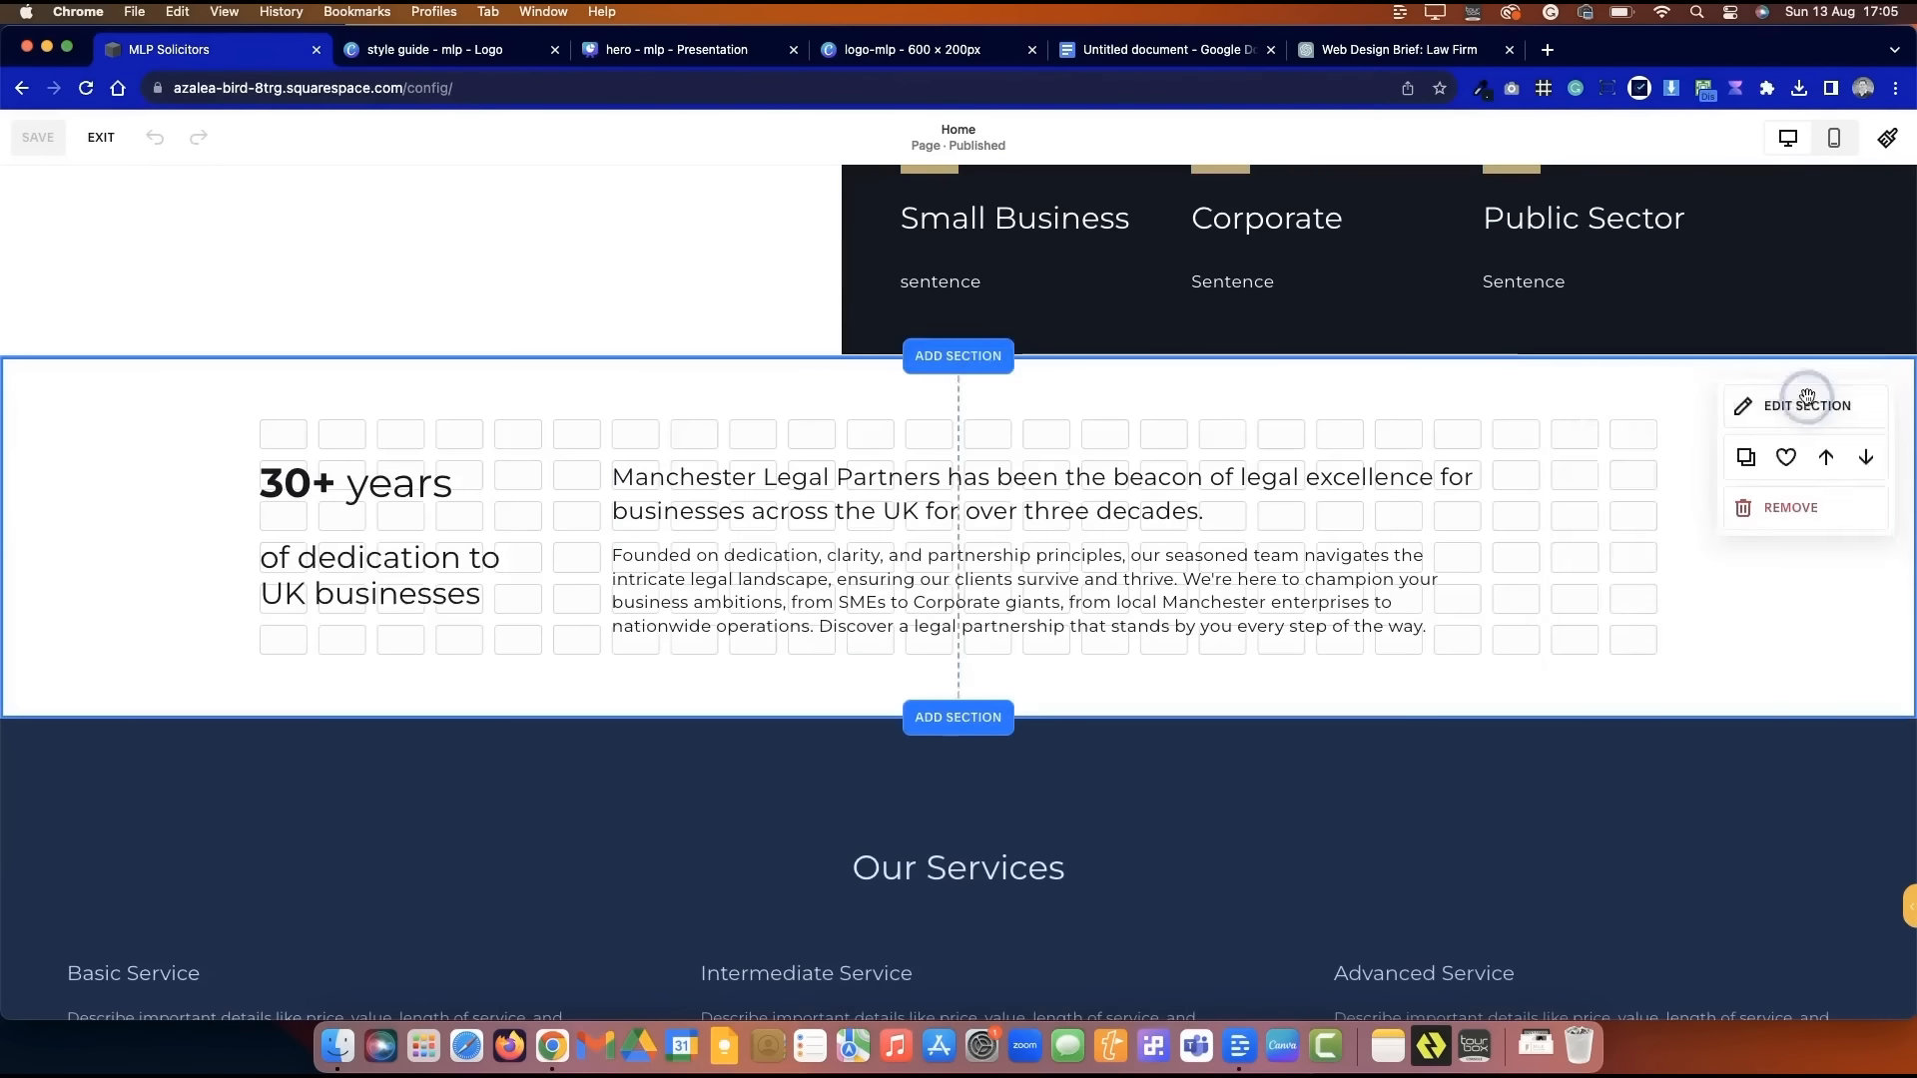
{"action": "left_click", "coordinate": [1779, 370]}
{"action": "left_click", "coordinate": [1780, 596]}
{"action": "left_click_drag", "start_coordinate": [1853, 362], "coordinate": [1193, 299]}
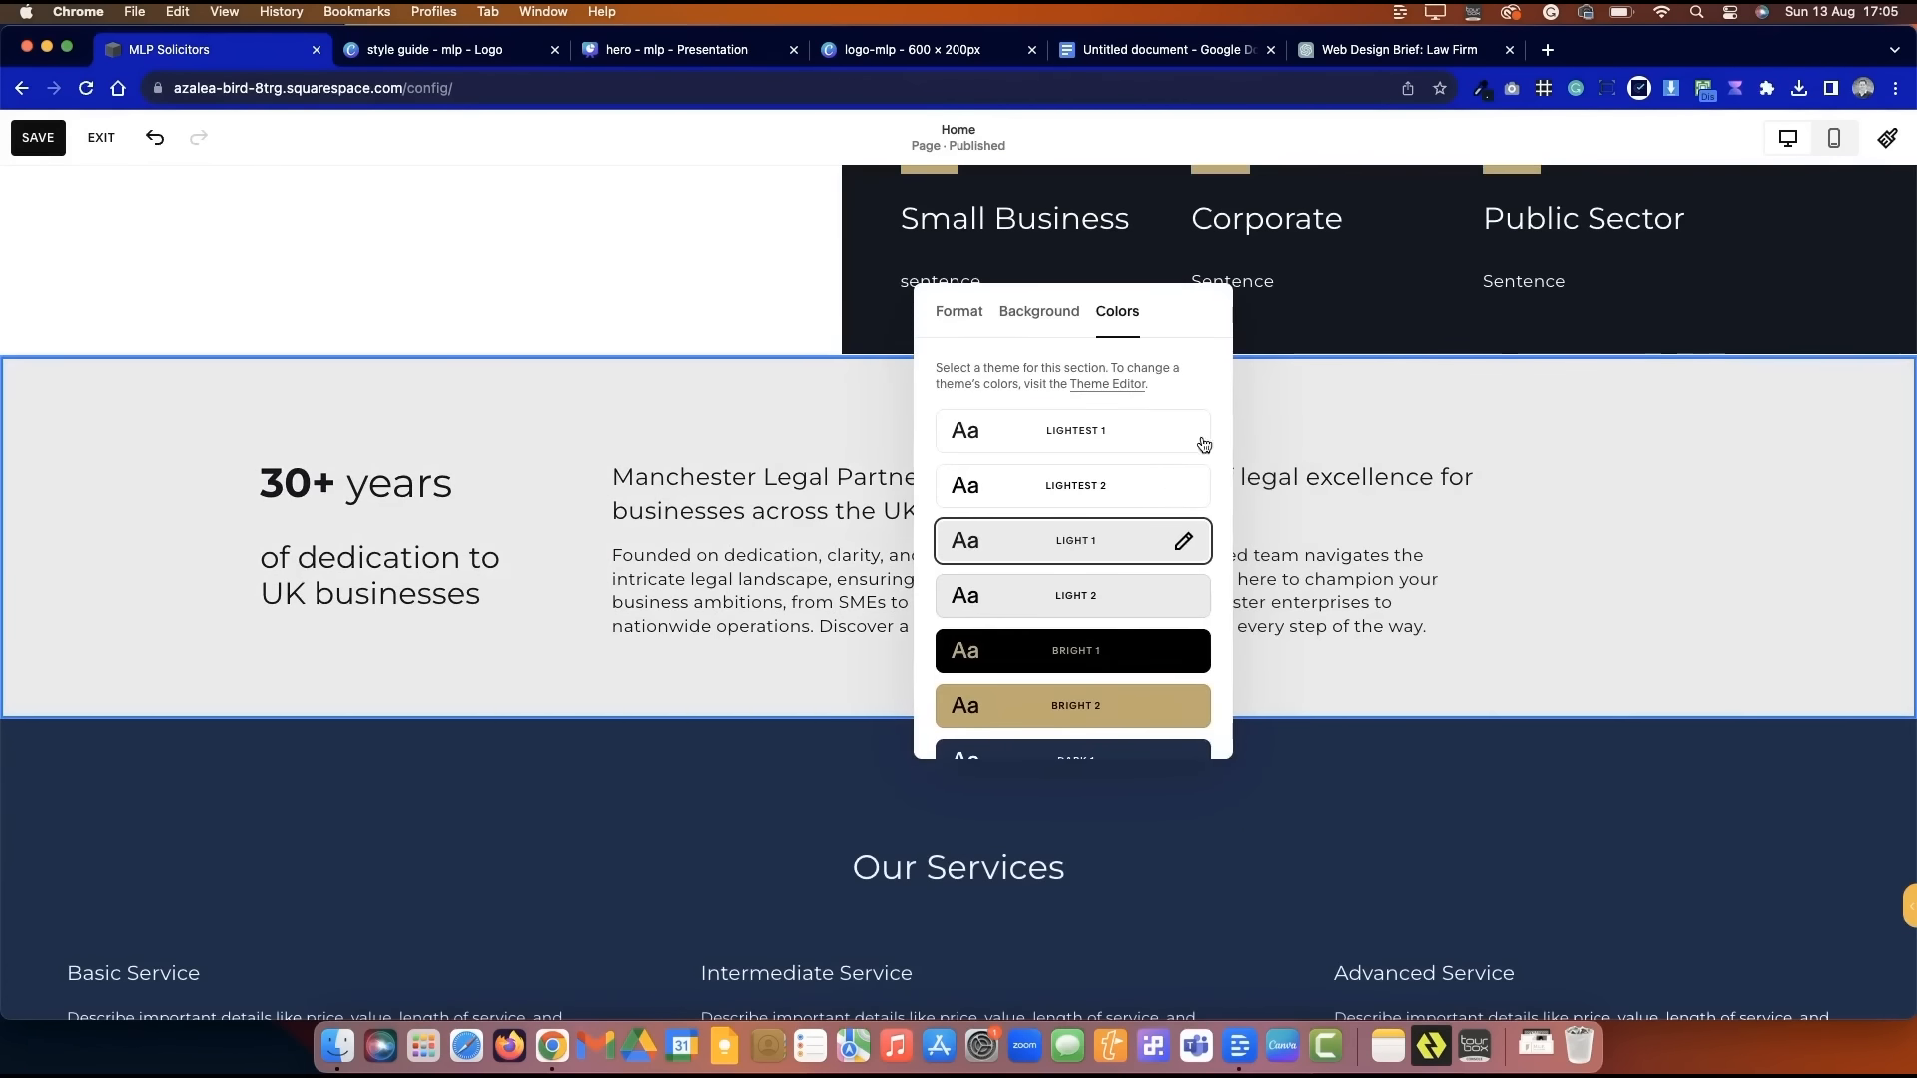
{"action": "scroll", "coordinate": [1123, 651], "scroll_direction": "down", "scroll_amount": 1}
{"action": "left_click", "coordinate": [1153, 629]}
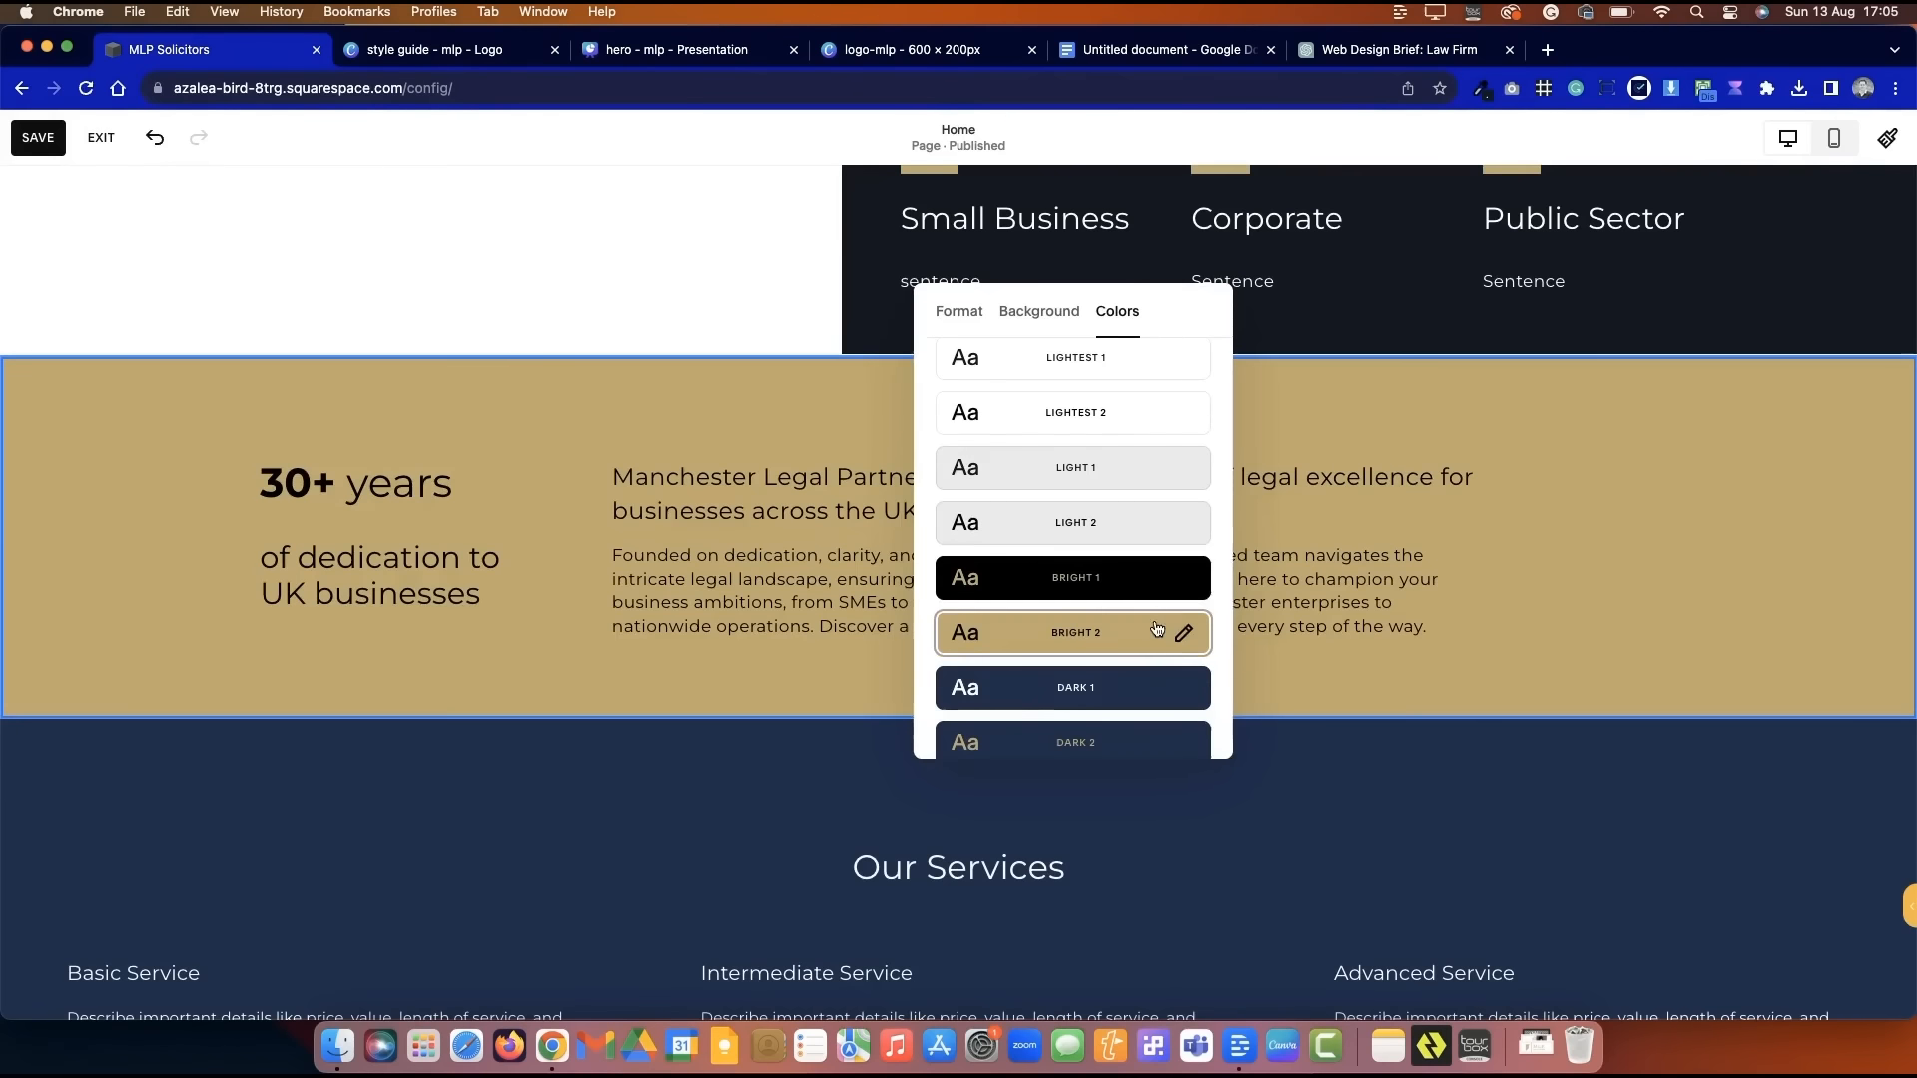
- Apply the near-black colour theme with gold headings to the "30+ years" section, save the page and exit editing
{"action": "scroll", "coordinate": [1155, 633], "scroll_direction": "down", "scroll_amount": 3}
{"action": "left_click", "coordinate": [1158, 671]}
{"action": "left_click", "coordinate": [606, 276]}
{"action": "scroll", "coordinate": [659, 272], "scroll_direction": "up", "scroll_amount": 8}
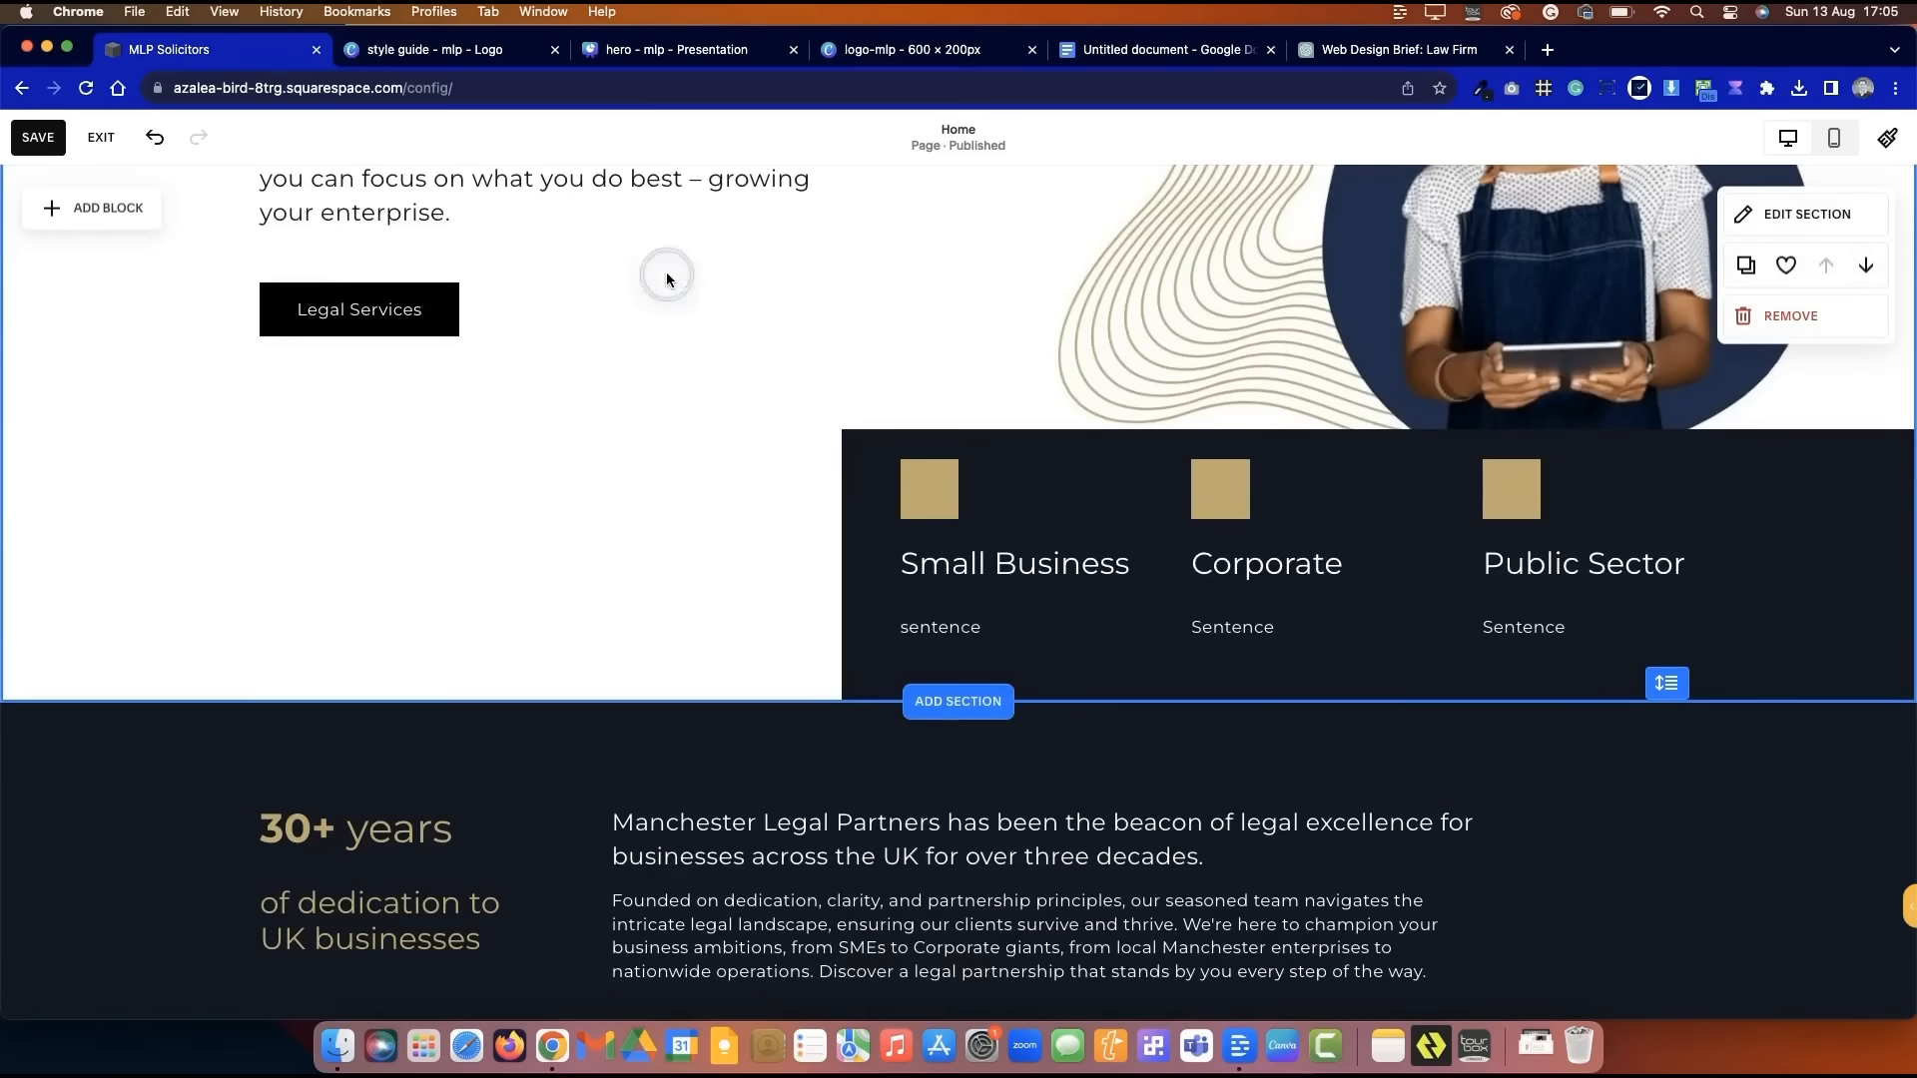
{"action": "scroll", "coordinate": [667, 273], "scroll_direction": "down", "scroll_amount": 4}
{"action": "left_click", "coordinate": [38, 138]}
{"action": "scroll", "coordinate": [227, 274], "scroll_direction": "up", "scroll_amount": 4}
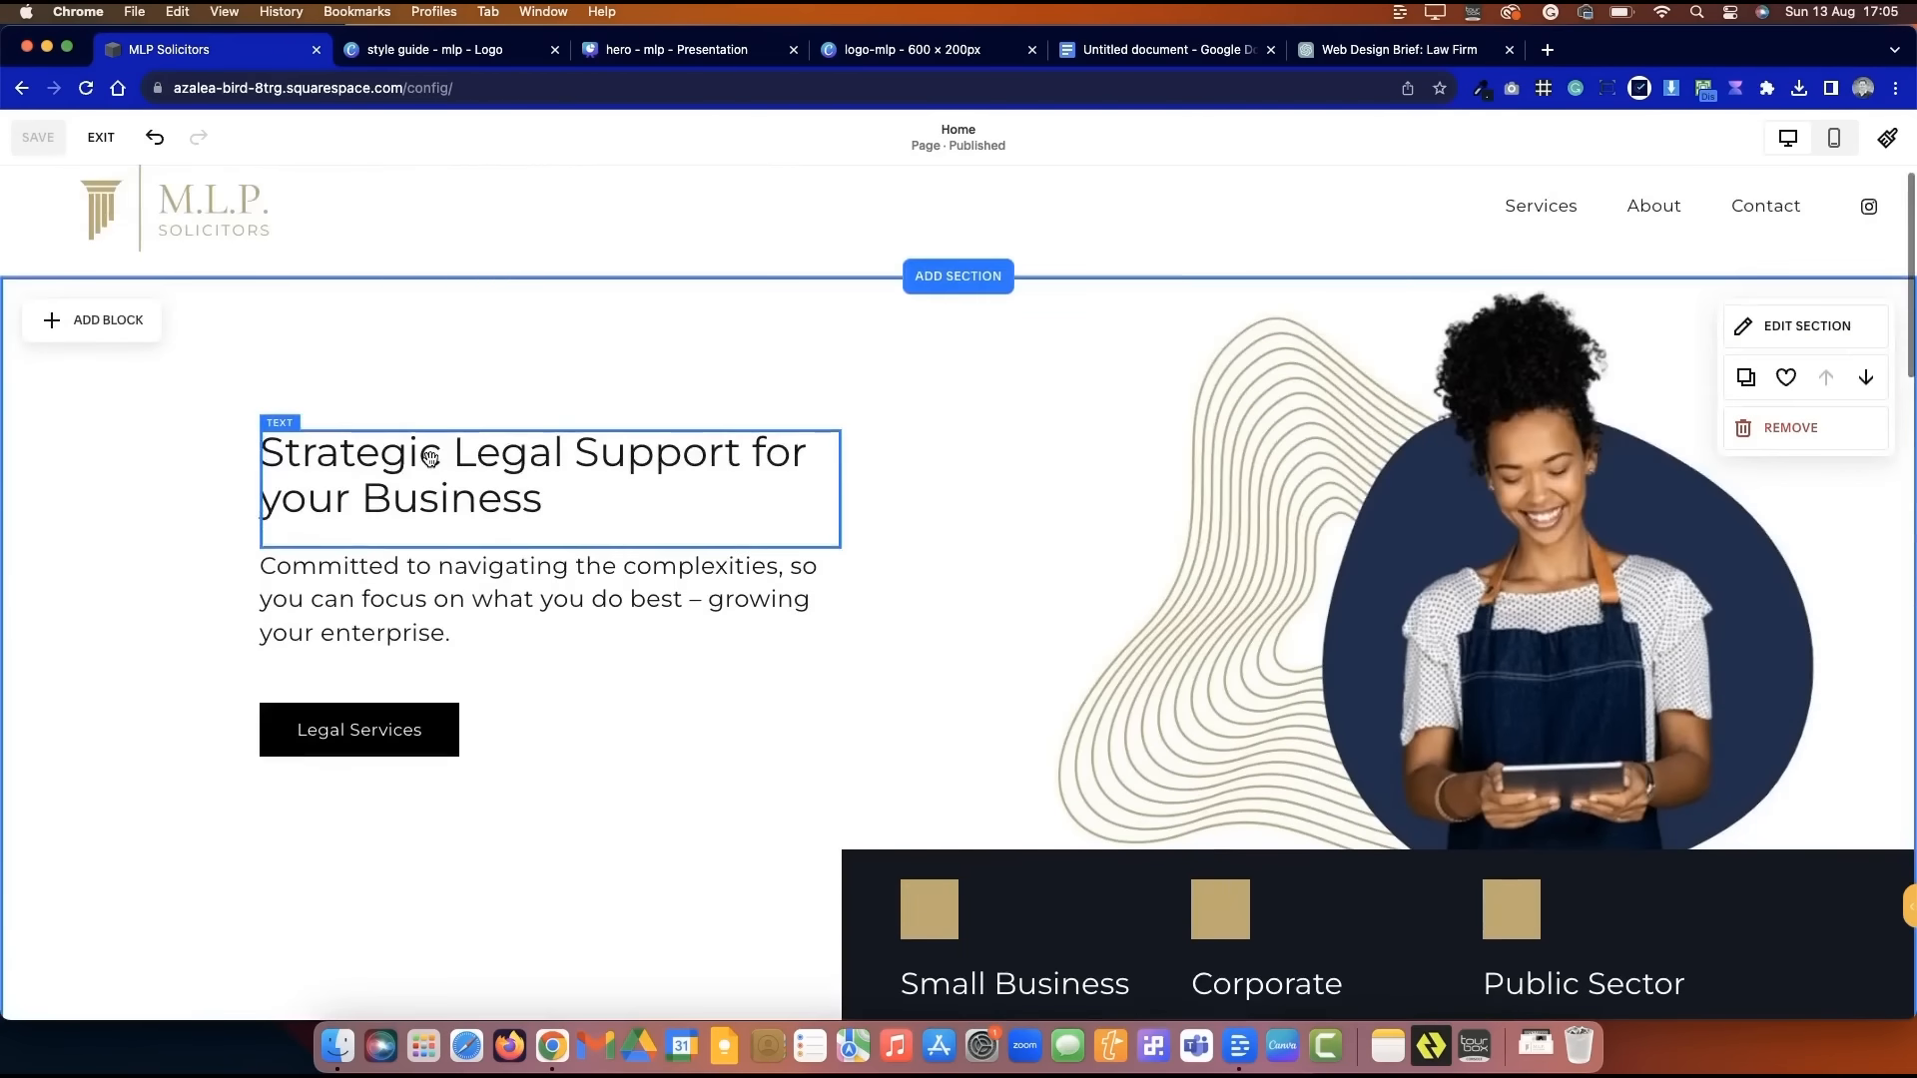
{"action": "key", "text": "Escape"}
- Preview the home page at full size and review the three hero columns against the "30+ years" section
{"action": "left_click", "coordinate": [1869, 150]}
{"action": "scroll", "coordinate": [817, 669], "scroll_direction": "down", "scroll_amount": 4}
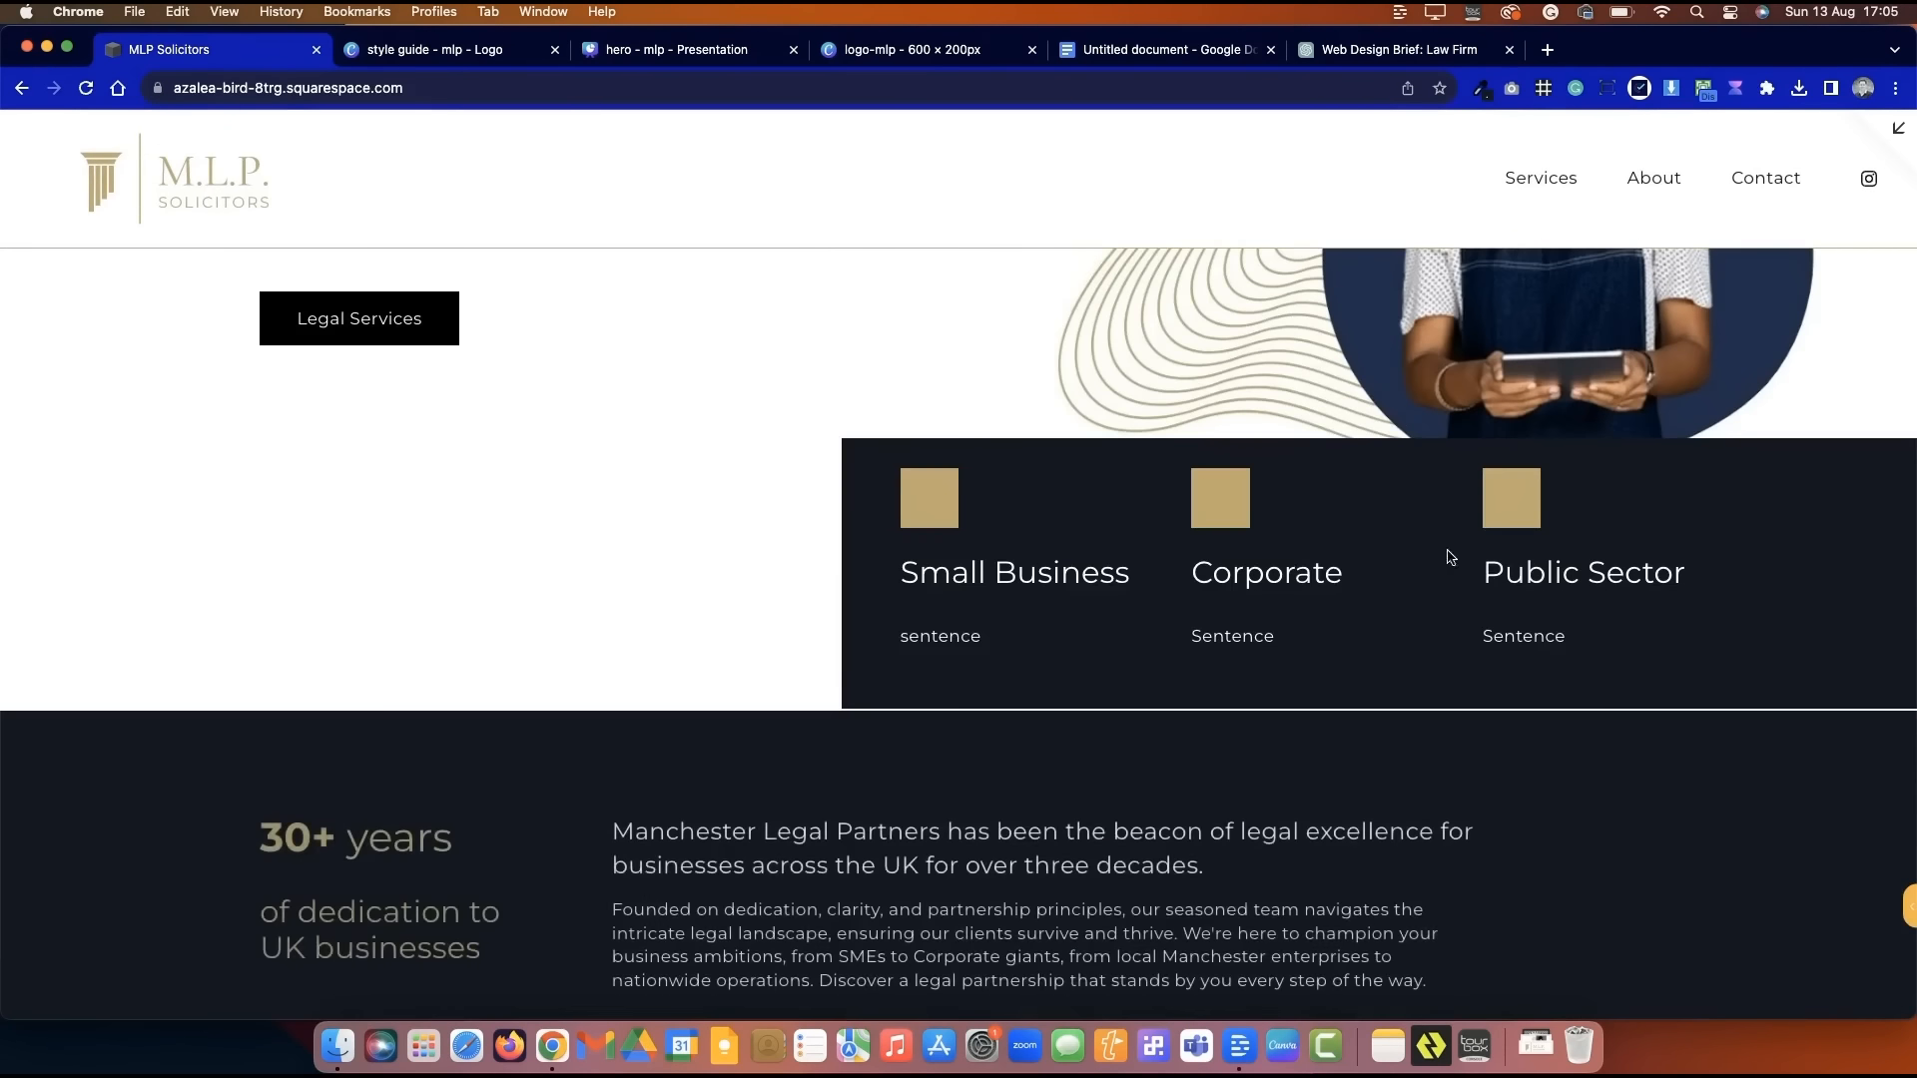
{"action": "scroll", "coordinate": [1271, 799], "scroll_direction": "down", "scroll_amount": 3}
{"action": "scroll", "coordinate": [1728, 268], "scroll_direction": "up", "scroll_amount": 4}
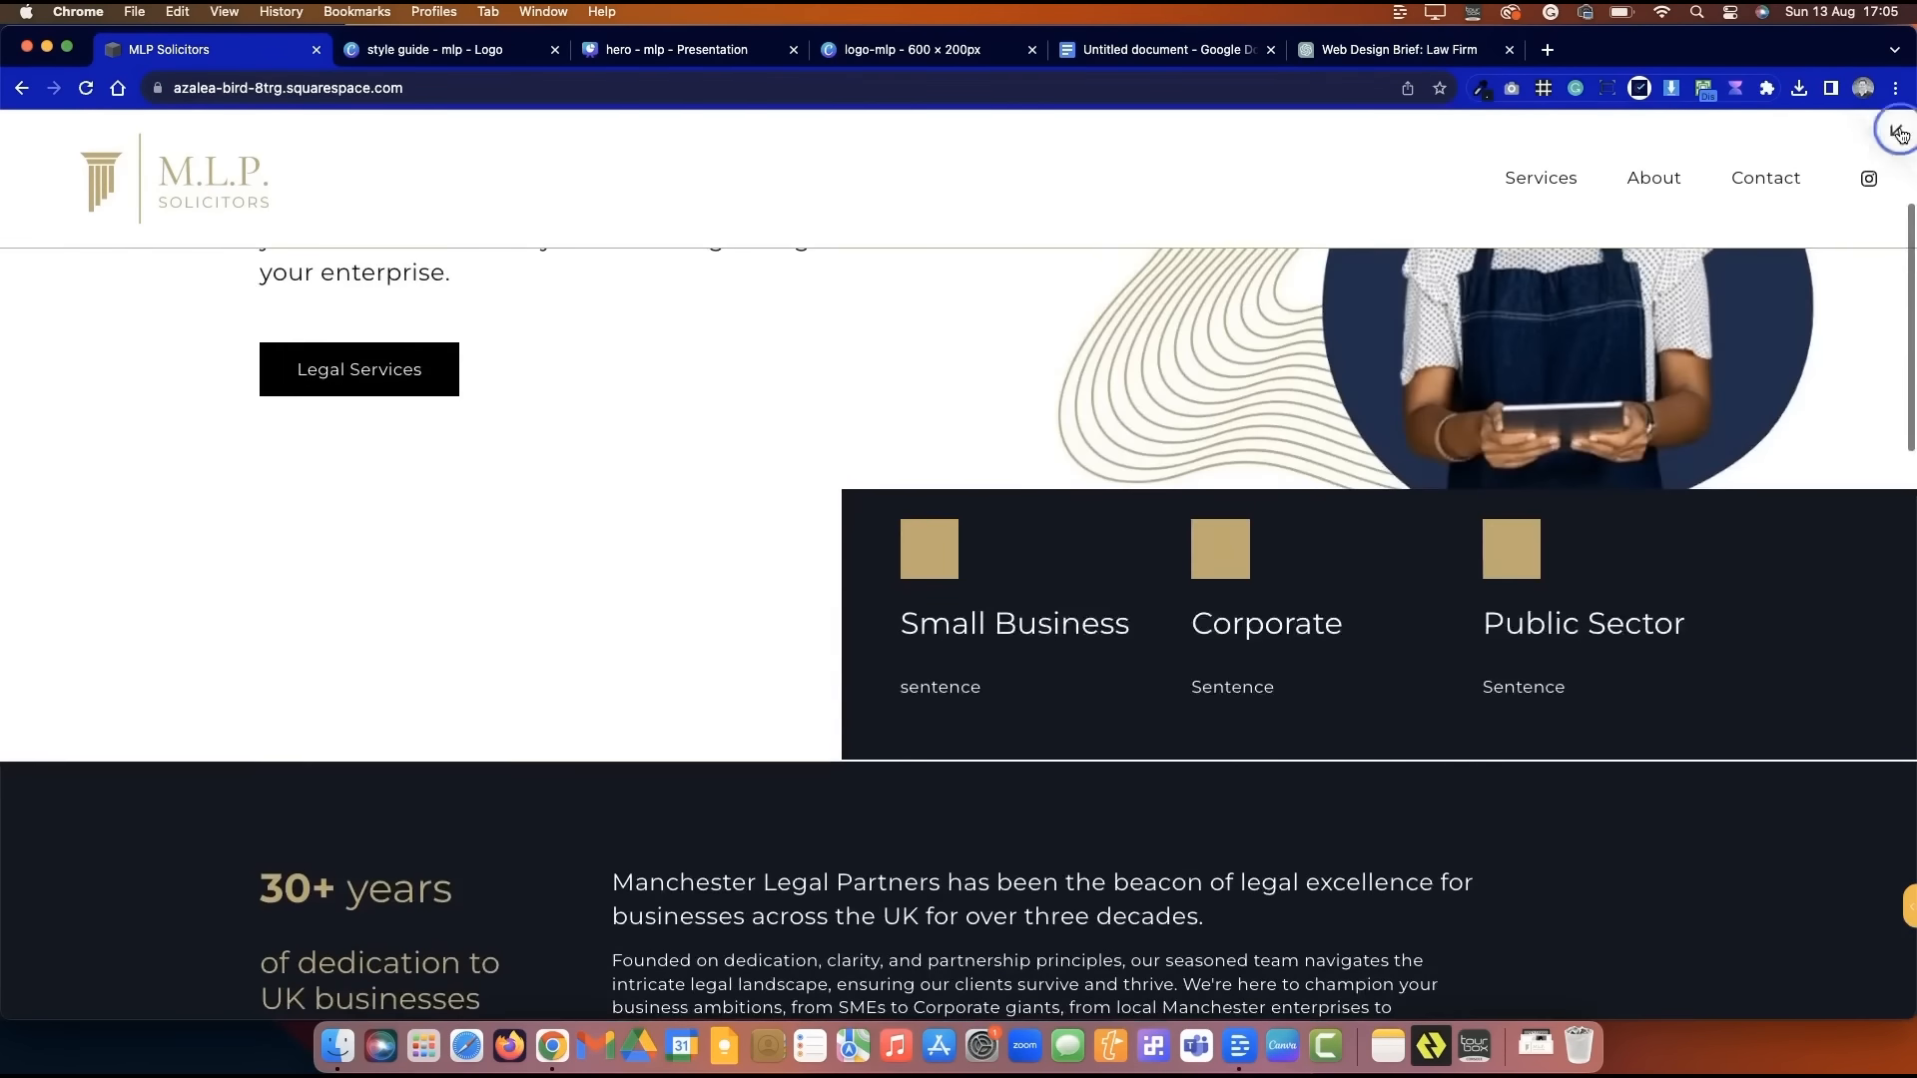
{"action": "left_click", "coordinate": [1897, 129]}
- Reopen the page for editing and remove the grid gap in the "30+ years" section
{"action": "scroll", "coordinate": [996, 754], "scroll_direction": "down", "scroll_amount": 3}
{"action": "left_click", "coordinate": [387, 158]}
{"action": "left_click", "coordinate": [1797, 526]}
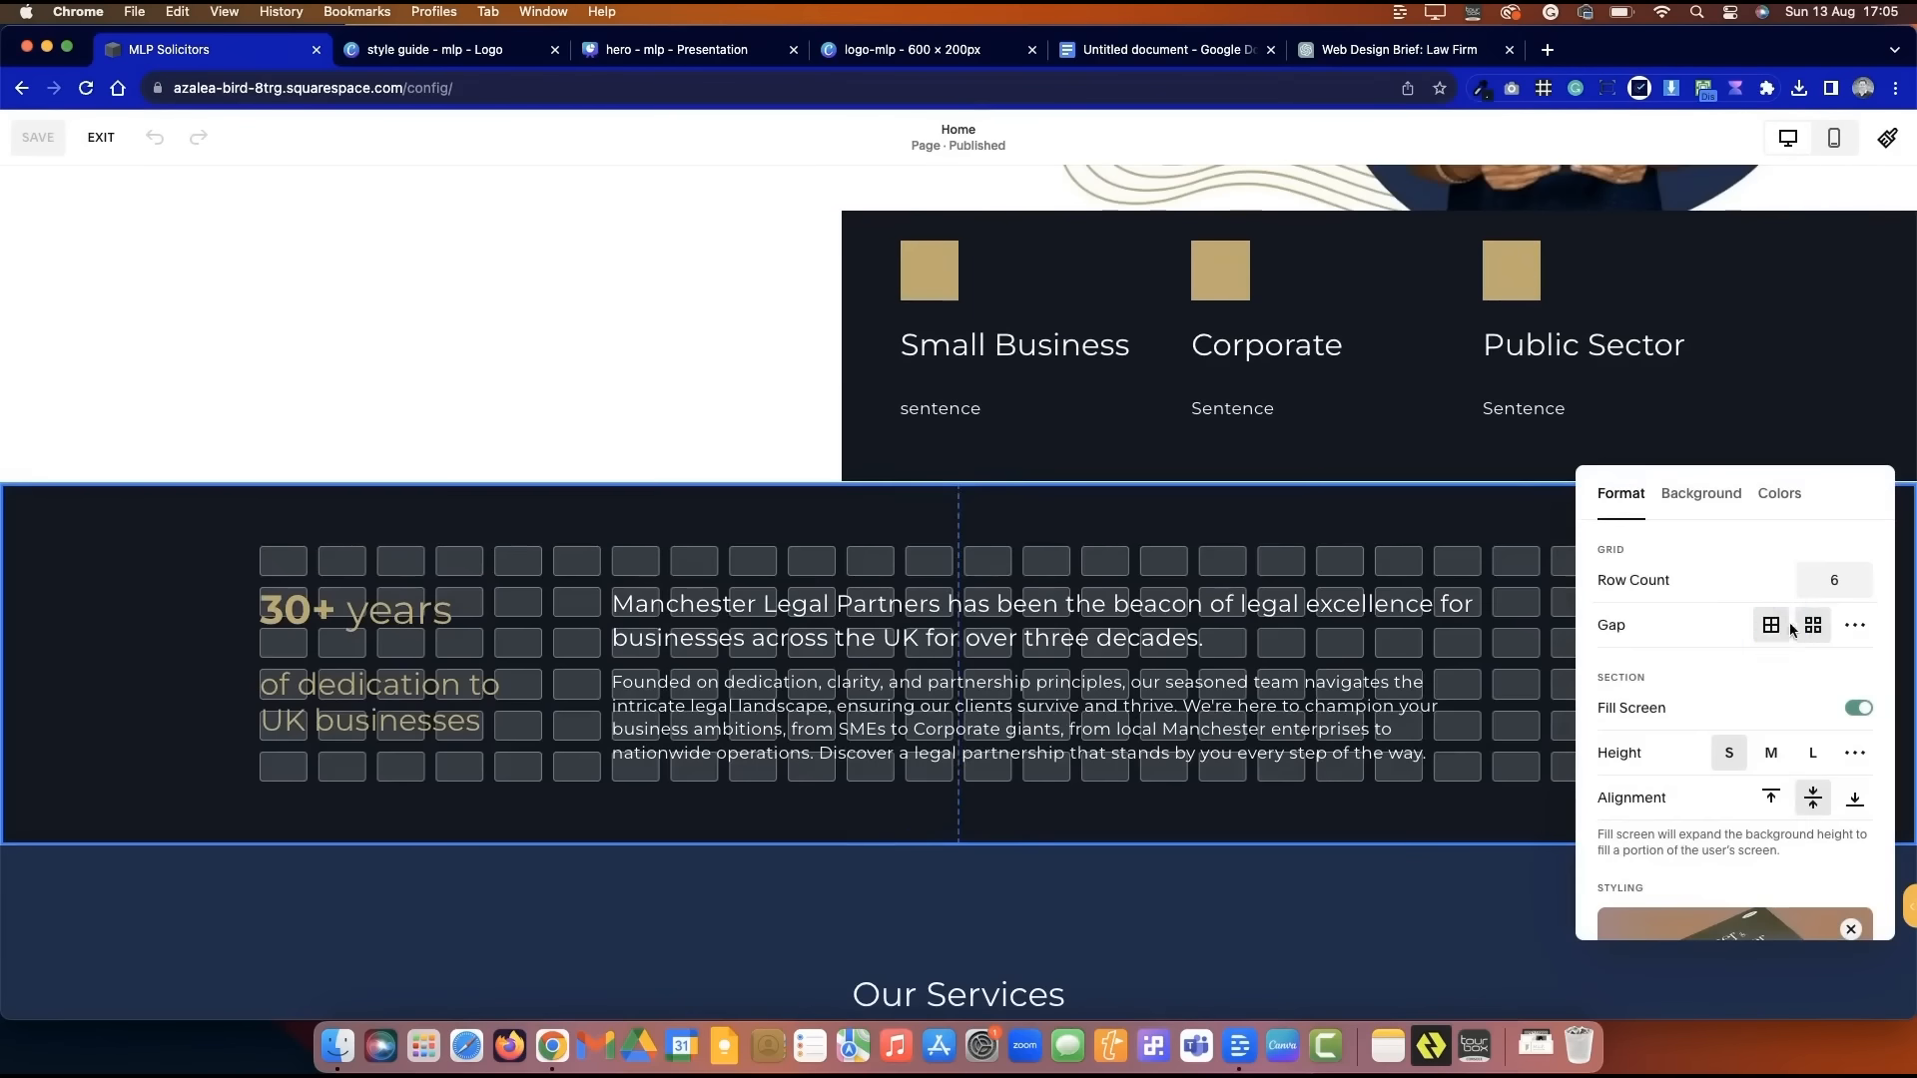
{"action": "left_click", "coordinate": [612, 410]}
{"action": "left_click", "coordinate": [1792, 529]}
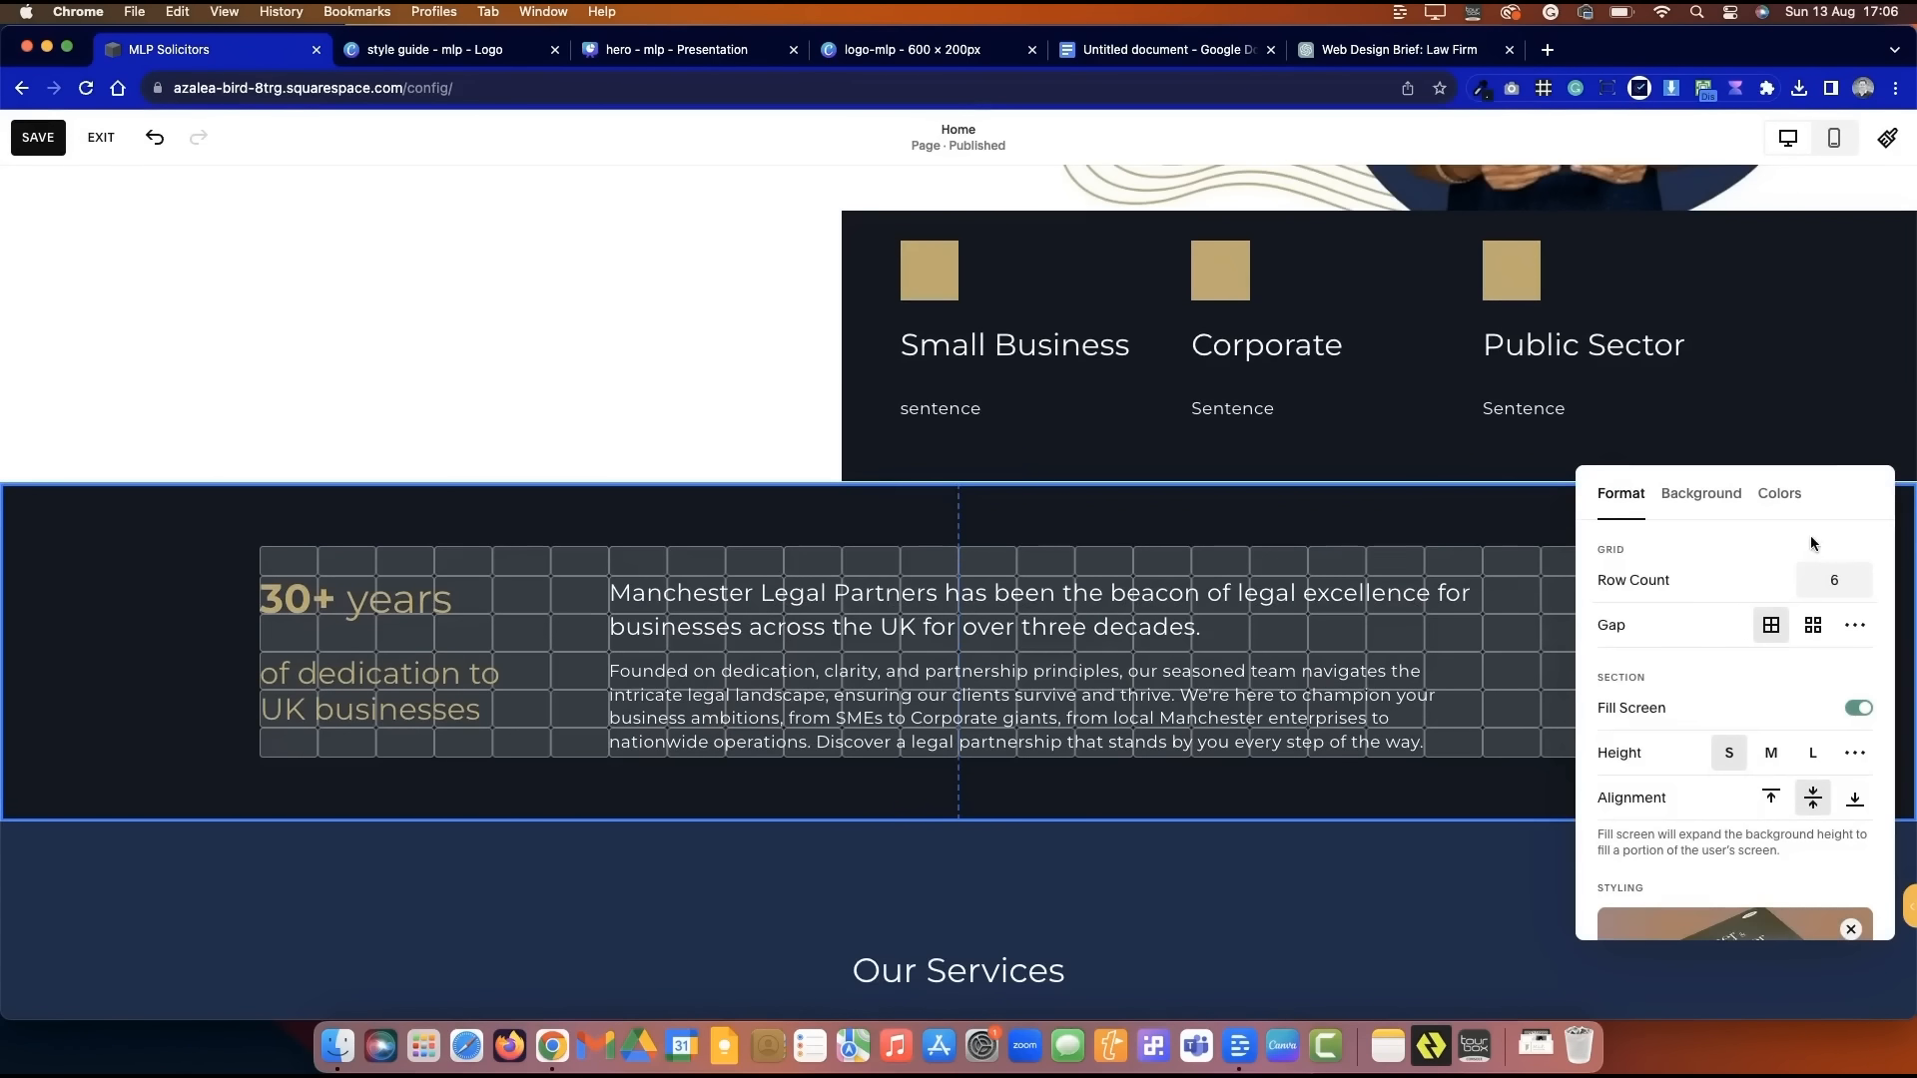
- Move the text blocks of the "30+ years" section up together by one grid row
{"action": "left_click_drag", "start_coordinate": [1833, 485], "coordinate": [1523, 501]}
{"action": "left_click", "coordinate": [1541, 778]}
{"action": "left_click_drag", "start_coordinate": [184, 556], "coordinate": [786, 624]}
{"action": "left_click_drag", "start_coordinate": [787, 619], "coordinate": [789, 646]}
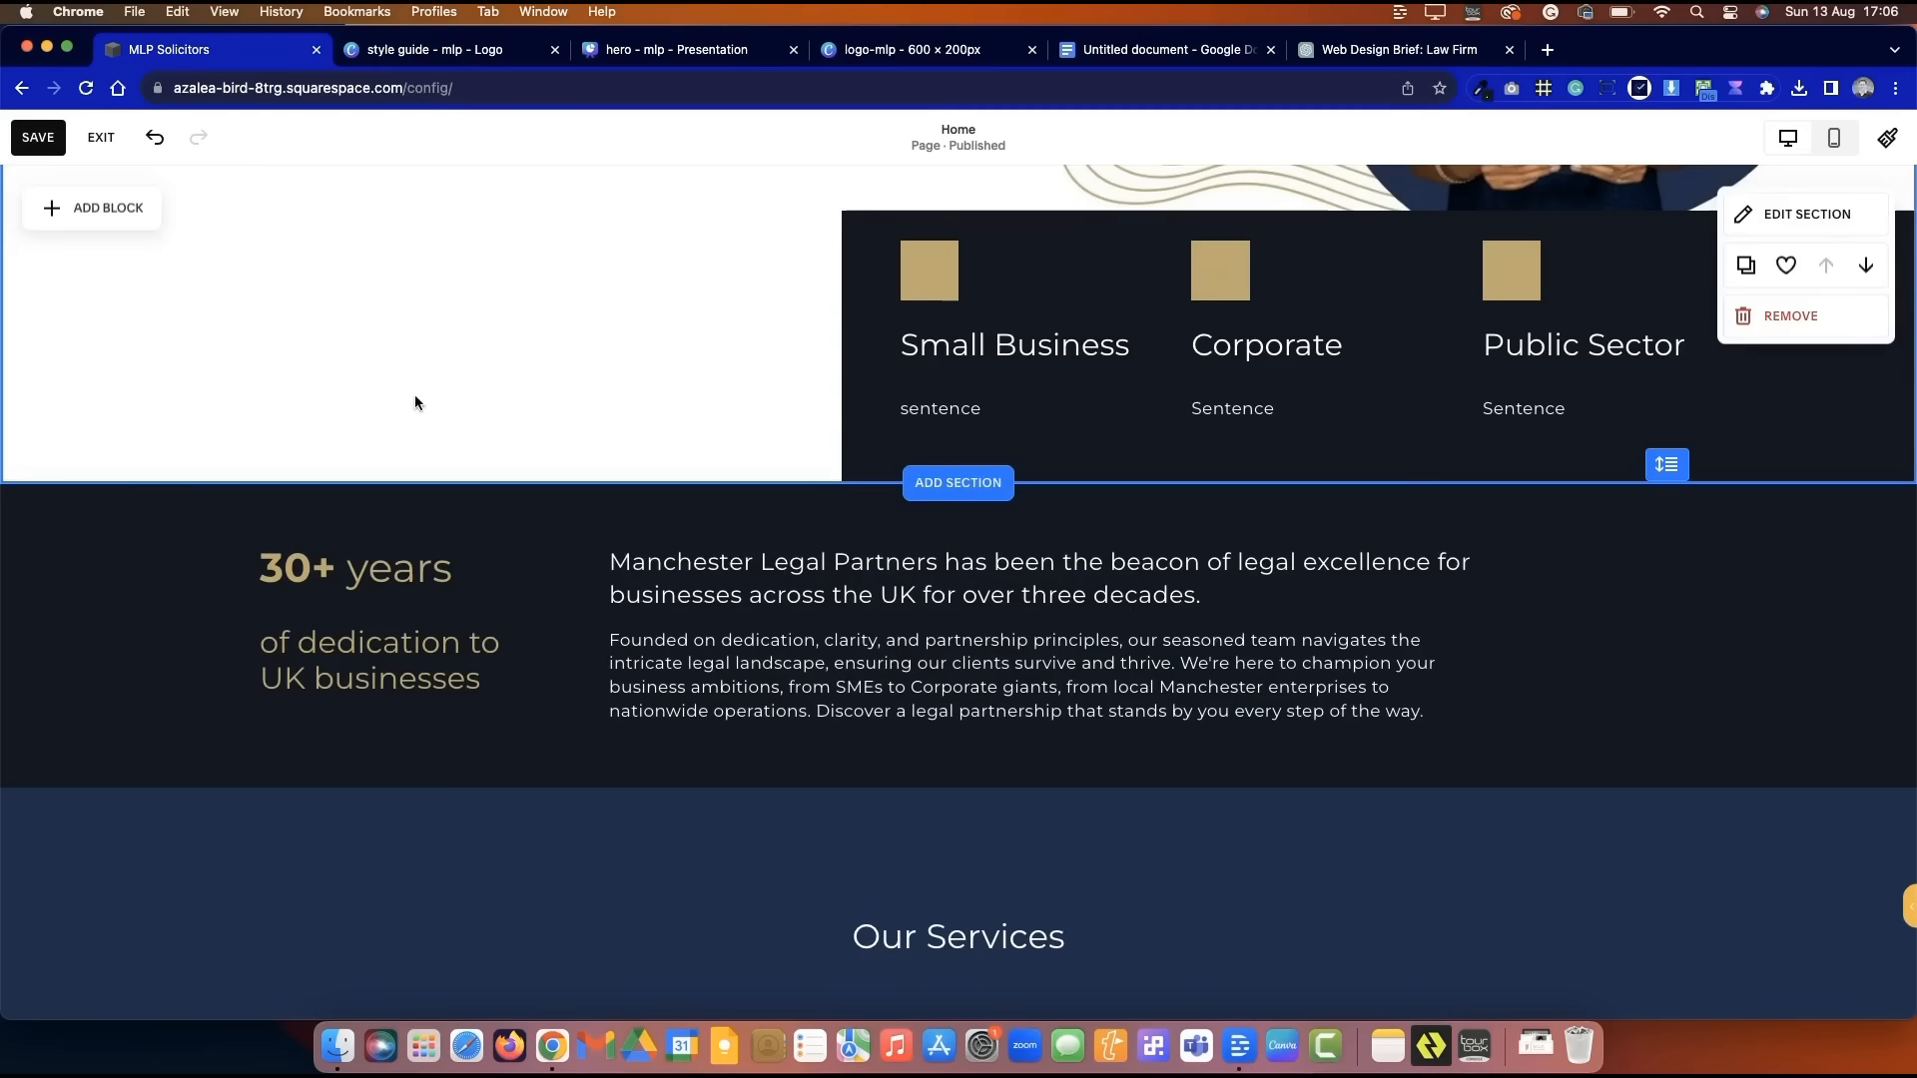
- Set the "30+ years" section's colour theme to Lightest 2
{"action": "left_click", "coordinate": [1806, 532]}
{"action": "left_click", "coordinate": [1779, 493]}
{"action": "left_click", "coordinate": [1737, 612]}
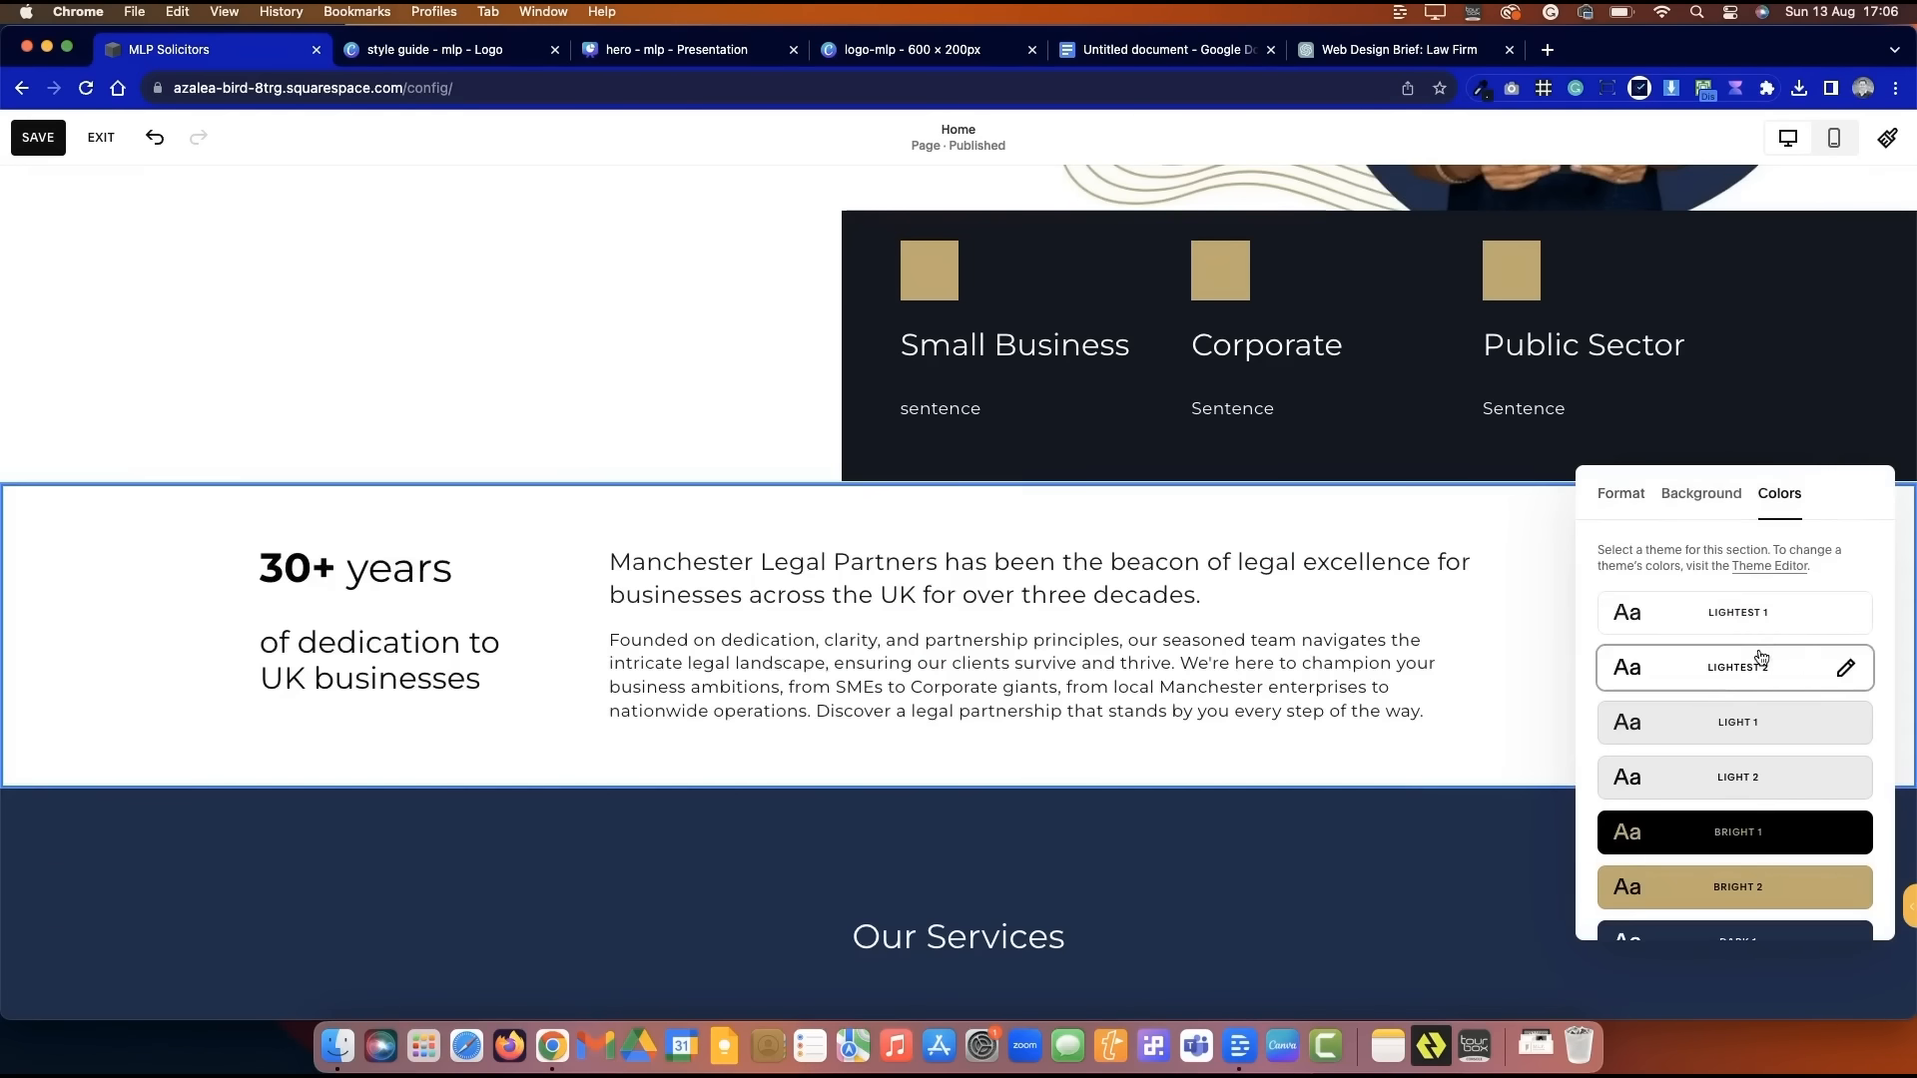
{"action": "left_click", "coordinate": [419, 407]}
{"action": "scroll", "coordinate": [419, 408], "scroll_direction": "up", "scroll_amount": 1}
{"action": "scroll", "coordinate": [587, 325], "scroll_direction": "up", "scroll_amount": 4}
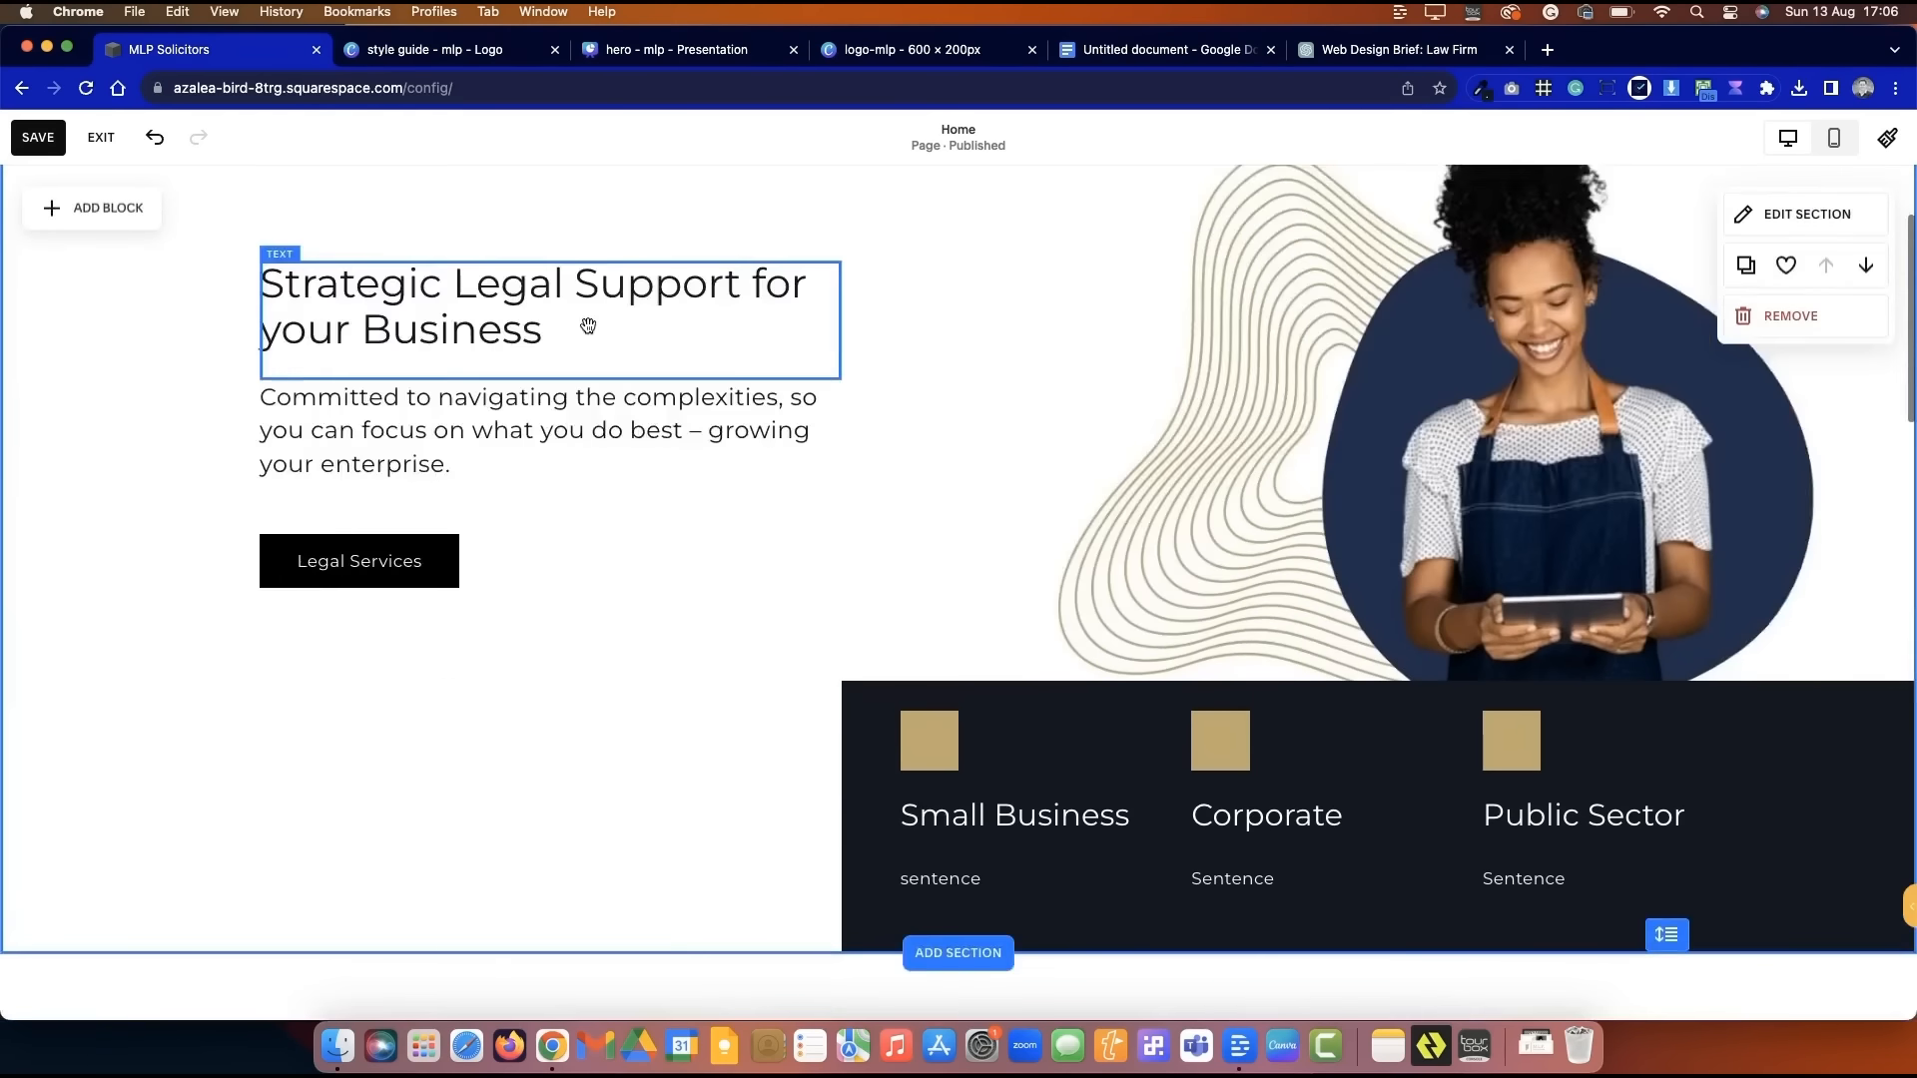
- Widen the "Manchester Legal Partners" text block by about three grid columns to the edge of the content grid
{"action": "scroll", "coordinate": [587, 326], "scroll_direction": "down", "scroll_amount": 4}
{"action": "left_click_drag", "start_coordinate": [1481, 681], "coordinate": [1665, 676]}
{"action": "scroll", "coordinate": [376, 443], "scroll_direction": "up", "scroll_amount": 3}
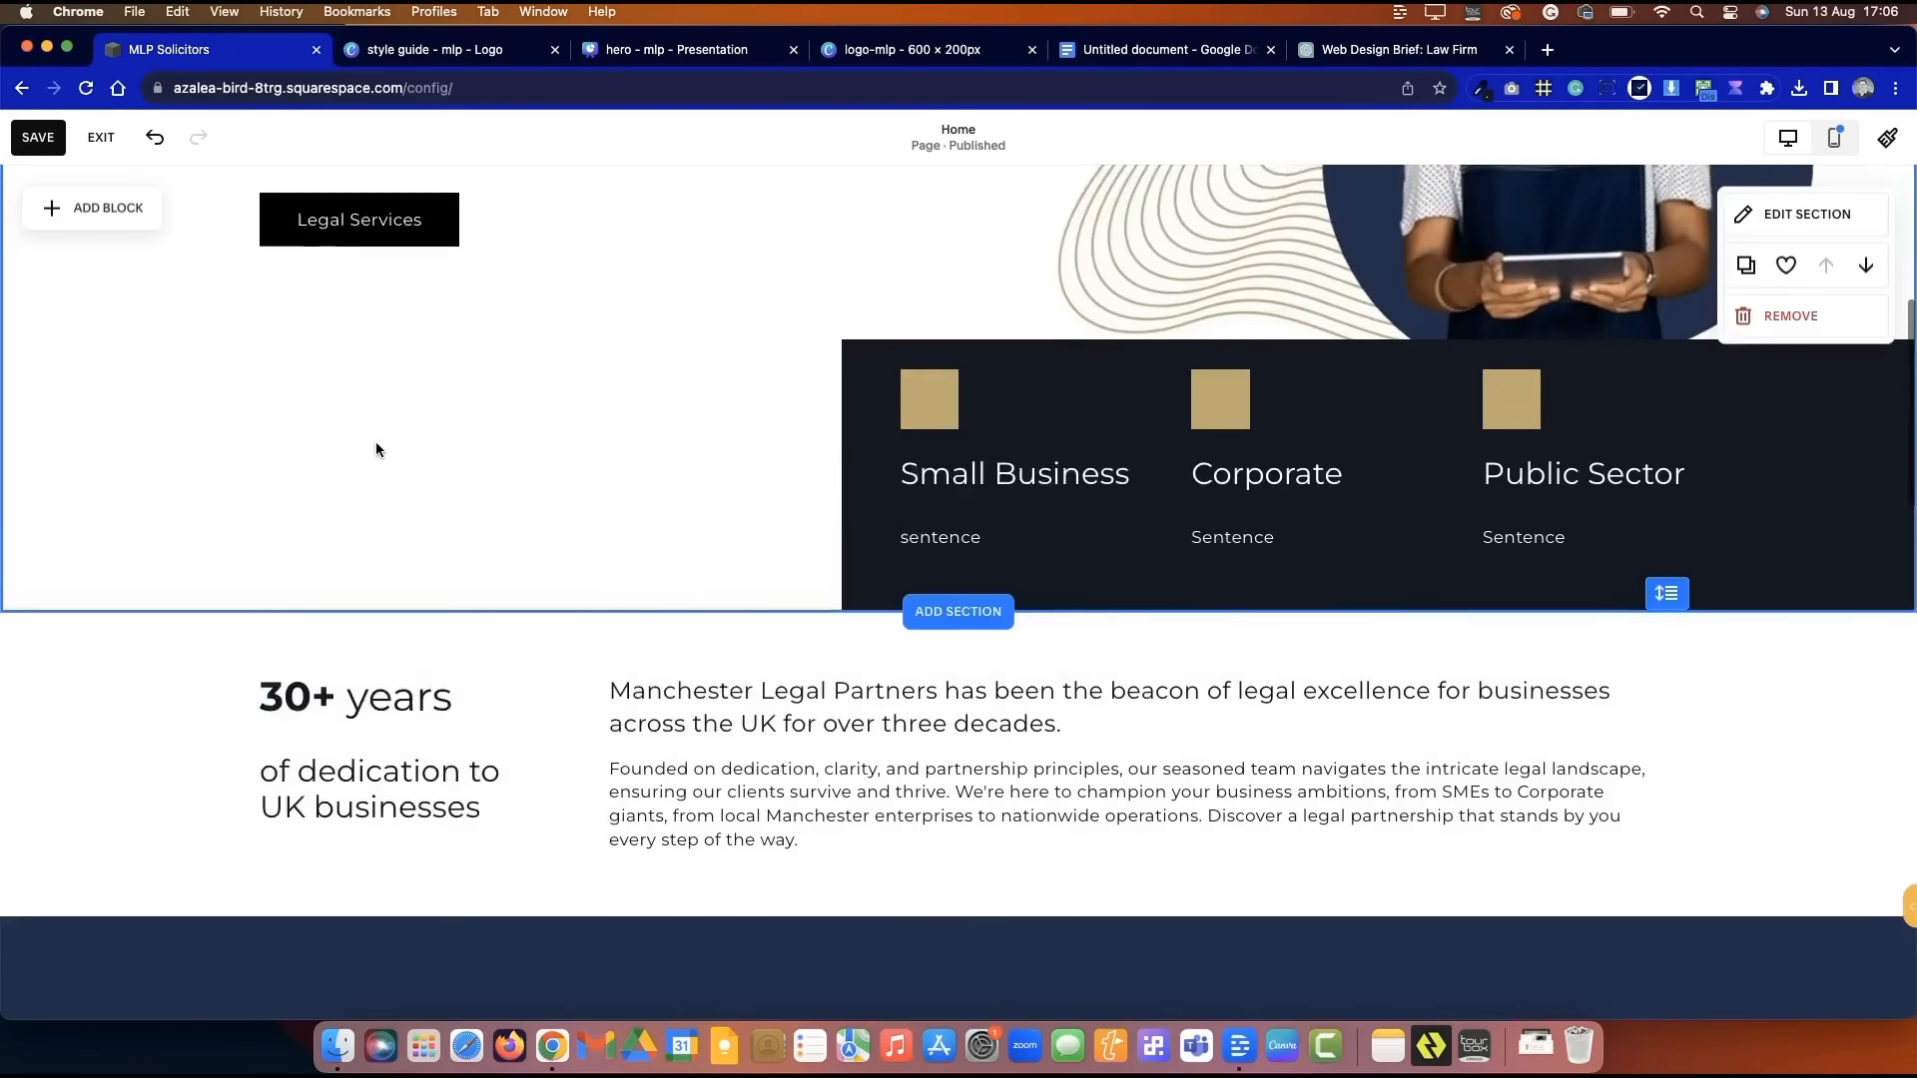
- Save the home page edits
{"action": "scroll", "coordinate": [376, 443], "scroll_direction": "down", "scroll_amount": 5}
{"action": "scroll", "coordinate": [375, 444], "scroll_direction": "down", "scroll_amount": 3}
{"action": "left_click", "coordinate": [32, 148]}
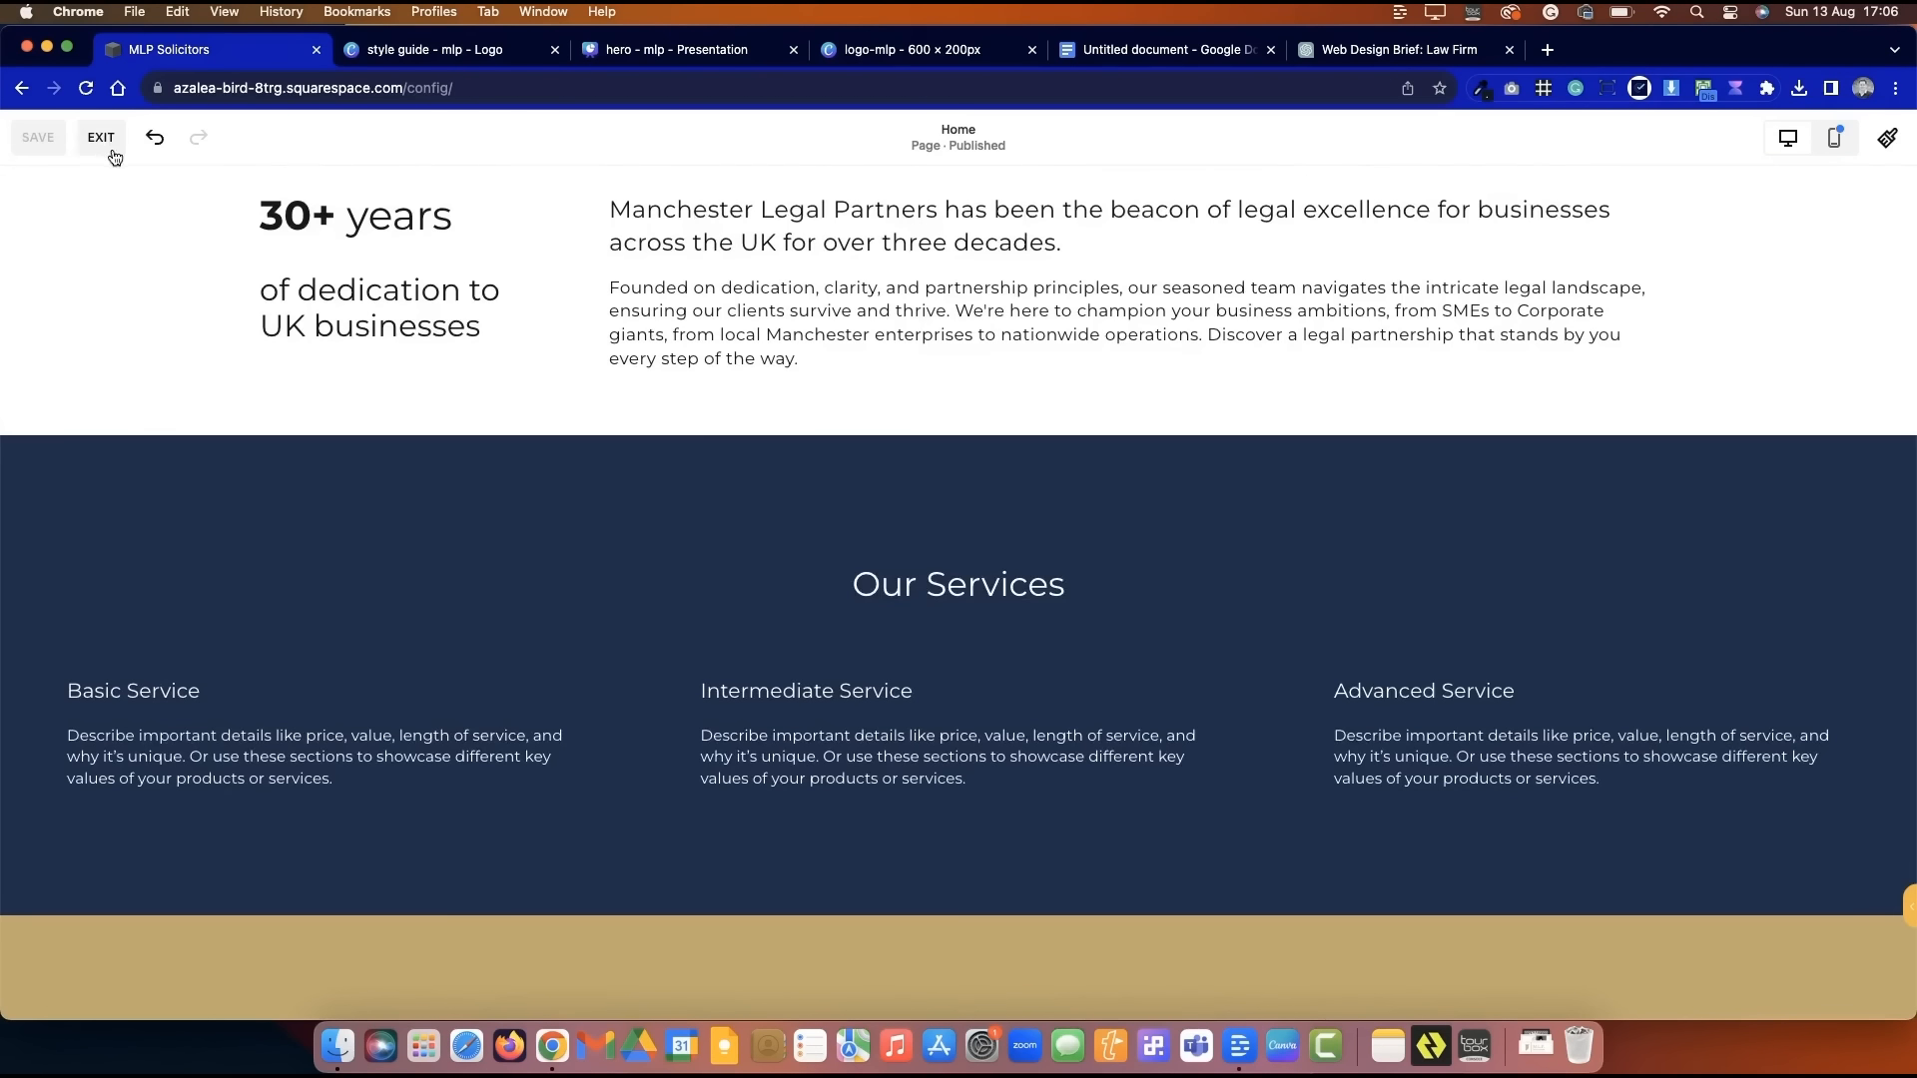
- Change the "Our Services" section's title to "Our Year in Numbers"
{"action": "mouse_move", "coordinate": [1204, 602]}
{"action": "left_click", "coordinate": [1846, 496]}
{"action": "left_click_drag", "start_coordinate": [1795, 477], "coordinate": [1000, 404]}
{"action": "left_click", "coordinate": [895, 395]}
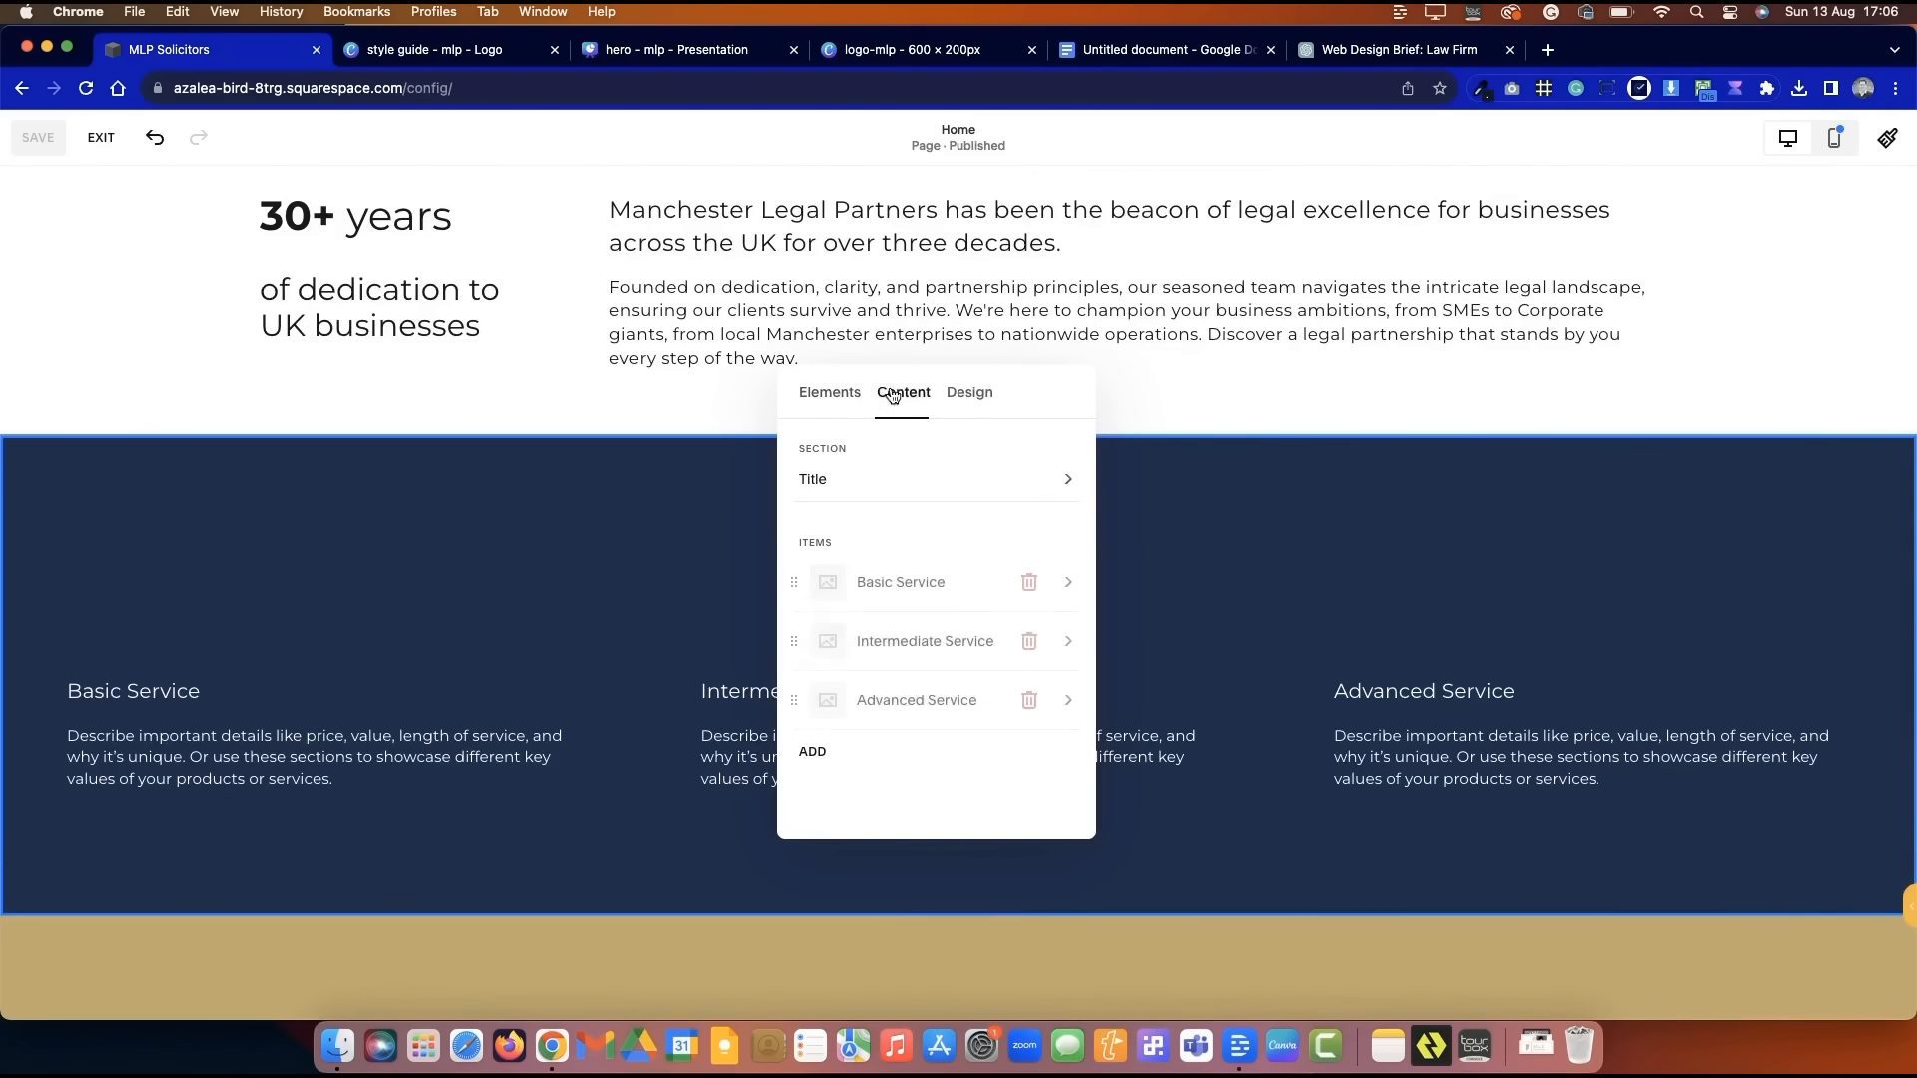
{"action": "left_click", "coordinate": [891, 481]}
{"action": "left_click_drag", "start_coordinate": [883, 564], "coordinate": [715, 569]}
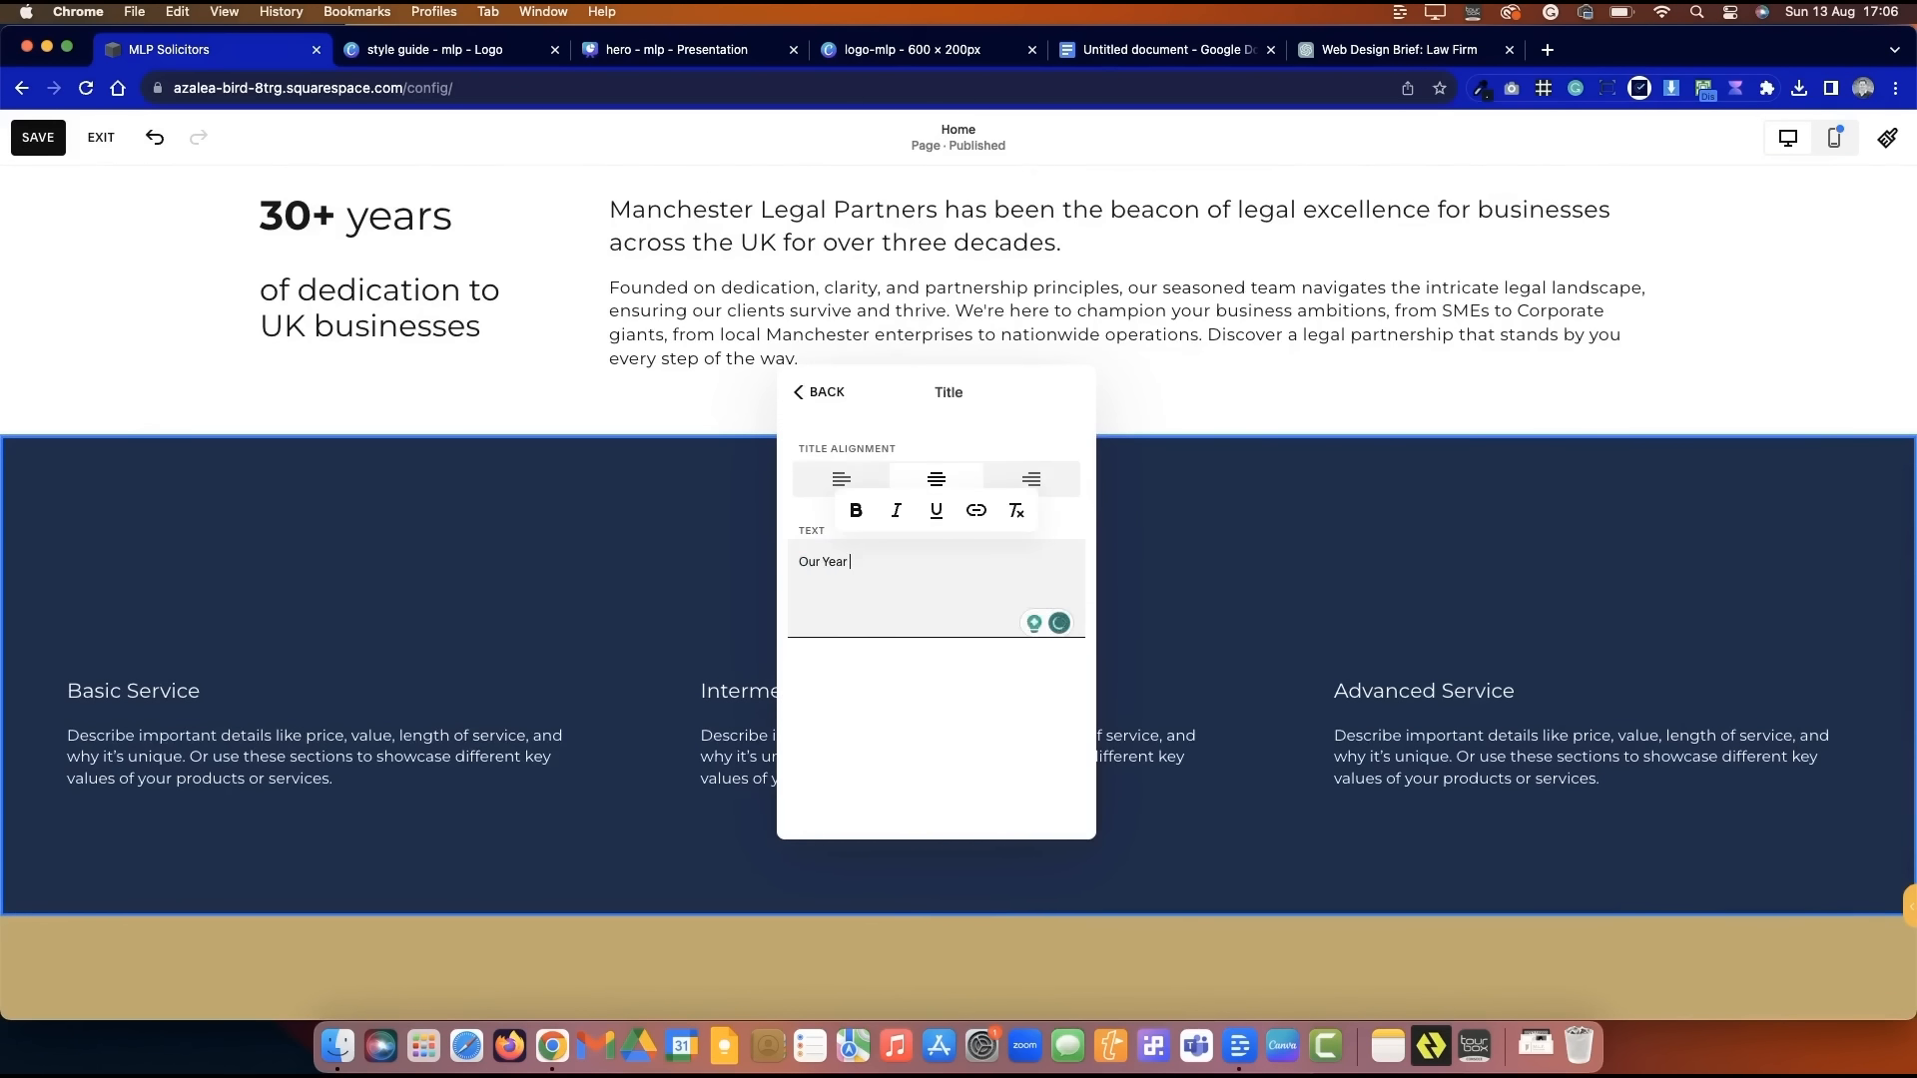
{"action": "left_click", "coordinate": [827, 390]}
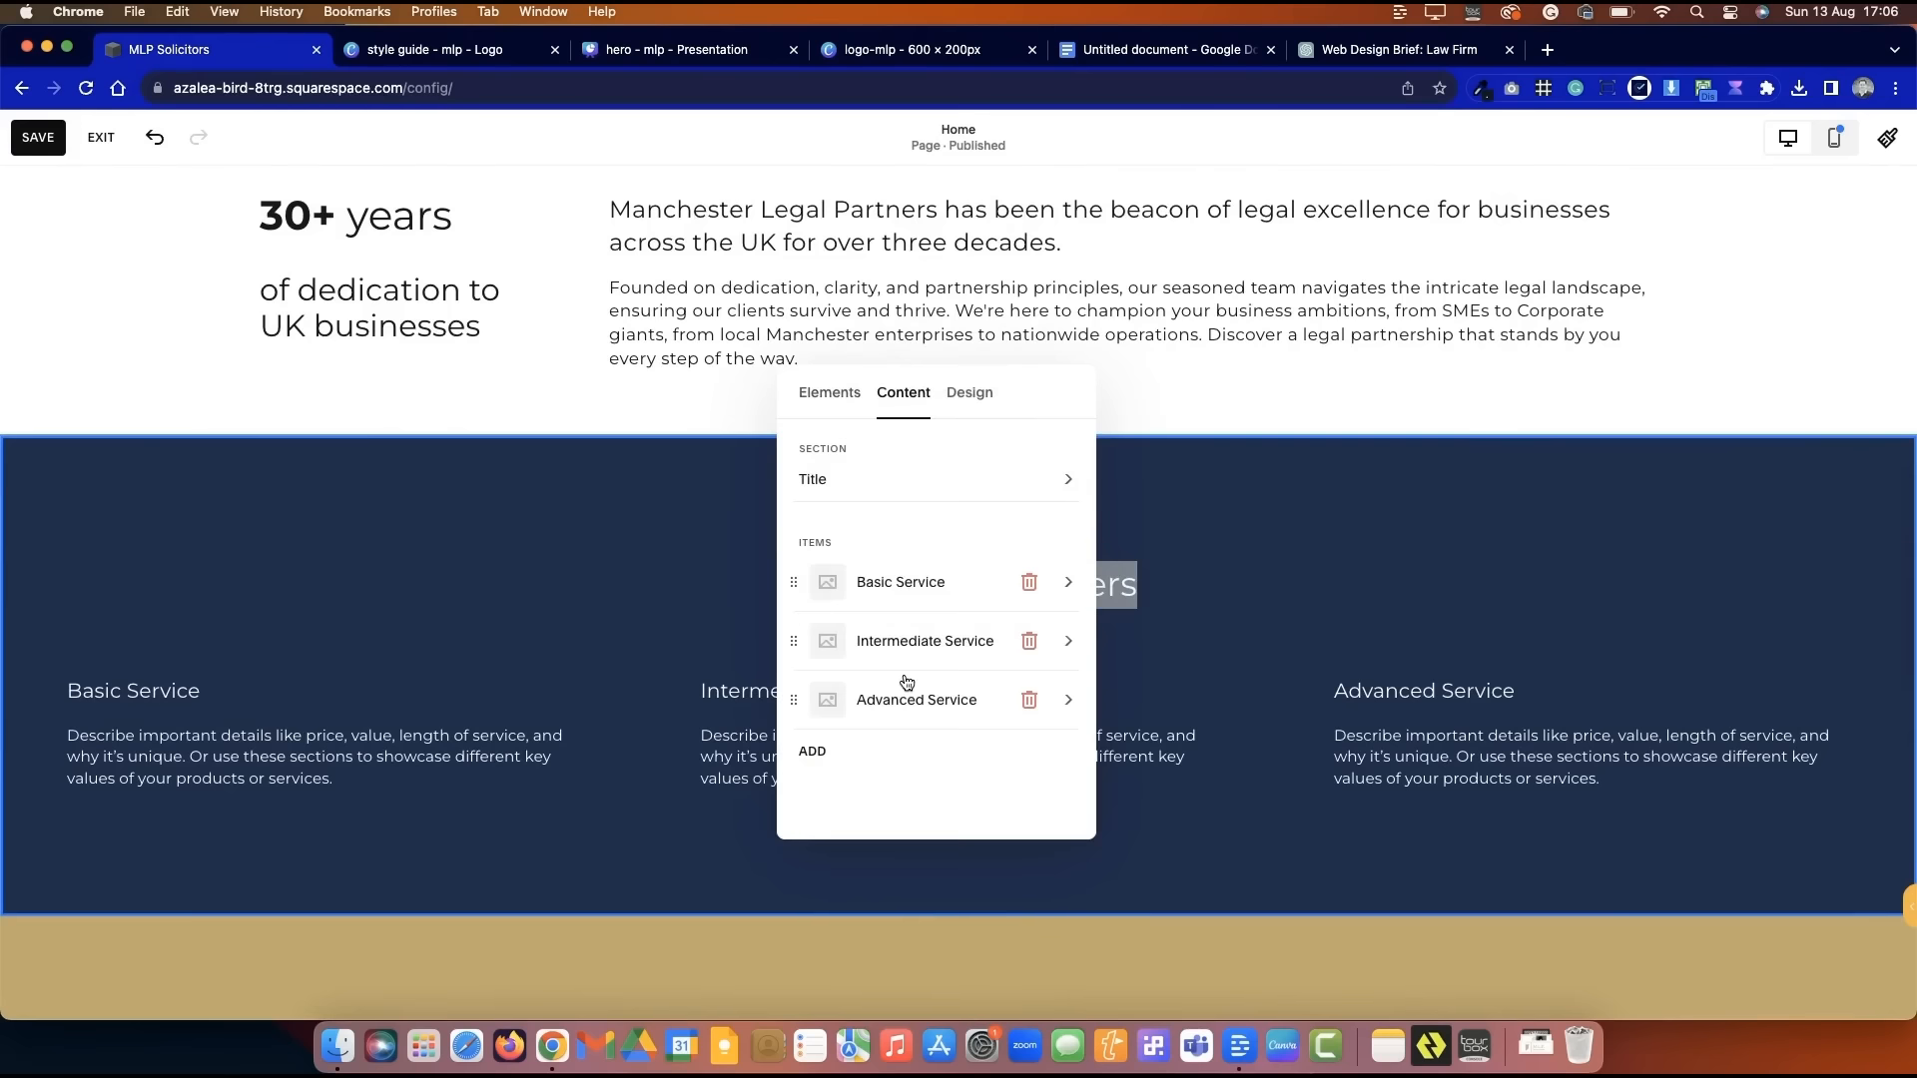
- Retitle the "Basic Service" item as "143 Cases Won"
{"action": "left_click_drag", "start_coordinate": [1048, 390], "coordinate": [1394, 182]}
{"action": "left_click", "coordinate": [1272, 371]}
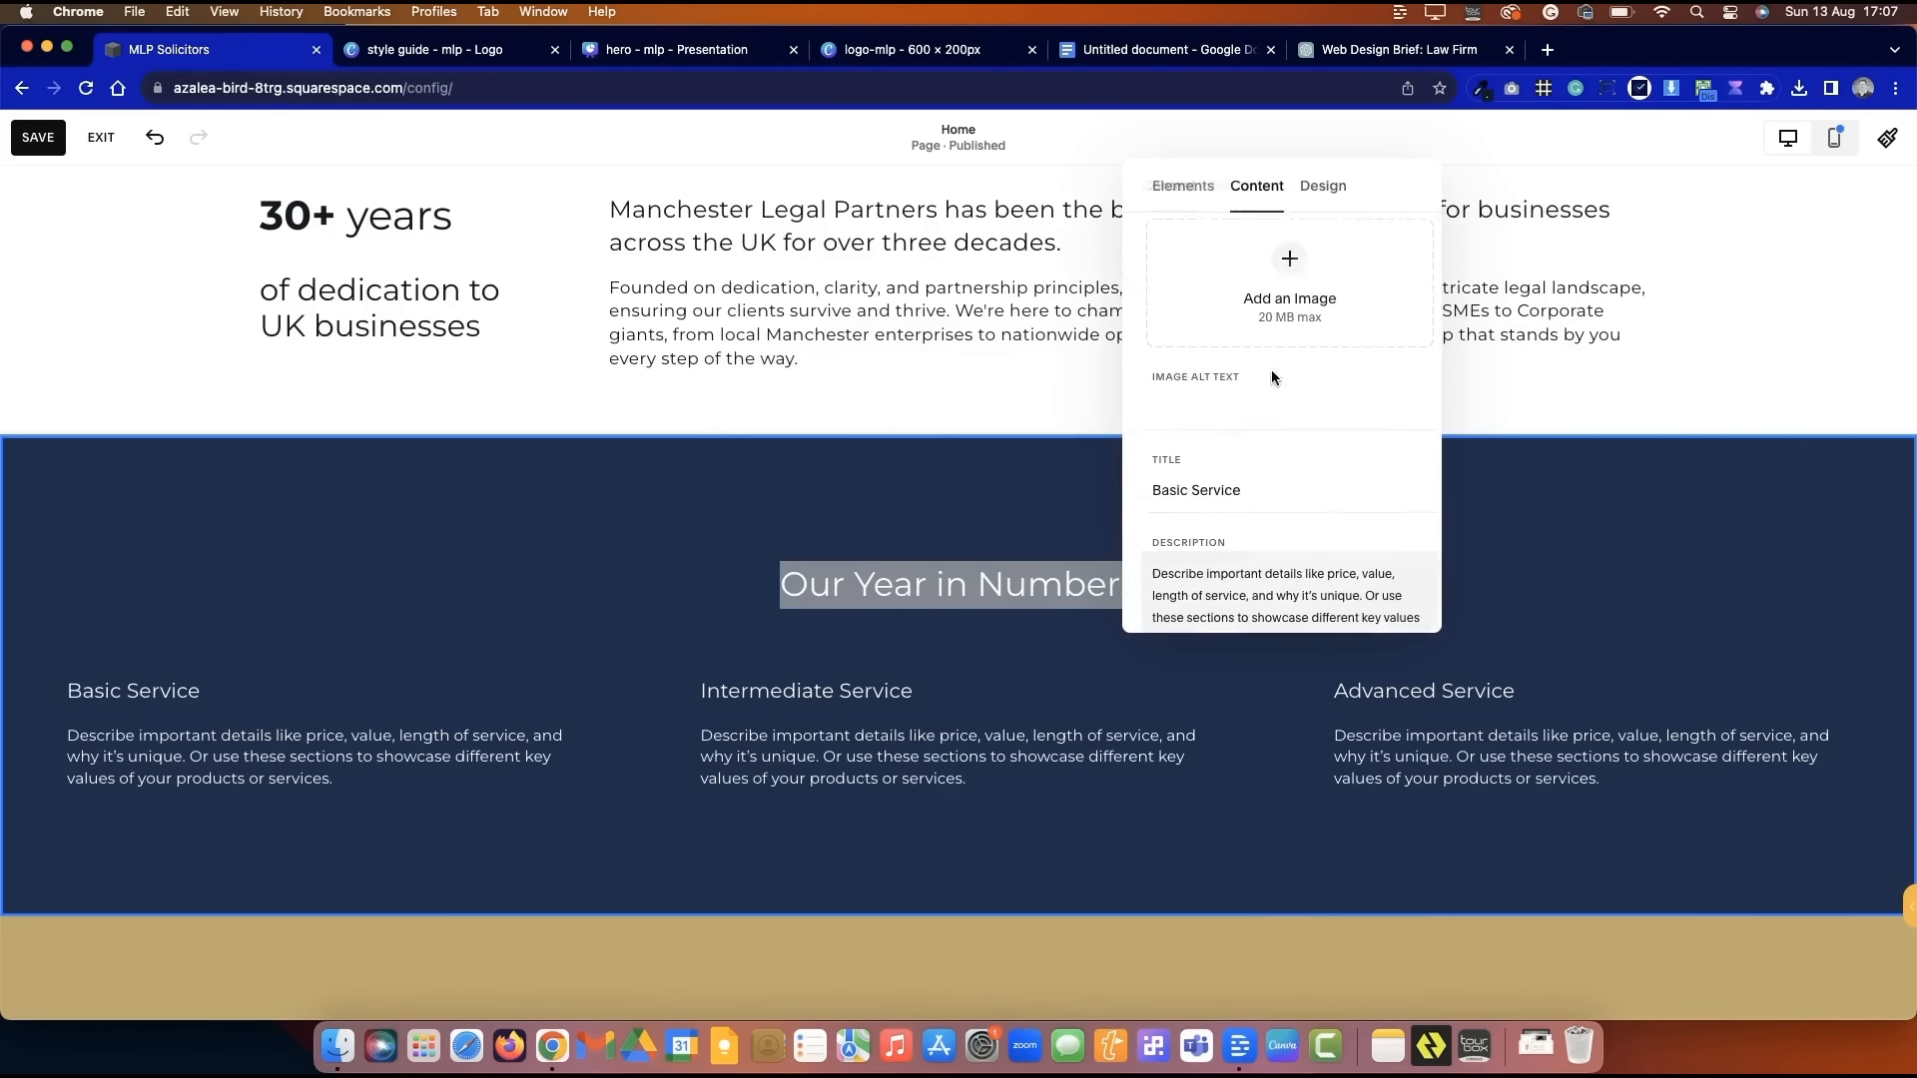
{"action": "left_click_drag", "start_coordinate": [1246, 489], "coordinate": [1091, 485]}
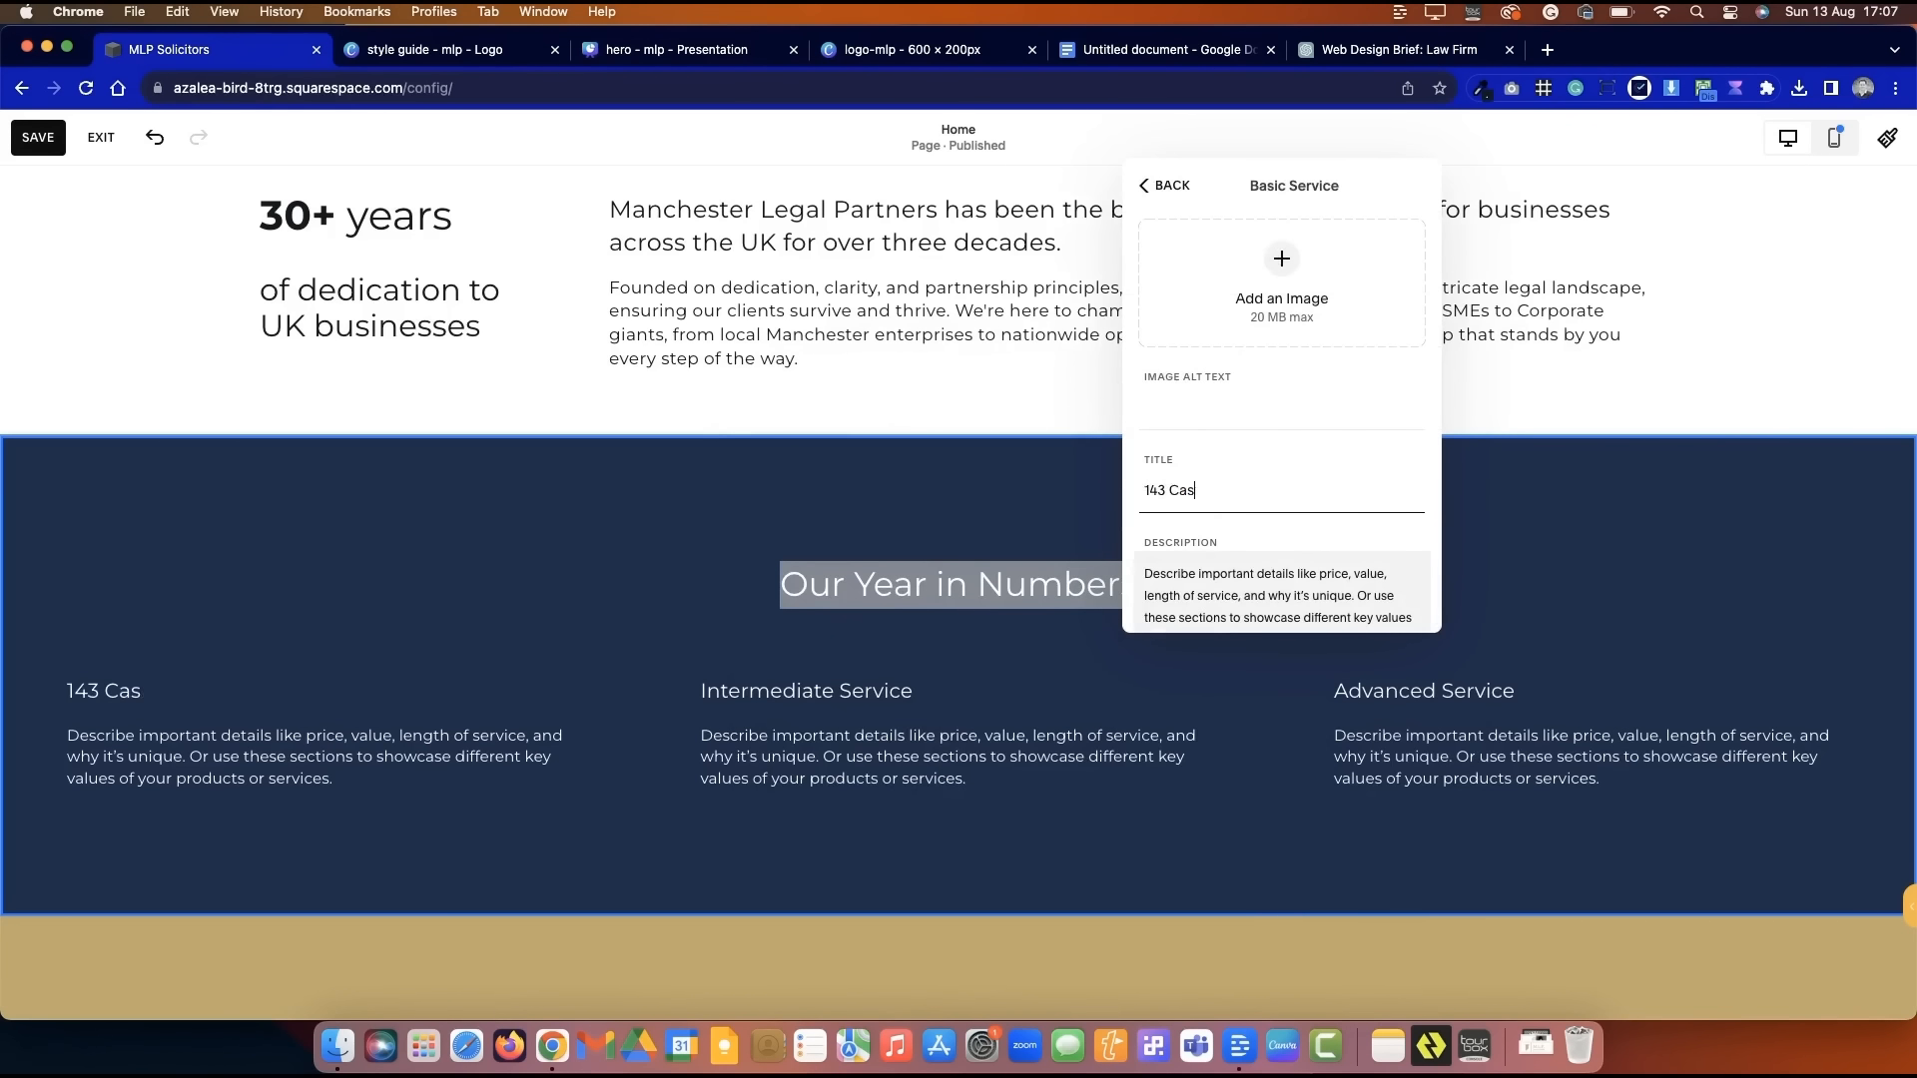
{"action": "left_click", "coordinate": [1274, 399]}
{"action": "left_click", "coordinate": [1165, 184]}
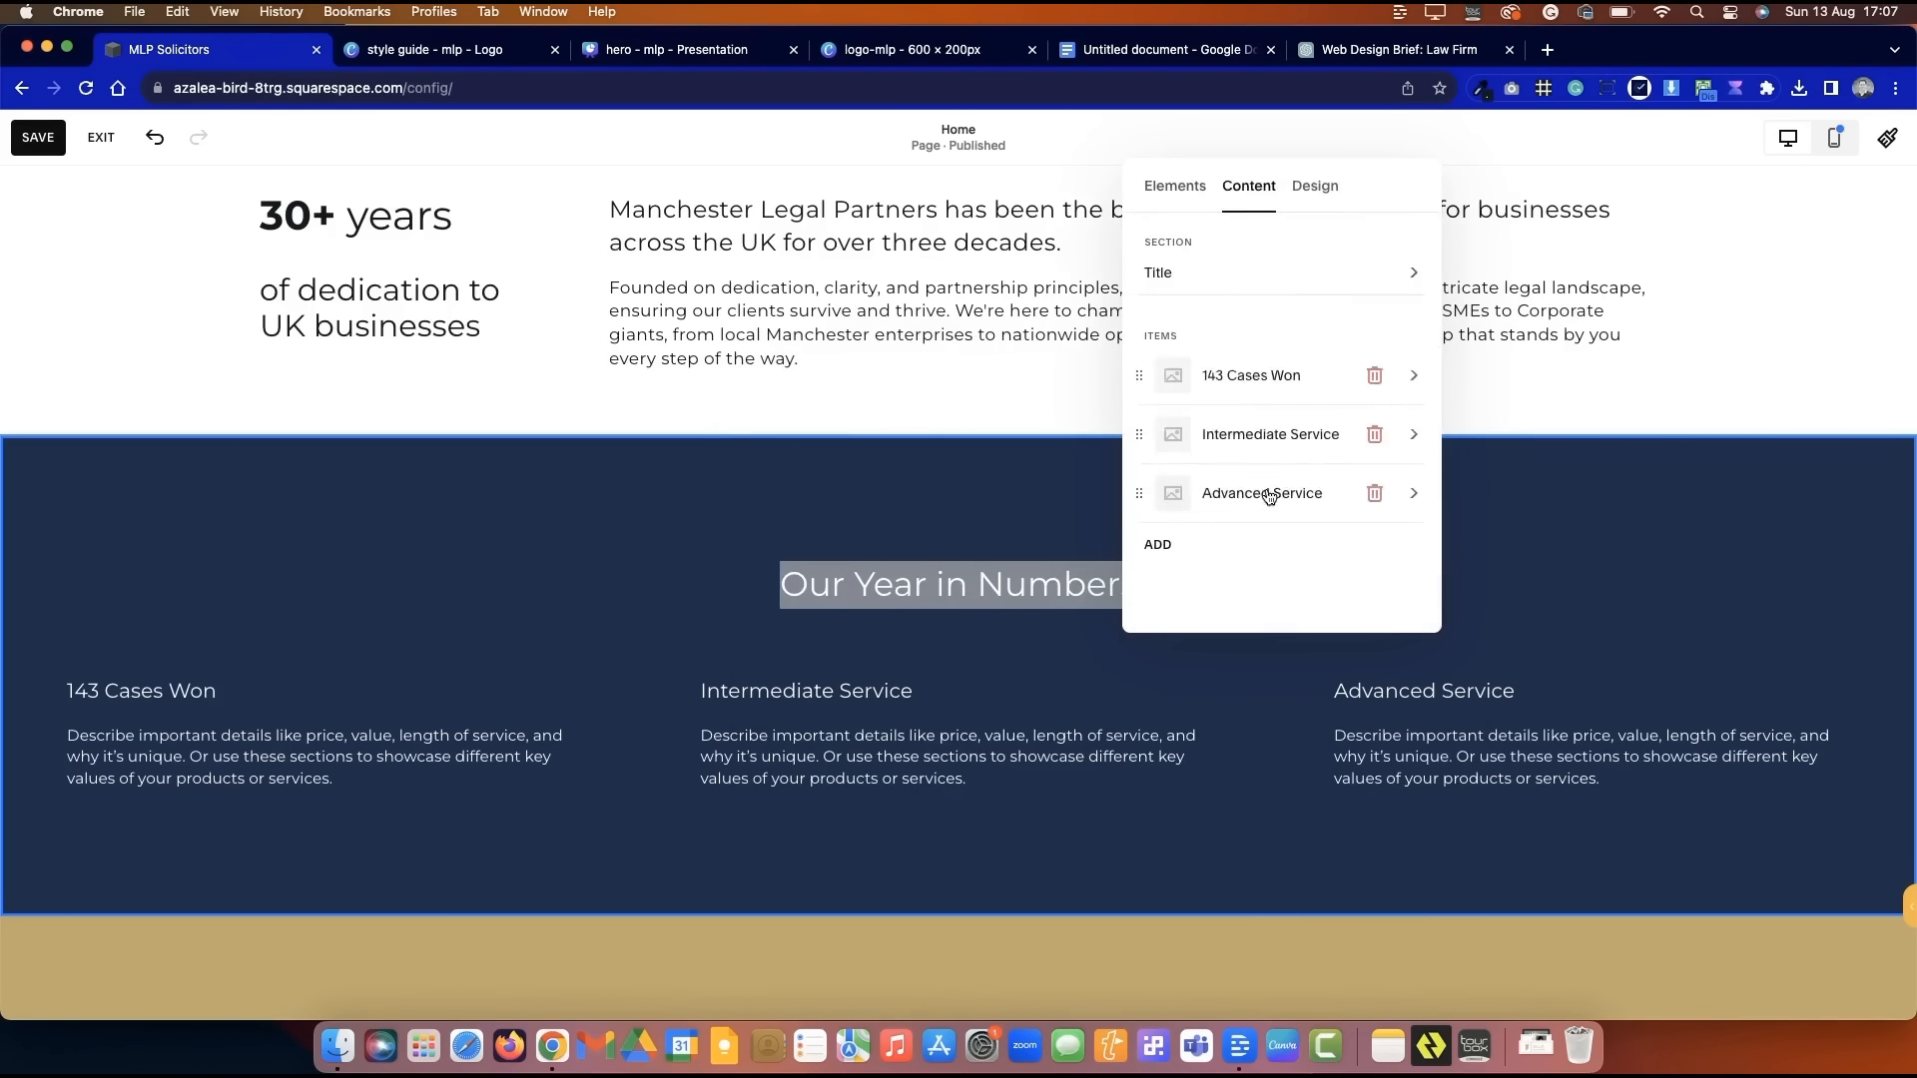
- Retitle the "Intermediate Service" item as "795 Contracts Written"
{"action": "left_click", "coordinate": [1267, 496]}
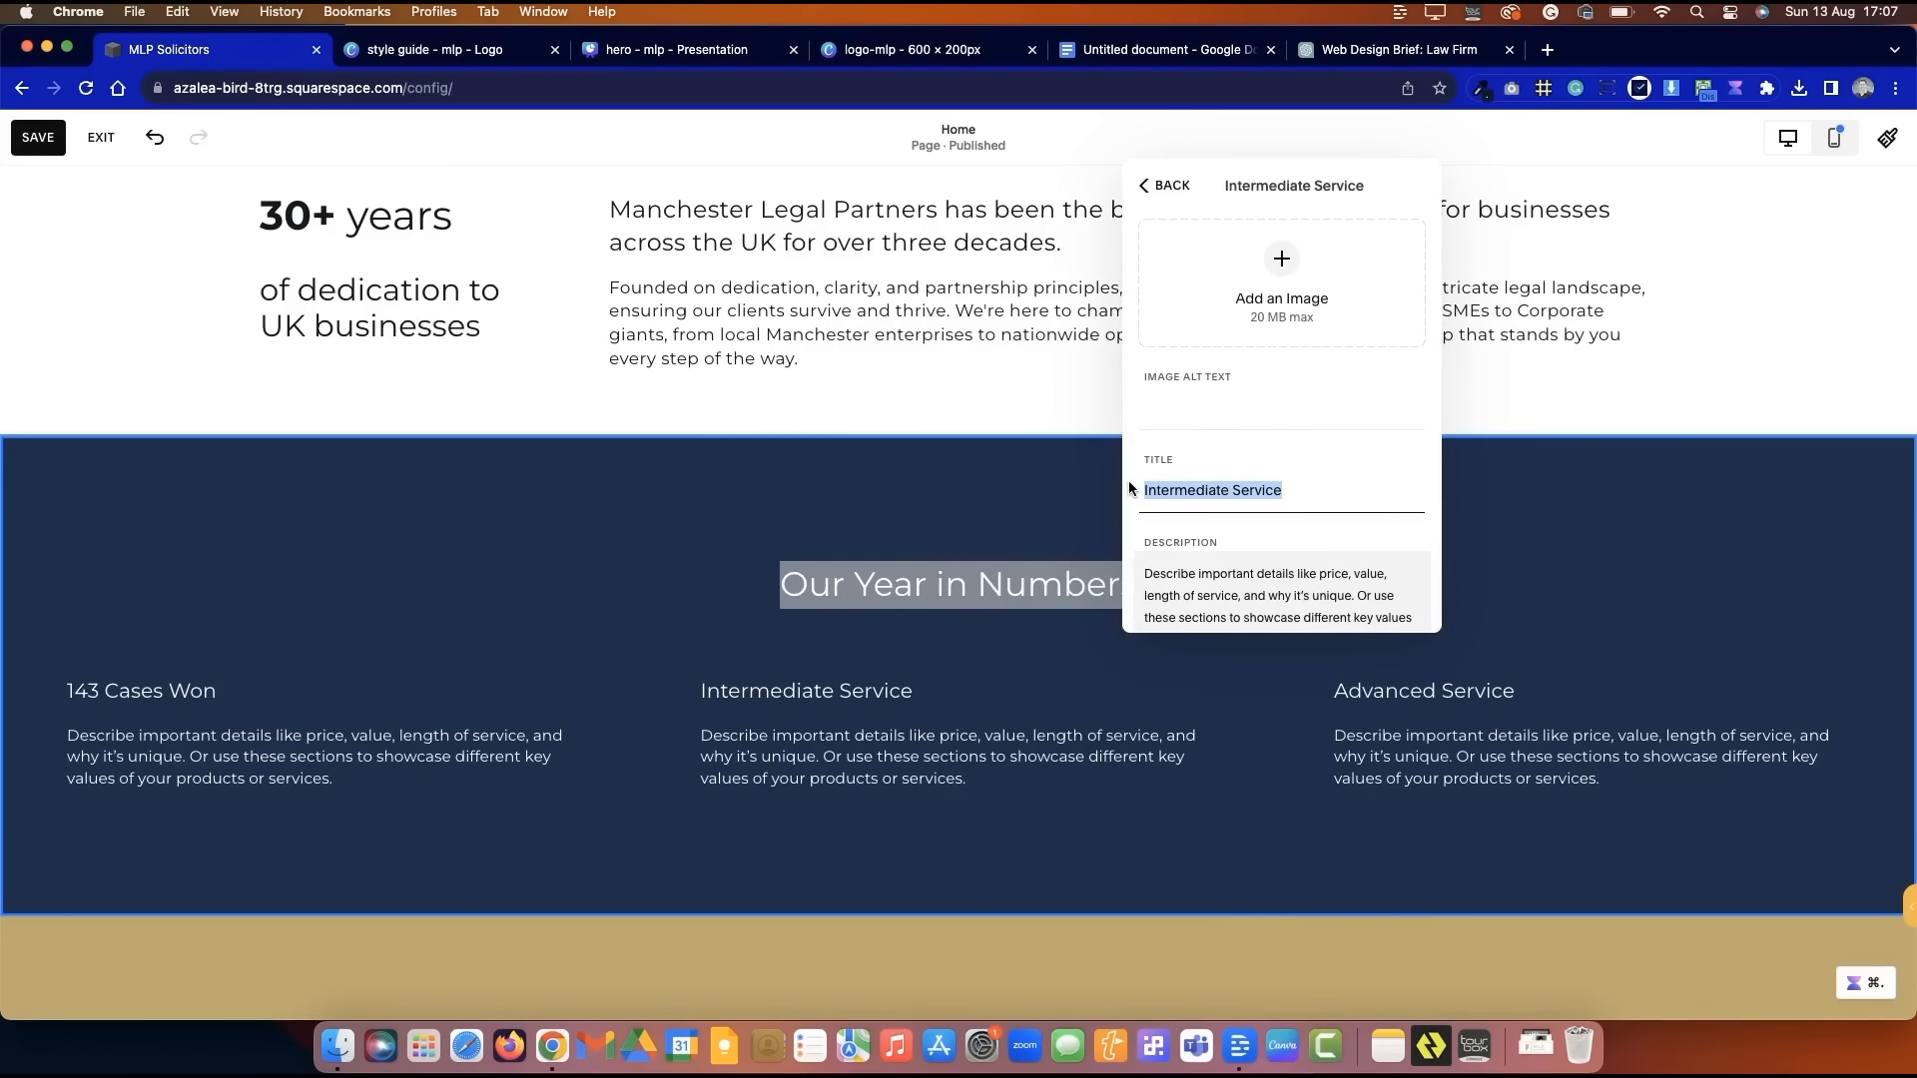
{"action": "key", "text": "BackSpace"}
{"action": "key", "text": "BackSpace"}
{"action": "type", "text": "795 Contracts Written"}
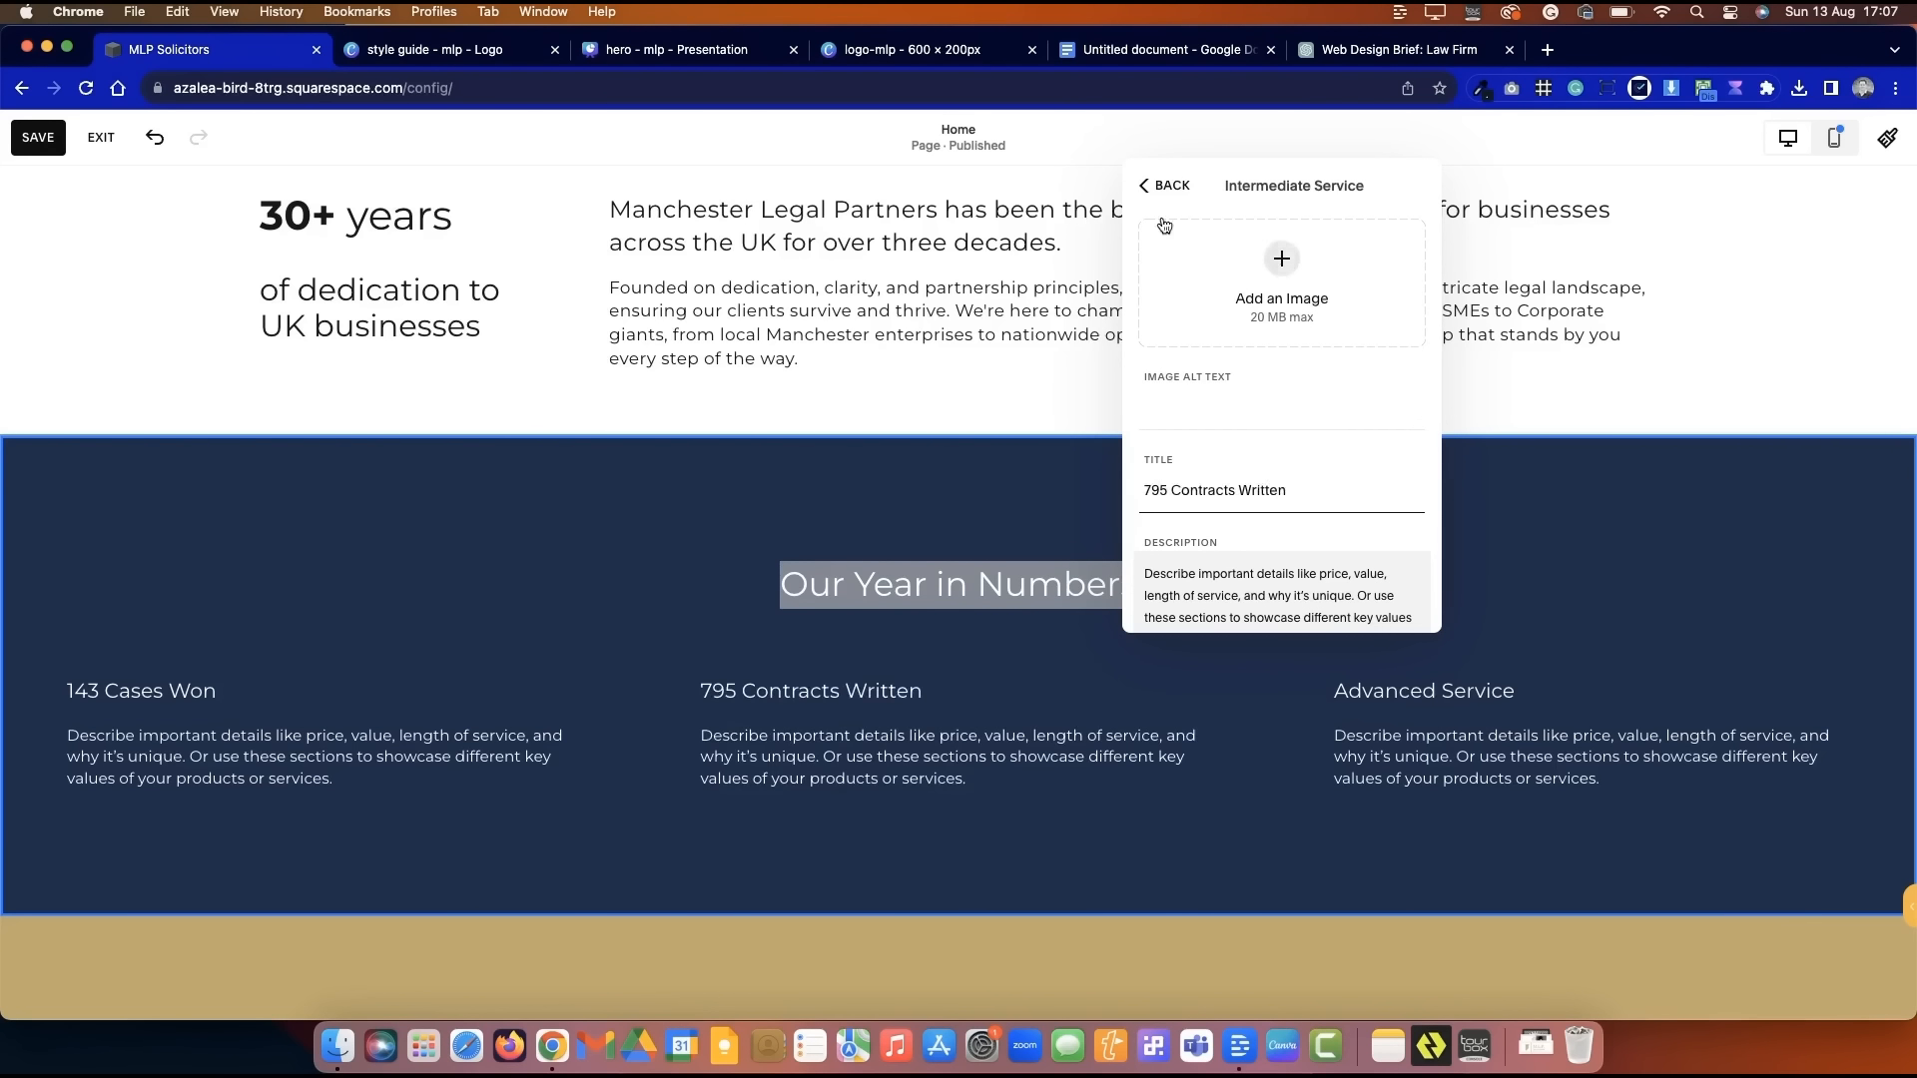
{"action": "left_click", "coordinate": [1164, 186]}
- Retitle the "Advanced Service" item as "425 Clients Retained"
{"action": "left_click", "coordinate": [1260, 494]}
{"action": "double_click", "coordinate": [1209, 494]}
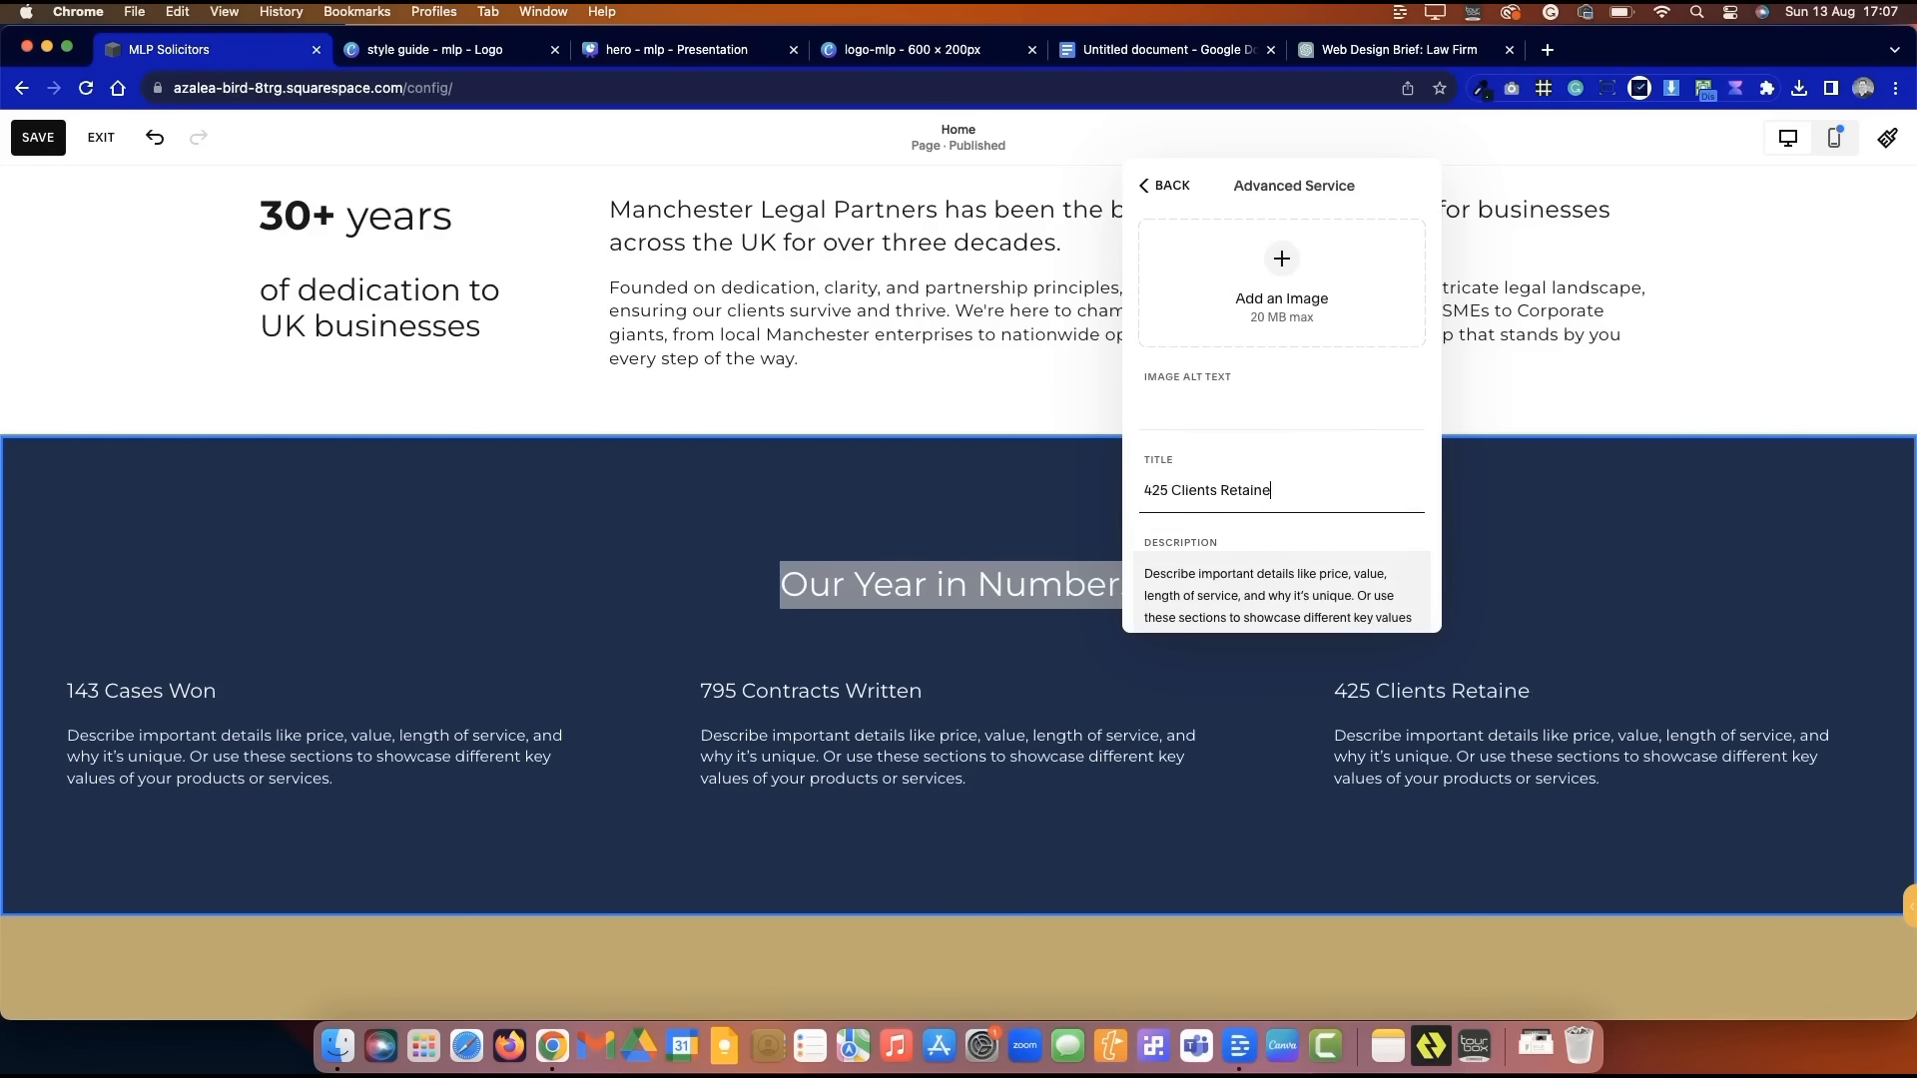
{"action": "left_click", "coordinate": [1176, 184]}
- Set the numbers list's layout width to Inset and both its media width and content width to L
{"action": "left_click", "coordinate": [1311, 187]}
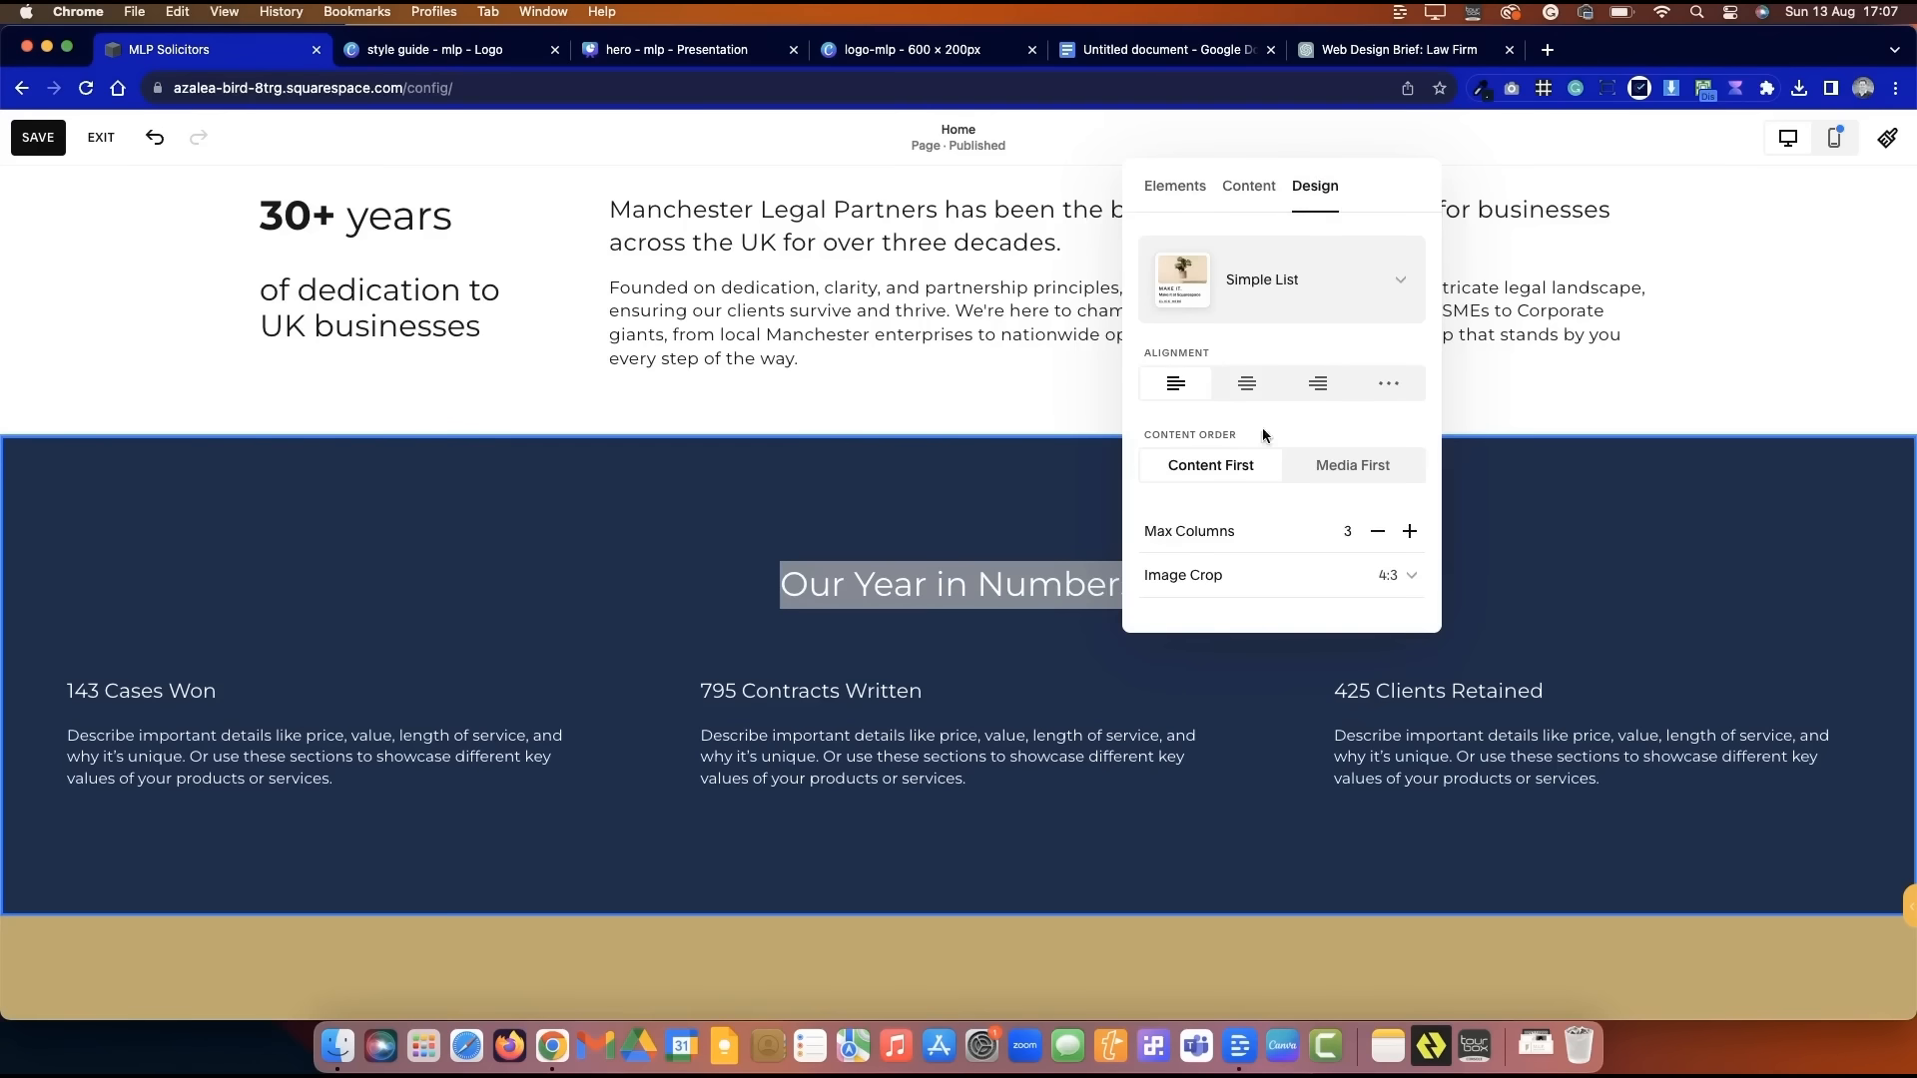
{"action": "scroll", "coordinate": [1340, 541], "scroll_direction": "down", "scroll_amount": 2}
{"action": "left_click", "coordinate": [1338, 587]}
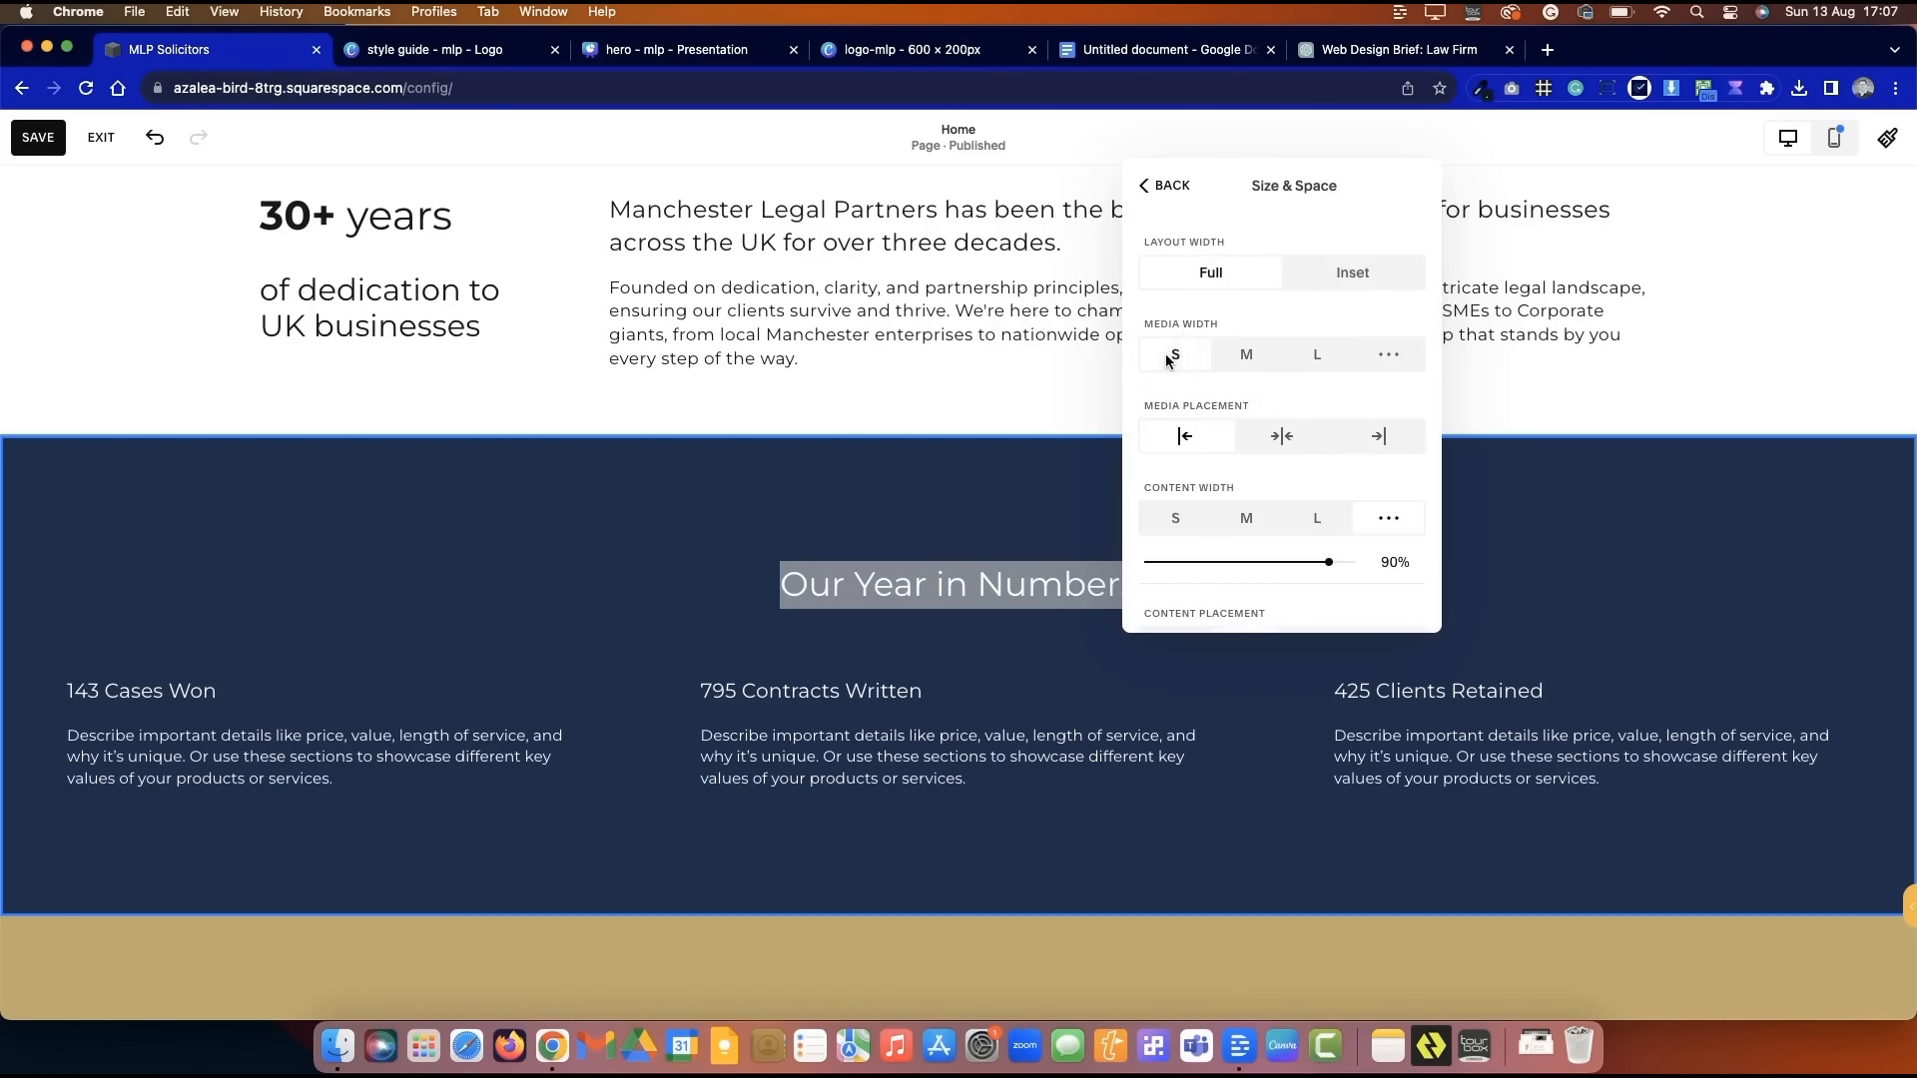
{"action": "scroll", "coordinate": [1168, 419], "scroll_direction": "down", "scroll_amount": 1}
{"action": "left_click", "coordinate": [1168, 444]}
{"action": "scroll", "coordinate": [1198, 489], "scroll_direction": "up", "scroll_amount": 1}
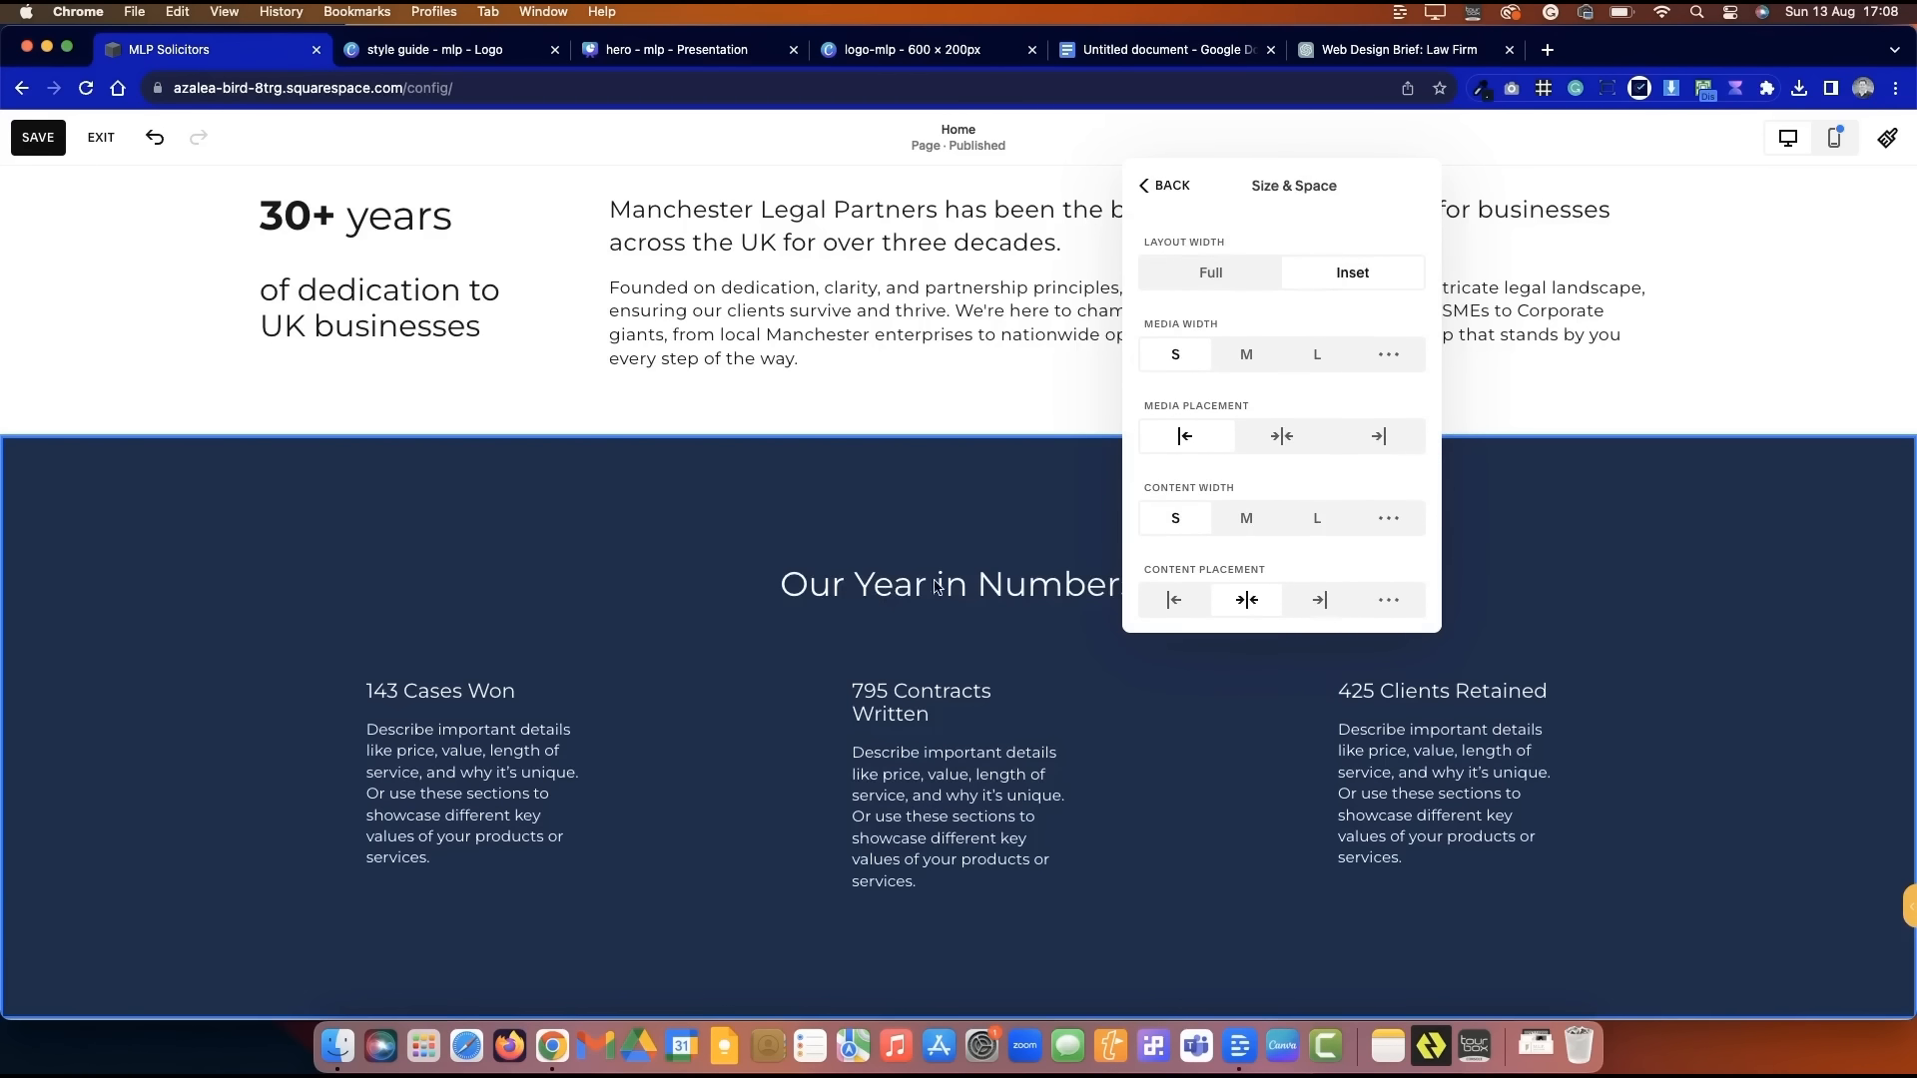
{"action": "scroll", "coordinate": [1360, 513], "scroll_direction": "down", "scroll_amount": 1}
{"action": "scroll", "coordinate": [1348, 419], "scroll_direction": "up", "scroll_amount": 1}
{"action": "left_click", "coordinate": [1320, 360]}
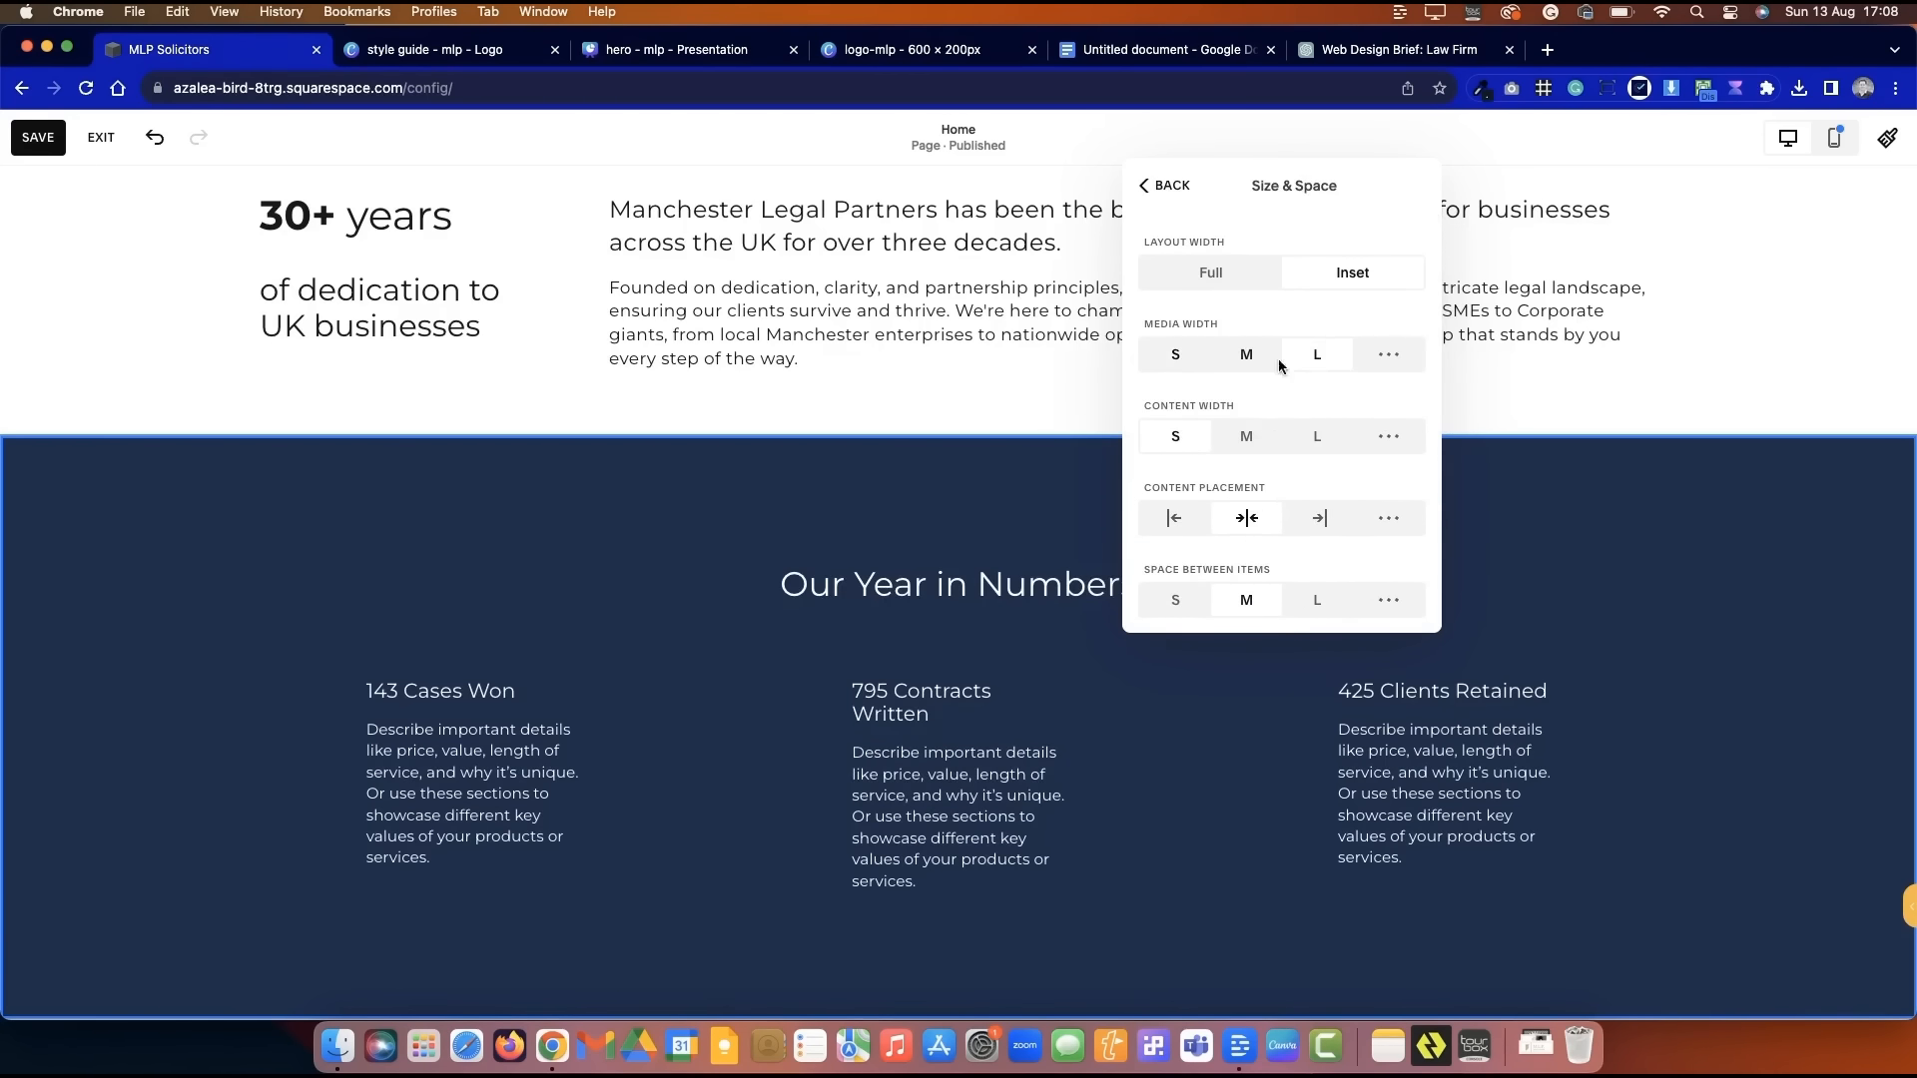
{"action": "left_click", "coordinate": [1238, 448]}
{"action": "left_click", "coordinate": [1311, 439]}
{"action": "left_click", "coordinate": [1163, 199]}
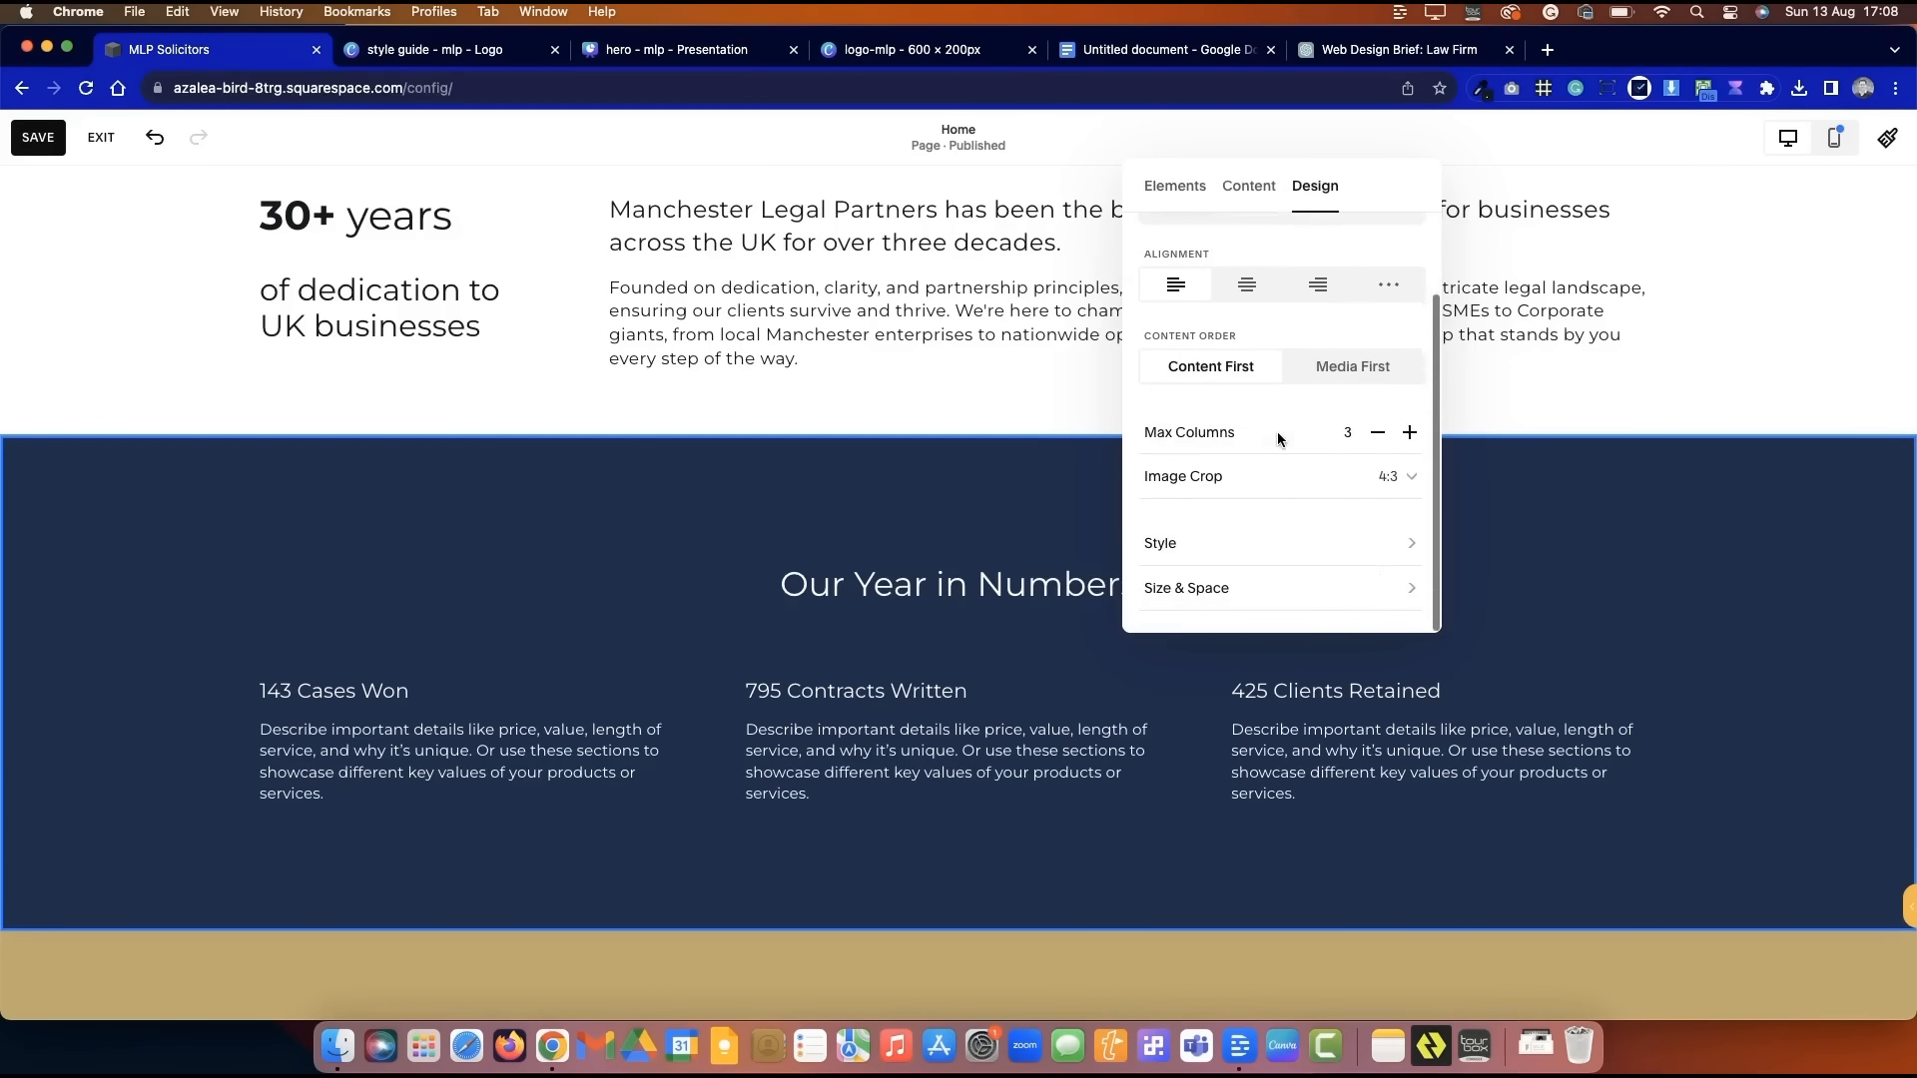
- Set the numbers list's text size to L
{"action": "left_click", "coordinate": [1368, 549]}
{"action": "left_click", "coordinate": [1228, 275]}
{"action": "left_click", "coordinate": [1284, 277]}
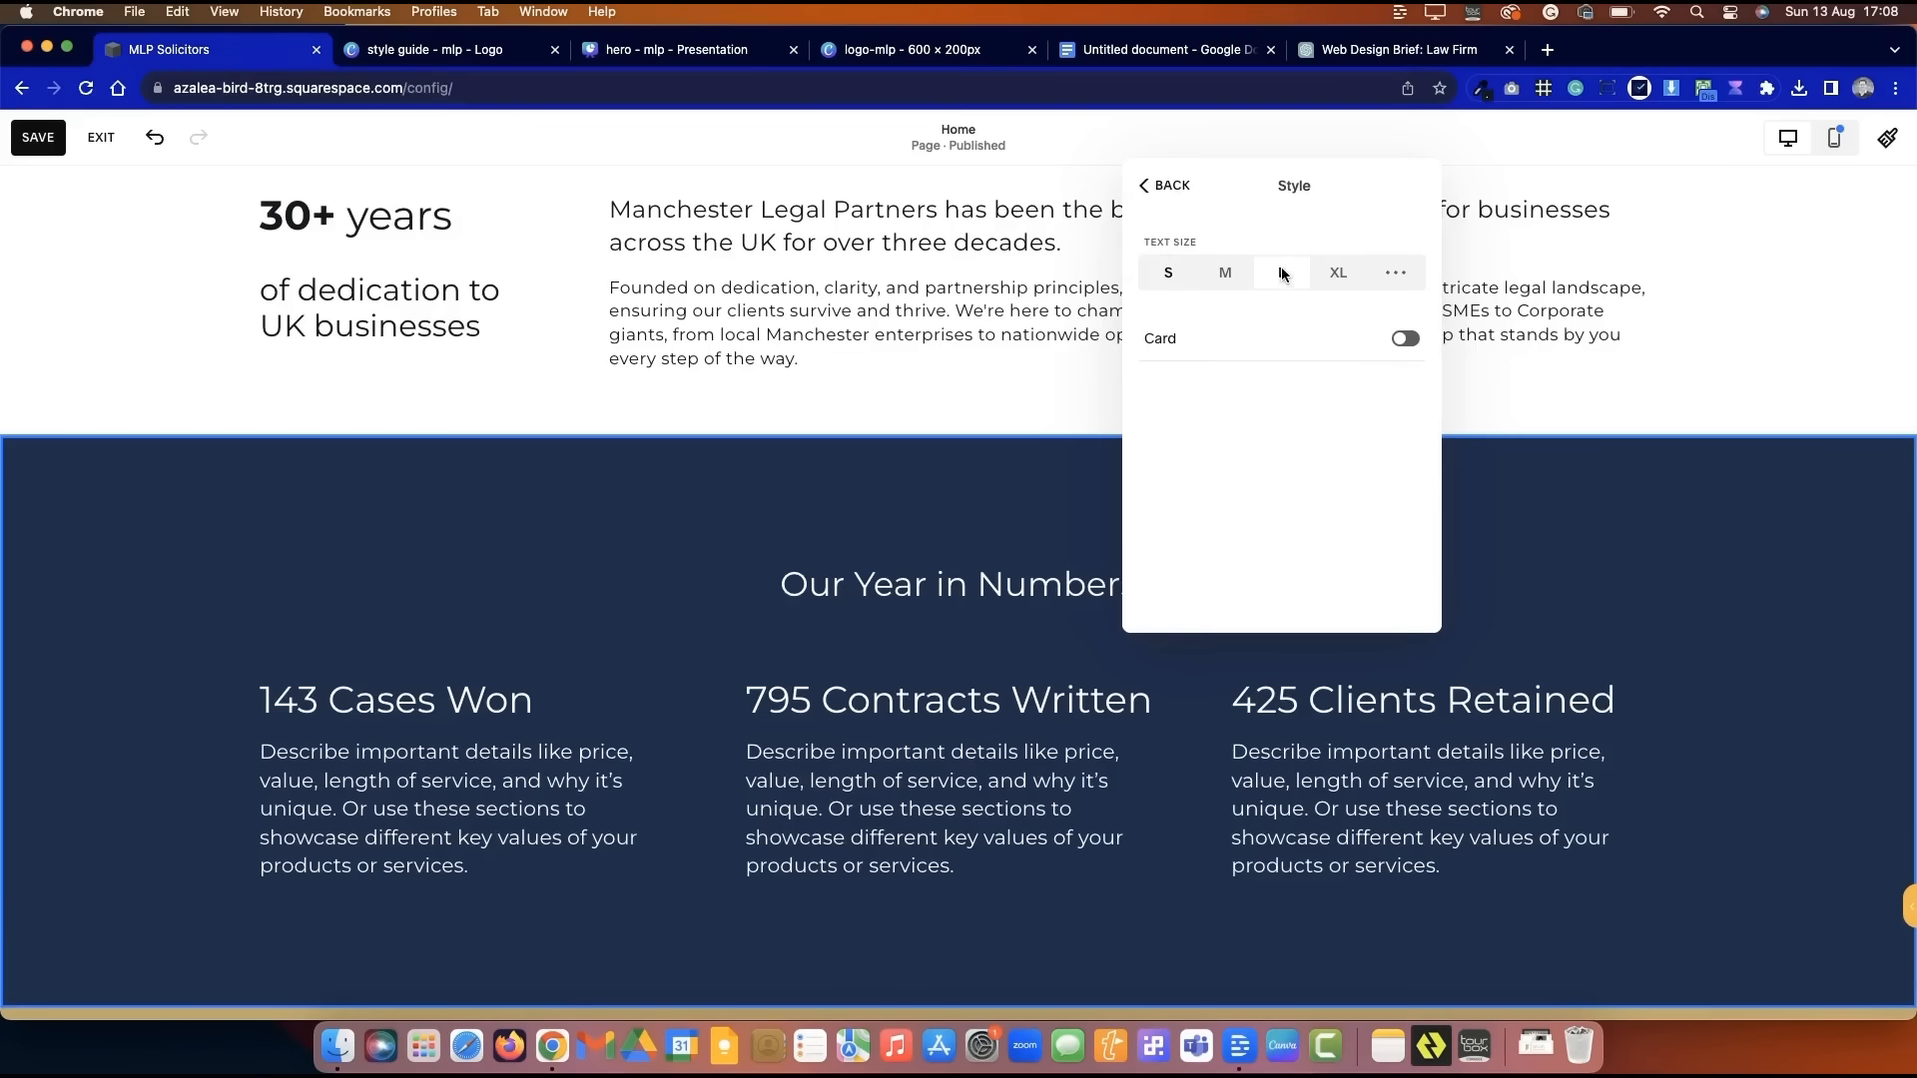
{"action": "left_click", "coordinate": [1158, 184]}
- Hide the body text of the items in the numbers list
{"action": "left_click", "coordinate": [1248, 185]}
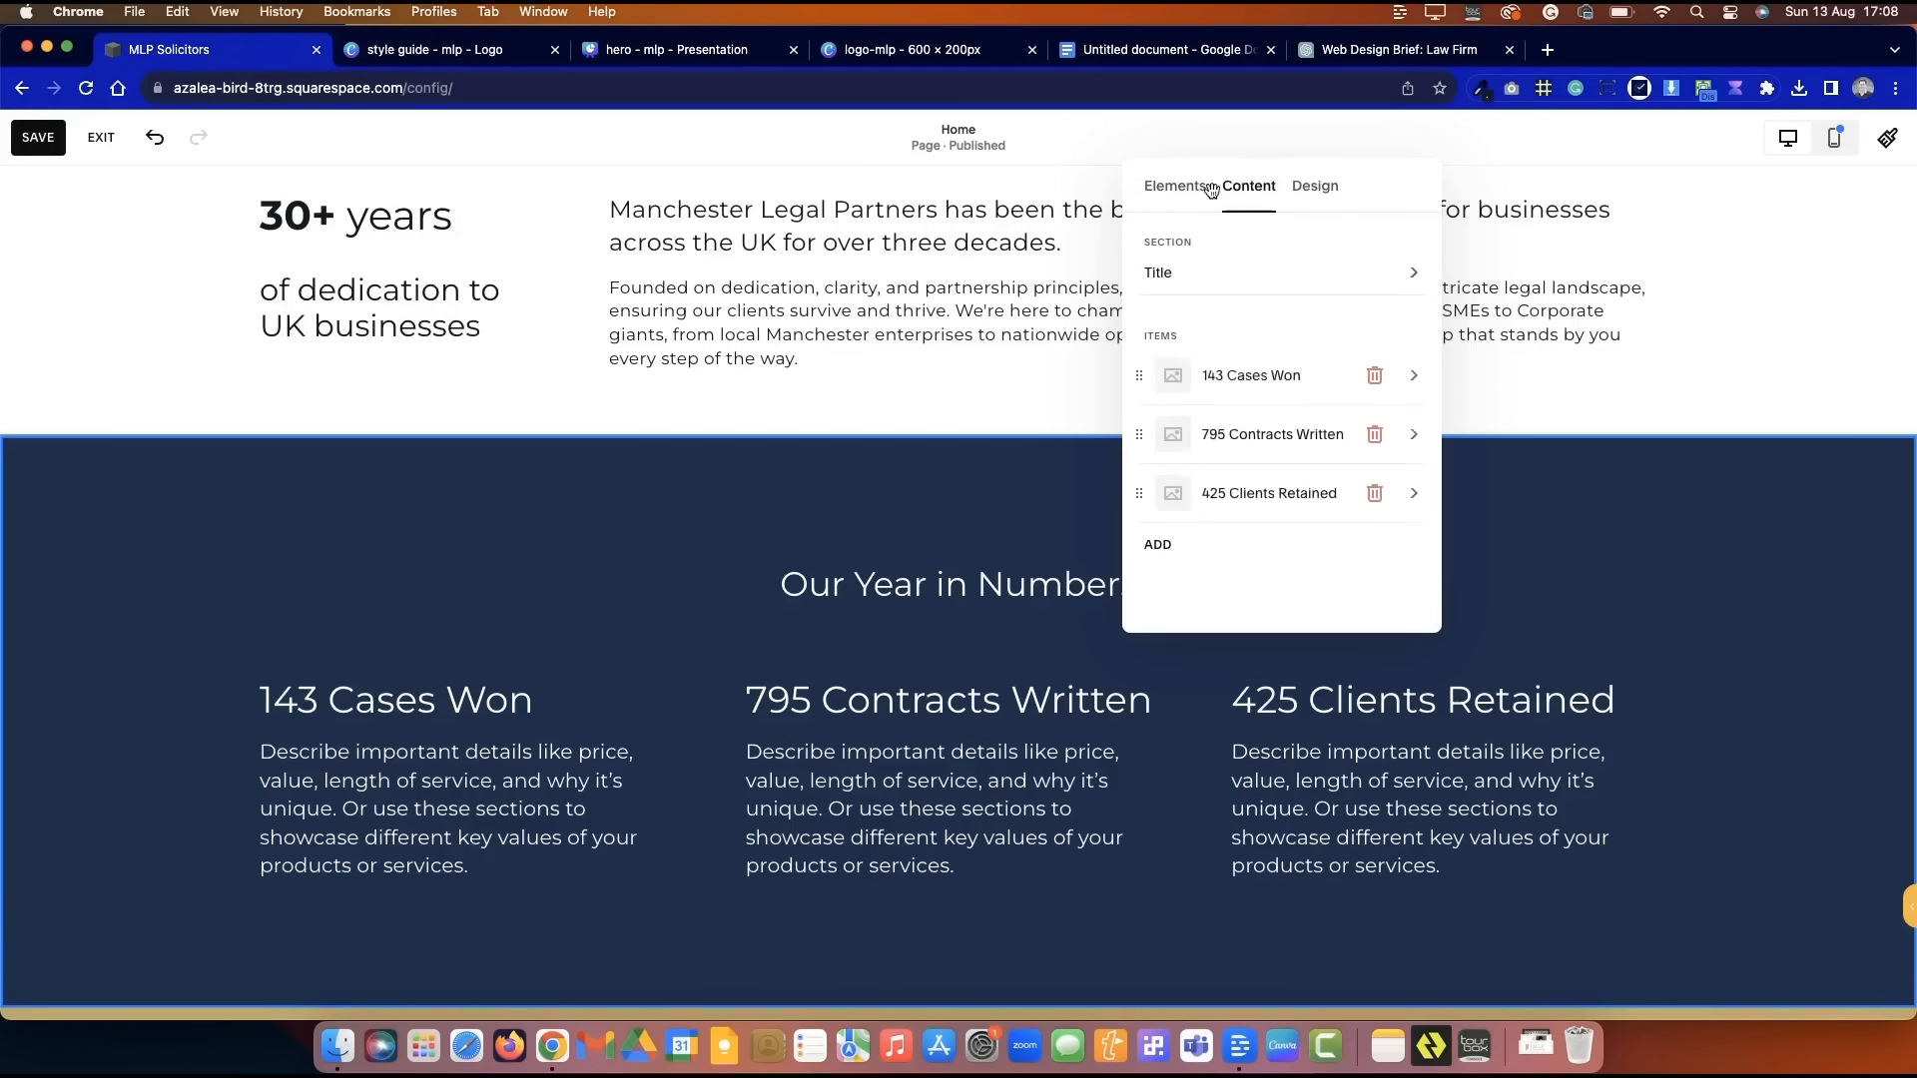
{"action": "left_click", "coordinate": [1175, 186]}
{"action": "left_click", "coordinate": [1408, 500]}
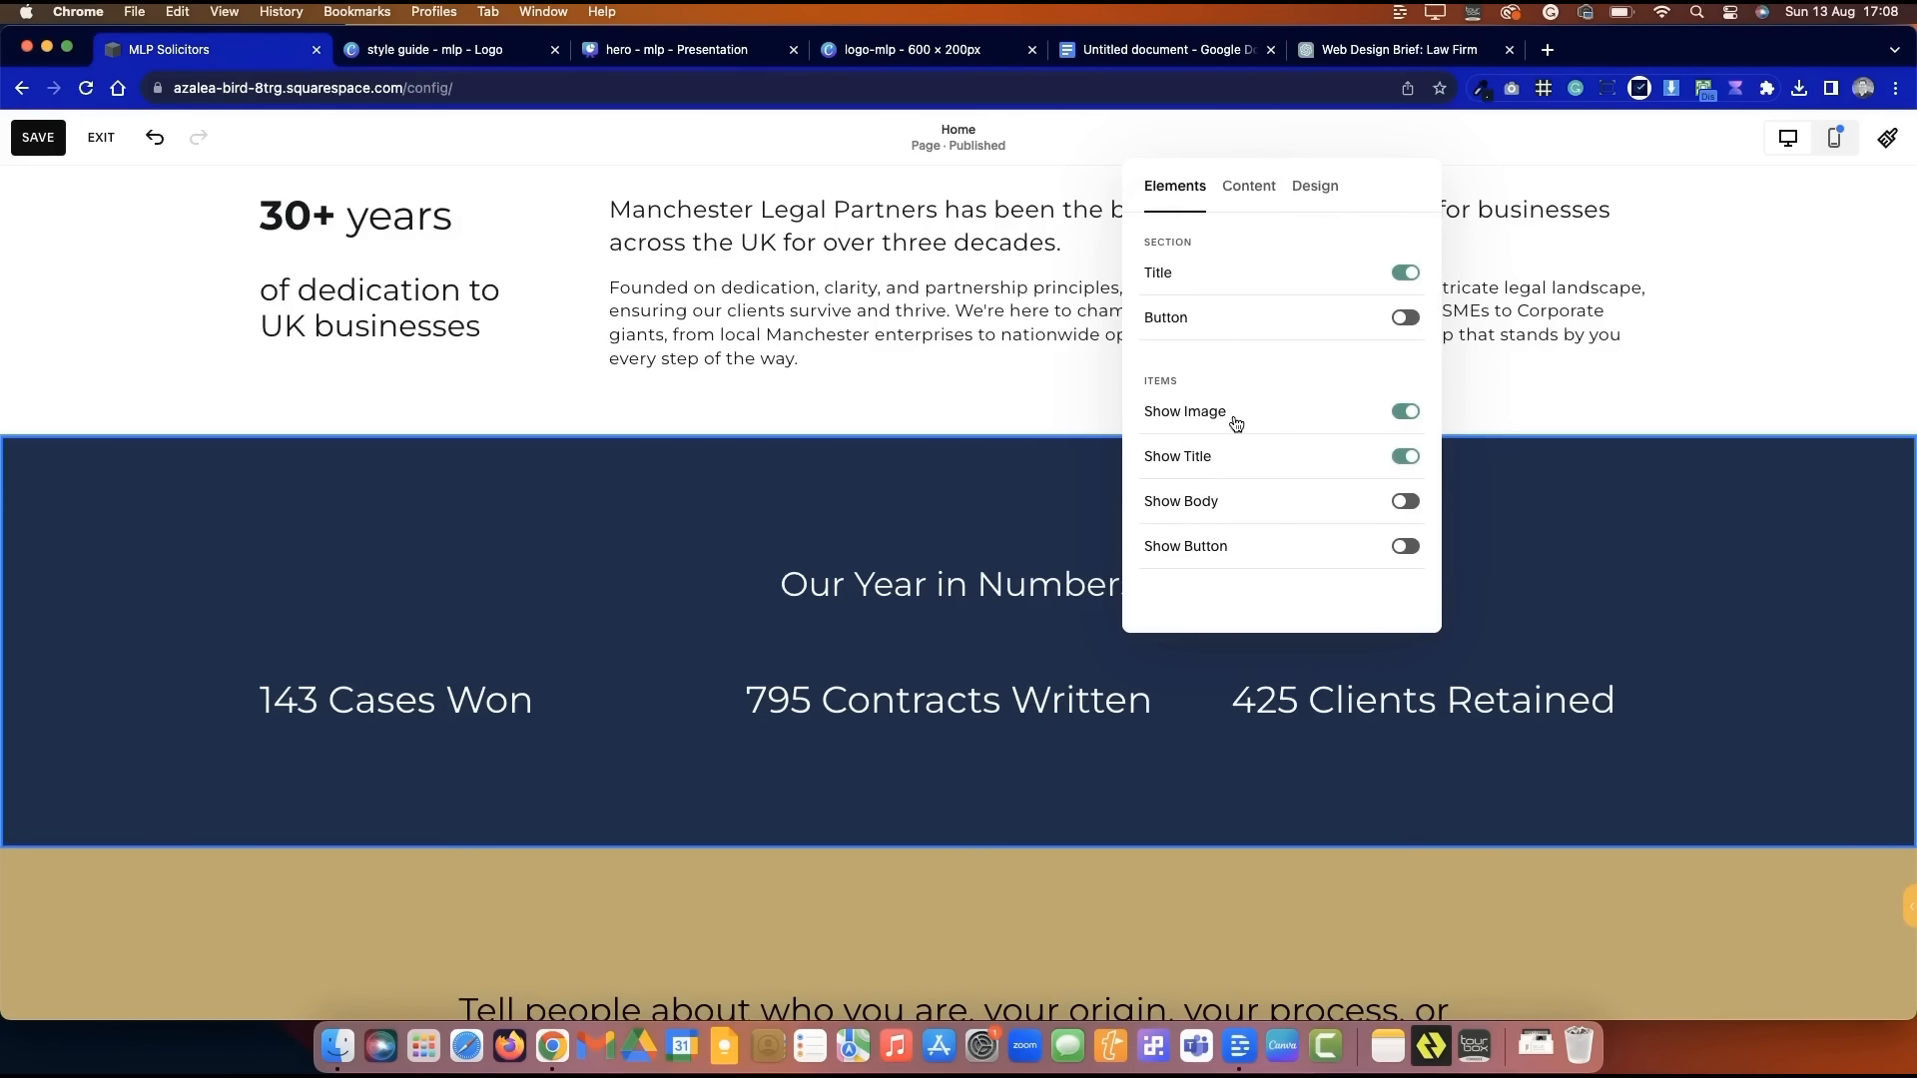
- Shorten the "143 Cases Won" item's title to "143"
{"action": "left_click", "coordinate": [1228, 189]}
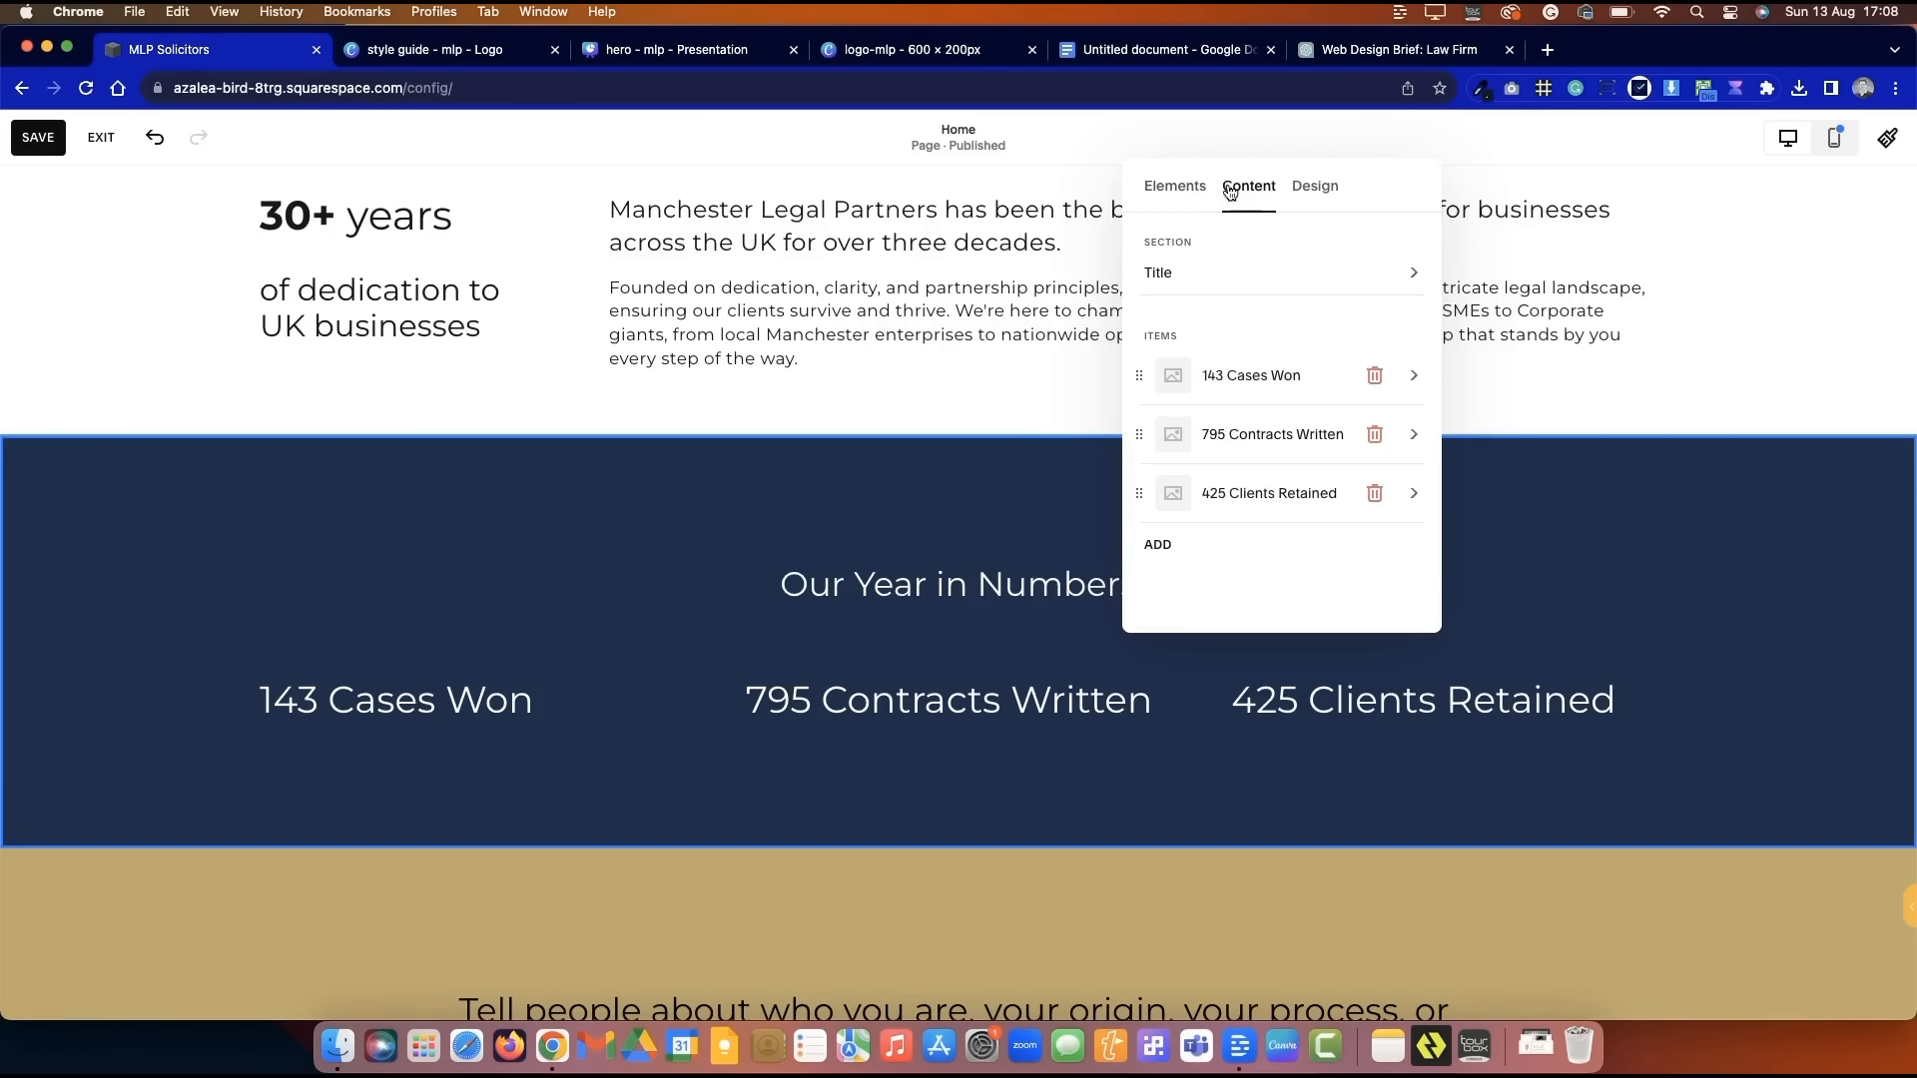
{"action": "left_click", "coordinate": [1259, 379]}
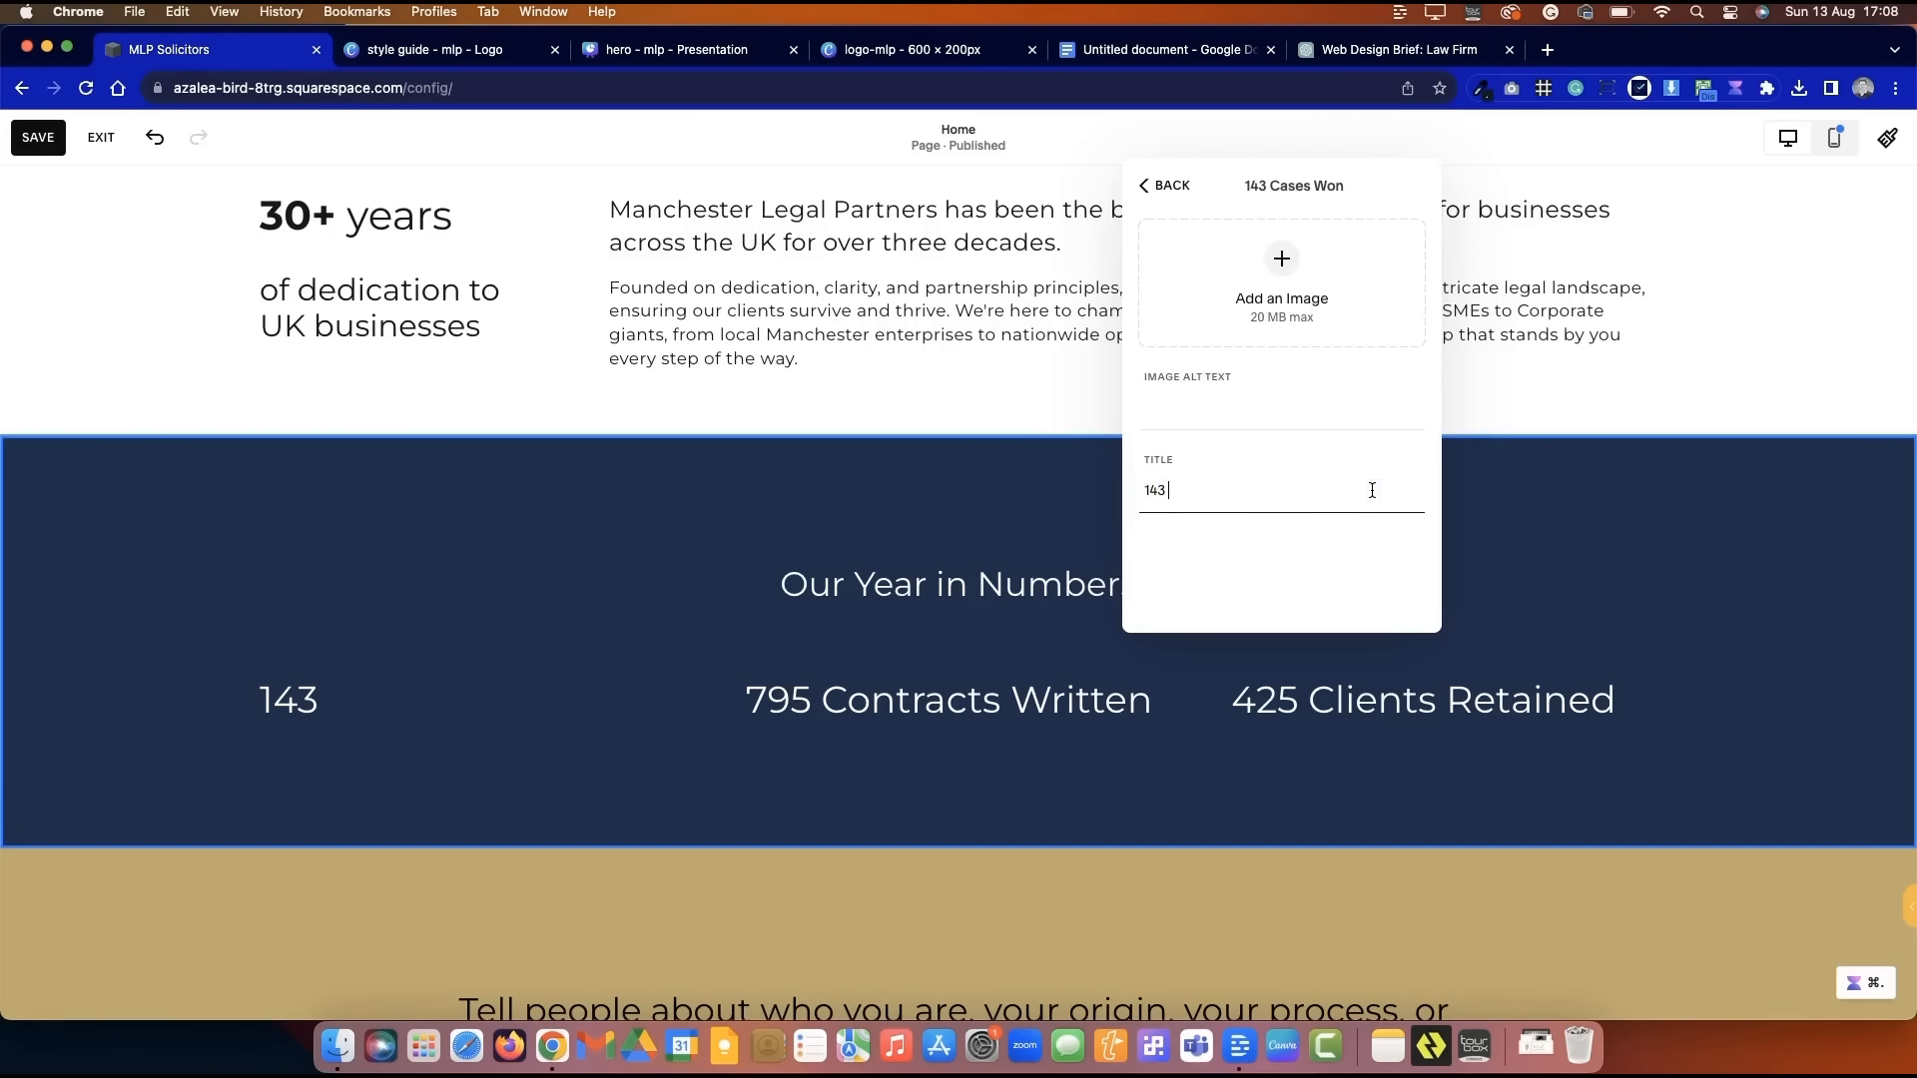
{"action": "left_click", "coordinate": [1166, 186]}
- Show the items' body text again and replace the first item's description with "Cases Won"
{"action": "left_click", "coordinate": [1175, 186]}
{"action": "left_click", "coordinate": [1408, 501]}
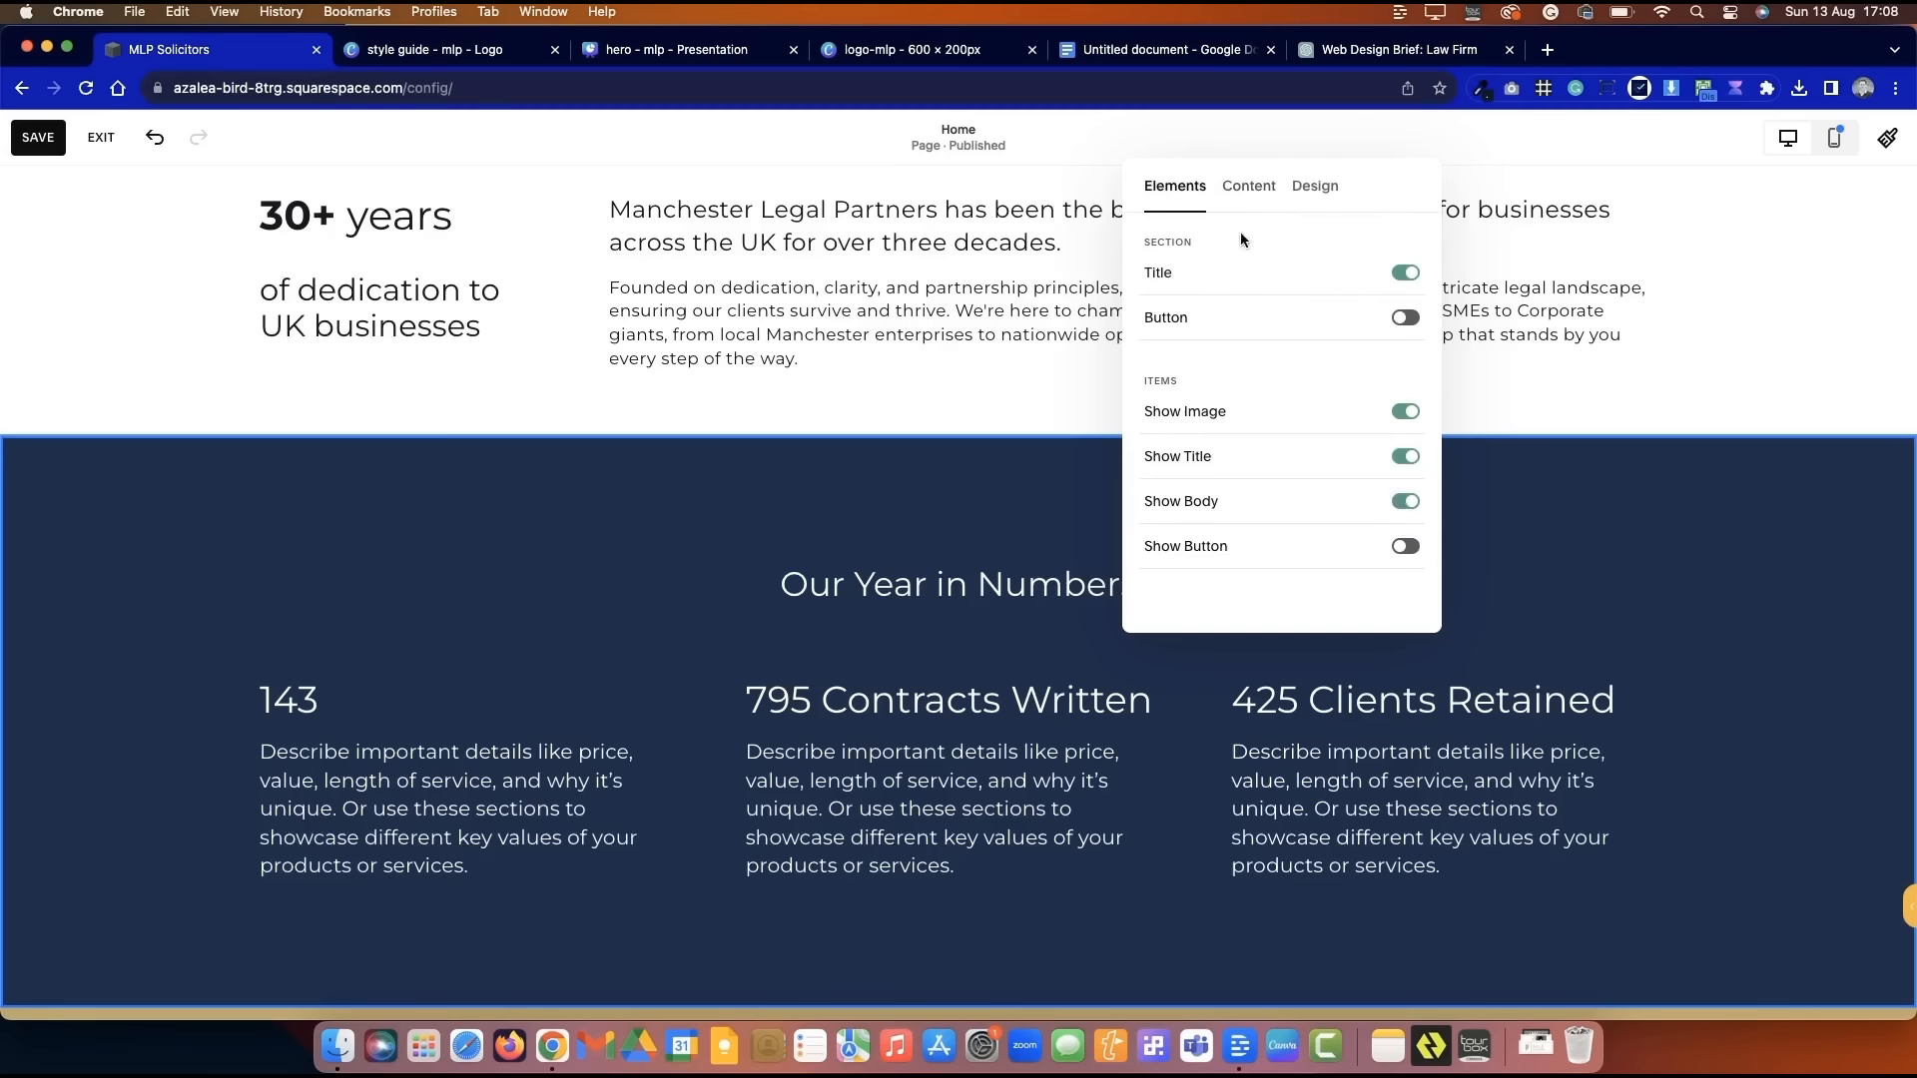
{"action": "left_click", "coordinate": [1248, 186]}
{"action": "left_click", "coordinate": [1274, 400]}
{"action": "left_click", "coordinate": [1180, 187]}
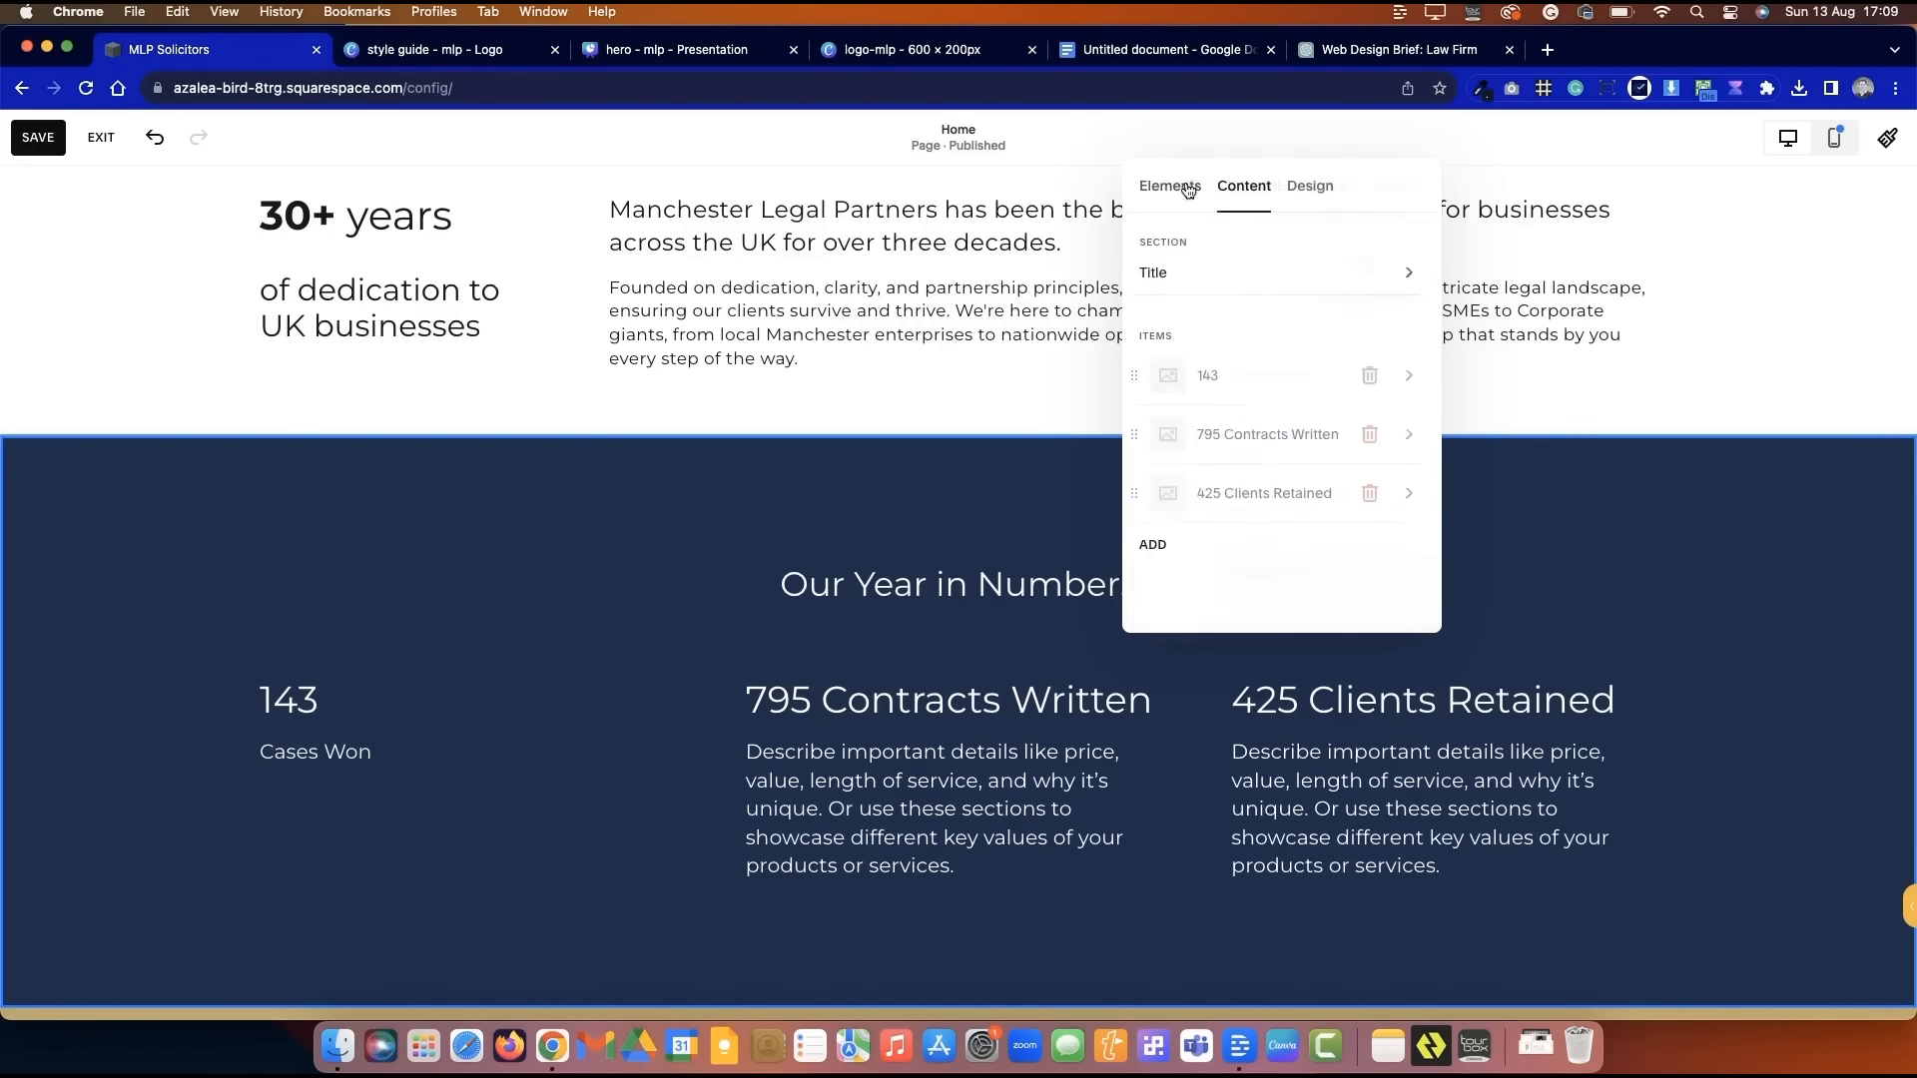
- Shorten the second item's title to "795" and replace its description with "Contracts Written"
{"action": "left_click", "coordinate": [1276, 436]}
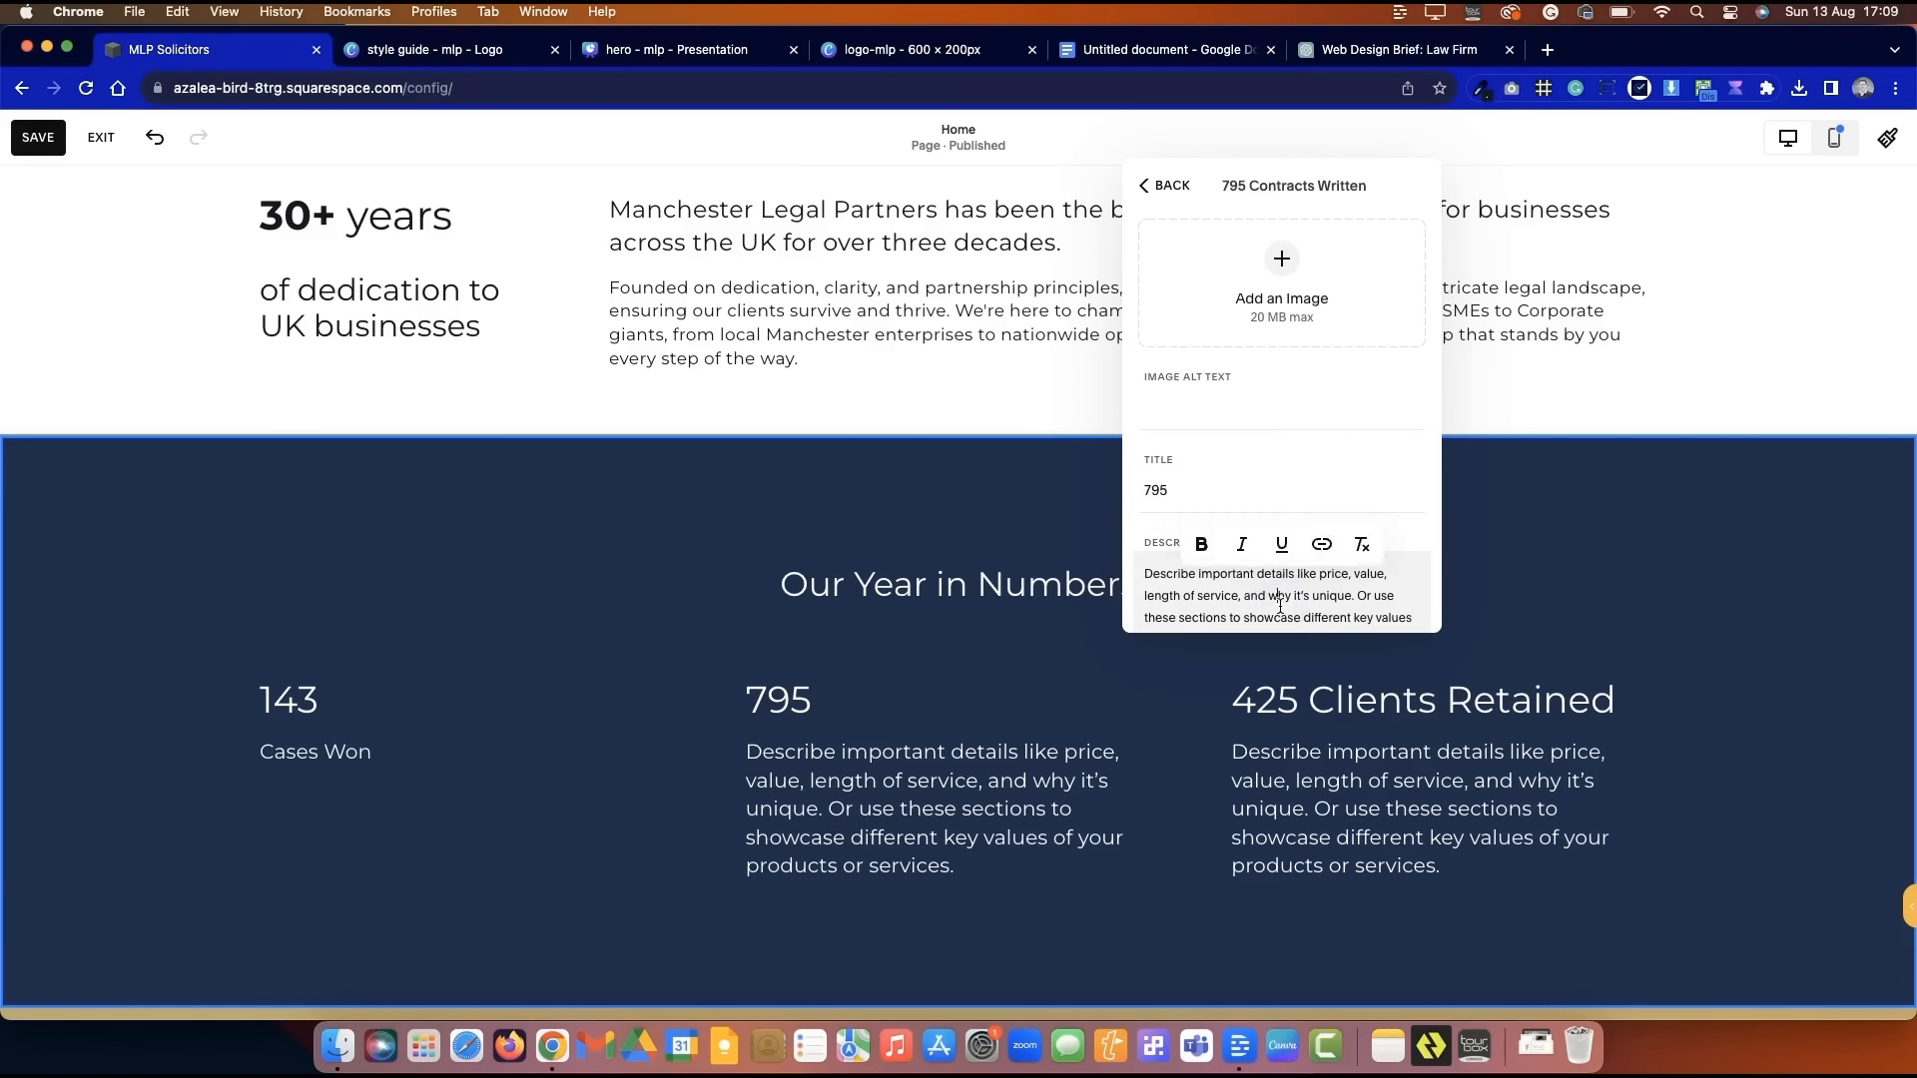
{"action": "key", "text": "super+a"}
{"action": "type", "text": "Contracts Written"}
{"action": "left_click", "coordinate": [1166, 189]}
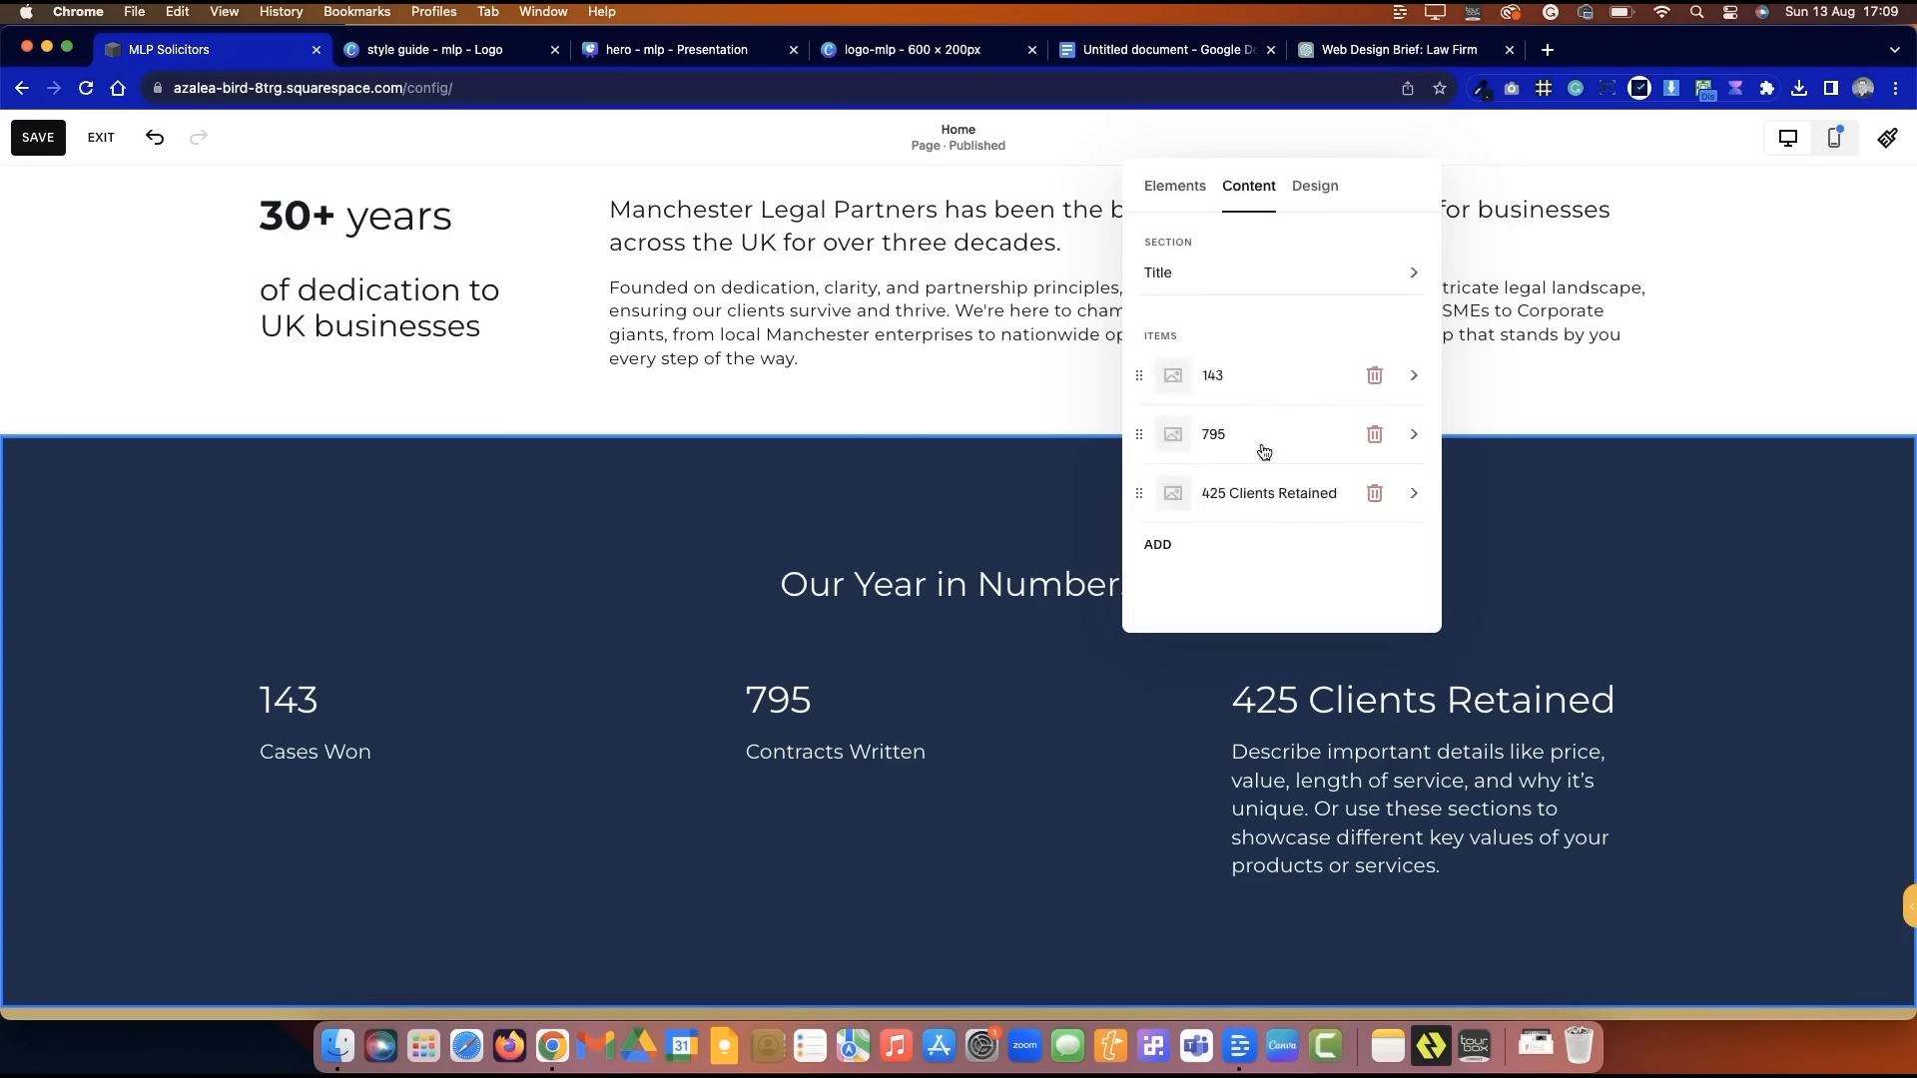
- Cut "Clients Retained" from the third item's title, leaving "425", and paste it over the item's description
{"action": "left_click", "coordinate": [1208, 497]}
{"action": "key", "text": "super+x"}
{"action": "key", "text": "Tab"}
{"action": "key", "text": "super+a"}
{"action": "key", "text": "super+v"}
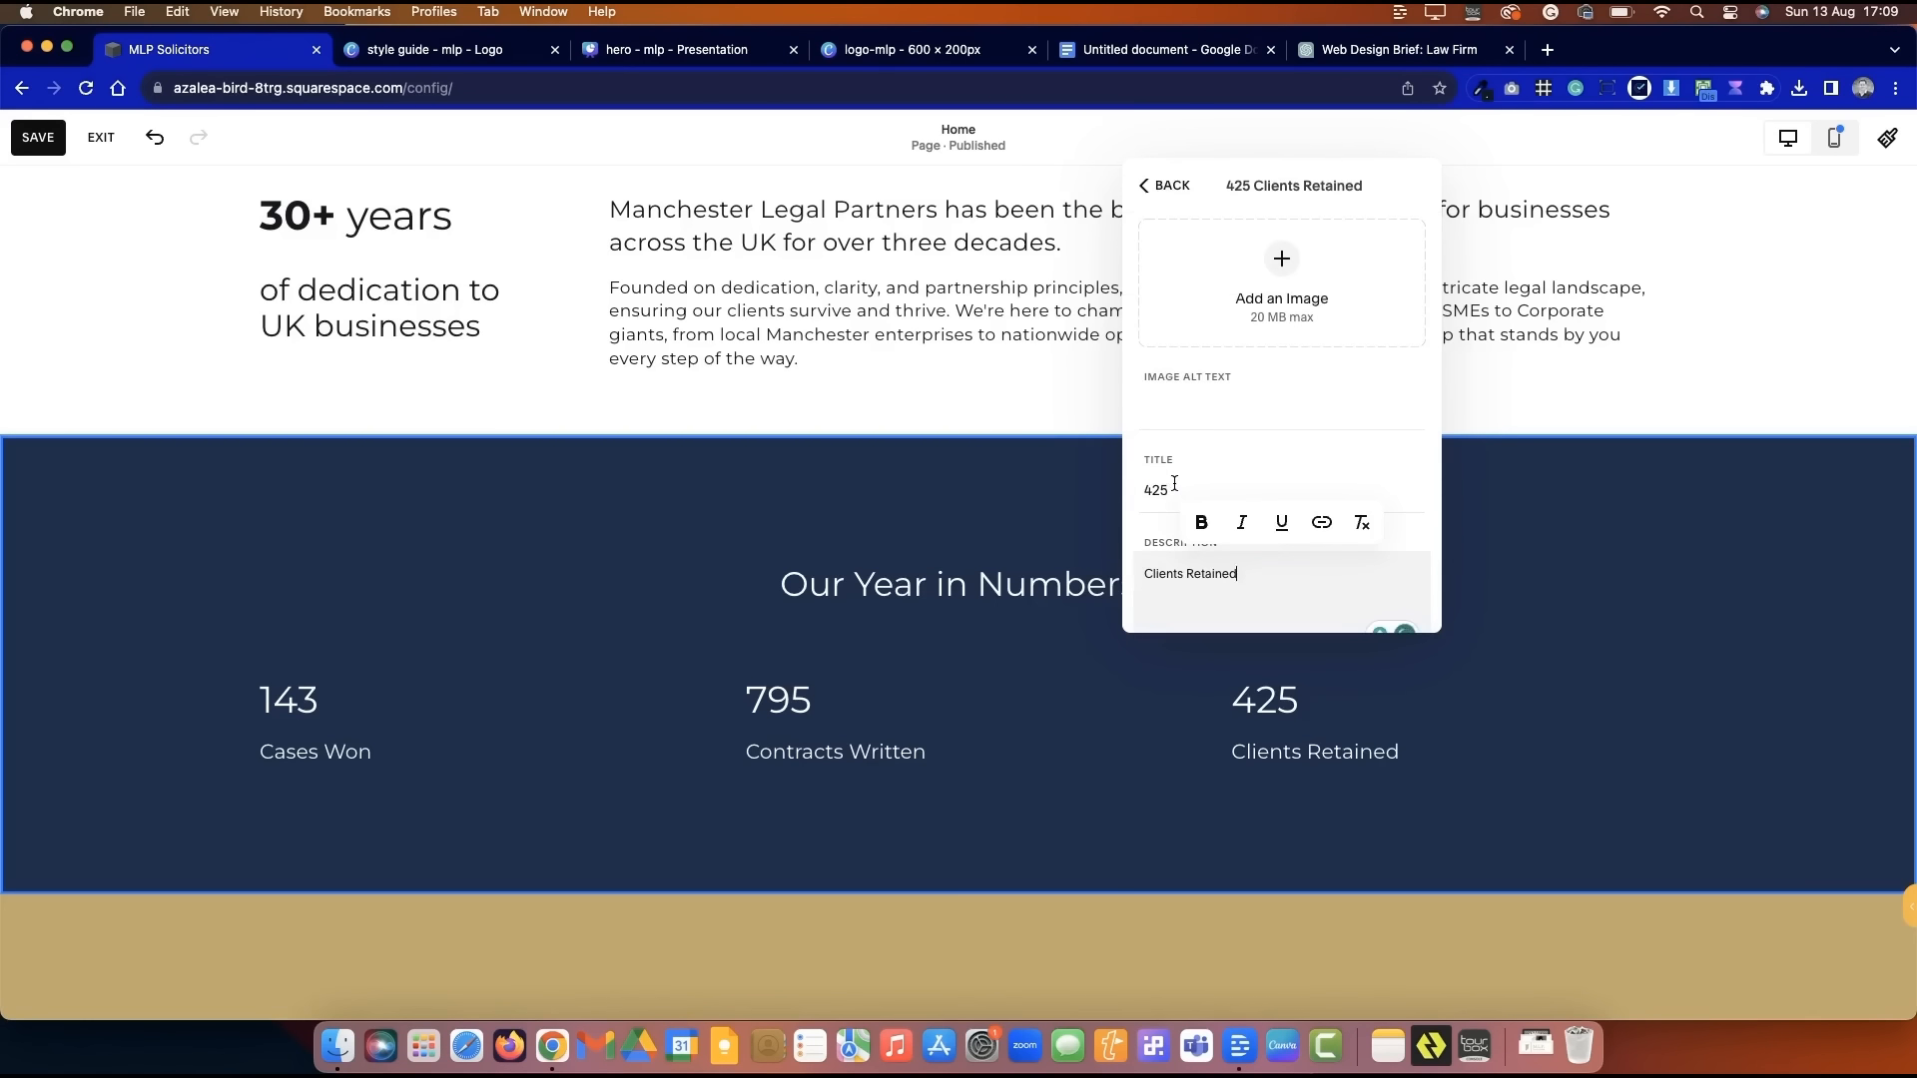
{"action": "left_click", "coordinate": [1160, 186]}
- Centre-align the items in the numbers list and set their text size to XL
{"action": "left_click", "coordinate": [1315, 185]}
{"action": "left_click", "coordinate": [1247, 384]}
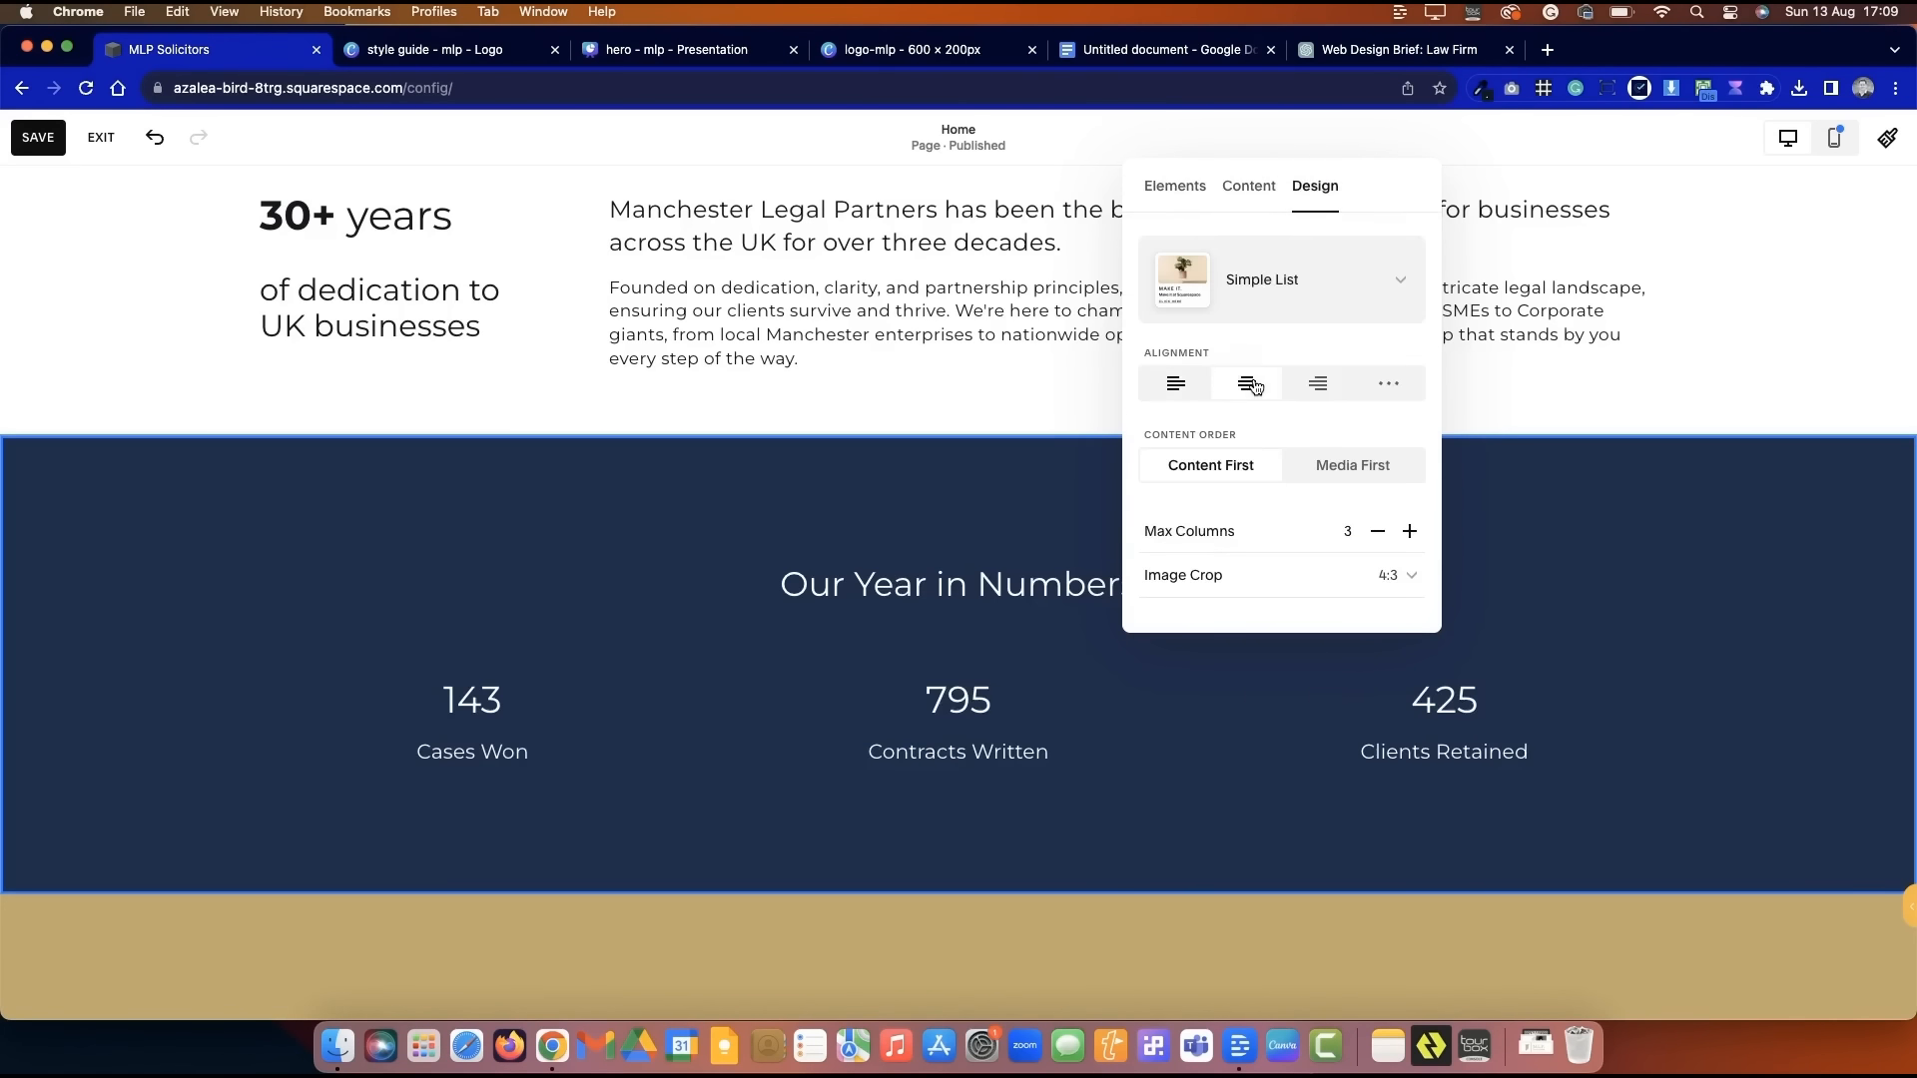
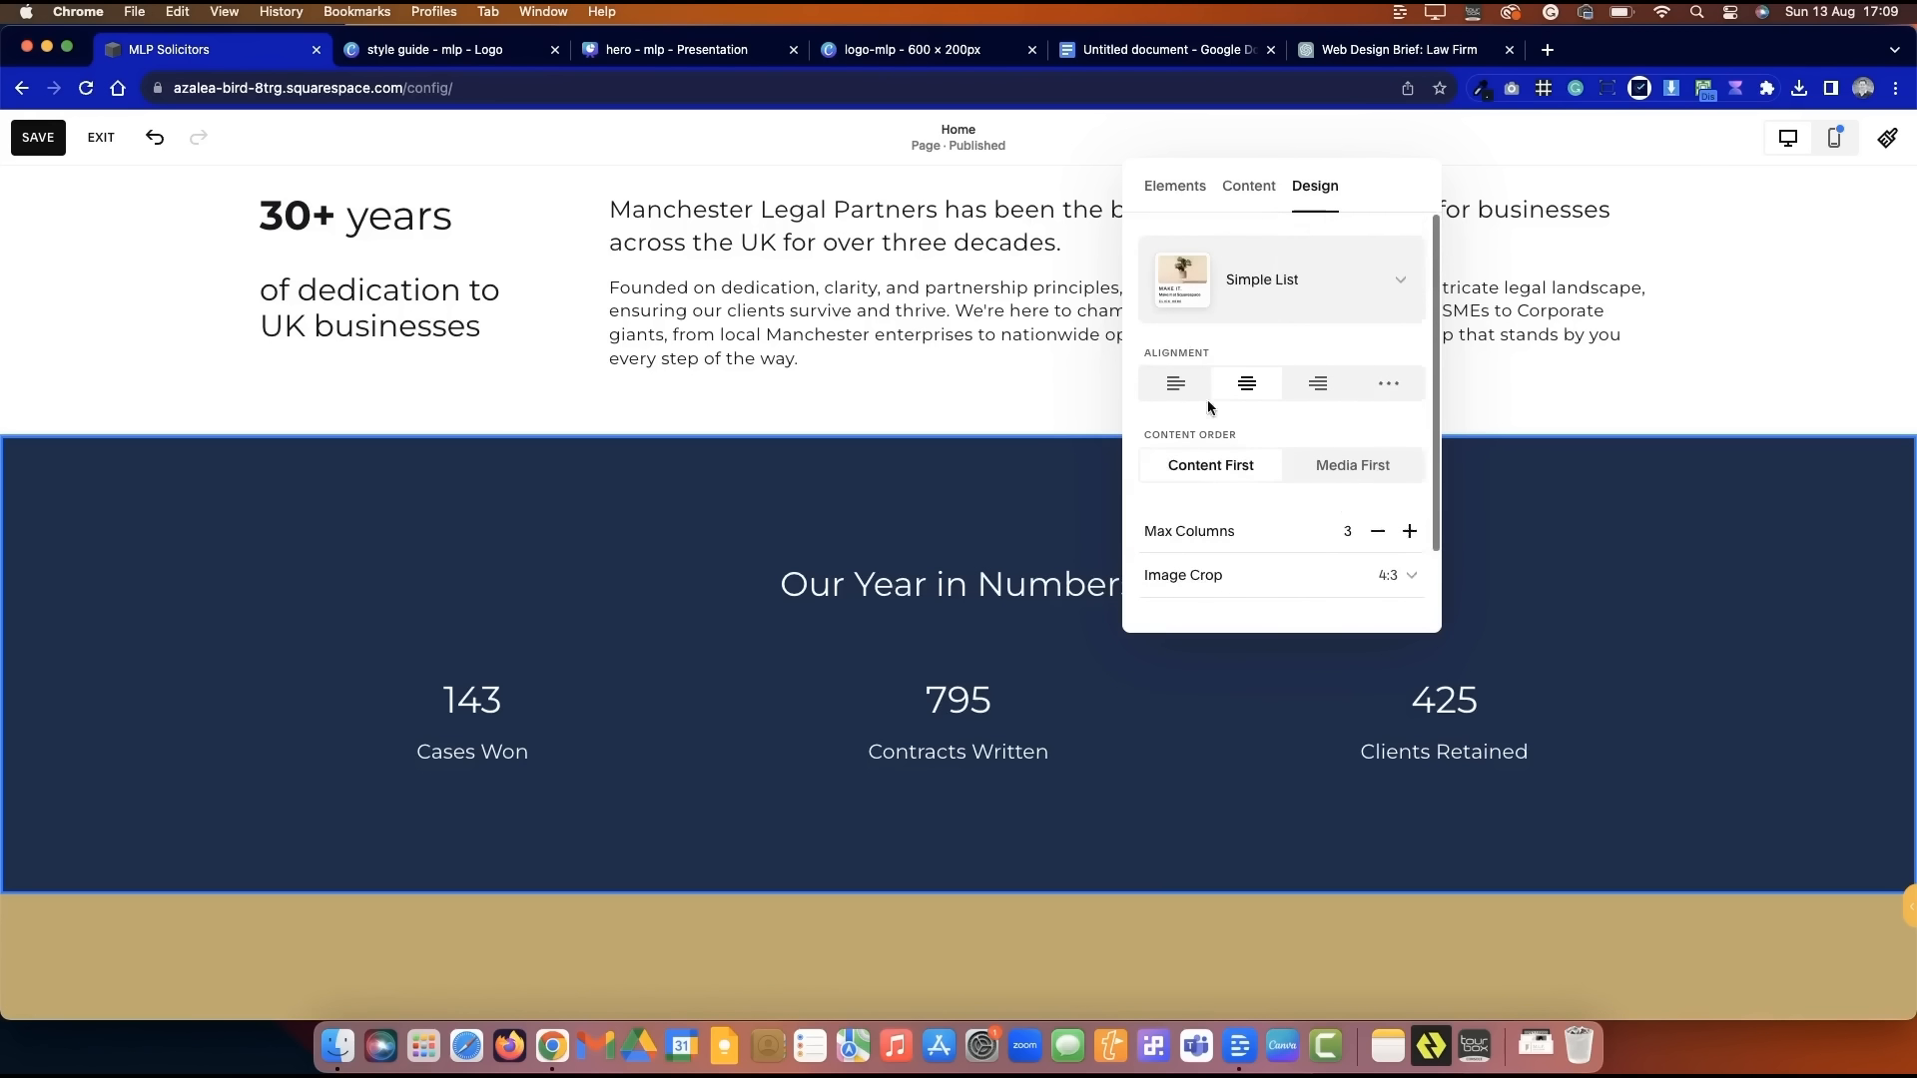
{"action": "left_click", "coordinate": [1249, 185]}
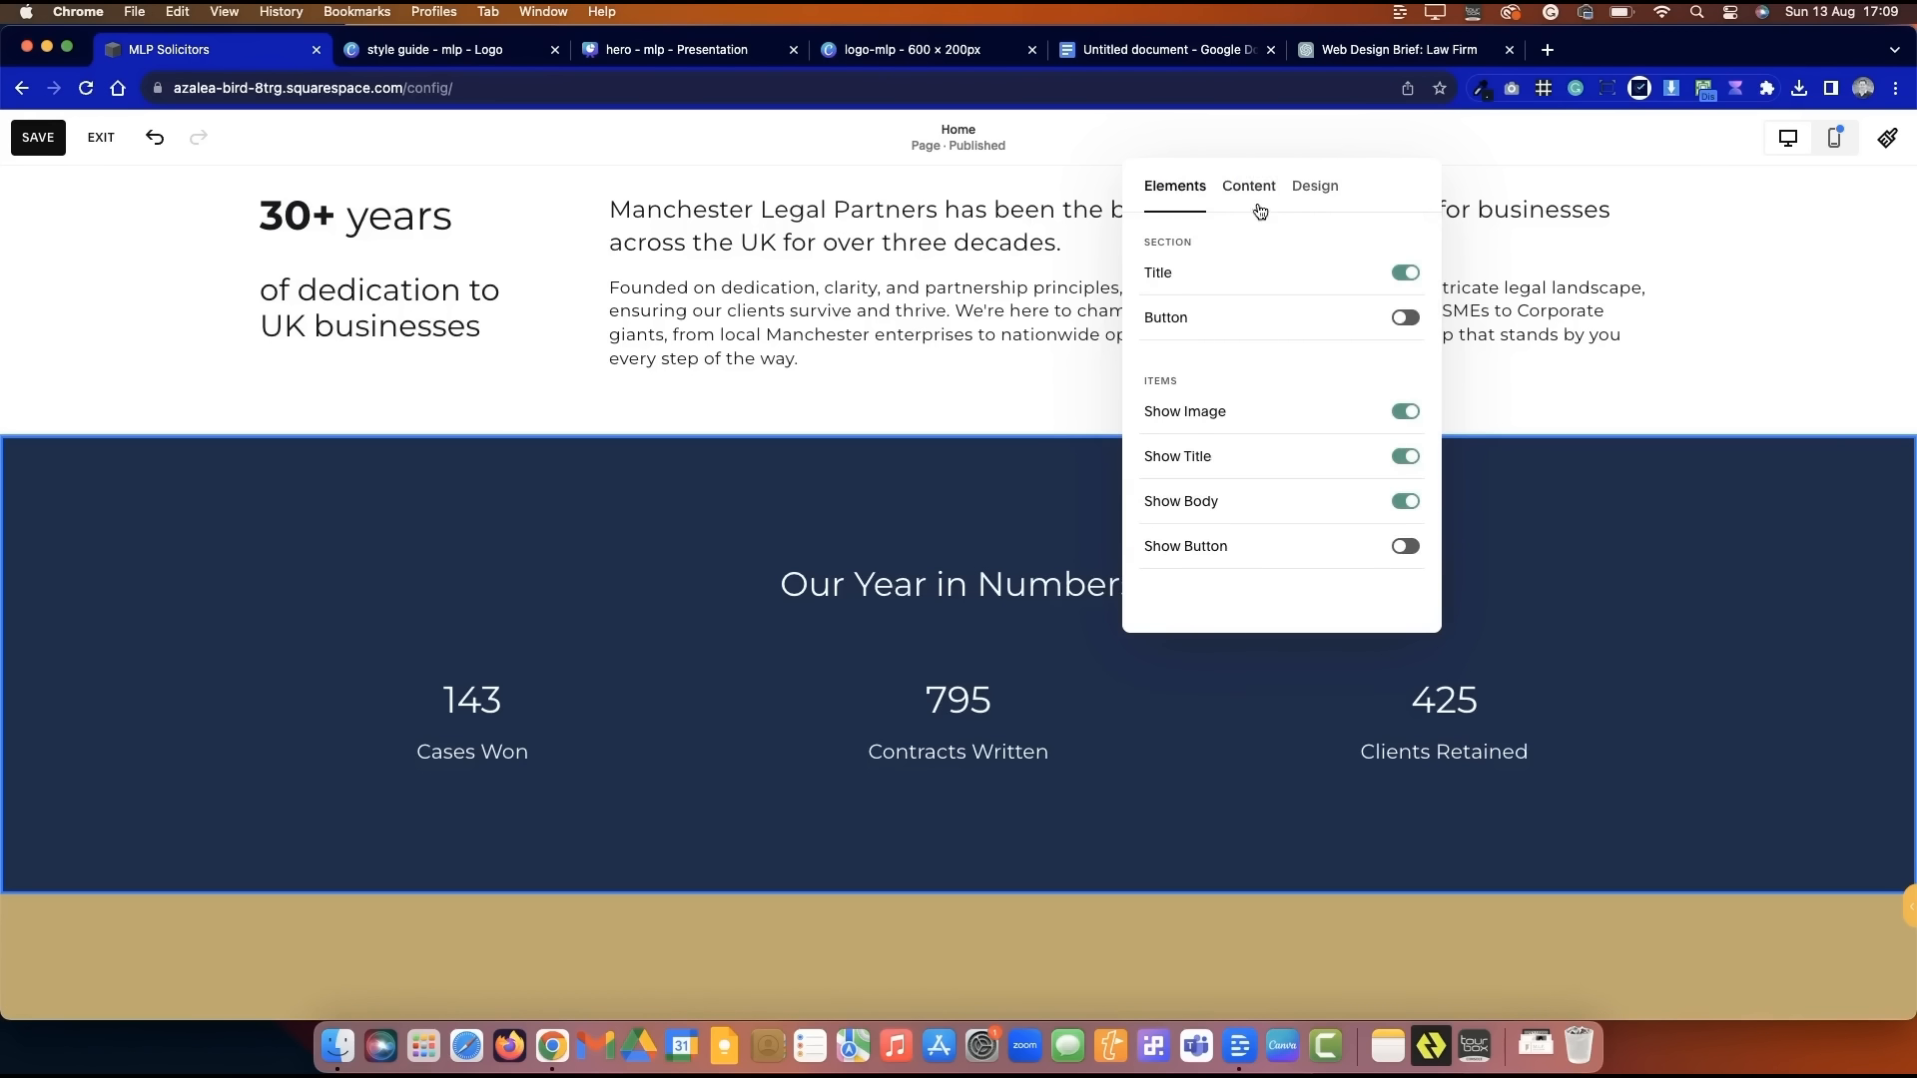
{"action": "left_click", "coordinate": [1315, 185]}
{"action": "left_click", "coordinate": [1286, 543]}
{"action": "left_click", "coordinate": [1335, 278]}
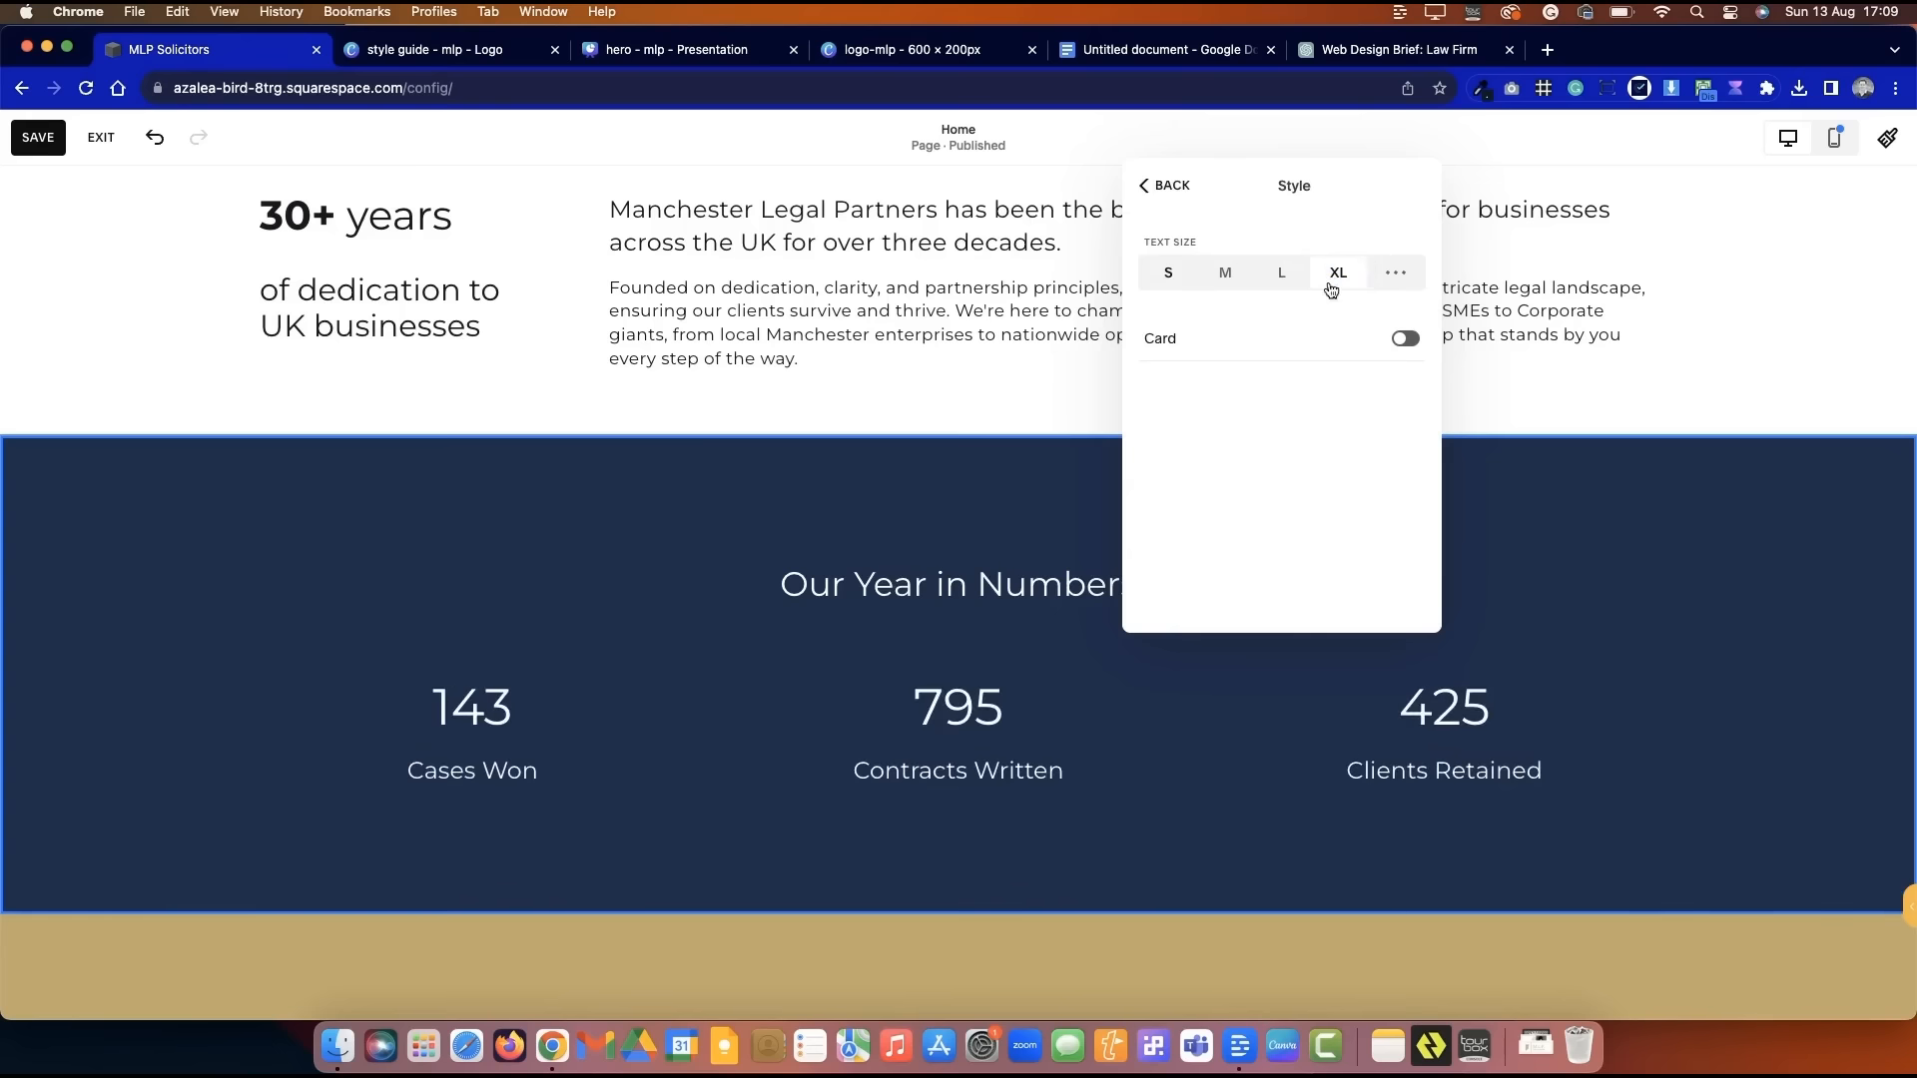
{"action": "left_click", "coordinate": [1187, 189]}
{"action": "scroll", "coordinate": [1228, 439], "scroll_direction": "down", "scroll_amount": 2}
{"action": "left_click", "coordinate": [1297, 548]}
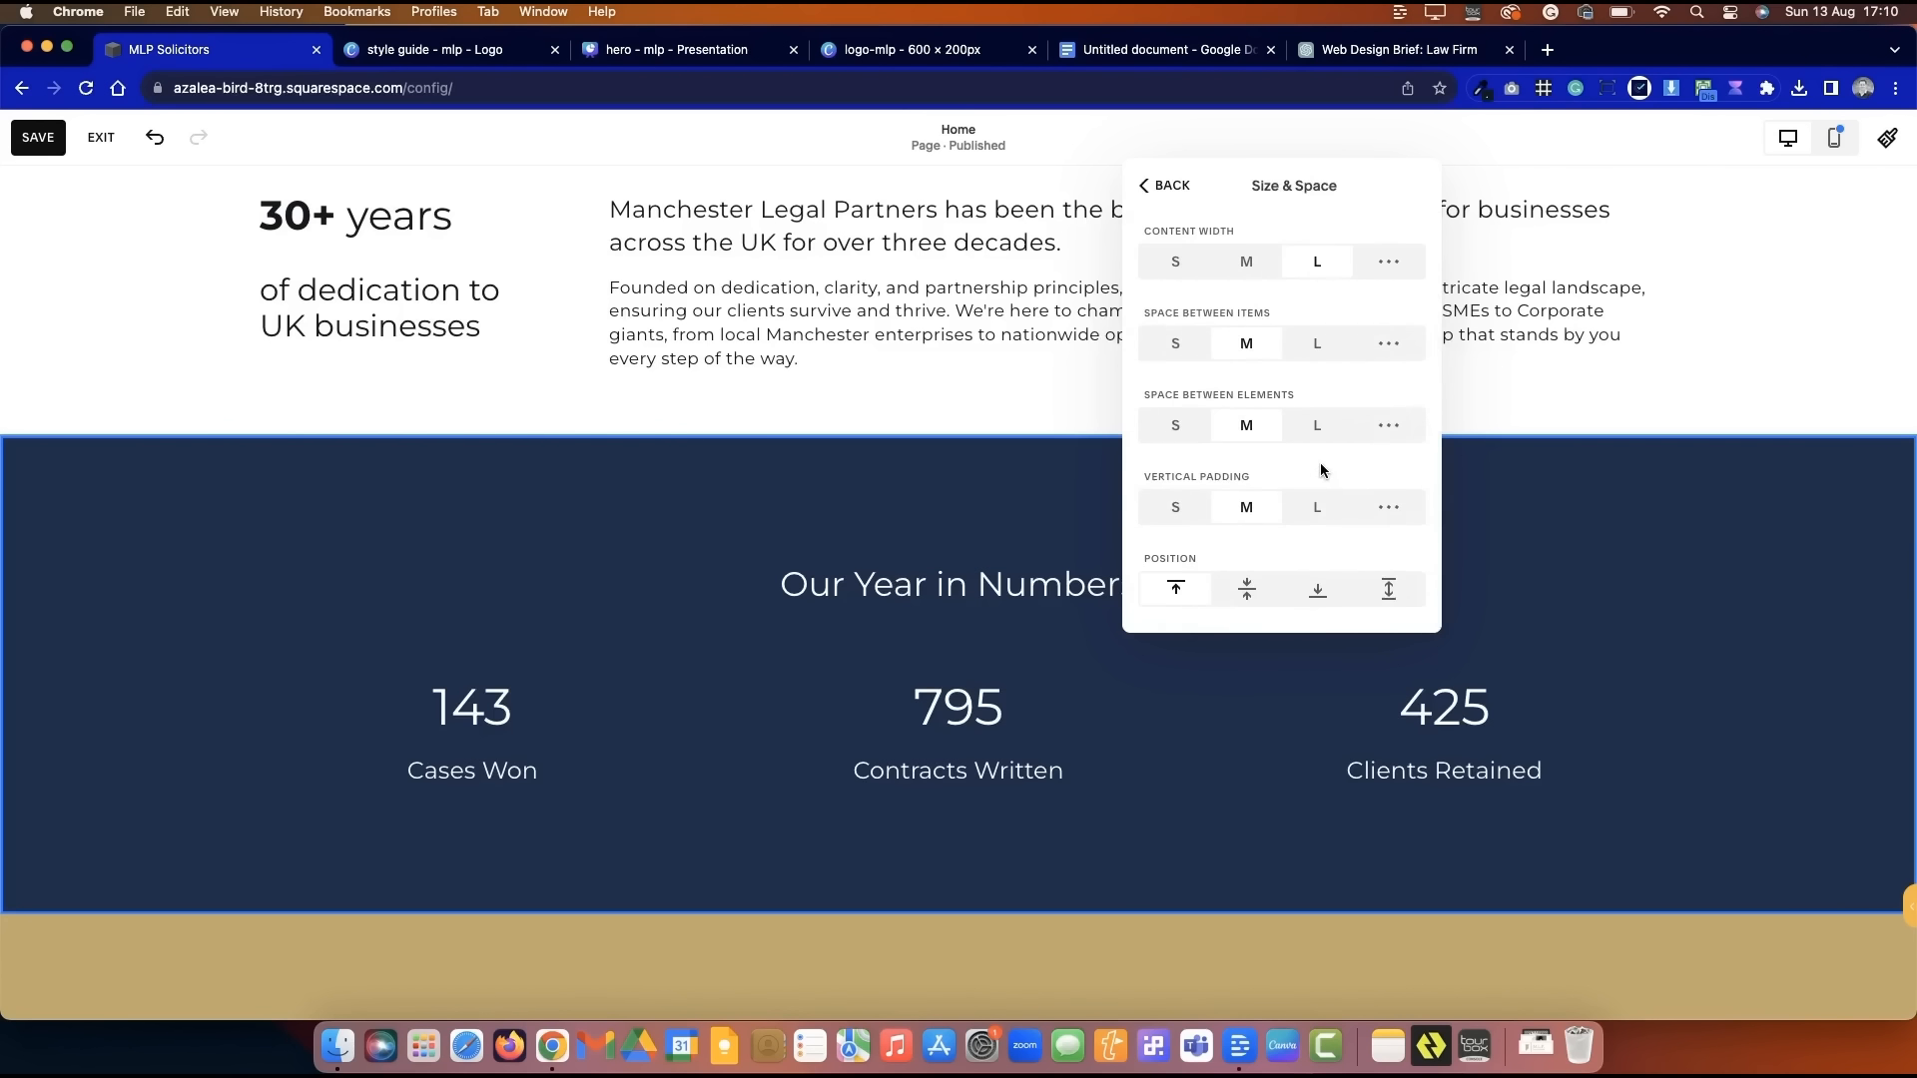
{"action": "left_click", "coordinate": [1170, 188]}
{"action": "left_click", "coordinate": [639, 520]}
- Save the changes, leave page editing and review the home page down to the "Get in Touch" form
{"action": "scroll", "coordinate": [341, 708], "scroll_direction": "down", "scroll_amount": 3}
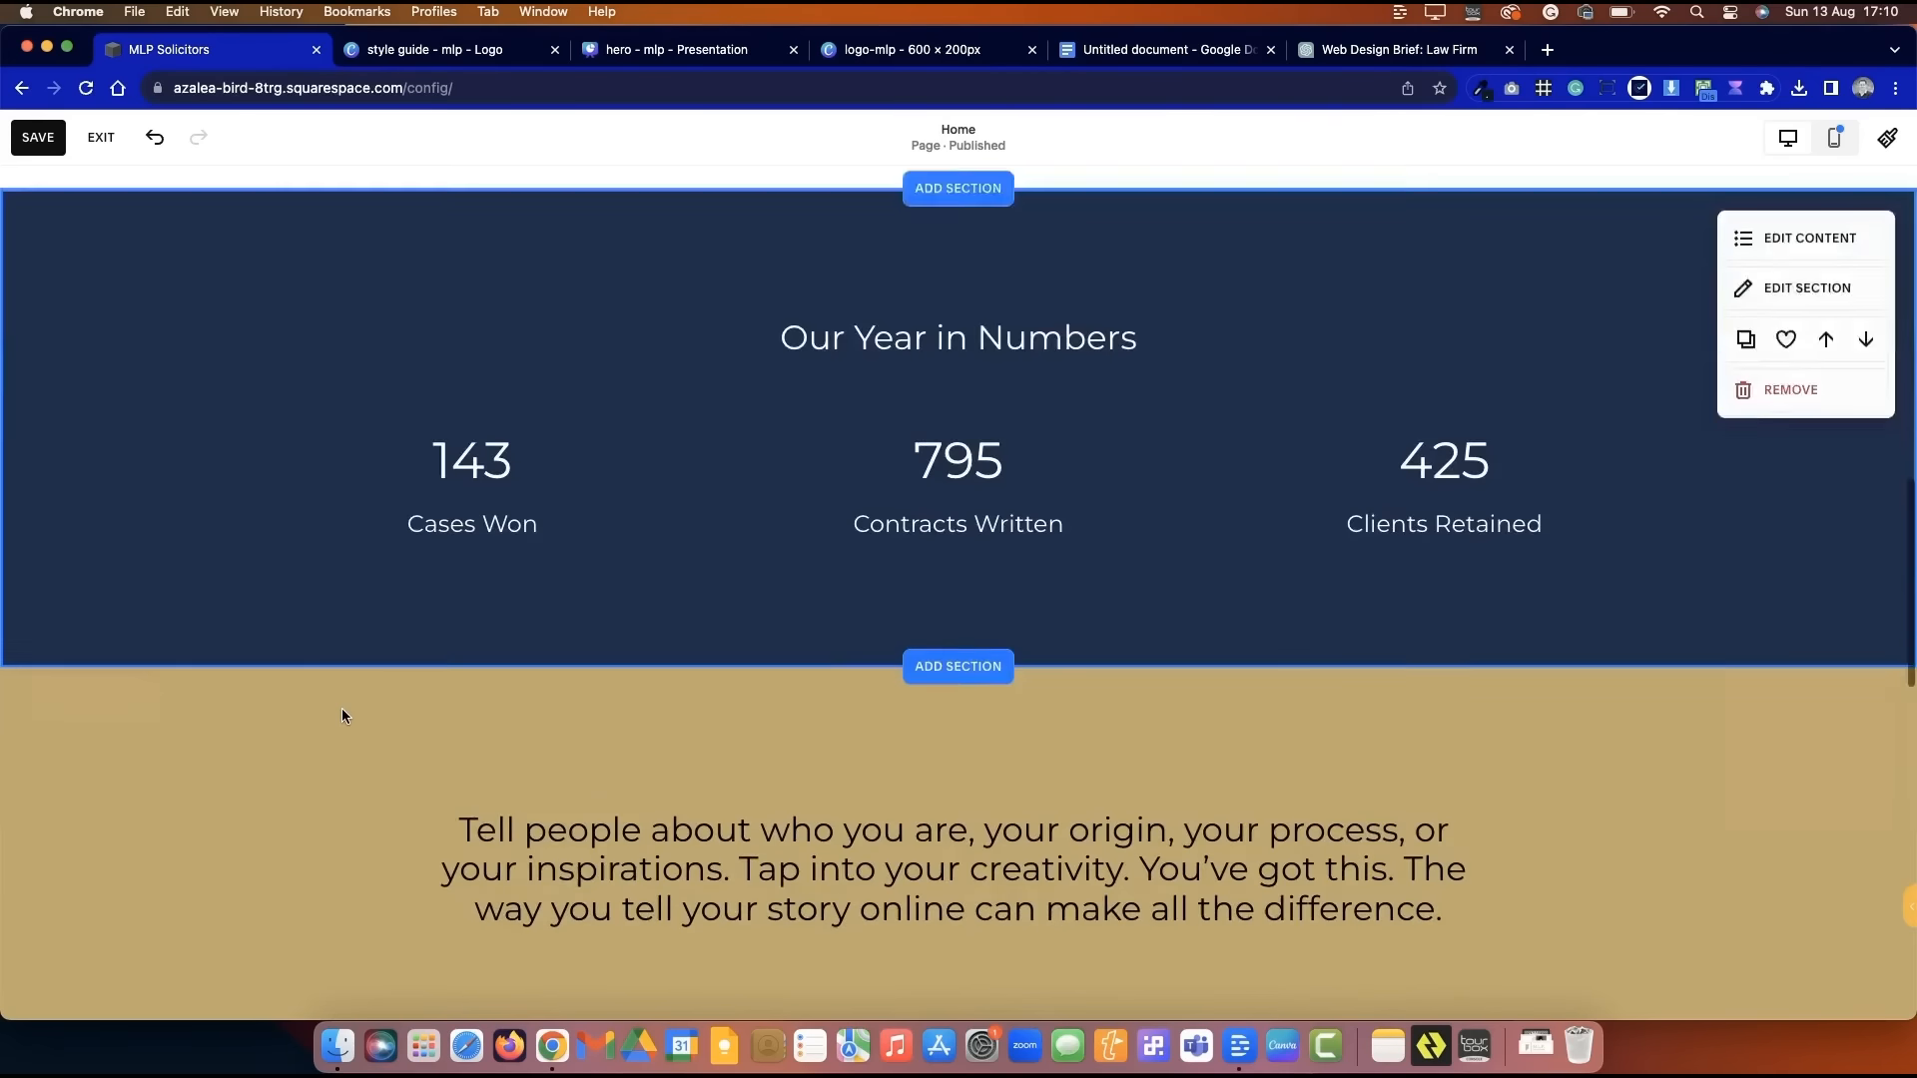
{"action": "scroll", "coordinate": [342, 708], "scroll_direction": "up", "scroll_amount": 5}
{"action": "left_click", "coordinate": [101, 137]}
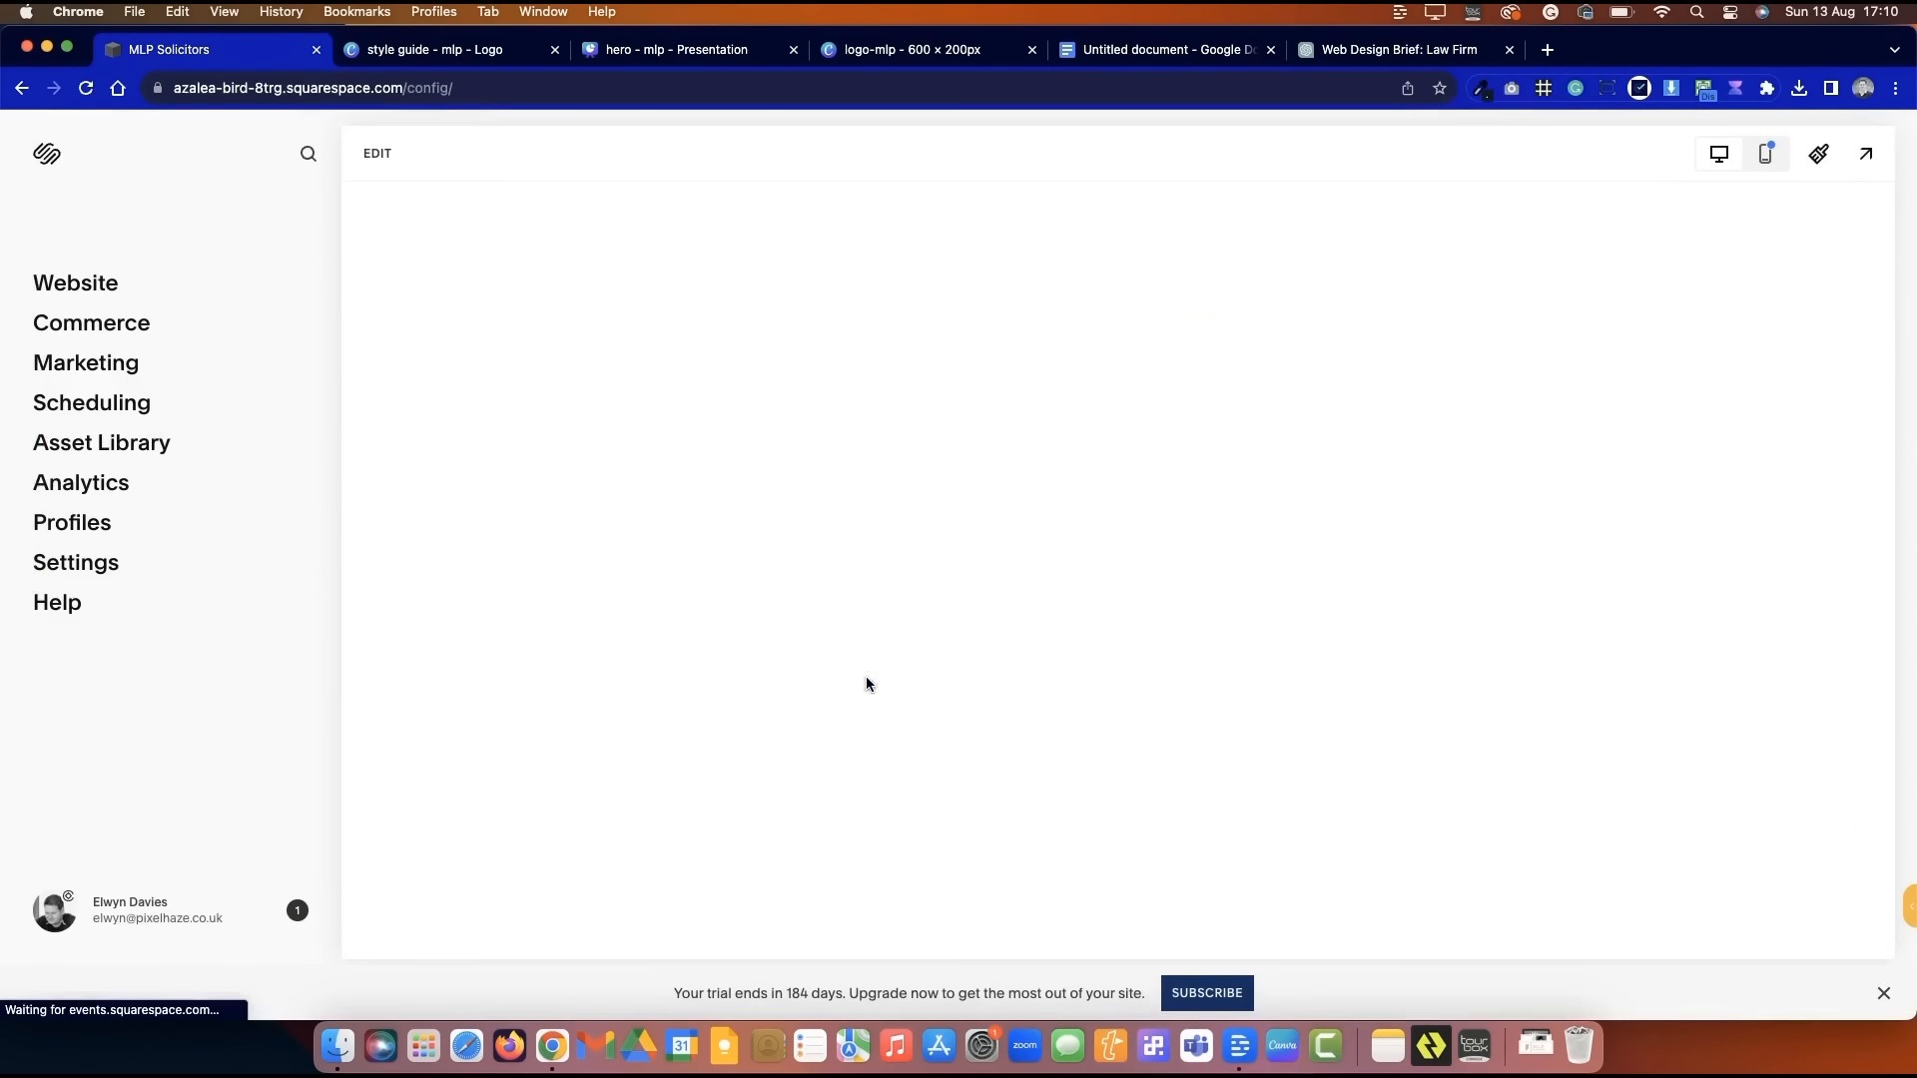
{"action": "scroll", "coordinate": [1111, 599], "scroll_direction": "down", "scroll_amount": 6}
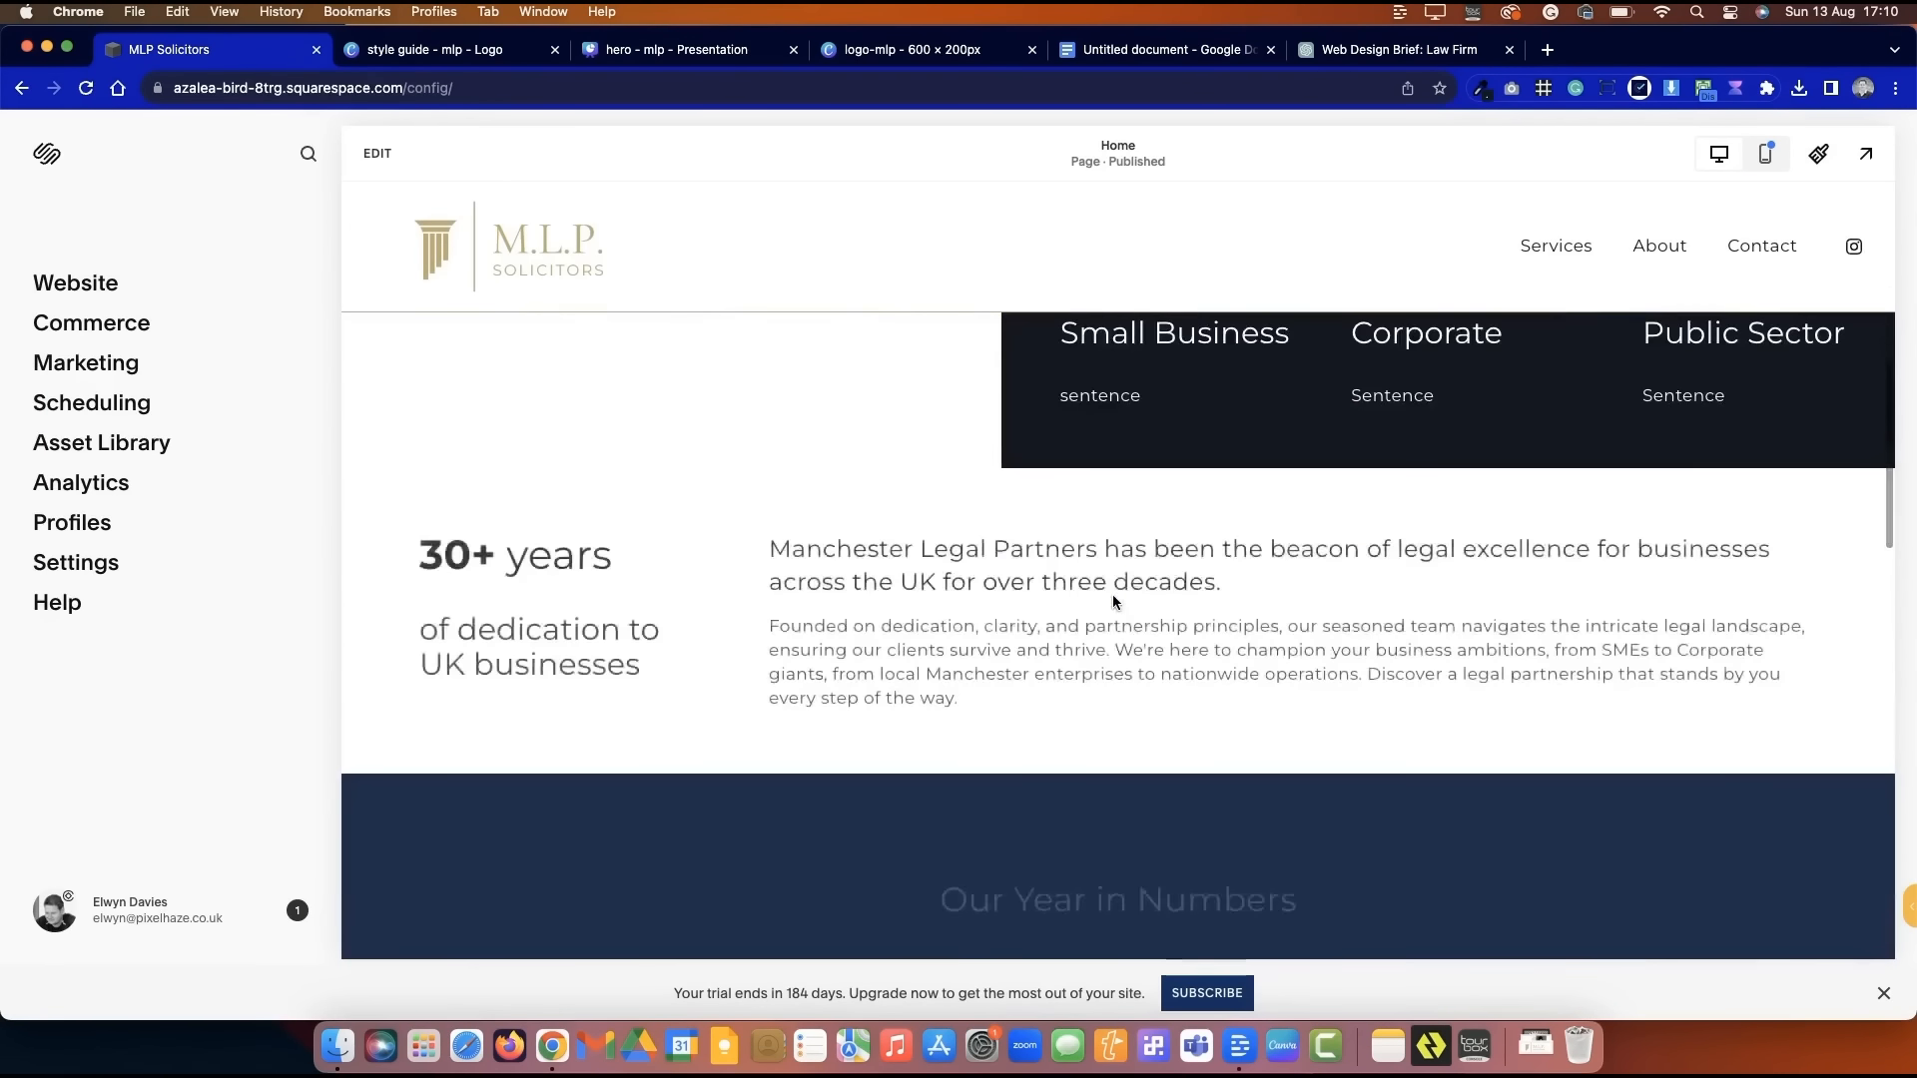
{"action": "scroll", "coordinate": [1112, 595], "scroll_direction": "down", "scroll_amount": 10}
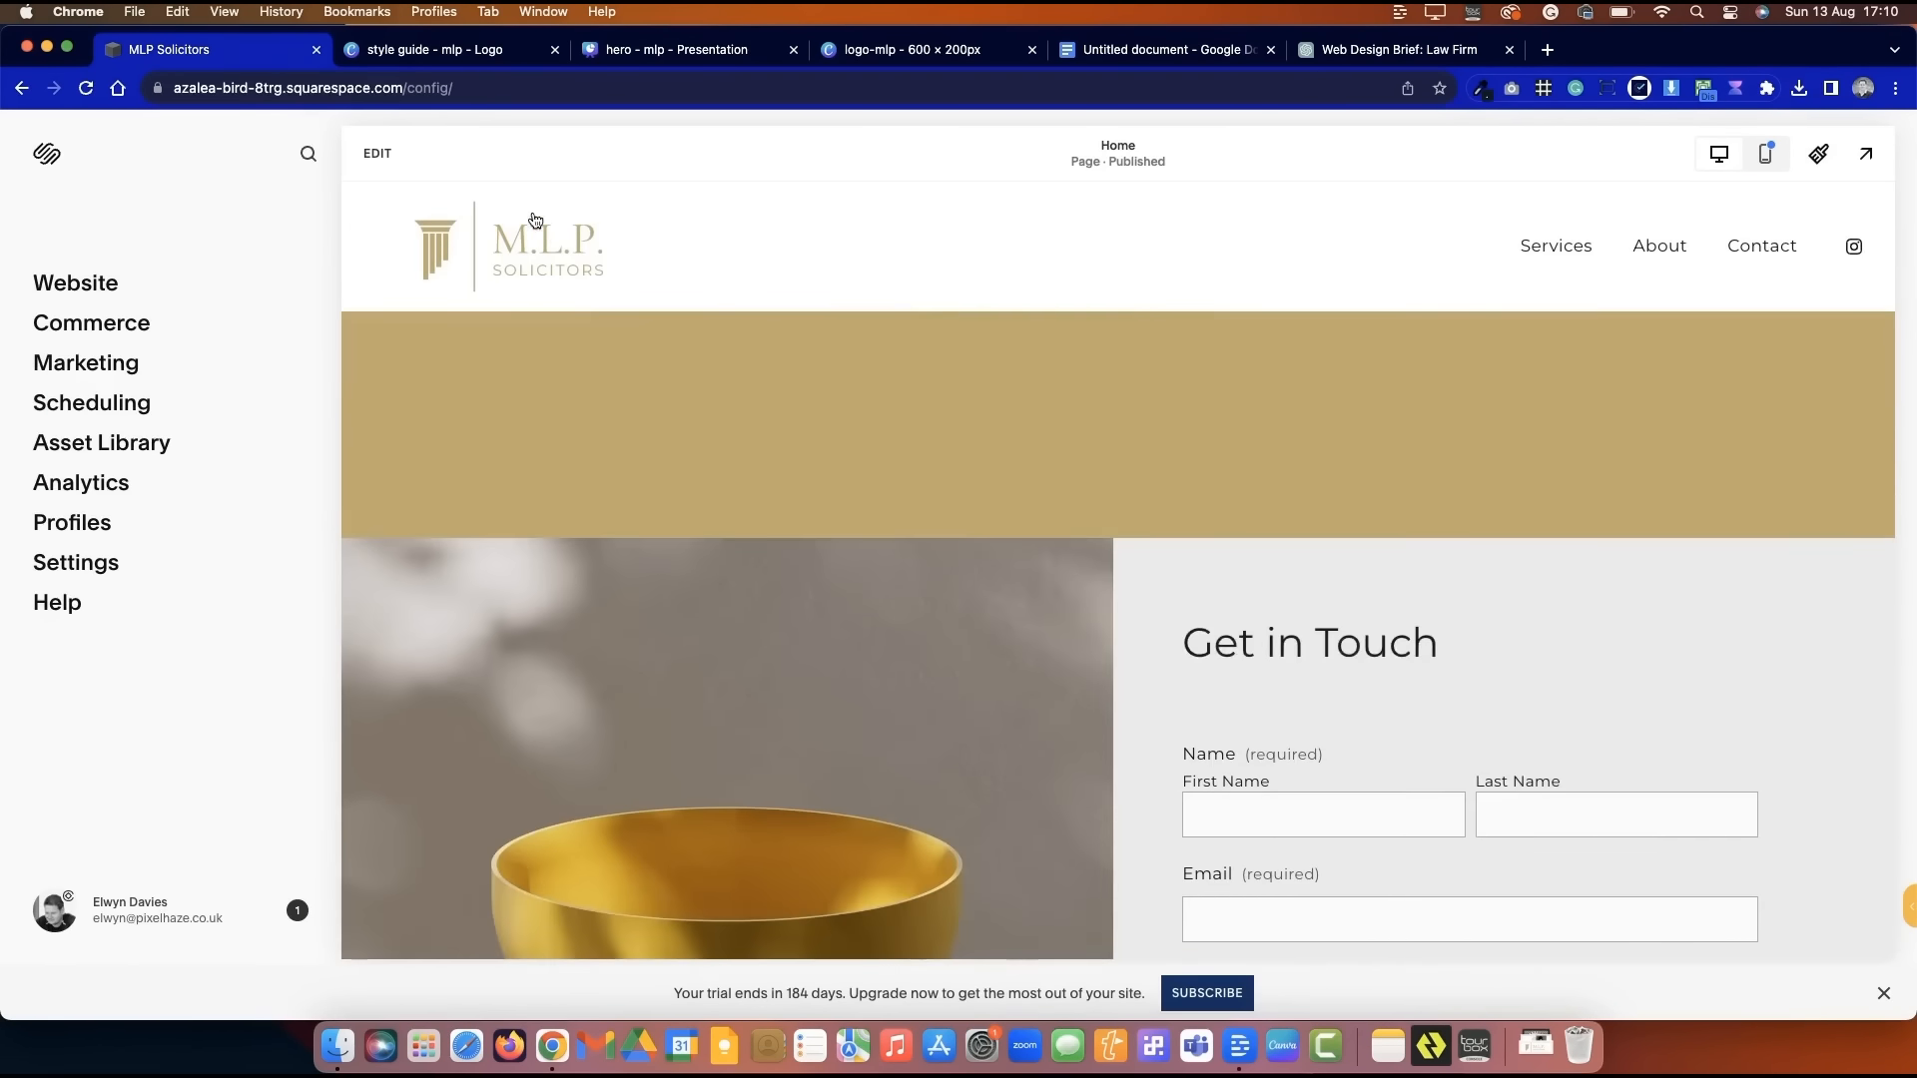
{"action": "scroll", "coordinate": [727, 612], "scroll_direction": "up", "scroll_amount": 2}
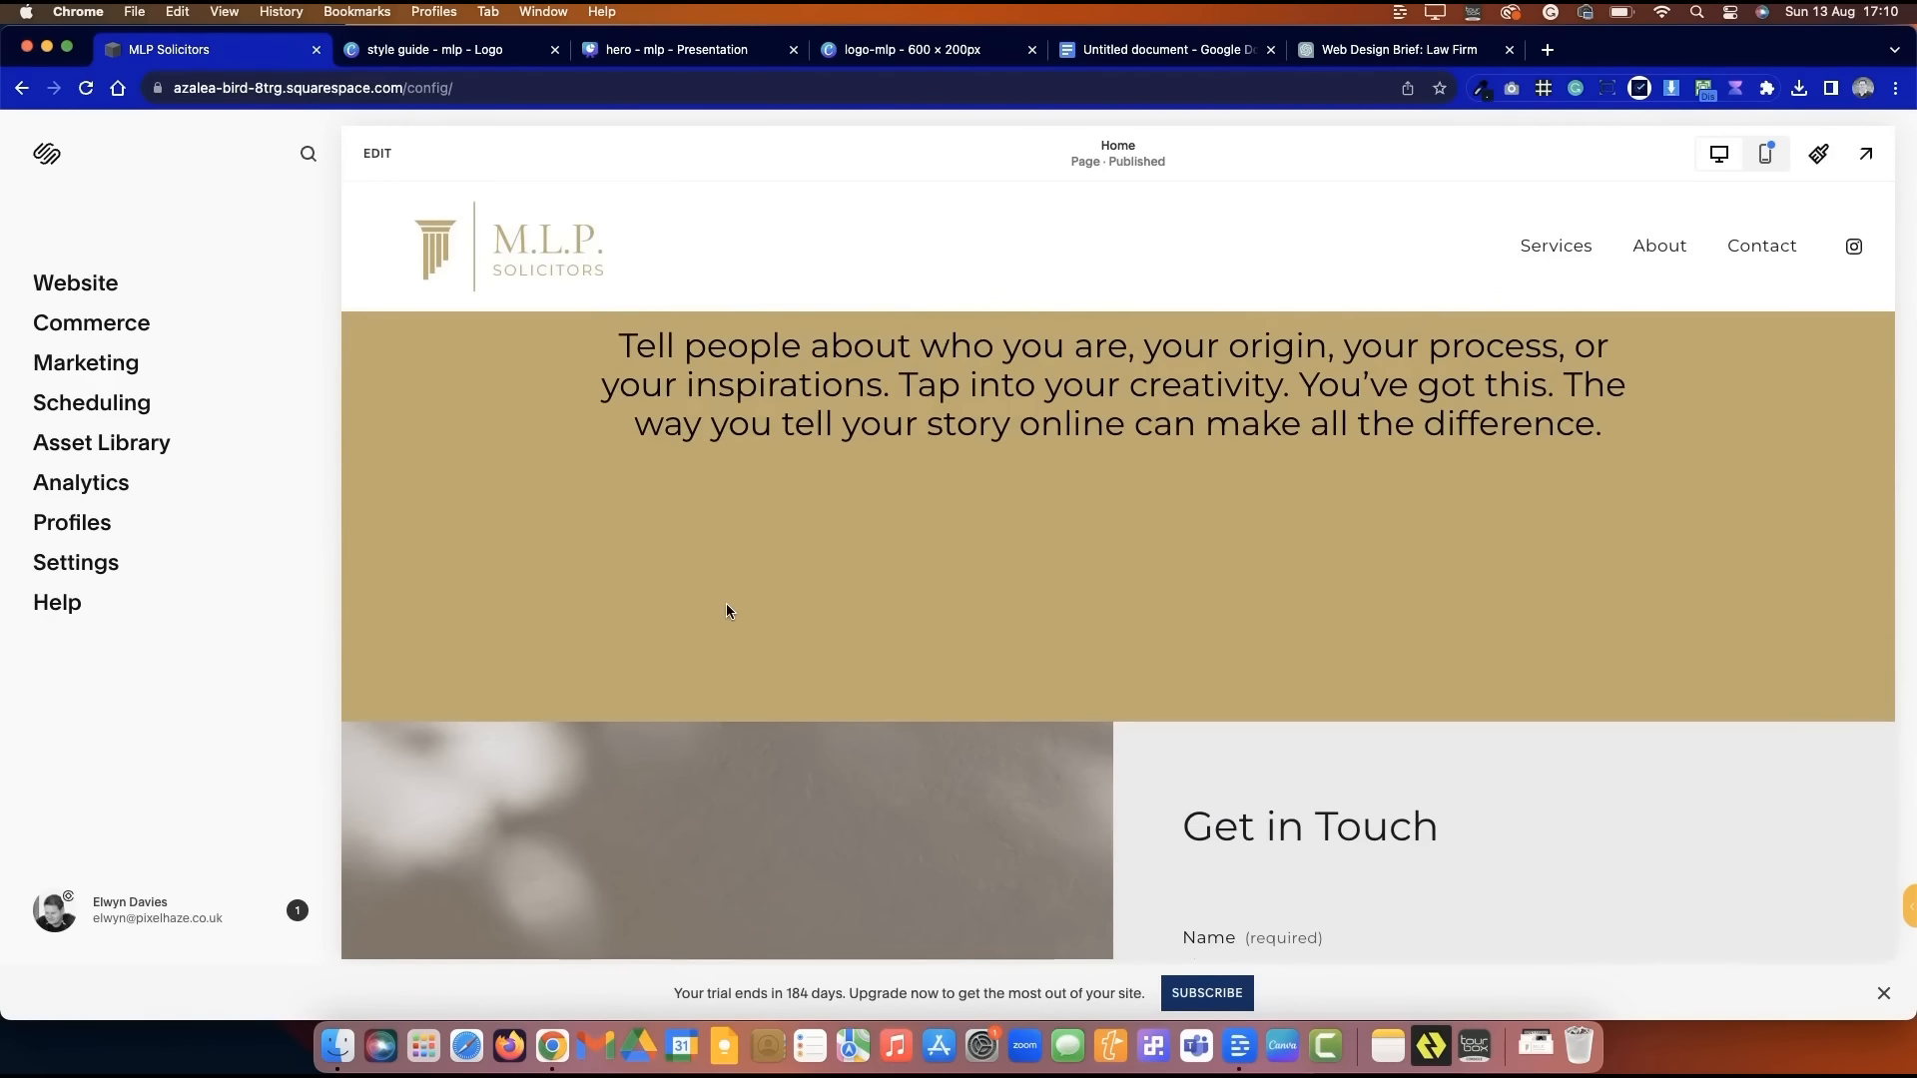
- Add an "Our Services" section with a heading, button and accordion from the Services layouts below the year-in-numbers section
{"action": "left_click", "coordinate": [378, 153]}
{"action": "scroll", "coordinate": [848, 569], "scroll_direction": "up", "scroll_amount": 7}
{"action": "scroll", "coordinate": [854, 571], "scroll_direction": "down", "scroll_amount": 2}
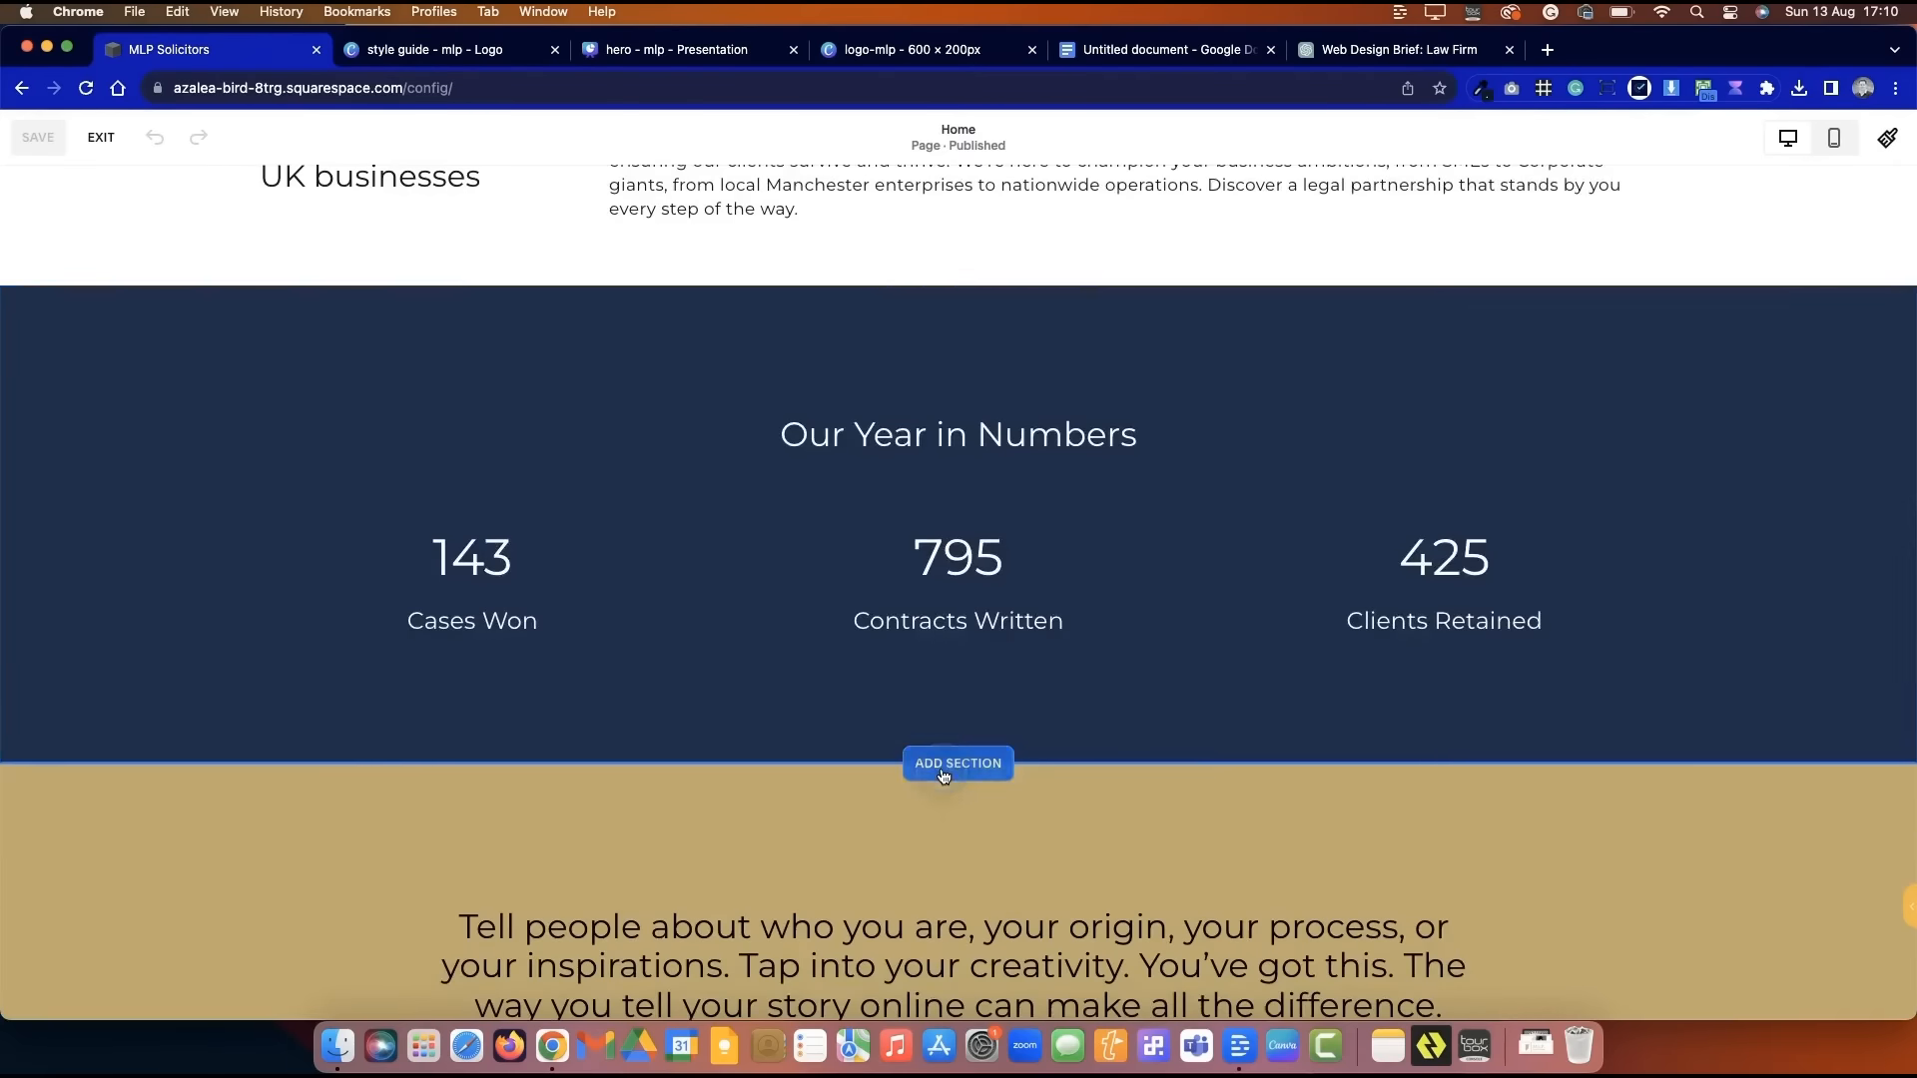
{"action": "left_click", "coordinate": [958, 764]}
{"action": "left_click", "coordinate": [322, 698]}
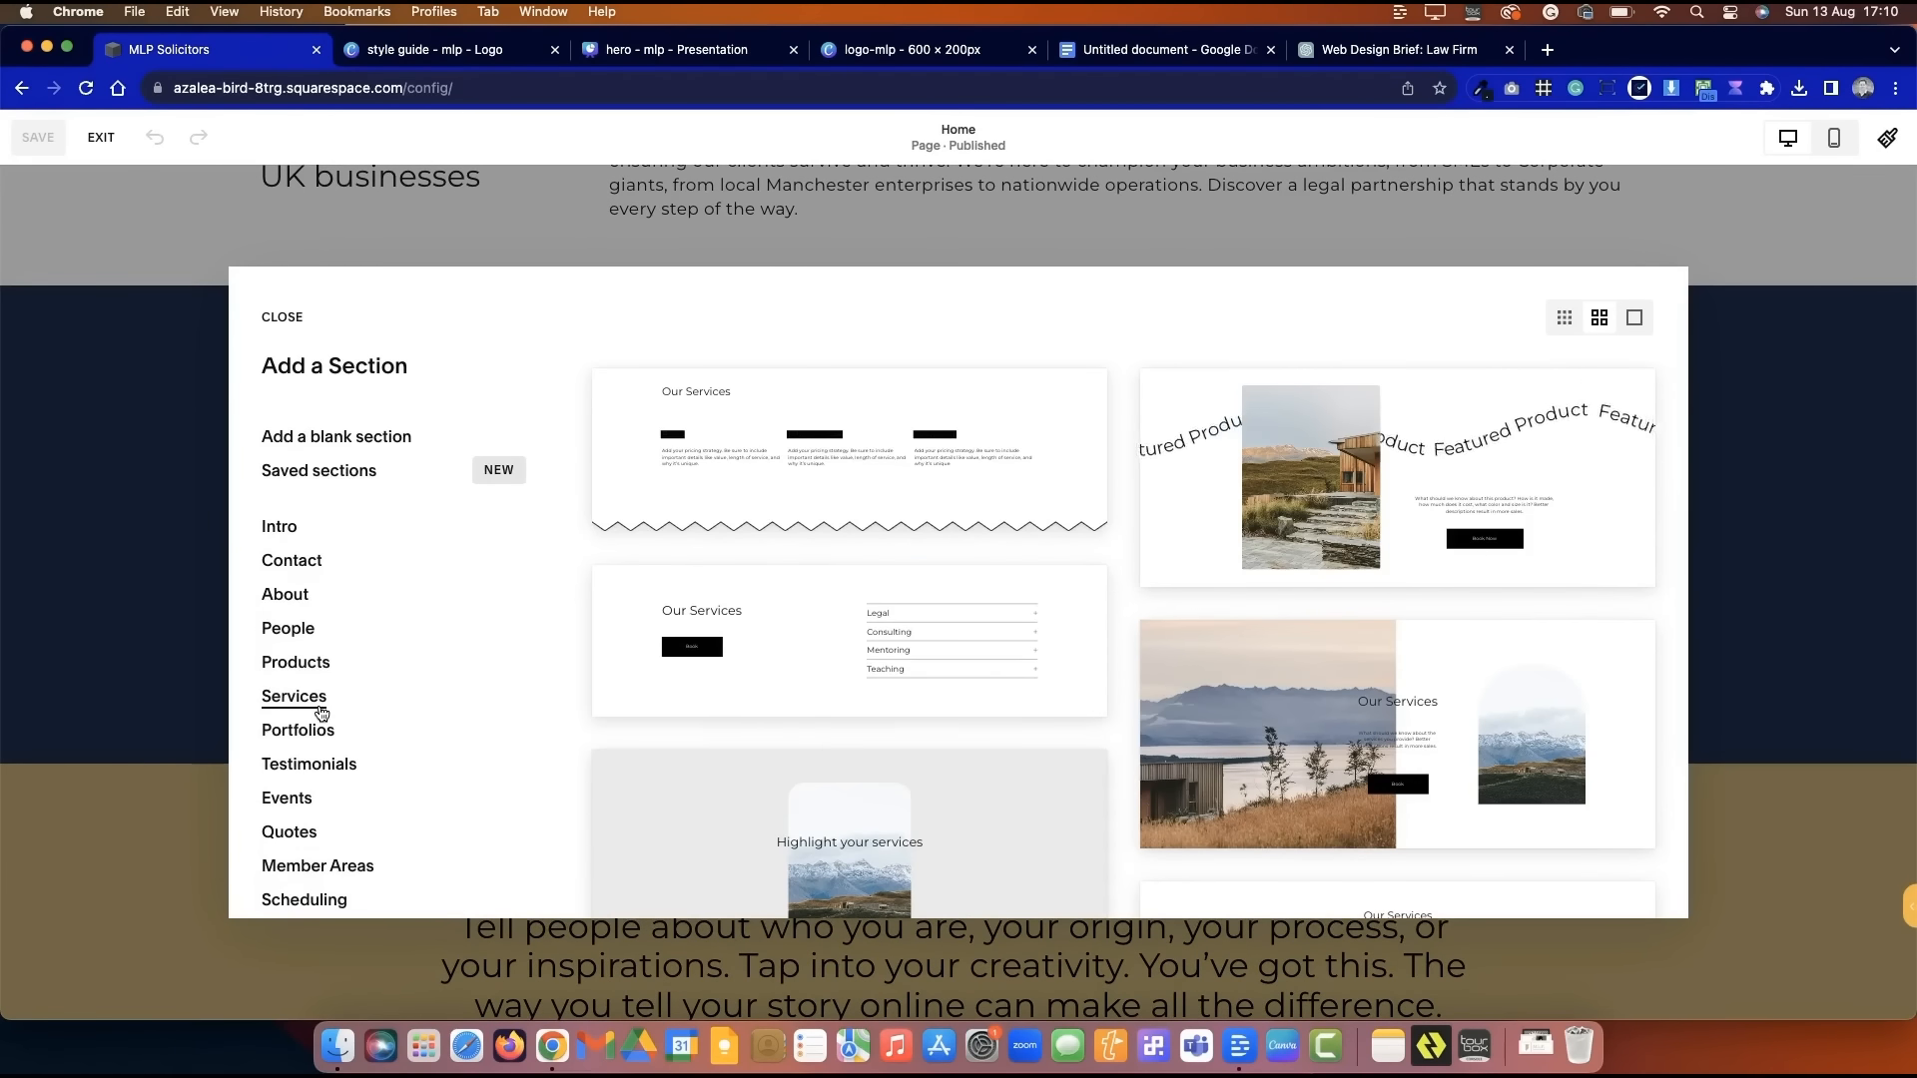
{"action": "left_click", "coordinate": [953, 631]}
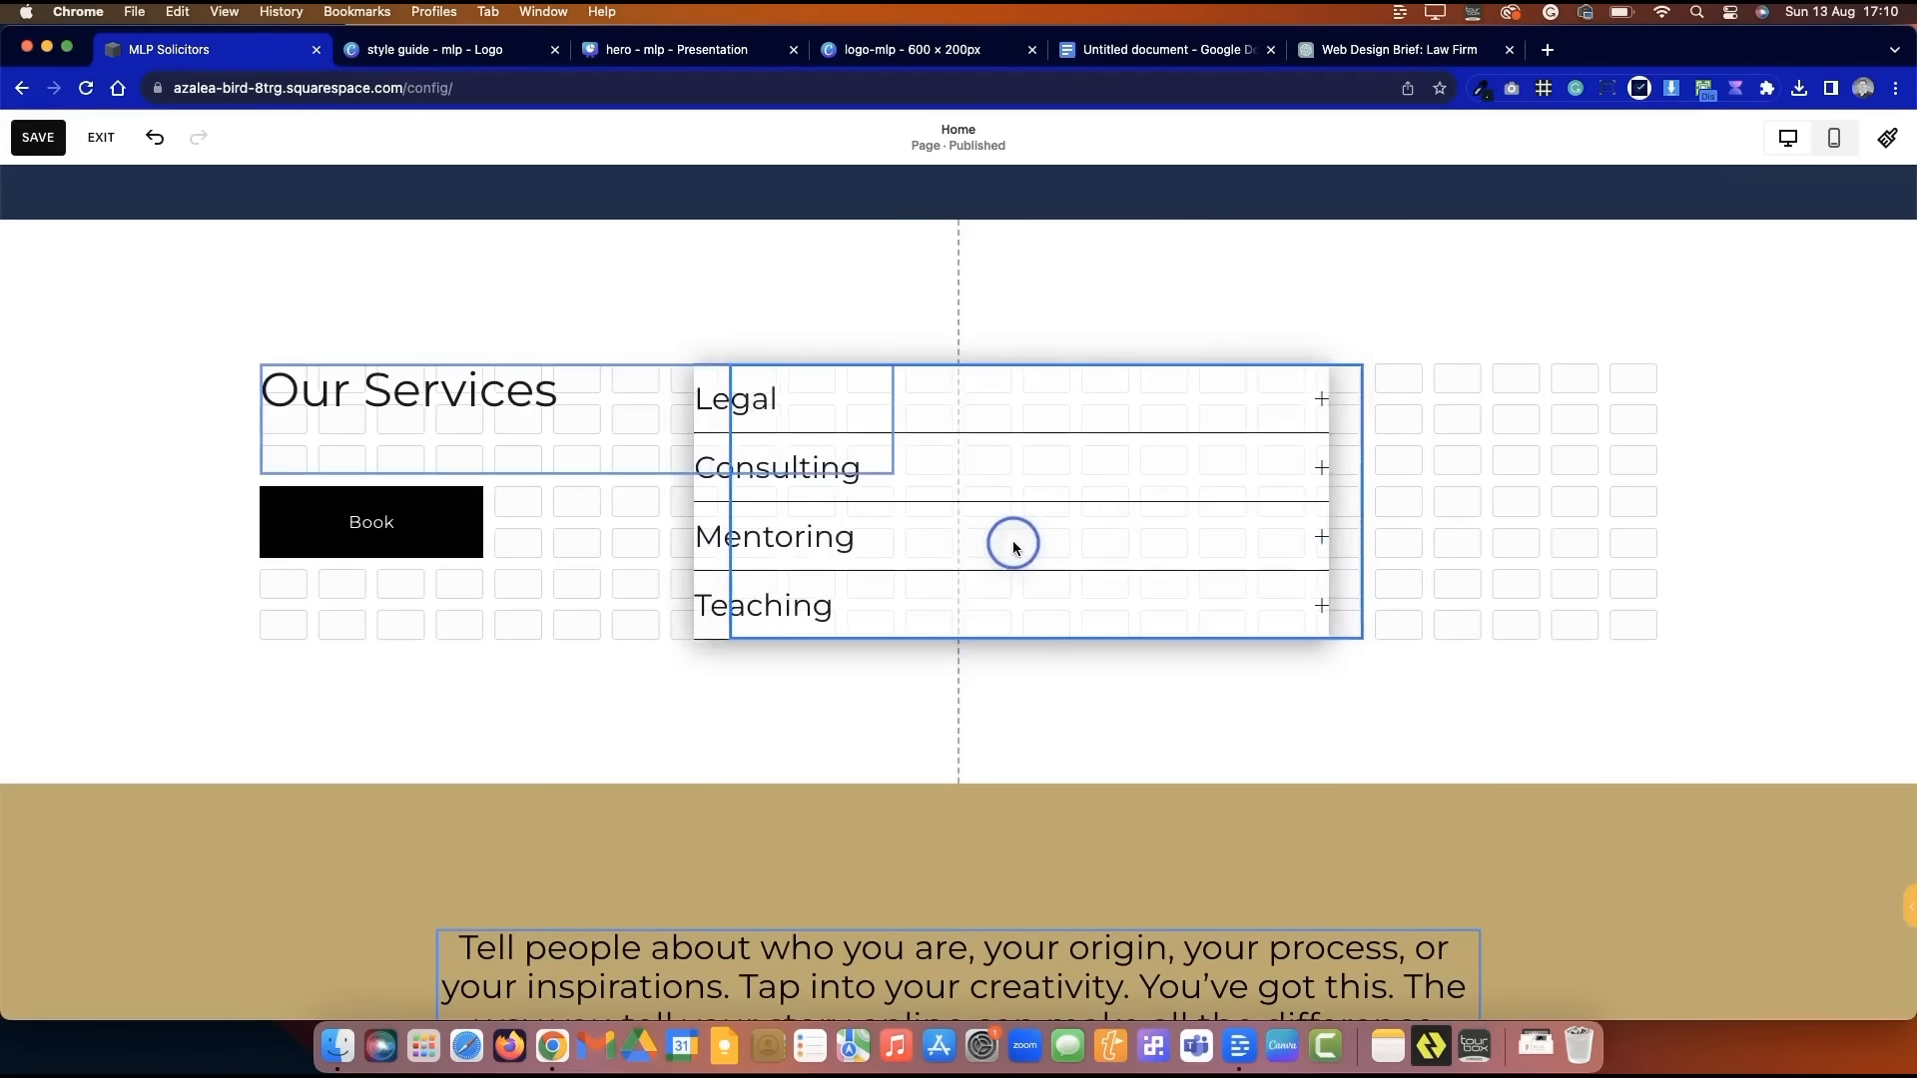
- Move the services accordion closer to the "Our Services" heading and narrow it from its outer side
{"action": "left_click_drag", "start_coordinate": [1014, 547], "coordinate": [932, 547]}
{"action": "left_click", "coordinate": [1233, 539]}
{"action": "left_click_drag", "start_coordinate": [1305, 501], "coordinate": [1066, 502]}
{"action": "left_click", "coordinate": [835, 522]}
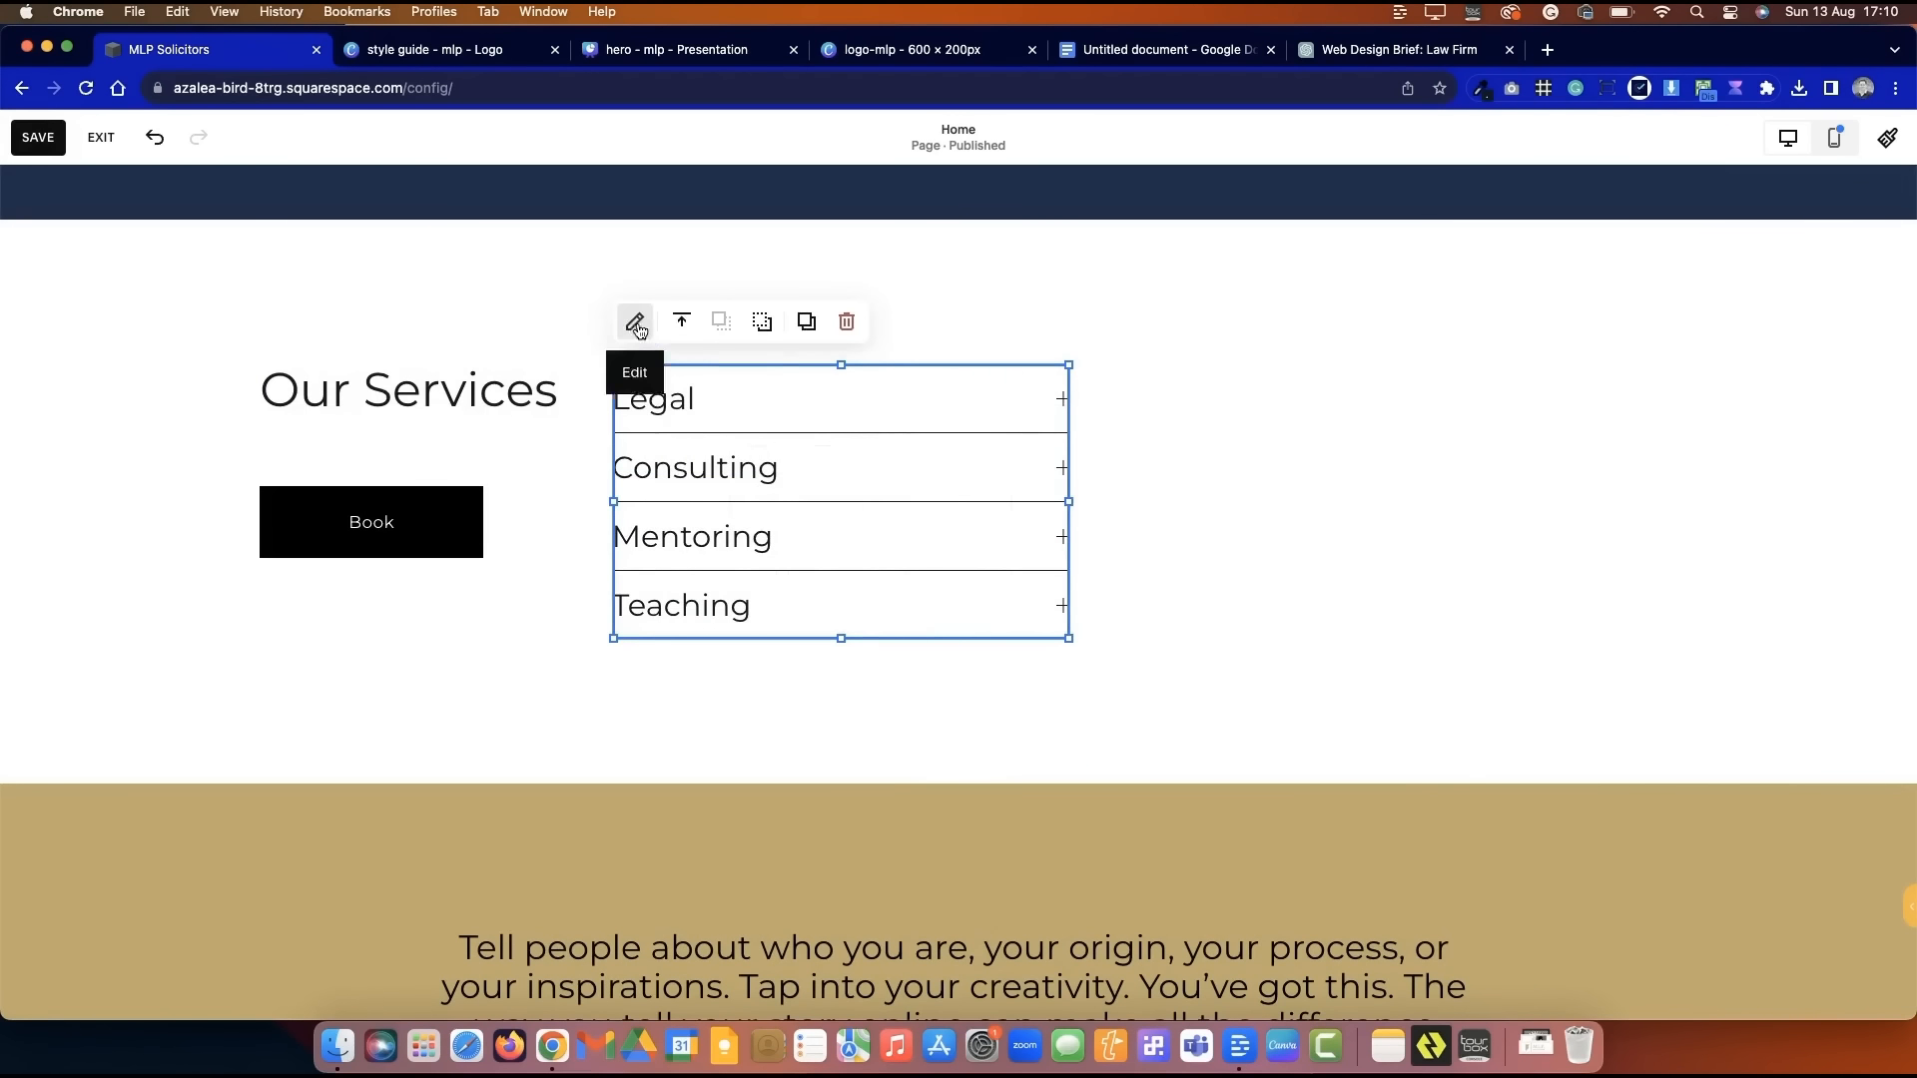
- Change the accordion's row icon to Arrow
{"action": "left_click", "coordinate": [637, 323]}
{"action": "left_click", "coordinate": [1207, 390]}
{"action": "scroll", "coordinate": [1358, 699], "scroll_direction": "down", "scroll_amount": 2}
{"action": "left_click", "coordinate": [1360, 663]}
{"action": "left_click", "coordinate": [1255, 726]}
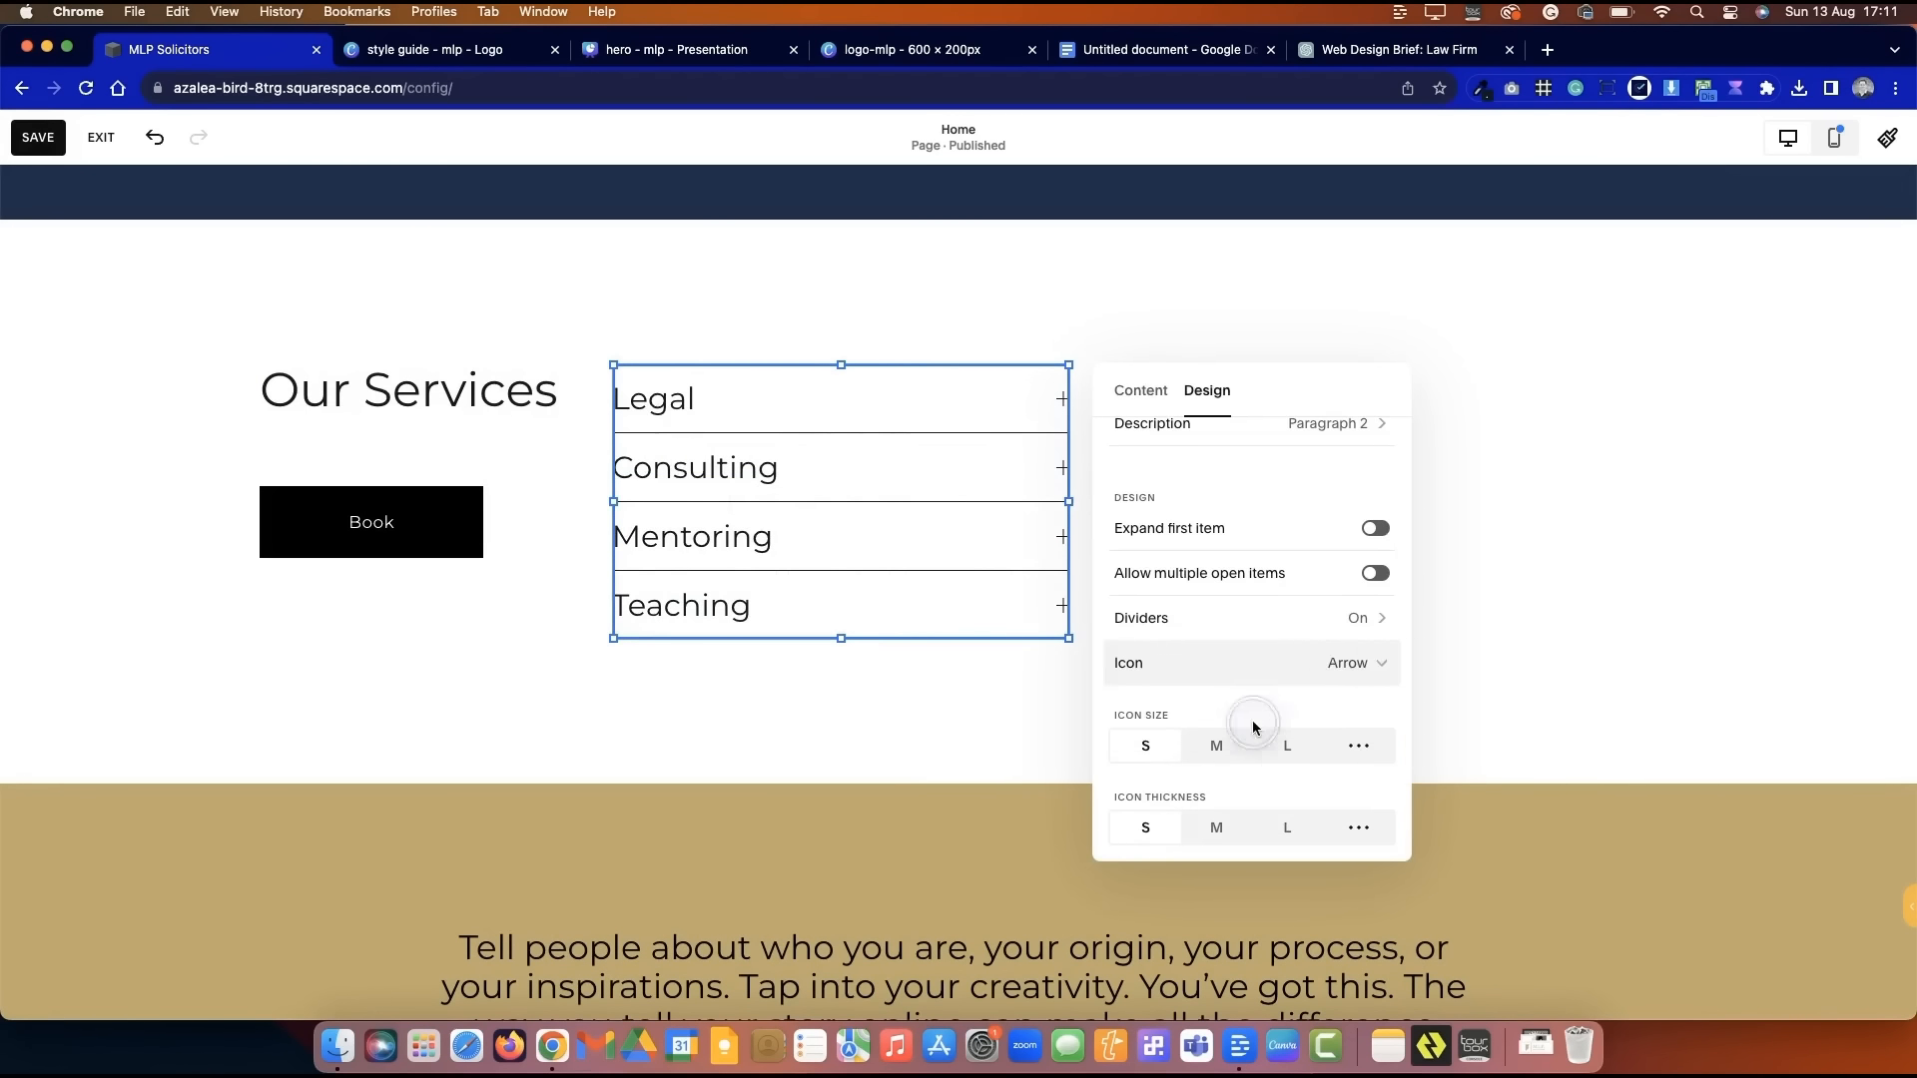
- Set custom row padding on the accordion, with 10px at the bottom and 10px at the top
{"action": "scroll", "coordinate": [1373, 505], "scroll_direction": "up", "scroll_amount": 1}
{"action": "scroll", "coordinate": [1298, 678], "scroll_direction": "down", "scroll_amount": 4}
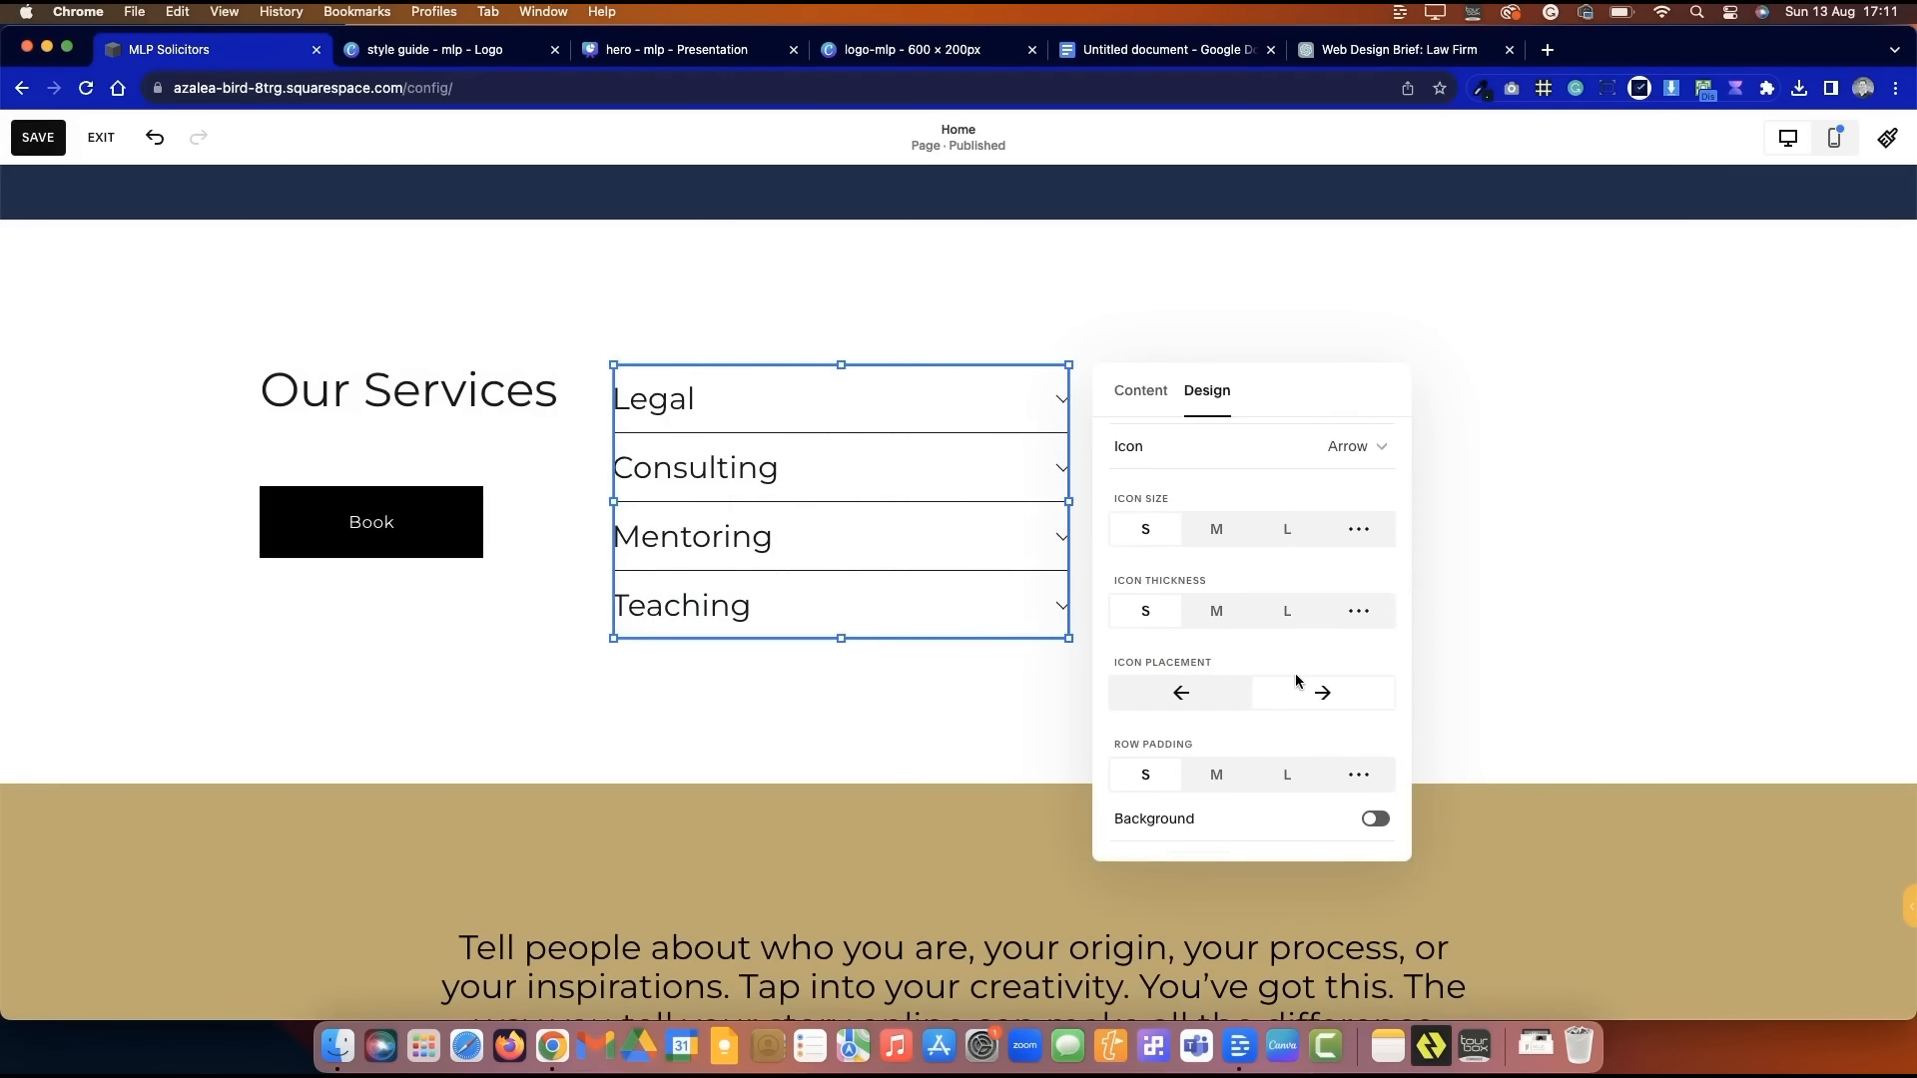
{"action": "left_click", "coordinate": [1359, 775]}
{"action": "scroll", "coordinate": [1336, 778], "scroll_direction": "down", "scroll_amount": 3}
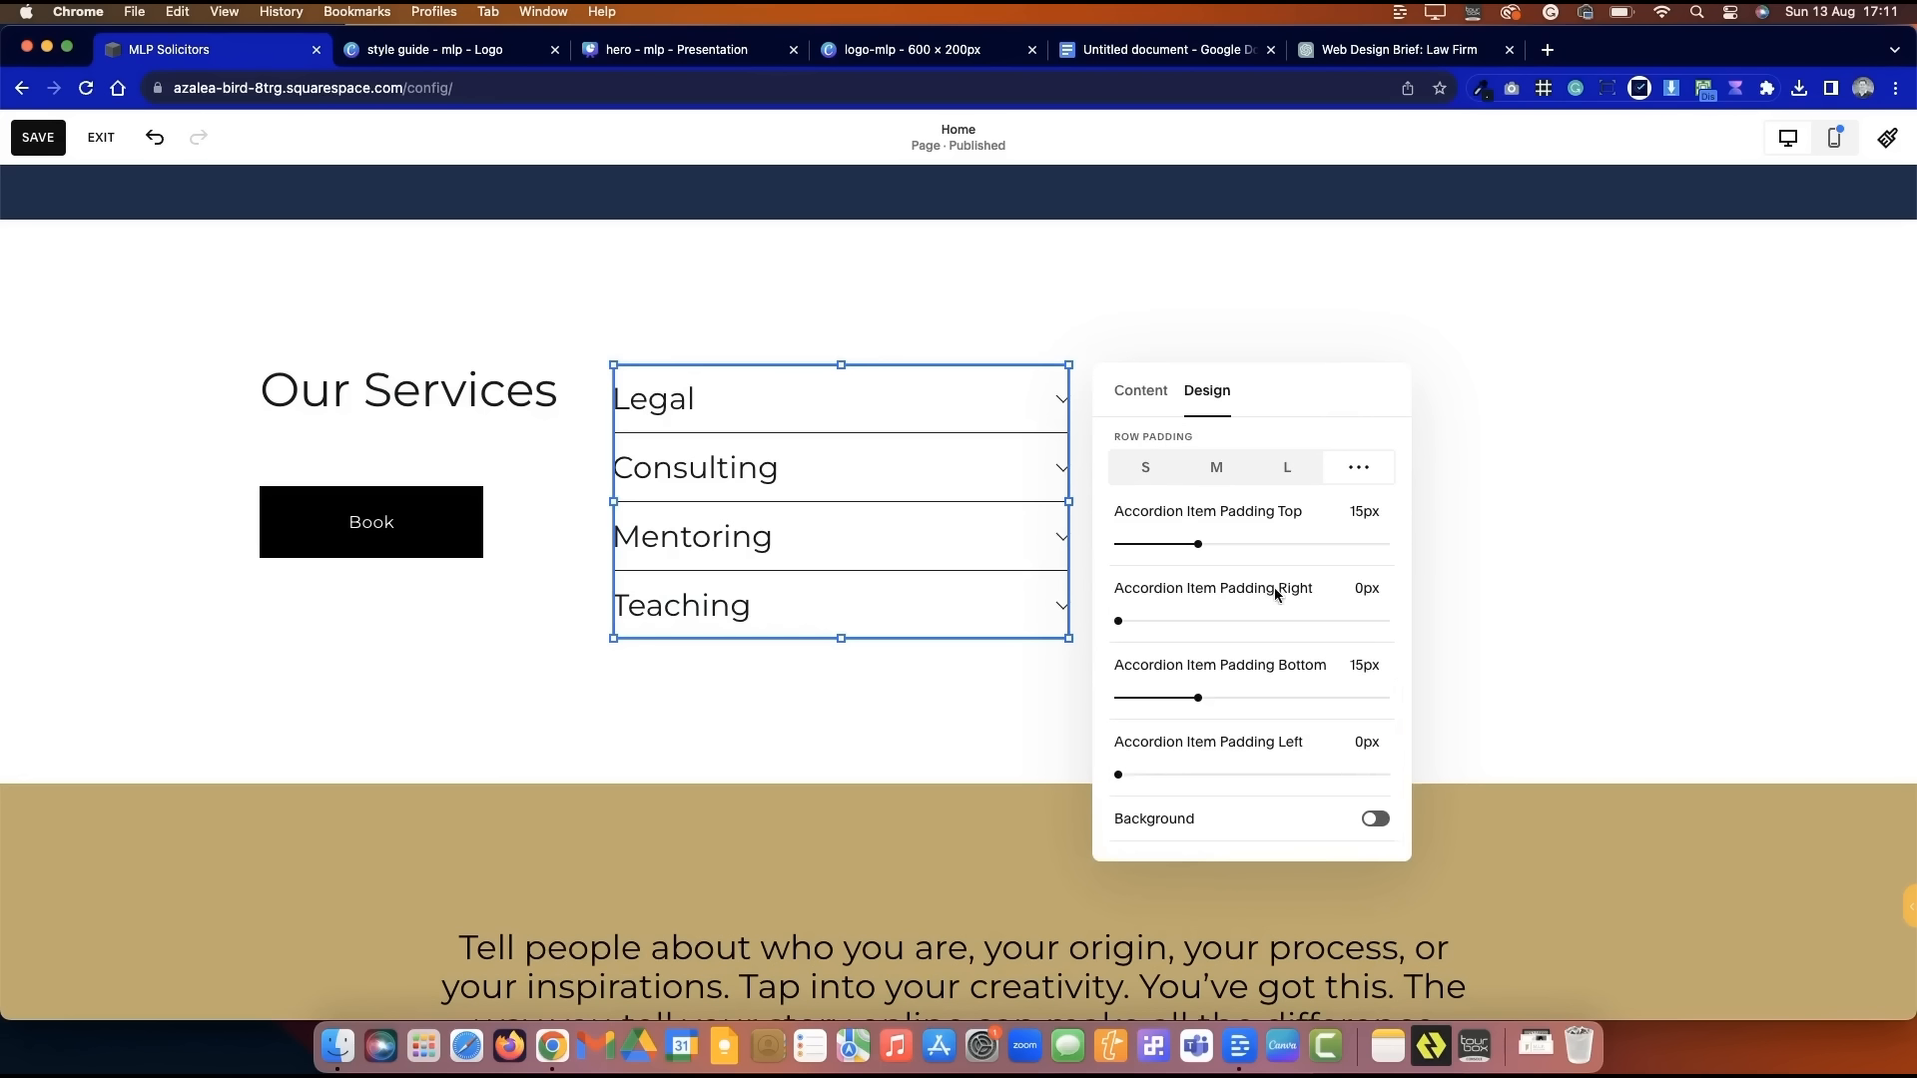
{"action": "left_click_drag", "start_coordinate": [1201, 700], "coordinate": [1166, 695]}
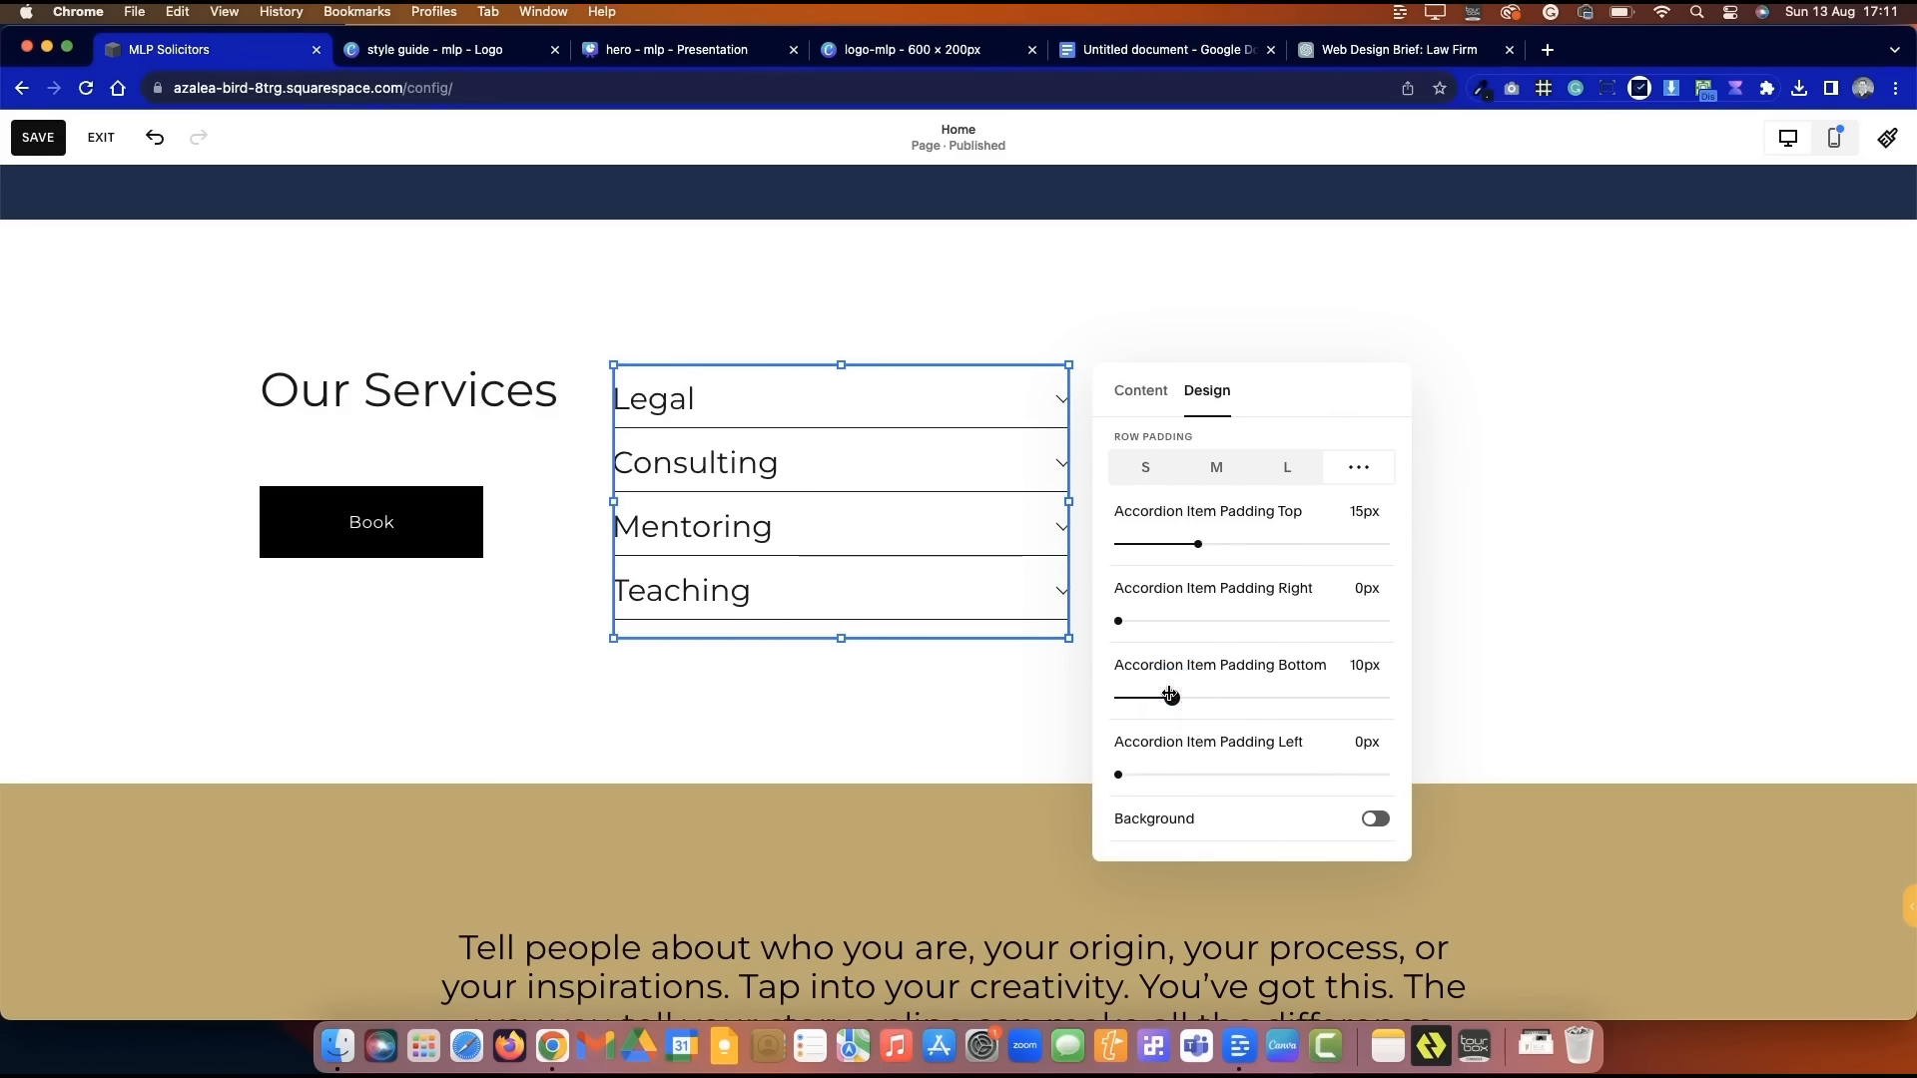
{"action": "left_click_drag", "start_coordinate": [1190, 543], "coordinate": [1170, 542]}
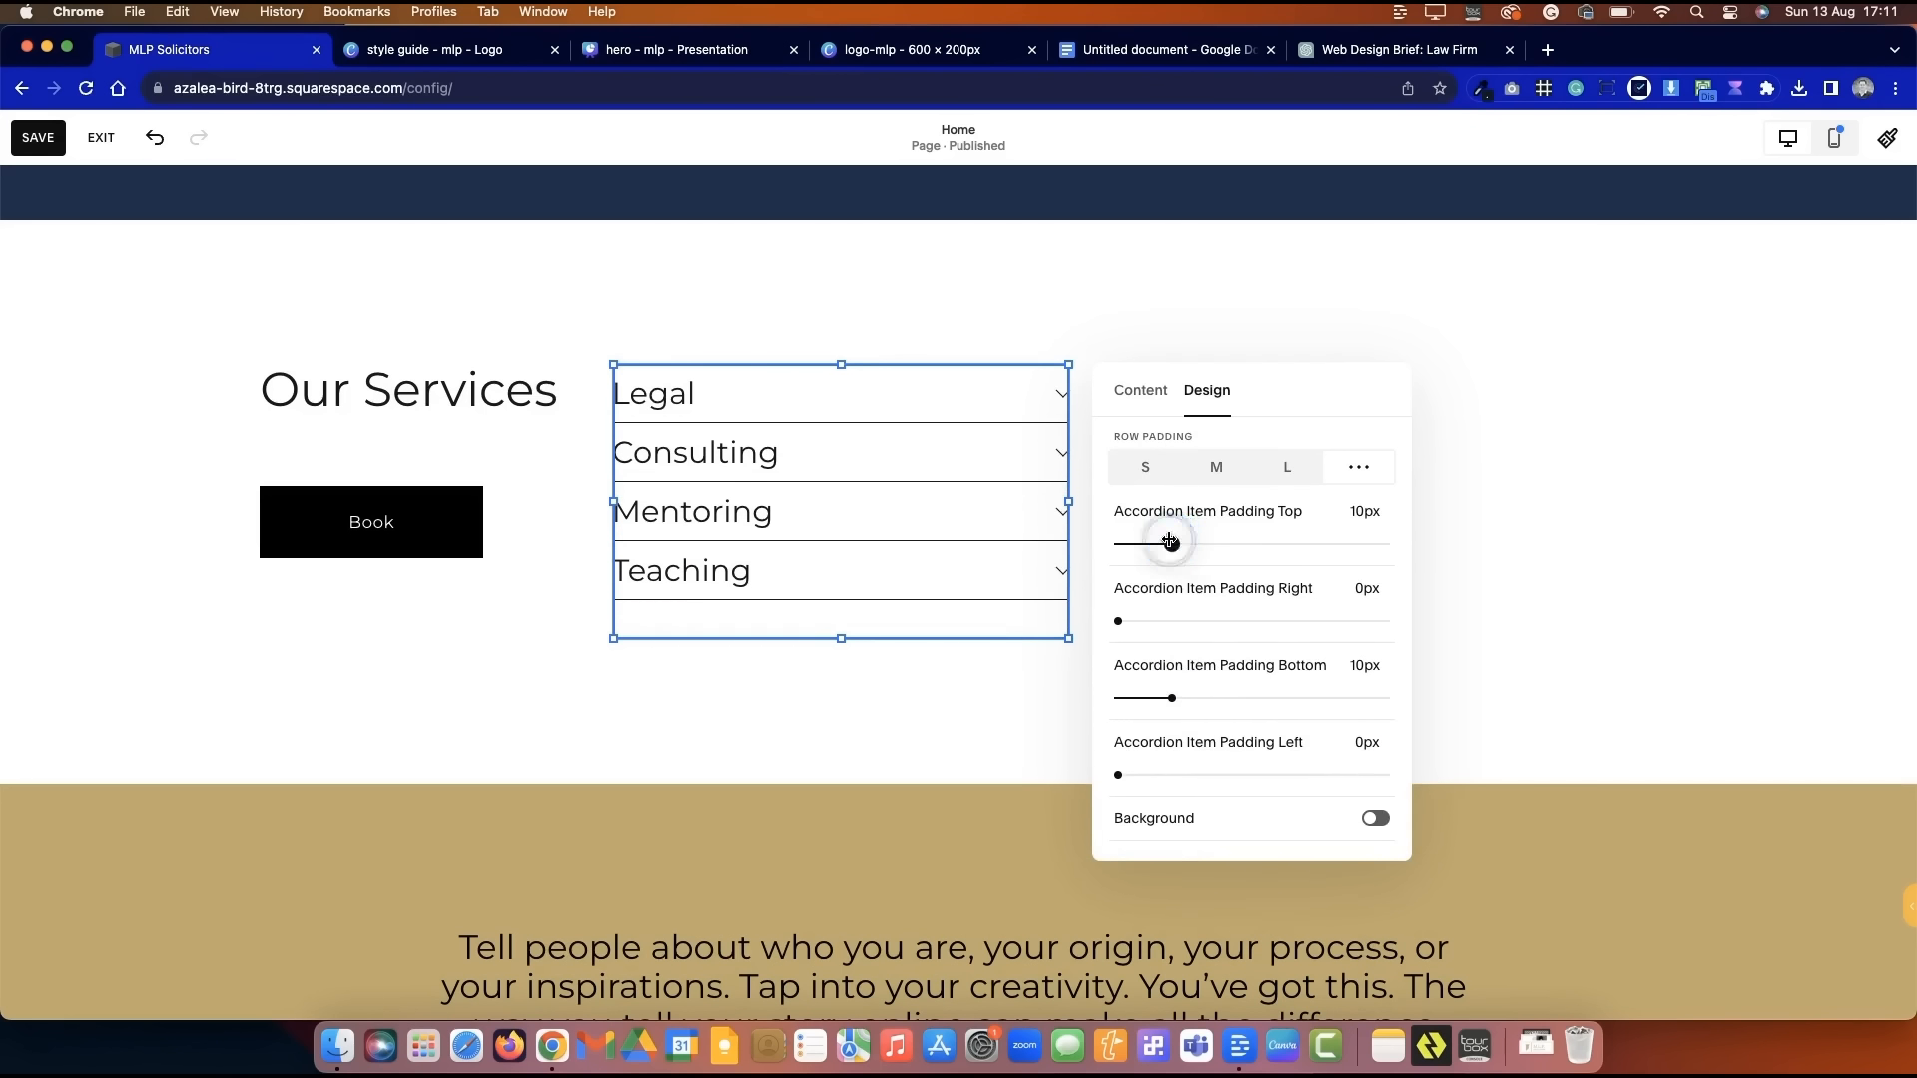
- Browse the accordion's content and design options and turn on its background
{"action": "left_click", "coordinate": [1140, 392]}
{"action": "left_click", "coordinate": [1262, 473]}
{"action": "left_click", "coordinate": [1135, 390]}
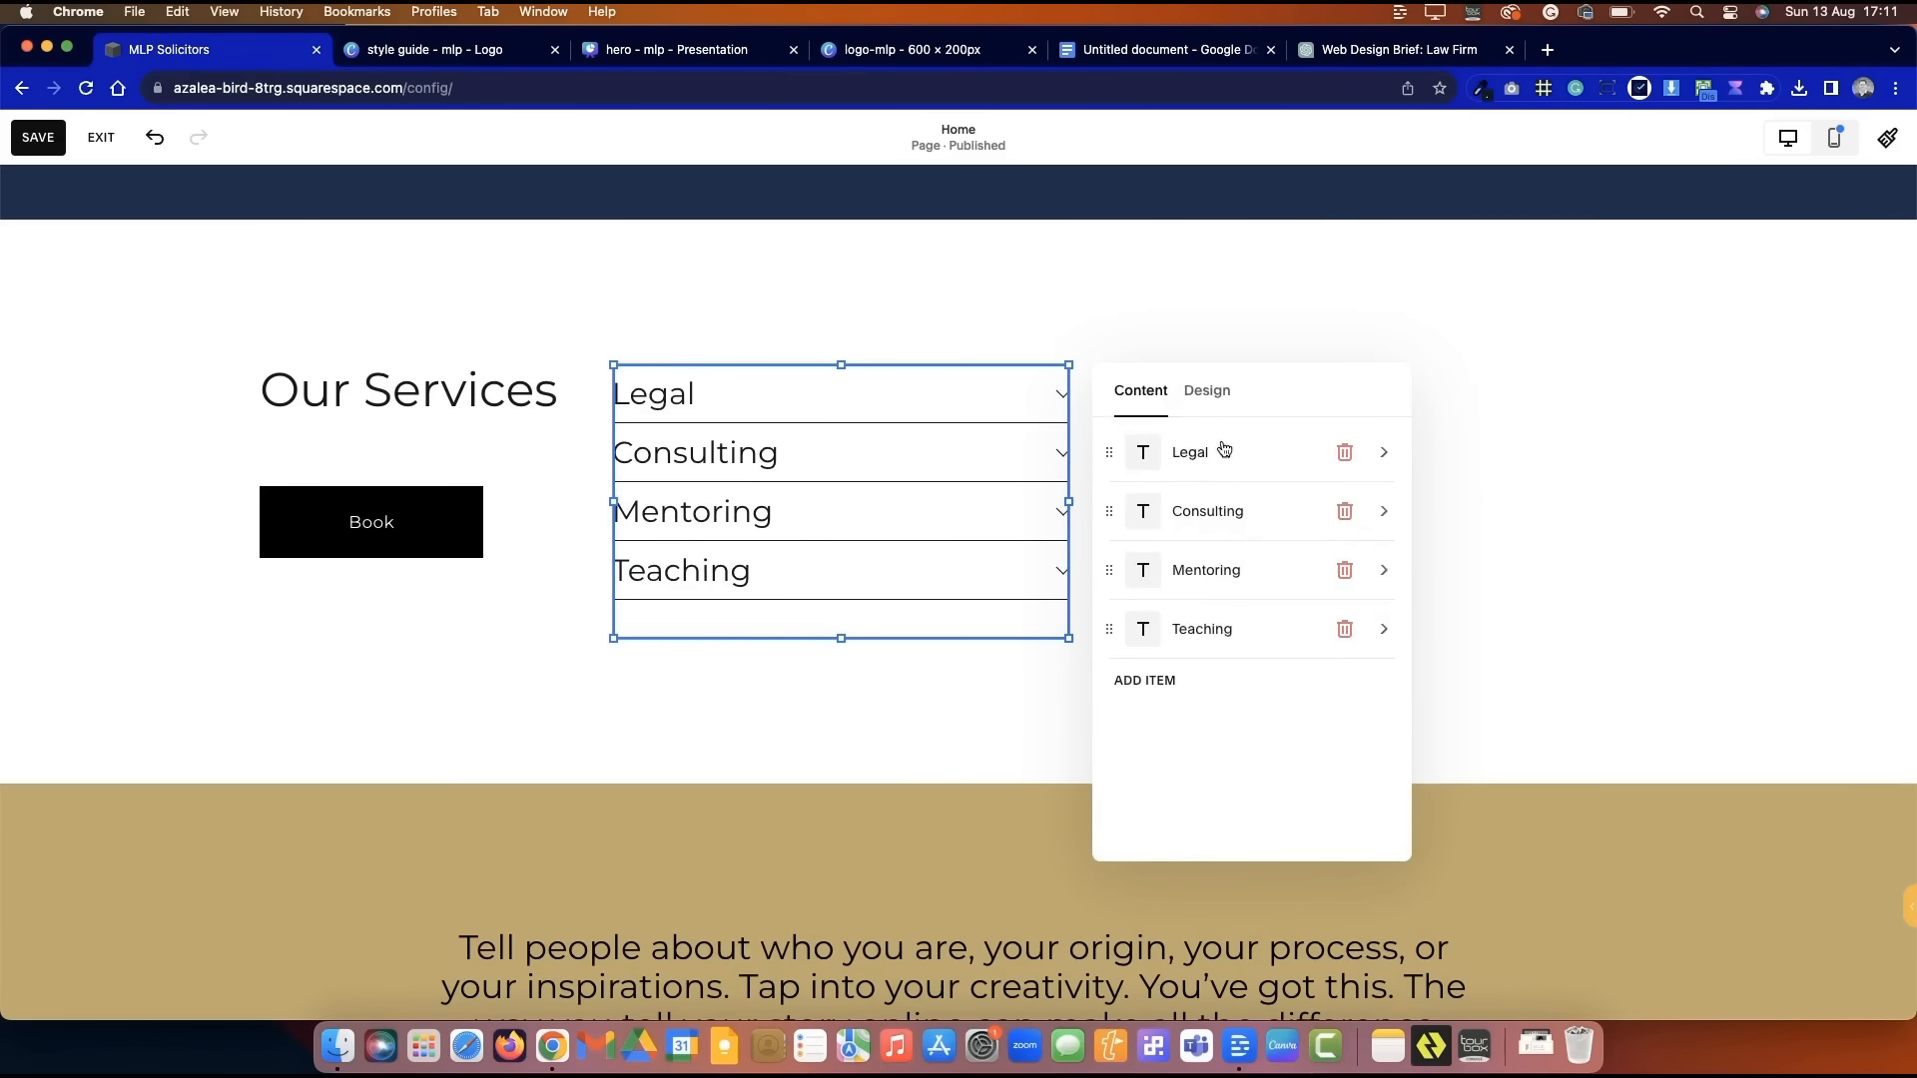
{"action": "left_click", "coordinate": [1207, 392]}
{"action": "scroll", "coordinate": [1222, 581], "scroll_direction": "down", "scroll_amount": 2}
{"action": "scroll", "coordinate": [1220, 581], "scroll_direction": "up", "scroll_amount": 3}
{"action": "scroll", "coordinate": [1198, 649], "scroll_direction": "down", "scroll_amount": 6}
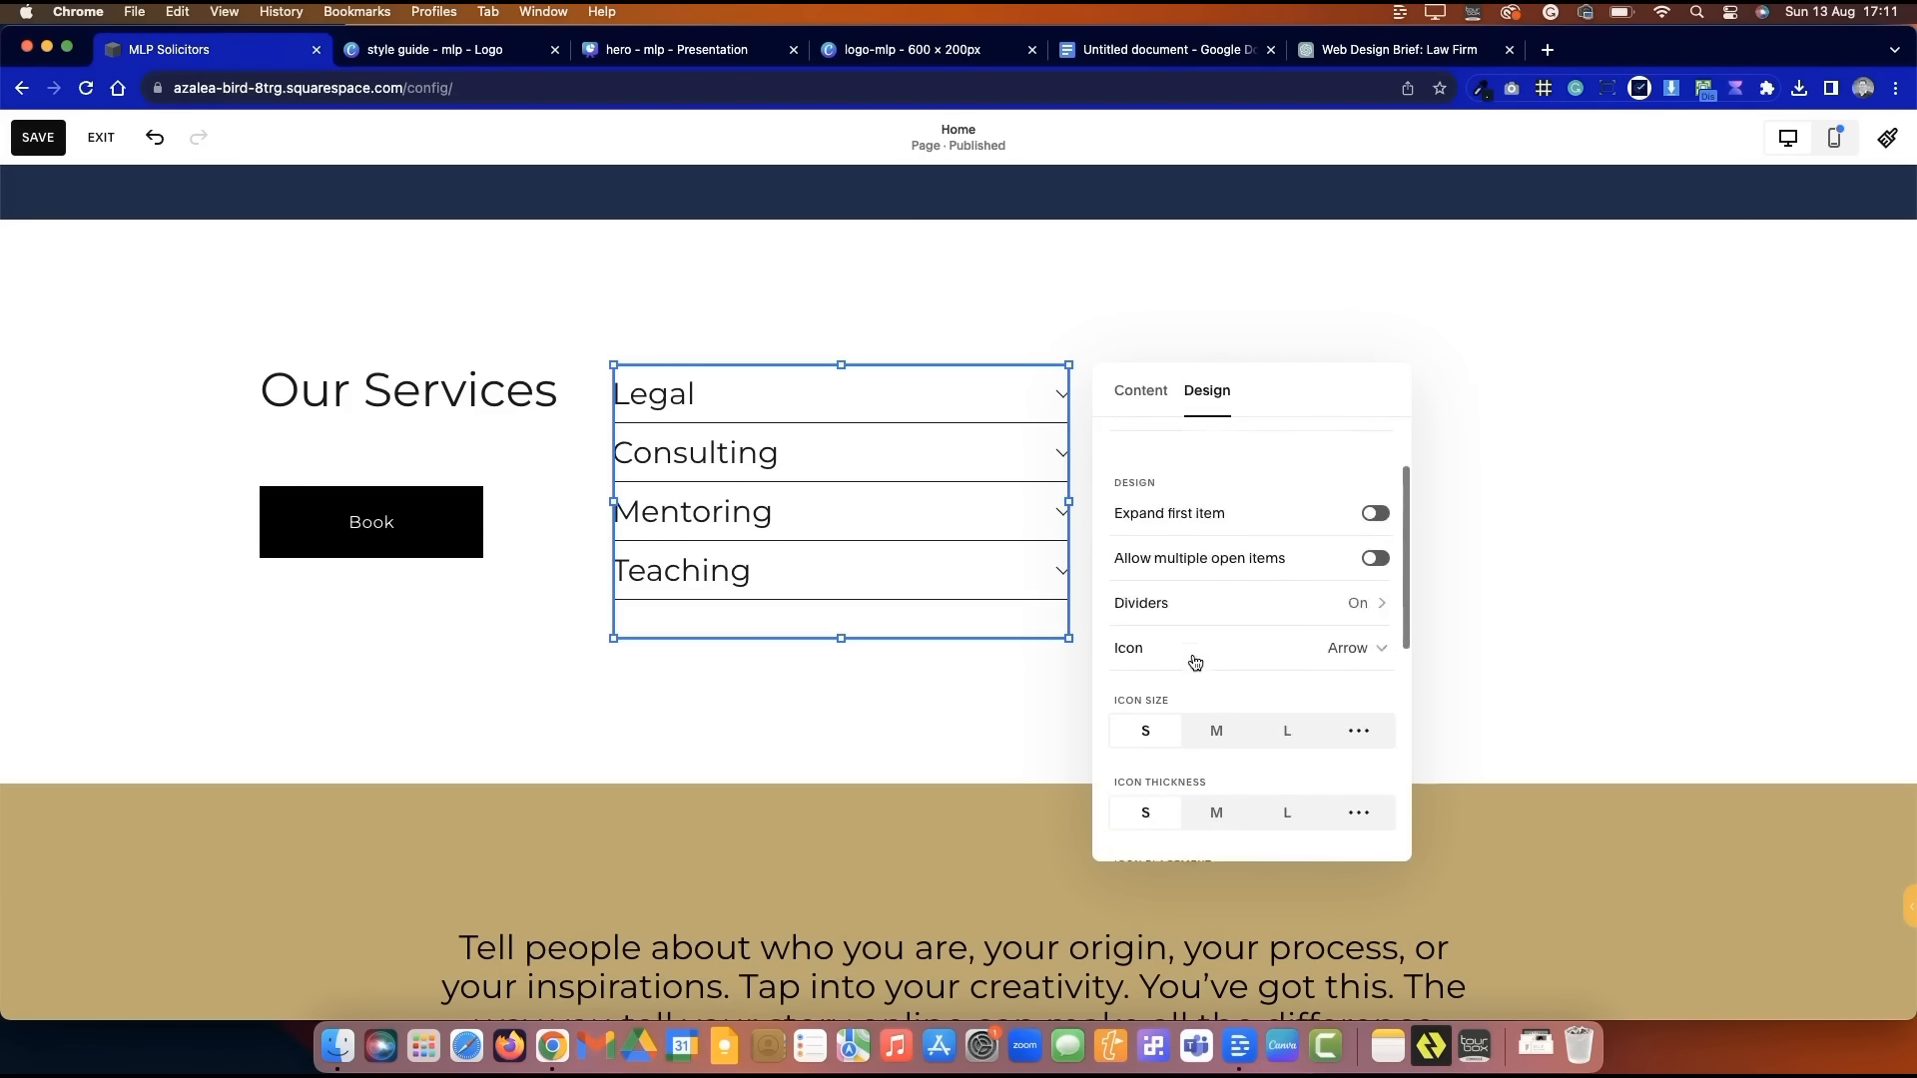
{"action": "scroll", "coordinate": [1196, 649], "scroll_direction": "down", "scroll_amount": 5}
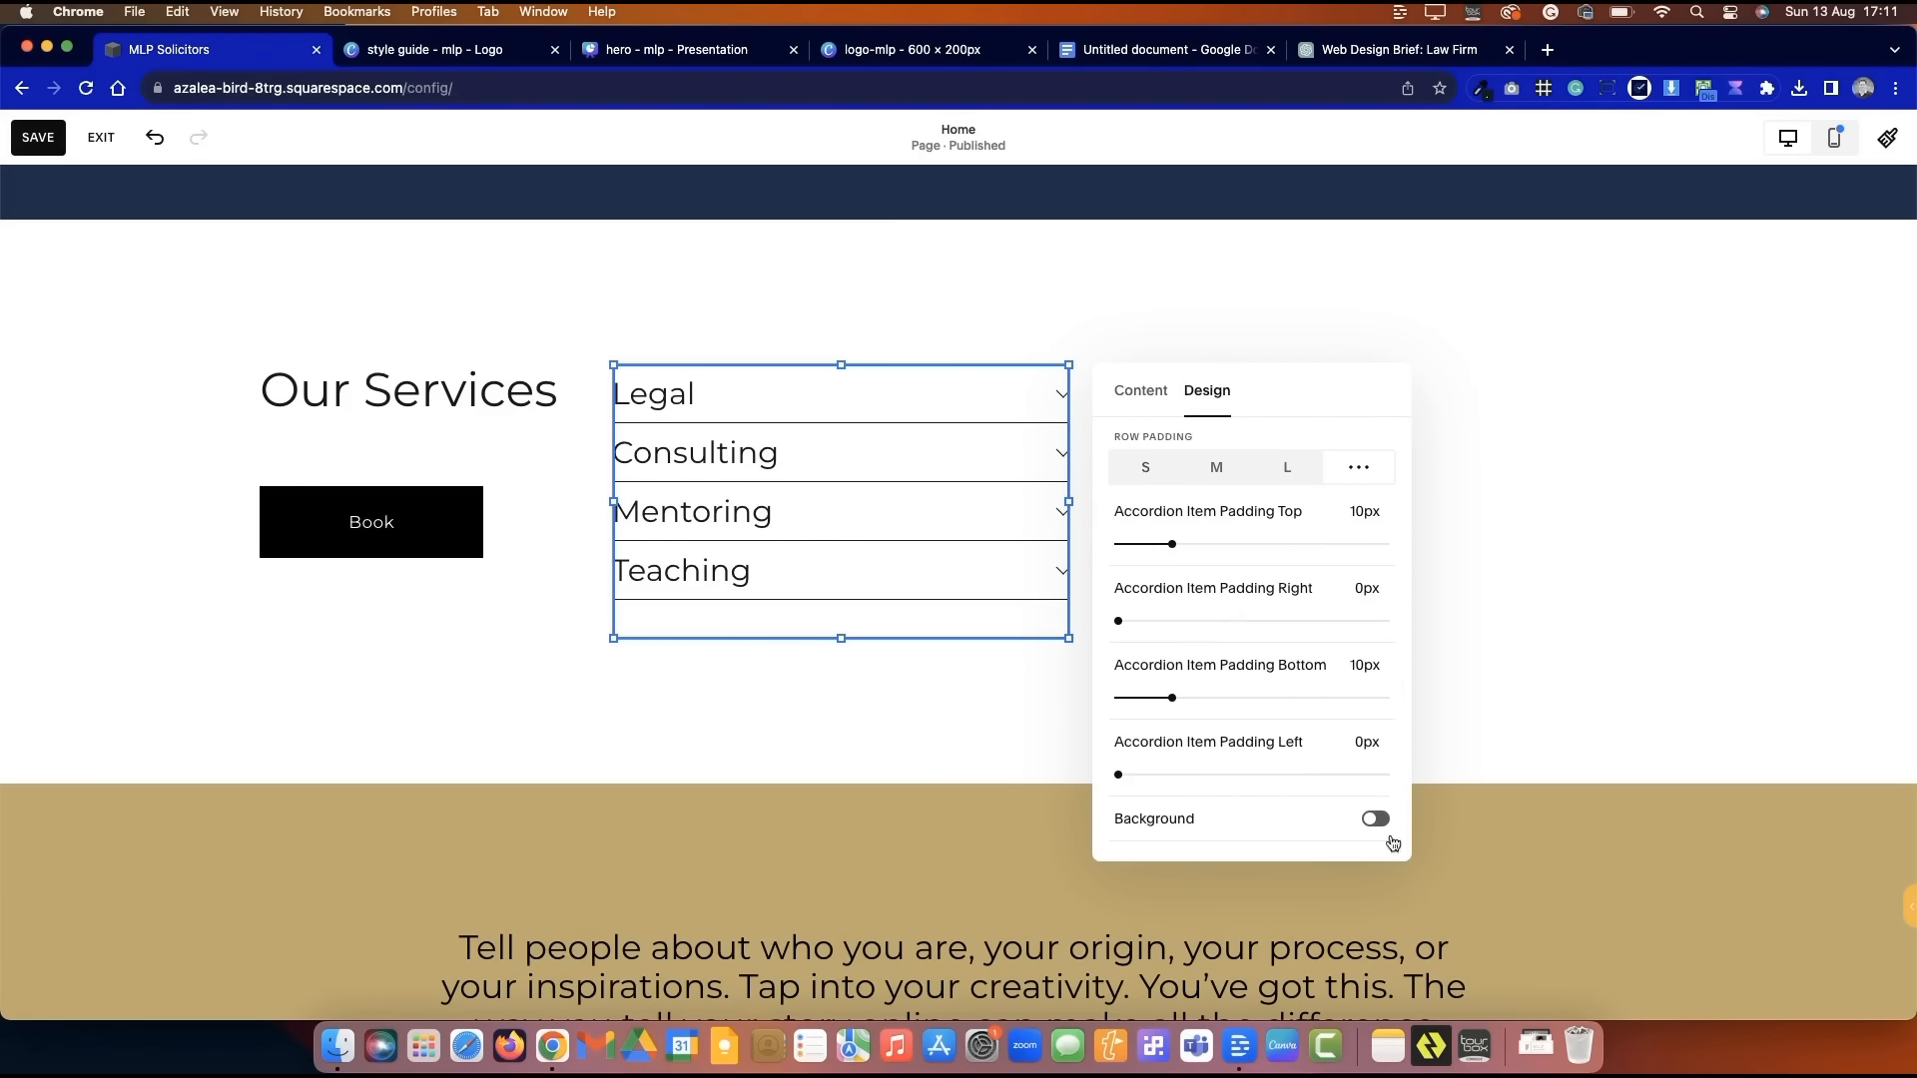
{"action": "left_click", "coordinate": [1391, 839]}
{"action": "left_click", "coordinate": [1391, 839]}
{"action": "left_click", "coordinate": [1390, 839]}
{"action": "scroll", "coordinate": [1284, 492], "scroll_direction": "up", "scroll_amount": 8}
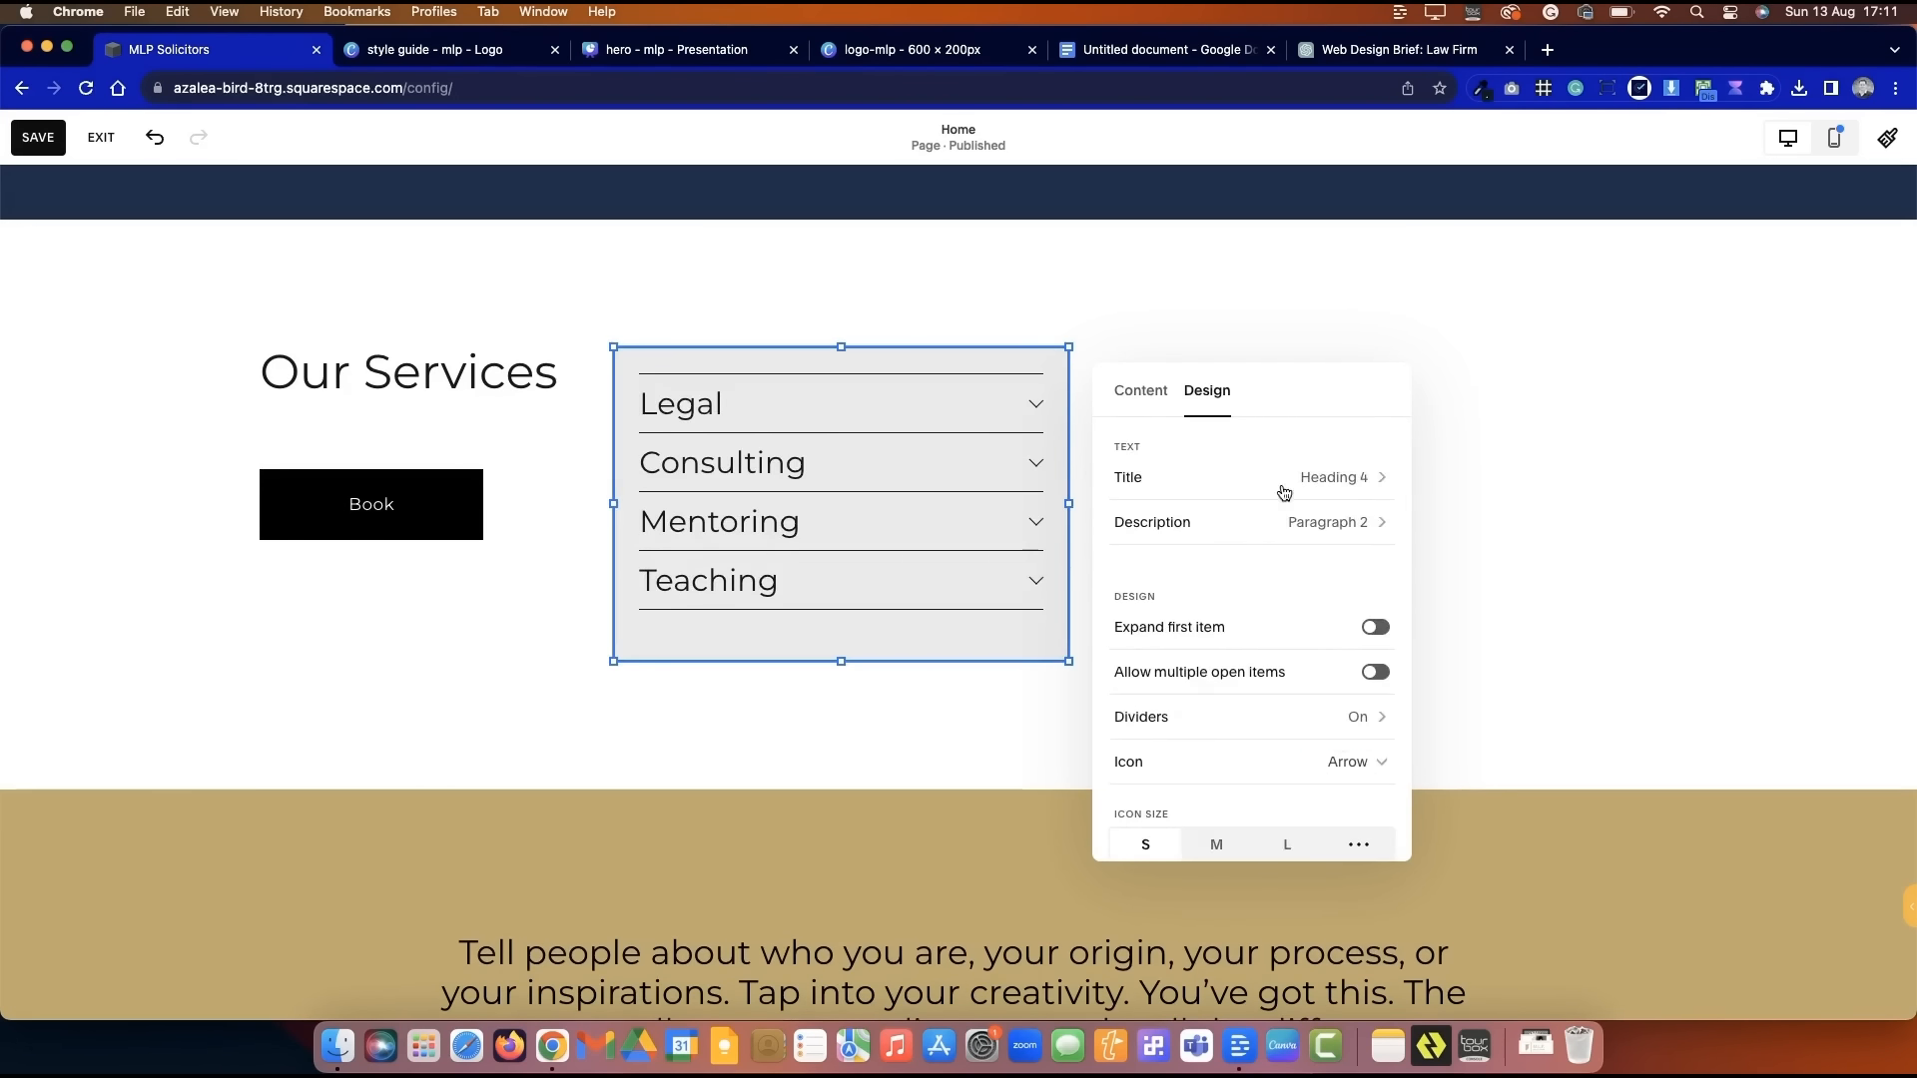
- Make the accordion's light grey background partly transparent
{"action": "scroll", "coordinate": [1199, 466], "scroll_direction": "down", "scroll_amount": 10}
{"action": "left_click", "coordinate": [1378, 649]}
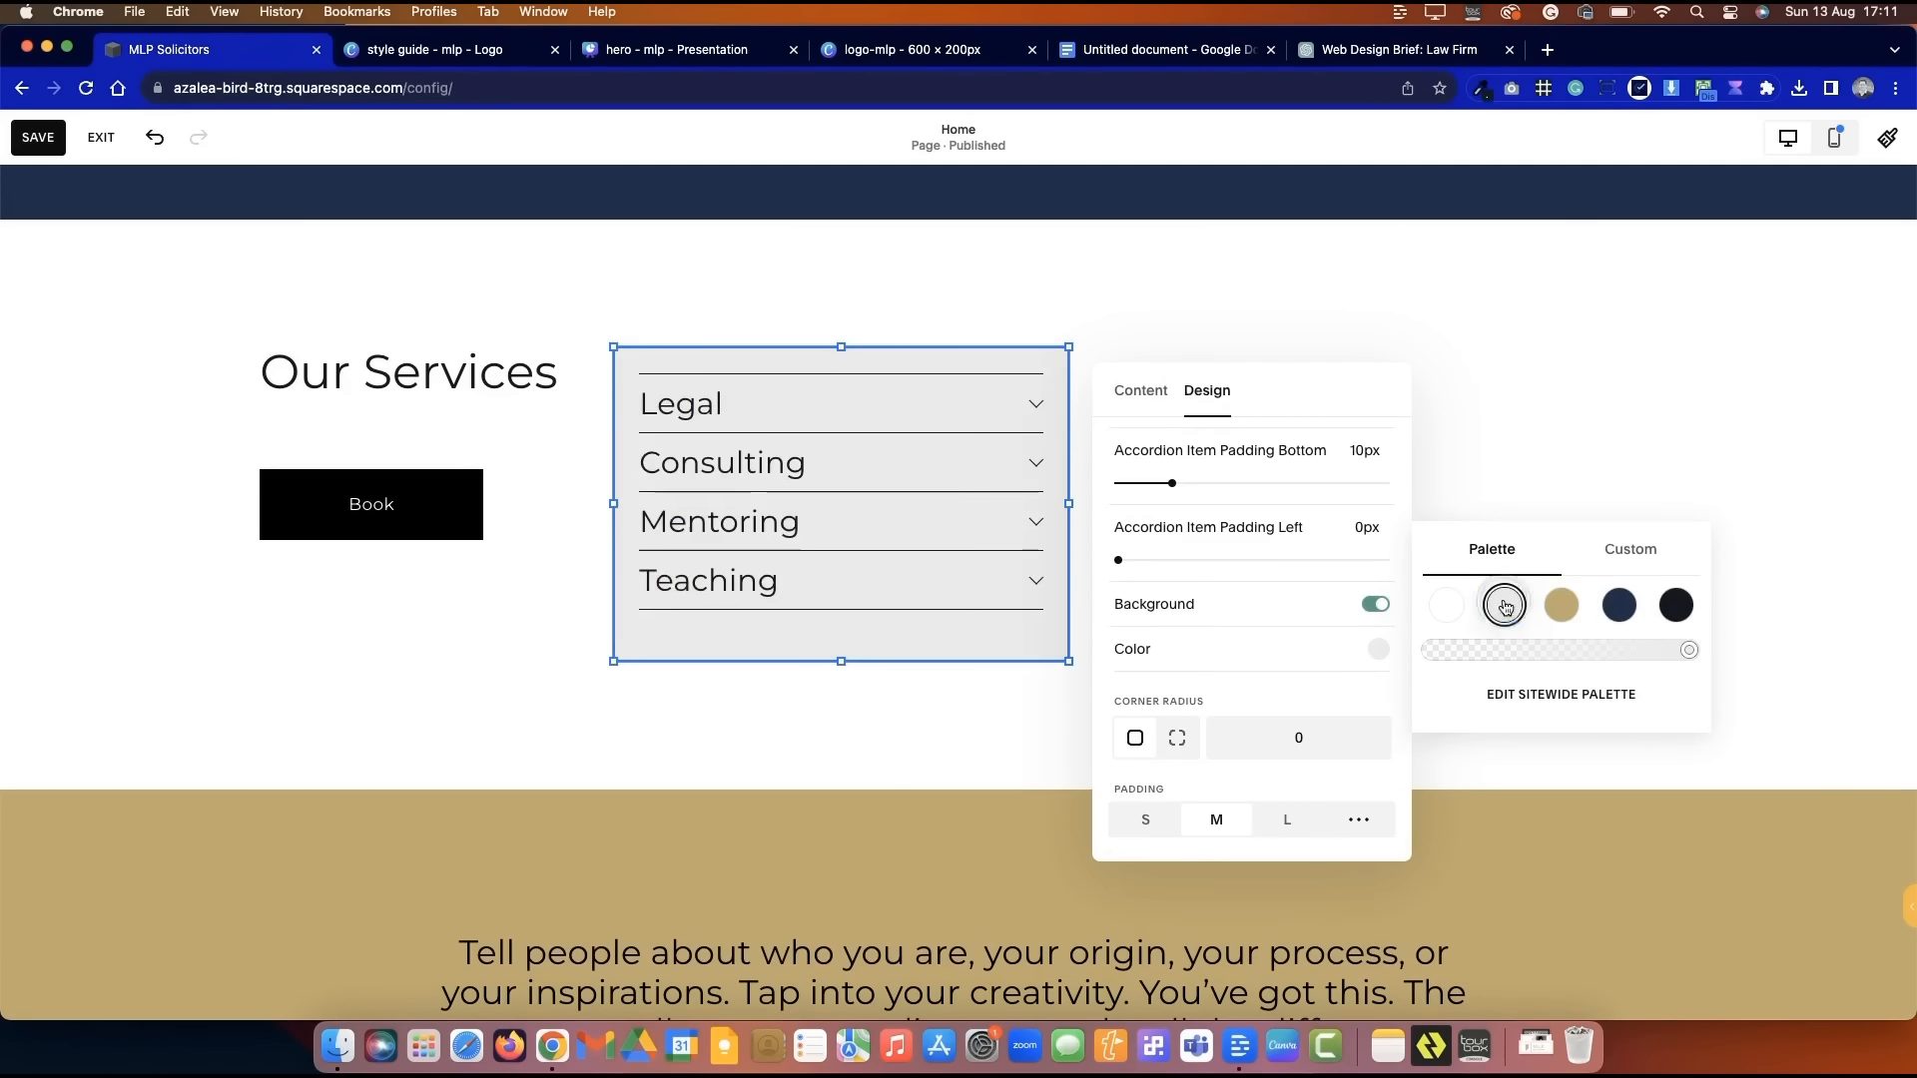
{"action": "left_click_drag", "start_coordinate": [1635, 657], "coordinate": [1508, 658]}
{"action": "left_click", "coordinate": [1555, 337]}
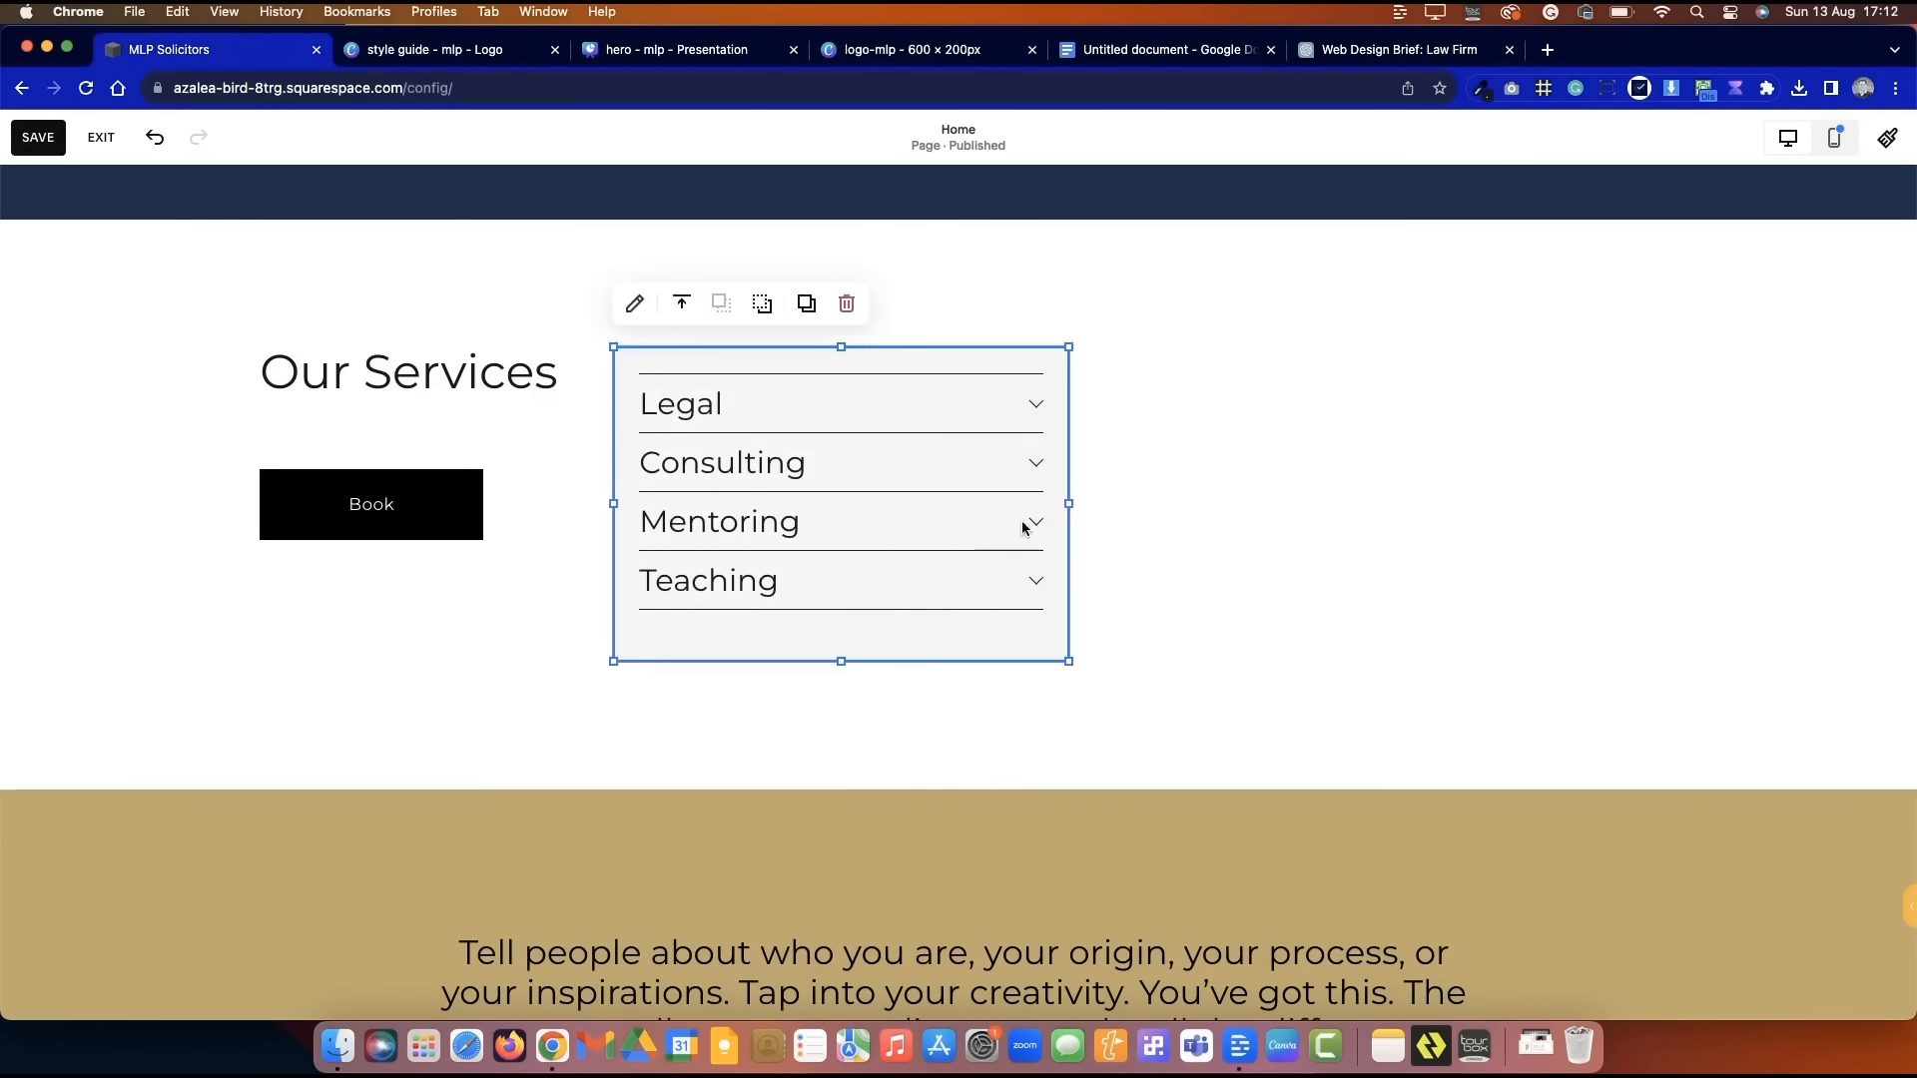
- Widen the accordion by one grid column and place a duplicate of it alongside
{"action": "left_click_drag", "start_coordinate": [1068, 503], "coordinate": [1128, 499]}
{"action": "left_click", "coordinate": [800, 300]}
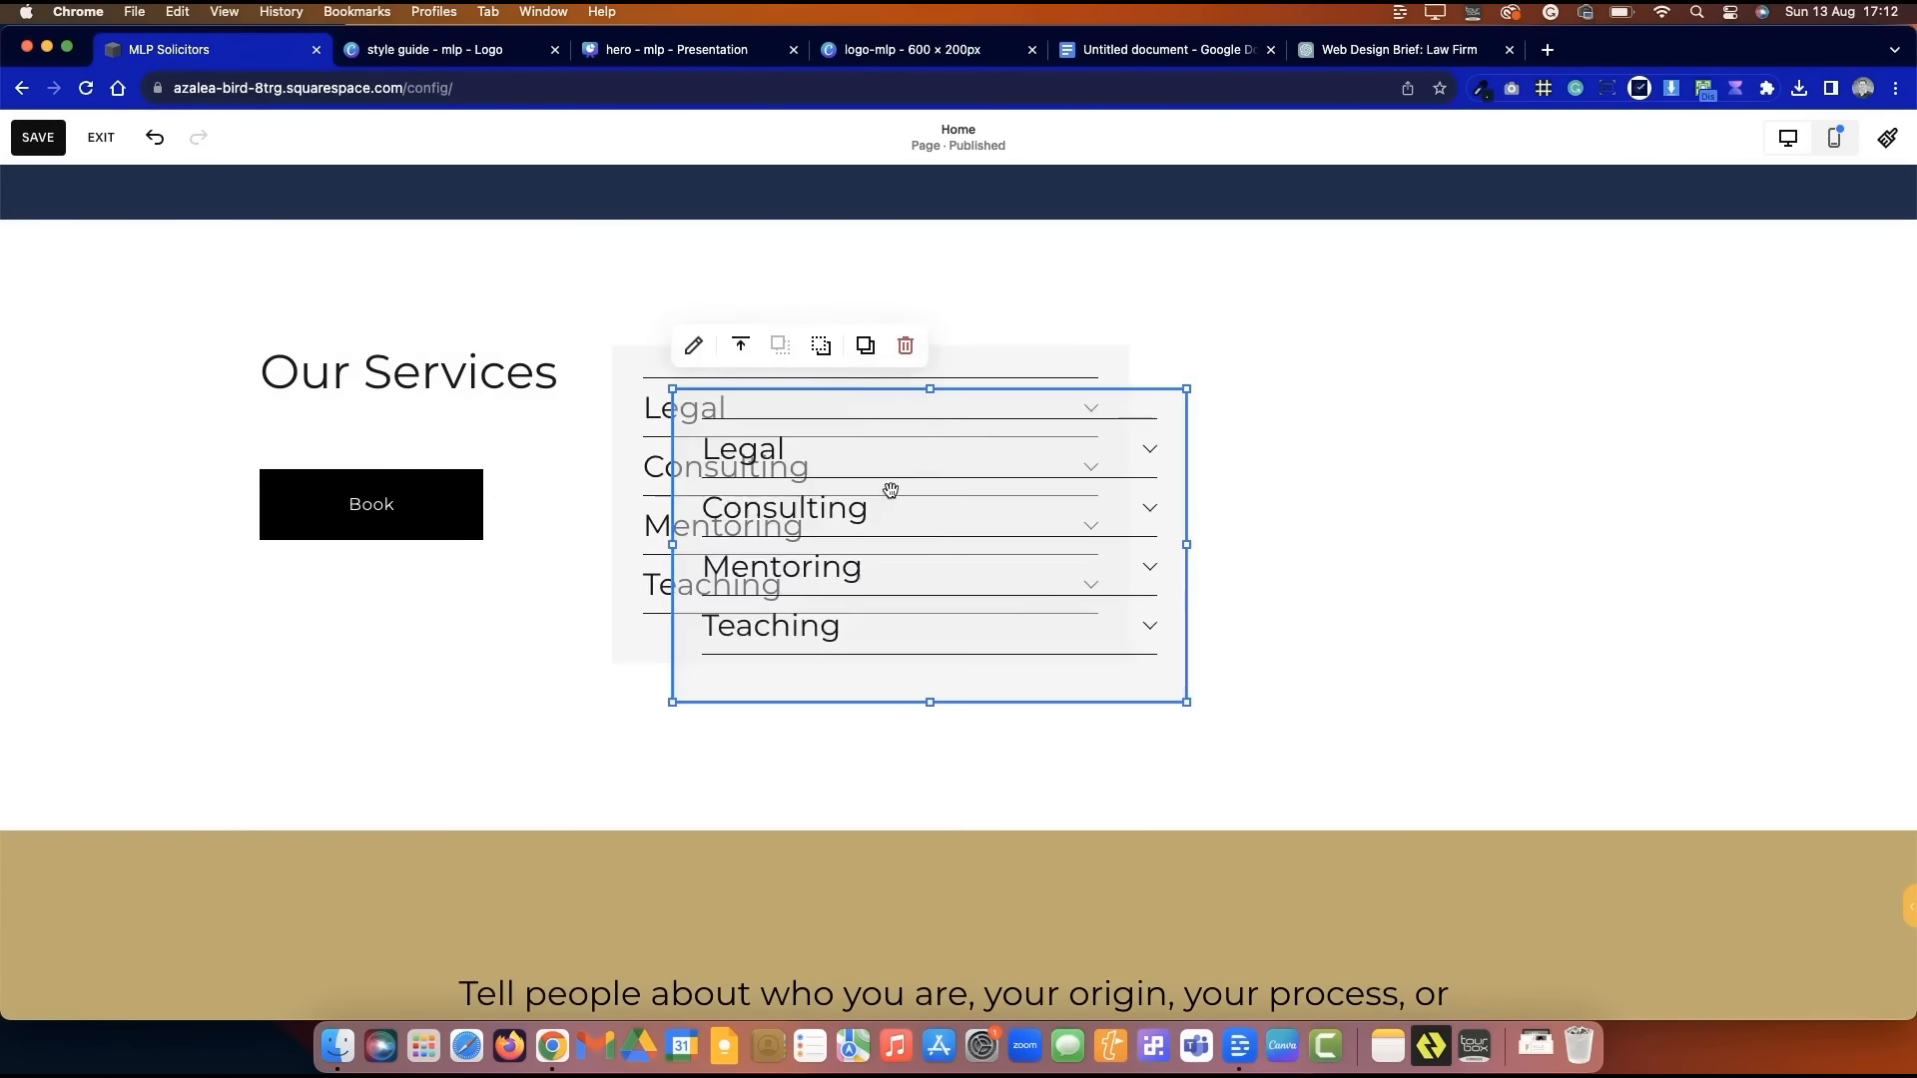
{"action": "left_click_drag", "start_coordinate": [890, 488], "coordinate": [1372, 459]}
{"action": "left_click", "coordinate": [1155, 728]}
- Set "Our Services" to Heading 2 and move the Book button up closer beneath it
{"action": "double_click", "coordinate": [459, 371]}
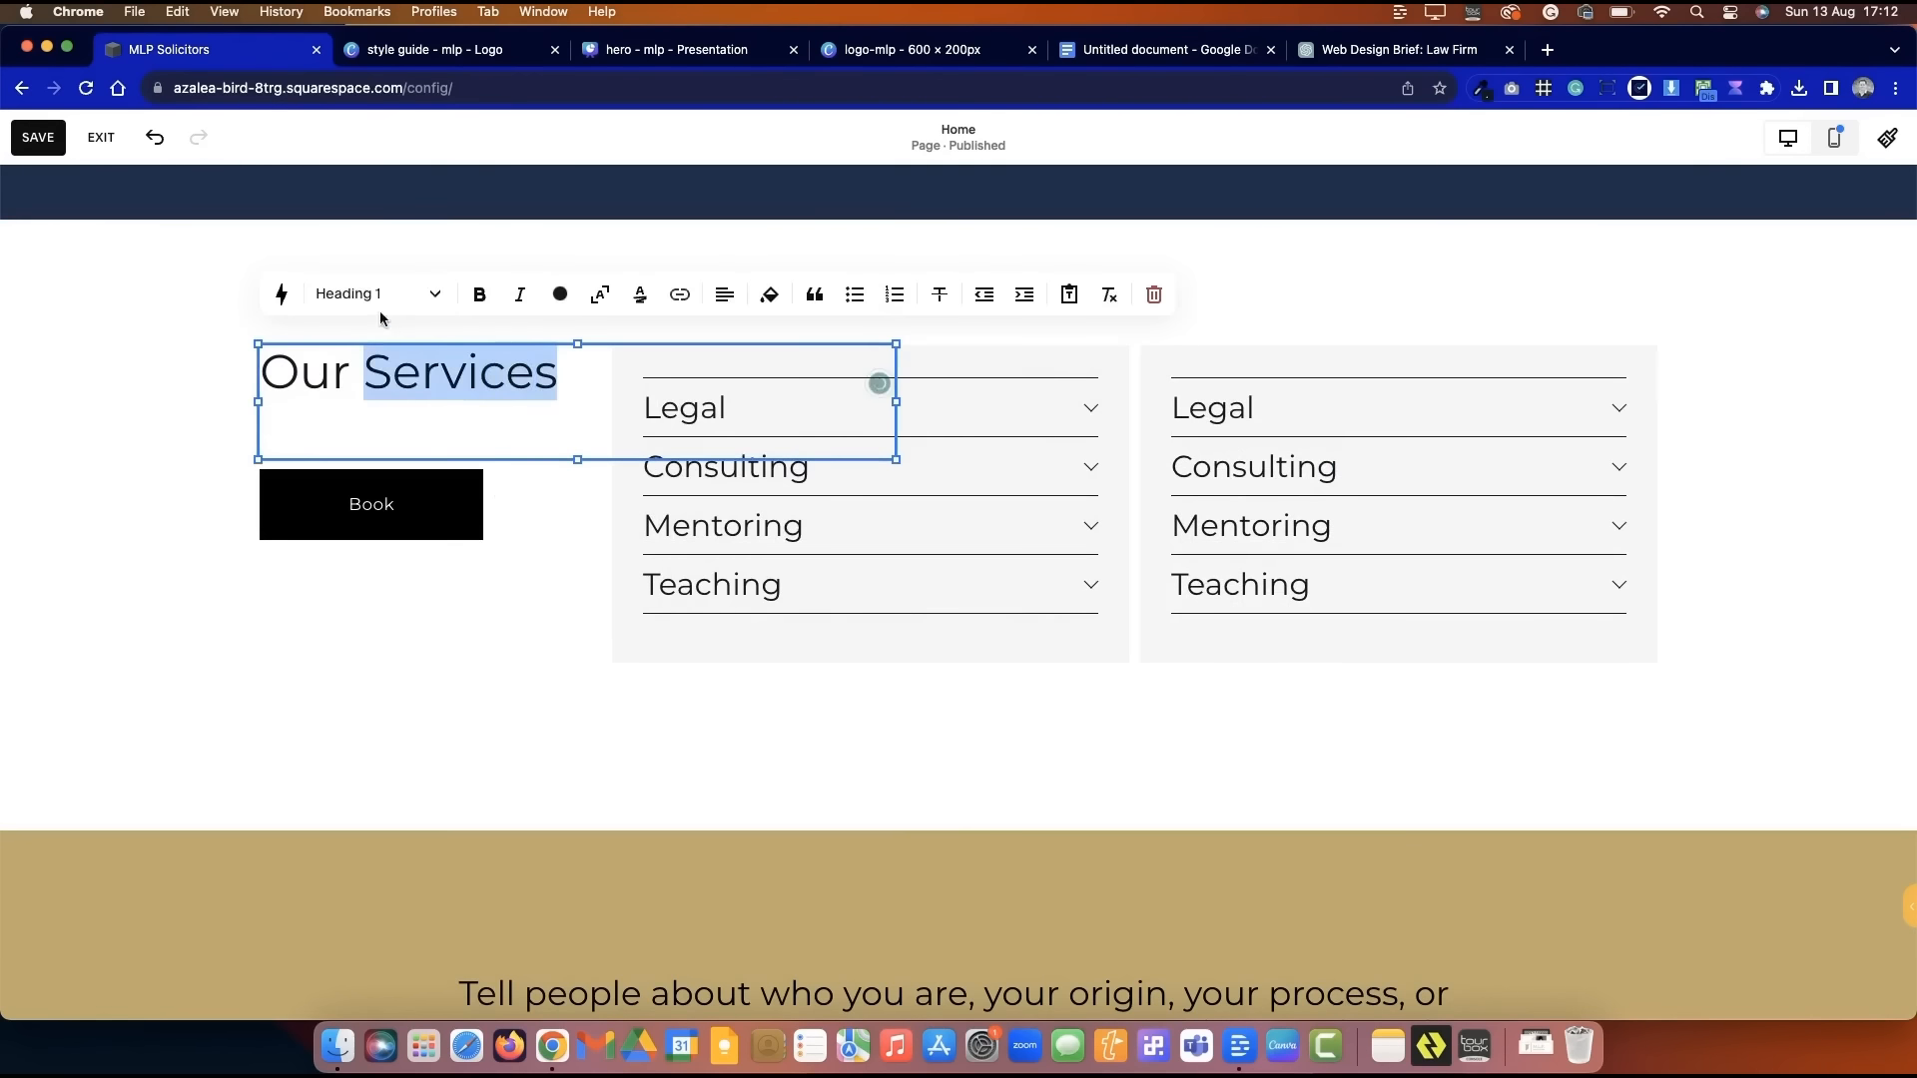
{"action": "left_click", "coordinate": [180, 445]}
{"action": "left_click", "coordinate": [479, 477]}
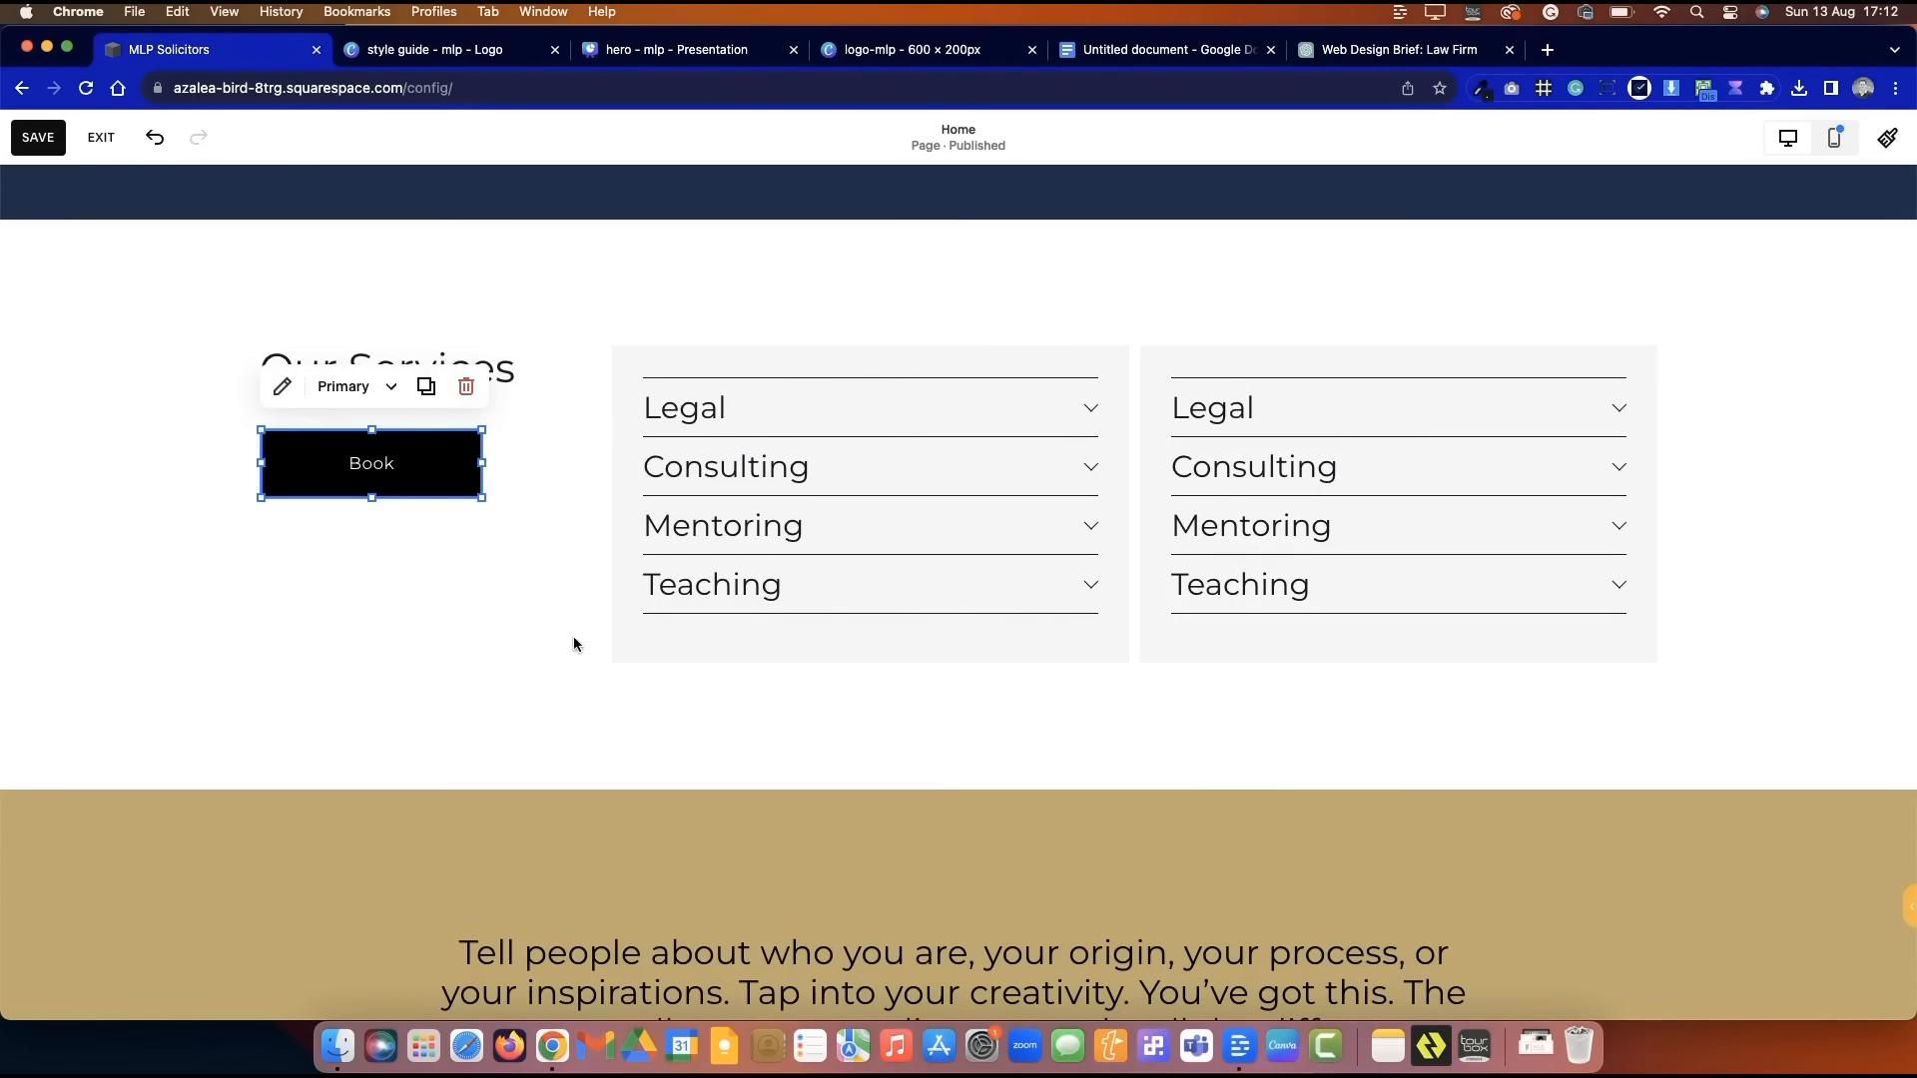
- Change the Book button's text to "All Services"
{"action": "double_click", "coordinate": [439, 479]}
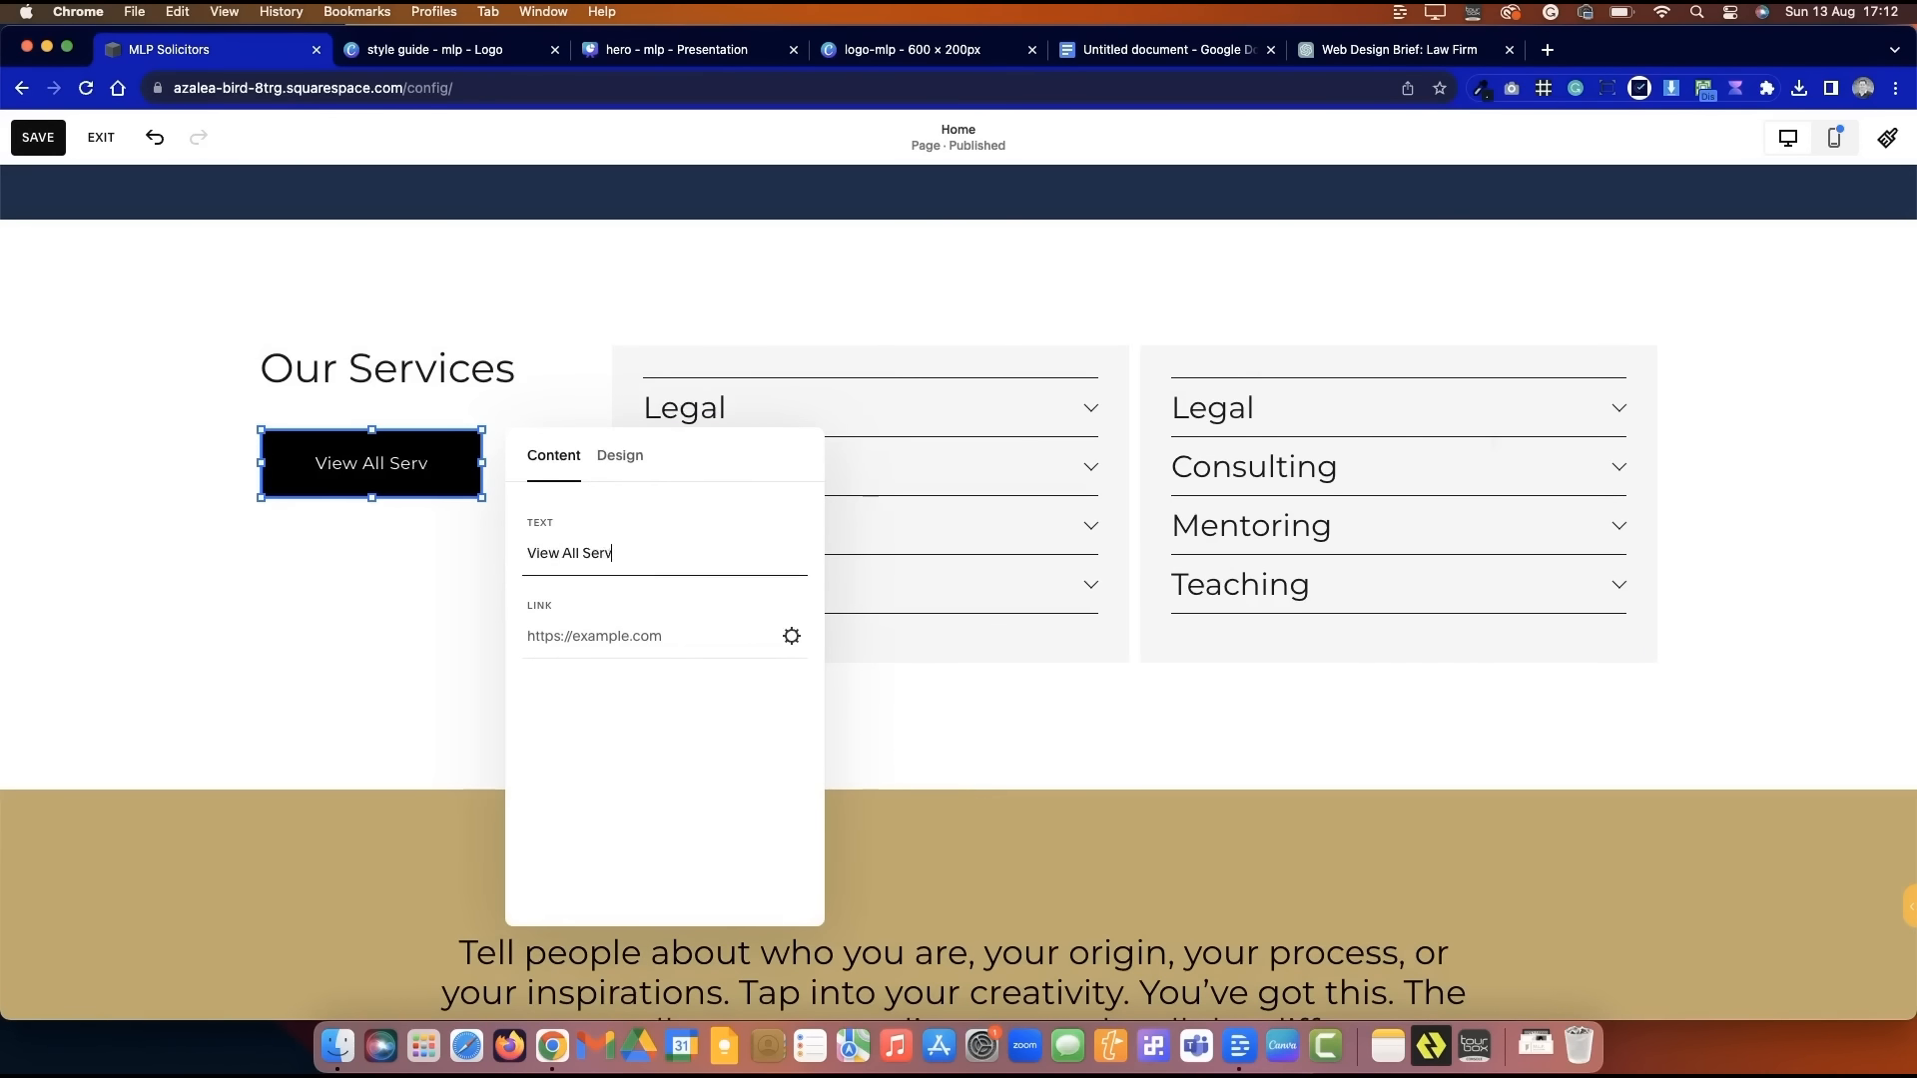
{"action": "double_click", "coordinate": [548, 554]}
{"action": "key", "text": "BackSpace"}
{"action": "left_click", "coordinate": [407, 574]}
- Move the "All Services" button down and shrink the "Our Services" text block to fit beside the first accordion
{"action": "scroll", "coordinate": [1531, 747], "scroll_direction": "up", "scroll_amount": 2}
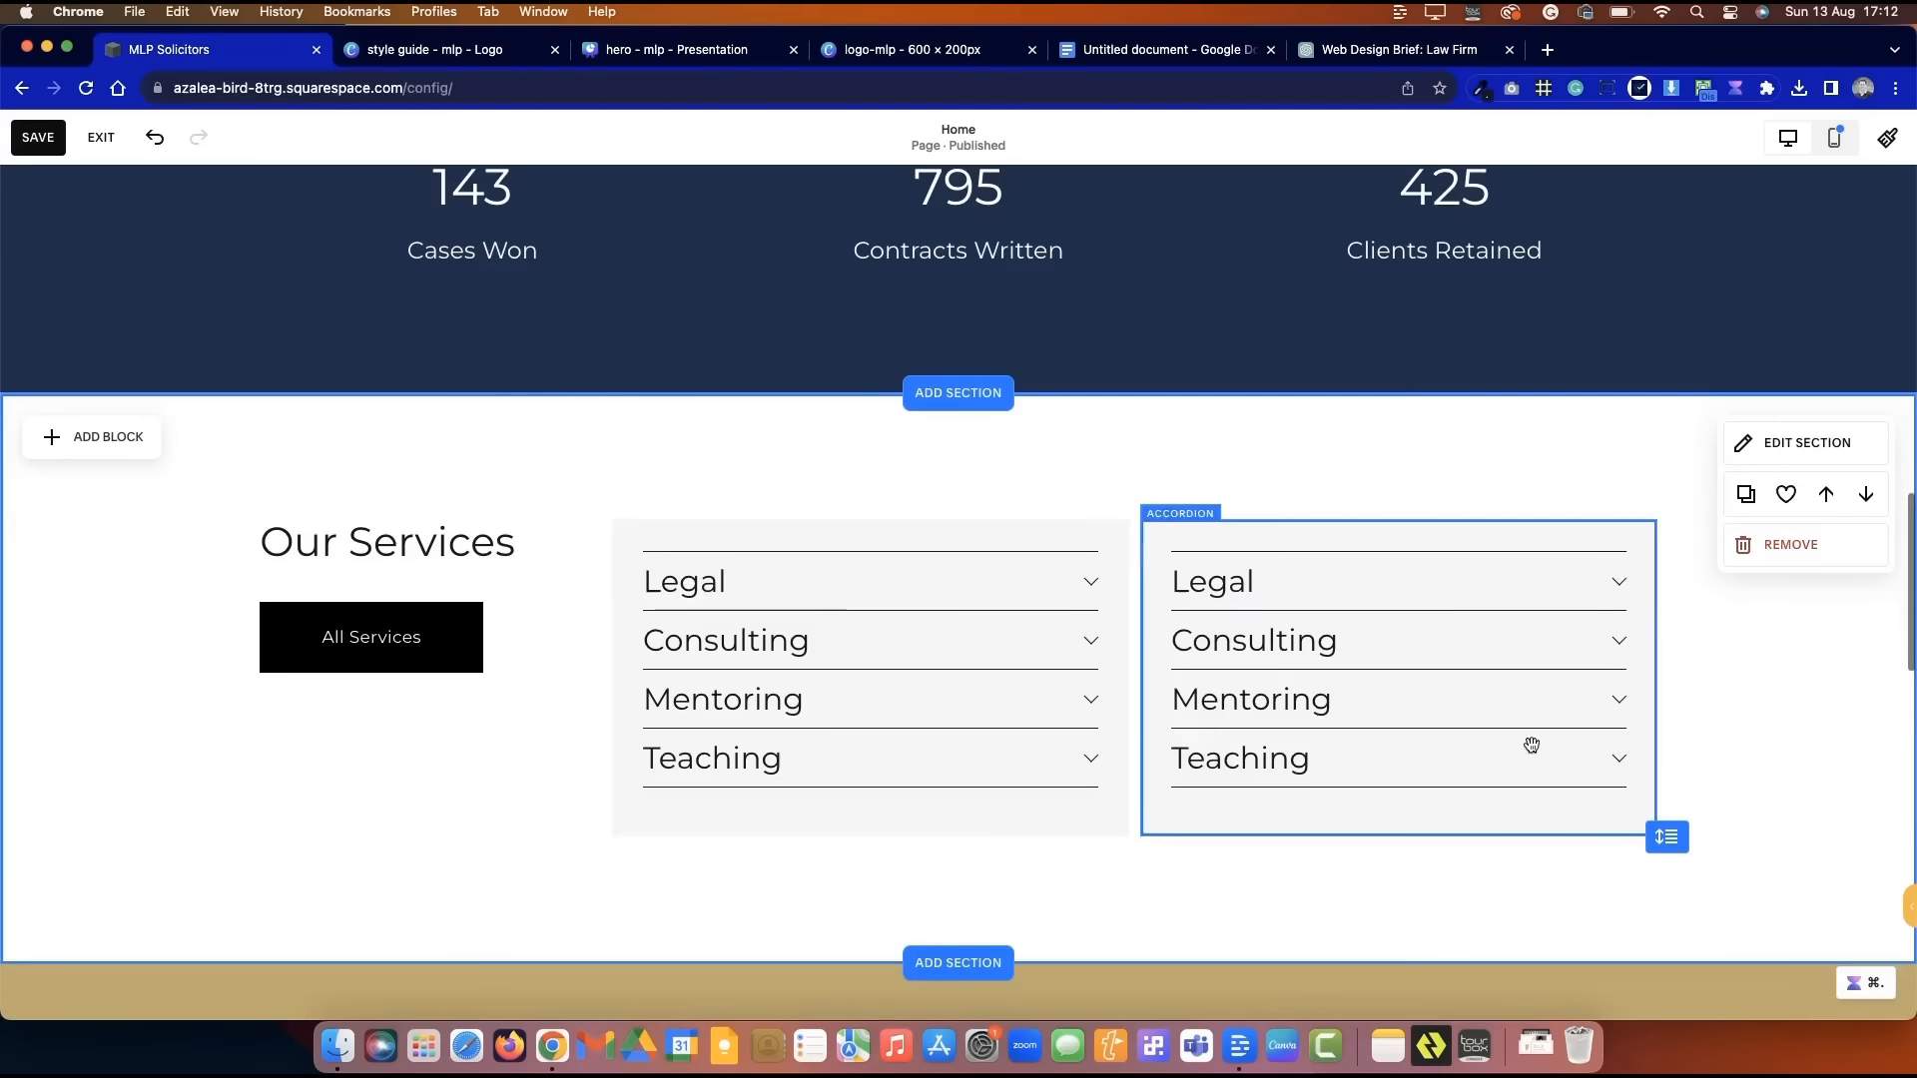
{"action": "left_click_drag", "start_coordinate": [221, 519], "coordinate": [424, 644]}
{"action": "left_click_drag", "start_coordinate": [432, 651], "coordinate": [416, 757]}
{"action": "left_click", "coordinate": [137, 727]}
{"action": "left_click_drag", "start_coordinate": [416, 600], "coordinate": [417, 562]}
{"action": "left_click_drag", "start_coordinate": [894, 556], "coordinate": [603, 558]}
- Add the placeholder paragraph "sentence...." beneath the "Our Services" heading and move the button up by one grid row
{"action": "double_click", "coordinate": [573, 556]}
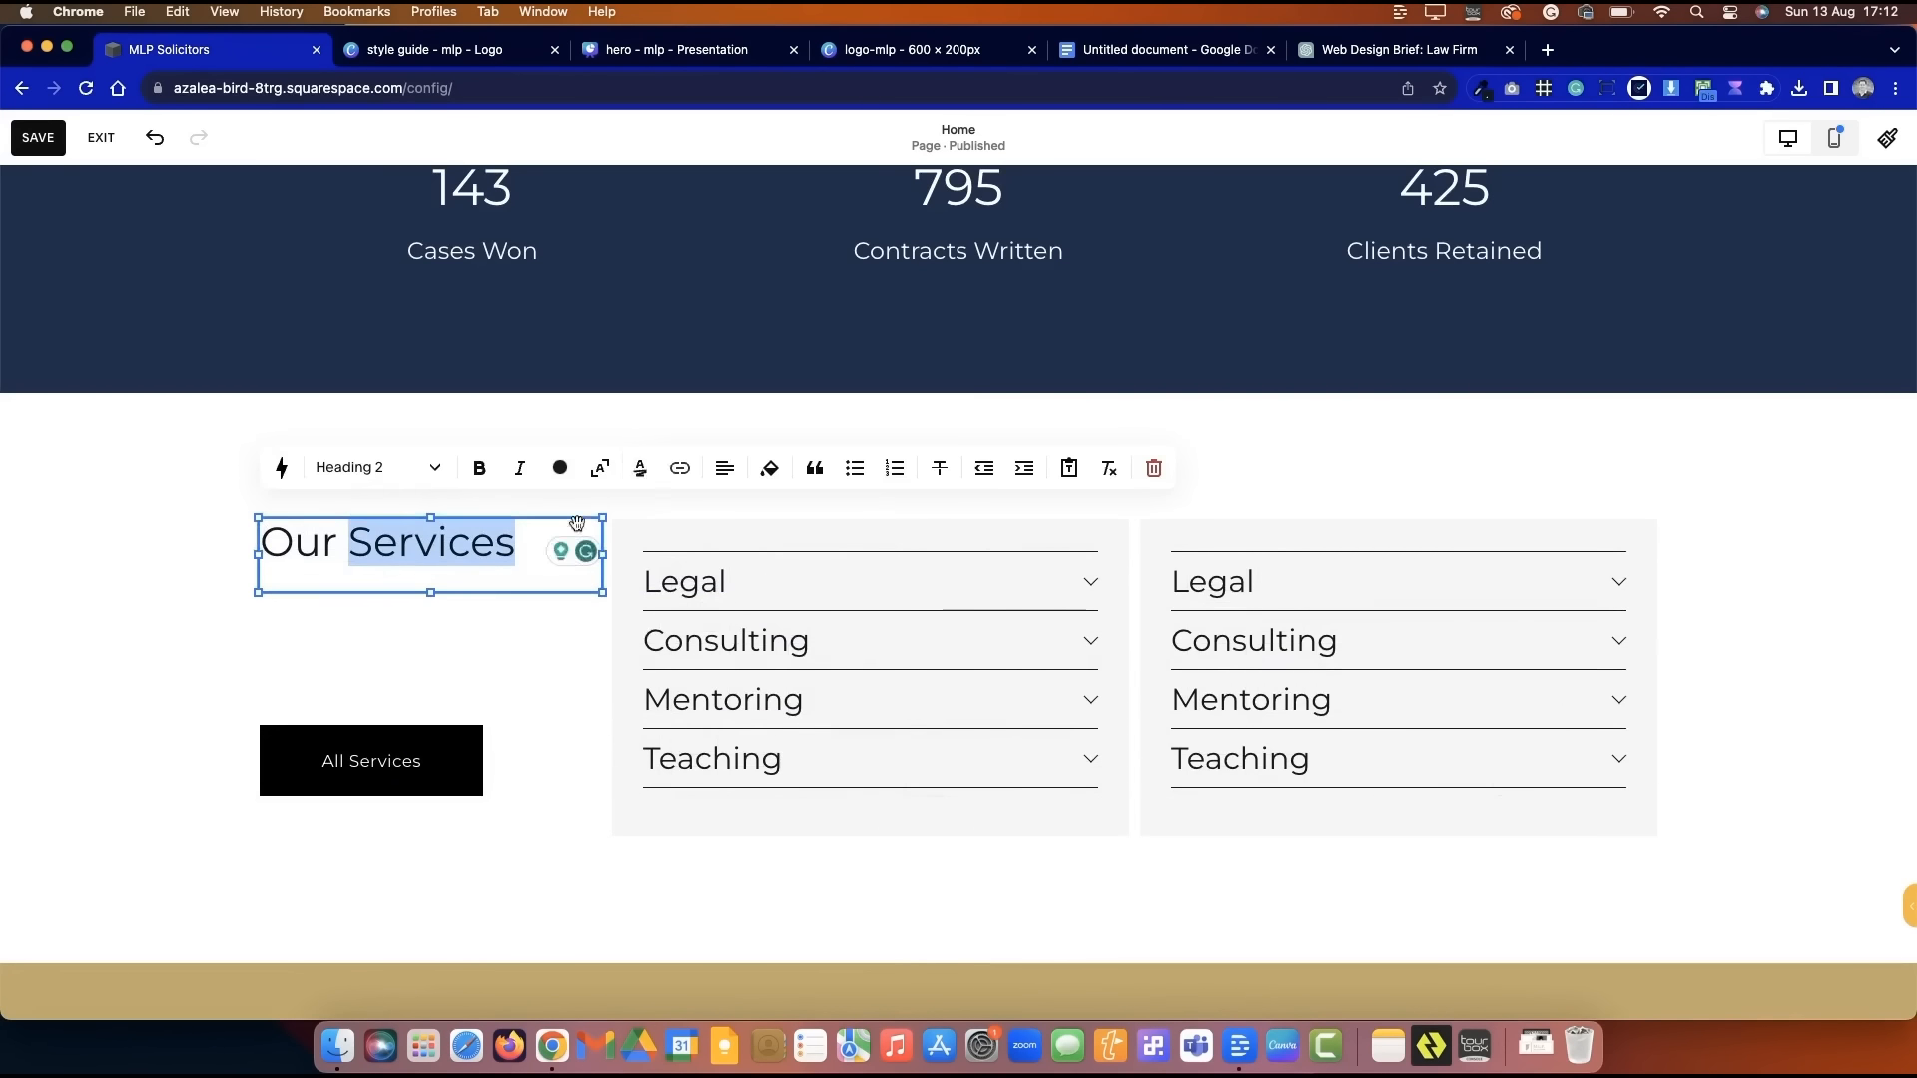
{"action": "left_click", "coordinate": [576, 529]}
{"action": "key", "text": "Return"}
{"action": "left_click", "coordinate": [133, 611]}
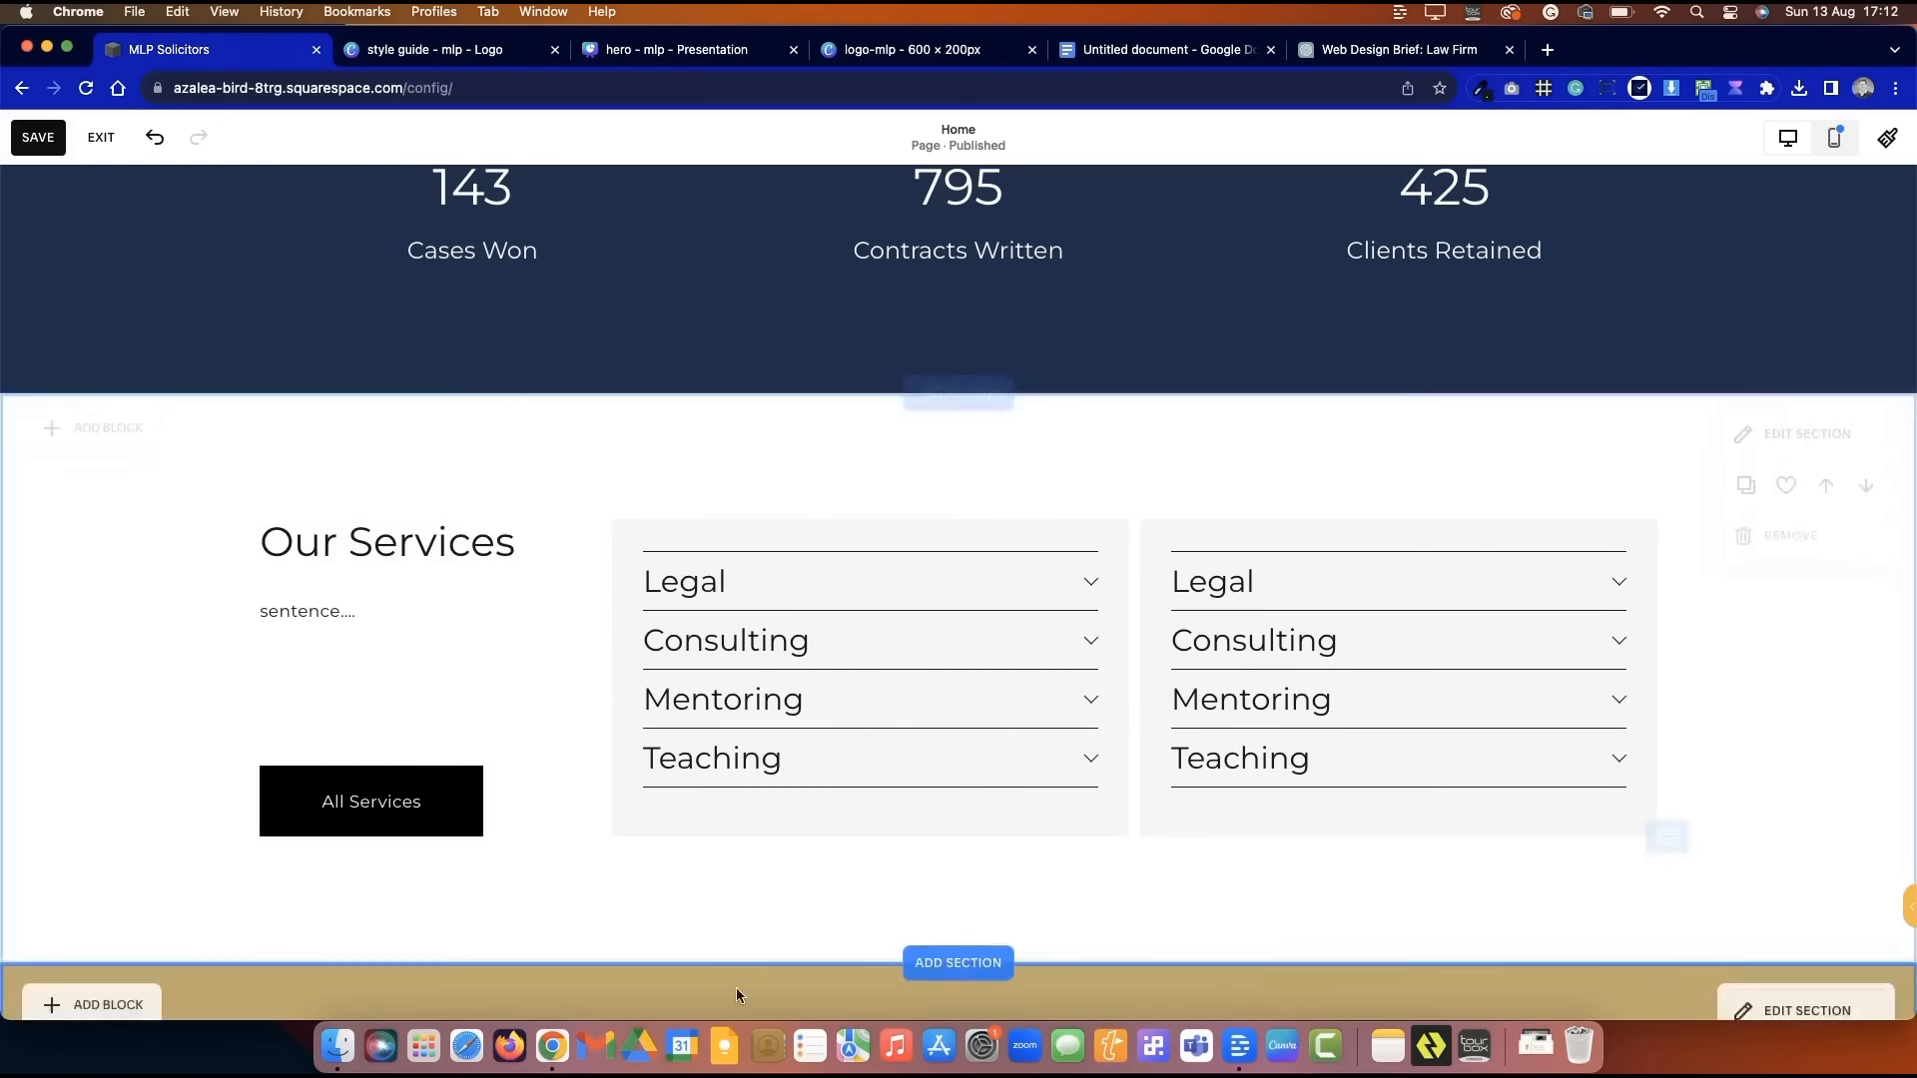
{"action": "left_click_drag", "start_coordinate": [373, 789], "coordinate": [372, 725]}
{"action": "left_click", "coordinate": [80, 718]}
- Set the services section's height to S
{"action": "left_click", "coordinate": [1777, 446]}
{"action": "left_click_drag", "start_coordinate": [1844, 523], "coordinate": [1201, 220]}
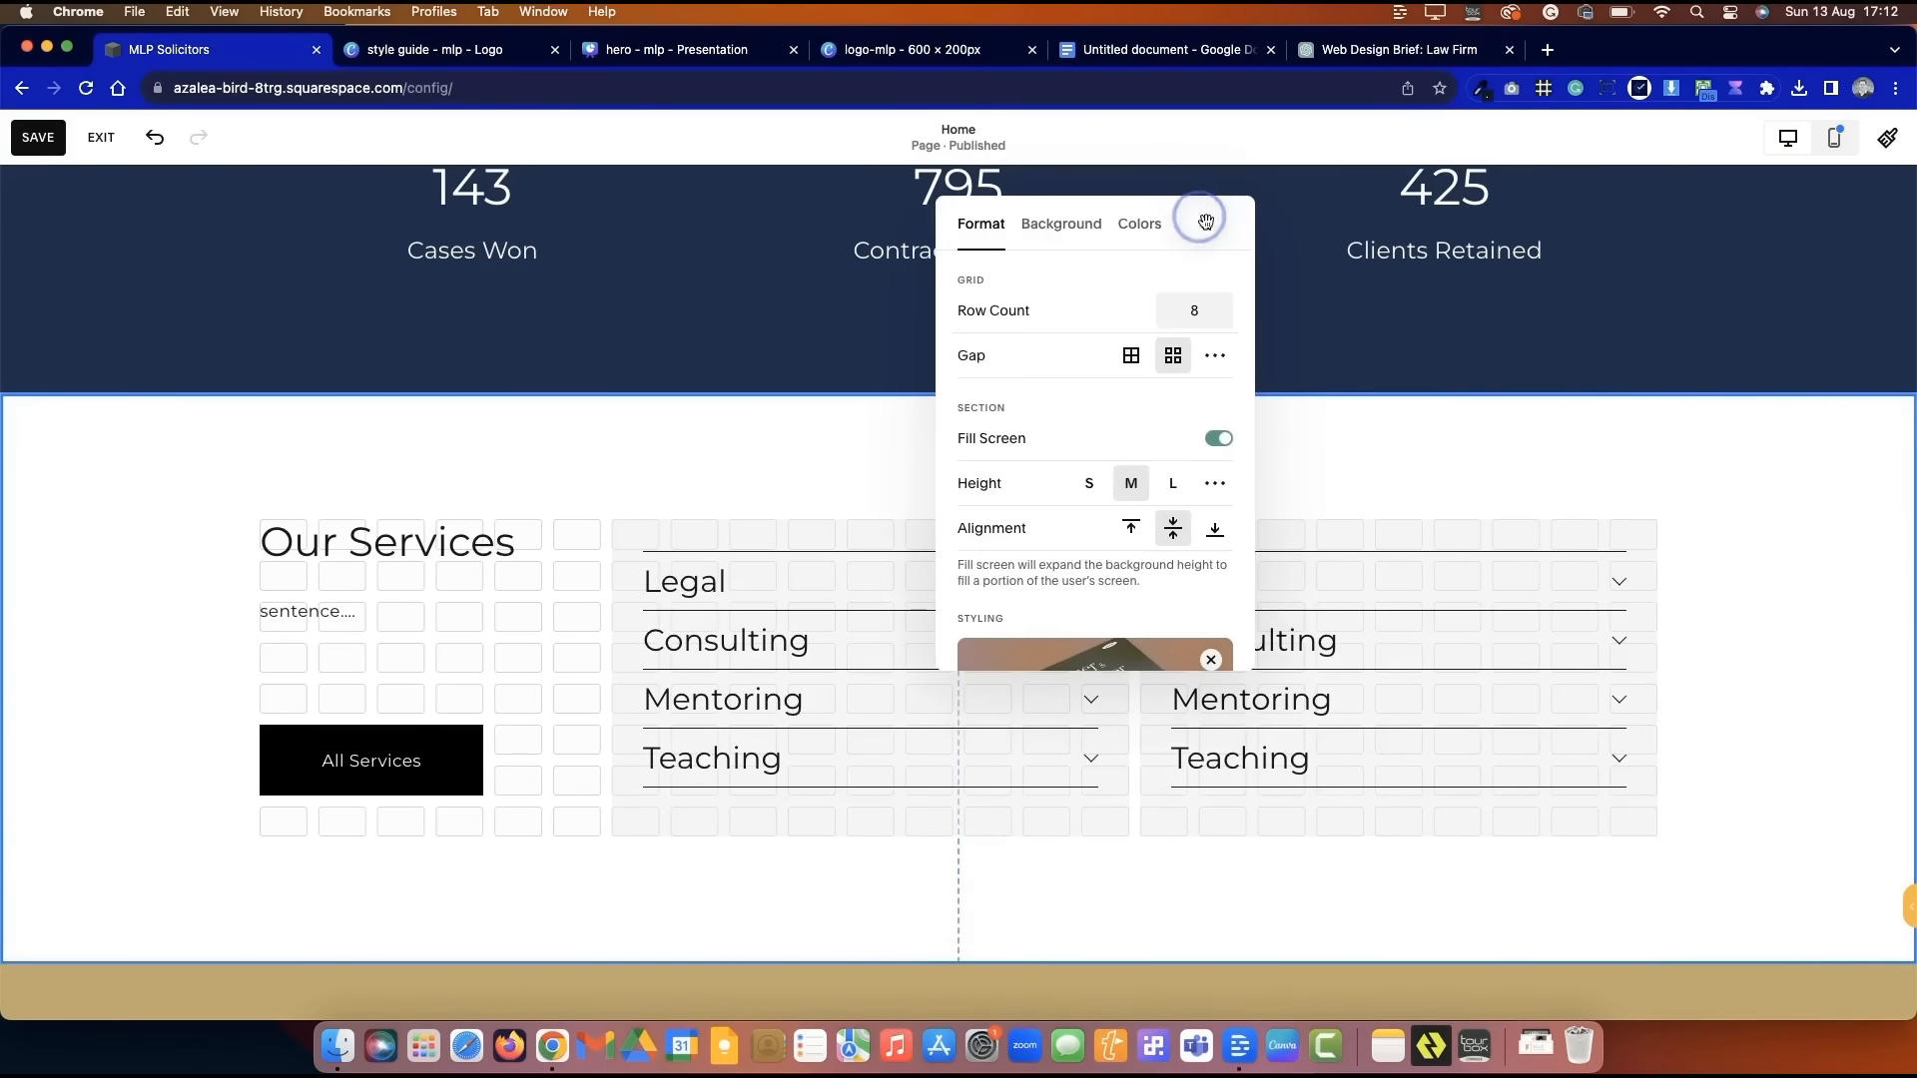
{"action": "left_click", "coordinate": [1088, 483]}
{"action": "left_click", "coordinate": [168, 619]}
{"action": "scroll", "coordinate": [168, 618], "scroll_direction": "up", "scroll_amount": 2}
{"action": "scroll", "coordinate": [168, 619], "scroll_direction": "down", "scroll_amount": 2}
- Turn off the background of the first services accordion
{"action": "left_click", "coordinate": [759, 649]}
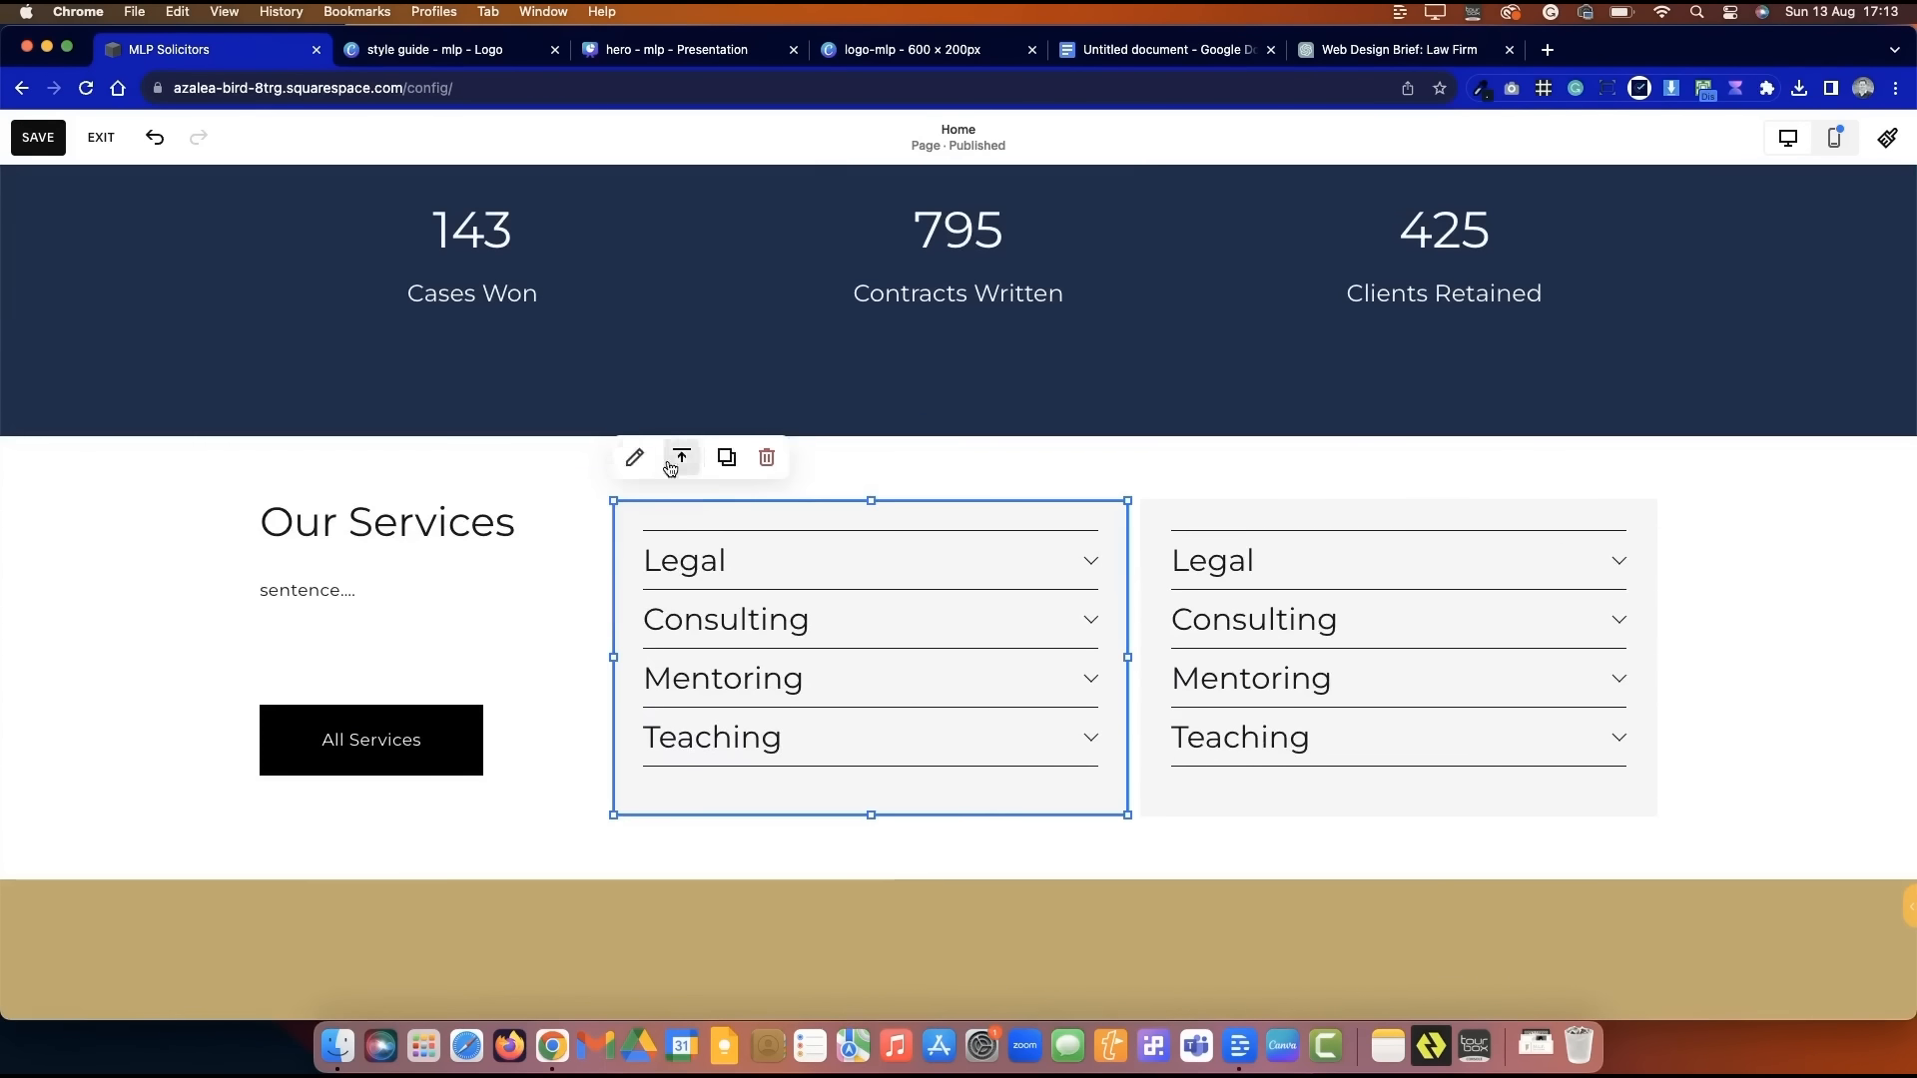
{"action": "left_click", "coordinate": [635, 454]}
{"action": "left_click", "coordinate": [1234, 556]}
{"action": "scroll", "coordinate": [1272, 876], "scroll_direction": "down", "scroll_amount": 5}
{"action": "scroll", "coordinate": [1272, 876], "scroll_direction": "down", "scroll_amount": 3}
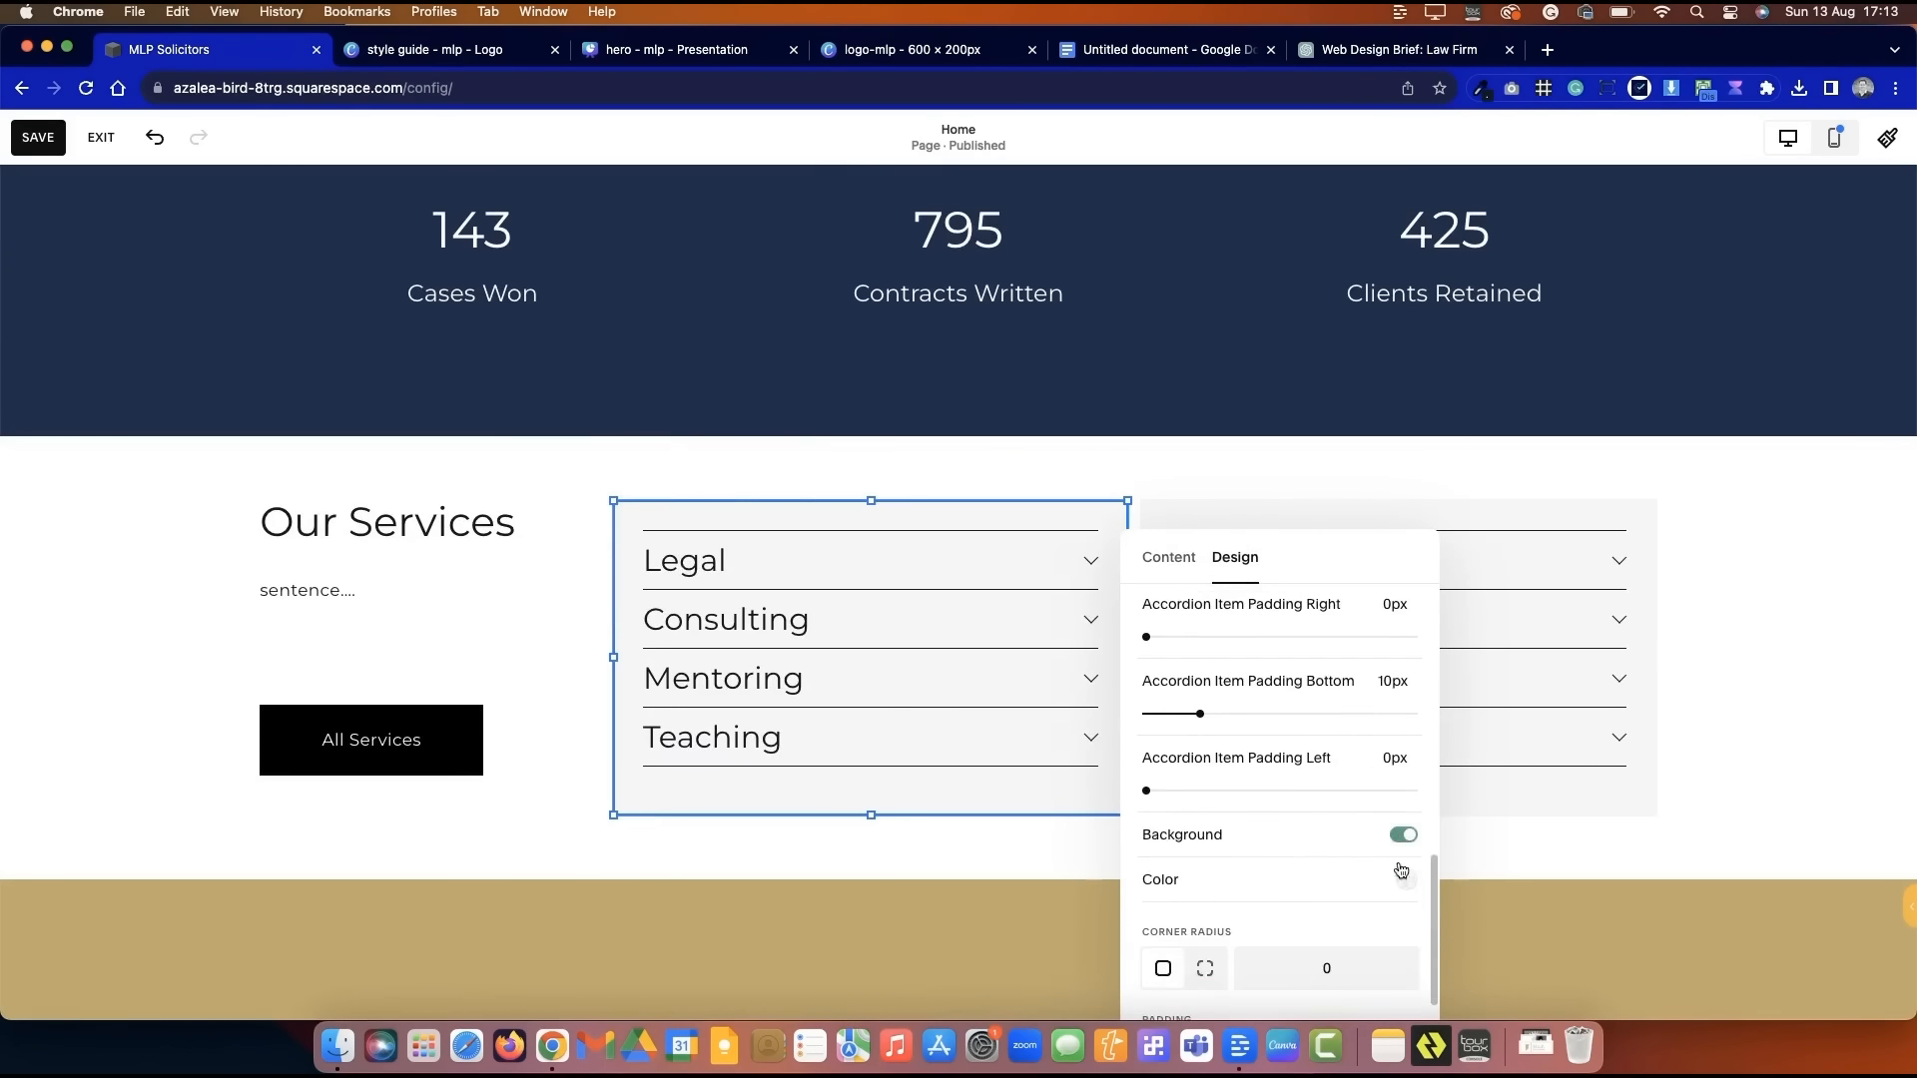
{"action": "left_click", "coordinate": [1401, 837]}
{"action": "left_click", "coordinate": [1441, 595]}
- Turn off the background of the second services accordion
{"action": "left_click", "coordinate": [1163, 454]}
{"action": "left_click", "coordinate": [1689, 557]}
{"action": "scroll", "coordinate": [1694, 734], "scroll_direction": "down", "scroll_amount": 8}
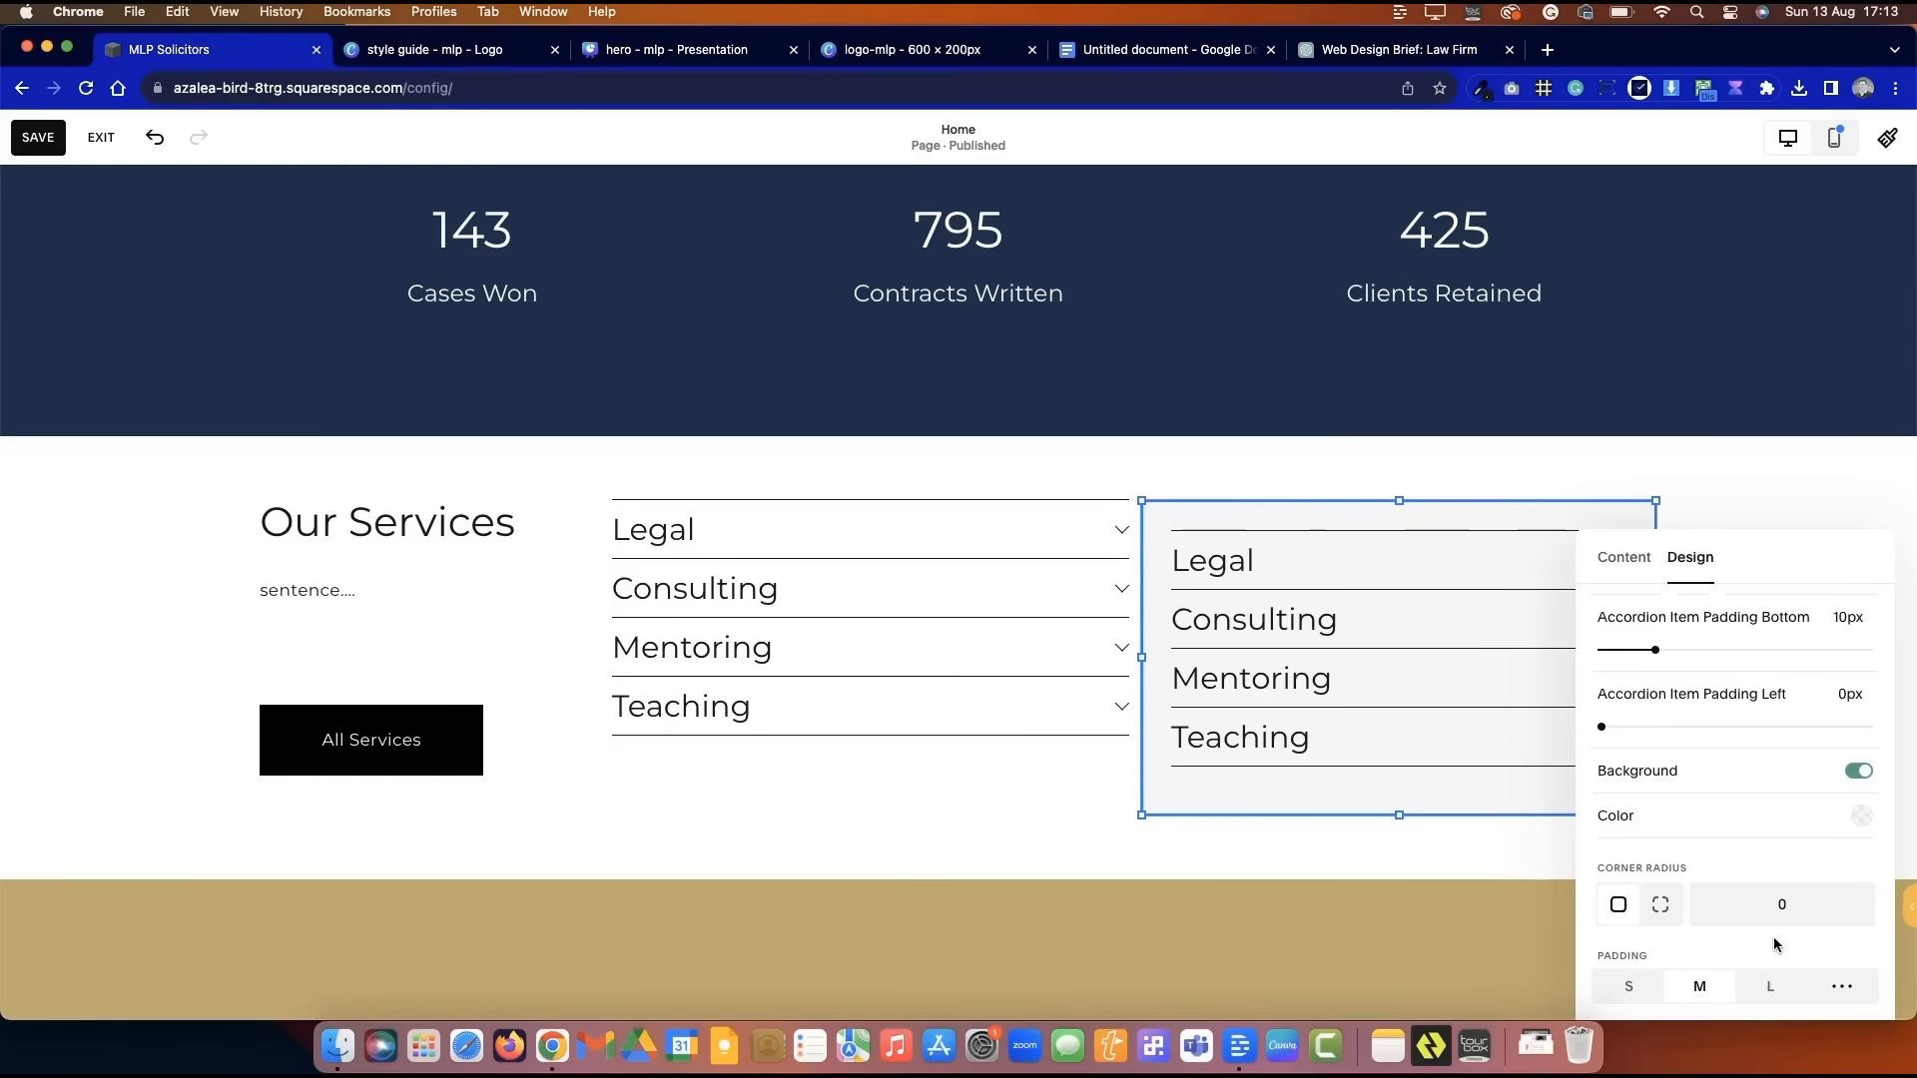
{"action": "left_click", "coordinate": [1859, 771]}
{"action": "left_click", "coordinate": [1508, 463]}
- Increase the services section's horizontal grid gap to 26 and save the page
{"action": "left_click", "coordinate": [1782, 483]}
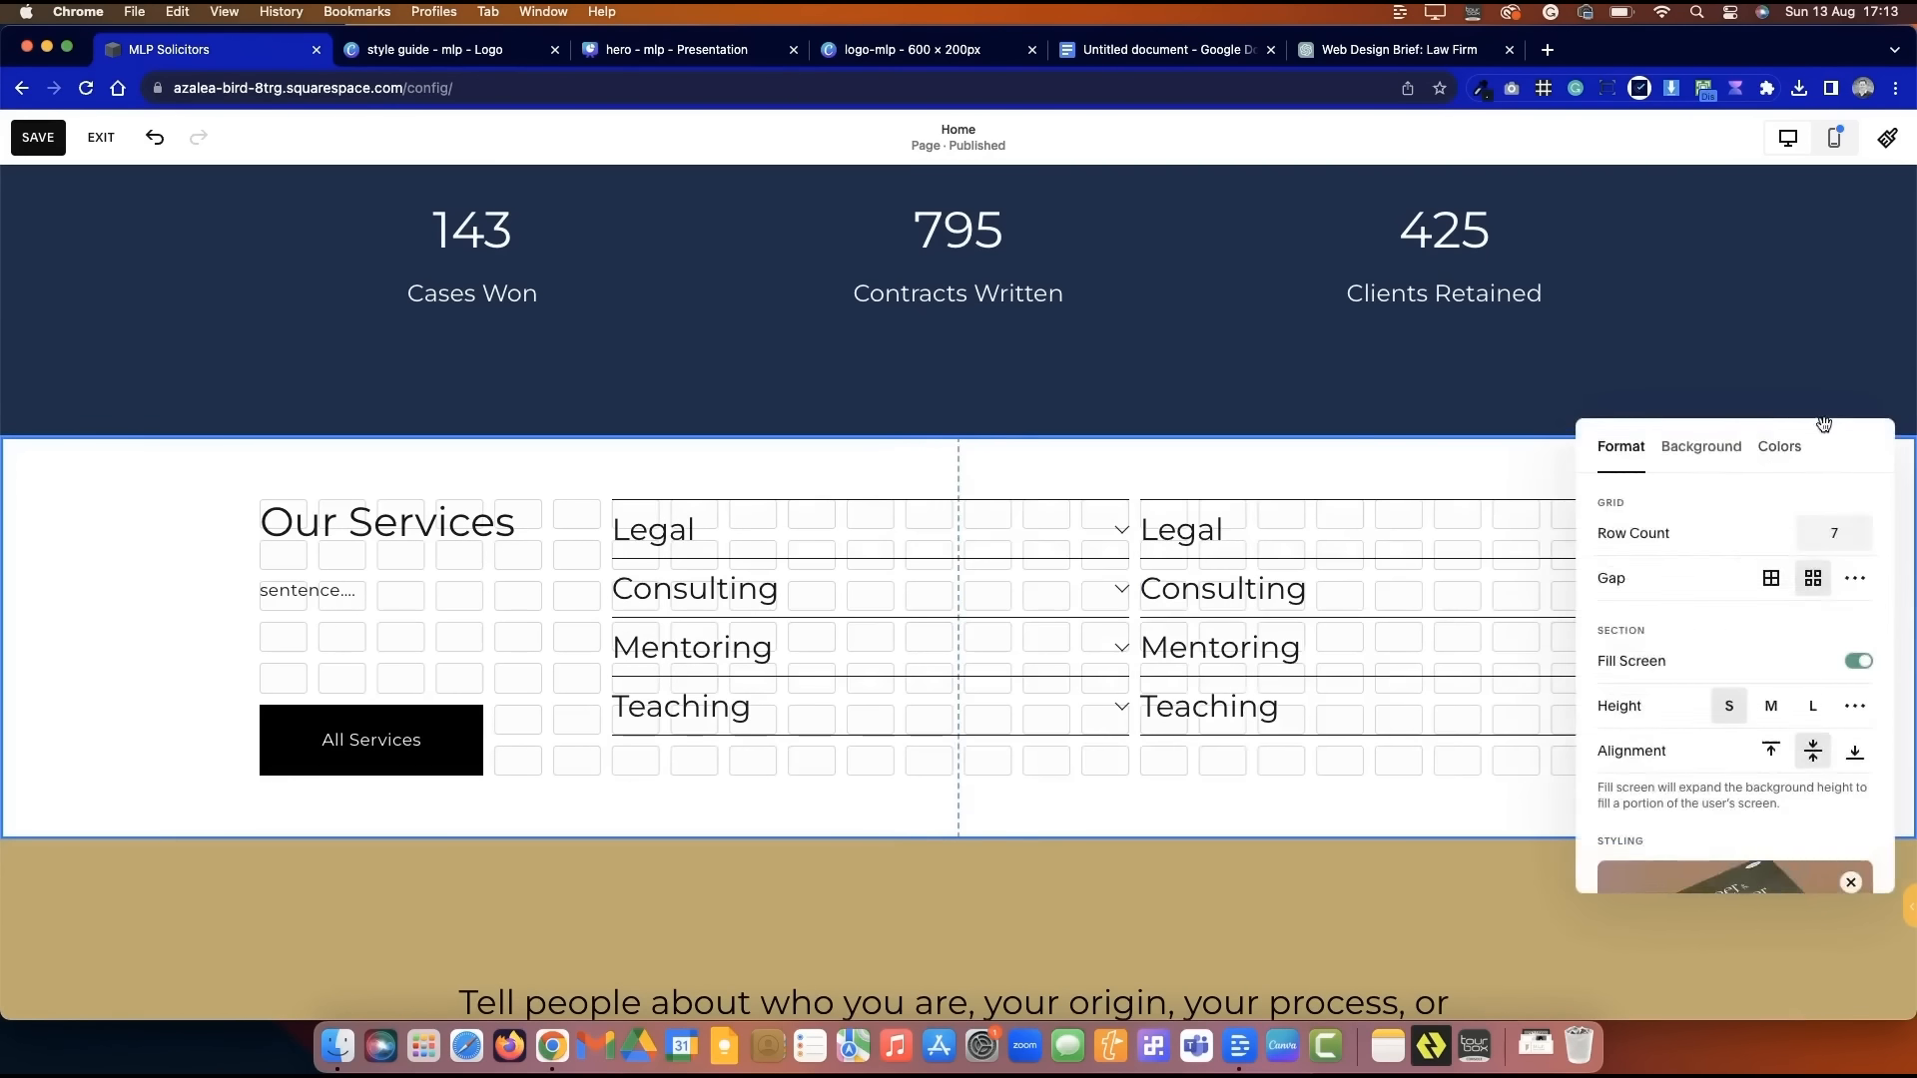
{"action": "left_click_drag", "start_coordinate": [1823, 423], "coordinate": [1188, 329]}
{"action": "left_click", "coordinate": [1210, 482]}
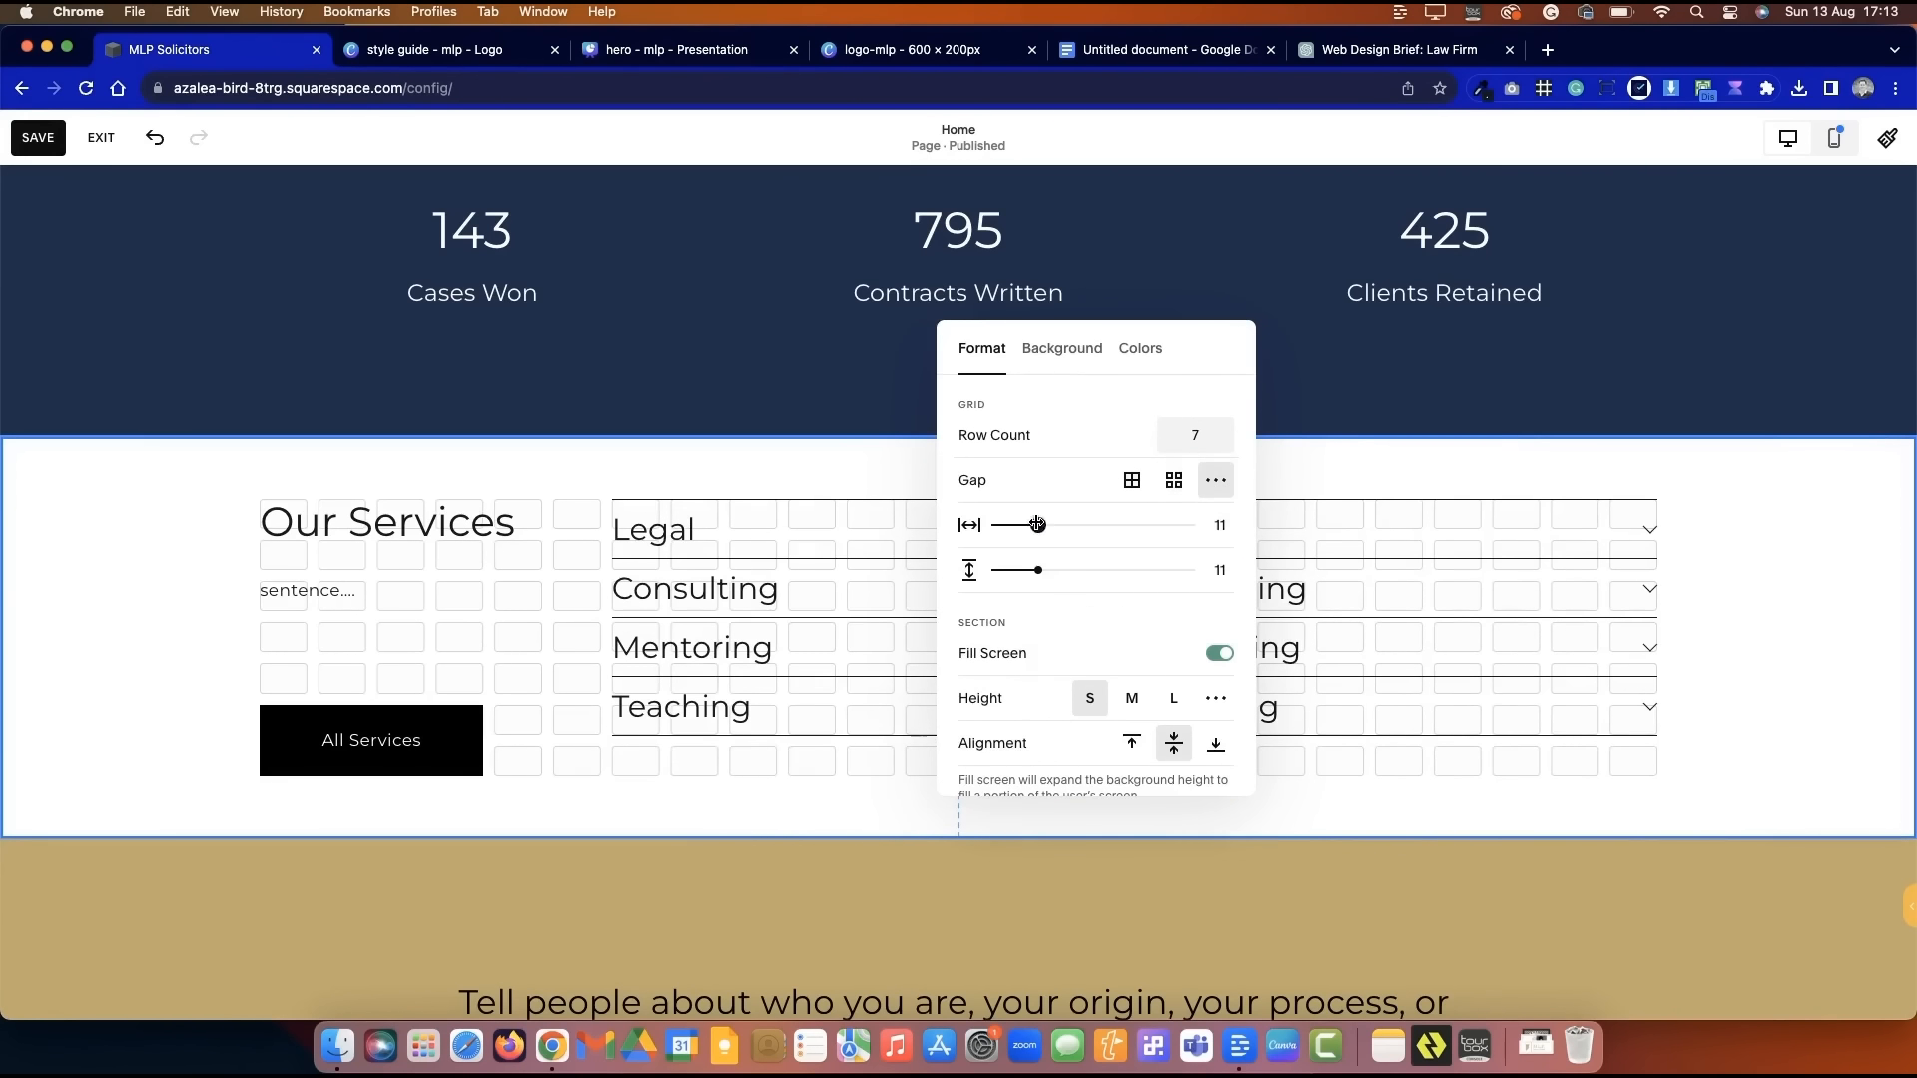
{"action": "left_click_drag", "start_coordinate": [1038, 525], "coordinate": [1086, 525]}
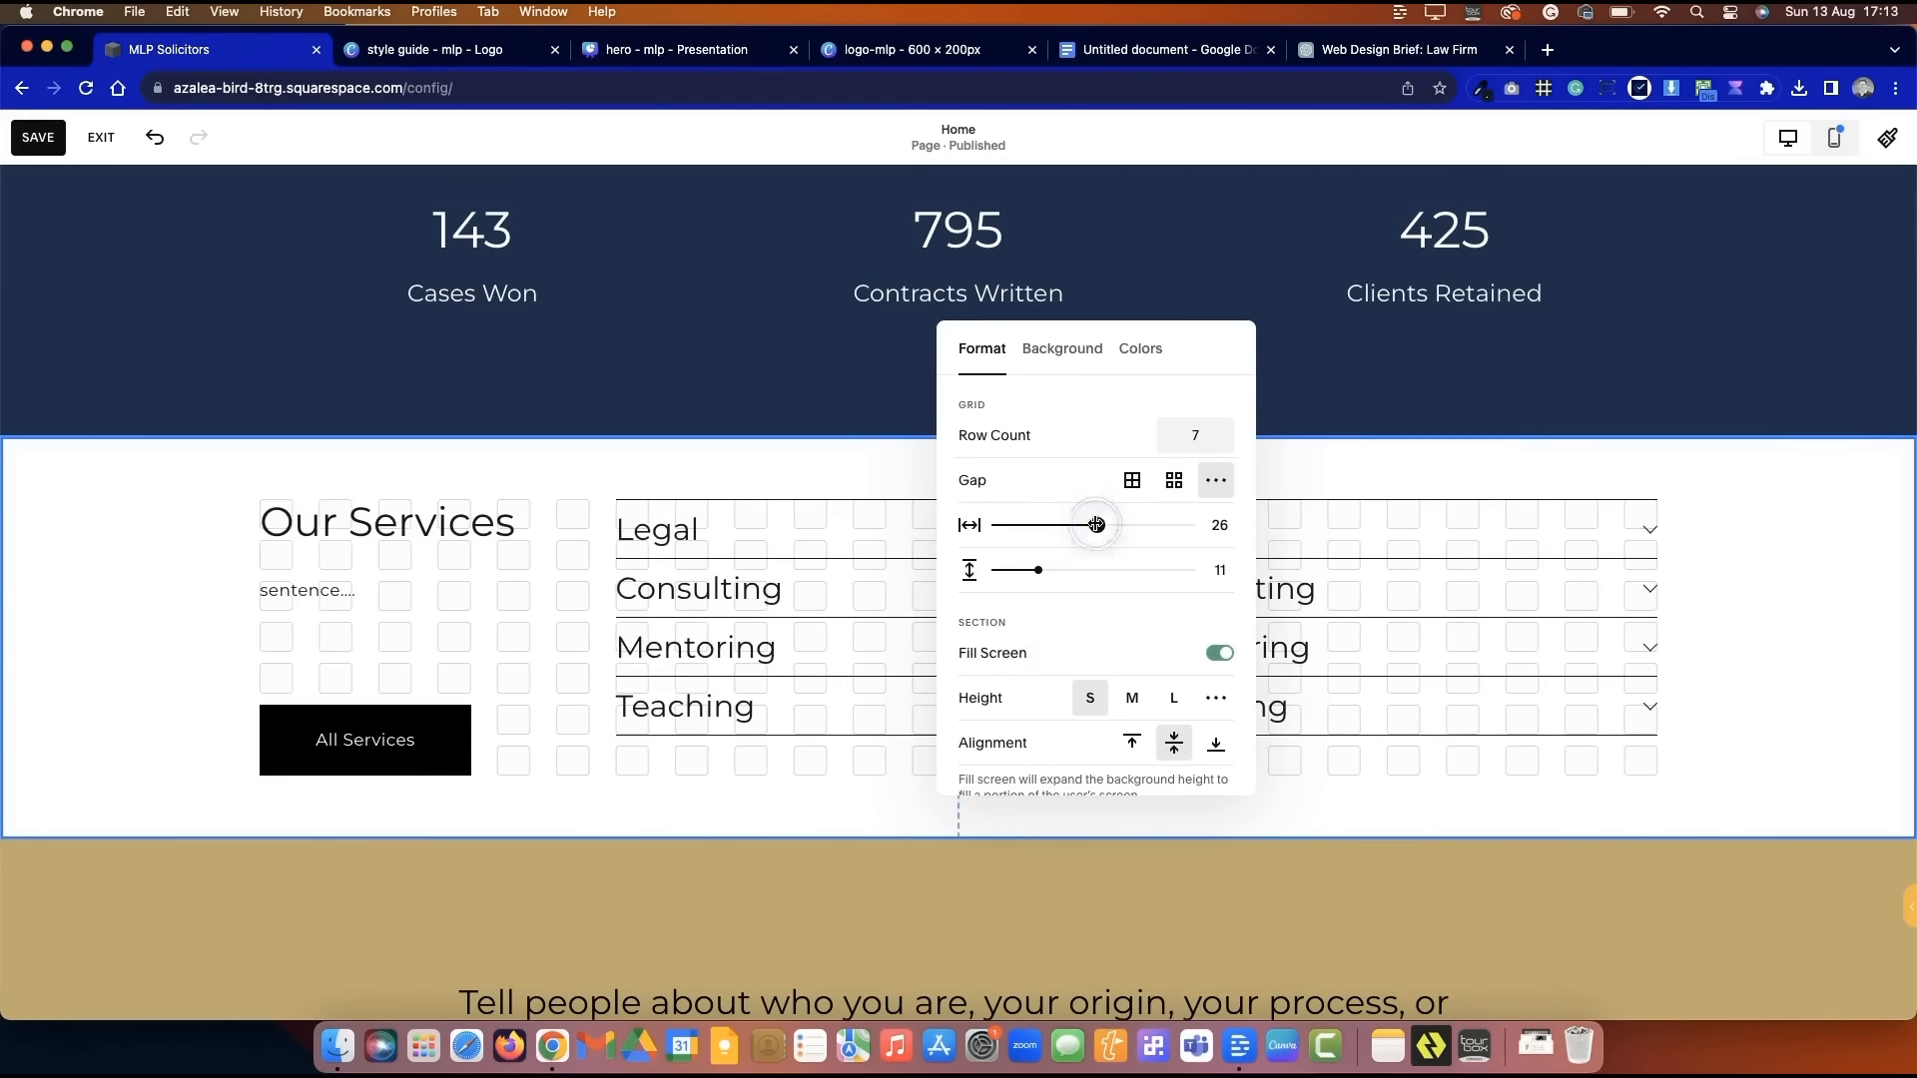
{"action": "left_click", "coordinate": [266, 479]}
{"action": "left_click", "coordinate": [48, 141]}
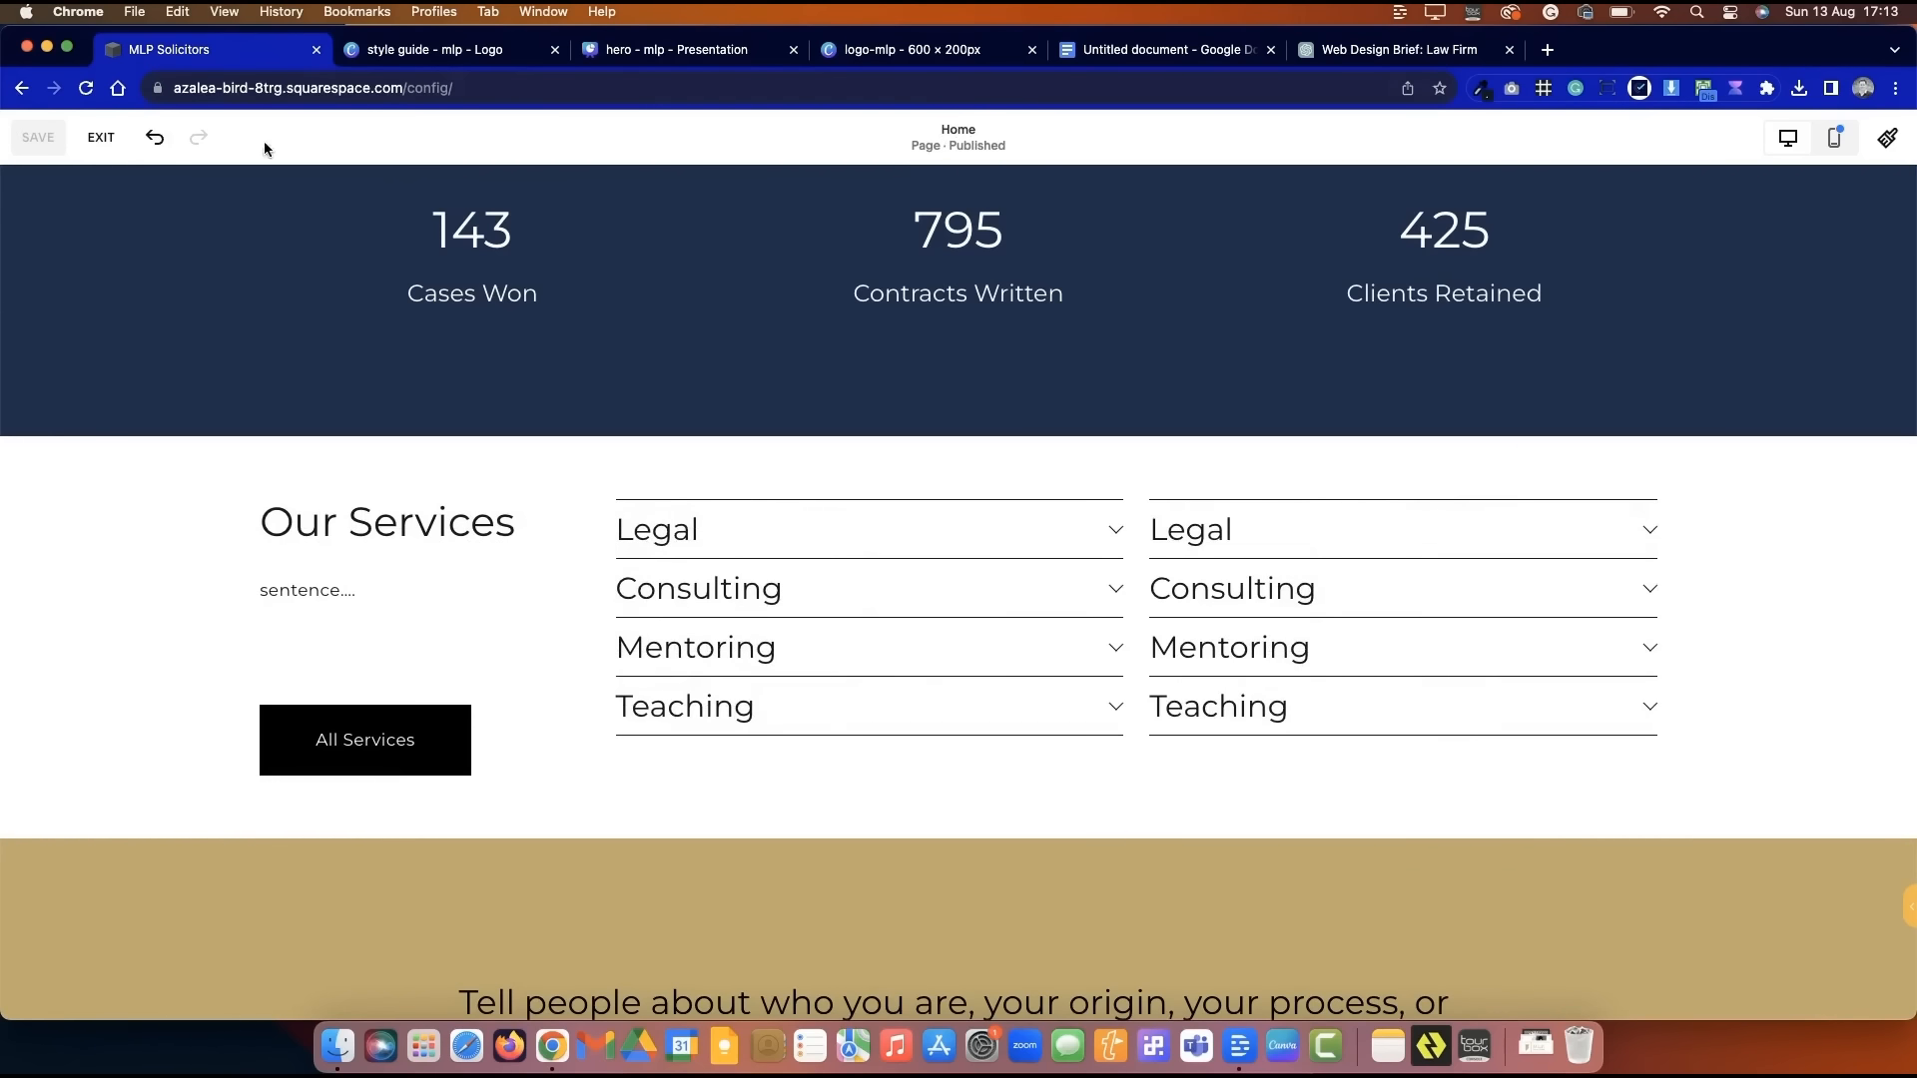
- Reduce the sitewide heading sizes: Heading 4 to 1.4rem, Heading 3 to 1.8rem, Heading 2 to 2.2rem and Heading 1 to 2.6rem
{"action": "left_click", "coordinate": [1887, 136]}
{"action": "left_click", "coordinate": [1629, 317]}
{"action": "left_click", "coordinate": [1737, 654]}
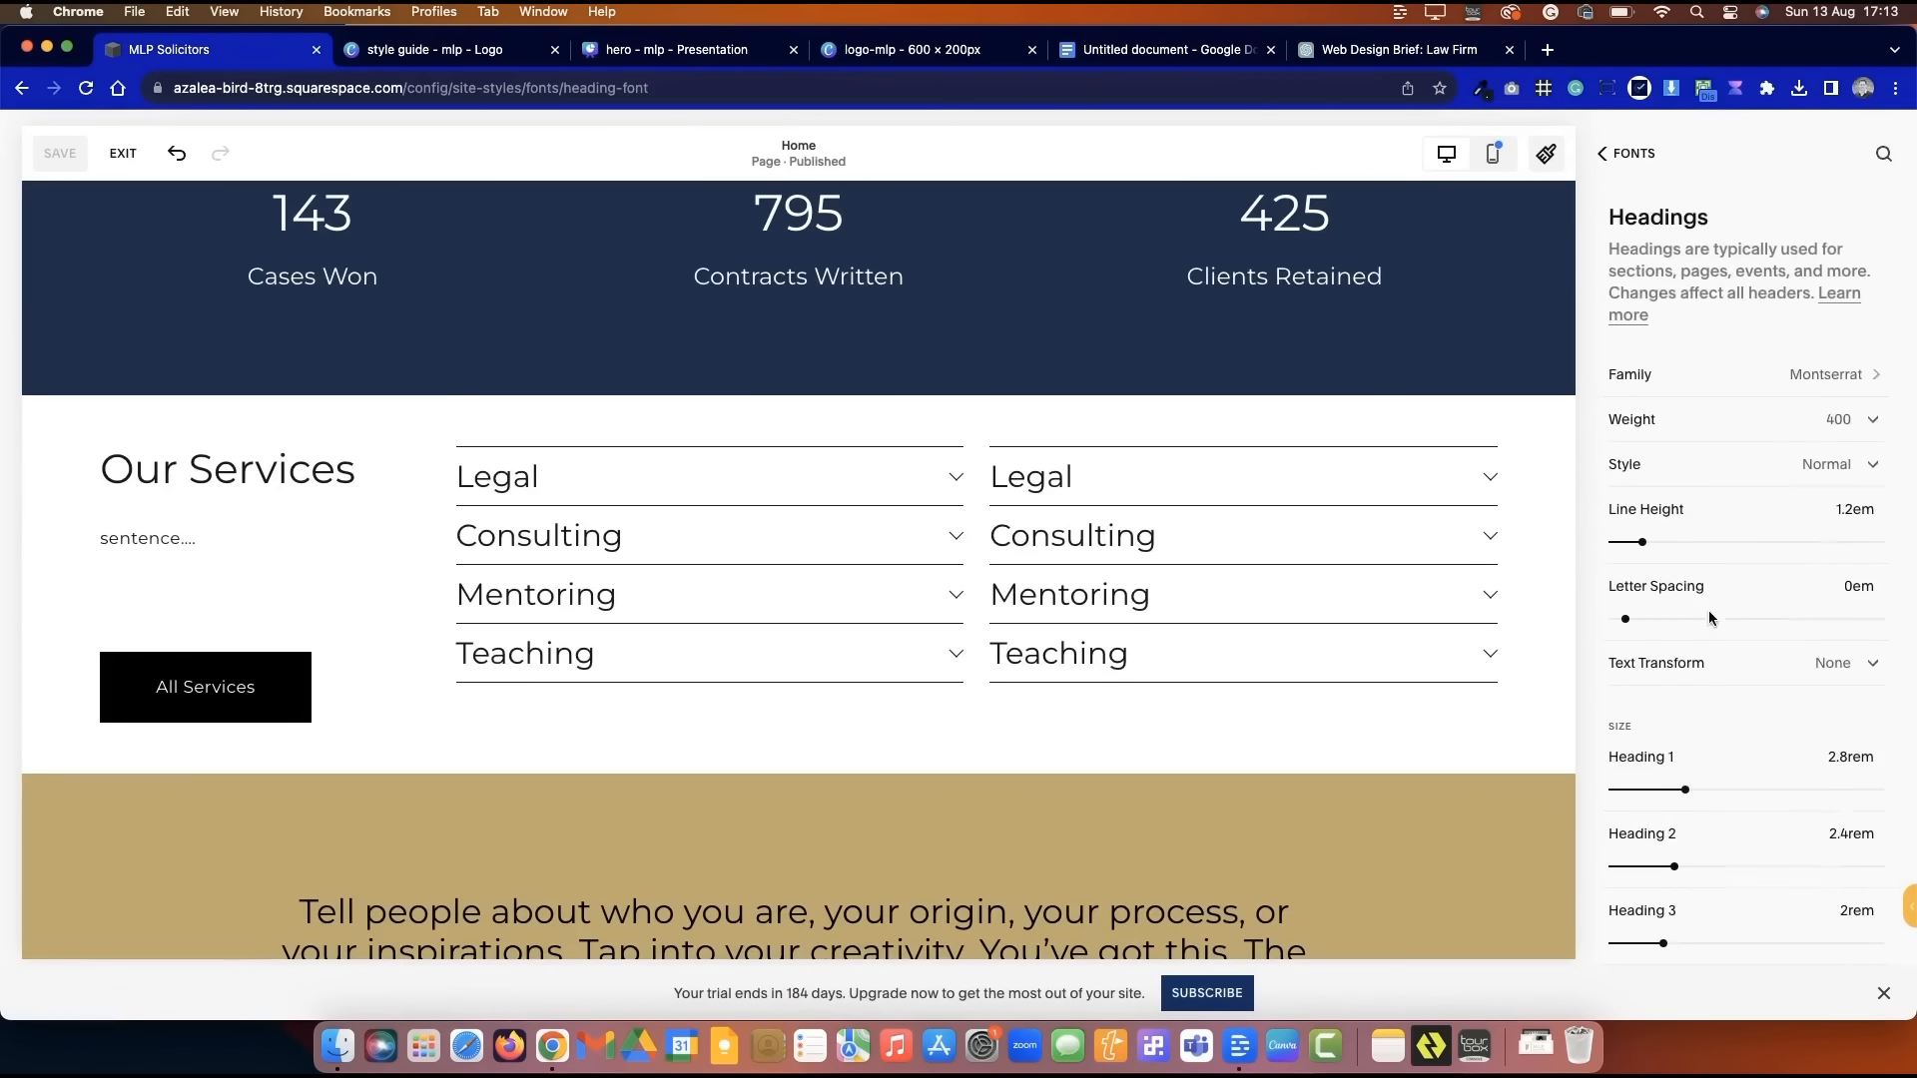
{"action": "scroll", "coordinate": [1691, 835], "scroll_direction": "down", "scroll_amount": 2}
{"action": "left_click_drag", "start_coordinate": [1656, 909], "coordinate": [1647, 910]}
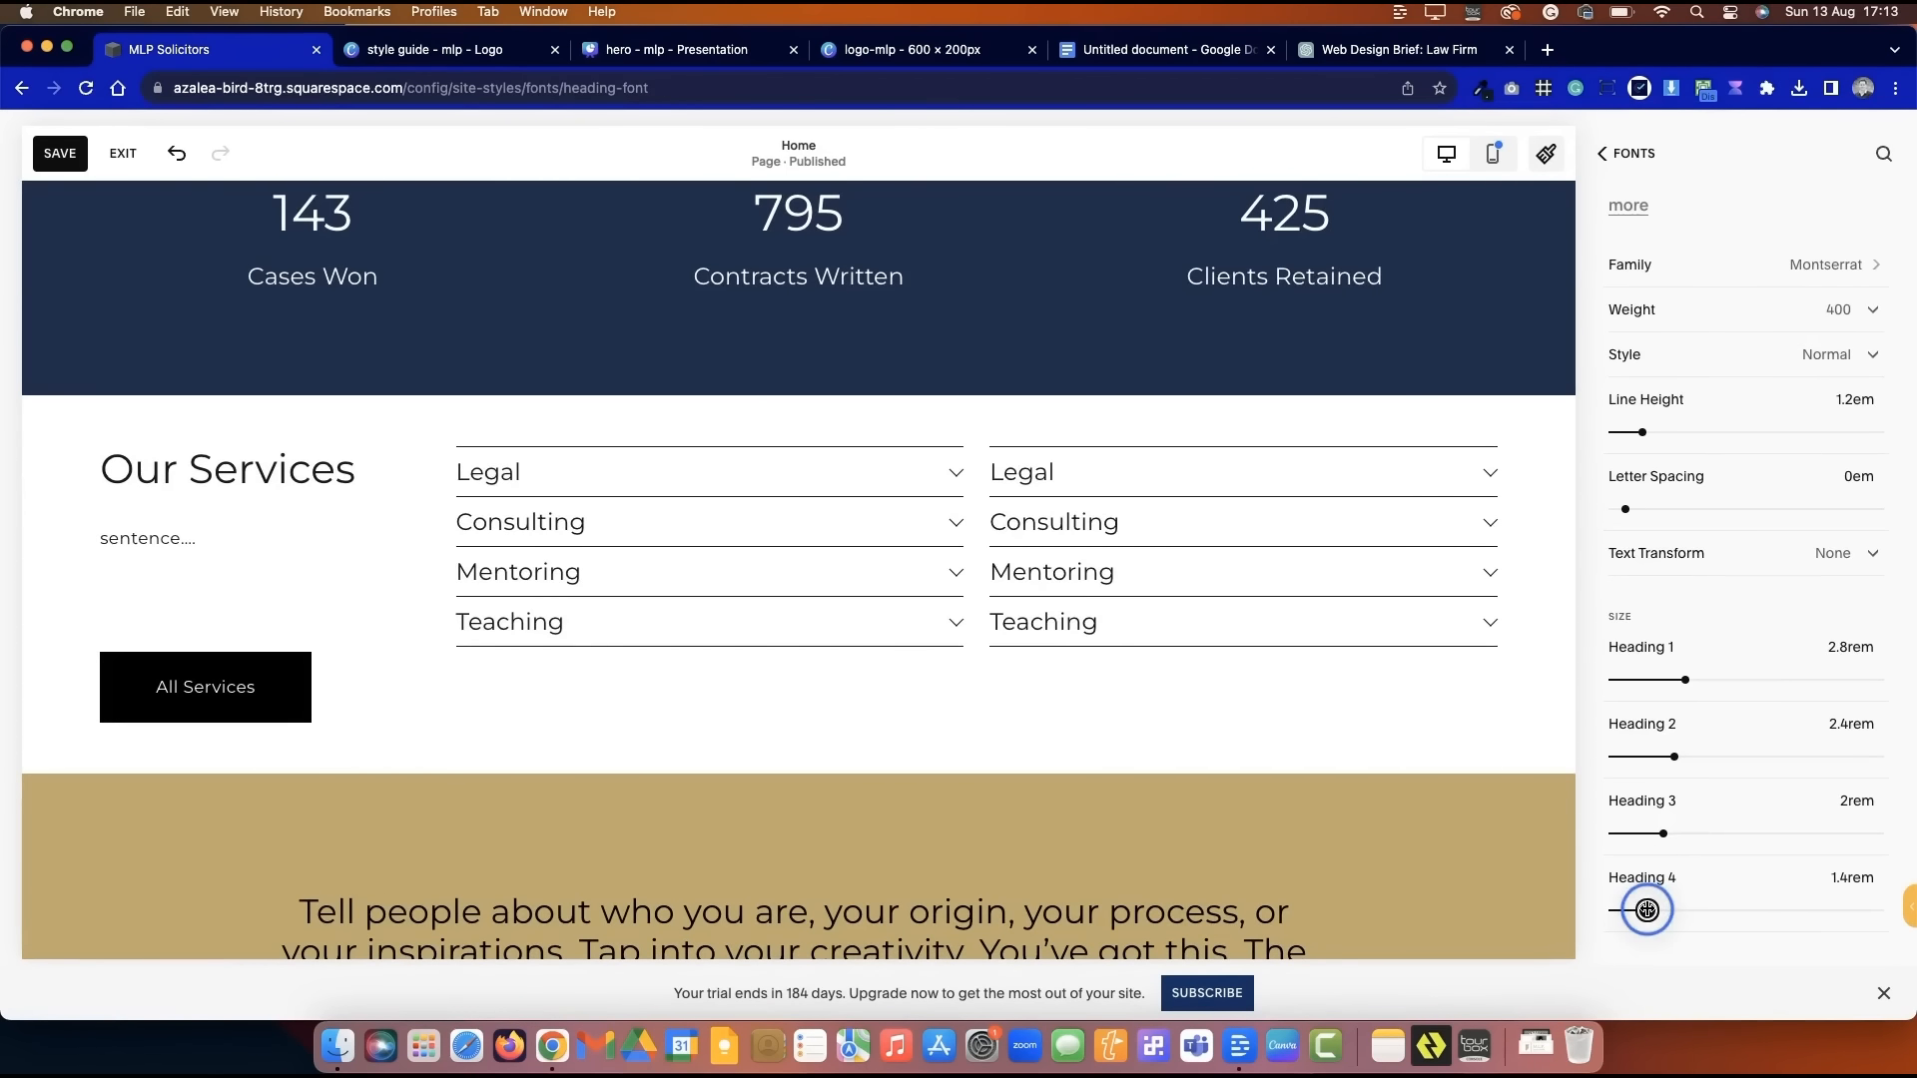
{"action": "left_click_drag", "start_coordinate": [1662, 831], "coordinate": [1658, 833]}
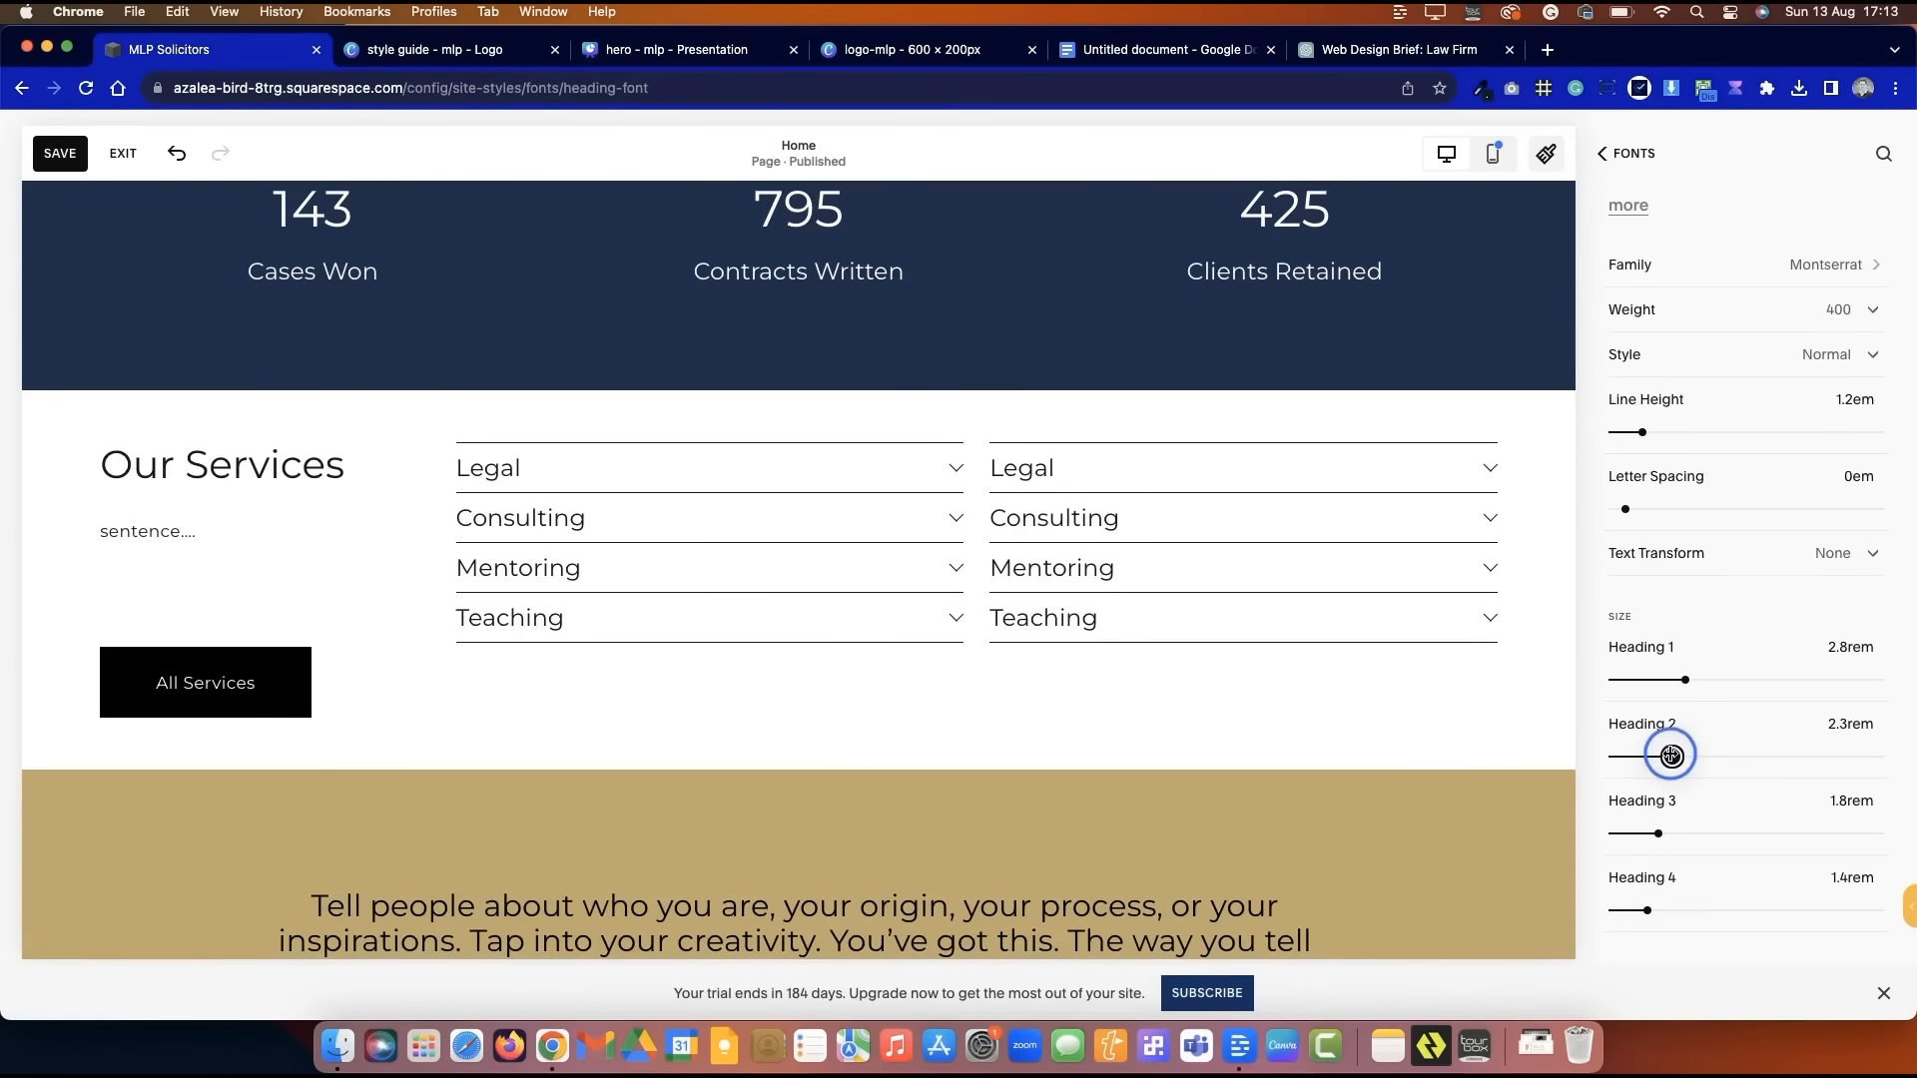
{"action": "left_click_drag", "start_coordinate": [1671, 755], "coordinate": [1668, 756]}
{"action": "scroll", "coordinate": [1638, 477], "scroll_direction": "up", "scroll_amount": 2}
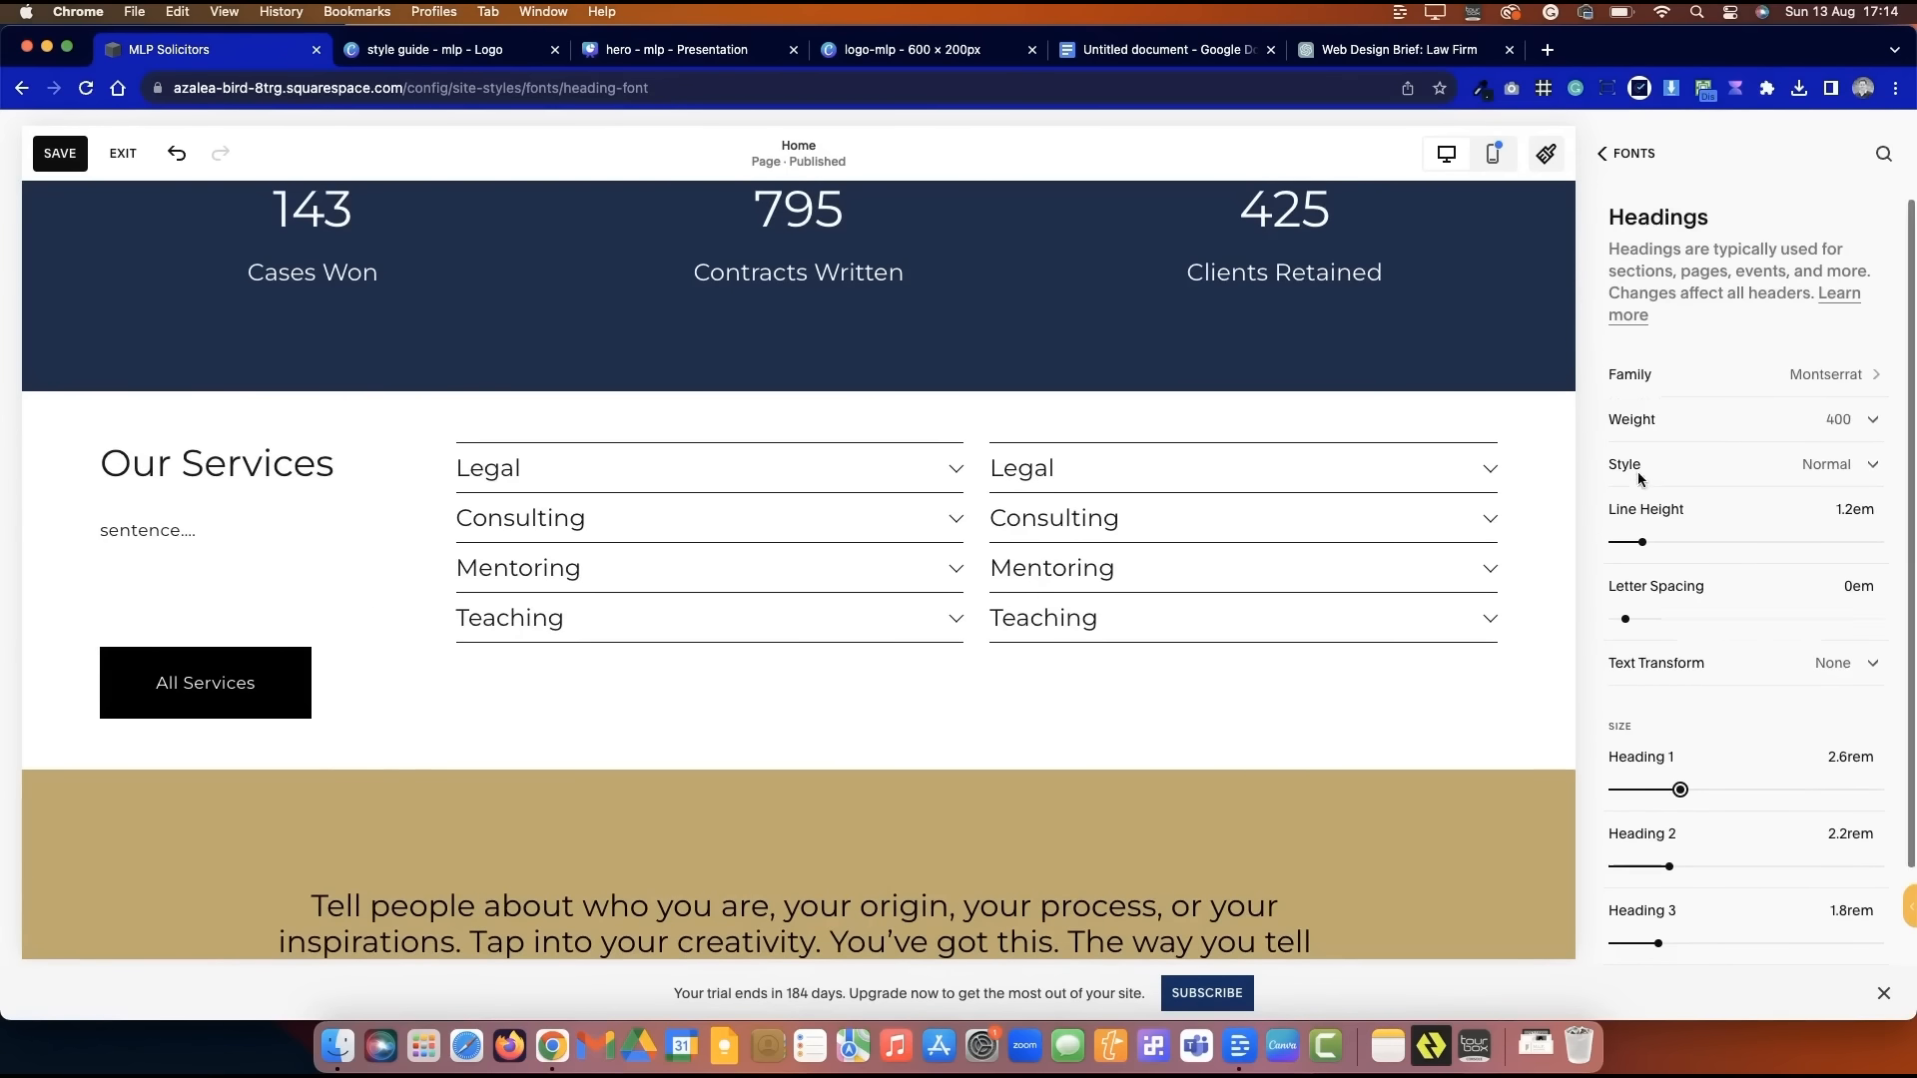
- Close the site styles, return to the page editor and save the changes
{"action": "left_click", "coordinate": [1650, 160]}
{"action": "left_click", "coordinate": [1652, 159]}
{"action": "left_click", "coordinate": [1651, 159]}
{"action": "scroll", "coordinate": [719, 655], "scroll_direction": "up", "scroll_amount": 3}
{"action": "left_click", "coordinate": [42, 141]}
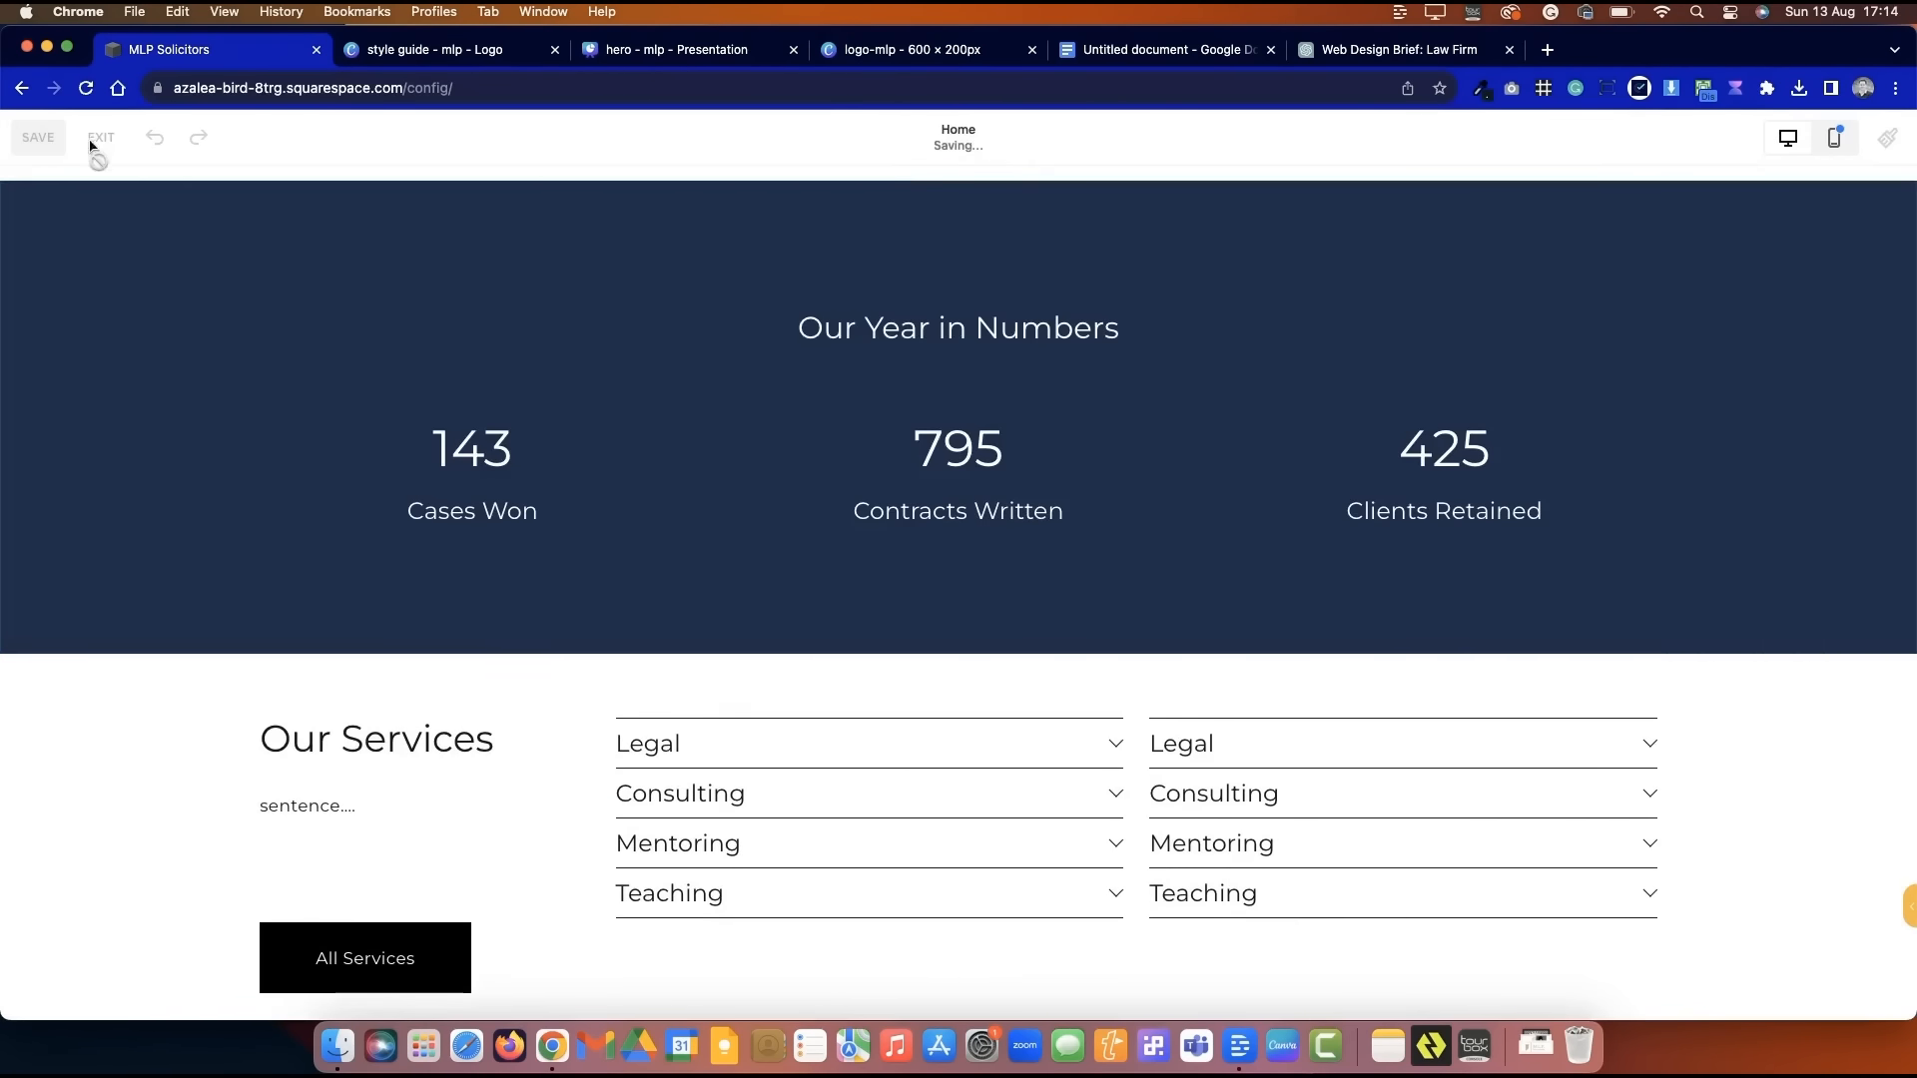
- Recolour the "30+ years" heading gold and save the page
{"action": "scroll", "coordinate": [272, 571], "scroll_direction": "up", "scroll_amount": 7}
{"action": "scroll", "coordinate": [272, 571], "scroll_direction": "down", "scroll_amount": 2}
{"action": "left_click", "coordinate": [418, 559]}
{"action": "left_click", "coordinate": [430, 492]}
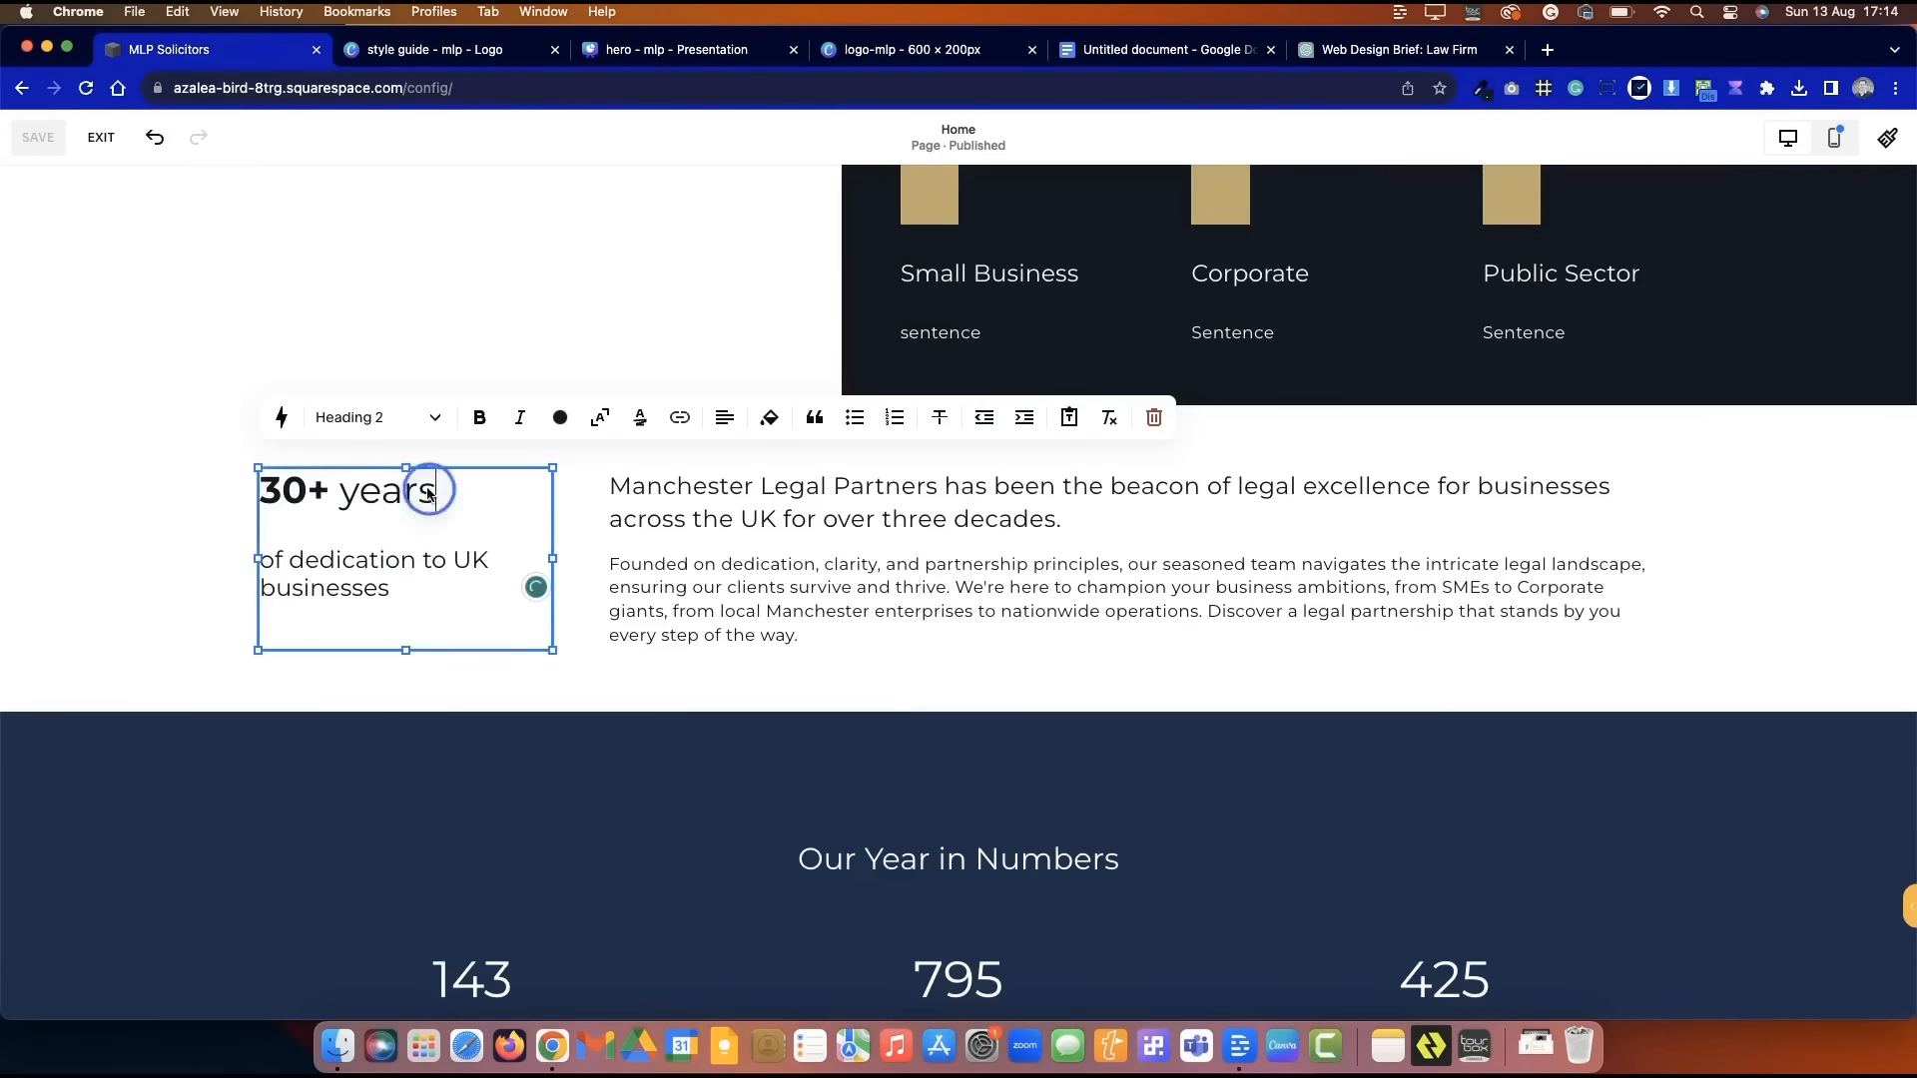
{"action": "left_click", "coordinate": [175, 543]}
{"action": "scroll", "coordinate": [176, 543], "scroll_direction": "down", "scroll_amount": 4}
{"action": "left_click", "coordinate": [56, 149]}
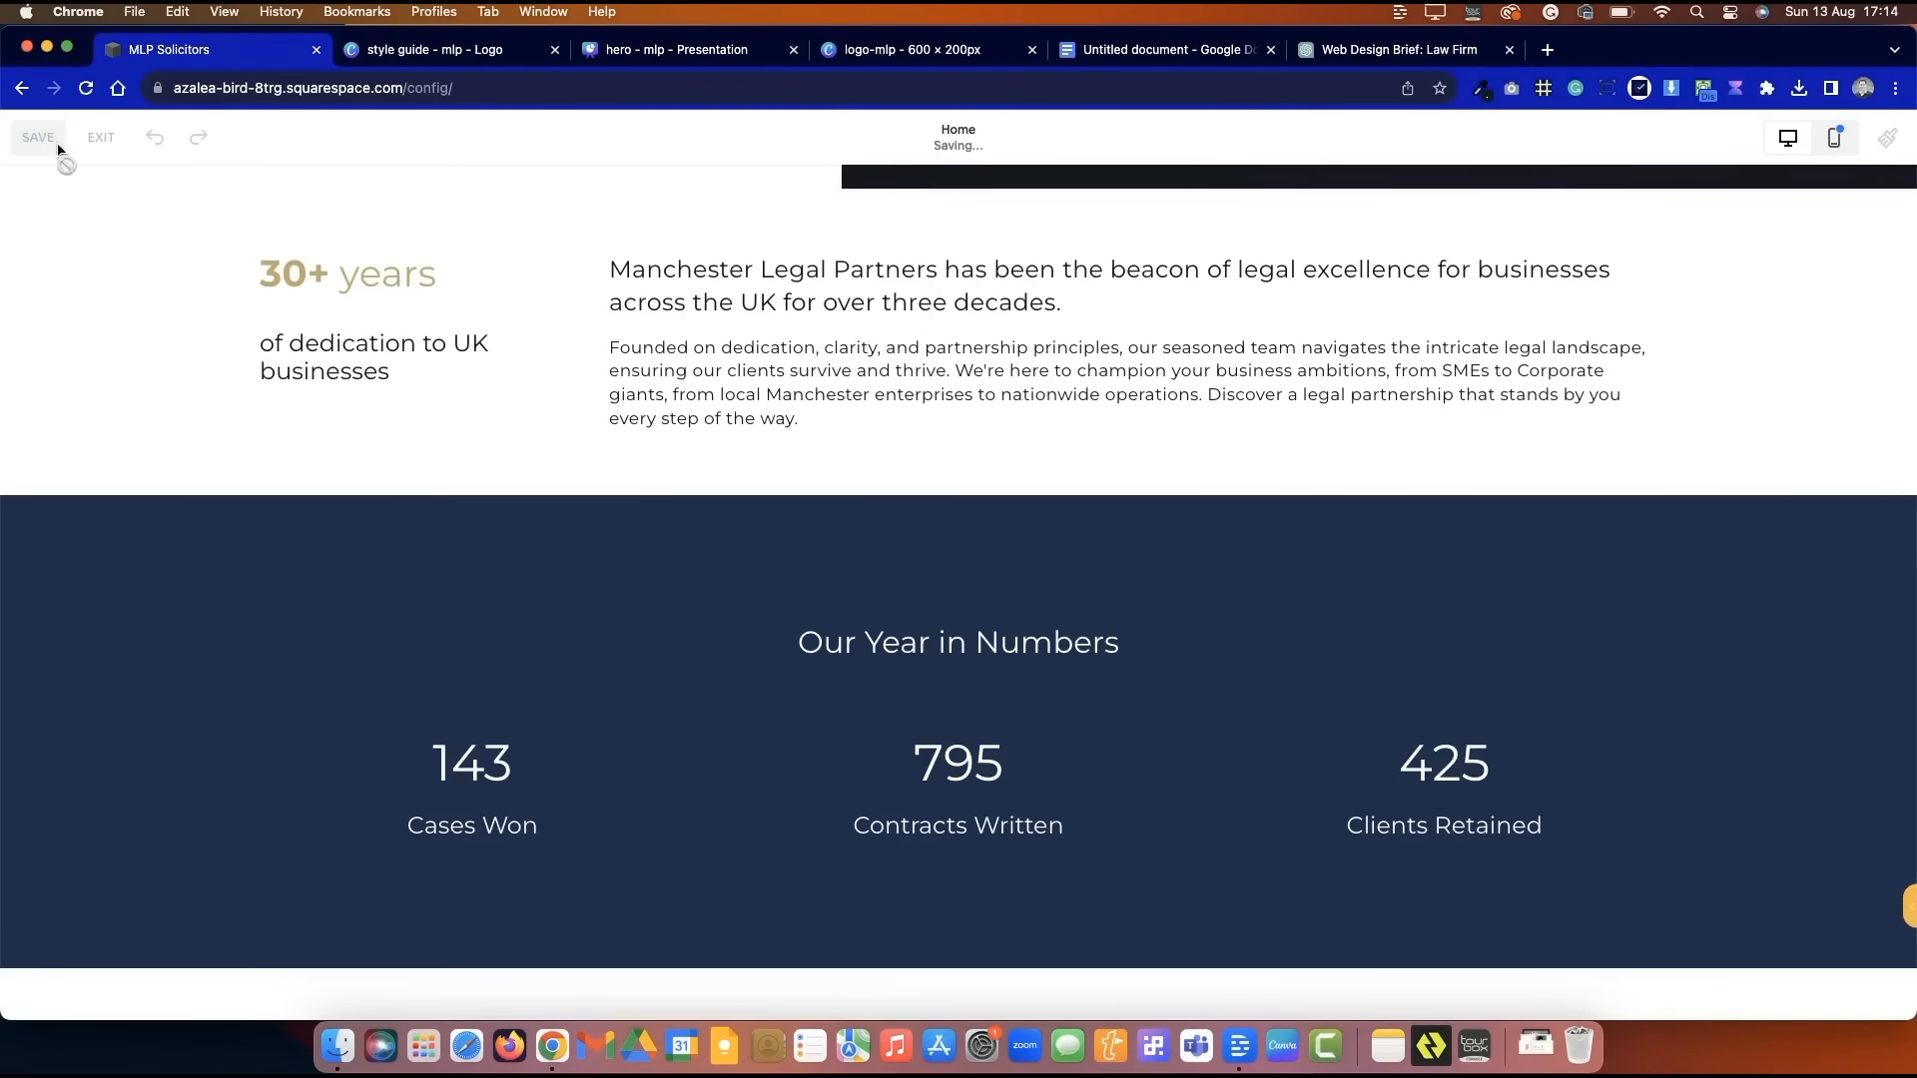
- Apply the white Lightest 1 color theme to the gold section below Our Services
{"action": "scroll", "coordinate": [148, 379], "scroll_direction": "down", "scroll_amount": 1}
{"action": "scroll", "coordinate": [147, 380], "scroll_direction": "down", "scroll_amount": 10}
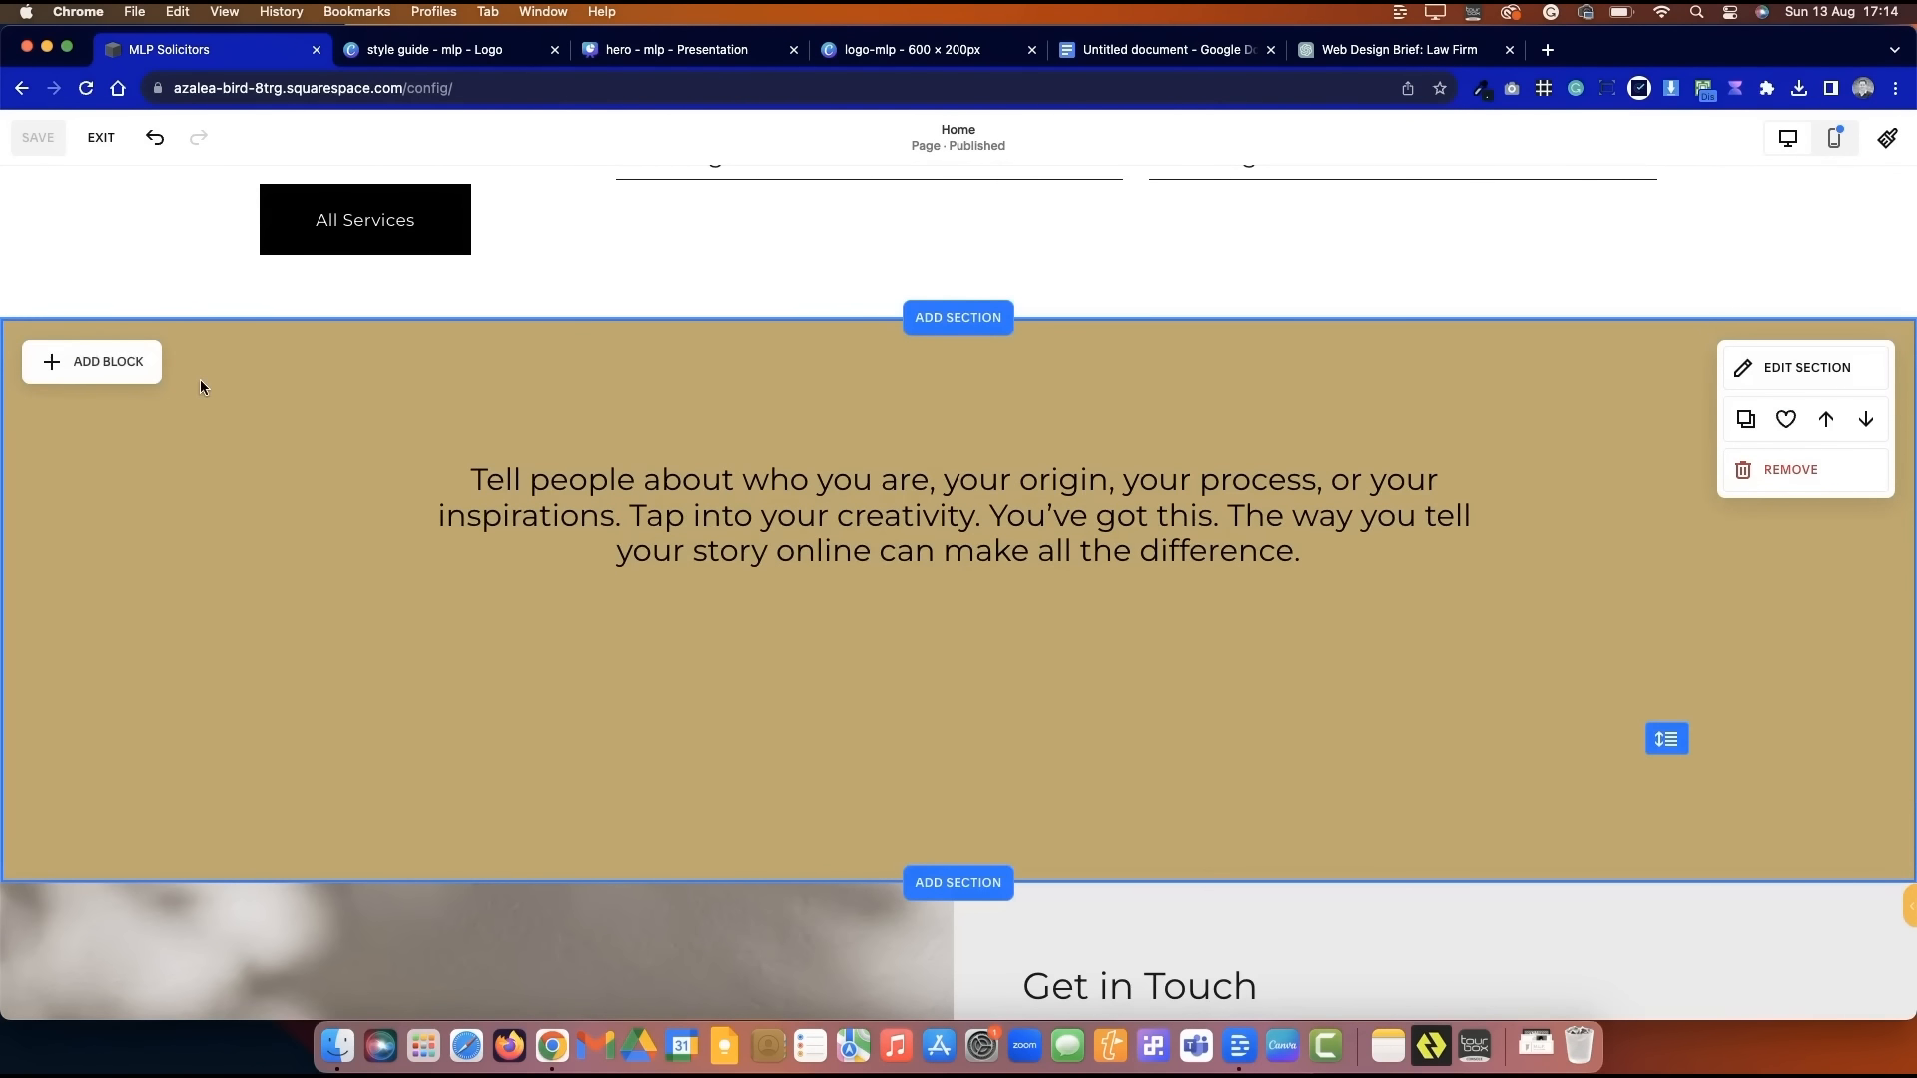
{"action": "scroll", "coordinate": [1054, 271], "scroll_direction": "up", "scroll_amount": 2}
{"action": "scroll", "coordinate": [1056, 271], "scroll_direction": "down", "scroll_amount": 1}
{"action": "left_click", "coordinate": [1775, 451]}
{"action": "left_click_drag", "start_coordinate": [1814, 521], "coordinate": [1220, 364]}
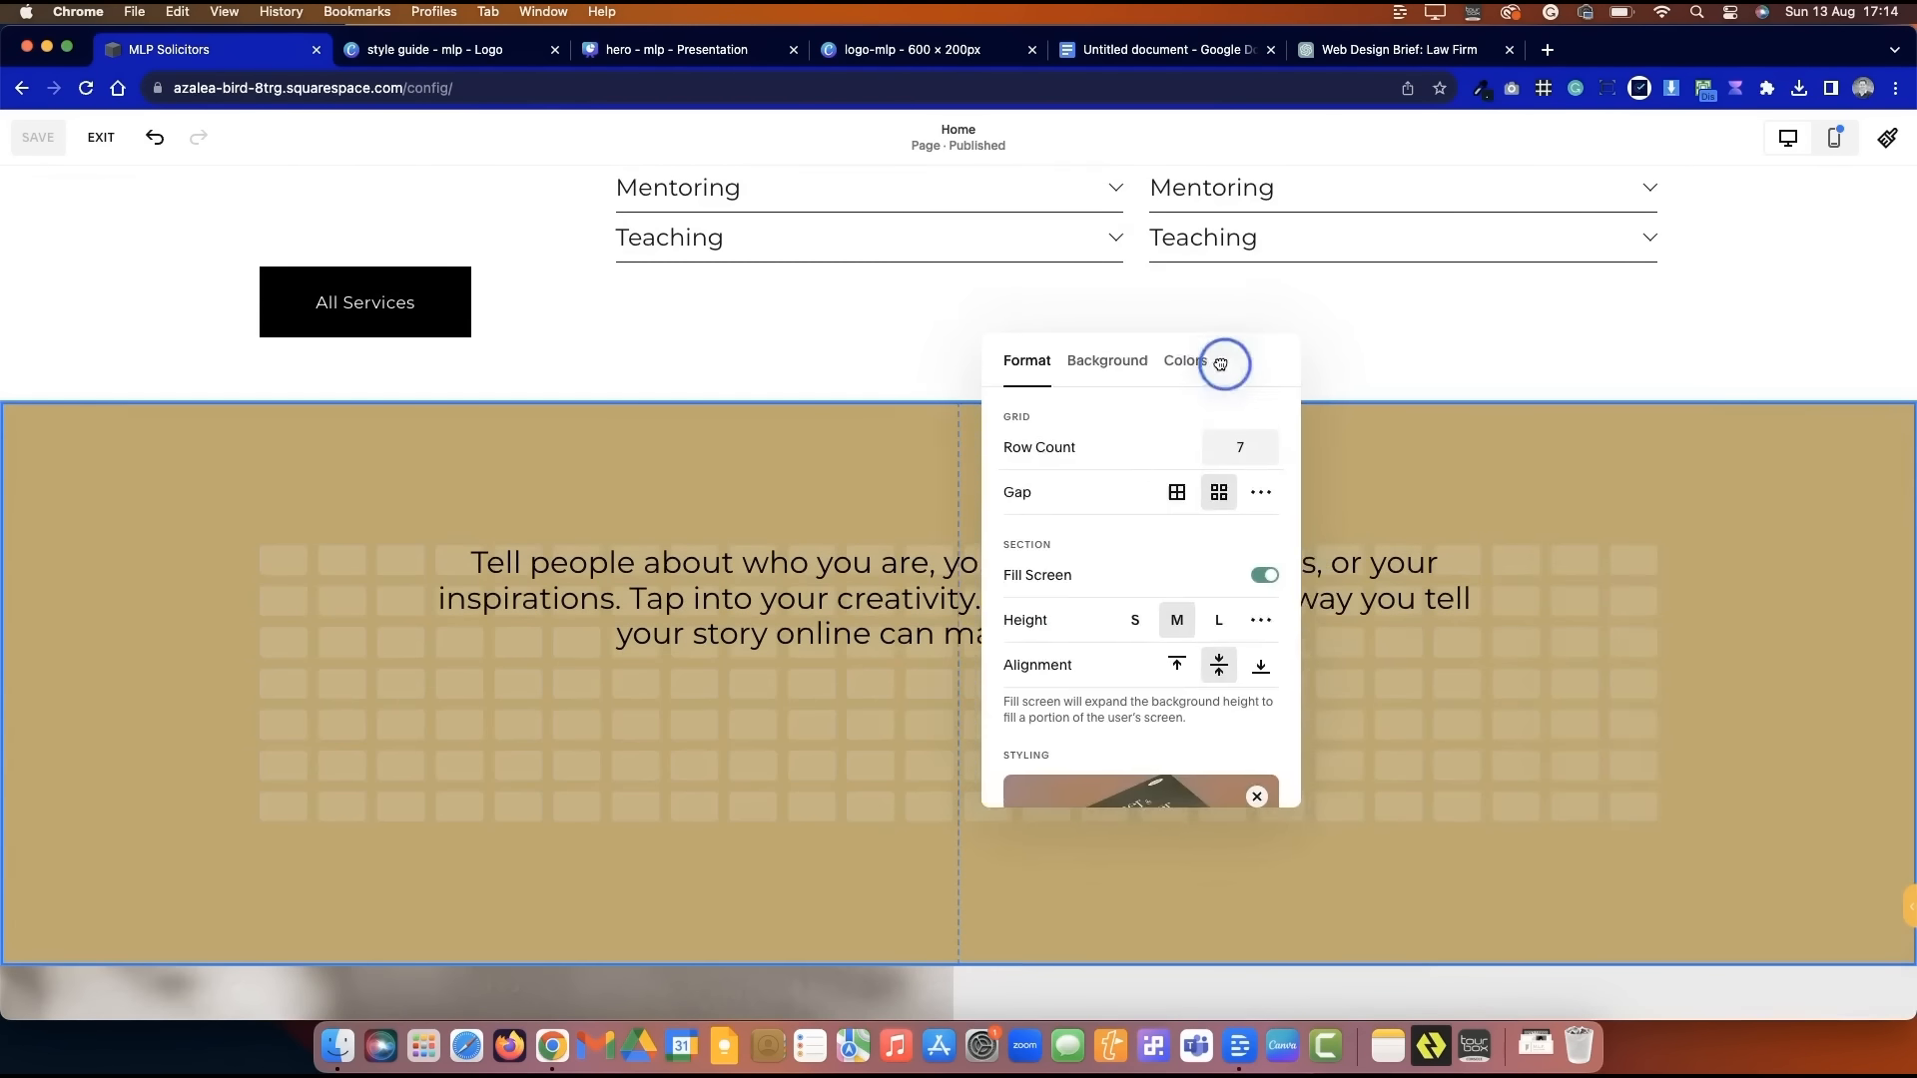
{"action": "left_click", "coordinate": [1220, 364]}
{"action": "left_click", "coordinate": [1138, 475]}
- Replace the placeholder paragraph in the section below Our Services with "Latest News", formatted as Heading 2
{"action": "left_click", "coordinate": [1118, 674]}
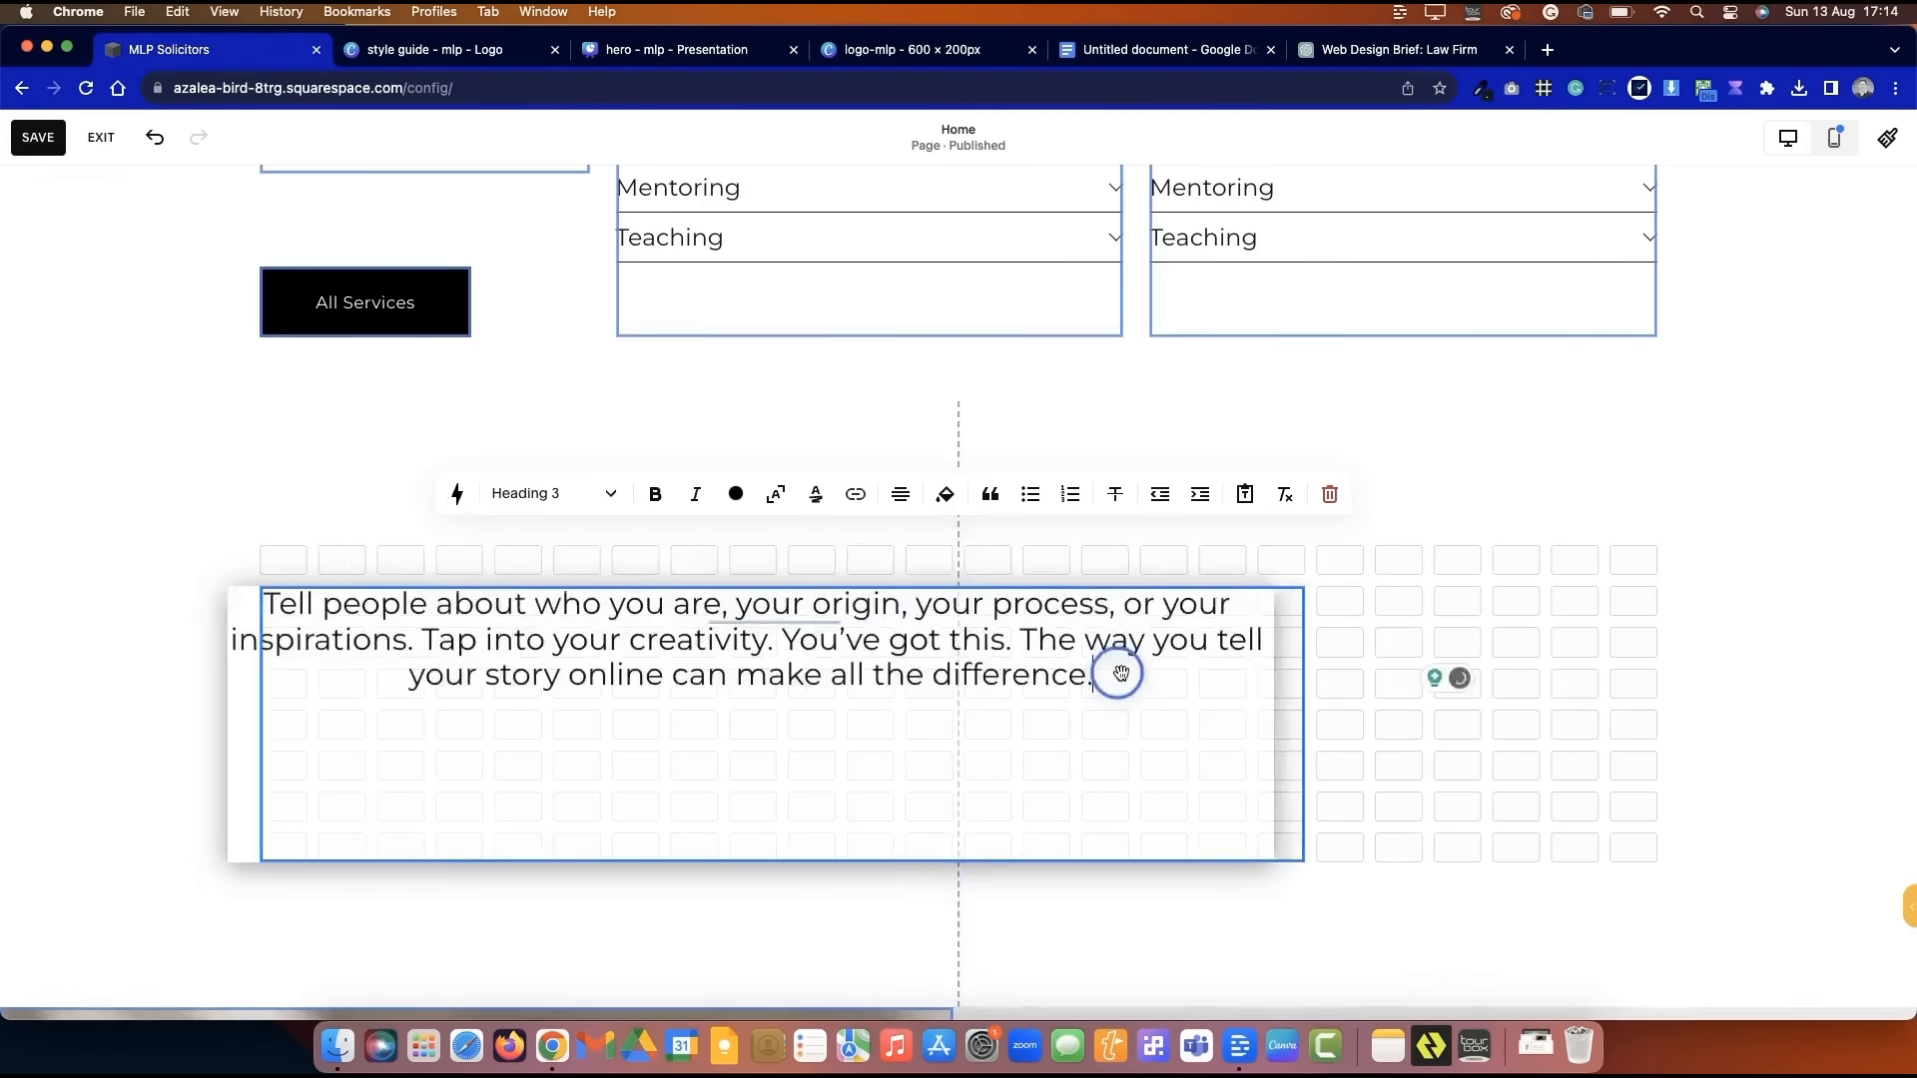
{"action": "key", "text": "super+a"}
{"action": "type", "text": "Lates New"}
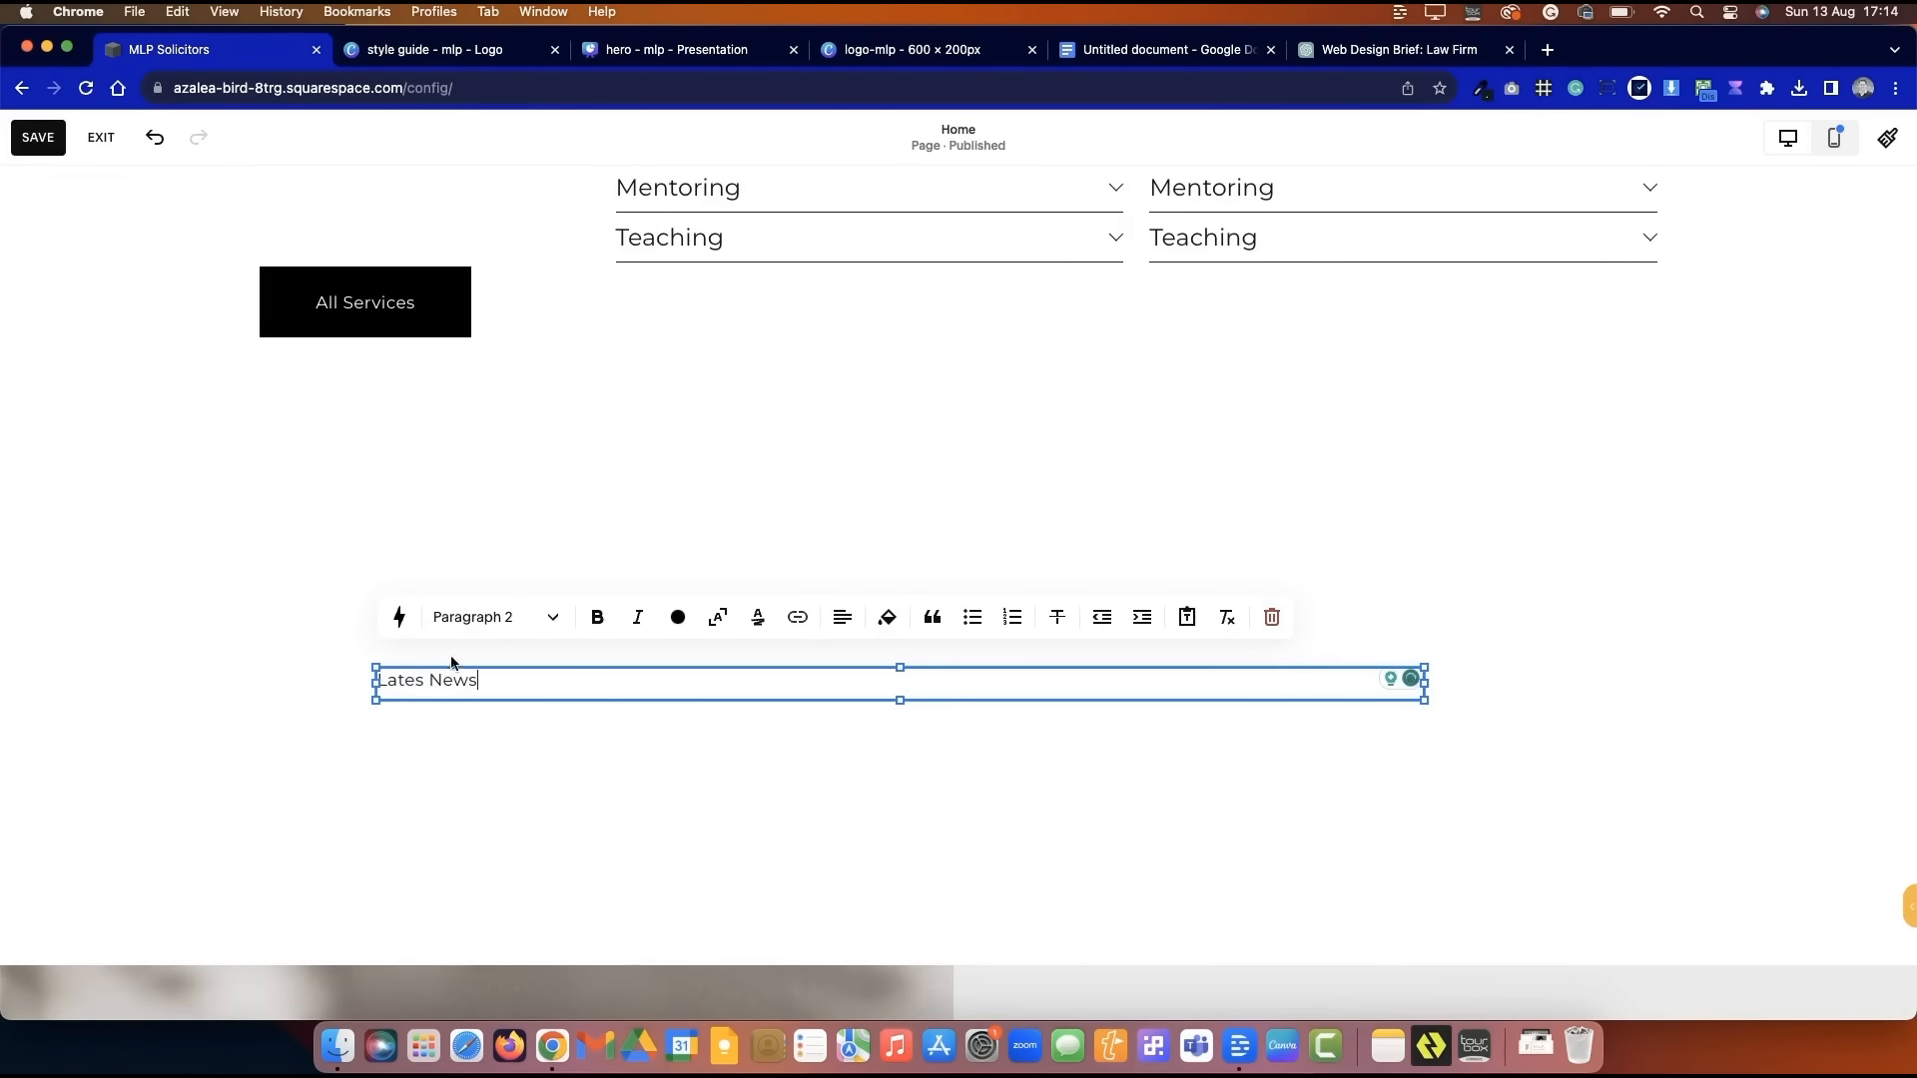
{"action": "left_click", "coordinate": [510, 616]}
{"action": "left_click", "coordinate": [523, 709]}
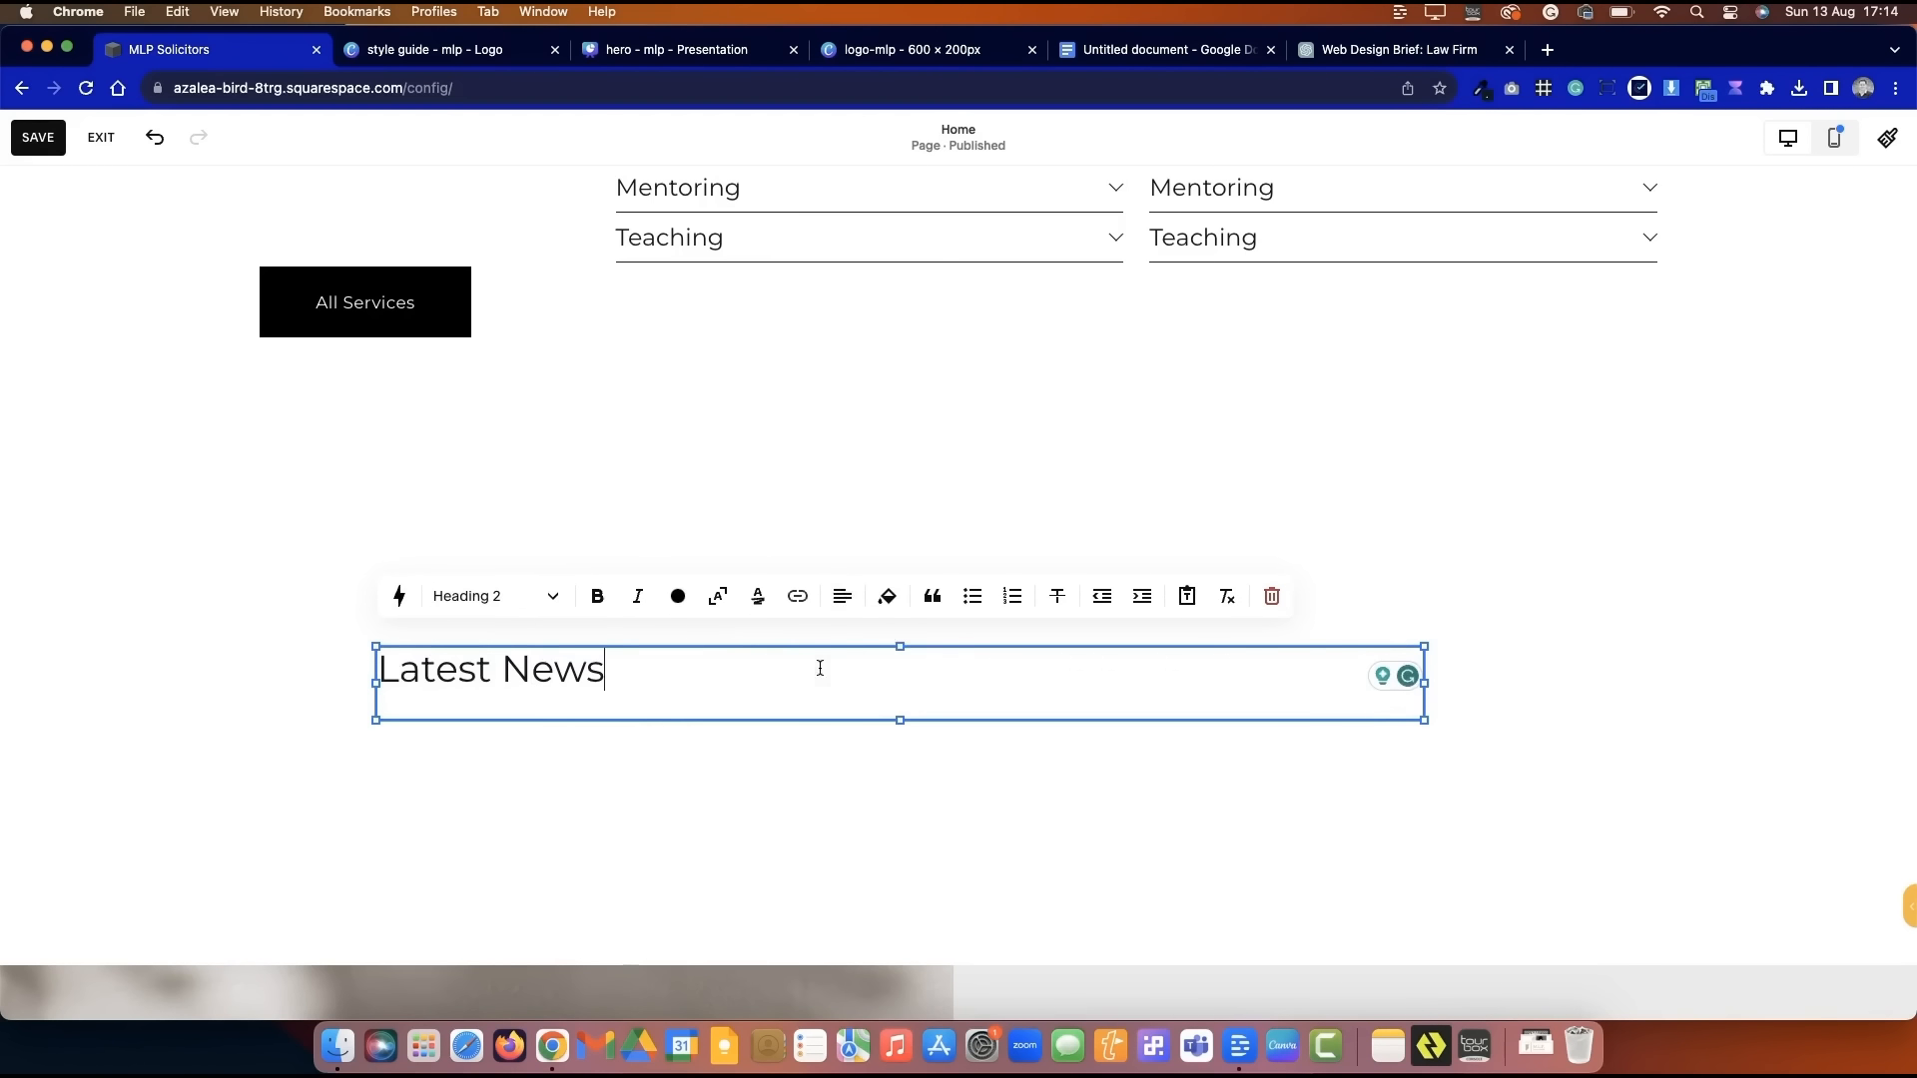
- Widen and centre the Latest News heading and set its section's height to S
{"action": "left_click_drag", "start_coordinate": [1428, 690], "coordinate": [1671, 705]}
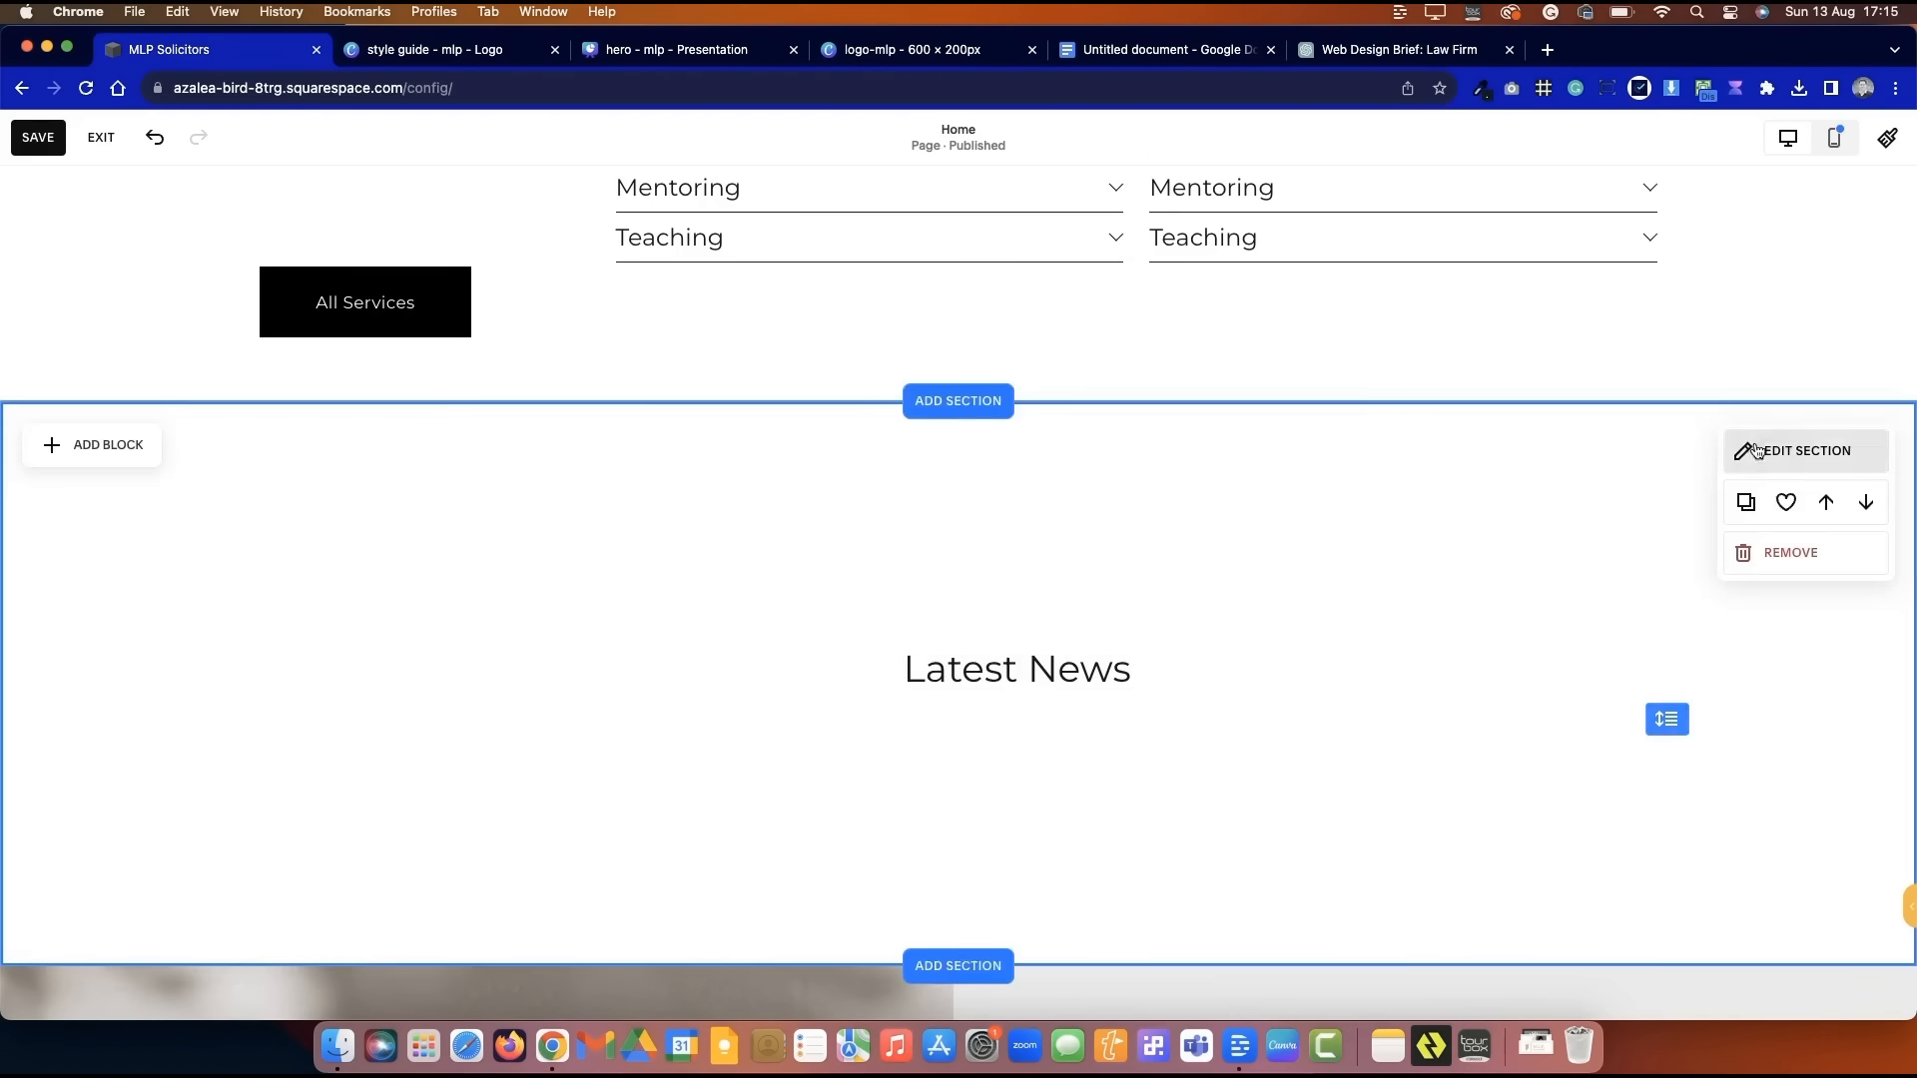
{"action": "left_click", "coordinate": [1762, 451]}
{"action": "left_click_drag", "start_coordinate": [1825, 523], "coordinate": [1516, 347]}
{"action": "left_click", "coordinate": [1420, 603]}
{"action": "left_click", "coordinate": [1155, 625]}
{"action": "double_click", "coordinate": [1003, 524]}
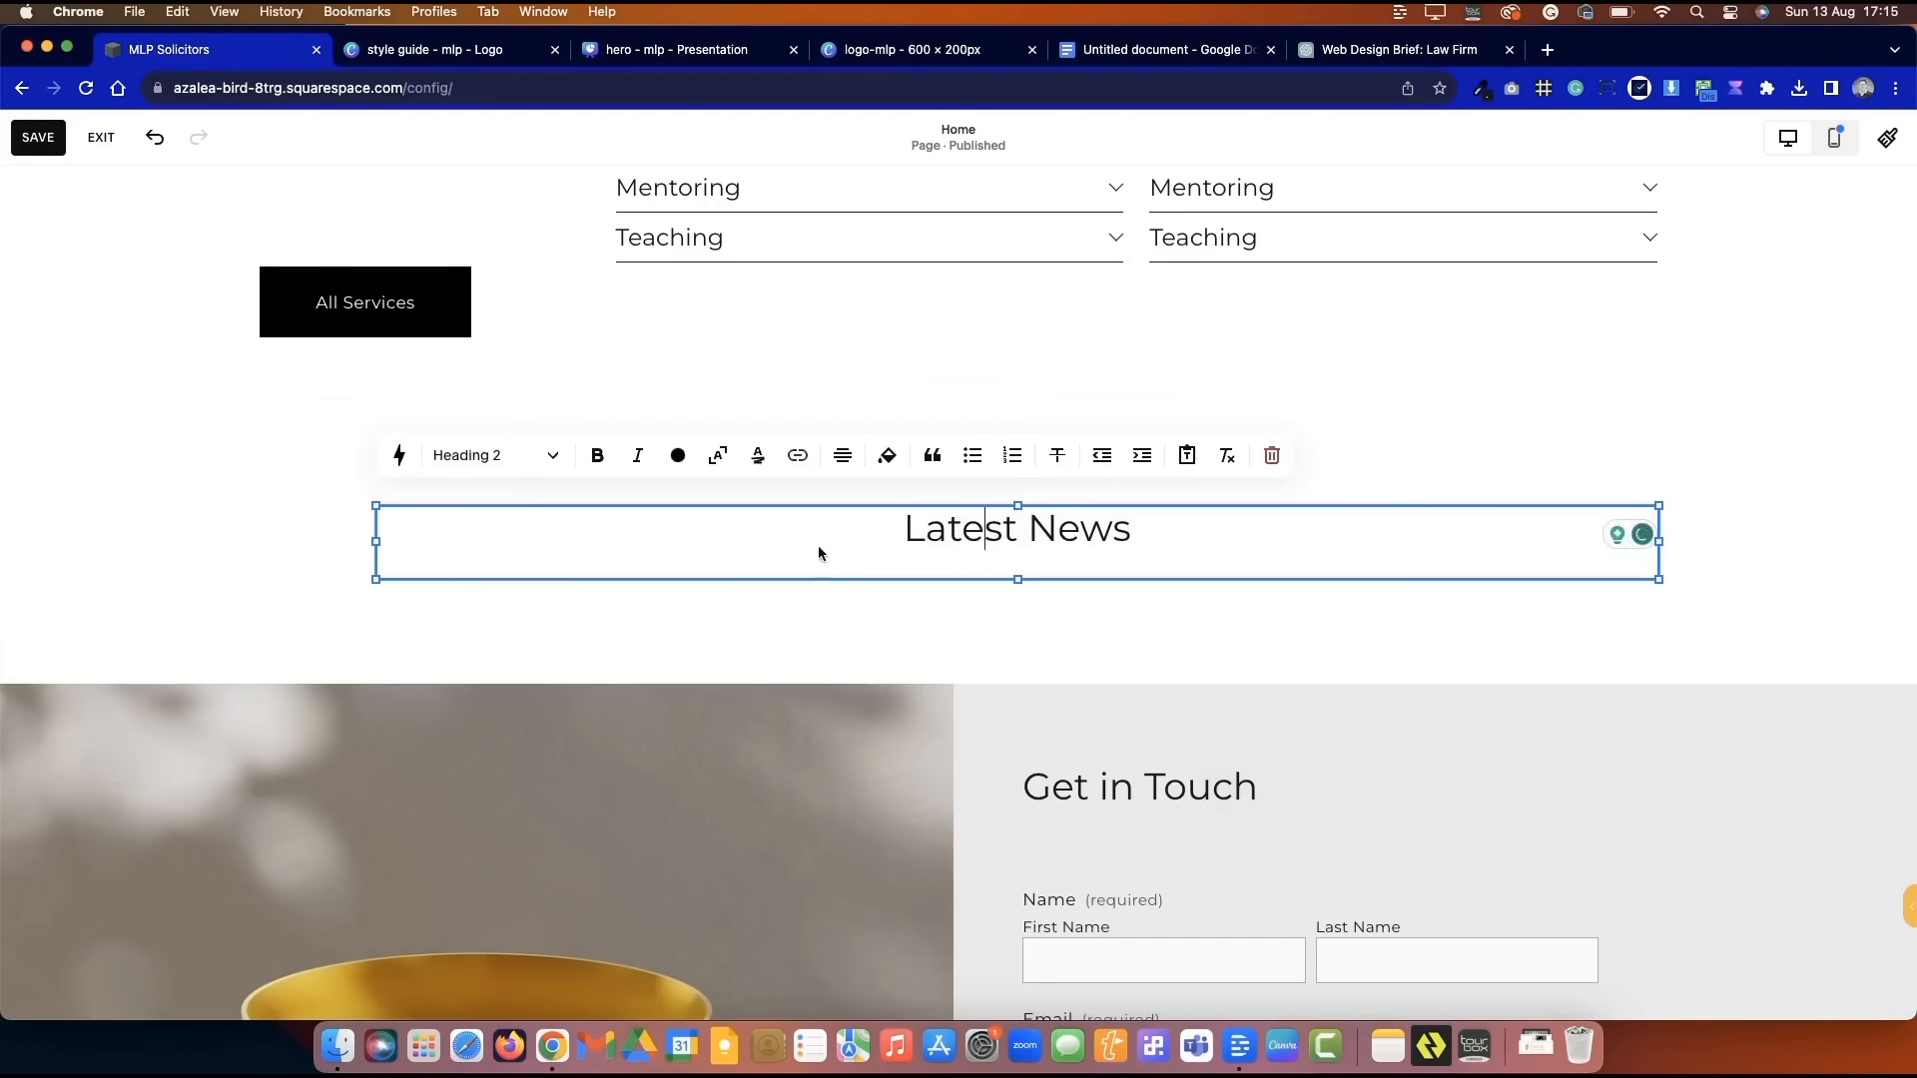
{"action": "left_click", "coordinate": [849, 607]}
- Add a Summary block below the Latest News heading and widen it to the full grid width
{"action": "left_click", "coordinate": [110, 462]}
{"action": "left_click", "coordinate": [381, 912]}
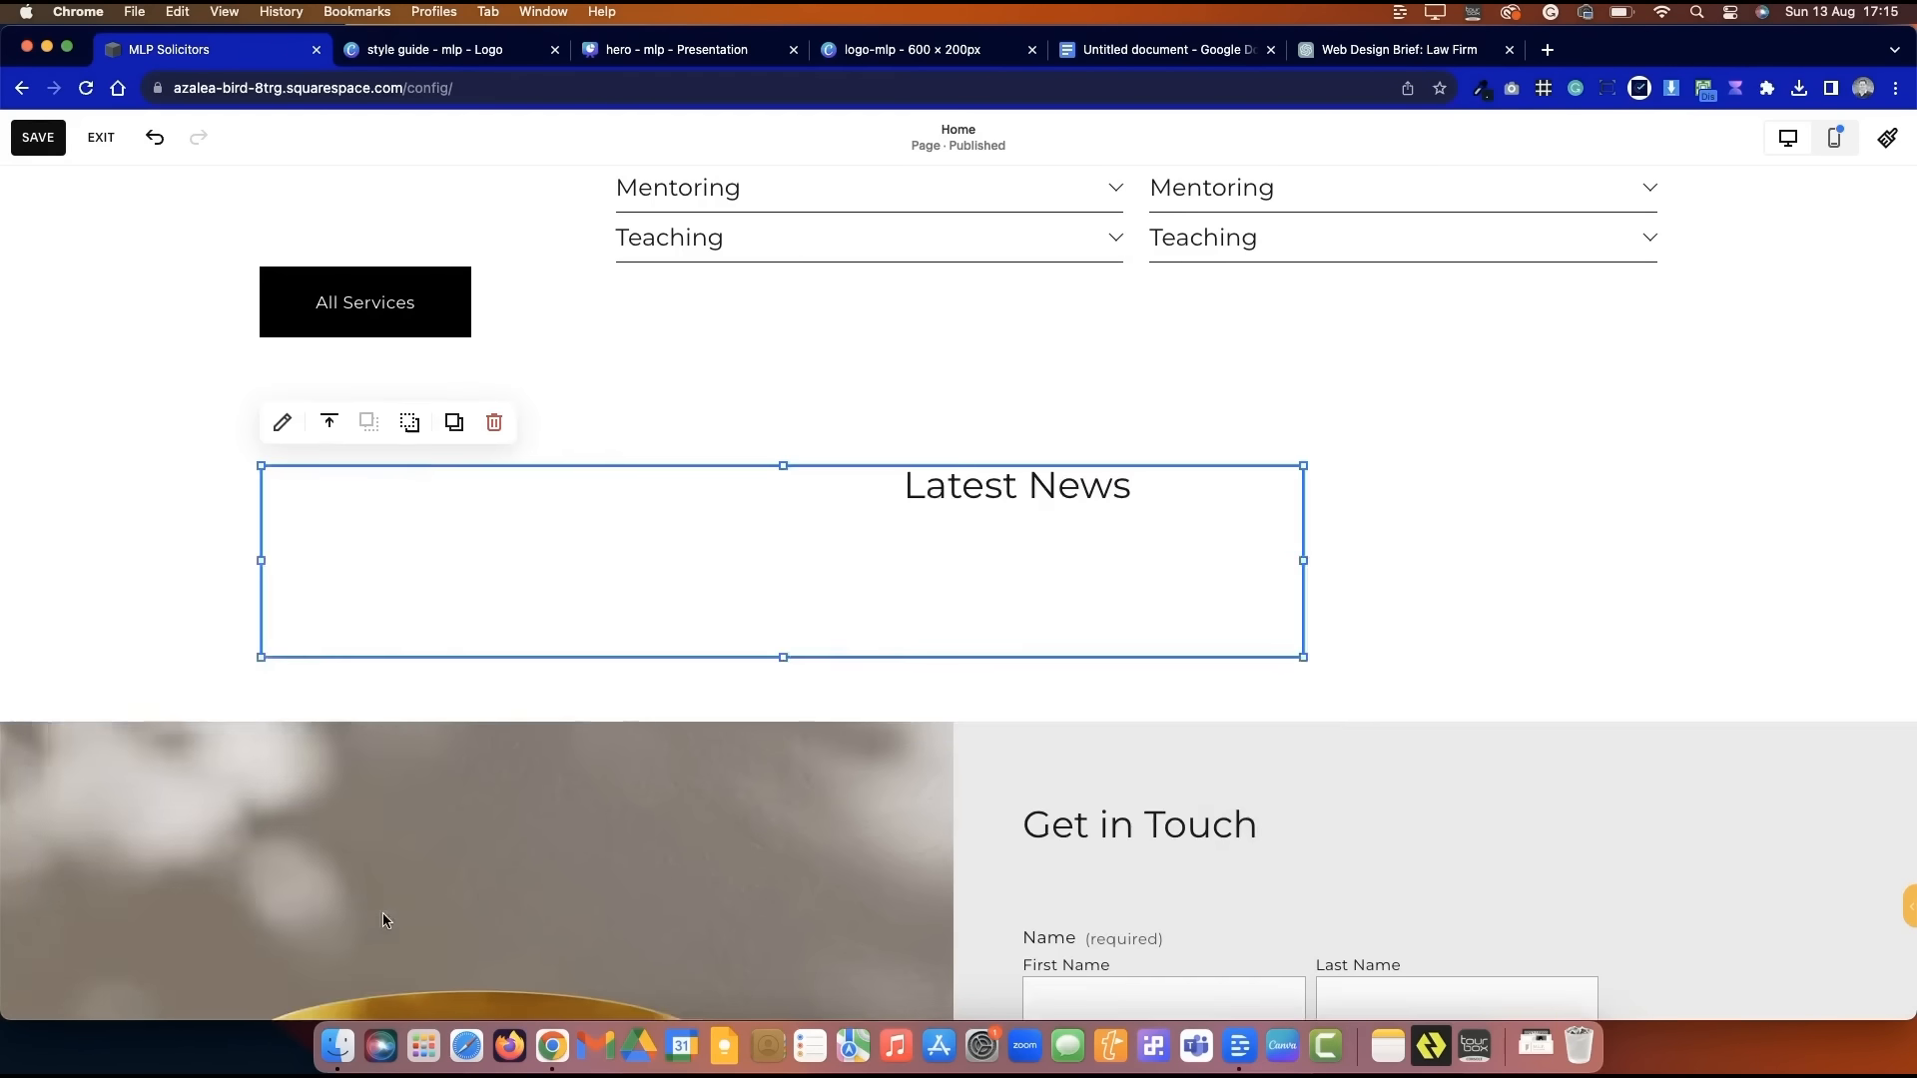
{"action": "left_click_drag", "start_coordinate": [930, 696], "coordinate": [932, 781]}
{"action": "left_click_drag", "start_coordinate": [1305, 765], "coordinate": [1657, 759]}
{"action": "left_click_drag", "start_coordinate": [1741, 582], "coordinate": [1119, 144]}
- Change the summary block's layout to Carousel with 4 items per row
{"action": "left_click", "coordinate": [1055, 144]}
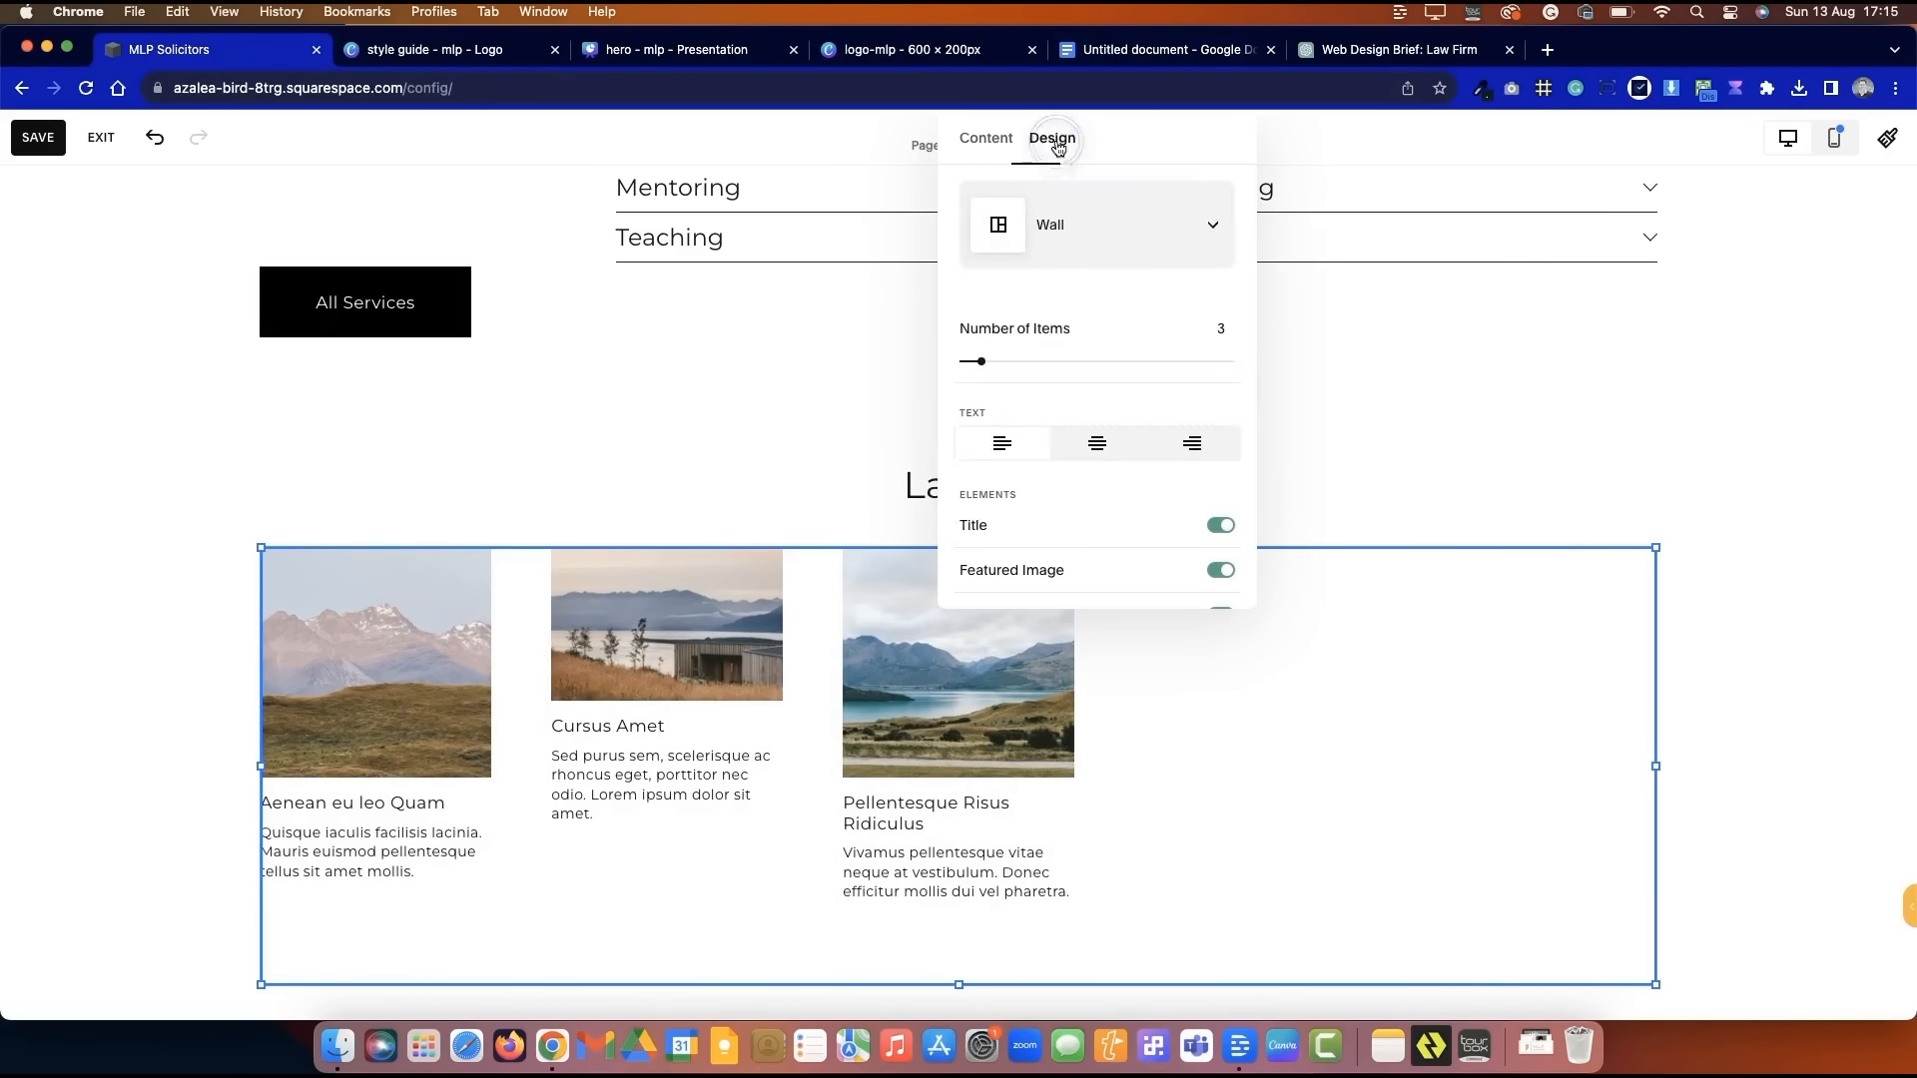
{"action": "left_click", "coordinate": [1178, 226]}
{"action": "left_click", "coordinate": [1190, 309]}
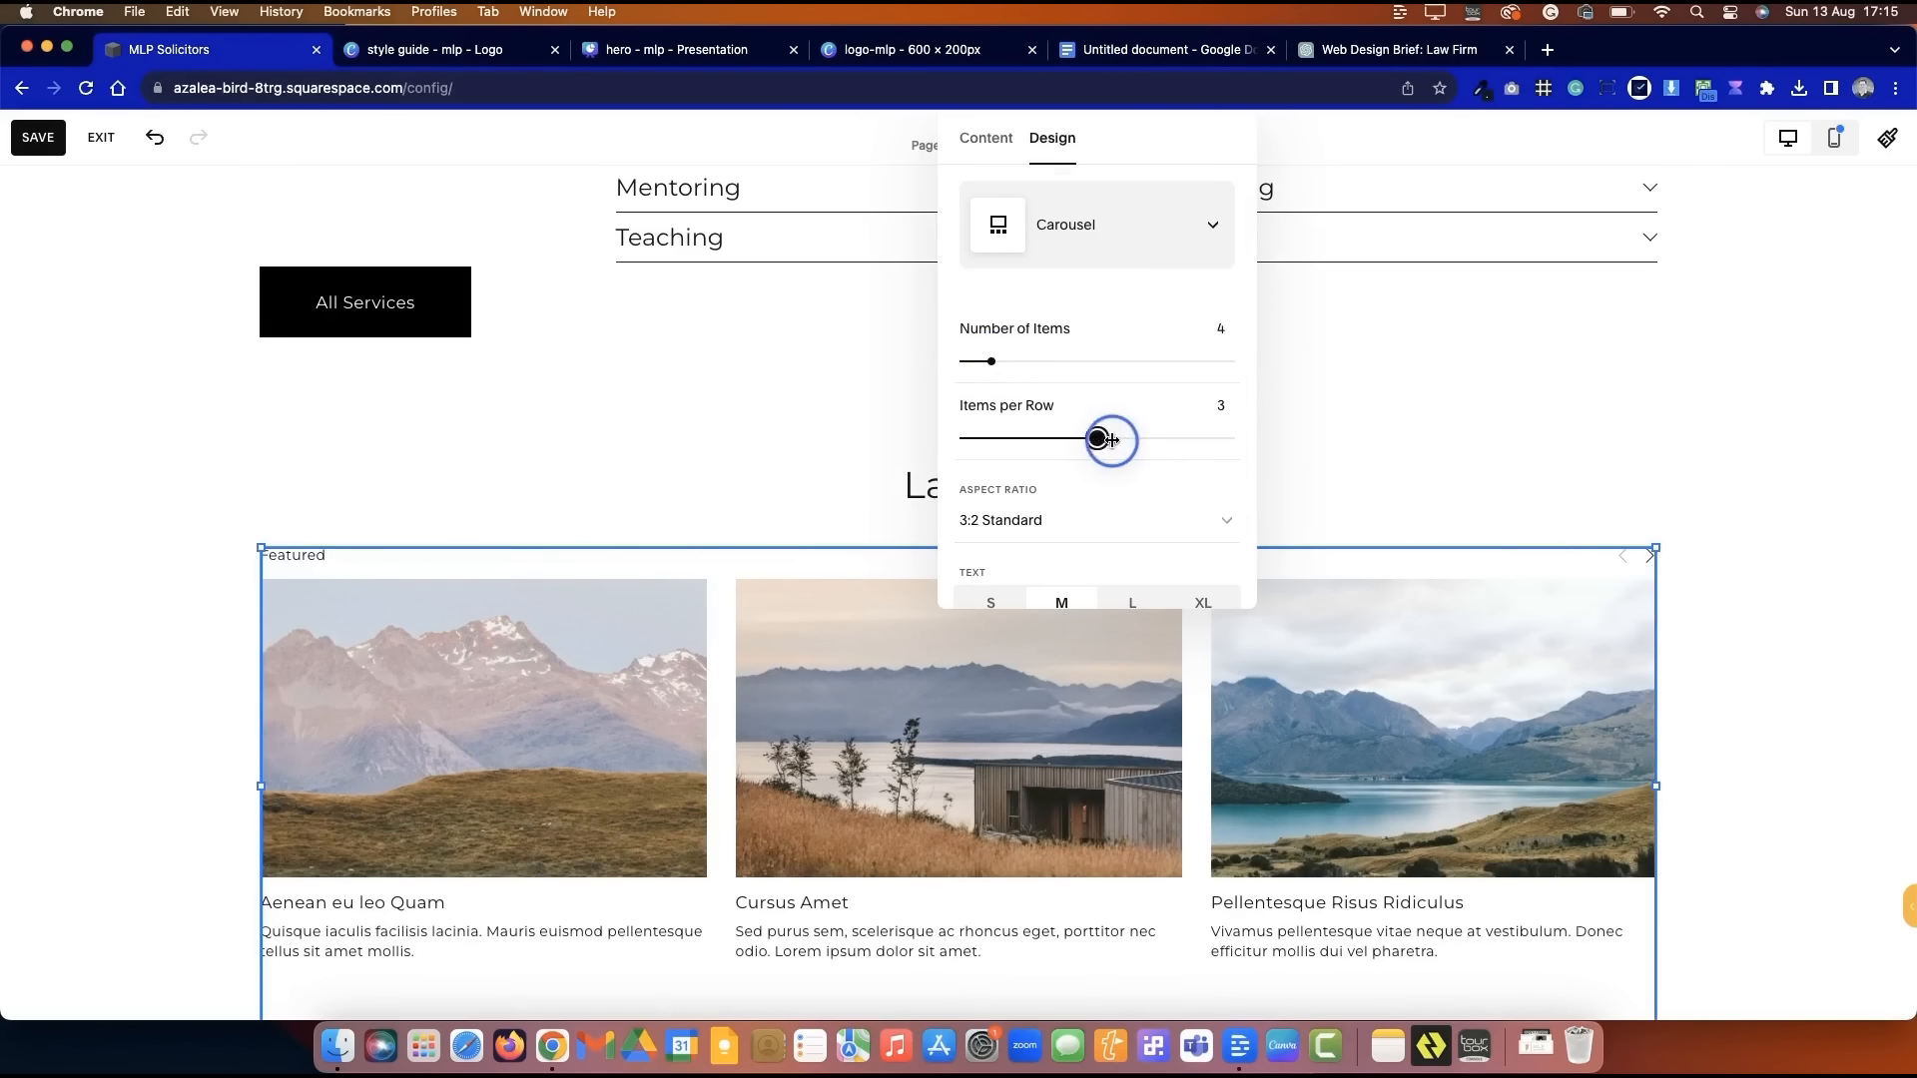
{"action": "left_click_drag", "start_coordinate": [1112, 440], "coordinate": [1146, 438]}
{"action": "scroll", "coordinate": [1098, 499], "scroll_direction": "down", "scroll_amount": 5}
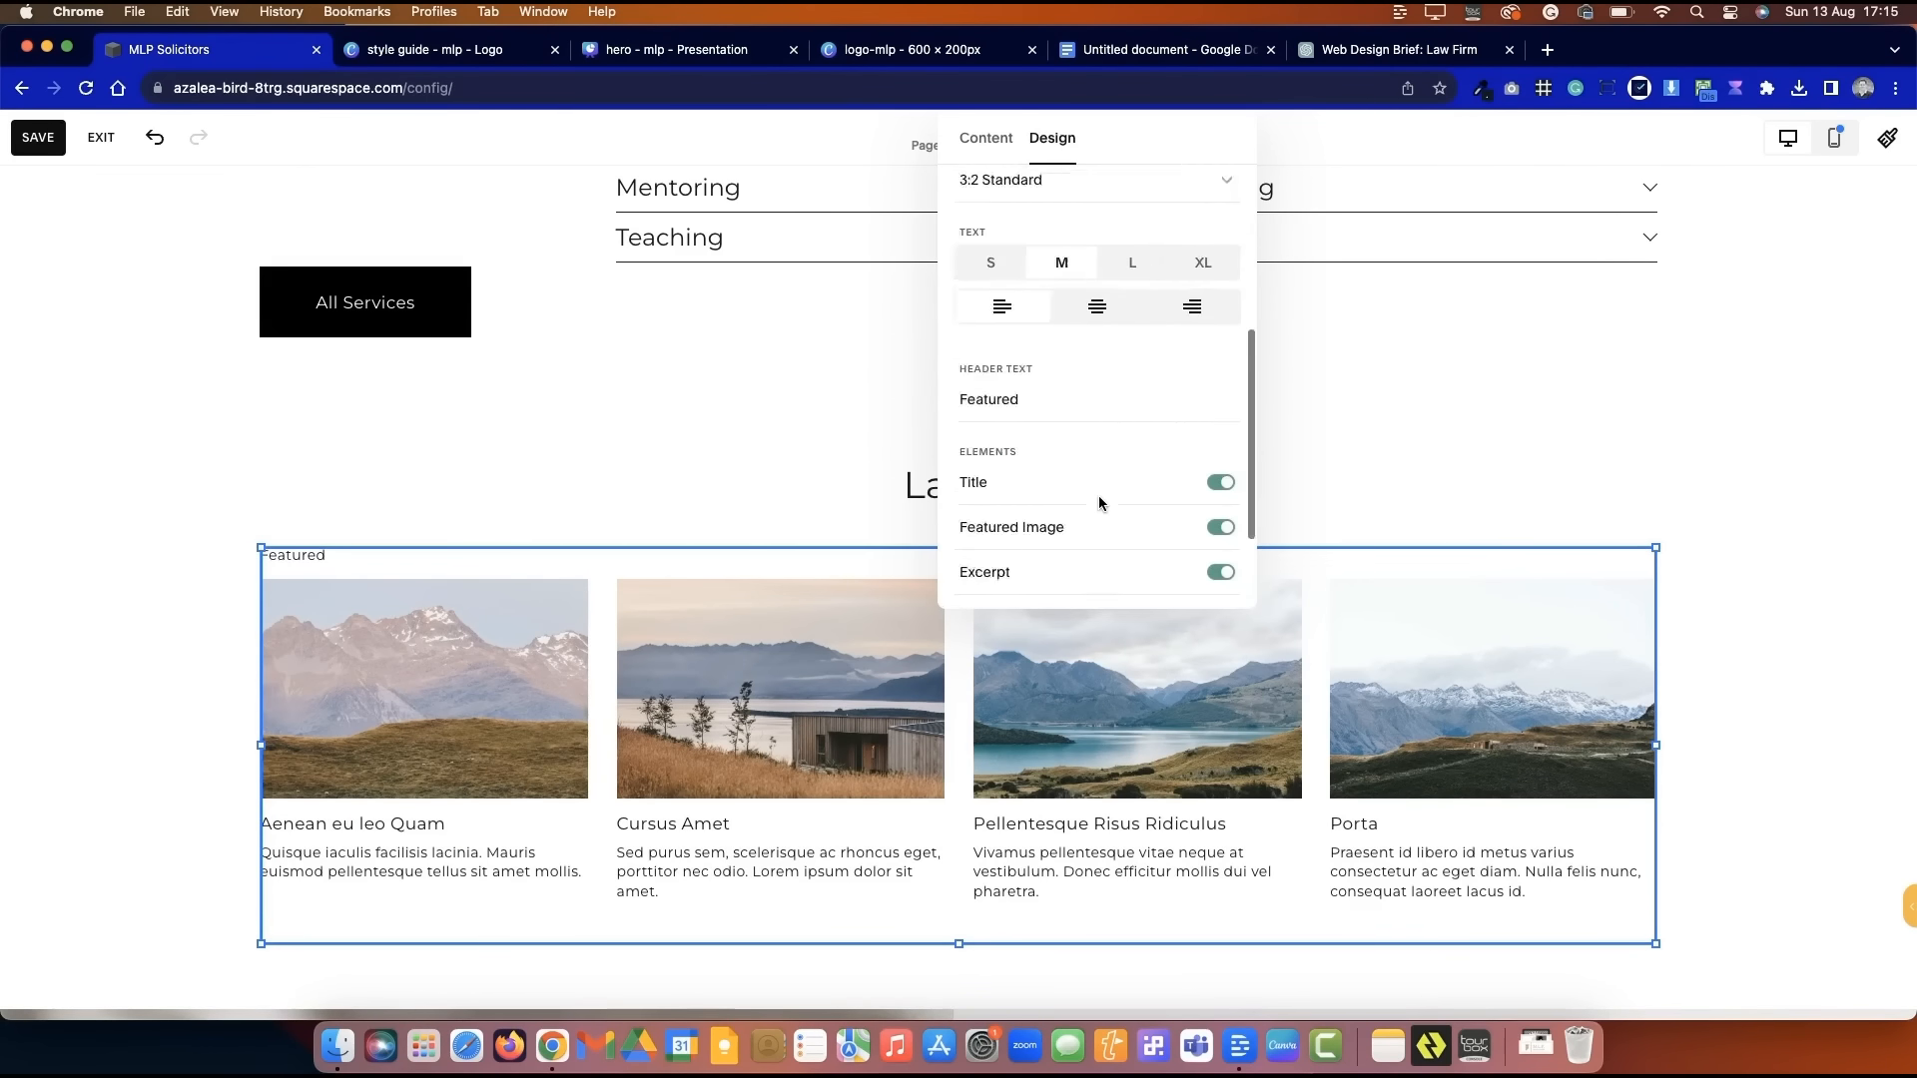
{"action": "scroll", "coordinate": [1099, 503], "scroll_direction": "down", "scroll_amount": 2}
{"action": "left_click", "coordinate": [647, 455]}
- Save the page and check it in full-screen preview down to the Latest News section
{"action": "scroll", "coordinate": [646, 456], "scroll_direction": "down", "scroll_amount": 5}
{"action": "scroll", "coordinate": [646, 456], "scroll_direction": "up", "scroll_amount": 9}
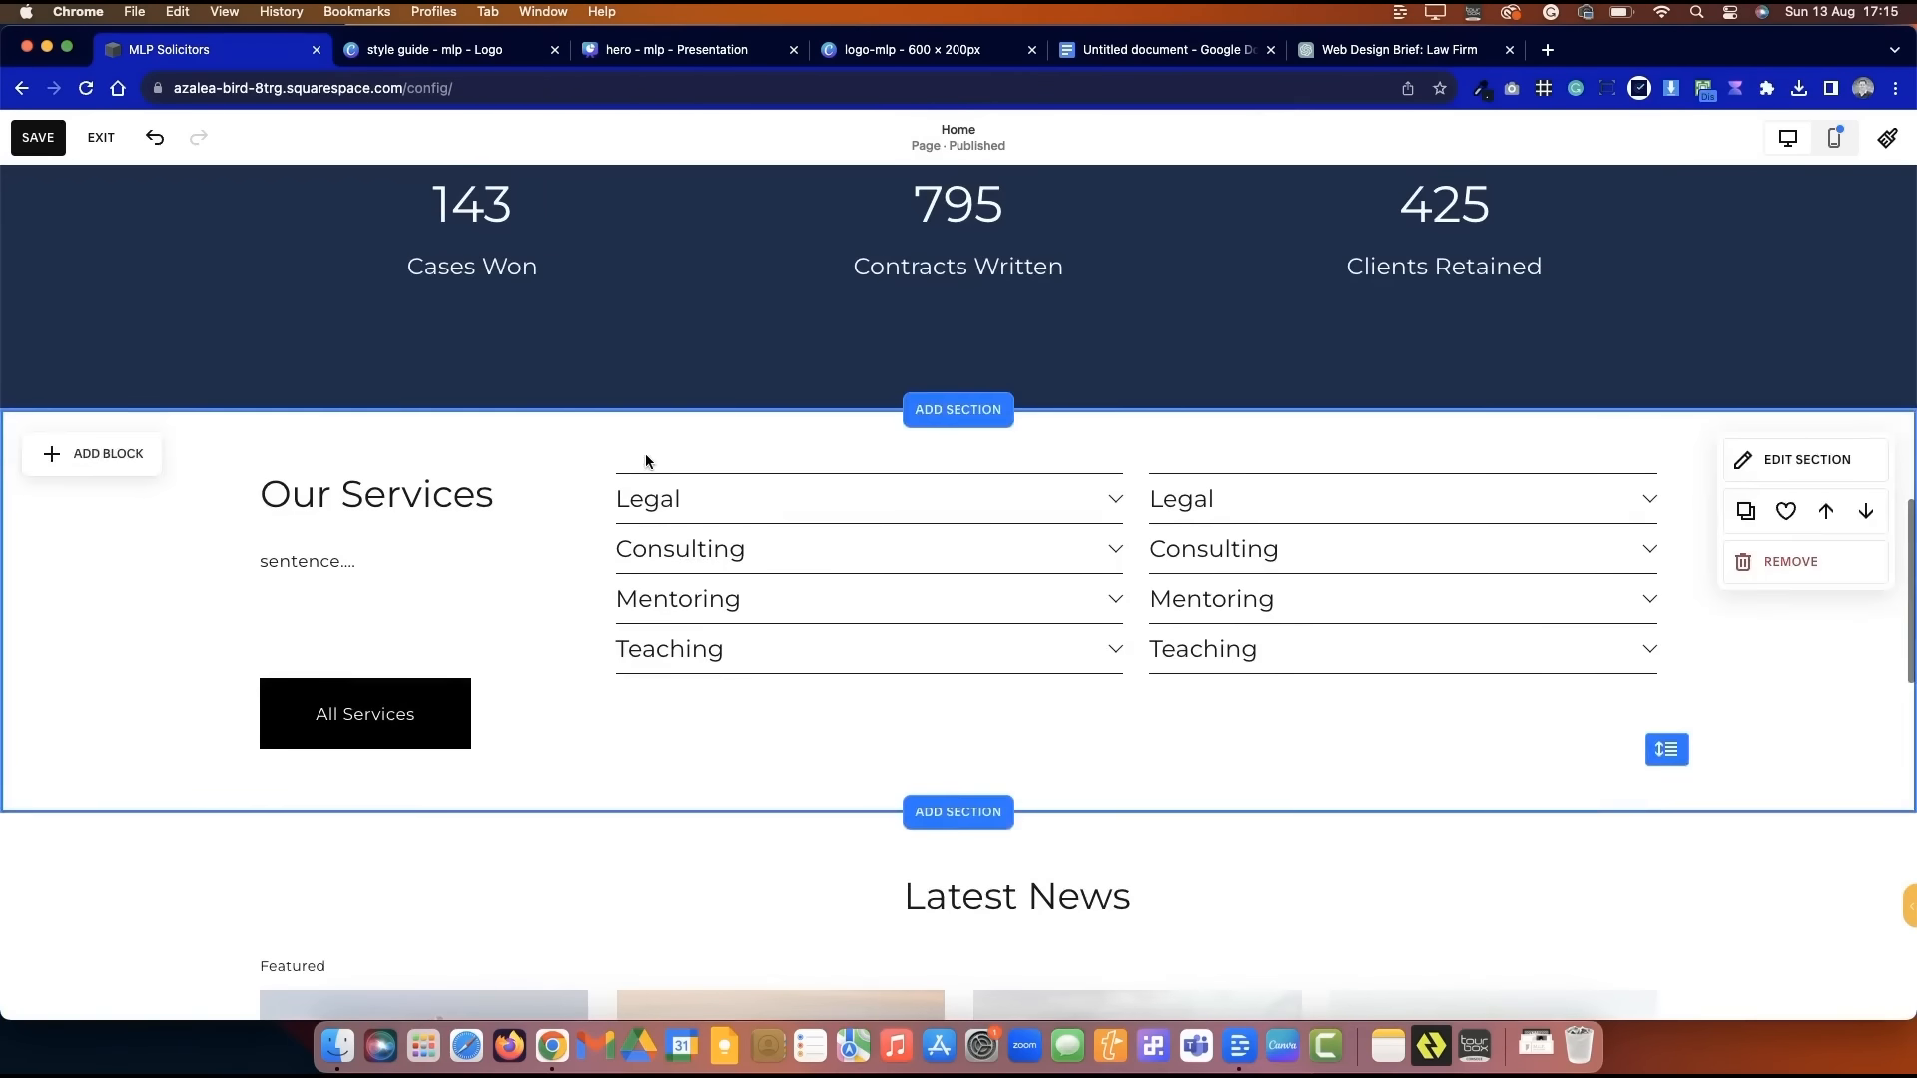
{"action": "left_click", "coordinate": [40, 135]}
{"action": "left_click", "coordinate": [1868, 155]}
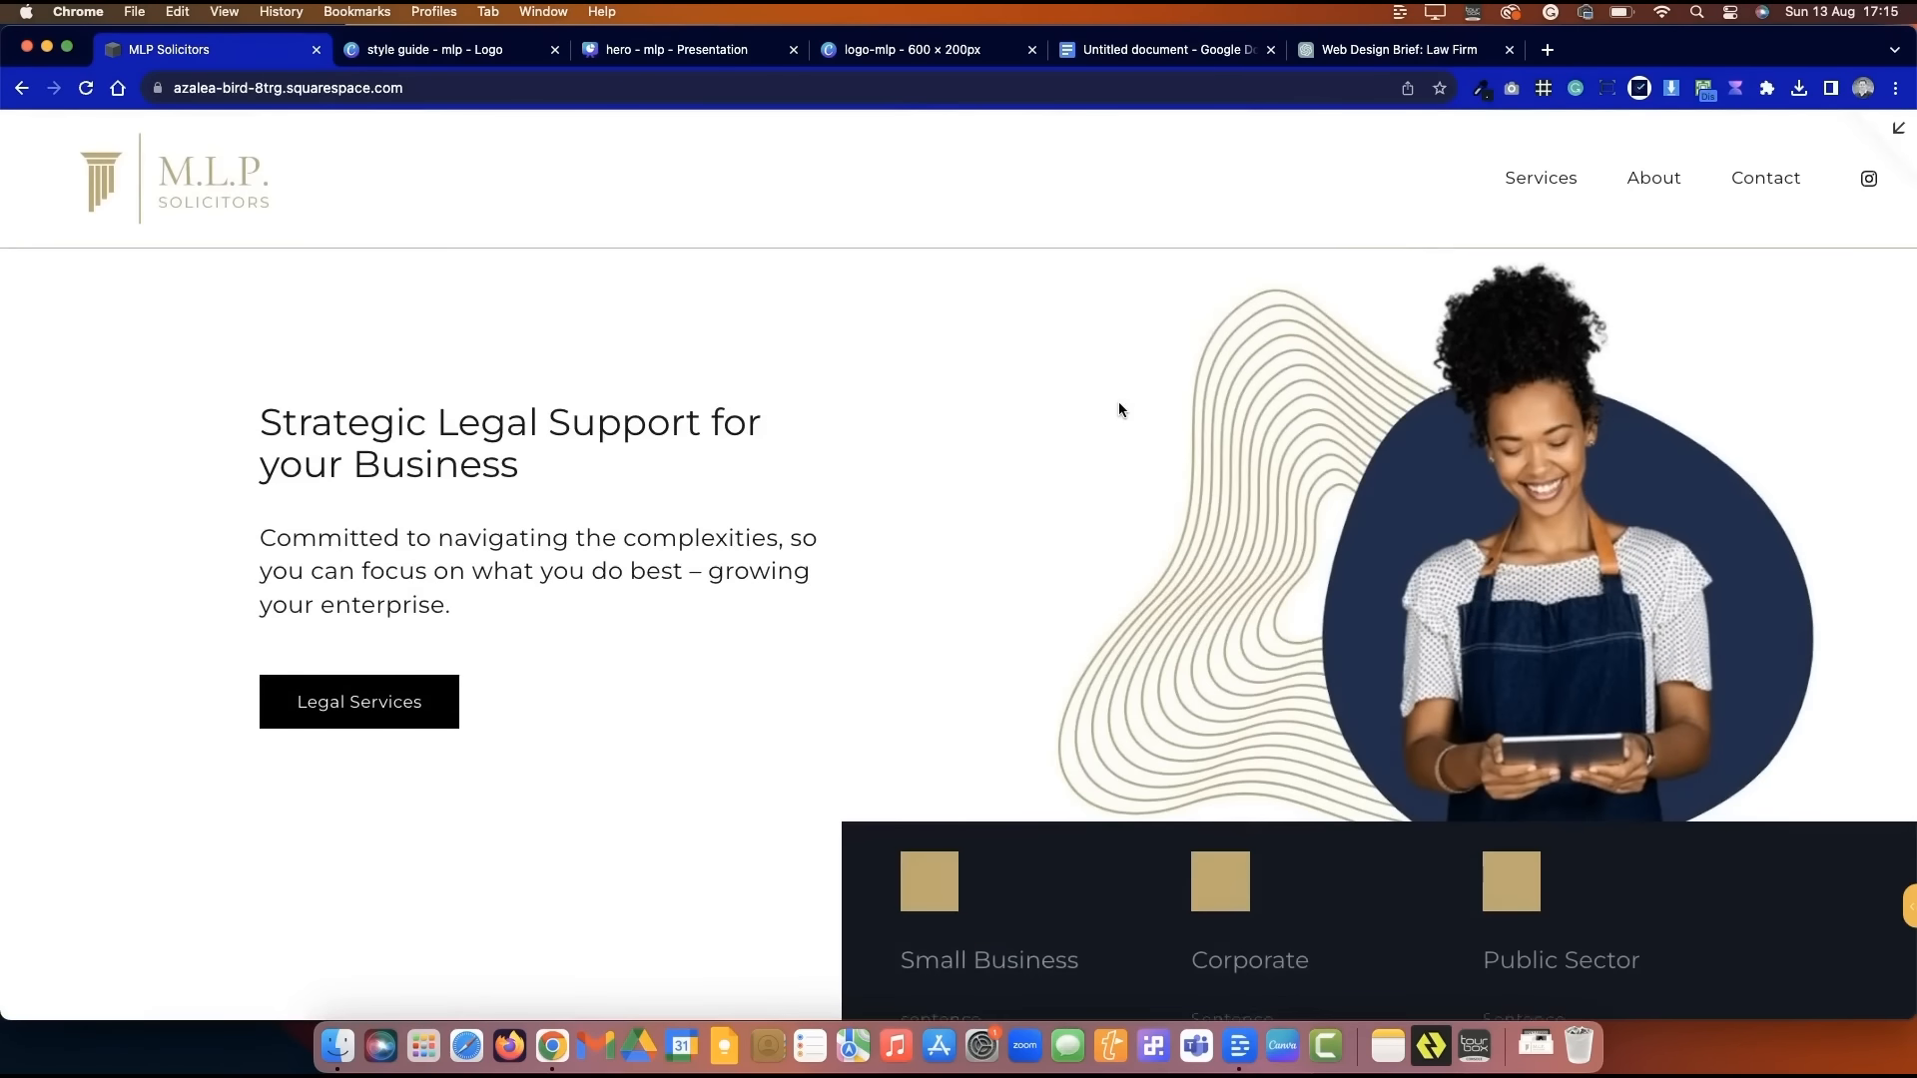
{"action": "scroll", "coordinate": [1118, 405], "scroll_direction": "down", "scroll_amount": 15}
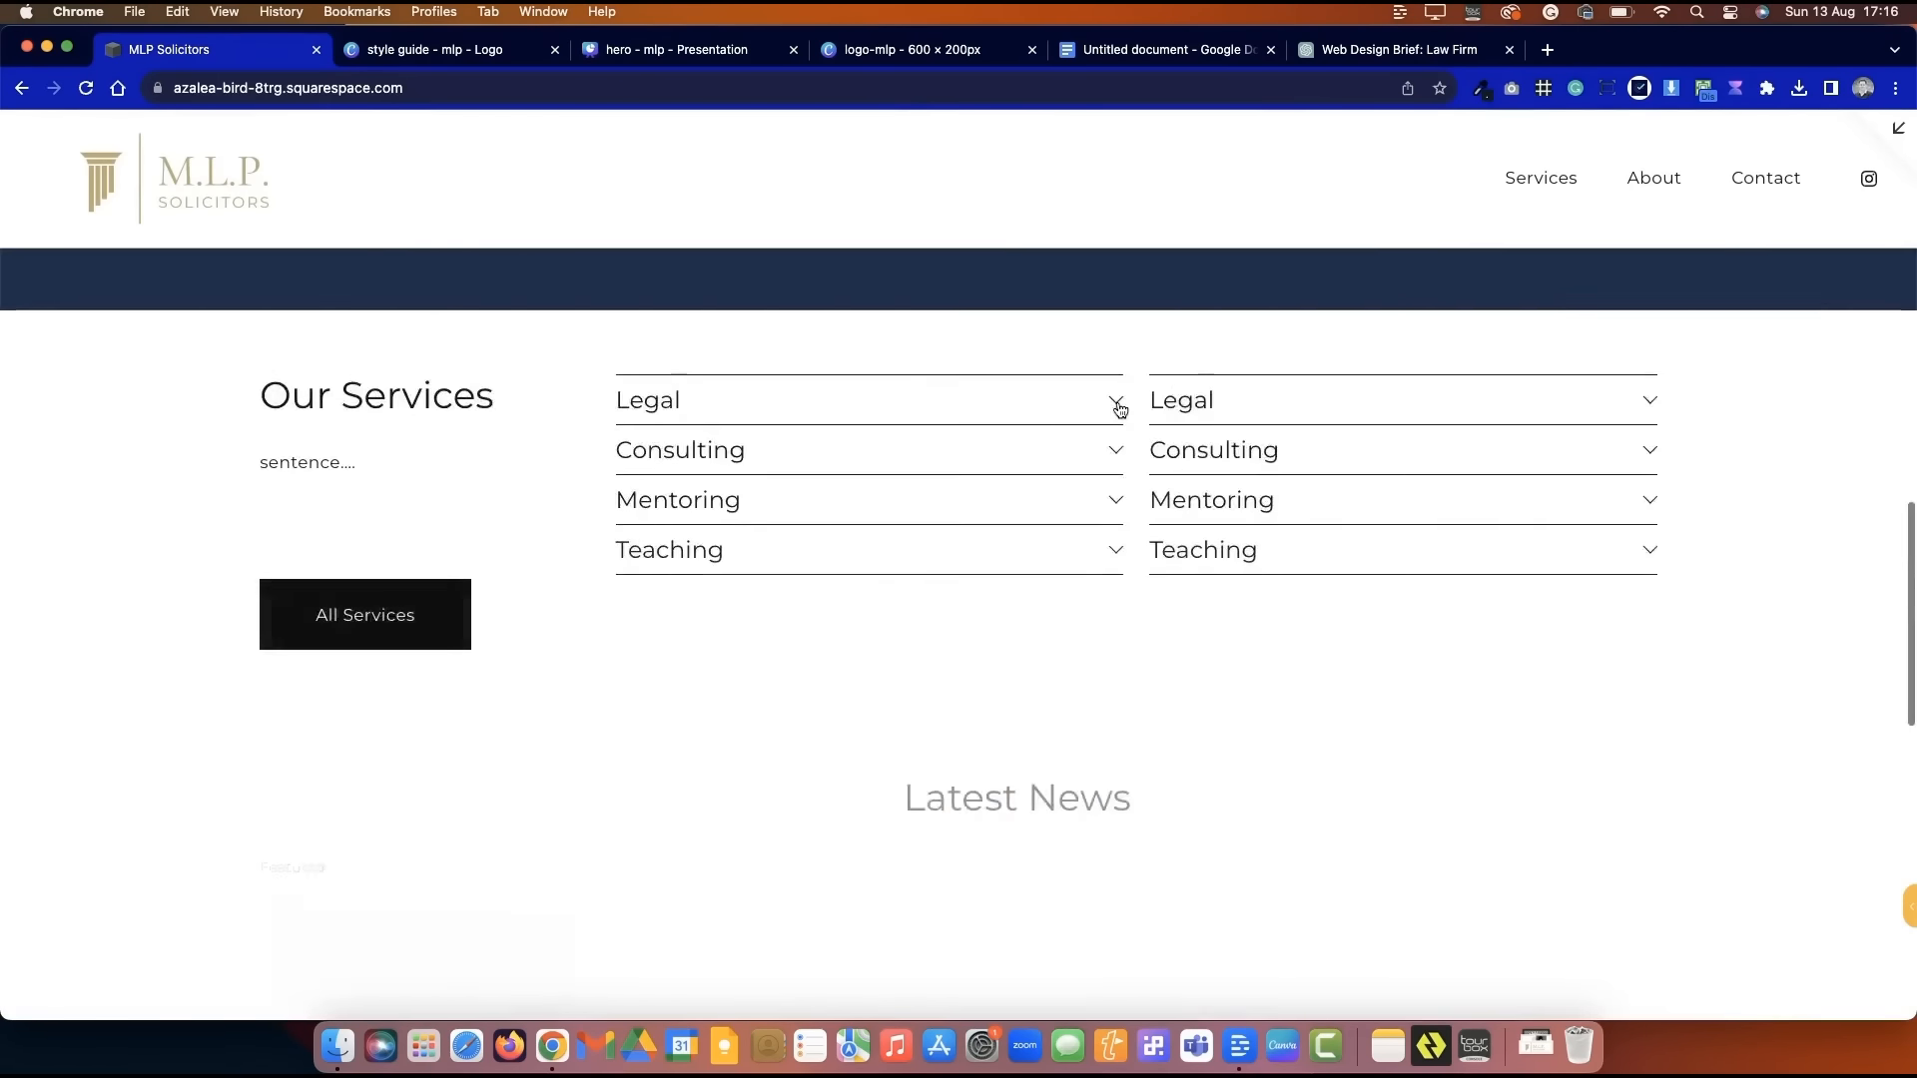
{"action": "scroll", "coordinate": [1118, 404], "scroll_direction": "down", "scroll_amount": 4}
{"action": "left_click", "coordinate": [1898, 127]}
- Reopen the page editor and apply the Light 1 color theme to the Latest News section
{"action": "left_click", "coordinate": [380, 152]}
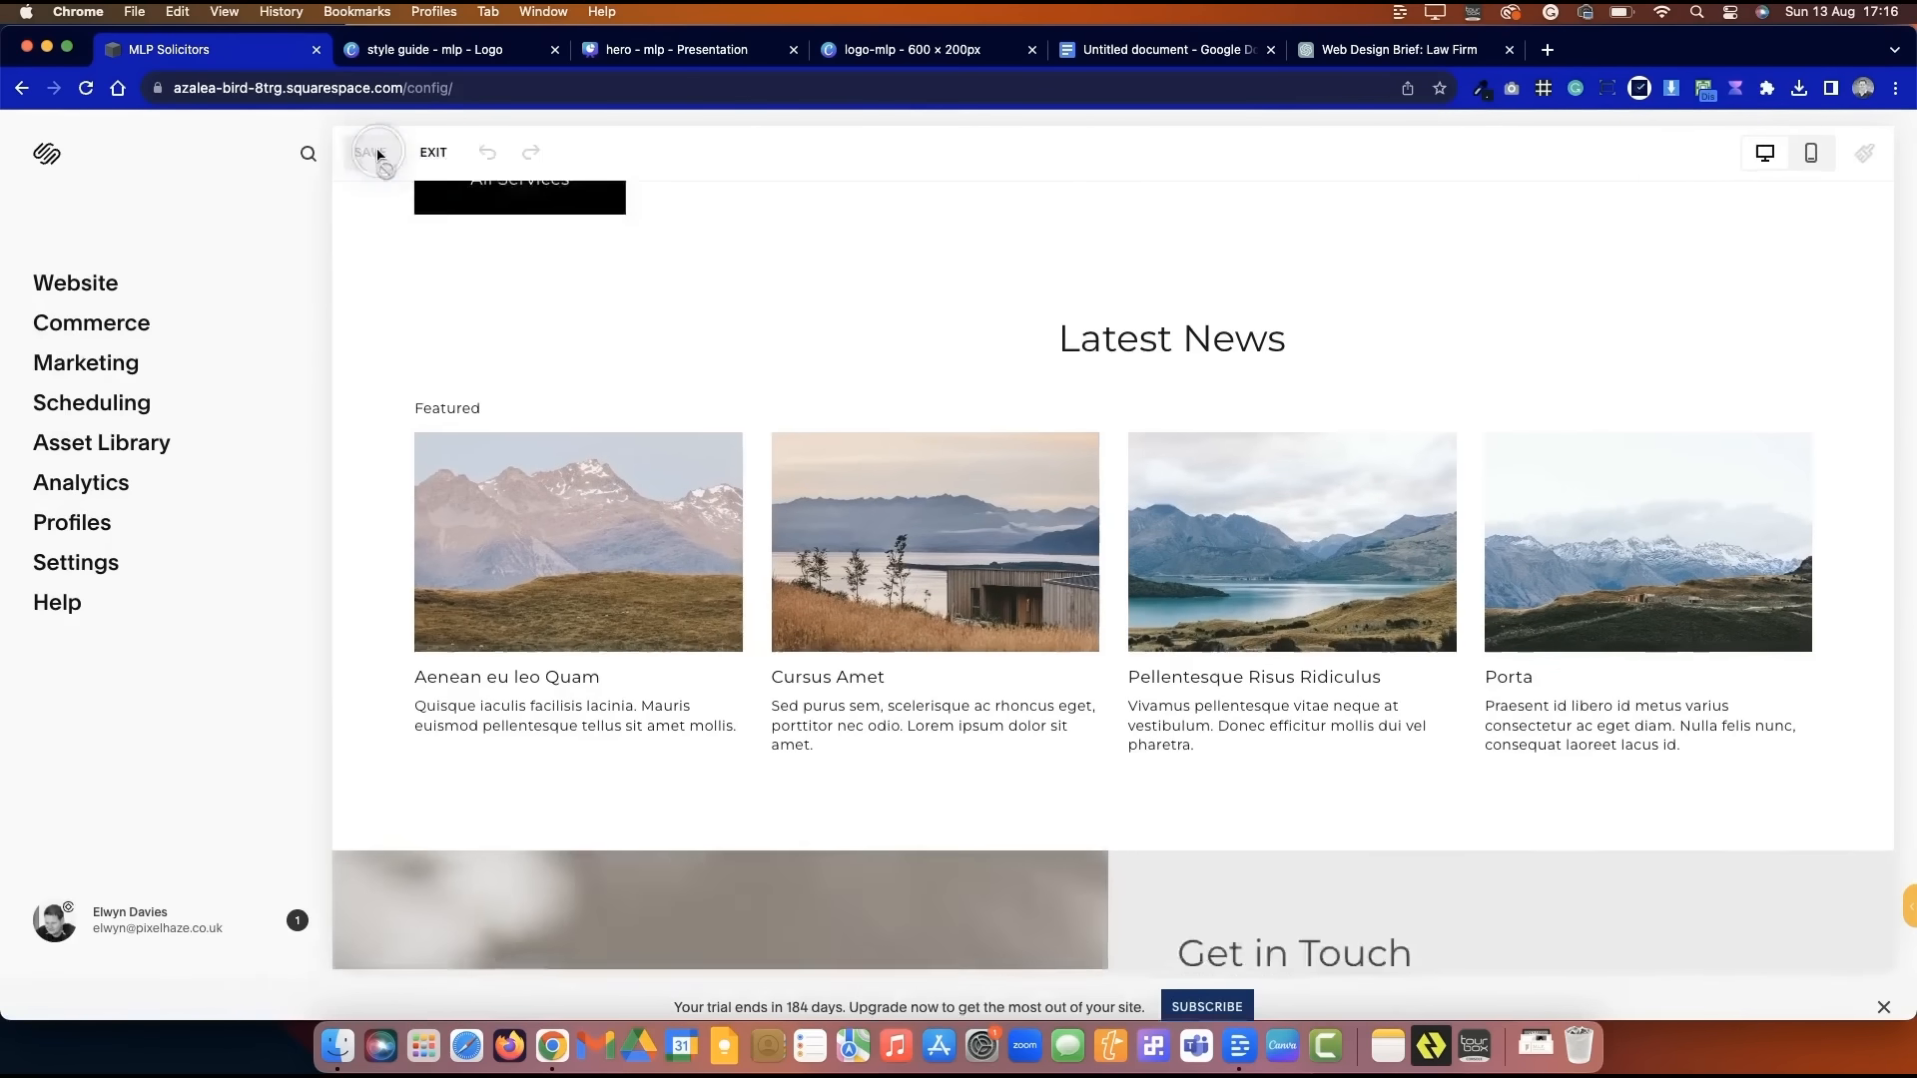
{"action": "left_click", "coordinate": [1805, 378]}
{"action": "left_click", "coordinate": [1776, 426]}
{"action": "left_click", "coordinate": [1782, 664]}
{"action": "left_click", "coordinate": [1412, 388]}
- Delete the golden bowl image from the Get in Touch section
{"action": "scroll", "coordinate": [1412, 388], "scroll_direction": "down", "scroll_amount": 4}
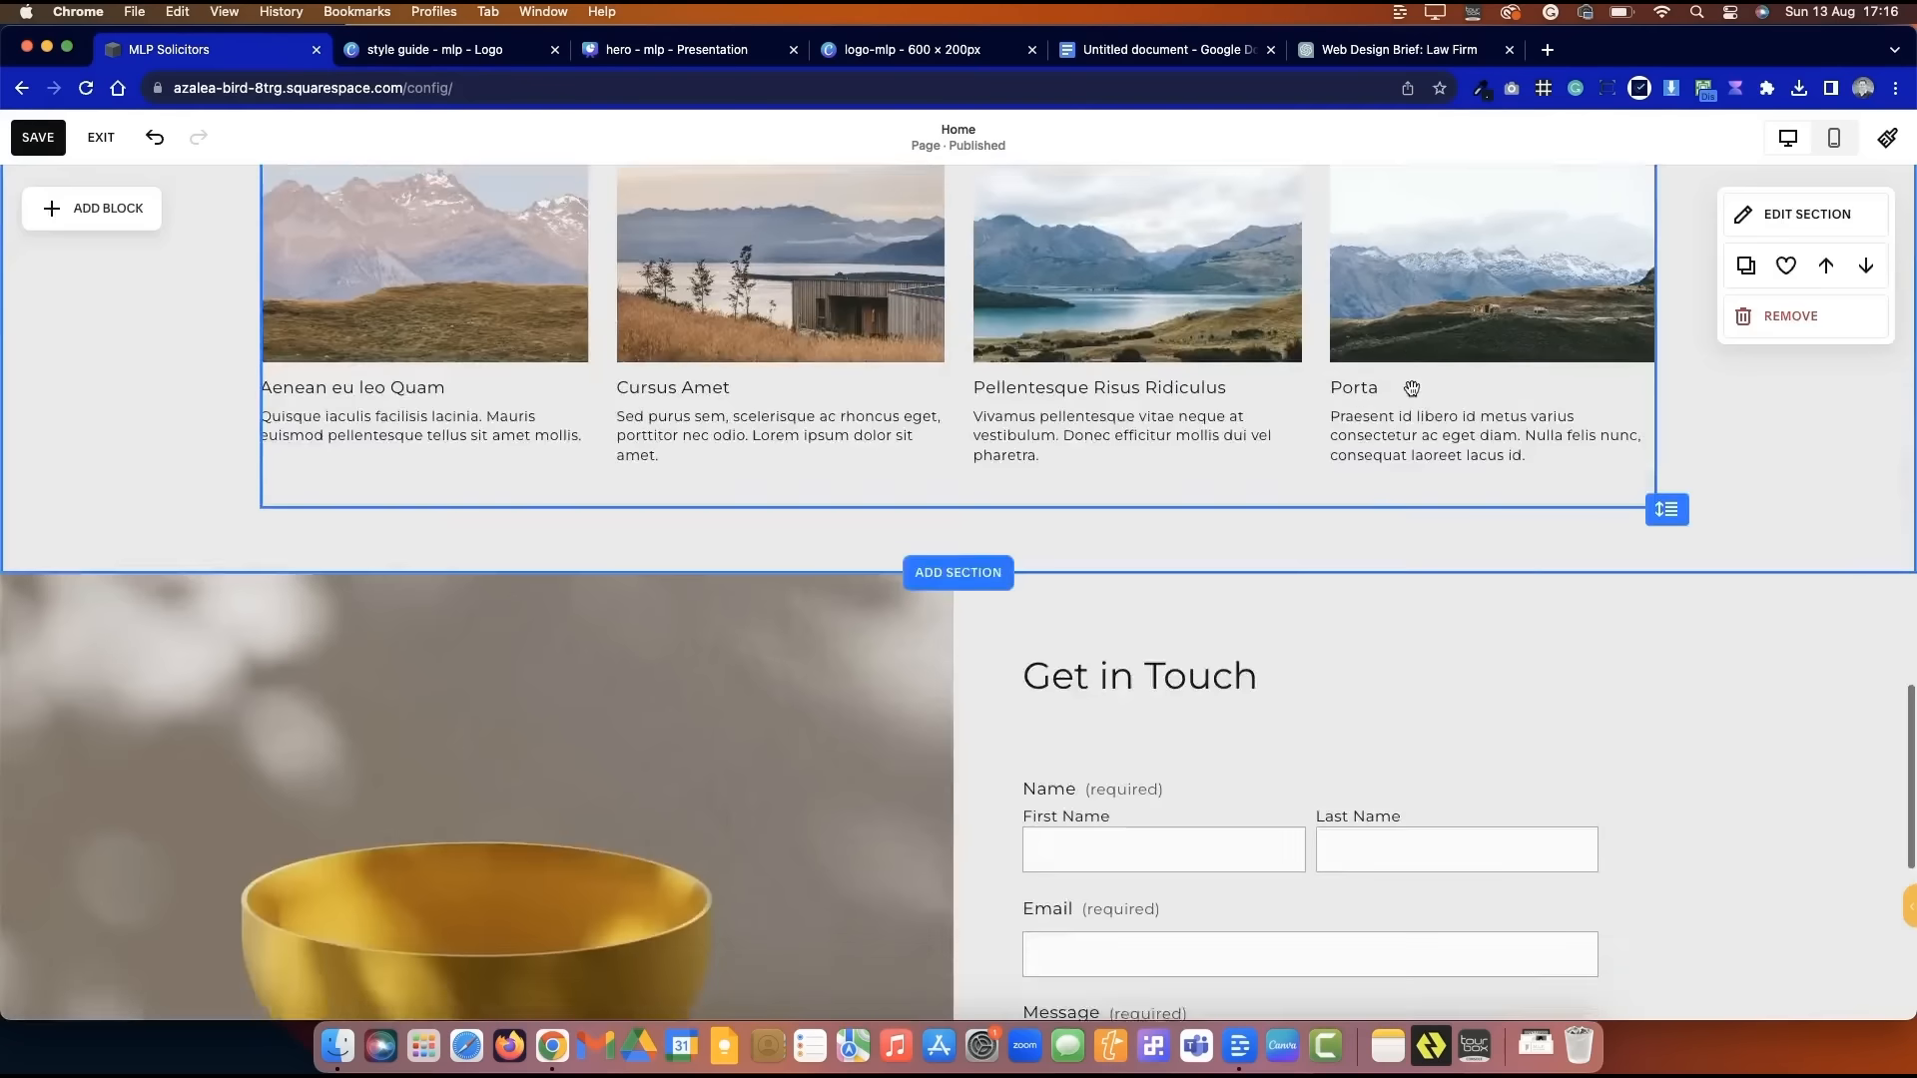
{"action": "scroll", "coordinate": [1412, 389], "scroll_direction": "down", "scroll_amount": 5}
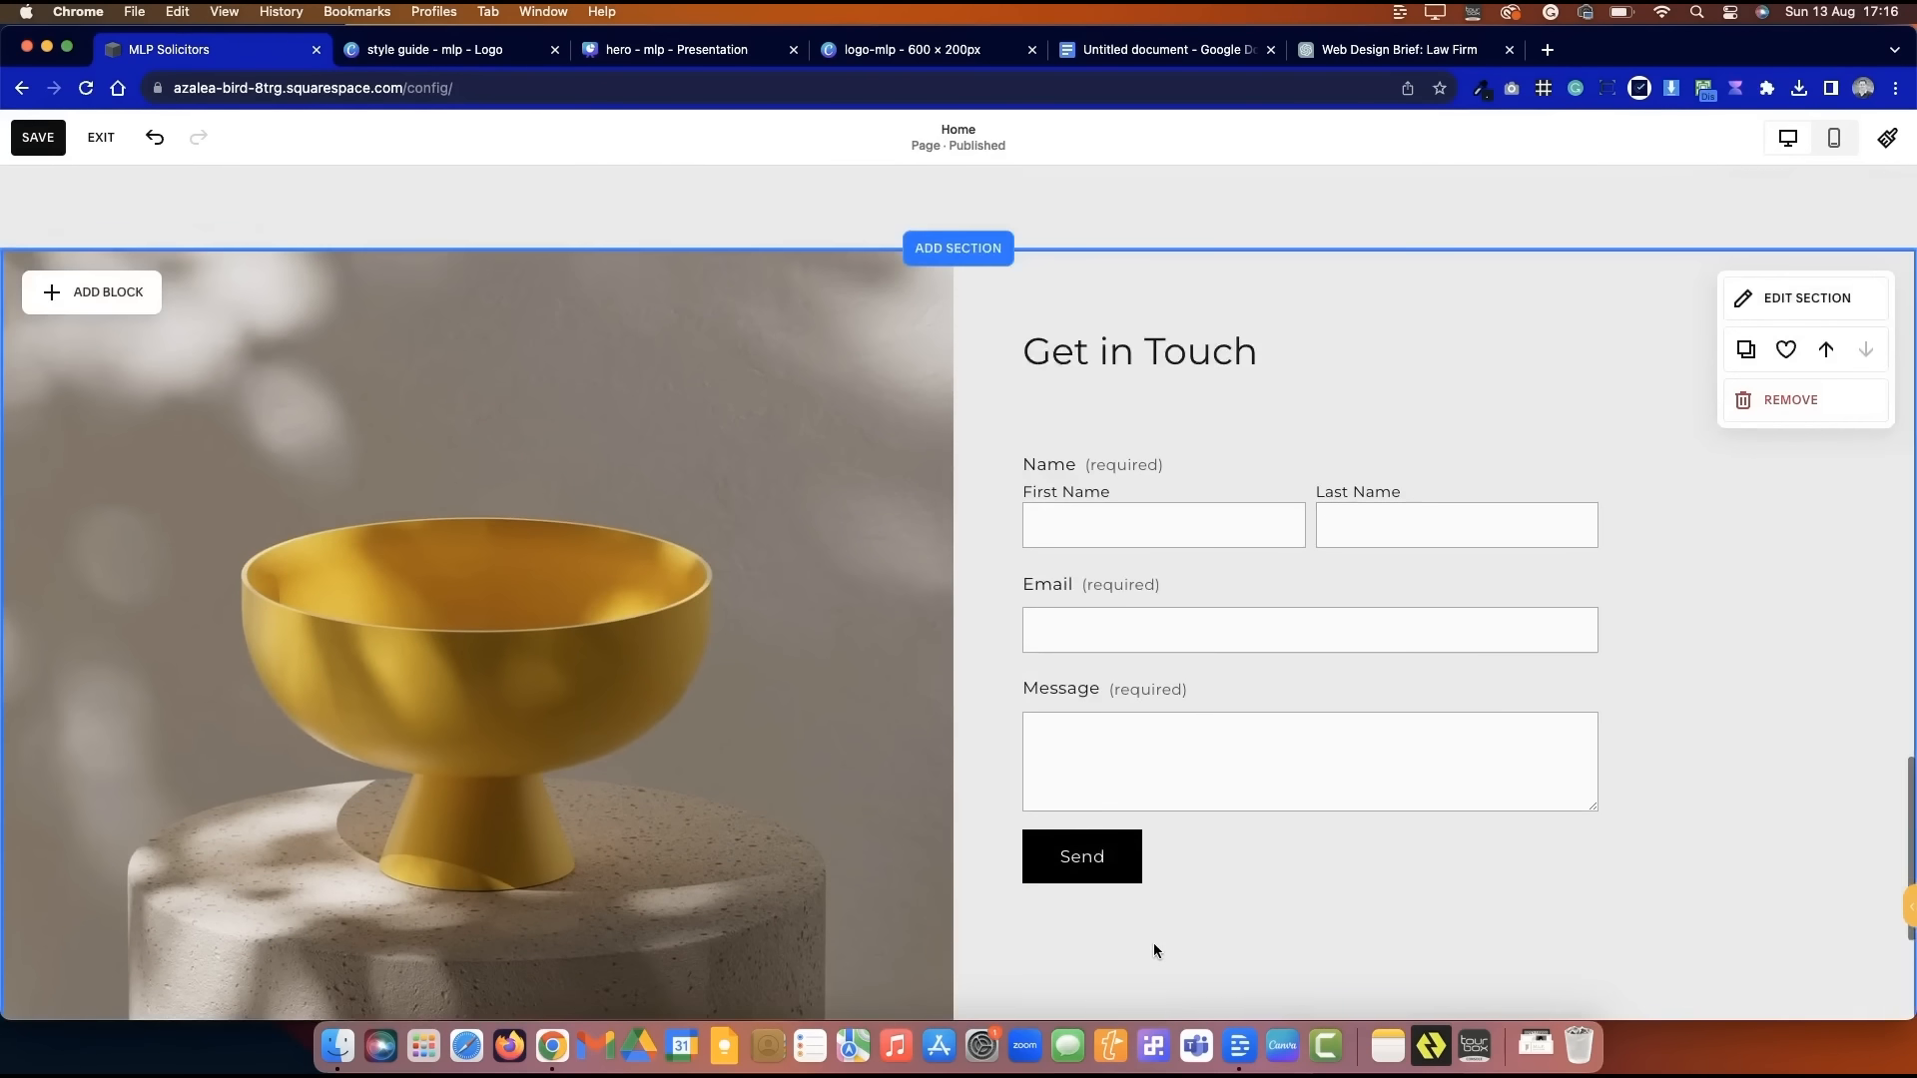
{"action": "left_click", "coordinate": [800, 692]}
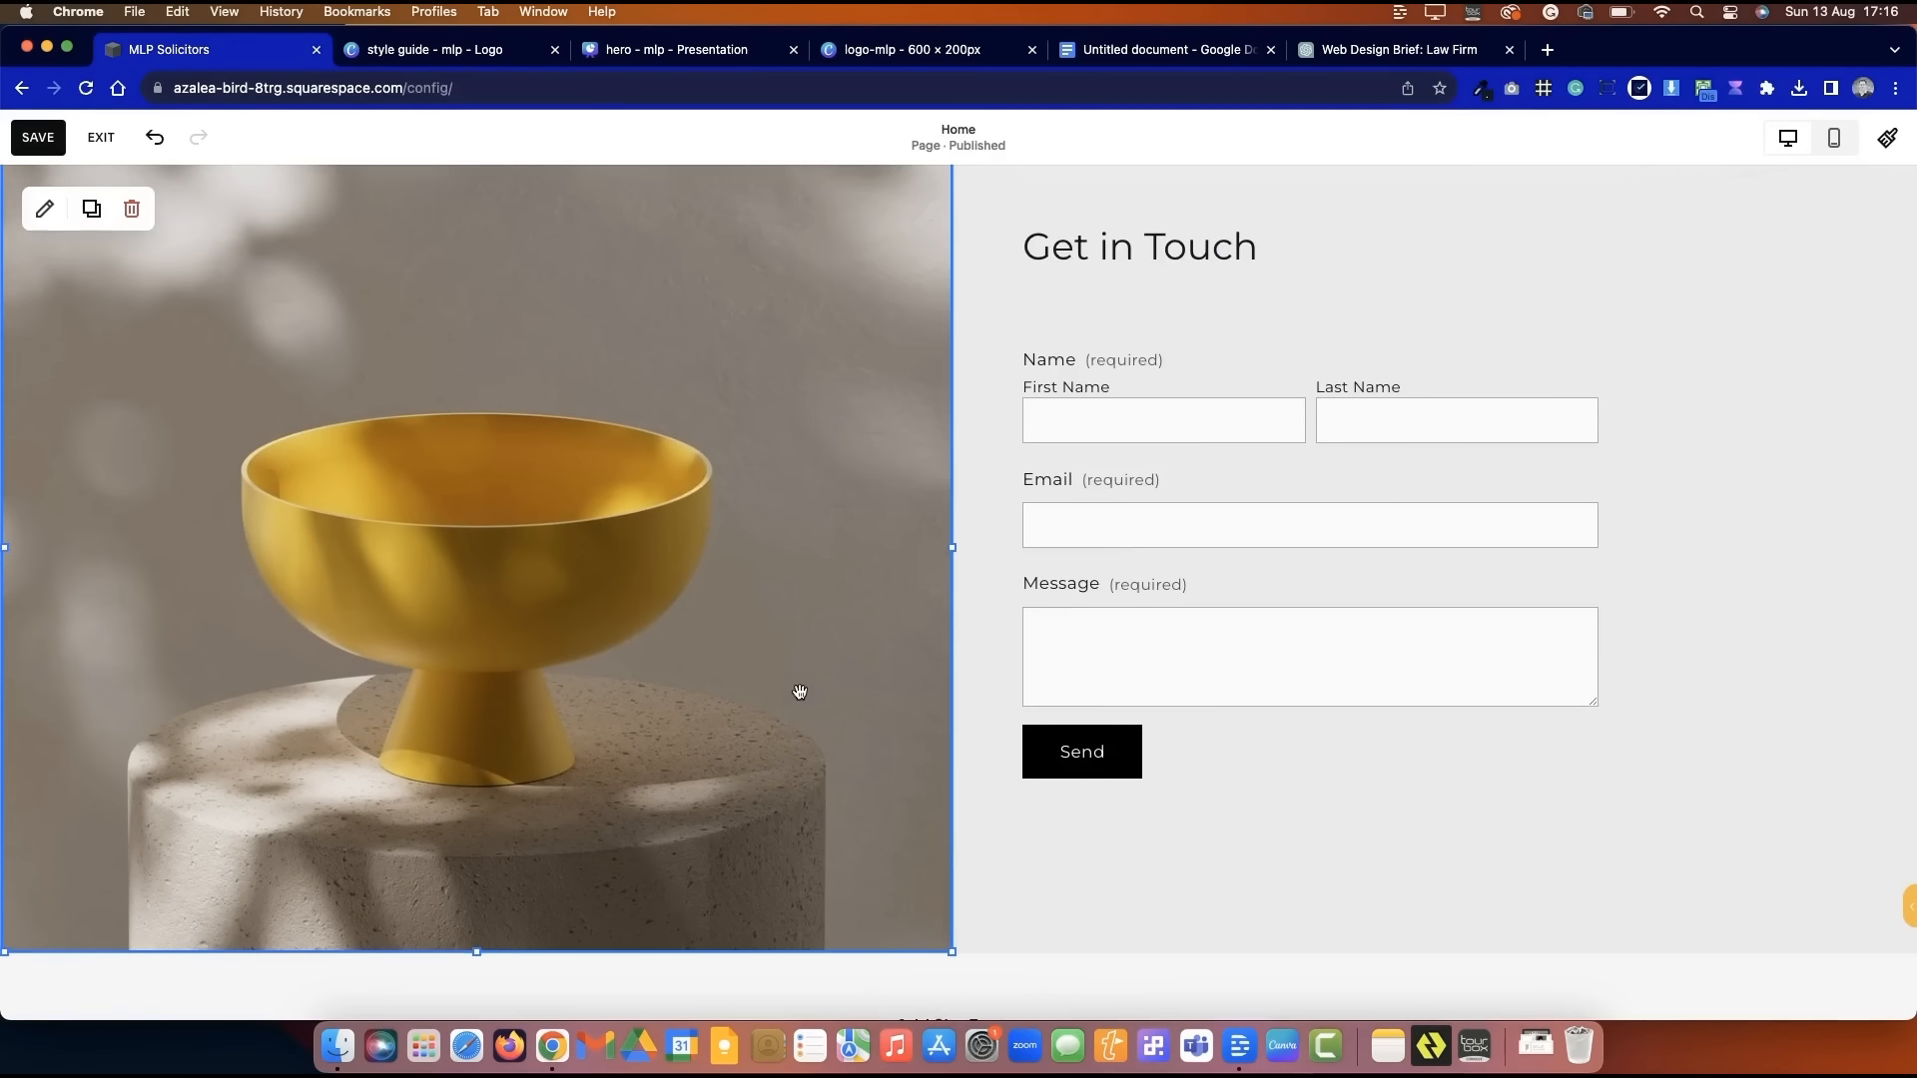
{"action": "scroll", "coordinate": [480, 475], "scroll_direction": "down", "scroll_amount": 3}
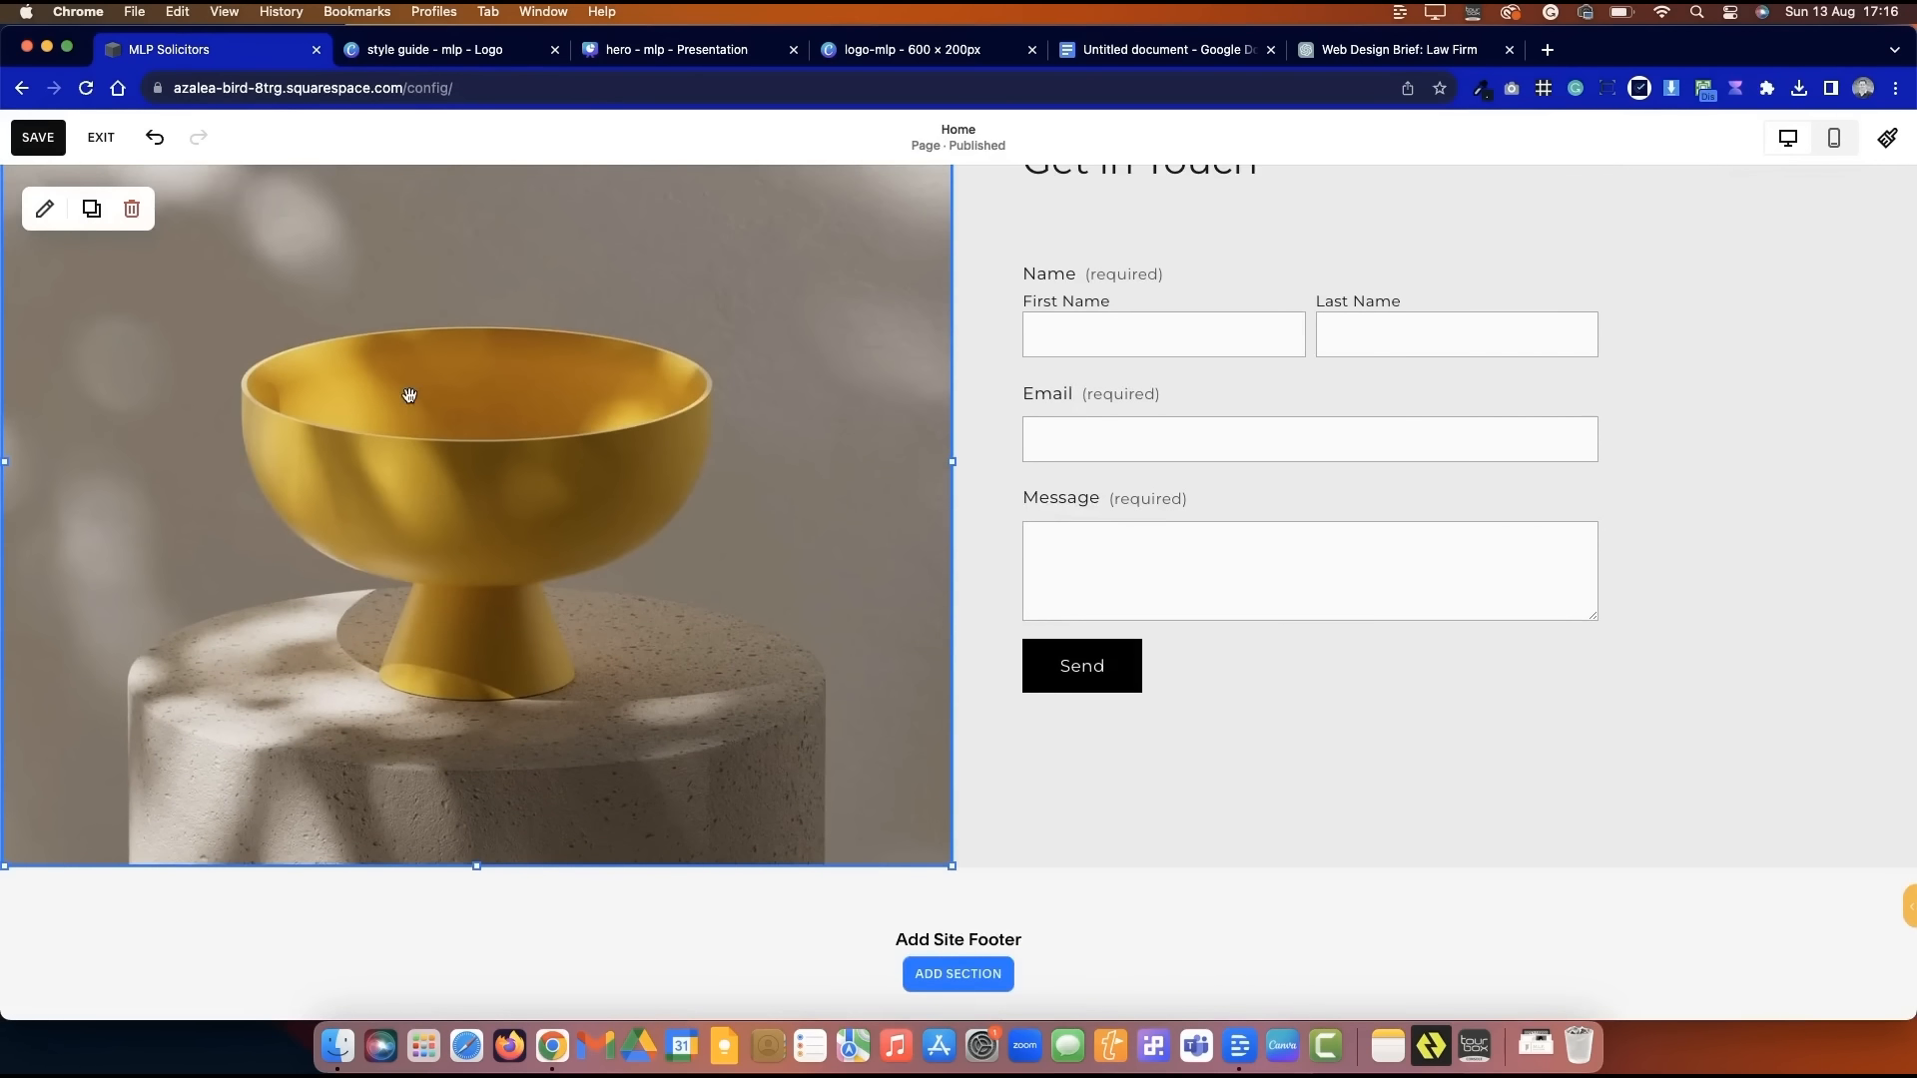
{"action": "key", "text": "Delete"}
- Add a Map block beside the contact form and stretch it down to the section's bottom edge
{"action": "left_click", "coordinate": [111, 286]}
{"action": "scroll", "coordinate": [300, 548], "scroll_direction": "down", "scroll_amount": 2}
{"action": "left_click", "coordinate": [299, 590]}
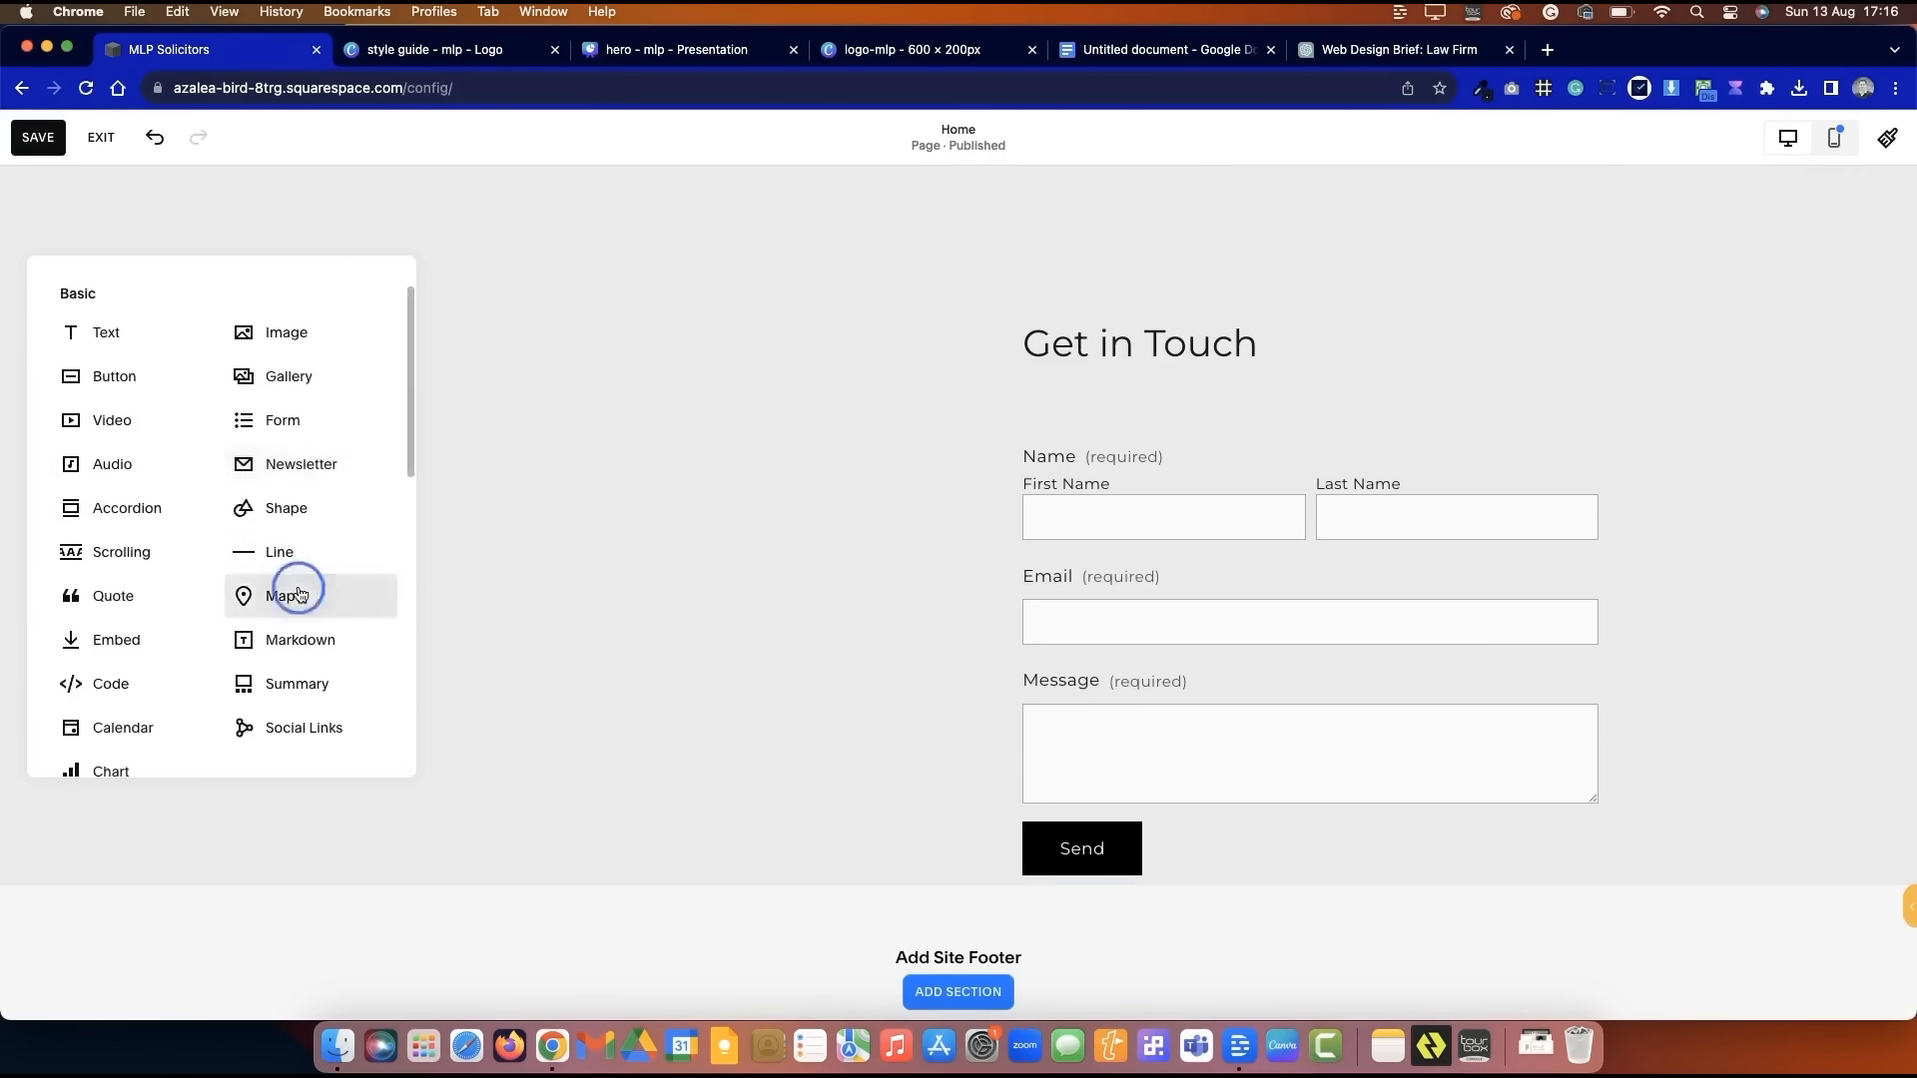
{"action": "left_click_drag", "start_coordinate": [659, 480], "coordinate": [988, 479]}
{"action": "left_click_drag", "start_coordinate": [445, 719], "coordinate": [447, 886]}
{"action": "left_click", "coordinate": [957, 567]}
{"action": "scroll", "coordinate": [956, 567], "scroll_direction": "up", "scroll_amount": 2}
- Set the map block's address to Manchester
{"action": "scroll", "coordinate": [956, 567], "scroll_direction": "down", "scroll_amount": 4}
{"action": "double_click", "coordinate": [740, 530]}
{"action": "left_click", "coordinate": [1110, 287]}
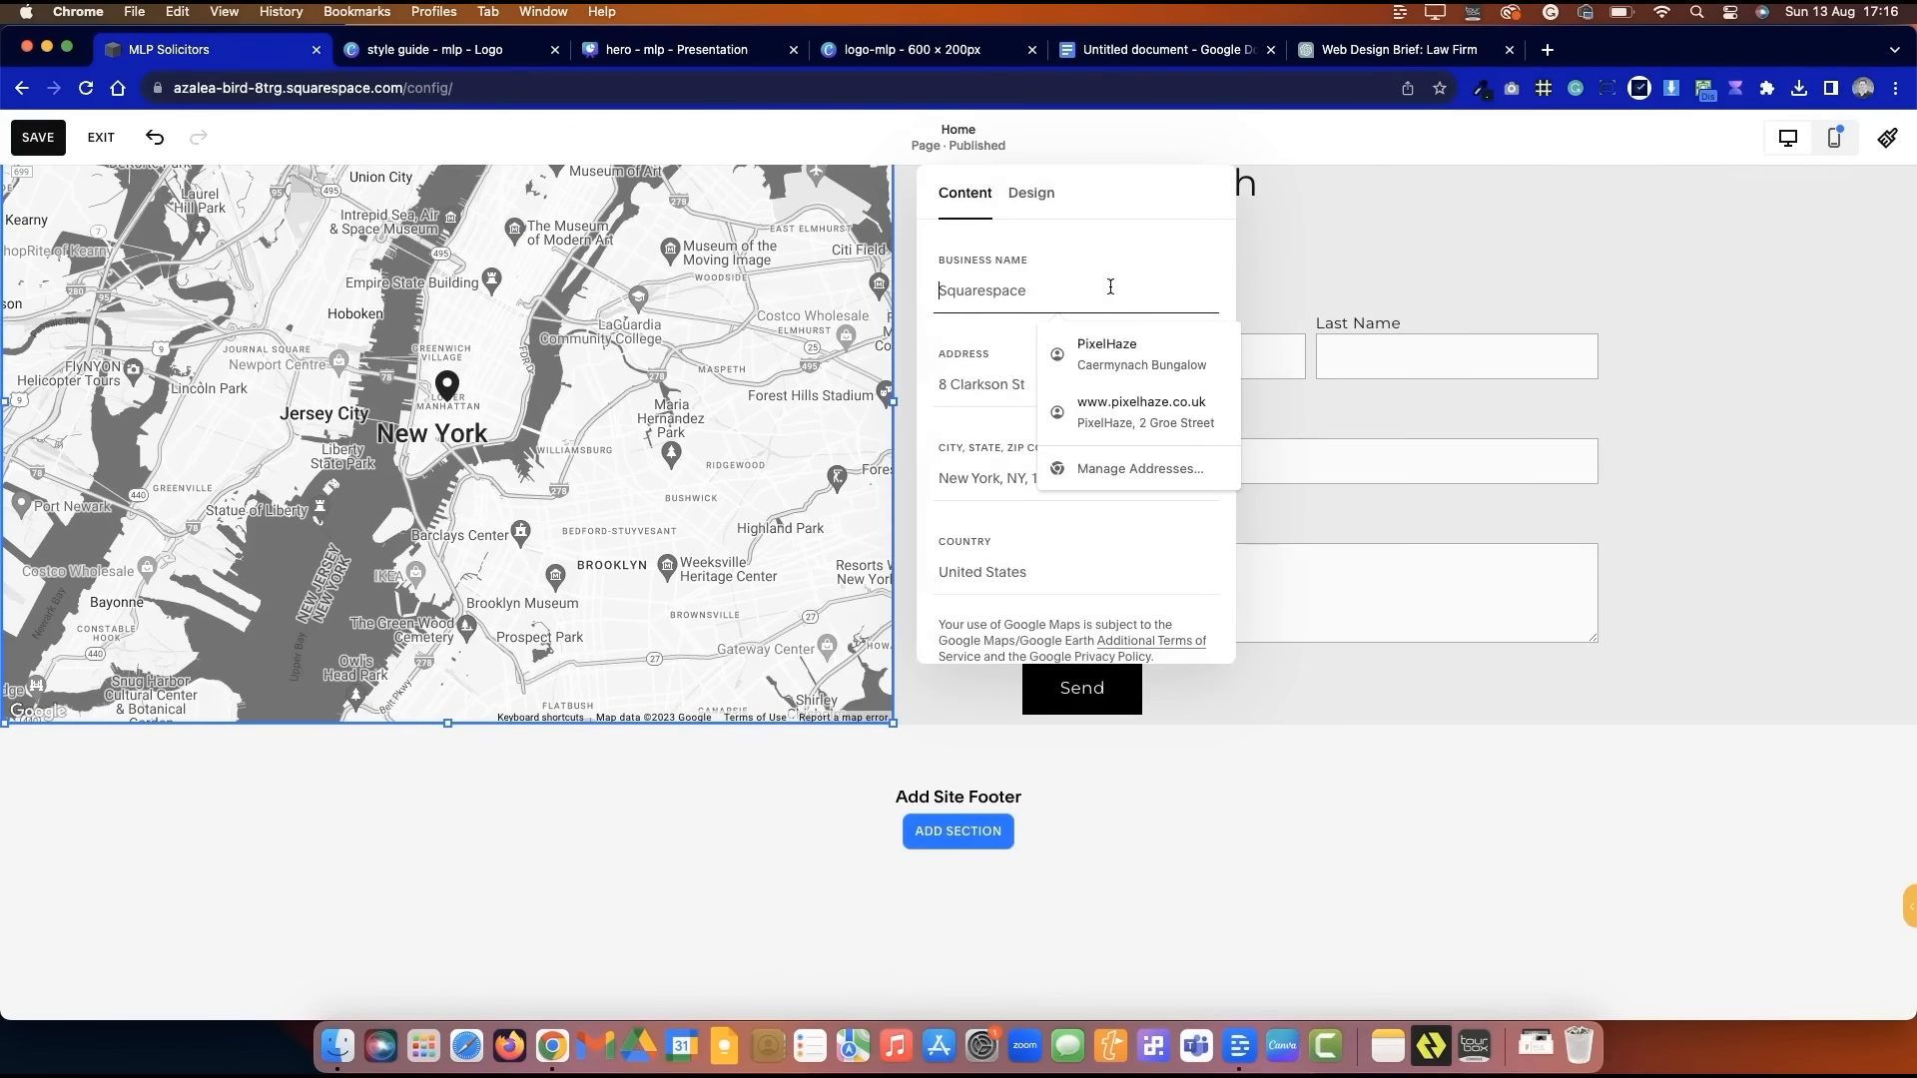
{"action": "triple_click", "coordinate": [978, 385]}
{"action": "type", "text": "Manchester"}
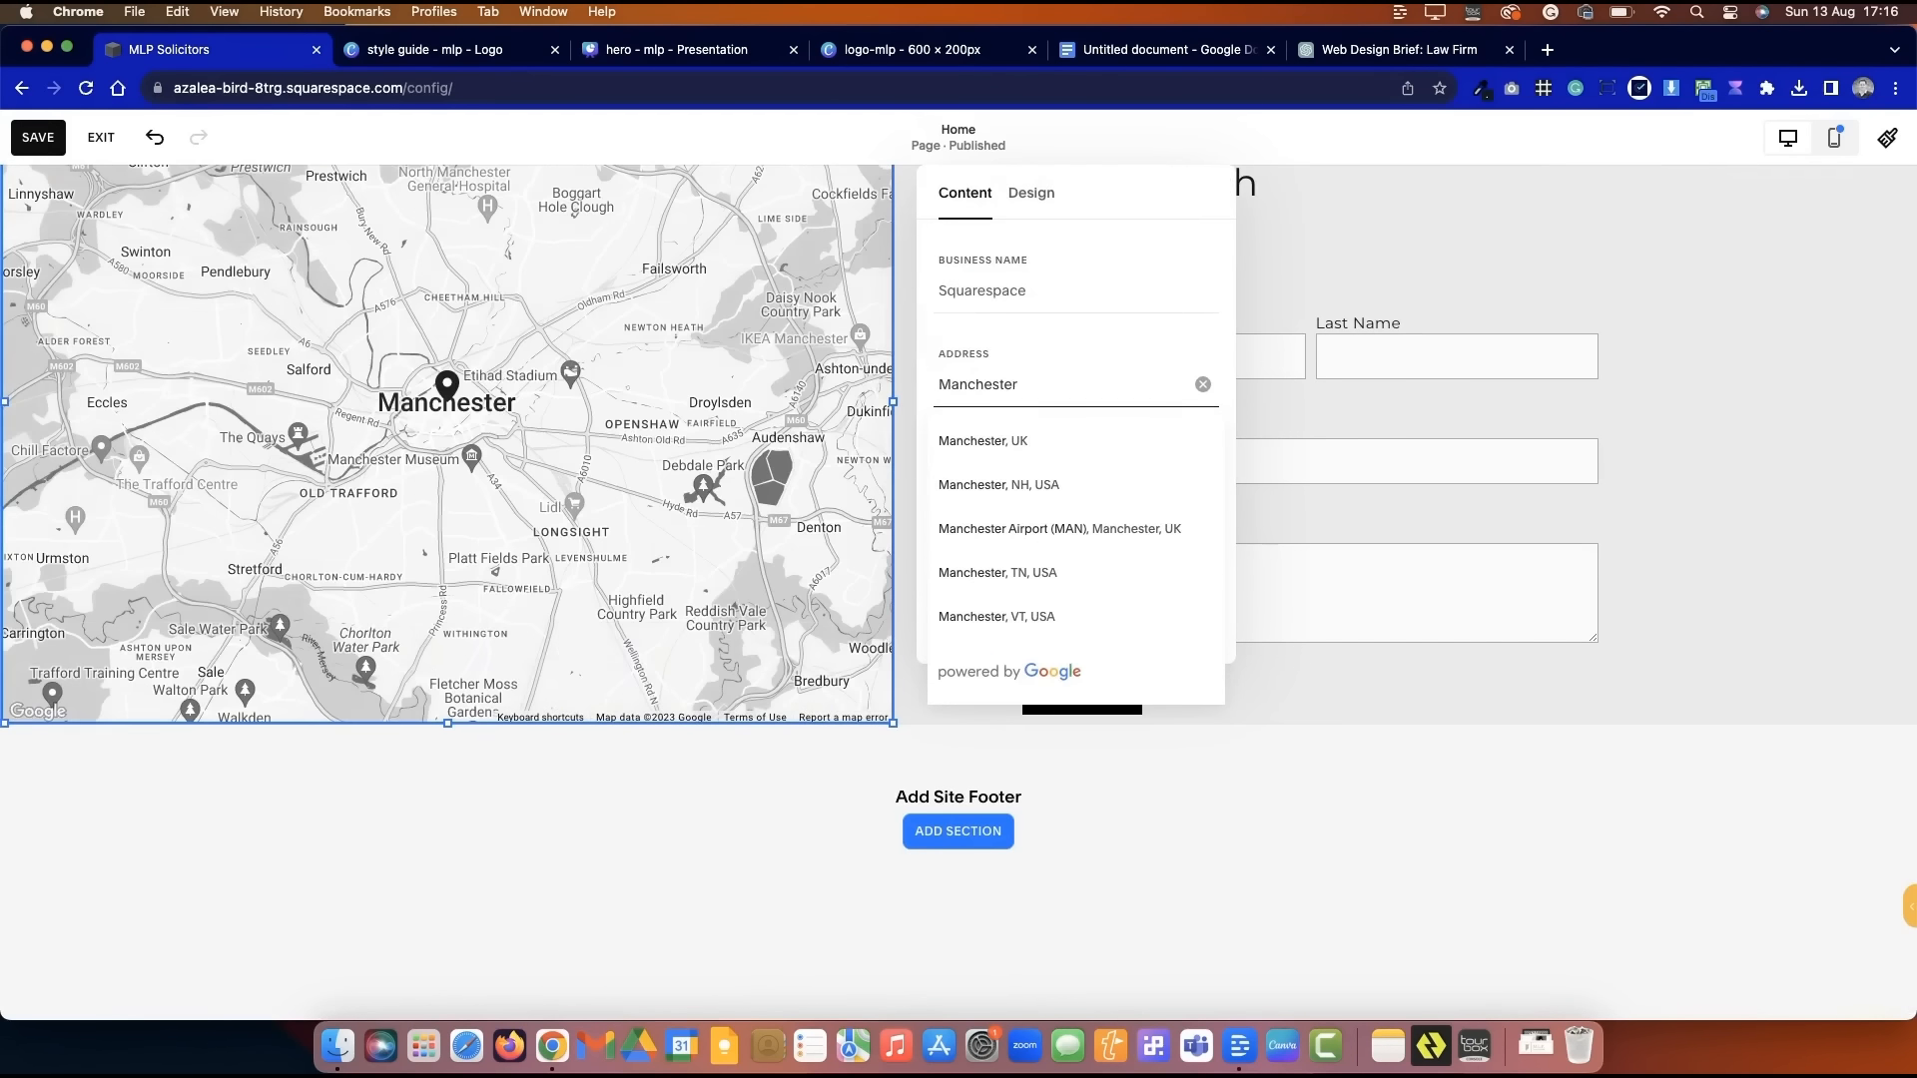
{"action": "left_click", "coordinate": [1421, 284]}
- Move the contact form up closer to the Get in Touch heading
{"action": "scroll", "coordinate": [1211, 510], "scroll_direction": "up", "scroll_amount": 2}
{"action": "left_click_drag", "start_coordinate": [1211, 513], "coordinate": [1215, 466]}
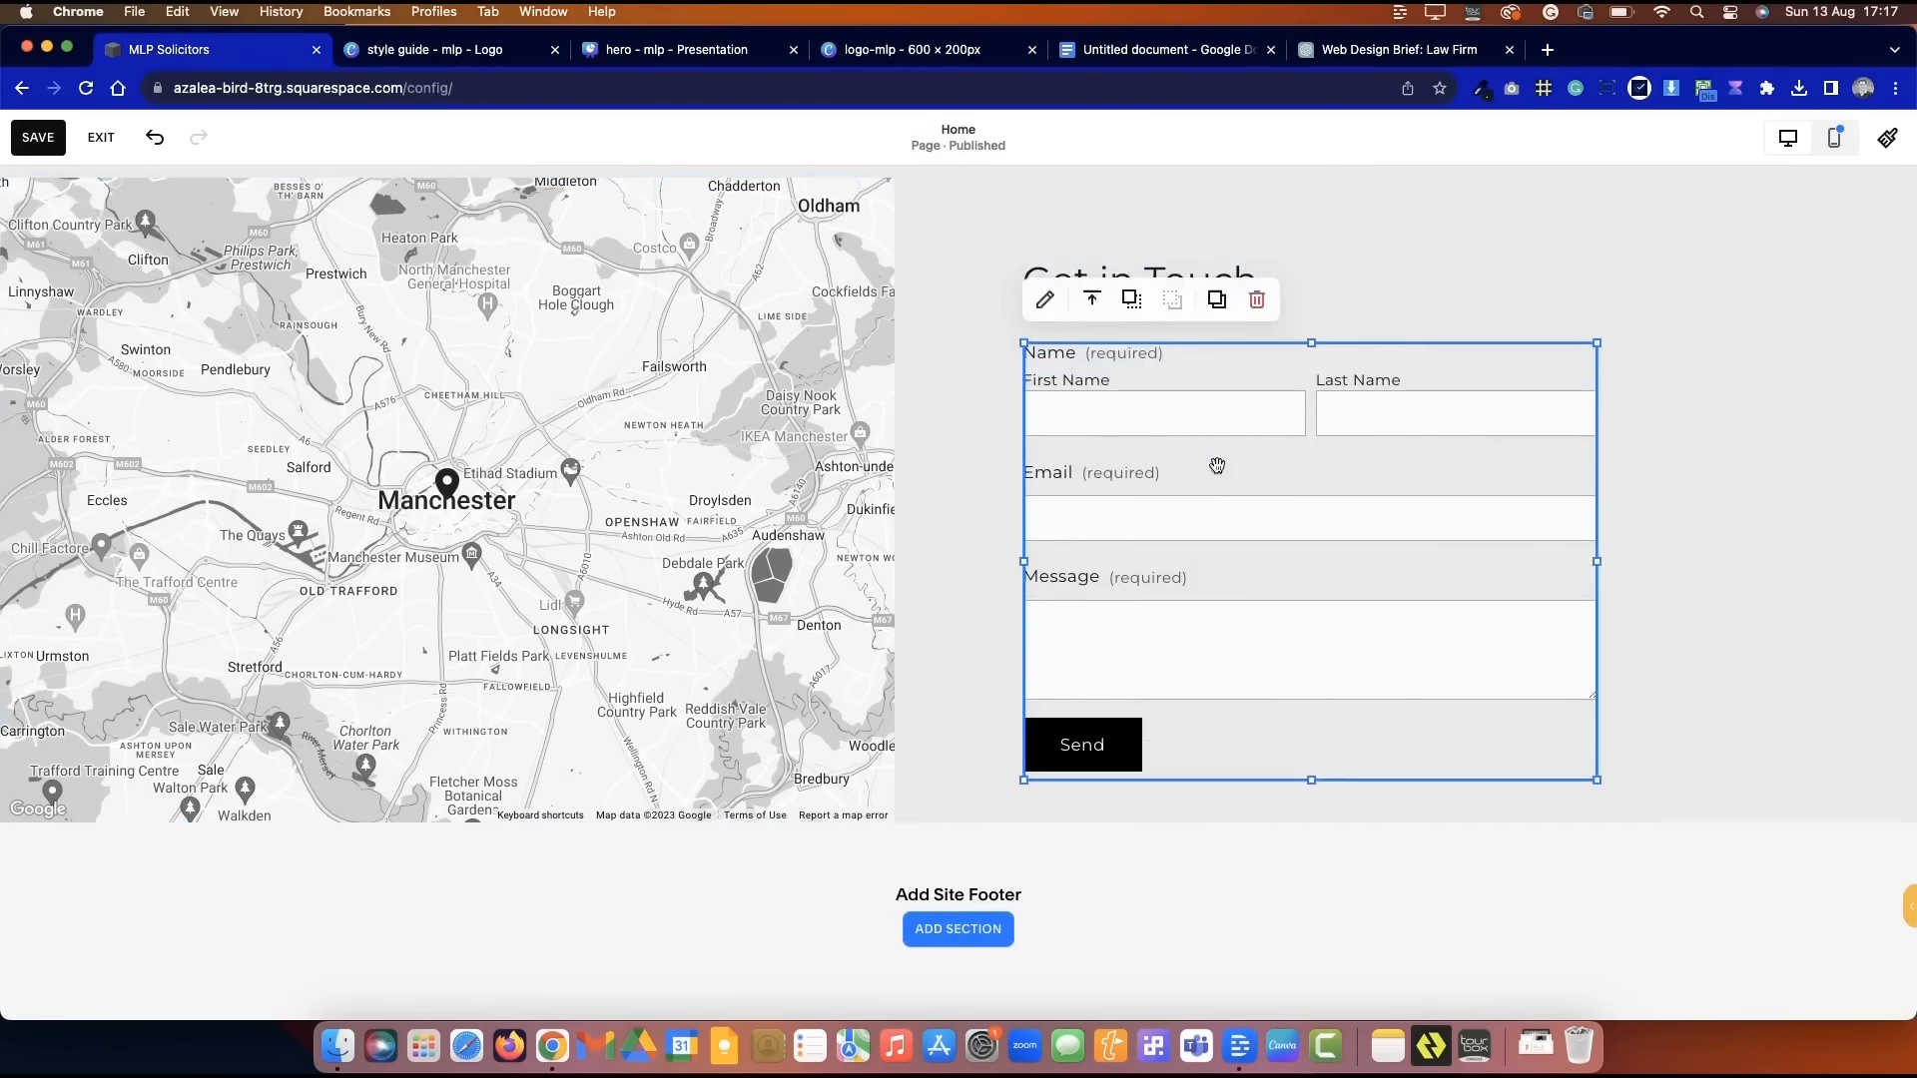
{"action": "left_click", "coordinate": [1647, 369]}
- Apply a white color theme to the Get in Touch section
{"action": "scroll", "coordinate": [963, 351], "scroll_direction": "up", "scroll_amount": 2}
{"action": "left_click", "coordinate": [1776, 425]}
{"action": "left_click", "coordinate": [1776, 530]}
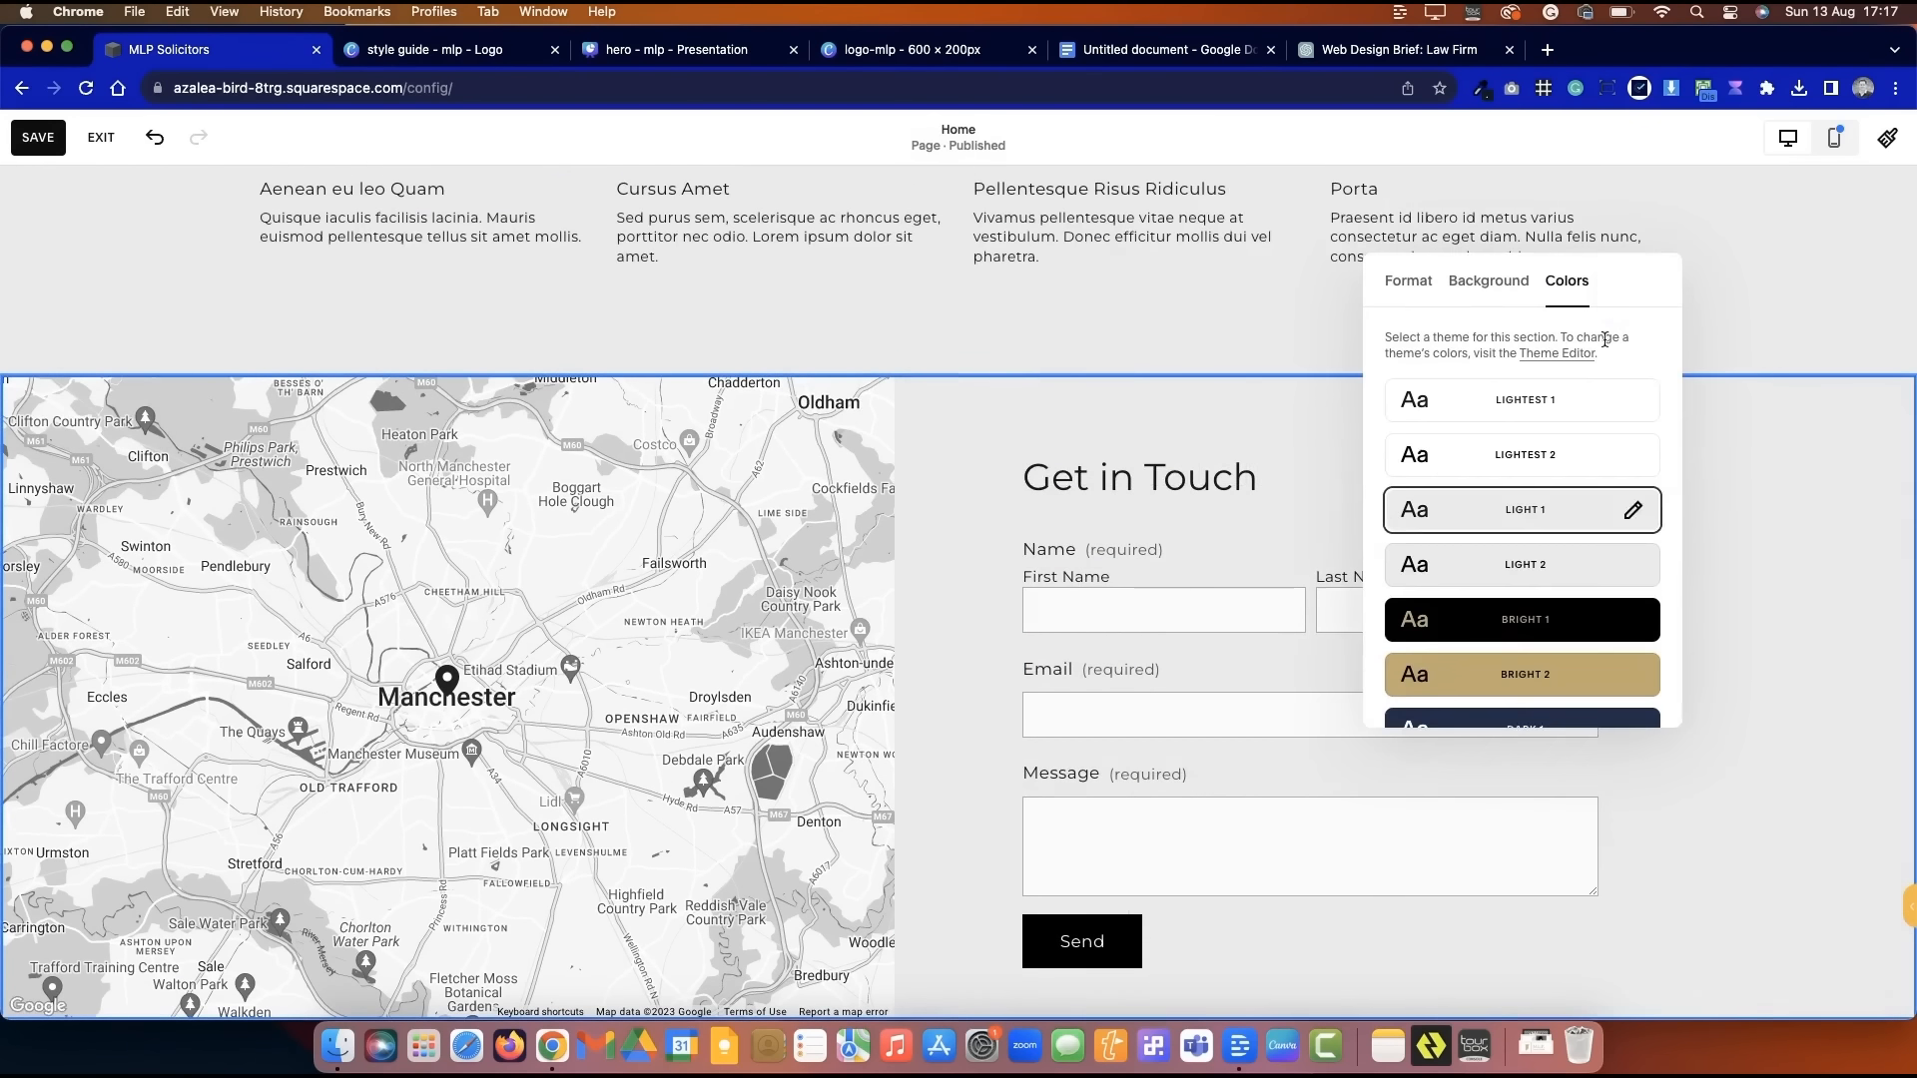
{"action": "scroll", "coordinate": [1090, 421], "scroll_direction": "up", "scroll_amount": 1}
{"action": "left_click", "coordinate": [1087, 419]}
- Add a site footer using the layout with hours, follow links and contact details, and delete its site title
{"action": "scroll", "coordinate": [1088, 419], "scroll_direction": "up", "scroll_amount": 3}
{"action": "scroll", "coordinate": [1078, 439], "scroll_direction": "down", "scroll_amount": 6}
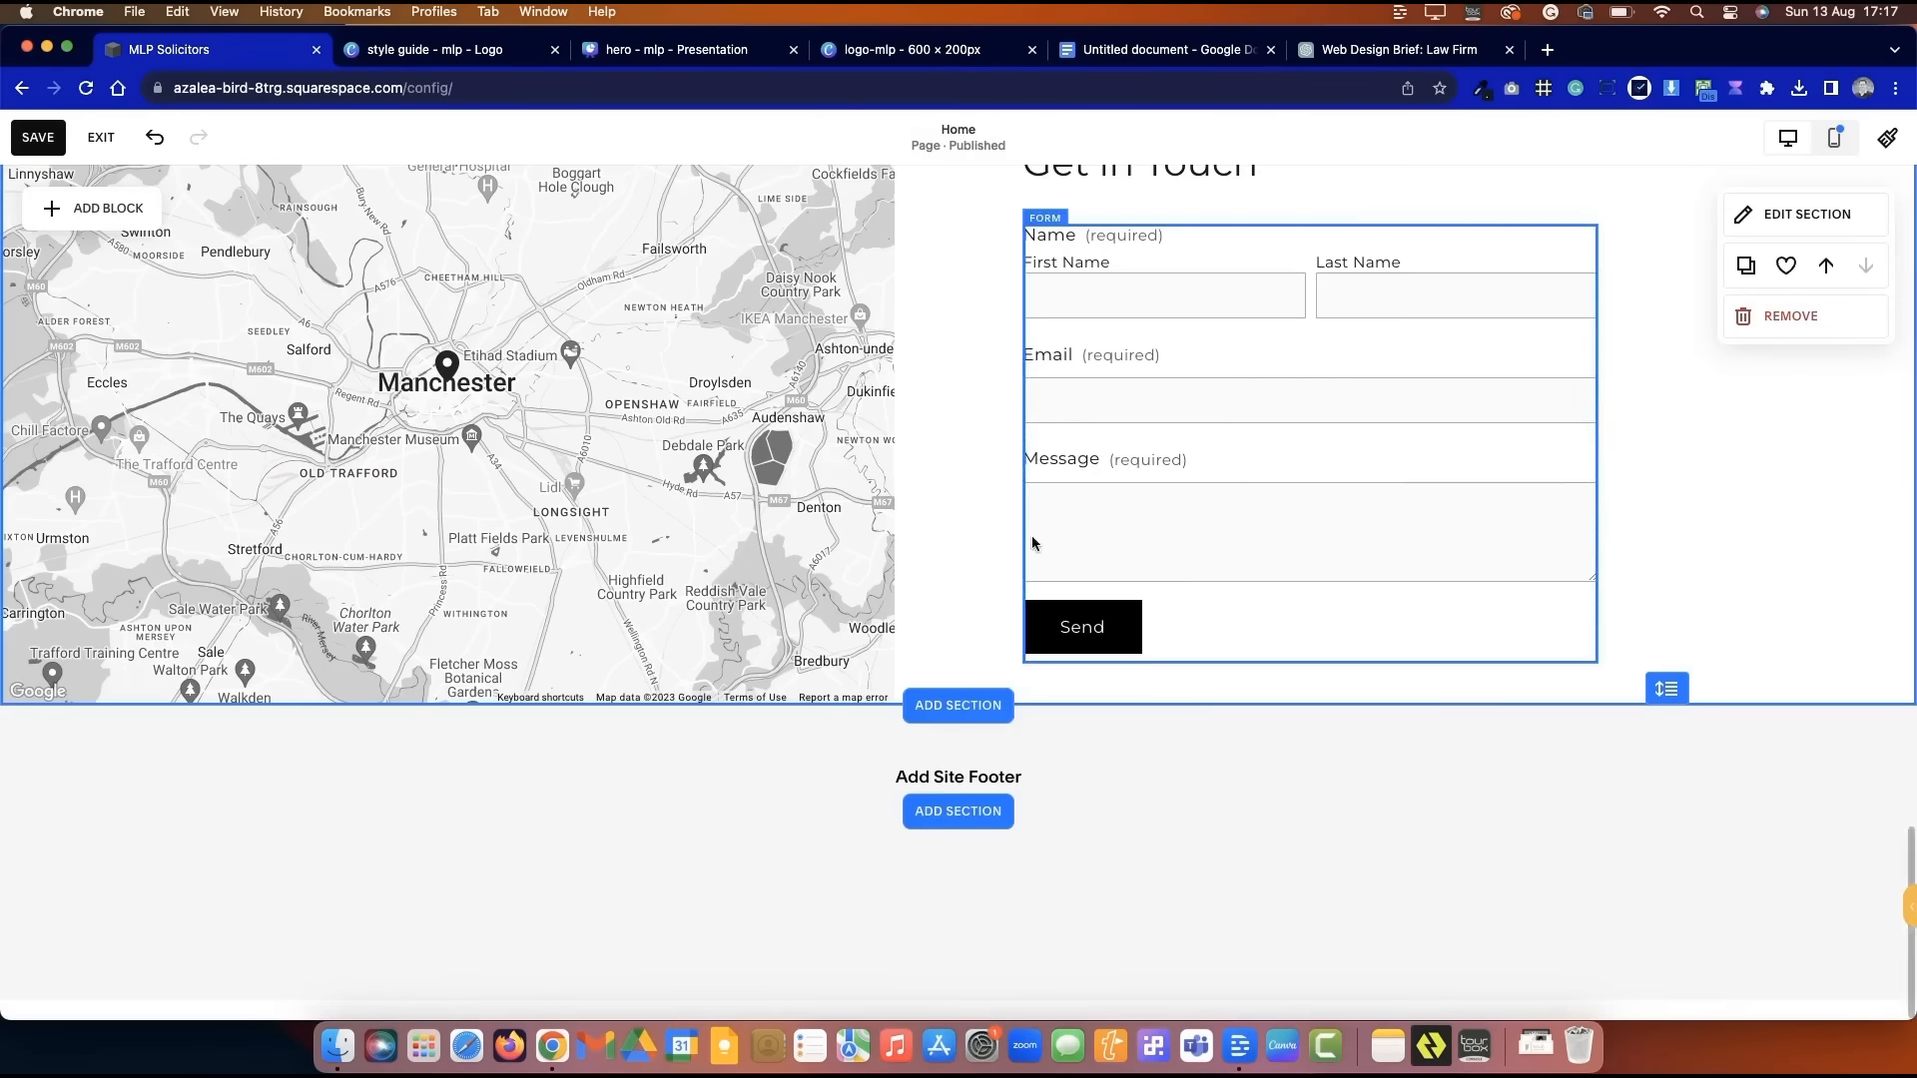
{"action": "left_click", "coordinate": [958, 812]}
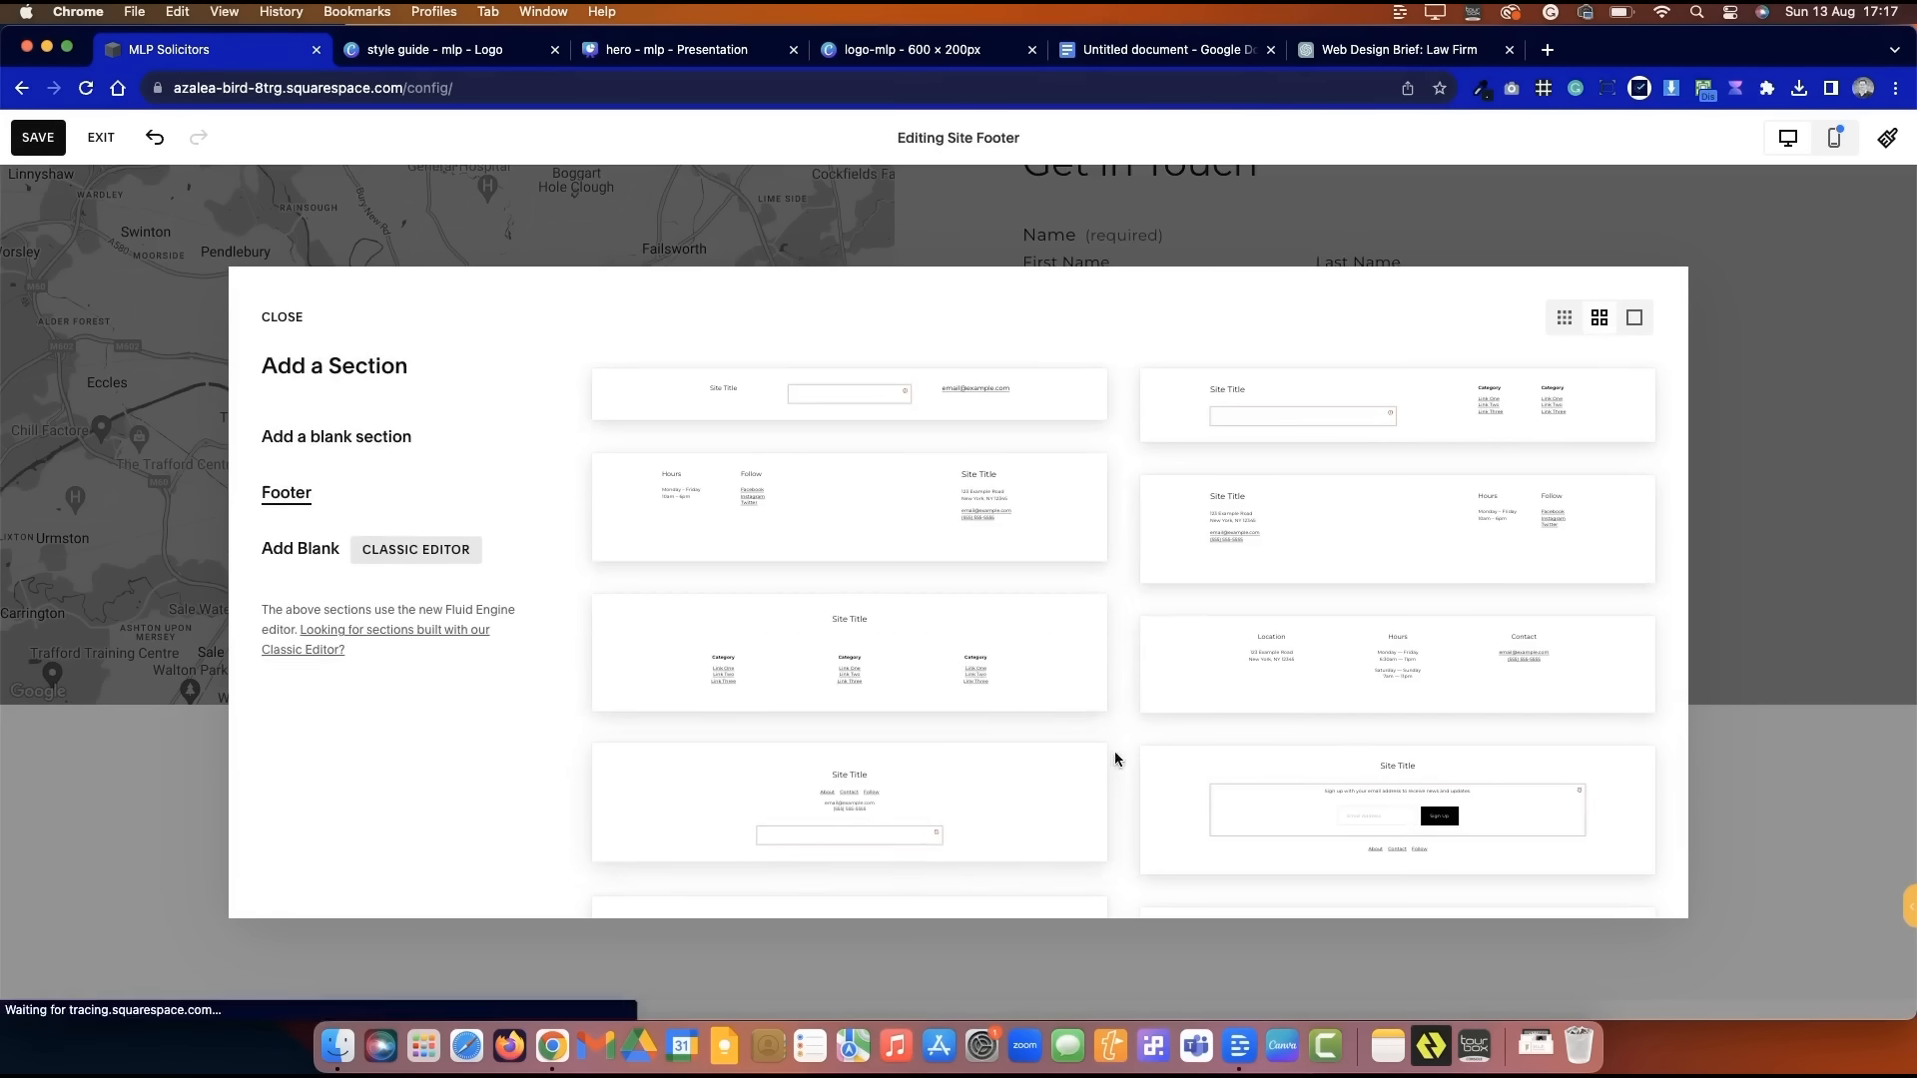
{"action": "left_click", "coordinate": [869, 534]}
{"action": "left_click", "coordinate": [1502, 682]}
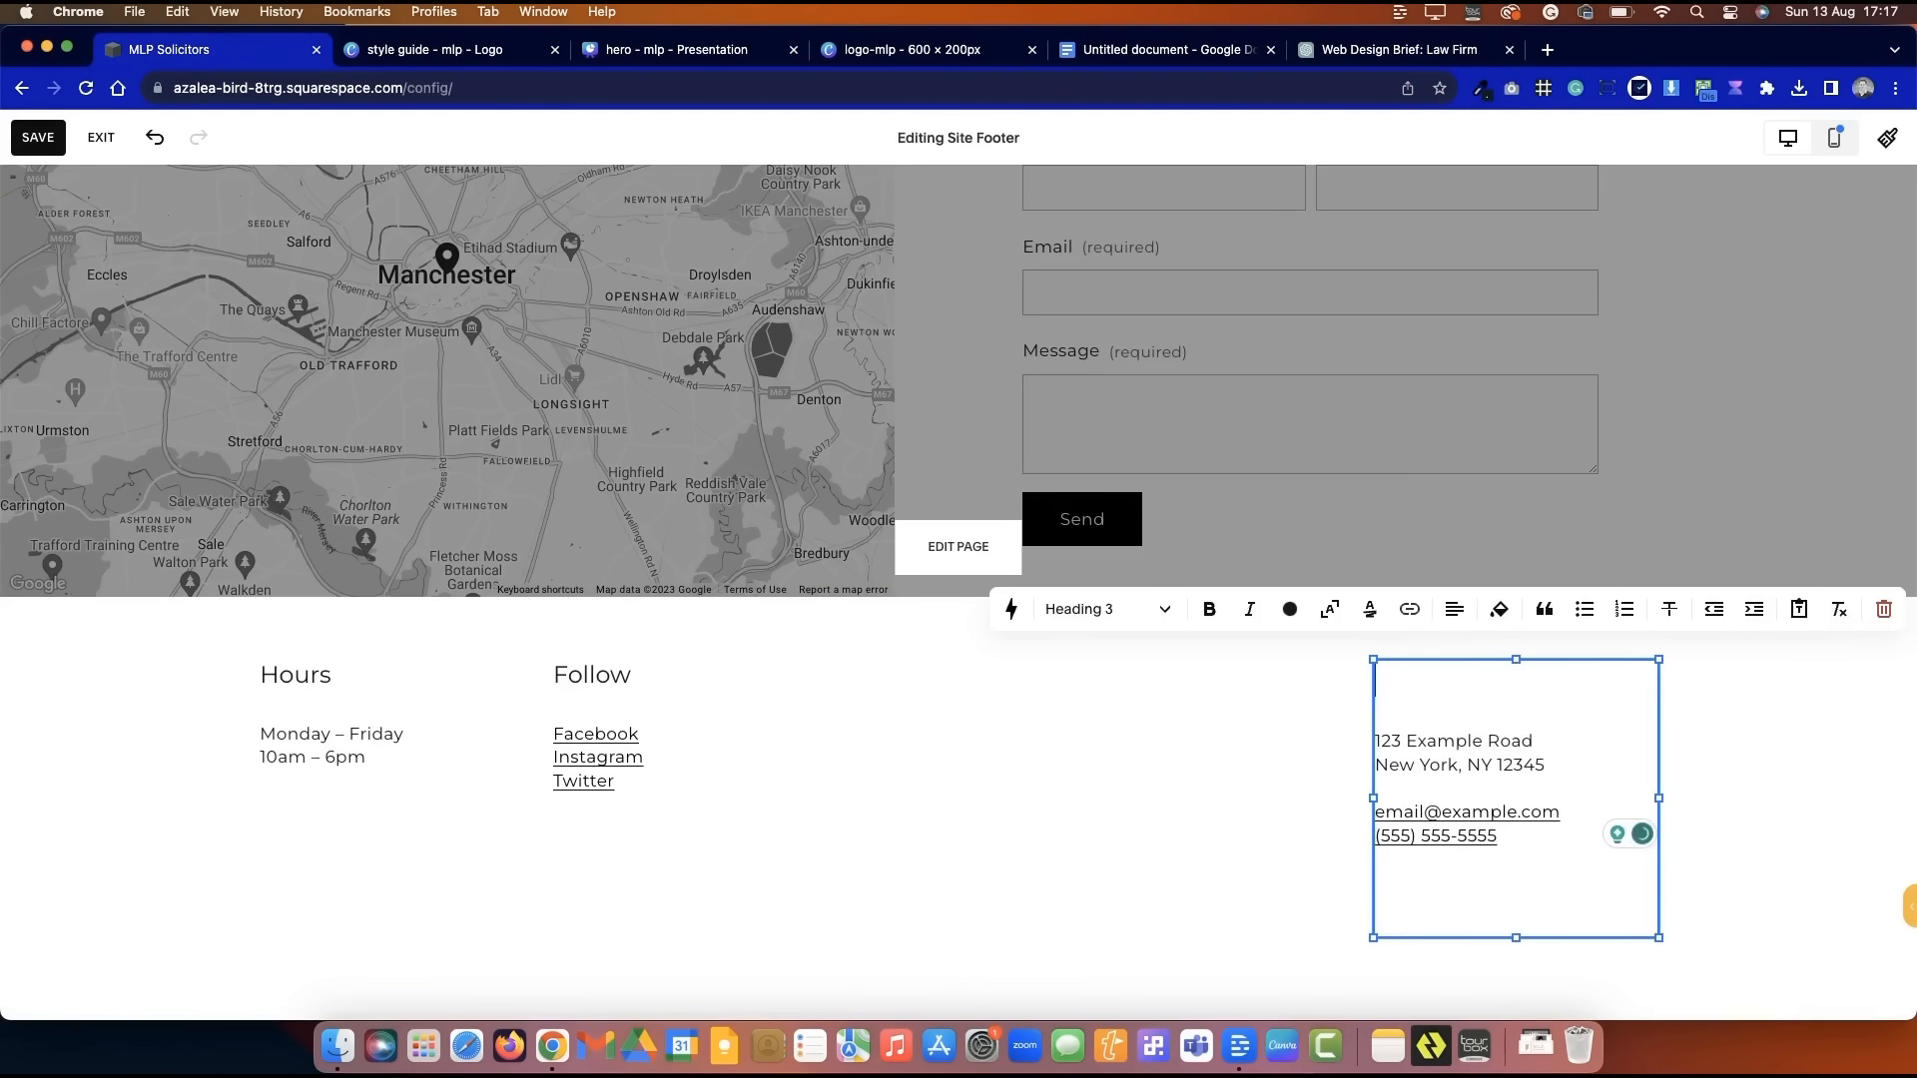
{"action": "key", "text": "BackSpace"}
- Copy the organisation name and business address from the Google Docs brief and paste them over the Squarespace footer's placeholder contact details
{"action": "left_click", "coordinate": [1198, 60]}
{"action": "scroll", "coordinate": [1030, 456], "scroll_direction": "up", "scroll_amount": 6}
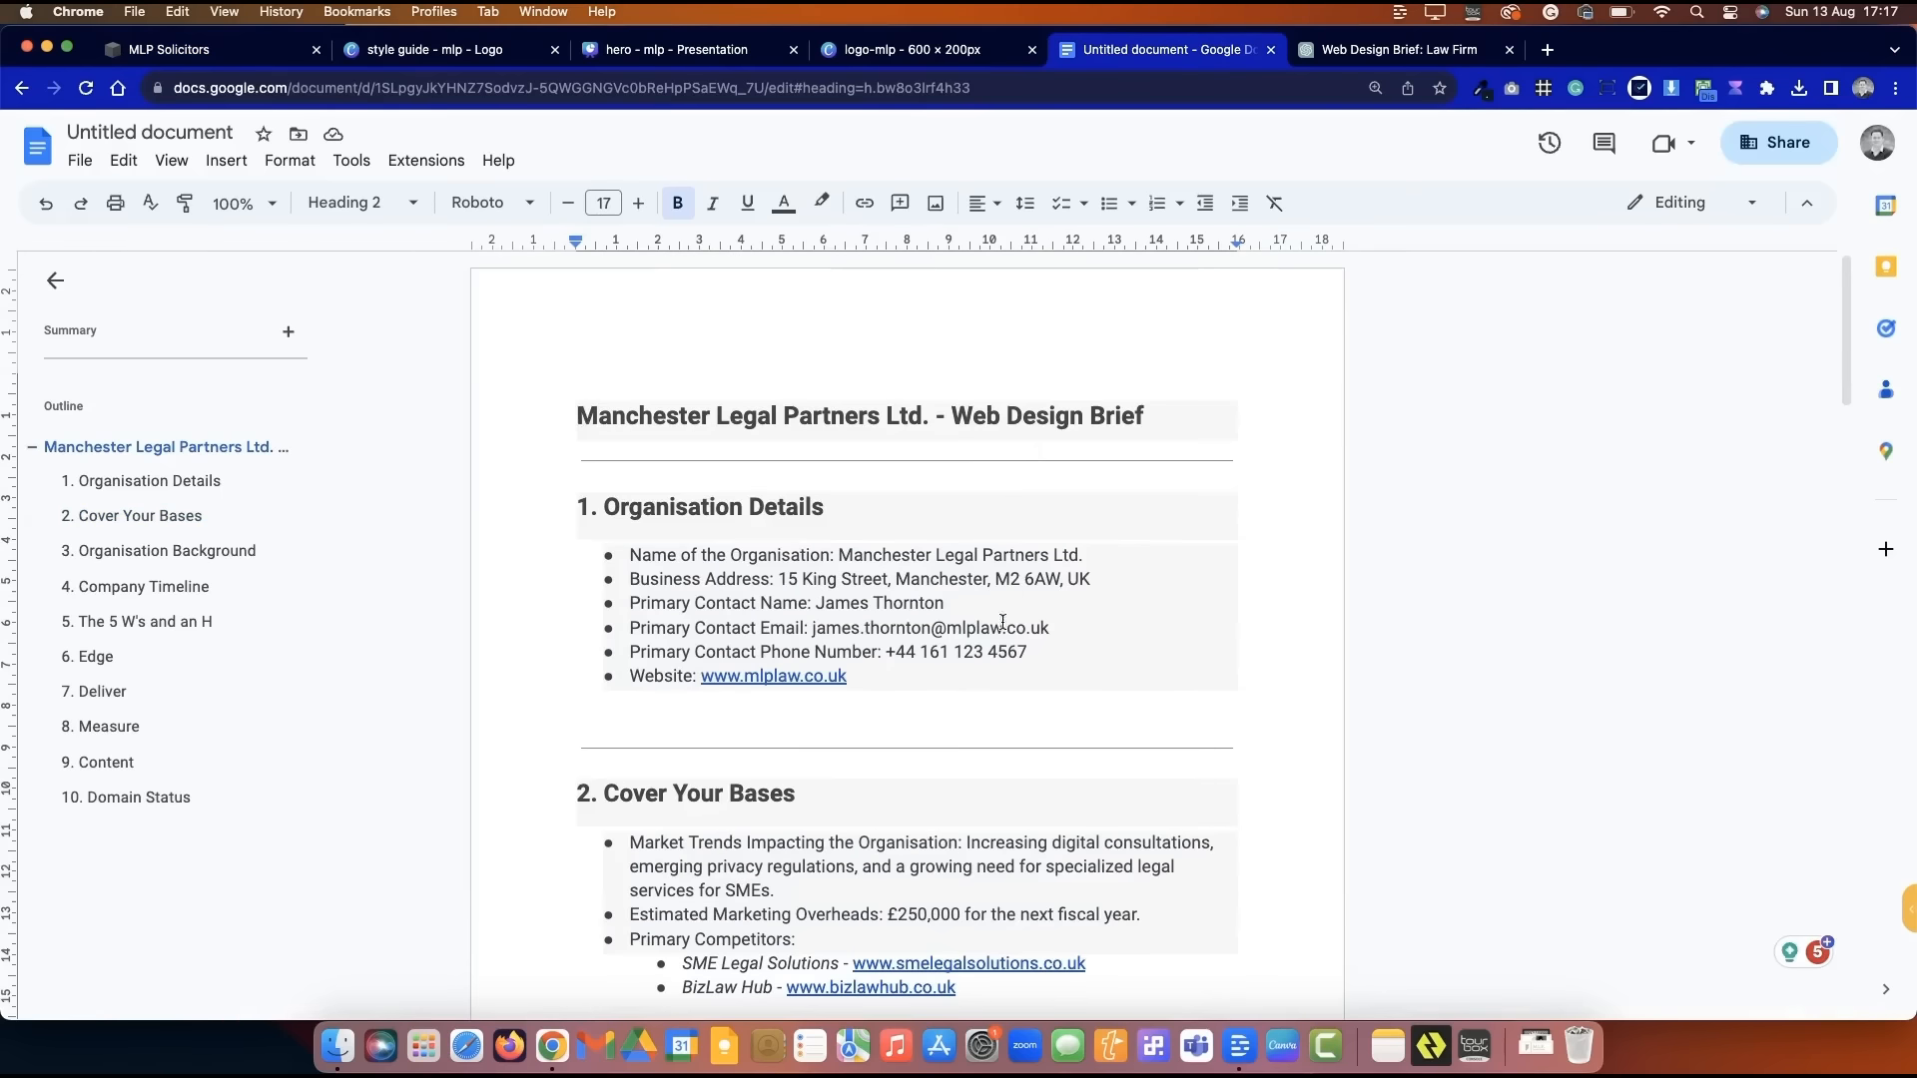
{"action": "left_click_drag", "start_coordinate": [1106, 588], "coordinate": [844, 555]}
{"action": "key", "text": "super+c"}
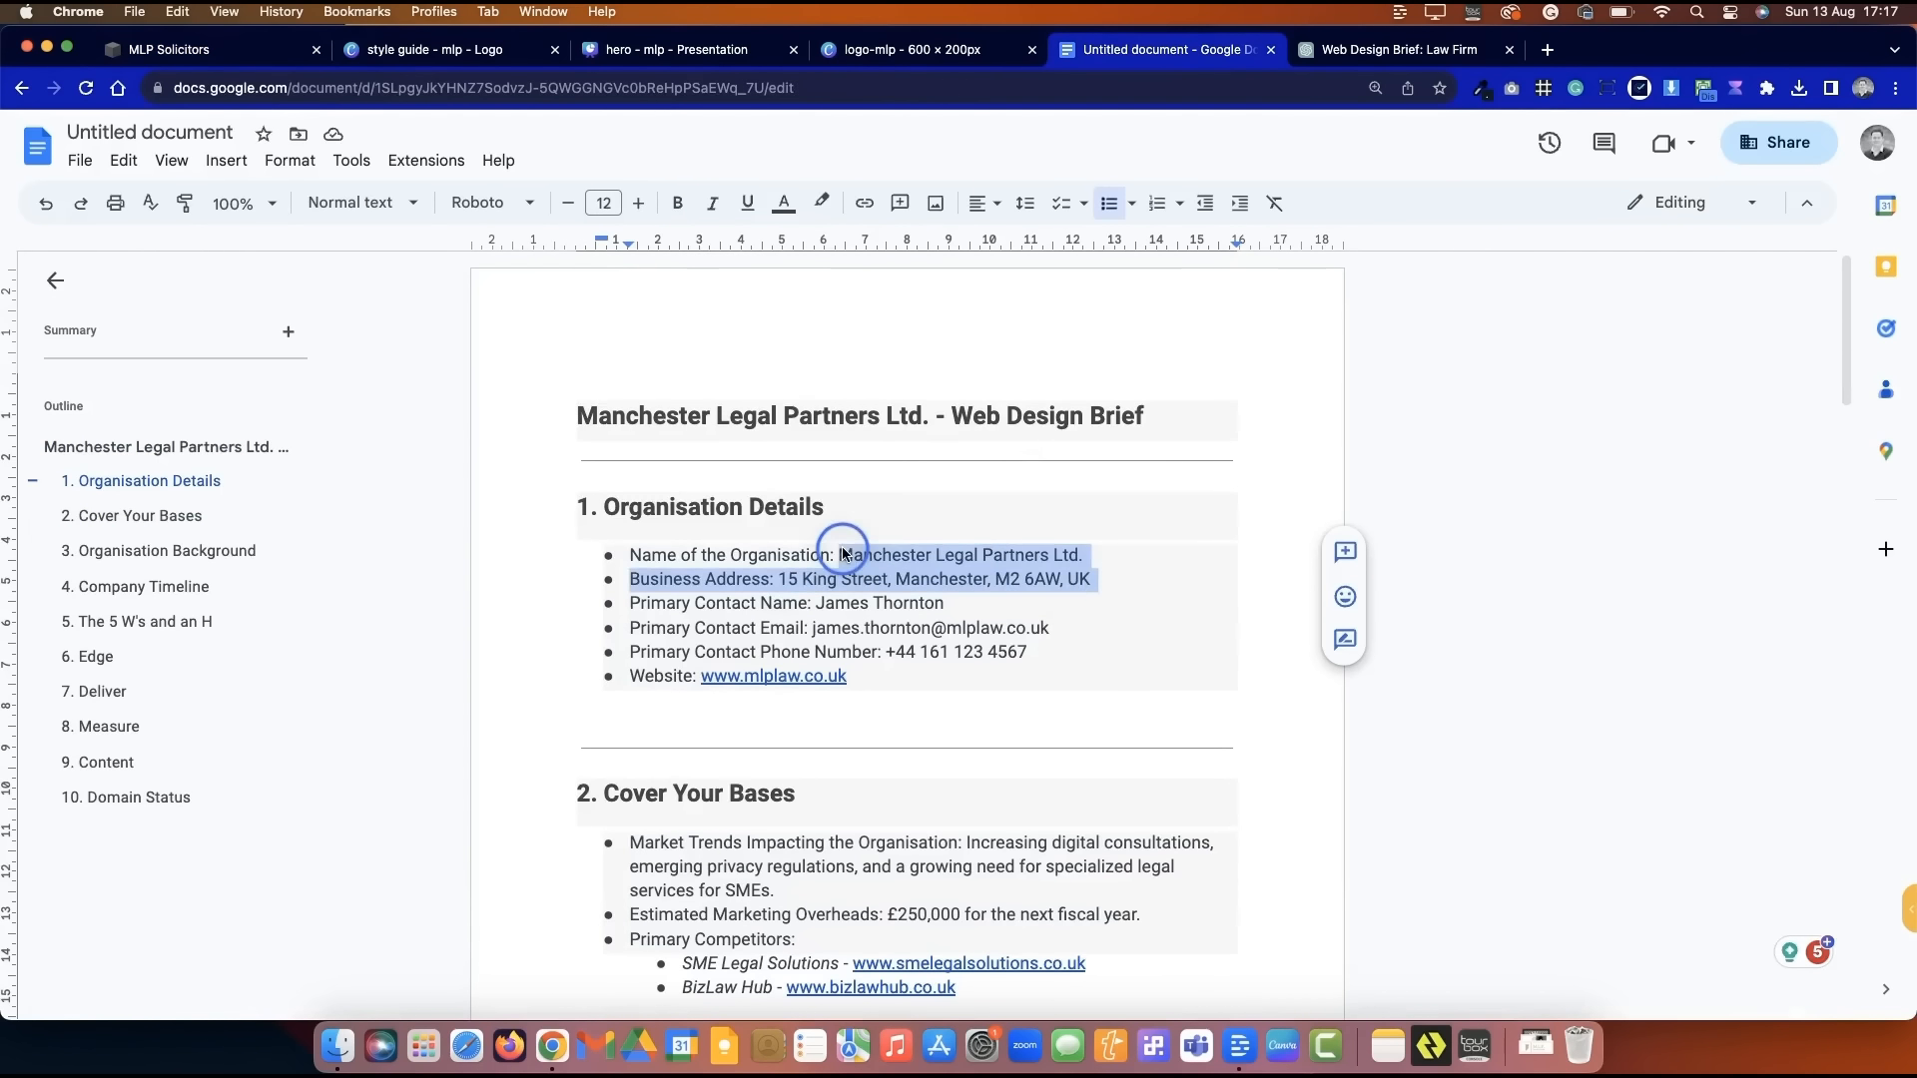
{"action": "left_click", "coordinate": [240, 51]}
{"action": "left_click_drag", "start_coordinate": [1522, 854], "coordinate": [1358, 763]}
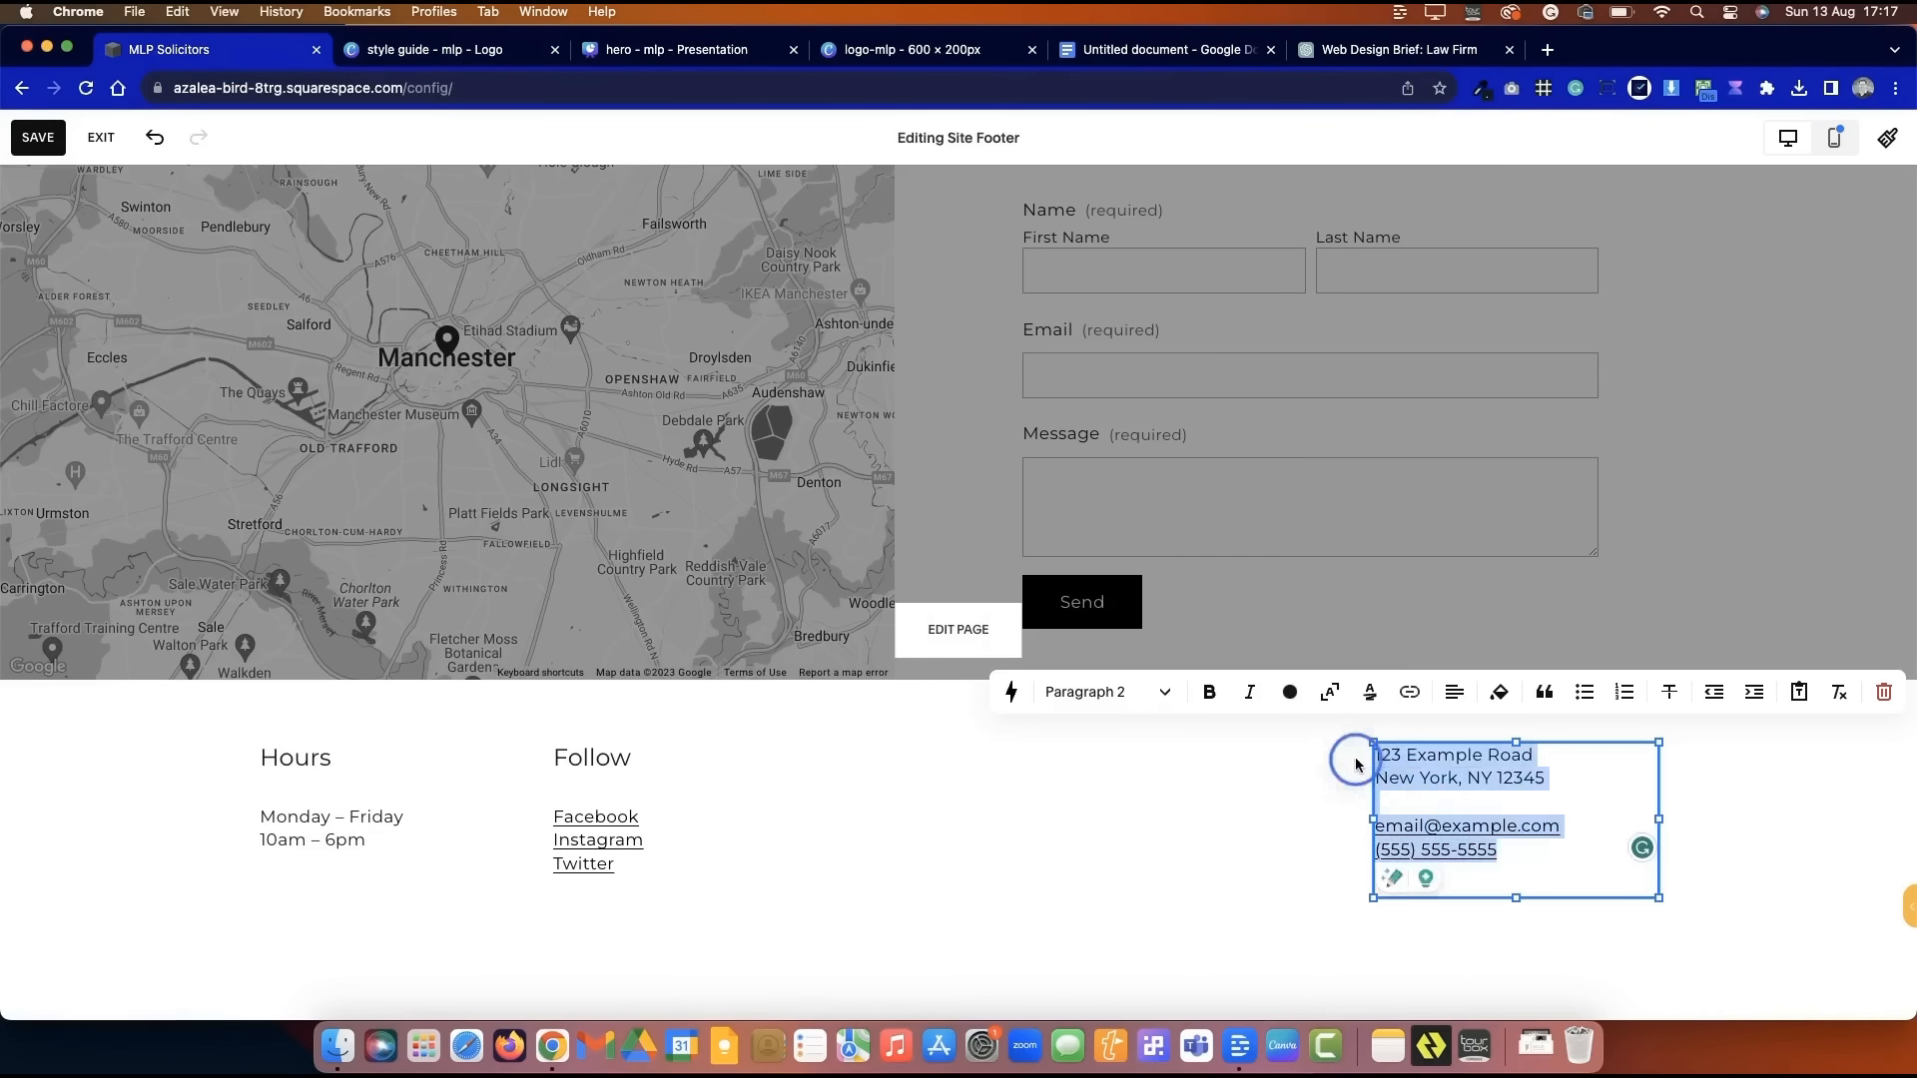
{"action": "key", "text": "super+v"}
- Arrange the footer address on separate lines beneath a bold "Head Office:" label
{"action": "left_click_drag", "start_coordinate": [1585, 819], "coordinate": [1314, 739]}
{"action": "key", "text": "super+b"}
{"action": "key", "text": "super+i"}
{"action": "left_click", "coordinate": [1498, 805]}
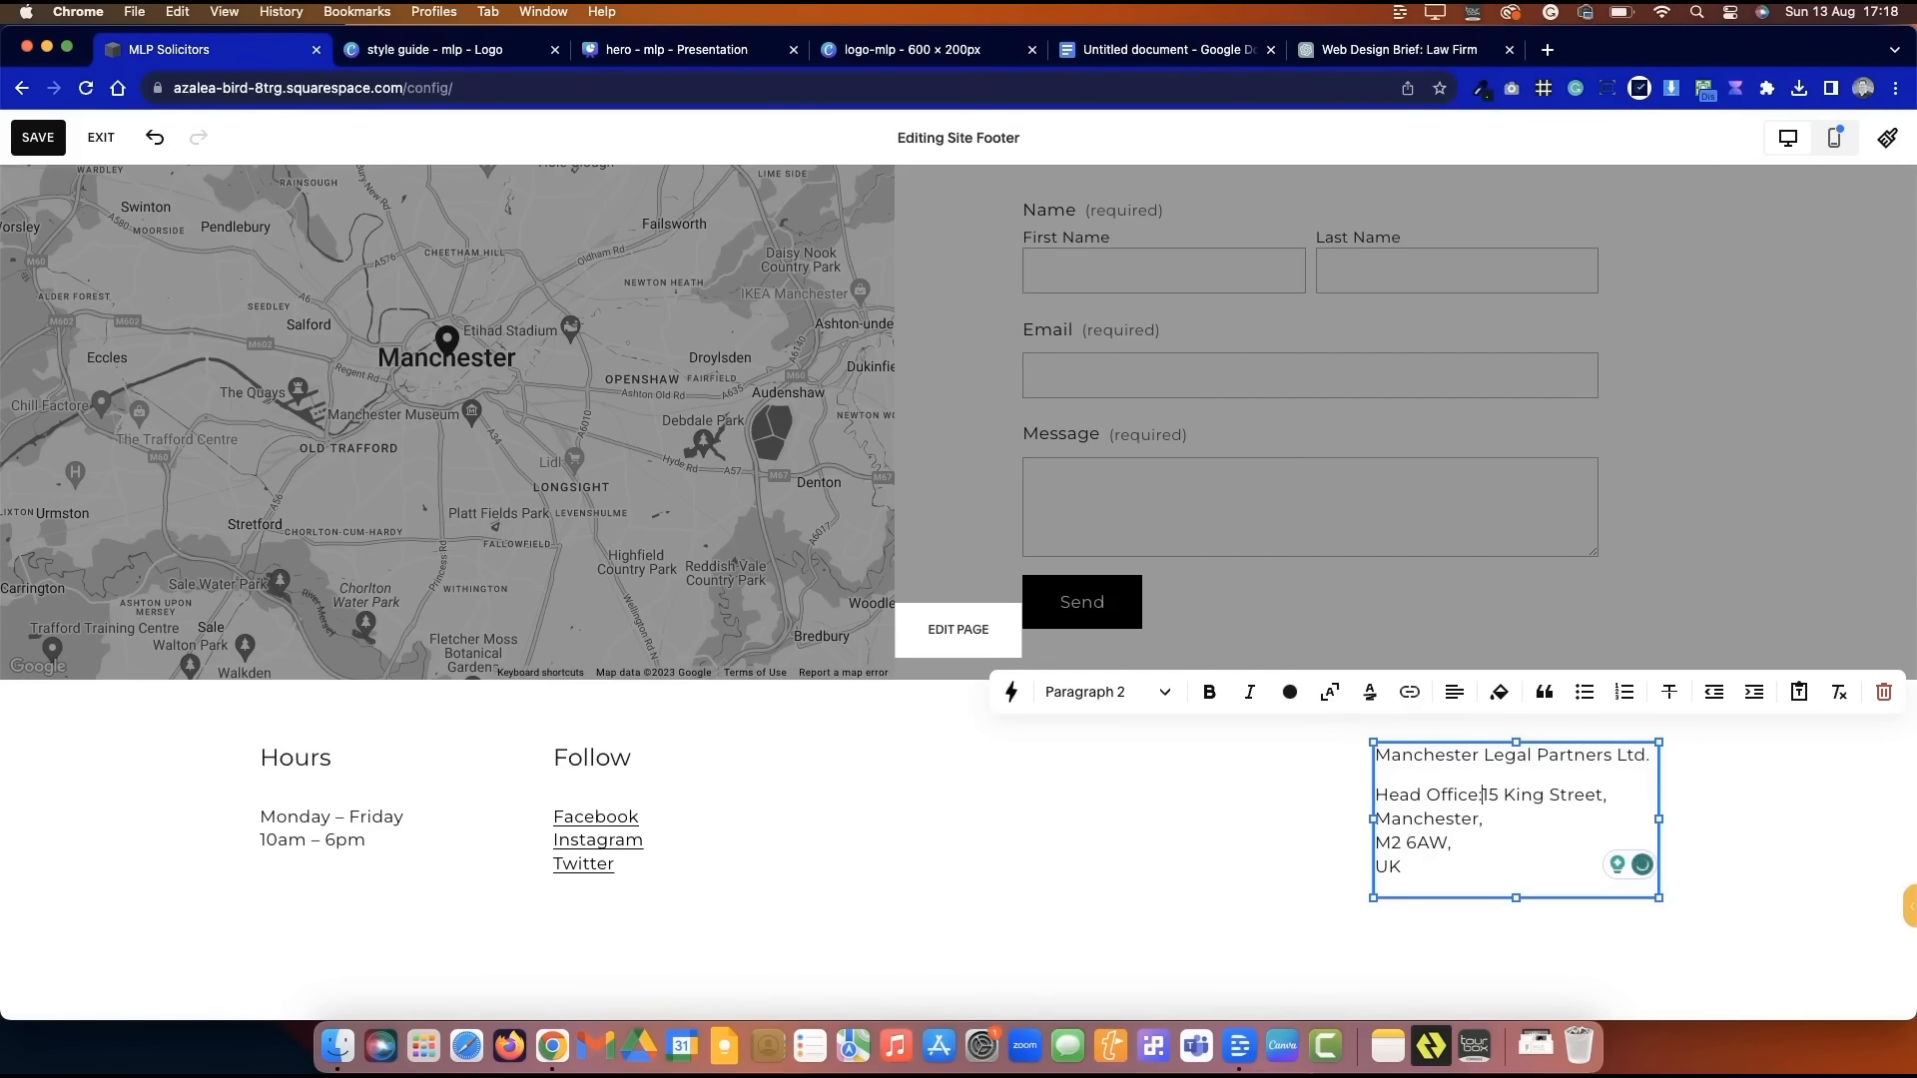
{"action": "key", "text": "super+b"}
{"action": "left_click", "coordinate": [1260, 809]}
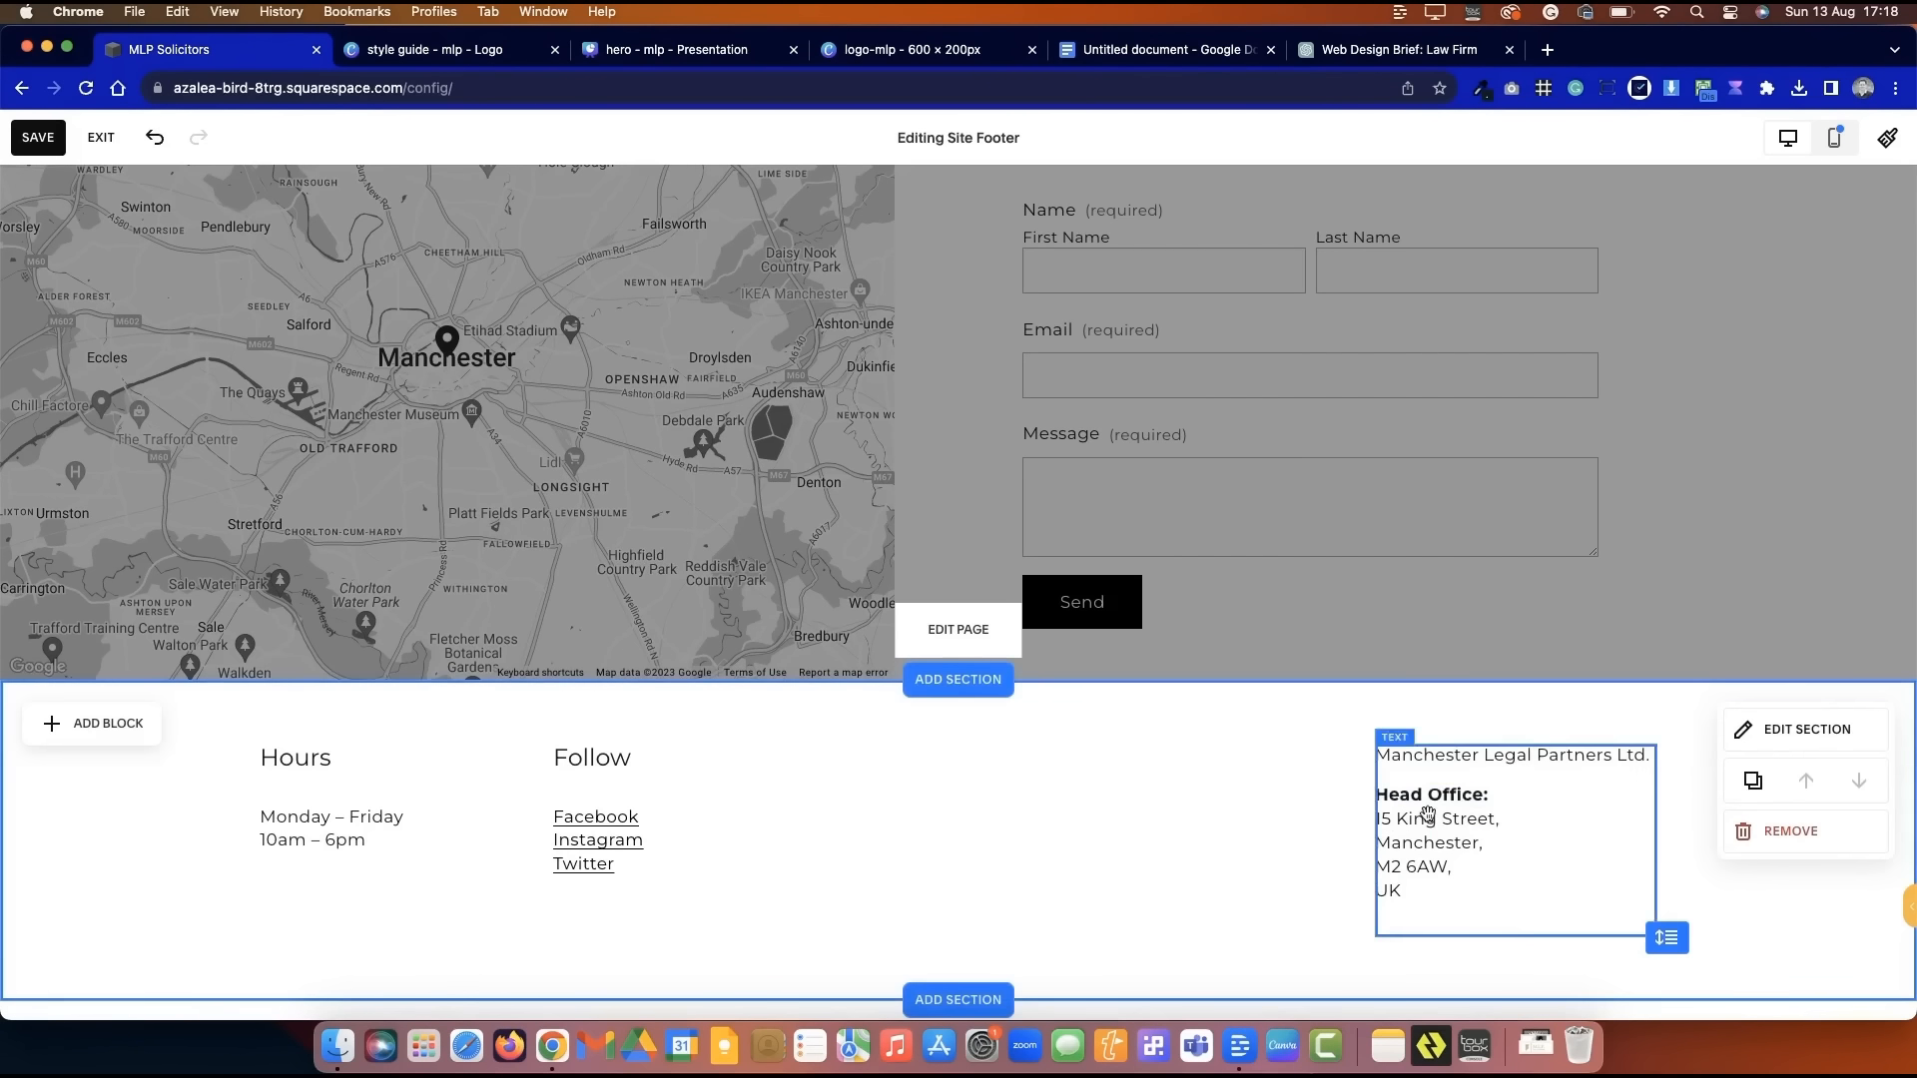
- Move the footer's company address block down to make room above it
{"action": "left_click", "coordinate": [1428, 810]}
{"action": "left_click_drag", "start_coordinate": [1452, 884], "coordinate": [1452, 926]}
{"action": "left_click", "coordinate": [1255, 865]}
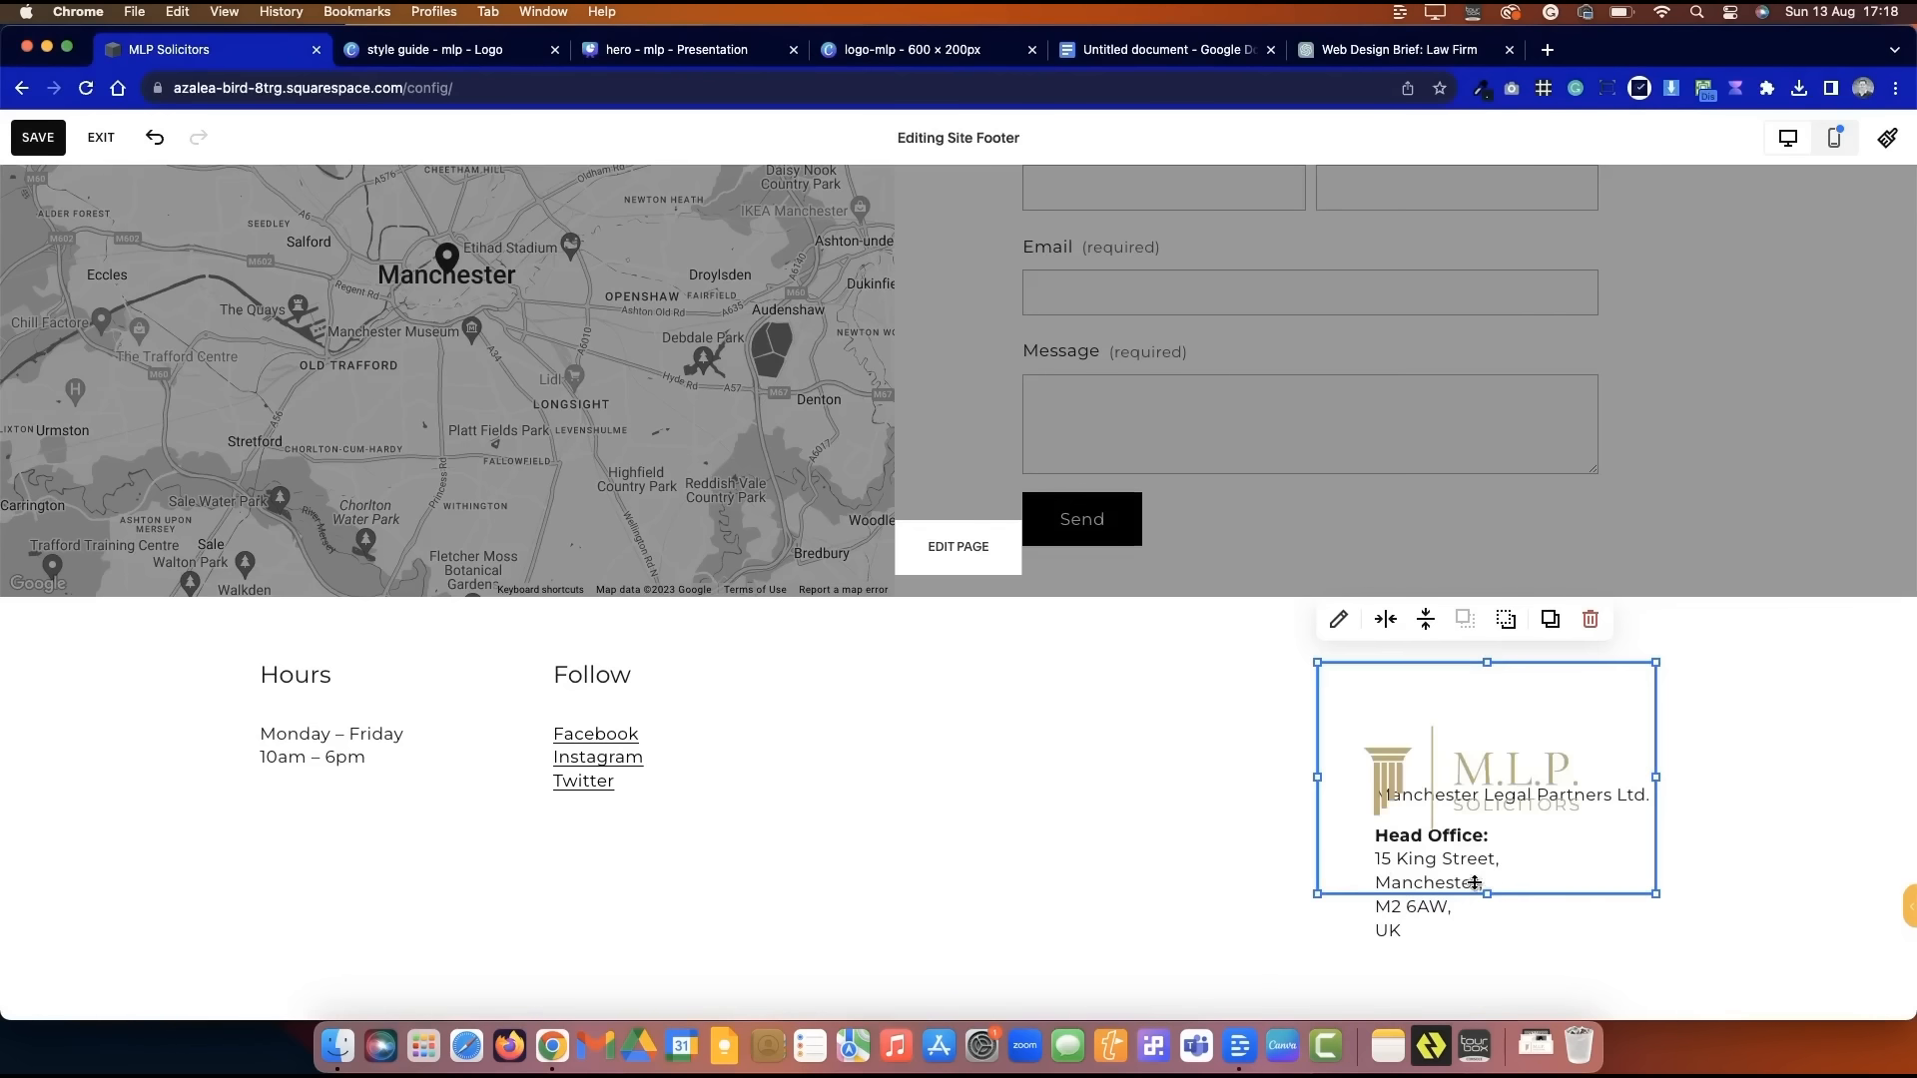
- Shrink the M.L.P. Solicitors logo in the footer so it sits directly above the company address
{"action": "left_click_drag", "start_coordinate": [1487, 895], "coordinate": [1487, 771]}
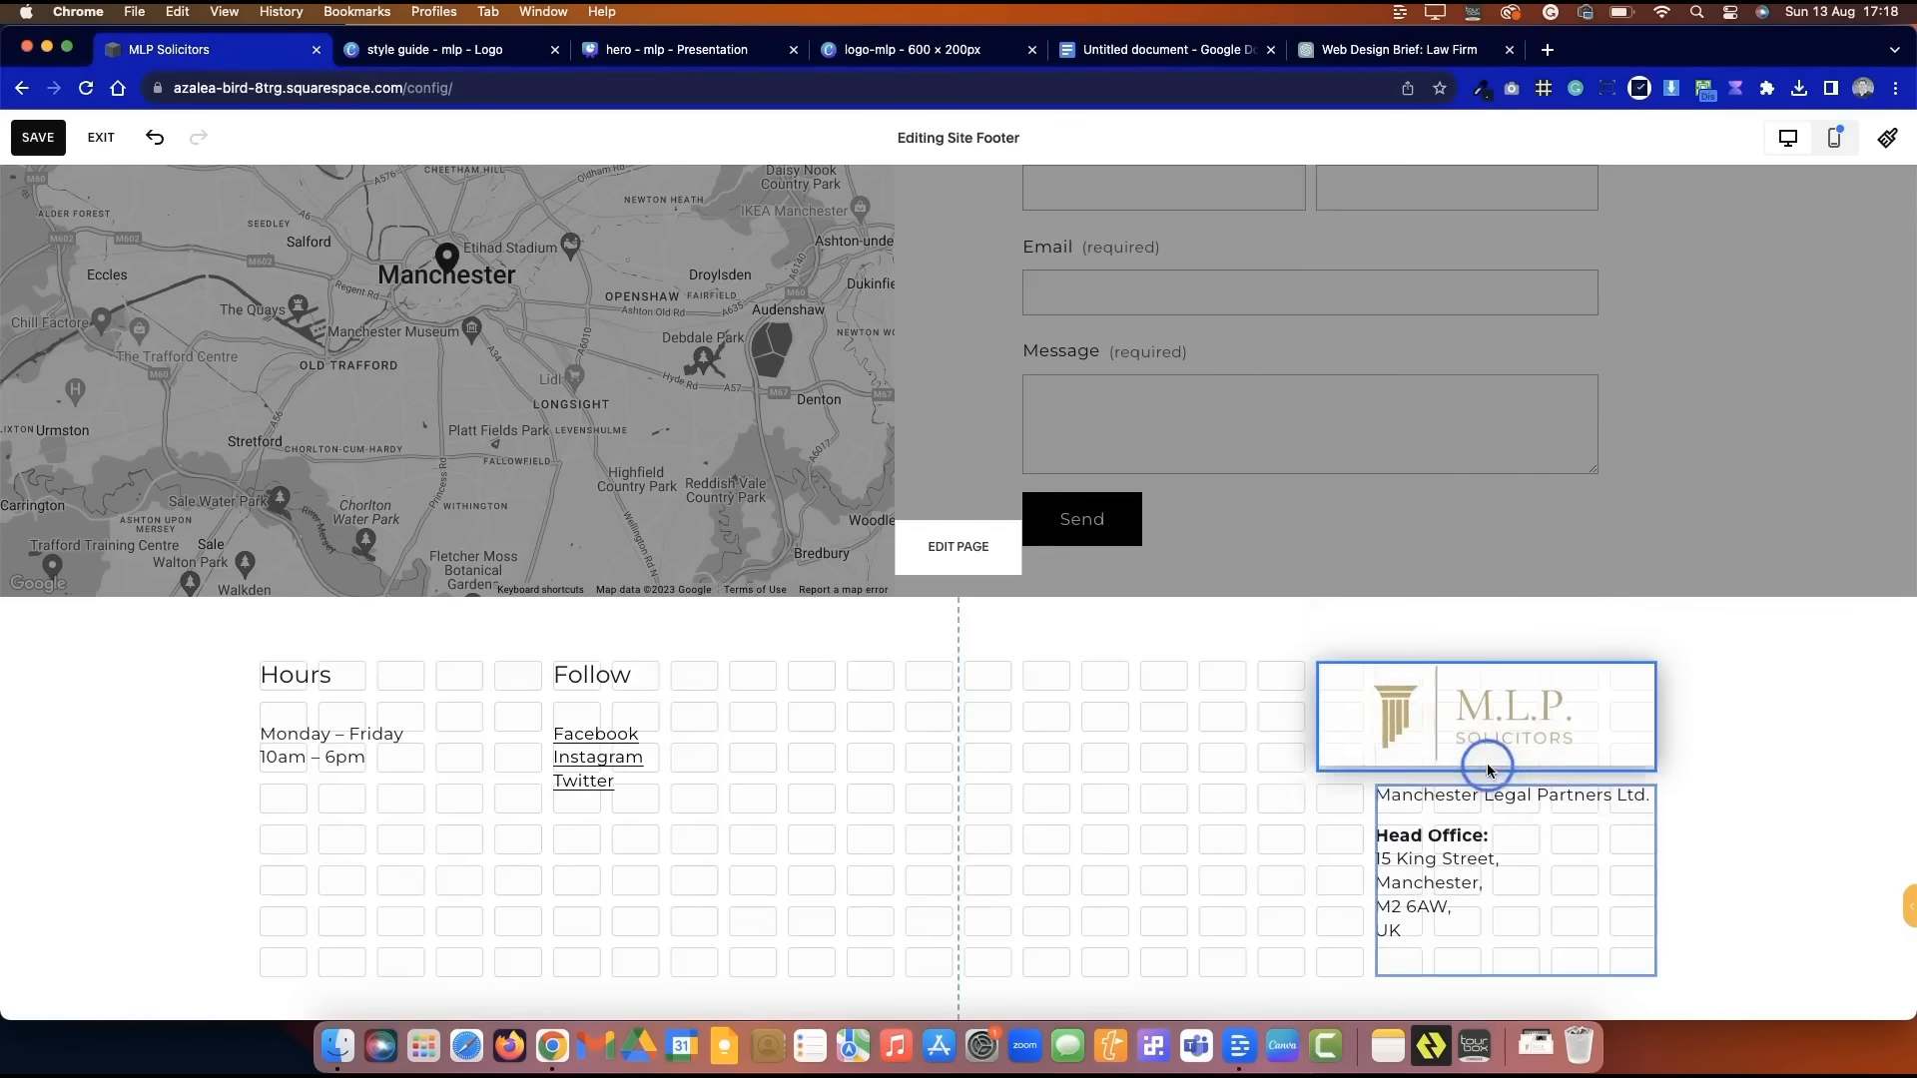
{"action": "left_click_drag", "start_coordinate": [1317, 717], "coordinate": [1433, 719]}
{"action": "left_click", "coordinate": [1400, 668]}
{"action": "left_click", "coordinate": [1333, 707]}
{"action": "left_click", "coordinate": [1393, 707]}
{"action": "left_click_drag", "start_coordinate": [1550, 715], "coordinate": [1492, 716]}
{"action": "left_click", "coordinate": [1273, 768]}
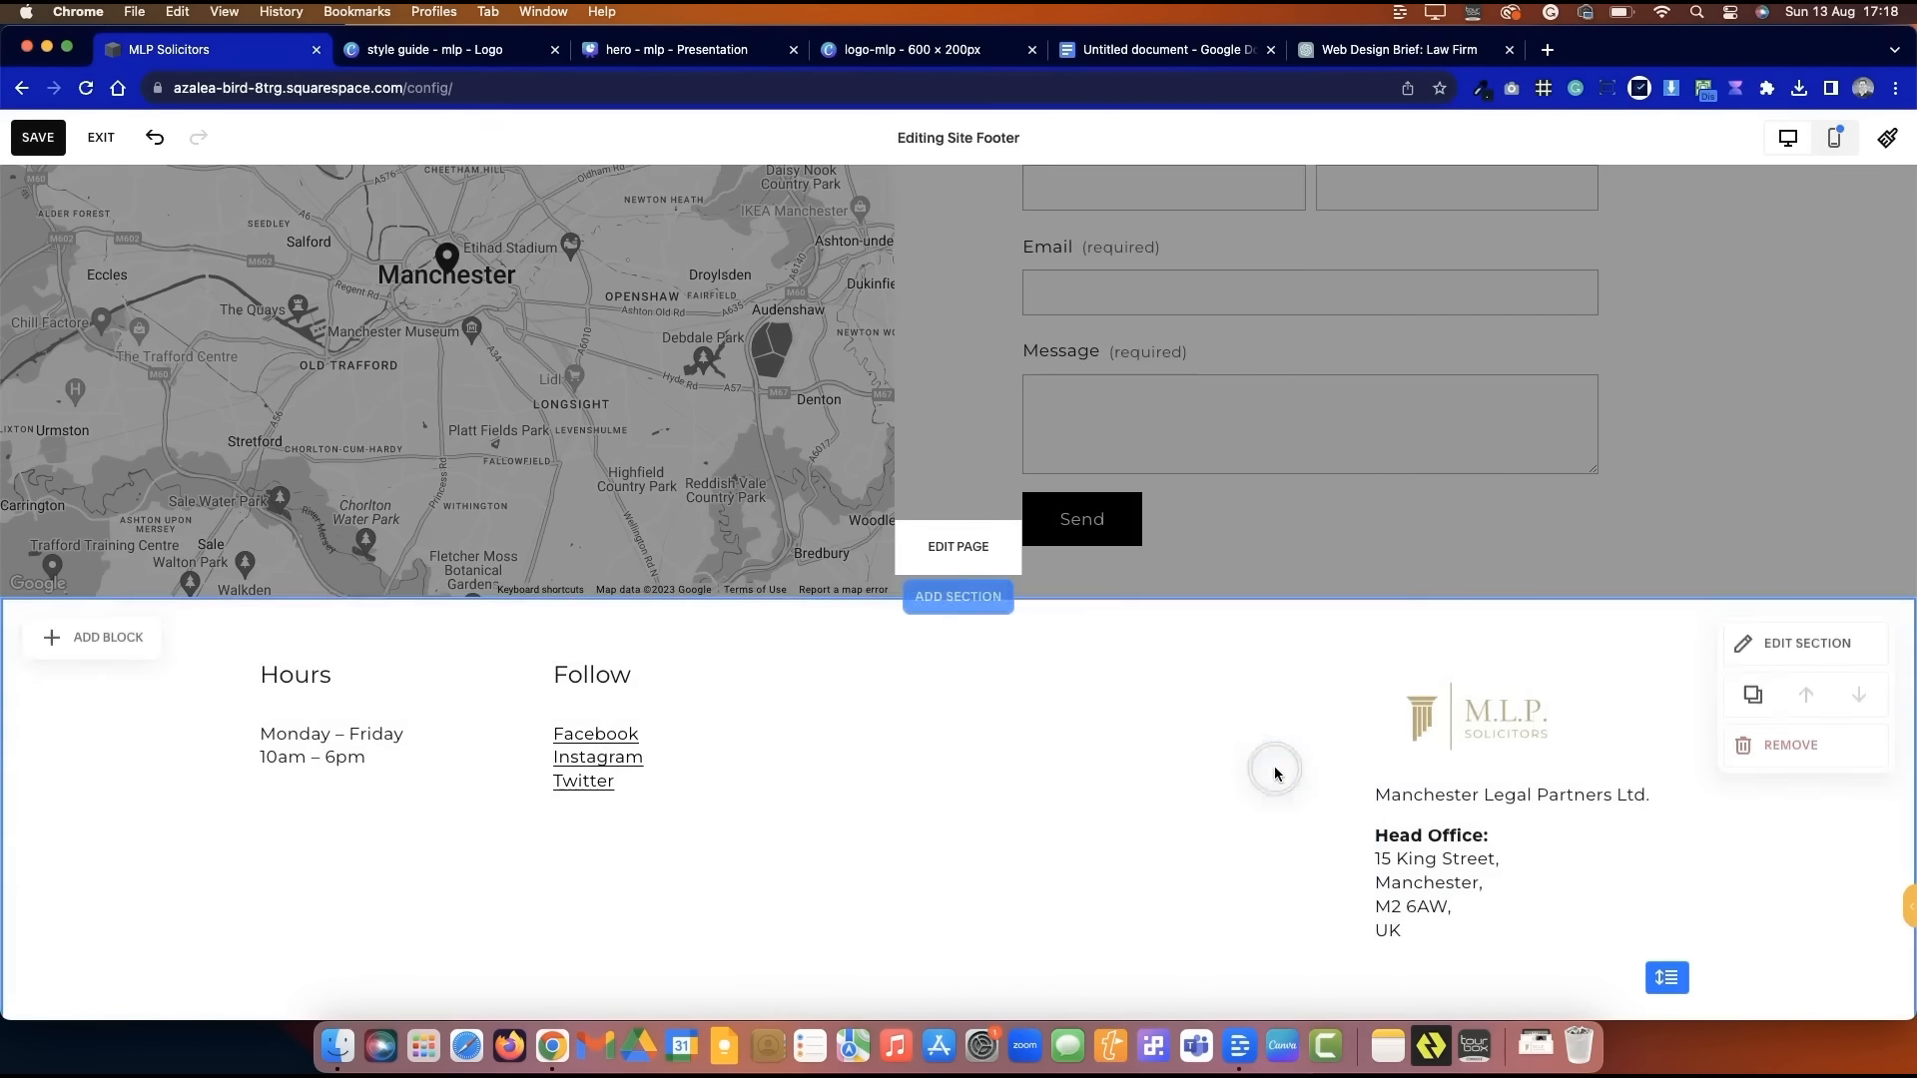
- Select all of the footer's content blocks together and shift them down one row
{"action": "scroll", "coordinate": [1274, 764], "scroll_direction": "down", "scroll_amount": 1}
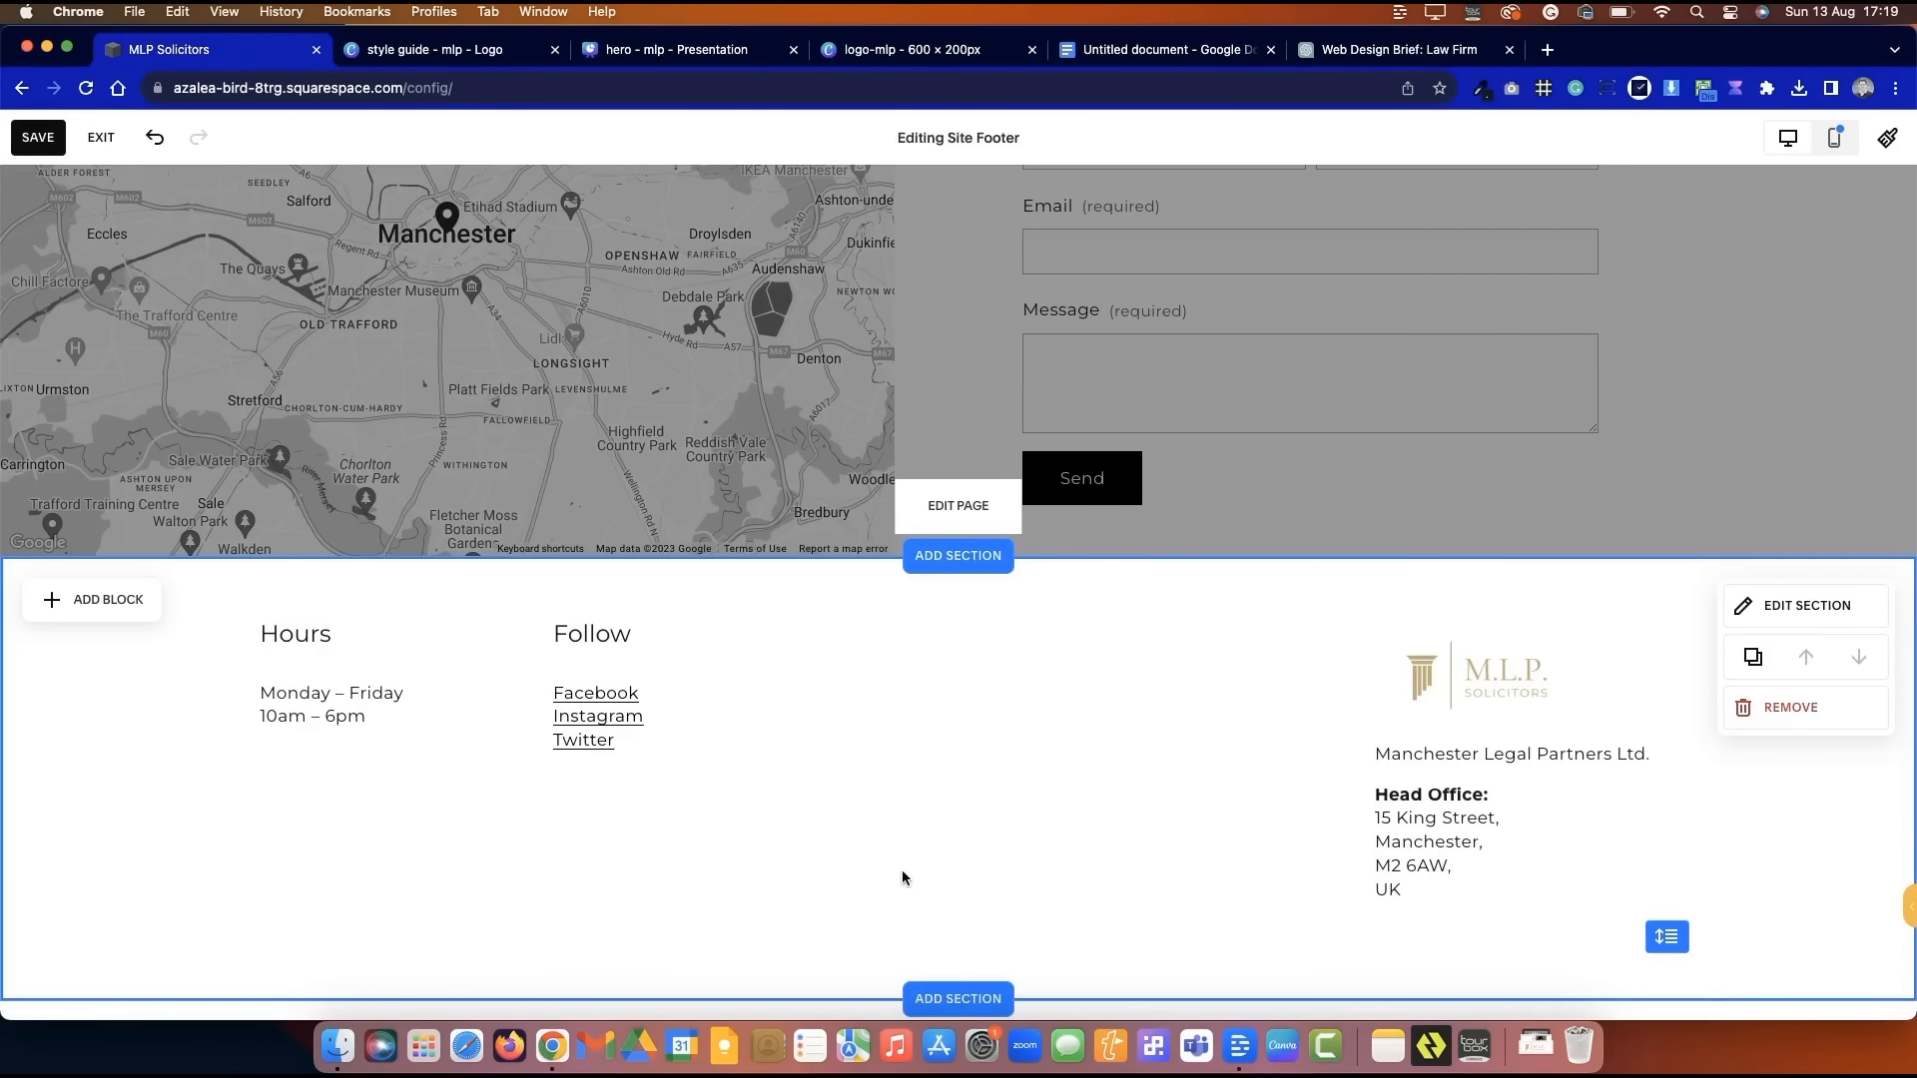
{"action": "left_click", "coordinate": [1787, 605]}
{"action": "left_click", "coordinate": [1148, 739]}
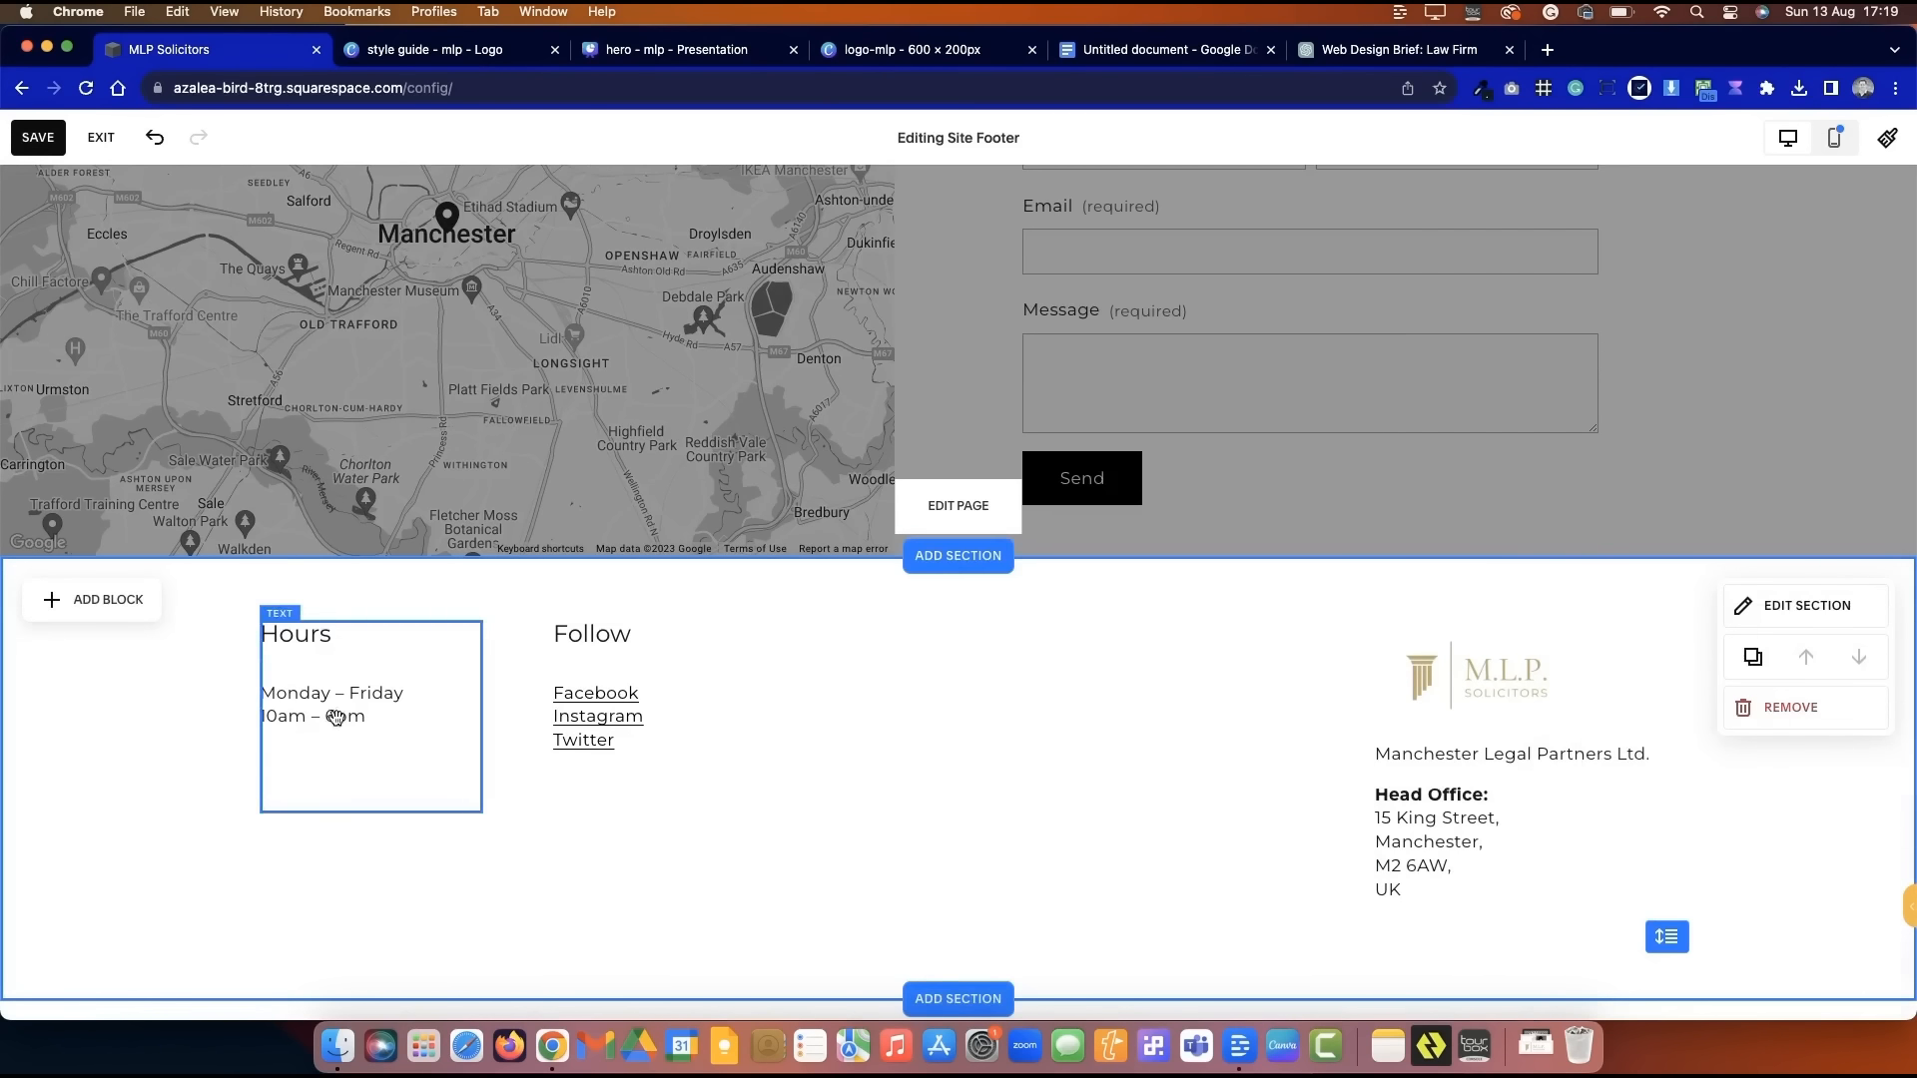
{"action": "left_click_drag", "start_coordinate": [215, 611], "coordinate": [877, 780]}
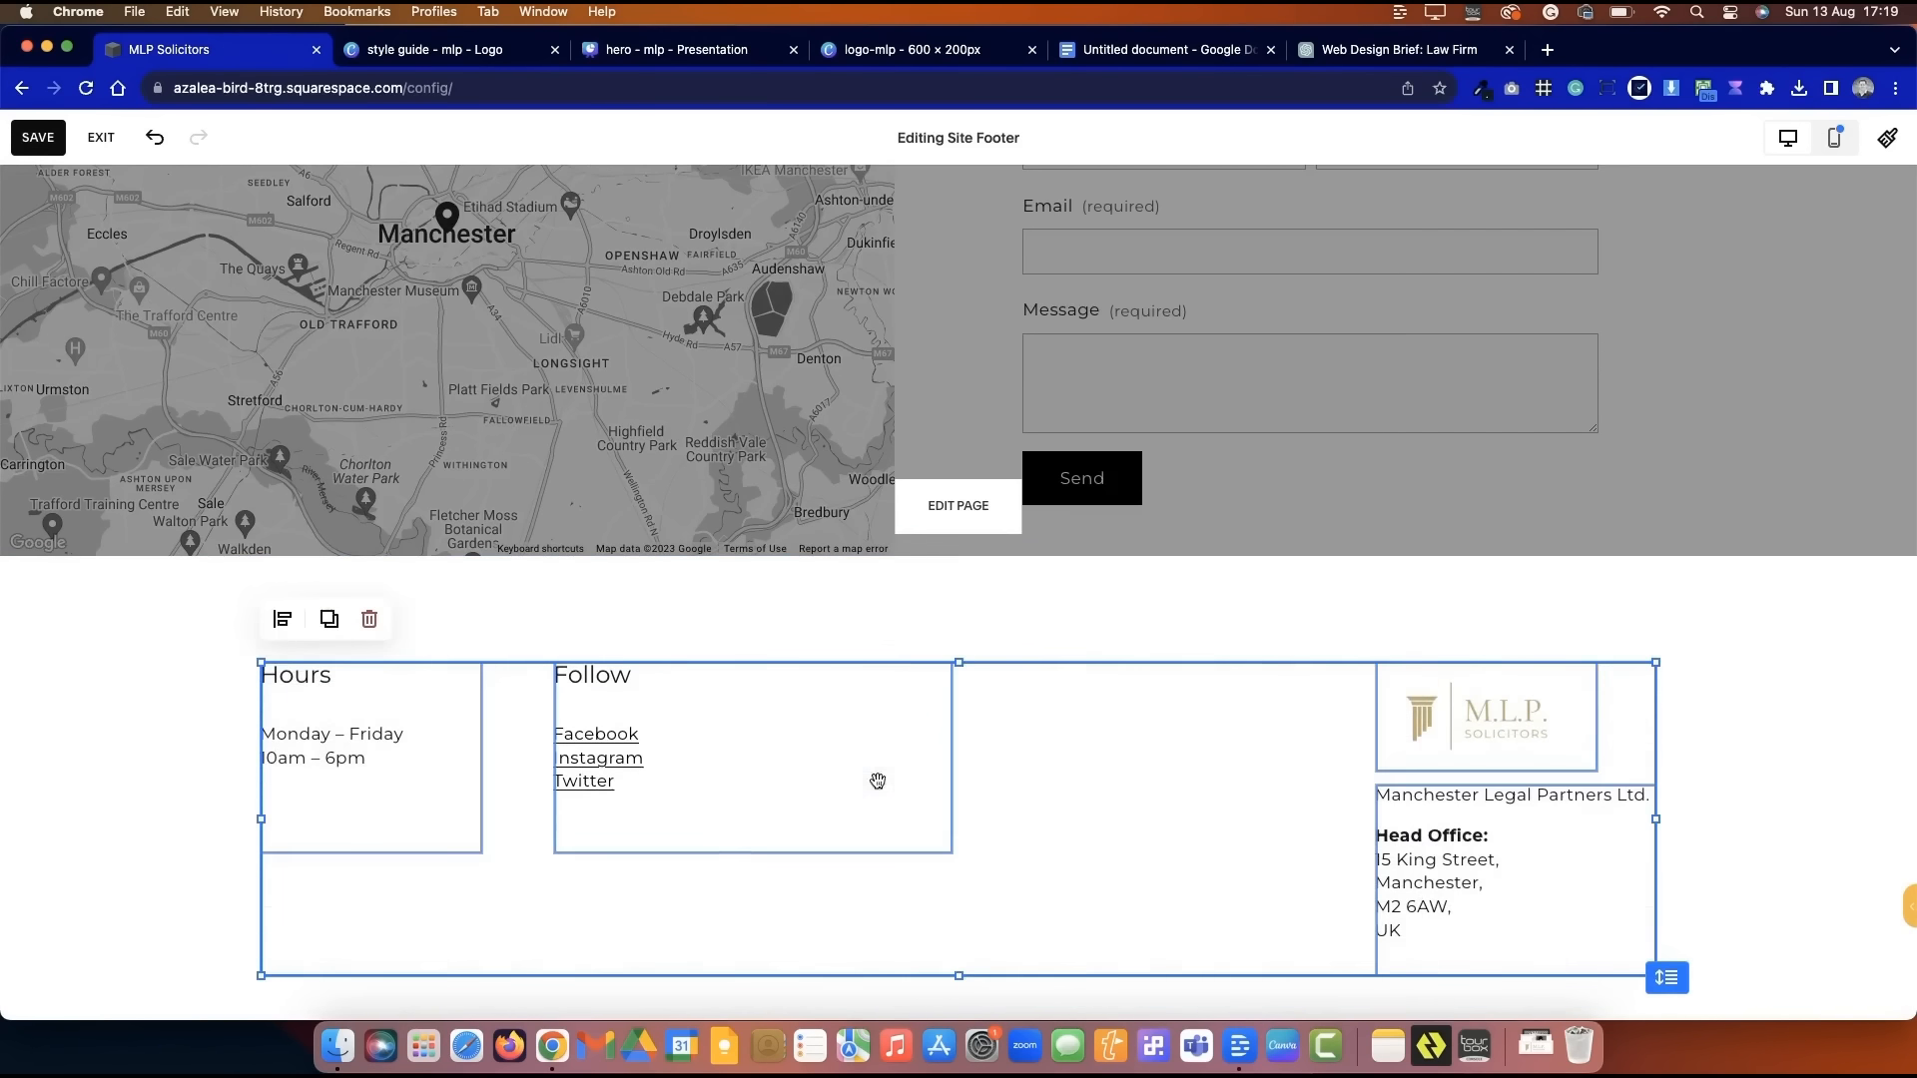
- Add a line block to the footer and stretch it across the full content width above the Hours, Follow and logo blocks
{"action": "left_click", "coordinate": [1380, 621]}
{"action": "left_click", "coordinate": [76, 605]}
{"action": "left_click", "coordinate": [311, 631]}
{"action": "left_click_drag", "start_coordinate": [440, 676], "coordinate": [1659, 621]}
{"action": "scroll", "coordinate": [1128, 740], "scroll_direction": "down", "scroll_amount": 1}
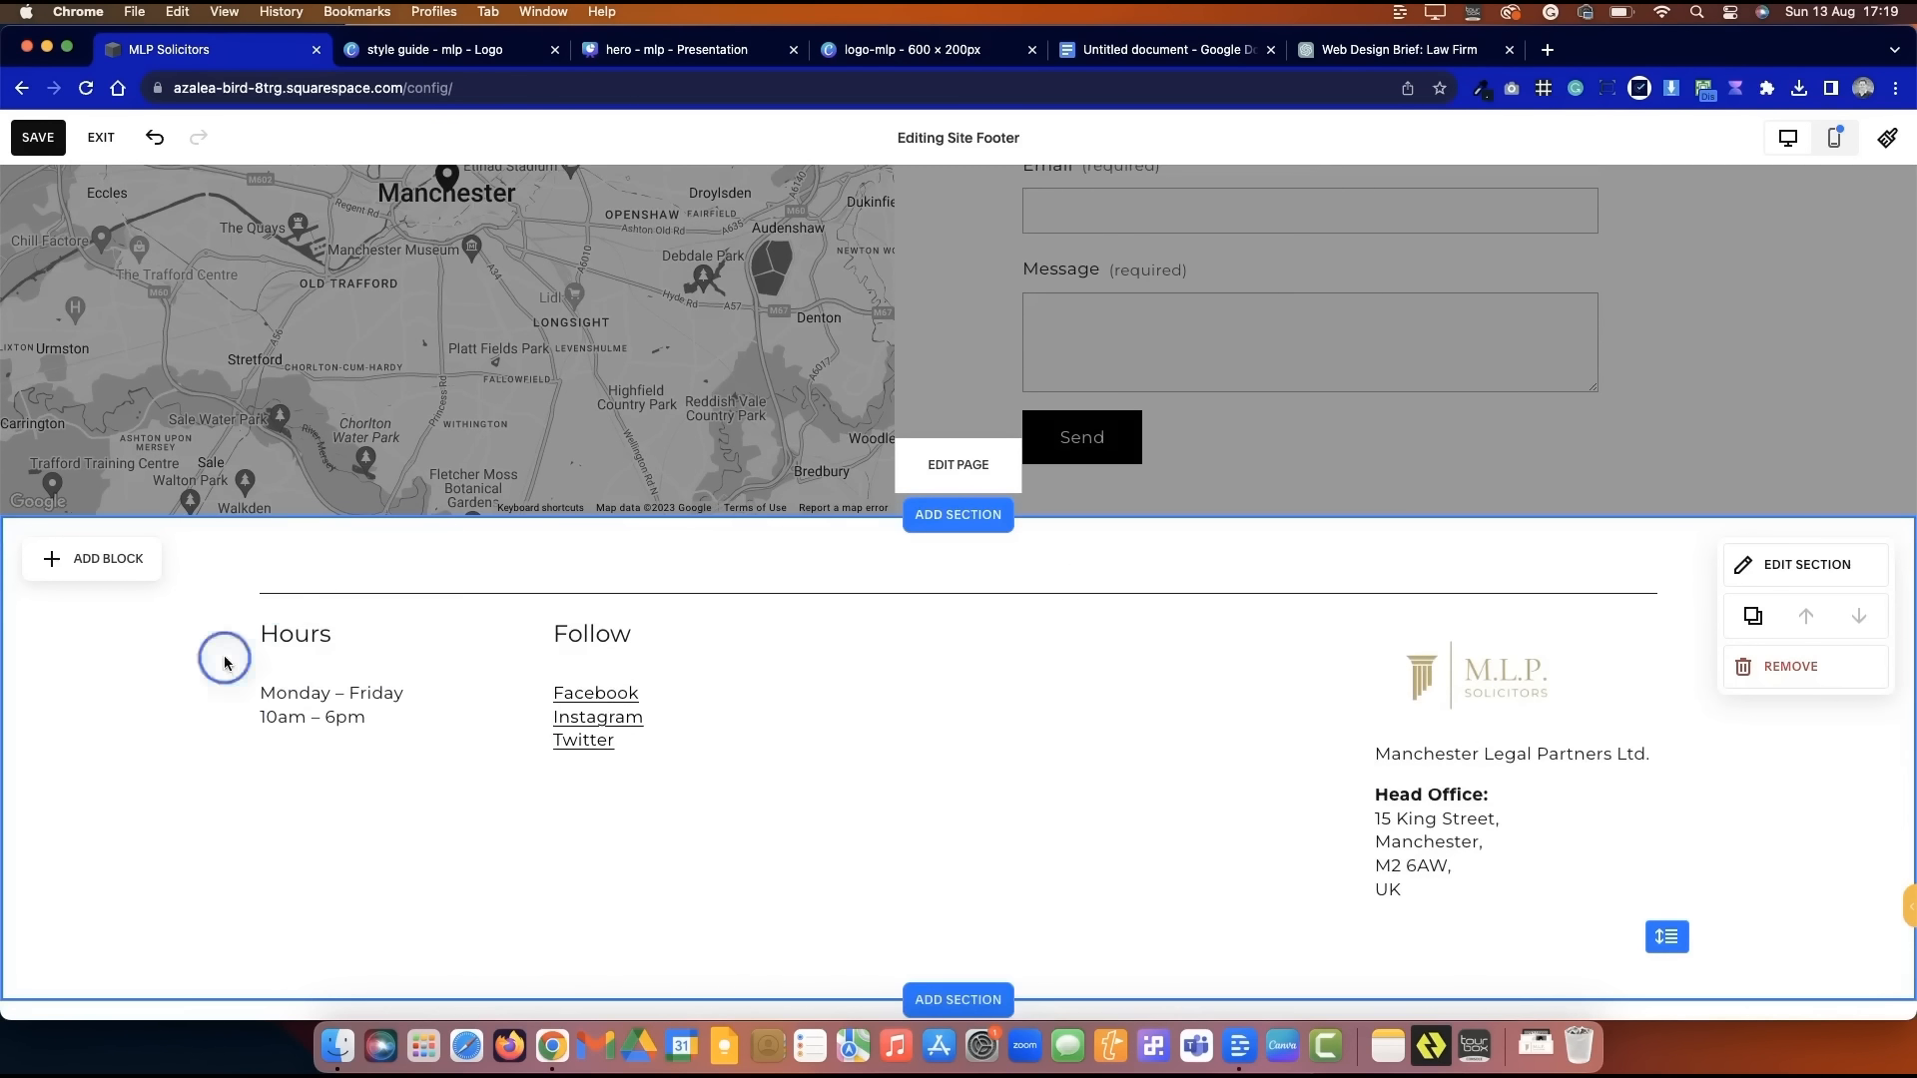
- Move the Hours, Follow, logo and address blocks down together by one grid row, away from the divider line
{"action": "left_click_drag", "start_coordinate": [225, 659], "coordinate": [1497, 939]}
{"action": "left_click_drag", "start_coordinate": [794, 706], "coordinate": [756, 747]}
{"action": "left_click", "coordinate": [134, 752]}
{"action": "scroll", "coordinate": [134, 752], "scroll_direction": "down", "scroll_amount": 1}
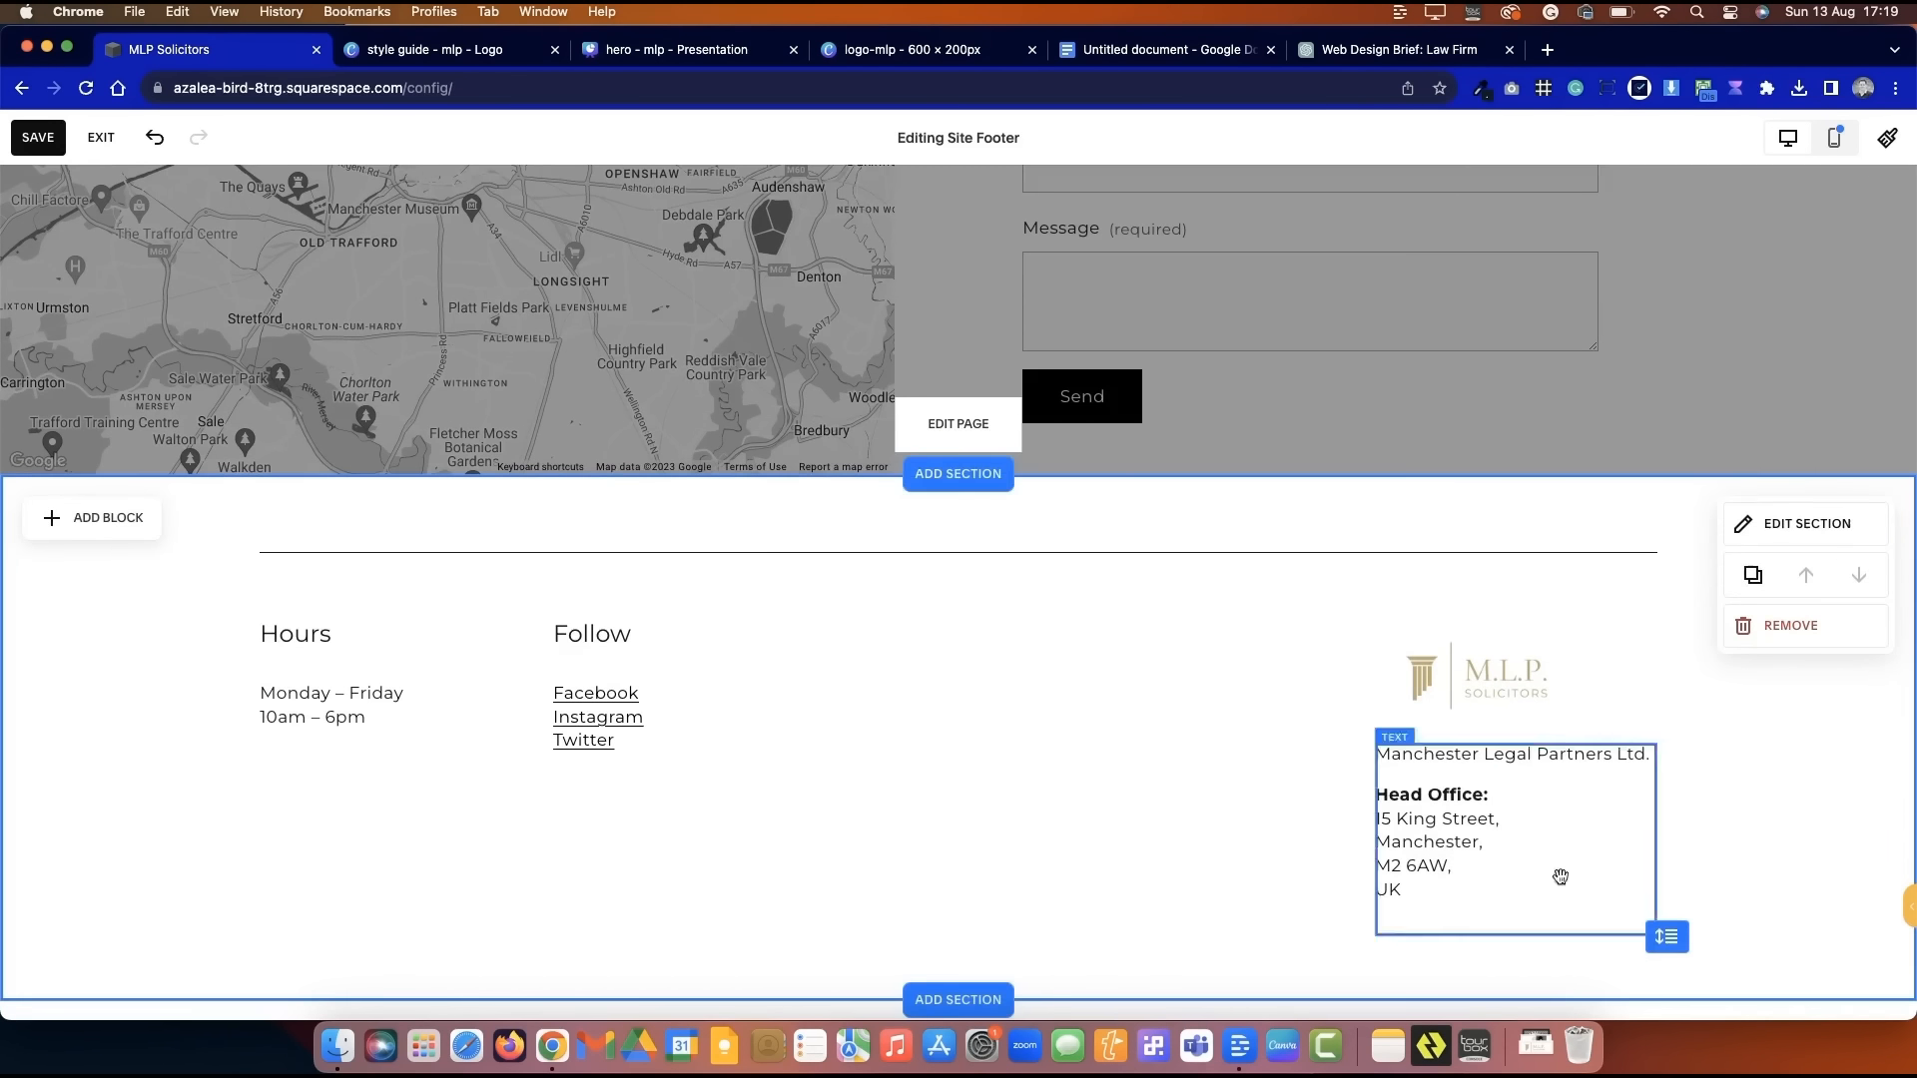
- Add a blank section beneath the footer content and set its height to the custom value 1
{"action": "left_click", "coordinate": [967, 999]}
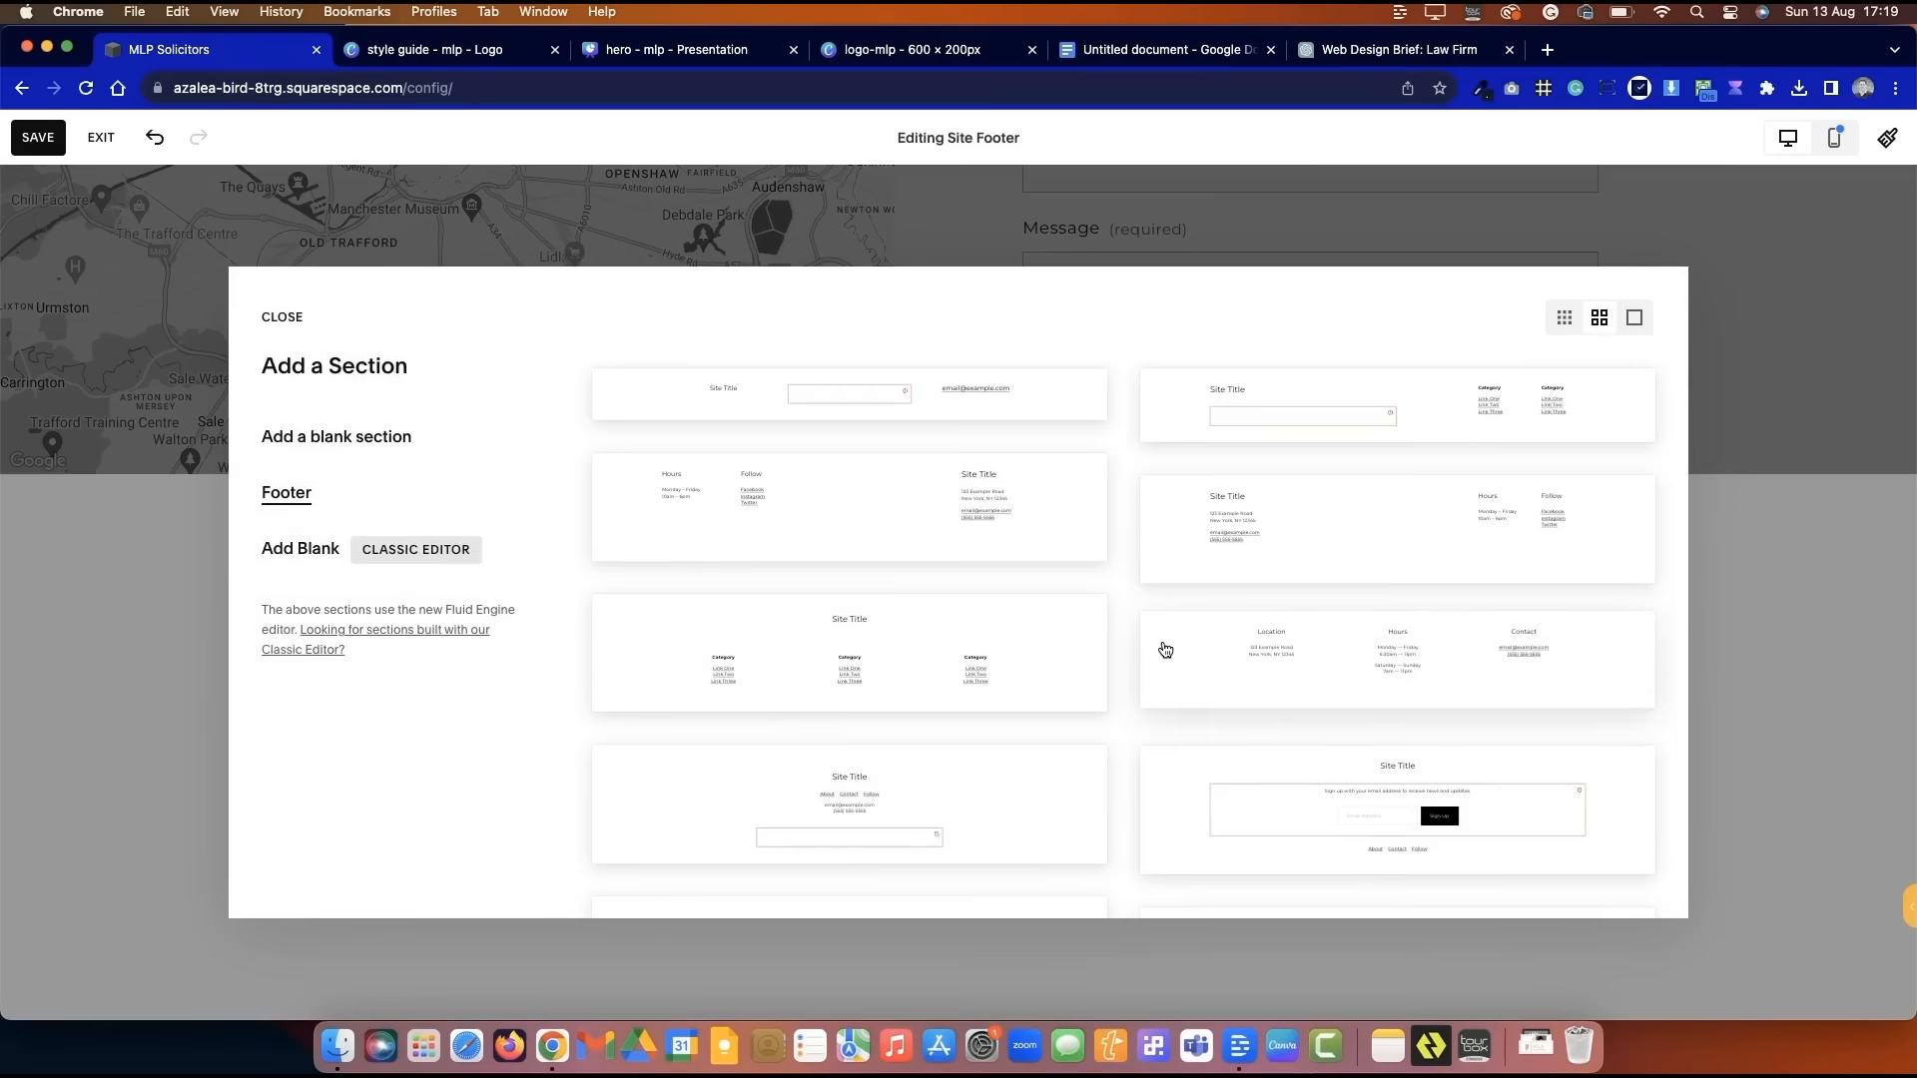
{"action": "left_click", "coordinate": [1047, 404]}
{"action": "left_click", "coordinate": [1831, 471]}
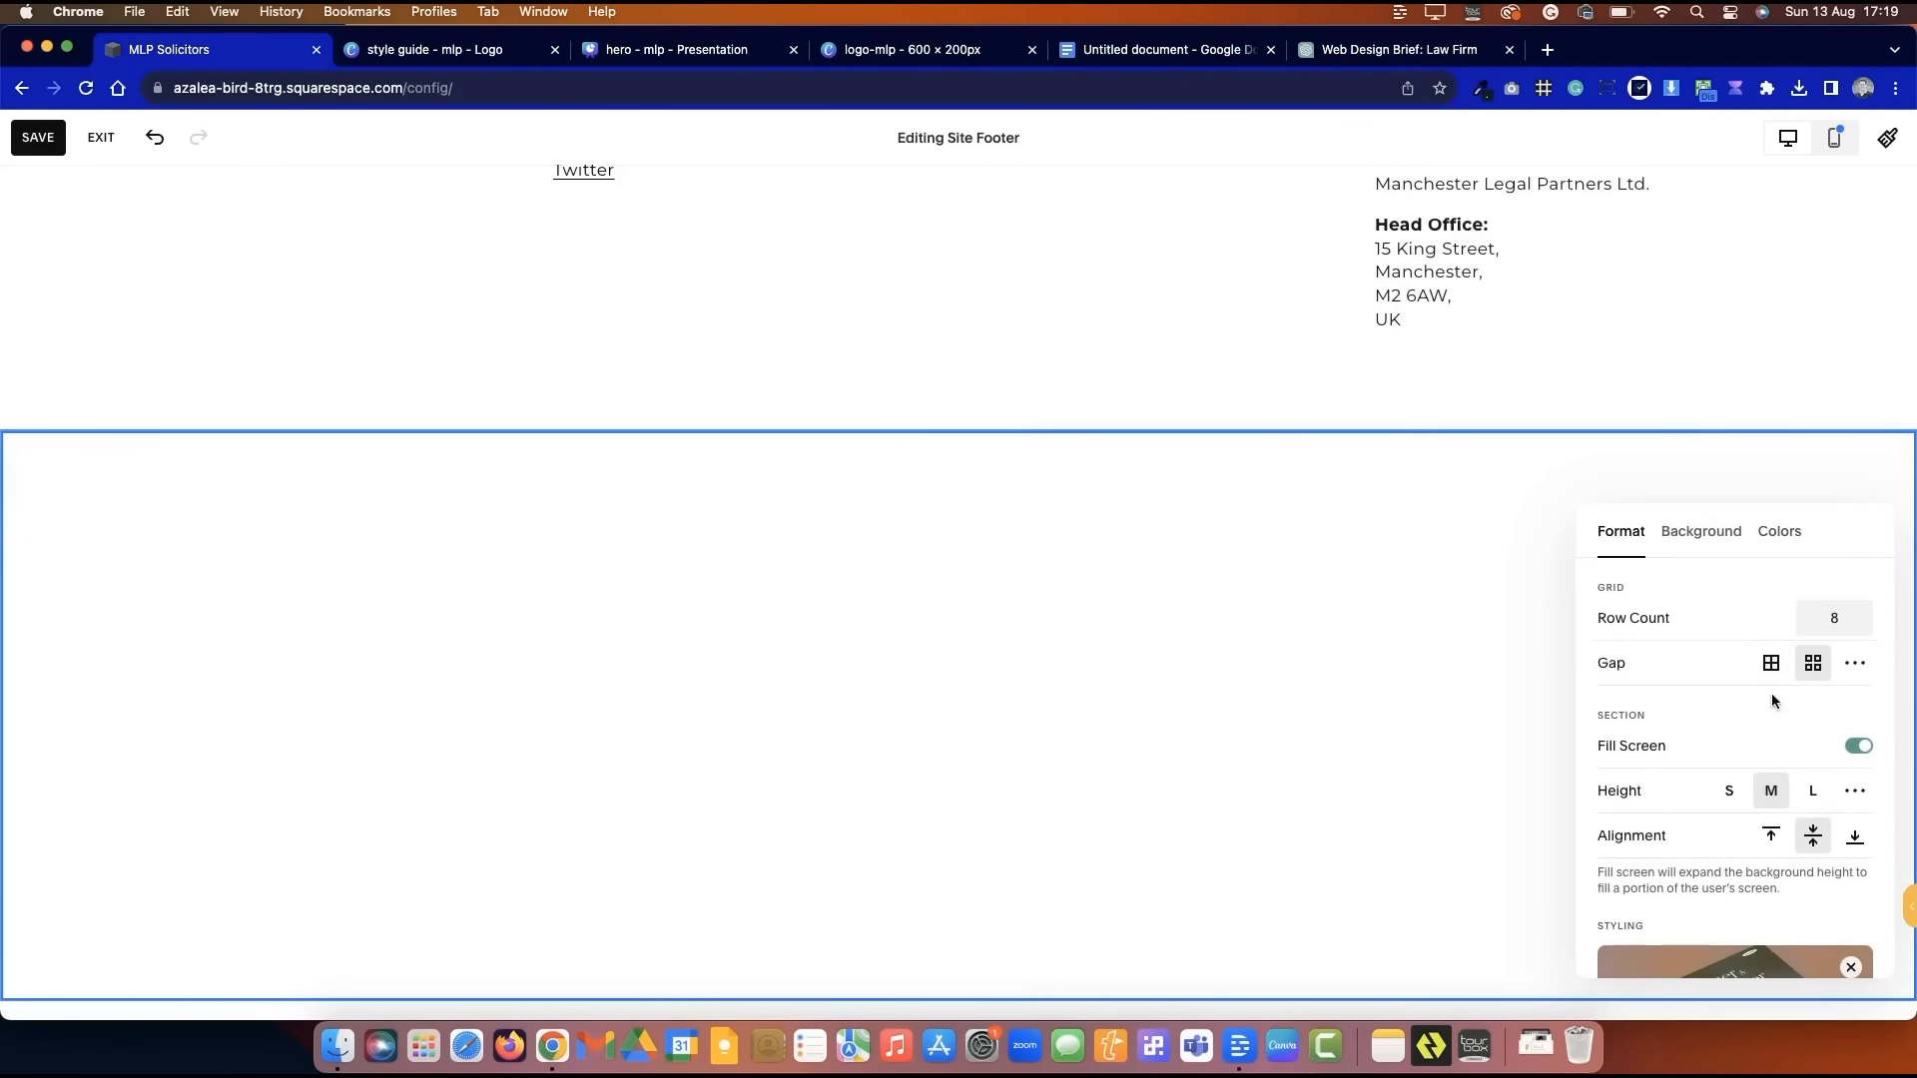
{"action": "left_click", "coordinate": [1730, 791]}
{"action": "left_click", "coordinate": [1854, 791]}
{"action": "left_click", "coordinate": [1313, 812]}
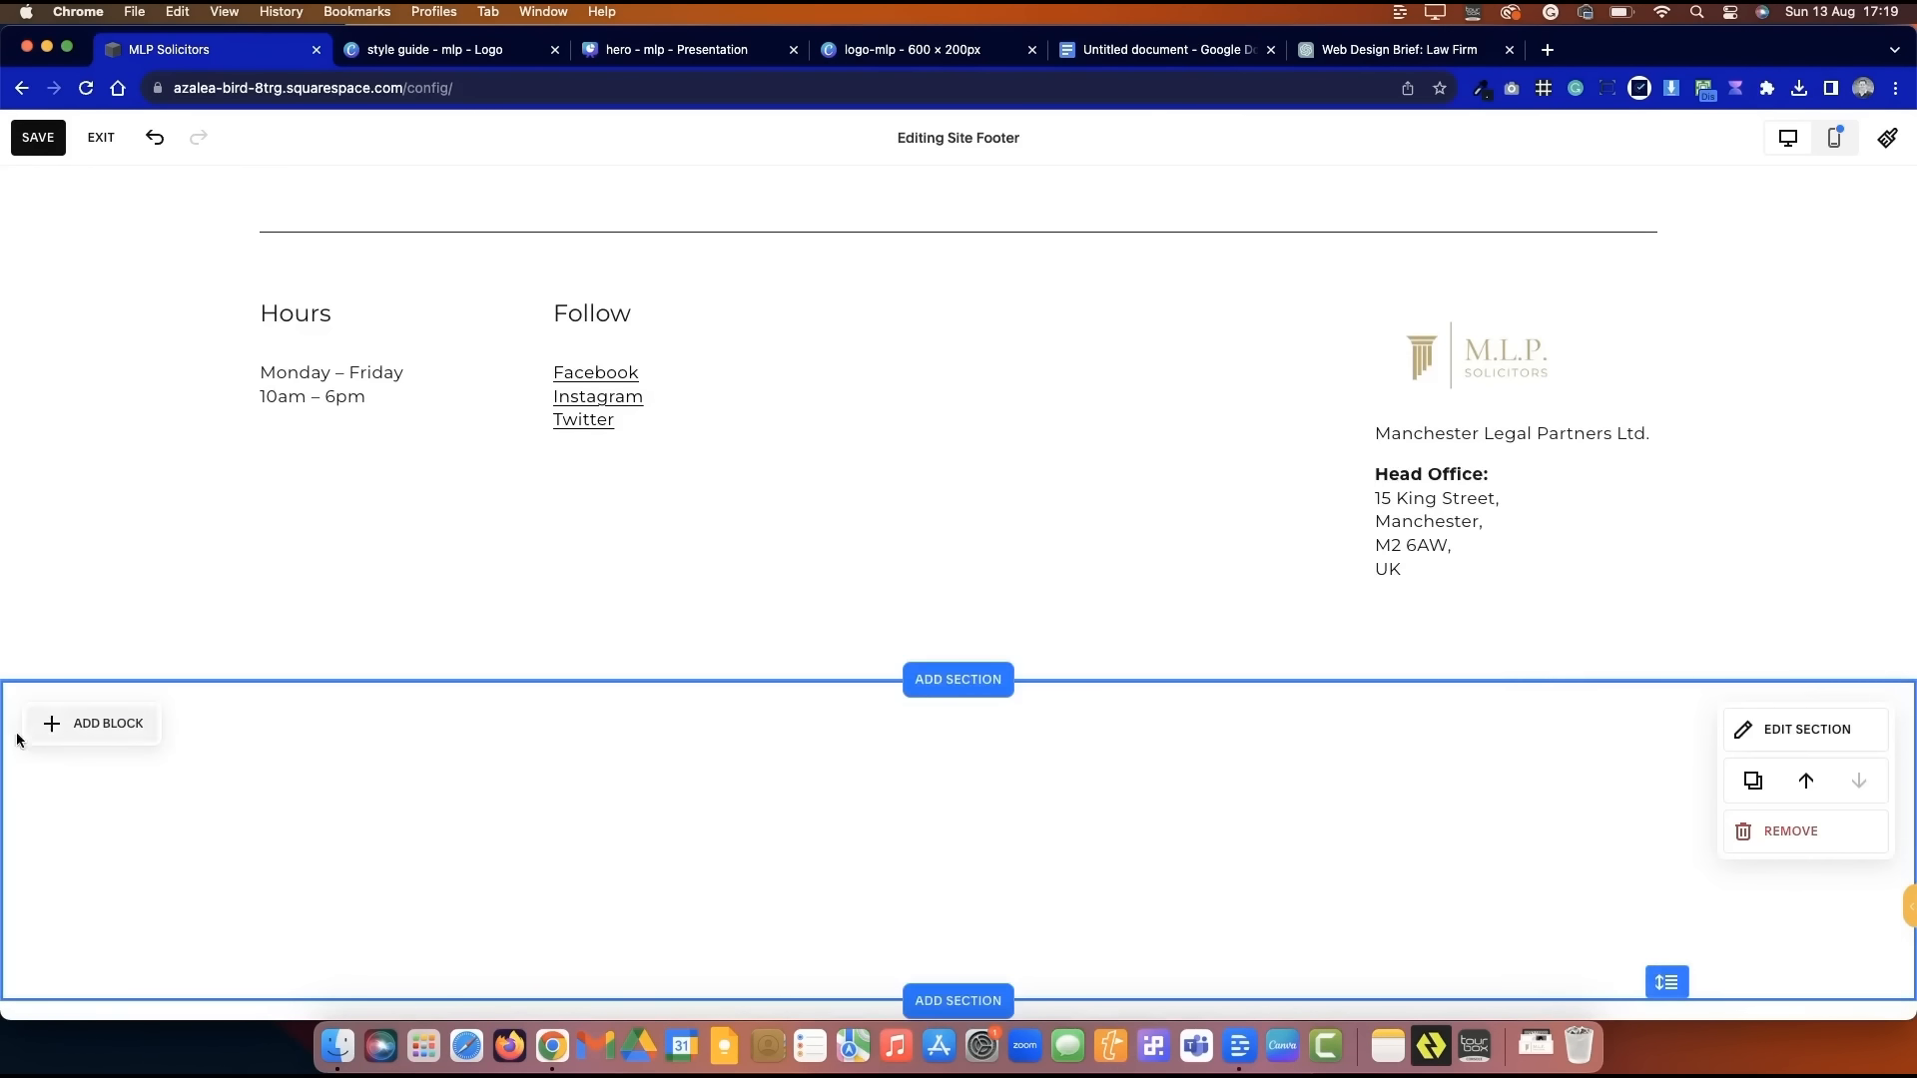
- Add a full-width text block reading "© --. Website design by PixelHaze" to the new section and centre its text
{"action": "left_click", "coordinate": [90, 725]}
{"action": "left_click", "coordinate": [155, 421]}
{"action": "left_click_drag", "start_coordinate": [599, 852], "coordinate": [1642, 837]}
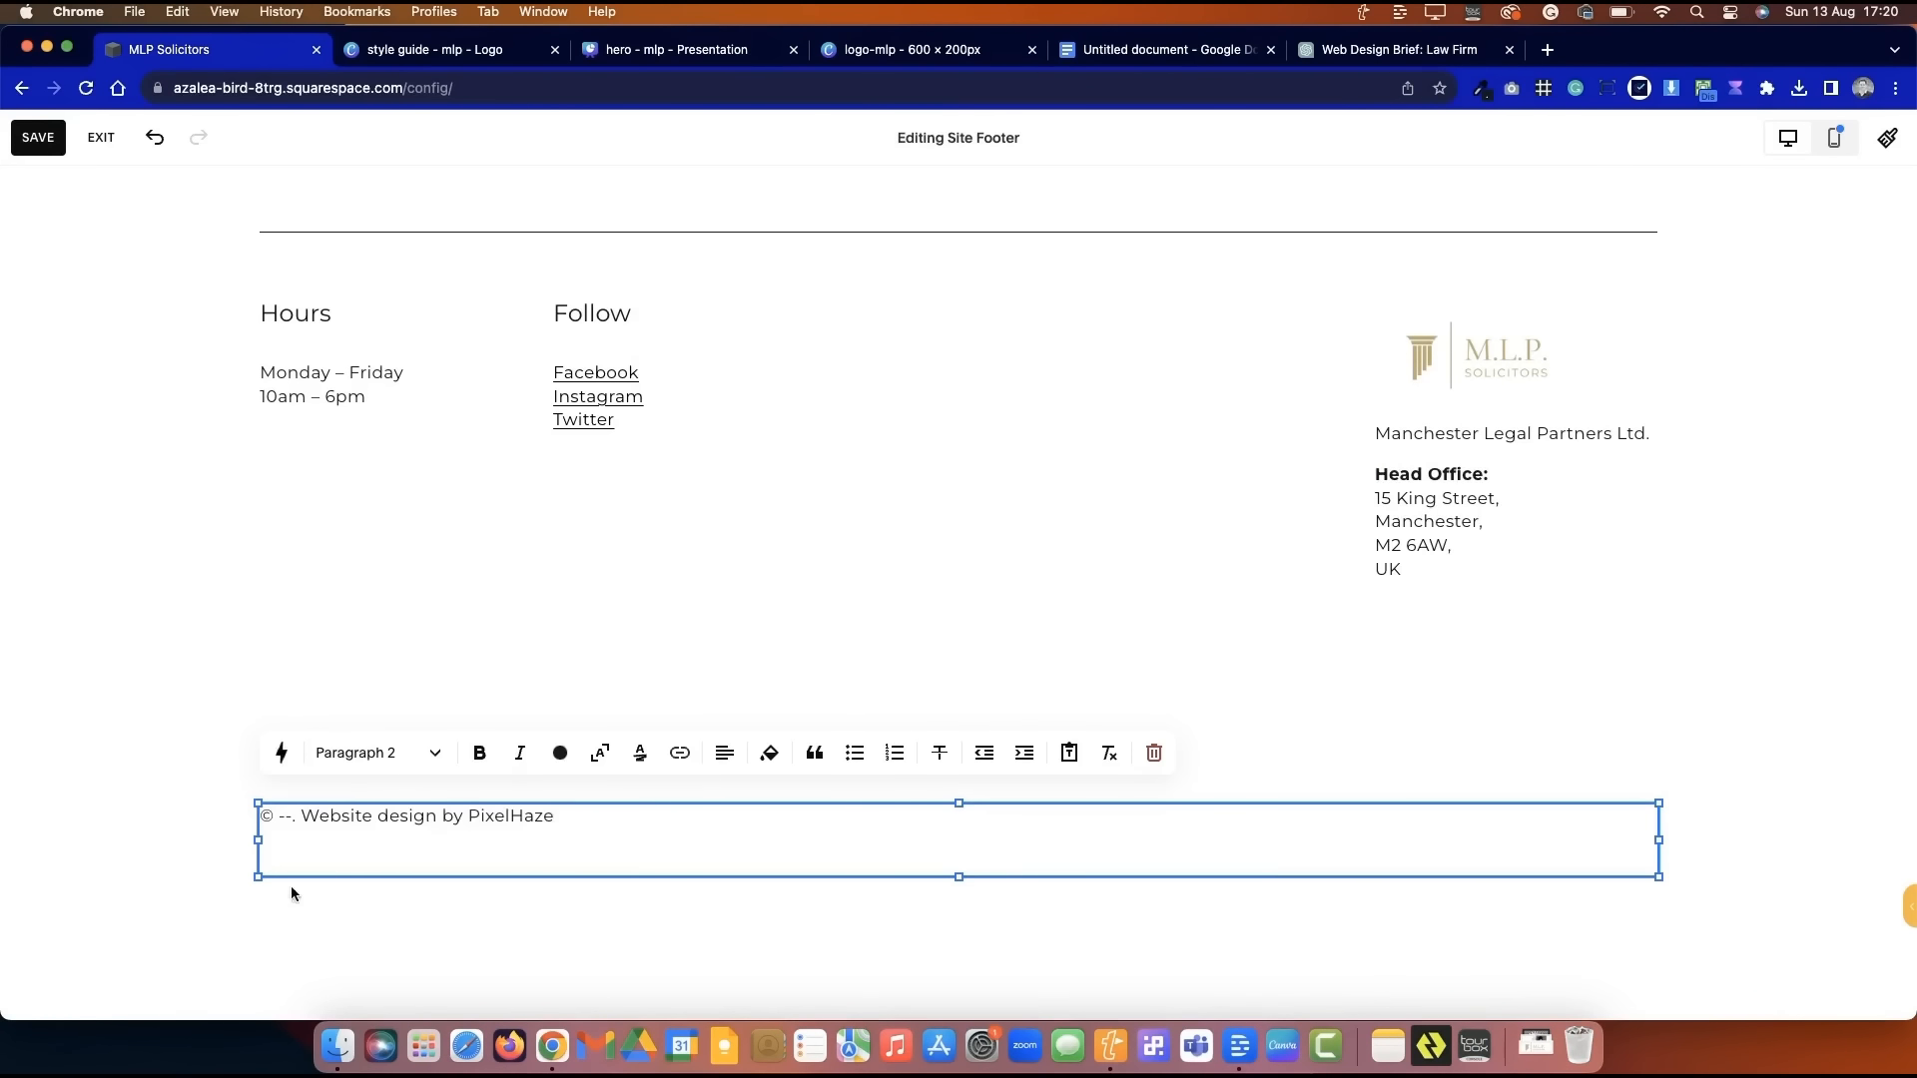
{"action": "key", "text": "super+a"}
{"action": "left_click", "coordinate": [724, 752]}
{"action": "left_click", "coordinate": [699, 800]}
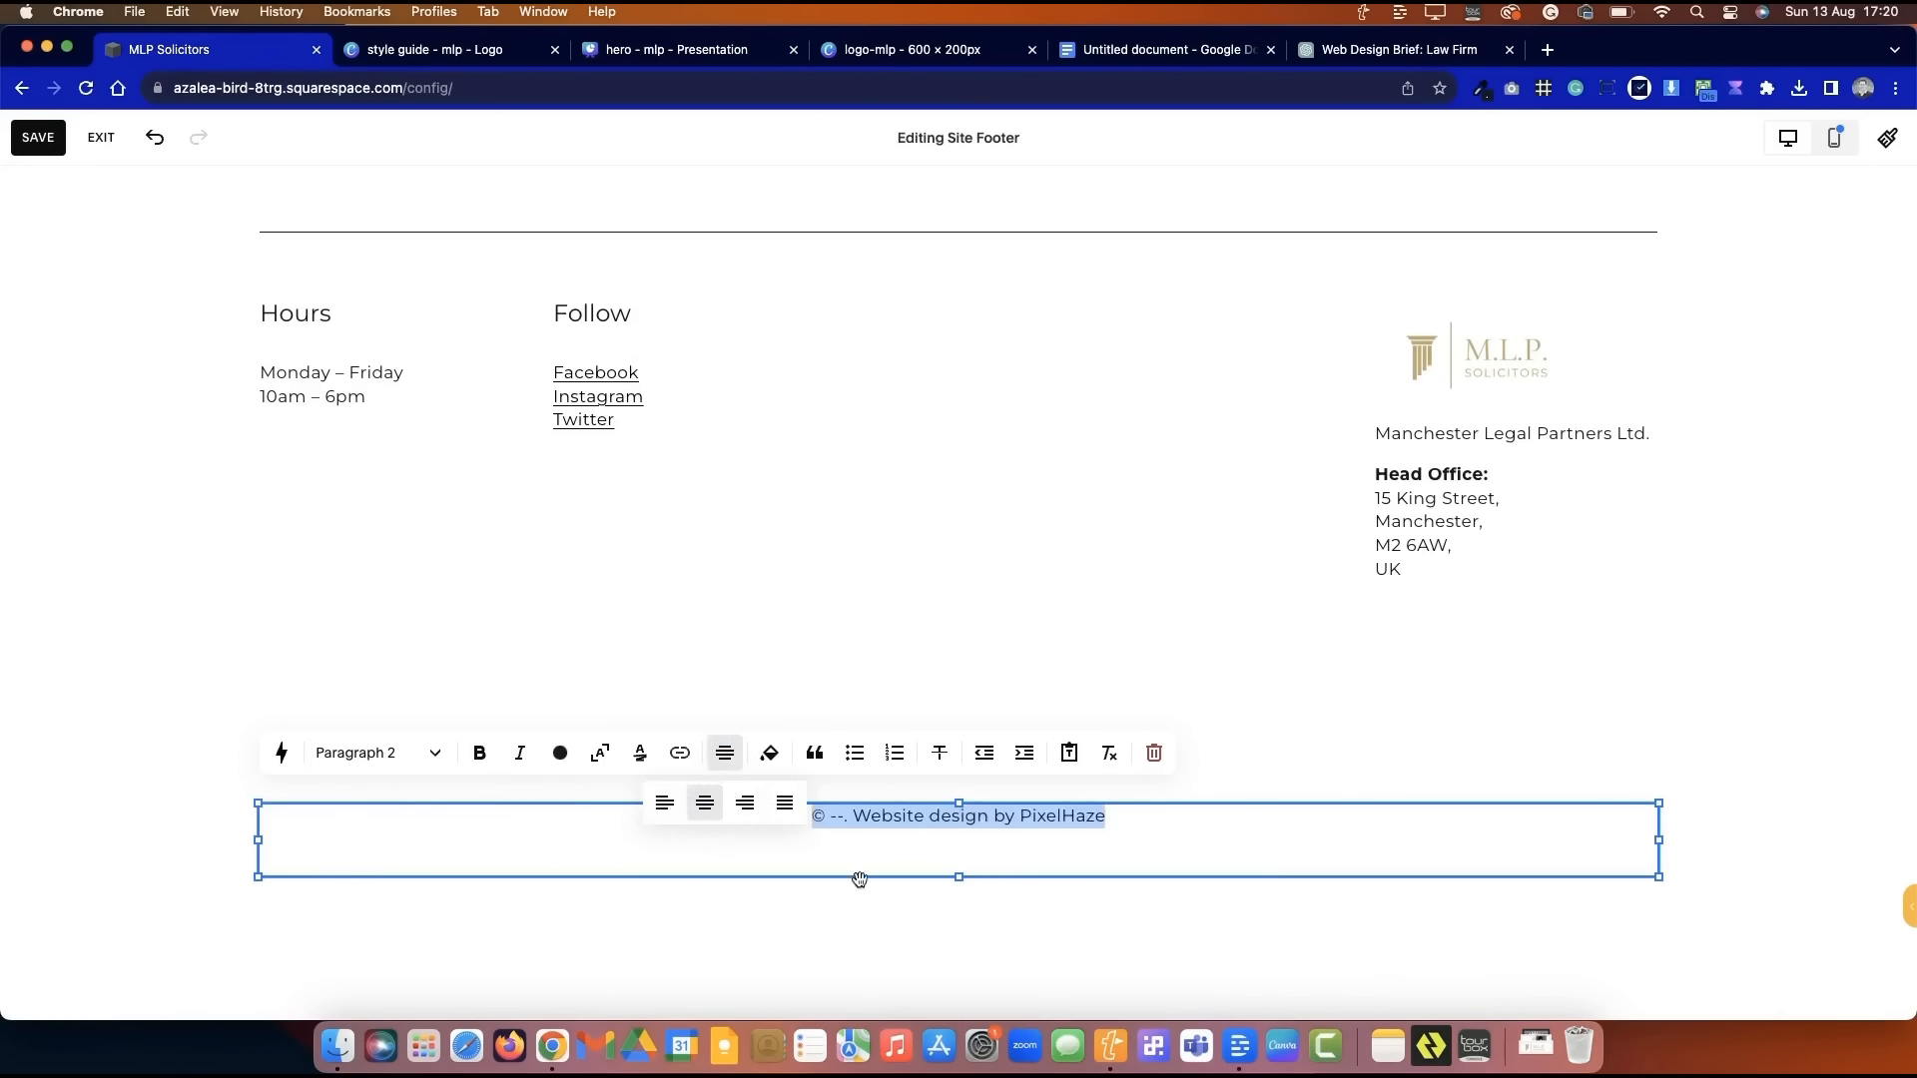
- Replace the dashes in the copyright line with "Manchester Legal Partners Ltd 2023", copying the company name from the address block
{"action": "left_click", "coordinate": [841, 812]}
{"action": "left_click", "coordinate": [1408, 439]}
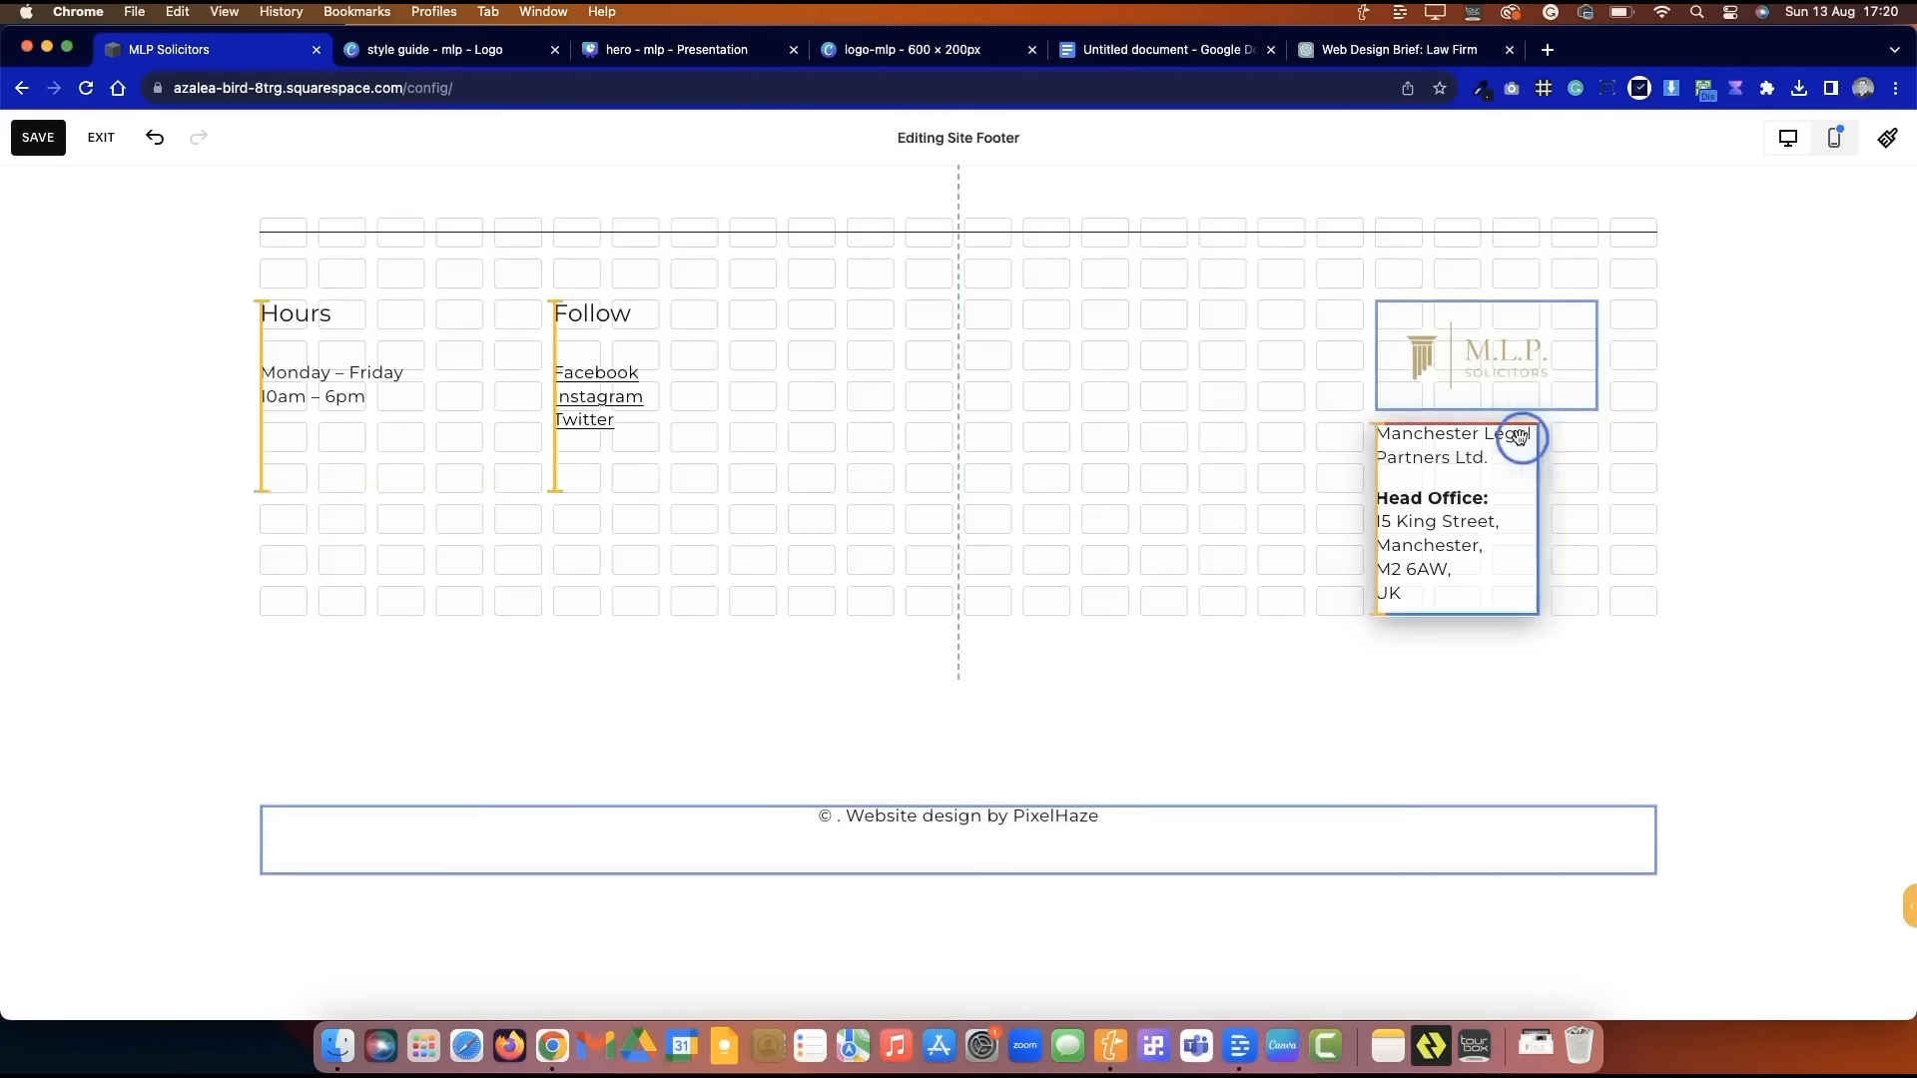
{"action": "double_click", "coordinate": [1392, 440]}
{"action": "left_click_drag", "start_coordinate": [1635, 431], "coordinate": [1637, 431]}
{"action": "key", "text": "super+c"}
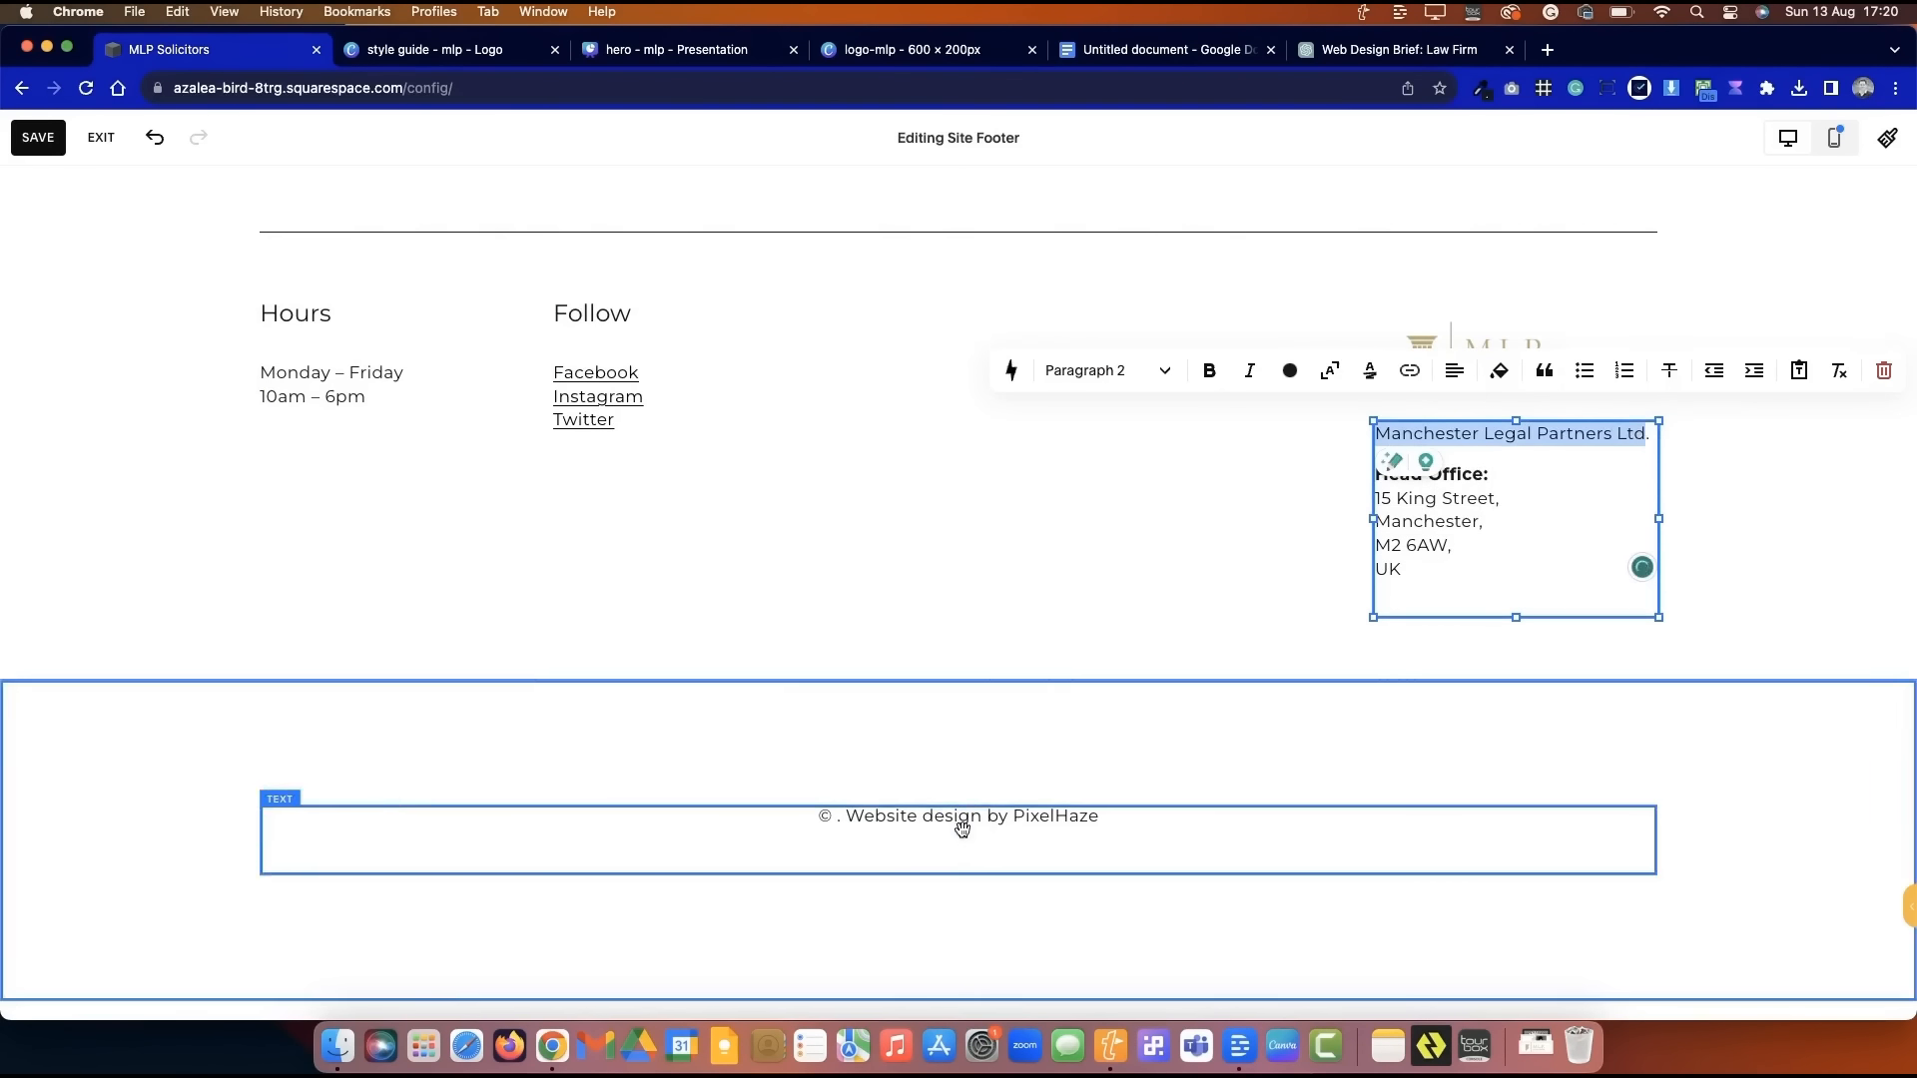
{"action": "left_click", "coordinate": [958, 821]}
{"action": "key", "text": "super+v"}
{"action": "type", "text": "2023"}
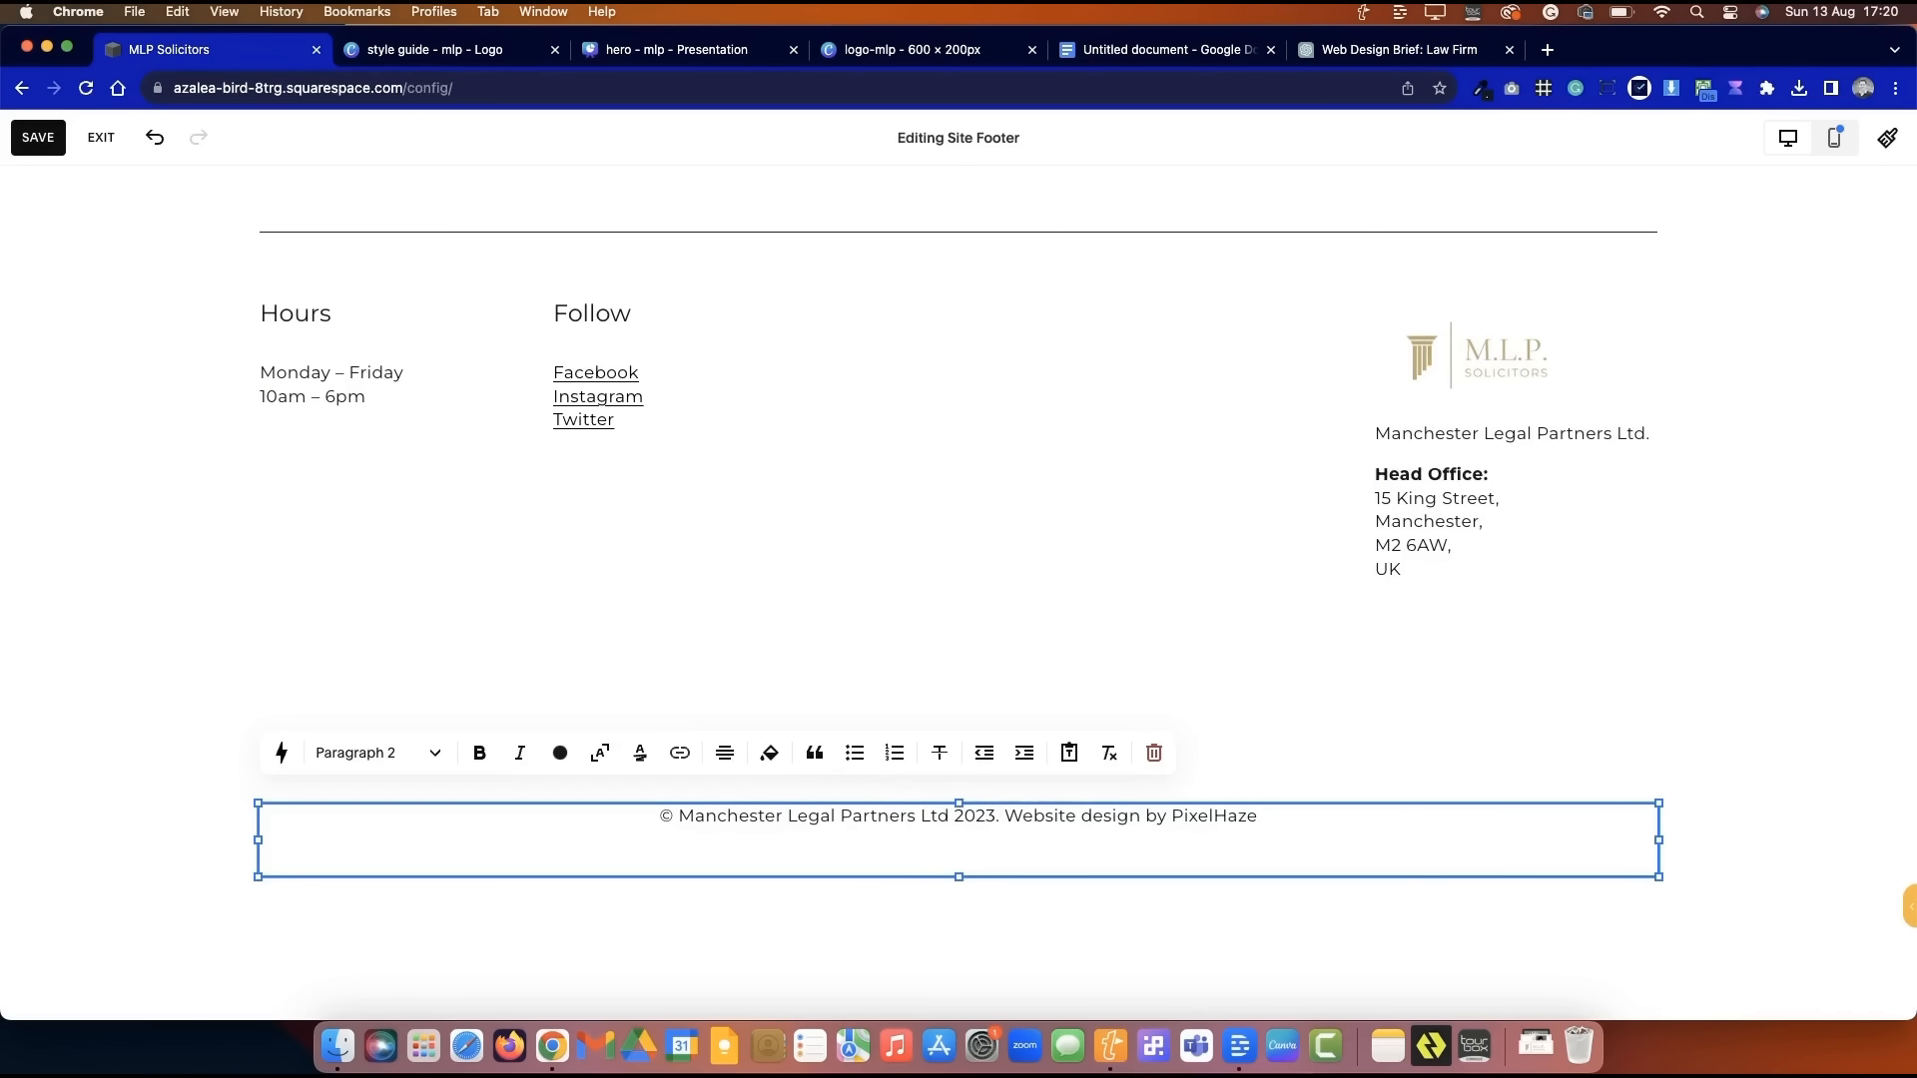
- Replace the "Website design by PixelHaze" credit with "Squarespace template by Pixelhaze."
{"action": "left_click_drag", "start_coordinate": [1265, 818], "coordinate": [1085, 818]}
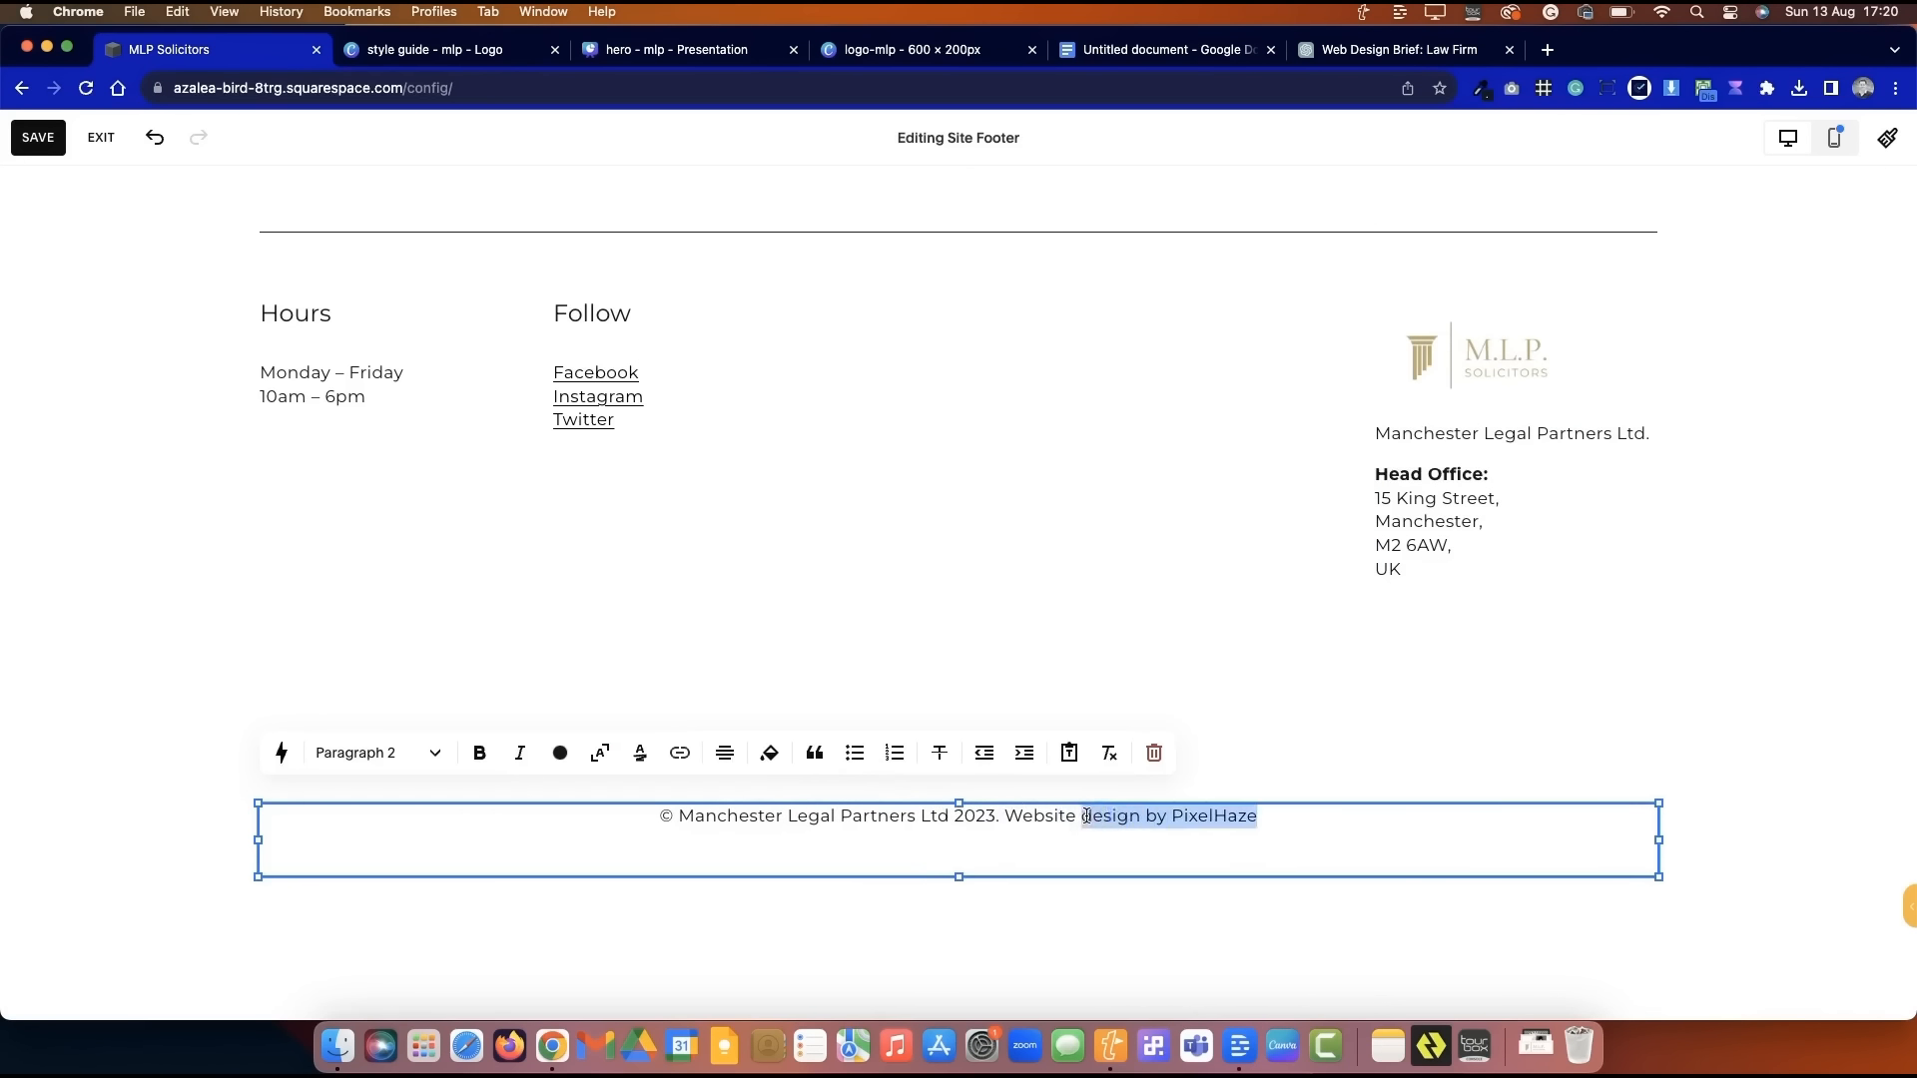
{"action": "key", "text": "BackSpace"}
{"action": "key", "text": "BackSpace"}
{"action": "key", "text": "BackSpace"}
{"action": "key", "text": "BackSpace"}
{"action": "key", "text": "BackSpace"}
{"action": "key", "text": "BackSpace"}
{"action": "key", "text": "BackSpace"}
{"action": "key", "text": "BackSpace"}
{"action": "key", "text": "BackSpace"}
{"action": "type", "text": "Squarespace templ"}
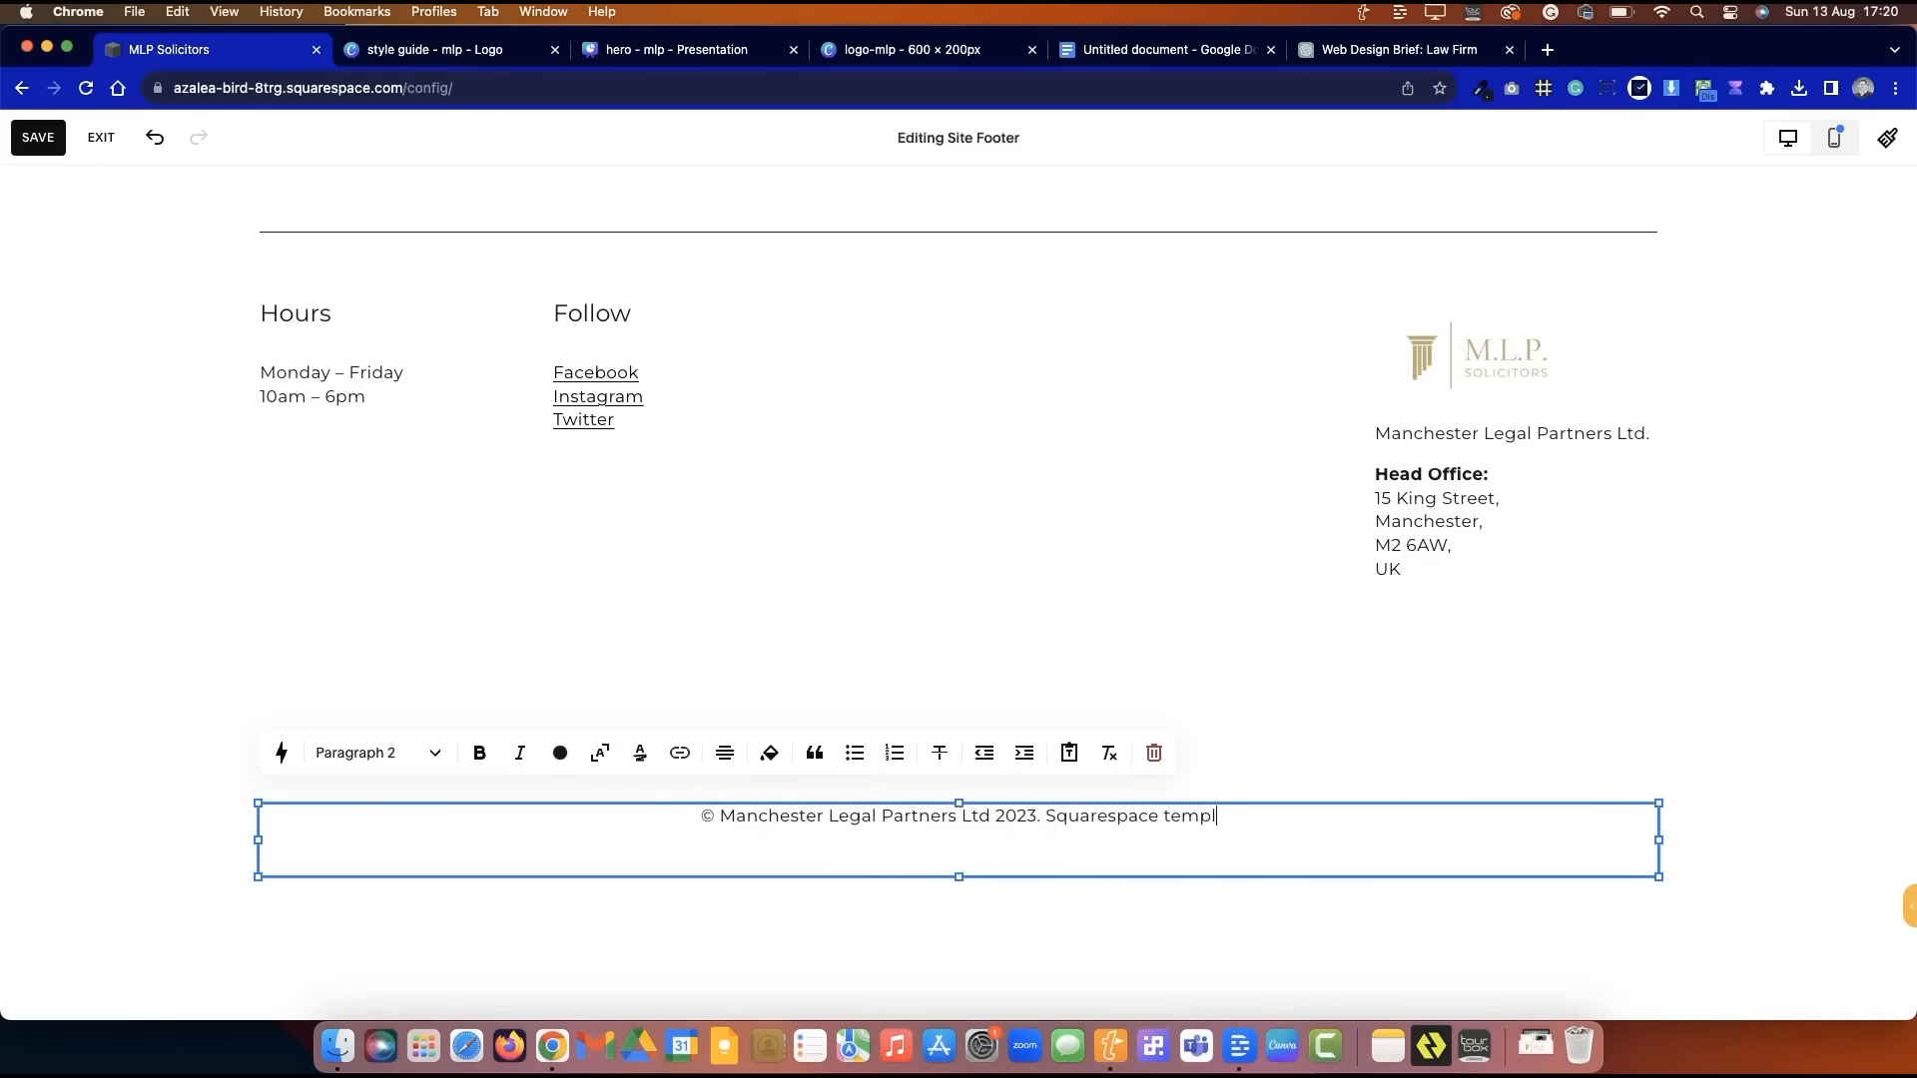
{"action": "type", "text": "ate by Pixelhaze."}
{"action": "left_click", "coordinate": [1403, 688]}
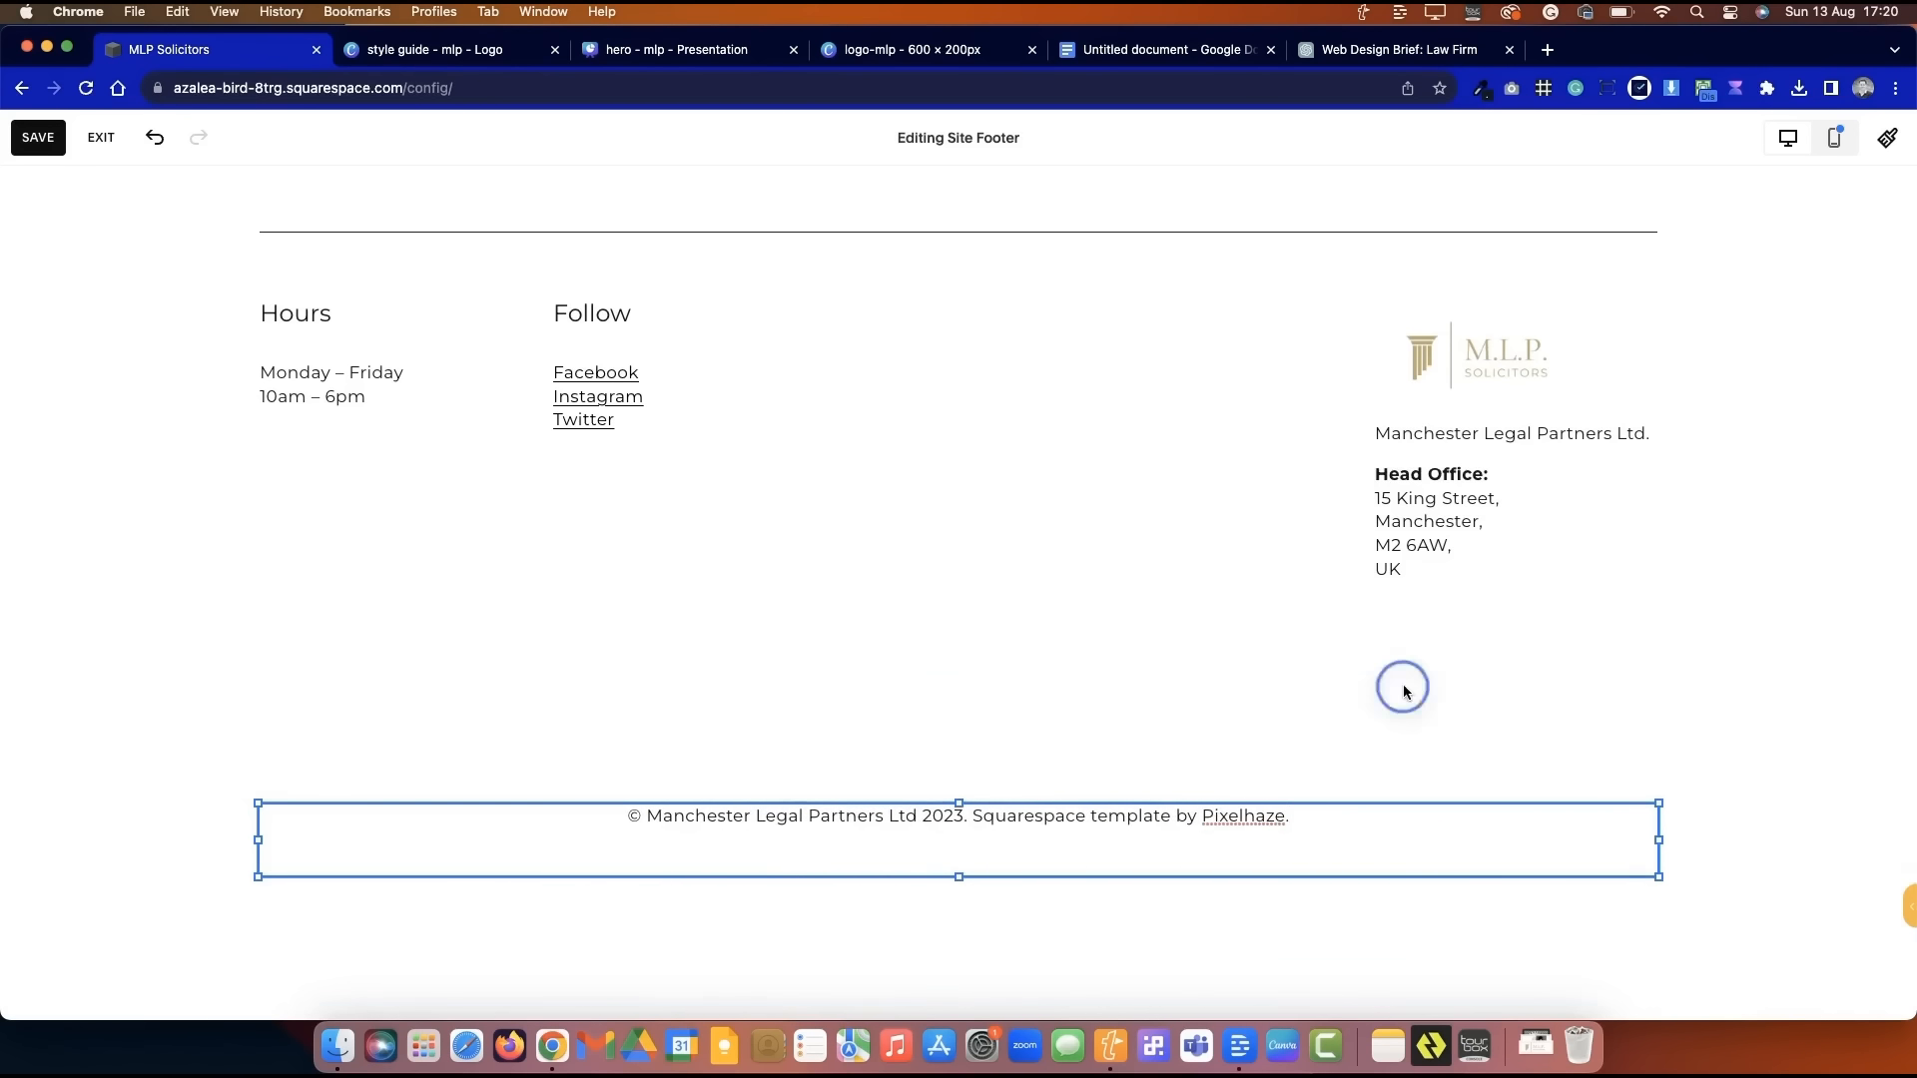
- Apply a smaller paragraph style to the copyright line and move its block up to the top of its section
{"action": "double_click", "coordinate": [1129, 816]}
{"action": "left_click", "coordinate": [379, 753]}
{"action": "left_click", "coordinate": [389, 651]}
{"action": "left_click", "coordinate": [858, 624]}
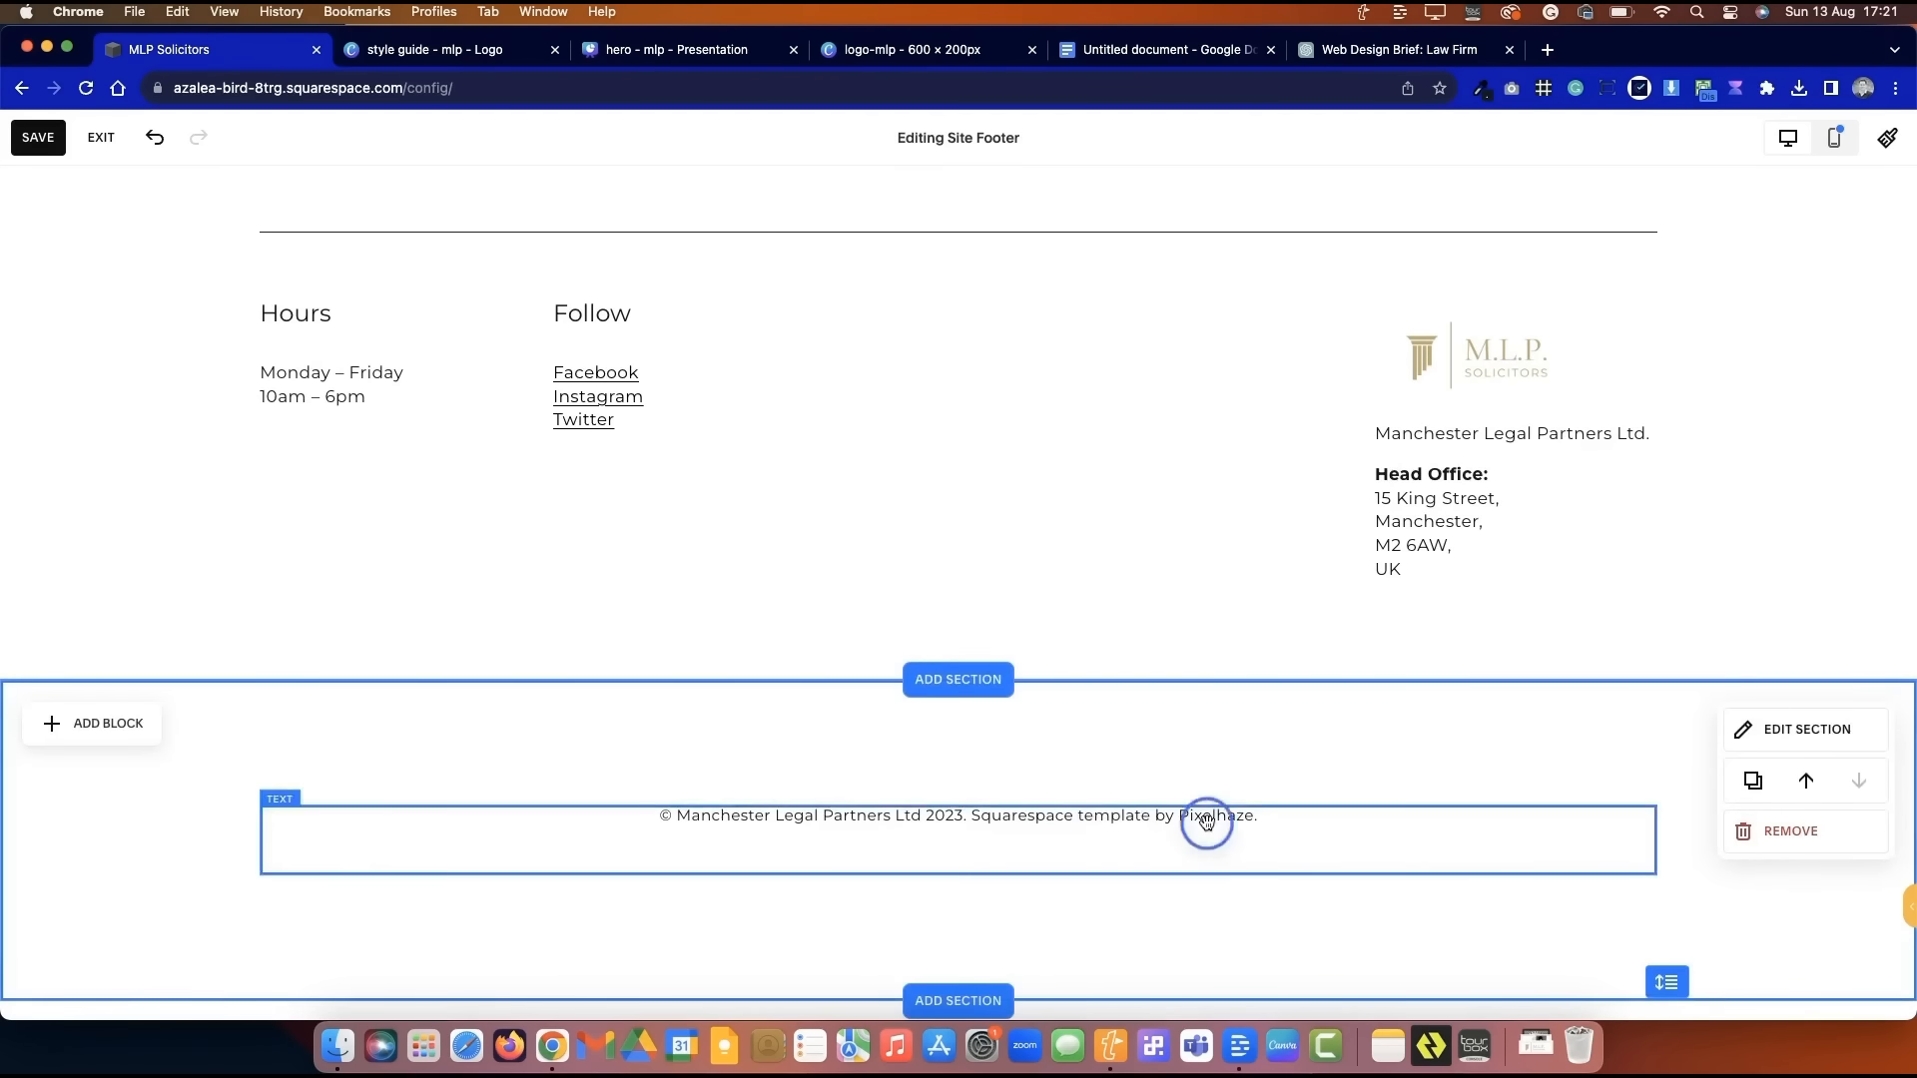
{"action": "left_click_drag", "start_coordinate": [1207, 826], "coordinate": [1207, 736]}
- Trim the copyright section to 3 grid rows and give it a light grey colour theme
{"action": "left_click", "coordinate": [1666, 983]}
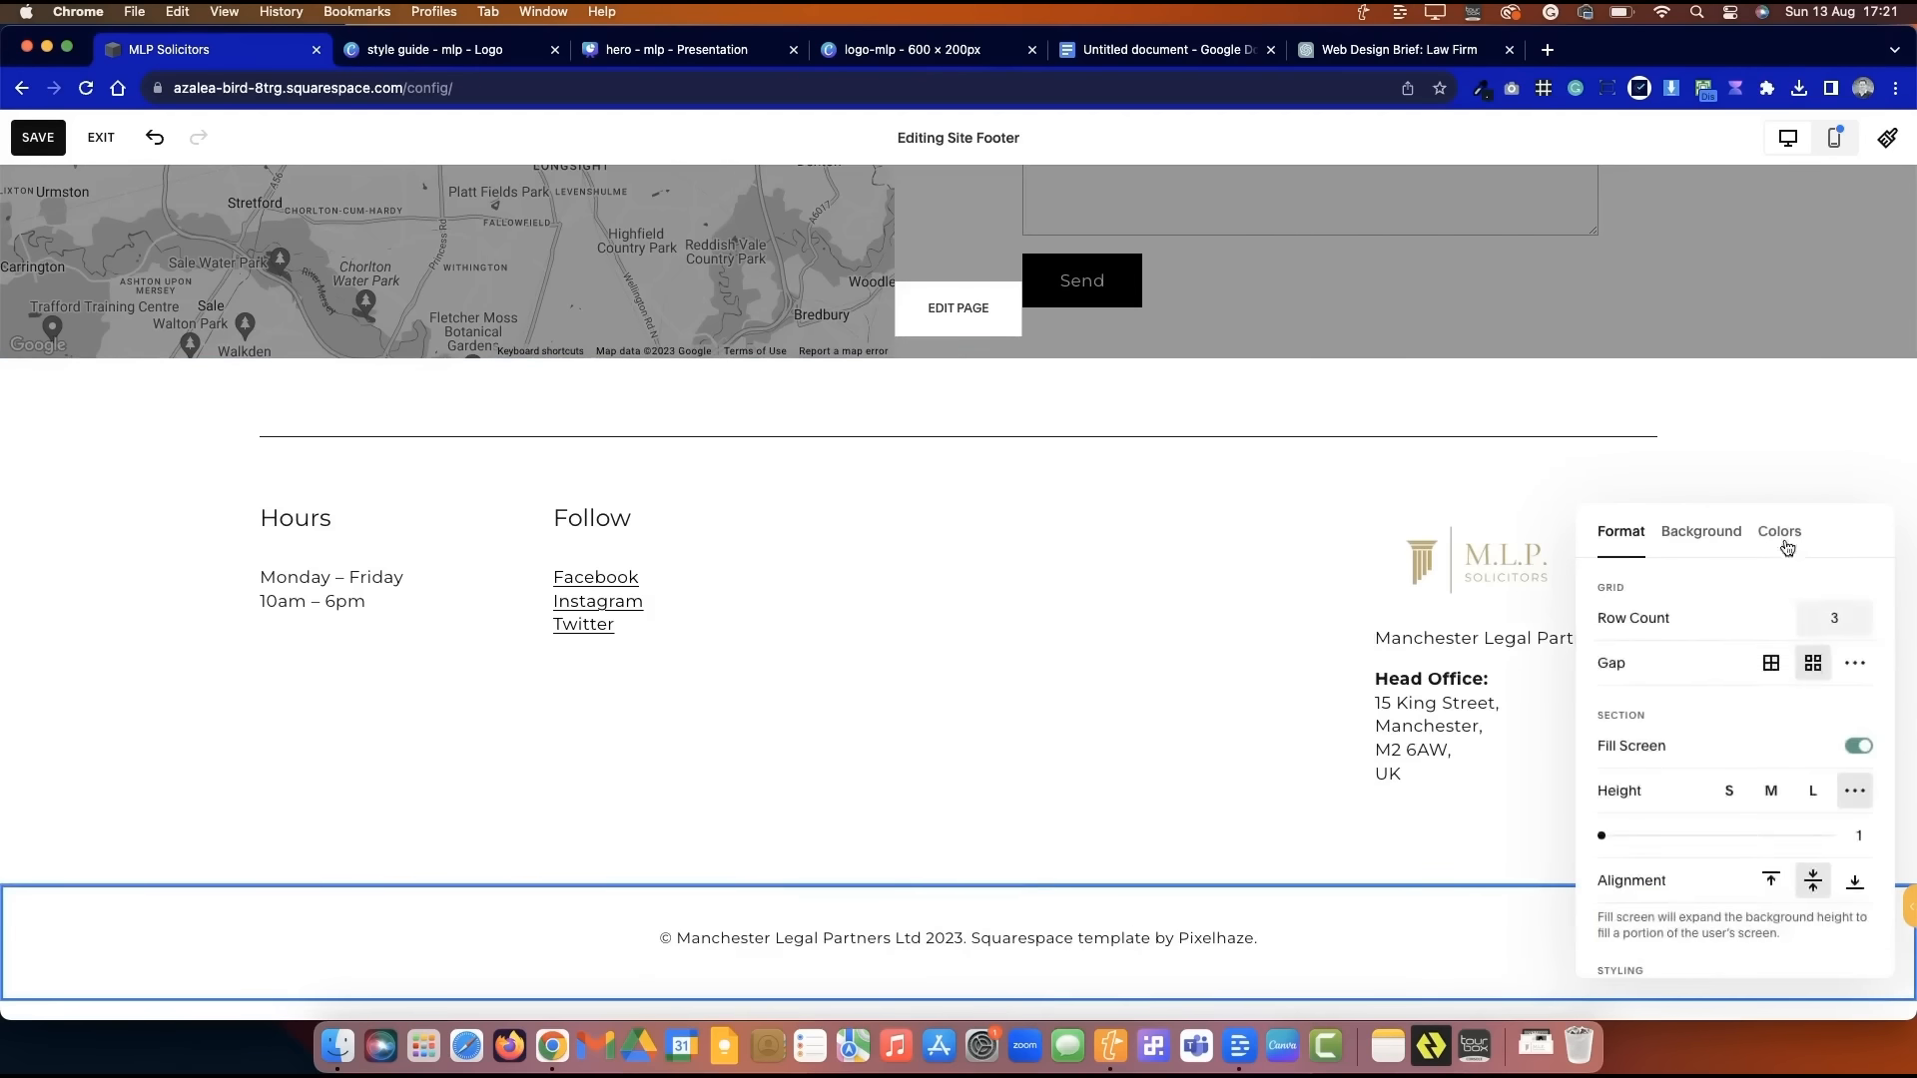
{"action": "left_click", "coordinate": [1777, 531]}
{"action": "left_click", "coordinate": [1782, 736]}
{"action": "left_click", "coordinate": [997, 731]}
- Leave footer editing for the home page and exit the page editor
{"action": "scroll", "coordinate": [48, 520], "scroll_direction": "up", "scroll_amount": 1}
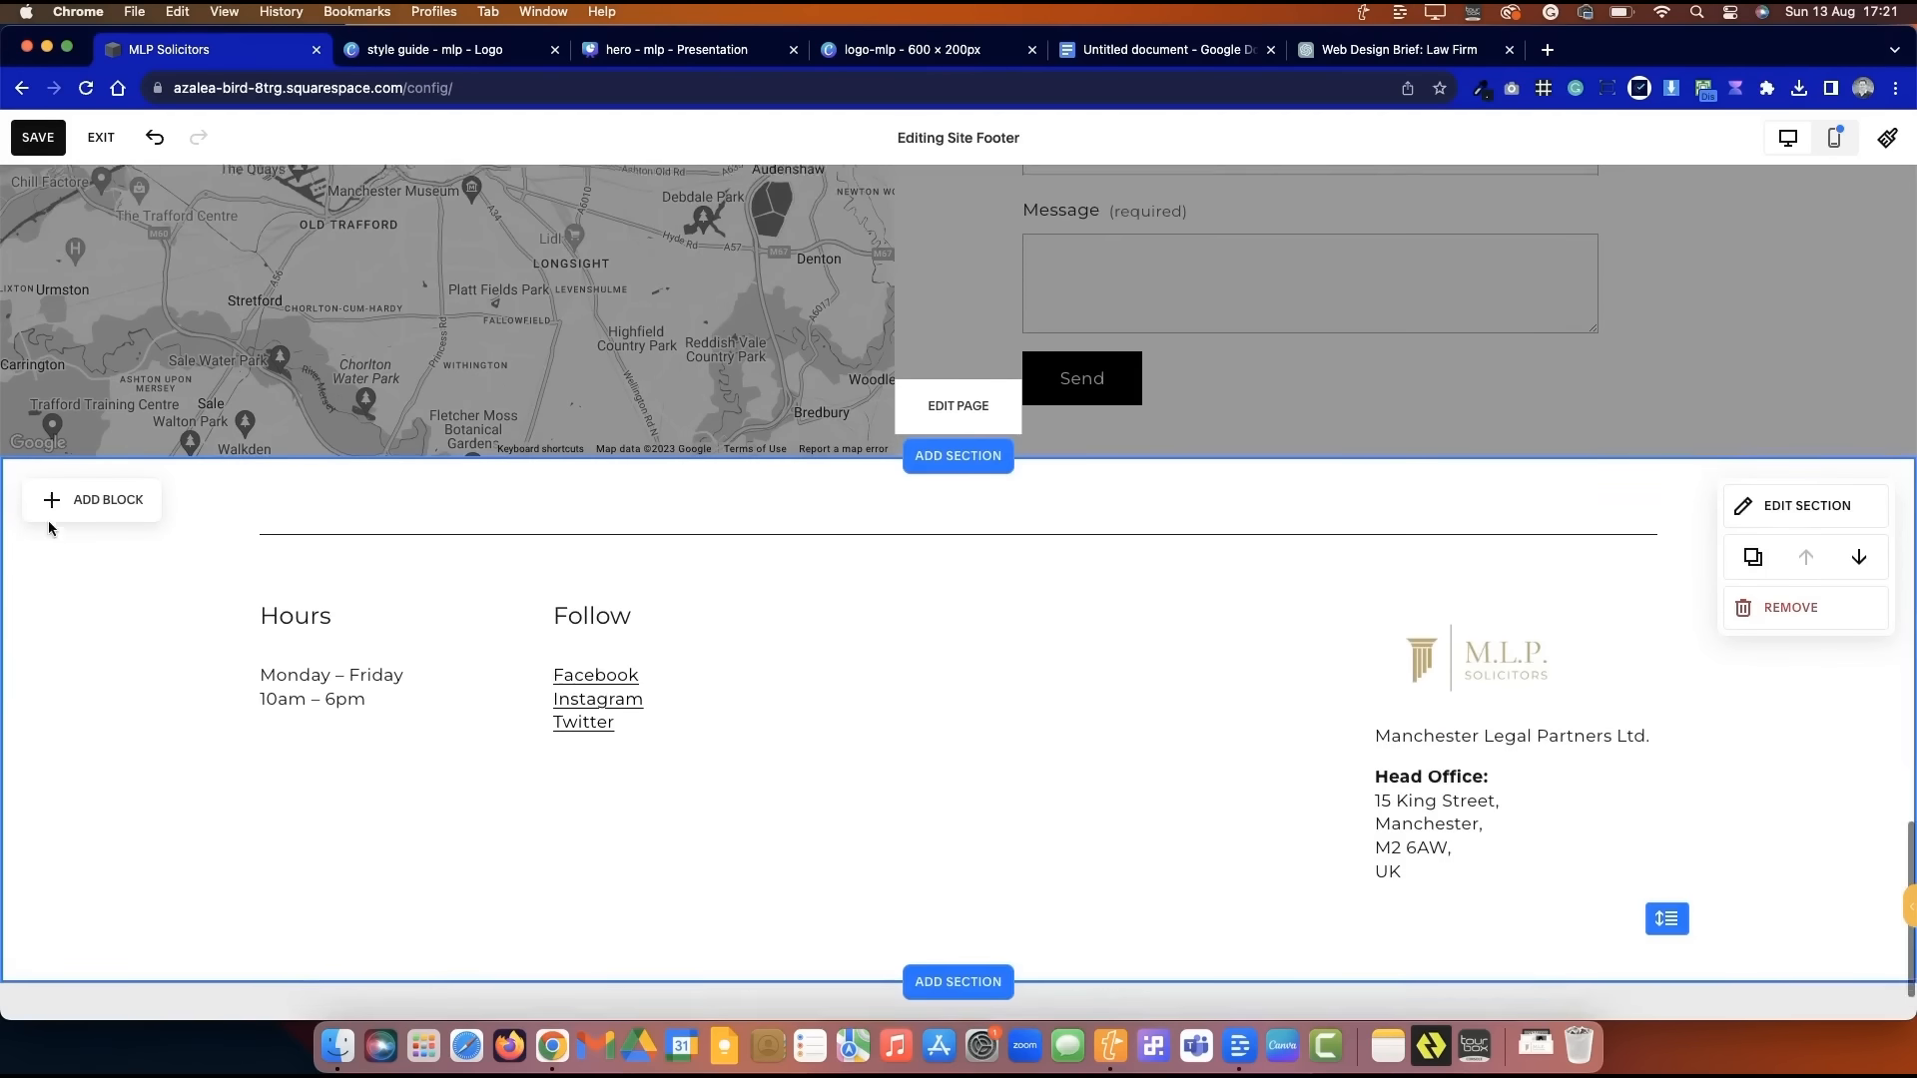
{"action": "left_click", "coordinate": [603, 462]}
{"action": "scroll", "coordinate": [603, 462], "scroll_direction": "up", "scroll_amount": 8}
{"action": "scroll", "coordinate": [603, 462], "scroll_direction": "down", "scroll_amount": 5}
{"action": "scroll", "coordinate": [603, 462], "scroll_direction": "up", "scroll_amount": 10}
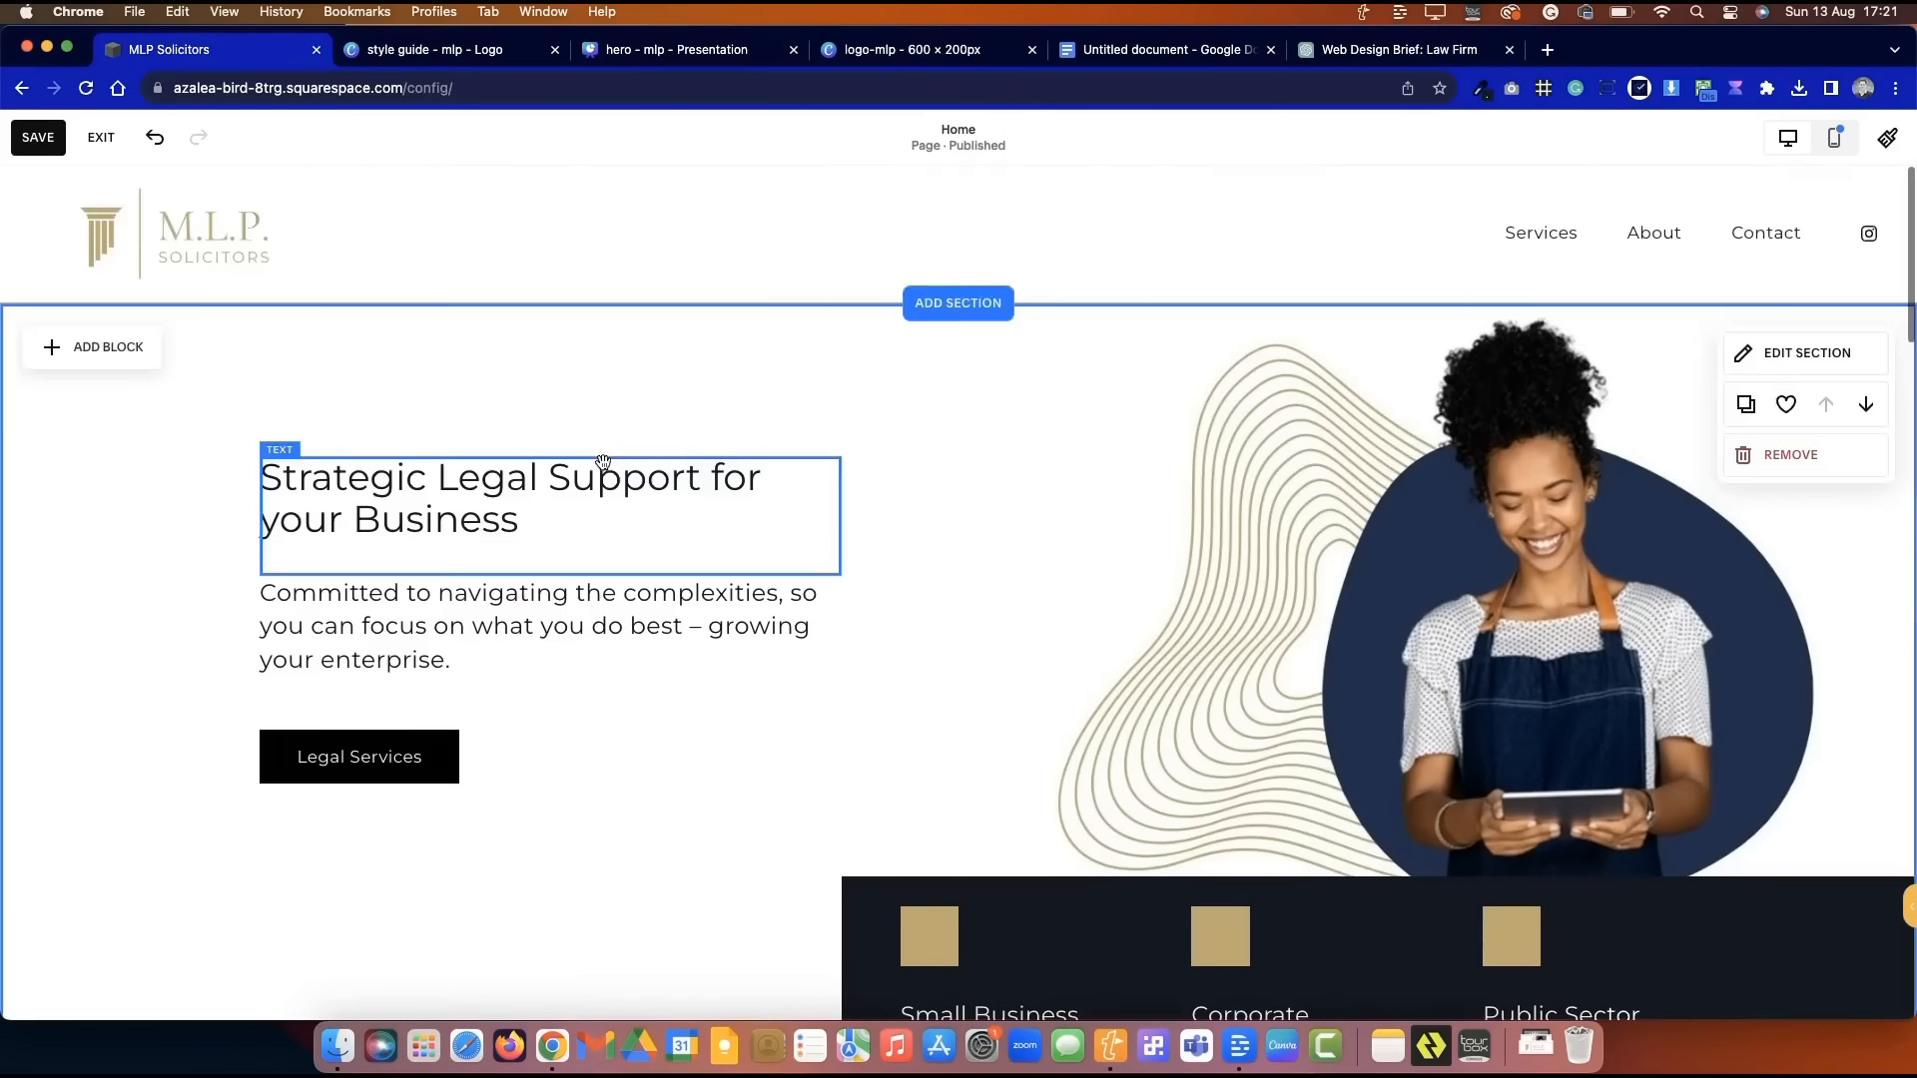
{"action": "left_click", "coordinate": [101, 137]}
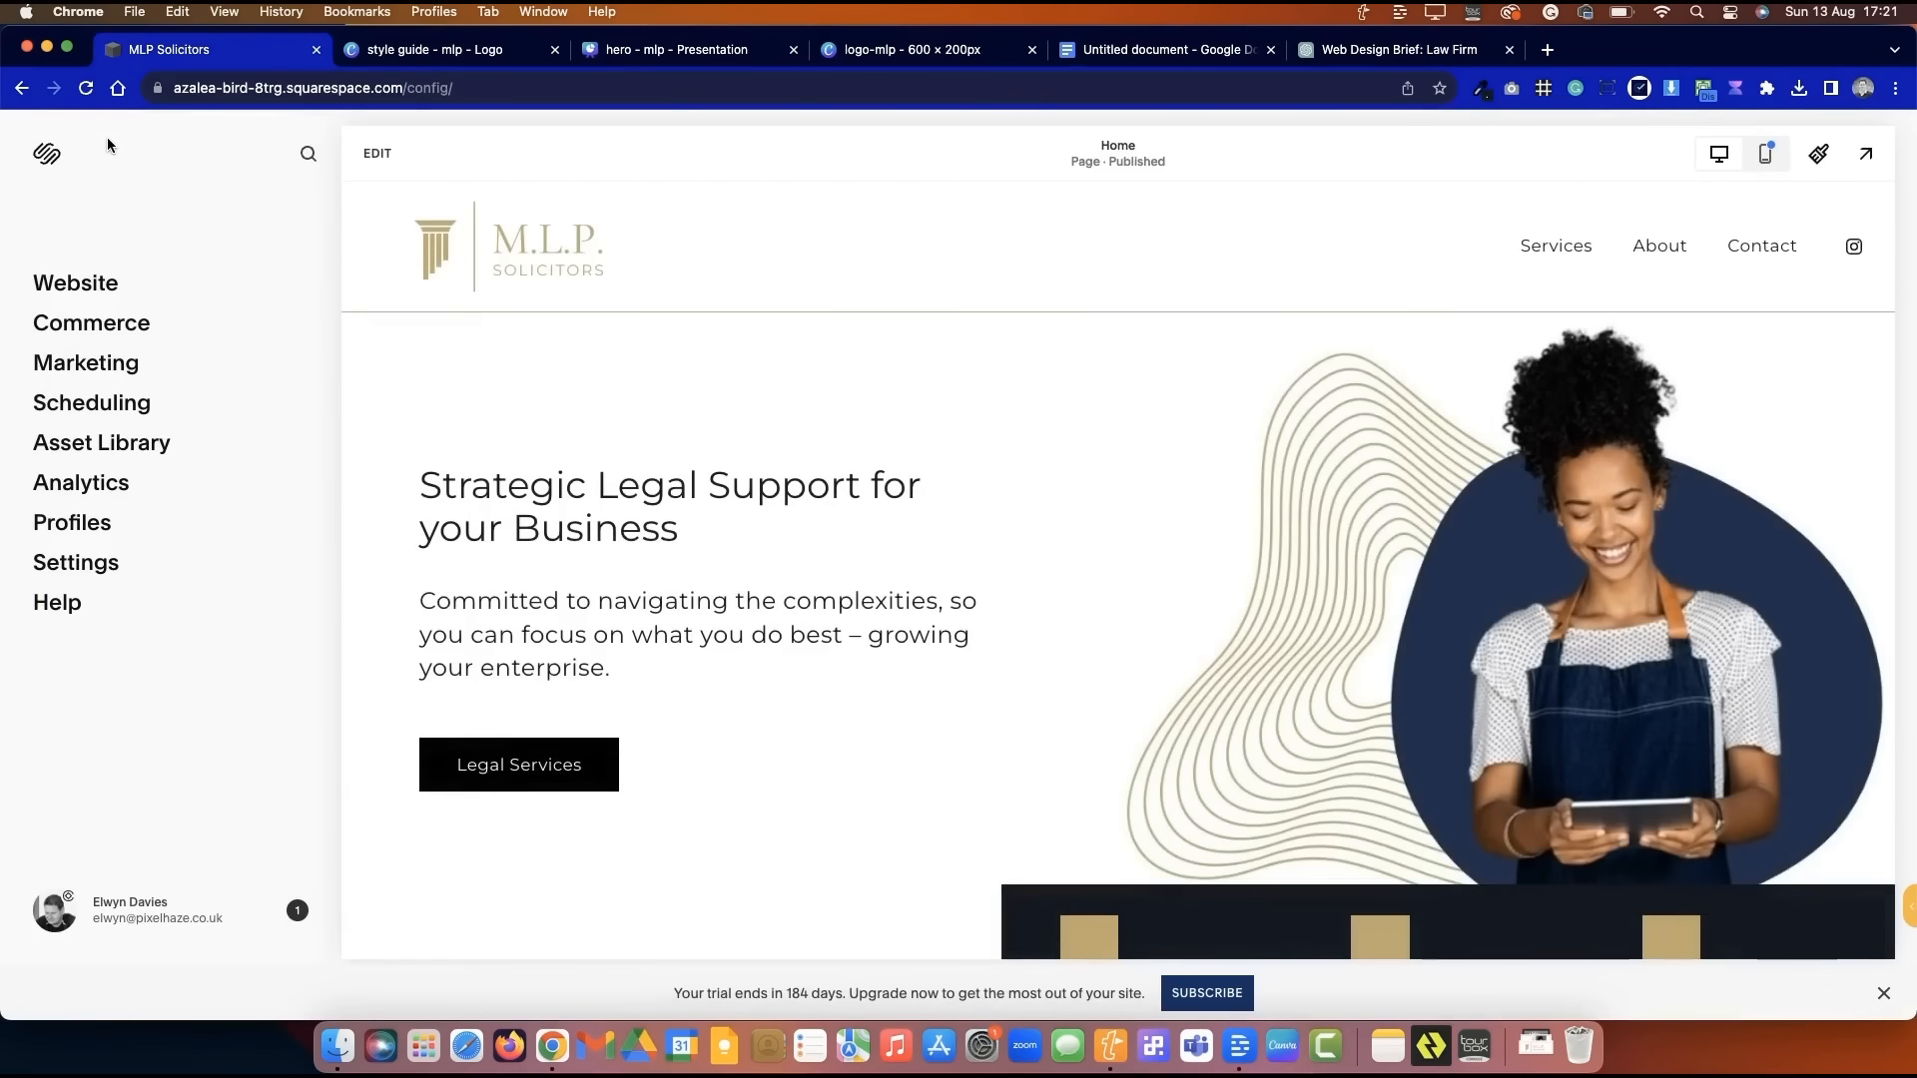
- Open the full-size site preview and review the home page down to the new footer
{"action": "left_click", "coordinate": [1865, 152]}
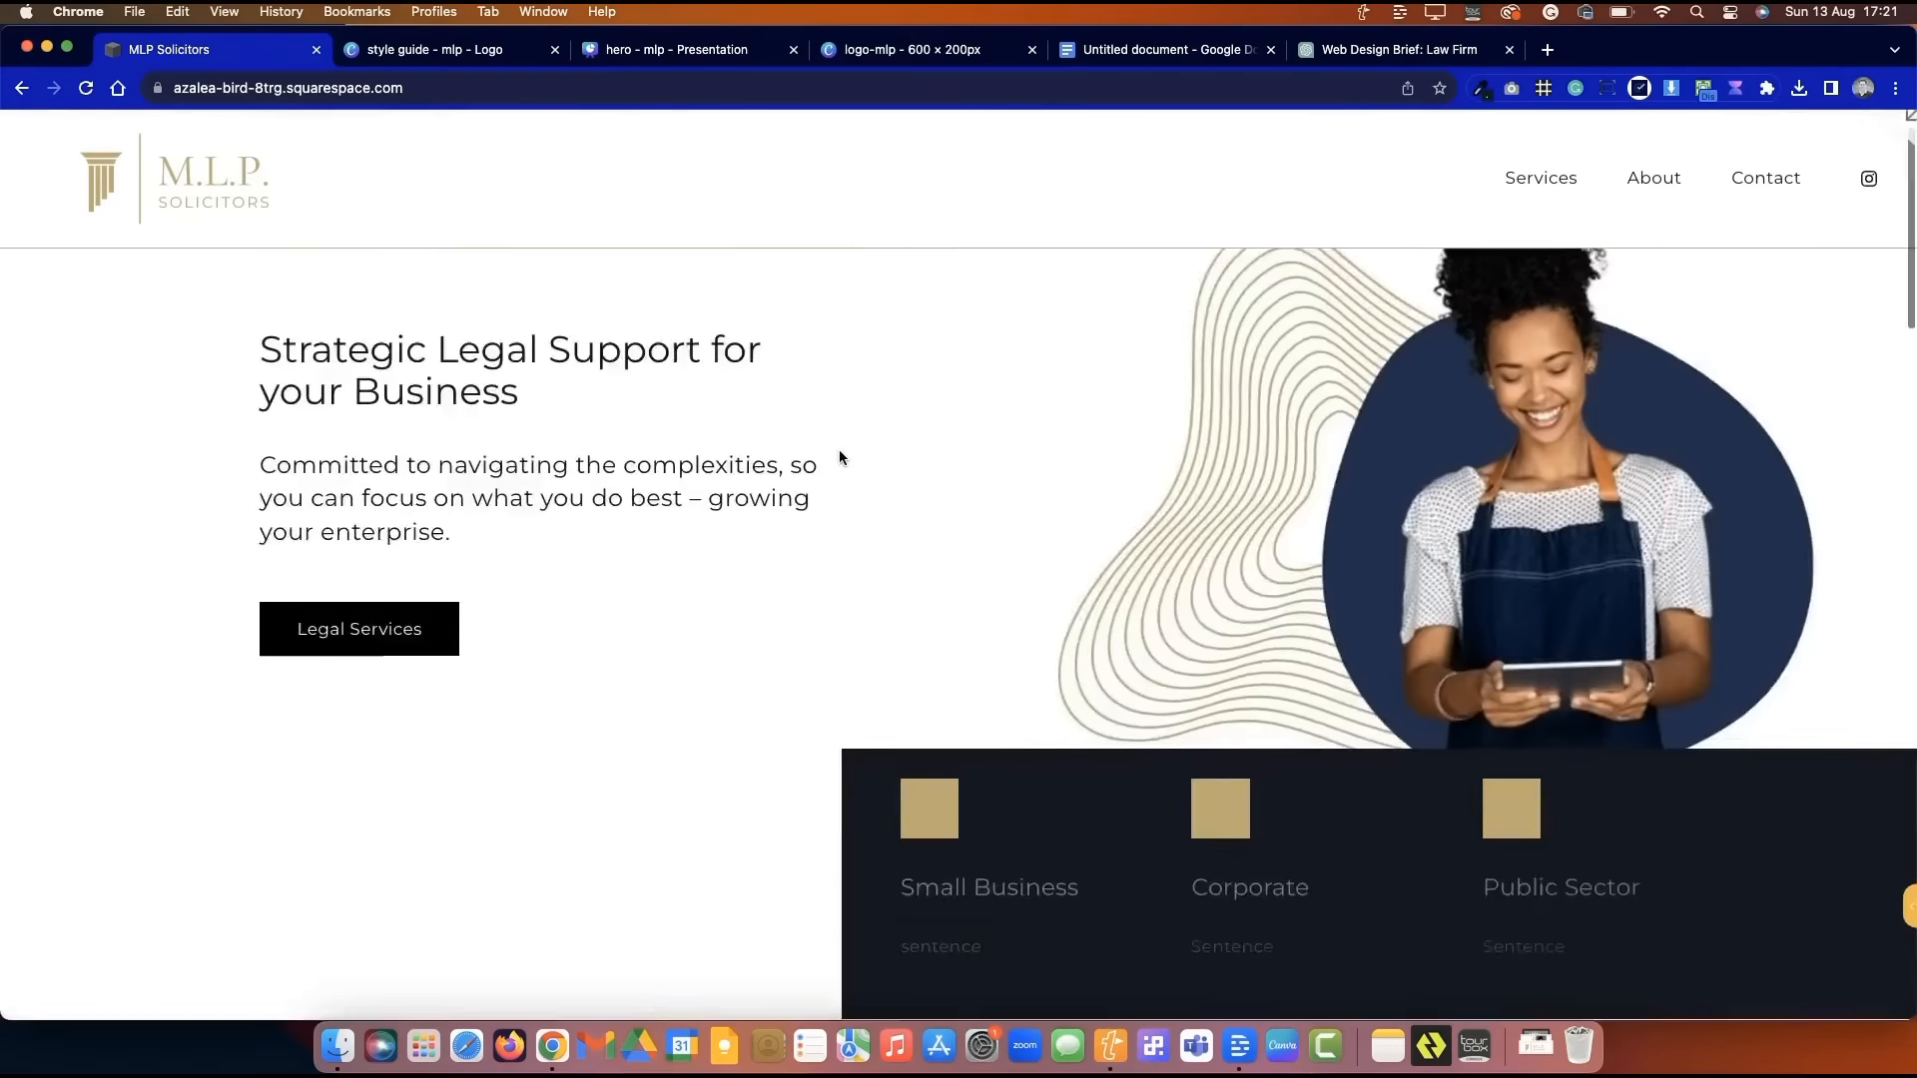
{"action": "scroll", "coordinate": [838, 449], "scroll_direction": "down", "scroll_amount": 15}
{"action": "scroll", "coordinate": [841, 456], "scroll_direction": "down", "scroll_amount": 20}
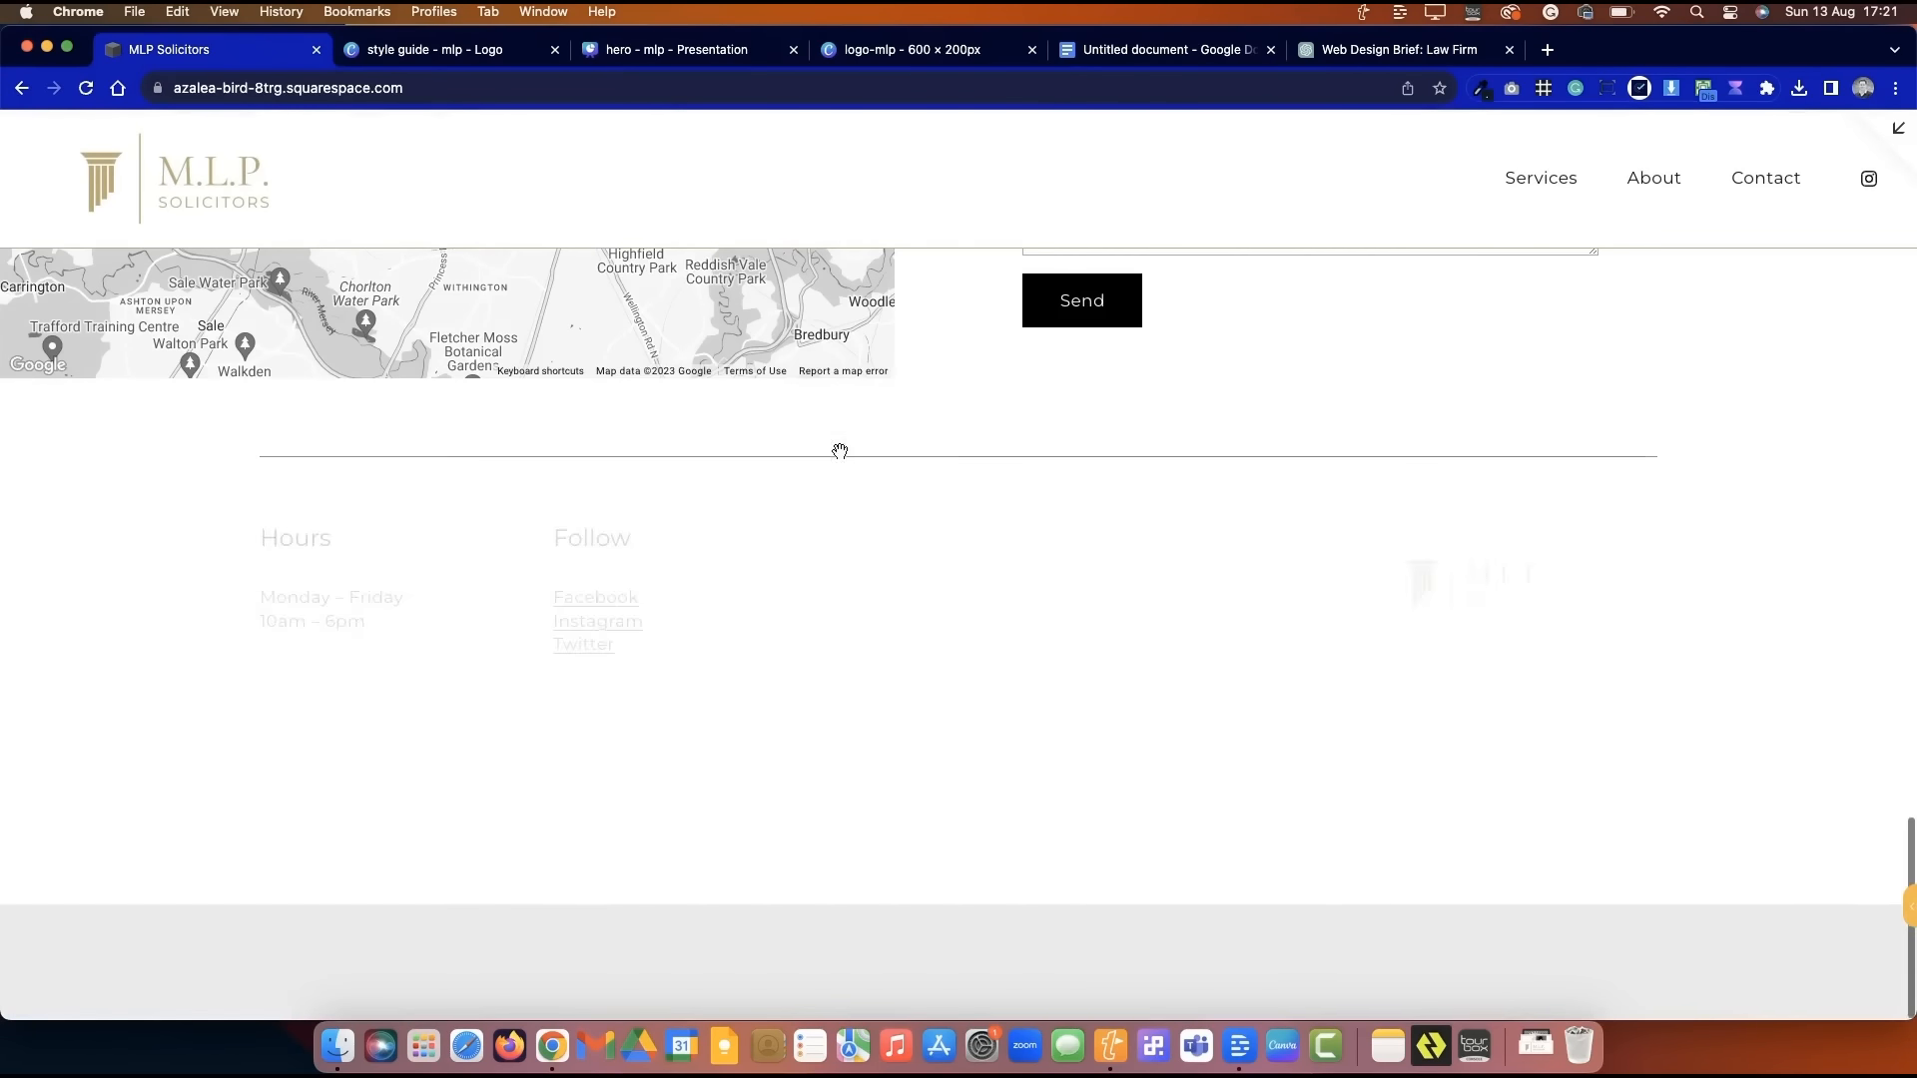
{"action": "scroll", "coordinate": [840, 458], "scroll_direction": "up", "scroll_amount": 20}
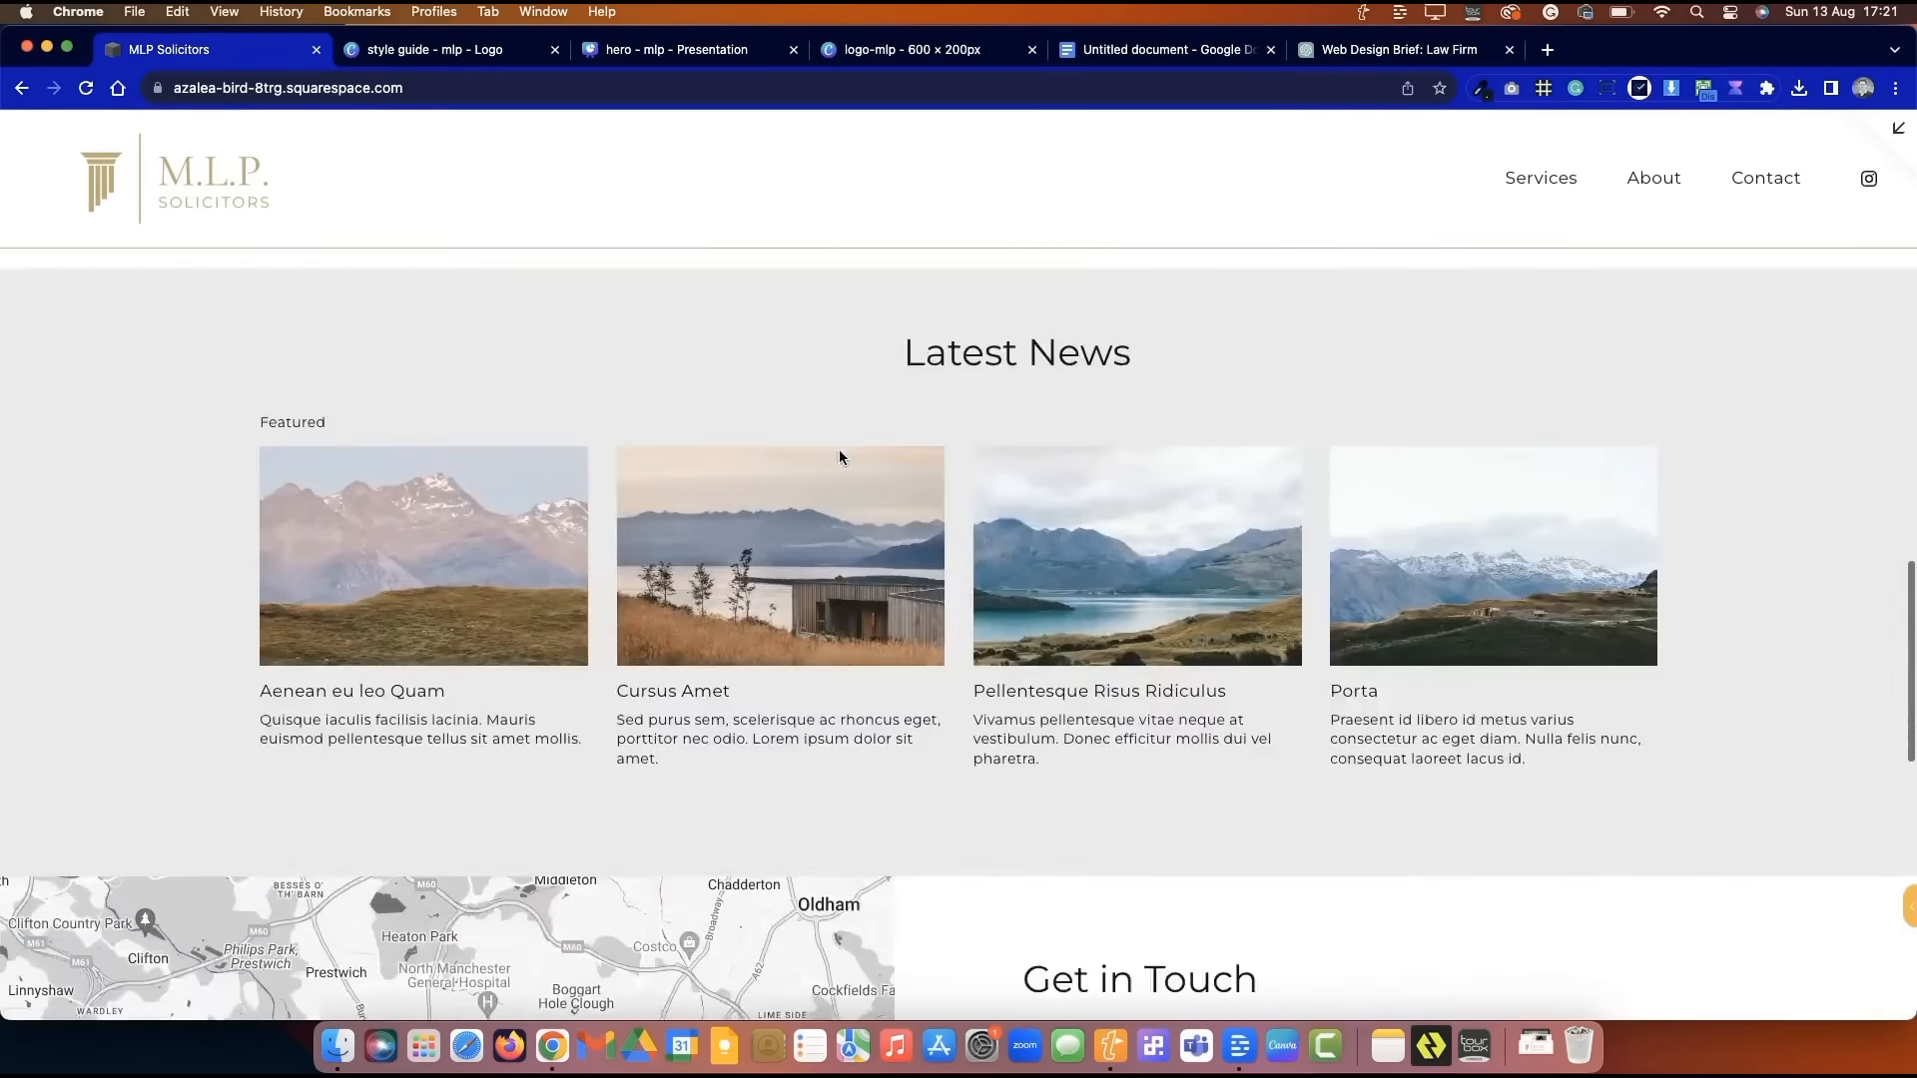
{"action": "scroll", "coordinate": [839, 457], "scroll_direction": "up", "scroll_amount": 8}
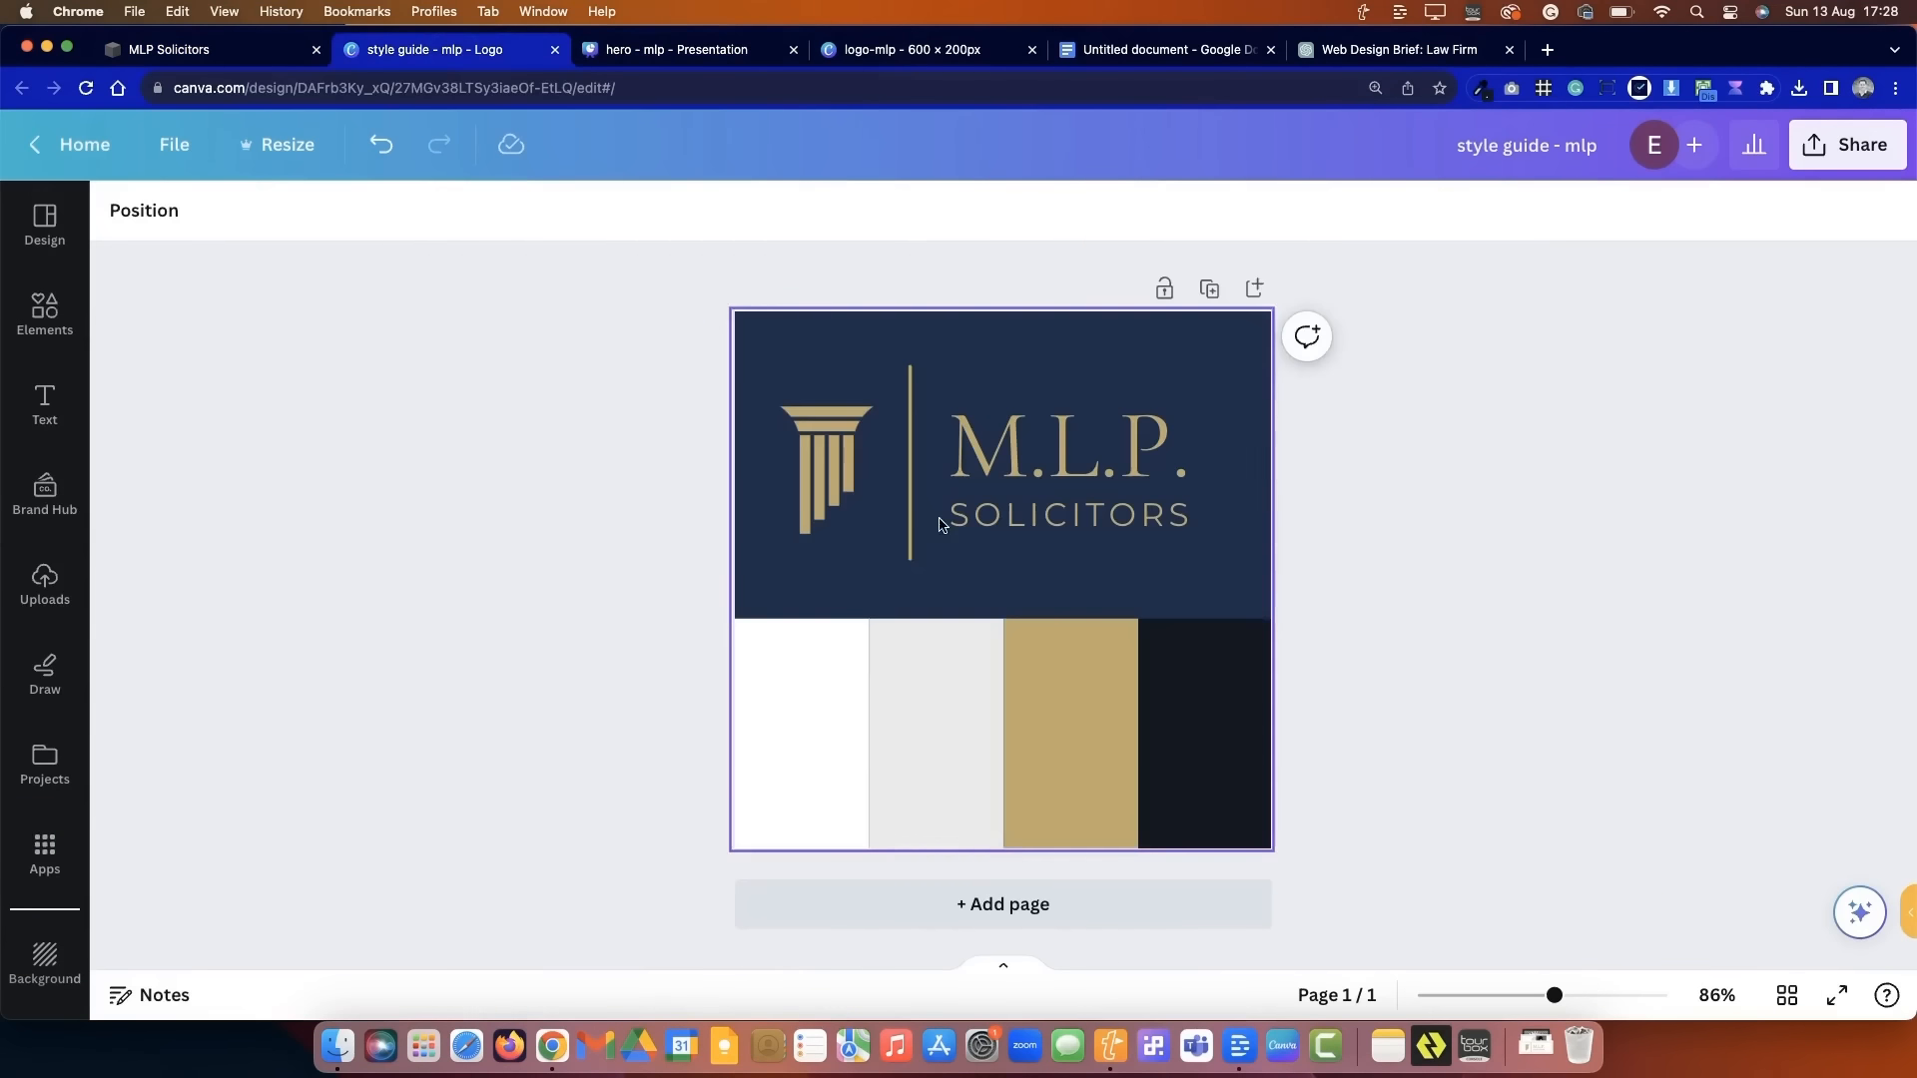
- Recolour the light grey palette swatch to a warm off-white derived from the gold, about #F8F7F3
{"action": "left_click", "coordinate": [250, 220]}
{"action": "left_click", "coordinate": [146, 364]}
{"action": "left_click", "coordinate": [496, 372]}
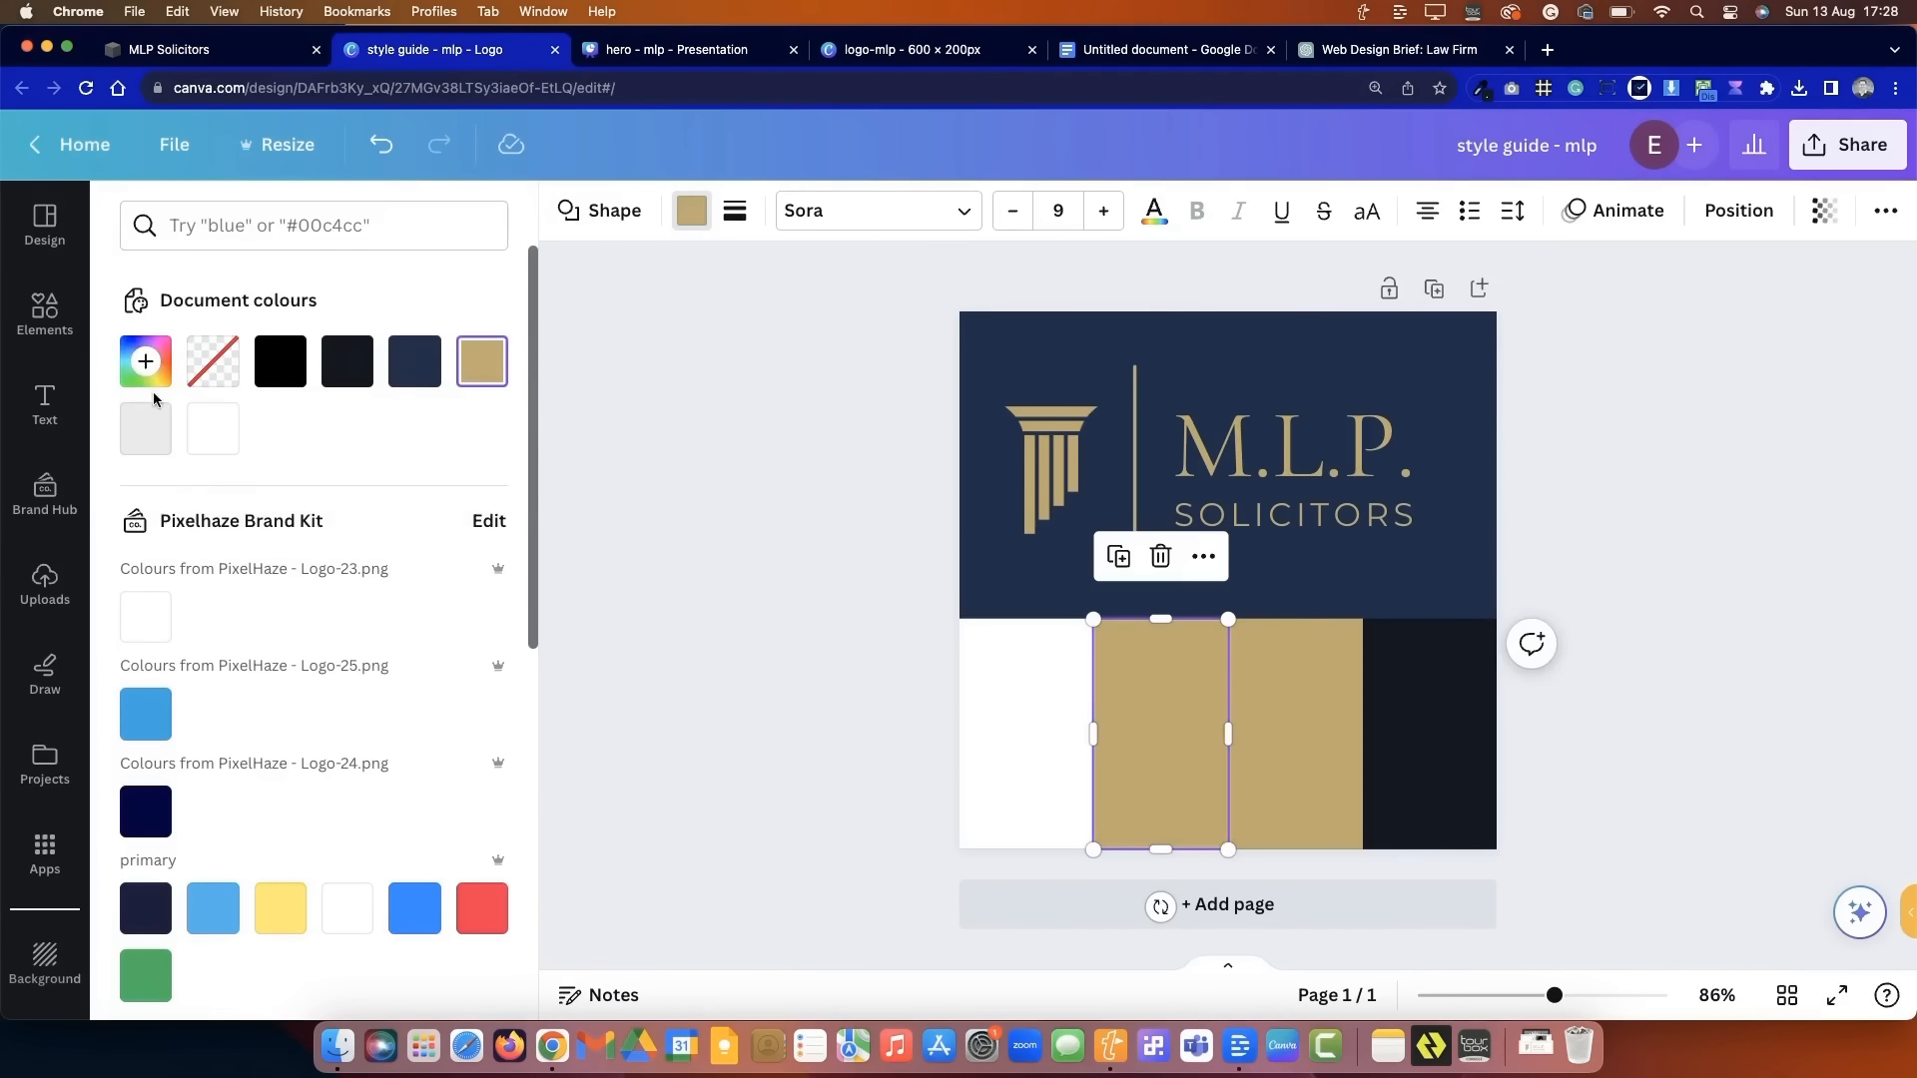
{"action": "left_click", "coordinate": [146, 360]}
{"action": "mouse_move", "coordinate": [145, 490]}
{"action": "left_mouse_down"}
{"action": "mouse_move", "coordinate": [116, 483]}
{"action": "mouse_move", "coordinate": [139, 488]}
{"action": "left_mouse_up"}
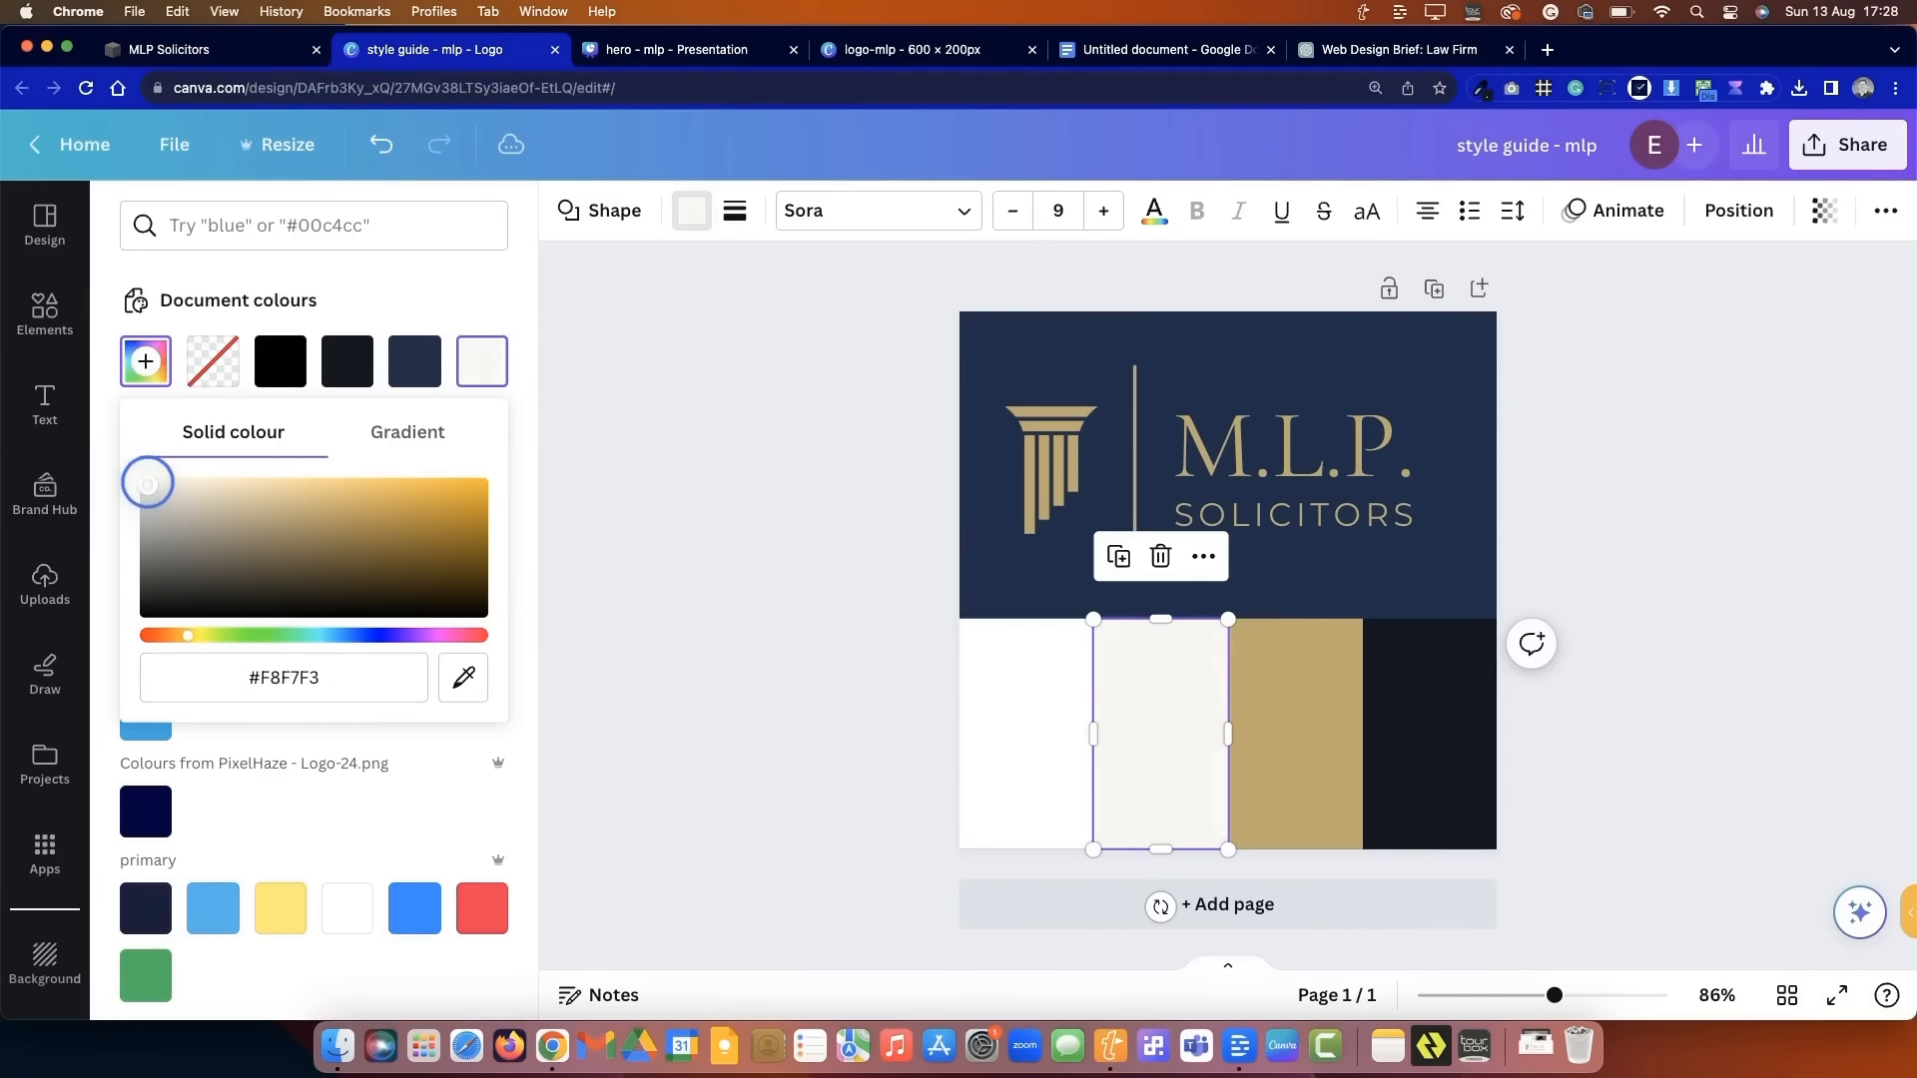
{"action": "left_click", "coordinate": [831, 780]}
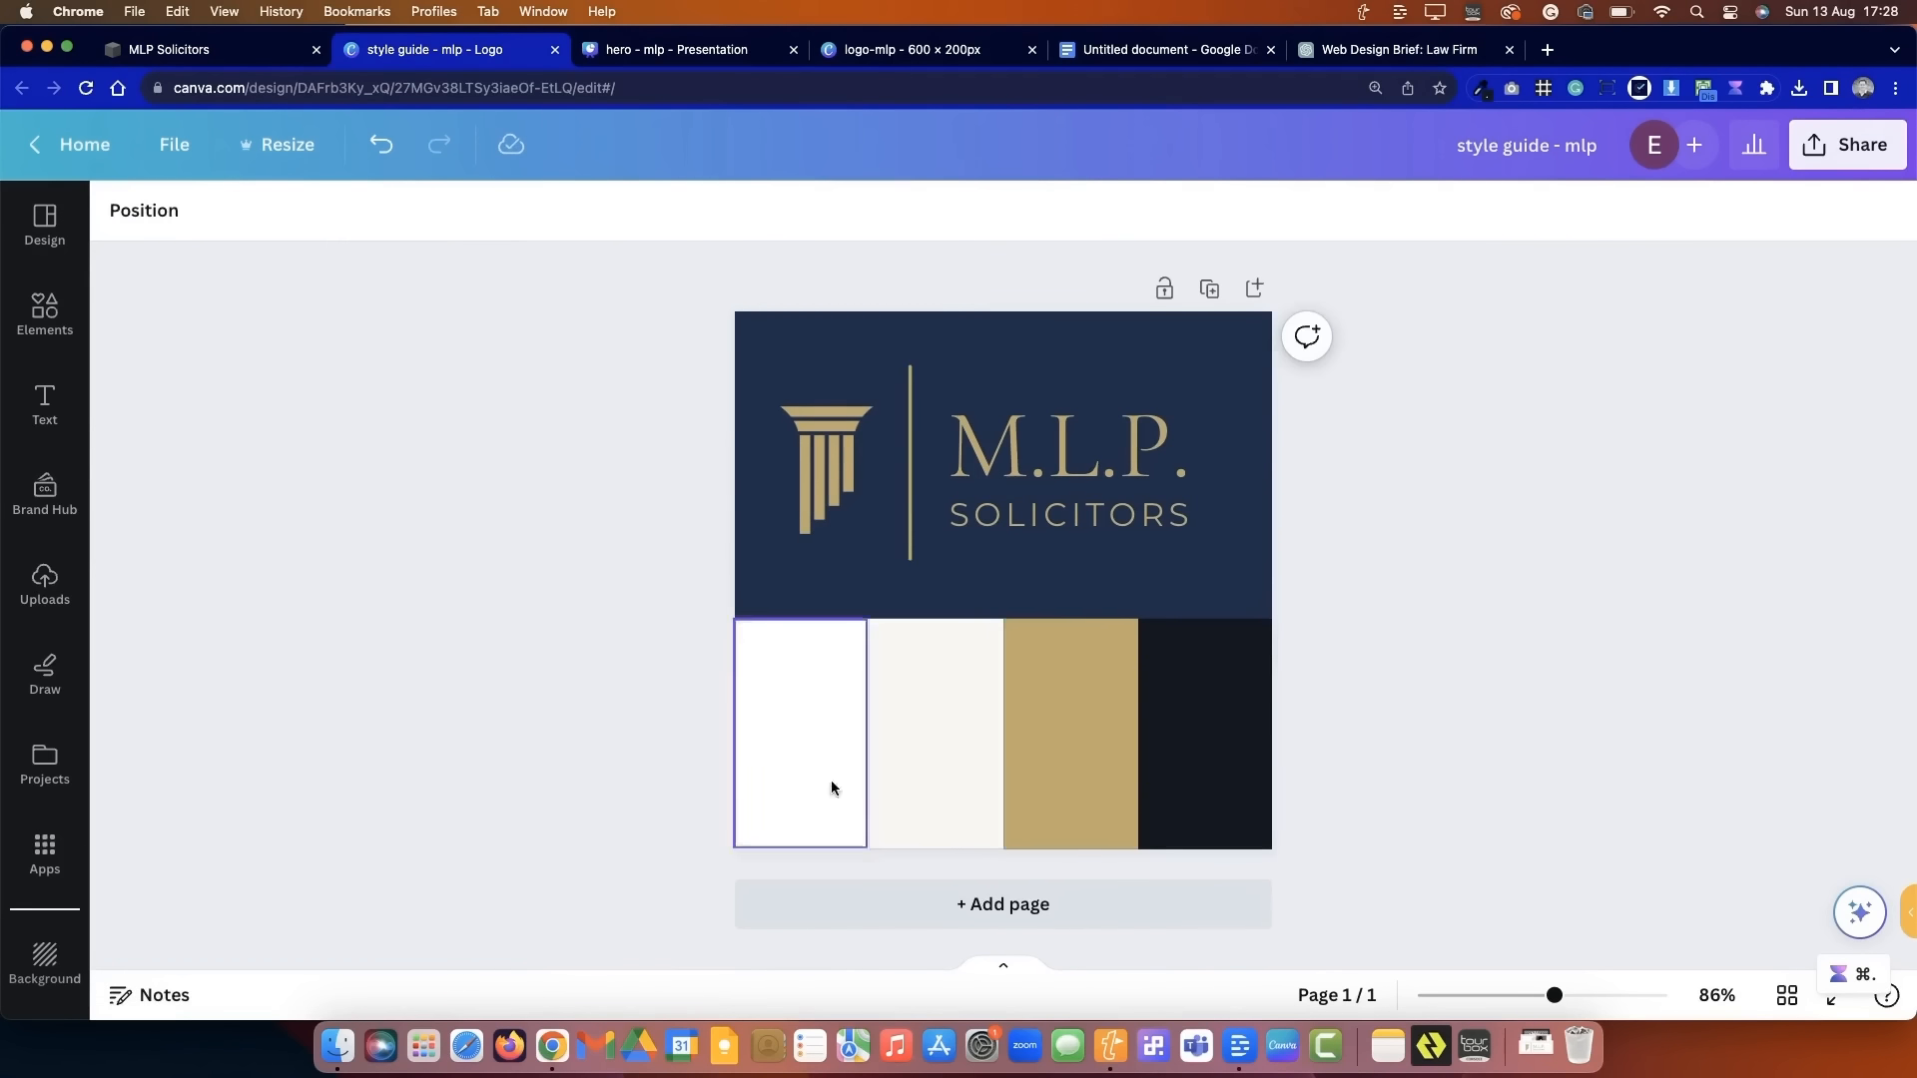
- Extend the off-white swatch's left edge slightly so that it overlaps the edge of the neighbouring white swatch
{"action": "left_click", "coordinate": [871, 686]}
{"action": "left_click", "coordinate": [287, 213]}
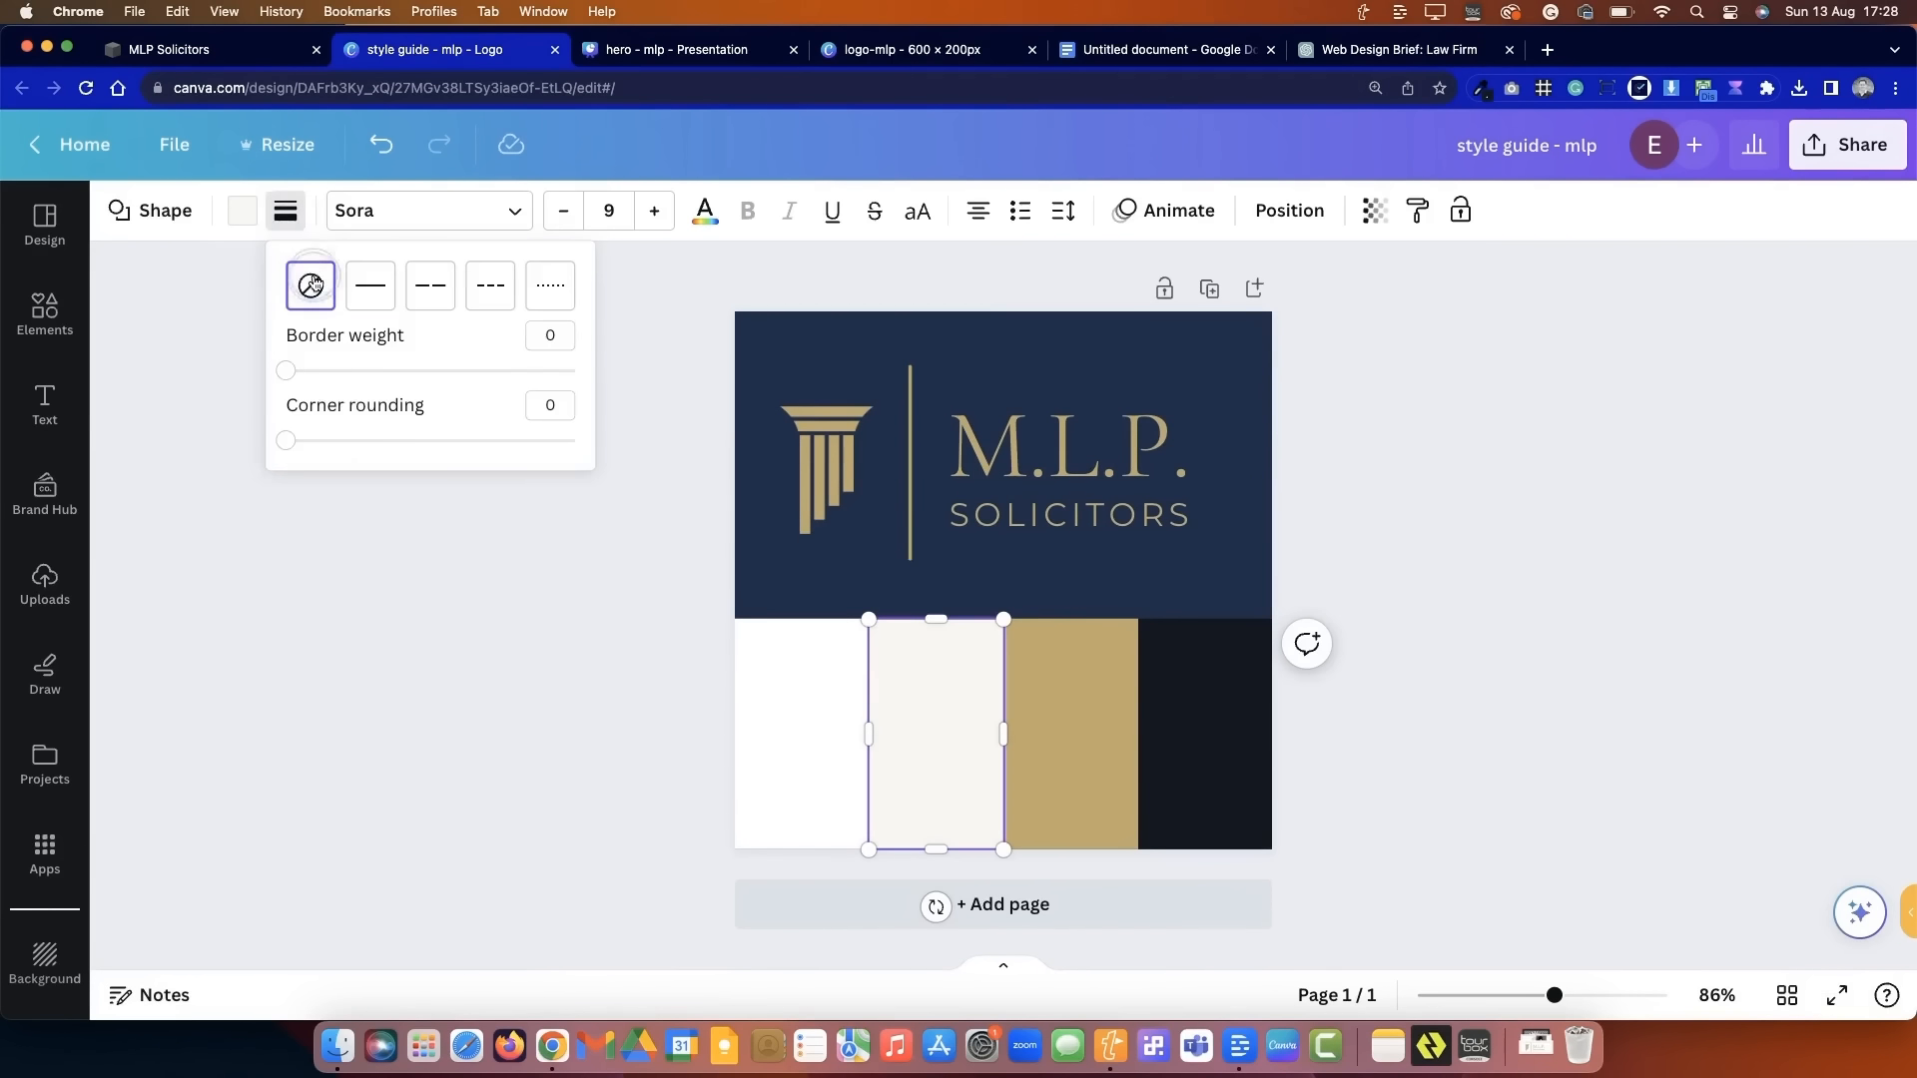
{"action": "left_click", "coordinate": [715, 716]}
{"action": "key", "text": "super+plus"}
{"action": "key", "text": "super+plus"}
{"action": "left_click_drag", "start_coordinate": [945, 850], "coordinate": [1040, 851]}
{"action": "key", "text": "super+z"}
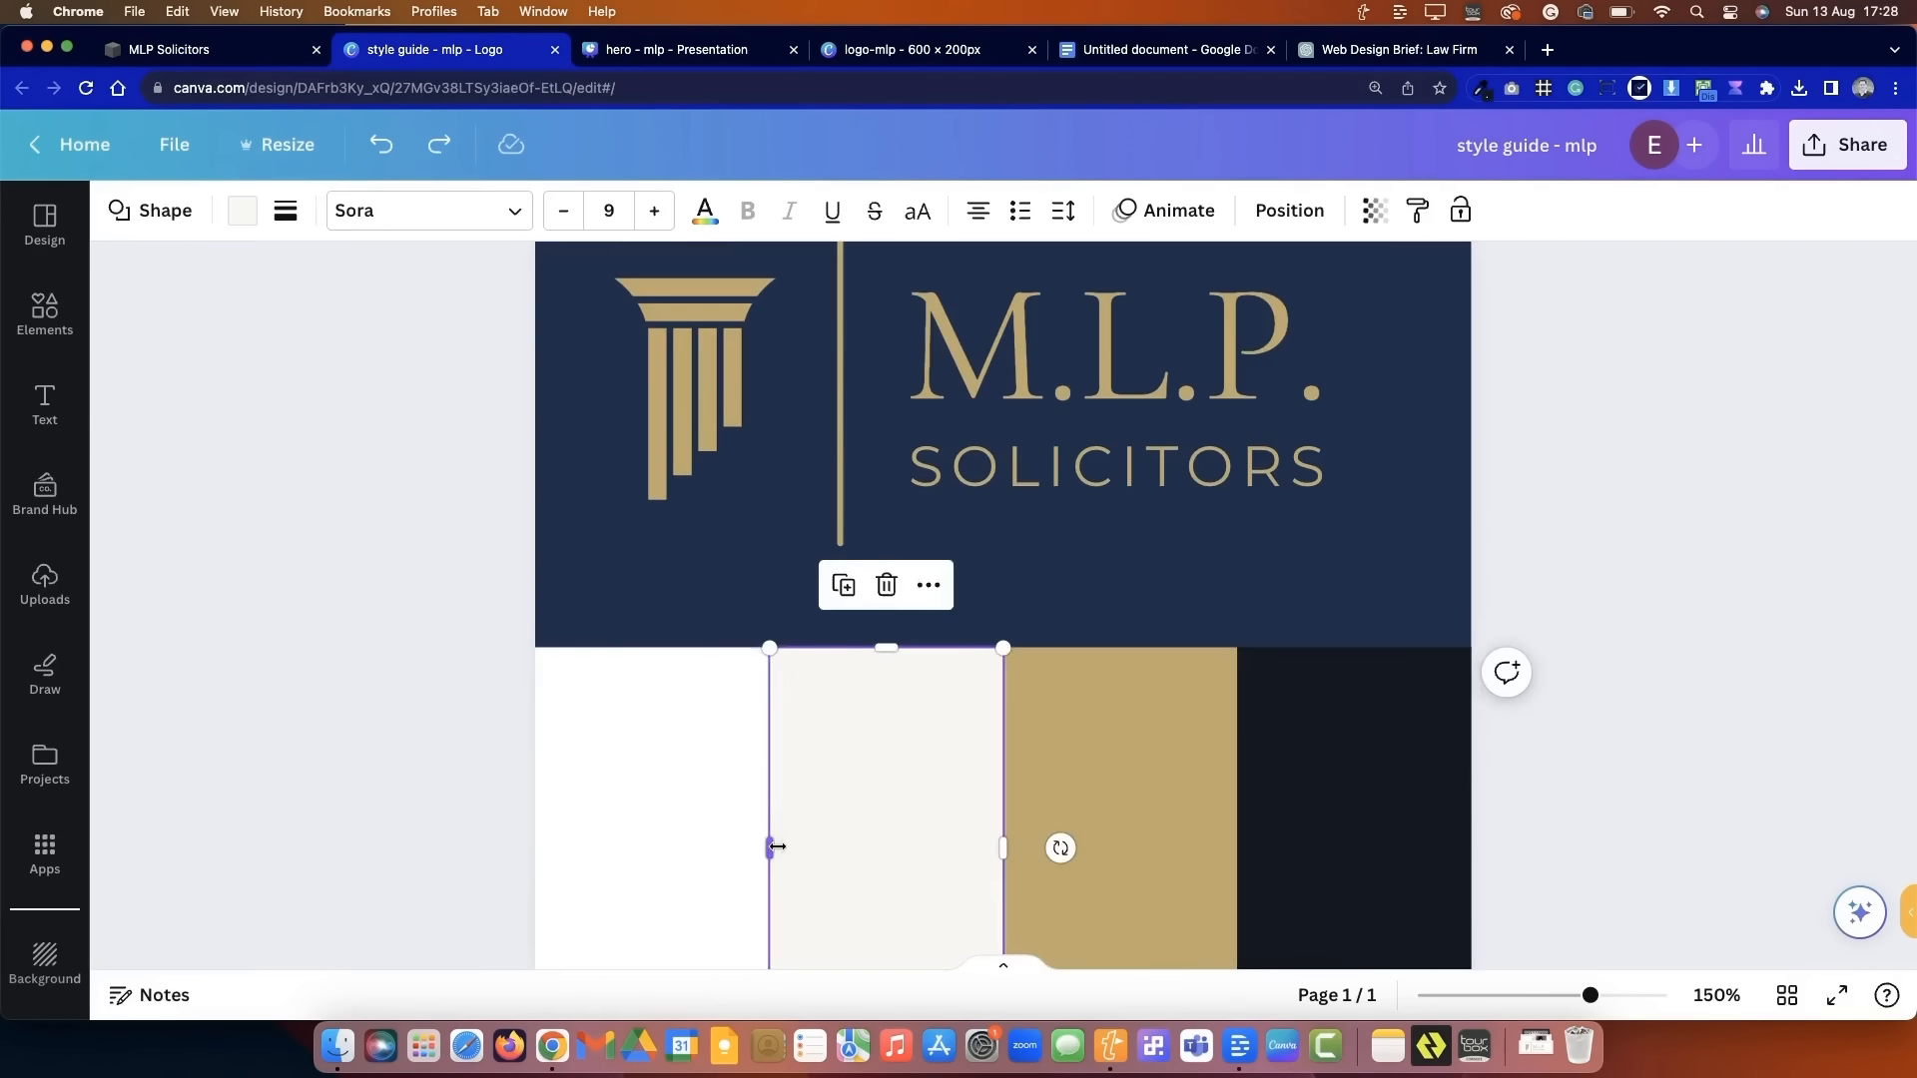
{"action": "left_click_drag", "start_coordinate": [774, 847], "coordinate": [760, 847]}
{"action": "left_click", "coordinate": [459, 799]}
{"action": "key", "text": "super+minus"}
{"action": "key", "text": "super+minus"}
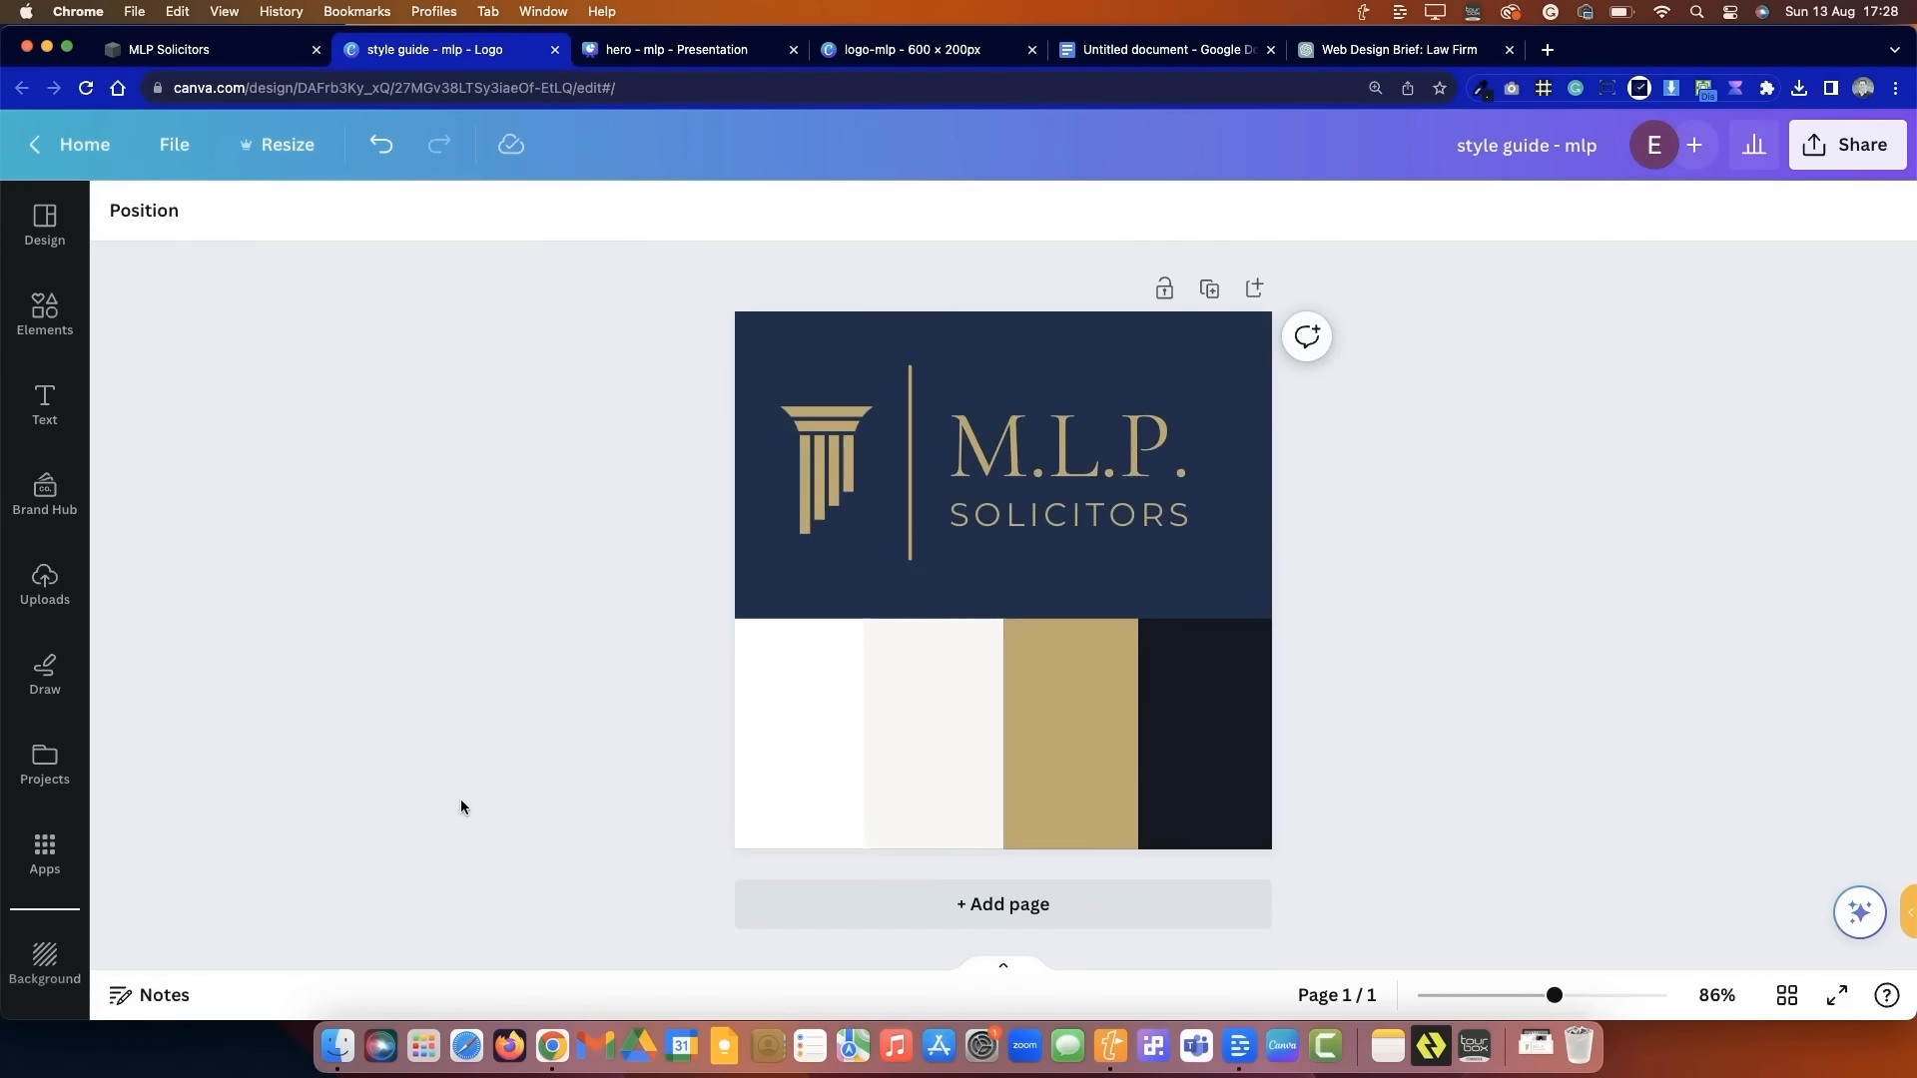
- Copy the off-white swatch's hex colour code and deselect the swatch
{"action": "left_click", "coordinate": [938, 750]}
{"action": "left_click", "coordinate": [241, 212]}
{"action": "left_click", "coordinate": [147, 368]}
{"action": "left_click", "coordinate": [603, 641]}
{"action": "left_click", "coordinate": [798, 734]}
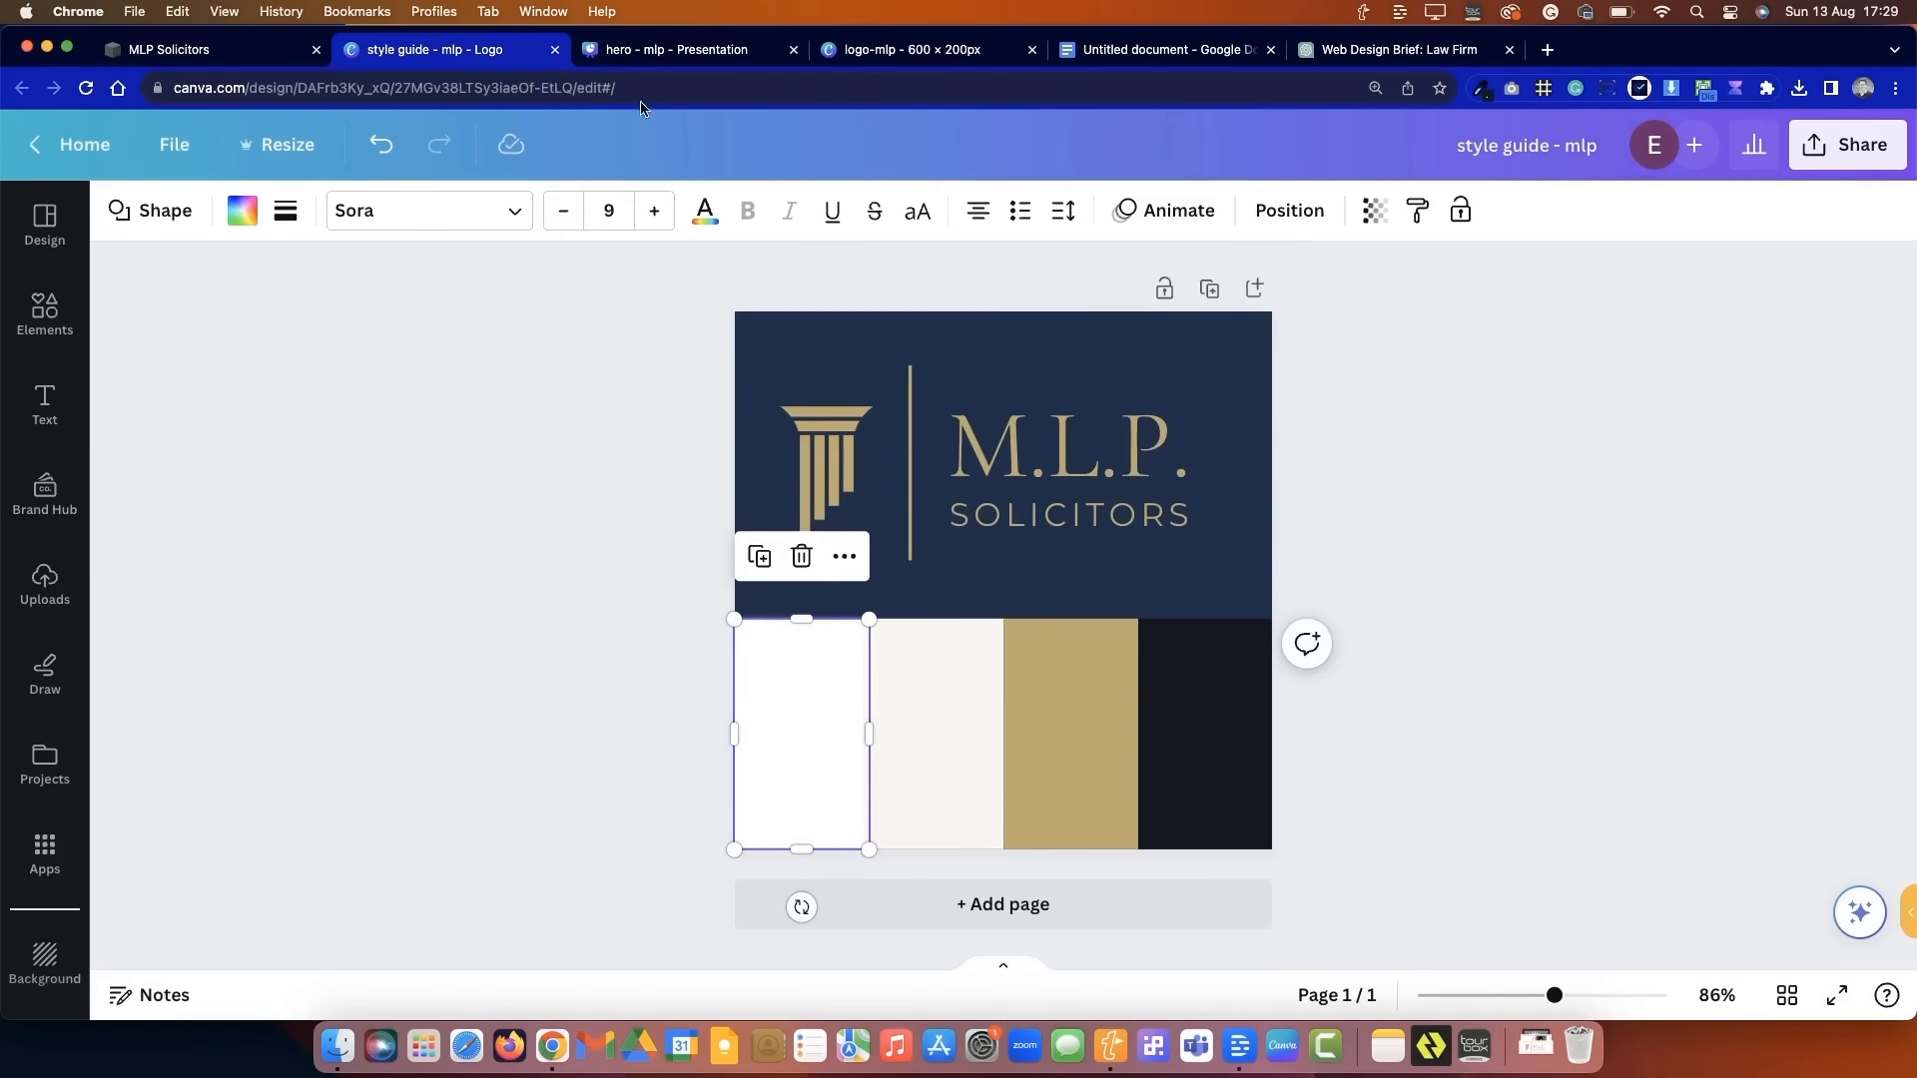
- Switch to Squarespace and replace the light grey in the site colour palette with the copied off-white
{"action": "left_click", "coordinate": [229, 52]}
{"action": "left_click", "coordinate": [1818, 153]}
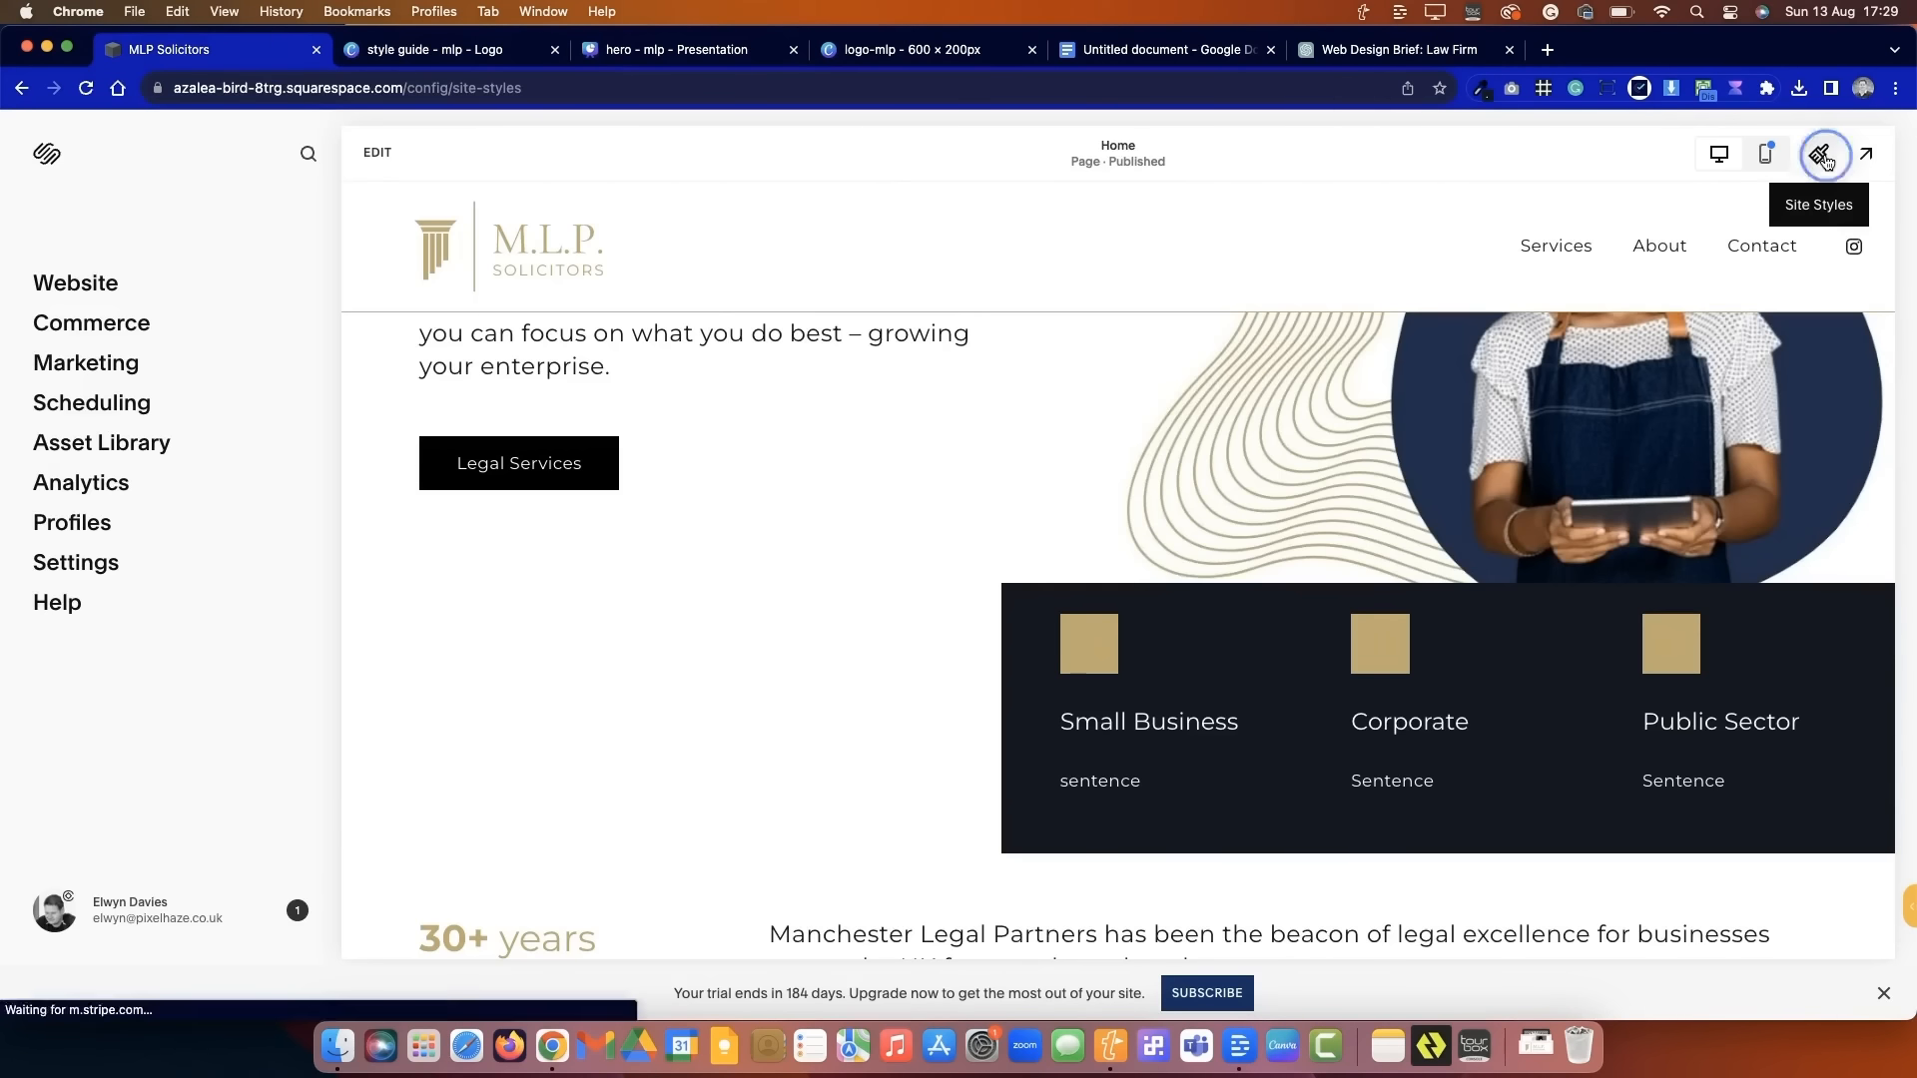
{"action": "left_click", "coordinate": [1640, 363]}
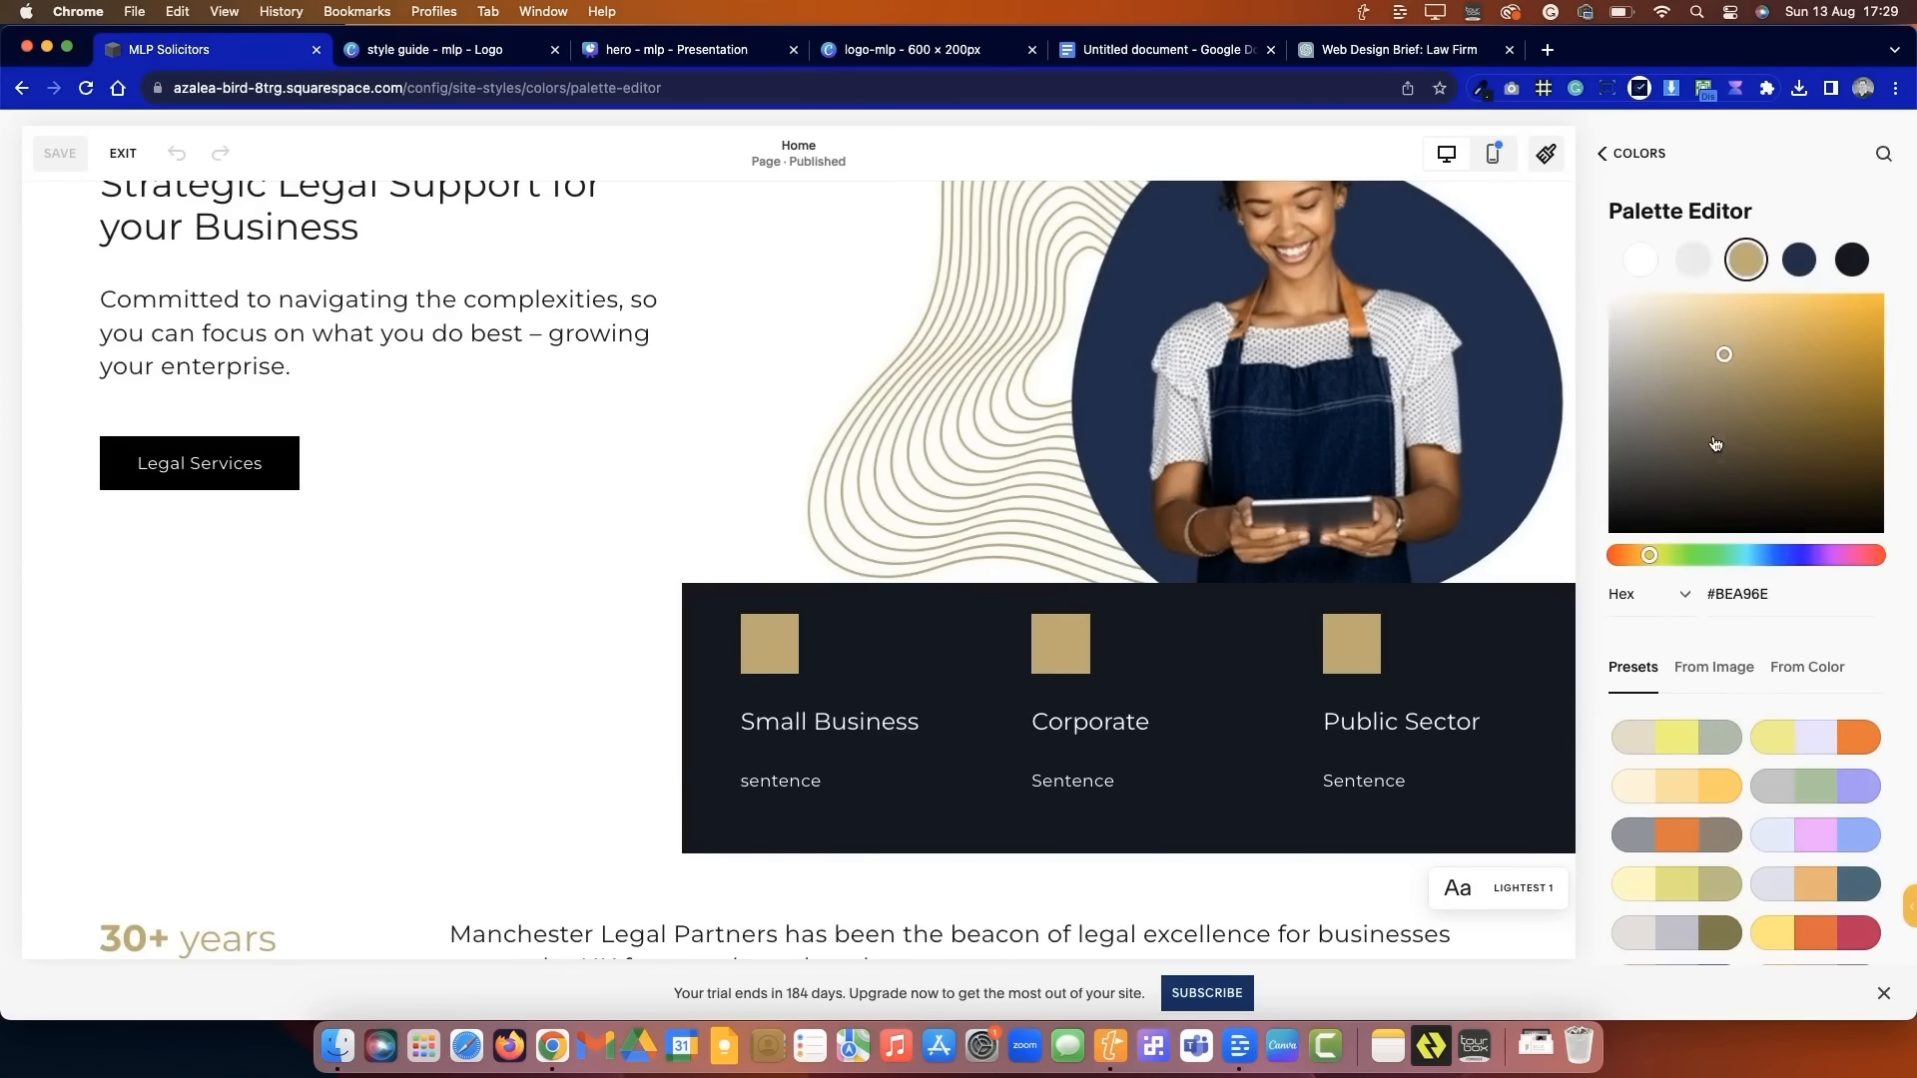
{"action": "left_click", "coordinate": [1625, 153]}
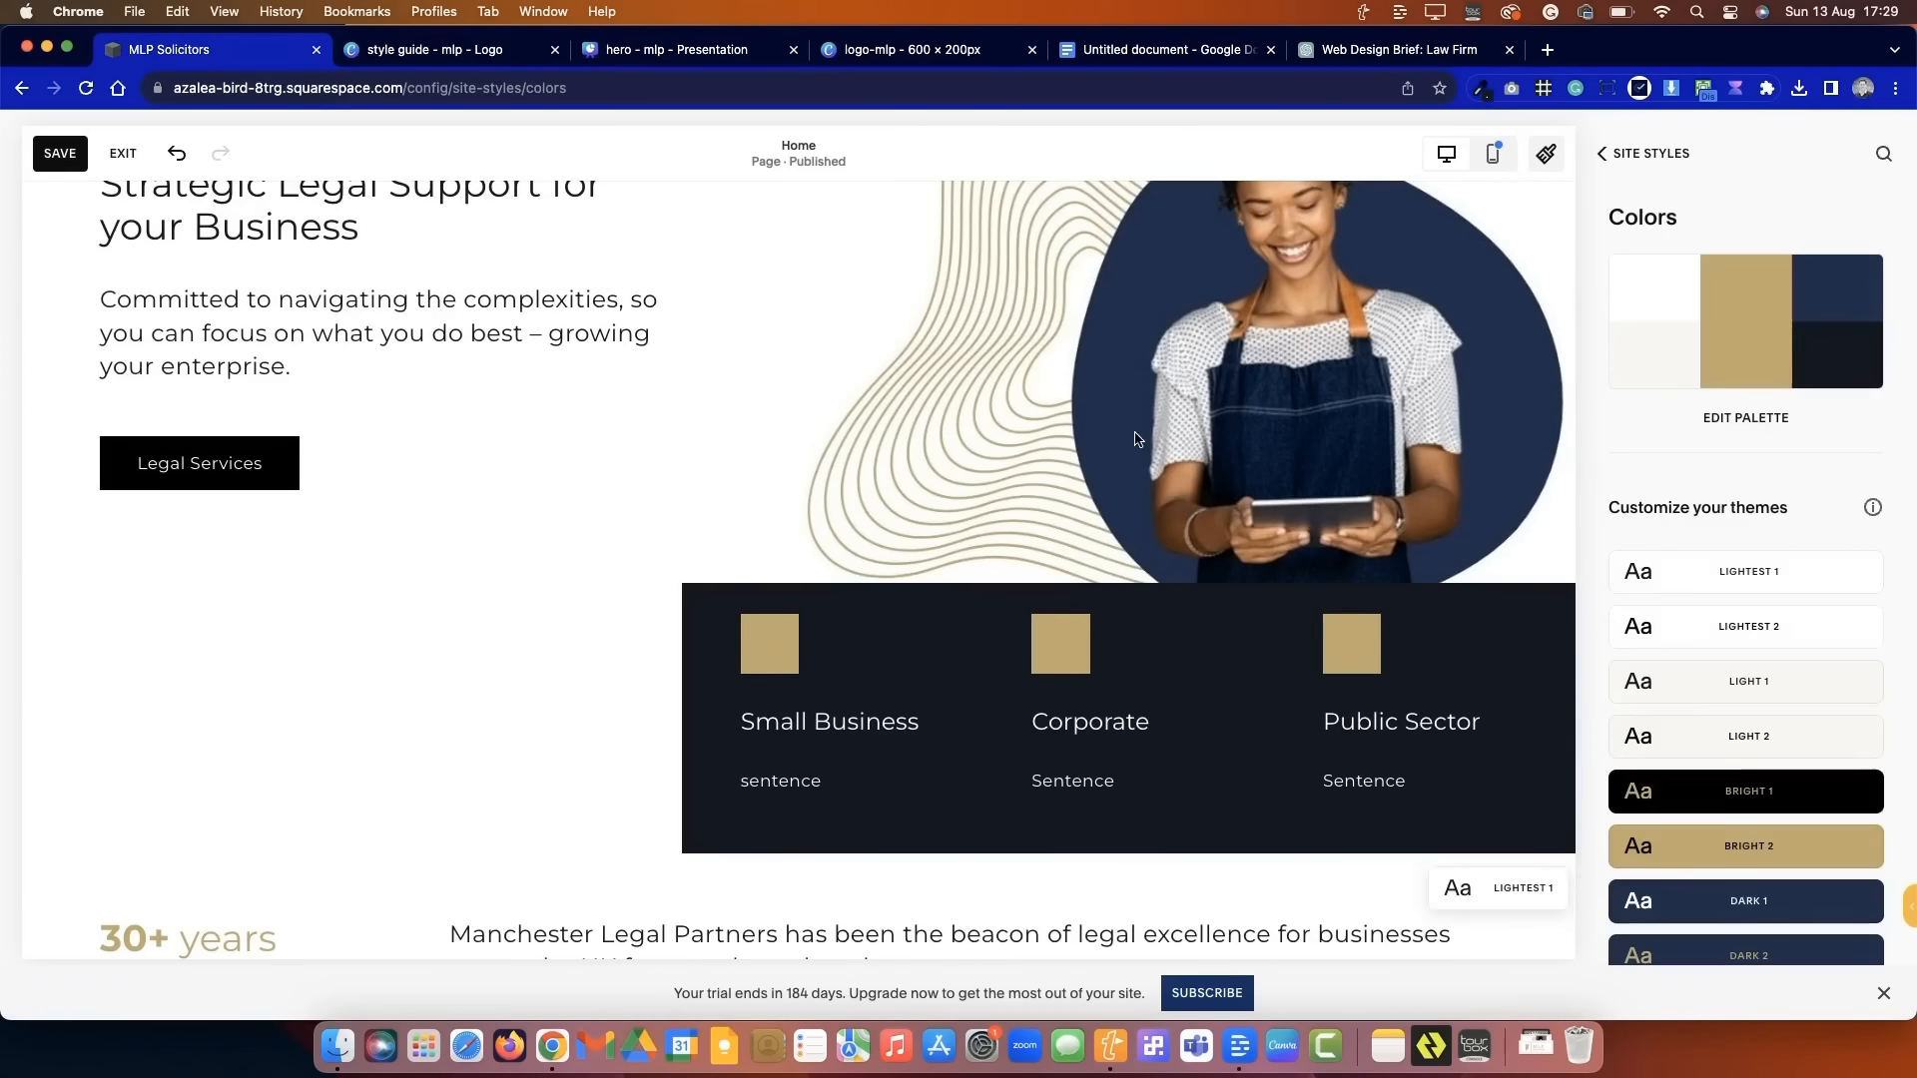
- Check the new off-white palette colour throughout the home page and footer, and close the site styles
{"action": "scroll", "coordinate": [1056, 489], "scroll_direction": "down", "scroll_amount": 15}
{"action": "scroll", "coordinate": [1058, 491], "scroll_direction": "down", "scroll_amount": 10}
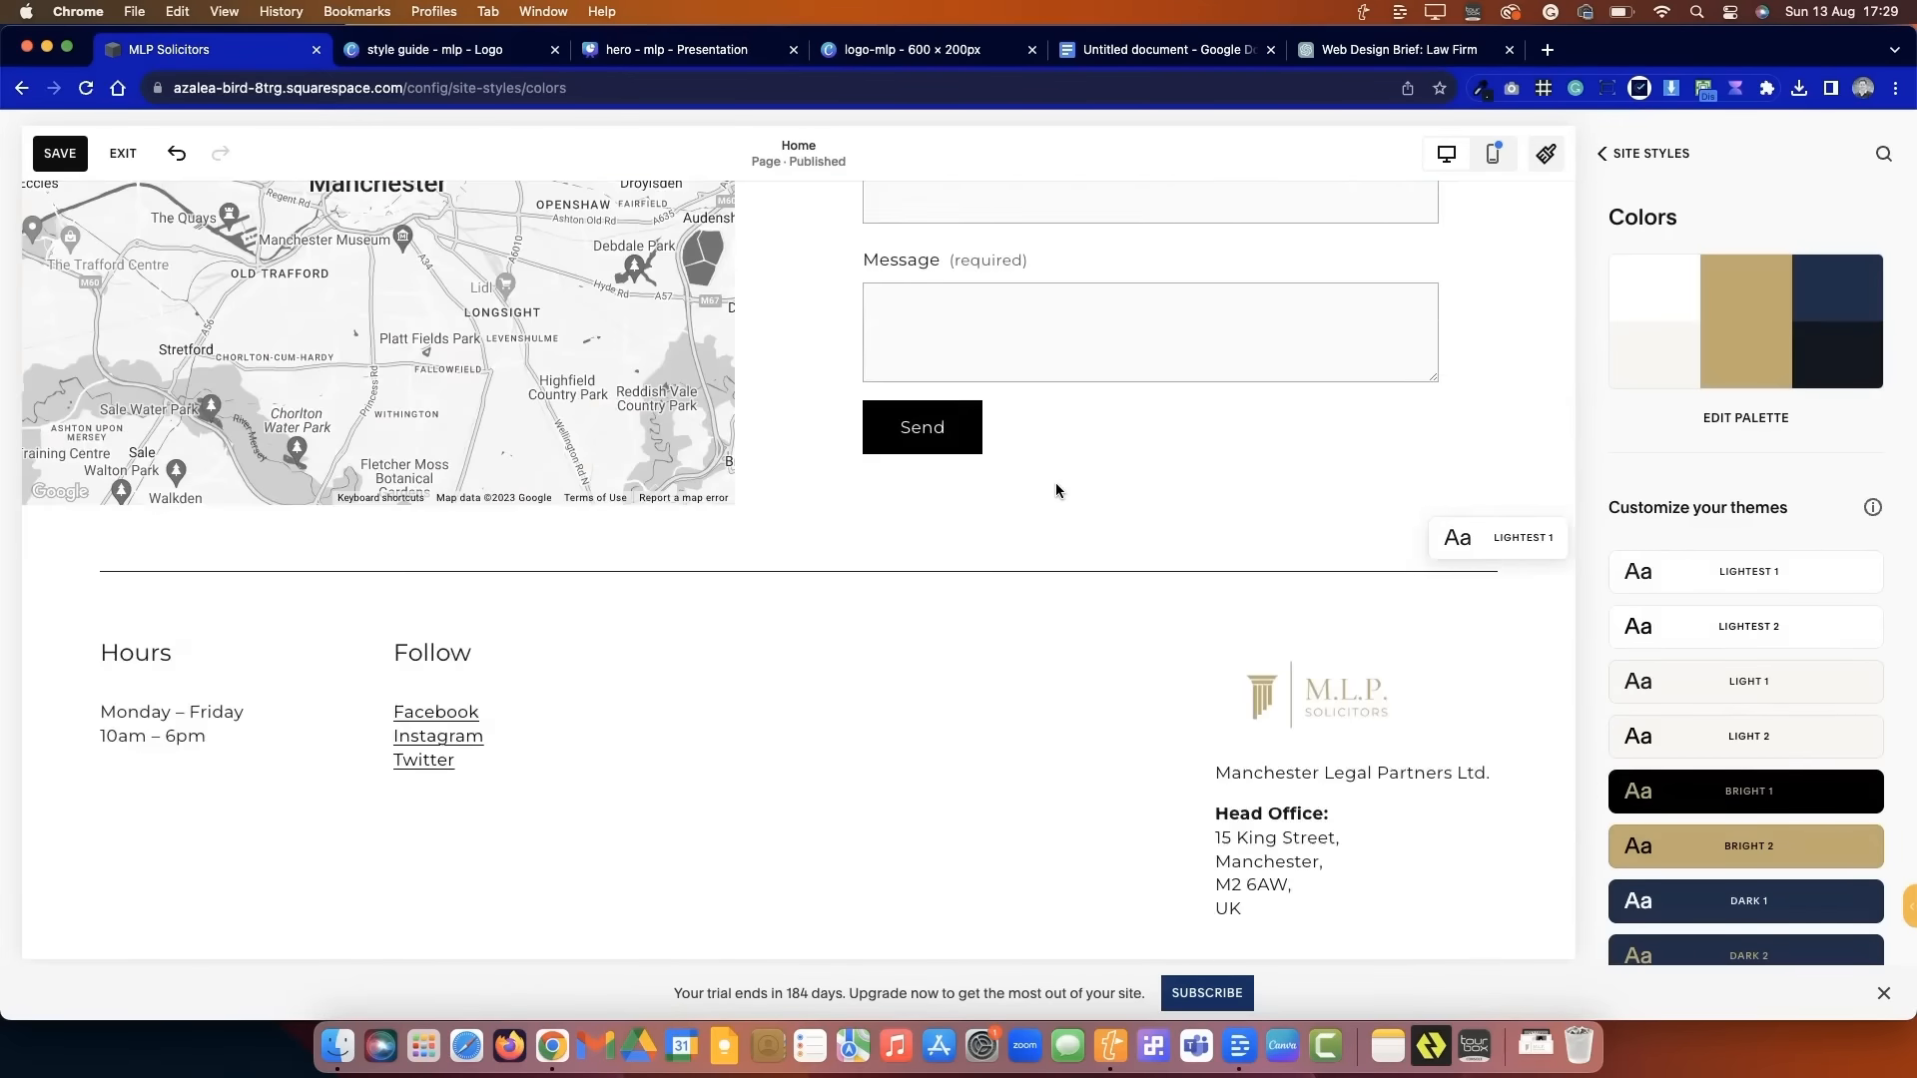
{"action": "scroll", "coordinate": [1056, 489], "scroll_direction": "up", "scroll_amount": 6}
{"action": "scroll", "coordinate": [1057, 489], "scroll_direction": "down", "scroll_amount": 7}
{"action": "scroll", "coordinate": [1104, 496], "scroll_direction": "up", "scroll_amount": 15}
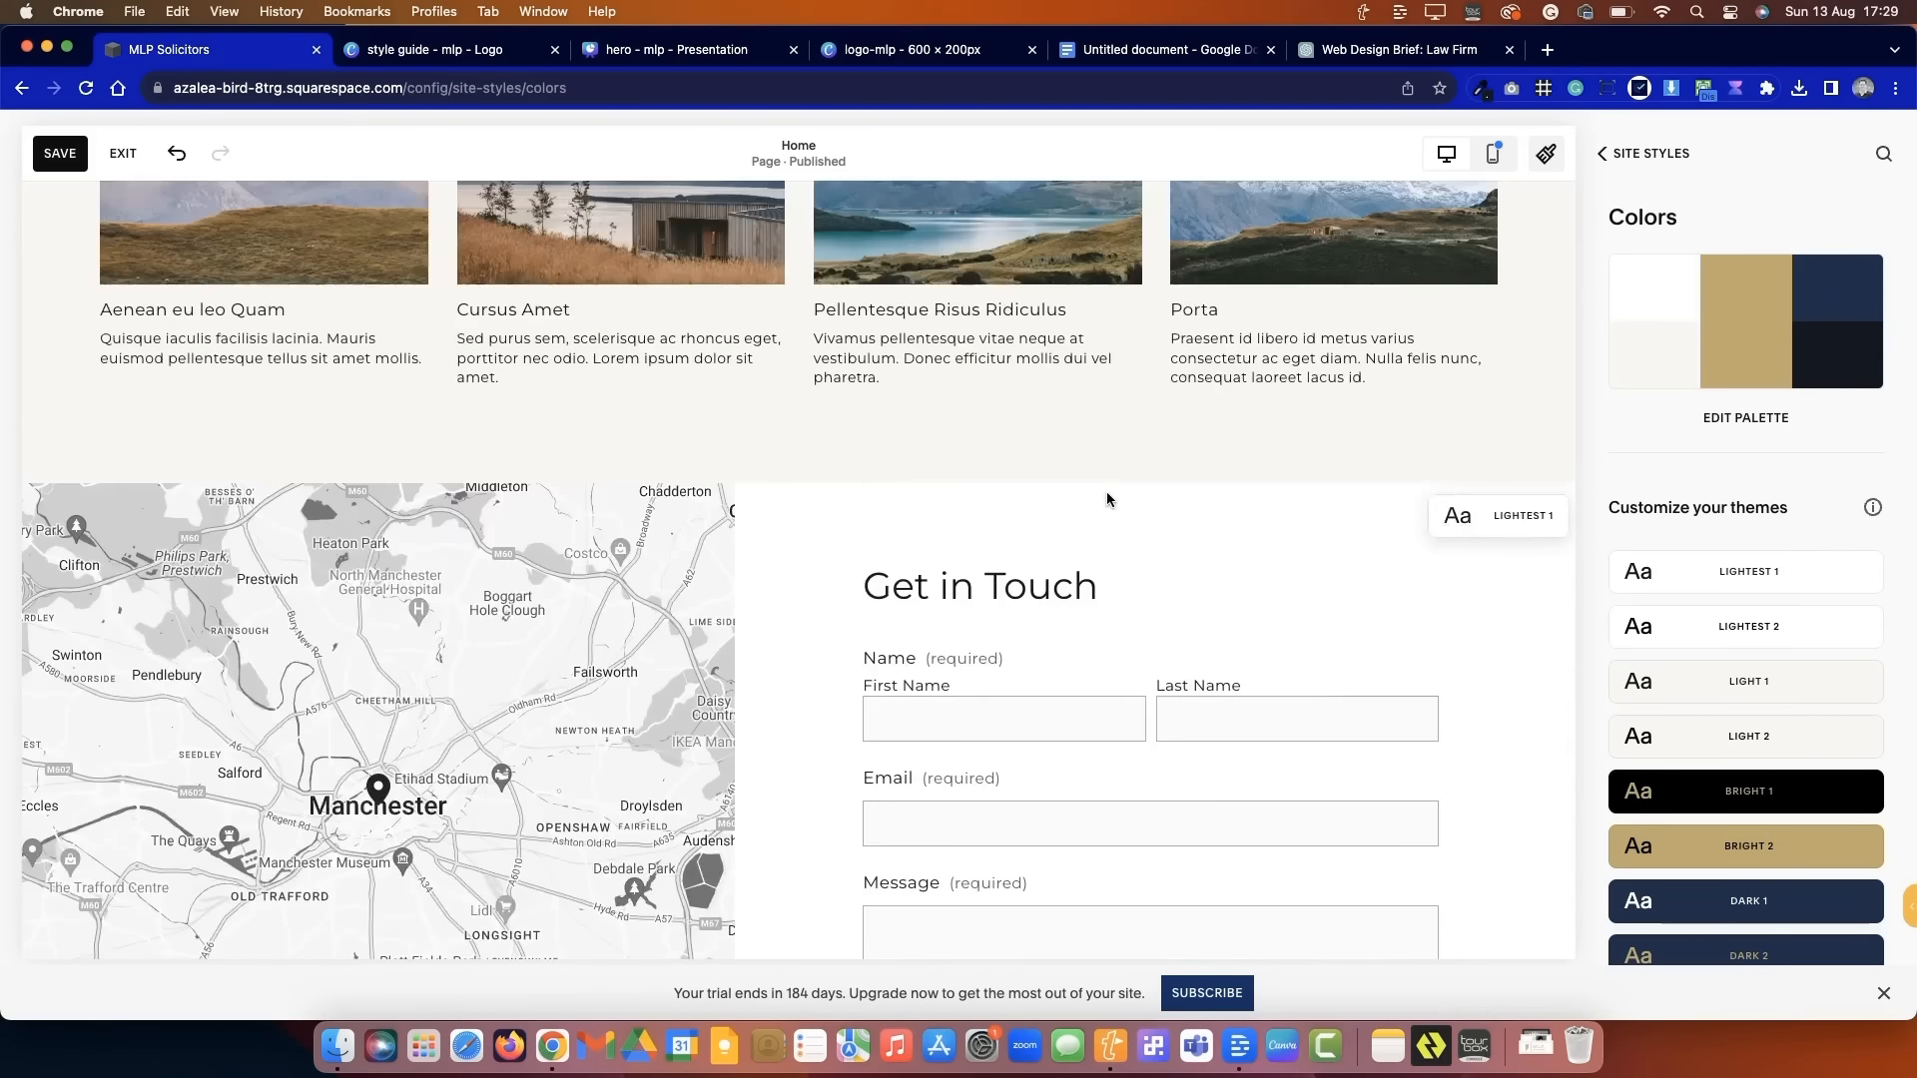
{"action": "left_click", "coordinate": [1632, 154]}
{"action": "left_click", "coordinate": [1632, 155]}
{"action": "scroll", "coordinate": [1498, 450], "scroll_direction": "up", "scroll_amount": 6}
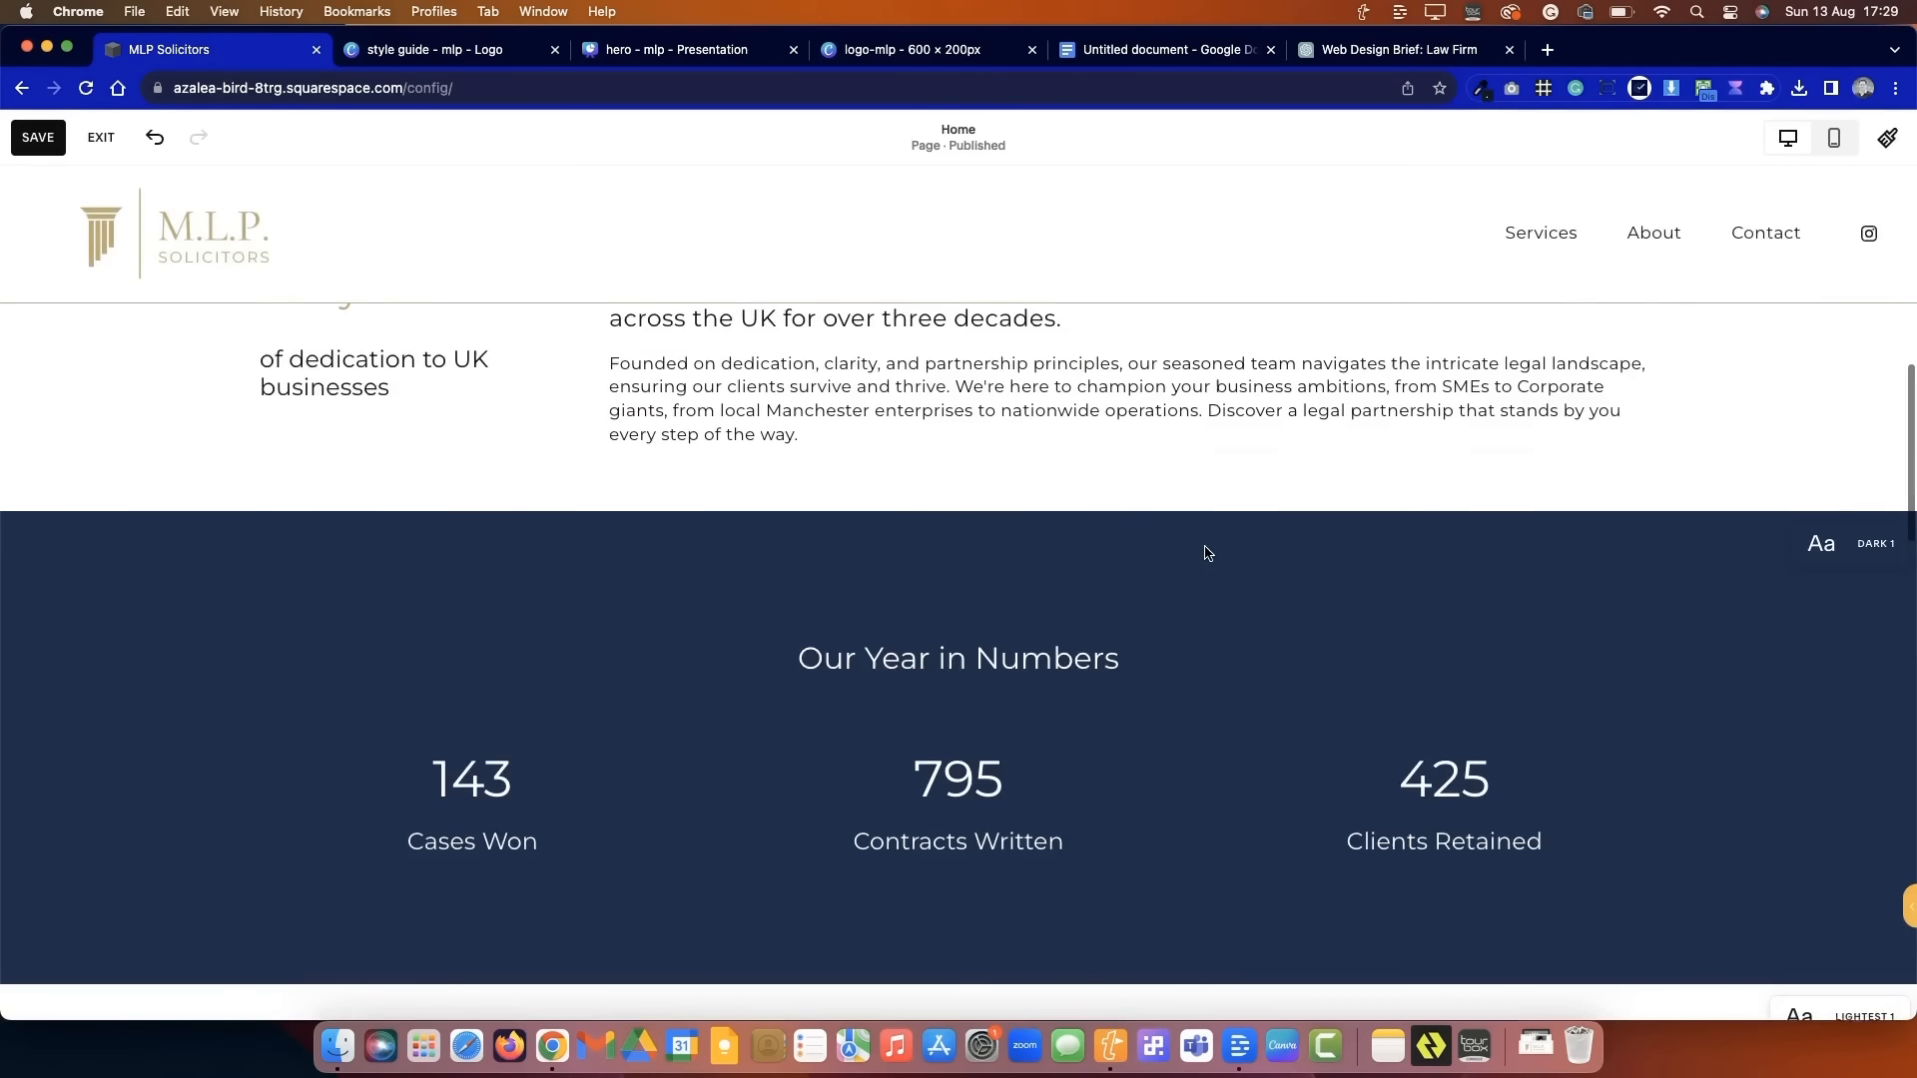
- In the site font styles, set Heading 1 to 2.4rem, Heading 2 to 2rem, Heading 3 to 1.6rem and Heading 4 to 1.2rem
{"action": "left_click", "coordinate": [1882, 152]}
{"action": "left_click", "coordinate": [1644, 335]}
{"action": "scroll", "coordinate": [1817, 469], "scroll_direction": "down", "scroll_amount": 1}
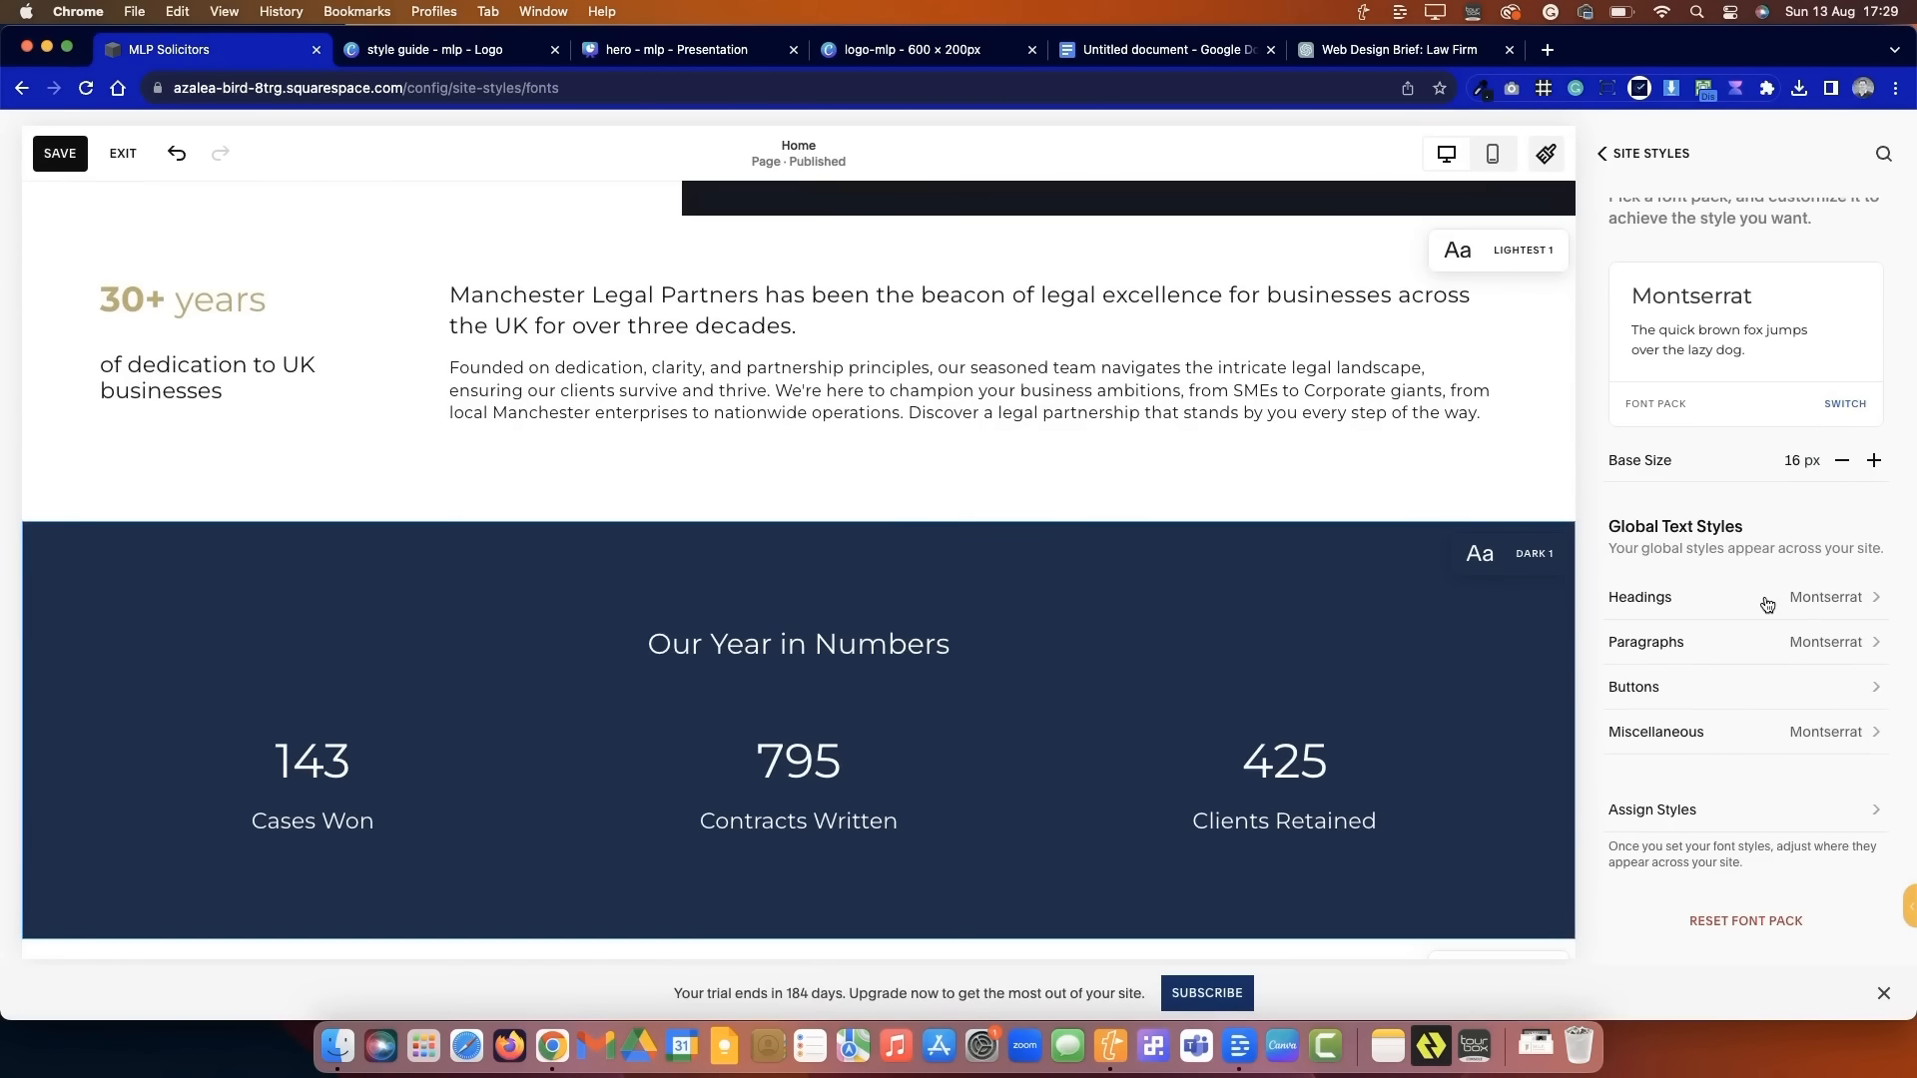
{"action": "left_click", "coordinate": [1687, 597]}
{"action": "scroll", "coordinate": [1719, 644], "scroll_direction": "down", "scroll_amount": 2}
{"action": "left_click_drag", "start_coordinate": [1680, 680], "coordinate": [1673, 680]}
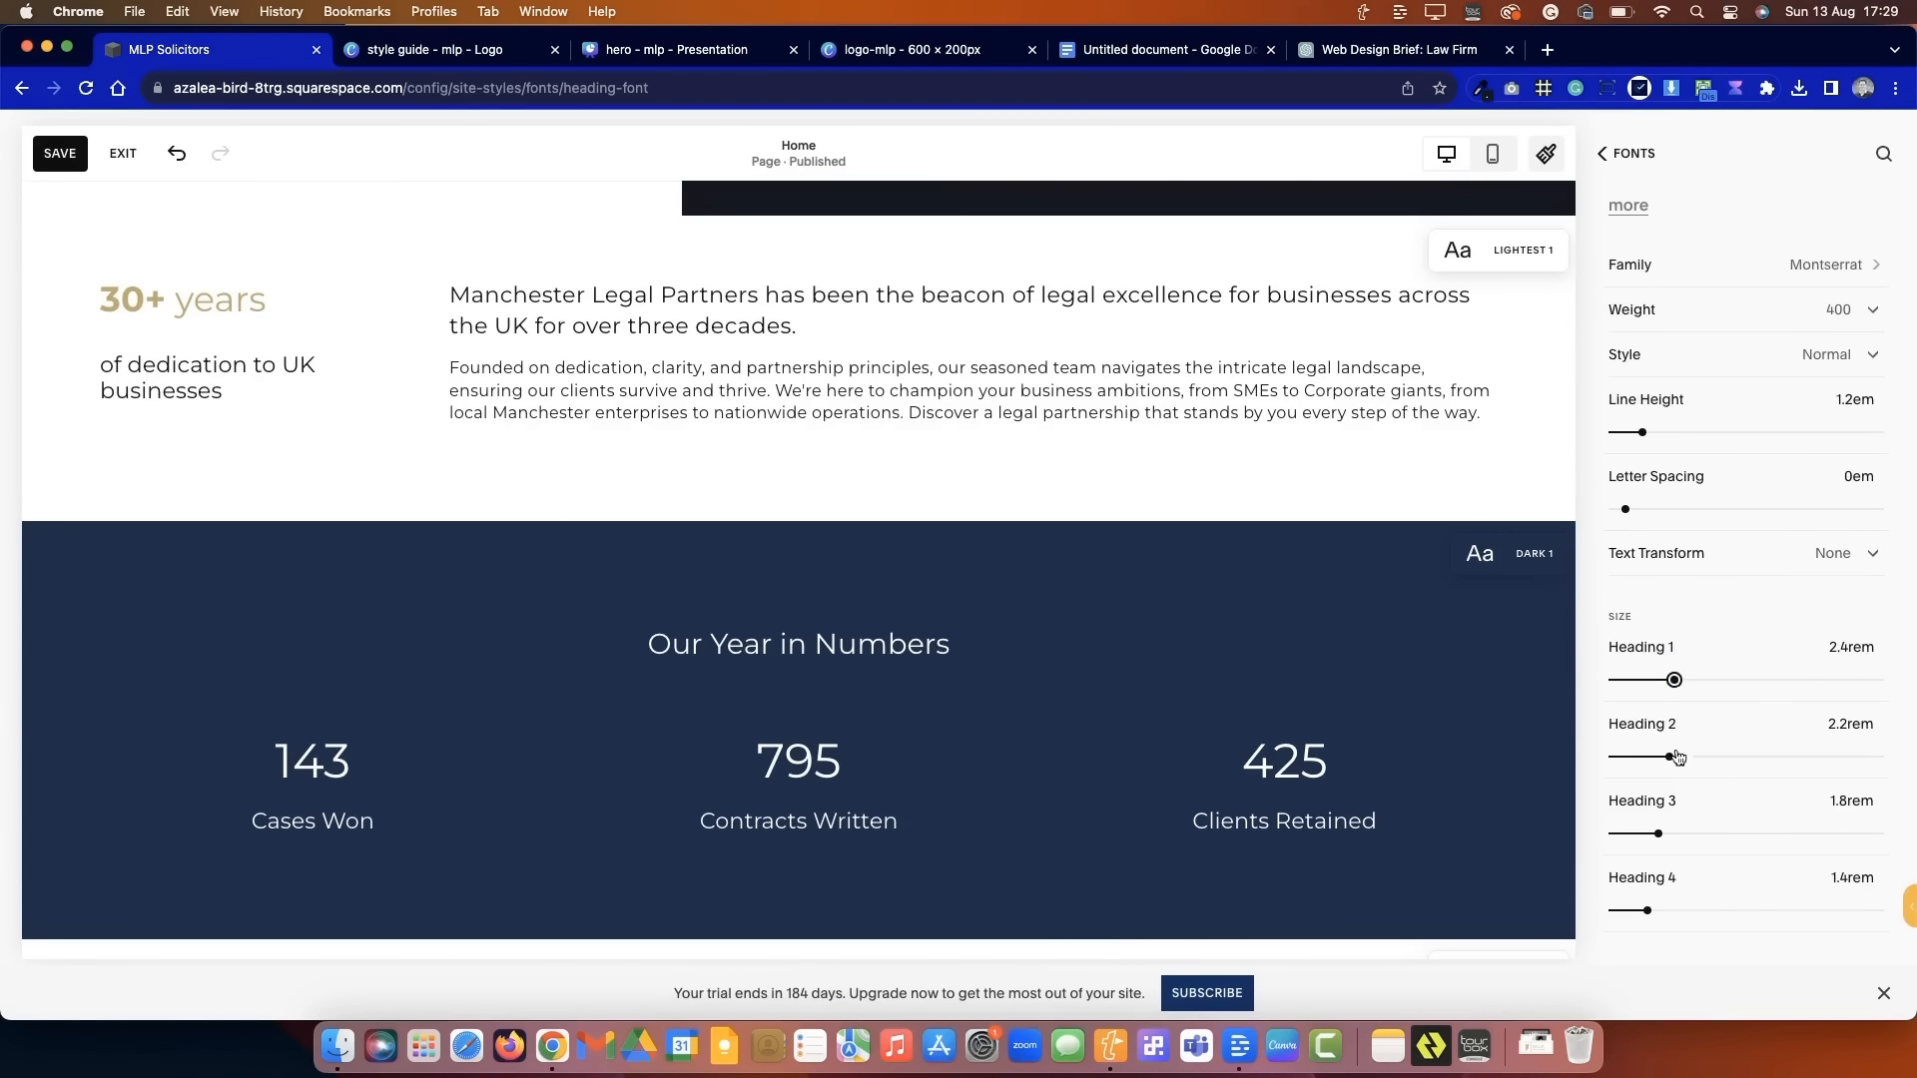
{"action": "left_click_drag", "start_coordinate": [1678, 758], "coordinate": [1662, 756]}
{"action": "left_click_drag", "start_coordinate": [1658, 834], "coordinate": [1653, 833]}
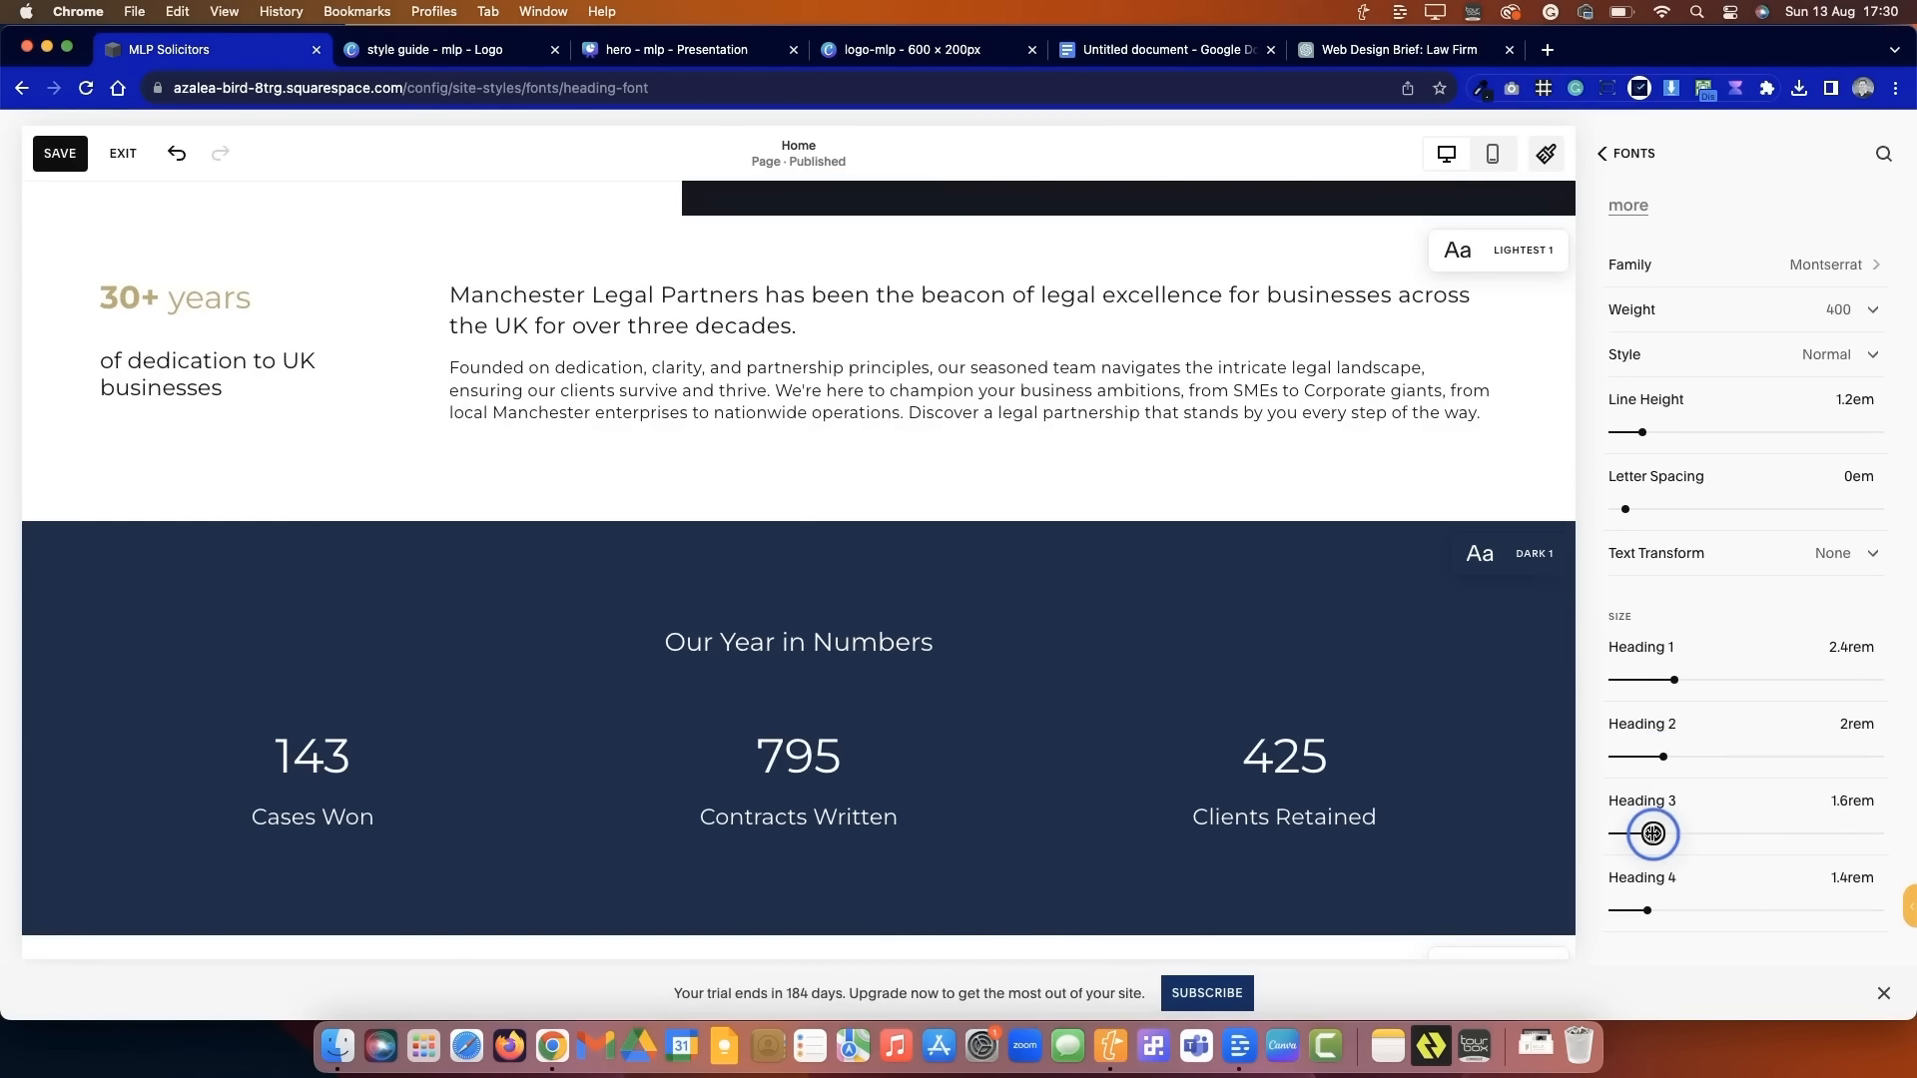
{"action": "left_click_drag", "start_coordinate": [1648, 910], "coordinate": [1642, 911]}
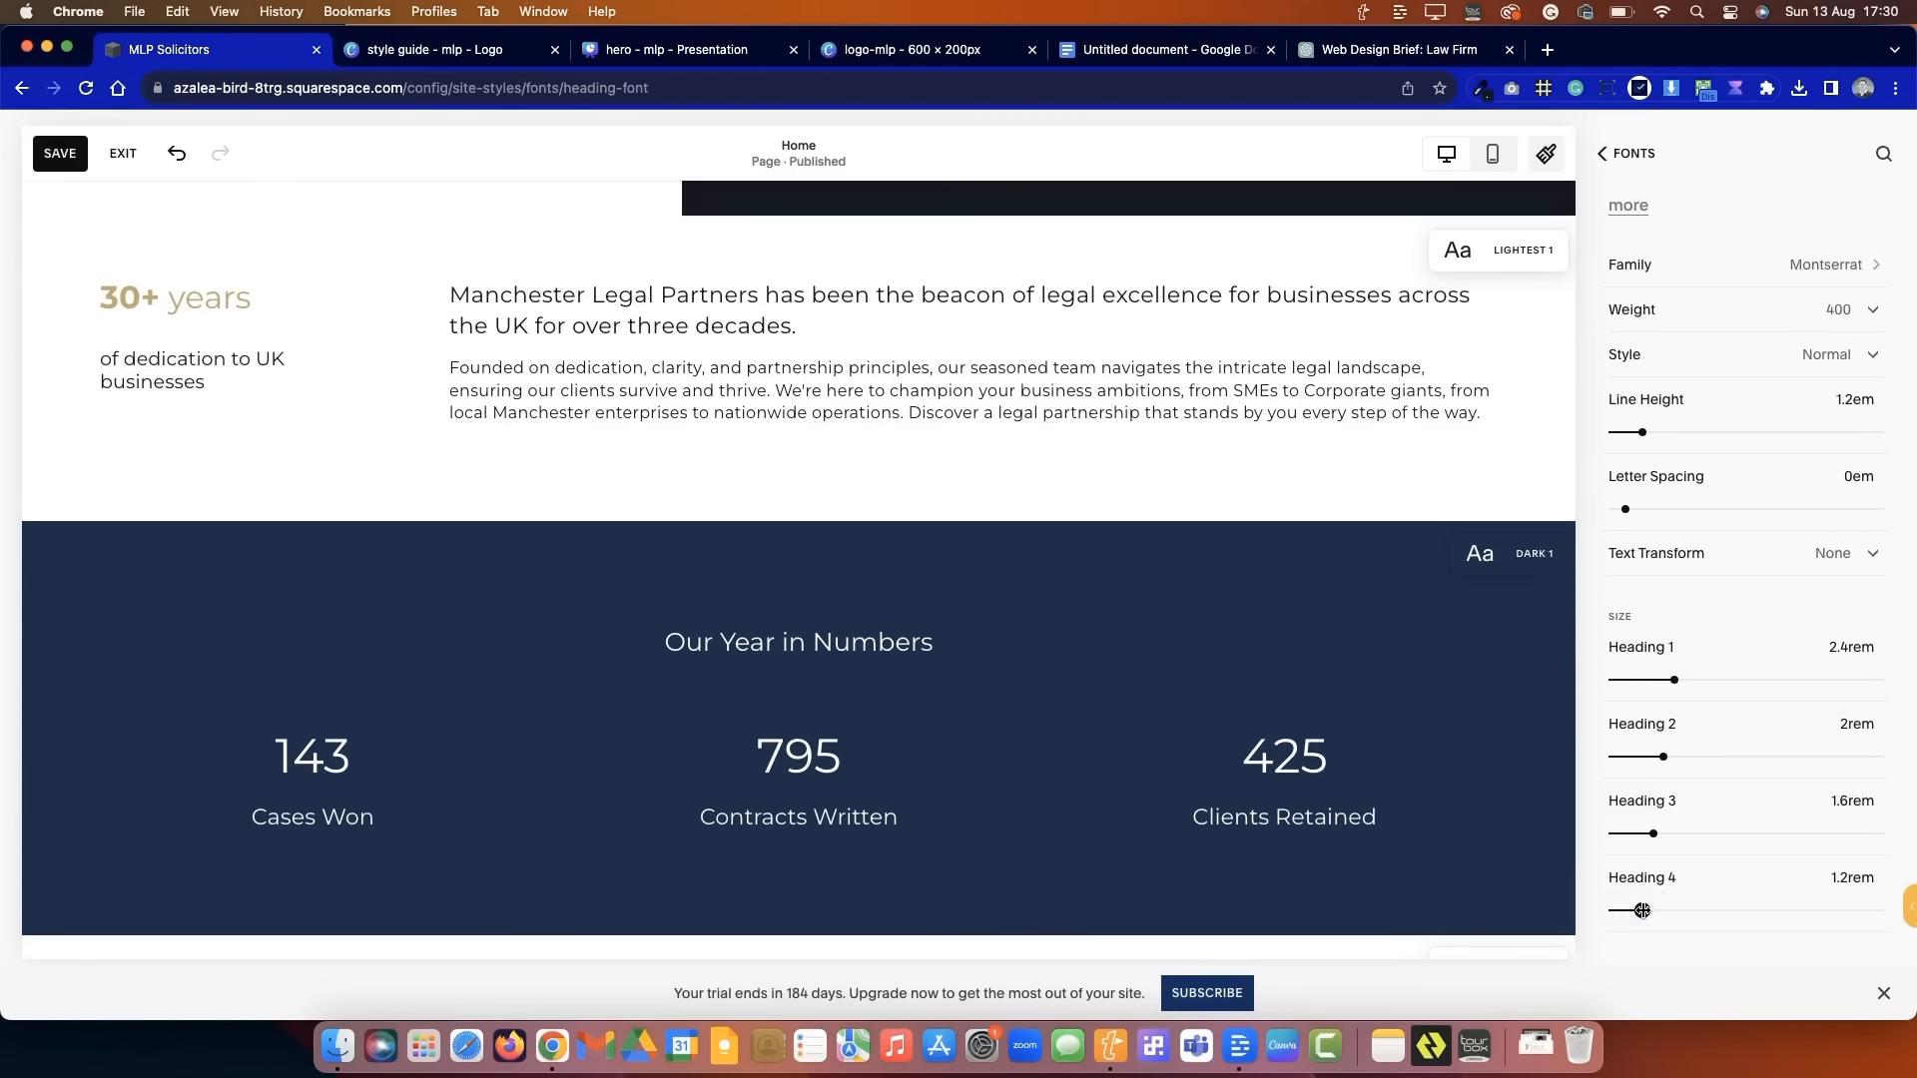
{"action": "scroll", "coordinate": [1266, 722], "scroll_direction": "down", "scroll_amount": 5}
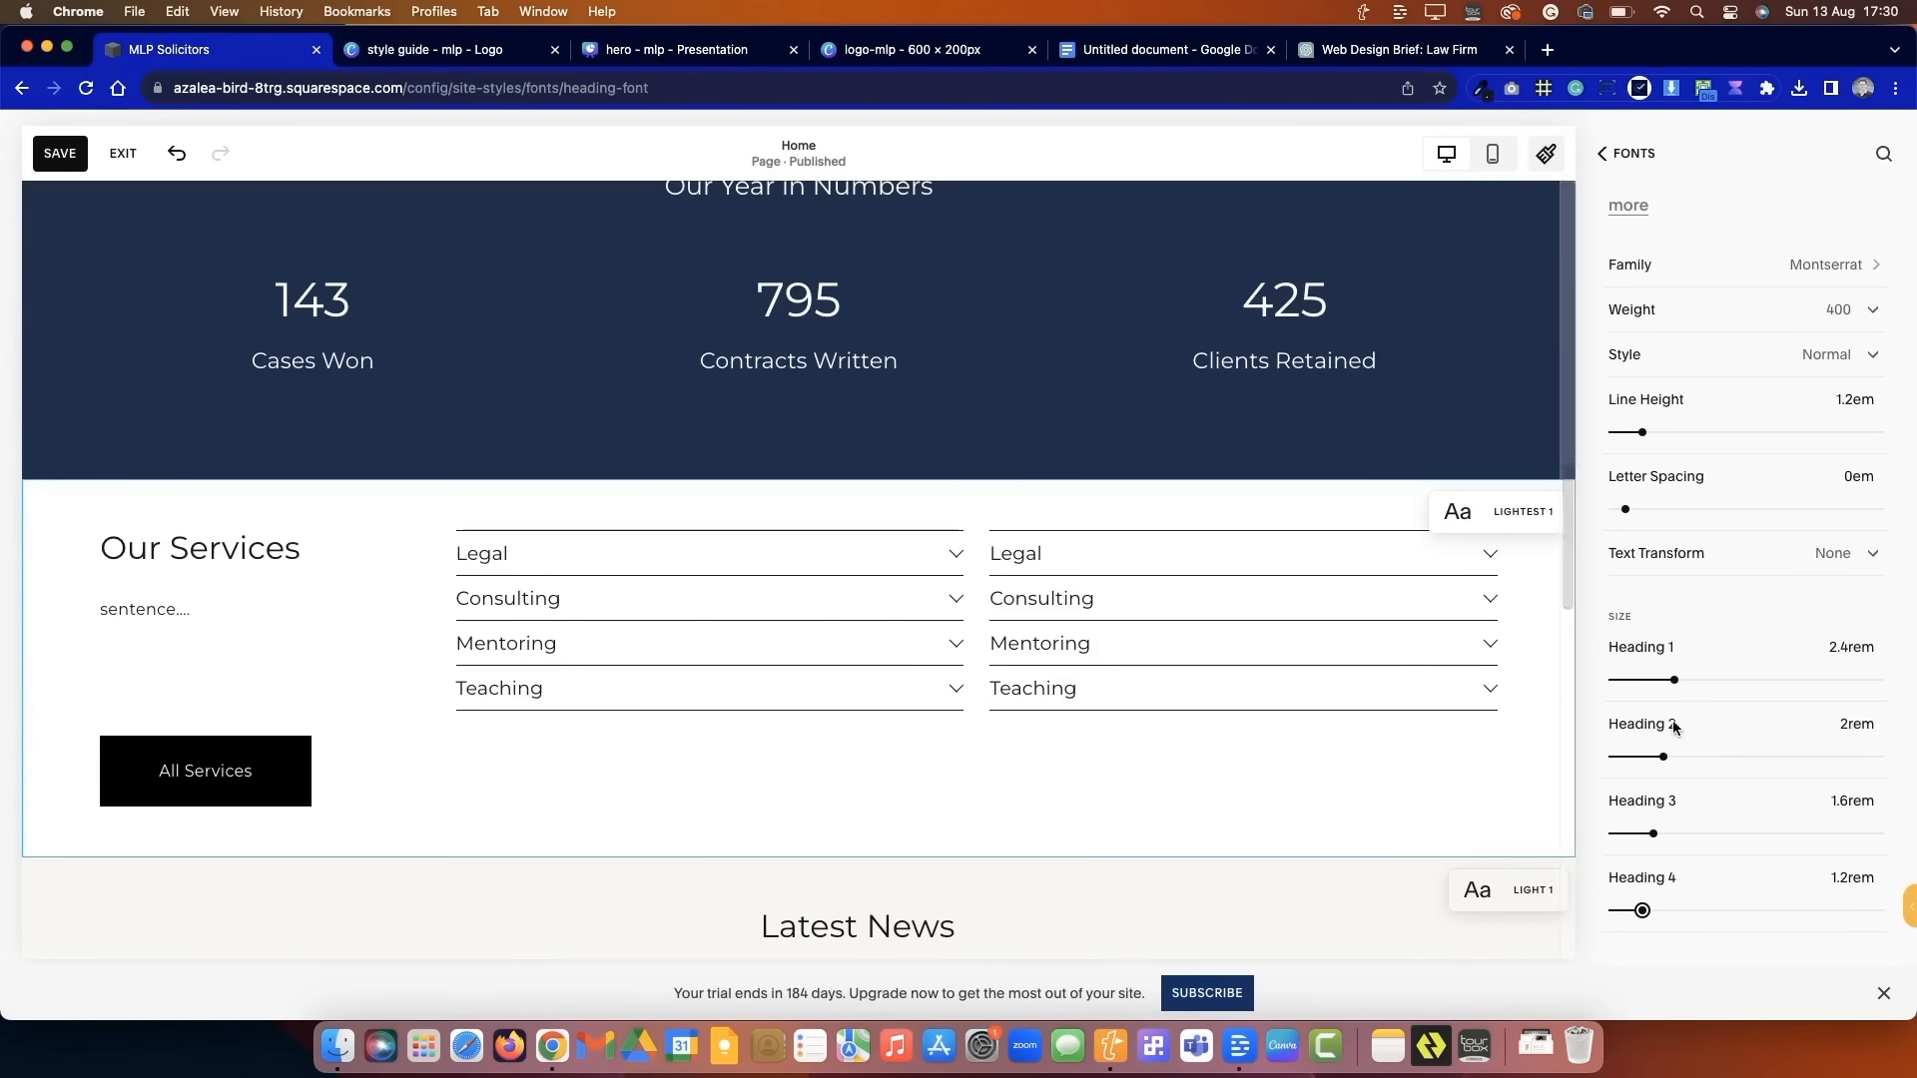
- Try the 700 weight on the headings and restore the weight to 400
{"action": "left_click", "coordinate": [1802, 311]}
{"action": "left_click", "coordinate": [1777, 354]}
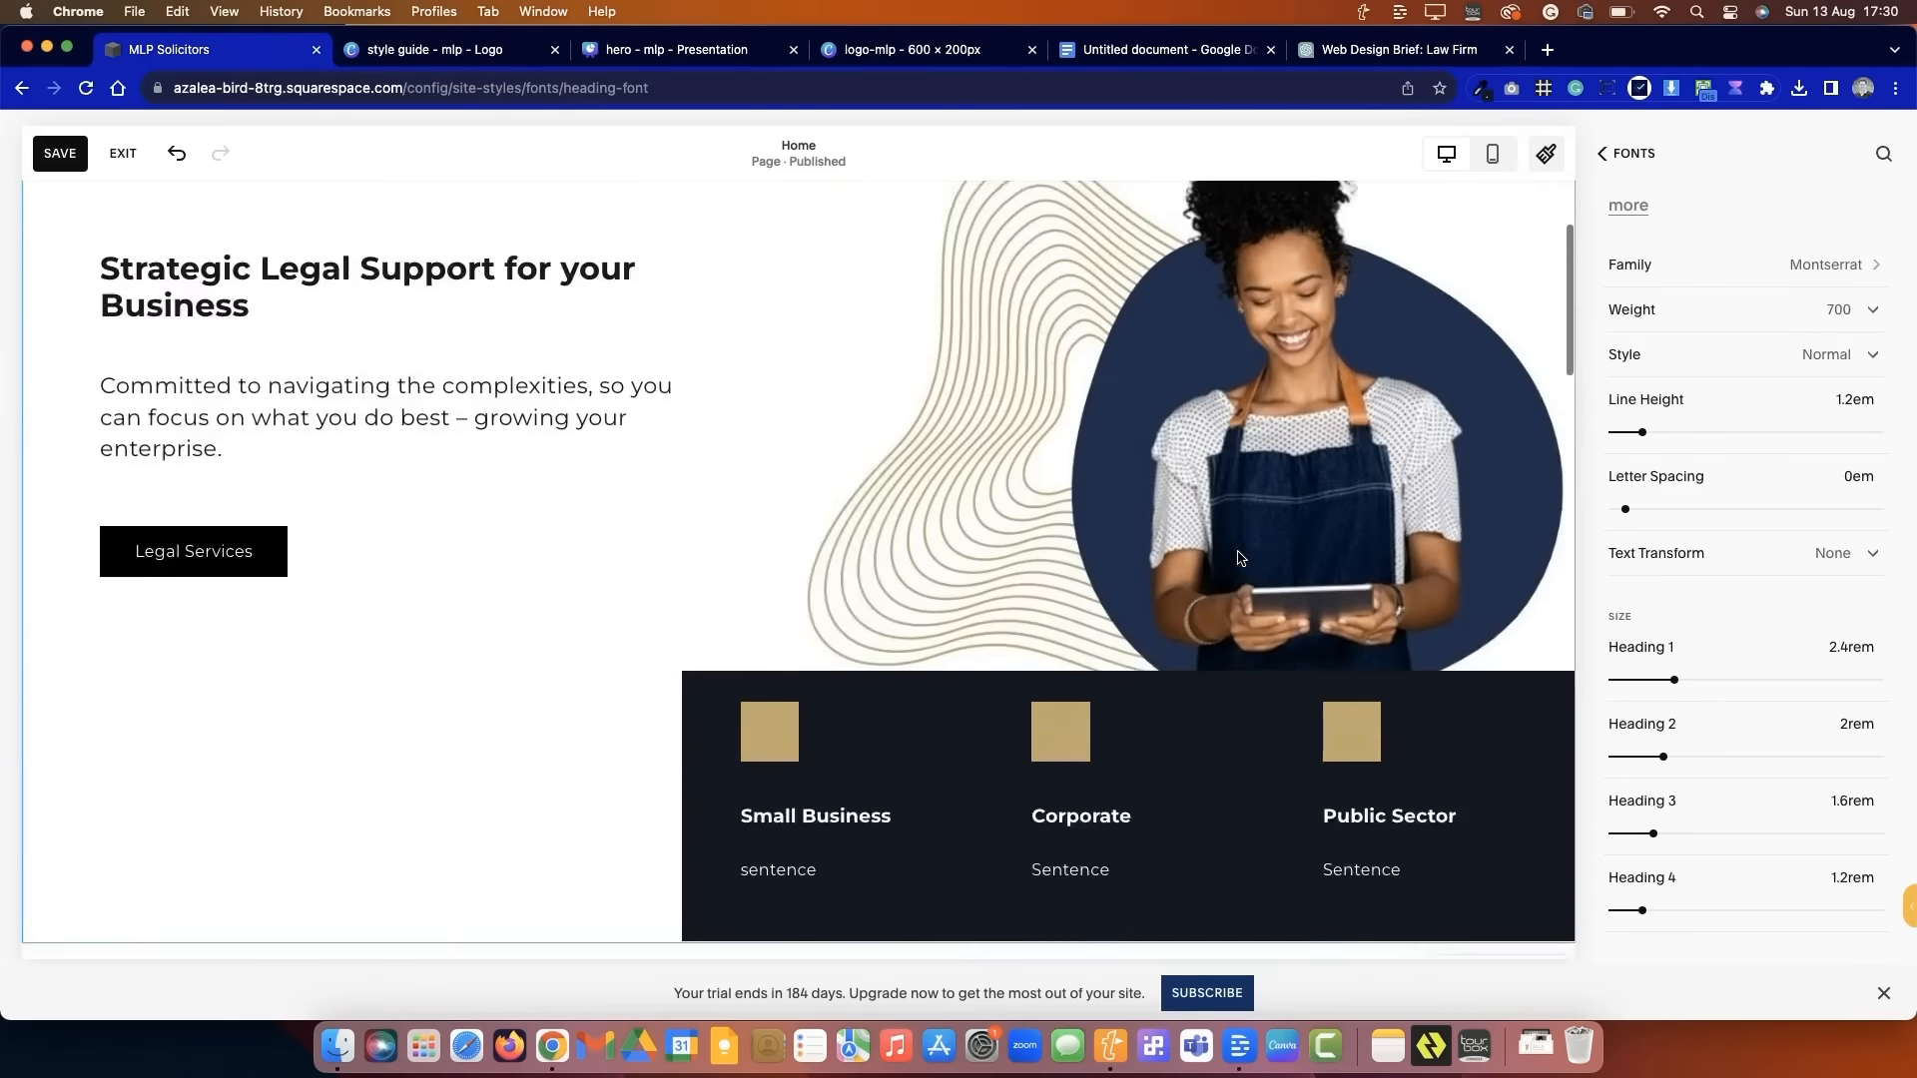
{"action": "left_click", "coordinate": [1842, 310]}
{"action": "left_click", "coordinate": [1817, 264]}
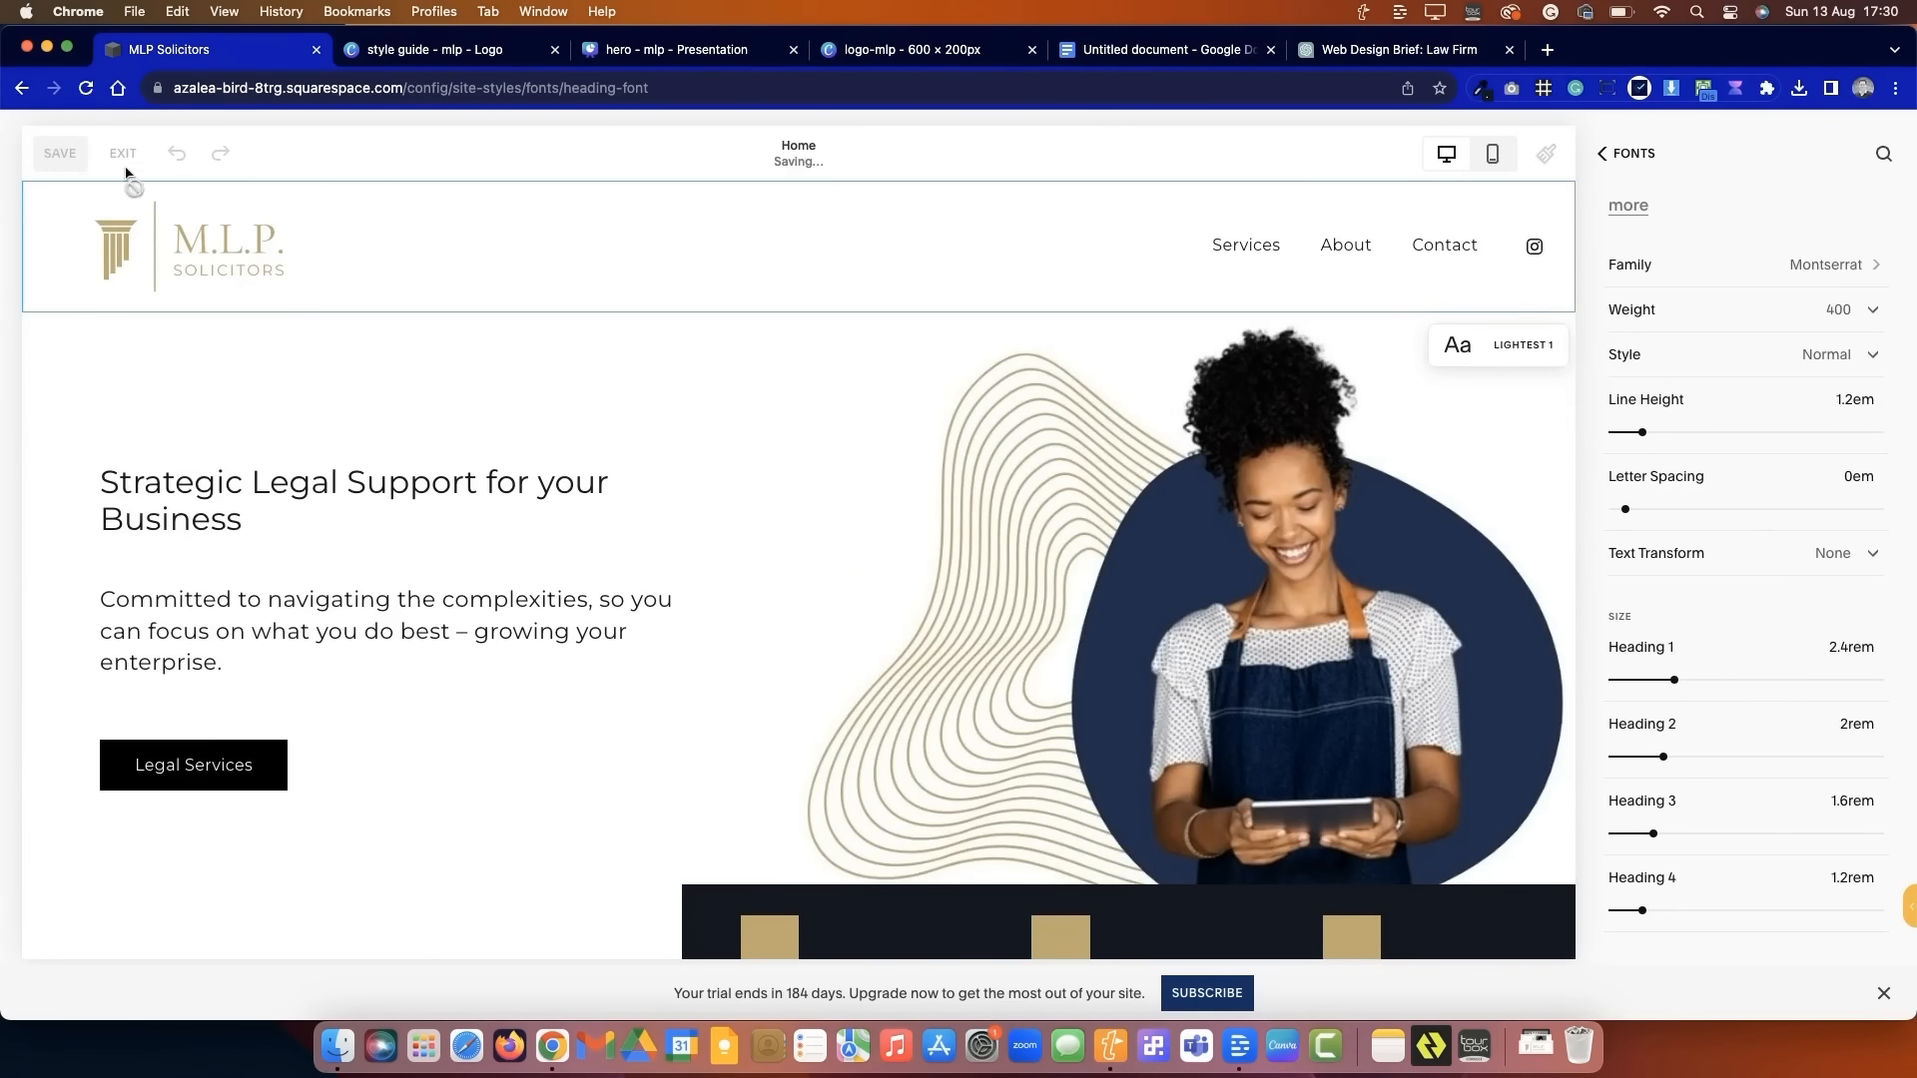
- Set Paragraph 1 to 1.2rem and Paragraph 3 to 0.8rem, and check the text sizes down the page
{"action": "left_click", "coordinate": [1602, 153]}
{"action": "left_click", "coordinate": [1687, 699]}
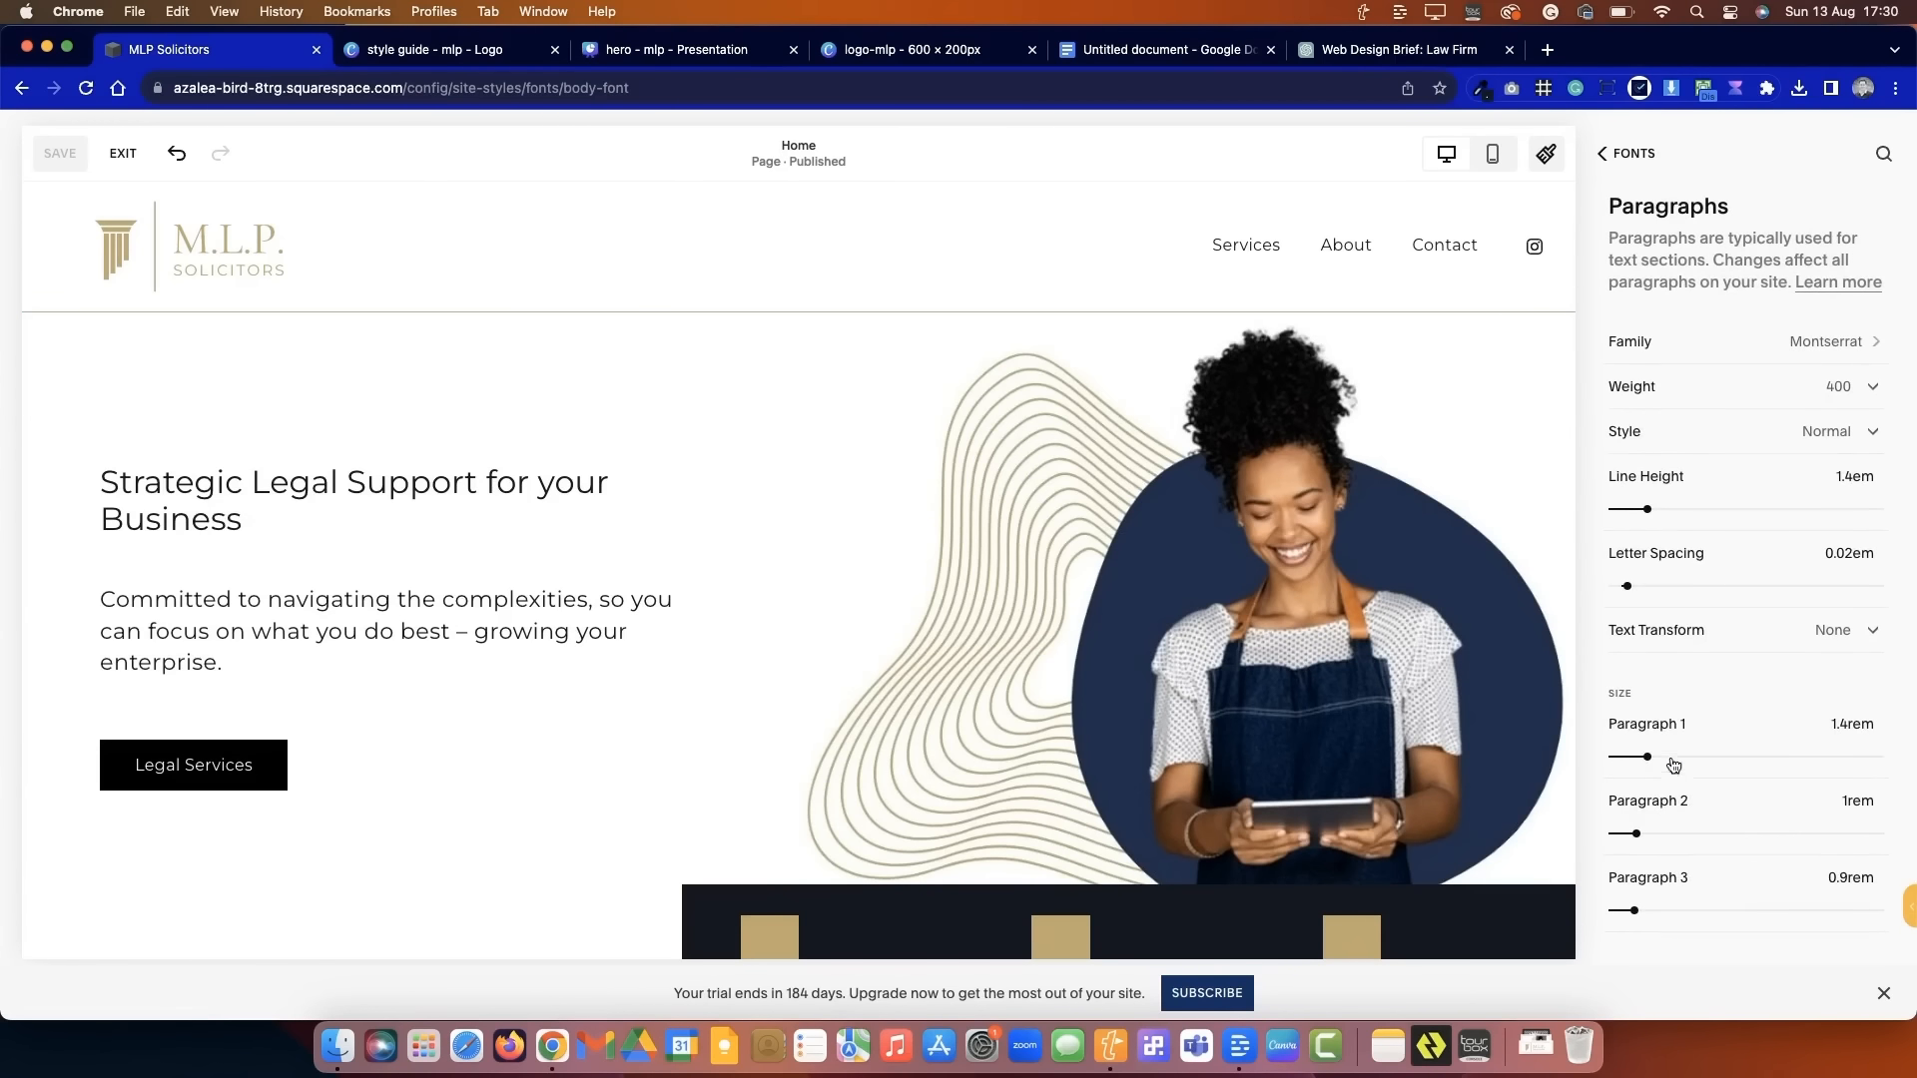
{"action": "left_click_drag", "start_coordinate": [1647, 757], "coordinate": [1642, 756]}
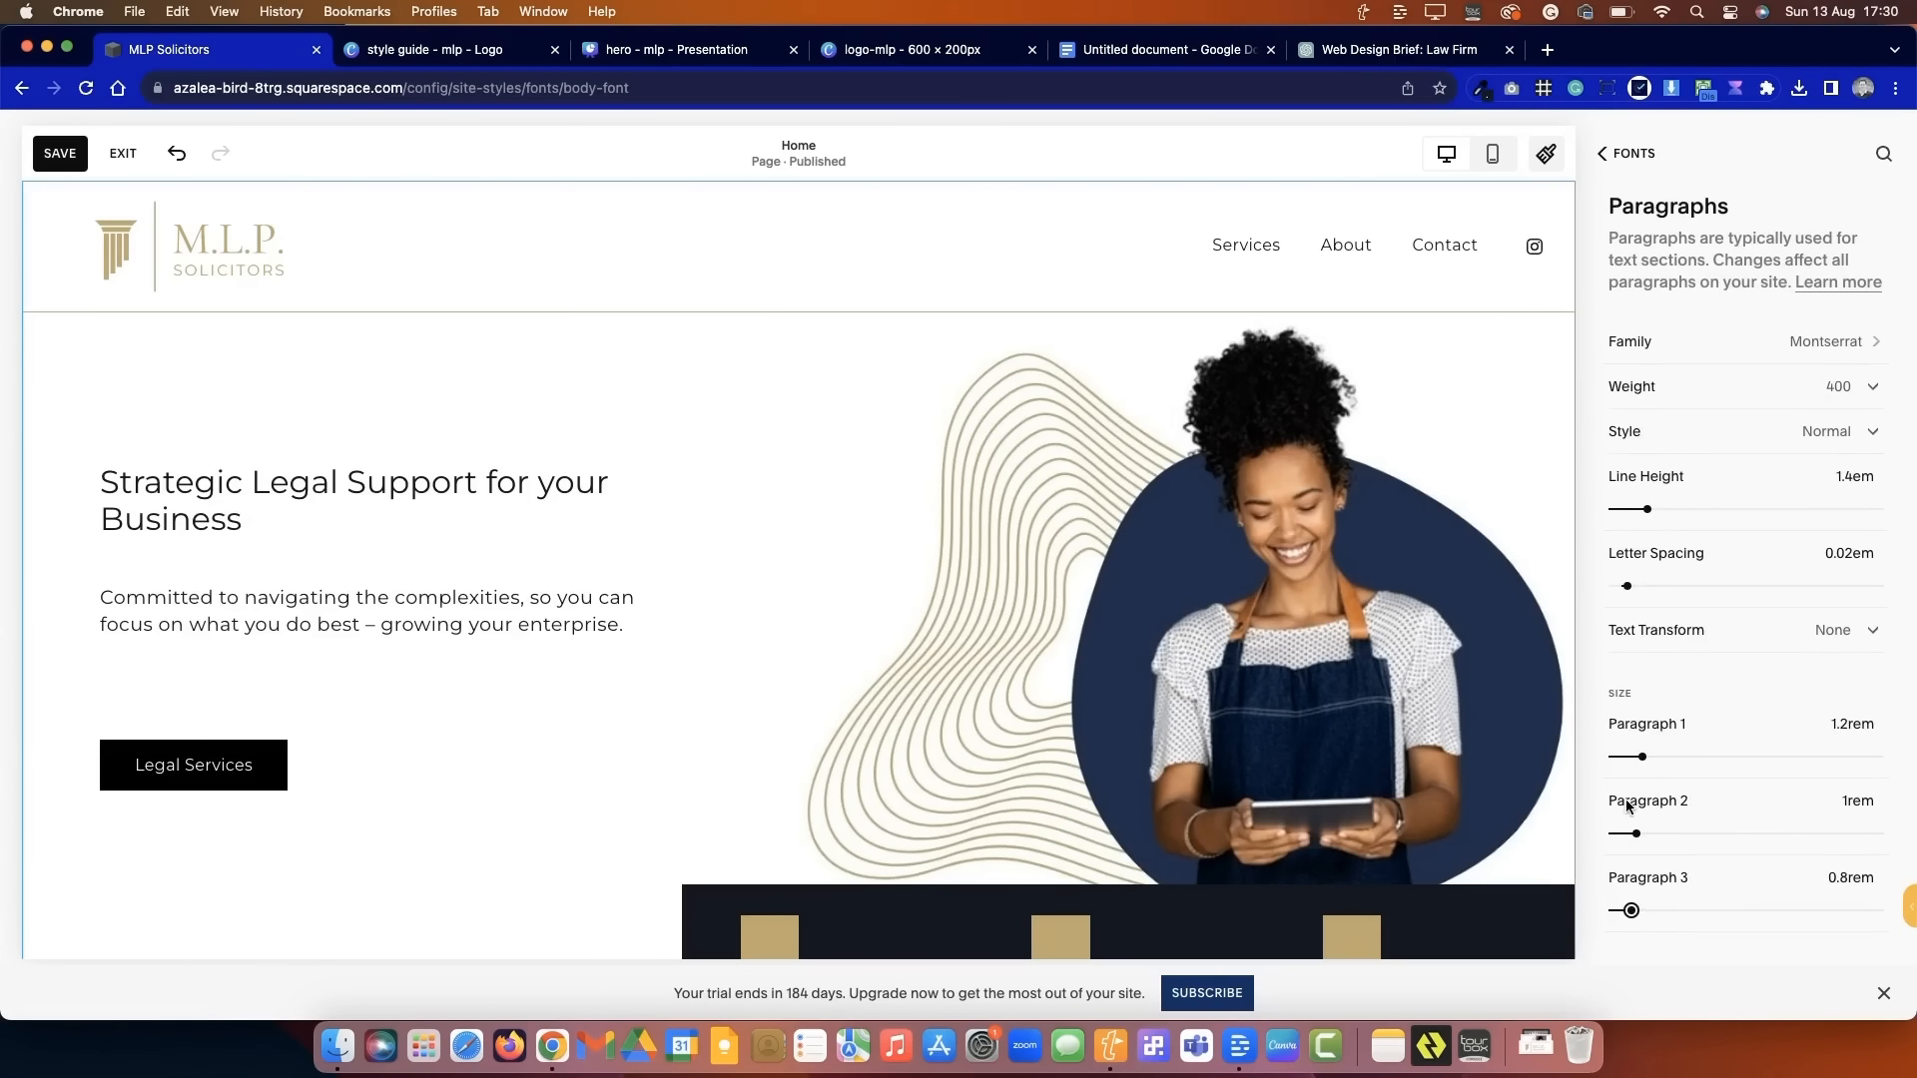
{"action": "scroll", "coordinate": [1030, 735], "scroll_direction": "down", "scroll_amount": 15}
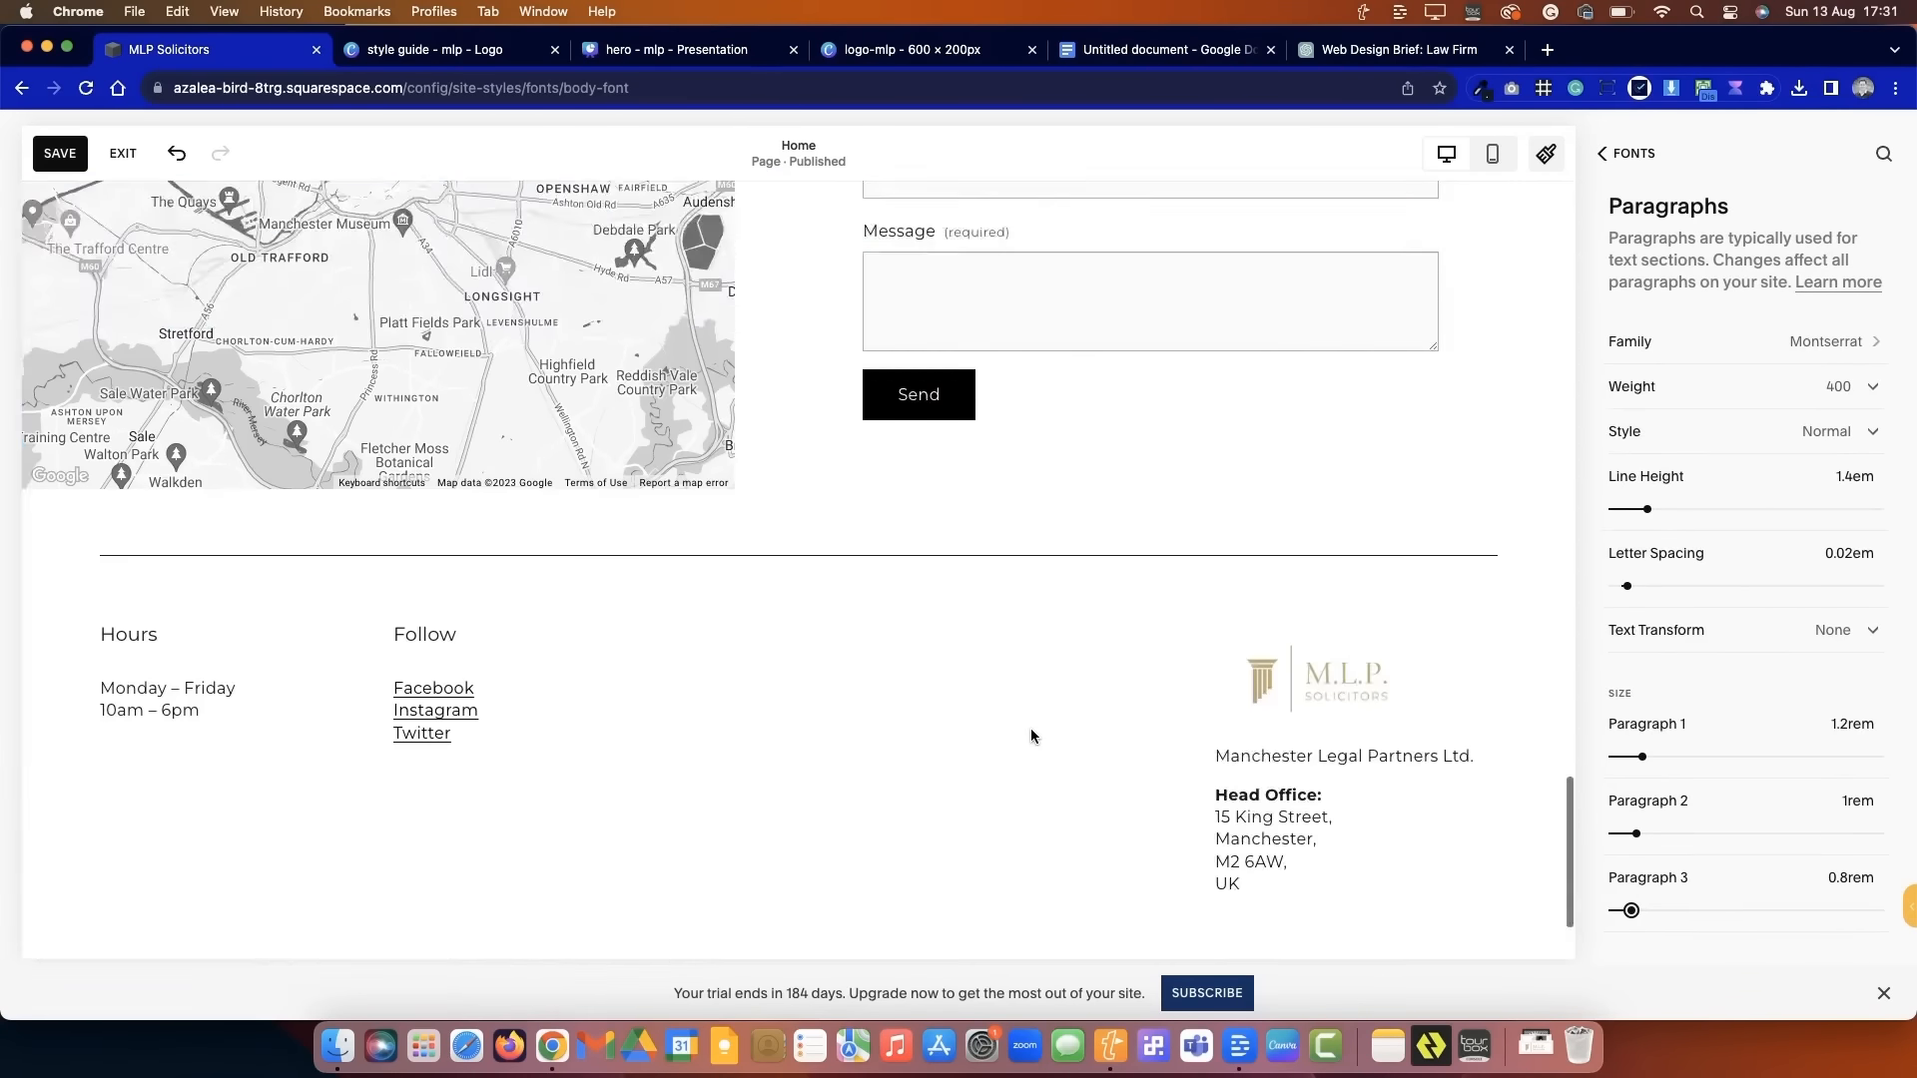
{"action": "scroll", "coordinate": [1031, 736], "scroll_direction": "up", "scroll_amount": 15}
{"action": "left_click", "coordinate": [1628, 153]}
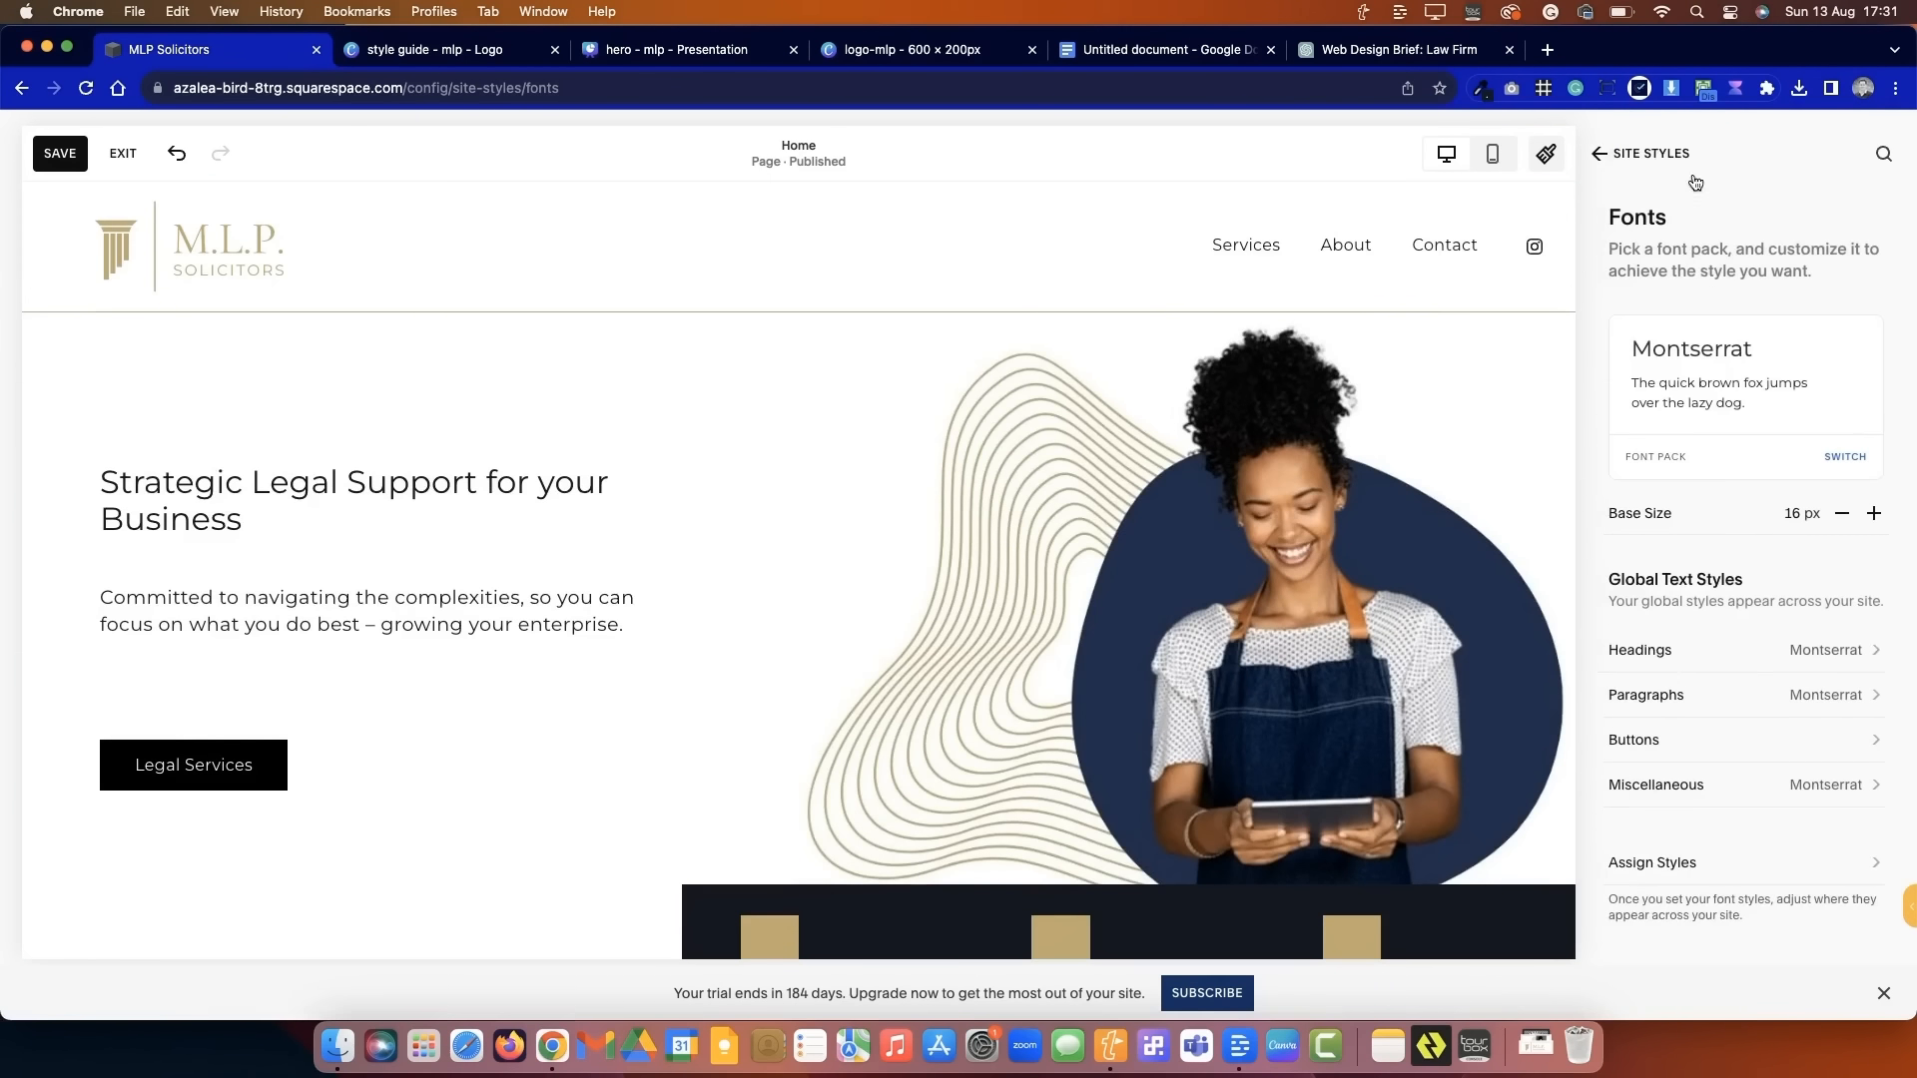
{"action": "left_click", "coordinate": [1754, 664]}
{"action": "left_click", "coordinate": [1787, 376]}
{"action": "left_click", "coordinate": [1622, 153]}
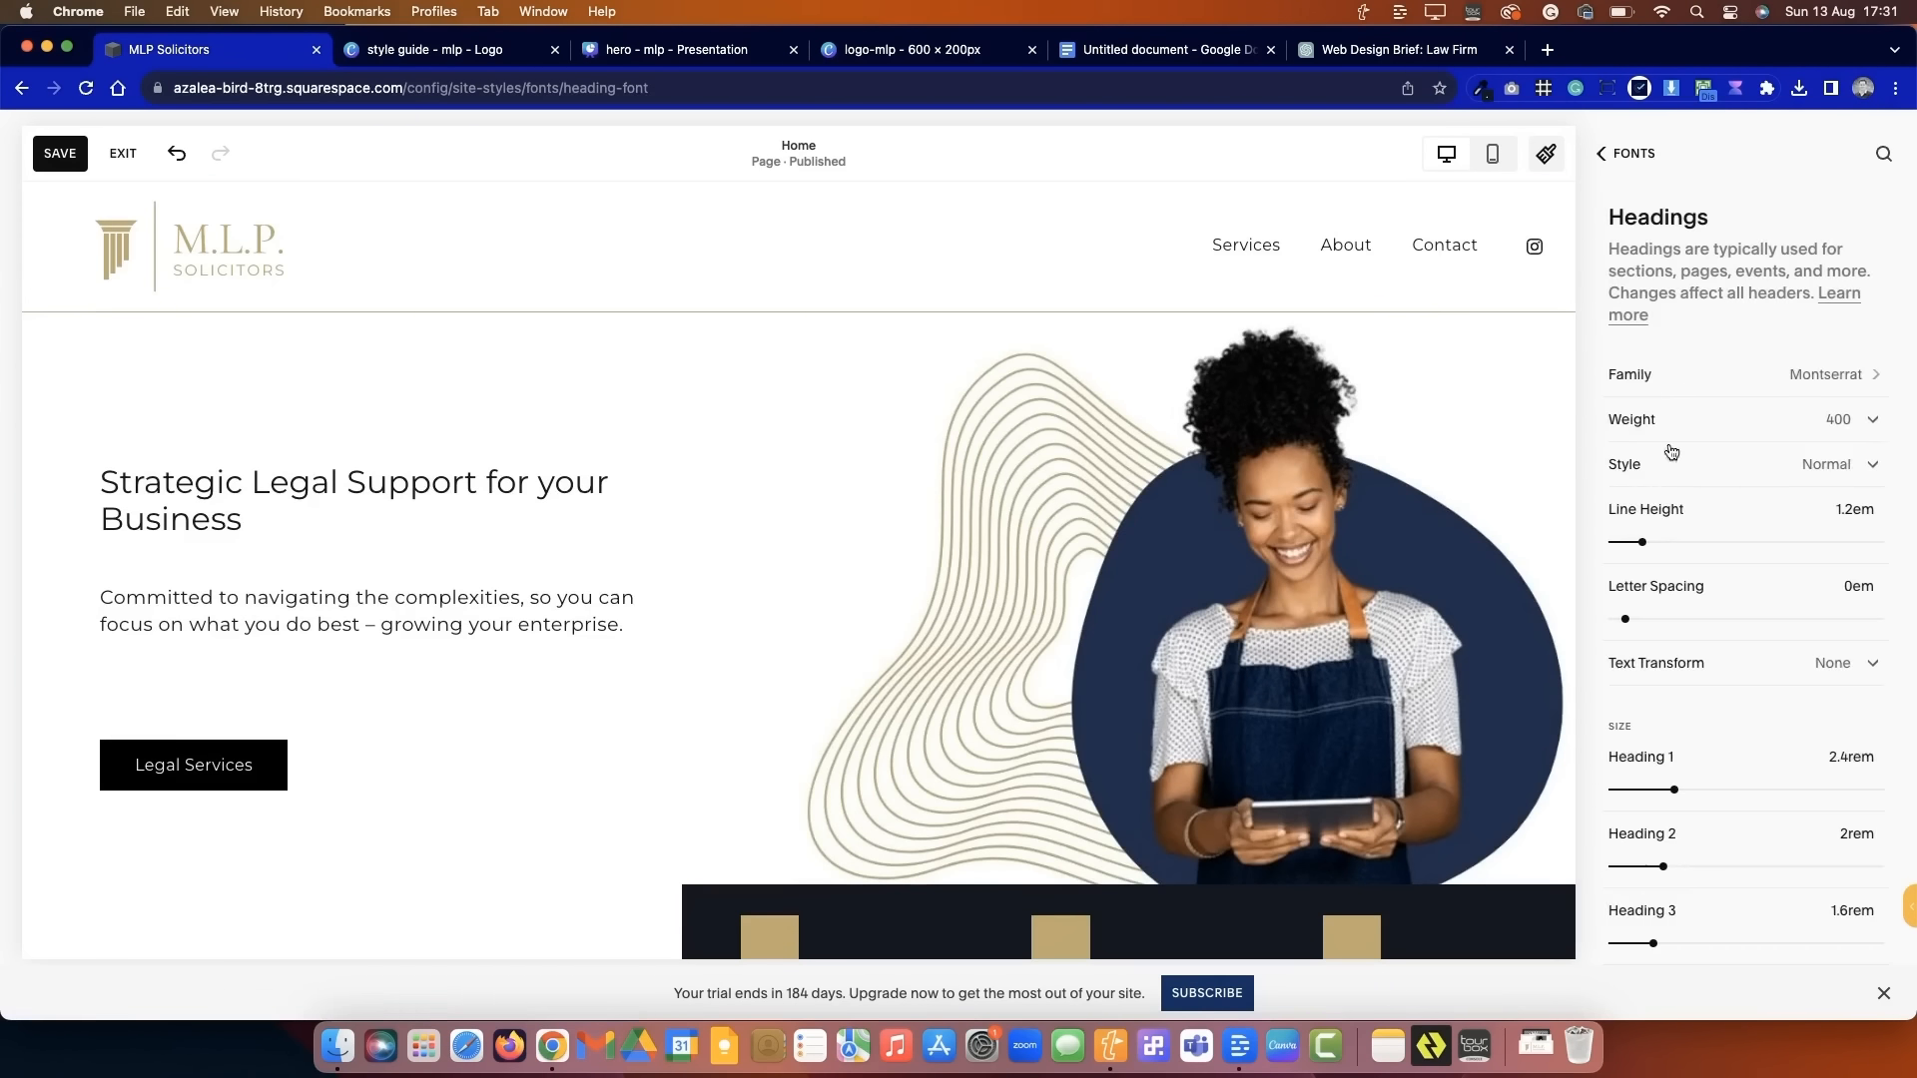
{"action": "left_click", "coordinate": [1627, 152]}
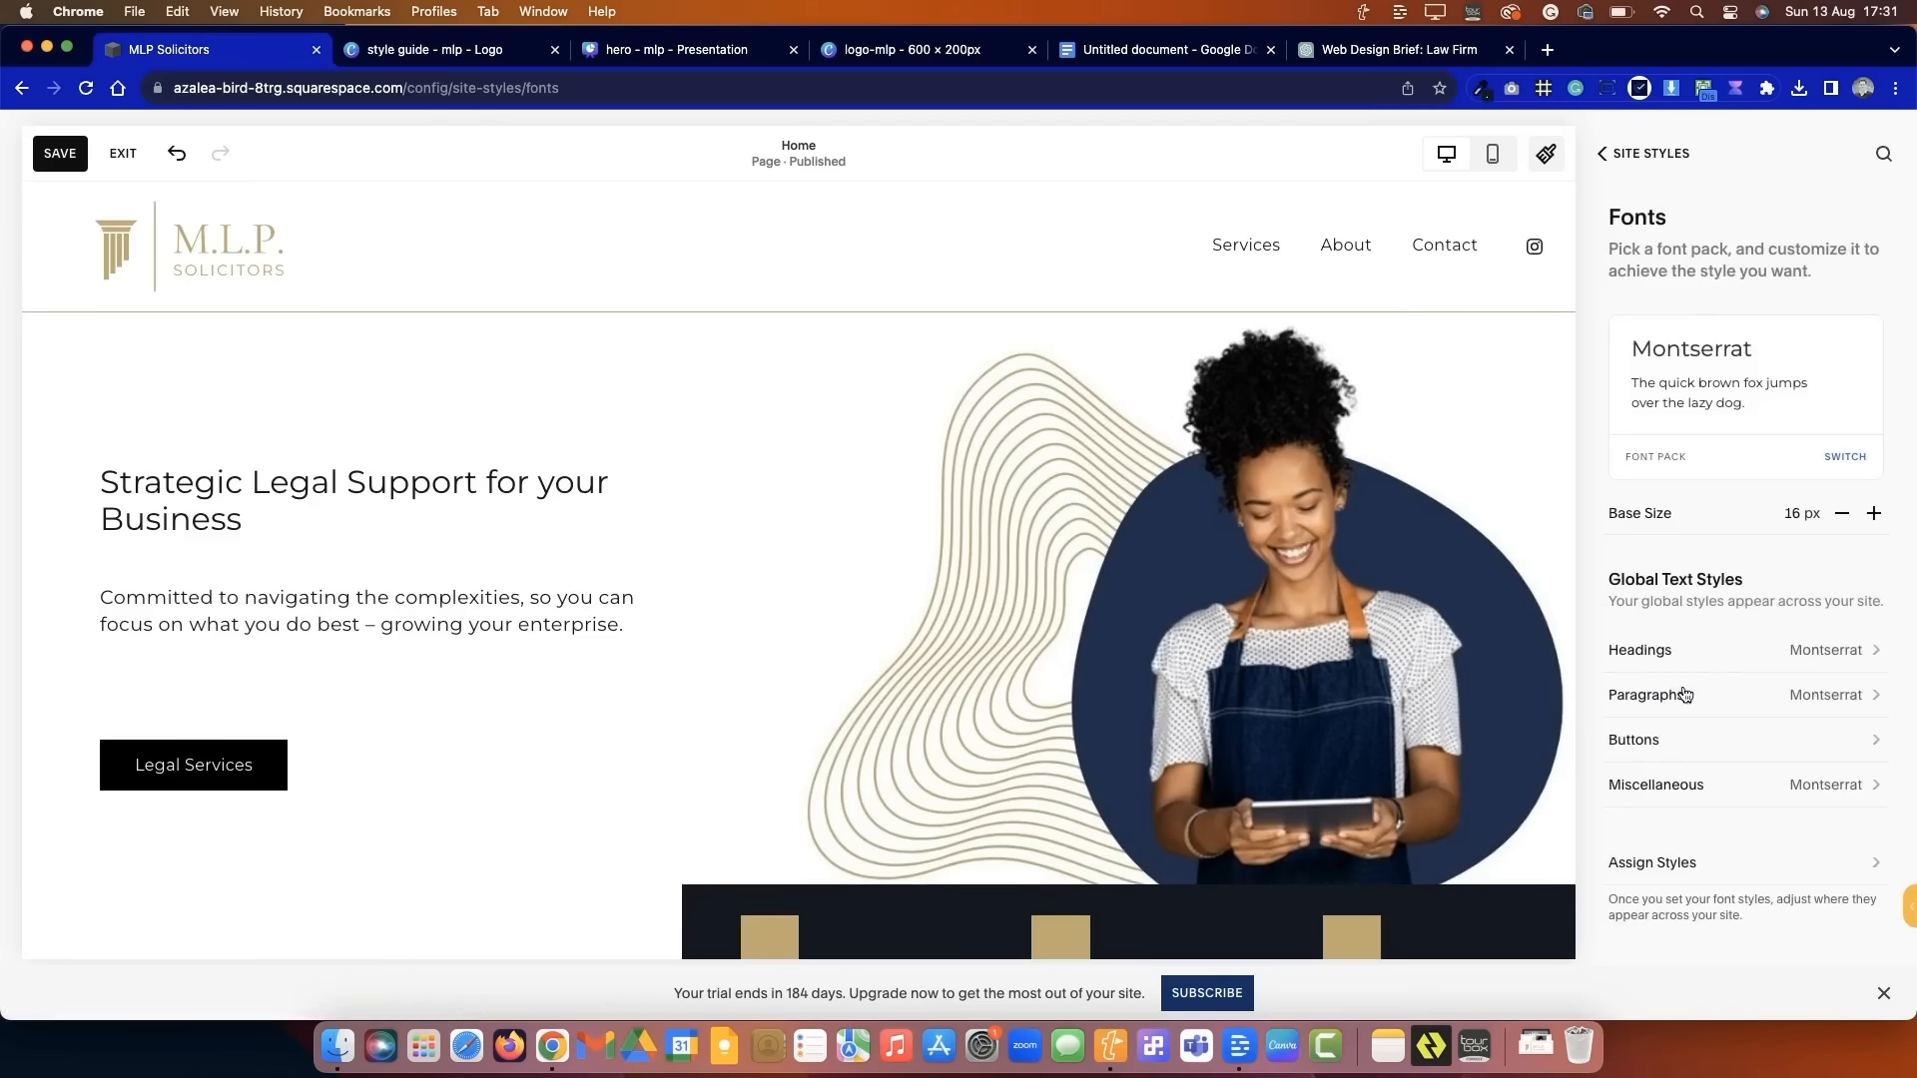
- Browse the sans serif fonts for the paragraph text and set its family to Proxima Nova
{"action": "left_click", "coordinate": [1683, 694]}
{"action": "left_click", "coordinate": [1772, 351]}
{"action": "left_click", "coordinate": [1697, 422]}
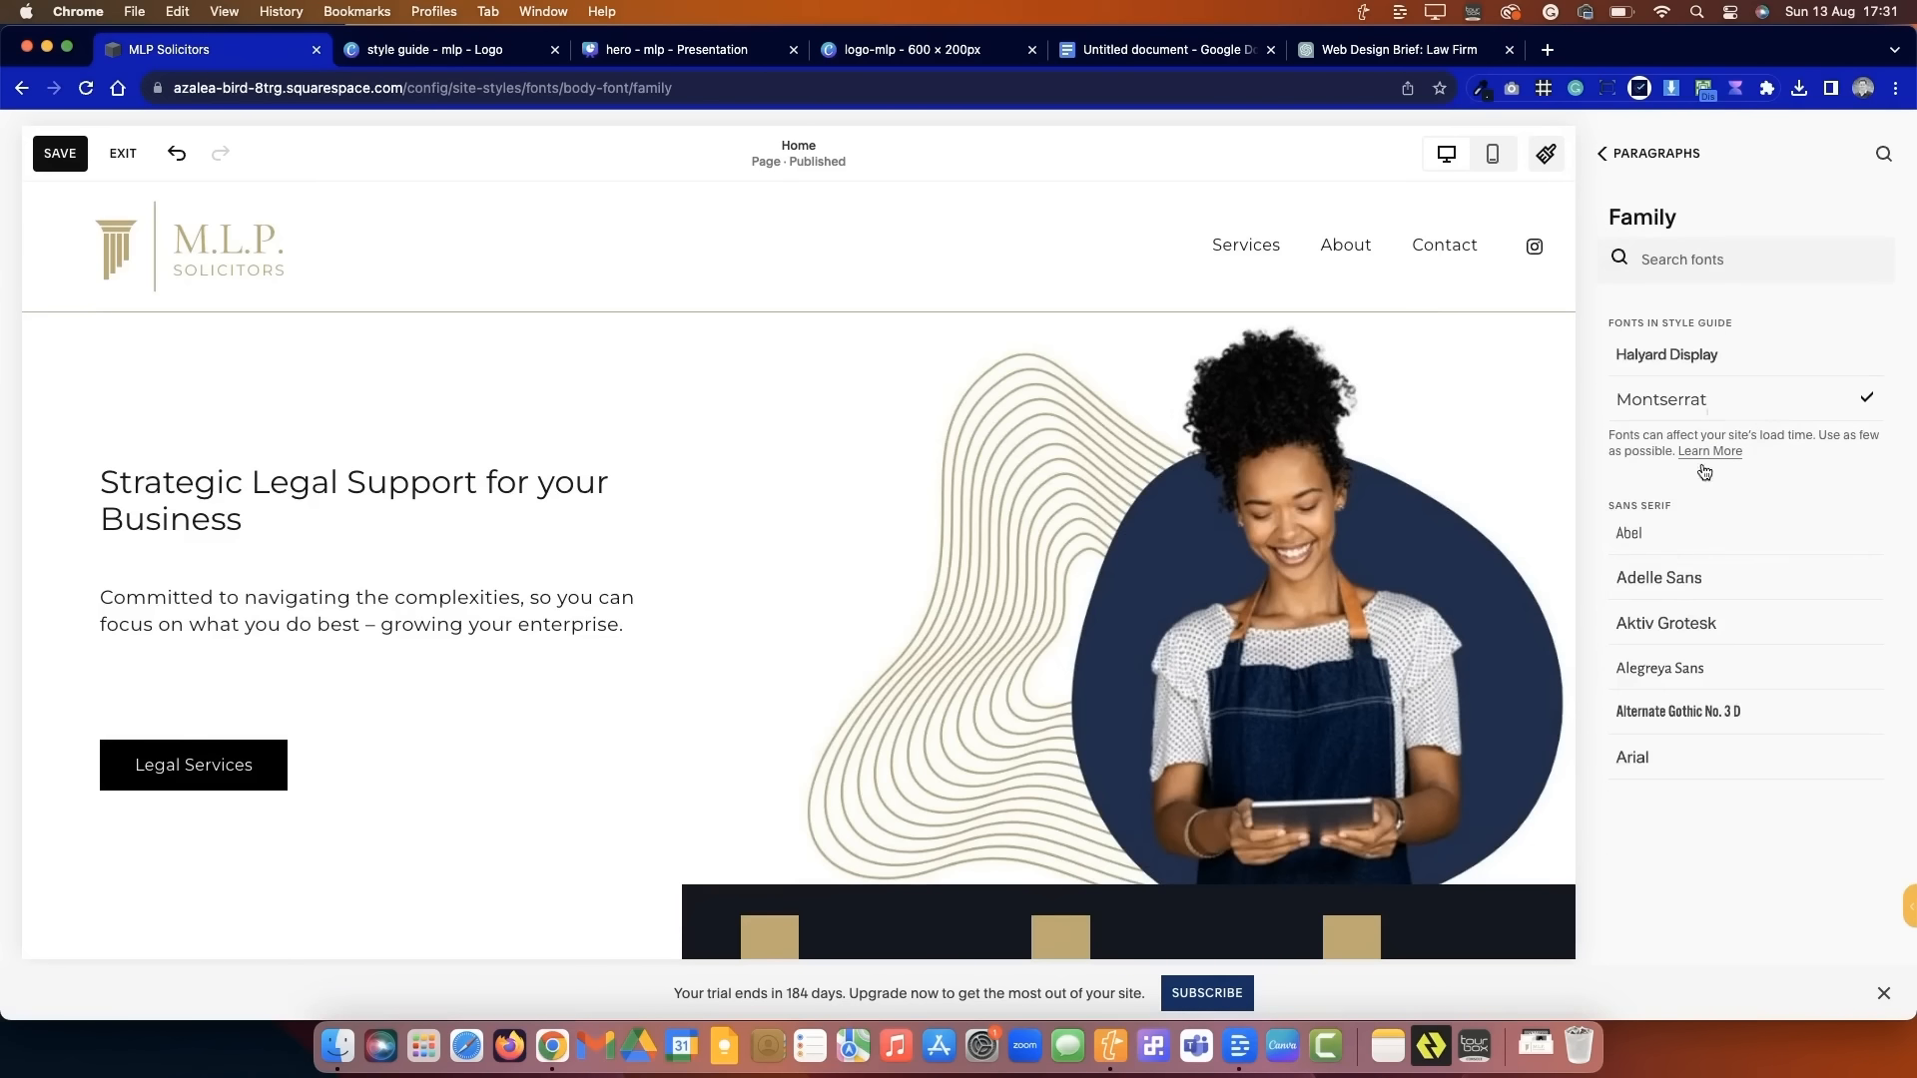
{"action": "scroll", "coordinate": [1681, 574], "scroll_direction": "down", "scroll_amount": 5}
{"action": "scroll", "coordinate": [1683, 575], "scroll_direction": "down", "scroll_amount": 10}
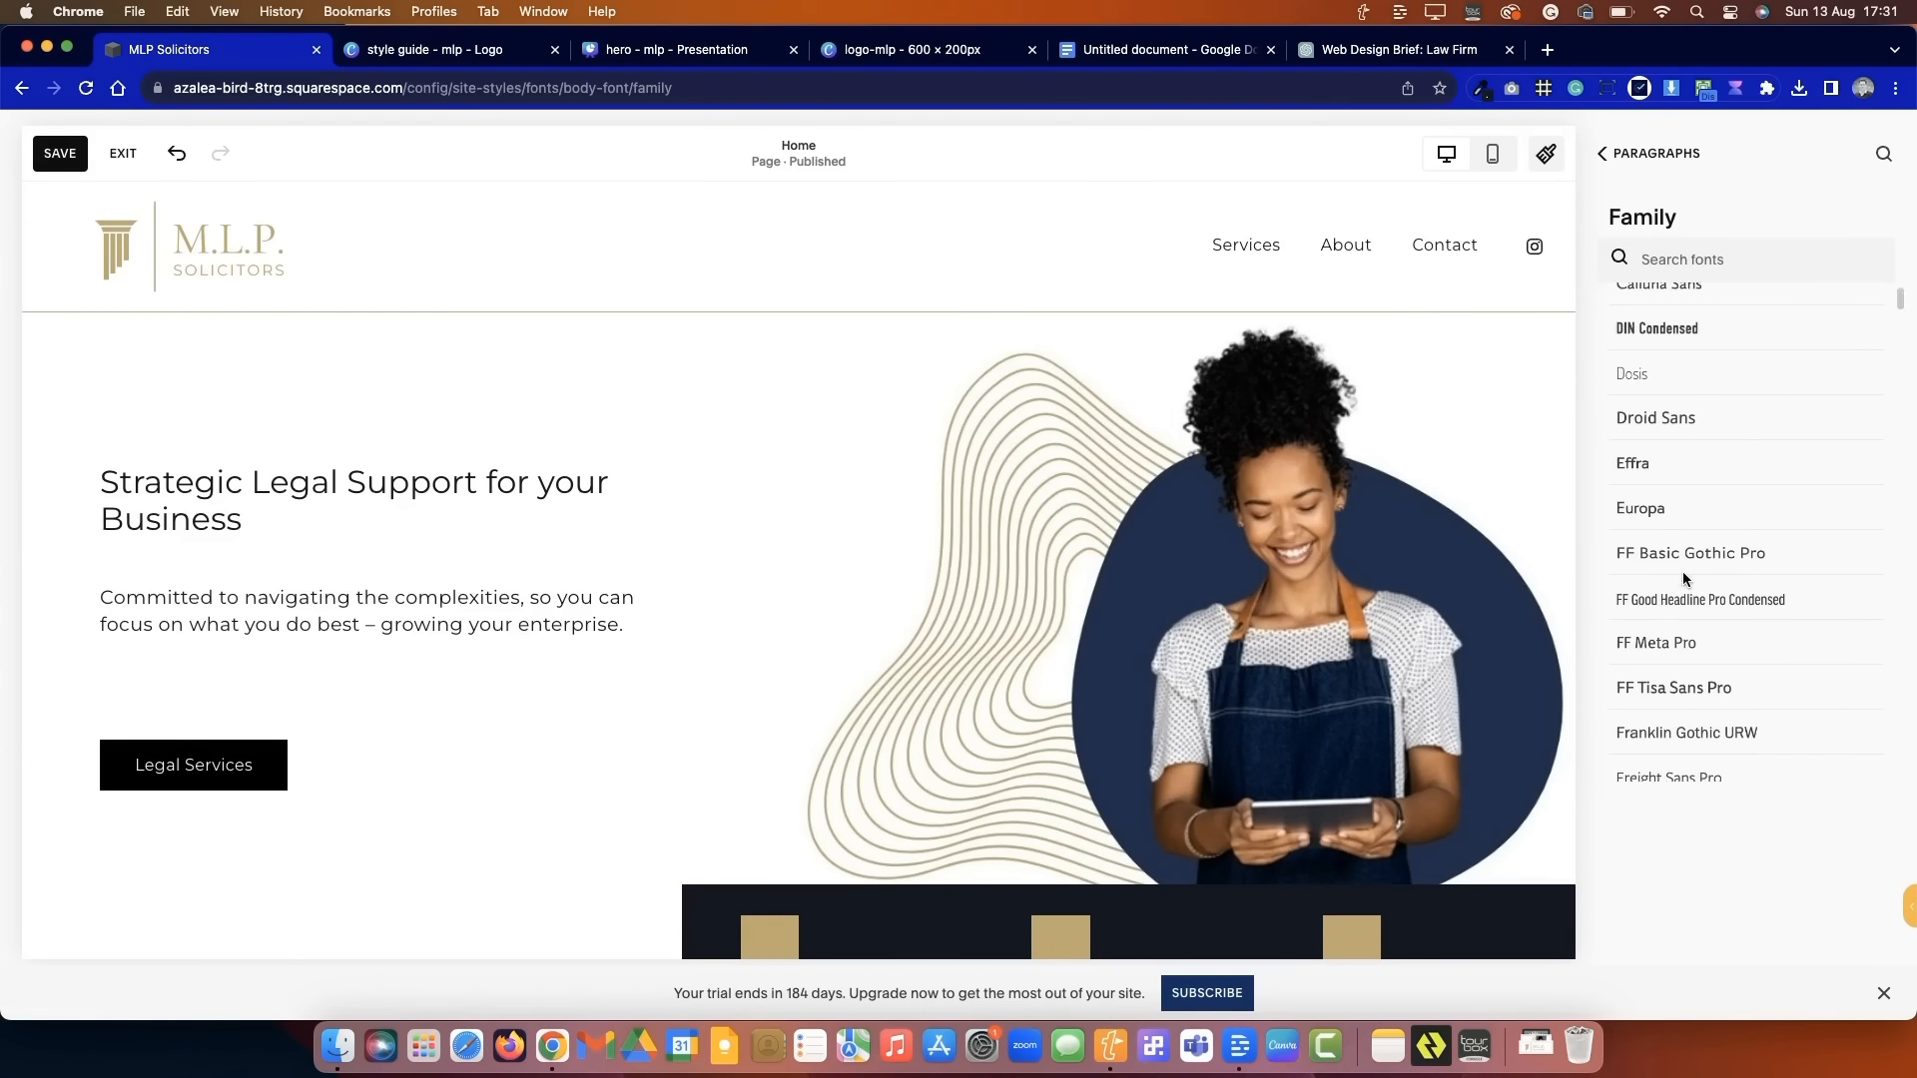
{"action": "scroll", "coordinate": [1685, 579], "scroll_direction": "down", "scroll_amount": 2}
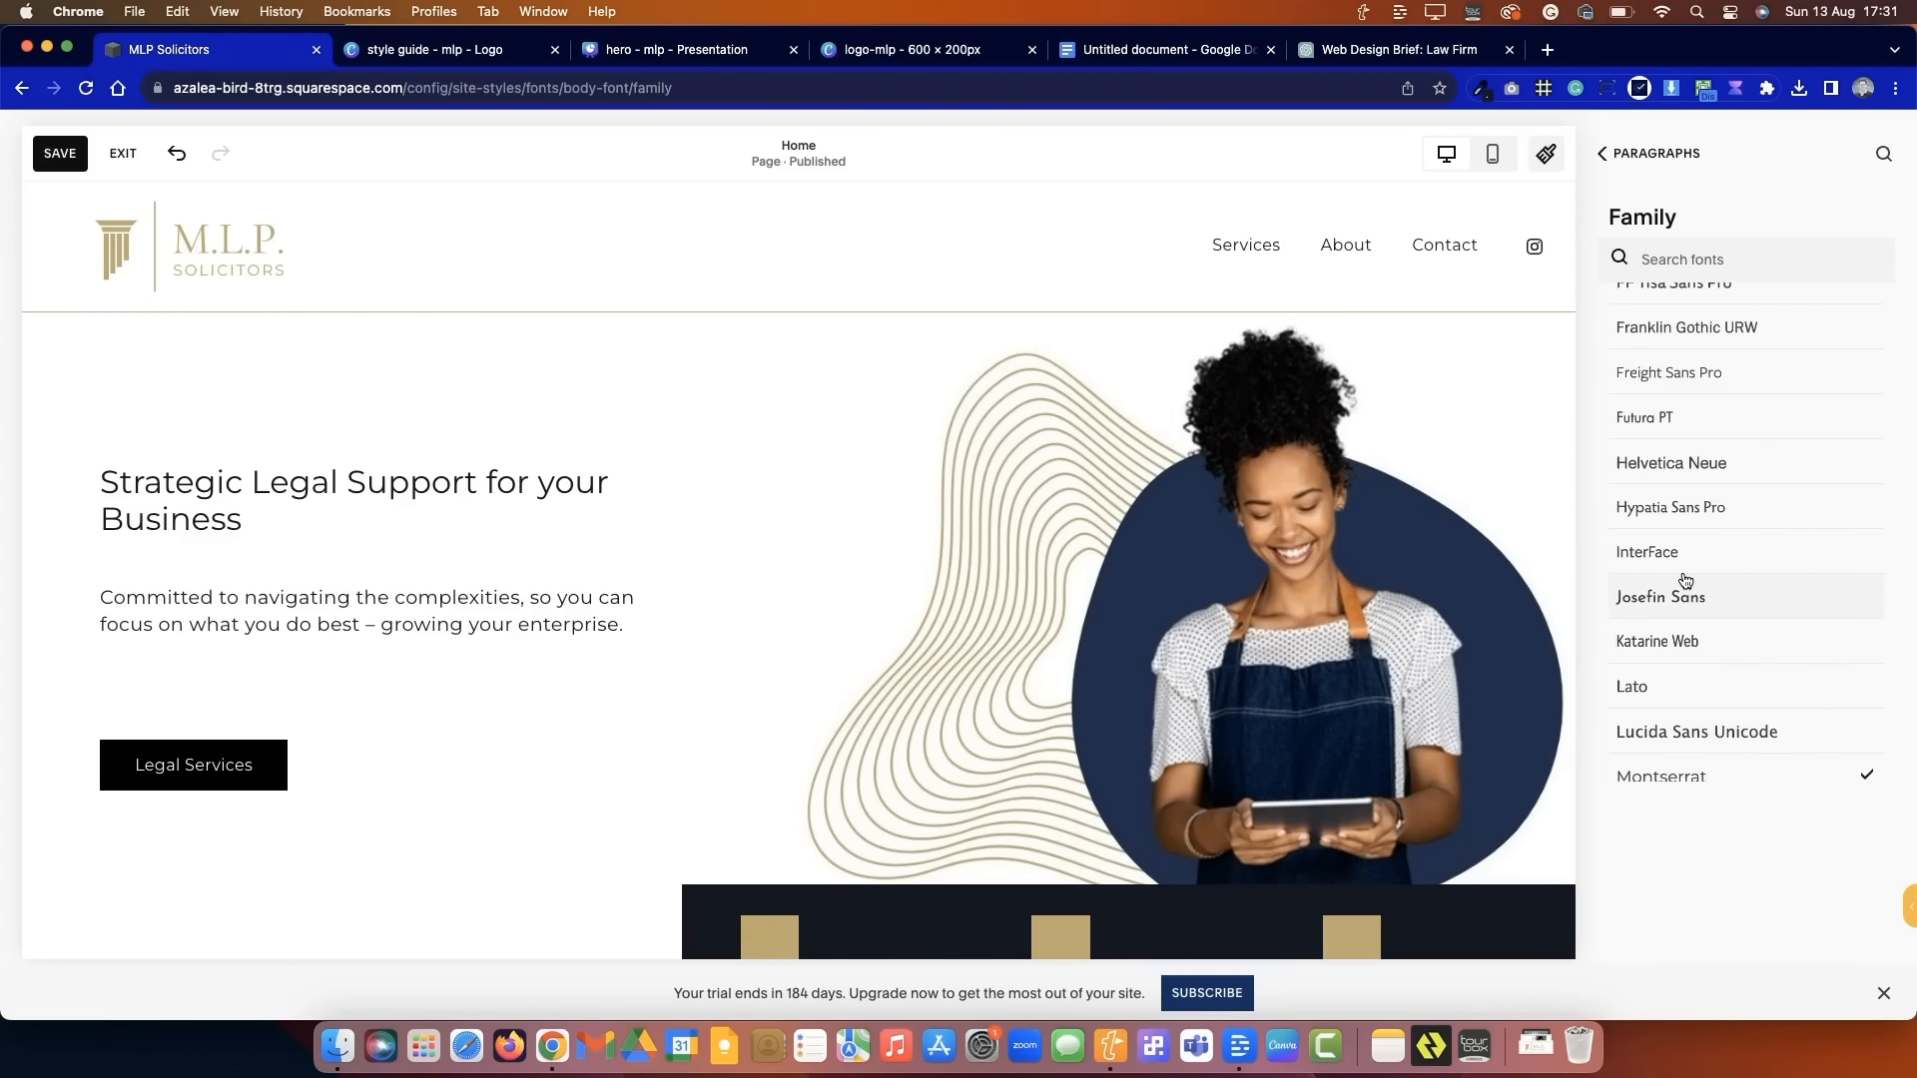
{"action": "left_click", "coordinate": [1713, 464]}
{"action": "scroll", "coordinate": [1714, 579], "scroll_direction": "down", "scroll_amount": 5}
{"action": "left_click", "coordinate": [1697, 599]}
{"action": "left_click", "coordinate": [1647, 154]}
{"action": "left_click", "coordinate": [1637, 154]}
- Set the font family of the headings to Europa
{"action": "left_click", "coordinate": [1698, 400]}
{"action": "left_click", "coordinate": [1697, 320]}
{"action": "scroll", "coordinate": [1713, 734], "scroll_direction": "down", "scroll_amount": 6}
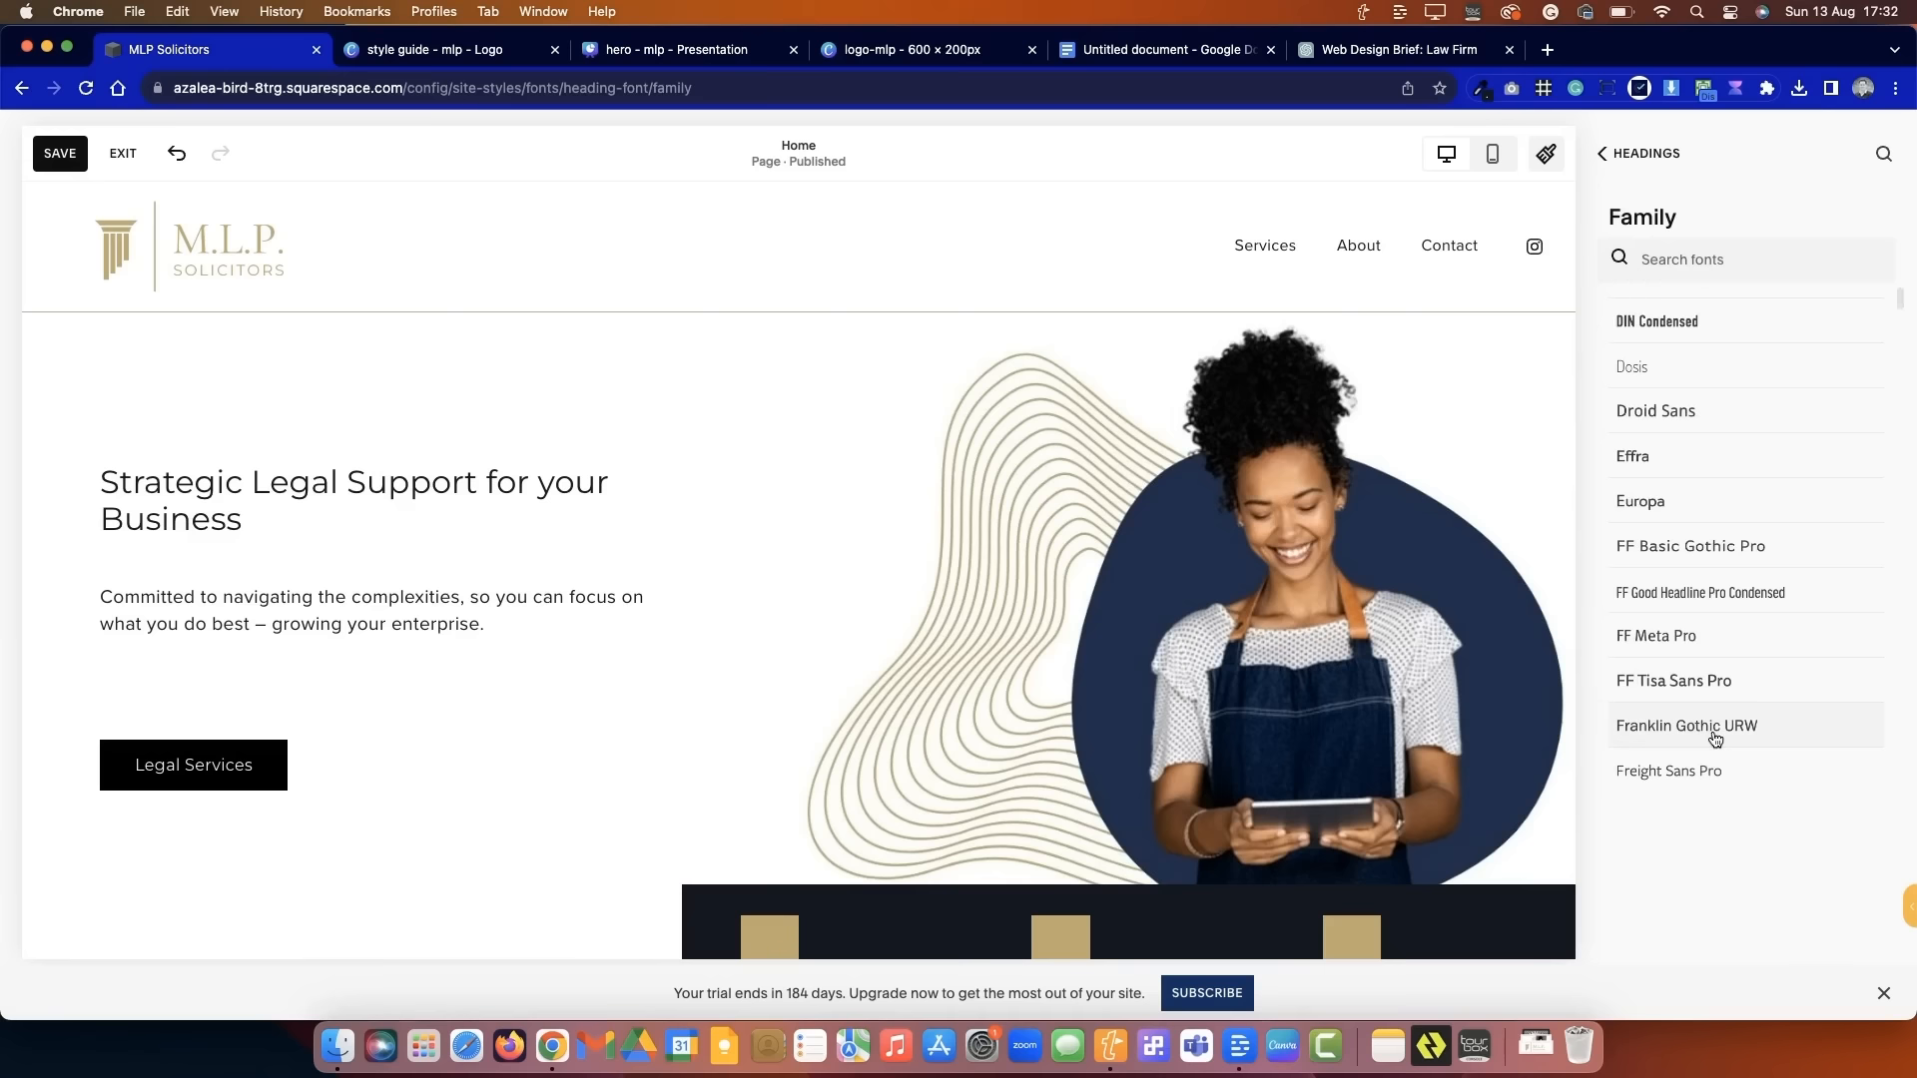
{"action": "left_click", "coordinate": [1683, 501]}
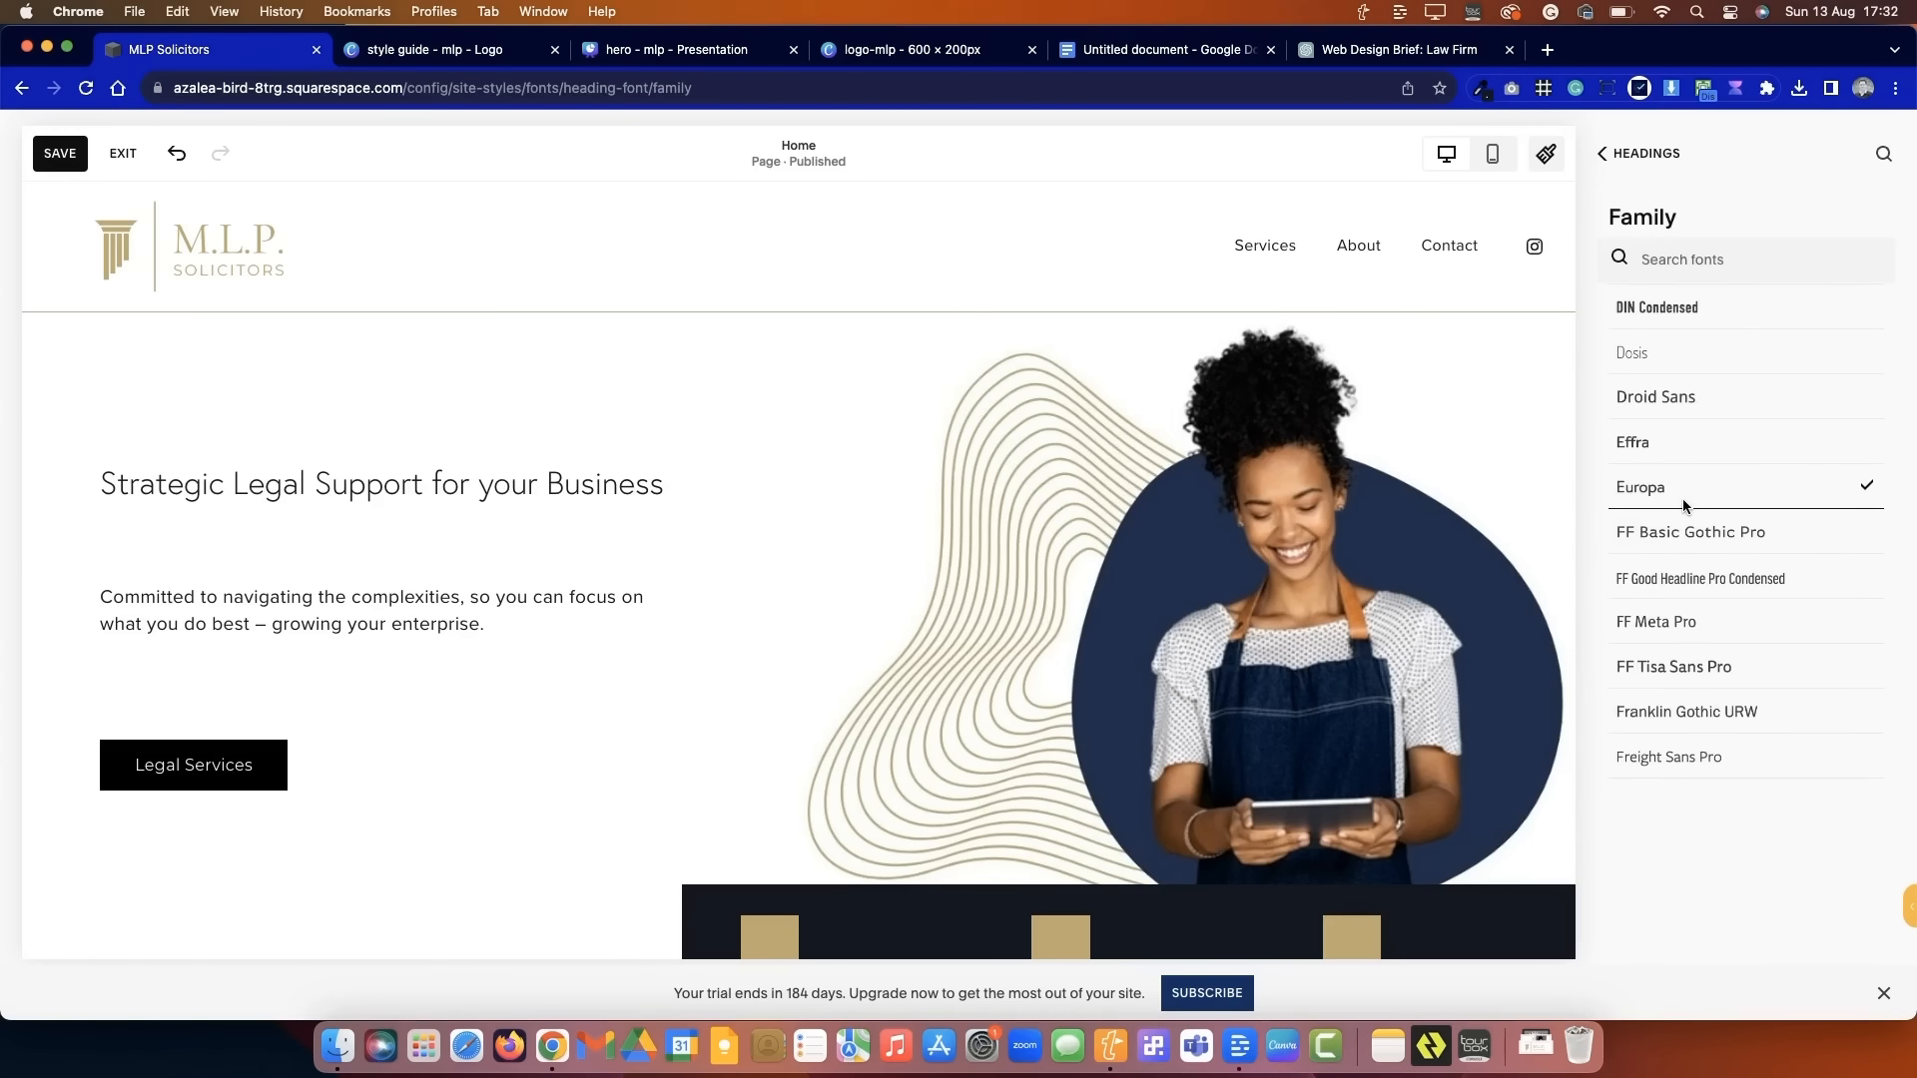
{"action": "left_click", "coordinate": [1647, 156]}
- Set Heading 1 to 2.6rem, Heading 2 to 2.3rem and Heading 3 to 1.8rem, and enlarge Heading 4 as well
{"action": "scroll", "coordinate": [886, 583], "scroll_direction": "down", "scroll_amount": 8}
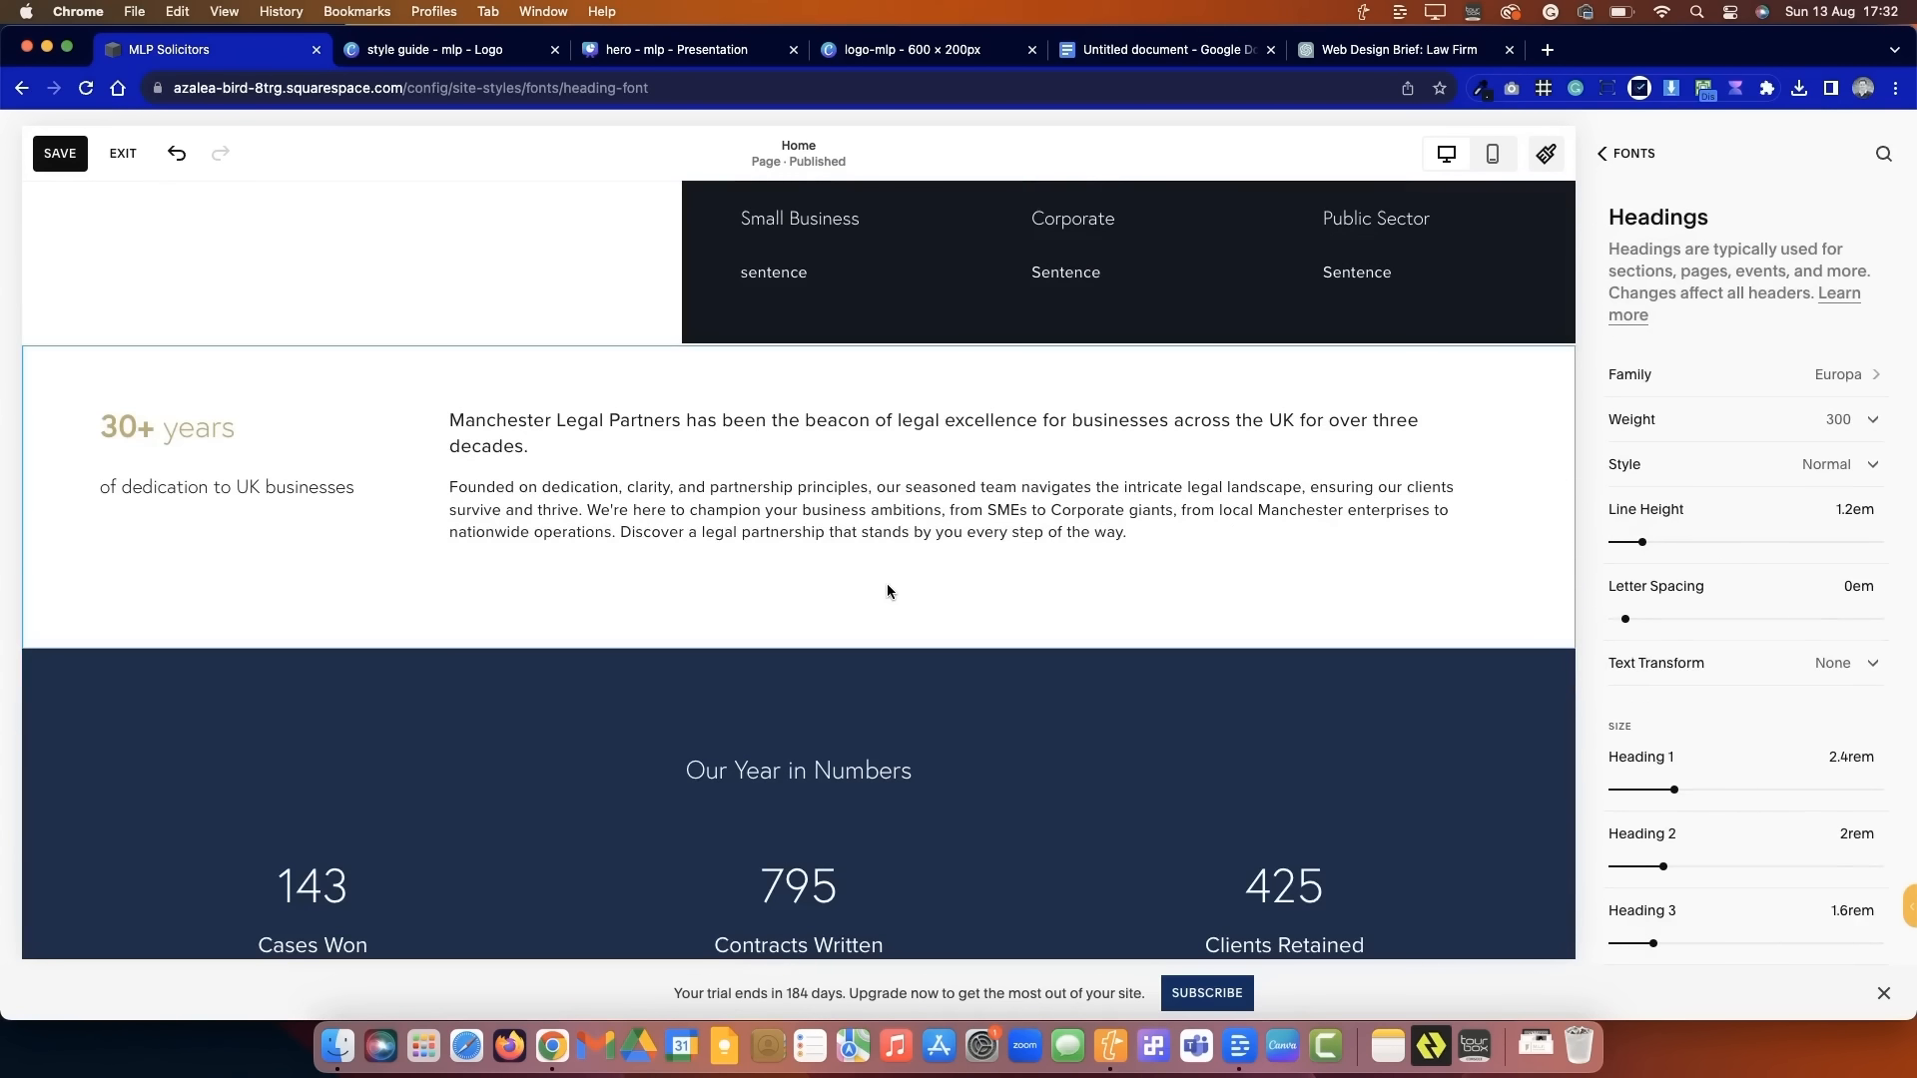
{"action": "scroll", "coordinate": [886, 591], "scroll_direction": "up", "scroll_amount": 1}
{"action": "scroll", "coordinate": [1318, 668], "scroll_direction": "up", "scroll_amount": 6}
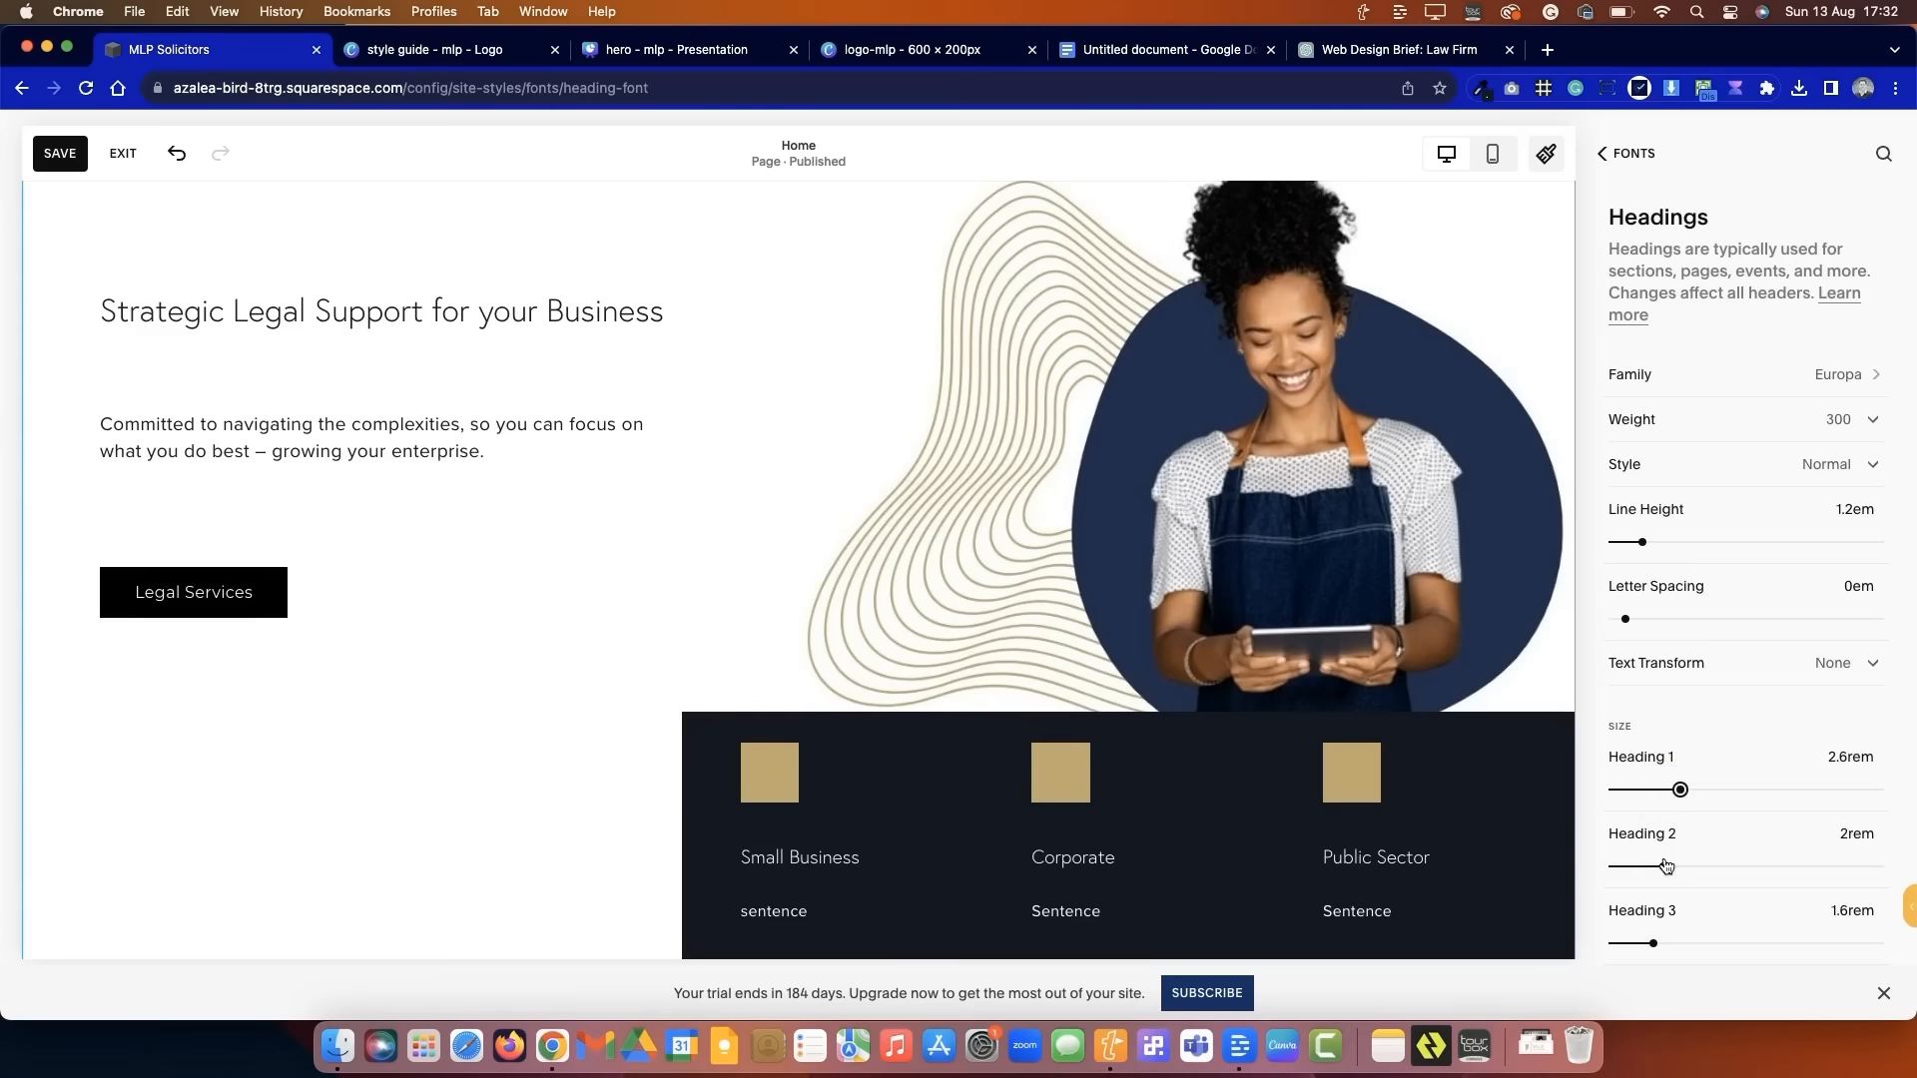
{"action": "left_click_drag", "start_coordinate": [1665, 866], "coordinate": [1661, 873]}
{"action": "scroll", "coordinate": [1671, 890], "scroll_direction": "down", "scroll_amount": 1}
{"action": "left_click_drag", "start_coordinate": [1644, 950], "coordinate": [1652, 949]}
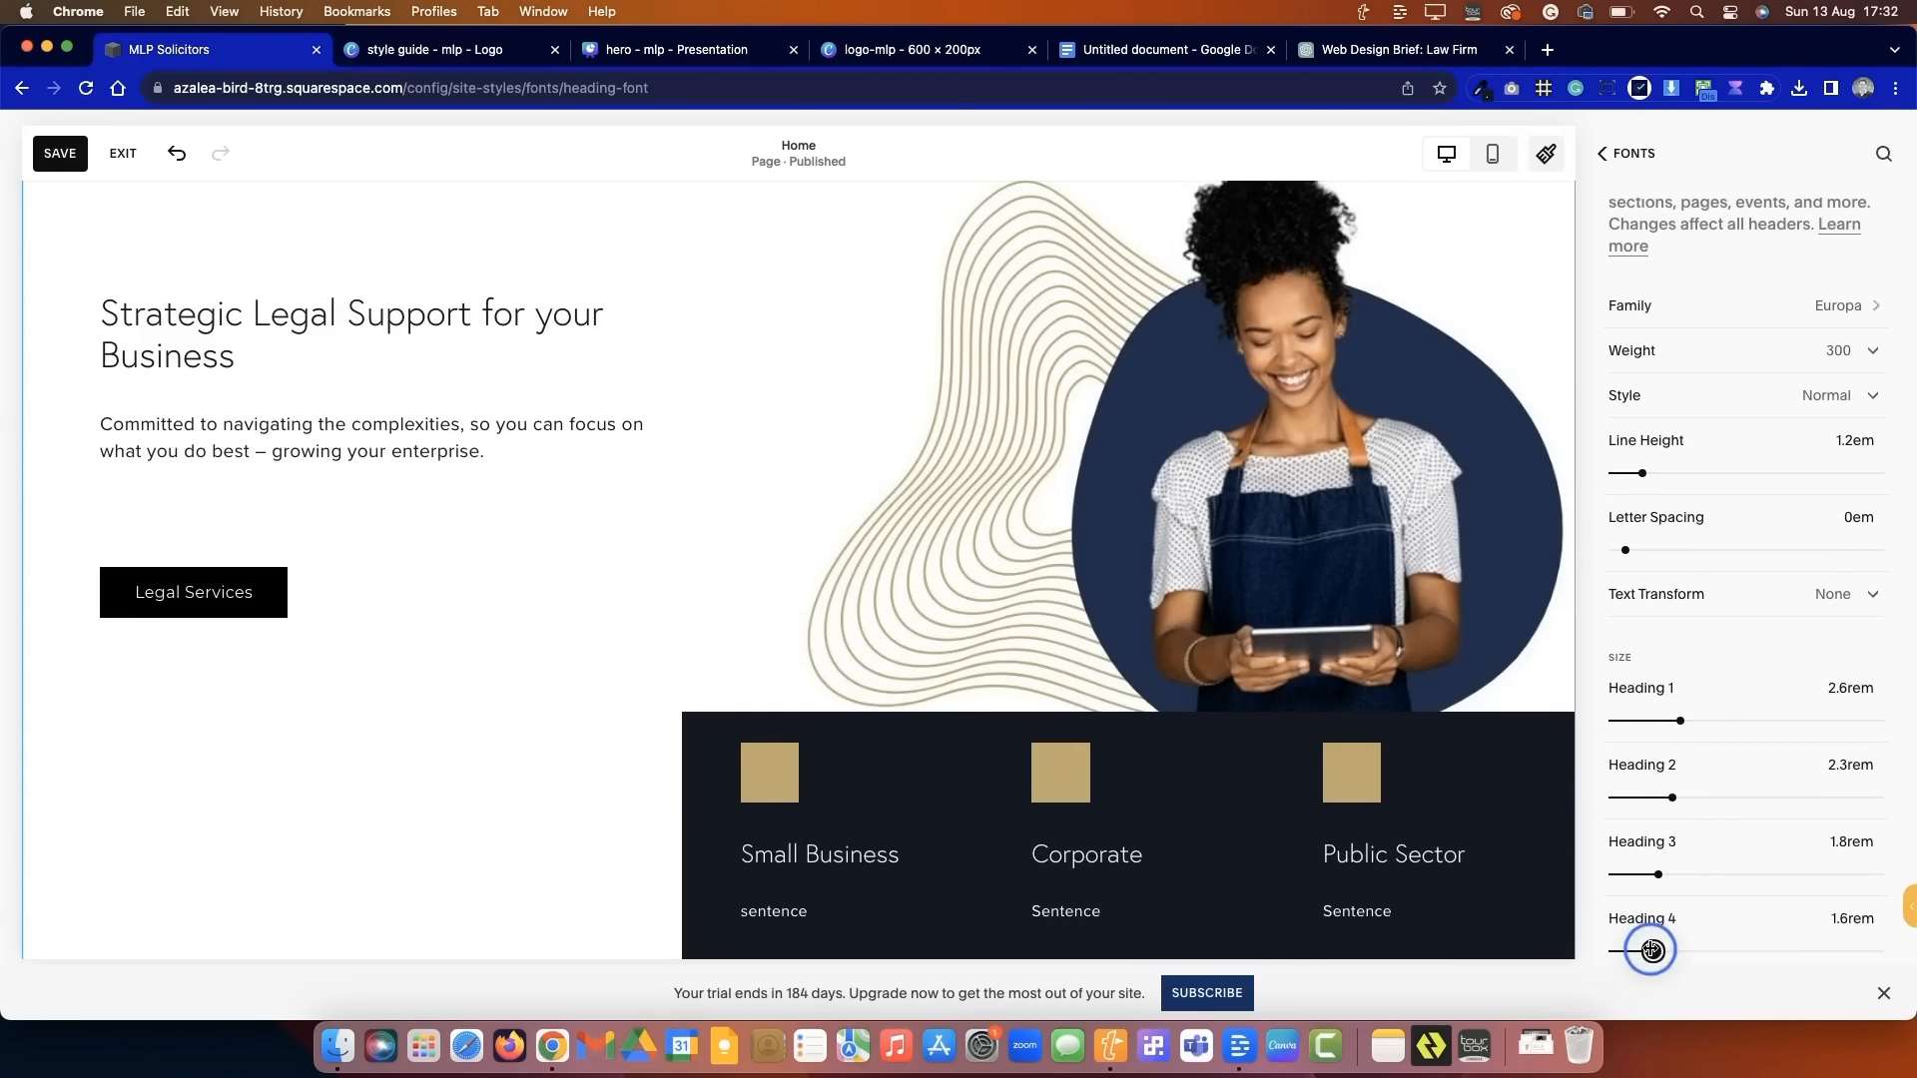
{"action": "scroll", "coordinate": [1690, 826], "scroll_direction": "down", "scroll_amount": 1}
{"action": "scroll", "coordinate": [1690, 825], "scroll_direction": "up", "scroll_amount": 3}
{"action": "scroll", "coordinate": [1412, 736], "scroll_direction": "down", "scroll_amount": 5}
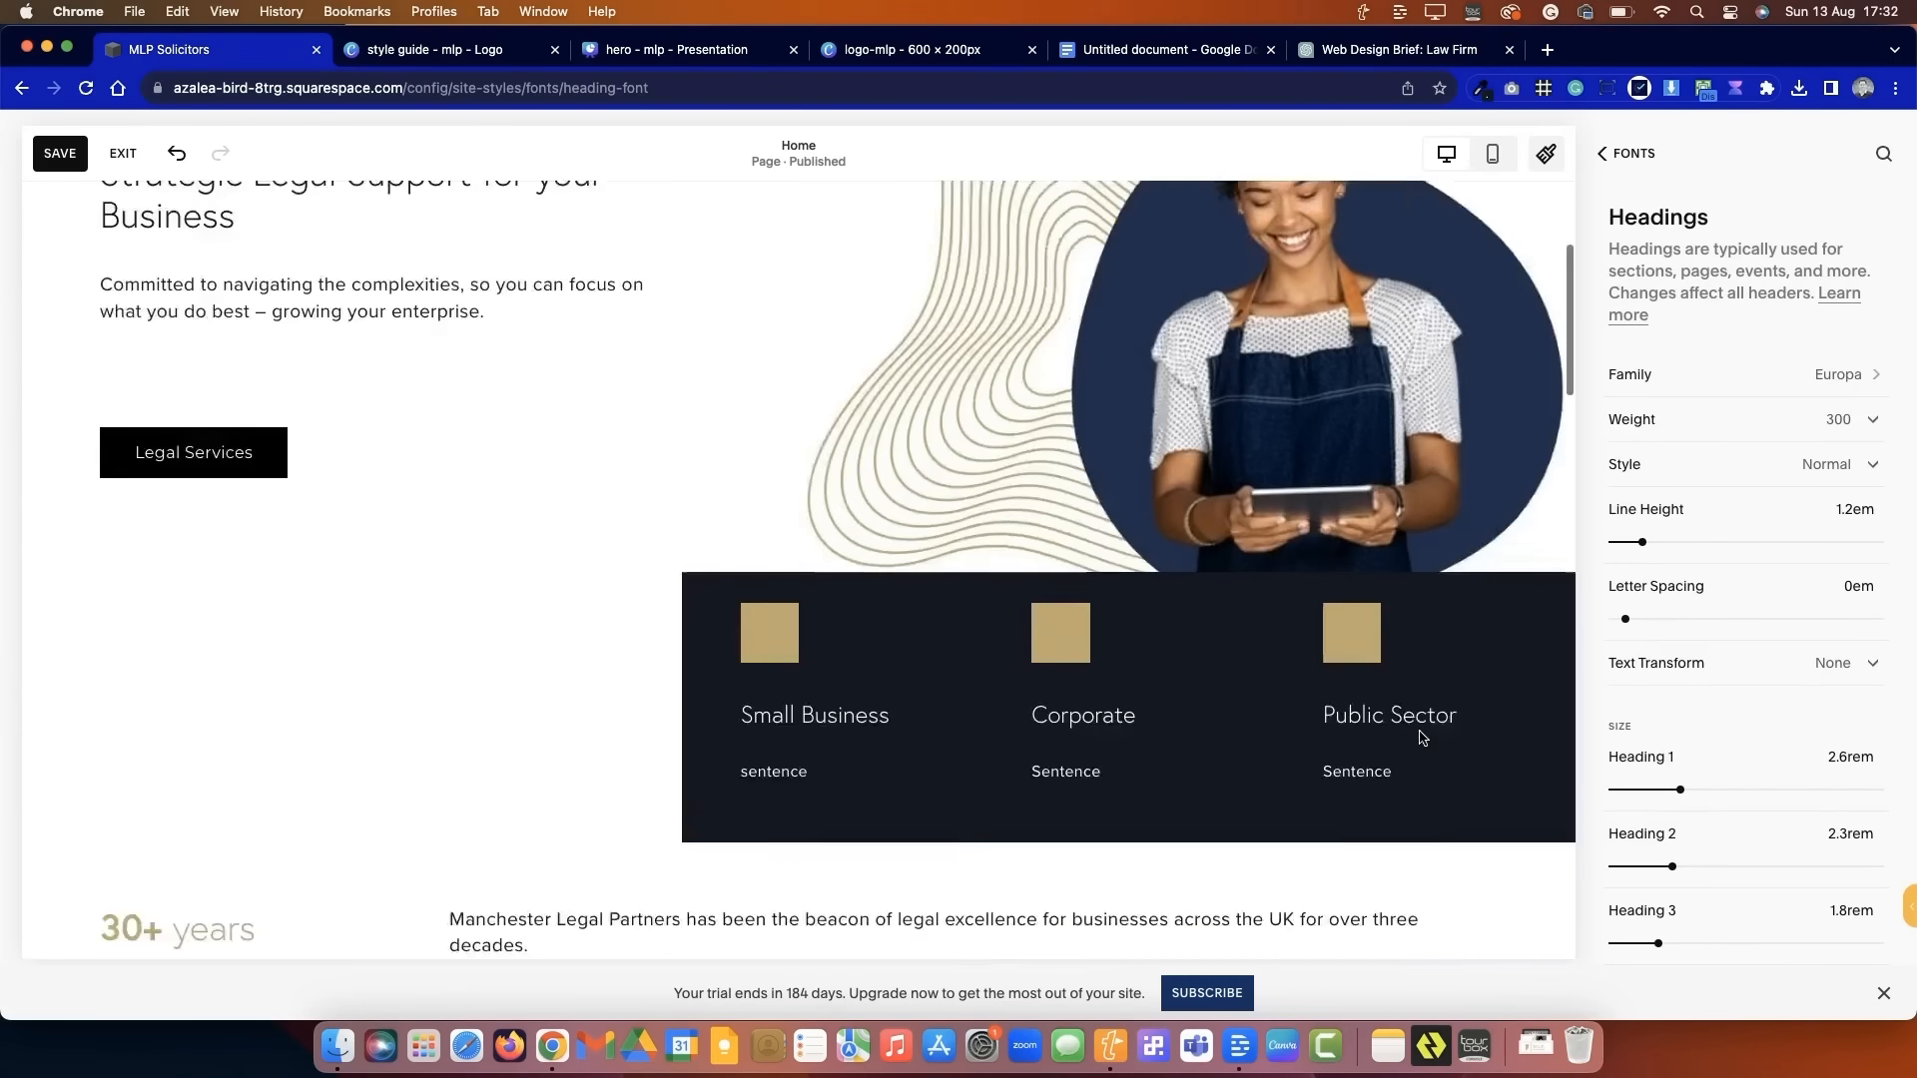
{"action": "left_click", "coordinate": [1635, 152]}
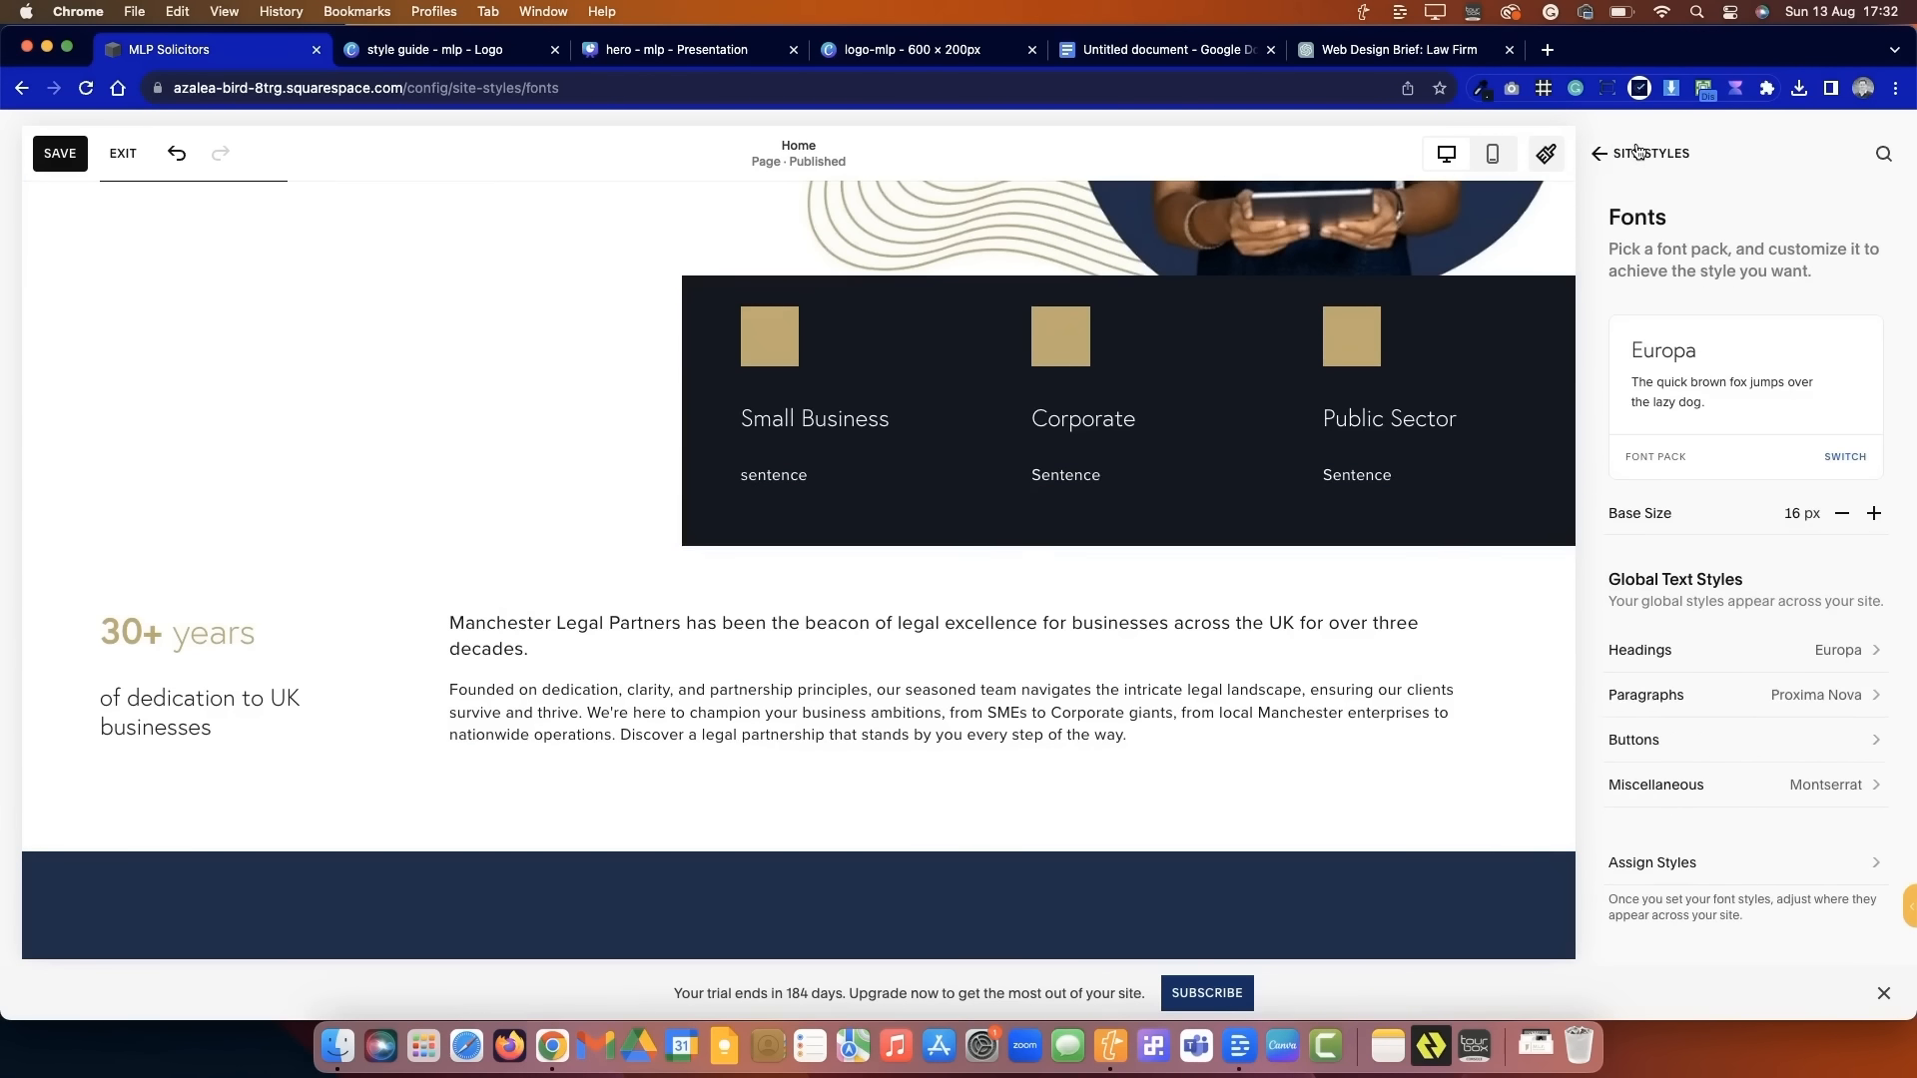
- Set the base font size to 17 px and the paragraph font family to Europa
{"action": "scroll", "coordinate": [1867, 517], "scroll_direction": "down", "scroll_amount": 1}
{"action": "left_click", "coordinate": [1874, 454]}
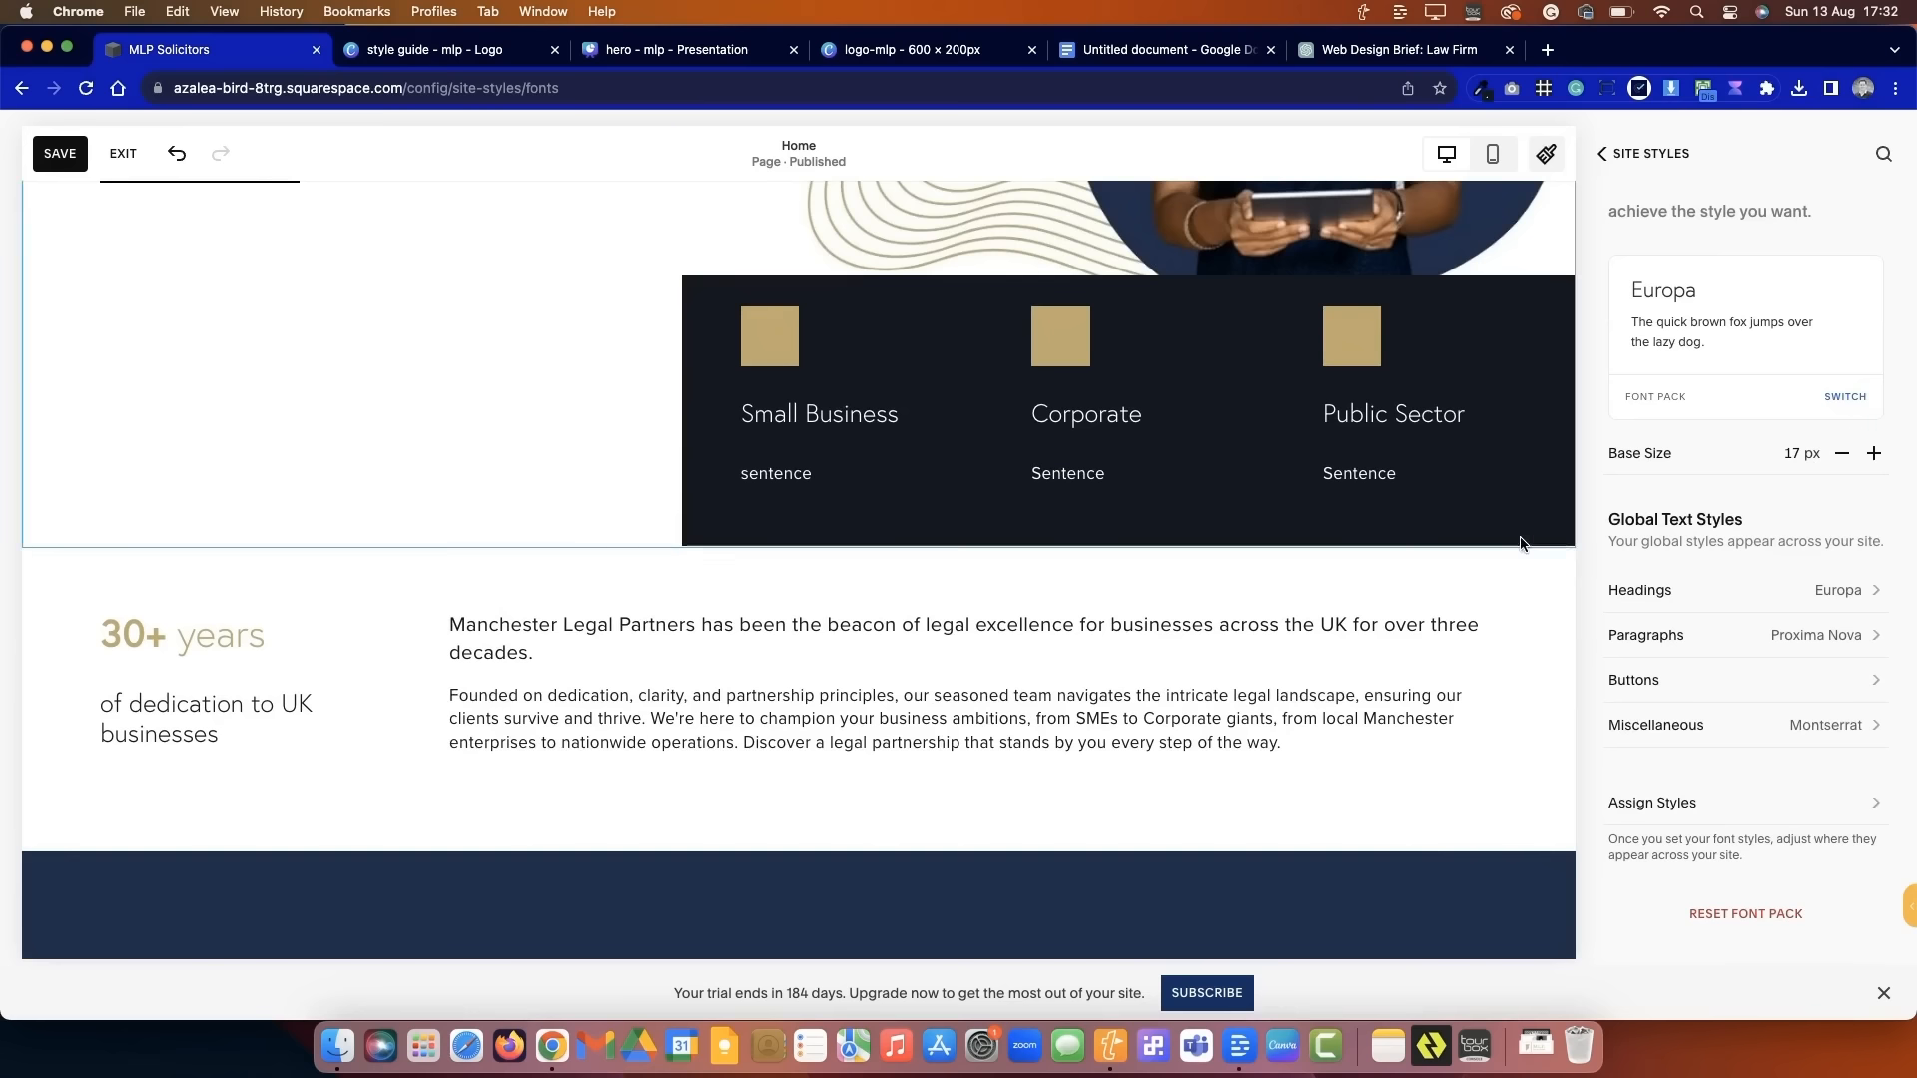
{"action": "left_click", "coordinate": [1677, 635]}
{"action": "left_click", "coordinate": [1762, 351]}
{"action": "left_click", "coordinate": [1763, 298]}
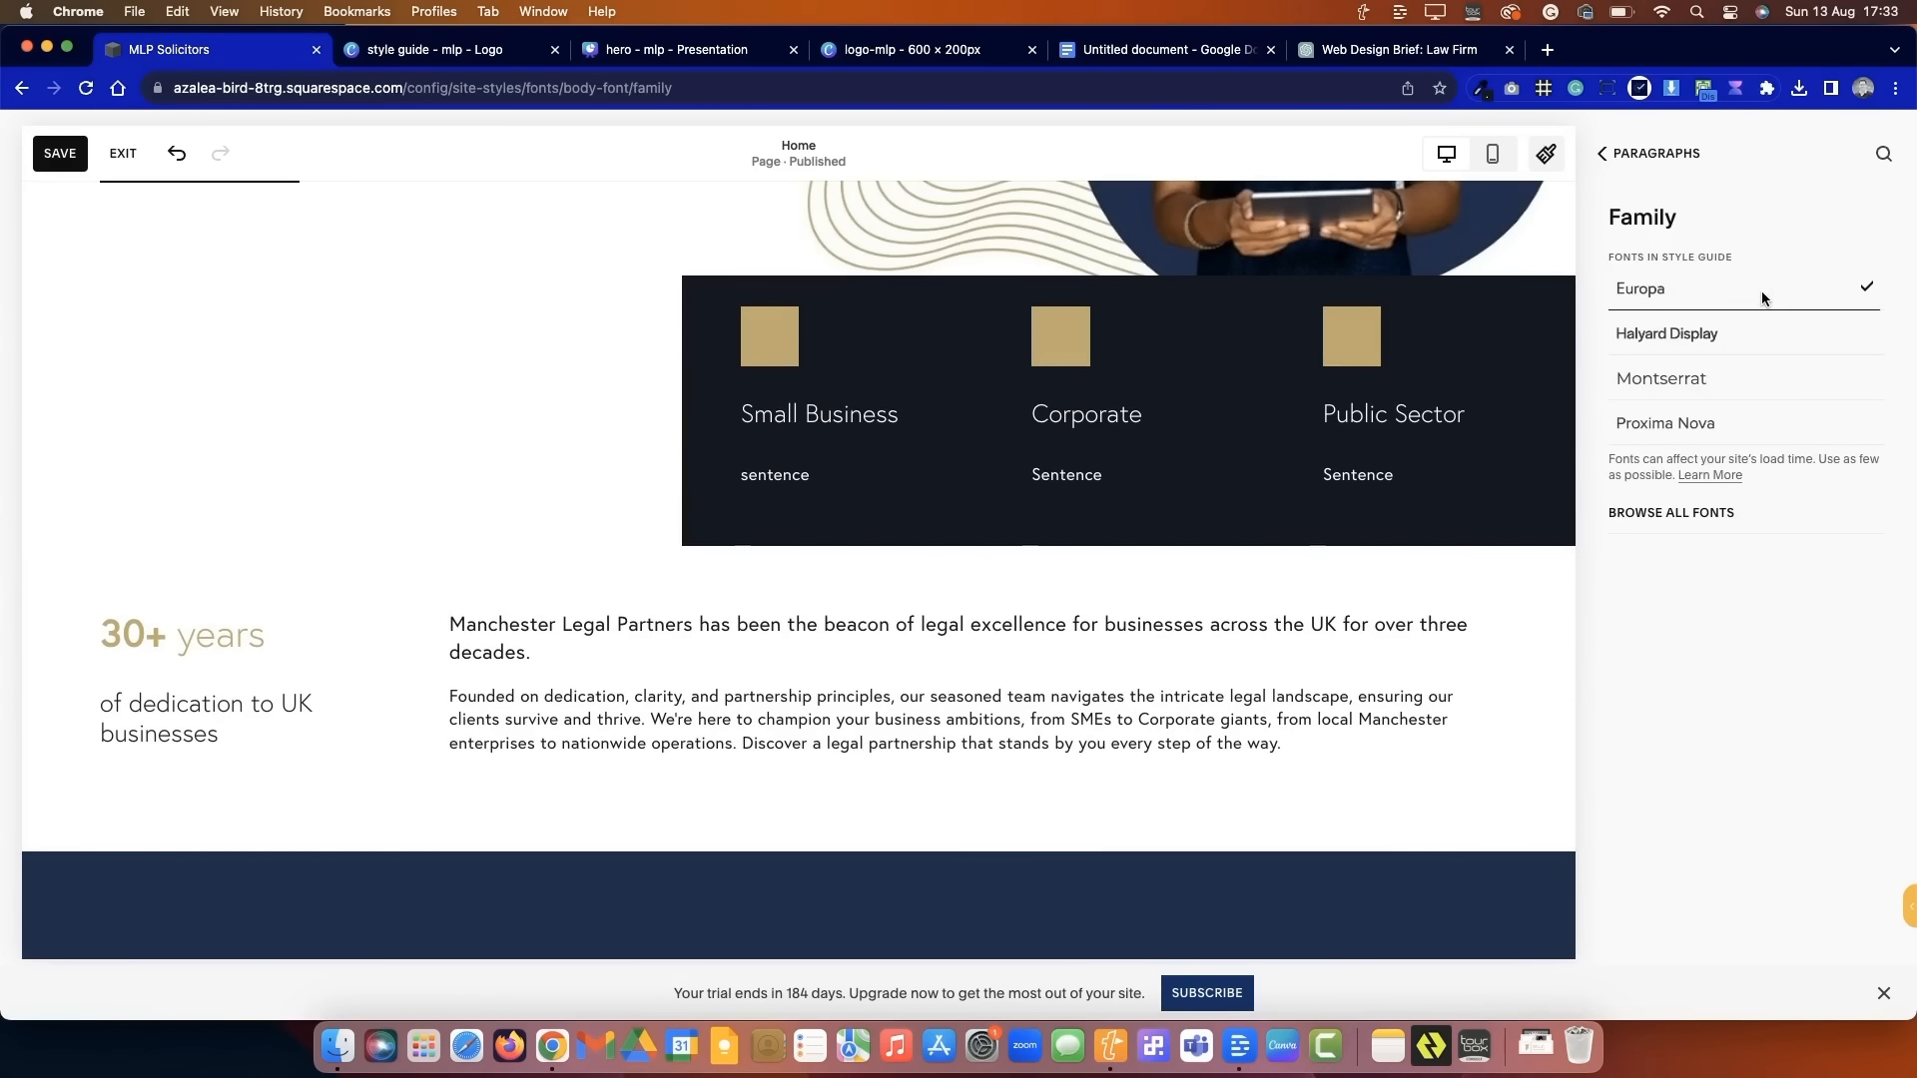
{"action": "left_click", "coordinate": [1647, 153]}
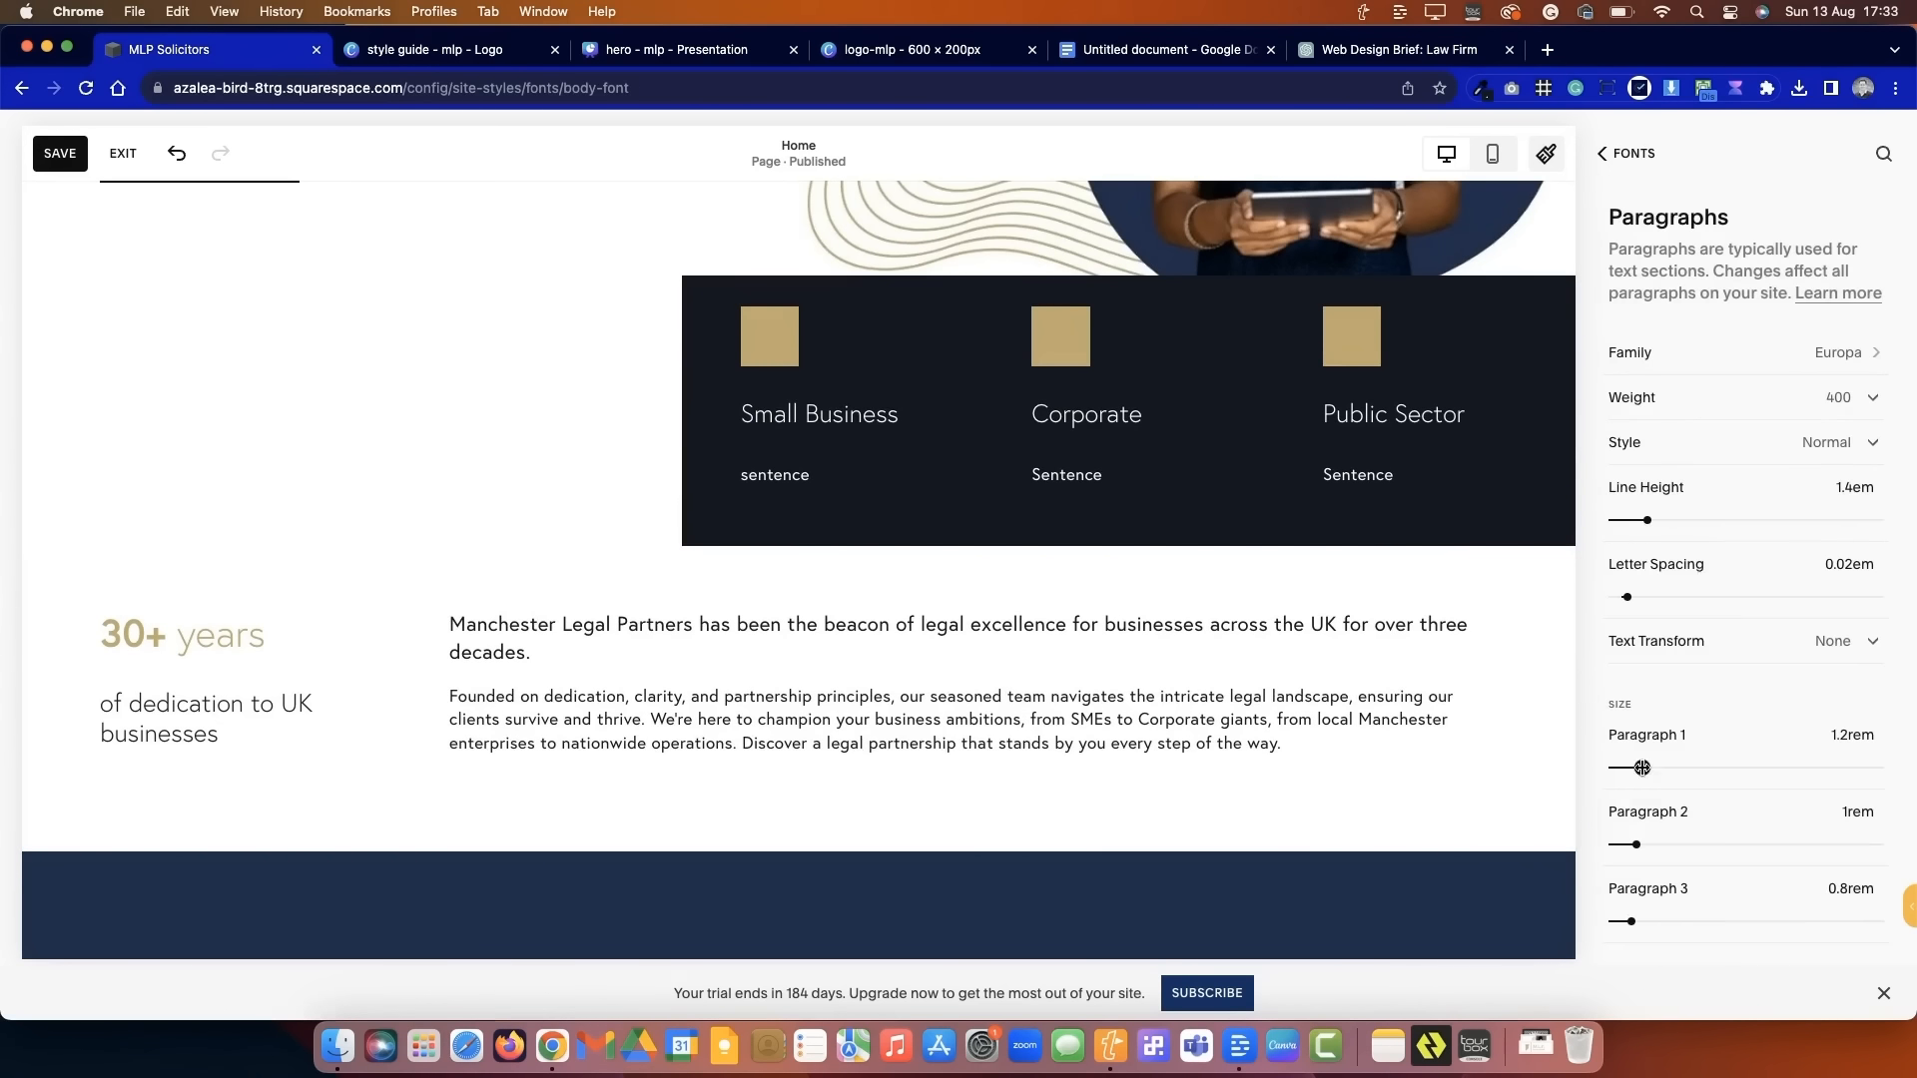
- Set Paragraph 1 to 1.4rem, Paragraph 2 to 1.1rem and Paragraph 3 to 0.9rem, and save the font styles
{"action": "left_click_drag", "start_coordinate": [1640, 768], "coordinate": [1647, 768]}
{"action": "left_click_drag", "start_coordinate": [1637, 844], "coordinate": [1638, 843]}
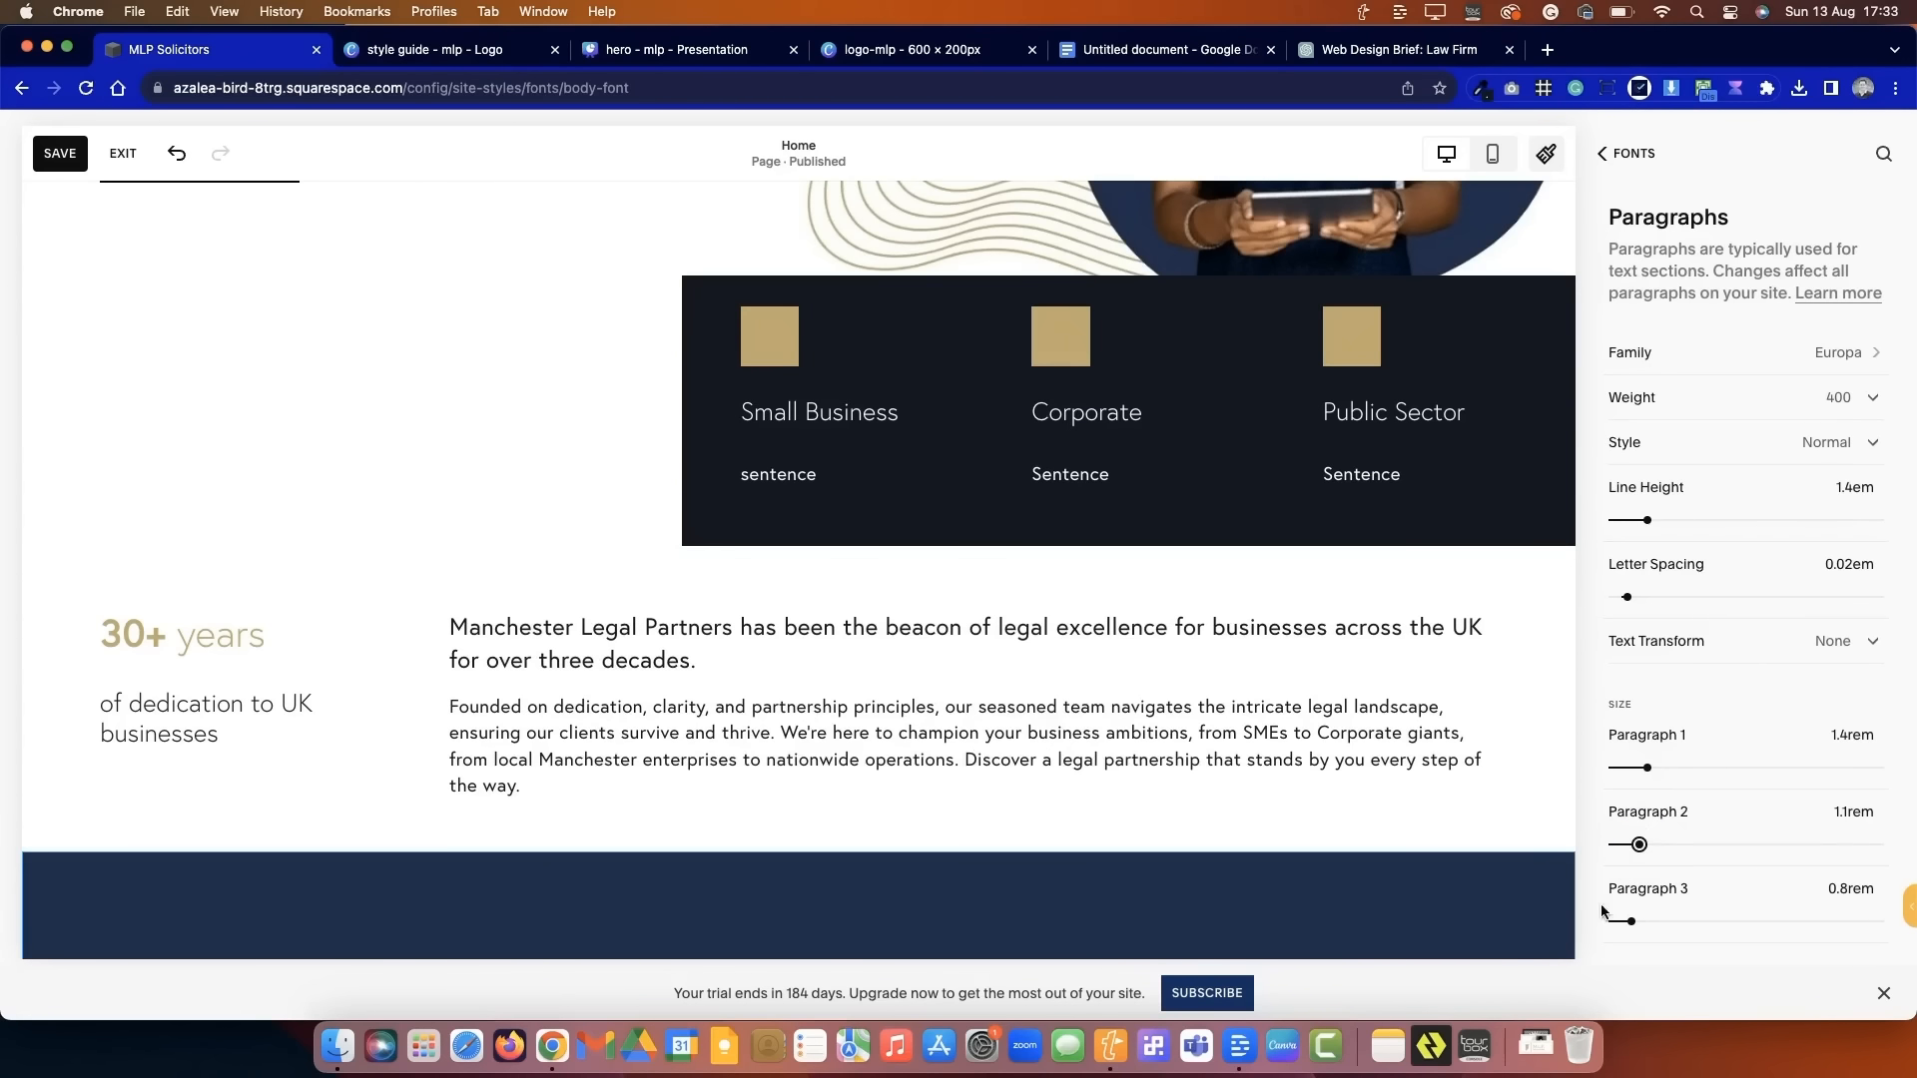
{"action": "scroll", "coordinate": [1198, 654], "scroll_direction": "down", "scroll_amount": 15}
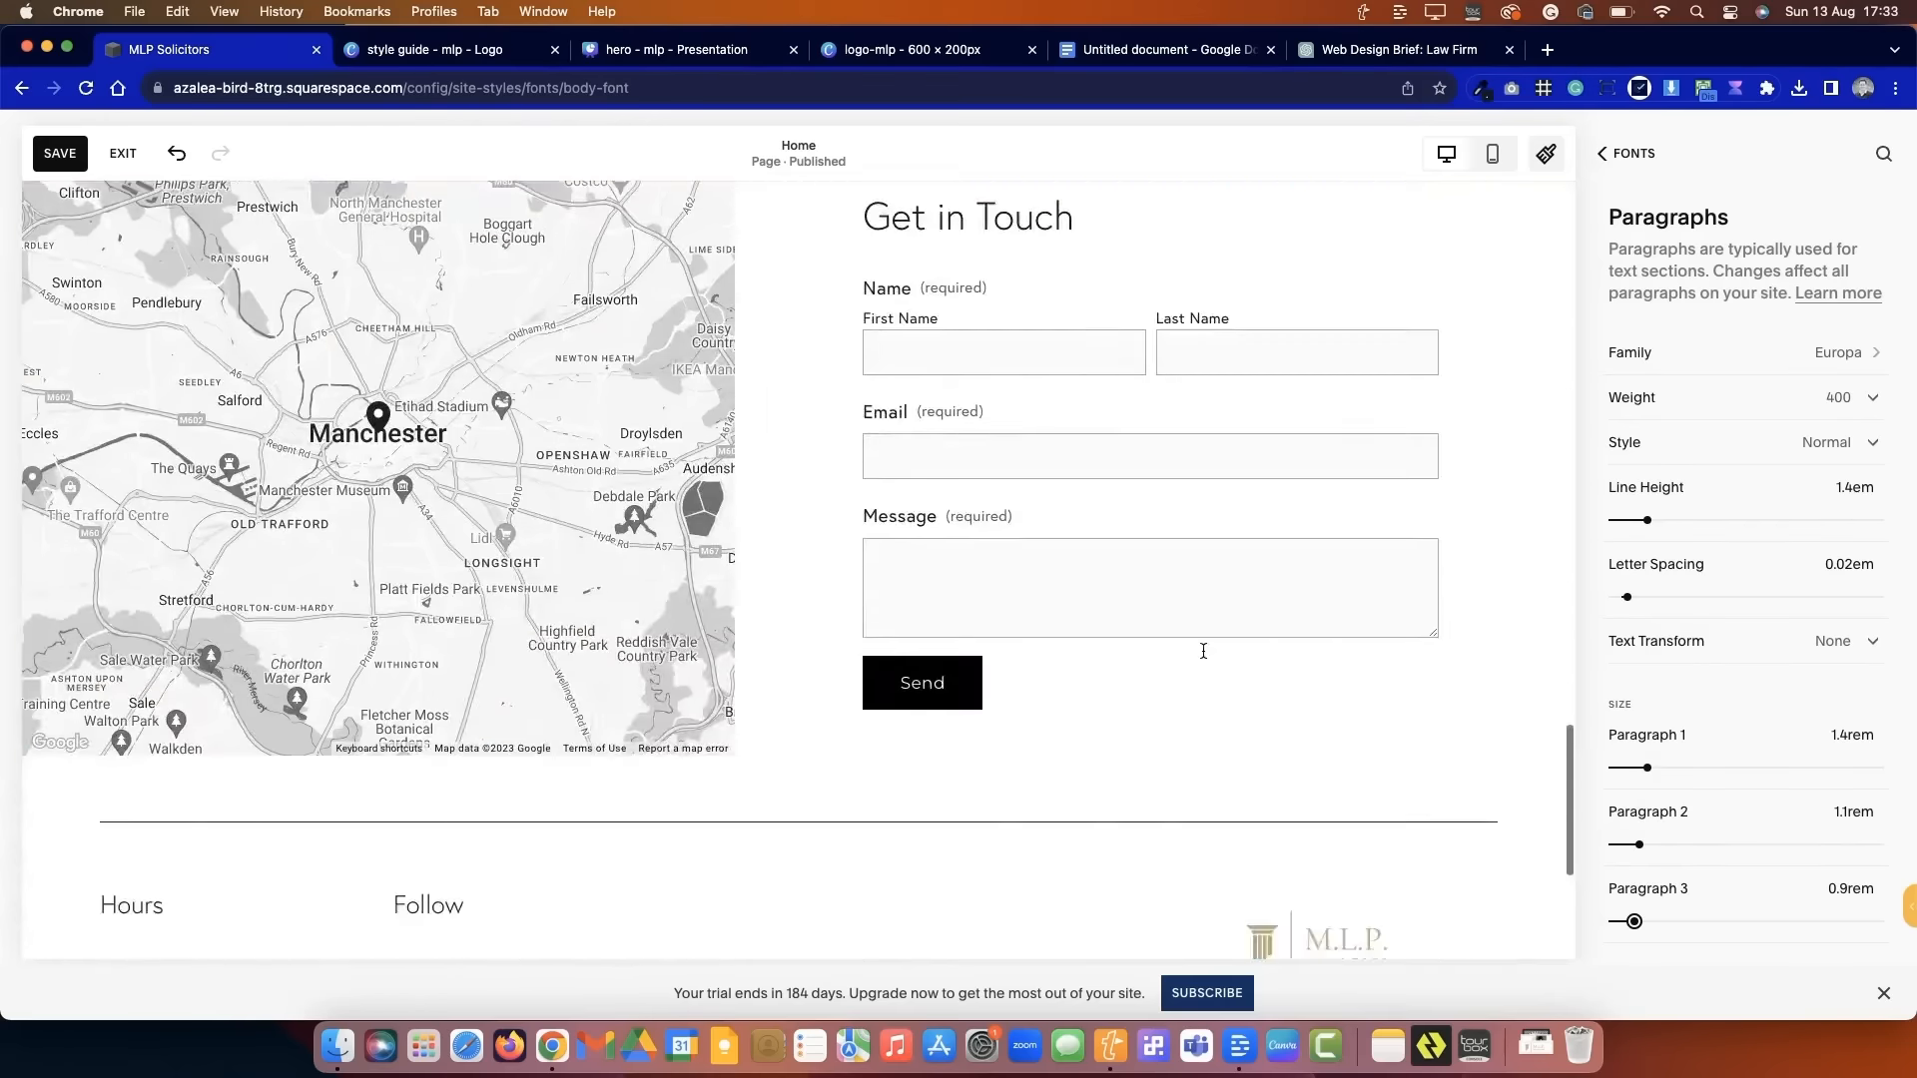
{"action": "scroll", "coordinate": [1203, 656], "scroll_direction": "up", "scroll_amount": 5}
{"action": "scroll", "coordinate": [1203, 656], "scroll_direction": "up", "scroll_amount": 20}
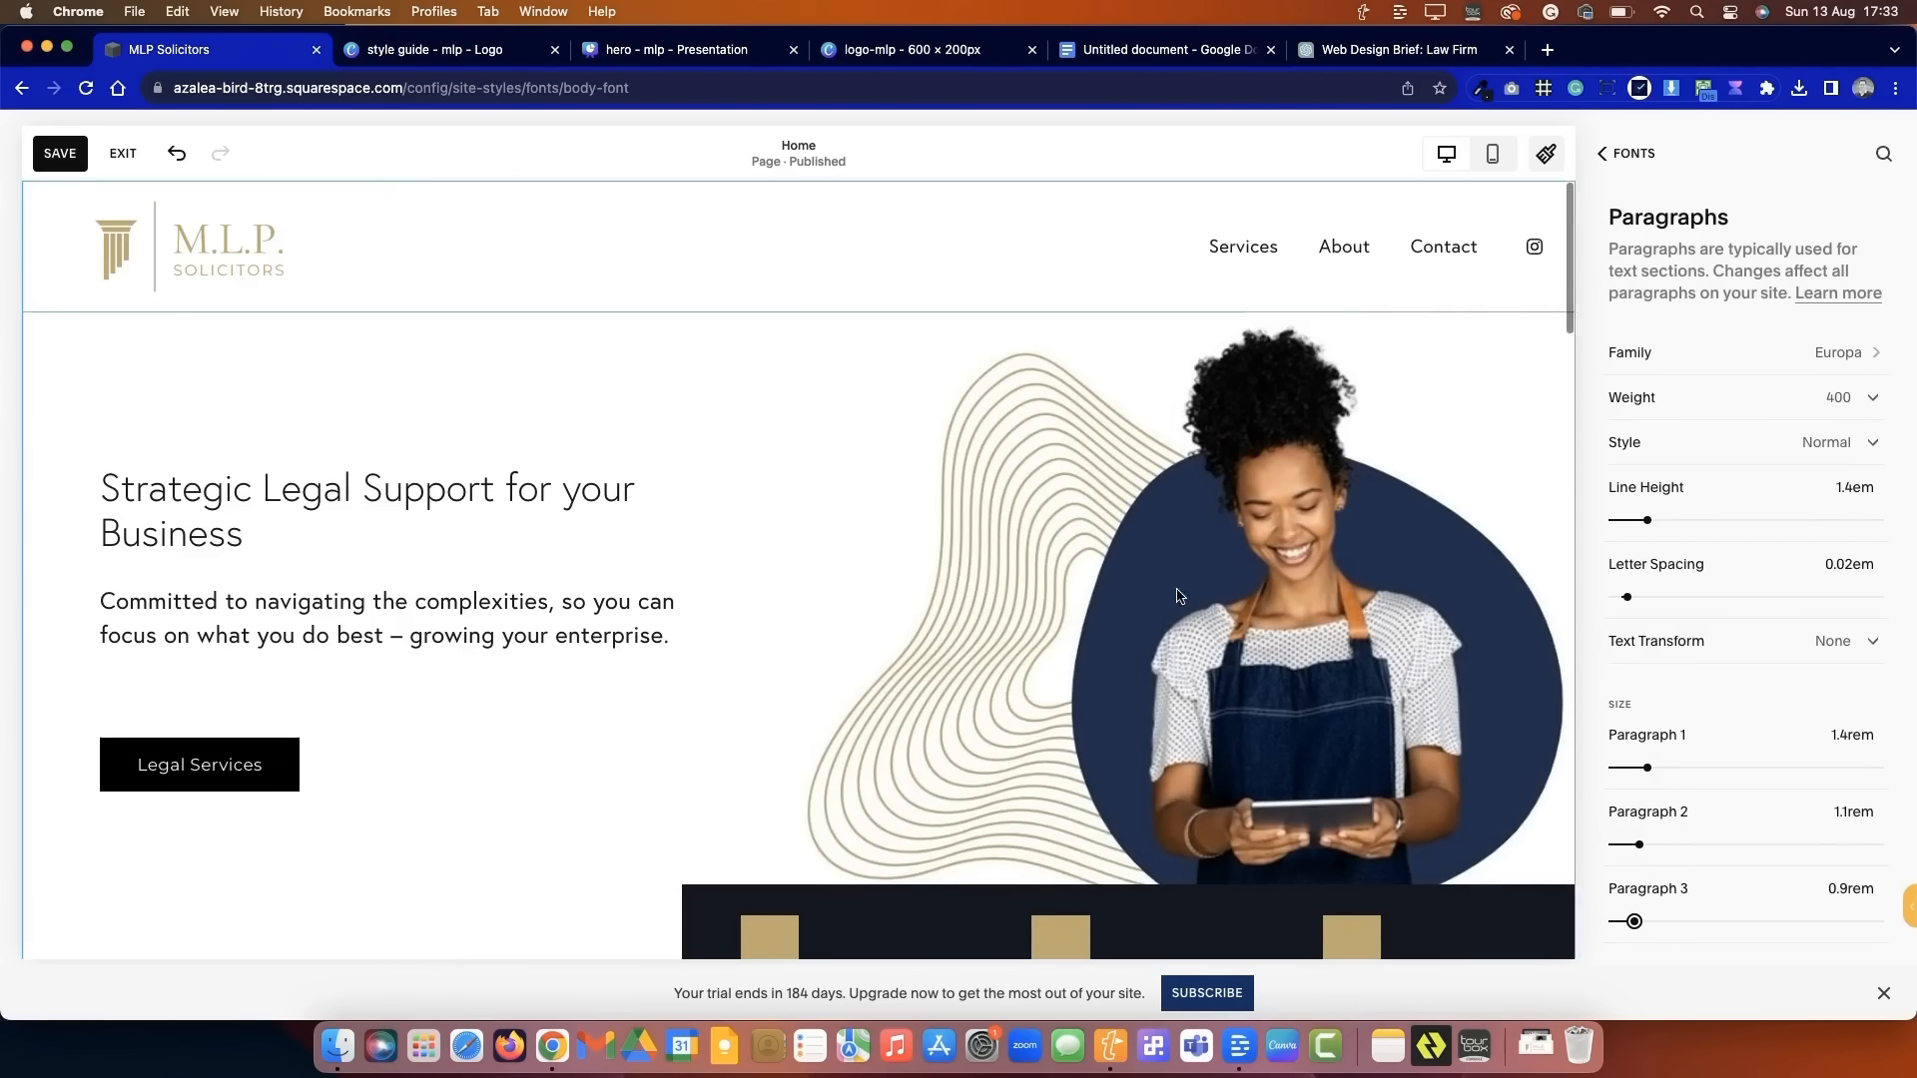
{"action": "left_click", "coordinate": [60, 153]}
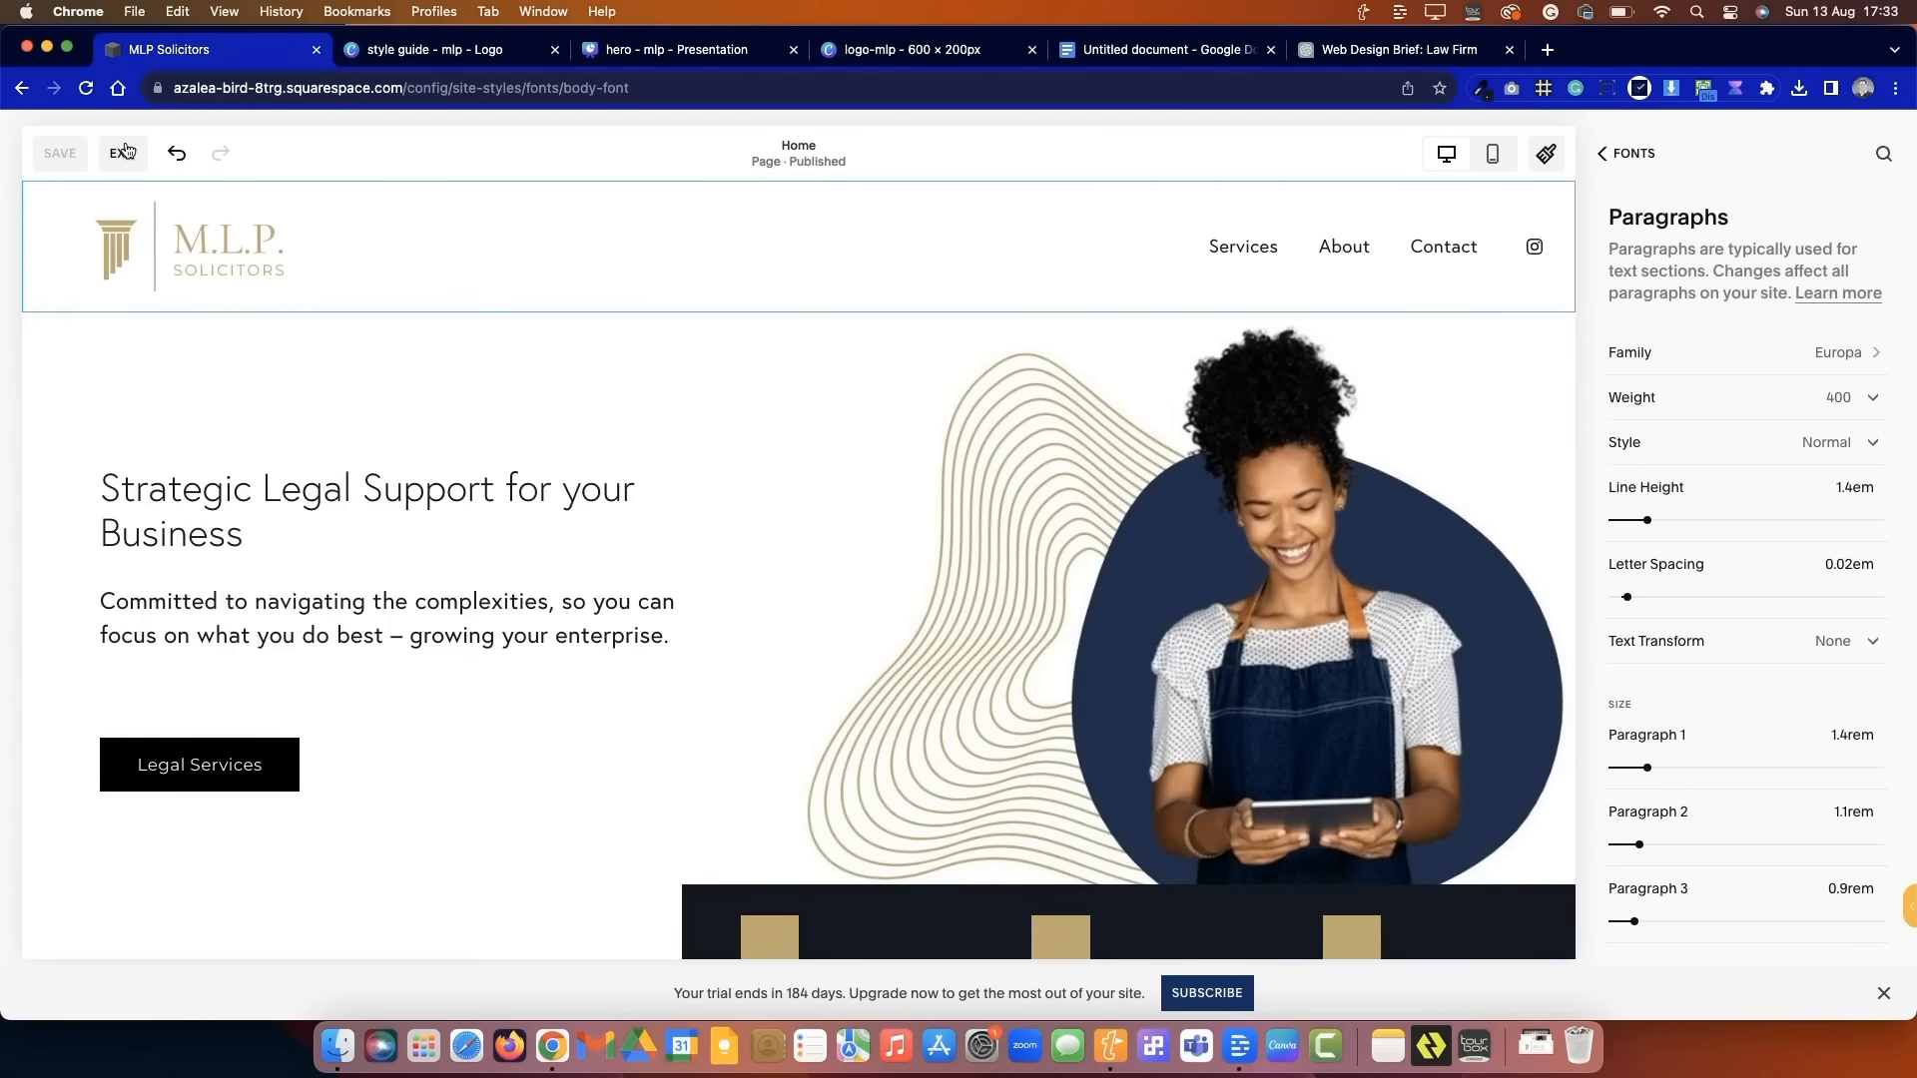
{"action": "left_click", "coordinate": [126, 150]}
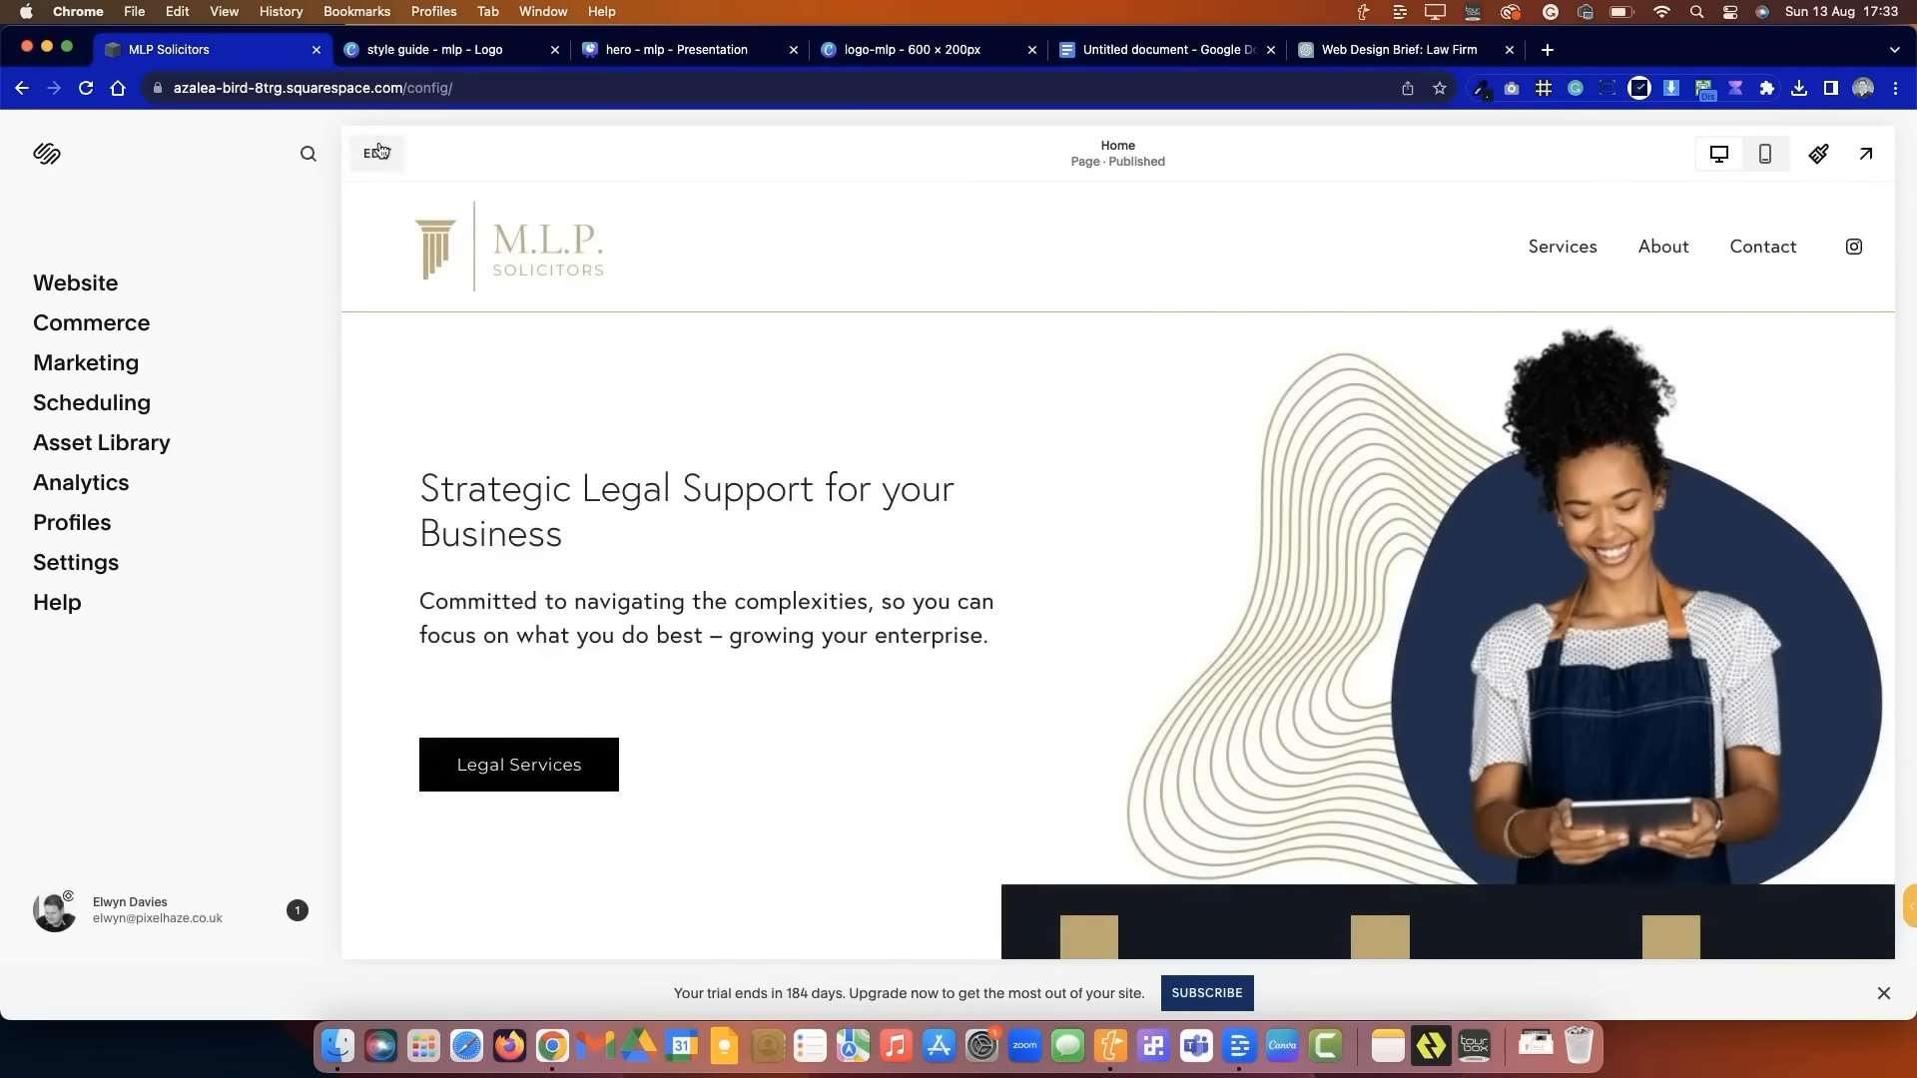
- Apply a smaller paragraph style to the hero's introductory text and move the Legal Services button up closer beneath it
{"action": "left_click", "coordinate": [377, 151]}
{"action": "left_click", "coordinate": [499, 609]}
{"action": "left_click", "coordinate": [342, 522]}
{"action": "left_click", "coordinate": [363, 792]}
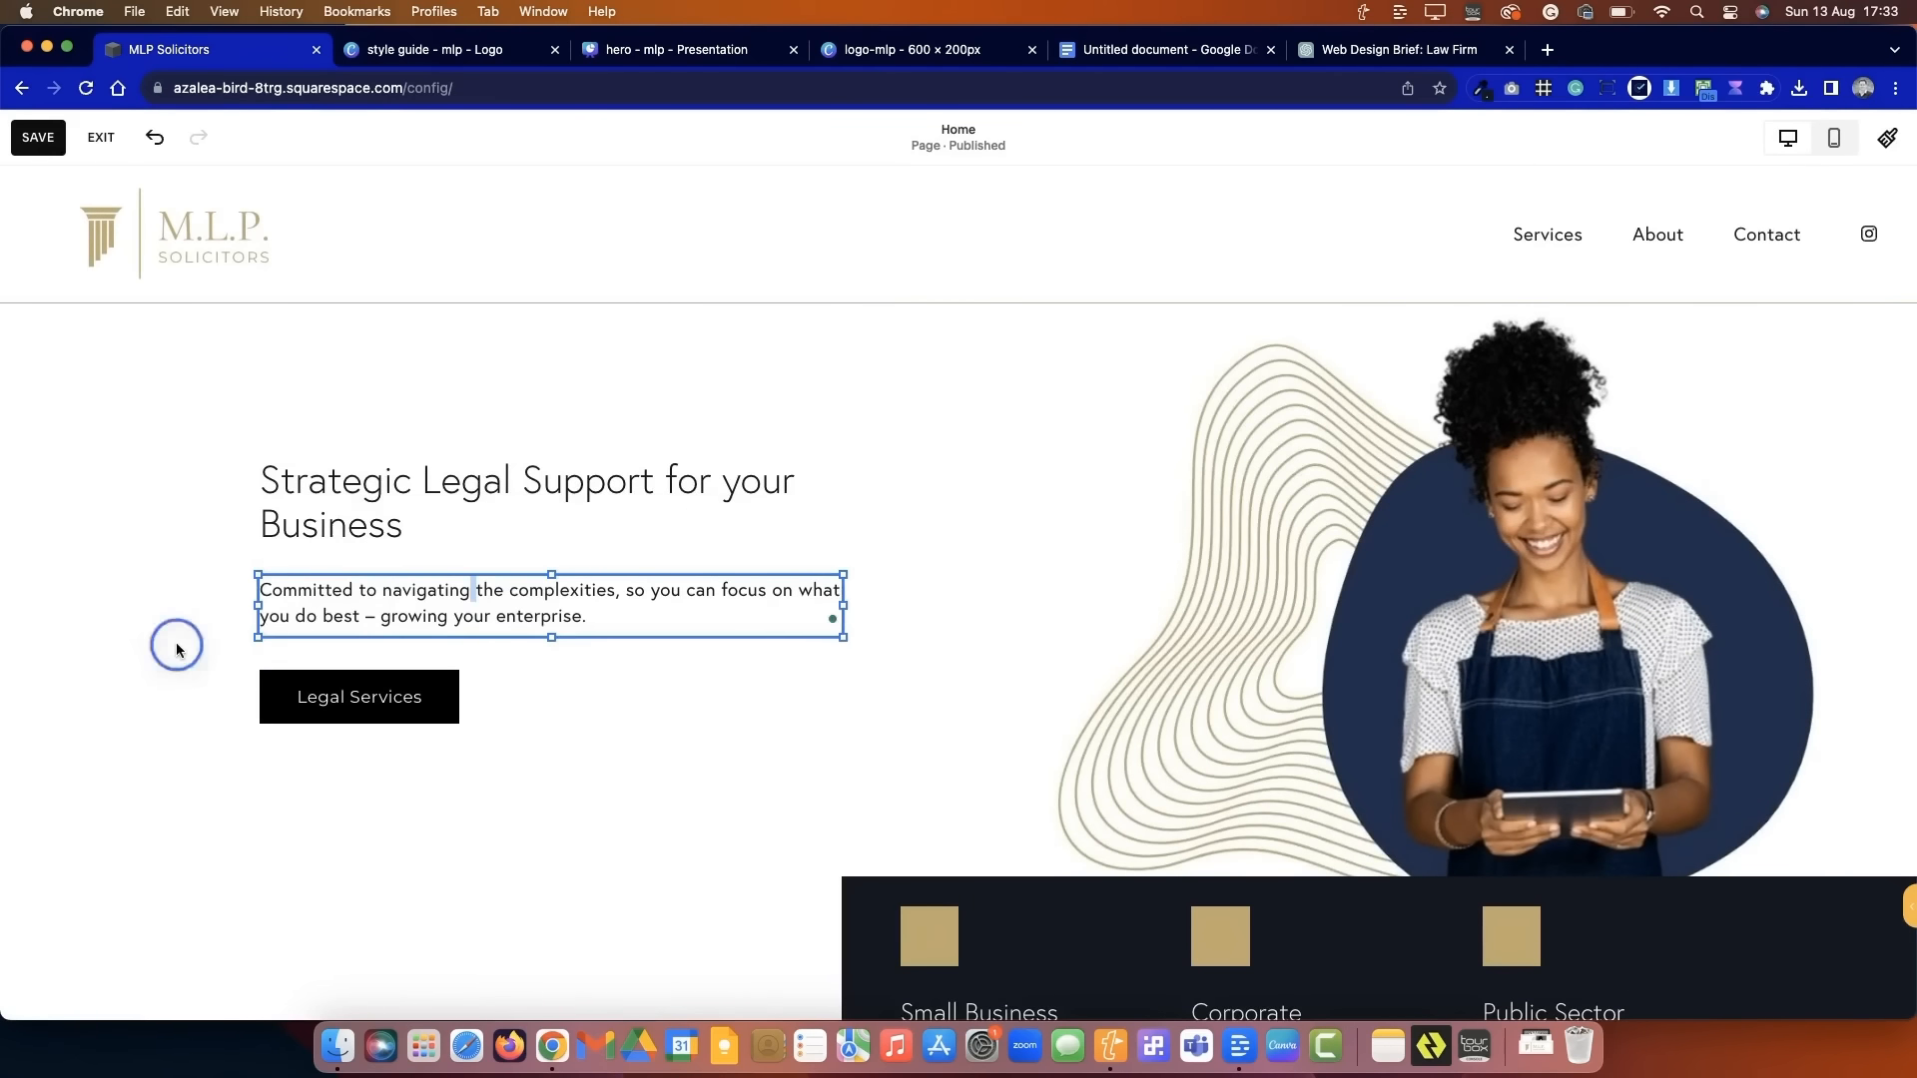
{"action": "left_click", "coordinate": [176, 644]}
- Review the home page layout, save the changes and leave page editing
{"action": "scroll", "coordinate": [264, 771], "scroll_direction": "down", "scroll_amount": 3}
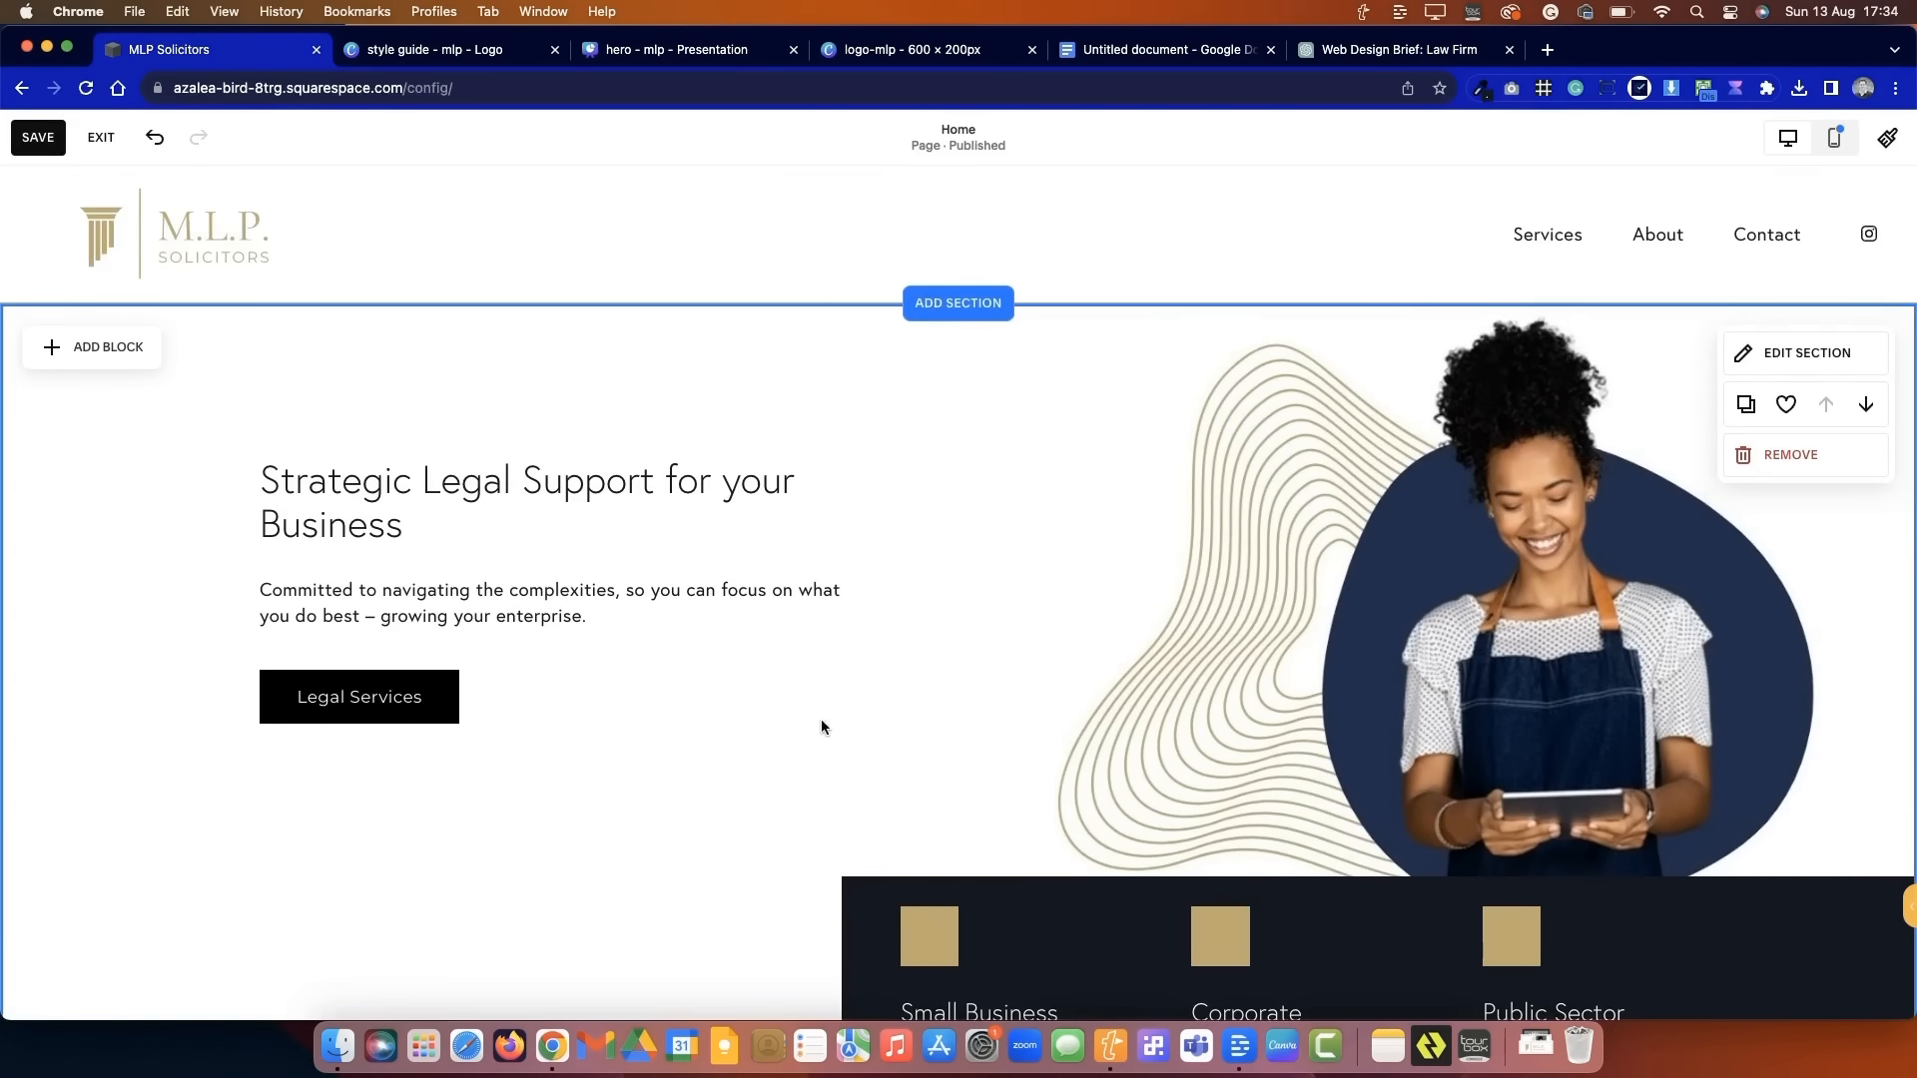
{"action": "scroll", "coordinate": [1132, 403], "scroll_direction": "down", "scroll_amount": 10}
{"action": "scroll", "coordinate": [393, 852], "scroll_direction": "up", "scroll_amount": 7}
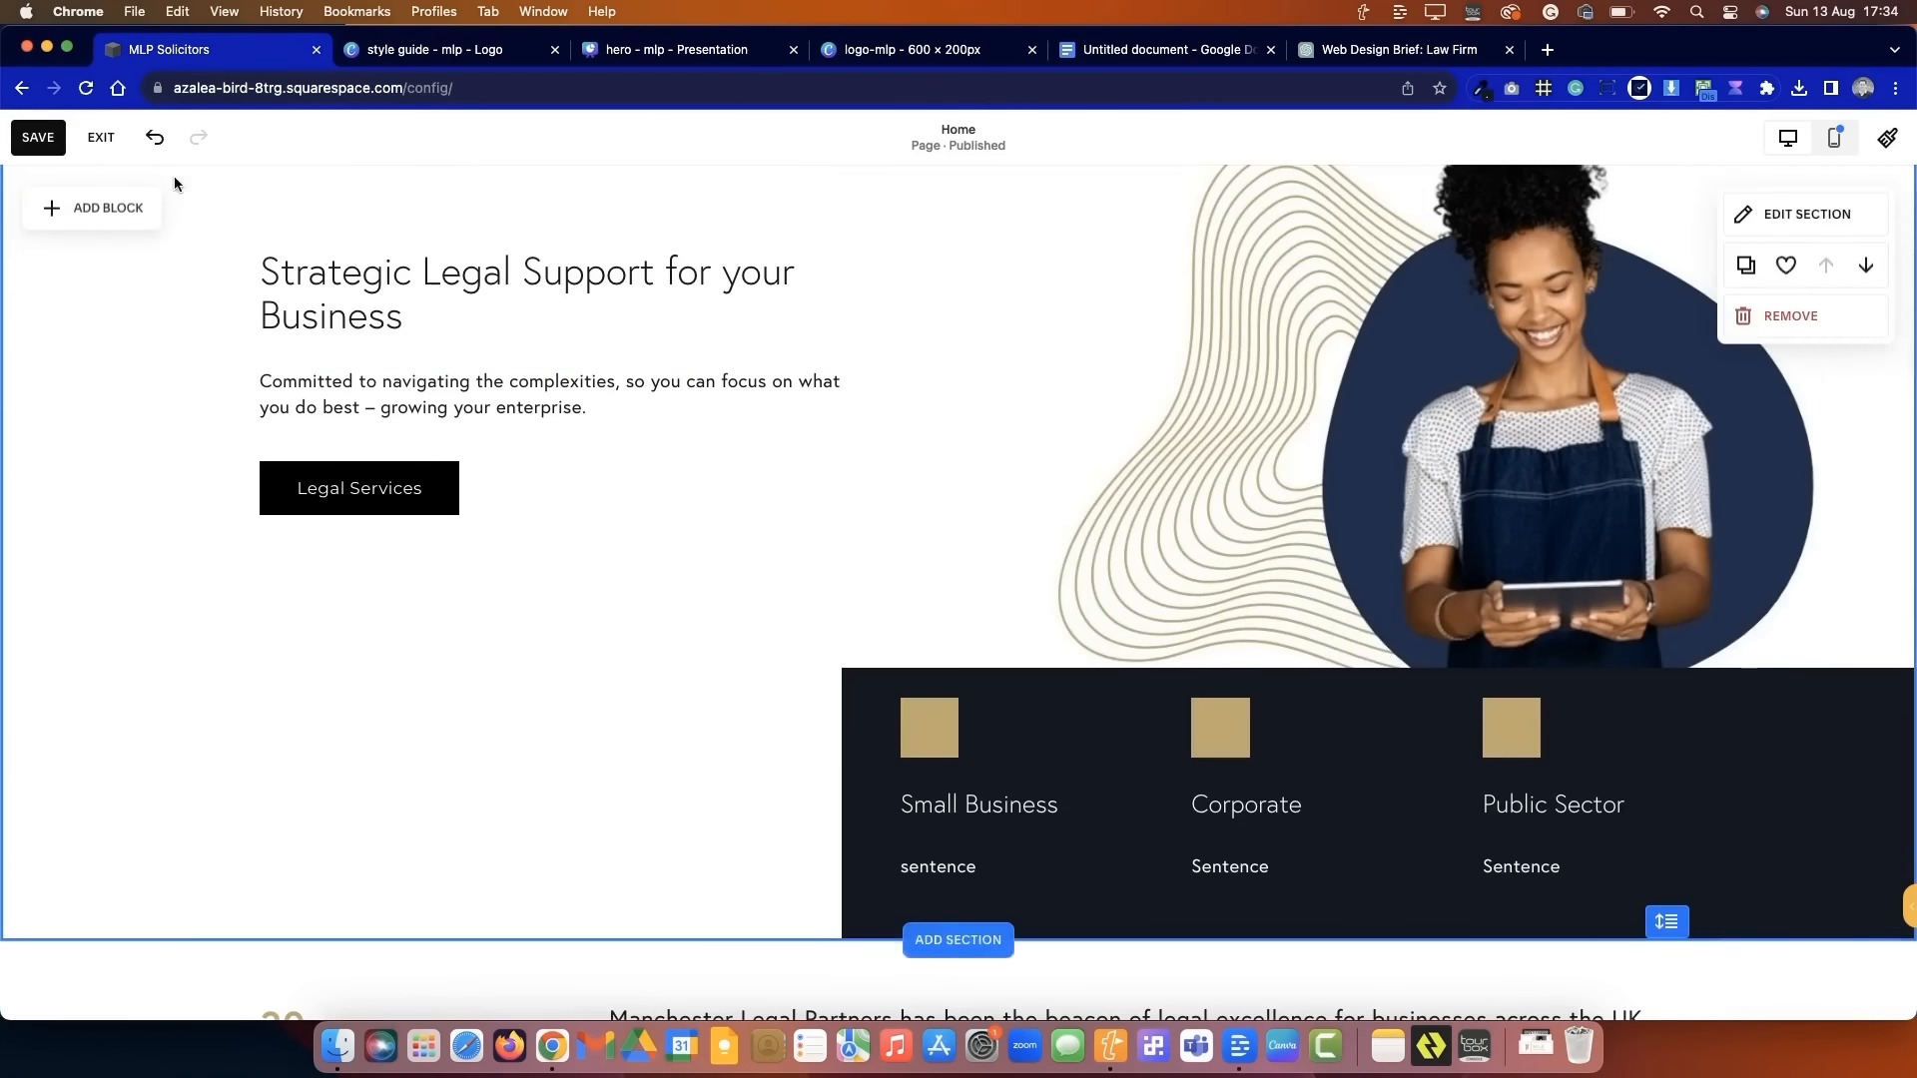
{"action": "left_click", "coordinate": [42, 141]}
{"action": "left_click", "coordinate": [96, 143]}
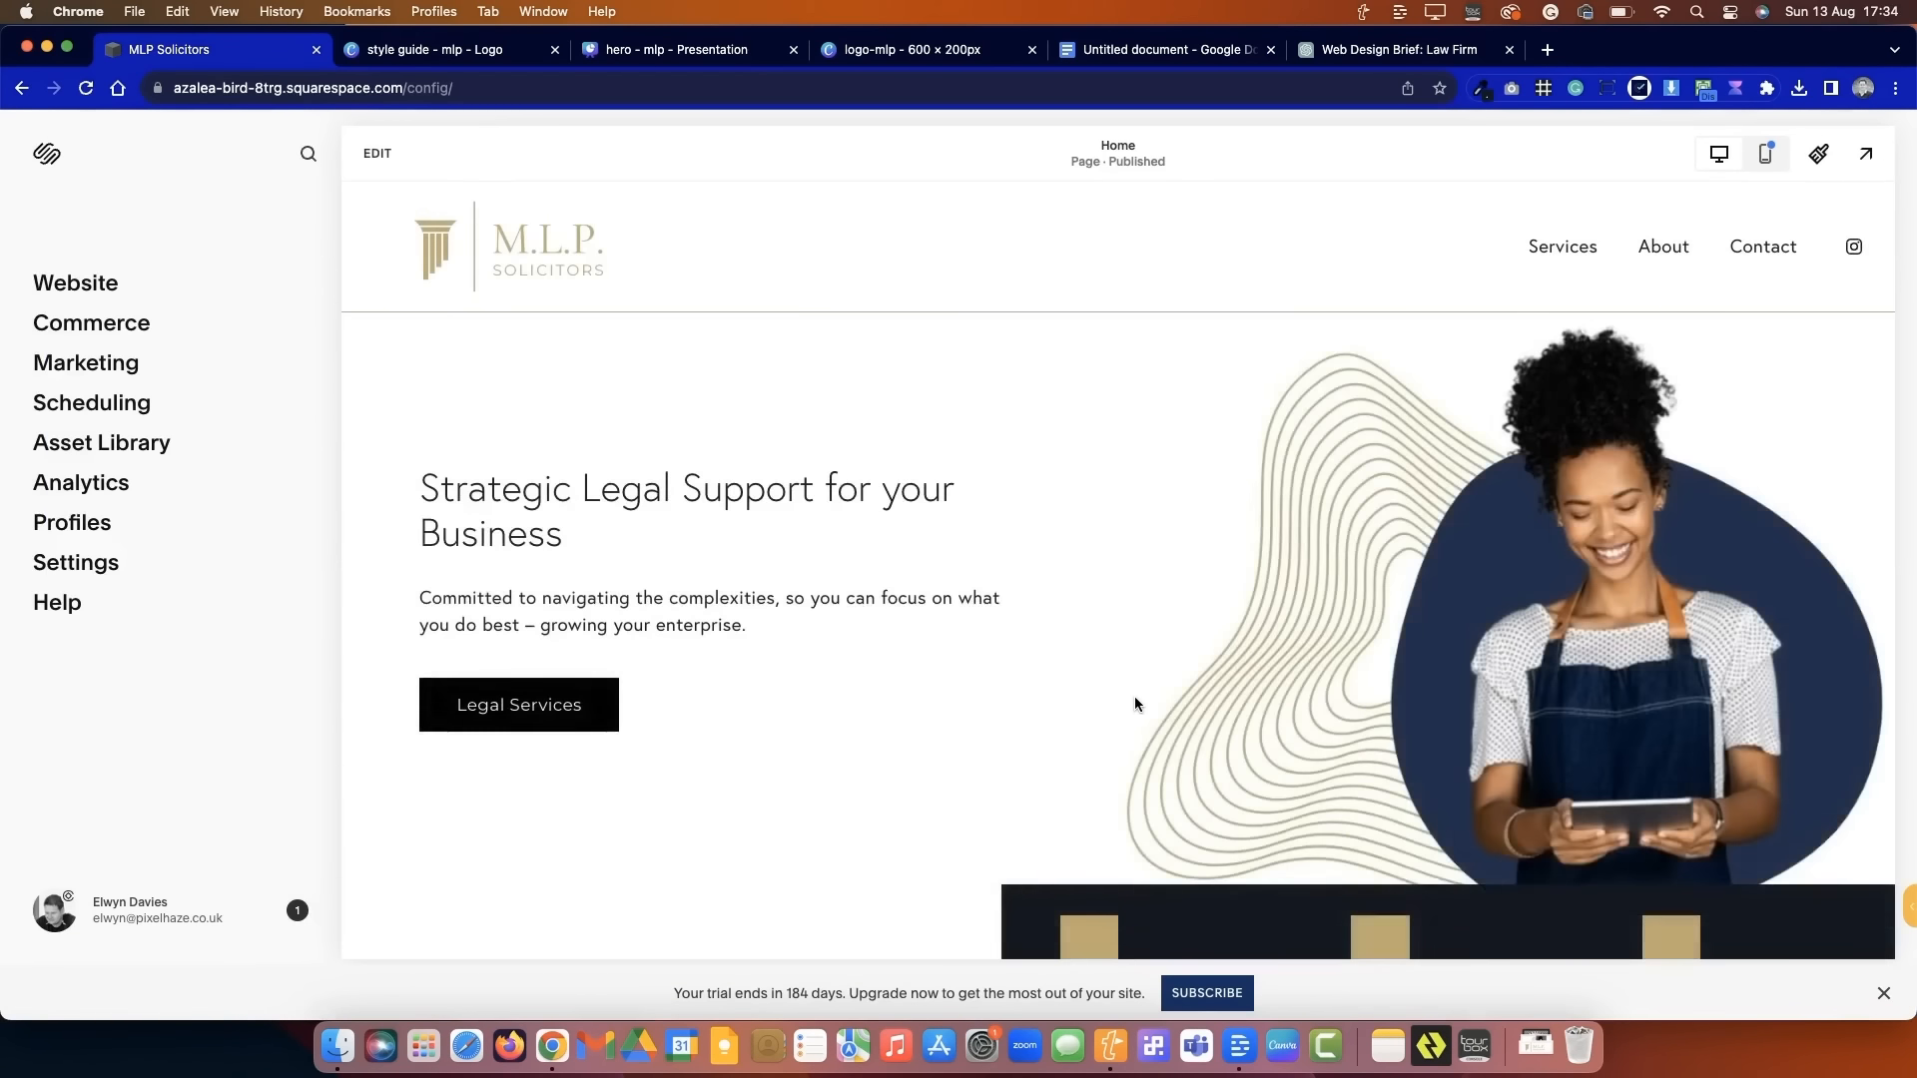
- Check the home page's placeholder icon squares, switch to the Canva style guide design and add three blank pages after the palette page
{"action": "scroll", "coordinate": [1134, 699], "scroll_direction": "down", "scroll_amount": 4}
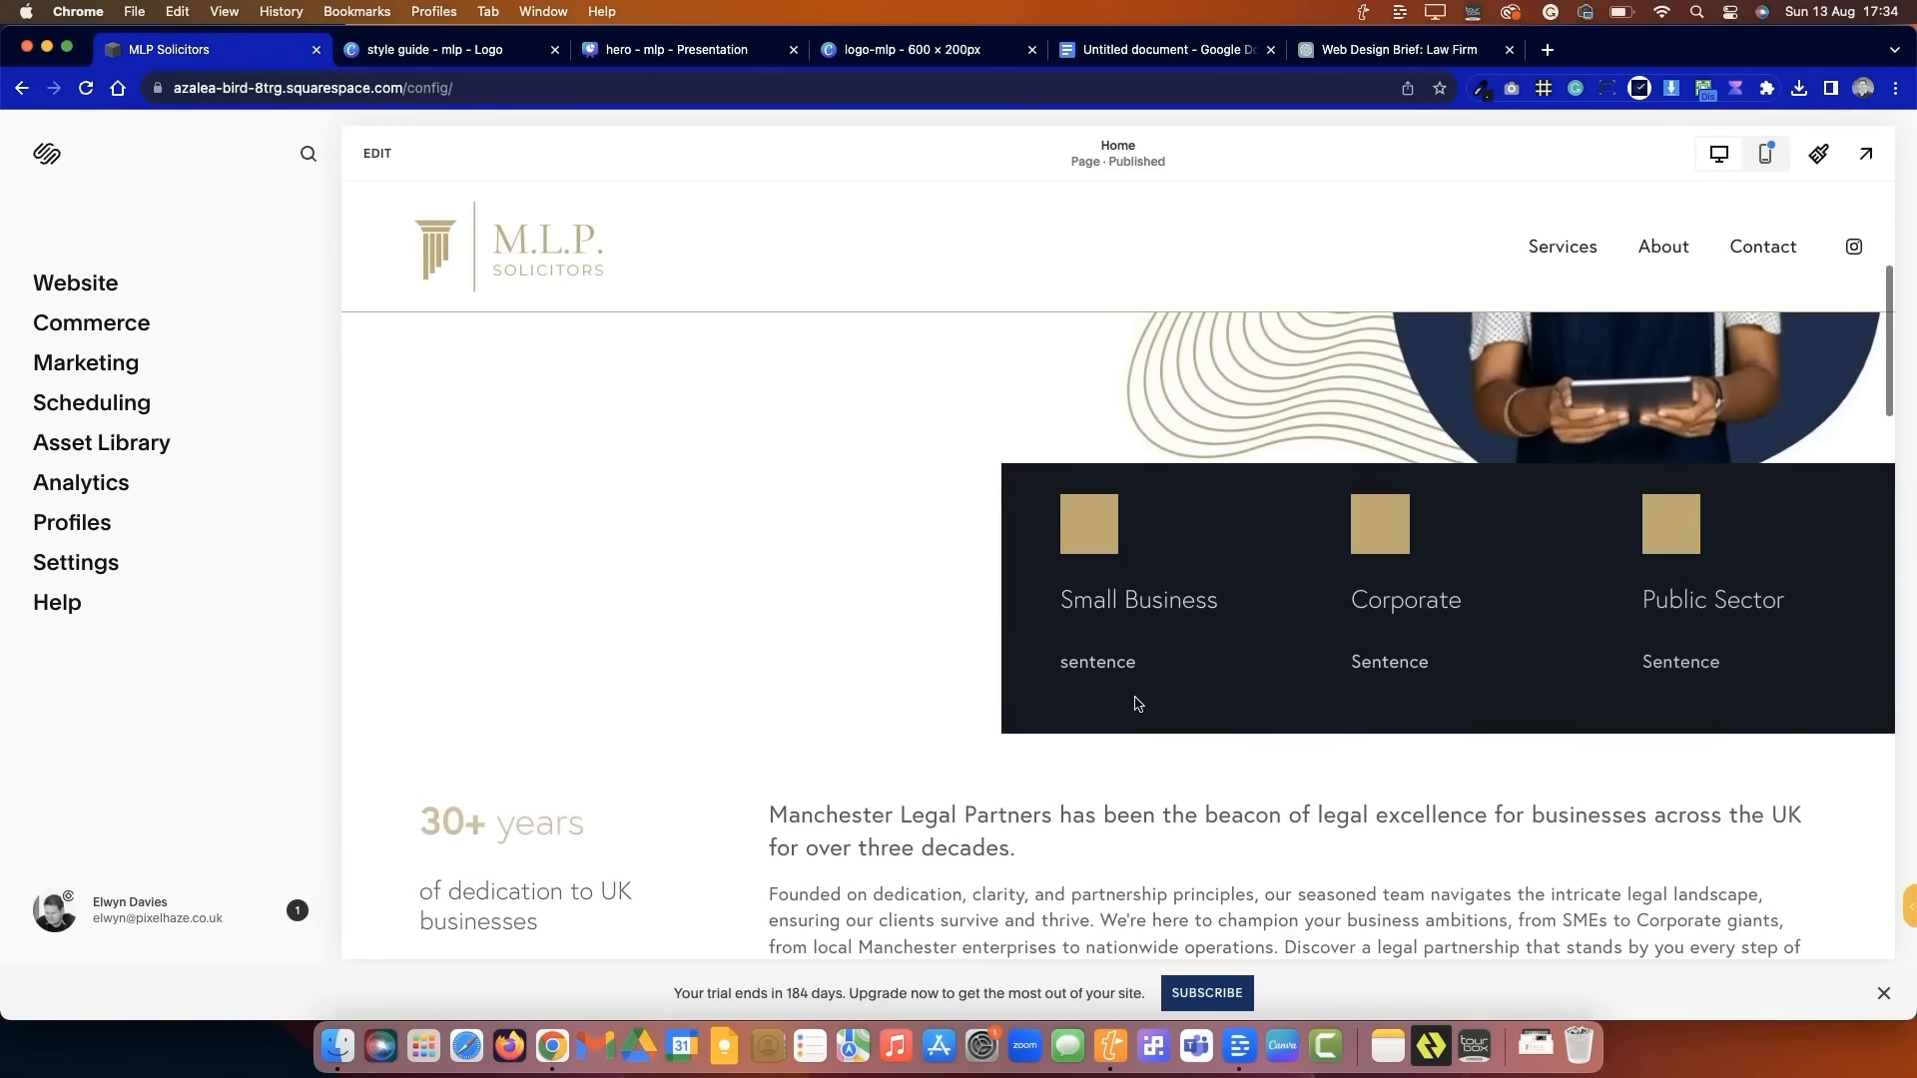
{"action": "left_click", "coordinate": [503, 51]}
{"action": "left_click", "coordinate": [973, 904]}
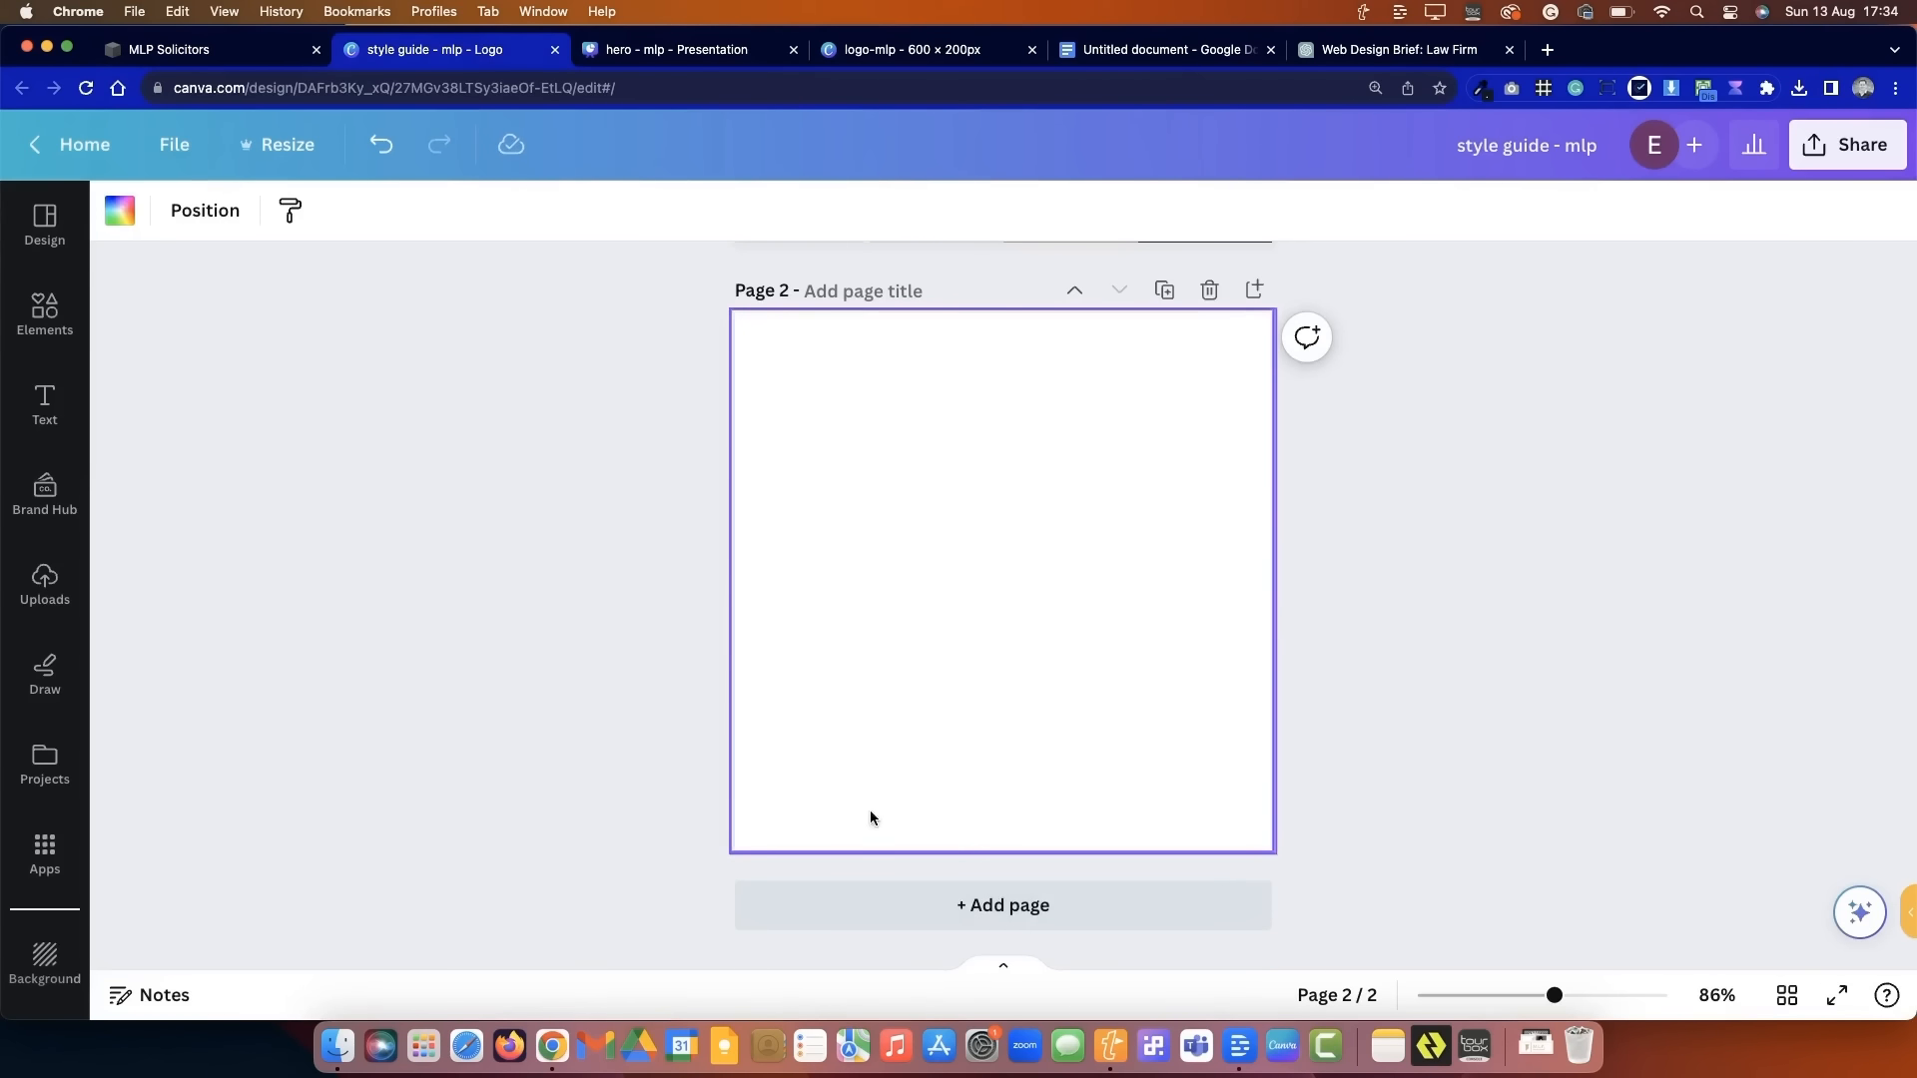
{"action": "double_click", "coordinate": [937, 903]}
{"action": "scroll", "coordinate": [796, 599], "scroll_direction": "up", "scroll_amount": 10}
- Search the elements for "small business icon" and browse the graphics for one suiting the Small Business column
{"action": "left_click", "coordinate": [57, 317]}
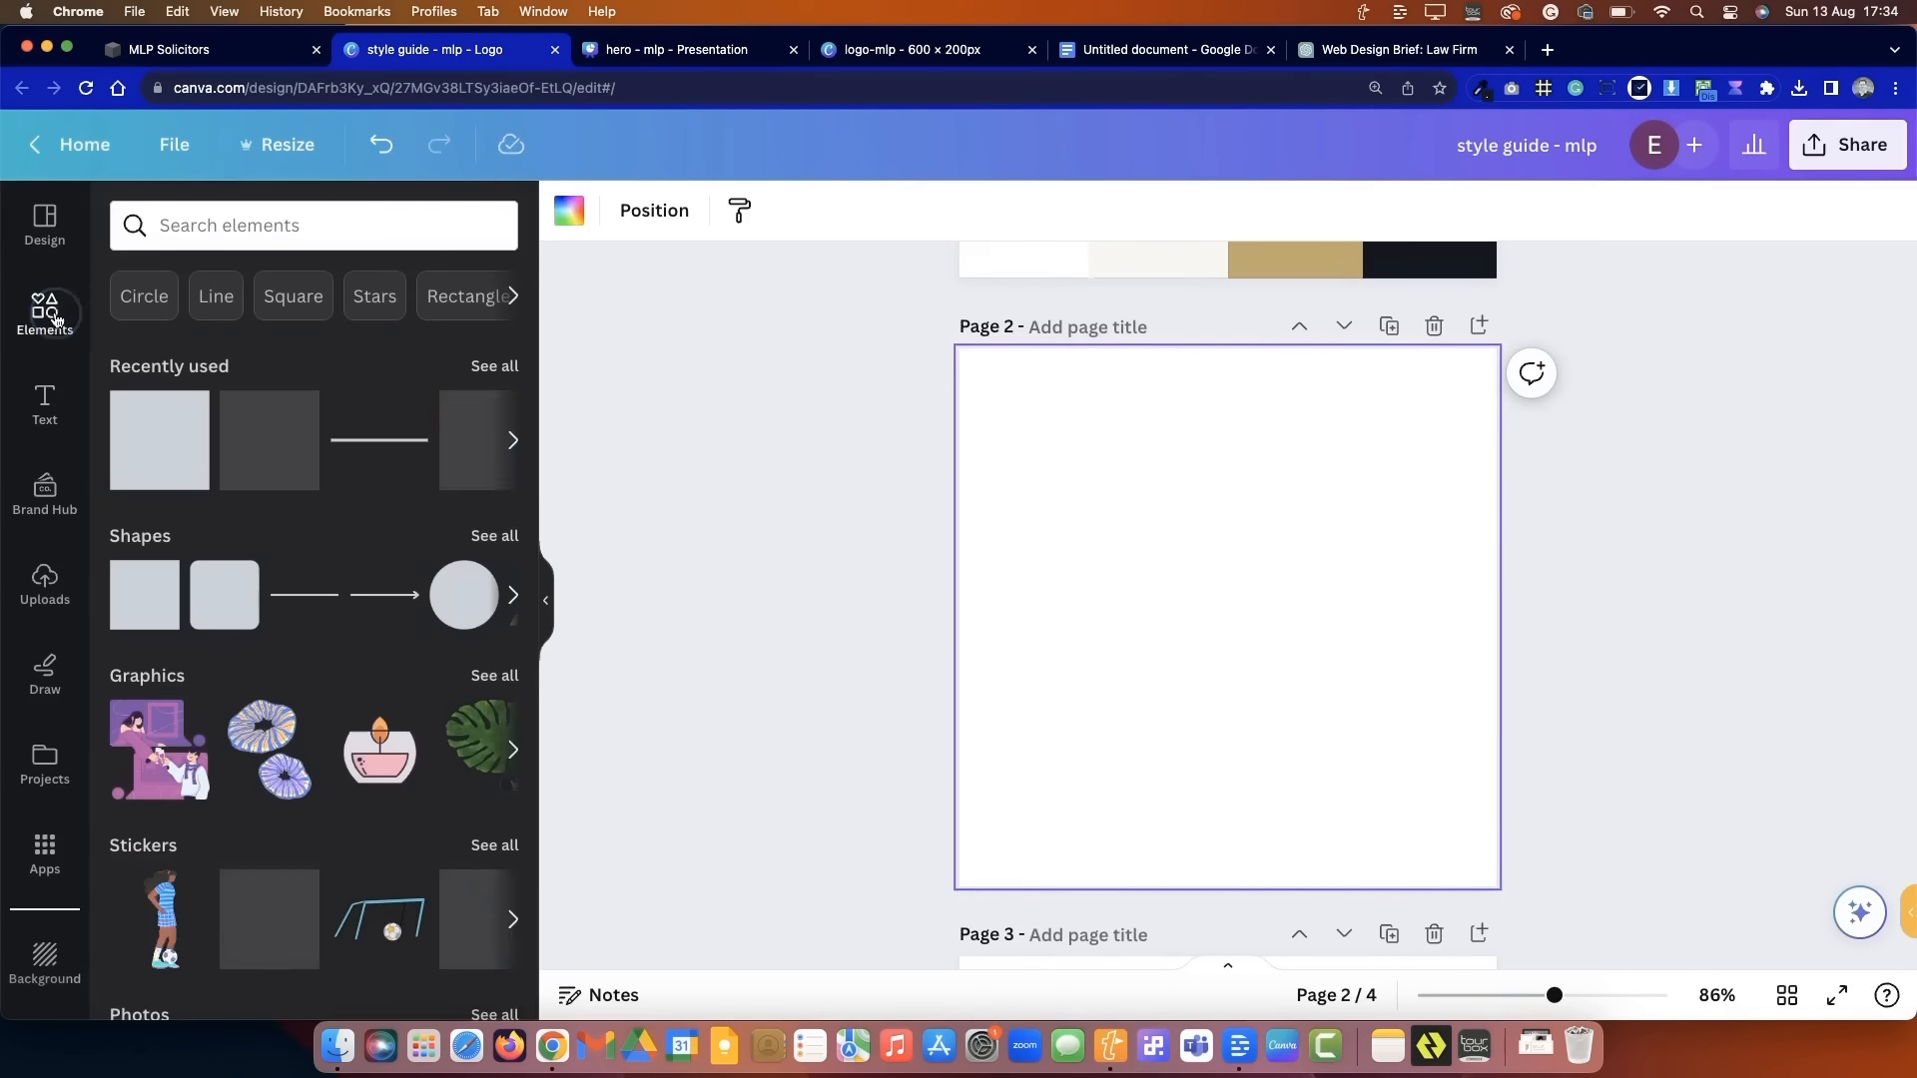
{"action": "left_click", "coordinate": [284, 52]}
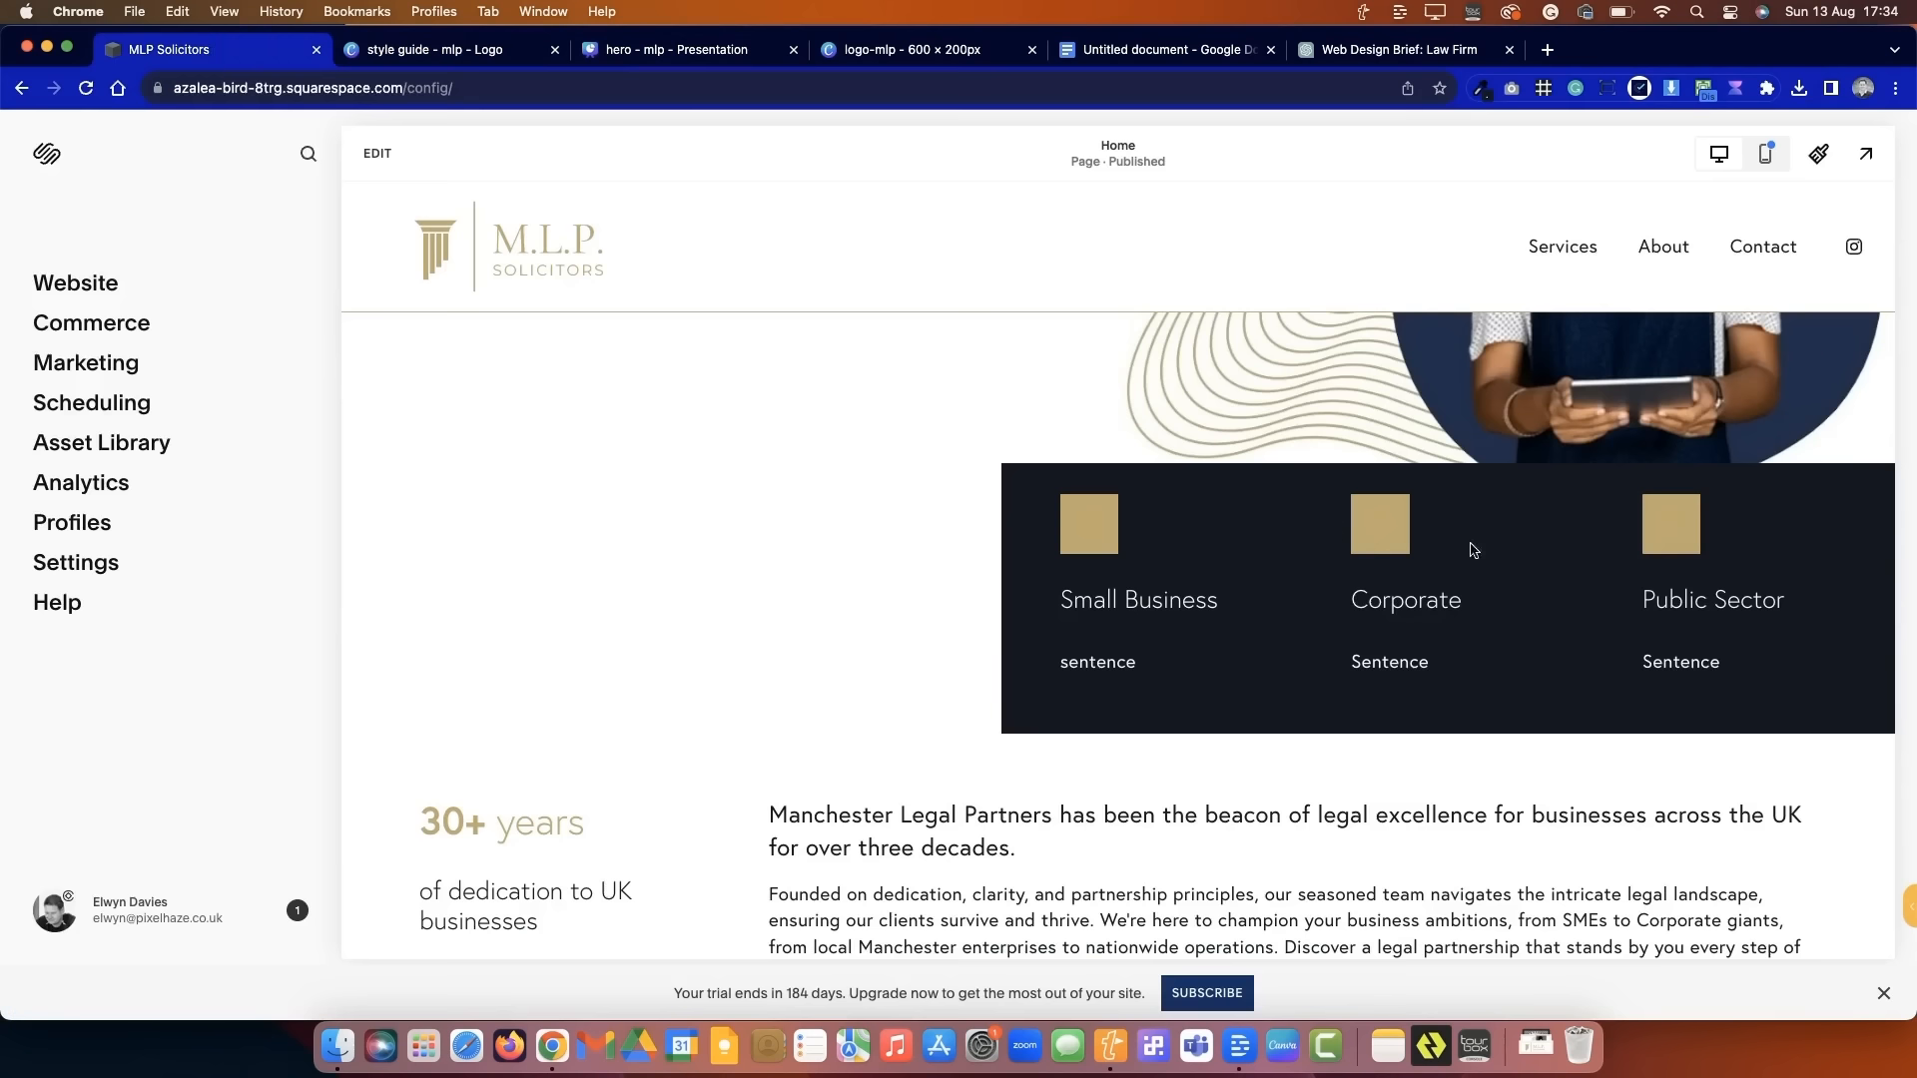
{"action": "left_click", "coordinate": [519, 49]}
{"action": "type", "text": "small business icon"}
{"action": "key", "text": "Return"}
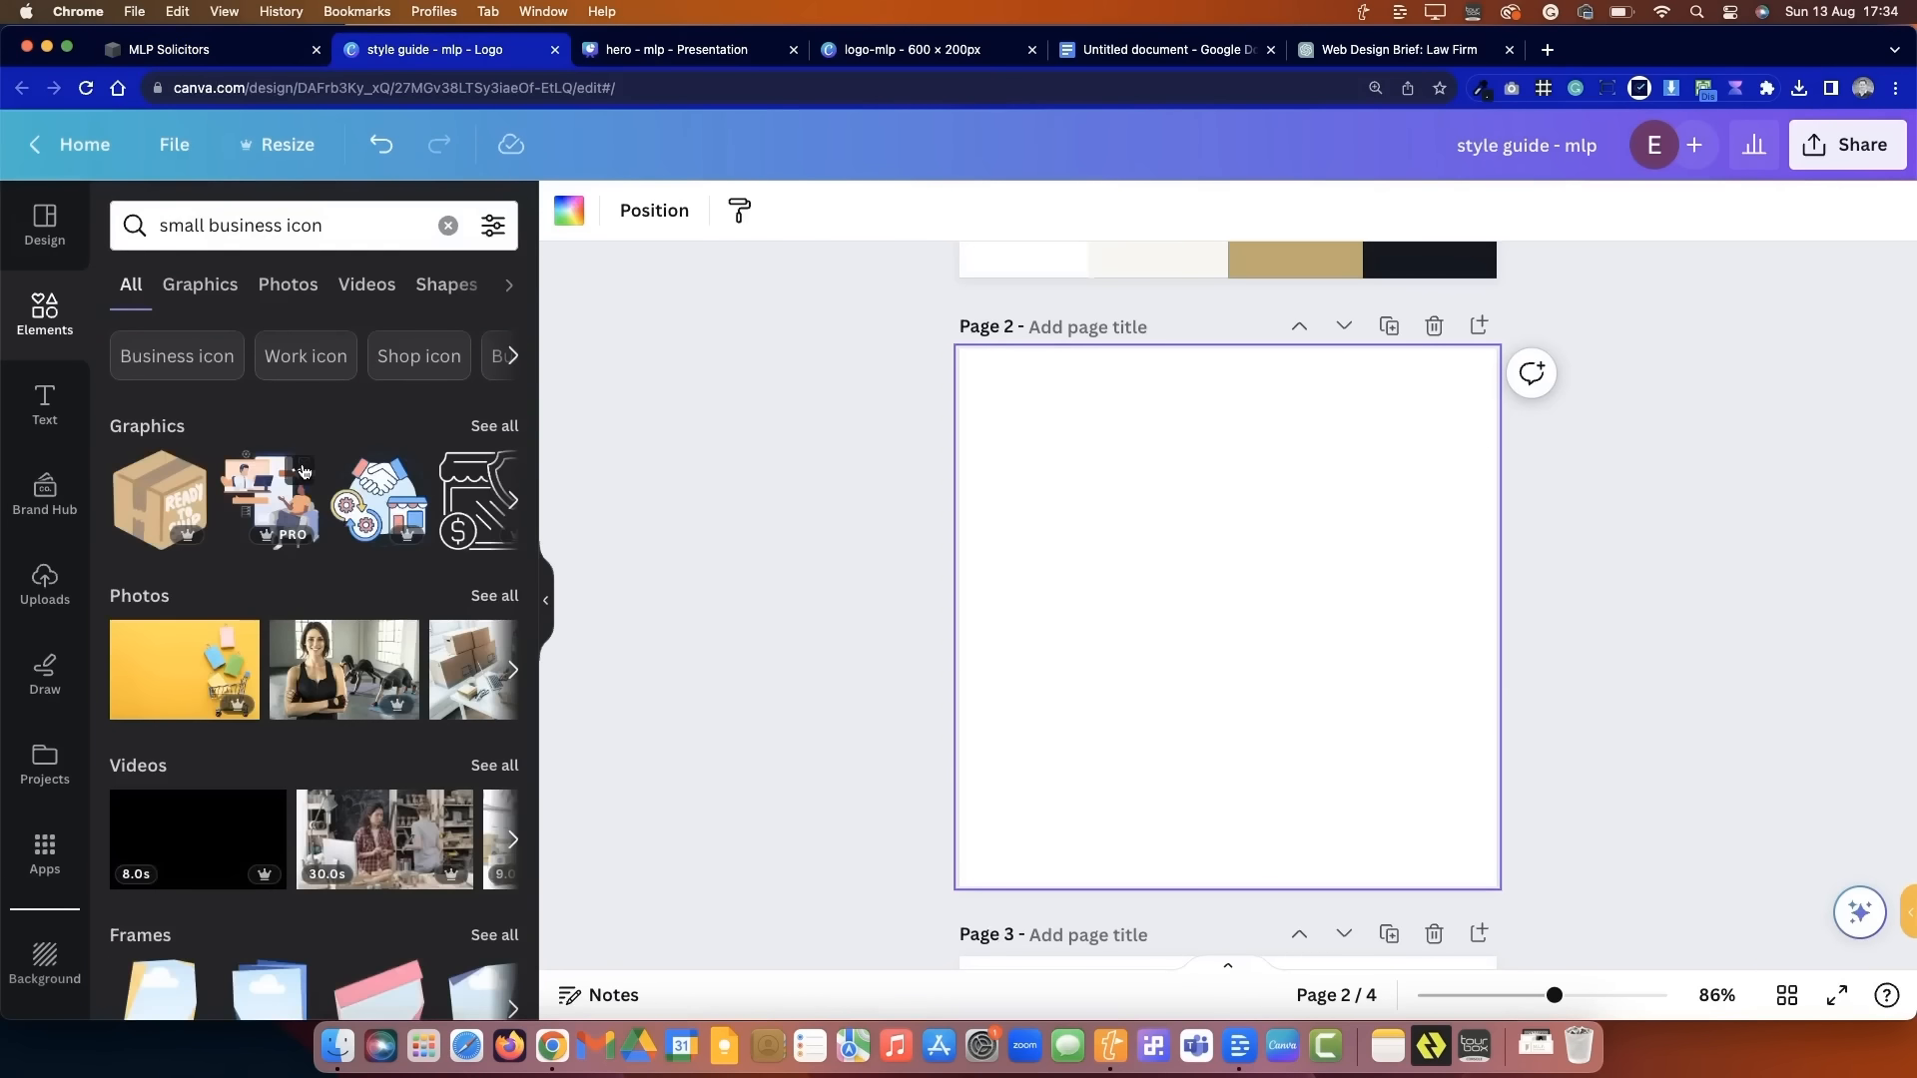
{"action": "scroll", "coordinate": [304, 472], "scroll_direction": "down", "scroll_amount": 3}
{"action": "left_click", "coordinate": [199, 283]}
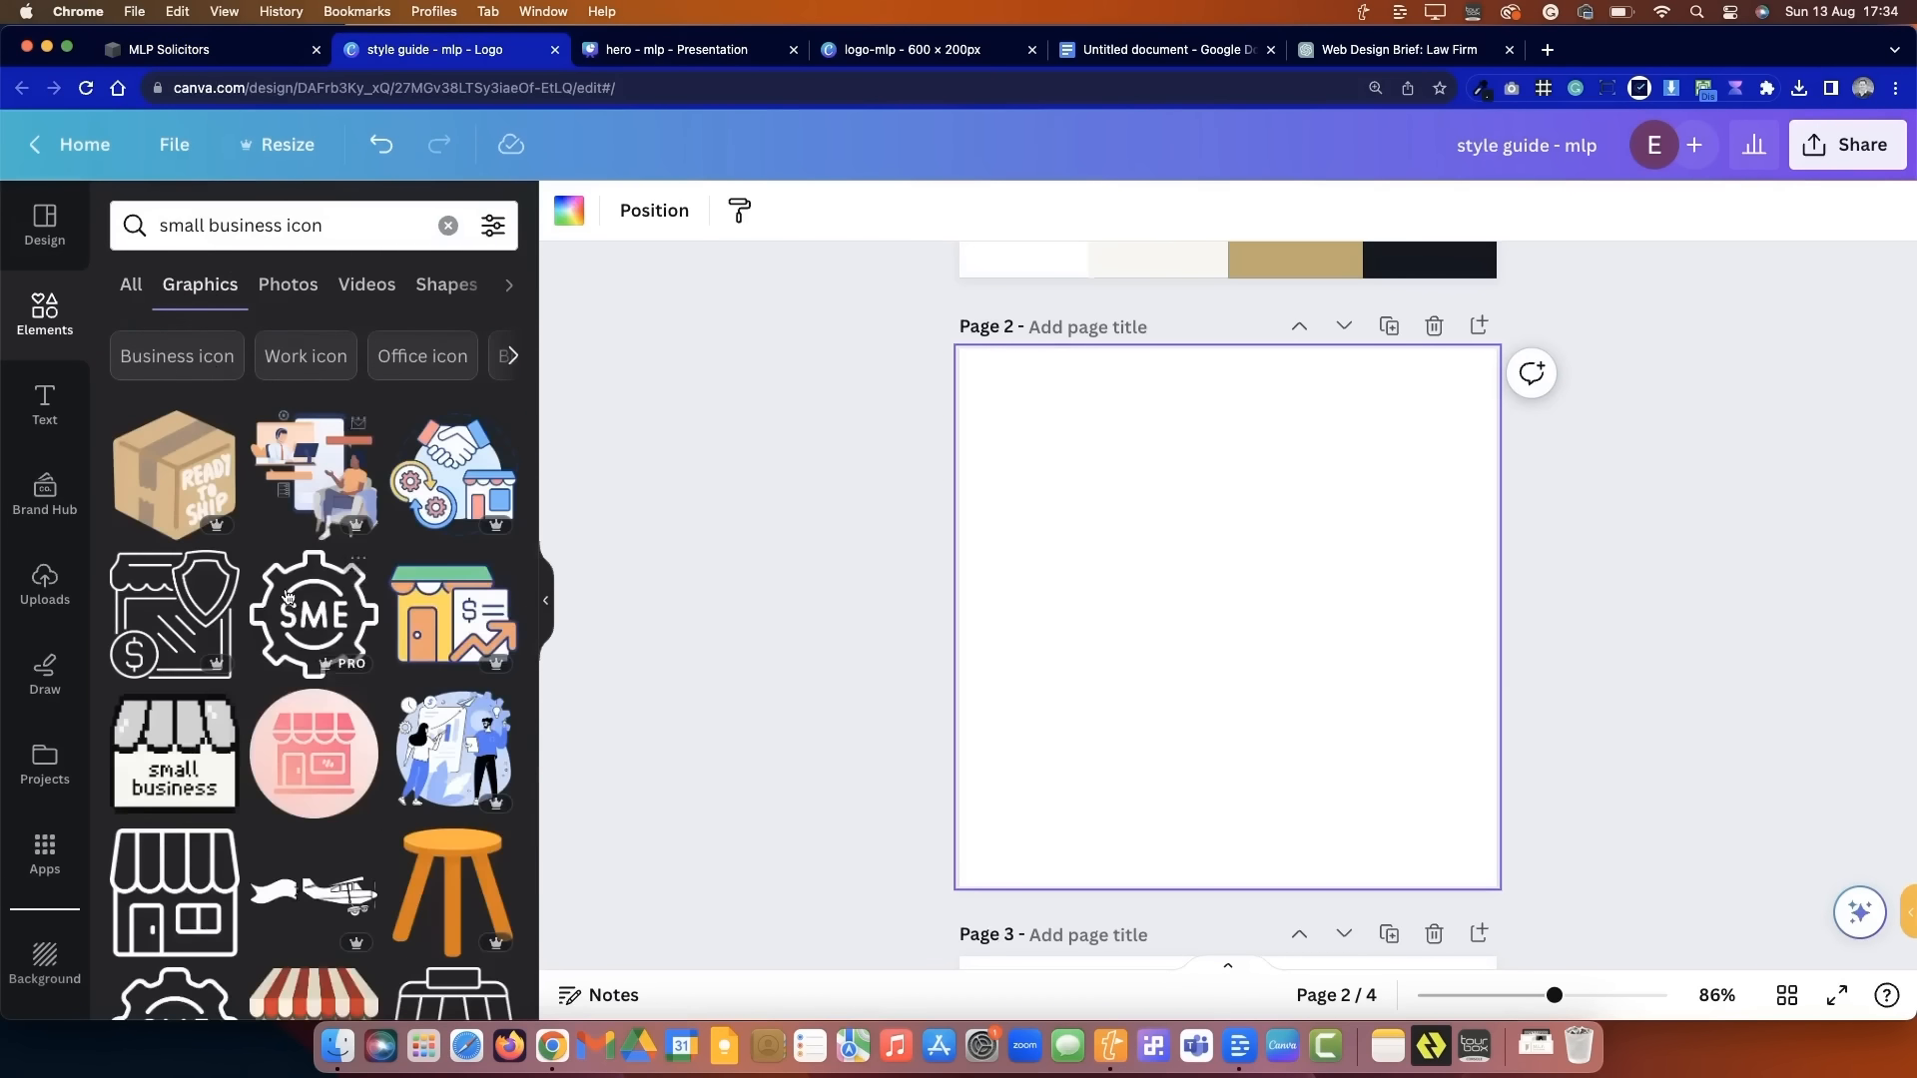
{"action": "scroll", "coordinate": [289, 606], "scroll_direction": "down", "scroll_amount": 6}
{"action": "scroll", "coordinate": [289, 606], "scroll_direction": "down", "scroll_amount": 8}
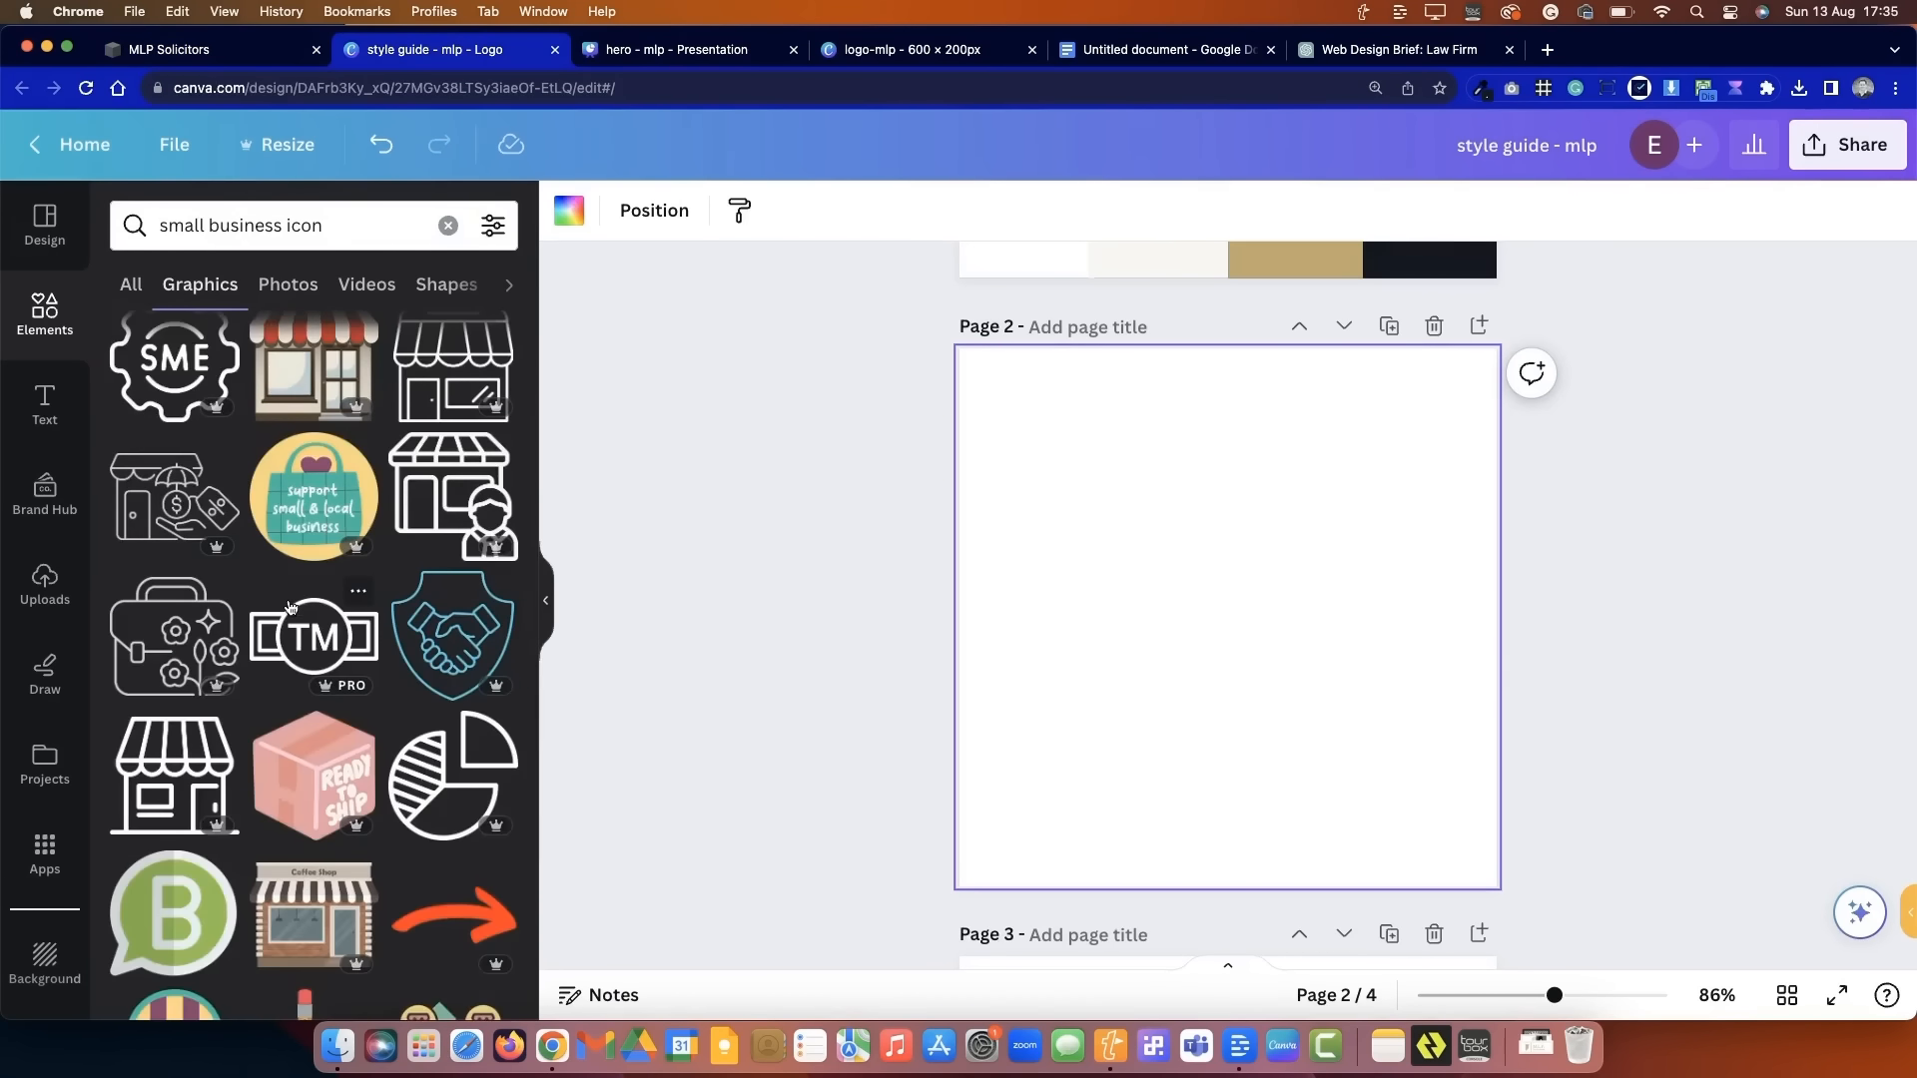
- Broaden the graphics search to "business icon" and look through the results
{"action": "left_click_drag", "start_coordinate": [207, 227], "coordinate": [158, 226]}
{"action": "key", "text": "BackSpace"}
{"action": "key", "text": "Return"}
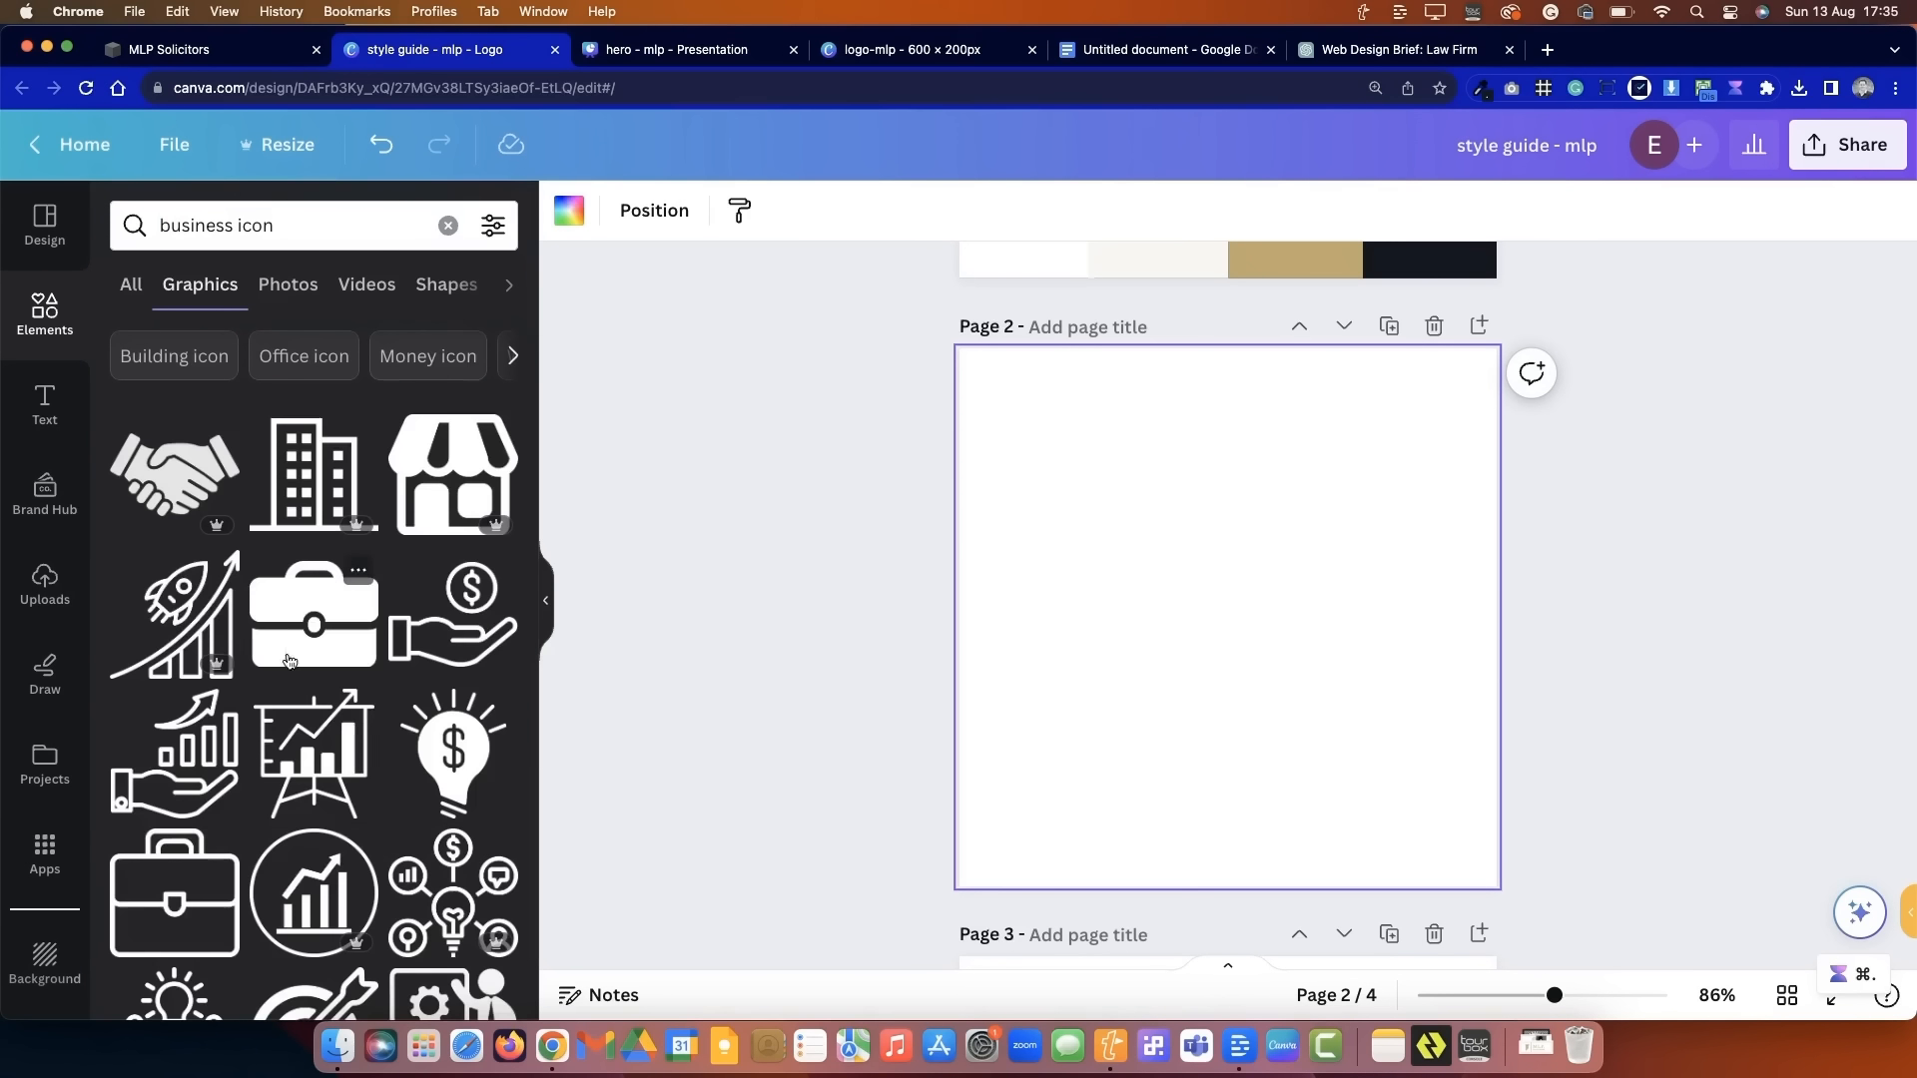
{"action": "scroll", "coordinate": [512, 801], "scroll_direction": "down", "scroll_amount": 10}
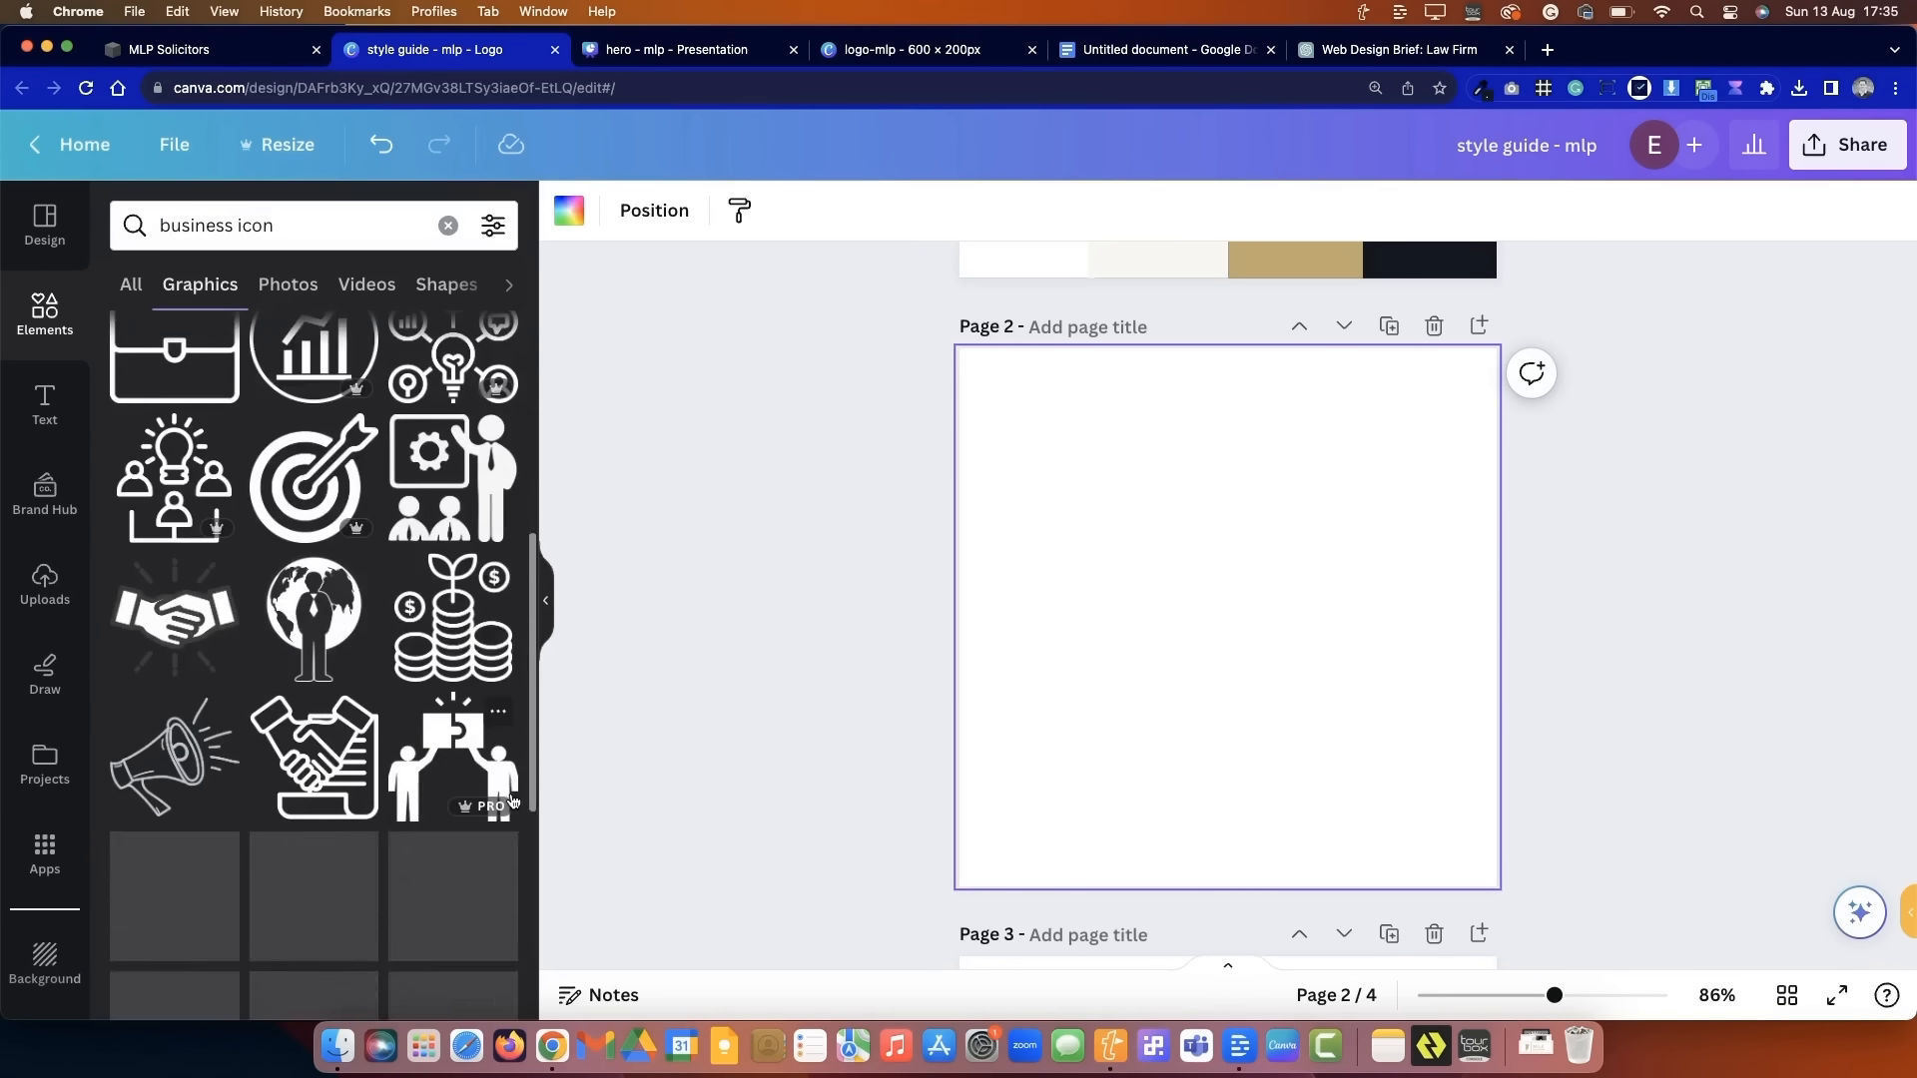
{"action": "scroll", "coordinate": [512, 800], "scroll_direction": "down", "scroll_amount": 10}
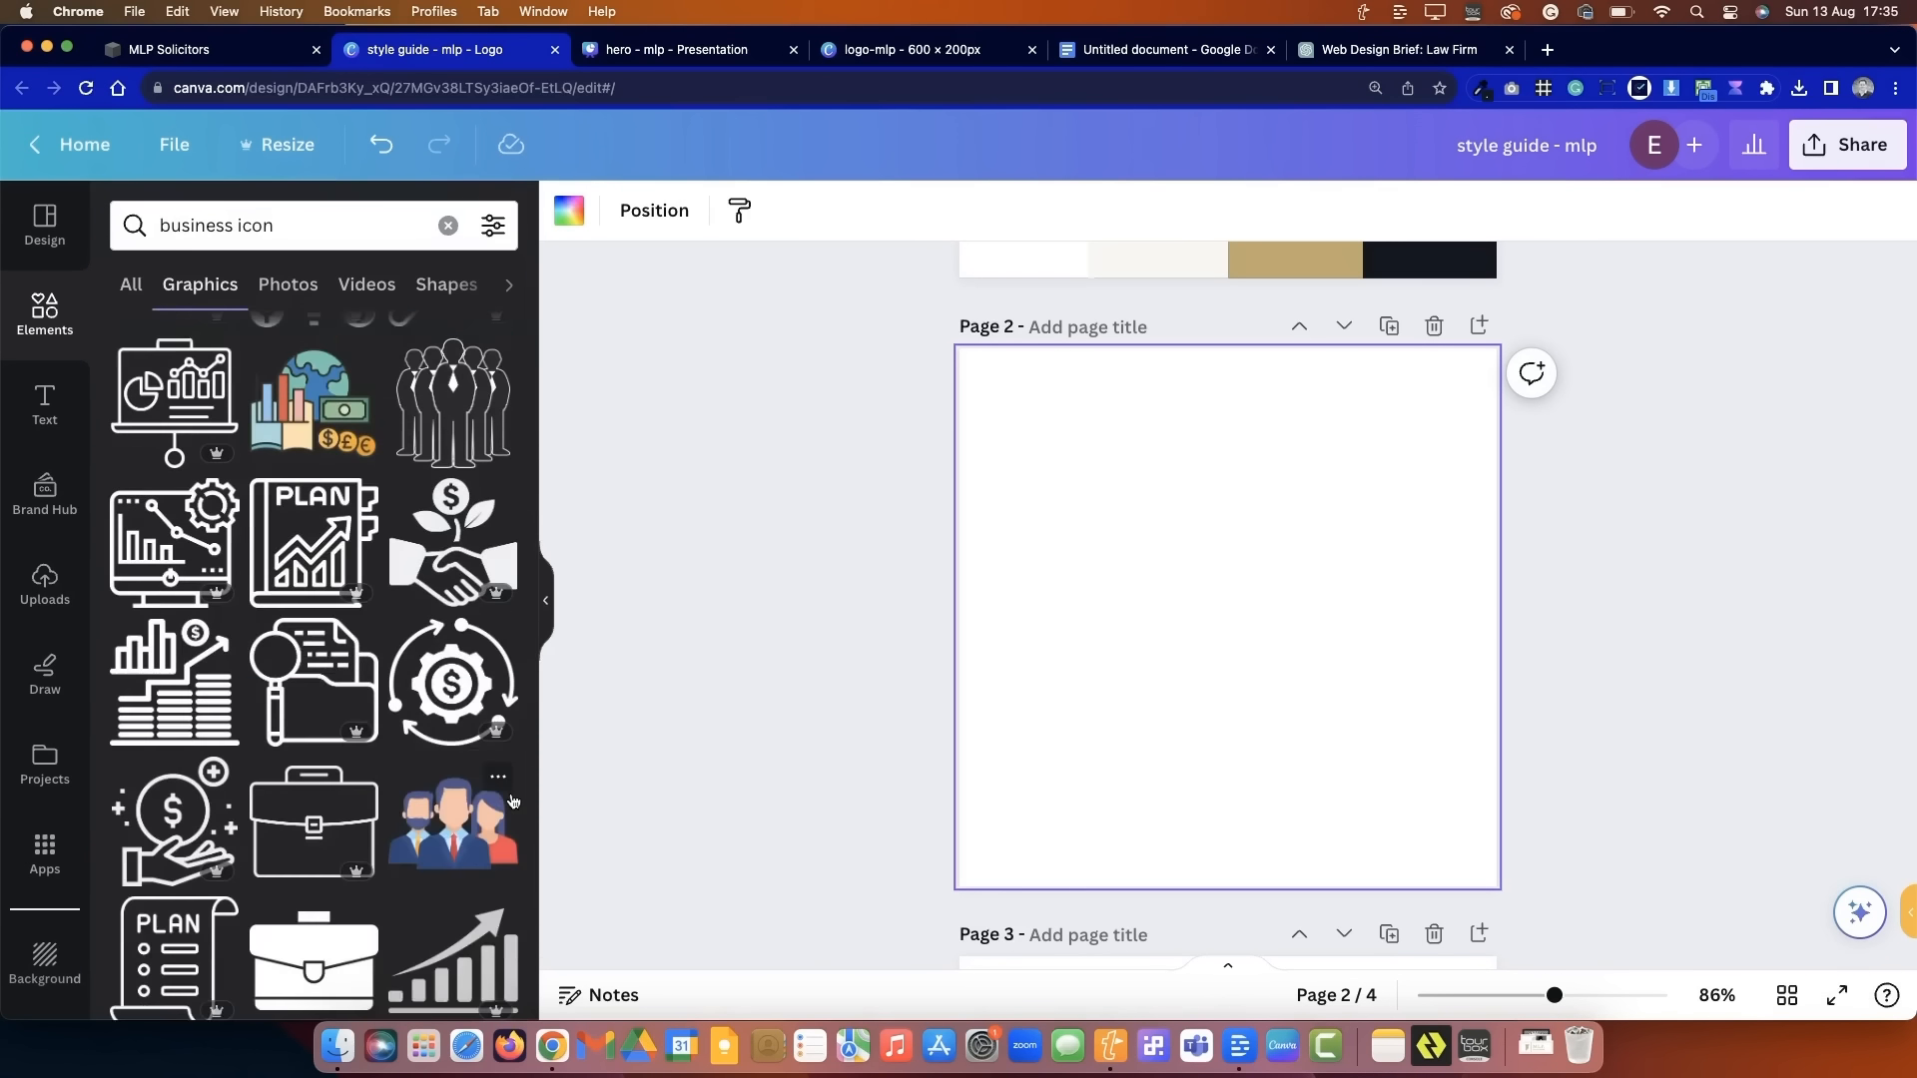
- Search the graphics for "plant icon" and place the bold two-leaf sprout on page 2
{"action": "left_click", "coordinate": [277, 226]}
{"action": "type", "text": "pla"}
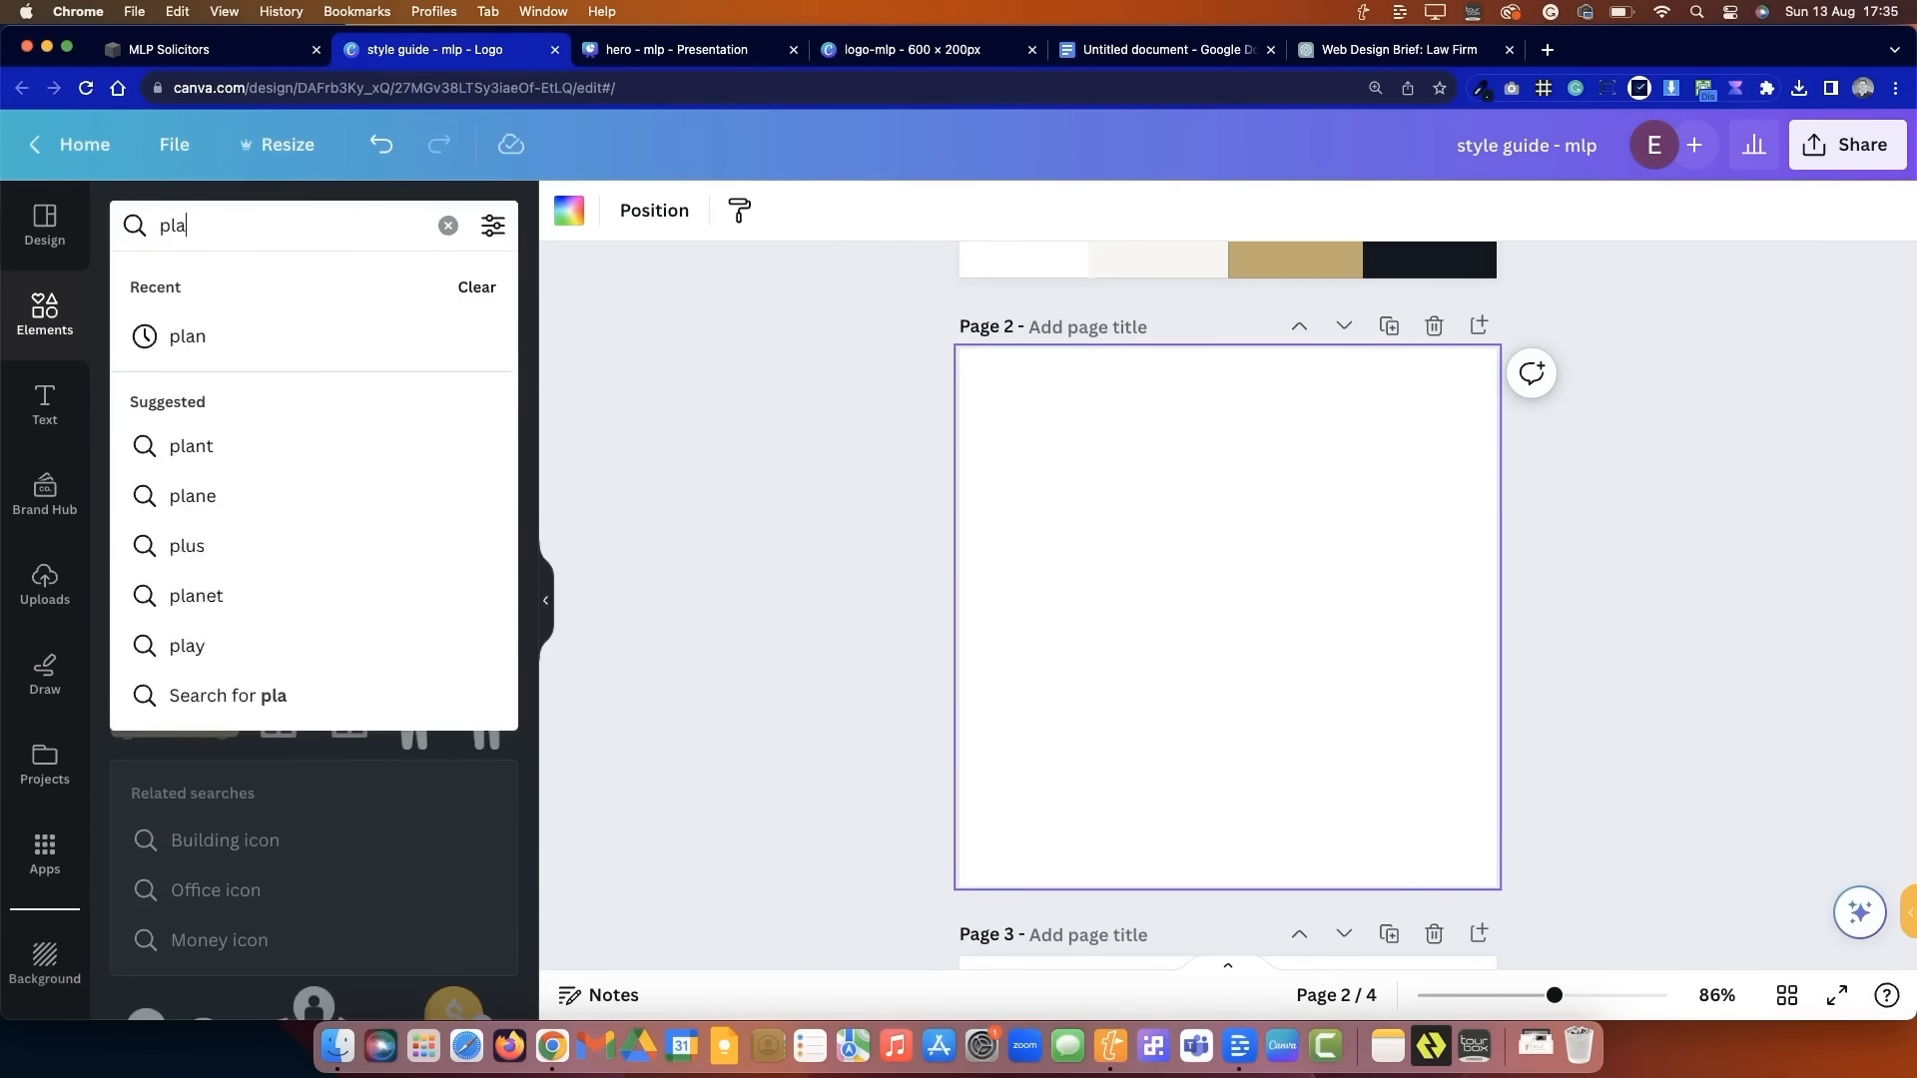
{"action": "type", "text": "nt icon"}
{"action": "key", "text": "Return"}
{"action": "left_click_drag", "start_coordinate": [175, 649], "coordinate": [1231, 842]}
- Enlarge the sprout to nearly fill page 2 and centre it on the page
{"action": "left_click_drag", "start_coordinate": [1336, 677], "coordinate": [1557, 466]}
{"action": "left_click_drag", "start_coordinate": [1420, 595], "coordinate": [1309, 587]}
{"action": "left_click_drag", "start_coordinate": [1446, 466], "coordinate": [1496, 417]}
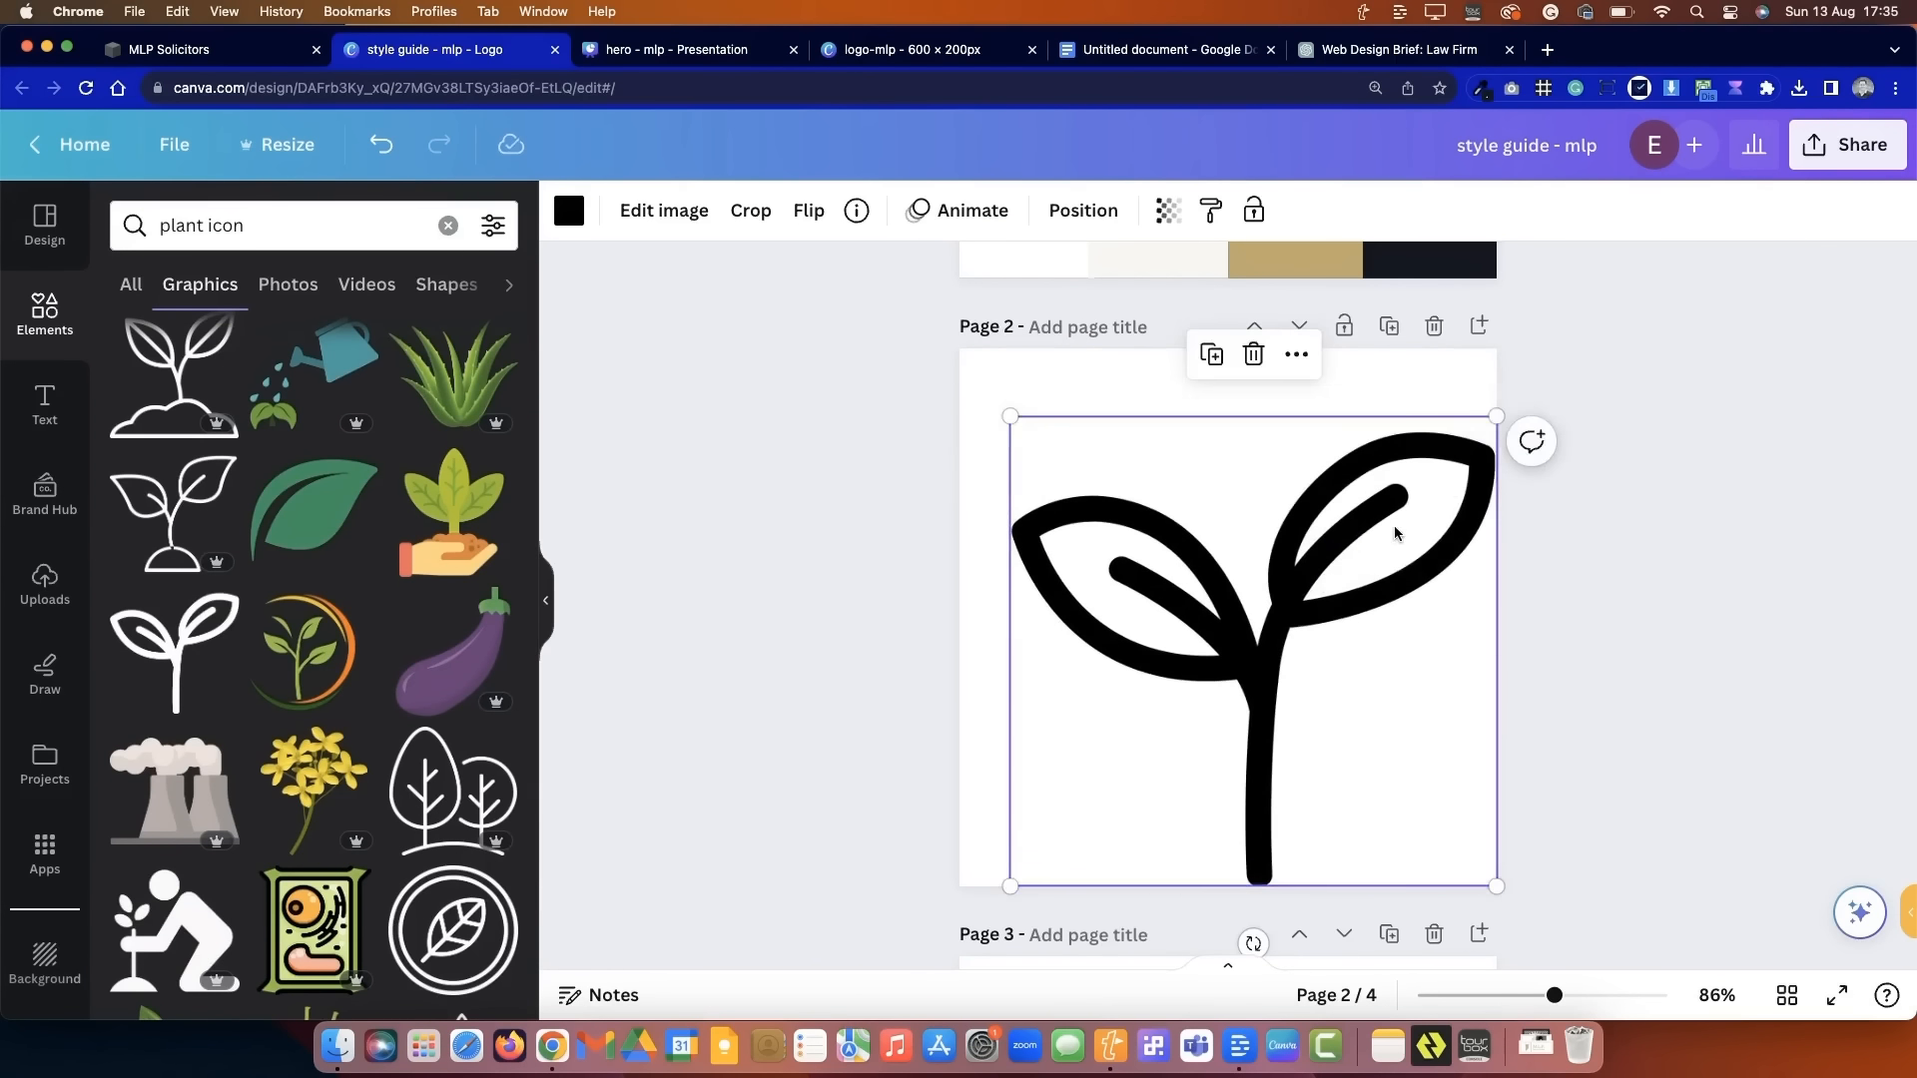
{"action": "left_click_drag", "start_coordinate": [1395, 528], "coordinate": [1369, 492]}
{"action": "left_click", "coordinate": [1652, 477]}
- Search the graphics for "service icon" and look for one suiting the Public Sector column
{"action": "scroll", "coordinate": [1346, 544], "scroll_direction": "down", "scroll_amount": 7}
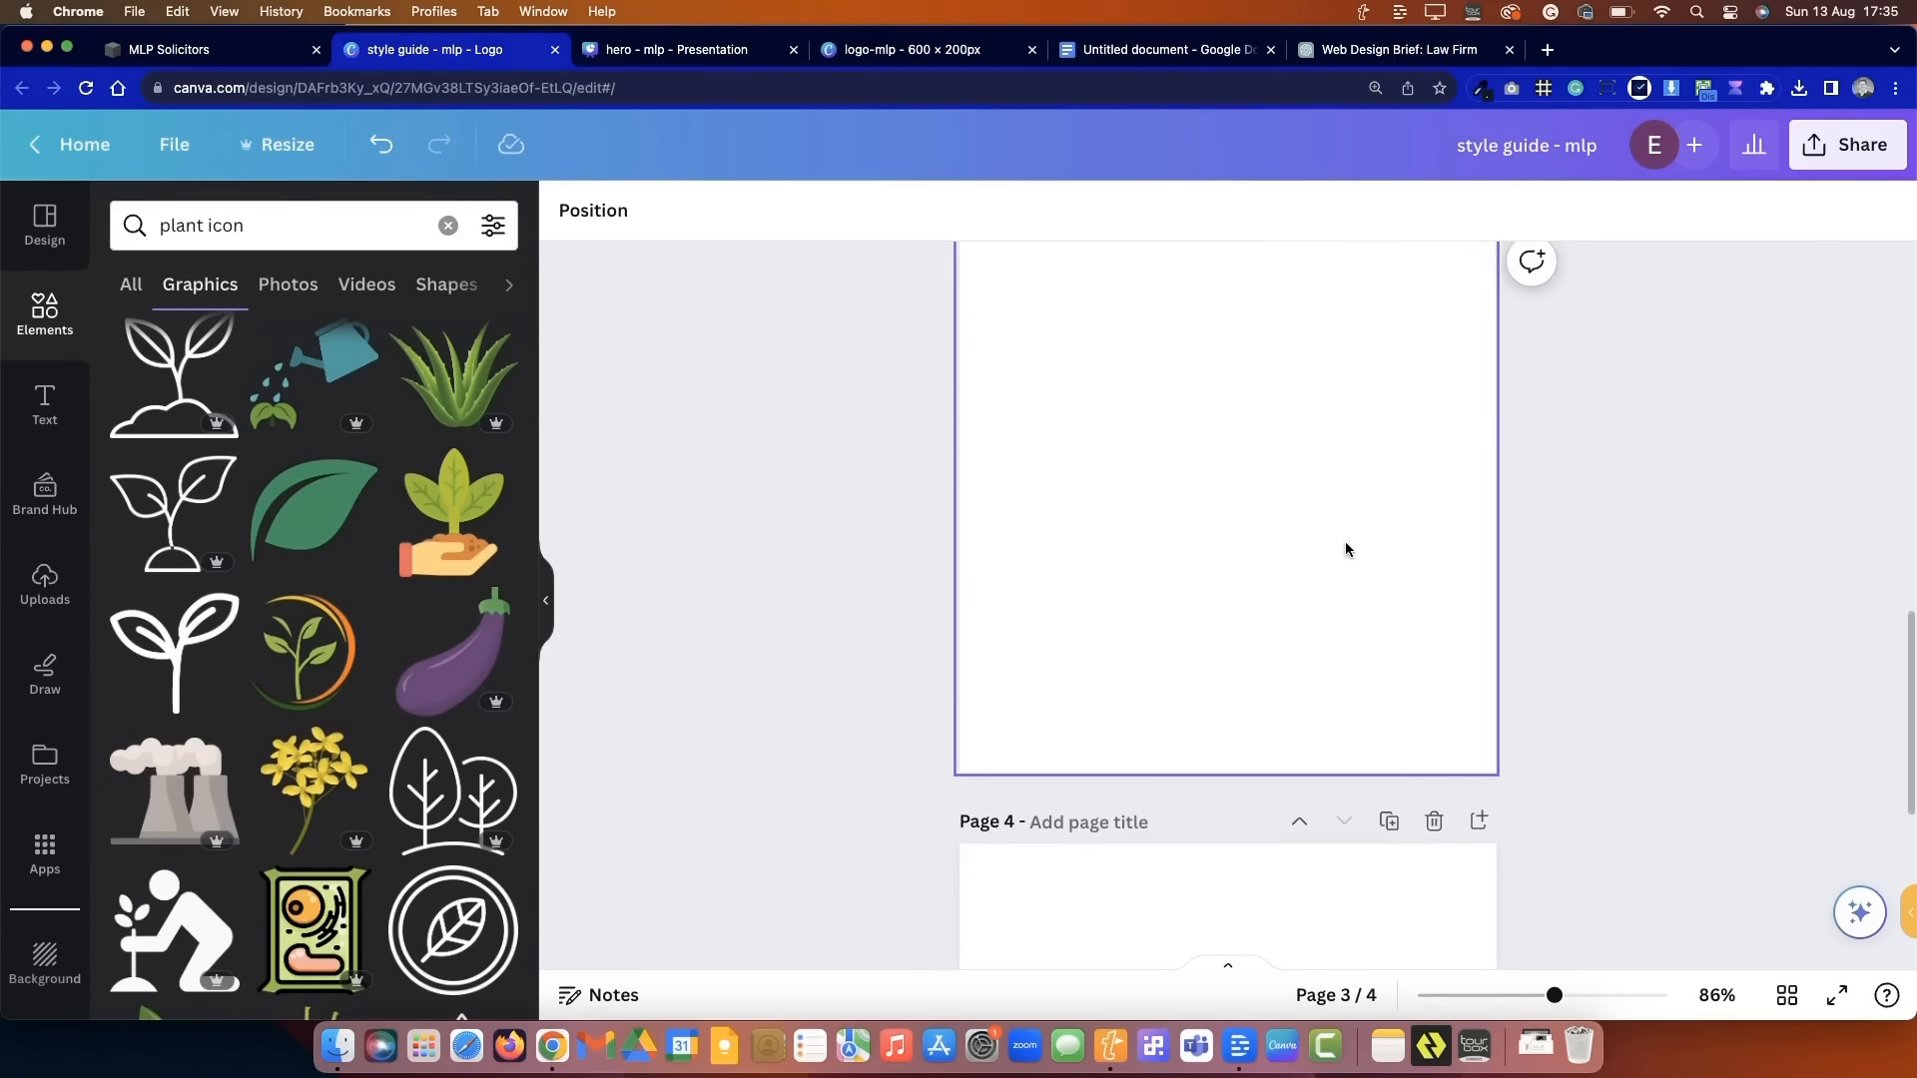
{"action": "left_click", "coordinate": [249, 225]}
{"action": "type", "text": "service icon"}
{"action": "key", "text": "Return"}
{"action": "scroll", "coordinate": [701, 664], "scroll_direction": "down", "scroll_amount": 5}
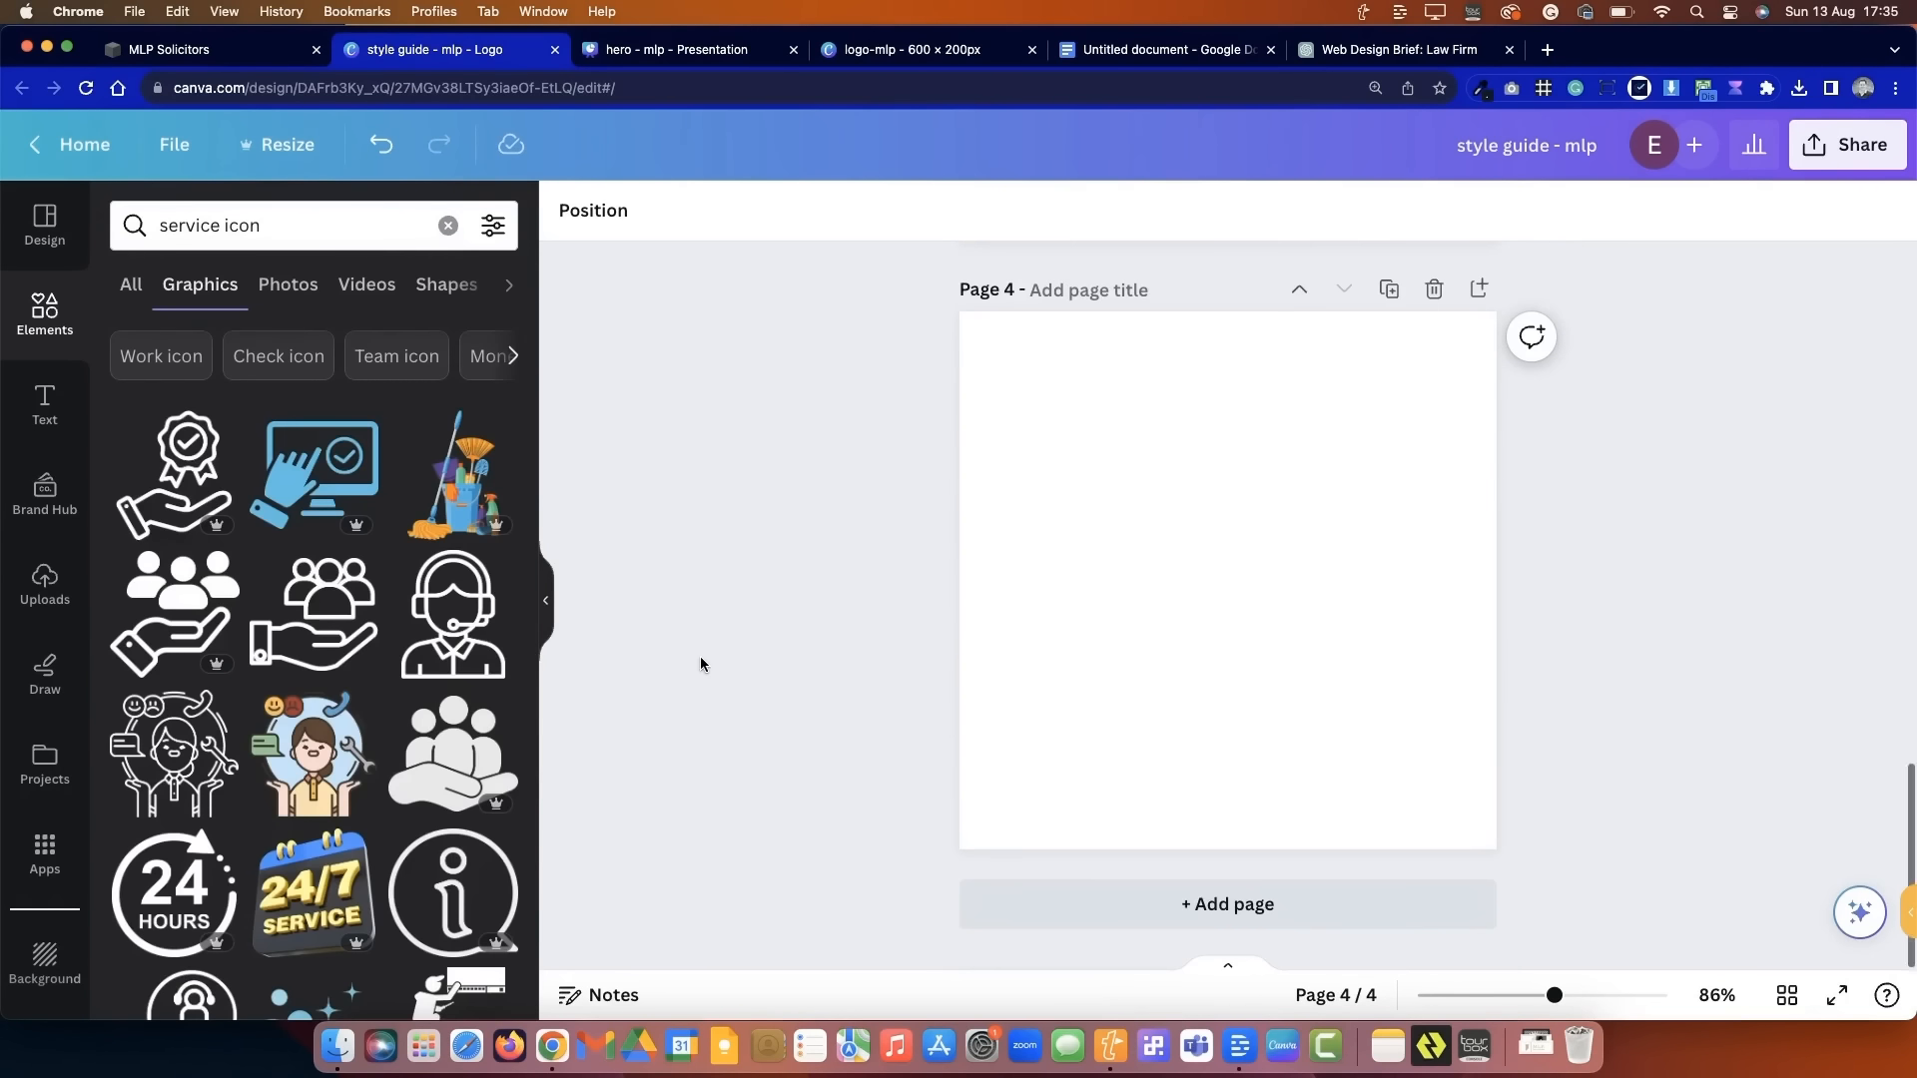
- Search for "open palm icon", place the outlined pair of raised hands on page 4 and enlarge it within the page
{"action": "left_click", "coordinate": [313, 235]}
{"action": "type", "text": "open palm icon"}
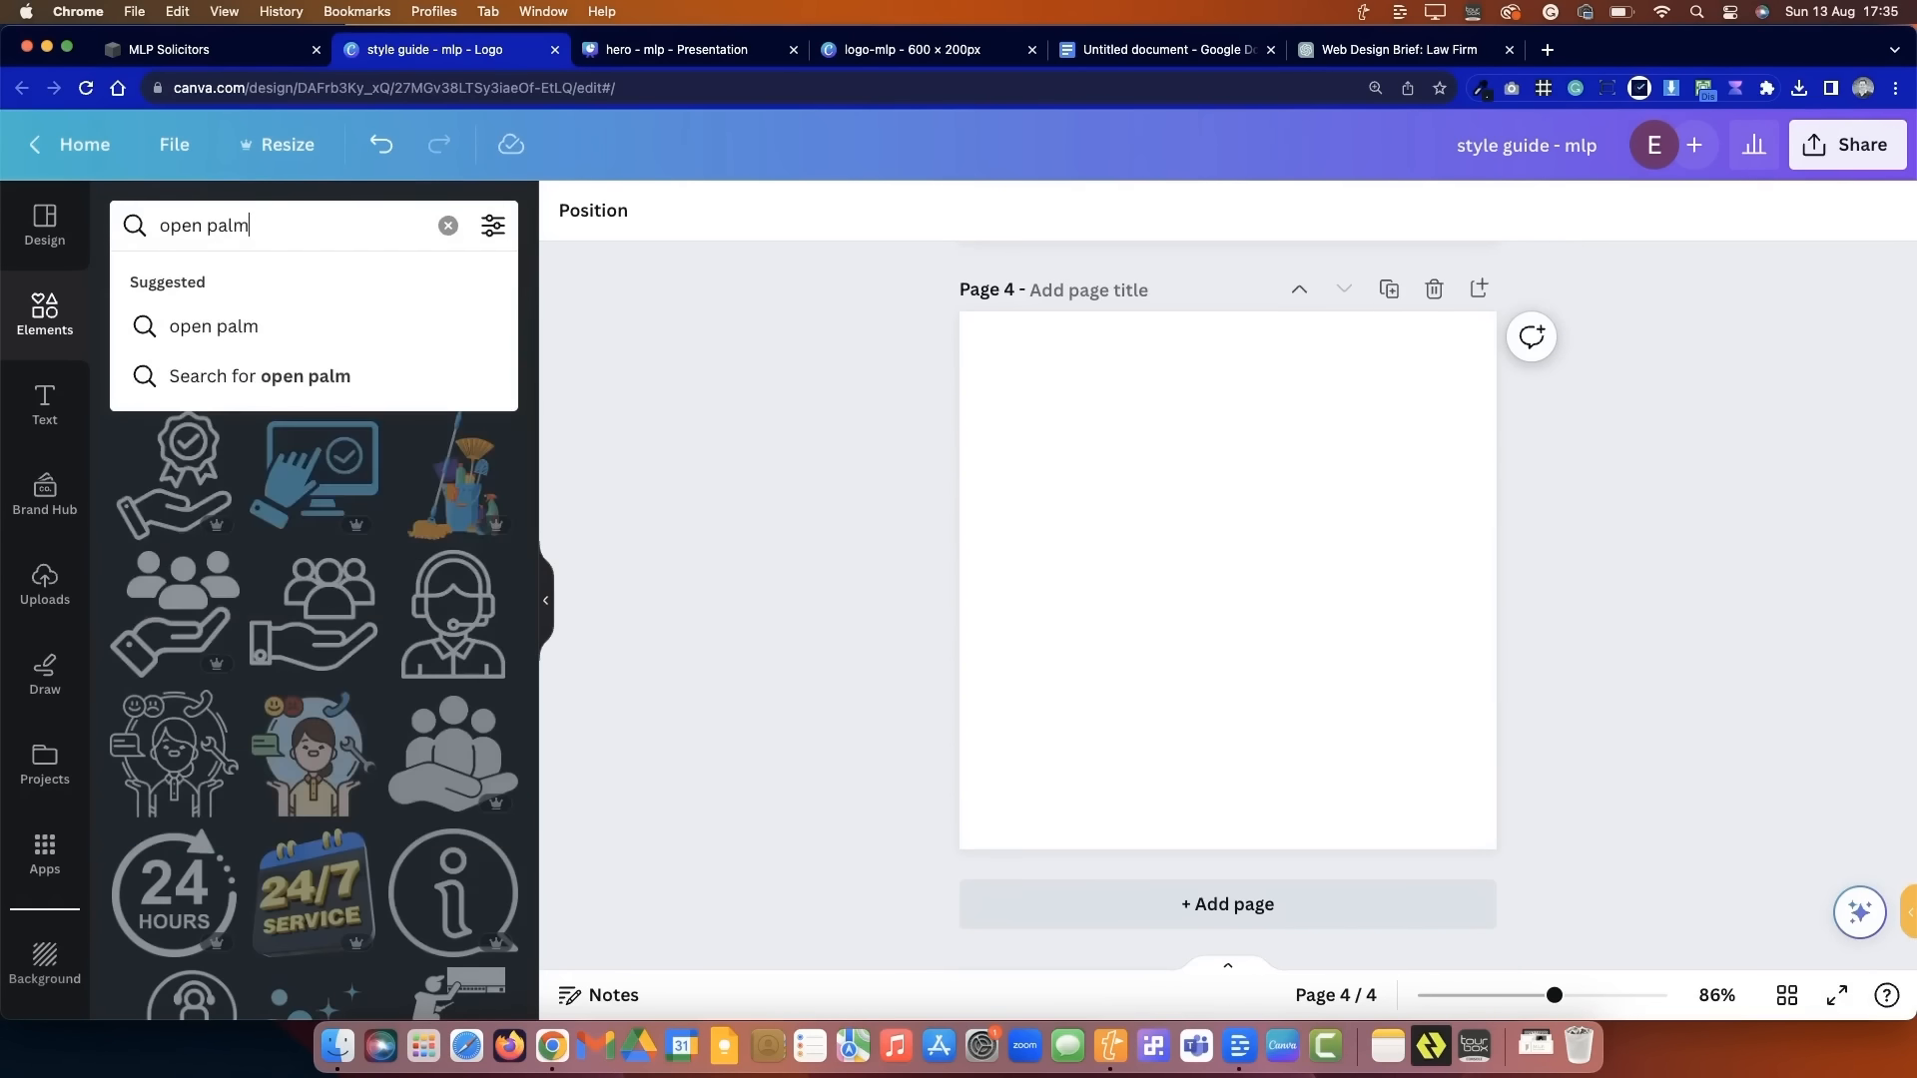
{"action": "key", "text": "Return"}
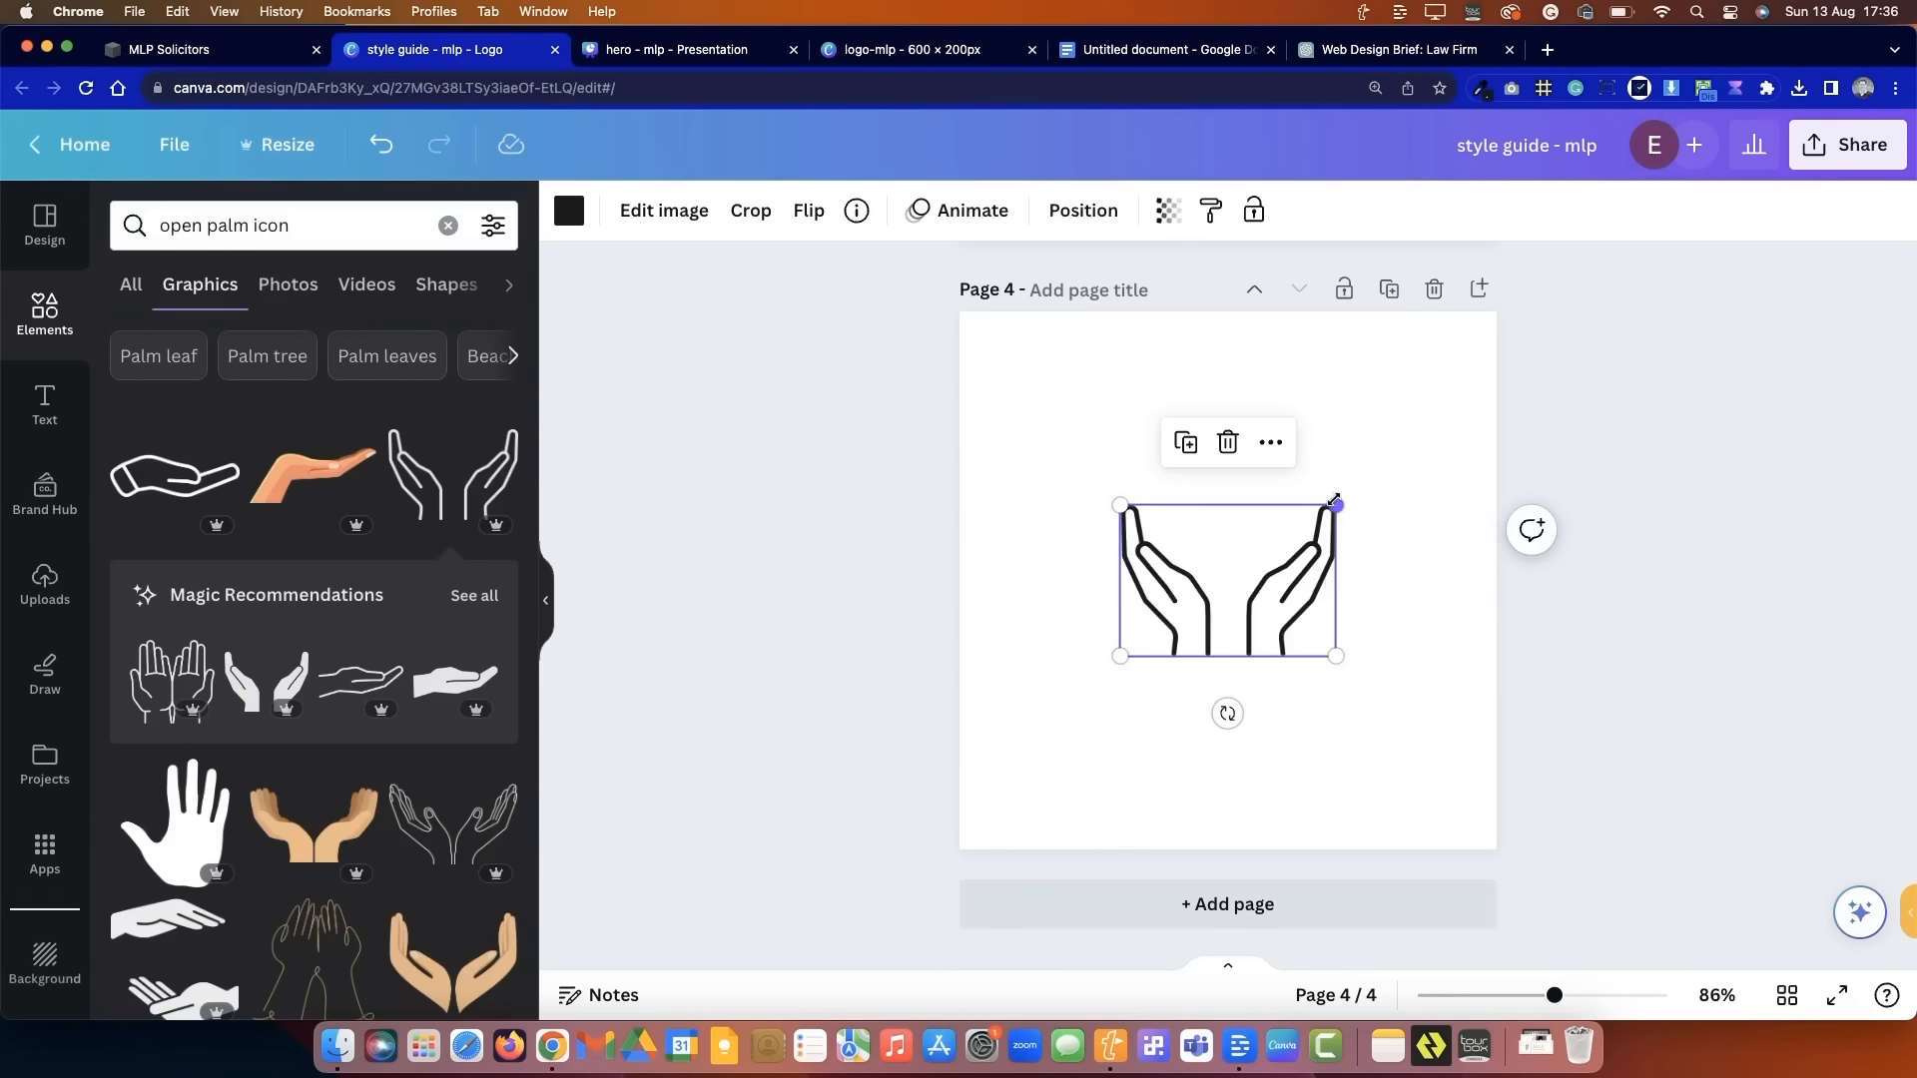
{"action": "left_click_drag", "start_coordinate": [1335, 505], "coordinate": [1591, 321]}
{"action": "left_click_drag", "start_coordinate": [1404, 522], "coordinate": [1272, 631]}
- Crop the hands graphic to its left hand and place a horizontally flipped duplicate close beside it as the right hand
{"action": "double_click", "coordinate": [1458, 632]}
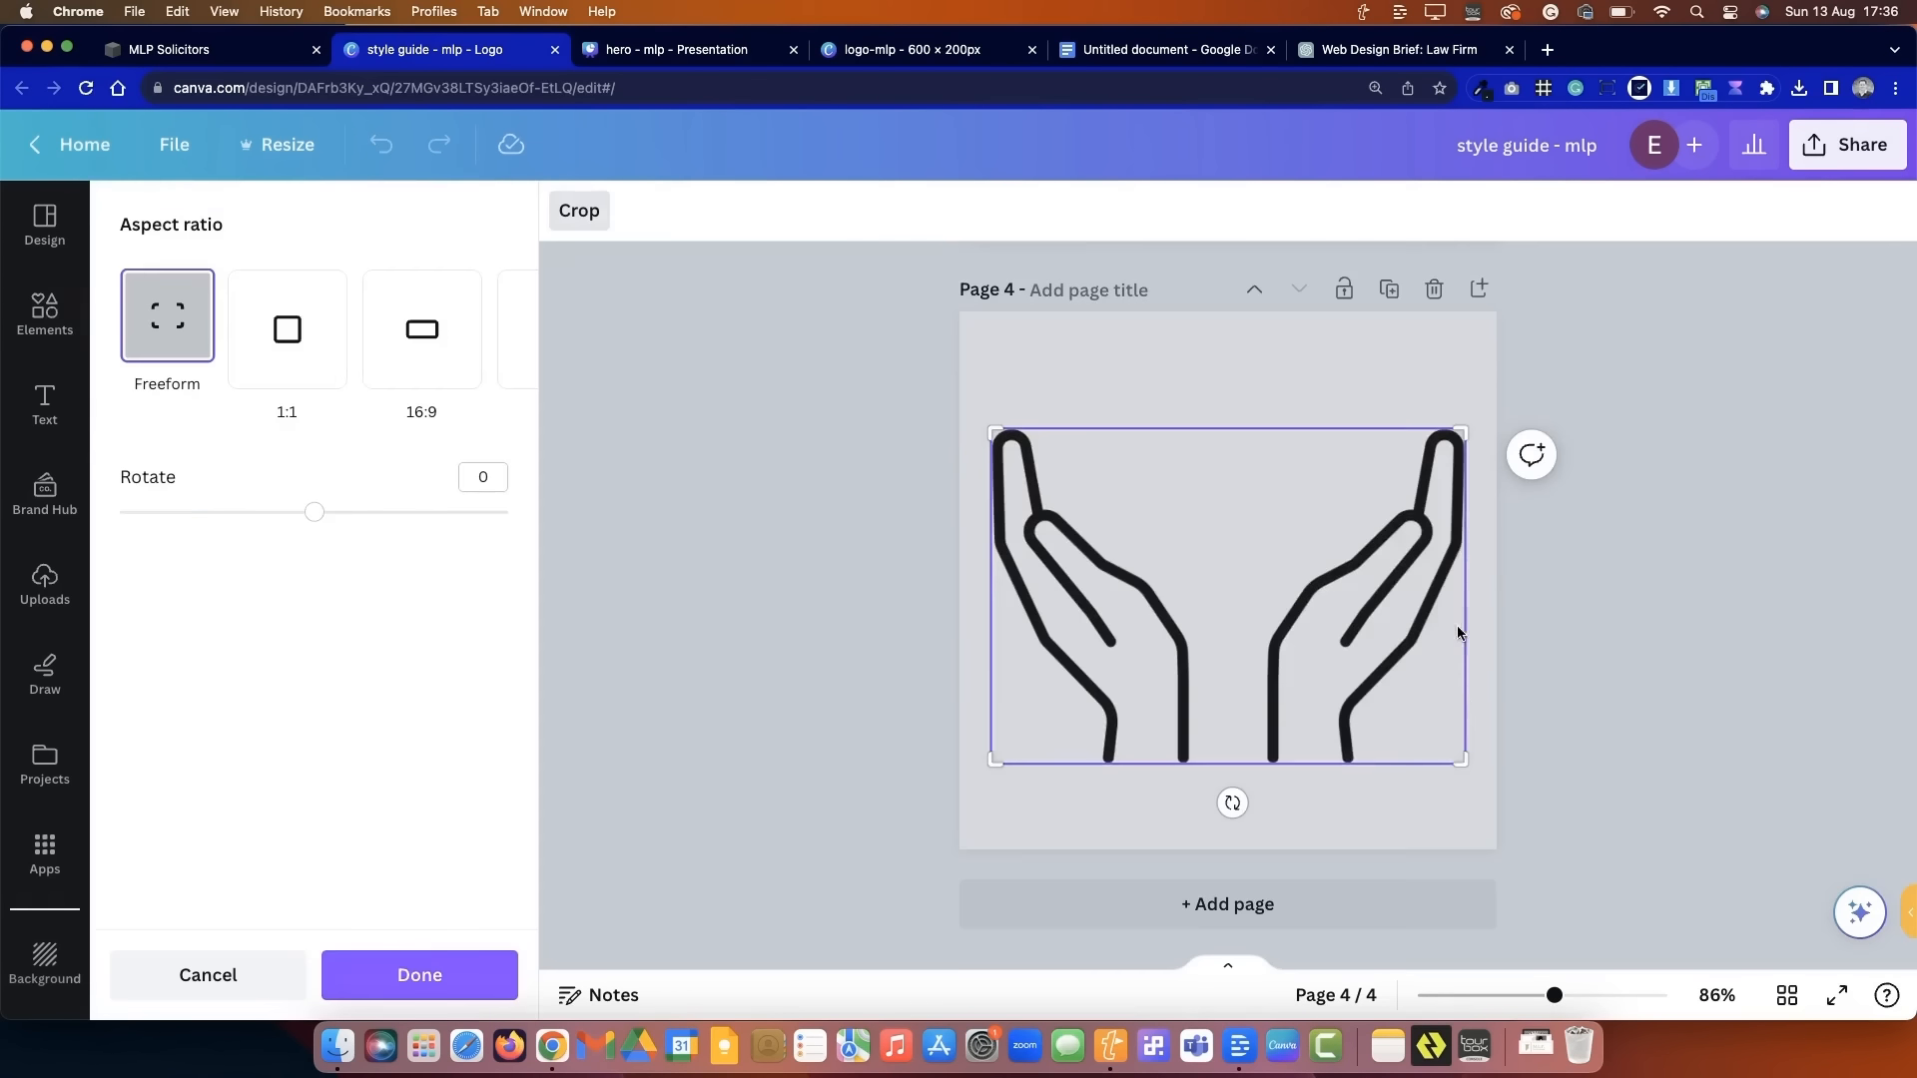
{"action": "left_click", "coordinate": [1302, 831]}
{"action": "key", "text": "super+d"}
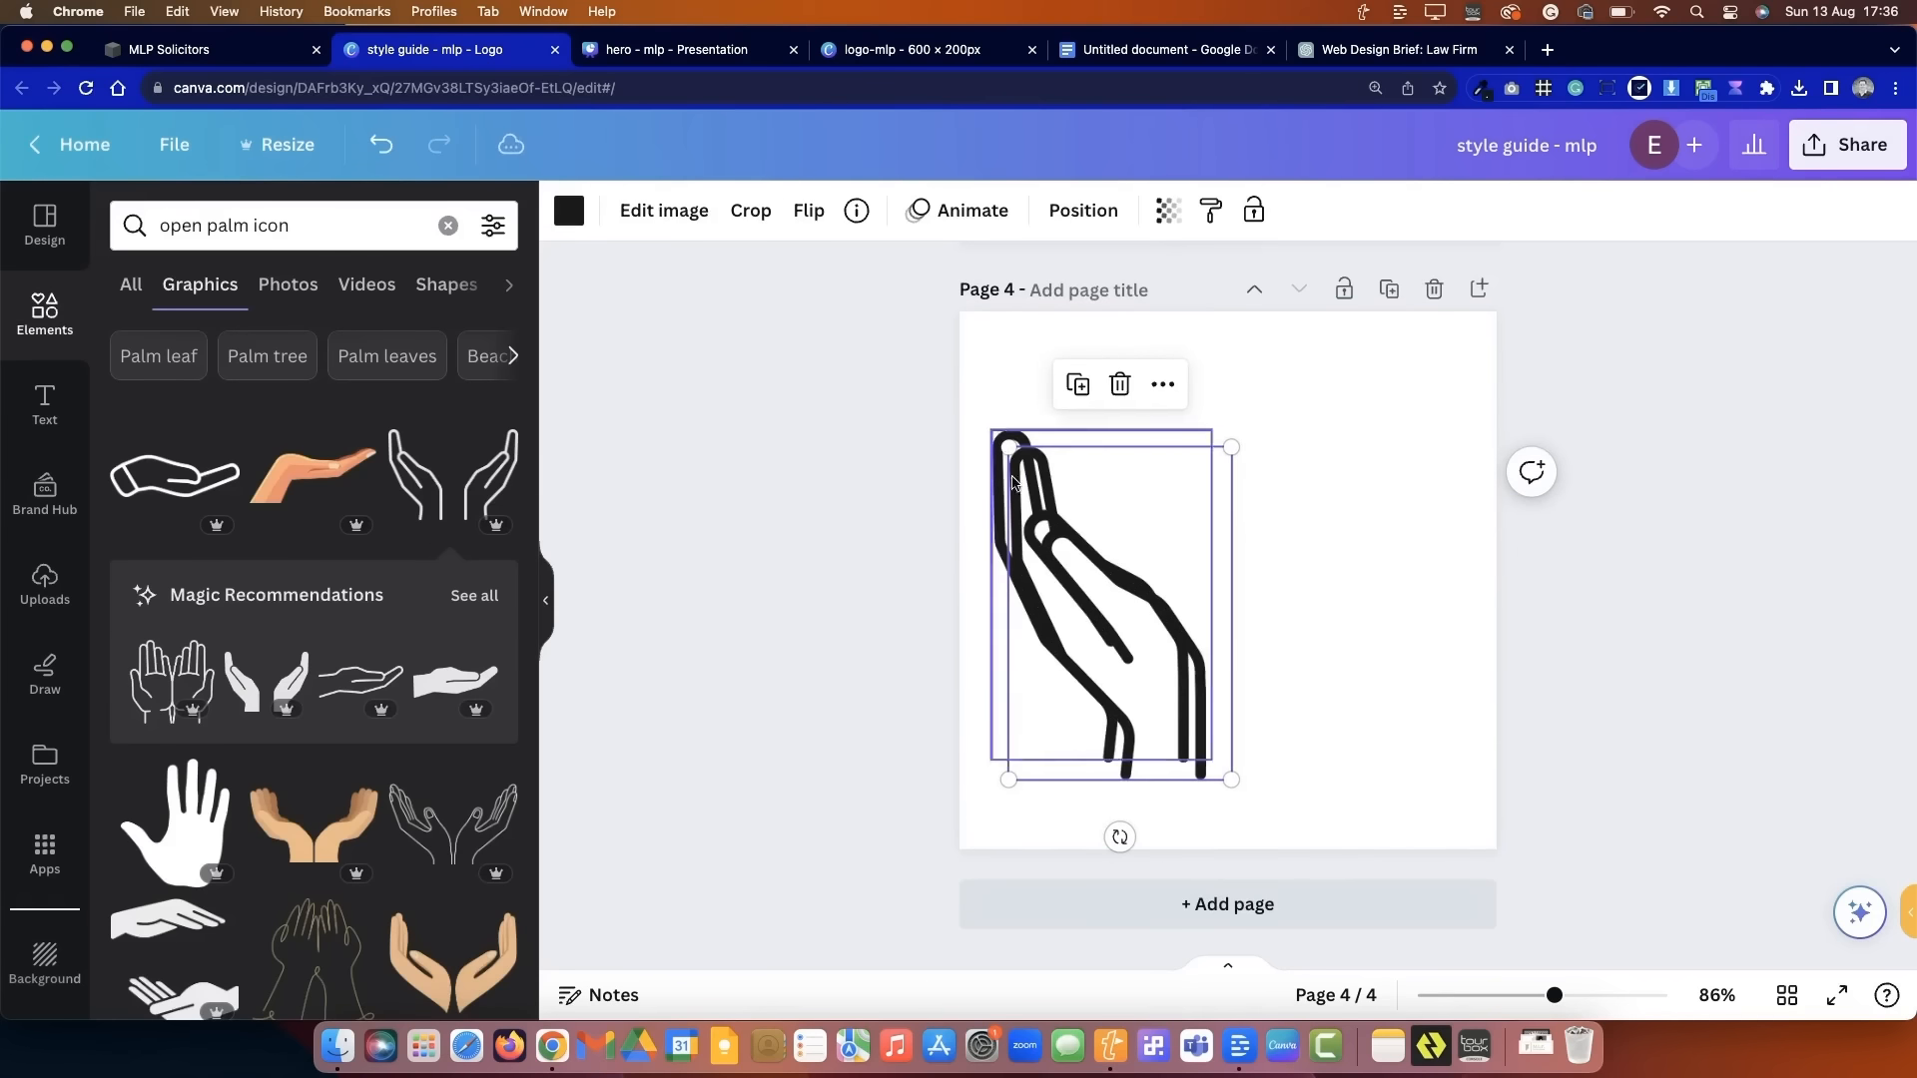
{"action": "left_click", "coordinate": [809, 210]}
{"action": "left_click", "coordinate": [838, 263]}
{"action": "left_click_drag", "start_coordinate": [1166, 647], "coordinate": [1332, 626]}
{"action": "left_click", "coordinate": [966, 663]}
- Scale both hands together to the full width of page 4 and centre them on the page
{"action": "key", "text": "super+a"}
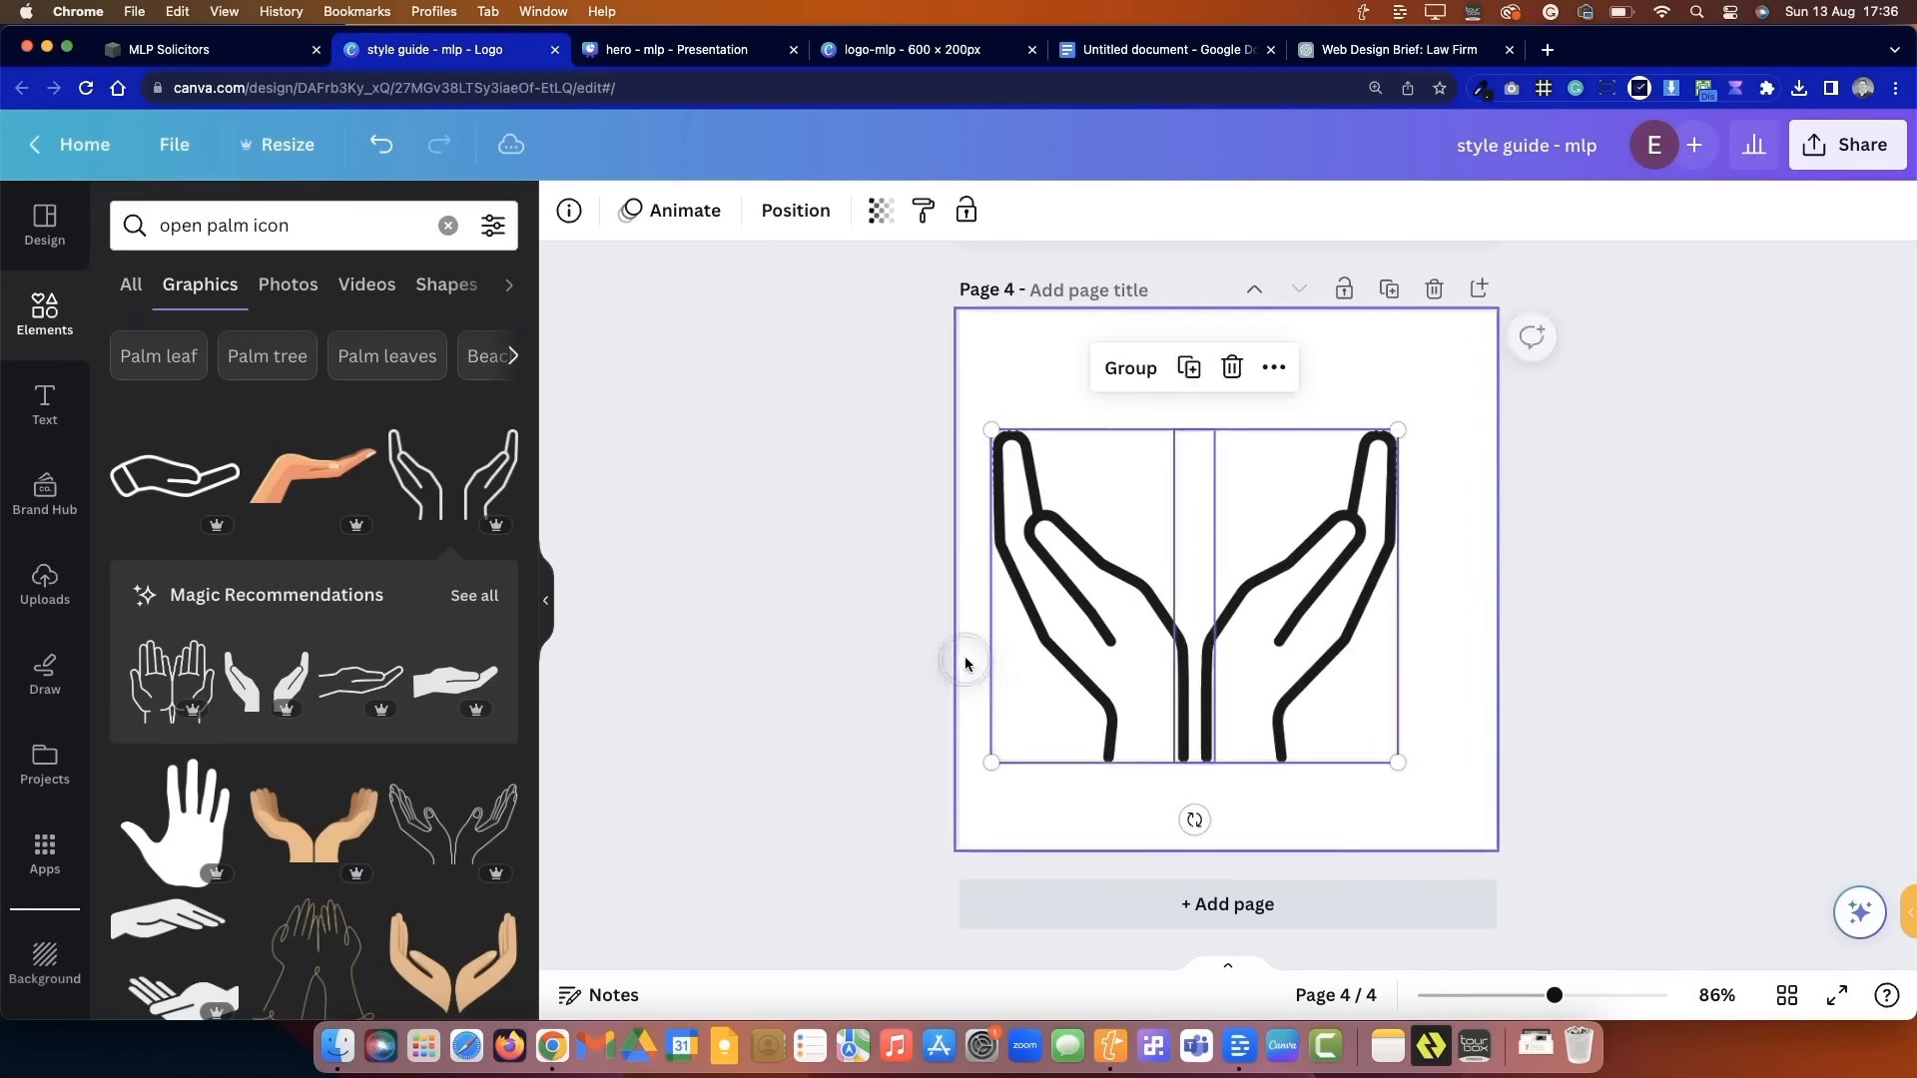
{"action": "left_click_drag", "start_coordinate": [1109, 609], "coordinate": [1101, 680]}
{"action": "left_click_drag", "start_coordinate": [1385, 498], "coordinate": [1434, 351]}
{"action": "left_click_drag", "start_coordinate": [985, 417], "coordinate": [957, 400]}
{"action": "left_click_drag", "start_coordinate": [1201, 629], "coordinate": [1202, 591]}
{"action": "left_click_drag", "start_coordinate": [842, 629], "coordinate": [1300, 728]}
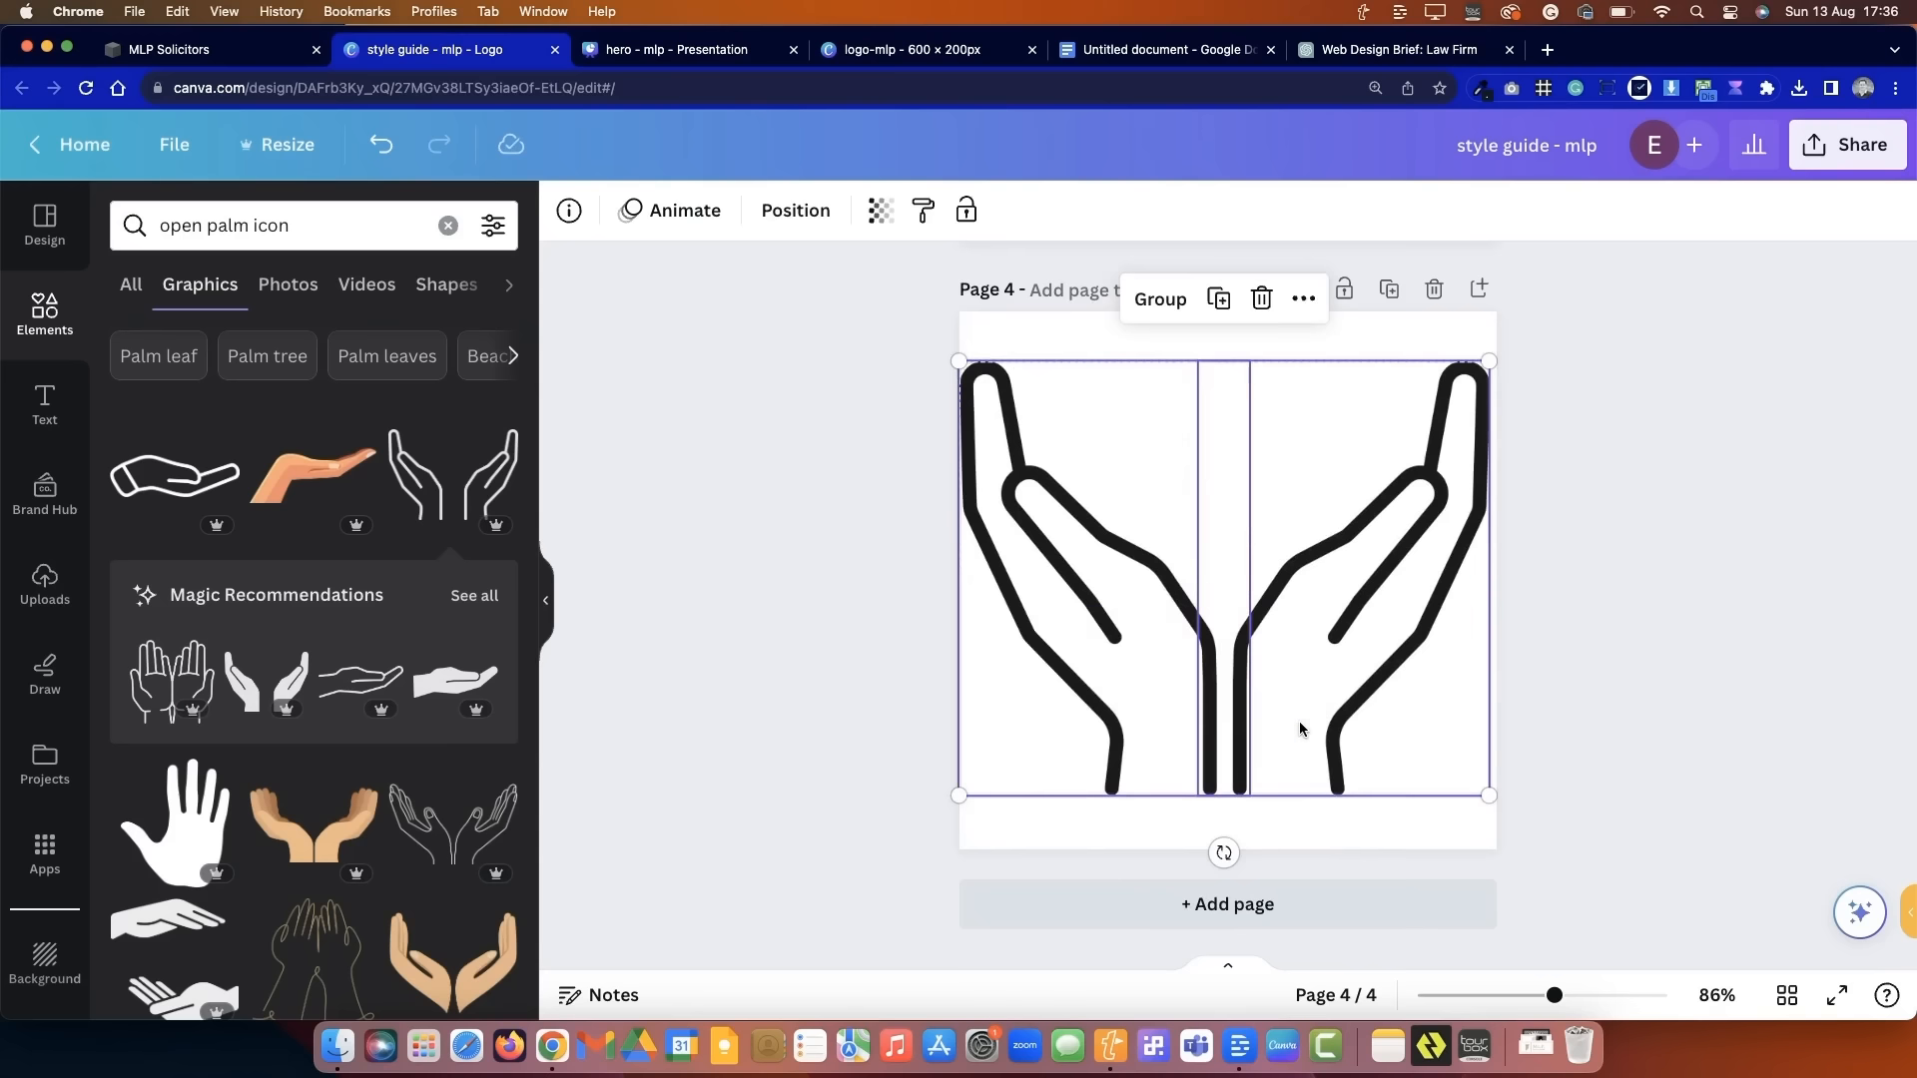
{"action": "key", "text": "Right"}
{"action": "key", "text": "Right"}
{"action": "key", "text": "Right"}
{"action": "left_click", "coordinate": [877, 646]}
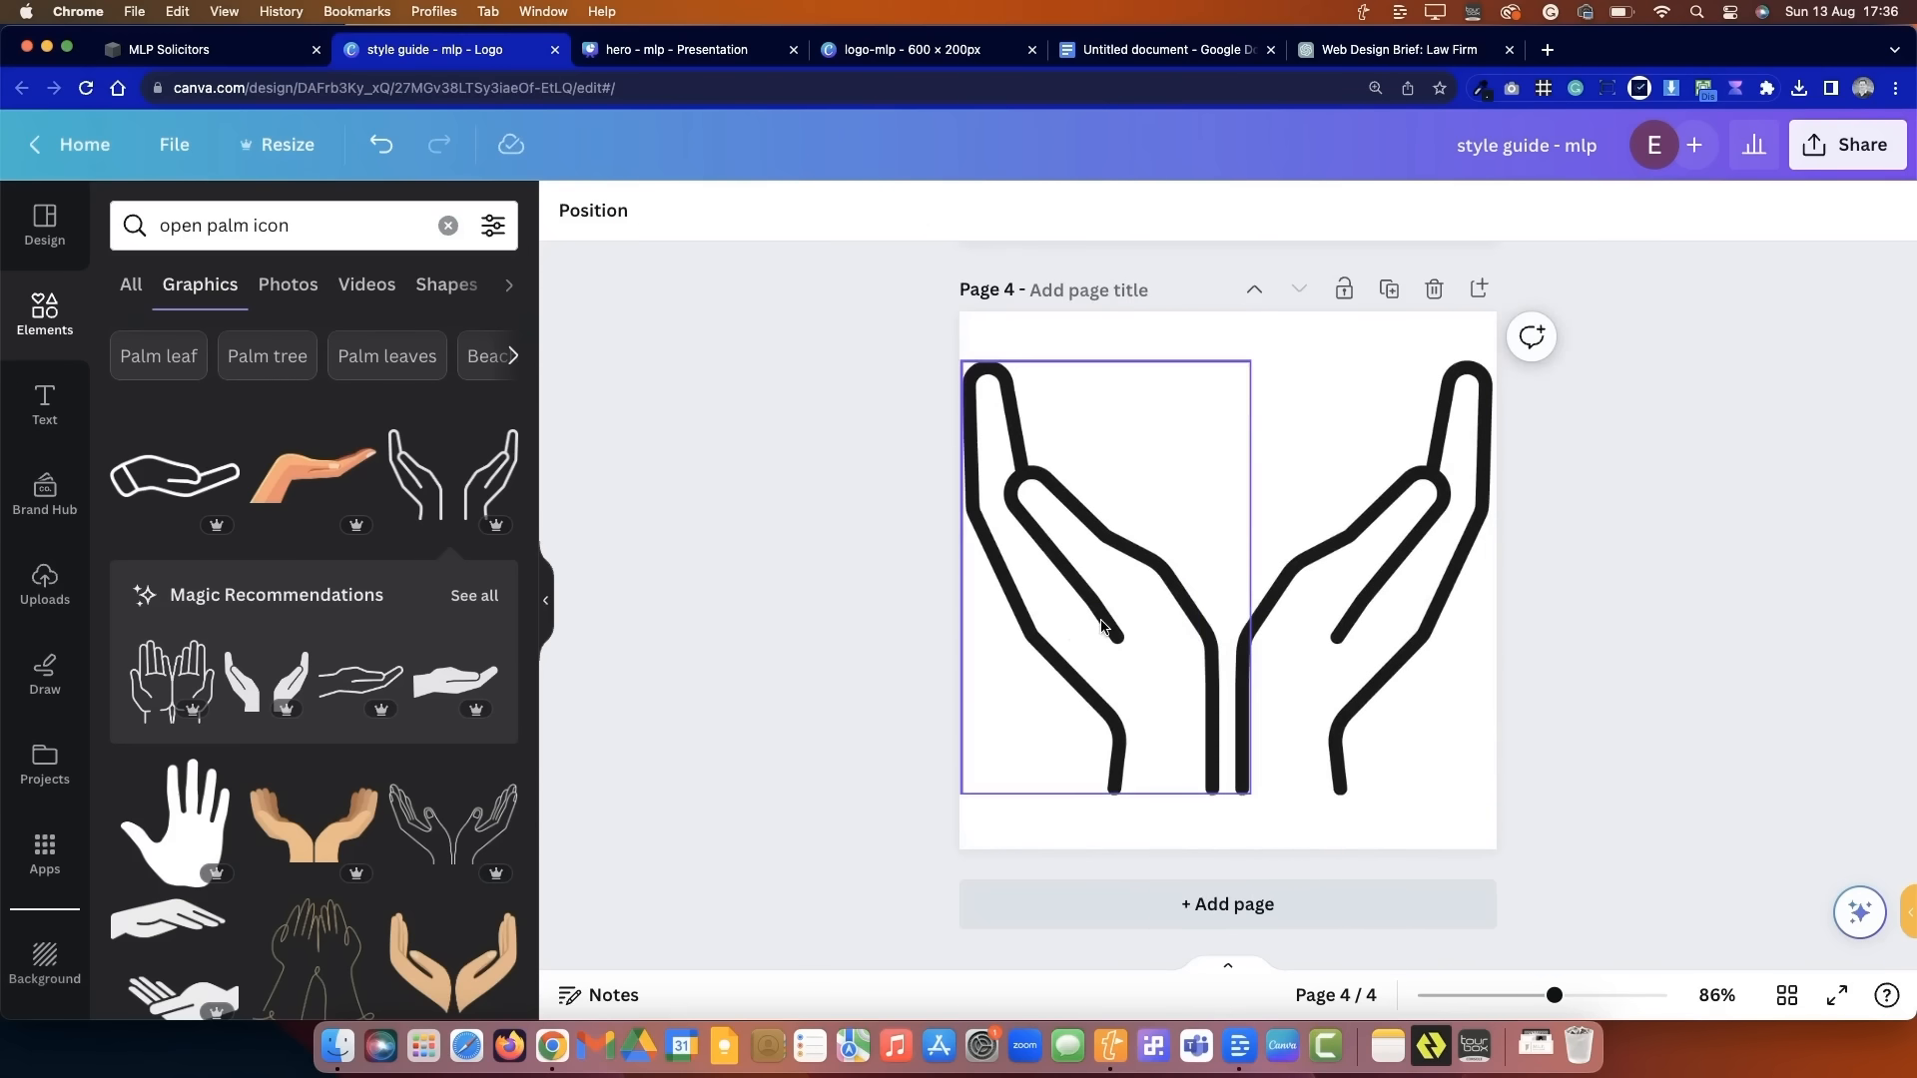
- Search the elements for "briefcase icon" and add the outlined briefcase graphic to the blank page 3
{"action": "scroll", "coordinate": [1373, 404], "scroll_direction": "up", "scroll_amount": 8}
{"action": "scroll", "coordinate": [1374, 412], "scroll_direction": "down", "scroll_amount": 5}
{"action": "scroll", "coordinate": [1374, 415], "scroll_direction": "up", "scroll_amount": 7}
{"action": "scroll", "coordinate": [1374, 416], "scroll_direction": "down", "scroll_amount": 4}
{"action": "left_click", "coordinate": [1373, 417]}
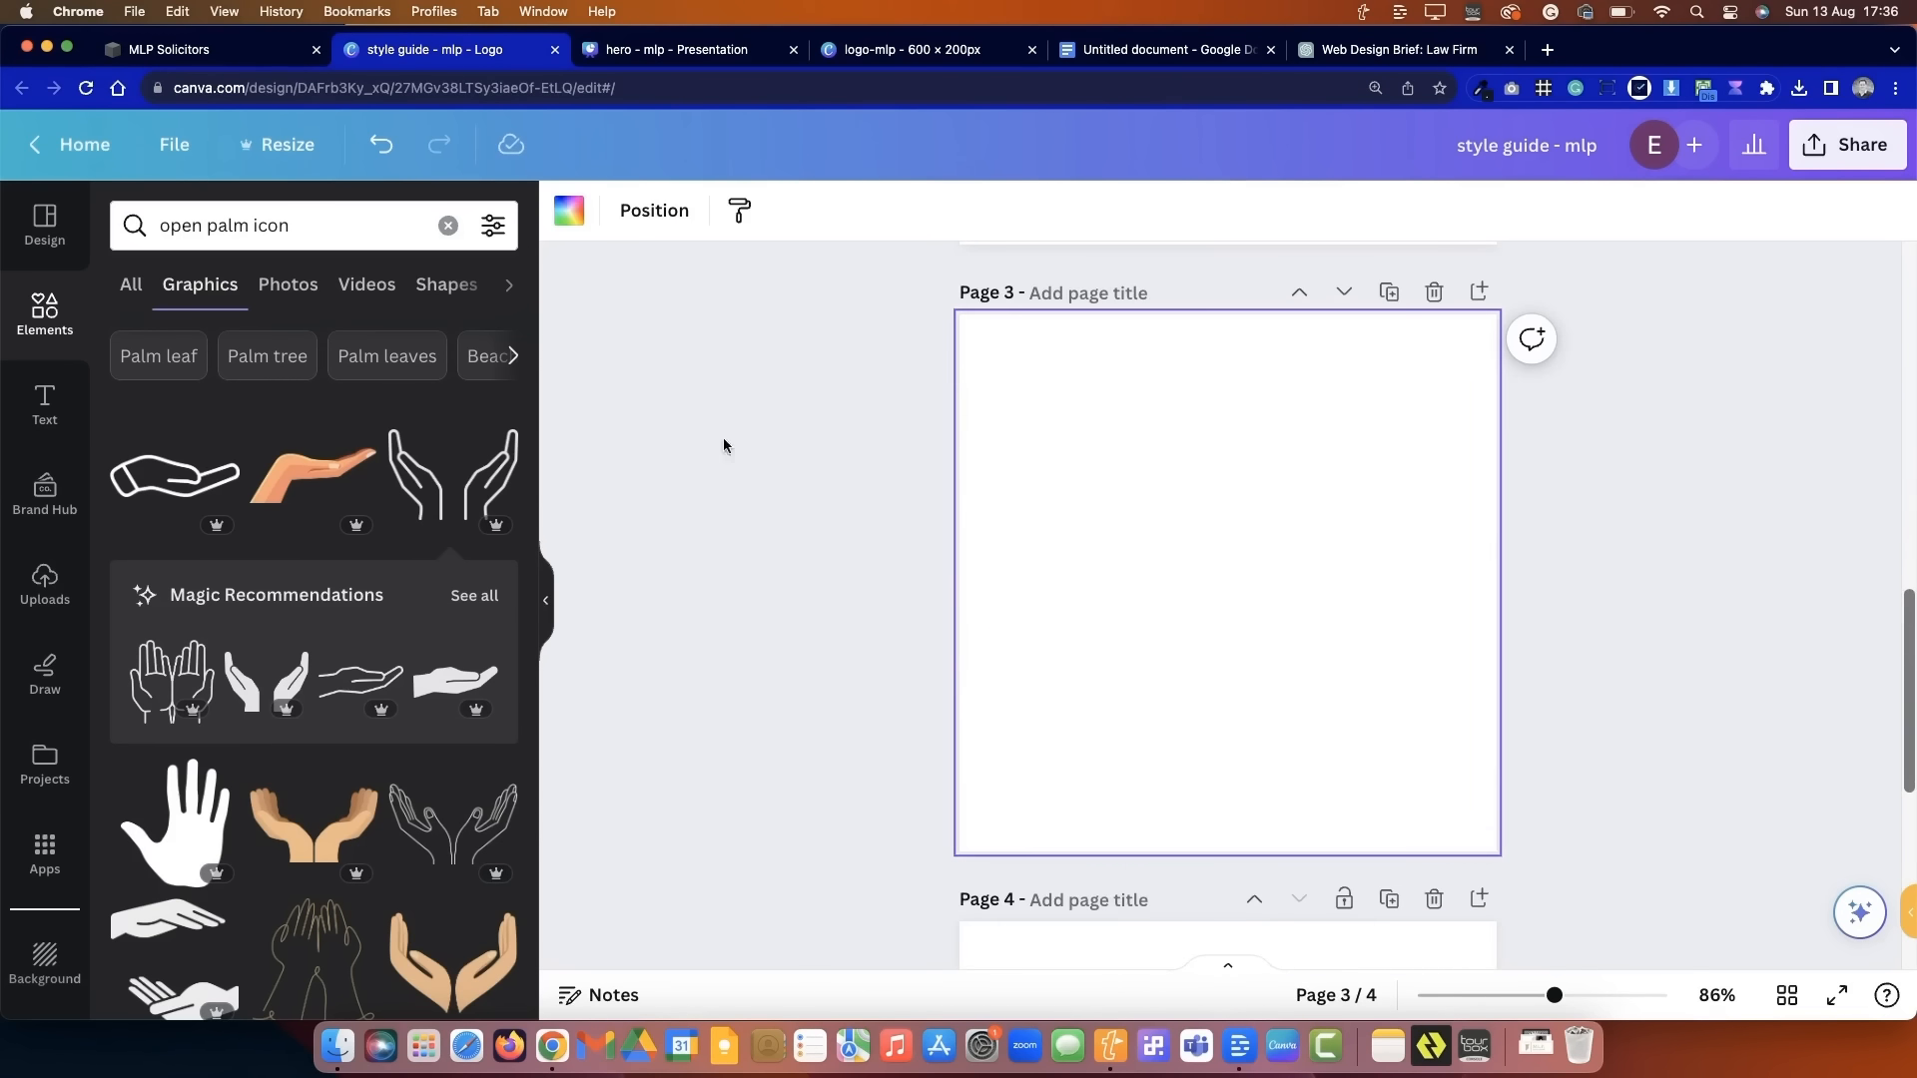
{"action": "left_click", "coordinate": [446, 228]}
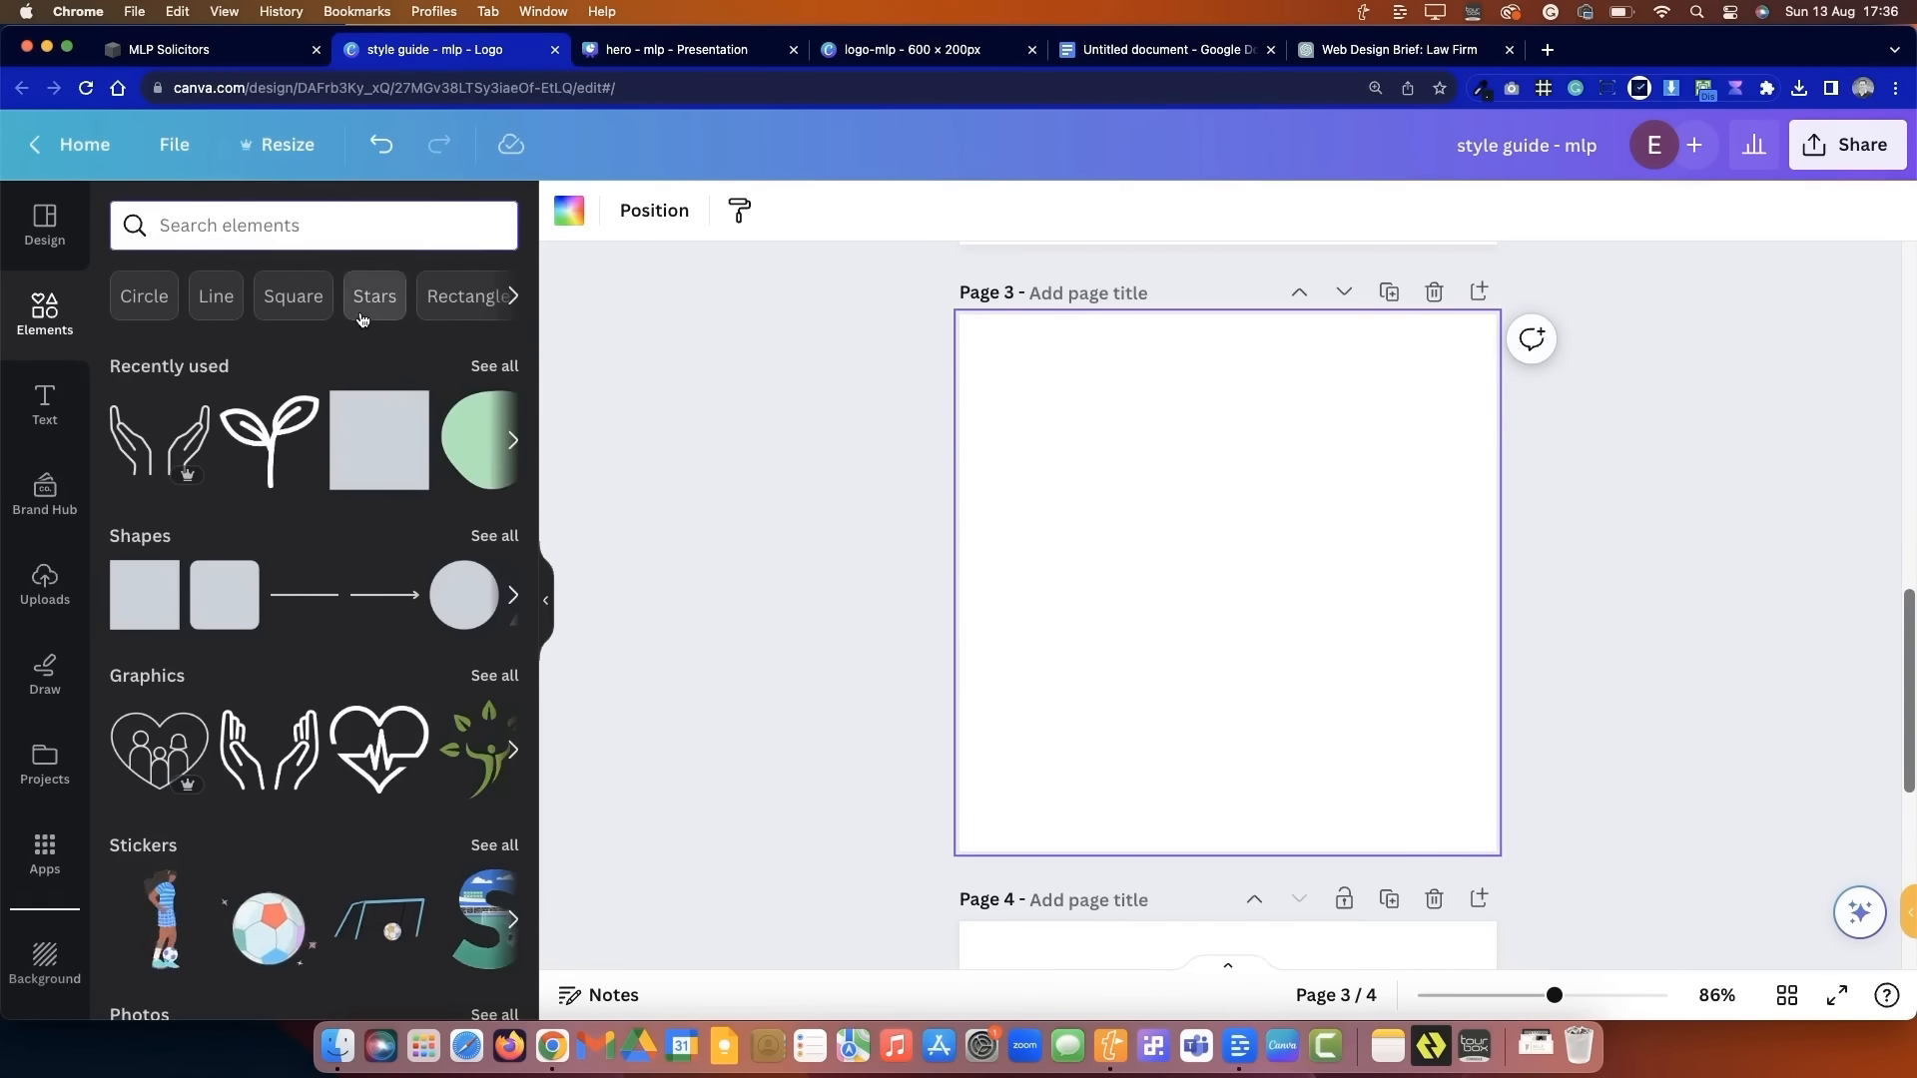
{"action": "type", "text": "briefcase icon"}
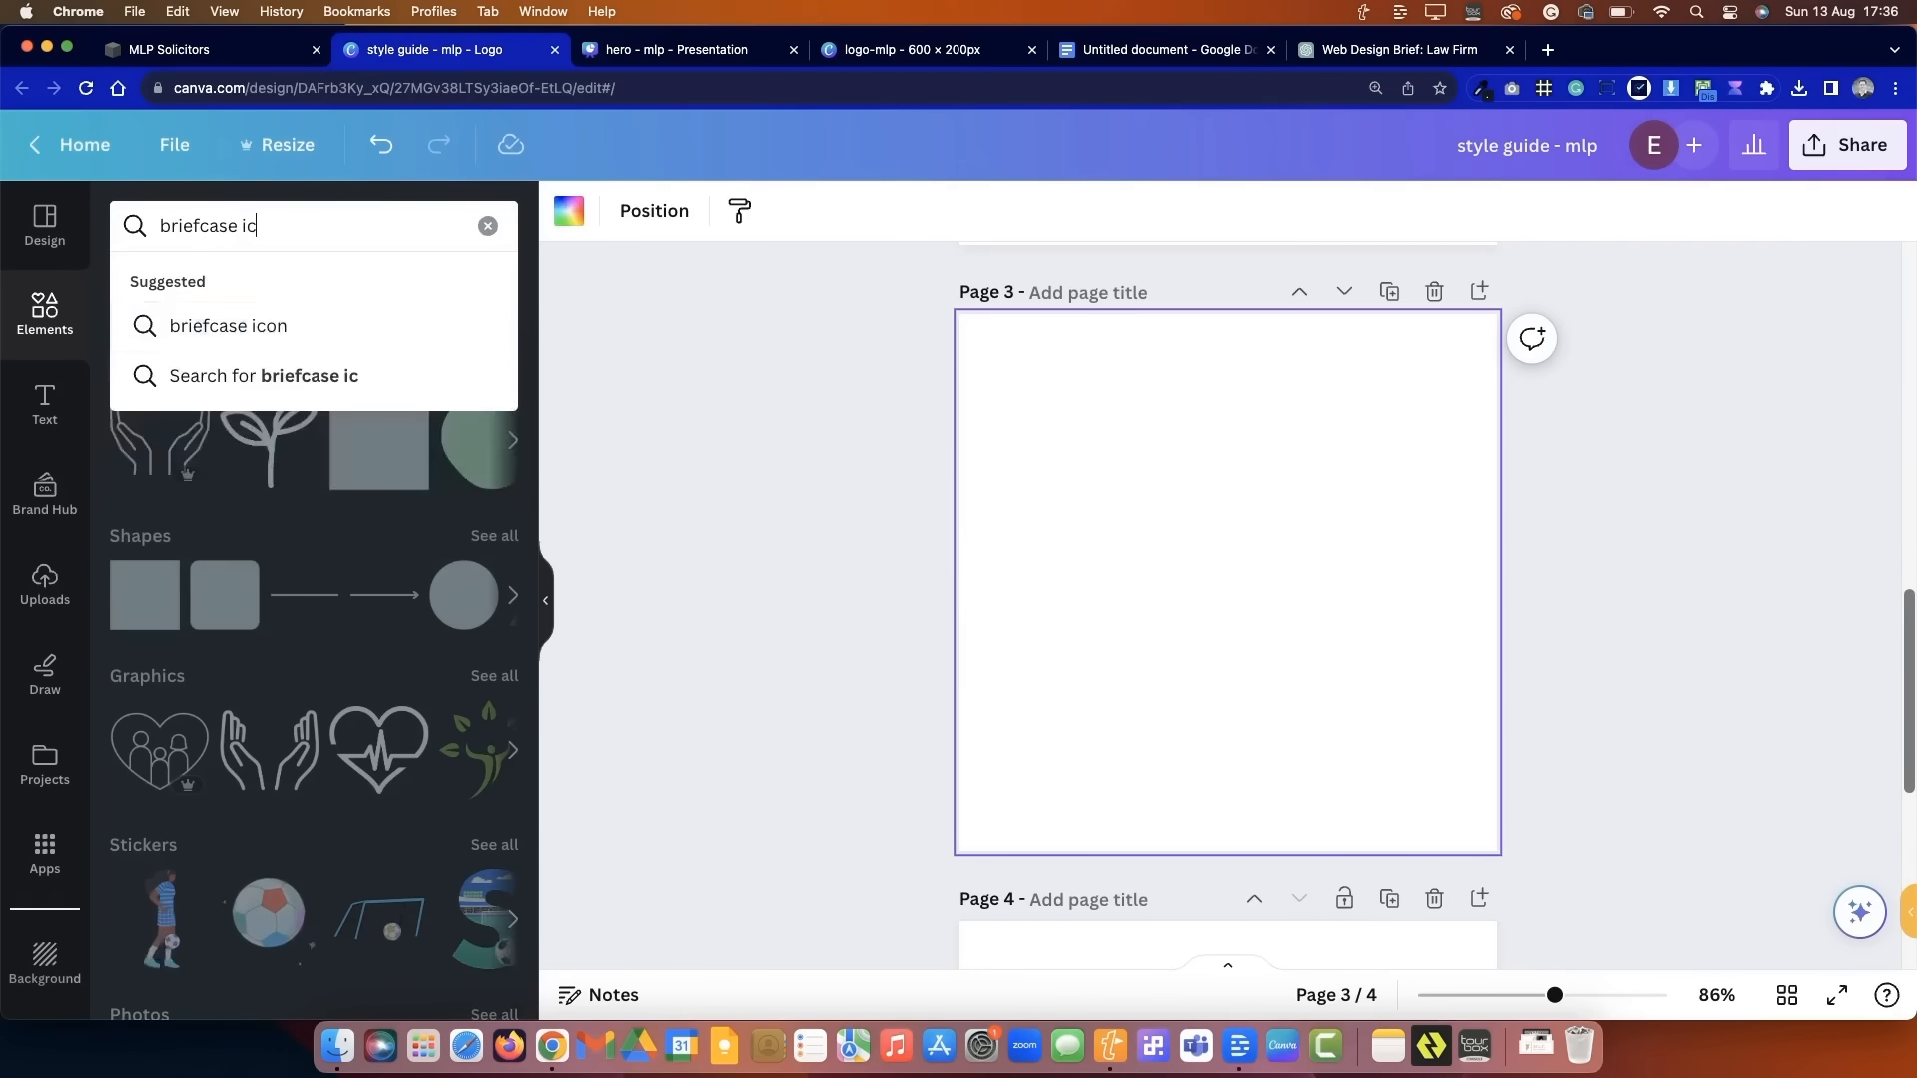
{"action": "key", "text": "Return"}
{"action": "left_click", "coordinate": [160, 499]}
- Scale the briefcase to the full width of page 3 and centre it vertically
{"action": "left_click_drag", "start_coordinate": [1278, 601], "coordinate": [1122, 708]}
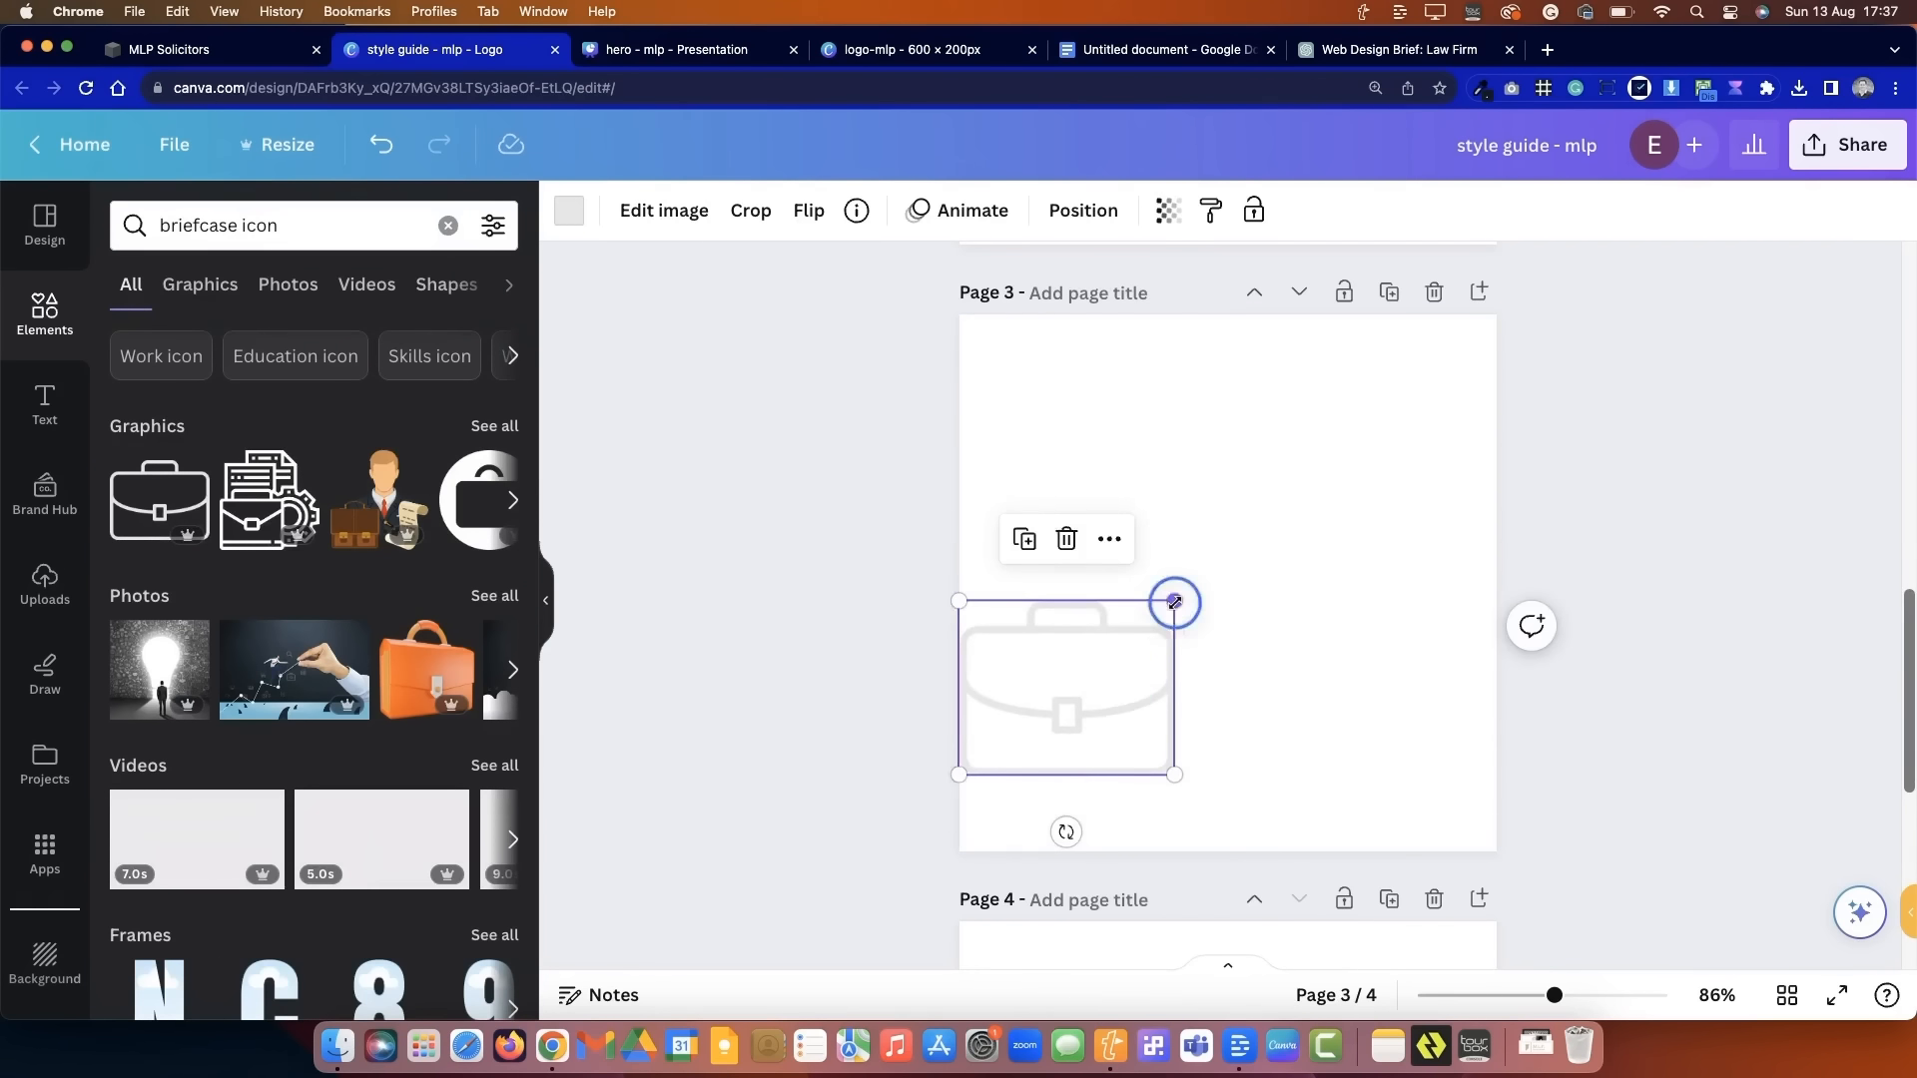
{"action": "left_click_drag", "start_coordinate": [1175, 603], "coordinate": [1508, 356]}
{"action": "left_click_drag", "start_coordinate": [1224, 545], "coordinate": [1225, 568]}
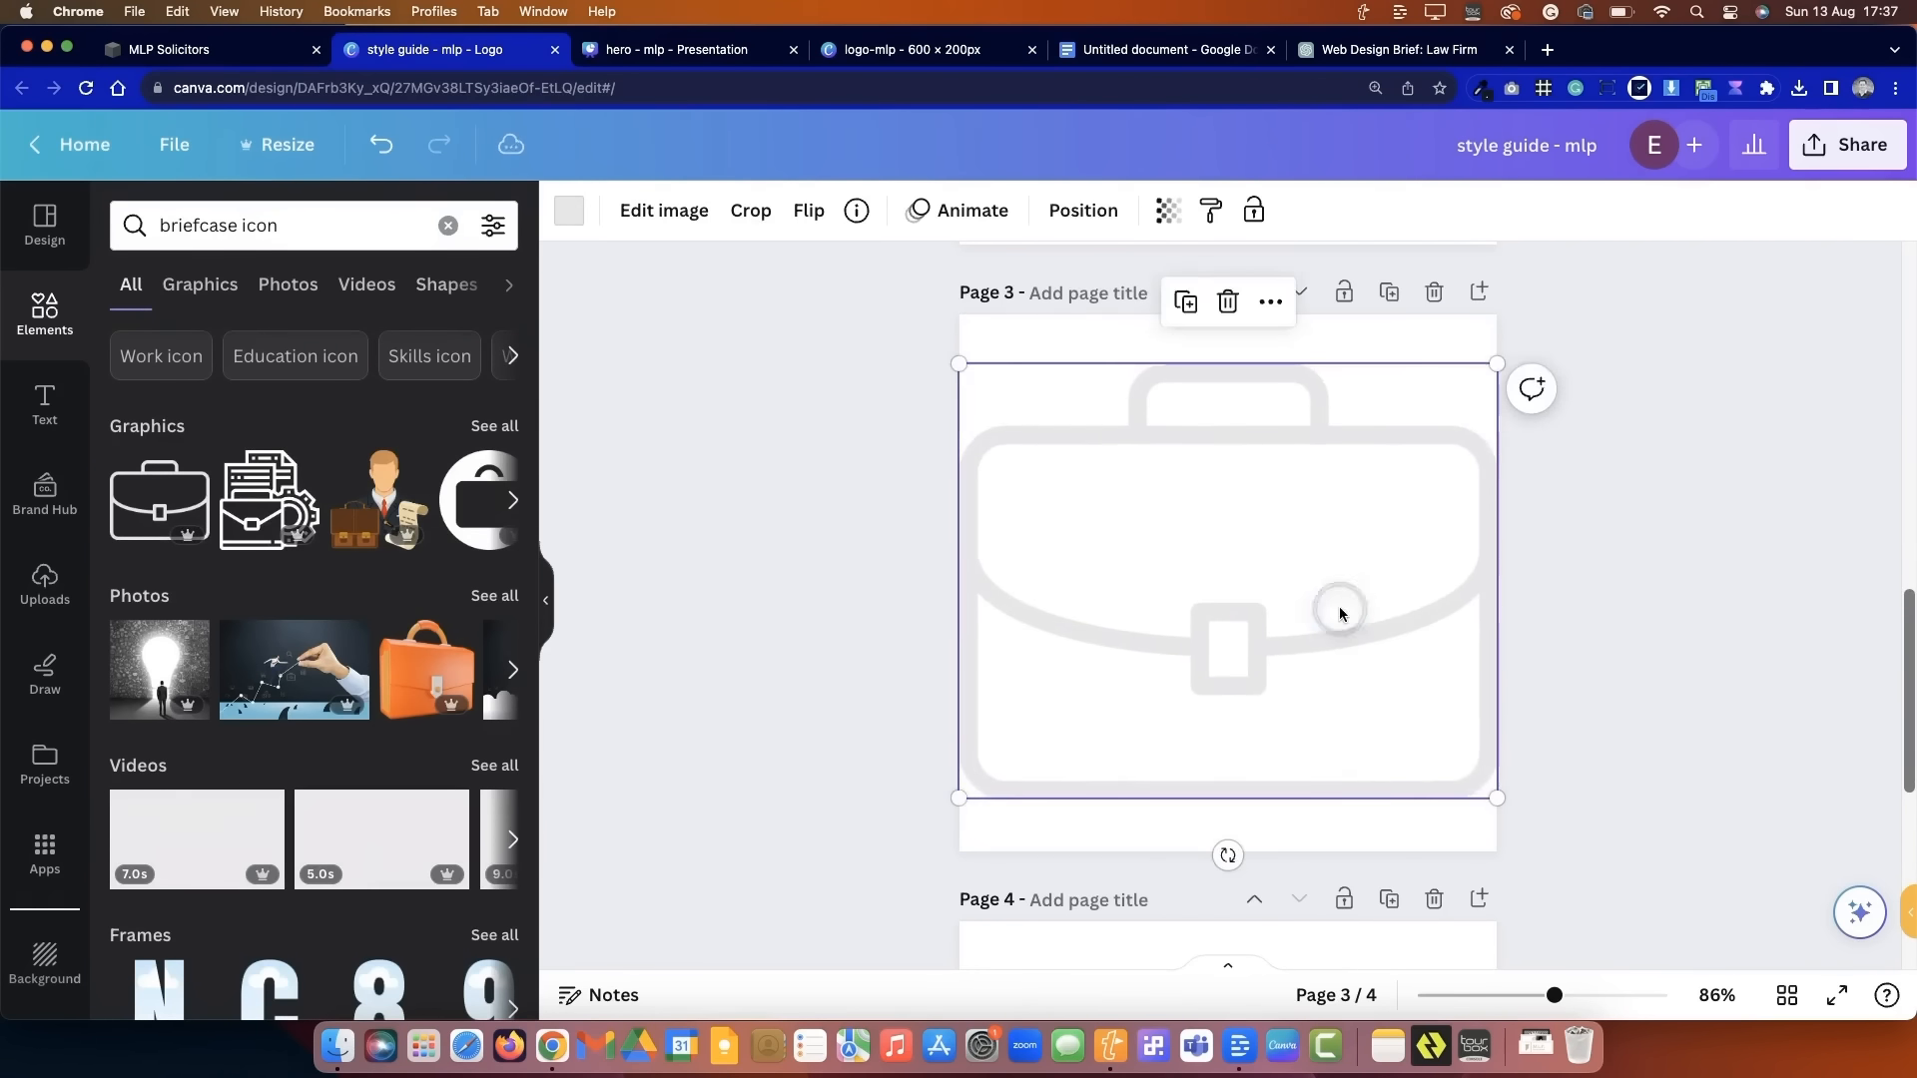
- Recolour the briefcase from the document colours to near-black so it matches the other icons
{"action": "scroll", "coordinate": [901, 647], "scroll_direction": "down", "scroll_amount": 3}
{"action": "scroll", "coordinate": [901, 640], "scroll_direction": "up", "scroll_amount": 8}
{"action": "scroll", "coordinate": [901, 640], "scroll_direction": "down", "scroll_amount": 5}
{"action": "left_click", "coordinate": [569, 211]}
{"action": "left_click", "coordinate": [281, 364]}
{"action": "left_click", "coordinate": [724, 444]}
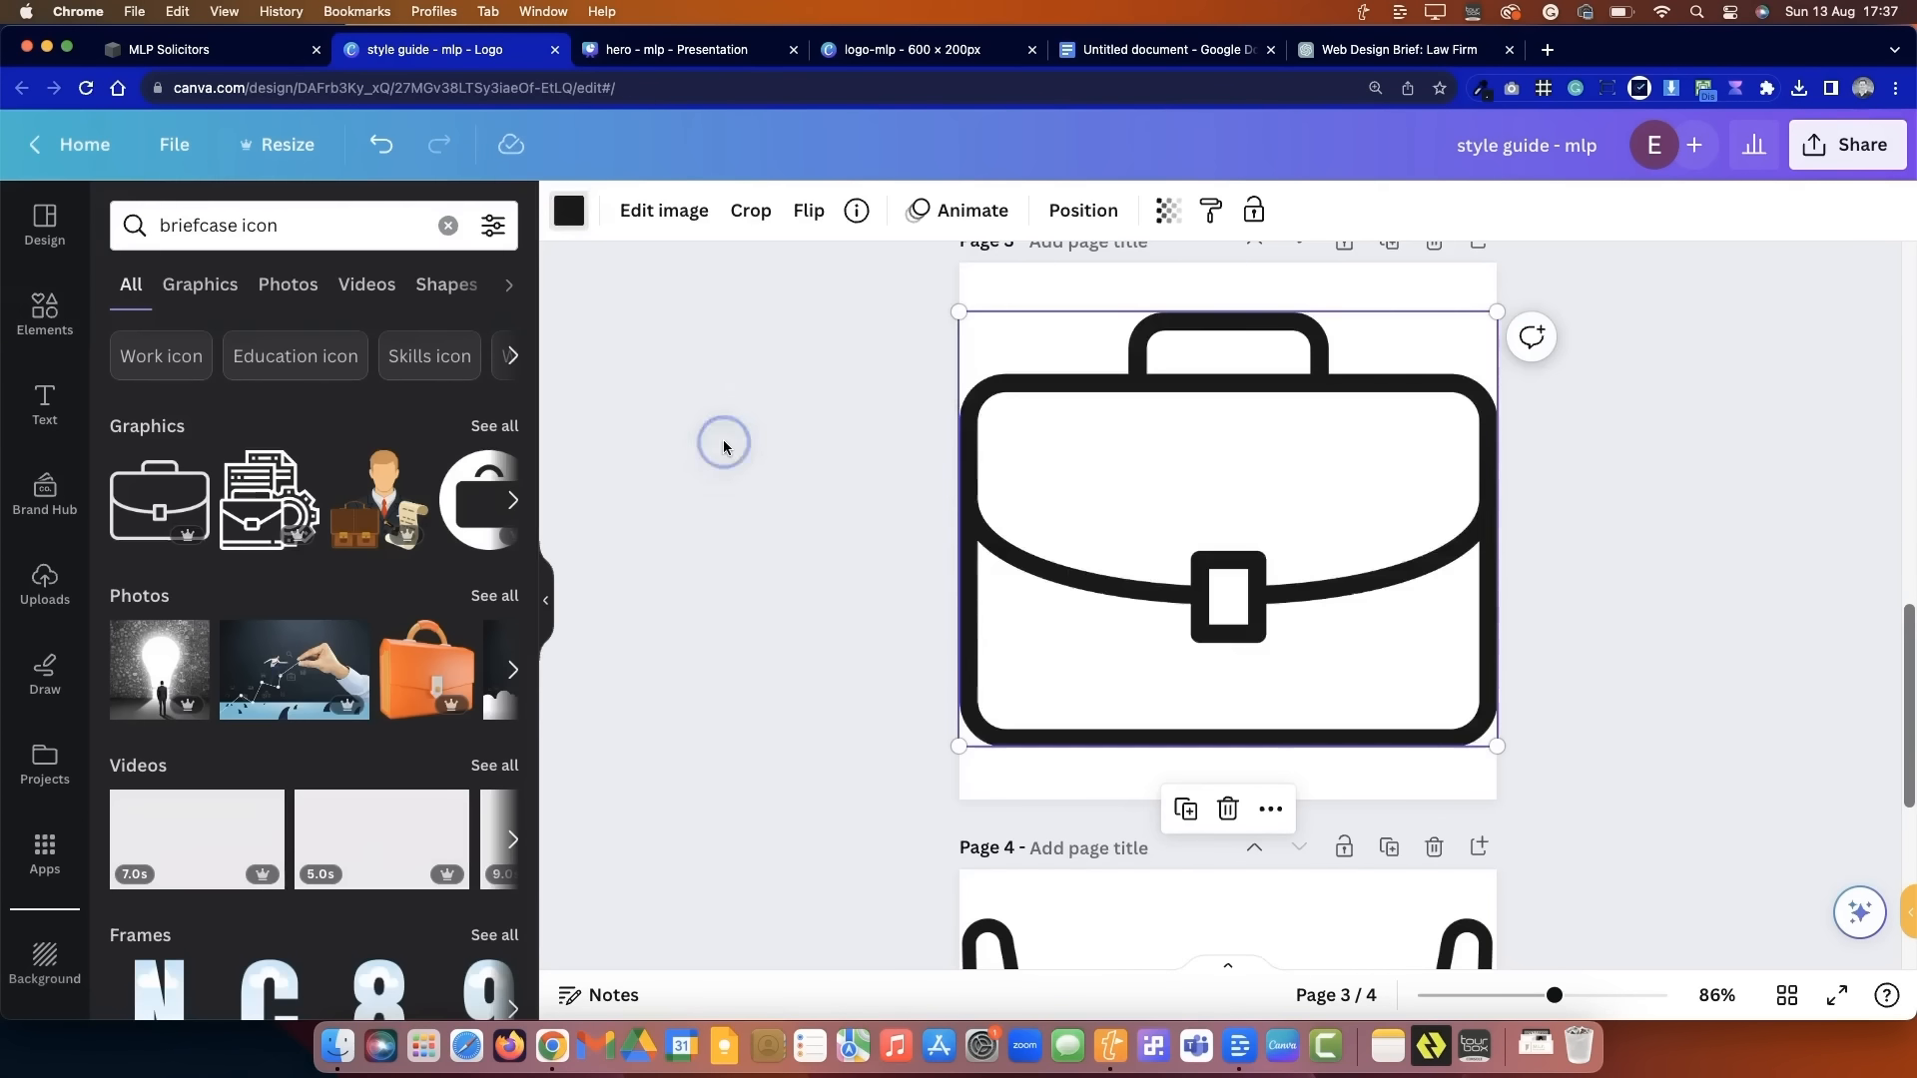
- Set up the design's download as SVG with a transparent background
{"action": "scroll", "coordinate": [724, 444], "scroll_direction": "up", "scroll_amount": 5}
{"action": "left_click", "coordinate": [1482, 633]}
{"action": "left_click", "coordinate": [1833, 170]}
{"action": "left_click", "coordinate": [1629, 774]}
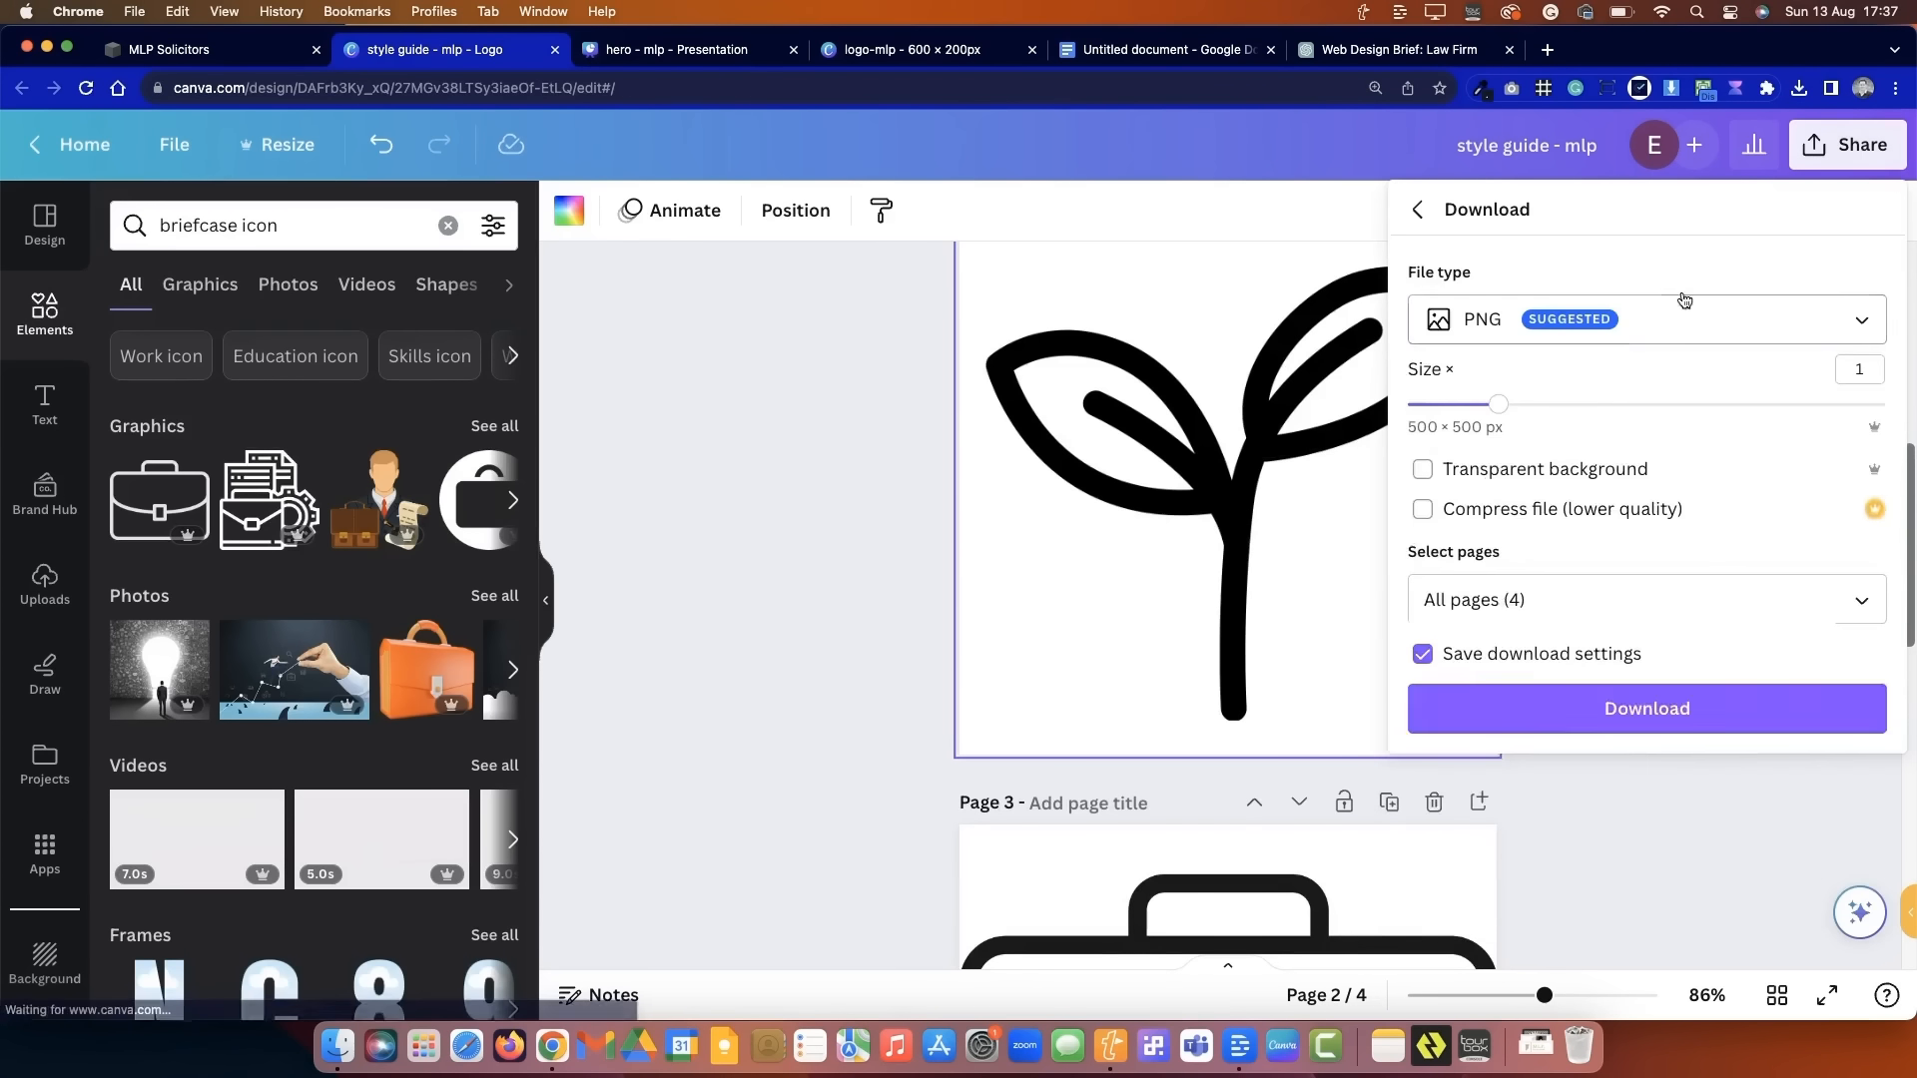
{"action": "left_click", "coordinate": [1677, 300]}
{"action": "left_click", "coordinate": [1598, 664]}
{"action": "left_click", "coordinate": [1422, 377]}
- Limit the download to the icon pages, leaving out page 1, and download the files
{"action": "left_click", "coordinate": [1519, 466]}
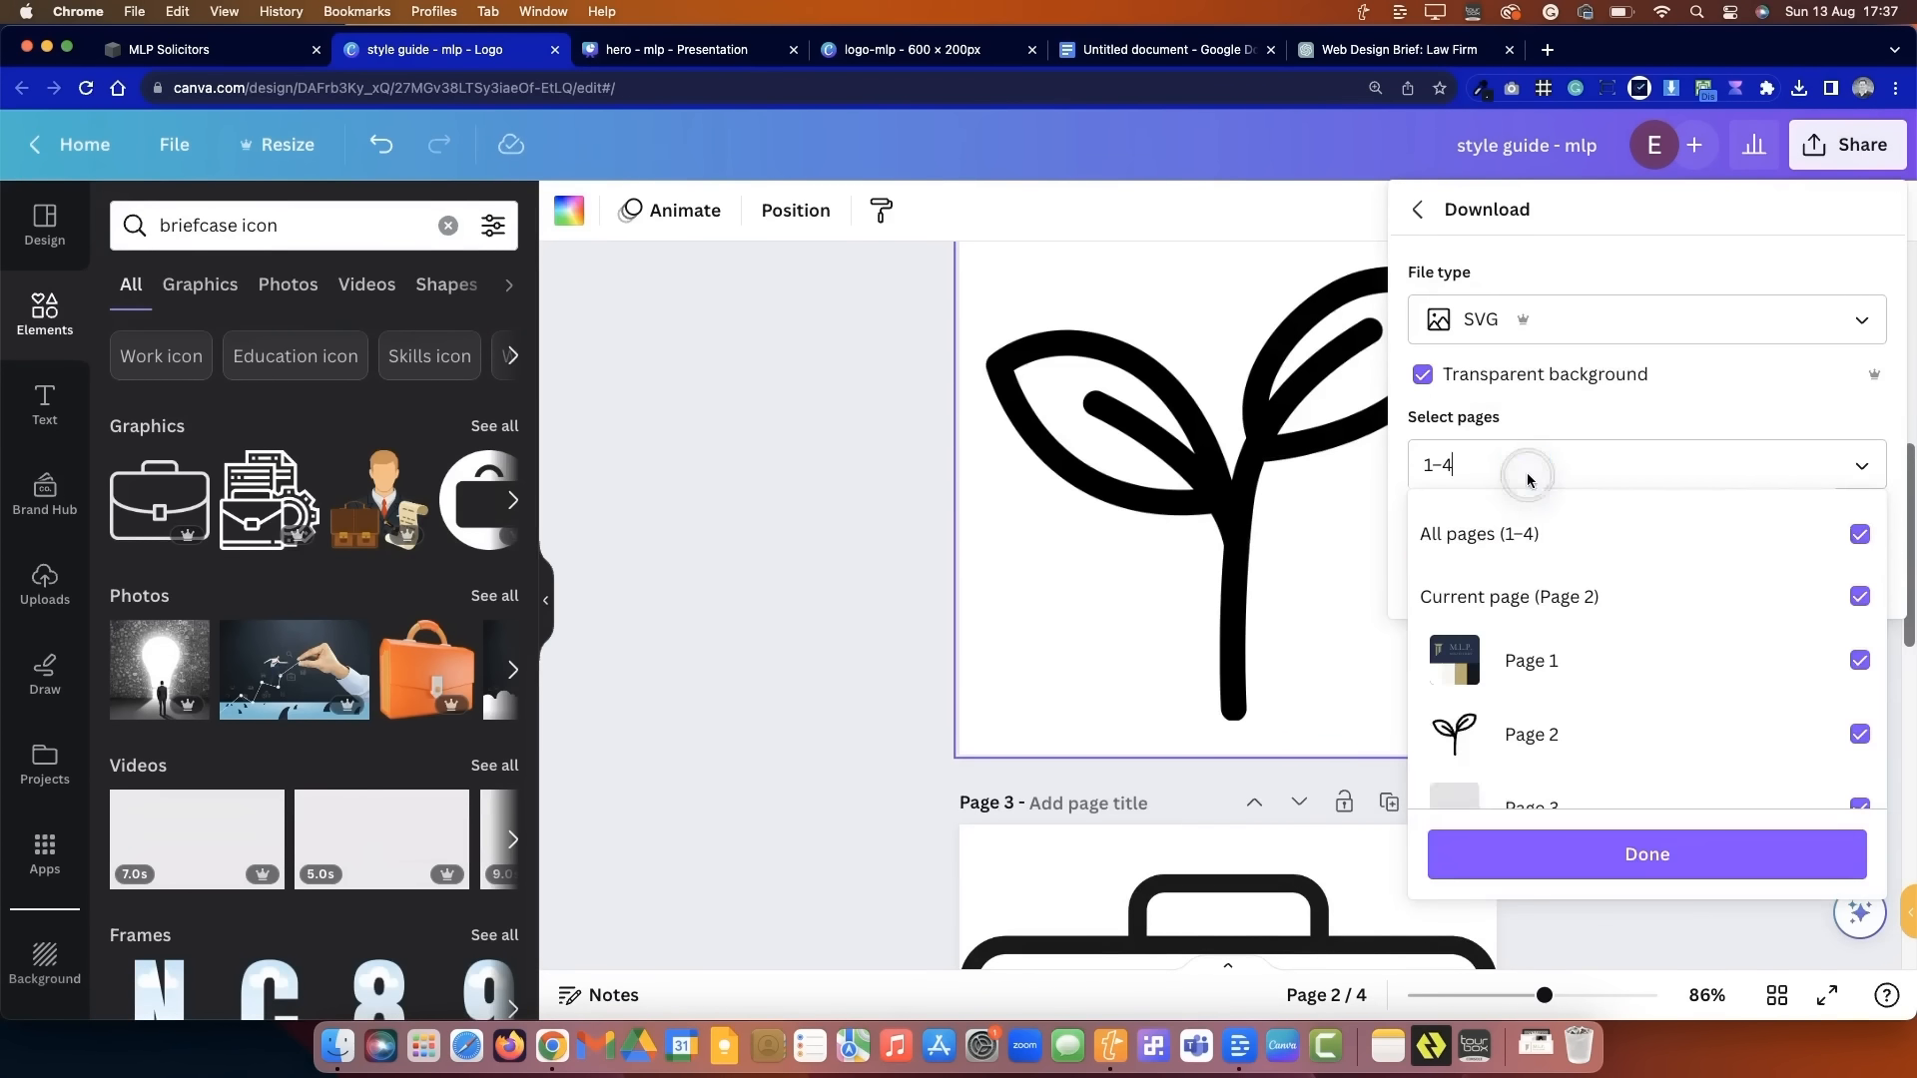
{"action": "left_click", "coordinate": [1853, 535]}
{"action": "left_click", "coordinate": [1858, 614]}
{"action": "left_click", "coordinate": [1858, 688]}
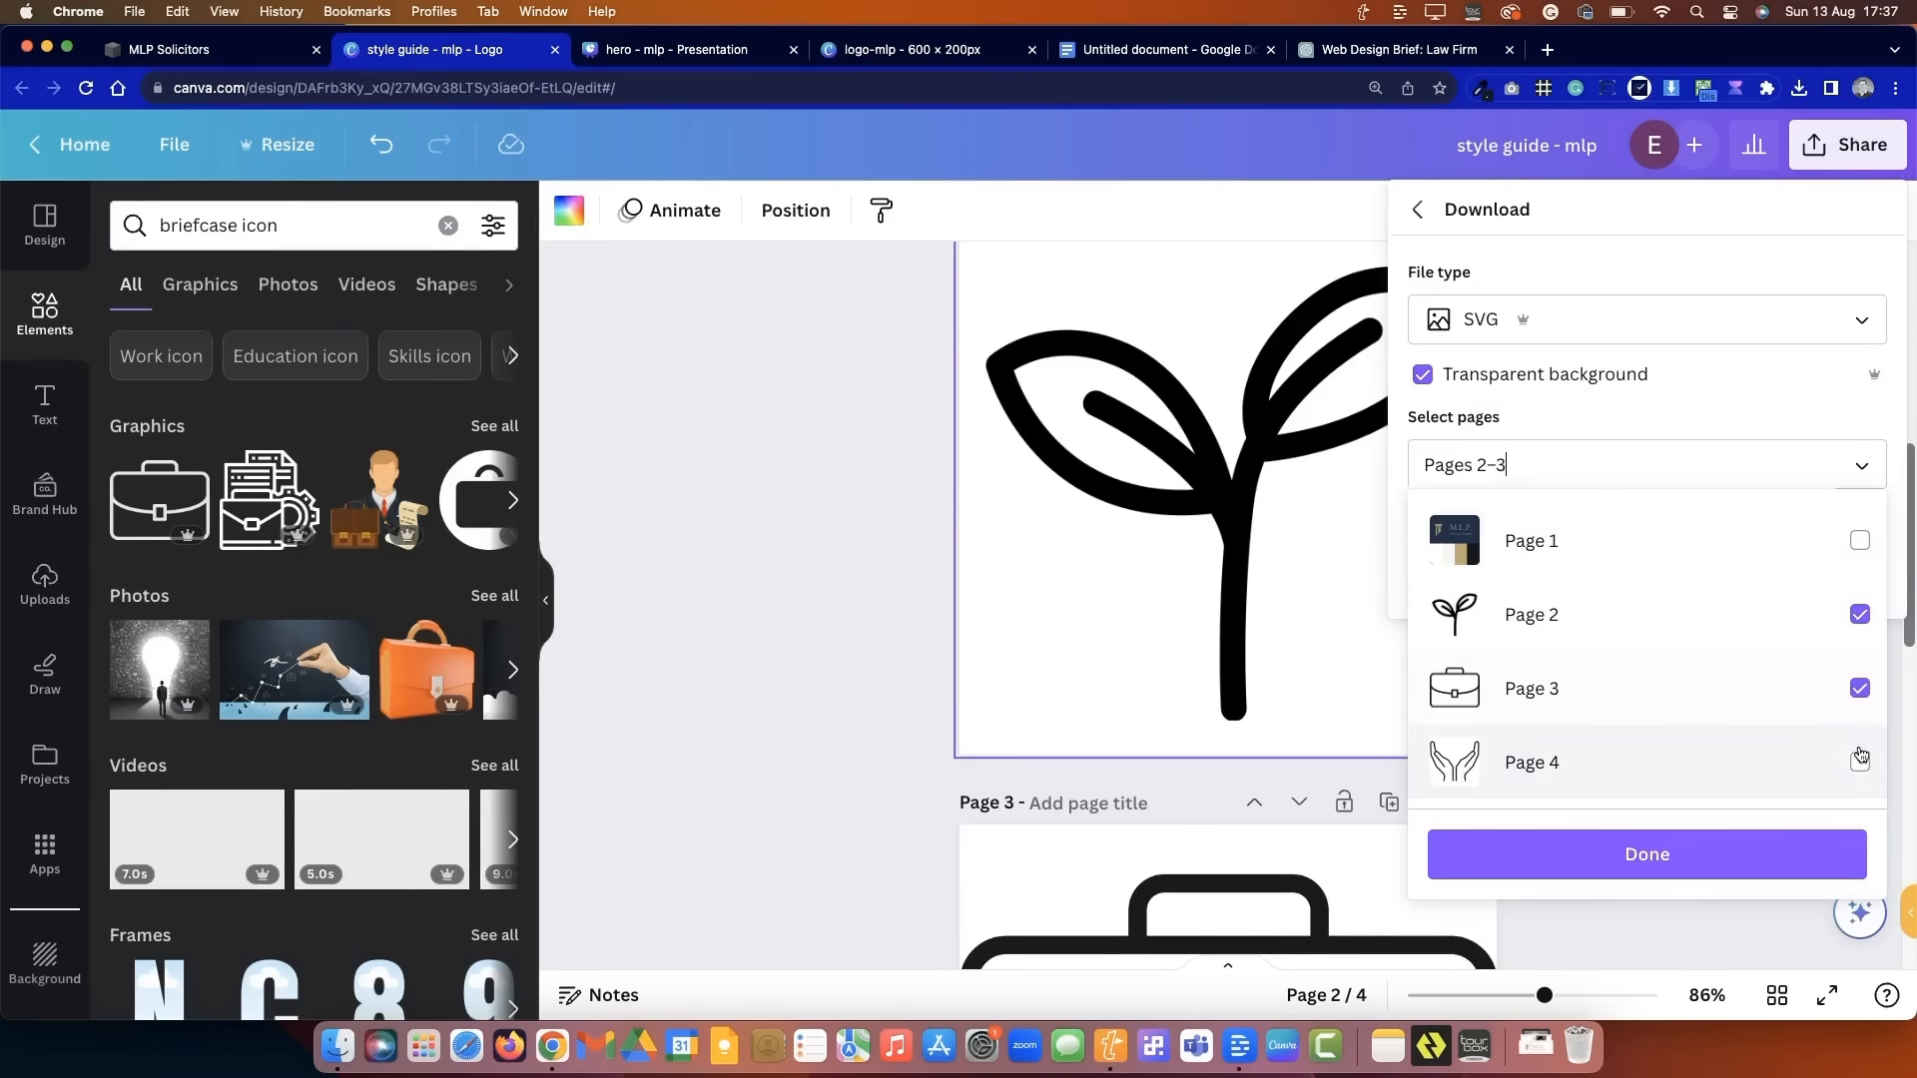
{"action": "left_click", "coordinate": [1776, 856]}
{"action": "left_click", "coordinate": [1621, 577]}
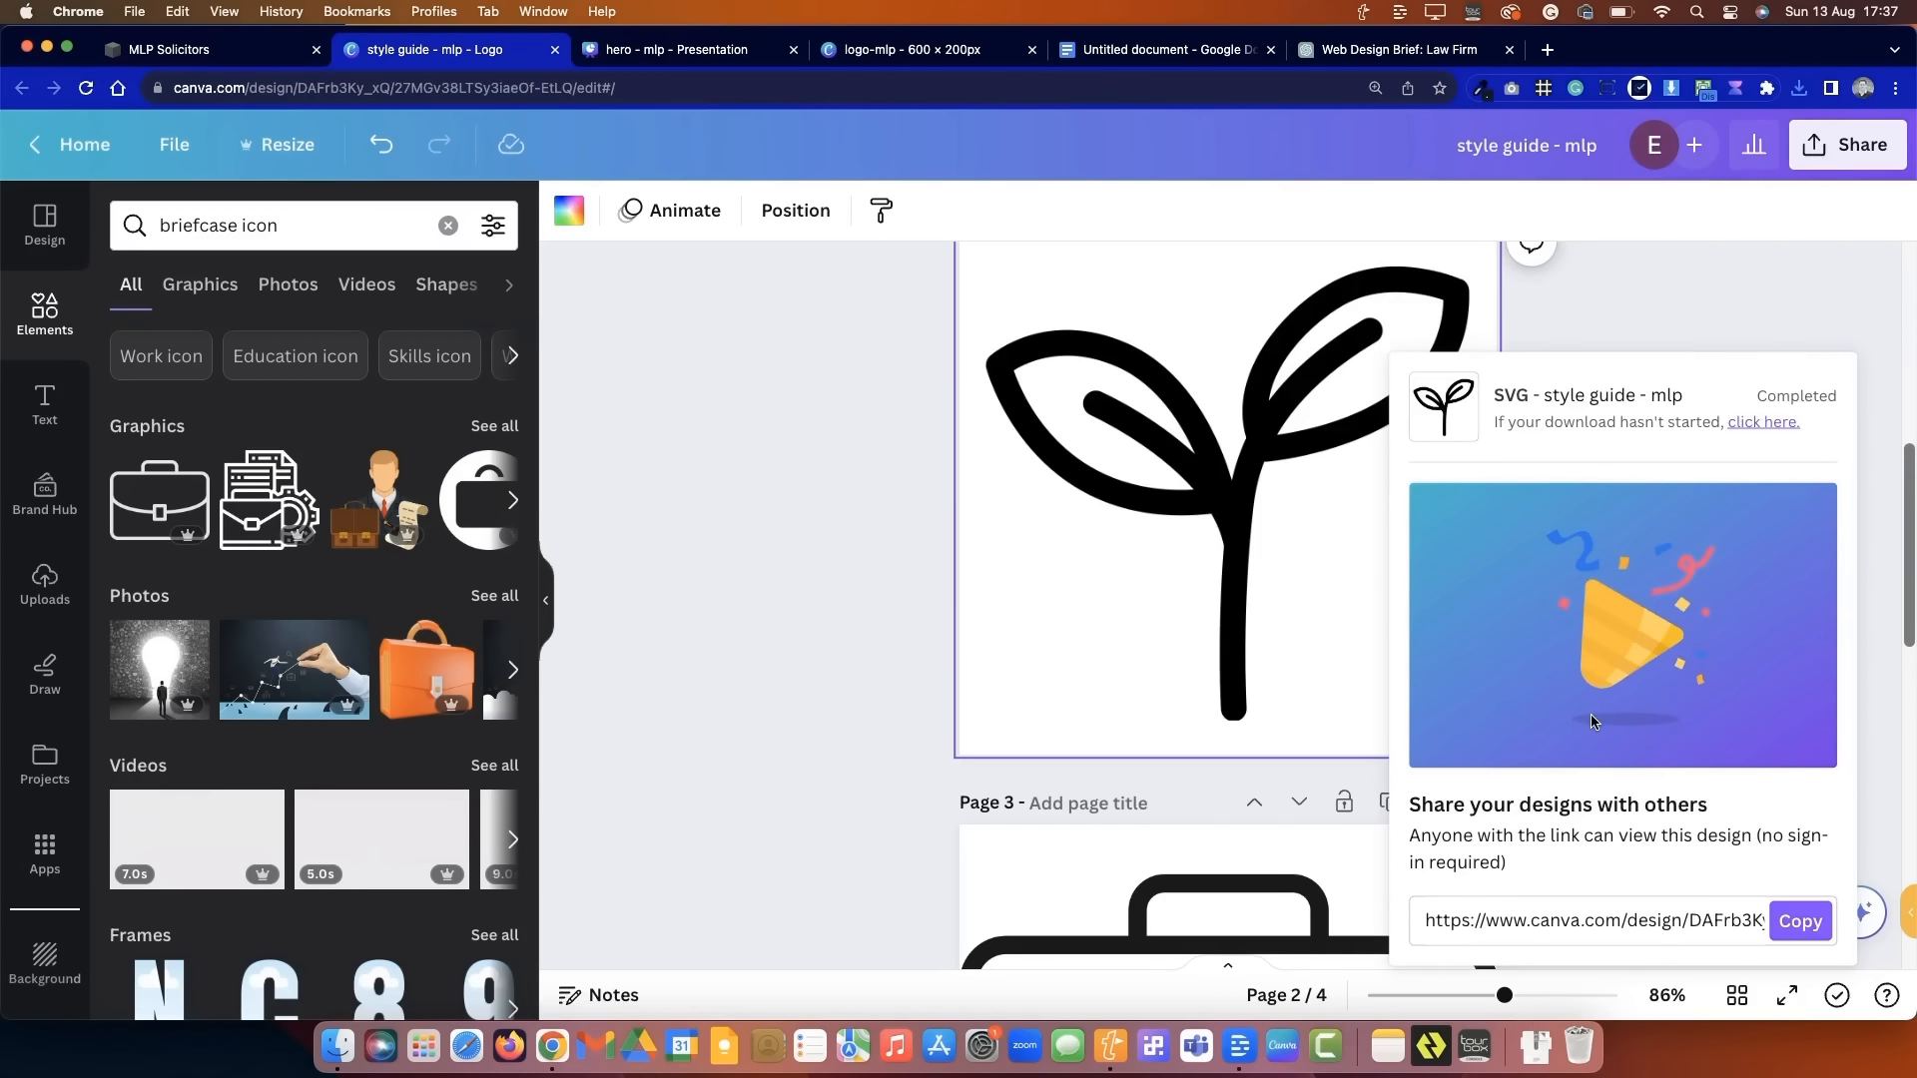
- Compare with the website's gold icon squares and recolour the sprout on page 2 and the briefcase on page 3 to the brand gold
{"action": "left_click", "coordinate": [267, 54]}
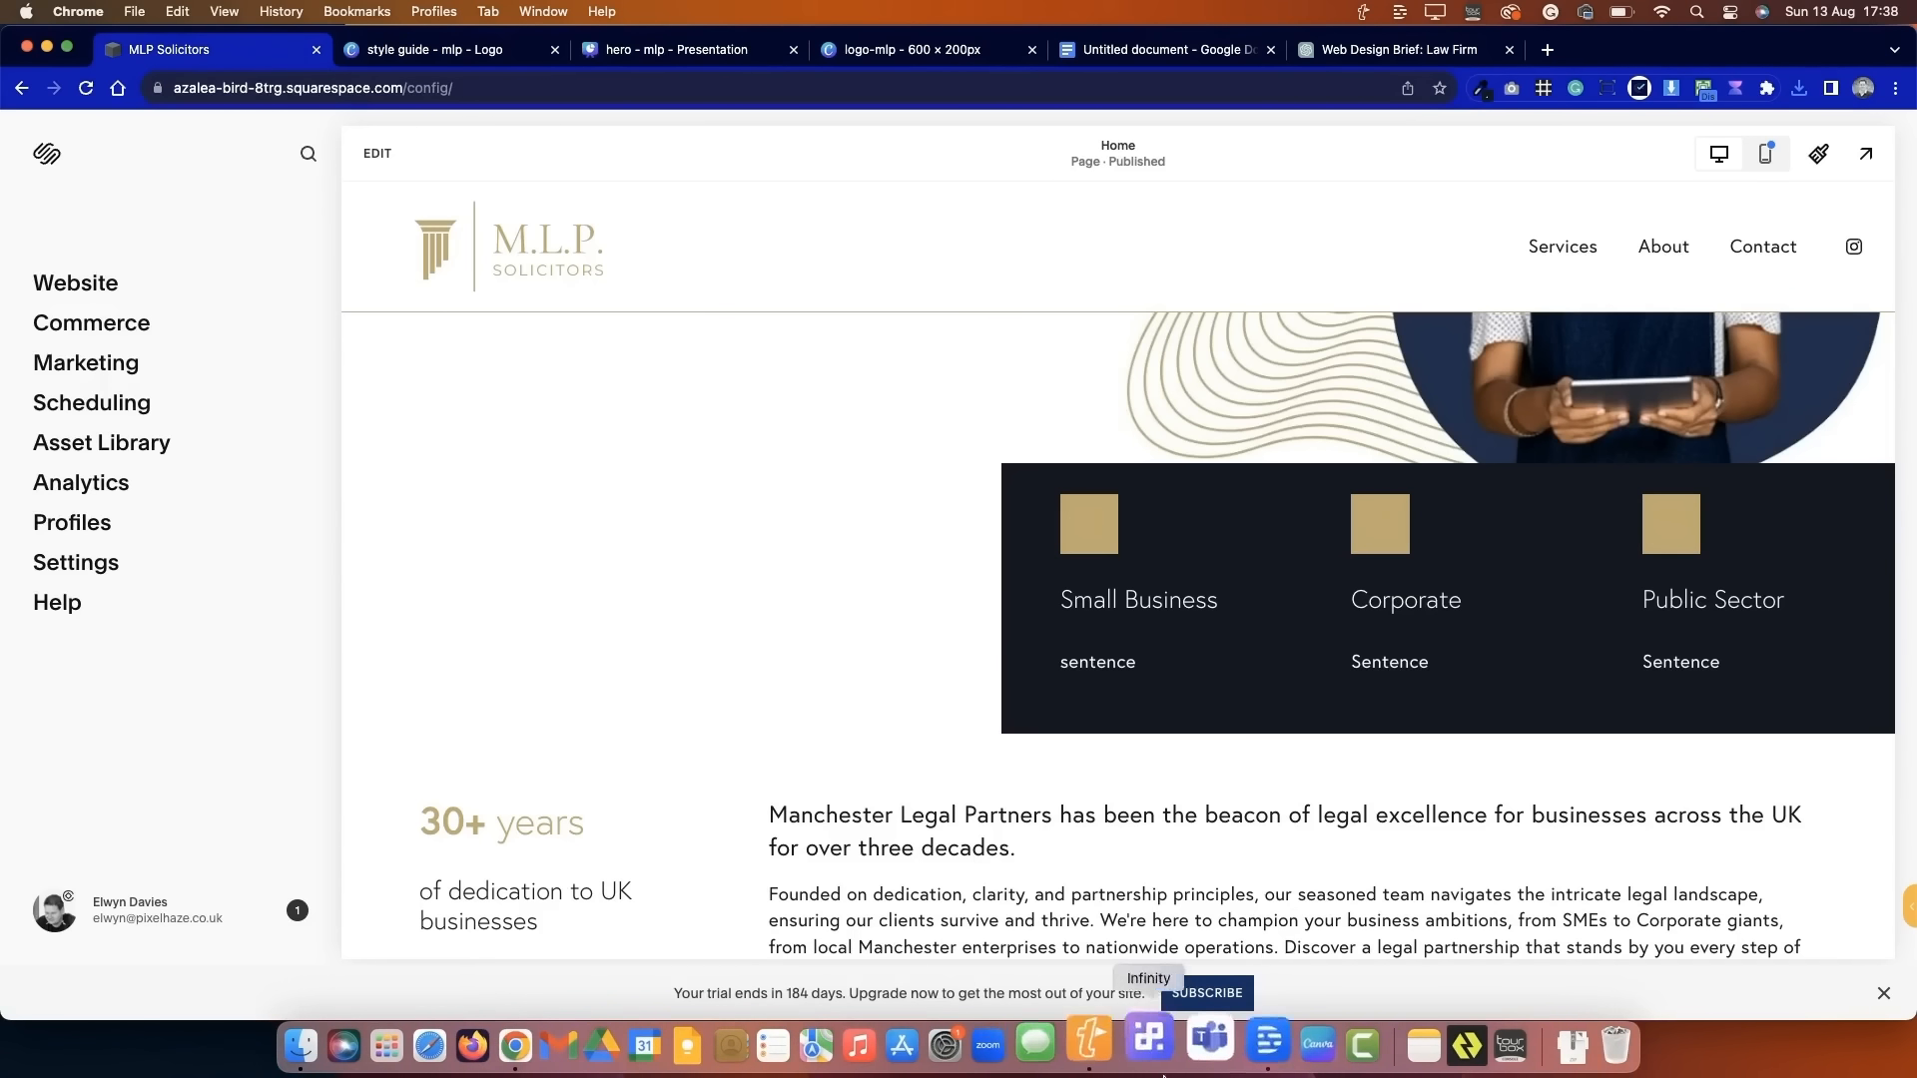
{"action": "left_click", "coordinate": [439, 50]}
{"action": "scroll", "coordinate": [1136, 483], "scroll_direction": "down", "scroll_amount": 10}
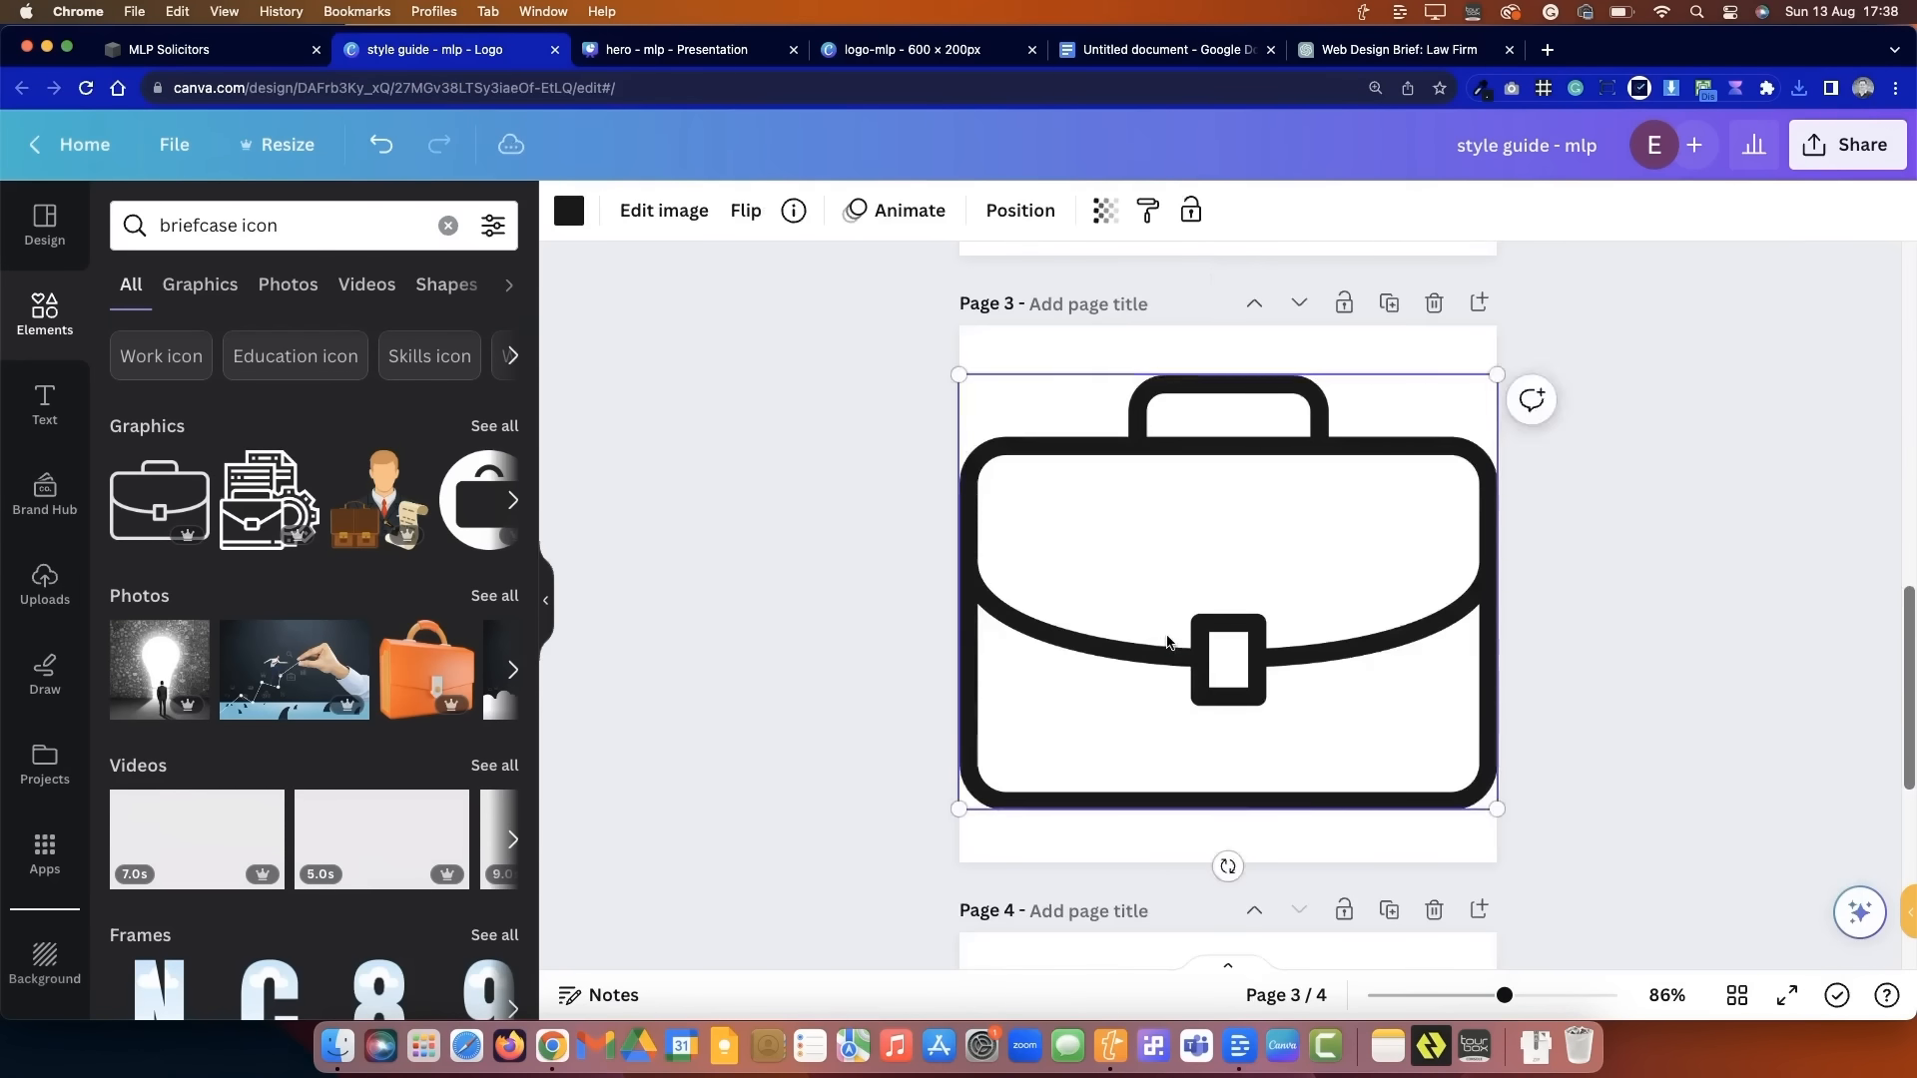
{"action": "scroll", "coordinate": [1426, 685], "scroll_direction": "up", "scroll_amount": 7}
{"action": "left_click", "coordinate": [569, 211]}
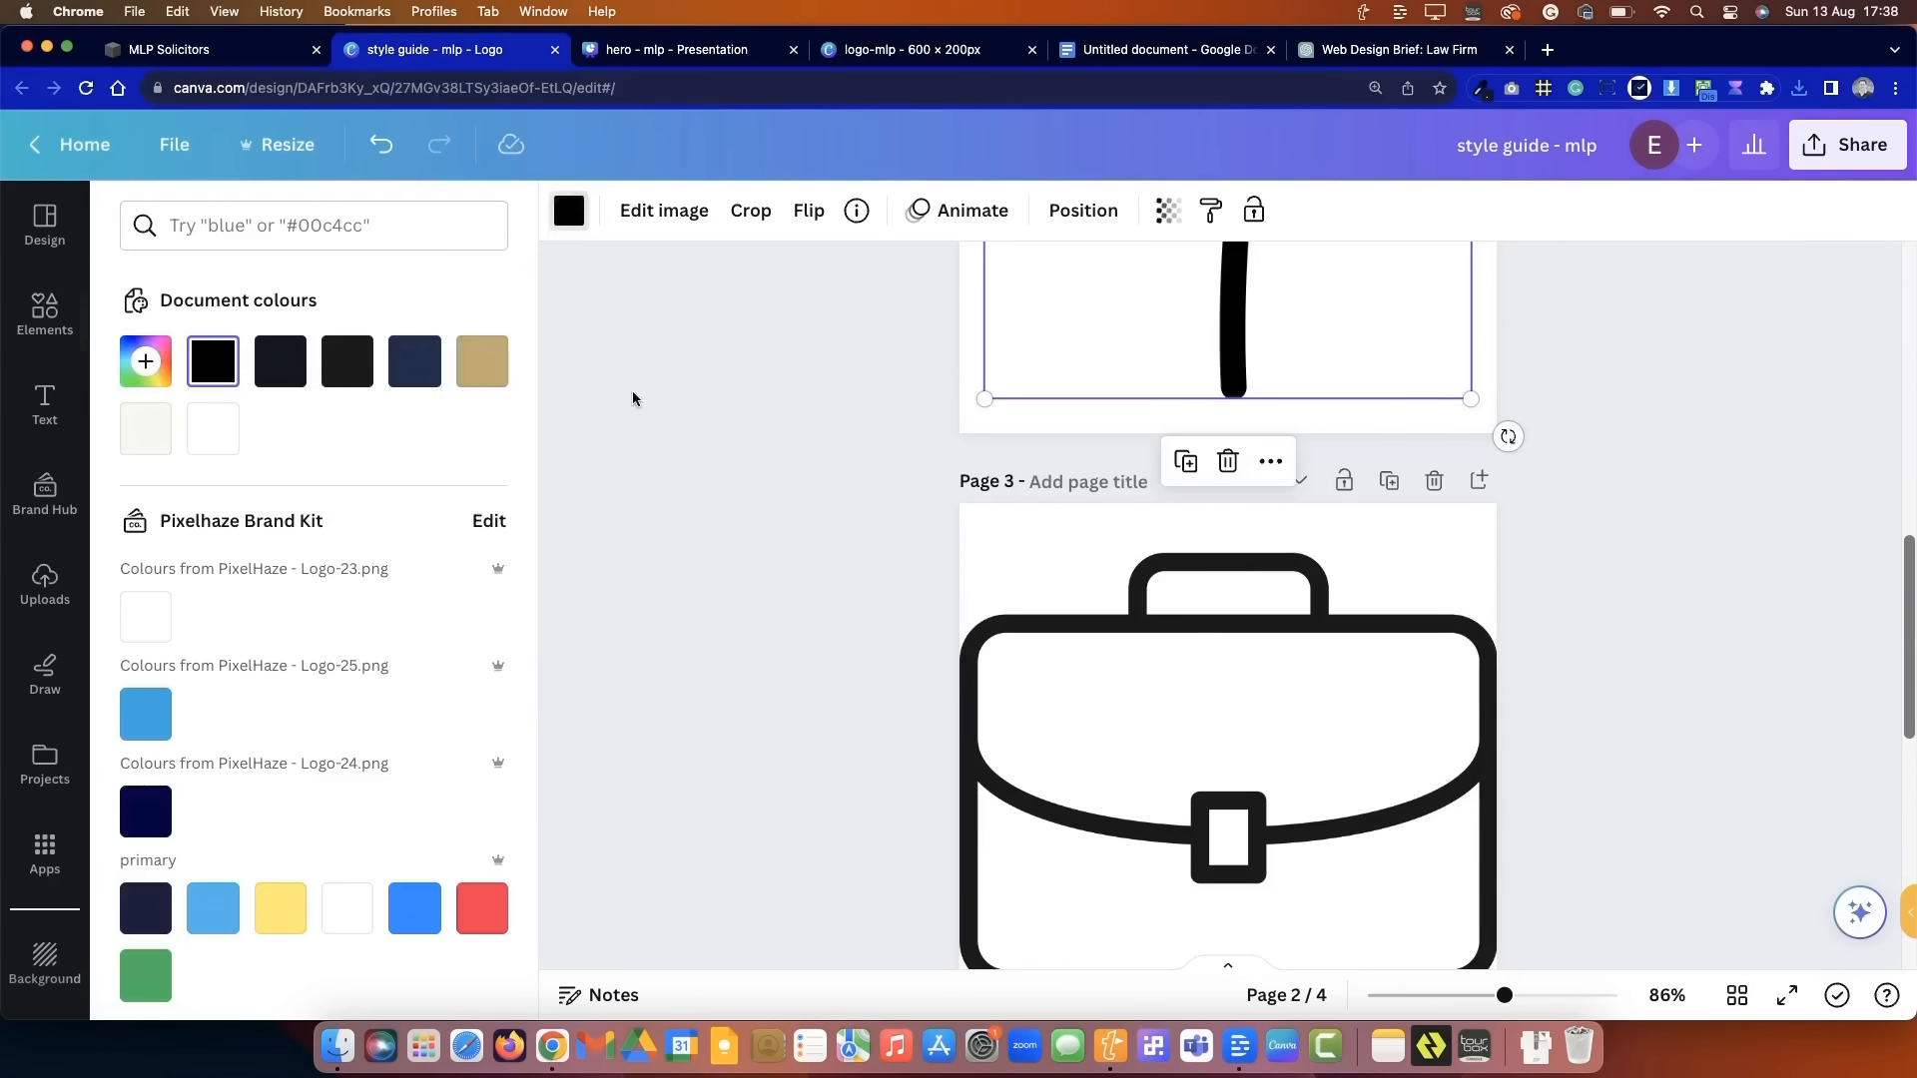
{"action": "left_click", "coordinate": [476, 360]}
{"action": "left_click", "coordinate": [1026, 718]}
{"action": "left_click", "coordinate": [476, 360]}
{"action": "left_click", "coordinate": [799, 582]}
- Recolour the left hand on page 4 to the brand gold
{"action": "scroll", "coordinate": [800, 582], "scroll_direction": "down", "scroll_amount": 7}
{"action": "left_click", "coordinate": [1068, 649]}
{"action": "left_click", "coordinate": [569, 210]}
{"action": "left_click", "coordinate": [476, 359]}
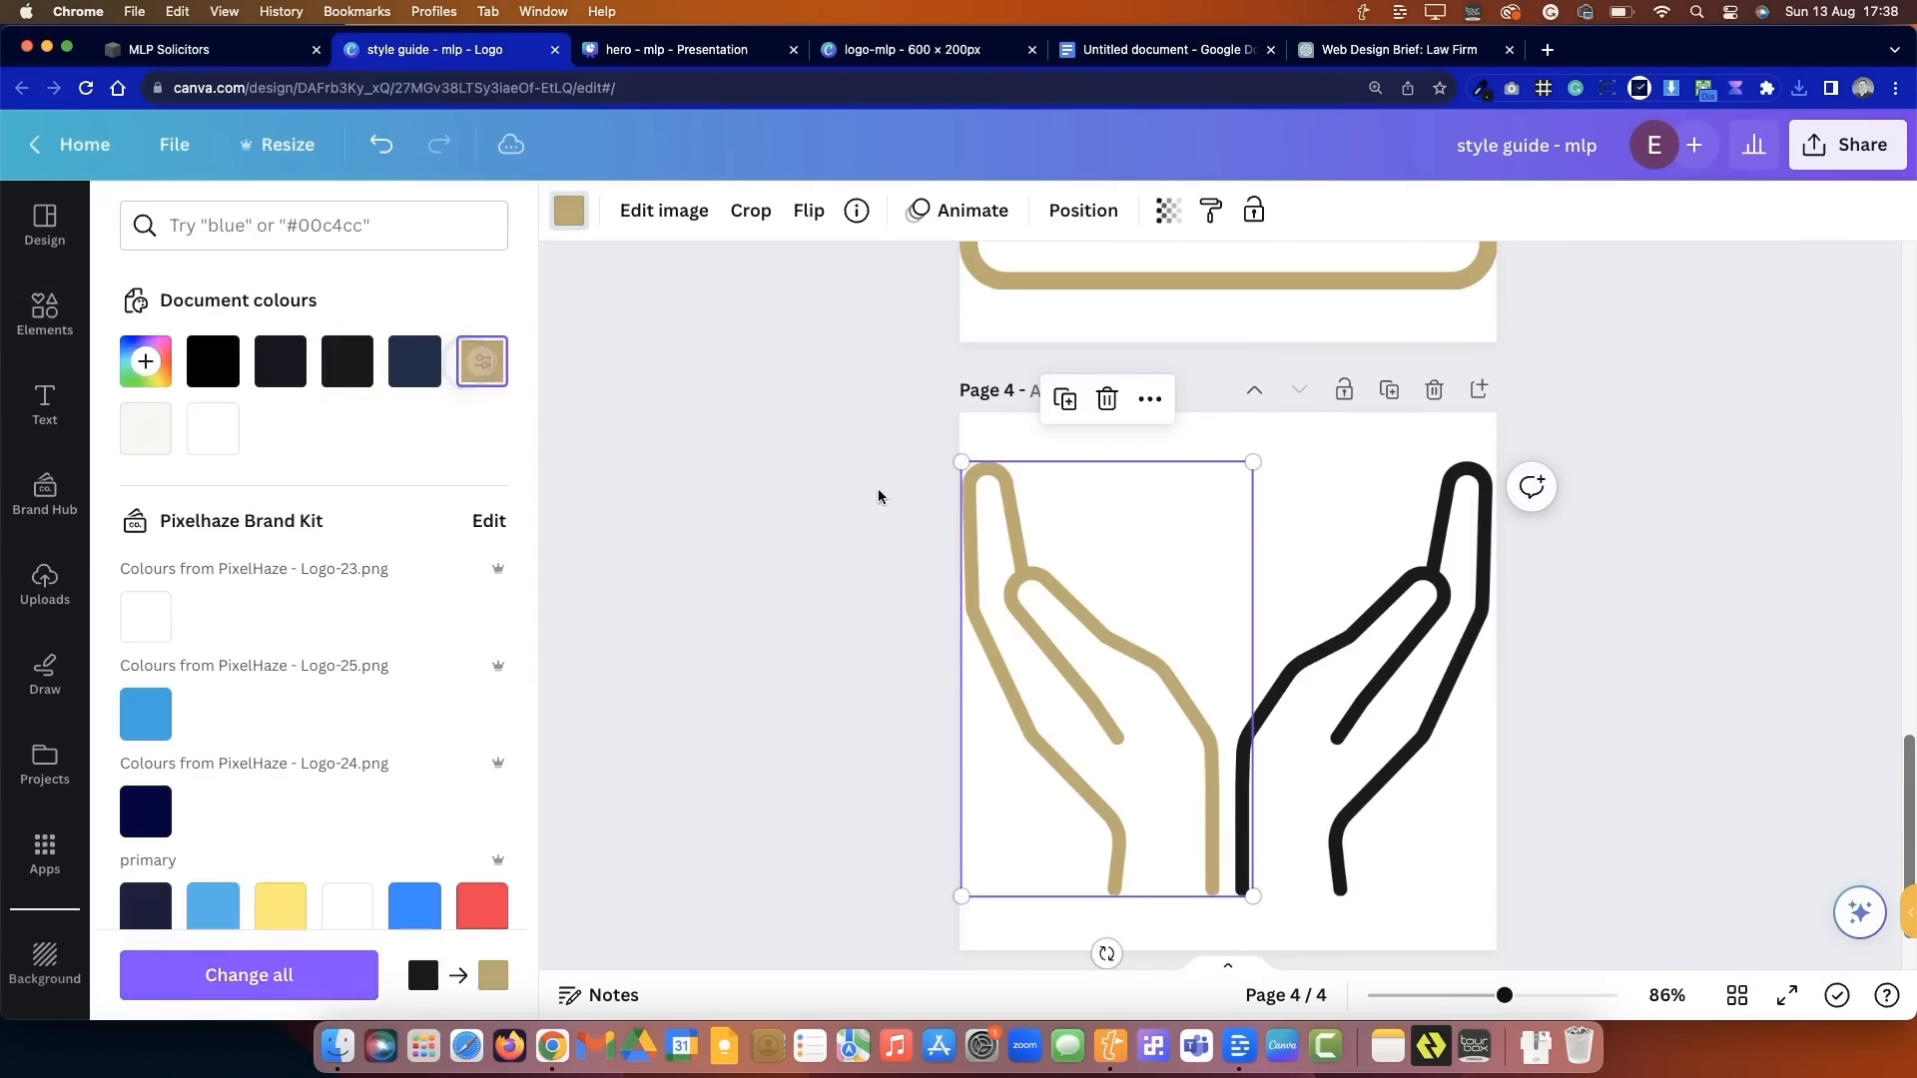
- Recolour the right hand on page 4 to the brand gold
{"action": "left_click", "coordinate": [1378, 699]}
{"action": "left_click", "coordinate": [476, 359]}
{"action": "left_click", "coordinate": [685, 393]}
- Download pages 2–4 of the design as PNG files with a transparent background
{"action": "scroll", "coordinate": [1098, 500], "scroll_direction": "up", "scroll_amount": 5}
{"action": "left_click", "coordinate": [1847, 145]}
{"action": "left_click", "coordinate": [1587, 774]}
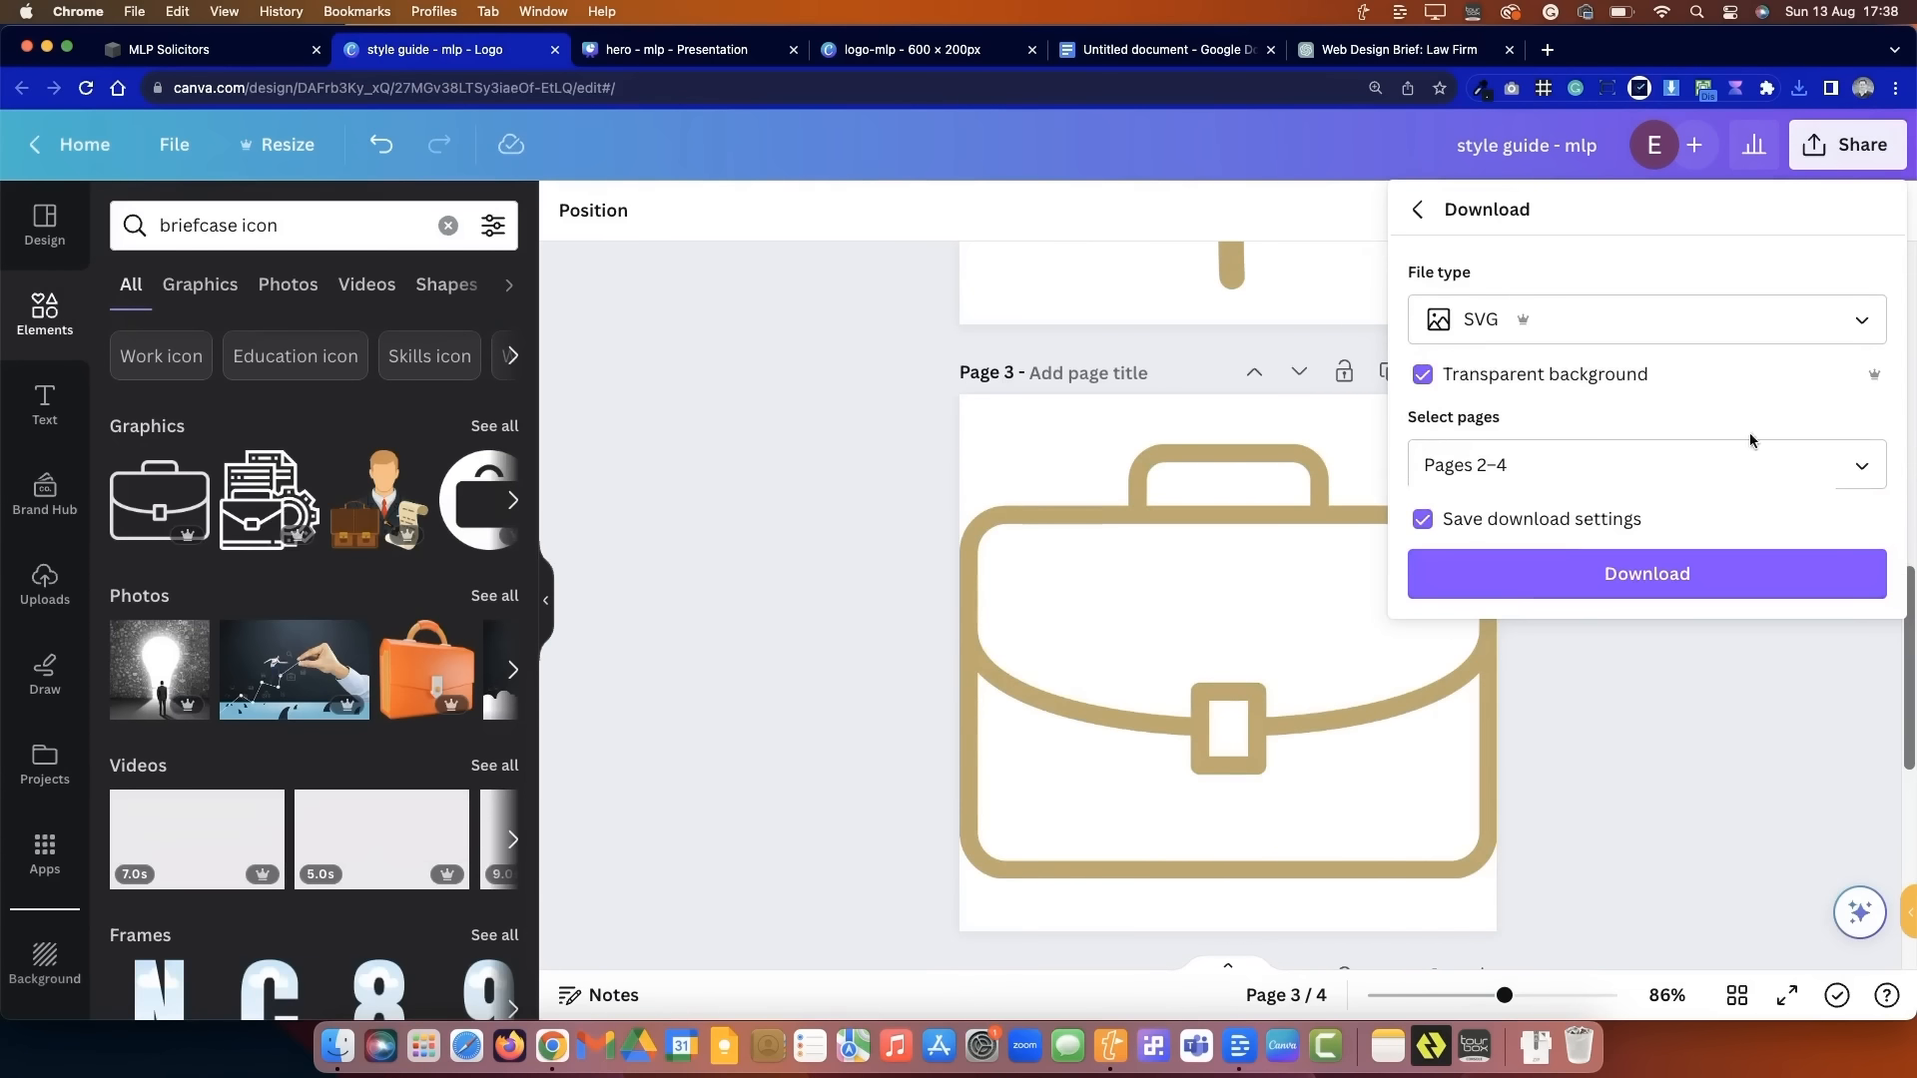
{"action": "left_click", "coordinate": [1657, 319]}
{"action": "left_click", "coordinate": [1544, 471]}
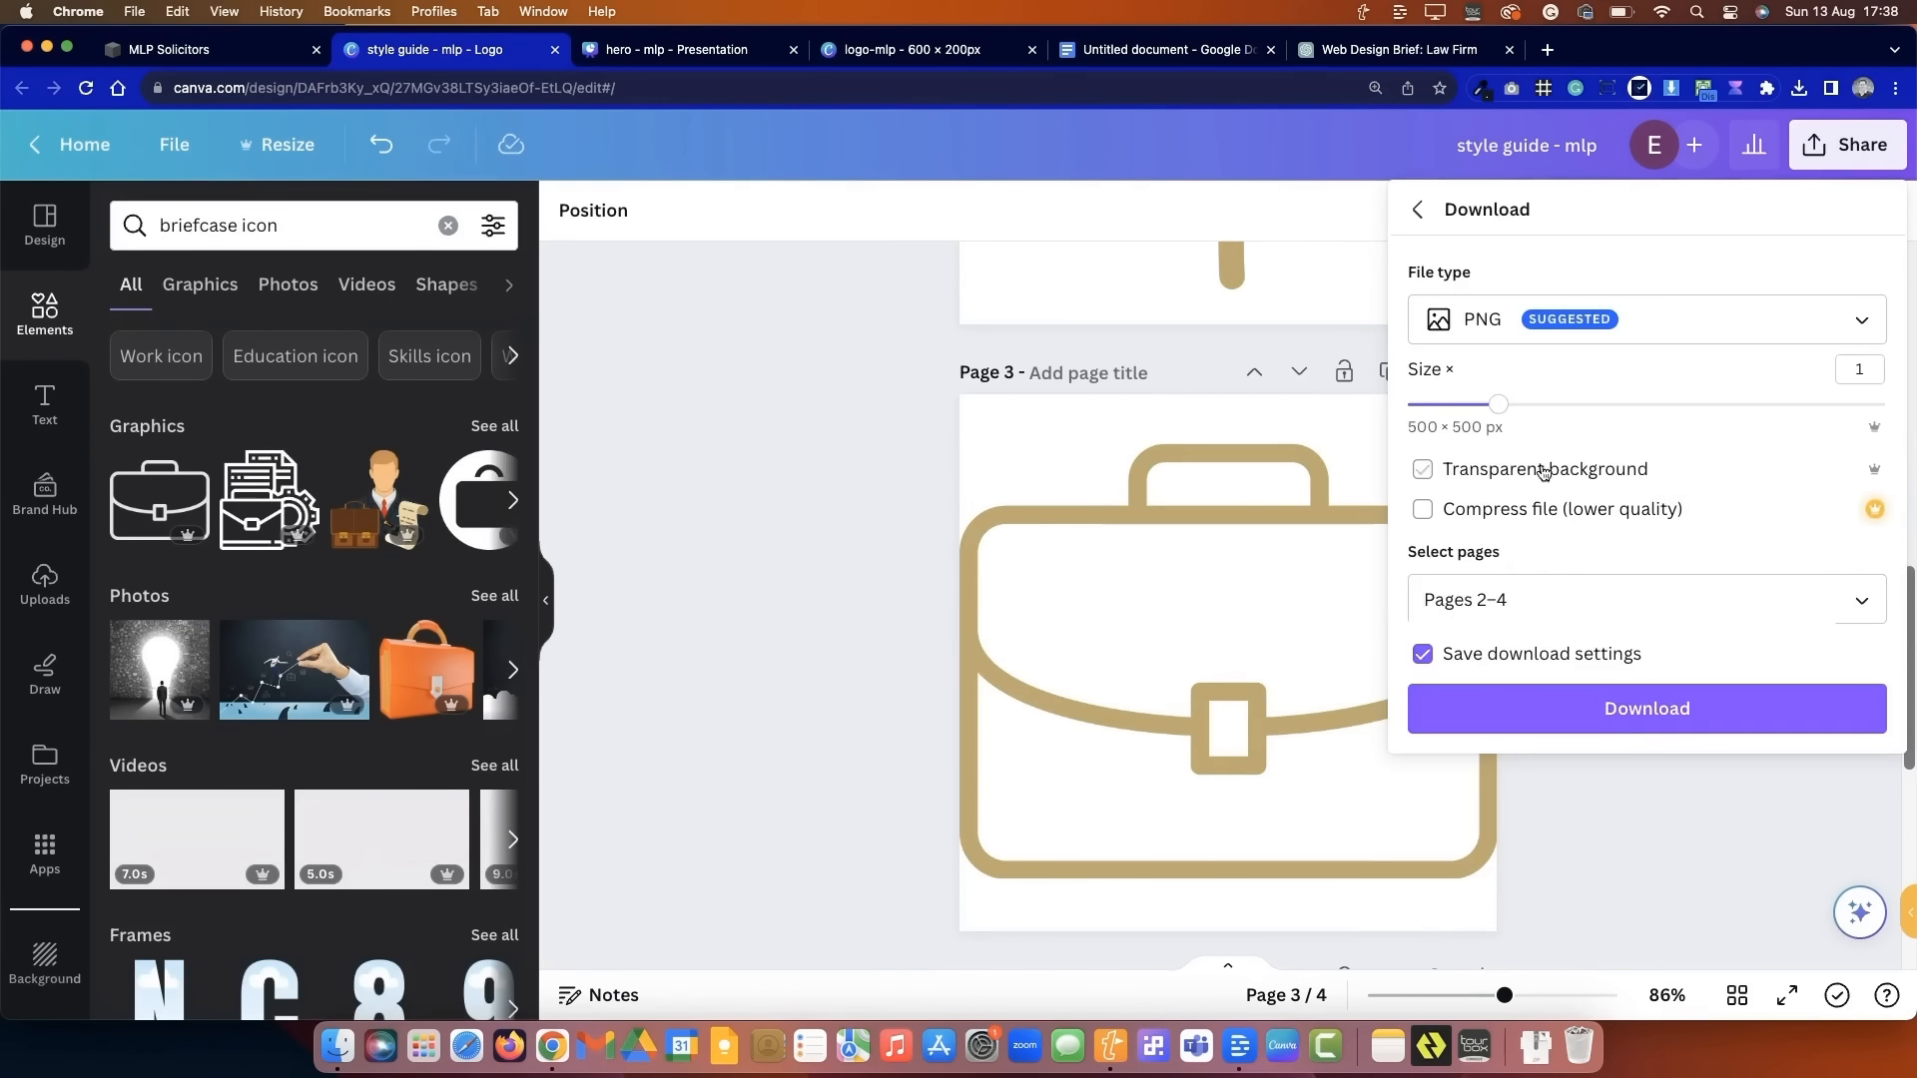
{"action": "left_click", "coordinate": [1640, 709]}
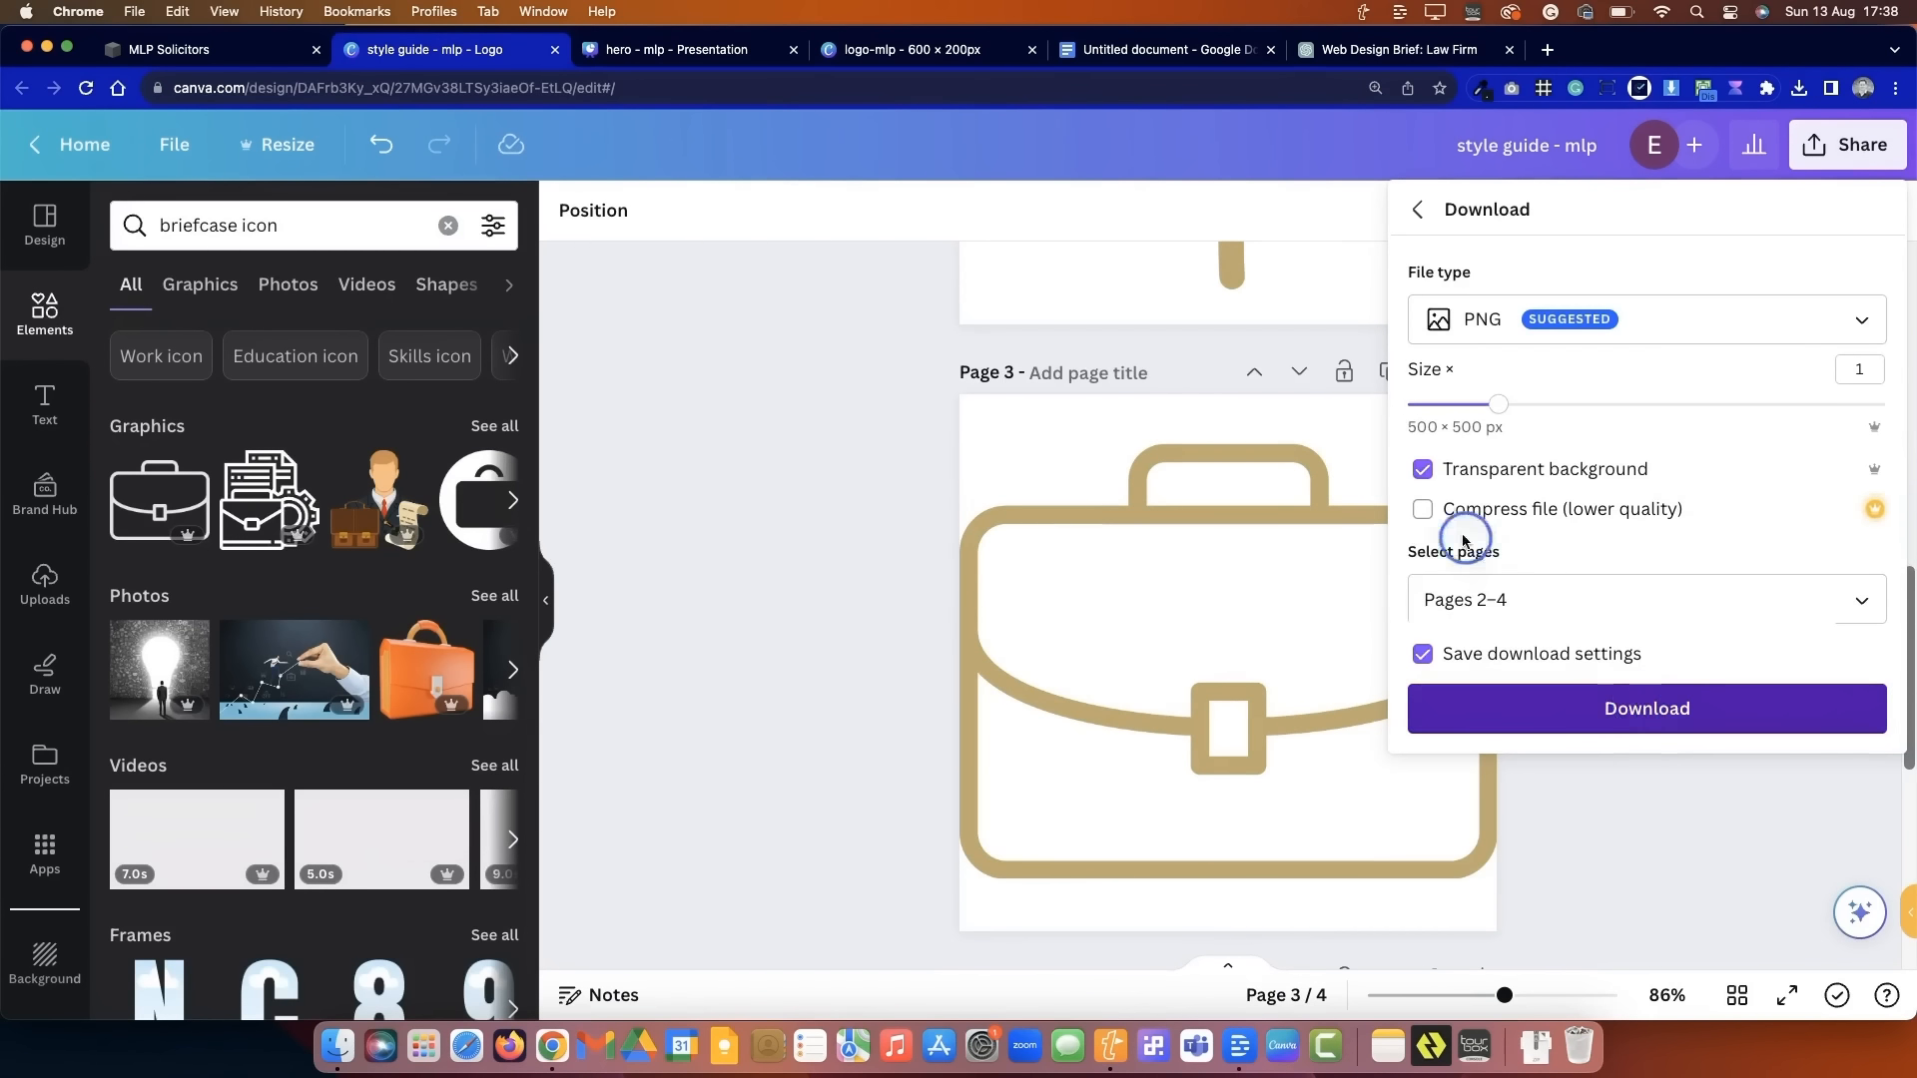
{"action": "left_click", "coordinate": [1605, 709]}
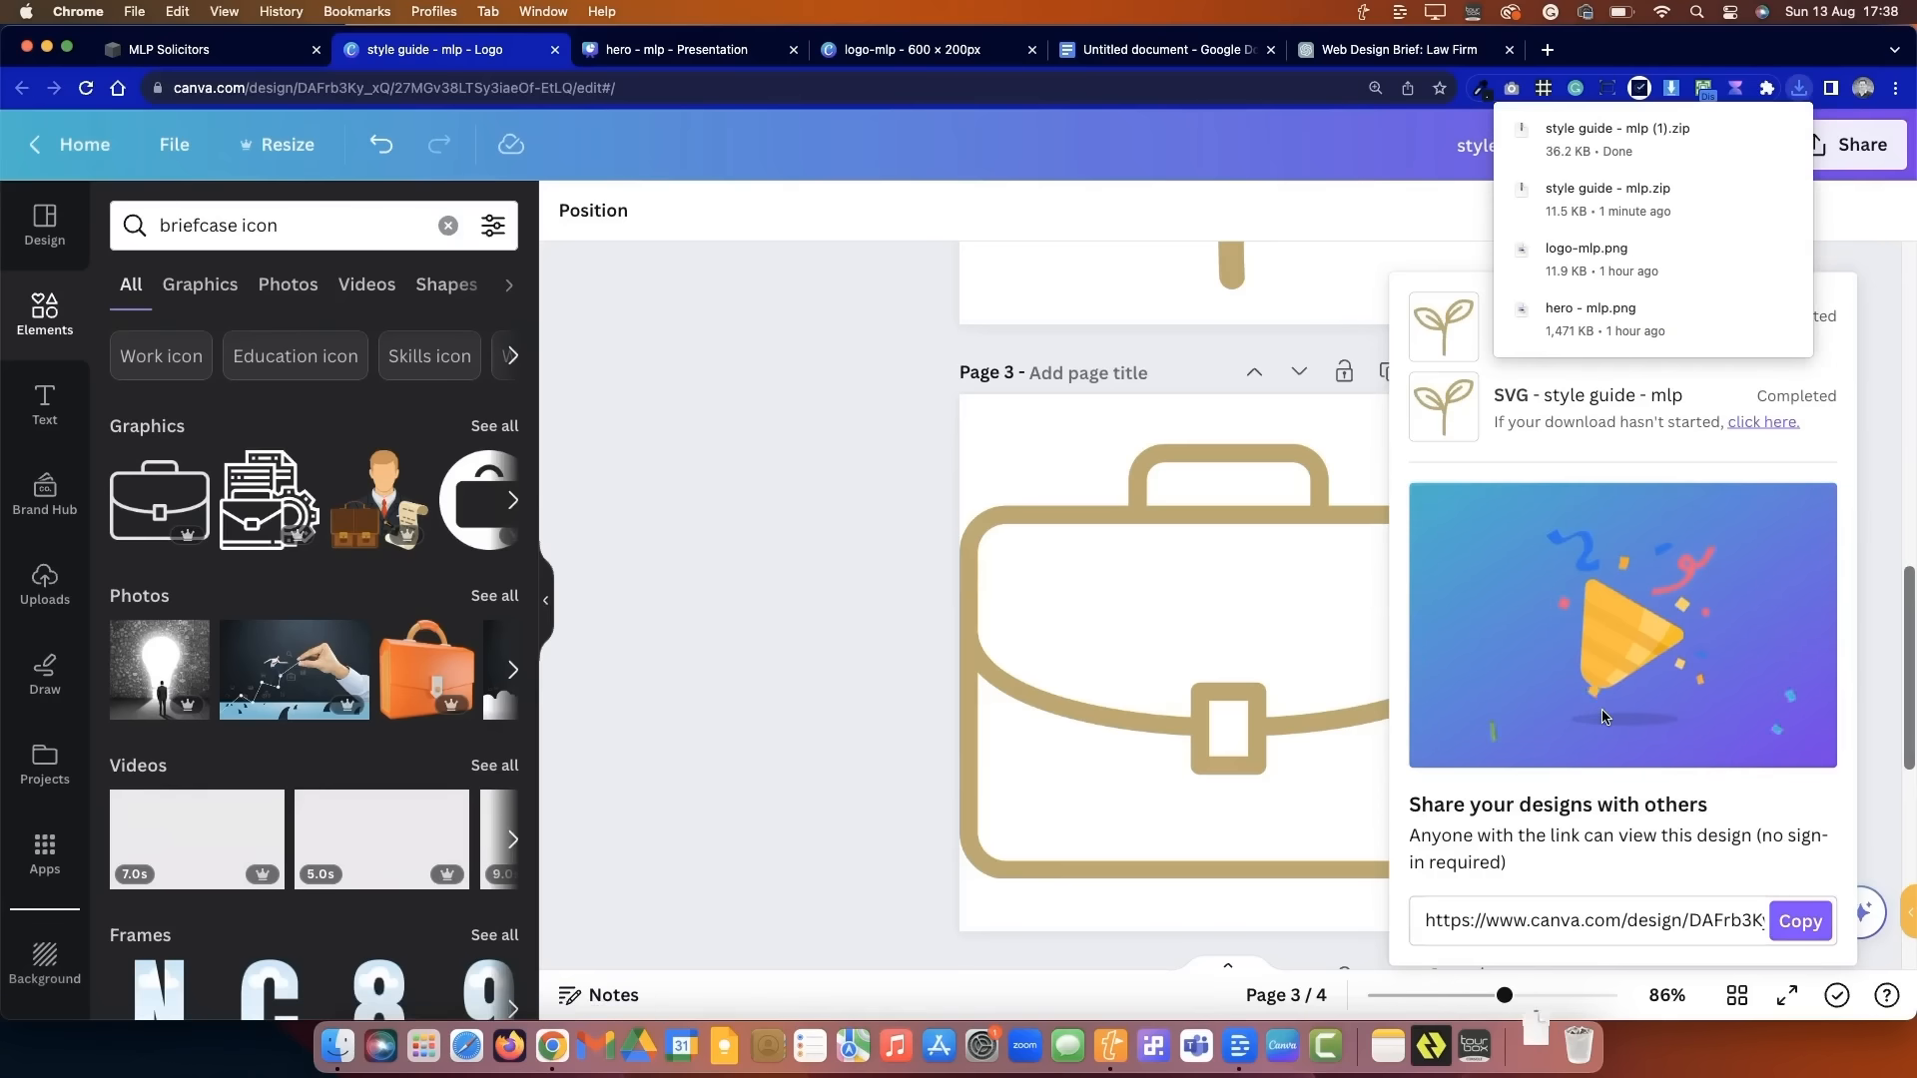
- Switch to Finder and show the Downloads folder as a list
{"action": "left_click", "coordinate": [339, 1046]}
{"action": "left_click", "coordinate": [502, 254]}
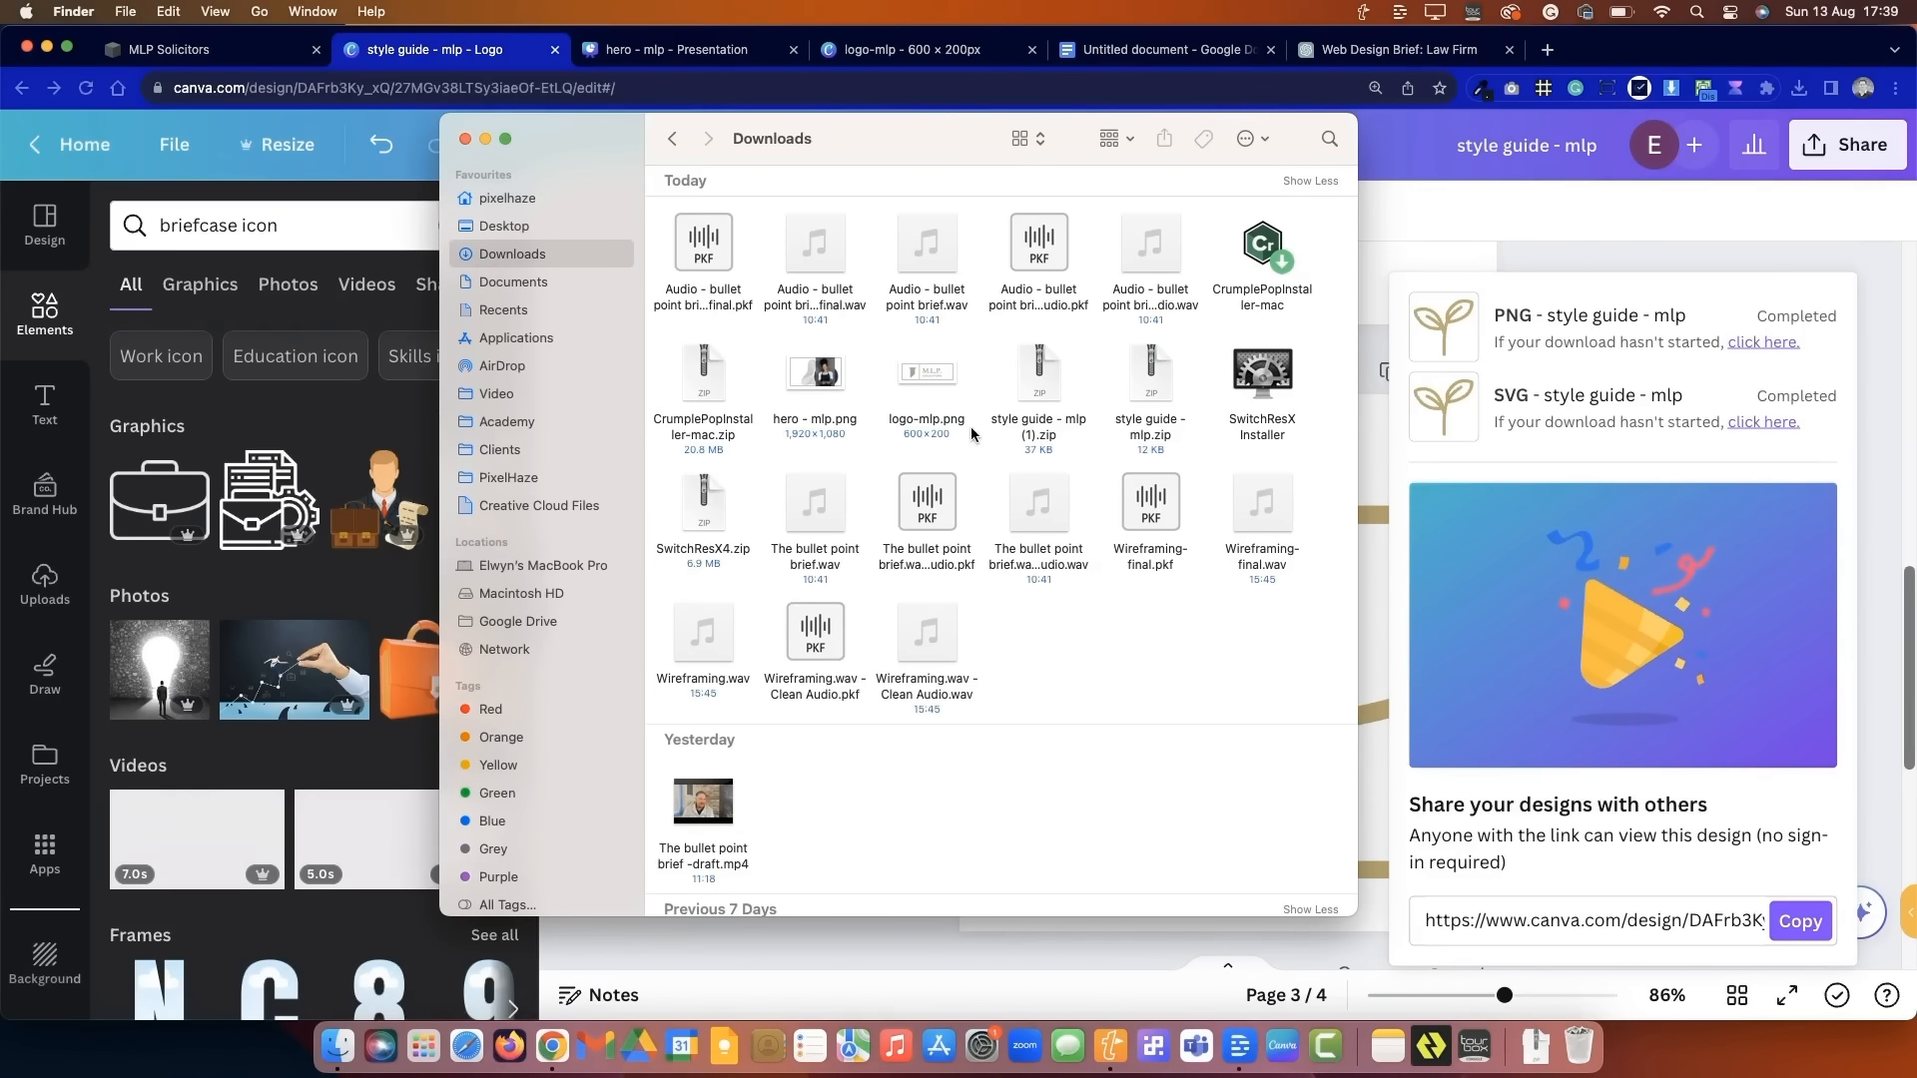
{"action": "right_click", "coordinate": [1015, 631]}
{"action": "left_click", "coordinate": [1116, 139]}
{"action": "left_click", "coordinate": [1040, 139]}
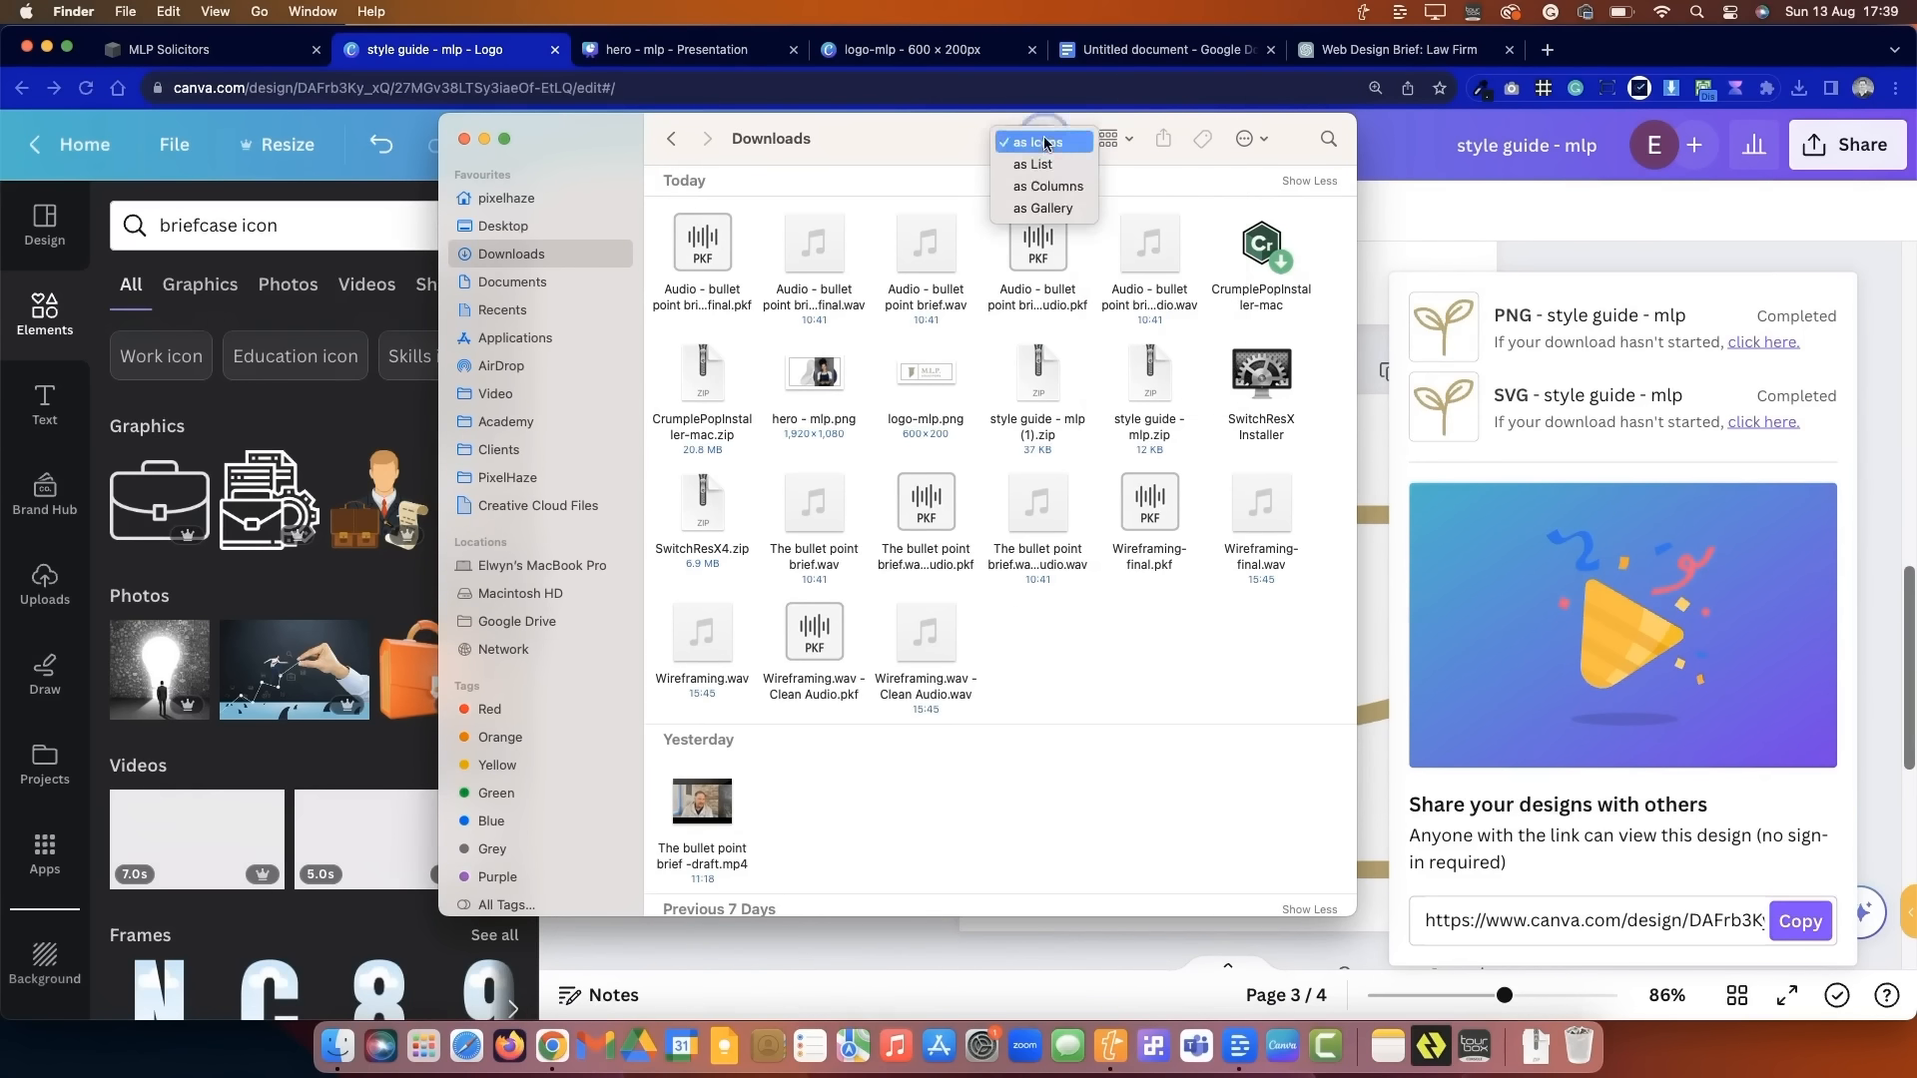
{"action": "left_click", "coordinate": [1033, 166]}
{"action": "left_click", "coordinate": [865, 178]}
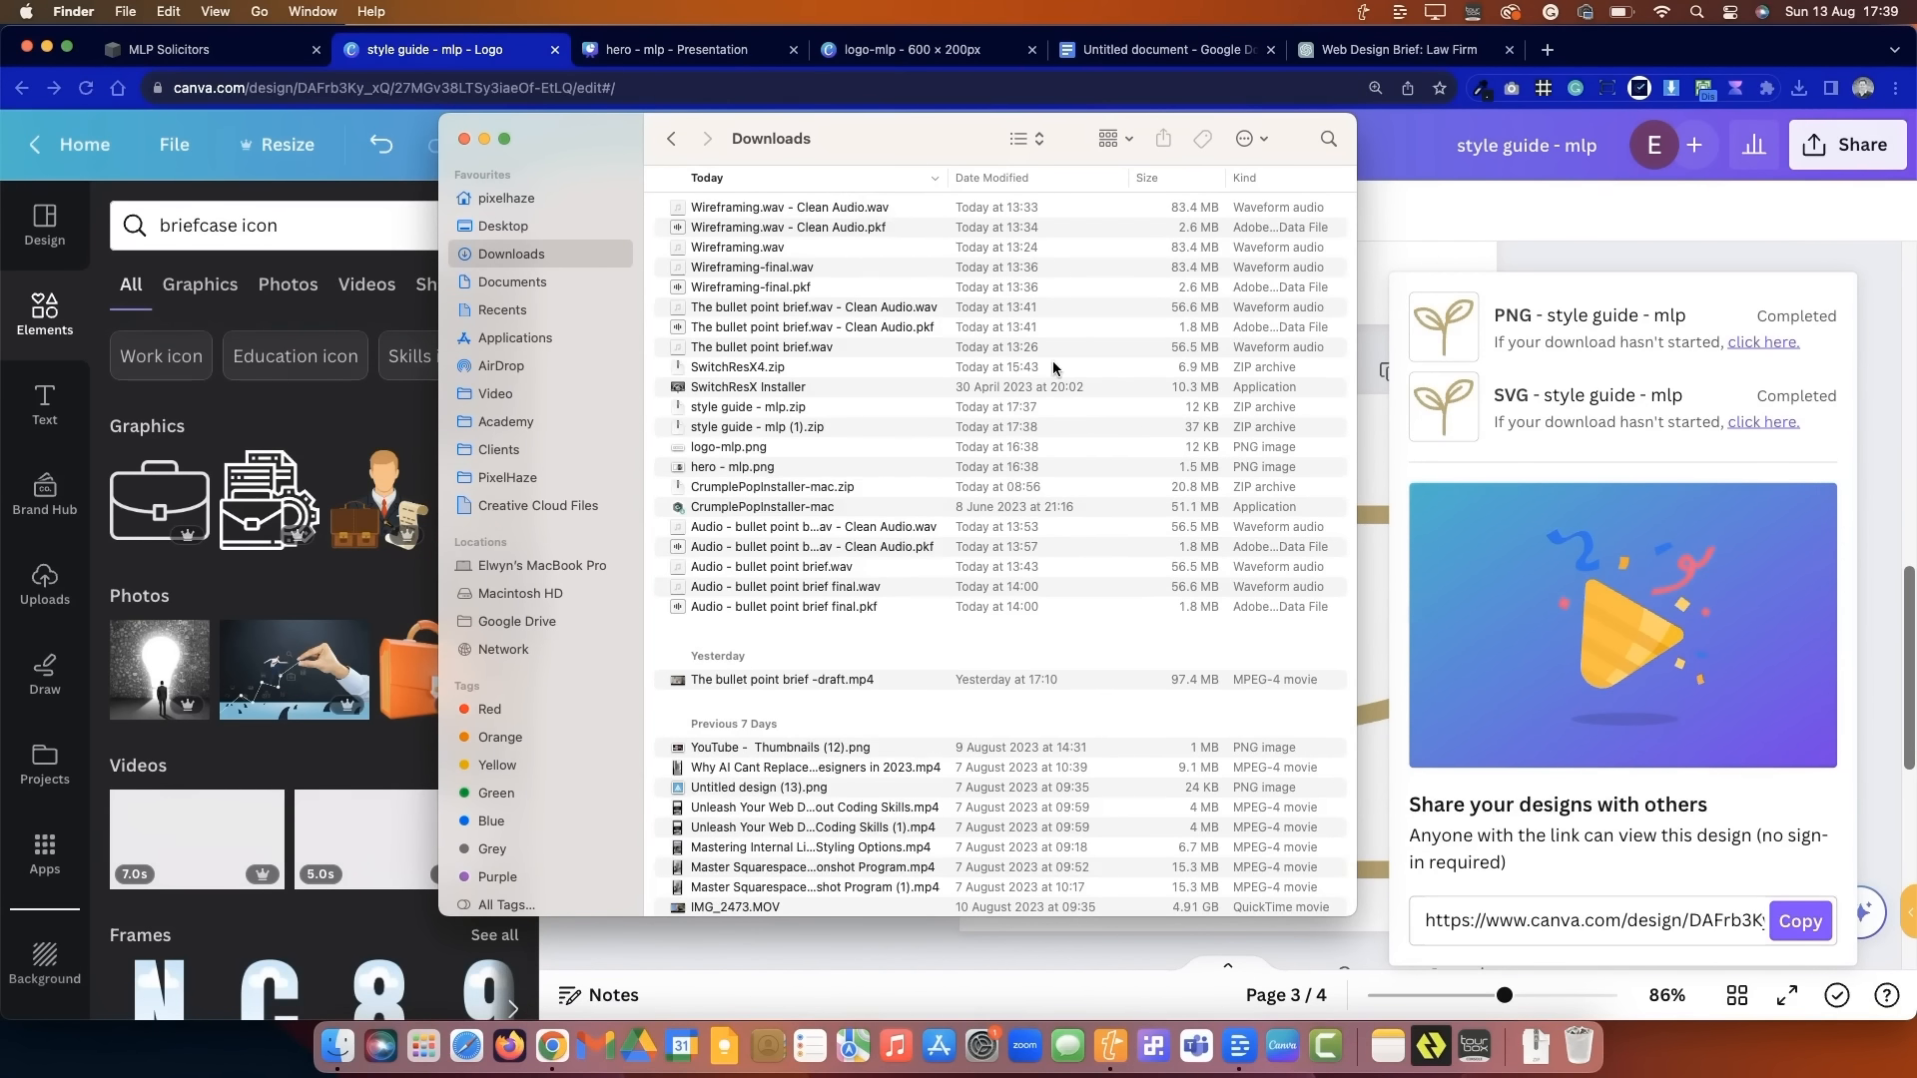
- Unzip style guide - mlp (1).zip and open the extracted folder
{"action": "double_click", "coordinate": [769, 427]}
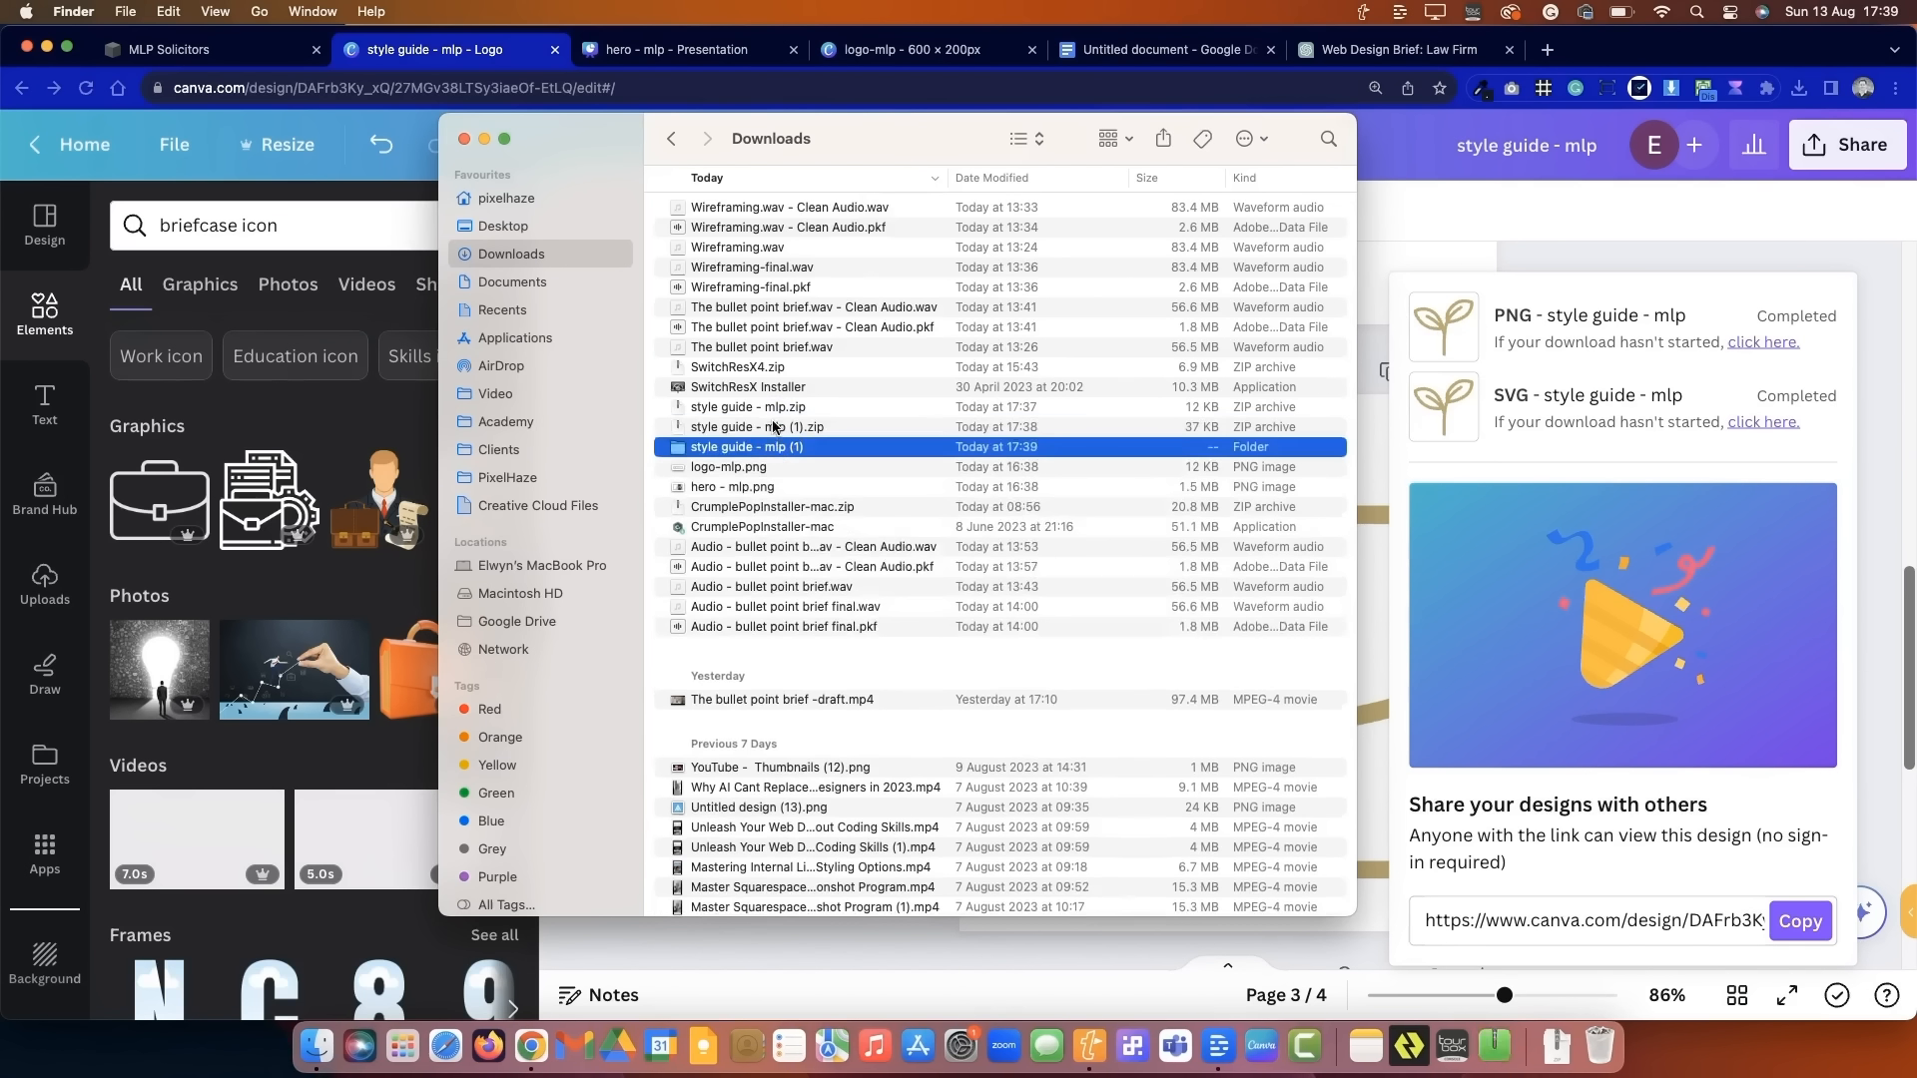
{"action": "double_click", "coordinate": [761, 448]}
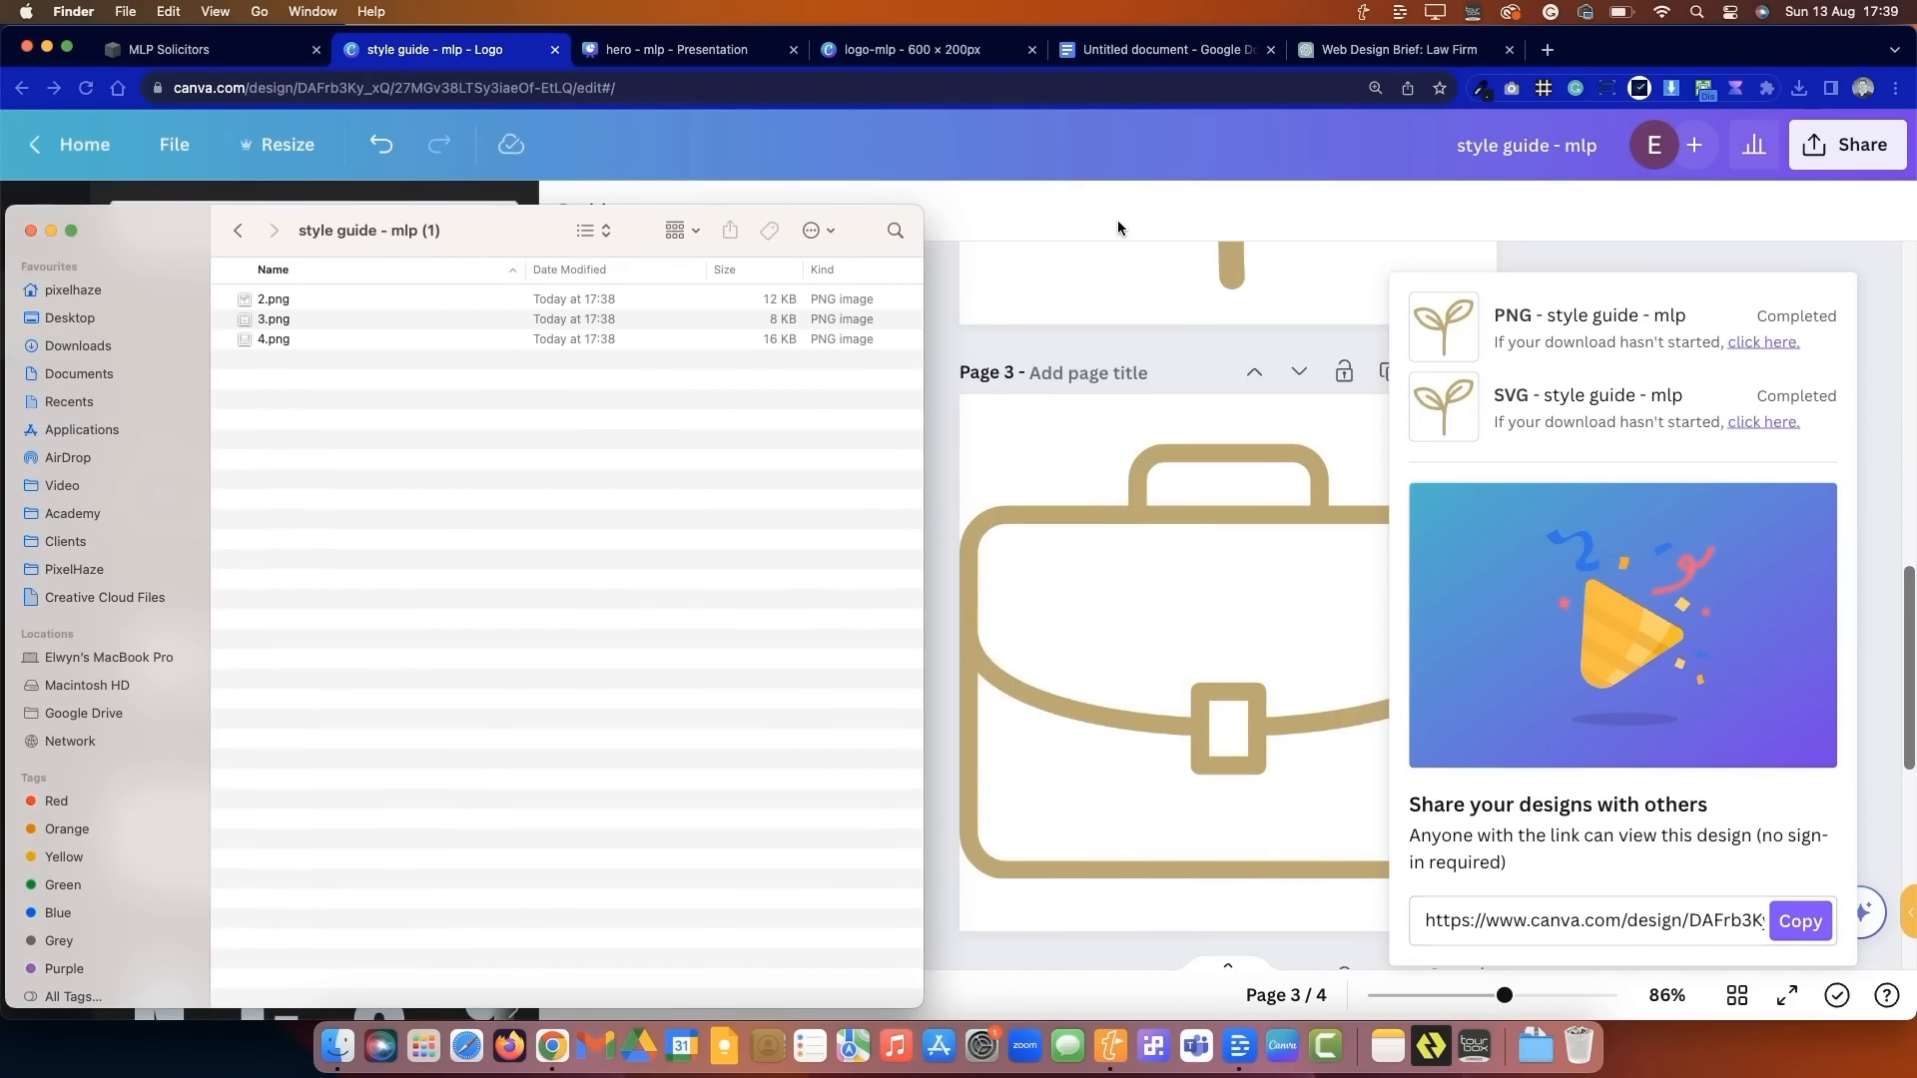
{"action": "left_click", "coordinate": [1118, 228]}
- Switch to the MLP Solicitors site and add an image block to the hero section with 2.png uploaded from the extracted folder
{"action": "left_click", "coordinate": [164, 49]}
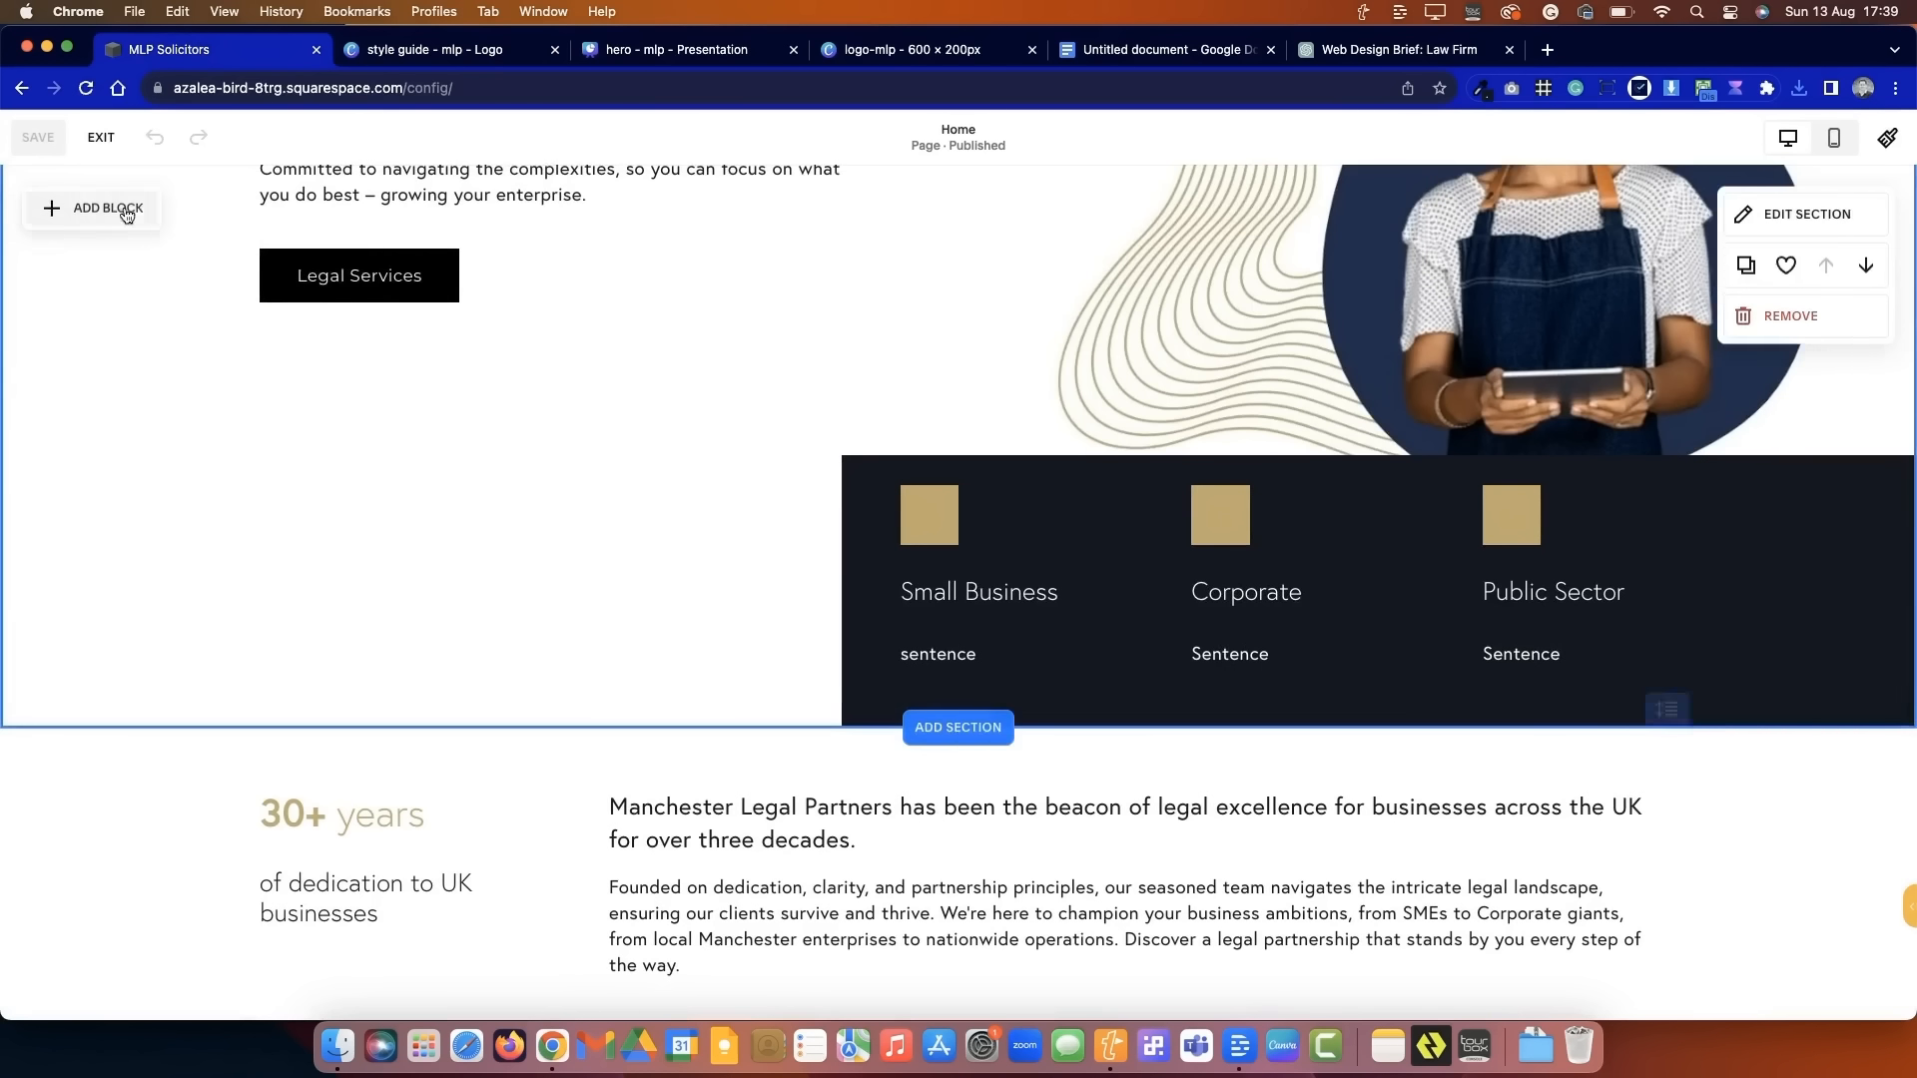
{"action": "left_click", "coordinate": [127, 215]}
{"action": "left_click", "coordinate": [268, 408]}
{"action": "left_click", "coordinate": [434, 391]}
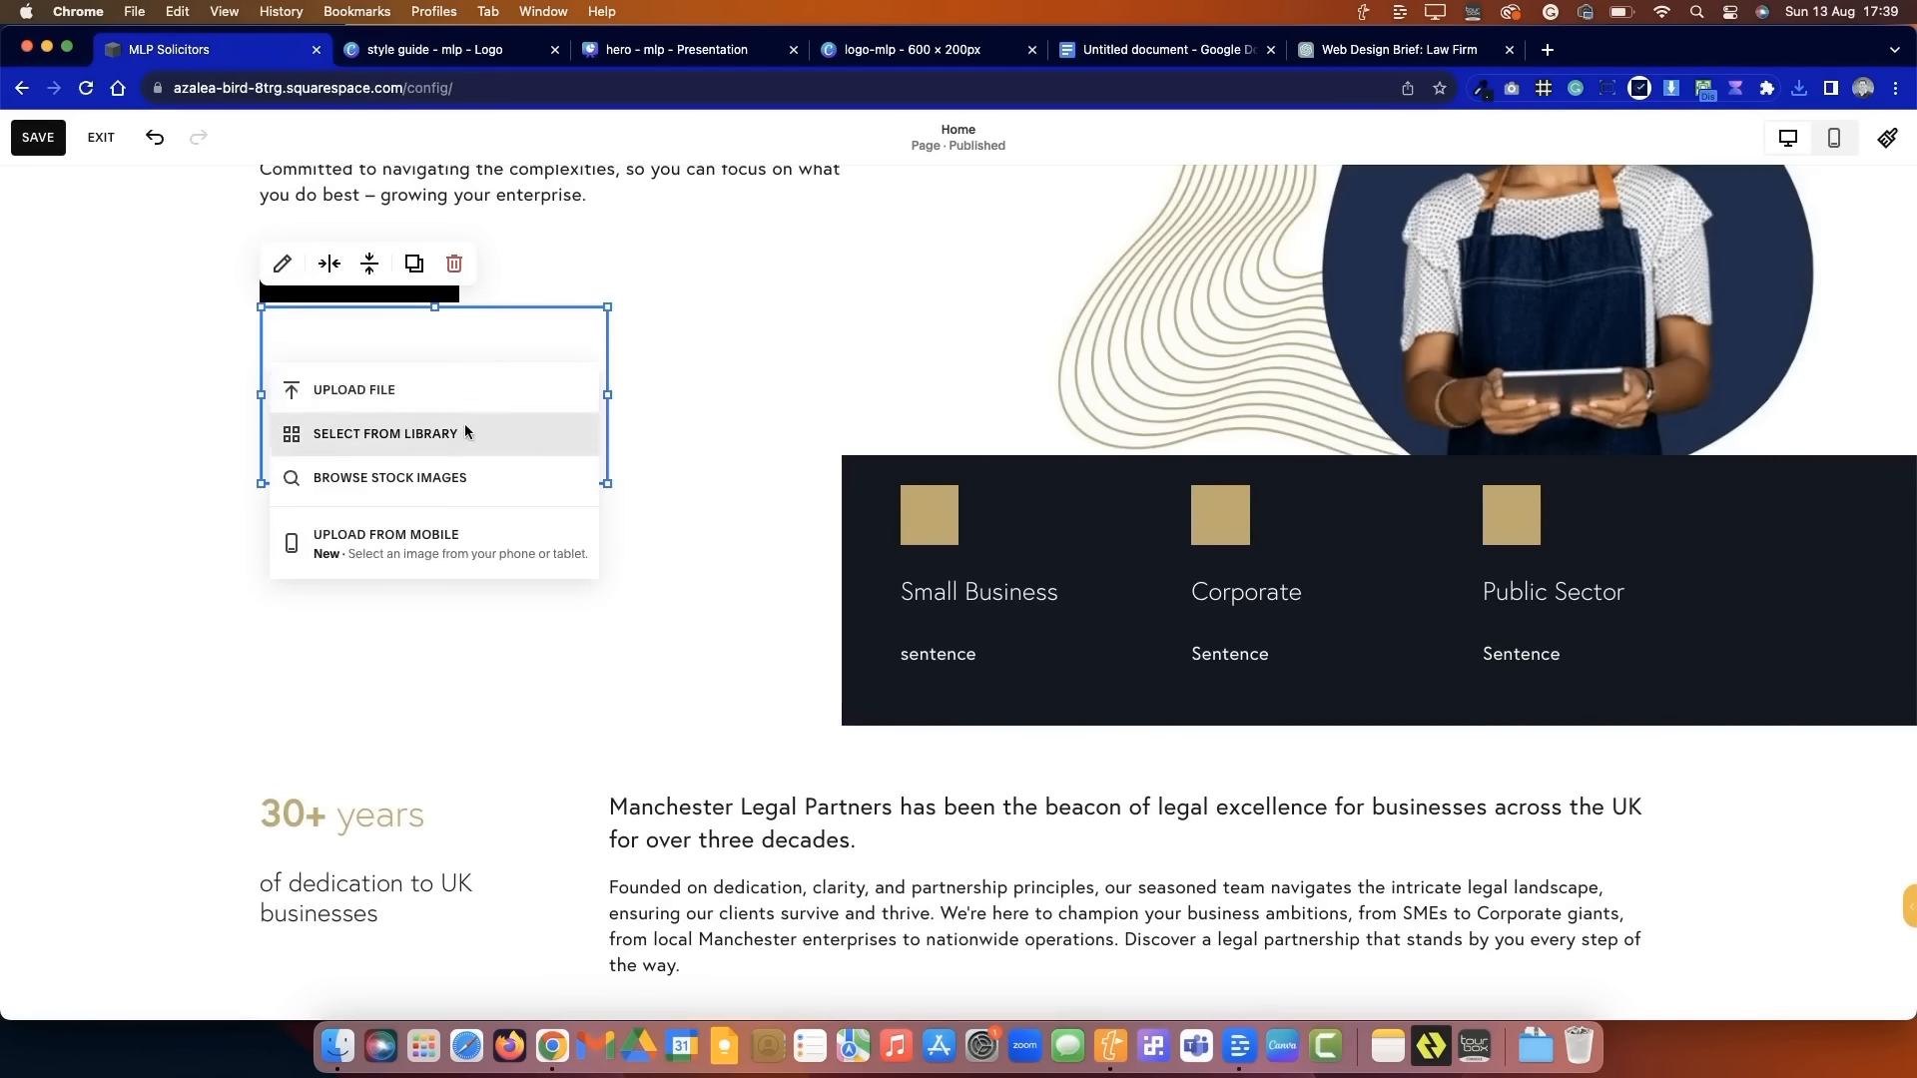
{"action": "left_click", "coordinate": [400, 389]}
{"action": "left_click", "coordinate": [276, 292]}
{"action": "double_click", "coordinate": [422, 349]}
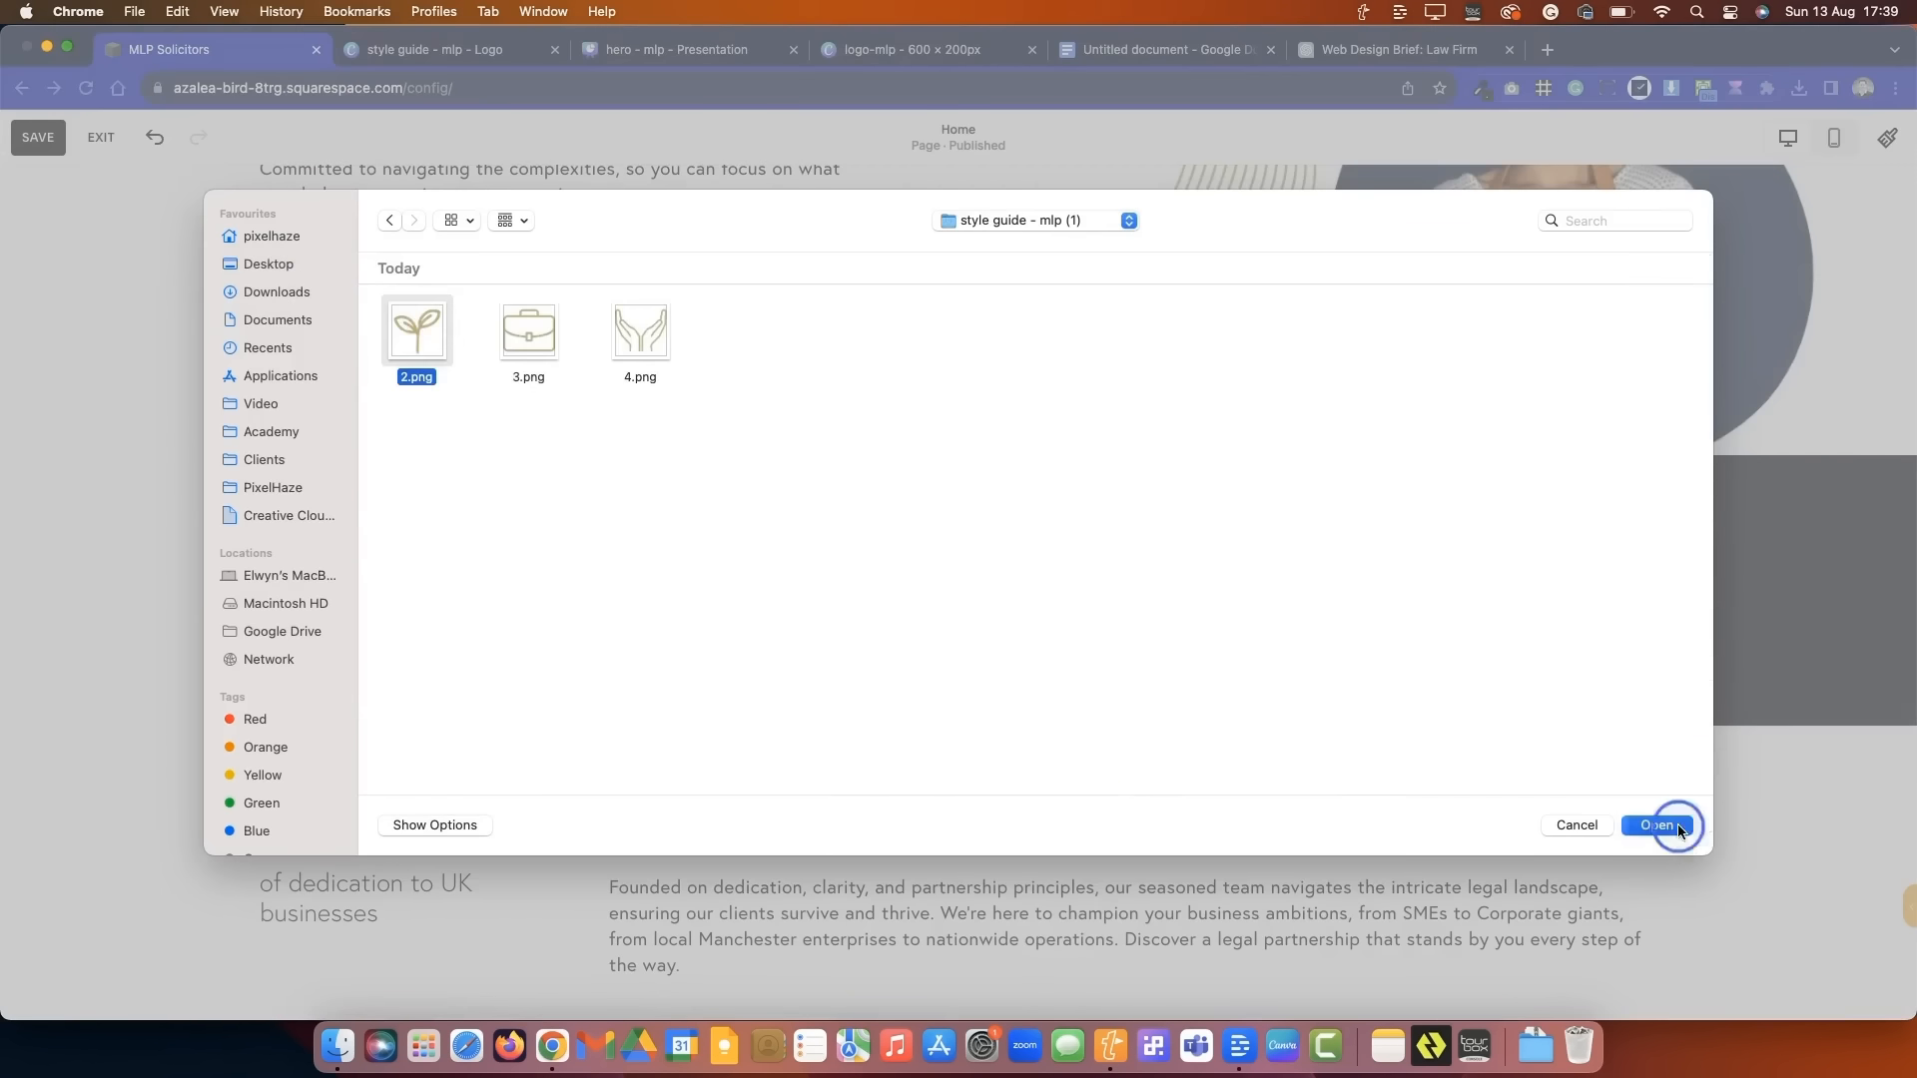
{"action": "left_click", "coordinate": [1677, 828]}
- Shrink the sprout image block to icon size and place it over the gold square above Small Business
{"action": "left_click_drag", "start_coordinate": [603, 395], "coordinate": [434, 394]}
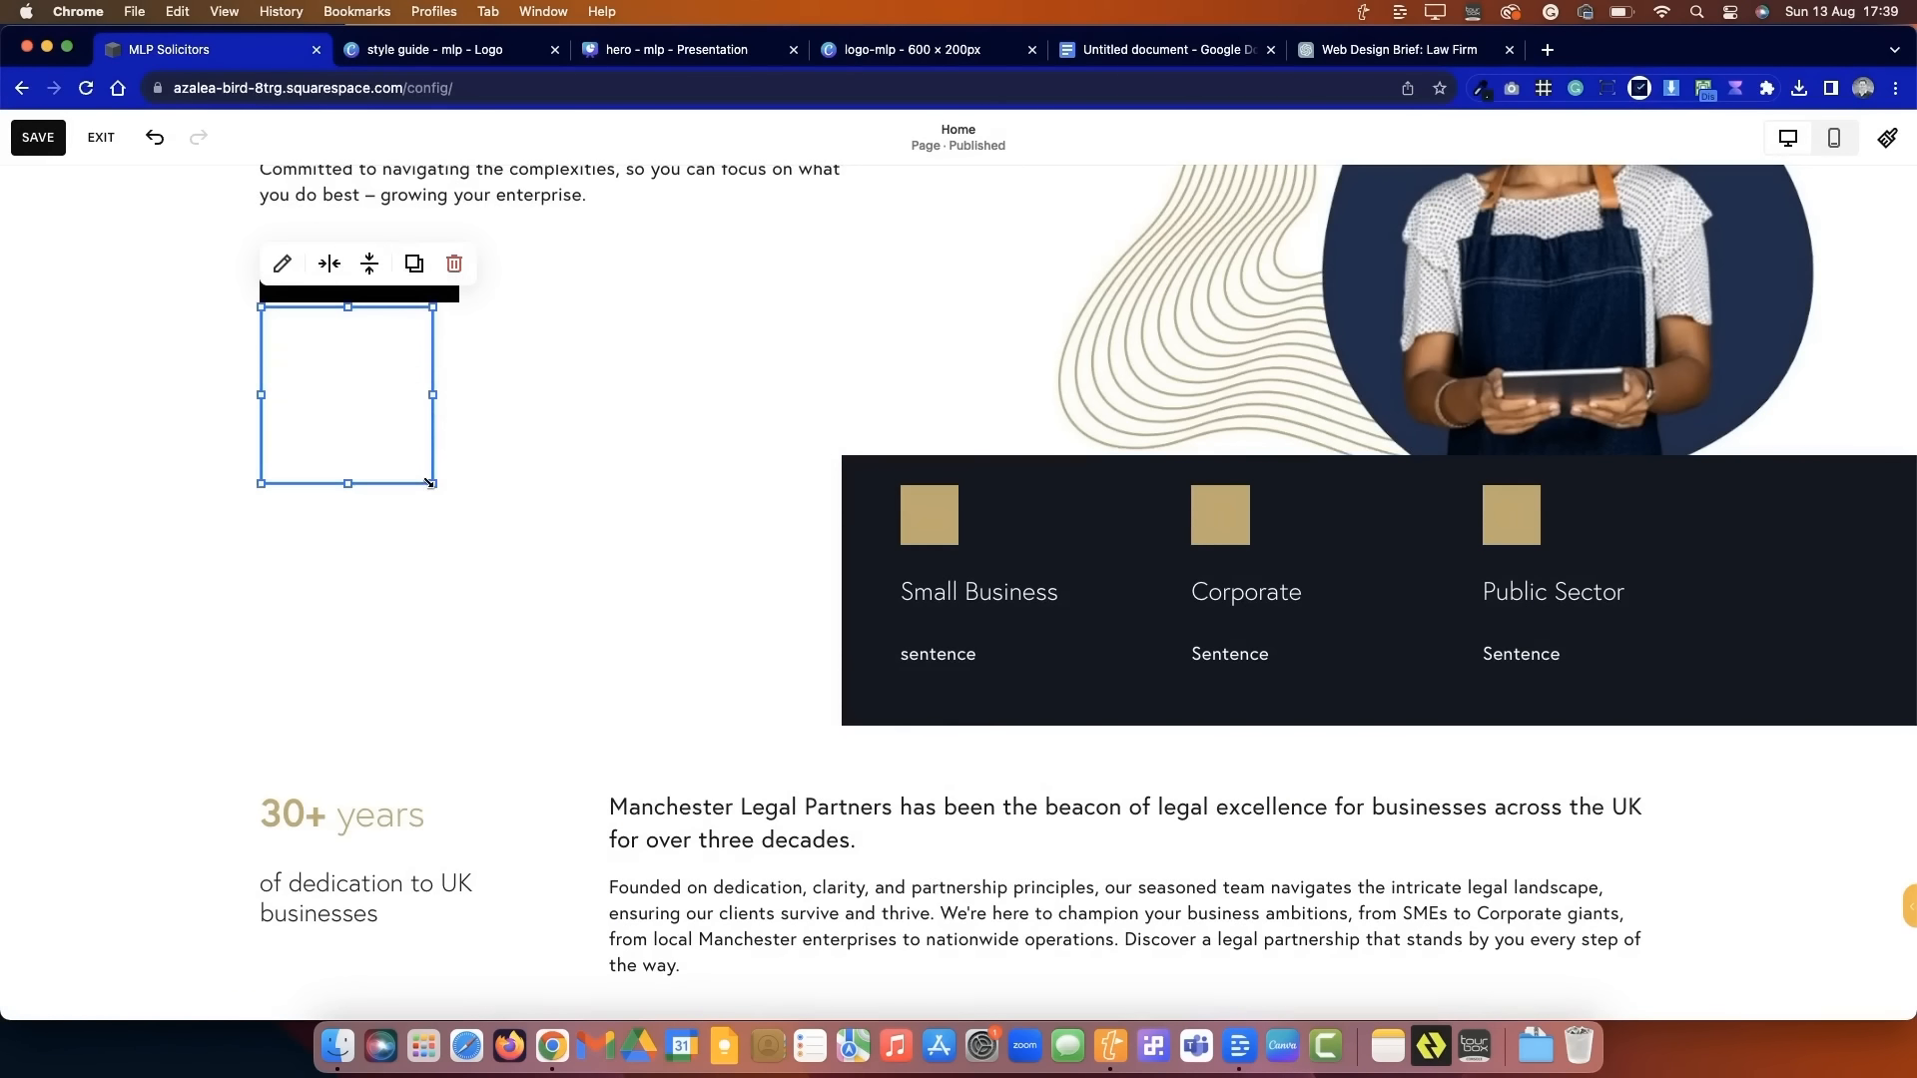
{"action": "left_click_drag", "start_coordinate": [431, 483], "coordinate": [919, 546]}
{"action": "key", "text": "super+plus"}
{"action": "key", "text": "super+plus"}
{"action": "key", "text": "super+minus"}
{"action": "key", "text": "super+minus"}
- Delete the gold placeholder square behind the Small Business sprout icon
{"action": "left_click", "coordinate": [952, 528]}
{"action": "key", "text": "Delete"}
{"action": "left_click", "coordinate": [717, 561]}
{"action": "left_click", "coordinate": [936, 523]}
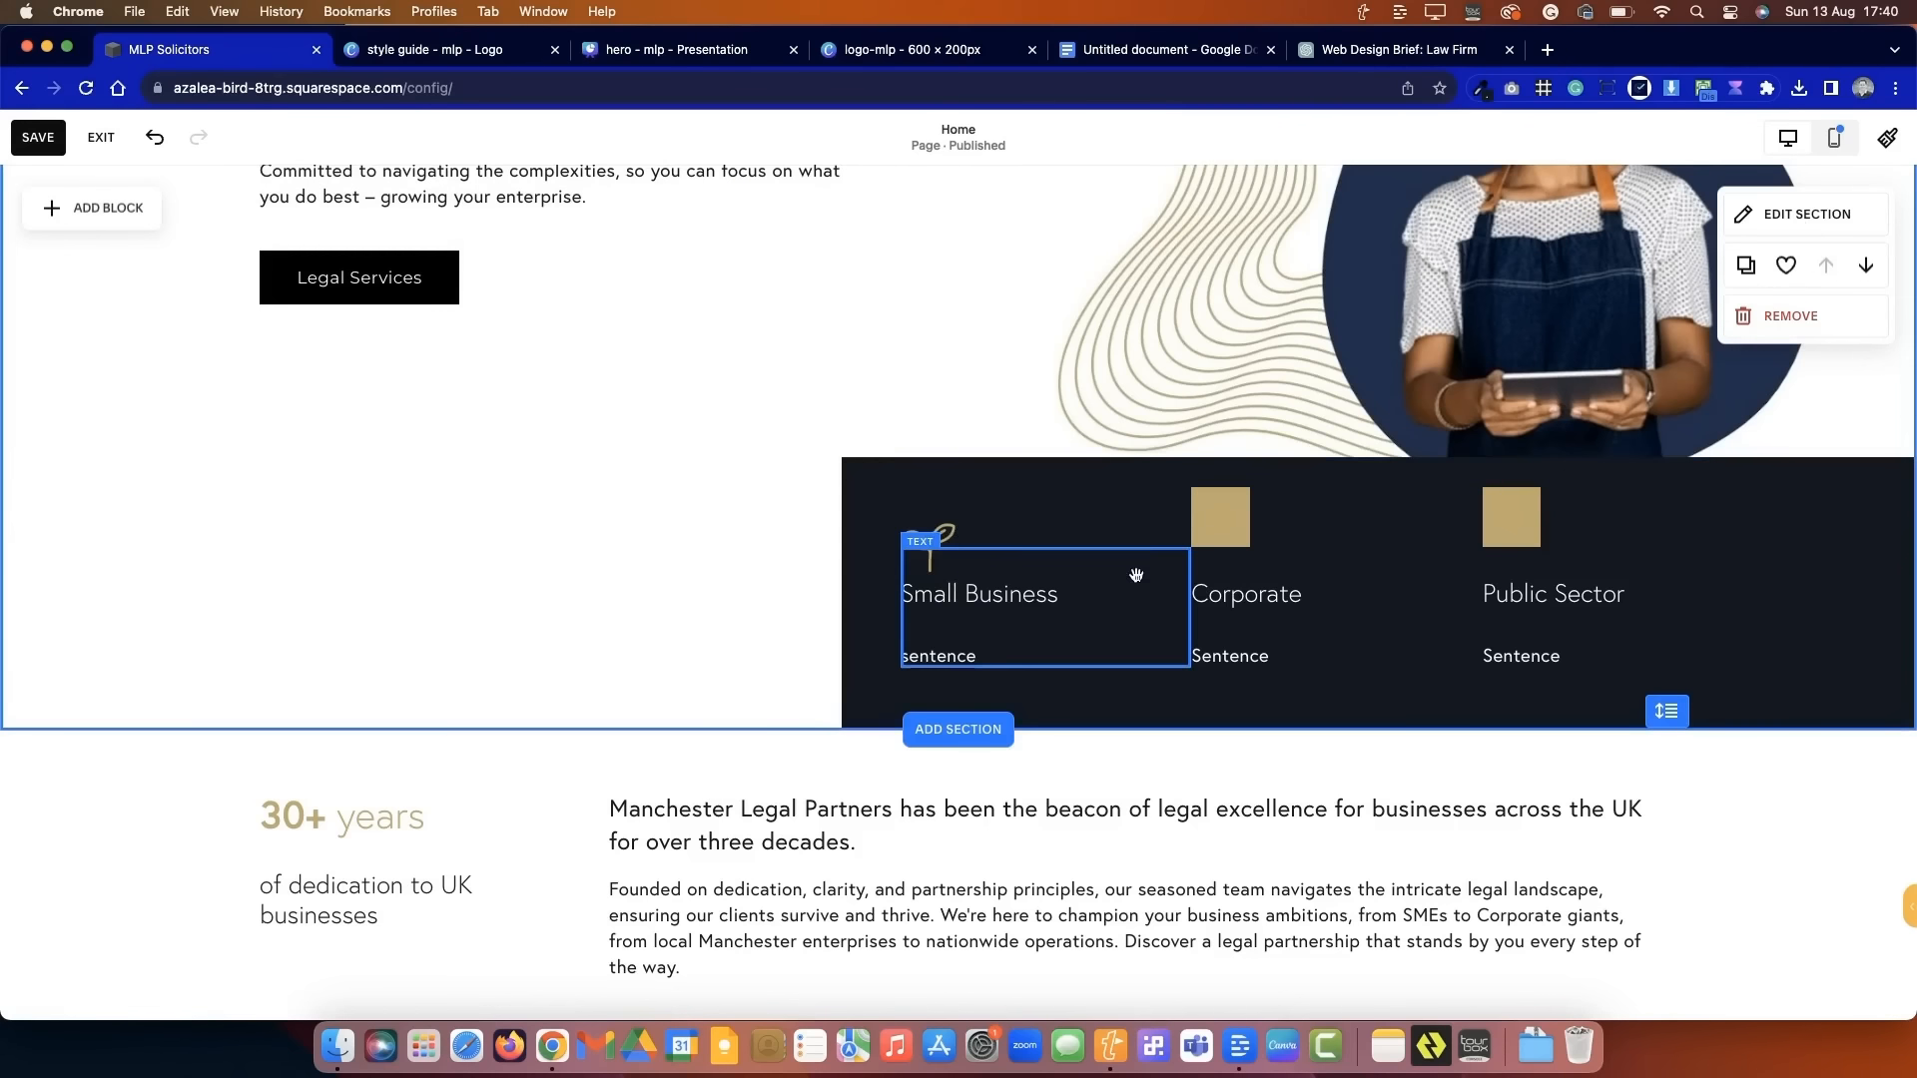
{"action": "left_click", "coordinate": [819, 605]}
- Move the Small Business text block down one grid row so it clears the sprout icon
{"action": "scroll", "coordinate": [699, 499], "scroll_direction": "up", "scroll_amount": 2}
{"action": "scroll", "coordinate": [672, 473], "scroll_direction": "up", "scroll_amount": 1}
{"action": "double_click", "coordinate": [966, 795]}
{"action": "left_click", "coordinate": [870, 806]}
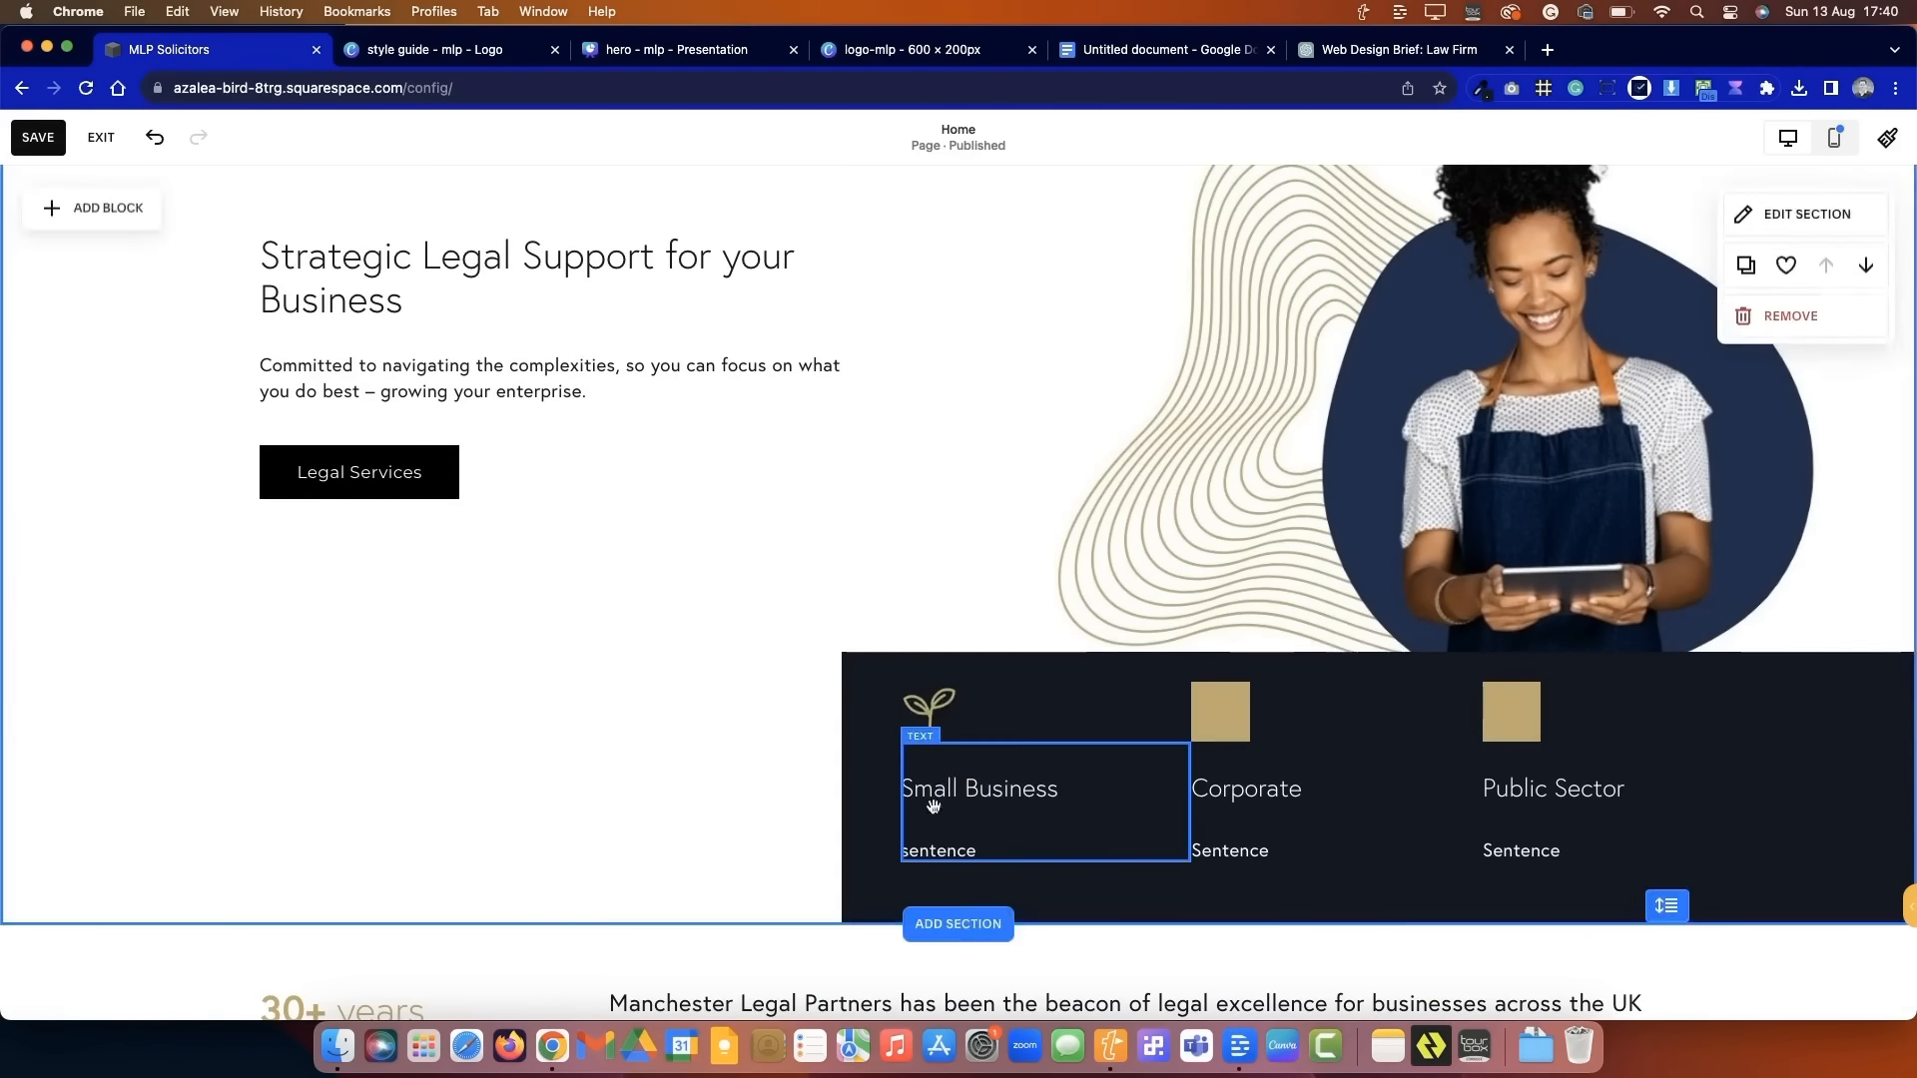
{"action": "left_click", "coordinate": [934, 803]}
{"action": "left_click", "coordinate": [969, 701]}
{"action": "left_click", "coordinate": [974, 744]}
{"action": "left_click", "coordinate": [873, 854]}
{"action": "left_click_drag", "start_coordinate": [992, 793], "coordinate": [989, 825]}
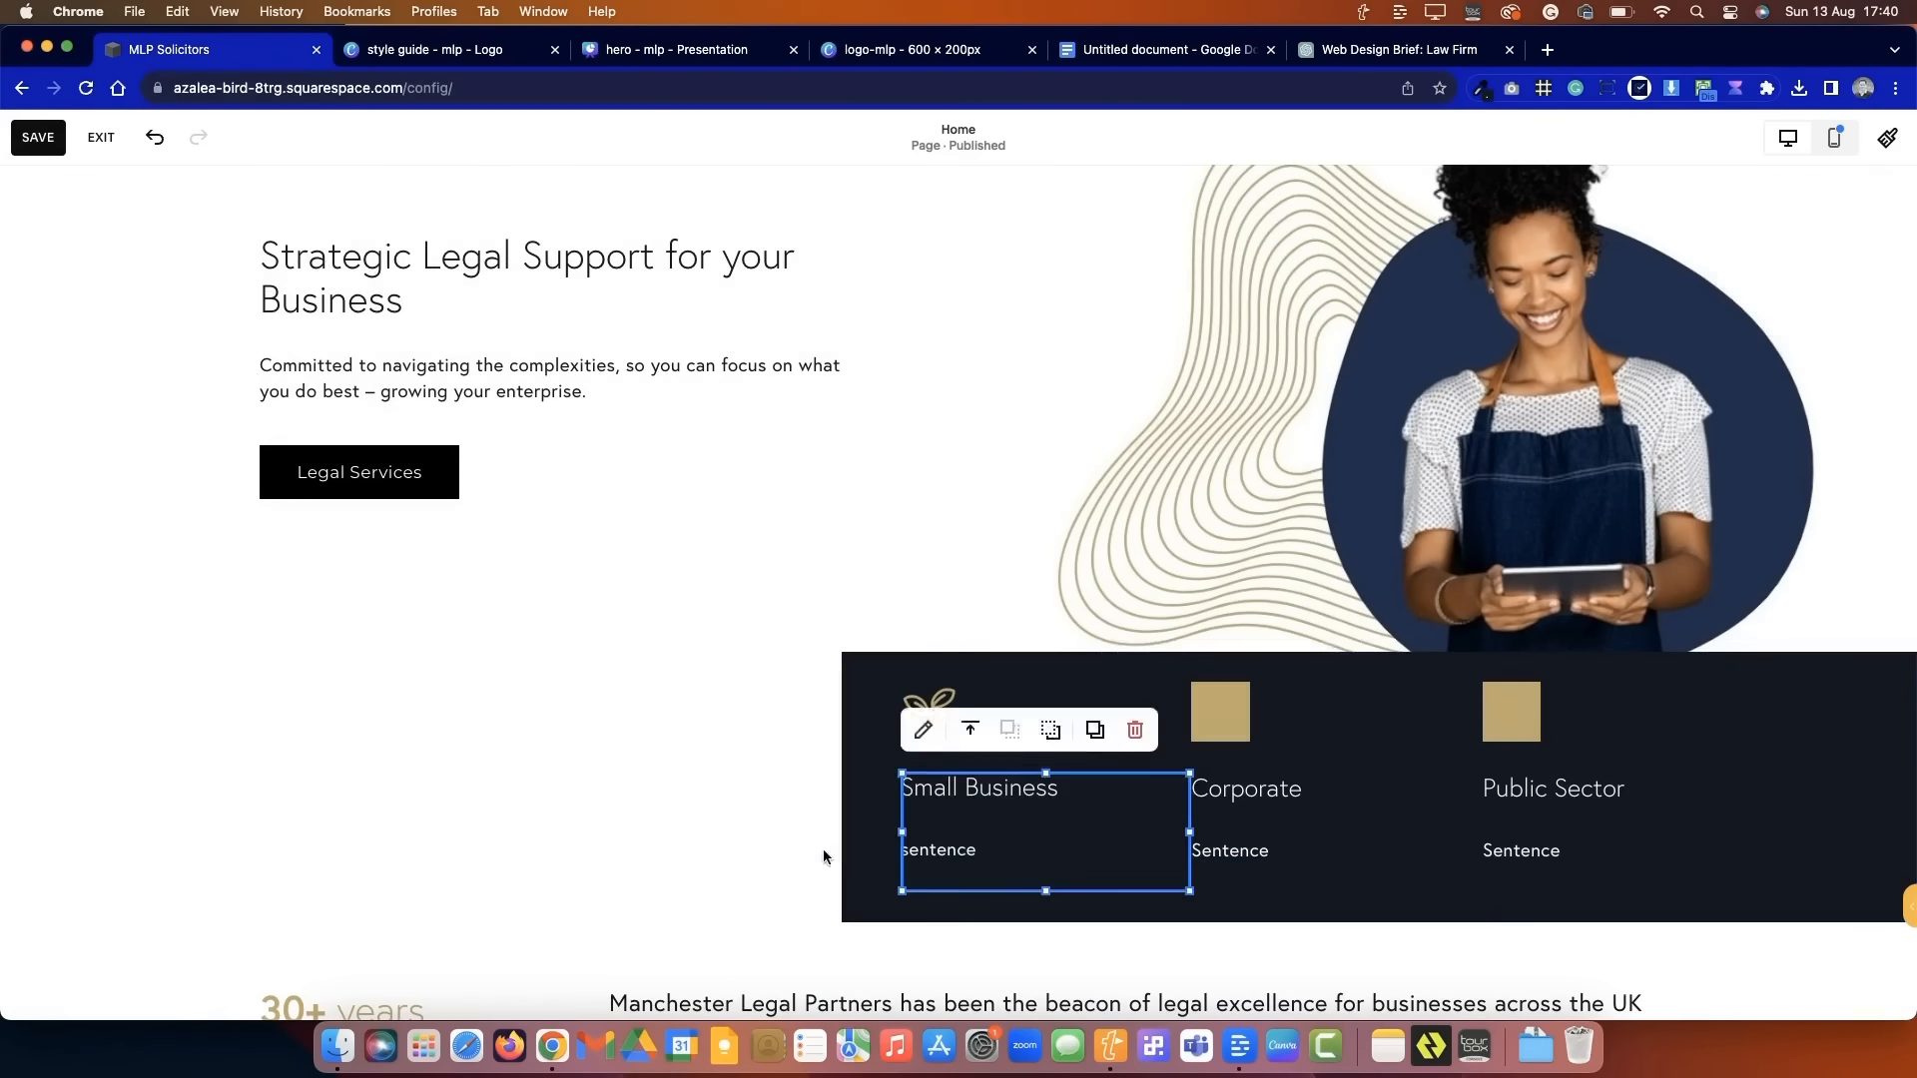
{"action": "left_click", "coordinate": [822, 854]}
- Replace the gold squares above Corporate and Public Sector with copies of the sprout icon
{"action": "scroll", "coordinate": [721, 735], "scroll_direction": "down", "scroll_amount": 1}
{"action": "left_click", "coordinate": [944, 655]}
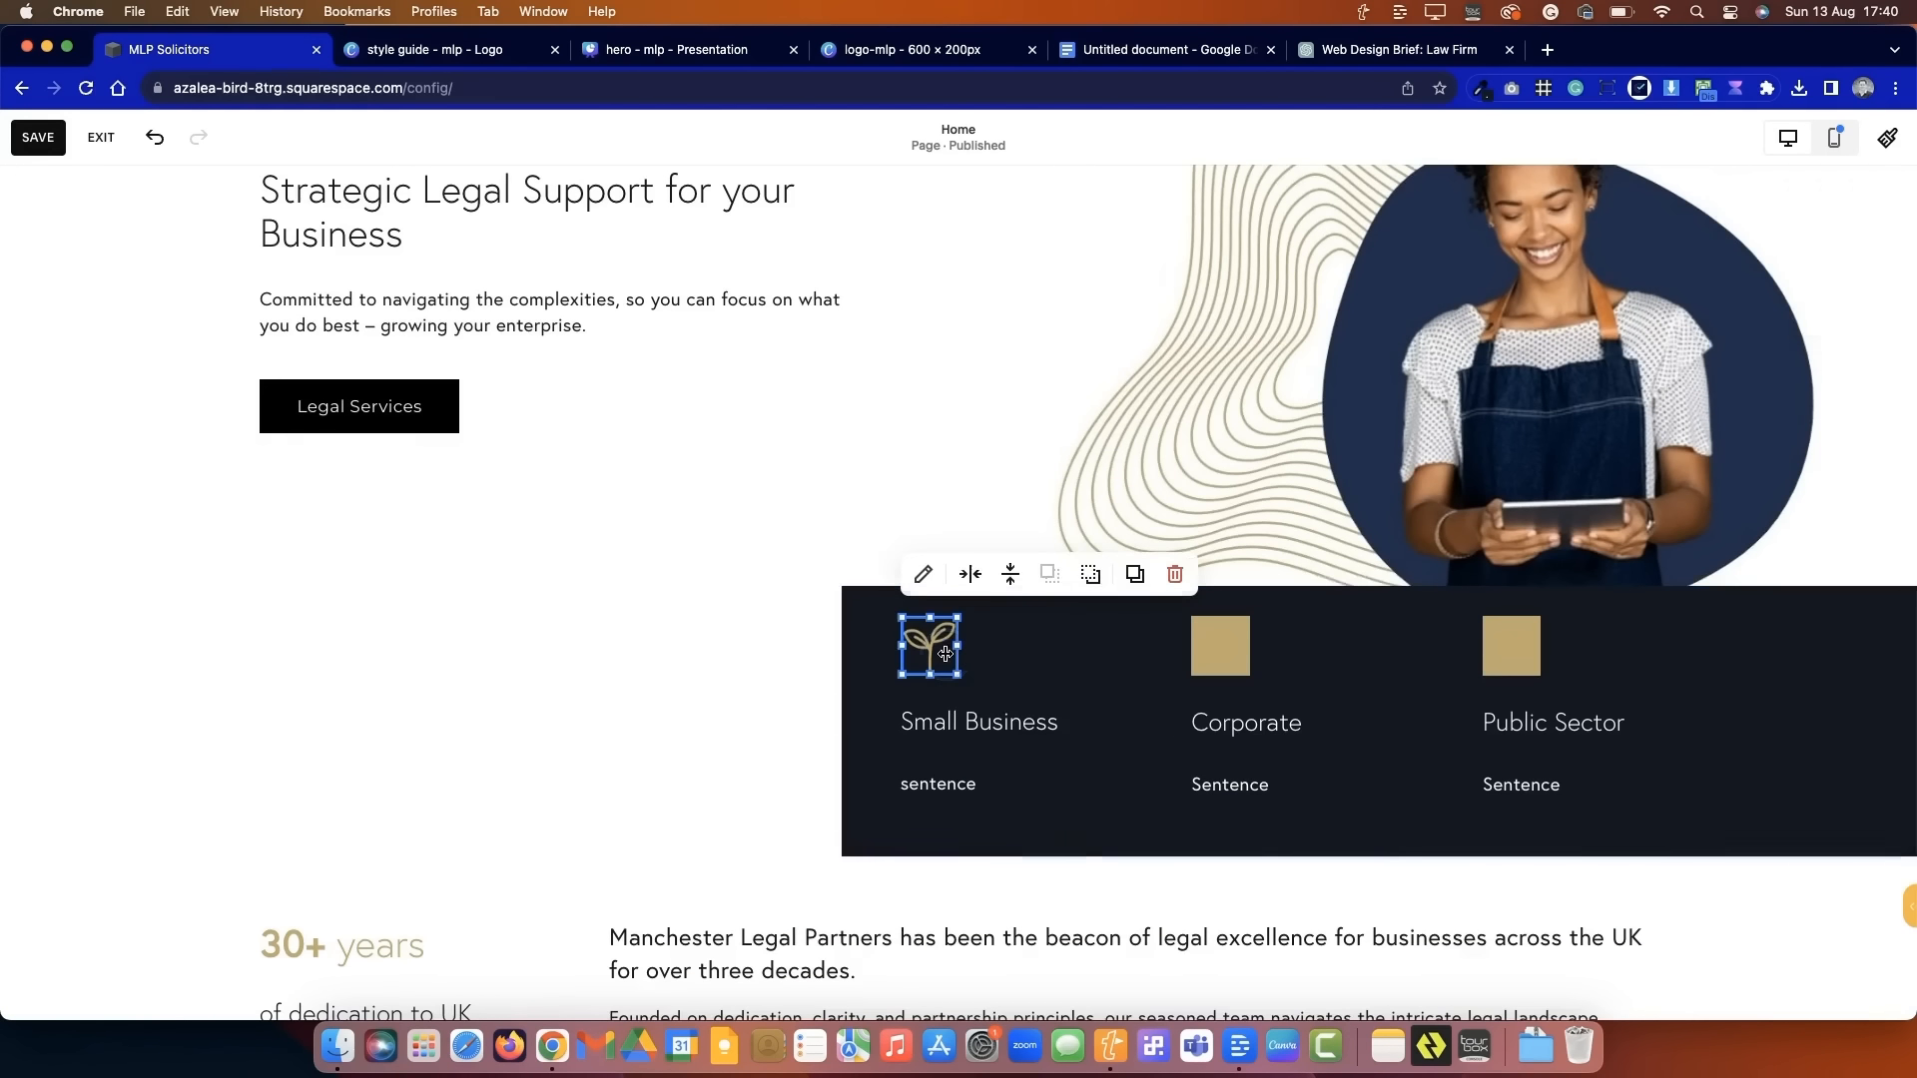
{"action": "left_click_drag", "start_coordinate": [978, 687], "coordinate": [1524, 647]}
{"action": "left_click", "coordinate": [1226, 659]}
{"action": "key", "text": "Delete"}
{"action": "left_click", "coordinate": [1425, 575]}
{"action": "left_click", "coordinate": [1344, 660]}
{"action": "left_click", "coordinate": [1326, 745]}
{"action": "left_click", "coordinate": [1219, 687]}
- Move the Corporate and Public Sector text blocks down to line up with the Small Business text
{"action": "left_click", "coordinate": [1033, 750]}
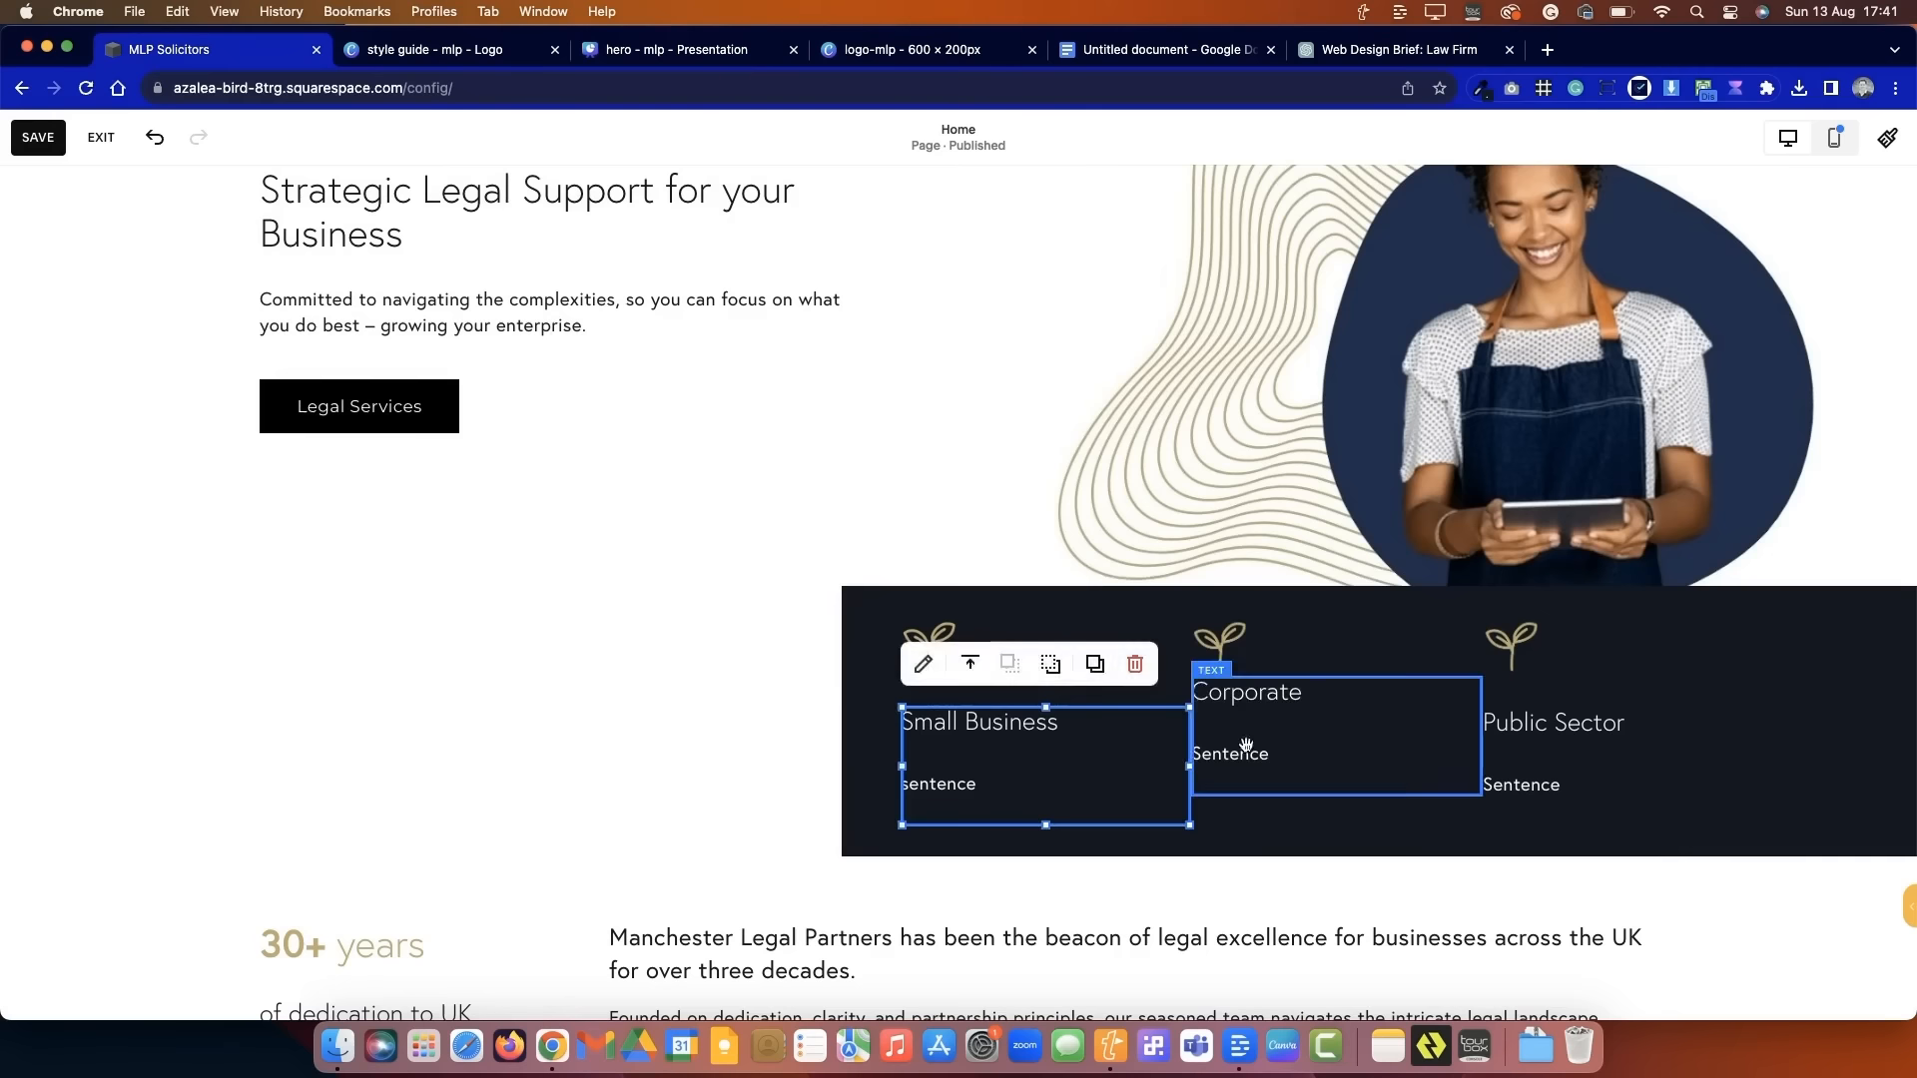
{"action": "left_click_drag", "start_coordinate": [1245, 745], "coordinate": [1247, 774]}
{"action": "left_click", "coordinate": [1561, 770]}
{"action": "left_click", "coordinate": [1554, 636]}
{"action": "left_click", "coordinate": [1510, 682]}
{"action": "left_click", "coordinate": [1633, 764]}
{"action": "left_click", "coordinate": [1635, 825]}
{"action": "left_click_drag", "start_coordinate": [1634, 769], "coordinate": [1634, 803]}
{"action": "left_click", "coordinate": [818, 727]}
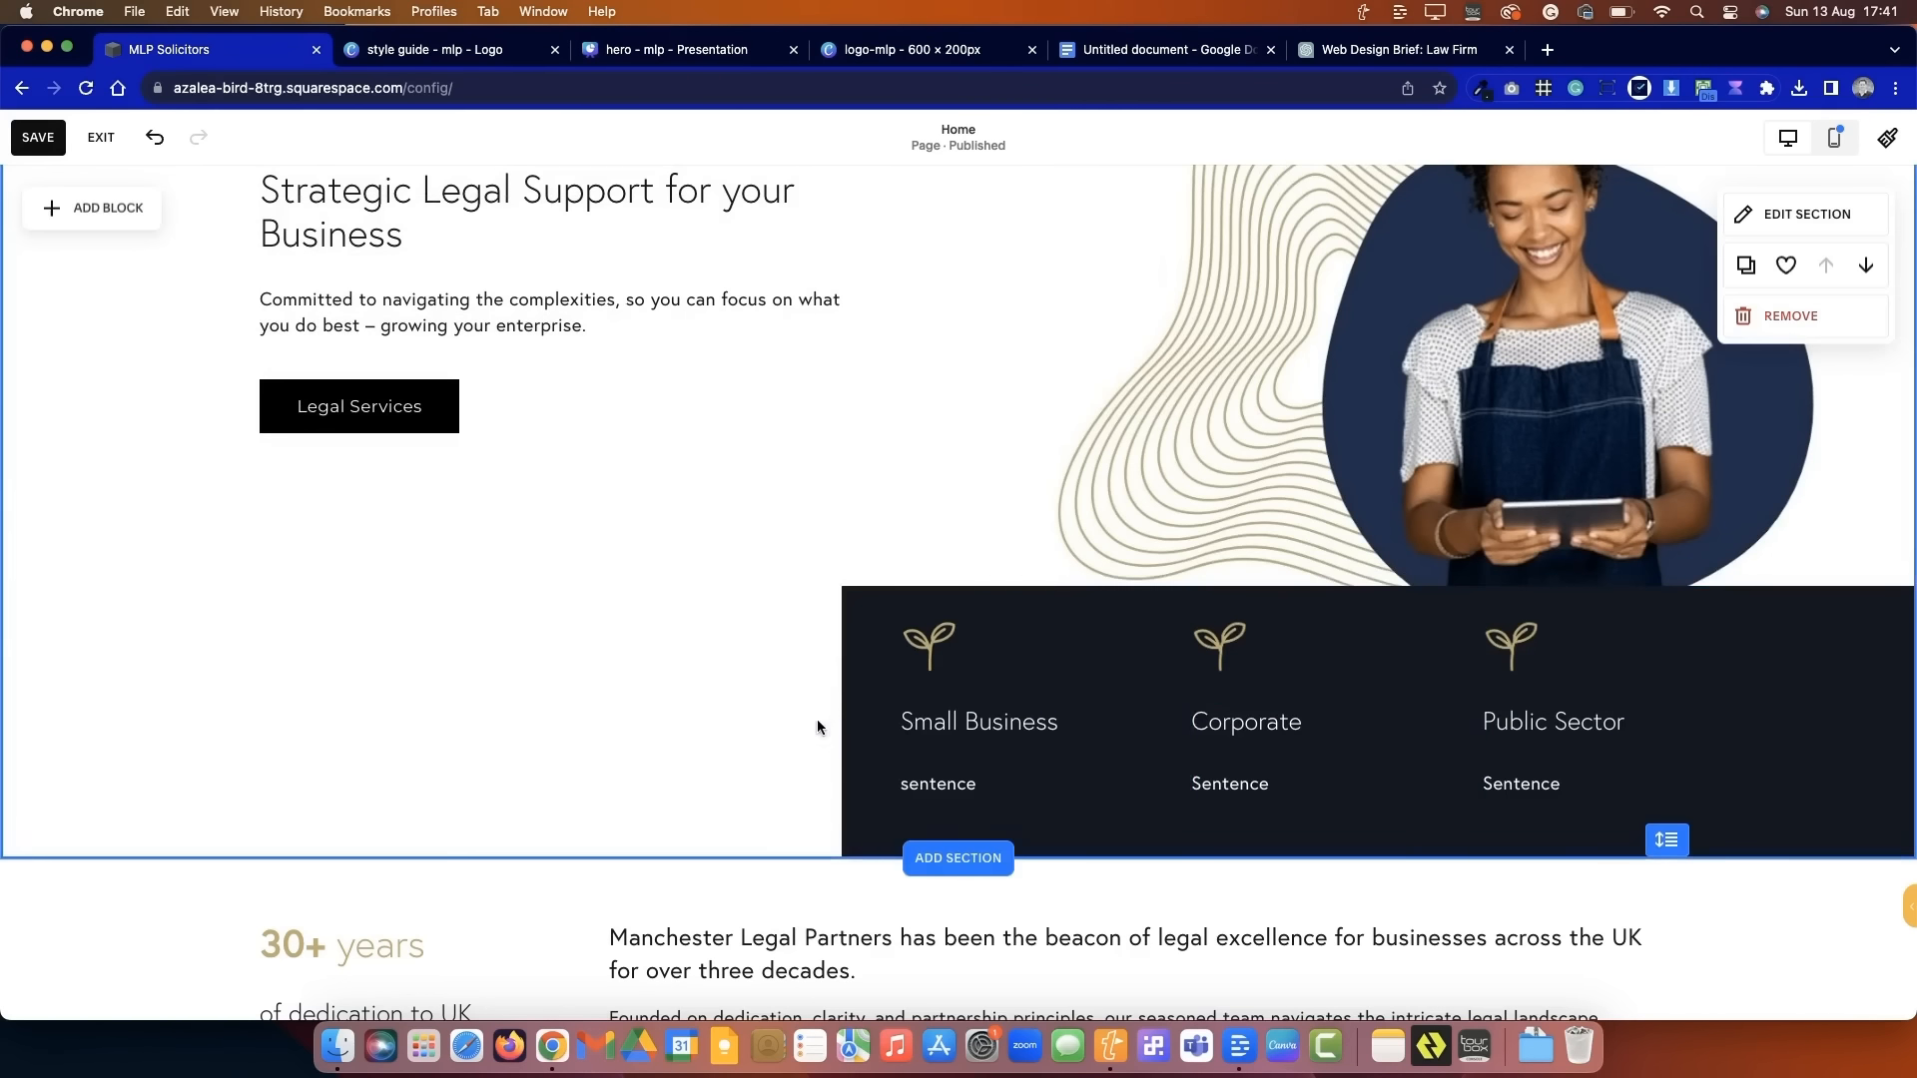
- Replace the sprout image above Corporate with the briefcase icon by uploading 3.png
{"action": "left_click", "coordinate": [1244, 651]}
{"action": "left_click", "coordinate": [1214, 574]}
{"action": "left_click_drag", "start_coordinate": [1489, 570], "coordinate": [582, 413]}
{"action": "left_click", "coordinate": [429, 655]}
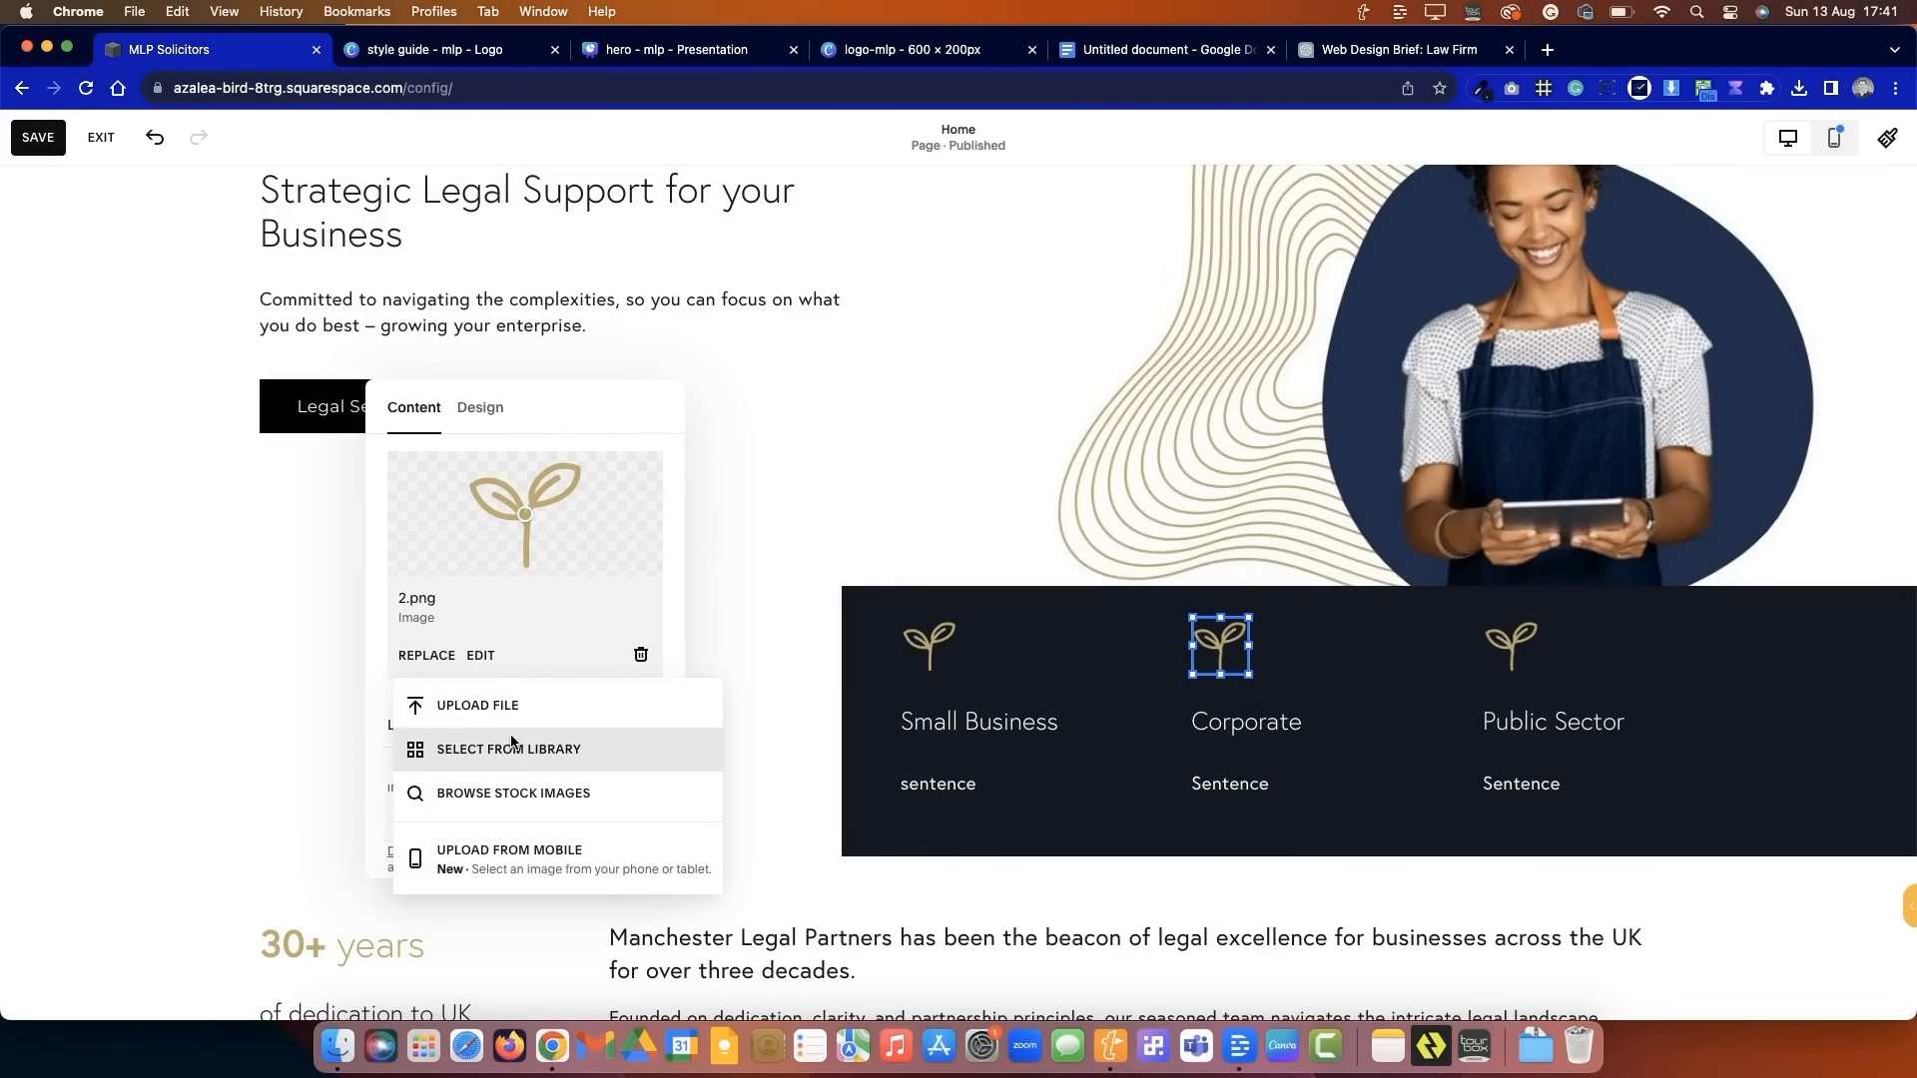
{"action": "left_click", "coordinate": [478, 705]}
{"action": "left_click", "coordinate": [1673, 826]}
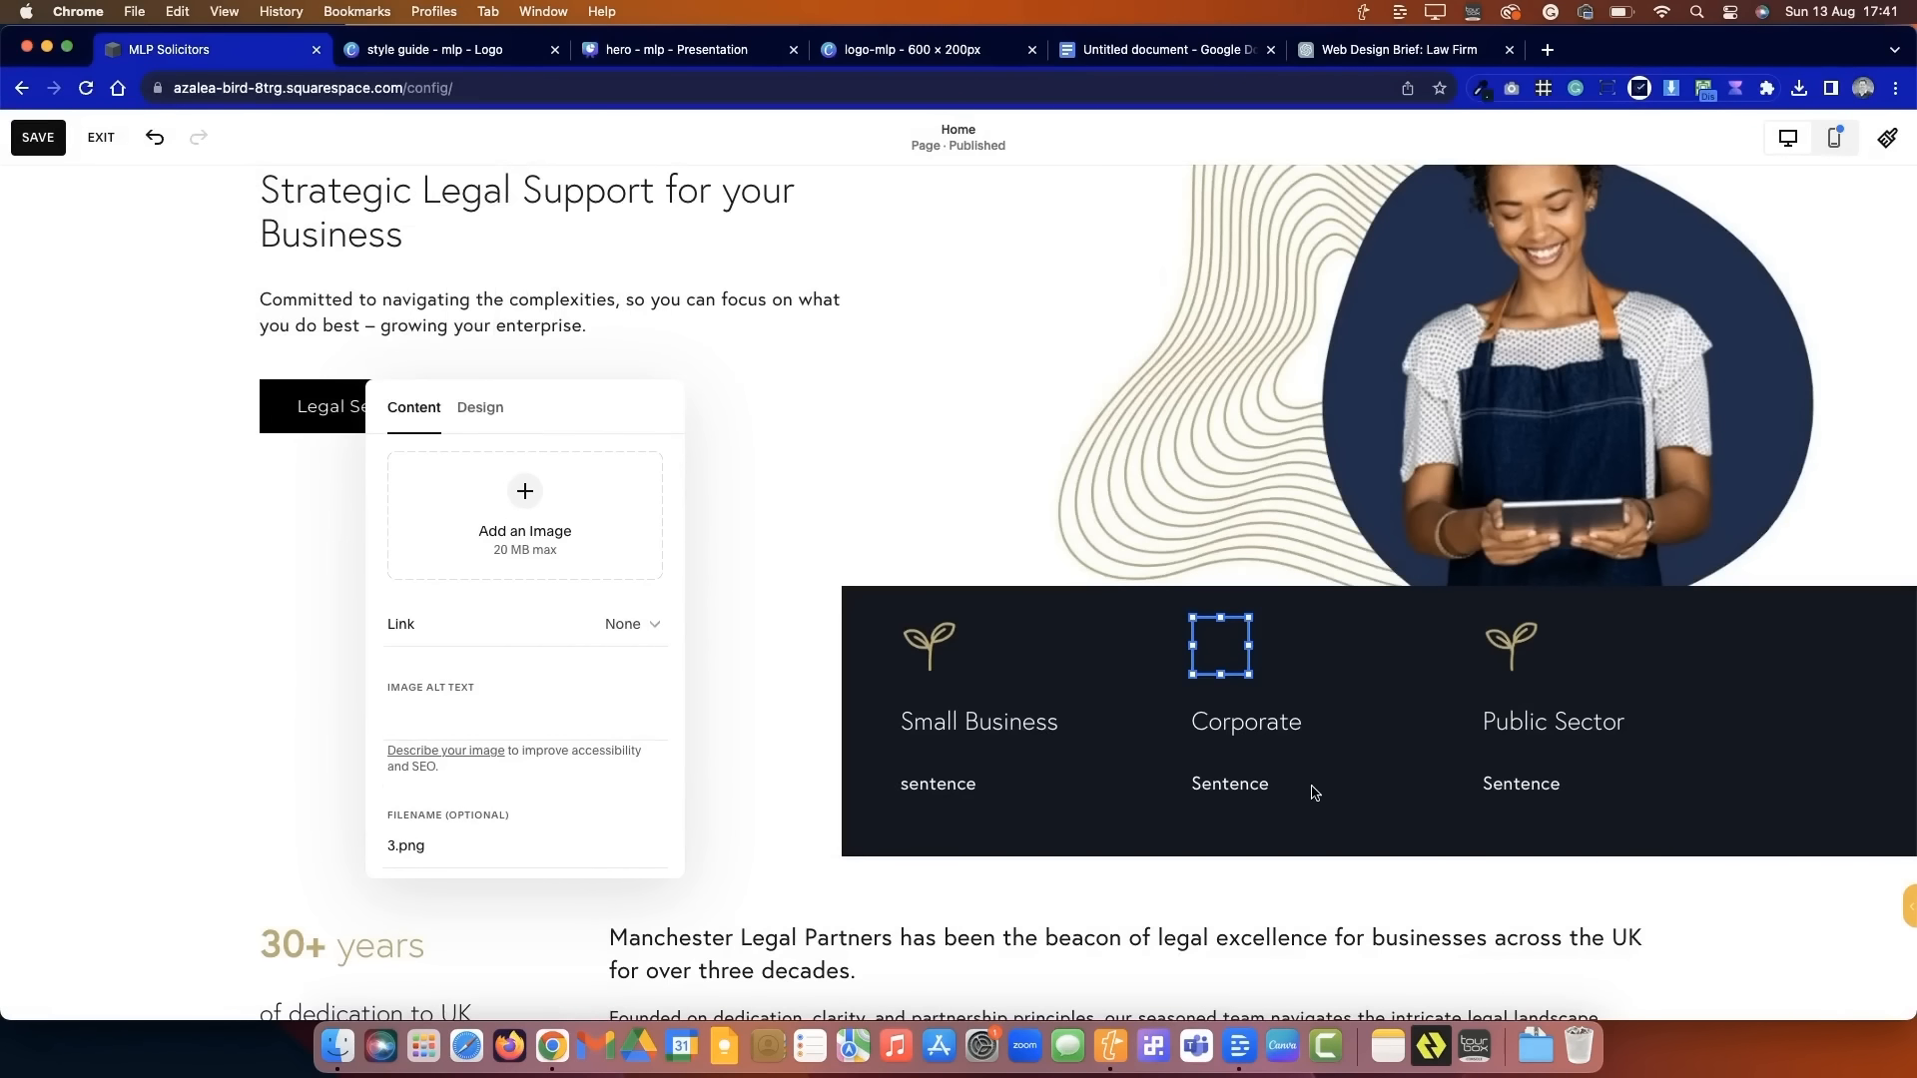
- Replace the sprout image above Public Sector with the hands icon by uploading 4.png
{"action": "left_click", "coordinate": [1518, 646]}
{"action": "left_click", "coordinate": [1508, 576]}
{"action": "left_click_drag", "start_coordinate": [1743, 566], "coordinate": [601, 484]}
{"action": "left_click", "coordinate": [484, 730]}
{"action": "left_click", "coordinate": [539, 861]}
{"action": "key", "text": "Escape"}
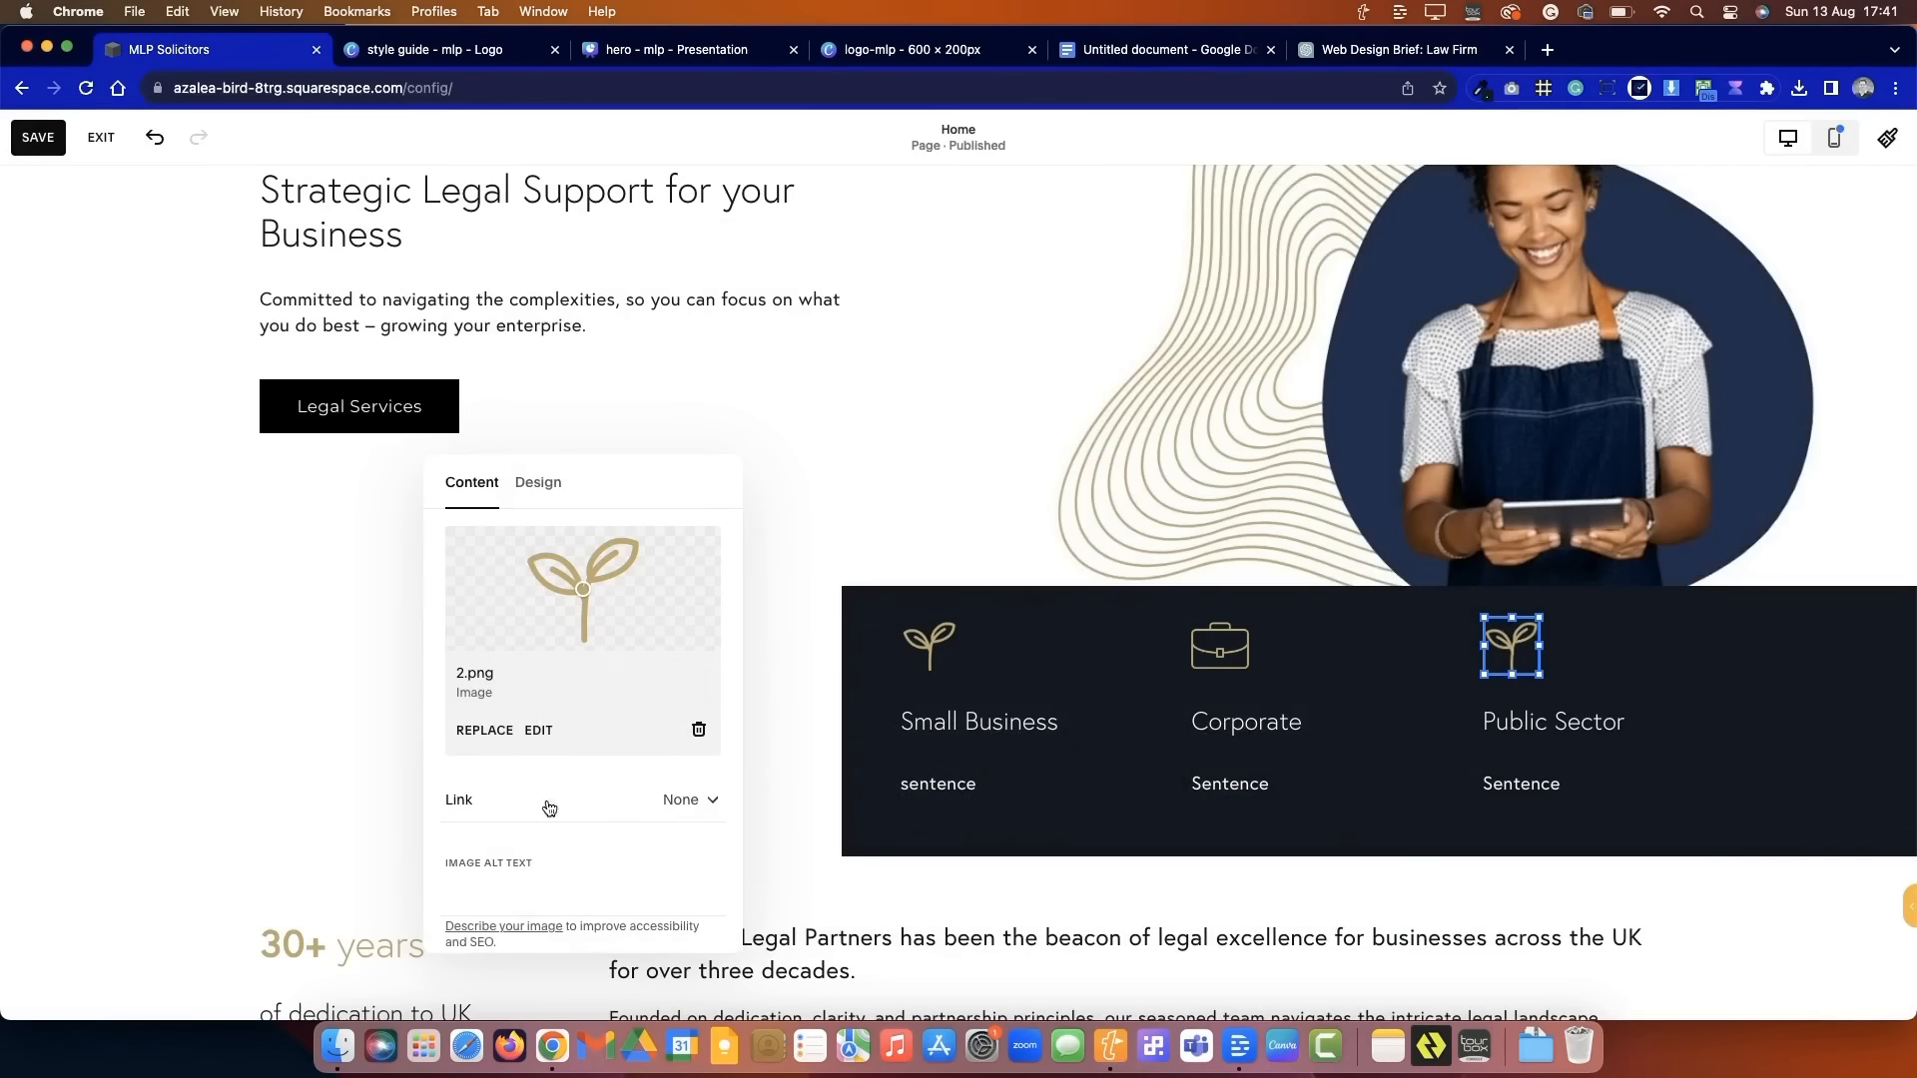
{"action": "left_click", "coordinate": [484, 730]}
{"action": "left_click", "coordinate": [524, 780]}
{"action": "left_click", "coordinate": [1656, 824]}
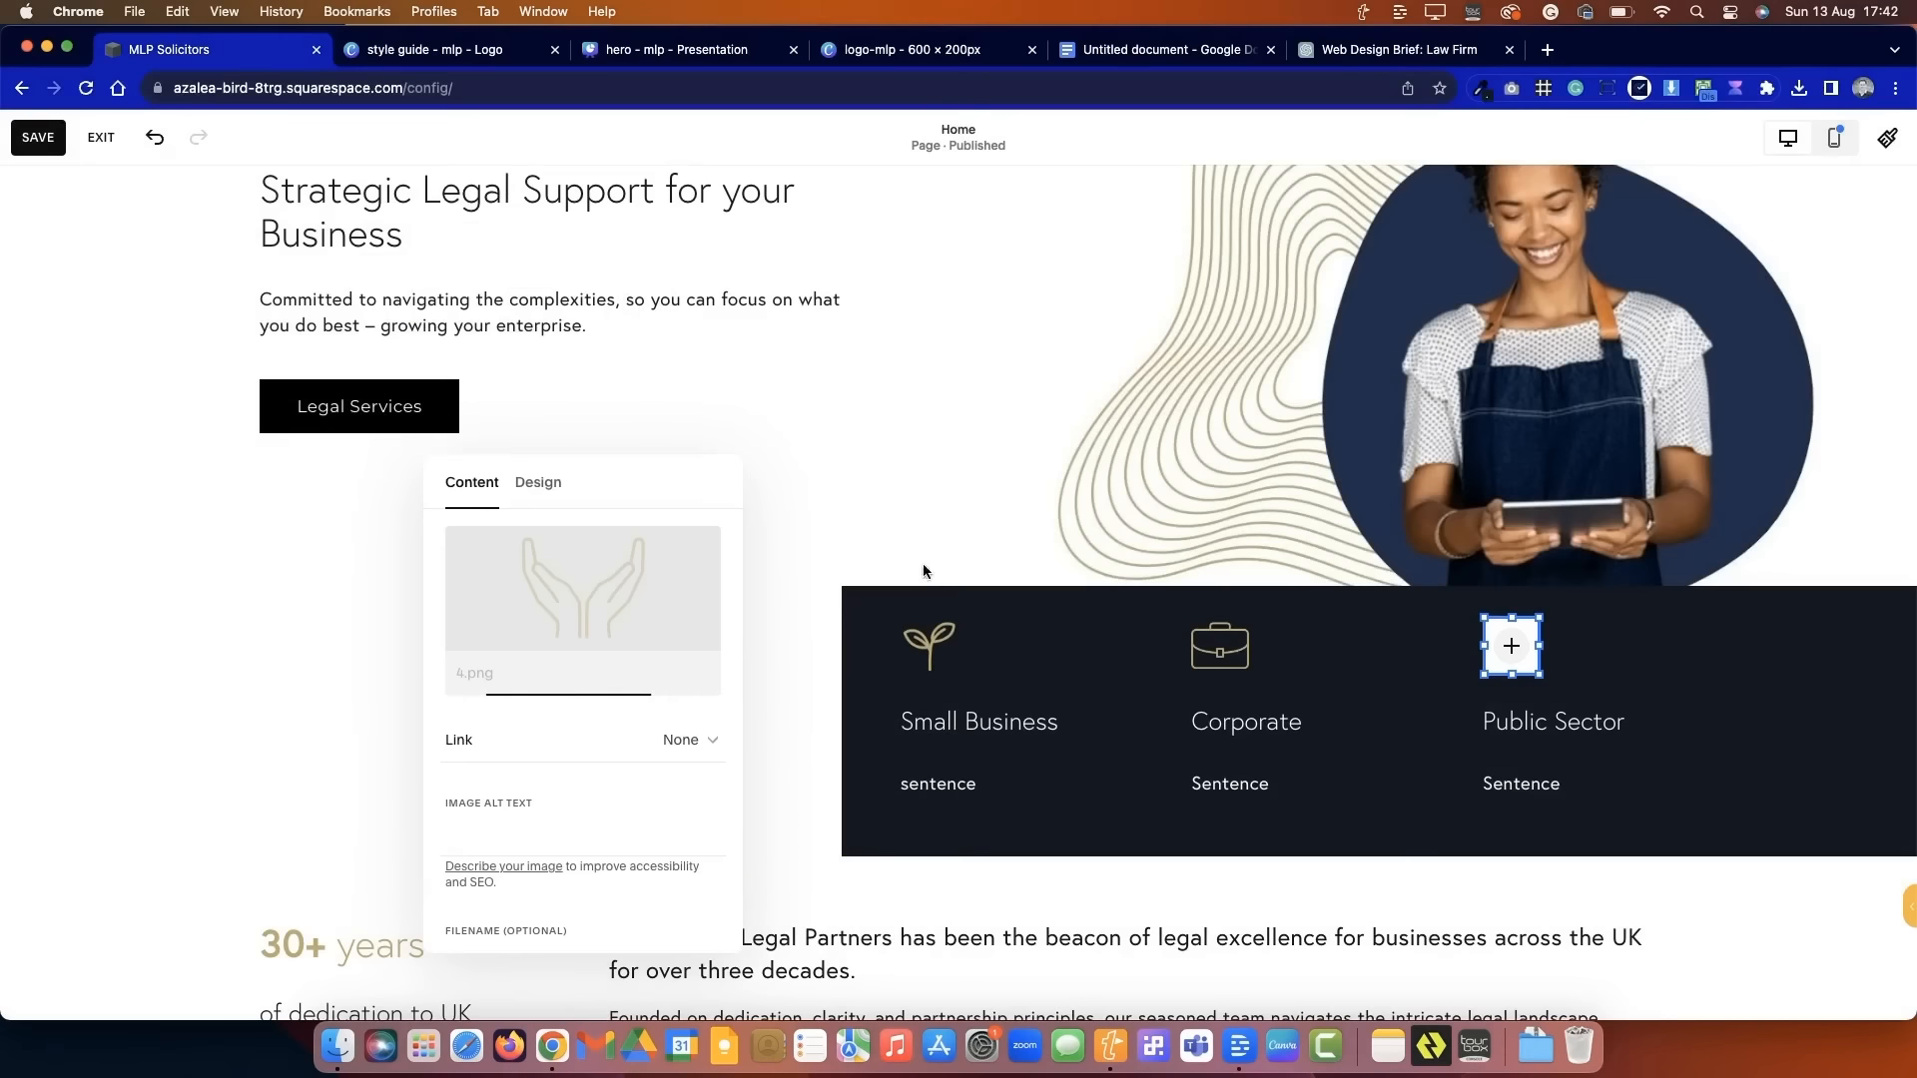
{"action": "left_click", "coordinate": [866, 427]}
- Save the home page, leave edit mode and view the site in full-screen preview
{"action": "left_click", "coordinate": [38, 137]}
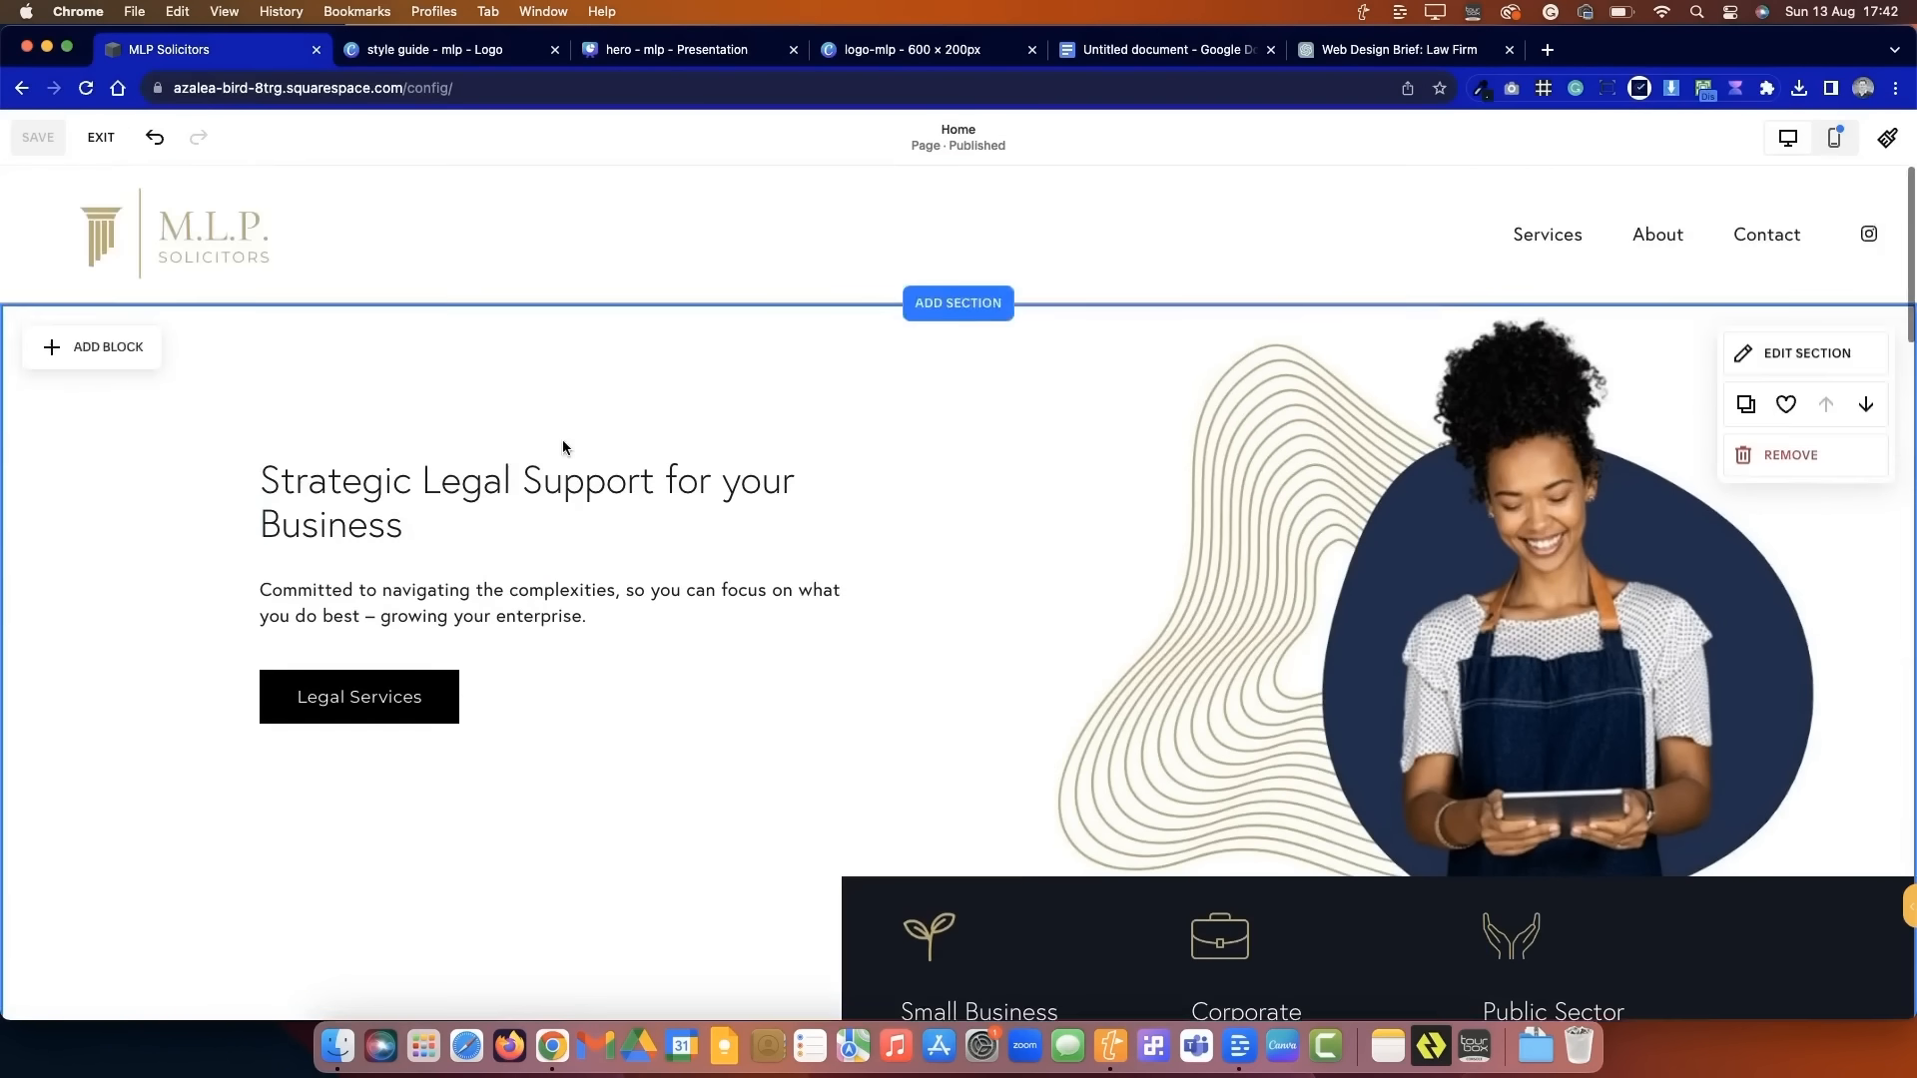
{"action": "left_click", "coordinate": [101, 136]}
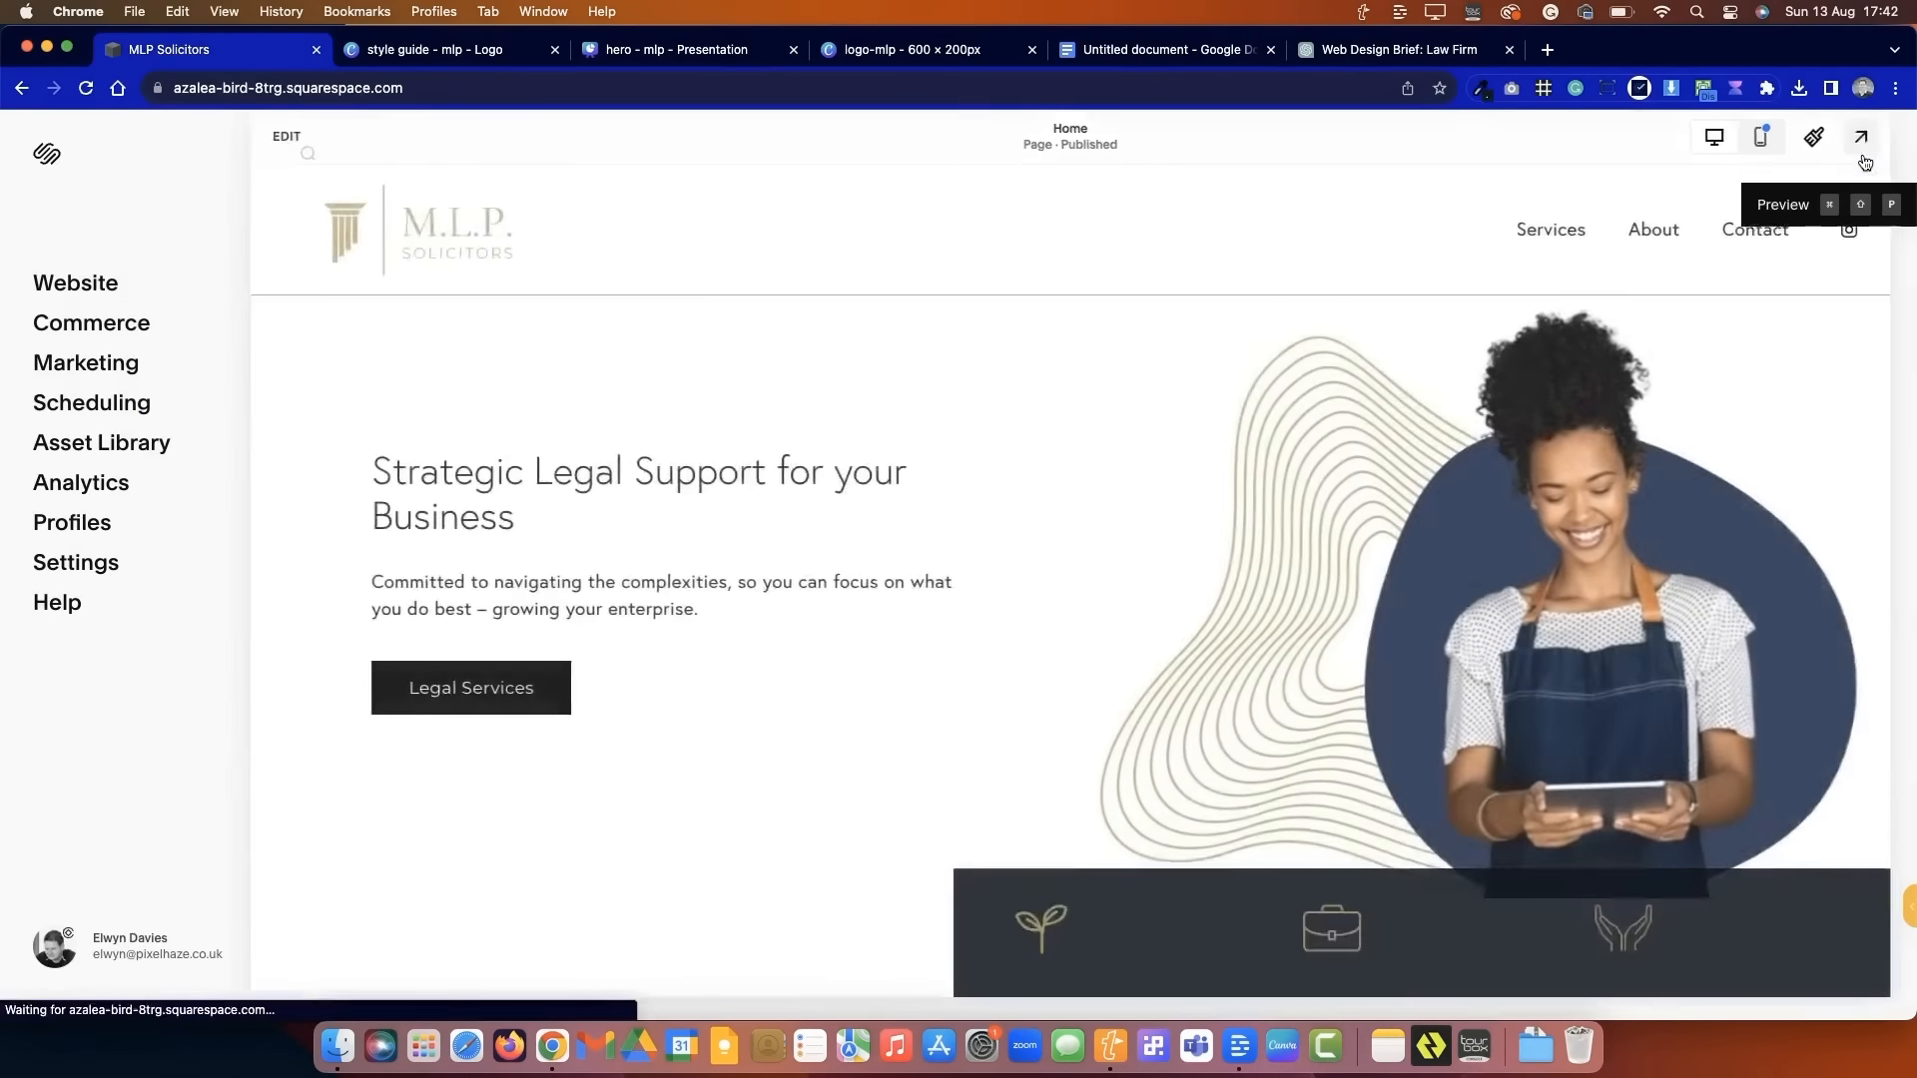
{"action": "left_click", "coordinate": [1866, 153]}
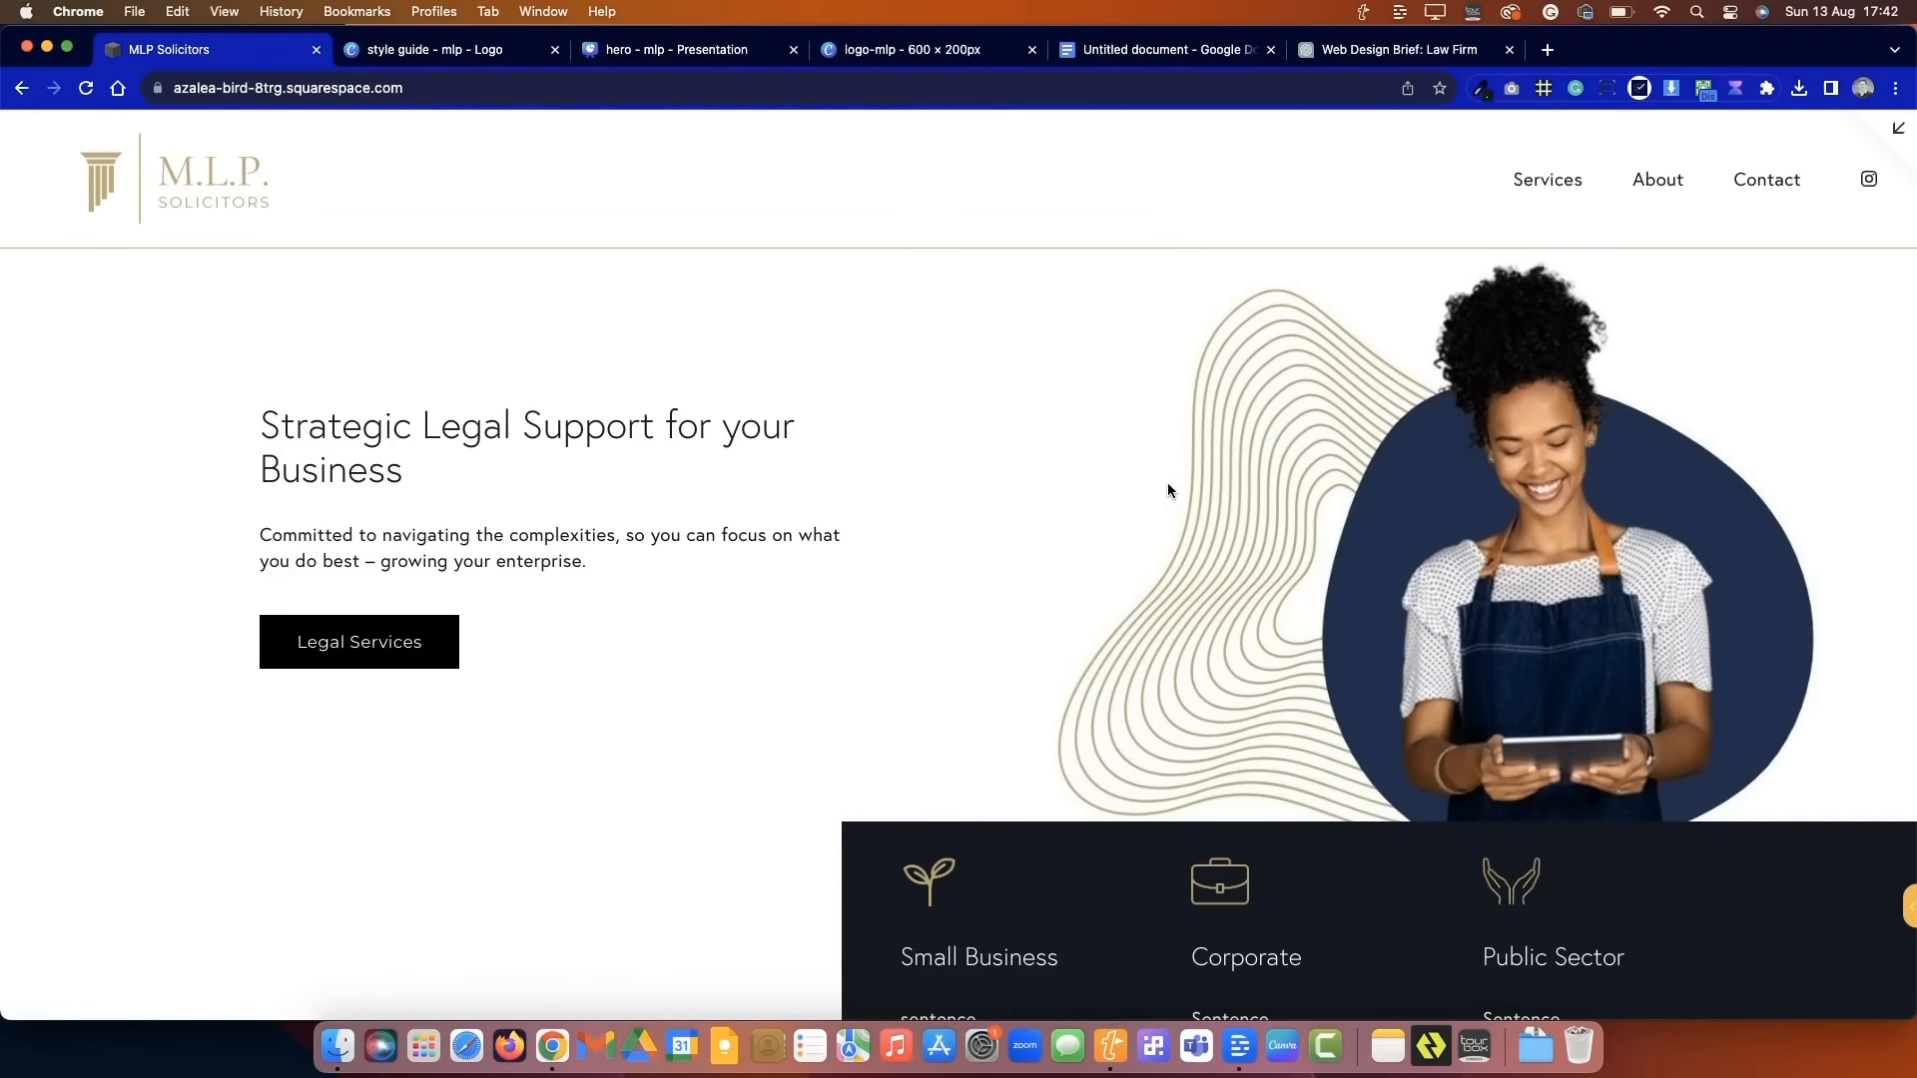
- Switch to ChatGPT and send "Need a short sentence for each of our services for 3x sectors: Small Business, Corporate, Public Sector"
{"action": "left_click", "coordinate": [1355, 58]}
{"action": "left_click", "coordinate": [730, 941]}
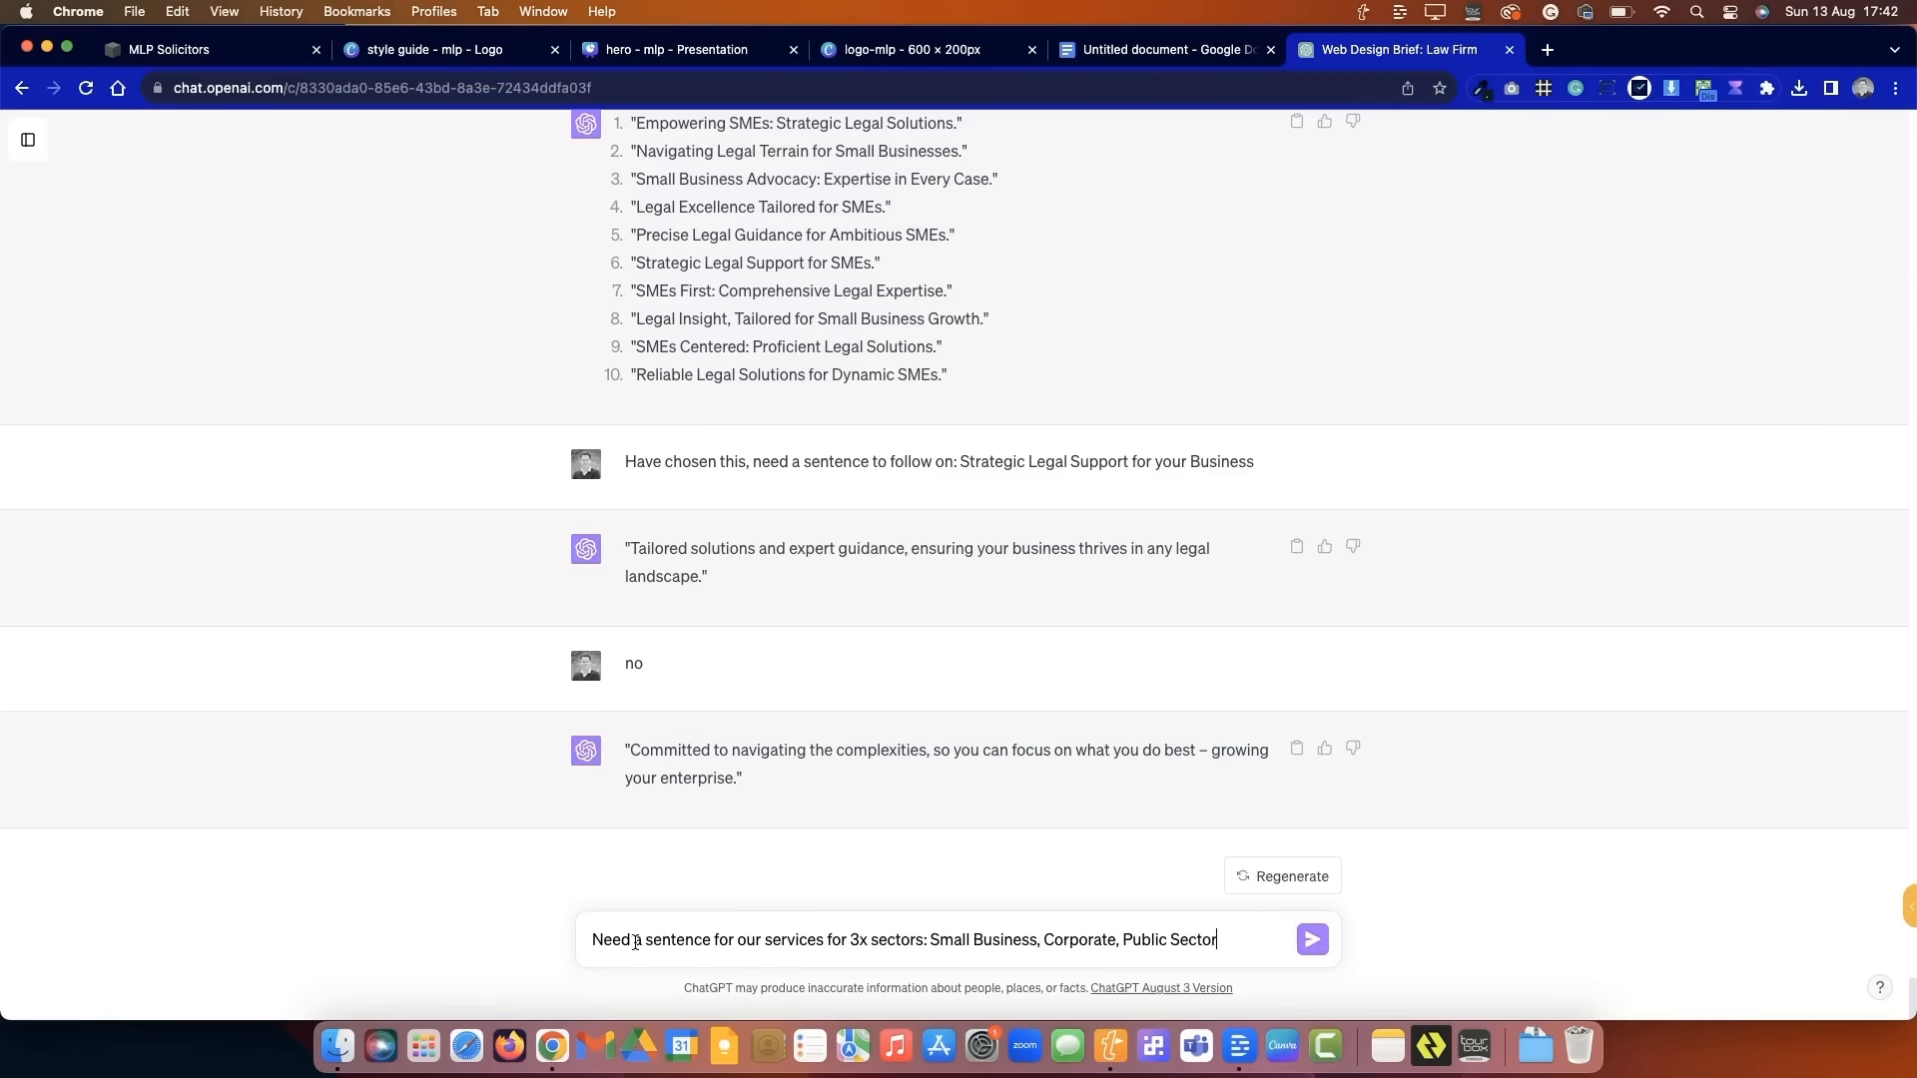
{"action": "left_click", "coordinate": [776, 942]}
{"action": "type", "text": "each of"}
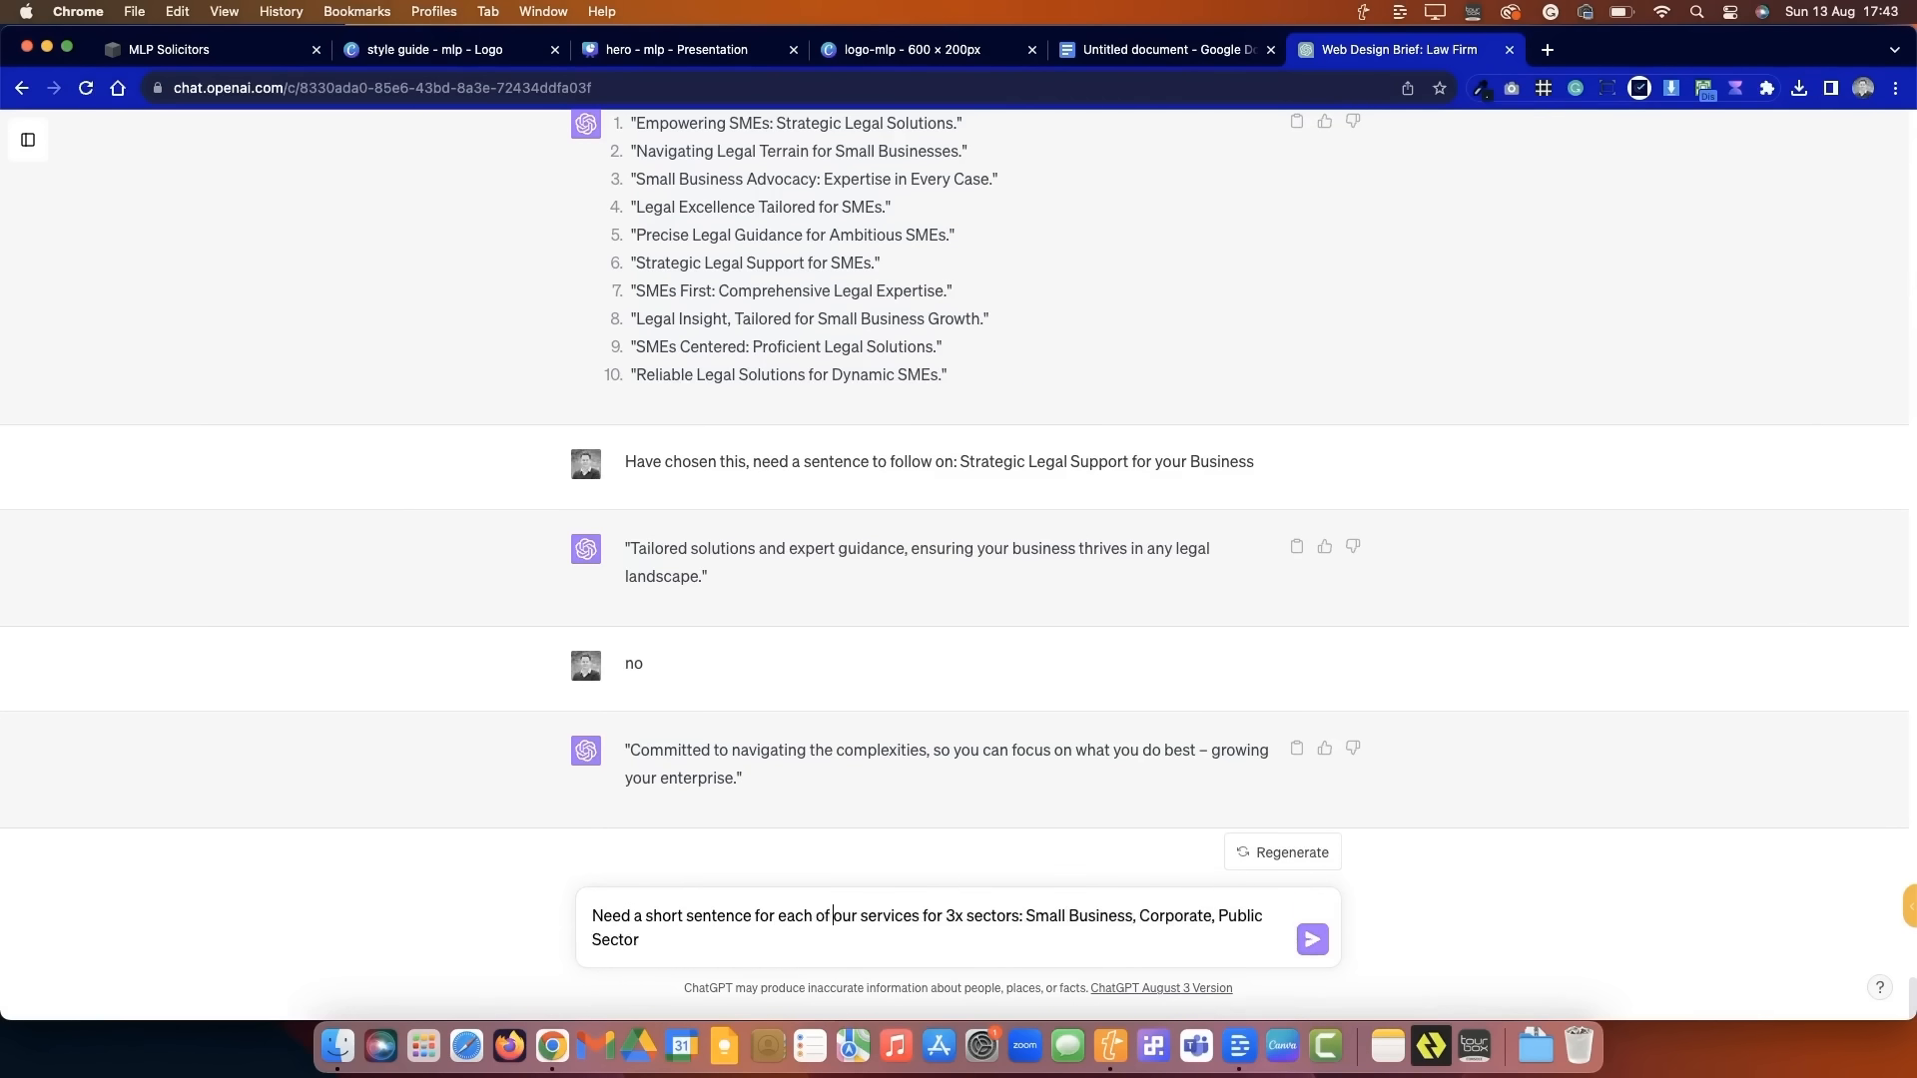
{"action": "key", "text": "Return"}
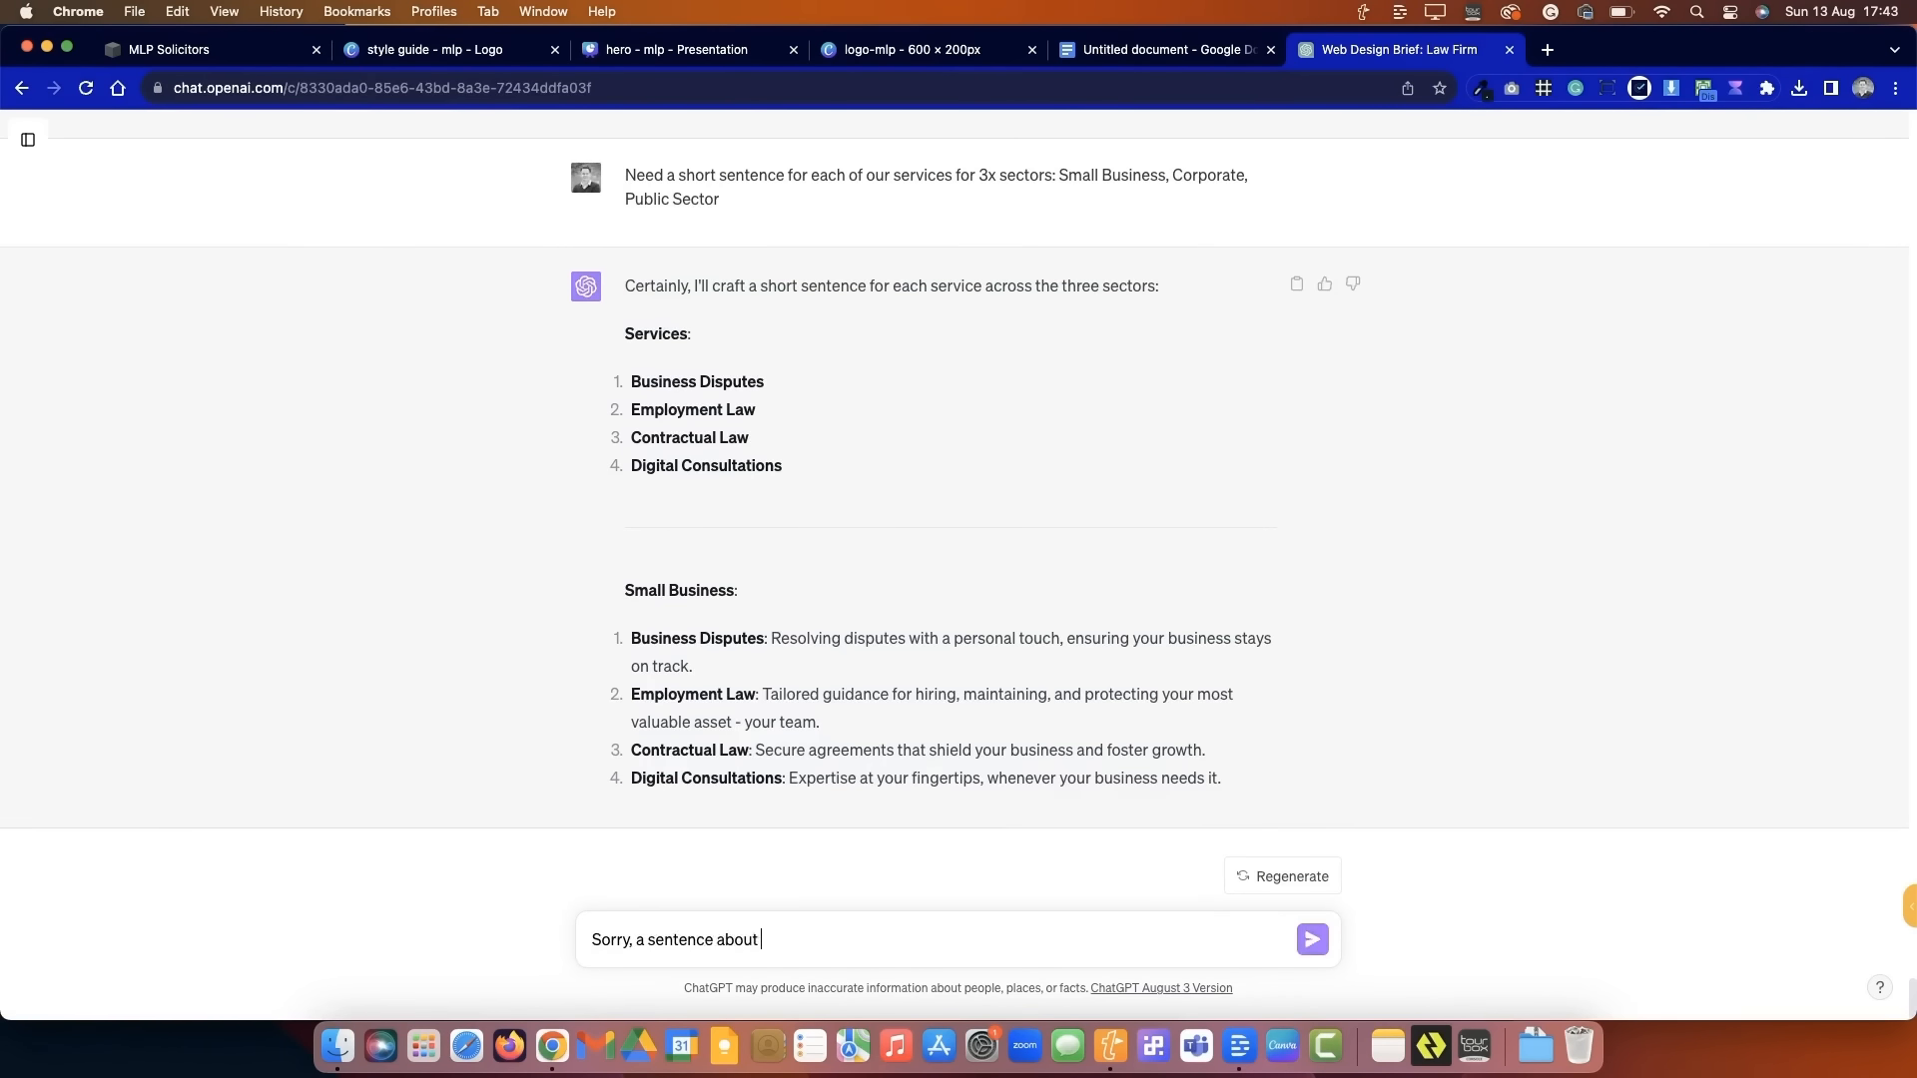
- Send the follow-up "Sorry, a sentence about each sector" and regenerate the response
{"action": "type", "text": "Sorry, a sentence about each sector"}
{"action": "key", "text": "Return"}
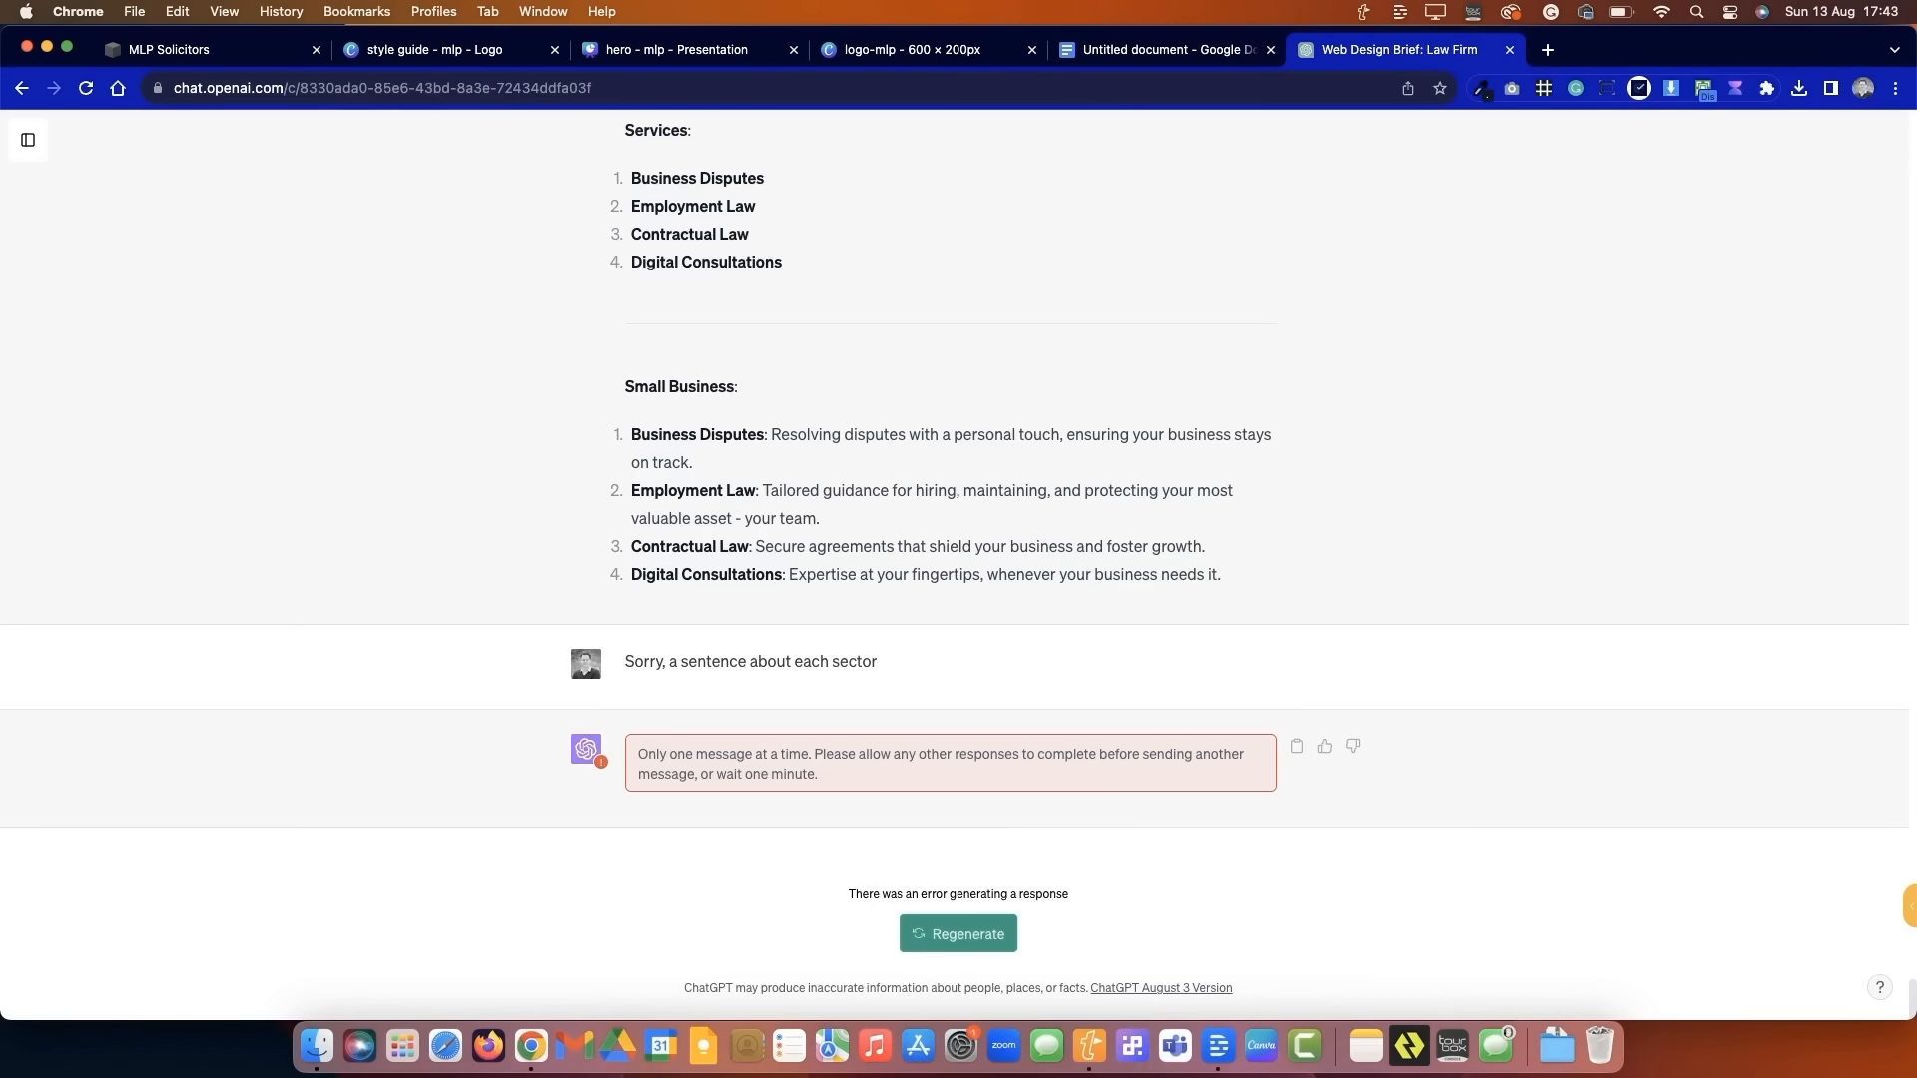
{"action": "left_click", "coordinate": [958, 933]}
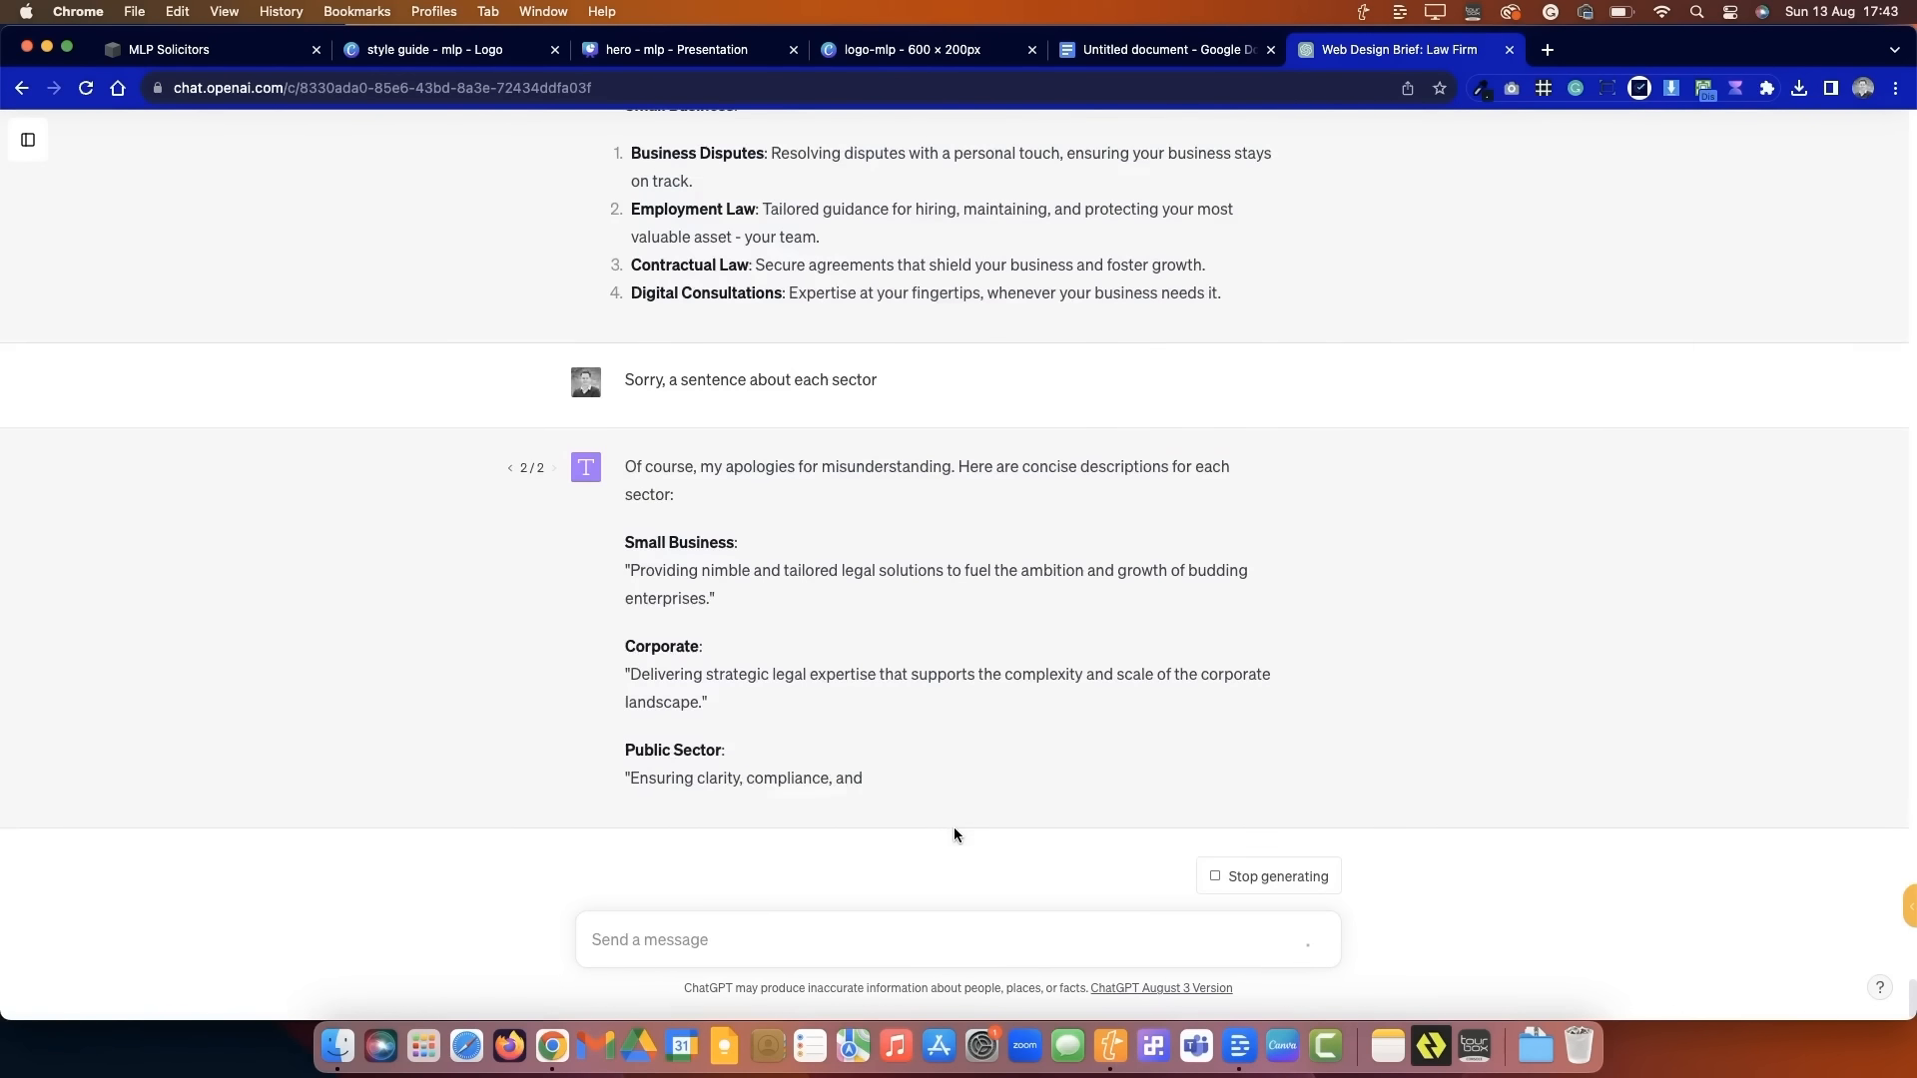
- Copy the generated Small Business text and reopen the MLP Solicitors home page for editing
{"action": "left_click_drag", "start_coordinate": [709, 498], "coordinate": [650, 469]}
{"action": "left_click", "coordinate": [160, 47]}
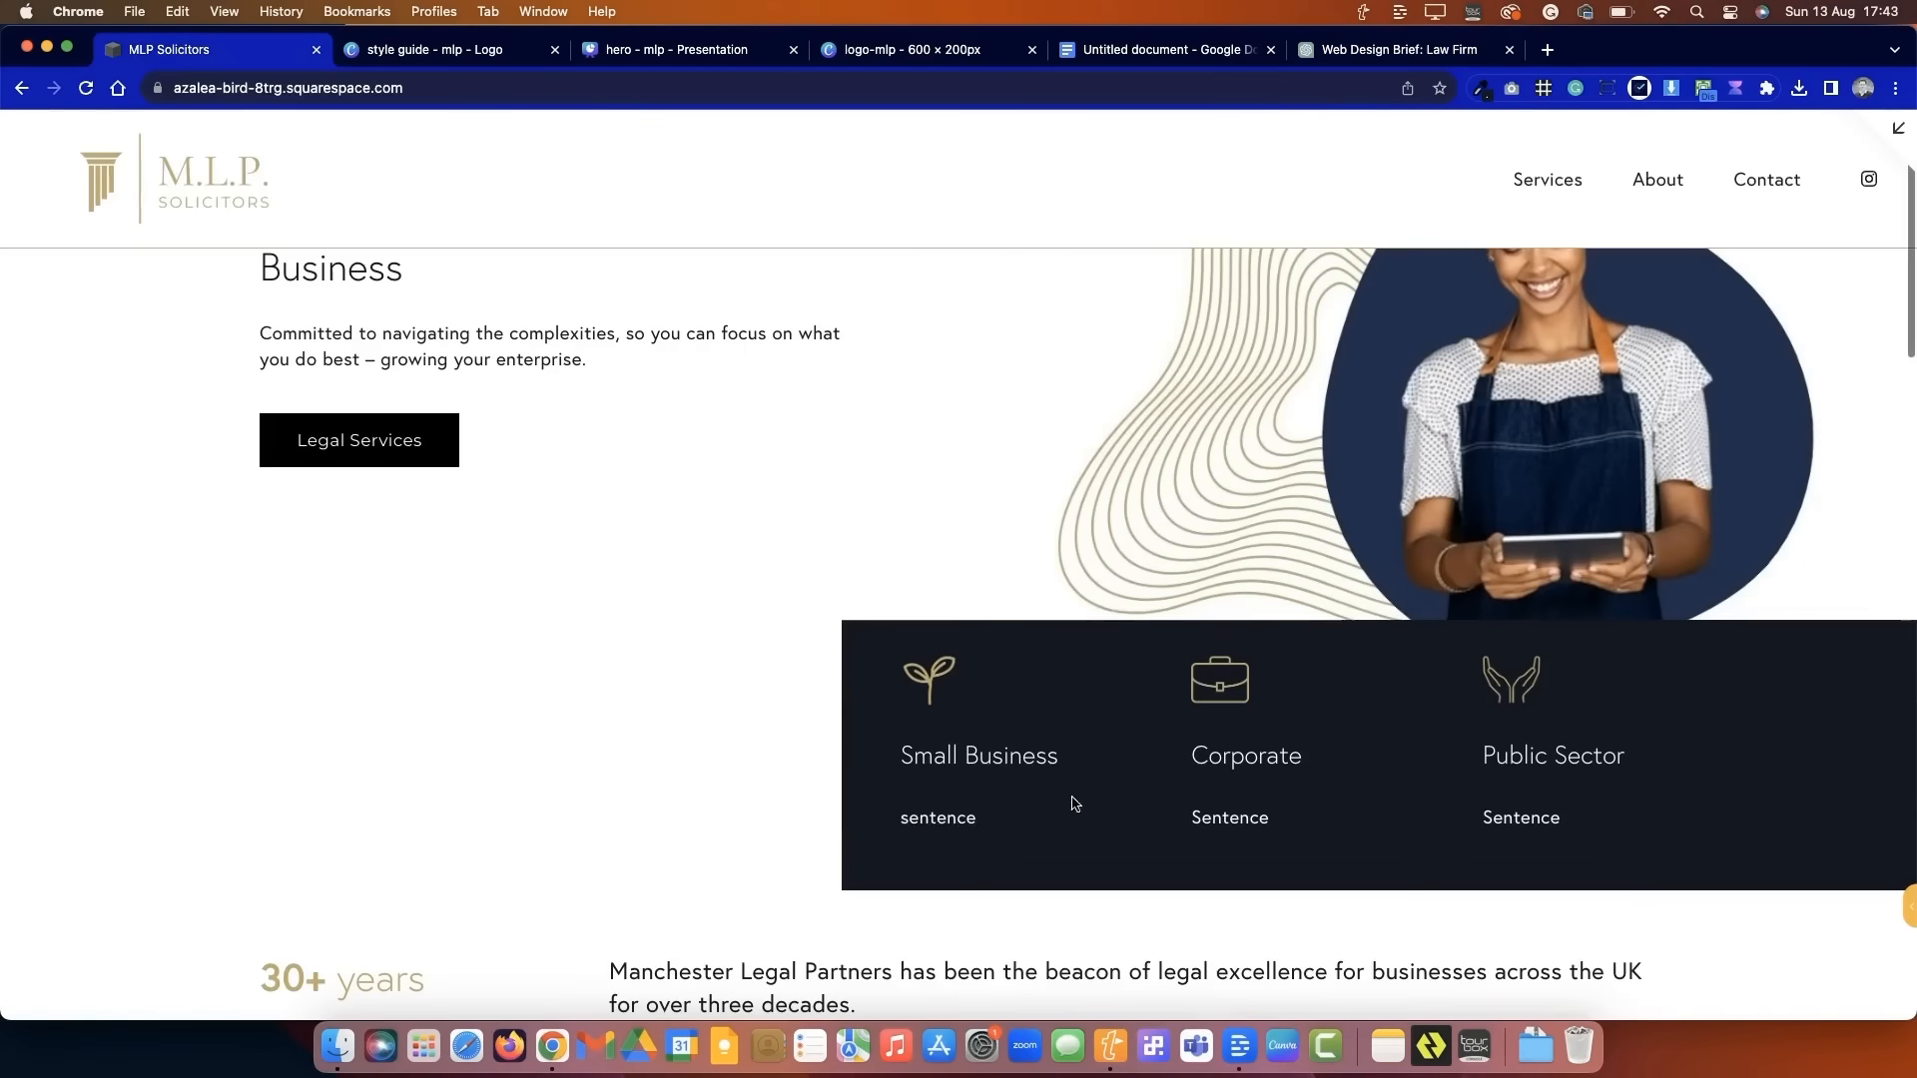
{"action": "scroll", "coordinate": [419, 319], "scroll_direction": "up", "scroll_amount": 2}
{"action": "left_click", "coordinate": [341, 198]}
{"action": "left_click", "coordinate": [1910, 122]}
{"action": "scroll", "coordinate": [1155, 569], "scroll_direction": "down", "scroll_amount": 5}
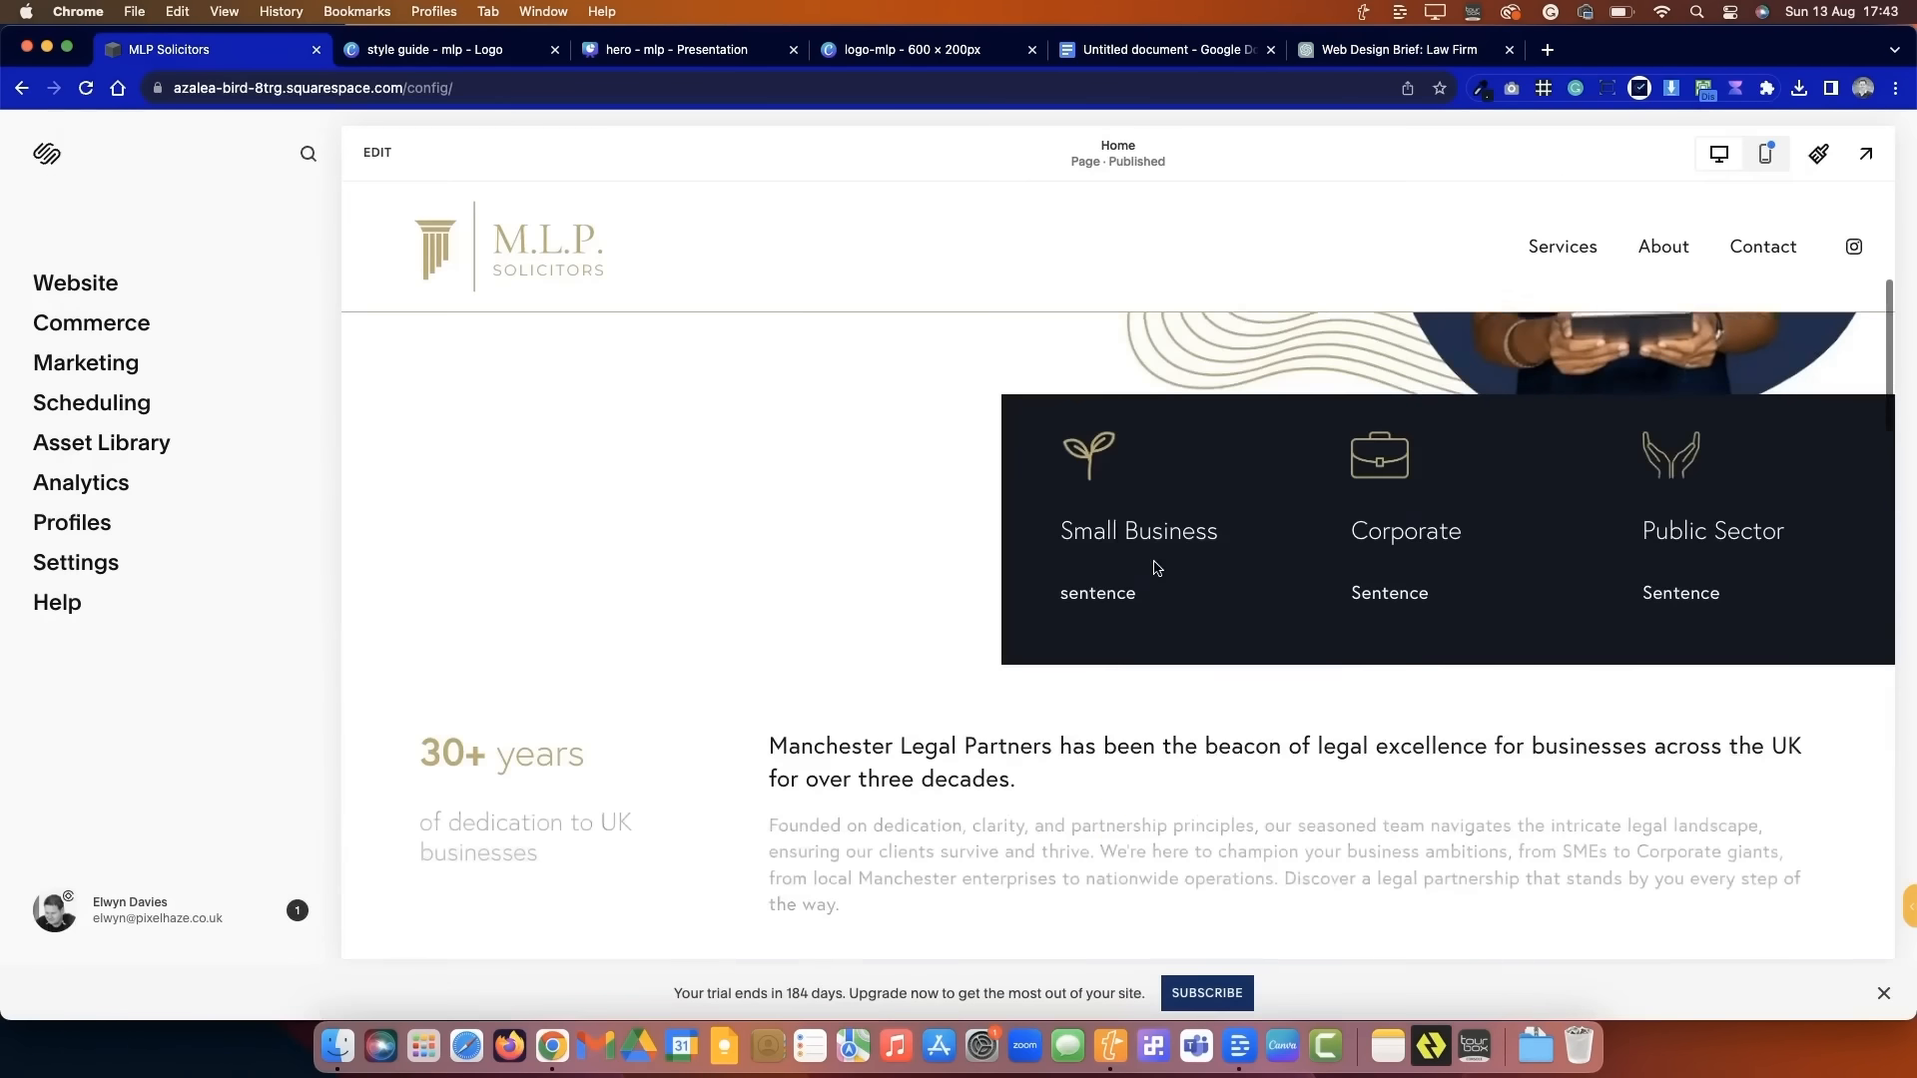
{"action": "left_click", "coordinate": [383, 158]}
- Remove the "sentence" placeholder from the Small Business text block and duplicate the remaining heading directly below it
{"action": "double_click", "coordinate": [979, 597]}
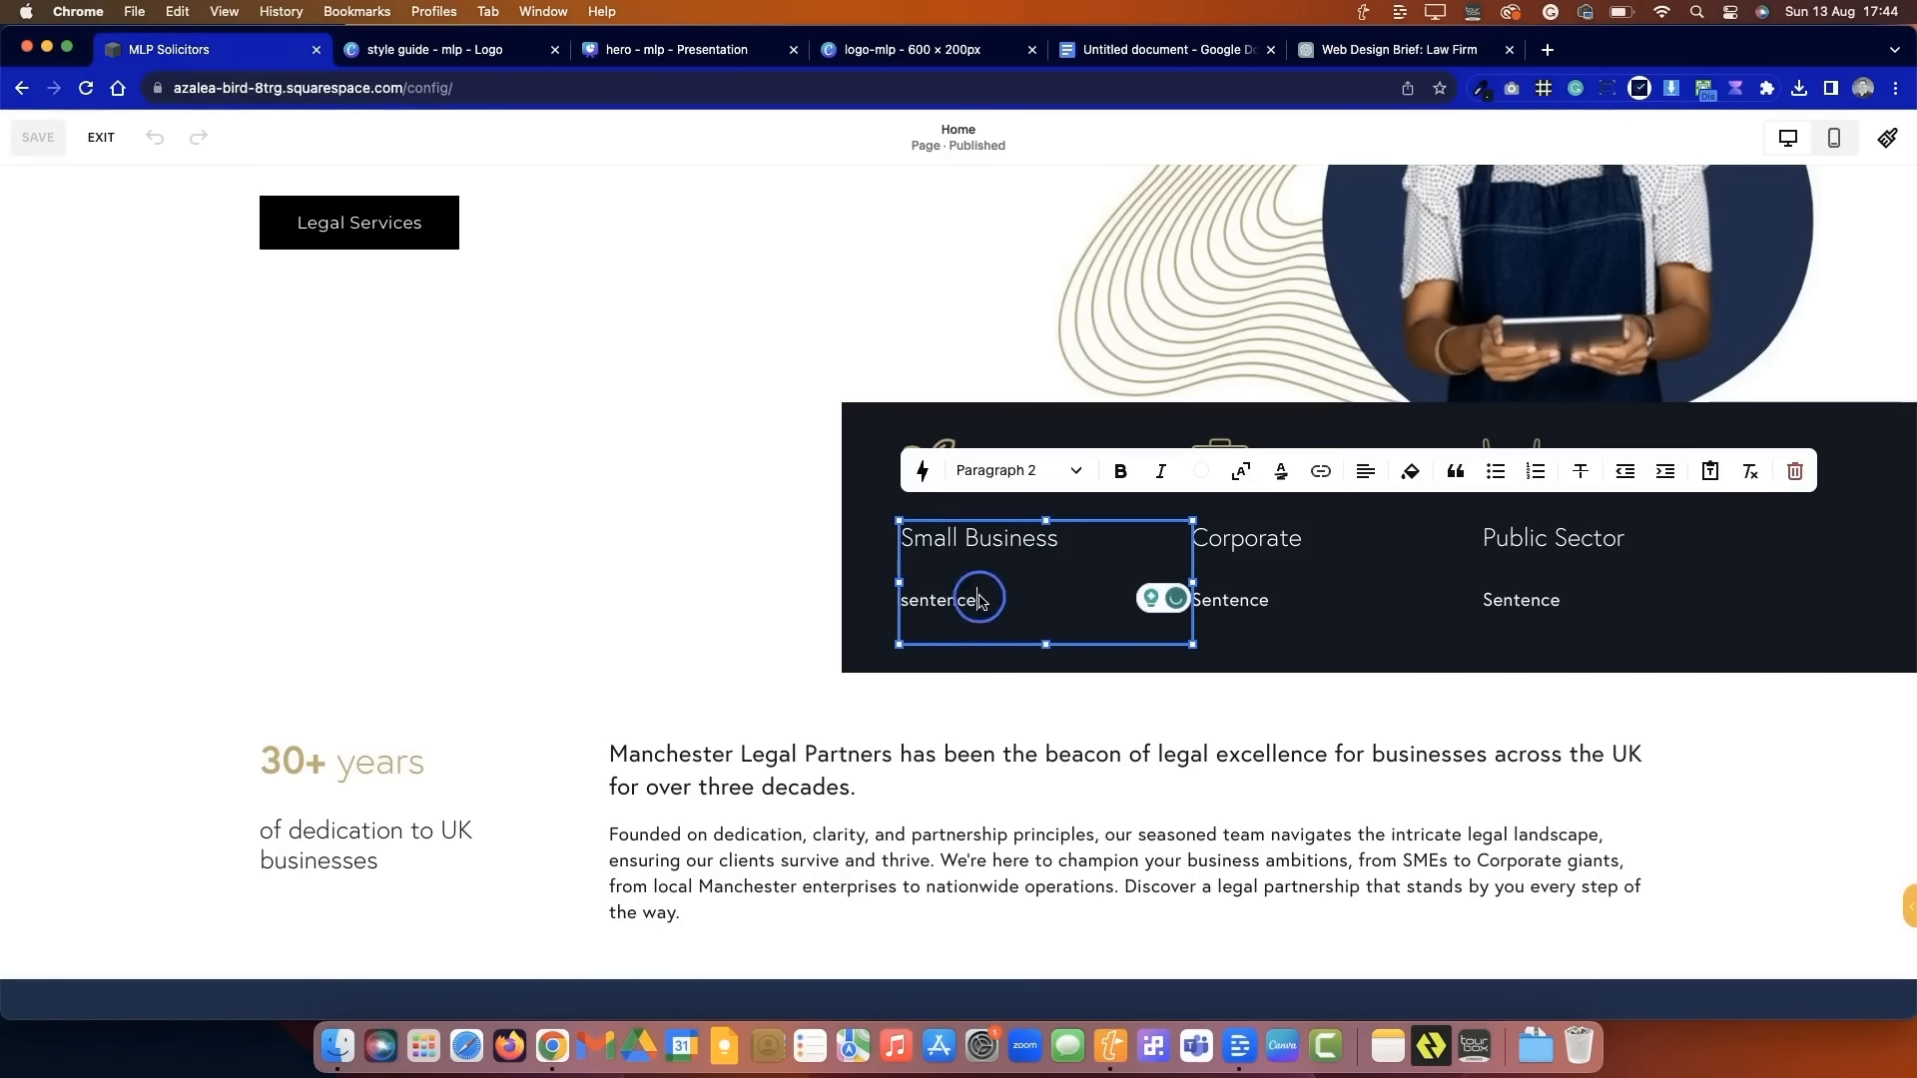
{"action": "left_click_drag", "start_coordinate": [1045, 639], "coordinate": [975, 614]}
{"action": "key", "text": "BackSpace"}
{"action": "left_click", "coordinate": [1023, 588]}
{"action": "left_click", "coordinate": [1038, 542]}
{"action": "left_click", "coordinate": [1095, 480]}
{"action": "left_click", "coordinate": [1665, 446]}
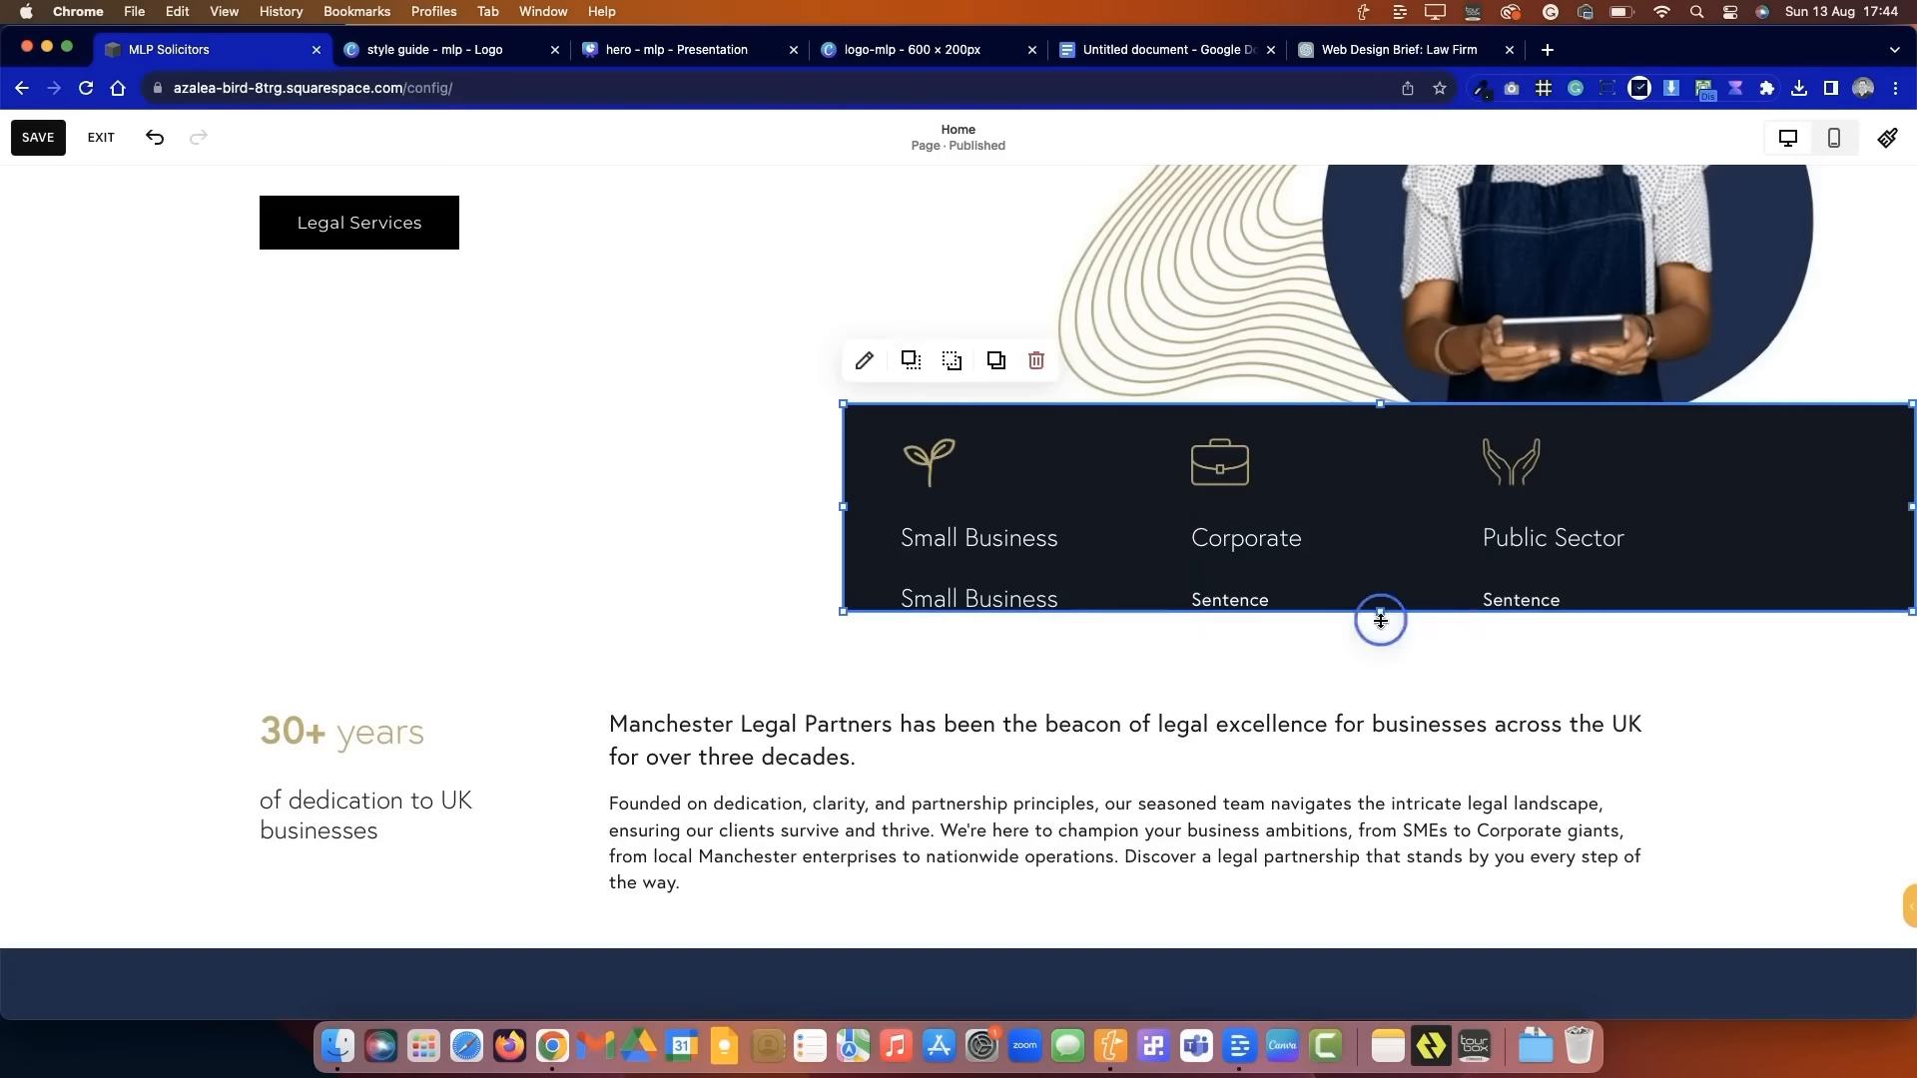
{"action": "left_click_drag", "start_coordinate": [1381, 621], "coordinate": [1381, 671]}
{"action": "left_click", "coordinate": [798, 593]}
{"action": "left_click", "coordinate": [986, 599]}
{"action": "left_click", "coordinate": [794, 573]}
{"action": "left_click", "coordinate": [961, 532]}
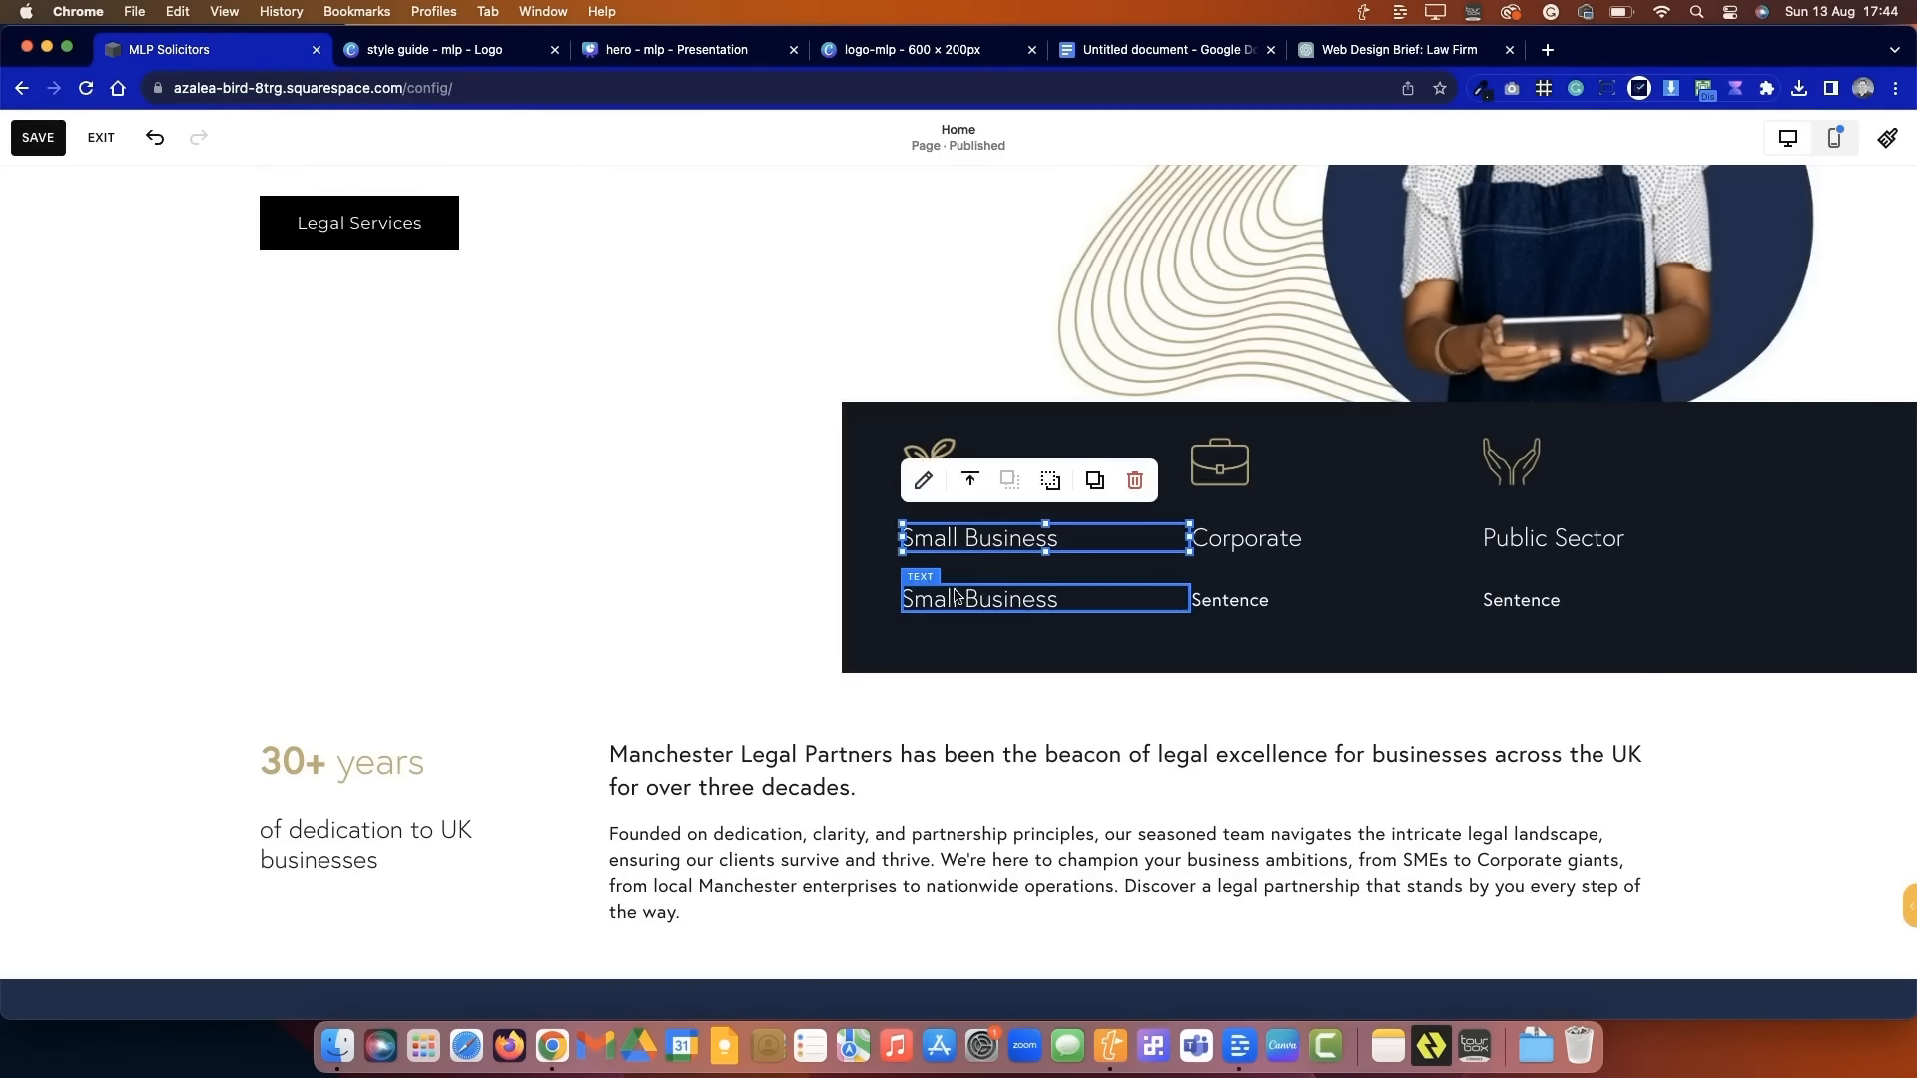
- Set the hero section's vertical grid gap to 21
{"action": "left_click", "coordinate": [1867, 212]}
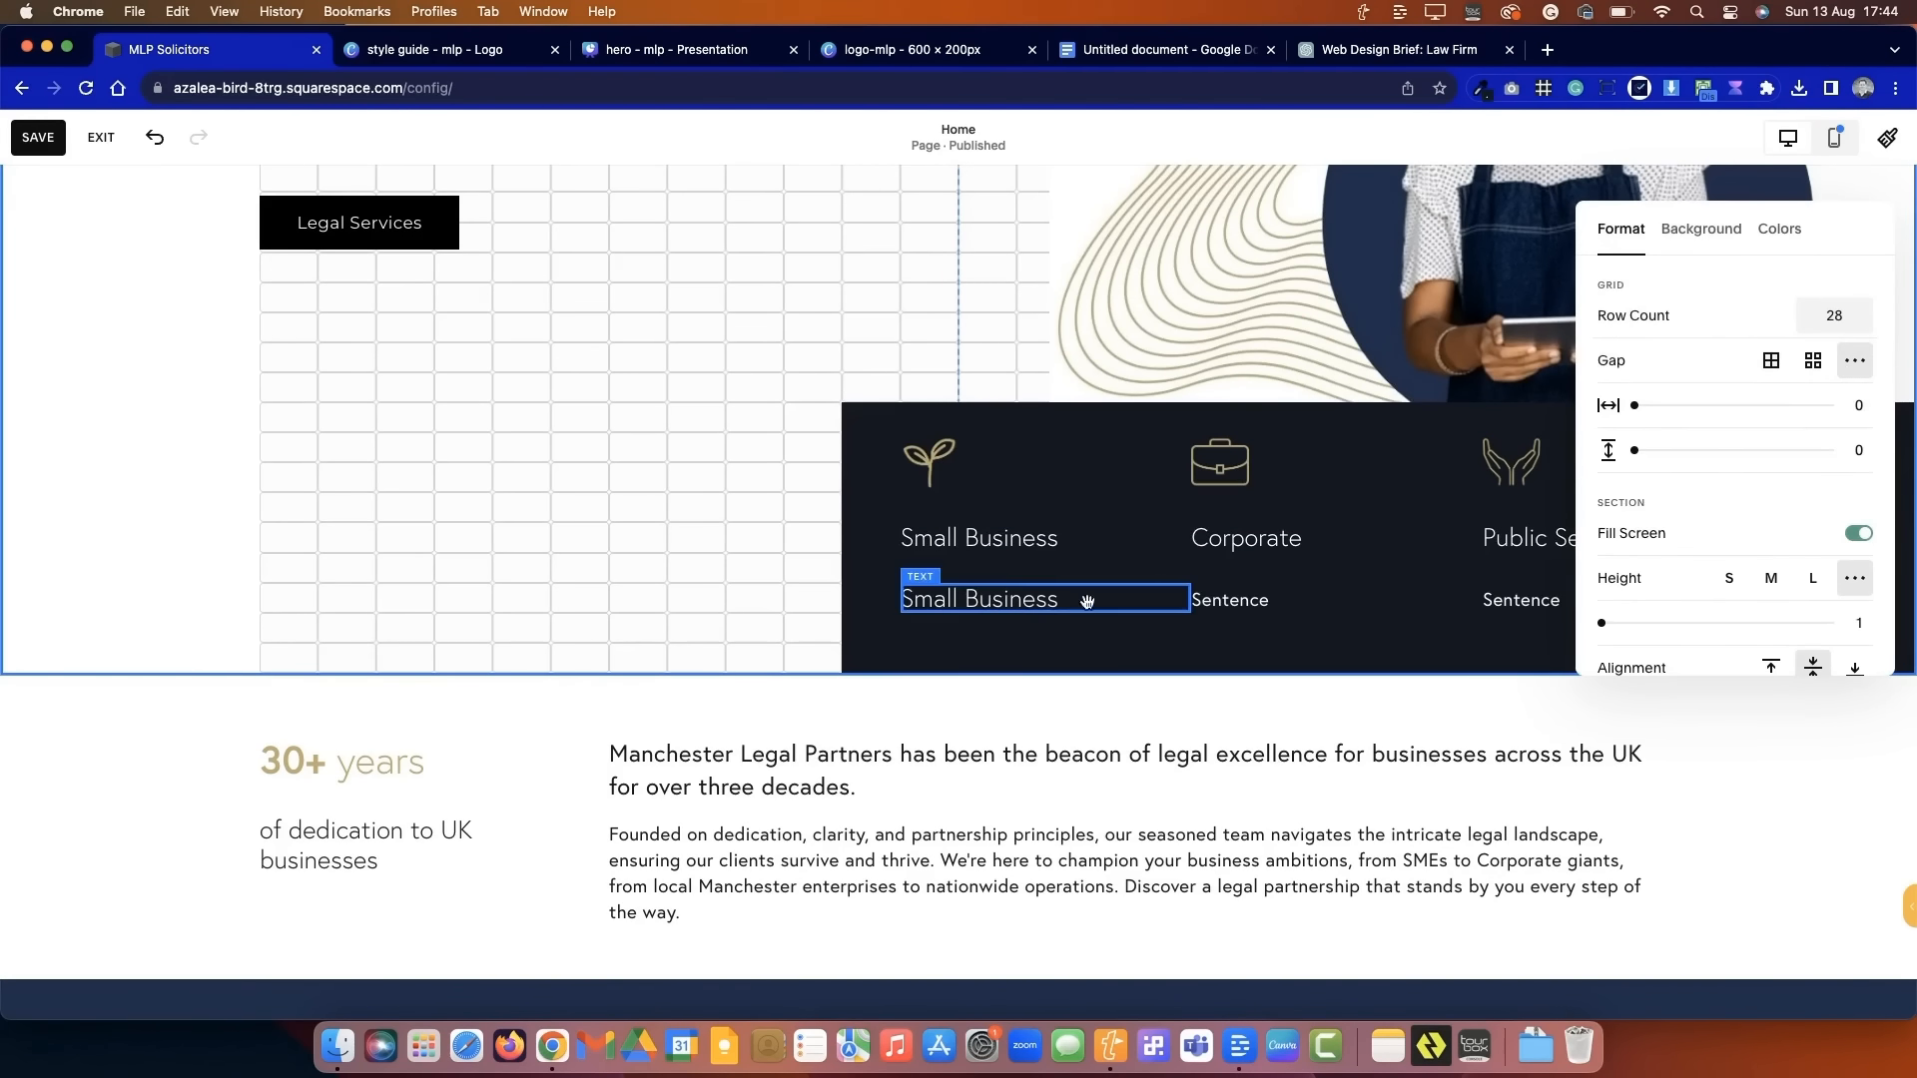
{"action": "left_click_drag", "start_coordinate": [1642, 450], "coordinate": [1715, 445]}
{"action": "left_click", "coordinate": [1056, 465]}
- Shorten the hero image of the woman in the apron by raising its lower edge
{"action": "scroll", "coordinate": [1057, 466], "scroll_direction": "down", "scroll_amount": 5}
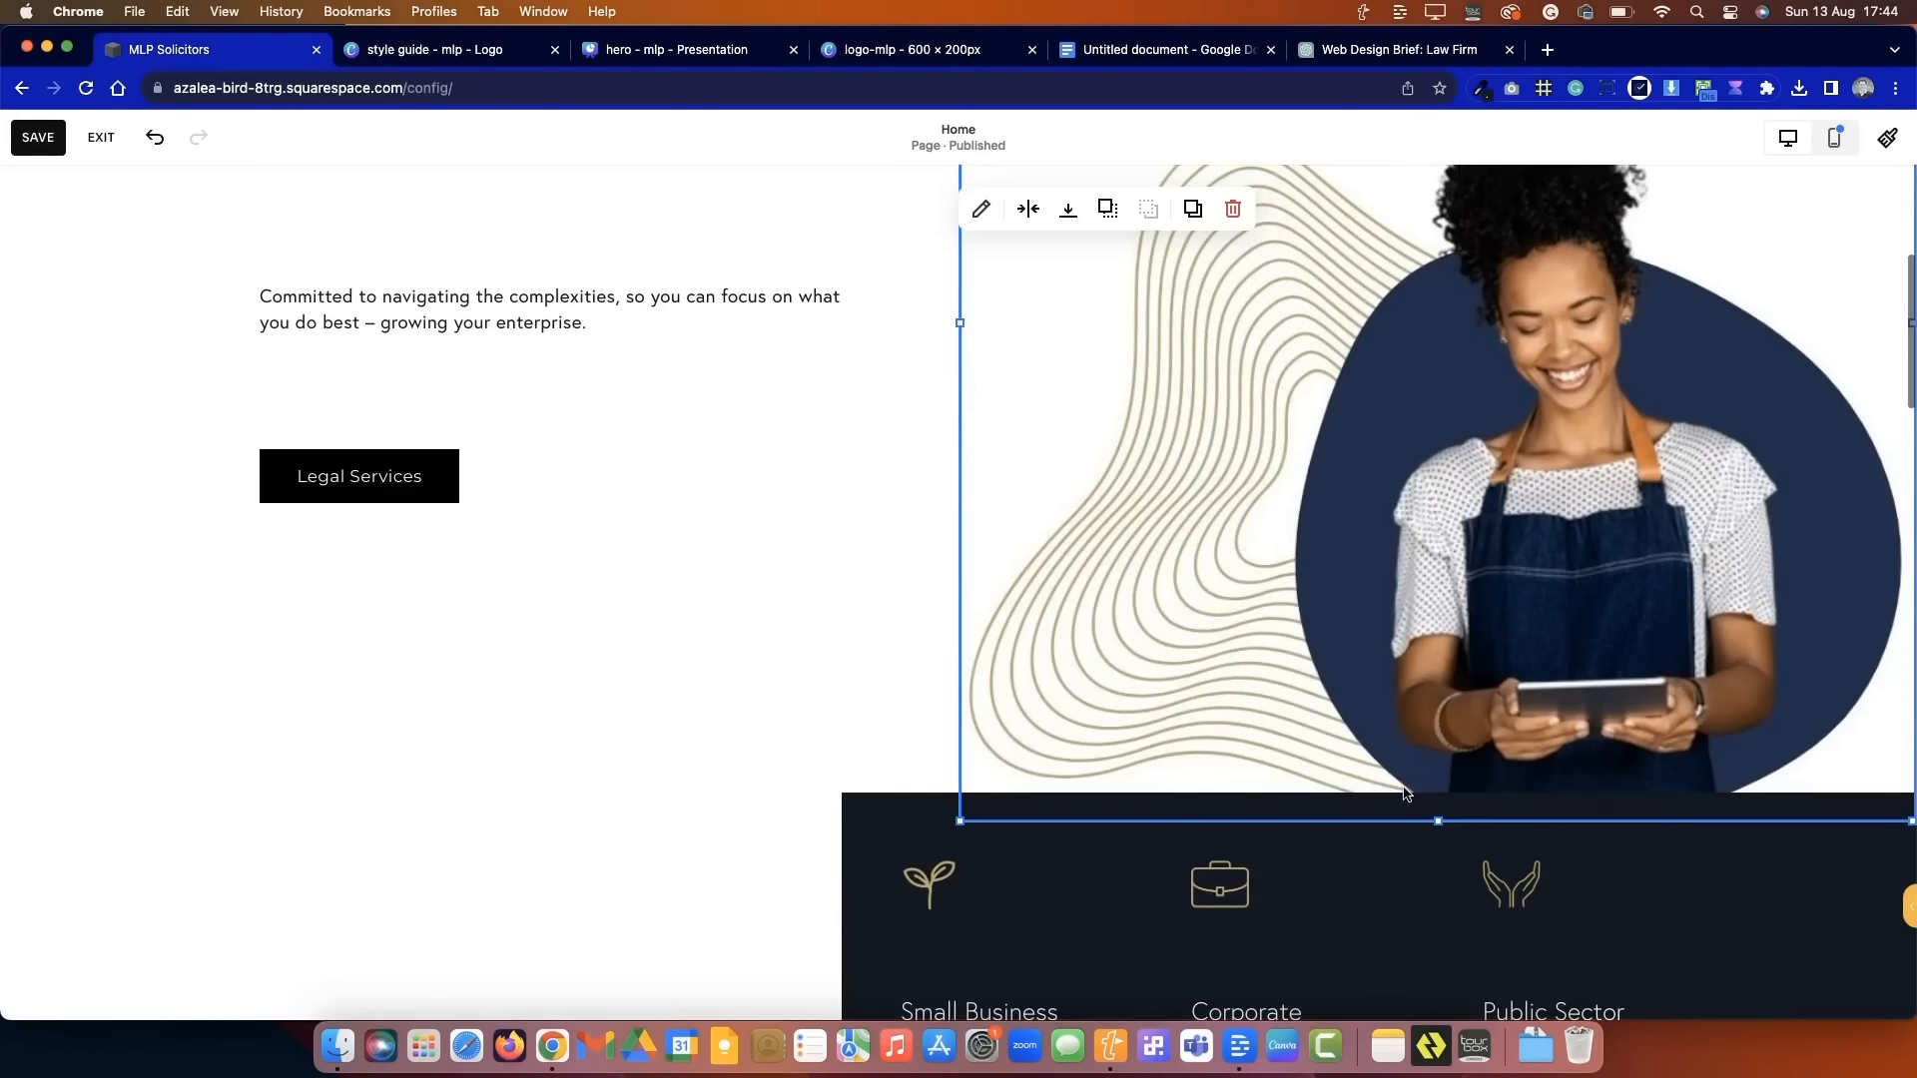
{"action": "left_click_drag", "start_coordinate": [1437, 818], "coordinate": [1441, 464]}
{"action": "scroll", "coordinate": [599, 649], "scroll_direction": "up", "scroll_amount": 4}
- Narrow the hero heading block, align its text to the bottom, and stack the heading, paragraph and Legal Services button closer together
{"action": "left_click", "coordinate": [599, 649]}
{"action": "left_click_drag", "start_coordinate": [548, 679], "coordinate": [559, 560]}
{"action": "left_click_drag", "start_coordinate": [843, 565], "coordinate": [785, 562]}
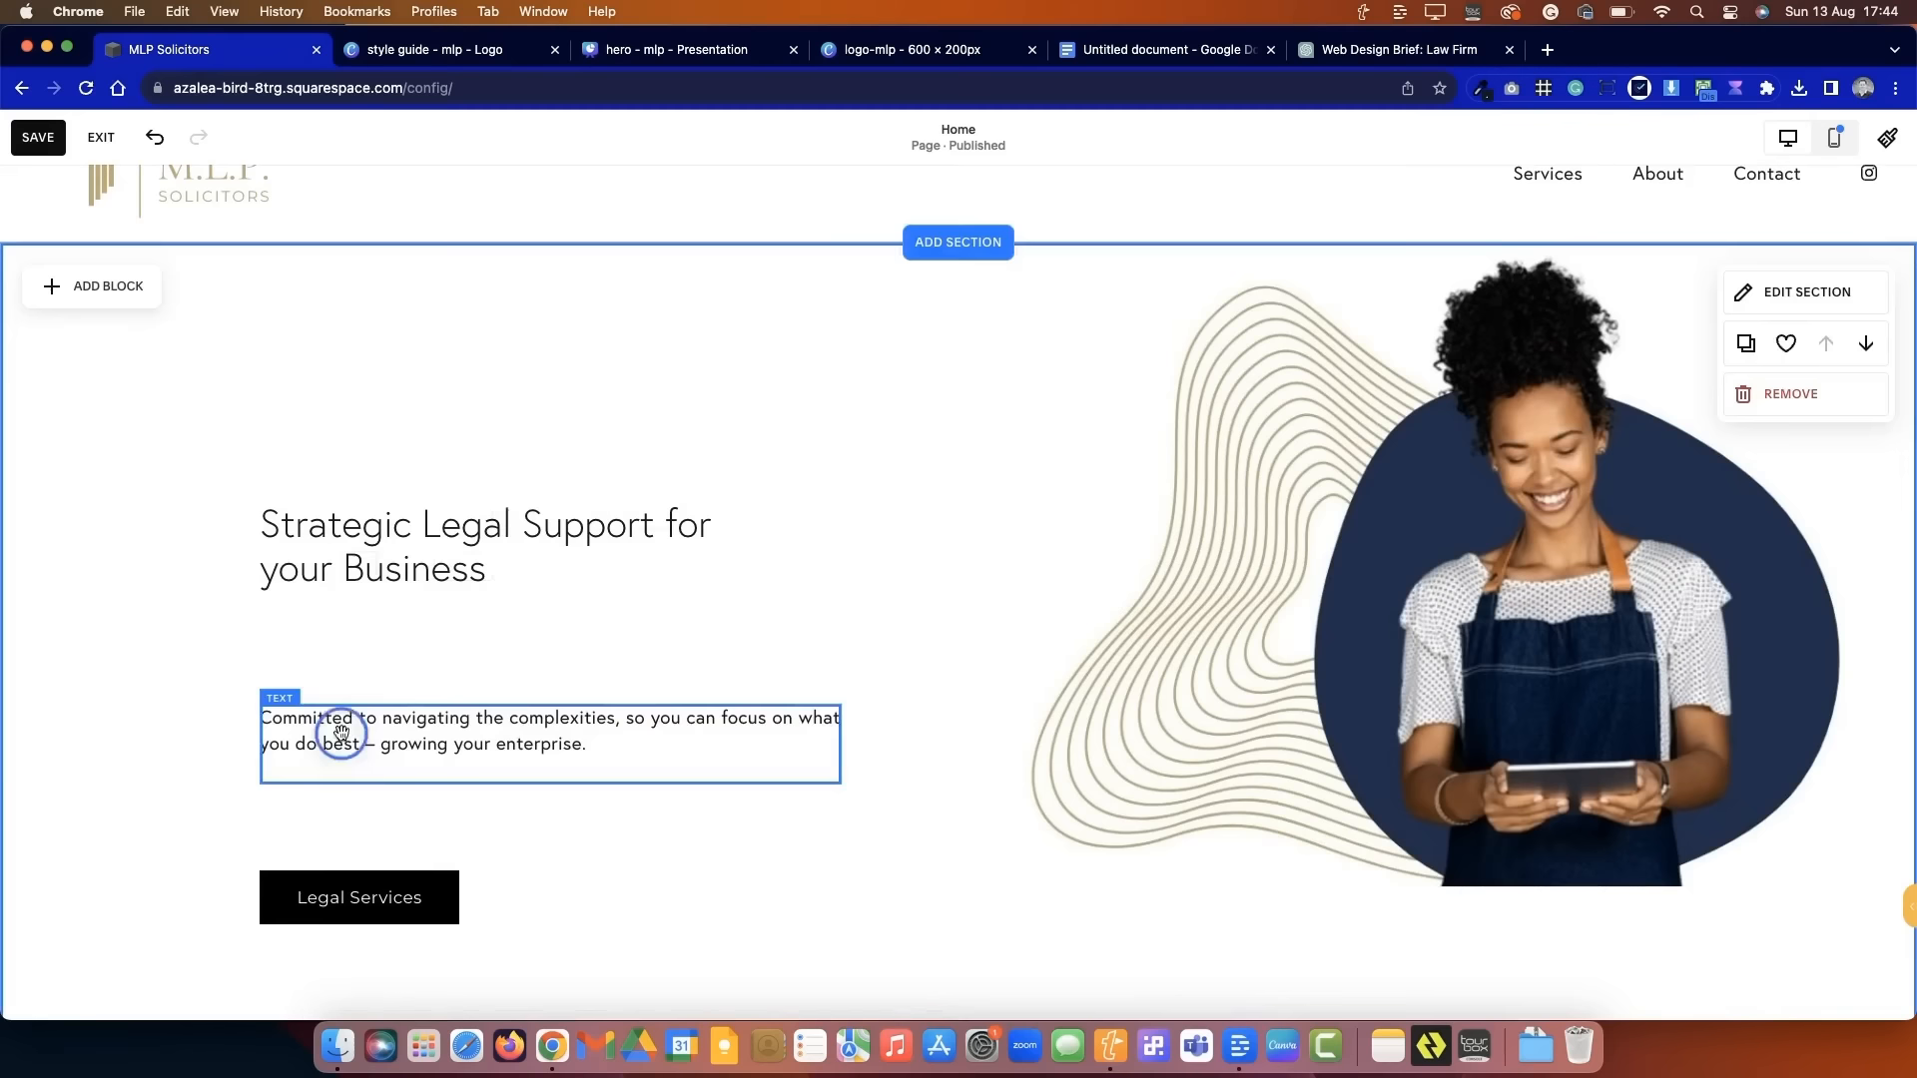
{"action": "left_click_drag", "start_coordinate": [341, 733], "coordinate": [329, 627]}
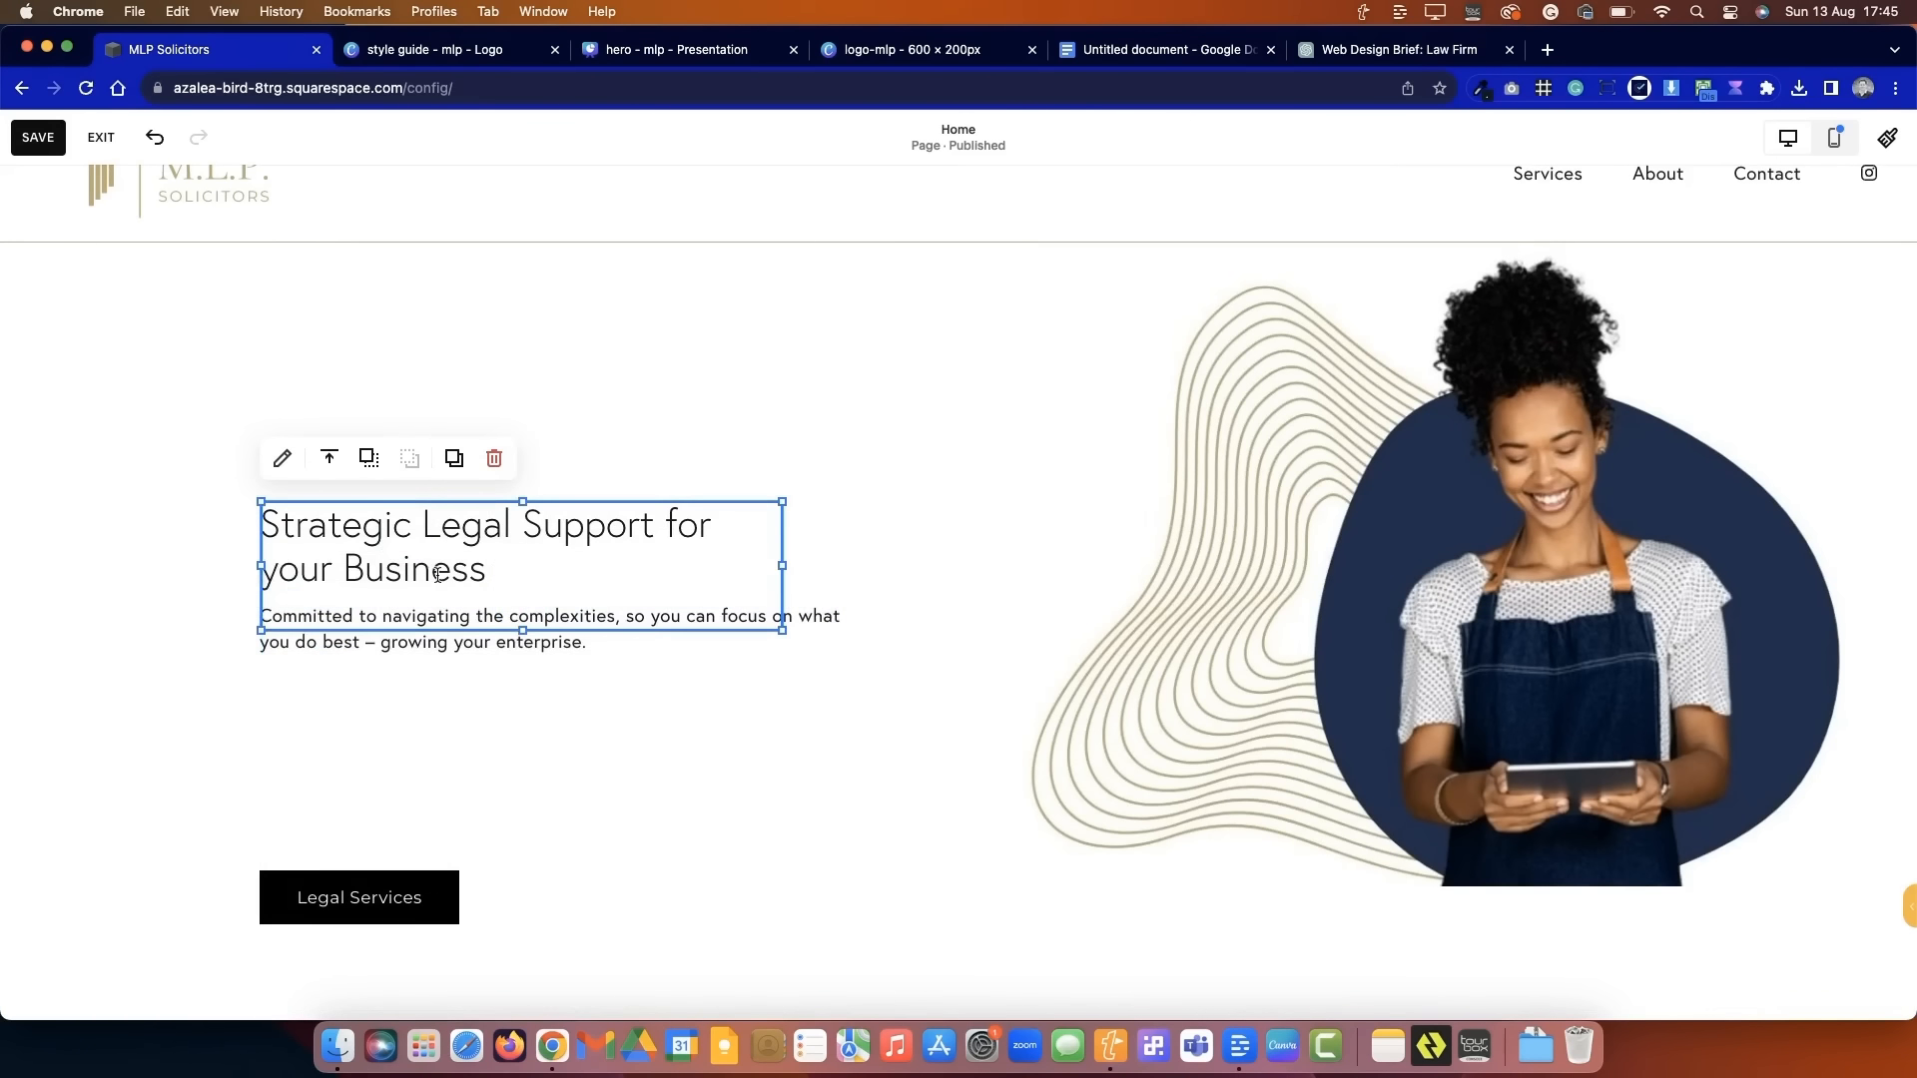
{"action": "left_click_drag", "start_coordinate": [439, 575], "coordinate": [426, 501]}
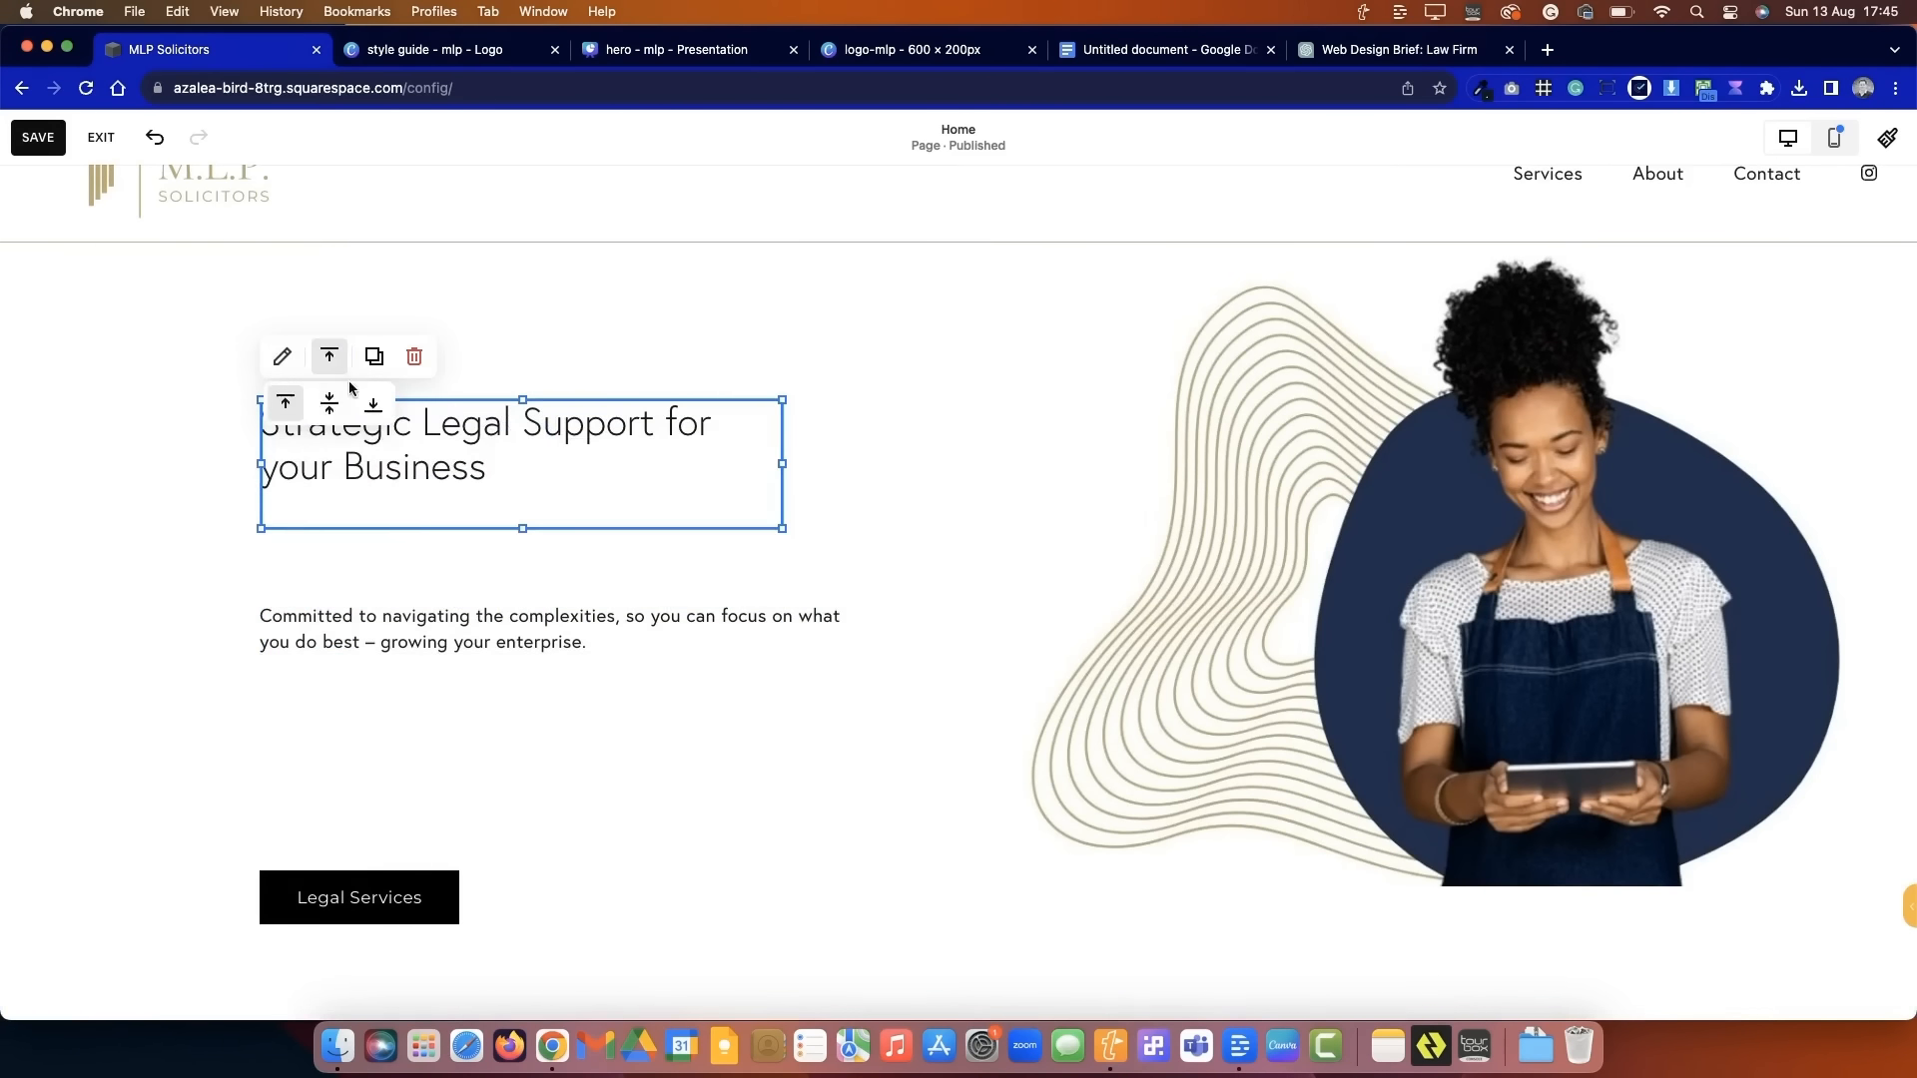
{"action": "left_click", "coordinate": [373, 403]}
{"action": "left_click_drag", "start_coordinate": [340, 628], "coordinate": [339, 573]}
{"action": "left_click_drag", "start_coordinate": [354, 902], "coordinate": [358, 677]}
- Move the dark panel with its icons and texts up to the hero image, and shorten the section to end at the panel
{"action": "scroll", "coordinate": [699, 769], "scroll_direction": "down", "scroll_amount": 10}
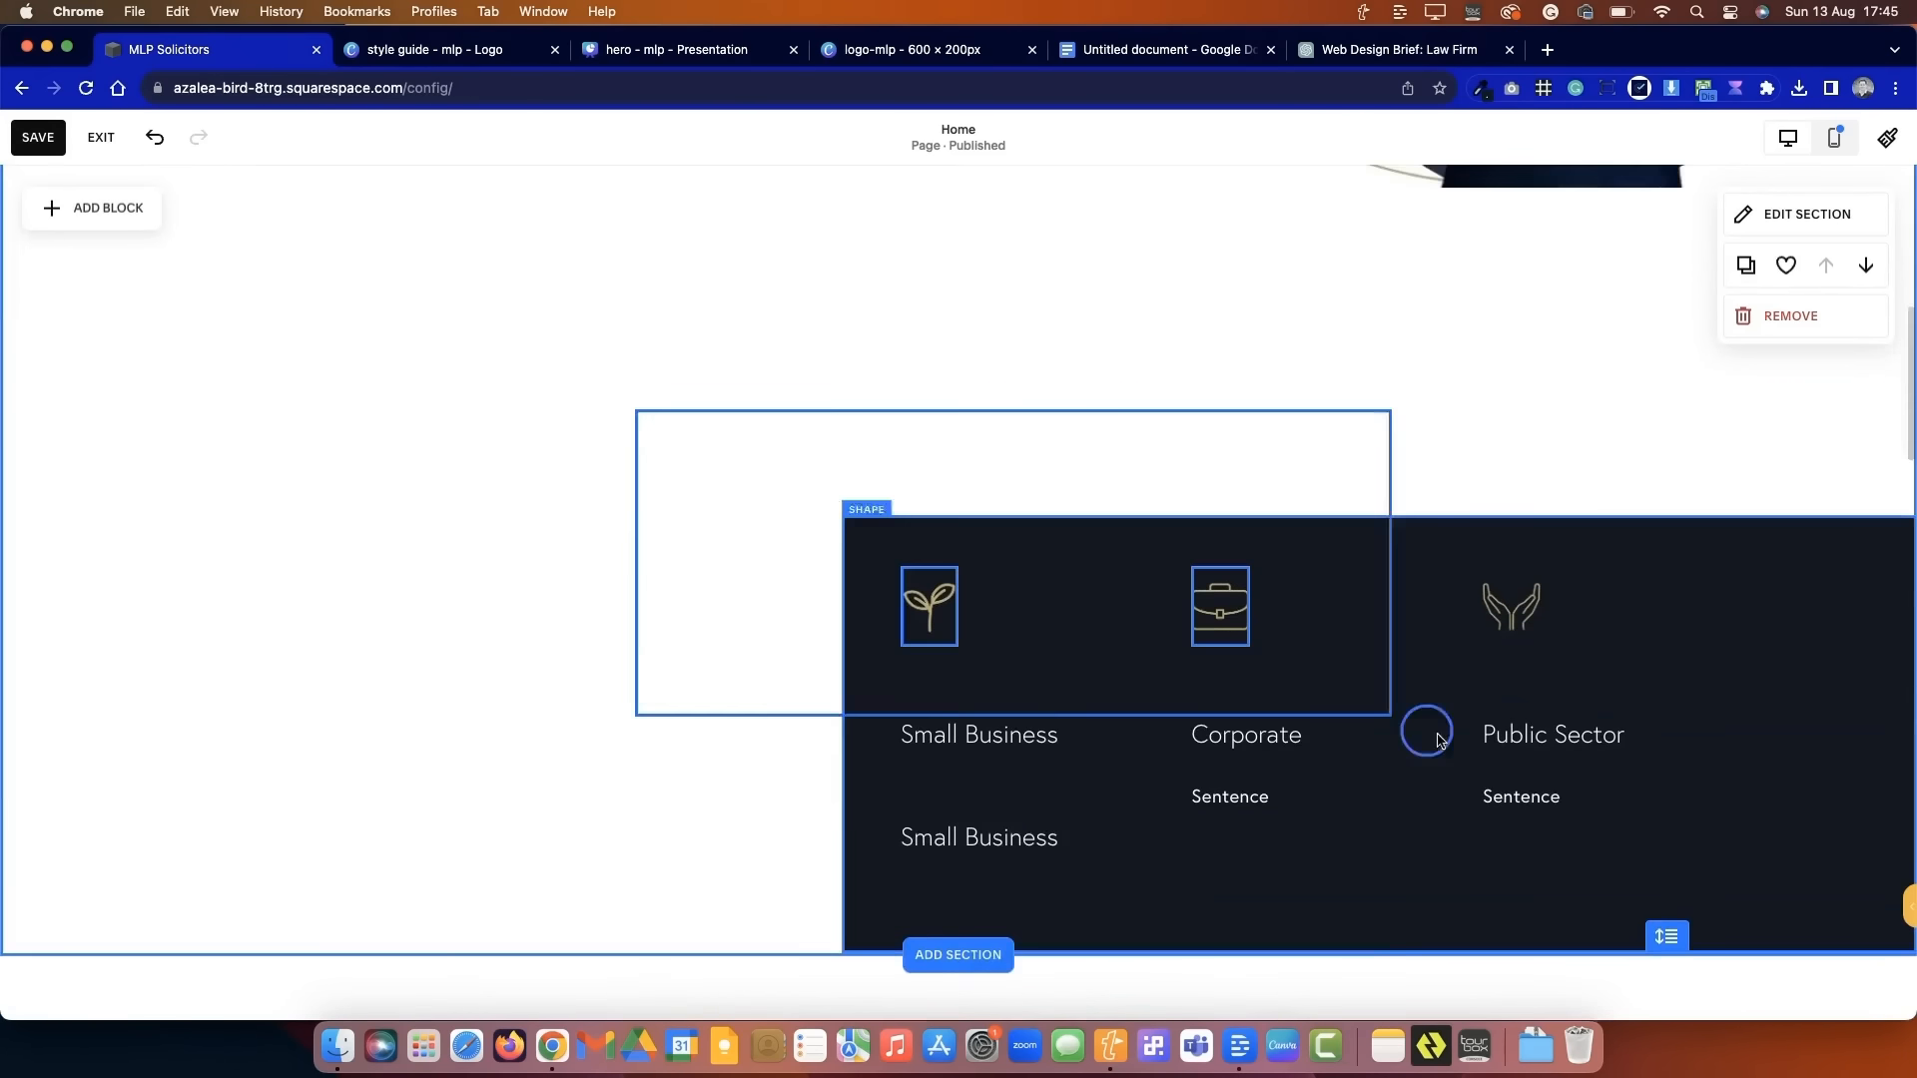
{"action": "left_click_drag", "start_coordinate": [1438, 735], "coordinate": [1637, 866]}
{"action": "scroll", "coordinate": [1588, 779], "scroll_direction": "up", "scroll_amount": 2}
{"action": "left_click_drag", "start_coordinate": [1592, 694], "coordinate": [1595, 362]}
{"action": "scroll", "coordinate": [1148, 726], "scroll_direction": "up", "scroll_amount": 4}
{"action": "left_click_drag", "start_coordinate": [1417, 782], "coordinate": [1413, 729]}
{"action": "left_click", "coordinate": [529, 705]}
{"action": "scroll", "coordinate": [529, 705], "scroll_direction": "down", "scroll_amount": 5}
{"action": "left_click_drag", "start_coordinate": [1667, 890], "coordinate": [1671, 548]}
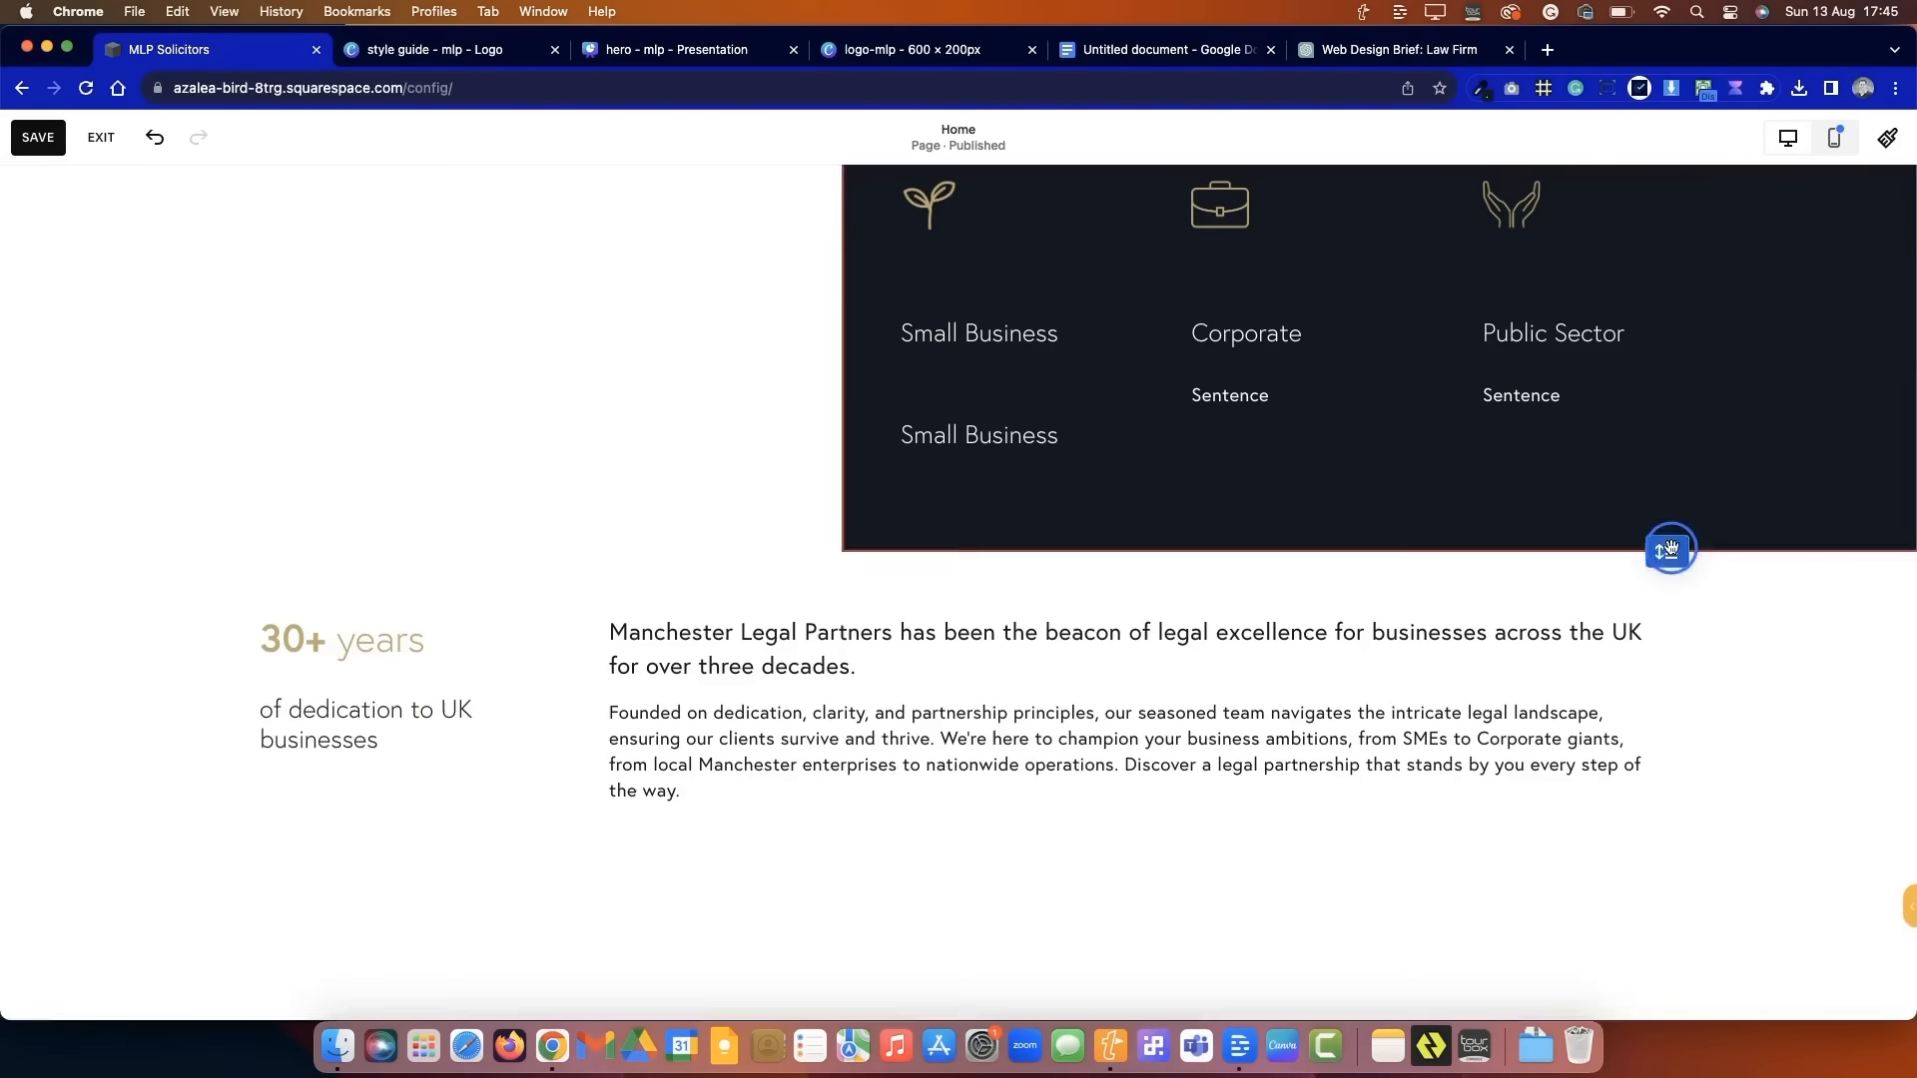
- Move the Small Business heading up beneath its icon and place the duplicate heading directly under it
{"action": "scroll", "coordinate": [479, 427], "scroll_direction": "up", "scroll_amount": 4}
{"action": "left_click", "coordinate": [994, 767]}
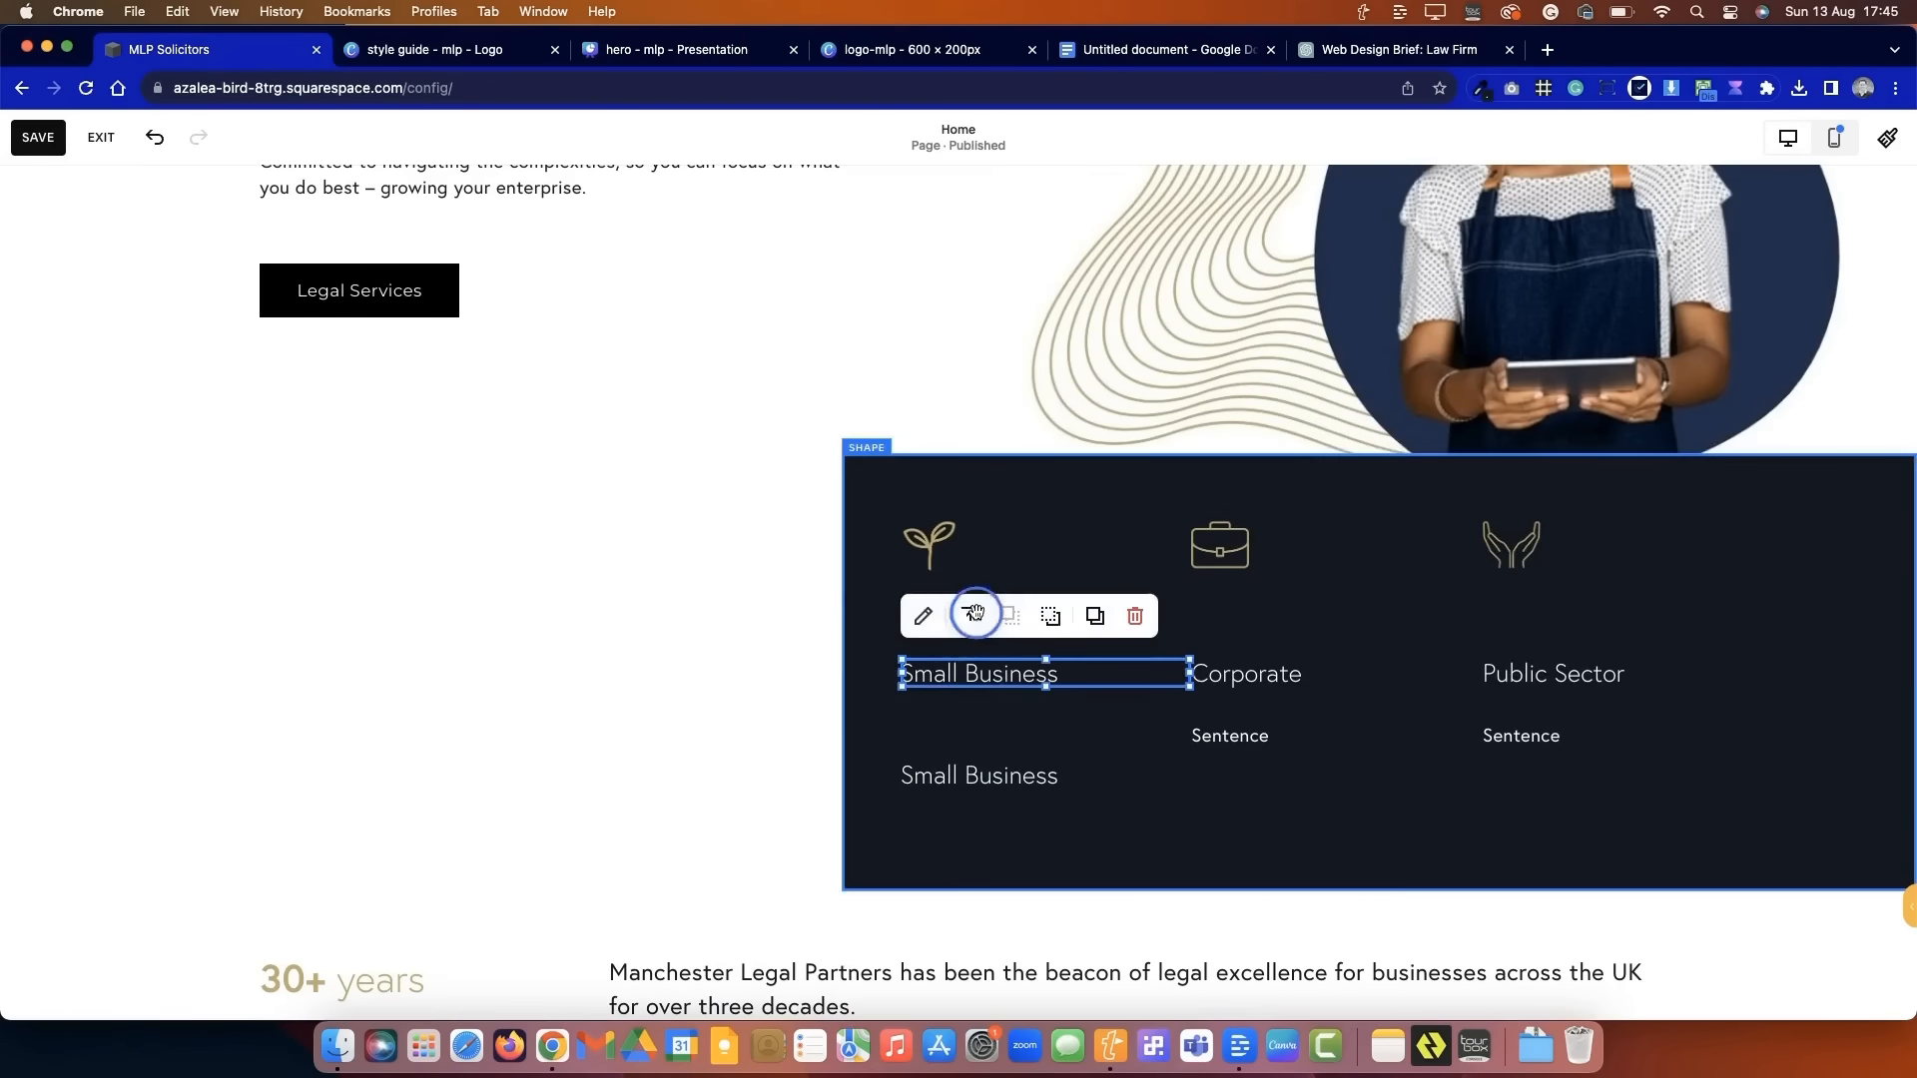
{"action": "scroll", "coordinate": [953, 619], "scroll_direction": "up", "scroll_amount": 1}
{"action": "left_click_drag", "start_coordinate": [930, 639], "coordinate": [938, 659]}
{"action": "left_click_drag", "start_coordinate": [980, 782], "coordinate": [982, 730]}
{"action": "left_click_drag", "start_coordinate": [982, 882], "coordinate": [983, 783]}
- Replace the duplicate heading's text with the copied Small Business sentence, formatted in gold without bold or italic
{"action": "double_click", "coordinate": [1067, 777]}
{"action": "key", "text": "super+a"}
{"action": "key", "text": "BackSpace"}
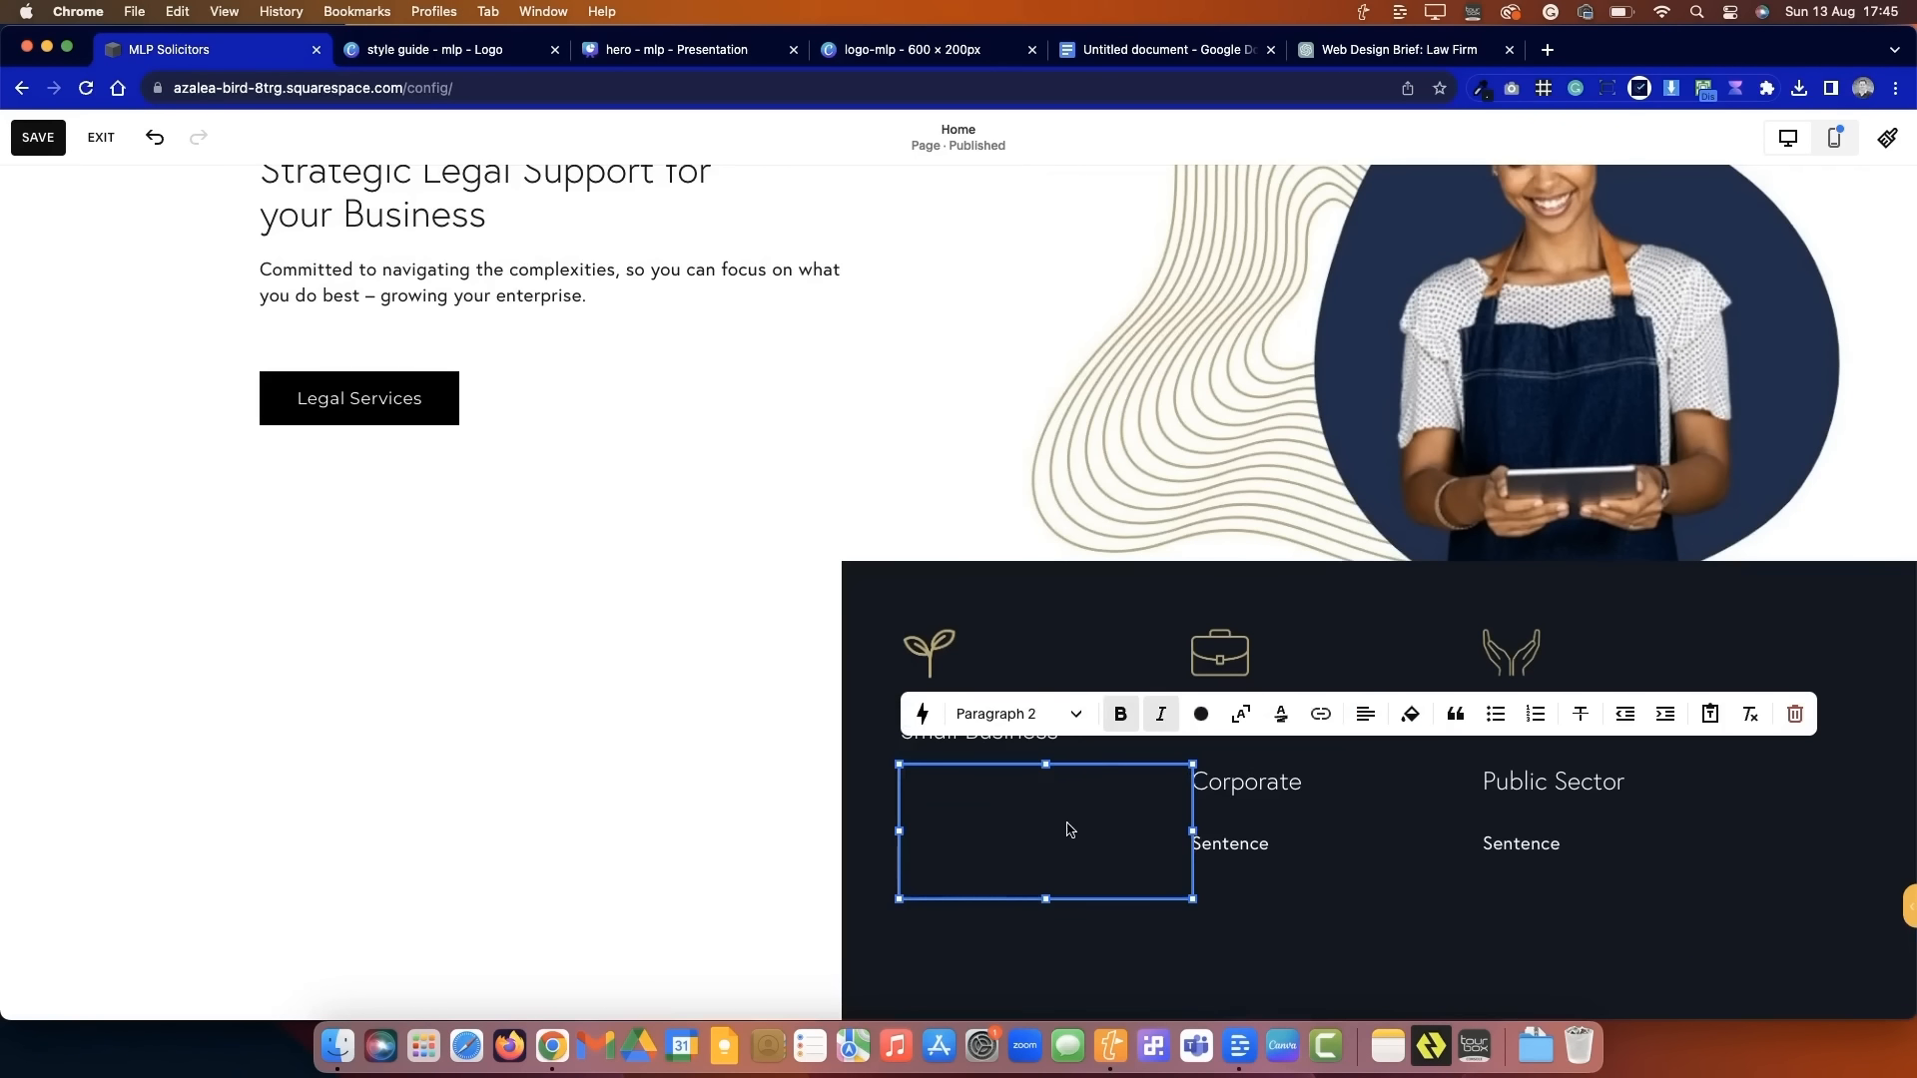
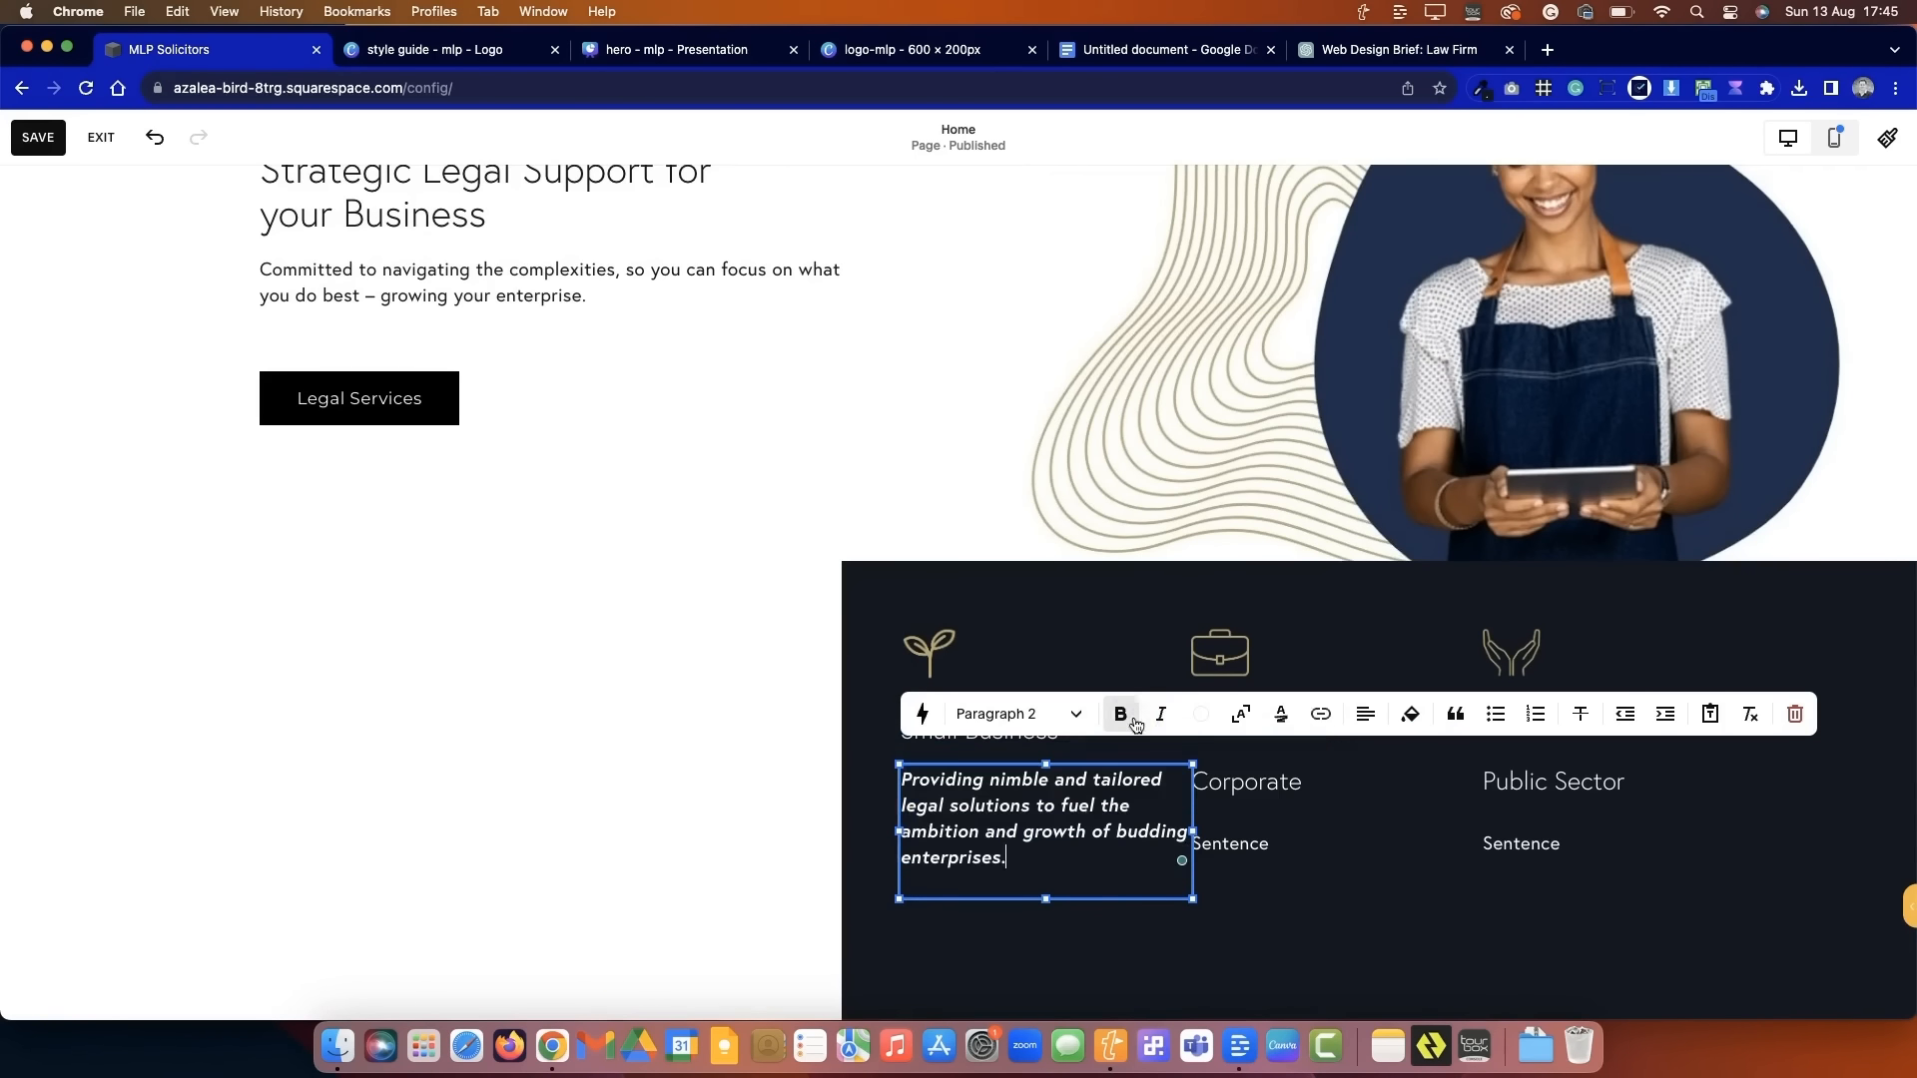
{"action": "left_click", "coordinate": [685, 744]}
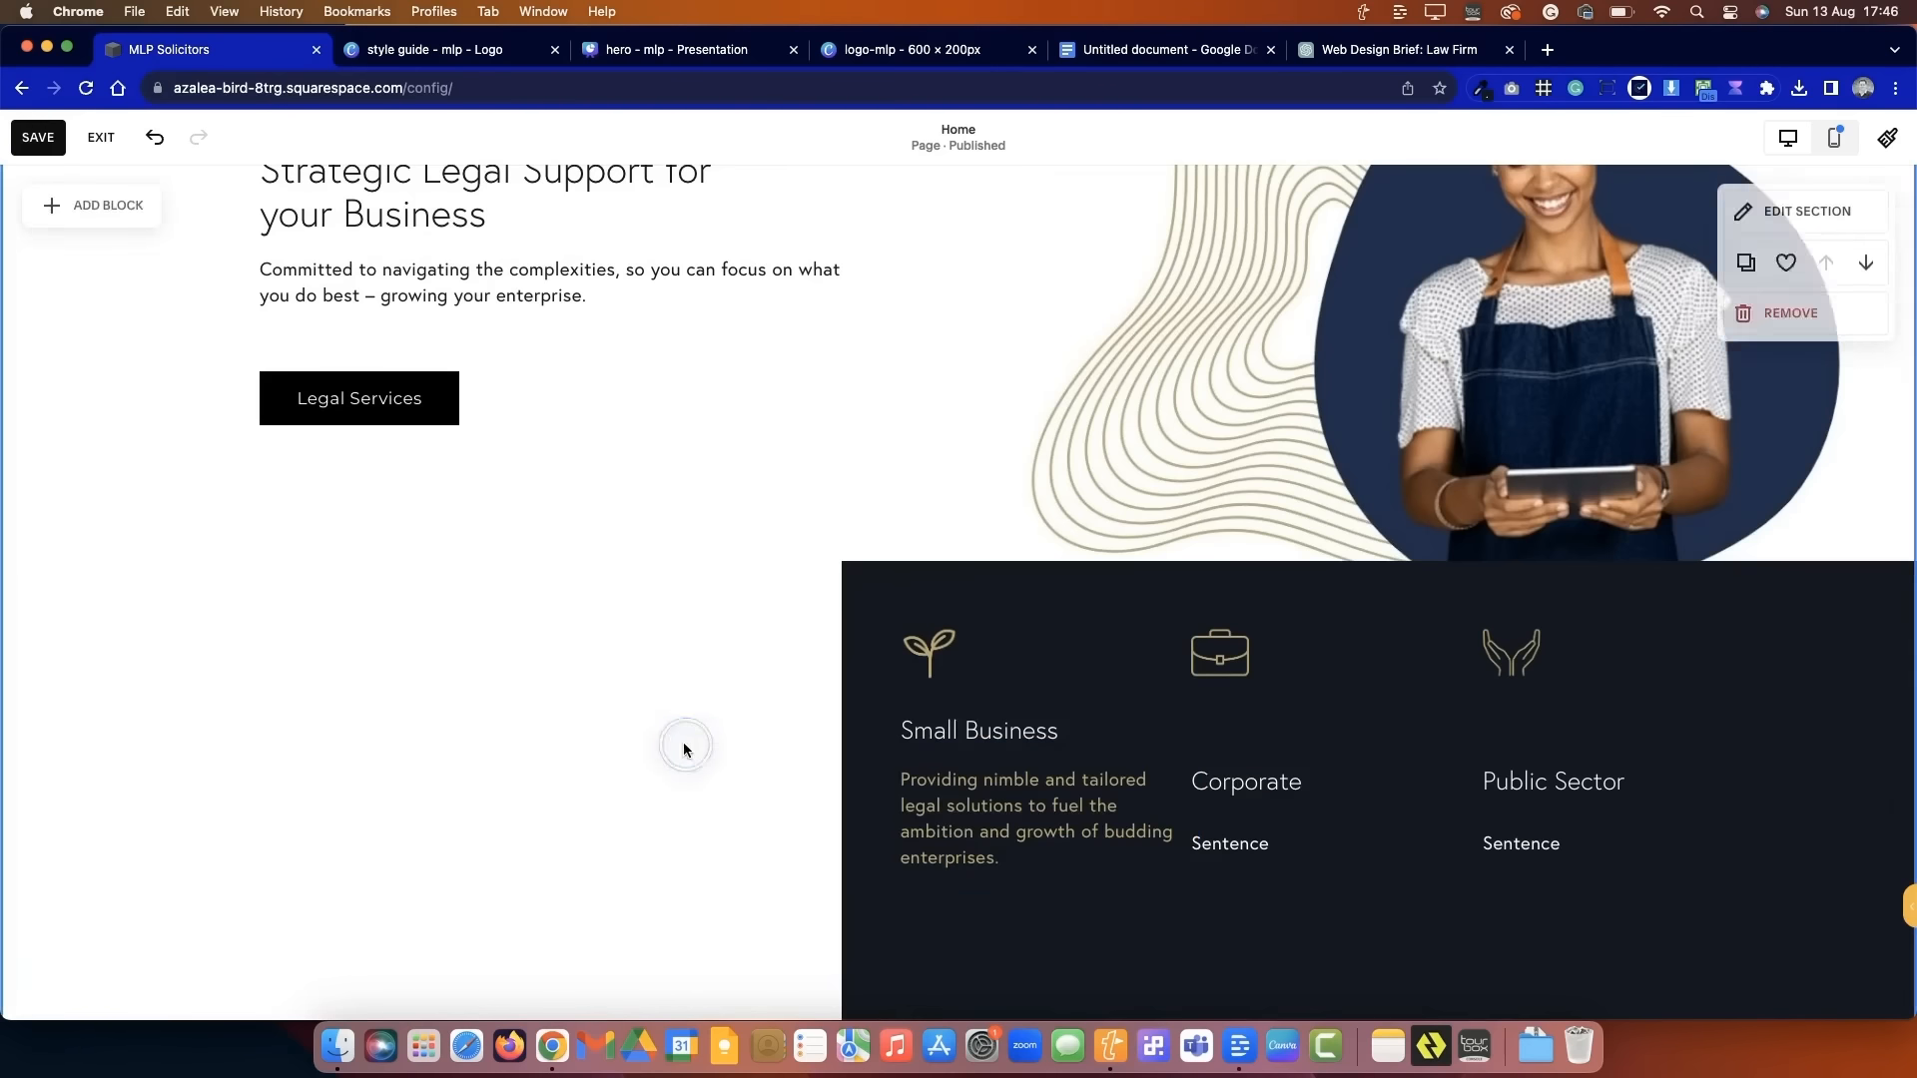
- Narrow the Small Business sentence block and shorten the dark panel to end just below the texts
{"action": "left_click", "coordinate": [1170, 829]}
{"action": "left_click_drag", "start_coordinate": [1170, 830], "coordinate": [1170, 829]}
{"action": "scroll", "coordinate": [671, 886], "scroll_direction": "down", "scroll_amount": 2}
{"action": "left_click", "coordinate": [1658, 891]}
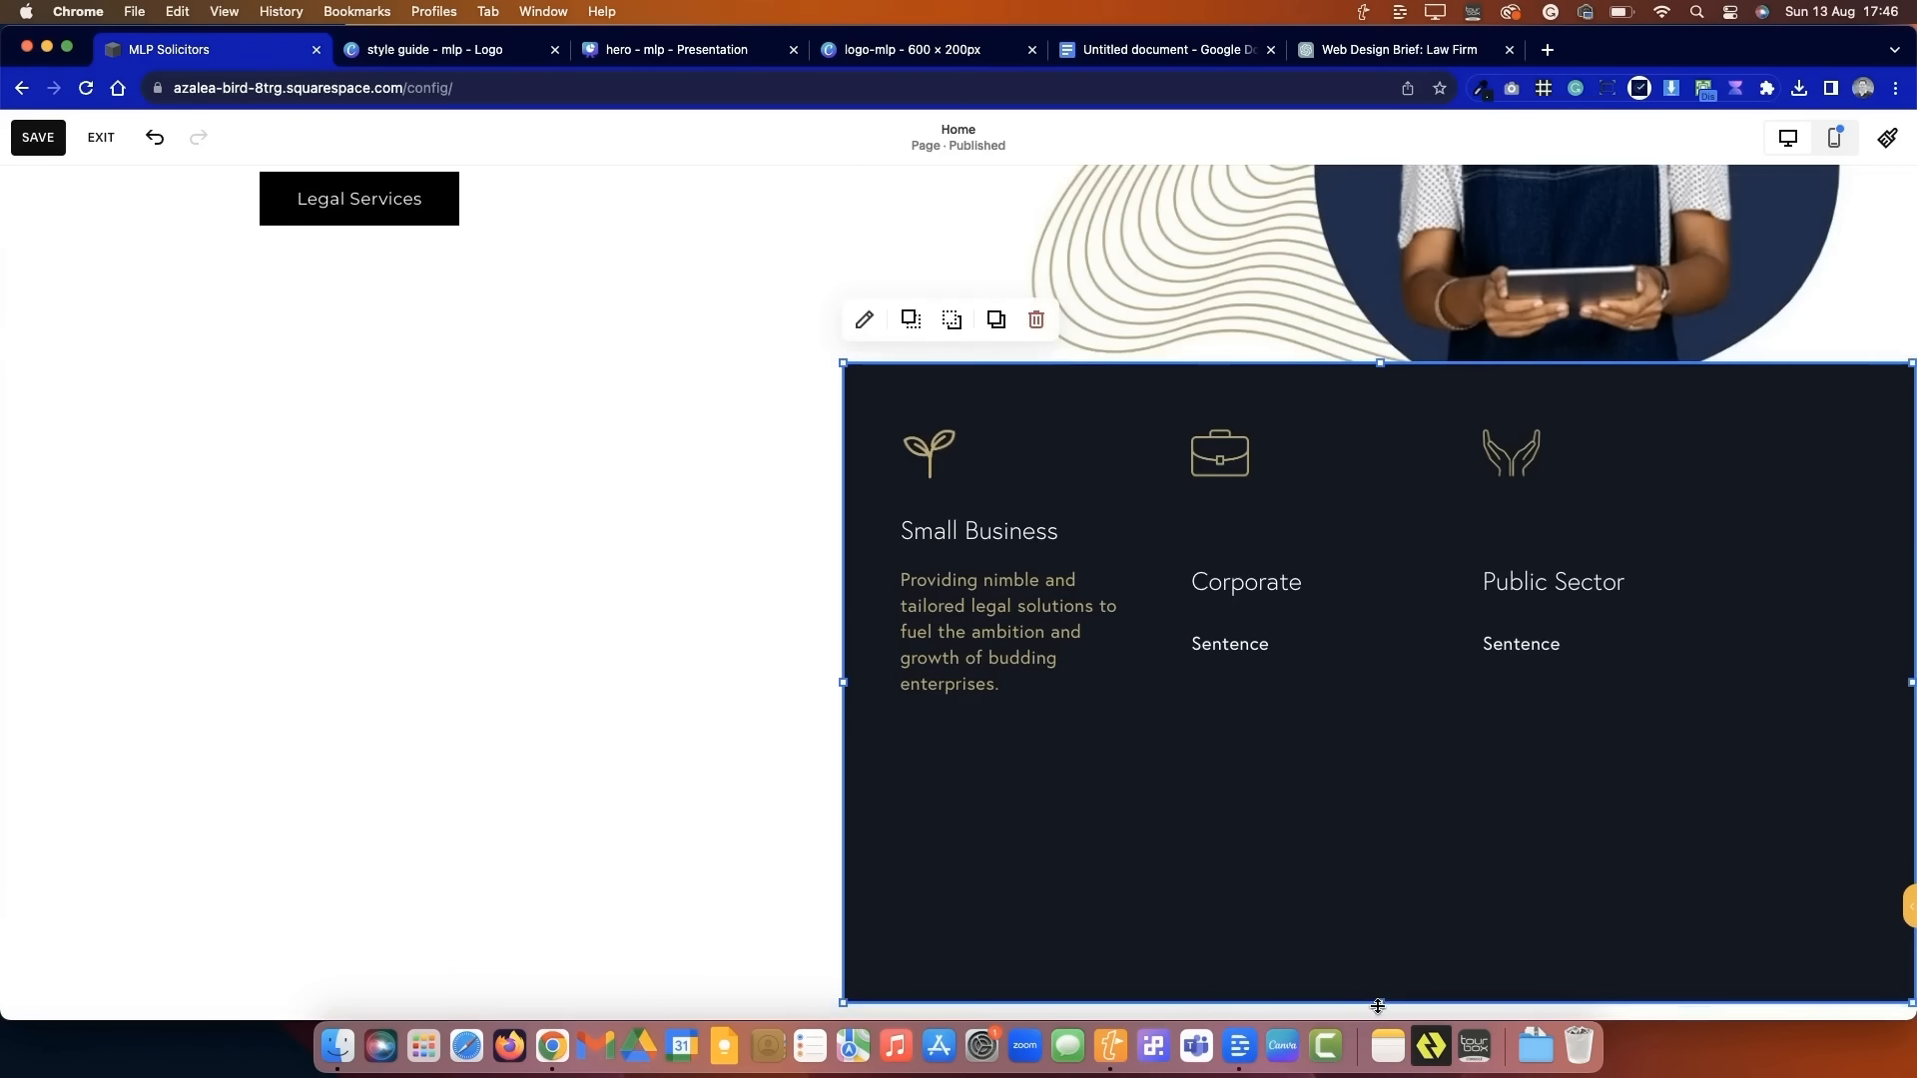
{"action": "left_click_drag", "start_coordinate": [1381, 1003], "coordinate": [1382, 747]}
{"action": "left_click", "coordinate": [1651, 667]}
- Delete the old Corporate and Public Sector text blocks from the dark panel
{"action": "scroll", "coordinate": [629, 612], "scroll_direction": "up", "scroll_amount": 3}
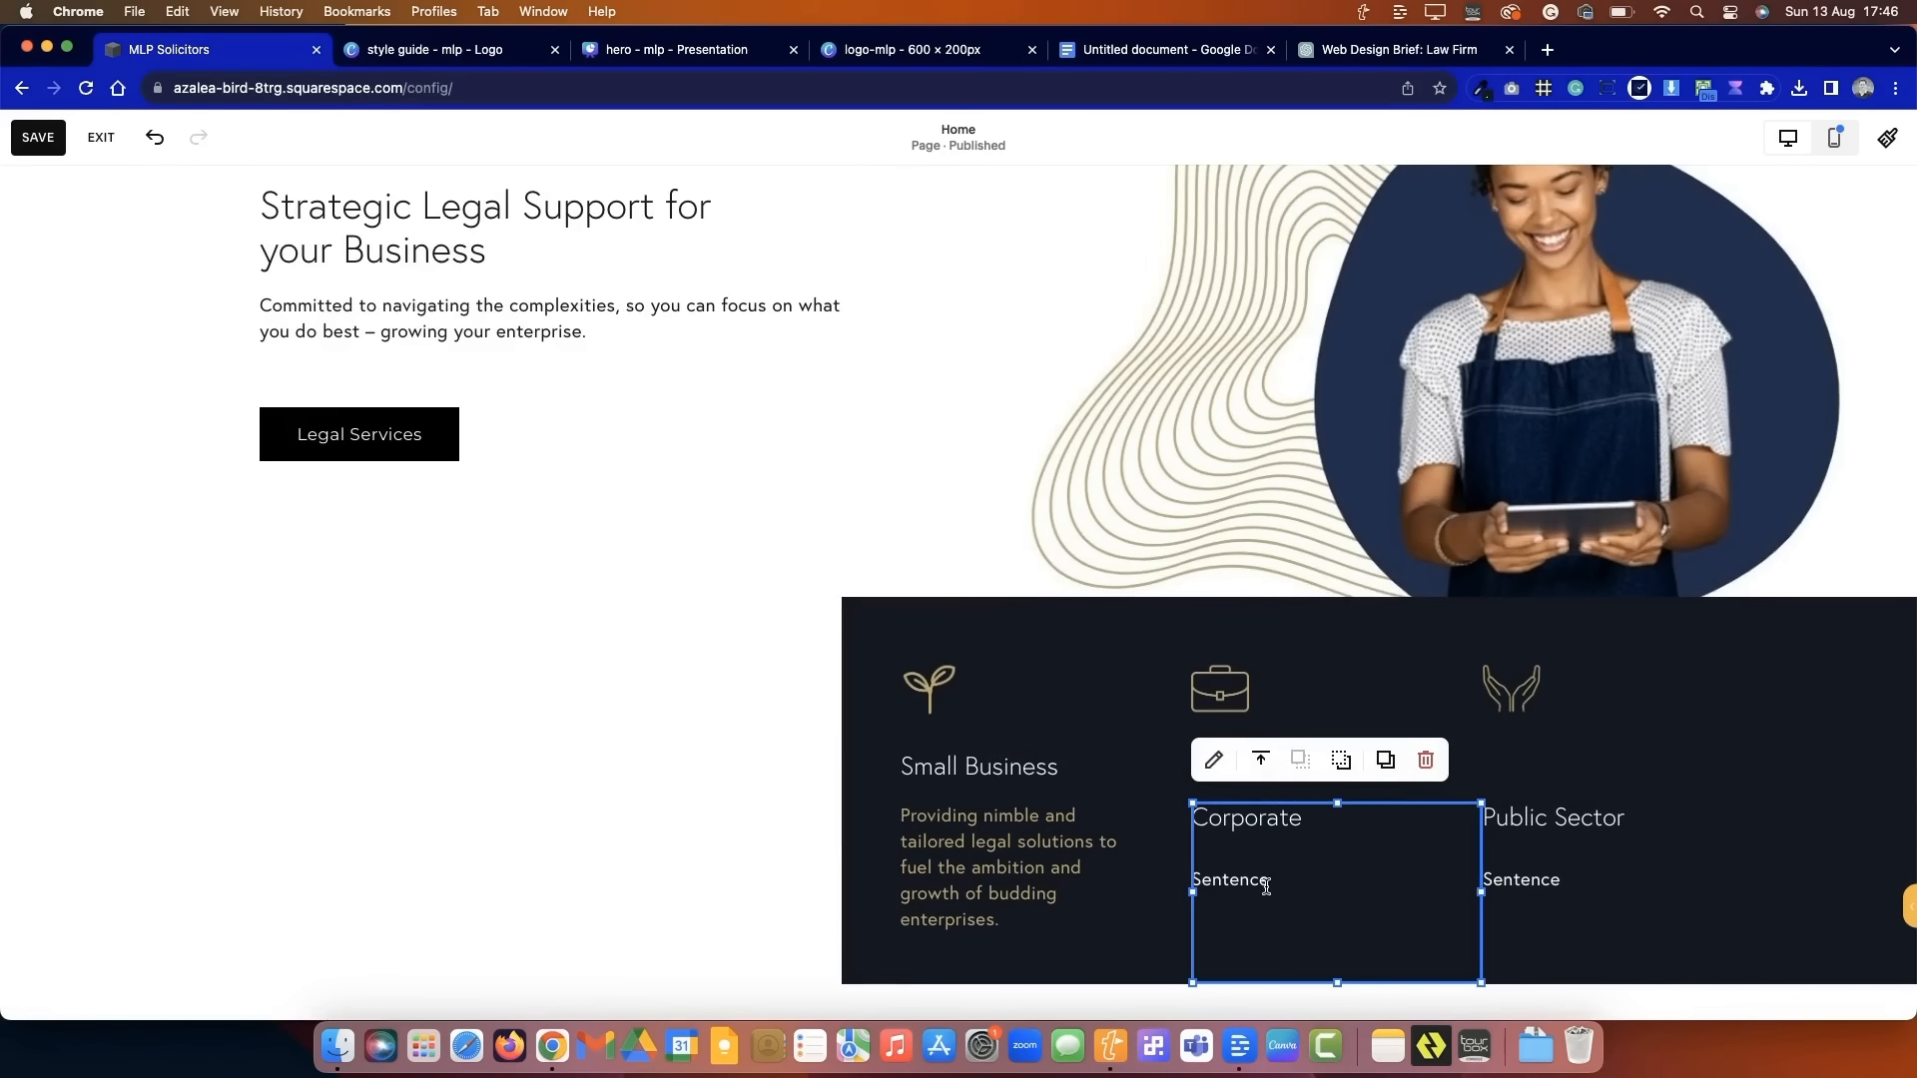
{"action": "left_click", "coordinate": [1427, 763]}
{"action": "left_click", "coordinate": [1571, 834]}
{"action": "left_click", "coordinate": [1716, 761]}
- Change the Small Business sentence's text colour to white
{"action": "left_click", "coordinate": [1011, 865]}
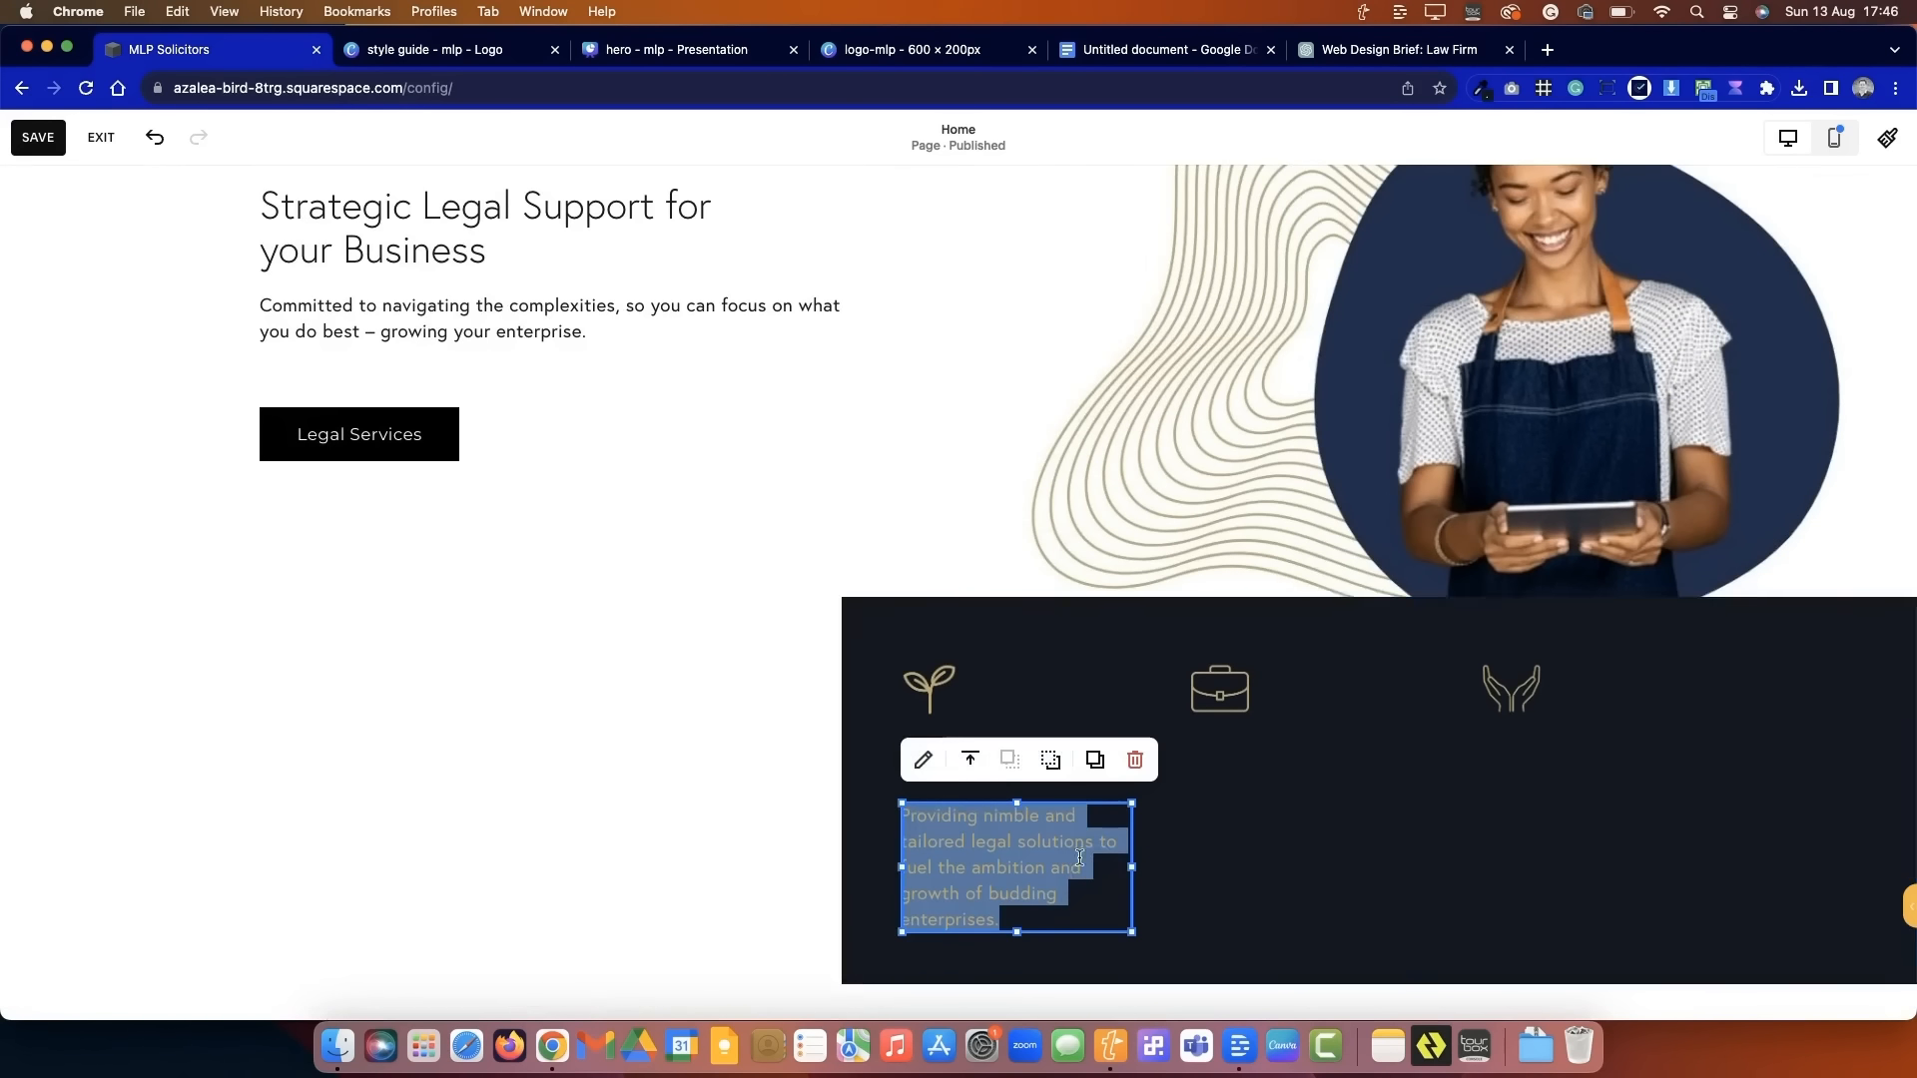
{"action": "left_click", "coordinate": [923, 761]}
{"action": "left_click", "coordinate": [1201, 751]}
{"action": "left_click", "coordinate": [1112, 865]}
{"action": "left_click", "coordinate": [740, 792]}
- Duplicate the Small Business sentence block twice, placing the copies under the briefcase and hands icons
{"action": "left_click", "coordinate": [1008, 861]}
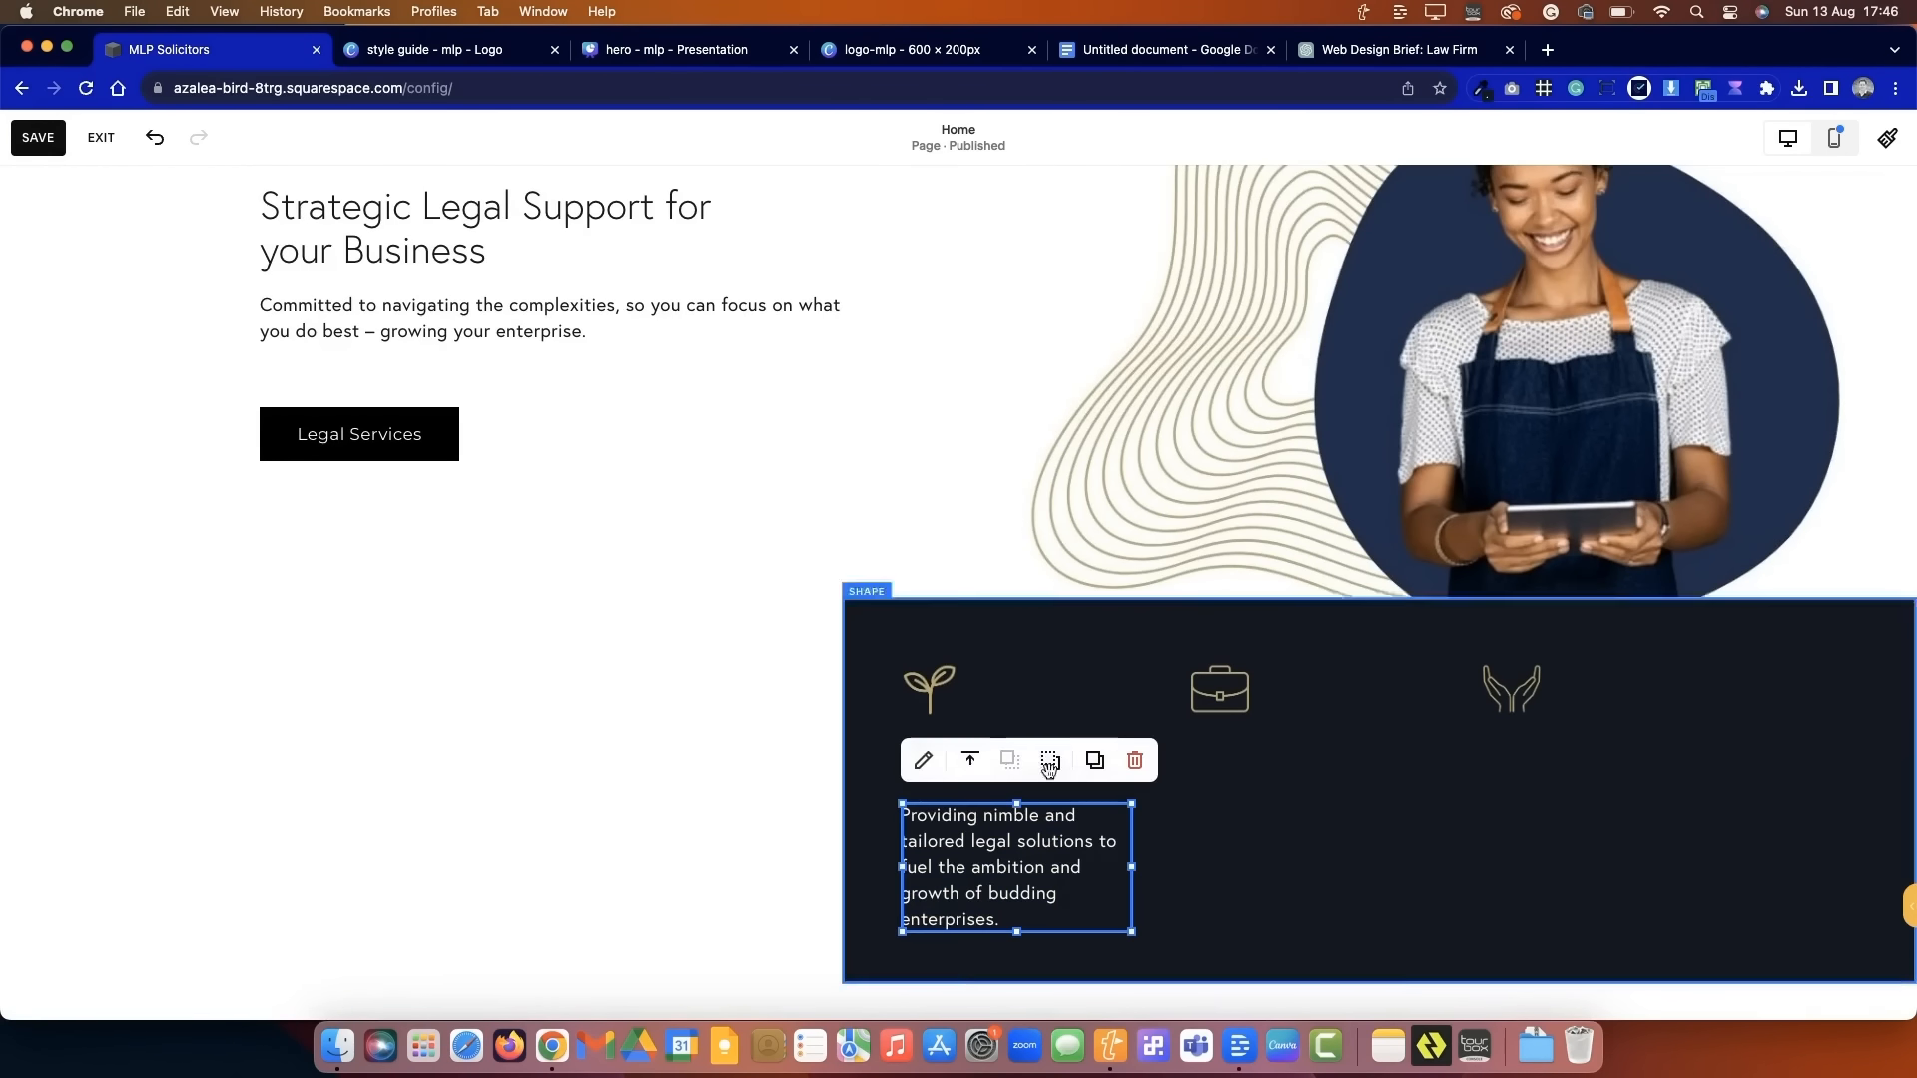
{"action": "left_click", "coordinate": [1091, 758]}
{"action": "left_click_drag", "start_coordinate": [1190, 941], "coordinate": [1809, 805]}
{"action": "left_click", "coordinate": [1386, 810]}
{"action": "left_click_drag", "start_coordinate": [1913, 868], "coordinate": [1697, 872]}
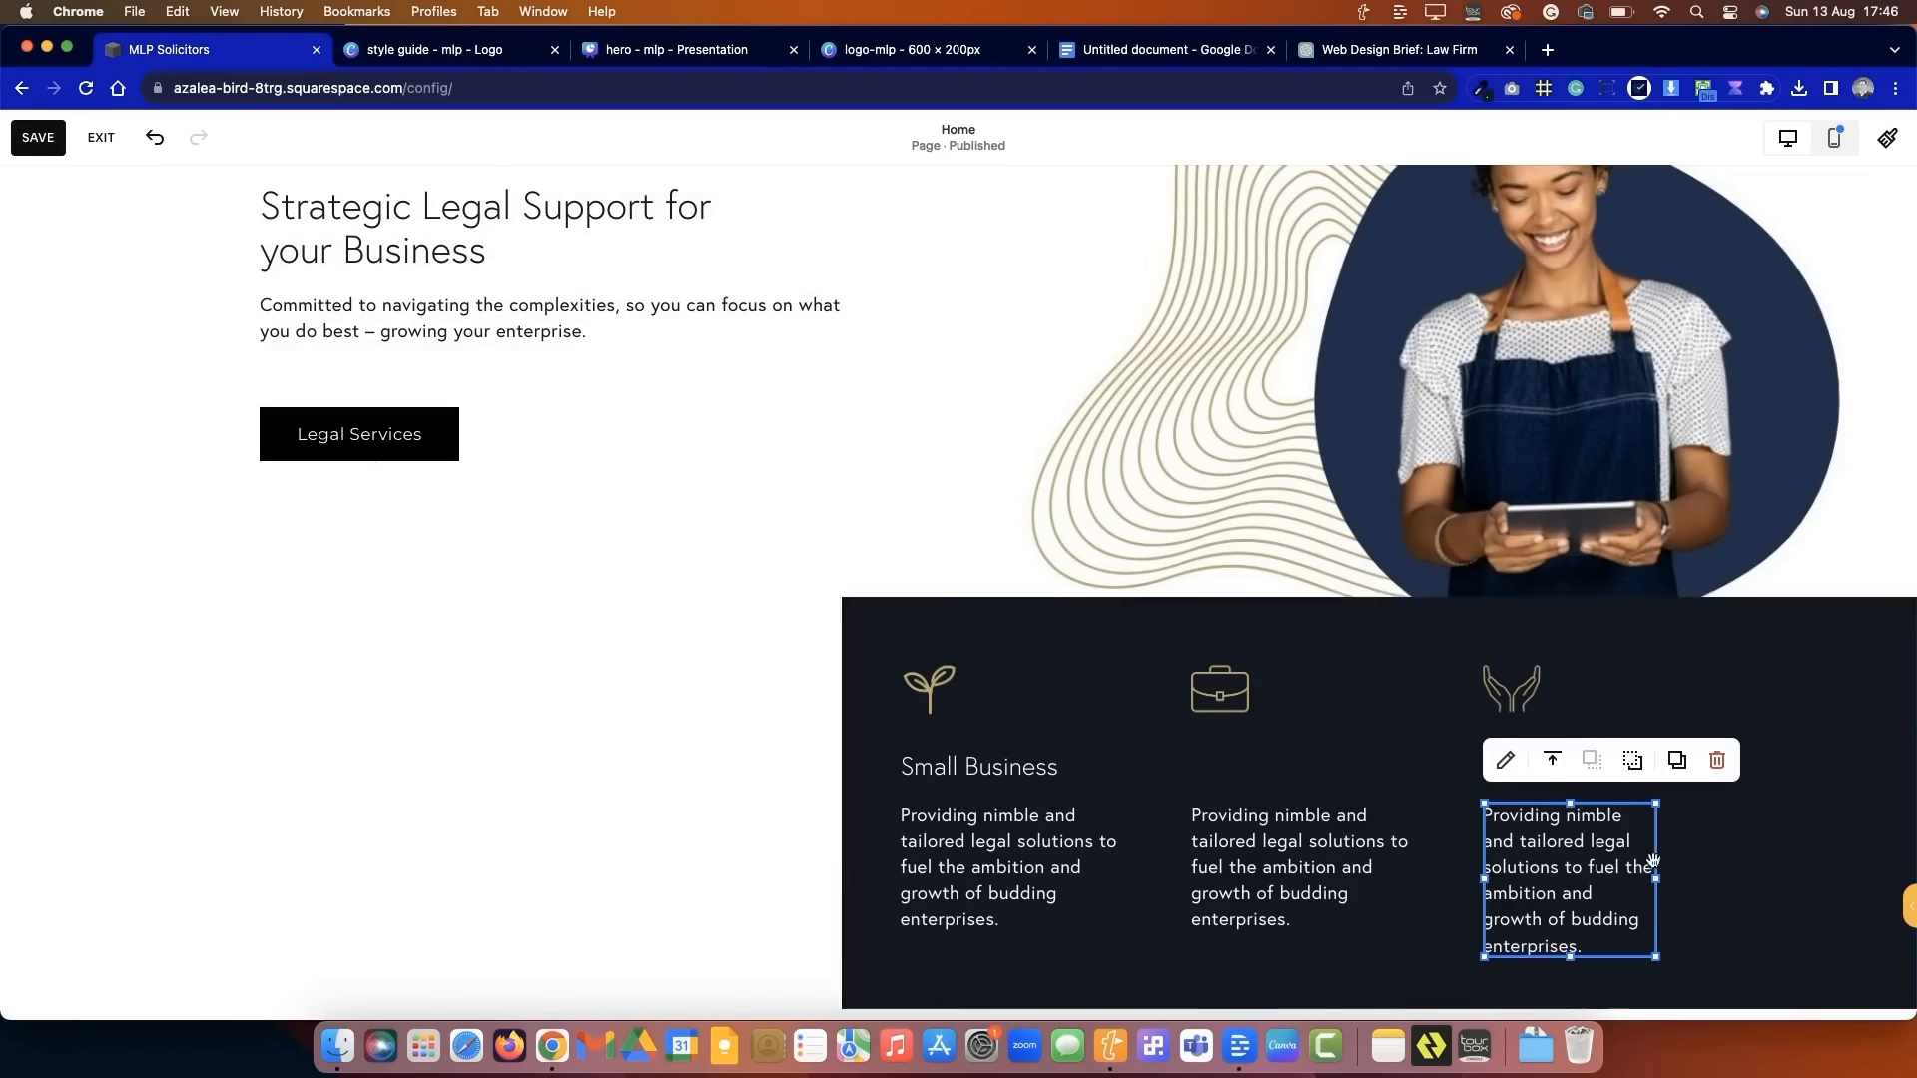
- Arrange the three sentence blocks as adjacent columns of equal width and reduce their excess height
{"action": "left_click", "coordinate": [1438, 866]}
{"action": "left_click_drag", "start_coordinate": [1323, 855], "coordinate": [1263, 850]}
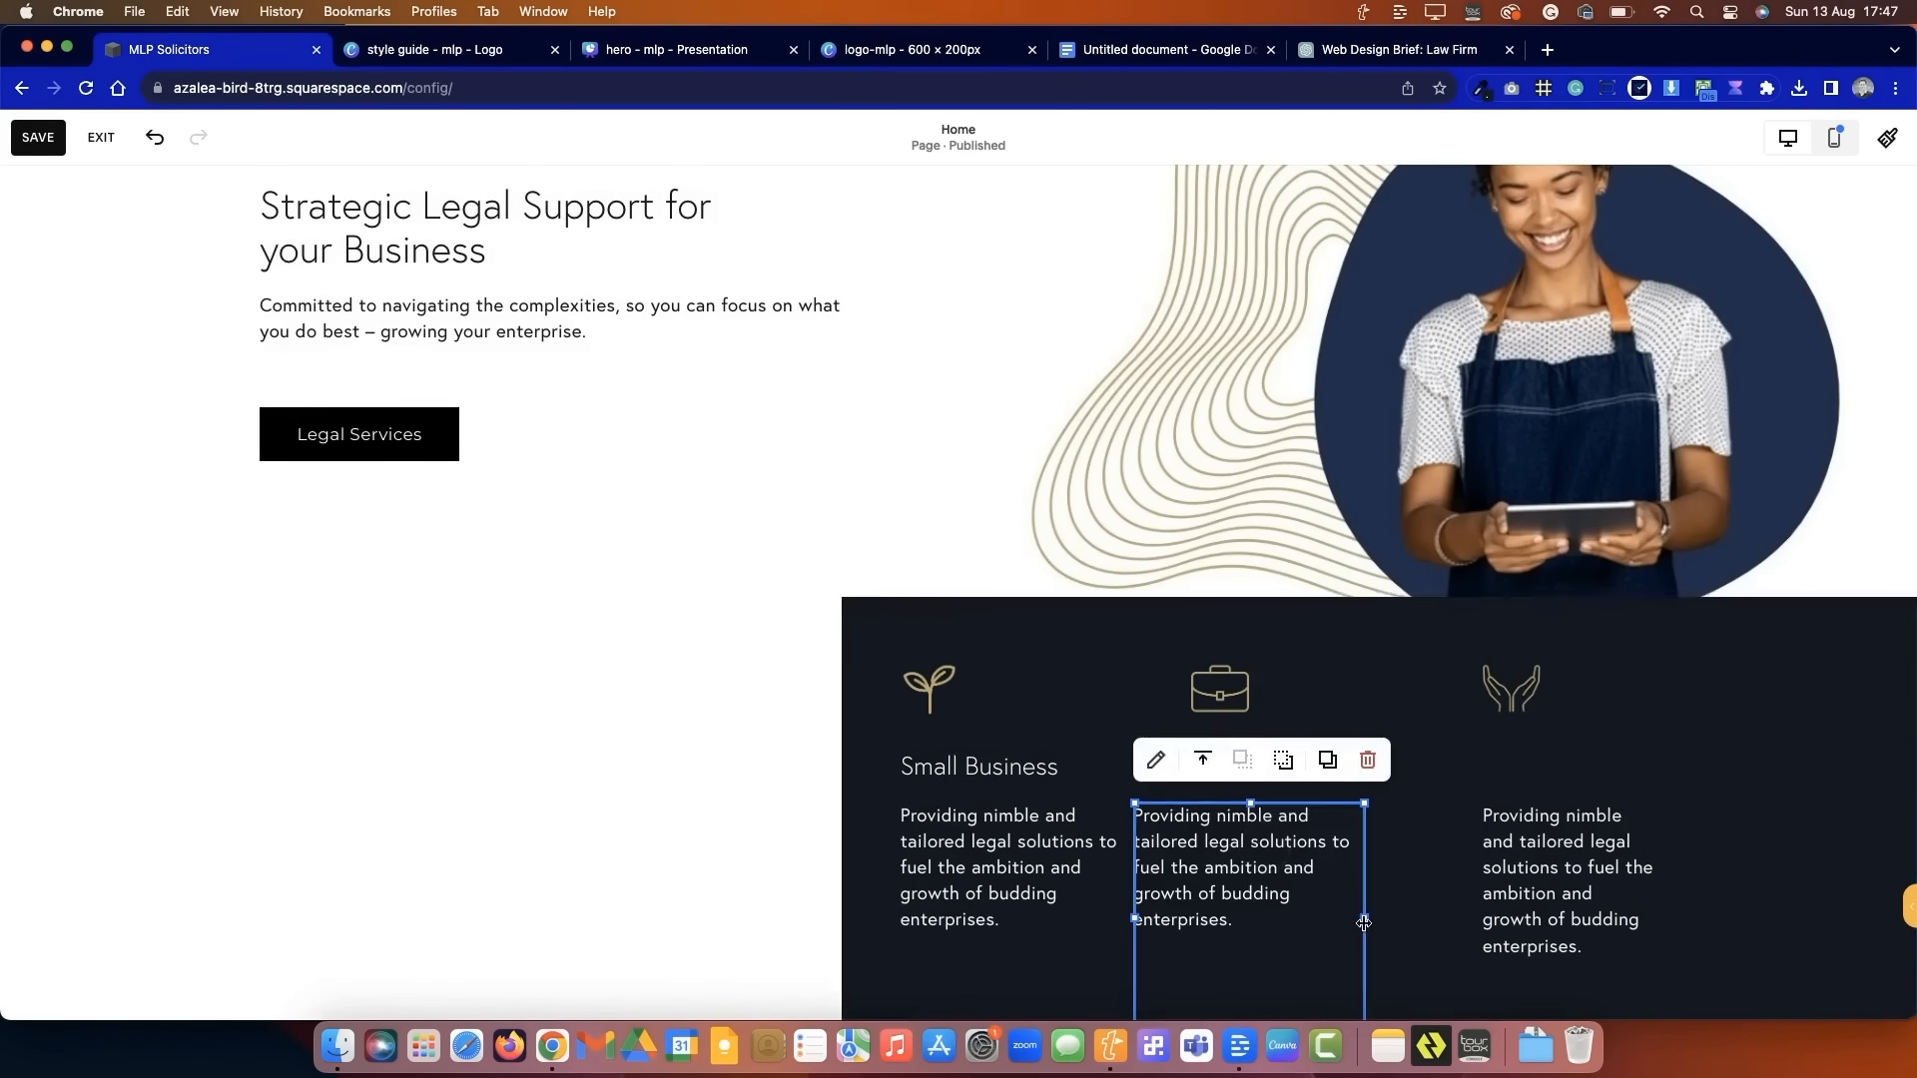
{"action": "left_click_drag", "start_coordinate": [1365, 922], "coordinate": [1382, 919]}
{"action": "left_click_drag", "start_coordinate": [1587, 866], "coordinate": [1603, 903]}
{"action": "left_click", "coordinate": [1723, 896]}
{"action": "scroll", "coordinate": [1723, 896], "scroll_direction": "down", "scroll_amount": 2}
{"action": "left_click_drag", "start_coordinate": [1482, 897], "coordinate": [1483, 802]}
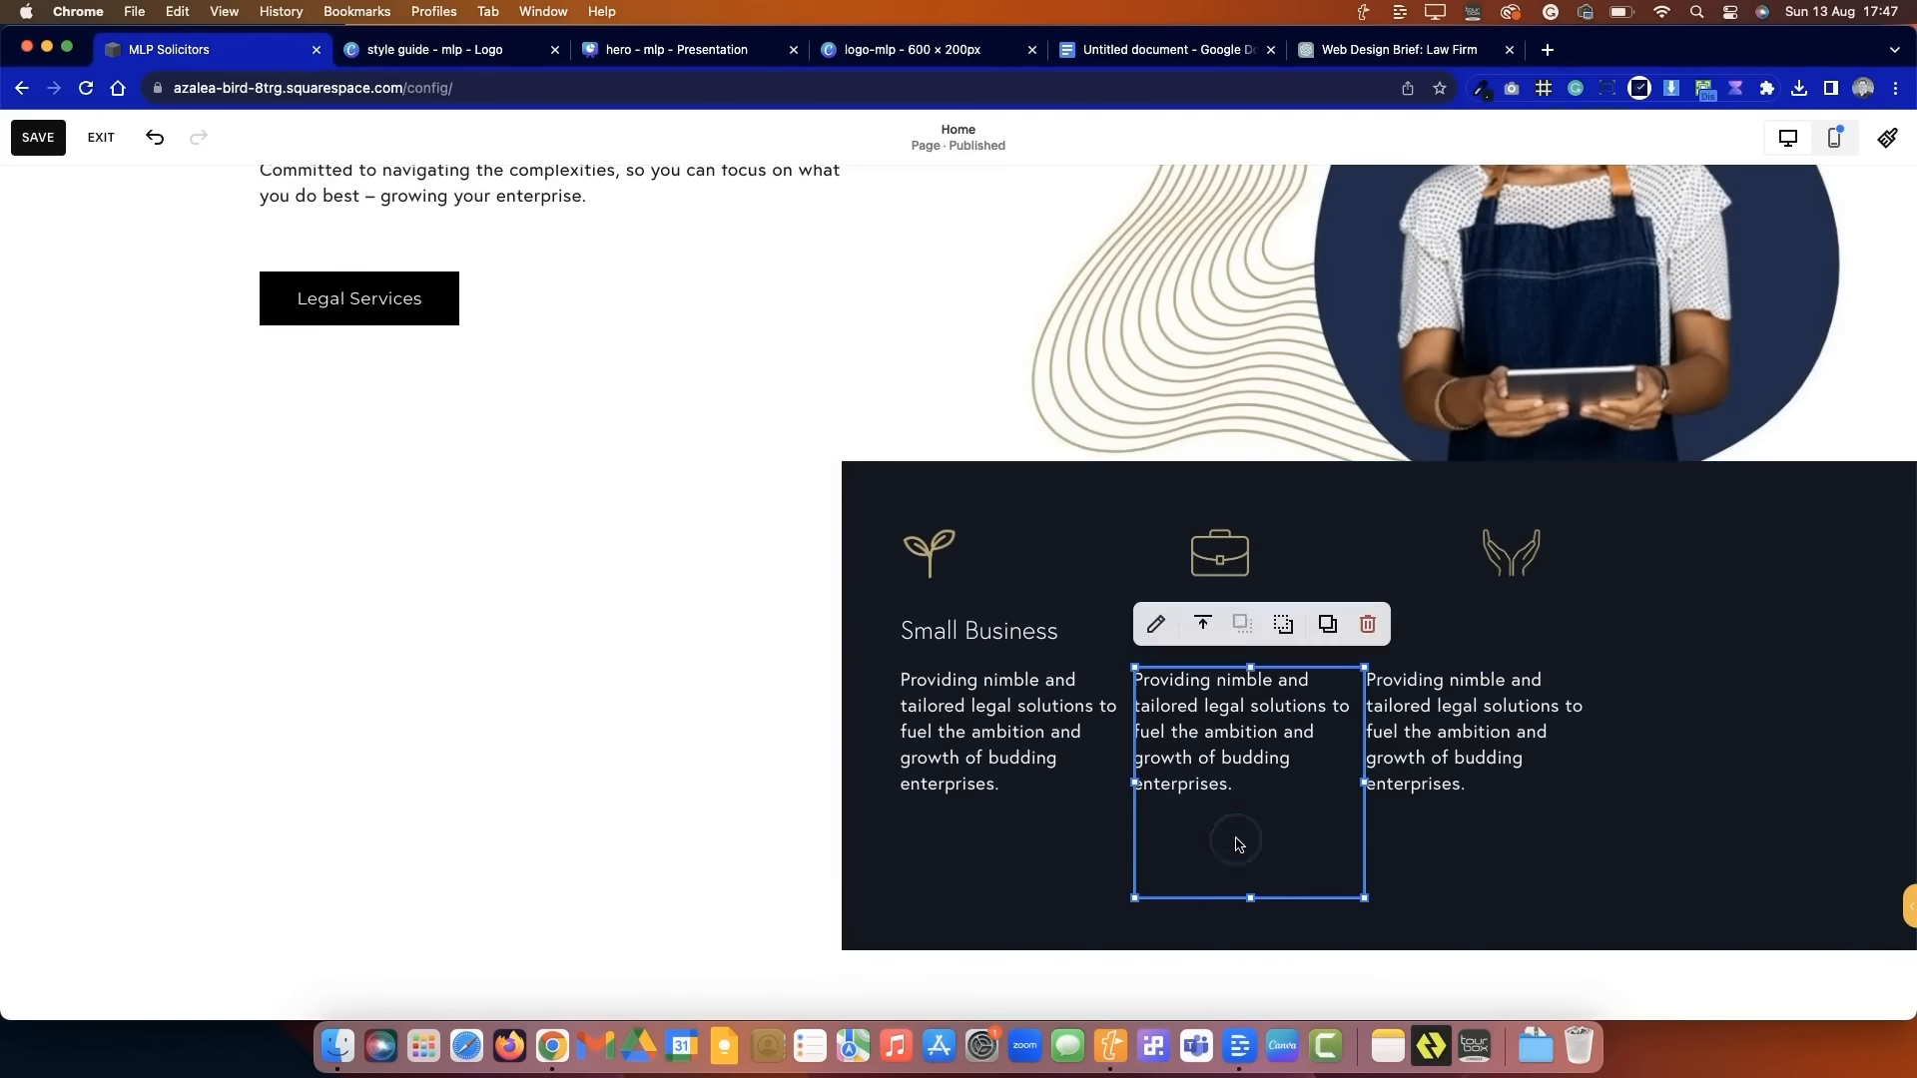
{"action": "left_click_drag", "start_coordinate": [1249, 896], "coordinate": [1247, 822]}
{"action": "left_click", "coordinate": [1155, 893]}
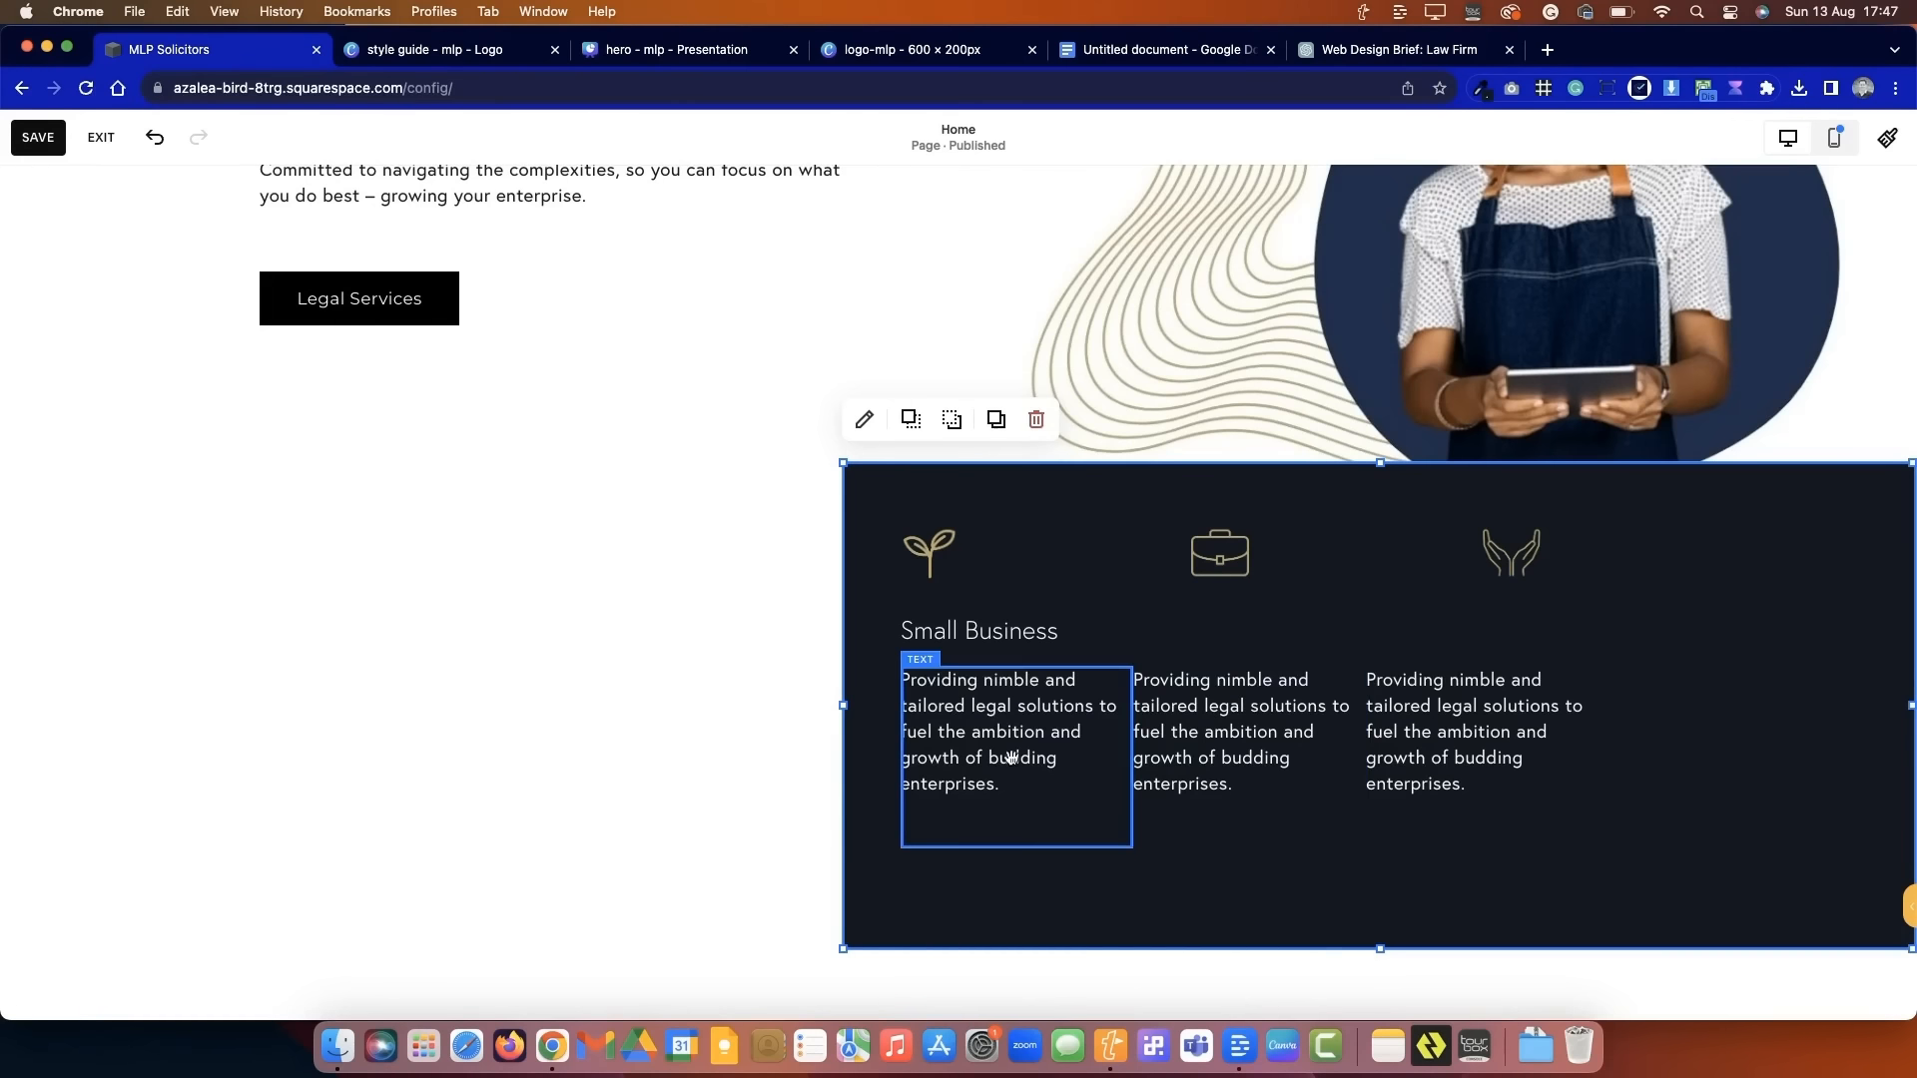
- Shift the icons, heading and three sentence blocks together one grid column to the right within the dark panel
{"action": "left_click_drag", "start_coordinate": [876, 548], "coordinate": [1152, 604]}
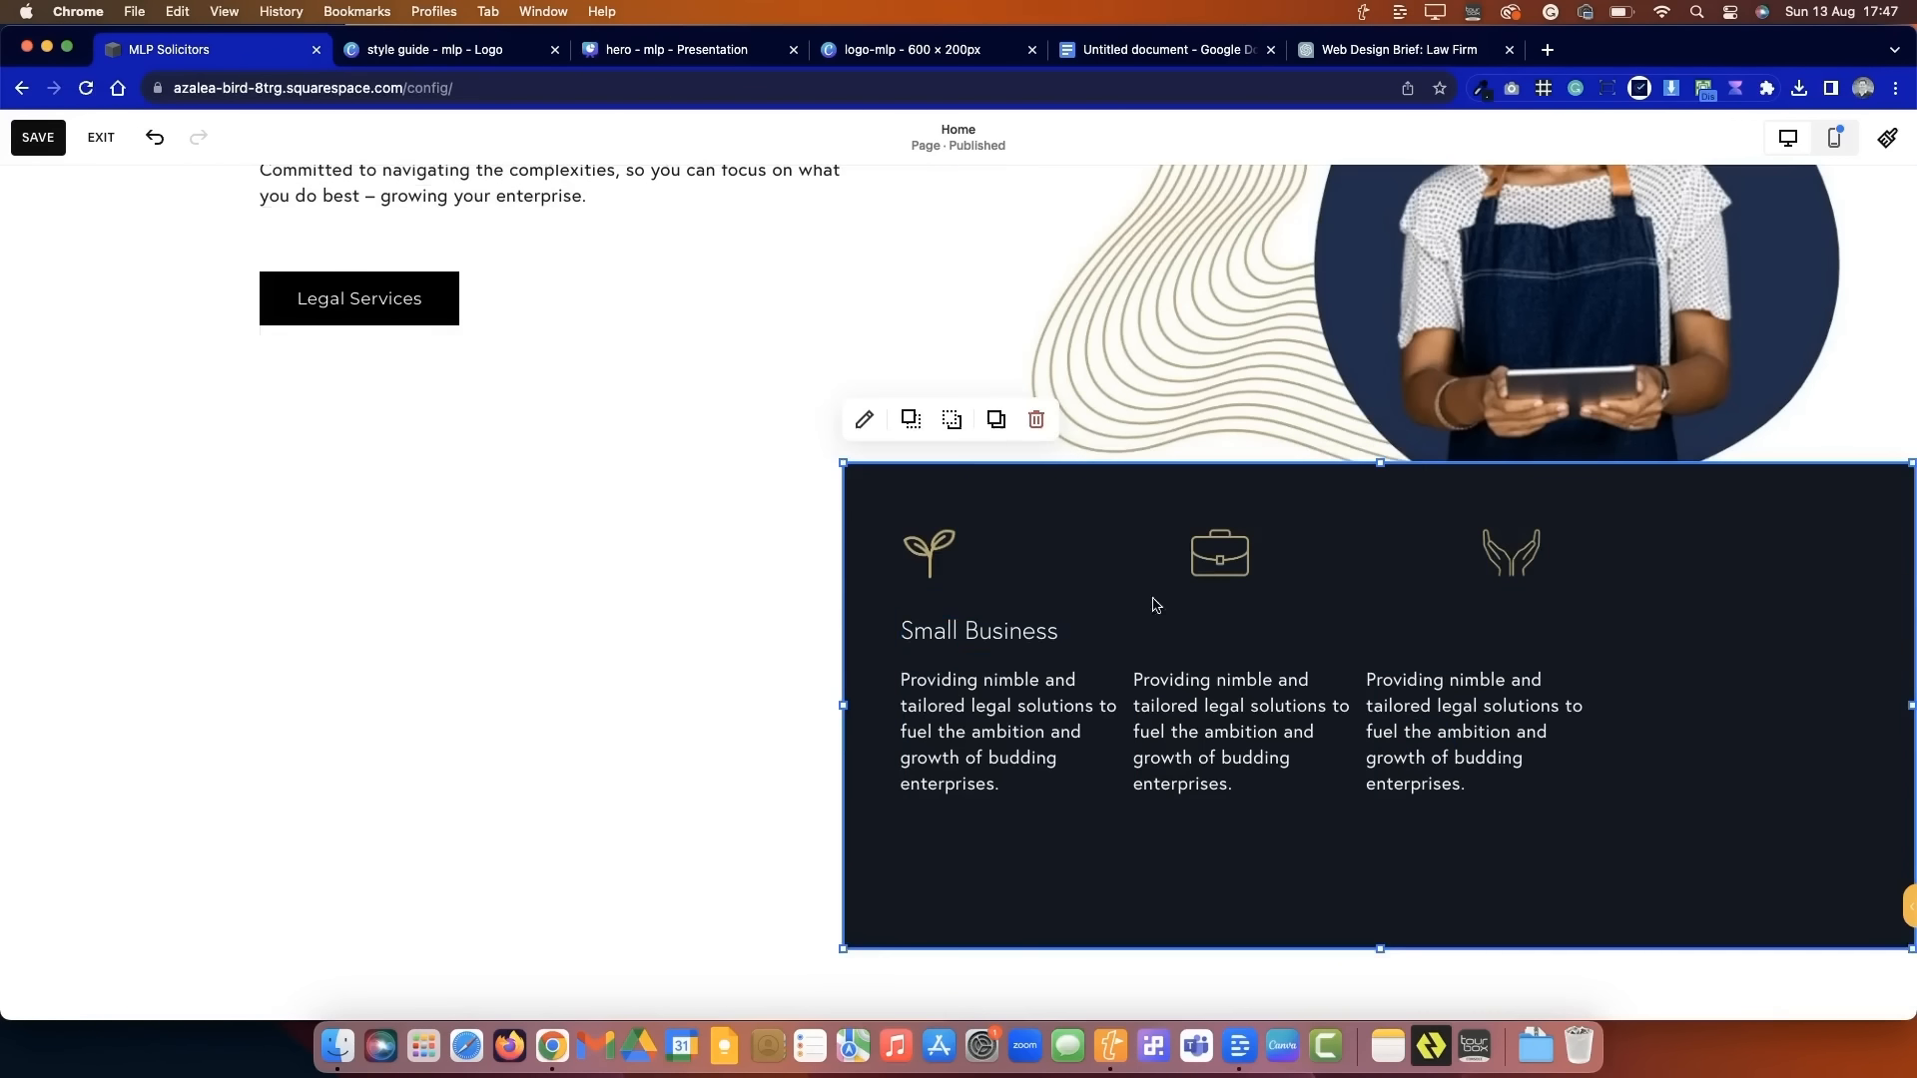
{"action": "left_click", "coordinate": [755, 588]}
{"action": "left_click_drag", "start_coordinate": [754, 588], "coordinate": [1537, 798]}
{"action": "left_click_drag", "start_coordinate": [944, 732], "coordinate": [862, 762]}
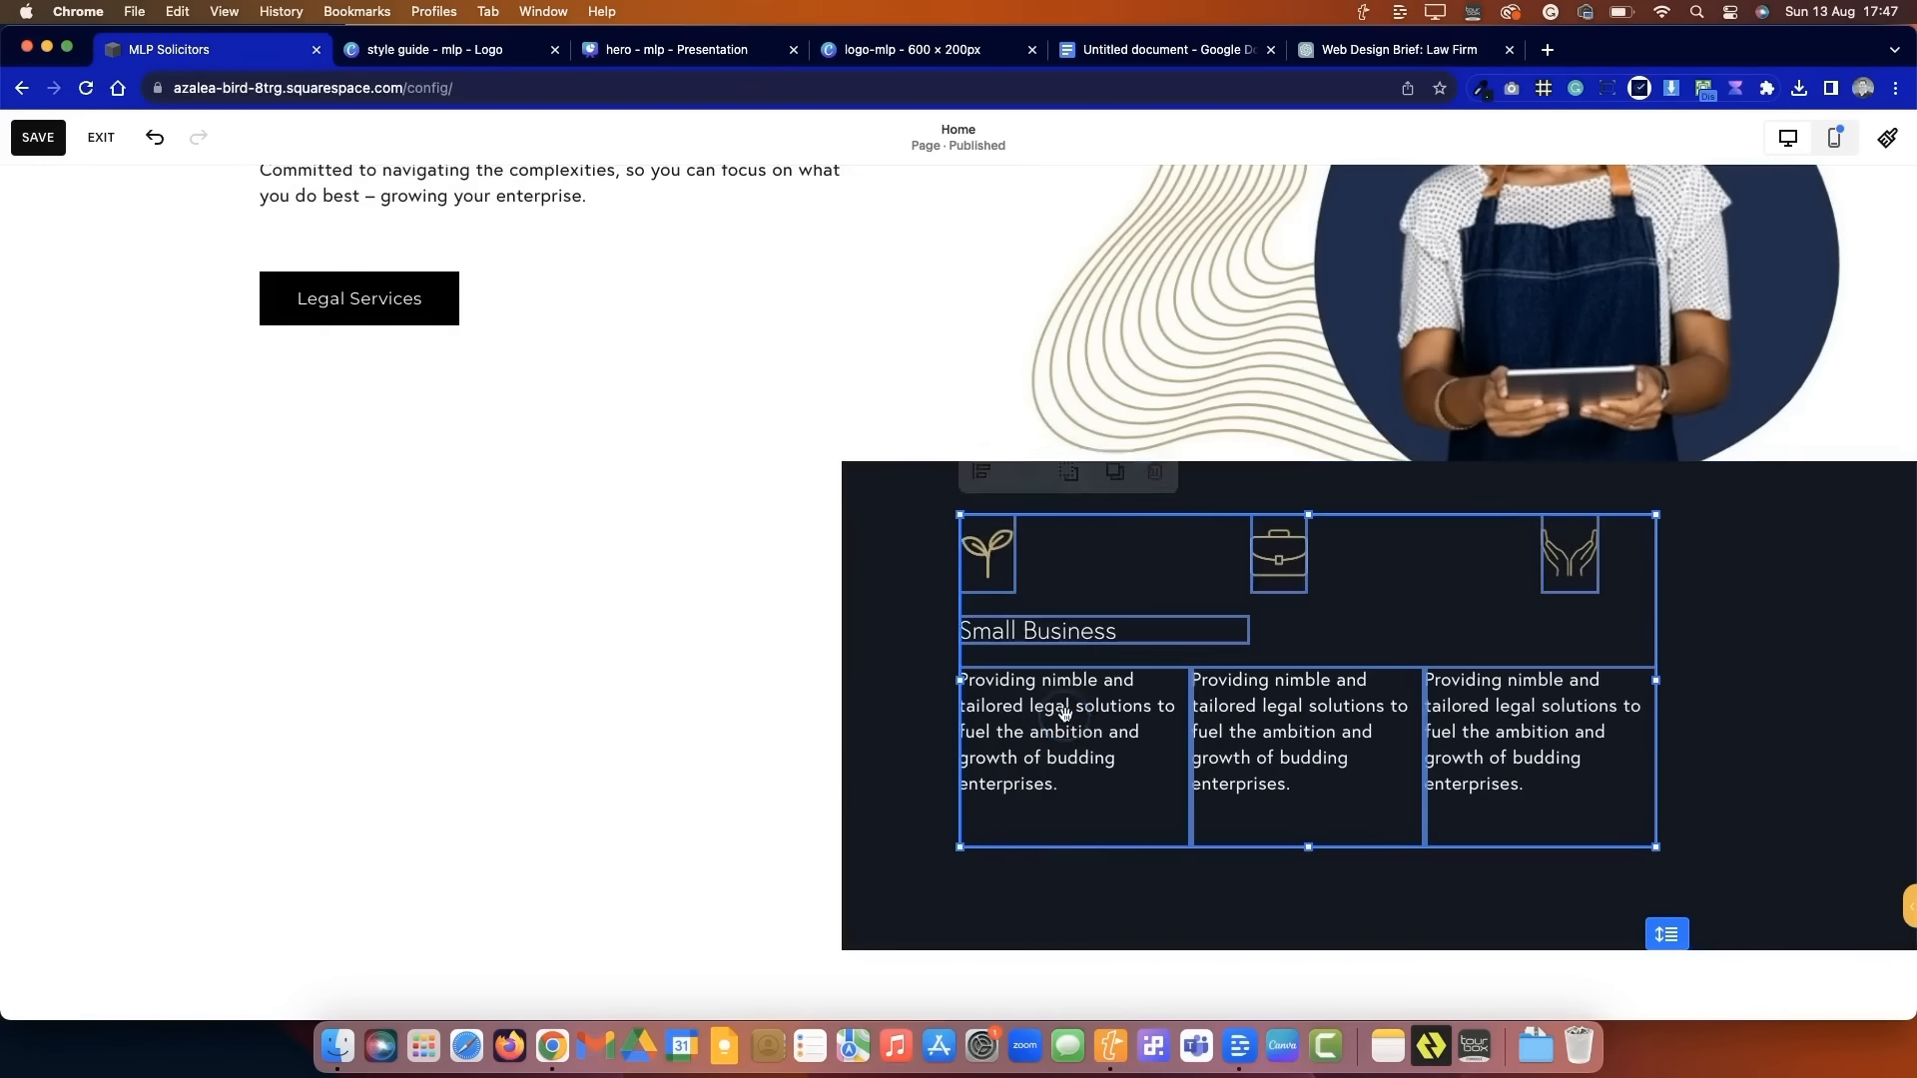
{"action": "left_click", "coordinate": [706, 671]}
- Shorten the dark panel to end below the sentences and narrow the Small Business heading block to its column's width
{"action": "scroll", "coordinate": [706, 671], "scroll_direction": "up", "scroll_amount": 2}
{"action": "left_click", "coordinate": [1416, 759]}
{"action": "left_click", "coordinate": [1698, 775]}
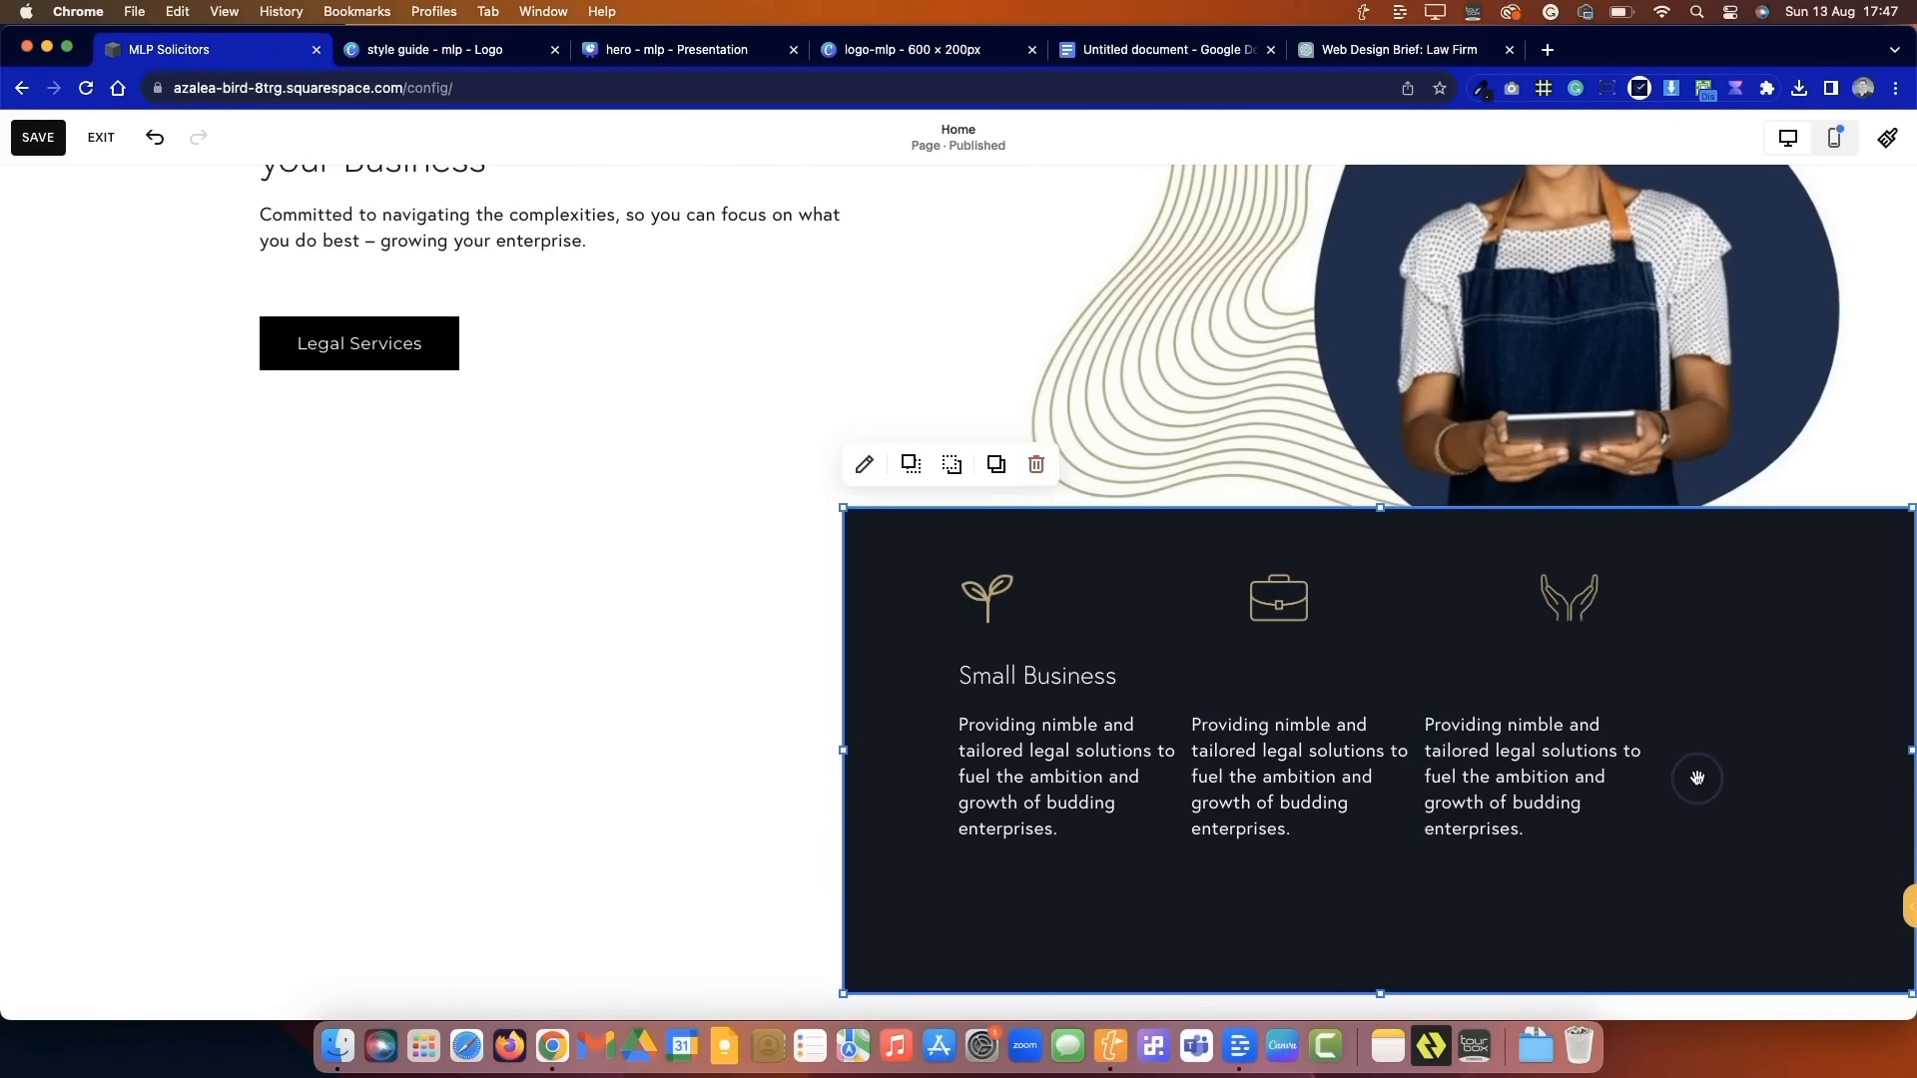
{"action": "left_click_drag", "start_coordinate": [1380, 994], "coordinate": [1380, 891]}
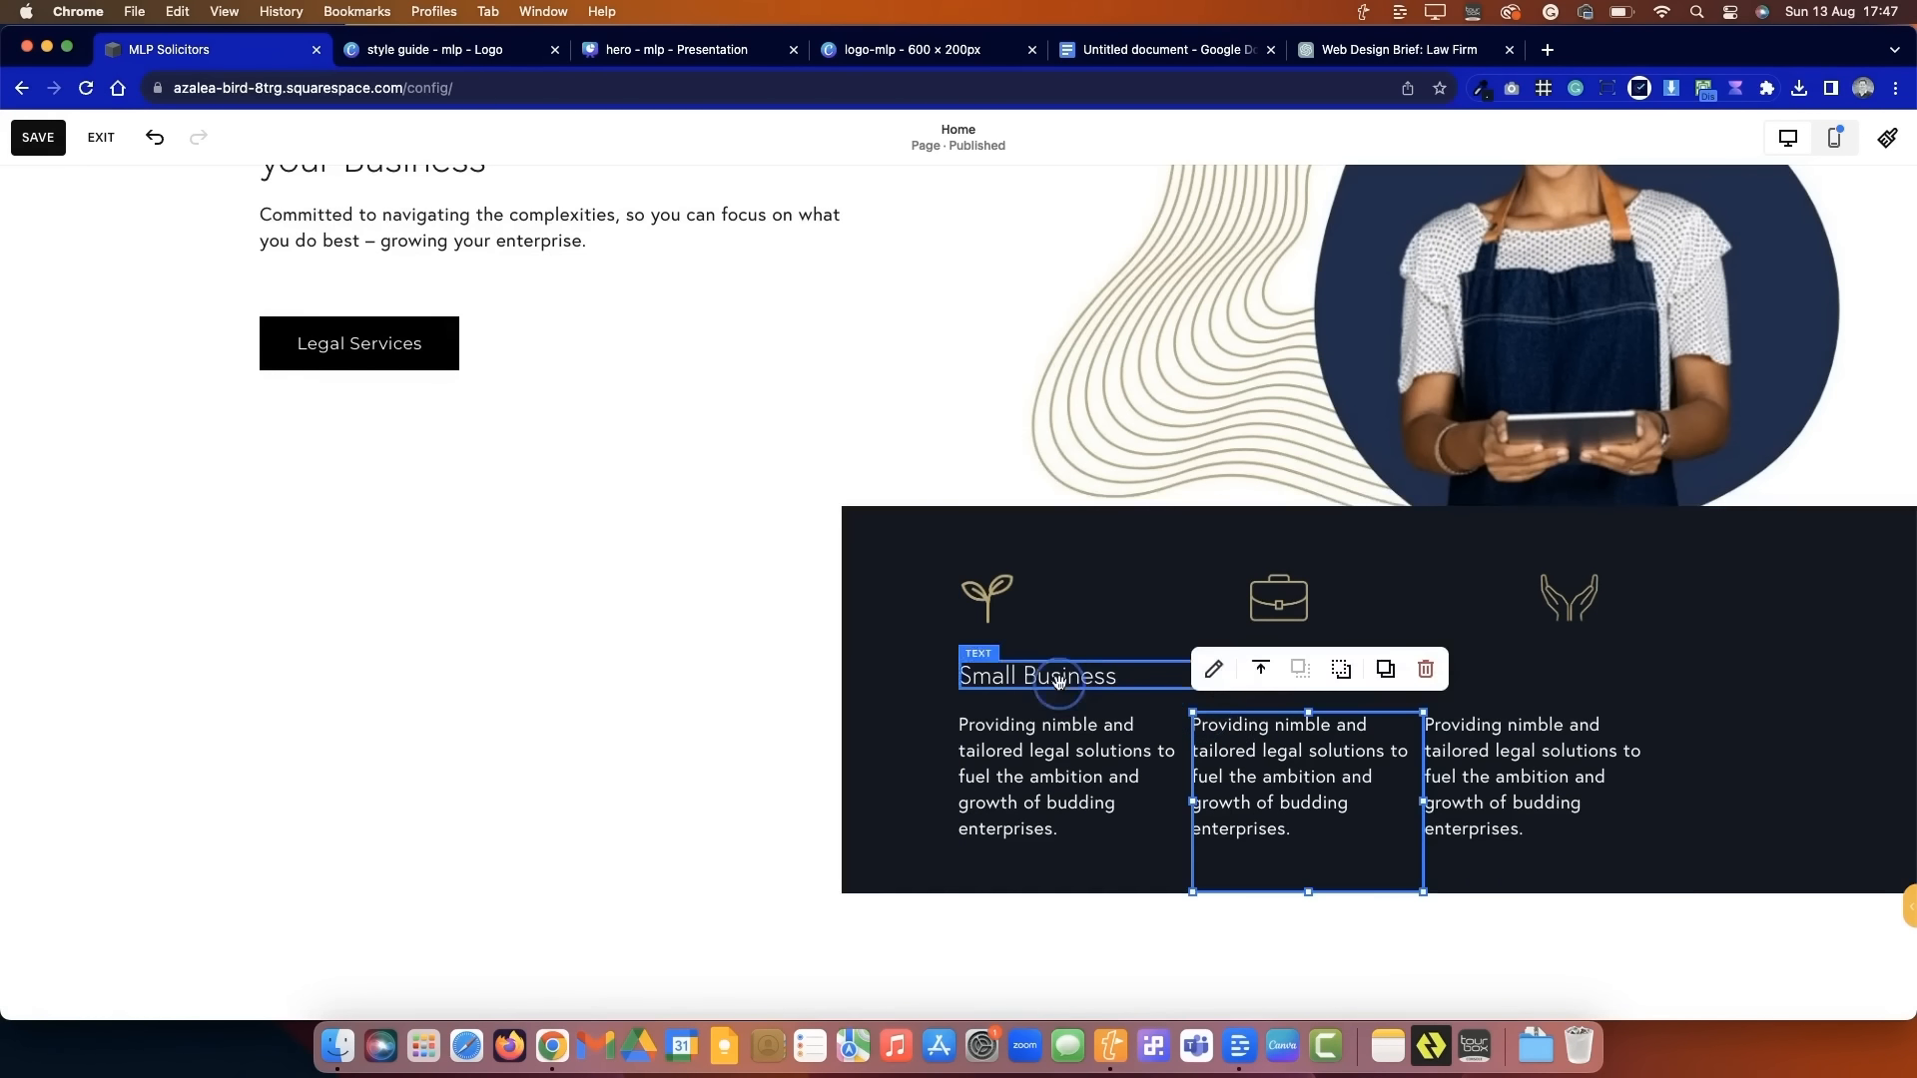
{"action": "left_click_drag", "start_coordinate": [1249, 669], "coordinate": [1130, 664]}
- Set the section's horizontal grid gap to 16 and narrow the dark panel from its left edge by one grid column
{"action": "left_click", "coordinate": [1797, 215]}
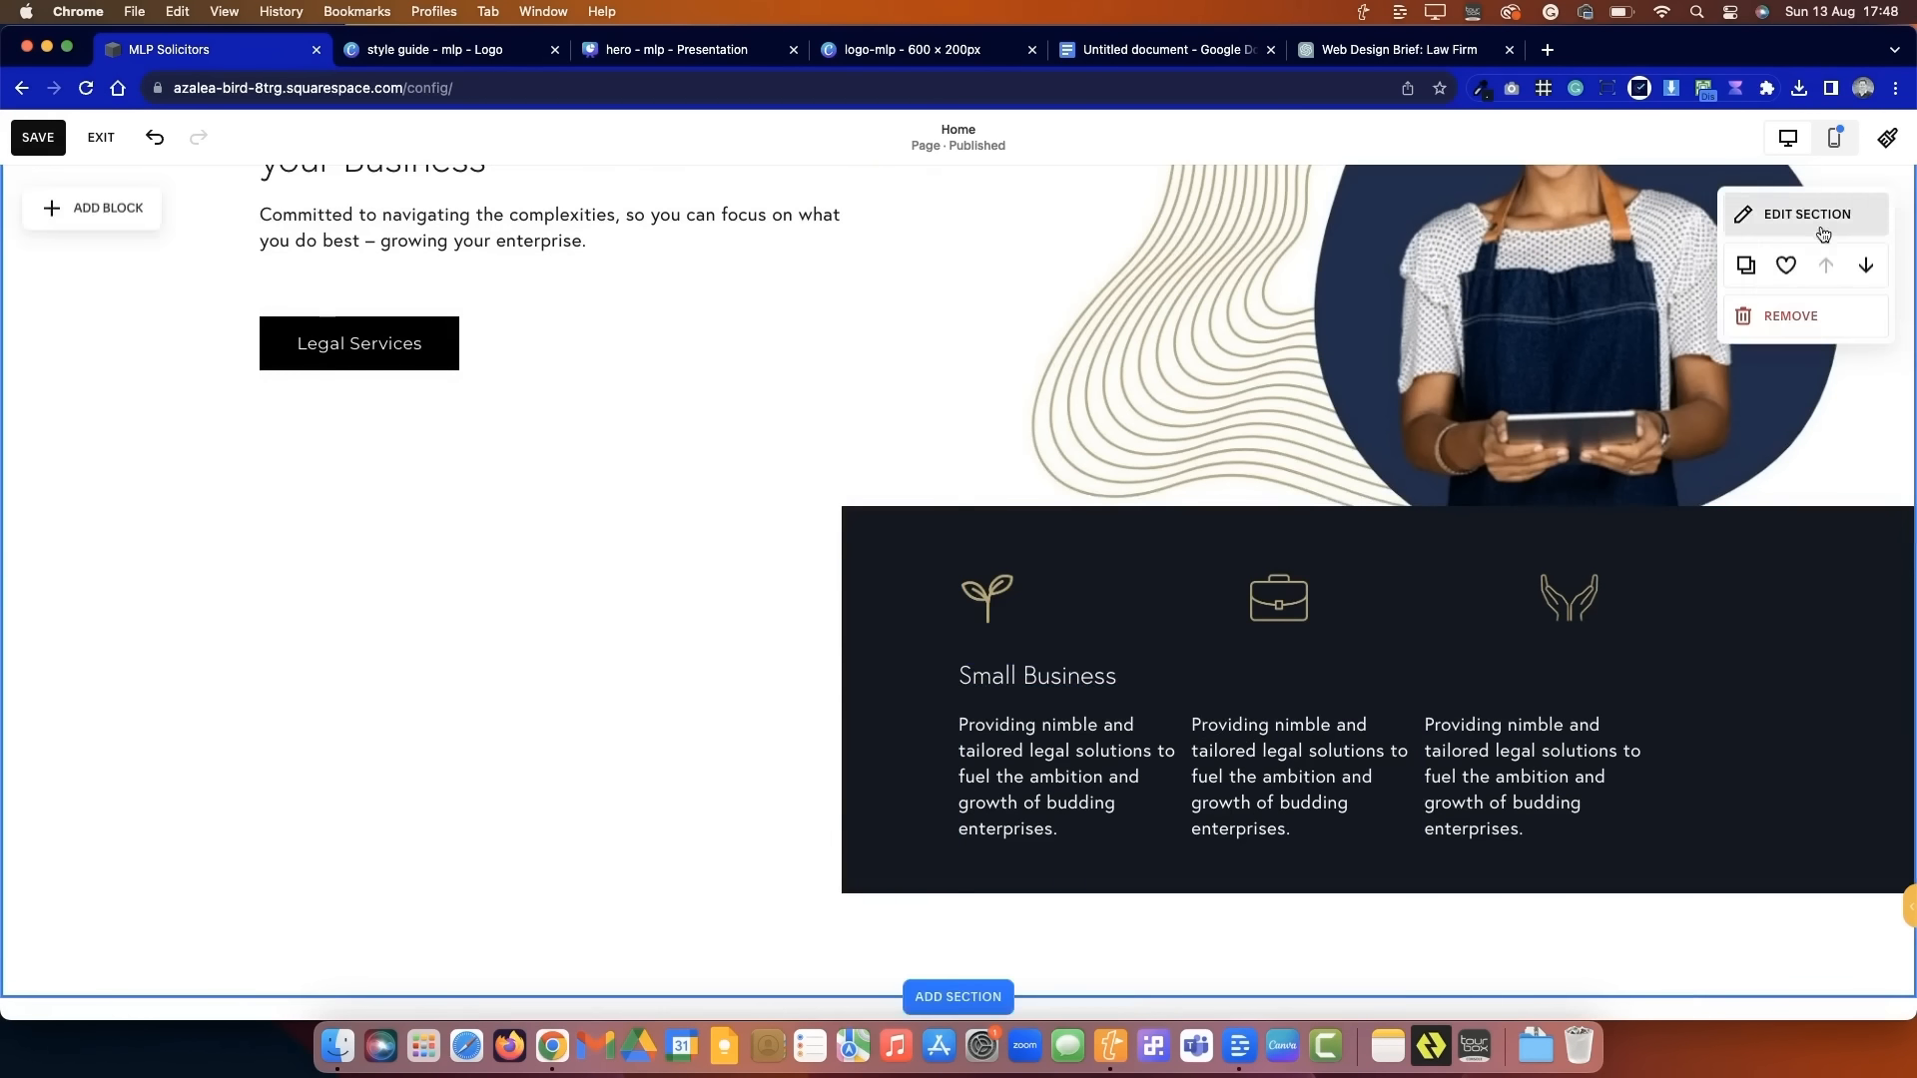
{"action": "left_click_drag", "start_coordinate": [1662, 462], "coordinate": [1704, 446]}
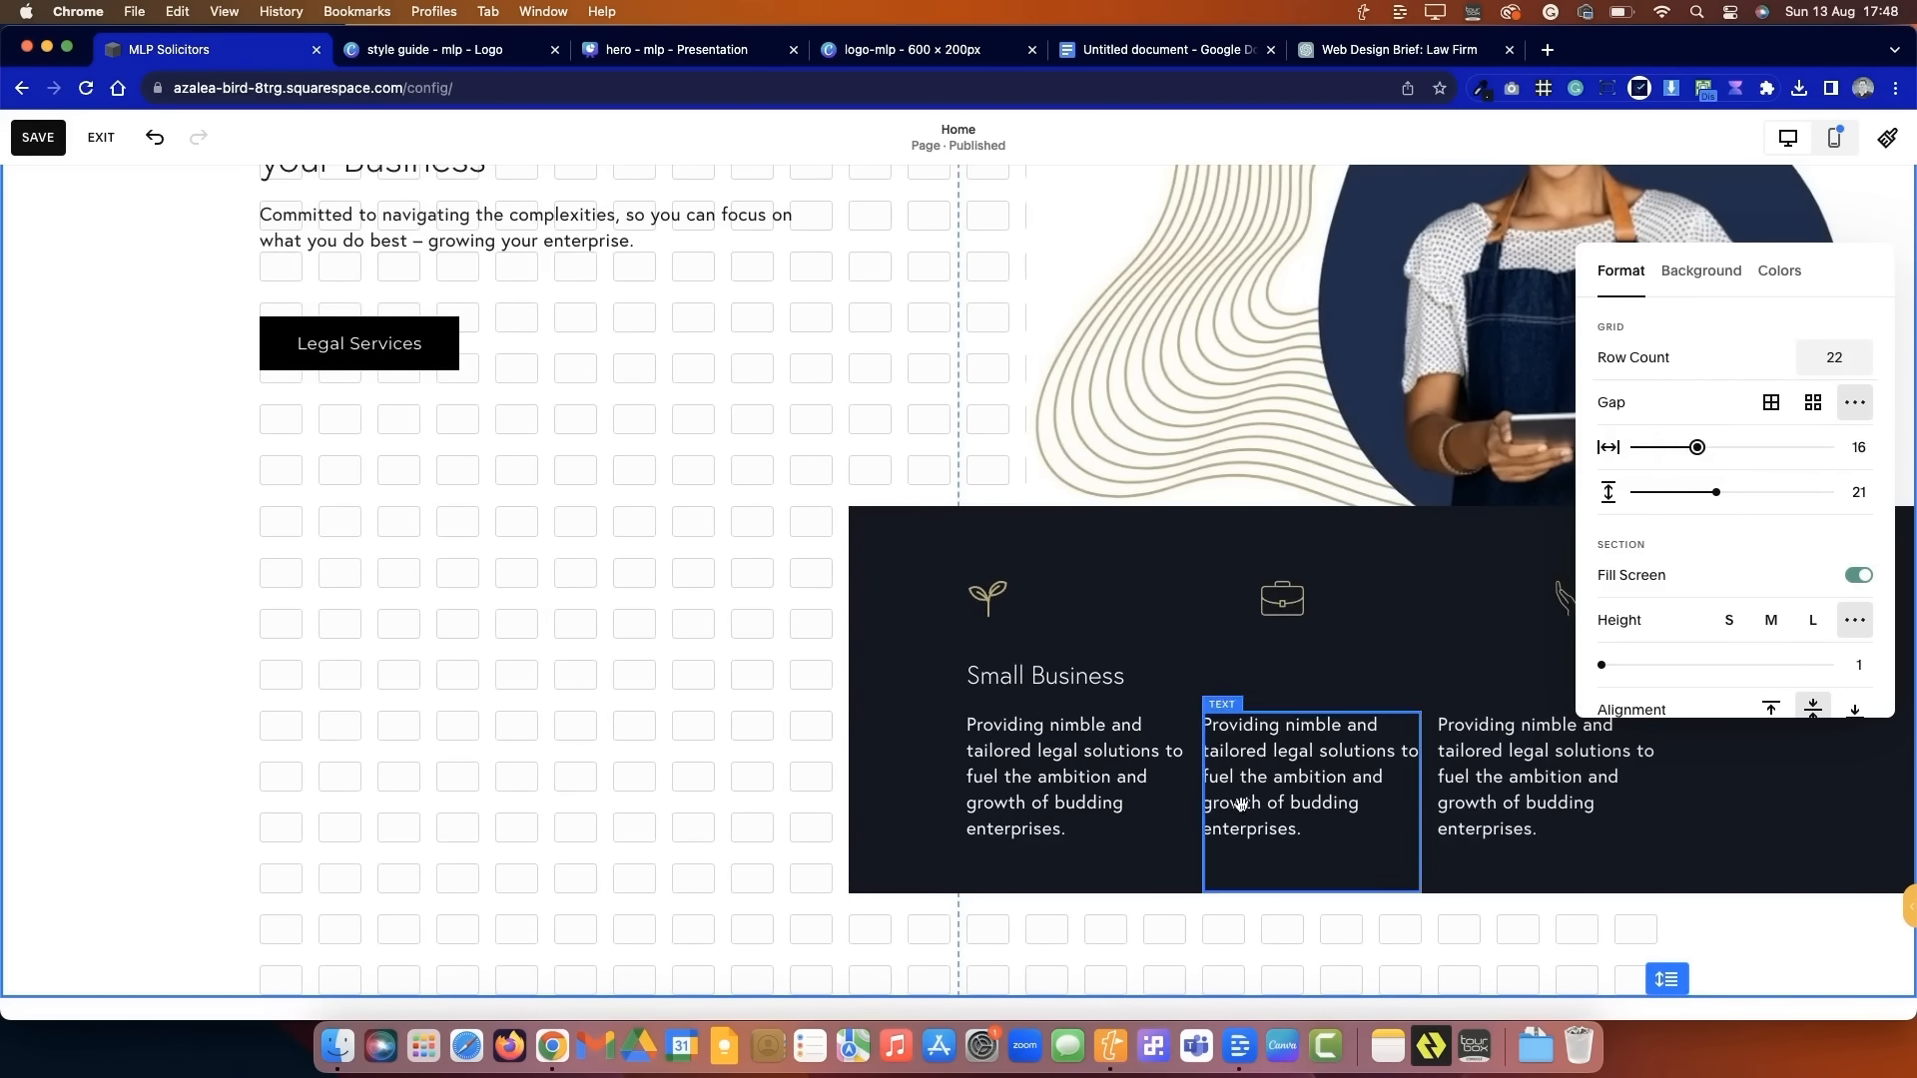
{"action": "left_click", "coordinate": [1081, 803]}
{"action": "left_click", "coordinate": [763, 798]}
{"action": "left_click_drag", "start_coordinate": [873, 686], "coordinate": [908, 699]}
{"action": "left_click", "coordinate": [821, 611]}
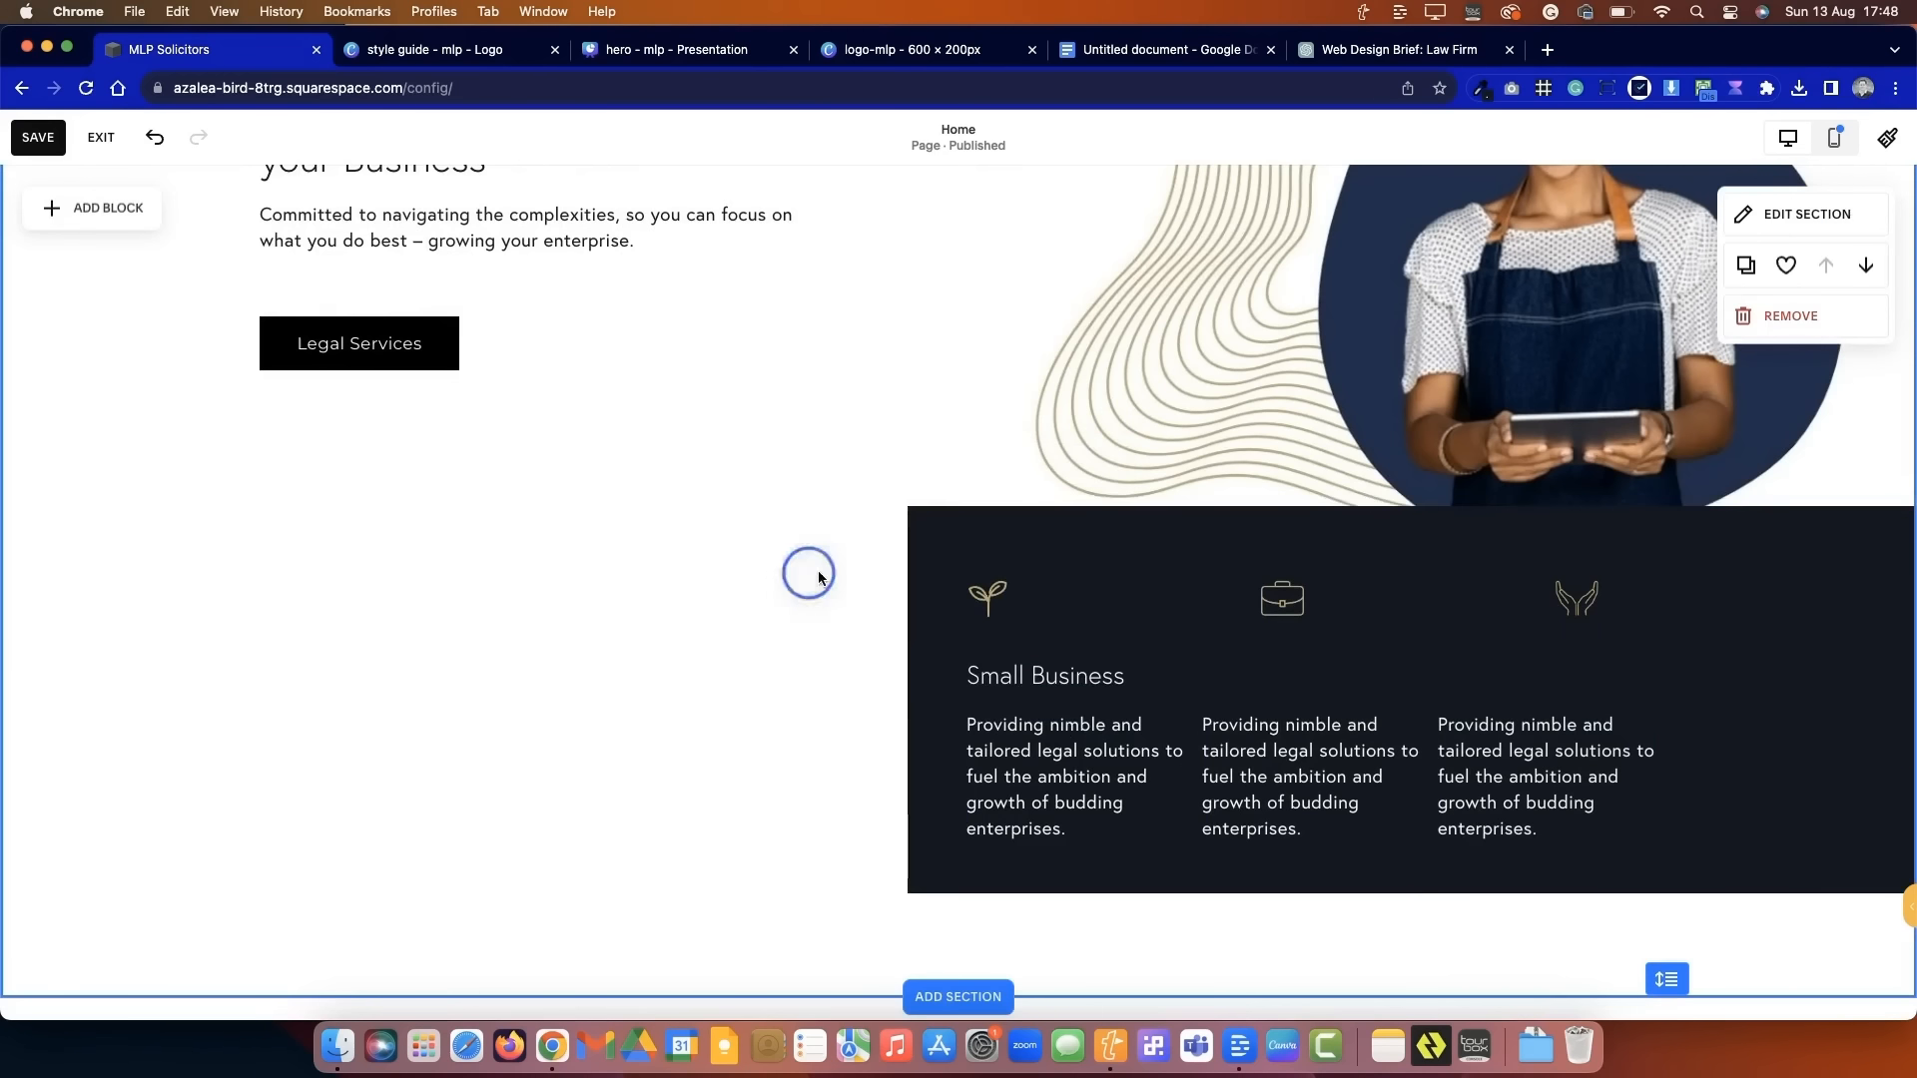
- Move the icons, the Small Business heading and the second and third sentence blocks up one grid row
{"action": "left_click", "coordinate": [1298, 814]}
{"action": "left_click_drag", "start_coordinate": [1078, 676], "coordinate": [1081, 634]}
{"action": "left_click", "coordinate": [698, 639]}
- Align the three sector icons to the bottom of their image blocks
{"action": "left_click", "coordinate": [995, 557]}
{"action": "mouse_move", "coordinate": [1075, 469]}
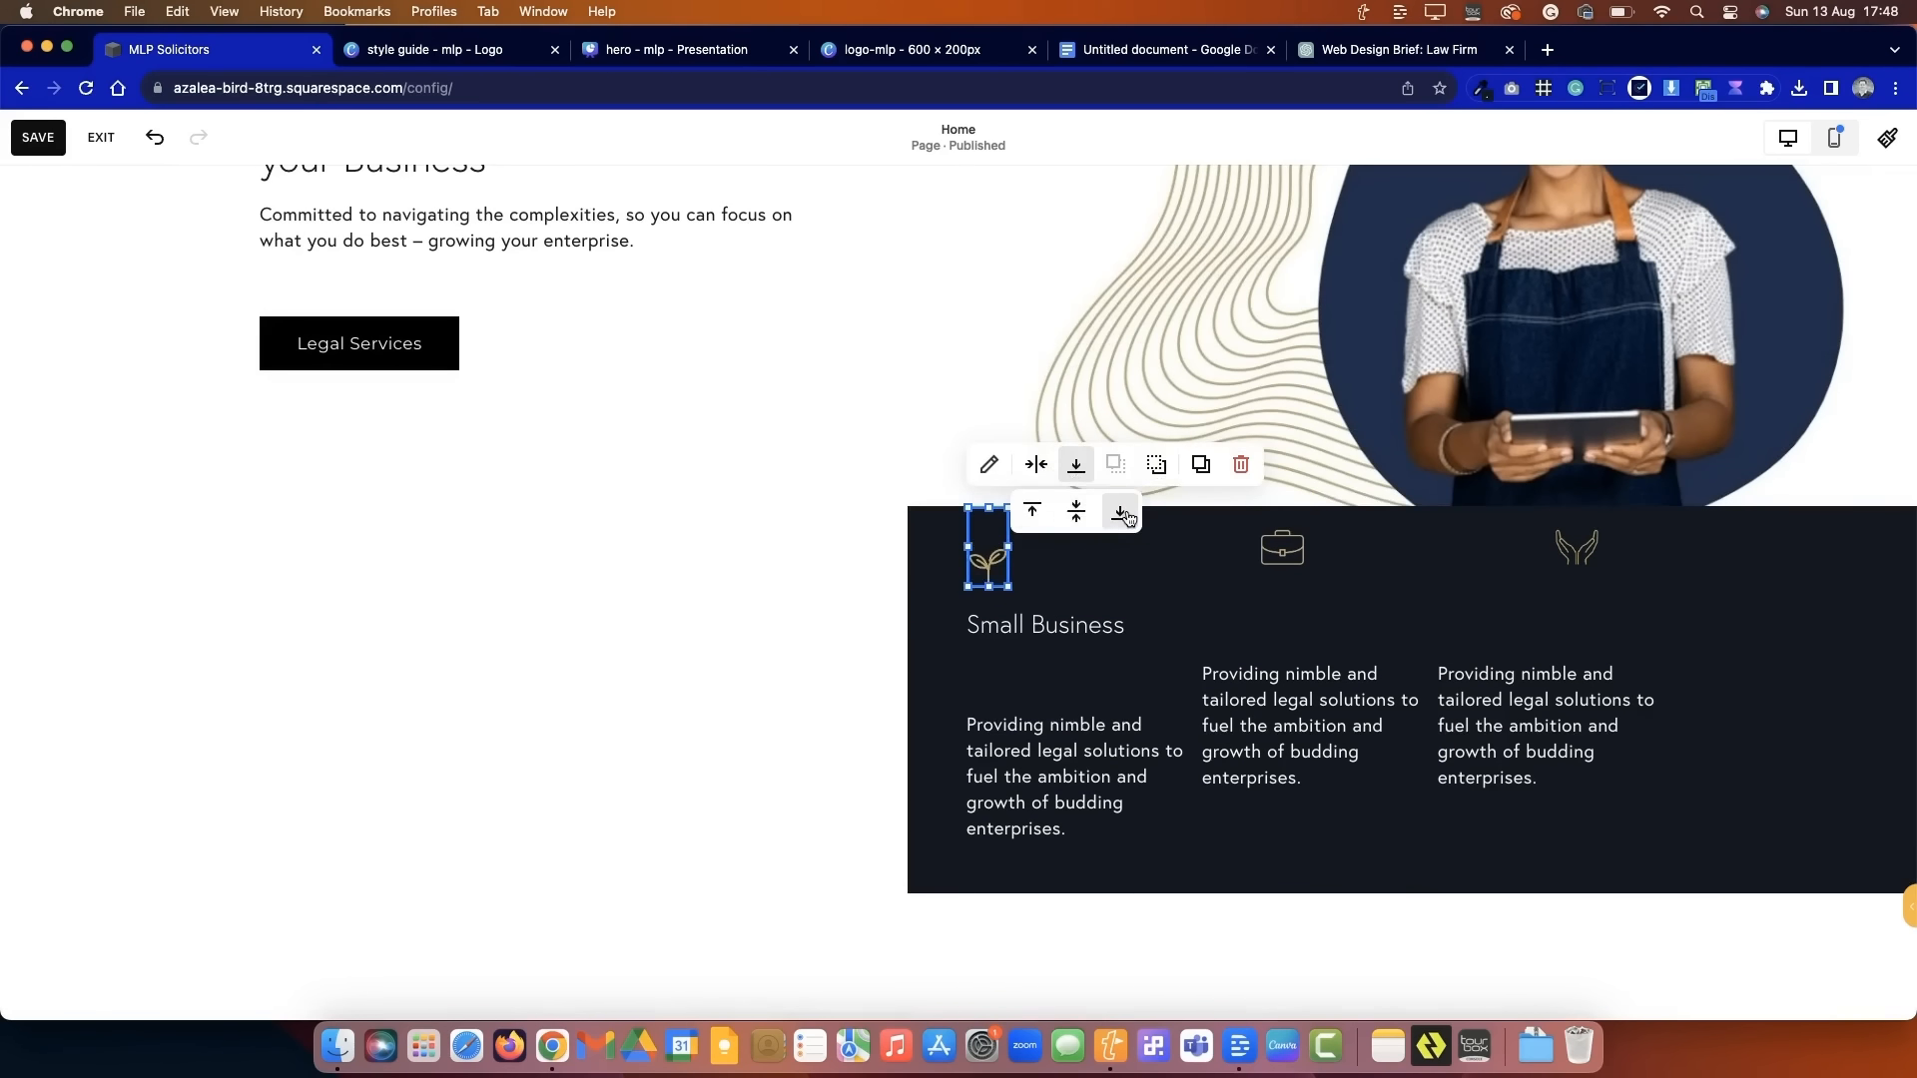
{"action": "left_click", "coordinate": [1574, 551]}
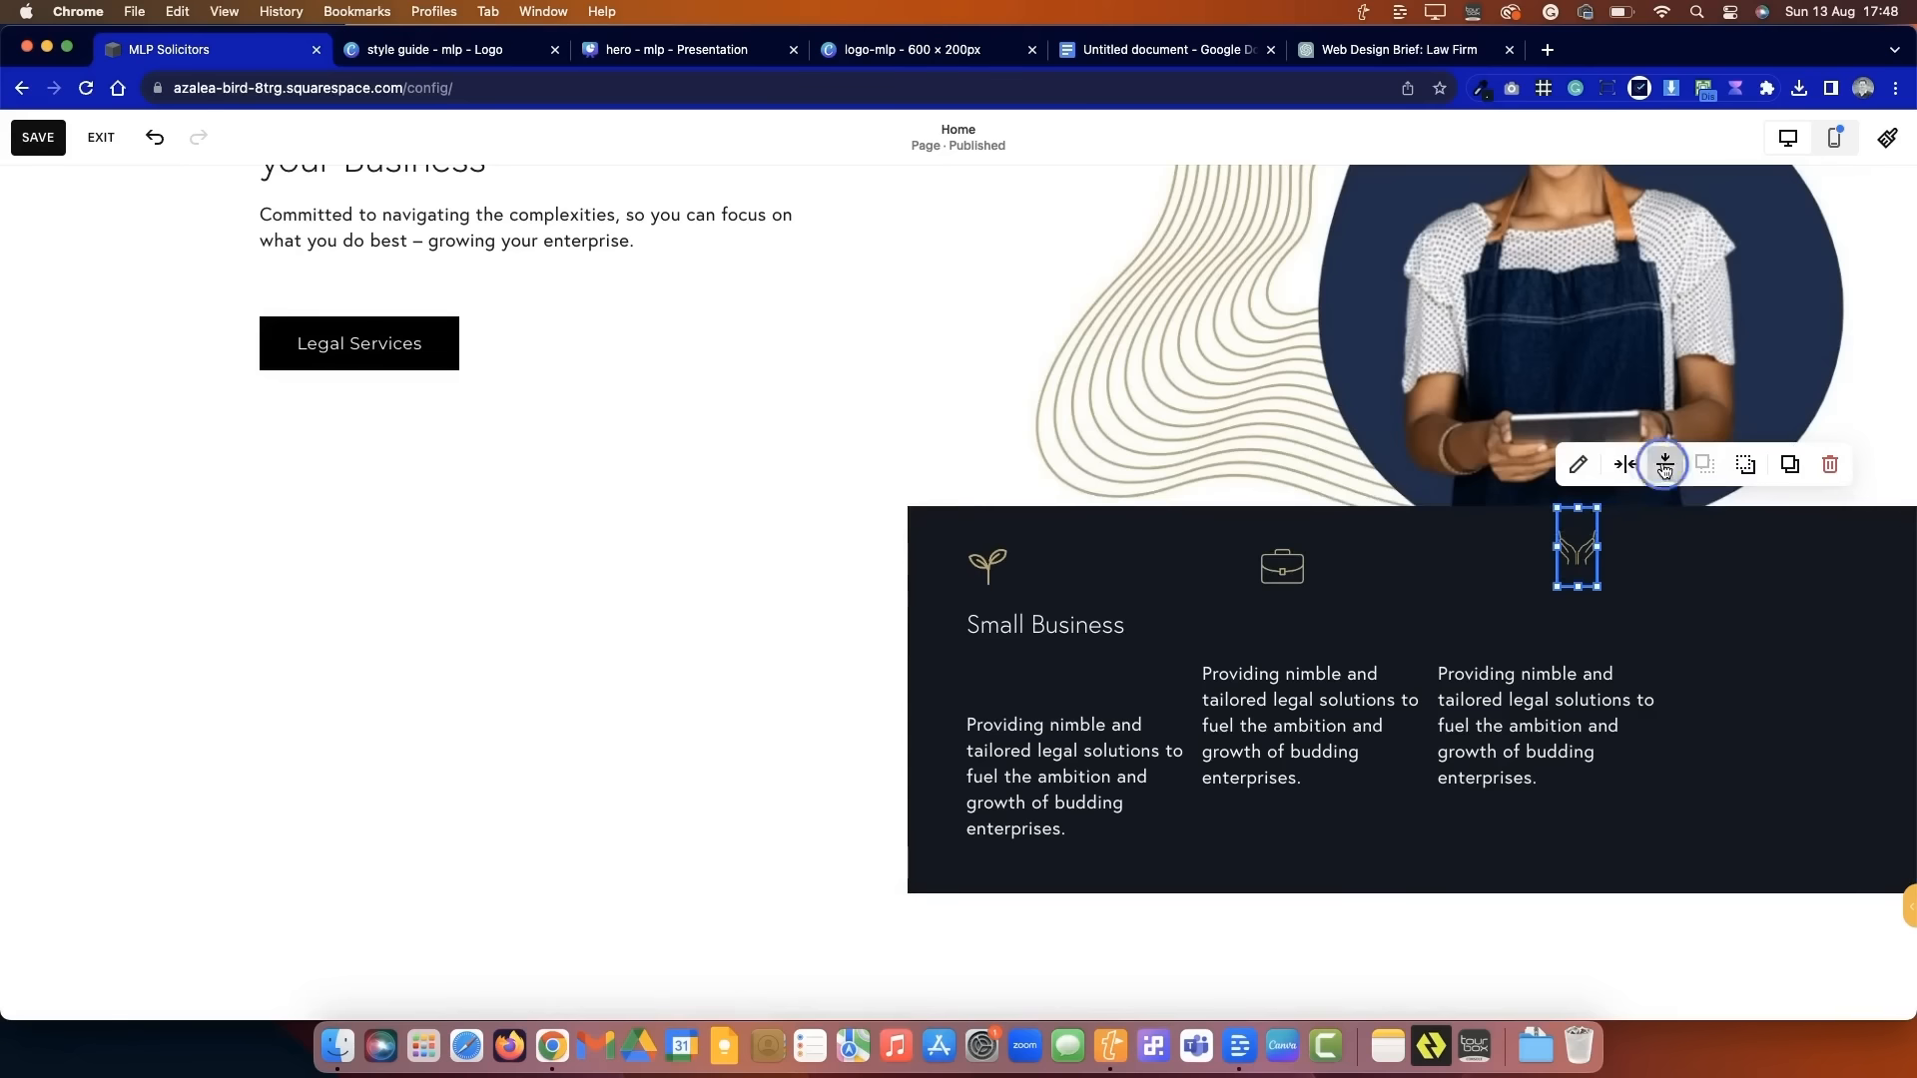
{"action": "left_click", "coordinate": [1455, 581]}
- Move the Small Business sentence up level with the other two sentences and shorten the dark panel by one row
{"action": "left_click_drag", "start_coordinate": [1069, 782], "coordinate": [1070, 732]}
{"action": "left_click", "coordinate": [1687, 867]}
{"action": "left_click_drag", "start_coordinate": [1409, 895], "coordinate": [1412, 846]}
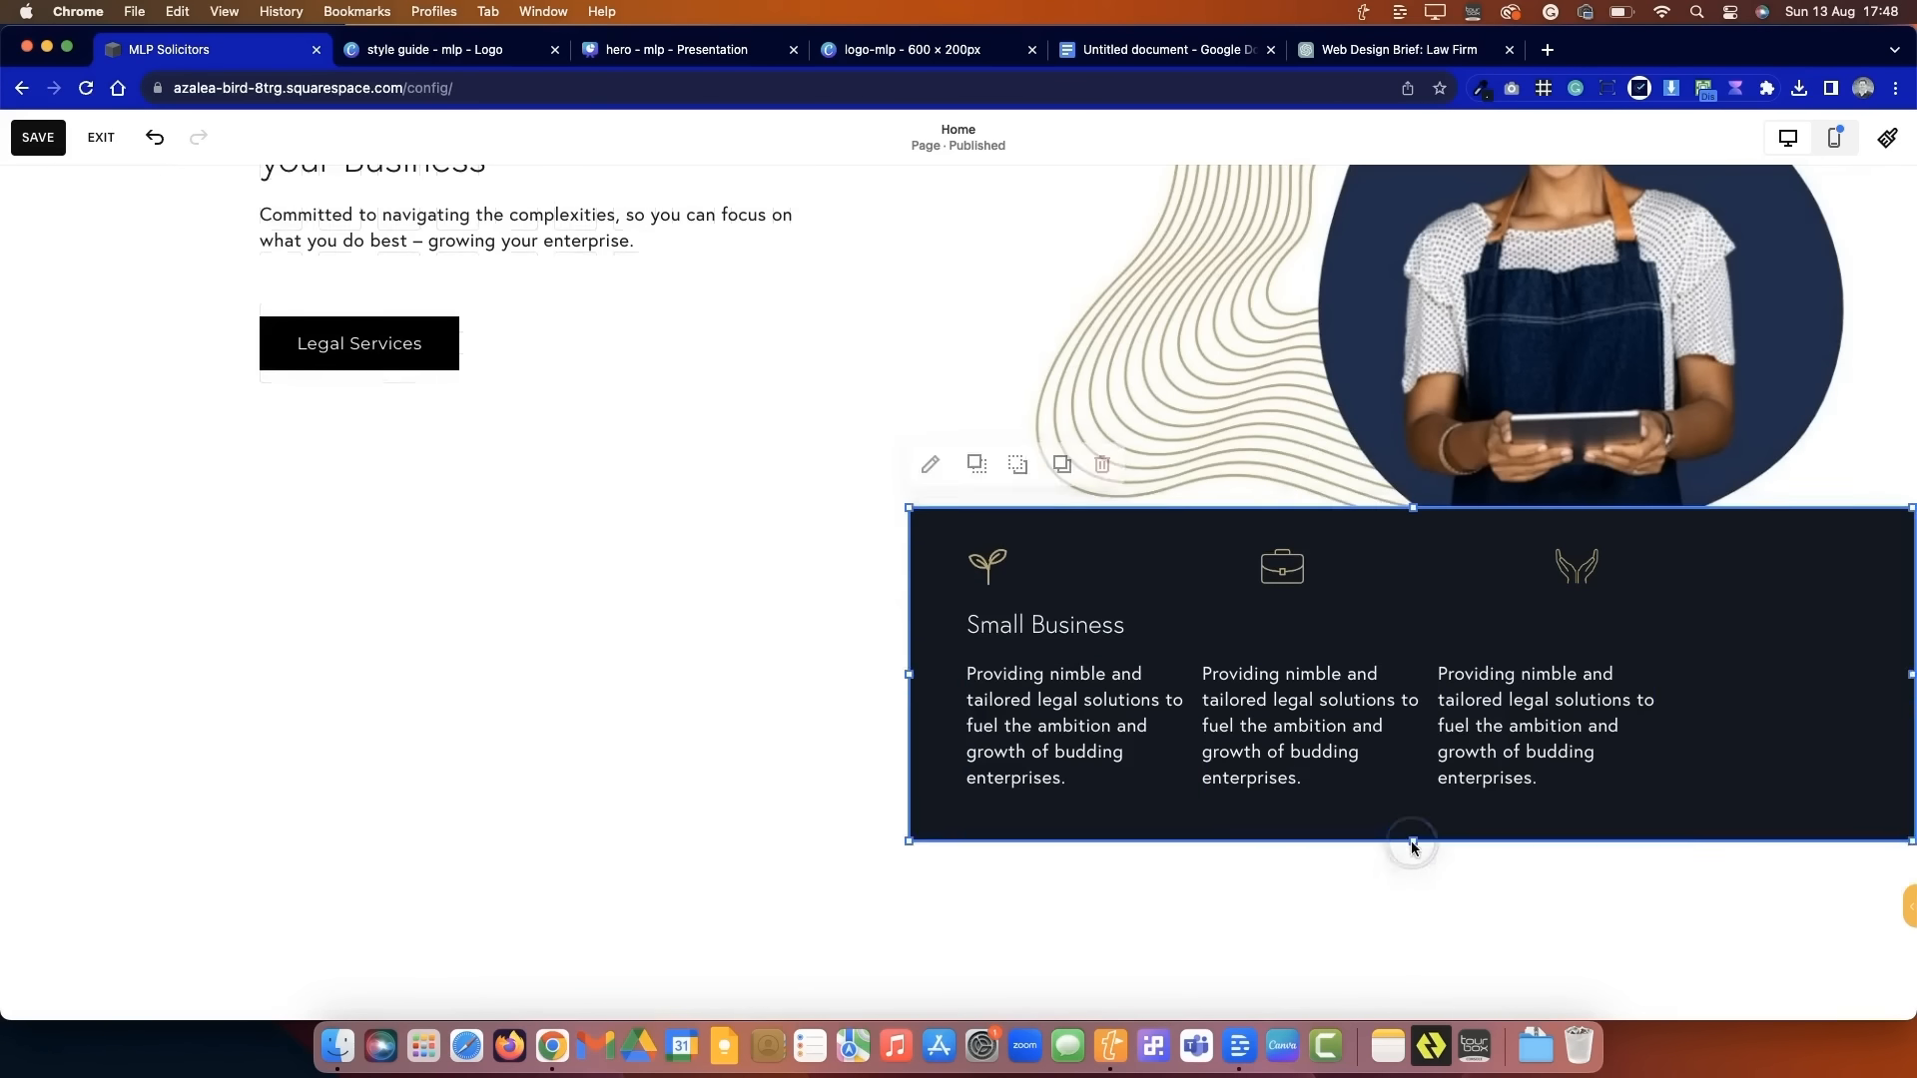
{"action": "left_click", "coordinate": [1396, 918]}
- Shorten the hero section so that it ends at the dark panel's lower edge
{"action": "scroll", "coordinate": [1395, 918], "scroll_direction": "down", "scroll_amount": 2}
{"action": "left_click_drag", "start_coordinate": [1667, 849], "coordinate": [1666, 699]}
{"action": "left_click", "coordinate": [928, 696]}
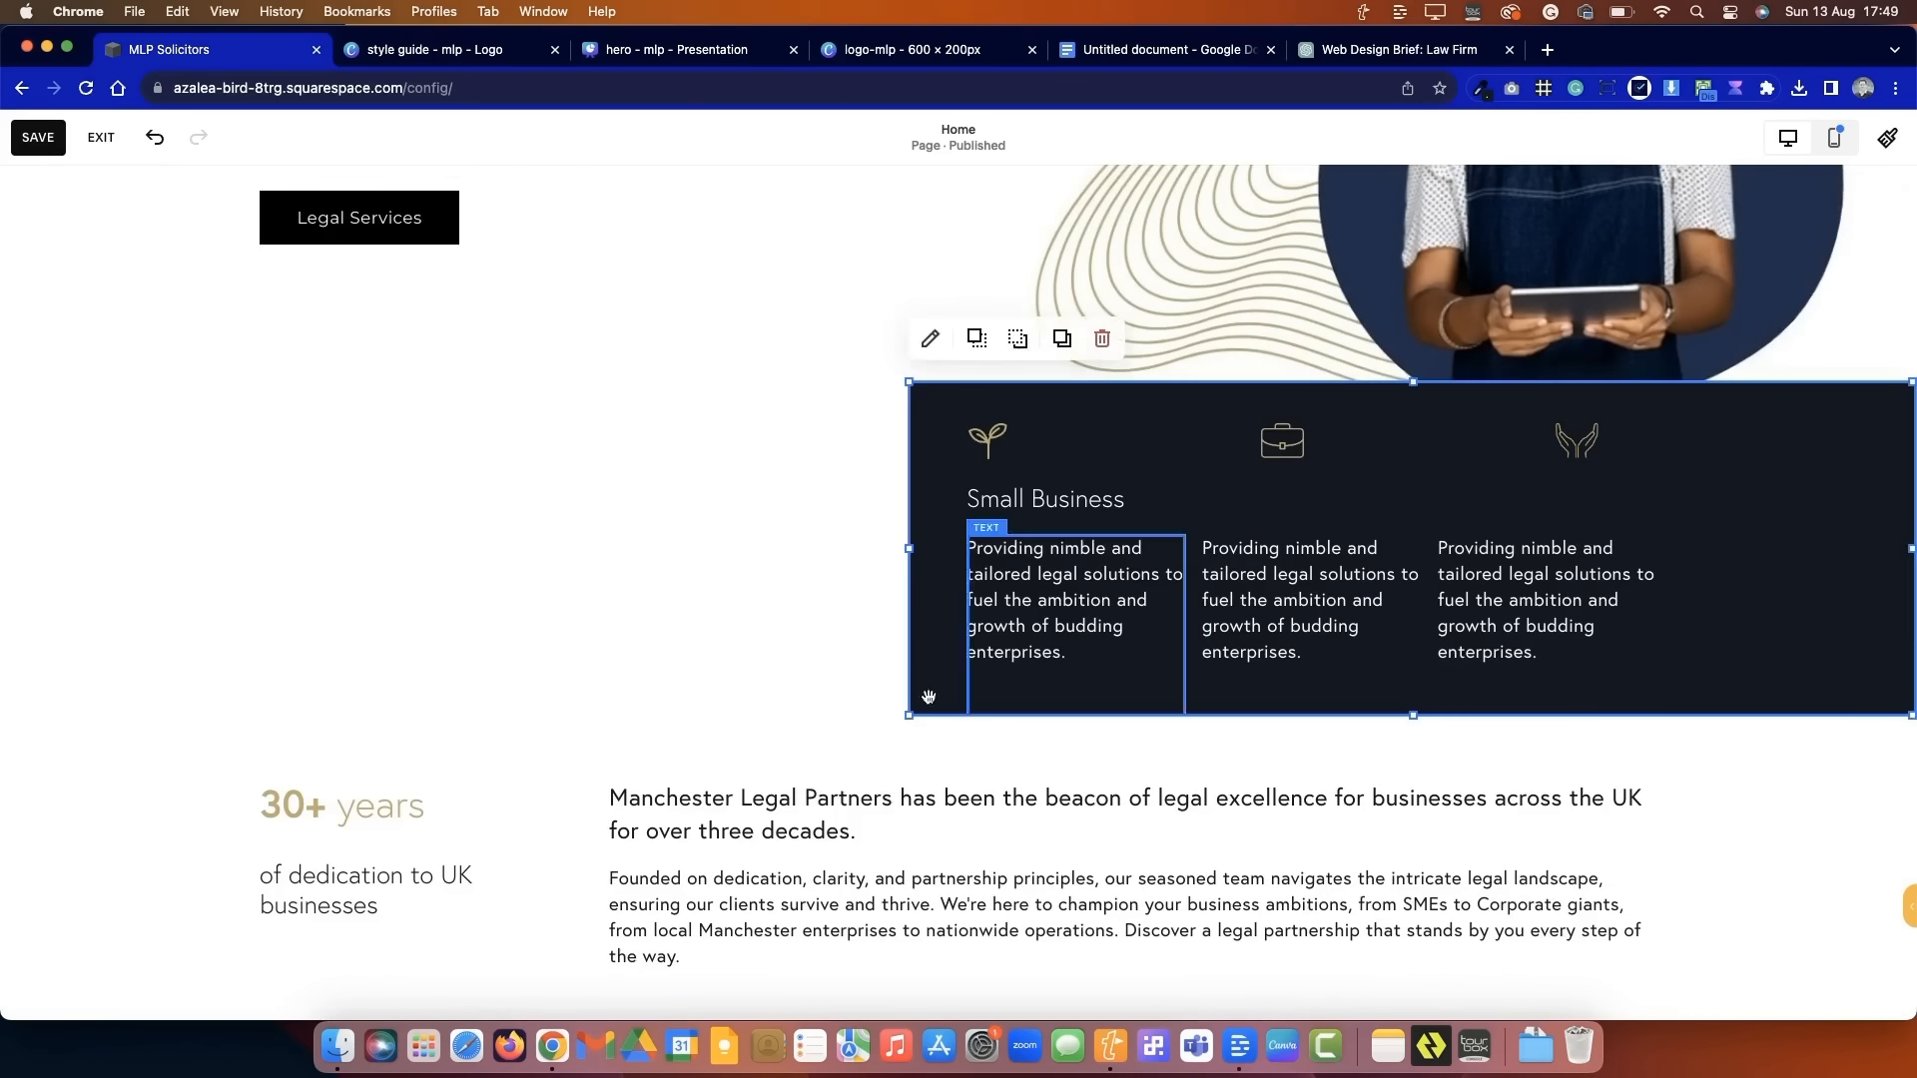
- Duplicate the Small Business heading above the second and third sentence columns
{"action": "scroll", "coordinate": [663, 642], "scroll_direction": "up", "scroll_amount": 4}
{"action": "left_click", "coordinate": [1098, 747]}
{"action": "left_click_drag", "start_coordinate": [1066, 794], "coordinate": [1245, 747]}
{"action": "left_click_drag", "start_coordinate": [1348, 811], "coordinate": [1477, 758]}
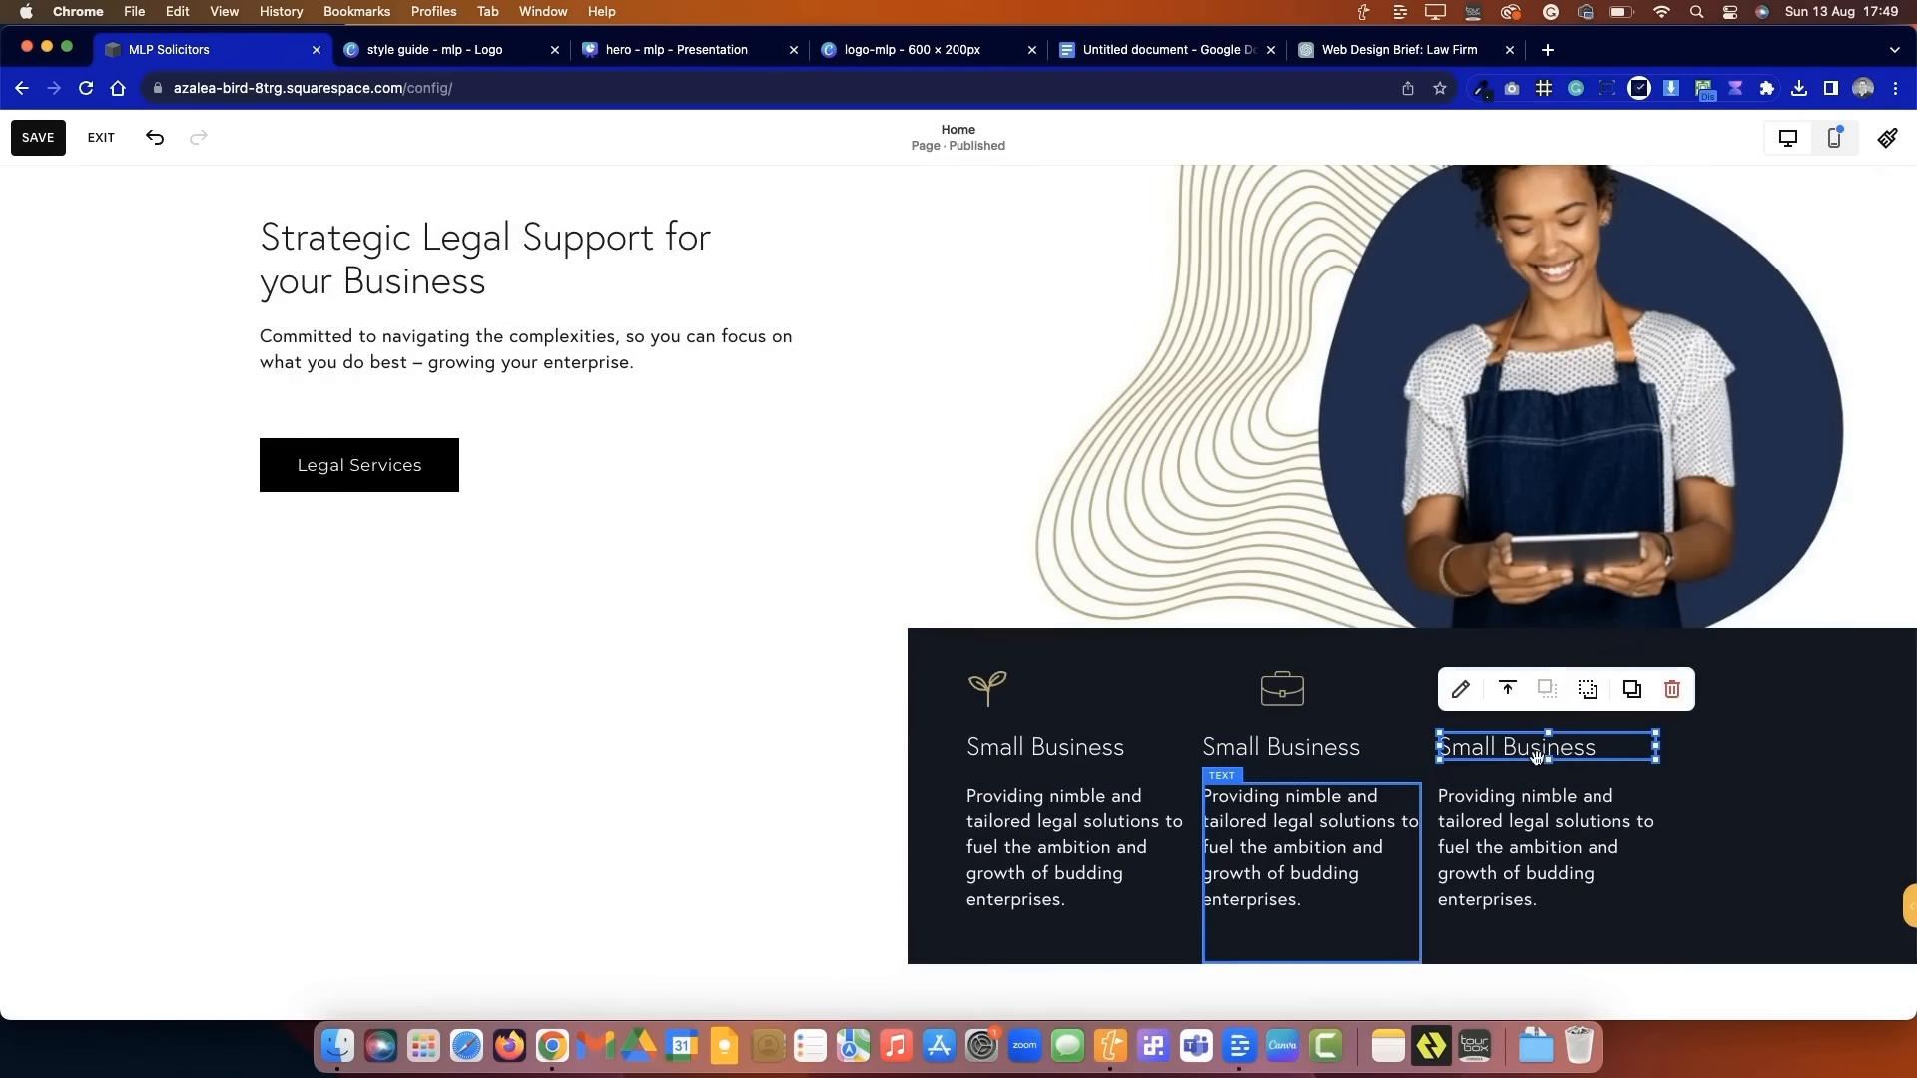
- Rename the second column's heading to "Corporate" and the third column's heading to "Public Sector"
{"action": "double_click", "coordinate": [1333, 749]}
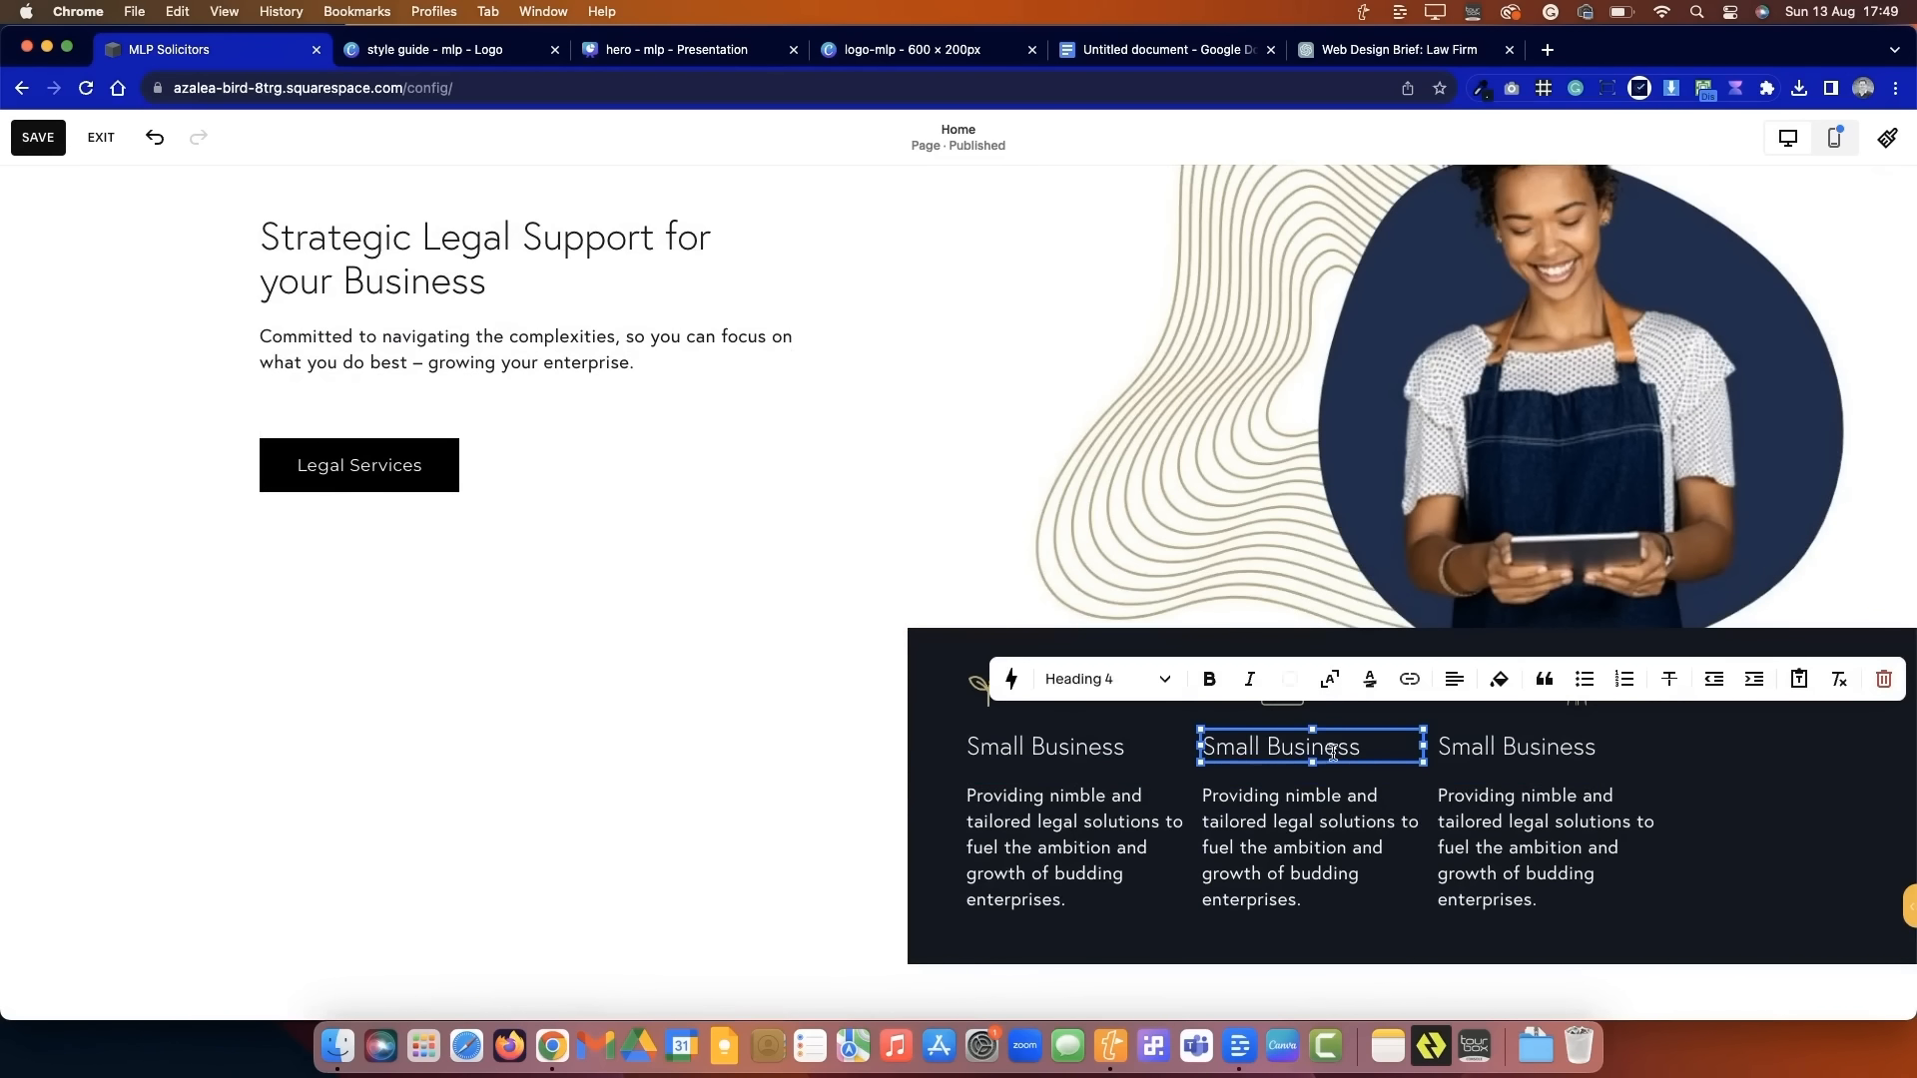
{"action": "left_click", "coordinate": [1216, 745]}
{"action": "key", "text": "BackSpace"}
{"action": "left_click", "coordinate": [1640, 748]}
{"action": "double_click", "coordinate": [1640, 747]}
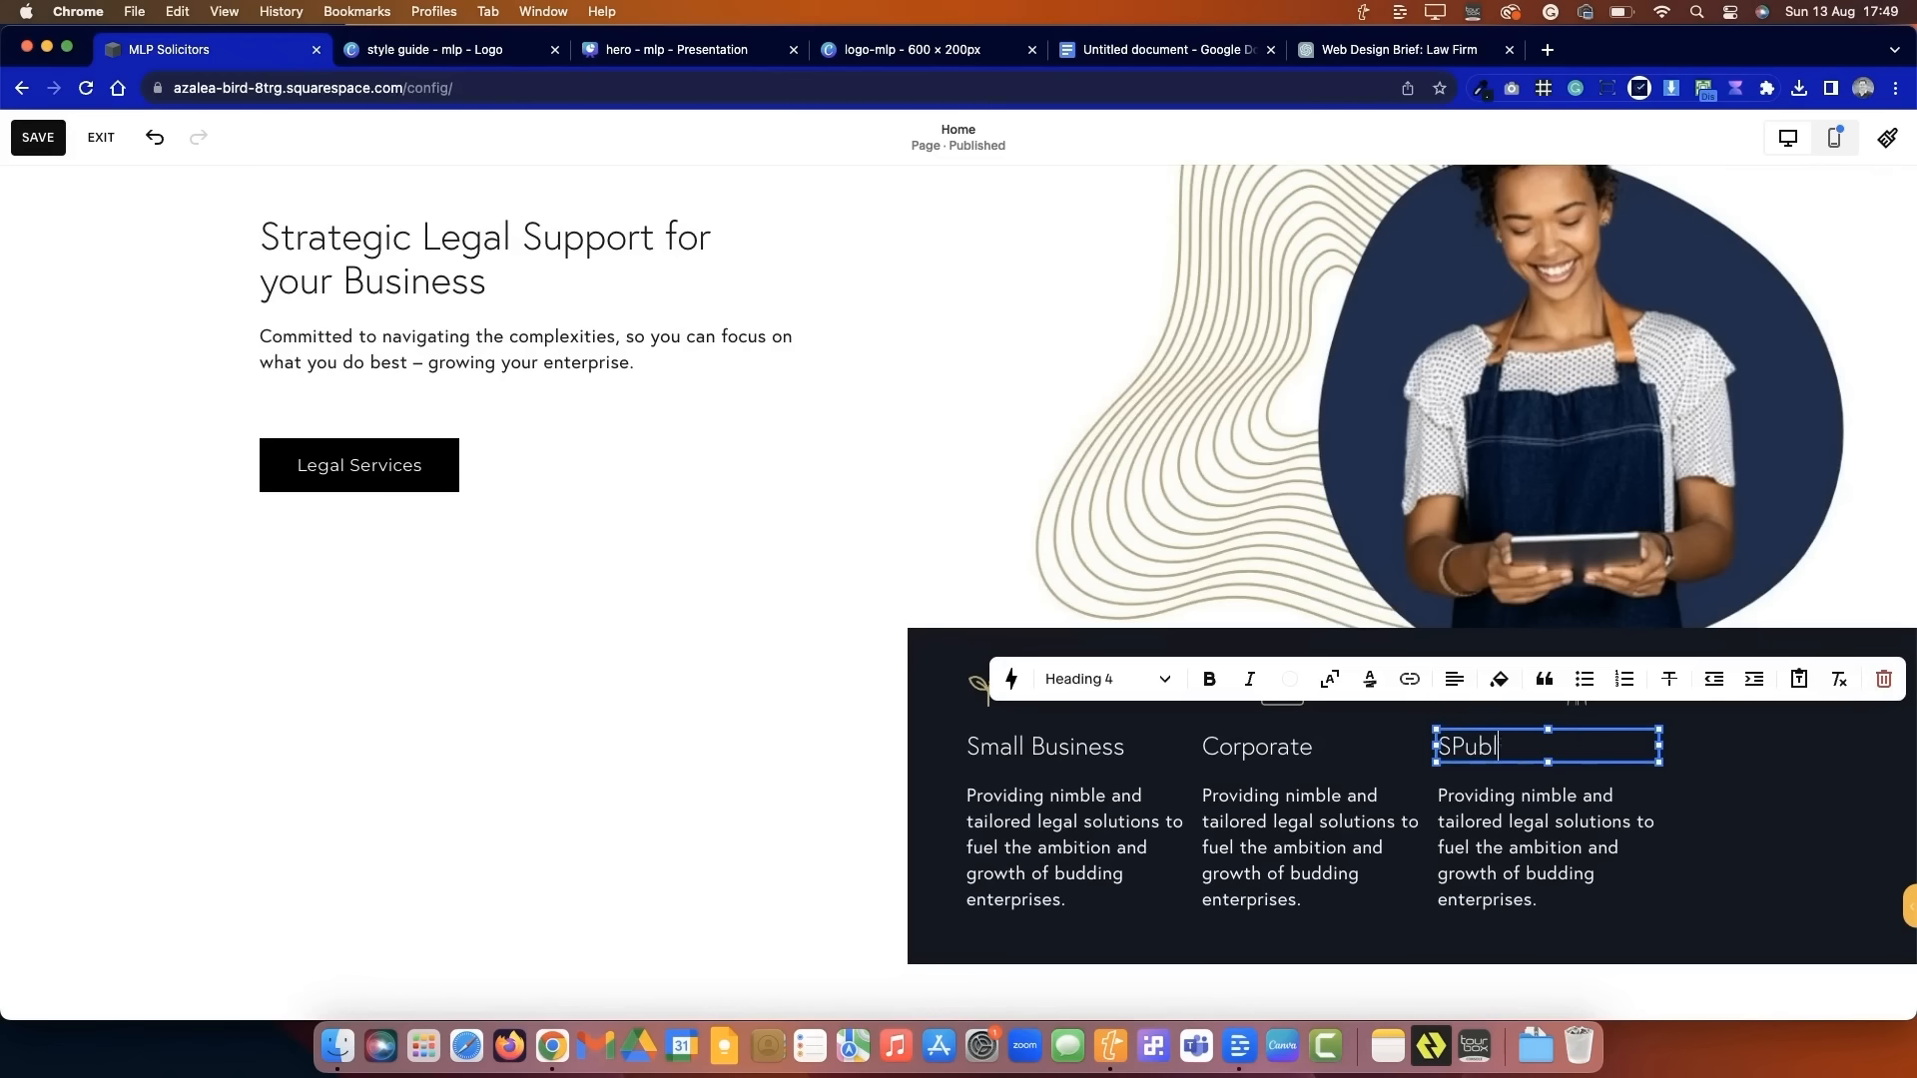
{"action": "left_click", "coordinate": [848, 805]}
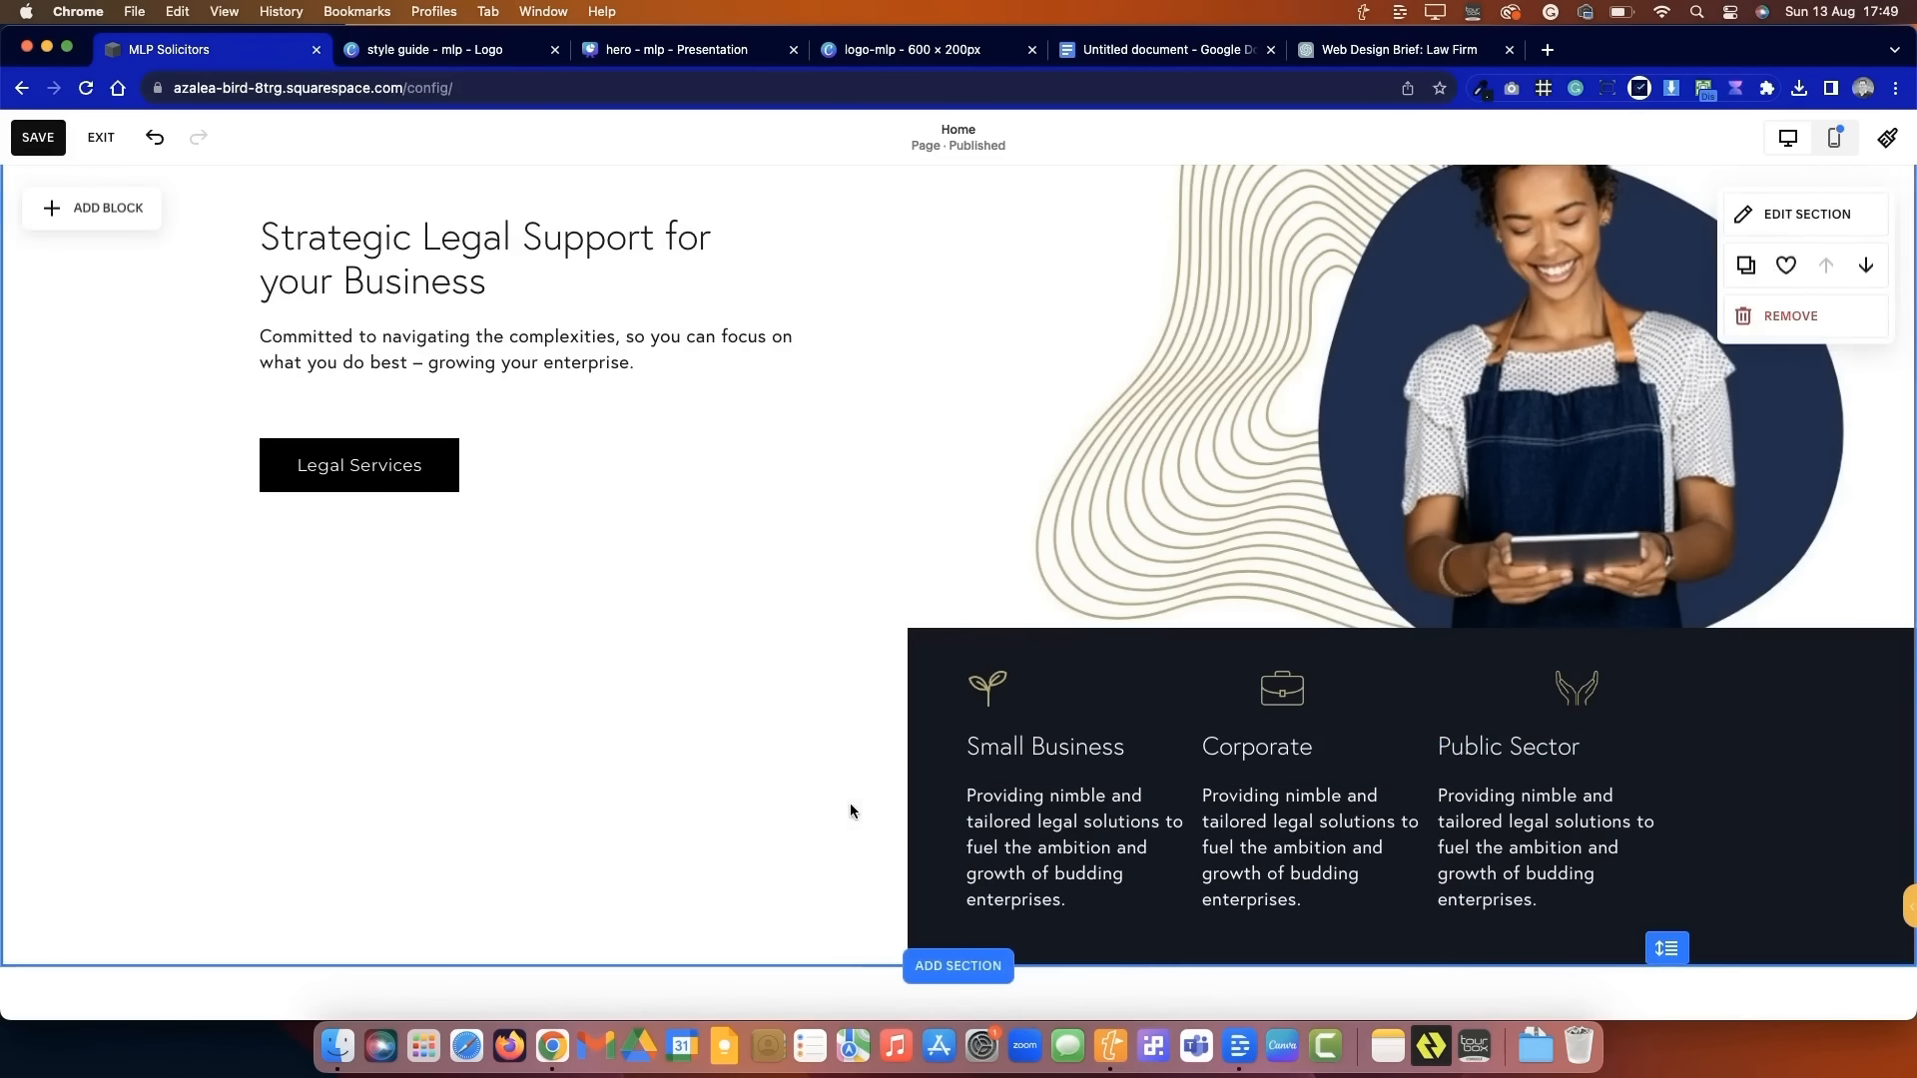
- Colour the Small Business heading with the gold from the site palette
{"action": "left_click", "coordinate": [1146, 749]}
{"action": "left_click", "coordinate": [1091, 776], "text": "shift"}
{"action": "left_click", "coordinate": [1046, 747]}
{"action": "left_click", "coordinate": [1270, 745], "text": "shift"}
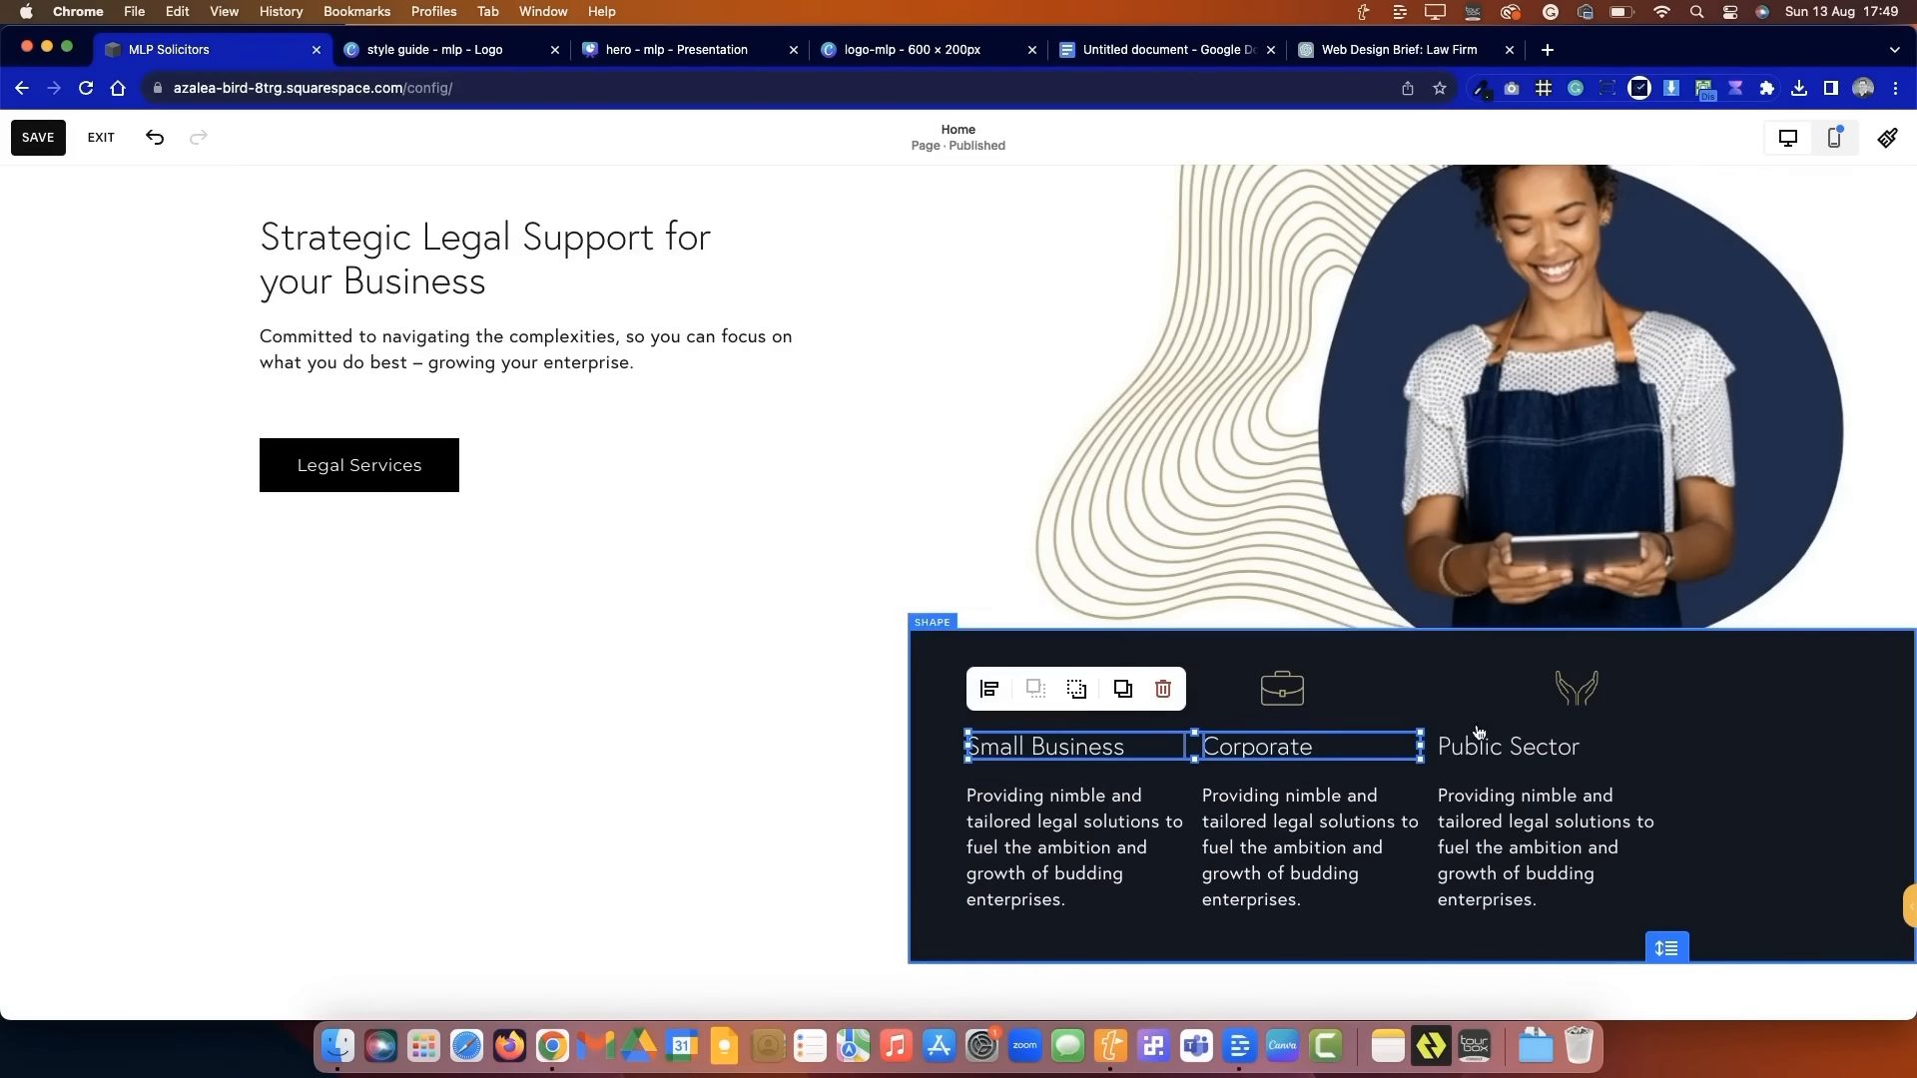
{"action": "left_click", "coordinate": [1090, 749]}
{"action": "left_click", "coordinate": [998, 694]}
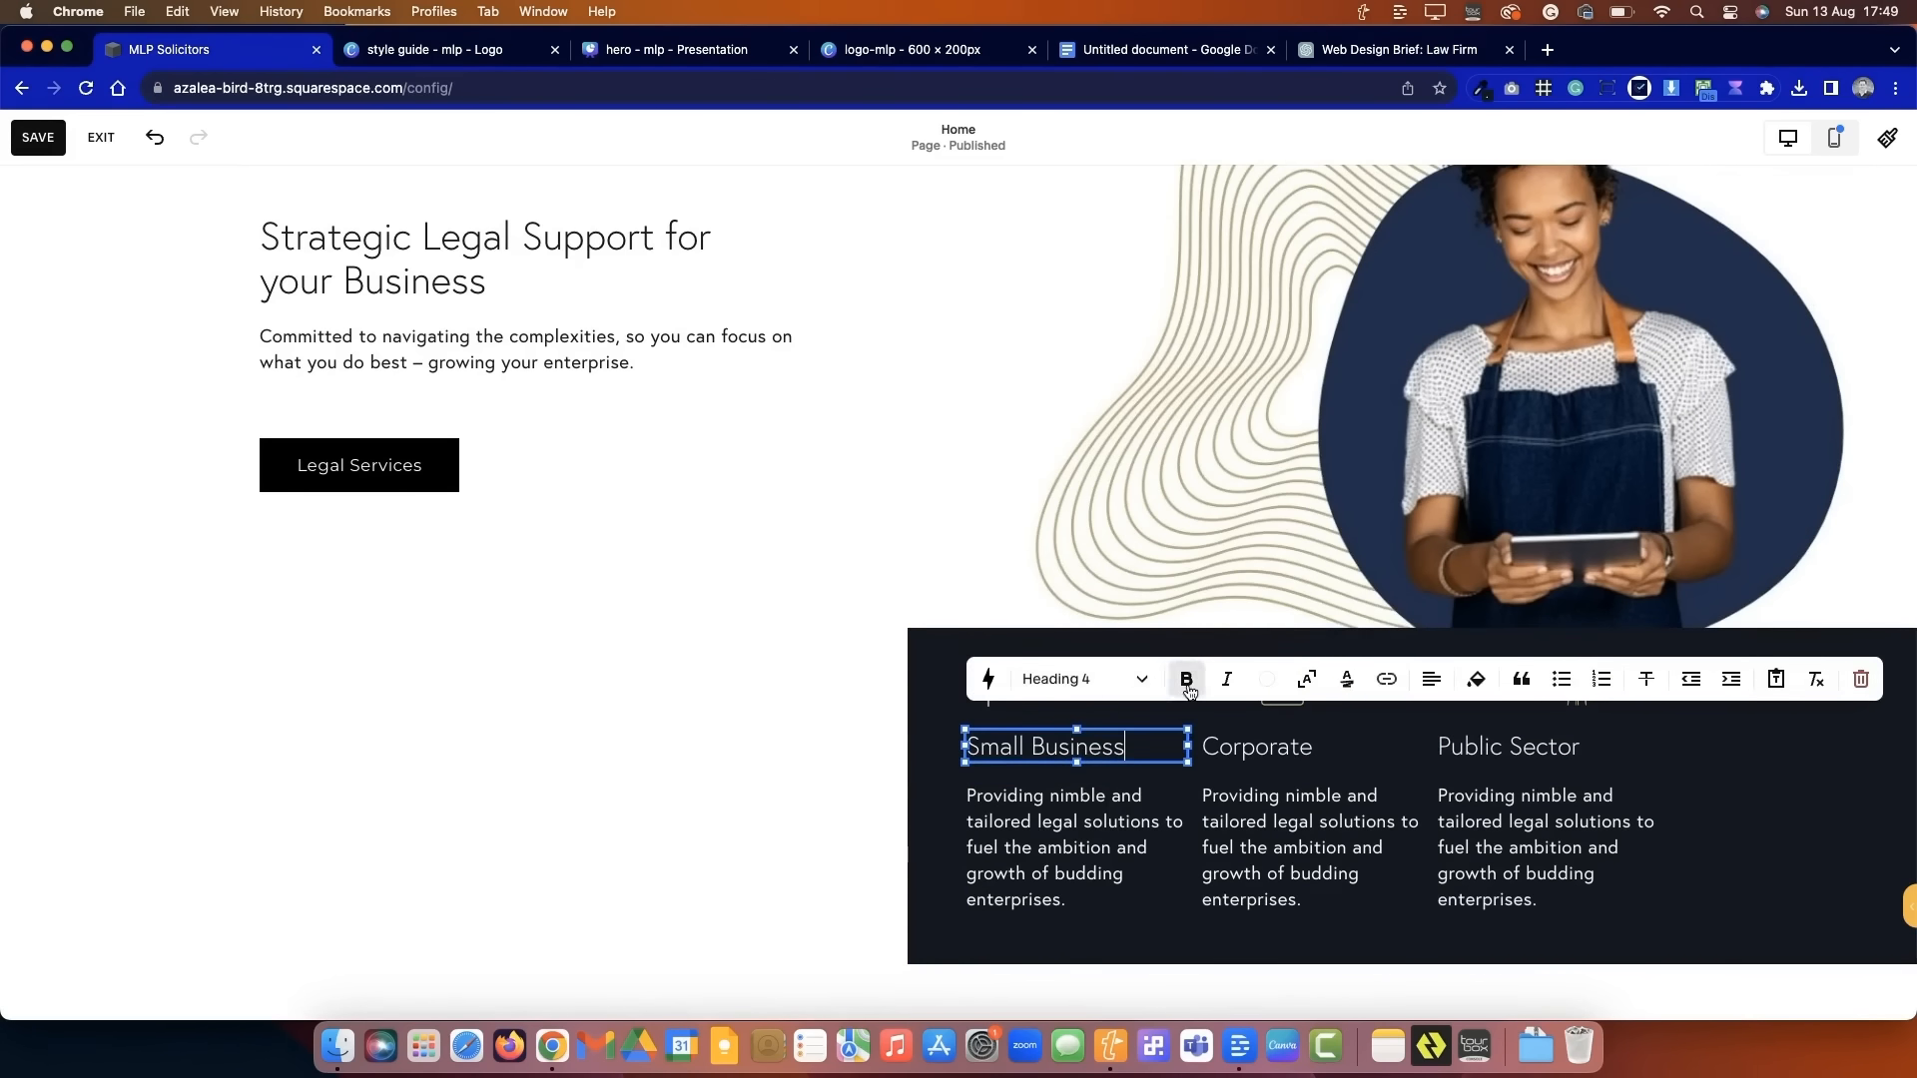
- Apply the palette's gold to the Corporate and Public Sector headings
{"action": "double_click", "coordinate": [1226, 745]}
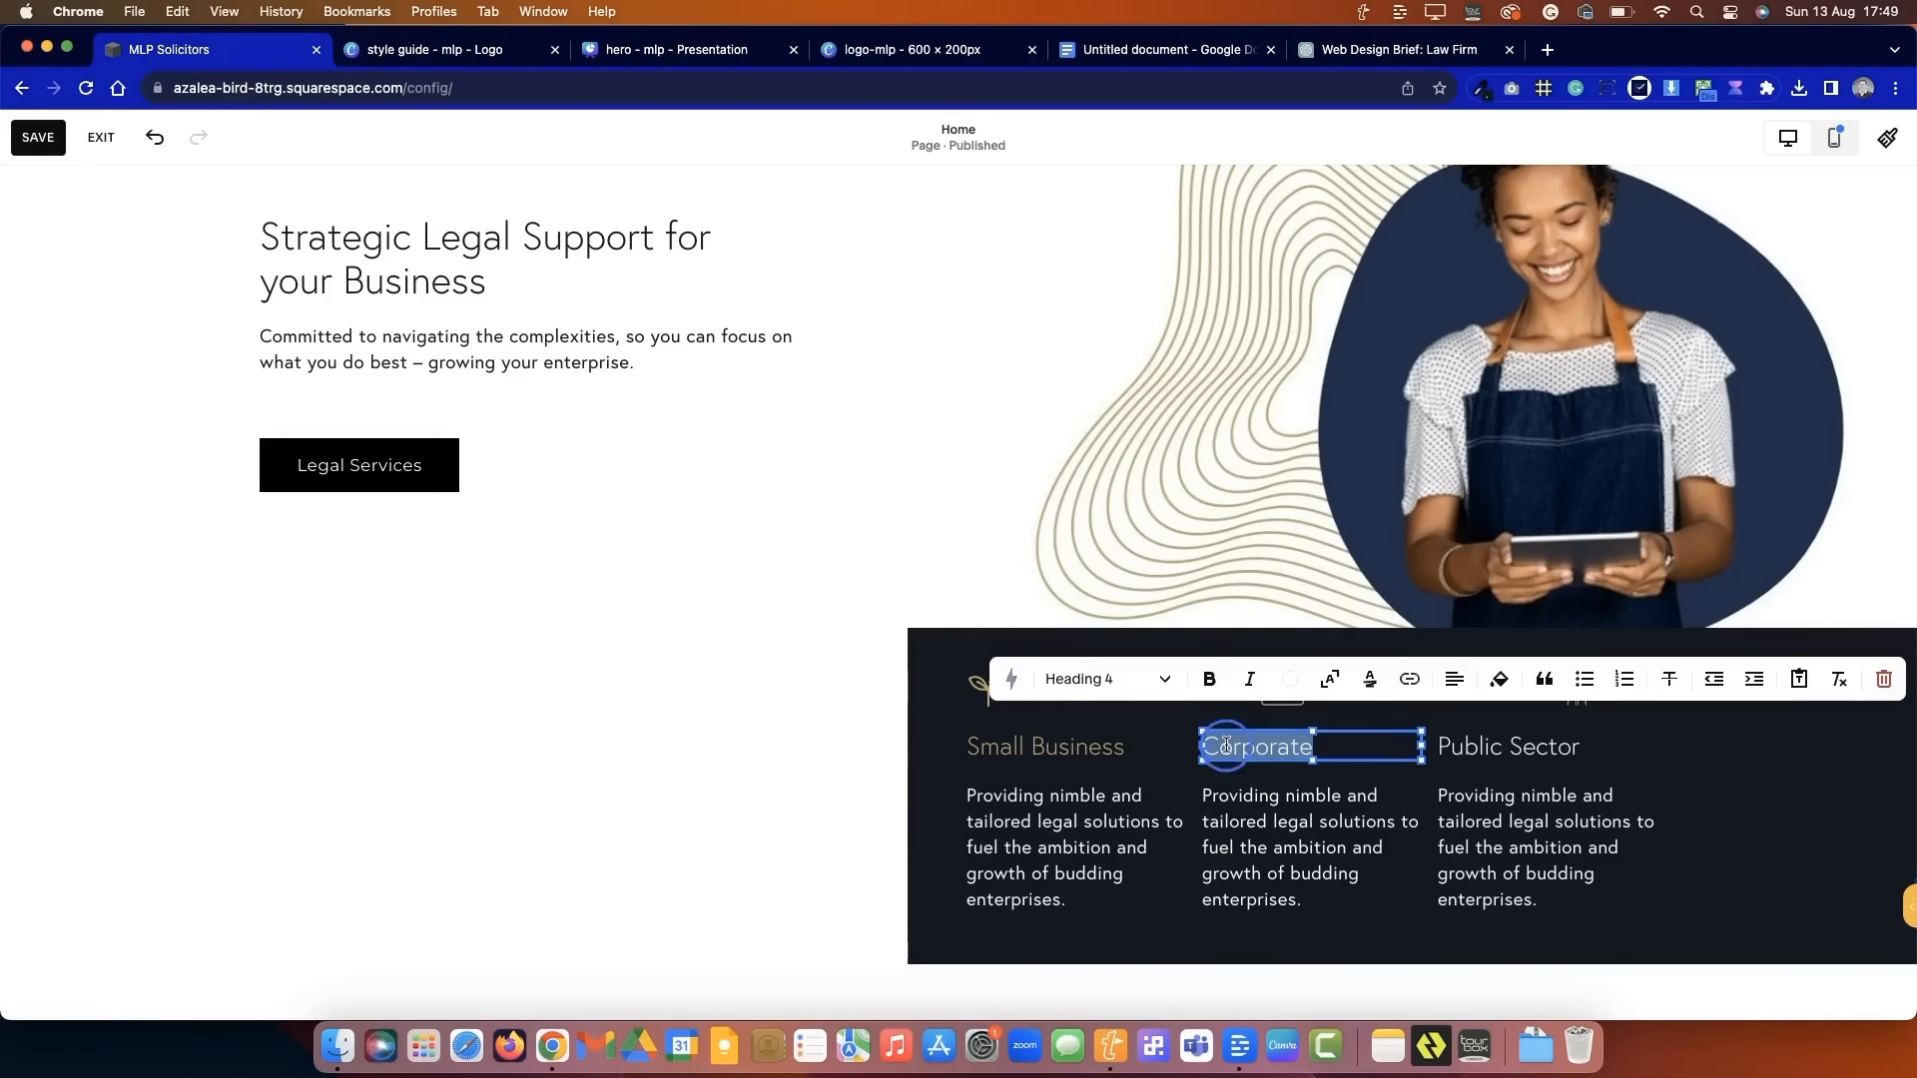
{"action": "left_click", "coordinate": [1290, 679]}
{"action": "left_click", "coordinate": [1291, 787]}
{"action": "left_click", "coordinate": [1578, 745]}
{"action": "left_click", "coordinate": [1553, 747]}
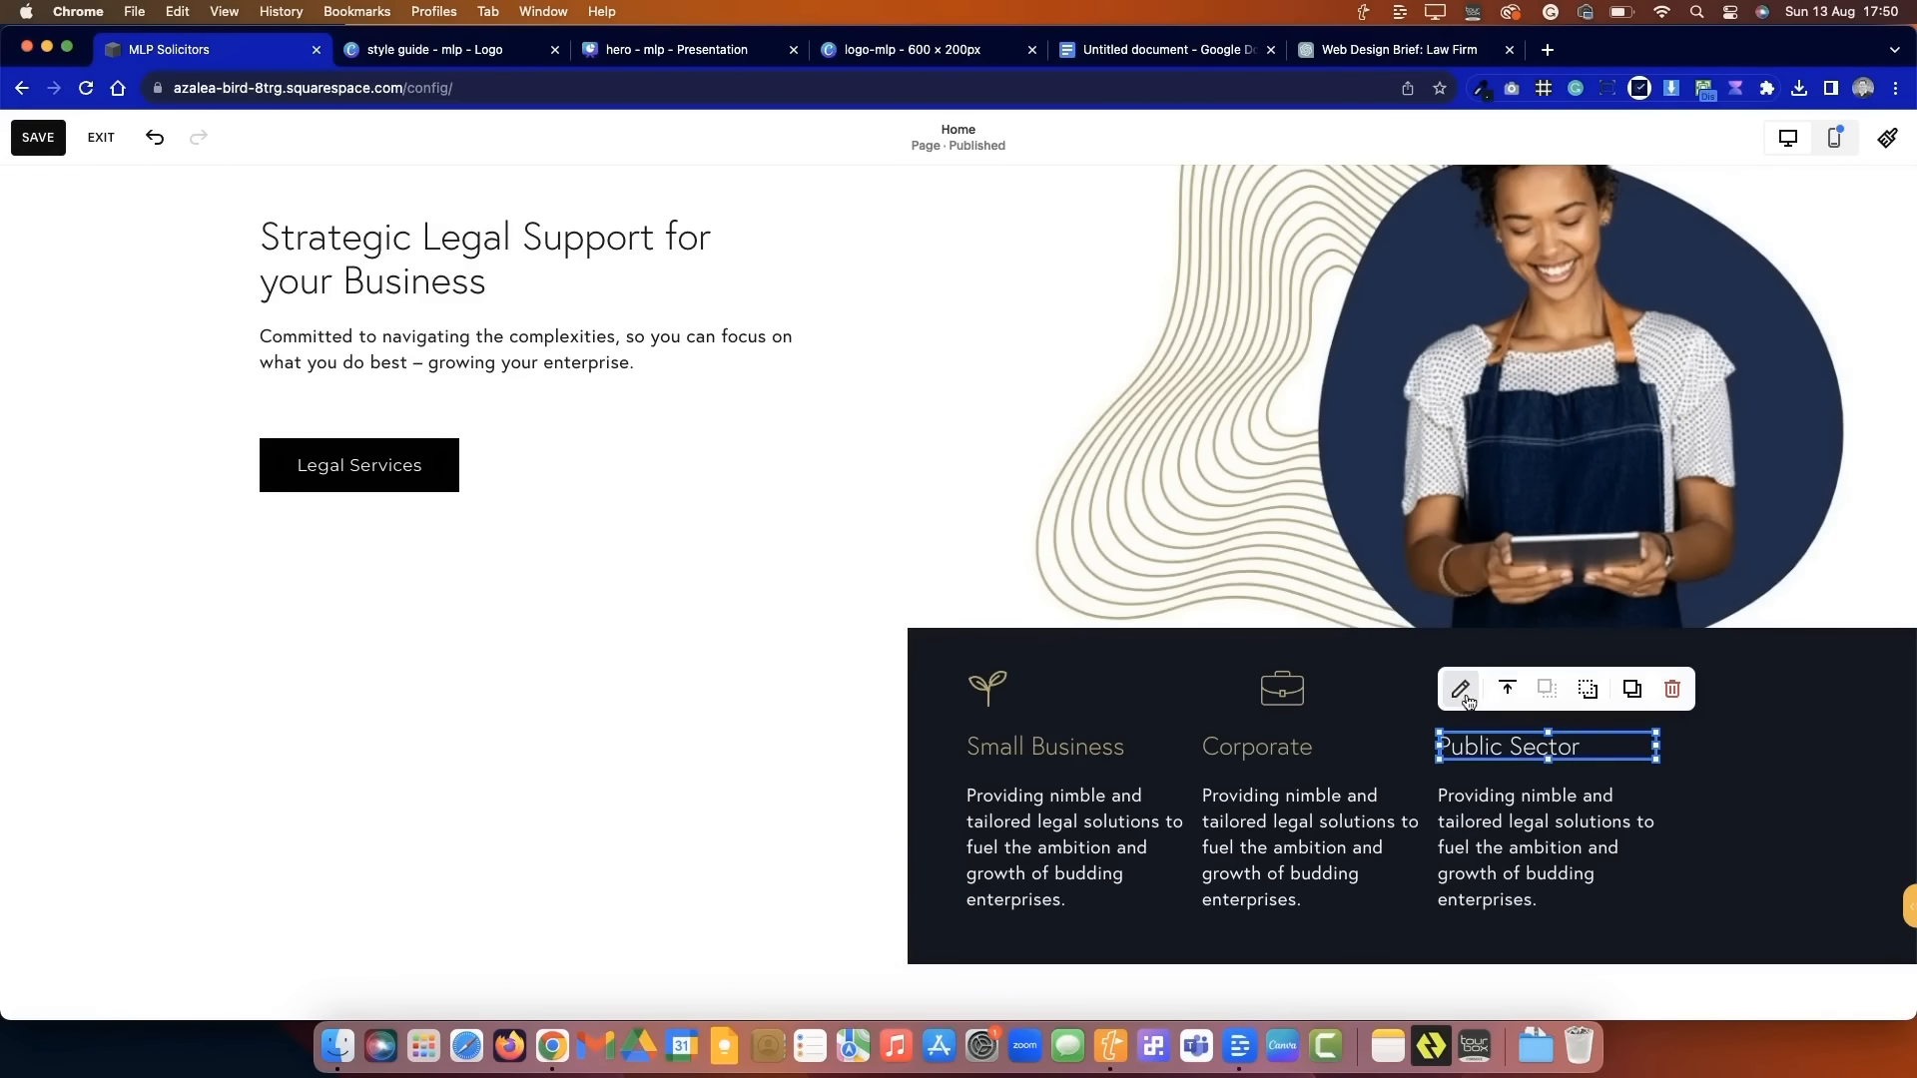
{"action": "double_click", "coordinate": [1491, 746]}
{"action": "left_click", "coordinate": [1290, 679]}
{"action": "left_click", "coordinate": [1291, 787]}
{"action": "left_click", "coordinate": [725, 739]}
- Shift the Public Sector and Corporate icons so they line up with the left edge of their headings
{"action": "left_click", "coordinate": [1459, 689]}
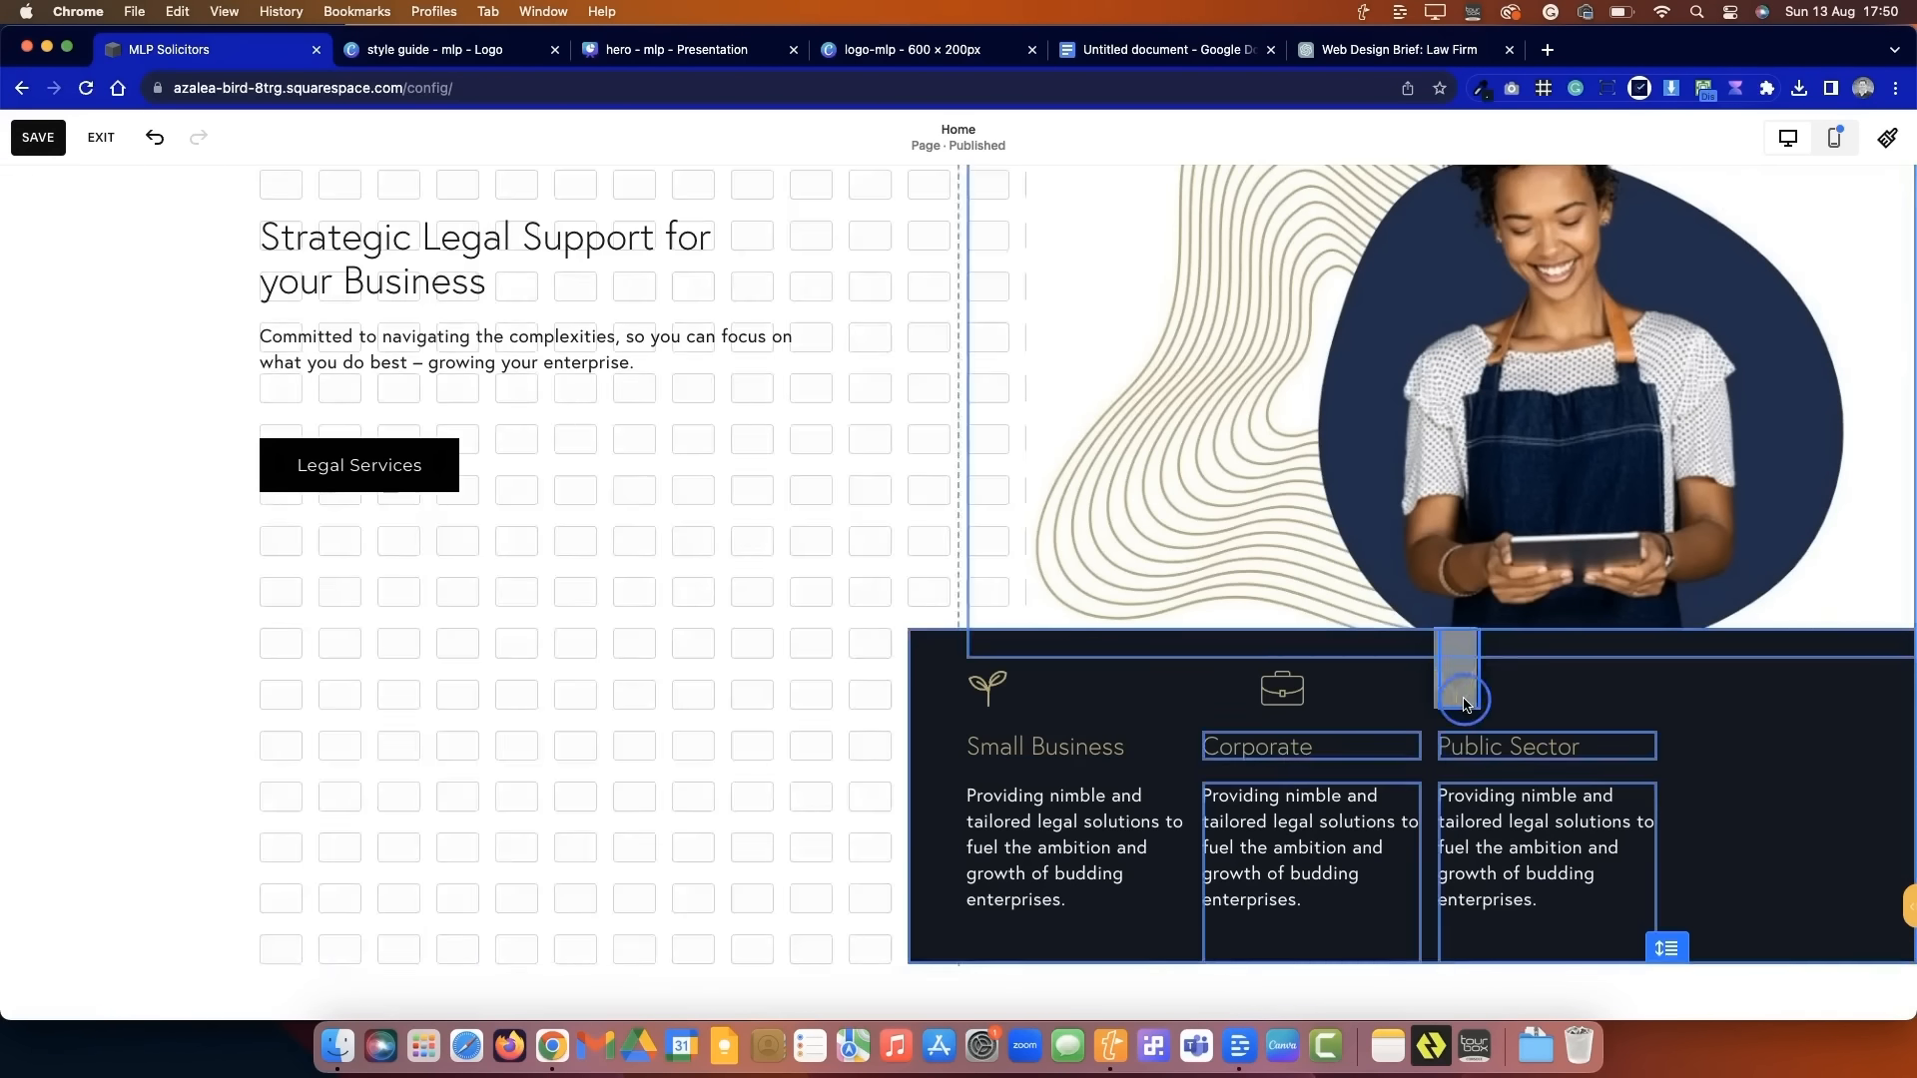
{"action": "left_click", "coordinate": [1285, 699]}
- Change the Small Business sentence to the Paragraph 3 text style
{"action": "scroll", "coordinate": [727, 714], "scroll_direction": "down", "scroll_amount": 3}
{"action": "left_click", "coordinate": [1143, 599]}
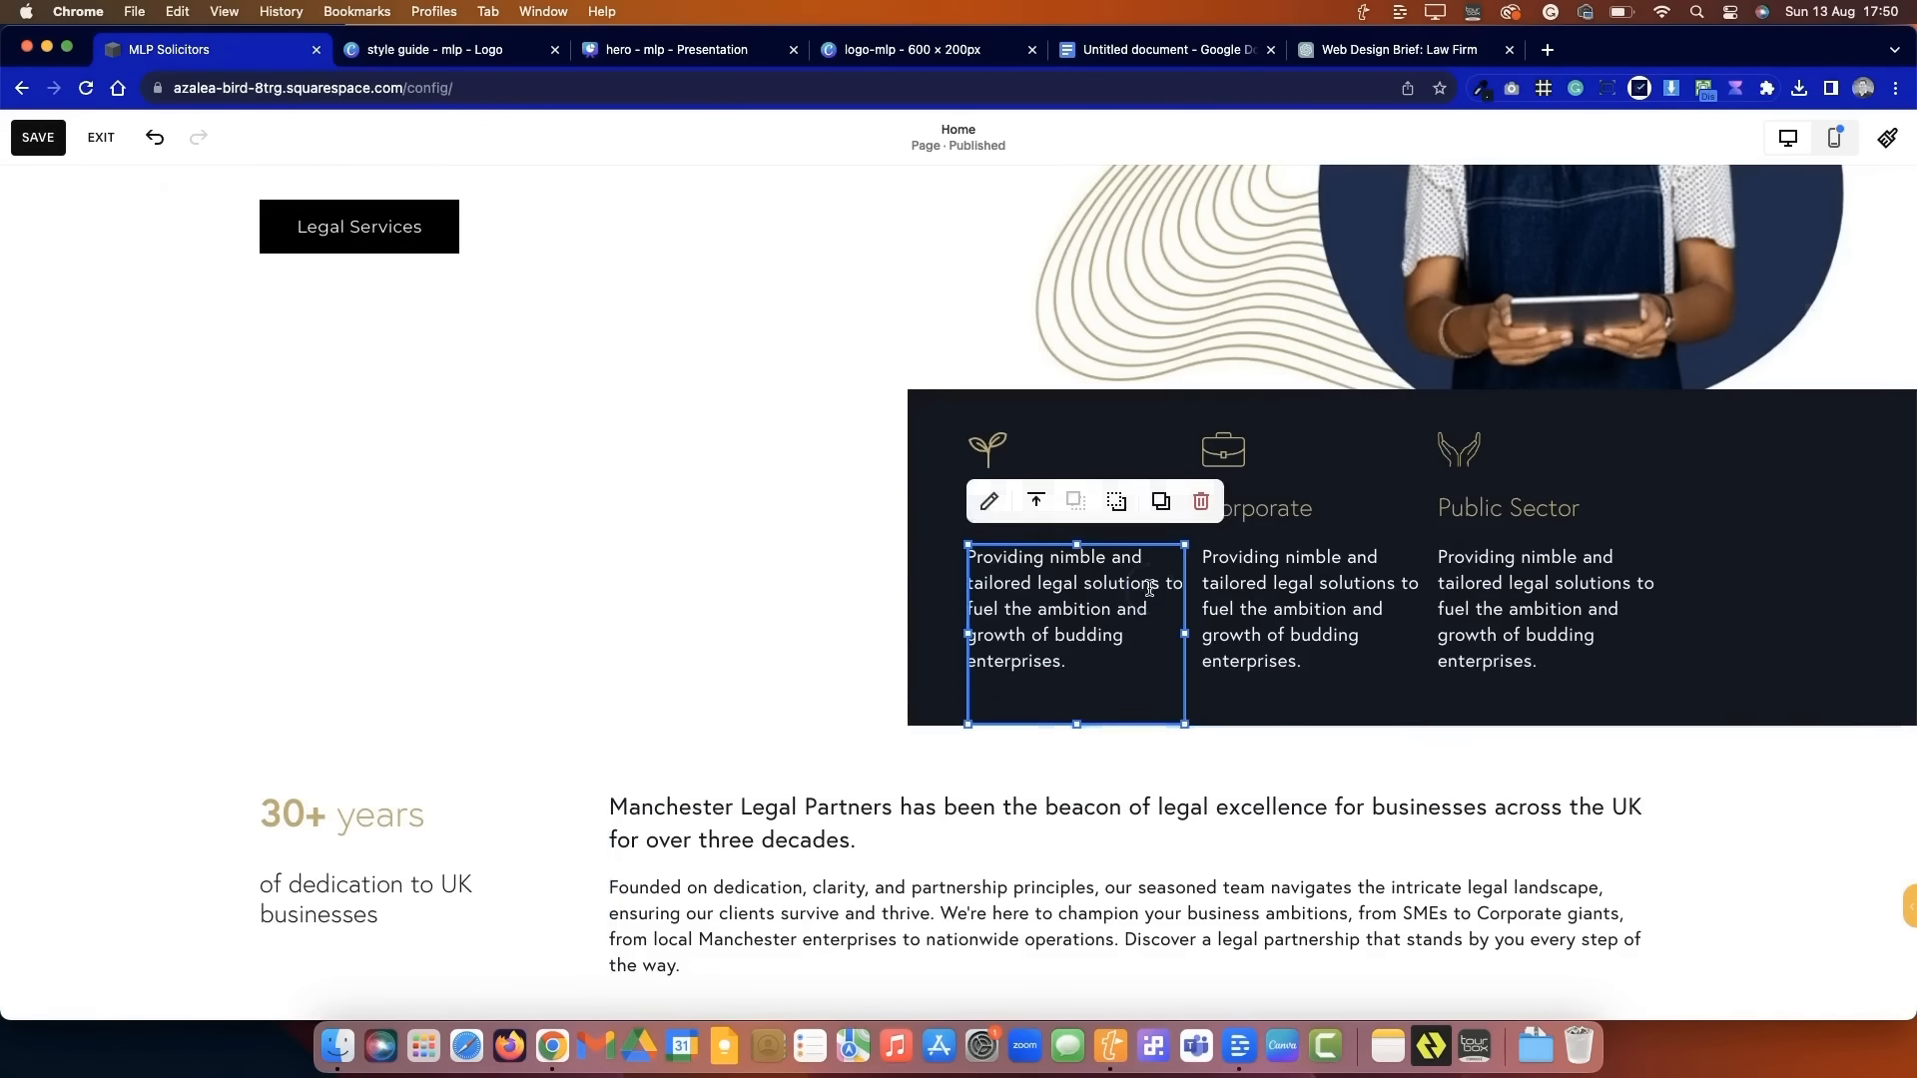
{"action": "double_click", "coordinate": [1143, 599]}
{"action": "left_click", "coordinate": [1084, 491]}
{"action": "left_click", "coordinate": [1061, 762]}
- Set the sentences under Corporate and Public Sector to Paragraph 3 as well
{"action": "left_click", "coordinate": [1250, 573]}
{"action": "double_click", "coordinate": [1250, 573]}
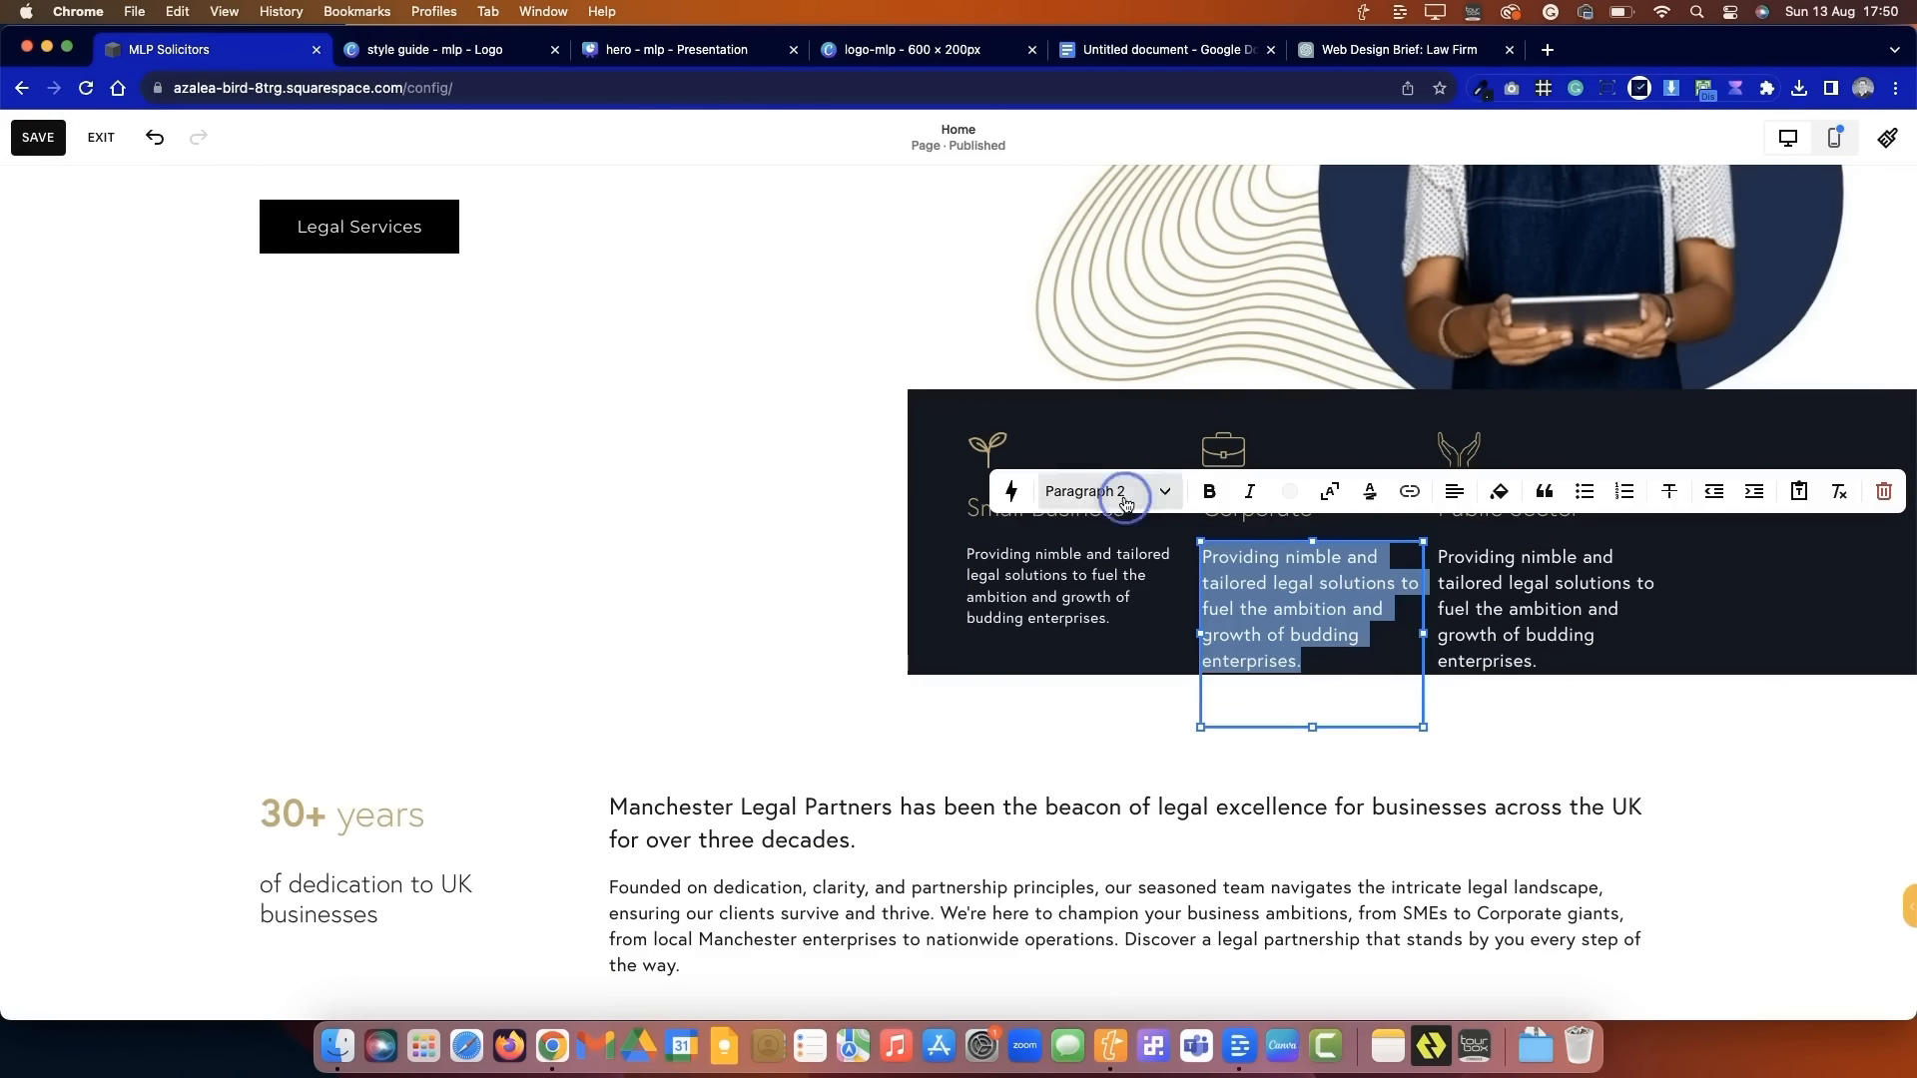
{"action": "left_click", "coordinate": [1121, 491]}
{"action": "left_click", "coordinate": [1085, 762]}
{"action": "left_click", "coordinate": [1537, 609]}
{"action": "double_click", "coordinate": [1537, 609]}
{"action": "left_click", "coordinate": [1121, 491]}
{"action": "left_click", "coordinate": [1138, 796]}
{"action": "left_click", "coordinate": [649, 513]}
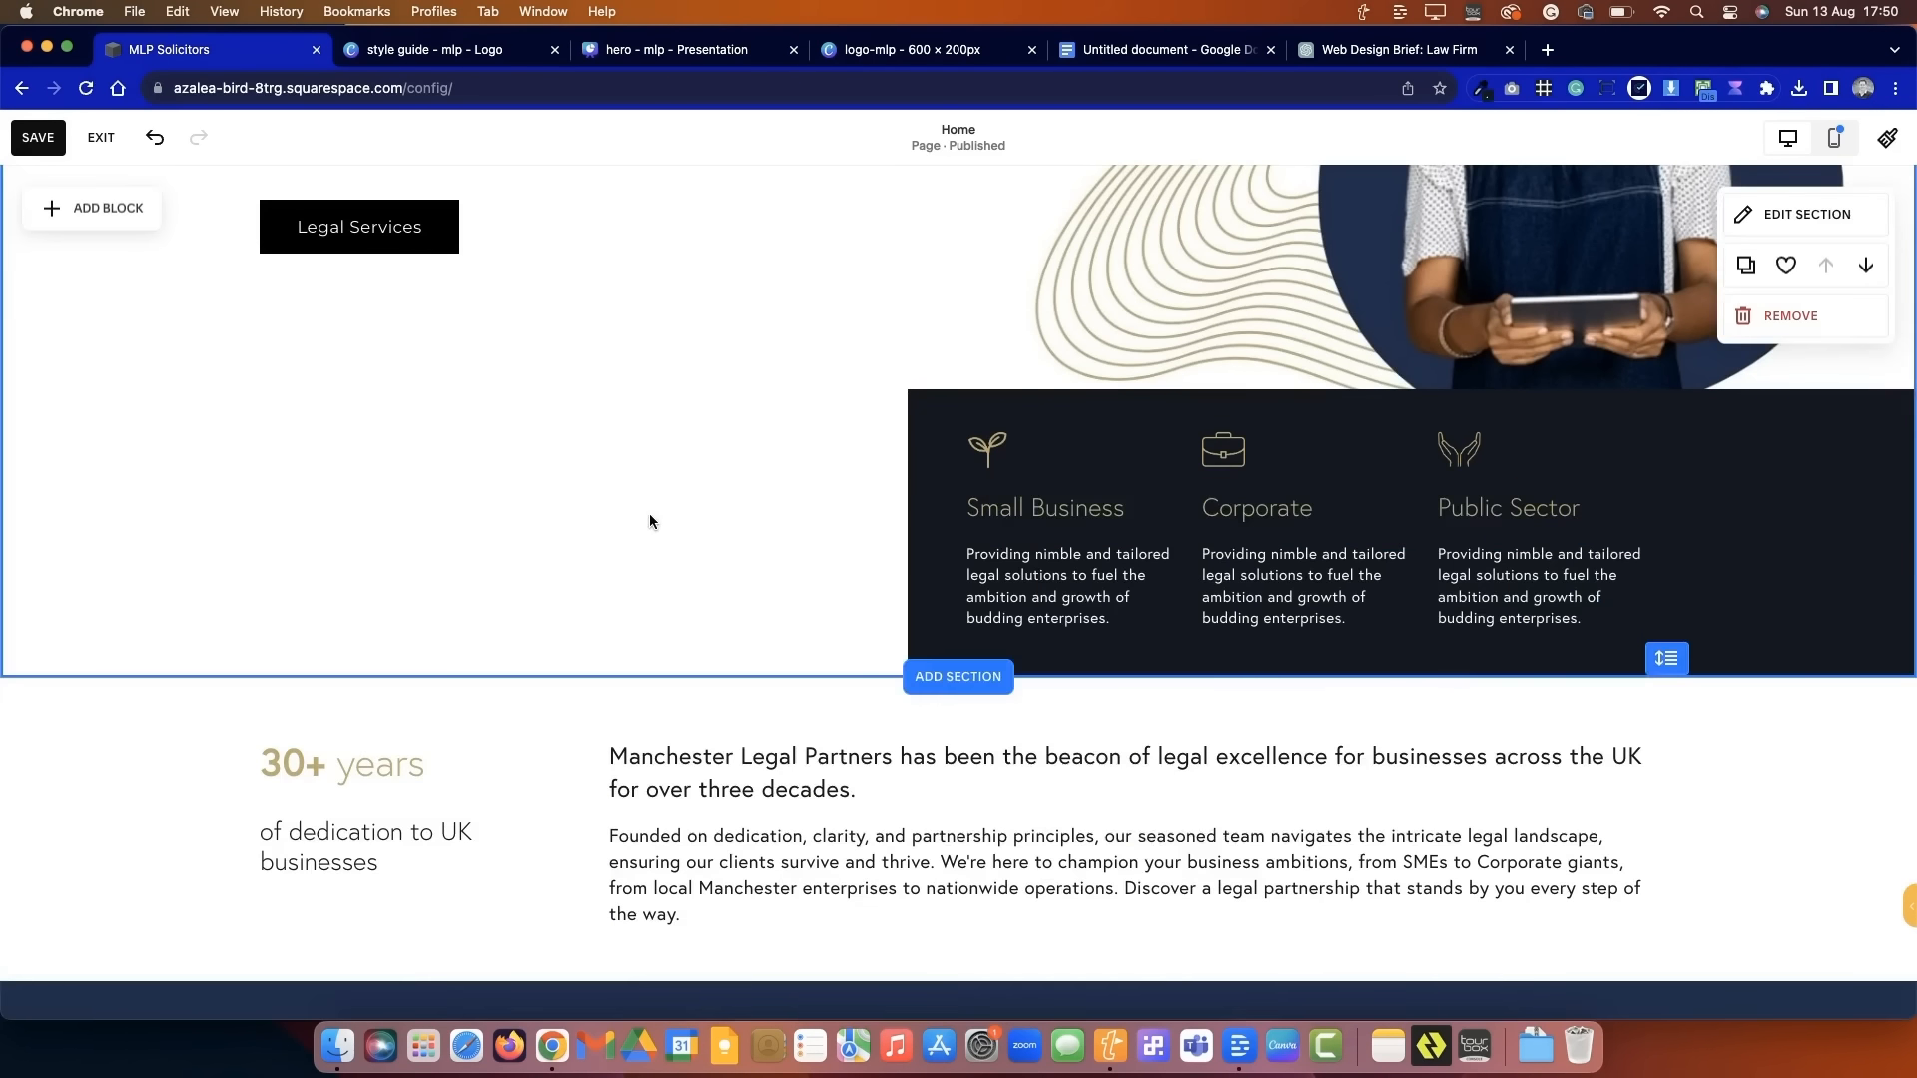
- Move the hero heading, paragraph and Legal Services button together down by one grid row
{"action": "scroll", "coordinate": [649, 514], "scroll_direction": "up", "scroll_amount": 3}
{"action": "scroll", "coordinate": [637, 504], "scroll_direction": "up", "scroll_amount": 2}
{"action": "scroll", "coordinate": [637, 503], "scroll_direction": "down", "scroll_amount": 2}
{"action": "scroll", "coordinate": [653, 647], "scroll_direction": "up", "scroll_amount": 3}
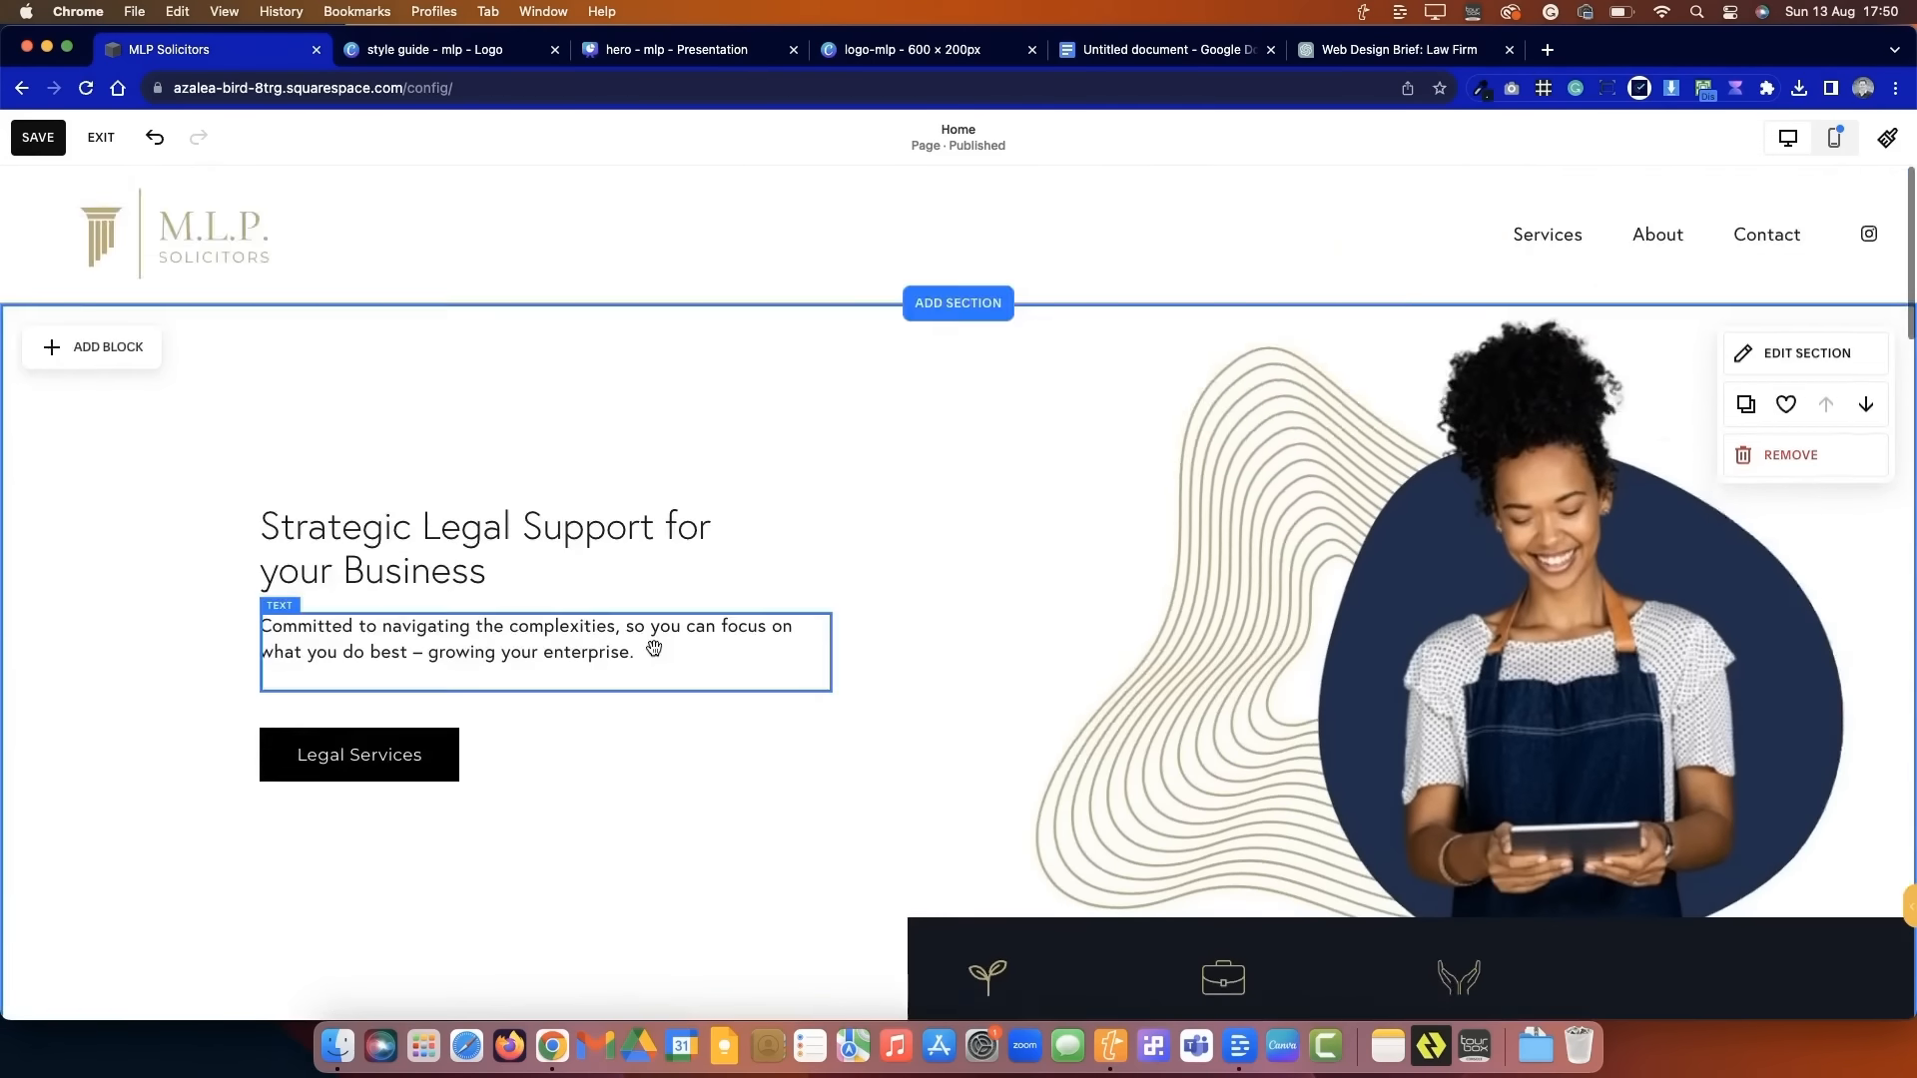
{"action": "scroll", "coordinate": [653, 647], "scroll_direction": "down", "scroll_amount": 2}
{"action": "scroll", "coordinate": [654, 651], "scroll_direction": "up", "scroll_amount": 3}
{"action": "scroll", "coordinate": [210, 406], "scroll_direction": "down", "scroll_amount": 2}
{"action": "scroll", "coordinate": [603, 536], "scroll_direction": "up", "scroll_amount": 1}
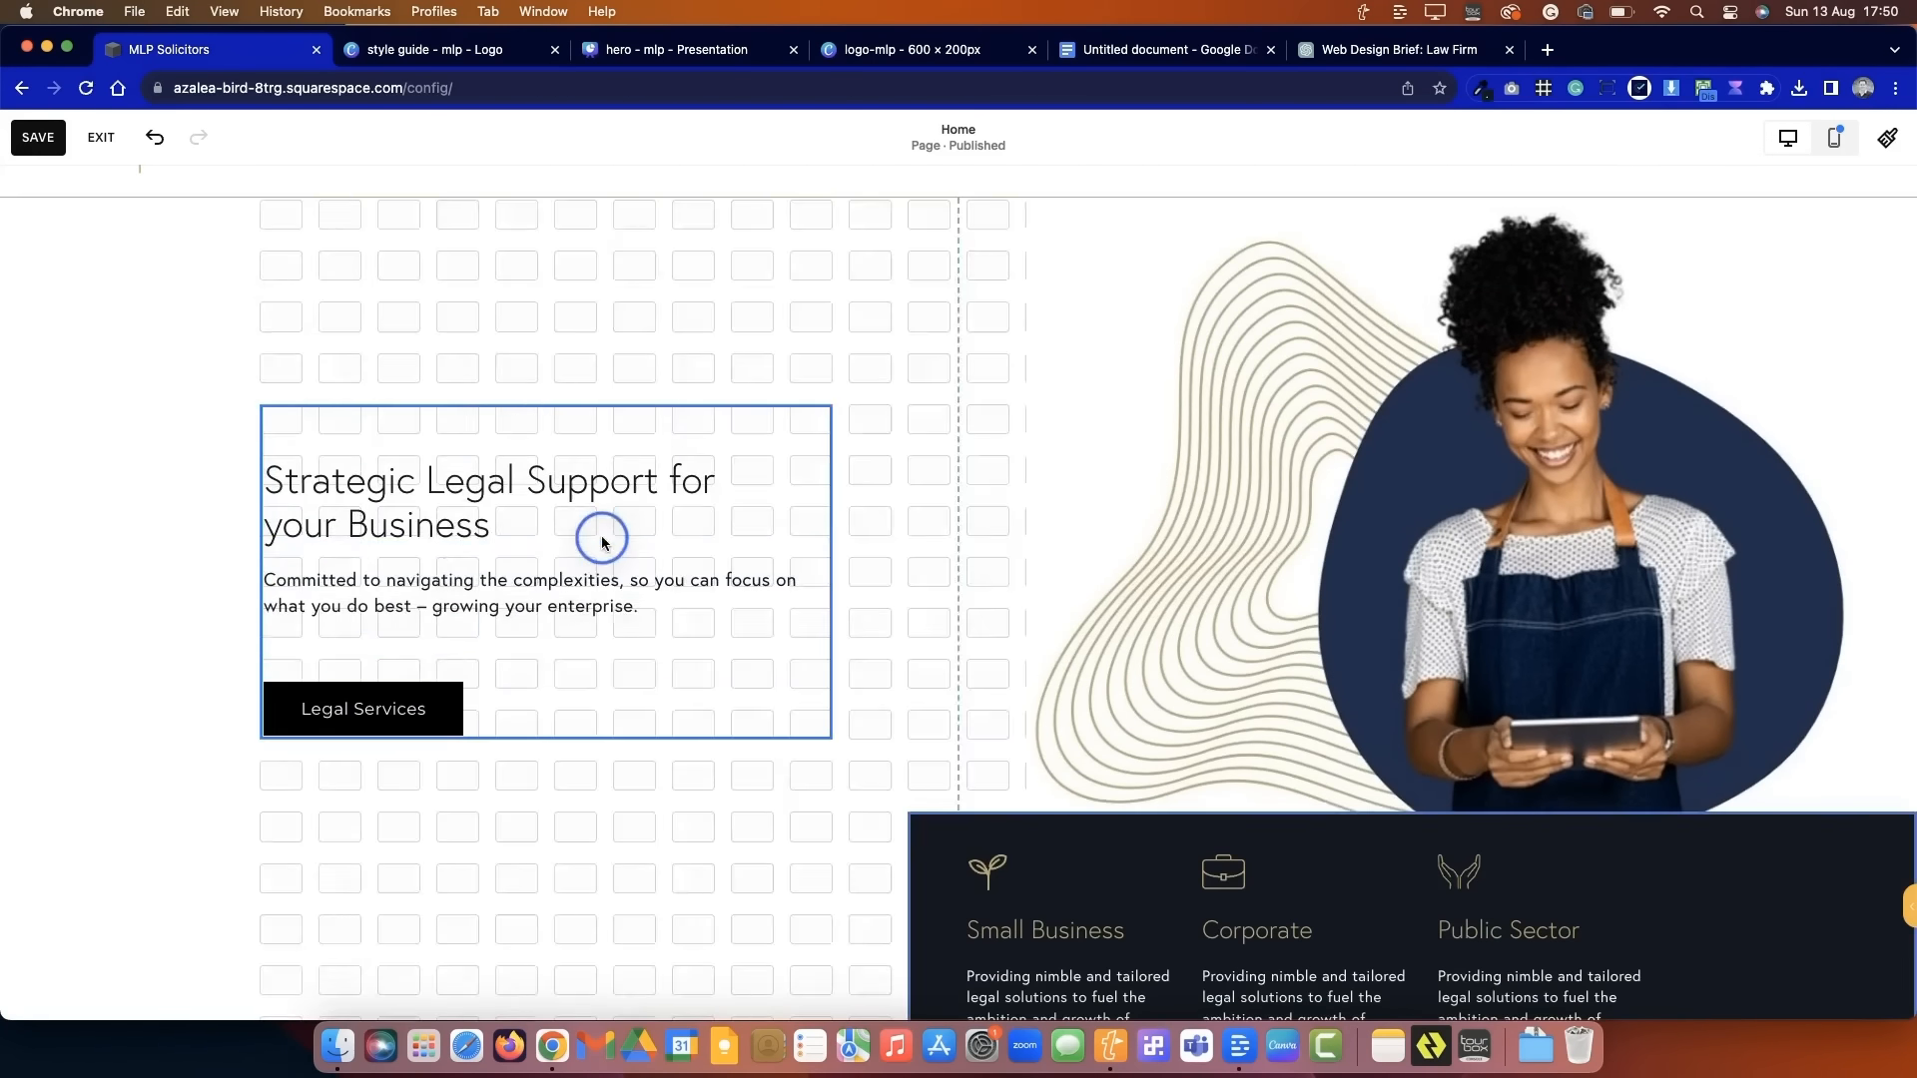
{"action": "scroll", "coordinate": [603, 535], "scroll_direction": "down", "scroll_amount": 5}
{"action": "scroll", "coordinate": [515, 888], "scroll_direction": "down", "scroll_amount": 1}
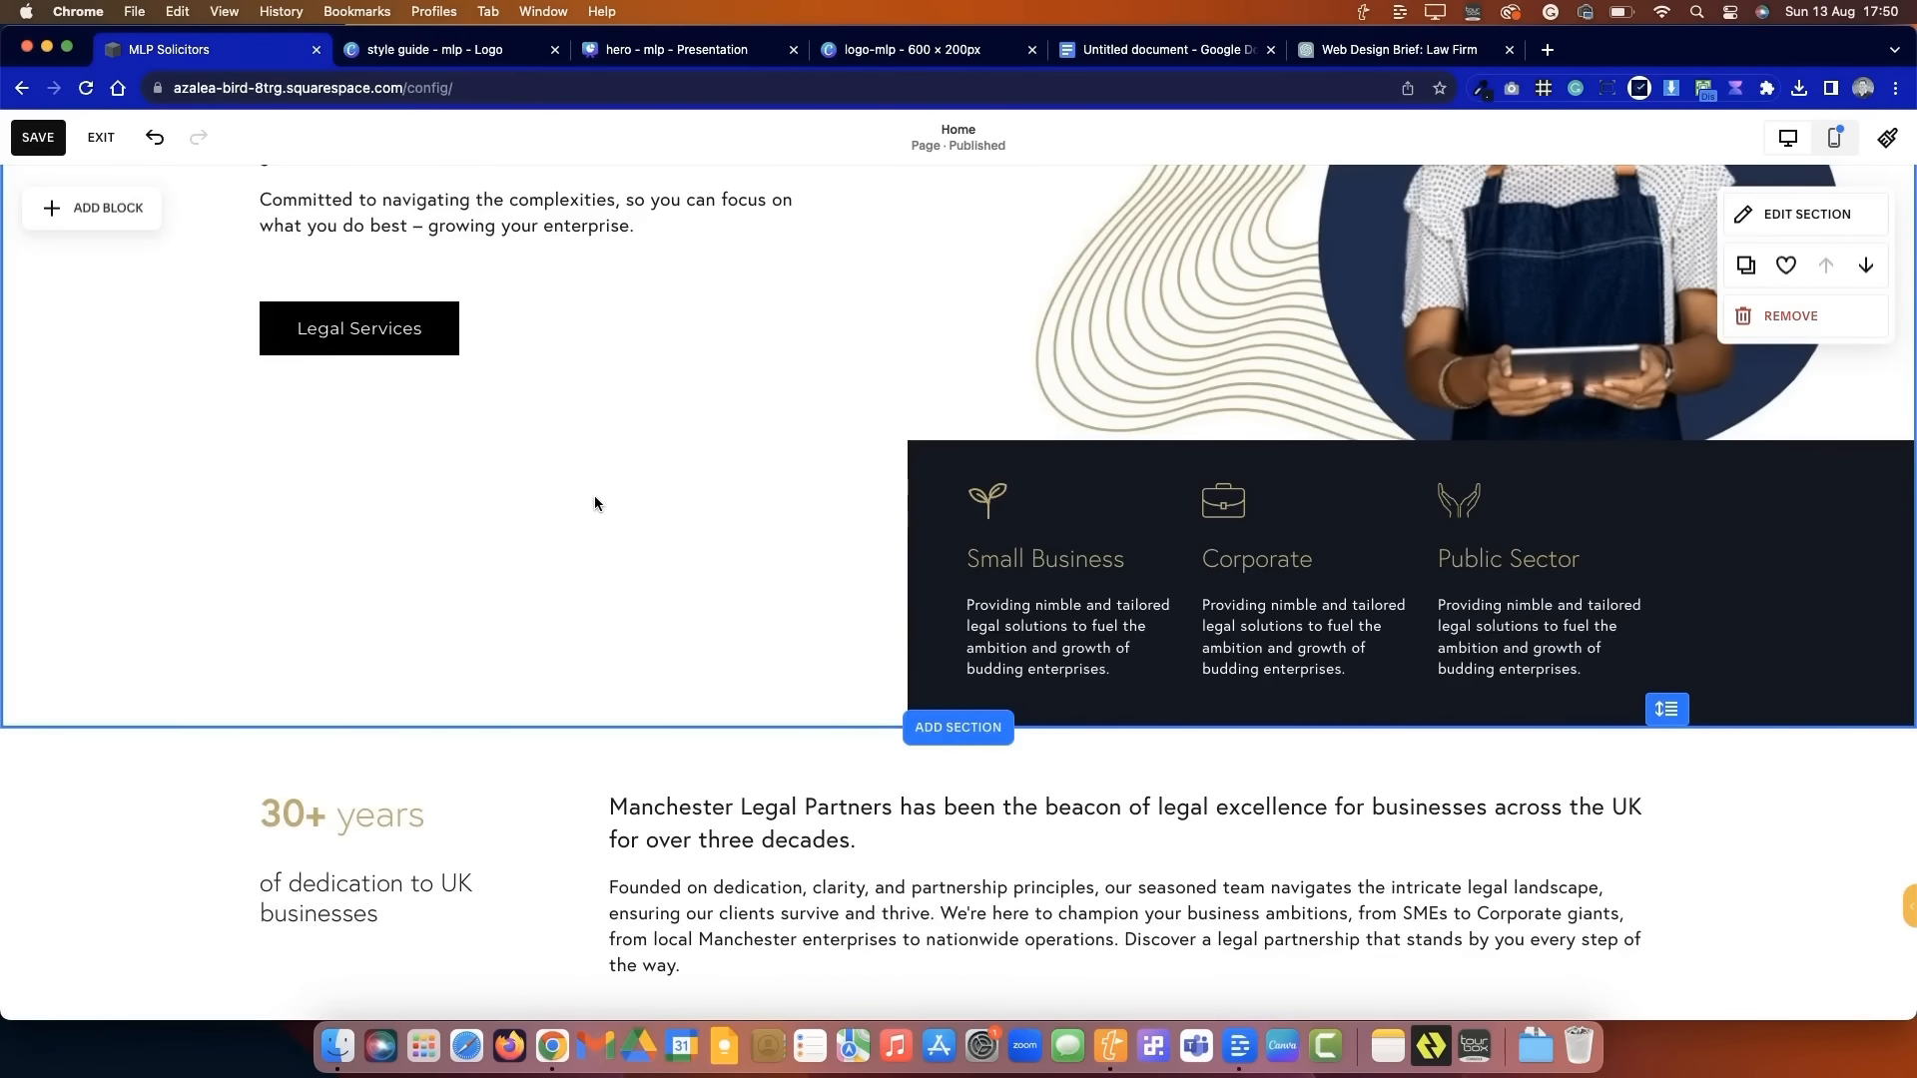
- Examine the hero section's layout with its dark sector panel and the introduction section below it
{"action": "scroll", "coordinate": [595, 495], "scroll_direction": "up", "scroll_amount": 3}
{"action": "scroll", "coordinate": [595, 495], "scroll_direction": "down", "scroll_amount": 3}
{"action": "scroll", "coordinate": [595, 495], "scroll_direction": "down", "scroll_amount": 1}
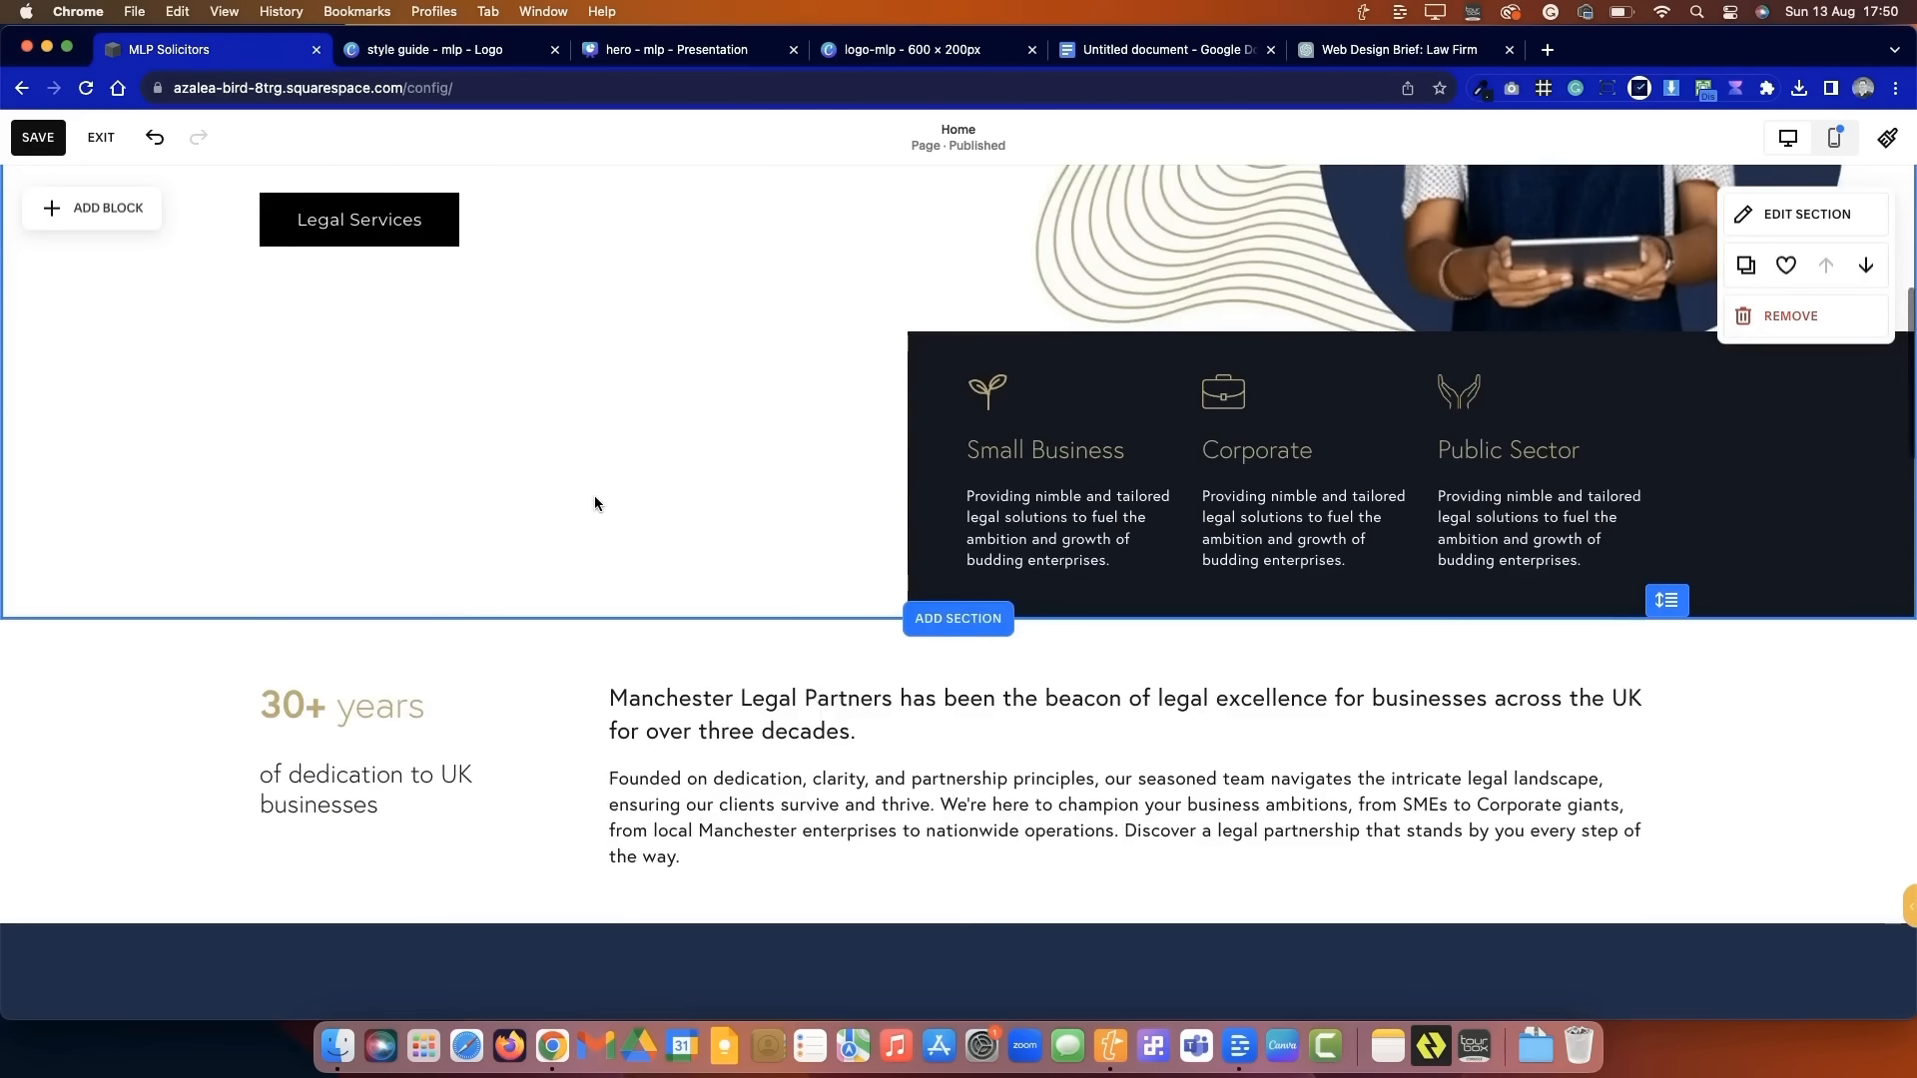
{"action": "scroll", "coordinate": [595, 495], "scroll_direction": "up", "scroll_amount": 3}
{"action": "scroll", "coordinate": [1081, 439], "scroll_direction": "up", "scroll_amount": 2}
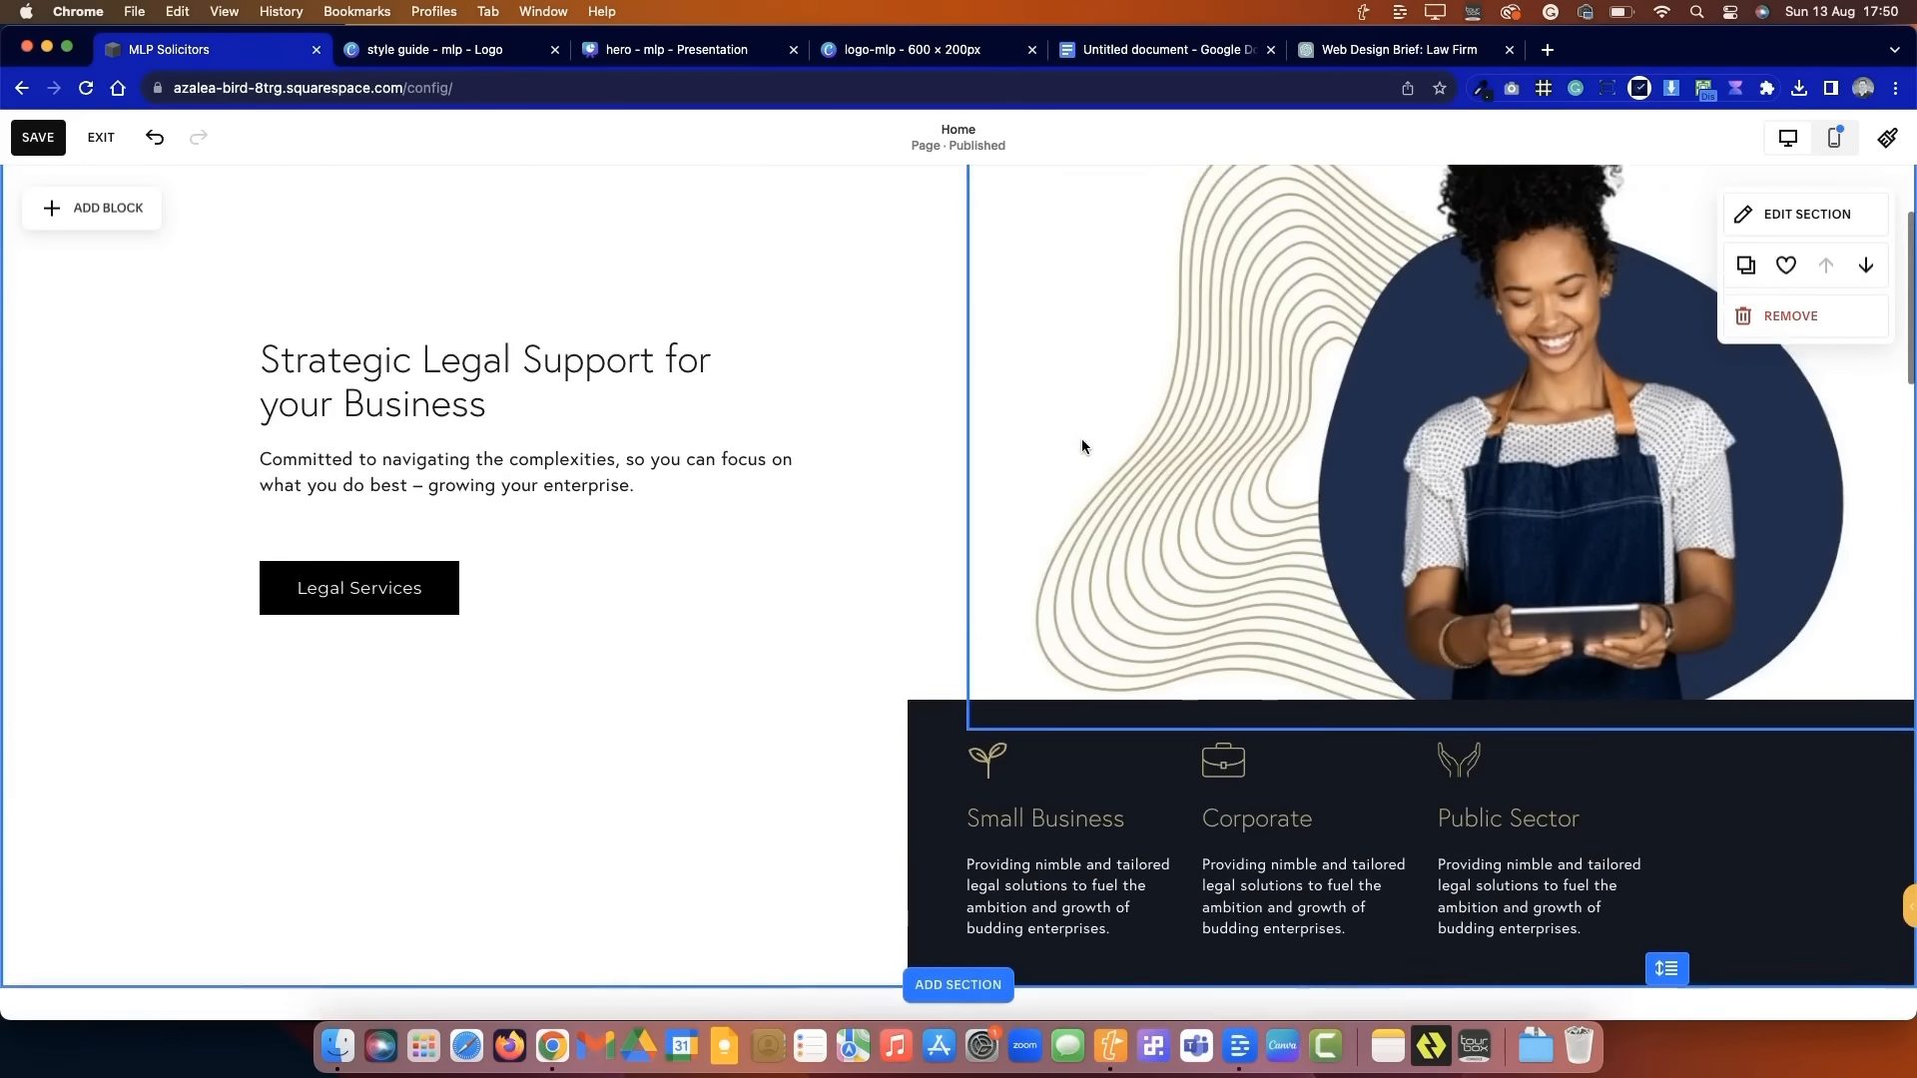
{"action": "scroll", "coordinate": [1081, 440], "scroll_direction": "down", "scroll_amount": 2}
{"action": "mouse_move", "coordinate": [909, 757]}
{"action": "left_mouse_down"}
{"action": "mouse_move", "coordinate": [789, 751]}
{"action": "mouse_move", "coordinate": [910, 750]}
{"action": "left_mouse_up"}
{"action": "left_click", "coordinate": [903, 739]}
{"action": "left_click", "coordinate": [780, 717]}
{"action": "scroll", "coordinate": [779, 717], "scroll_direction": "up", "scroll_amount": 1}
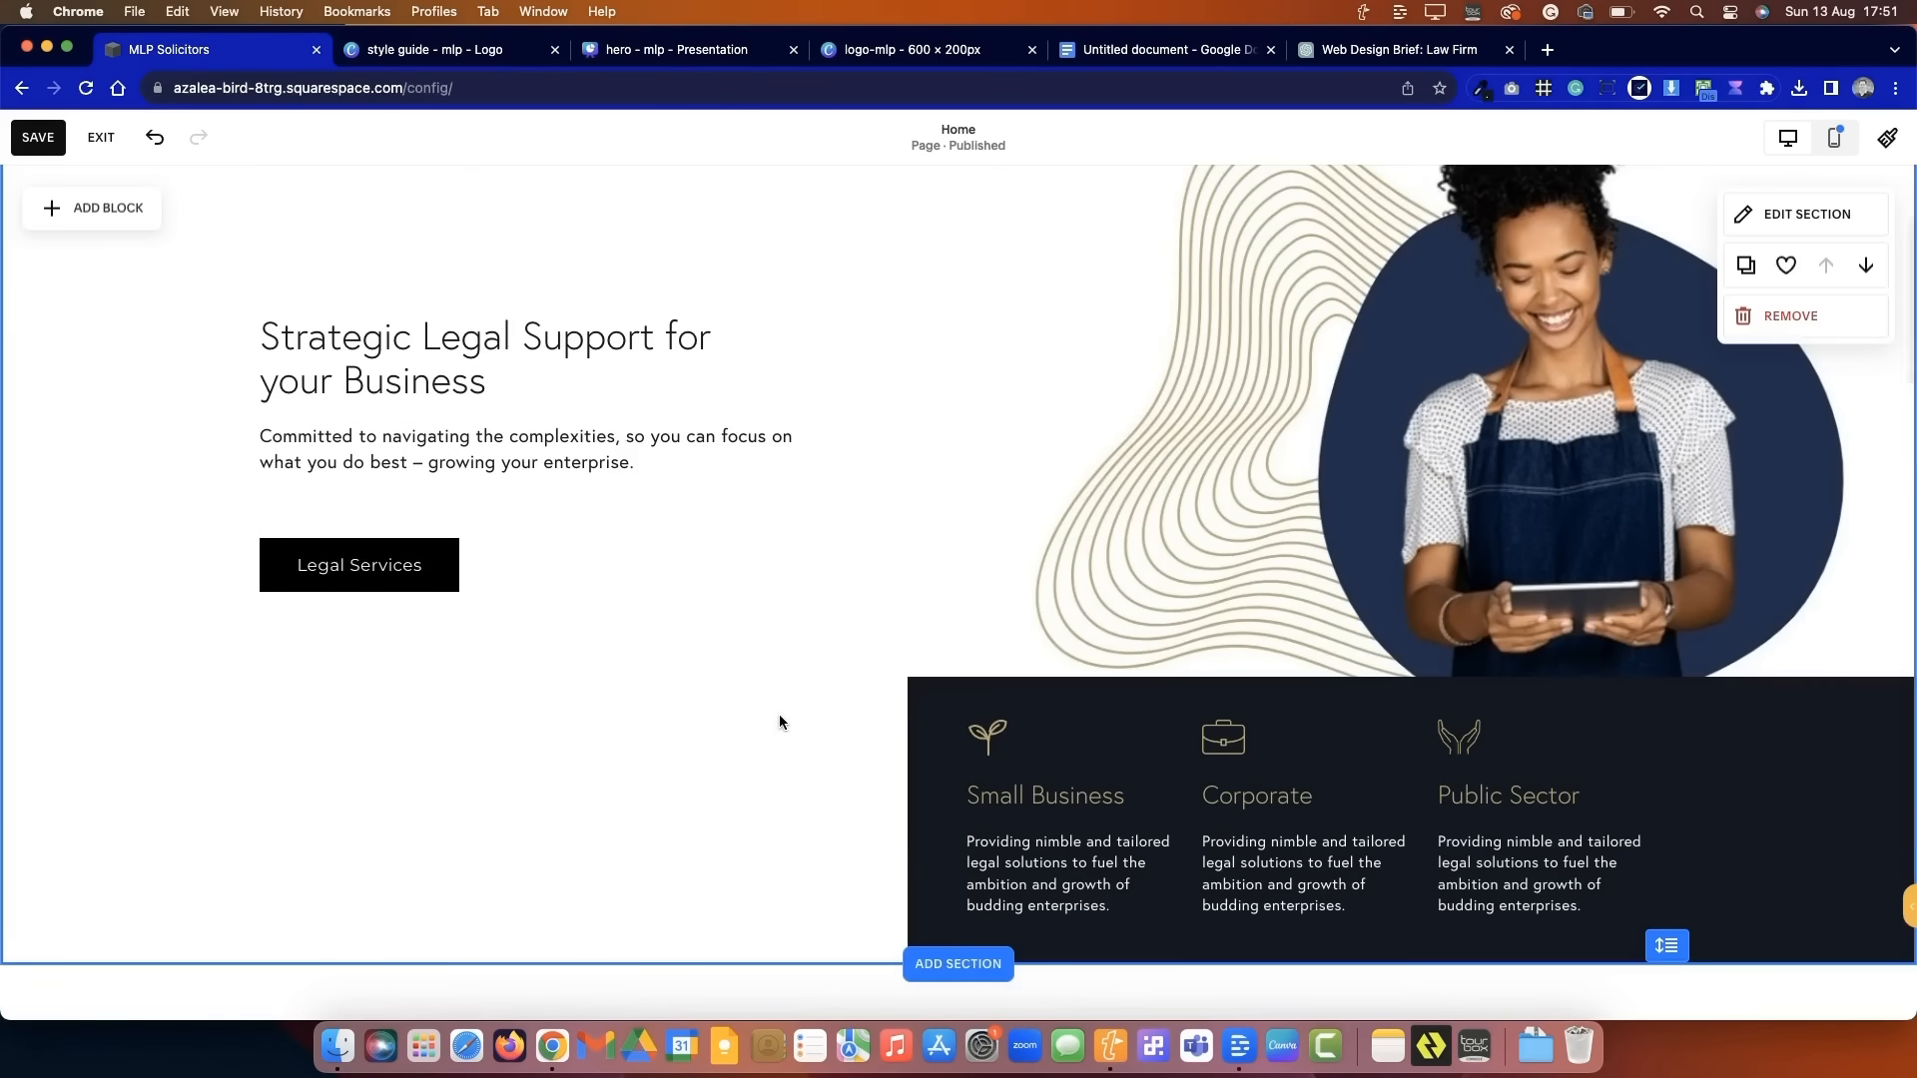
- Copy the Corporate sentence from the ChatGPT conversation and paste it over the text beneath the Corporate heading in Squarespace
{"action": "left_click", "coordinate": [1402, 49]}
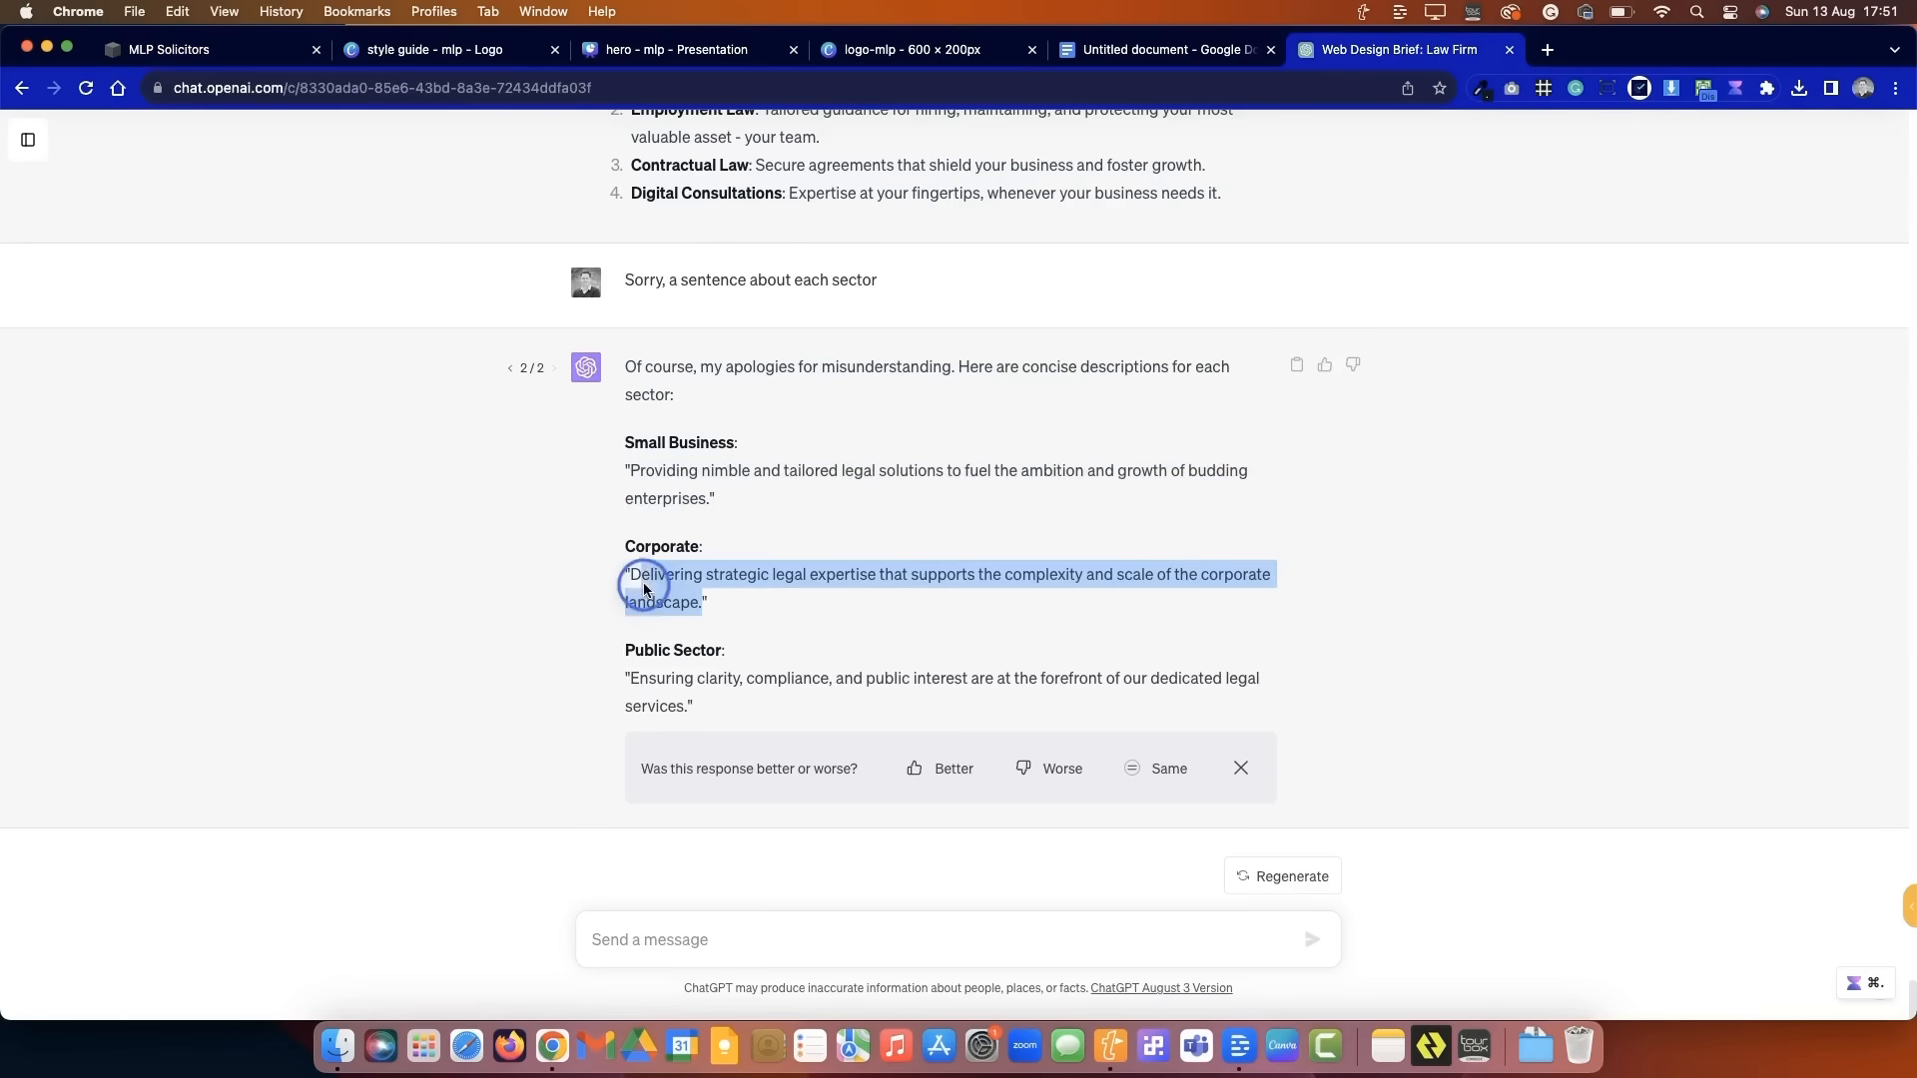
{"action": "left_click", "coordinate": [210, 49]}
{"action": "left_click", "coordinate": [1345, 902]}
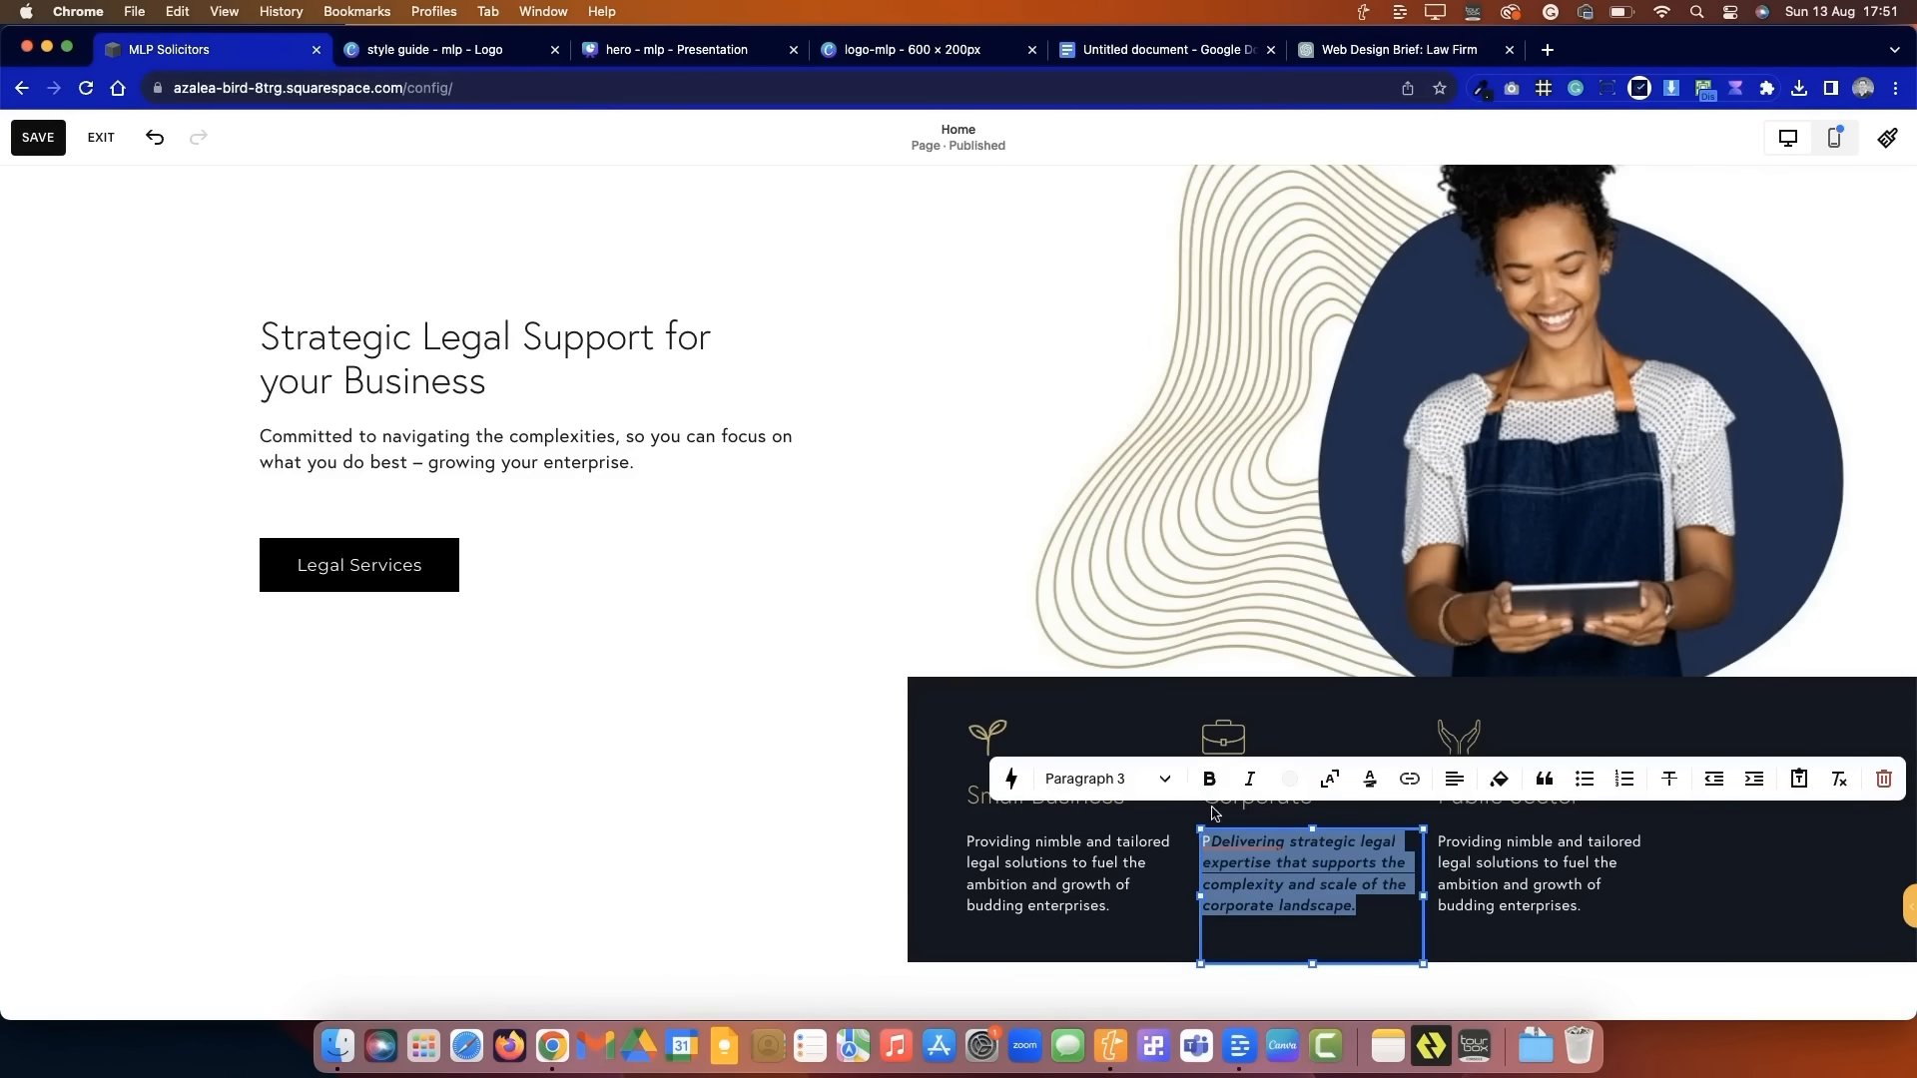
- Remove bold and italic from the Corporate sentence, give it a light colour and delete the stray "P" at its start
{"action": "left_click", "coordinate": [1290, 779]}
{"action": "left_click", "coordinate": [1236, 890]}
{"action": "left_click", "coordinate": [1248, 781]}
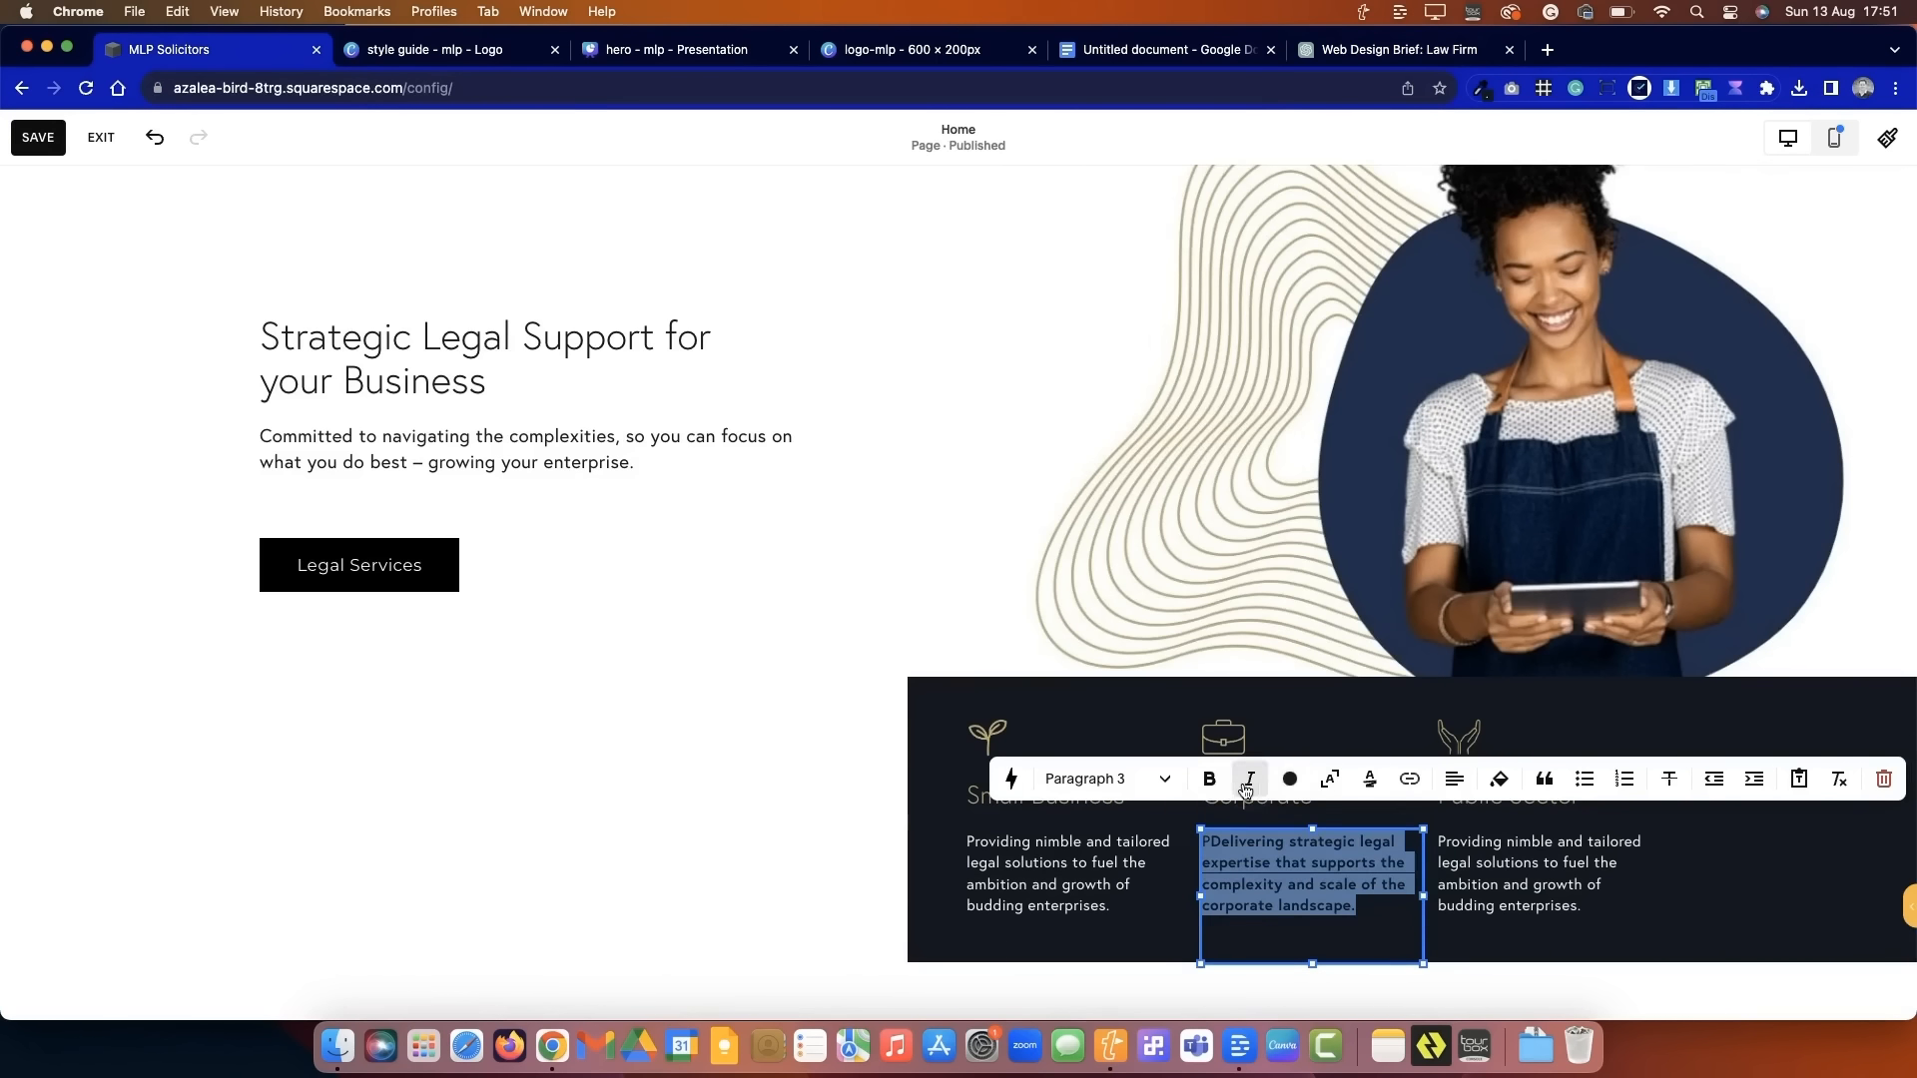
{"action": "left_click", "coordinate": [1186, 890]}
{"action": "left_click", "coordinate": [1317, 942]}
{"action": "left_click", "coordinate": [1211, 845]}
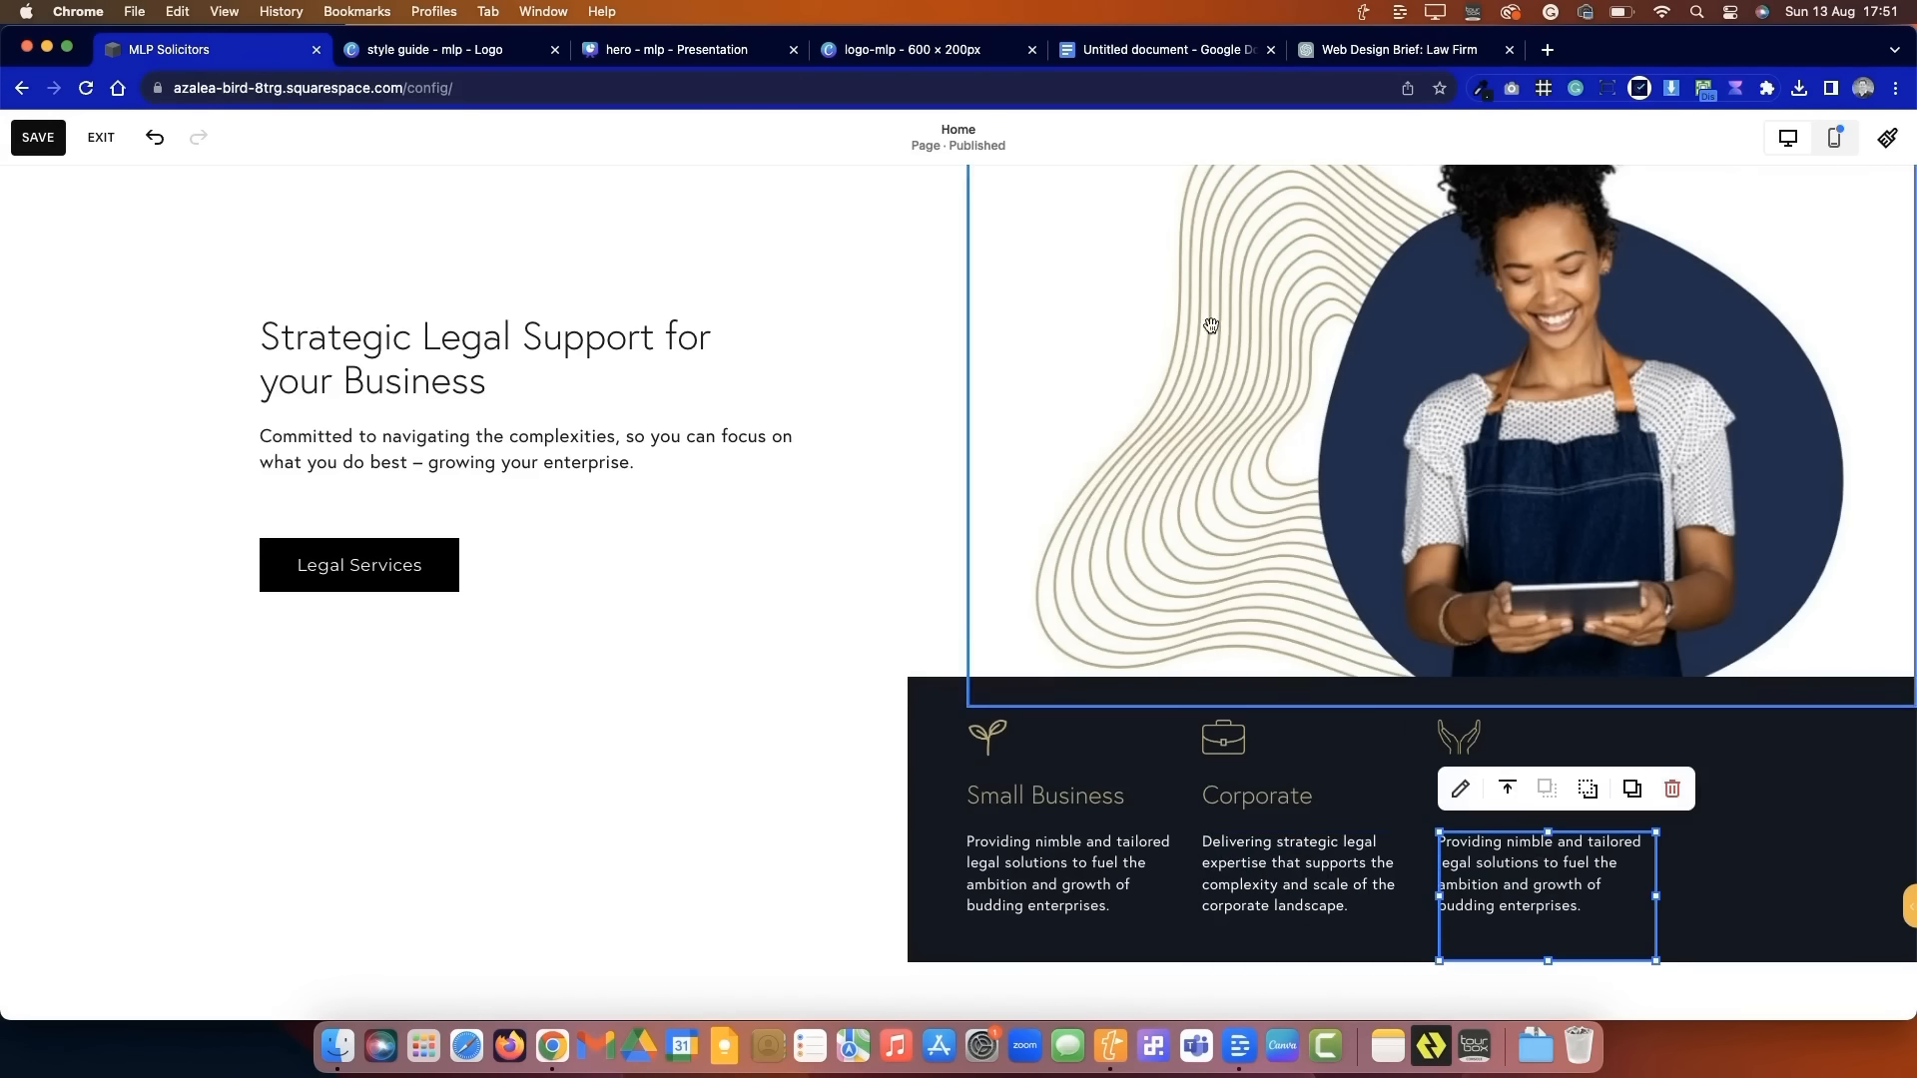
- Copy ChatGPT's Public Sector sentence and paste it over the text beneath the Public Sector heading in Squarespace
{"action": "left_click", "coordinate": [1398, 49]}
{"action": "left_click_drag", "start_coordinate": [686, 706], "coordinate": [599, 671]}
{"action": "key", "text": "ctrl+c"}
{"action": "left_click", "coordinate": [239, 52]}
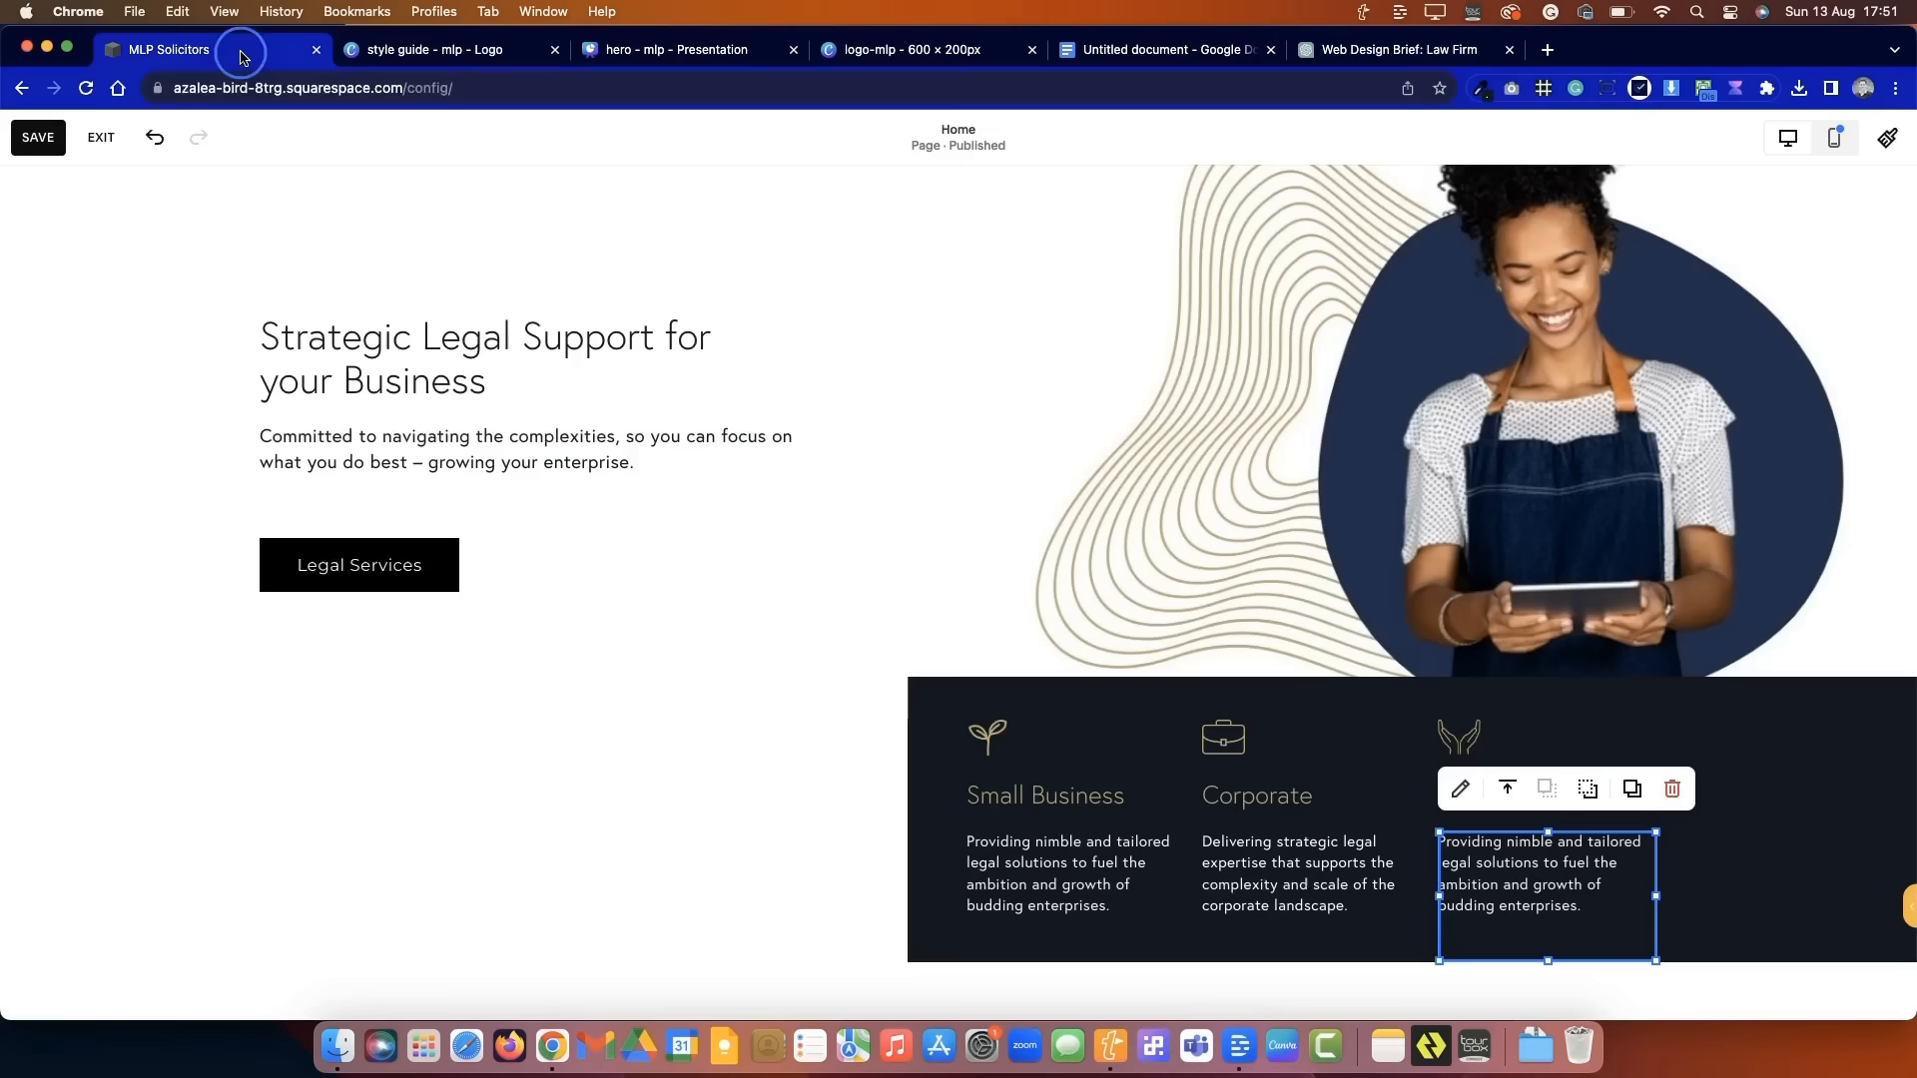
{"action": "left_click", "coordinate": [1613, 914]}
{"action": "key", "text": "ctrl+a"}
{"action": "key", "text": "ctrl+v"}
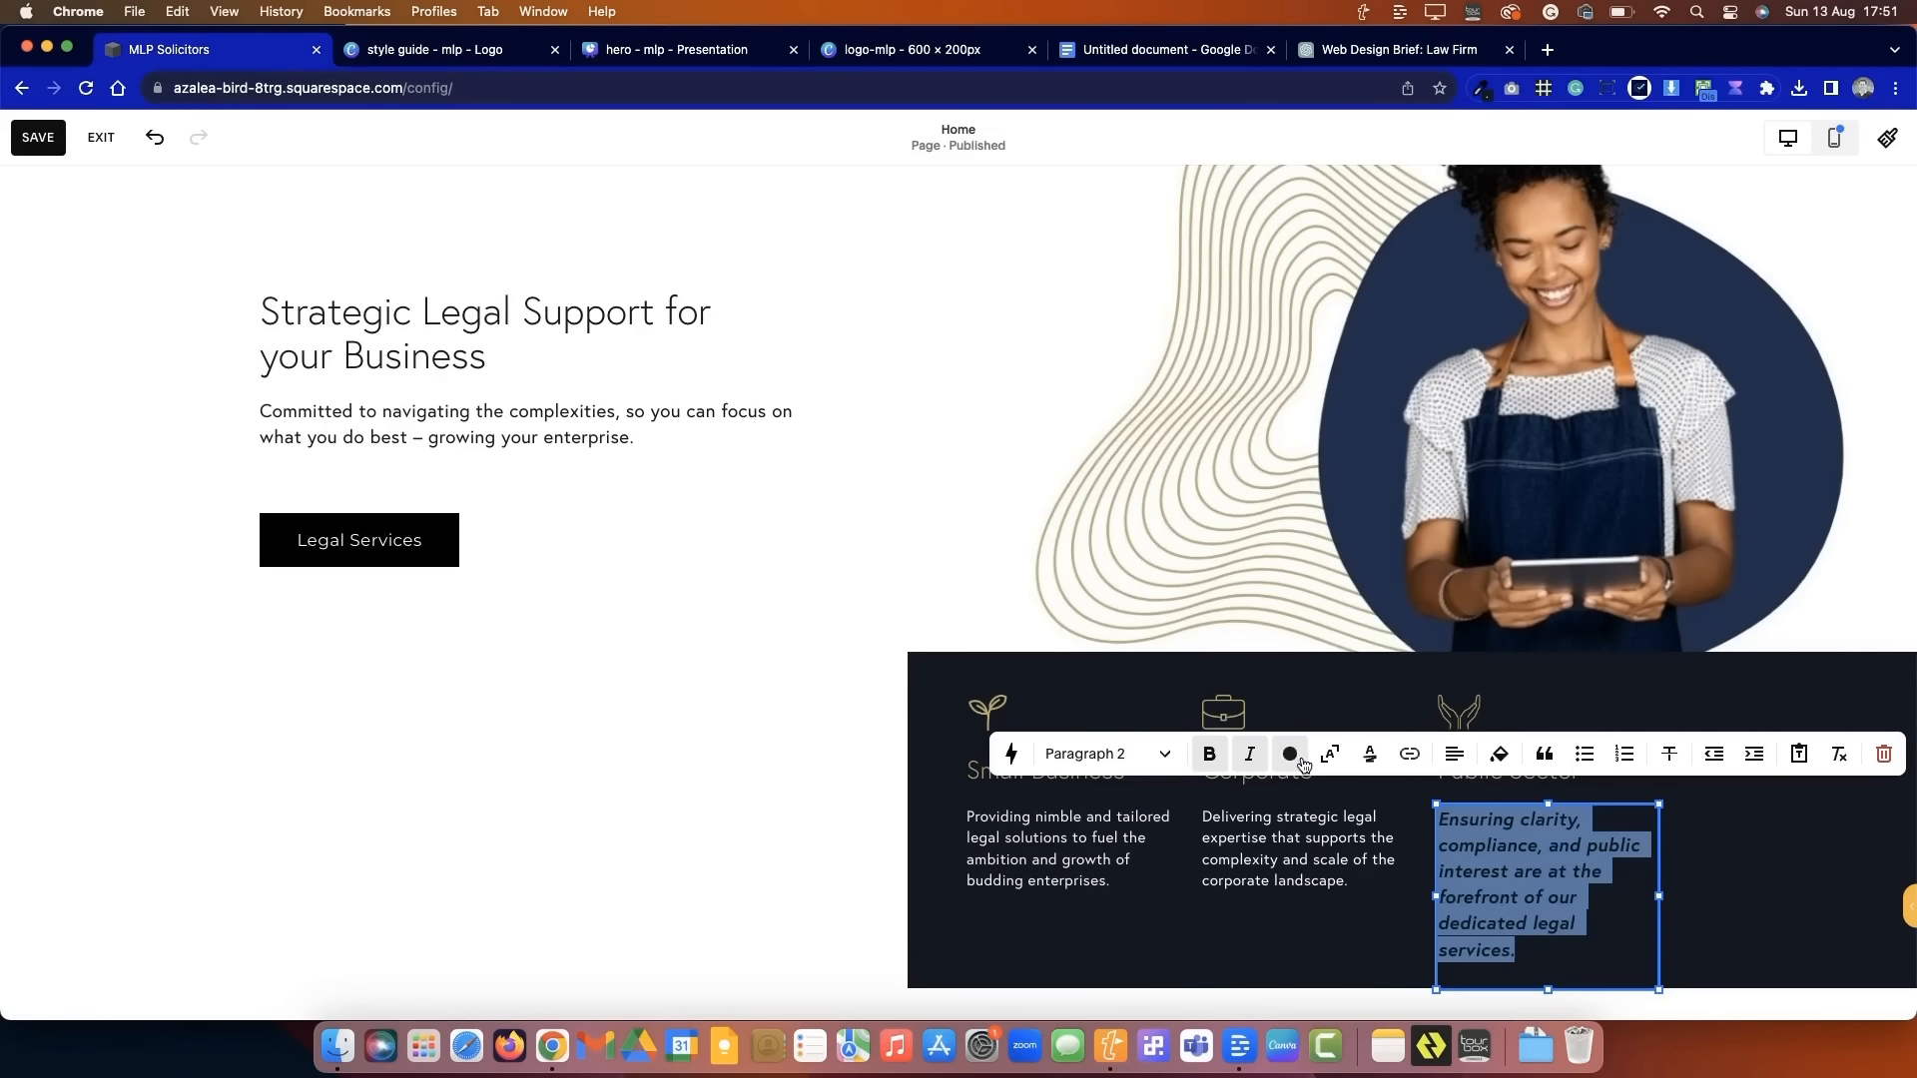
- Format the Public Sector sentence as Paragraph 3 in white, without bold or italic
{"action": "left_click", "coordinate": [1103, 754]}
{"action": "left_click", "coordinate": [1091, 658]}
{"action": "left_click", "coordinate": [1290, 754]}
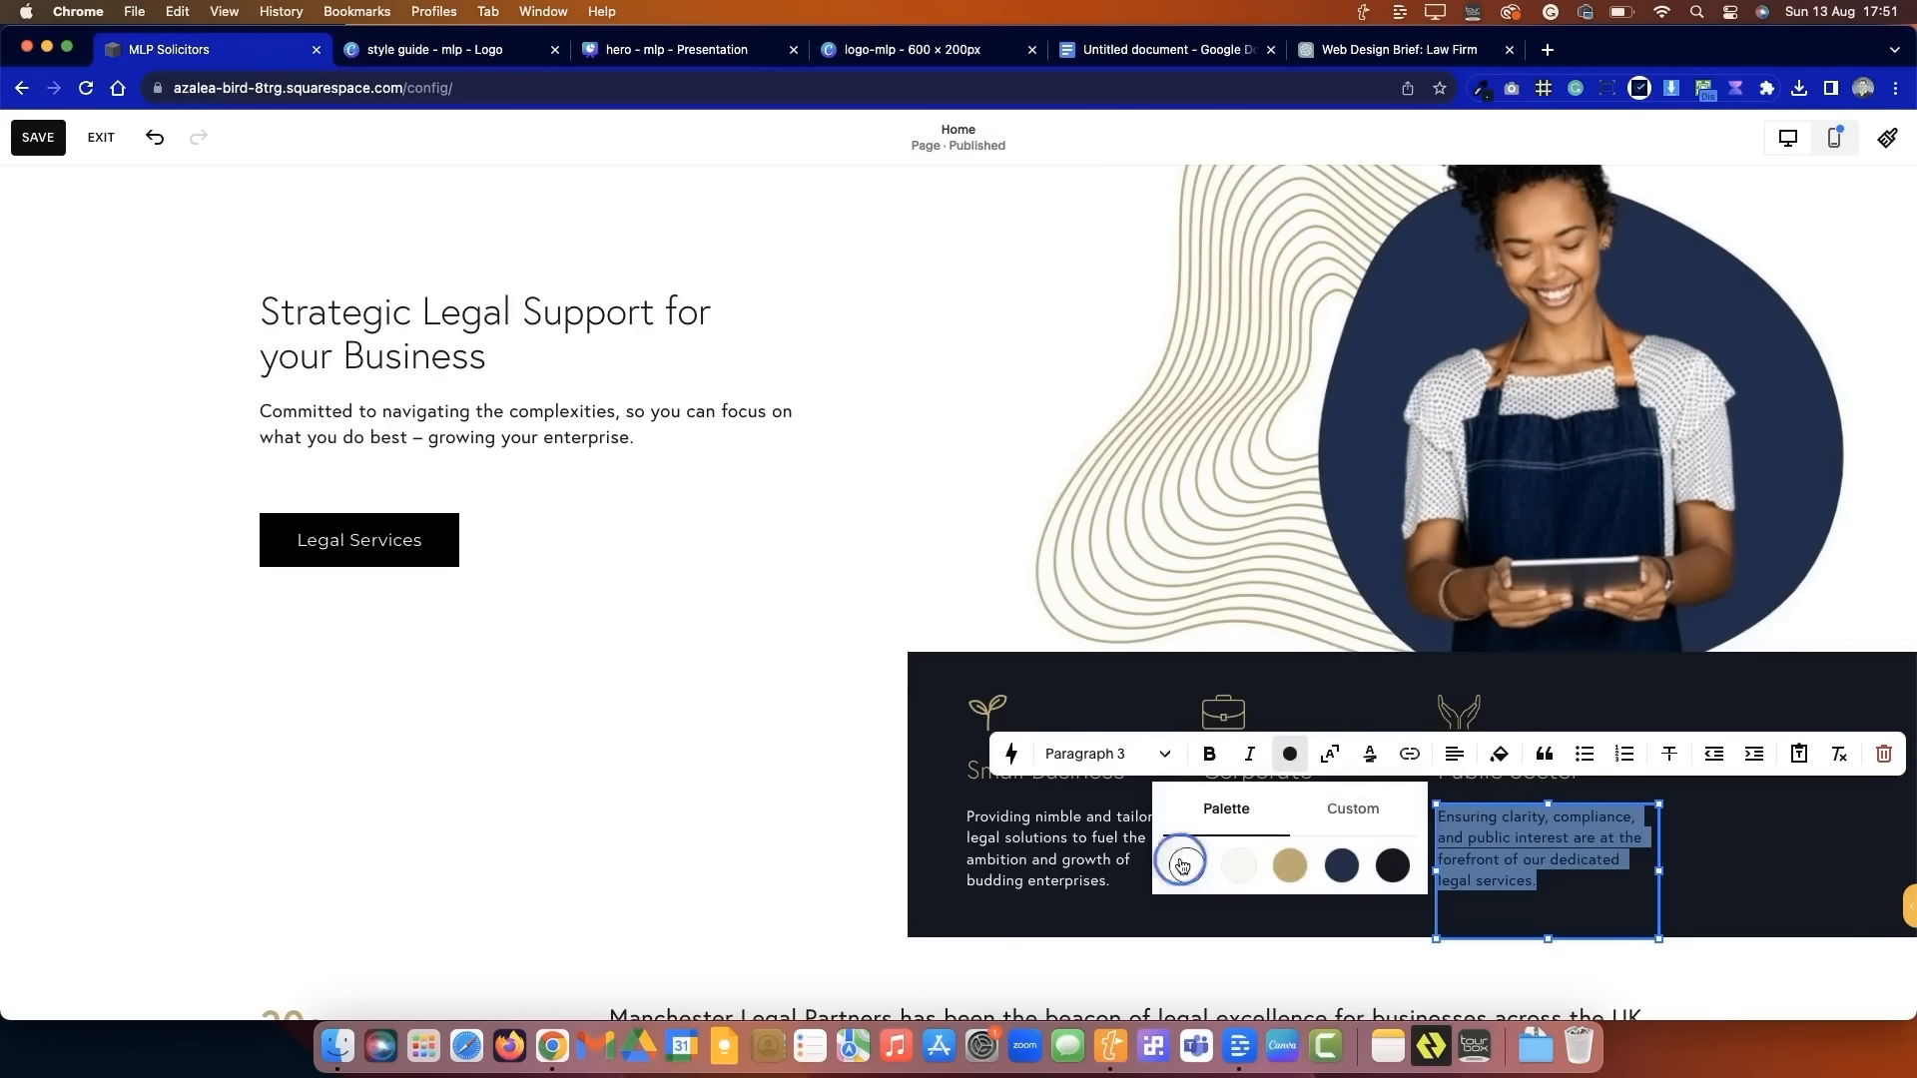
{"action": "left_click", "coordinate": [629, 737]}
- Recolour the whole Corporate sentence with the palette's white to match its neighbours
{"action": "left_click", "coordinate": [1298, 849]}
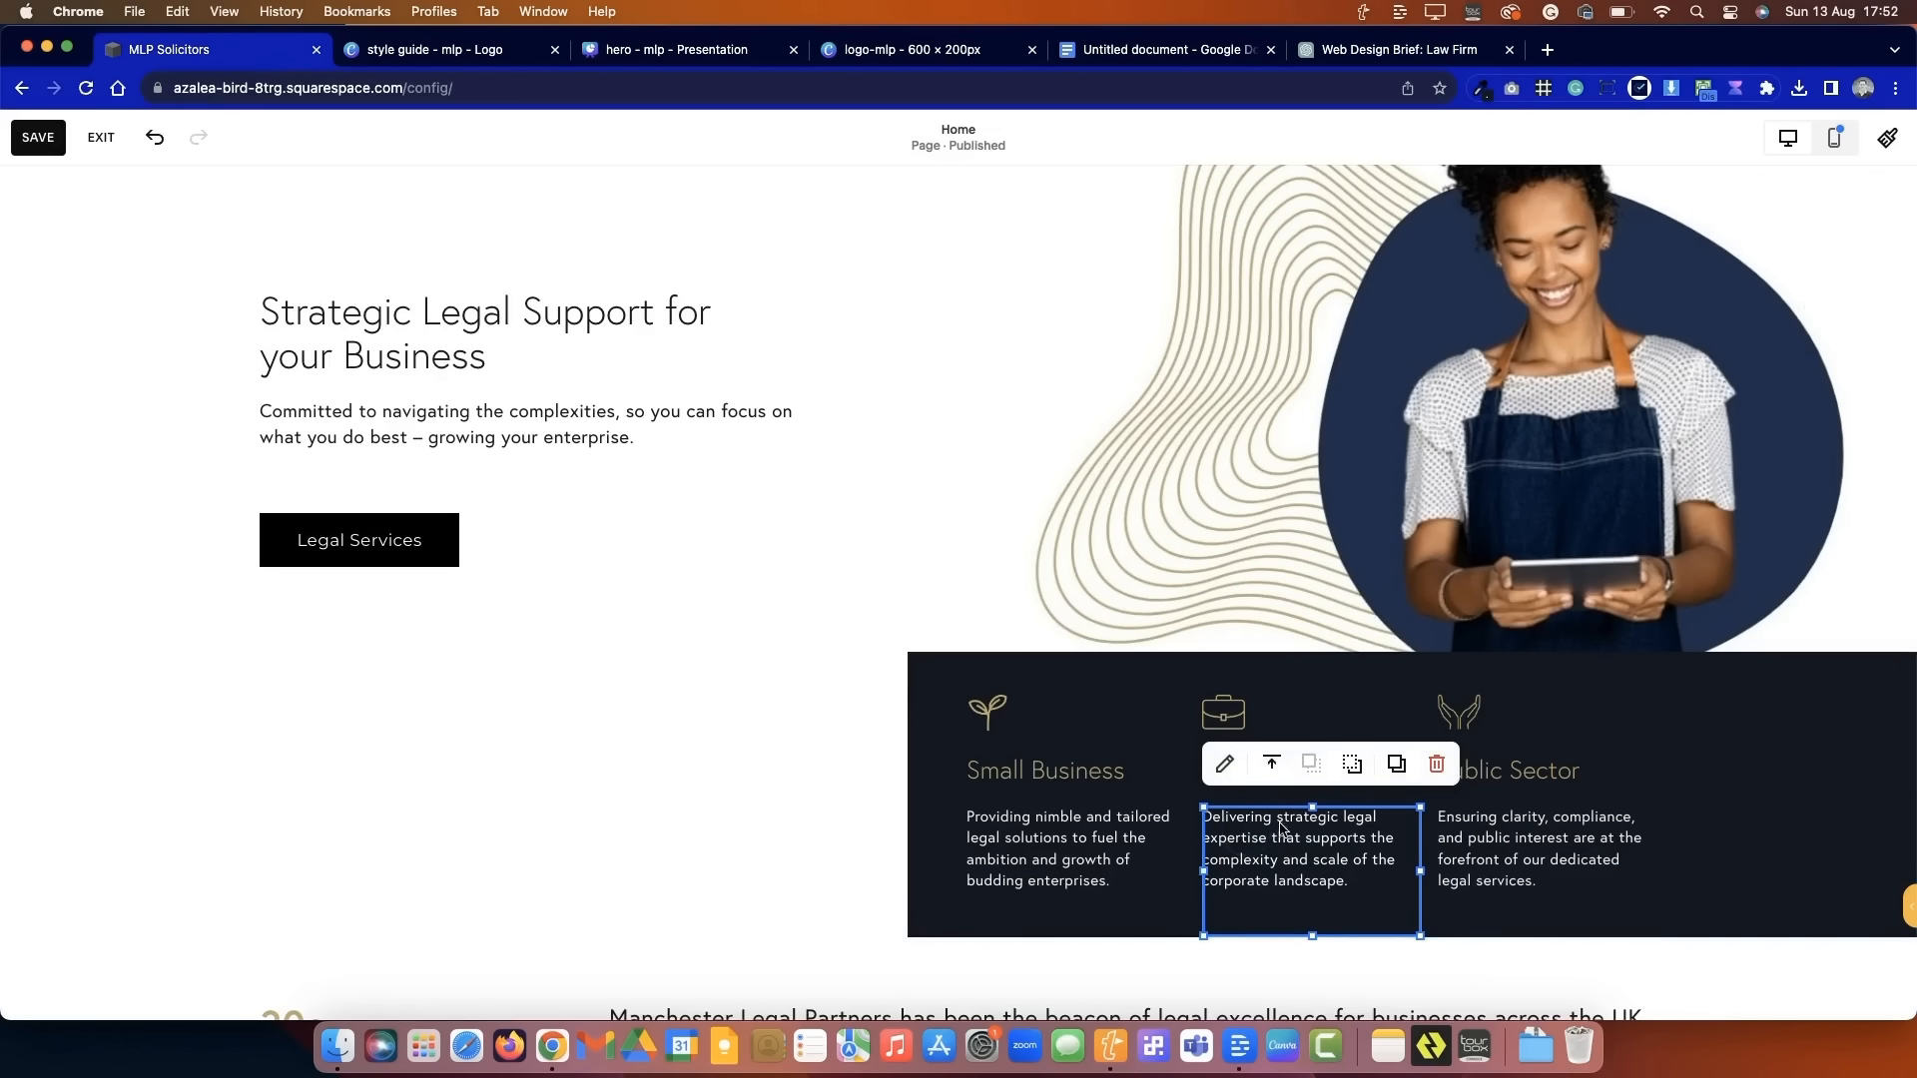
{"action": "key", "text": "ctrl+a"}
{"action": "left_click", "coordinate": [1187, 865]}
{"action": "left_click", "coordinate": [787, 813]}
- Save the home page changes and leave the page editor
{"action": "scroll", "coordinate": [787, 813], "scroll_direction": "down", "scroll_amount": 5}
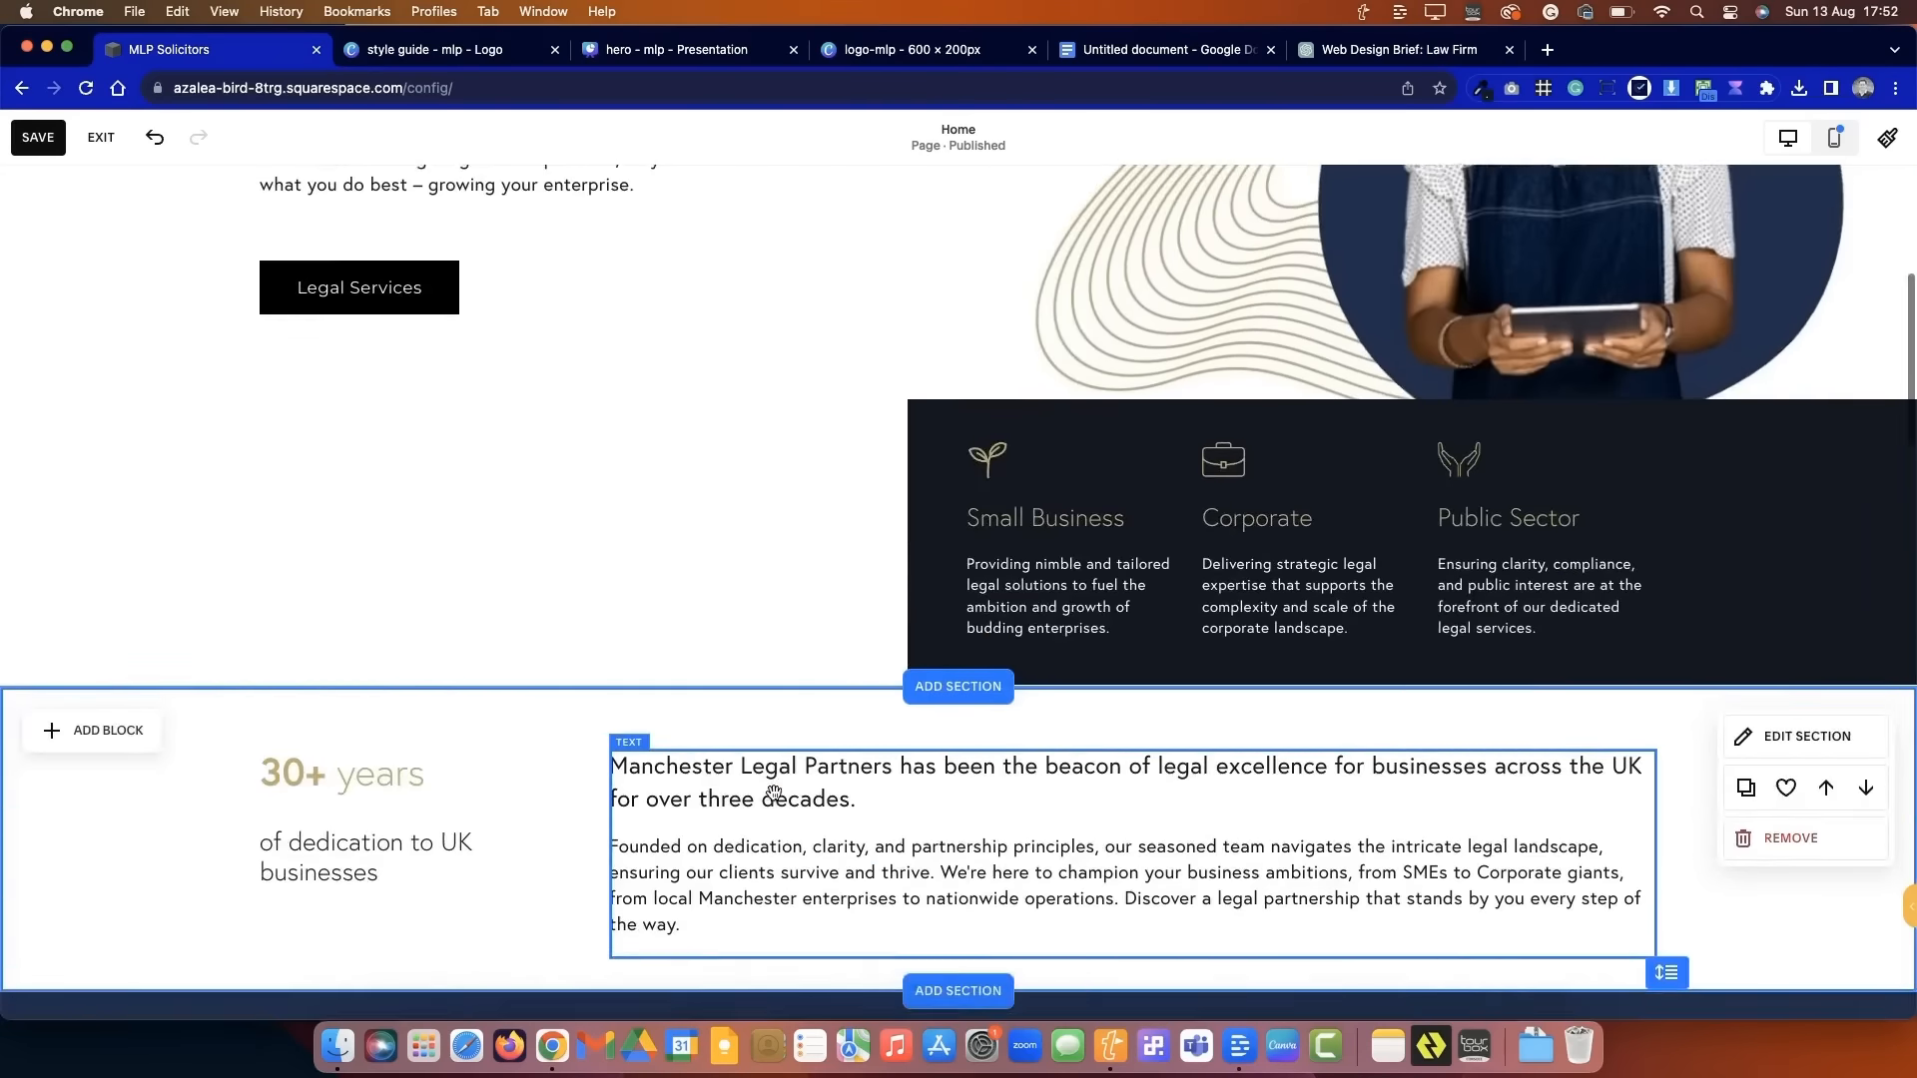
{"action": "scroll", "coordinate": [773, 791], "scroll_direction": "up", "scroll_amount": 5}
{"action": "scroll", "coordinate": [773, 790], "scroll_direction": "up", "scroll_amount": 3}
{"action": "scroll", "coordinate": [192, 499], "scroll_direction": "down", "scroll_amount": 2}
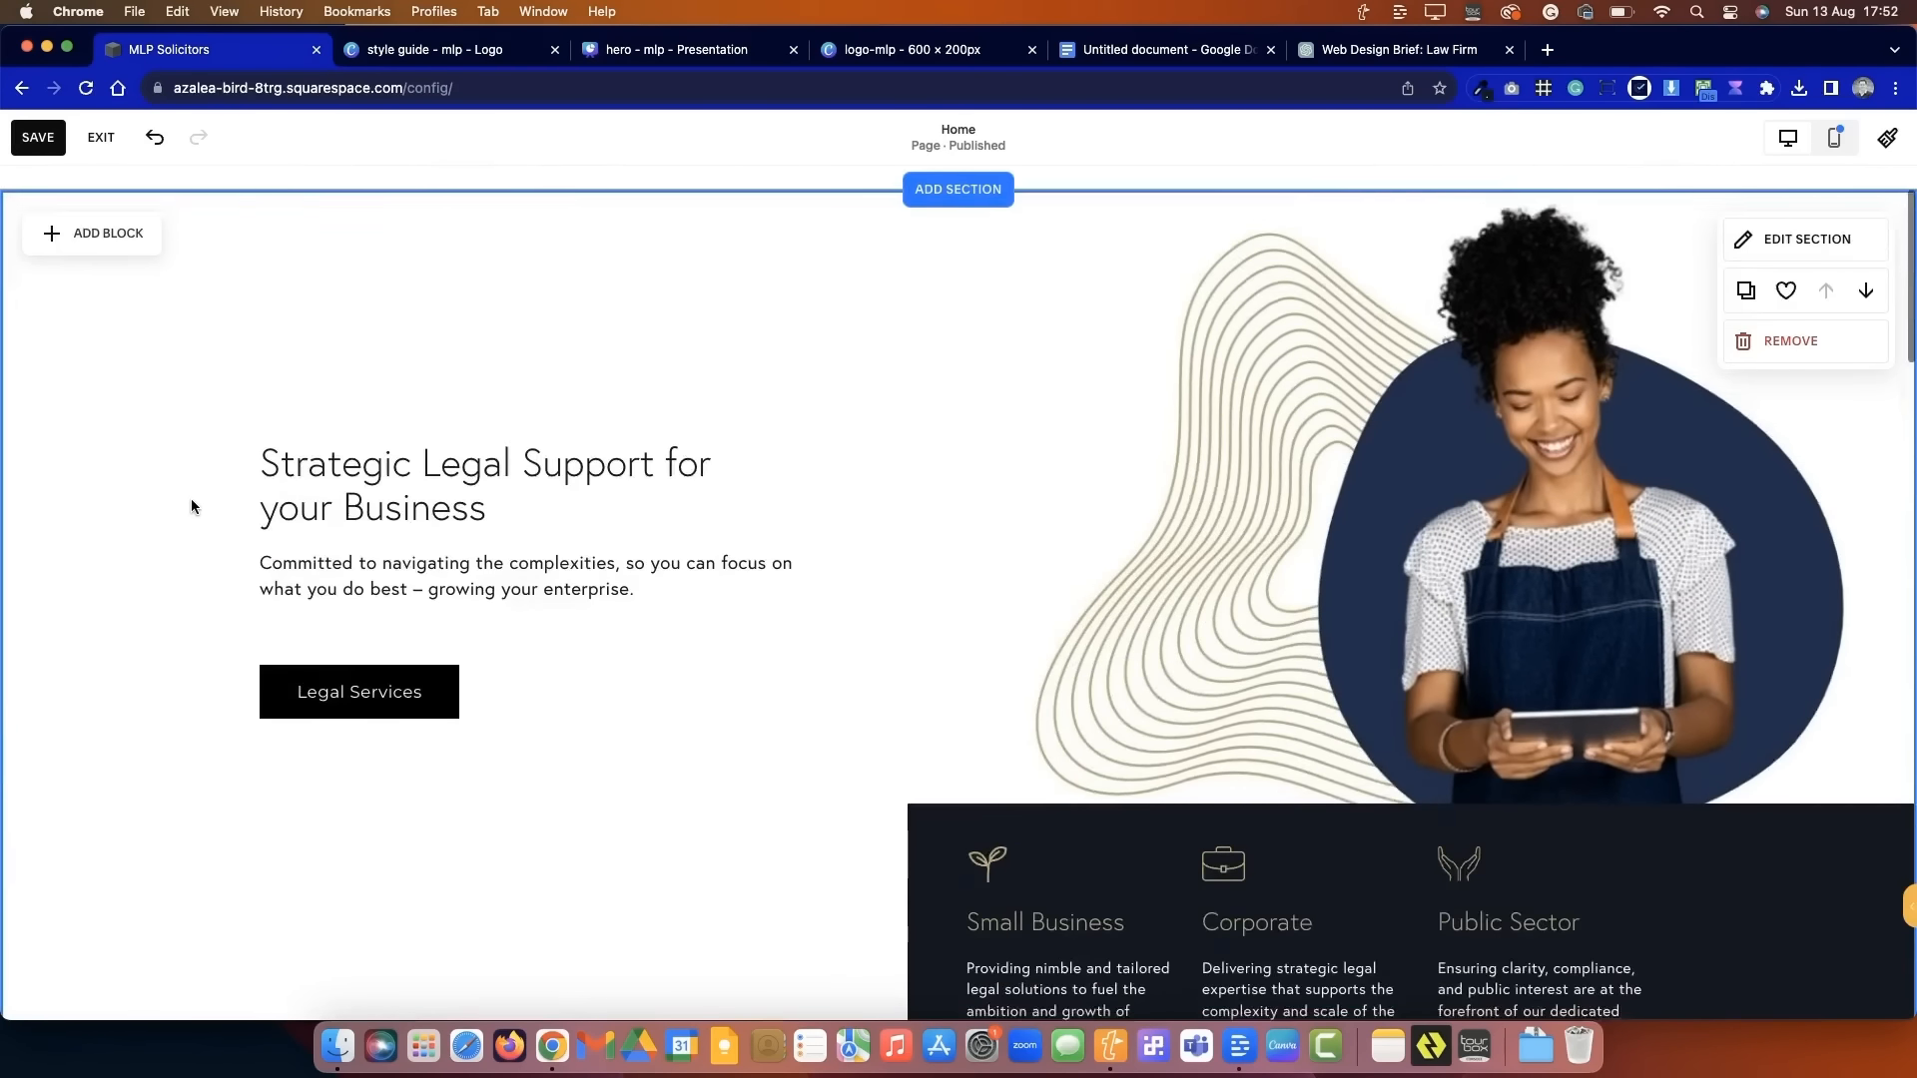
{"action": "scroll", "coordinate": [191, 500], "scroll_direction": "up", "scroll_amount": 2}
{"action": "left_click", "coordinate": [38, 138]}
{"action": "left_click", "coordinate": [100, 135]}
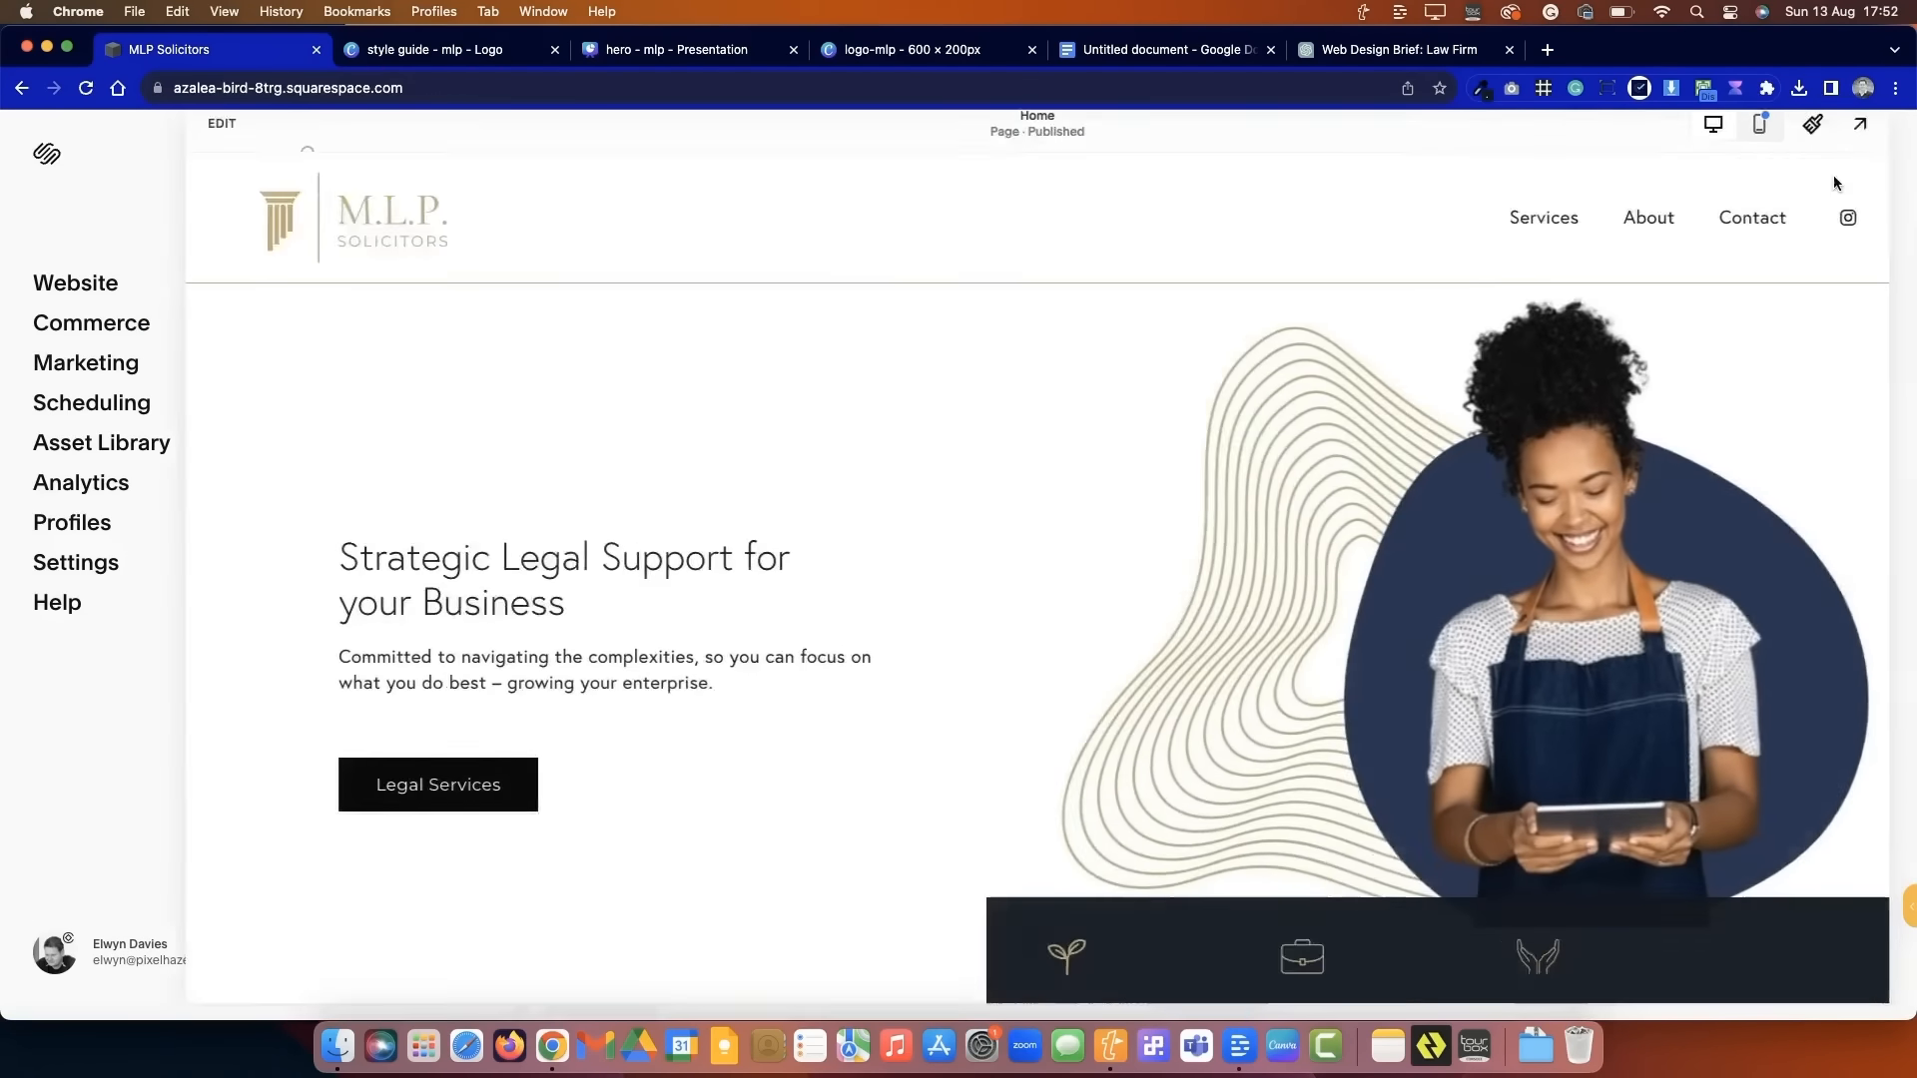
- Preview the home page full screen and look through its sections from the hero to Latest News
{"action": "left_click", "coordinate": [1865, 153]}
{"action": "scroll", "coordinate": [875, 637], "scroll_direction": "down", "scroll_amount": 10}
{"action": "scroll", "coordinate": [875, 637], "scroll_direction": "down", "scroll_amount": 2}
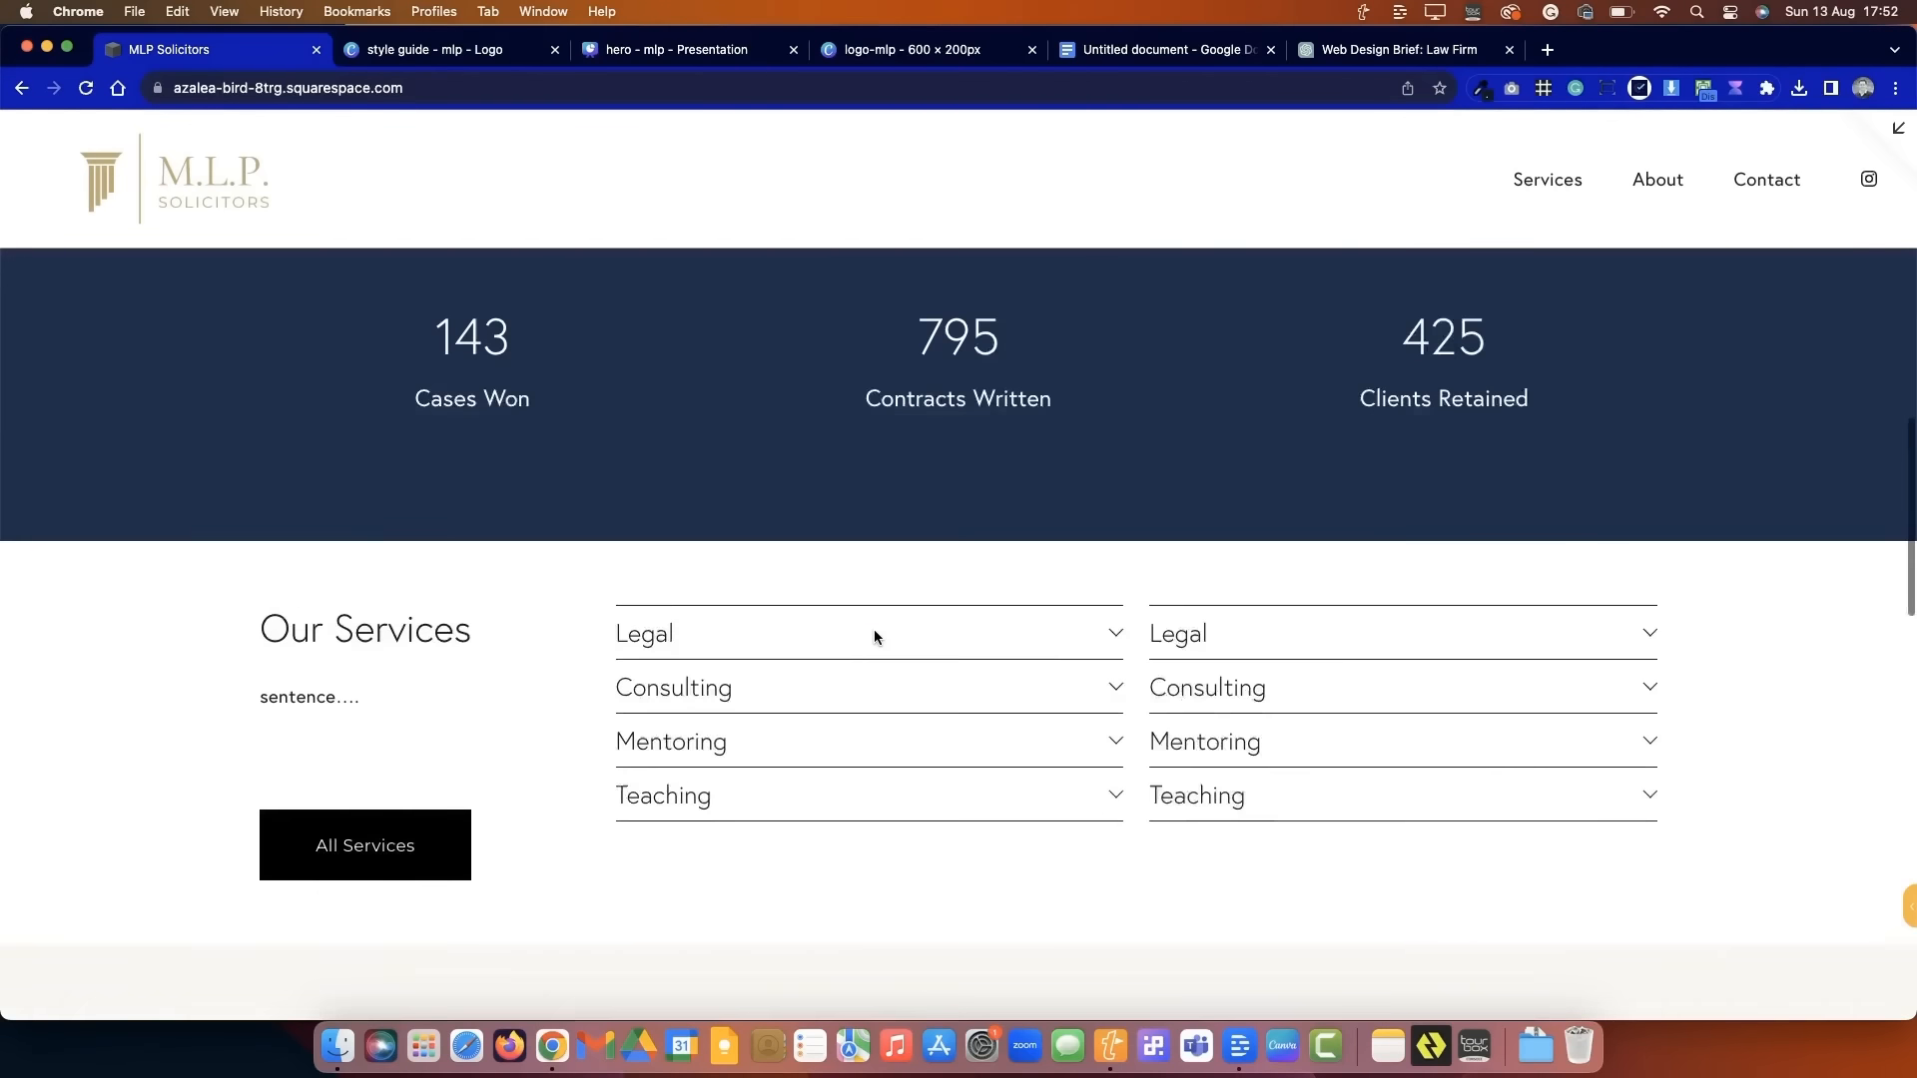
{"action": "scroll", "coordinate": [603, 587], "scroll_direction": "up", "scroll_amount": 1}
{"action": "scroll", "coordinate": [603, 587], "scroll_direction": "down", "scroll_amount": 5}
{"action": "scroll", "coordinate": [603, 587], "scroll_direction": "down", "scroll_amount": 10}
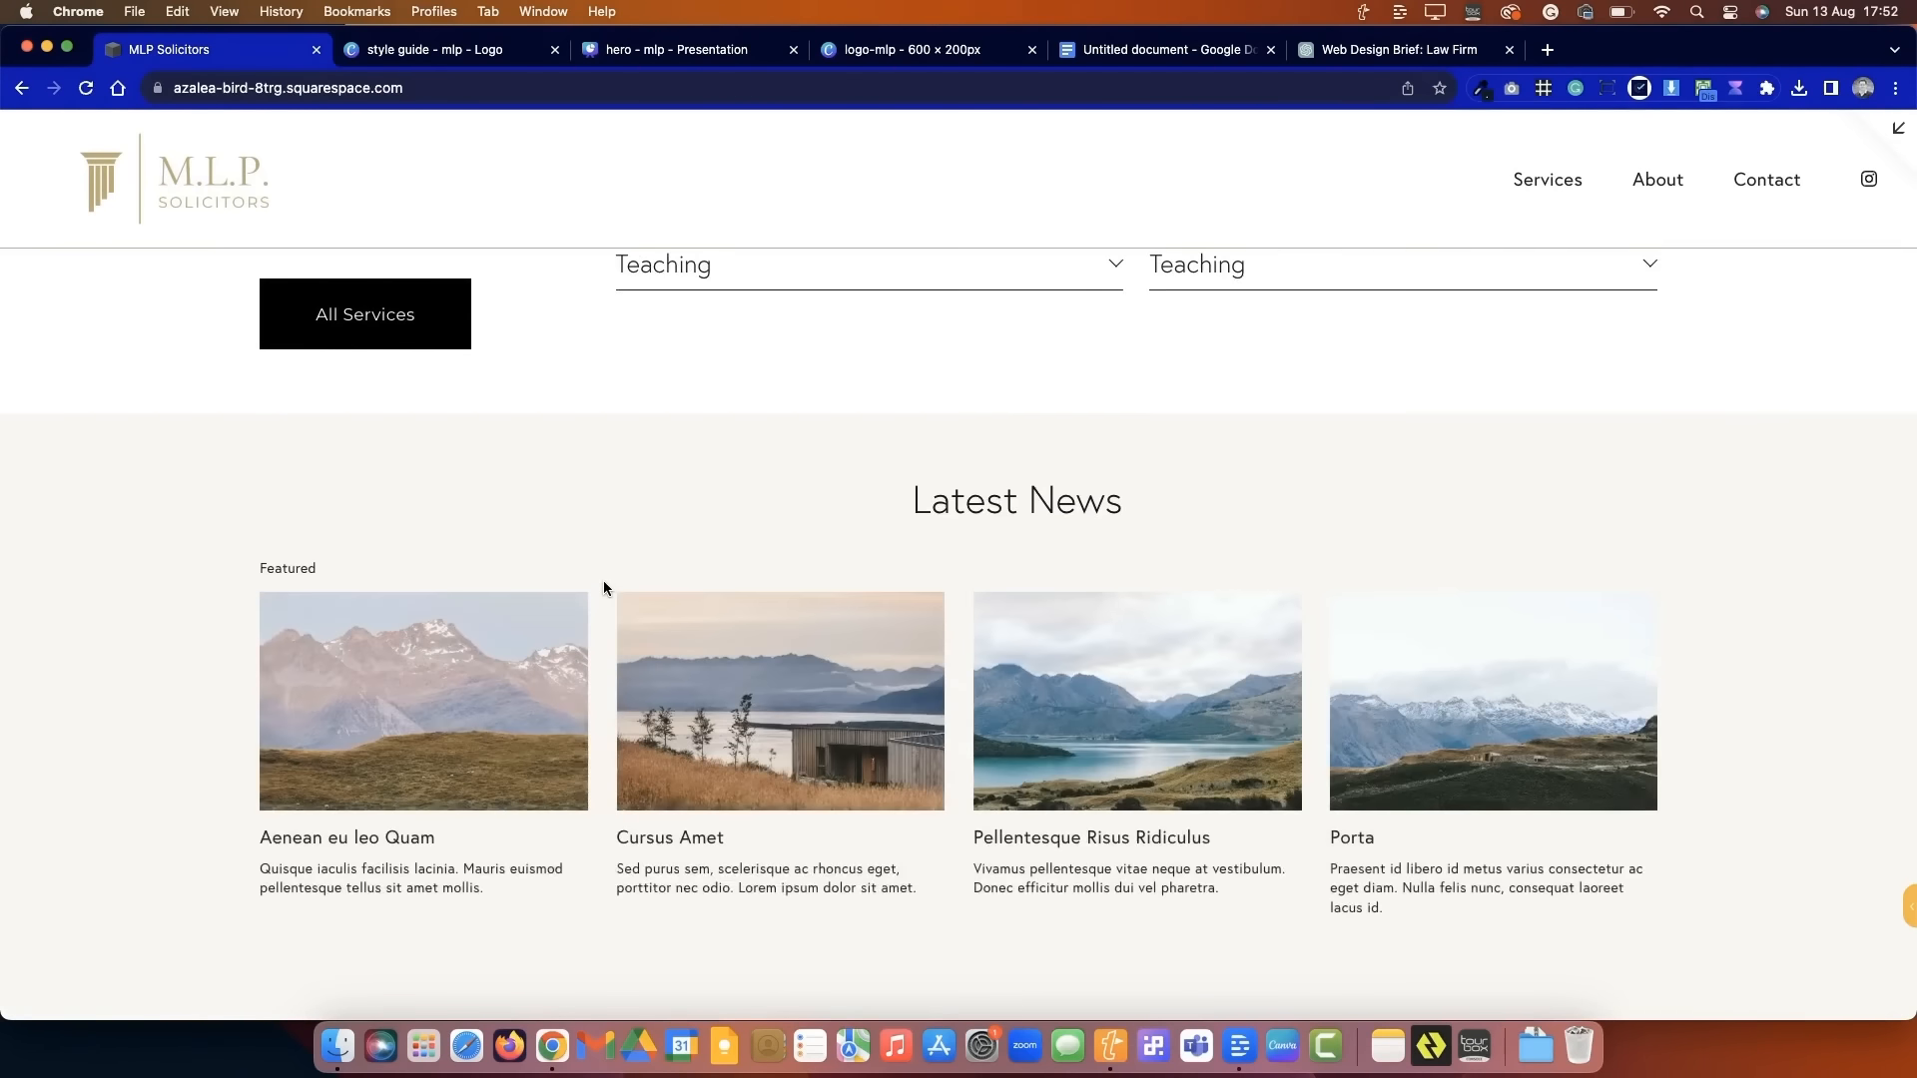
{"action": "scroll", "coordinate": [603, 587], "scroll_direction": "up", "scroll_amount": 20}
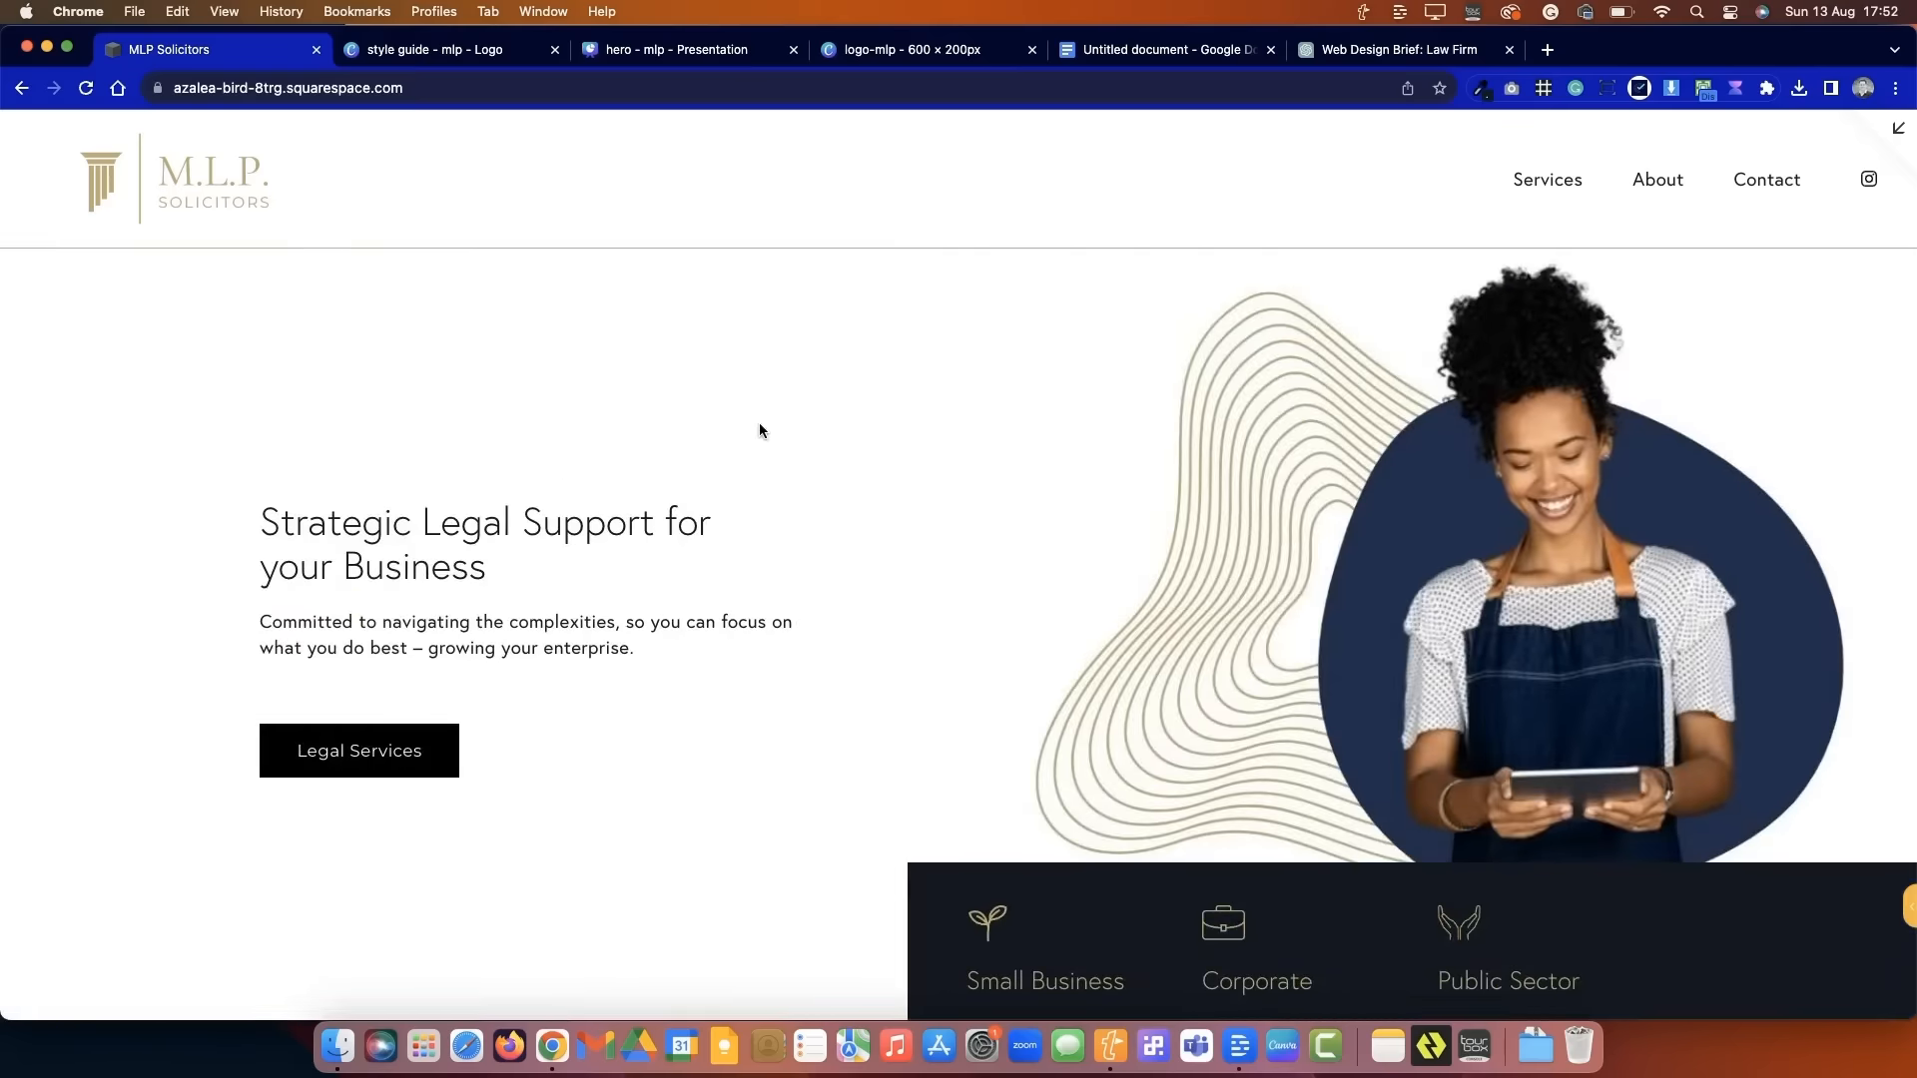
- Close the full-screen preview and open the home page's mobile layout for editing
{"action": "left_click", "coordinate": [1899, 130]}
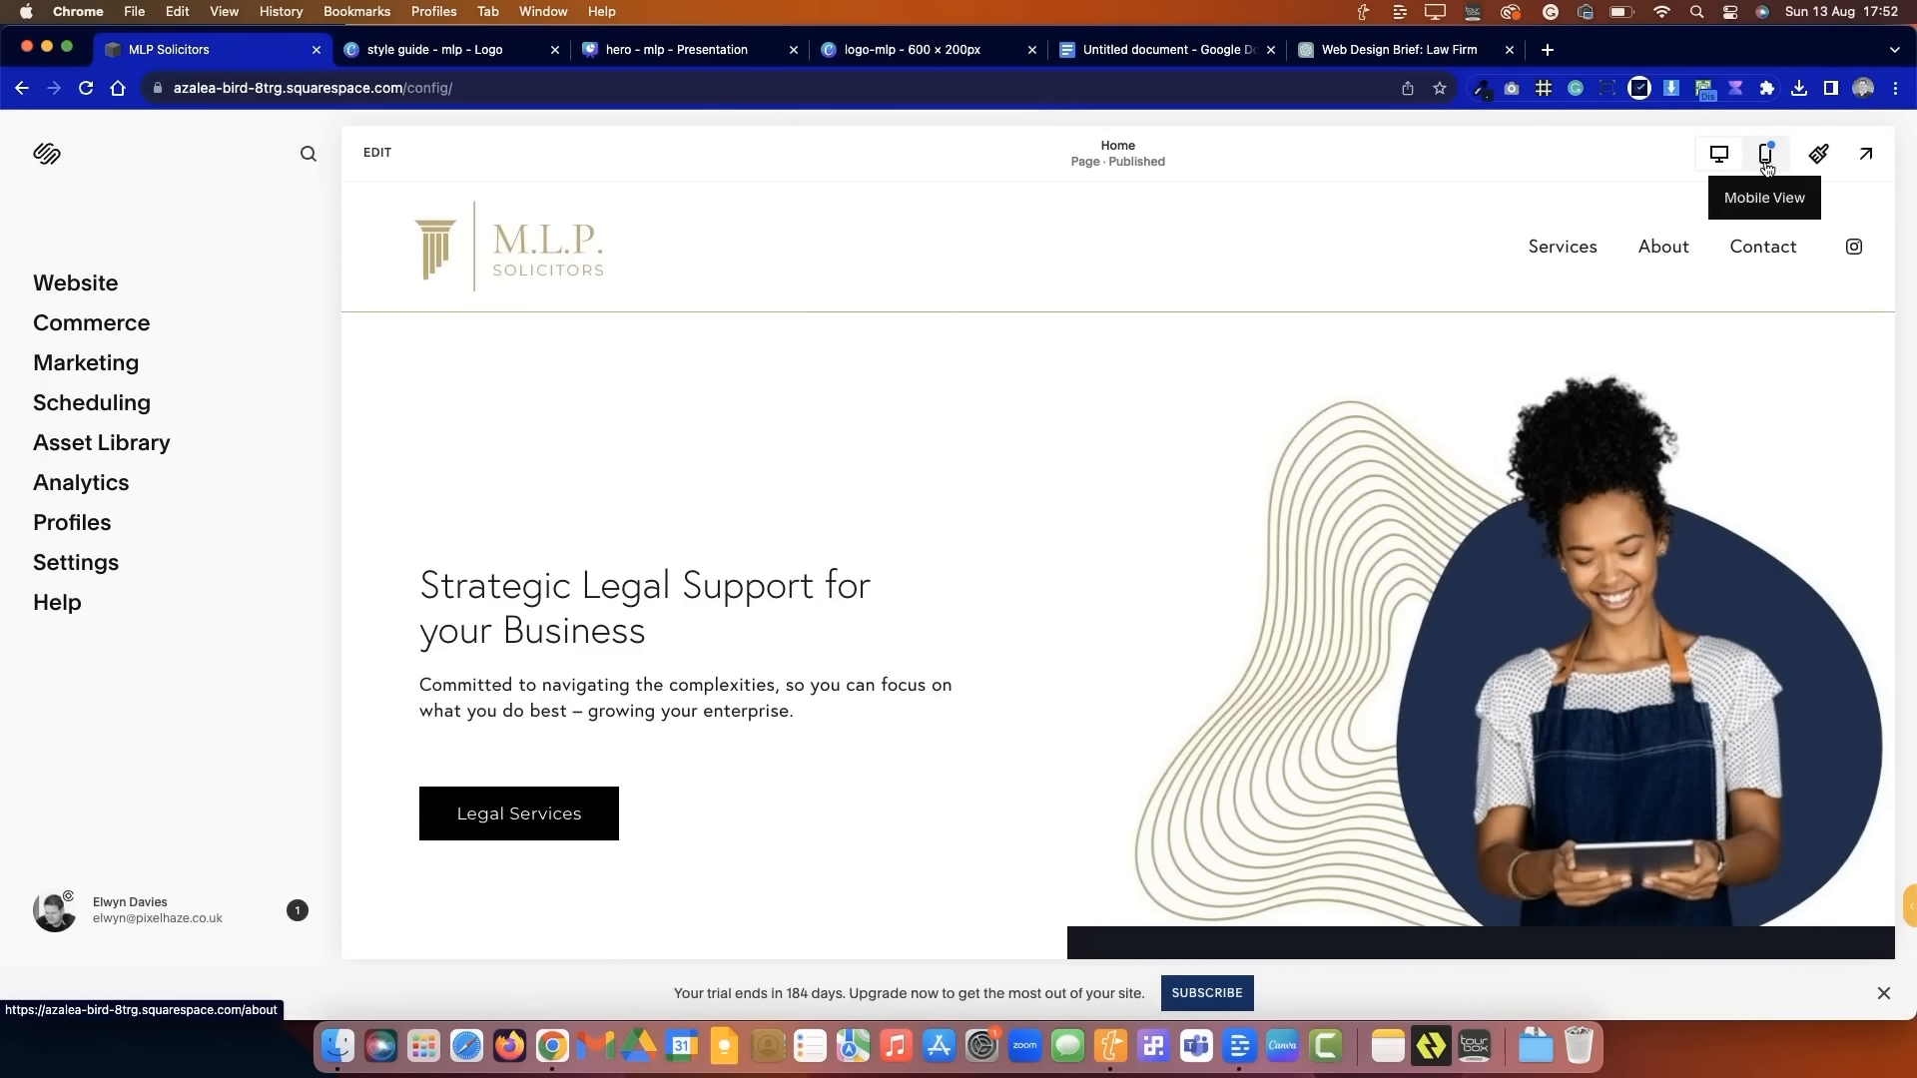
{"action": "left_click", "coordinate": [1766, 157]}
{"action": "left_click", "coordinate": [377, 153]}
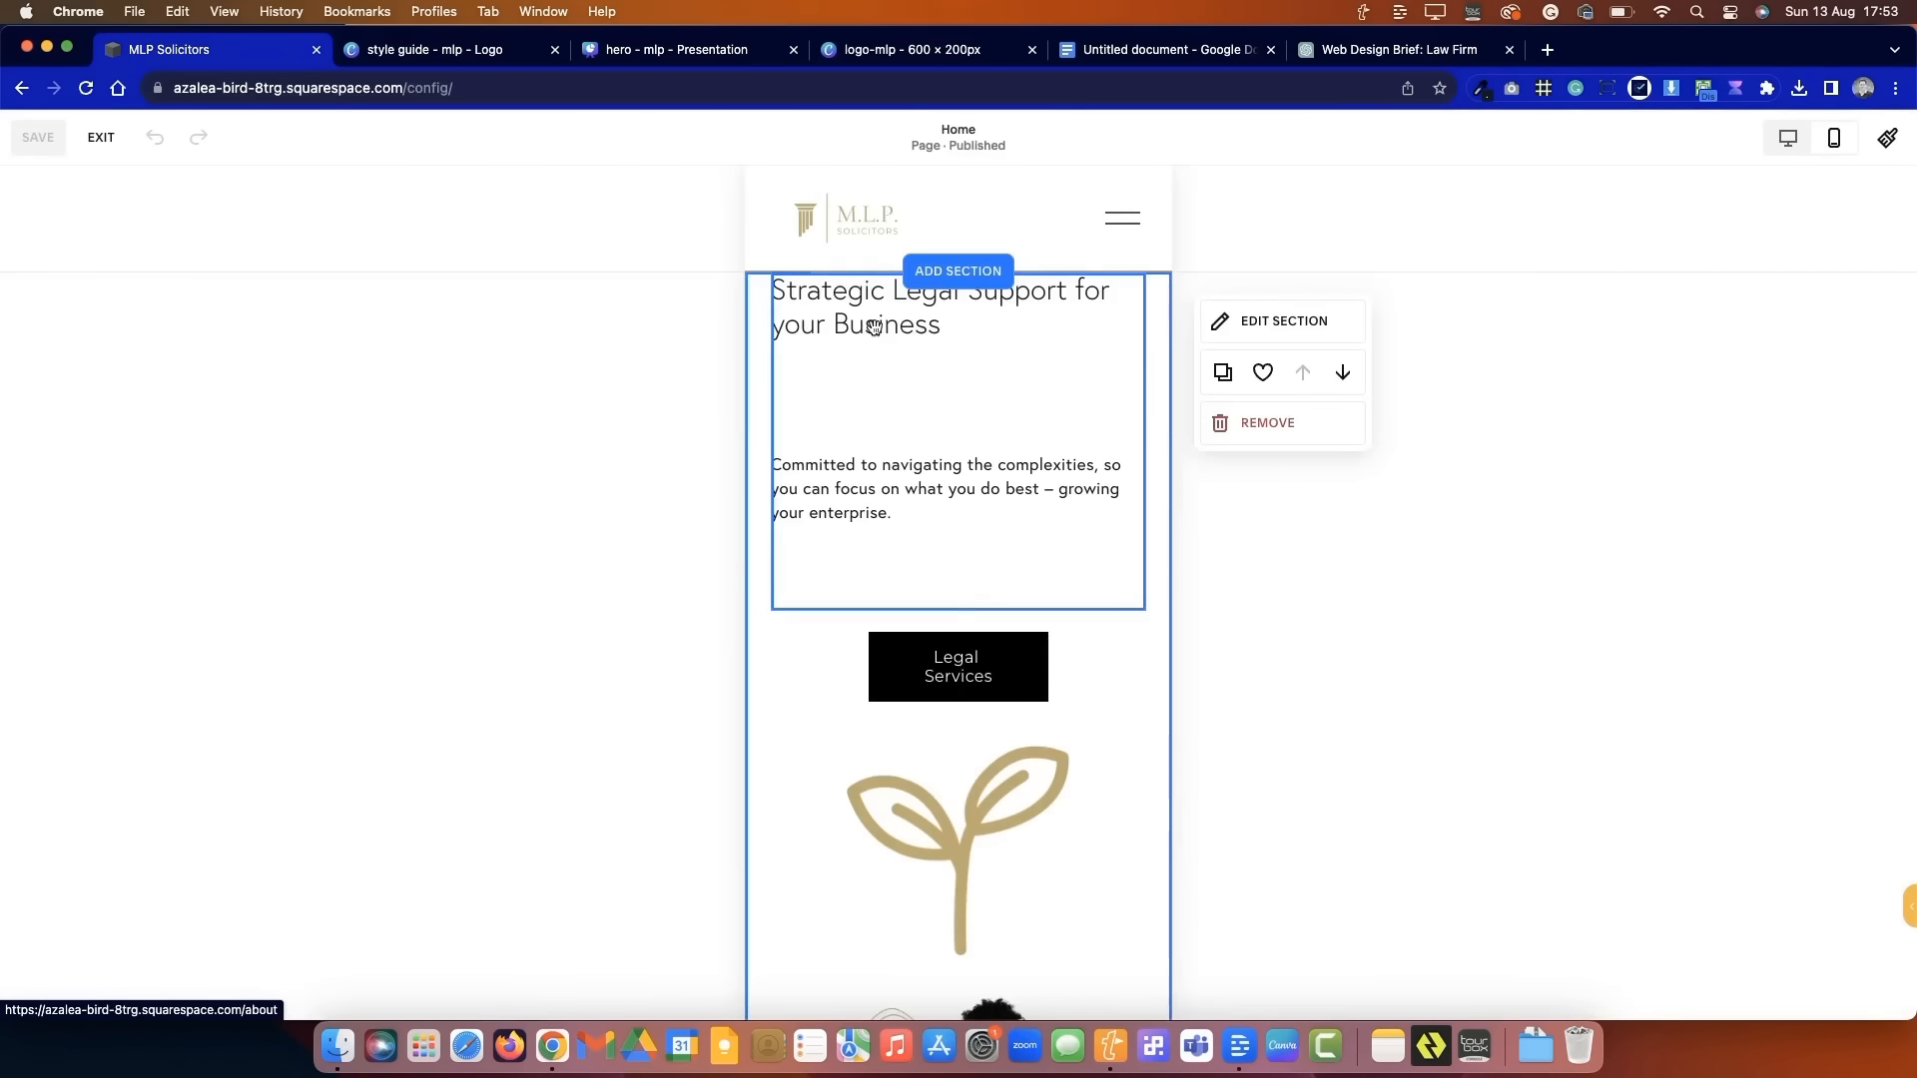
- Tighten the mobile hero: lower the heading slightly, raise the paragraph beneath it and left-align a one-line Legal Services button below
{"action": "left_click_drag", "start_coordinate": [955, 524], "coordinate": [938, 359]}
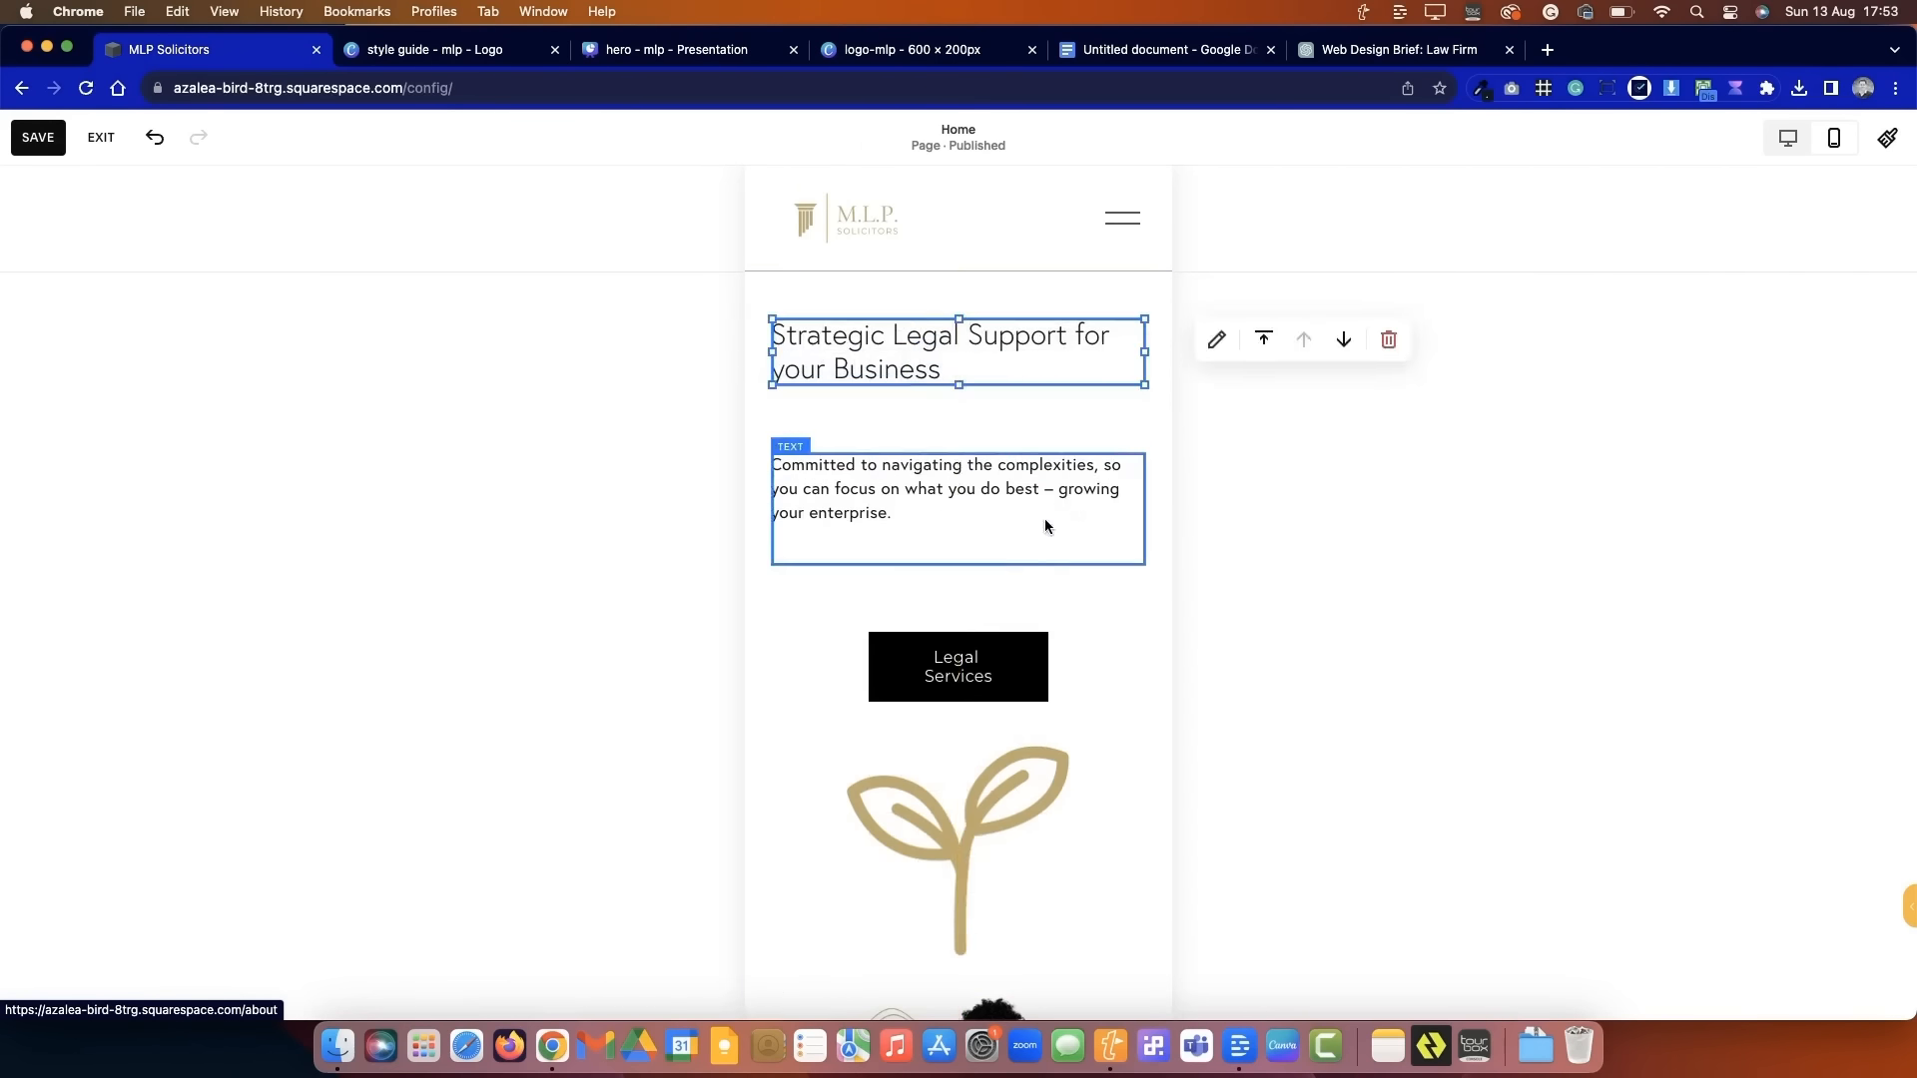
{"action": "left_click_drag", "start_coordinate": [1046, 523], "coordinate": [1044, 479]}
{"action": "left_click_drag", "start_coordinate": [1047, 658], "coordinate": [906, 561]}
{"action": "left_click", "coordinate": [756, 674]}
{"action": "scroll", "coordinate": [917, 650], "scroll_direction": "down", "scroll_amount": 2}
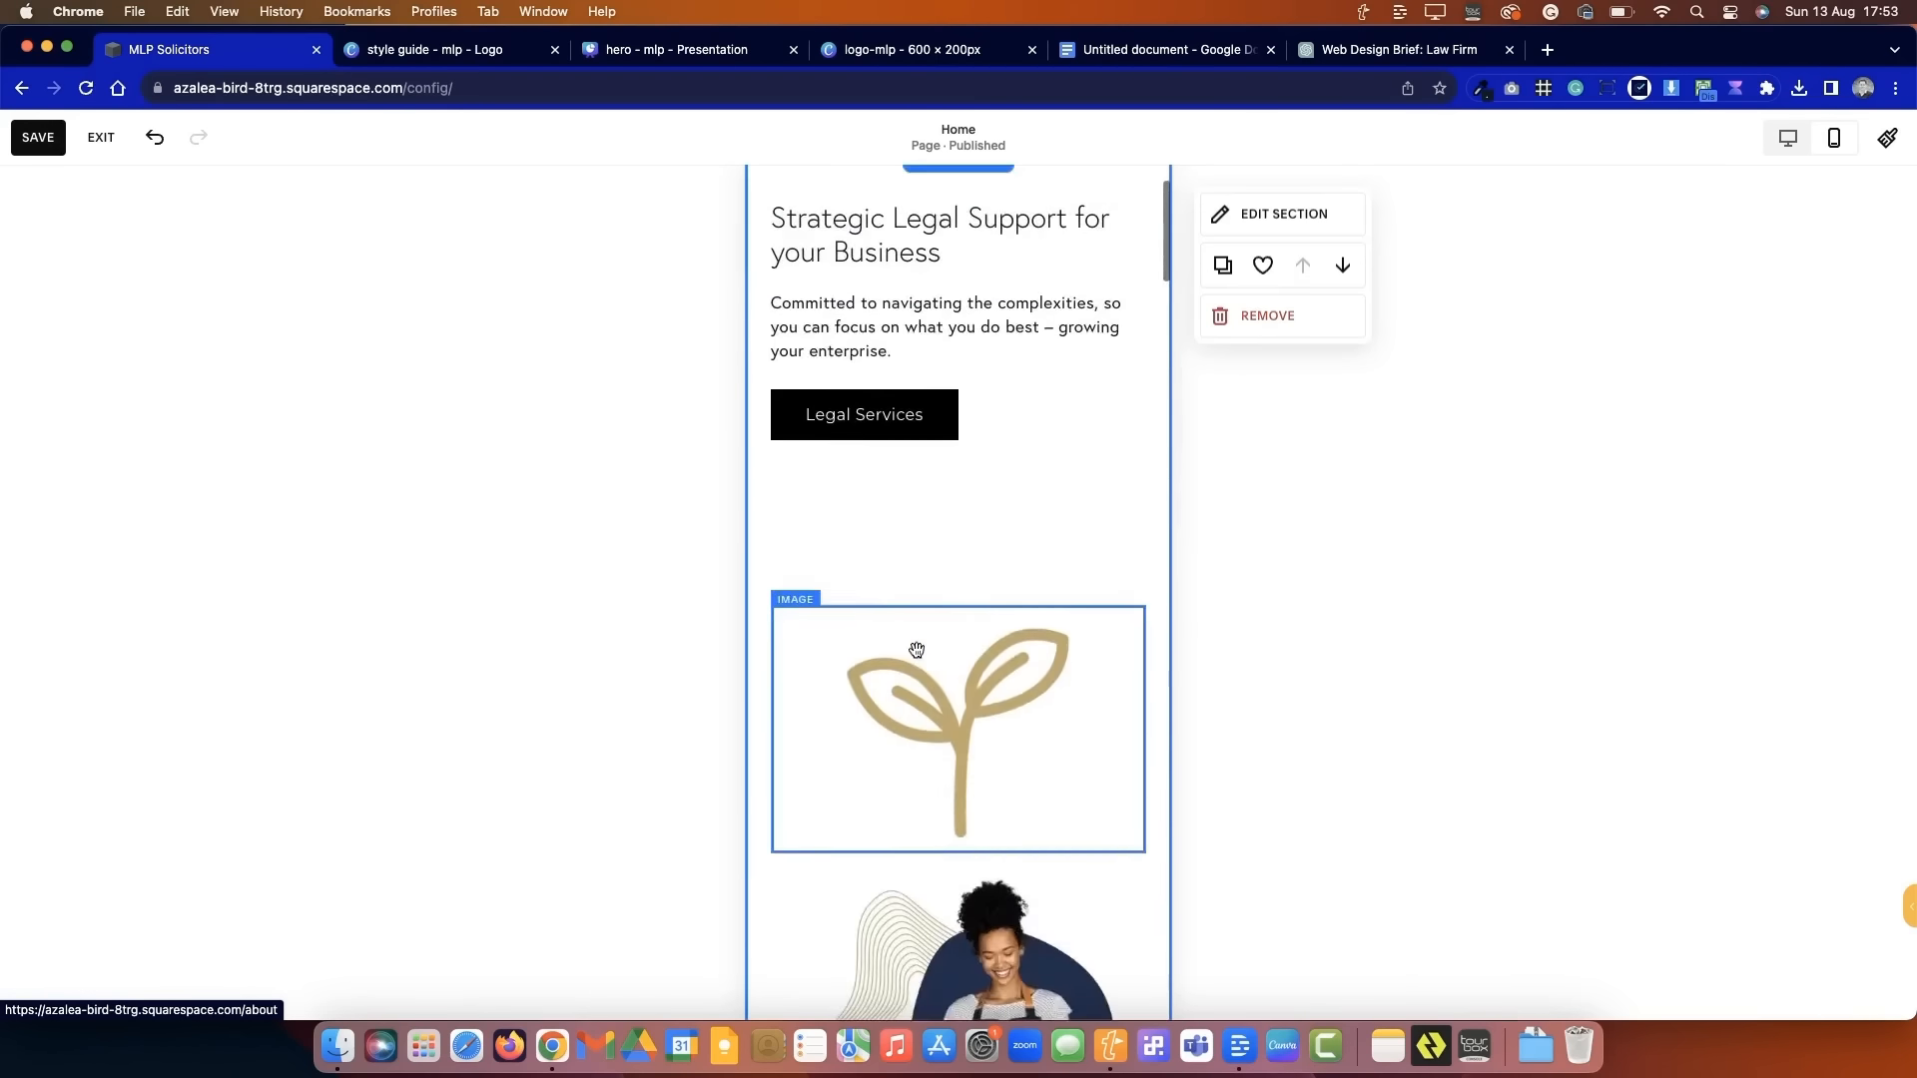
- Move the hero photo of the woman up to sit directly beneath the Legal Services button
{"action": "scroll", "coordinate": [916, 649], "scroll_direction": "down", "scroll_amount": 4}
{"action": "left_click_drag", "start_coordinate": [1005, 823], "coordinate": [1016, 371]}
{"action": "scroll", "coordinate": [1039, 499], "scroll_direction": "up", "scroll_amount": 5}
{"action": "left_click_drag", "start_coordinate": [1050, 575], "coordinate": [1109, 589]}
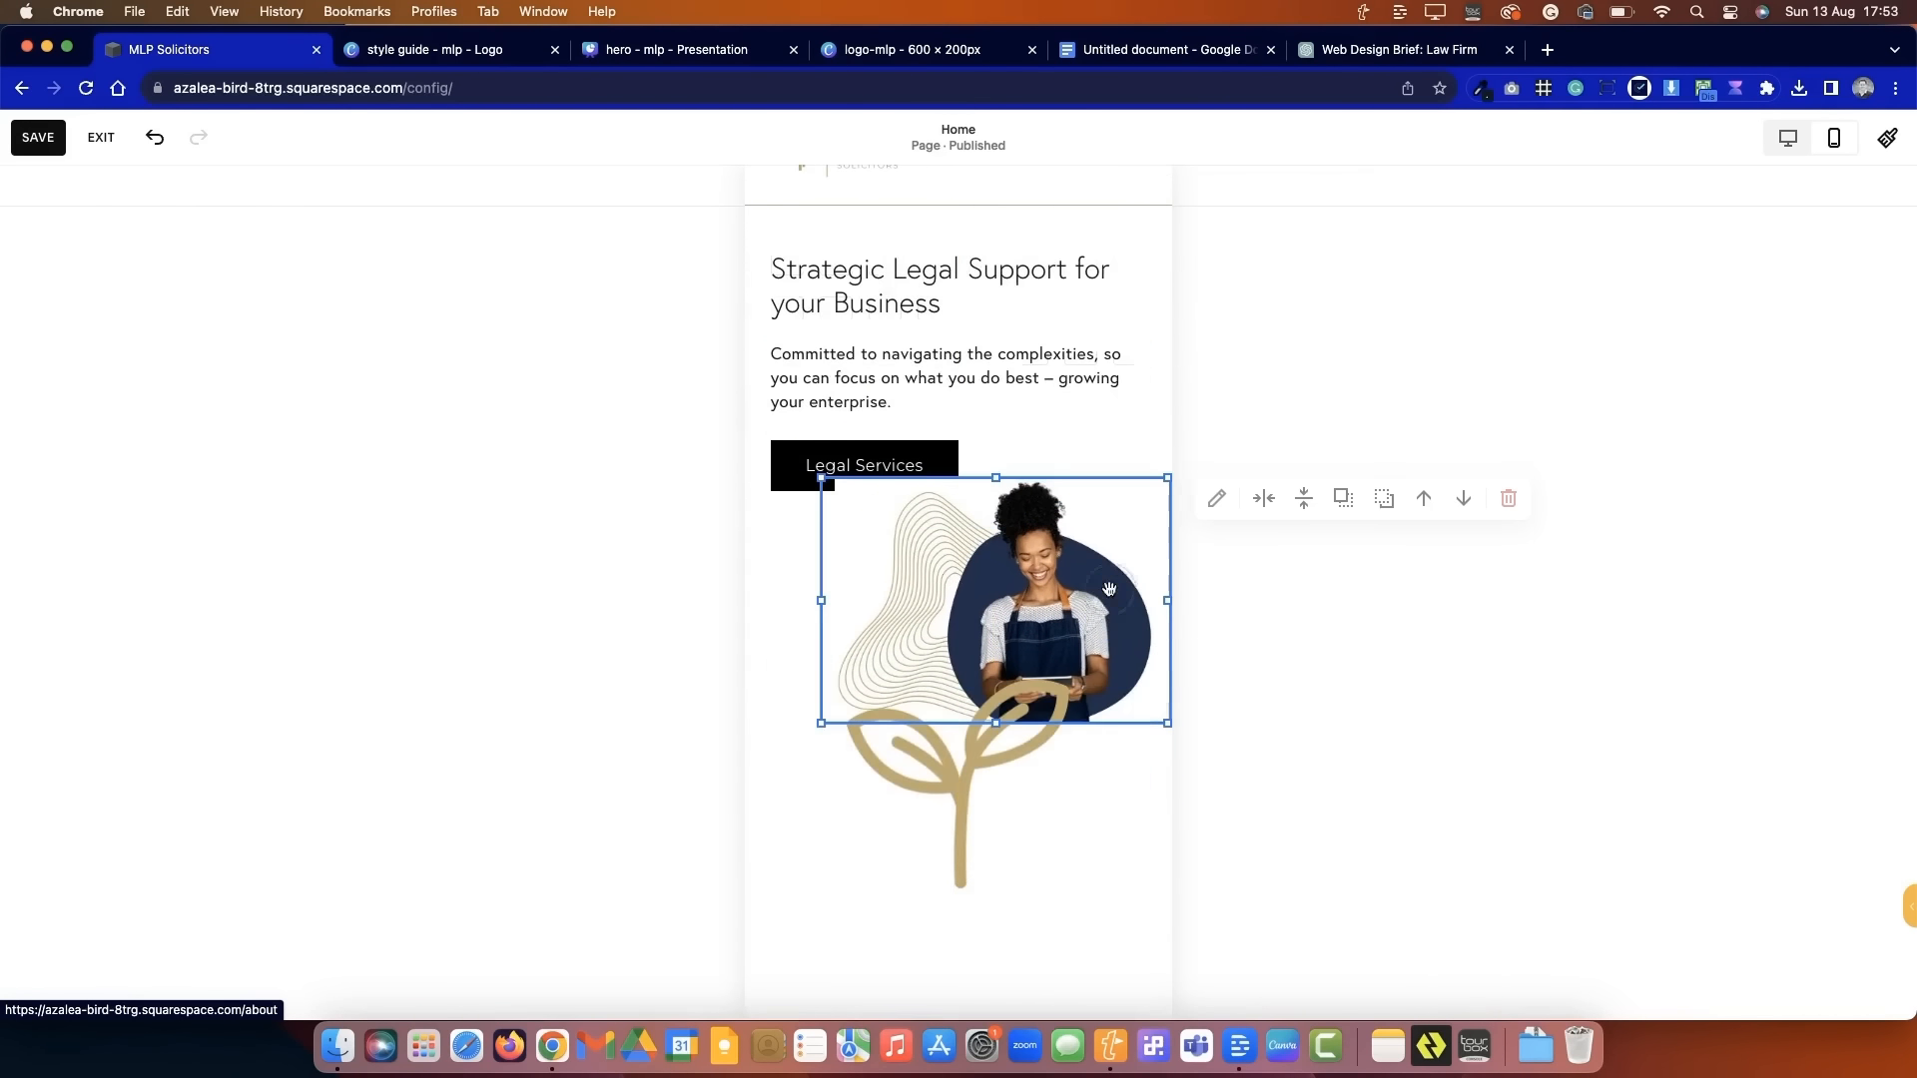
{"action": "left_click", "coordinate": [1375, 509]}
- Shrink the gold seedling image to a small icon at the left edge of the layout
{"action": "scroll", "coordinate": [775, 826], "scroll_direction": "down", "scroll_amount": 5}
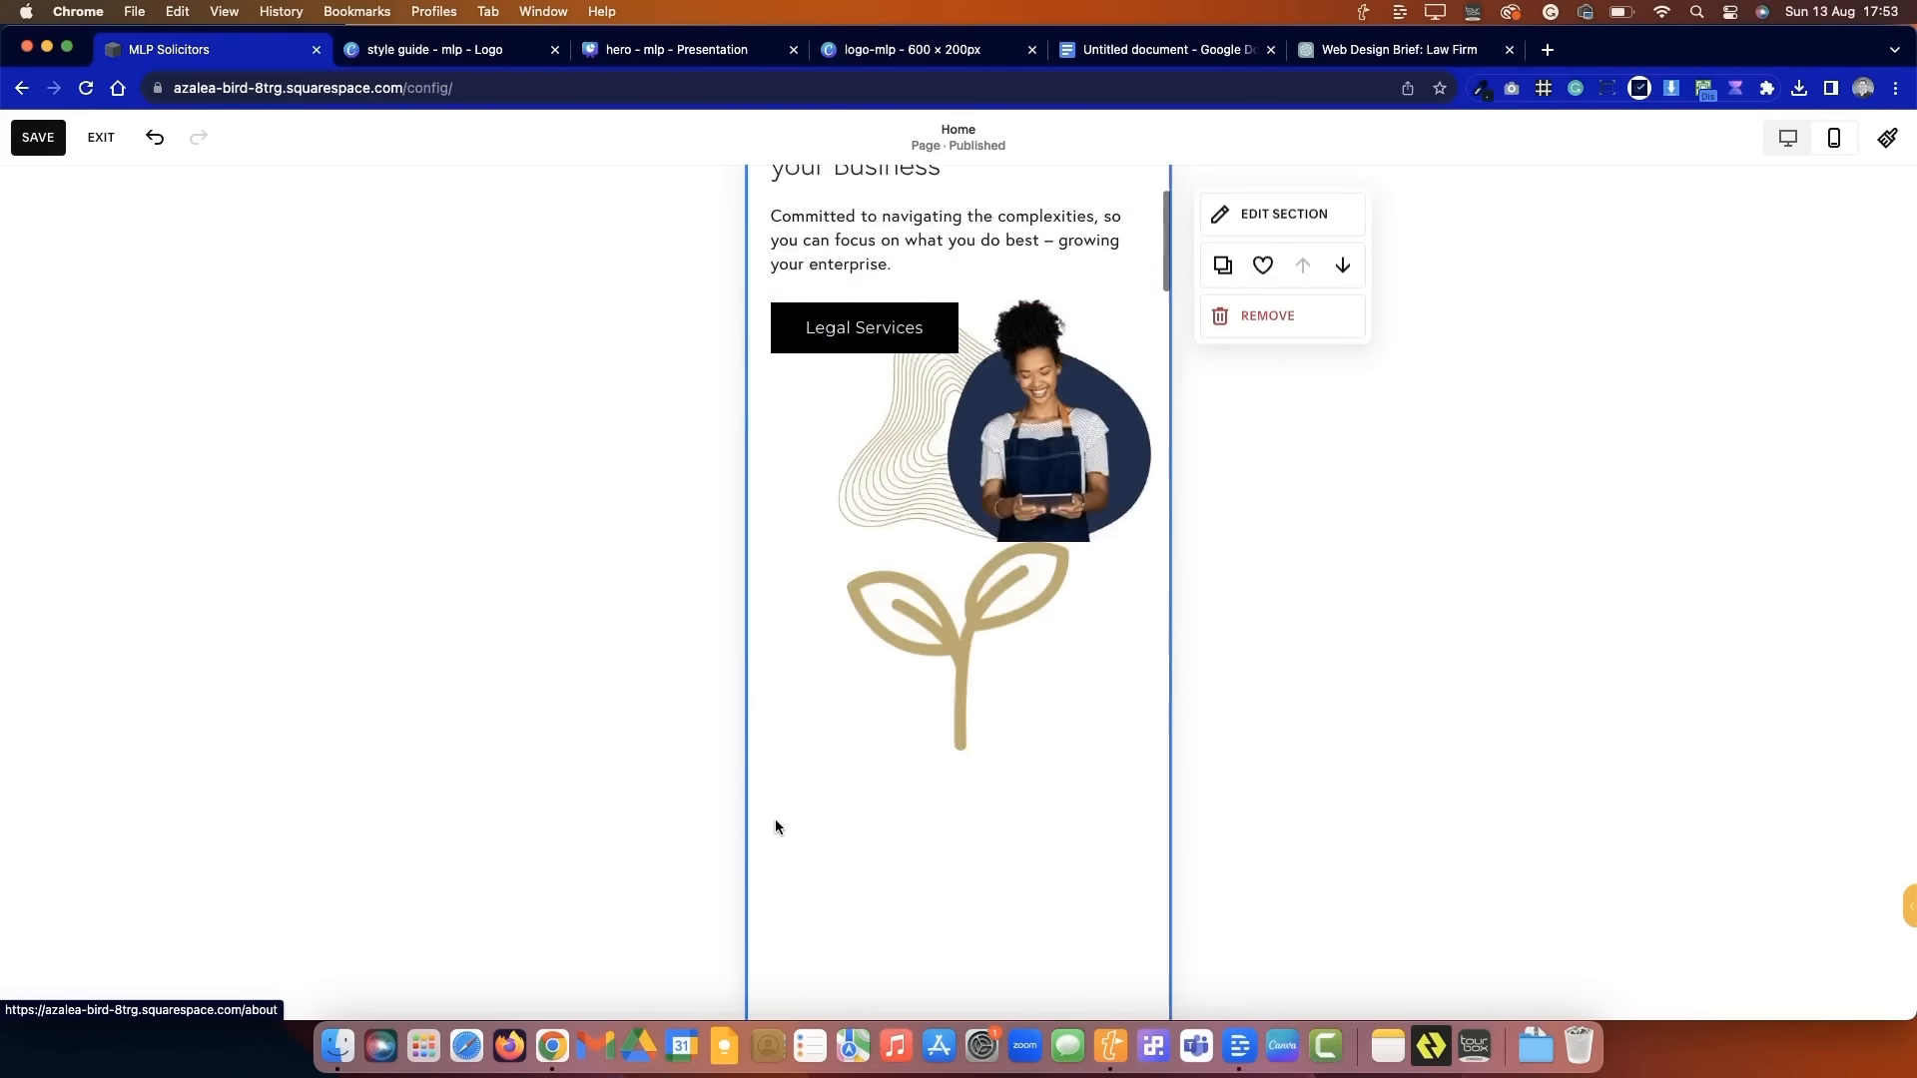
{"action": "left_click", "coordinate": [1031, 433]}
{"action": "left_click_drag", "start_coordinate": [1031, 432], "coordinate": [861, 518]}
{"action": "scroll", "coordinate": [1004, 623], "scroll_direction": "down", "scroll_amount": 4}
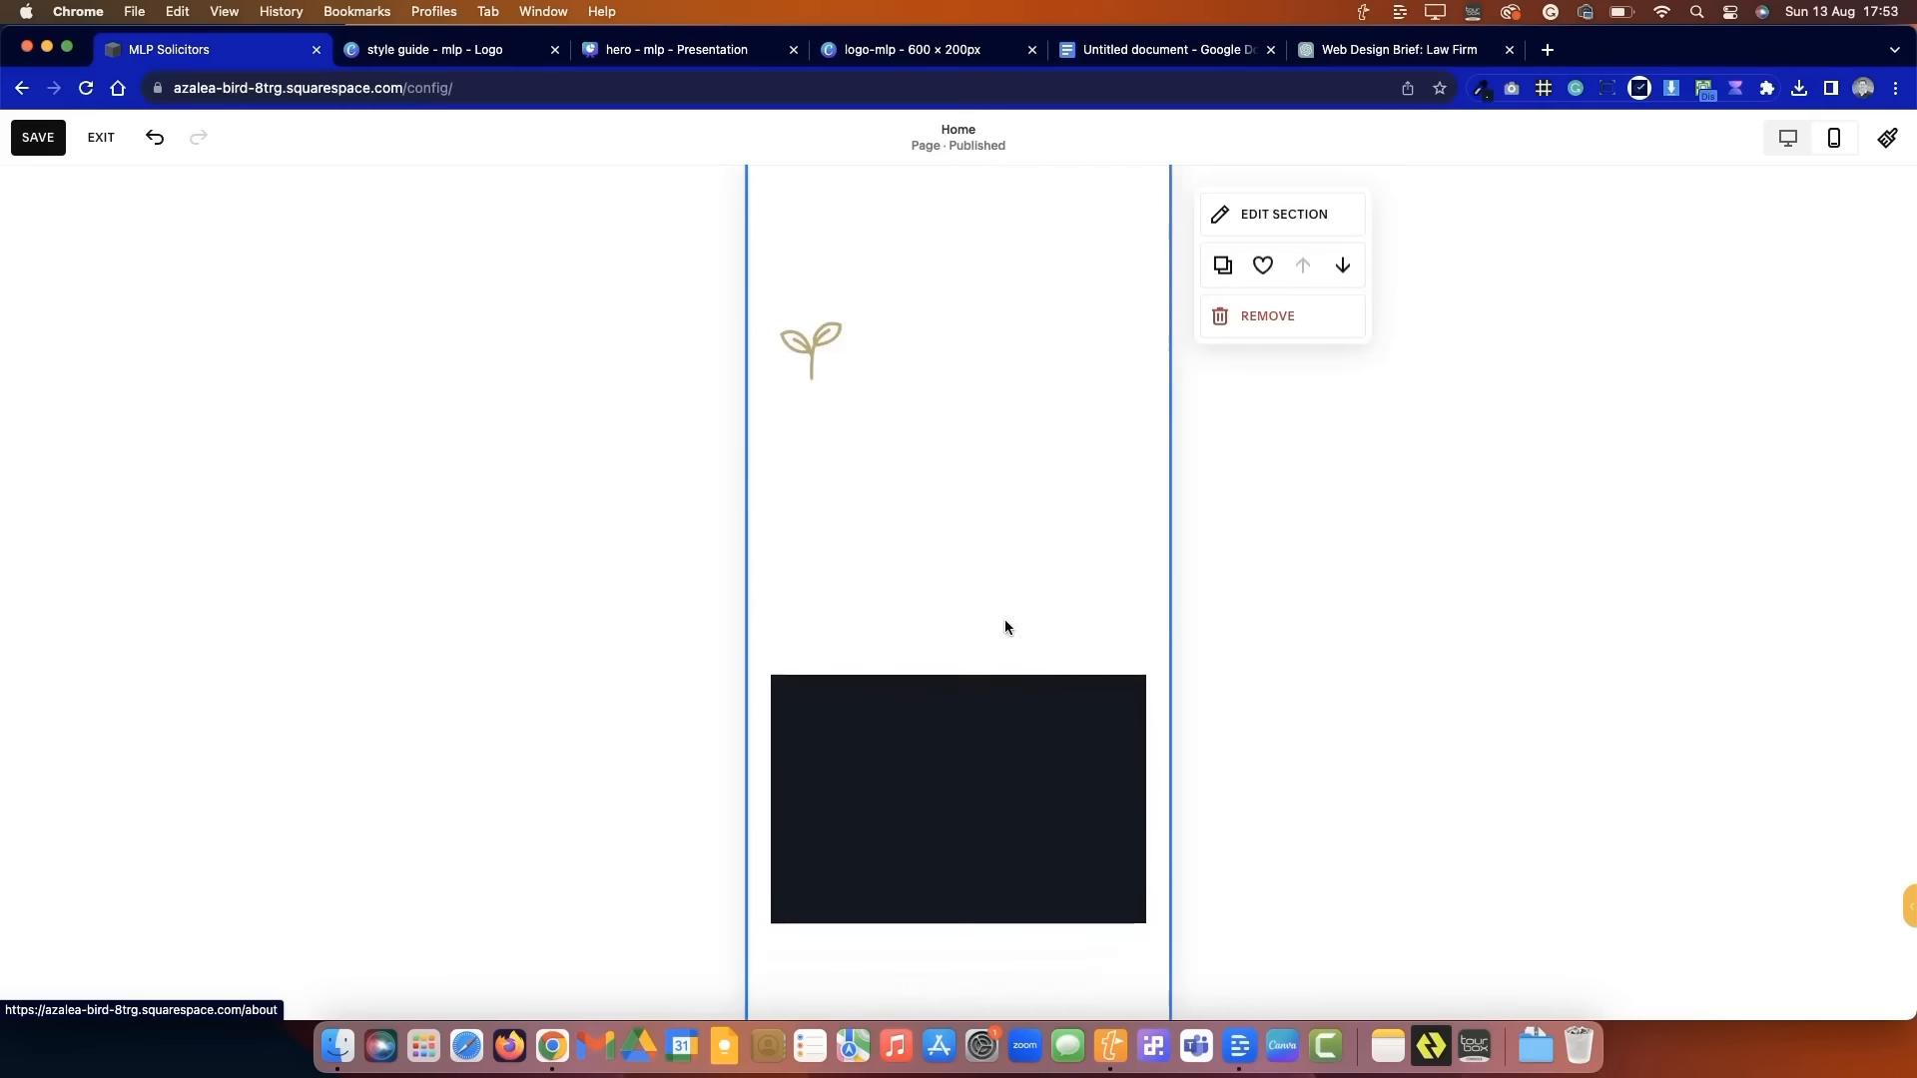
- Raise the dark panel to just below the hero photo, make it much taller, and place the seedling icon at its upper-left corner
{"action": "scroll", "coordinate": [1004, 629], "scroll_direction": "up", "scroll_amount": 1}
{"action": "left_click_drag", "start_coordinate": [911, 871], "coordinate": [913, 441]}
{"action": "scroll", "coordinate": [915, 444], "scroll_direction": "up", "scroll_amount": 3}
{"action": "left_click_drag", "start_coordinate": [956, 679], "coordinate": [958, 998]}
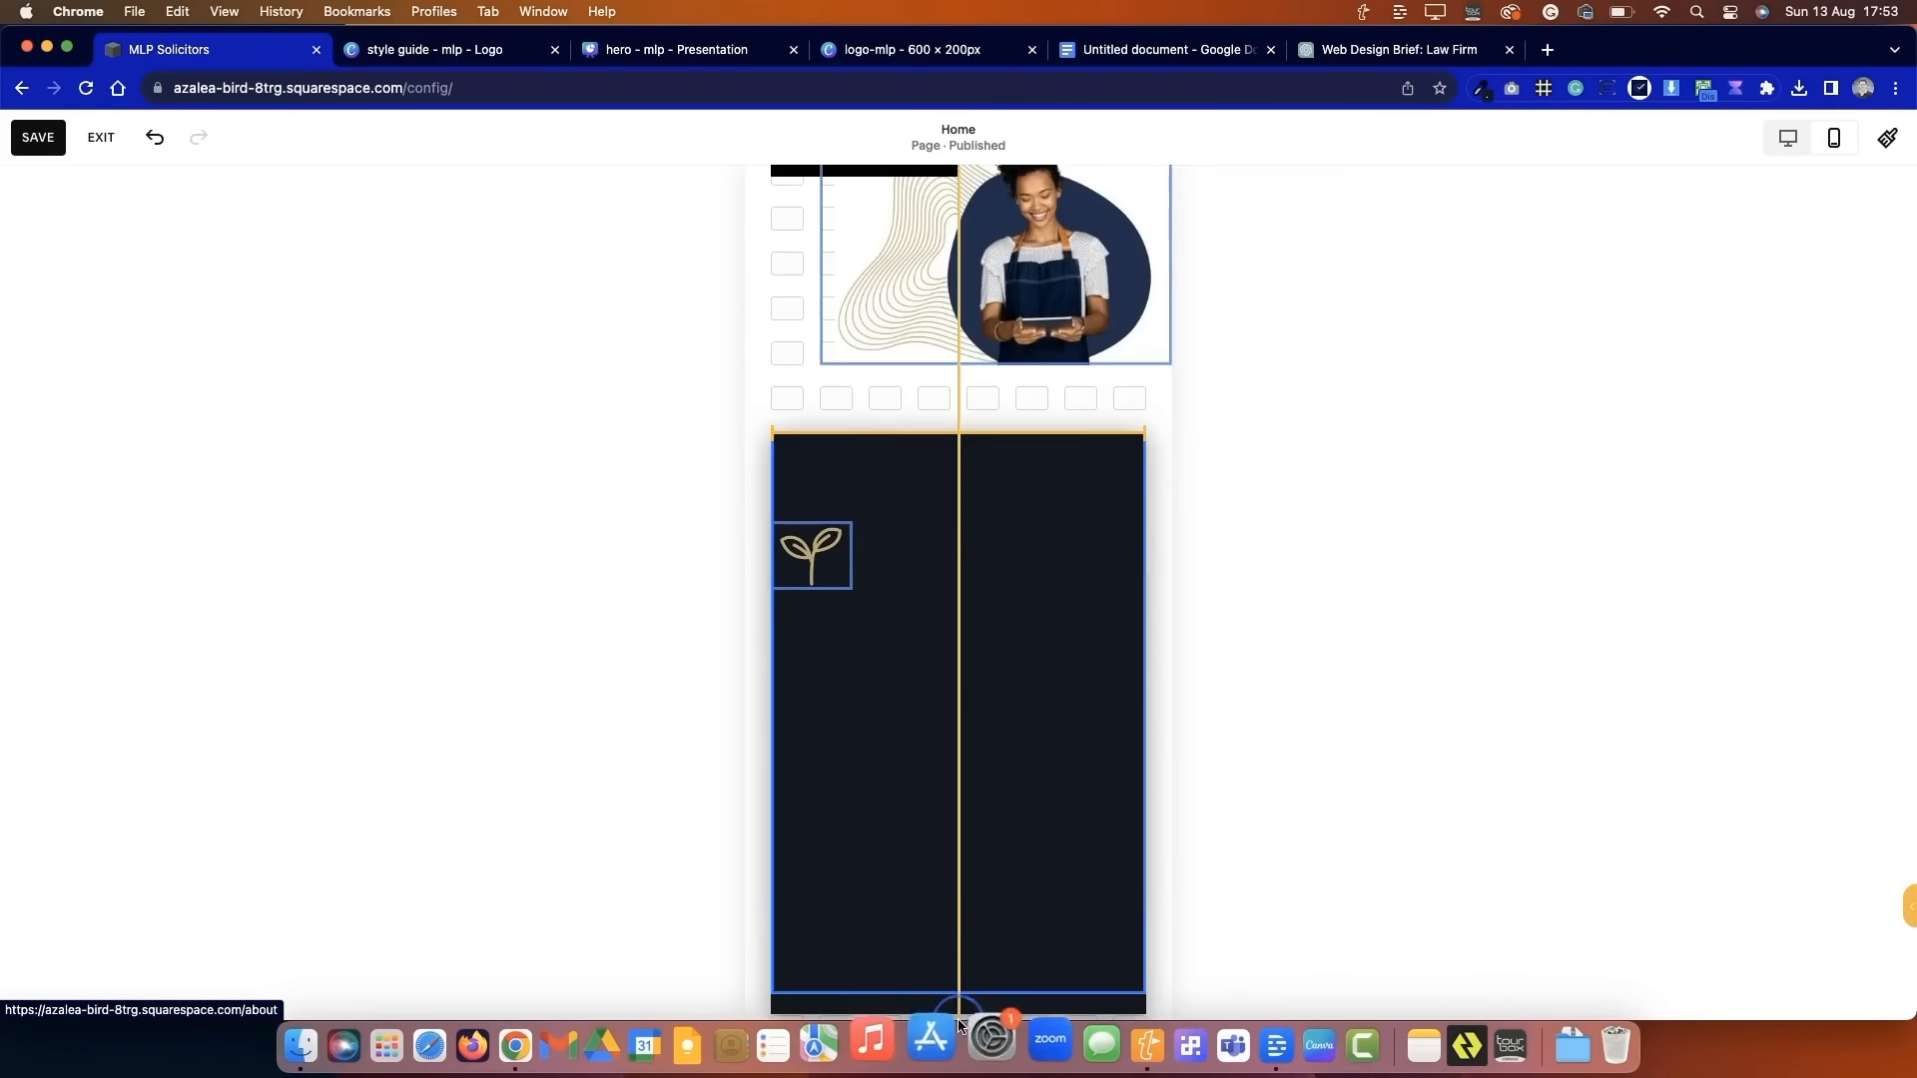
{"action": "left_click", "coordinate": [823, 561]}
{"action": "left_click_drag", "start_coordinate": [830, 473], "coordinate": [827, 479]}
- Place the Small Business description on the dark panel below the seedling icon and inset it by one column on both sides
{"action": "scroll", "coordinate": [859, 574], "scroll_direction": "down", "scroll_amount": 7}
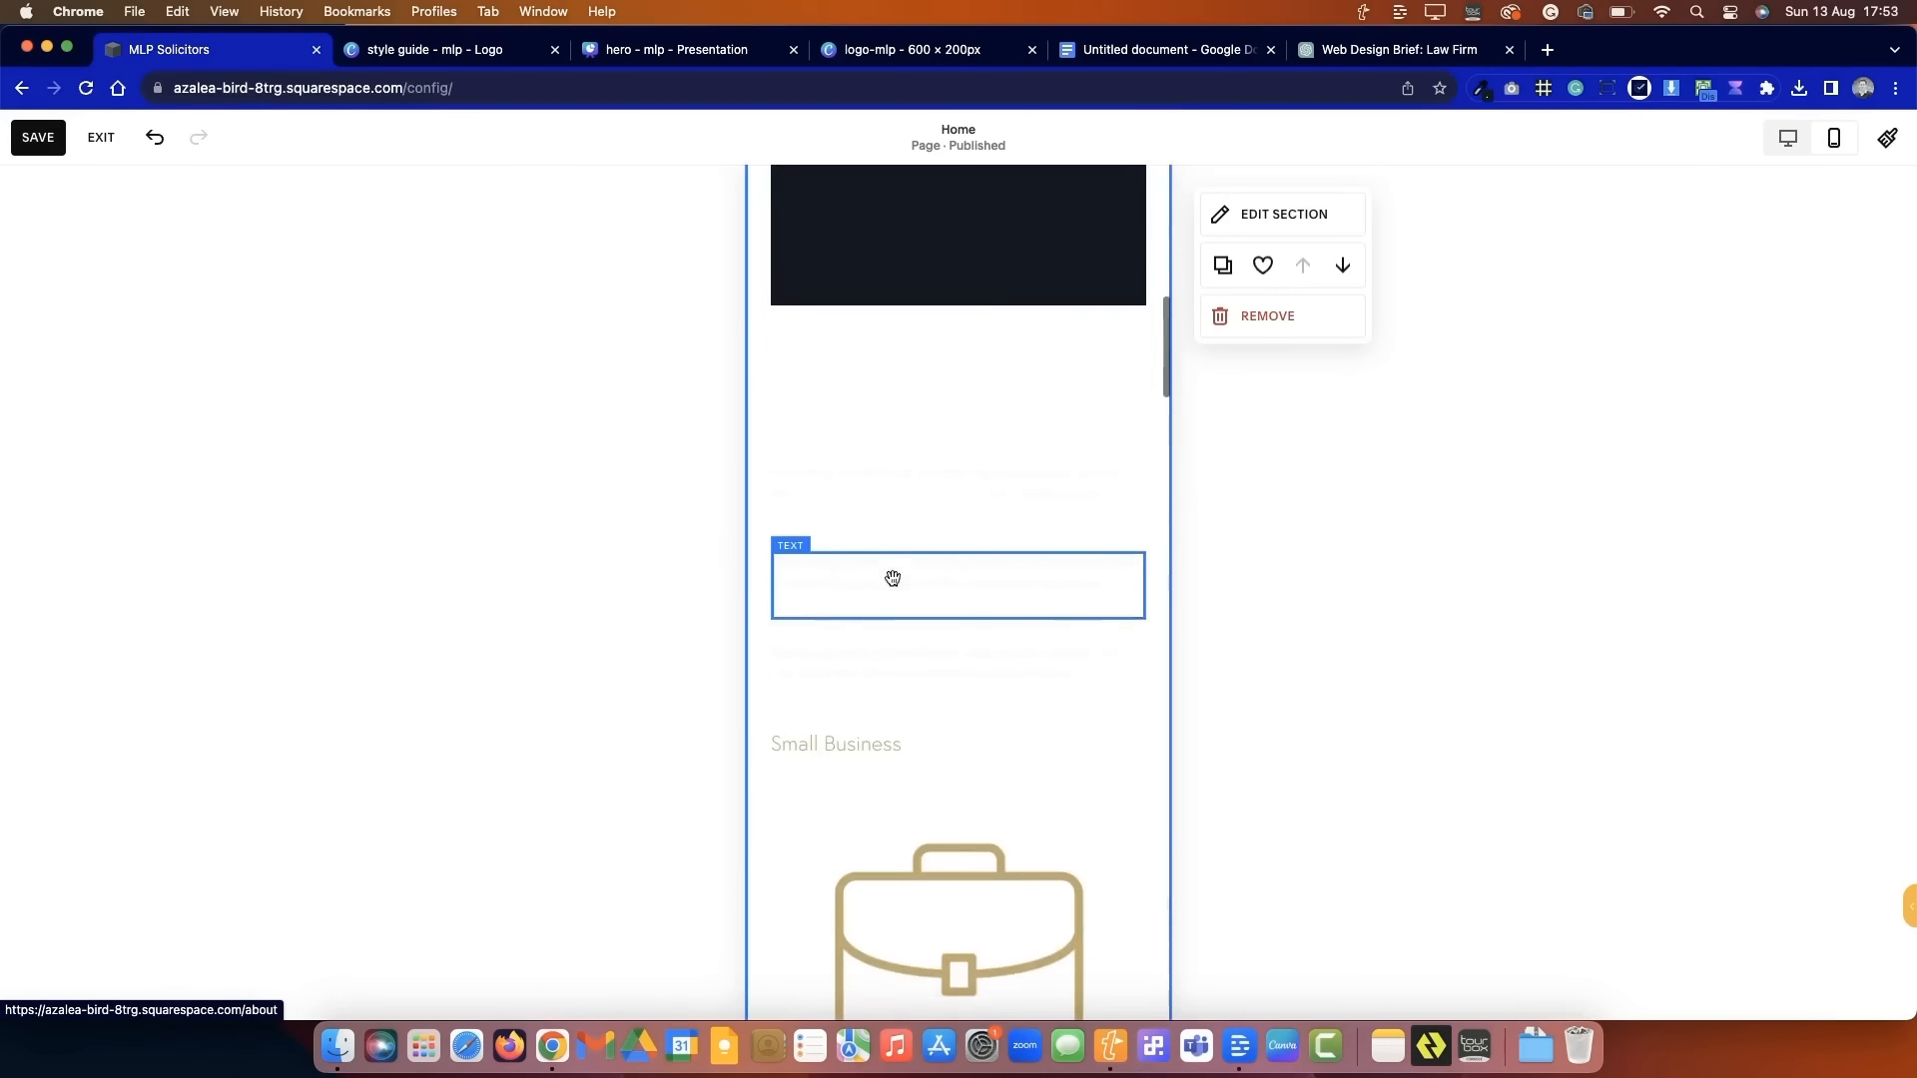
{"action": "scroll", "coordinate": [903, 539], "scroll_direction": "up", "scroll_amount": 4}
{"action": "left_click_drag", "start_coordinate": [908, 848], "coordinate": [910, 252]}
{"action": "scroll", "coordinate": [910, 246], "scroll_direction": "up", "scroll_amount": 2}
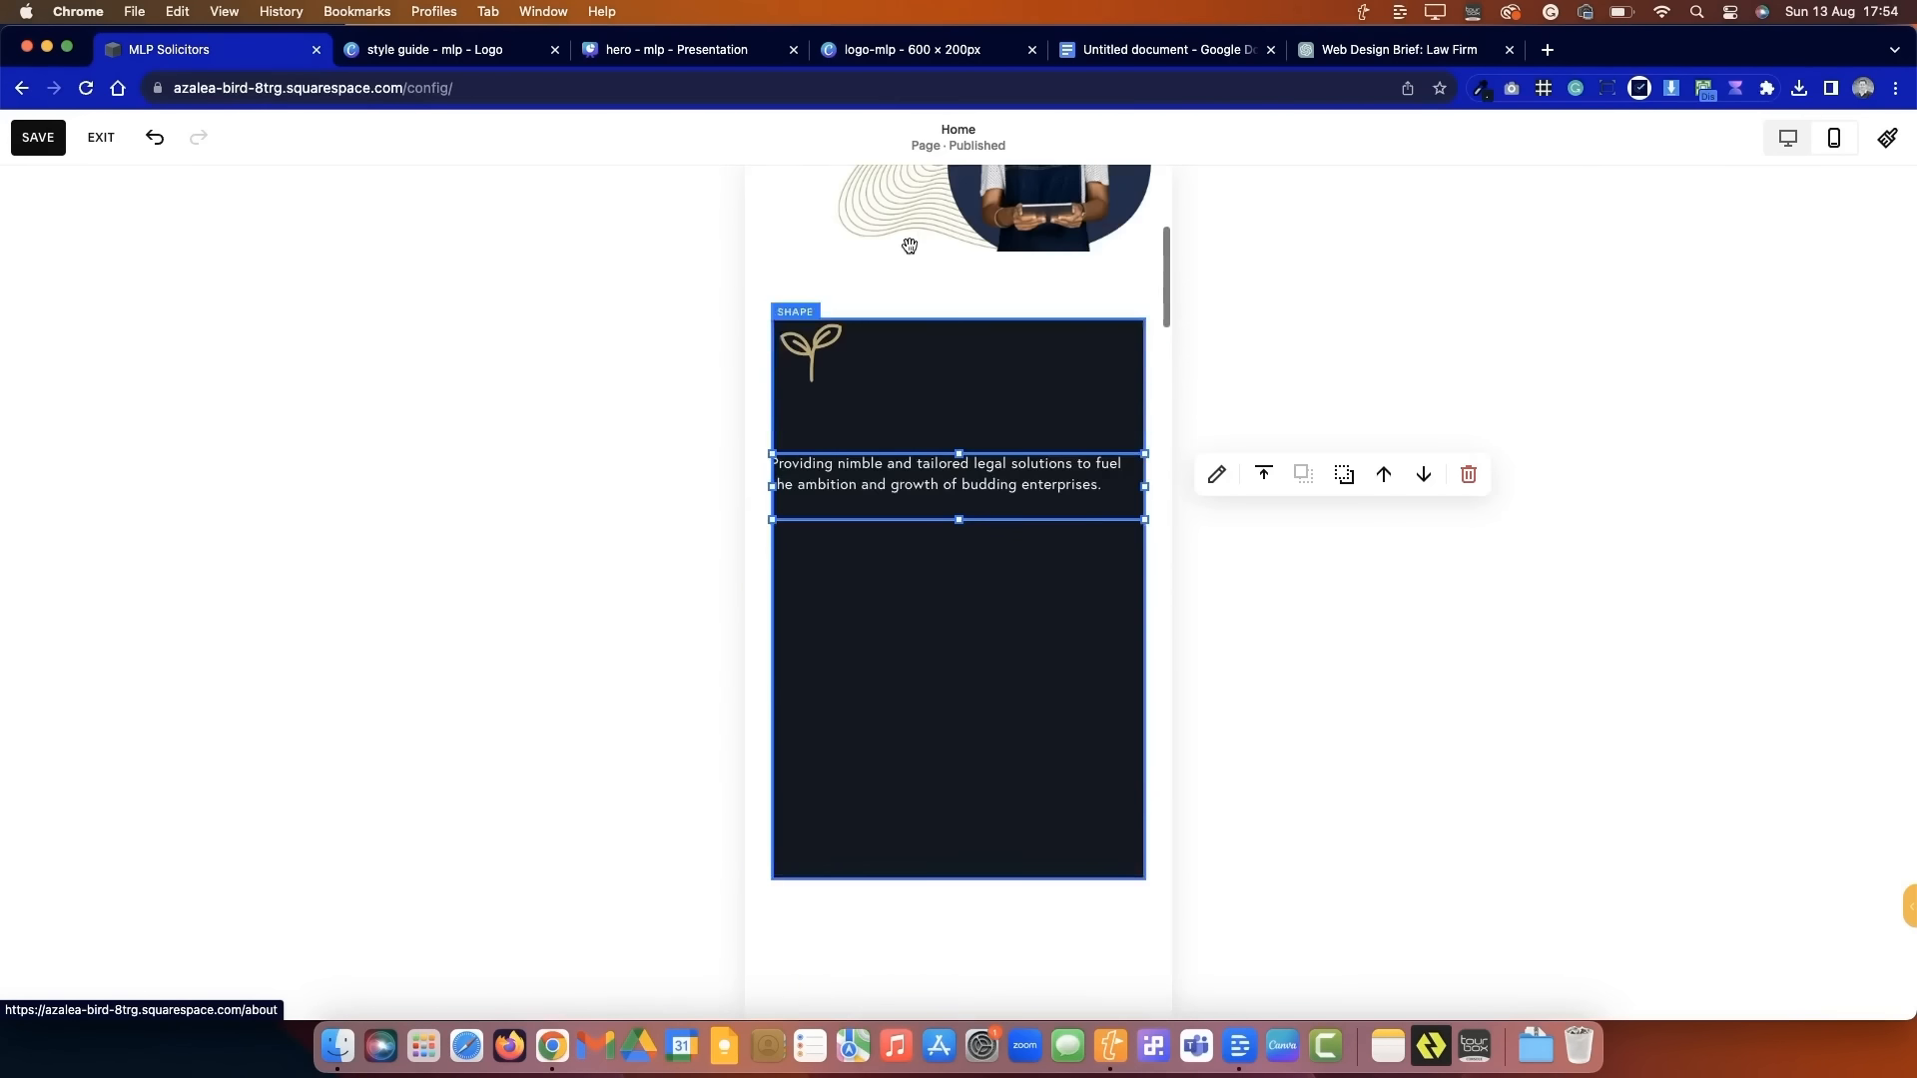
{"action": "left_click_drag", "start_coordinate": [1146, 487], "coordinate": [1097, 486]}
{"action": "left_click_drag", "start_coordinate": [772, 487], "coordinate": [818, 487]}
- Stack the Corporate and Public Sector descriptions below the Small Business text on the panel, matching its inset width
{"action": "scroll", "coordinate": [887, 717], "scroll_direction": "down", "scroll_amount": 3}
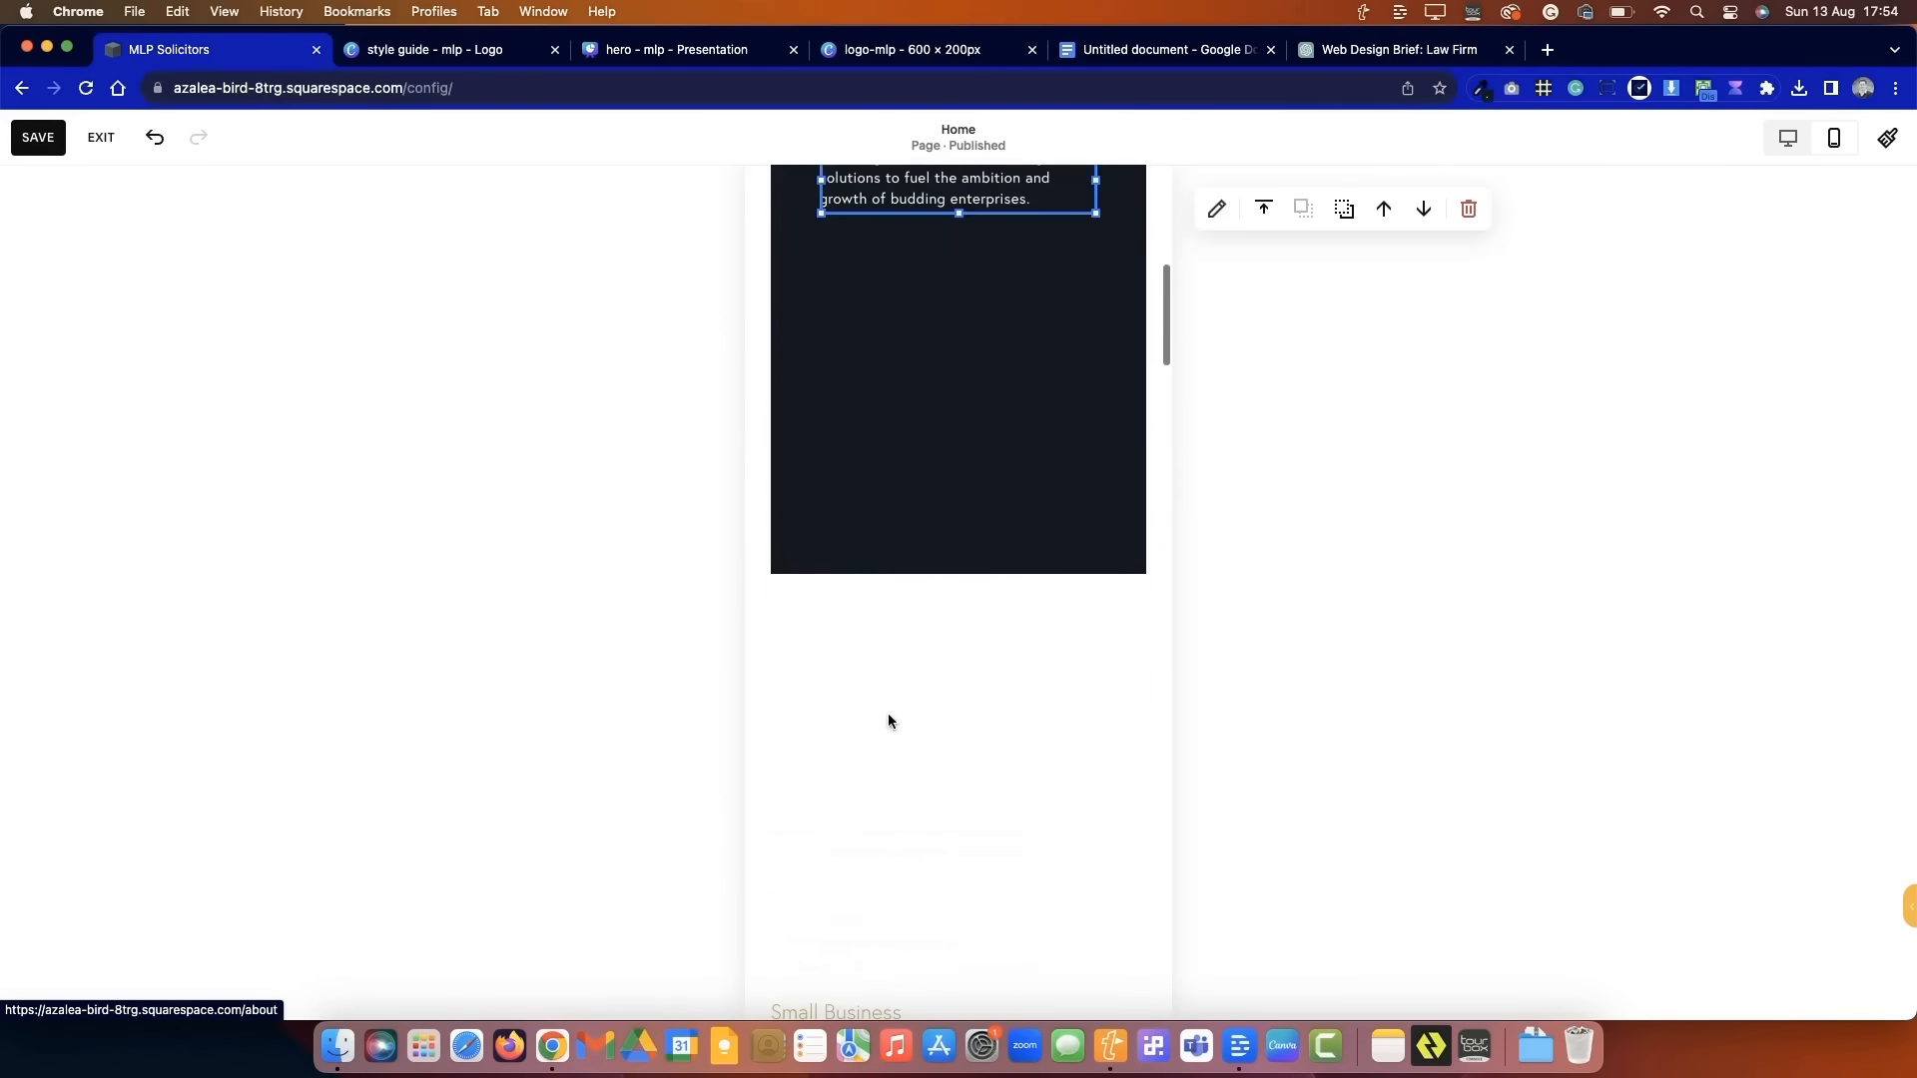
{"action": "left_click_drag", "start_coordinate": [909, 856], "coordinate": [1131, 309]}
{"action": "scroll", "coordinate": [1070, 388], "scroll_direction": "down", "scroll_amount": 2}
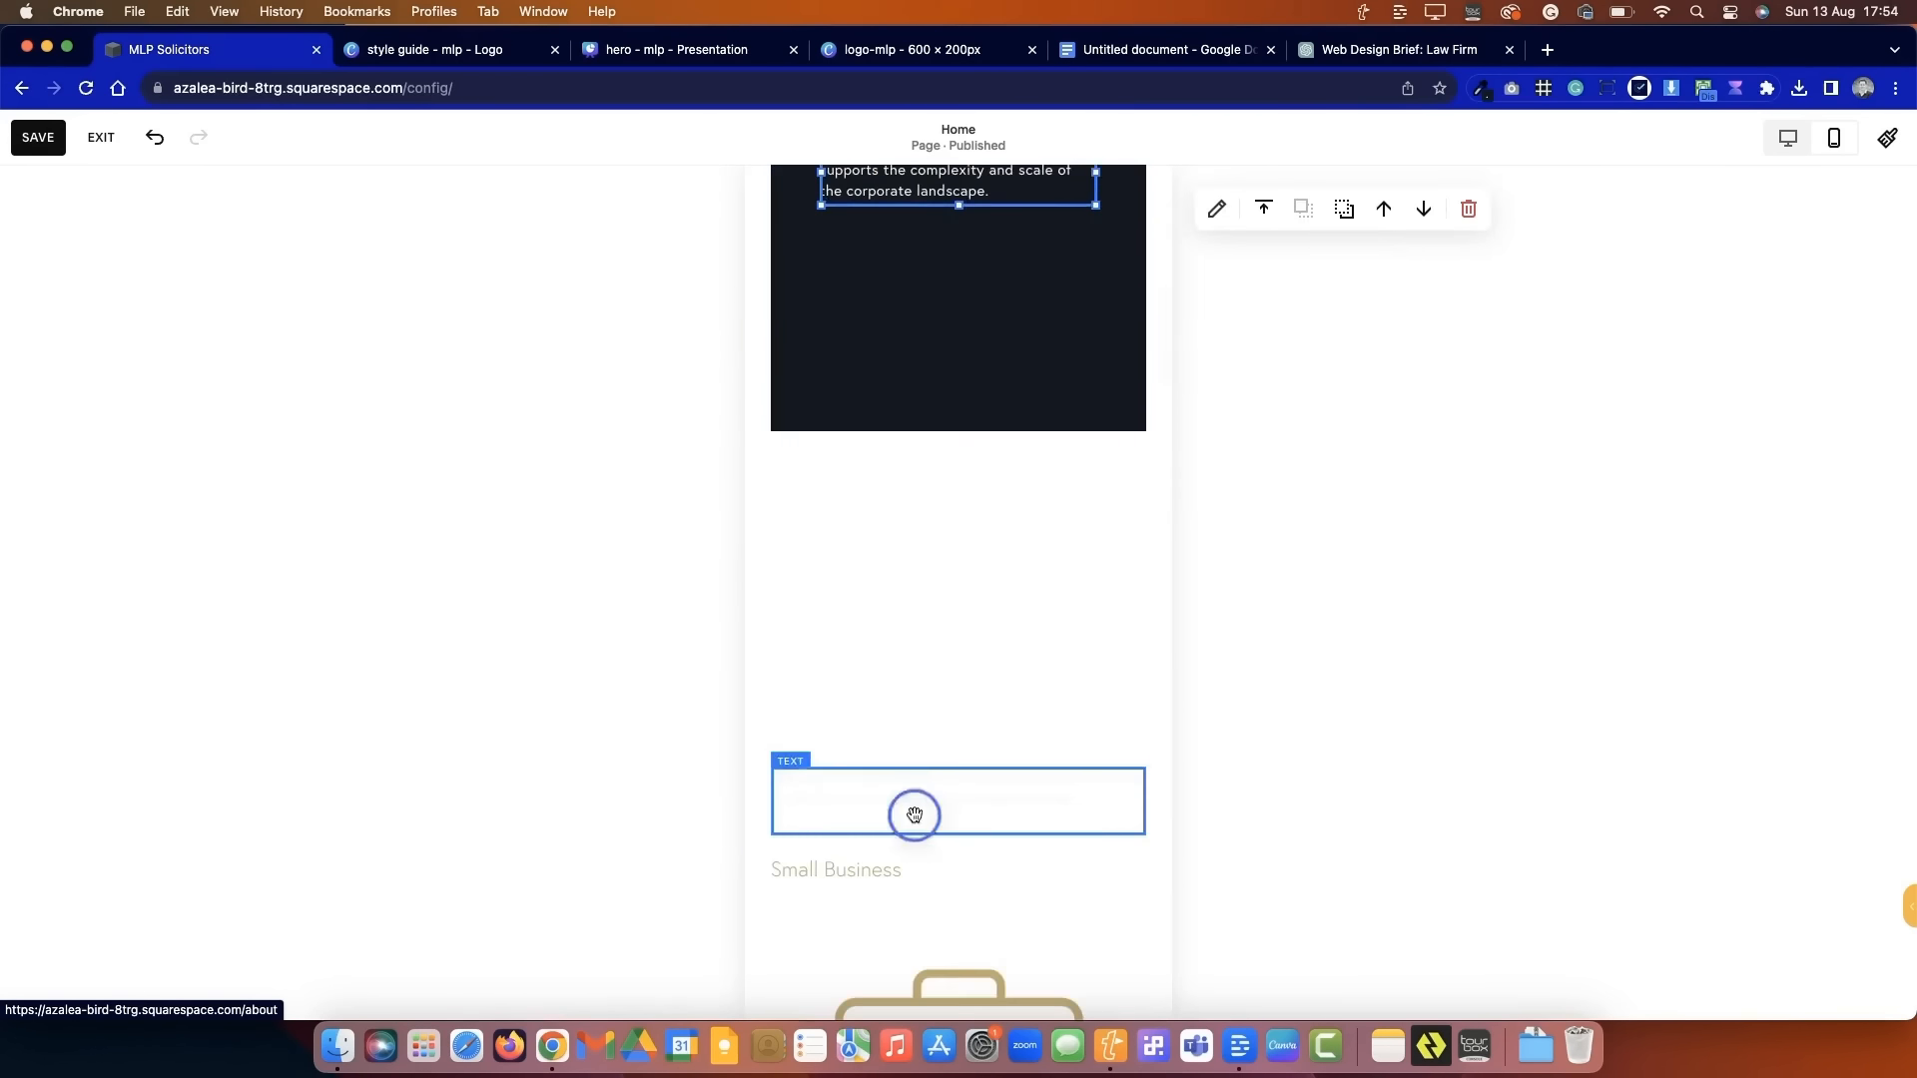
{"action": "left_click_drag", "start_coordinate": [914, 813], "coordinate": [964, 275]}
{"action": "scroll", "coordinate": [965, 290], "scroll_direction": "up", "scroll_amount": 3}
{"action": "left_click_drag", "start_coordinate": [966, 474], "coordinate": [963, 524]}
{"action": "left_click_drag", "start_coordinate": [1168, 491], "coordinate": [1097, 491]}
- Place the Small Business heading directly above its description on the panel and narrow it to the same width
{"action": "scroll", "coordinate": [1054, 639], "scroll_direction": "down", "scroll_amount": 3}
{"action": "left_click_drag", "start_coordinate": [860, 844], "coordinate": [916, 216]}
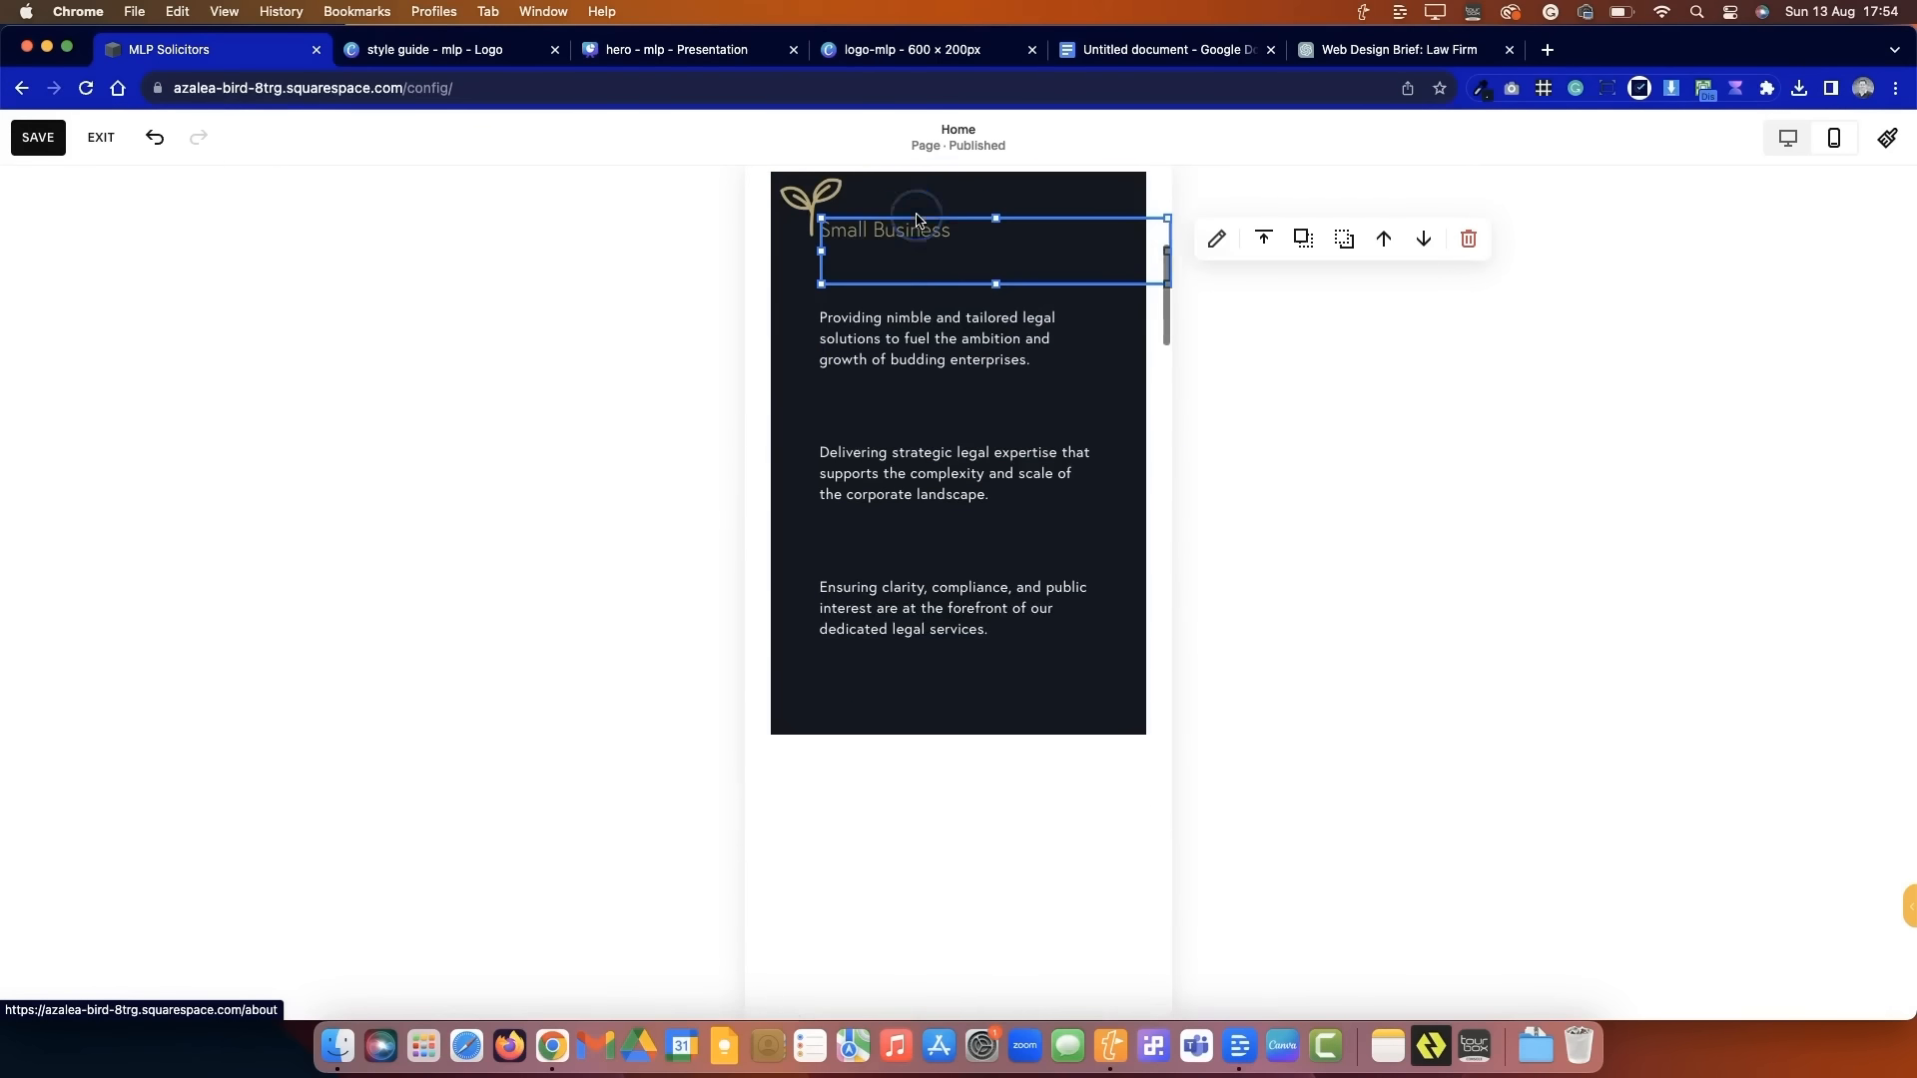
{"action": "left_click_drag", "start_coordinate": [1160, 244], "coordinate": [1096, 244]}
{"action": "left_click", "coordinate": [967, 265]}
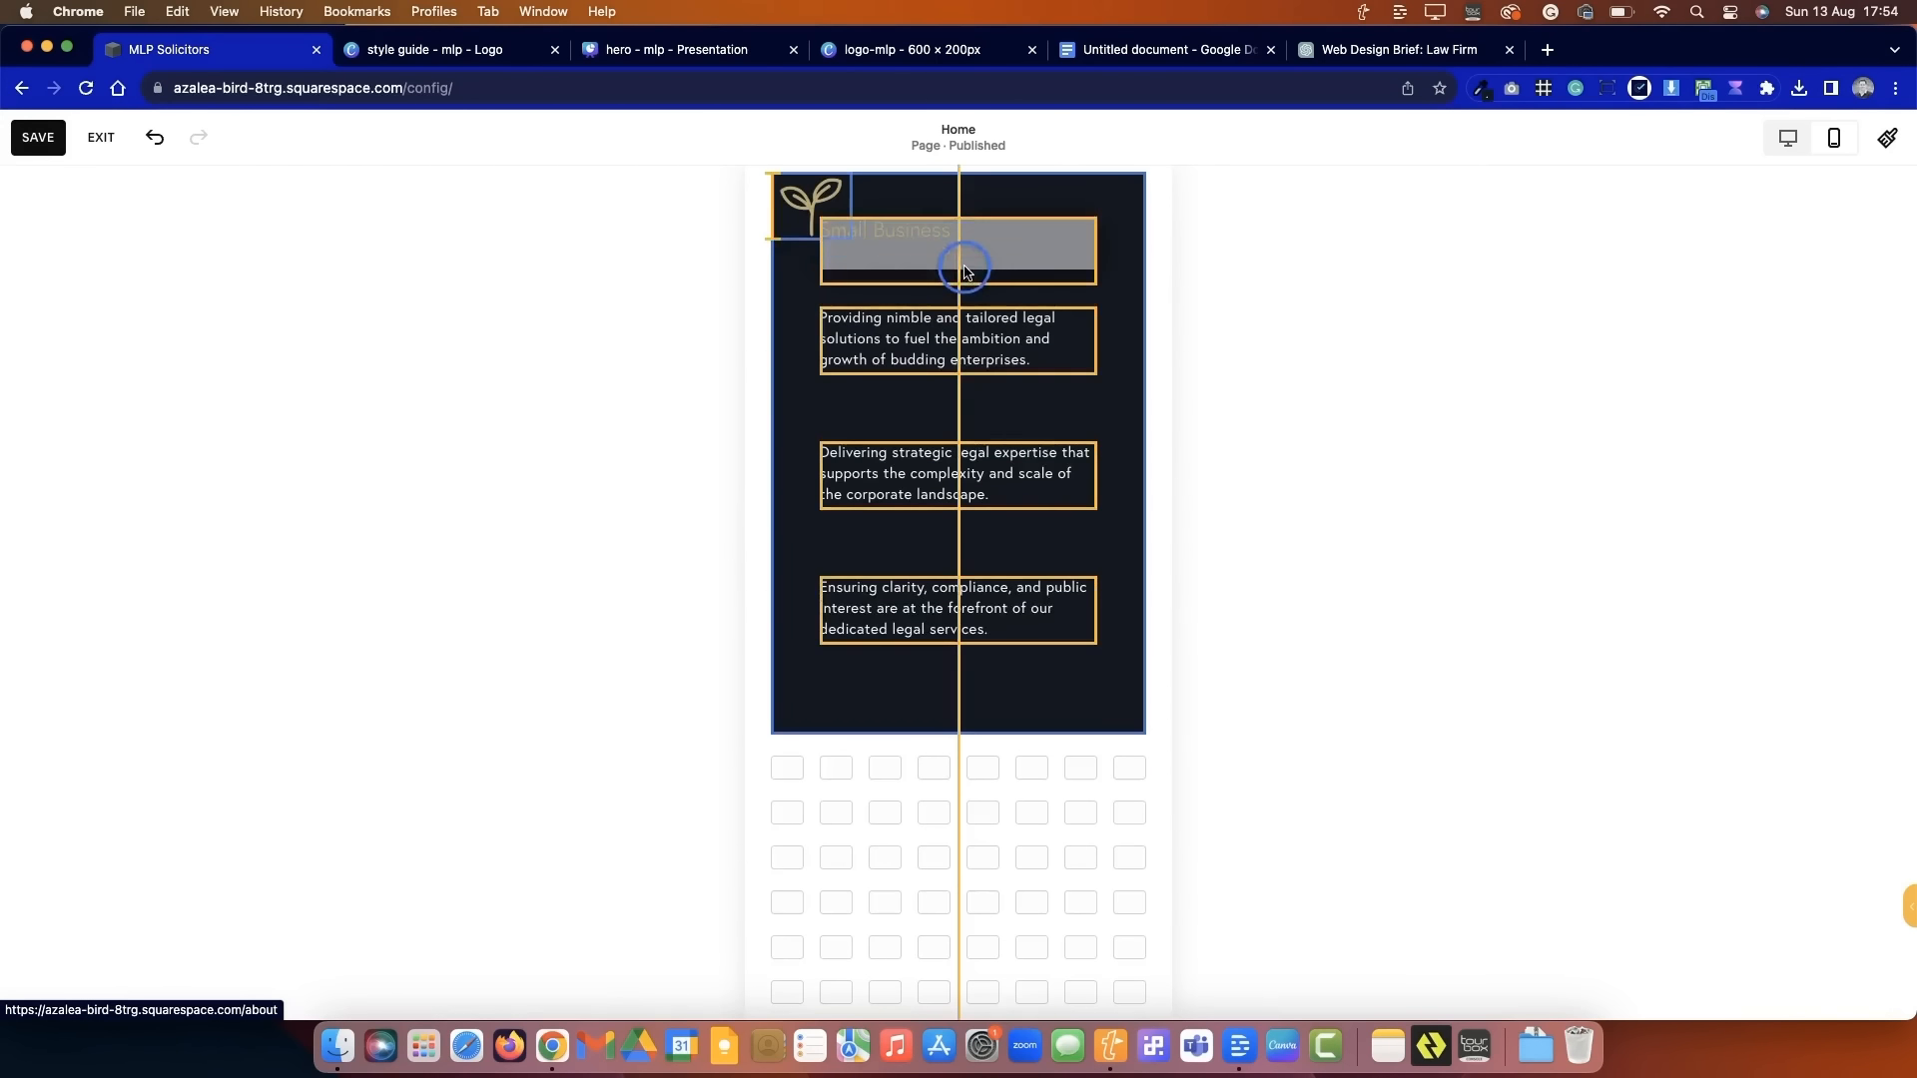
{"action": "left_click_drag", "start_coordinate": [983, 272], "coordinate": [976, 296]}
{"action": "left_click", "coordinate": [1240, 445]}
- Bring the Corporate heading up onto the panel and place it directly above the Corporate description
{"action": "scroll", "coordinate": [1091, 710], "scroll_direction": "down", "scroll_amount": 8}
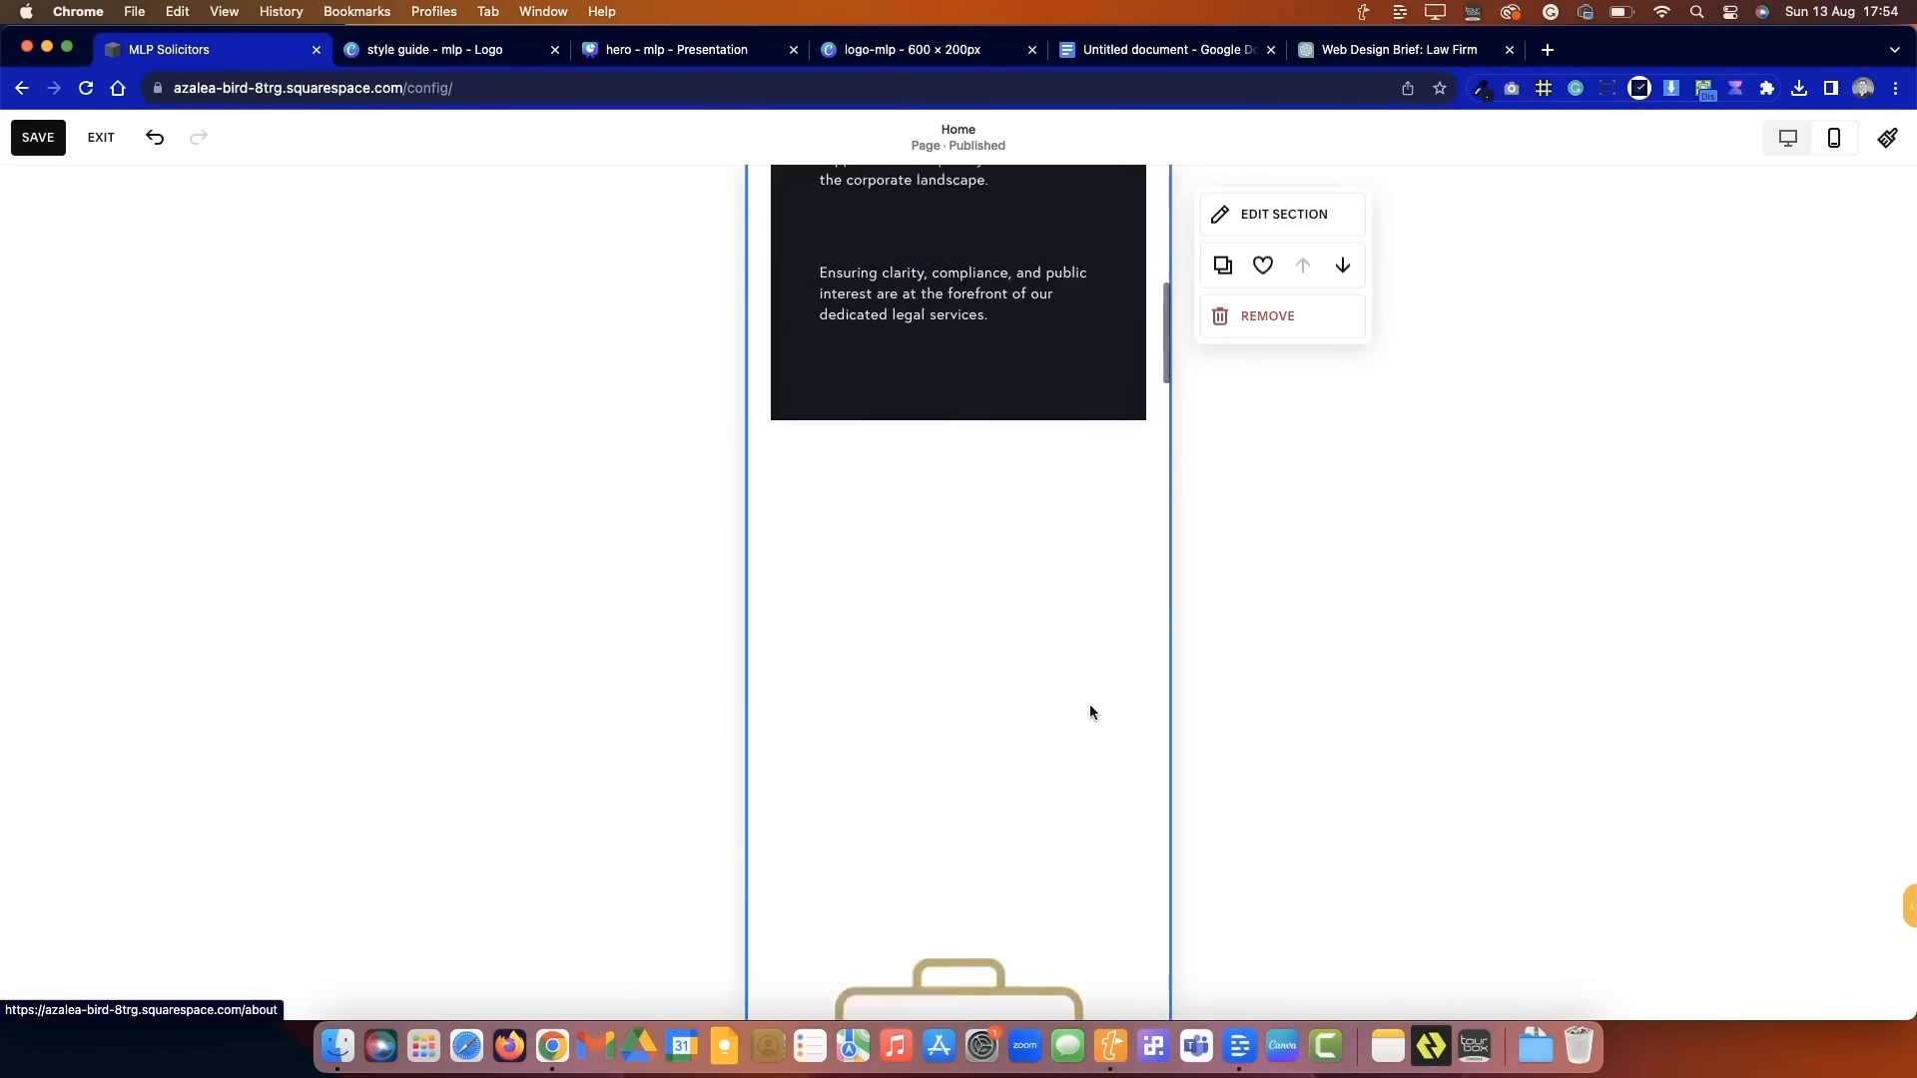
{"action": "left_click_drag", "start_coordinate": [841, 733], "coordinate": [889, 231]}
{"action": "scroll", "coordinate": [889, 230], "scroll_direction": "up", "scroll_amount": 5}
{"action": "left_click_drag", "start_coordinate": [941, 773], "coordinate": [941, 246]}
{"action": "scroll", "coordinate": [941, 247], "scroll_direction": "up", "scroll_amount": 3}
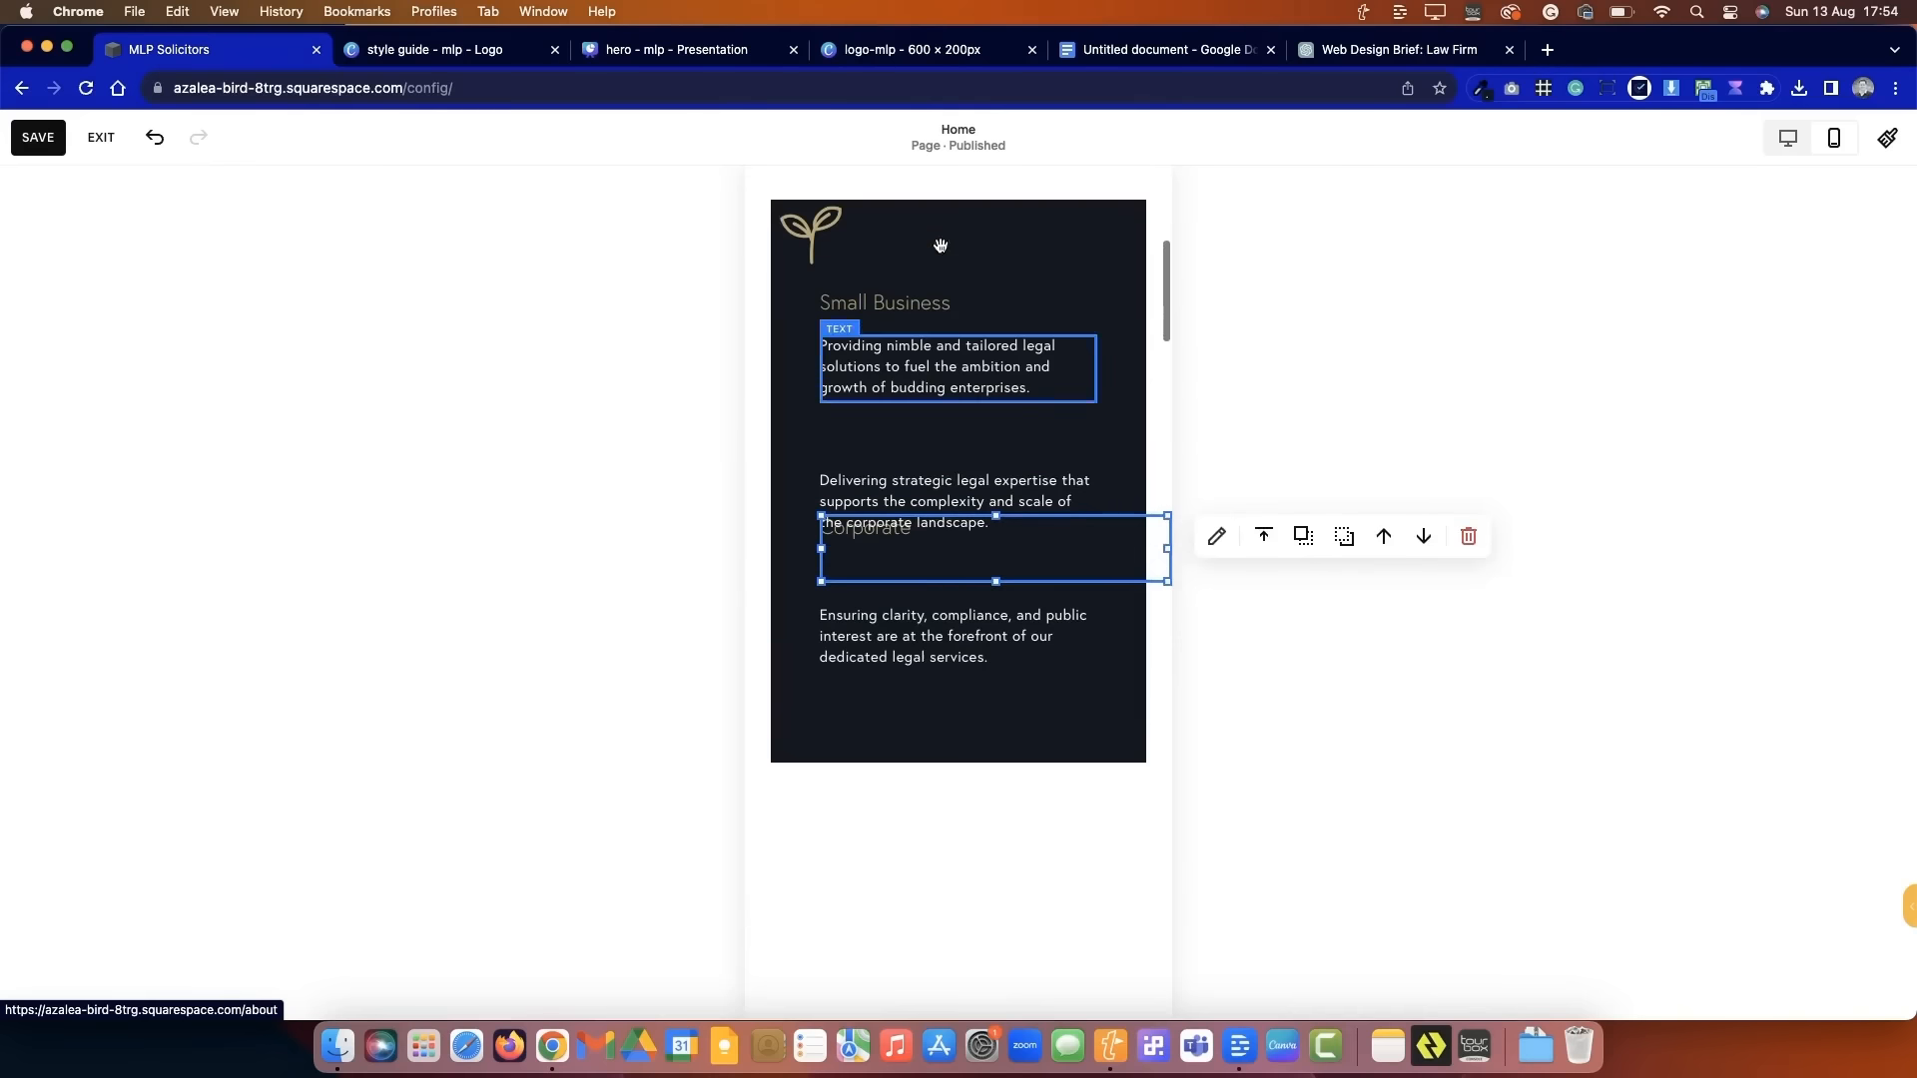
{"action": "left_click_drag", "start_coordinate": [928, 572], "coordinate": [923, 481]}
{"action": "left_click", "coordinate": [1238, 569]}
- Move the Public Sector heading up above the hands icon, closer to the dark panel
{"action": "scroll", "coordinate": [939, 759], "scroll_direction": "down", "scroll_amount": 8}
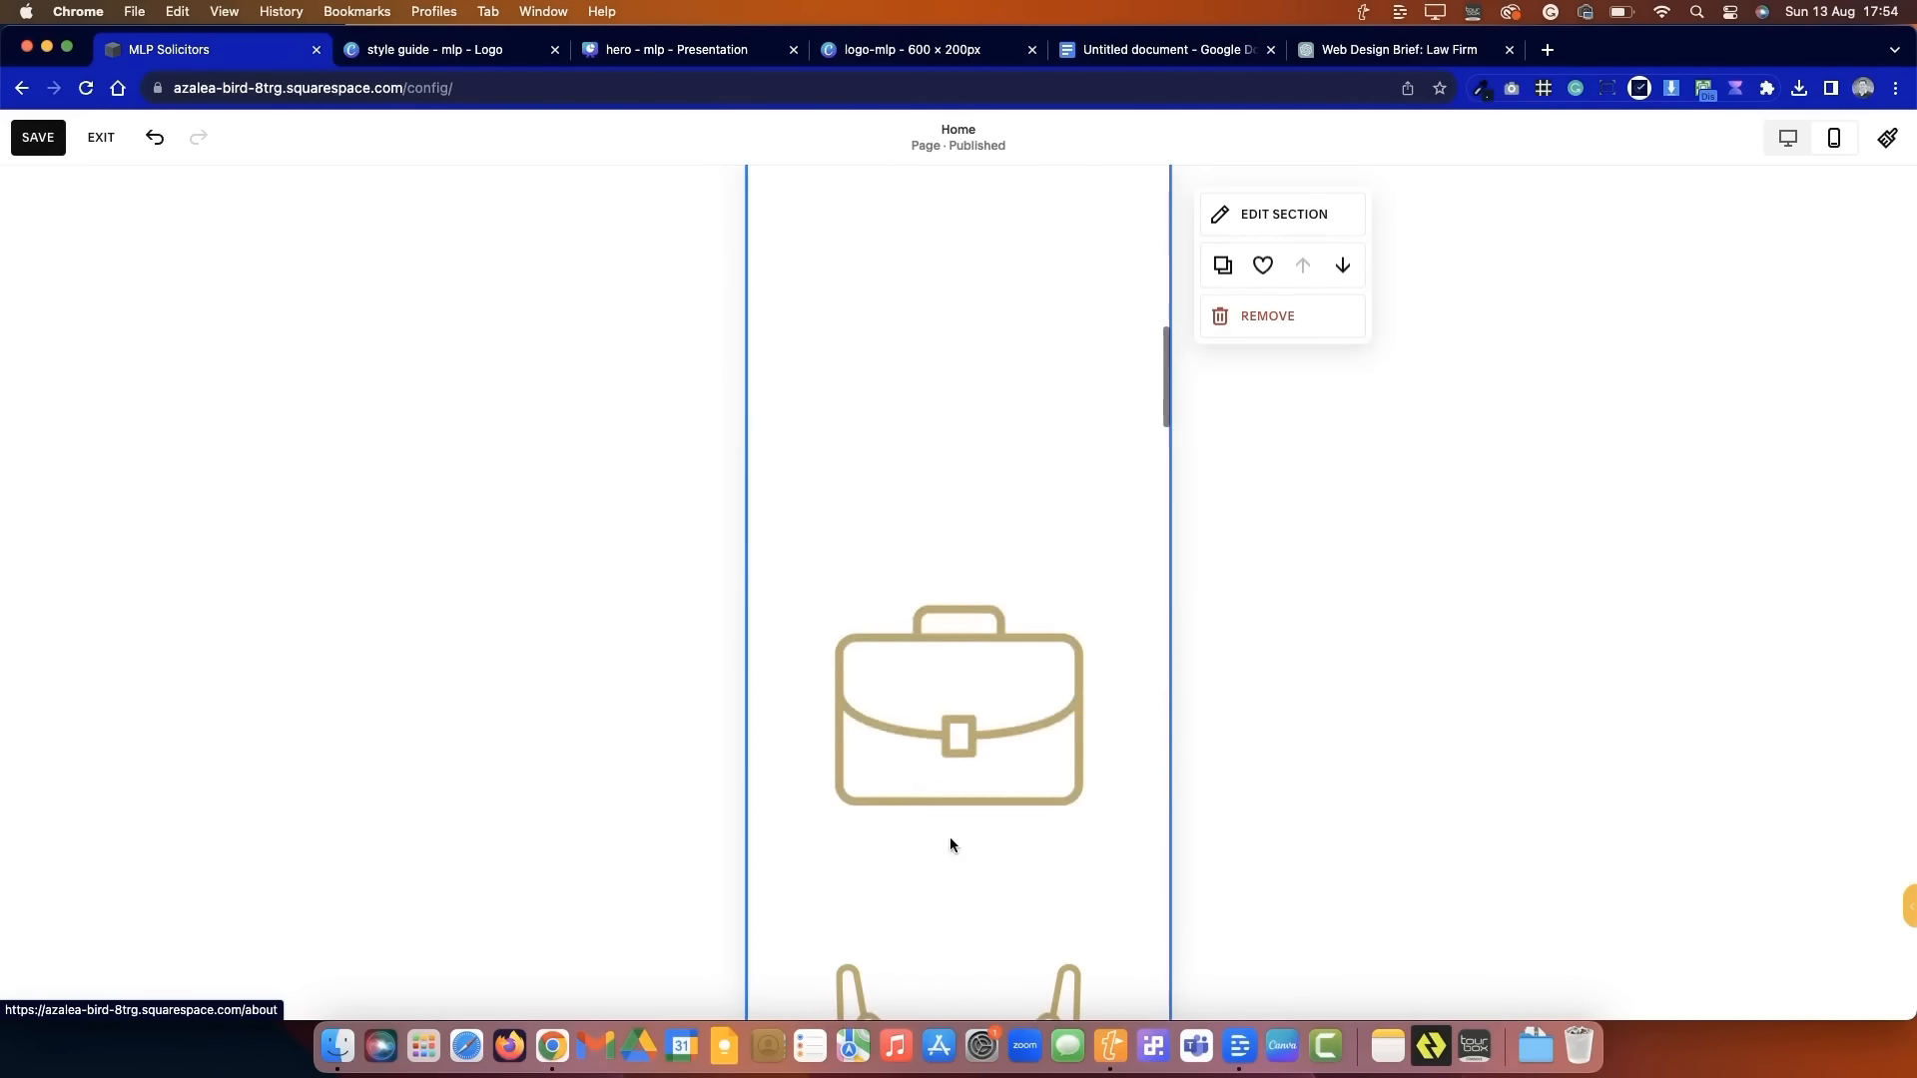
{"action": "left_click_drag", "start_coordinate": [954, 743], "coordinate": [959, 387]}
{"action": "left_click_drag", "start_coordinate": [978, 988], "coordinate": [977, 516]}
{"action": "left_click_drag", "start_coordinate": [821, 678], "coordinate": [823, 275]}
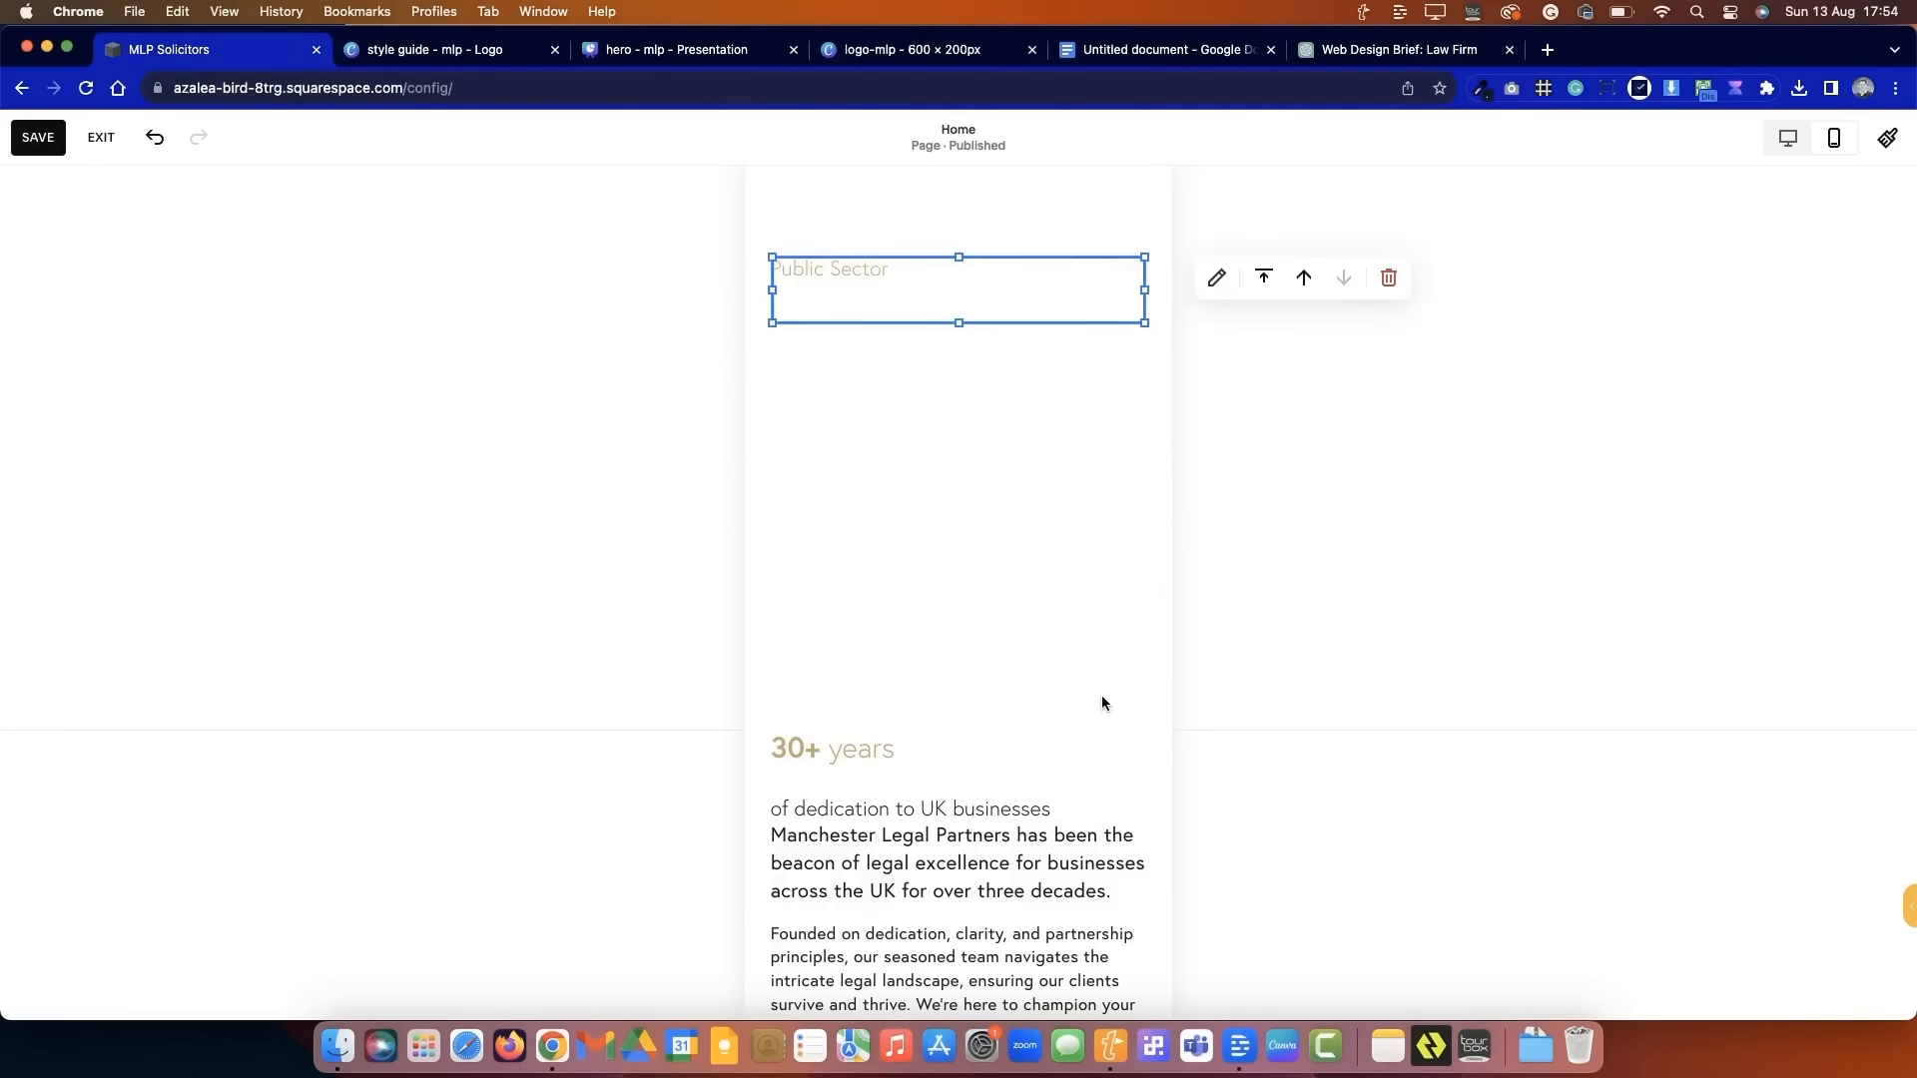
{"action": "left_click_drag", "start_coordinate": [1116, 709], "coordinate": [1114, 330]}
{"action": "left_click_drag", "start_coordinate": [1064, 344], "coordinate": [1014, 331]}
{"action": "left_click", "coordinate": [949, 285]}
{"action": "scroll", "coordinate": [950, 363], "scroll_direction": "up", "scroll_amount": 4}
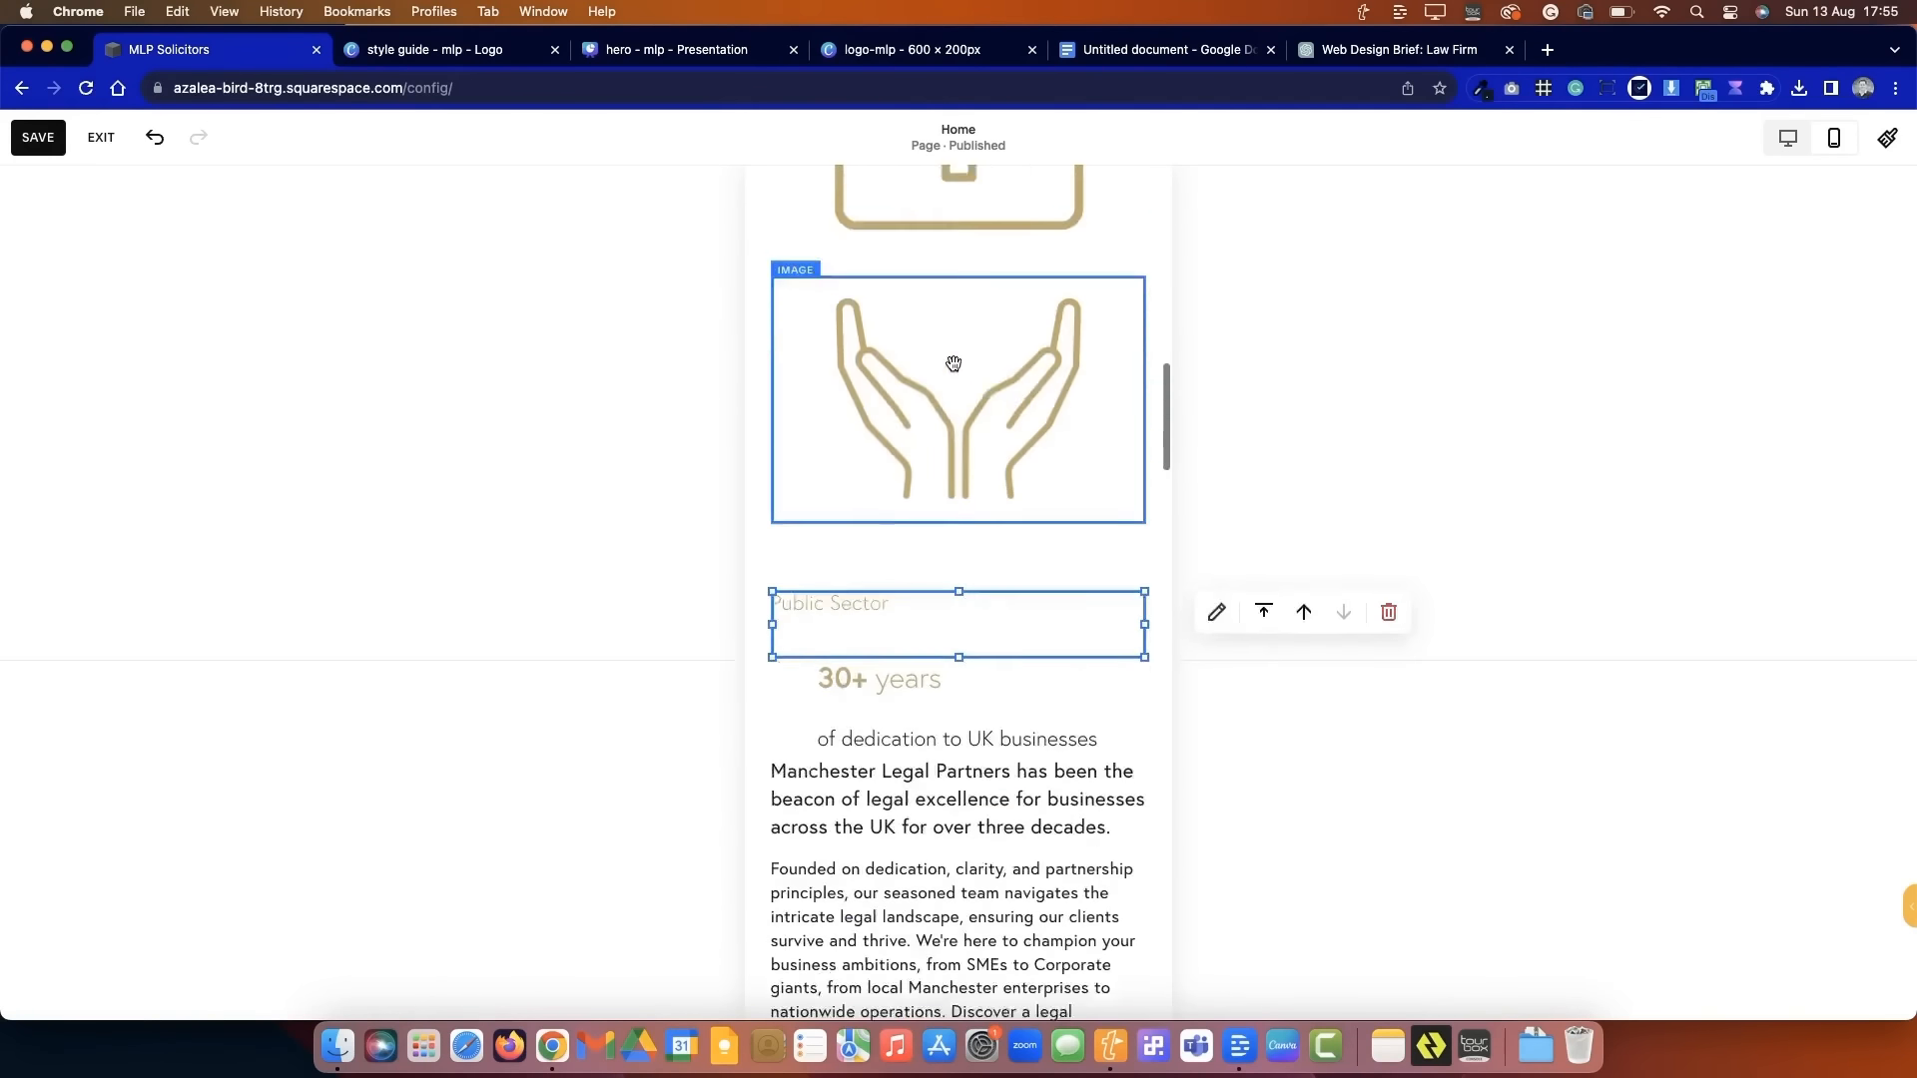
{"action": "double_click", "coordinate": [870, 676]}
{"action": "left_click_drag", "start_coordinate": [857, 668], "coordinate": [877, 251]}
{"action": "scroll", "coordinate": [875, 230], "scroll_direction": "up", "scroll_amount": 4}
- Shrink the briefcase image to a small icon and place it on the panel beside the Corporate heading
{"action": "left_click_drag", "start_coordinate": [890, 710], "coordinate": [901, 577]}
{"action": "scroll", "coordinate": [901, 579], "scroll_direction": "up", "scroll_amount": 4}
{"action": "scroll", "coordinate": [900, 580], "scroll_direction": "down", "scroll_amount": 1}
{"action": "left_click_drag", "start_coordinate": [1144, 988], "coordinate": [1146, 989]}
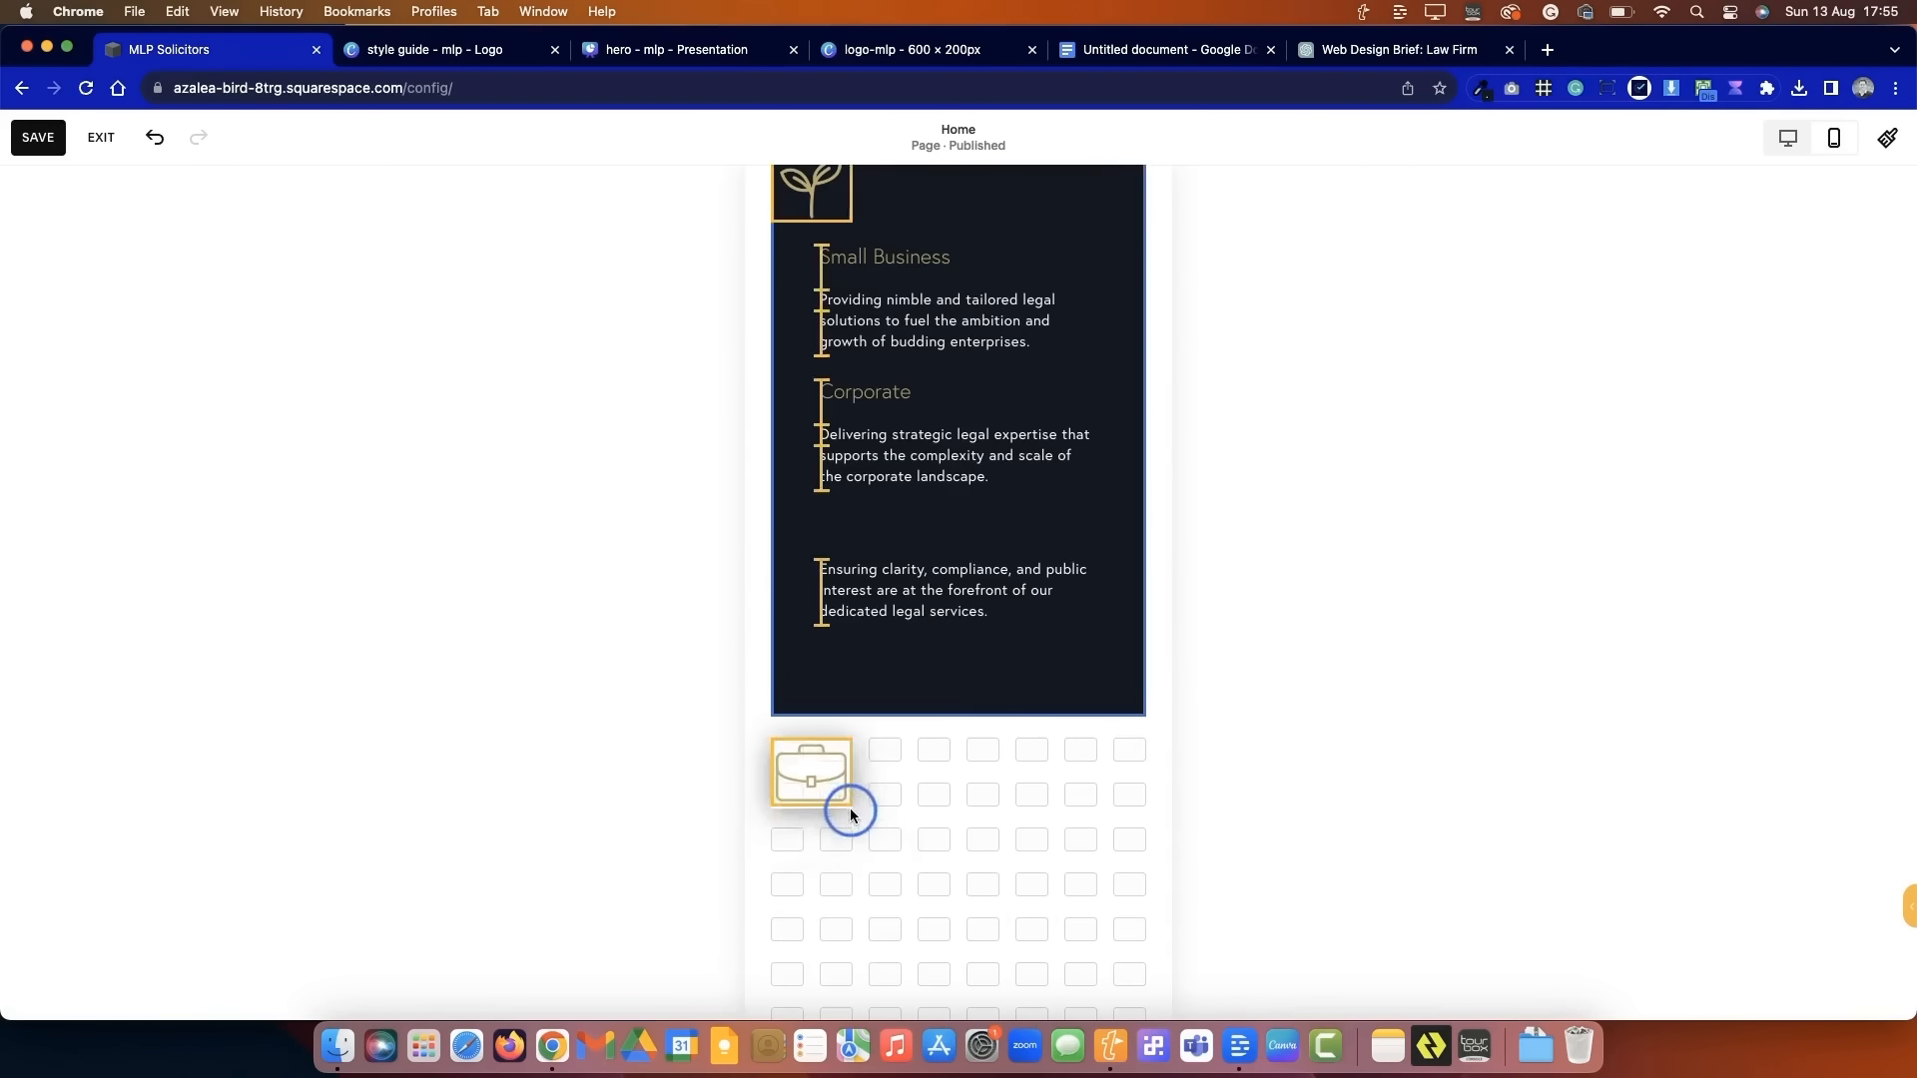
{"action": "left_click_drag", "start_coordinate": [850, 811], "coordinate": [825, 455]}
{"action": "scroll", "coordinate": [825, 459], "scroll_direction": "up", "scroll_amount": 3}
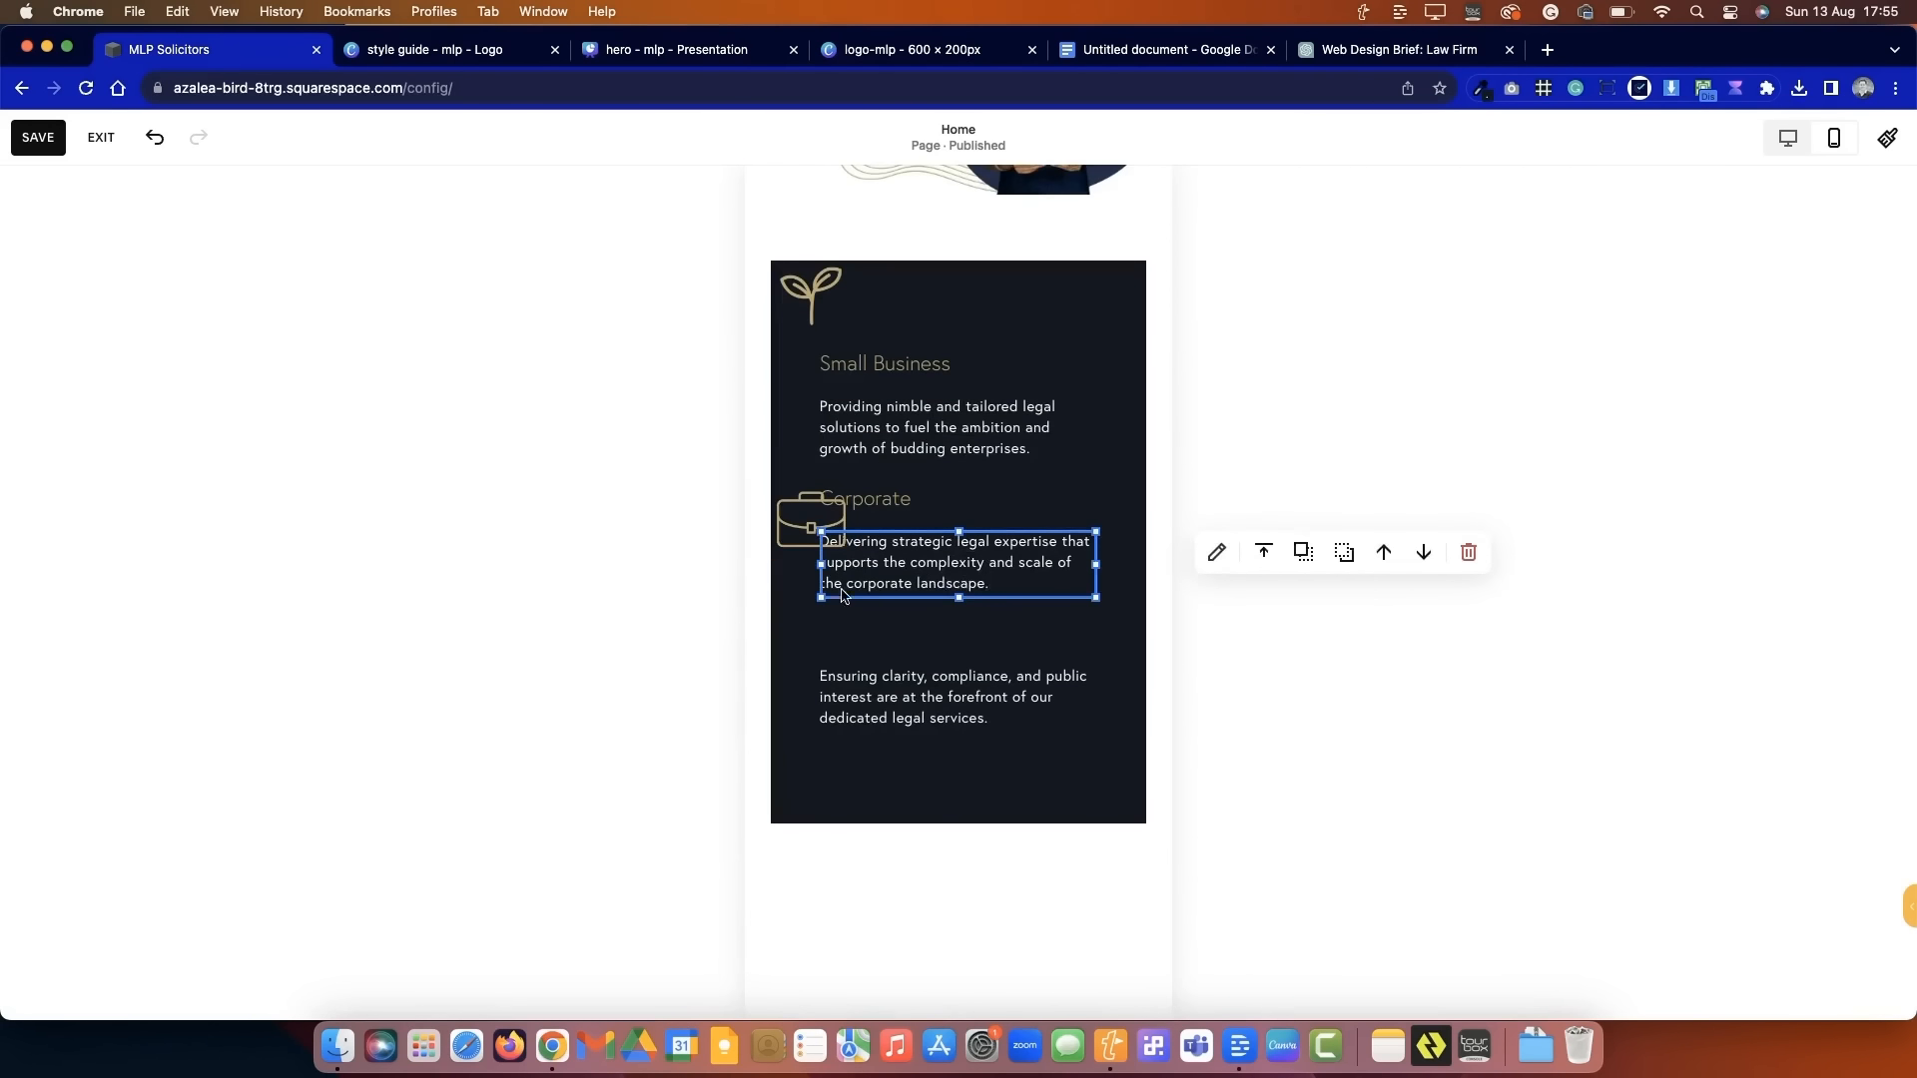
- Indent the panel's headings and descriptions to clear the icons, align the smaller seedling and briefcase with their headings, and lower the Public Sector description
{"action": "left_click_drag", "start_coordinate": [842, 596], "coordinate": [867, 561]}
{"action": "left_click", "coordinate": [830, 515]}
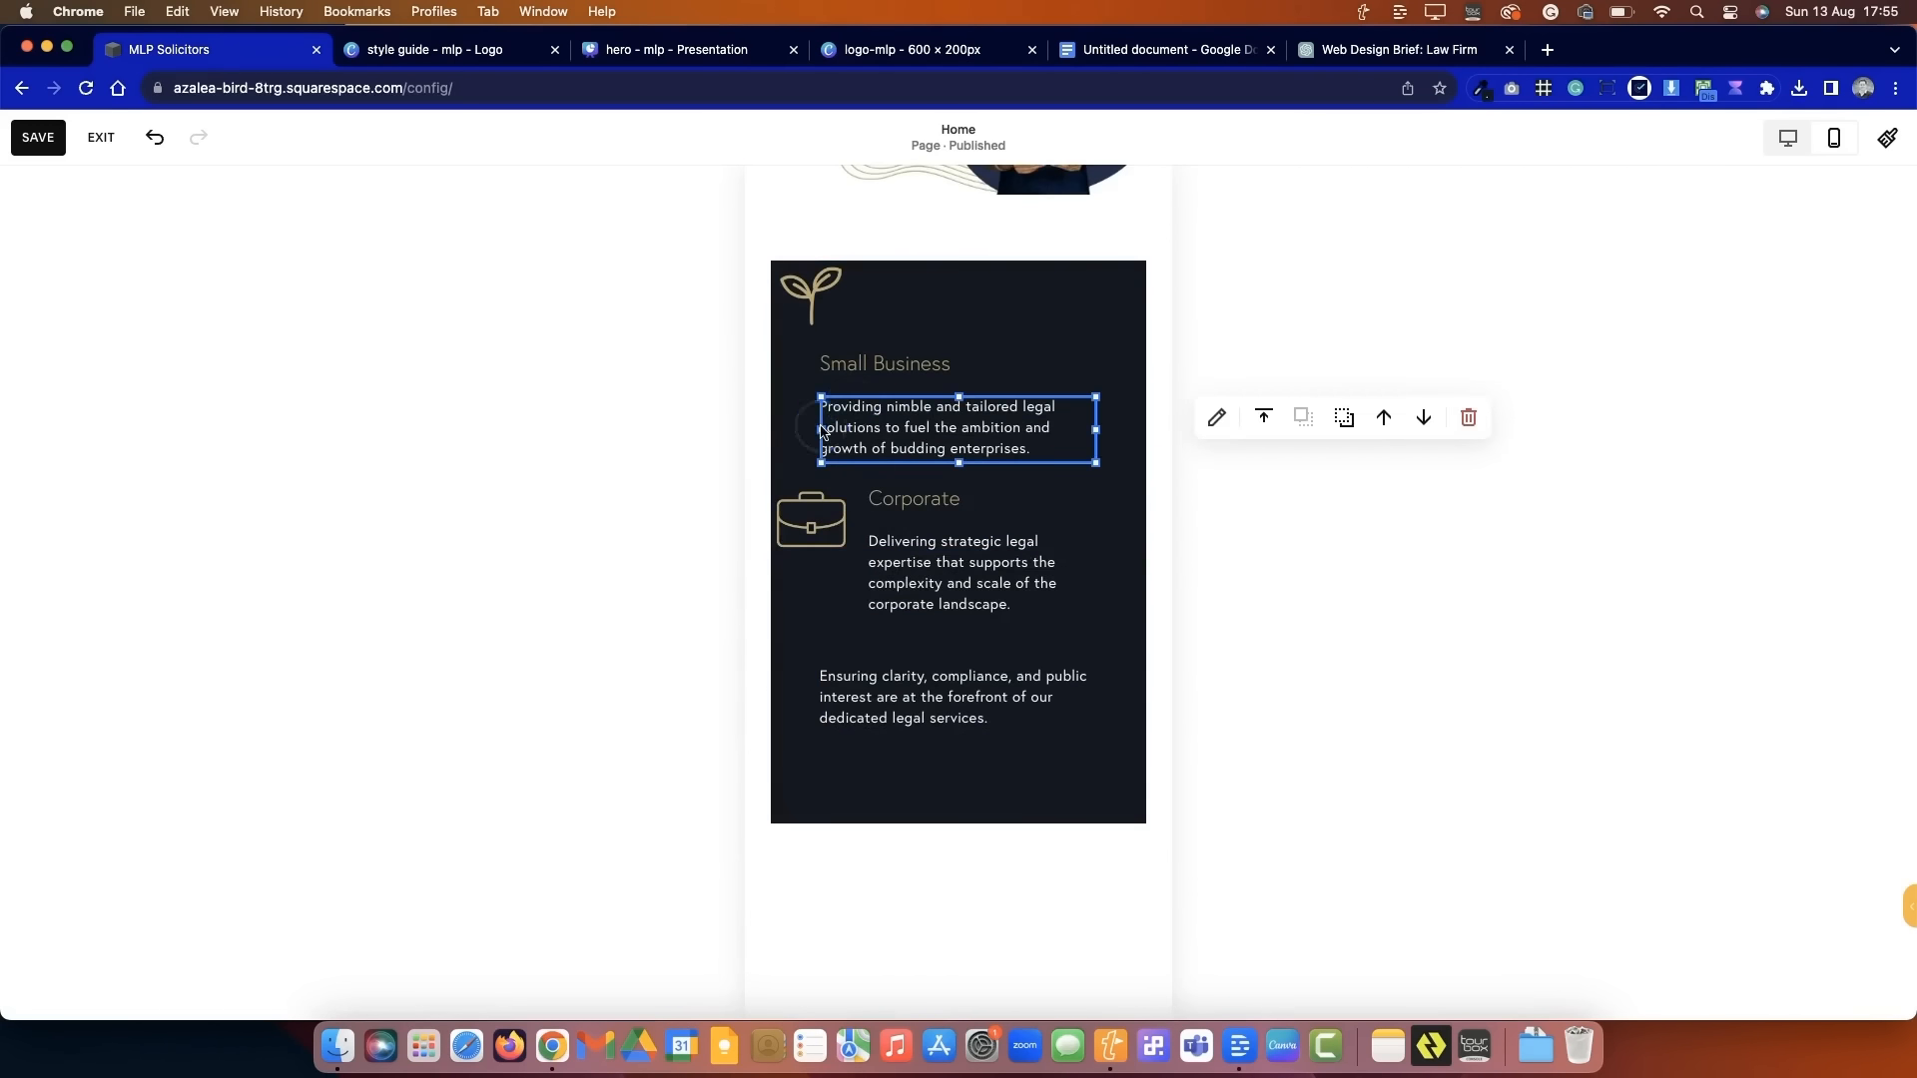
{"action": "left_click_drag", "start_coordinate": [836, 431], "coordinate": [896, 330]}
{"action": "left_click_drag", "start_coordinate": [824, 342], "coordinate": [868, 342]}
{"action": "left_click_drag", "start_coordinate": [920, 459], "coordinate": [947, 525]}
{"action": "left_click", "coordinate": [649, 465]}
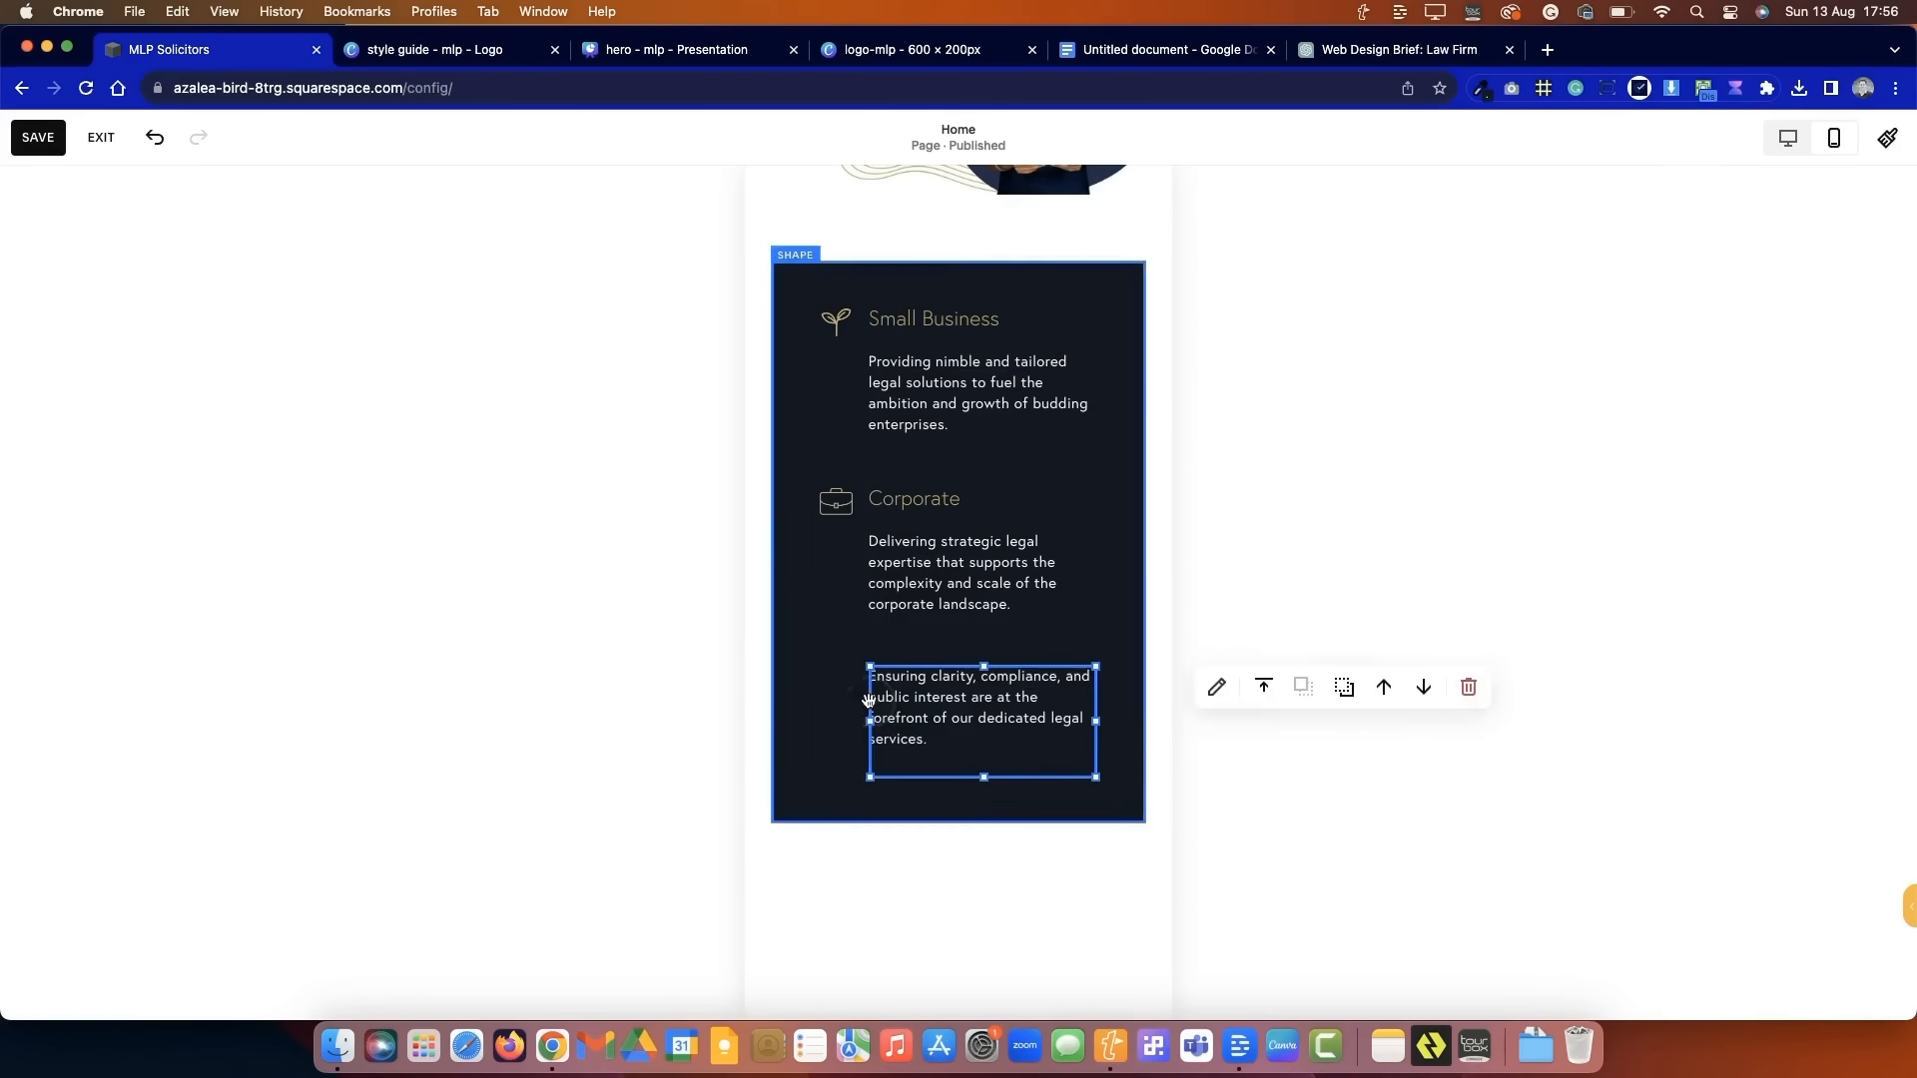
{"action": "left_click_drag", "start_coordinate": [959, 705], "coordinate": [949, 751]}
{"action": "left_click", "coordinate": [625, 749]}
- Place the Public Sector heading on the panel above its description, aligned with the other two headings
{"action": "scroll", "coordinate": [625, 749], "scroll_direction": "down", "scroll_amount": 5}
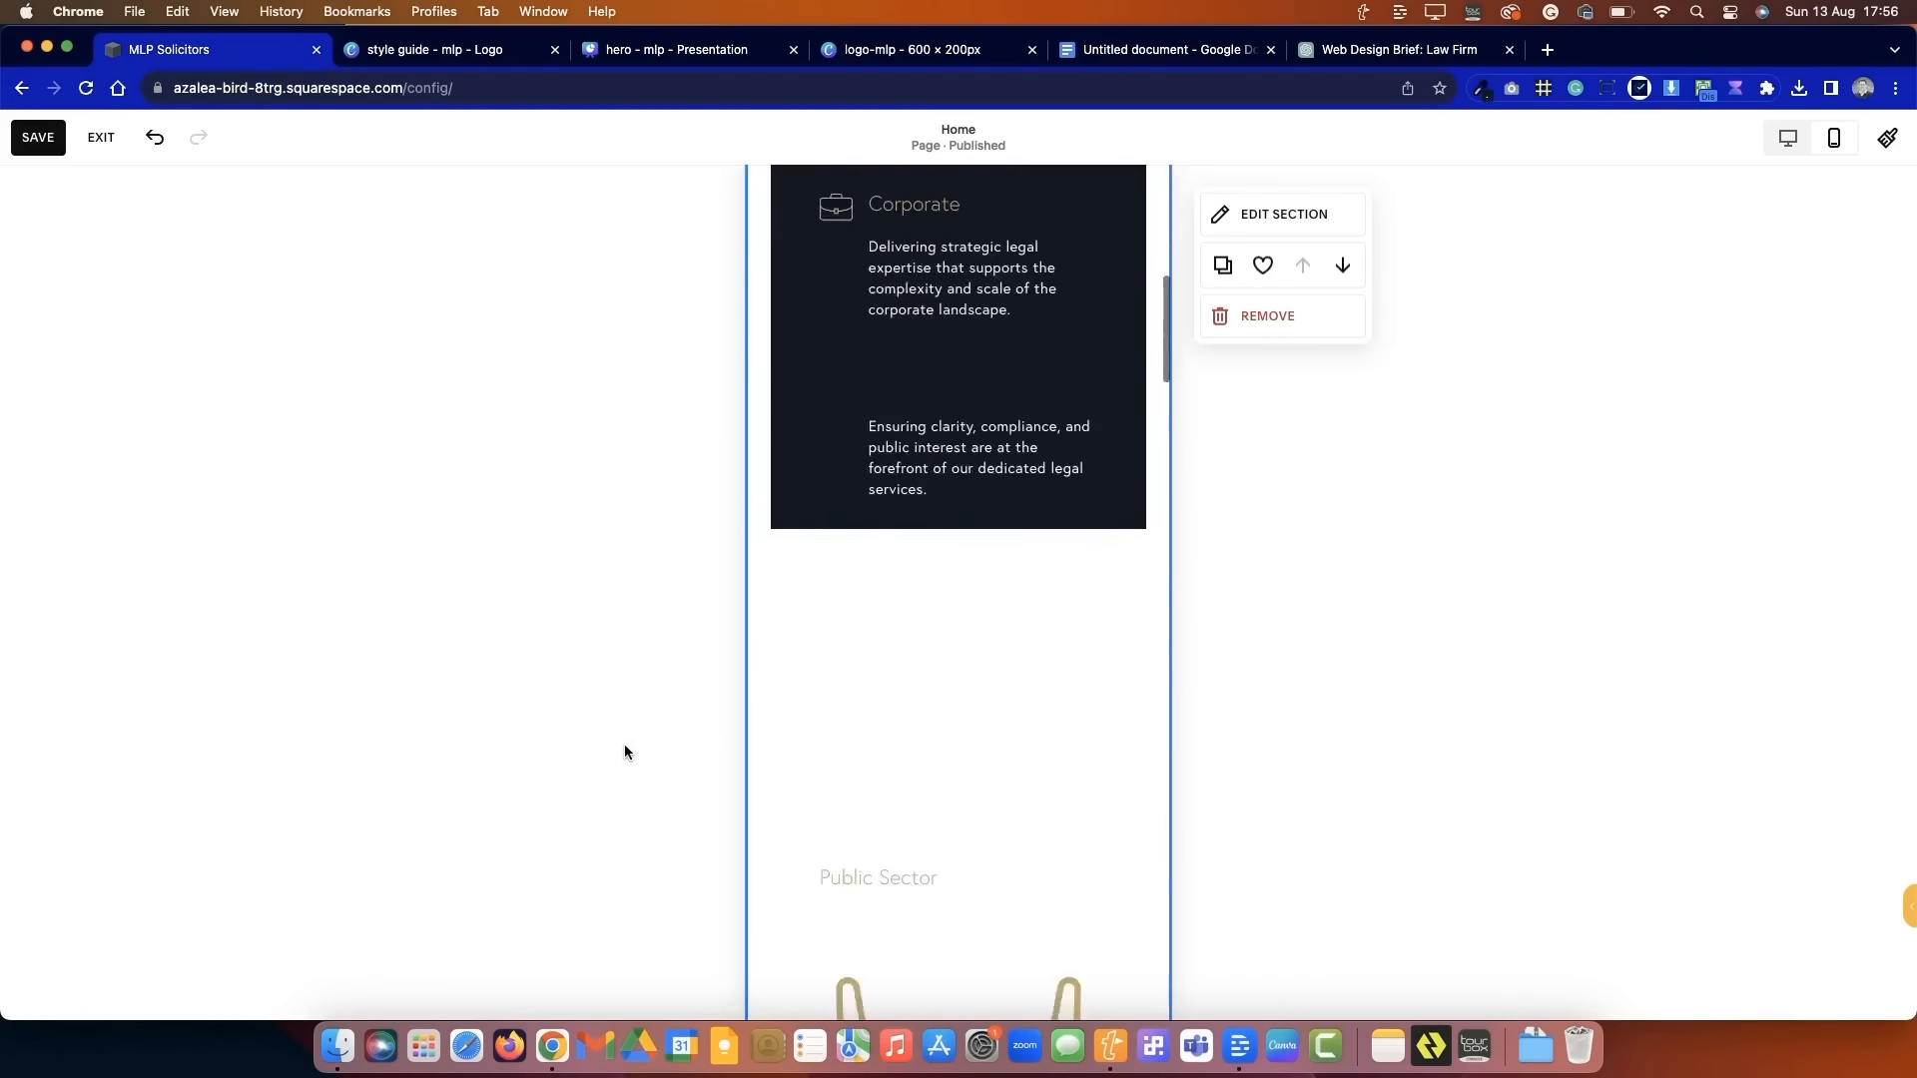
{"action": "left_click_drag", "start_coordinate": [847, 638], "coordinate": [886, 249]}
{"action": "scroll", "coordinate": [883, 488], "scroll_direction": "up", "scroll_amount": 5}
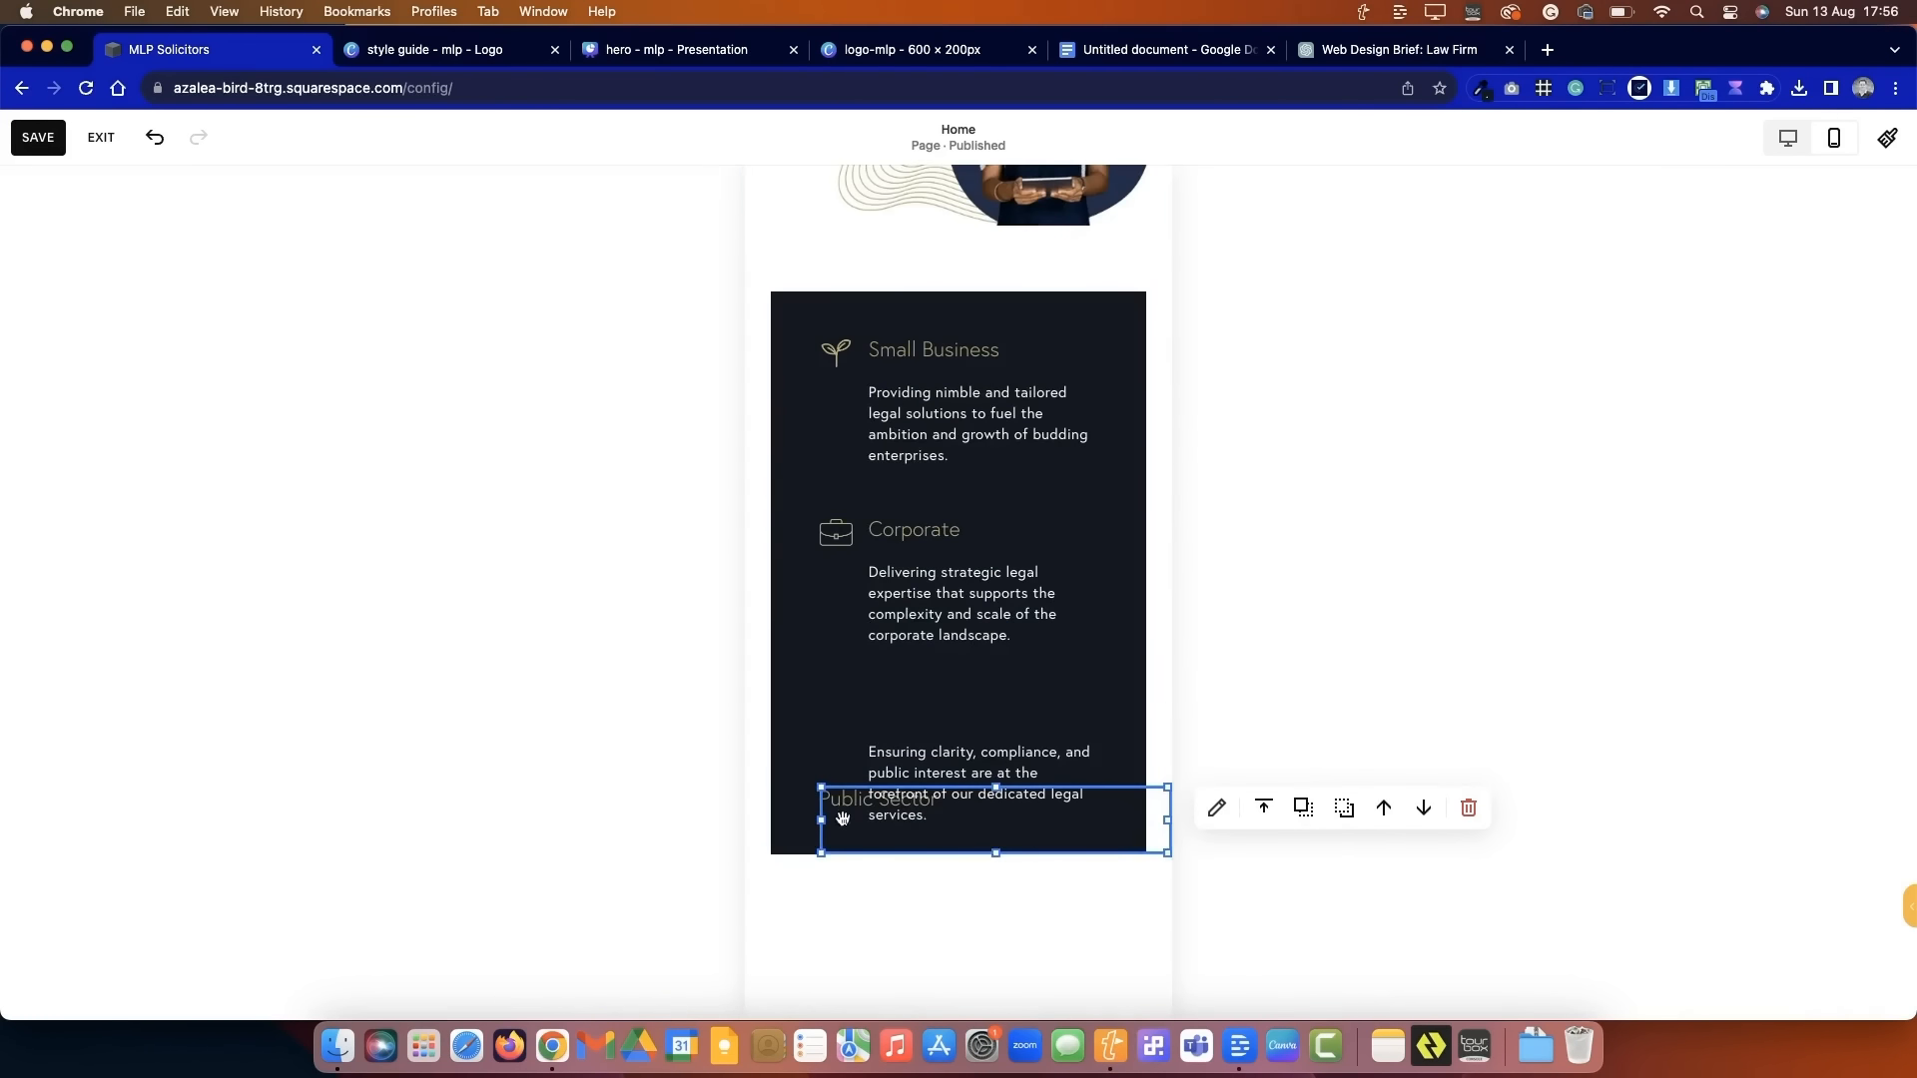
{"action": "left_click_drag", "start_coordinate": [841, 819], "coordinate": [876, 727]}
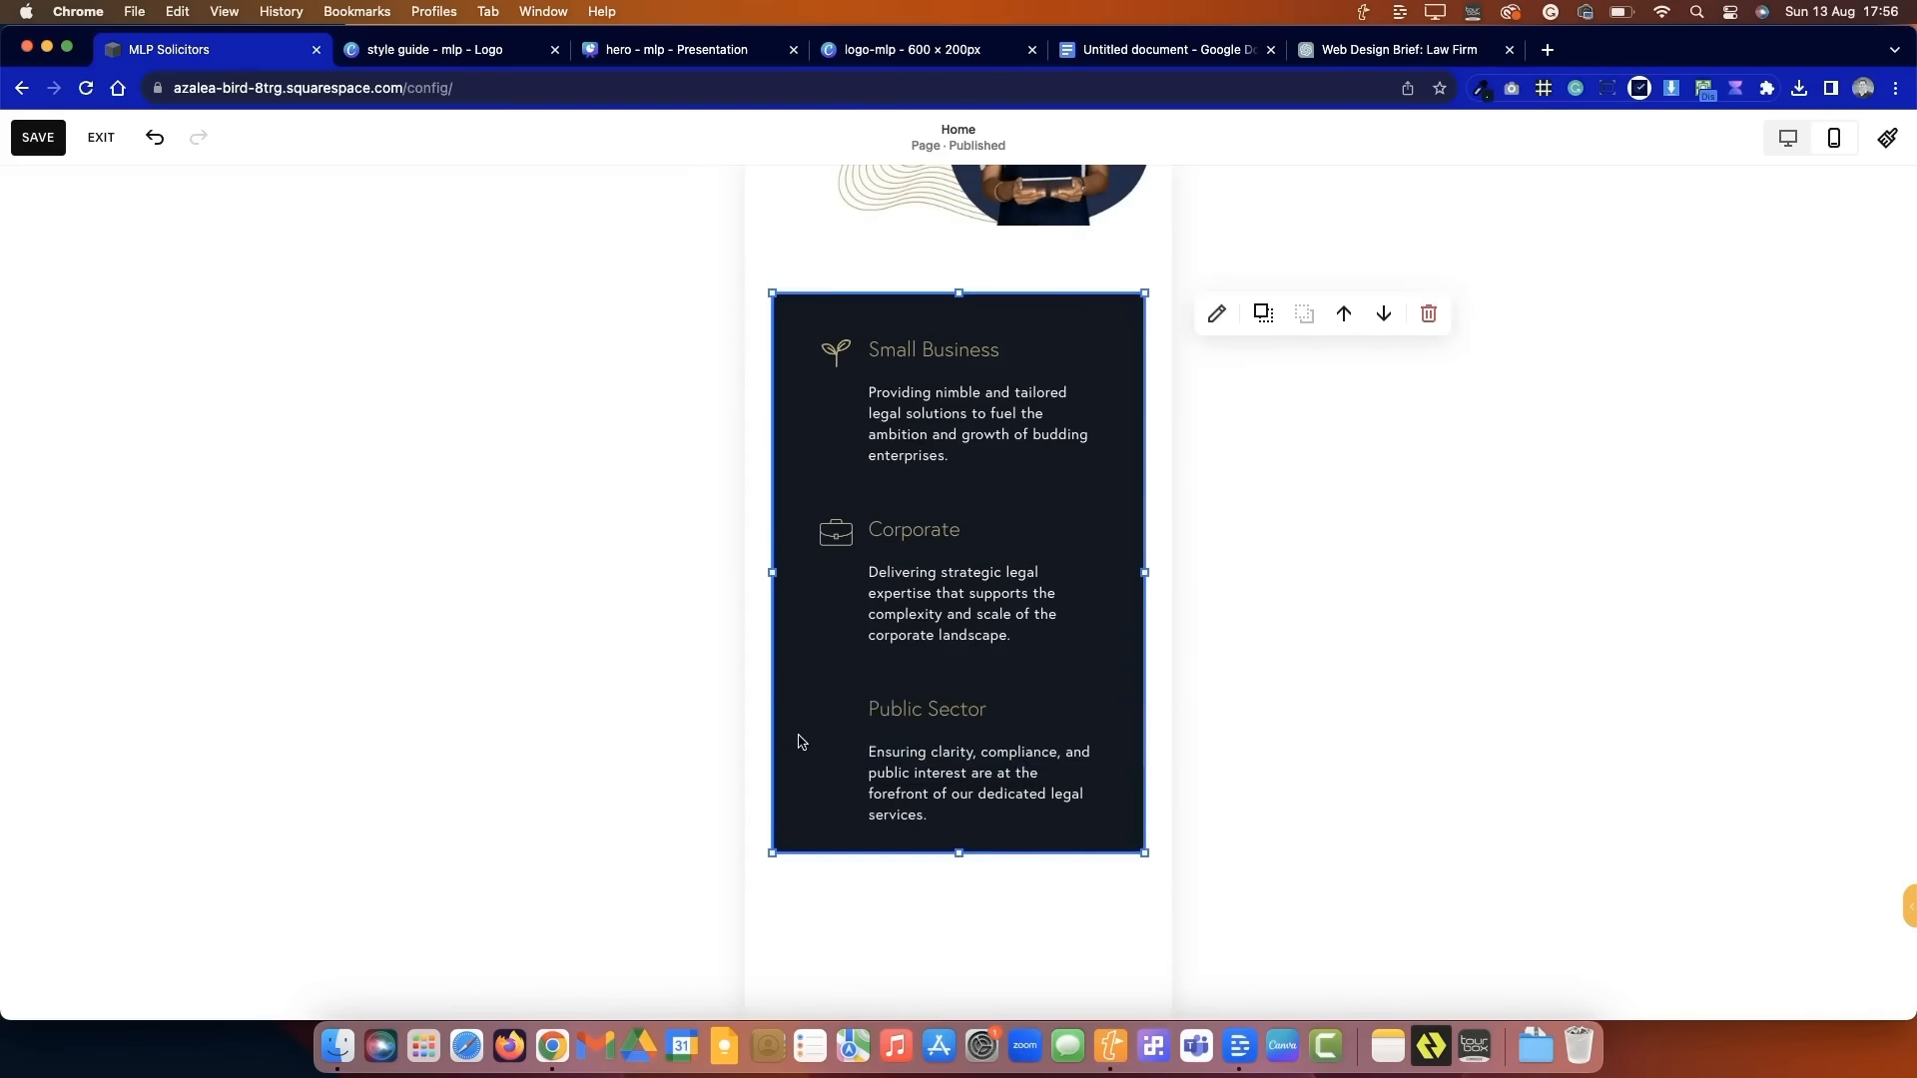
{"action": "left_click_drag", "start_coordinate": [1025, 731], "coordinate": [1025, 731]}
- Shrink the hands image to a small icon and place it on the panel beside the Public Sector heading
{"action": "left_click", "coordinate": [782, 783]}
{"action": "scroll", "coordinate": [782, 783], "scroll_direction": "down", "scroll_amount": 5}
{"action": "left_click_drag", "start_coordinate": [936, 921], "coordinate": [928, 337]}
{"action": "scroll", "coordinate": [1158, 799], "scroll_direction": "up", "scroll_amount": 4}
{"action": "left_click_drag", "start_coordinate": [1144, 801], "coordinate": [925, 738]}
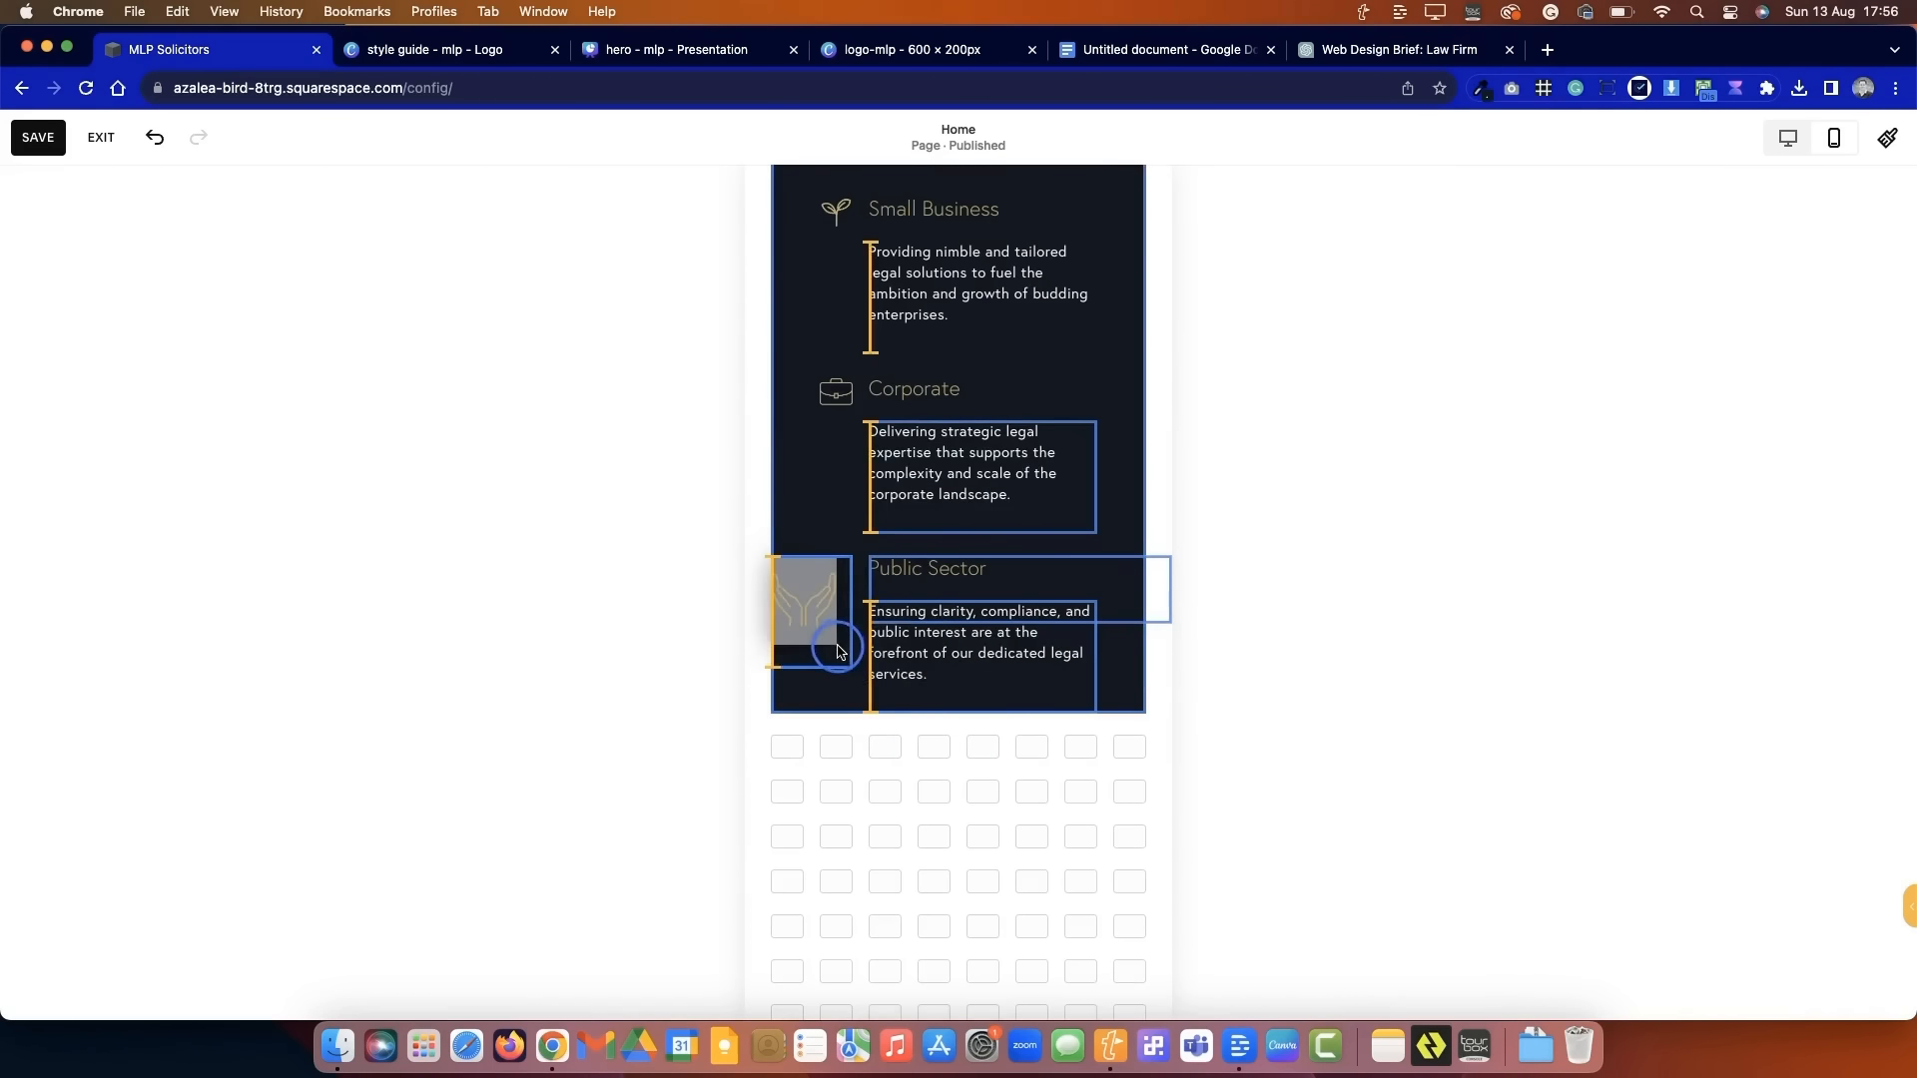
{"action": "left_click_drag", "start_coordinate": [838, 651], "coordinate": [773, 692]}
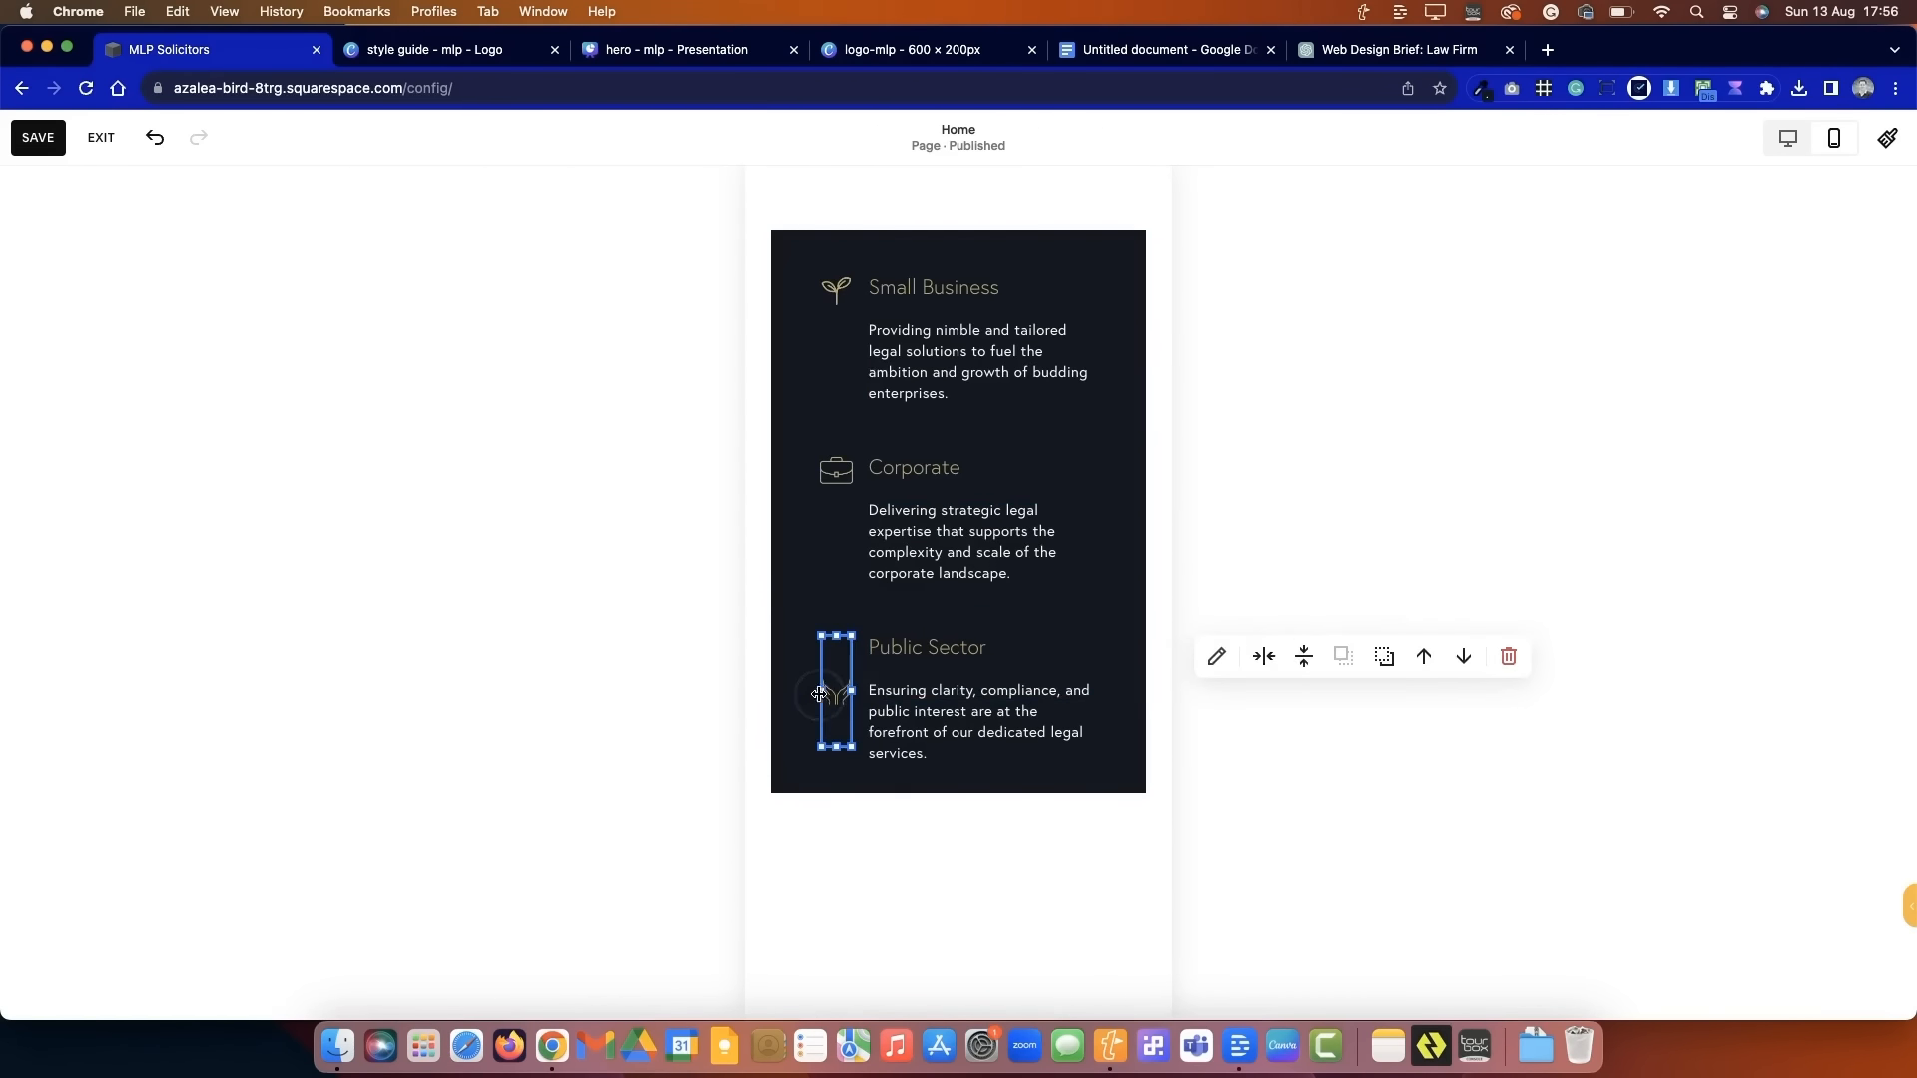
- Shorten the hero section to remove the empty space beneath the dark panel
{"action": "scroll", "coordinate": [655, 751], "scroll_direction": "down", "scroll_amount": 8}
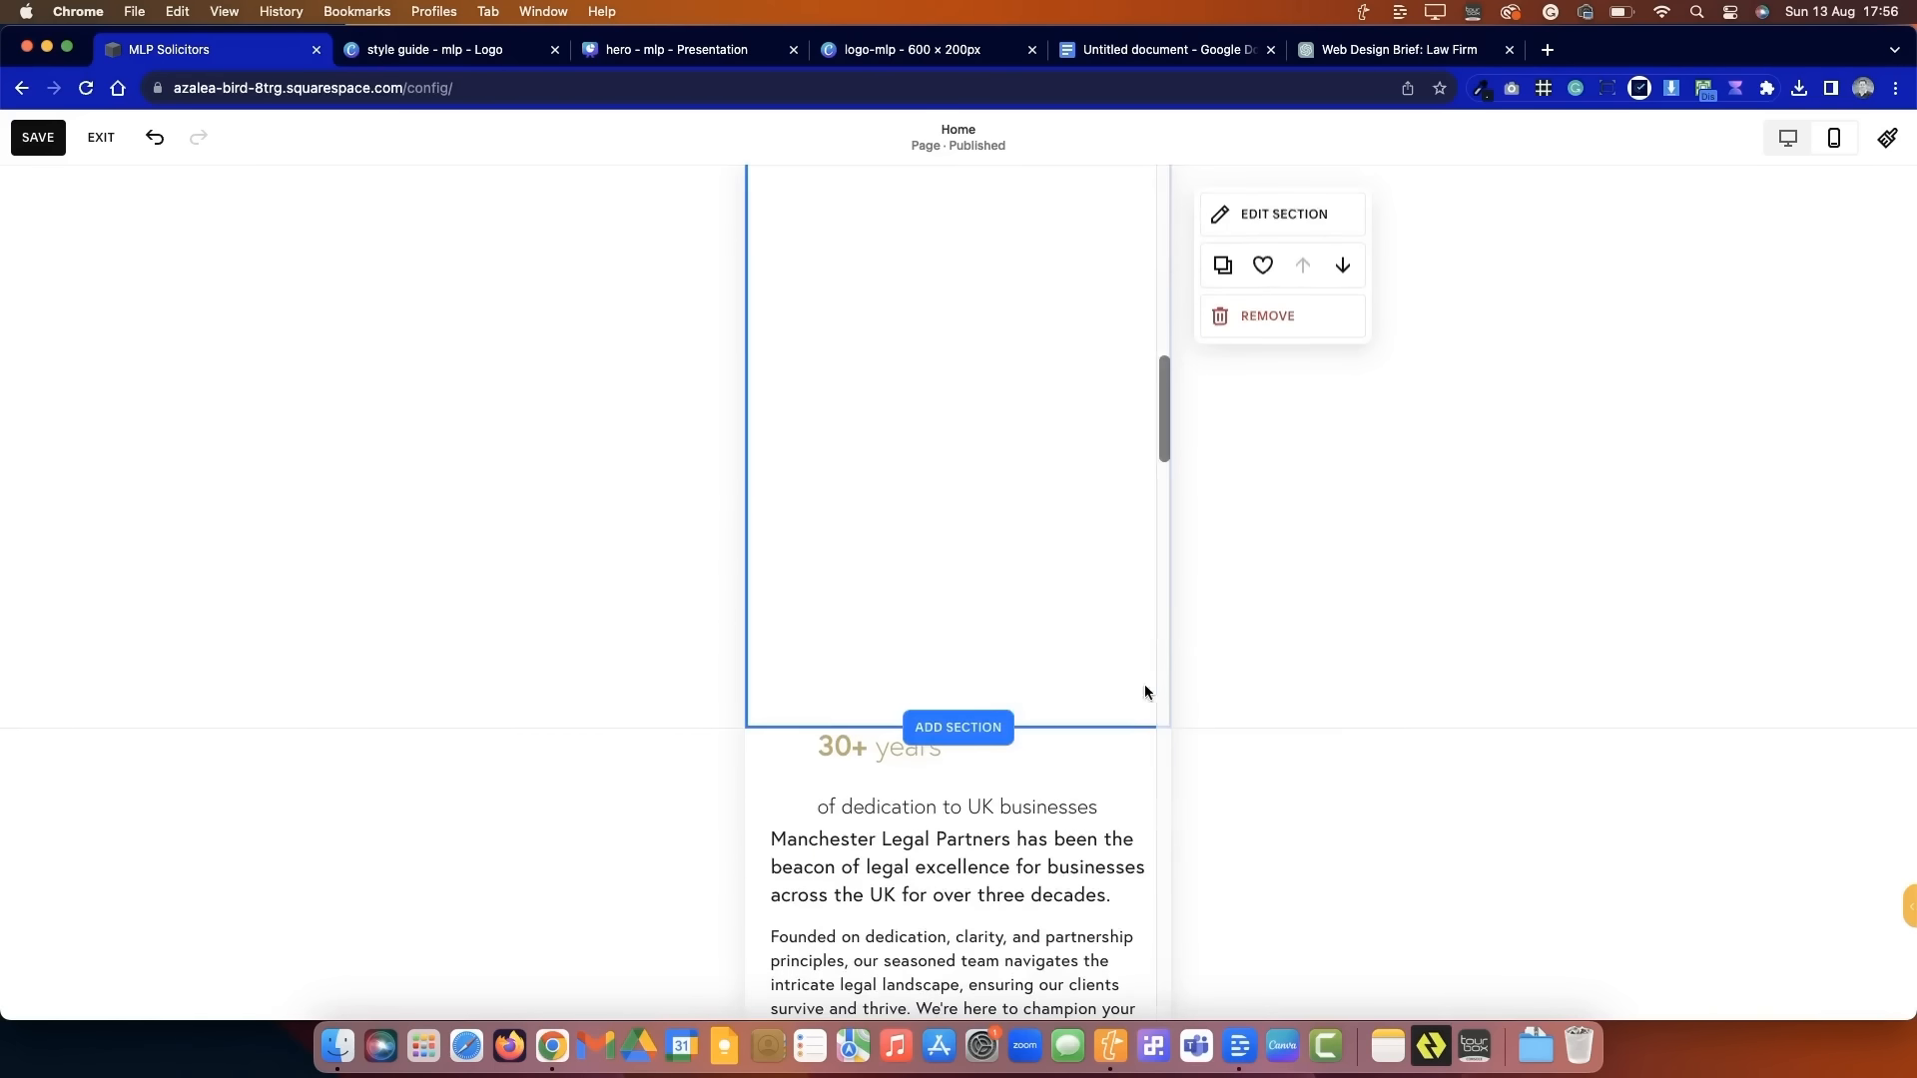
{"action": "left_click_drag", "start_coordinate": [1105, 720], "coordinate": [1069, 255]}
{"action": "scroll", "coordinate": [1069, 254], "scroll_direction": "up", "scroll_amount": 4}
{"action": "left_click_drag", "start_coordinate": [1099, 605], "coordinate": [1103, 500]}
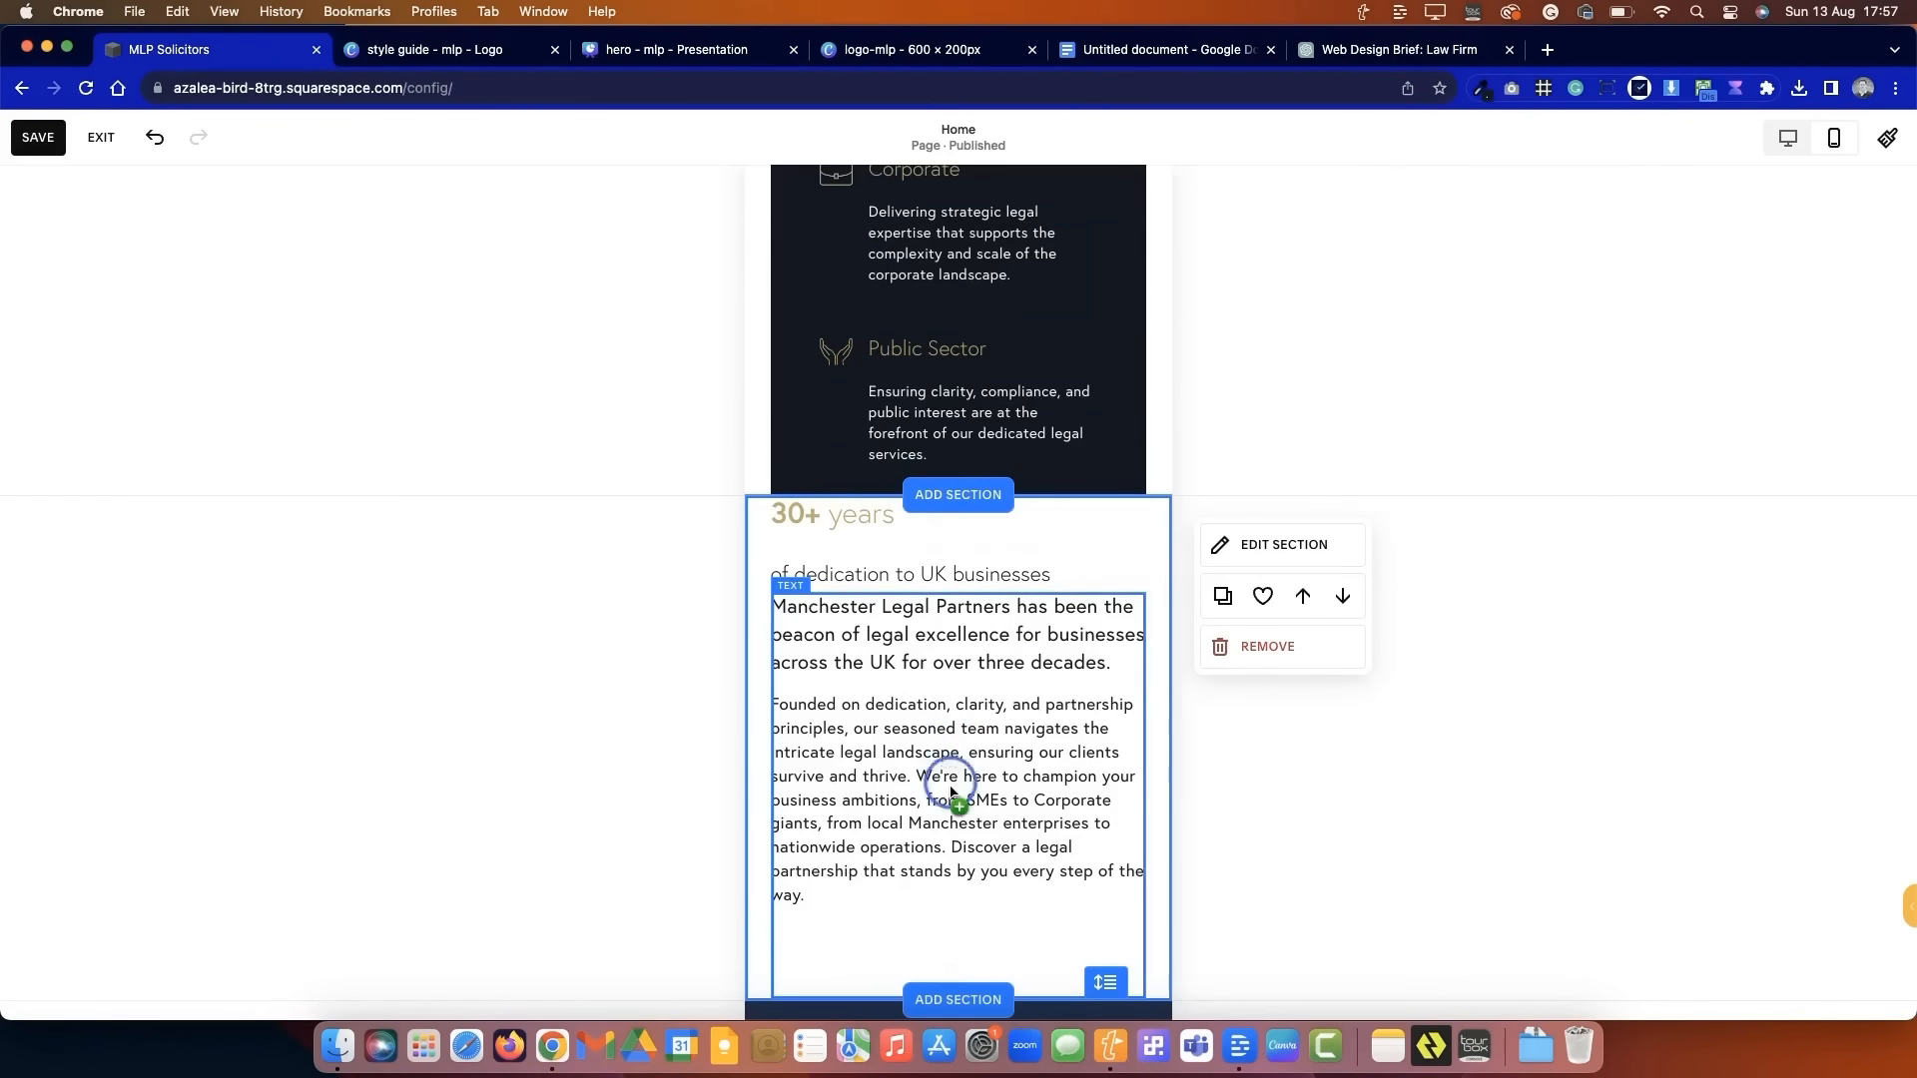
- Lower the 30+ years heading and the Manchester Legal Partners text to add spacing within their section
{"action": "left_click_drag", "start_coordinate": [950, 788], "coordinate": [947, 860]}
{"action": "left_click_drag", "start_coordinate": [870, 566], "coordinate": [867, 615]}
{"action": "left_click", "coordinate": [638, 647]}
{"action": "scroll", "coordinate": [638, 646], "scroll_direction": "down", "scroll_amount": 4}
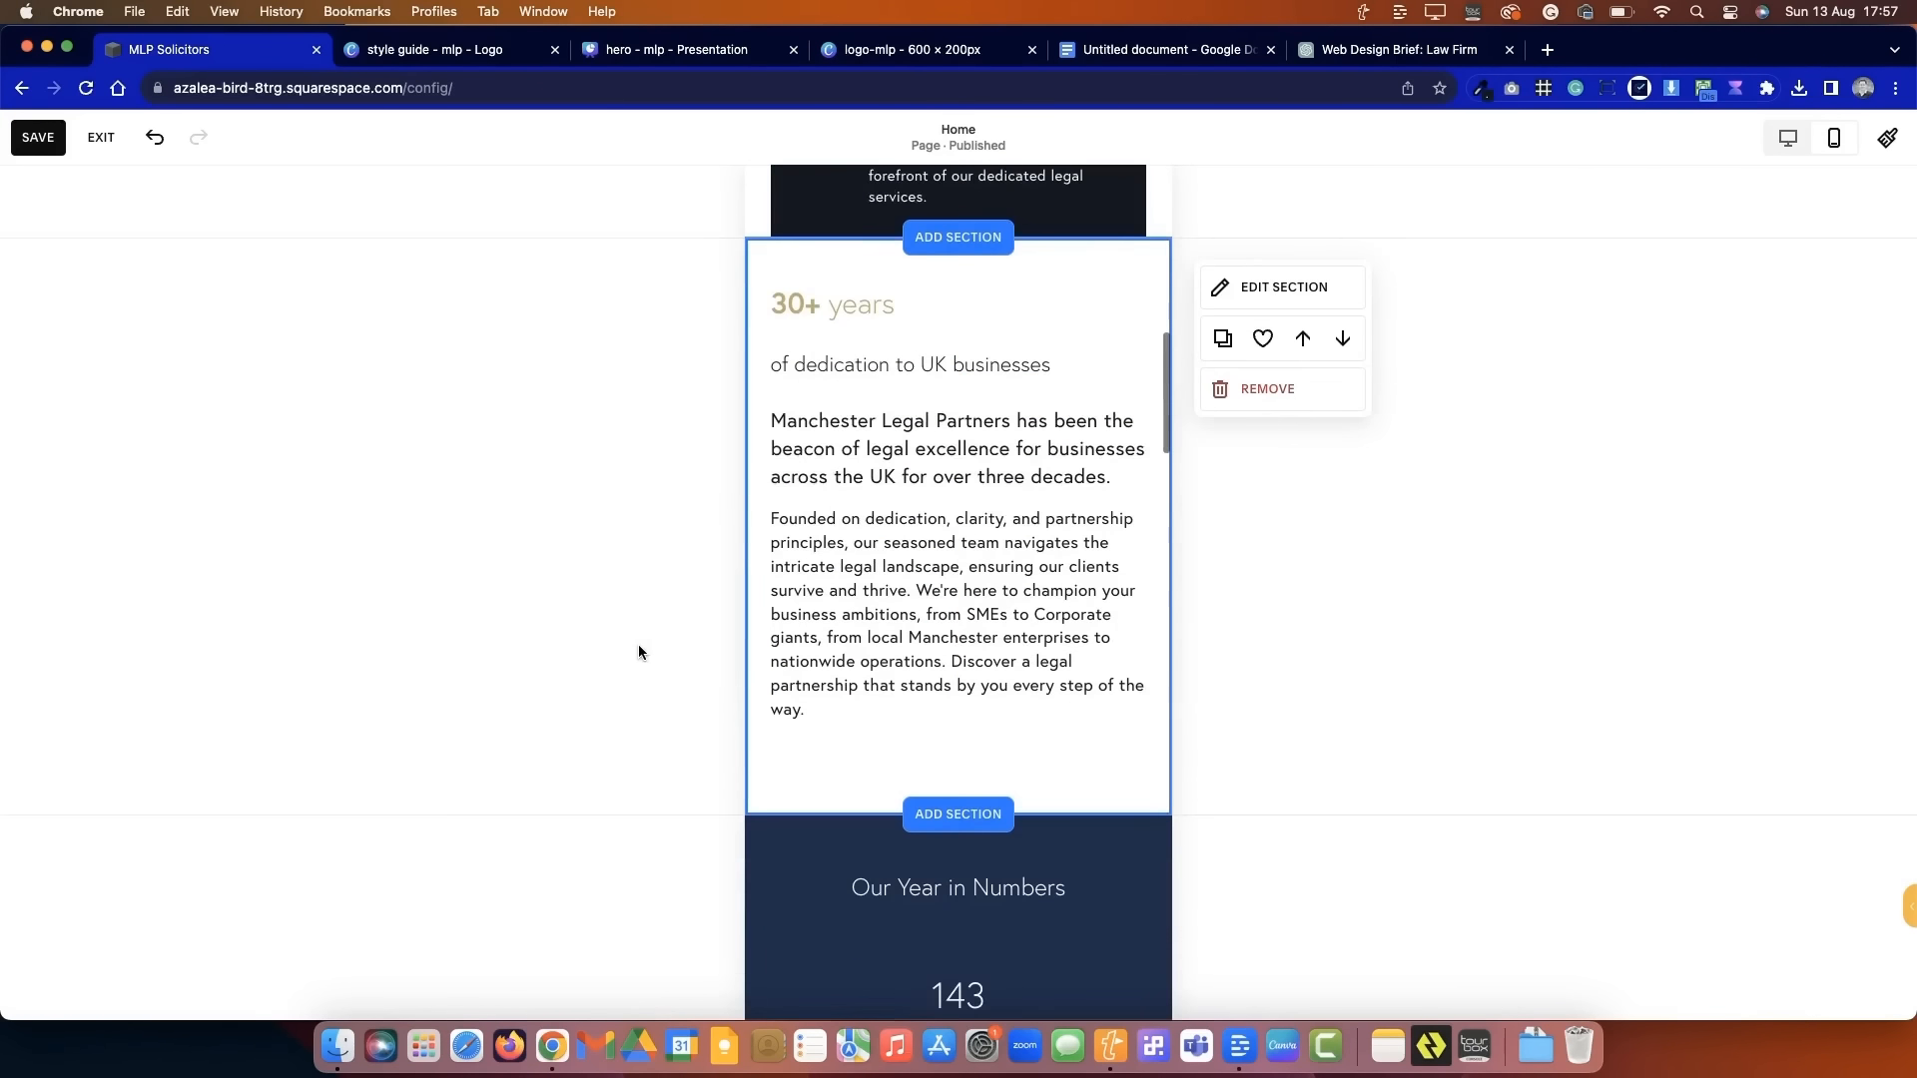
- Open up the spacing in the Our Services section by nudging its blocks down slightly
{"action": "scroll", "coordinate": [586, 545], "scroll_direction": "down", "scroll_amount": 5}
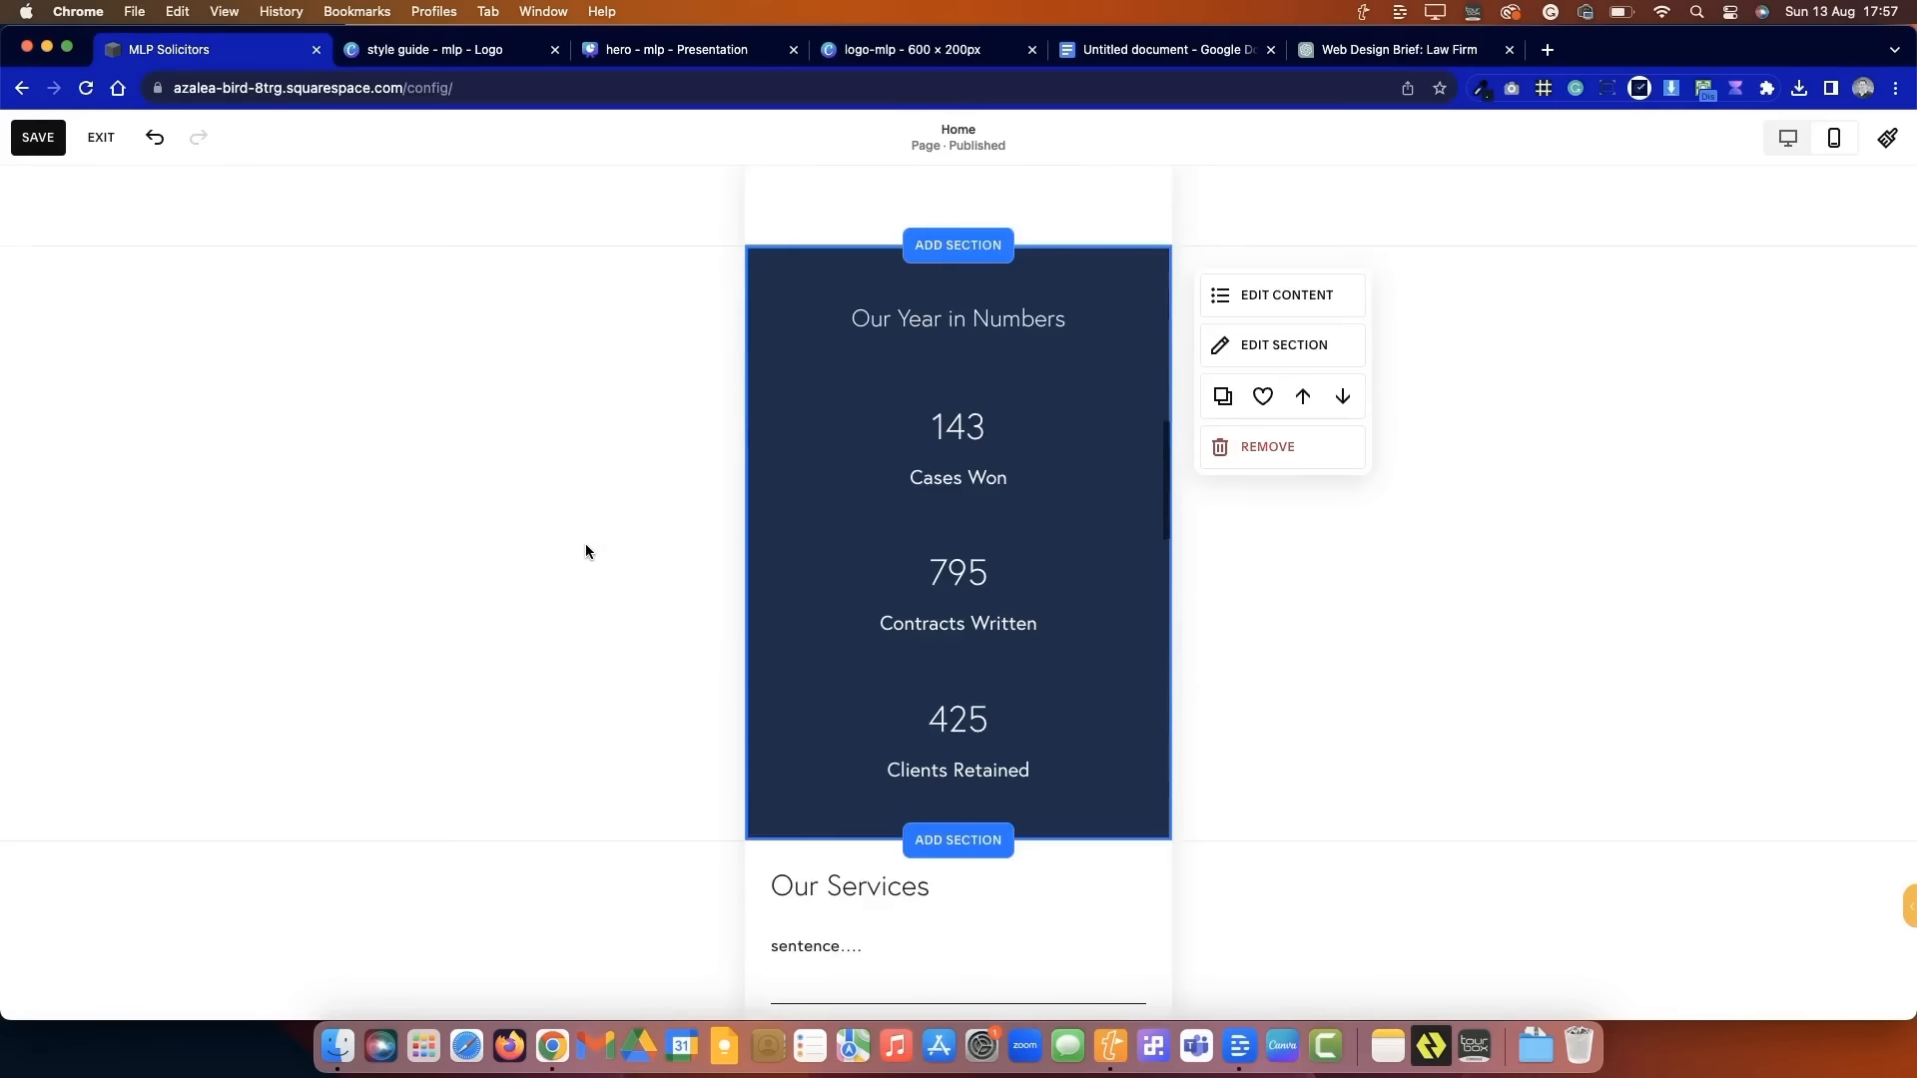
{"action": "scroll", "coordinate": [586, 545], "scroll_direction": "down", "scroll_amount": 5}
{"action": "left_click_drag", "start_coordinate": [909, 449], "coordinate": [906, 481]}
{"action": "left_click", "coordinate": [585, 625]}
{"action": "scroll", "coordinate": [585, 625], "scroll_direction": "down", "scroll_amount": 3}
{"action": "left_click_drag", "start_coordinate": [866, 414], "coordinate": [866, 445]}
{"action": "left_click_drag", "start_coordinate": [884, 683], "coordinate": [896, 721]}
{"action": "left_click", "coordinate": [599, 690]}
- Raise the featured posts block closer to the Latest News heading and shorten that section accordingly
{"action": "scroll", "coordinate": [599, 690], "scroll_direction": "down", "scroll_amount": 5}
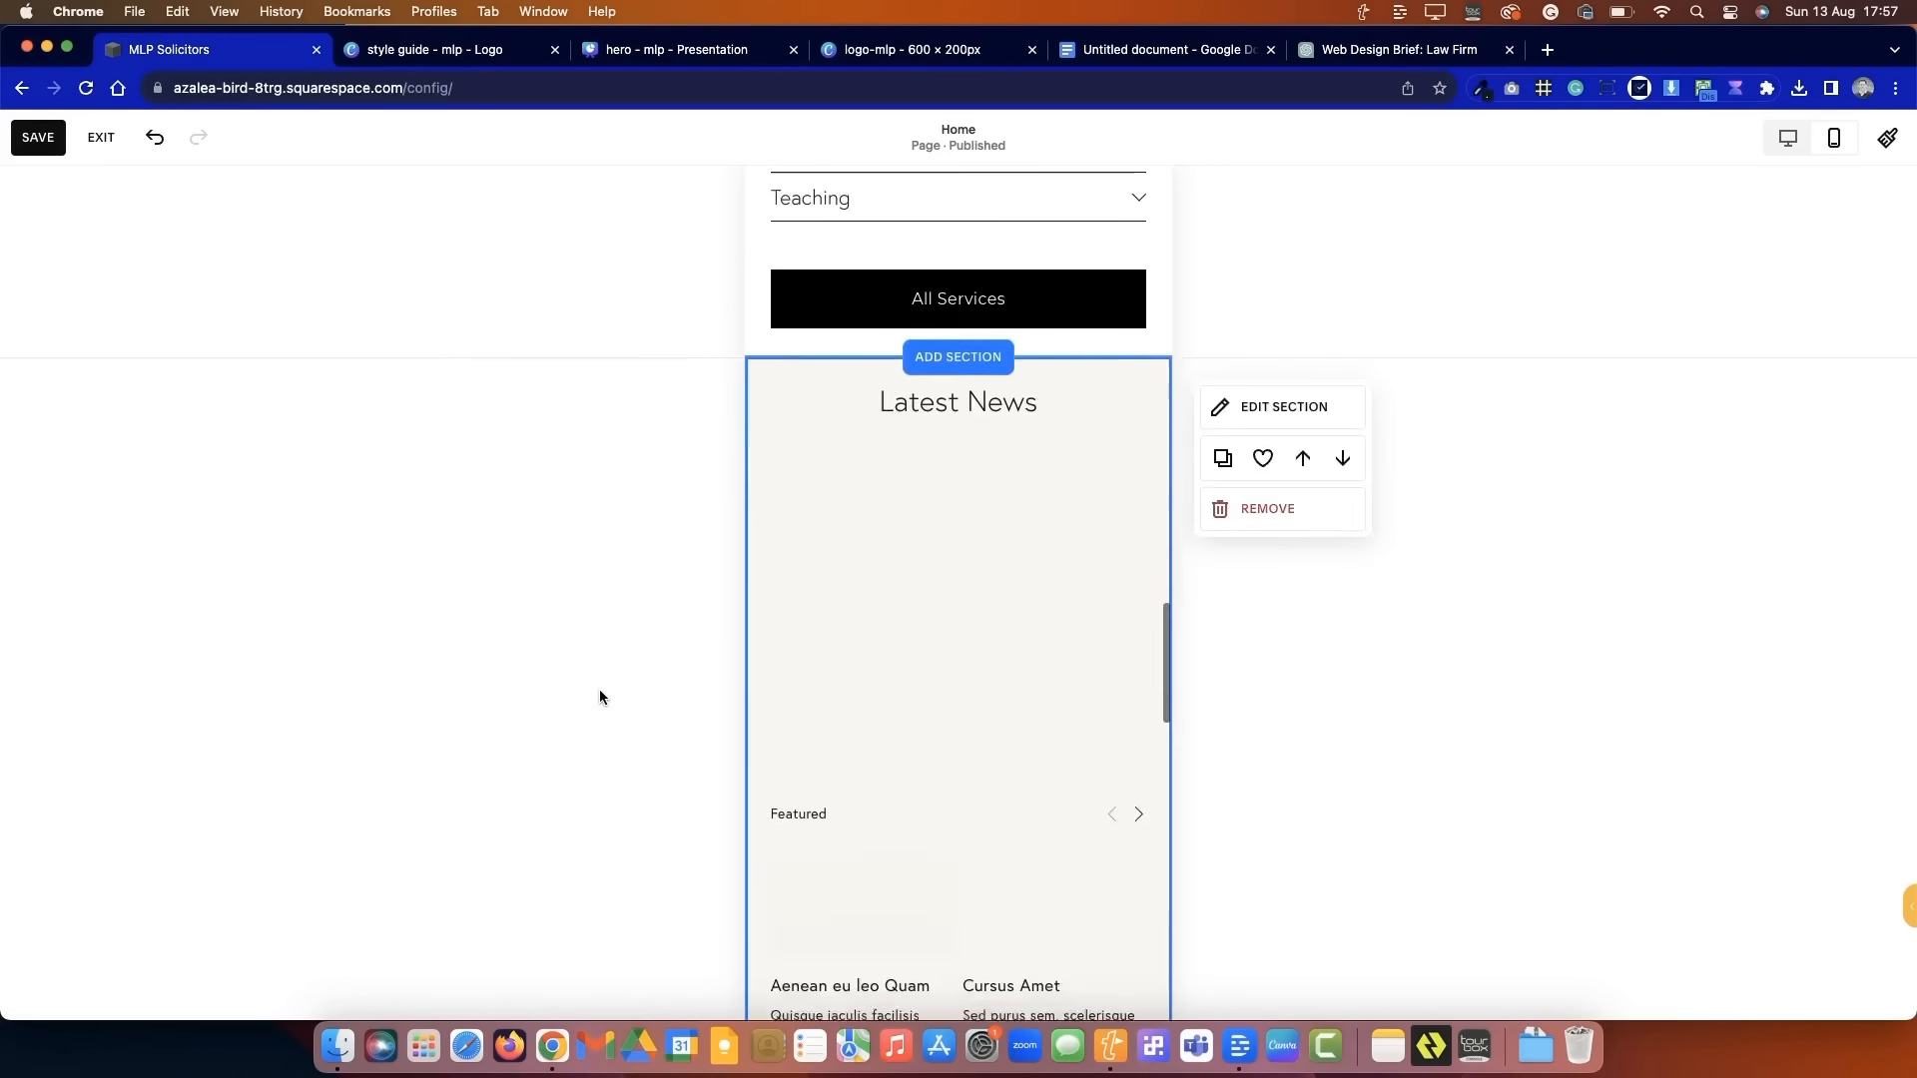
{"action": "scroll", "coordinate": [599, 689], "scroll_direction": "down", "scroll_amount": 2}
{"action": "left_click_drag", "start_coordinate": [1044, 670], "coordinate": [1046, 322]}
{"action": "left_click_drag", "start_coordinate": [1114, 954], "coordinate": [1108, 644]}
{"action": "scroll", "coordinate": [1088, 449], "scroll_direction": "down", "scroll_amount": 5}
- Widen the Manchester map above the contact form to span the full width of the mobile screen
{"action": "left_click", "coordinate": [1074, 428]}
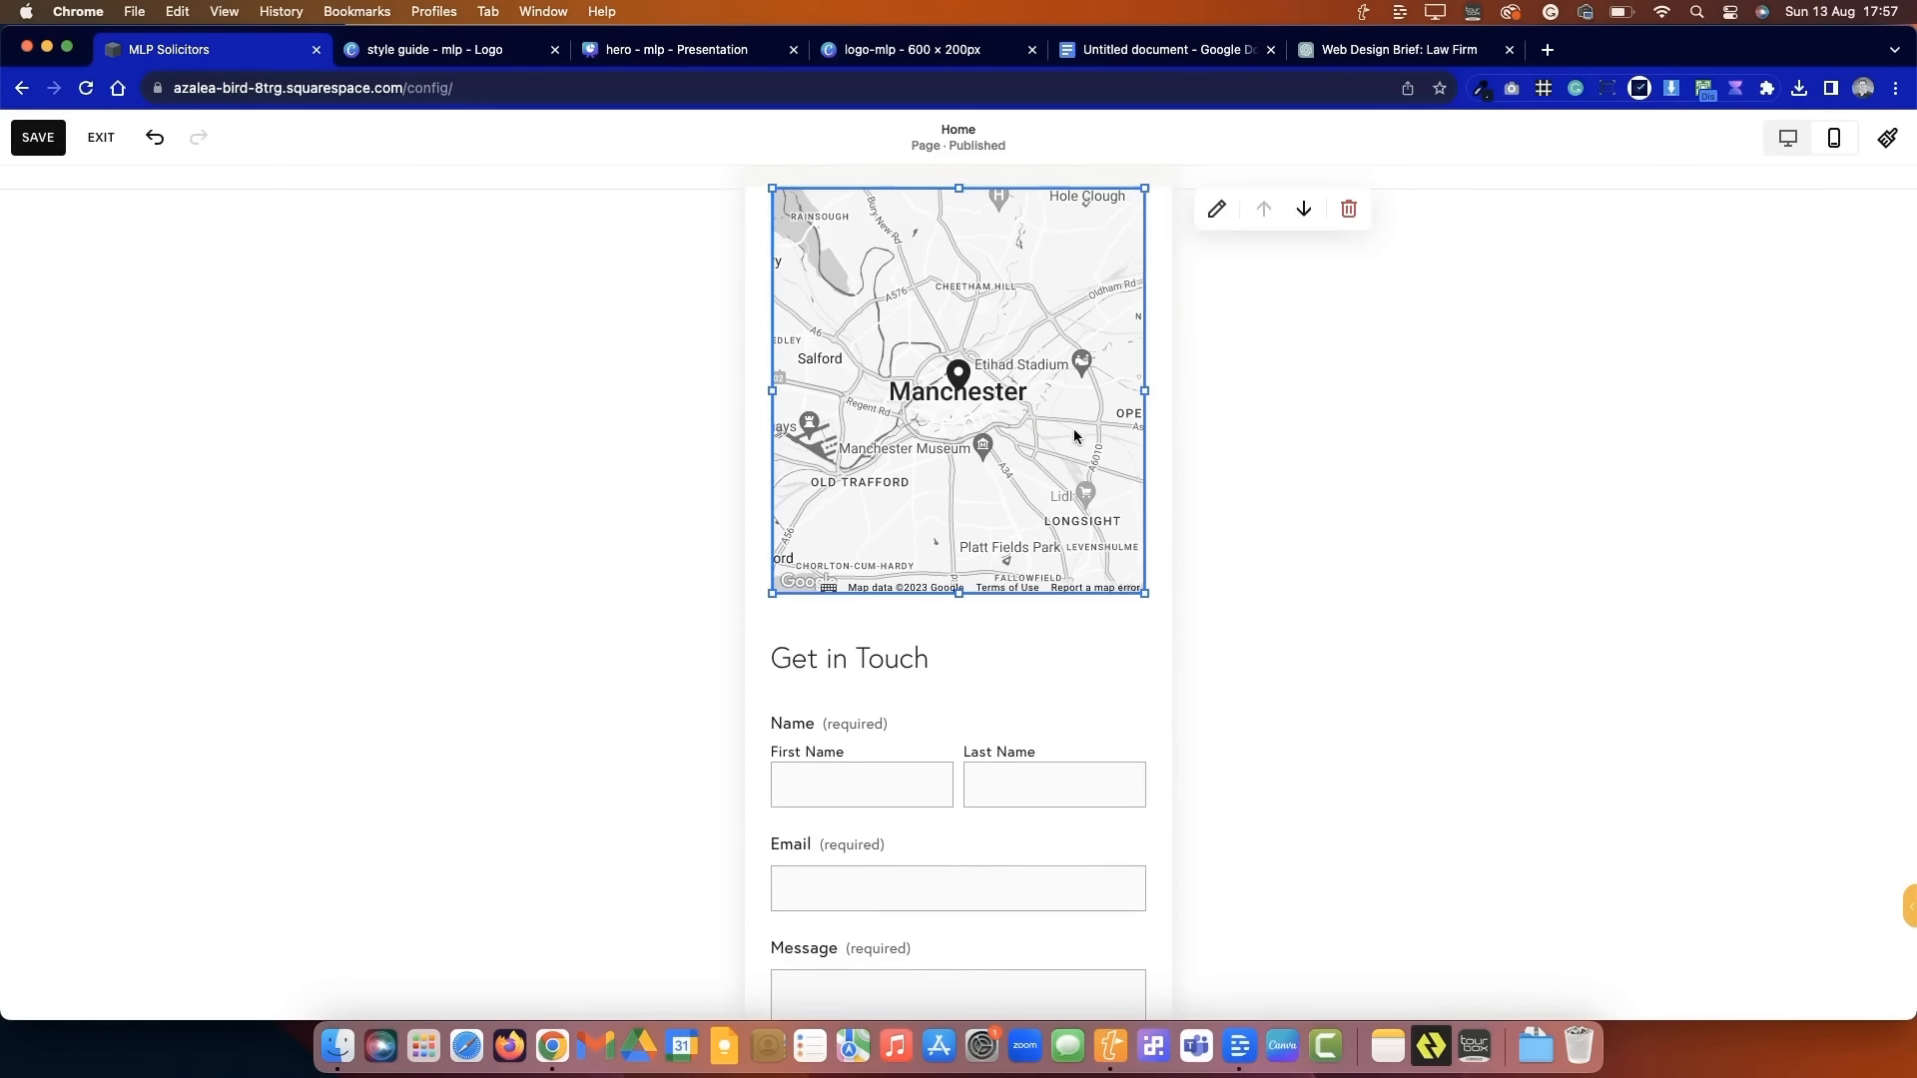
{"action": "left_click_drag", "start_coordinate": [1147, 390], "coordinate": [1177, 394]}
{"action": "left_click", "coordinate": [1168, 670]}
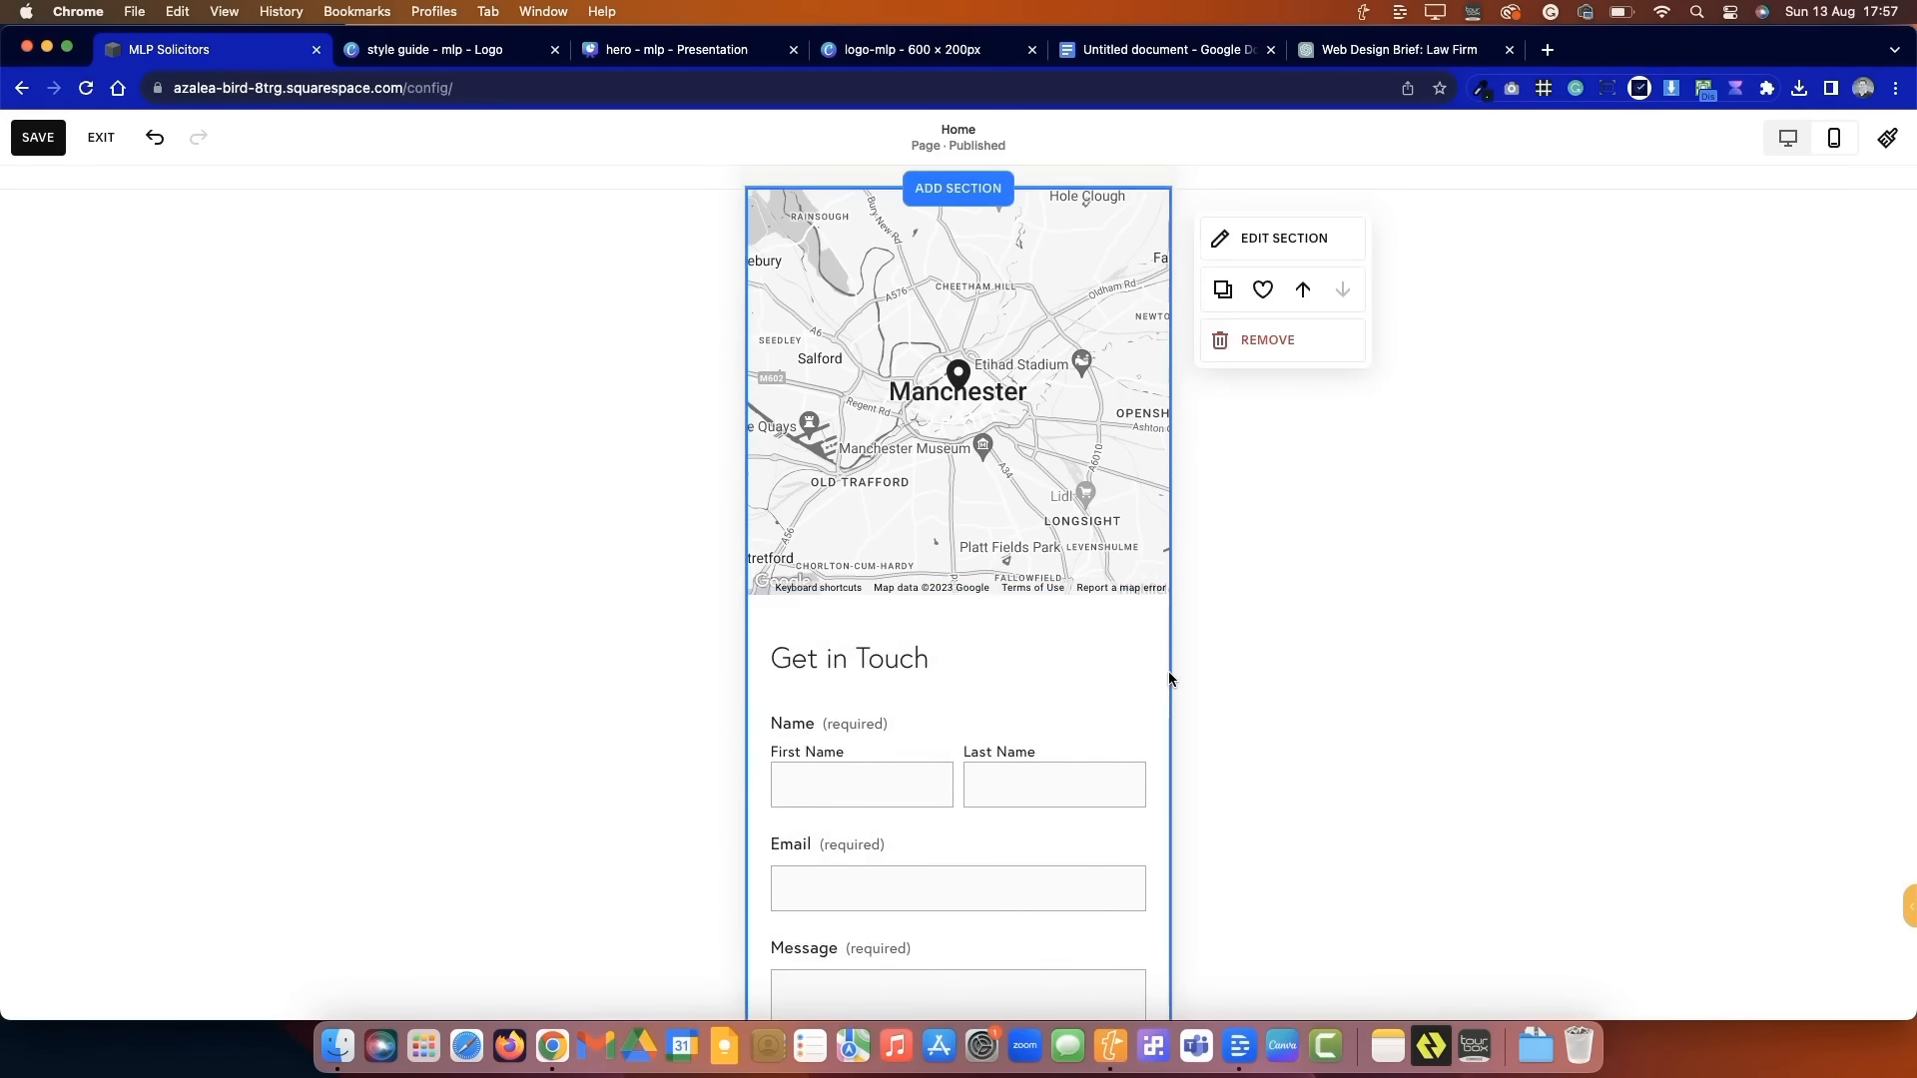
- Open the site footer for editing and reduce the width and height of the M.L.P. Solicitors logo
{"action": "scroll", "coordinate": [1168, 671], "scroll_direction": "down", "scroll_amount": 5}
{"action": "scroll", "coordinate": [1168, 678], "scroll_direction": "down", "scroll_amount": 6}
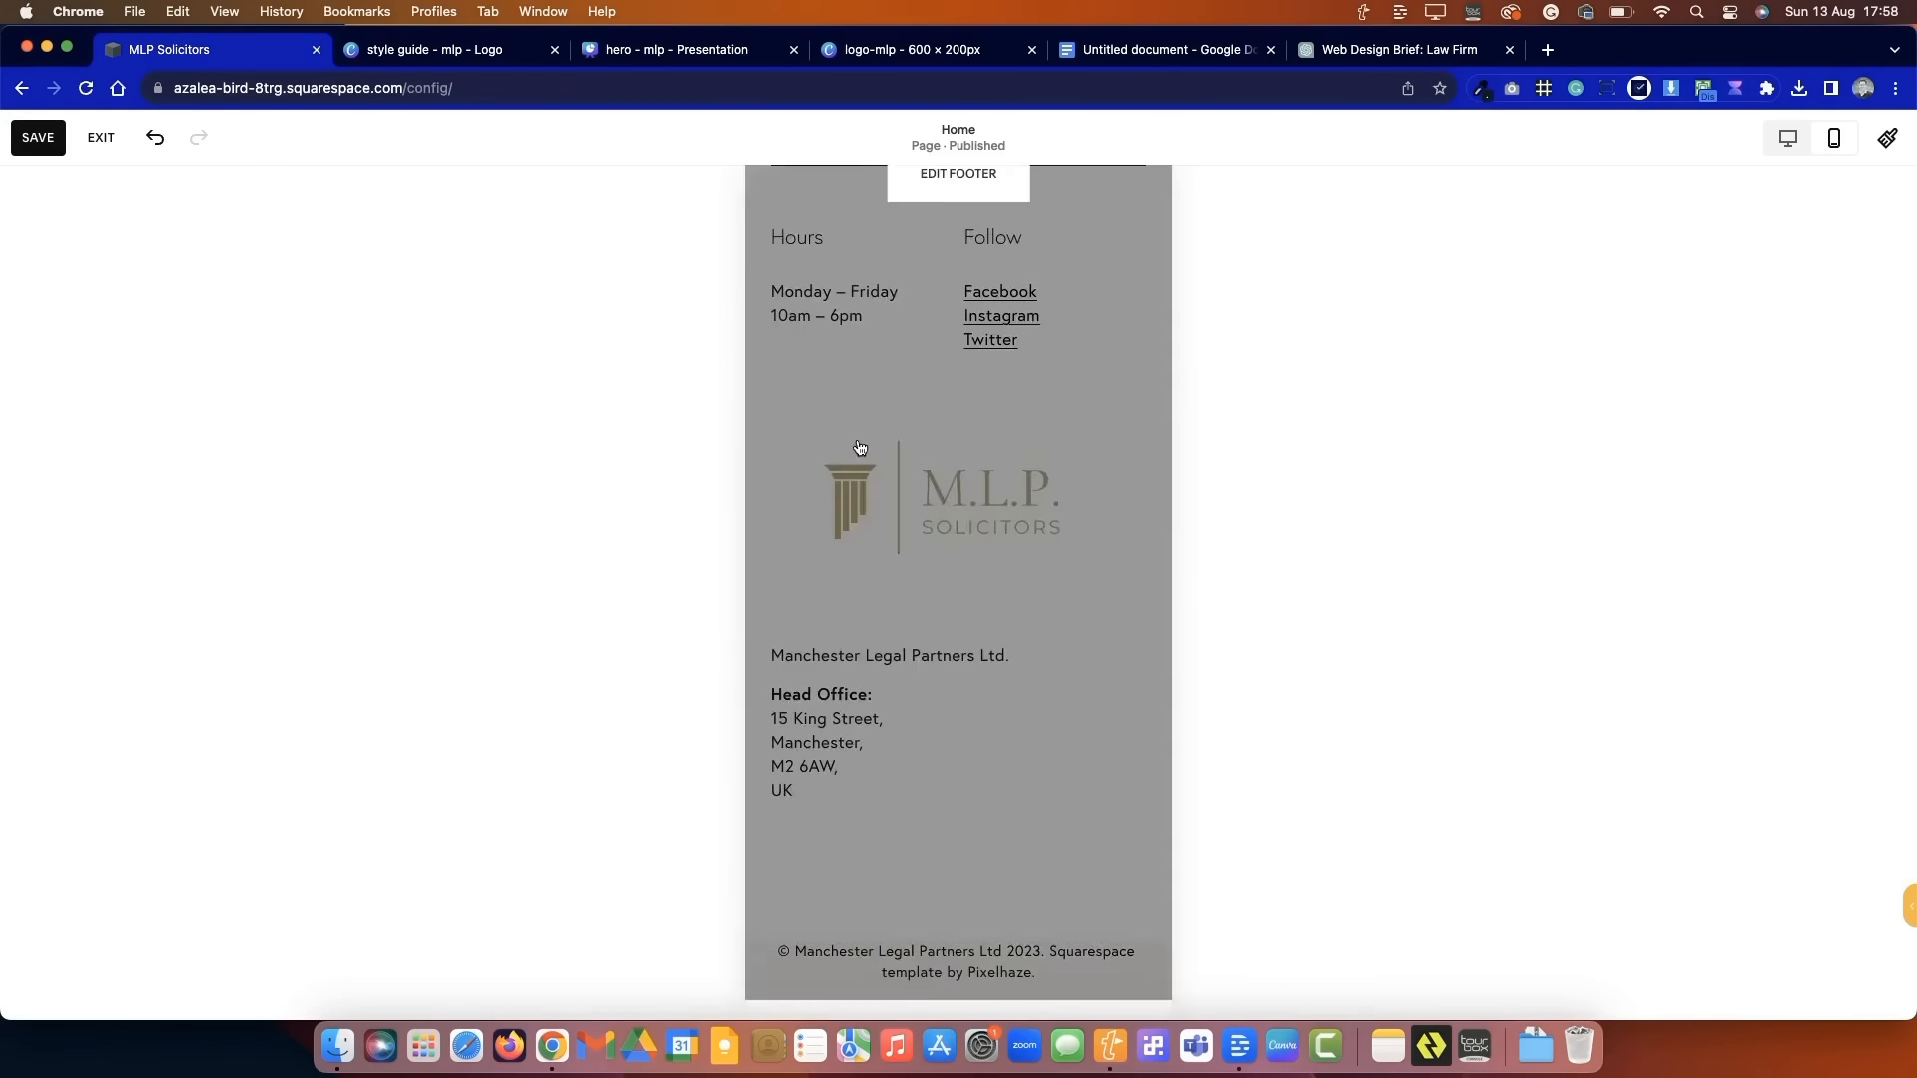
{"action": "left_click", "coordinate": [963, 184]}
{"action": "left_click", "coordinate": [1091, 489]}
{"action": "left_click_drag", "start_coordinate": [1144, 496], "coordinate": [954, 491]}
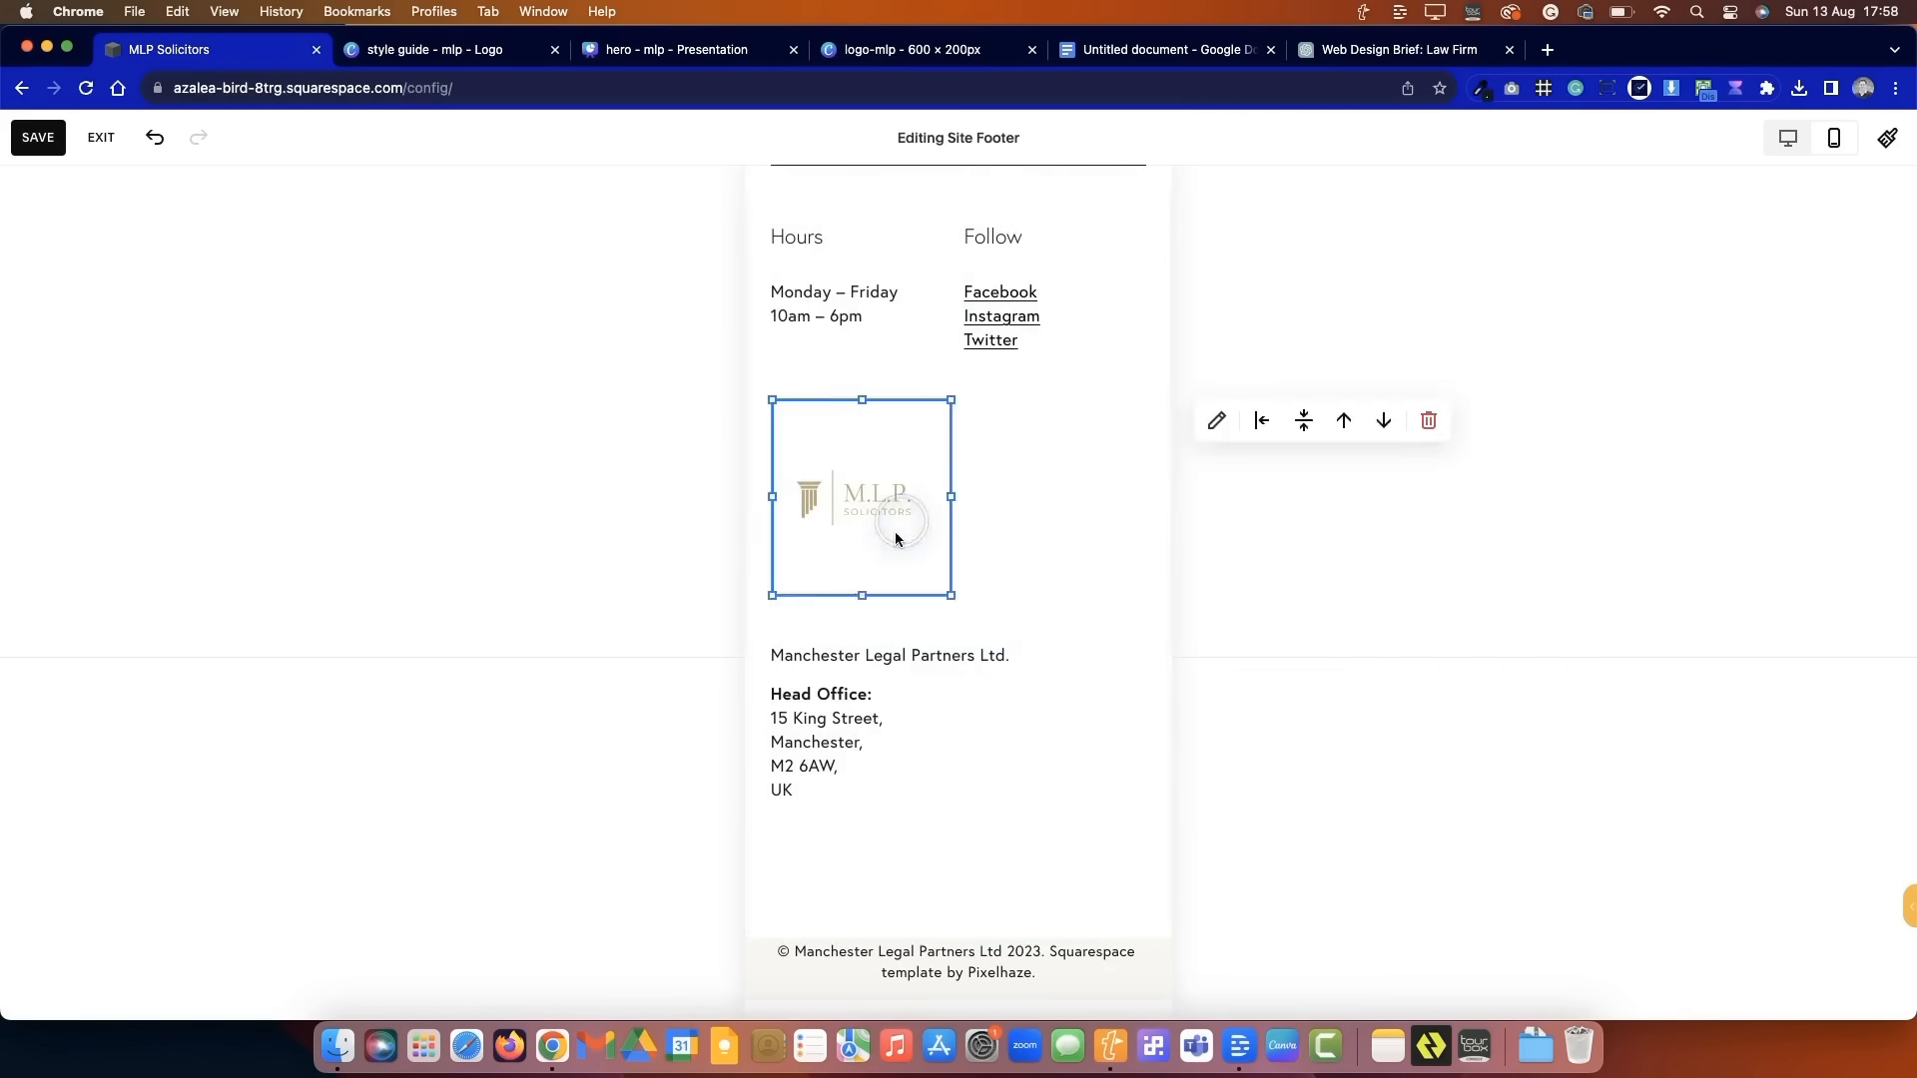
{"action": "left_click_drag", "start_coordinate": [863, 598], "coordinate": [863, 493]}
- Adjust the footer logo, place the company address one column in just below it, and shorten the footer section
{"action": "left_click_drag", "start_coordinate": [901, 464], "coordinate": [989, 480]}
{"action": "left_click", "coordinate": [952, 486]}
{"action": "left_click_drag", "start_coordinate": [849, 729], "coordinate": [911, 634]}
{"action": "left_click_drag", "start_coordinate": [1167, 636], "coordinate": [1069, 626]}
{"action": "left_click_drag", "start_coordinate": [1111, 910], "coordinate": [1138, 733]}
{"action": "left_click_drag", "start_coordinate": [1055, 989], "coordinate": [1104, 972]}
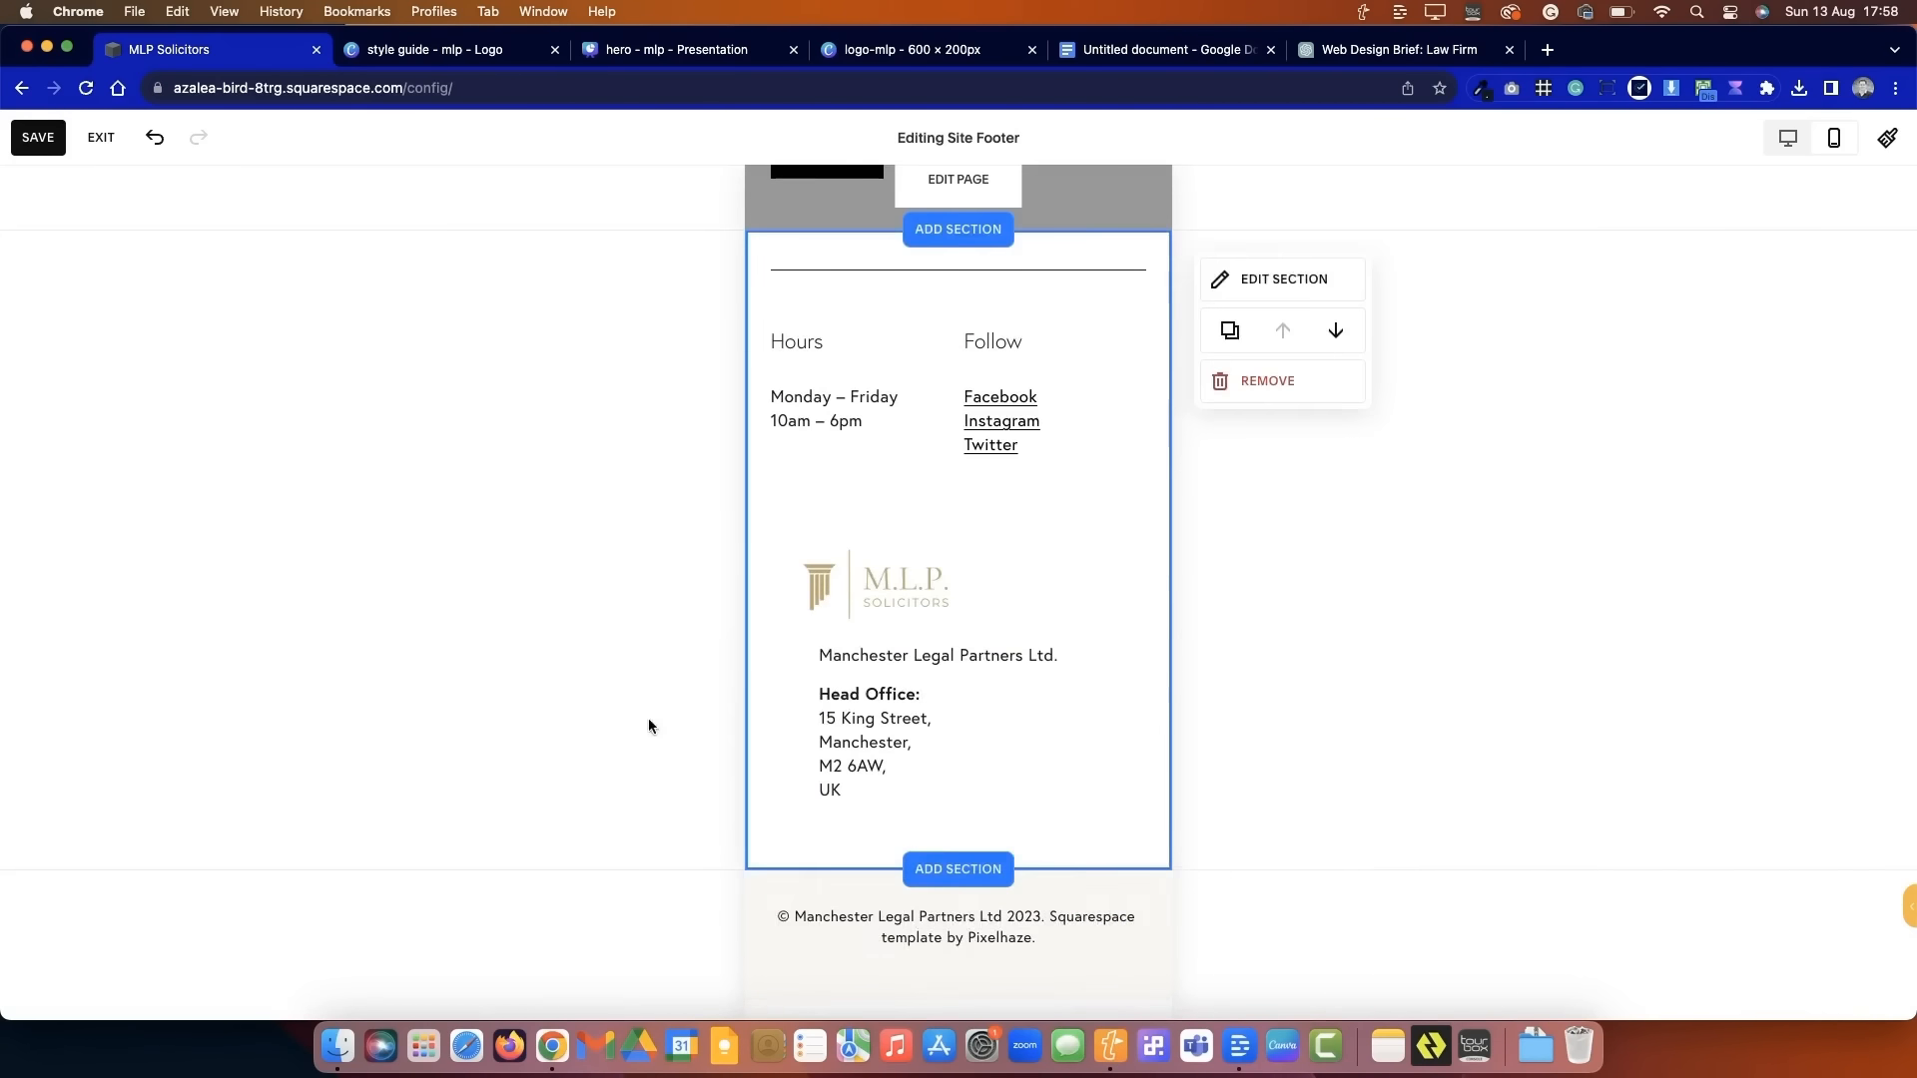
{"action": "scroll", "coordinate": [770, 703], "scroll_direction": "up", "scroll_amount": 10}
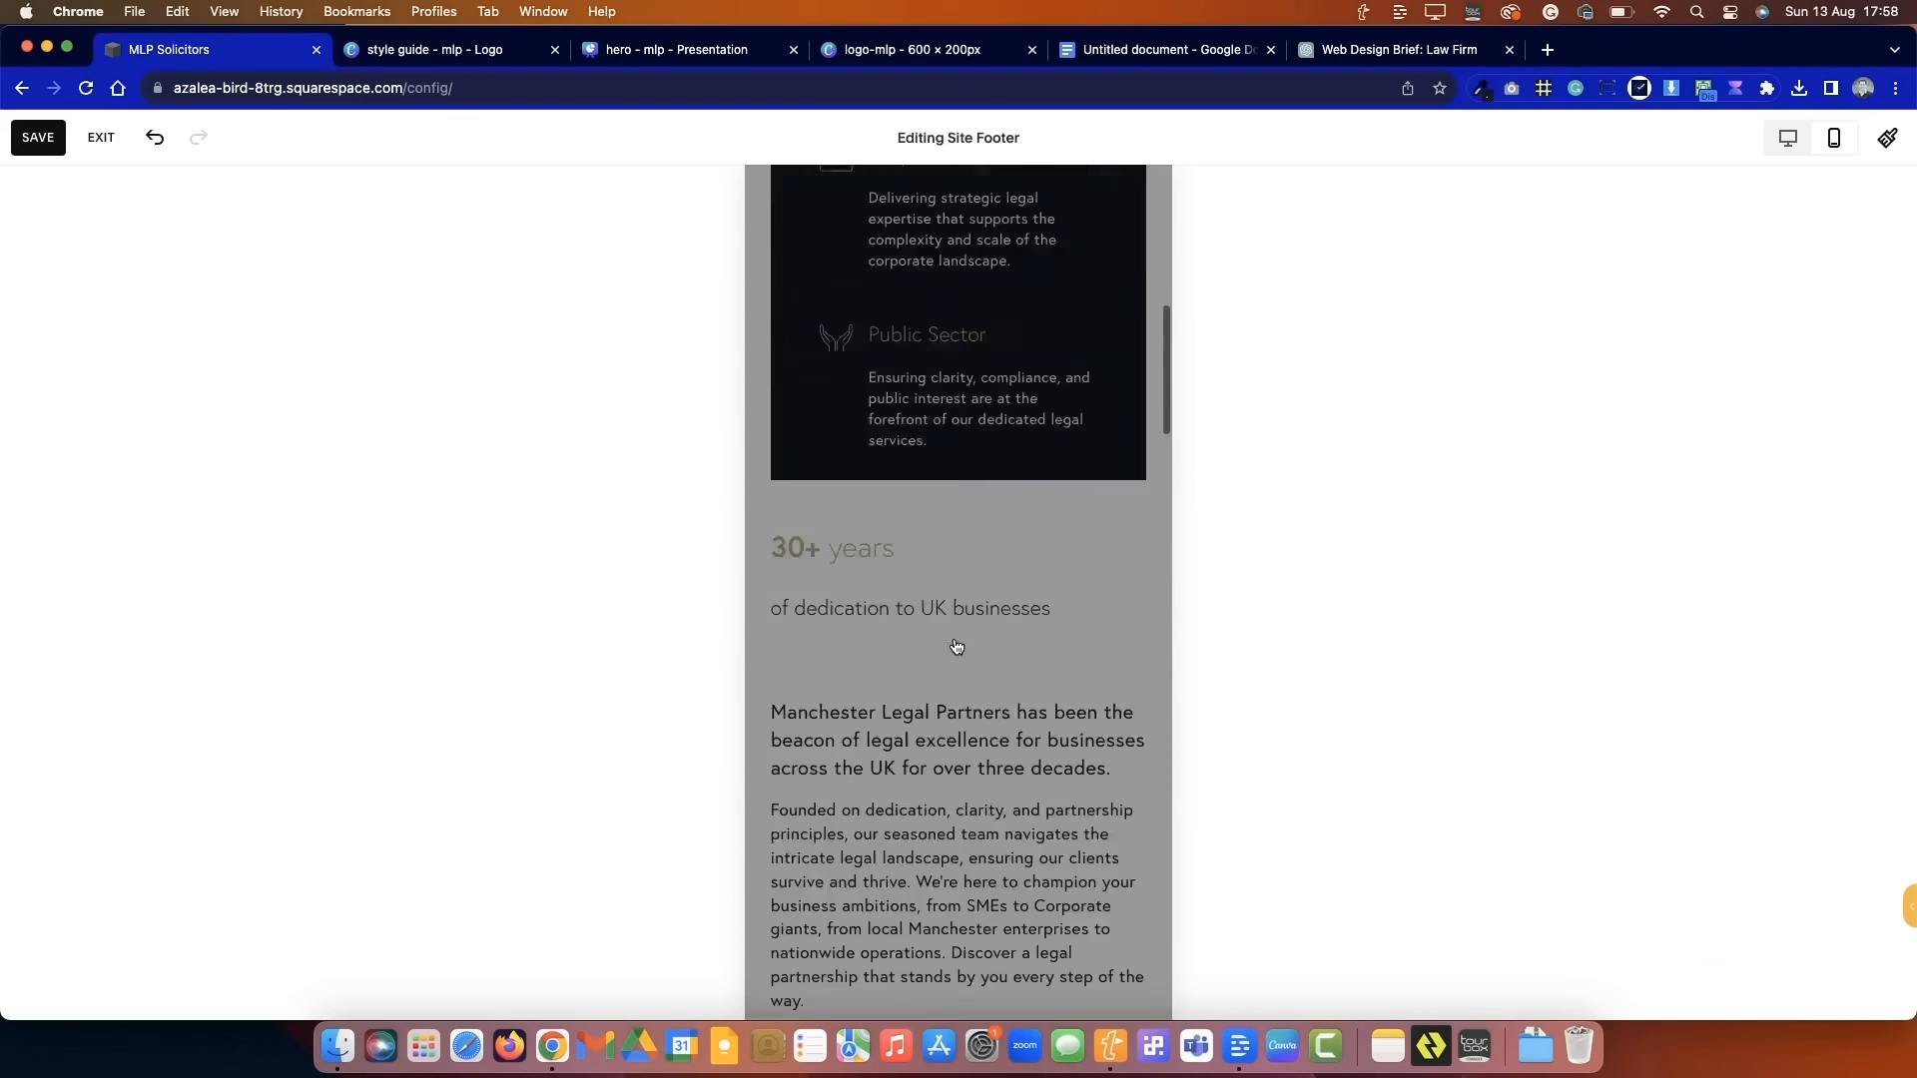
- Exit the site footer editor and review the mobile home page preview from the hero to the footer
{"action": "left_click", "coordinate": [100, 148]}
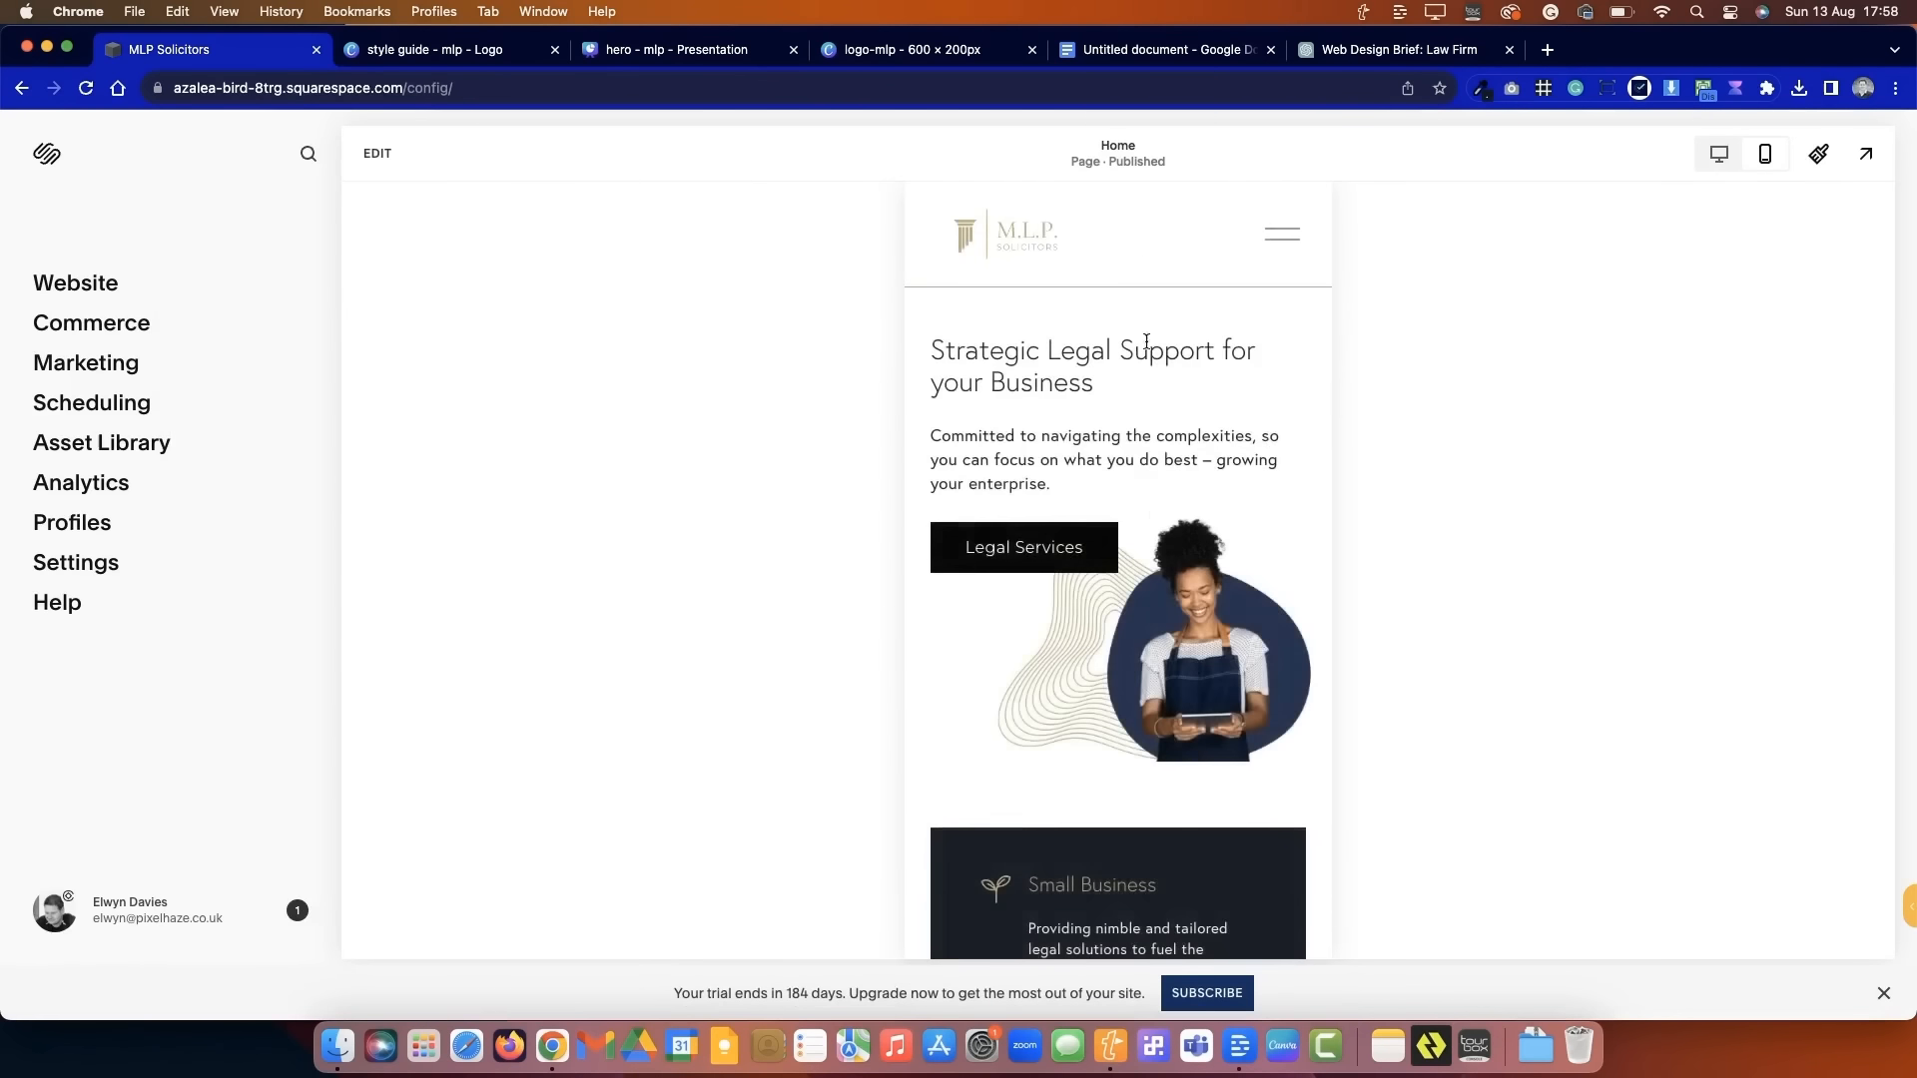
{"action": "scroll", "coordinate": [1152, 504], "scroll_direction": "down", "scroll_amount": 6}
{"action": "scroll", "coordinate": [1152, 504], "scroll_direction": "up", "scroll_amount": 5}
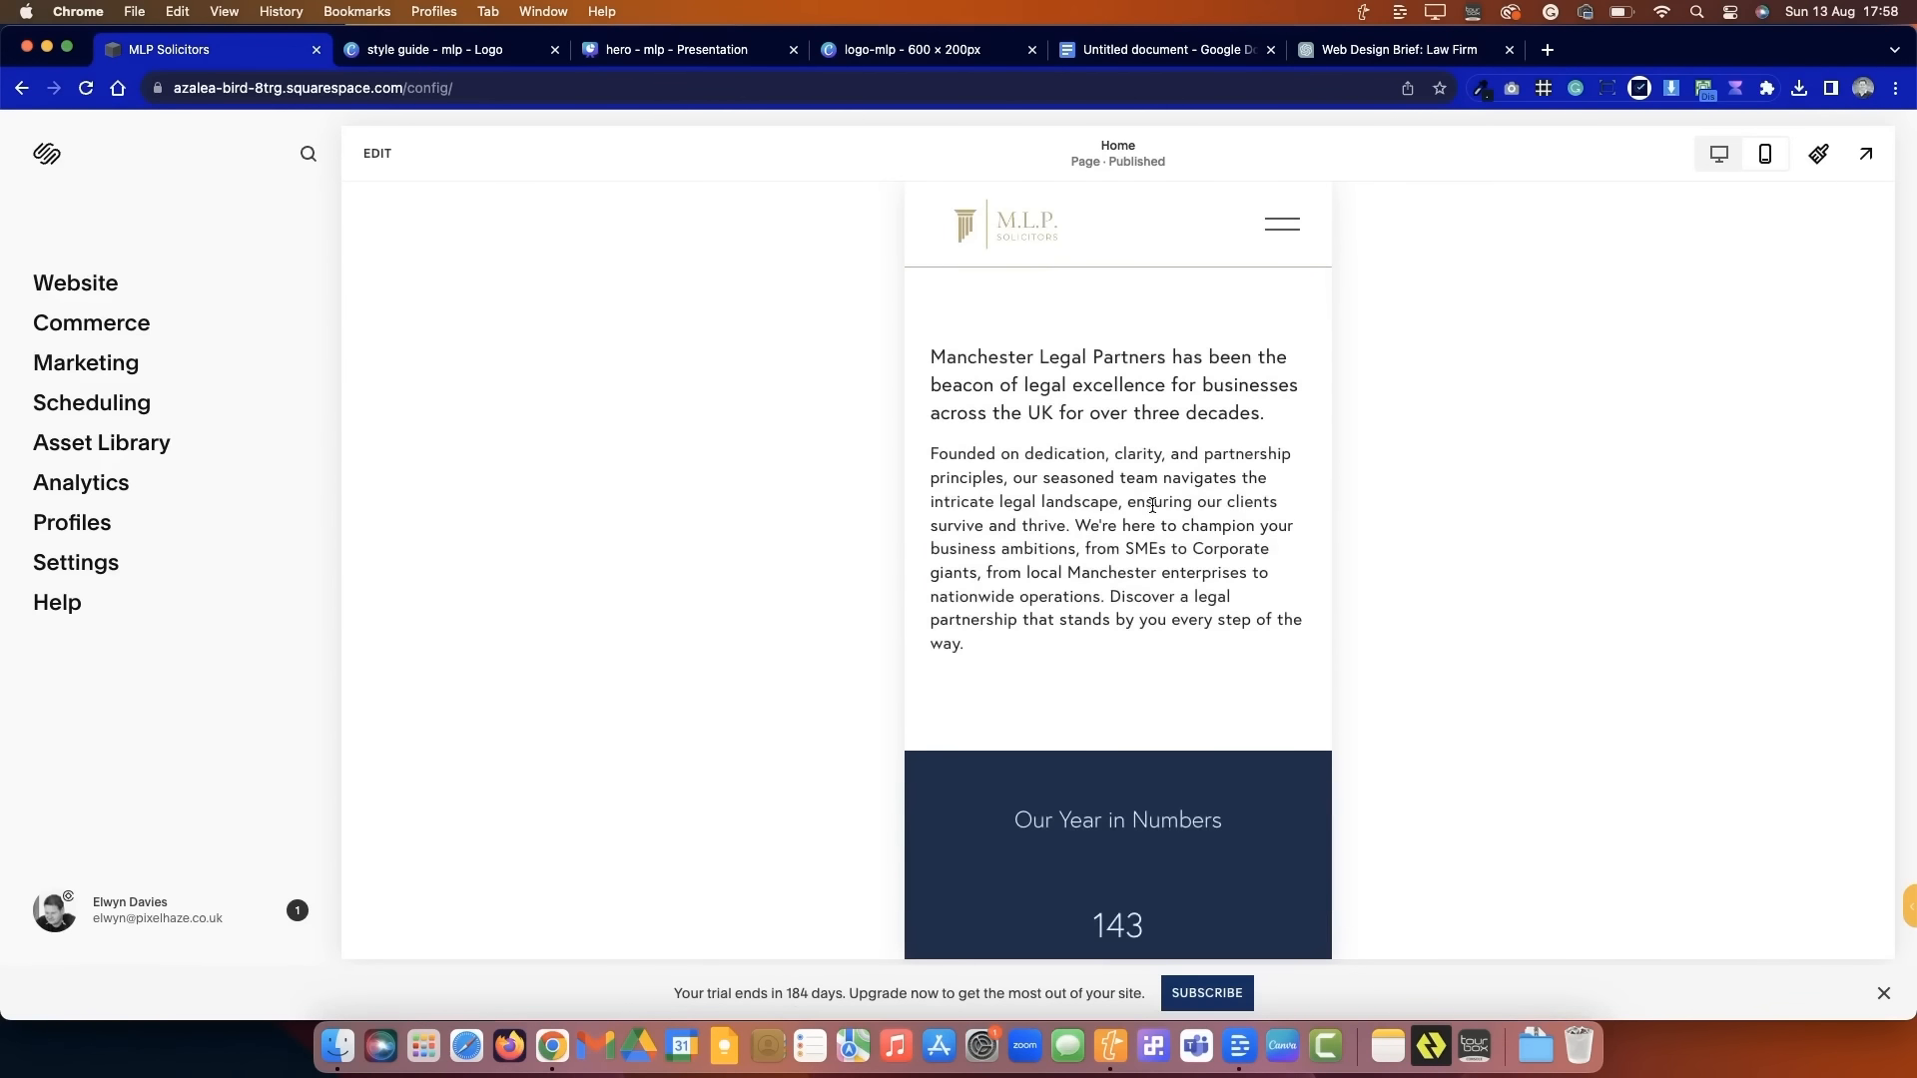
{"action": "scroll", "coordinate": [1152, 504], "scroll_direction": "down", "scroll_amount": 15}
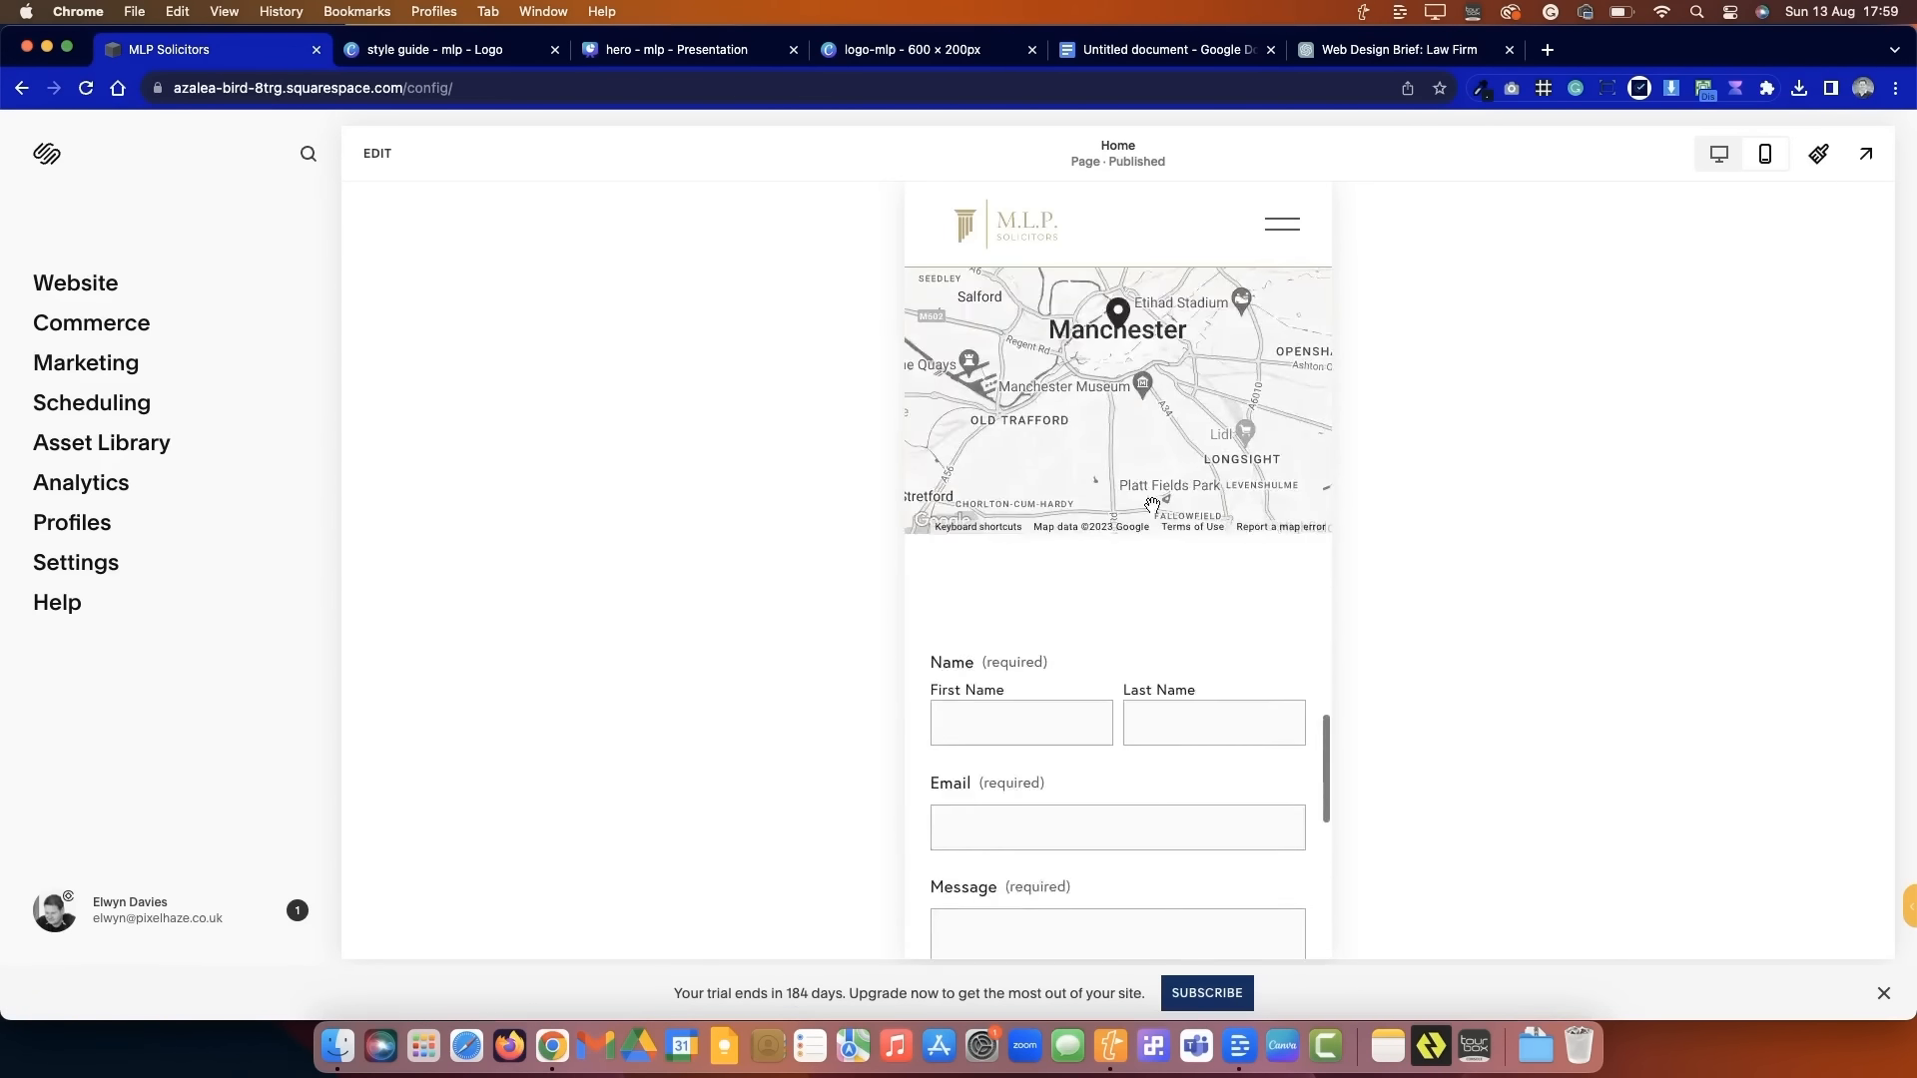
{"action": "scroll", "coordinate": [1152, 503], "scroll_direction": "down", "scroll_amount": 5}
{"action": "scroll", "coordinate": [1152, 503], "scroll_direction": "up", "scroll_amount": 20}
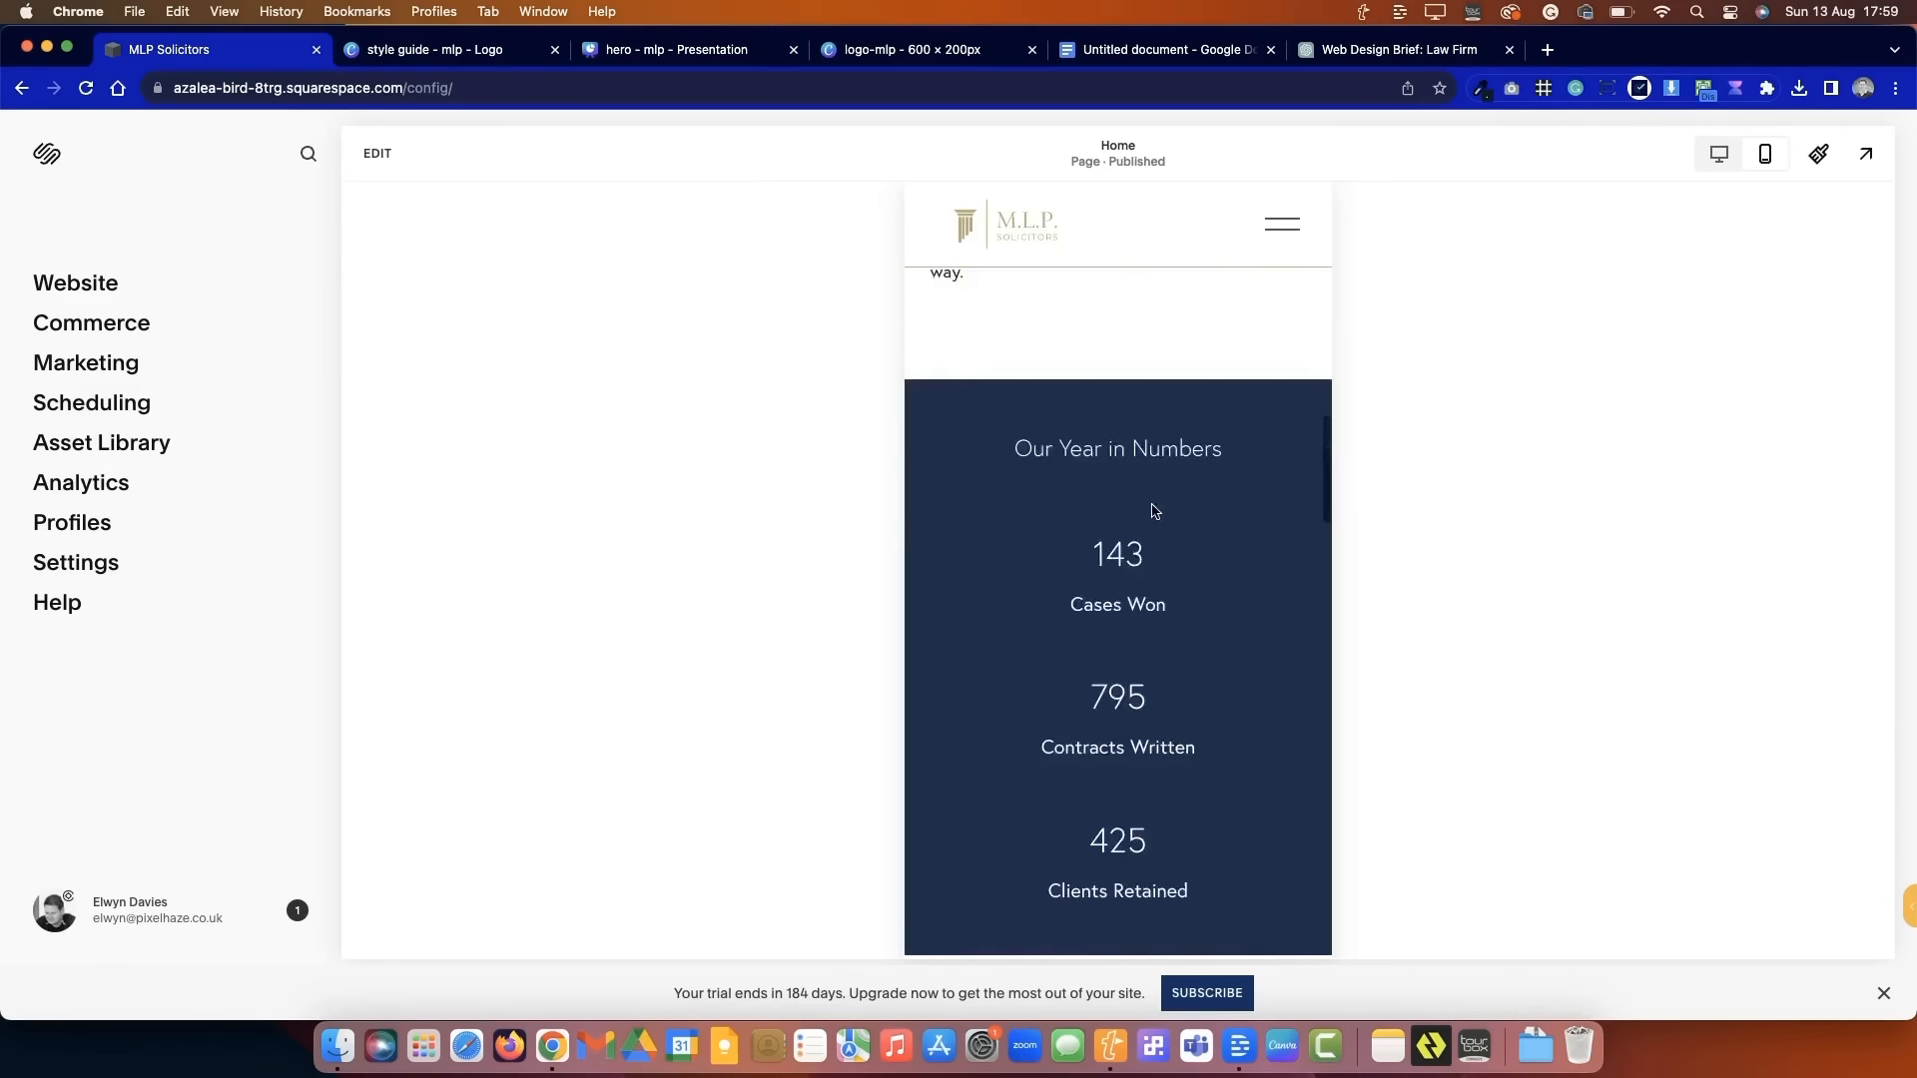
{"action": "scroll", "coordinate": [1152, 511], "scroll_direction": "up", "scroll_amount": 5}
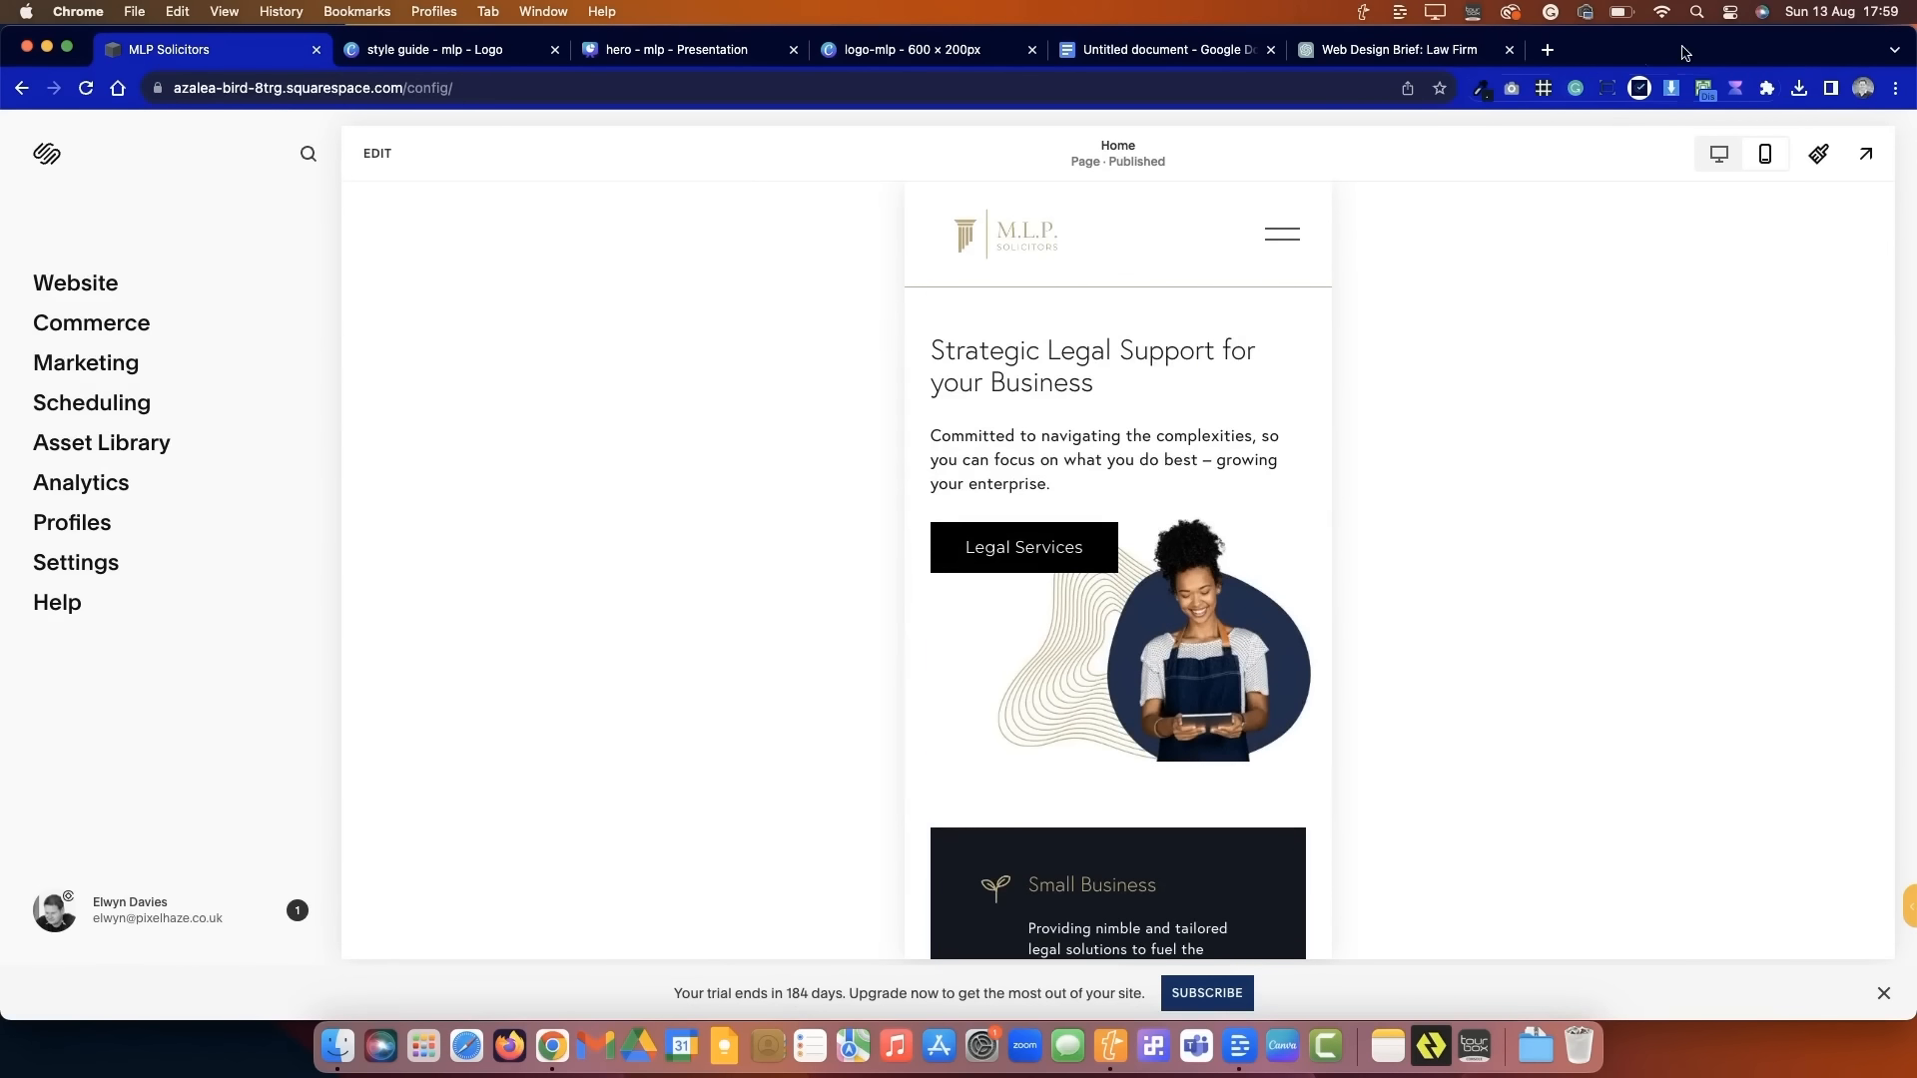
- Switch the home page to the desktop preview, expand it to full screen, and review it down to the footer
{"action": "left_click", "coordinate": [1716, 153]}
{"action": "scroll", "coordinate": [1269, 565], "scroll_direction": "down", "scroll_amount": 5}
{"action": "left_click", "coordinate": [1865, 153]}
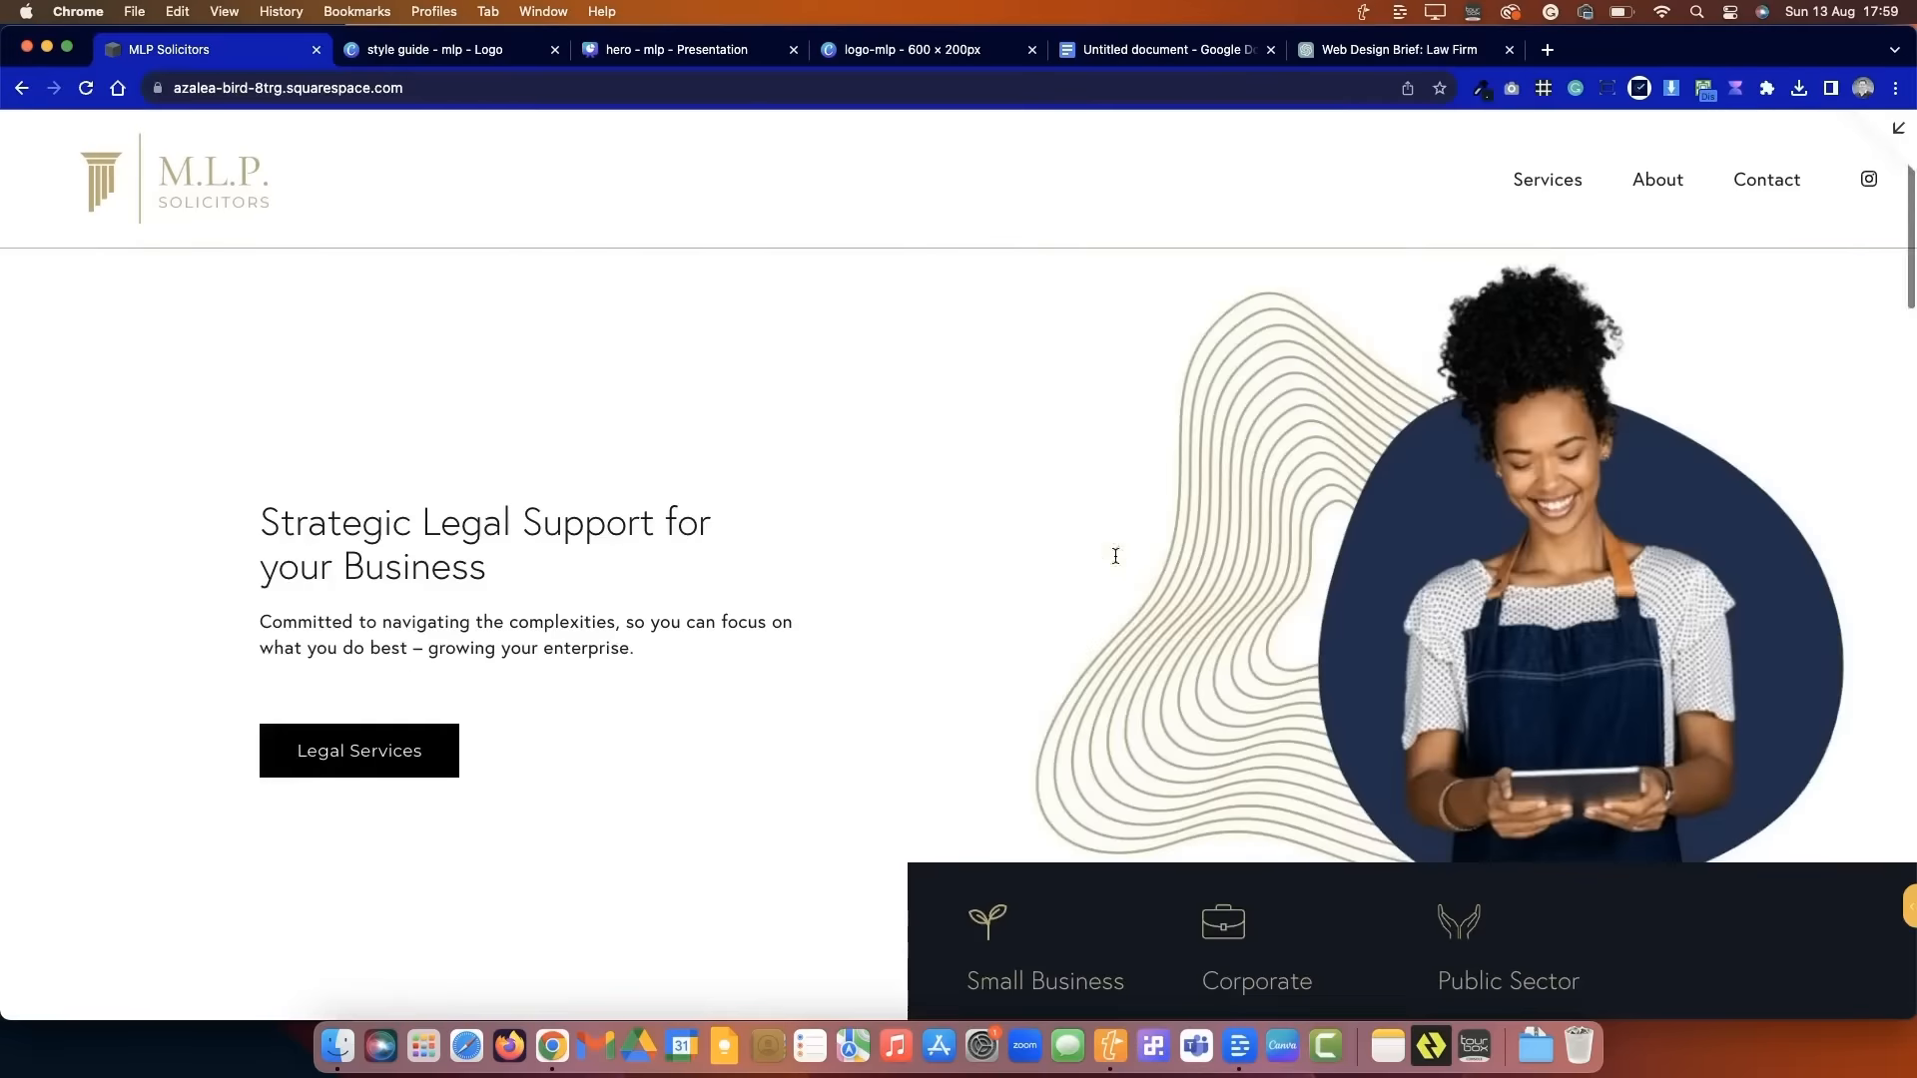
{"action": "scroll", "coordinate": [1115, 554], "scroll_direction": "down", "scroll_amount": 15}
{"action": "scroll", "coordinate": [1115, 557], "scroll_direction": "down", "scroll_amount": 5}
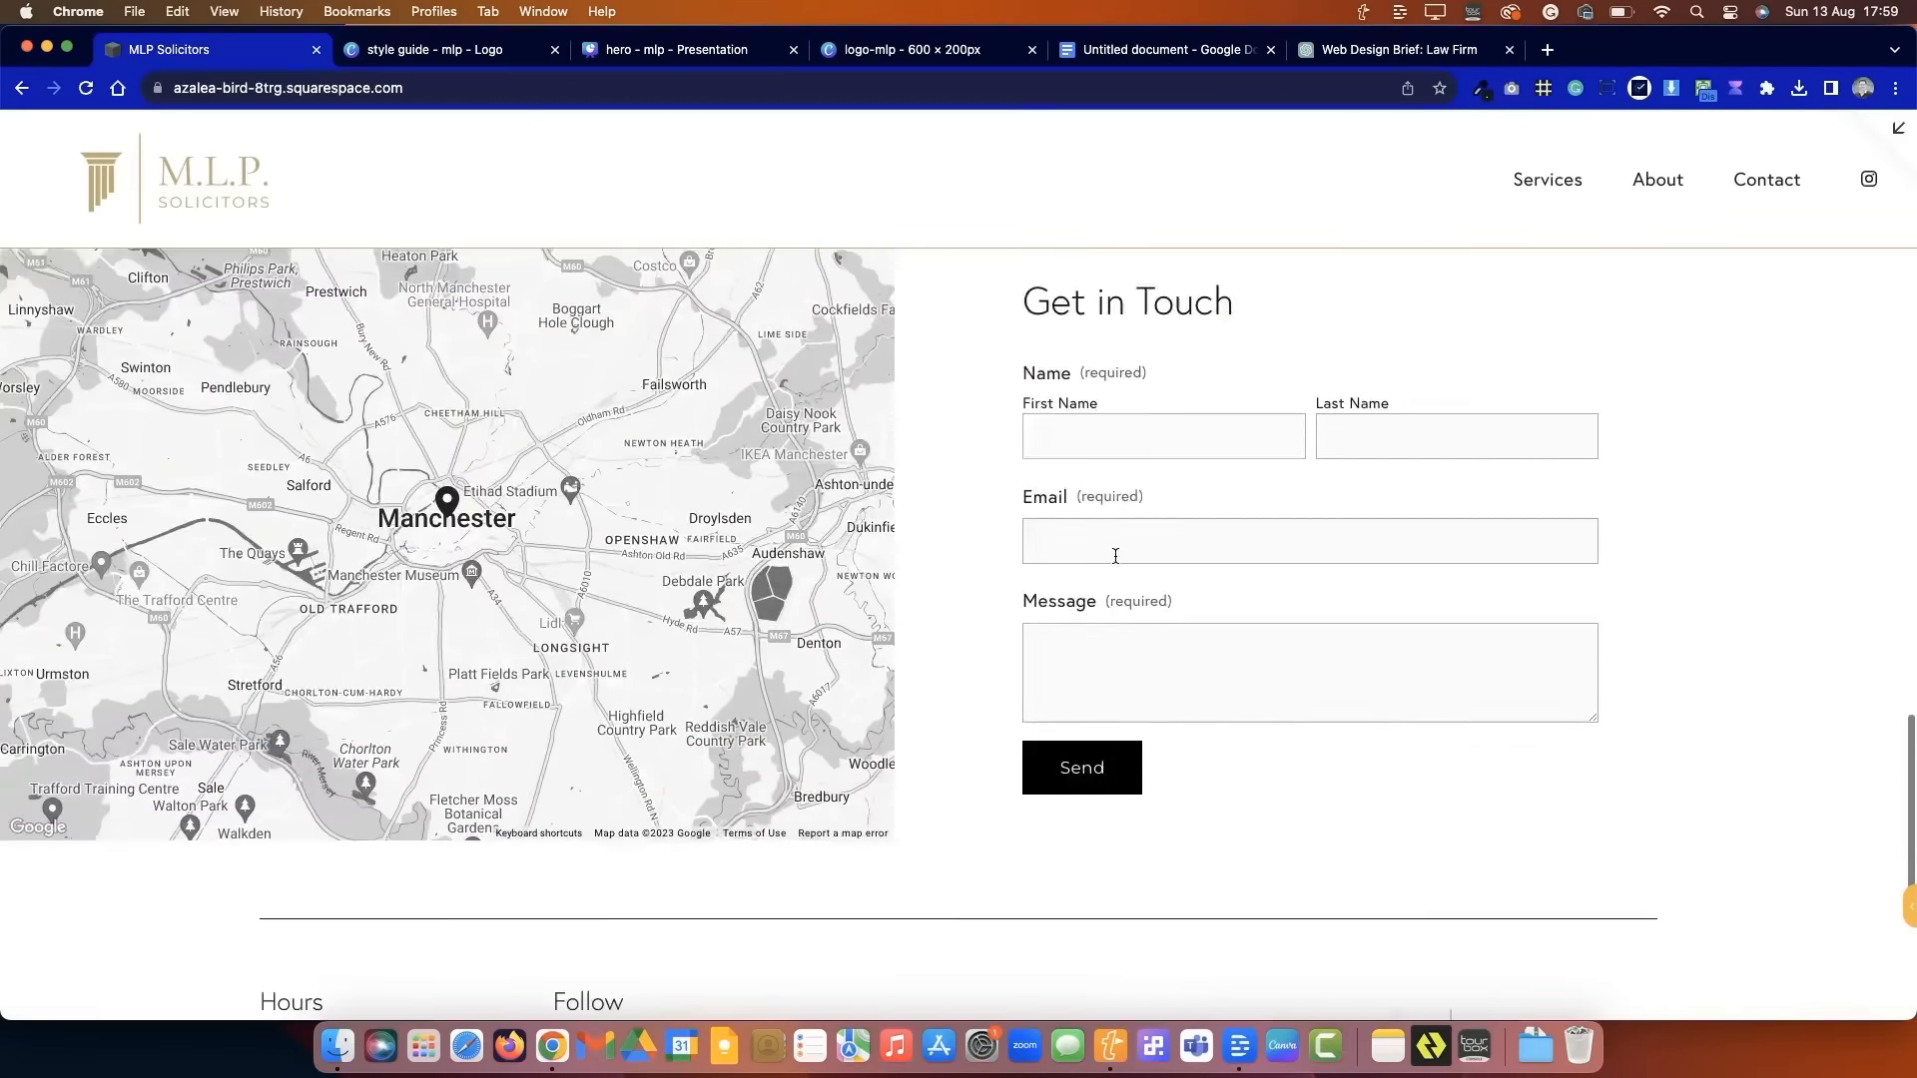
{"action": "scroll", "coordinate": [1114, 557], "scroll_direction": "up", "scroll_amount": 20}
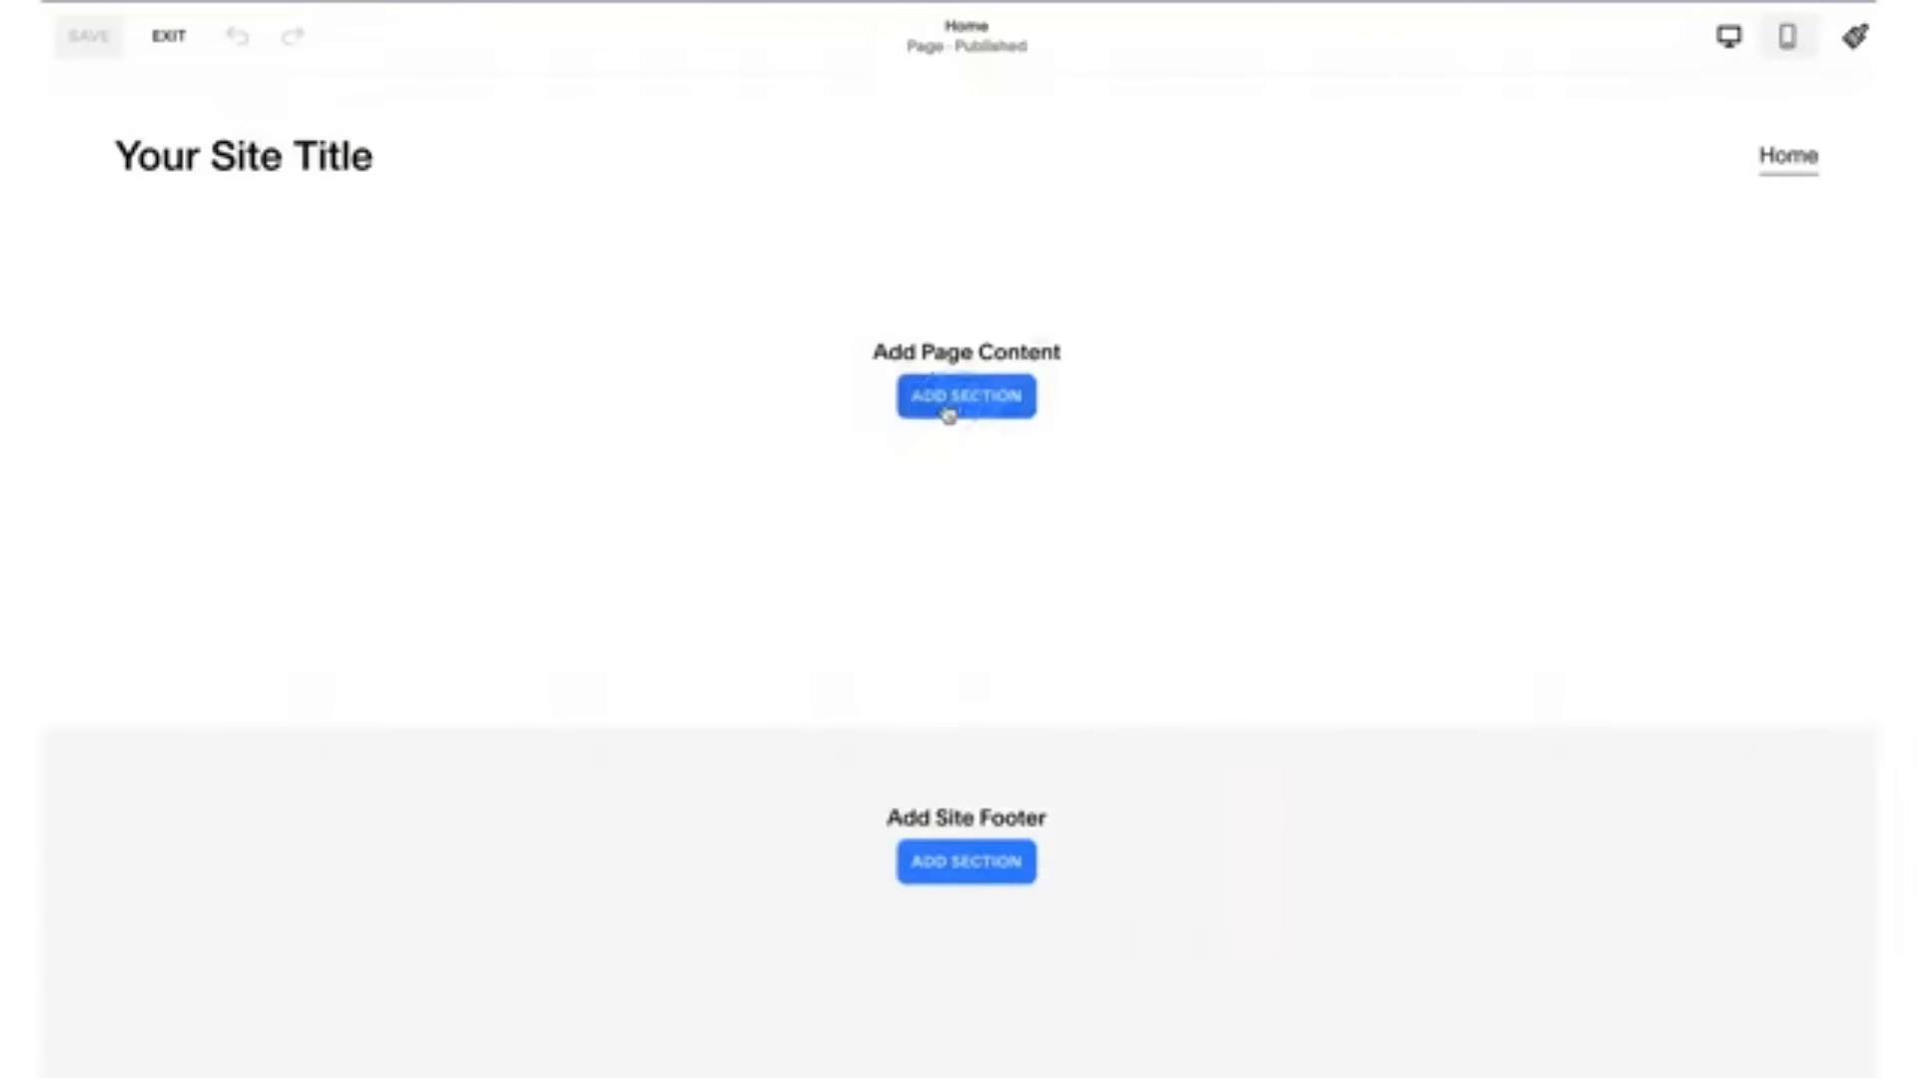
- Search Google for the best wireframing tools for Squarespace
{"action": "left_click", "coordinate": [948, 399]}
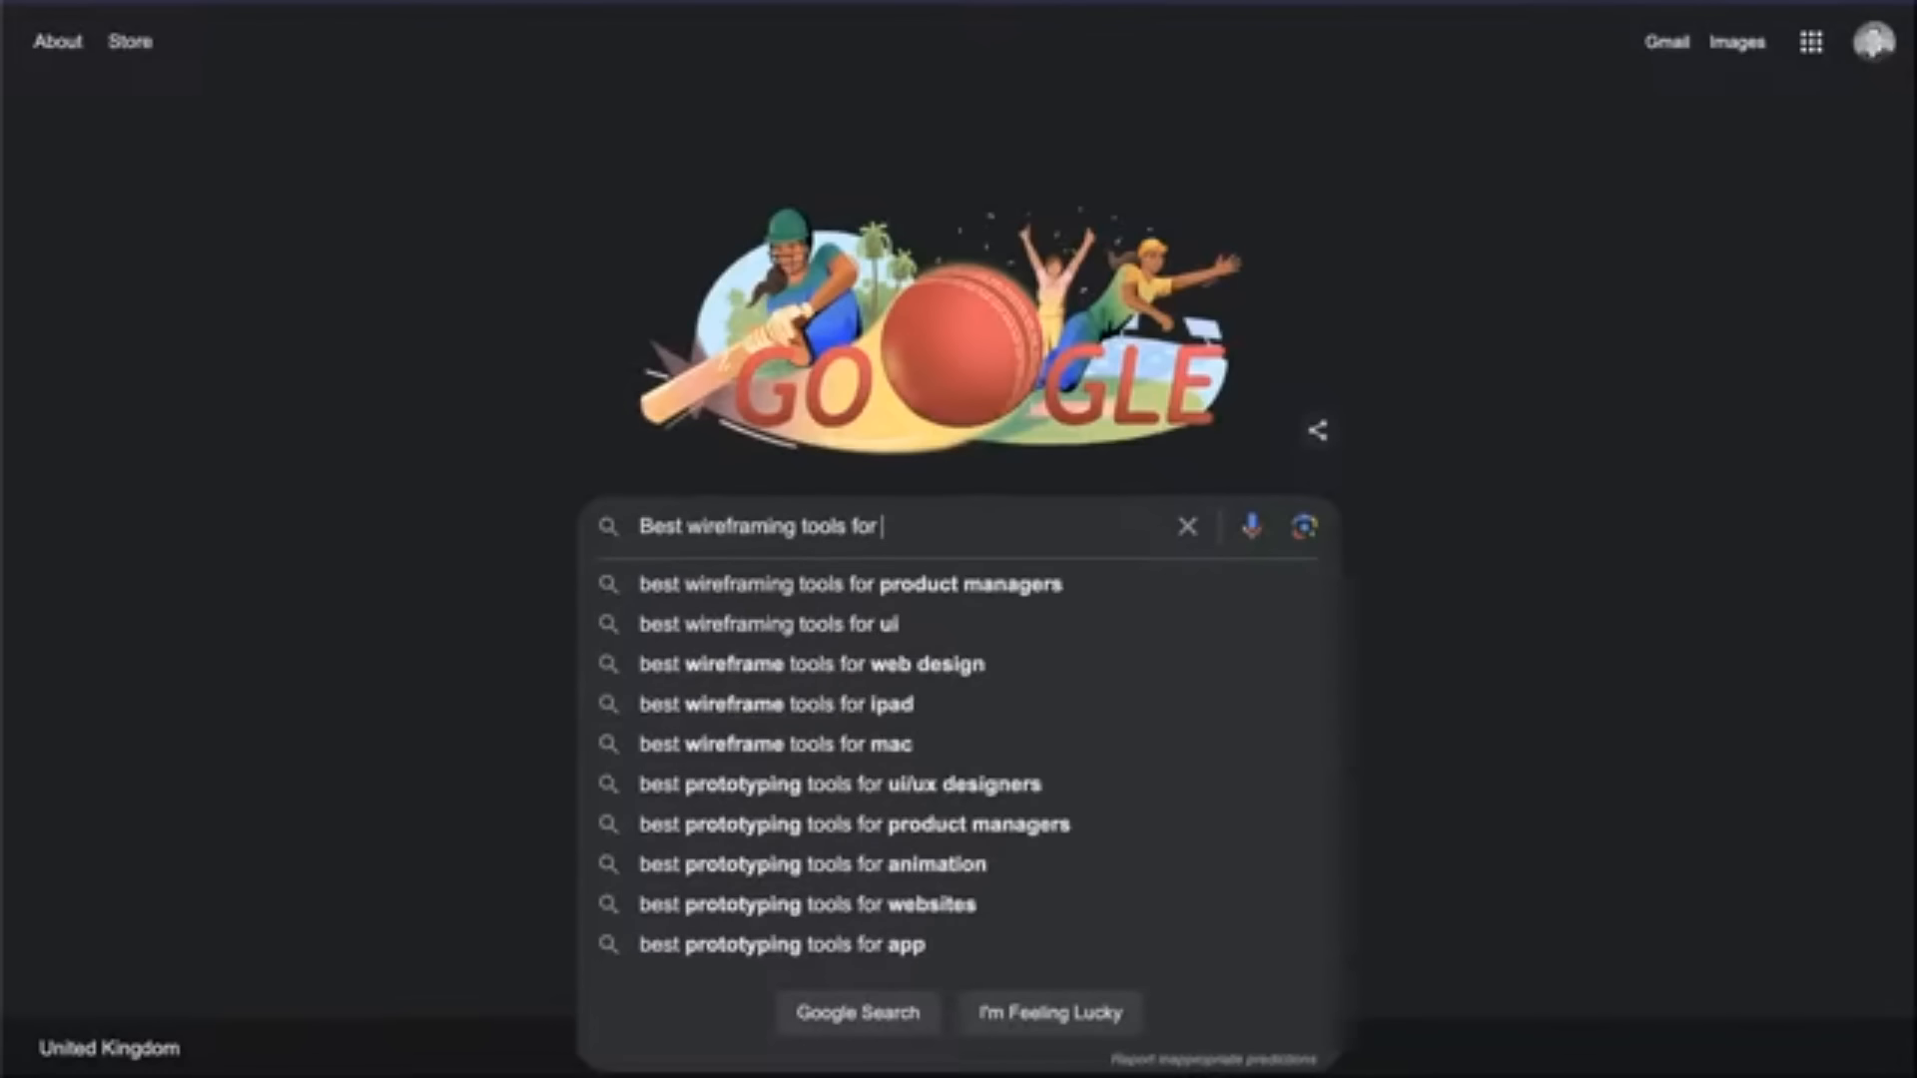
{"action": "type", "text": "squarespa"}
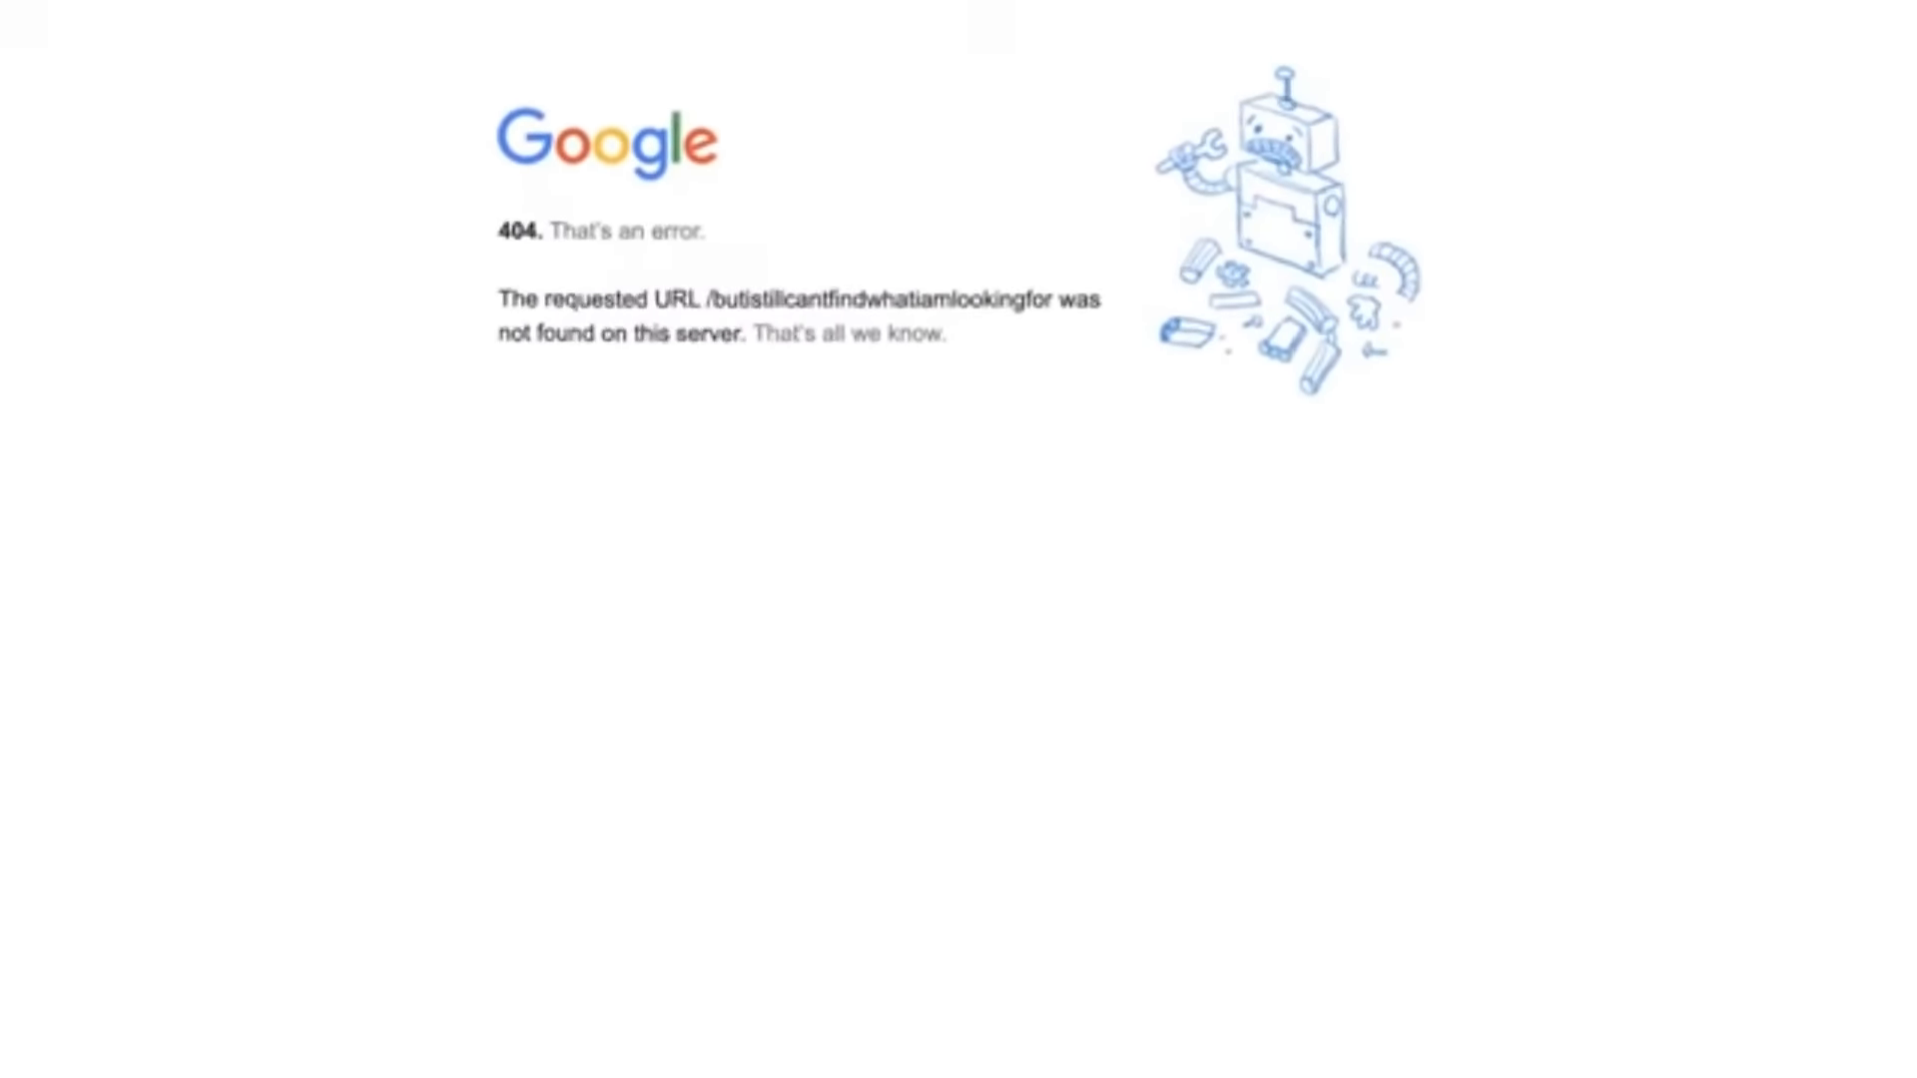
- Open the section library for the blank Home page and browse the Intro layouts
{"action": "left_click", "coordinate": [950, 429]}
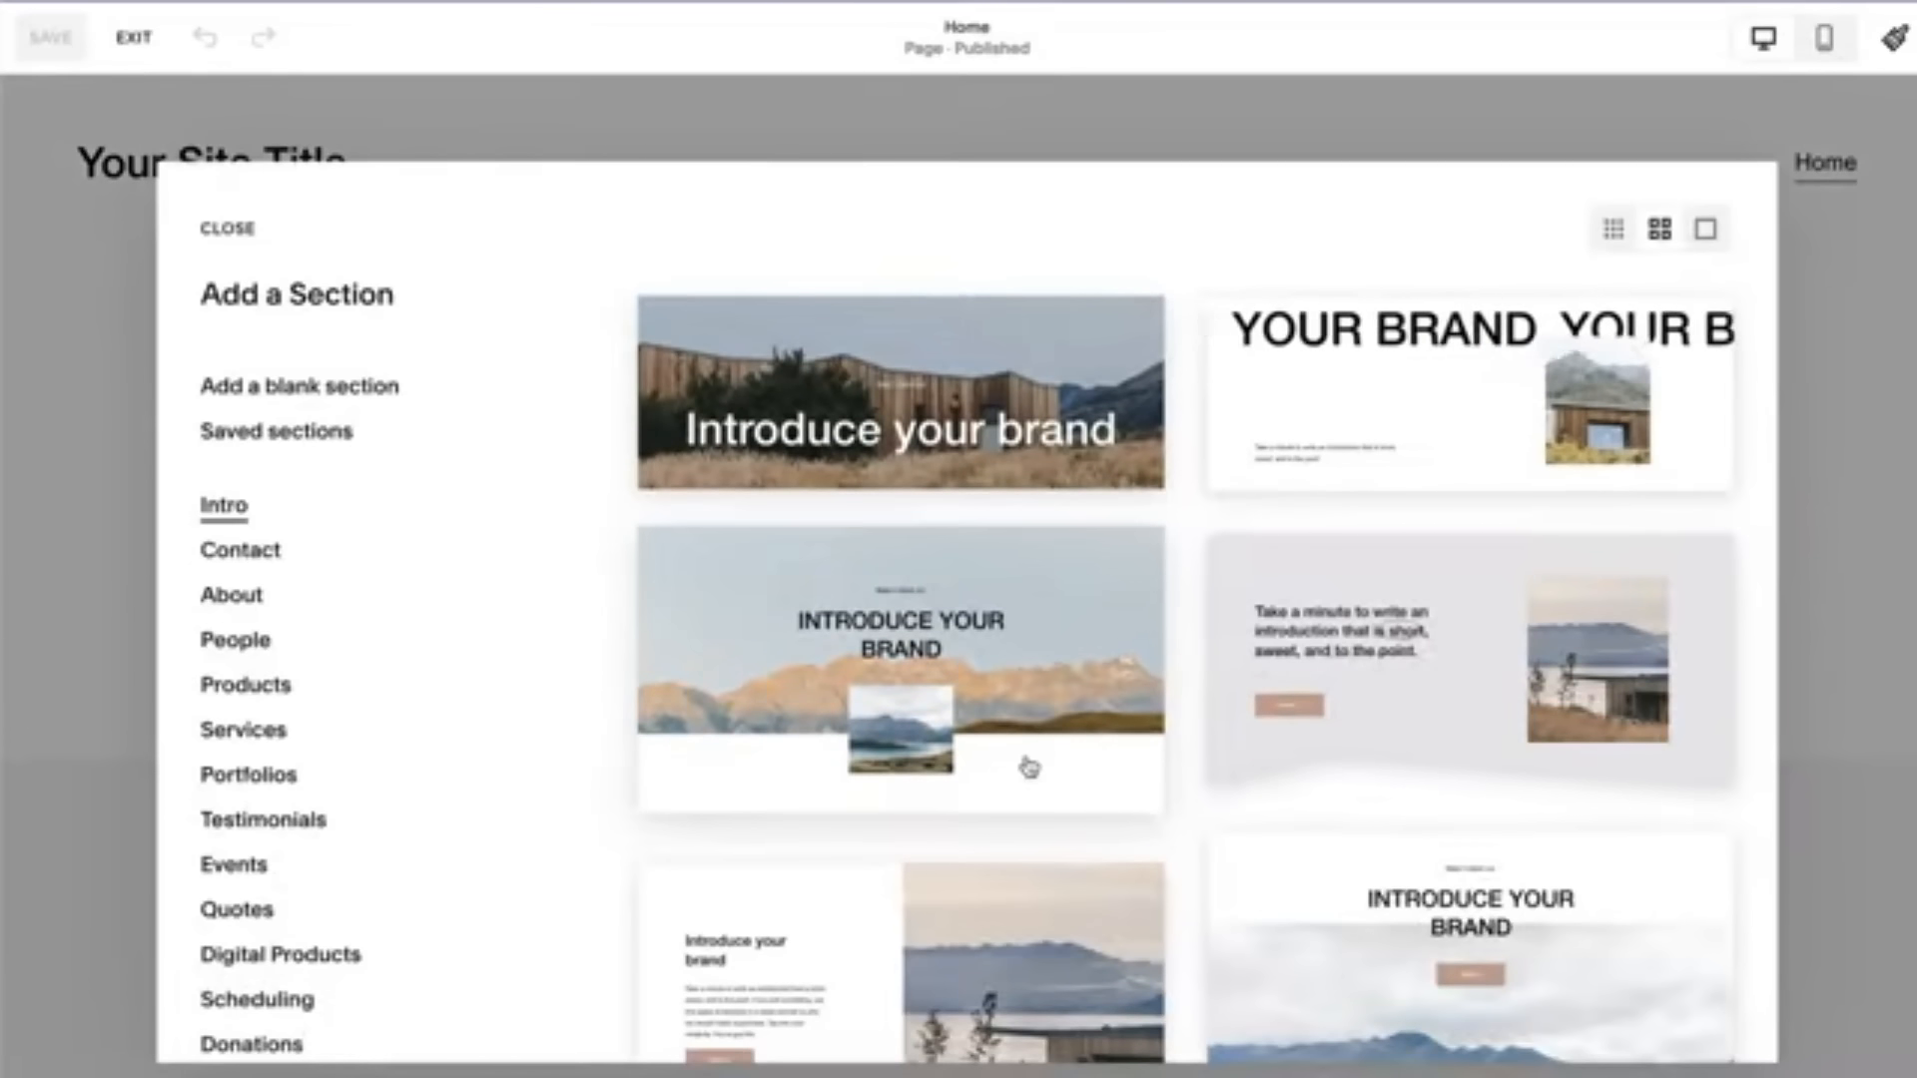
{"action": "scroll", "coordinate": [1029, 767], "scroll_direction": "down", "scroll_amount": 5}
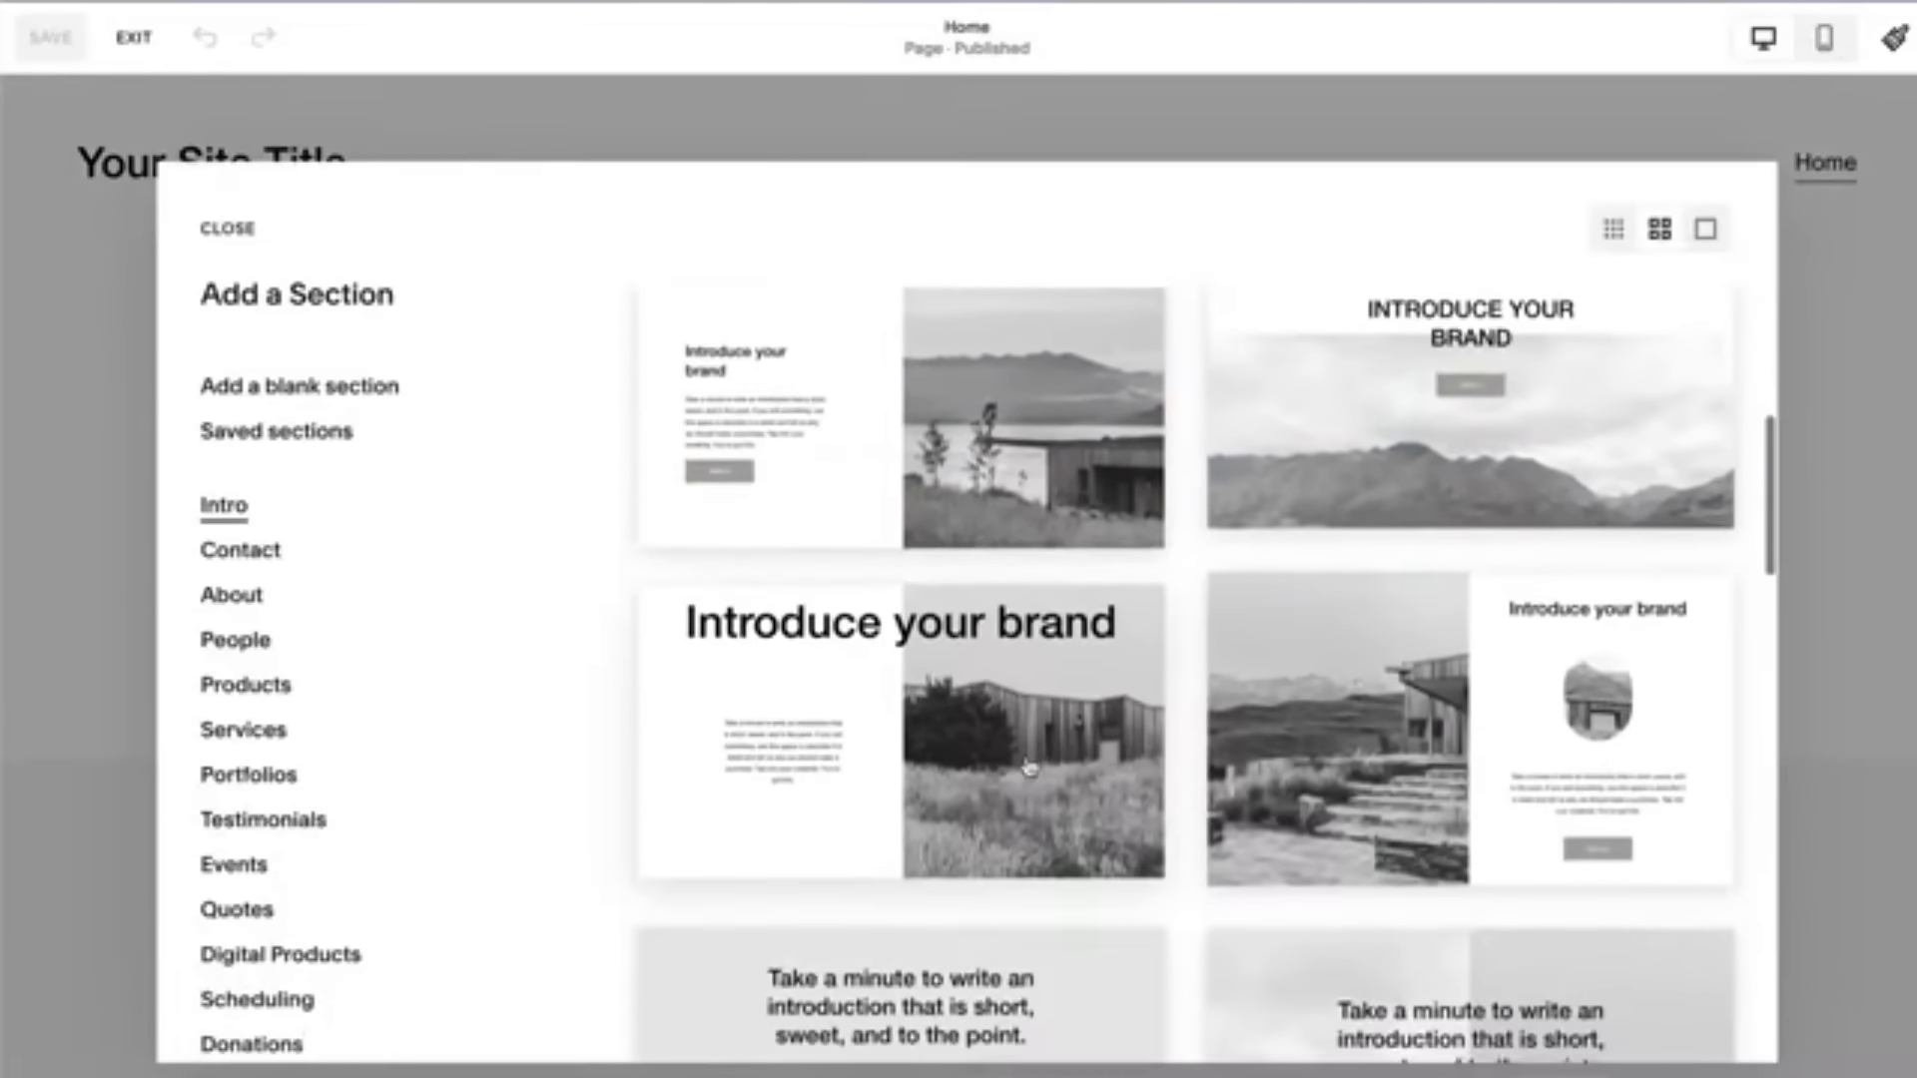
{"action": "left_click", "coordinate": [1029, 766]}
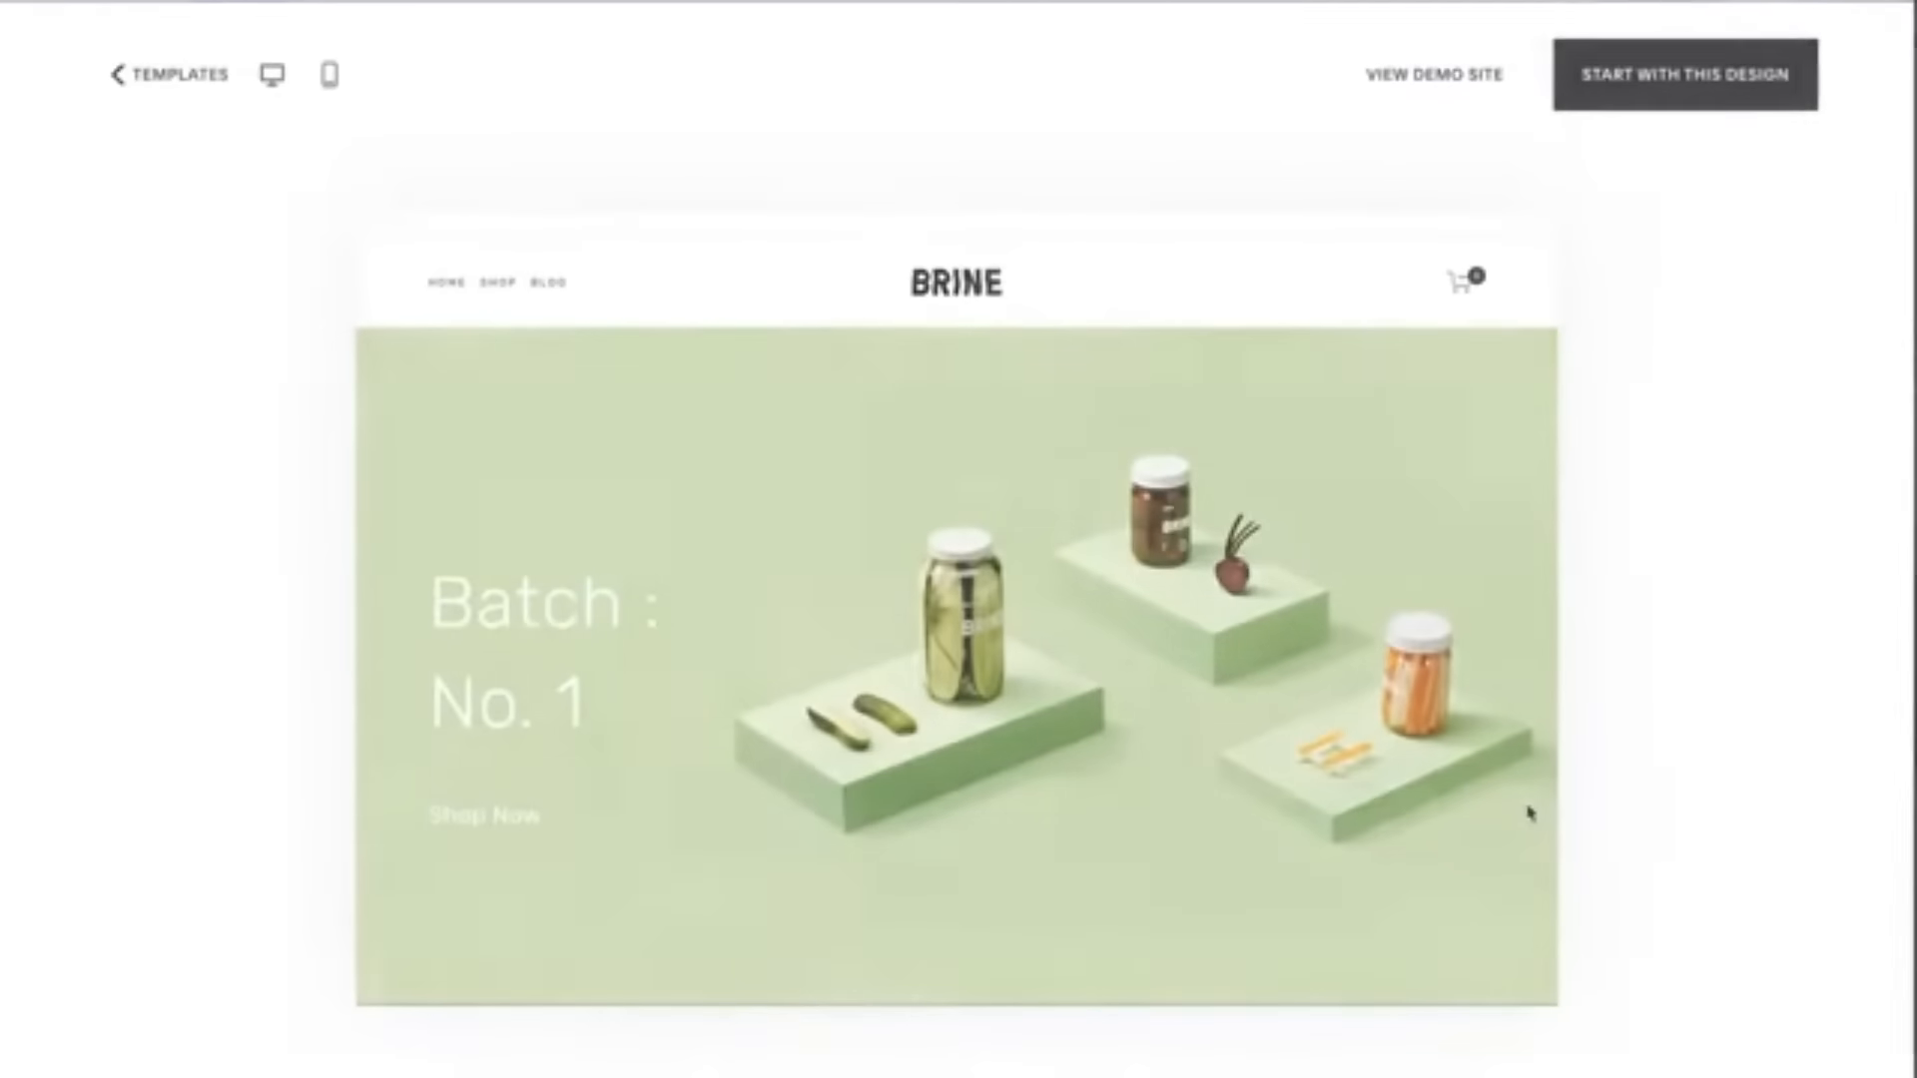
- Review the Brine template's preview from the Batch No. 1 banner down through the Pickle Perfection section
{"action": "scroll", "coordinate": [1529, 812], "scroll_direction": "down", "scroll_amount": 2}
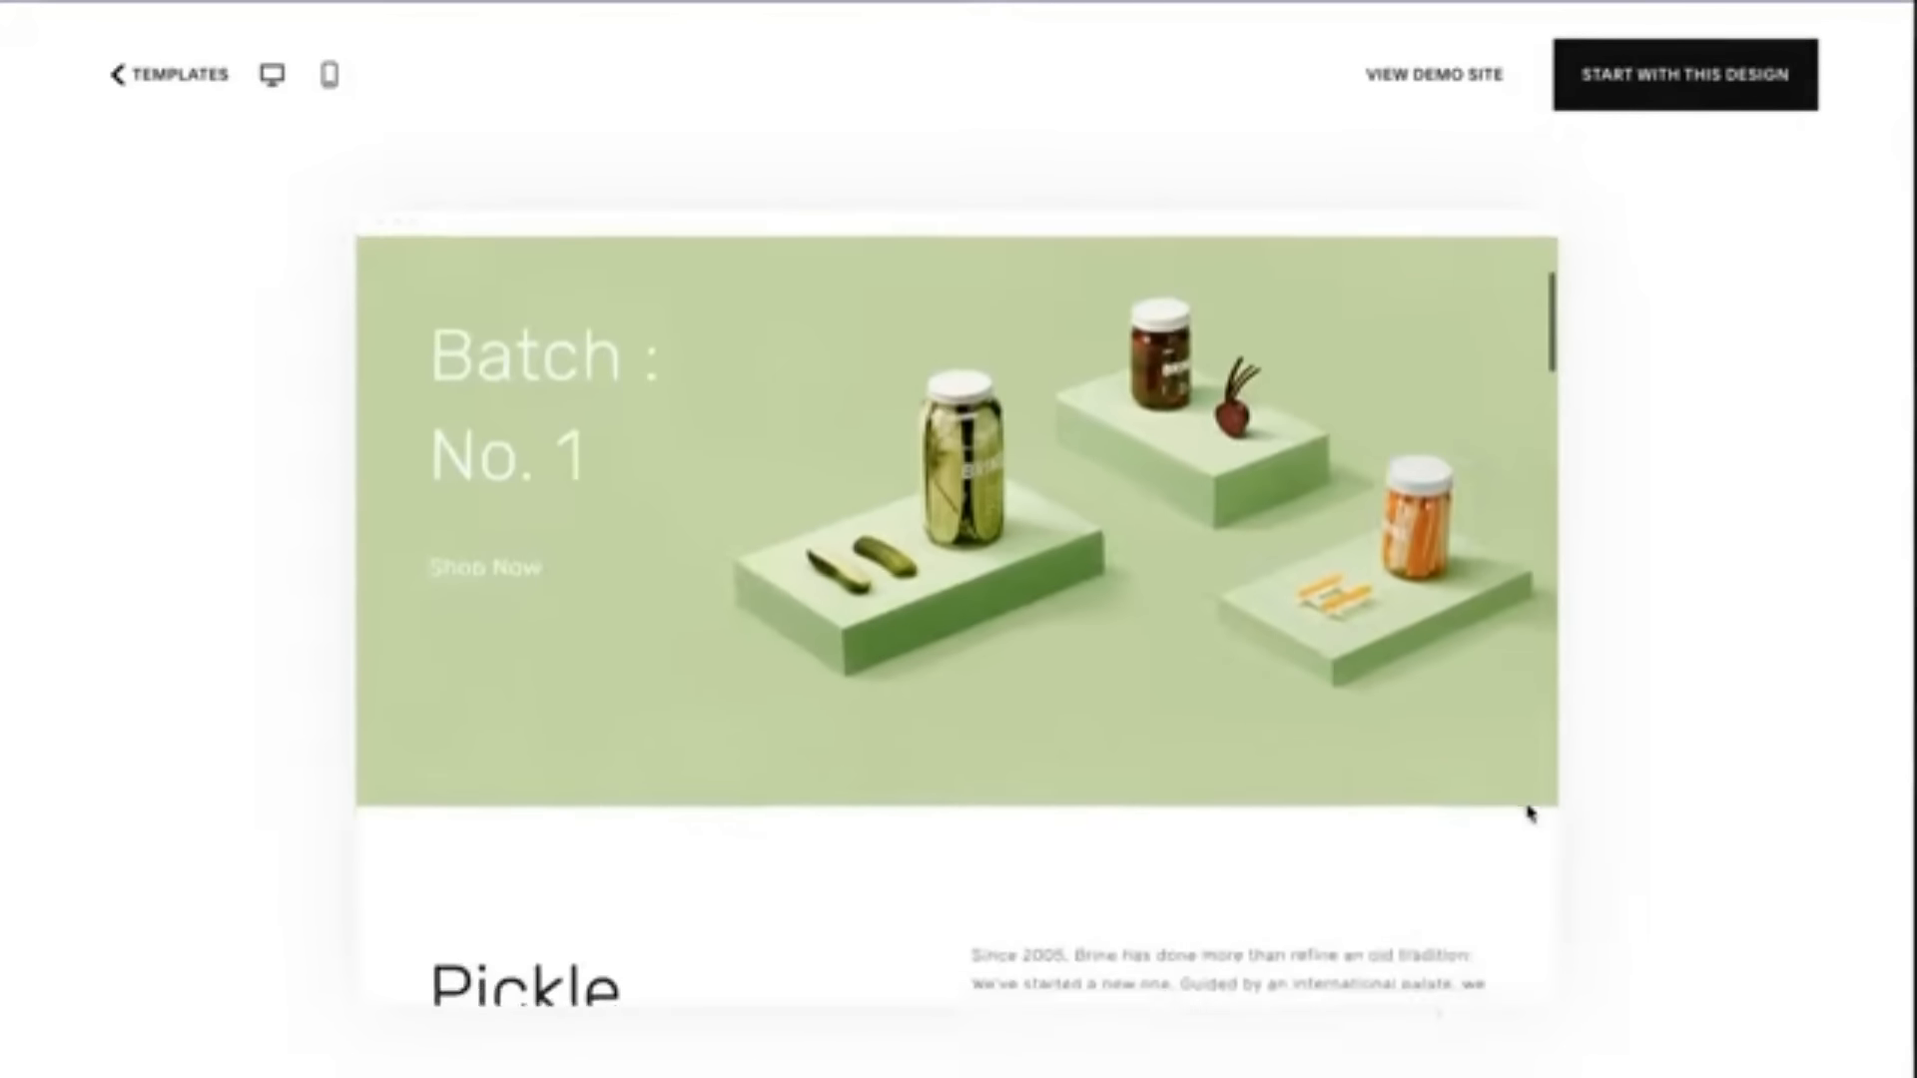
{"action": "scroll", "coordinate": [1529, 812], "scroll_direction": "down", "scroll_amount": 3}
{"action": "scroll", "coordinate": [1529, 812], "scroll_direction": "down", "scroll_amount": 15}
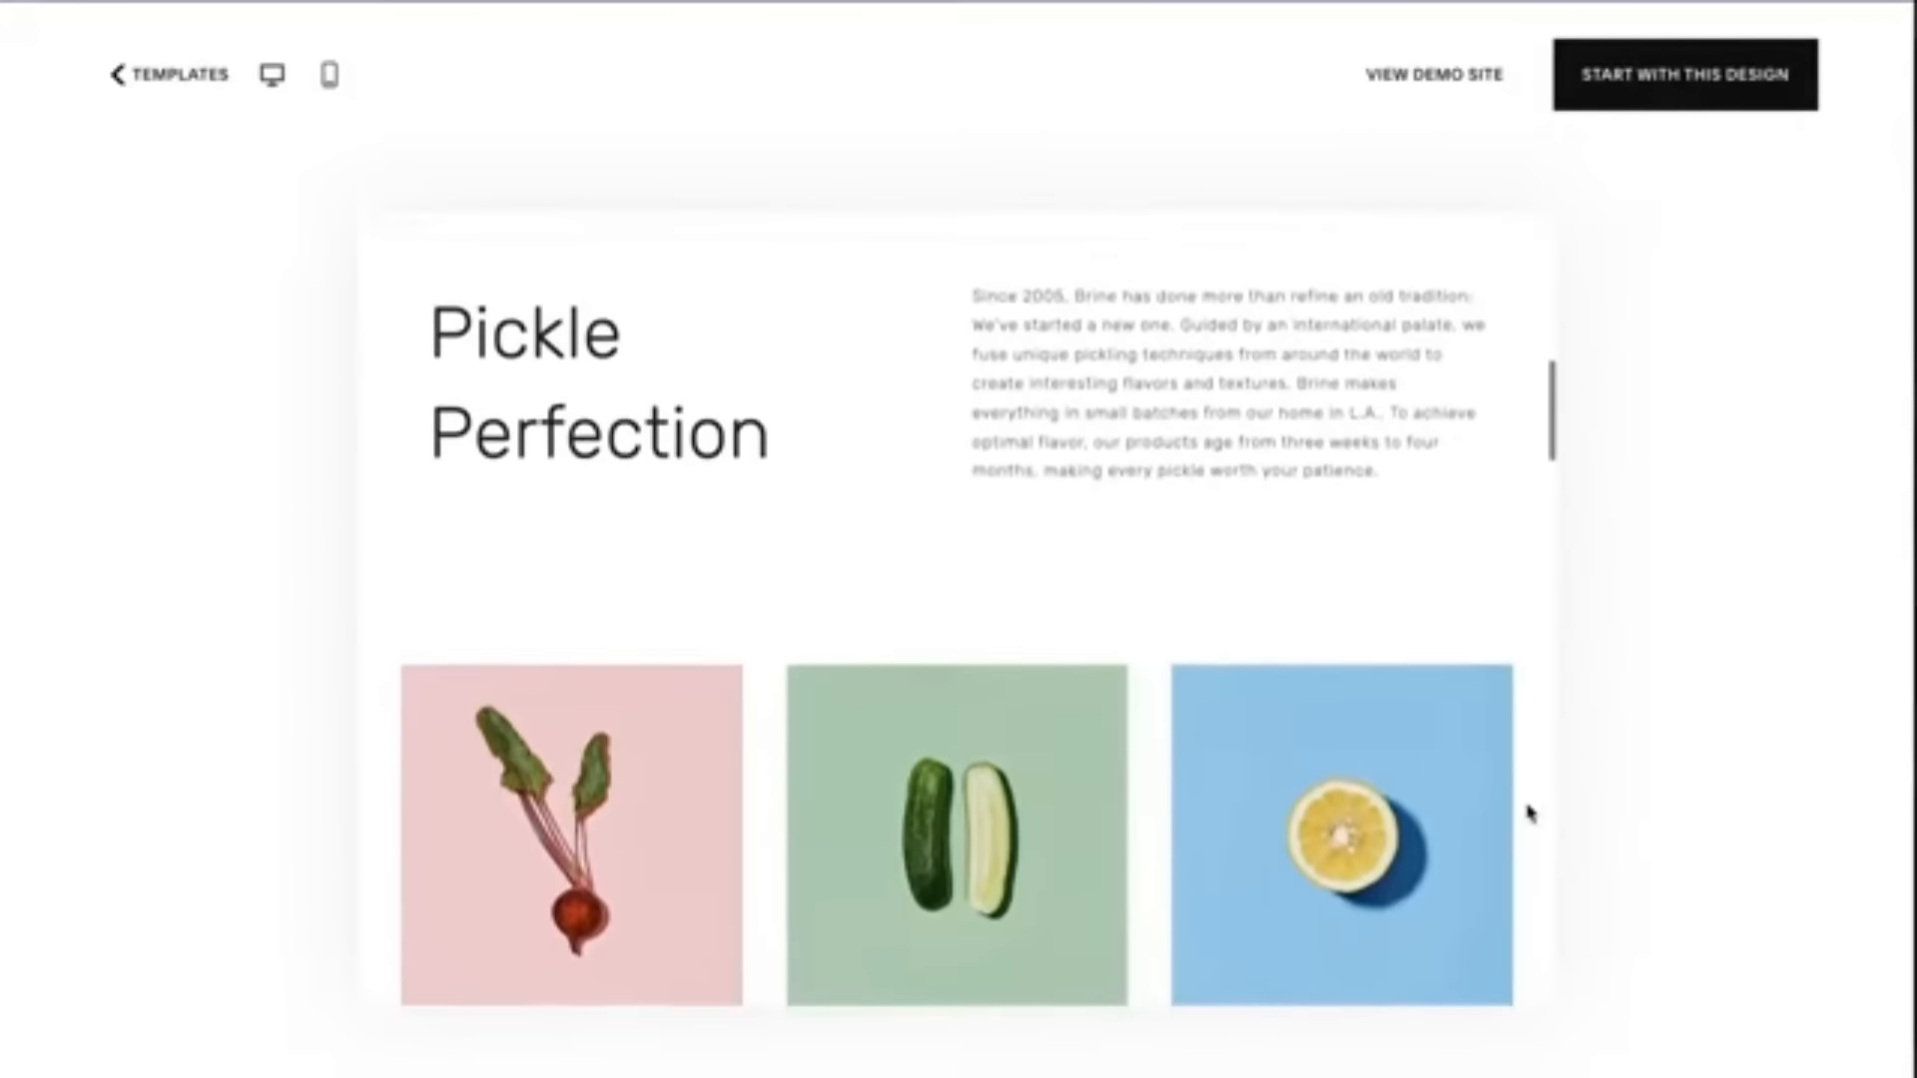
{"action": "scroll", "coordinate": [1528, 812], "scroll_direction": "down", "scroll_amount": 5}
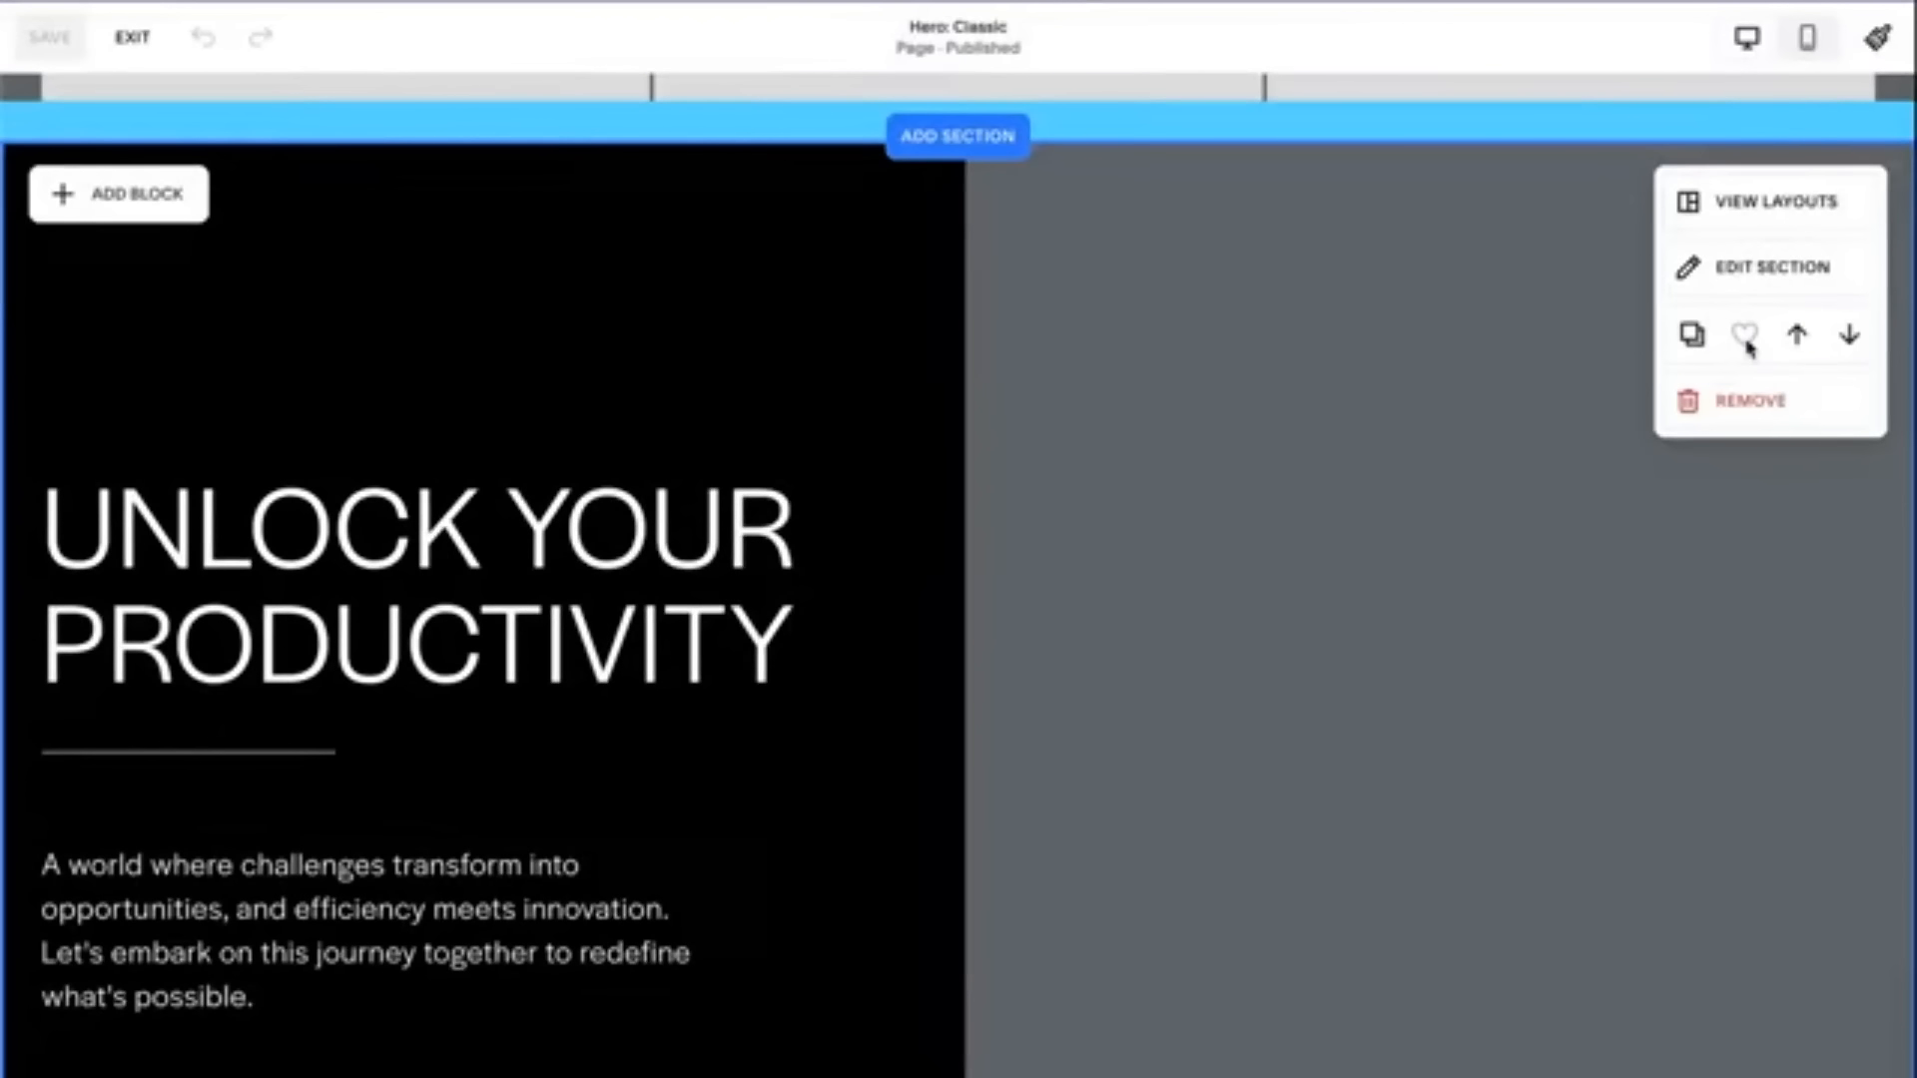
- Save the Unlock Your Productivity hero section as a favourite and open the Signposts: 4+-Col Classic page for editing
{"action": "left_click", "coordinate": [1745, 338]}
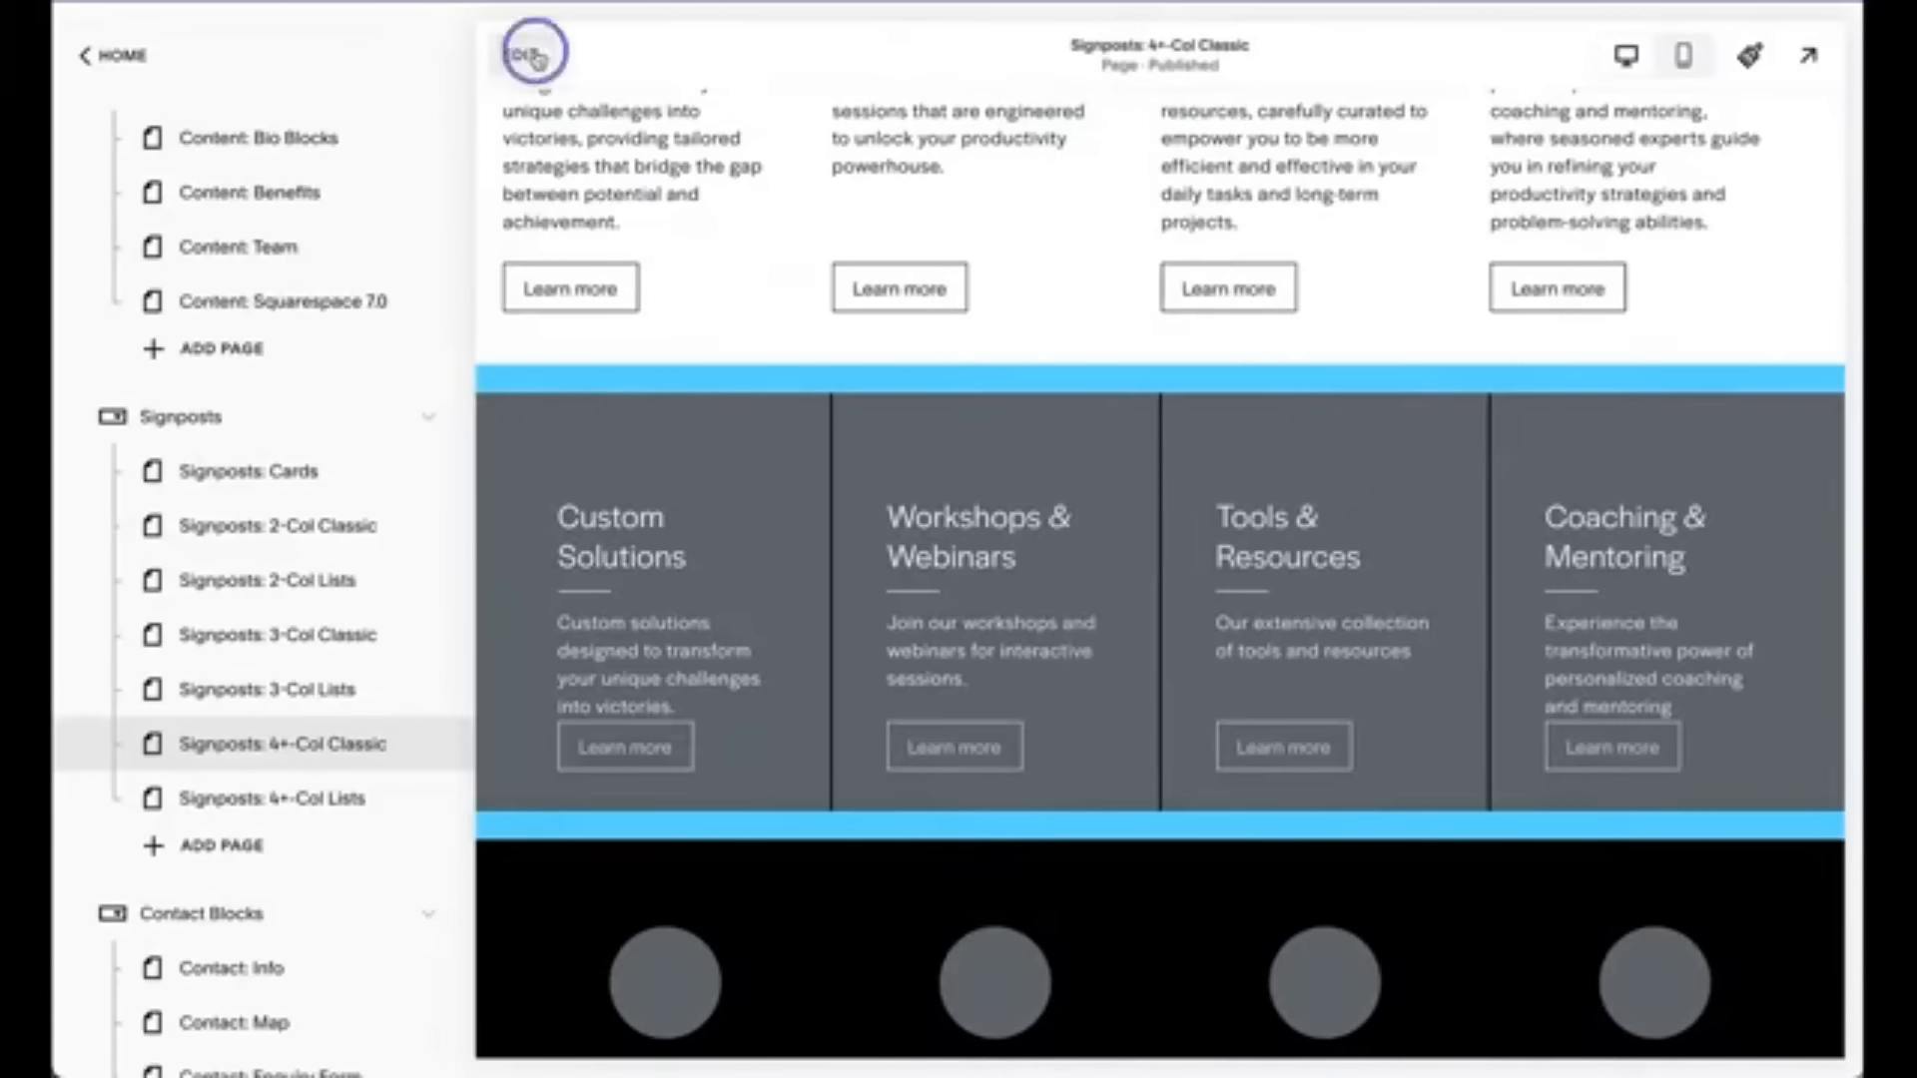
{"action": "left_click", "coordinate": [529, 55]}
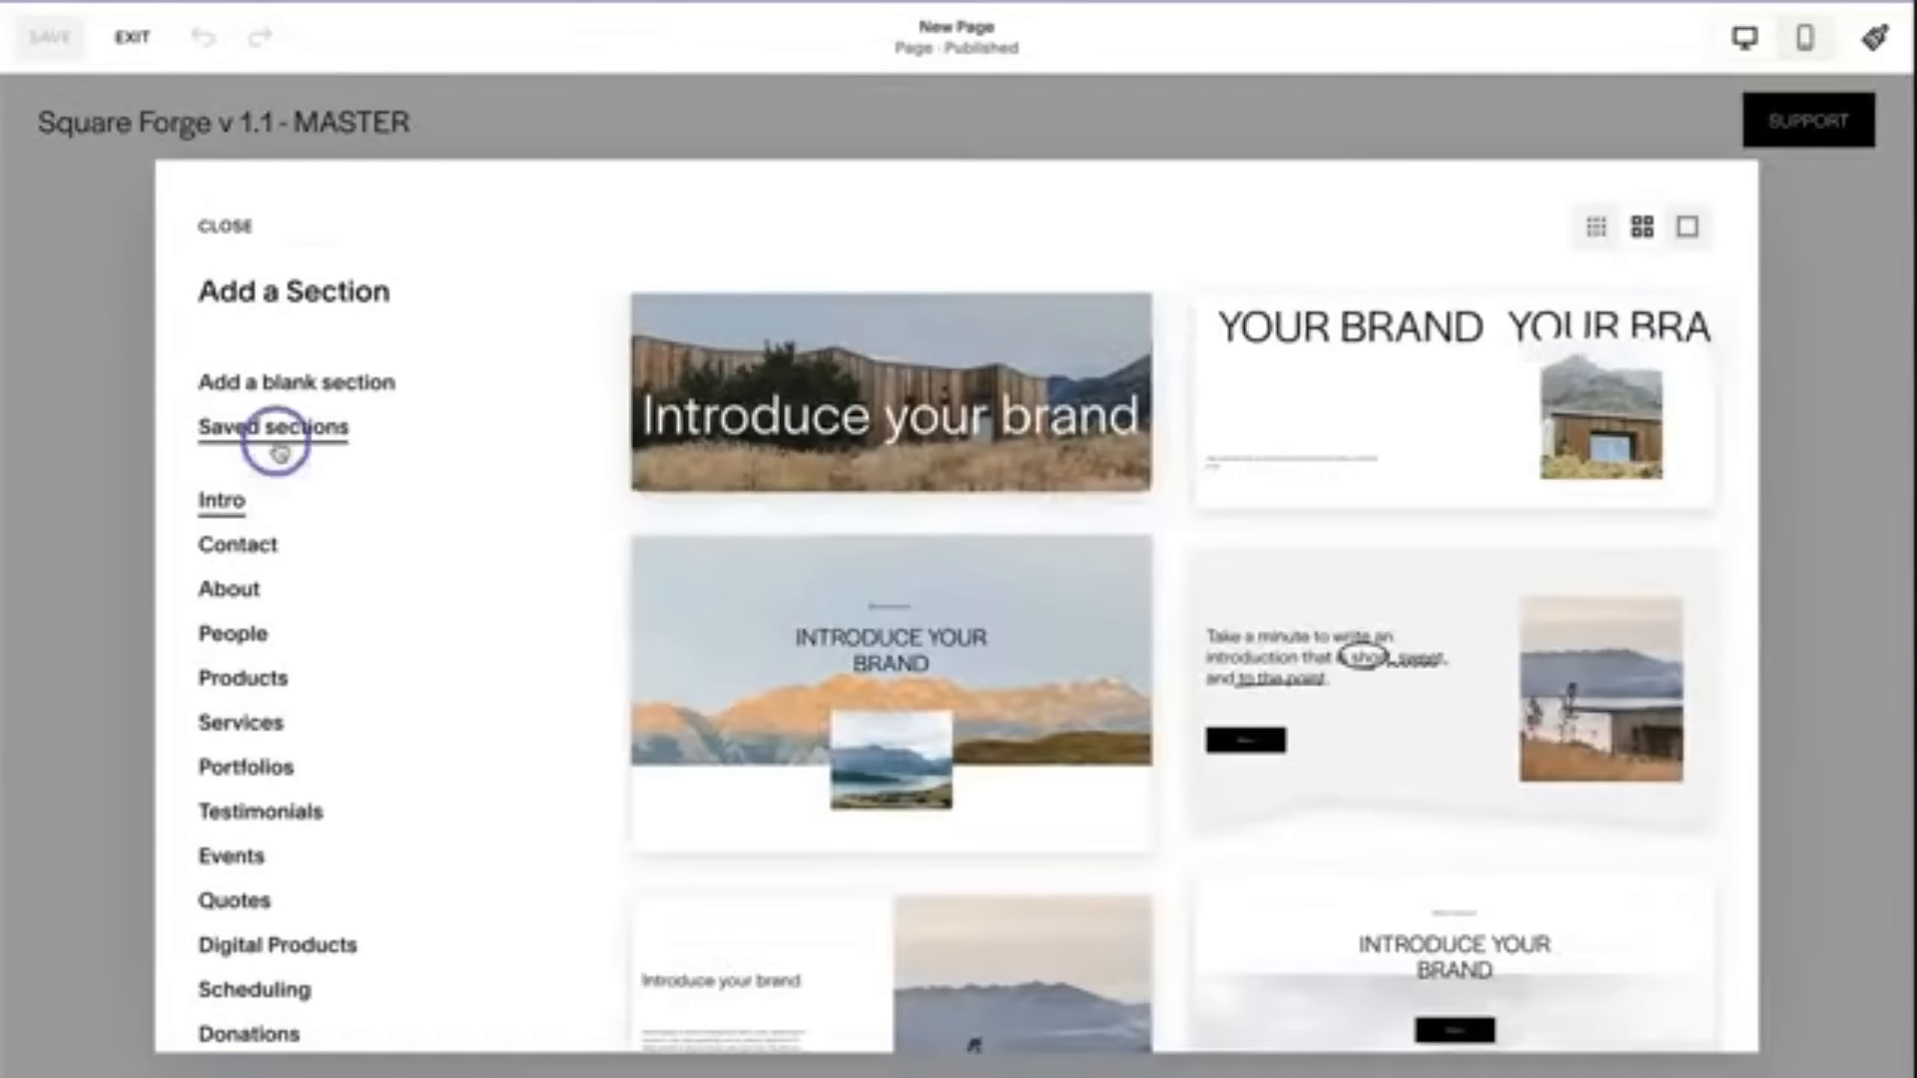
- Add the saved Unlock Your Productivity hero and the saved four-column signpost section to the new page
{"action": "left_click", "coordinate": [269, 427]}
{"action": "left_click", "coordinate": [898, 803]}
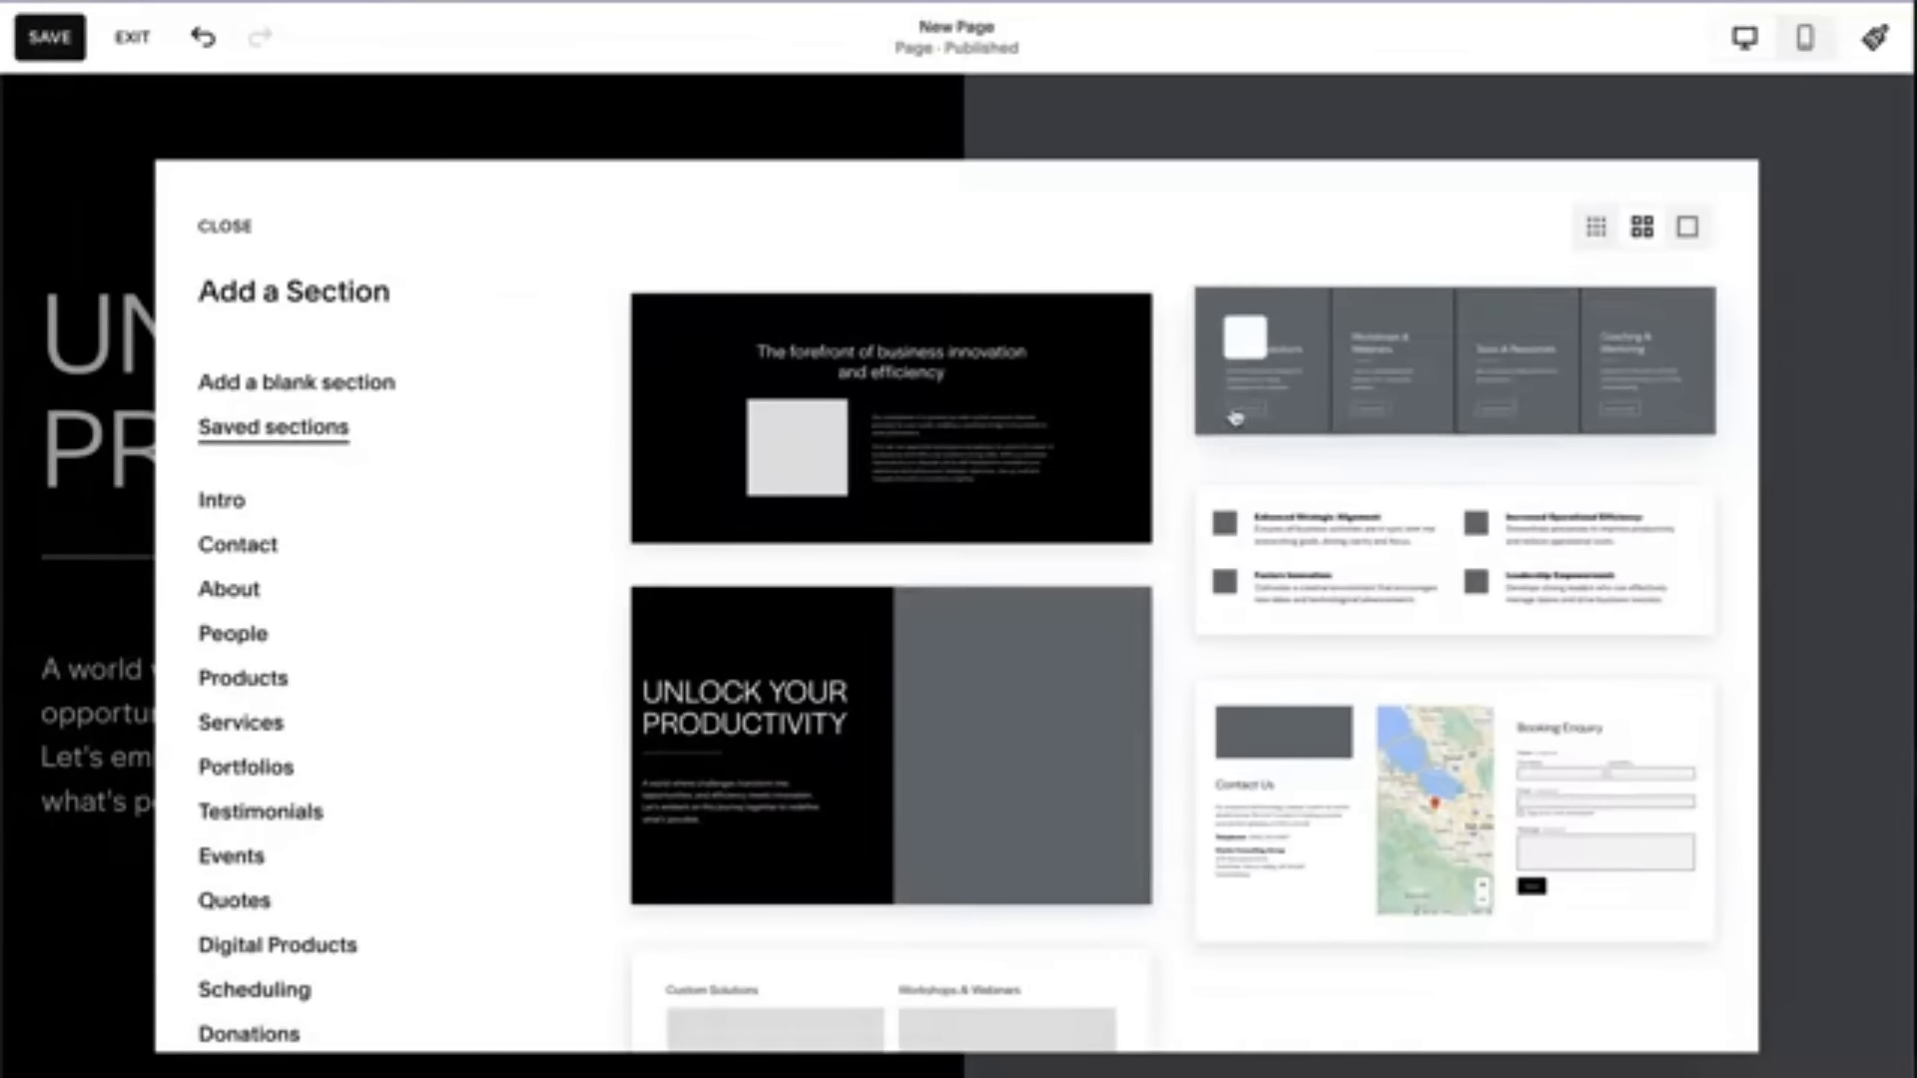
{"action": "left_click", "coordinate": [1235, 417]}
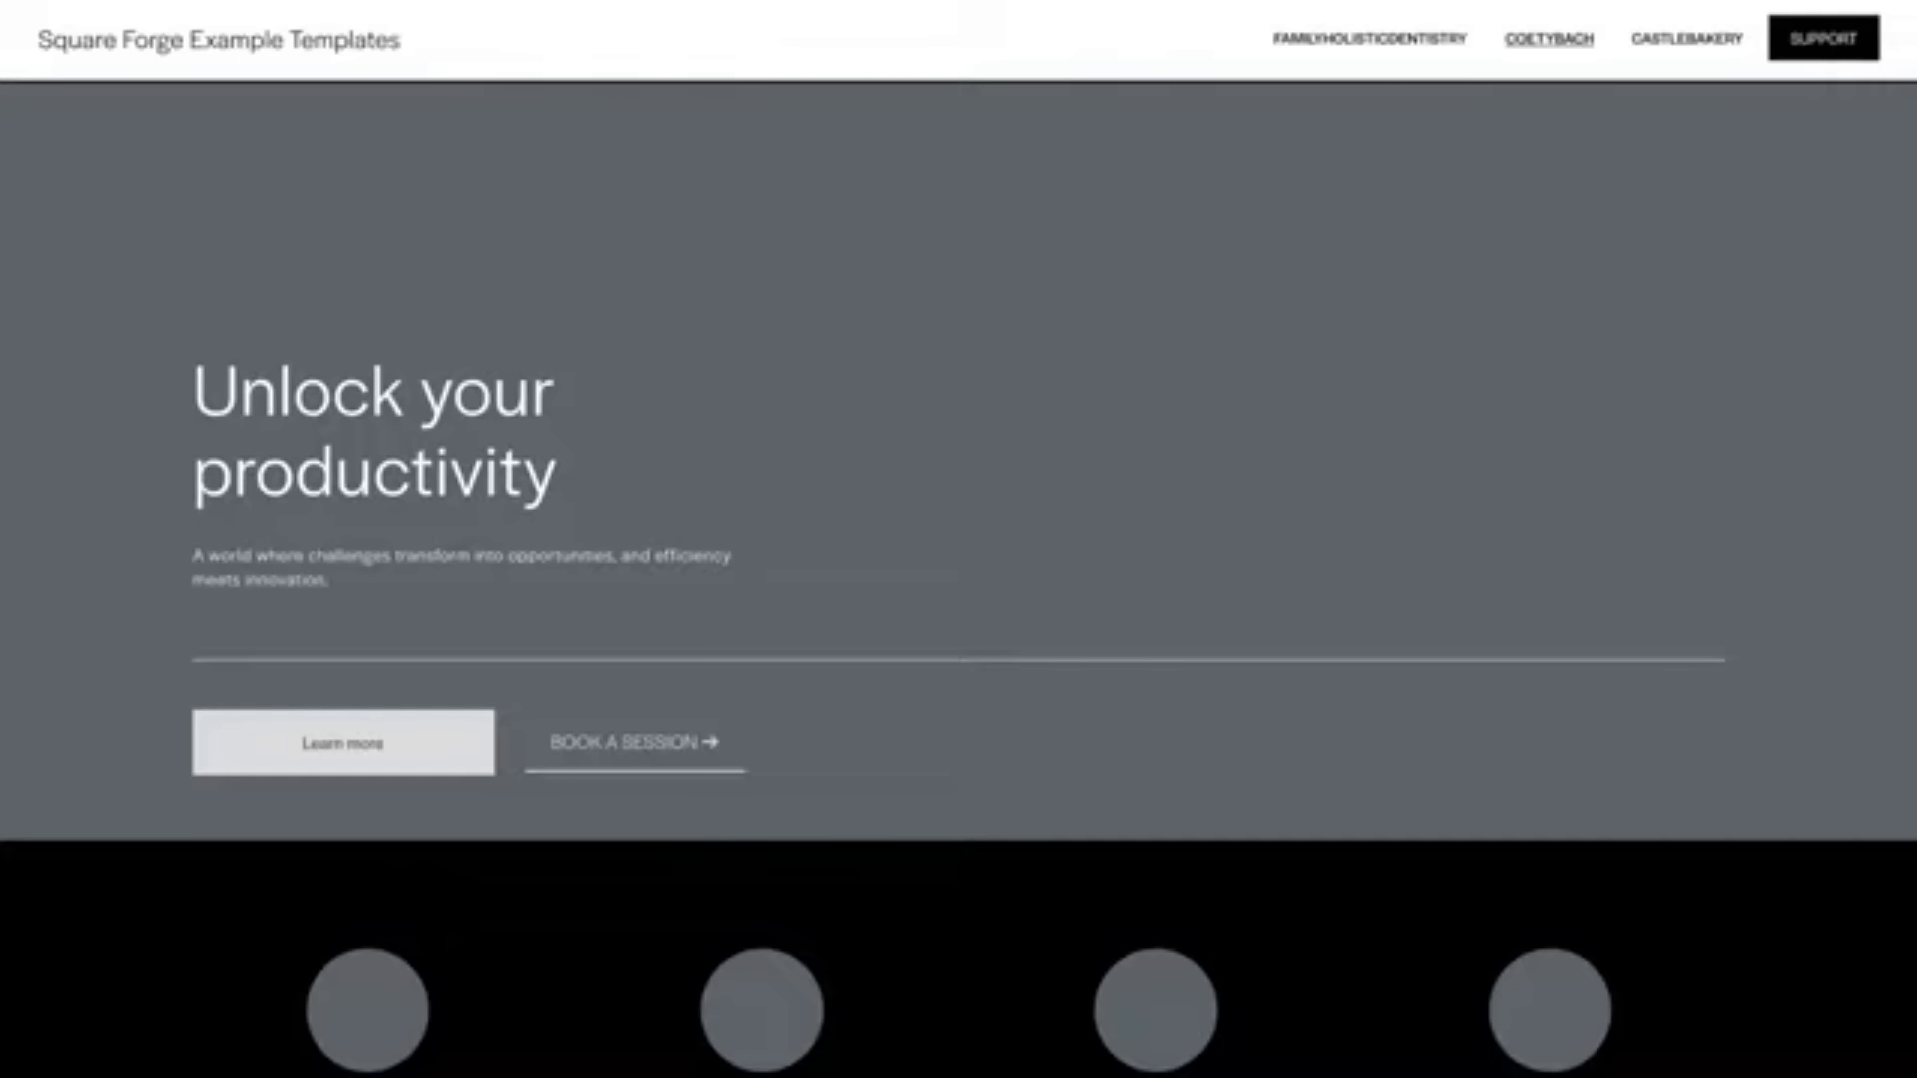
- Compare the Square Forge wireframe for Coety Bach with the finished cabin website, section by section
{"action": "scroll", "coordinate": [958, 539], "scroll_direction": "down", "scroll_amount": 3}
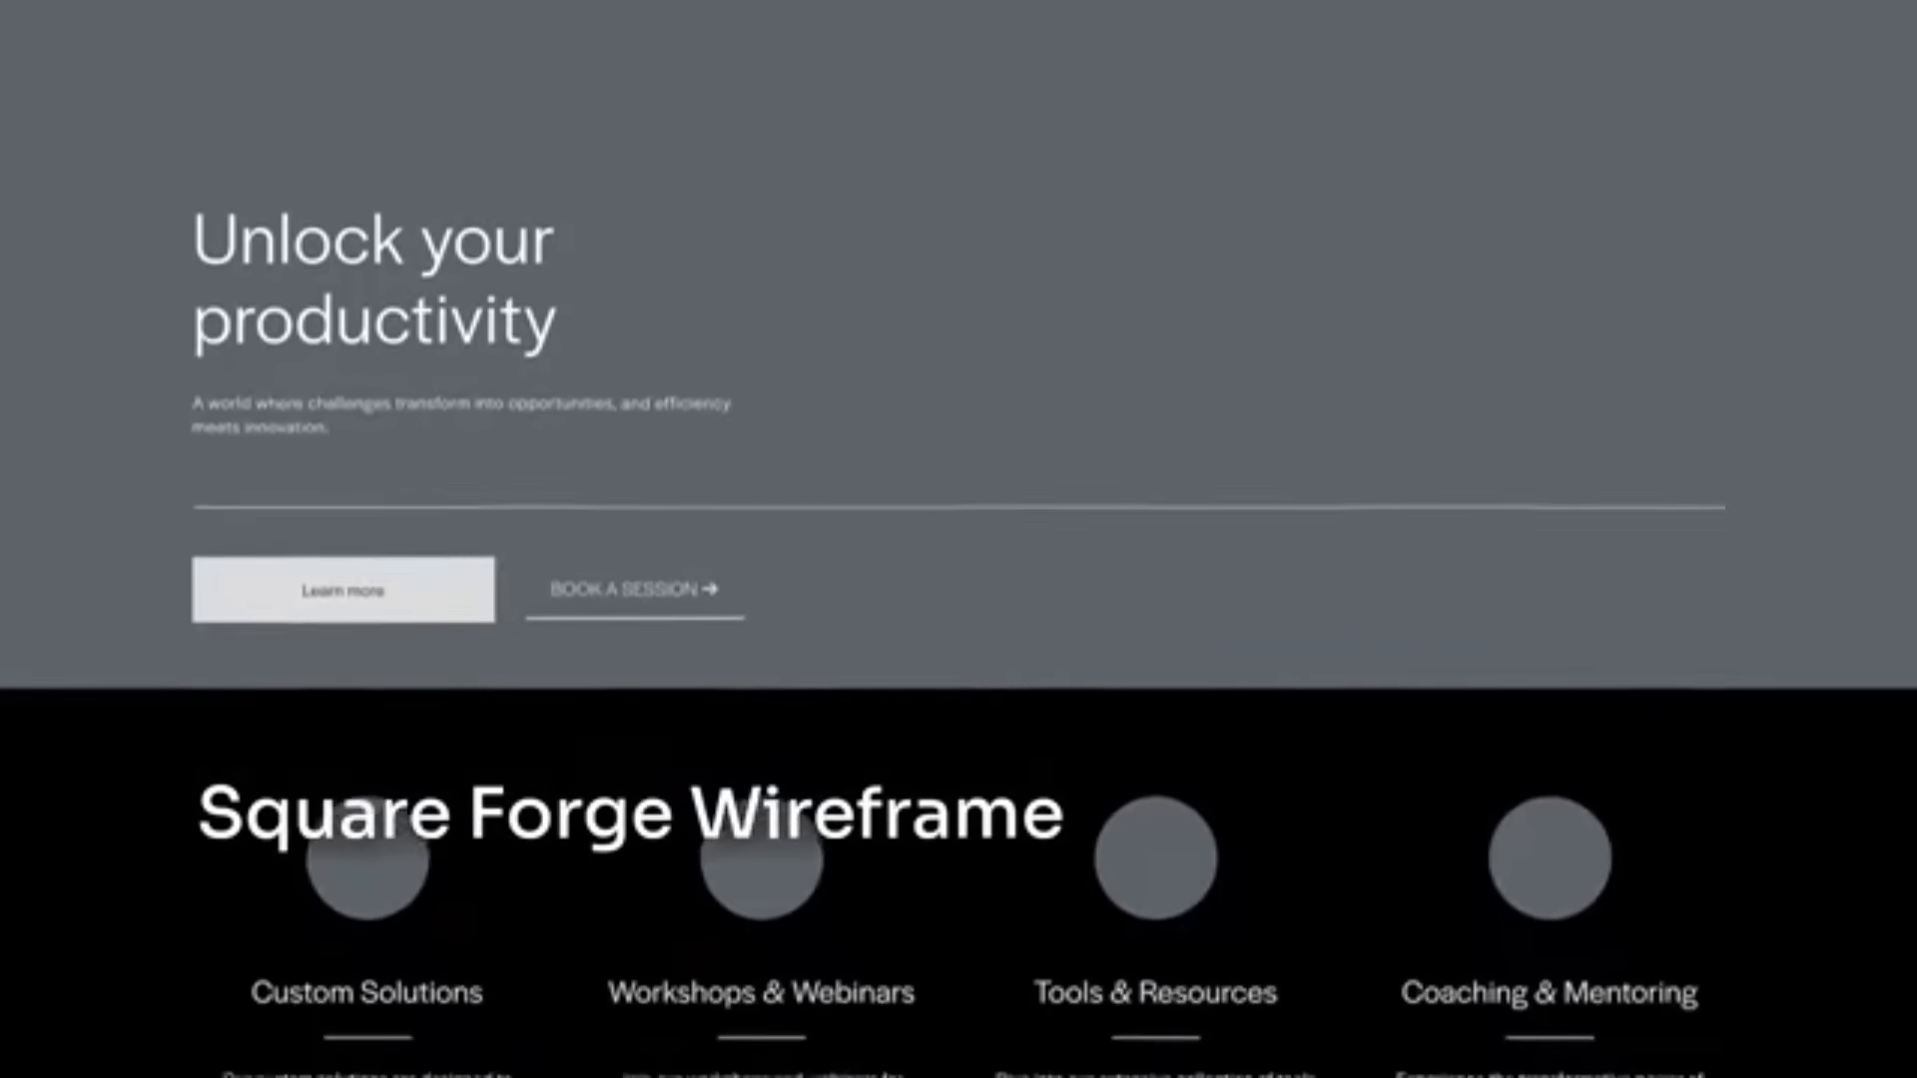
{"action": "scroll", "coordinate": [958, 539], "scroll_direction": "down", "scroll_amount": 18}
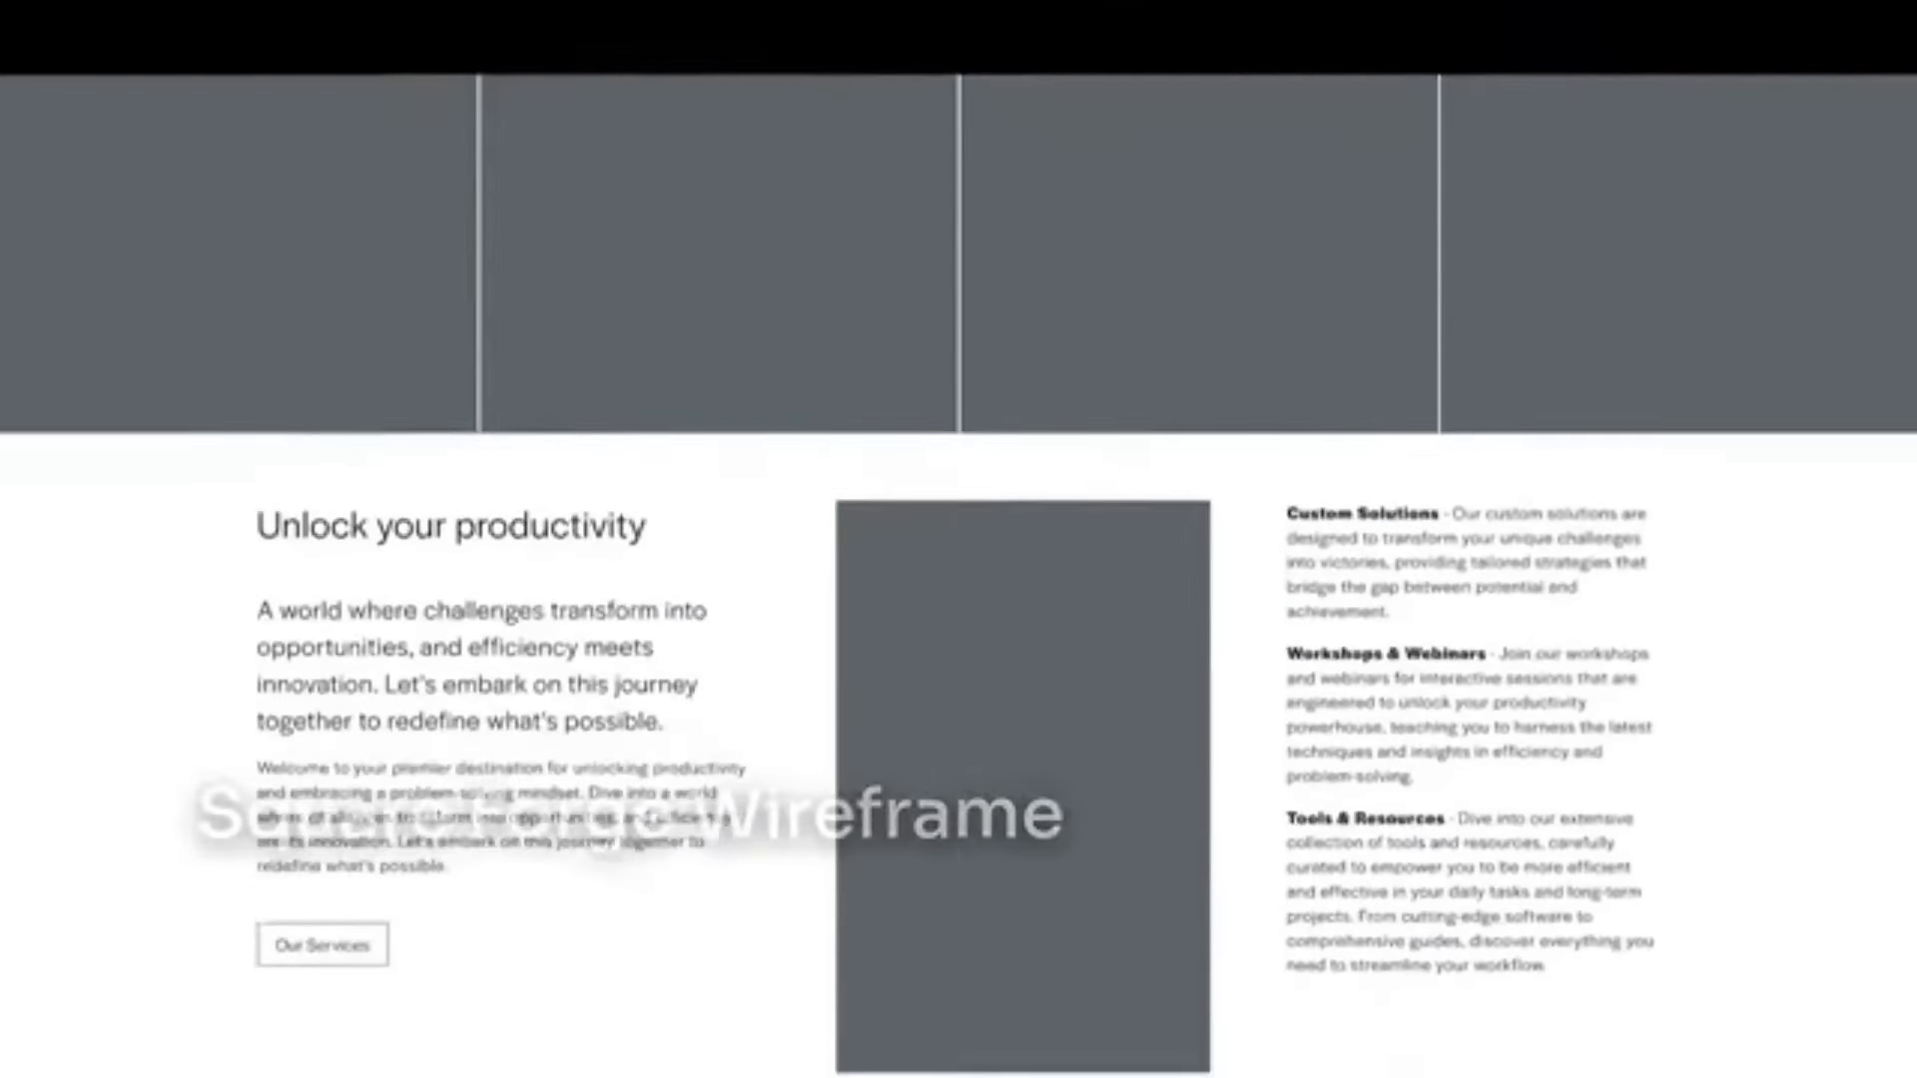
{"action": "scroll", "coordinate": [958, 539], "scroll_direction": "down", "scroll_amount": 18}
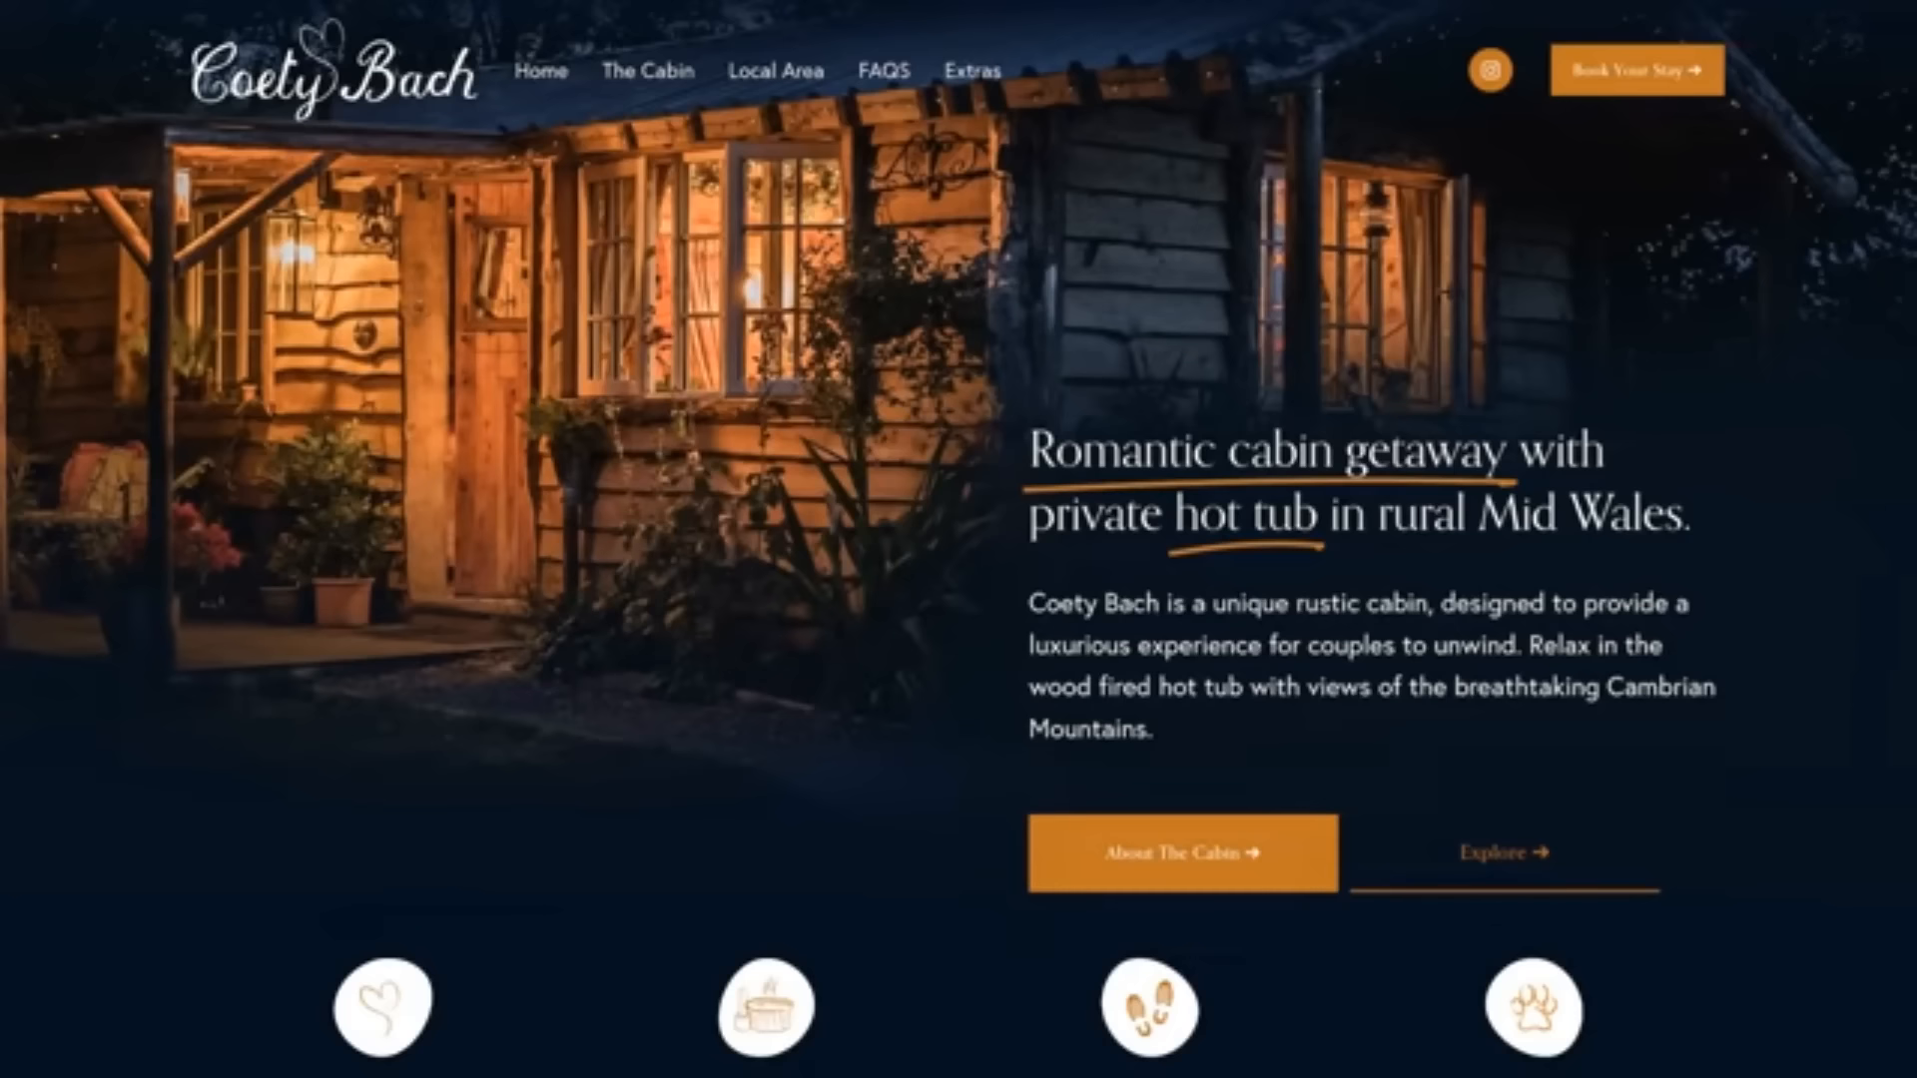
{"action": "scroll", "coordinate": [959, 539], "scroll_direction": "down", "scroll_amount": 5}
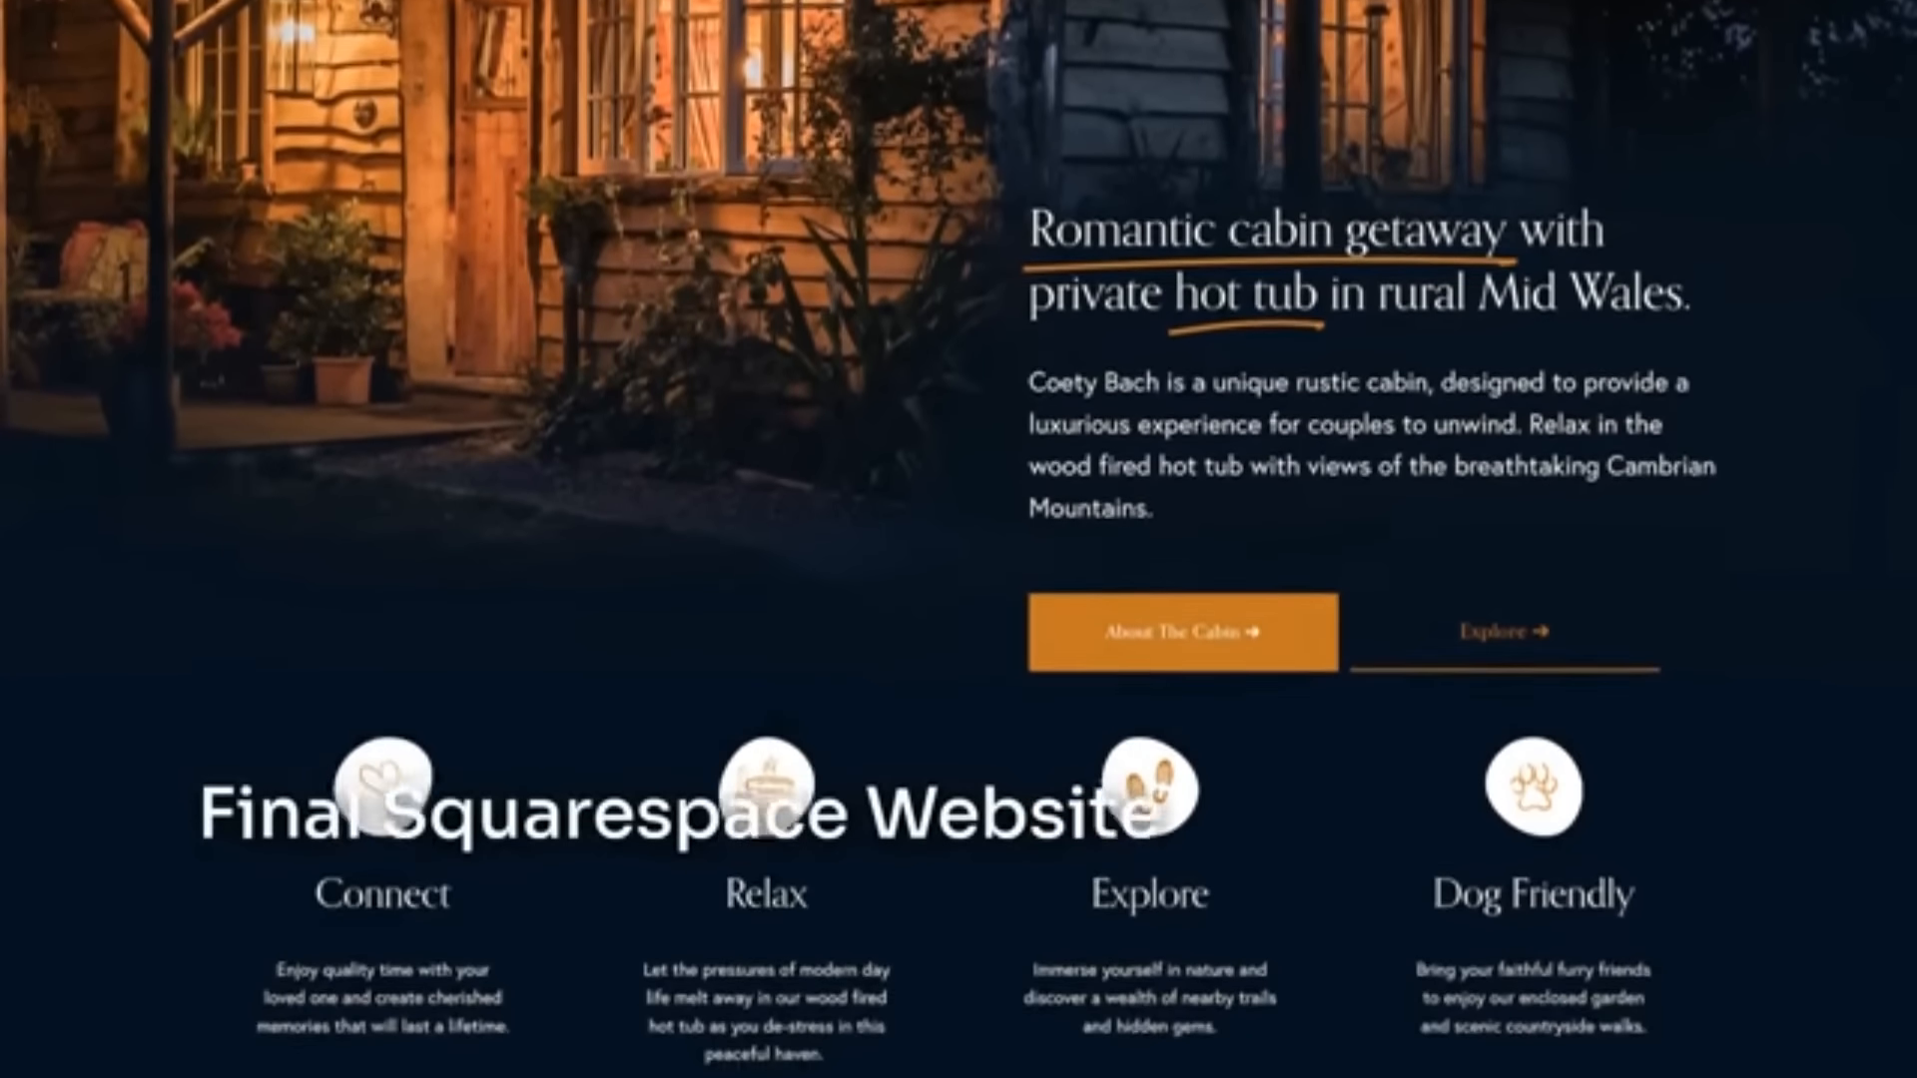
{"action": "scroll", "coordinate": [958, 539], "scroll_direction": "down", "scroll_amount": 20}
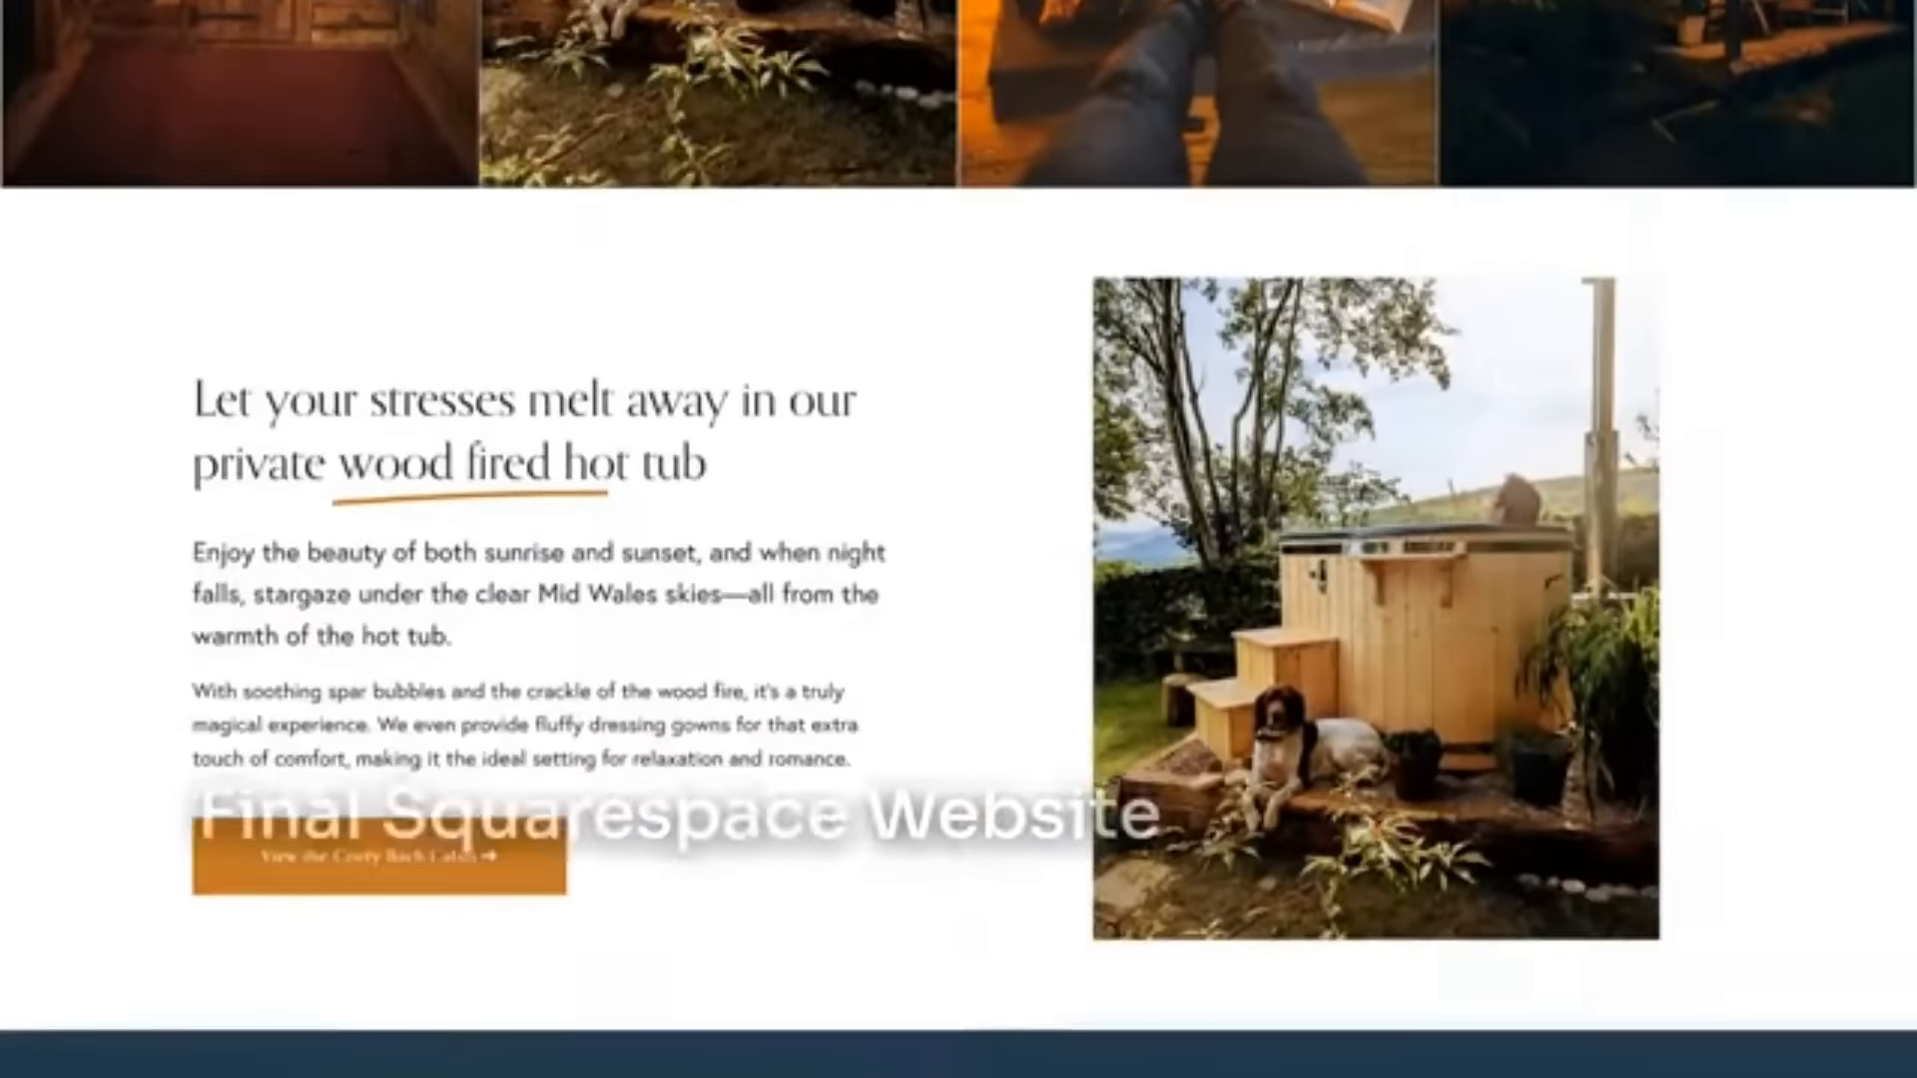
{"action": "scroll", "coordinate": [959, 539], "scroll_direction": "down", "scroll_amount": 18}
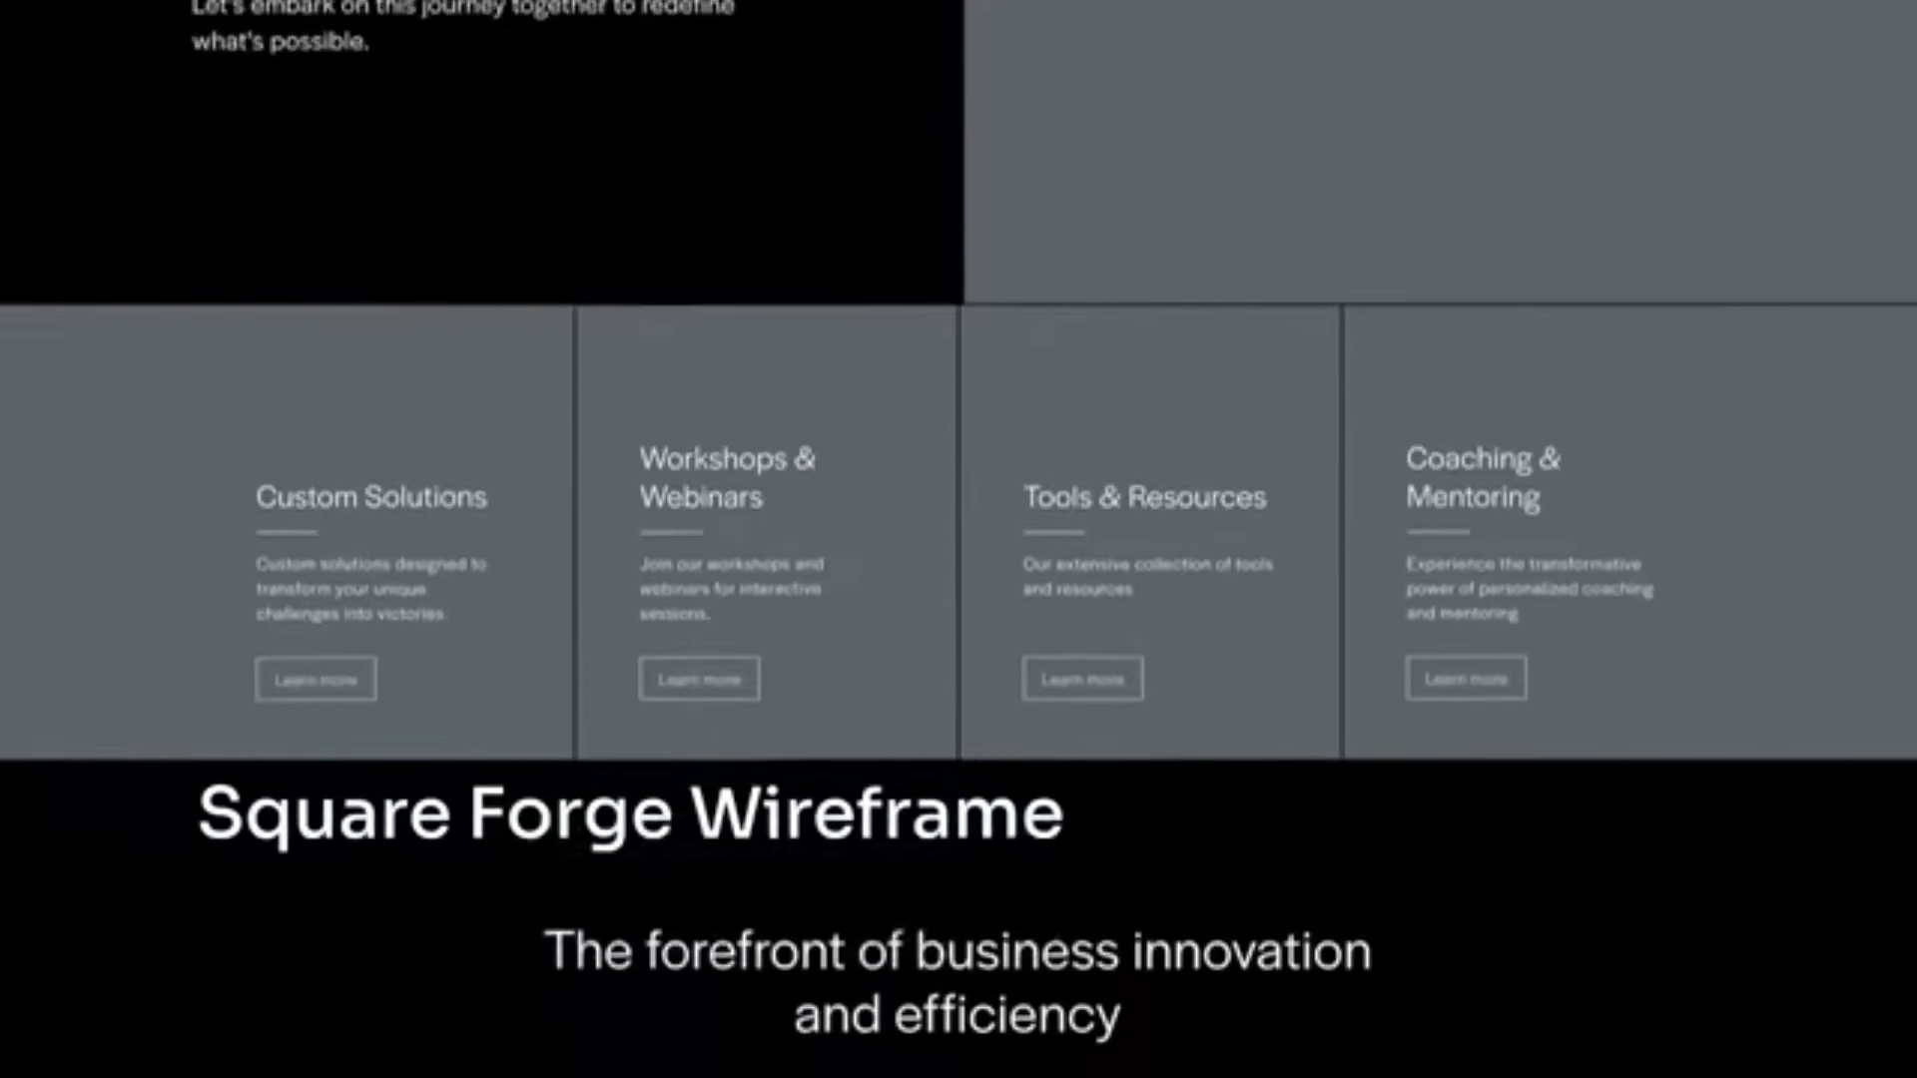
- Compare the Square Forge split-hero wireframe with the finished Castle Bakery website down to its footer
{"action": "scroll", "coordinate": [958, 539], "scroll_direction": "down", "scroll_amount": 15}
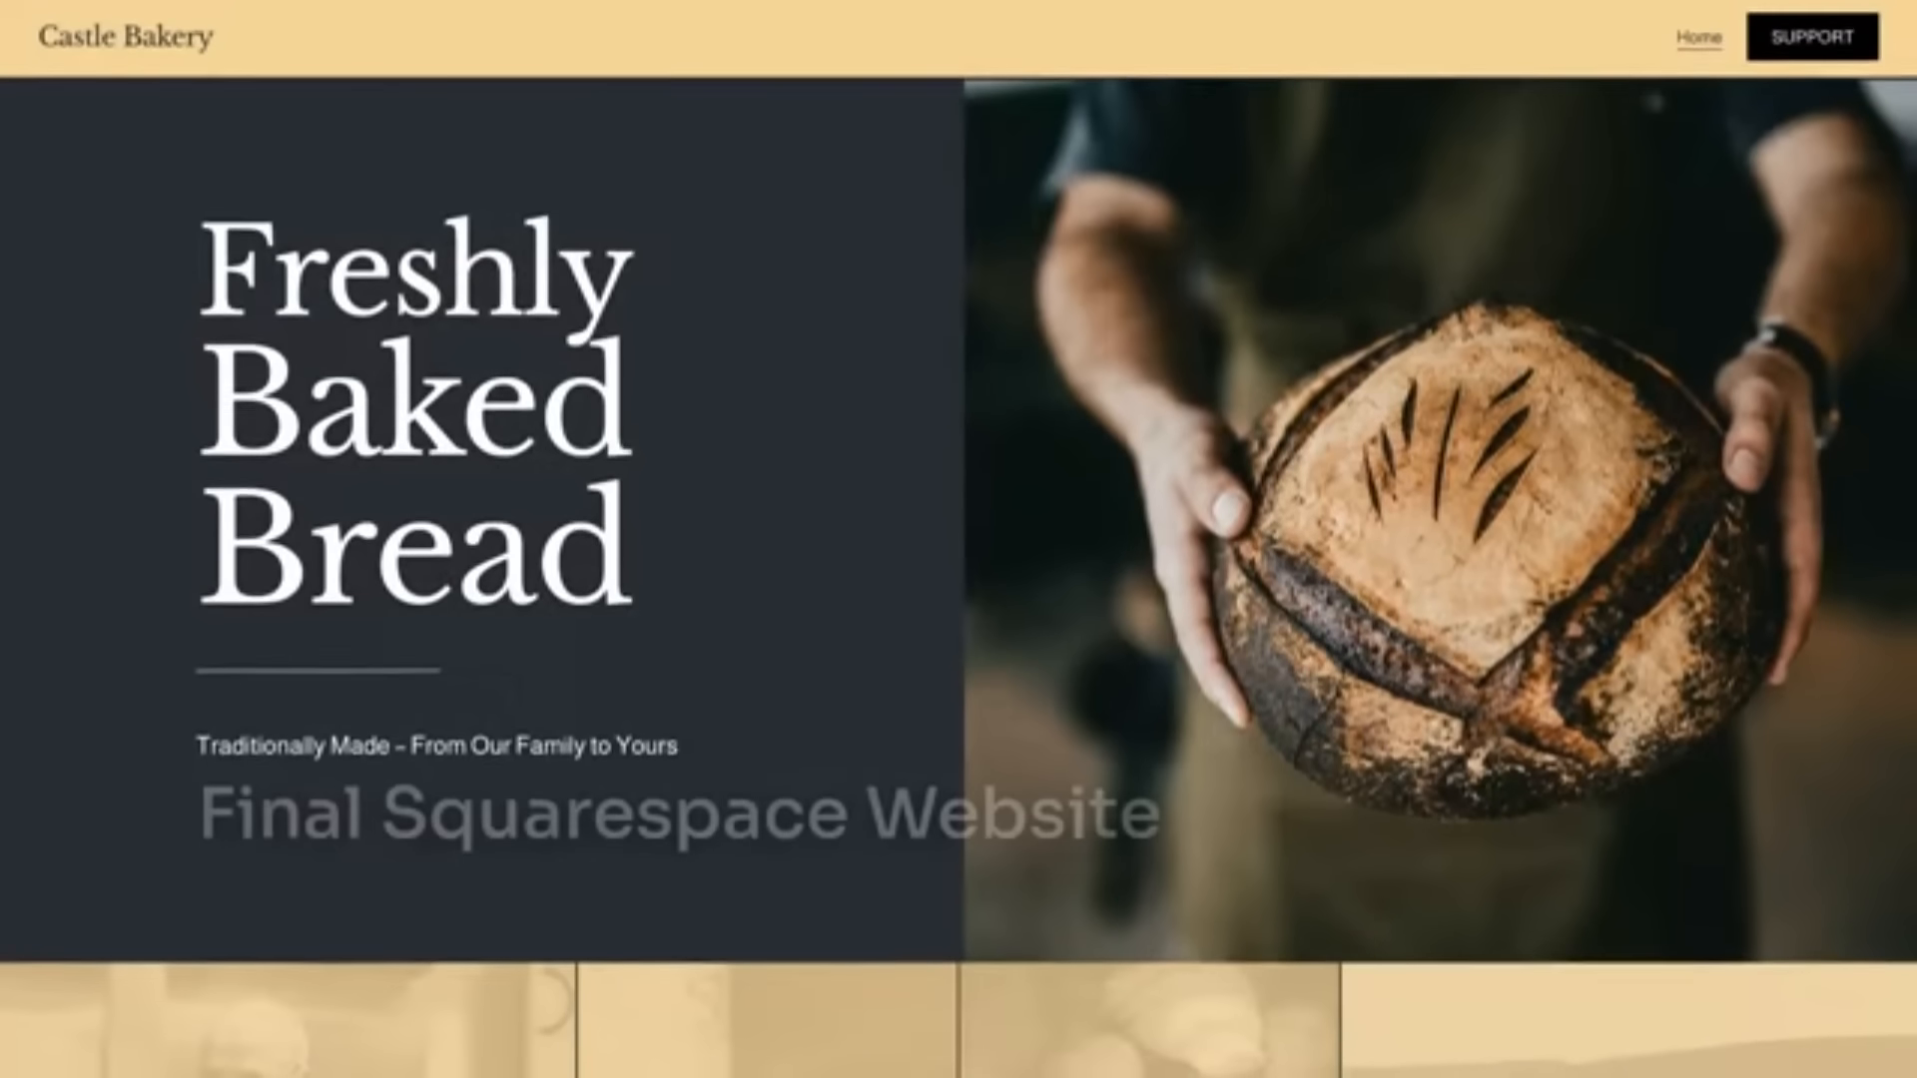
{"action": "scroll", "coordinate": [958, 539], "scroll_direction": "down", "scroll_amount": 4}
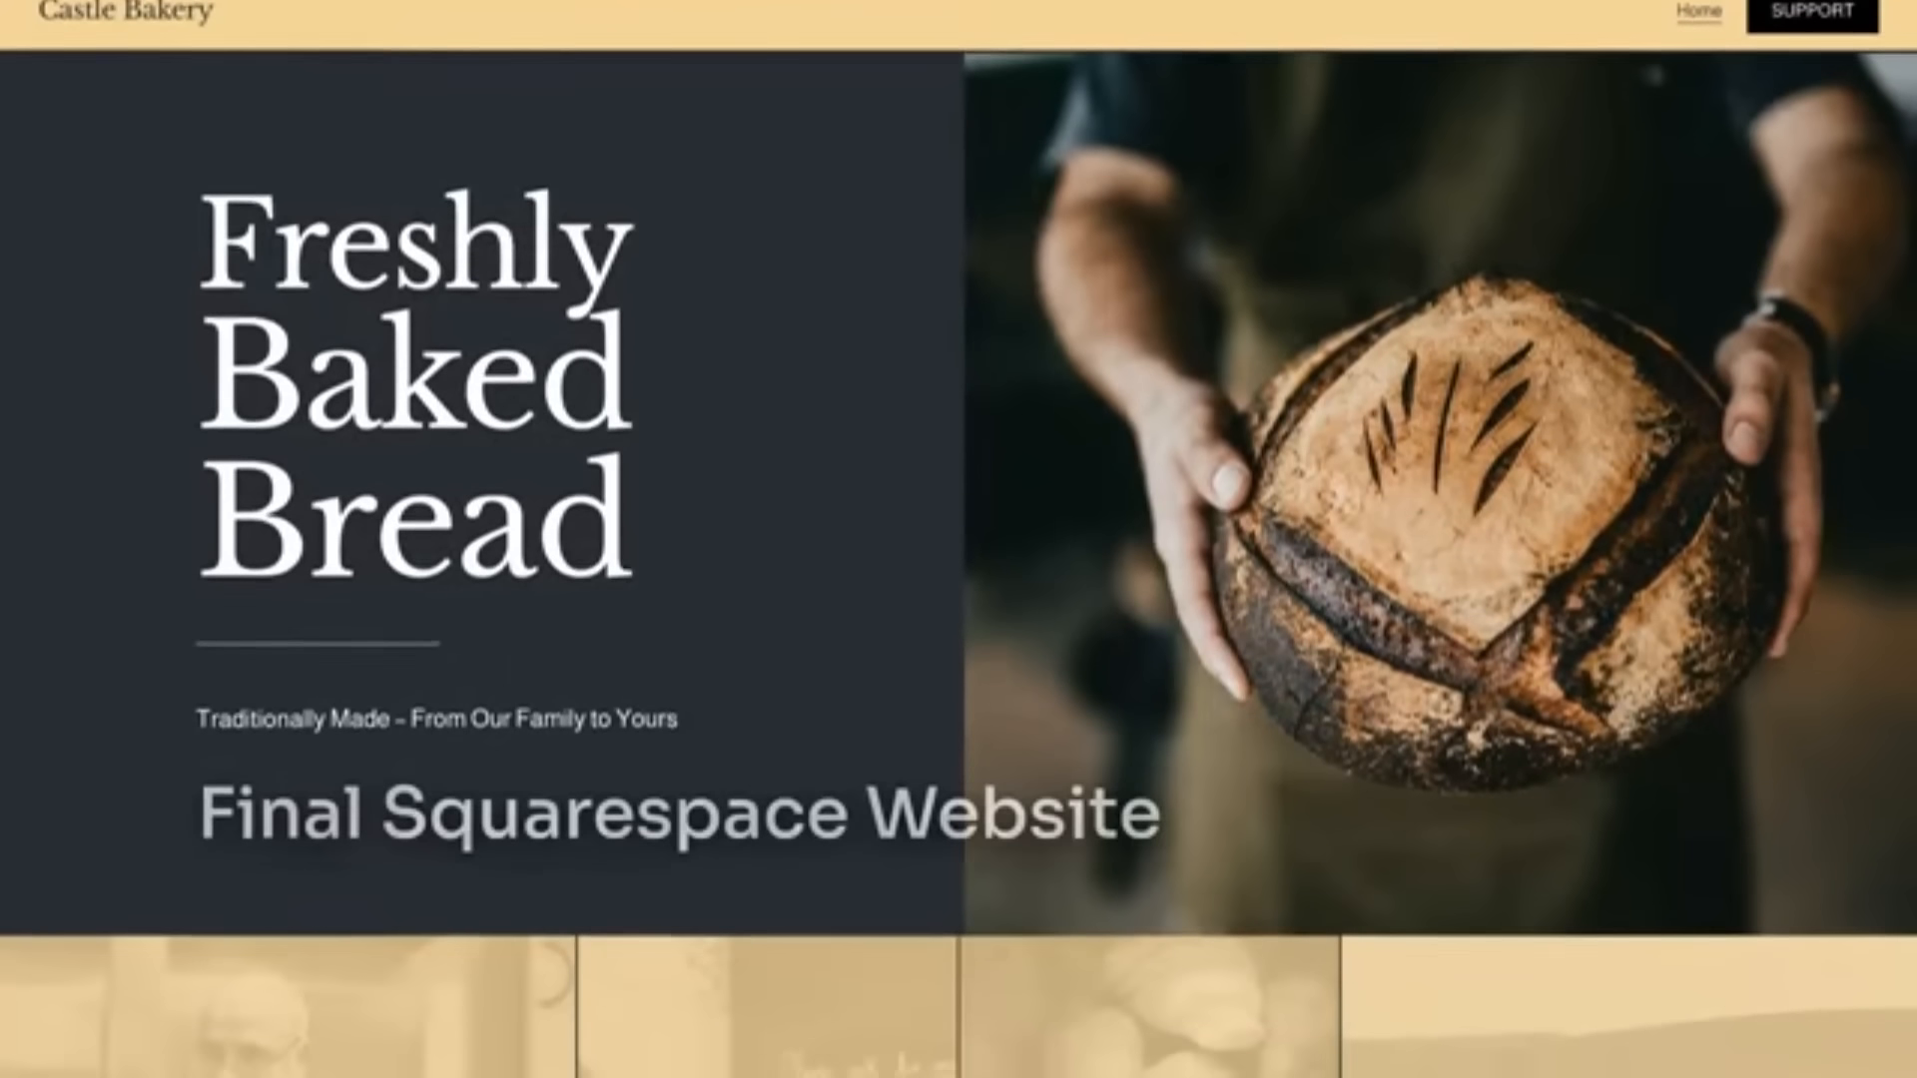
{"action": "scroll", "coordinate": [958, 539], "scroll_direction": "down", "scroll_amount": 18}
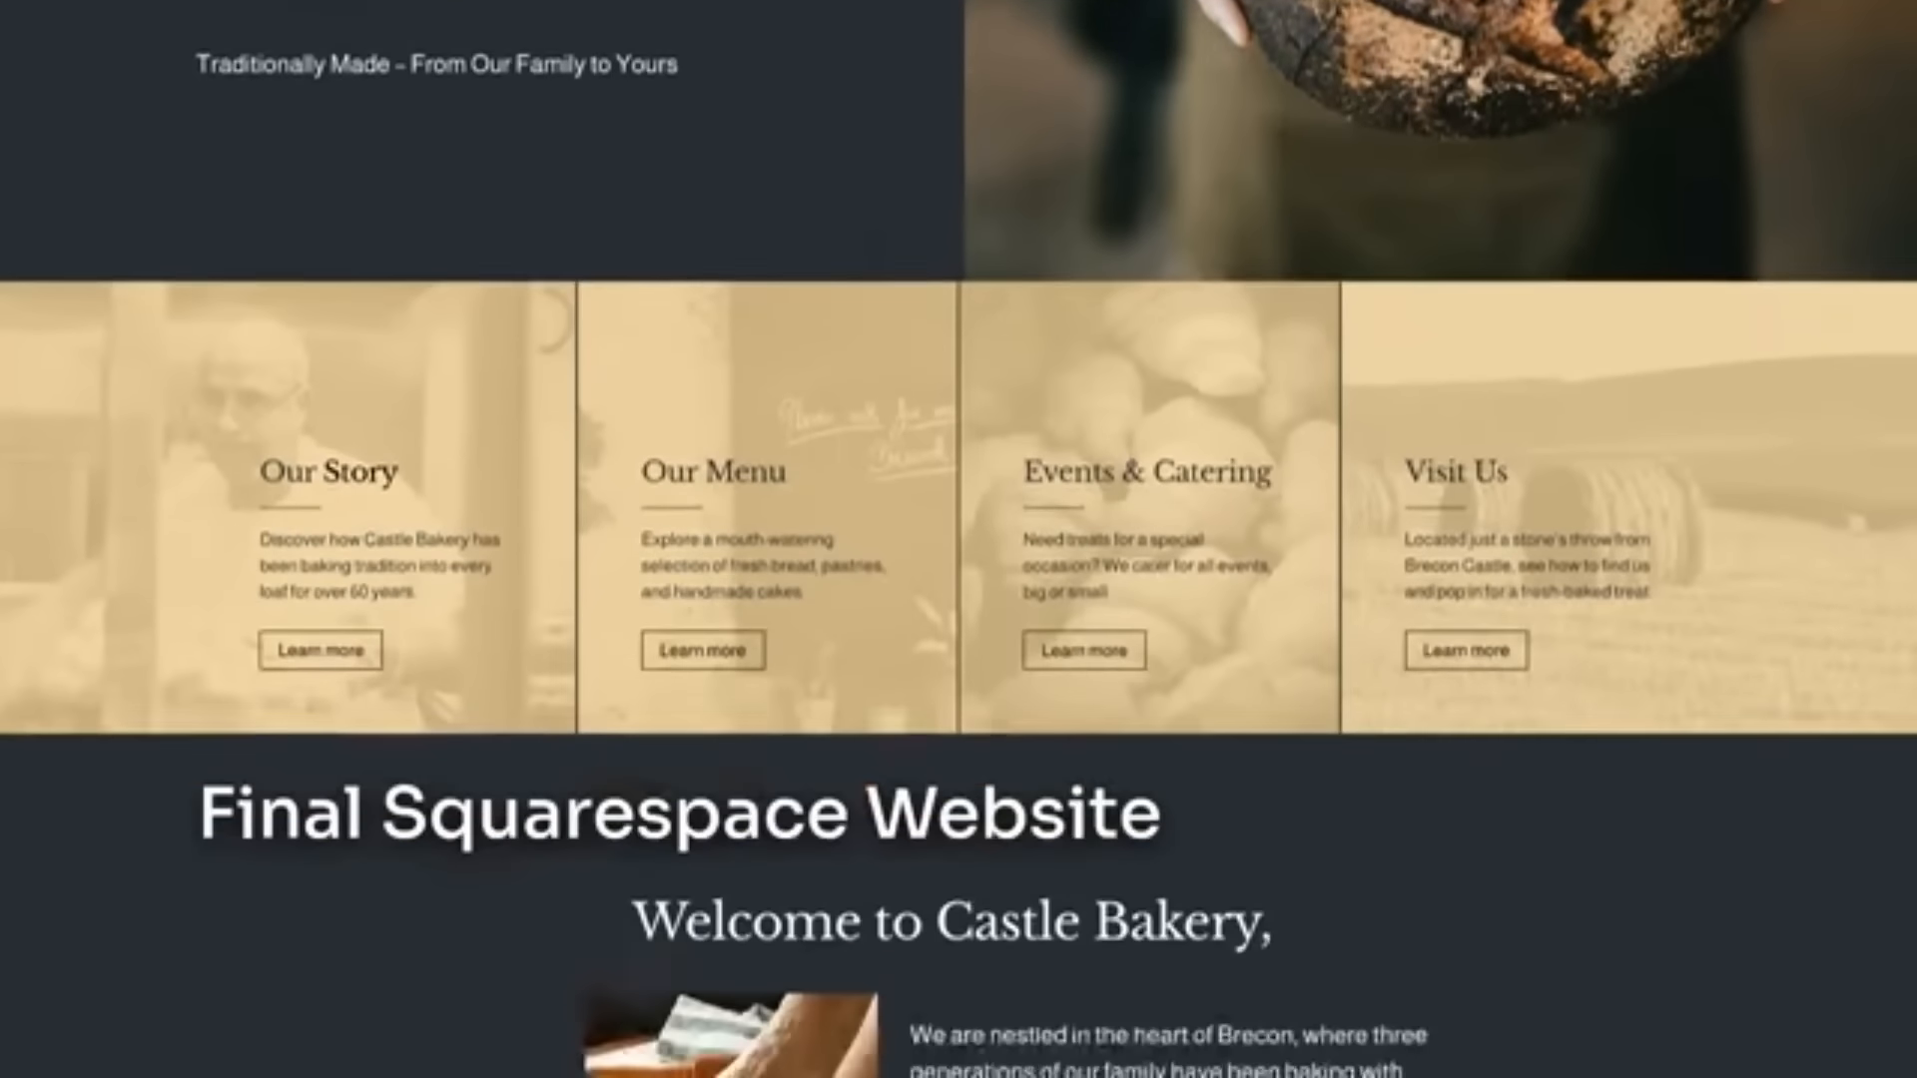
{"action": "scroll", "coordinate": [958, 539], "scroll_direction": "down", "scroll_amount": 3}
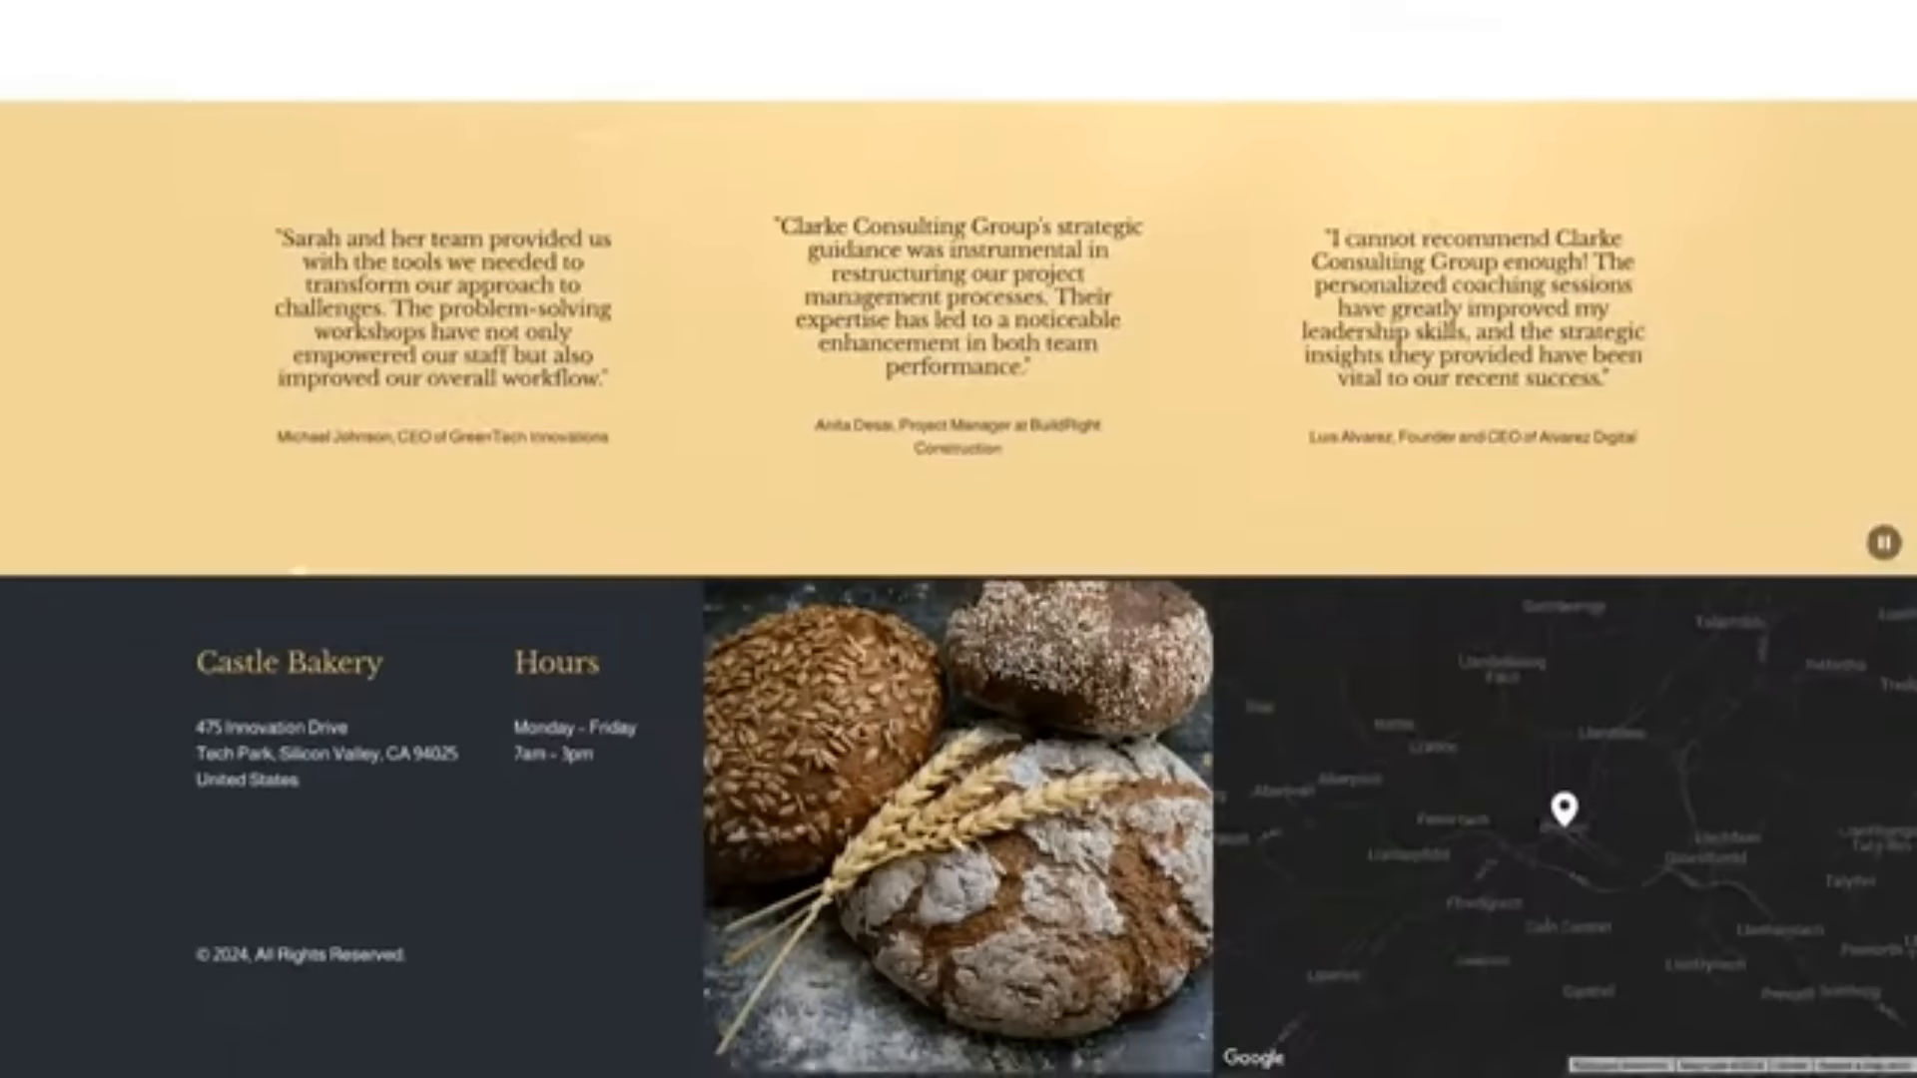
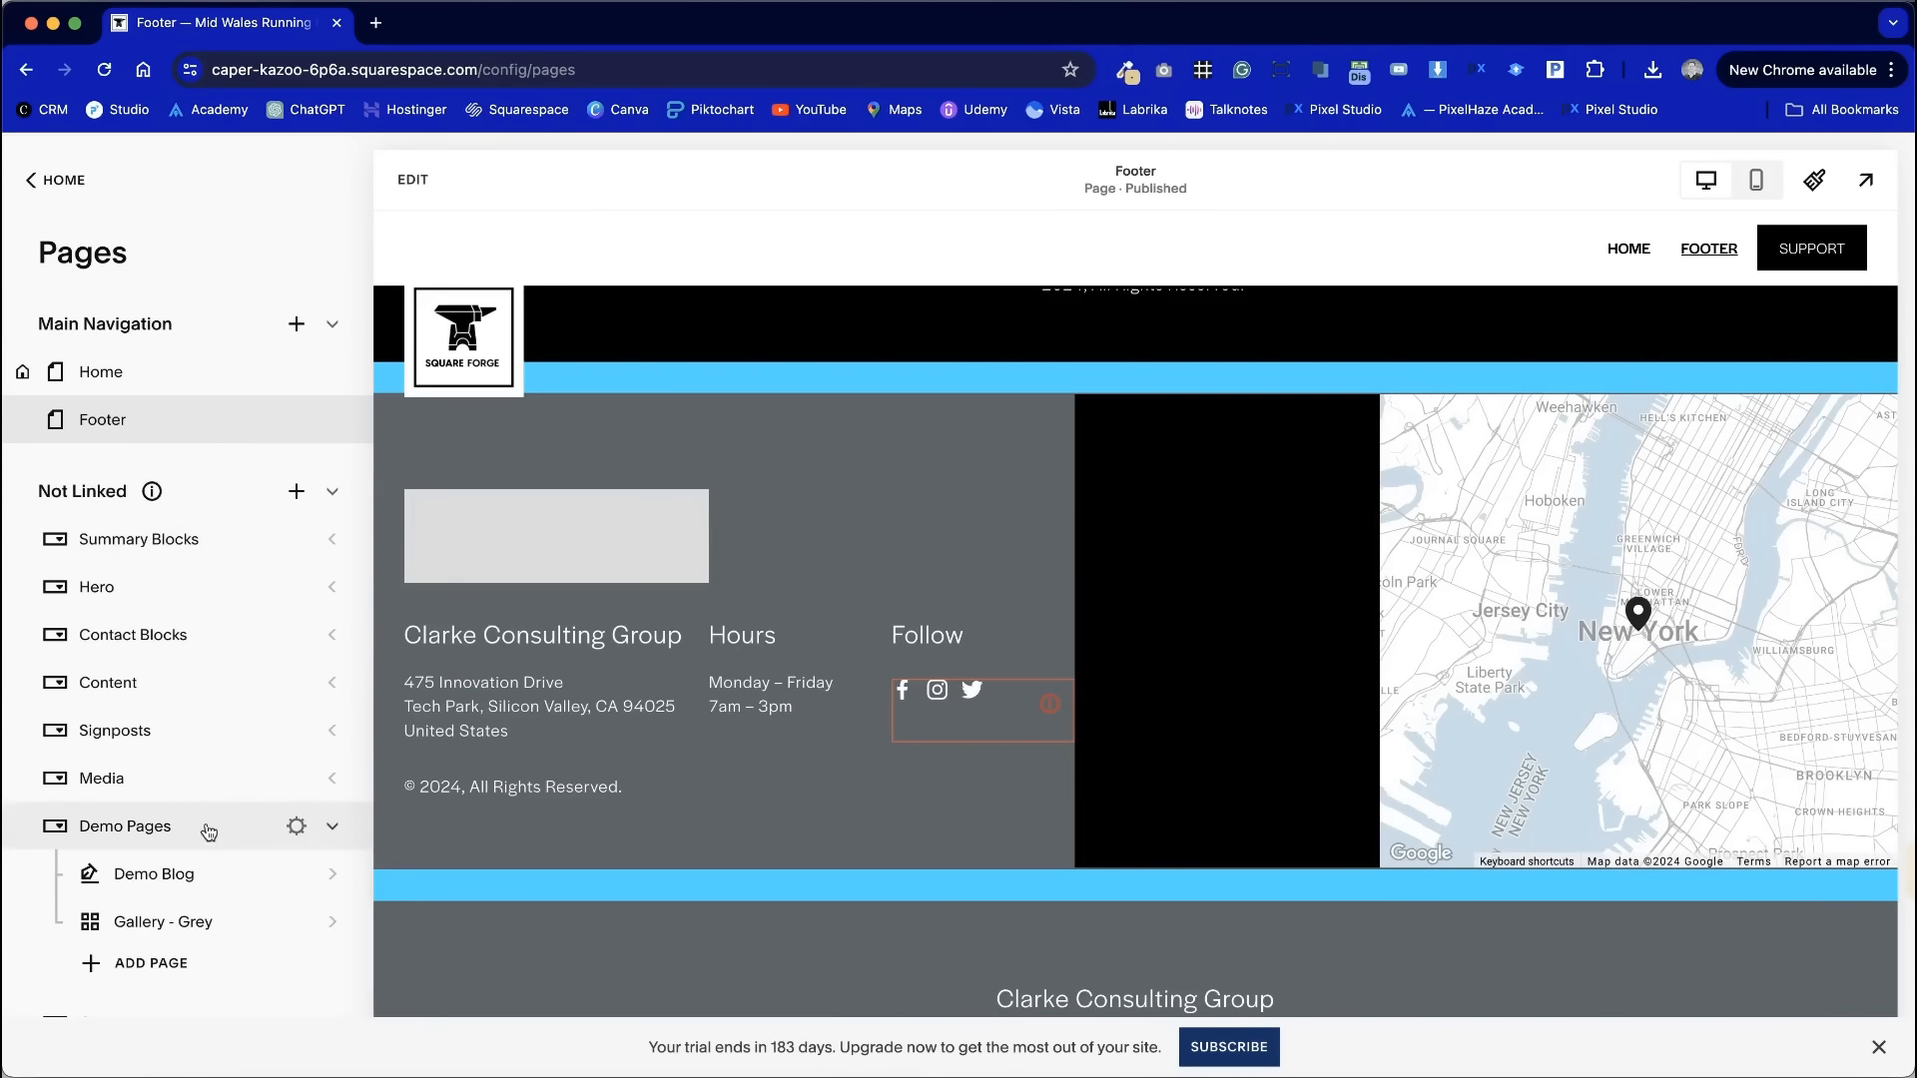
- Examine the footer layouts on the Square Forge Footer page, including the subscribe, map and social link variants
{"action": "scroll", "coordinate": [746, 734], "scroll_direction": "up", "scroll_amount": 10}
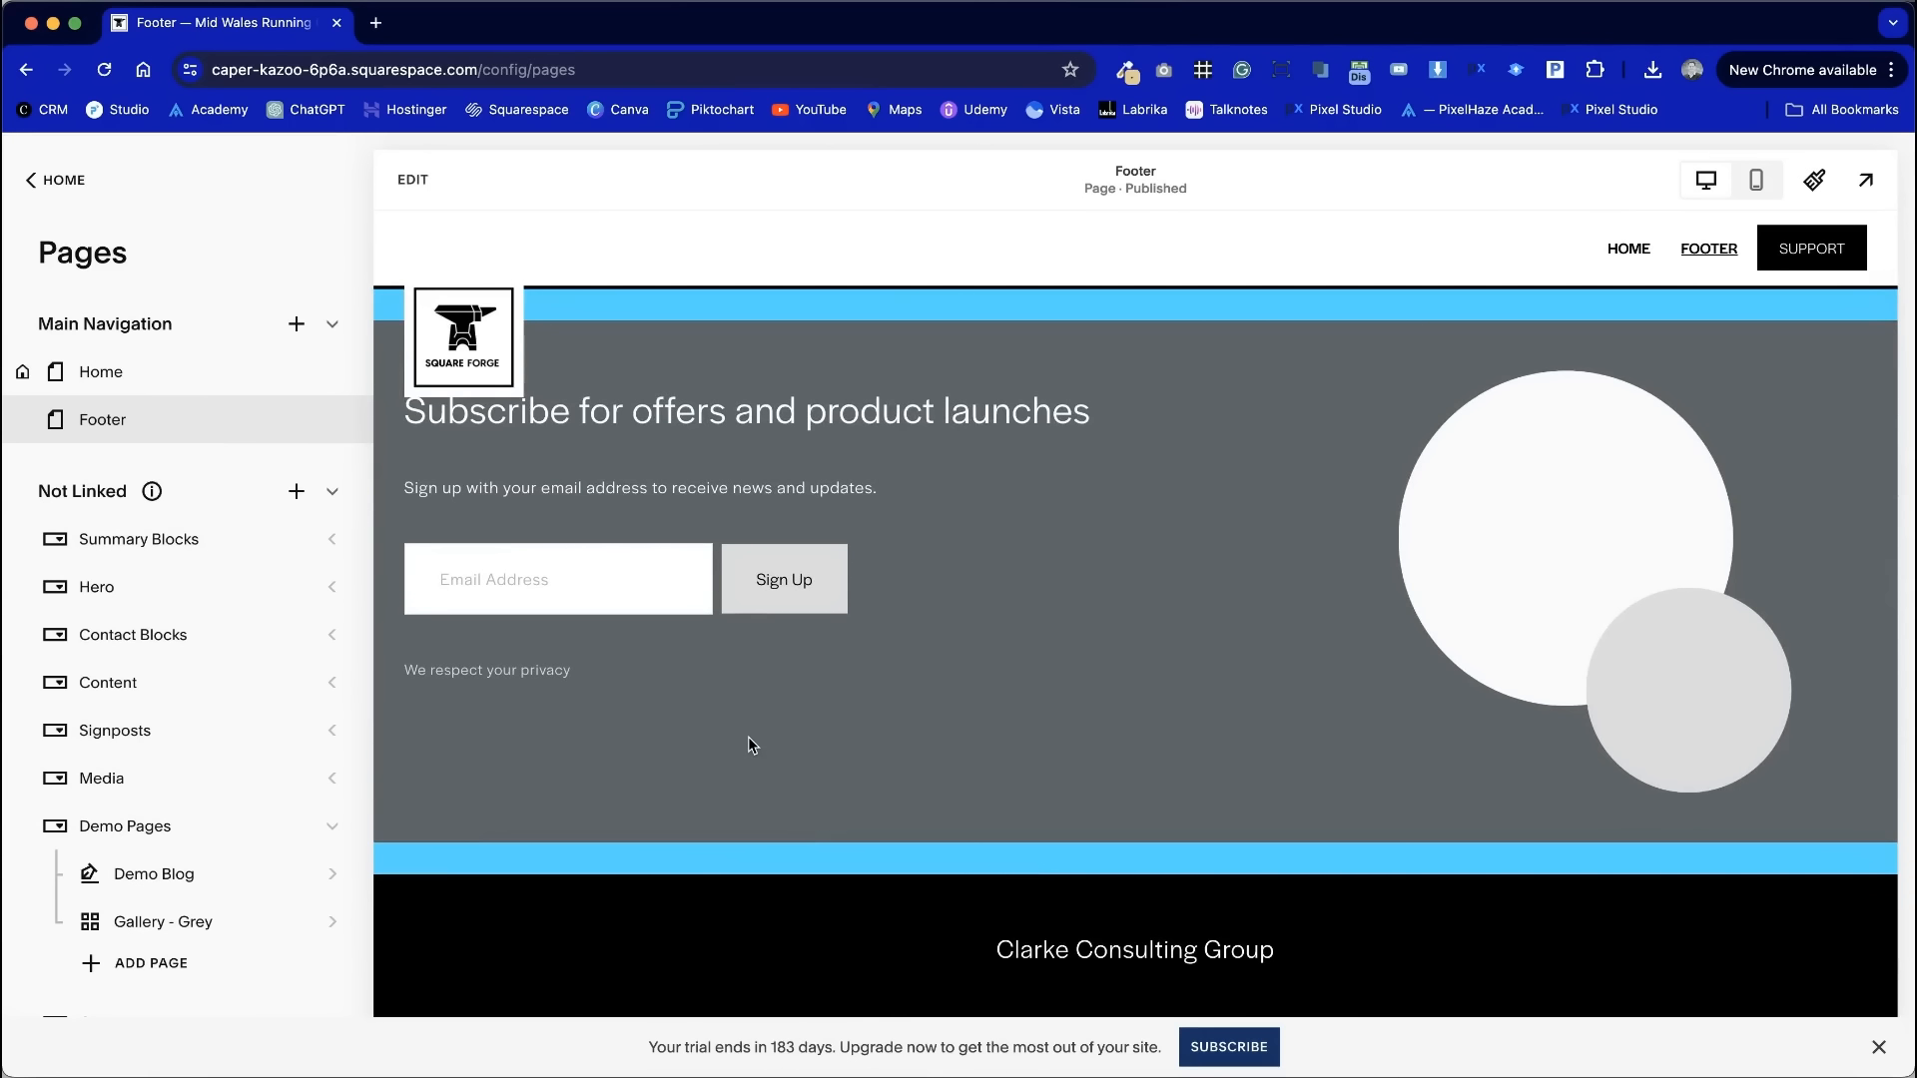
{"action": "scroll", "coordinate": [927, 689], "scroll_direction": "down", "scroll_amount": 15}
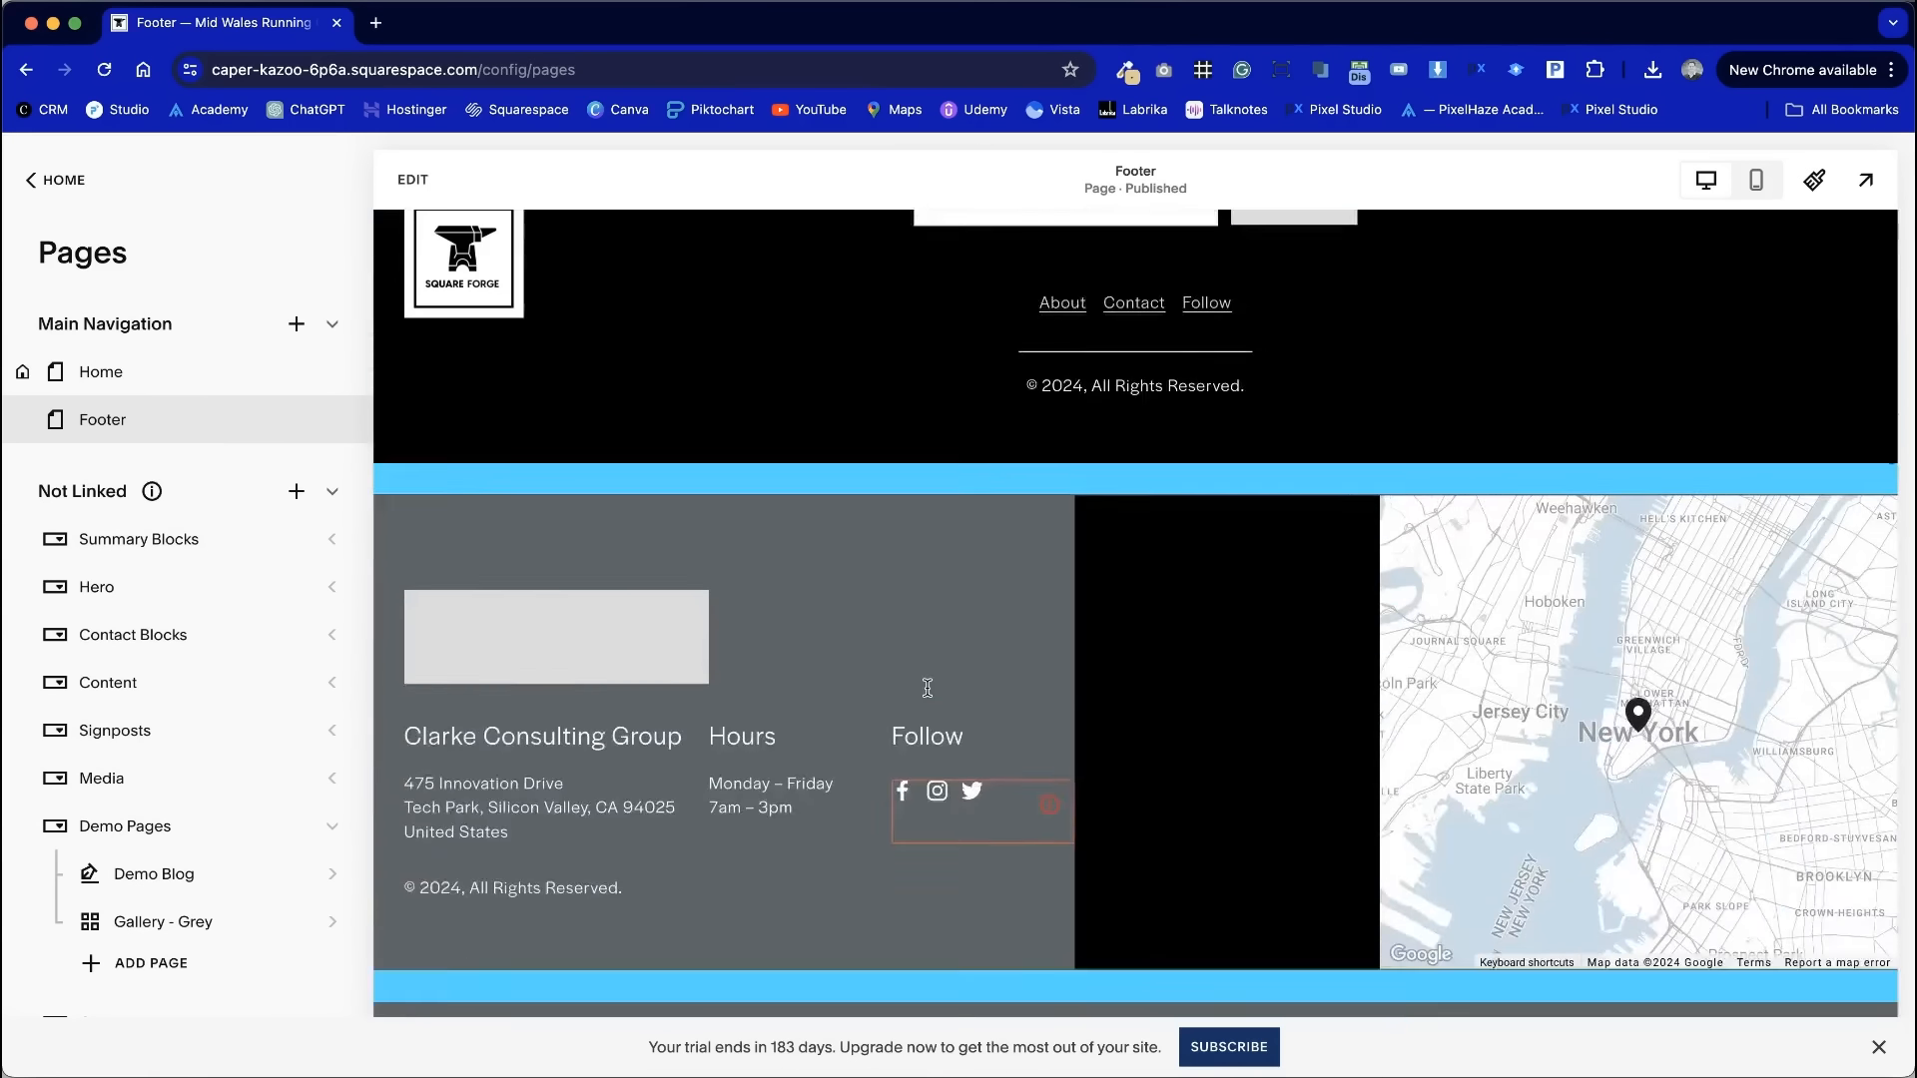
{"action": "scroll", "coordinate": [926, 696], "scroll_direction": "down", "scroll_amount": 10}
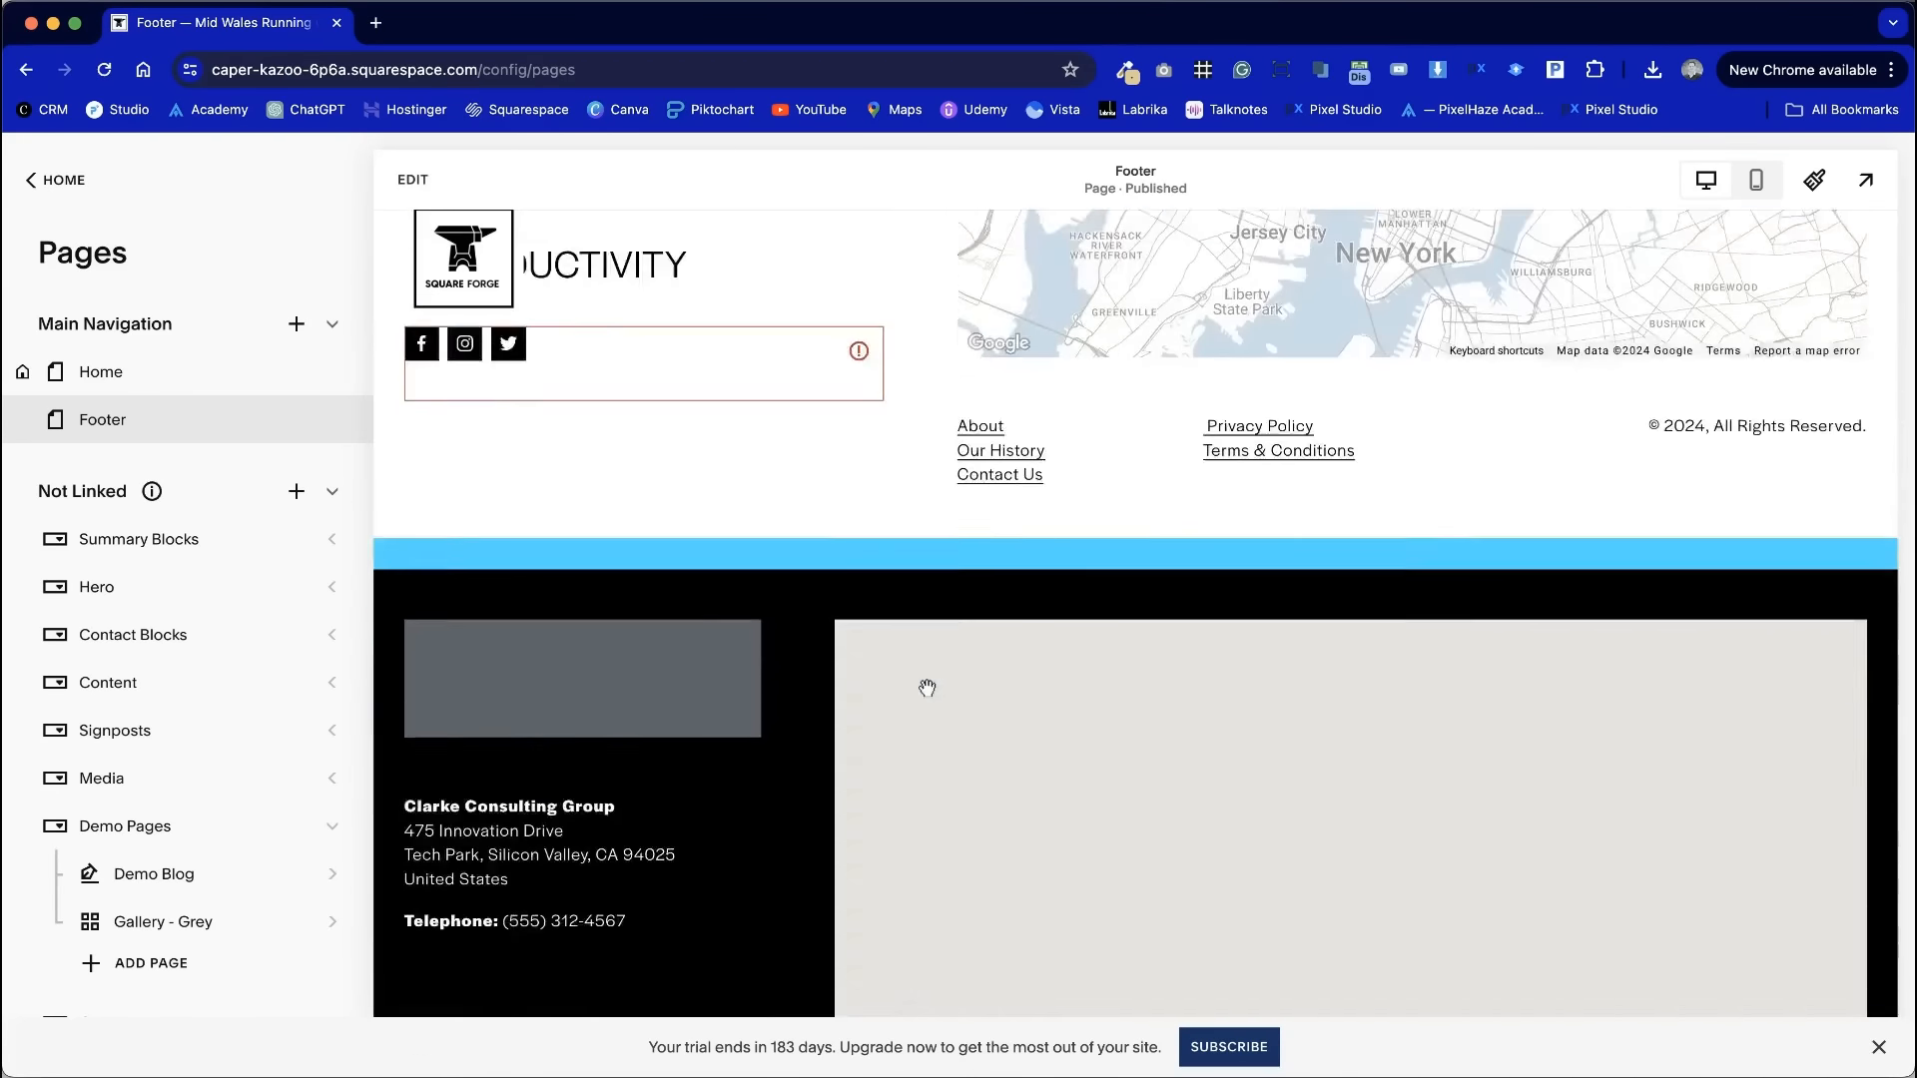
{"action": "scroll", "coordinate": [926, 696], "scroll_direction": "up", "scroll_amount": 5}
{"action": "scroll", "coordinate": [926, 696], "scroll_direction": "down", "scroll_amount": 3}
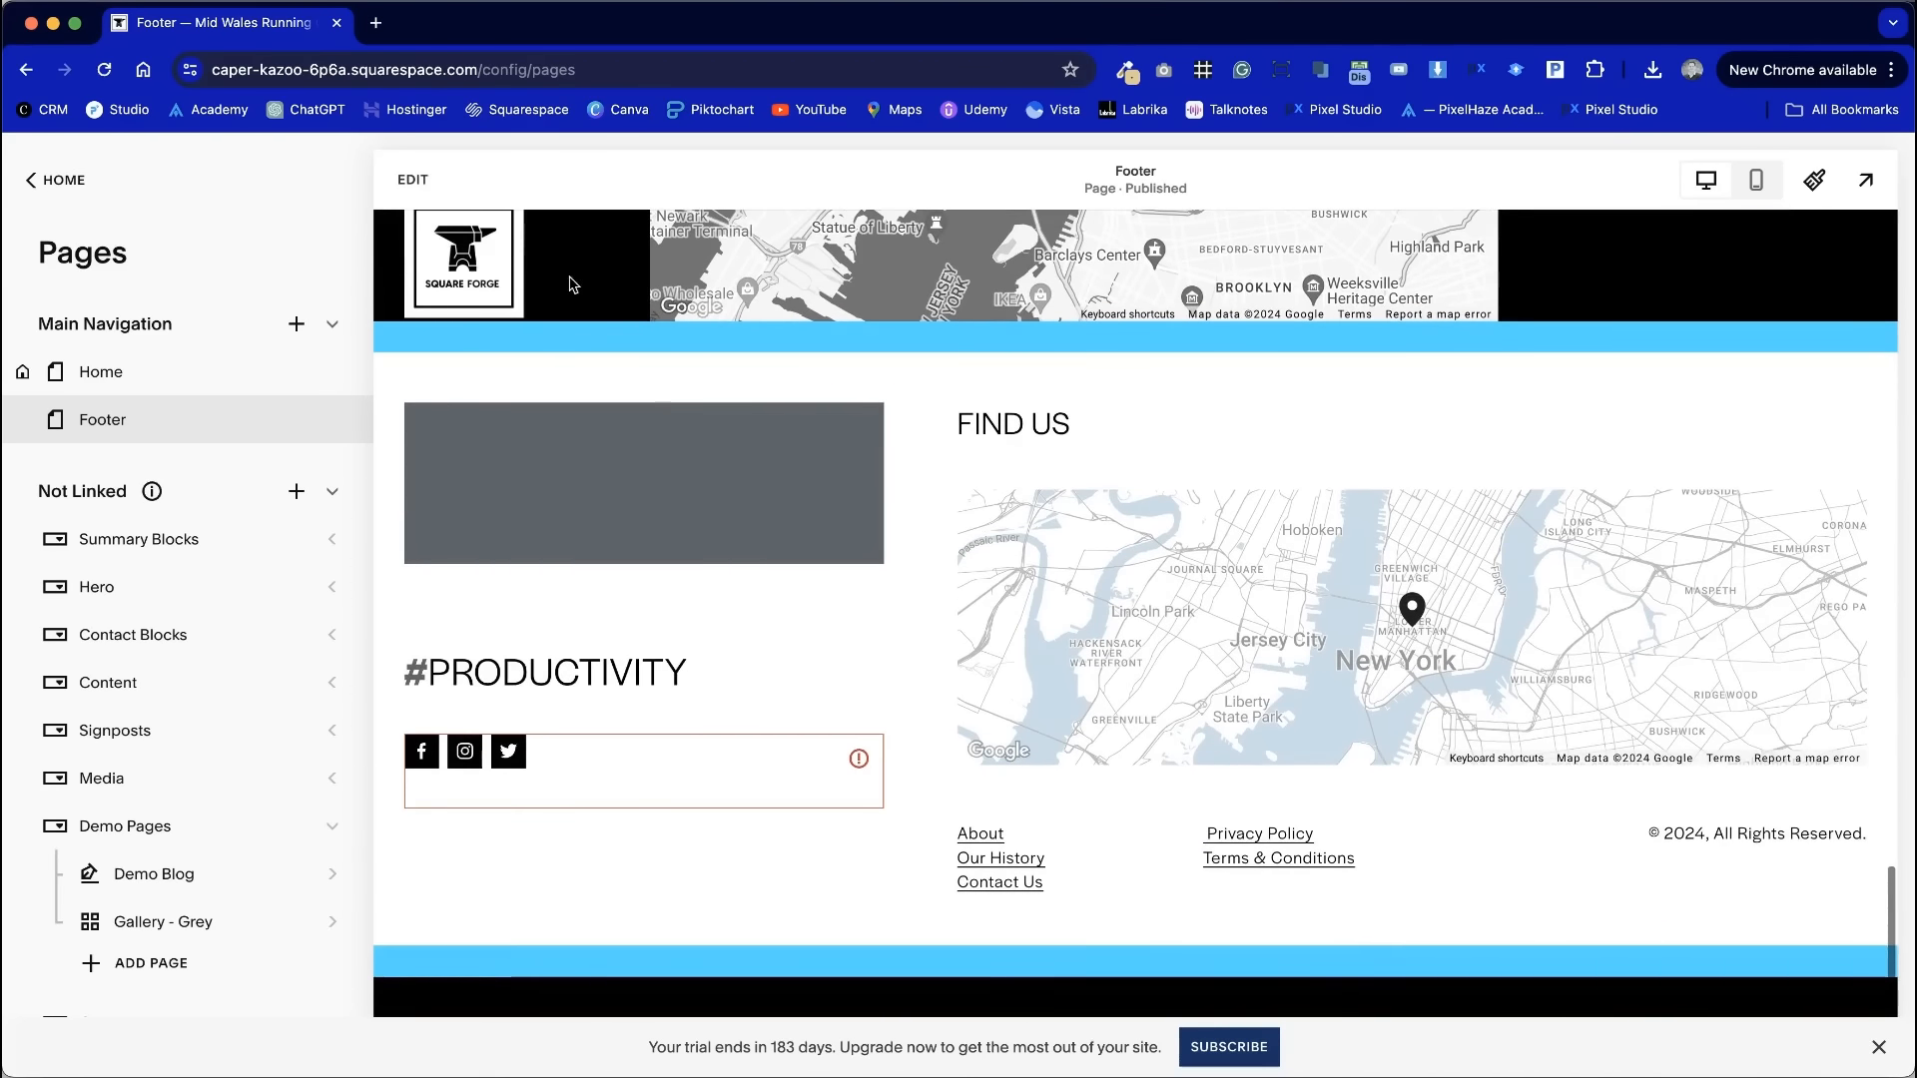
- Open the site footer for editing and remove the #PRODUCTIVITY footer section containing the Find Us map
{"action": "left_click", "coordinate": [419, 190]}
{"action": "scroll", "coordinate": [619, 599], "scroll_direction": "up", "scroll_amount": 5}
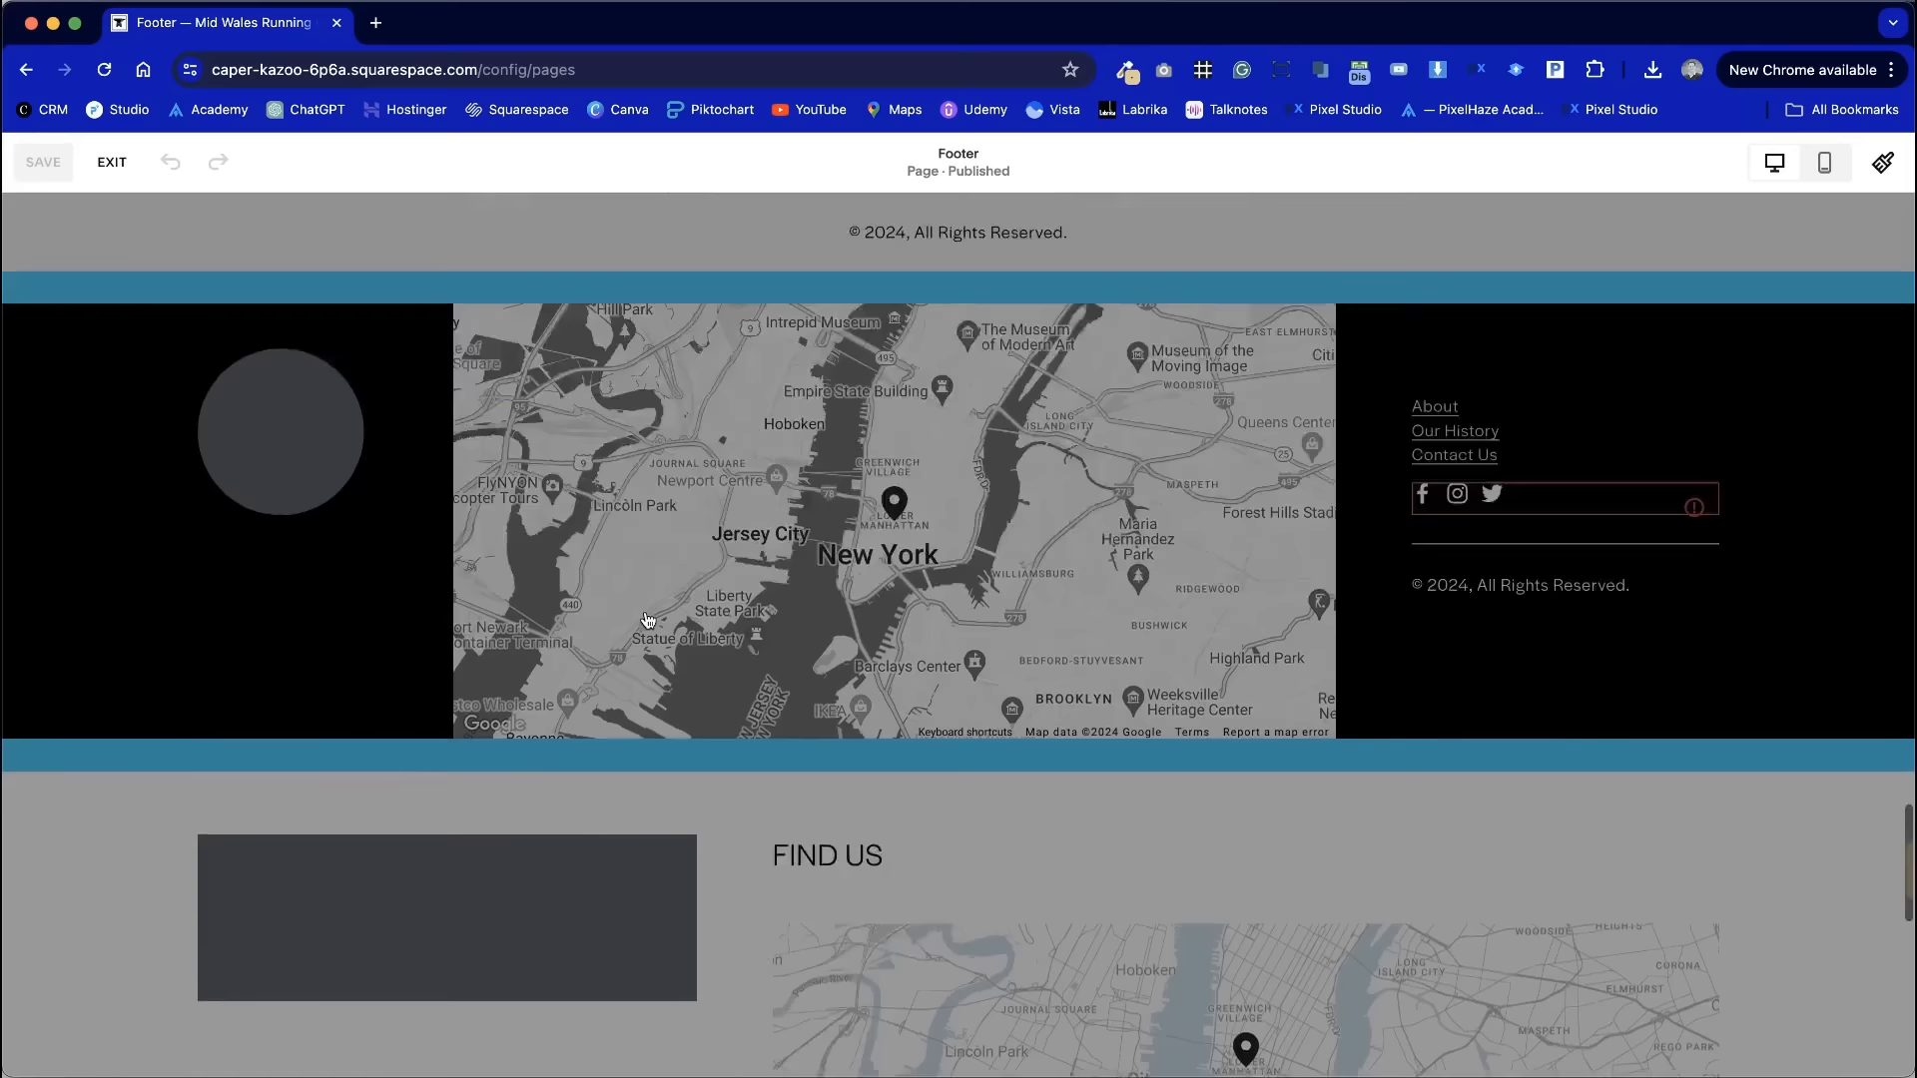
{"action": "scroll", "coordinate": [647, 620], "scroll_direction": "up", "scroll_amount": 20}
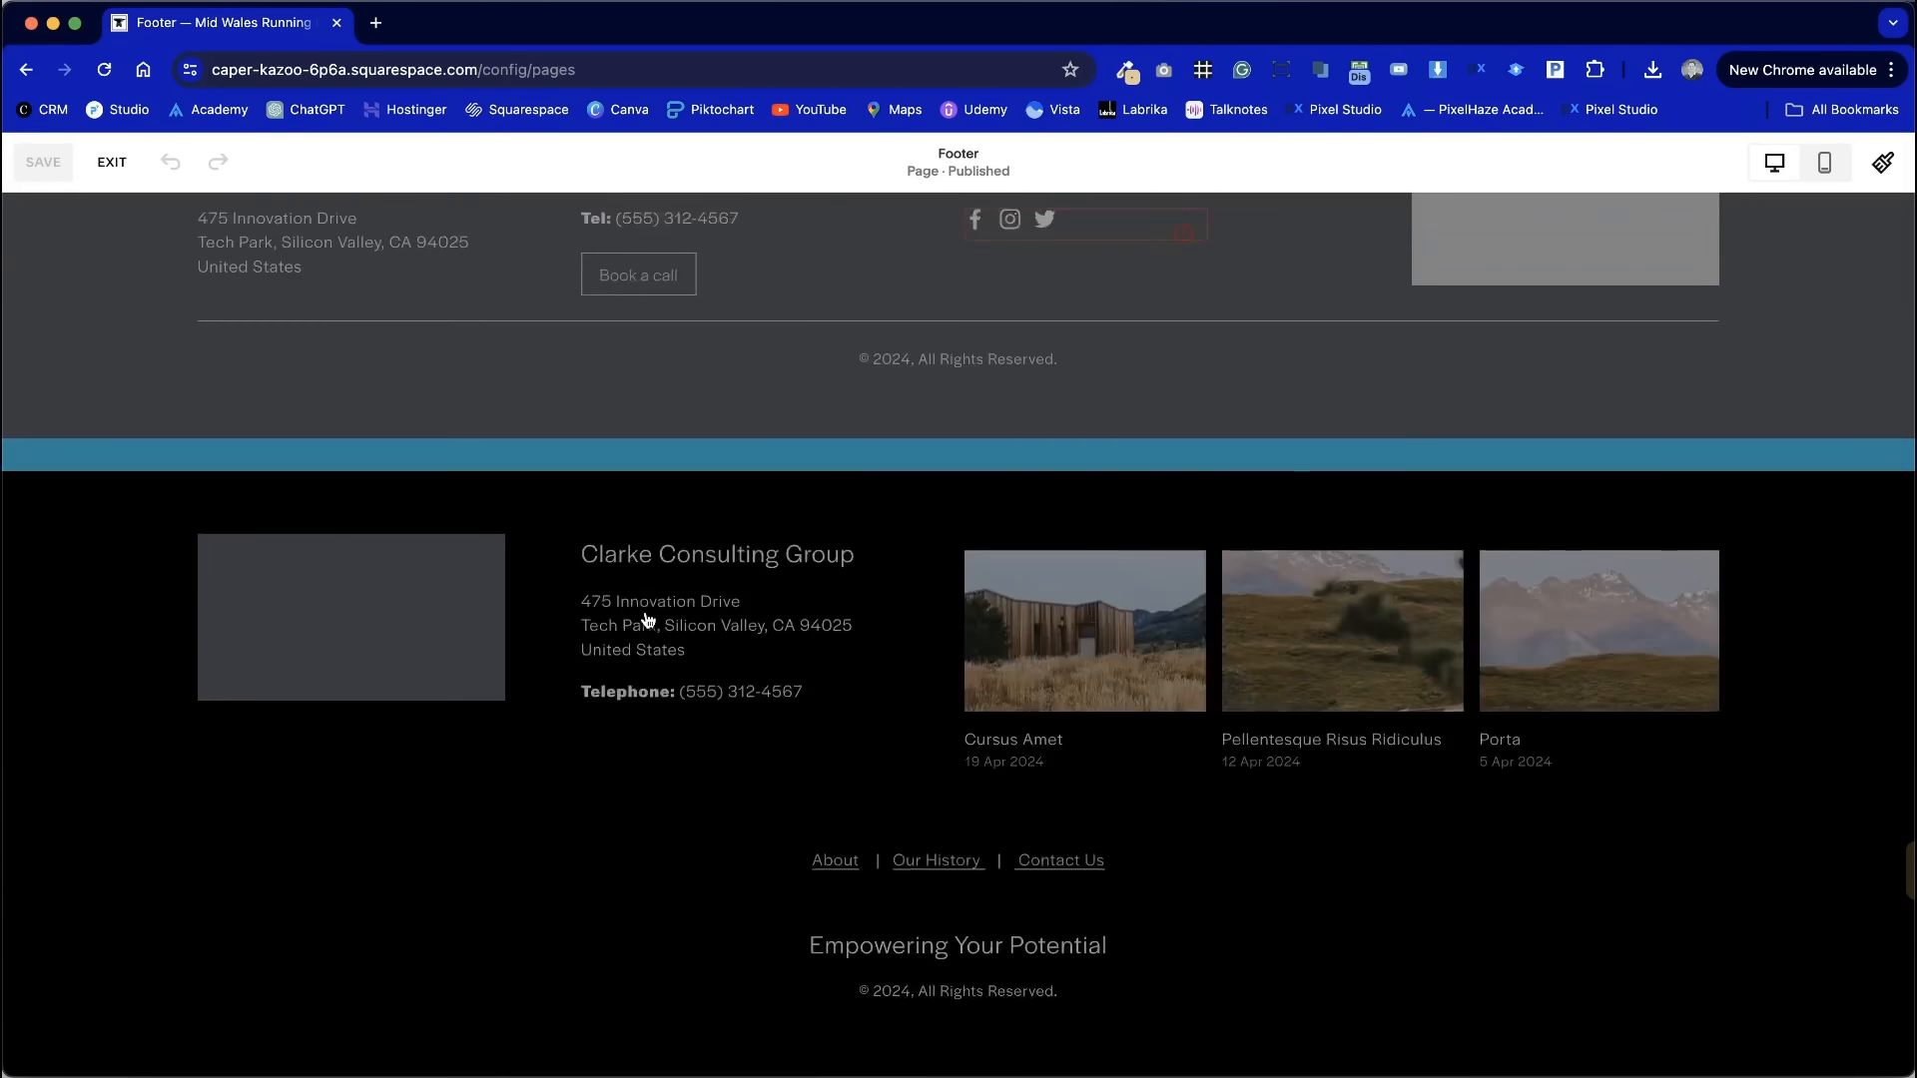
{"action": "scroll", "coordinate": [647, 620], "scroll_direction": "up", "scroll_amount": 15}
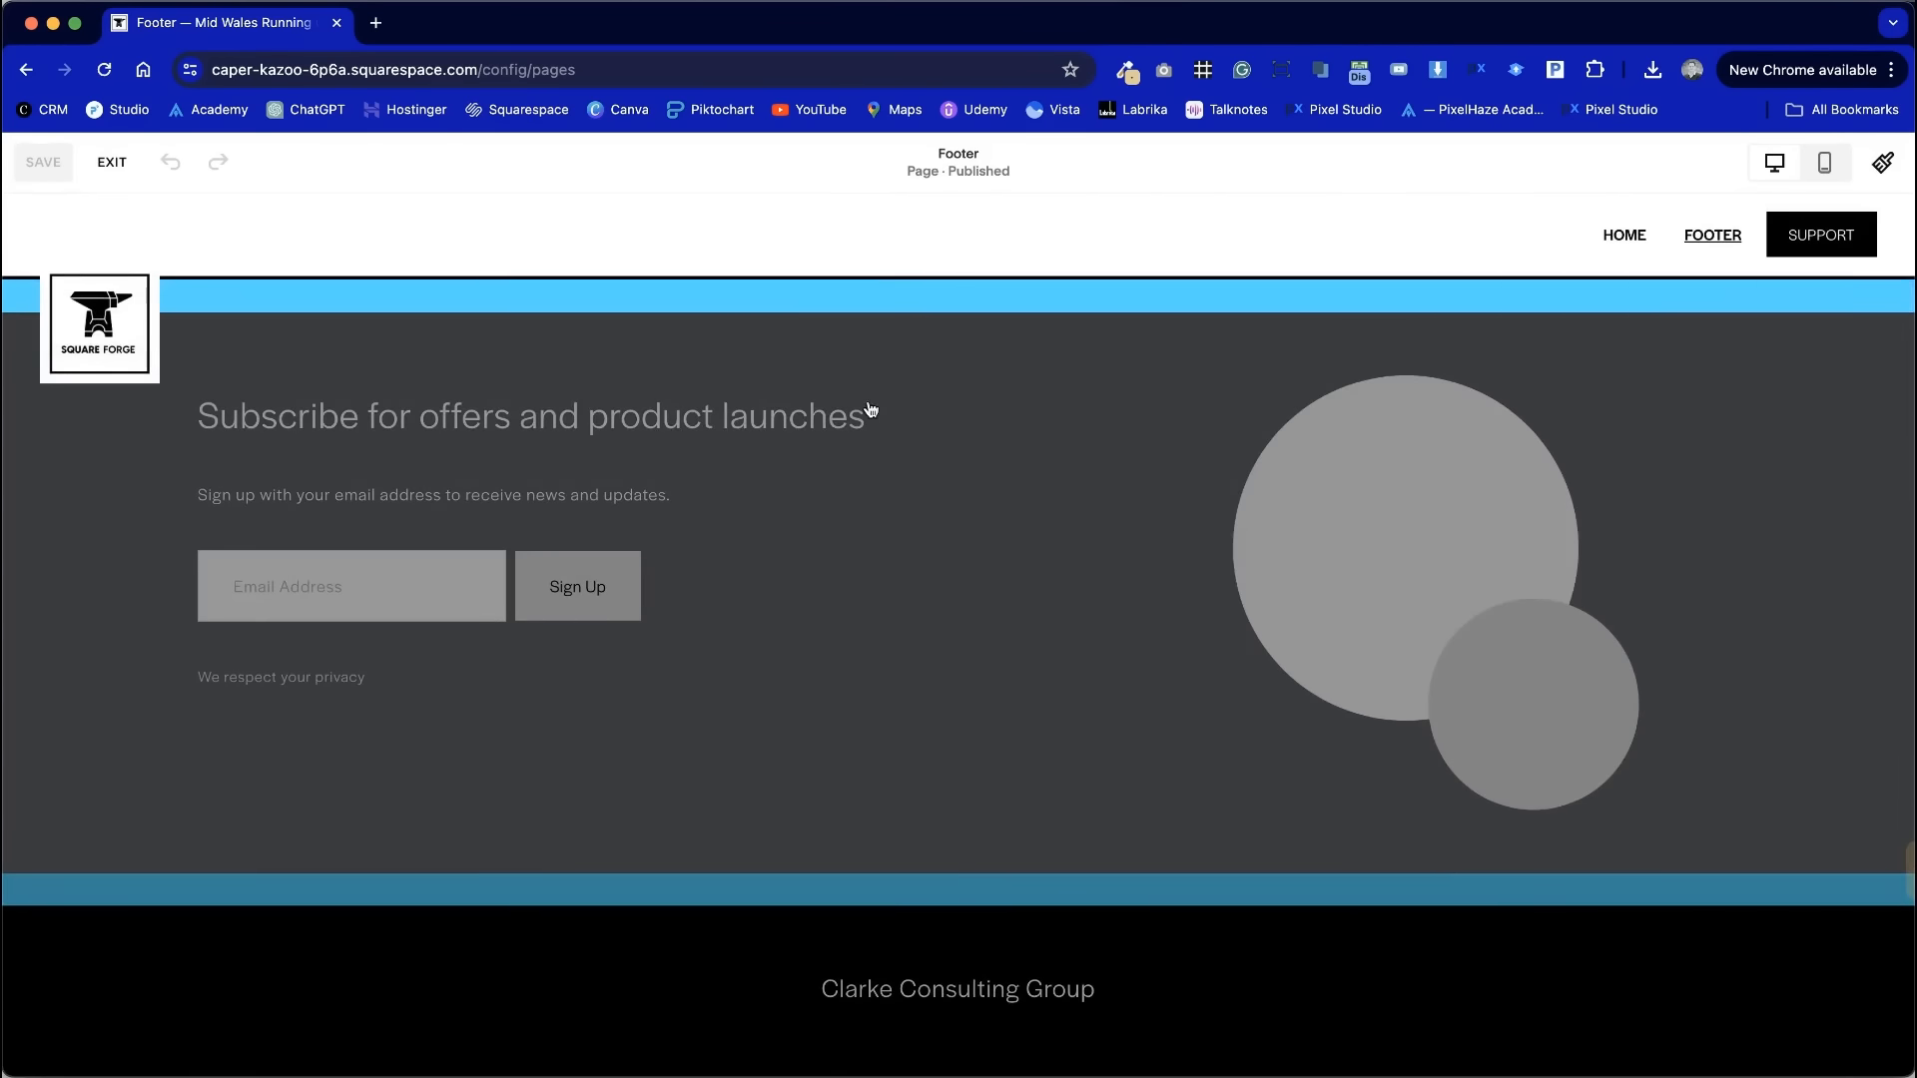
{"action": "left_click", "coordinate": [1252, 385]}
{"action": "scroll", "coordinate": [1249, 381], "scroll_direction": "down", "scroll_amount": 20}
{"action": "left_click", "coordinate": [1148, 479]}
{"action": "scroll", "coordinate": [514, 604], "scroll_direction": "up", "scroll_amount": 6}
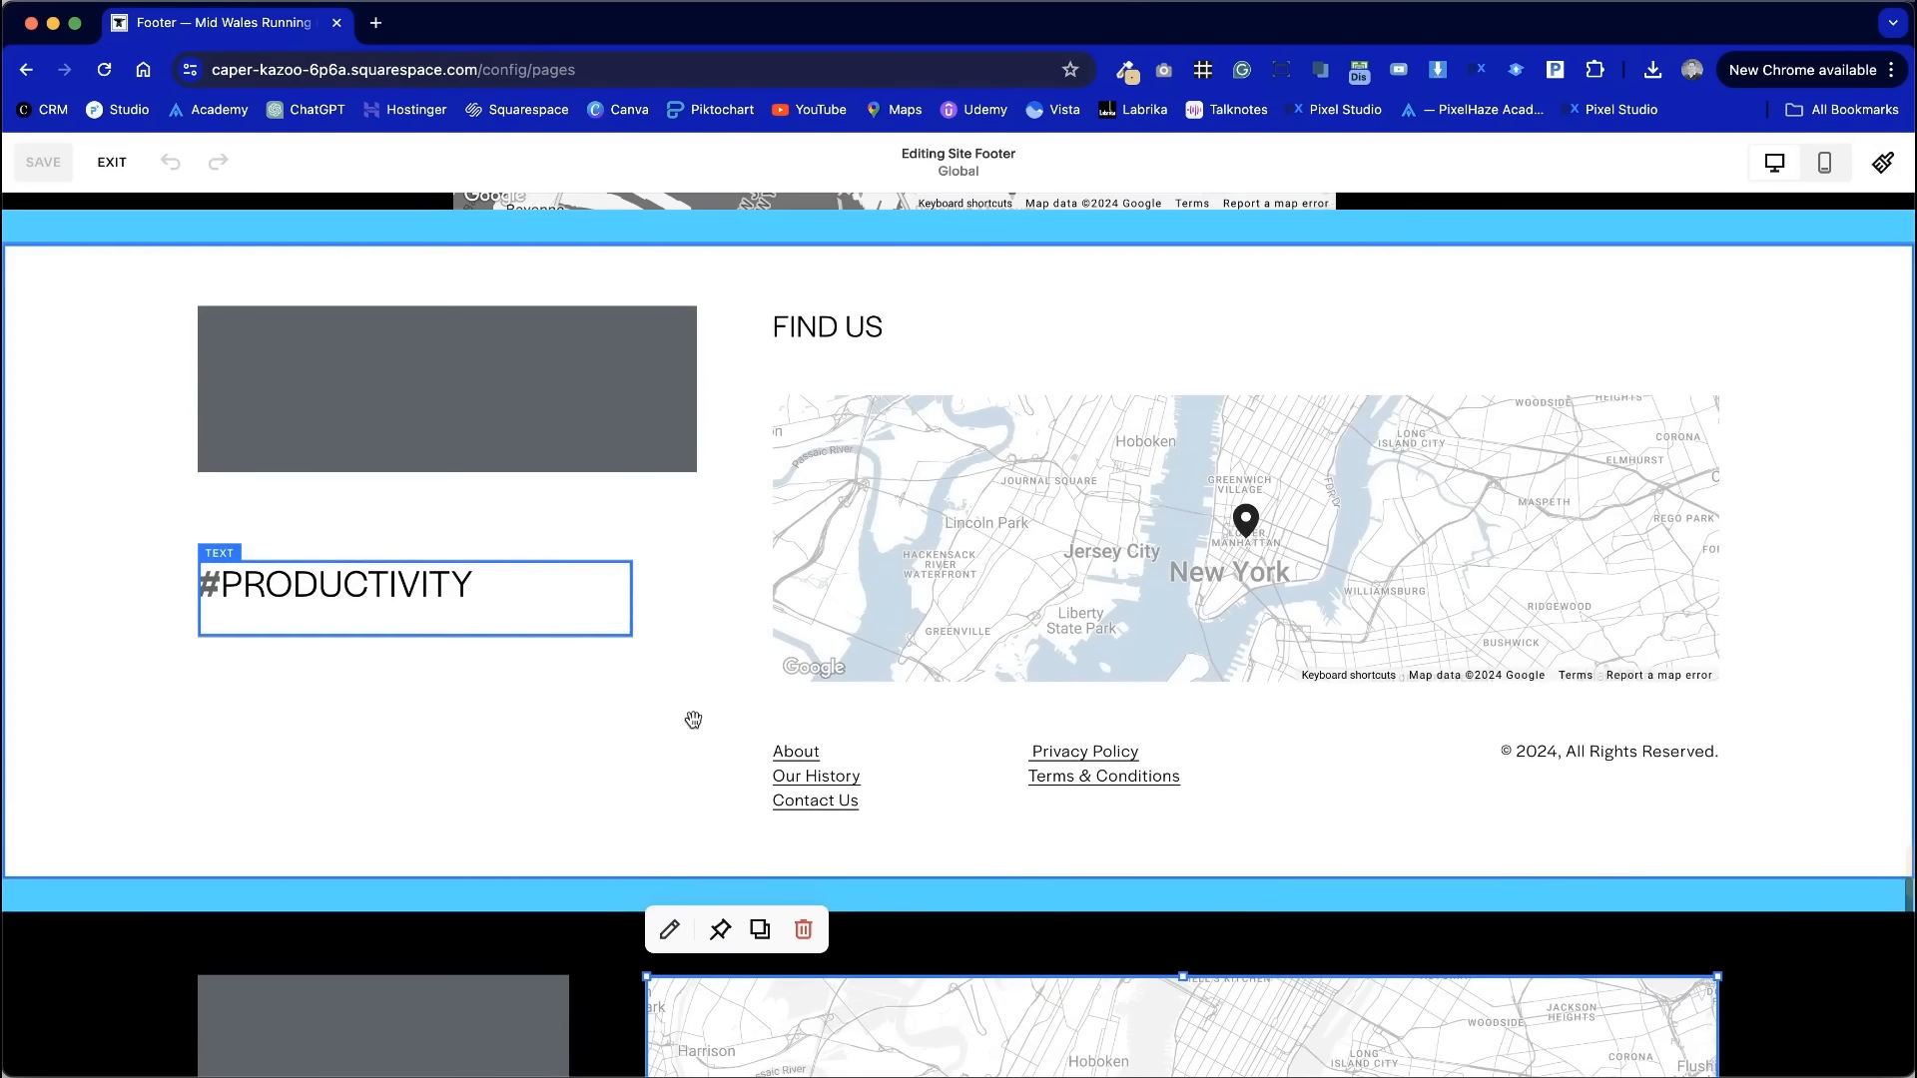
{"action": "left_click", "coordinate": [1801, 360]}
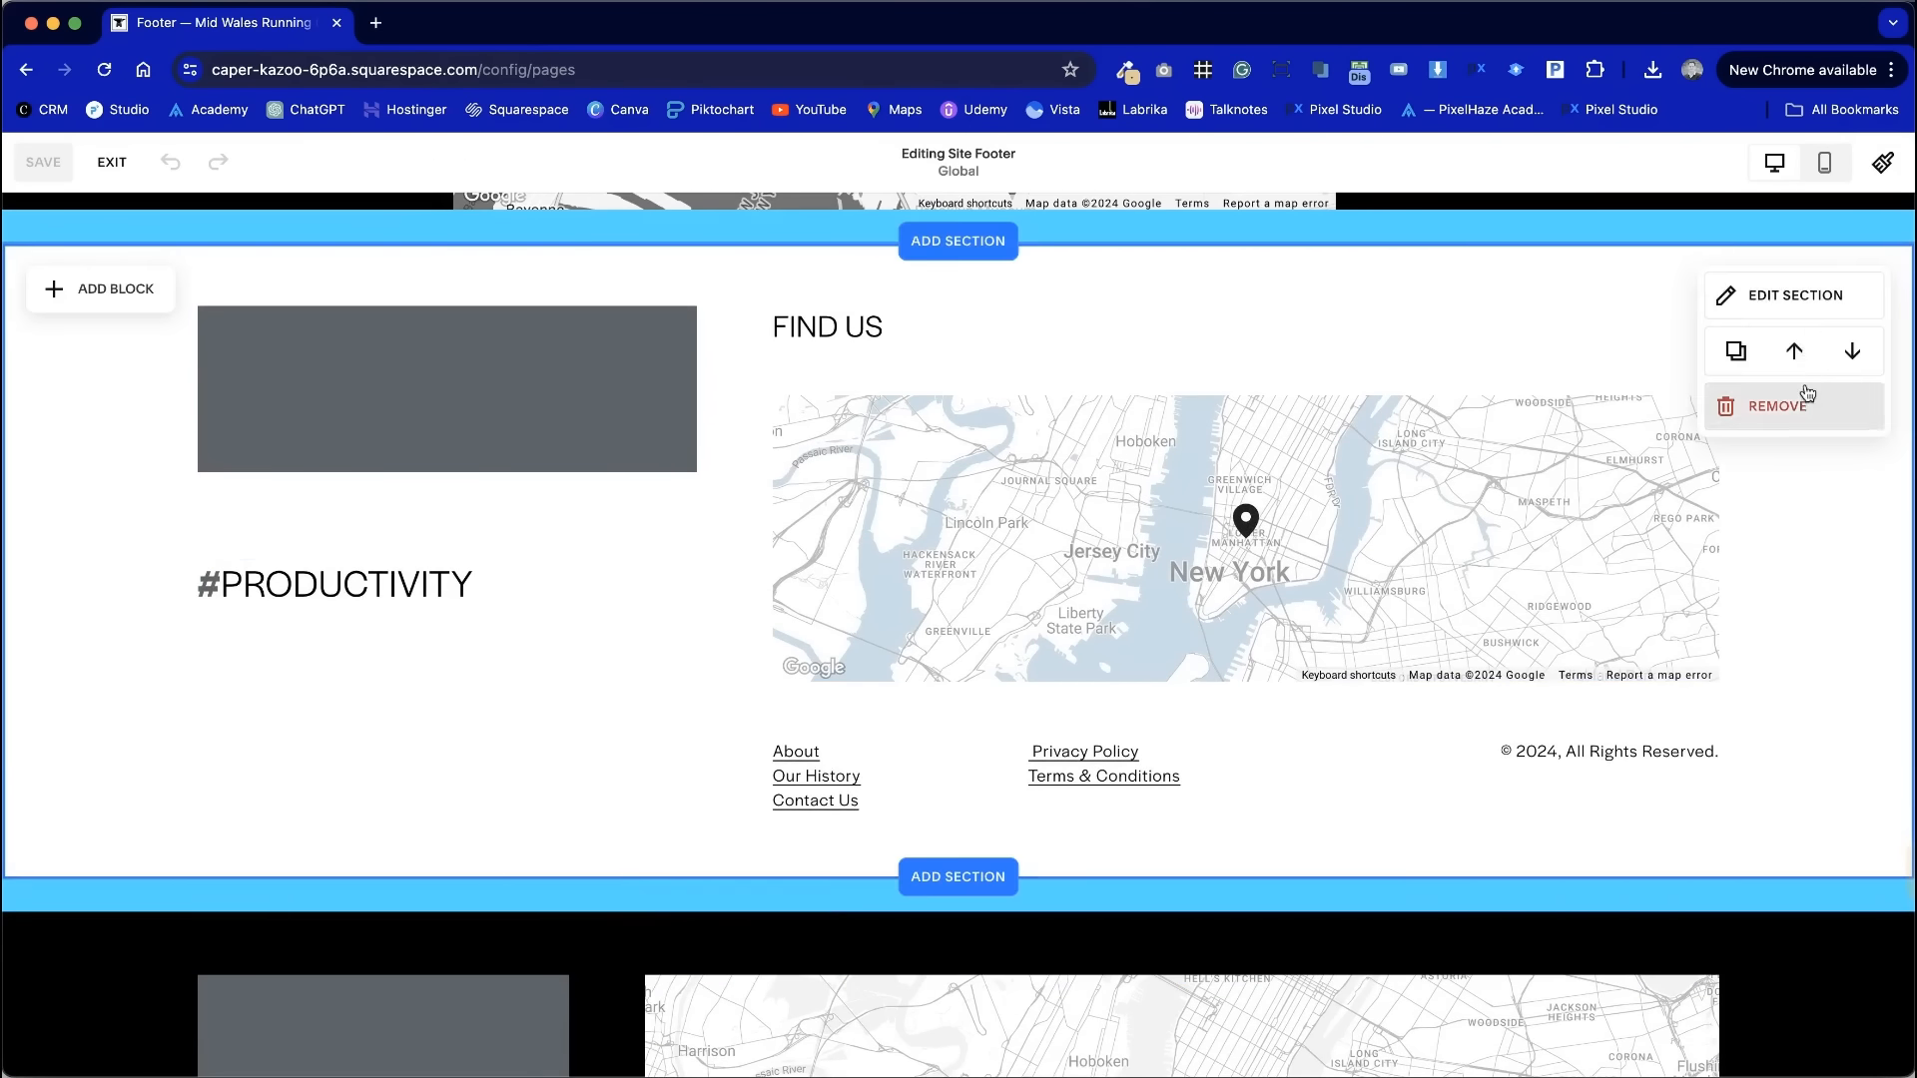
{"action": "left_click", "coordinate": [1805, 399]}
{"action": "left_click", "coordinate": [1081, 659]}
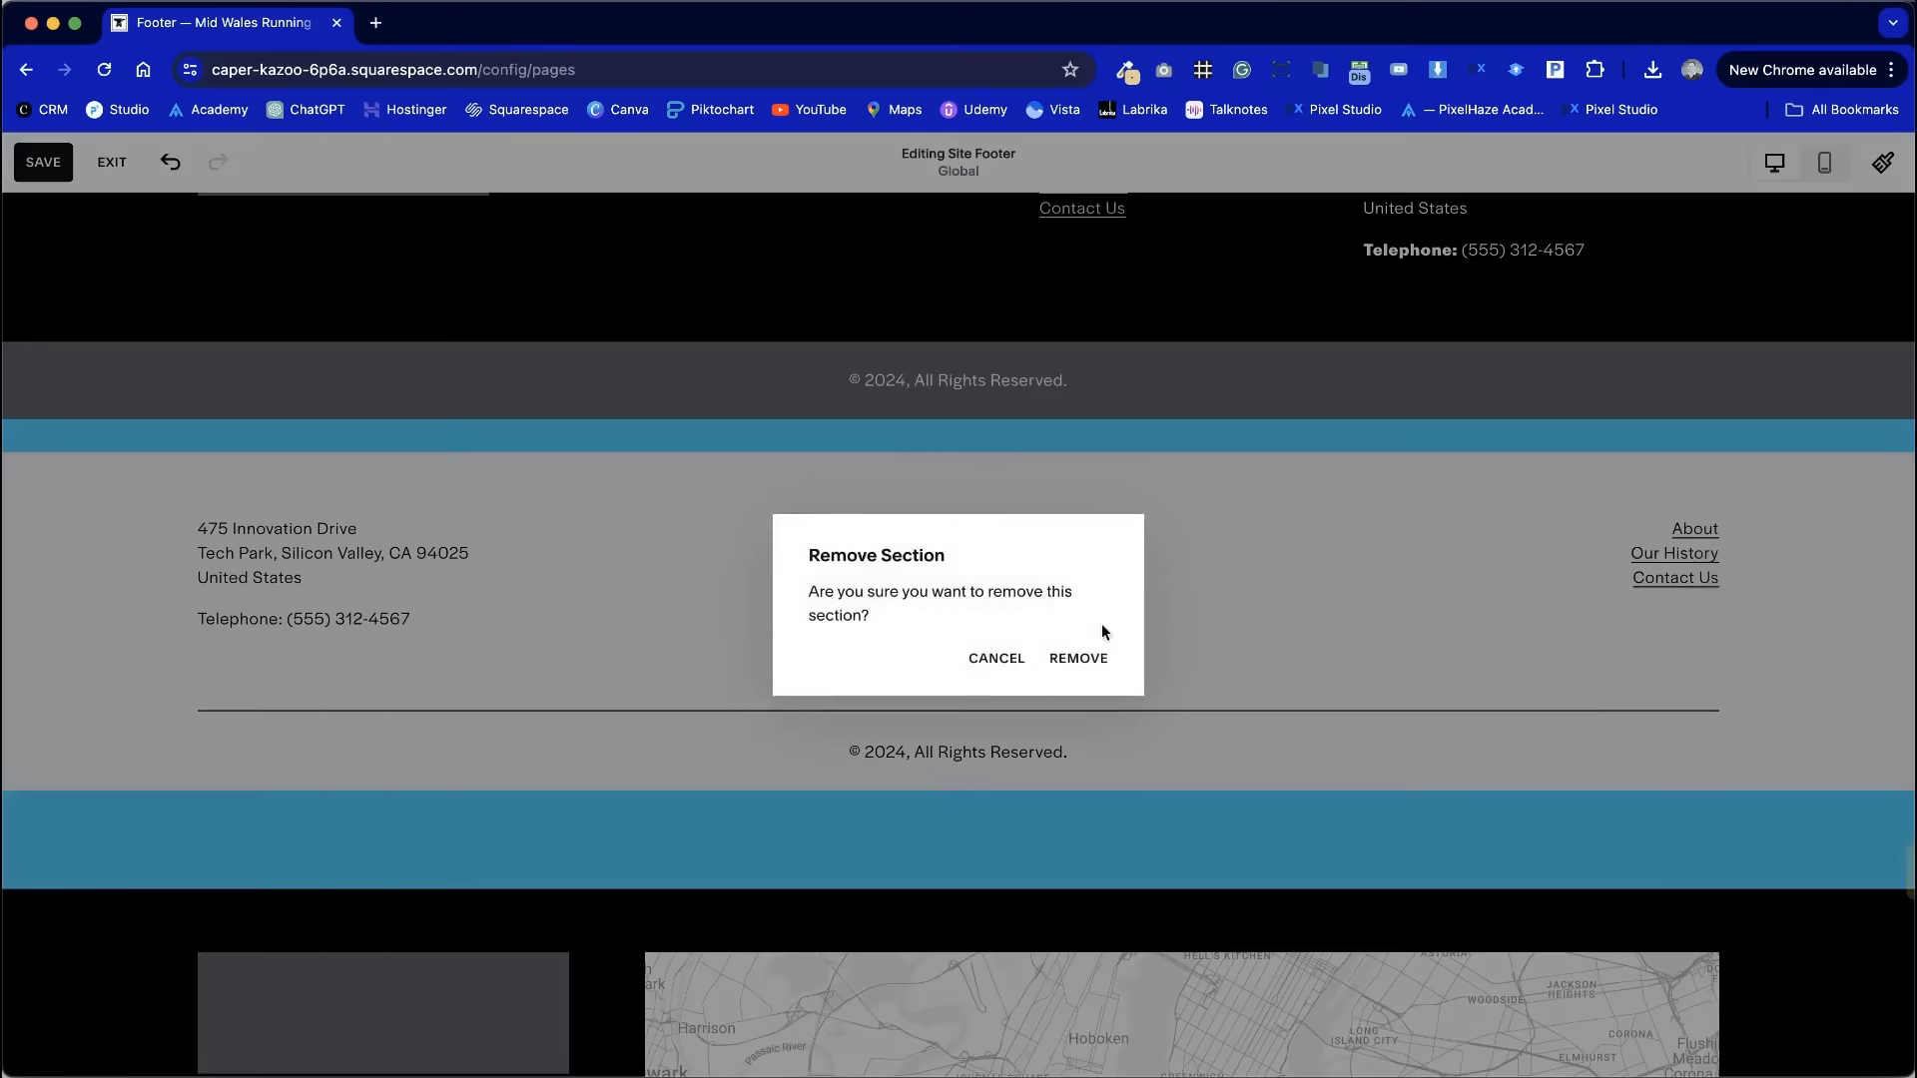
- Remove further footer variants, including the plain address layout, the Hours and Quick Links layout, and the Hours and Follow map layout
{"action": "left_click", "coordinate": [1083, 659]}
{"action": "left_click", "coordinate": [1817, 363]}
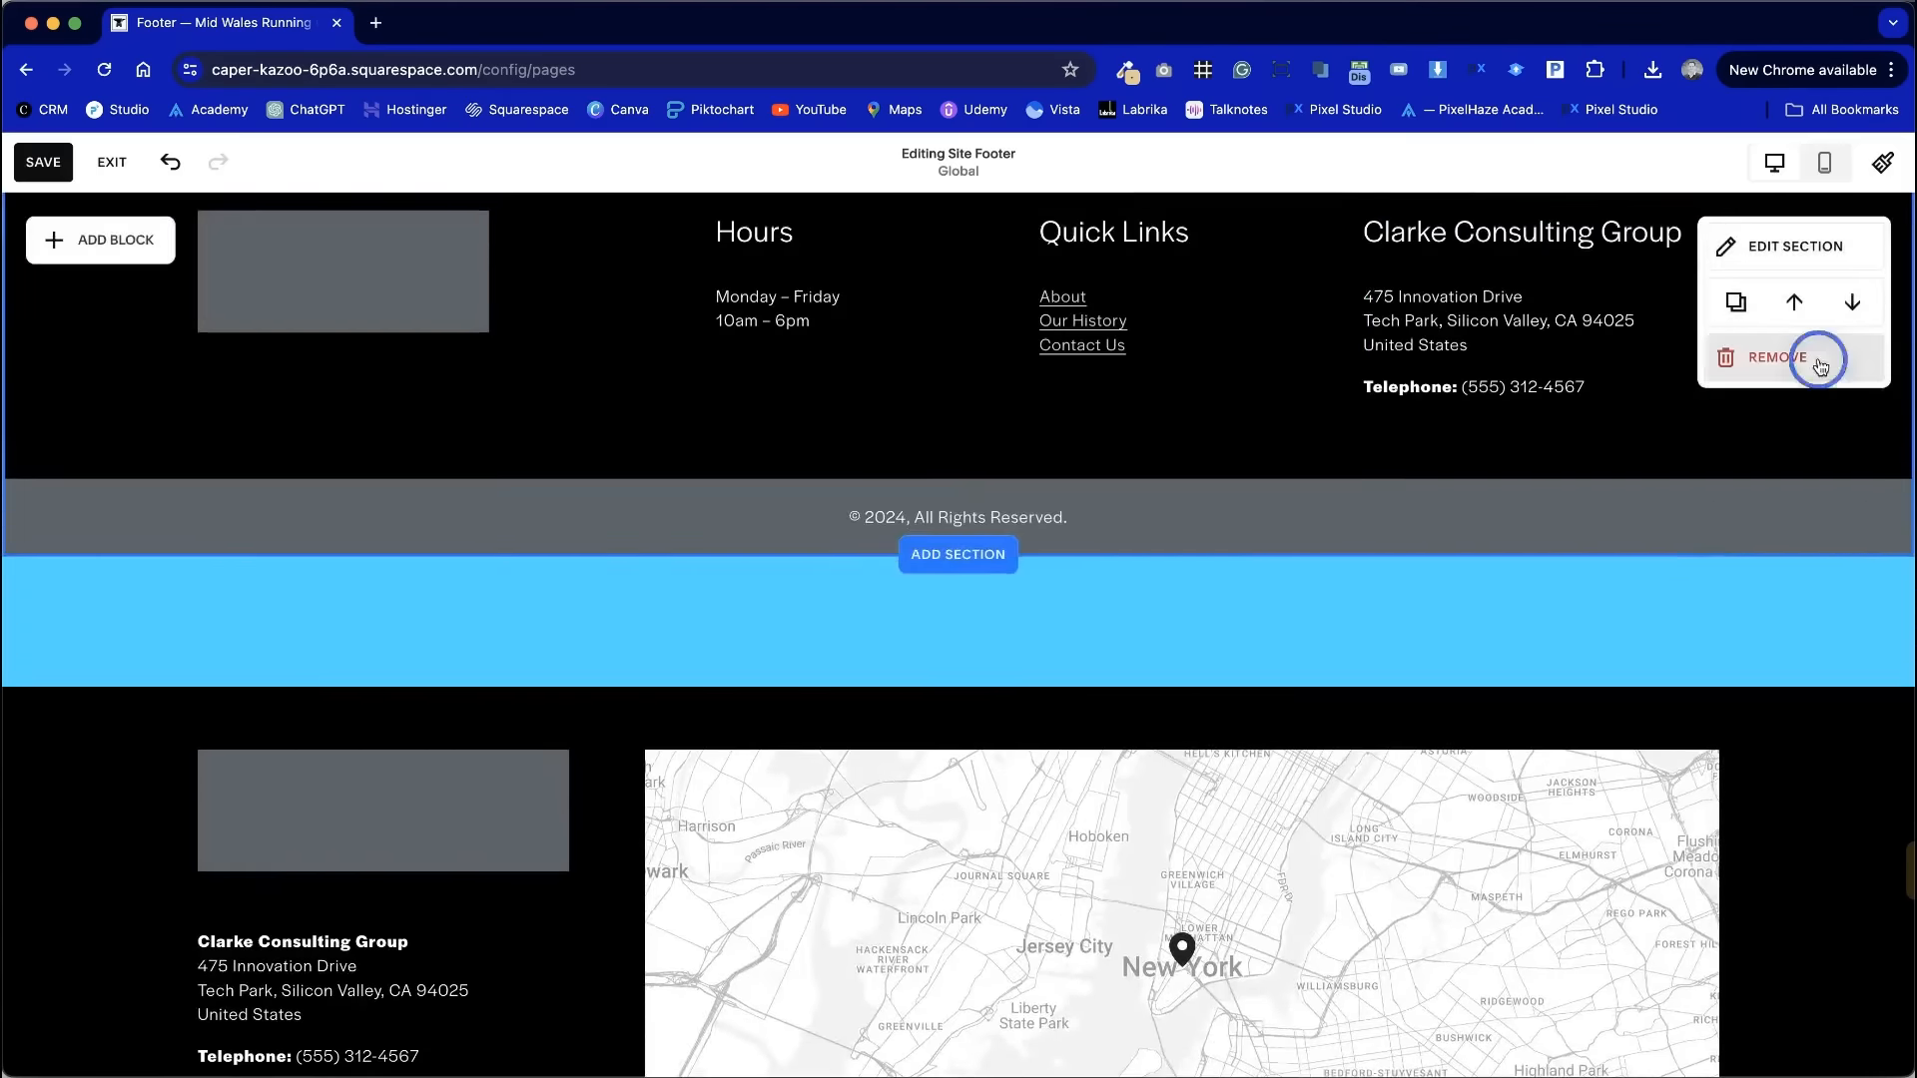
{"action": "left_click", "coordinate": [1086, 659]}
{"action": "left_click", "coordinate": [1797, 360]}
{"action": "left_click", "coordinate": [1090, 658]}
{"action": "left_click", "coordinate": [1837, 366]}
{"action": "left_click", "coordinate": [1078, 659]}
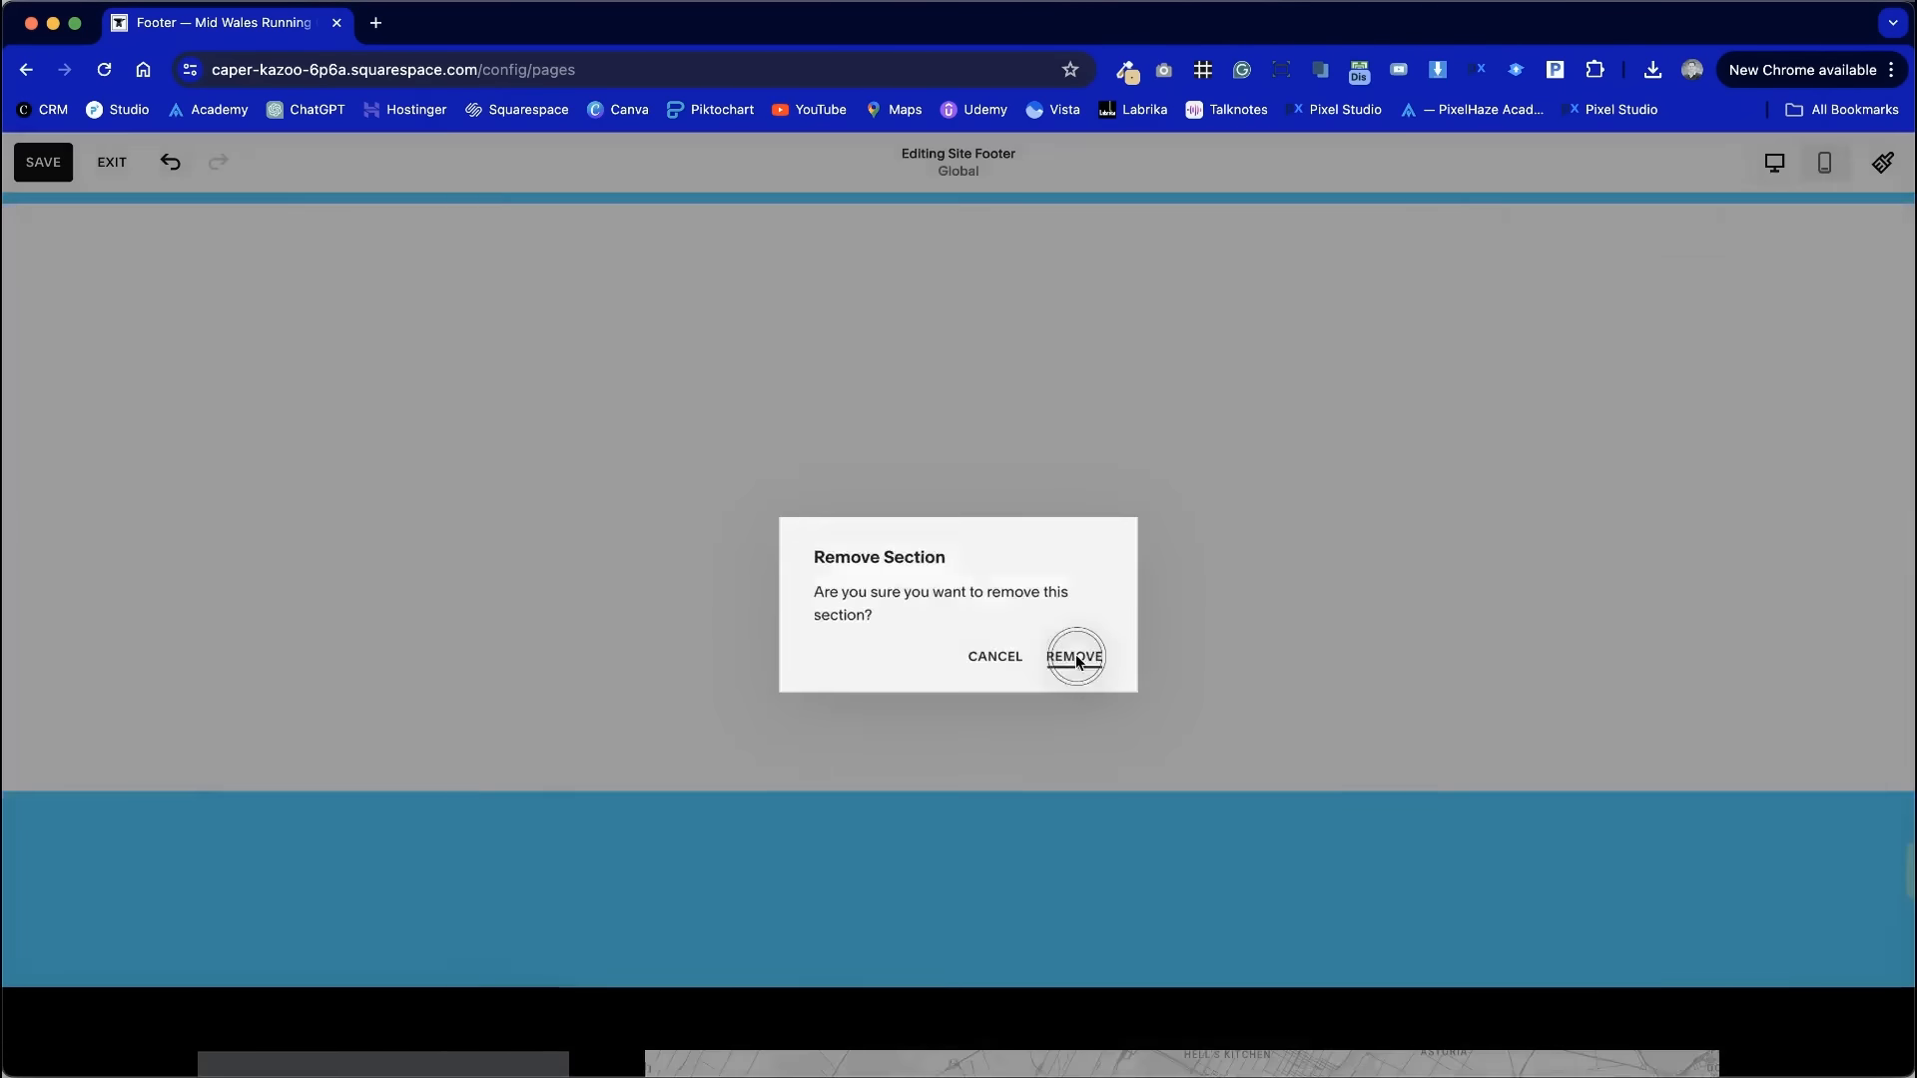
{"action": "left_click", "coordinate": [1839, 372]}
{"action": "left_click", "coordinate": [1080, 659]}
{"action": "left_click", "coordinate": [1849, 368]}
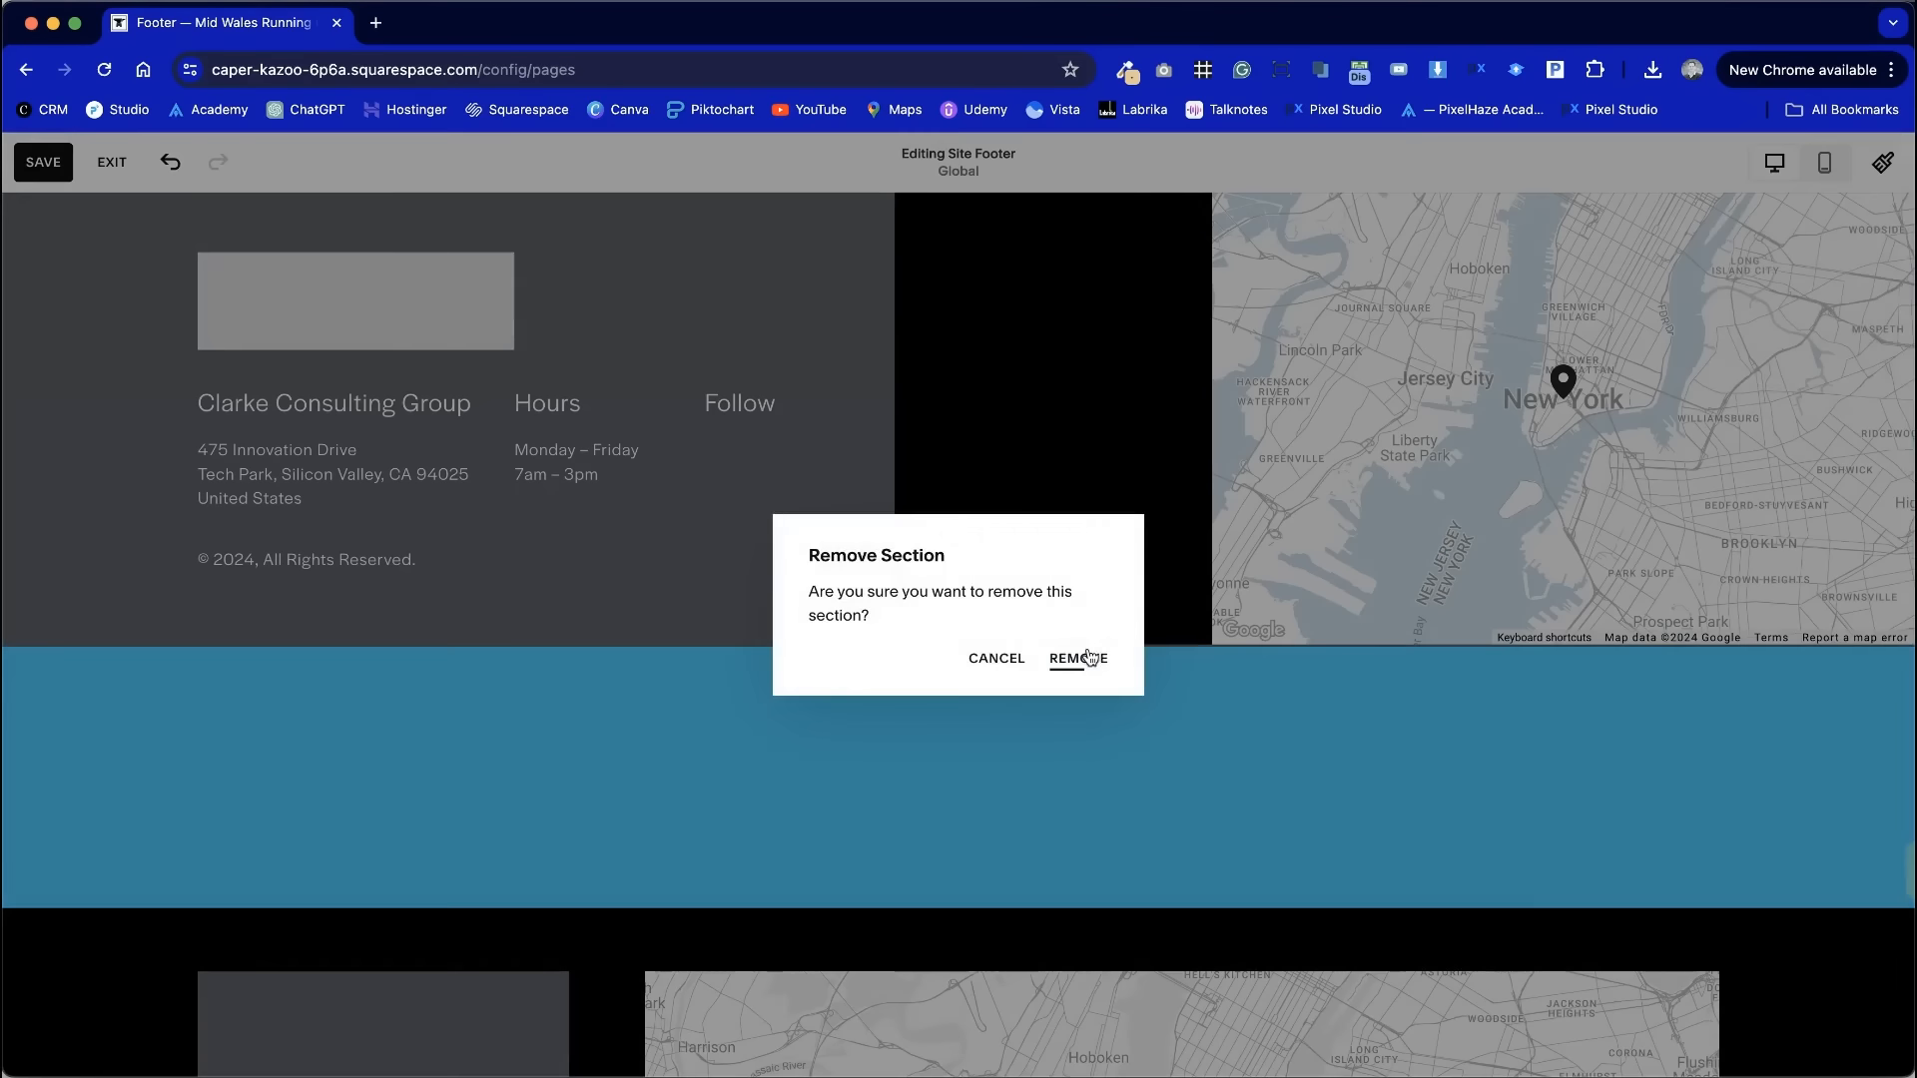
{"action": "left_click", "coordinate": [1082, 656]}
- Remove the centred newsletter sign-up footer section and the Subscribe for offers section with the overlapping circles
{"action": "scroll", "coordinate": [1152, 595], "scroll_direction": "up", "scroll_amount": 5}
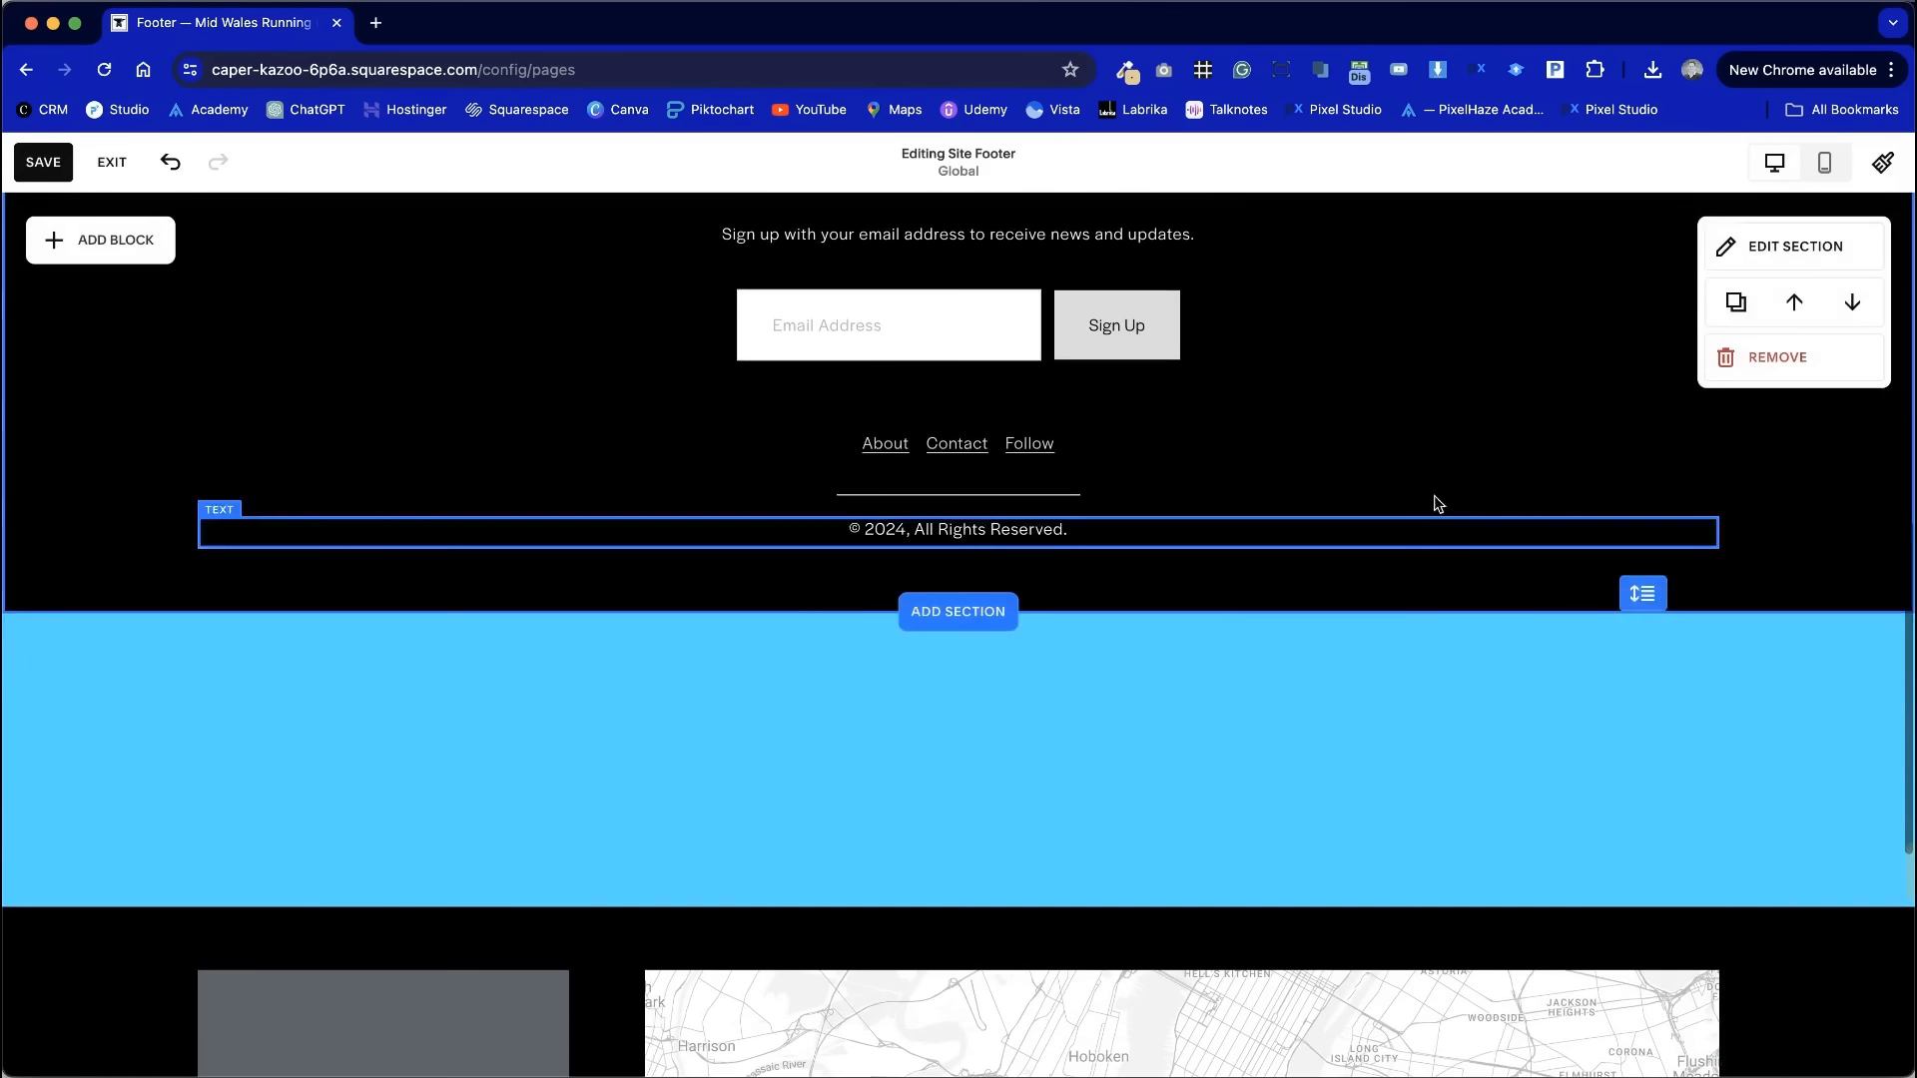
{"action": "left_click", "coordinate": [1742, 356]}
{"action": "left_click", "coordinate": [1074, 659]}
{"action": "scroll", "coordinate": [1074, 657], "scroll_direction": "up", "scroll_amount": 5}
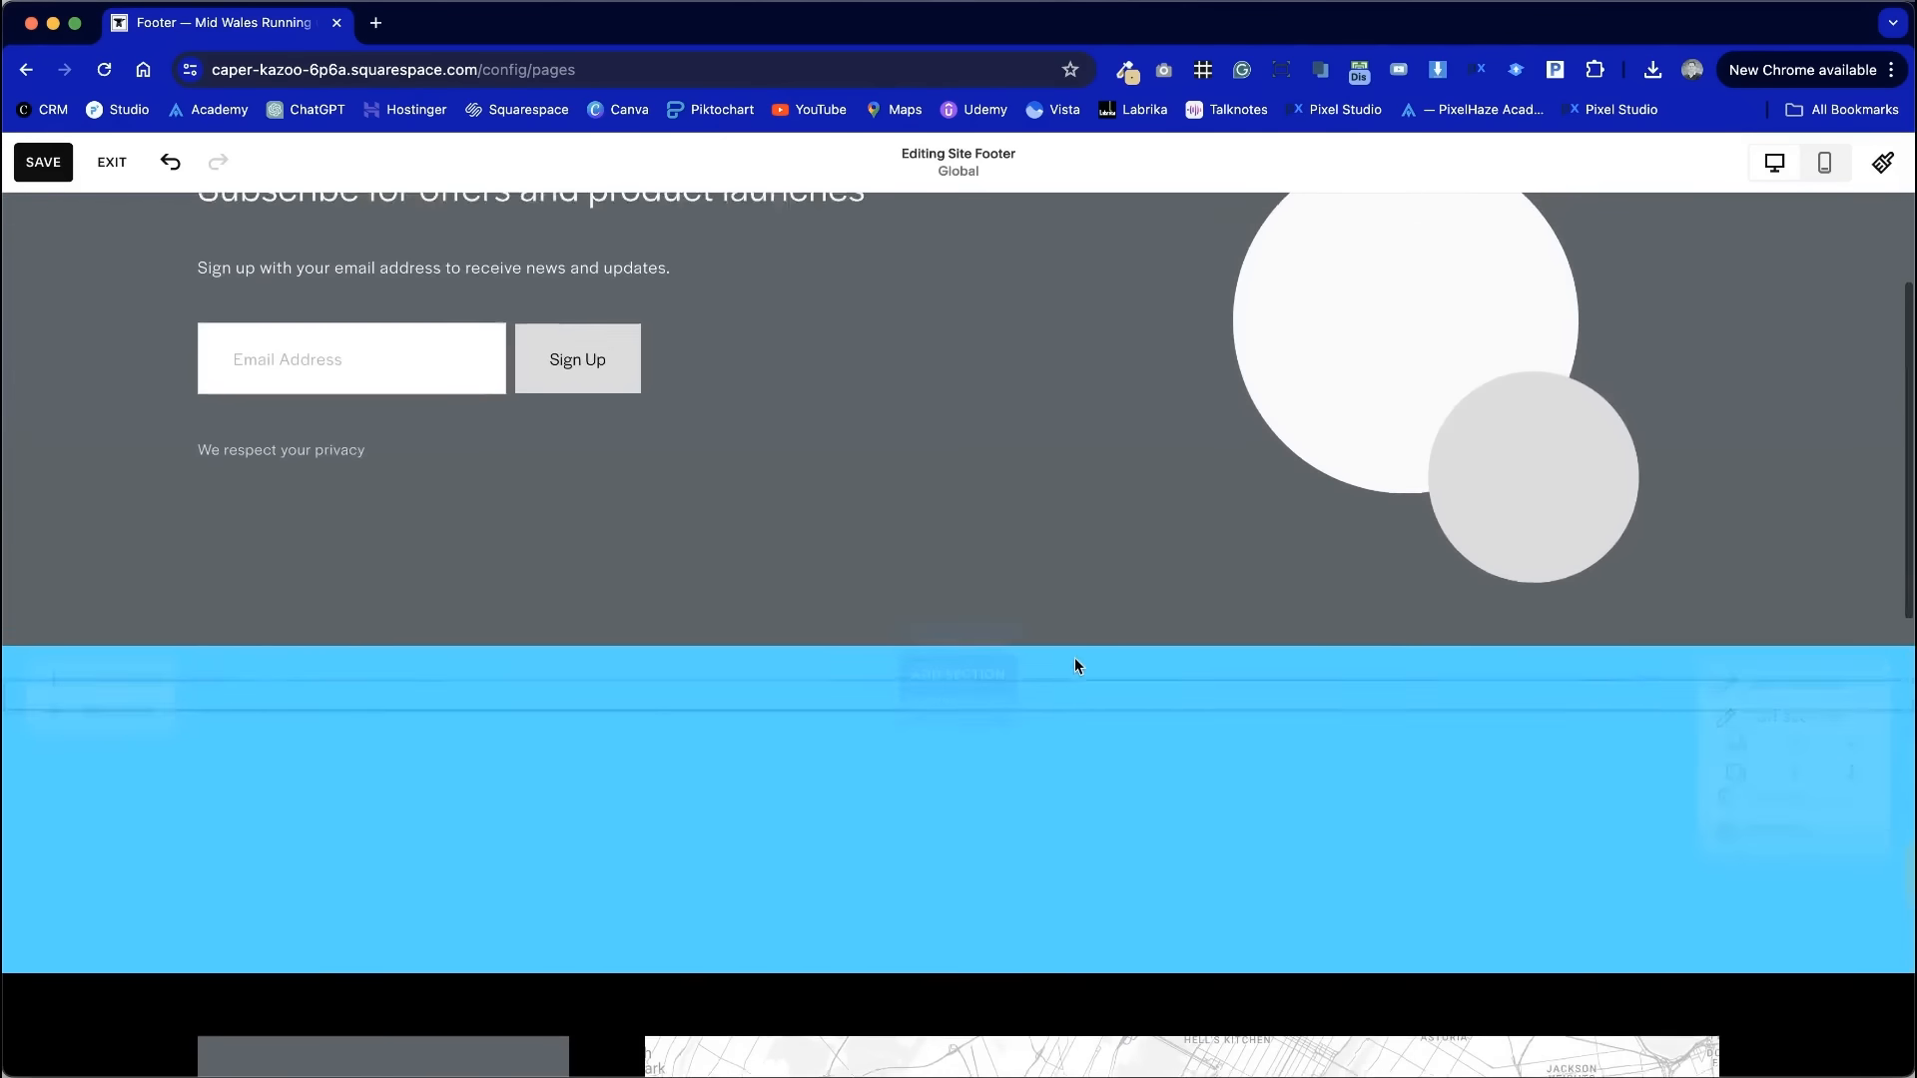
{"action": "left_click", "coordinate": [1827, 358]}
{"action": "left_click", "coordinate": [1064, 645]}
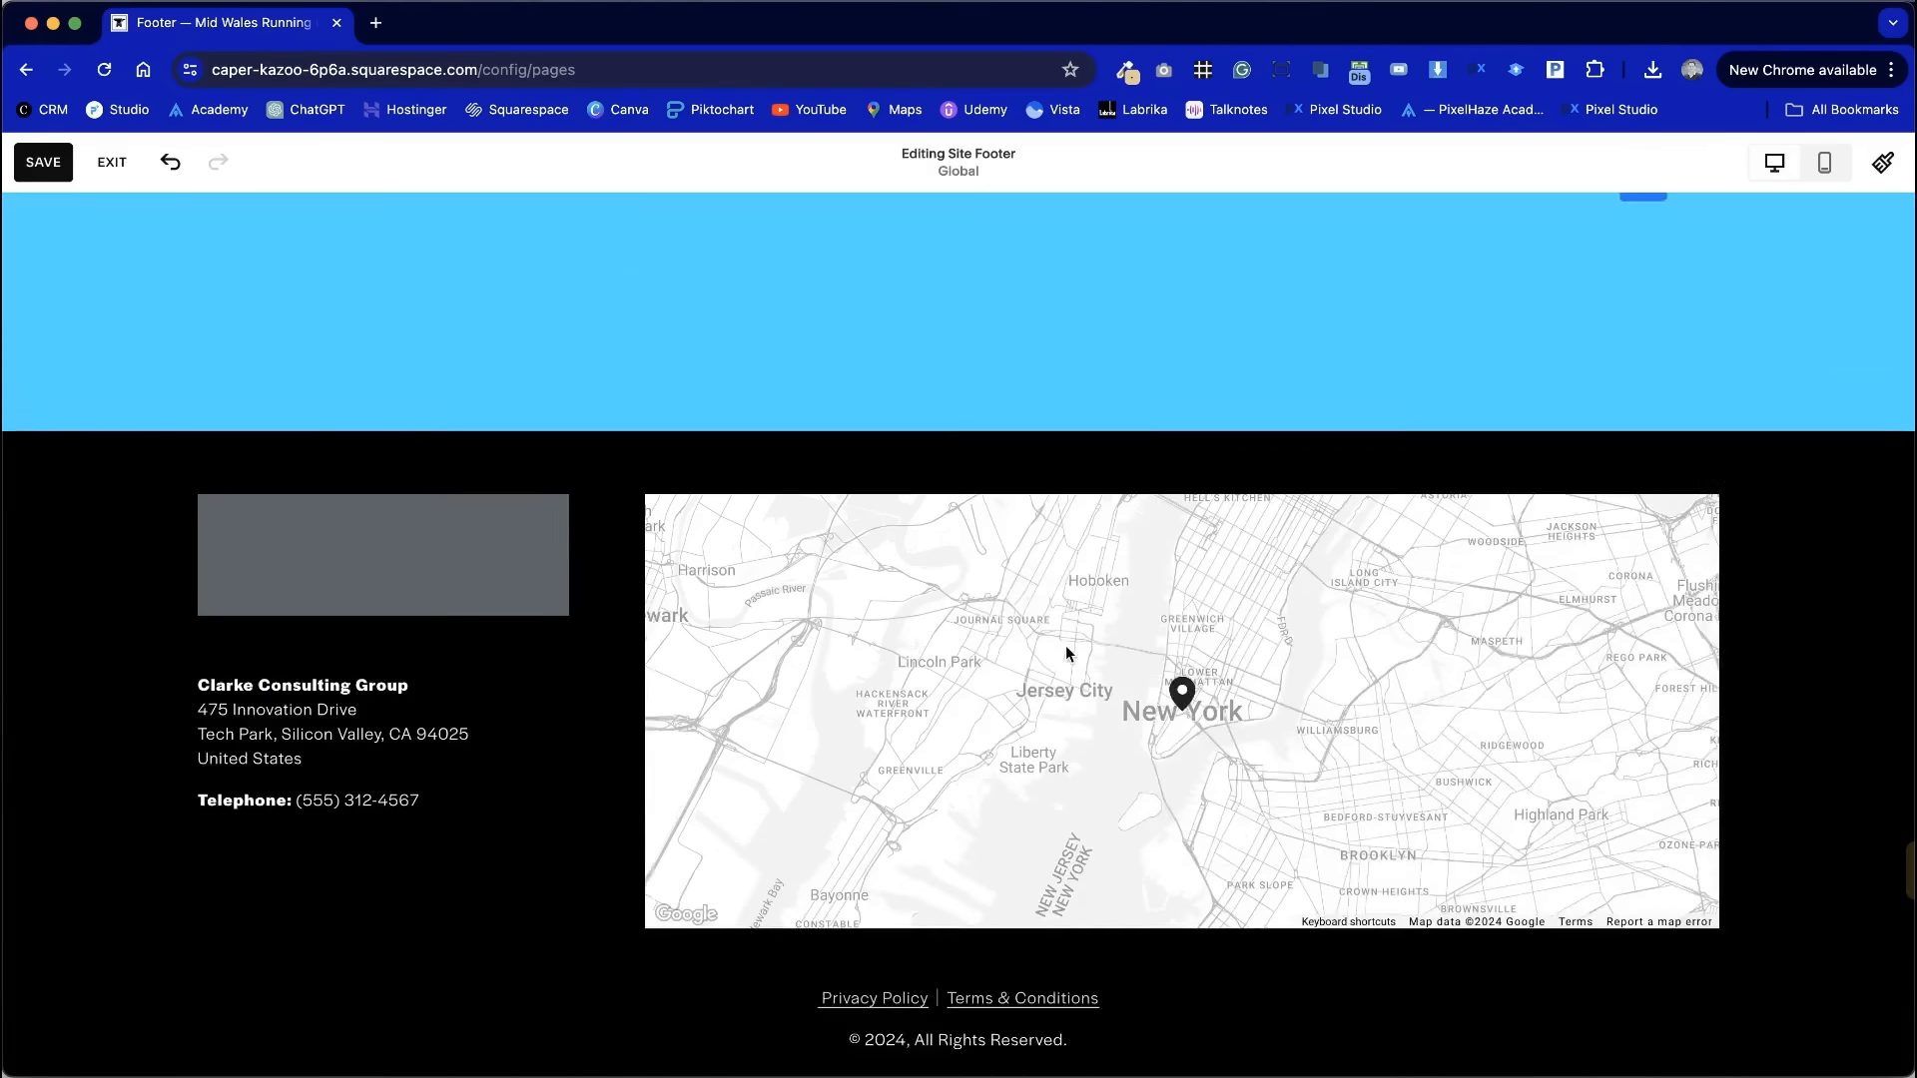
- Remove the leftover divider sections stacked above the Clarke Consulting Group map footer
{"action": "scroll", "coordinate": [1064, 645], "scroll_direction": "up", "scroll_amount": 5}
{"action": "left_click", "coordinate": [1809, 512]}
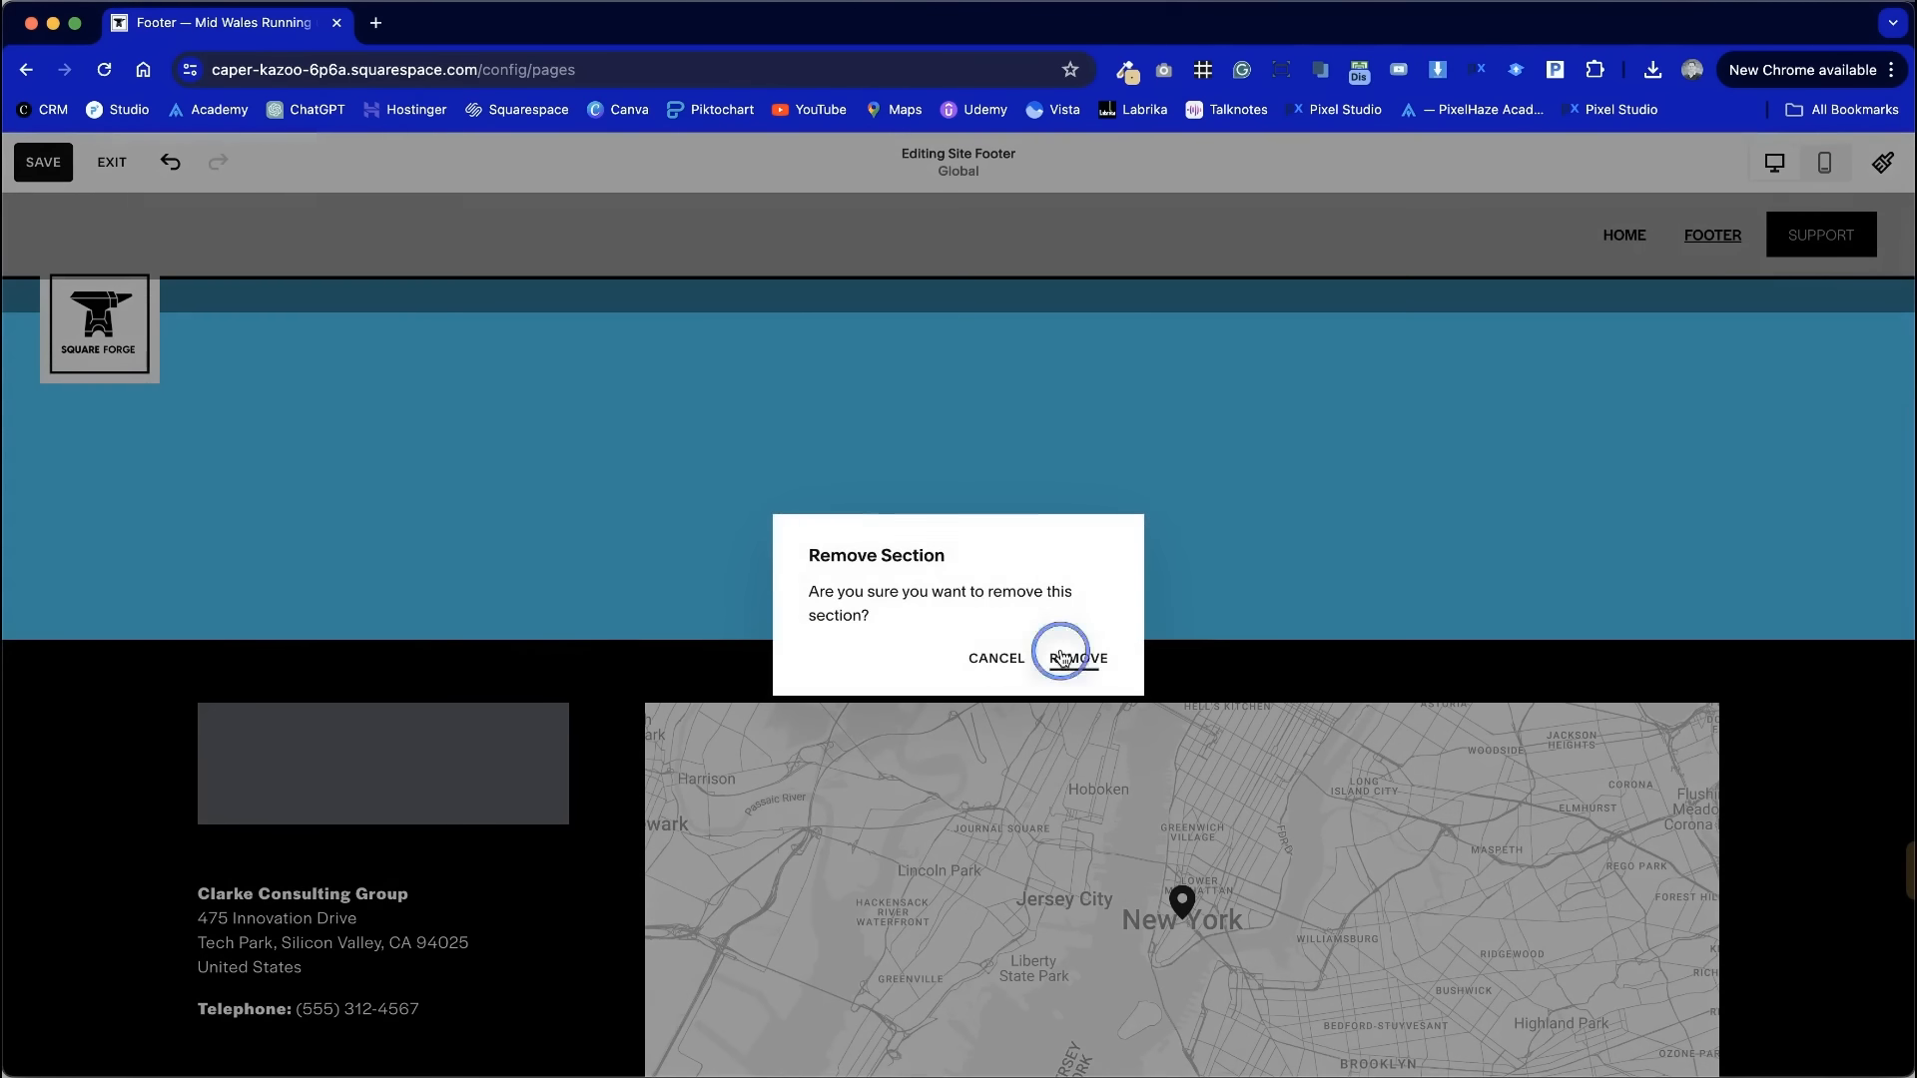
{"action": "left_click", "coordinate": [1063, 658]}
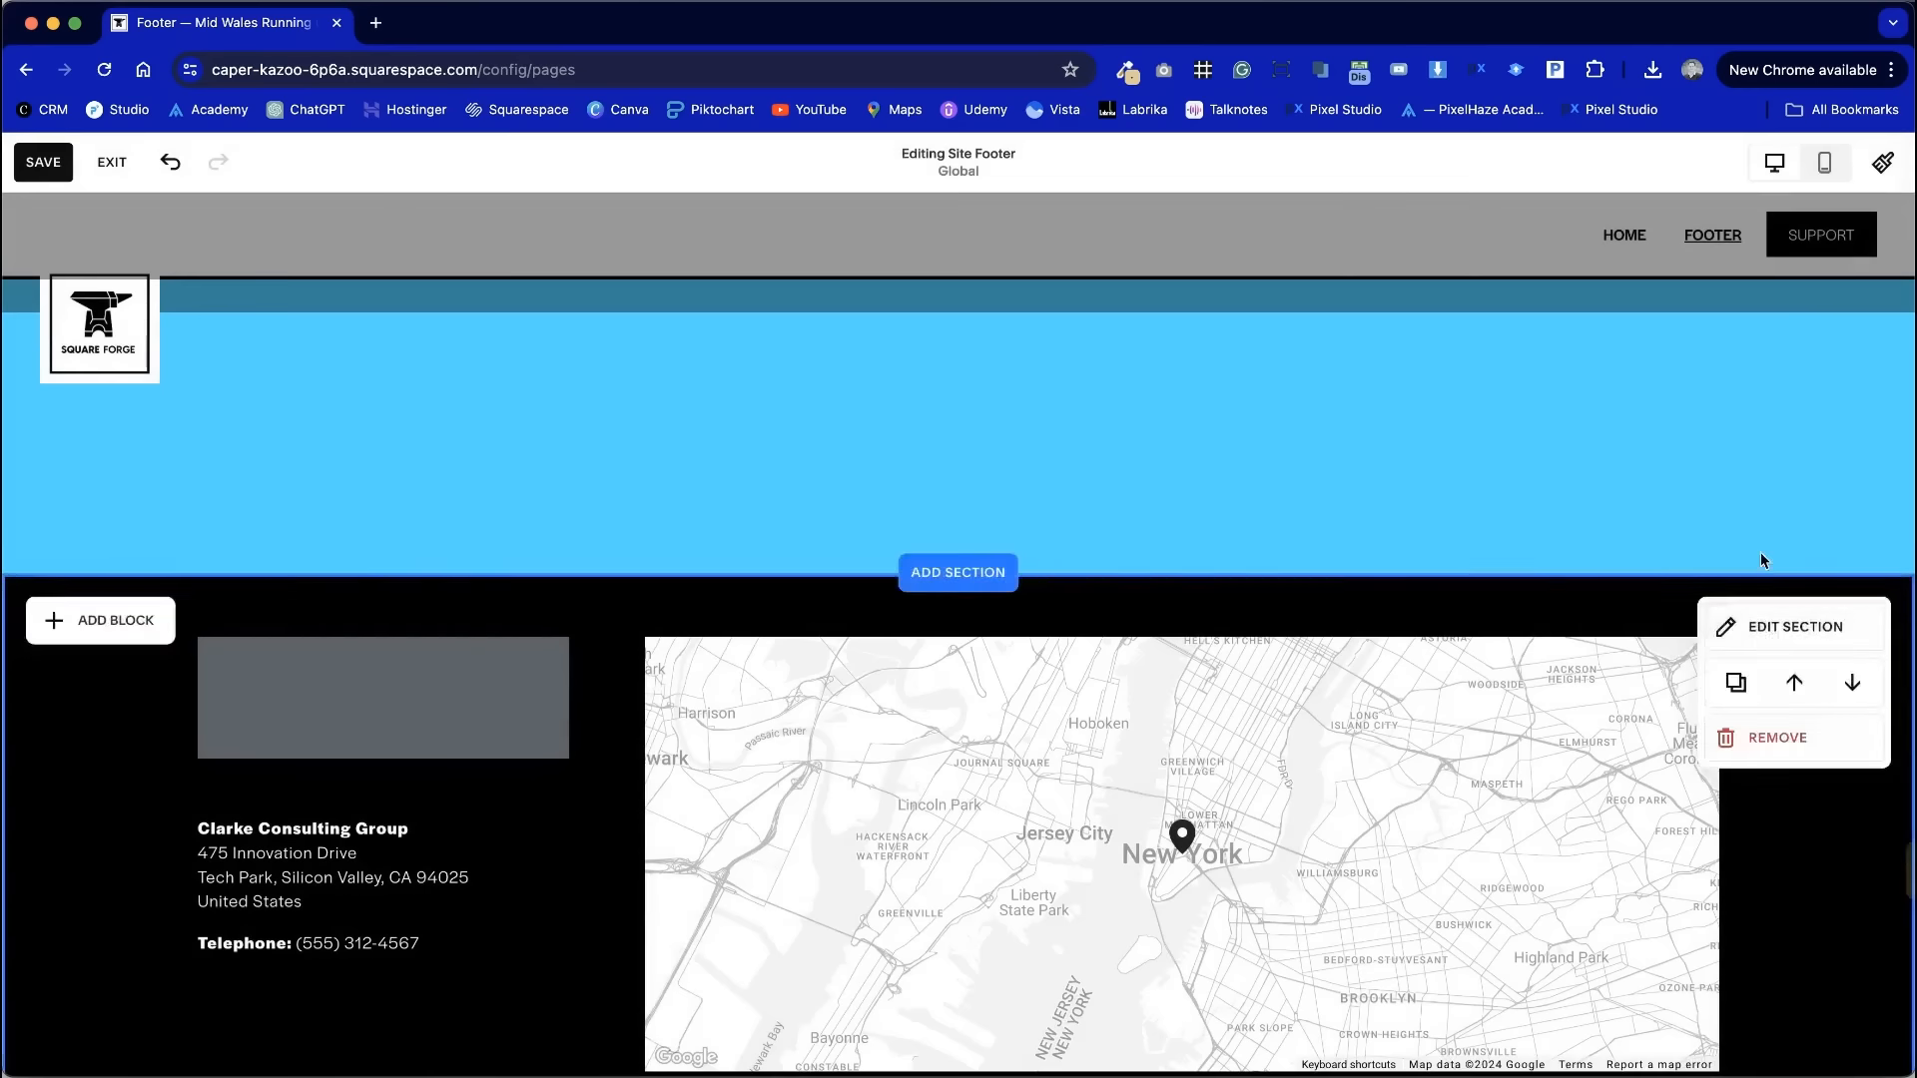
{"action": "left_click", "coordinate": [1777, 737]}
{"action": "left_click", "coordinate": [1074, 657]}
{"action": "left_click", "coordinate": [1763, 560]}
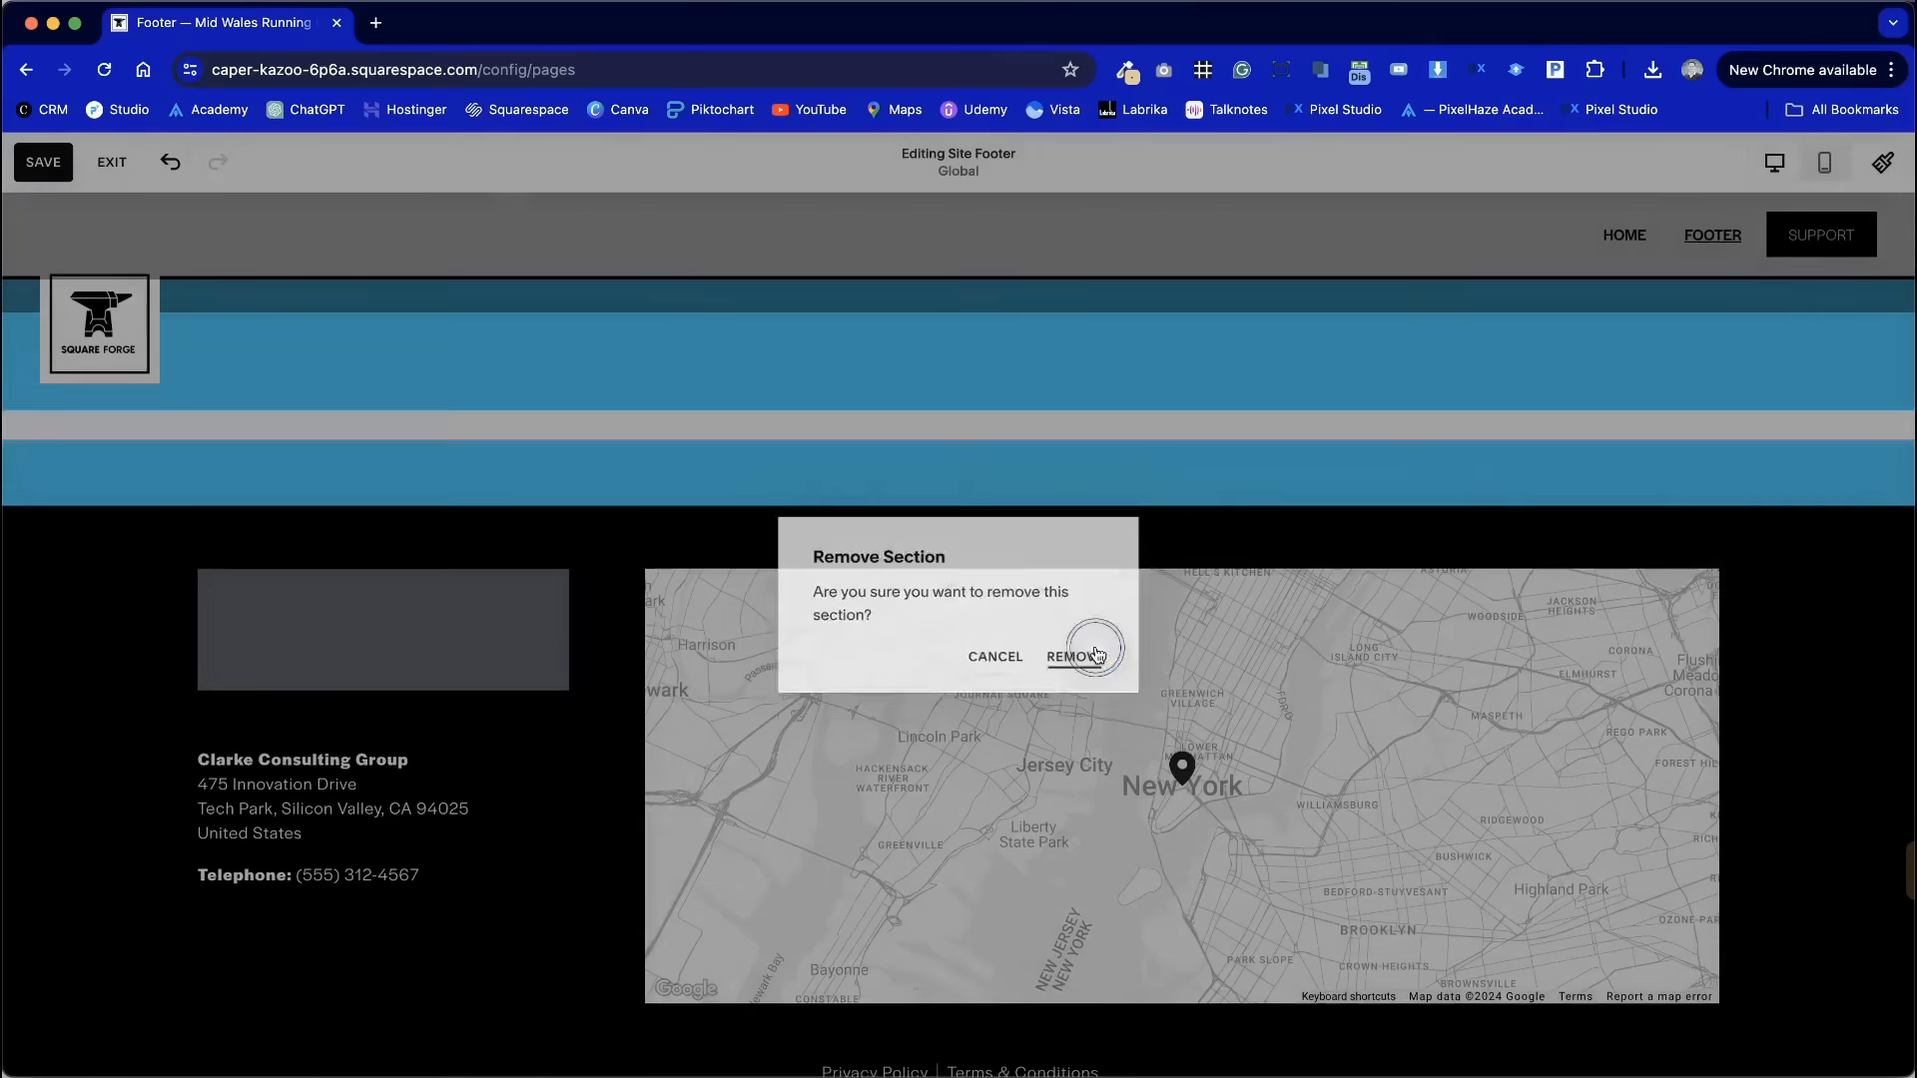
{"action": "left_click", "coordinate": [1089, 656]}
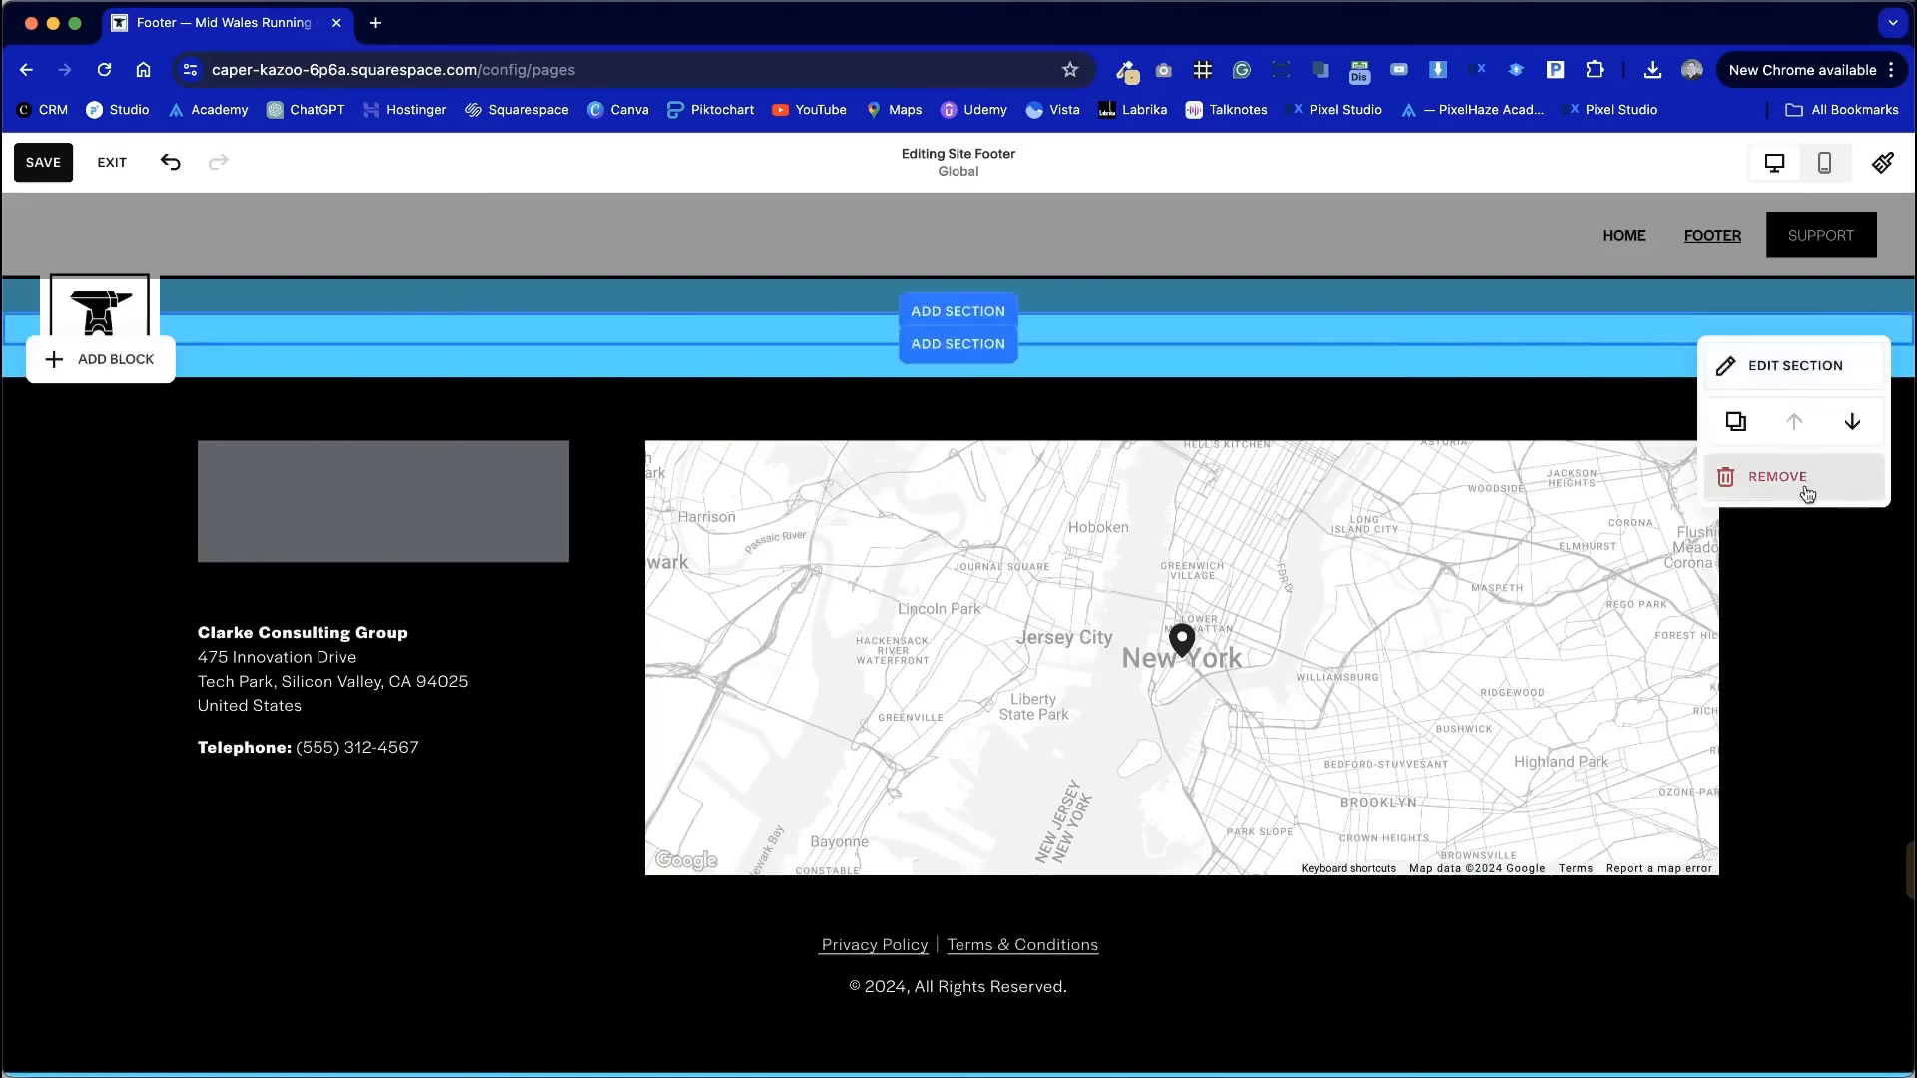
- Save the reduced site footer and delete the Footer page from the main navigation
{"action": "left_click", "coordinate": [43, 162]}
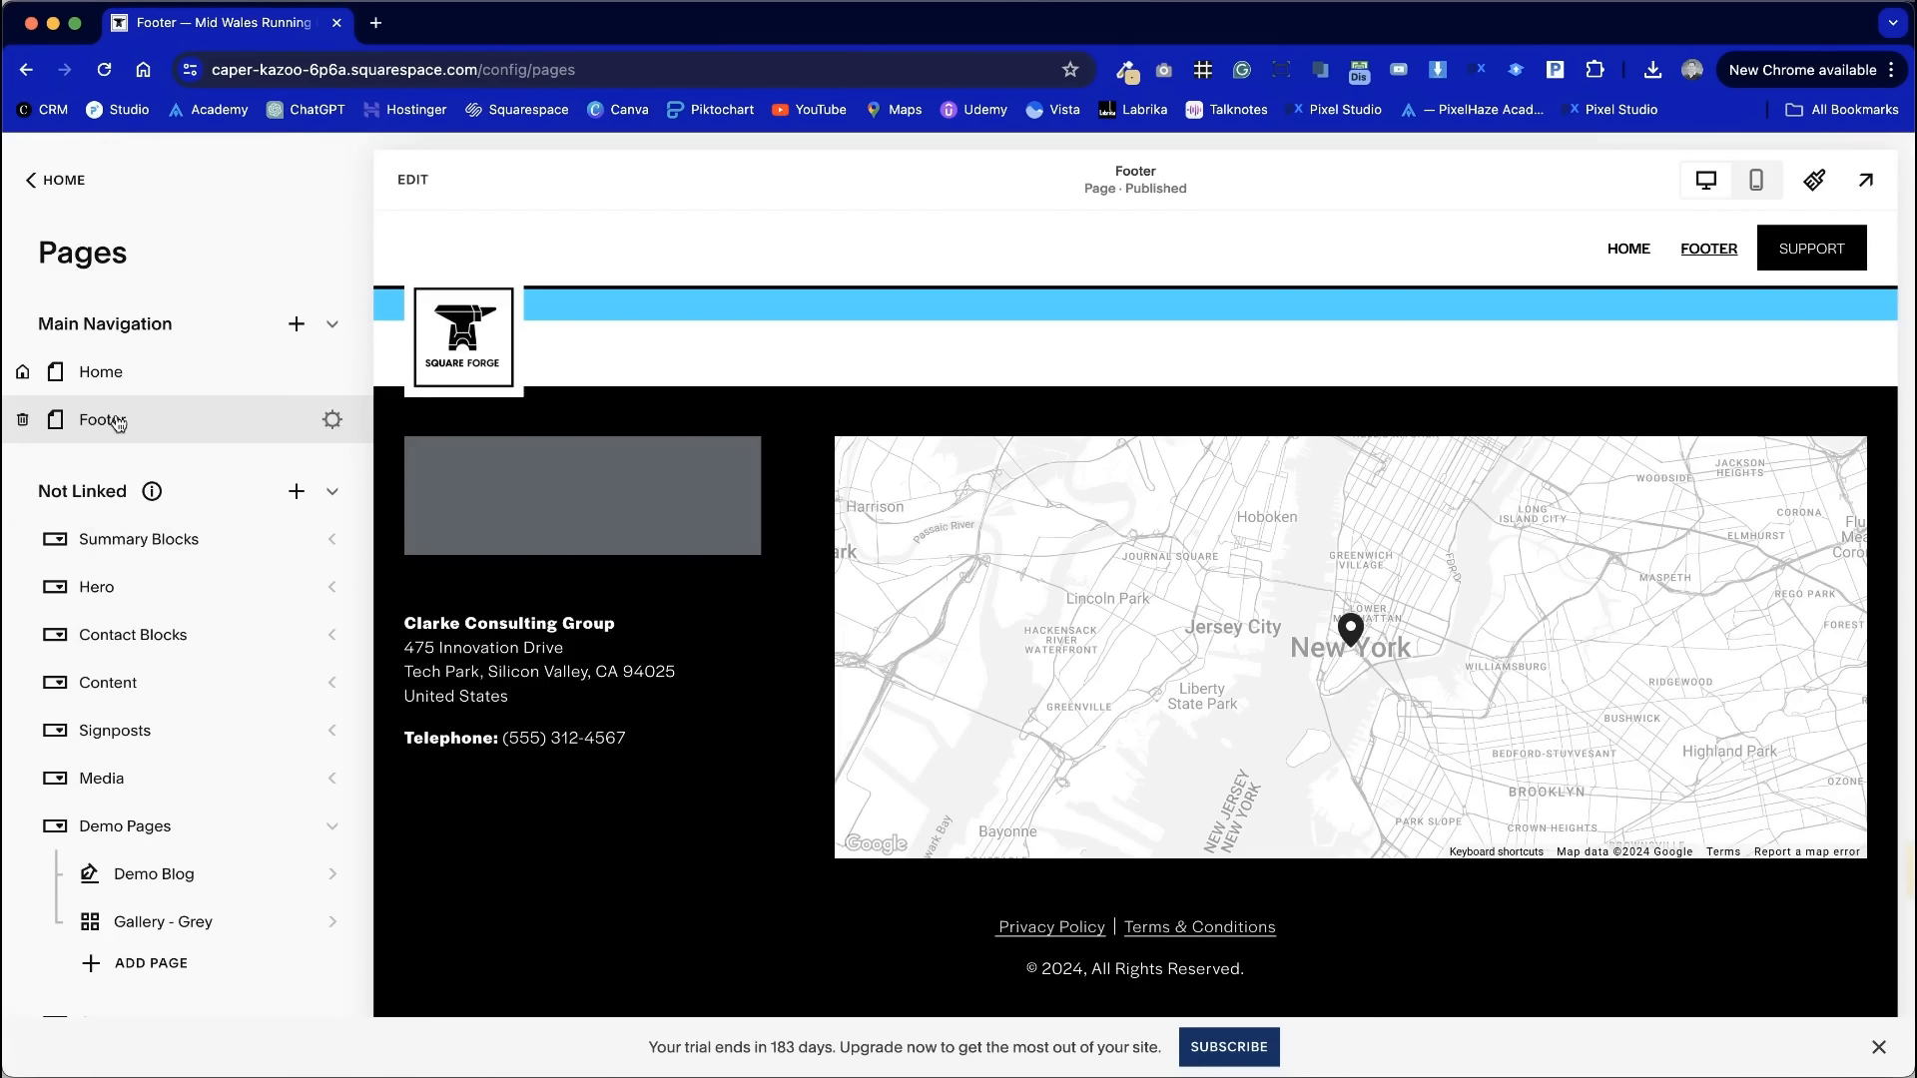
{"action": "left_click", "coordinate": [21, 421]}
{"action": "left_click", "coordinate": [1075, 681]}
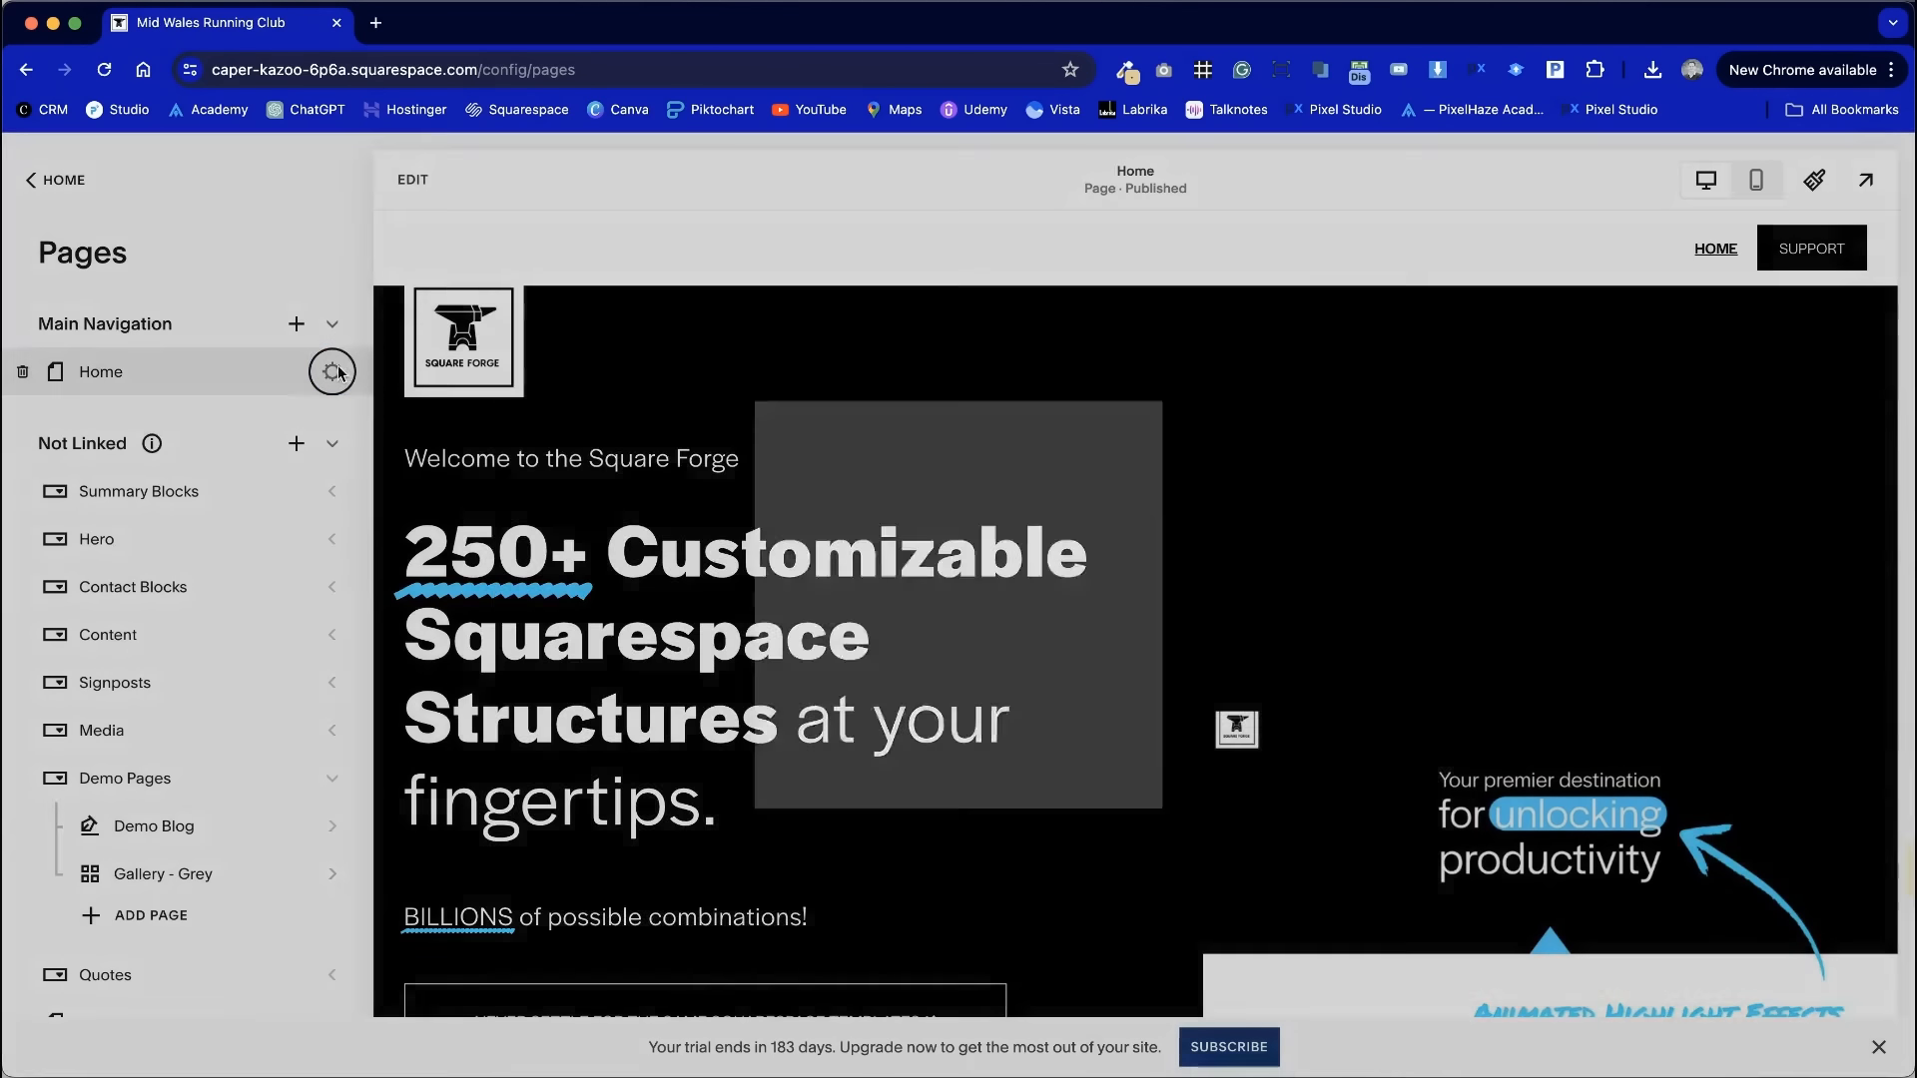
- Change the existing Home page's URL slug to /home-old and save its page settings
{"action": "left_click", "coordinate": [333, 372]}
{"action": "left_click", "coordinate": [969, 688]}
{"action": "type", "text": "-old"}
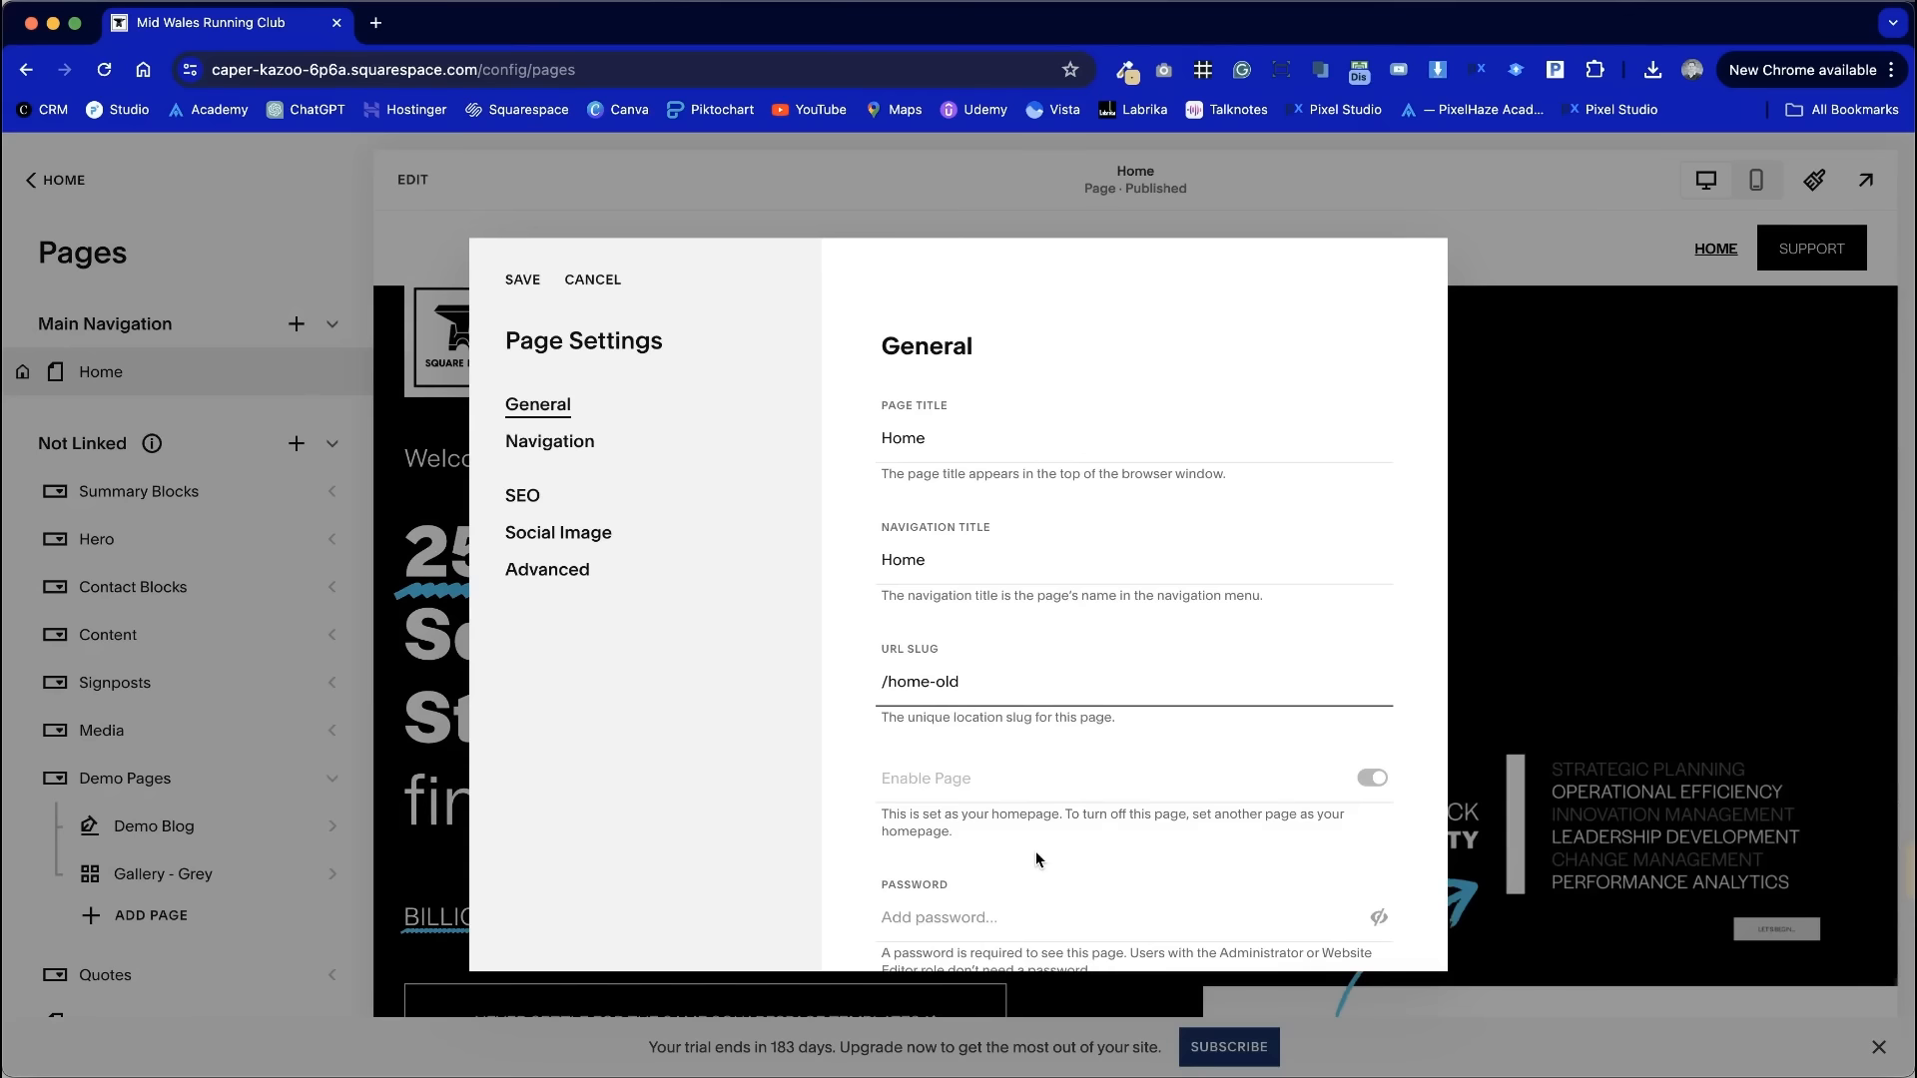
{"action": "scroll", "coordinate": [1034, 851], "scroll_direction": "down", "scroll_amount": 3}
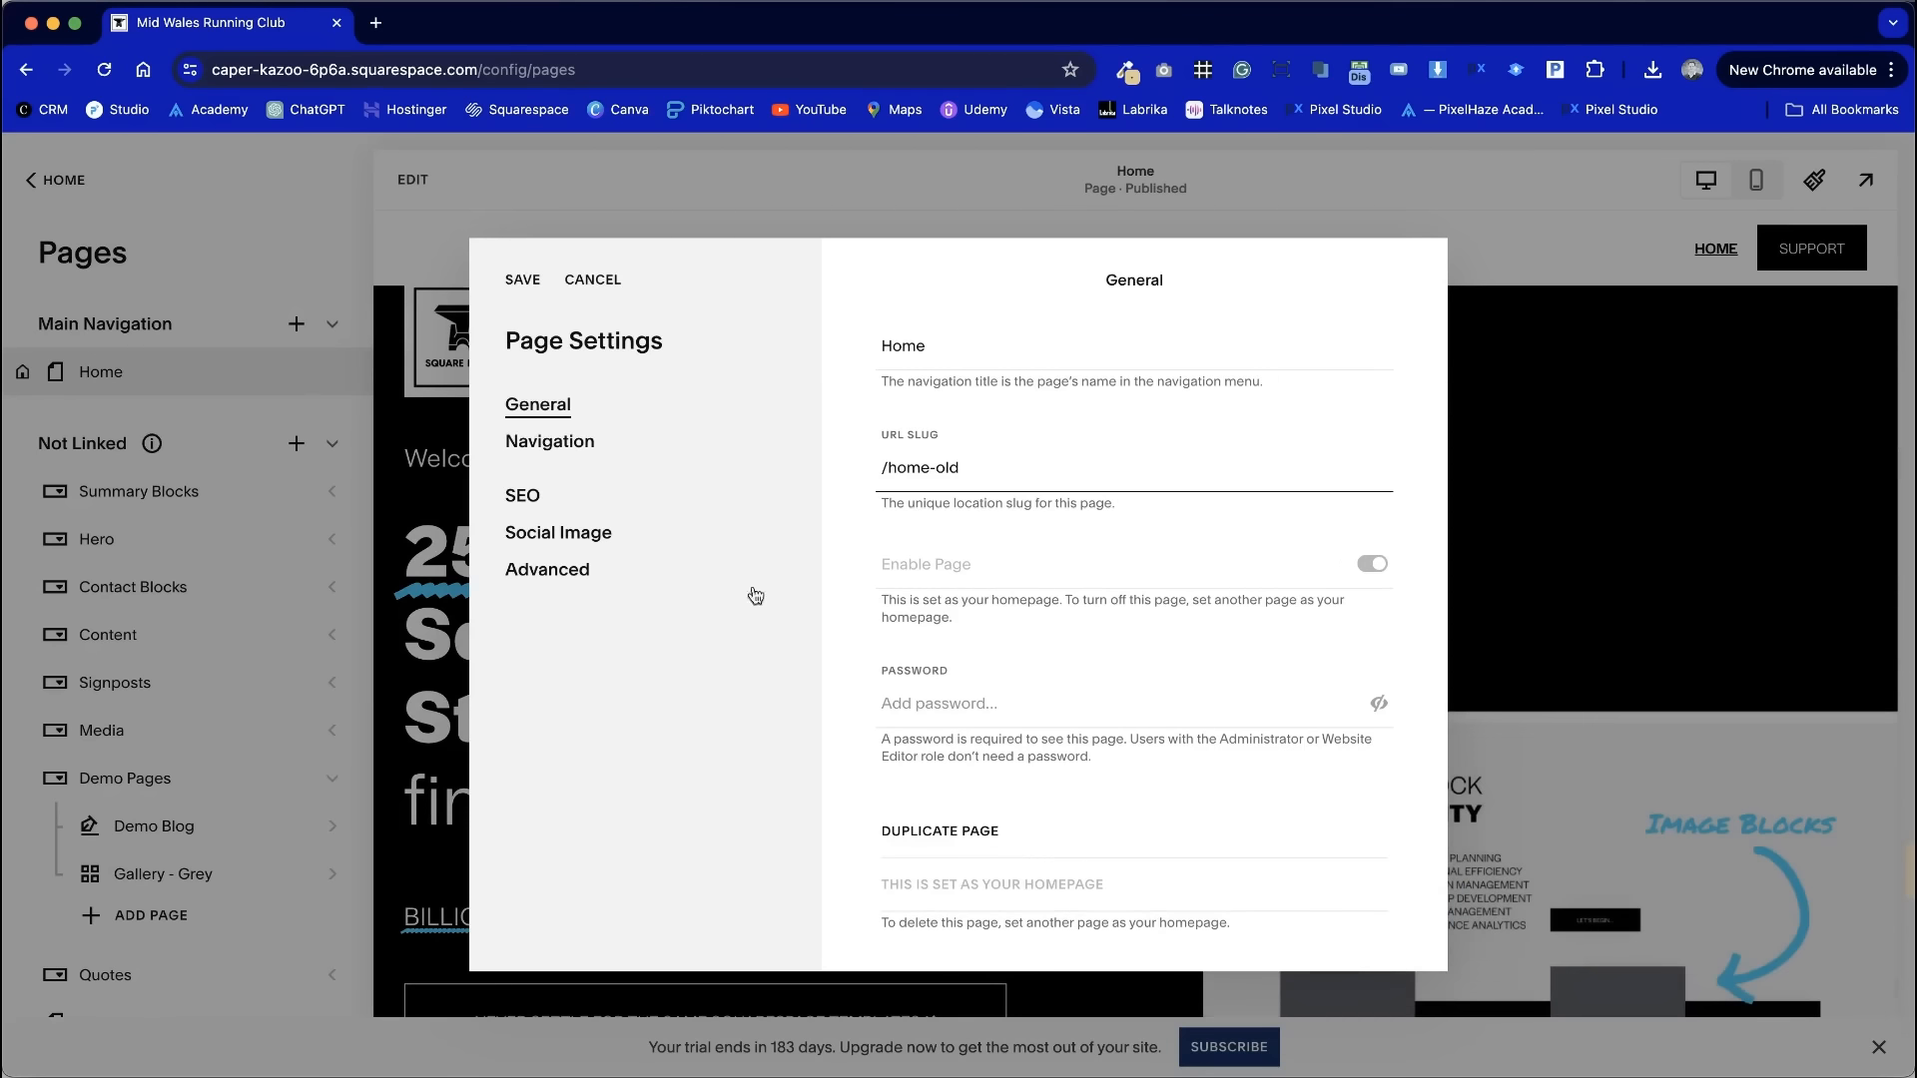
{"action": "left_click", "coordinate": [515, 284]}
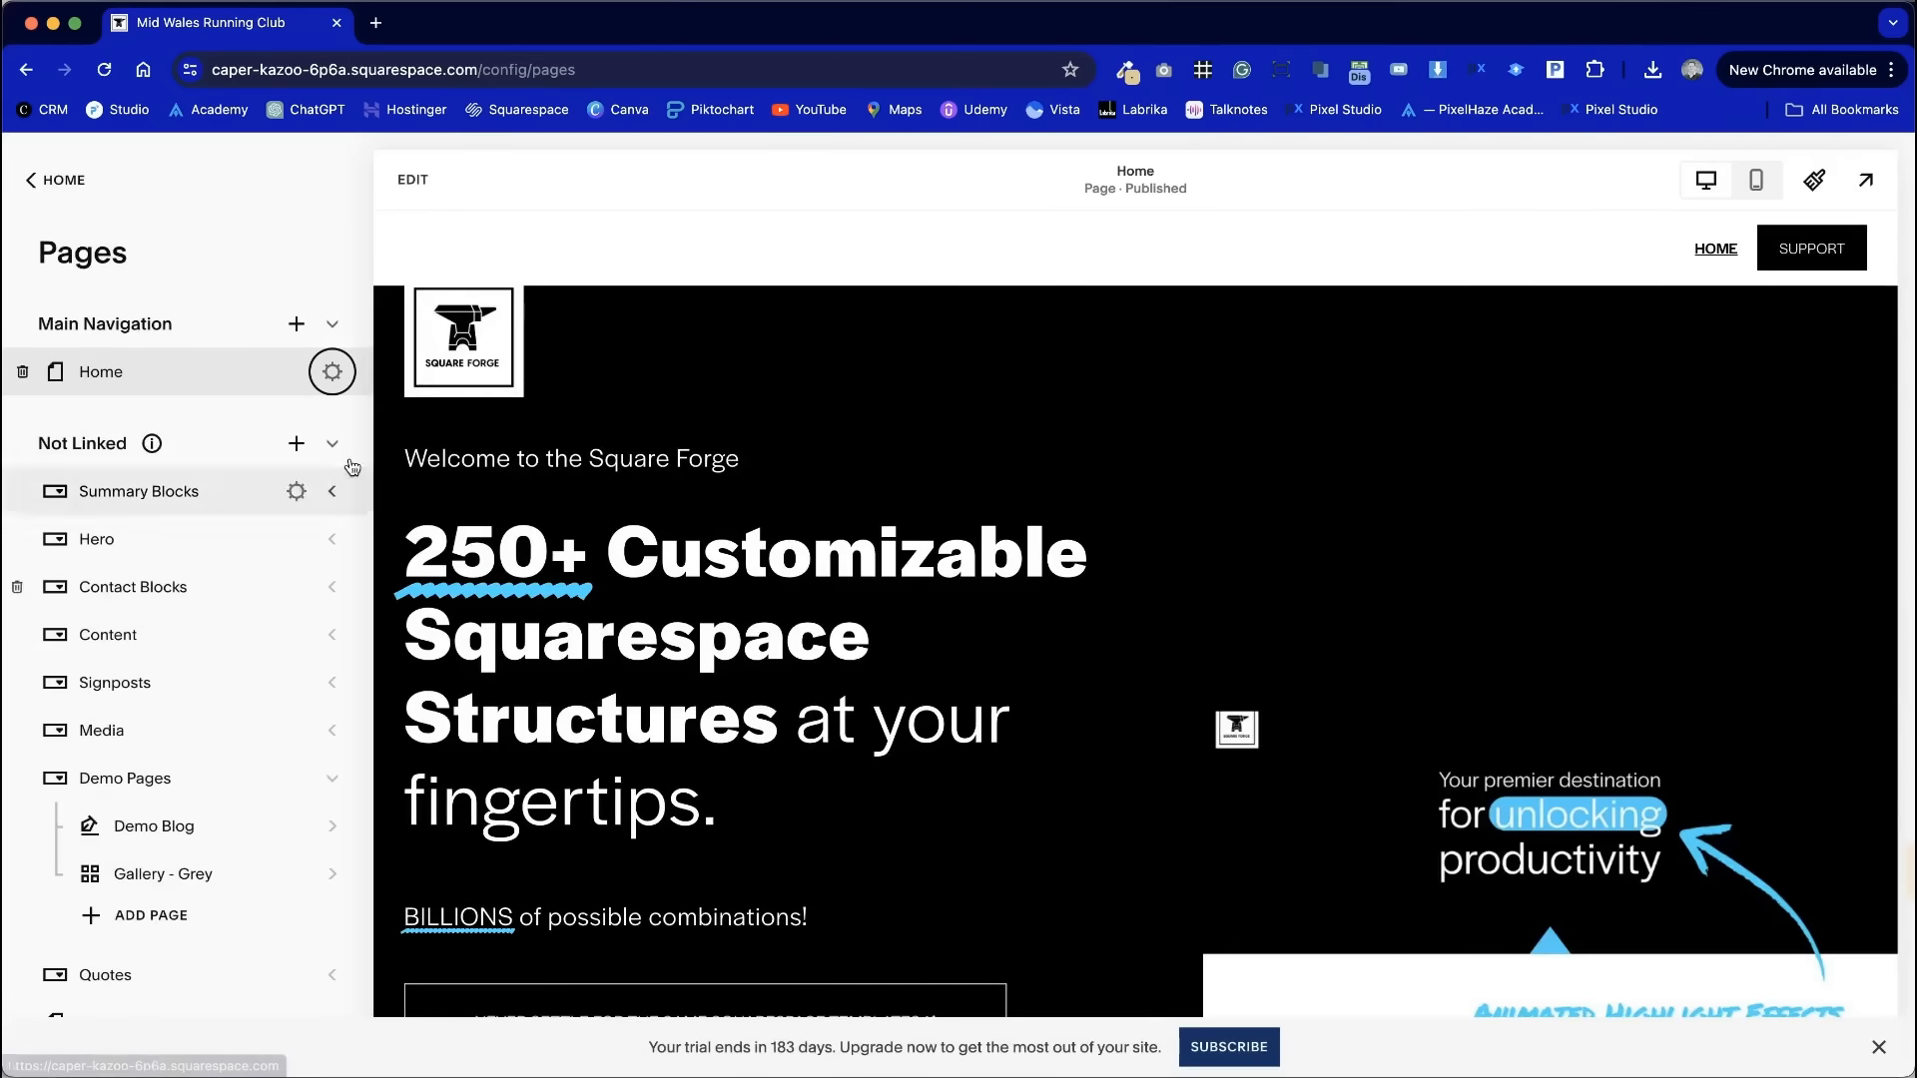
- Add a new blank page named Home to the main navigation
{"action": "scroll", "coordinate": [663, 625], "scroll_direction": "down", "scroll_amount": 20}
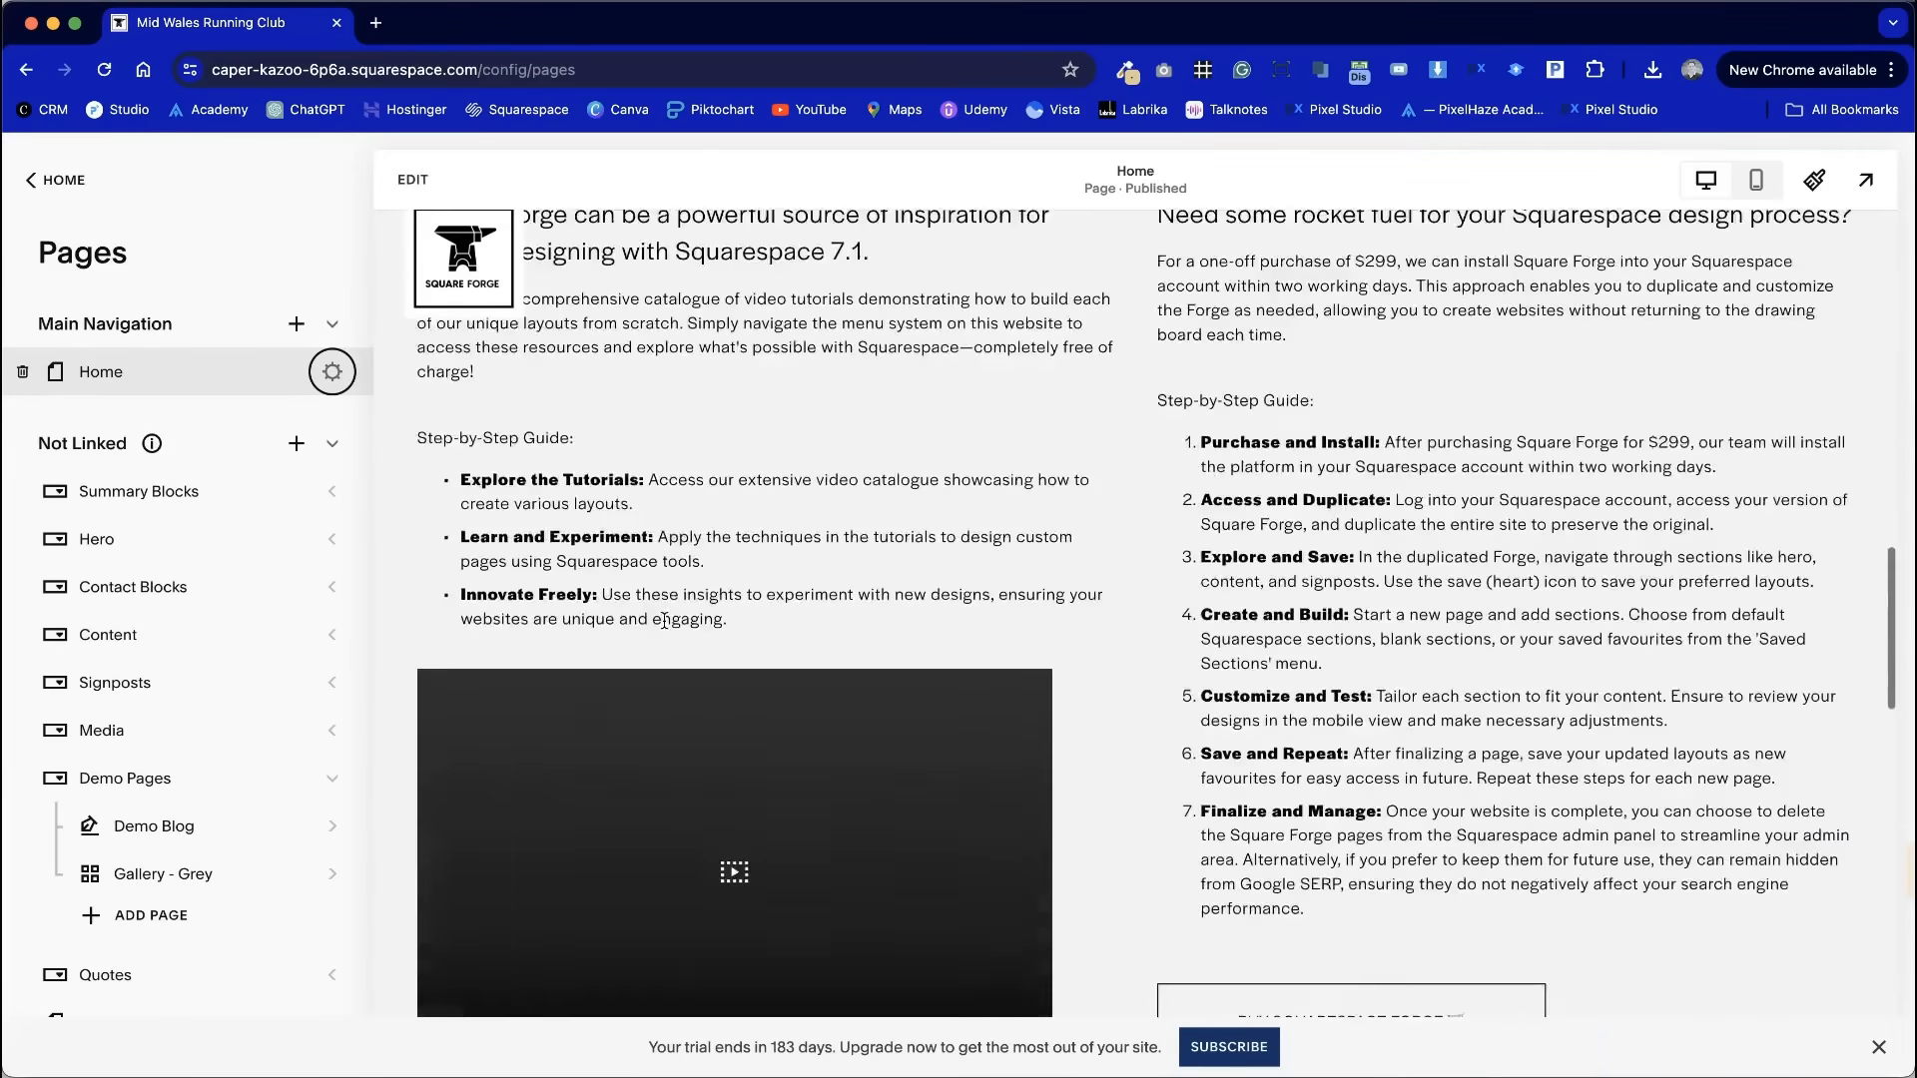
{"action": "scroll", "coordinate": [665, 628], "scroll_direction": "up", "scroll_amount": 20}
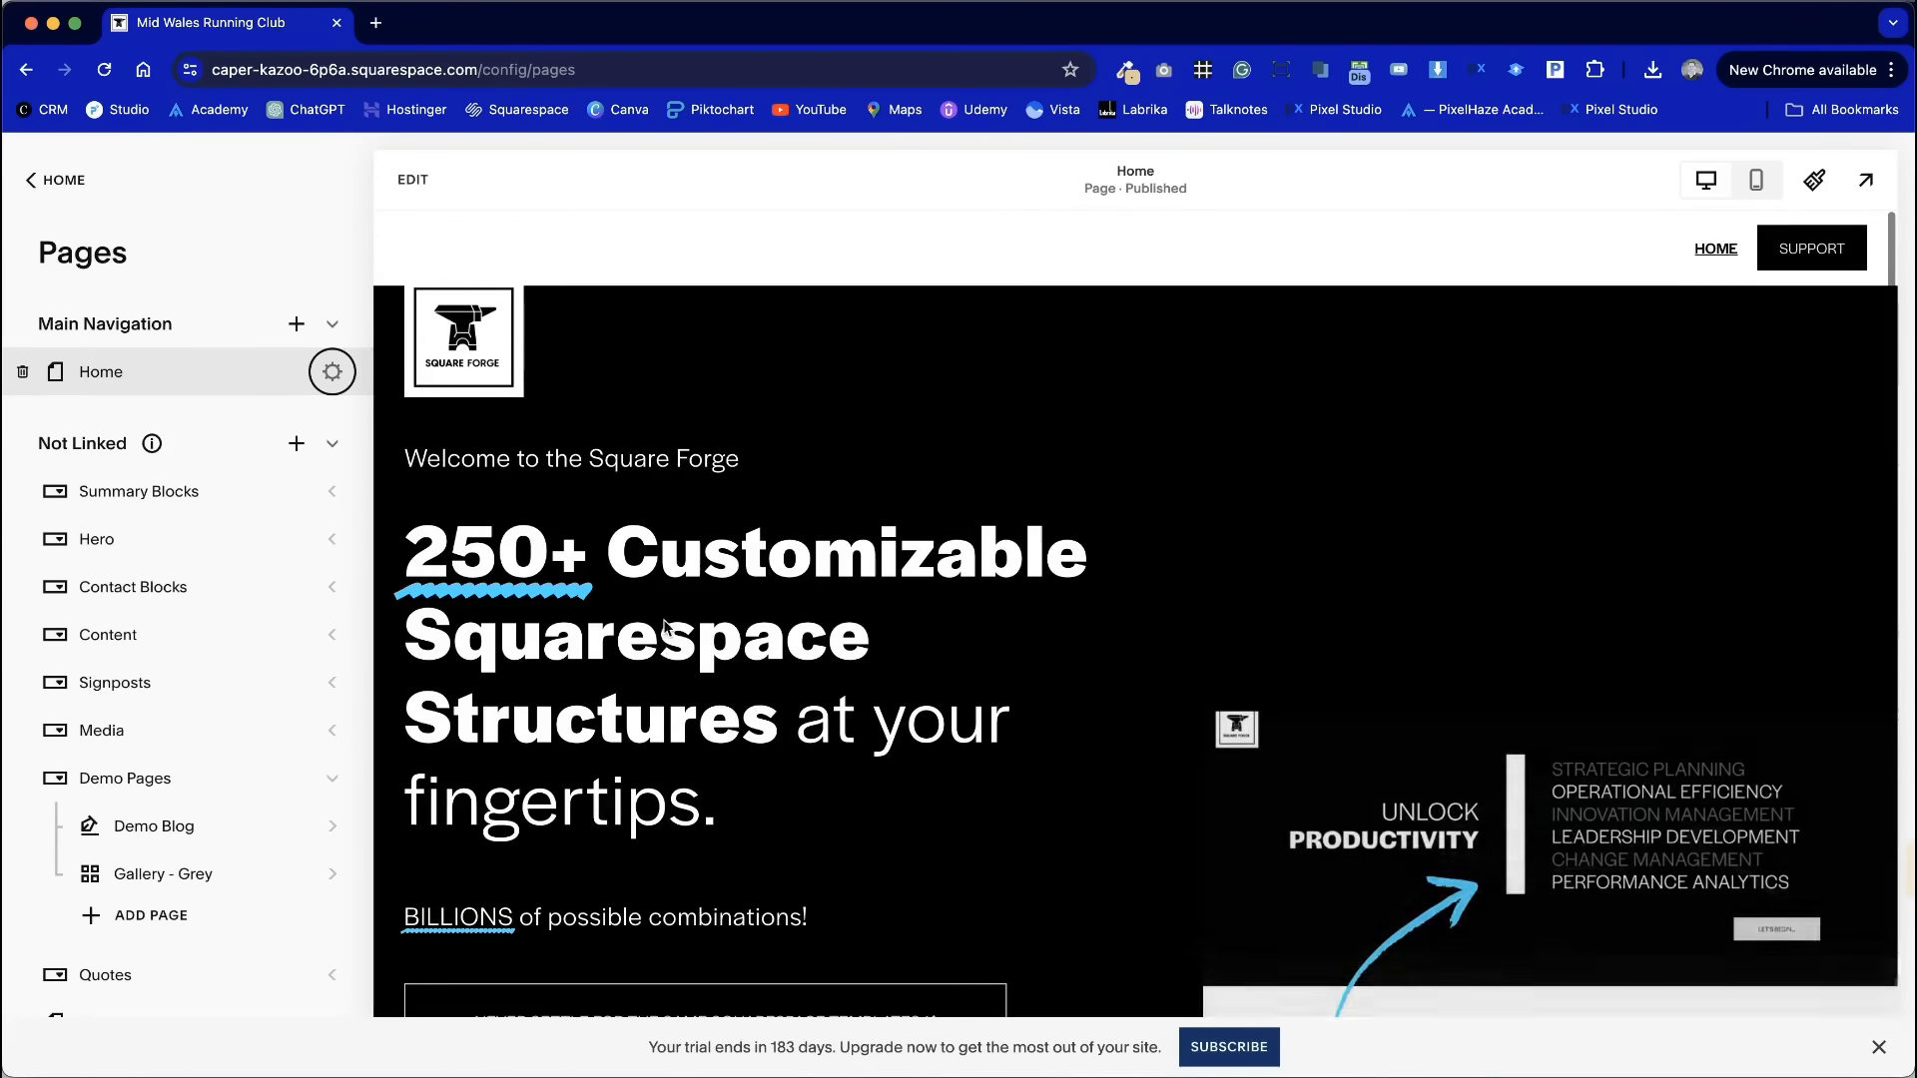
{"action": "left_click", "coordinate": [297, 325]}
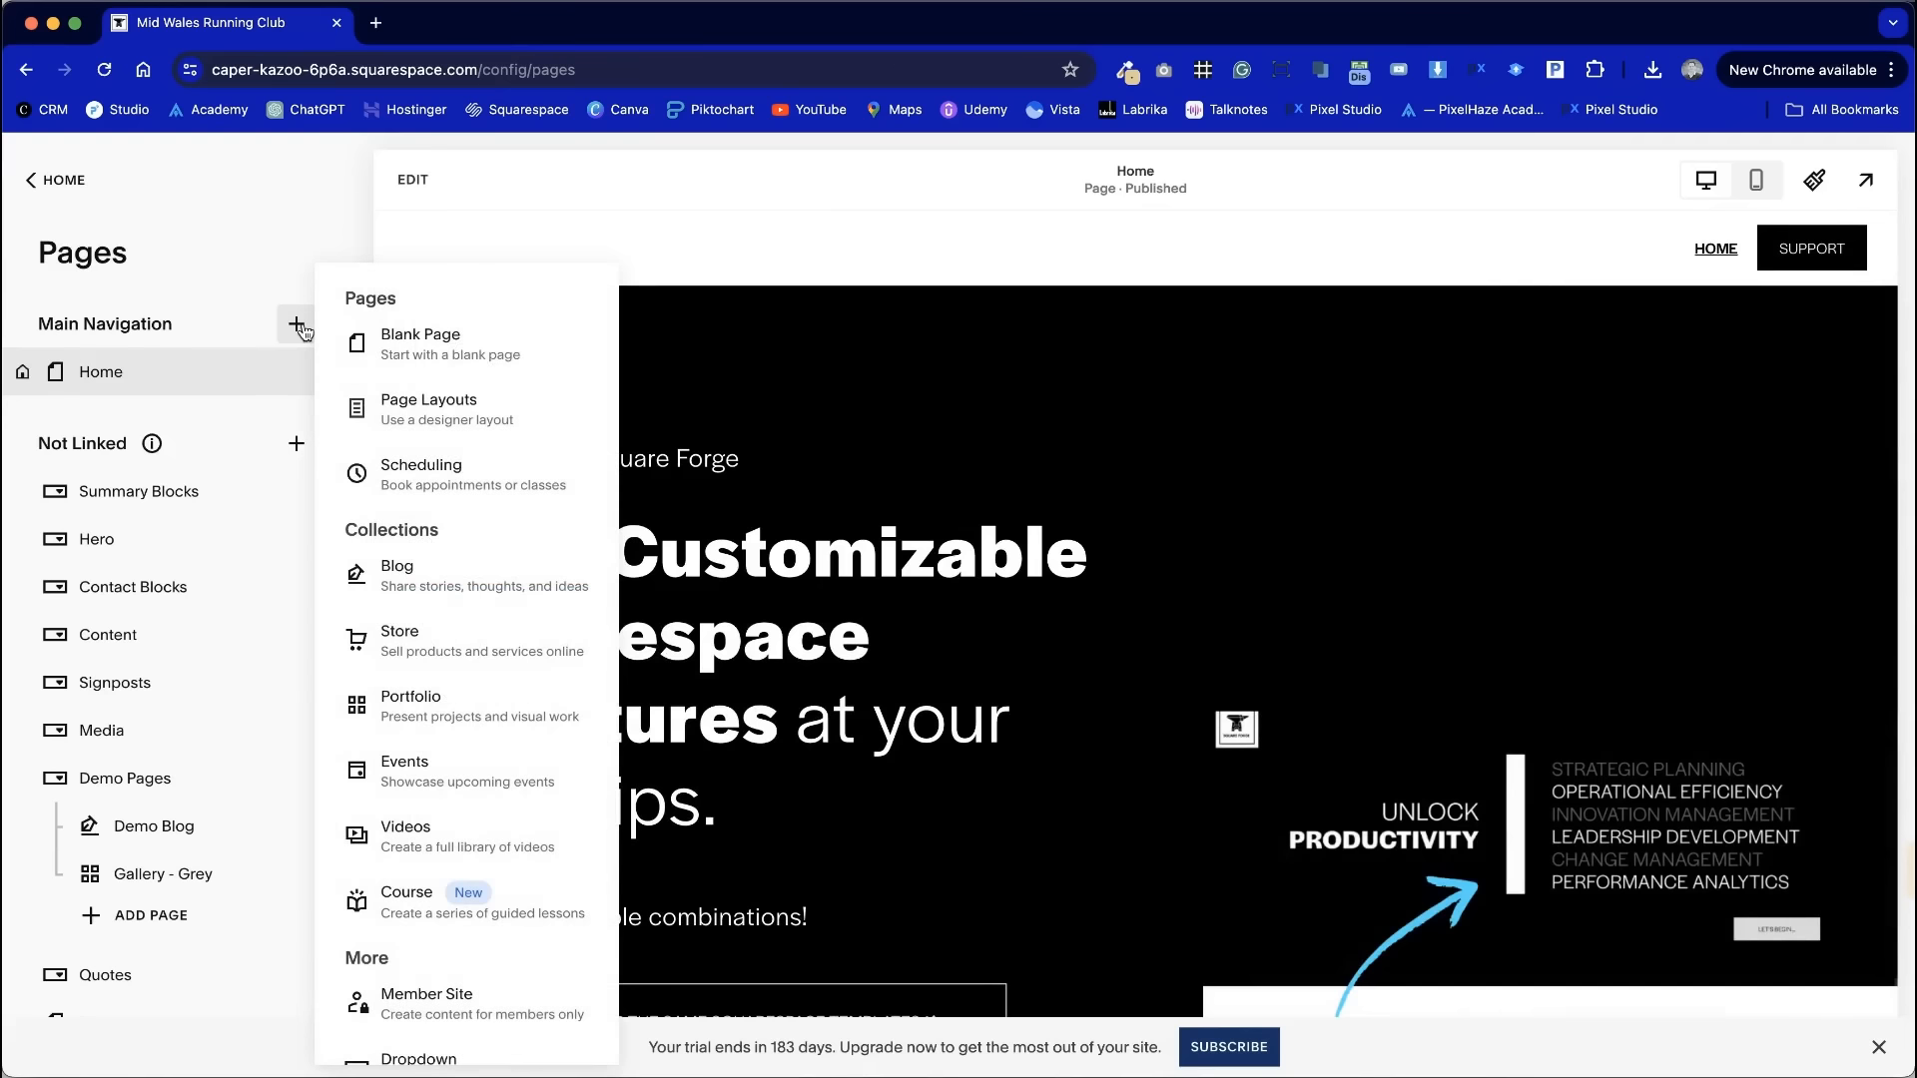
{"action": "left_click", "coordinate": [437, 345]}
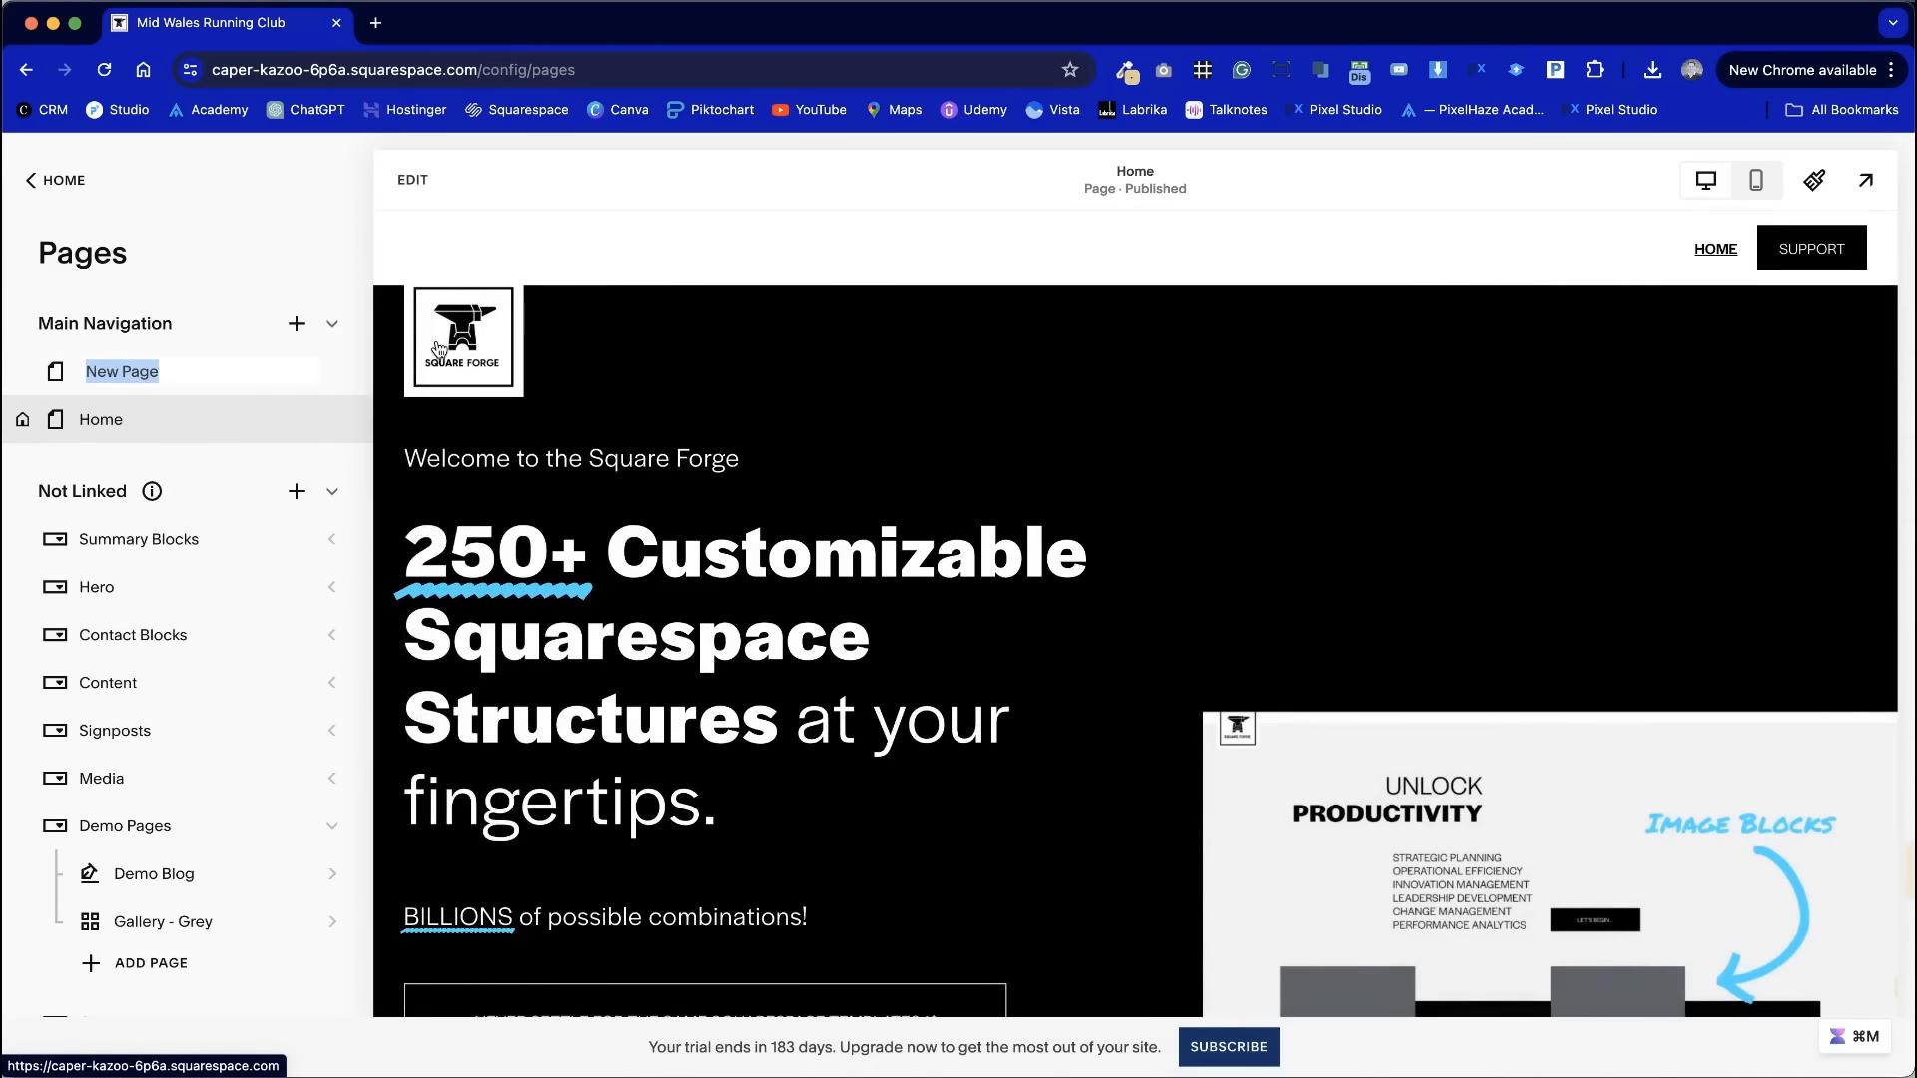
{"action": "type", "text": "Home"}
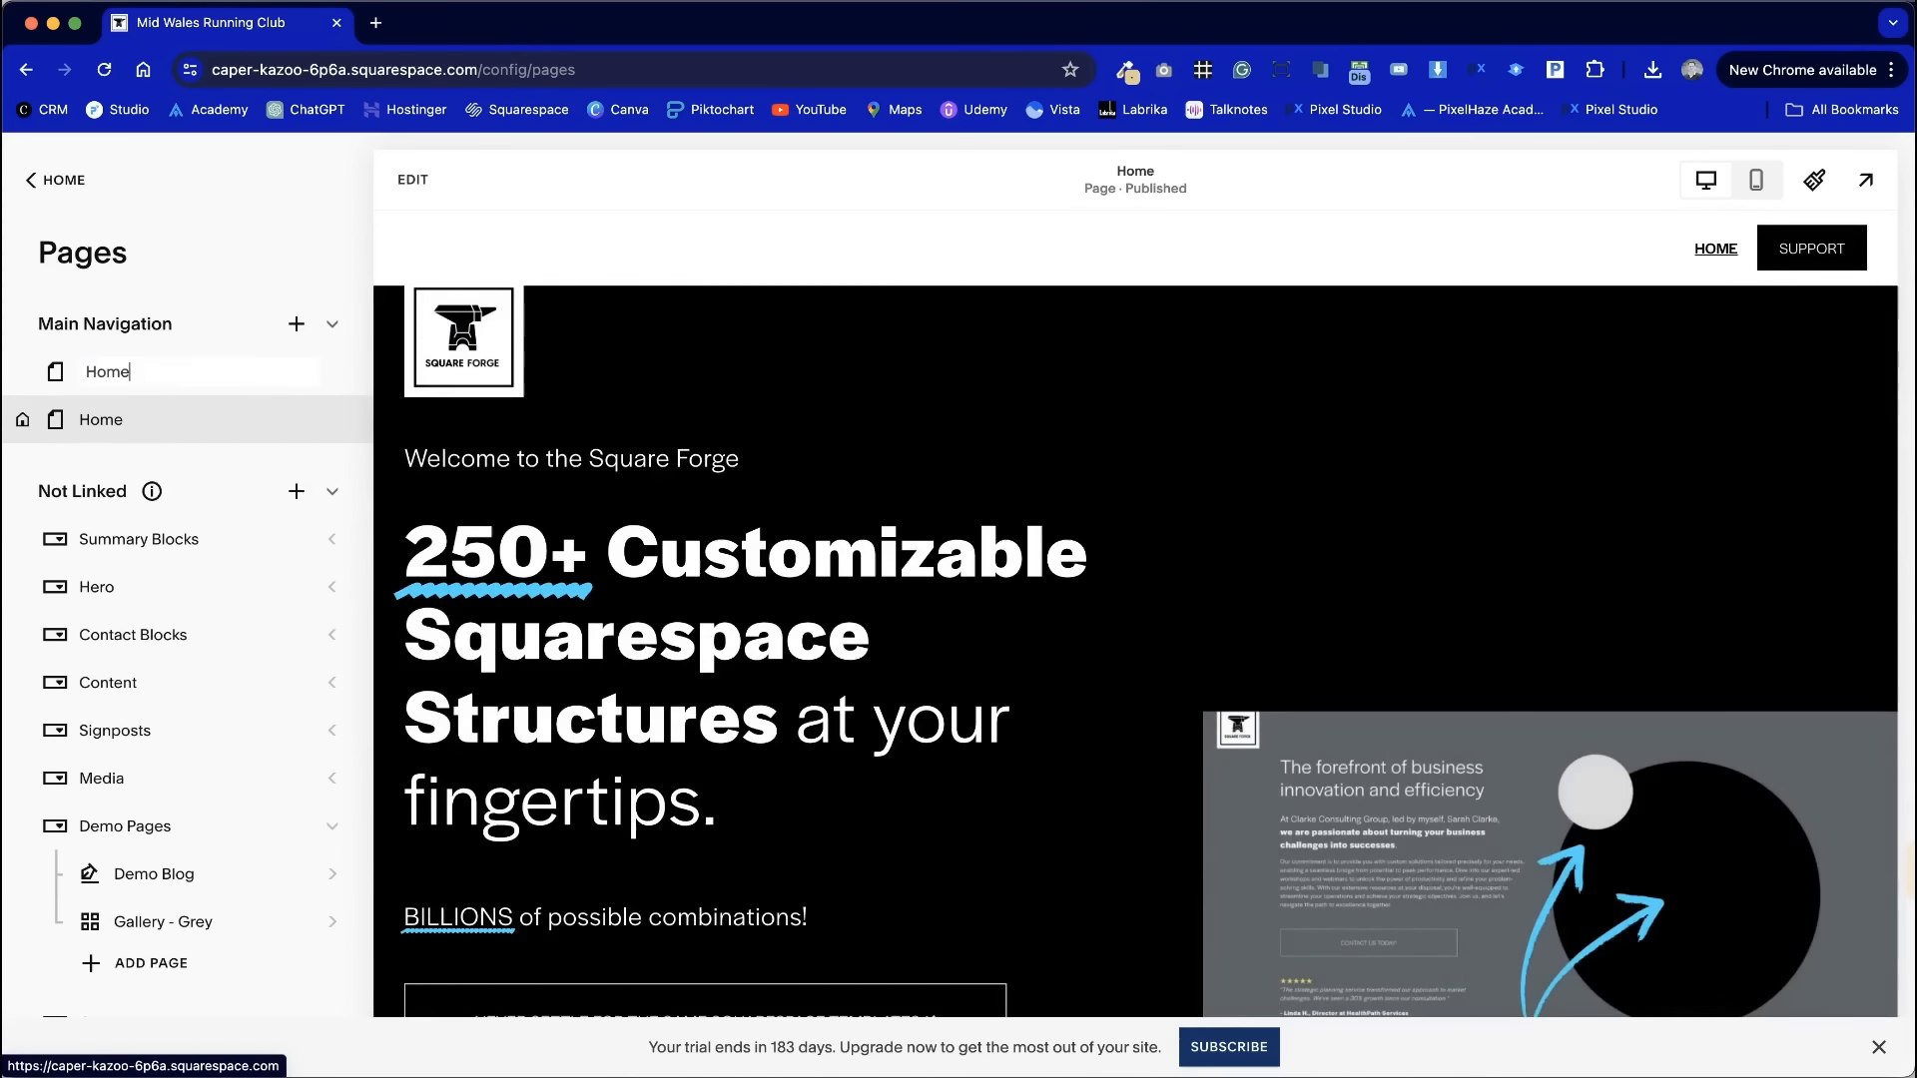
{"action": "key", "text": "Return"}
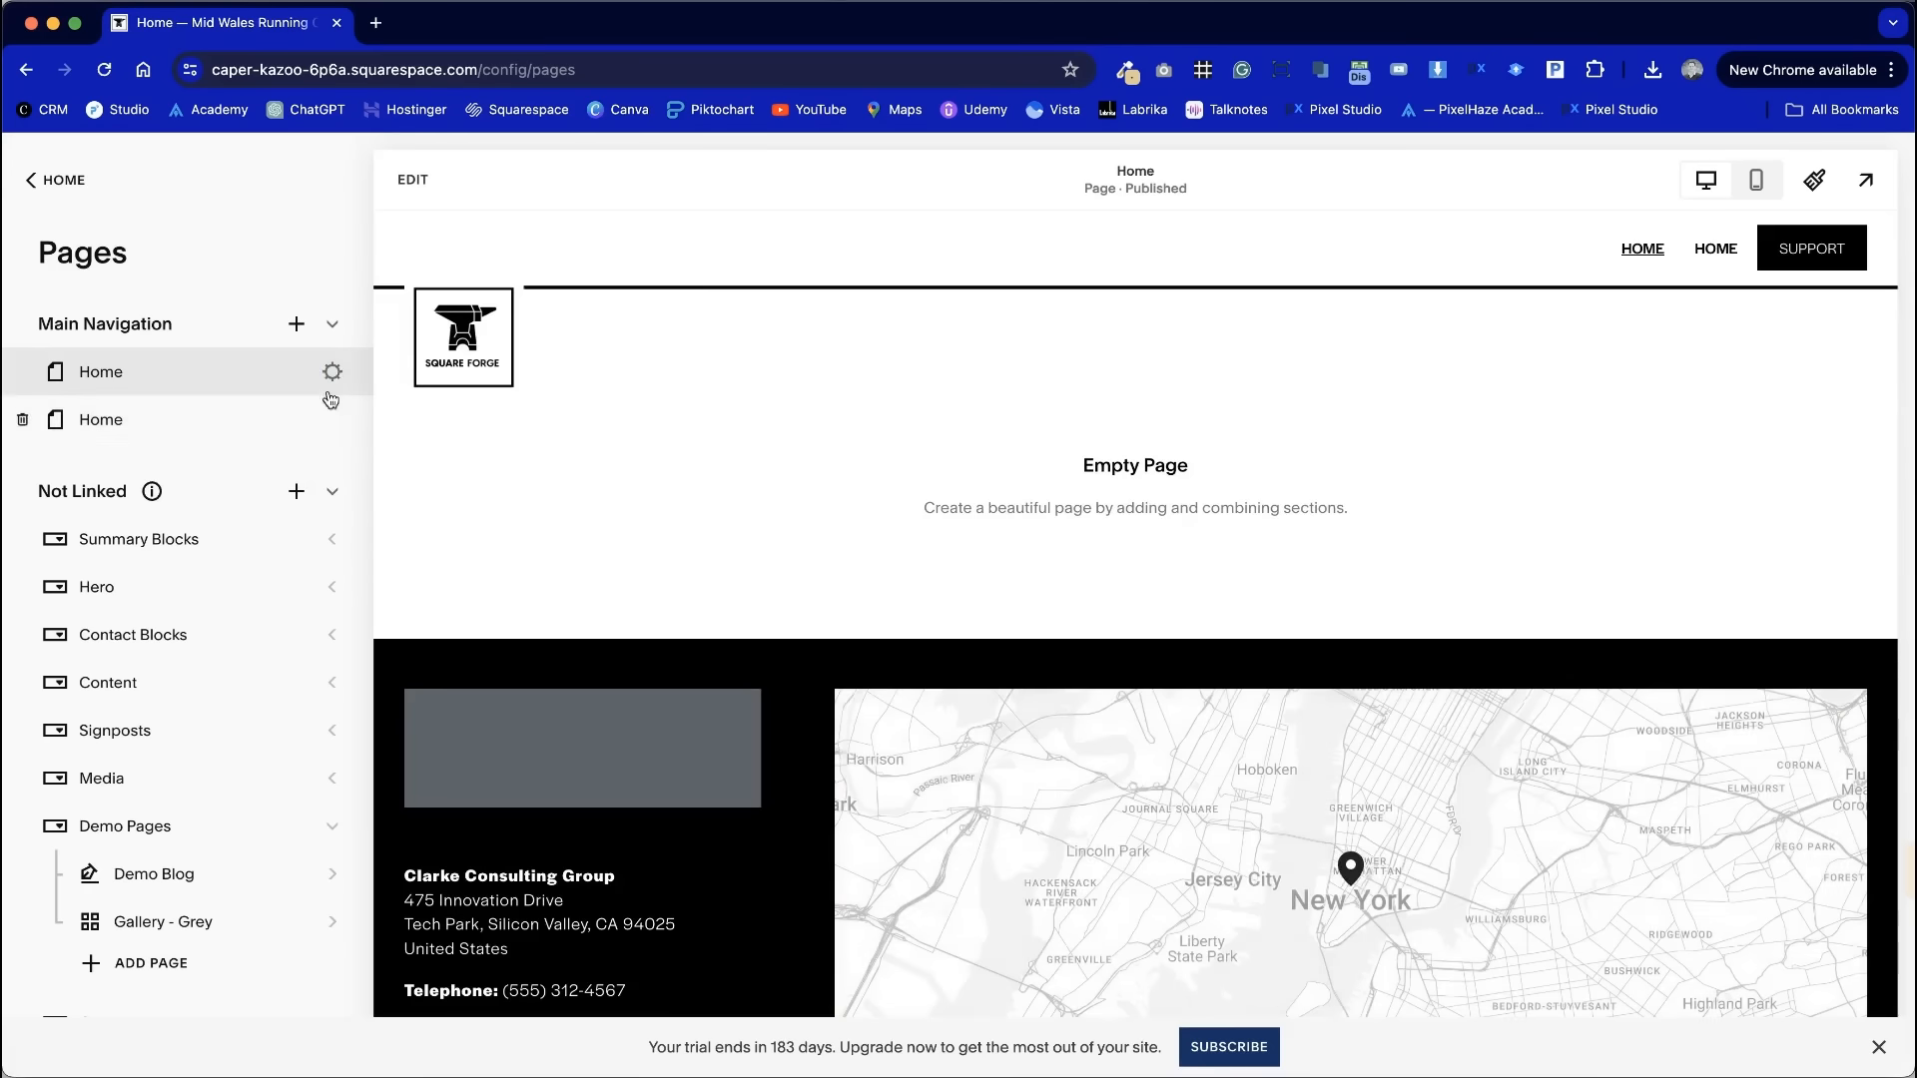
- Set the new blank Home page as the site's homepage and delete the old Home page
{"action": "left_click", "coordinate": [335, 373]}
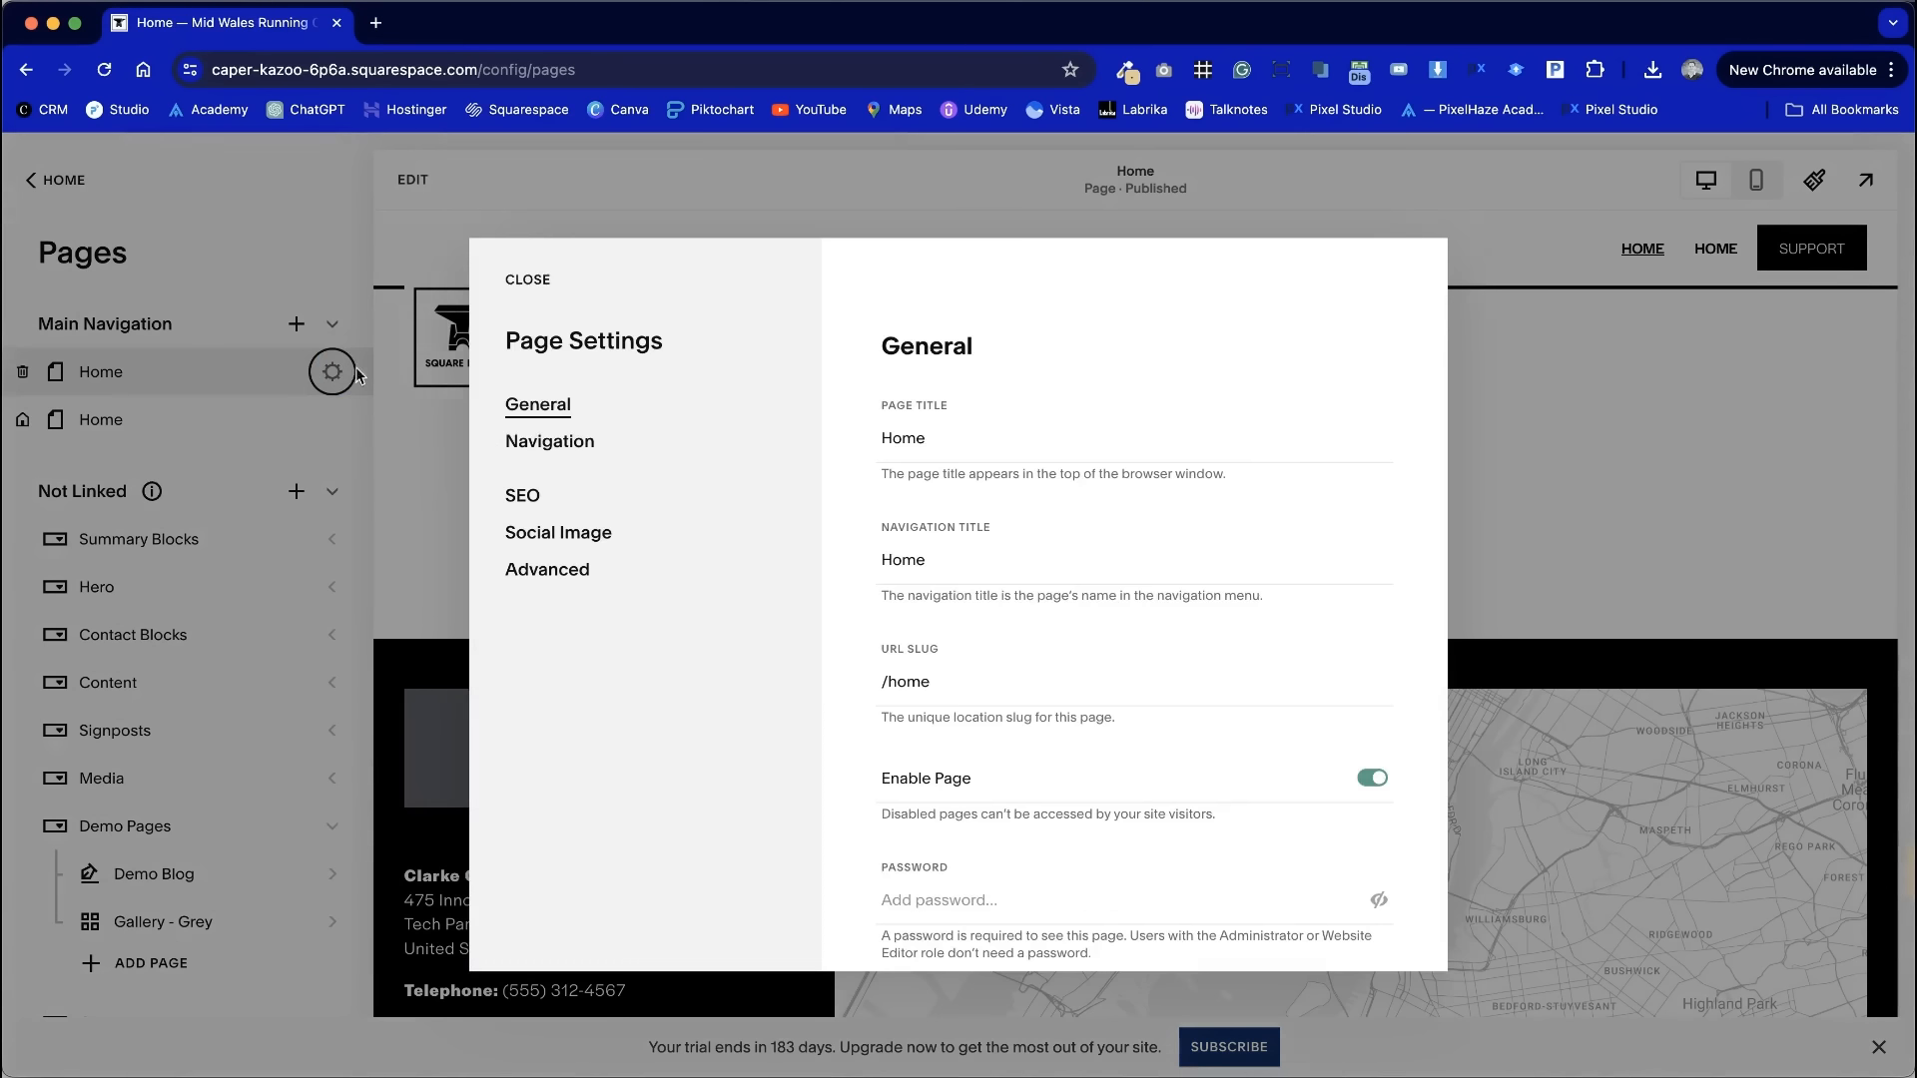
{"action": "scroll", "coordinate": [1012, 847], "scroll_direction": "down", "scroll_amount": 3}
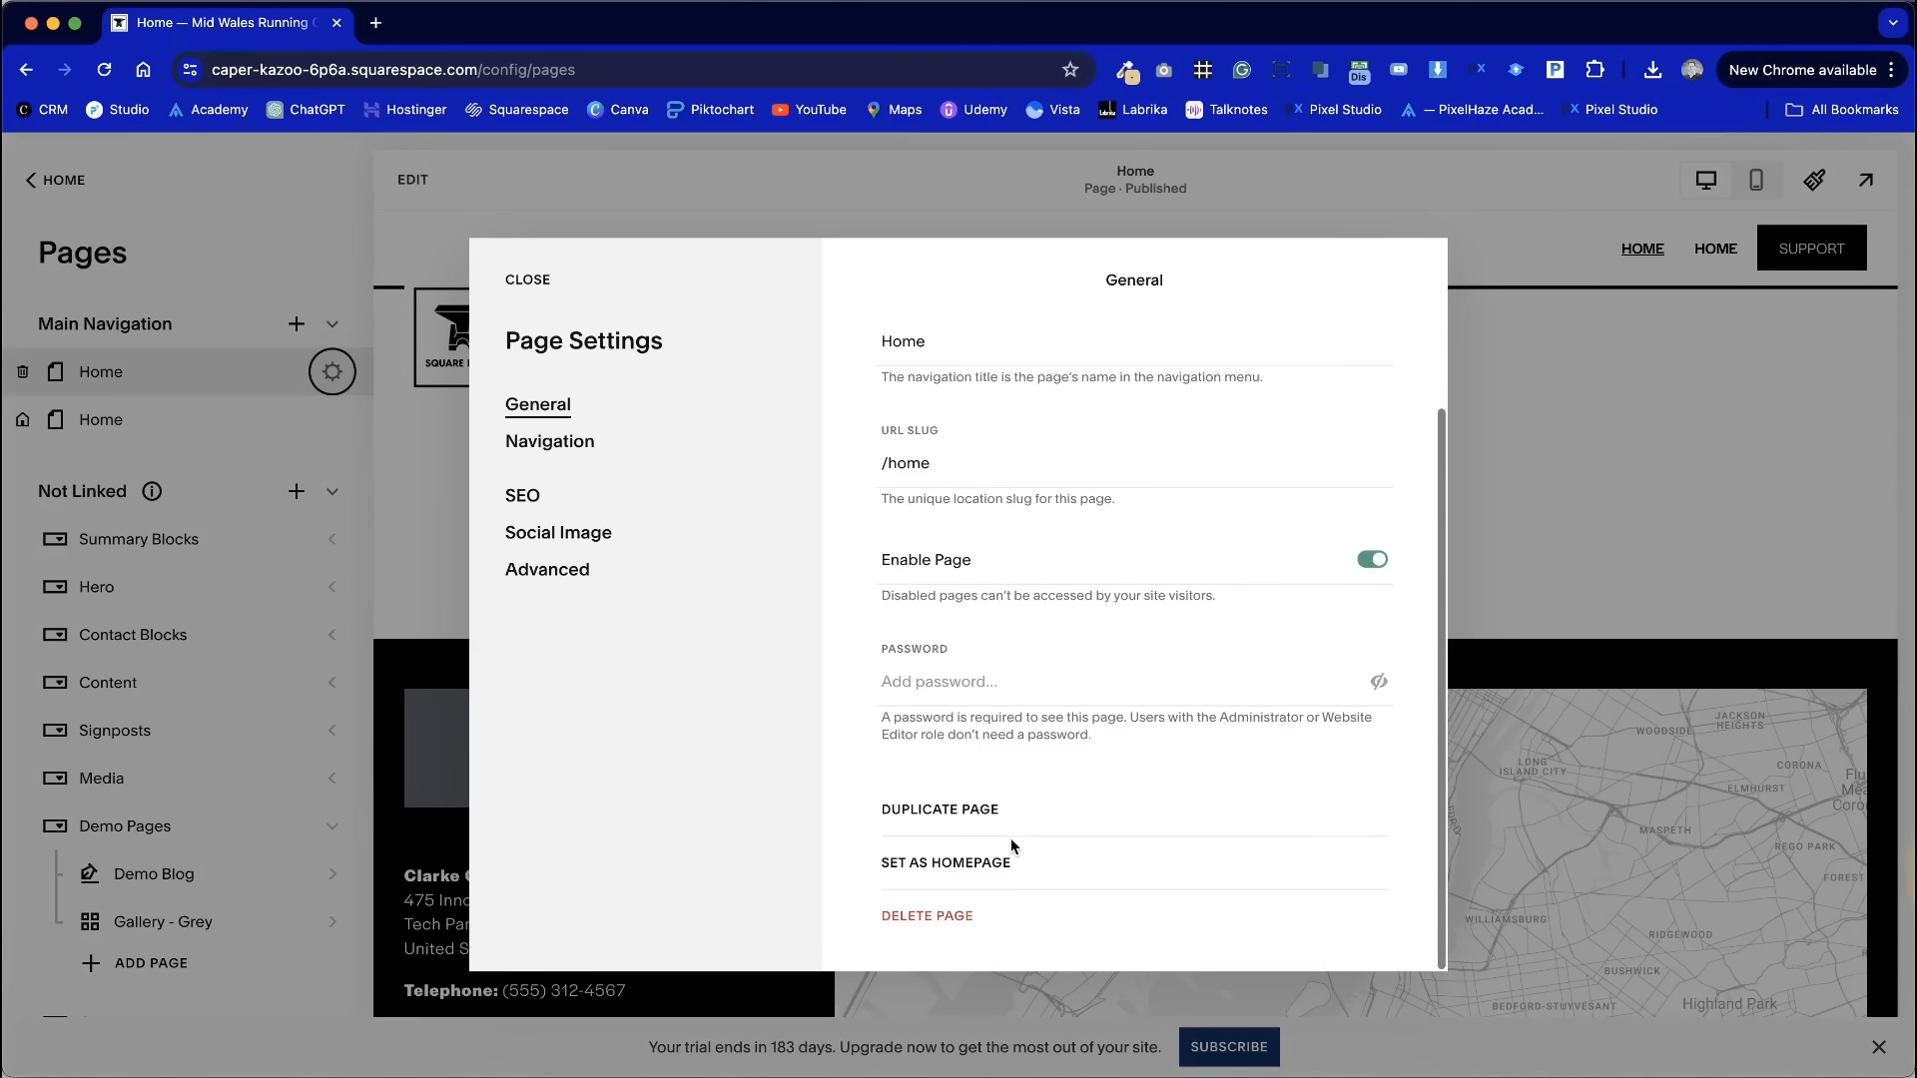
{"action": "left_click", "coordinate": [967, 868]}
{"action": "left_click", "coordinate": [1084, 681]}
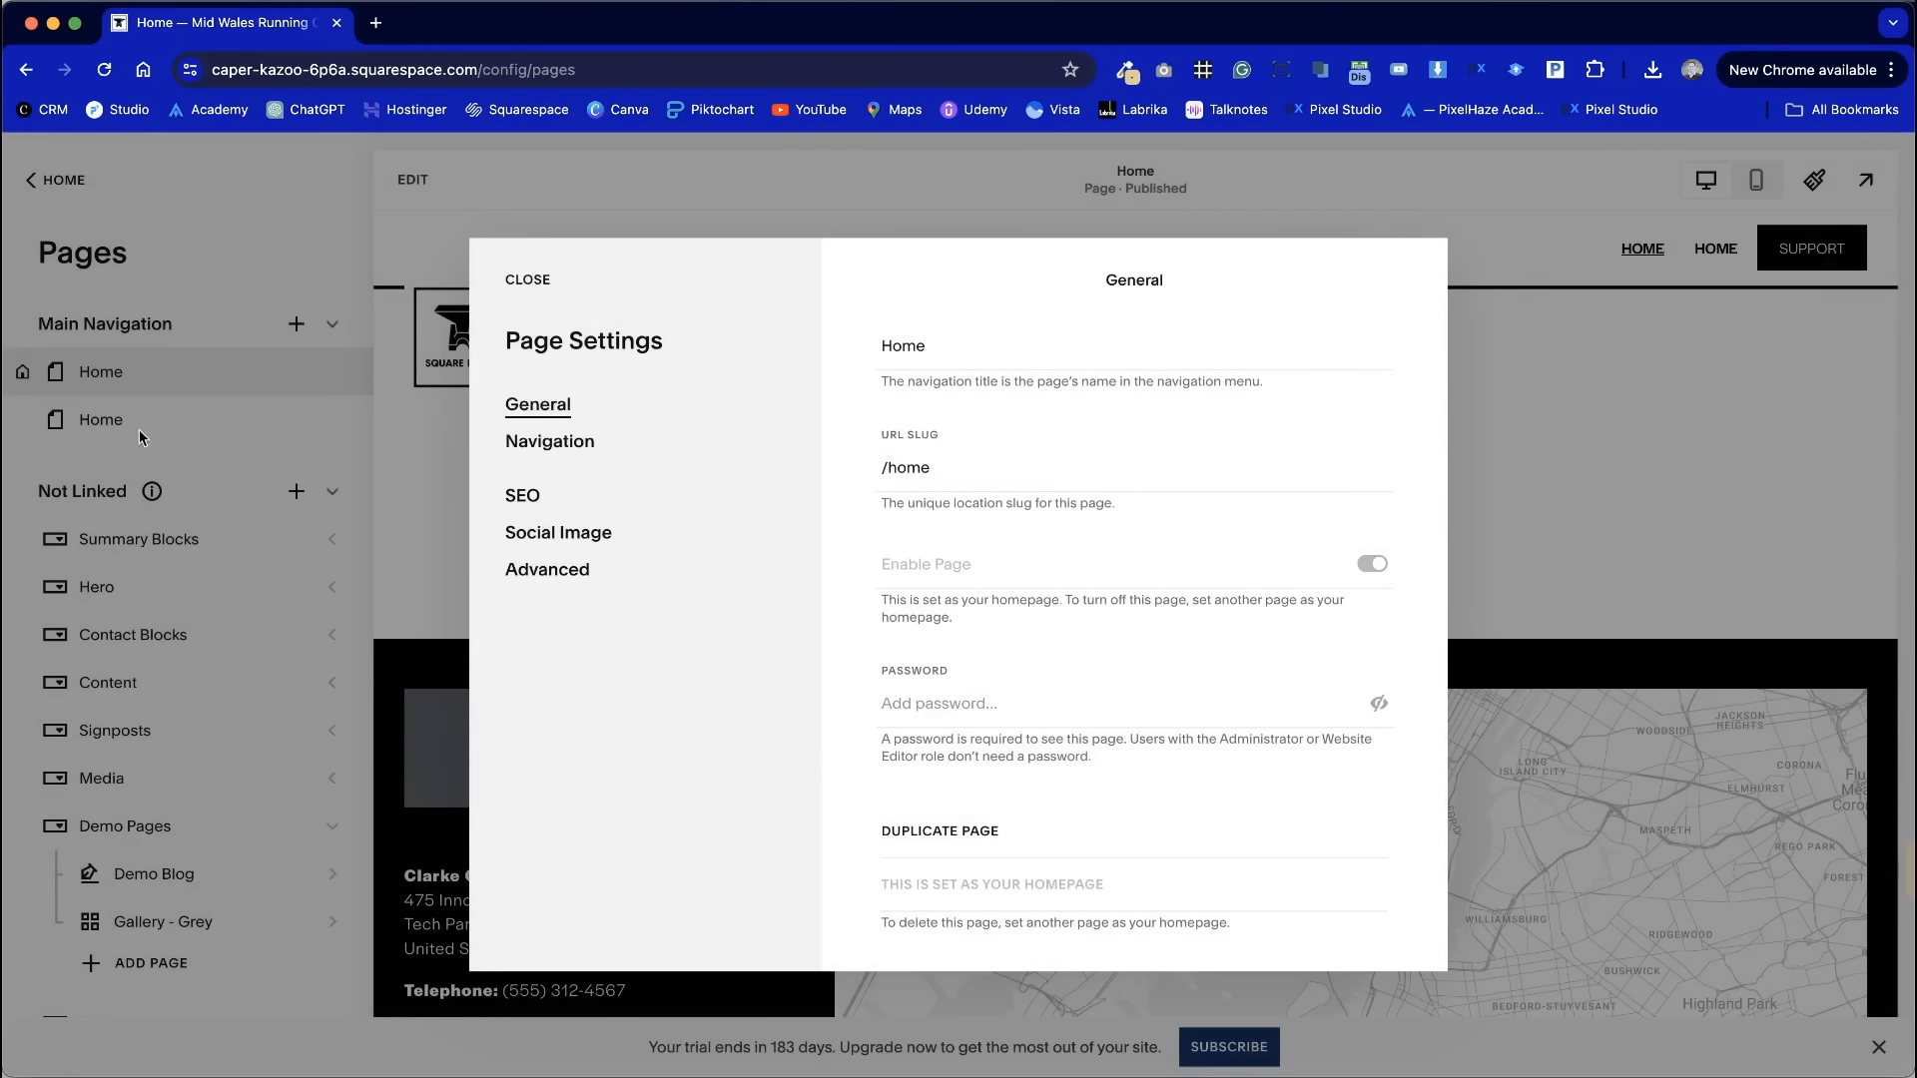
{"action": "left_click", "coordinate": [172, 460]}
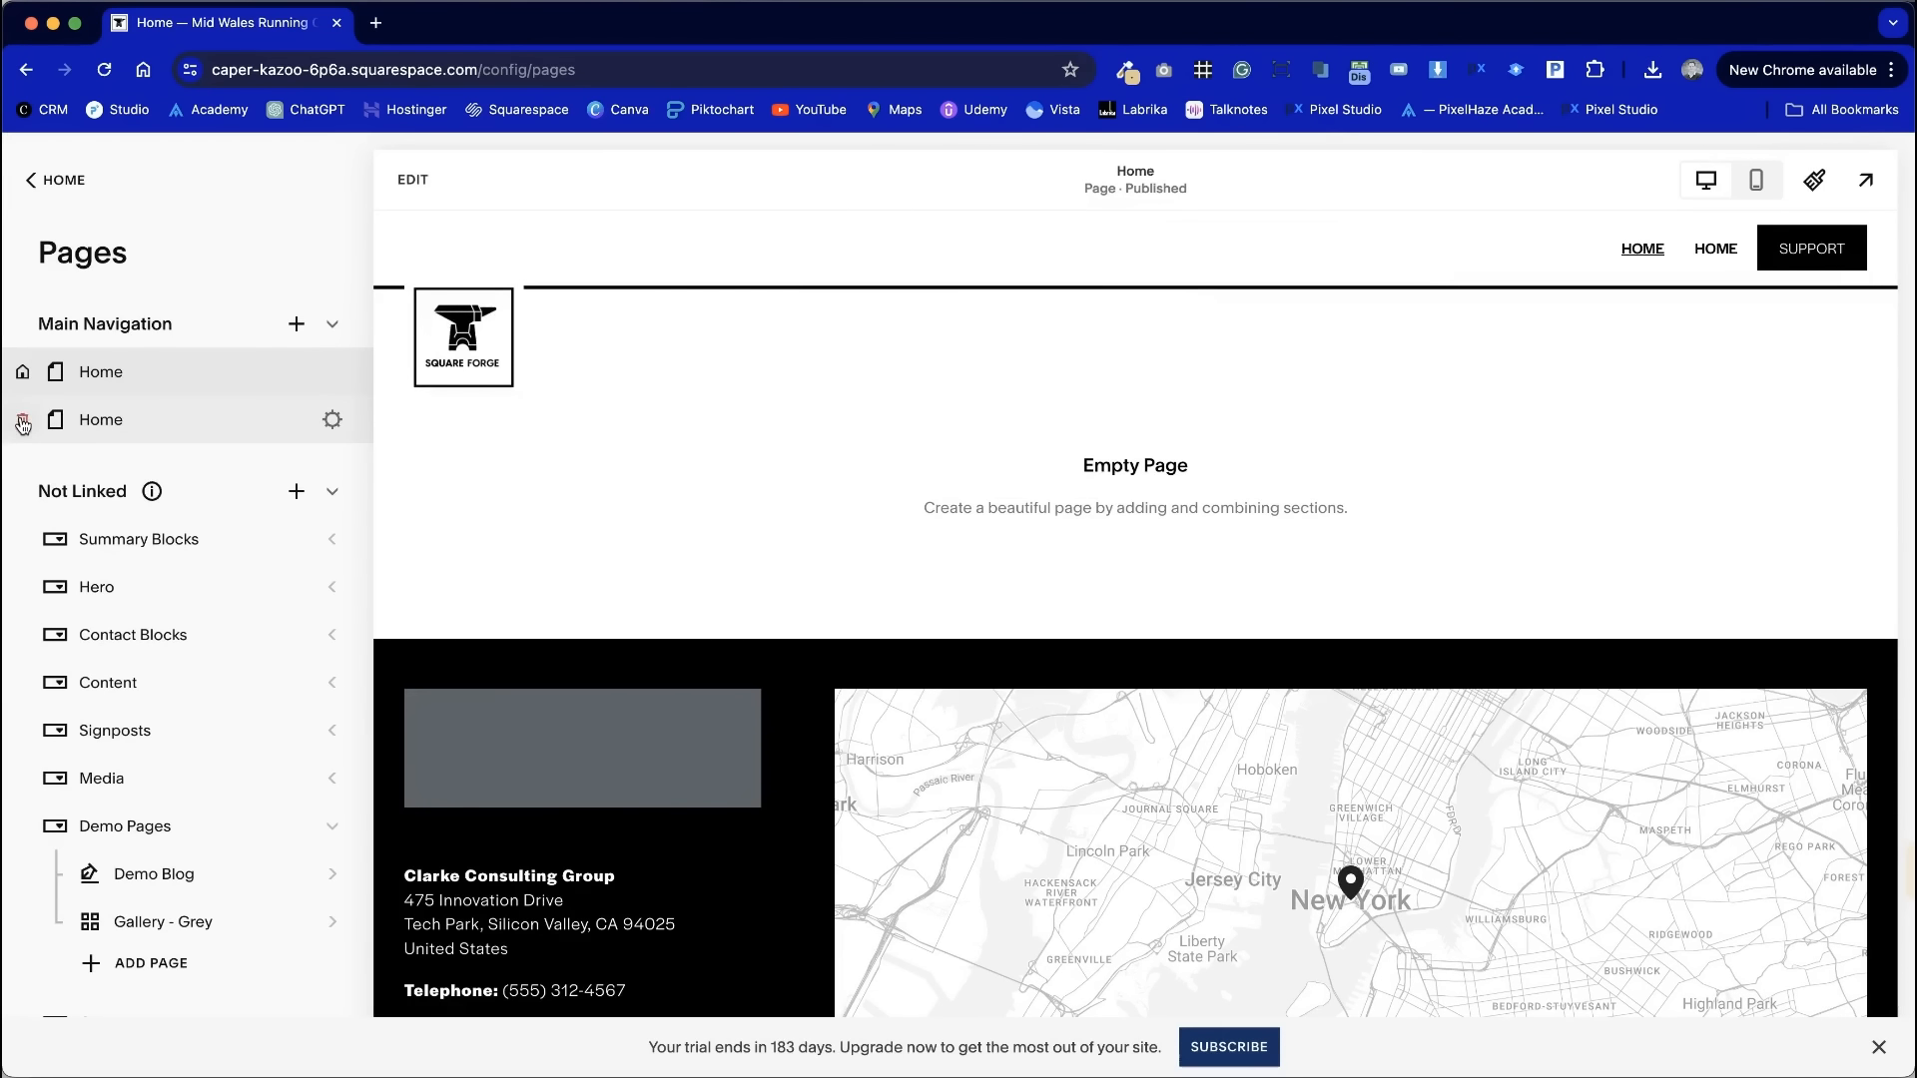
{"action": "left_click", "coordinate": [22, 421]}
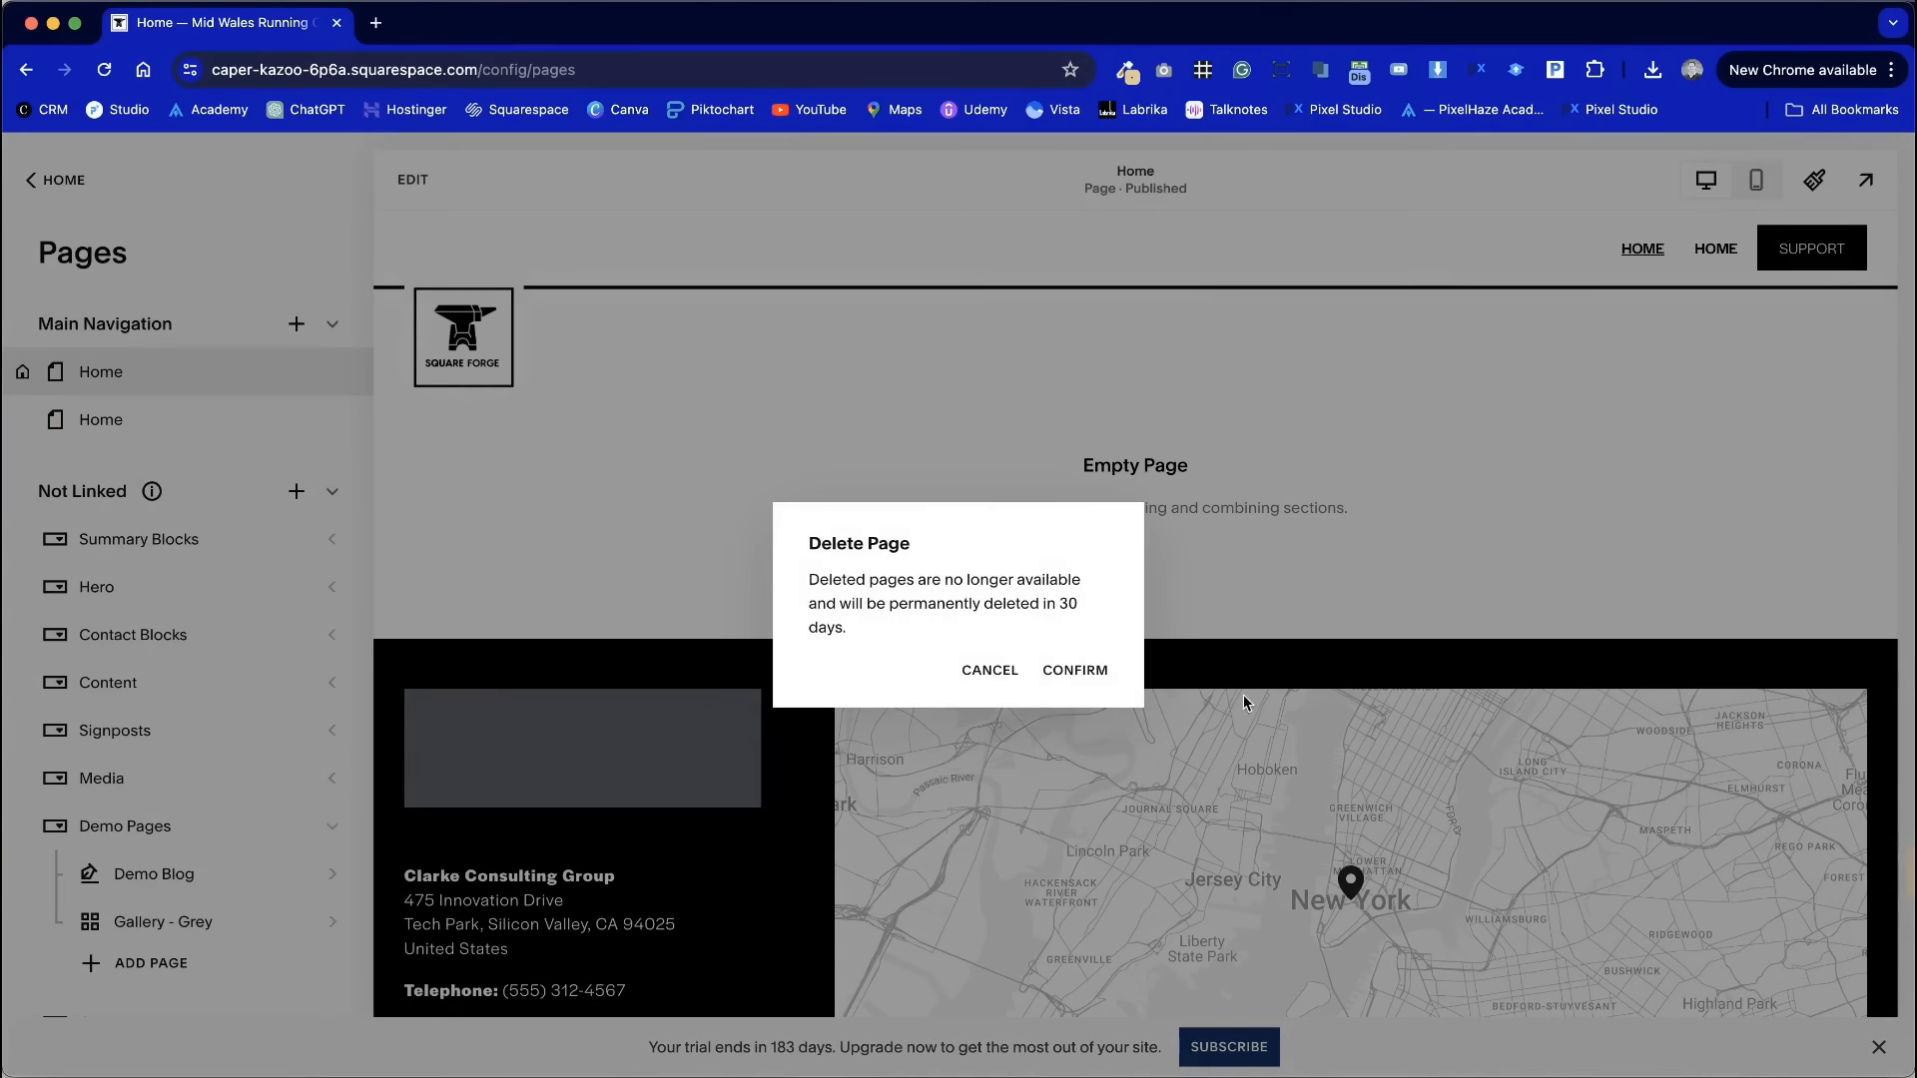
{"action": "left_click", "coordinate": [1093, 676]}
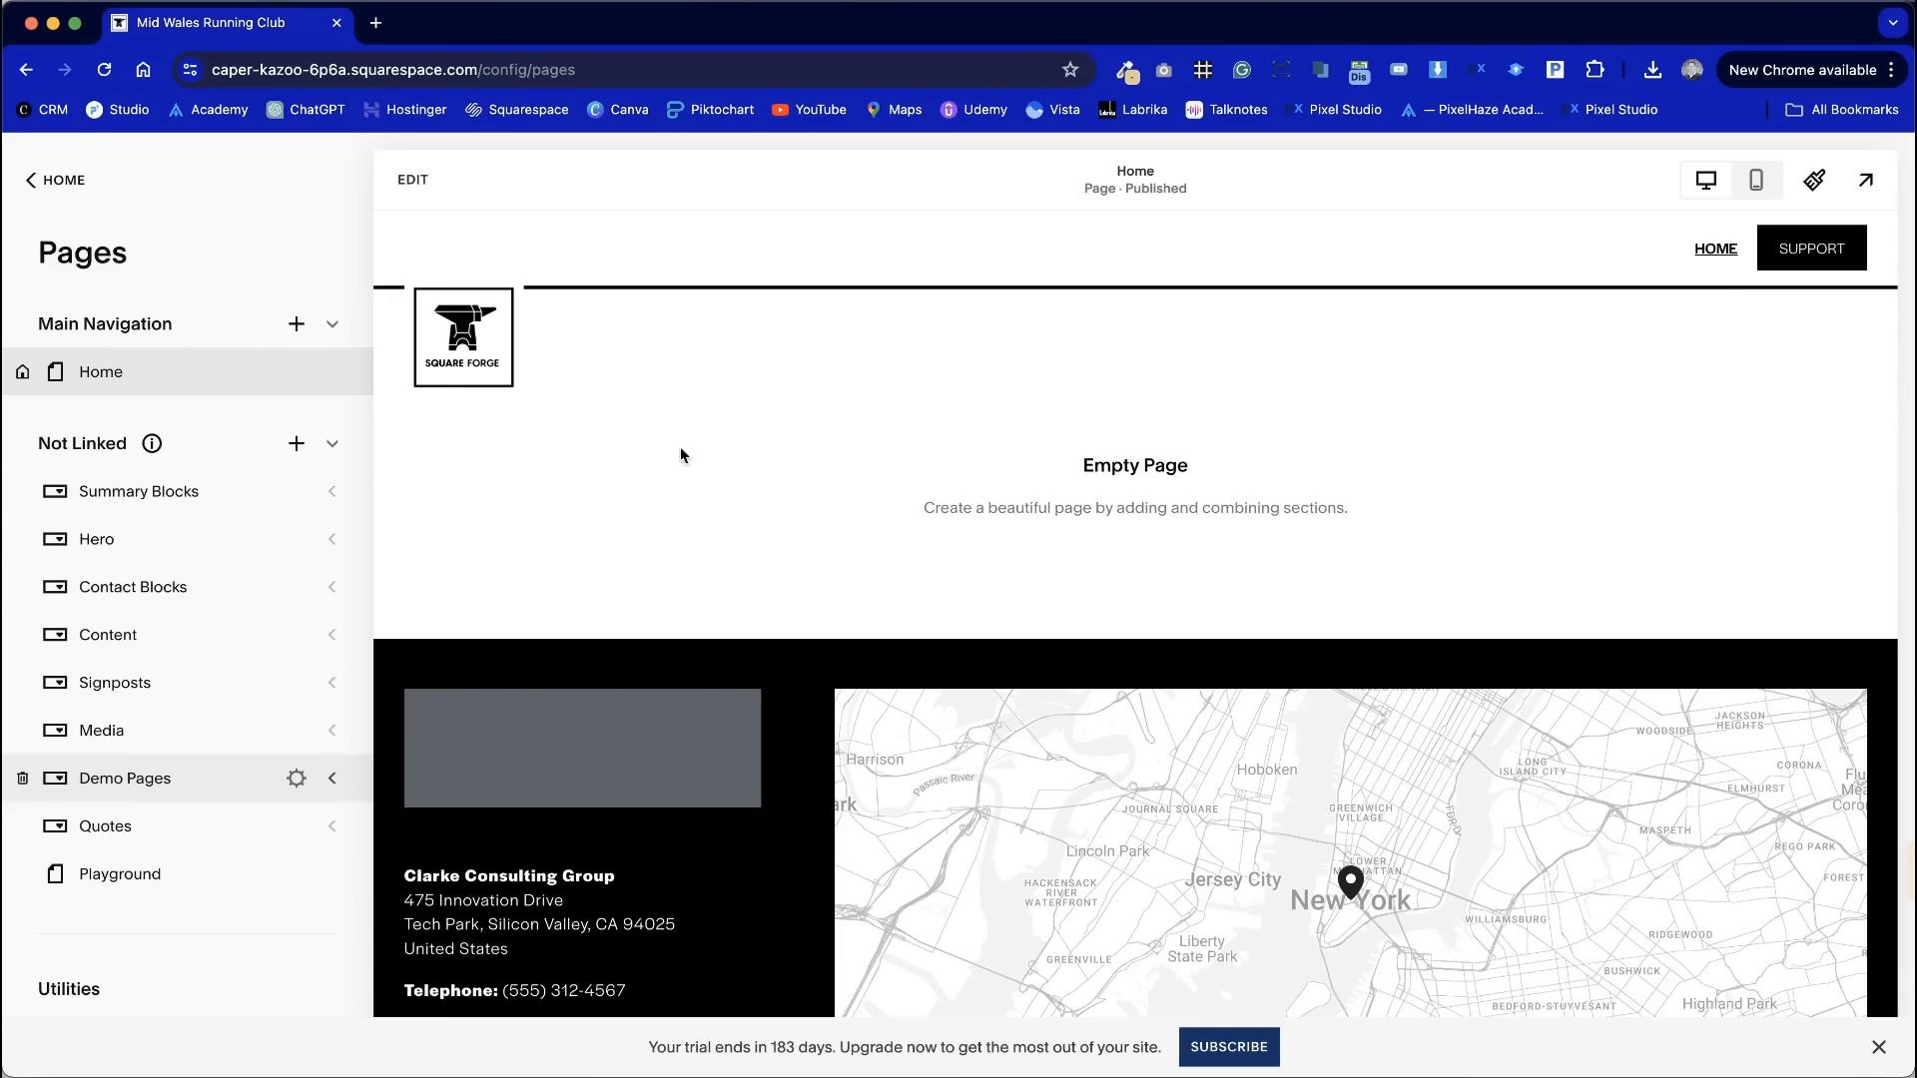
- Add the grey Hero: Classic section with the left-aligned heading, divider line and single Learn more button to the saved sections
{"action": "scroll", "coordinate": [663, 467], "scroll_direction": "down", "scroll_amount": 4}
{"action": "scroll", "coordinate": [663, 468], "scroll_direction": "up", "scroll_amount": 4}
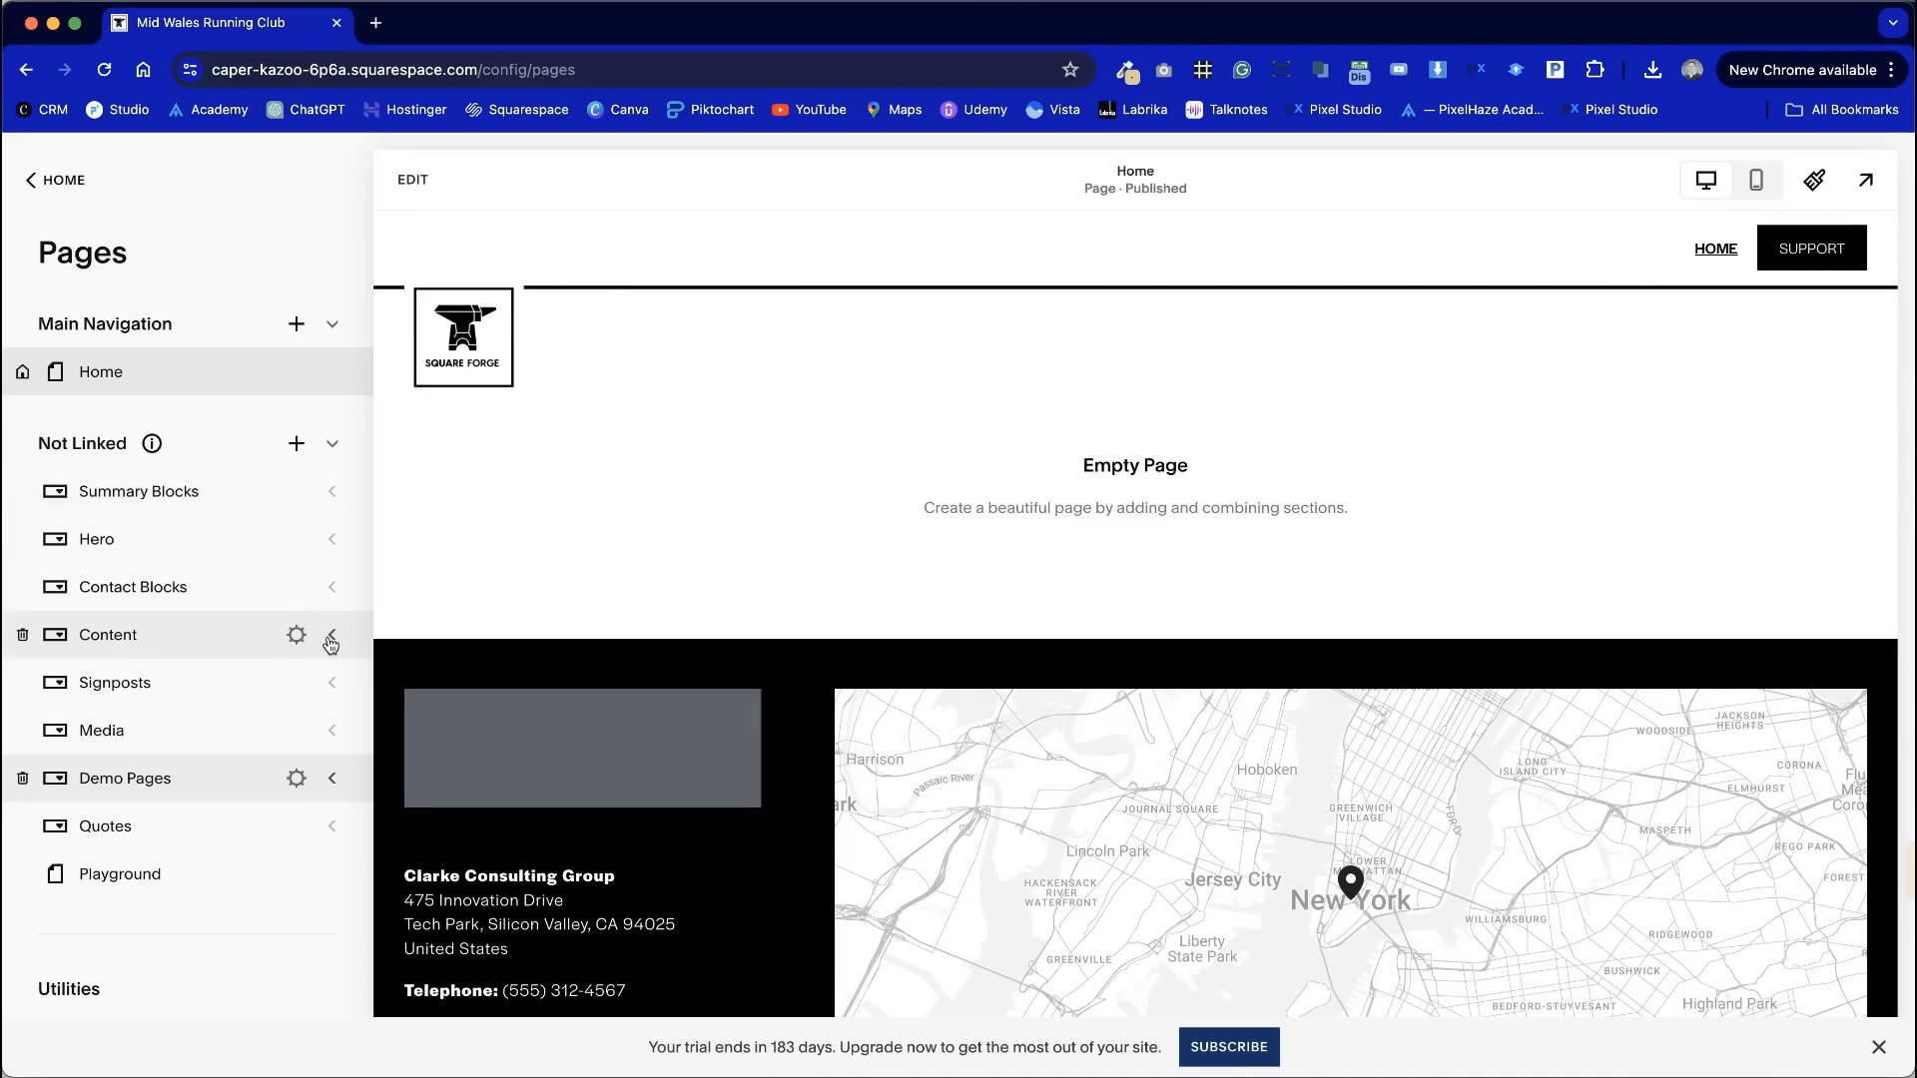
{"action": "left_click", "coordinate": [334, 540]}
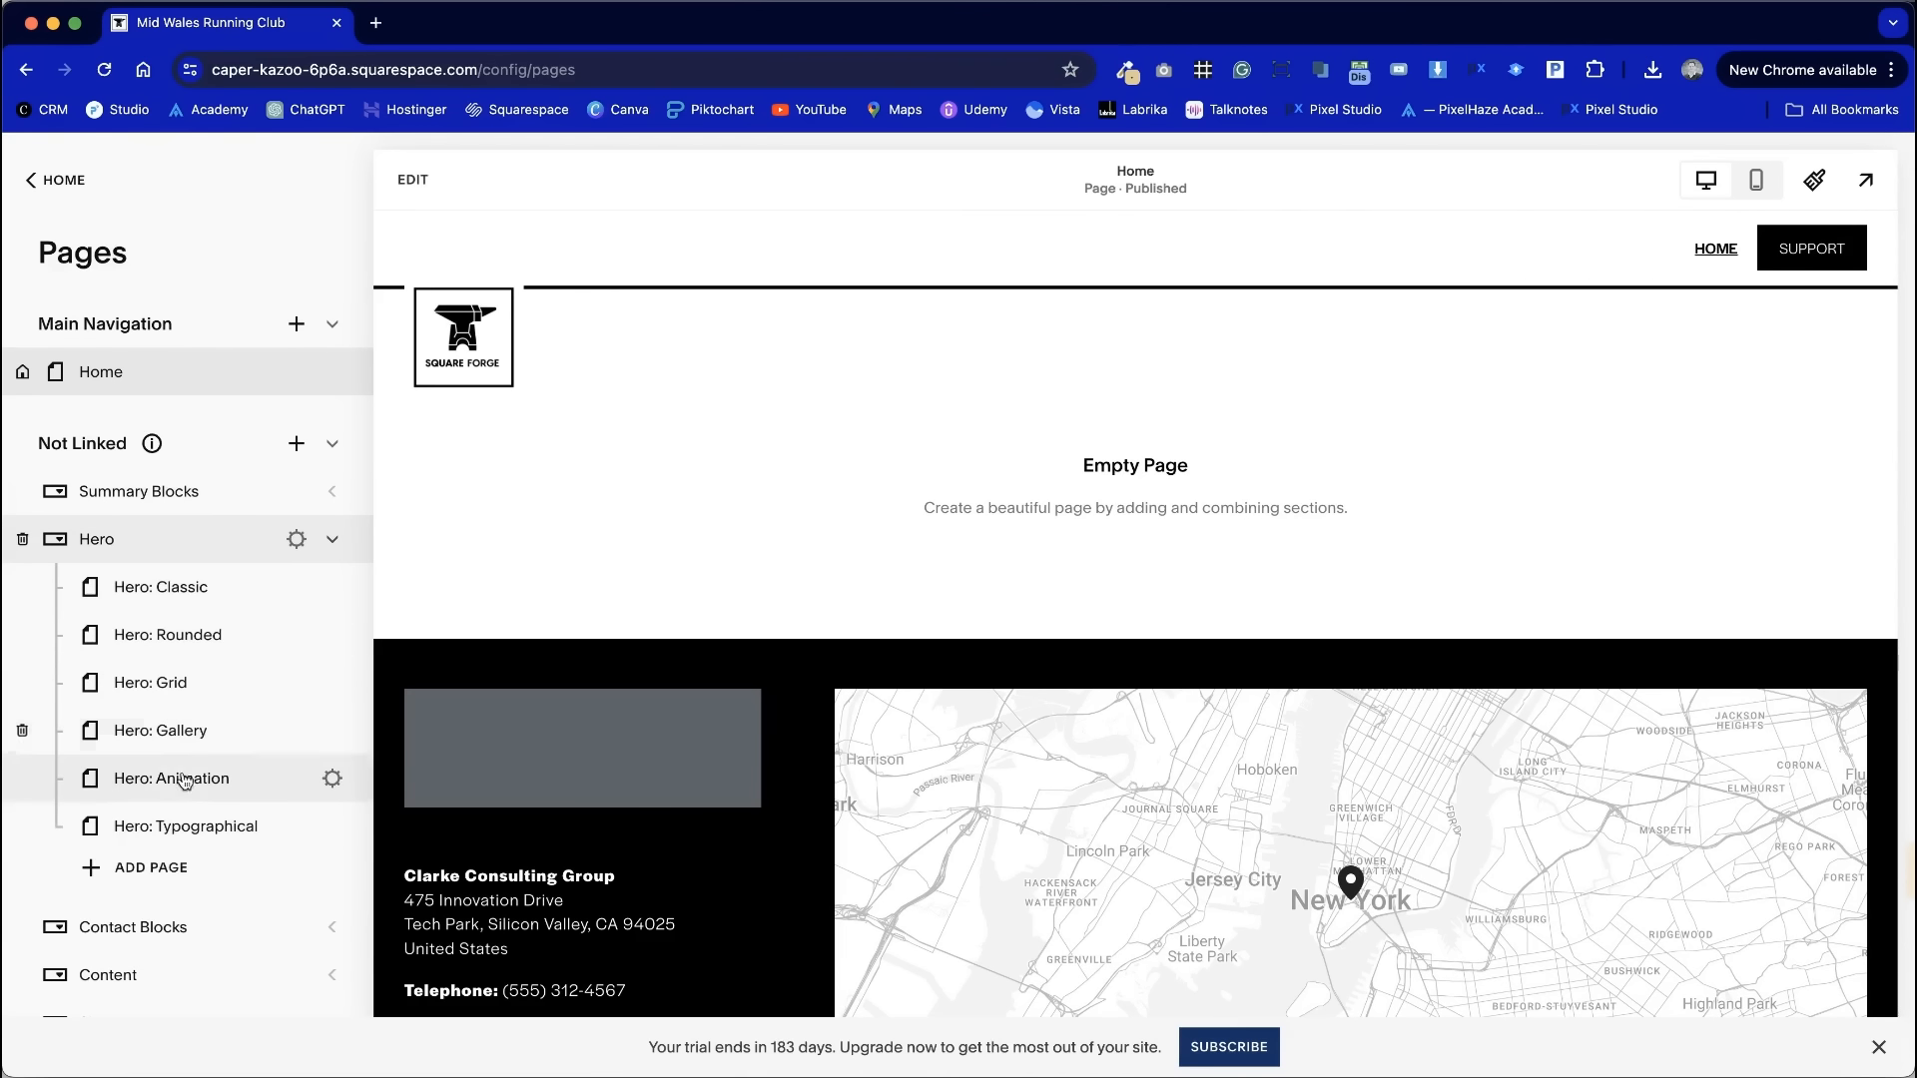
{"action": "left_click", "coordinate": [213, 587]}
{"action": "scroll", "coordinate": [850, 735], "scroll_direction": "down", "scroll_amount": 10}
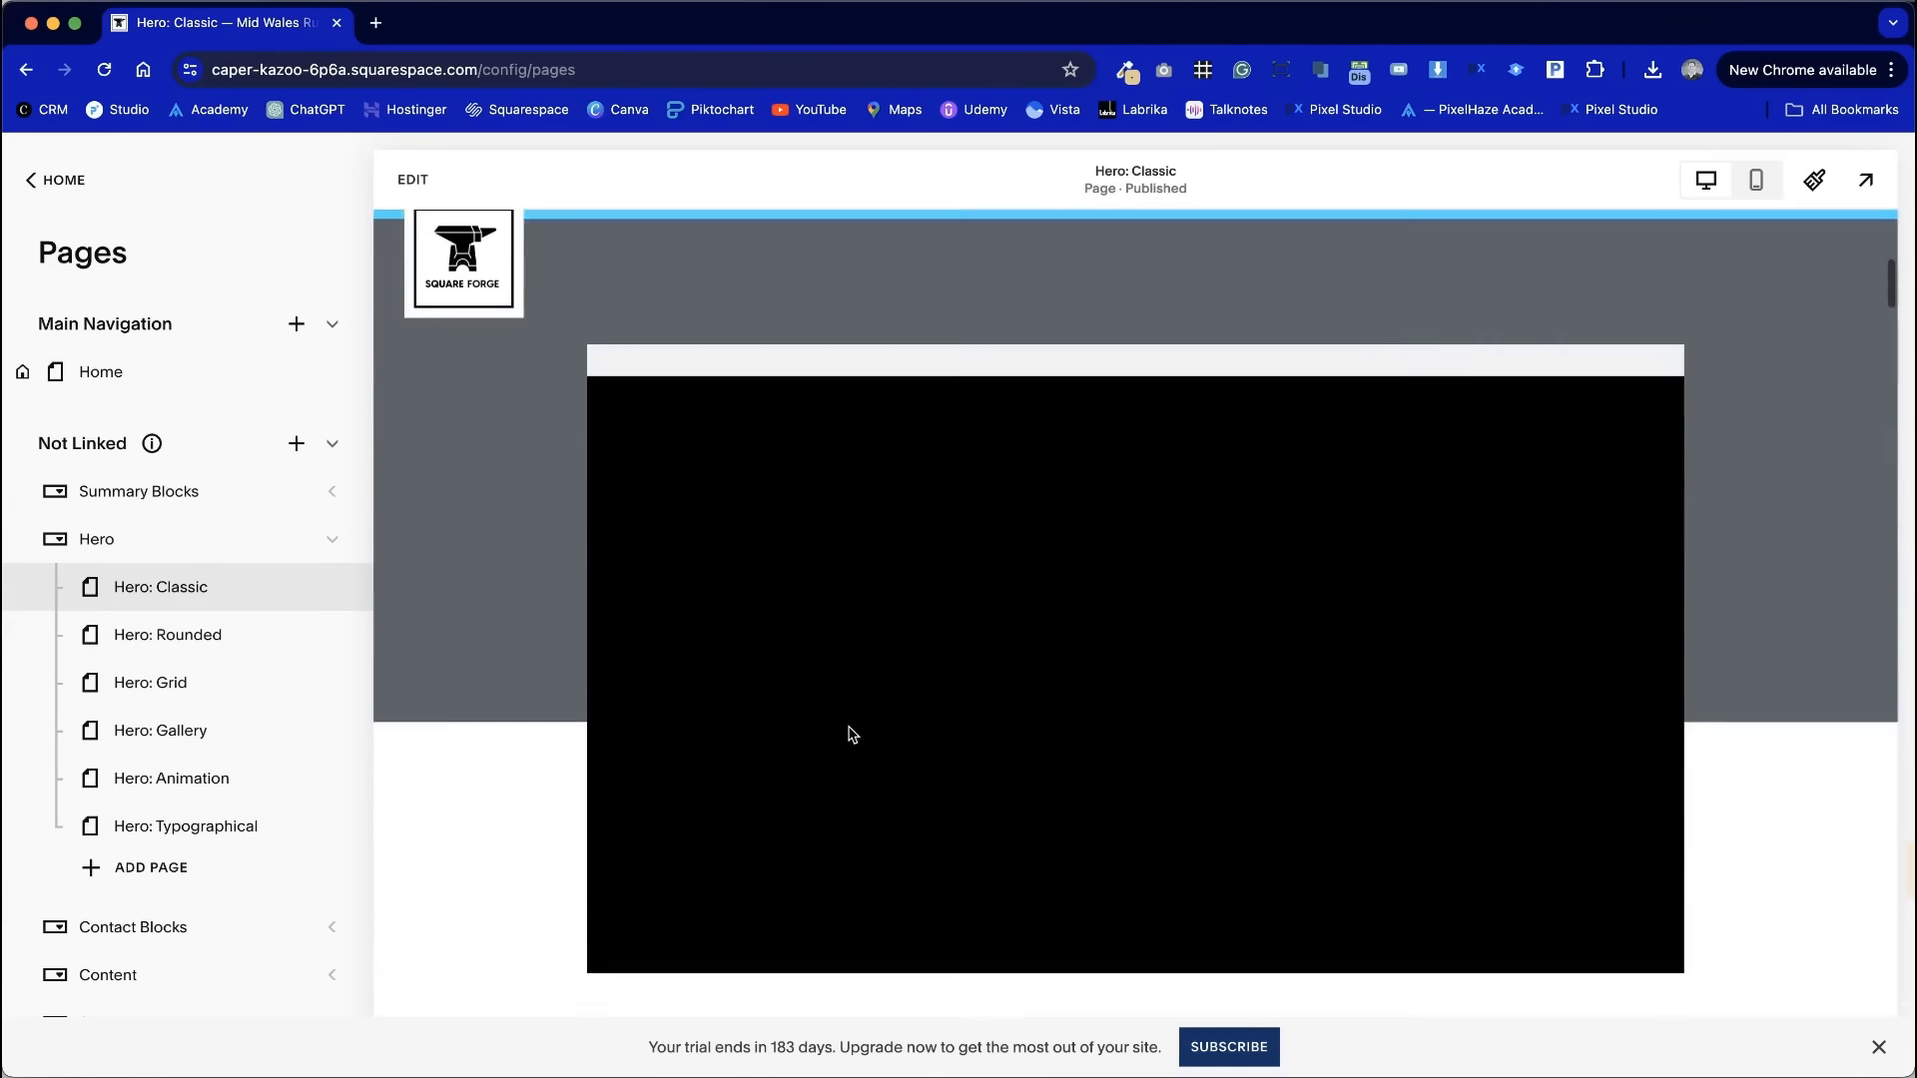
{"action": "scroll", "coordinate": [851, 733], "scroll_direction": "down", "scroll_amount": 10}
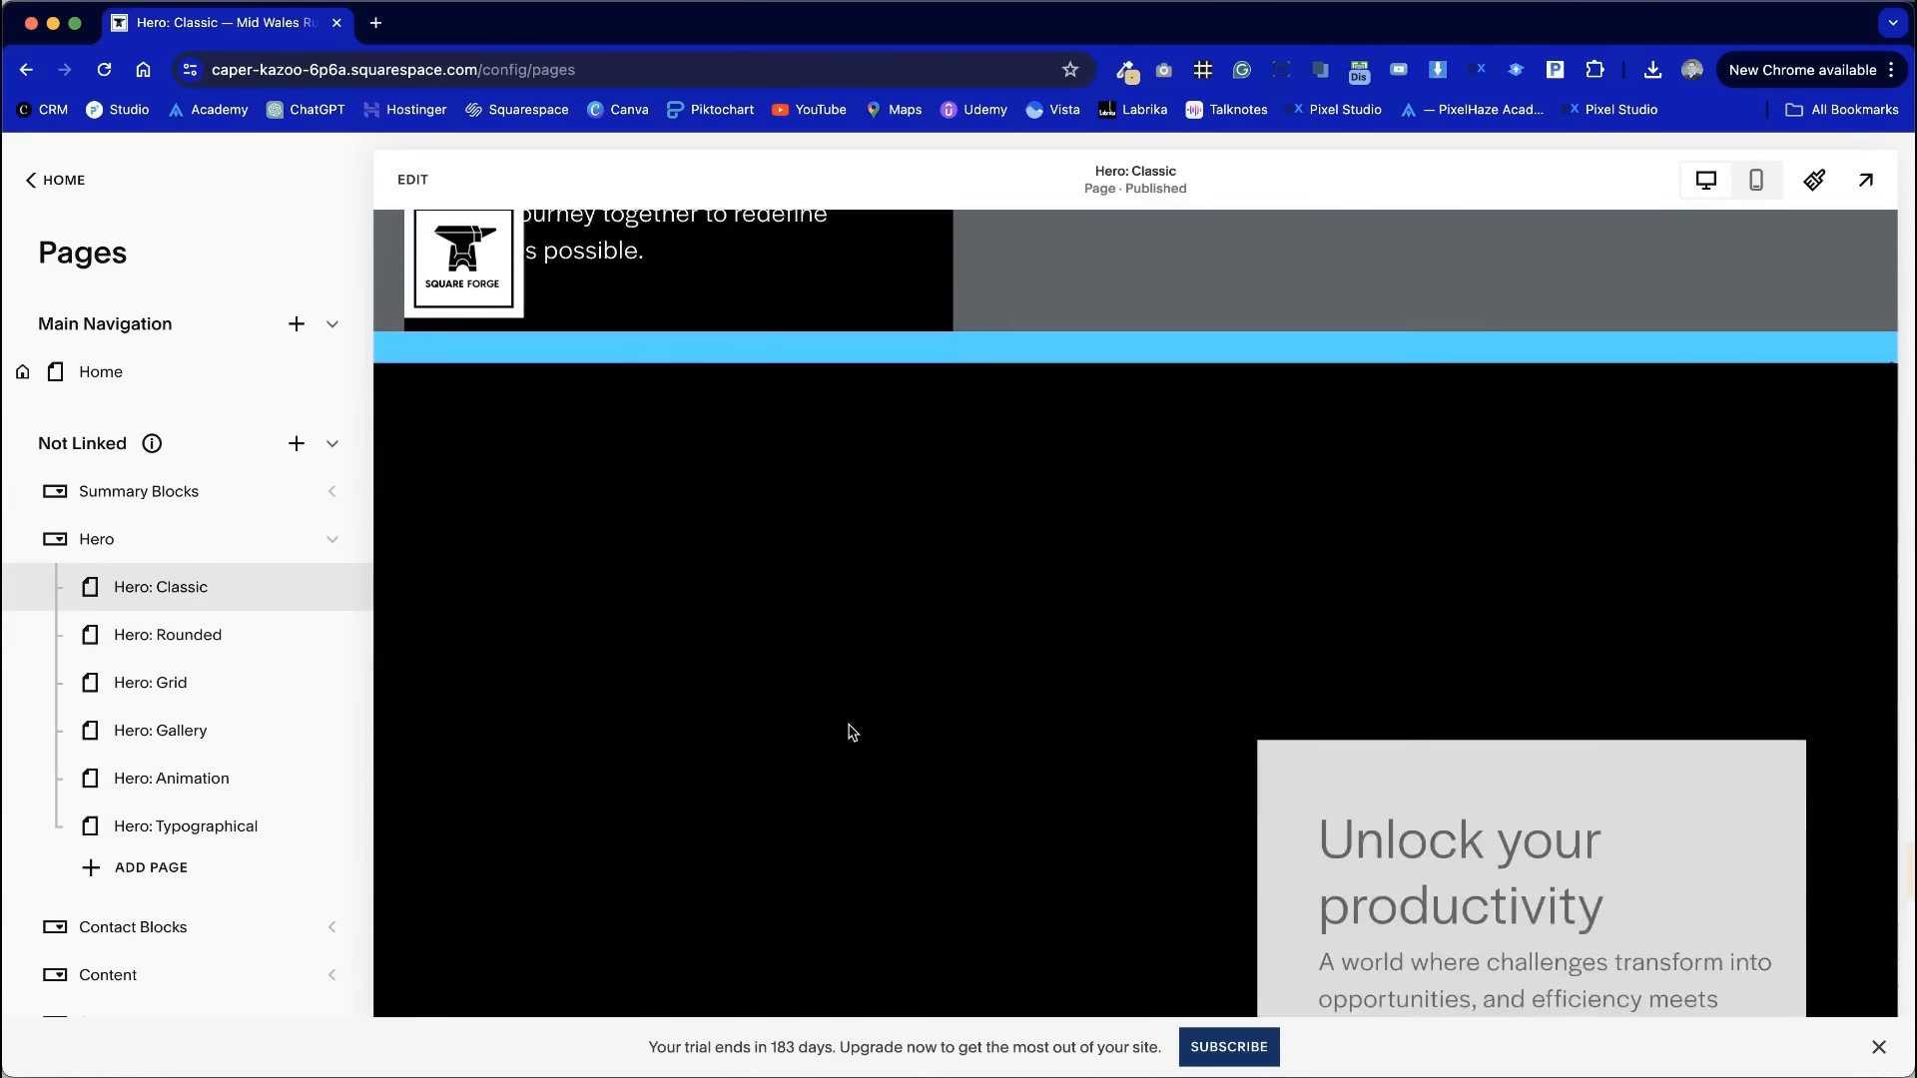
{"action": "scroll", "coordinate": [852, 733], "scroll_direction": "down", "scroll_amount": 10}
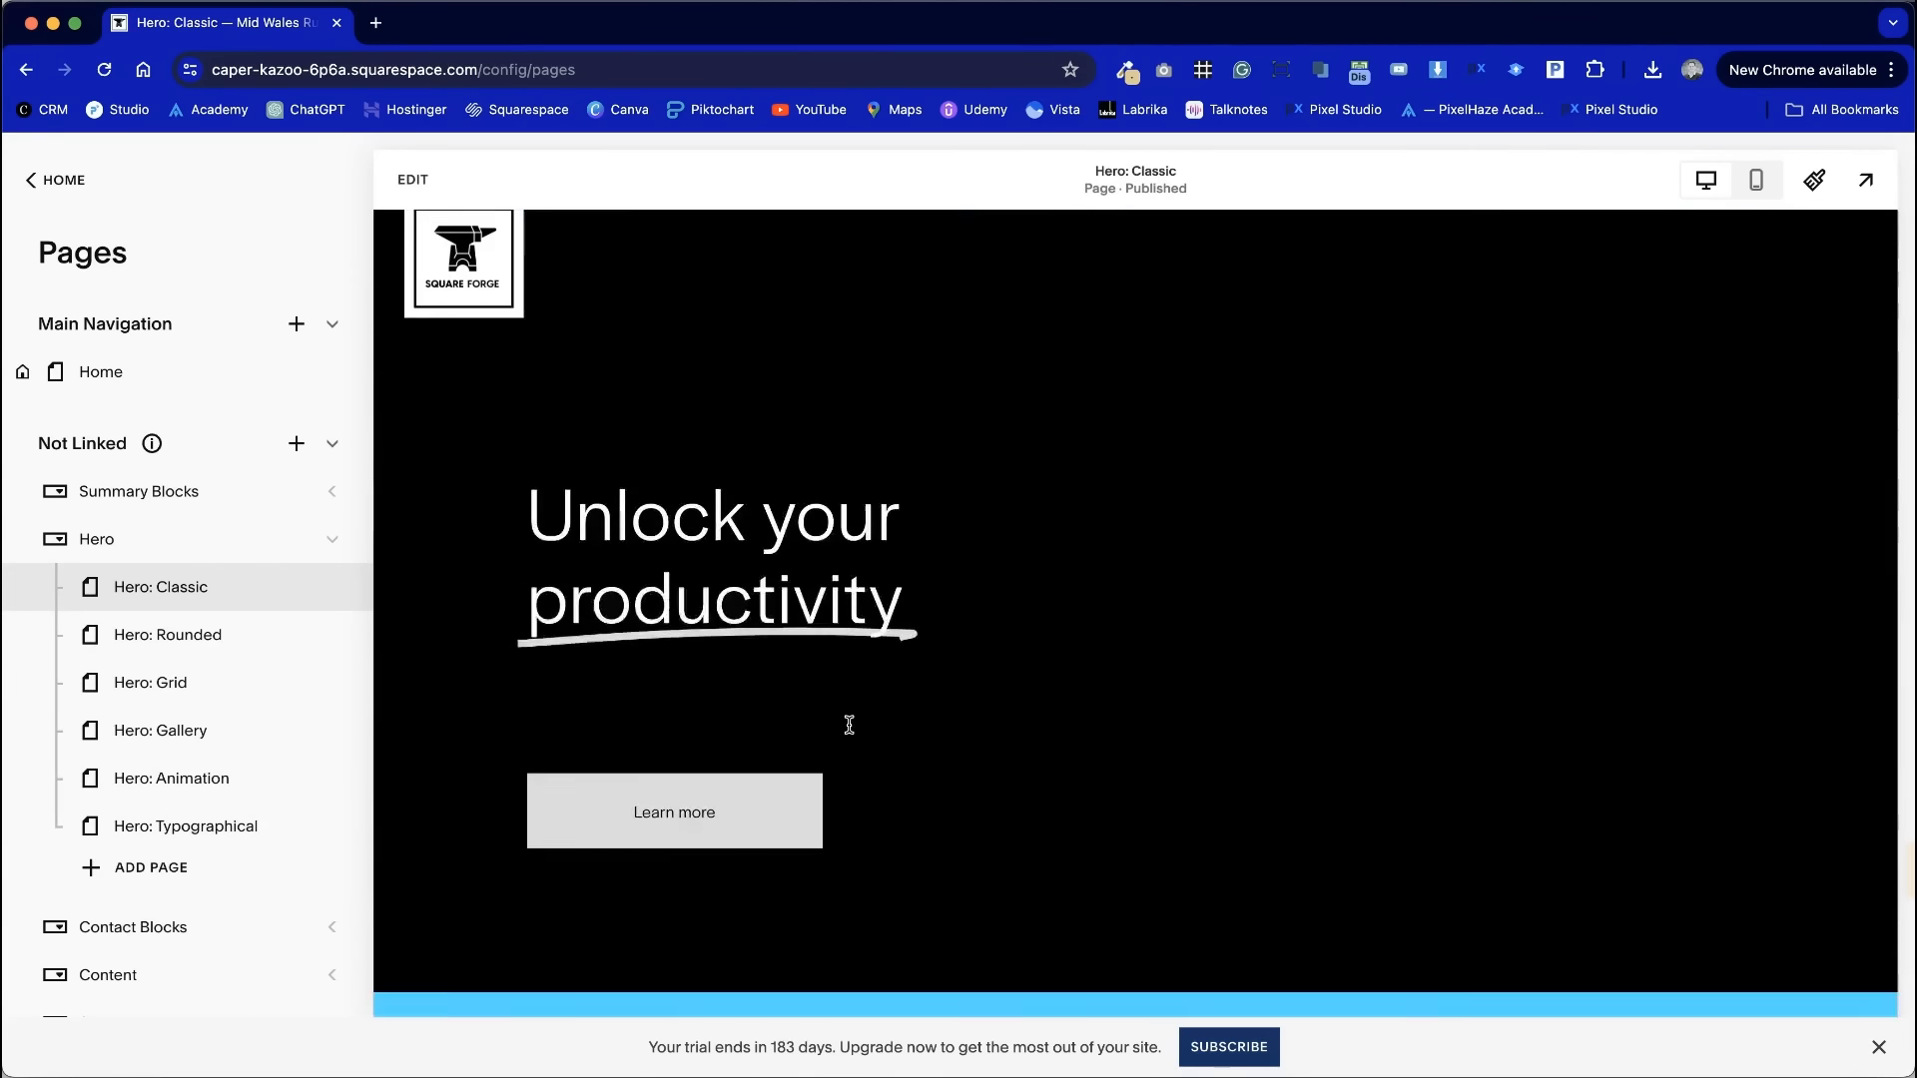
{"action": "scroll", "coordinate": [874, 536], "scroll_direction": "up", "scroll_amount": 2}
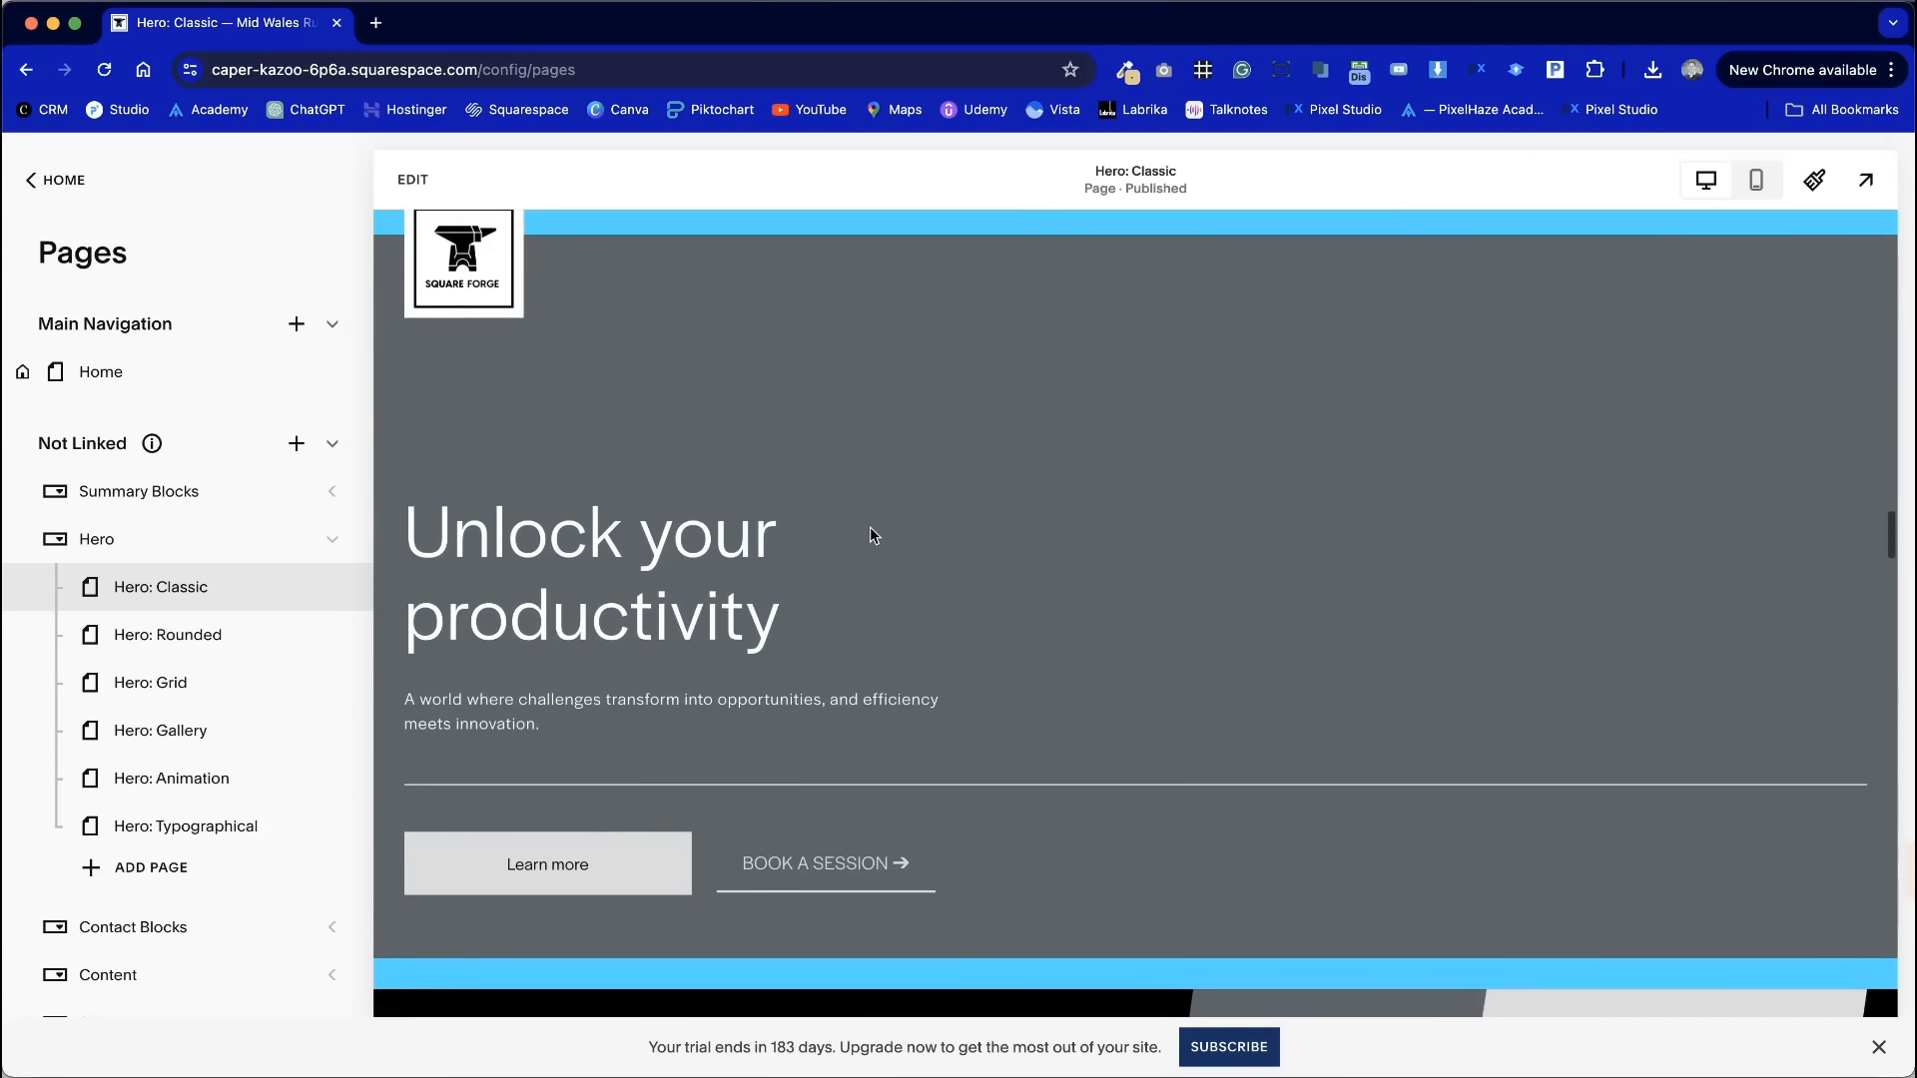
{"action": "left_click", "coordinate": [412, 179]}
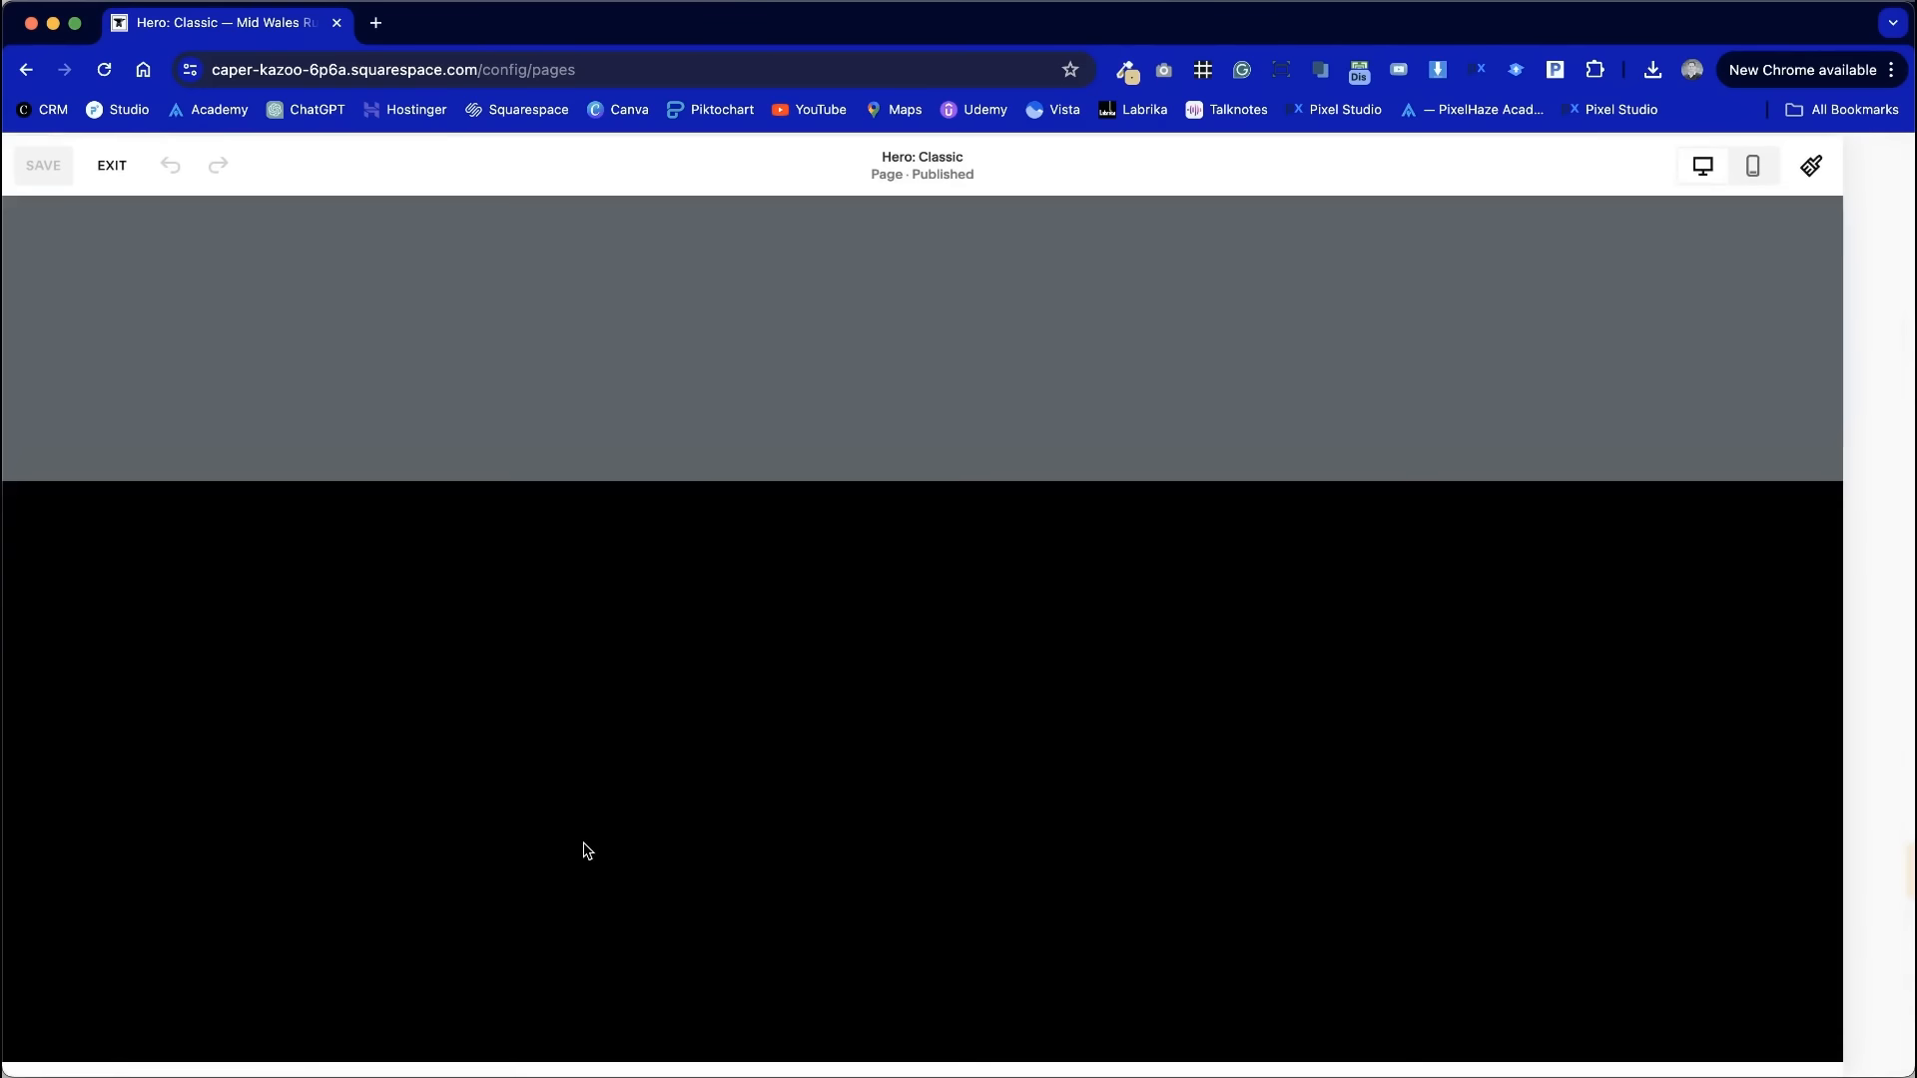
{"action": "scroll", "coordinate": [587, 850], "scroll_direction": "down", "scroll_amount": 10}
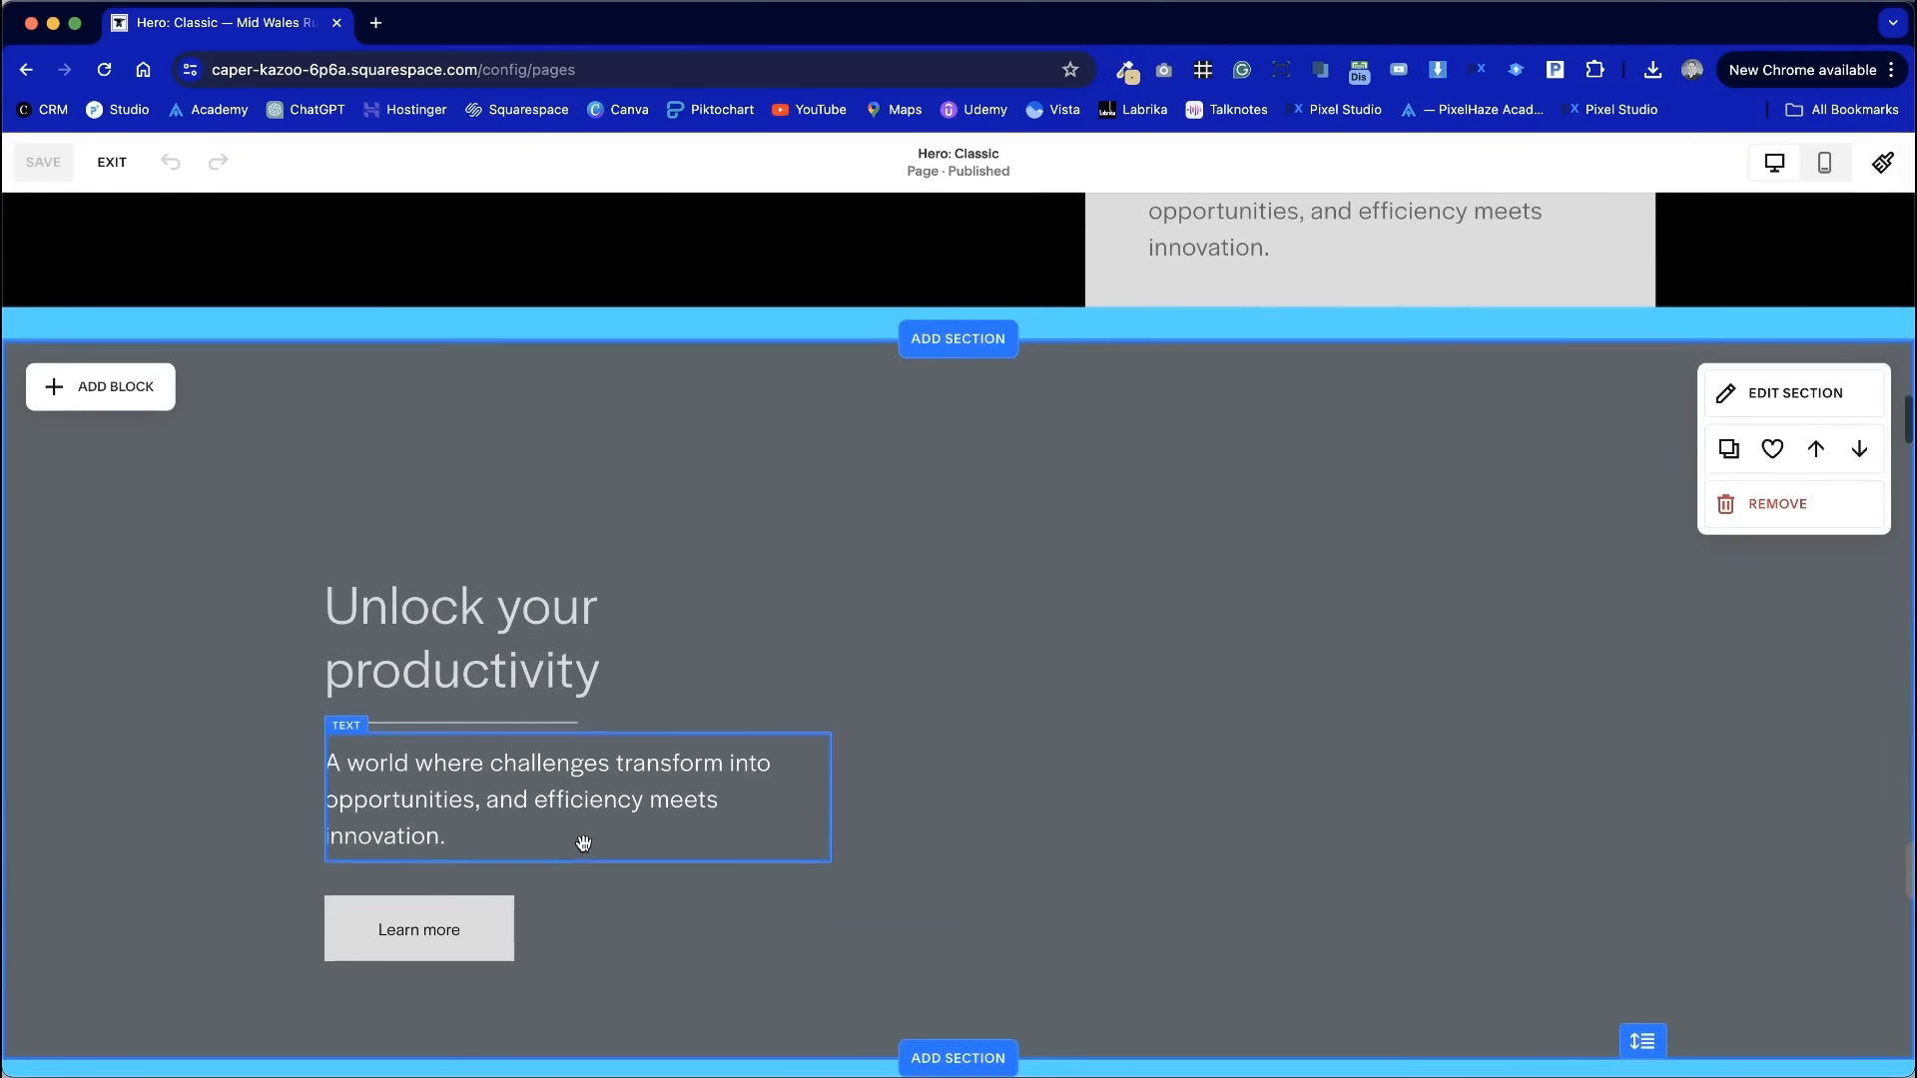
{"action": "left_click", "coordinate": [1775, 452]}
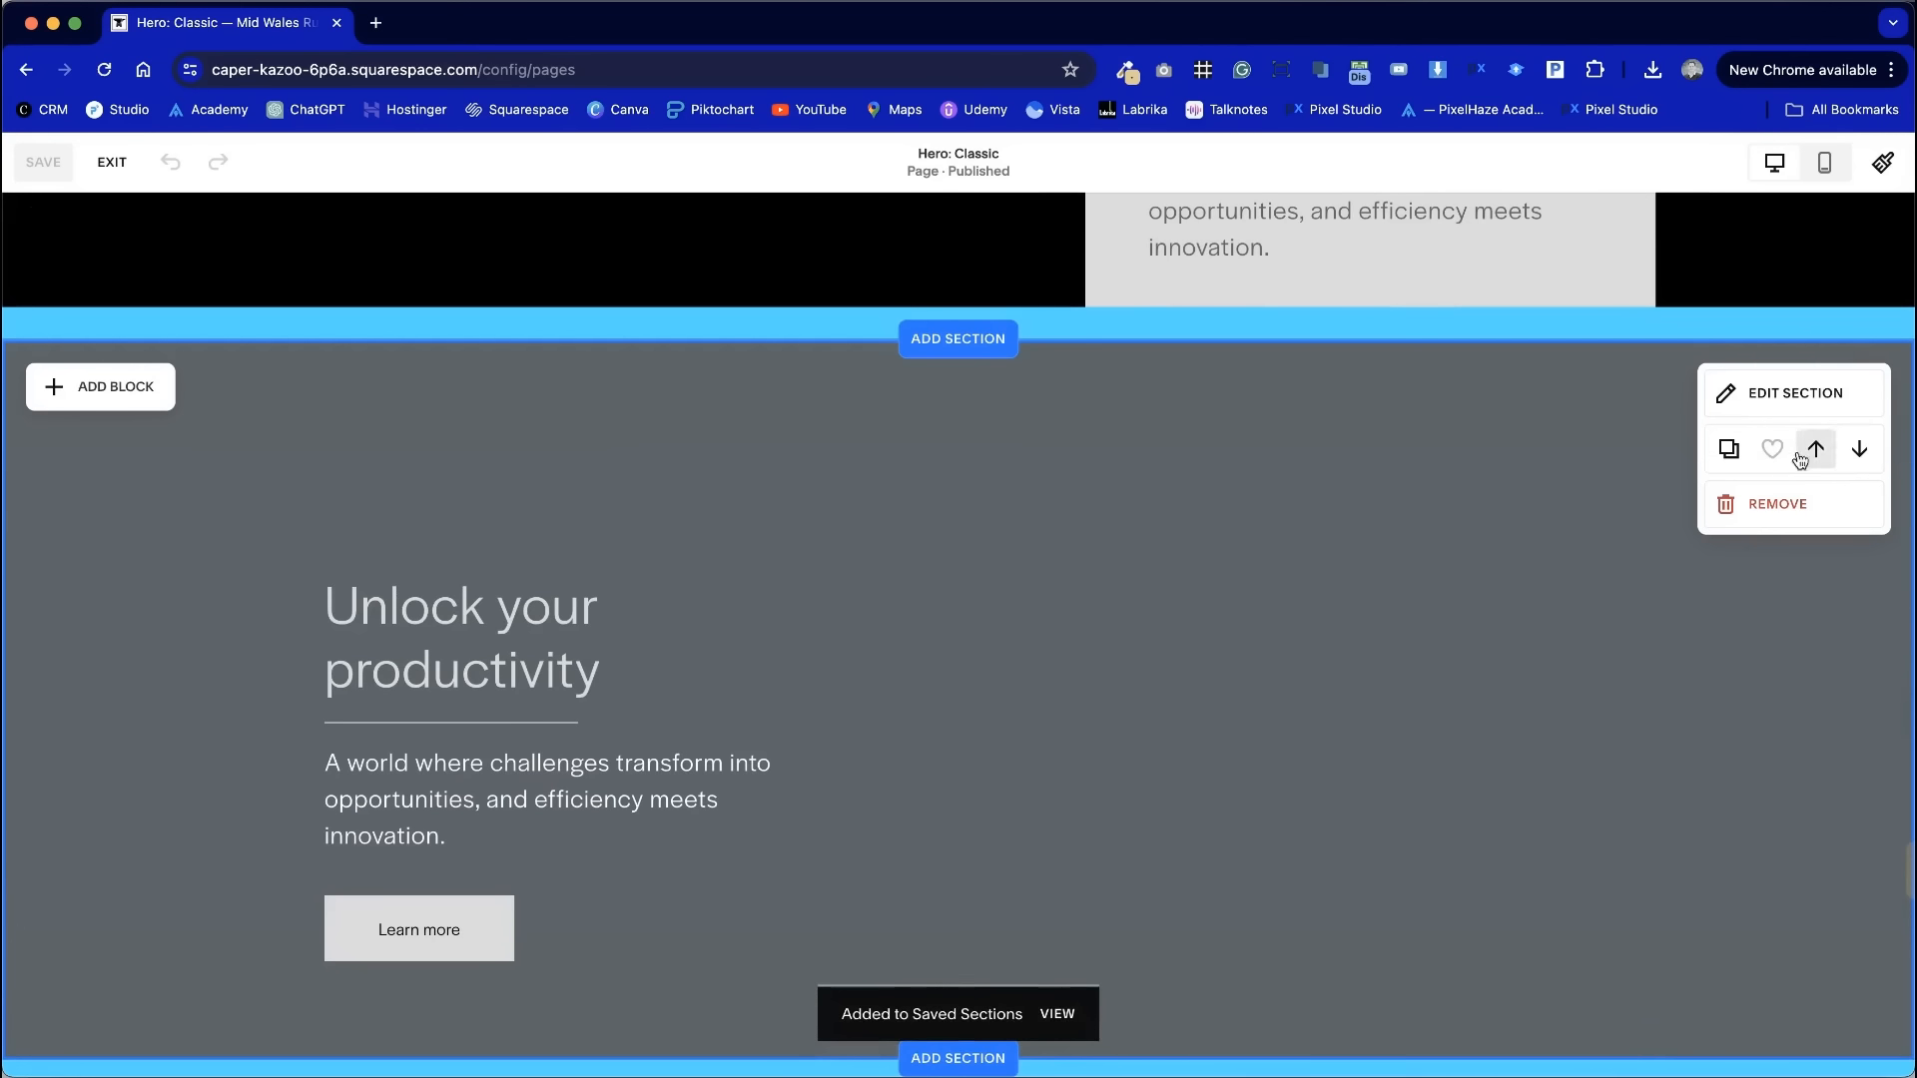
{"action": "left_click", "coordinate": [110, 162]}
- Add the black Hero: Classic section with slanted grey shapes and two Learn more buttons to the saved sections
{"action": "scroll", "coordinate": [657, 842], "scroll_direction": "down", "scroll_amount": 10}
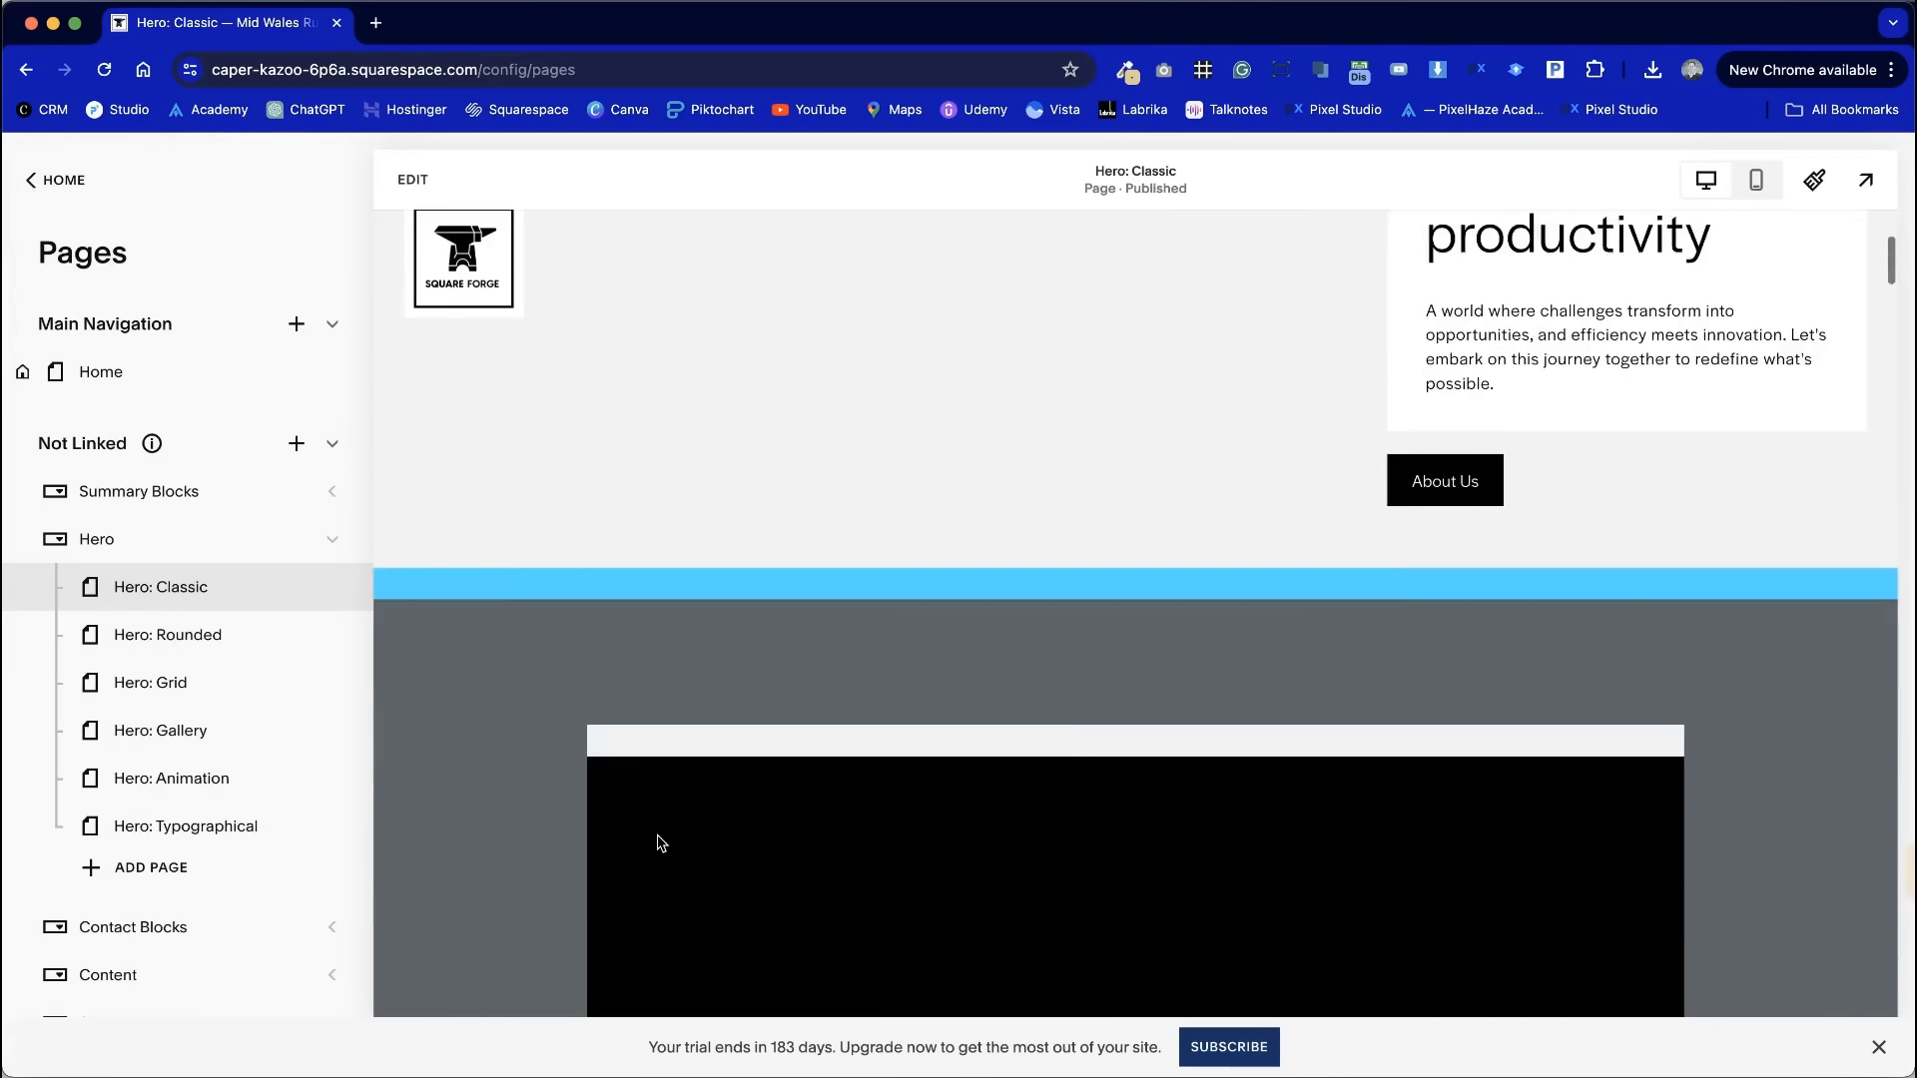
{"action": "scroll", "coordinate": [660, 841], "scroll_direction": "up", "scroll_amount": 15}
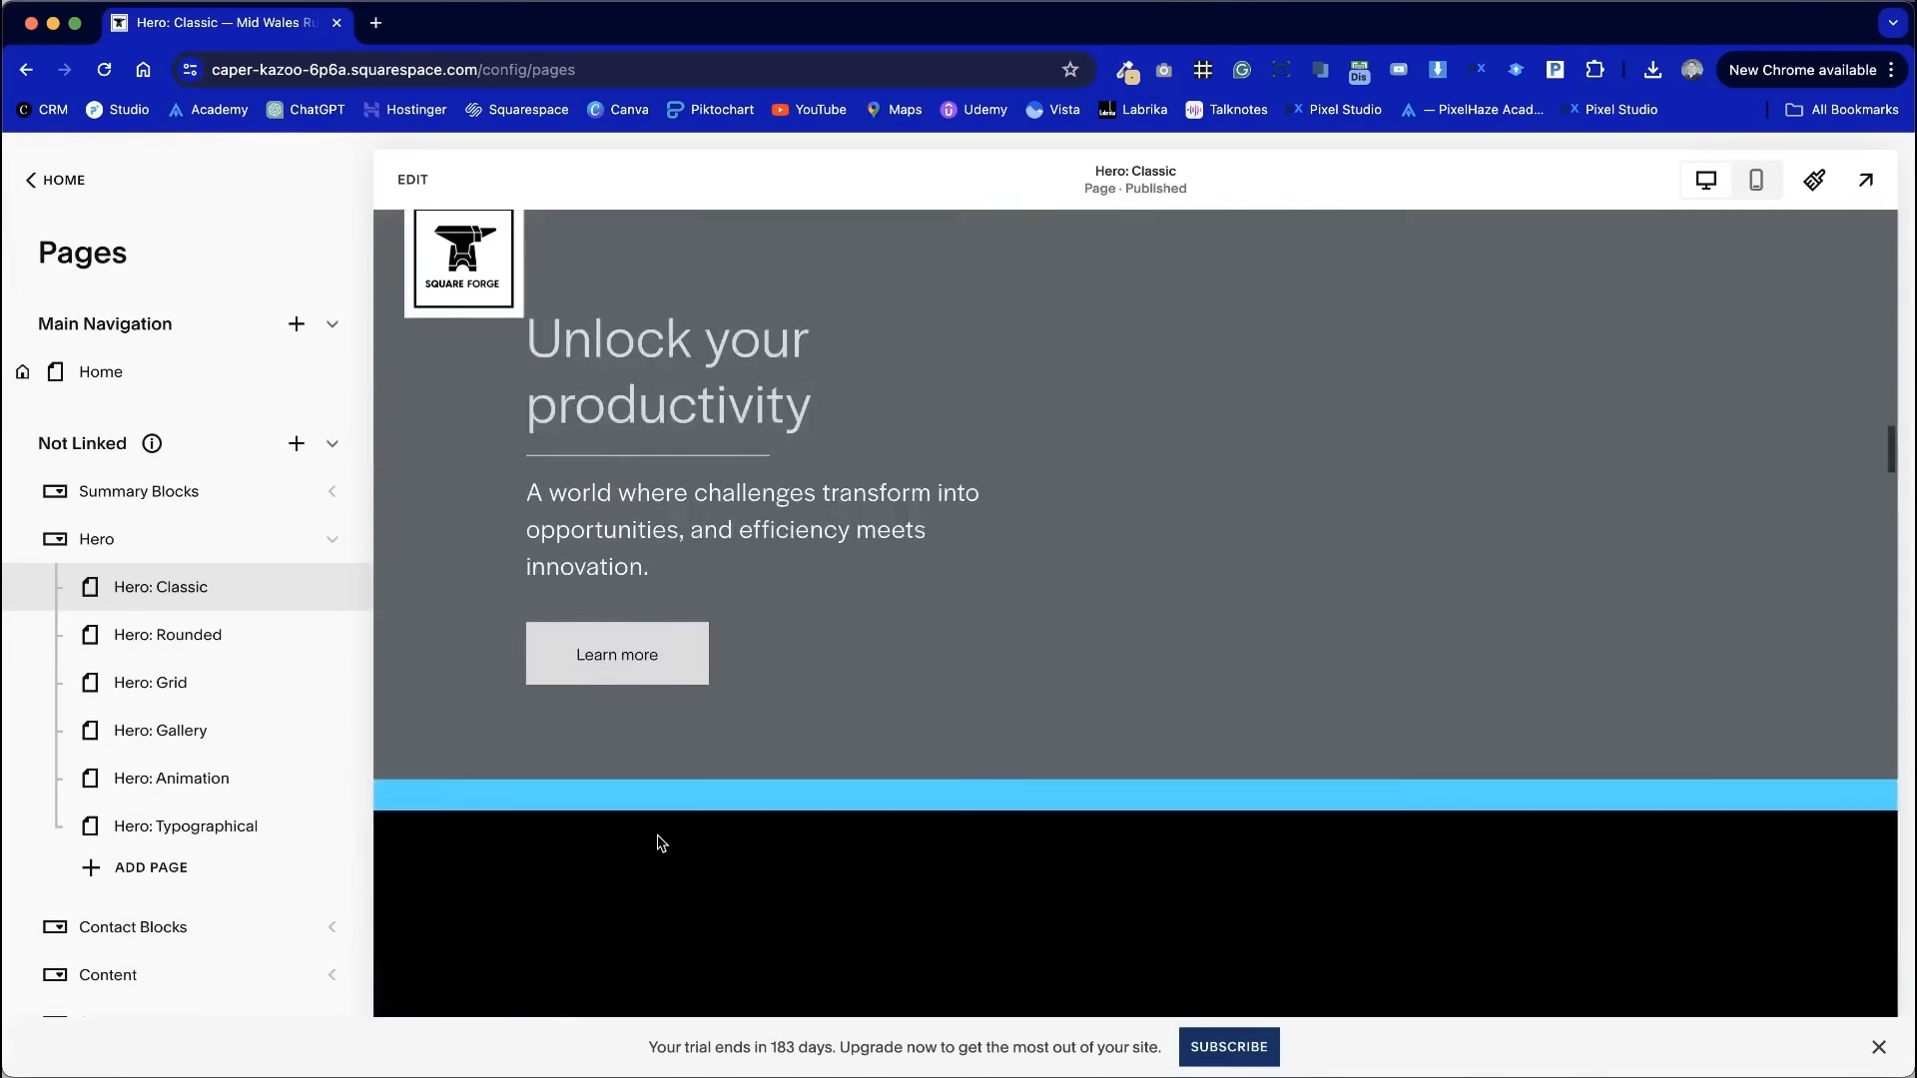
{"action": "scroll", "coordinate": [659, 844], "scroll_direction": "up", "scroll_amount": 1}
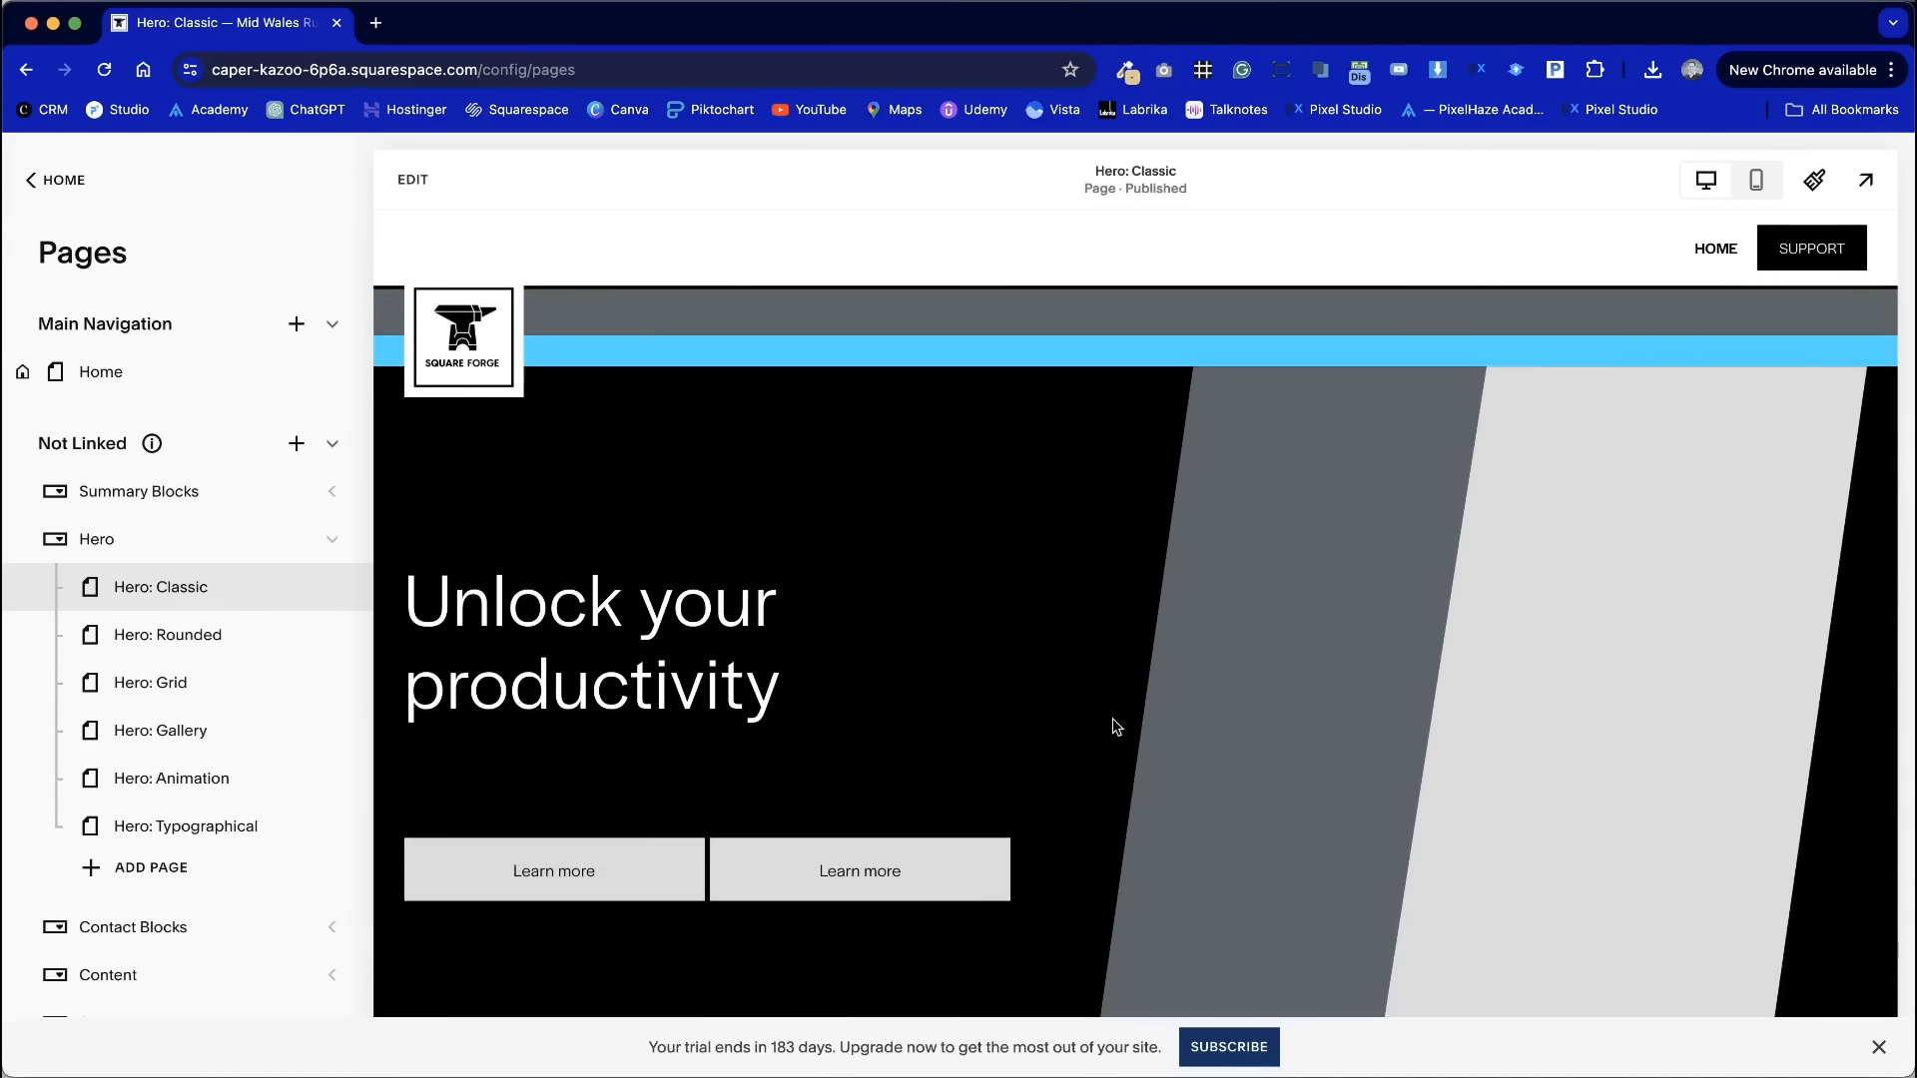
{"action": "left_click", "coordinate": [417, 181]}
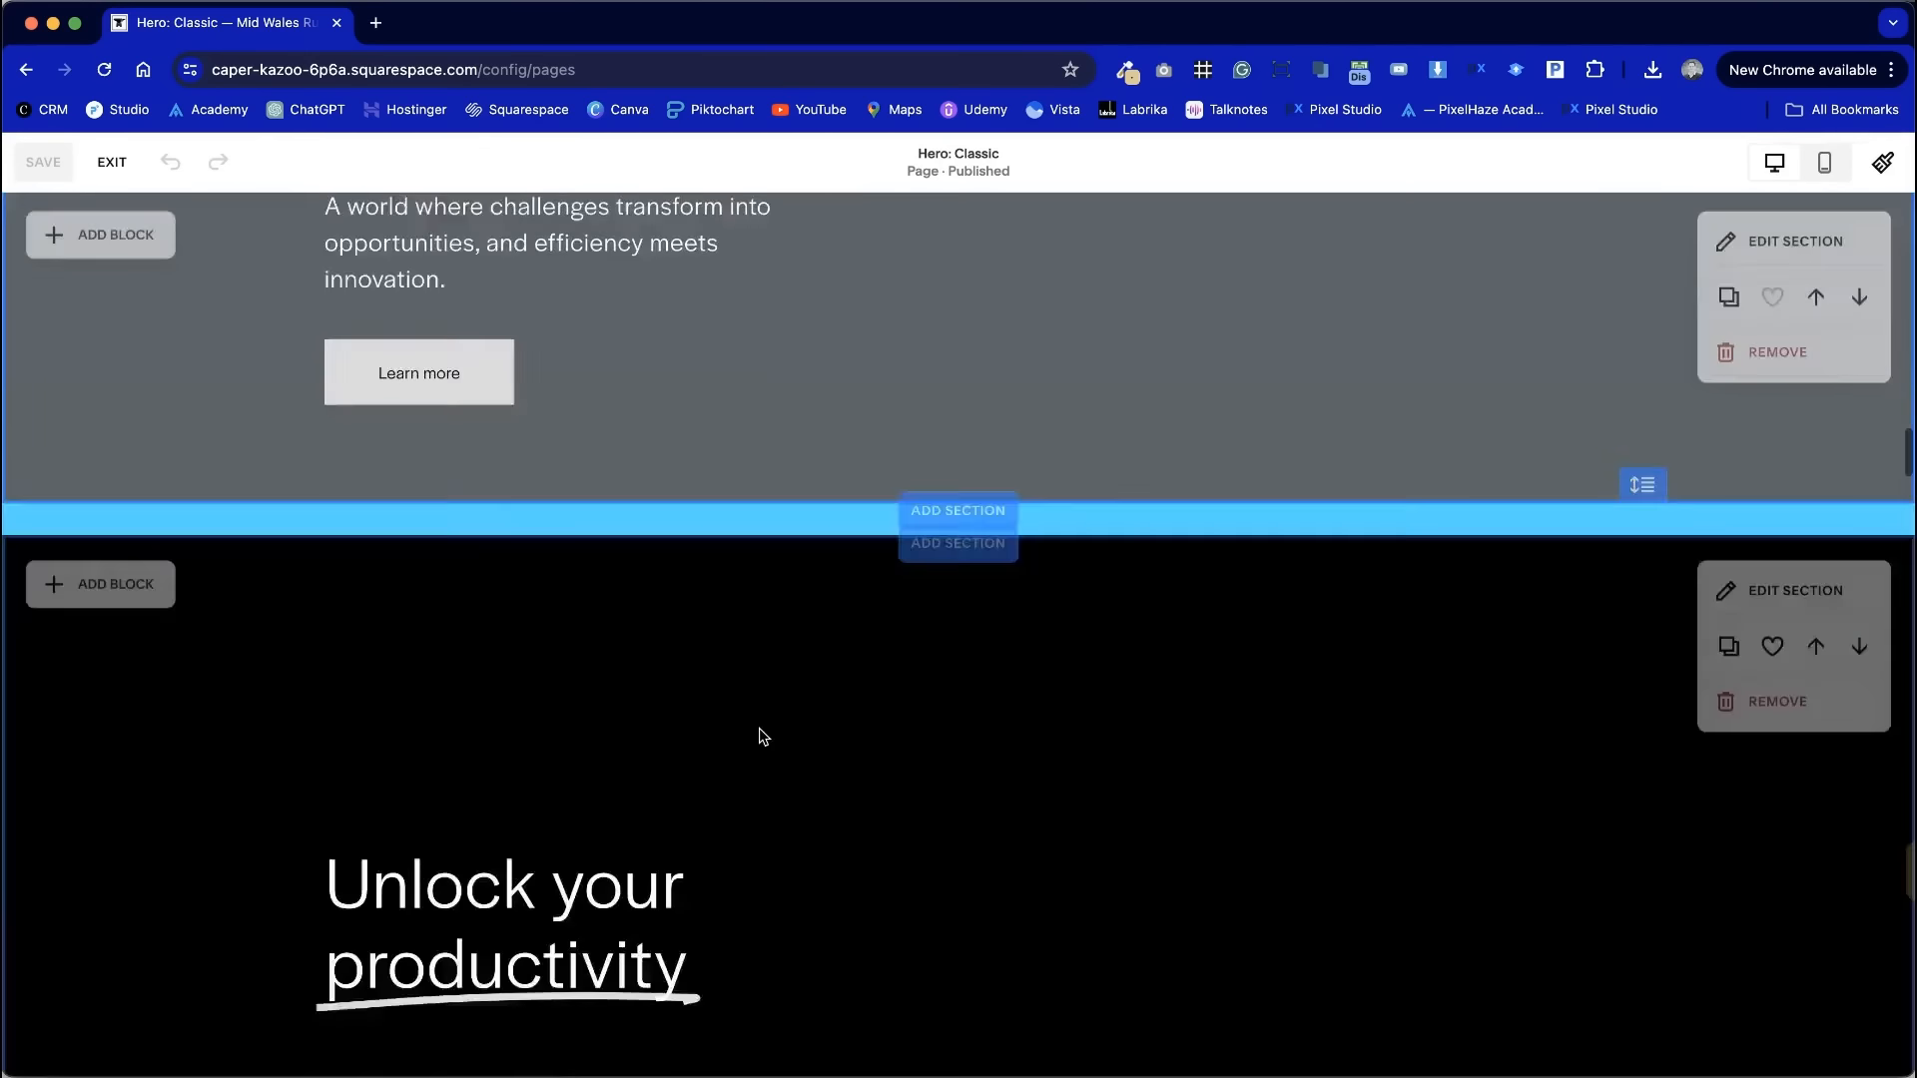
{"action": "scroll", "coordinate": [759, 729], "scroll_direction": "down", "scroll_amount": 2}
{"action": "scroll", "coordinate": [759, 729], "scroll_direction": "down", "scroll_amount": 2}
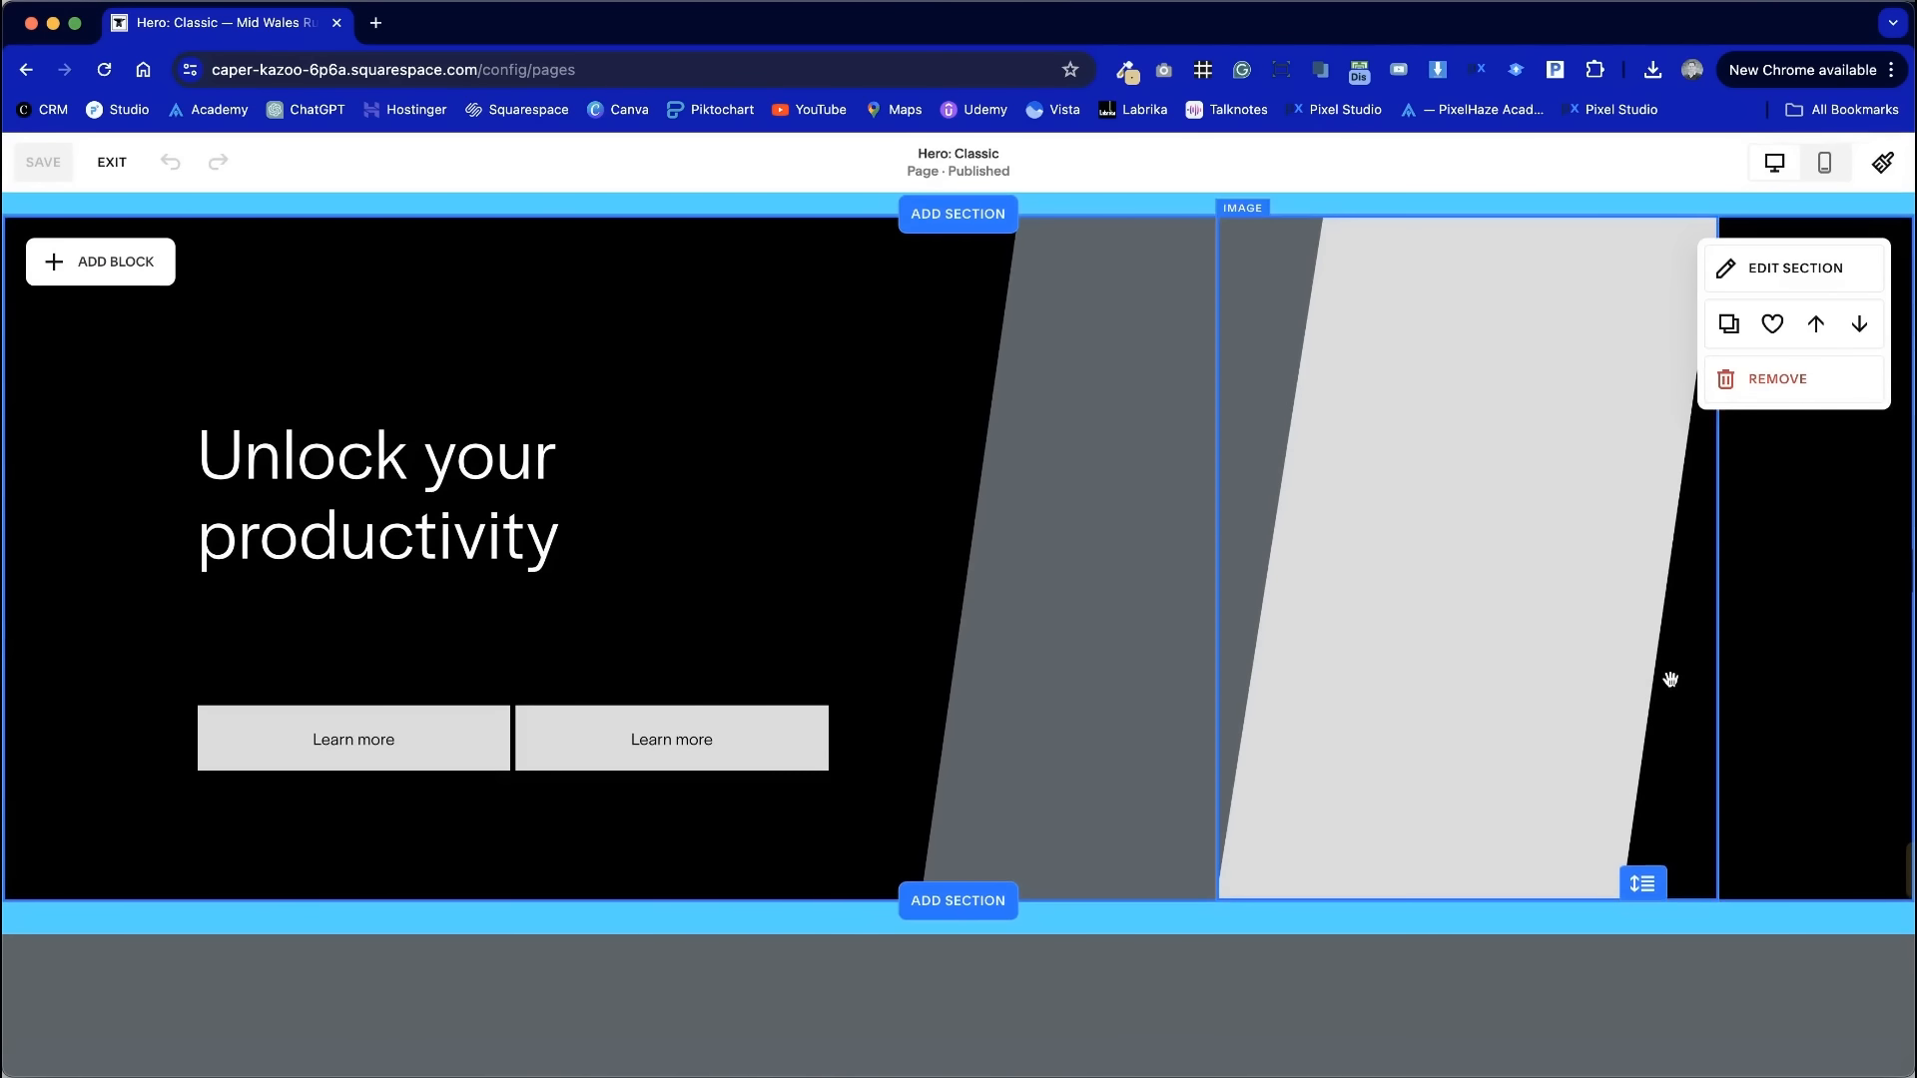
{"action": "left_click", "coordinate": [1773, 324]}
{"action": "left_click", "coordinate": [104, 161]}
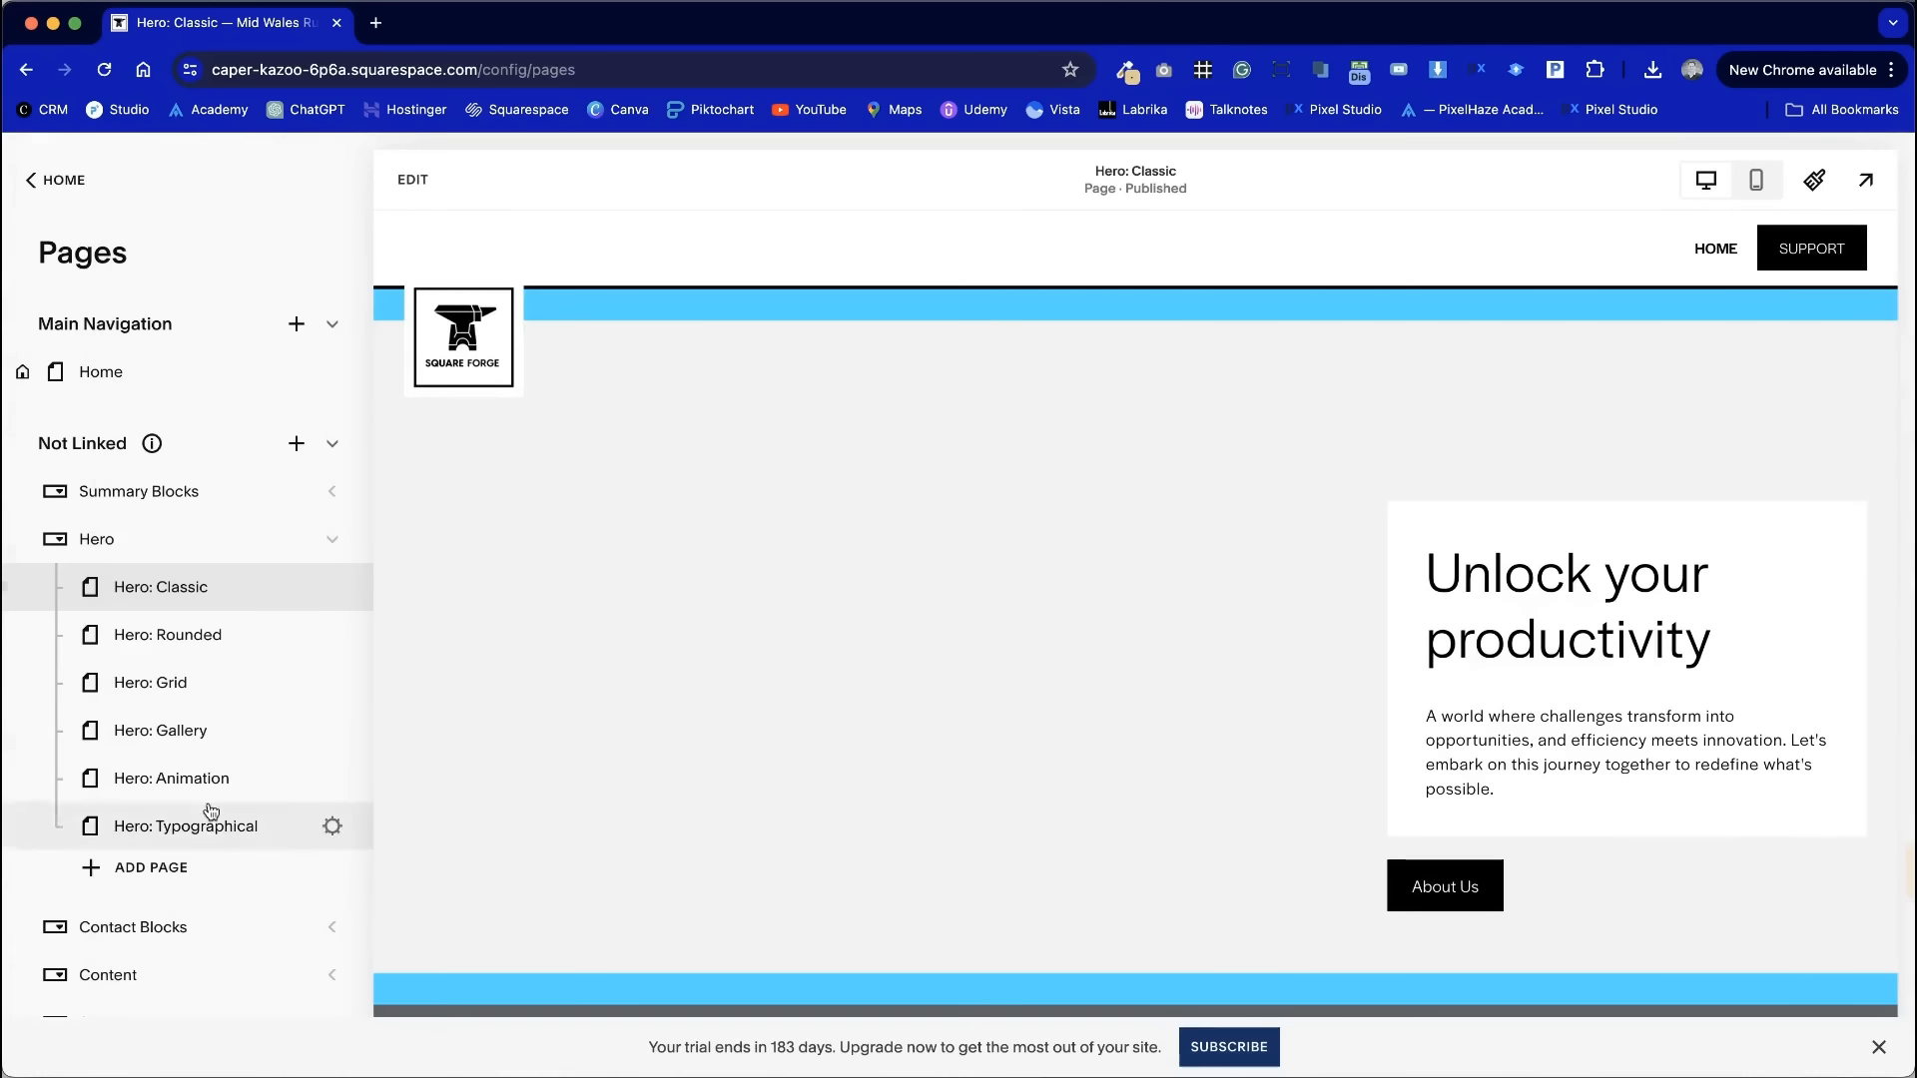
- Collapse the Hero folder and open the Signposts: 3-Col Classic page to review its three-column layouts
{"action": "left_click", "coordinate": [329, 541]}
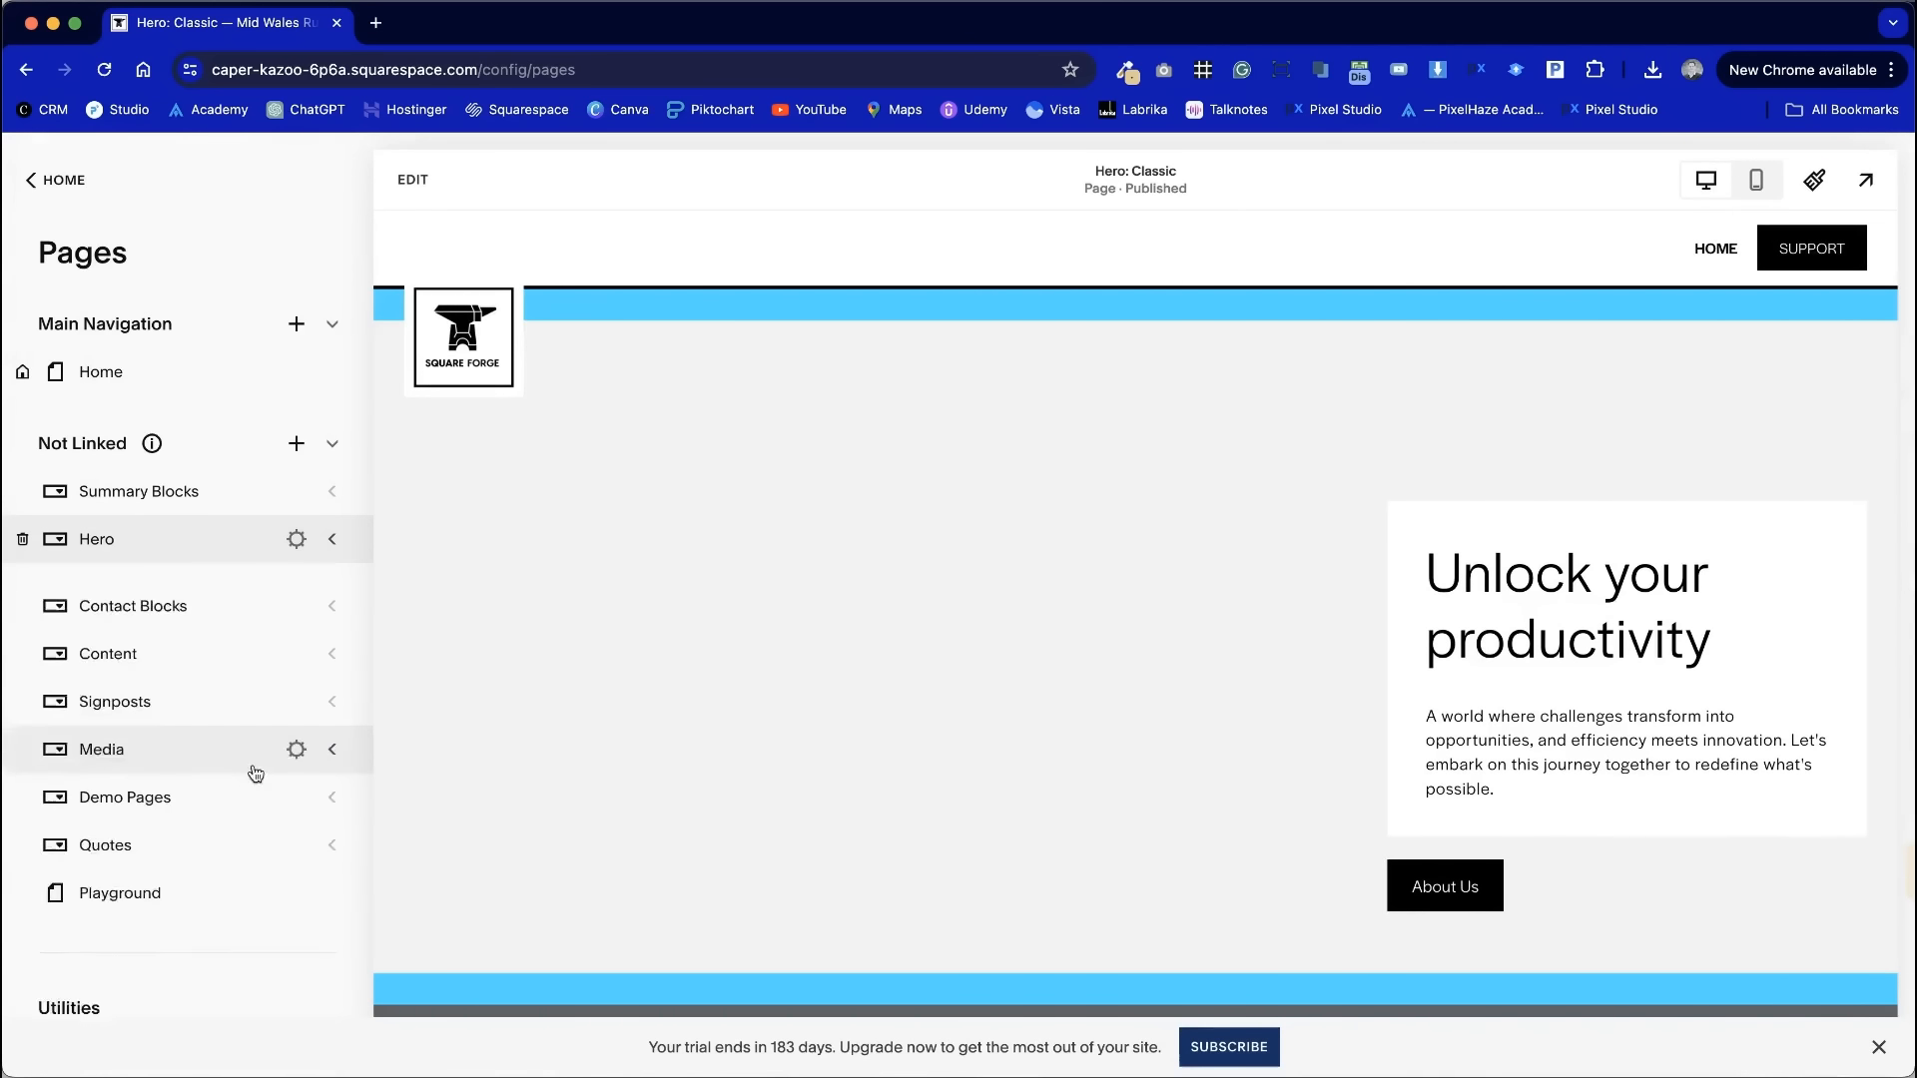
{"action": "left_click", "coordinate": [330, 683]}
{"action": "scroll", "coordinate": [331, 709], "scroll_direction": "down", "scroll_amount": 4}
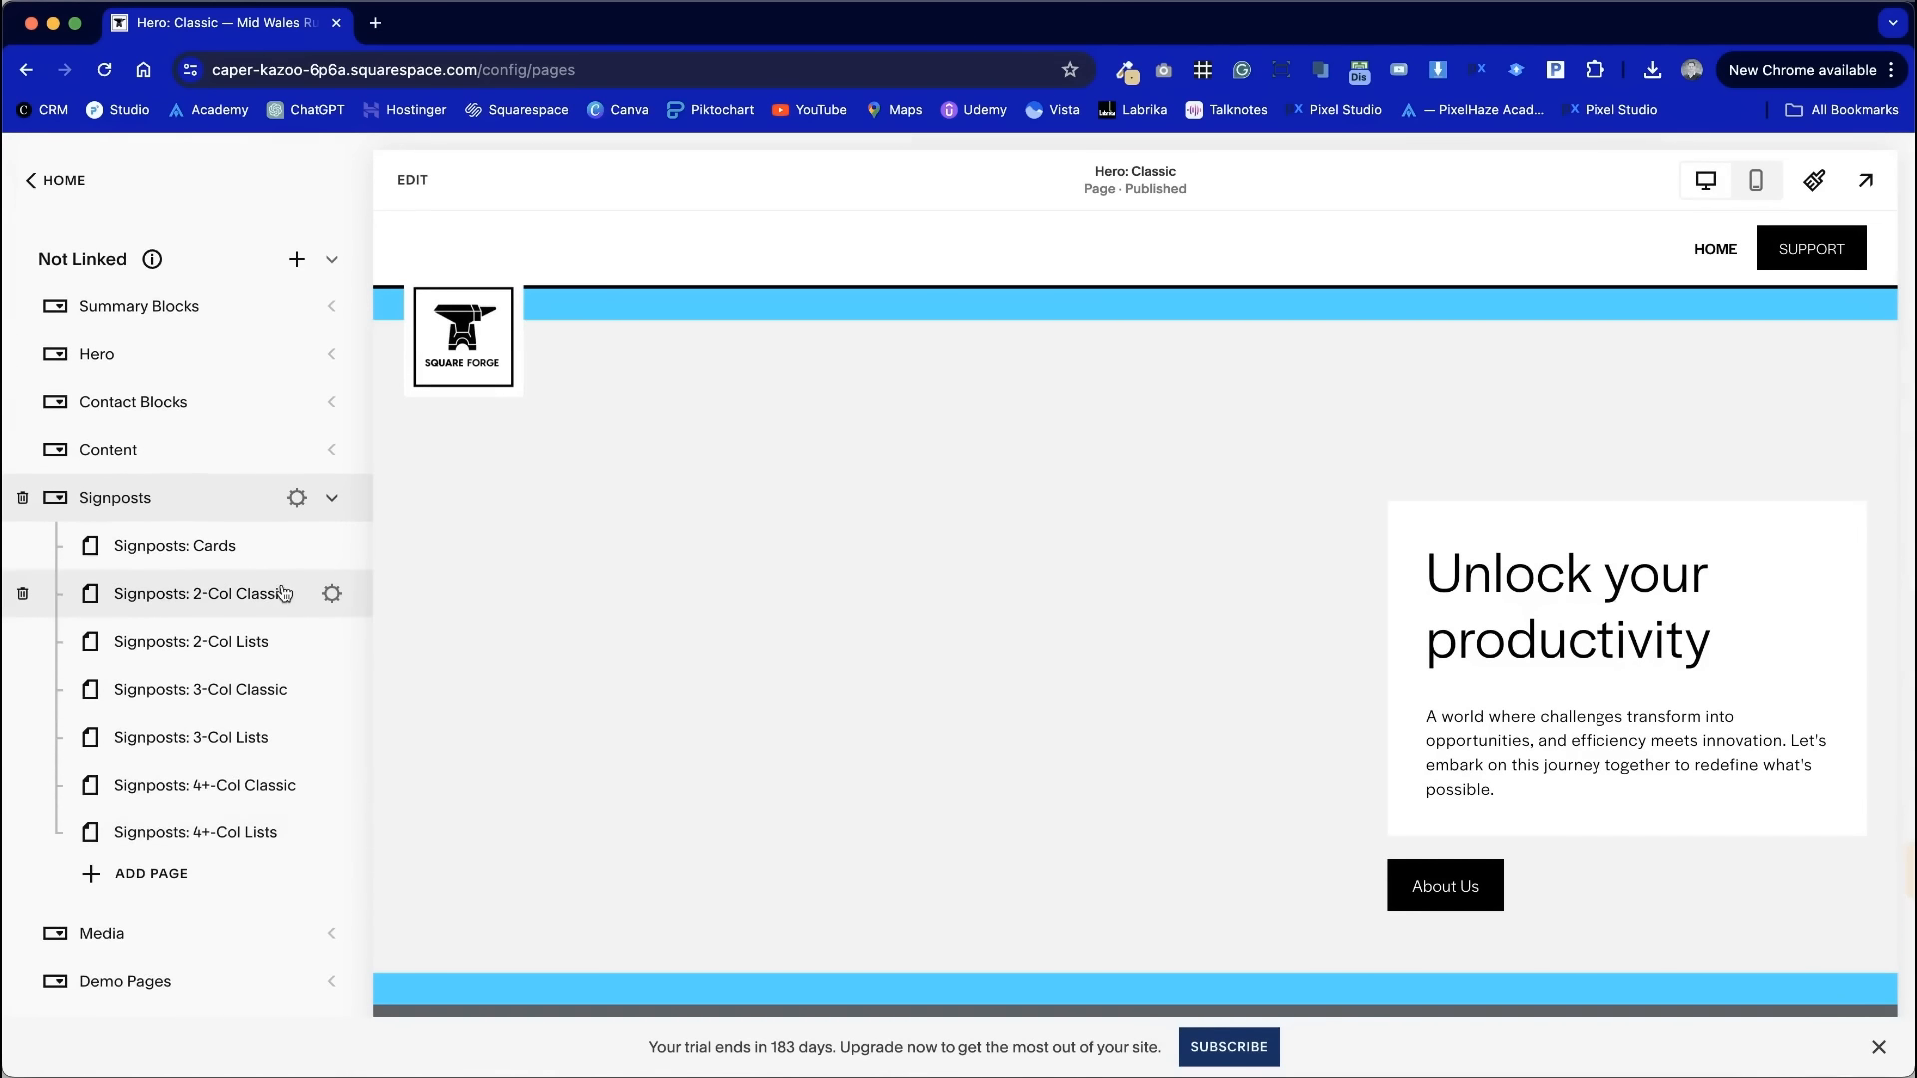
{"action": "left_click", "coordinate": [257, 695]}
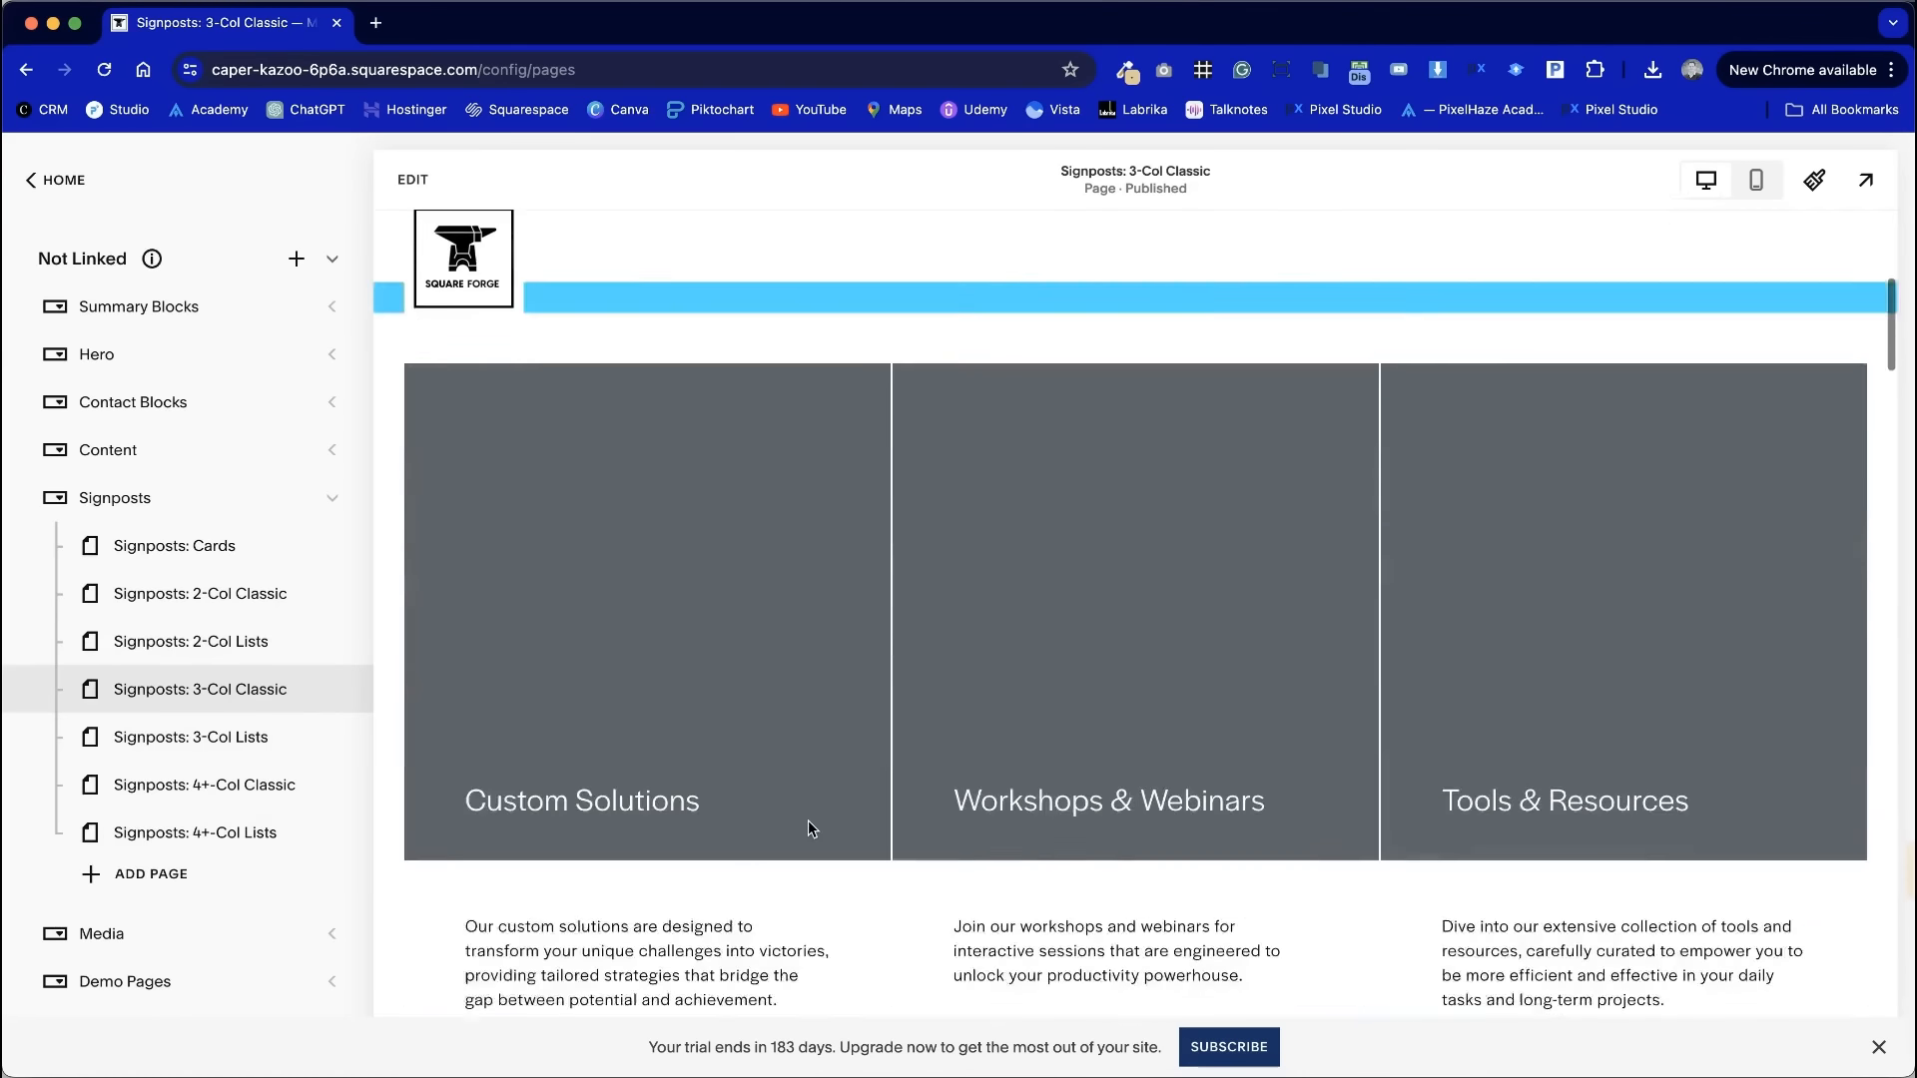
{"action": "scroll", "coordinate": [811, 827], "scroll_direction": "down", "scroll_amount": 3}
{"action": "scroll", "coordinate": [811, 826], "scroll_direction": "down", "scroll_amount": 4}
{"action": "scroll", "coordinate": [807, 819], "scroll_direction": "up", "scroll_amount": 6}
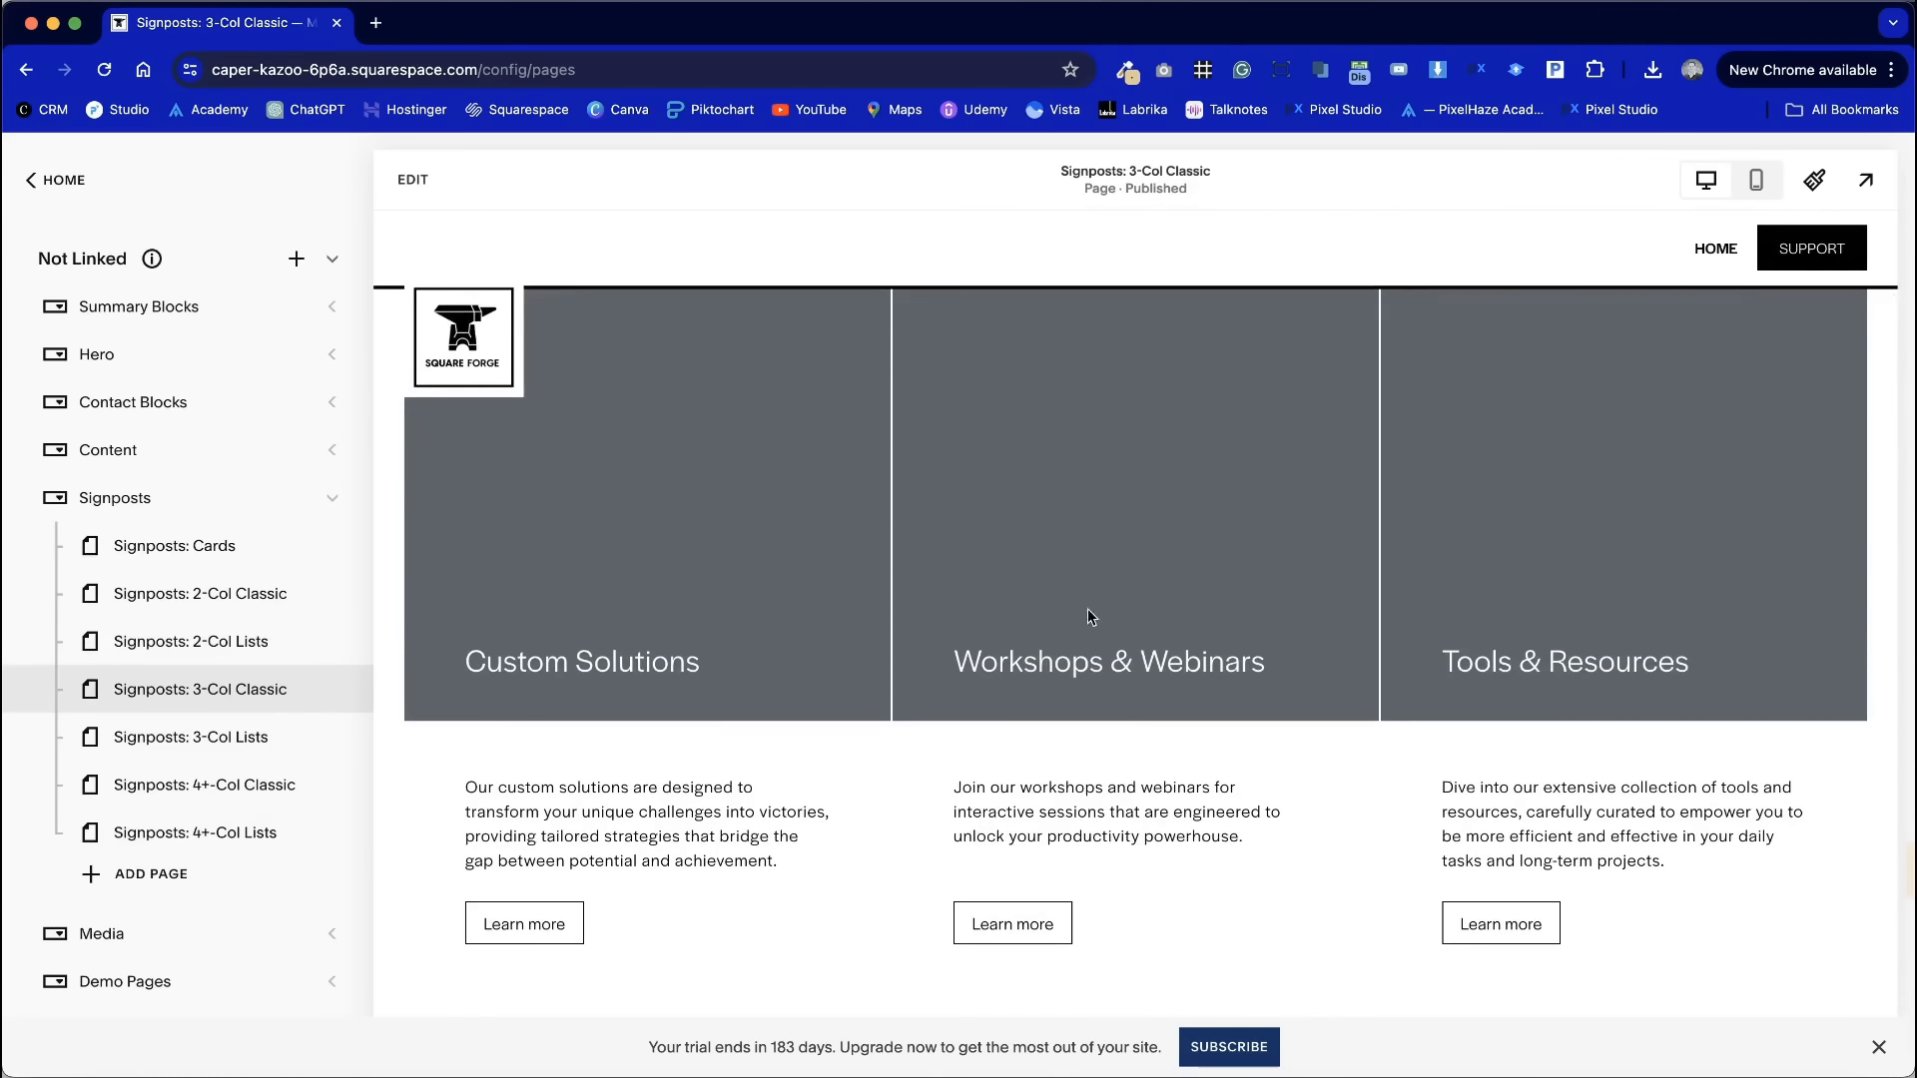
- Add the three-column signpost section with headings over image tiles to the saved sections and exit the page editor
{"action": "left_click", "coordinate": [419, 180]}
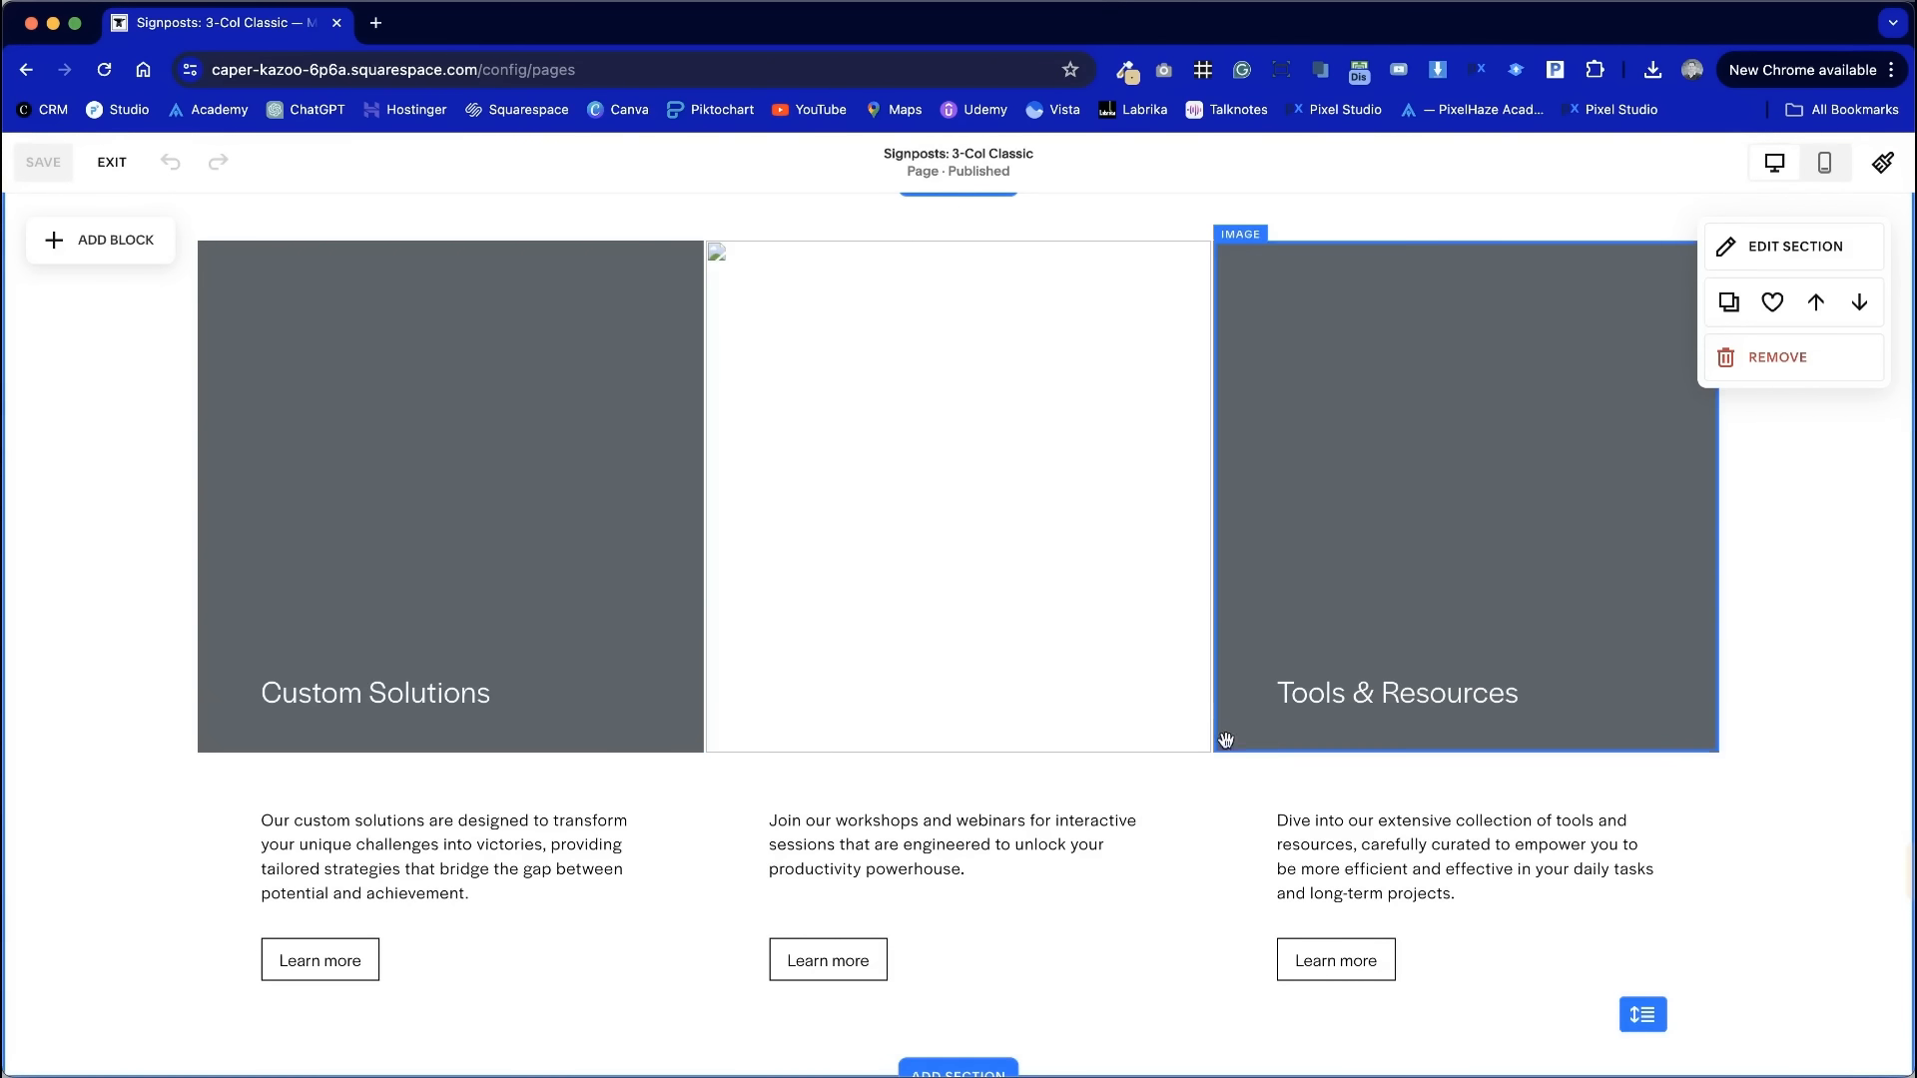
{"action": "left_click", "coordinate": [924, 346]}
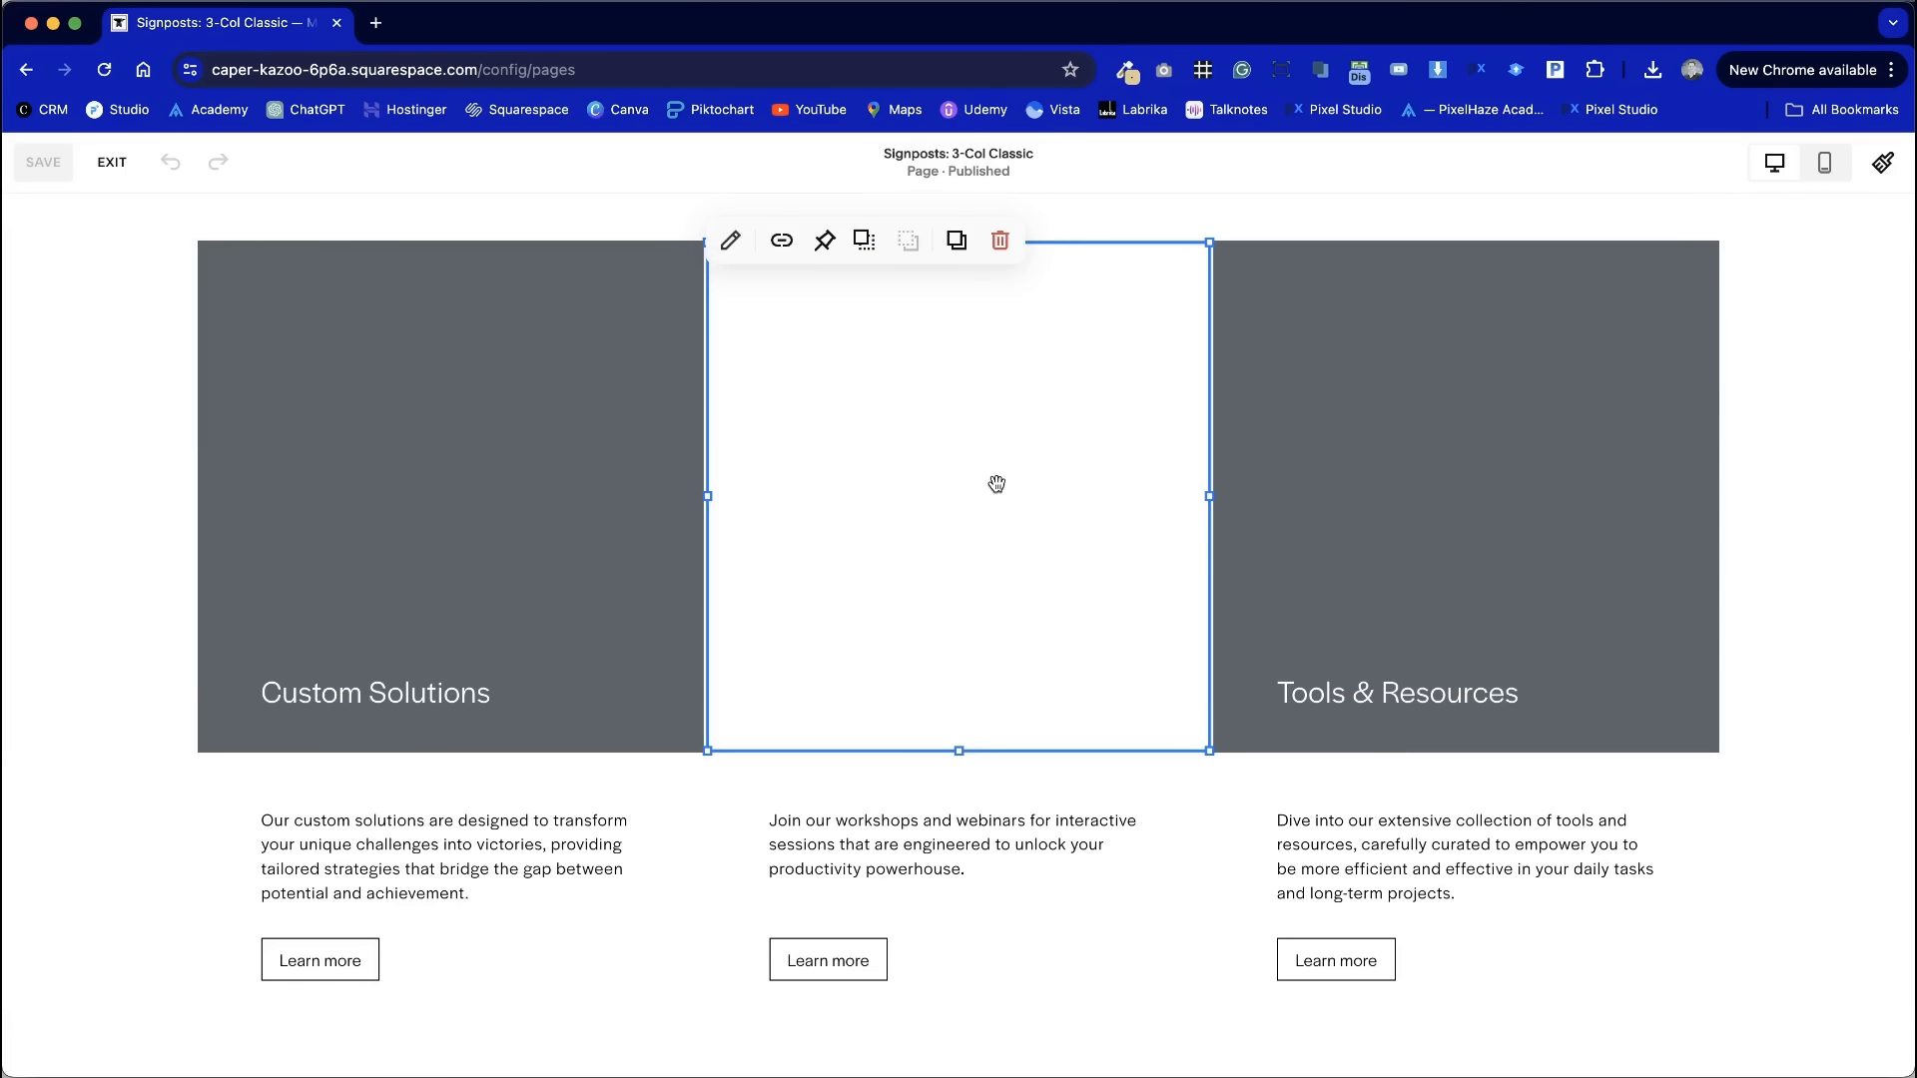
{"action": "scroll", "coordinate": [633, 693], "scroll_direction": "down", "scroll_amount": 1}
{"action": "scroll", "coordinate": [633, 692], "scroll_direction": "up", "scroll_amount": 1}
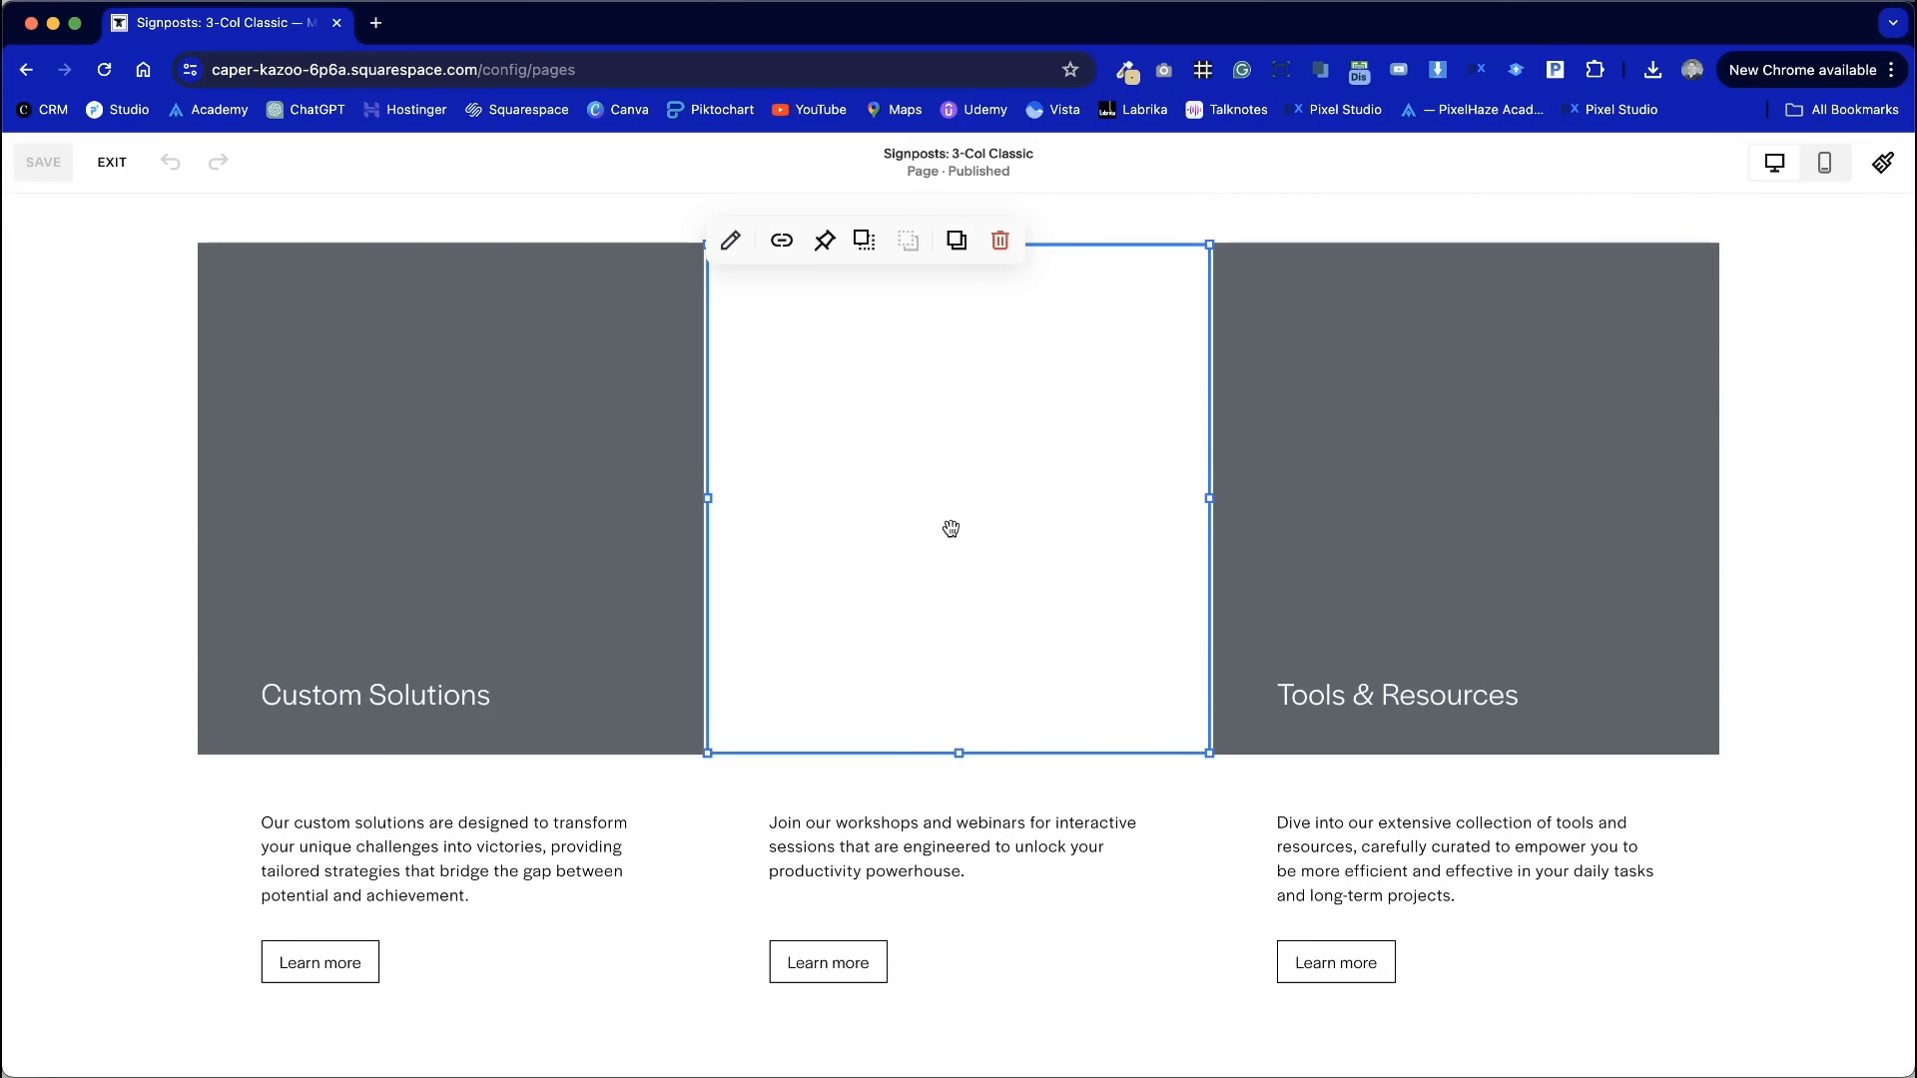
{"action": "left_click", "coordinate": [139, 562]}
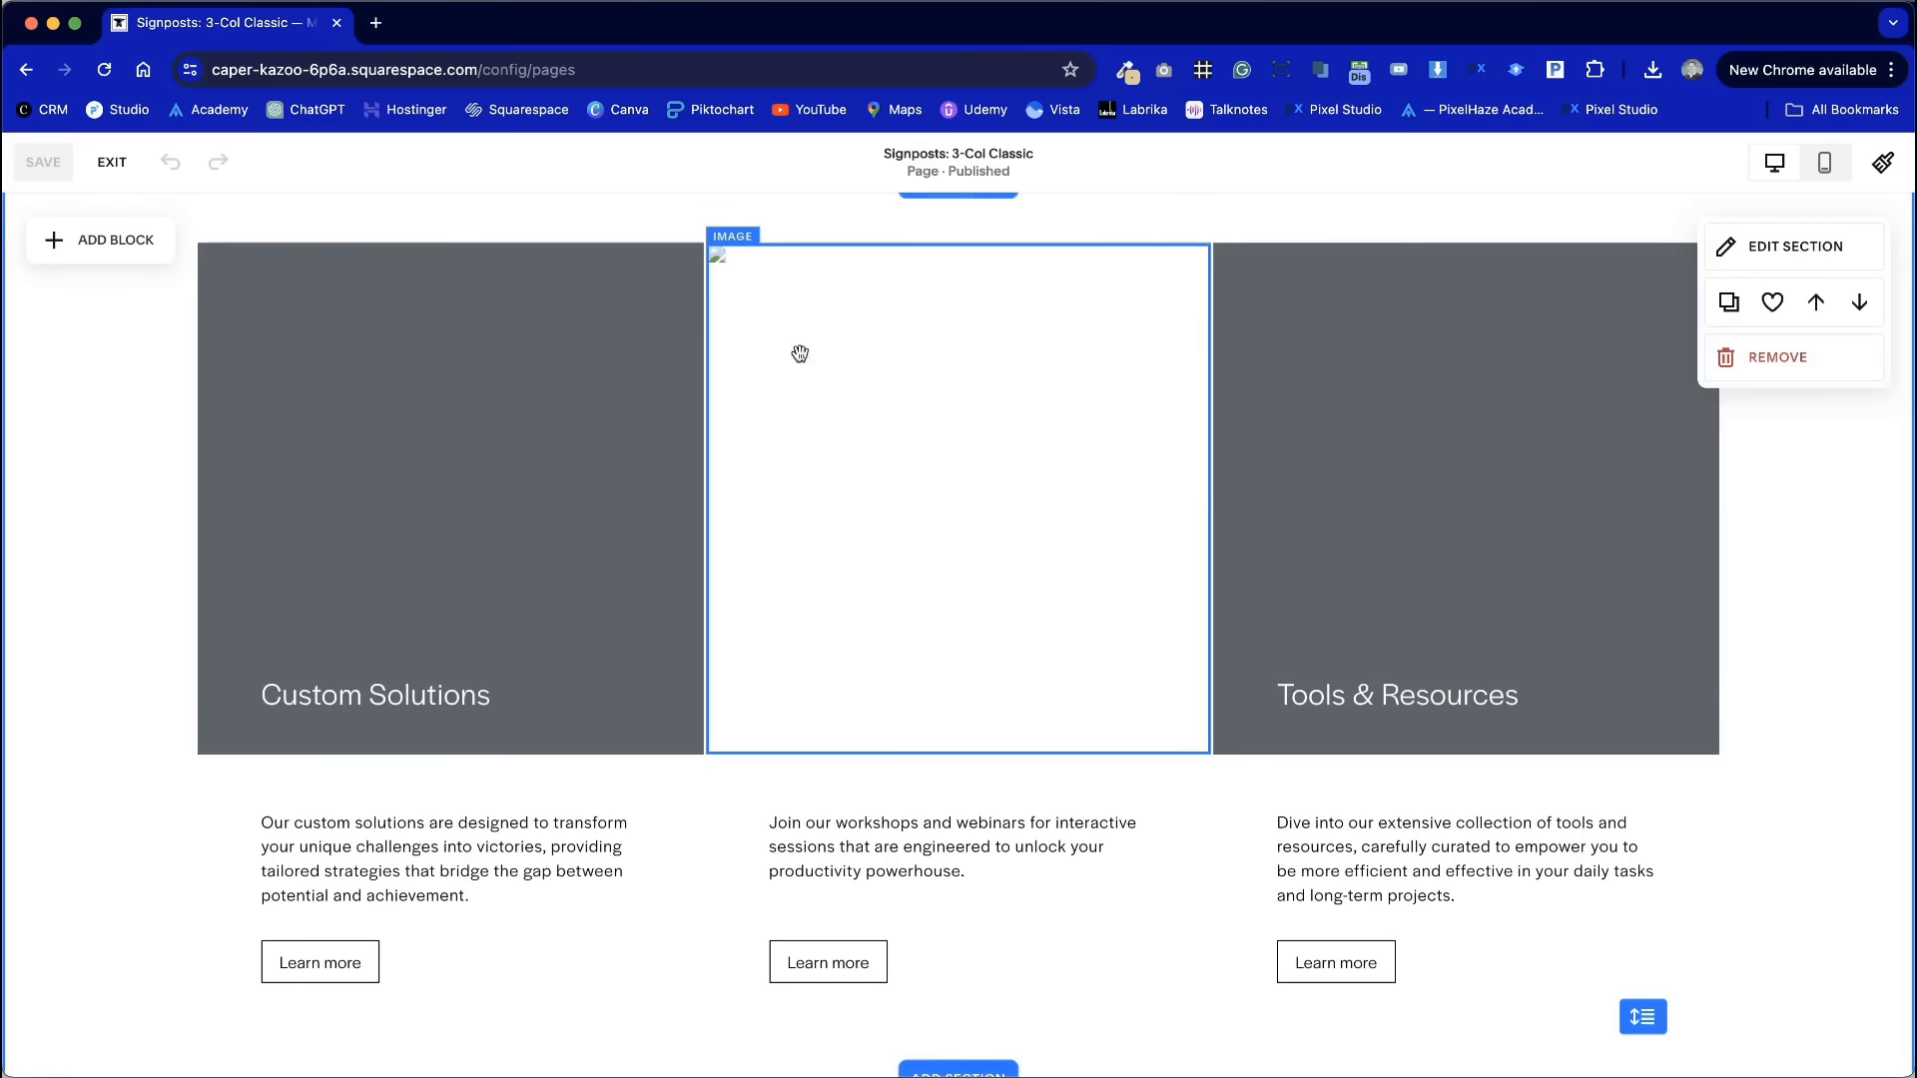
{"action": "left_click", "coordinate": [1772, 302]}
{"action": "scroll", "coordinate": [1040, 745], "scroll_direction": "down", "scroll_amount": 2}
{"action": "scroll", "coordinate": [1041, 745], "scroll_direction": "up", "scroll_amount": 2}
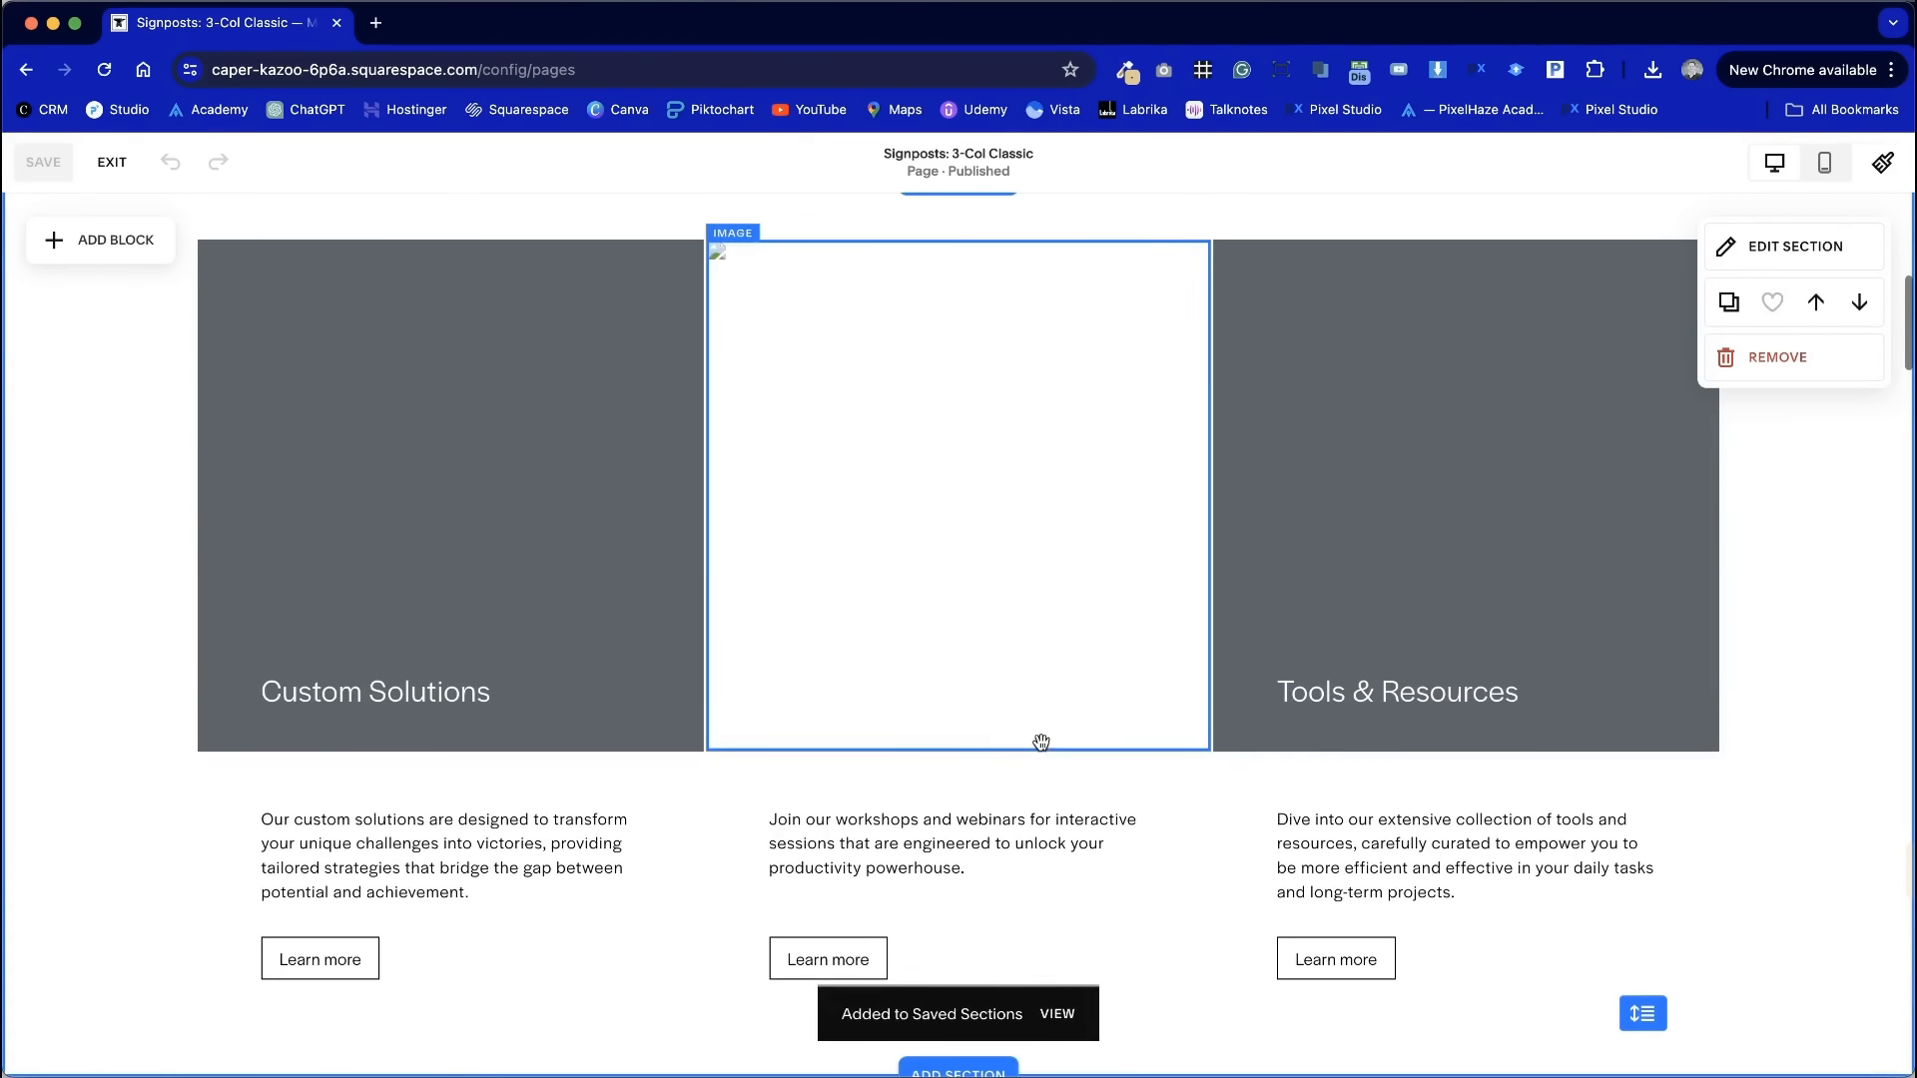
{"action": "left_click", "coordinate": [112, 162]}
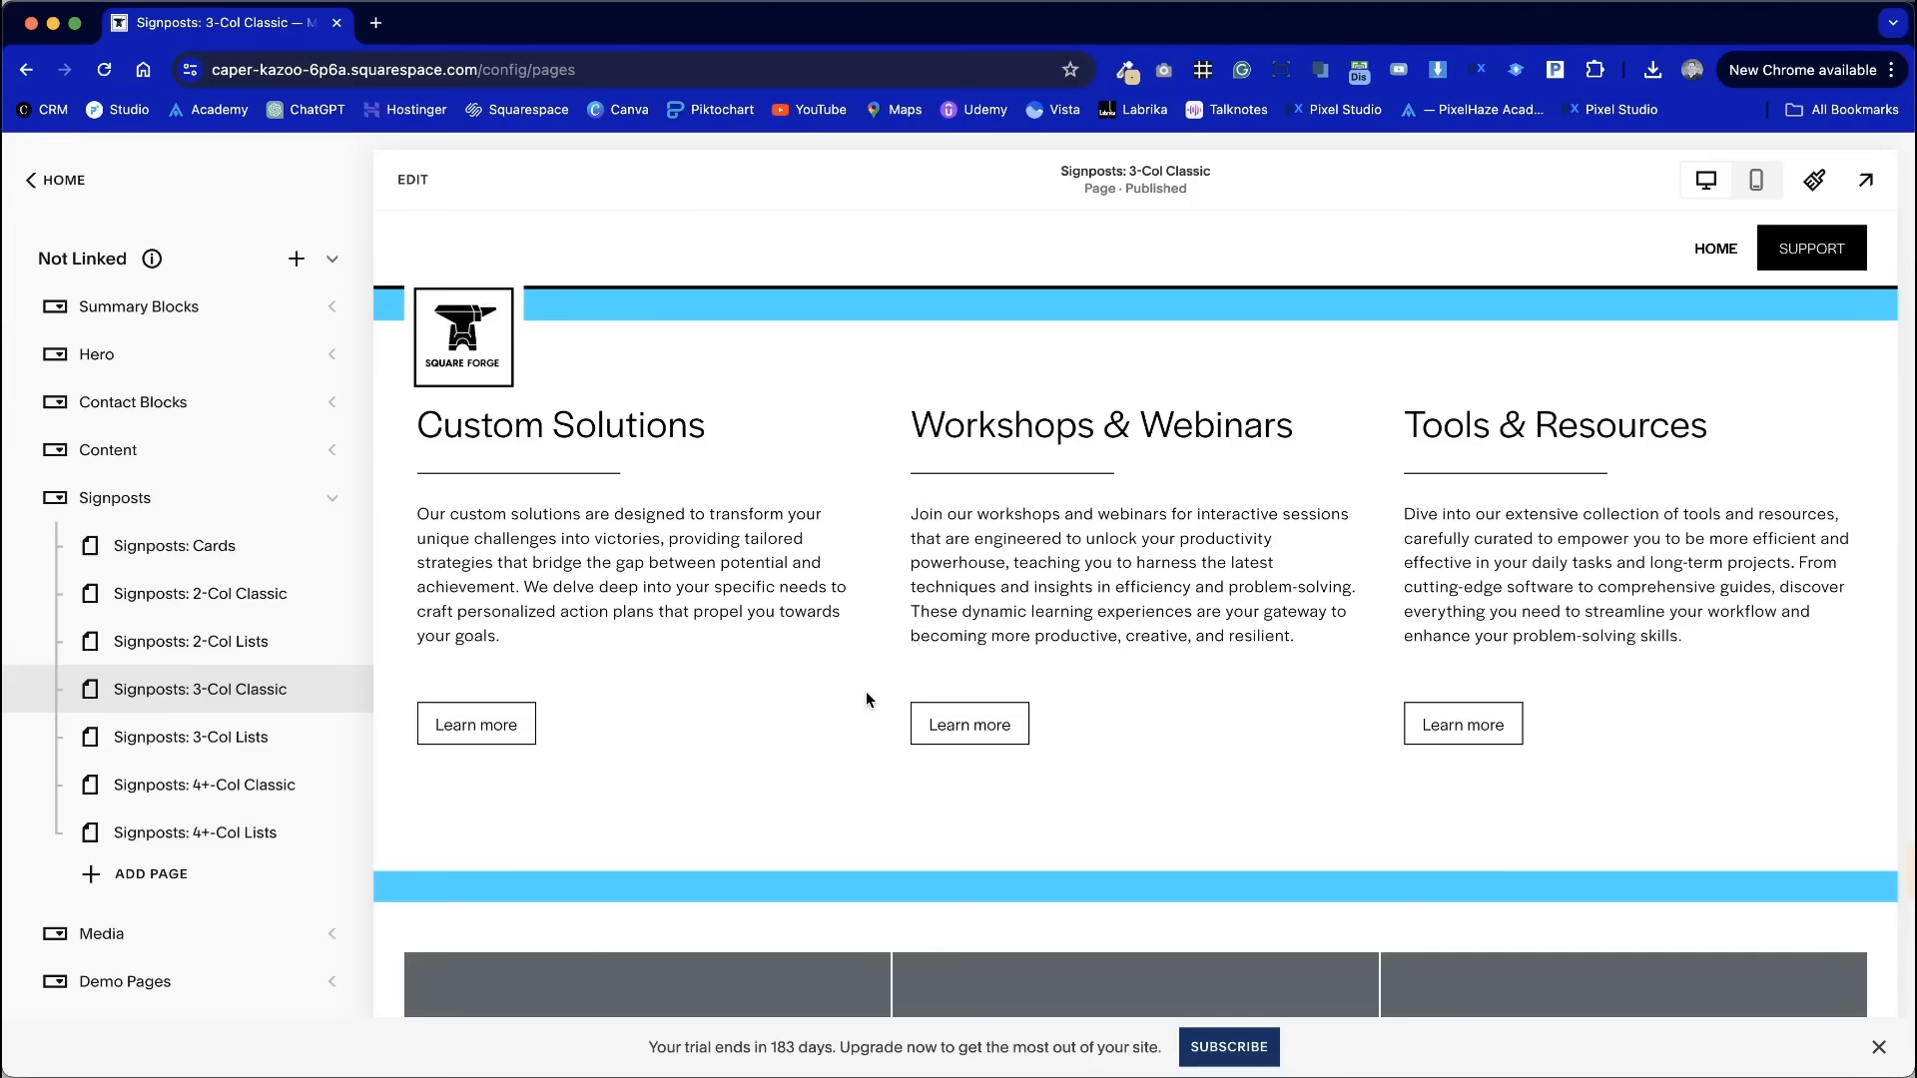
- Add the centred welcome text section with the About Us button from the Content: Short page to the saved sections
{"action": "scroll", "coordinate": [865, 691], "scroll_direction": "down", "scroll_amount": 8}
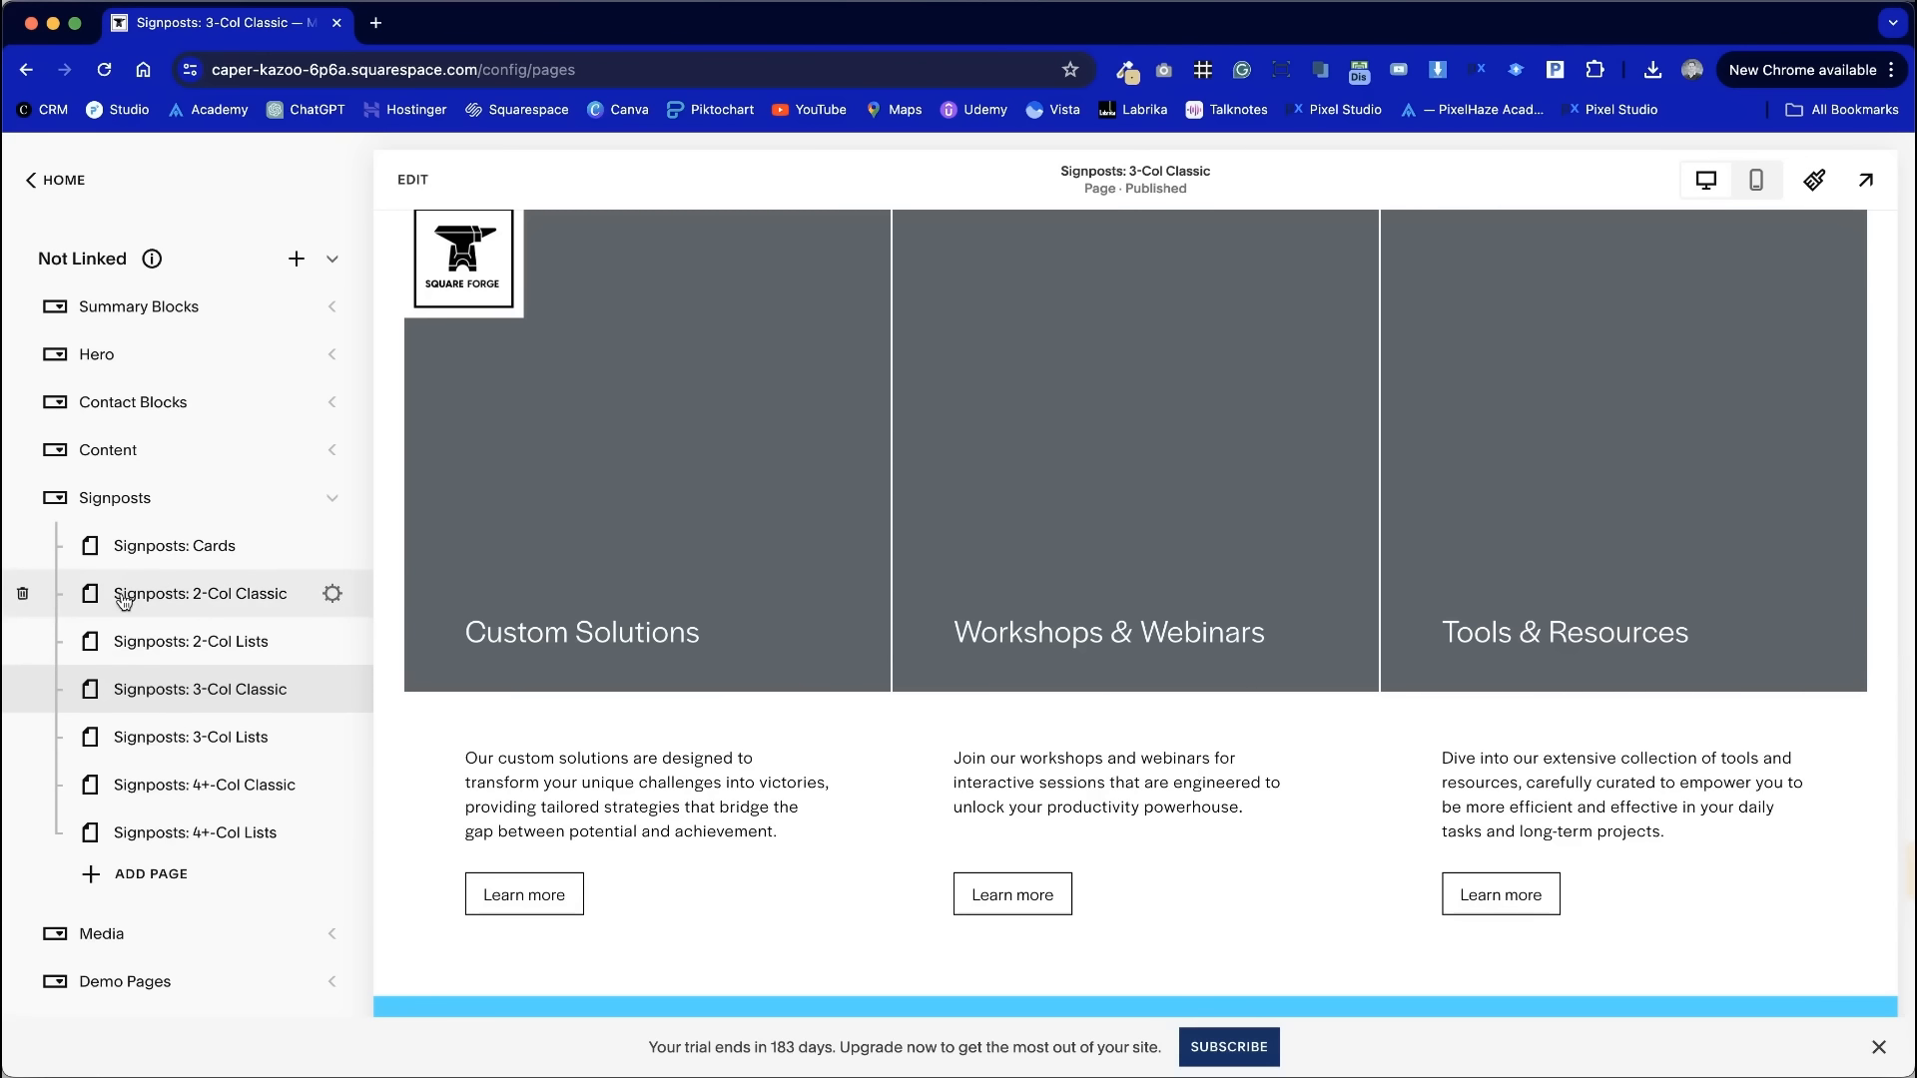
{"action": "scroll", "coordinate": [330, 599], "scroll_direction": "down", "scroll_amount": 3}
{"action": "left_click", "coordinate": [333, 444]}
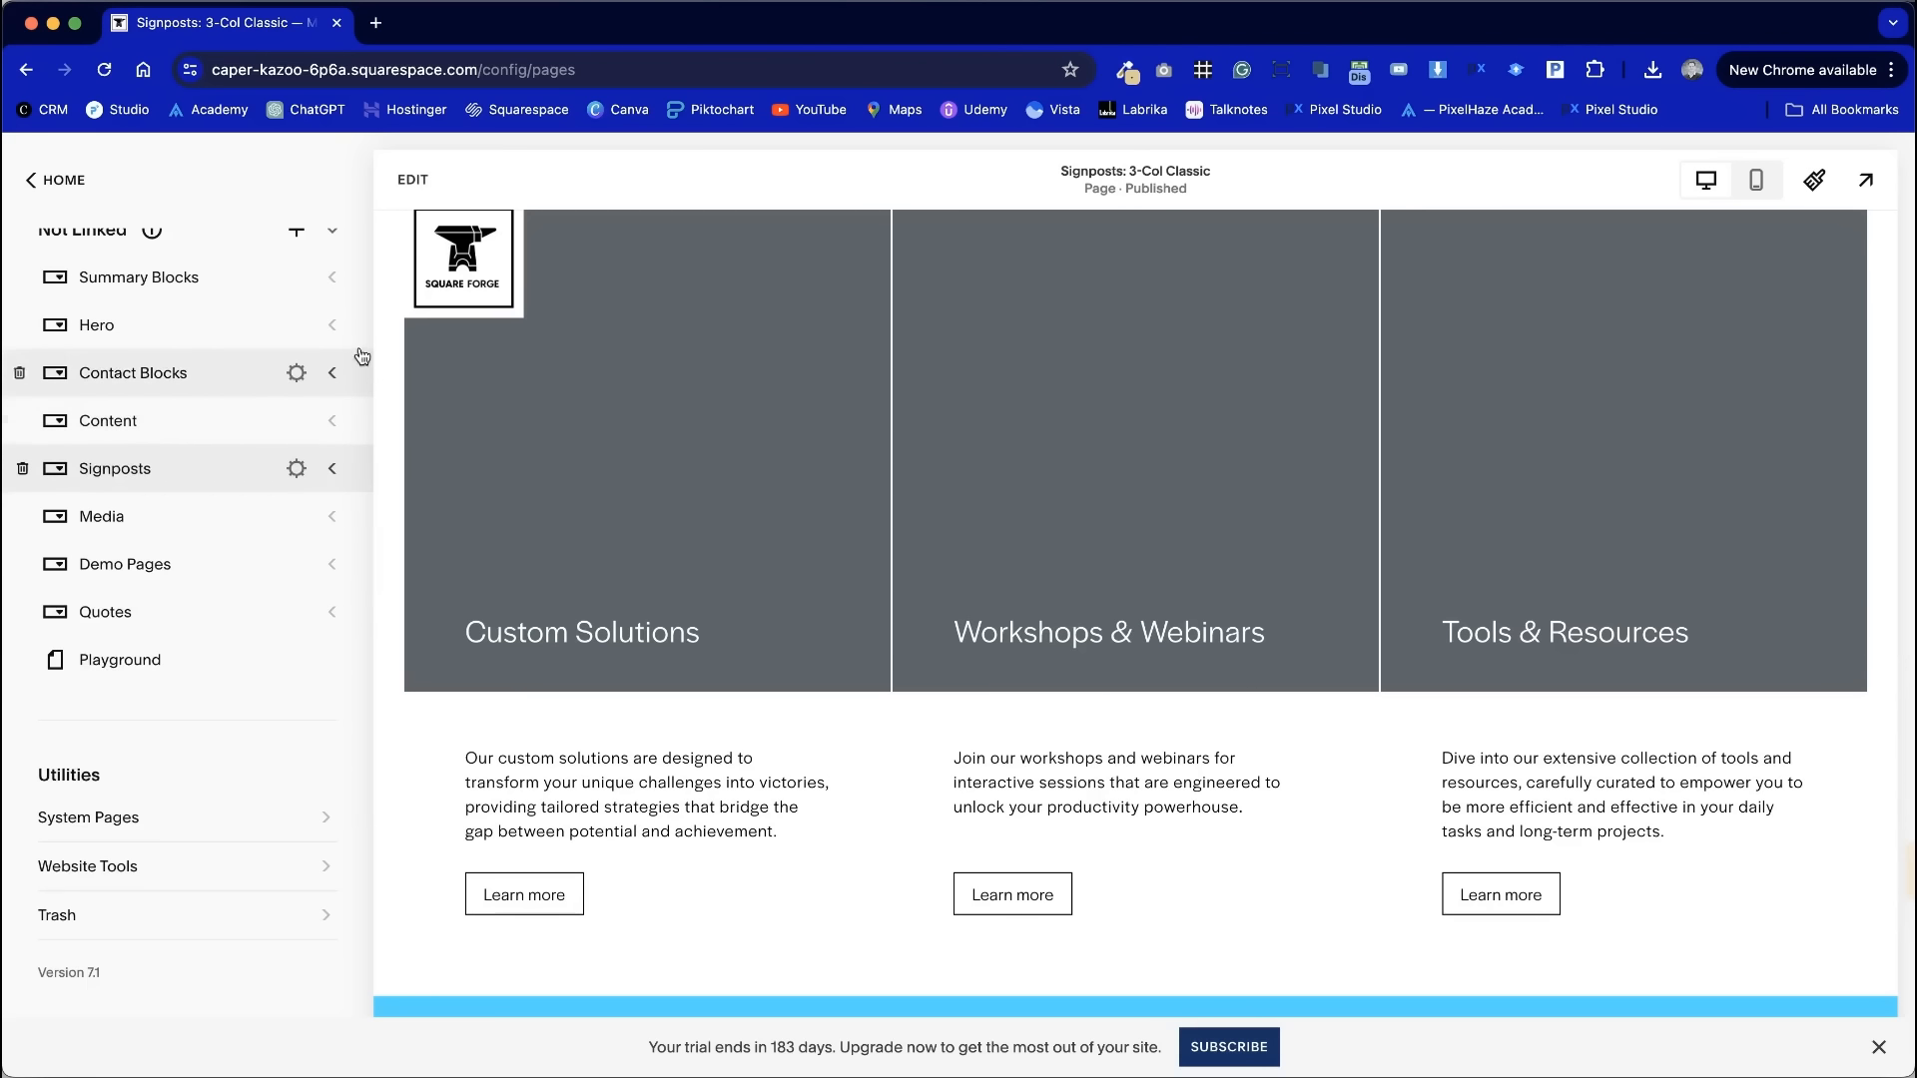
{"action": "left_click", "coordinate": [333, 421]}
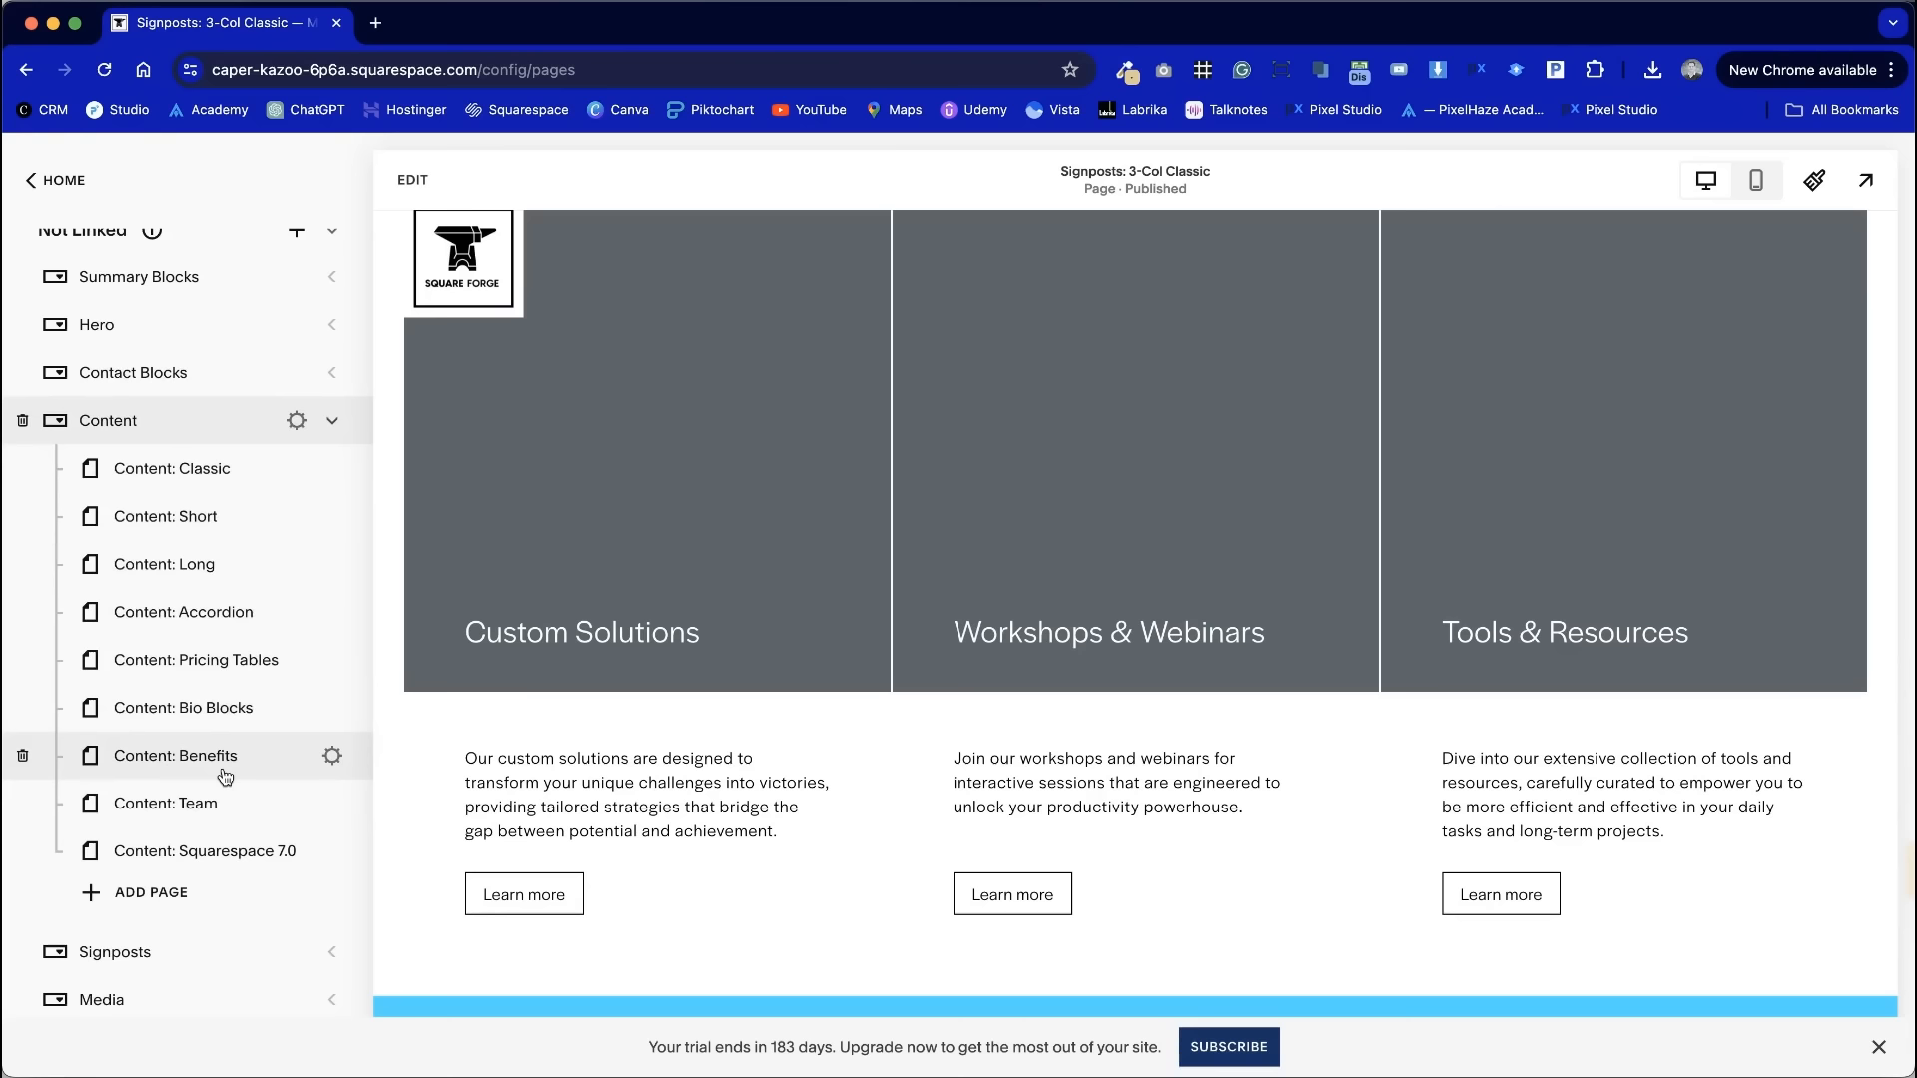
{"action": "left_click", "coordinate": [237, 514]}
{"action": "scroll", "coordinate": [942, 798], "scroll_direction": "down", "scroll_amount": 8}
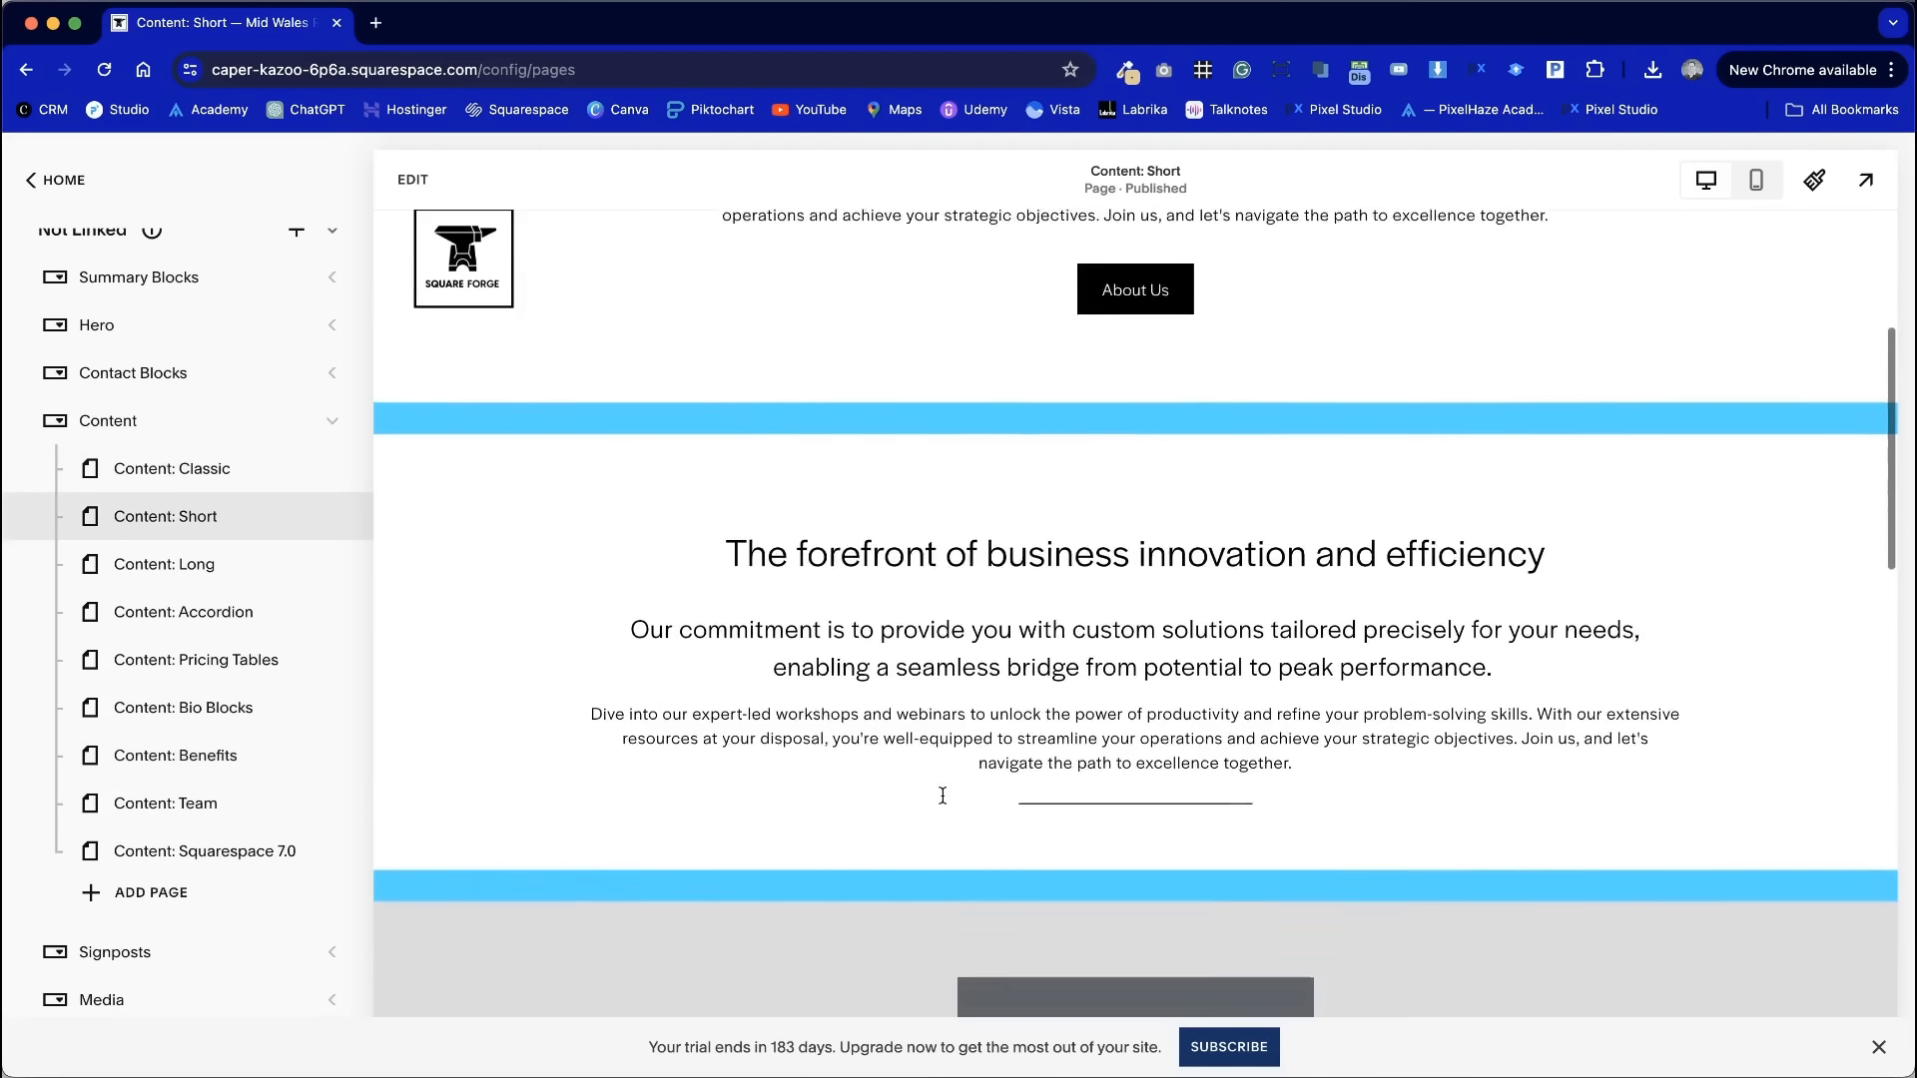
{"action": "scroll", "coordinate": [942, 802], "scroll_direction": "up", "scroll_amount": 8}
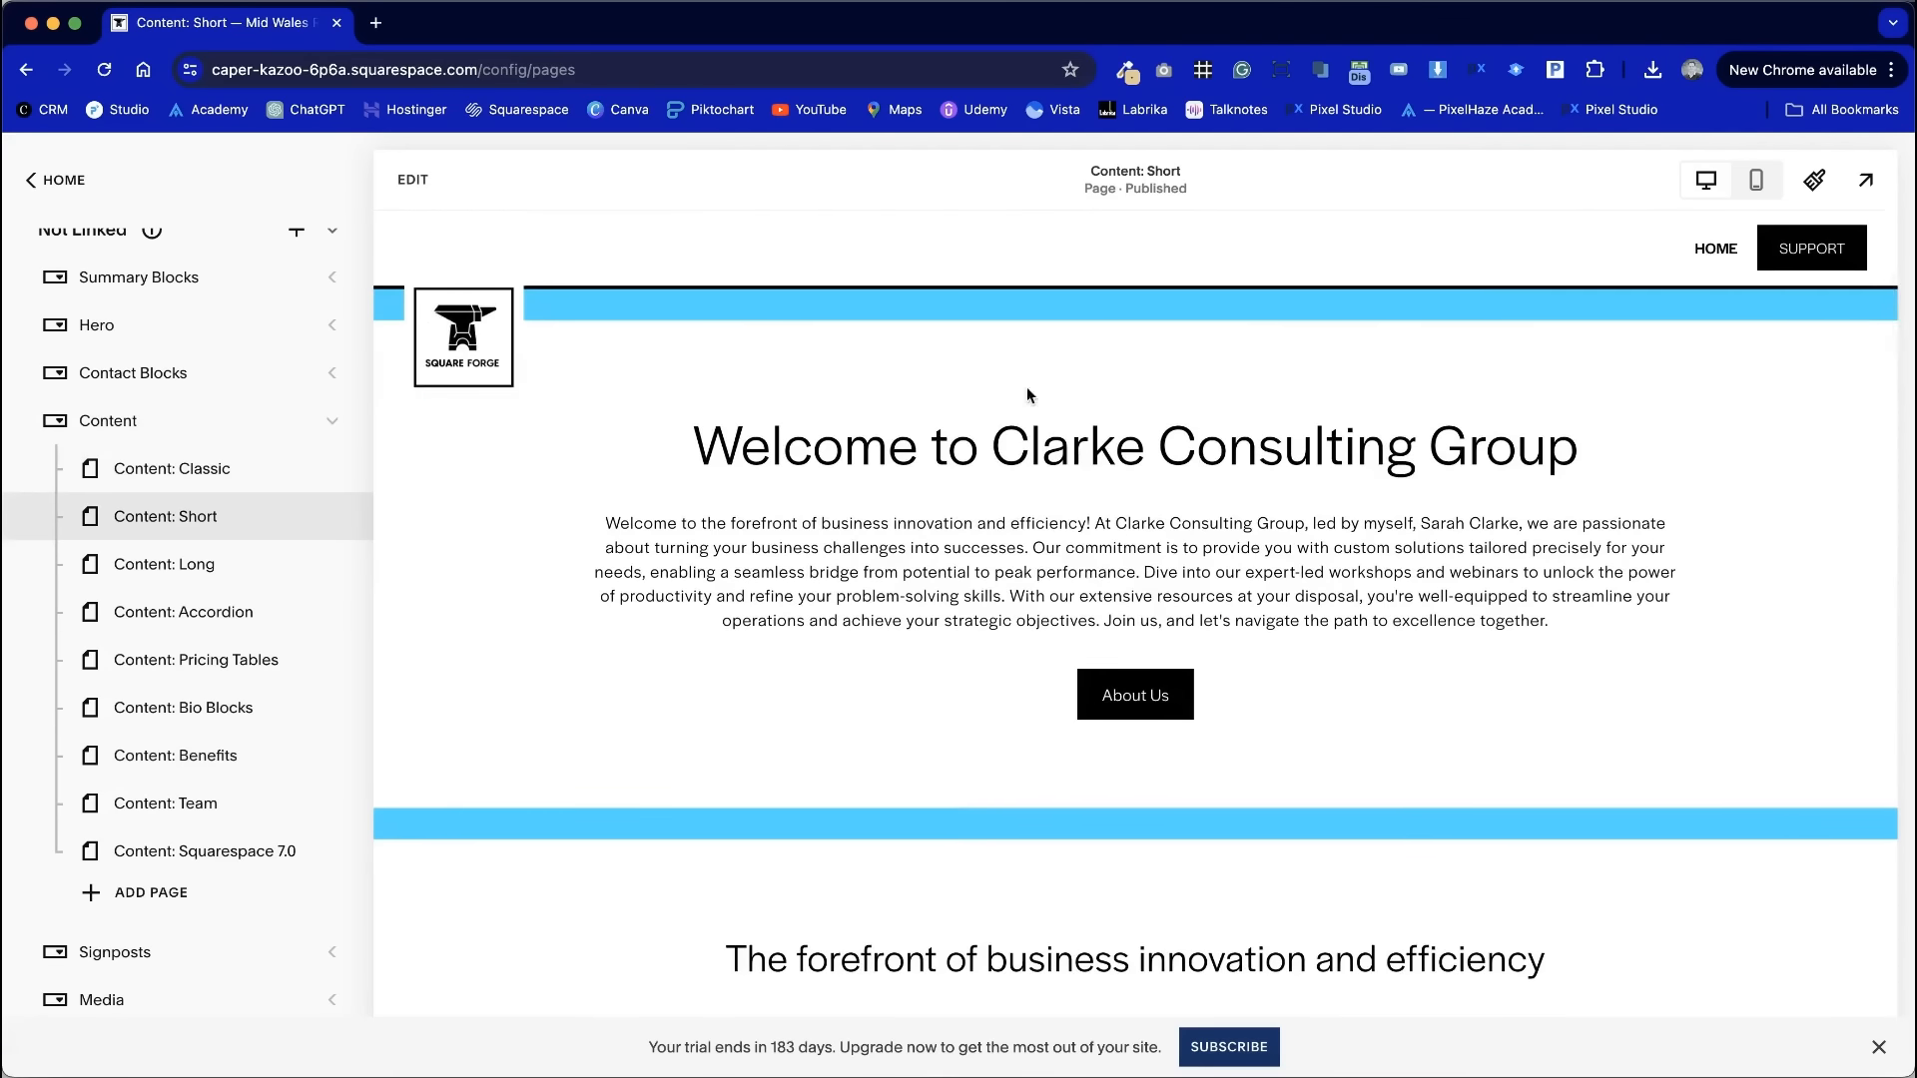
{"action": "left_click", "coordinate": [415, 180]}
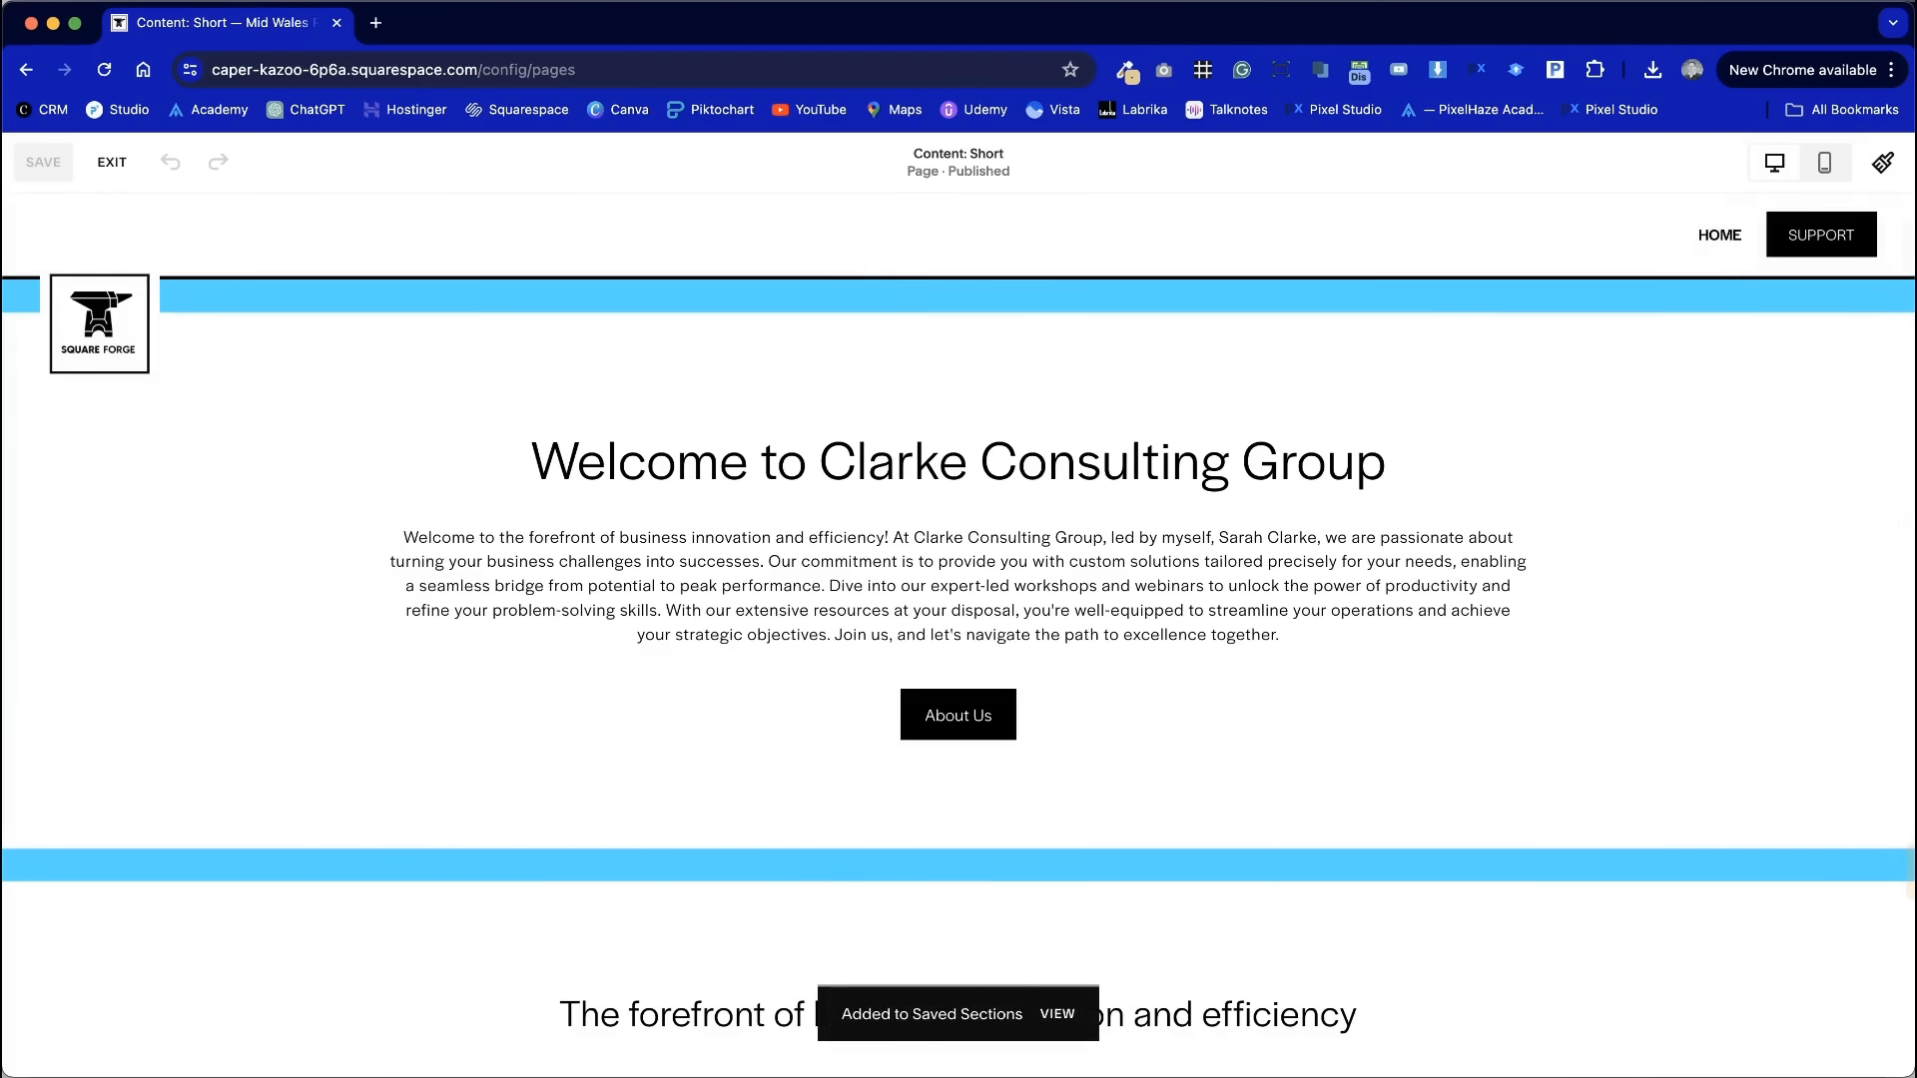
{"action": "left_click", "coordinate": [111, 160]}
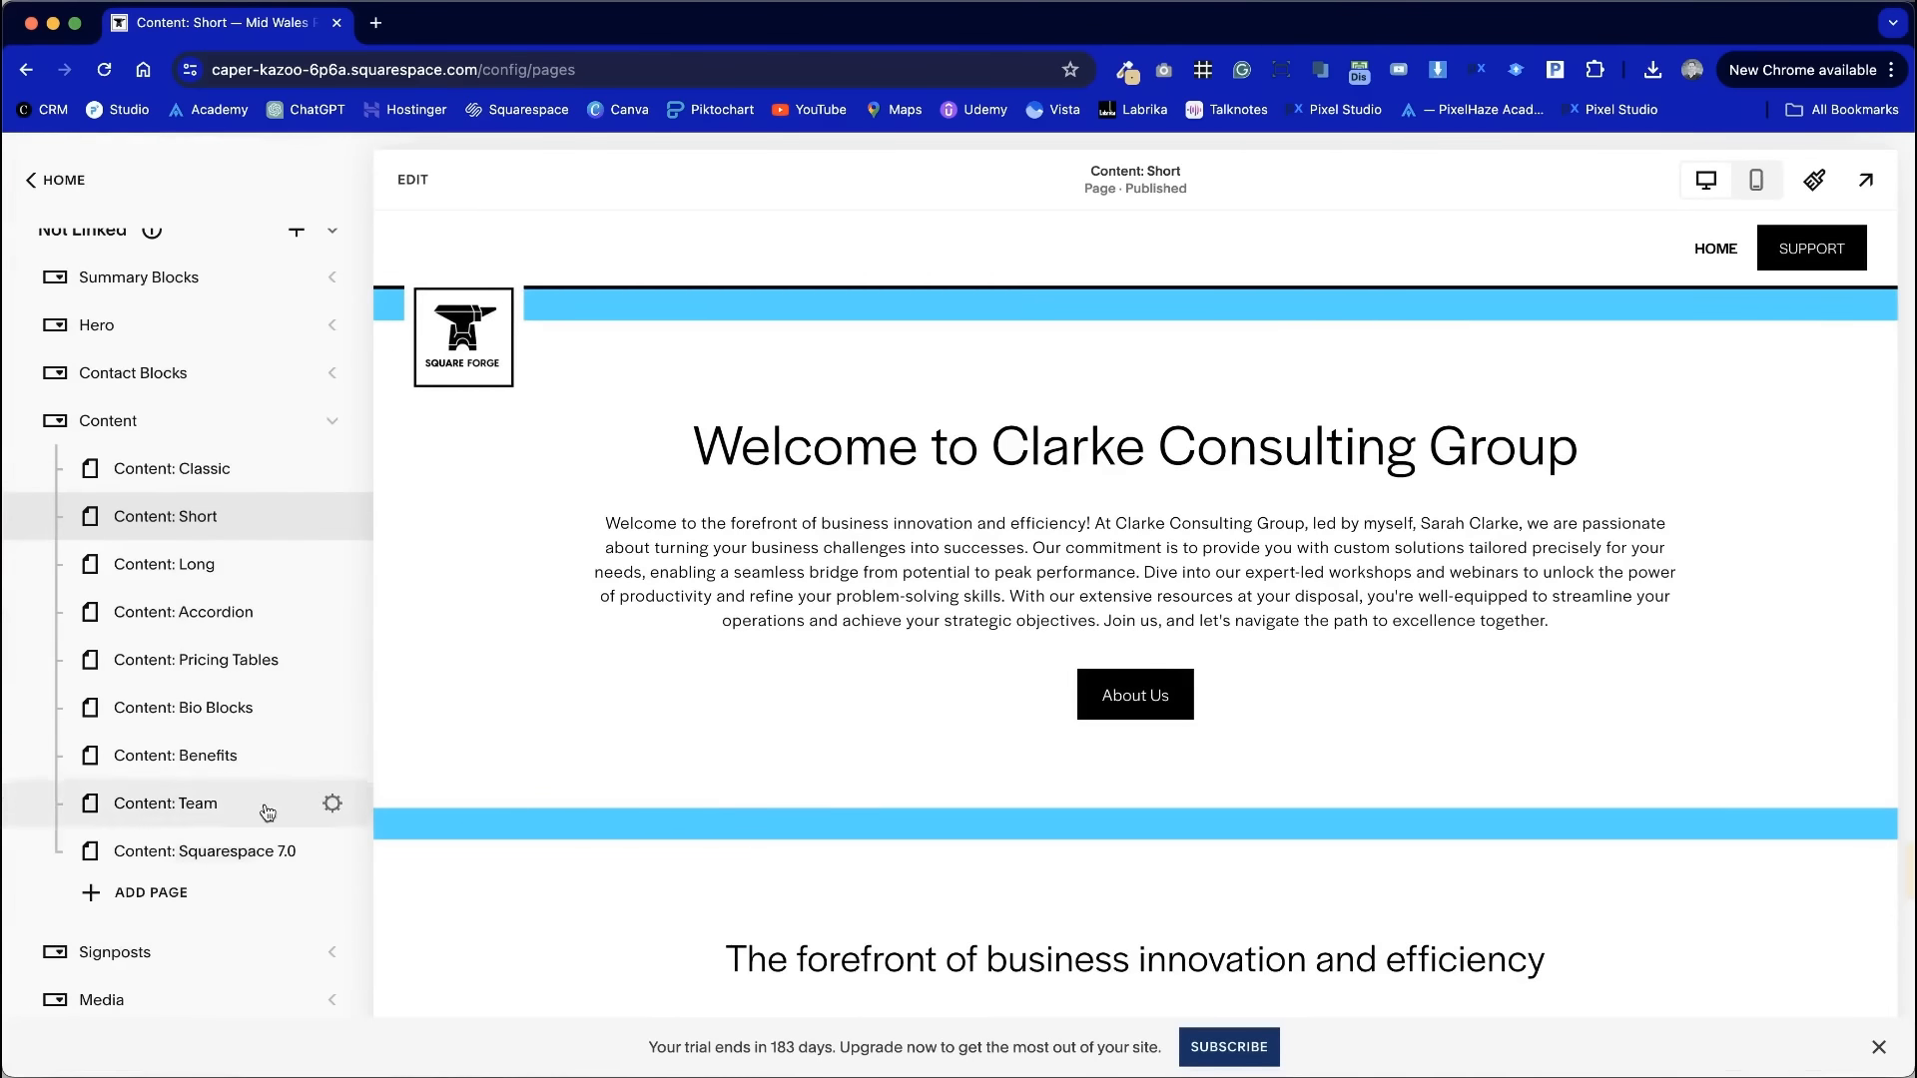
- Review the long content layouts on the Content: Long page, inspecting the Why Choose Us? section in the editor
{"action": "left_click", "coordinate": [226, 584]}
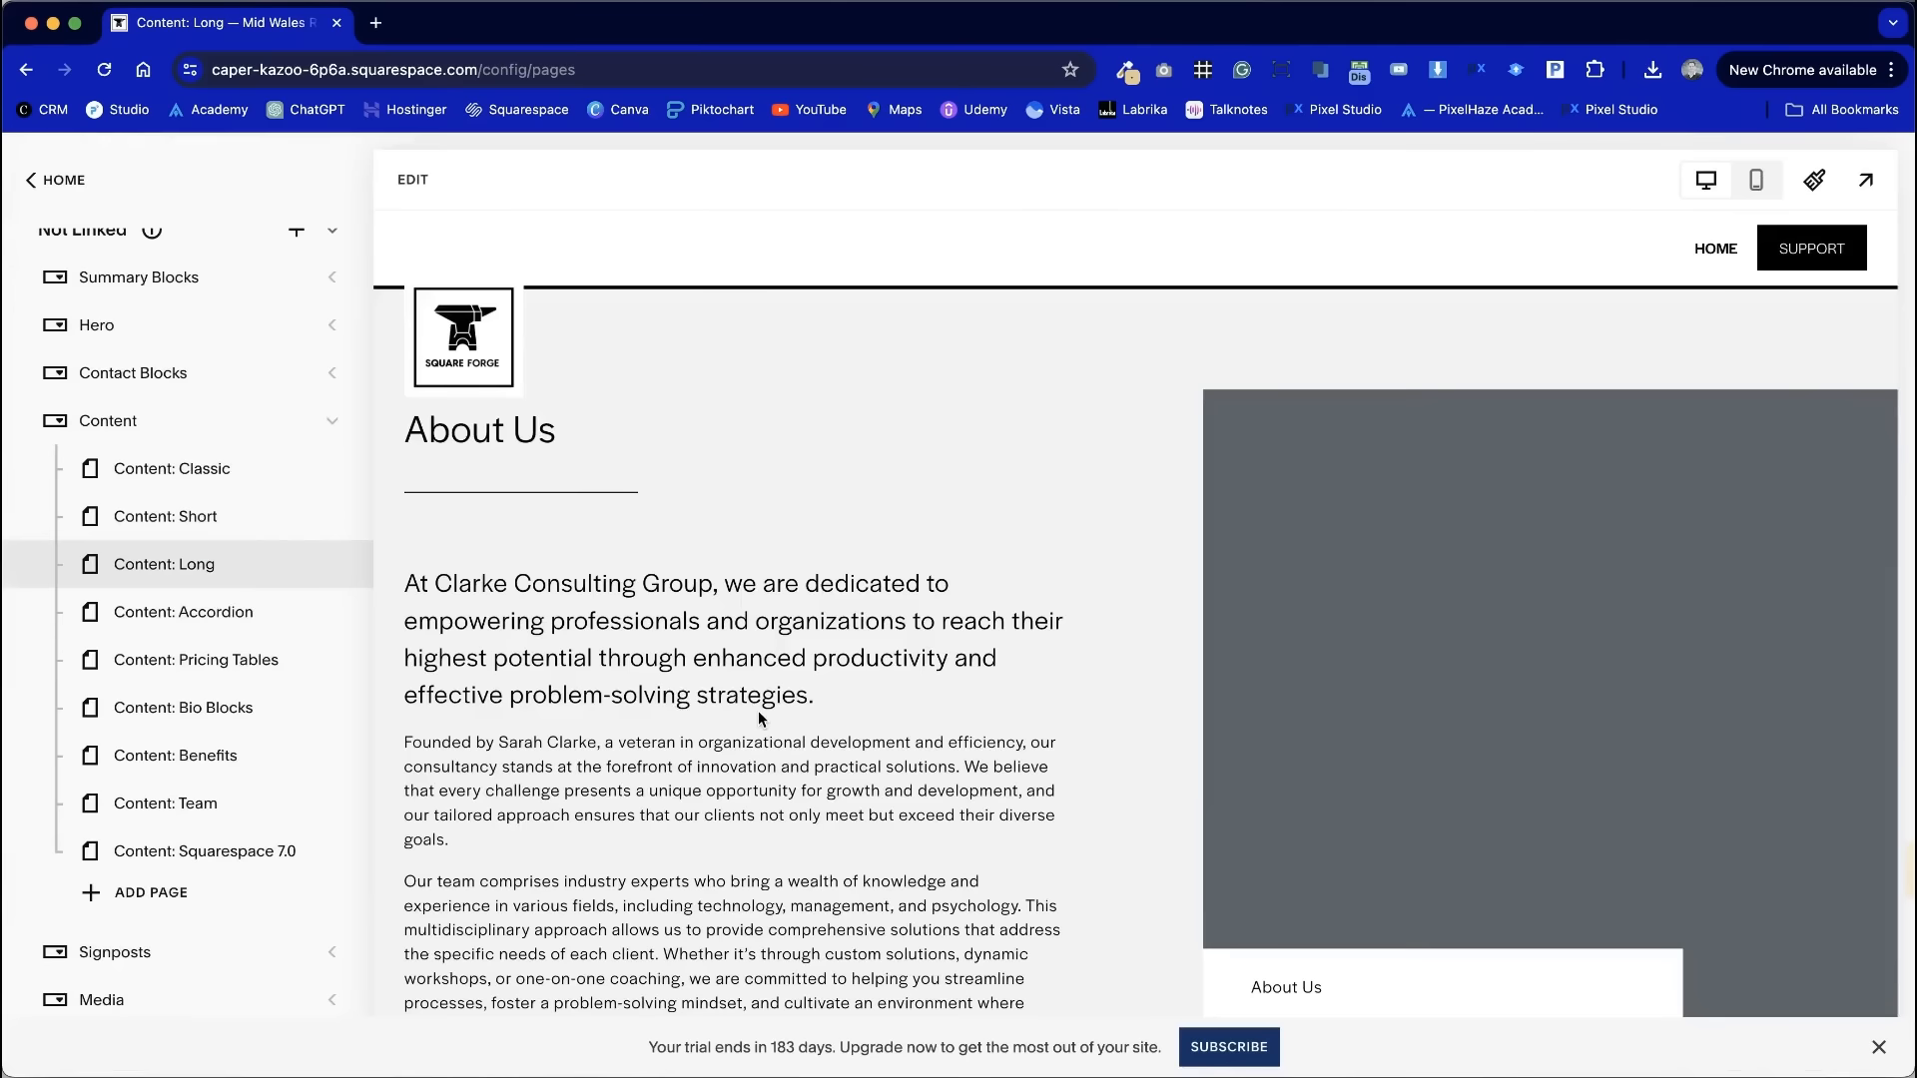
{"action": "scroll", "coordinate": [757, 710], "scroll_direction": "down", "scroll_amount": 10}
{"action": "scroll", "coordinate": [757, 710], "scroll_direction": "down", "scroll_amount": 15}
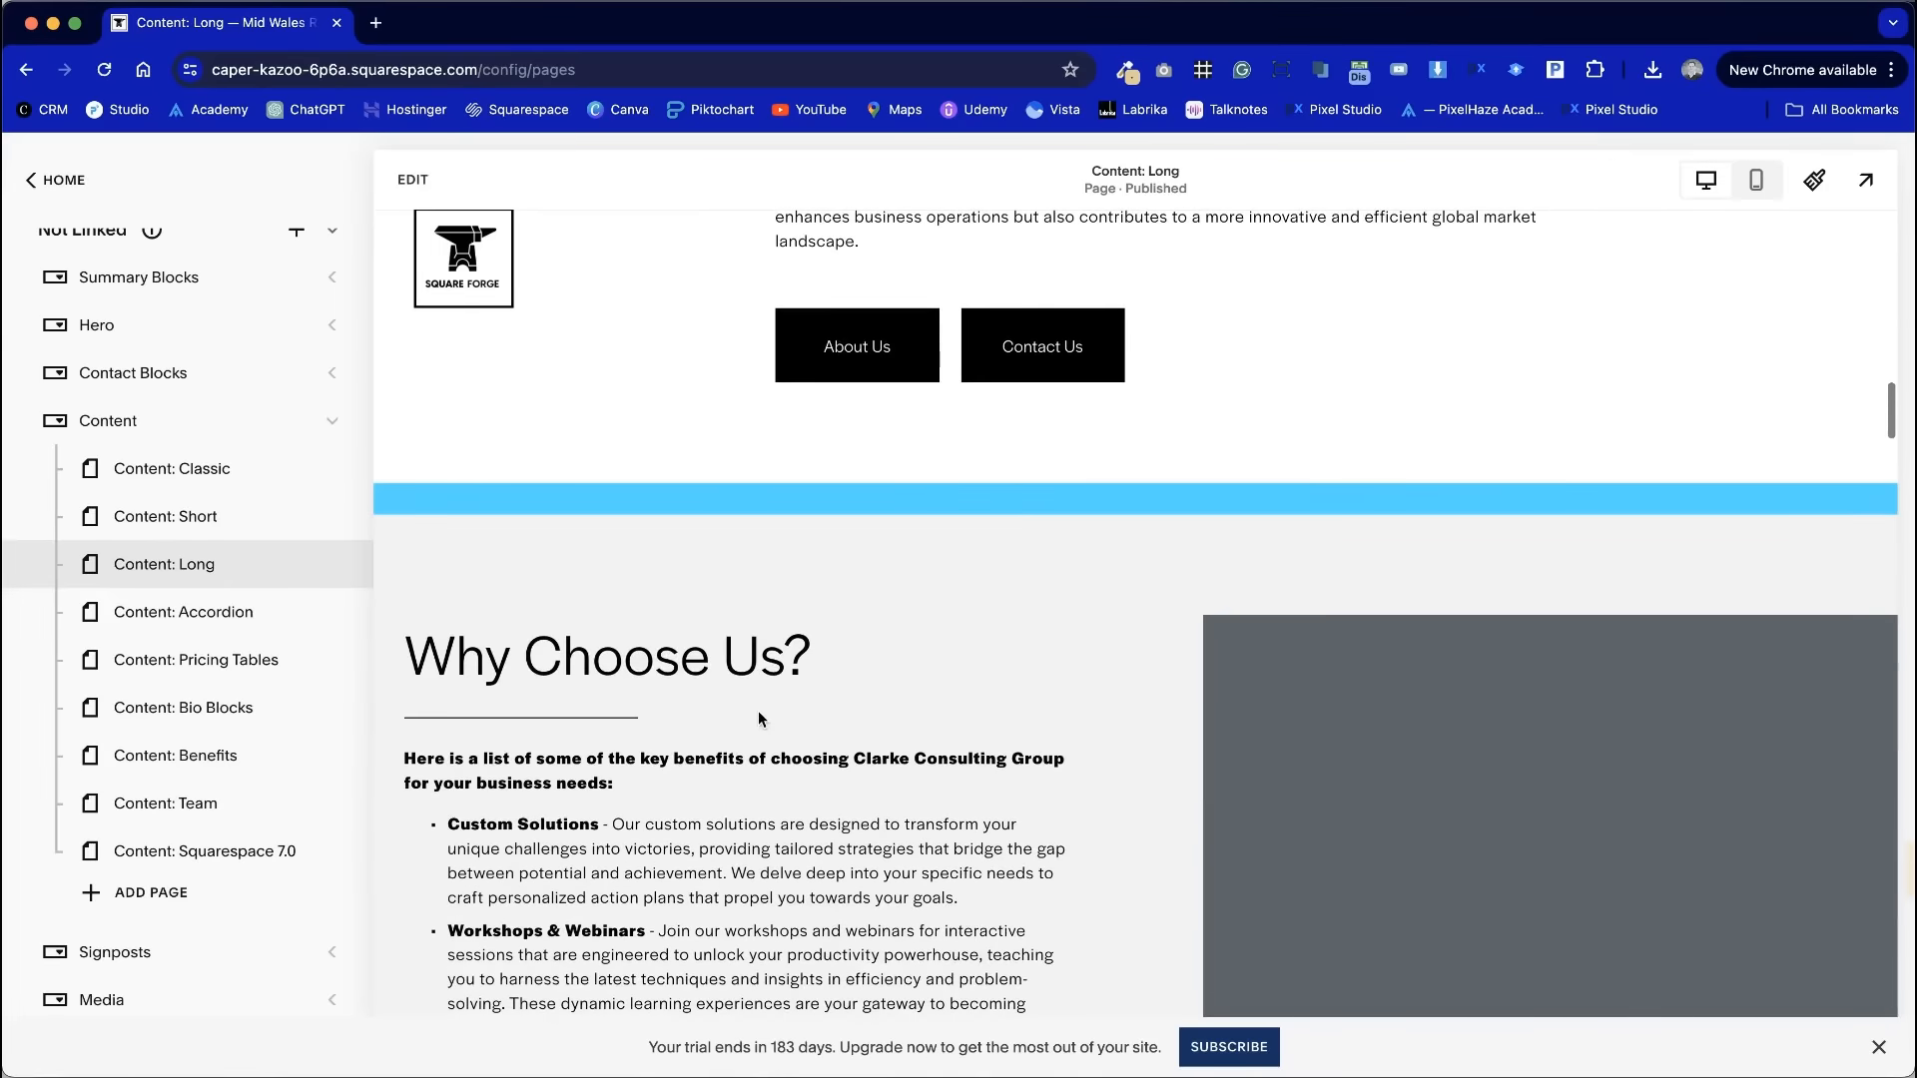
{"action": "scroll", "coordinate": [758, 710], "scroll_direction": "down", "scroll_amount": 5}
{"action": "scroll", "coordinate": [758, 710], "scroll_direction": "up", "scroll_amount": 7}
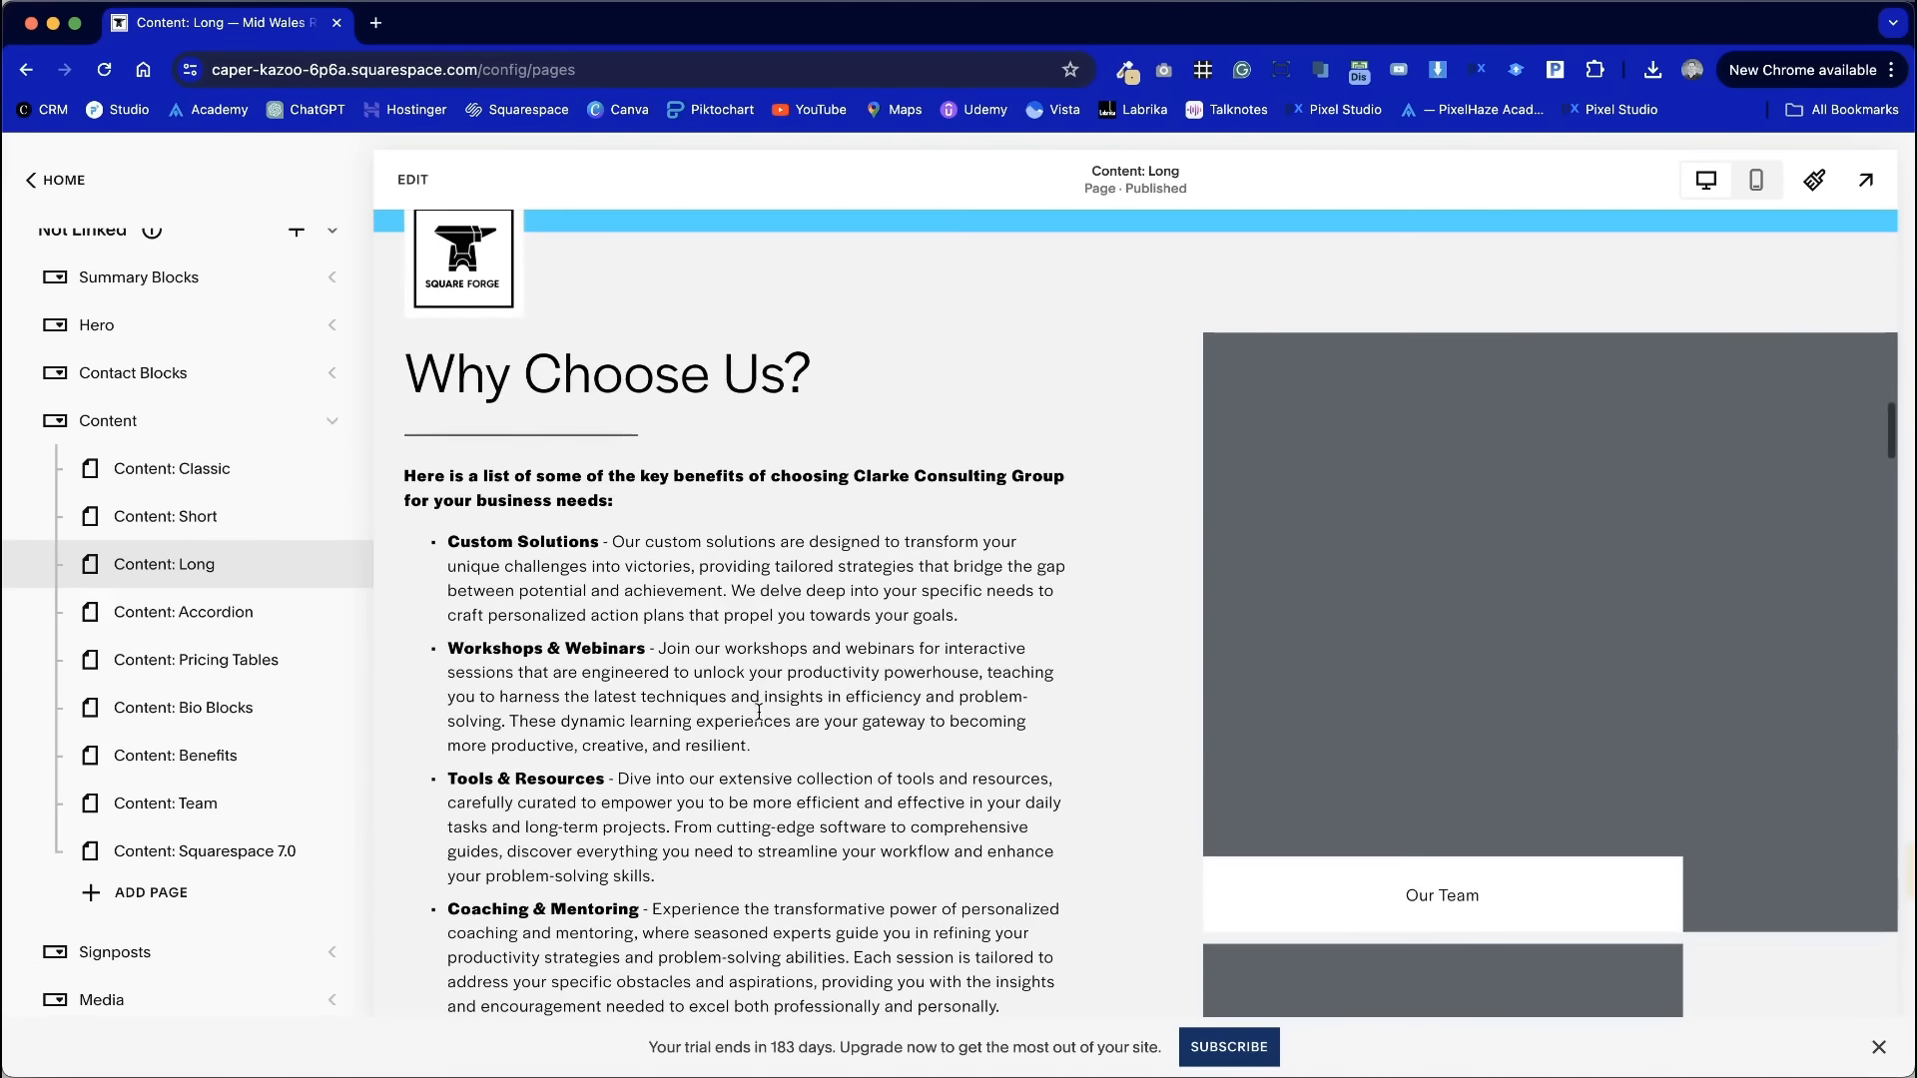
{"action": "left_click", "coordinate": [410, 180]}
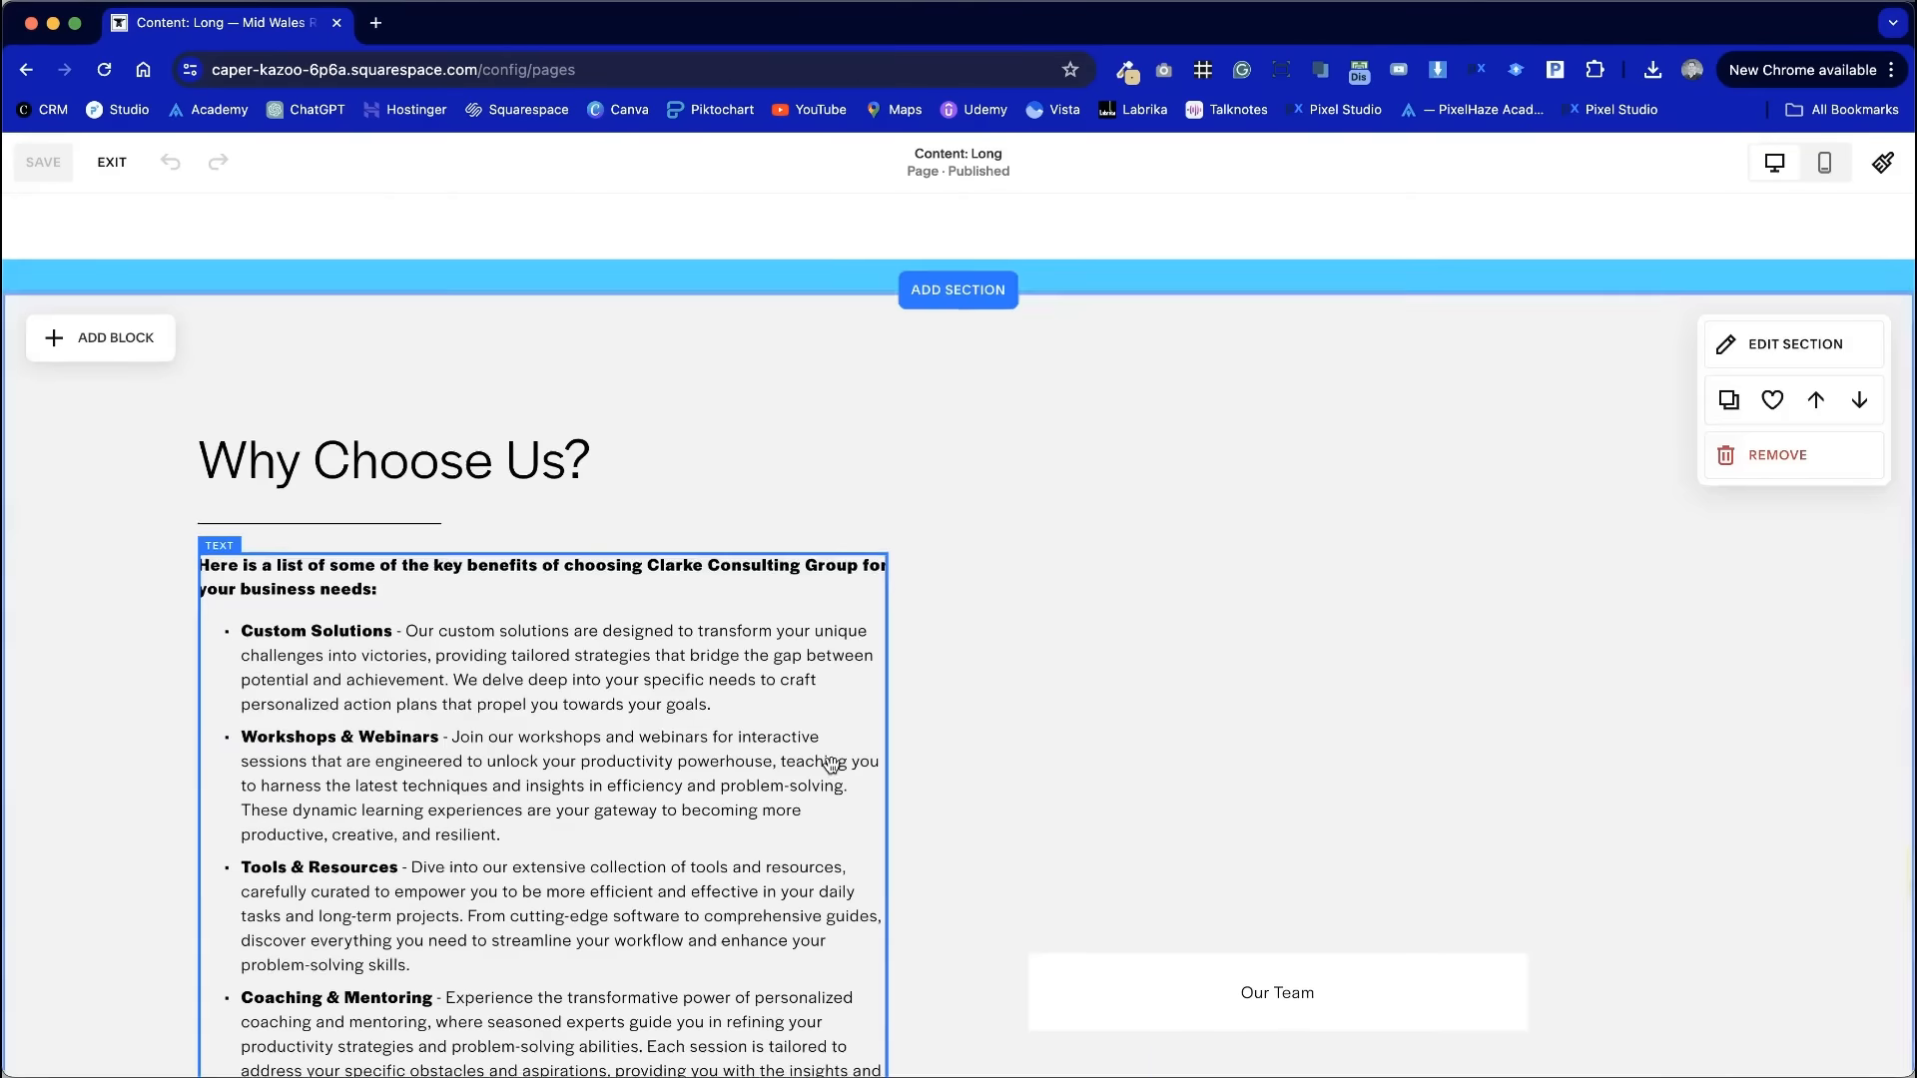
{"action": "scroll", "coordinate": [835, 772], "scroll_direction": "down", "scroll_amount": 5}
{"action": "scroll", "coordinate": [834, 772], "scroll_direction": "up", "scroll_amount": 5}
{"action": "left_click", "coordinate": [112, 162]}
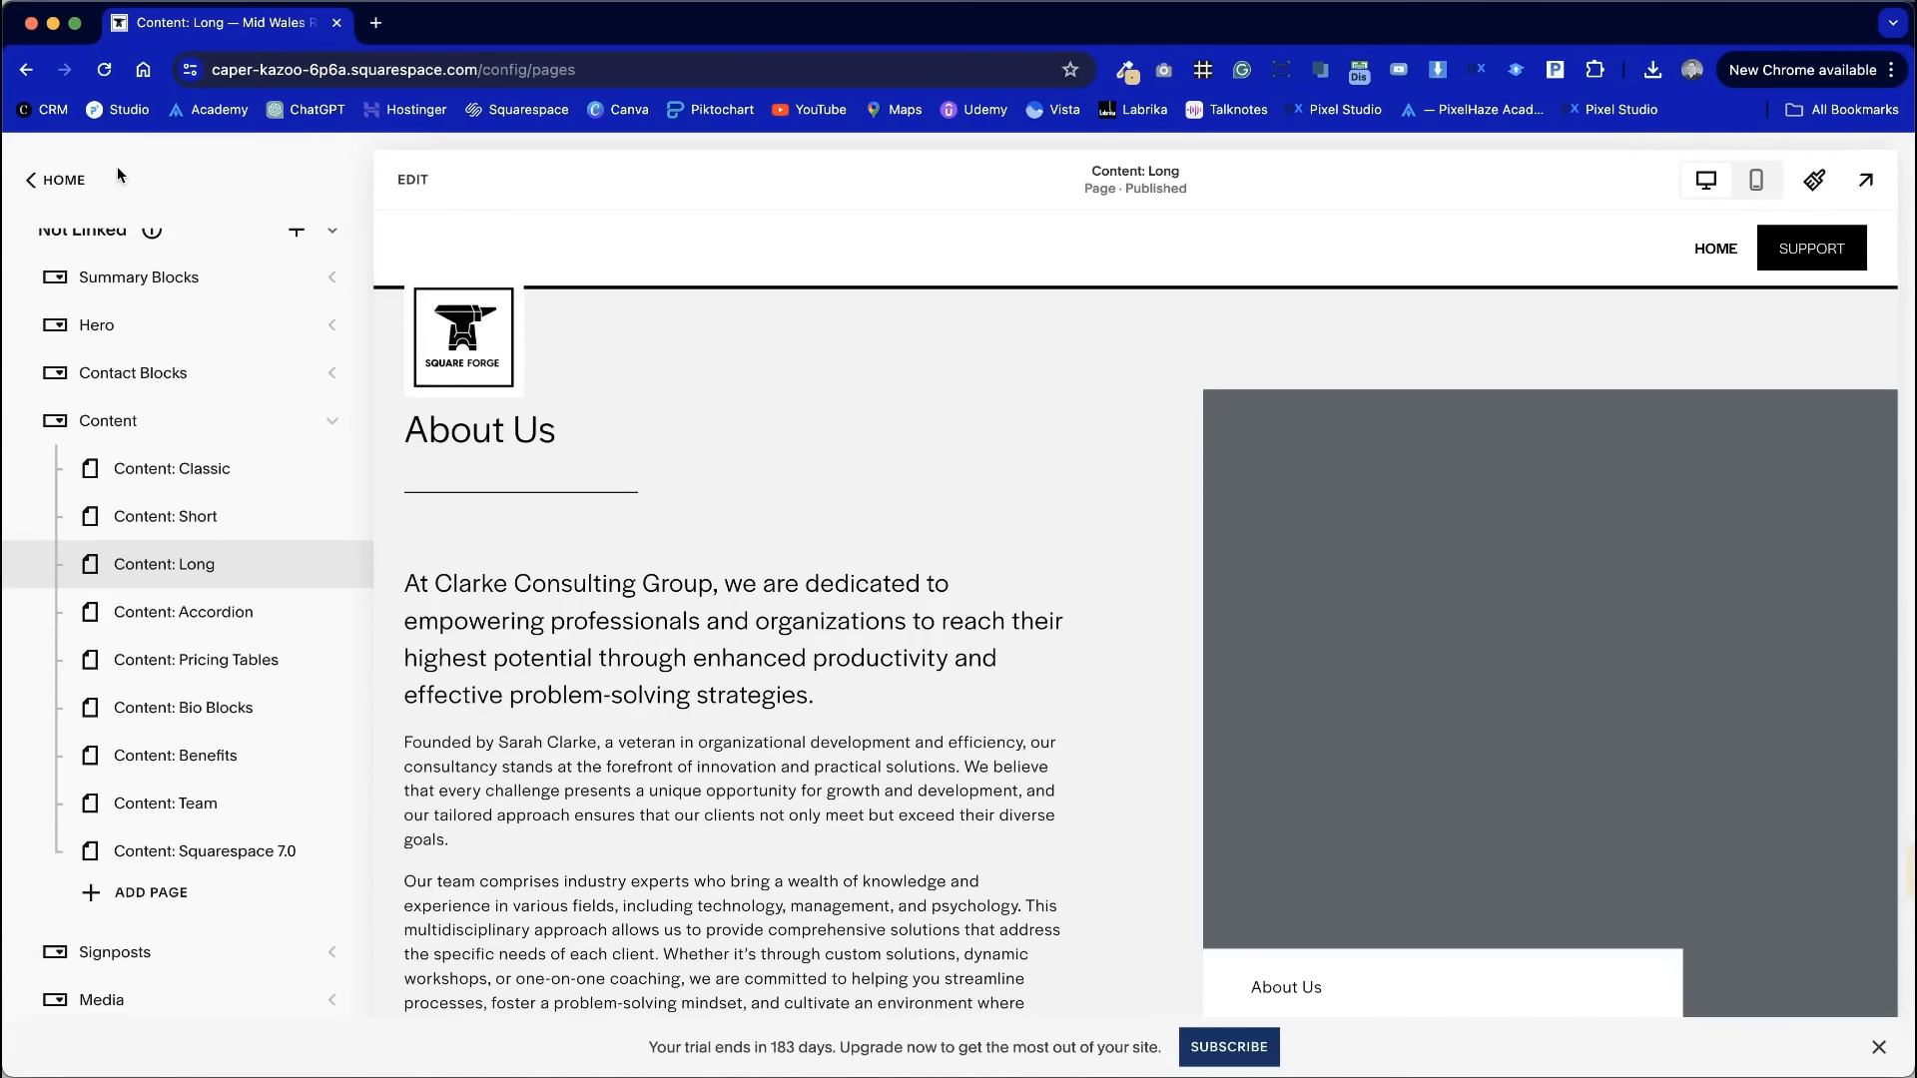
- Open the blank Home page for editing and start adding its first section
{"action": "scroll", "coordinate": [128, 599], "scroll_direction": "up", "scroll_amount": 3}
{"action": "left_click", "coordinate": [153, 388]}
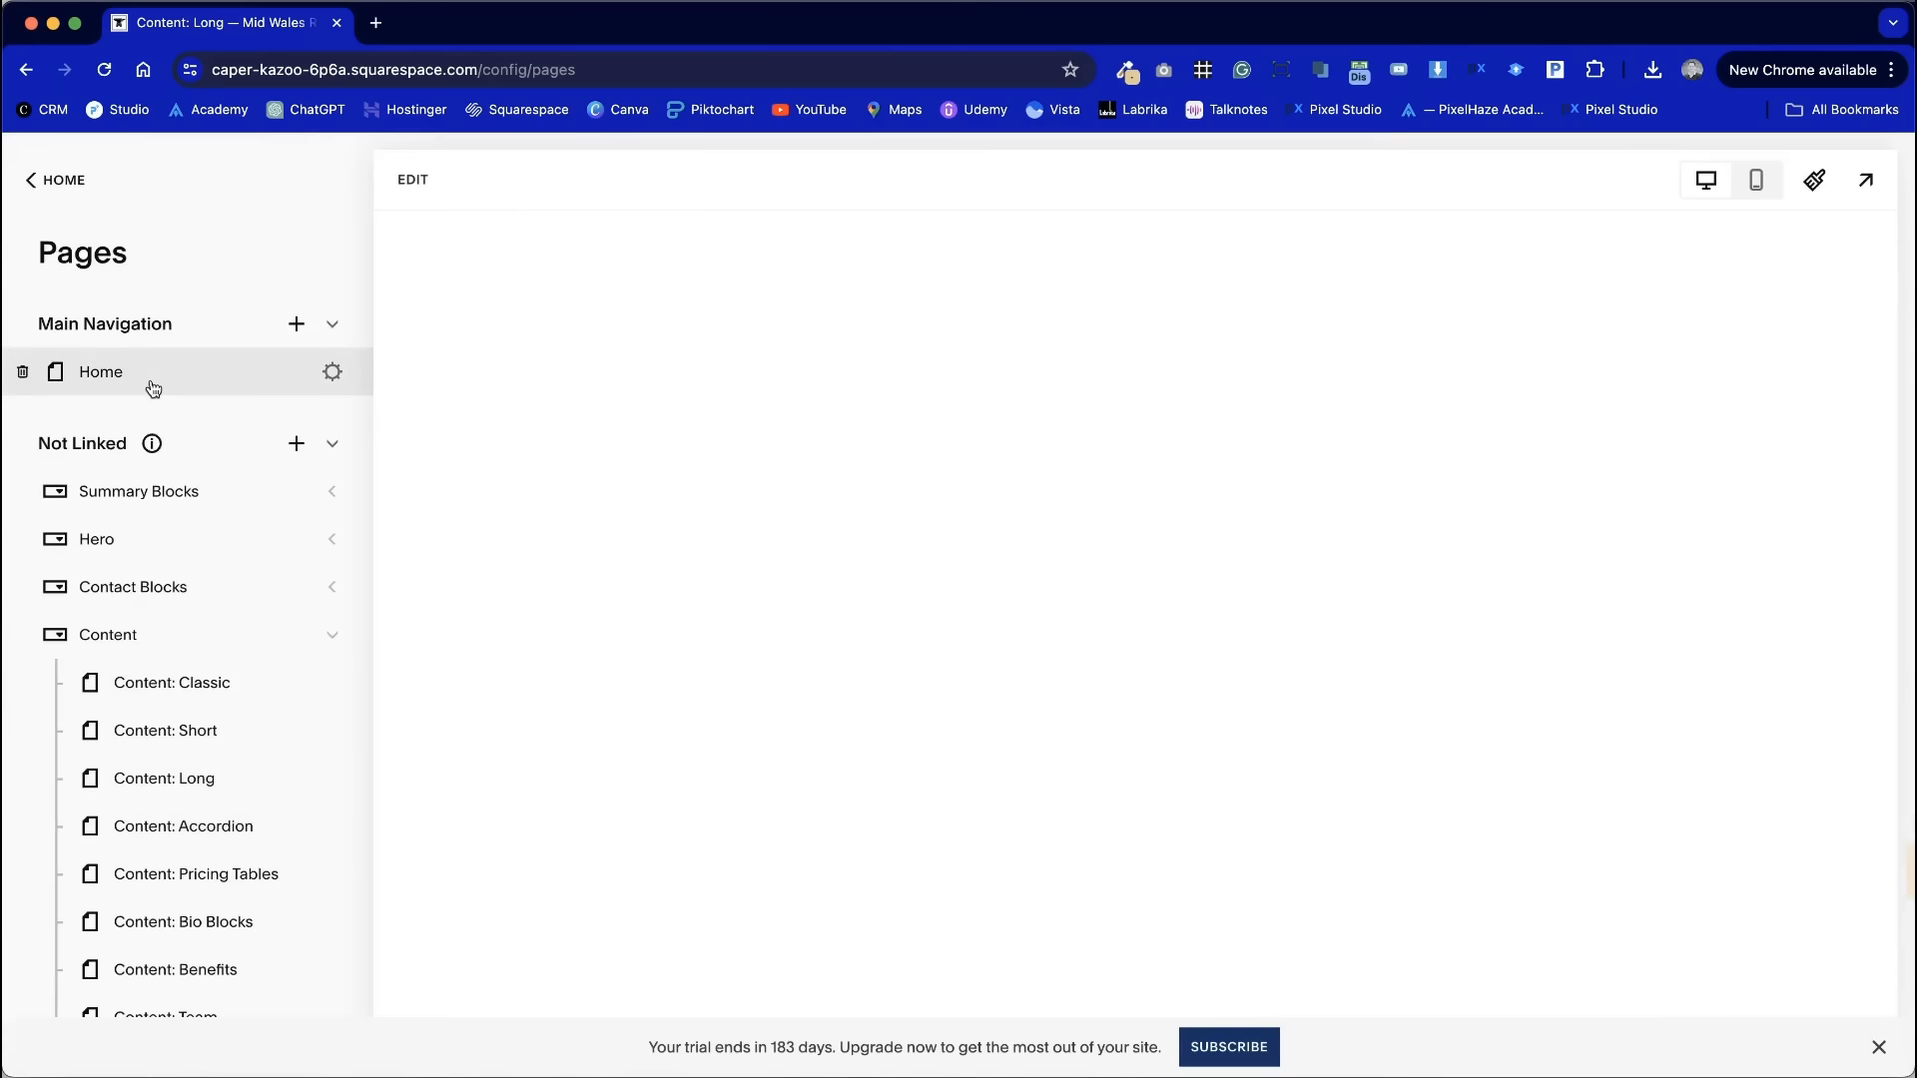
{"action": "left_click", "coordinate": [417, 179]}
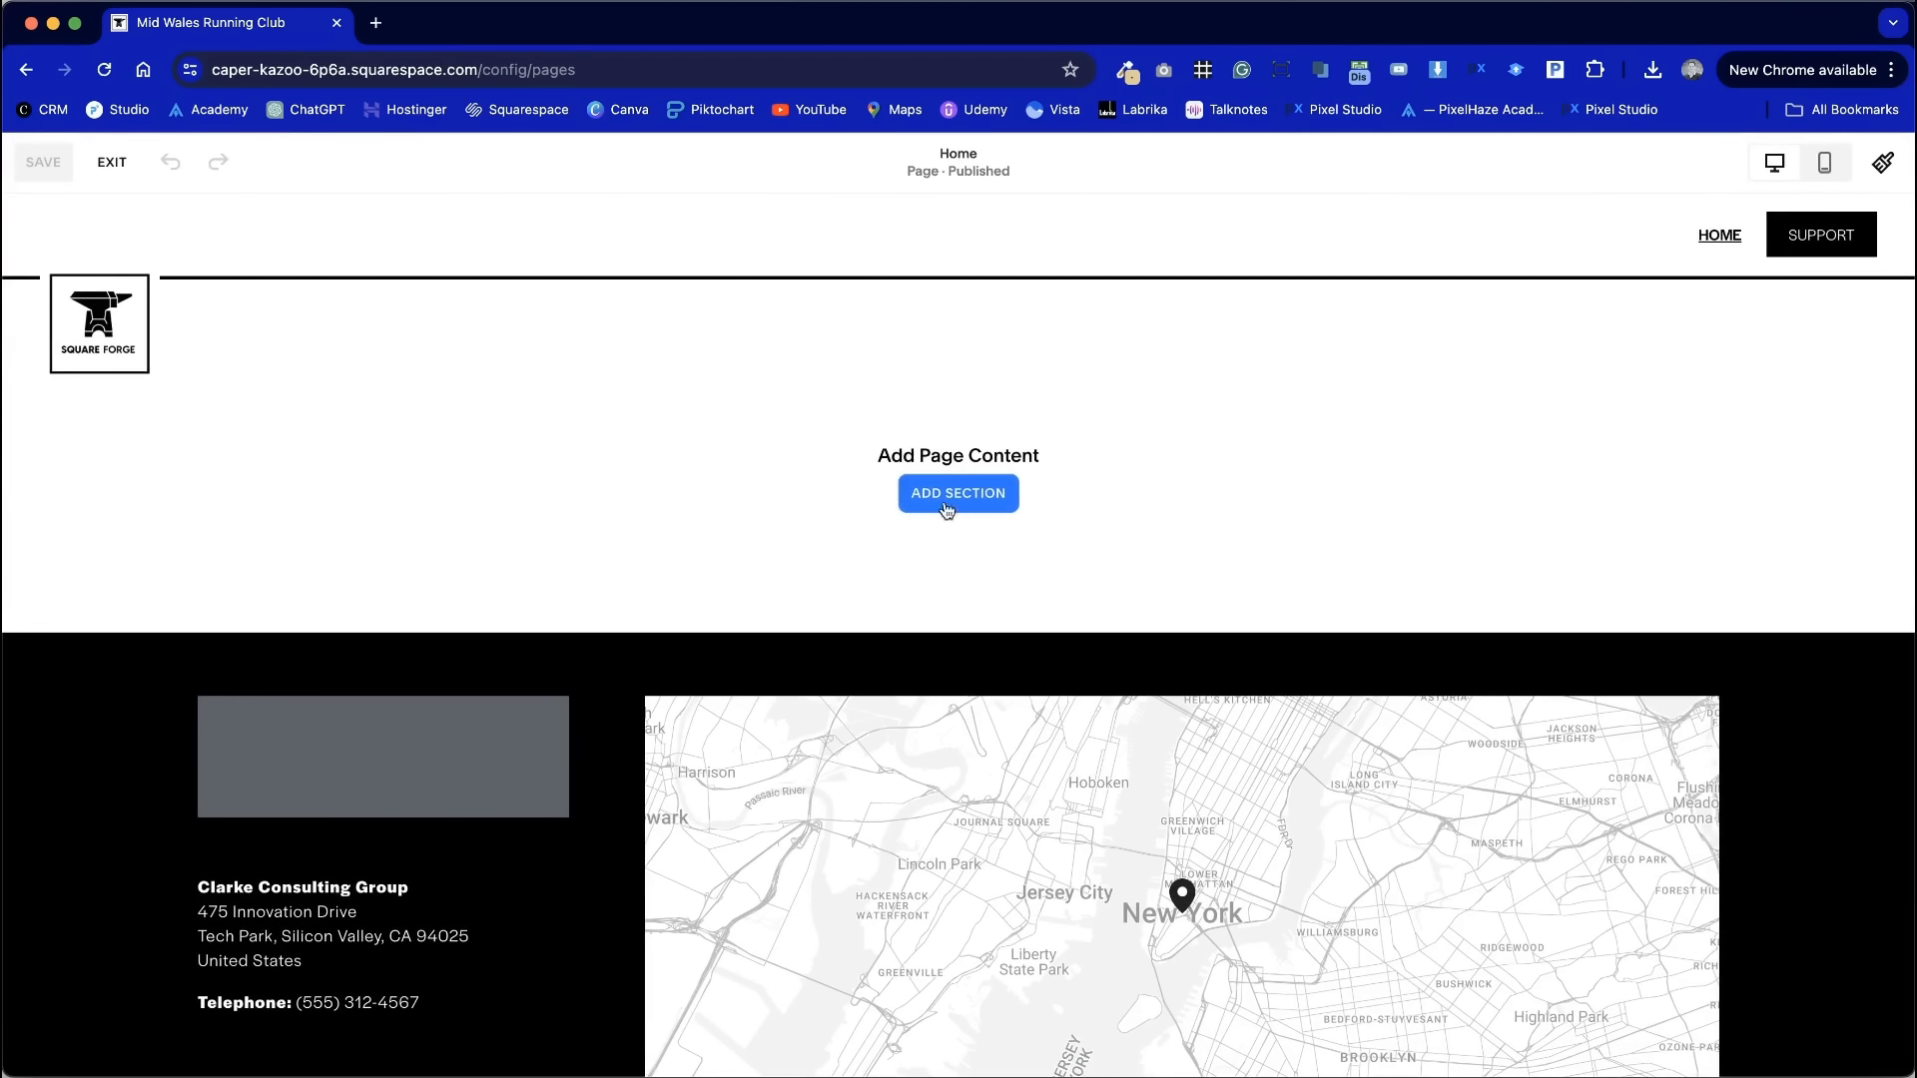
{"action": "left_click", "coordinate": [997, 497]}
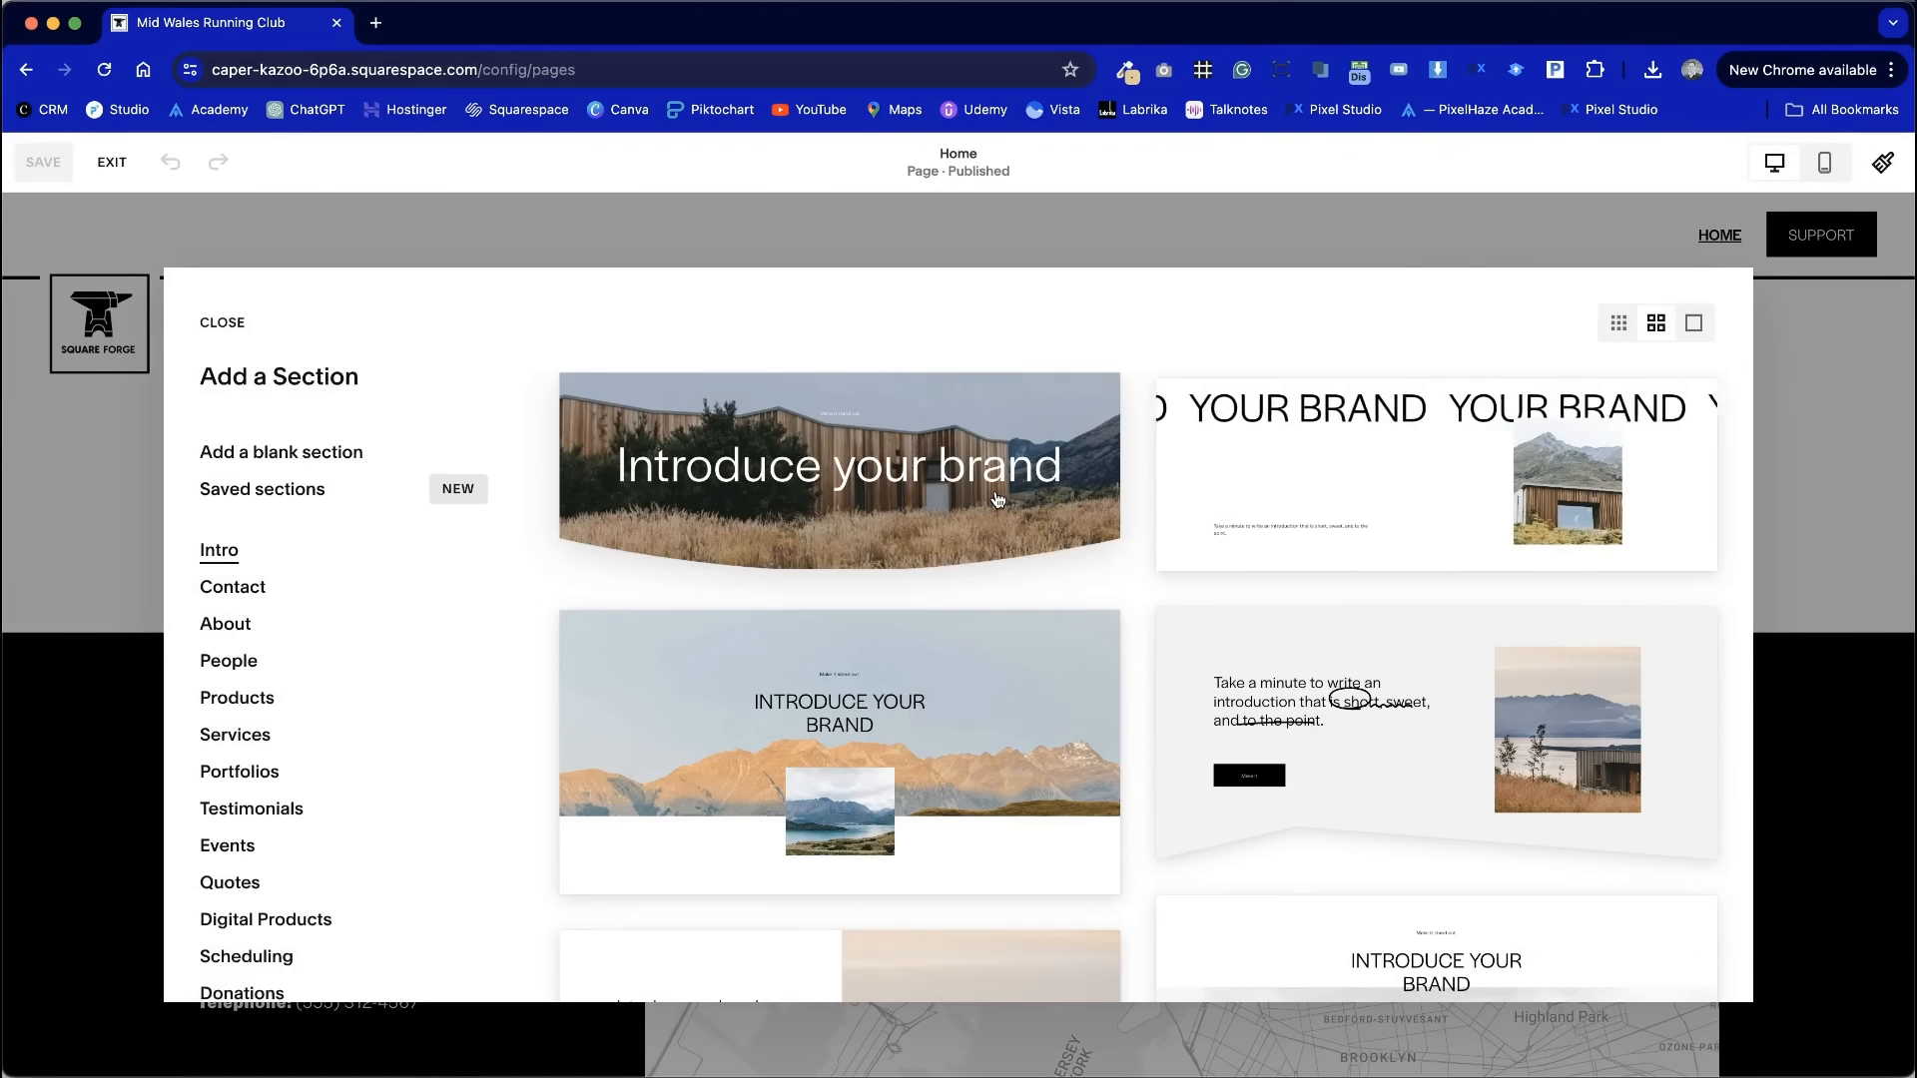
- Browse the section library and add the saved grey "Unlock your productivity" hero section with the Learn more button to the Home page
{"action": "scroll", "coordinate": [1246, 692], "scroll_direction": "down", "scroll_amount": 20}
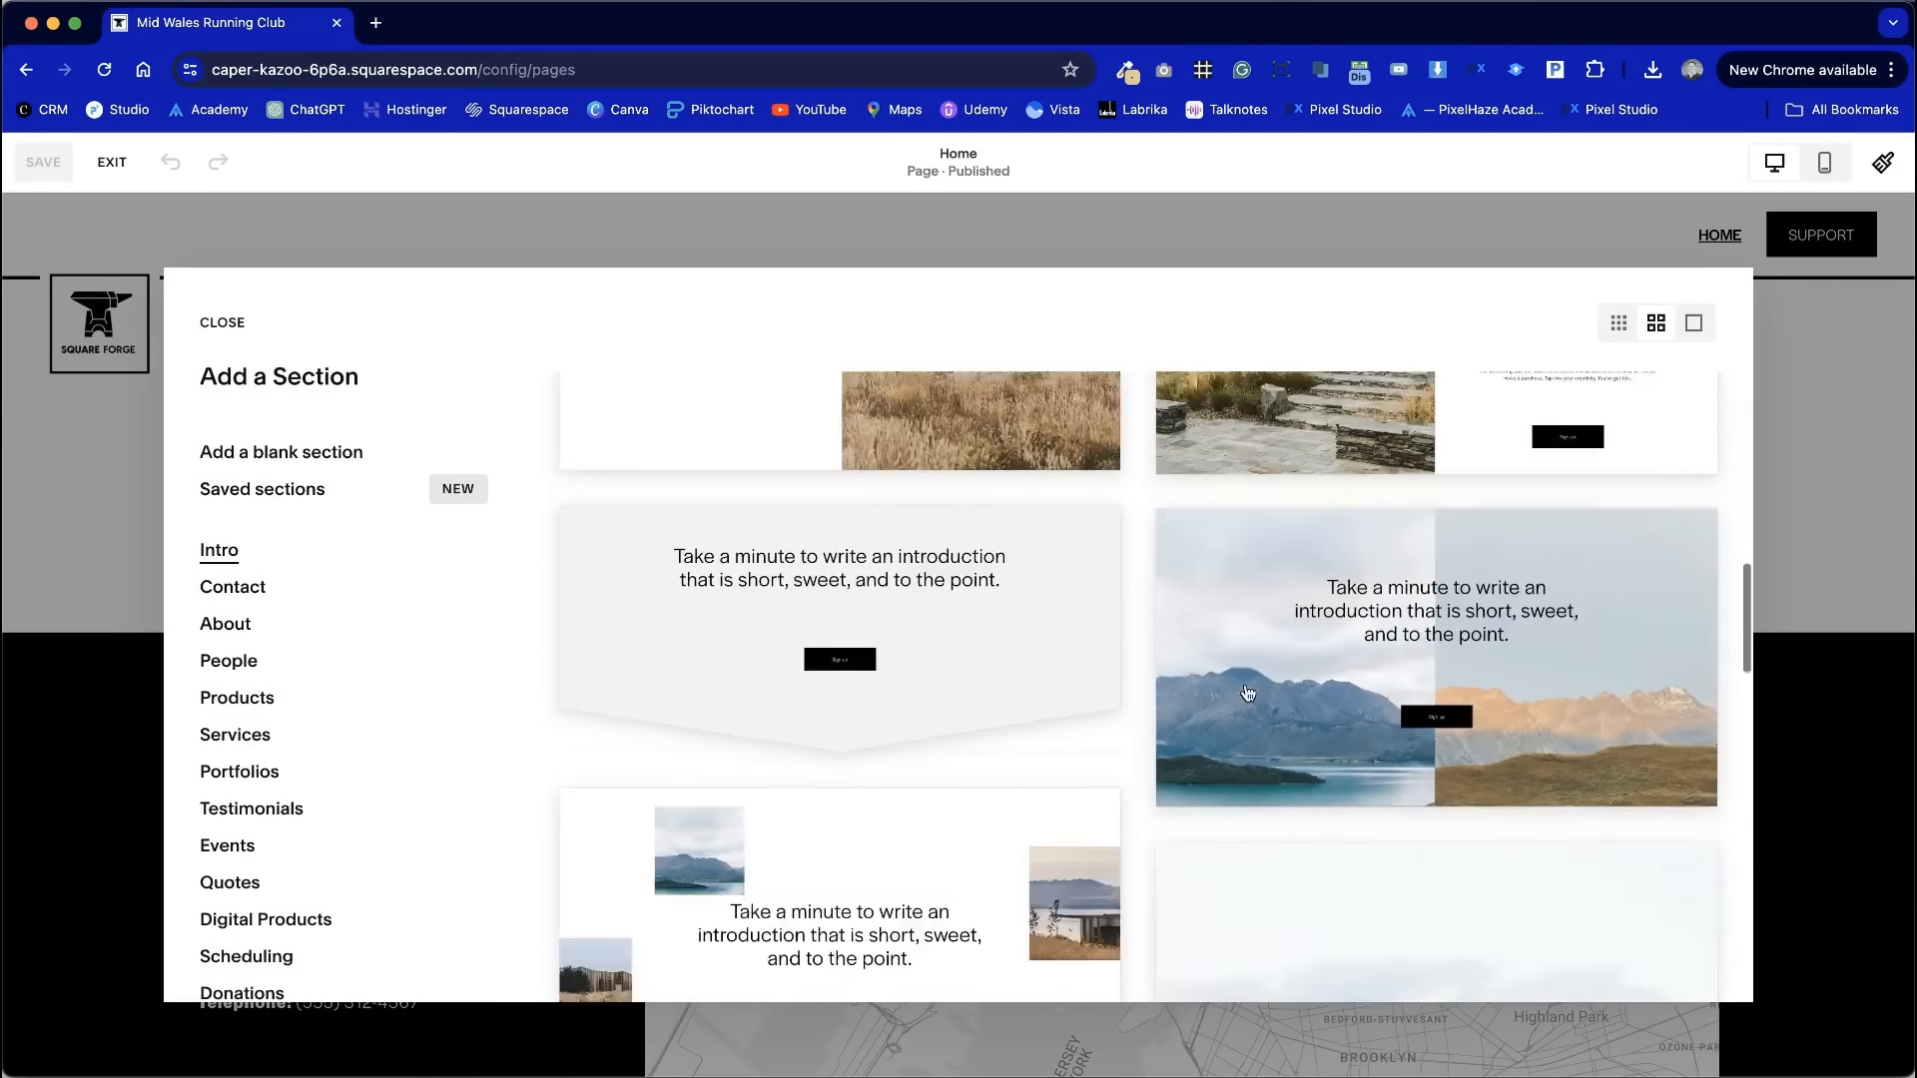
{"action": "scroll", "coordinate": [1246, 691], "scroll_direction": "up", "scroll_amount": 20}
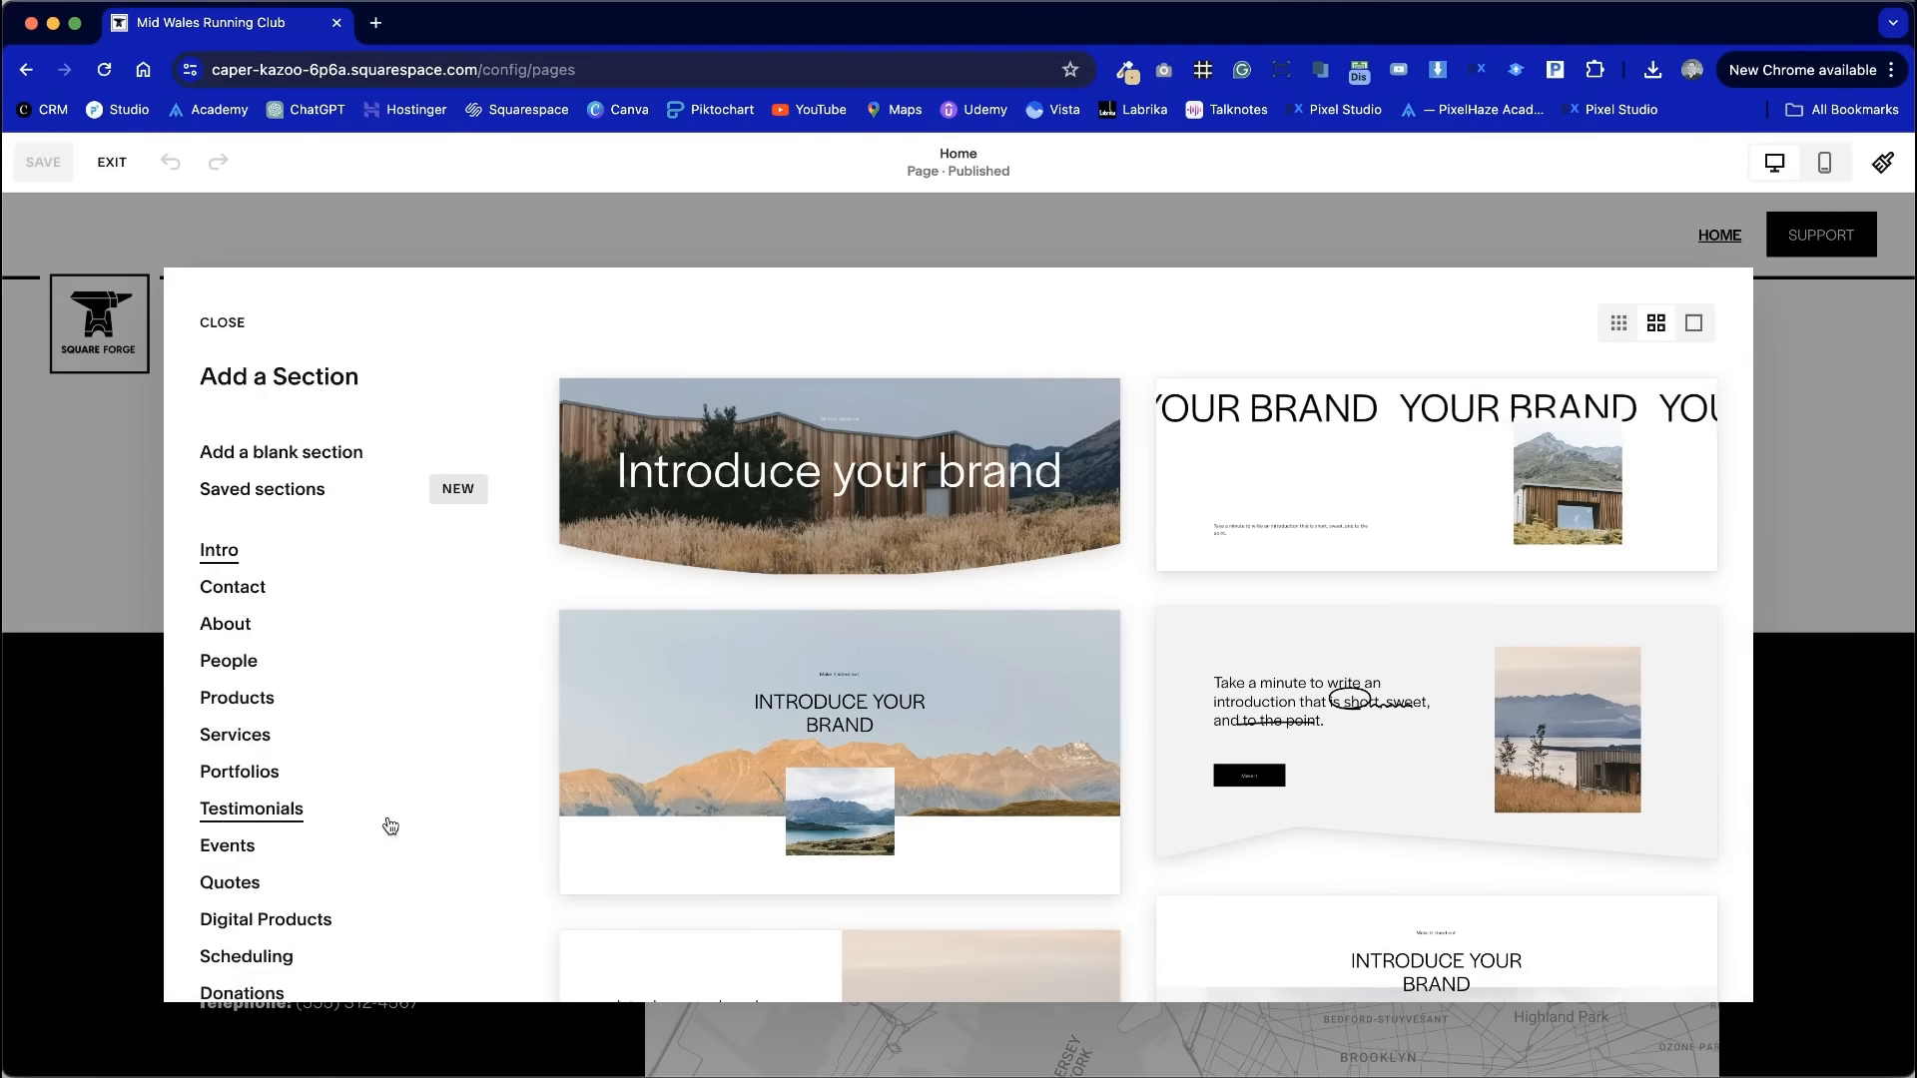
{"action": "left_click", "coordinate": [287, 495]}
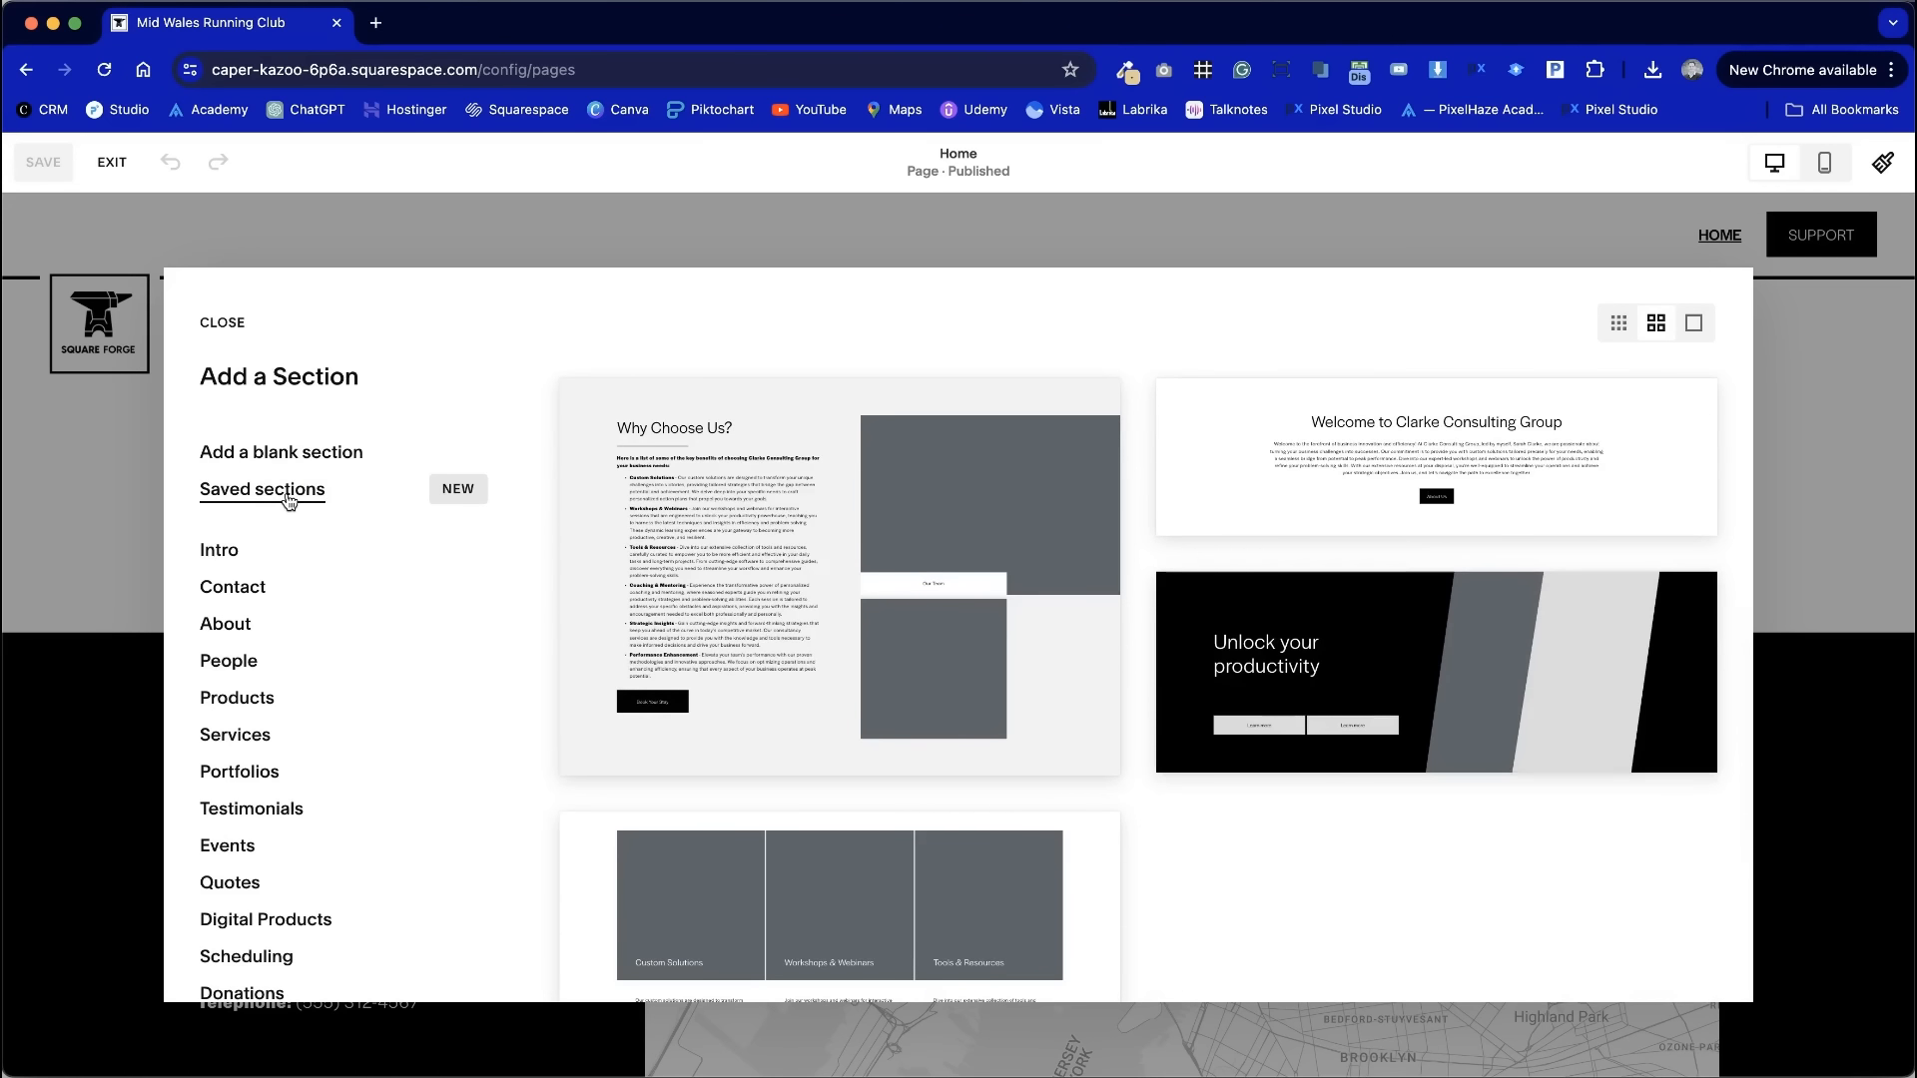
{"action": "scroll", "coordinate": [976, 740], "scroll_direction": "down", "scroll_amount": 4}
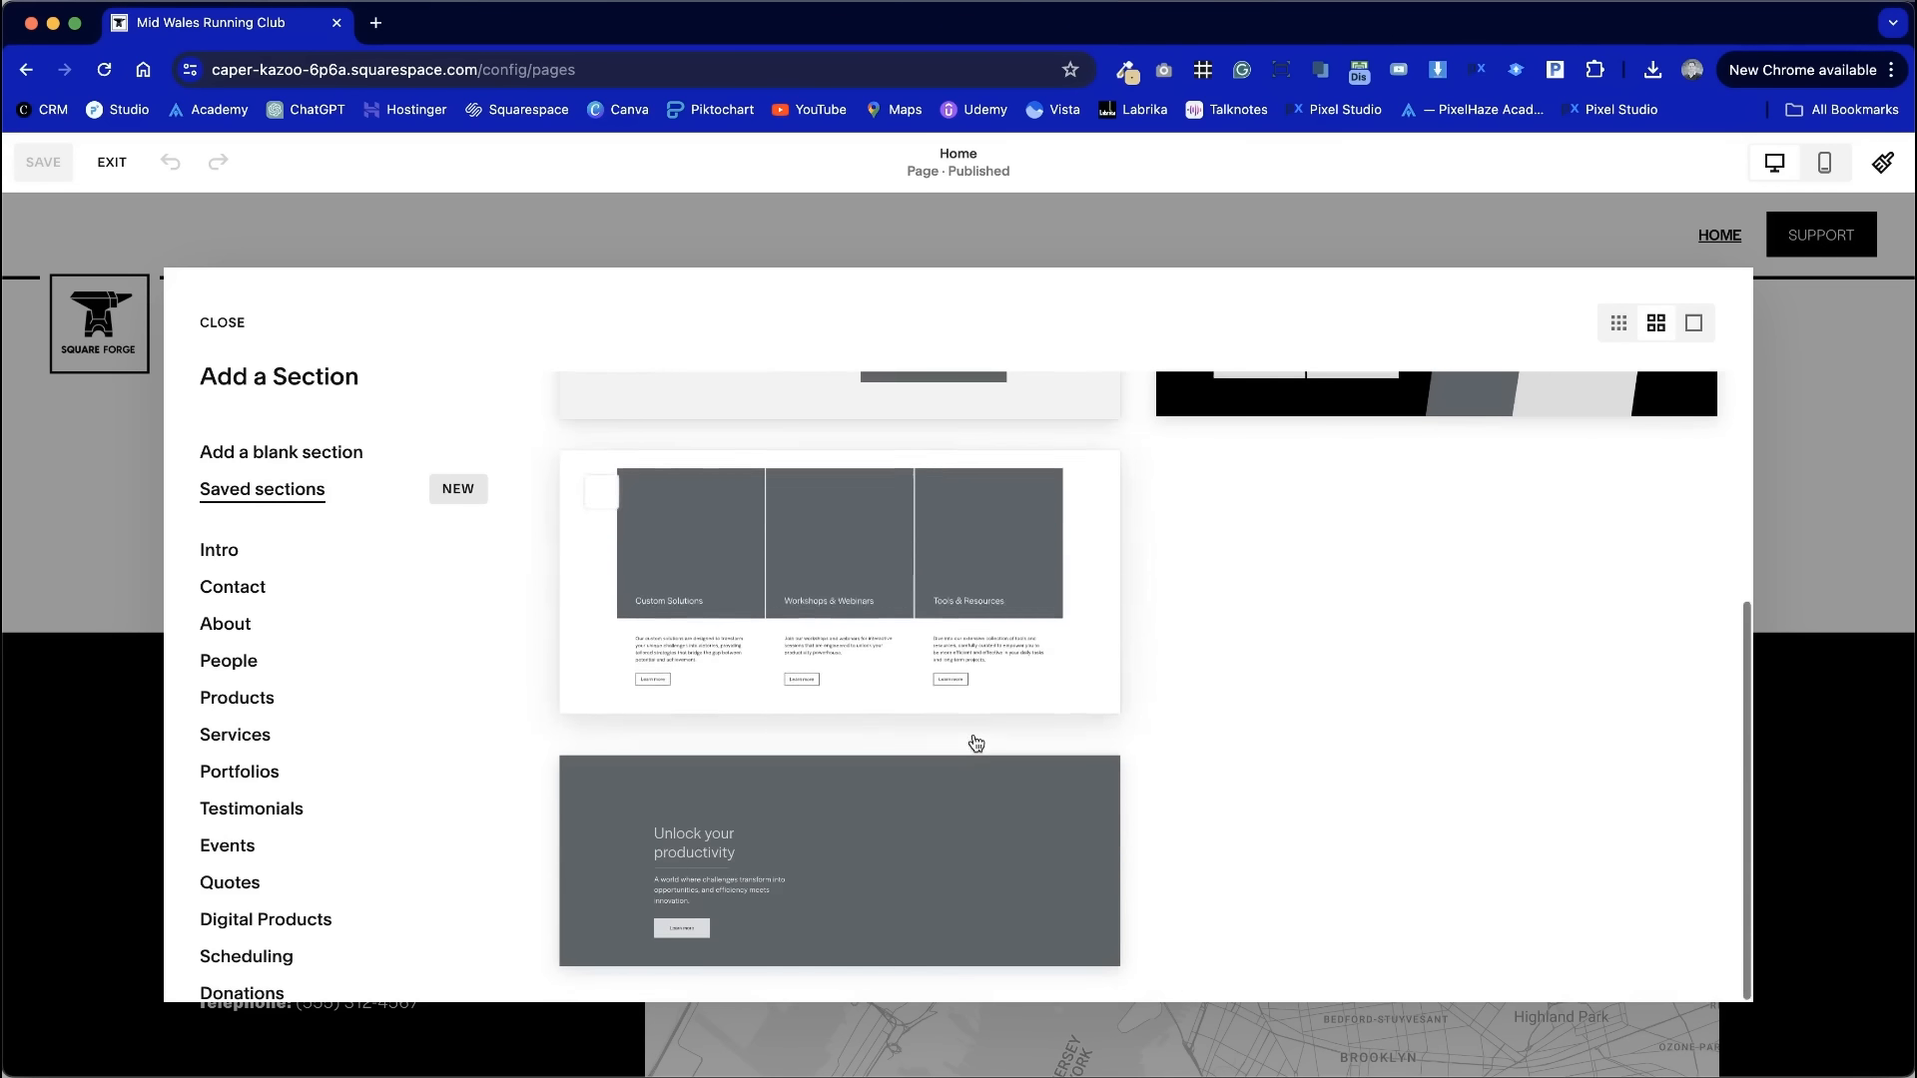
{"action": "left_click", "coordinate": [856, 865]}
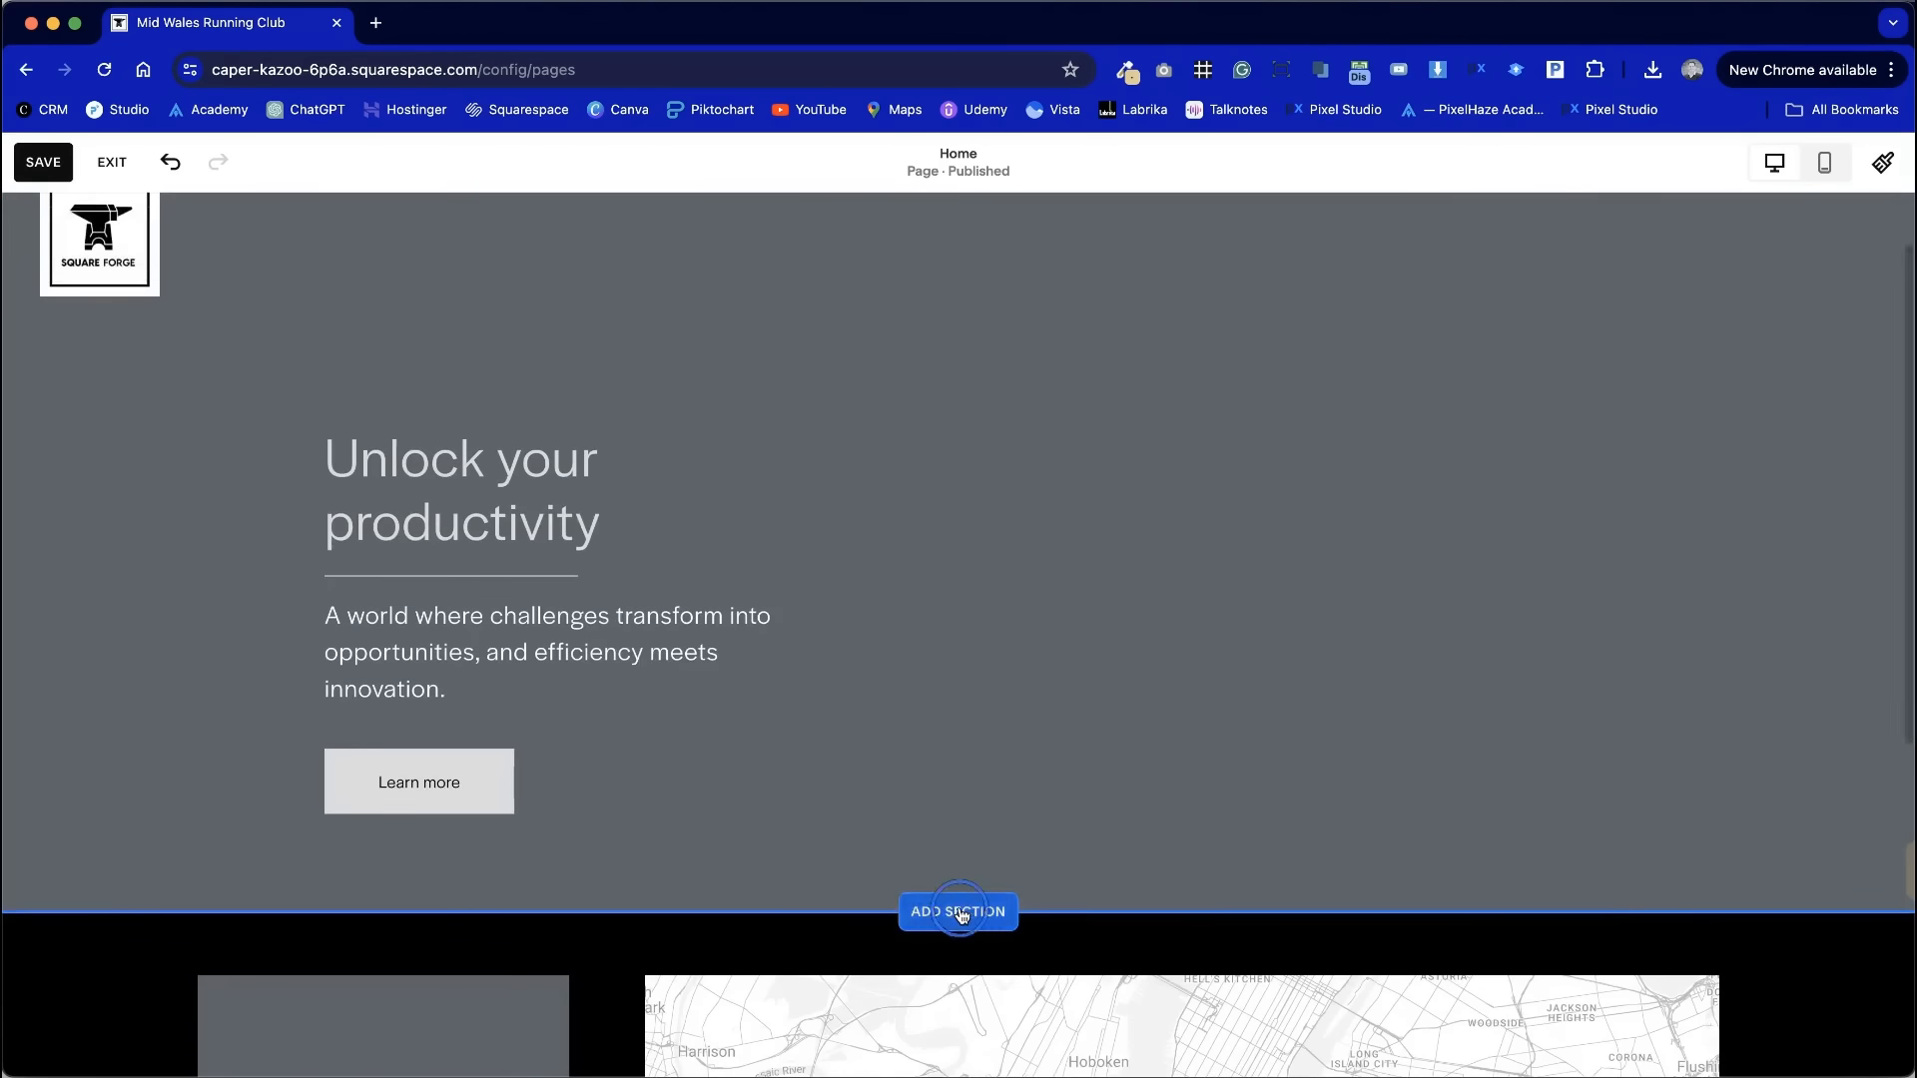
- Add the saved "Welcome to Clarke Consulting Group" section and the saved three-column services section below the hero
{"action": "left_click", "coordinate": [961, 912]}
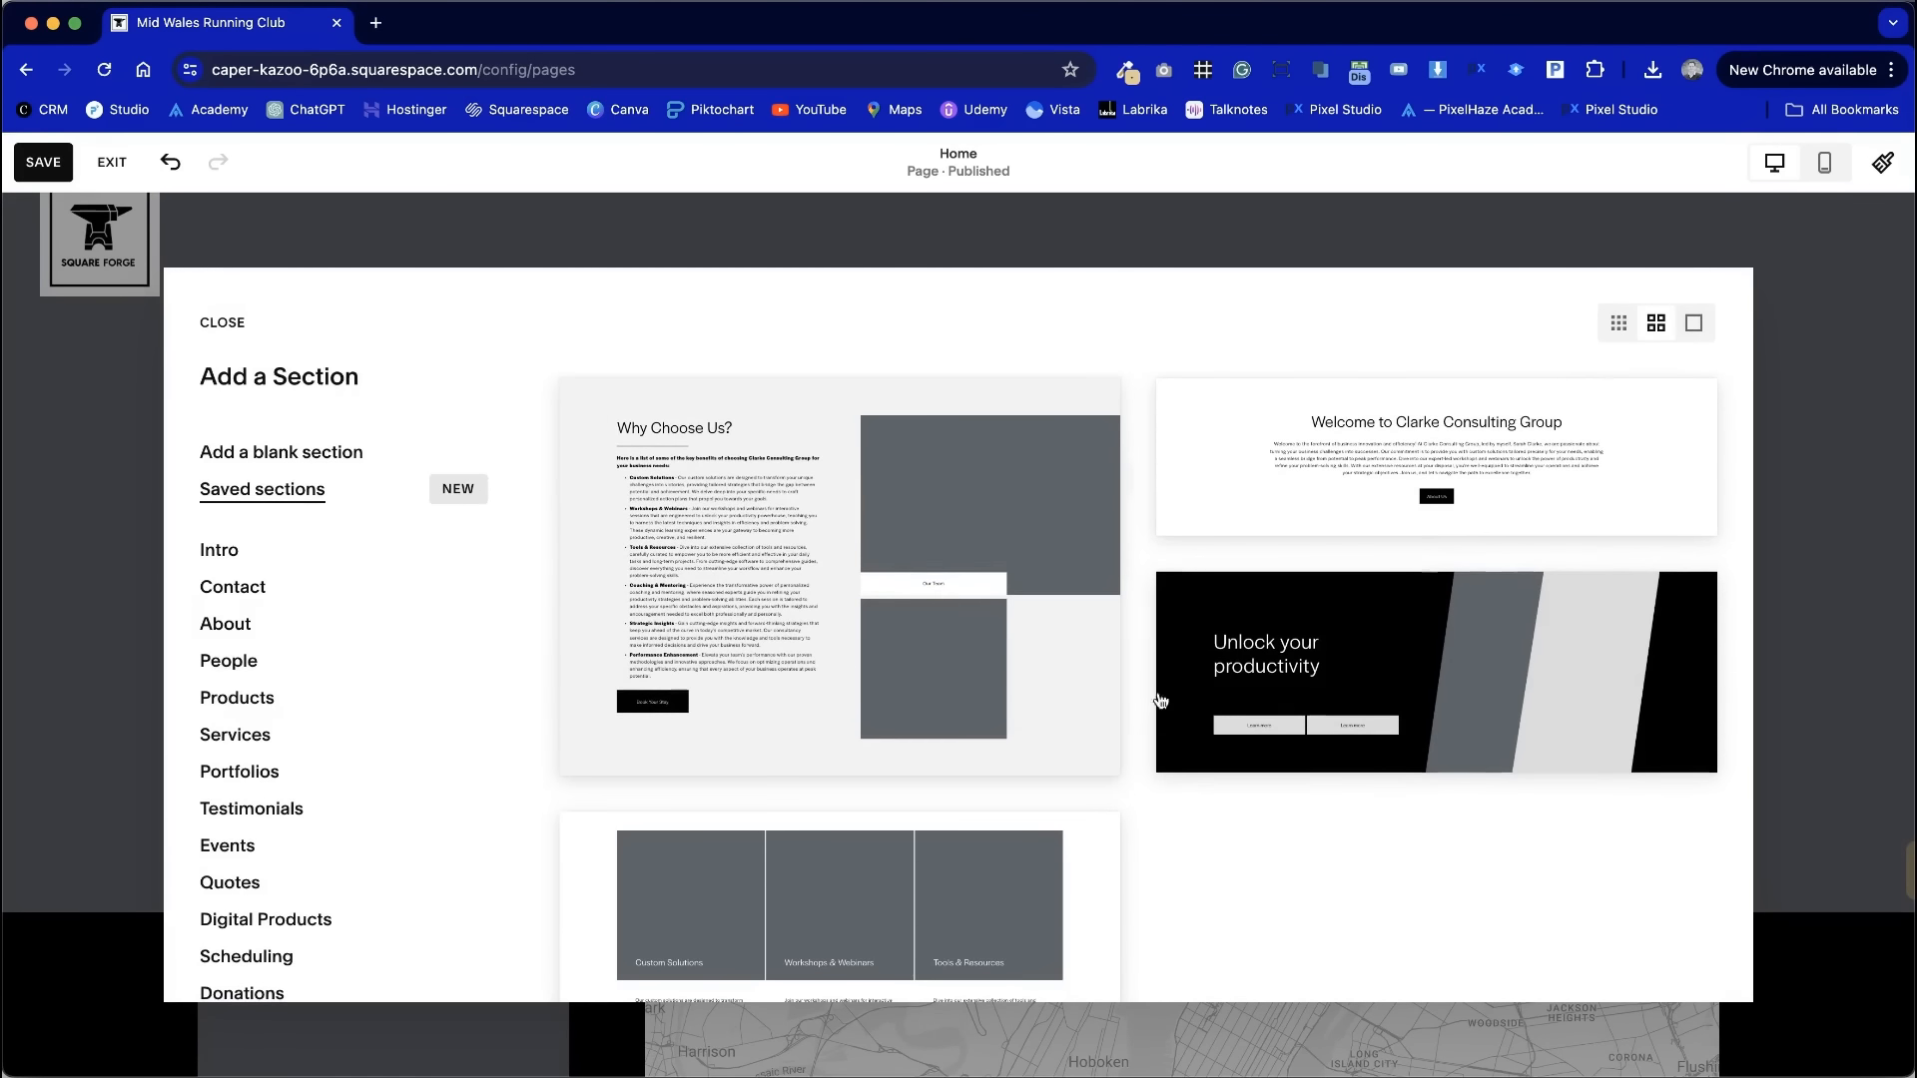
{"action": "left_click", "coordinate": [1238, 487]}
{"action": "left_click", "coordinate": [970, 684]}
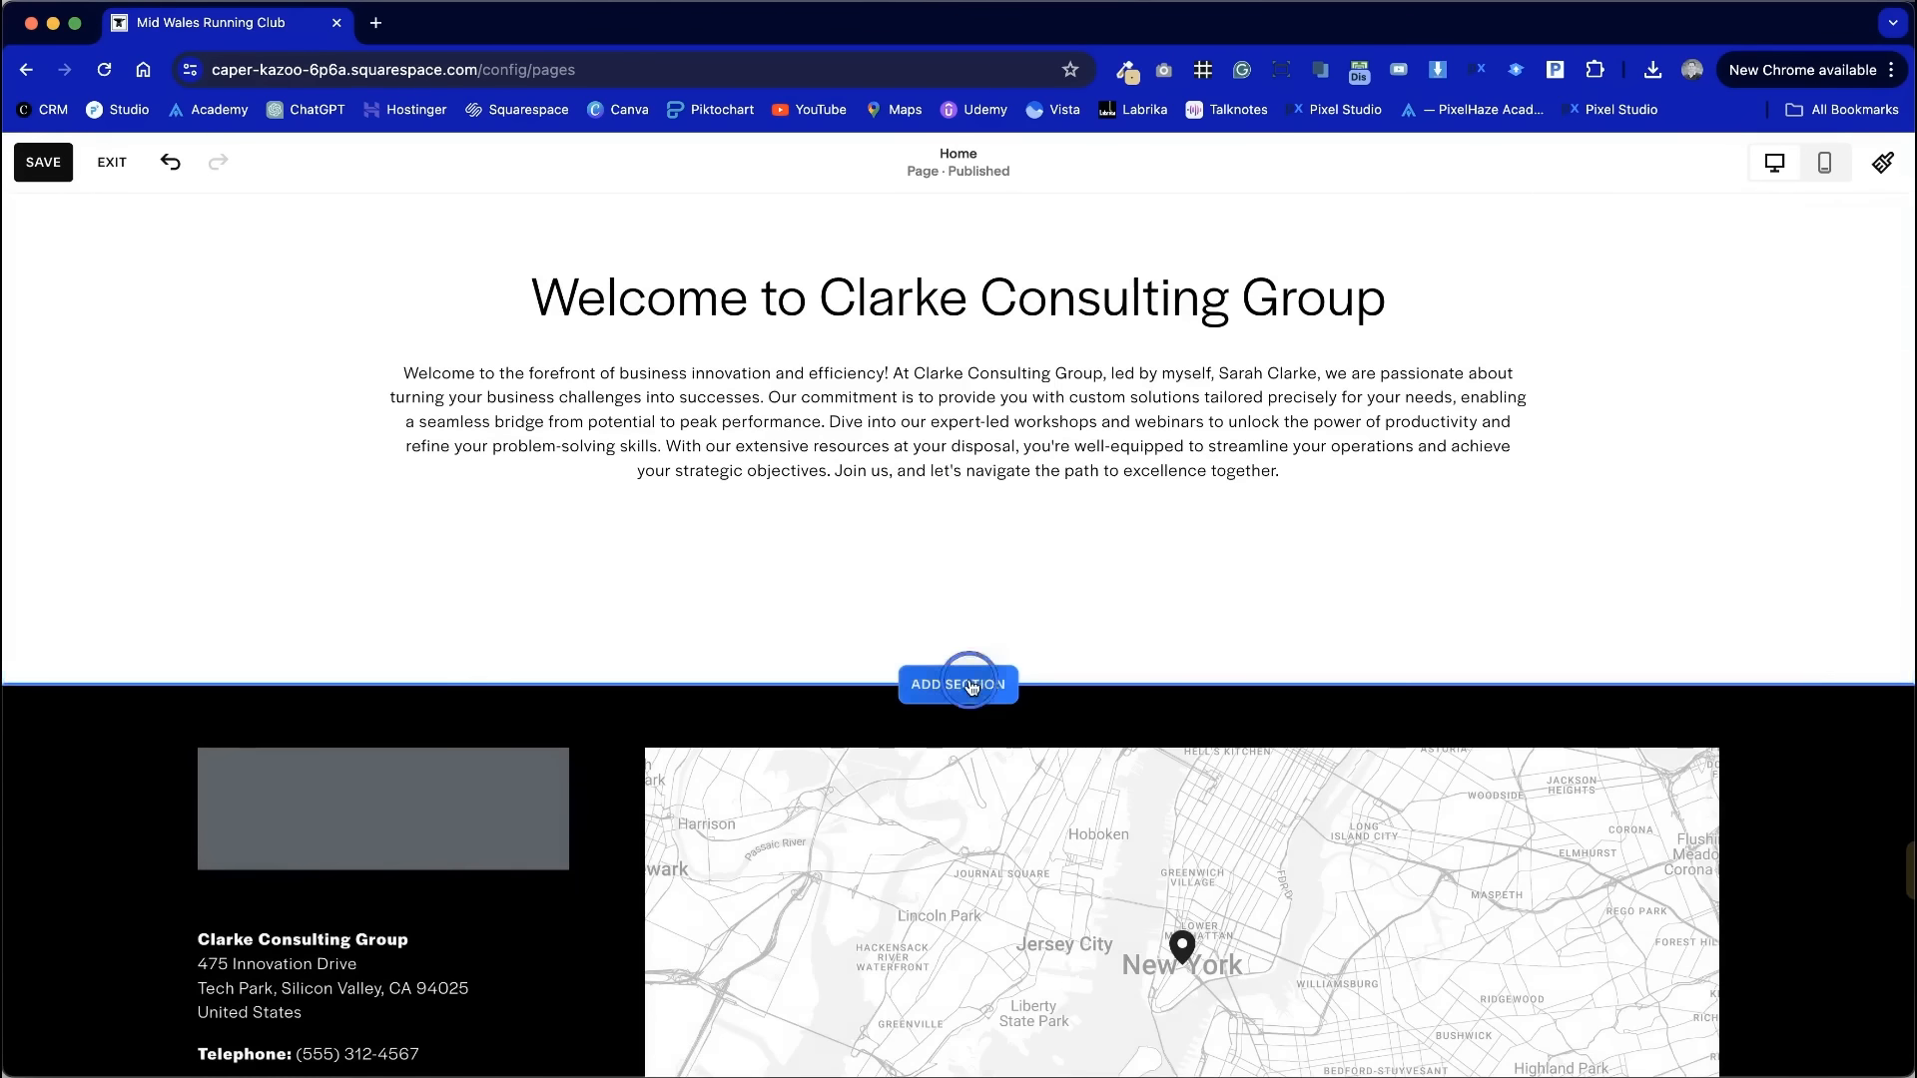
{"action": "left_click", "coordinate": [902, 898]}
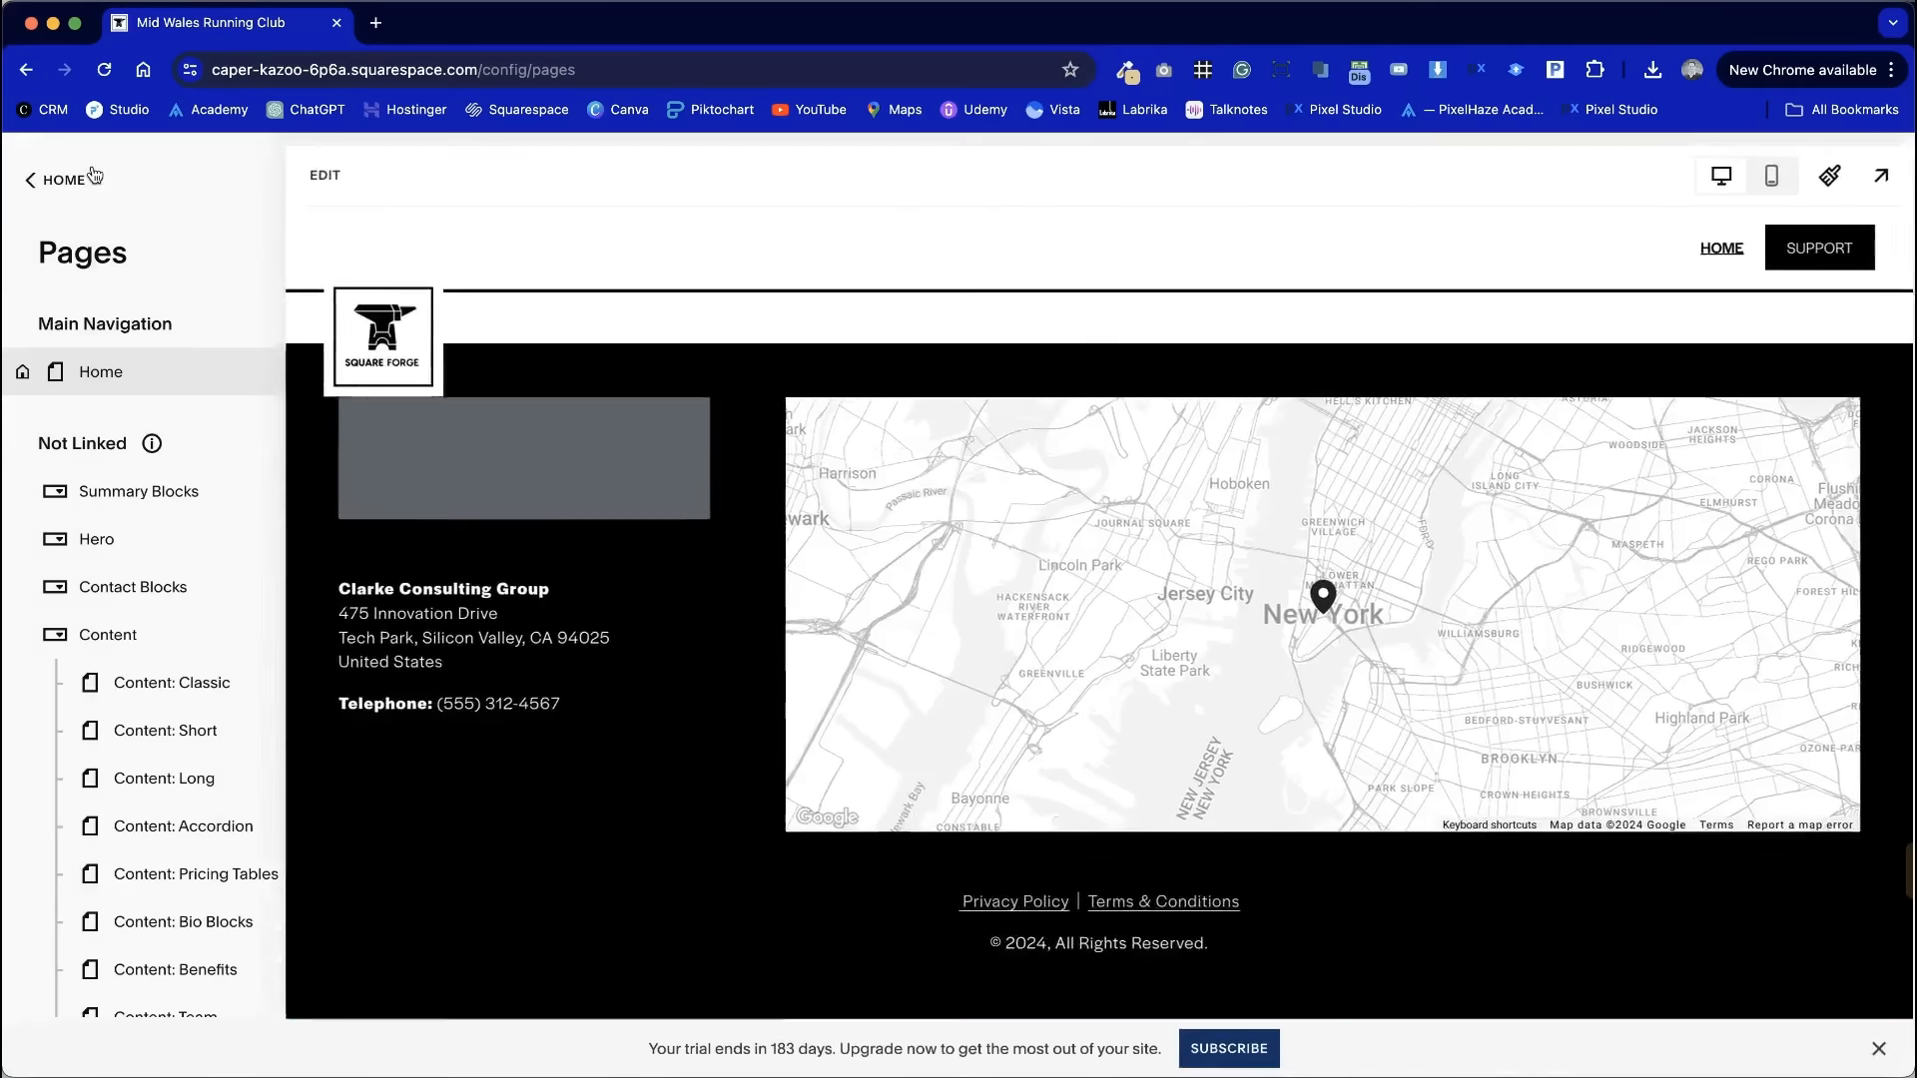
- Review the Home page layout, reopen it for editing and try to adjust the Welcome section's height
{"action": "scroll", "coordinate": [635, 550], "scroll_direction": "down", "scroll_amount": 15}
{"action": "scroll", "coordinate": [635, 550], "scroll_direction": "up", "scroll_amount": 9}
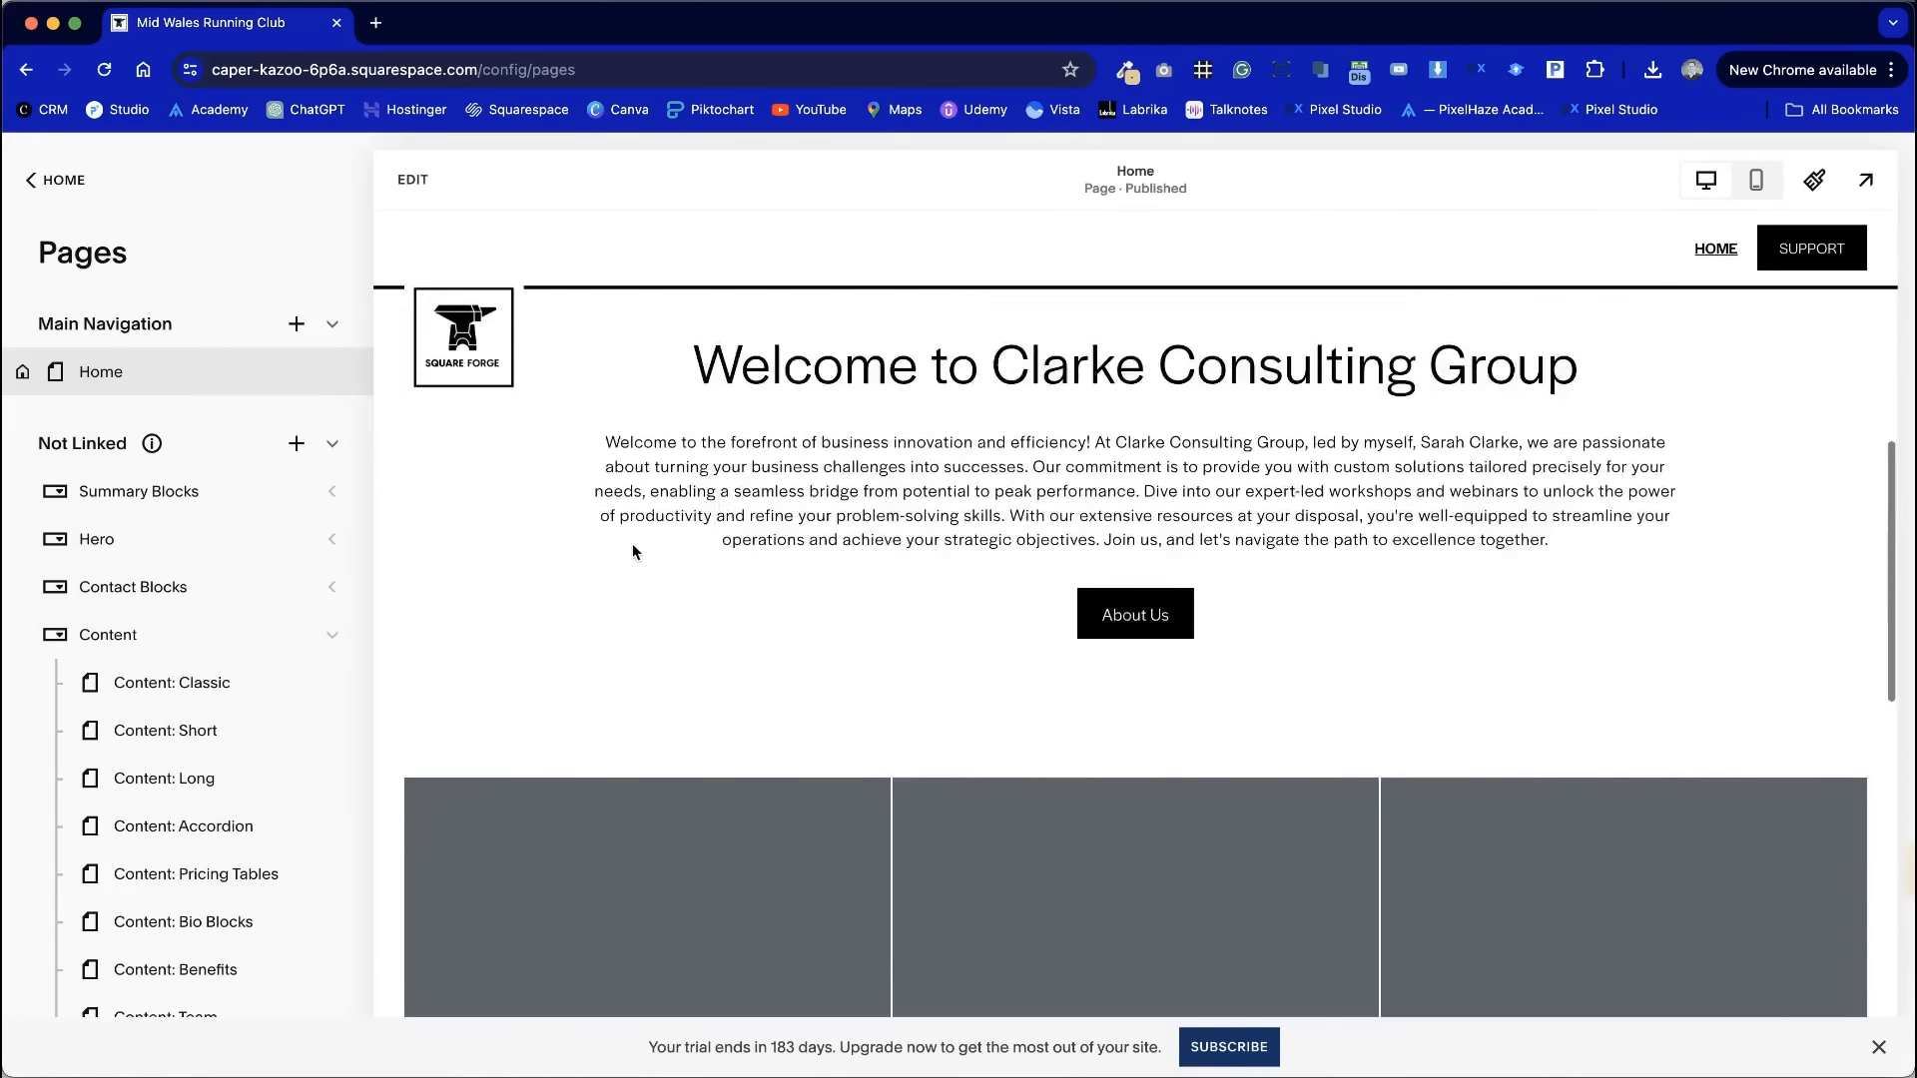
{"action": "scroll", "coordinate": [632, 550], "scroll_direction": "up", "scroll_amount": 5}
{"action": "scroll", "coordinate": [632, 550], "scroll_direction": "down", "scroll_amount": 8}
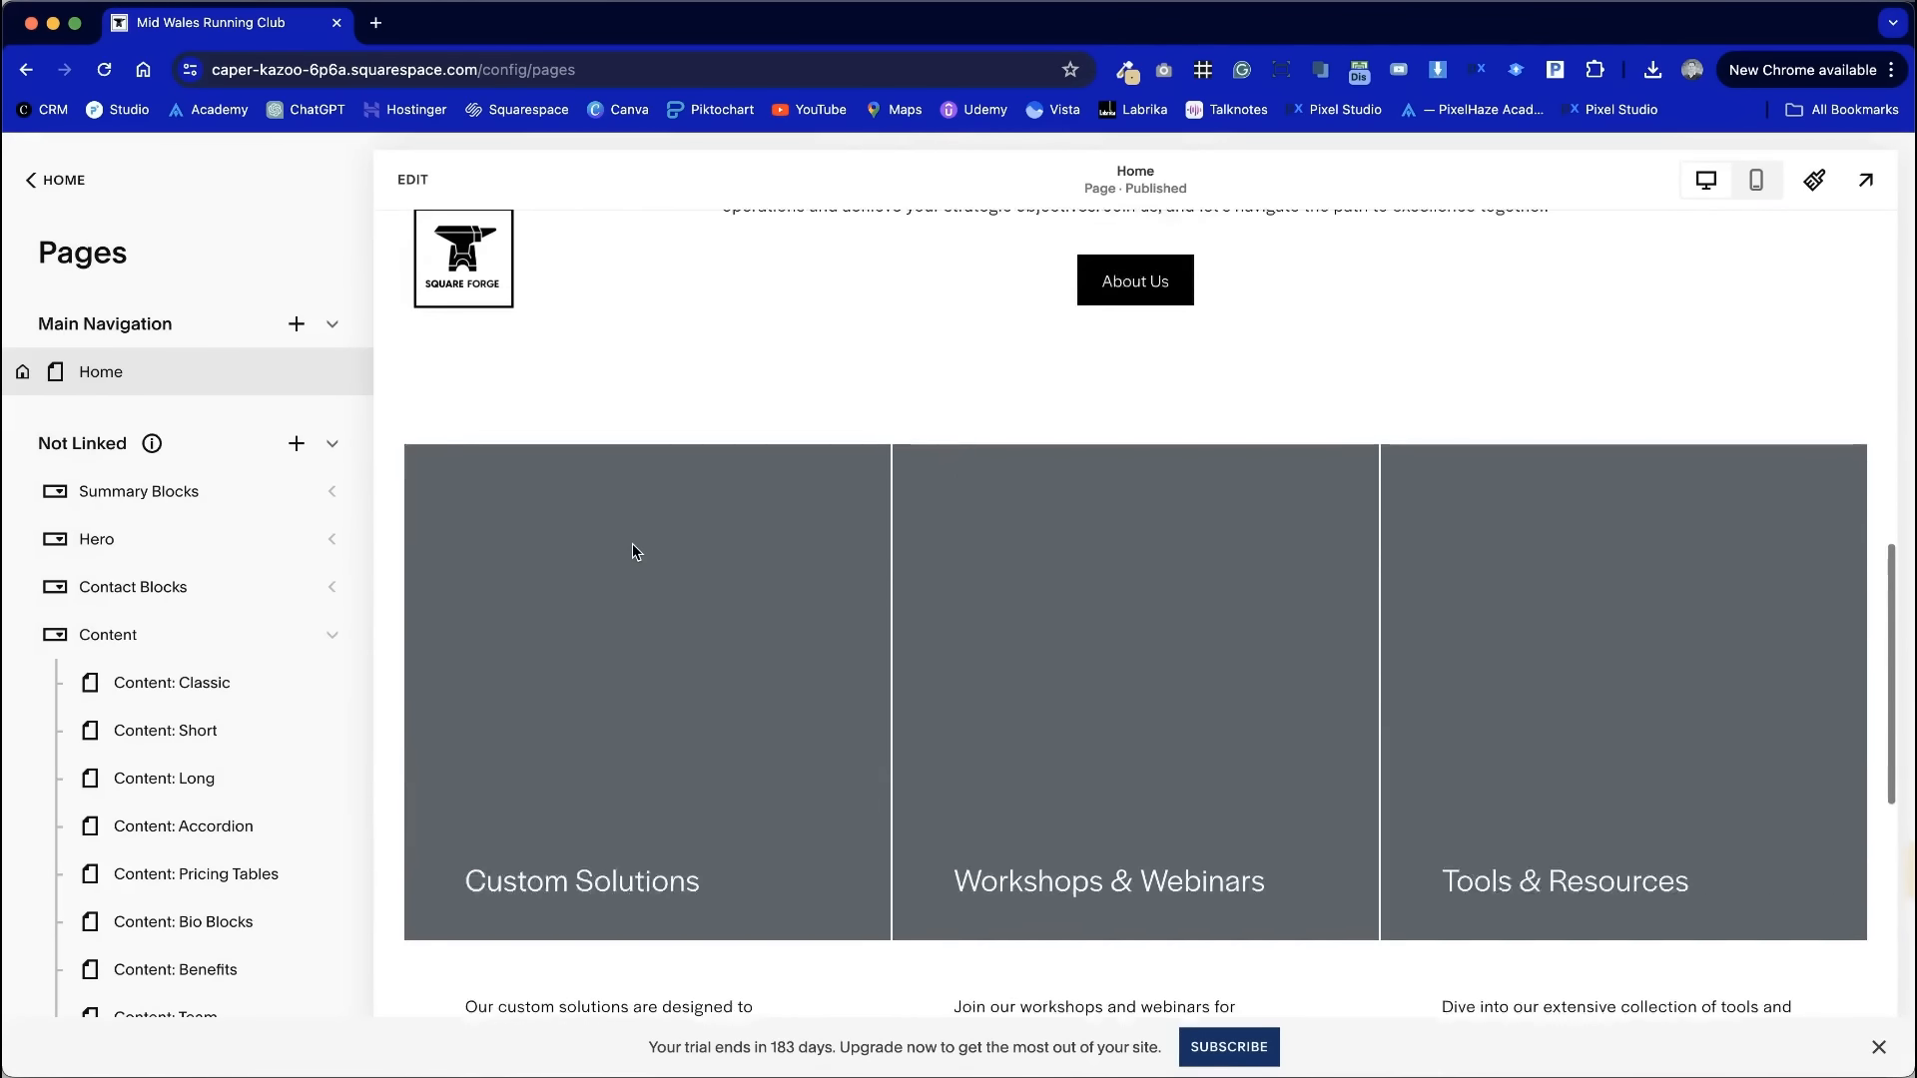
{"action": "scroll", "coordinate": [635, 550], "scroll_direction": "up", "scroll_amount": 1}
{"action": "left_click", "coordinate": [413, 181]}
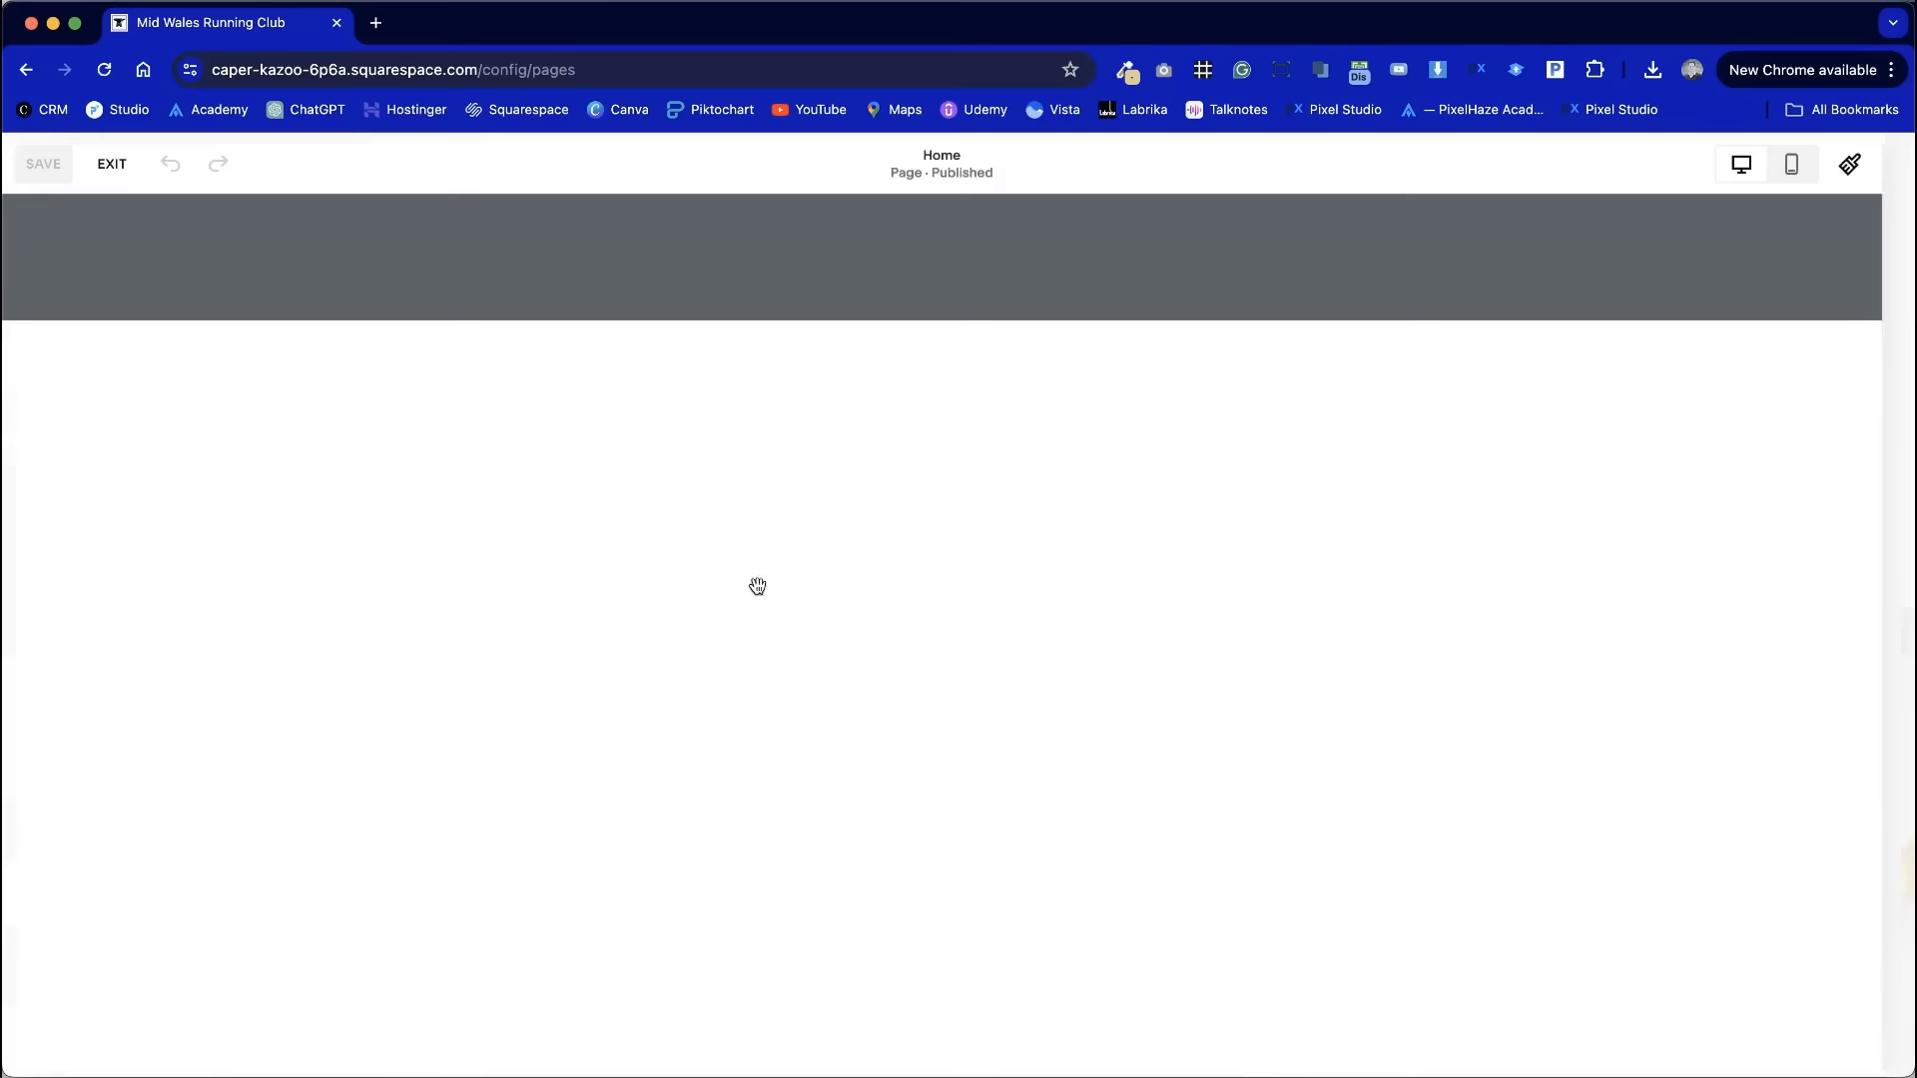
{"action": "scroll", "coordinate": [799, 619], "scroll_direction": "down", "scroll_amount": 2}
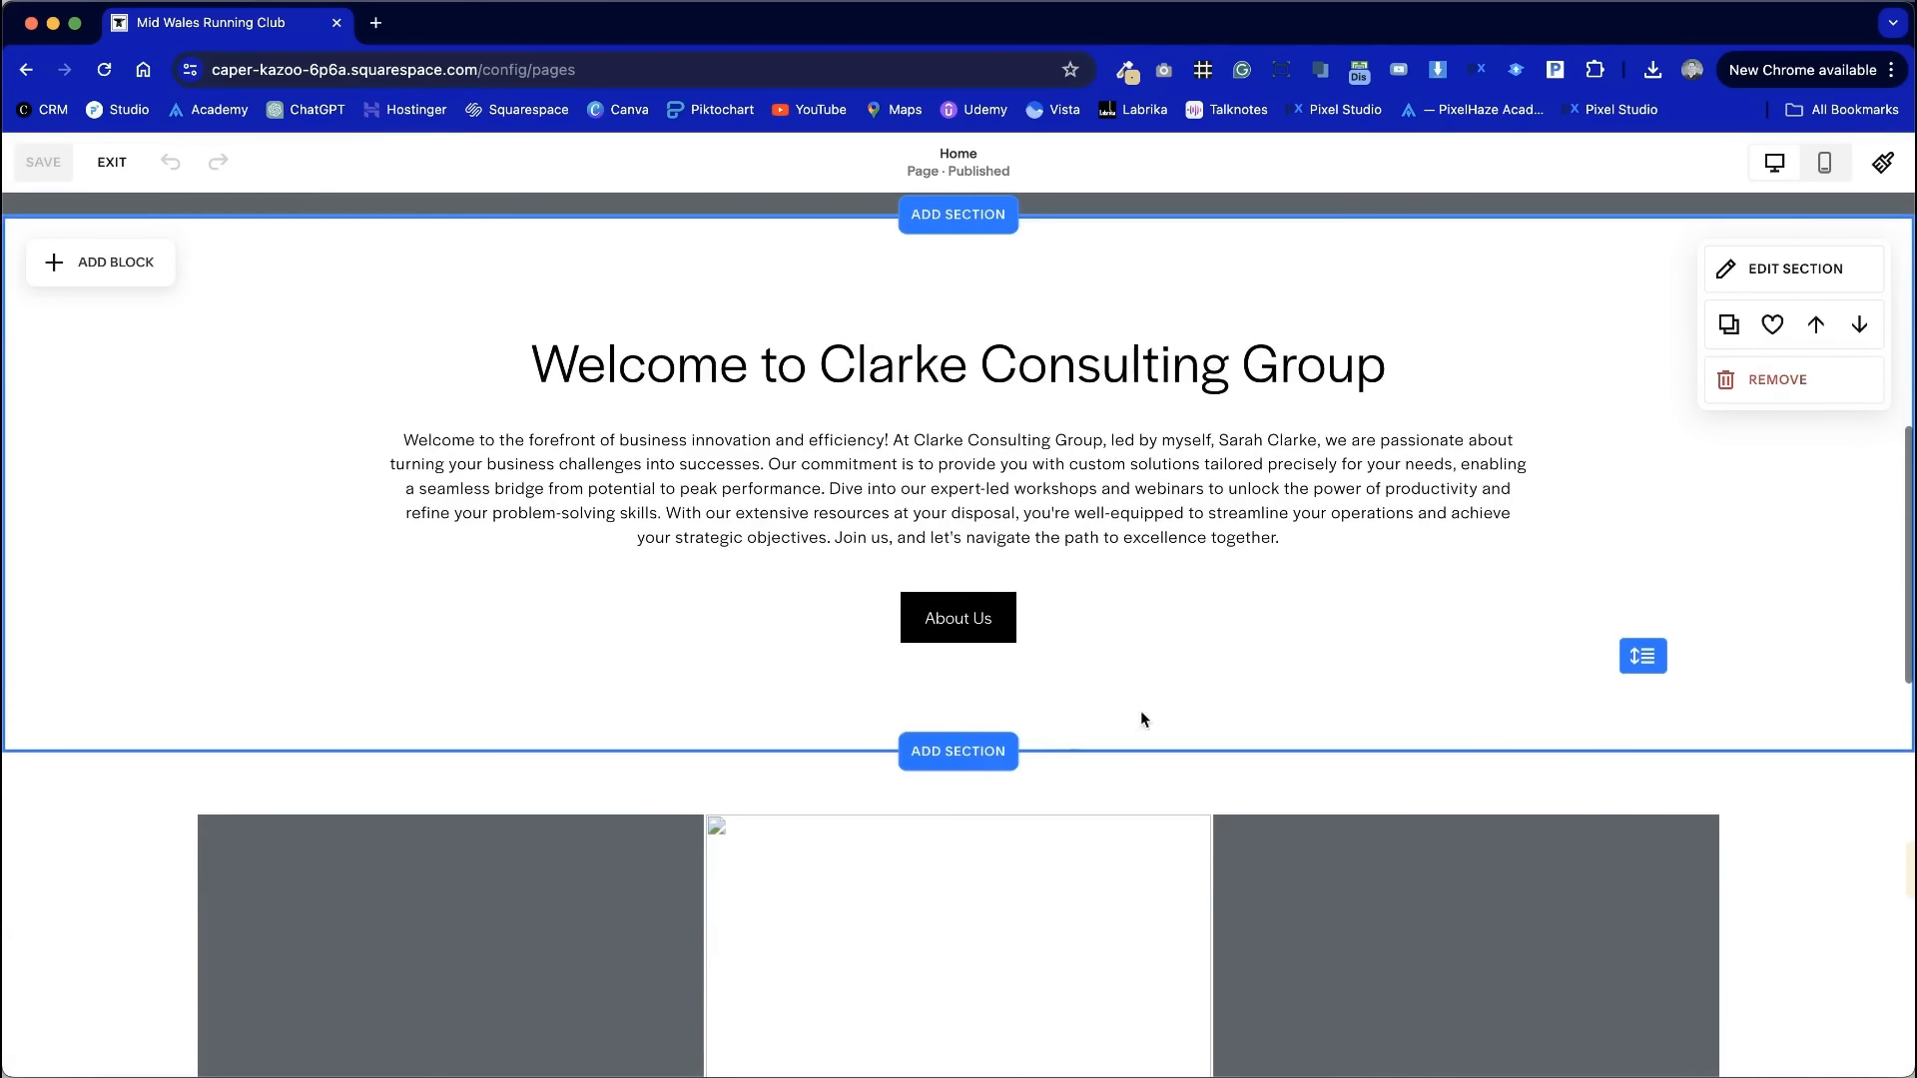
{"action": "left_click", "coordinate": [1642, 655]}
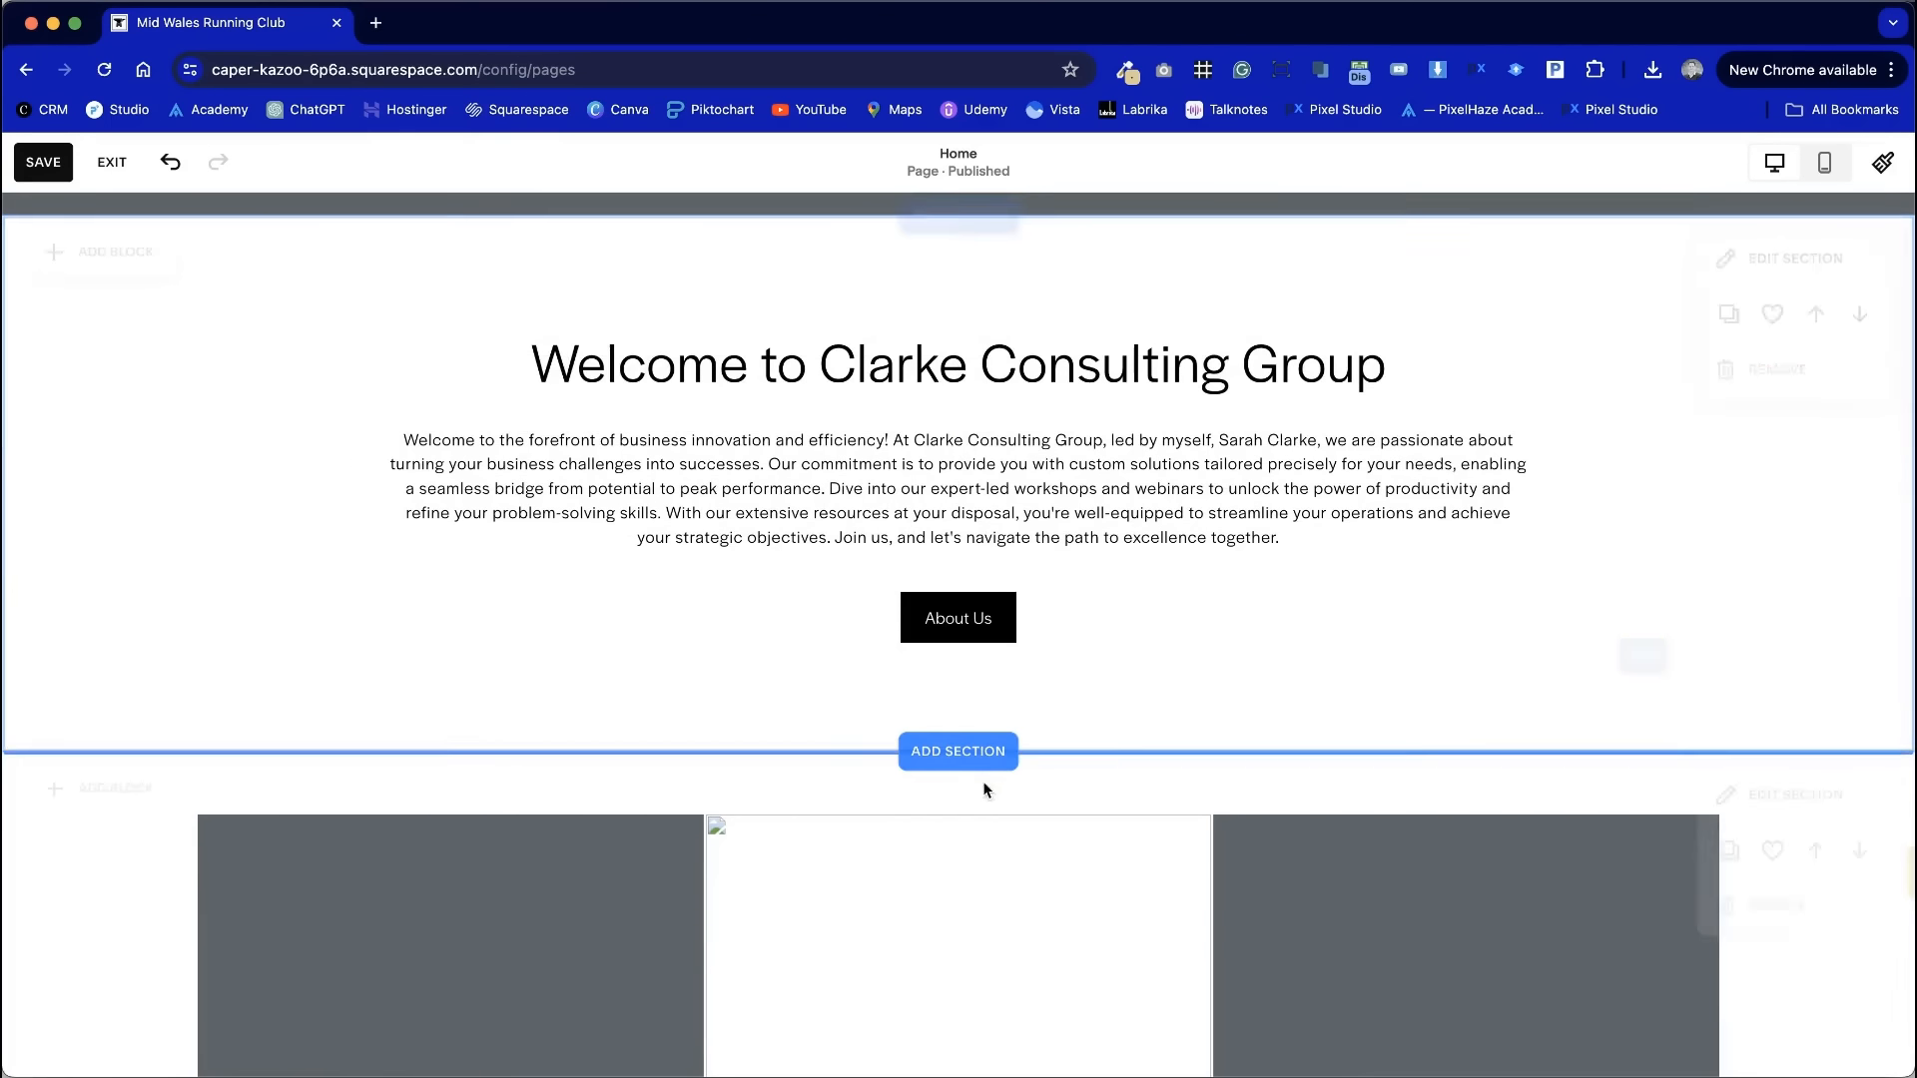
- Turn off Fill Screen for the three-column services section below the Welcome text
{"action": "scroll", "coordinate": [959, 848], "scroll_direction": "down", "scroll_amount": 1}
{"action": "scroll", "coordinate": [959, 848], "scroll_direction": "down", "scroll_amount": 5}
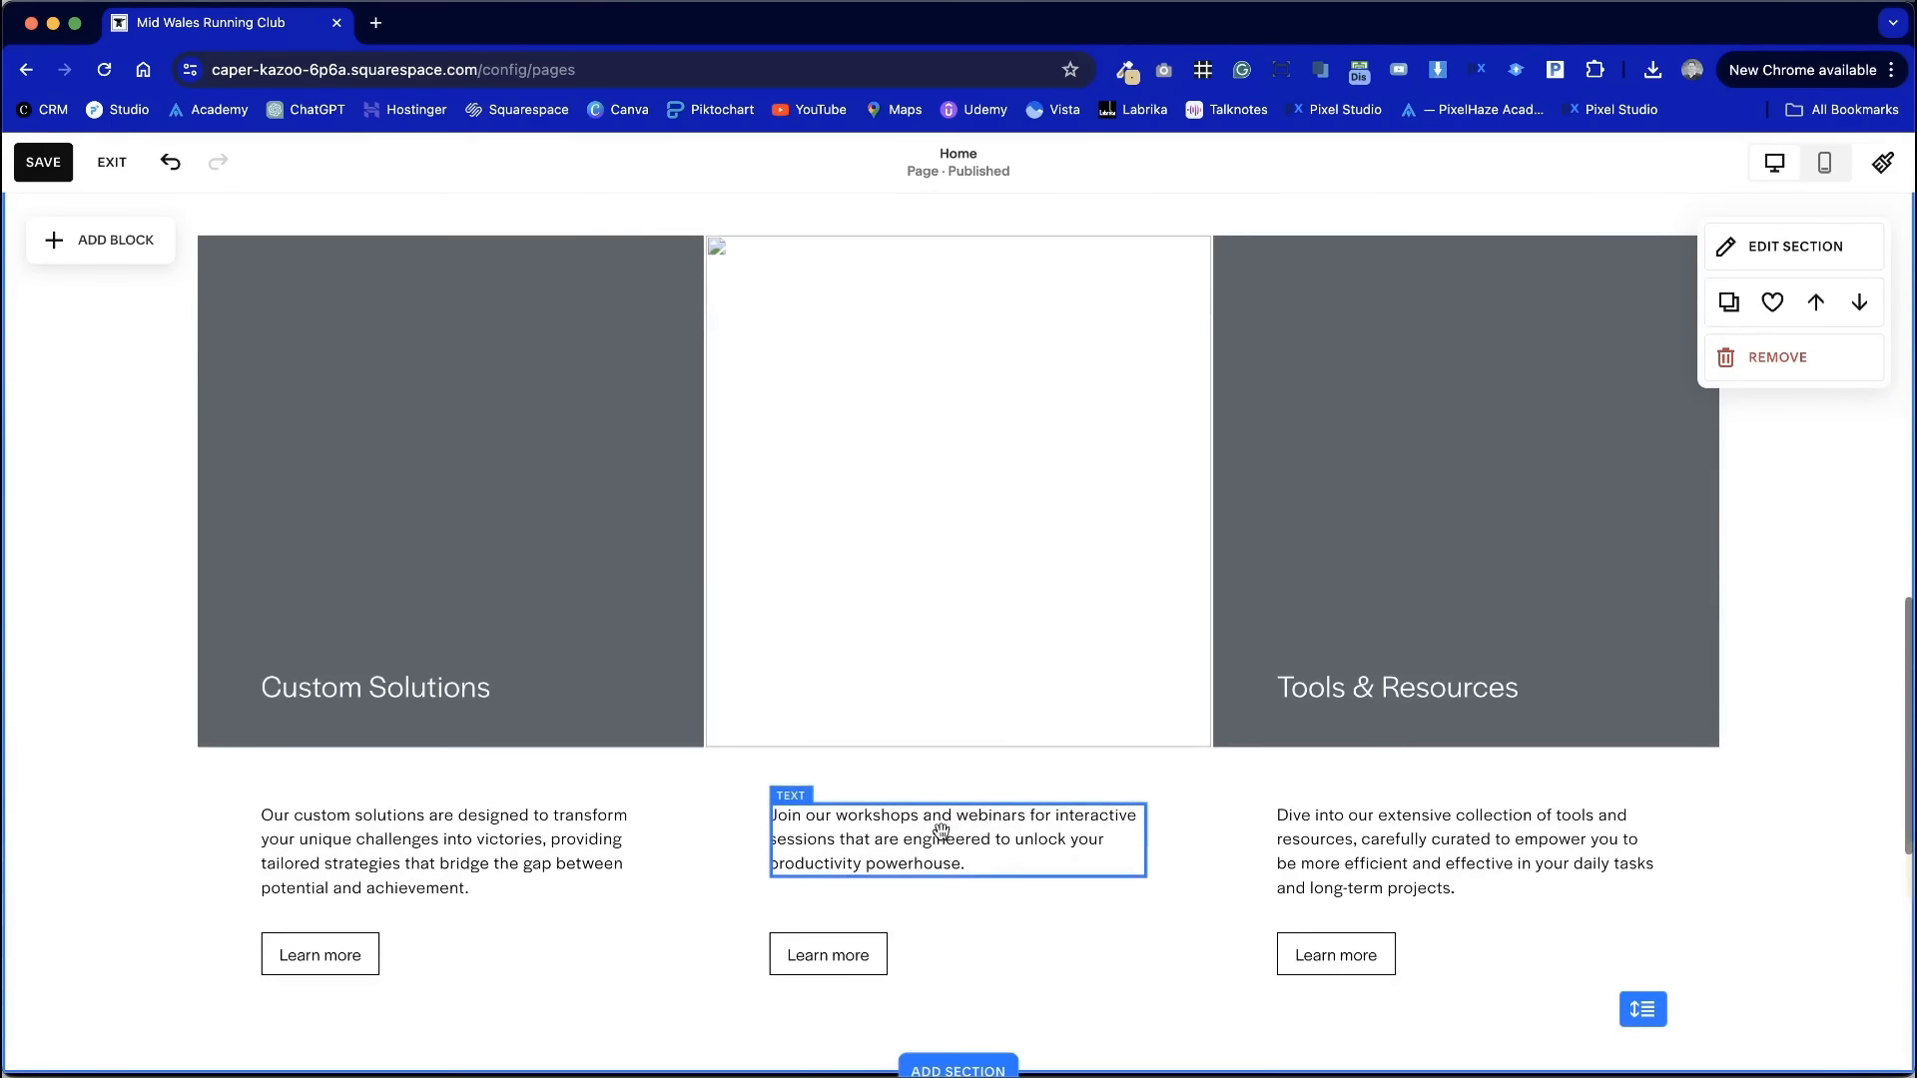
{"action": "scroll", "coordinate": [1622, 337], "scroll_direction": "up", "scroll_amount": 5}
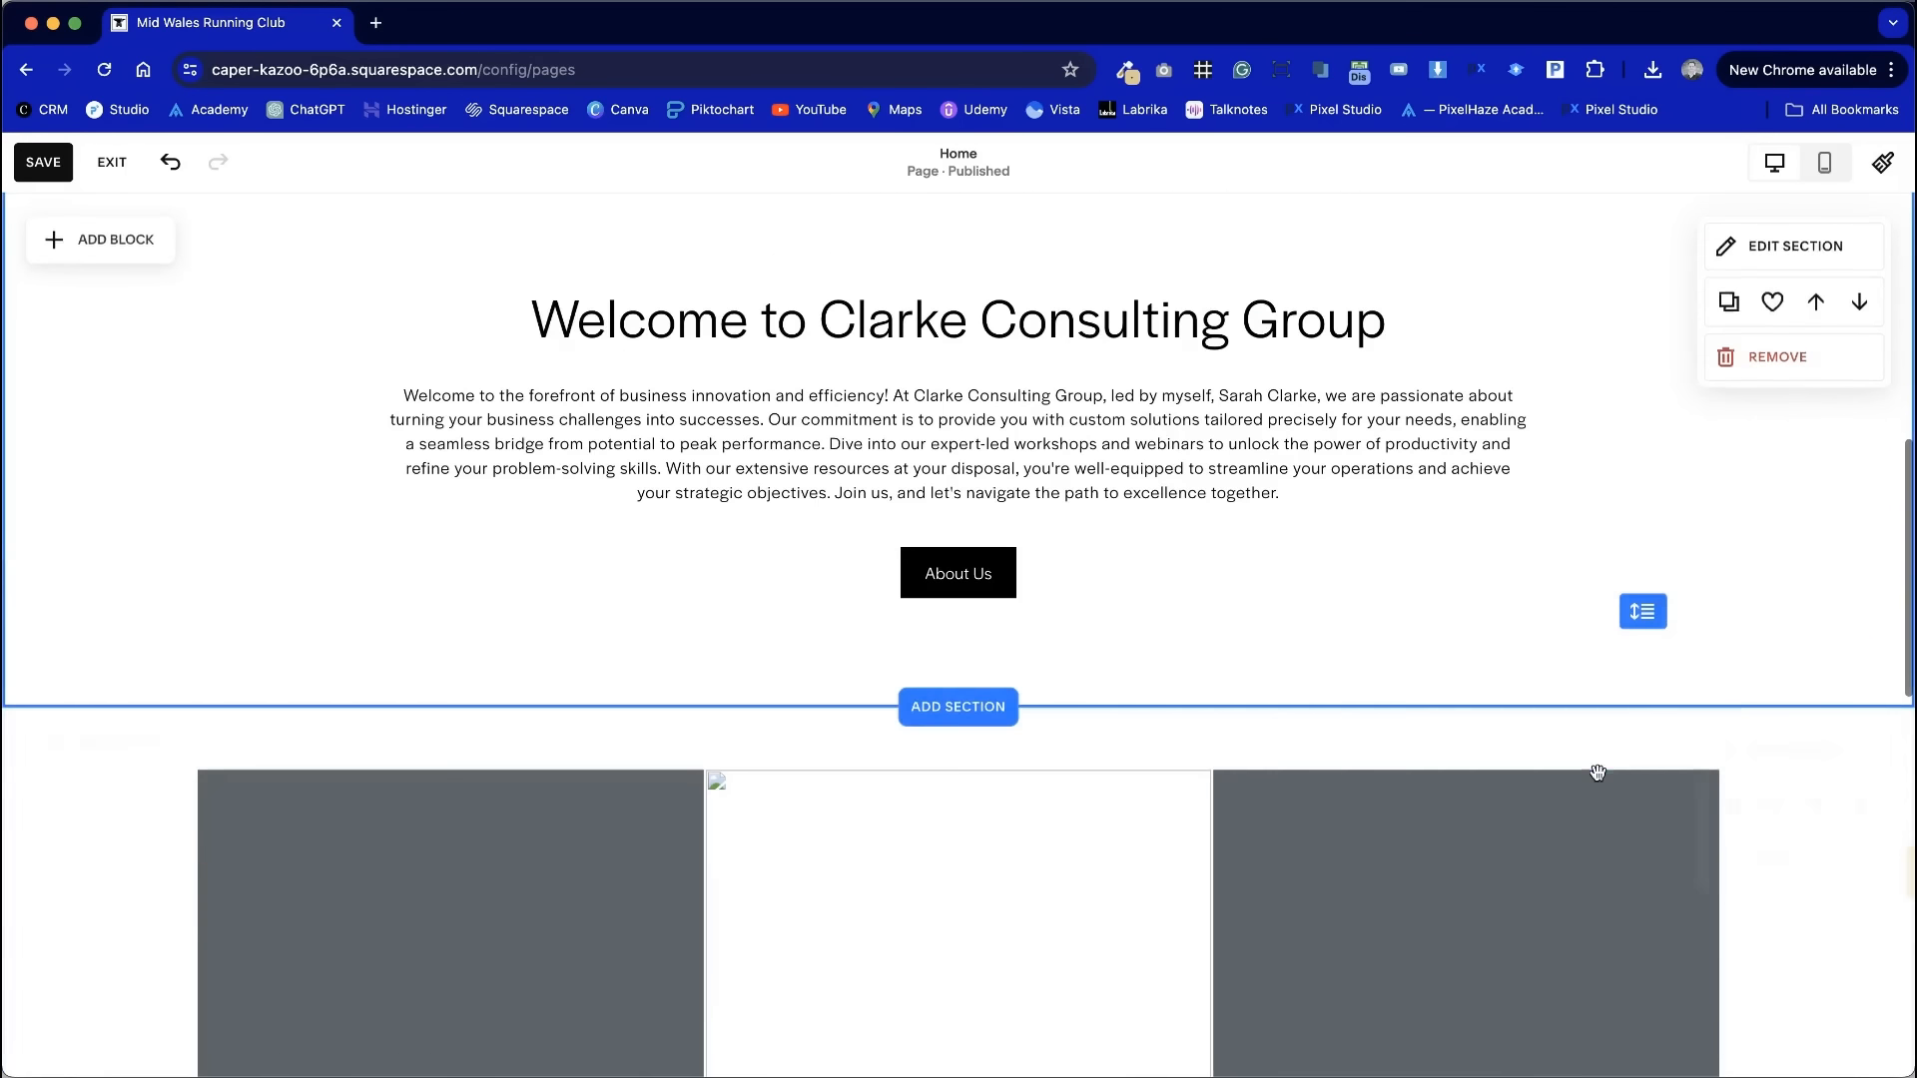
{"action": "left_click", "coordinate": [1765, 769]}
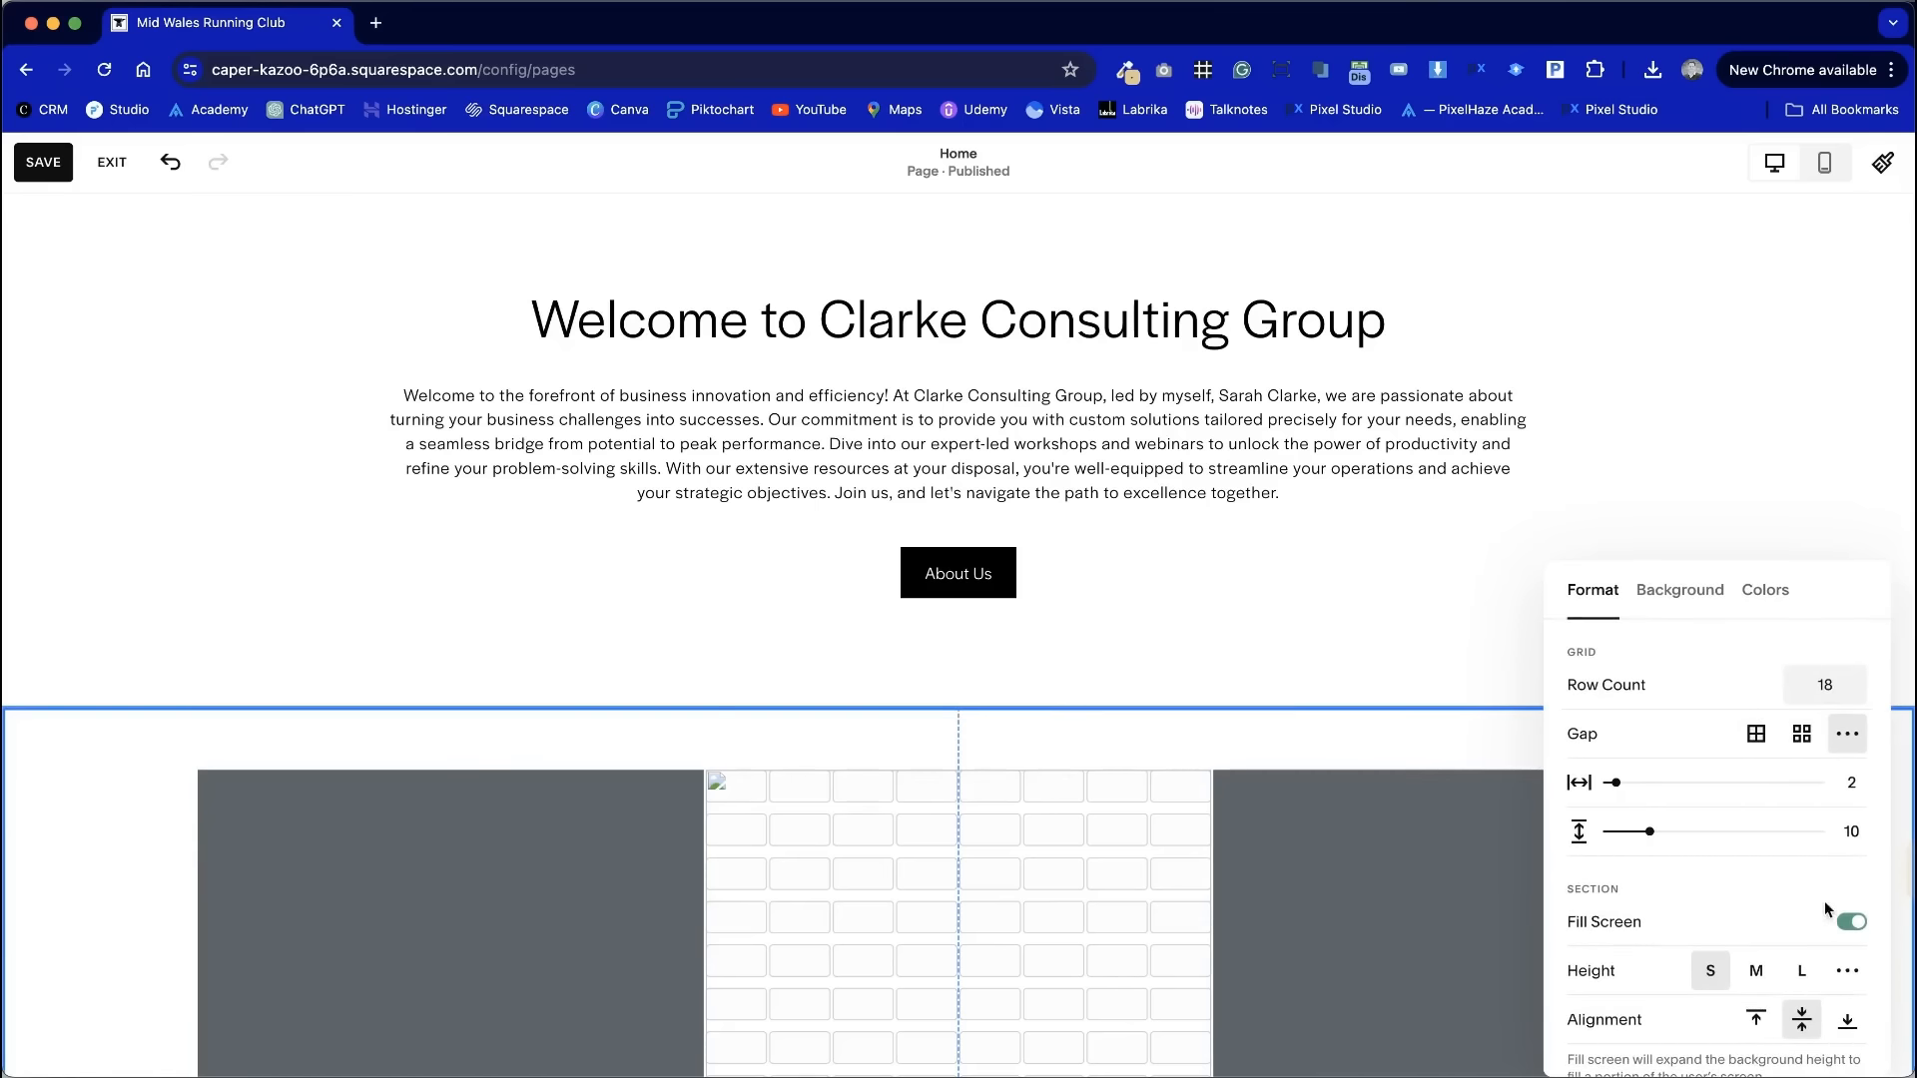
{"action": "left_click", "coordinate": [1852, 923]}
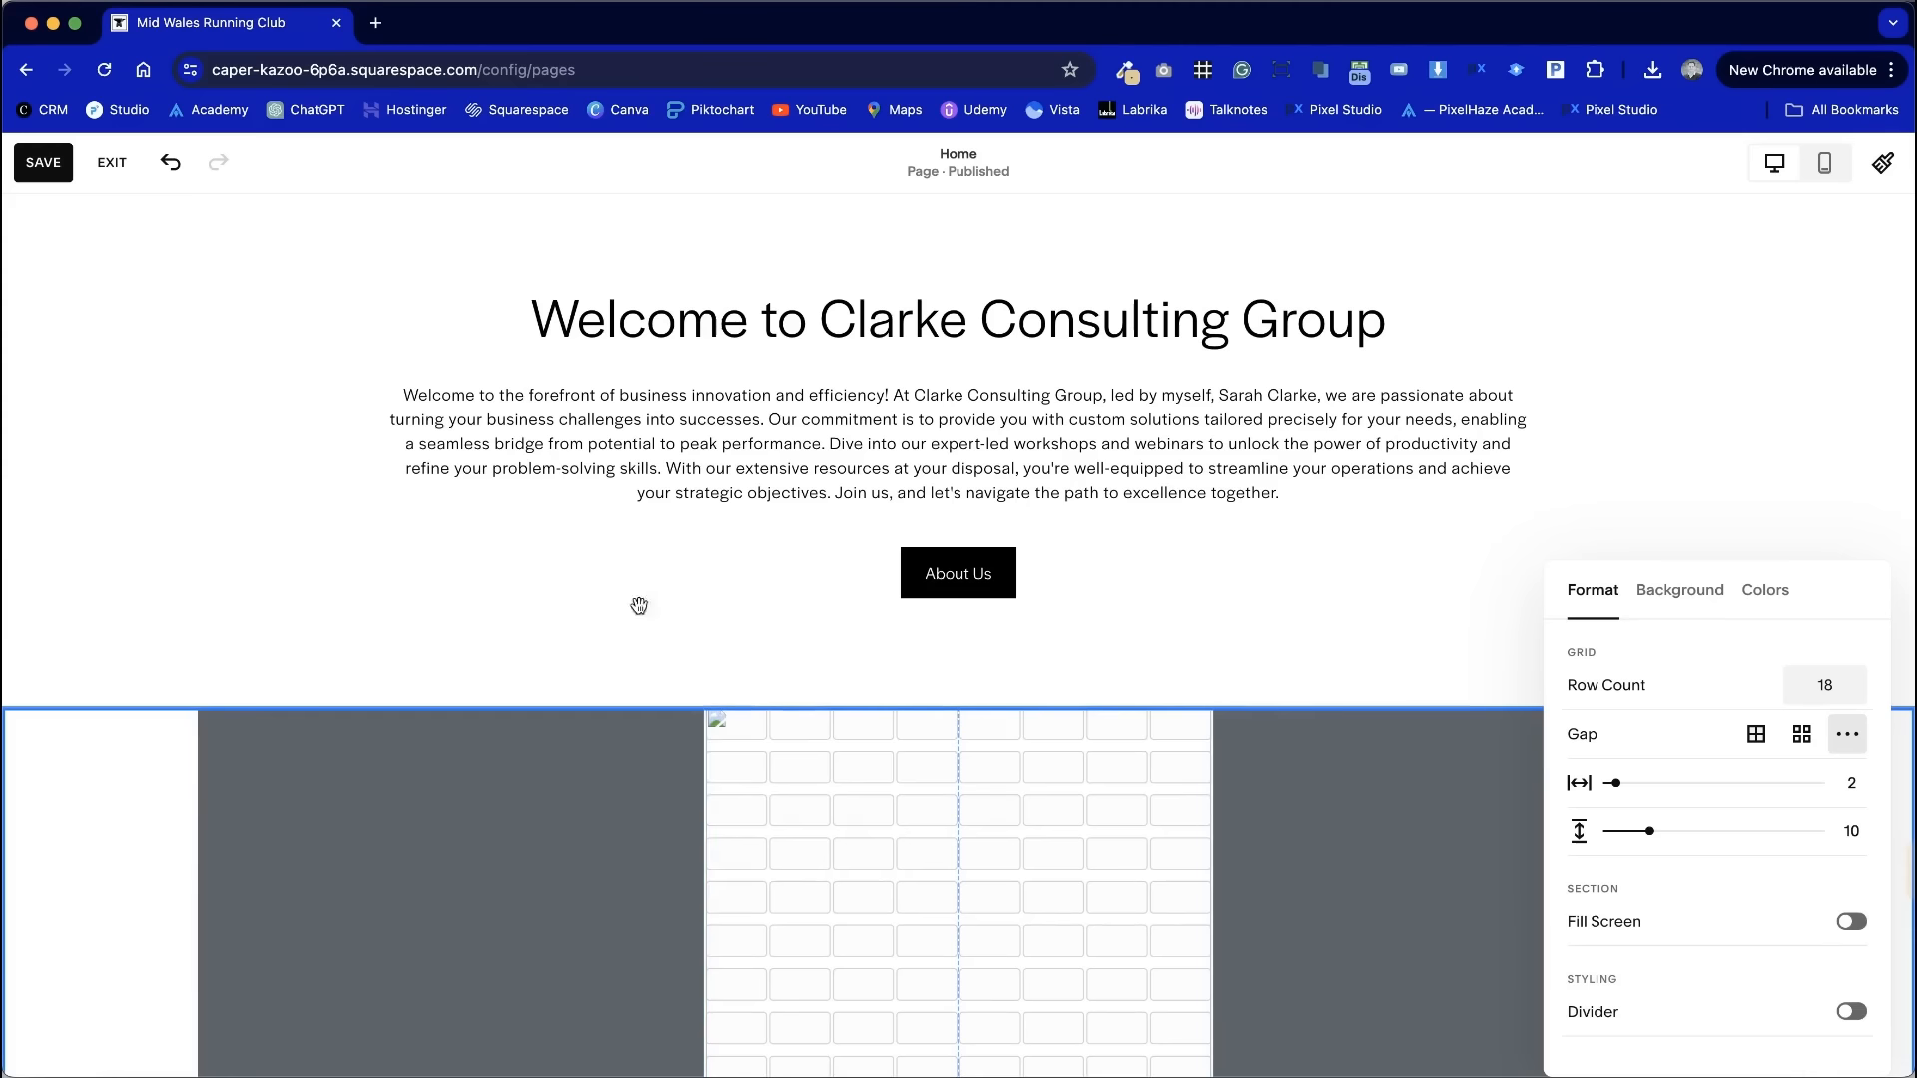
- Check the spacing between the Home page sections, save the changes and exit the editor
{"action": "scroll", "coordinate": [235, 609], "scroll_direction": "up", "scroll_amount": 3}
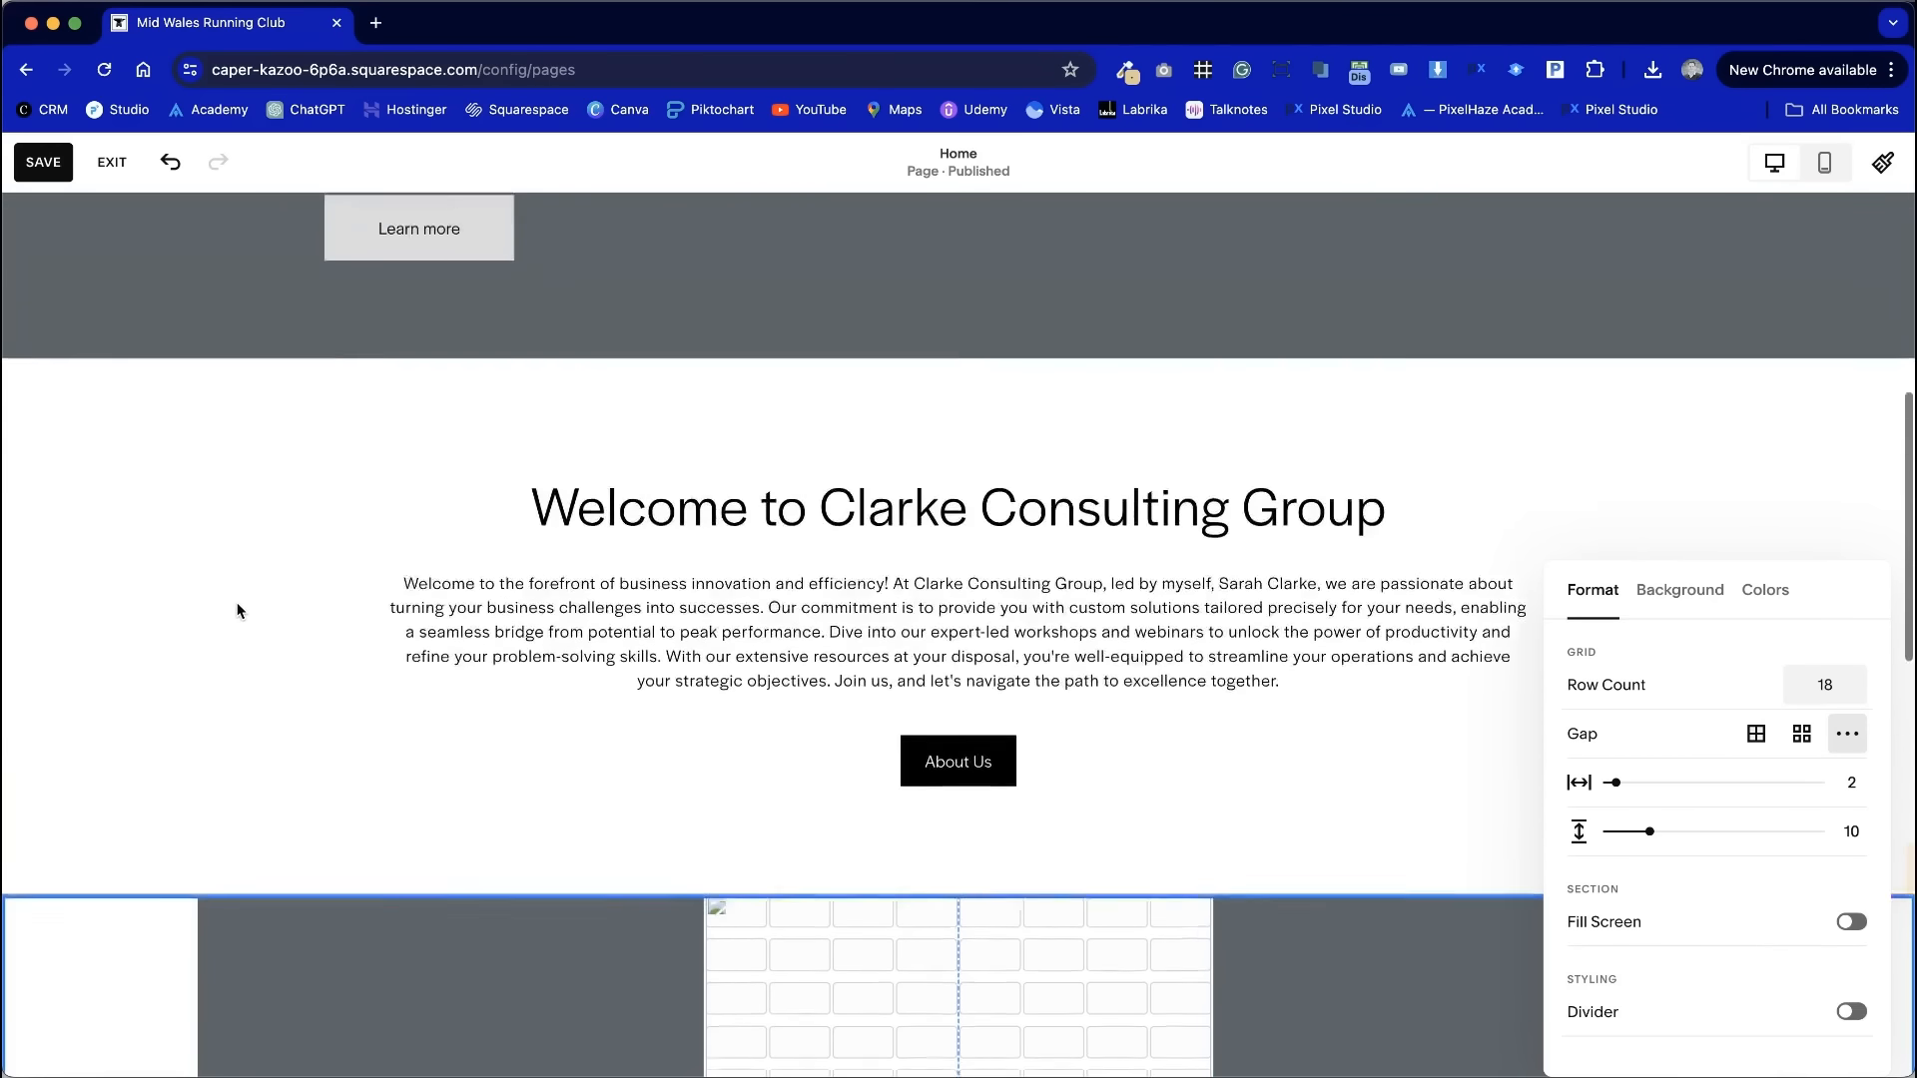
{"action": "scroll", "coordinate": [235, 609], "scroll_direction": "down", "scroll_amount": 2}
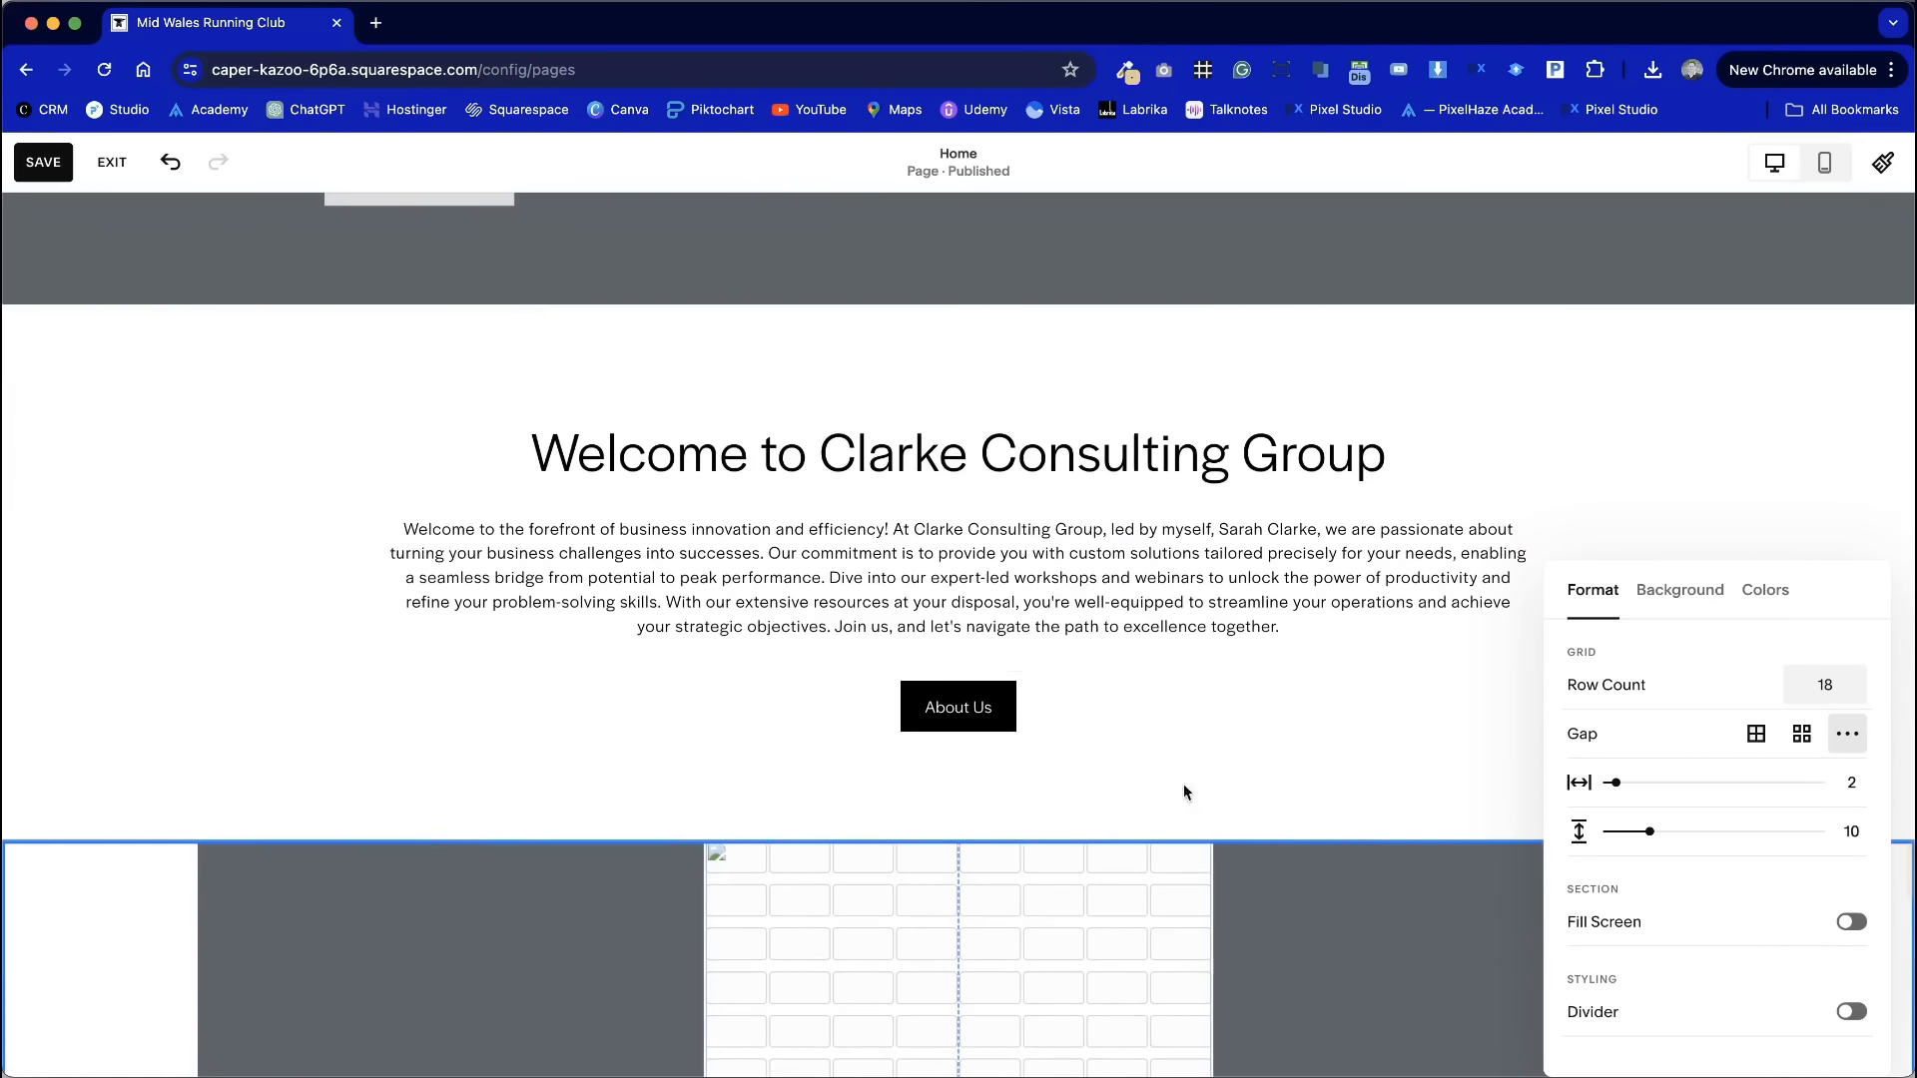
{"action": "scroll", "coordinate": [1148, 769], "scroll_direction": "down", "scroll_amount": 5}
{"action": "scroll", "coordinate": [958, 599], "scroll_direction": "up", "scroll_amount": 10}
{"action": "left_click", "coordinate": [44, 161]}
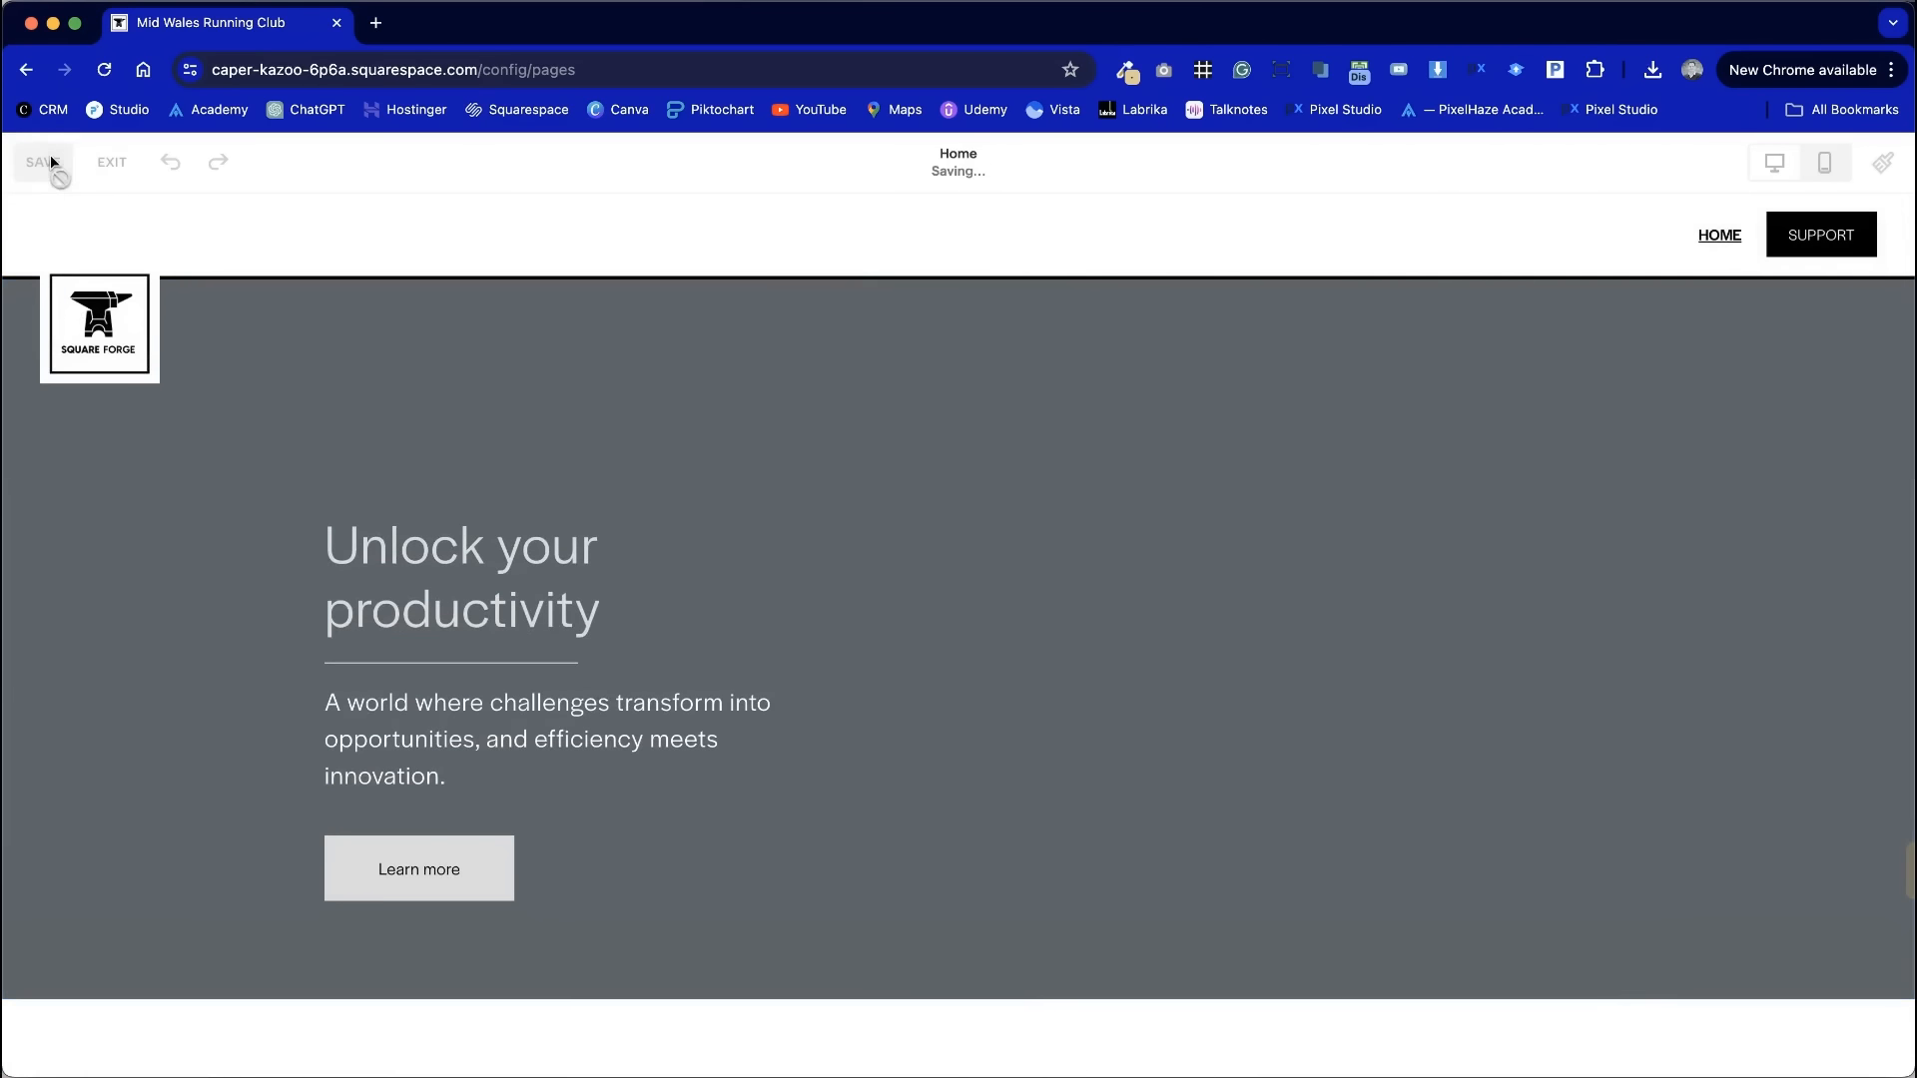
{"action": "left_click", "coordinate": [112, 161]}
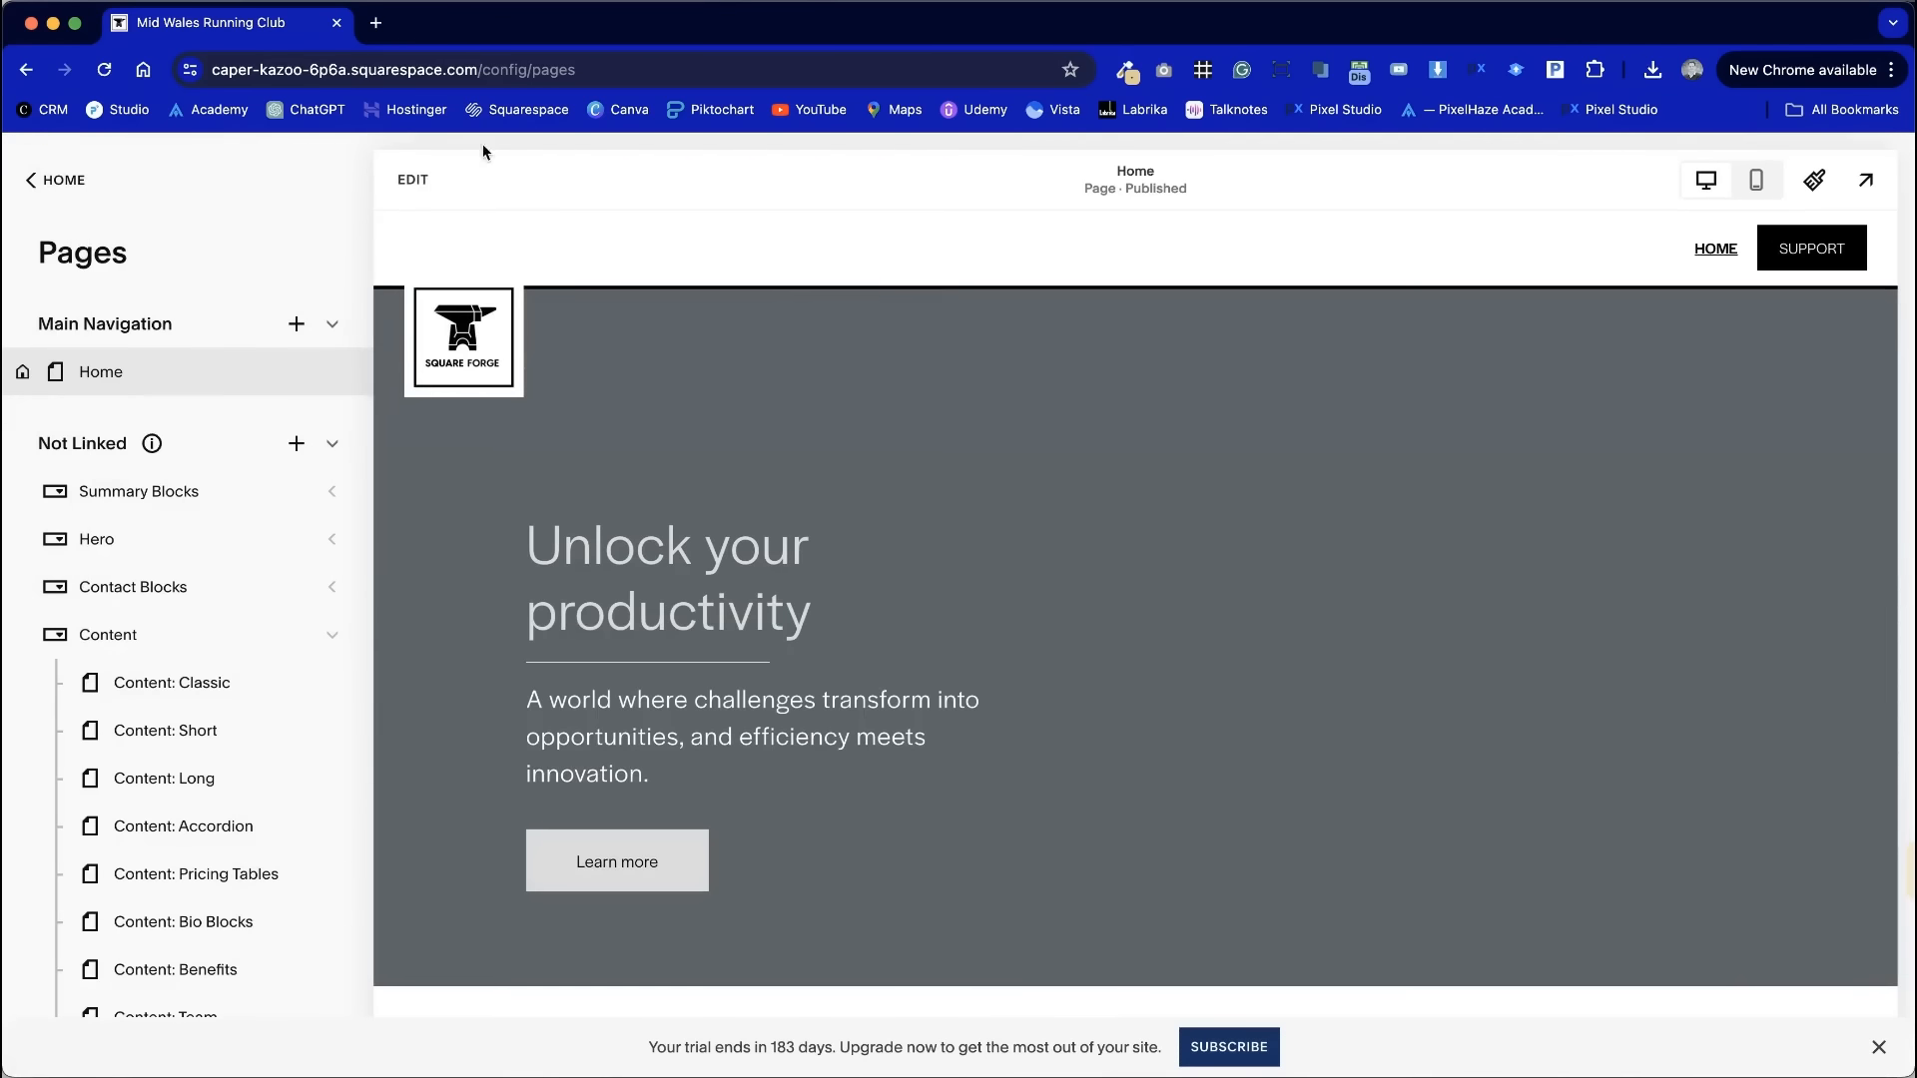
- Edit the hero section's background and set a free image found with "running", showing silhouetted runners against a blue sky
{"action": "left_click", "coordinate": [413, 179]}
{"action": "left_click", "coordinate": [1795, 339]}
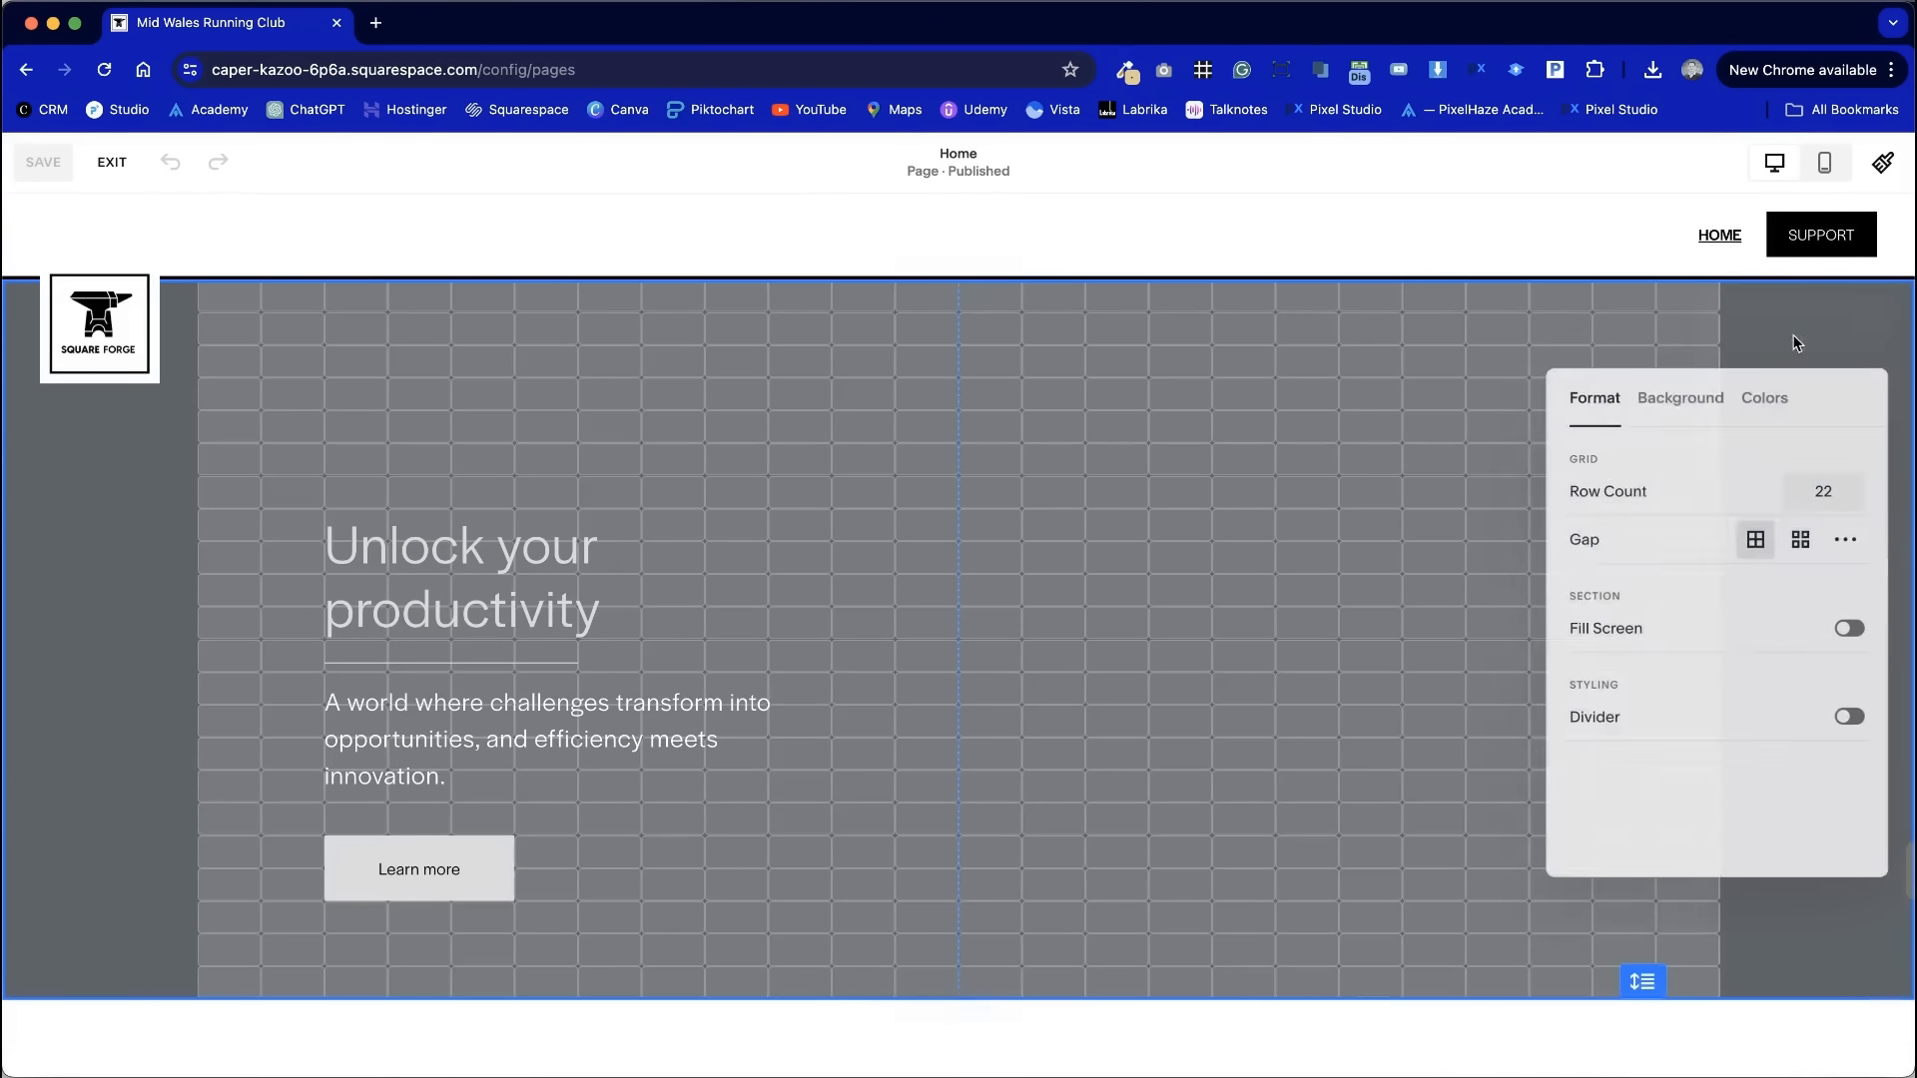
{"action": "left_click", "coordinate": [1713, 400]}
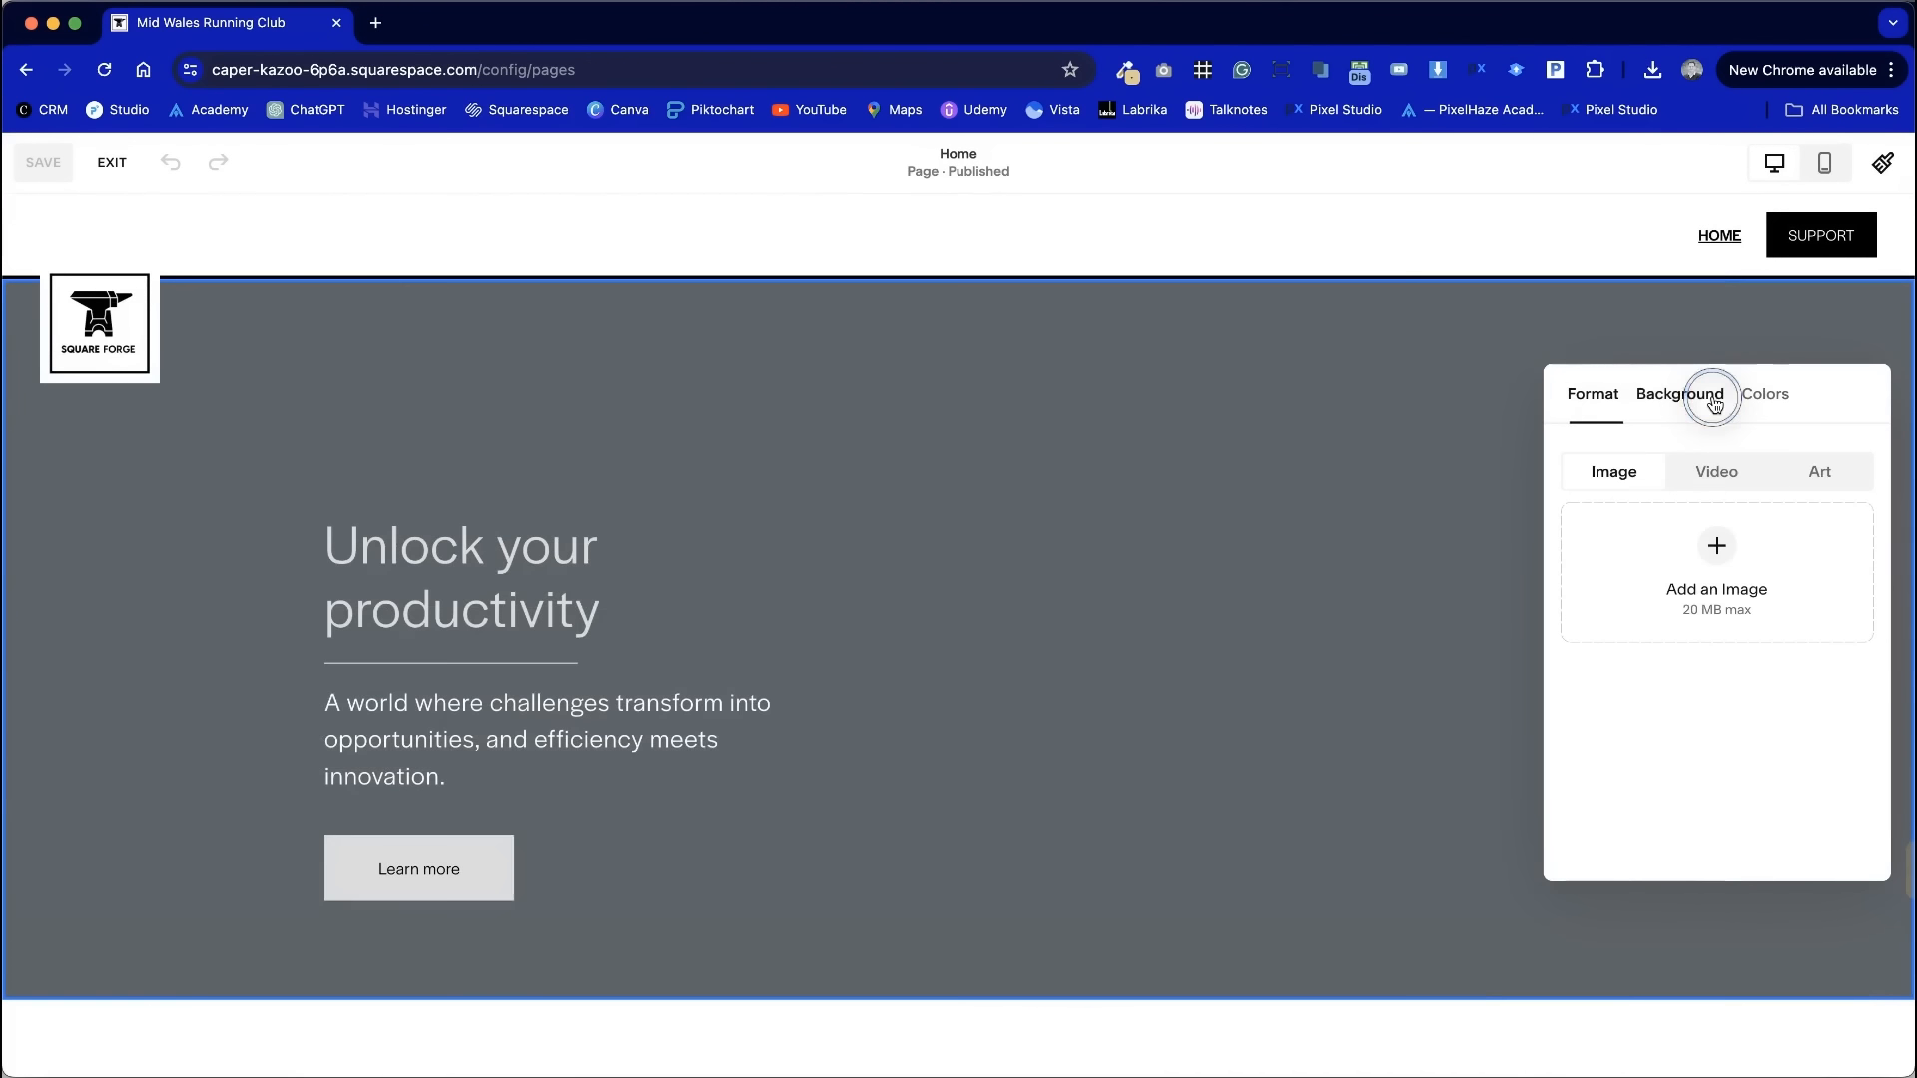
{"action": "left_click", "coordinate": [1727, 559]}
{"action": "left_click", "coordinate": [1703, 699]}
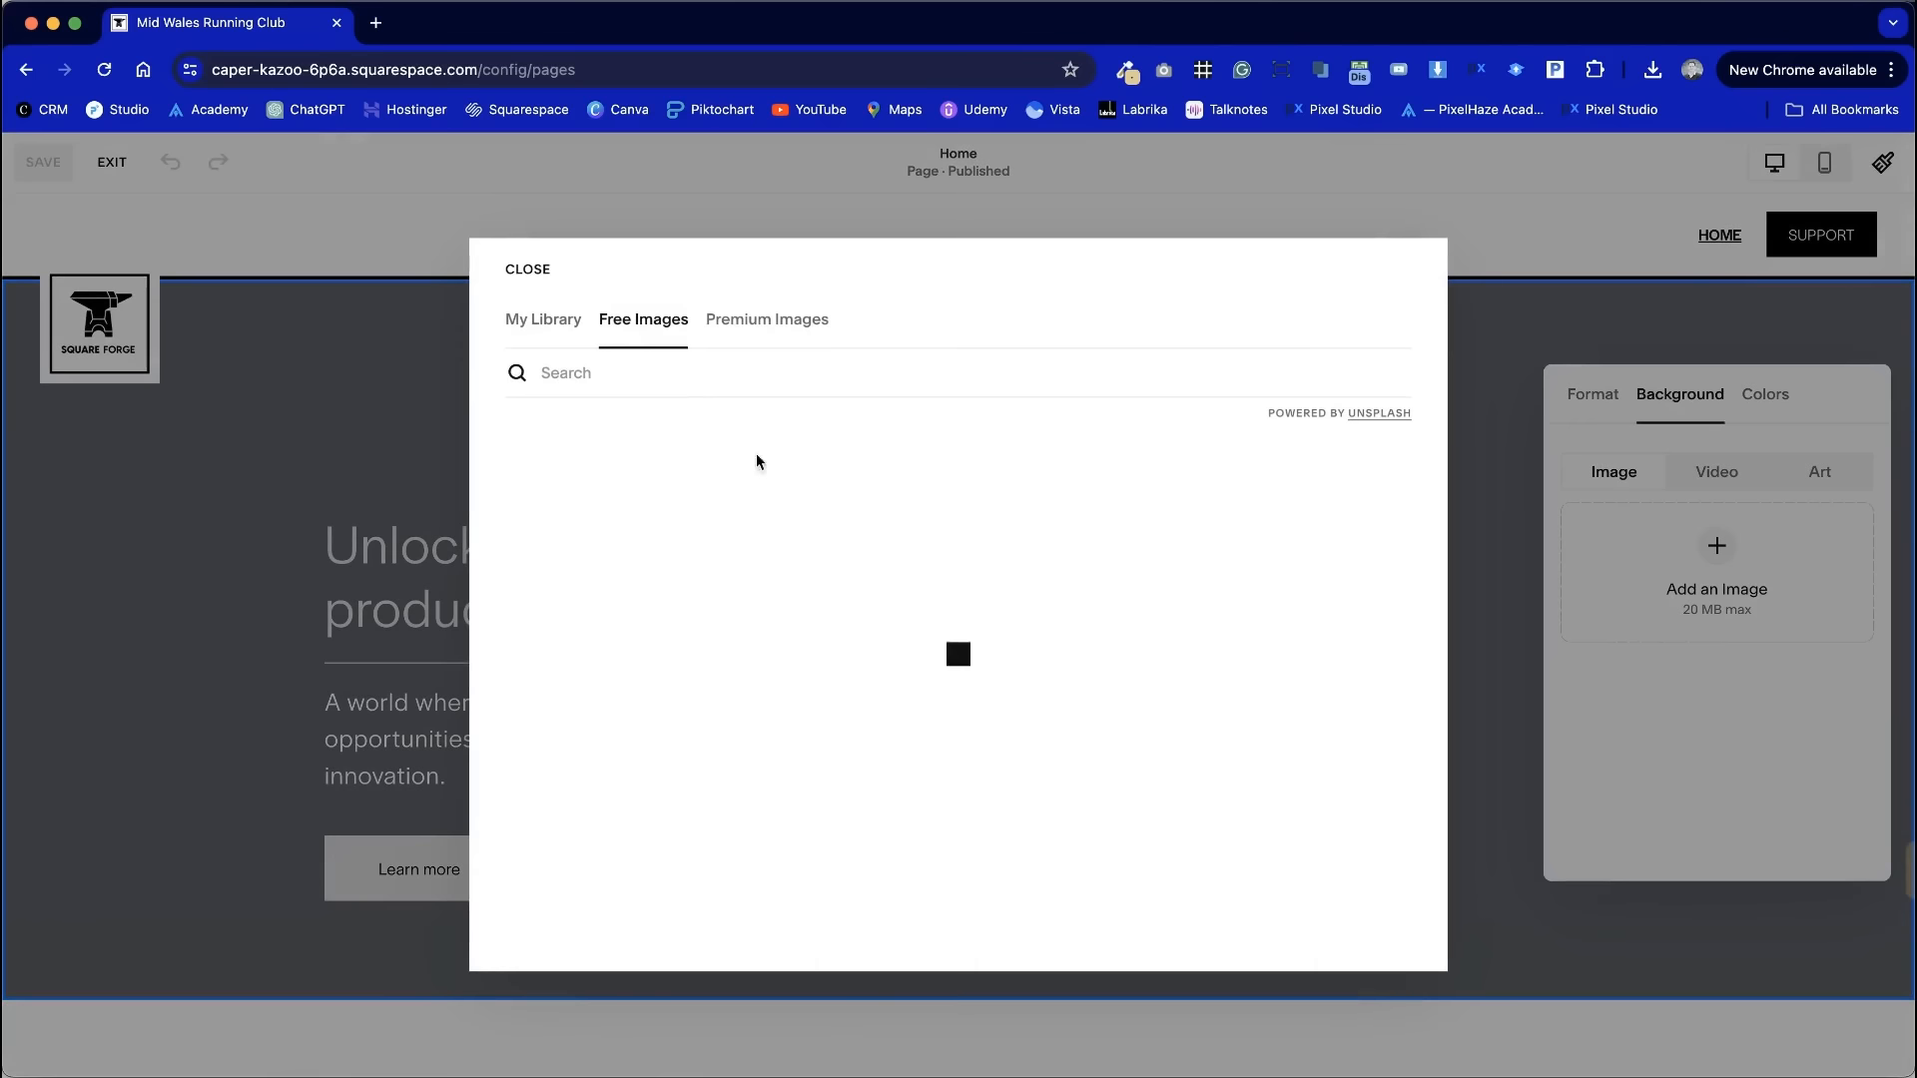
{"action": "type", "text": "running"}
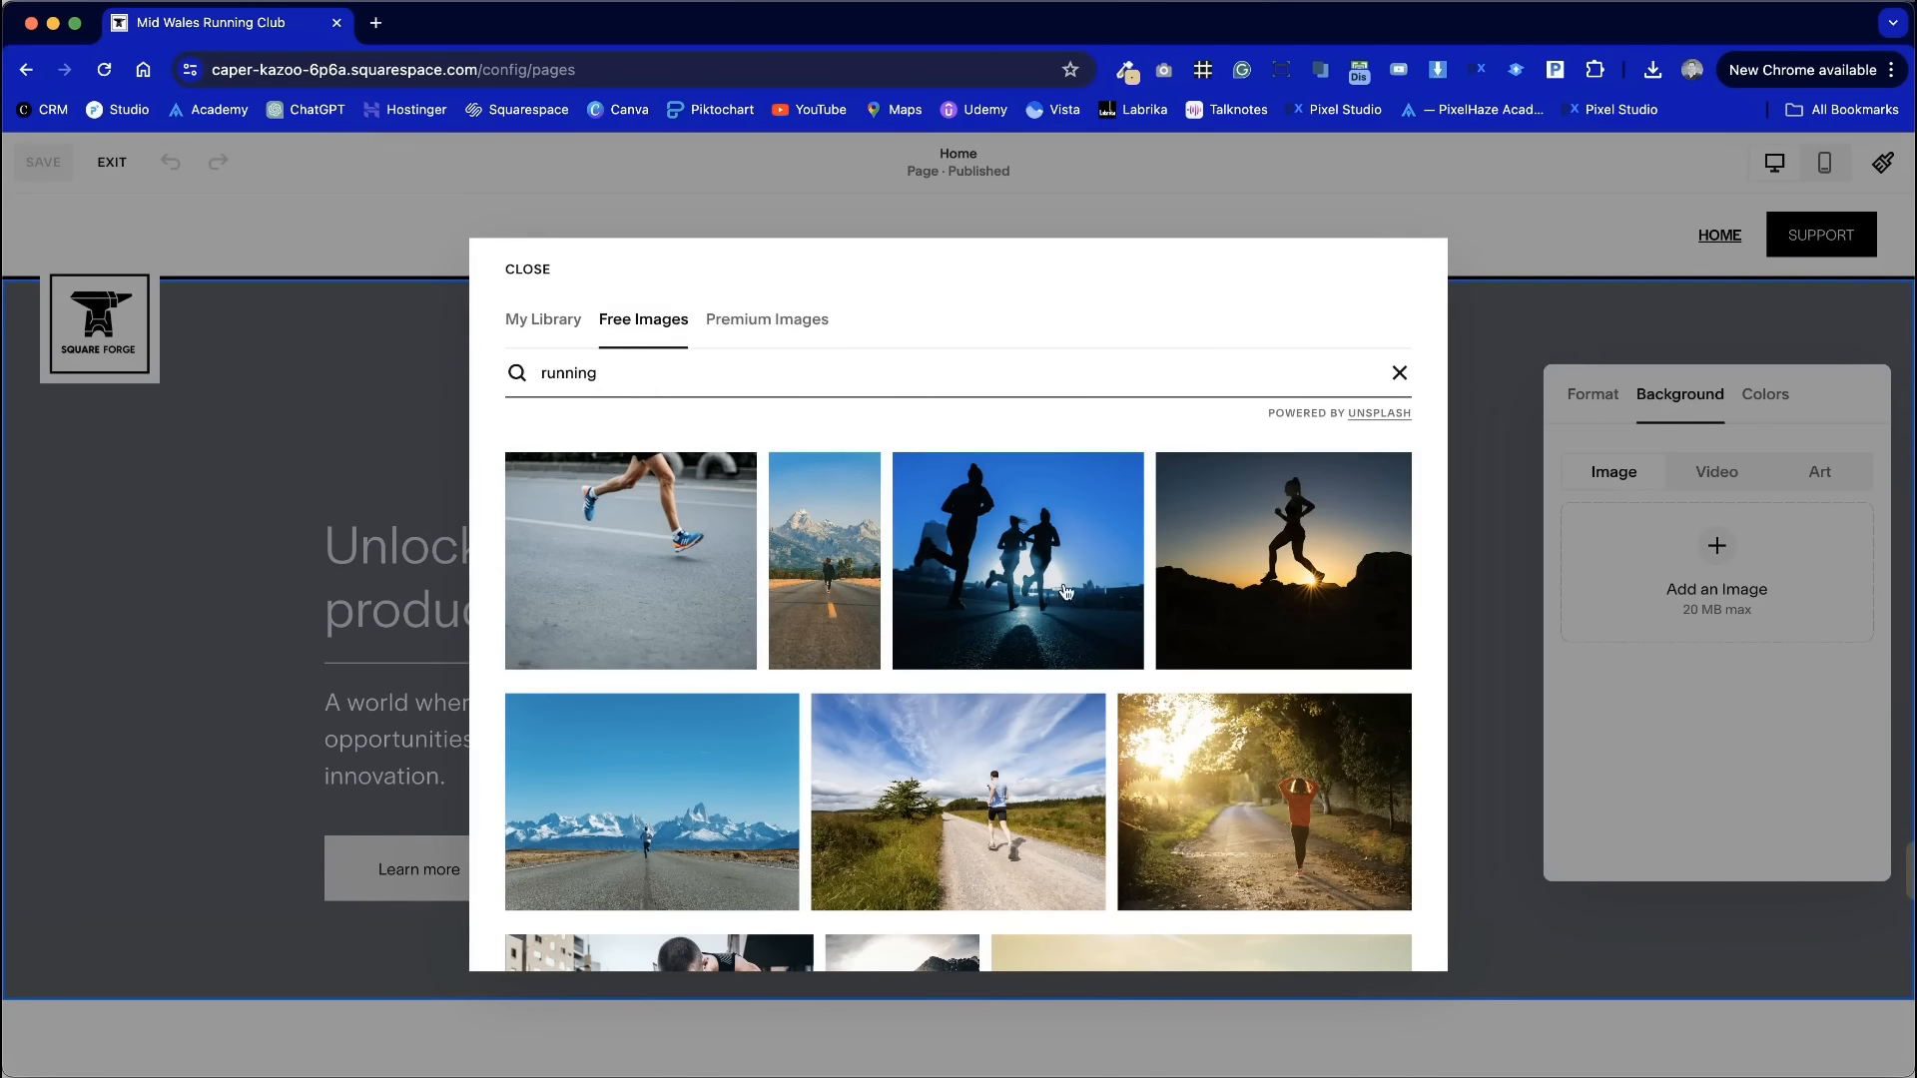
{"action": "left_click", "coordinate": [1059, 558]}
{"action": "left_click", "coordinate": [798, 768]}
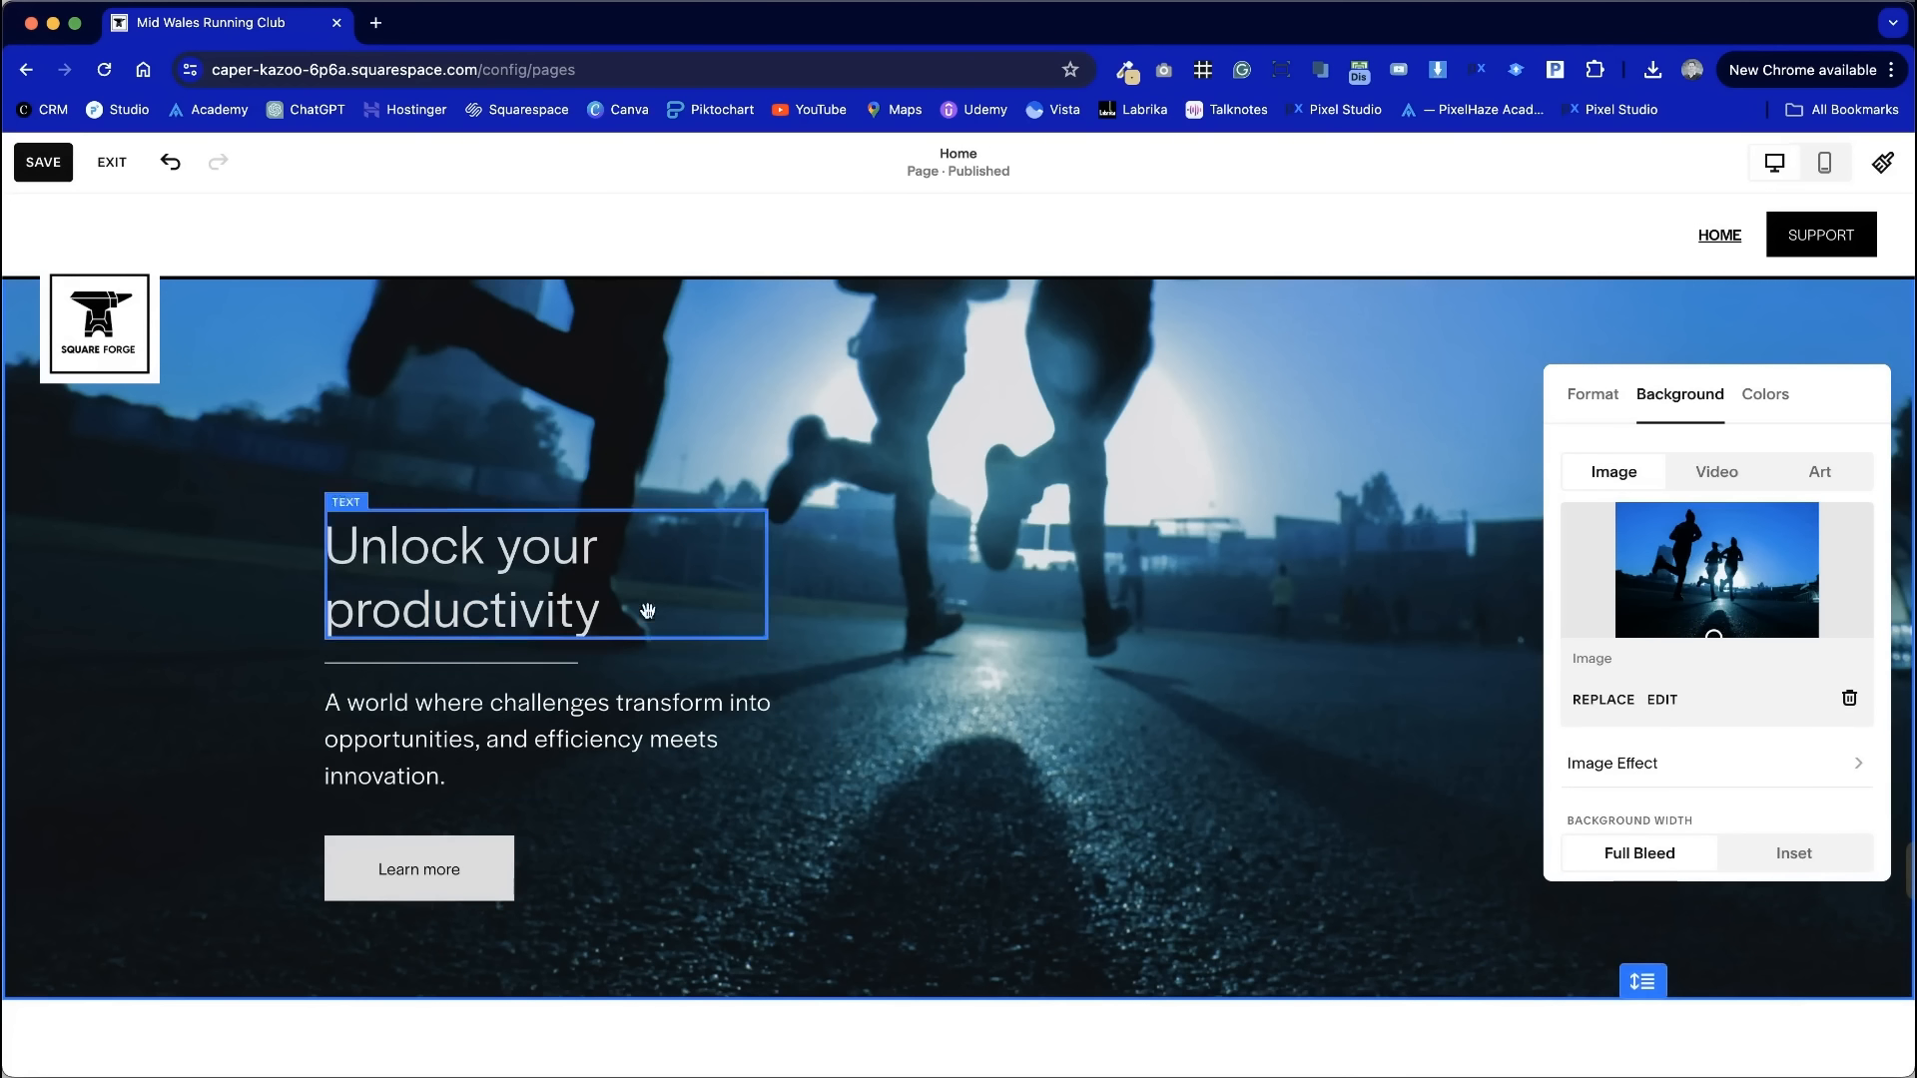
- Check the hero against the rest of the page, save the Home page and exit the editor
{"action": "left_click", "coordinate": [1112, 235]}
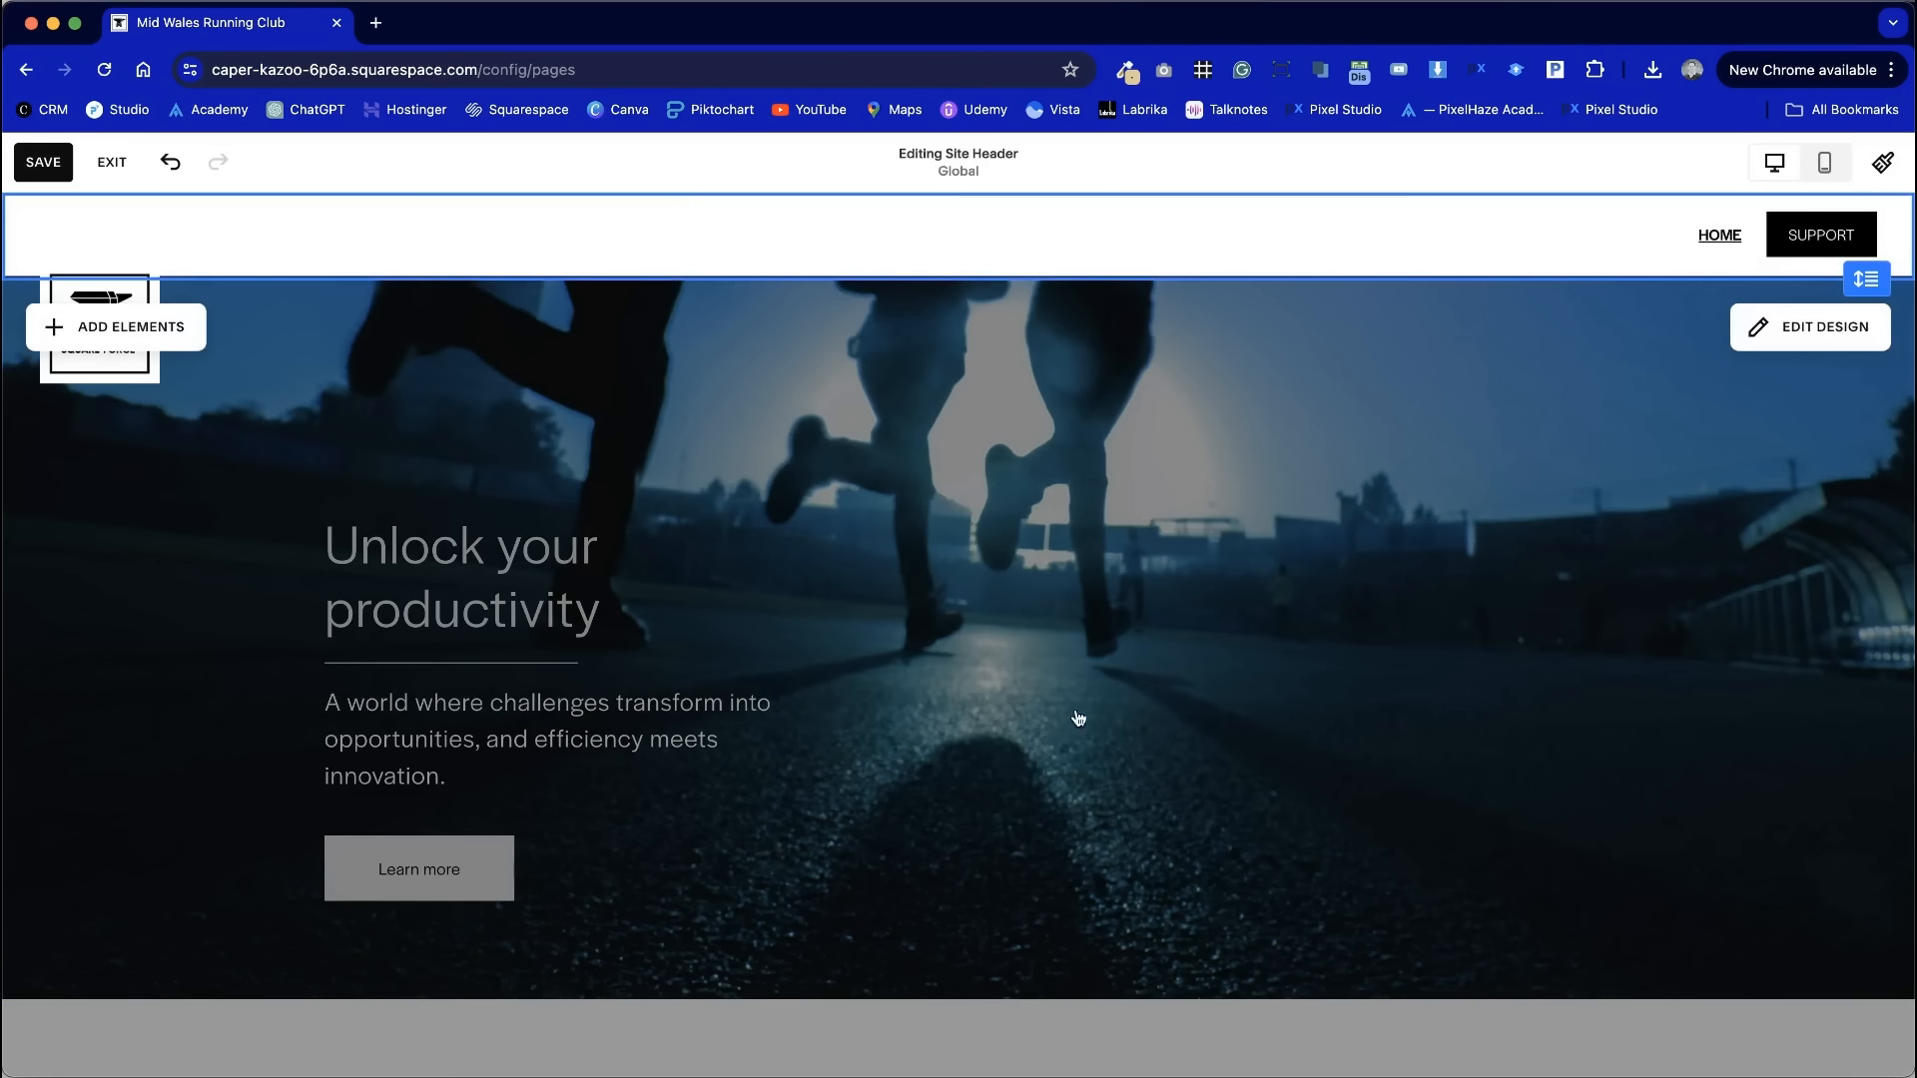
{"action": "scroll", "coordinate": [1082, 707], "scroll_direction": "down", "scroll_amount": 6}
{"action": "left_click", "coordinate": [114, 209]}
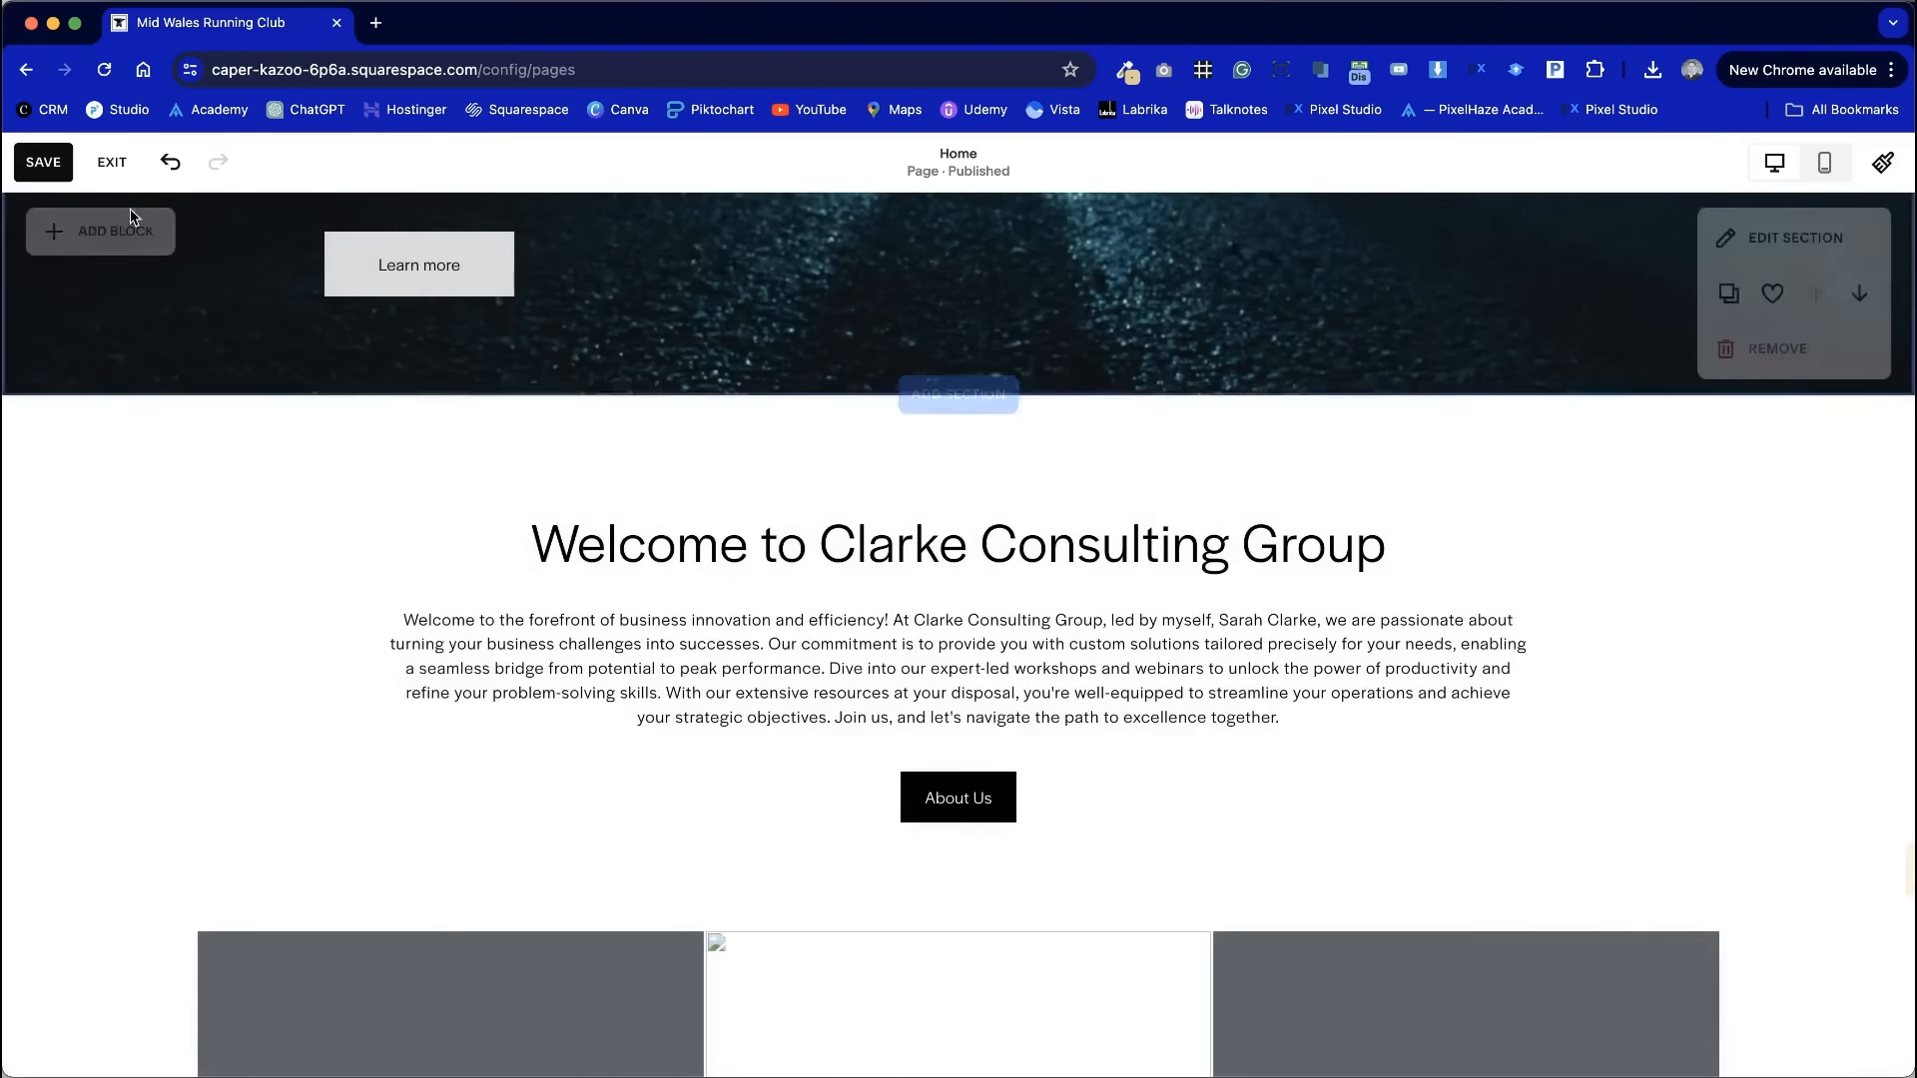
{"action": "left_click", "coordinate": [112, 161]}
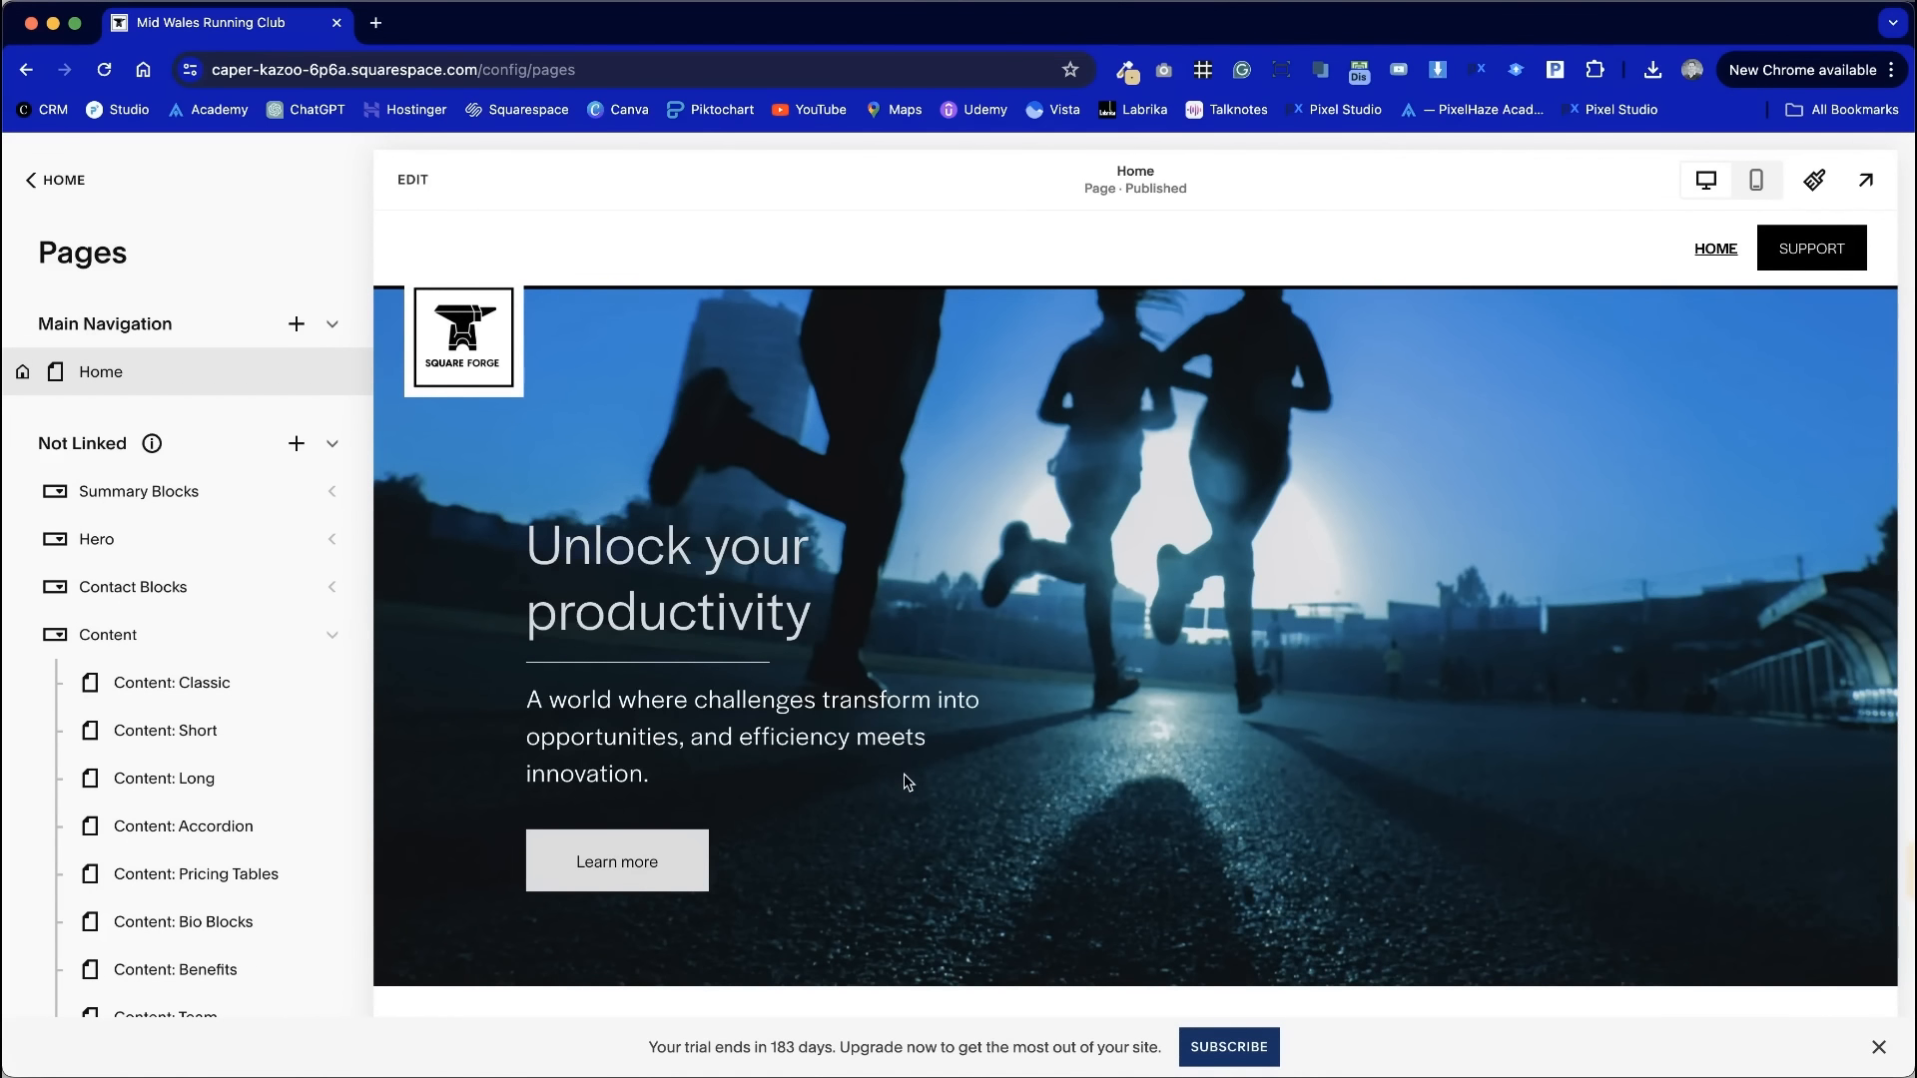
- Replace the Custom Solutions placeholder with a free "running" image of a man on a gravel path and open its design settings
{"action": "scroll", "coordinate": [1064, 963], "scroll_direction": "down", "scroll_amount": 15}
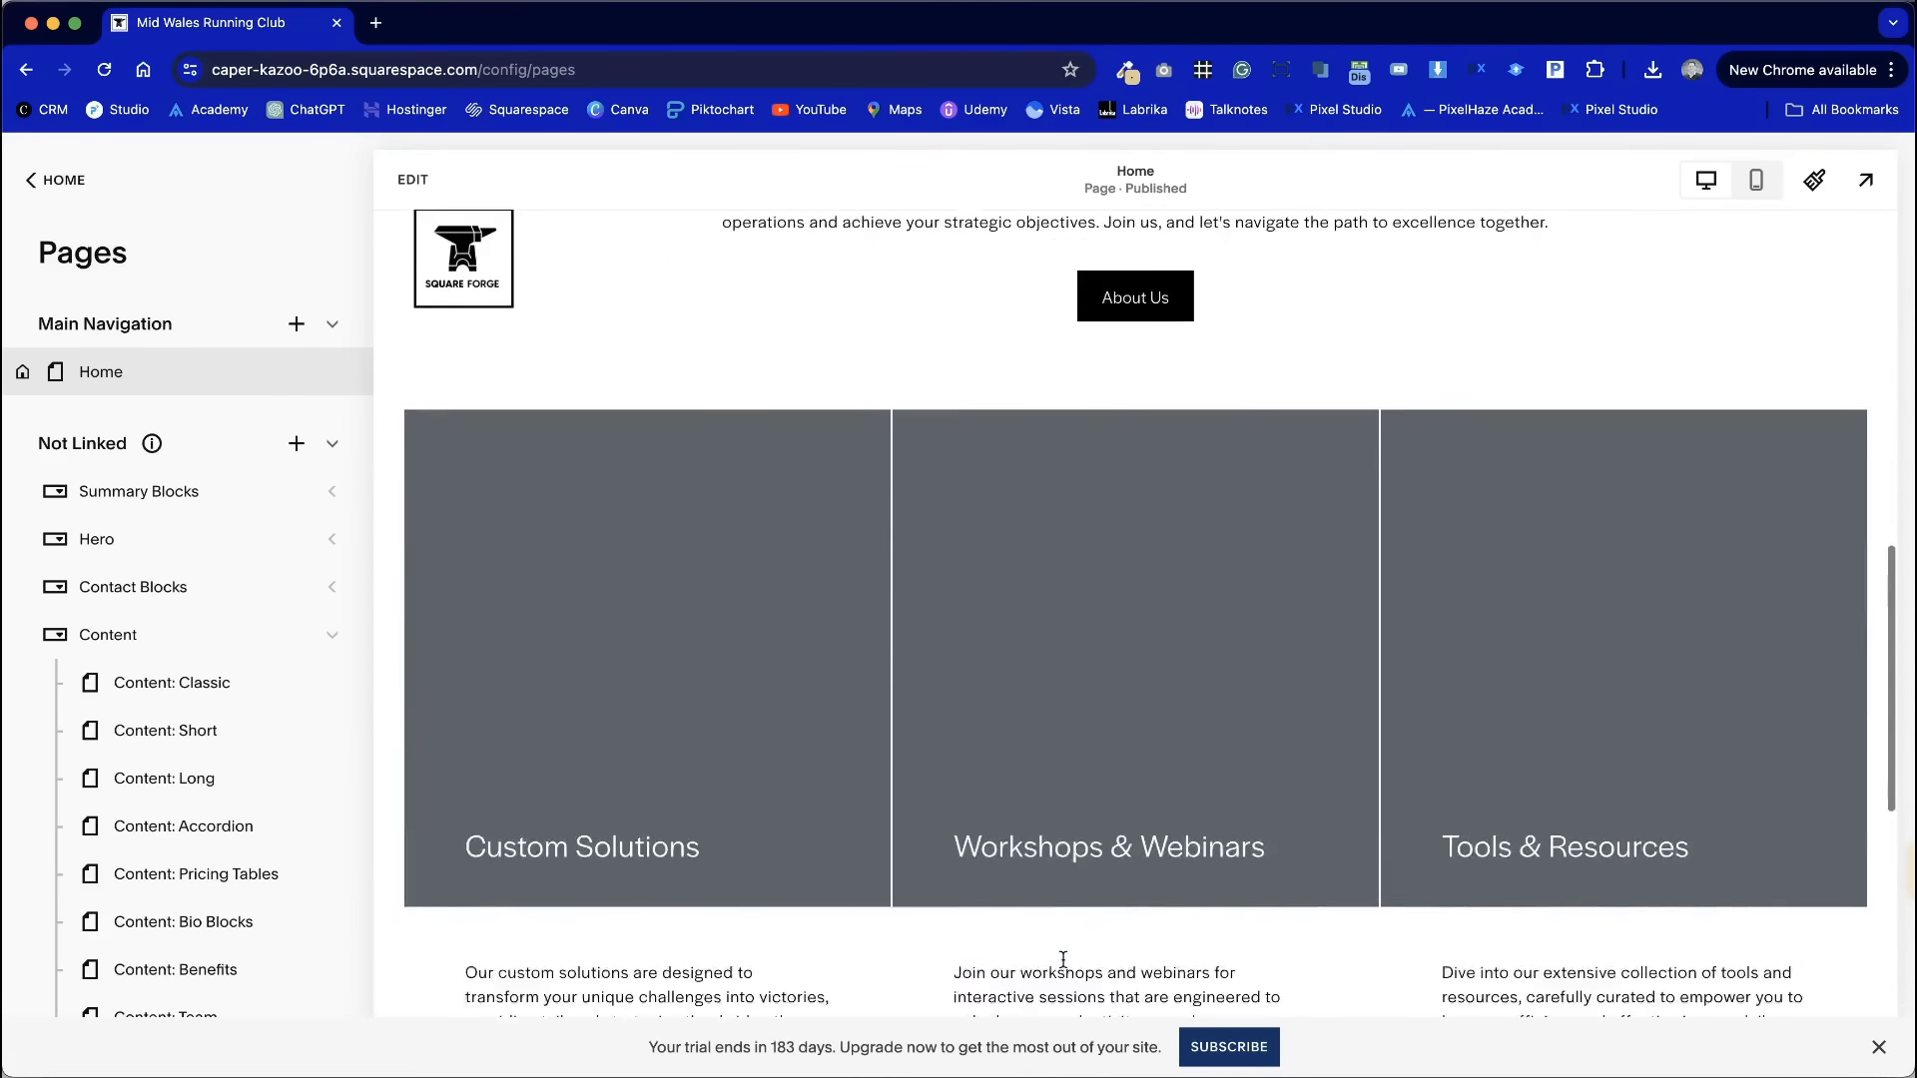
{"action": "left_click", "coordinate": [414, 180]}
{"action": "scroll", "coordinate": [621, 627], "scroll_direction": "down", "scroll_amount": 10}
{"action": "double_click", "coordinate": [621, 629]}
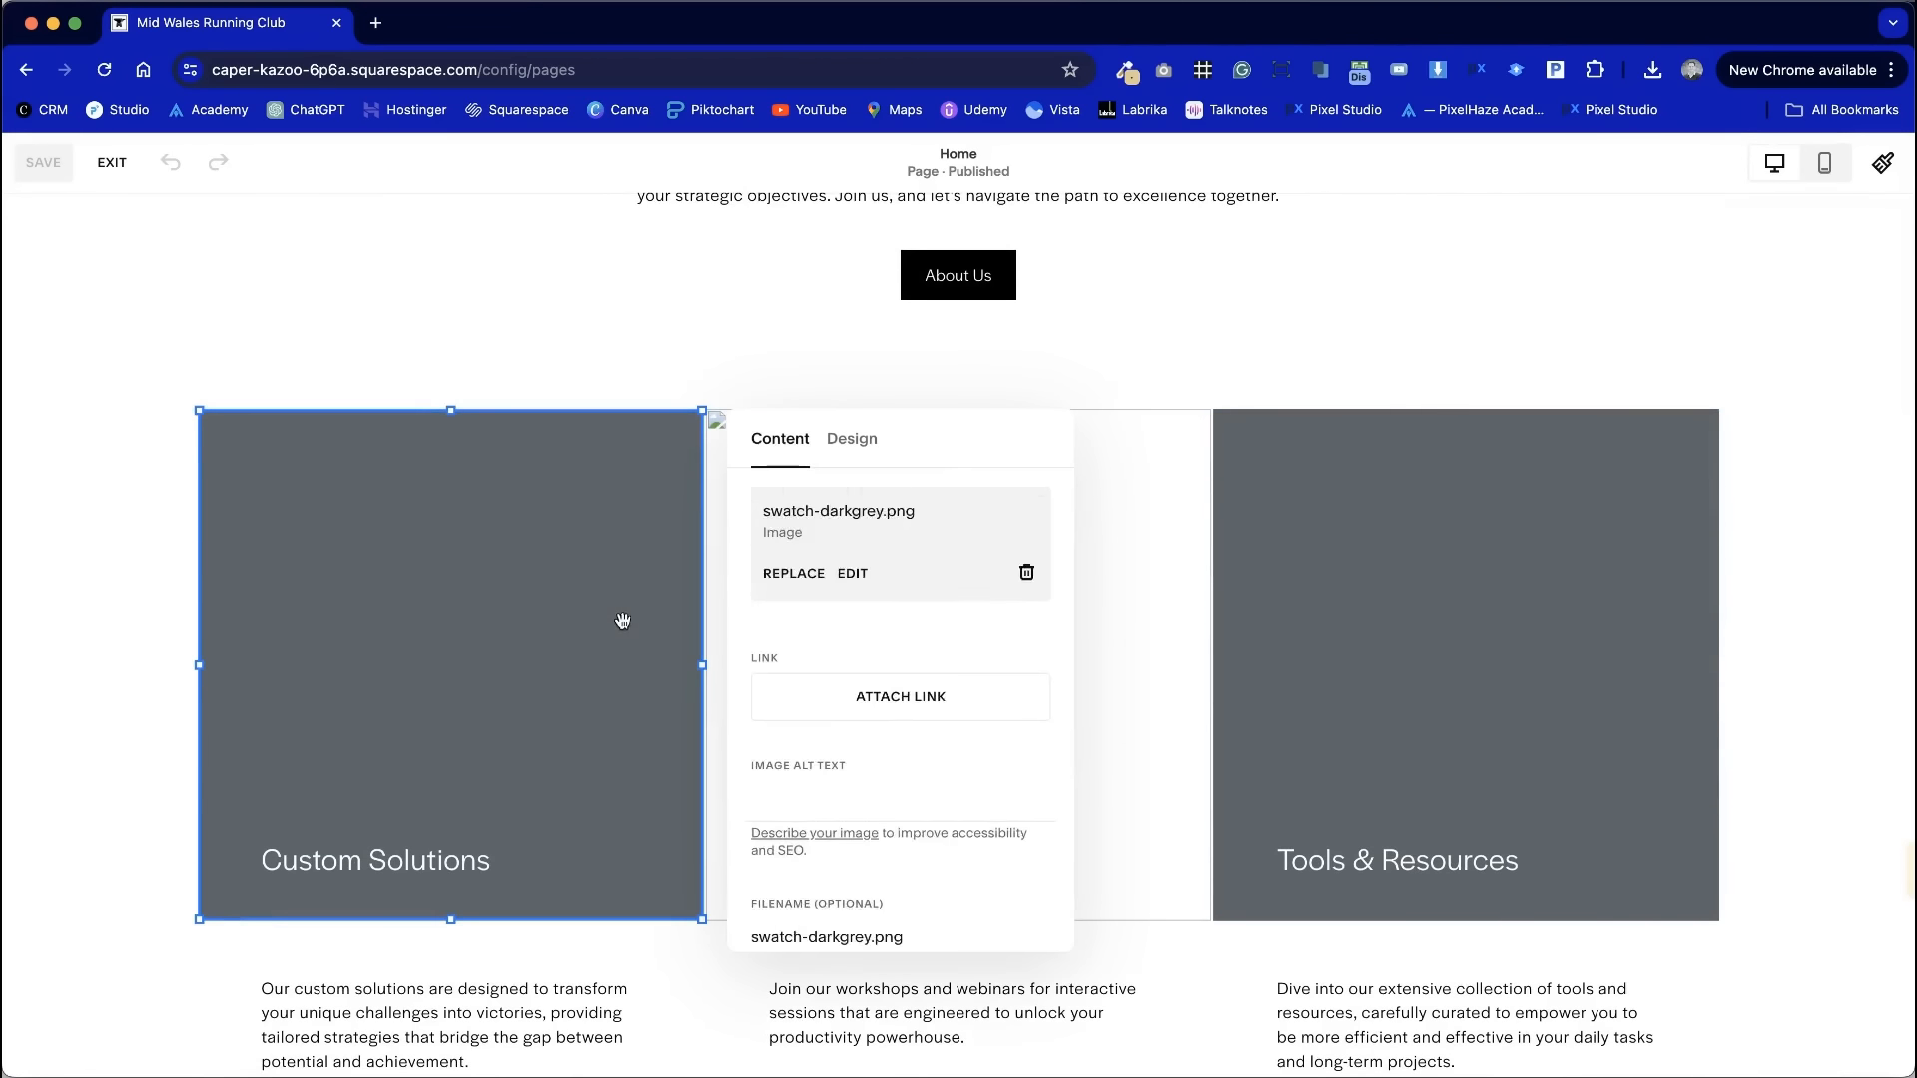
{"action": "left_click", "coordinate": [801, 627]}
{"action": "left_click", "coordinate": [1015, 726]}
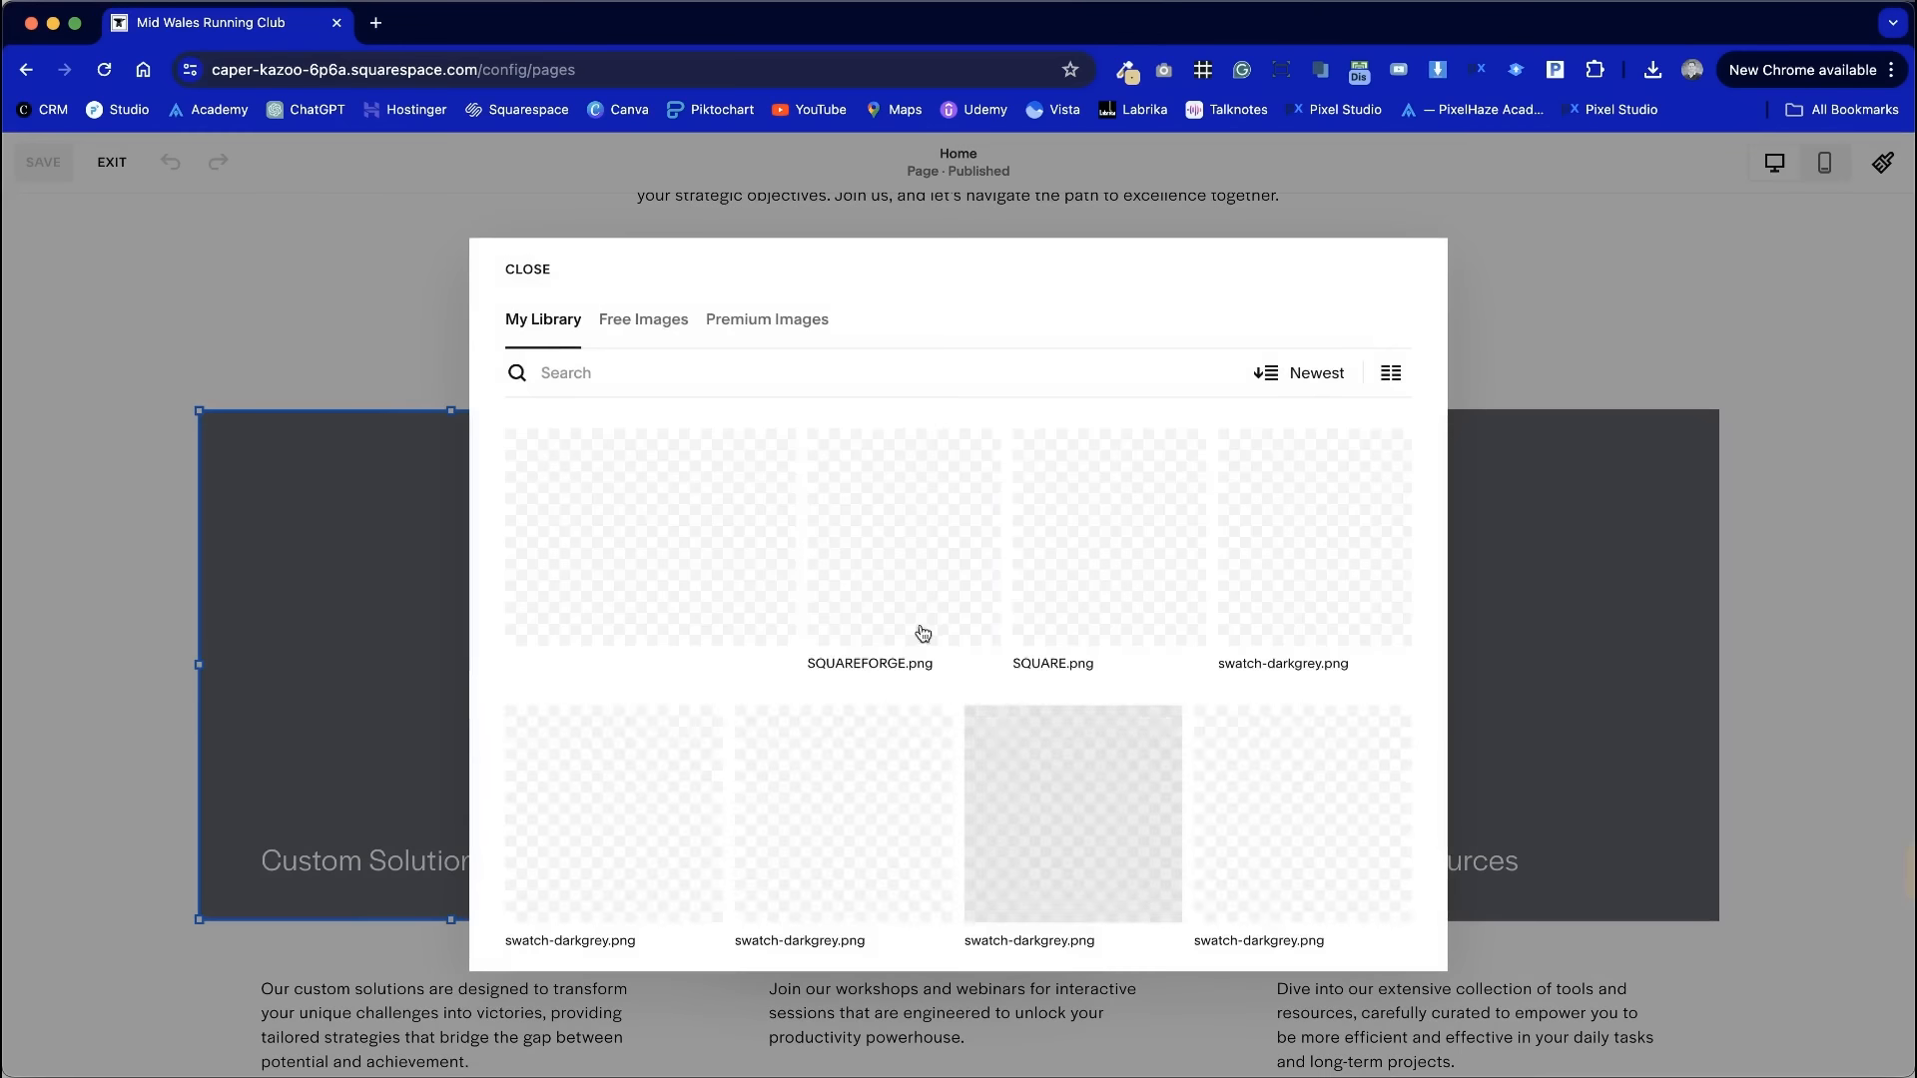
{"action": "left_click", "coordinate": [643, 320]}
{"action": "left_click", "coordinate": [700, 380]}
{"action": "type", "text": "running"}
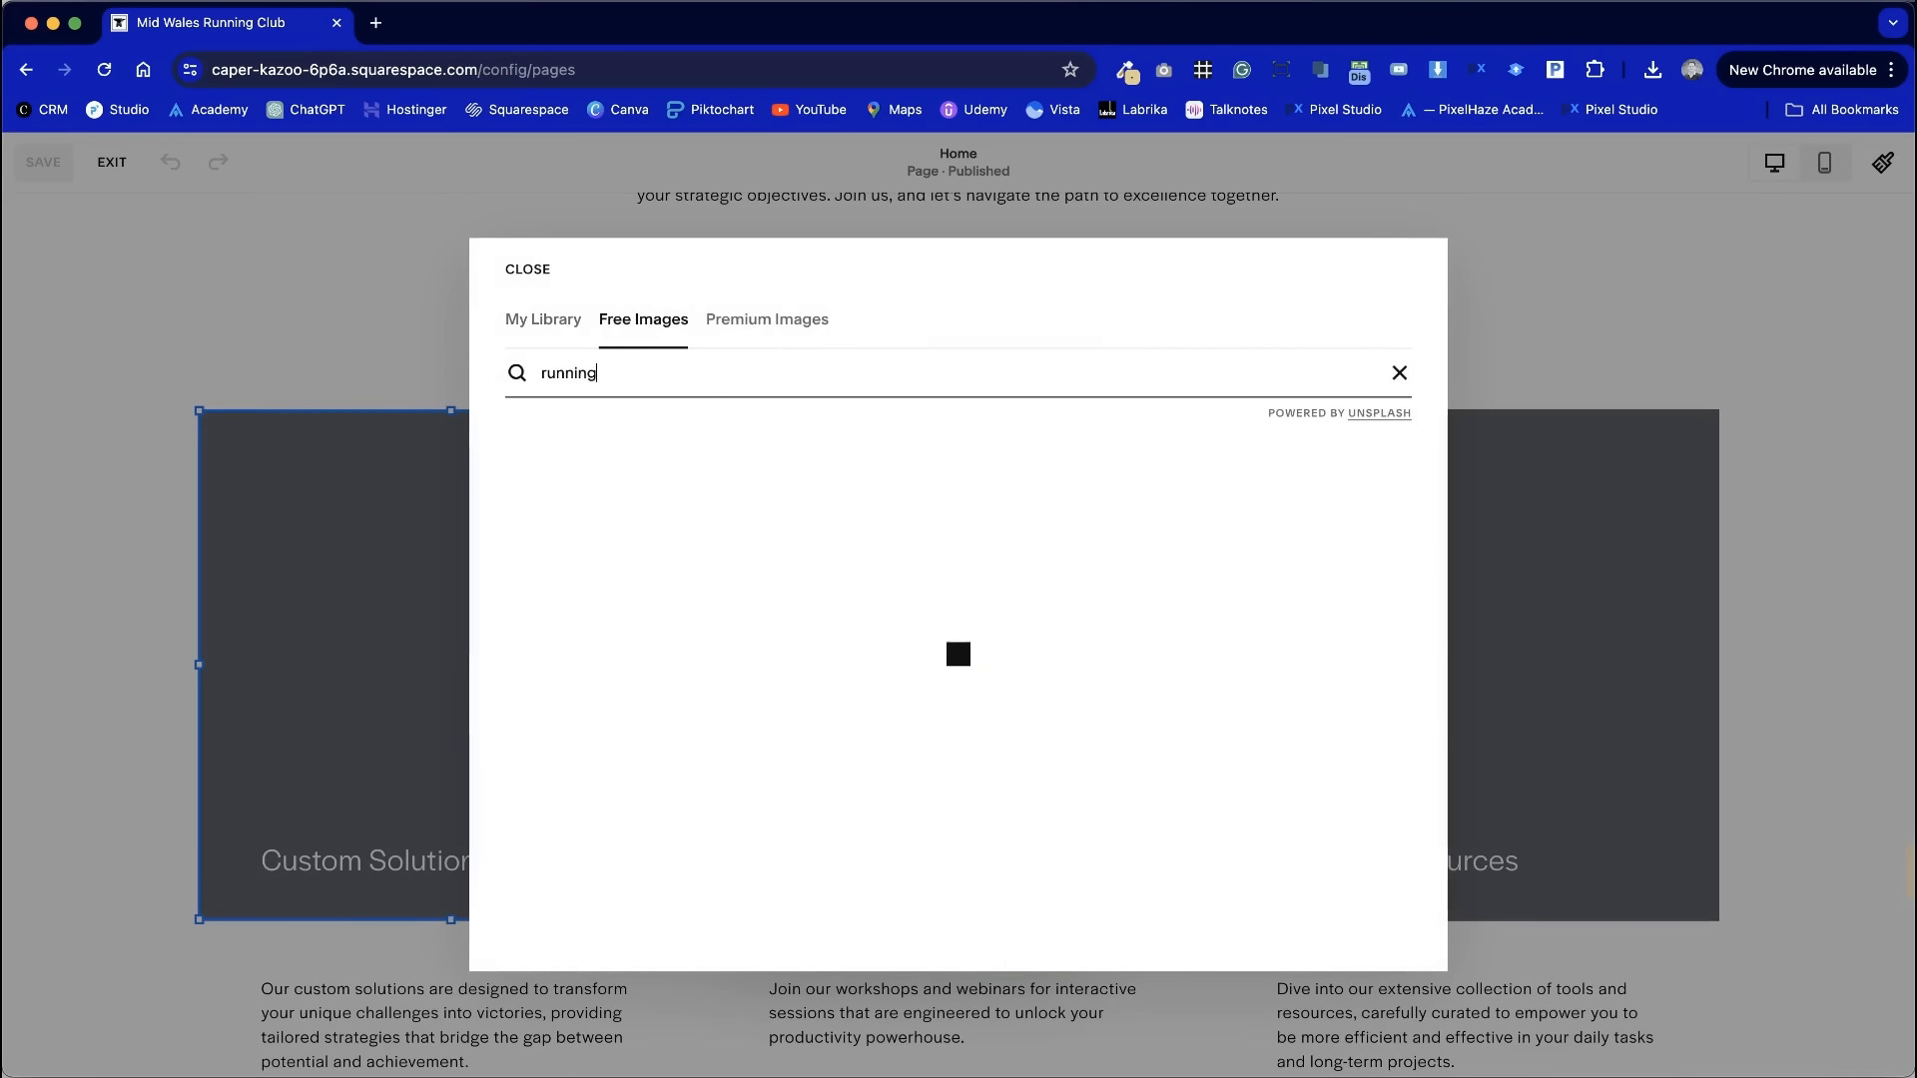
{"action": "left_click", "coordinate": [980, 806]}
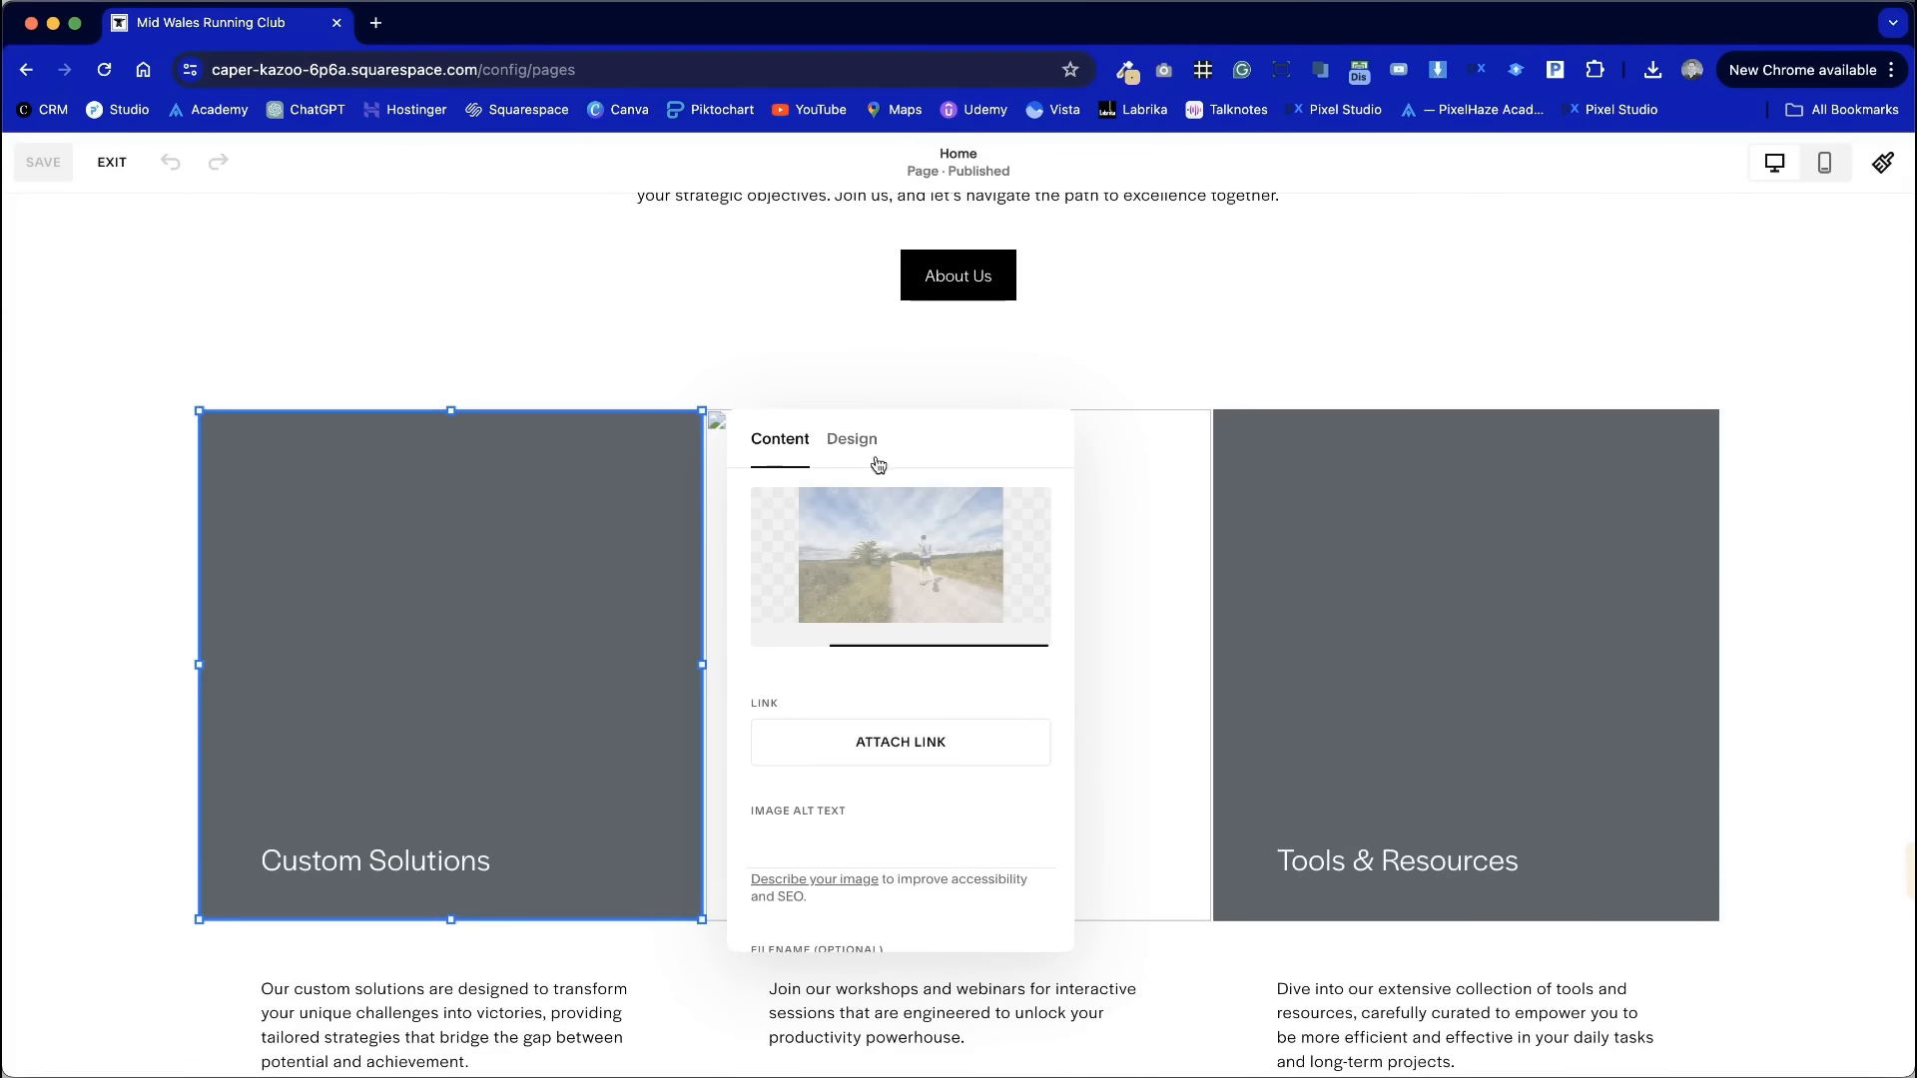
{"action": "left_click", "coordinate": [852, 439]}
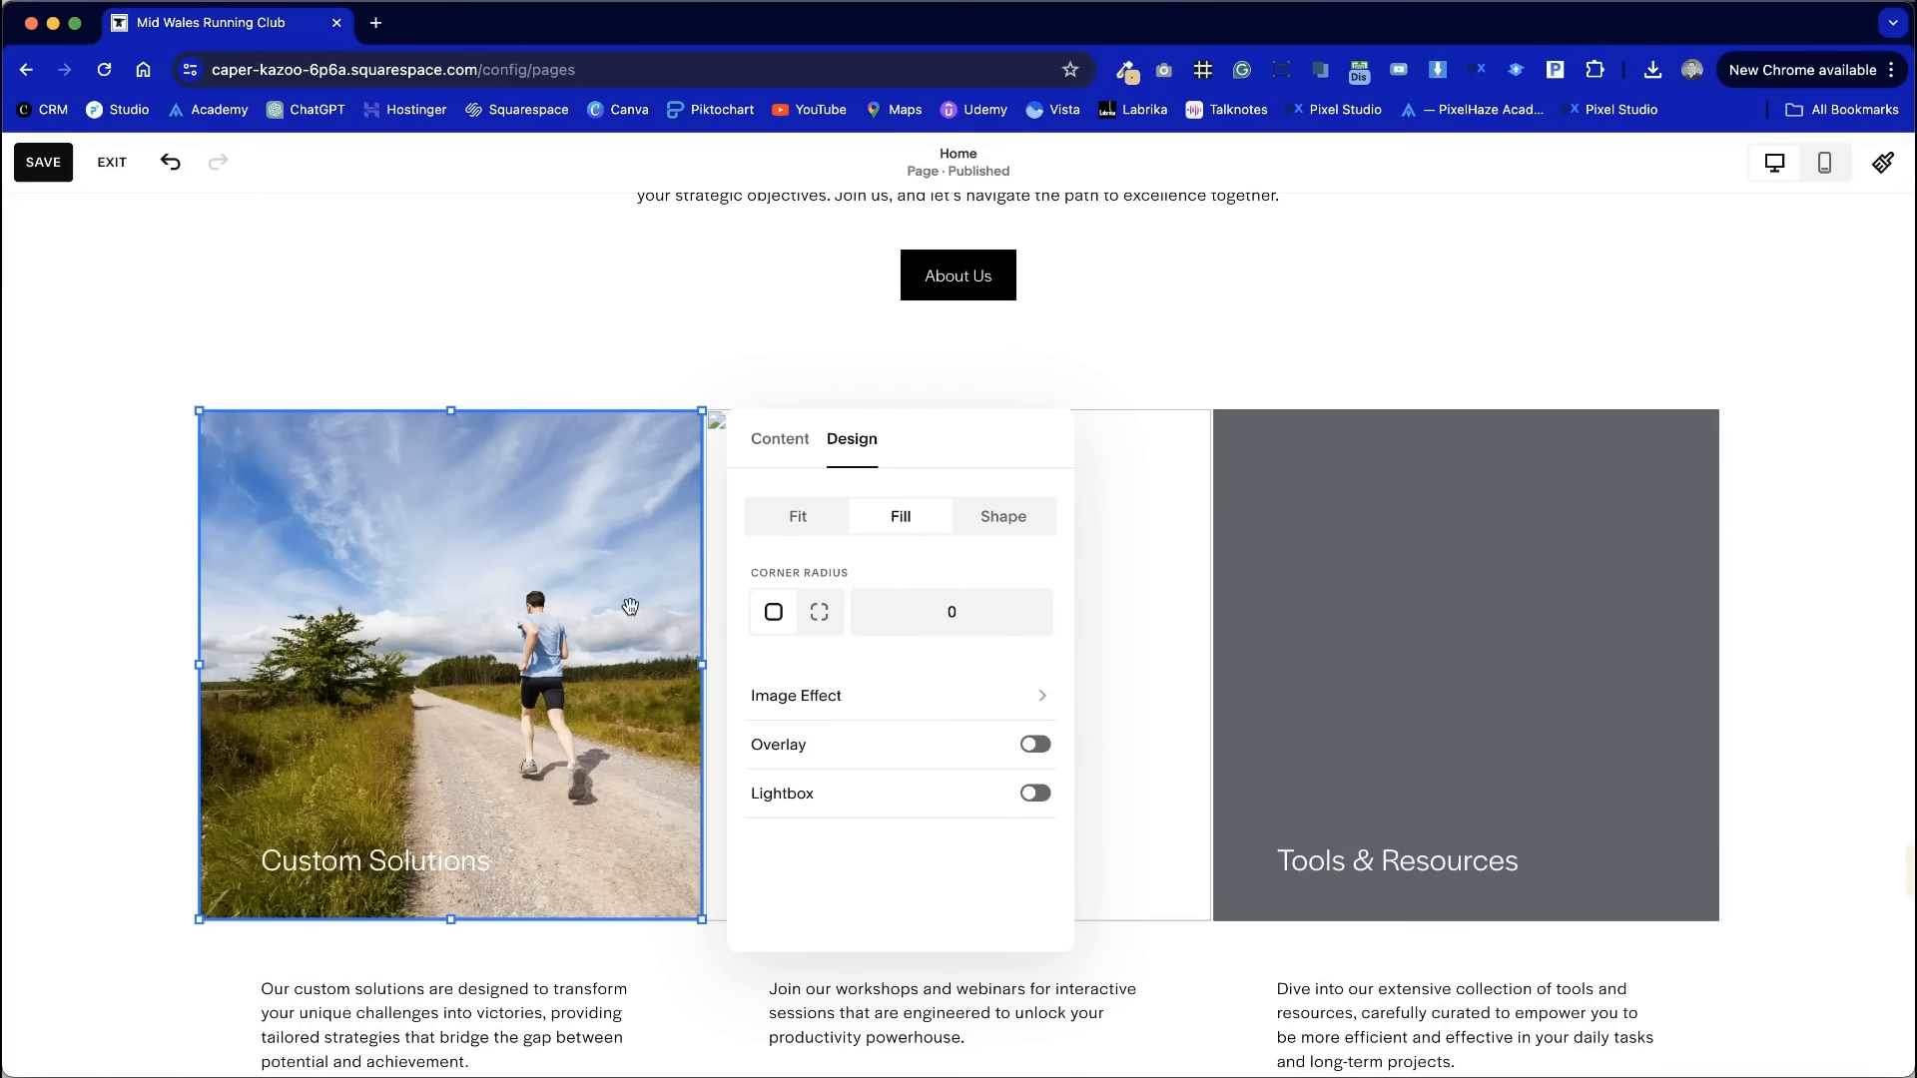
- Try the Fit and Shape display options on the Custom Solutions image and return it to Fill
{"action": "left_click", "coordinate": [803, 512]}
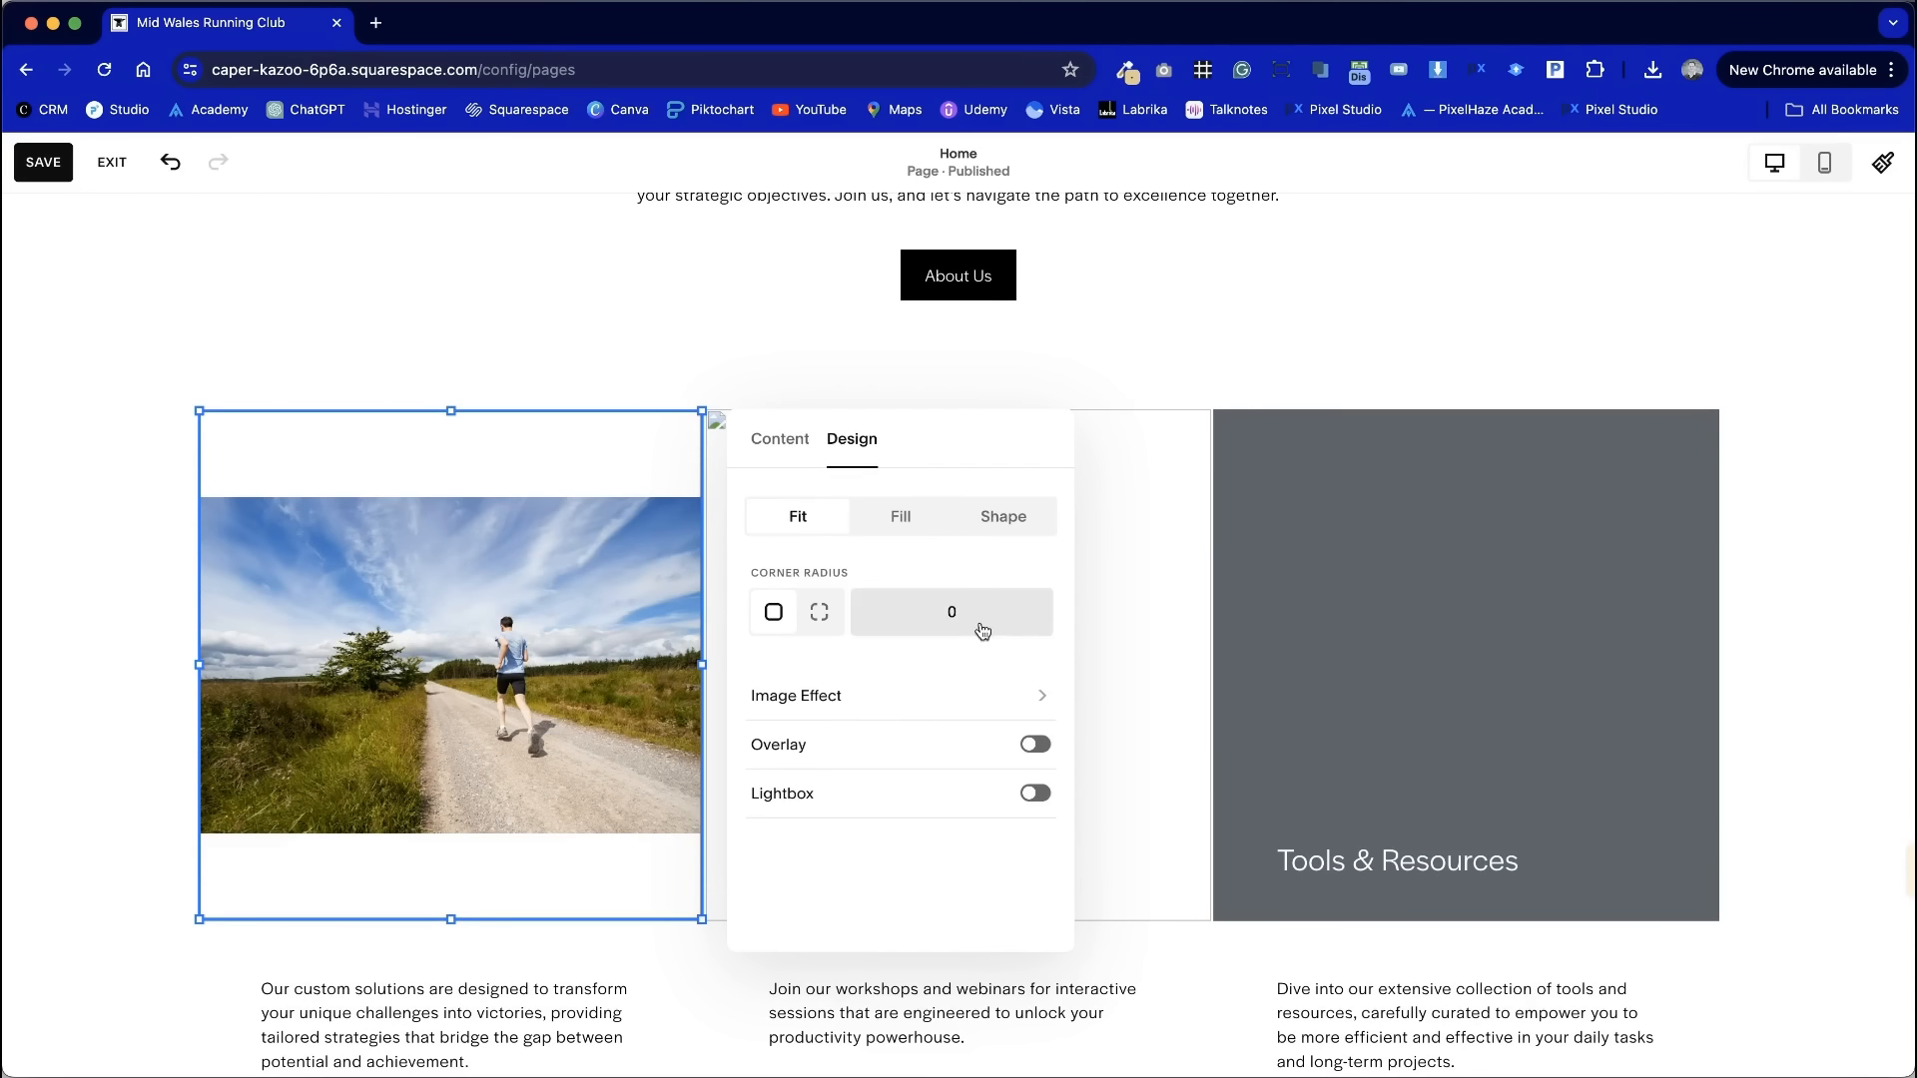
{"action": "left_click", "coordinate": [907, 513]}
{"action": "left_click", "coordinate": [1029, 510]}
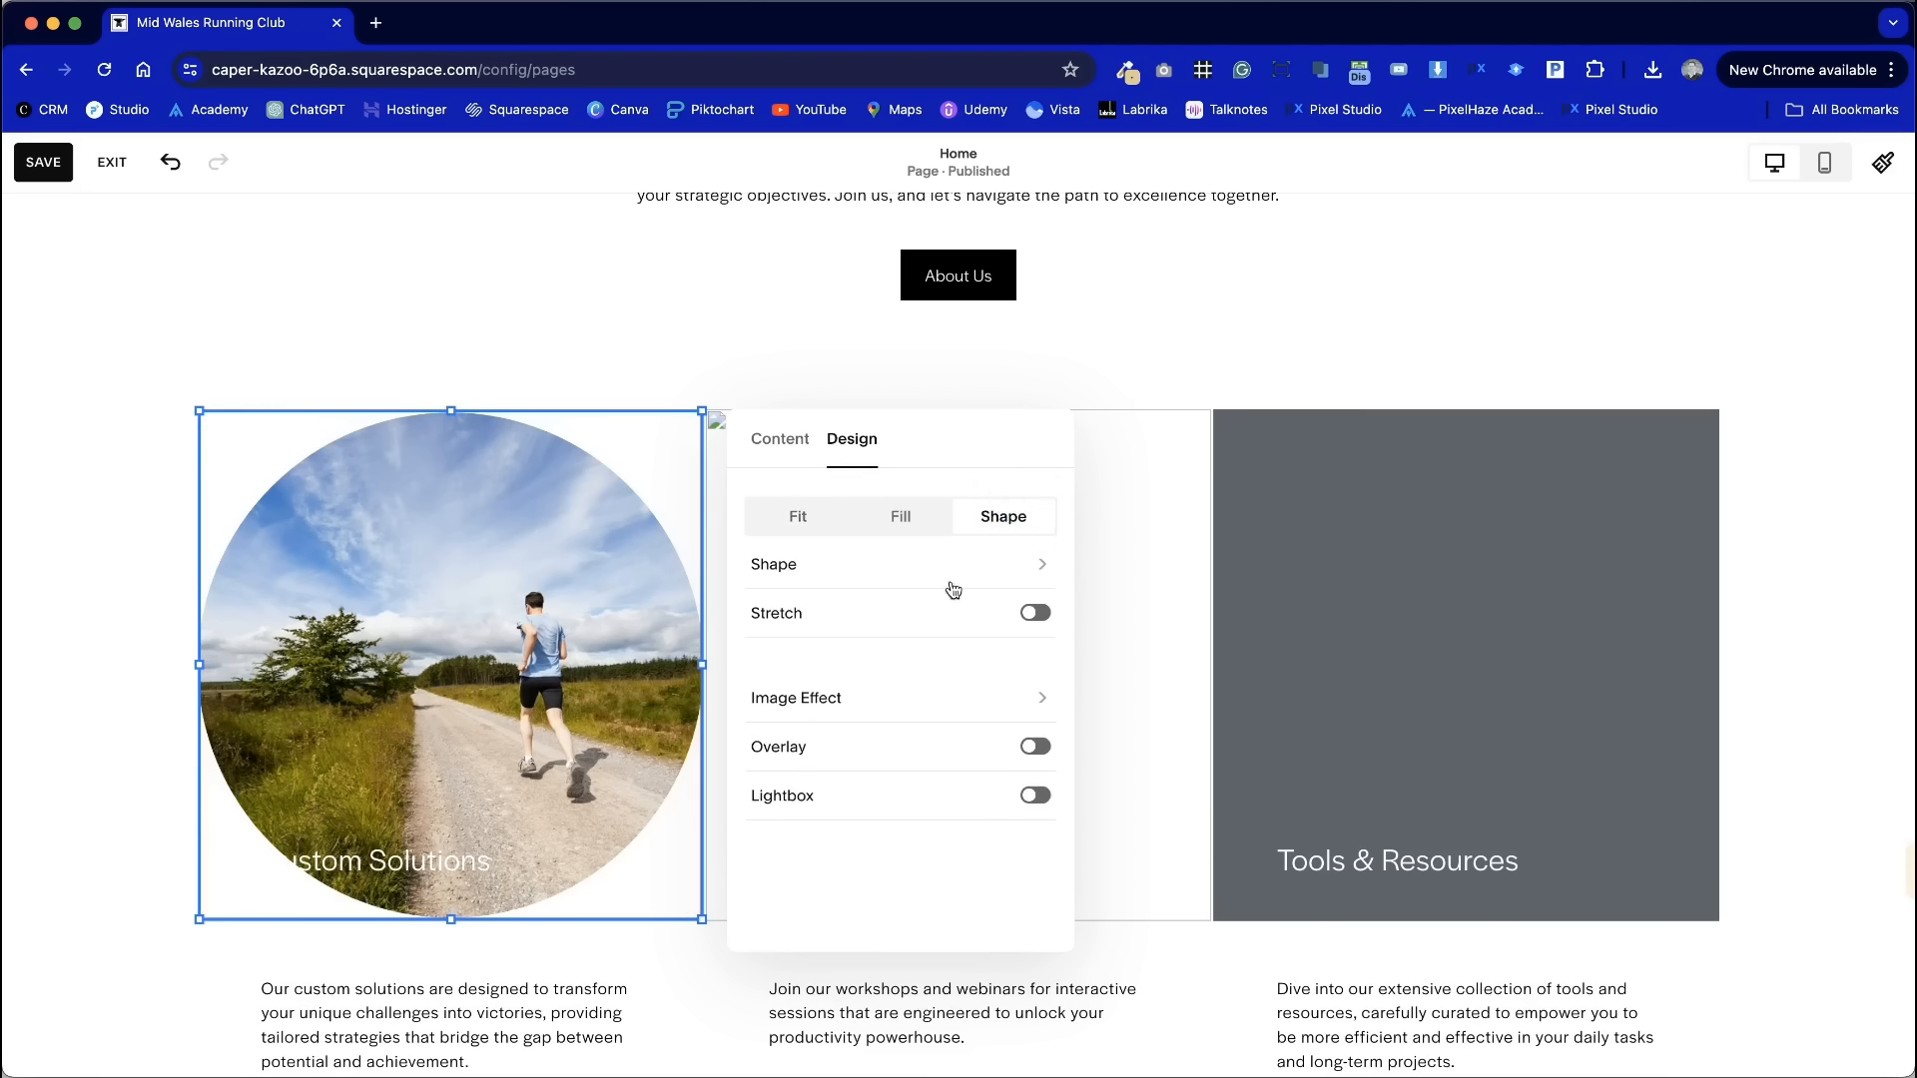
{"action": "left_click", "coordinate": [805, 528]}
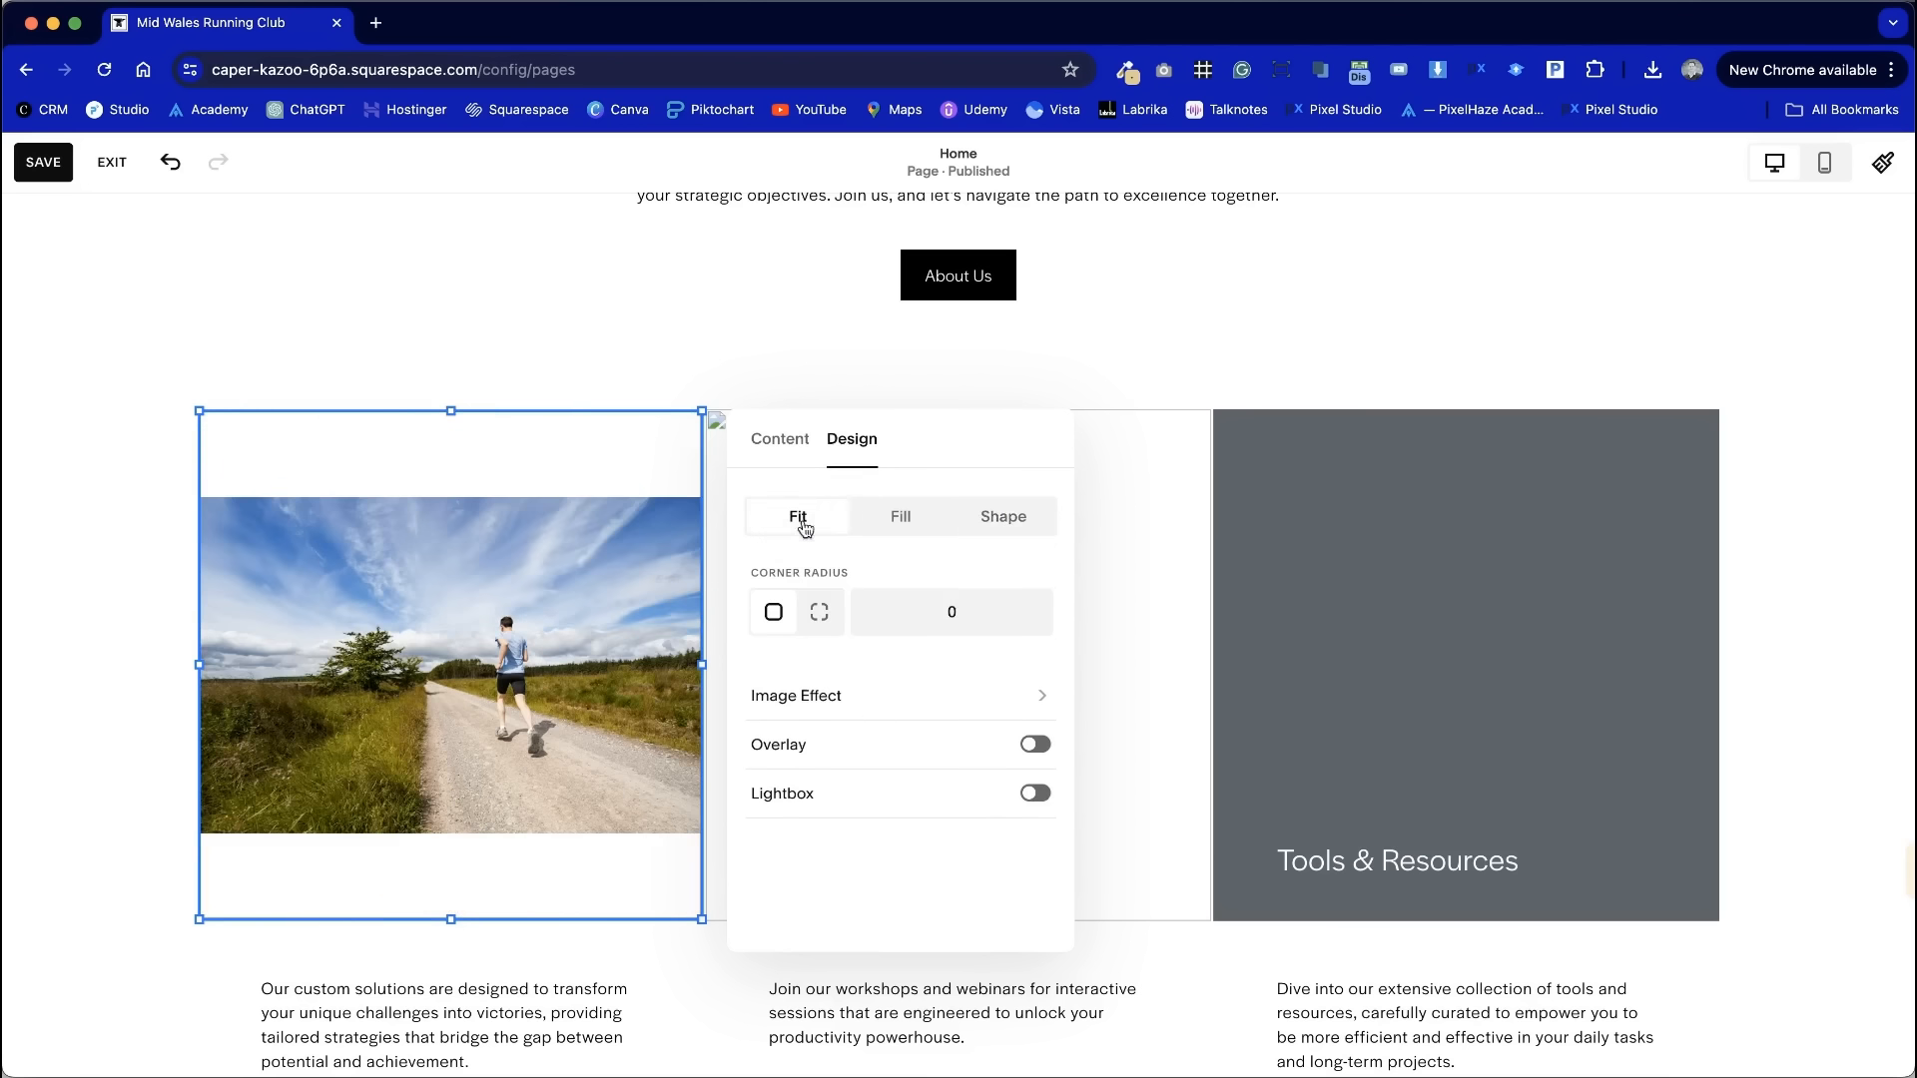
{"action": "left_click", "coordinate": [918, 514]}
{"action": "left_click", "coordinate": [723, 343]}
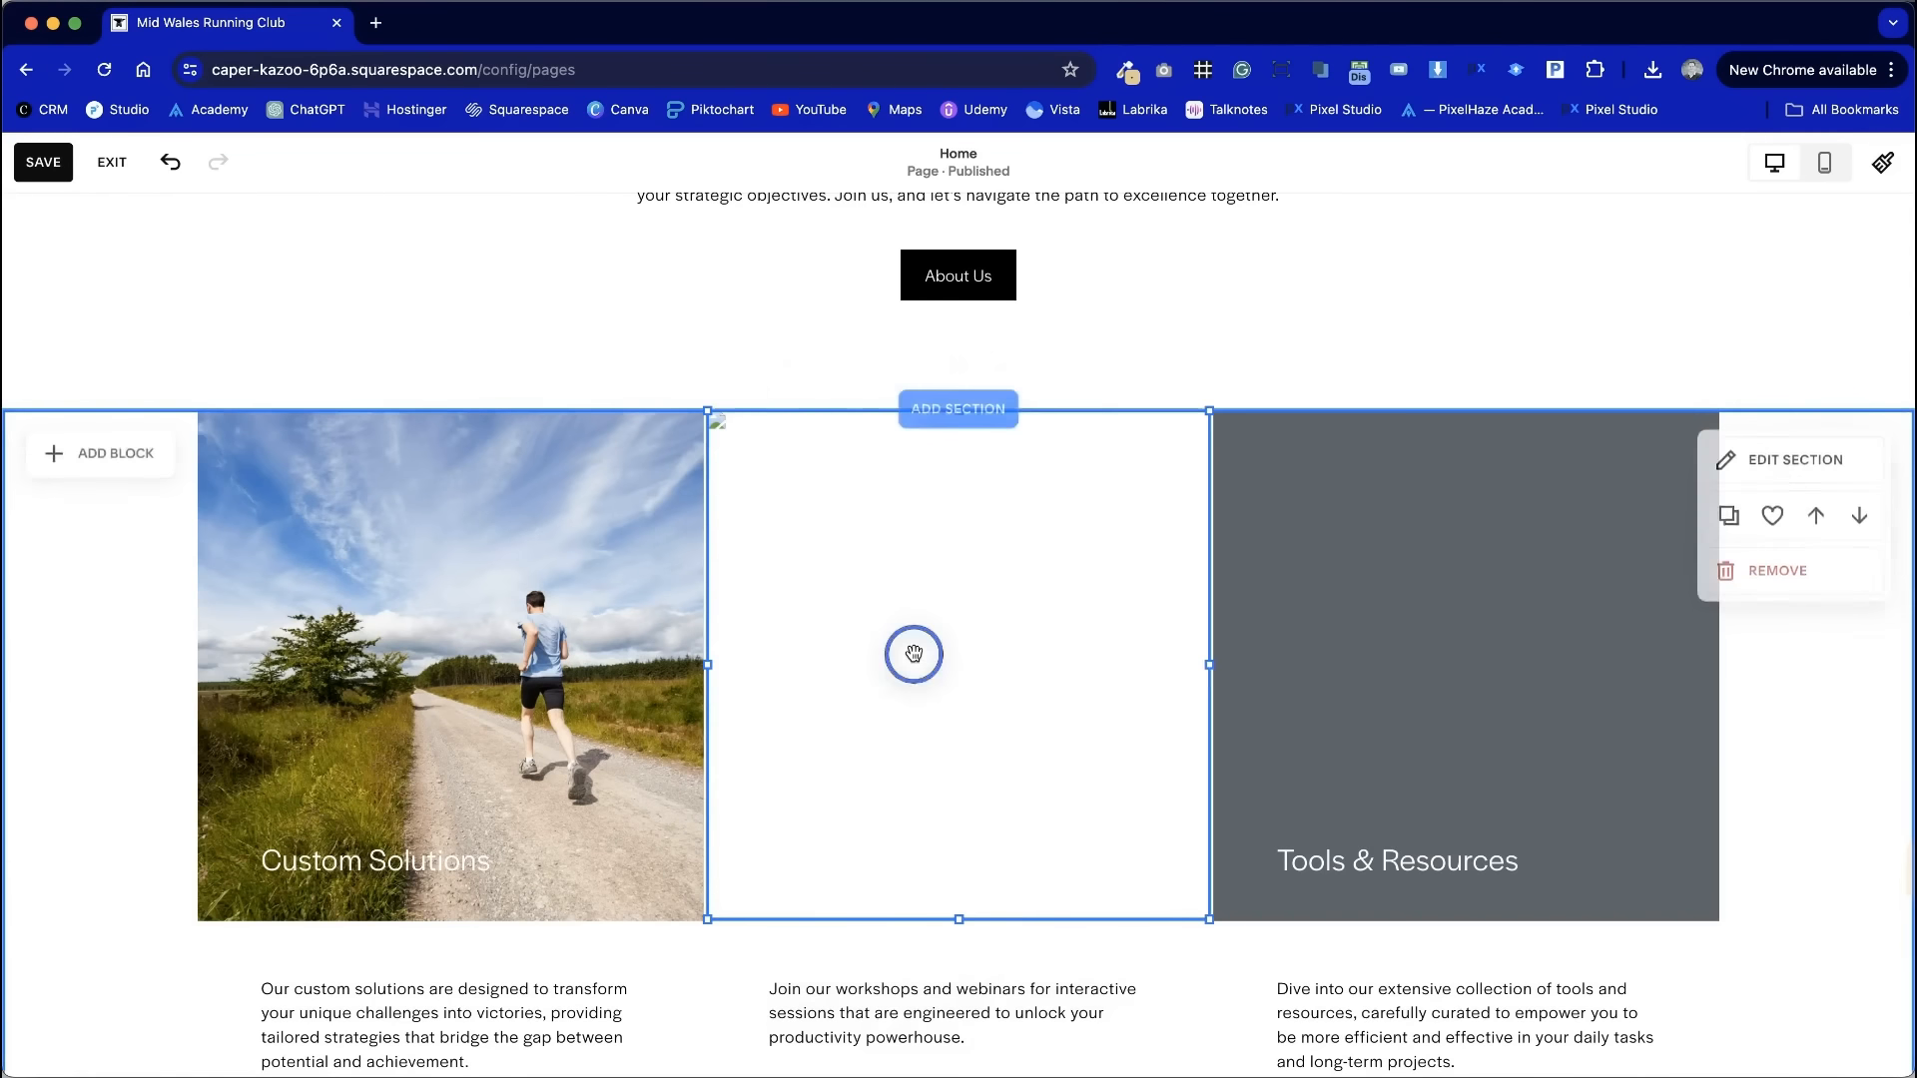
- Replace the Workshops & Webinars placeholder with a free "runner" image of a man running on a dry grassy hillside
{"action": "double_click", "coordinate": [914, 654]}
{"action": "left_click", "coordinate": [1316, 628]}
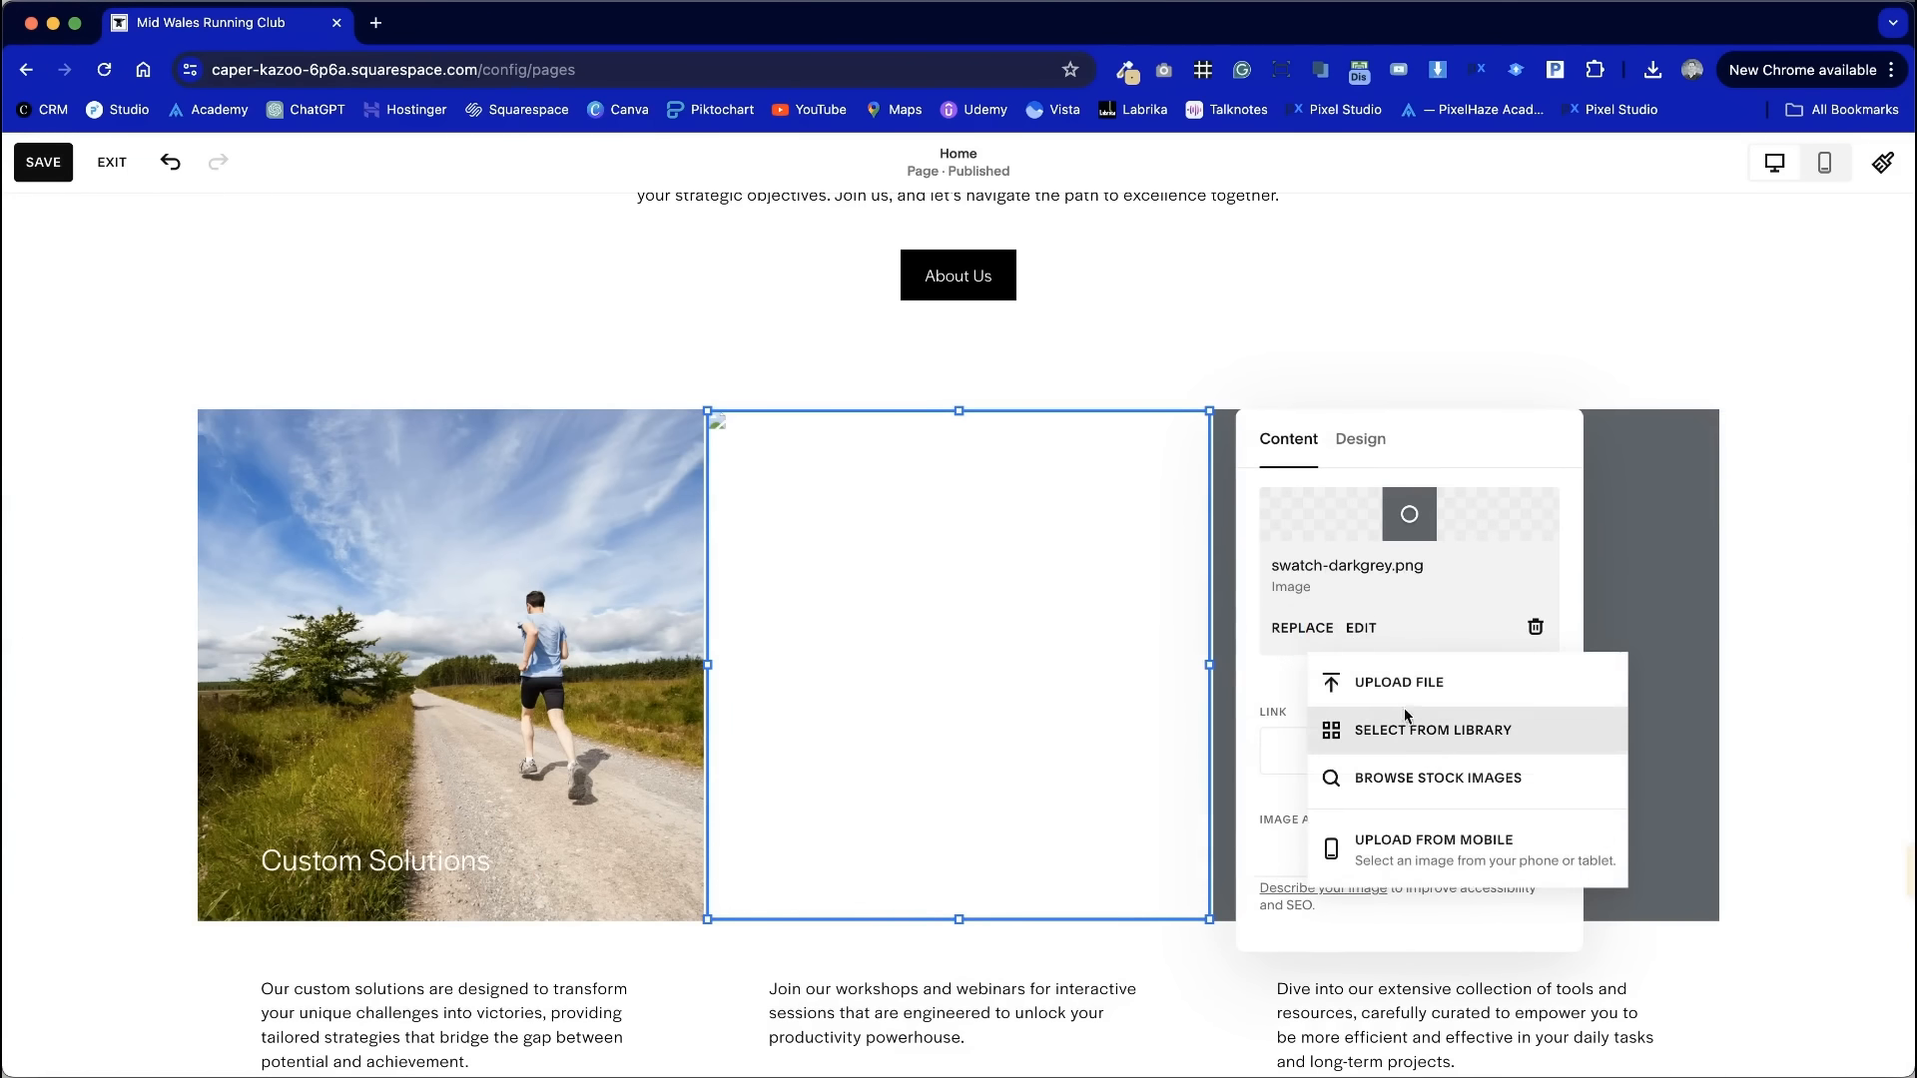
{"action": "left_click", "coordinate": [1406, 719]}
{"action": "left_click", "coordinate": [642, 312]}
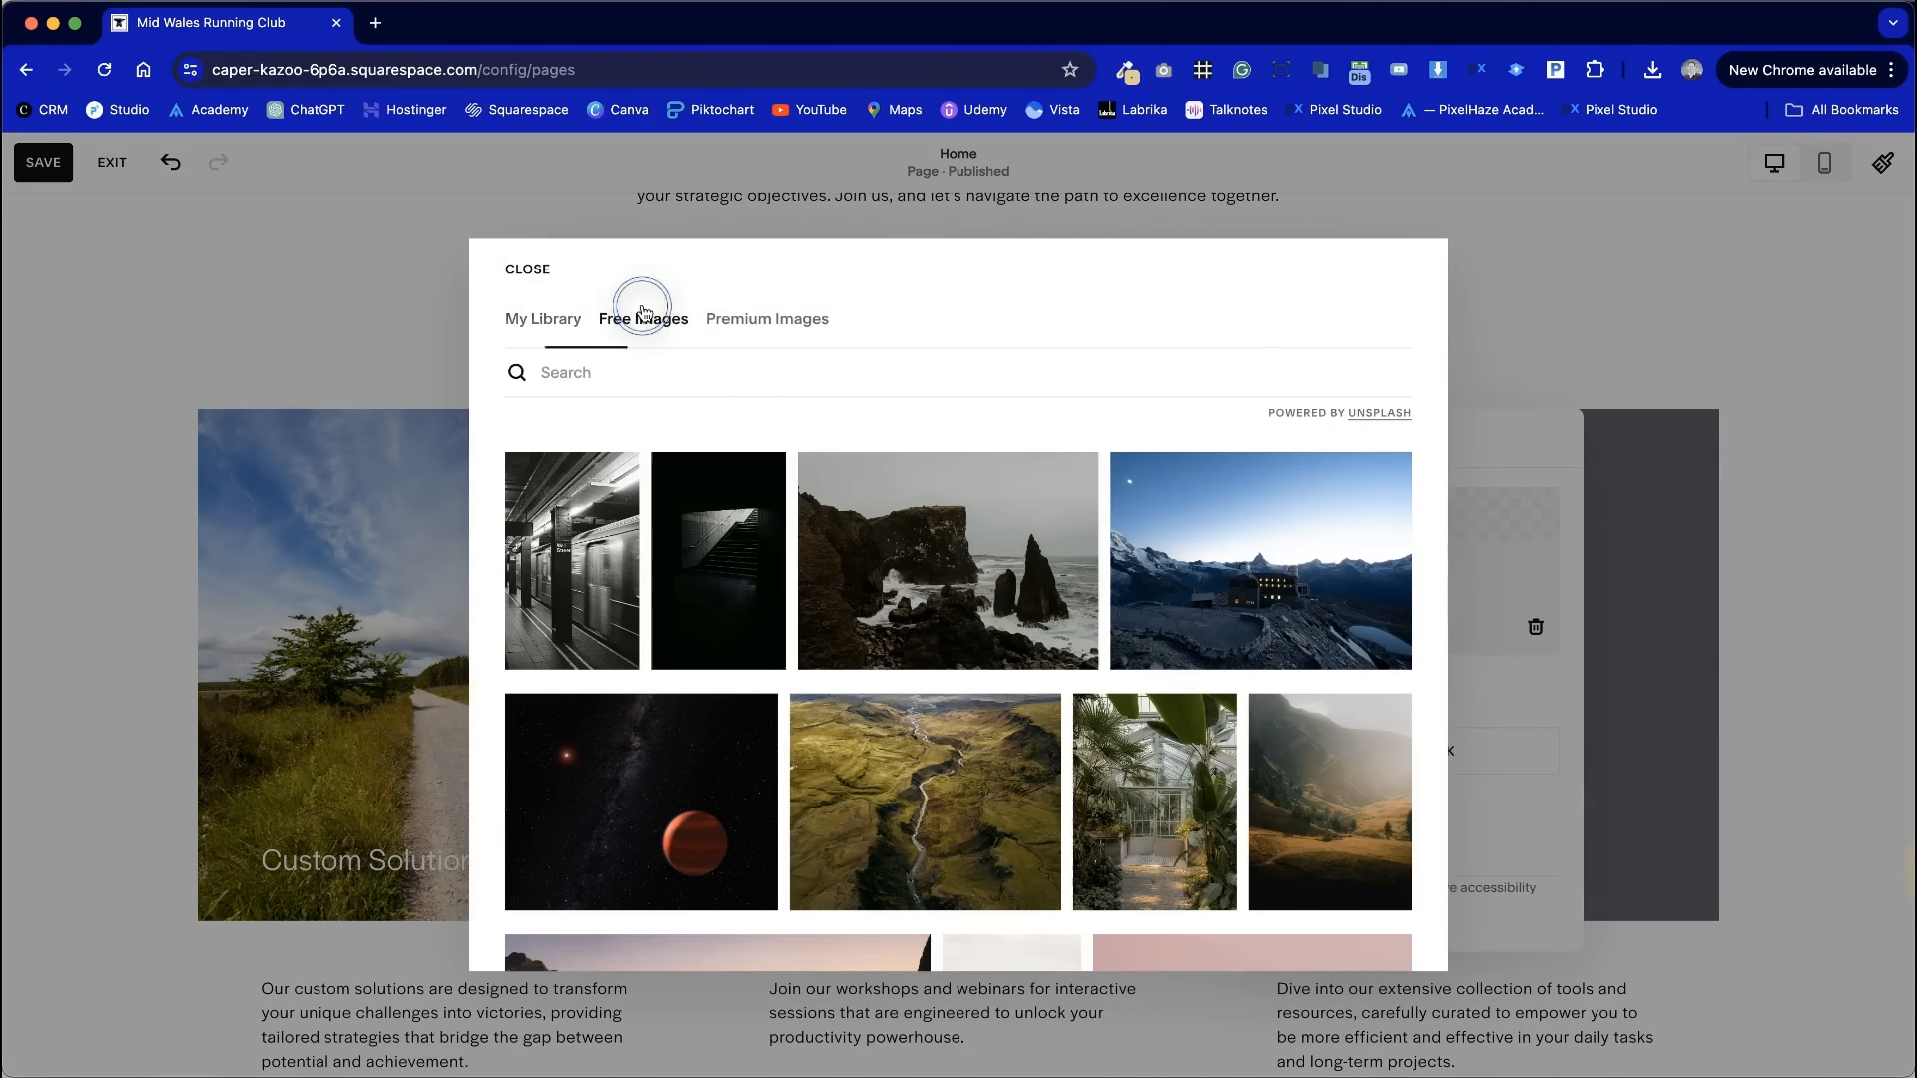
{"action": "type", "text": "runner"}
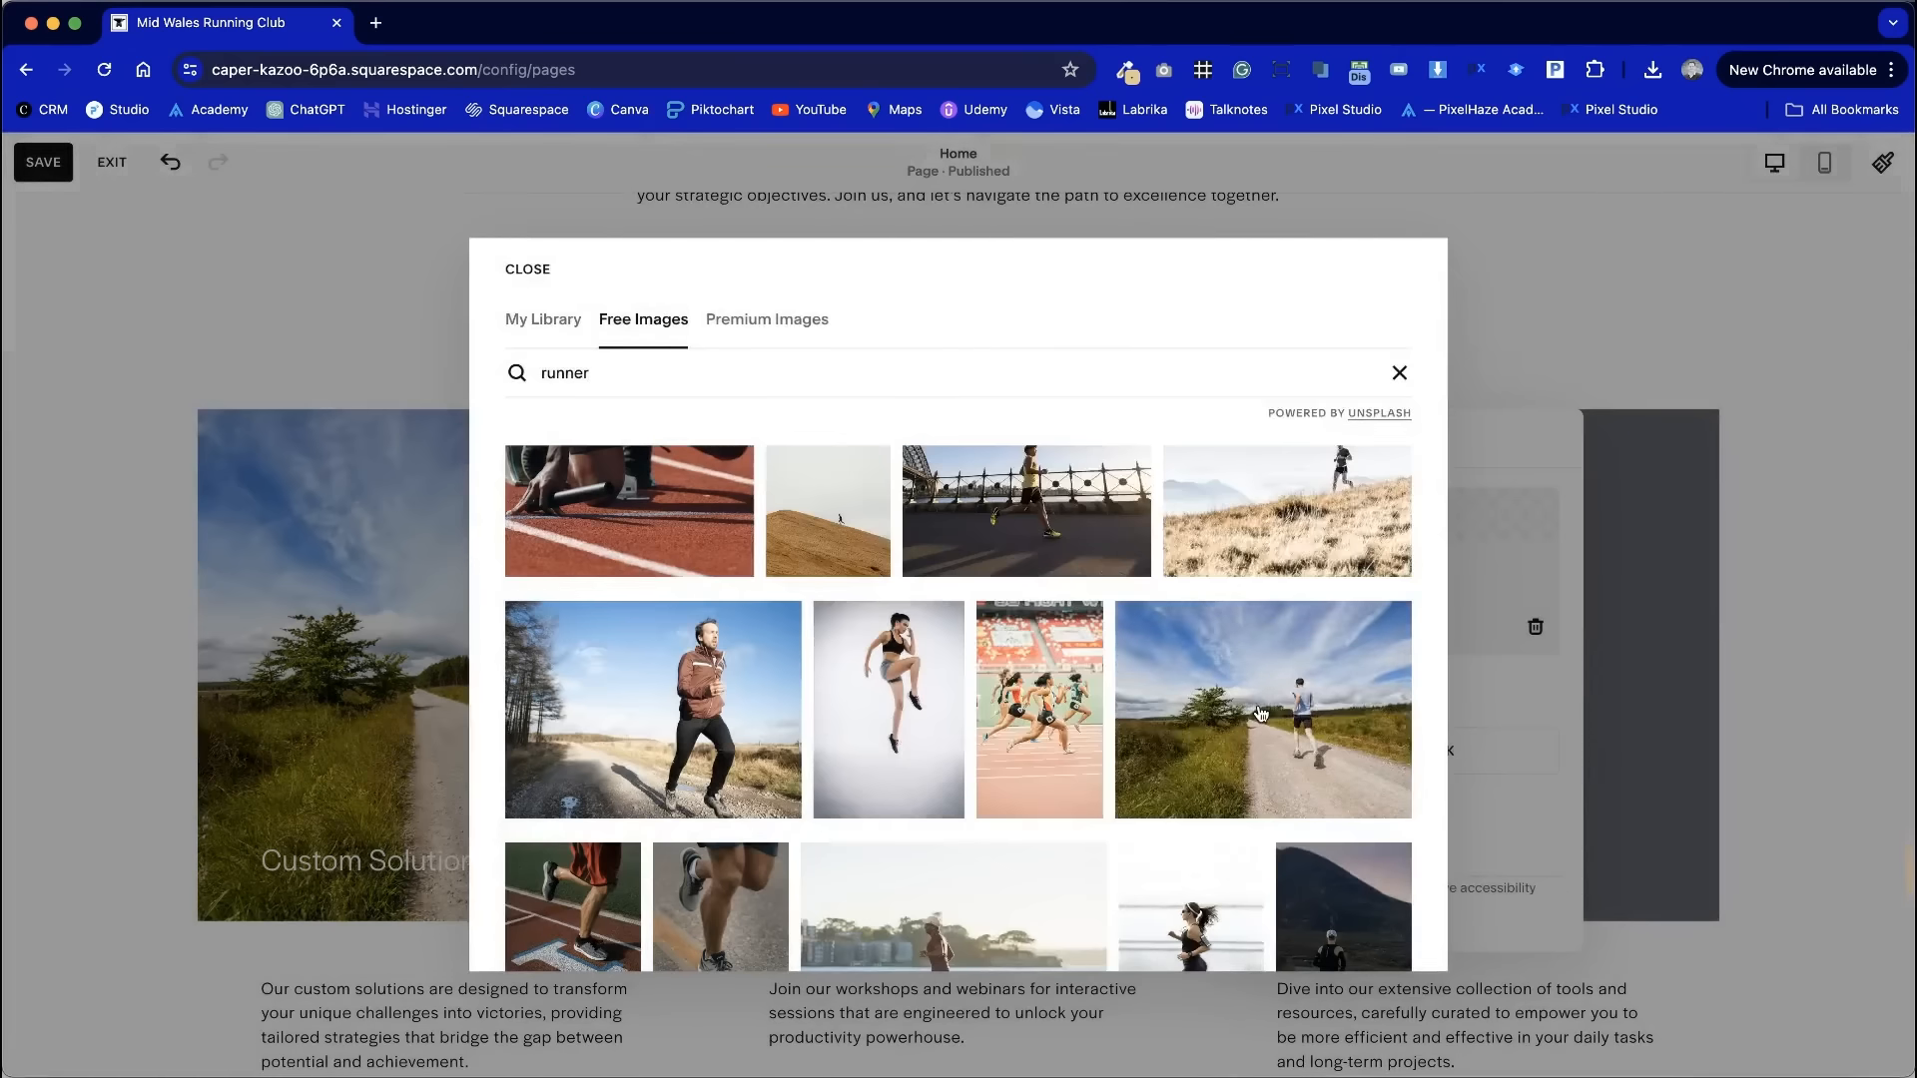
{"action": "left_click", "coordinate": [1261, 713]}
- Replace the Tools & Resources placeholder with a free "runner" image of a shirtless man running along a sunlit desert road
{"action": "double_click", "coordinate": [1465, 638]}
{"action": "left_click", "coordinate": [1610, 628]}
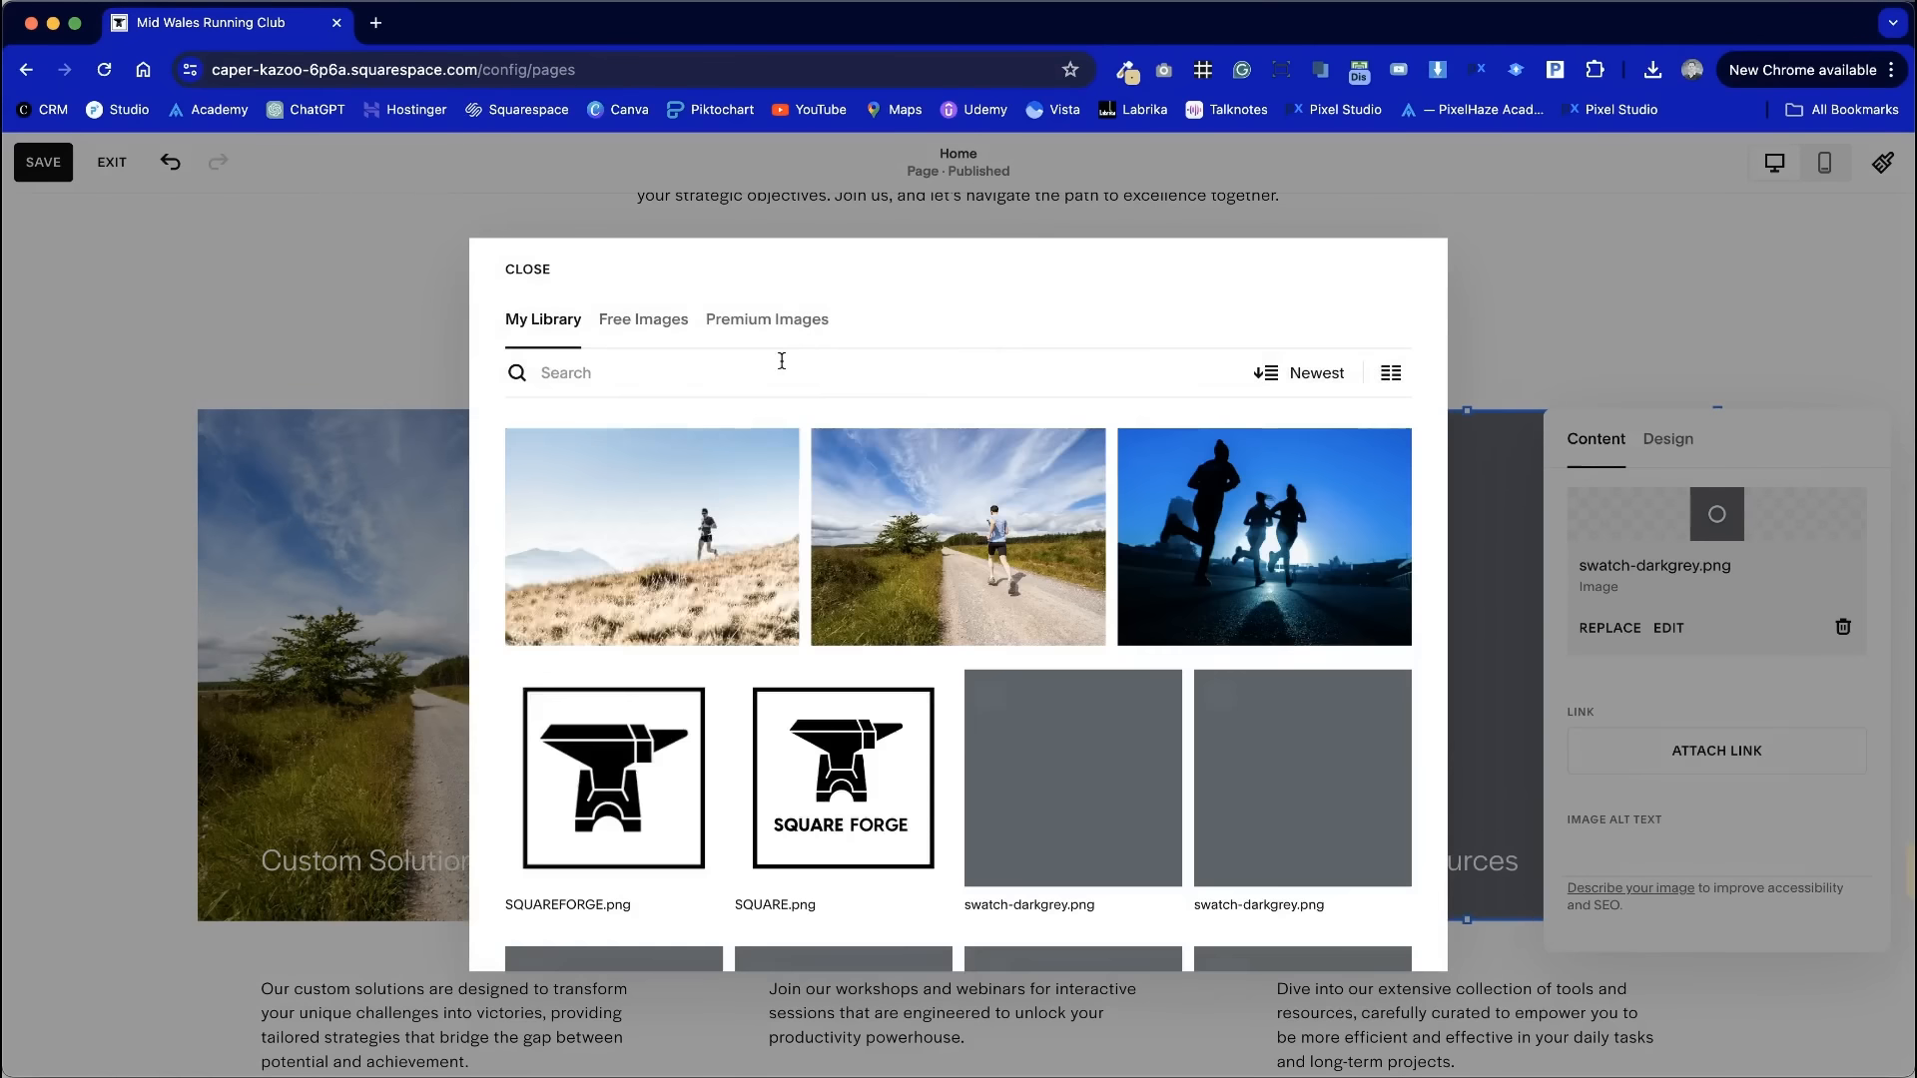
{"action": "left_click", "coordinate": [643, 321]}
{"action": "left_click", "coordinate": [649, 374]}
{"action": "type", "text": "runner"}
{"action": "scroll", "coordinate": [682, 673], "scroll_direction": "down", "scroll_amount": 5}
{"action": "scroll", "coordinate": [683, 673], "scroll_direction": "down", "scroll_amount": 5}
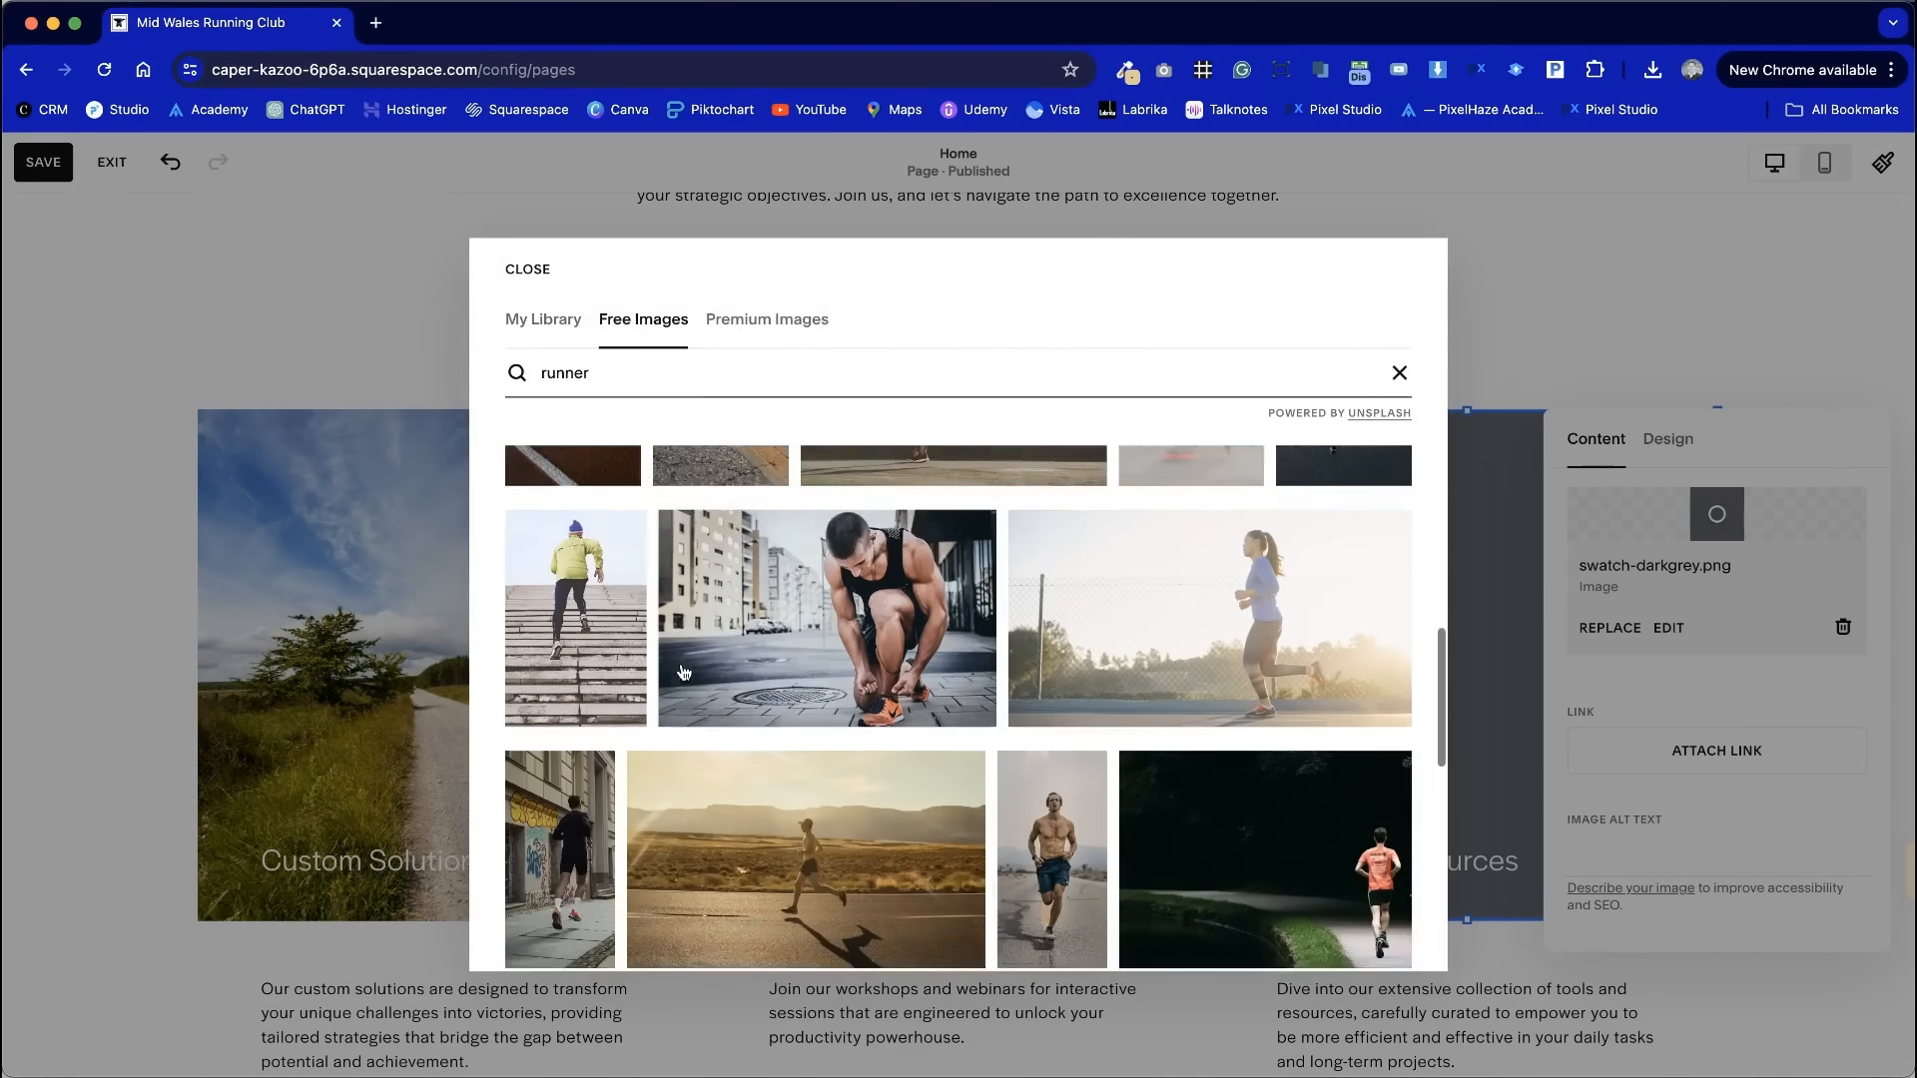
{"action": "left_click", "coordinate": [705, 587]}
{"action": "left_click", "coordinate": [864, 705]}
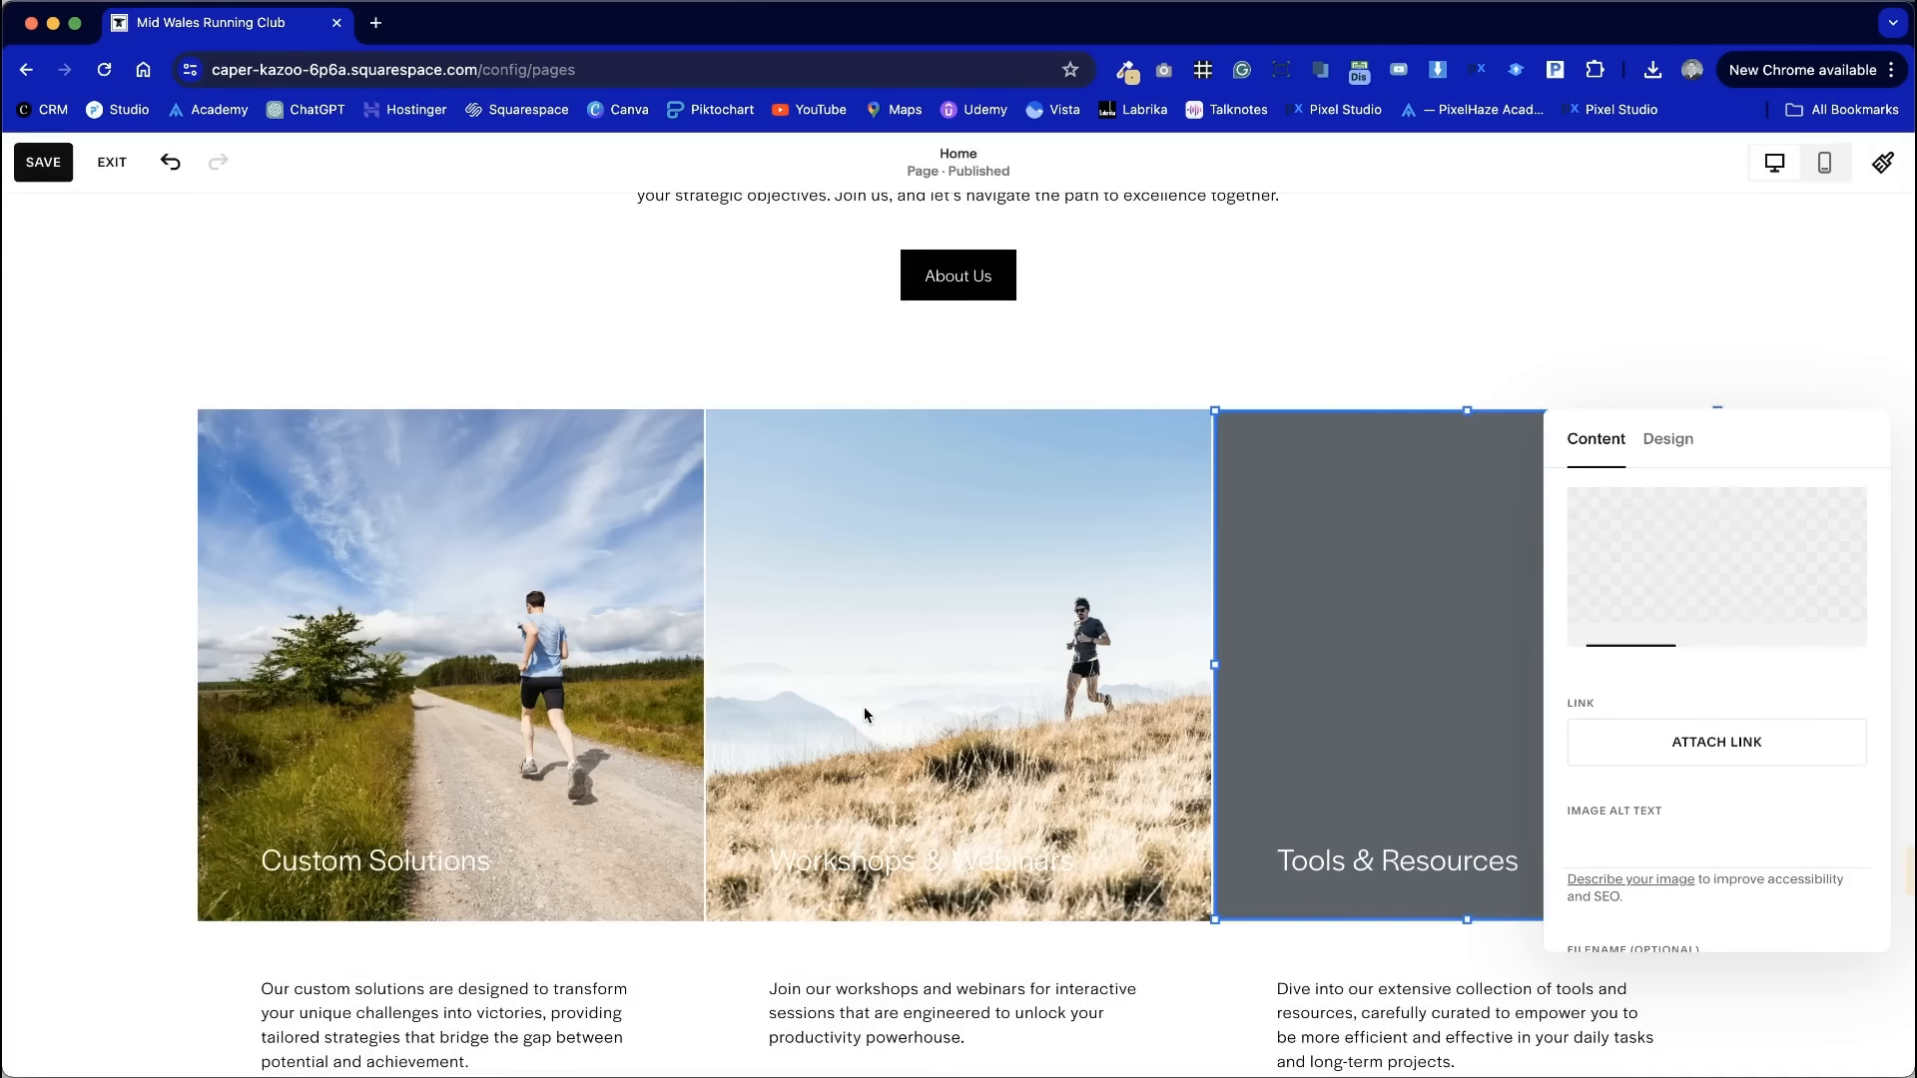
{"action": "scroll", "coordinate": [871, 836], "scroll_direction": "down", "scroll_amount": 2}
{"action": "left_click", "coordinate": [973, 753]}
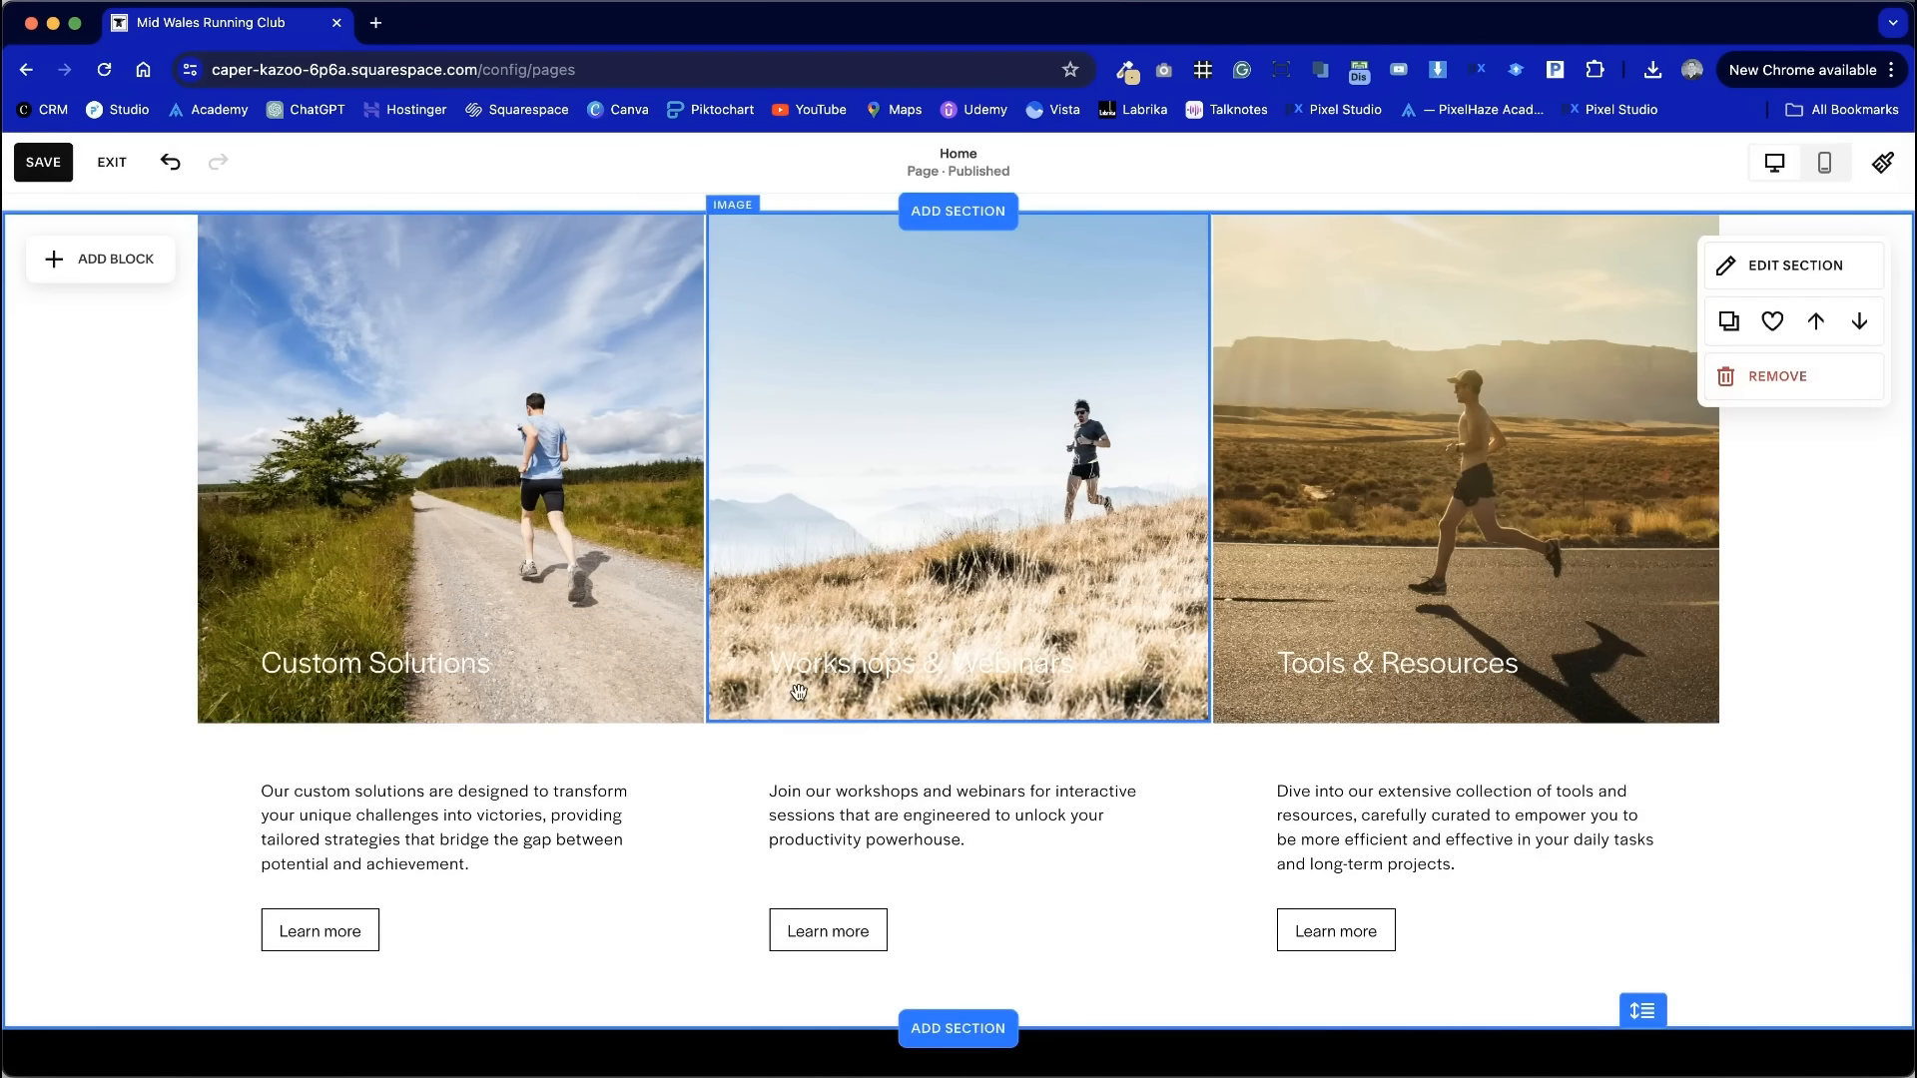
- Add a Shape block over the lower part of the Custom Solutions image and reduce its height to end at the image's bottom edge
{"action": "left_click", "coordinate": [130, 258]}
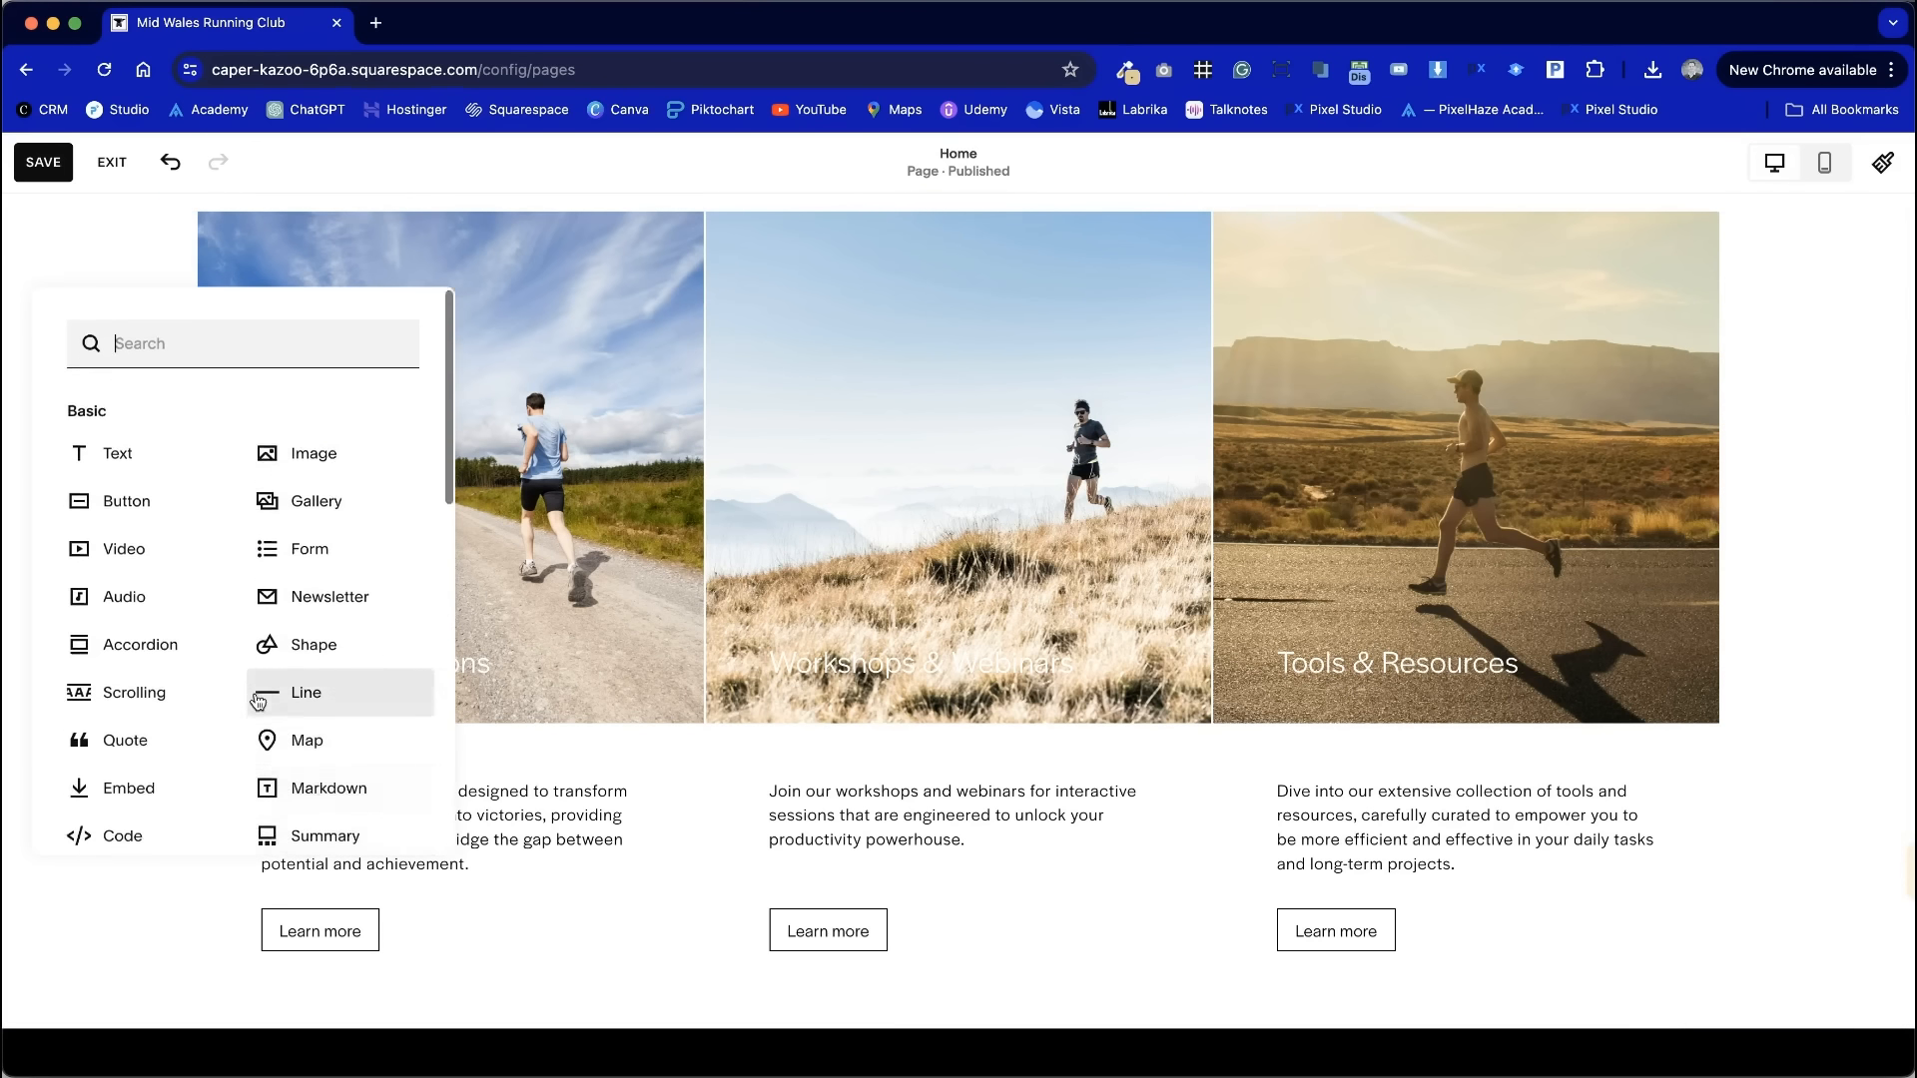
{"action": "scroll", "coordinate": [330, 649], "scroll_direction": "down", "scroll_amount": 1}
{"action": "left_click", "coordinate": [330, 596]}
{"action": "left_click_drag", "start_coordinate": [479, 476], "coordinate": [476, 604]}
{"action": "left_click_drag", "start_coordinate": [389, 471], "coordinate": [390, 560]}
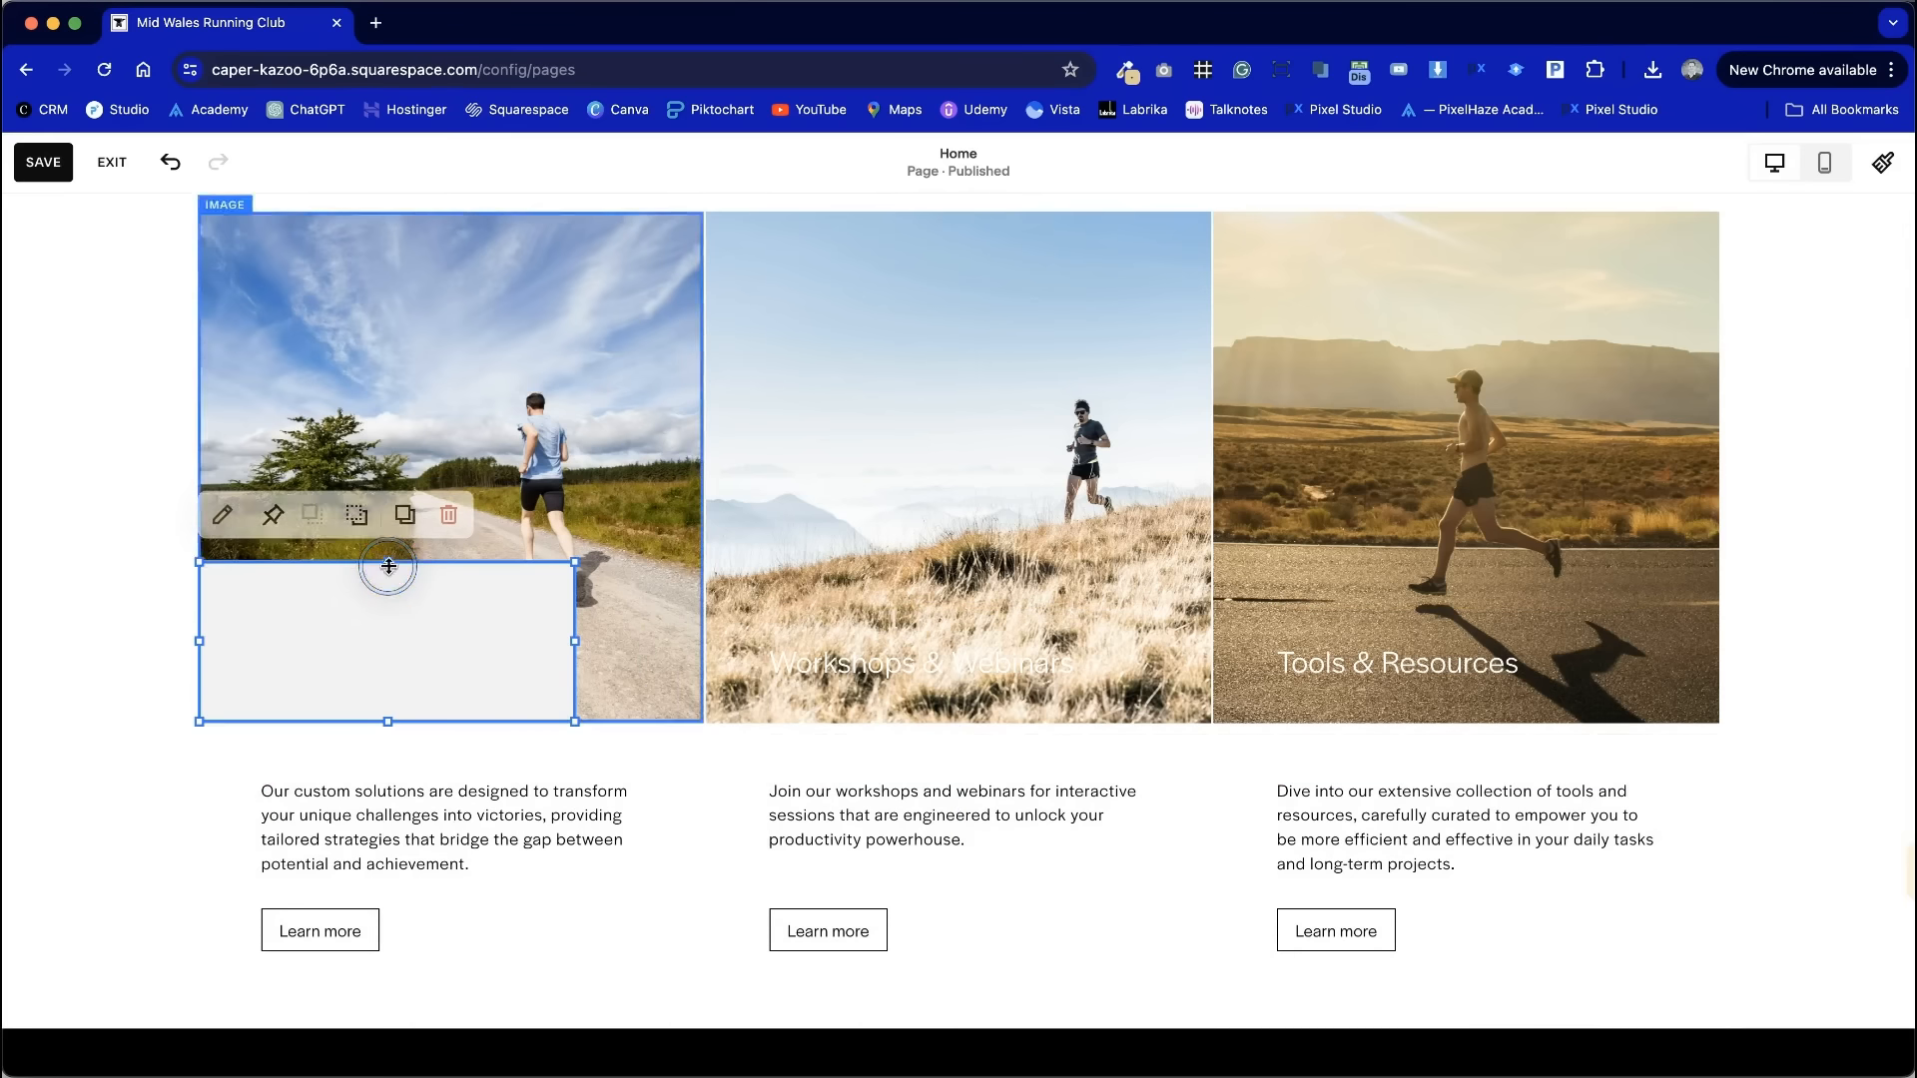
- Vertically centre the Workshops & Webinars heading within its text block
{"action": "left_click", "coordinate": [1049, 605]}
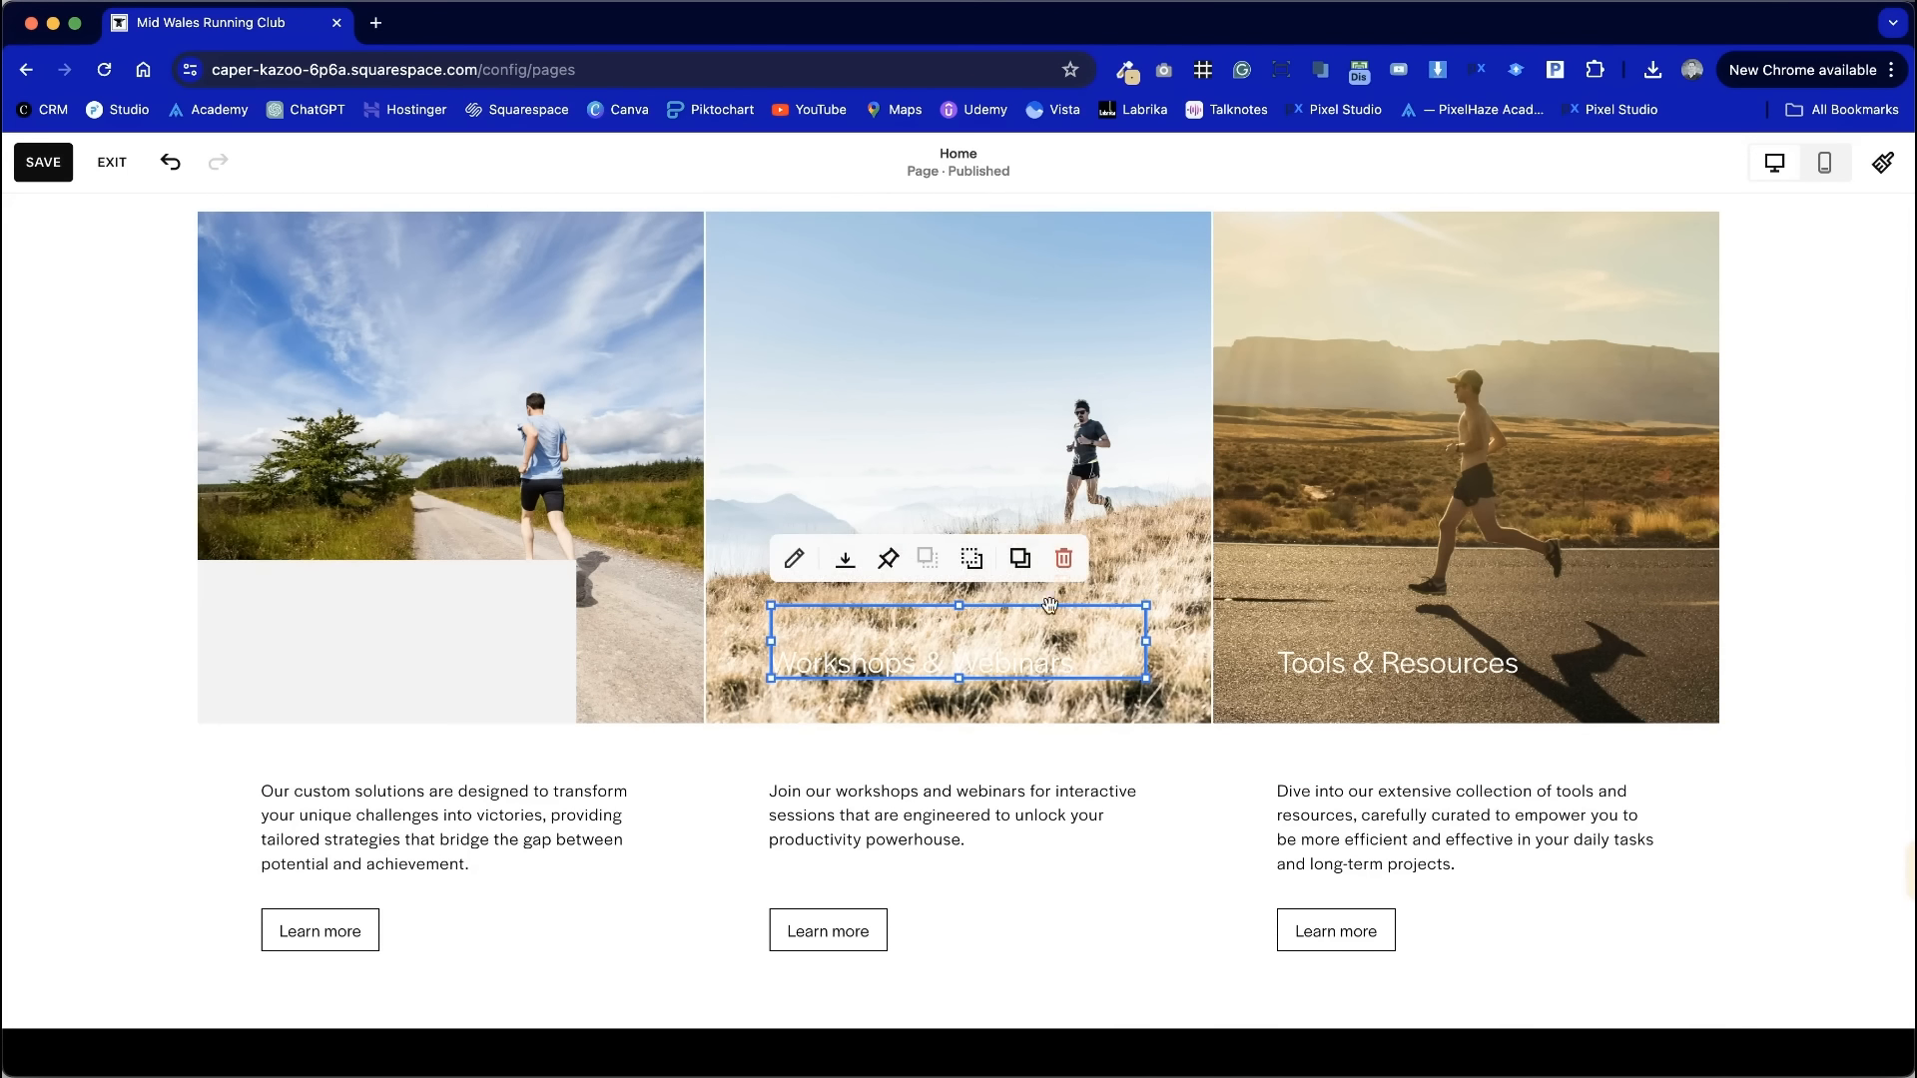
{"action": "left_click", "coordinate": [846, 569]}
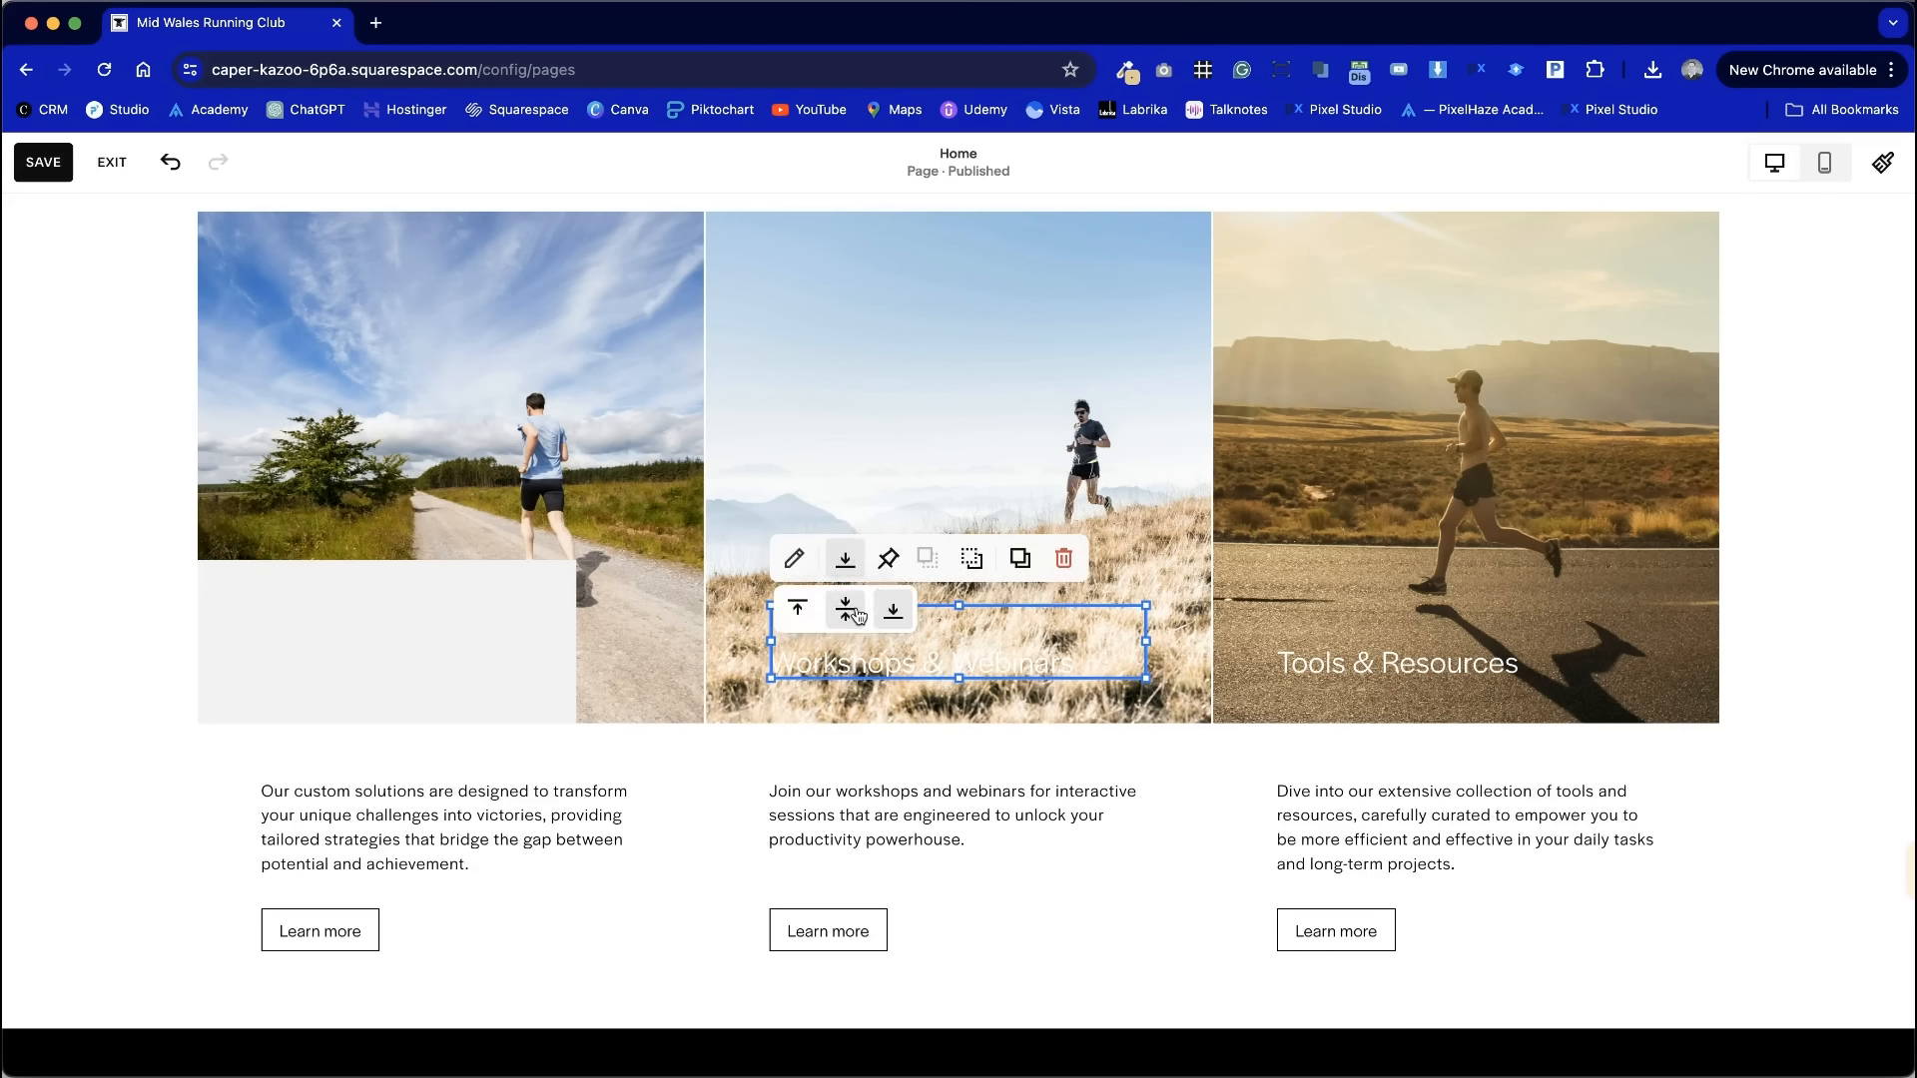
{"action": "left_click", "coordinate": [855, 613]}
- Give the Workshops & Webinars heading a black background and shorten the image behind it to match the neighbouring images
{"action": "left_click", "coordinate": [806, 565]}
{"action": "left_click", "coordinate": [1327, 567]}
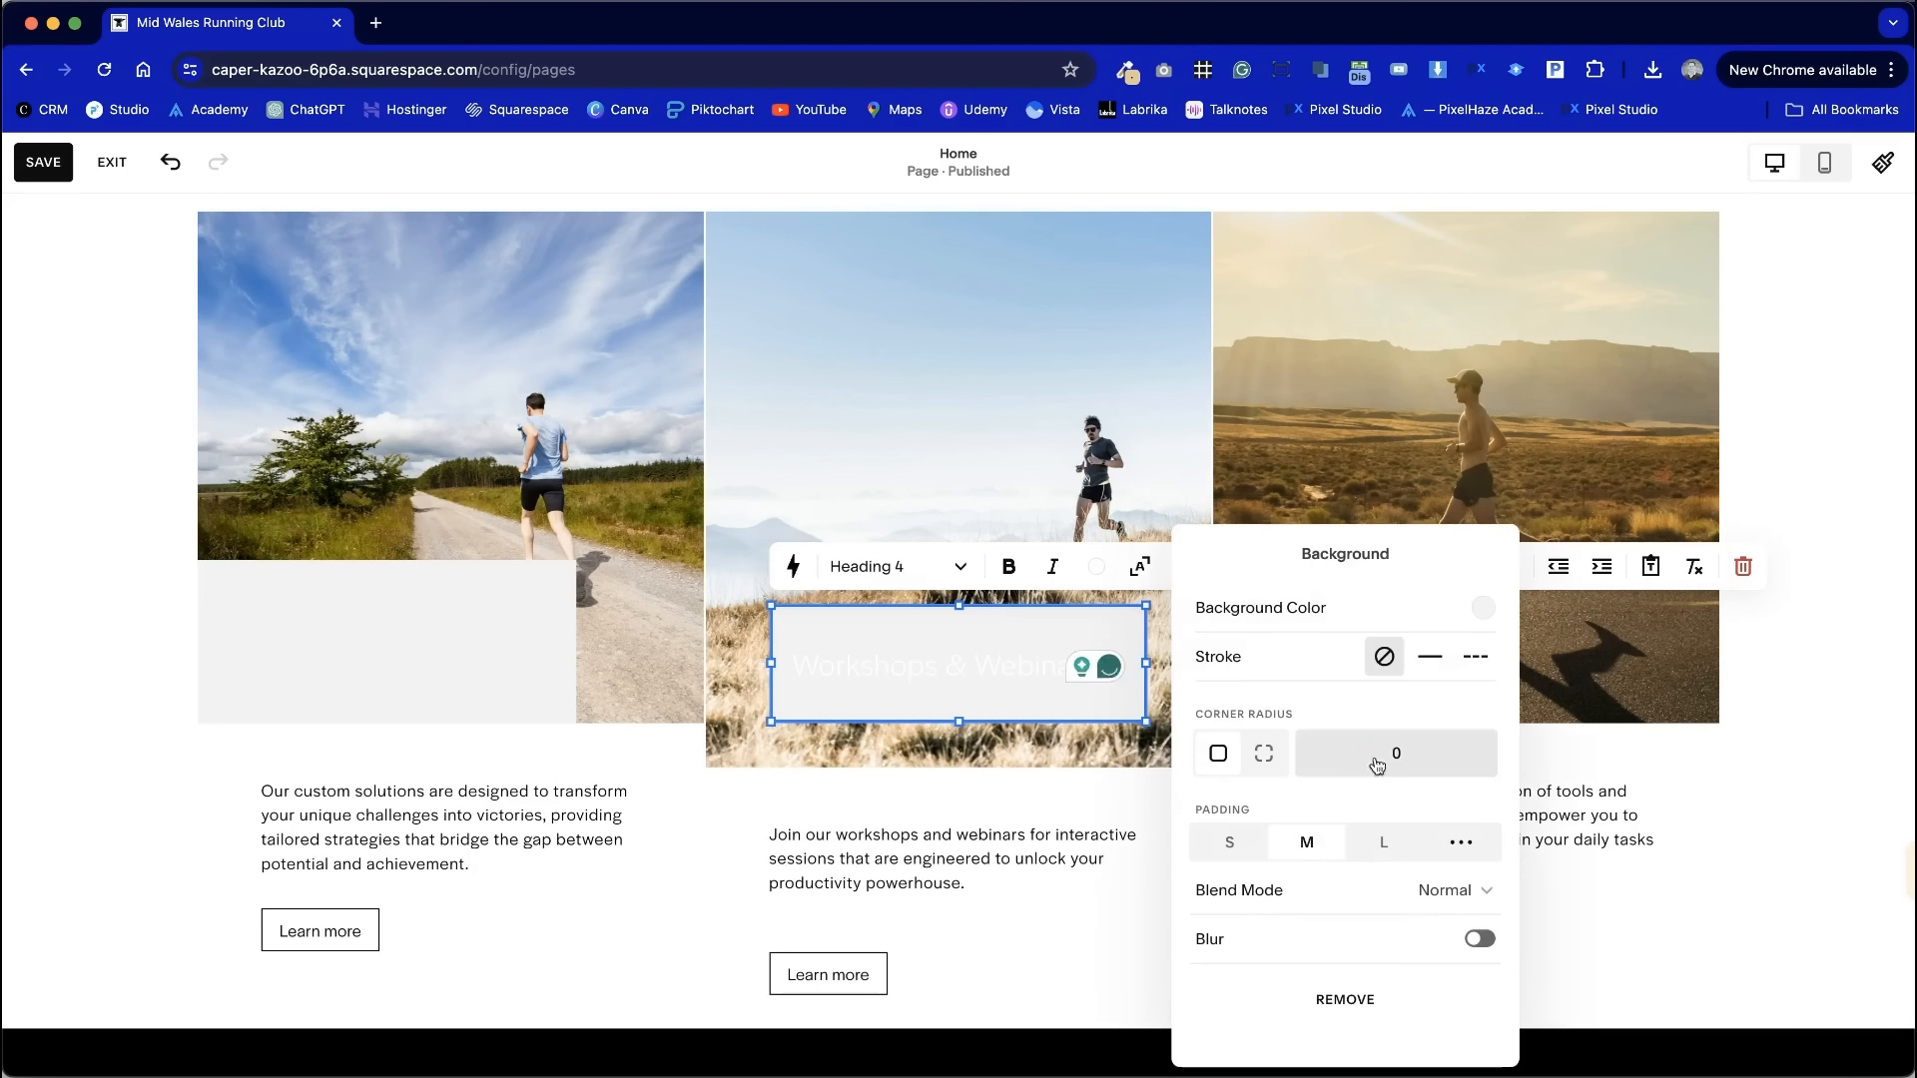
{"action": "left_click", "coordinate": [1483, 612]}
{"action": "left_click", "coordinate": [1812, 583]}
{"action": "left_click", "coordinate": [852, 835]}
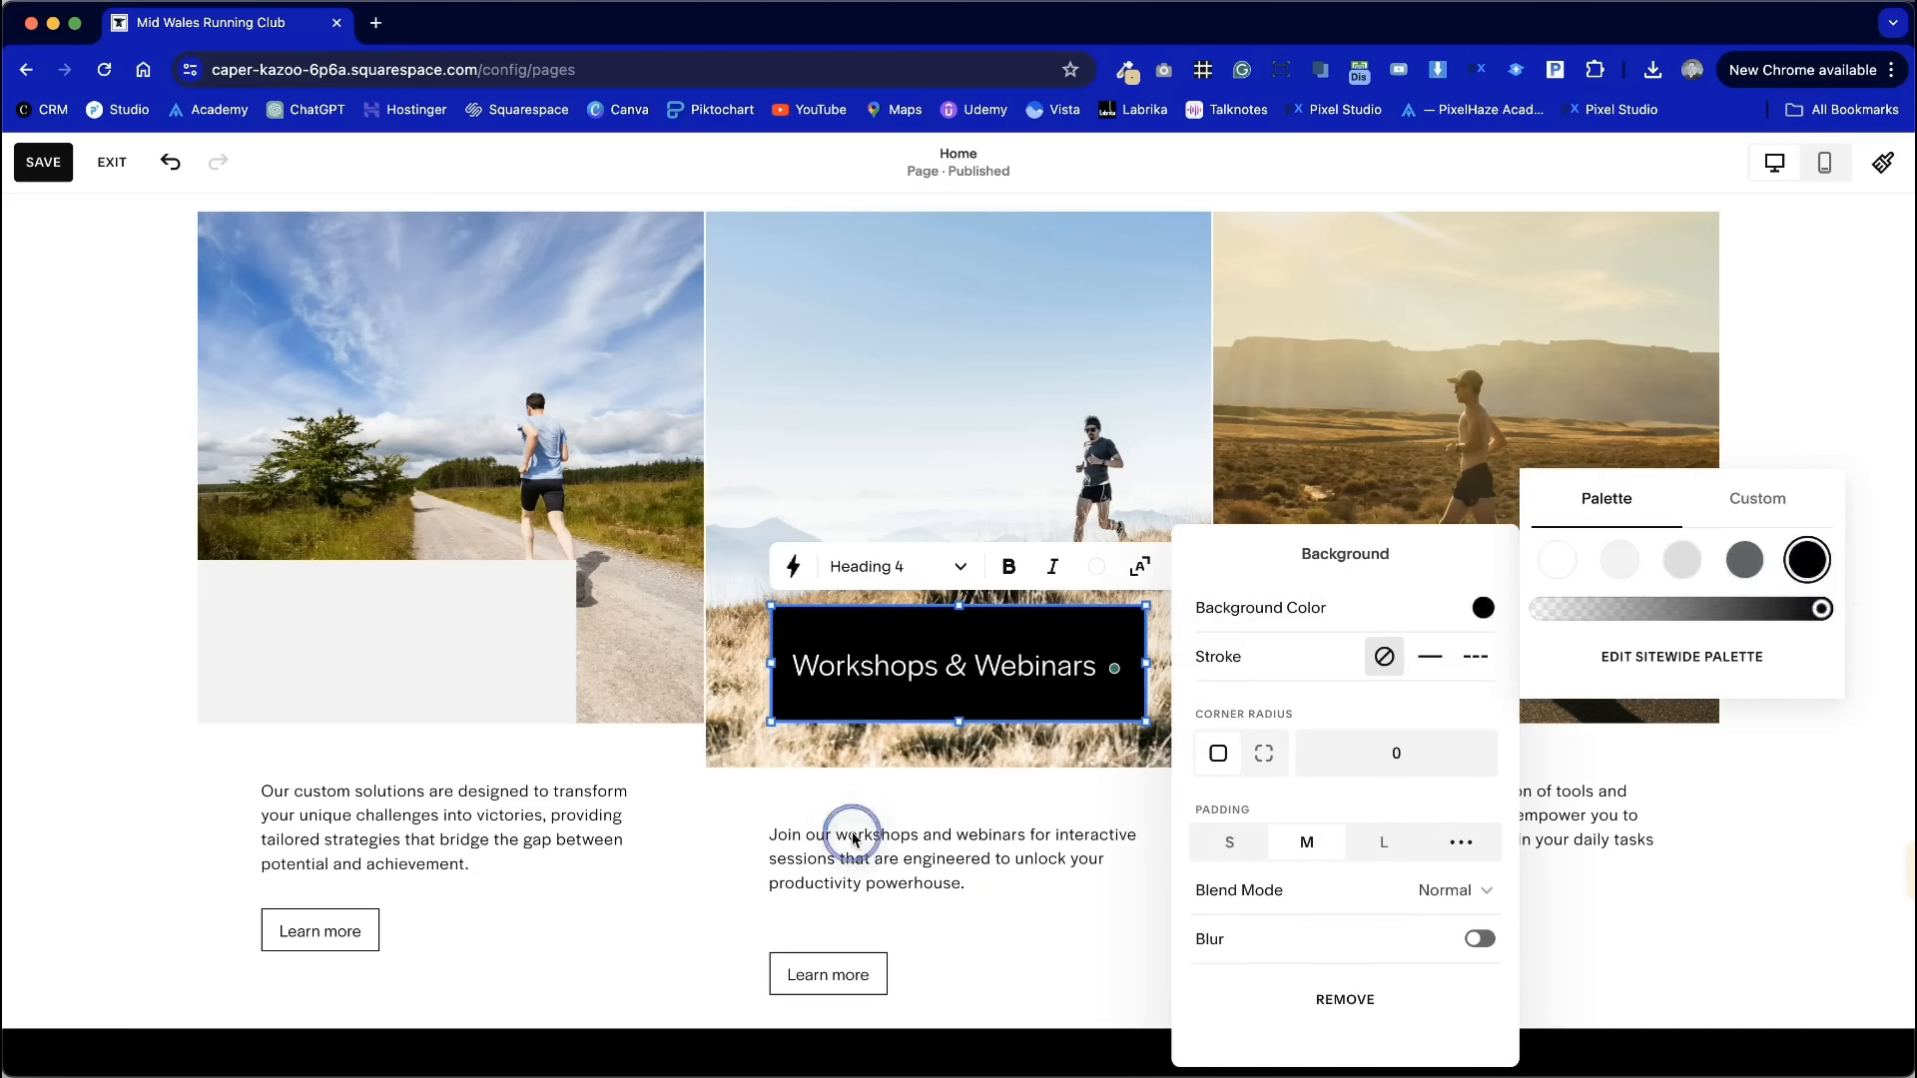
{"action": "left_click", "coordinate": [953, 747]}
{"action": "left_click_drag", "start_coordinate": [959, 767], "coordinate": [984, 709]}
- Widen the shape to the full width of the Custom Solutions image and fill it with semi-transparent black
{"action": "left_click", "coordinate": [333, 590]}
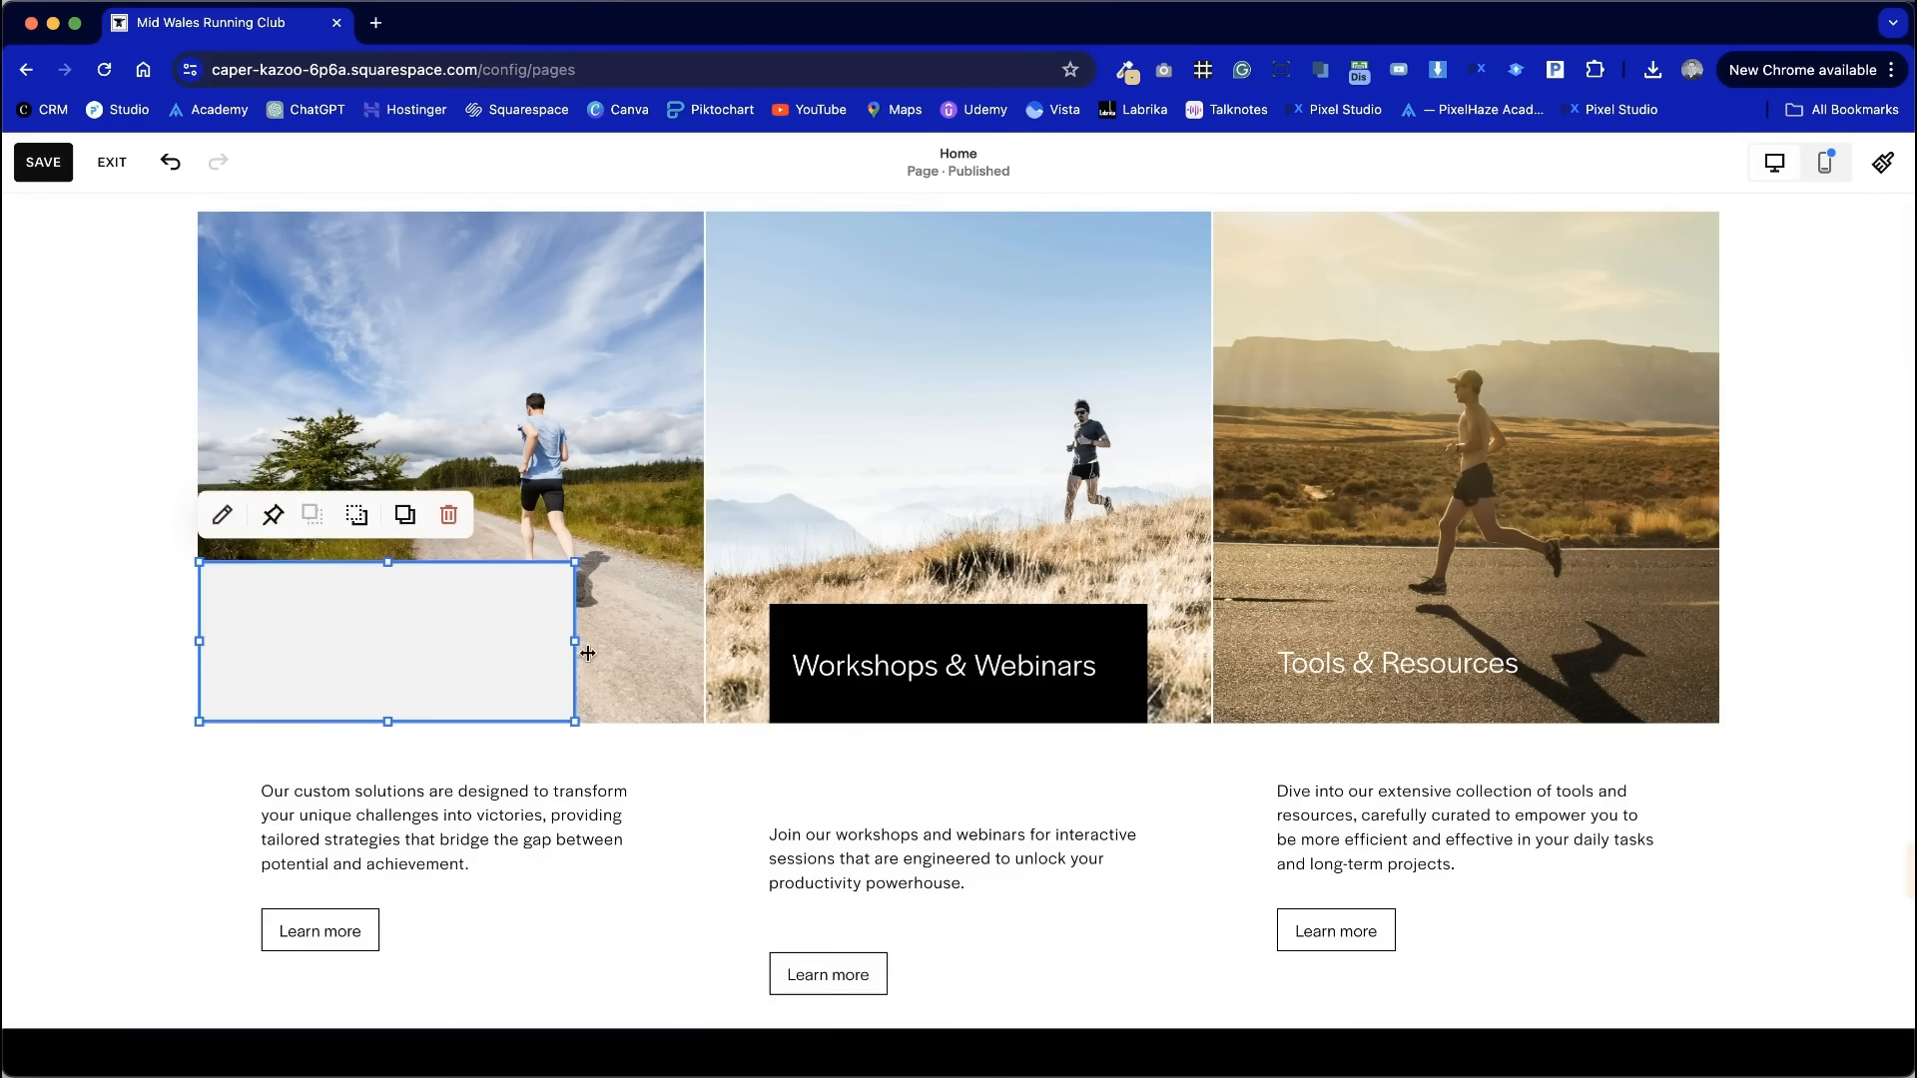
{"action": "left_click_drag", "start_coordinate": [576, 640], "coordinate": [705, 641]}
{"action": "left_click", "coordinate": [223, 515]}
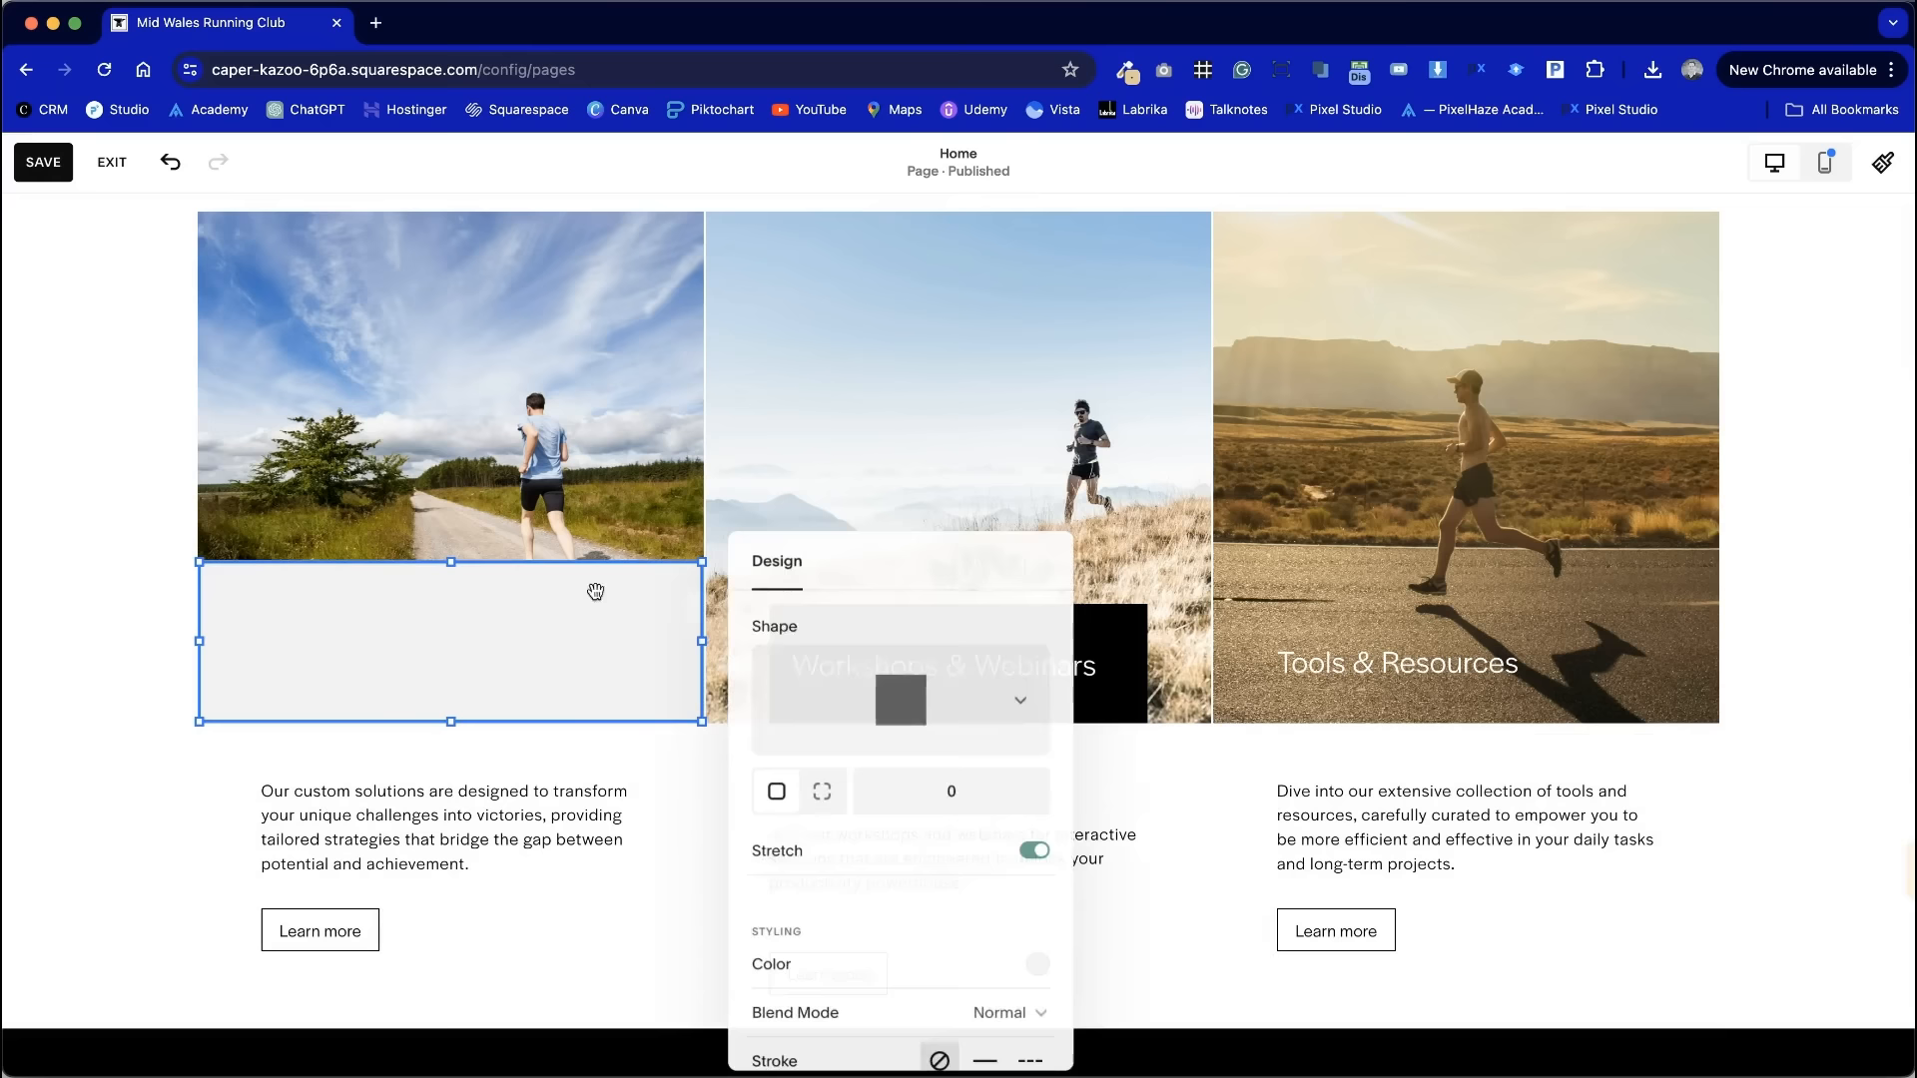
{"action": "left_click", "coordinate": [902, 694]}
{"action": "left_click", "coordinate": [810, 670]}
{"action": "left_click", "coordinate": [1038, 964]}
{"action": "left_click", "coordinate": [1362, 917]}
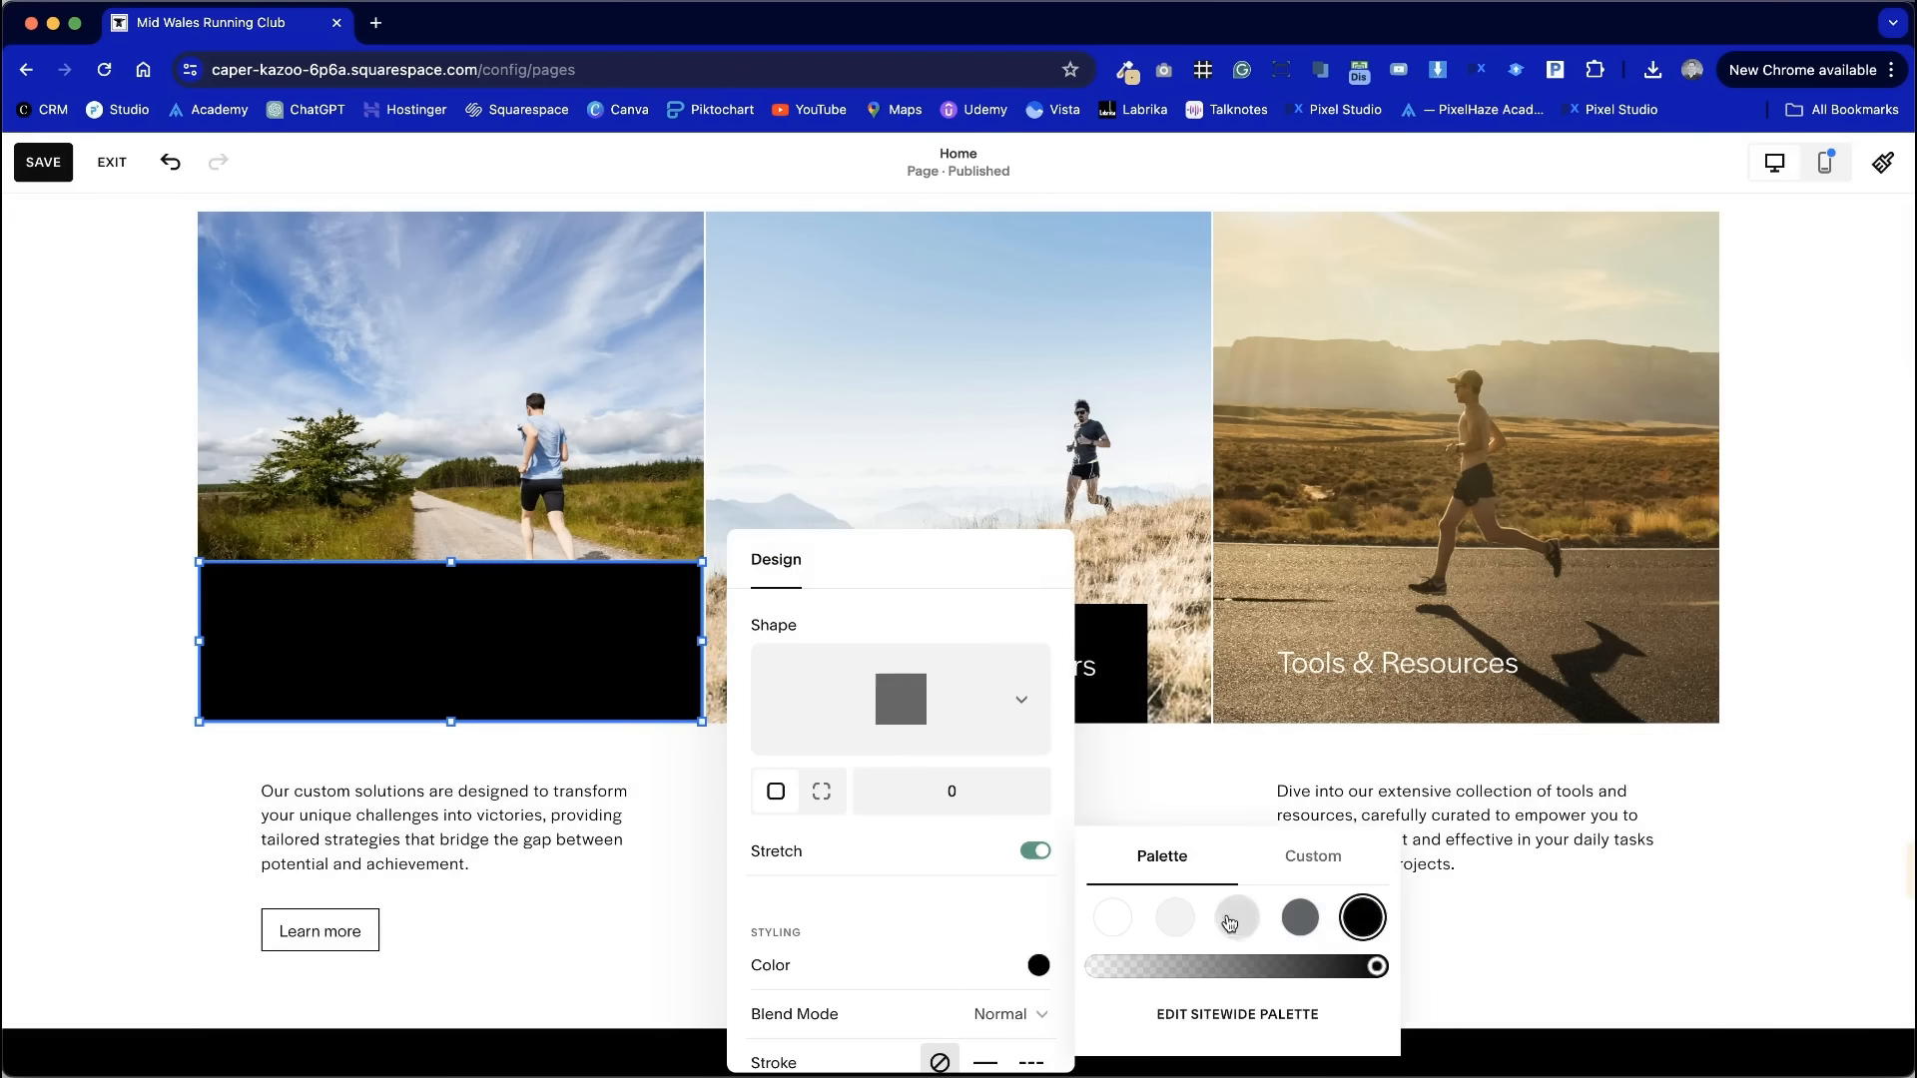
{"action": "left_click_drag", "start_coordinate": [1260, 965], "coordinate": [1194, 962]}
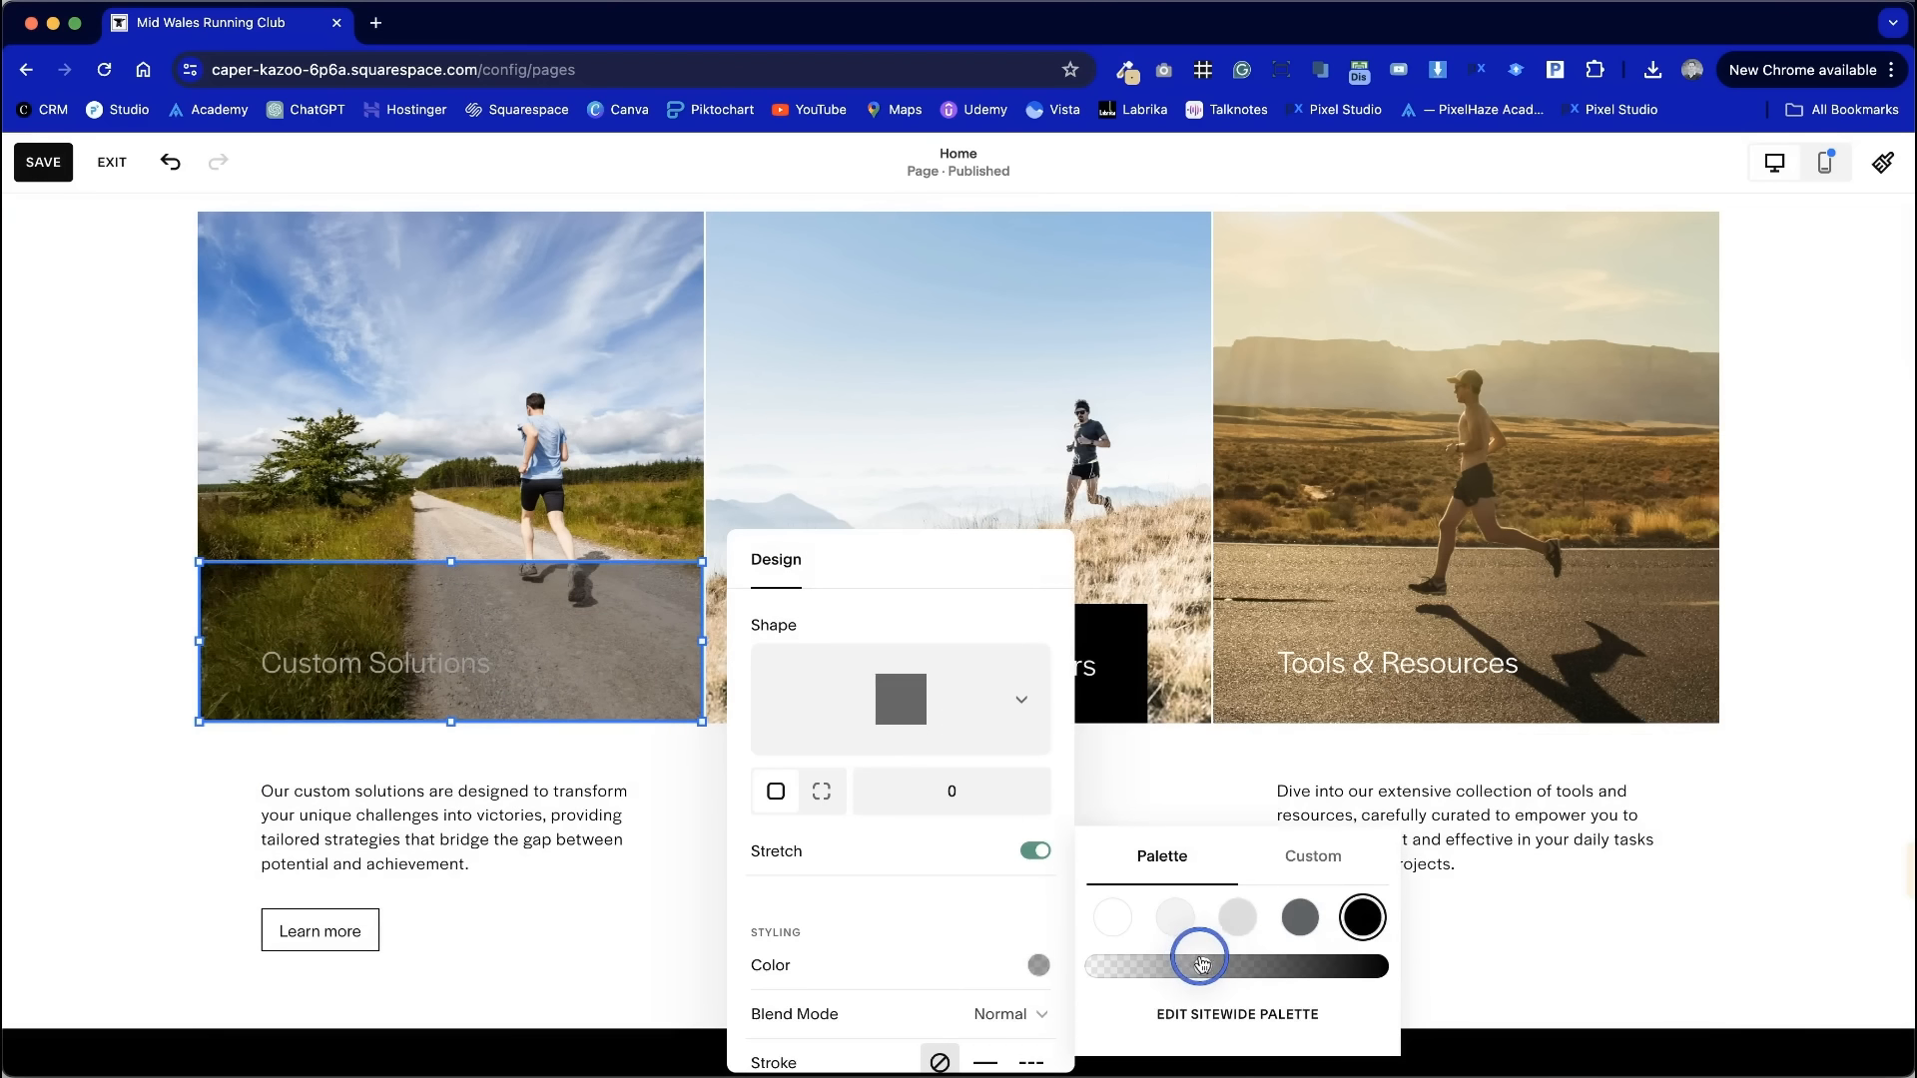
{"action": "left_click", "coordinate": [636, 756]}
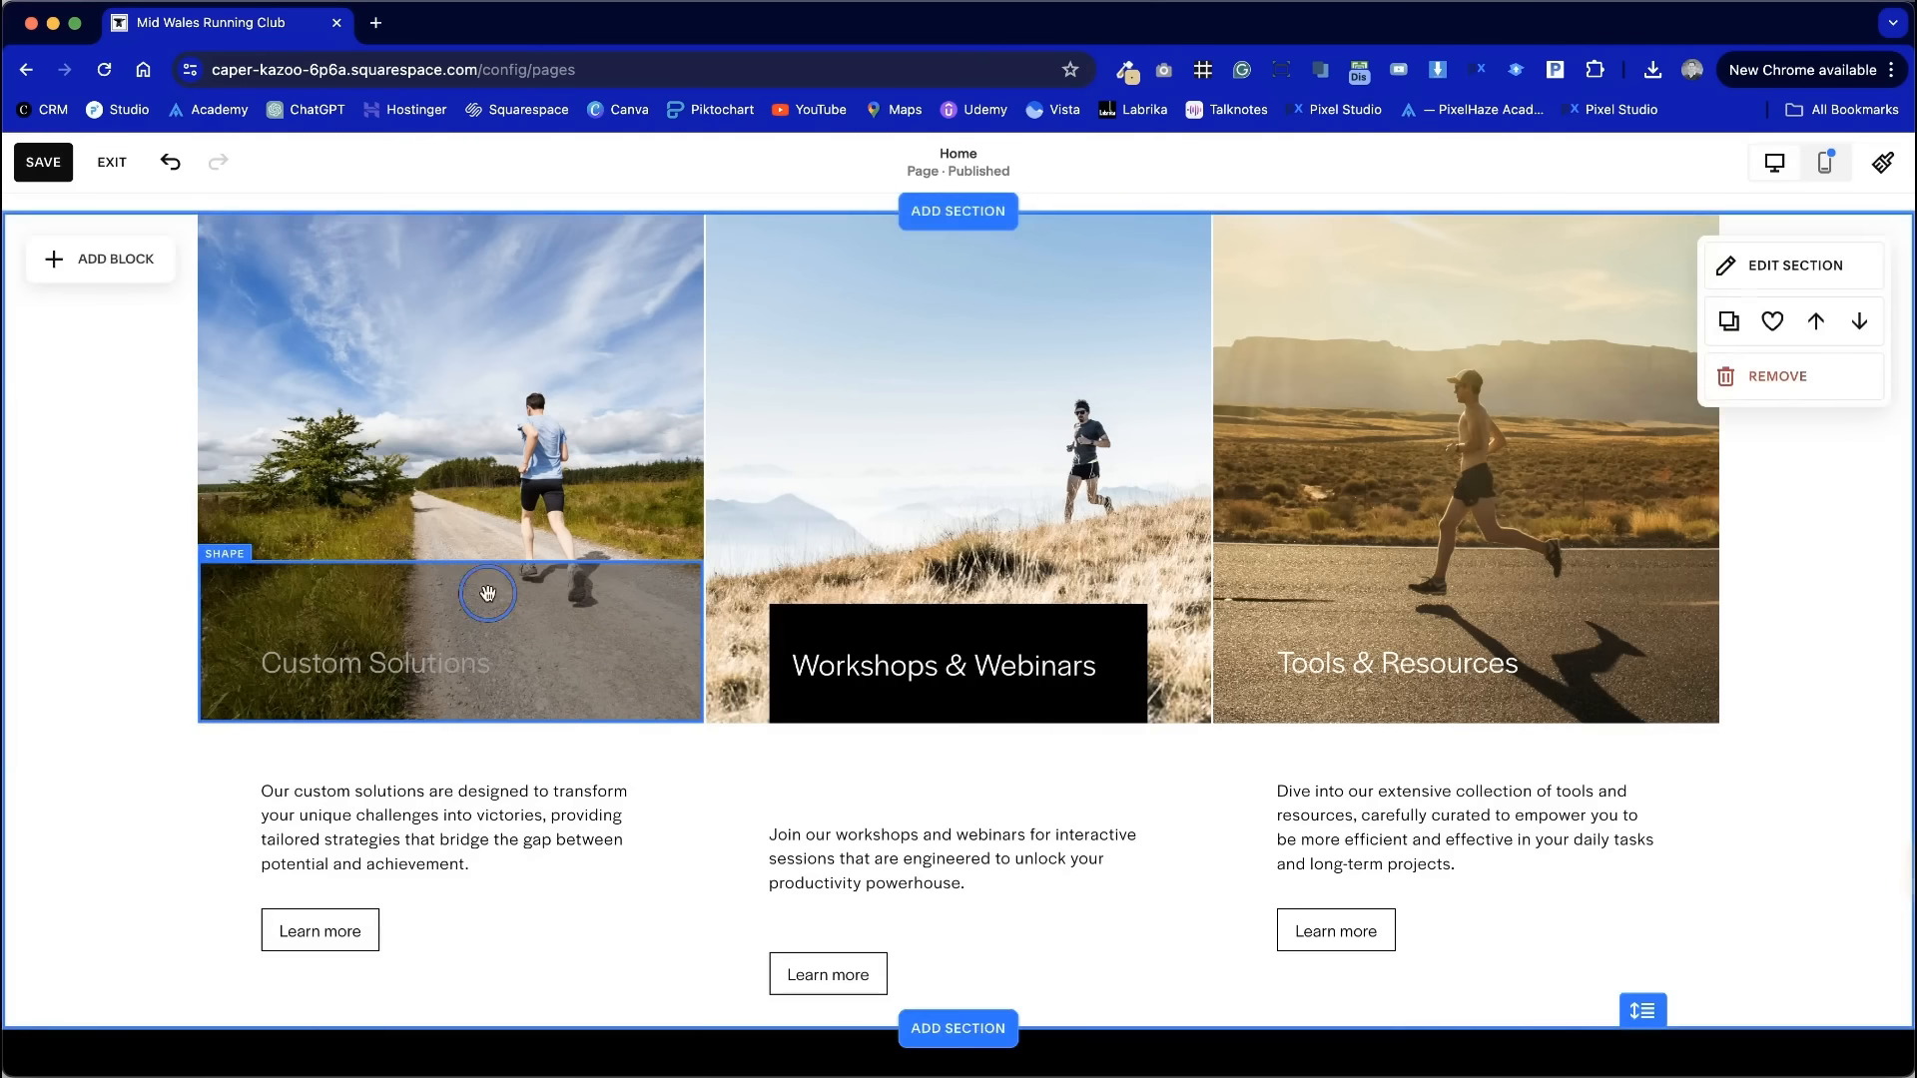
- Place the Custom Solutions heading in front of the shape and shorten the shape to start level with the heading block's upper edge
{"action": "left_click", "coordinate": [457, 605]}
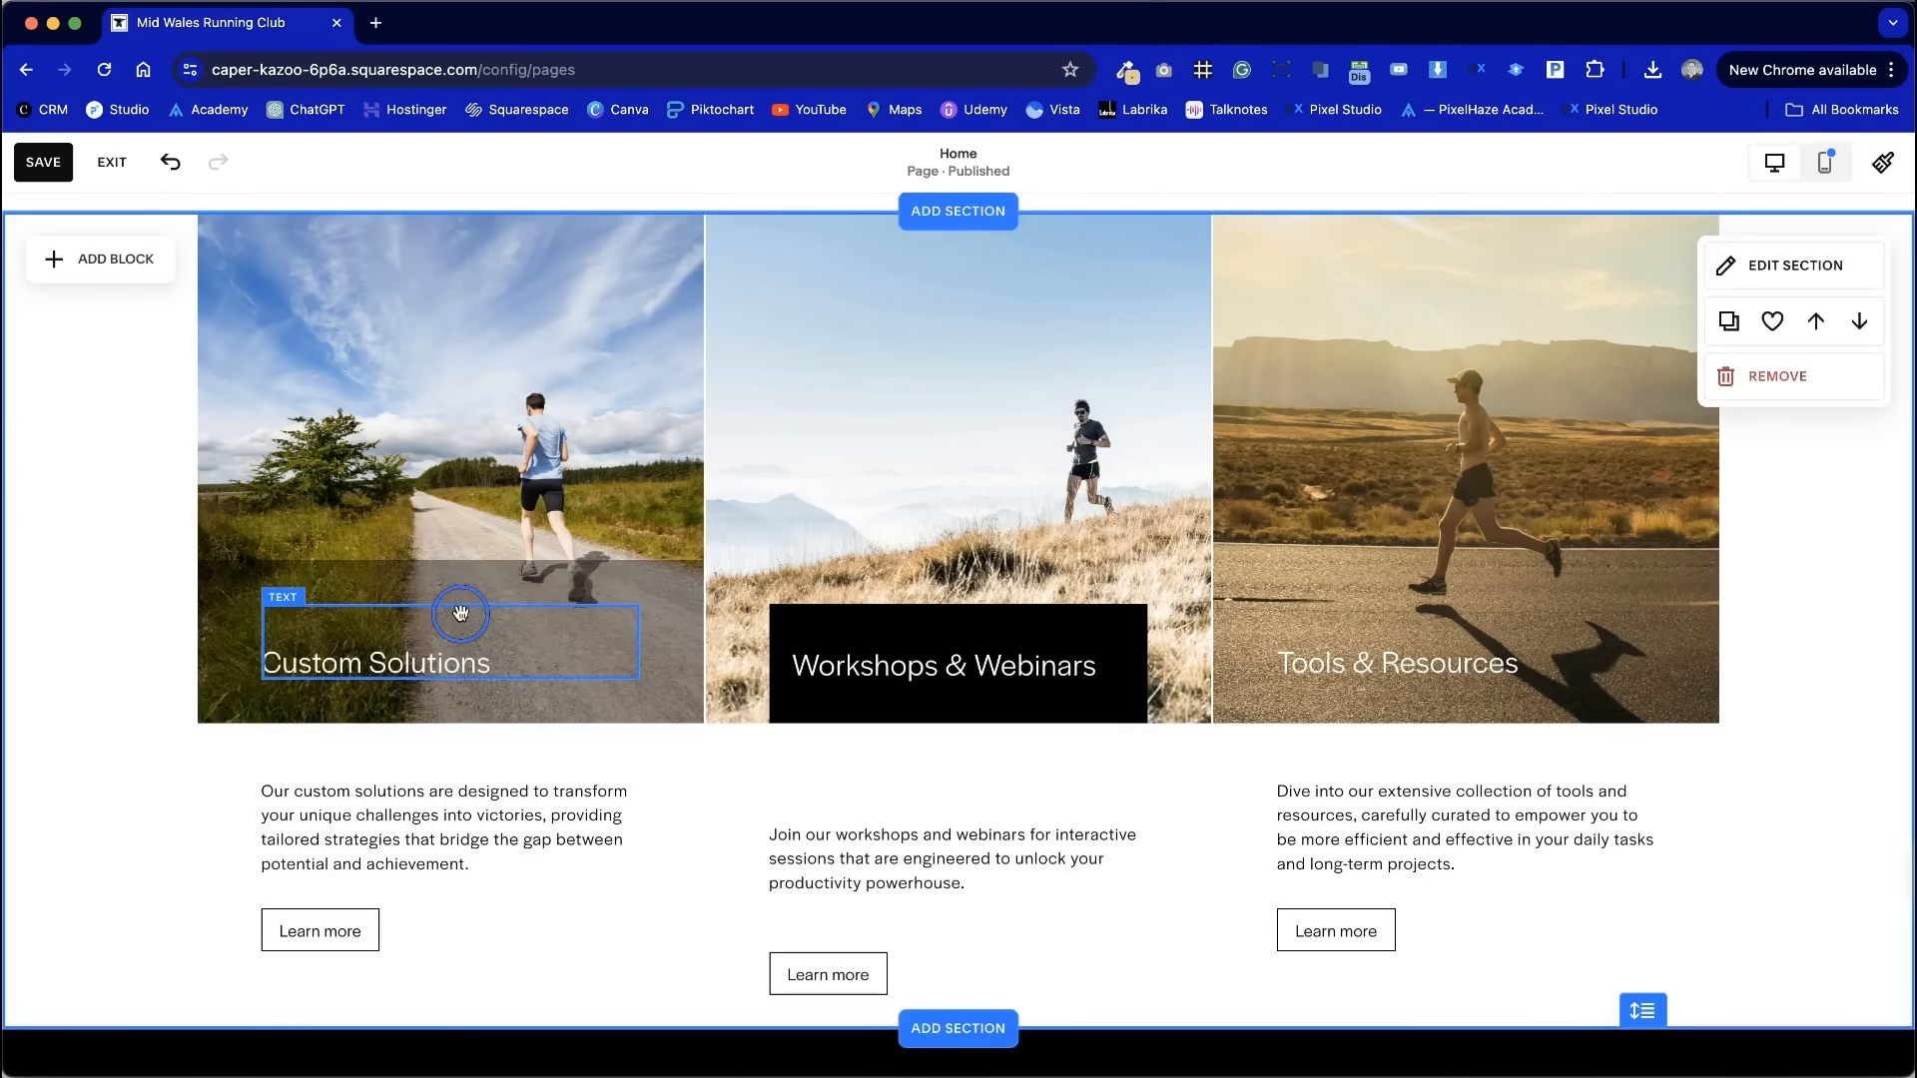
{"action": "key", "text": "Escape"}
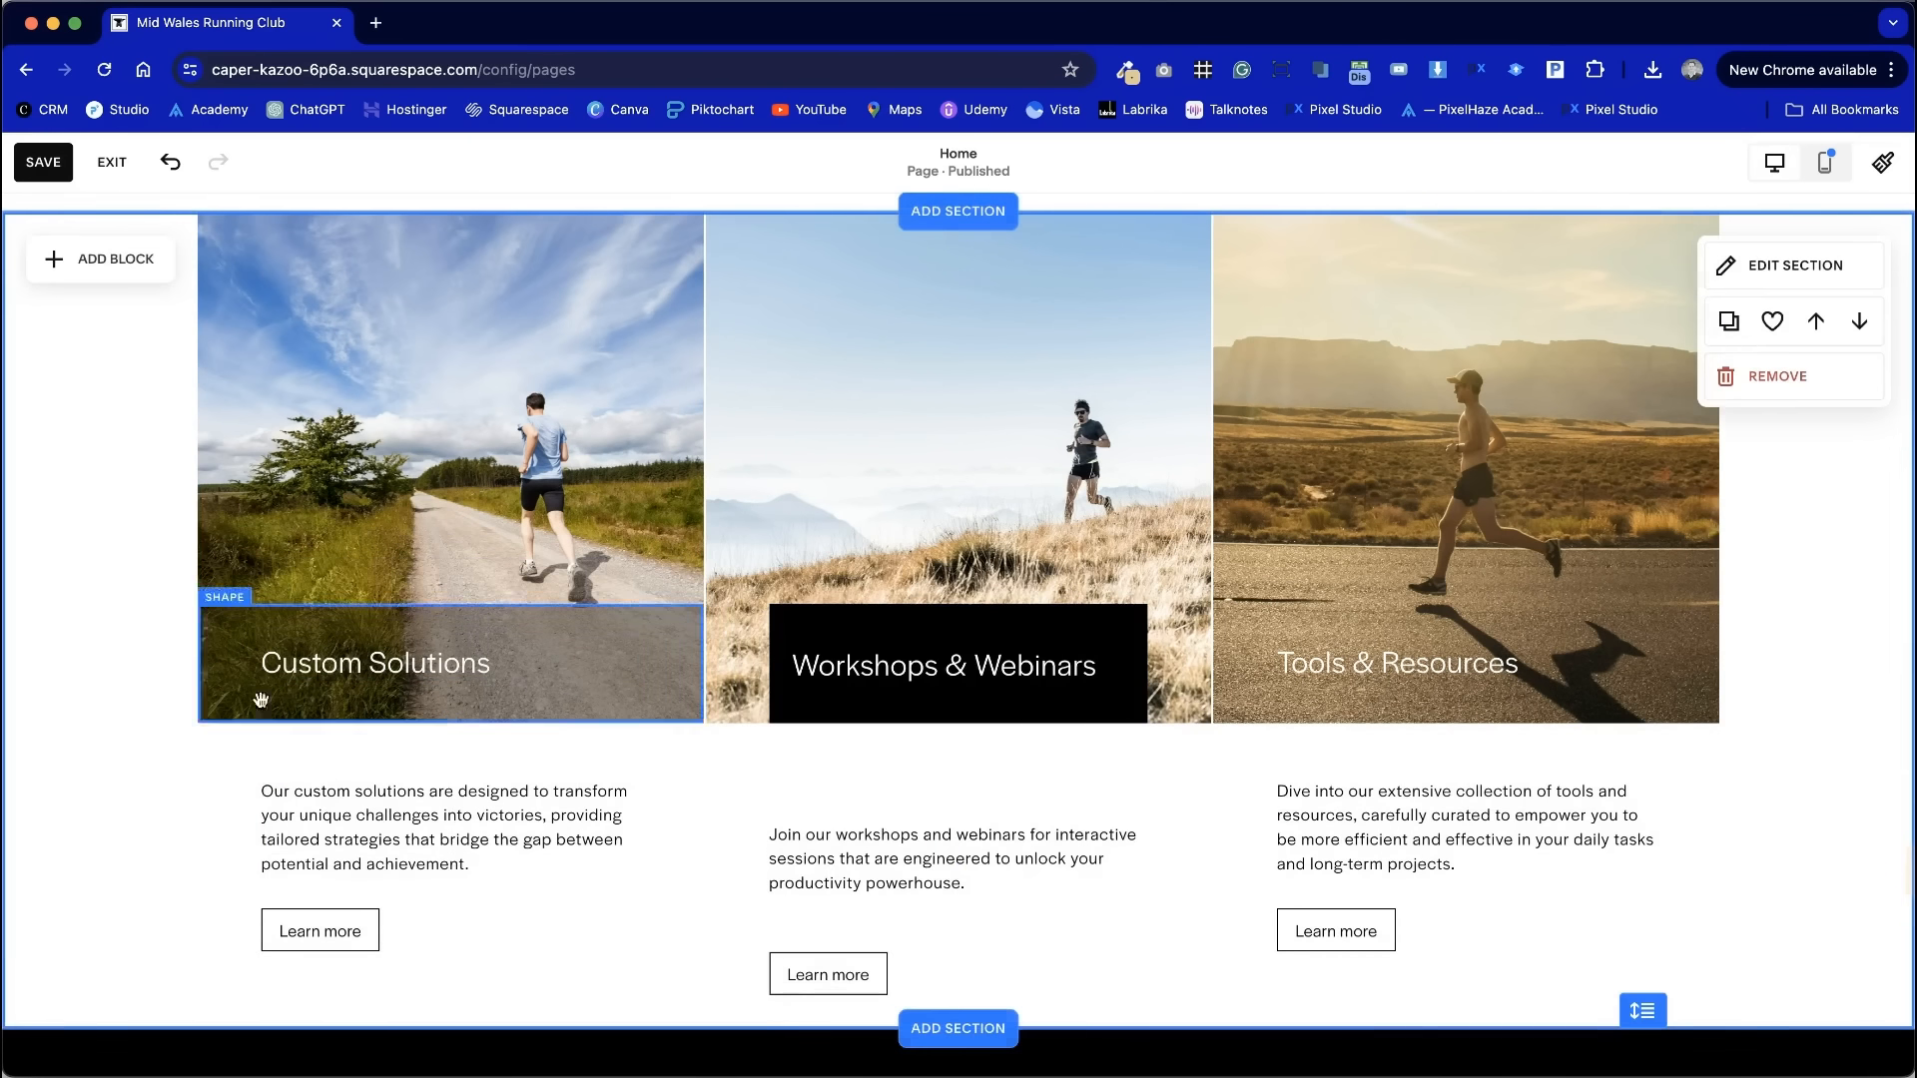
{"action": "scroll", "coordinate": [1245, 744], "scroll_direction": "up", "scroll_amount": 3}
{"action": "scroll", "coordinate": [1245, 740], "scroll_direction": "down", "scroll_amount": 2}
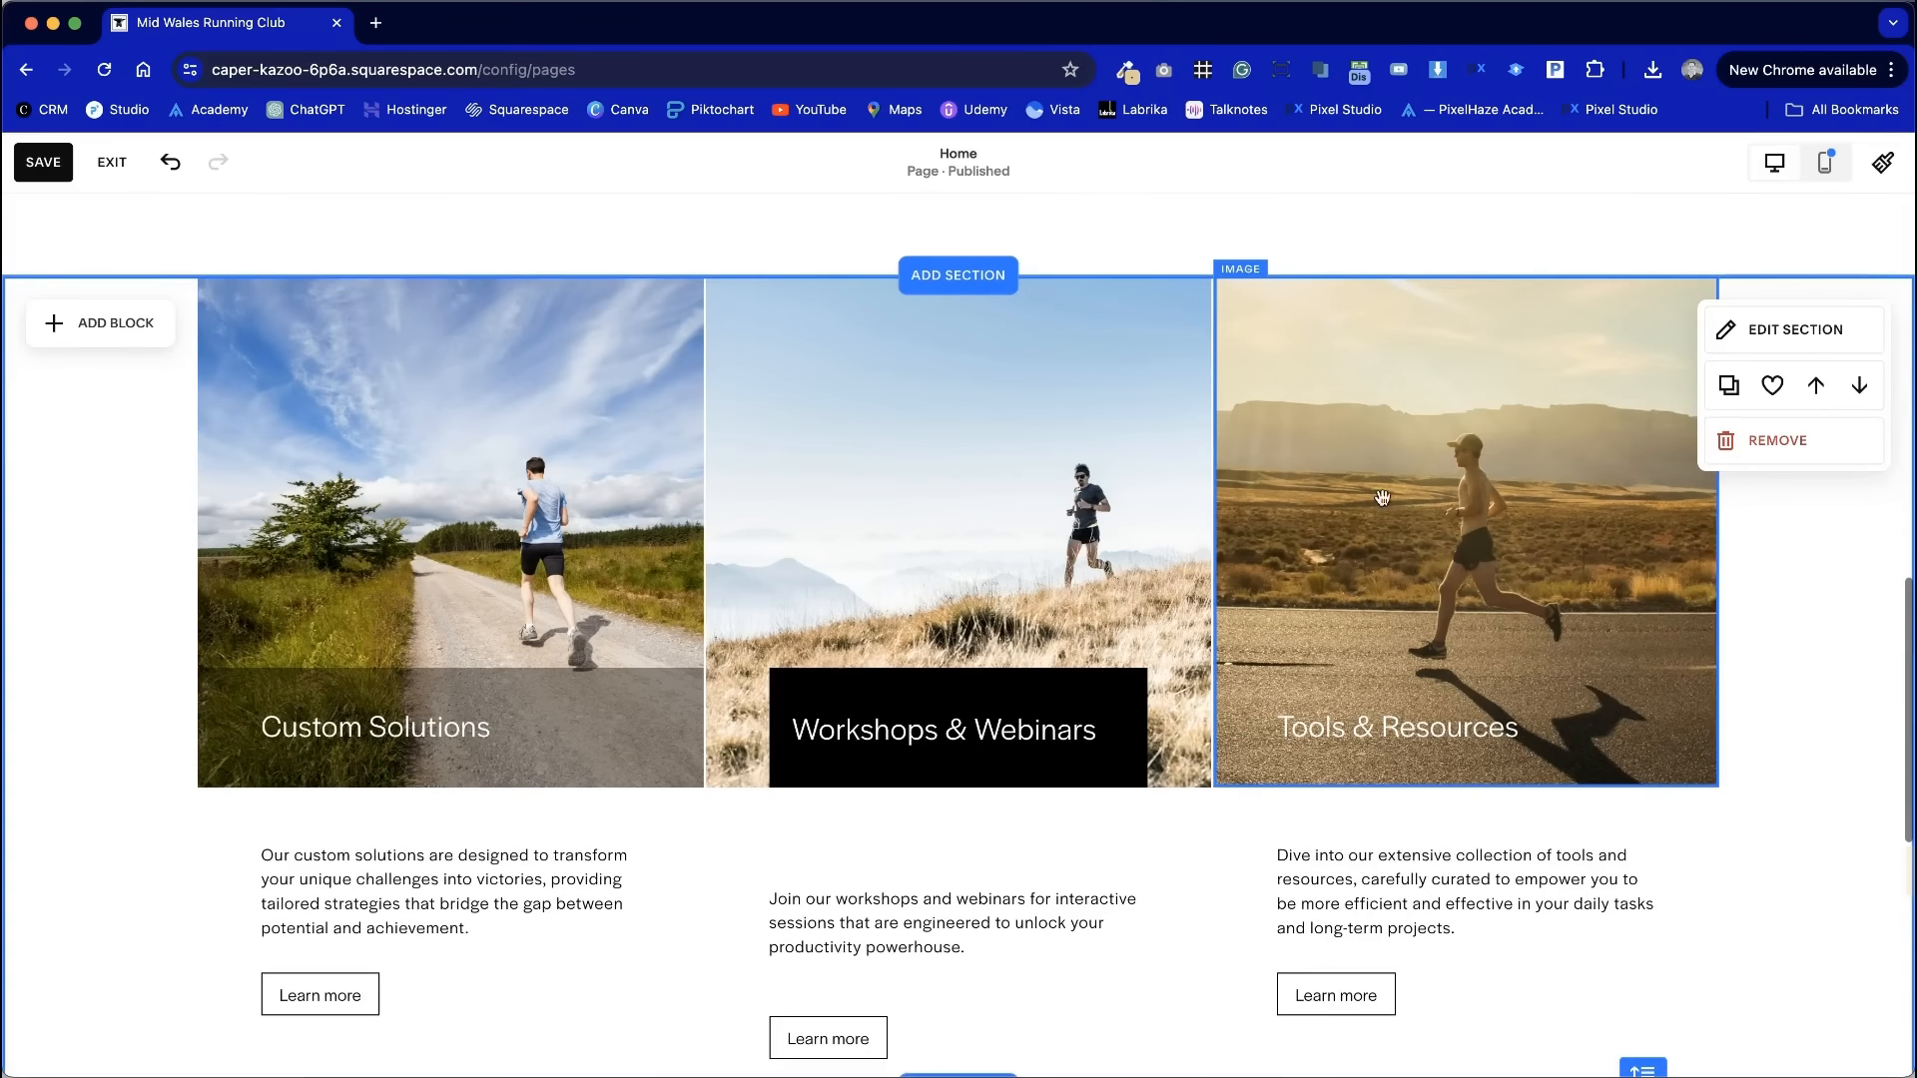
- Centre-align the Workshops & Webinars heading text on its black background
{"action": "double_click", "coordinate": [1026, 729]}
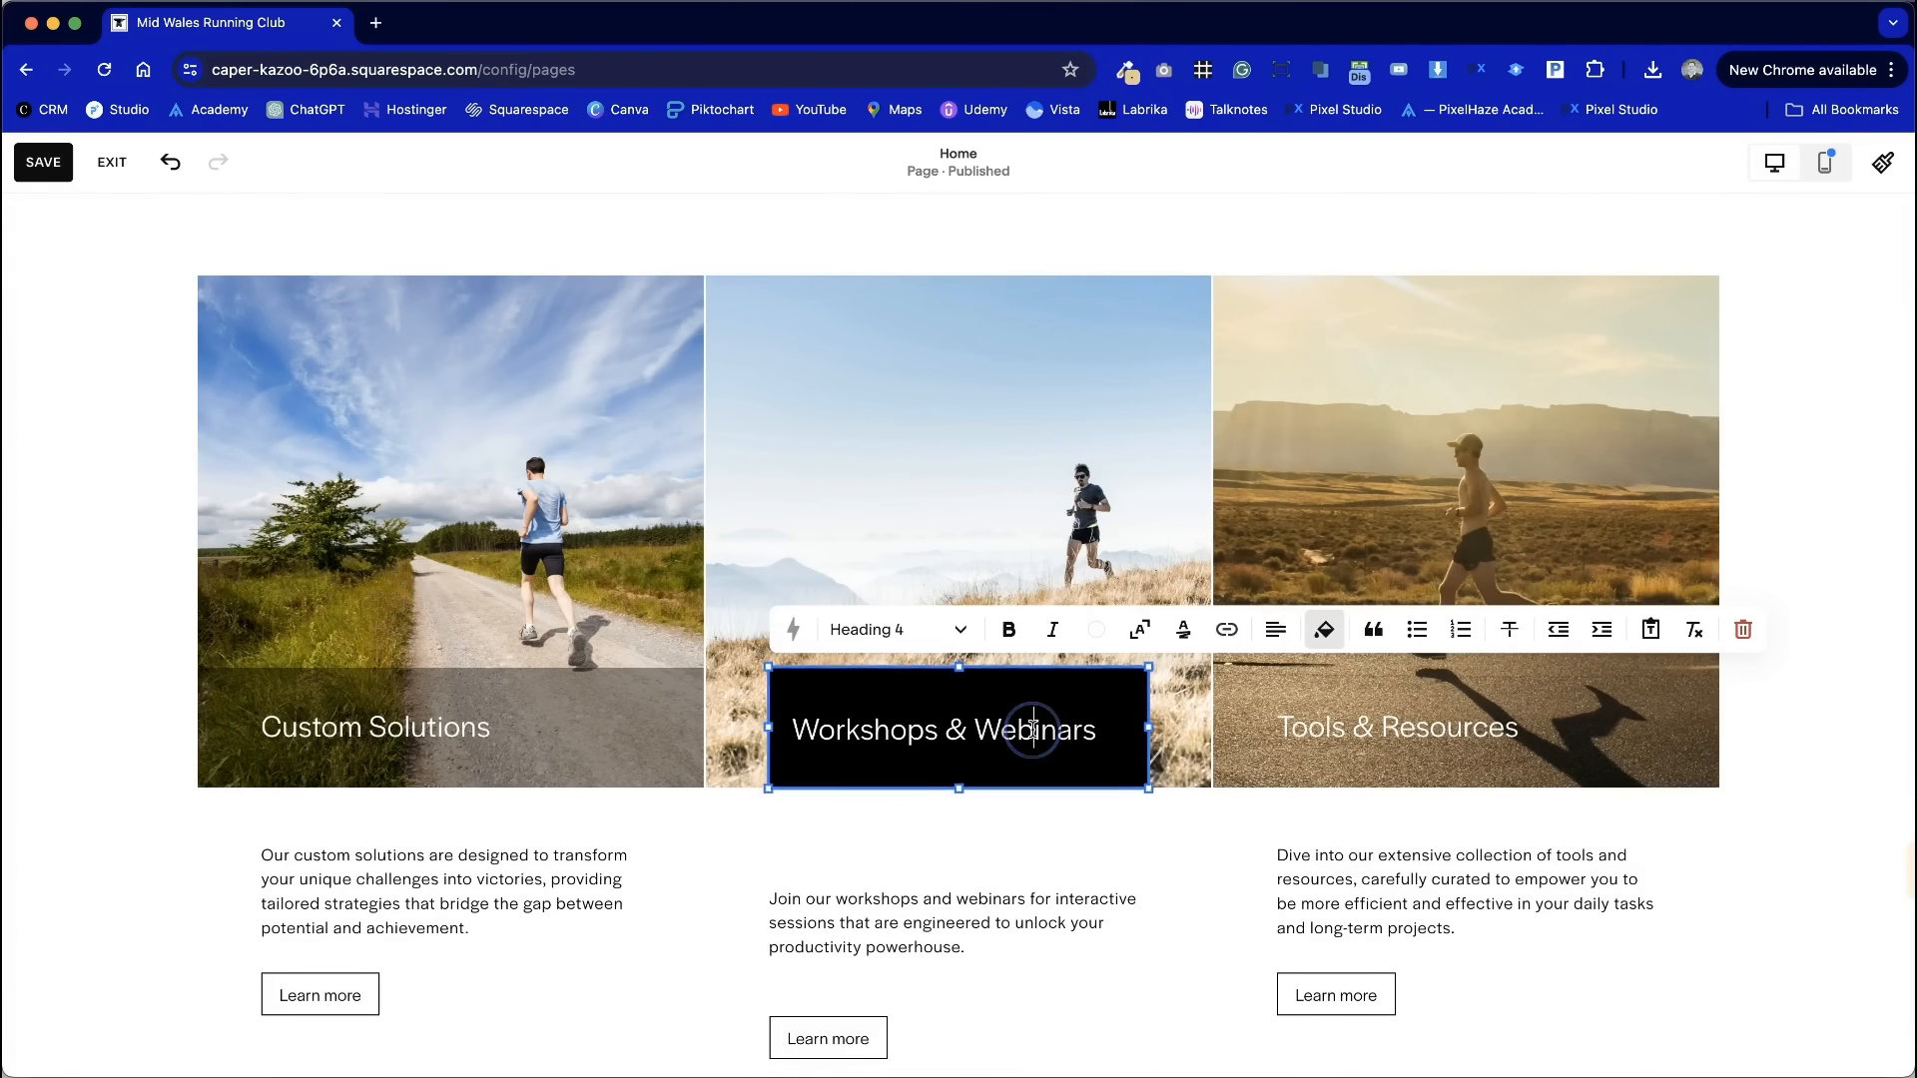
{"action": "left_click", "coordinate": [1275, 629]}
{"action": "left_click", "coordinate": [1266, 686]}
{"action": "left_click", "coordinate": [1069, 940]}
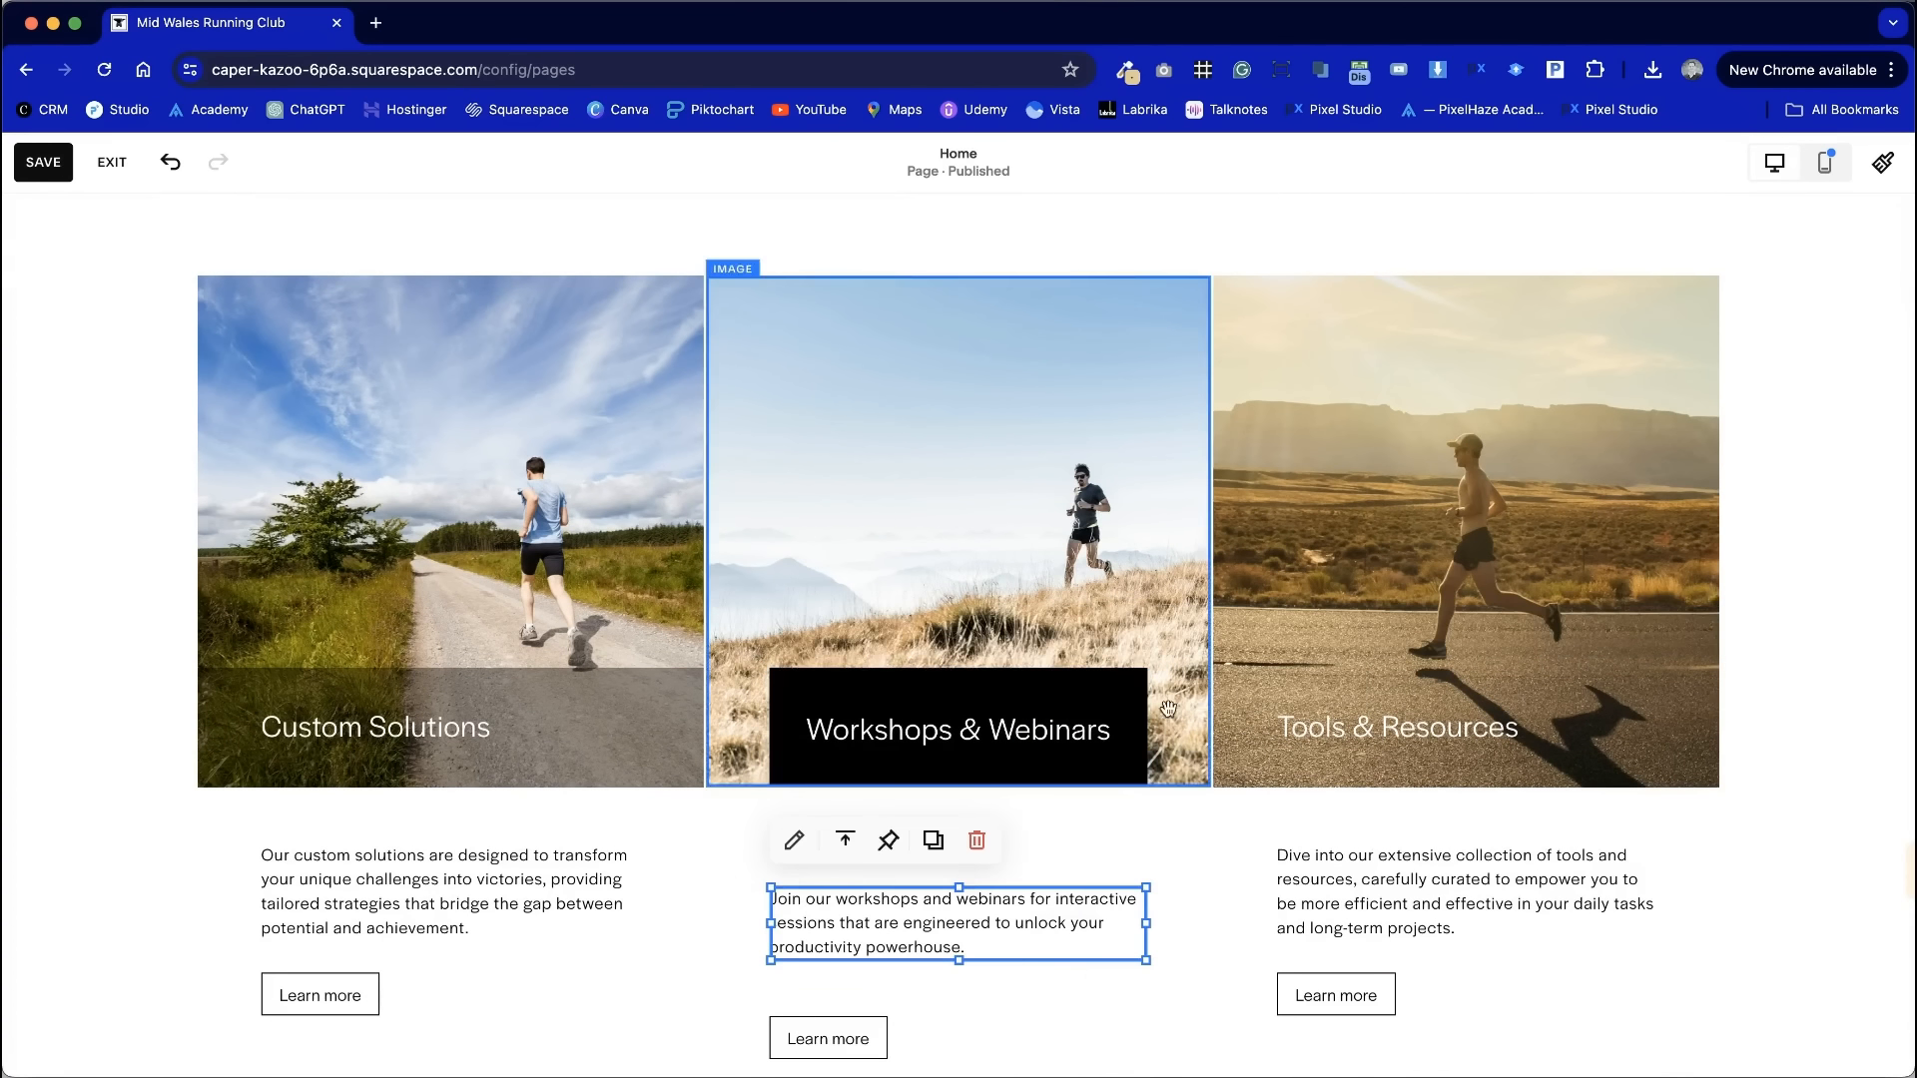
{"action": "key", "text": "Escape"}
- Check the three image cards, save the Home page changes and exit the editor
{"action": "scroll", "coordinate": [1104, 848], "scroll_direction": "down", "scroll_amount": 2}
{"action": "scroll", "coordinate": [1104, 847], "scroll_direction": "up", "scroll_amount": 3}
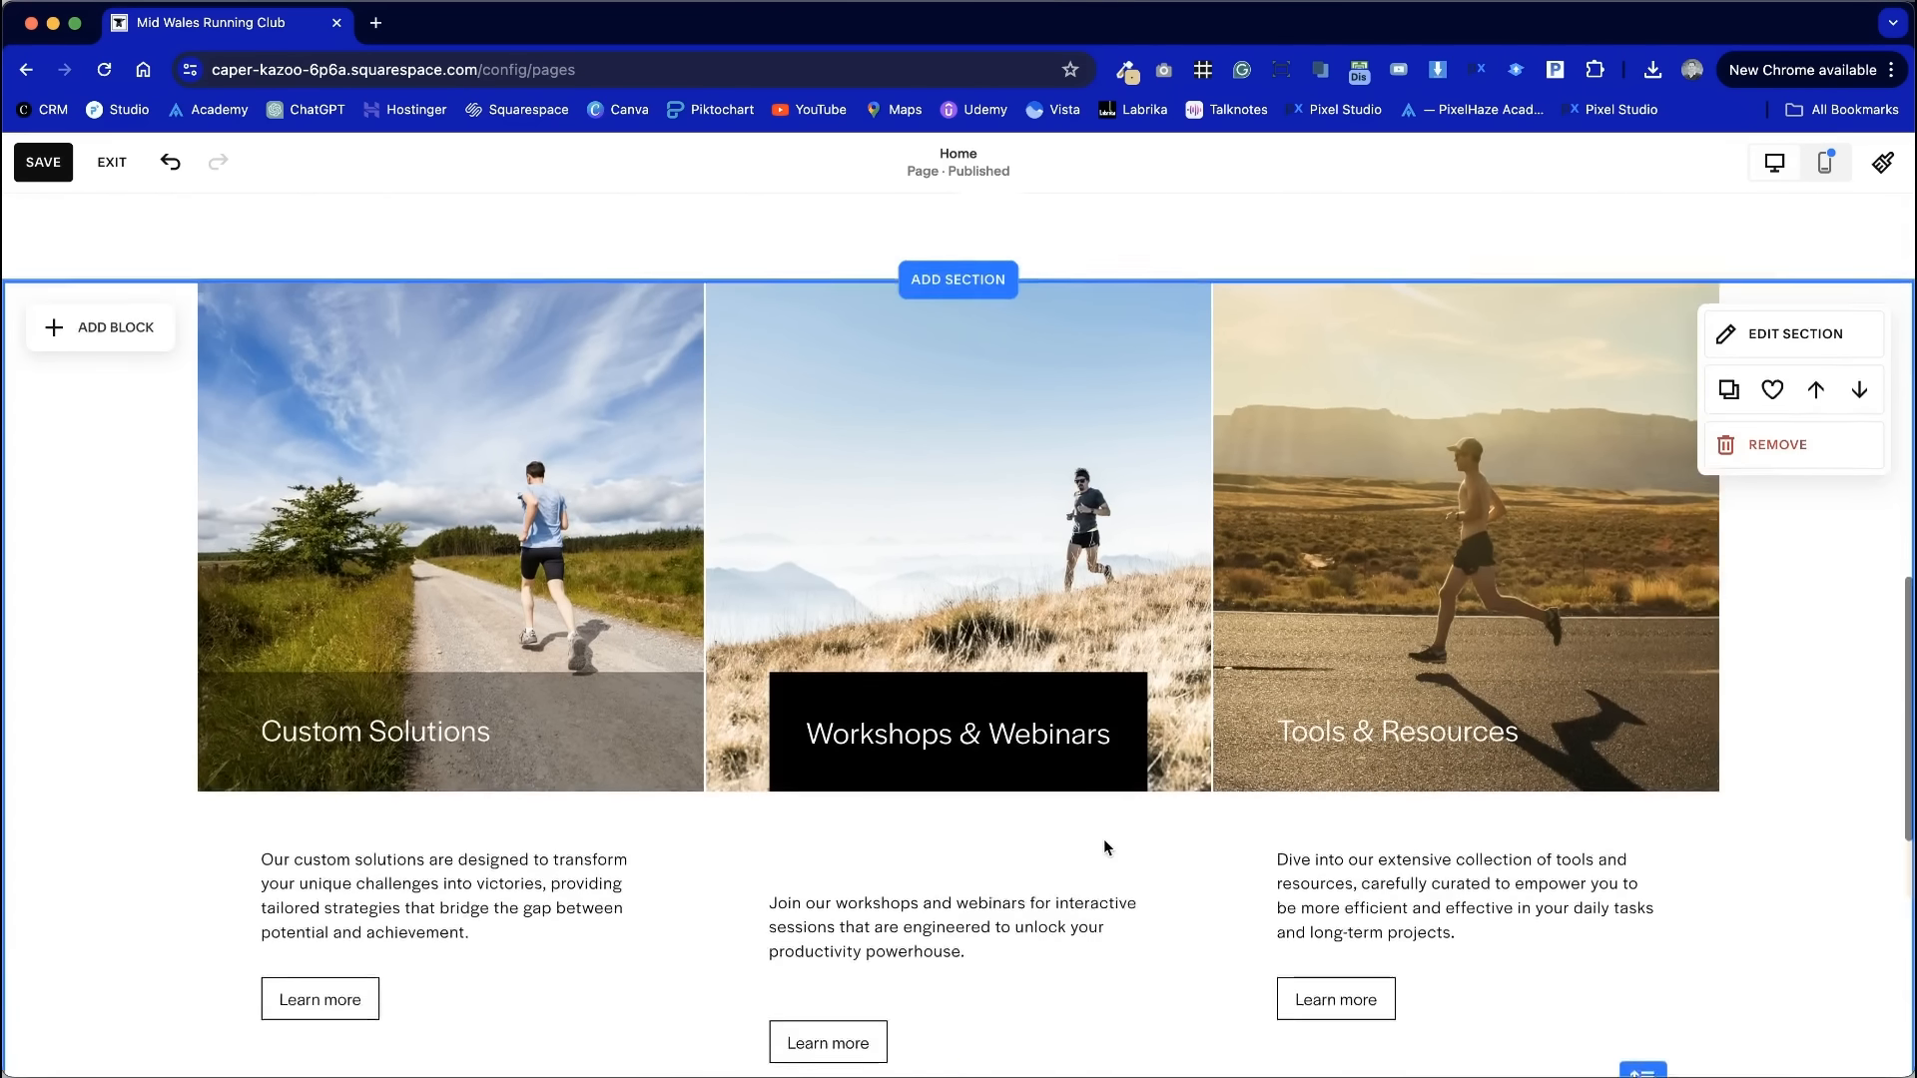
{"action": "left_click", "coordinate": [44, 171]}
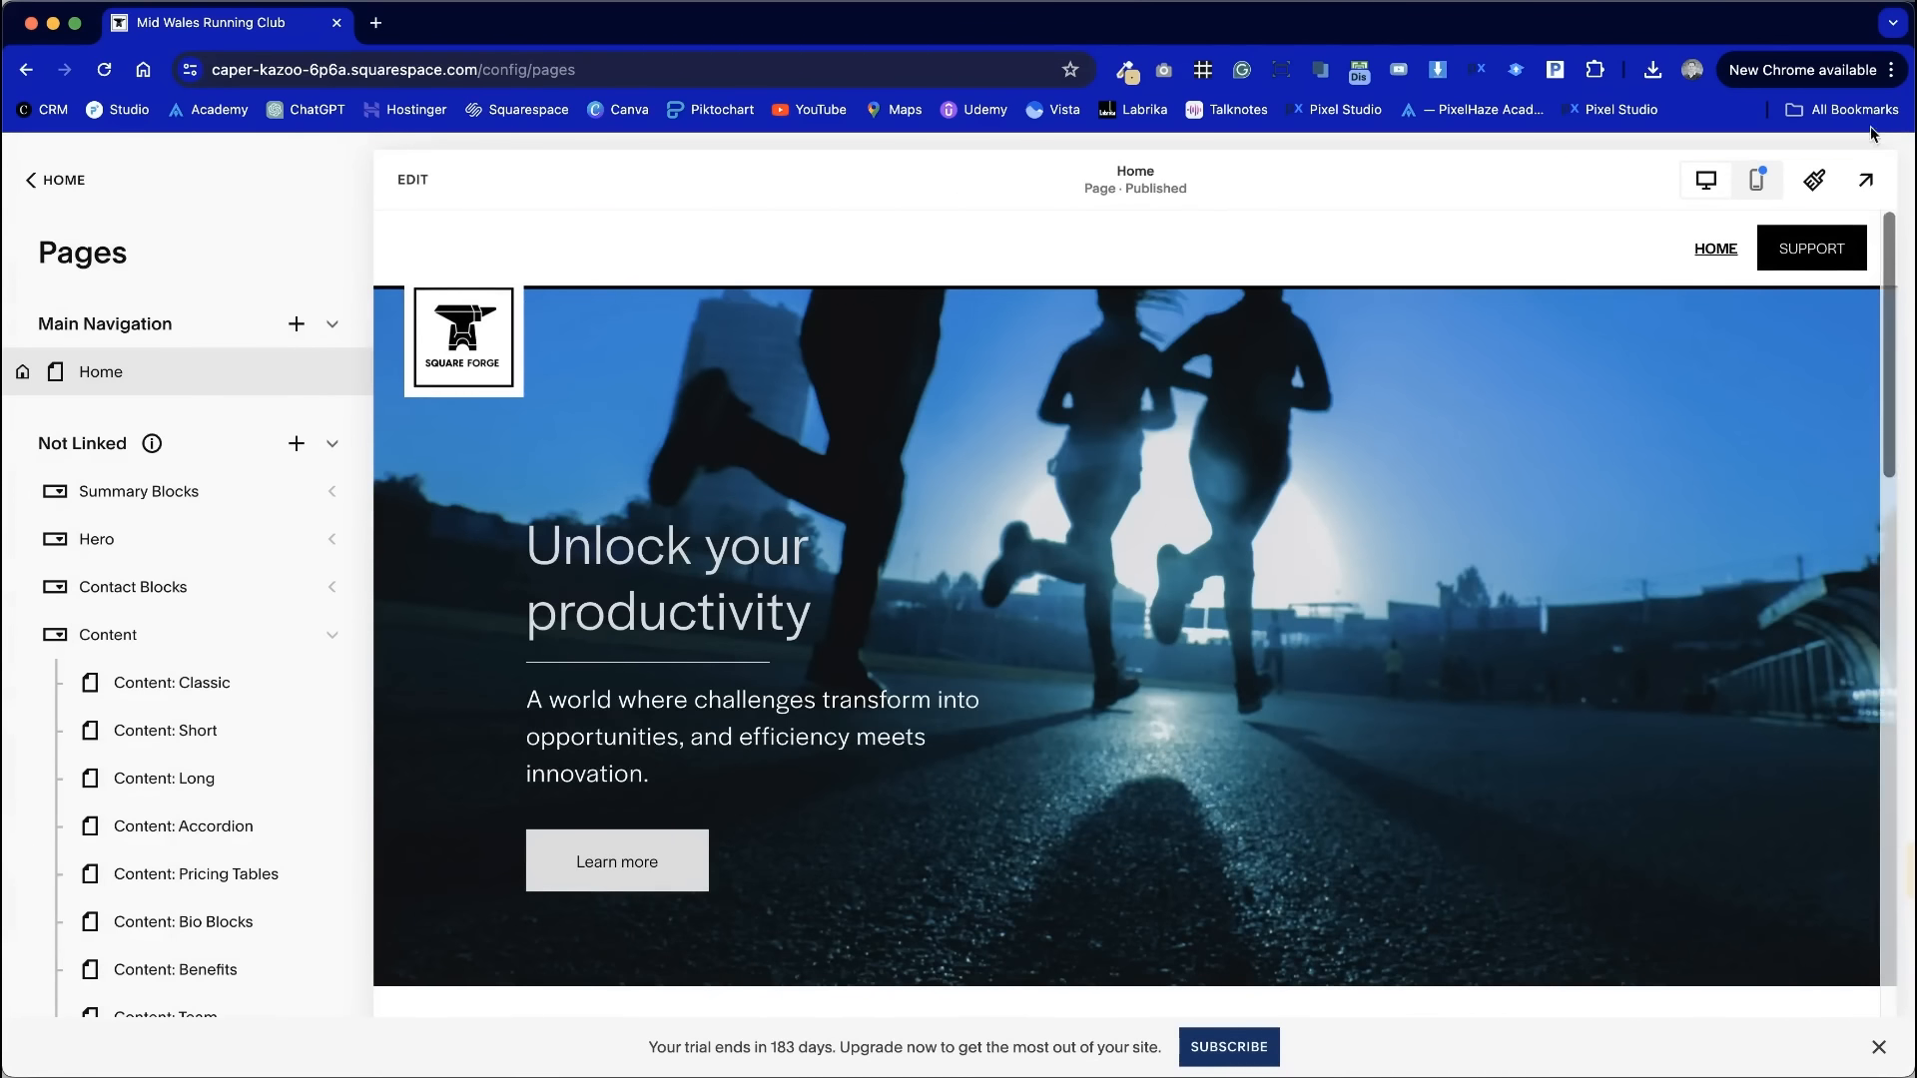
- Review the site-wide Colors and Fonts style settings, look over the hero section and exit the editor without changes
{"action": "left_click", "coordinate": [1814, 180]}
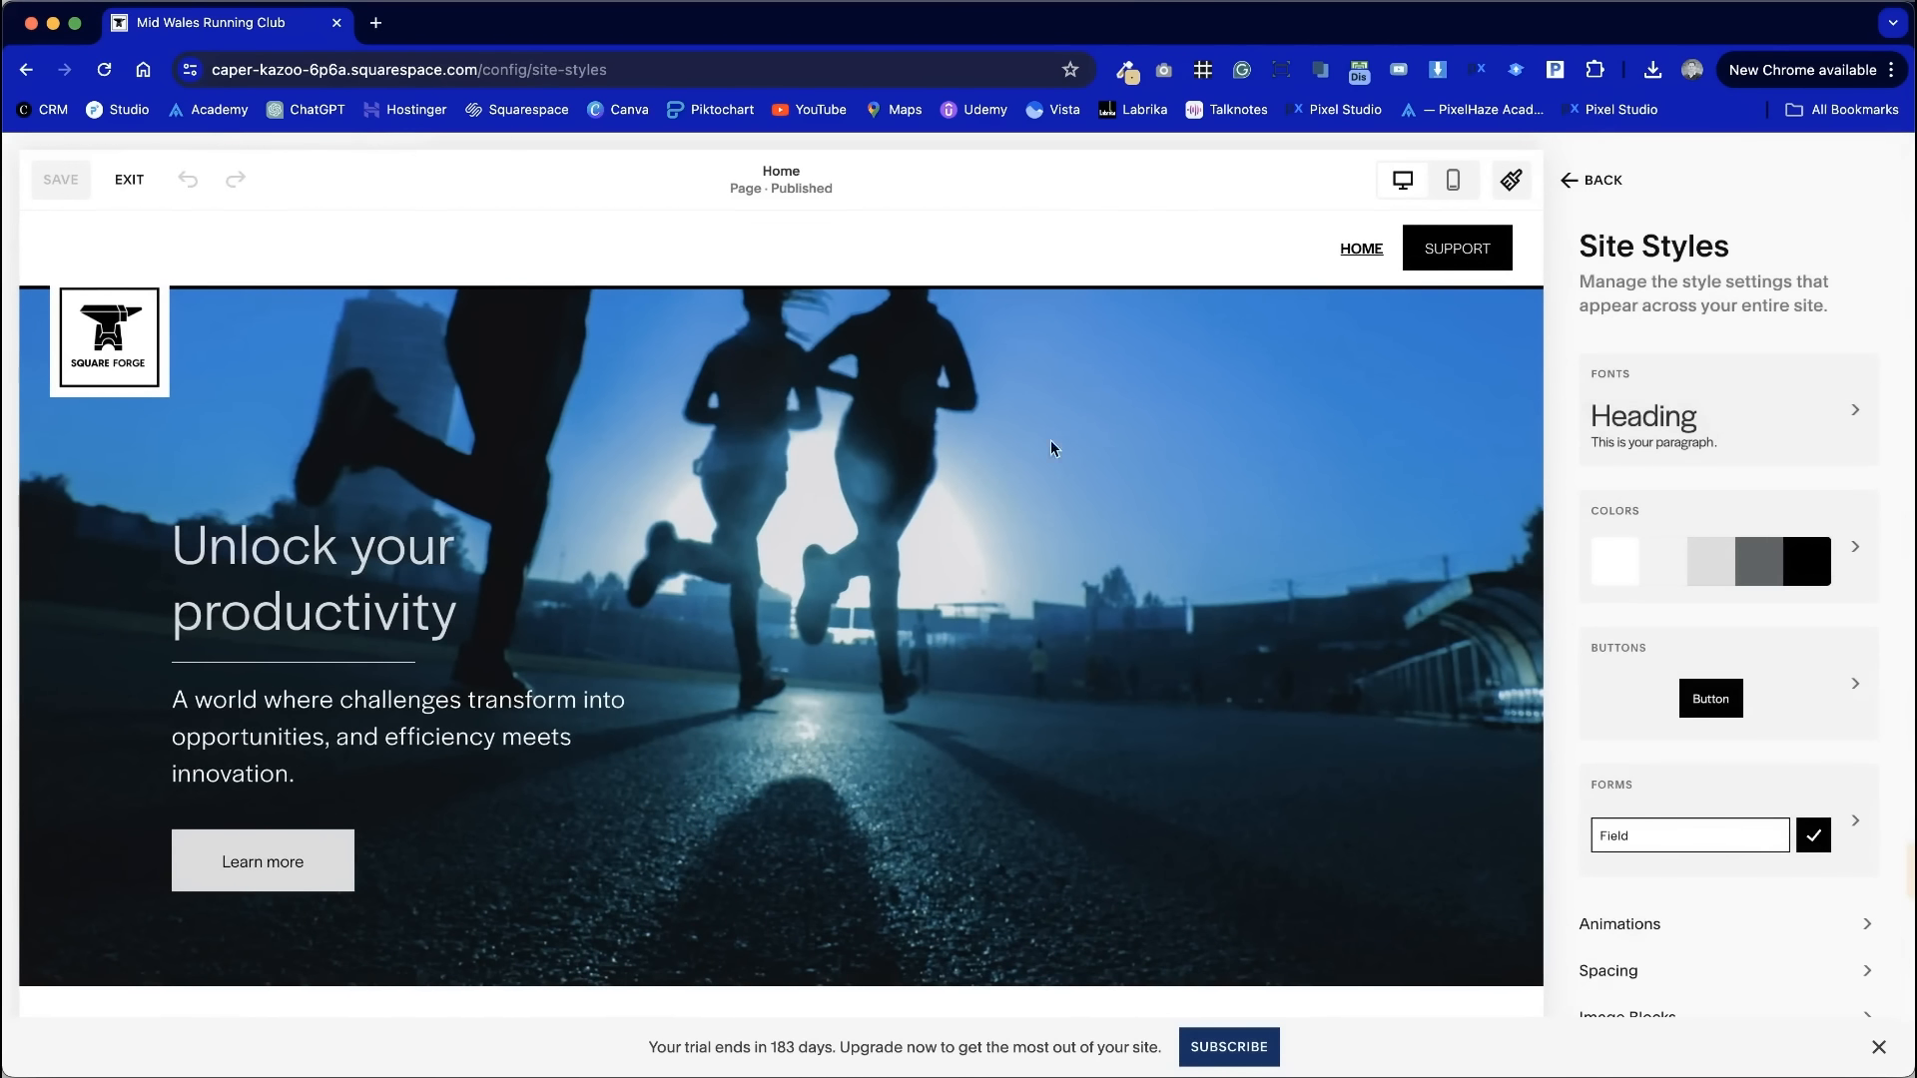
{"action": "left_click", "coordinate": [1787, 531]}
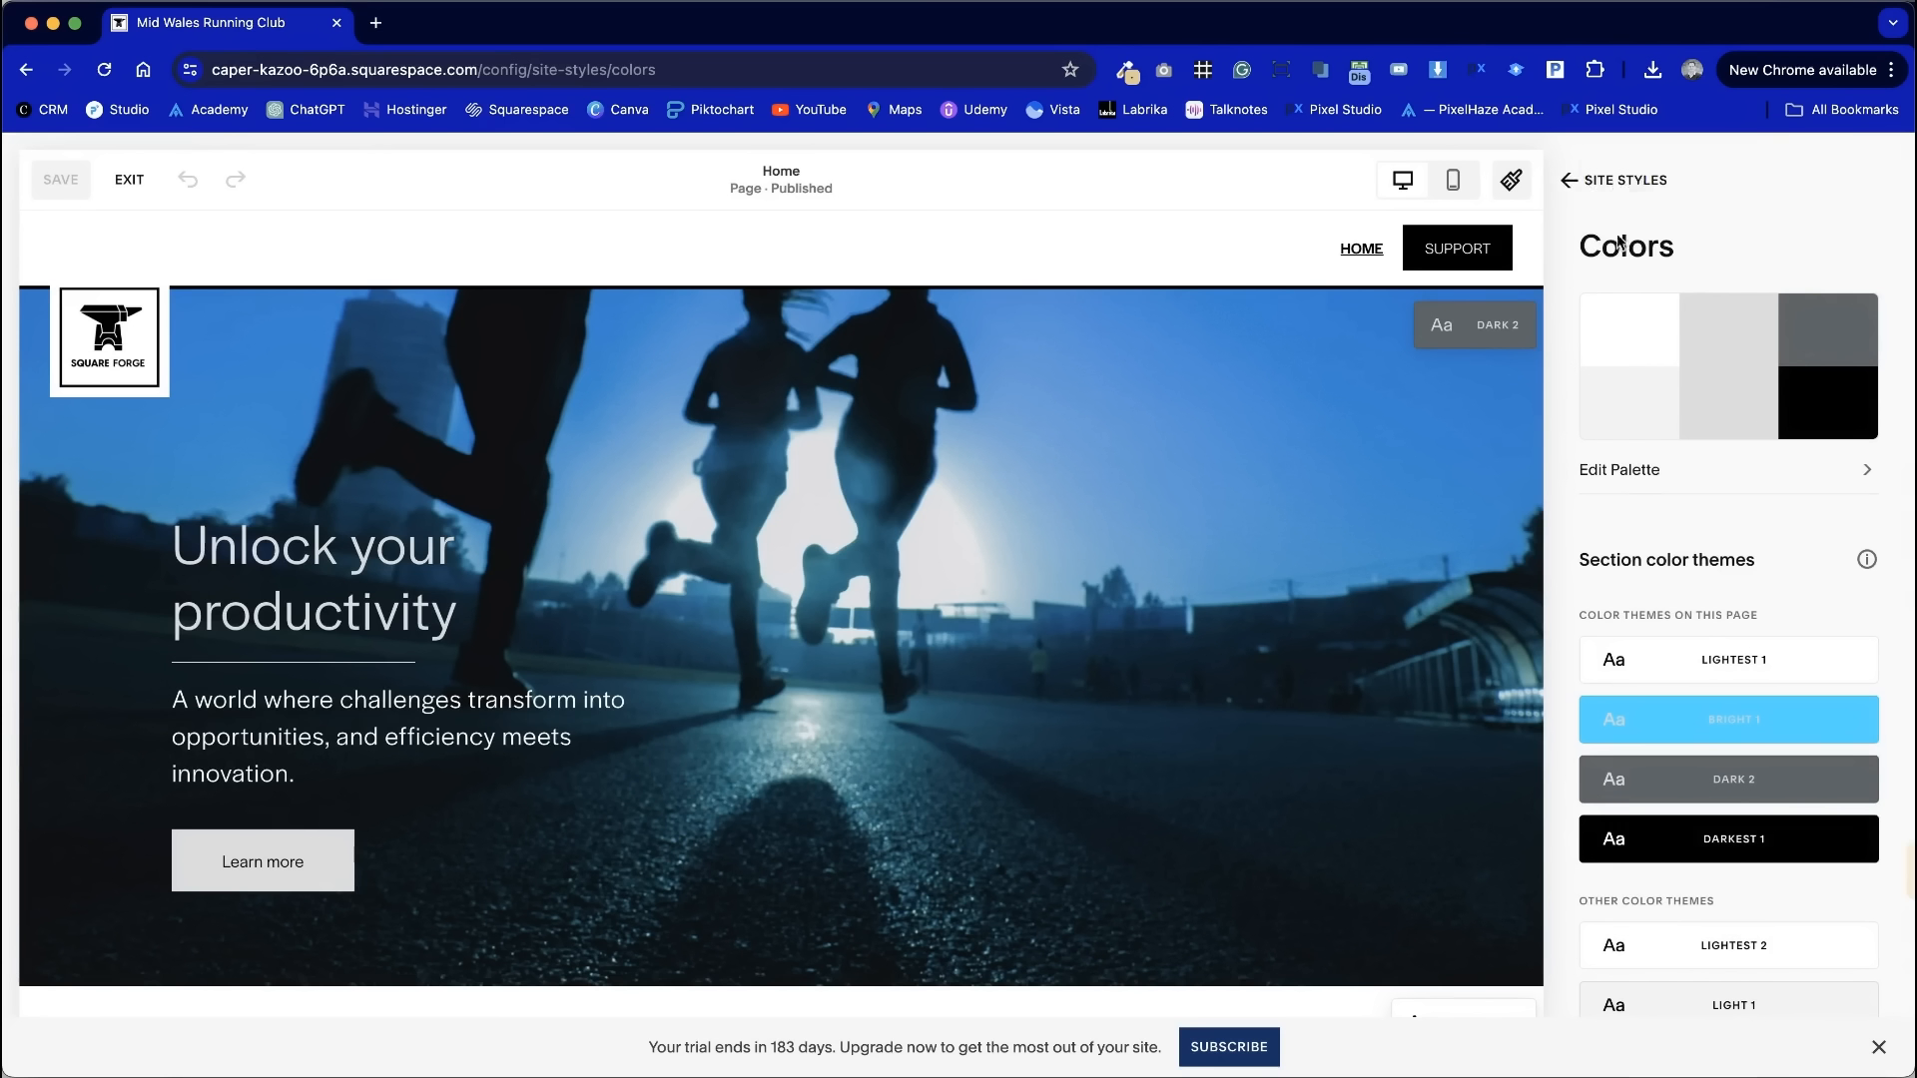
{"action": "left_click", "coordinate": [1607, 182]}
{"action": "left_click", "coordinate": [1742, 447]}
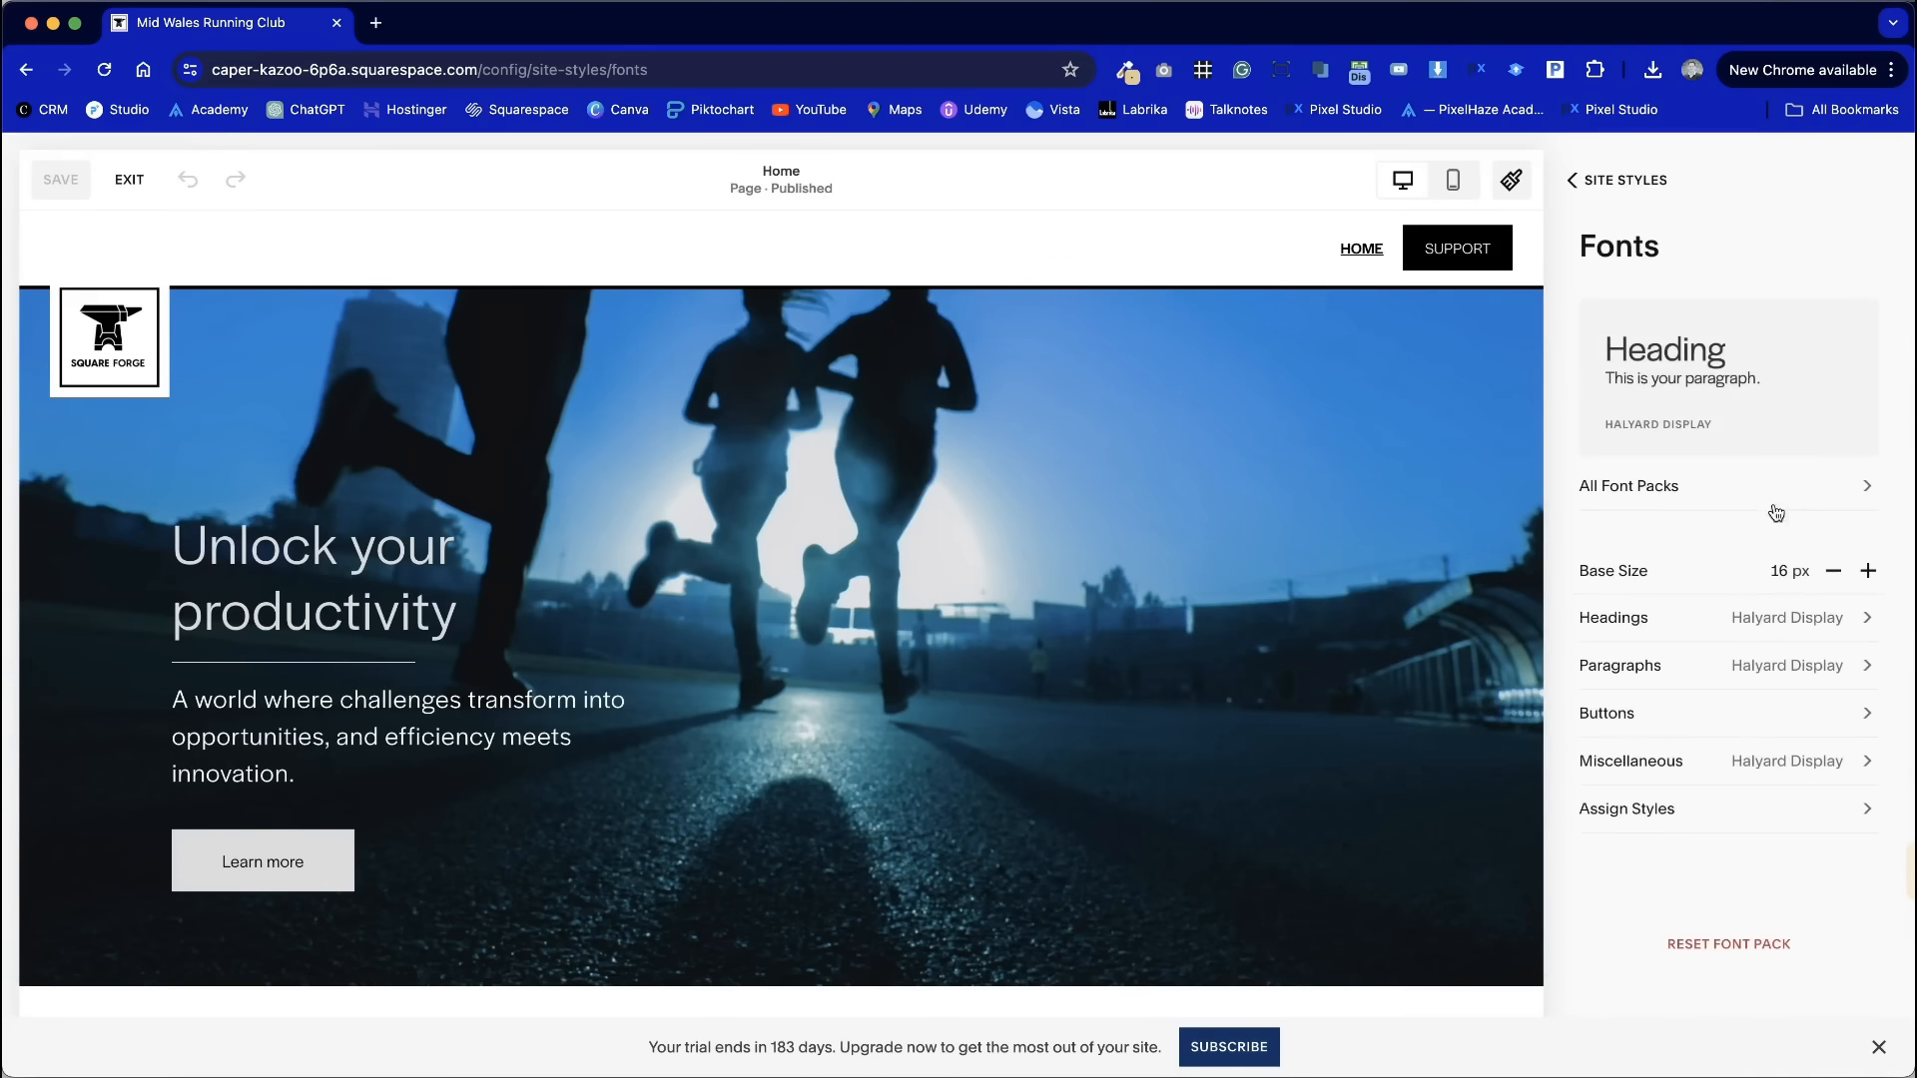
{"action": "left_click", "coordinate": [1649, 186]}
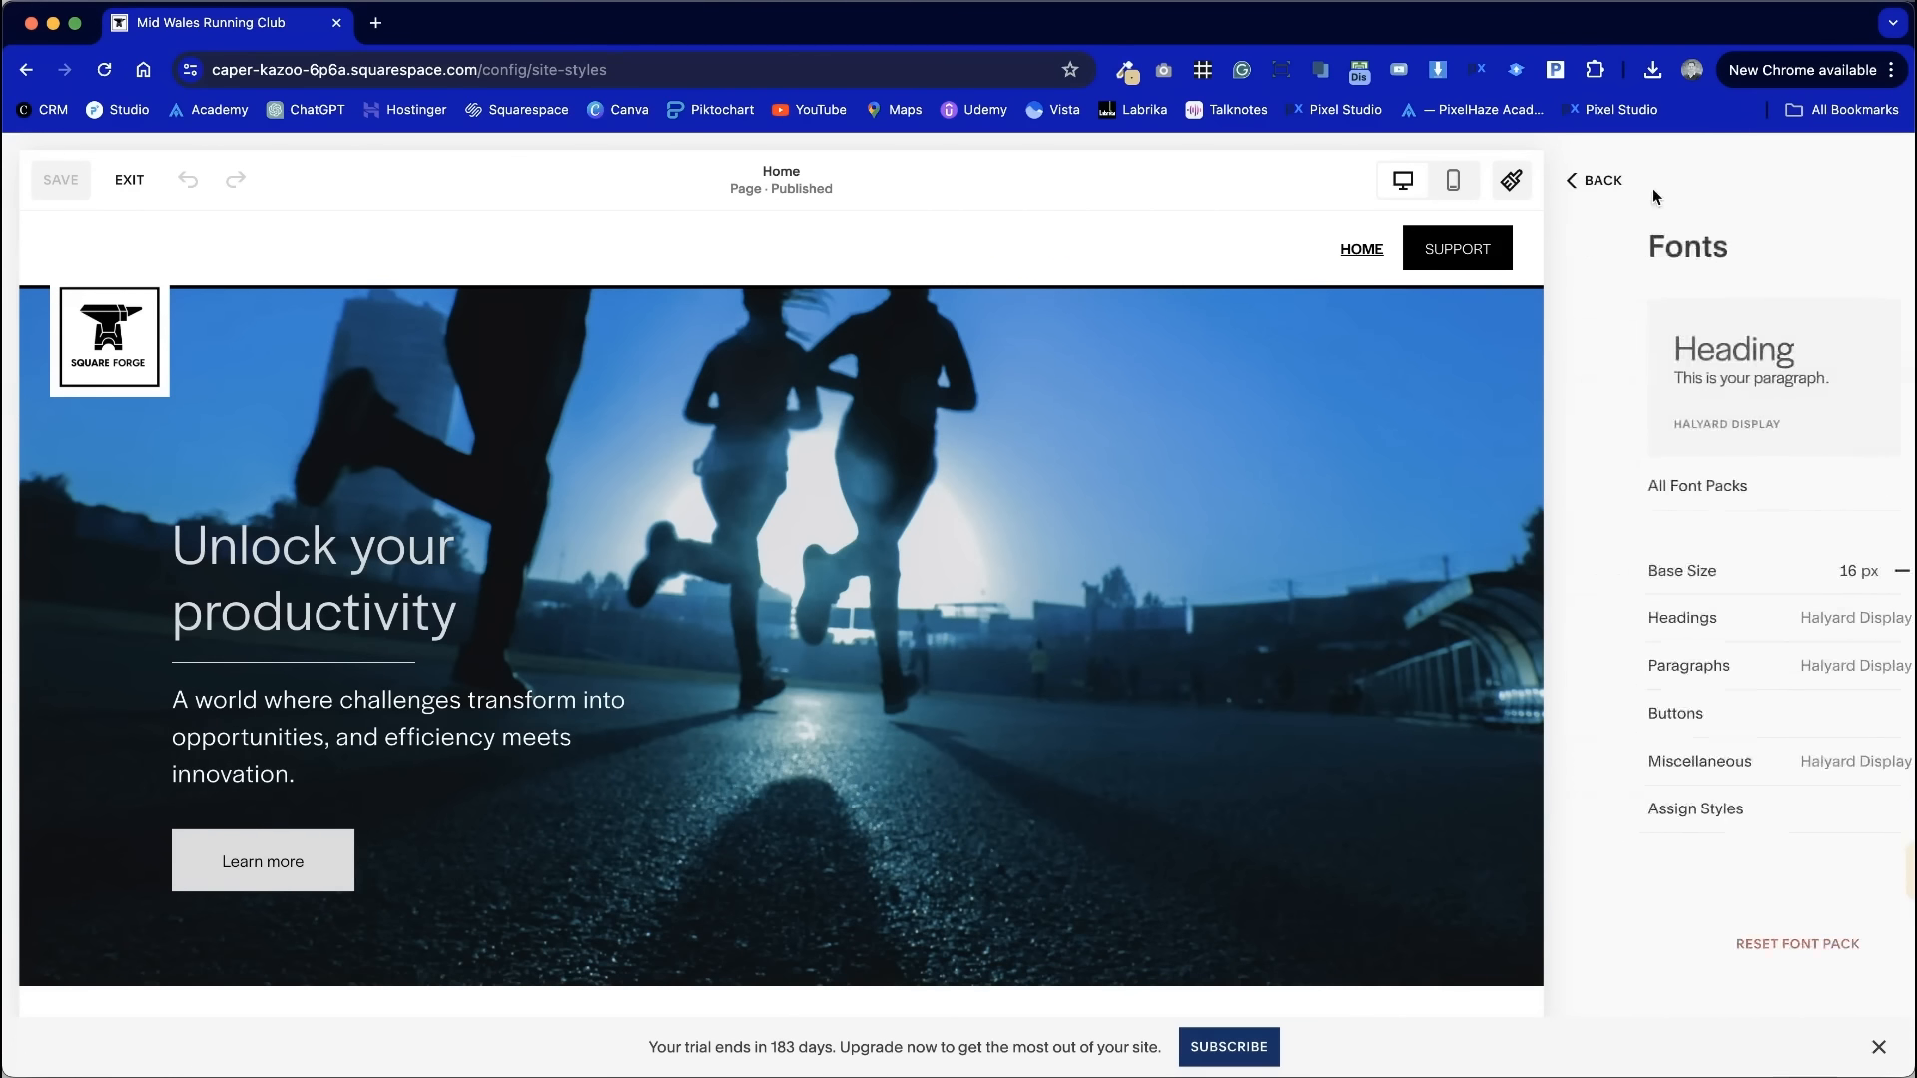
{"action": "left_click", "coordinate": [1592, 177]}
{"action": "scroll", "coordinate": [1282, 481], "scroll_direction": "down", "scroll_amount": 5}
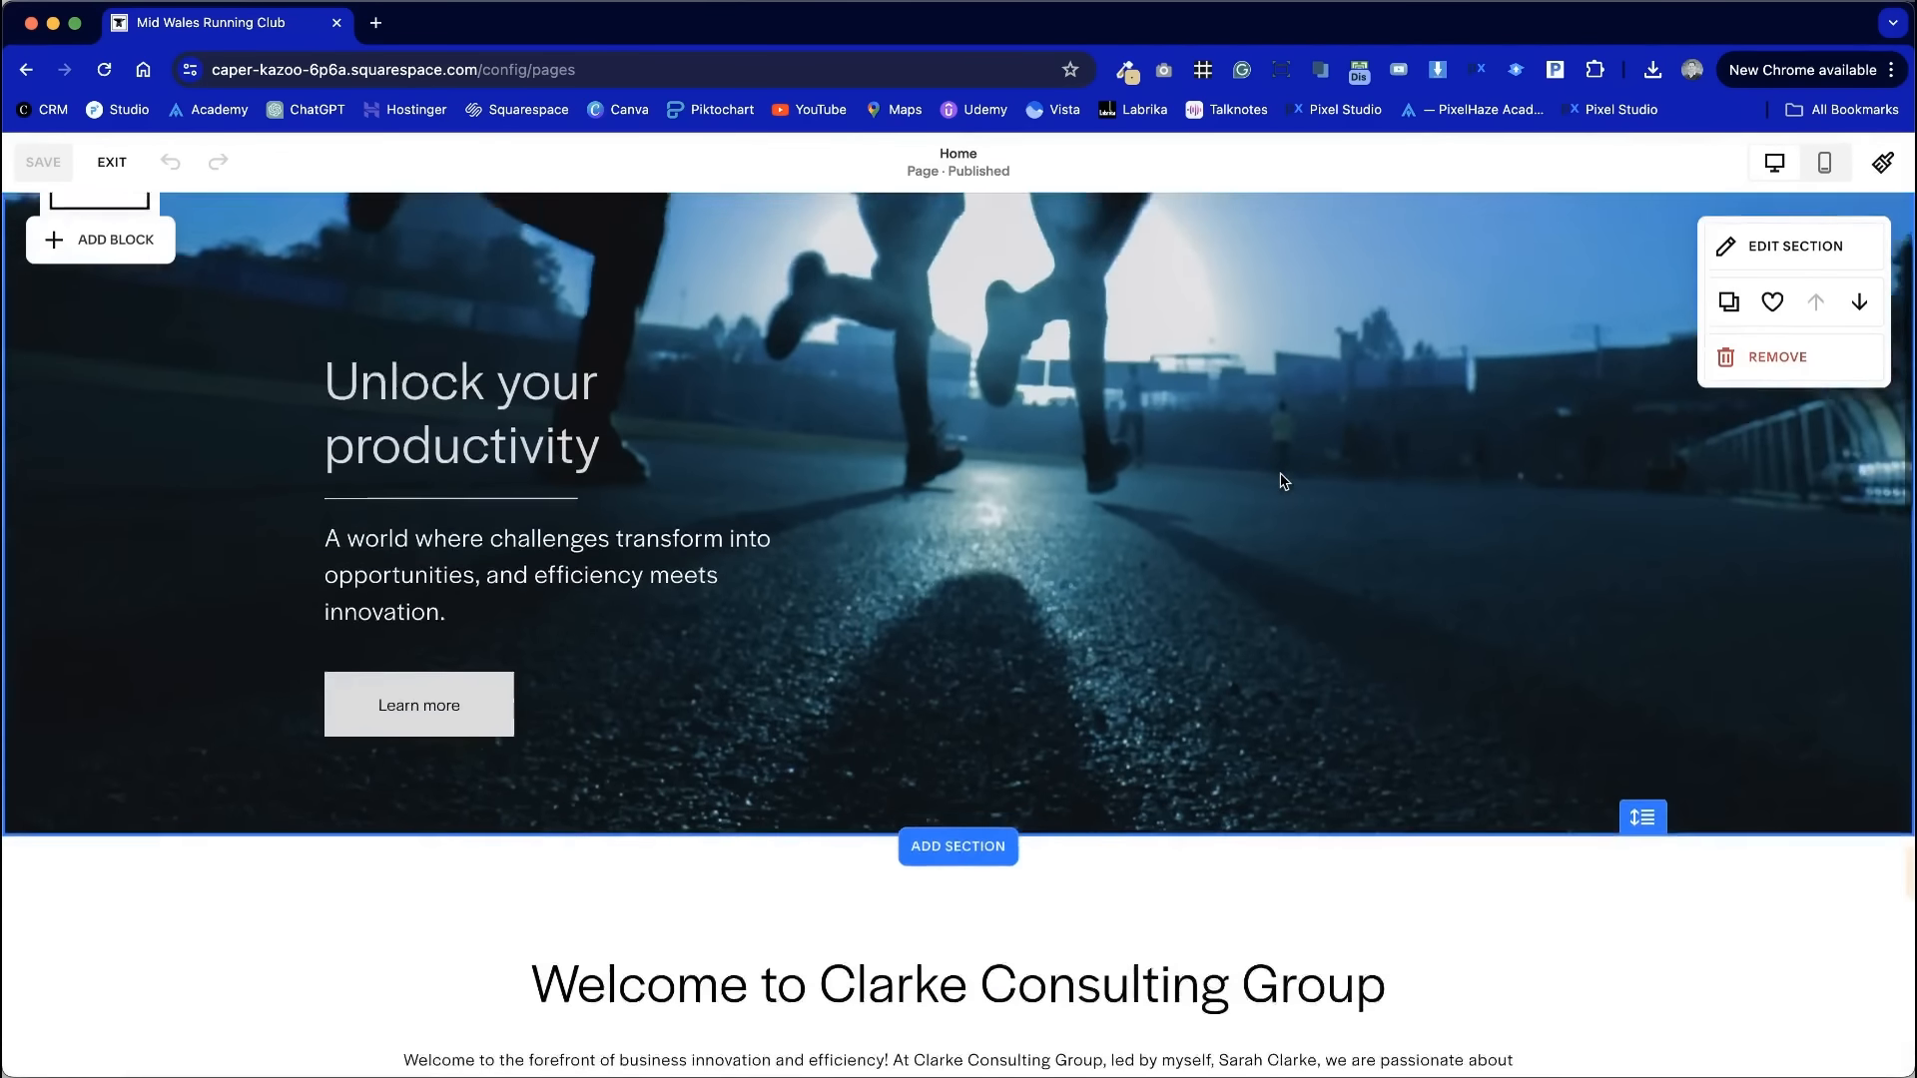
{"action": "scroll", "coordinate": [1281, 481], "scroll_direction": "up", "scroll_amount": 5}
{"action": "left_click", "coordinate": [108, 162]}
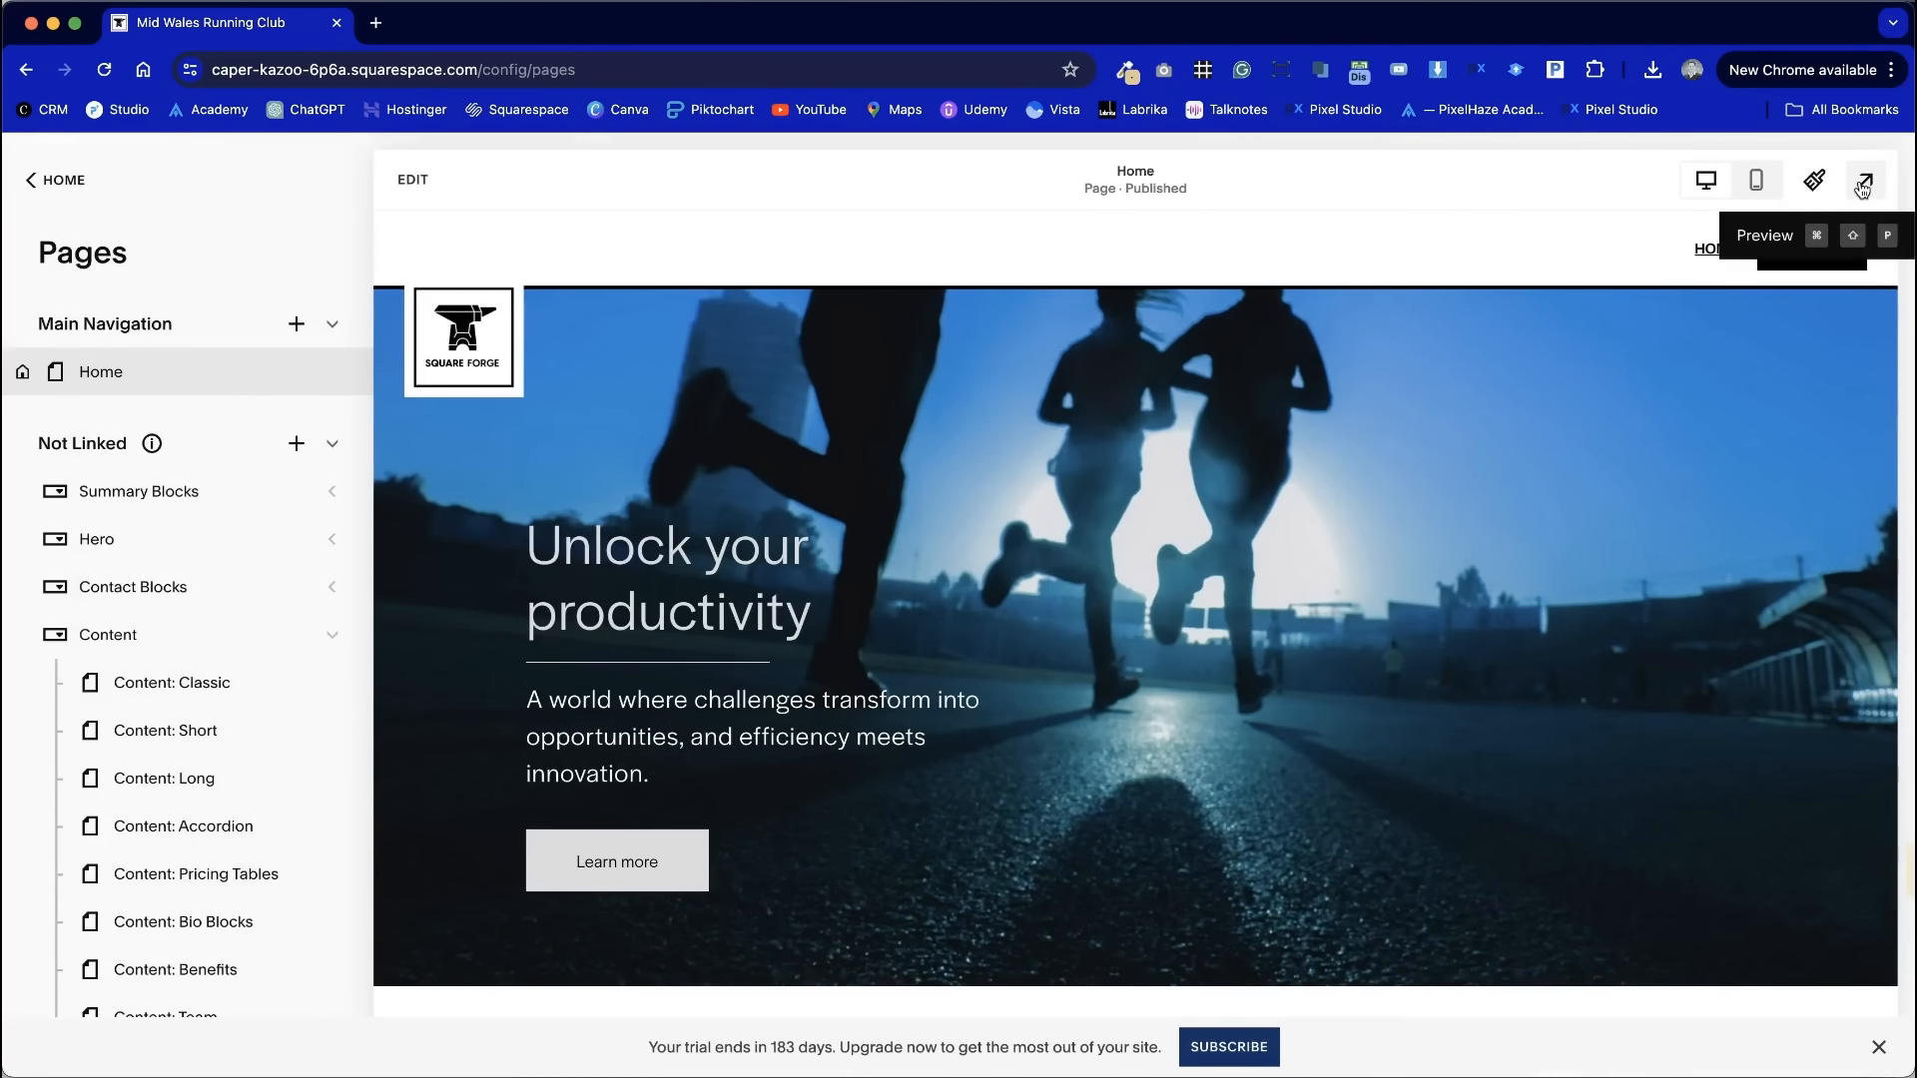
- Look over the Home page in desktop view and in mobile view, checking the layout of the image cards
{"action": "scroll", "coordinate": [1223, 923], "scroll_direction": "down", "scroll_amount": 15}
{"action": "scroll", "coordinate": [1223, 923], "scroll_direction": "up", "scroll_amount": 5}
{"action": "scroll", "coordinate": [1223, 924], "scroll_direction": "up", "scroll_amount": 10}
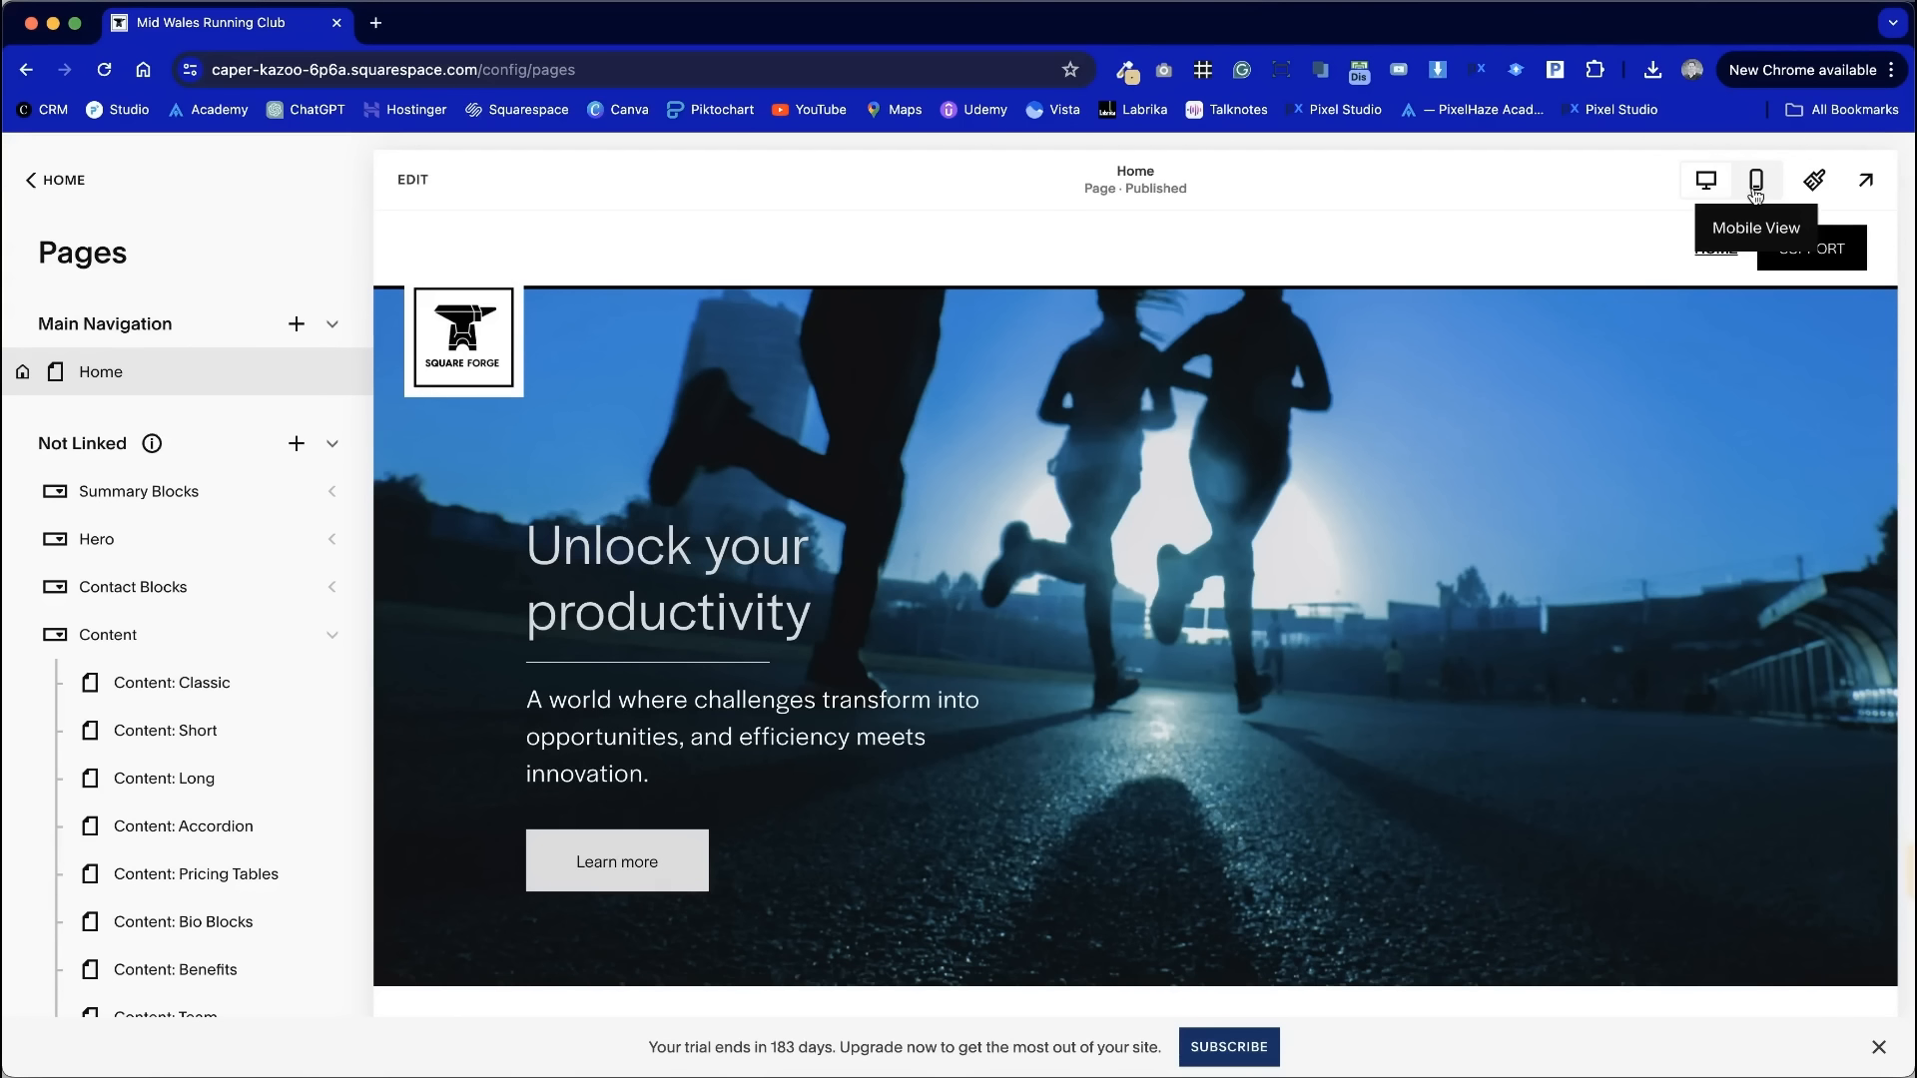
{"action": "left_click", "coordinate": [1756, 190]}
{"action": "scroll", "coordinate": [1285, 664], "scroll_direction": "down", "scroll_amount": 10}
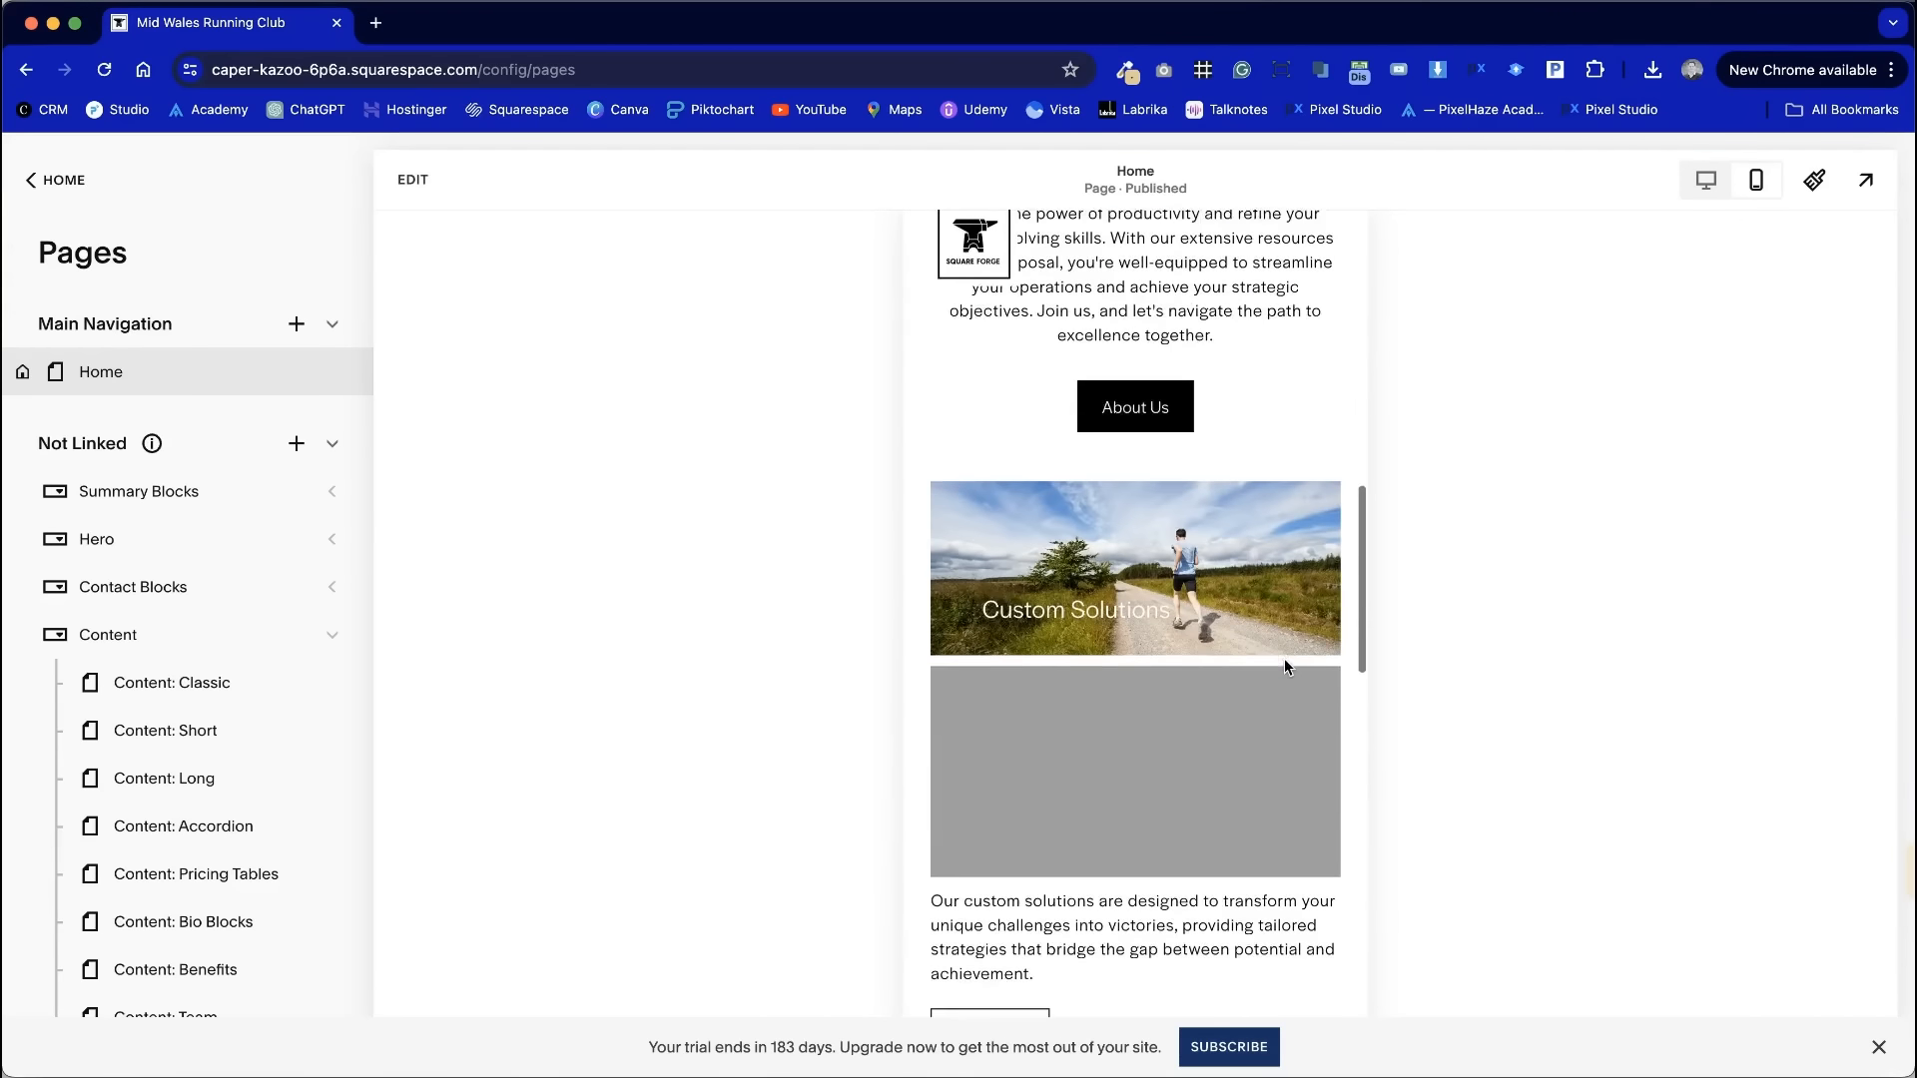
{"action": "scroll", "coordinate": [1285, 666], "scroll_direction": "down", "scroll_amount": 8}
{"action": "scroll", "coordinate": [1088, 709], "scroll_direction": "up", "scroll_amount": 7}
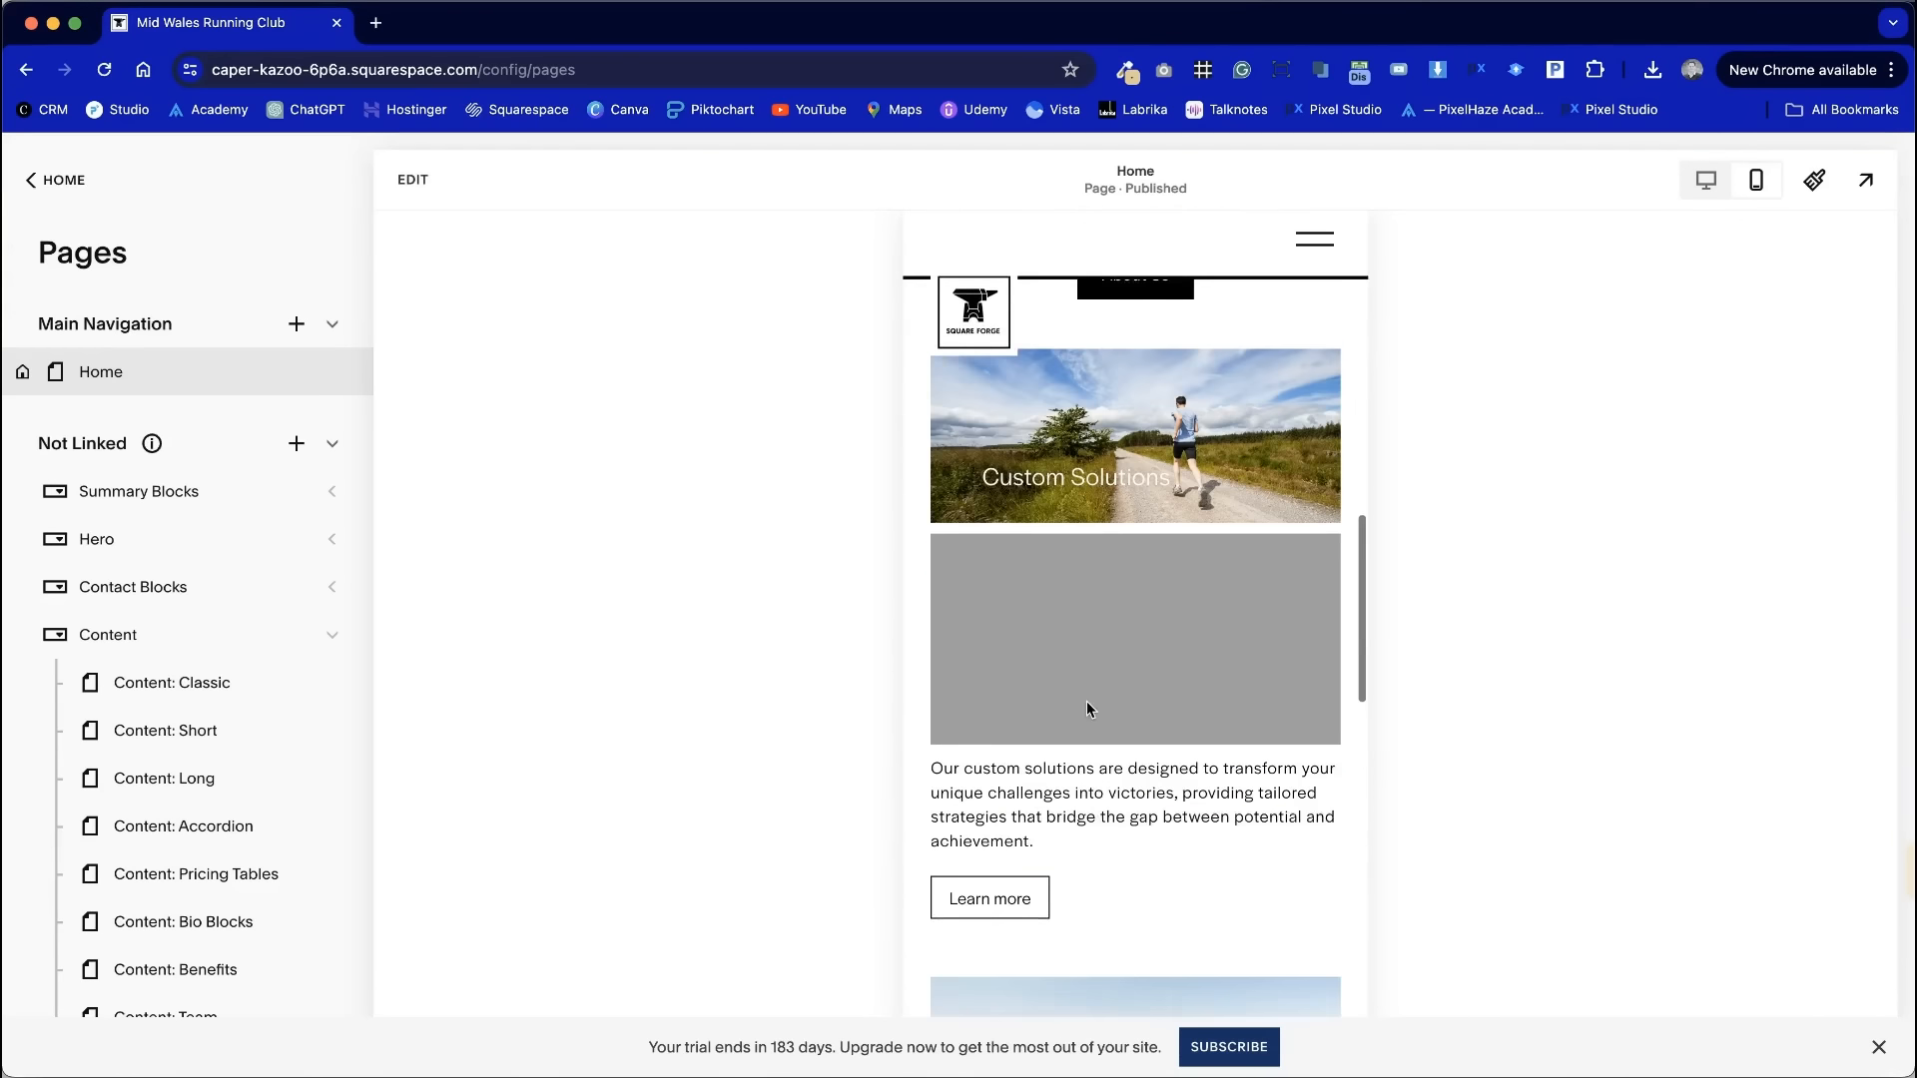
- Edit the Home page in mobile view and move the semi-transparent shape over the Custom Solutions image
{"action": "left_click", "coordinate": [412, 178]}
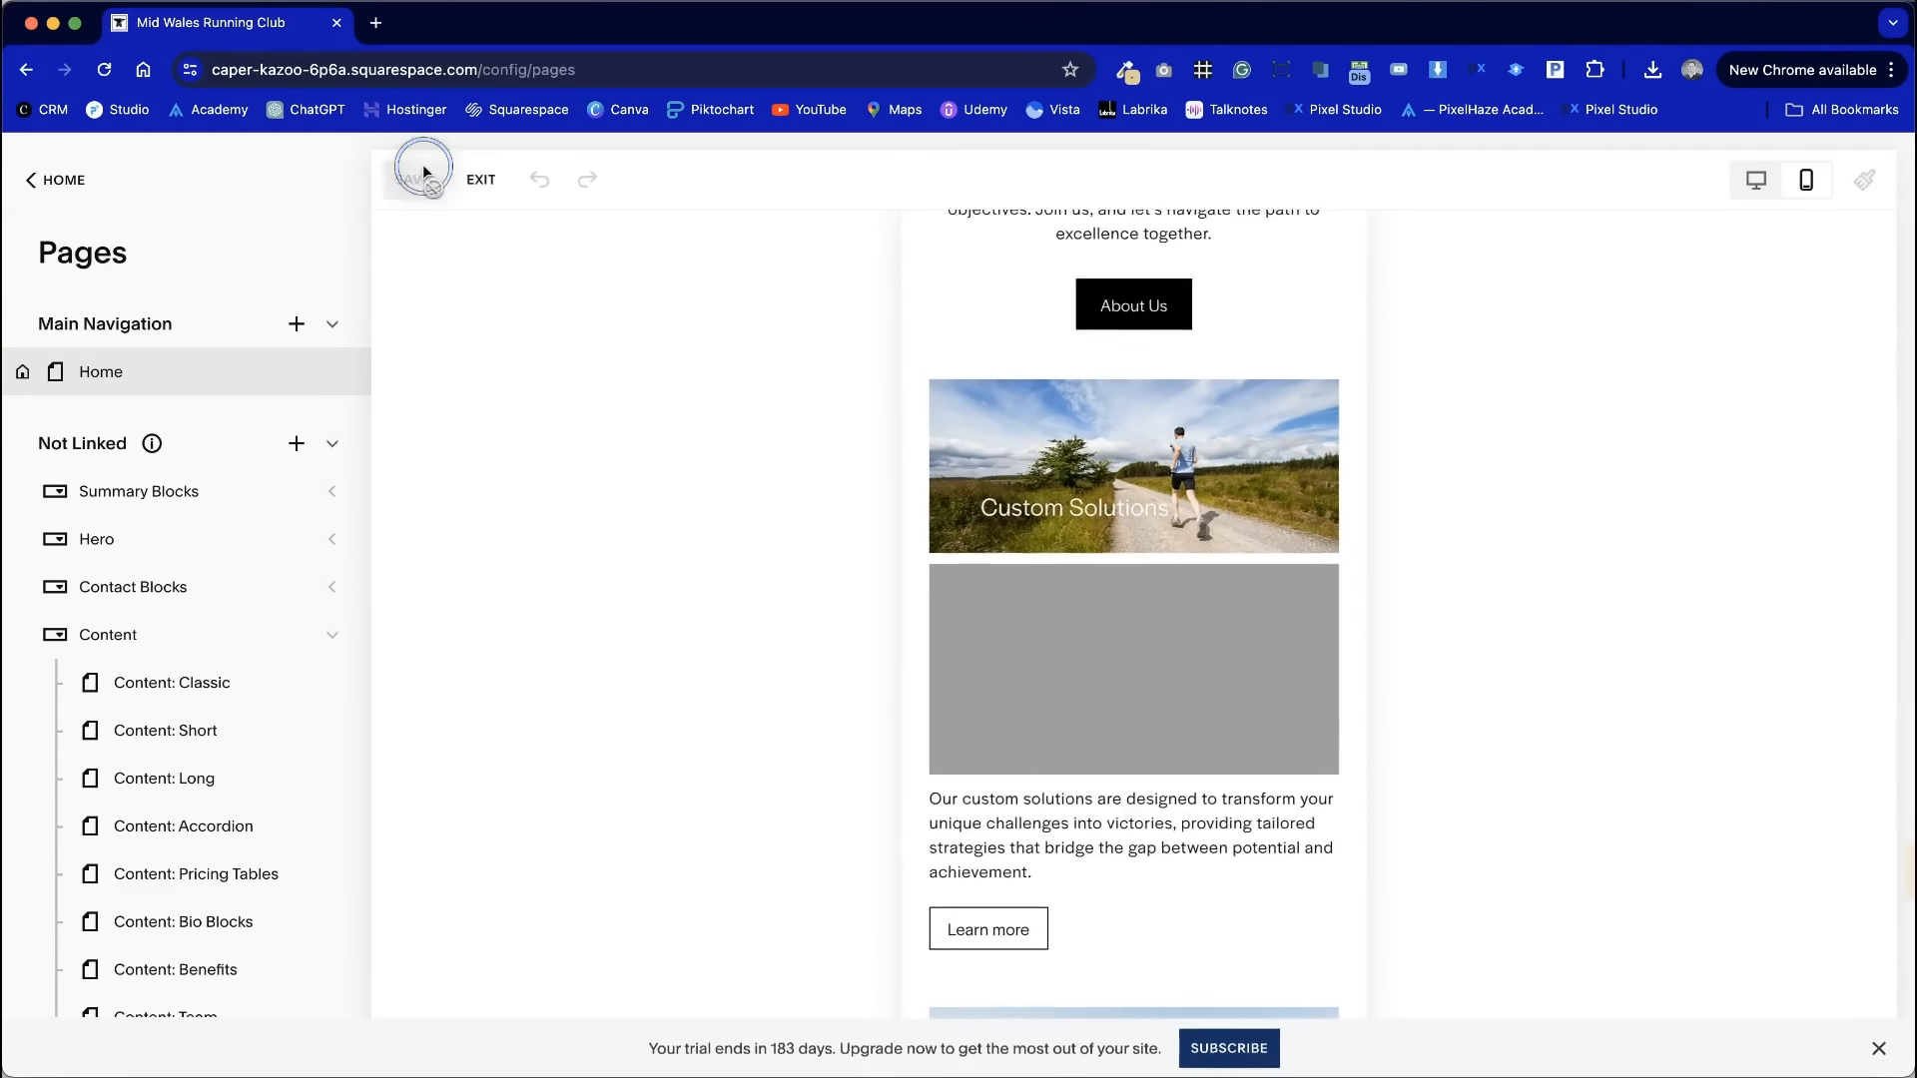
{"action": "scroll", "coordinate": [920, 726], "scroll_direction": "up", "scroll_amount": 4}
{"action": "scroll", "coordinate": [921, 725], "scroll_direction": "up", "scroll_amount": 5}
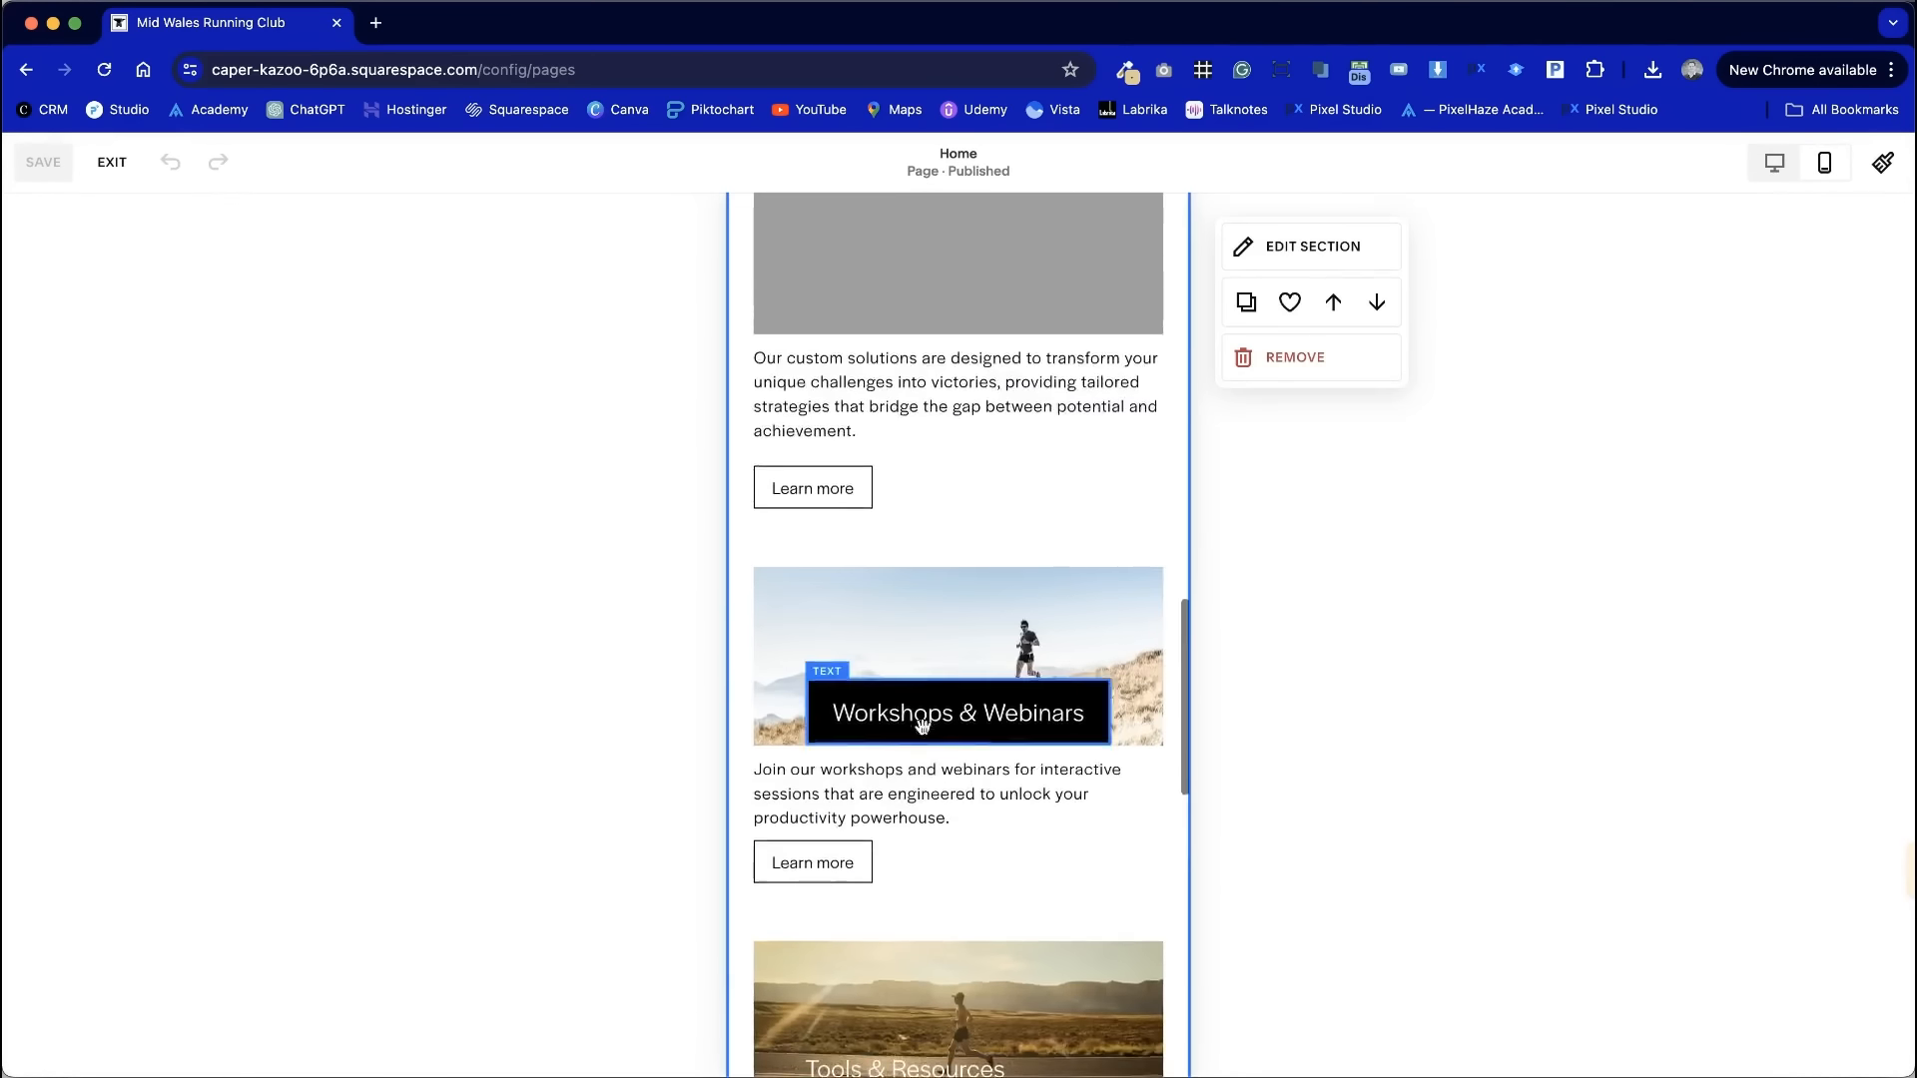
{"action": "left_click", "coordinate": [966, 727]}
{"action": "left_click_drag", "start_coordinate": [966, 726], "coordinate": [963, 534]}
{"action": "left_click_drag", "start_coordinate": [792, 749], "coordinate": [864, 658]}
{"action": "left_click", "coordinate": [881, 852]}
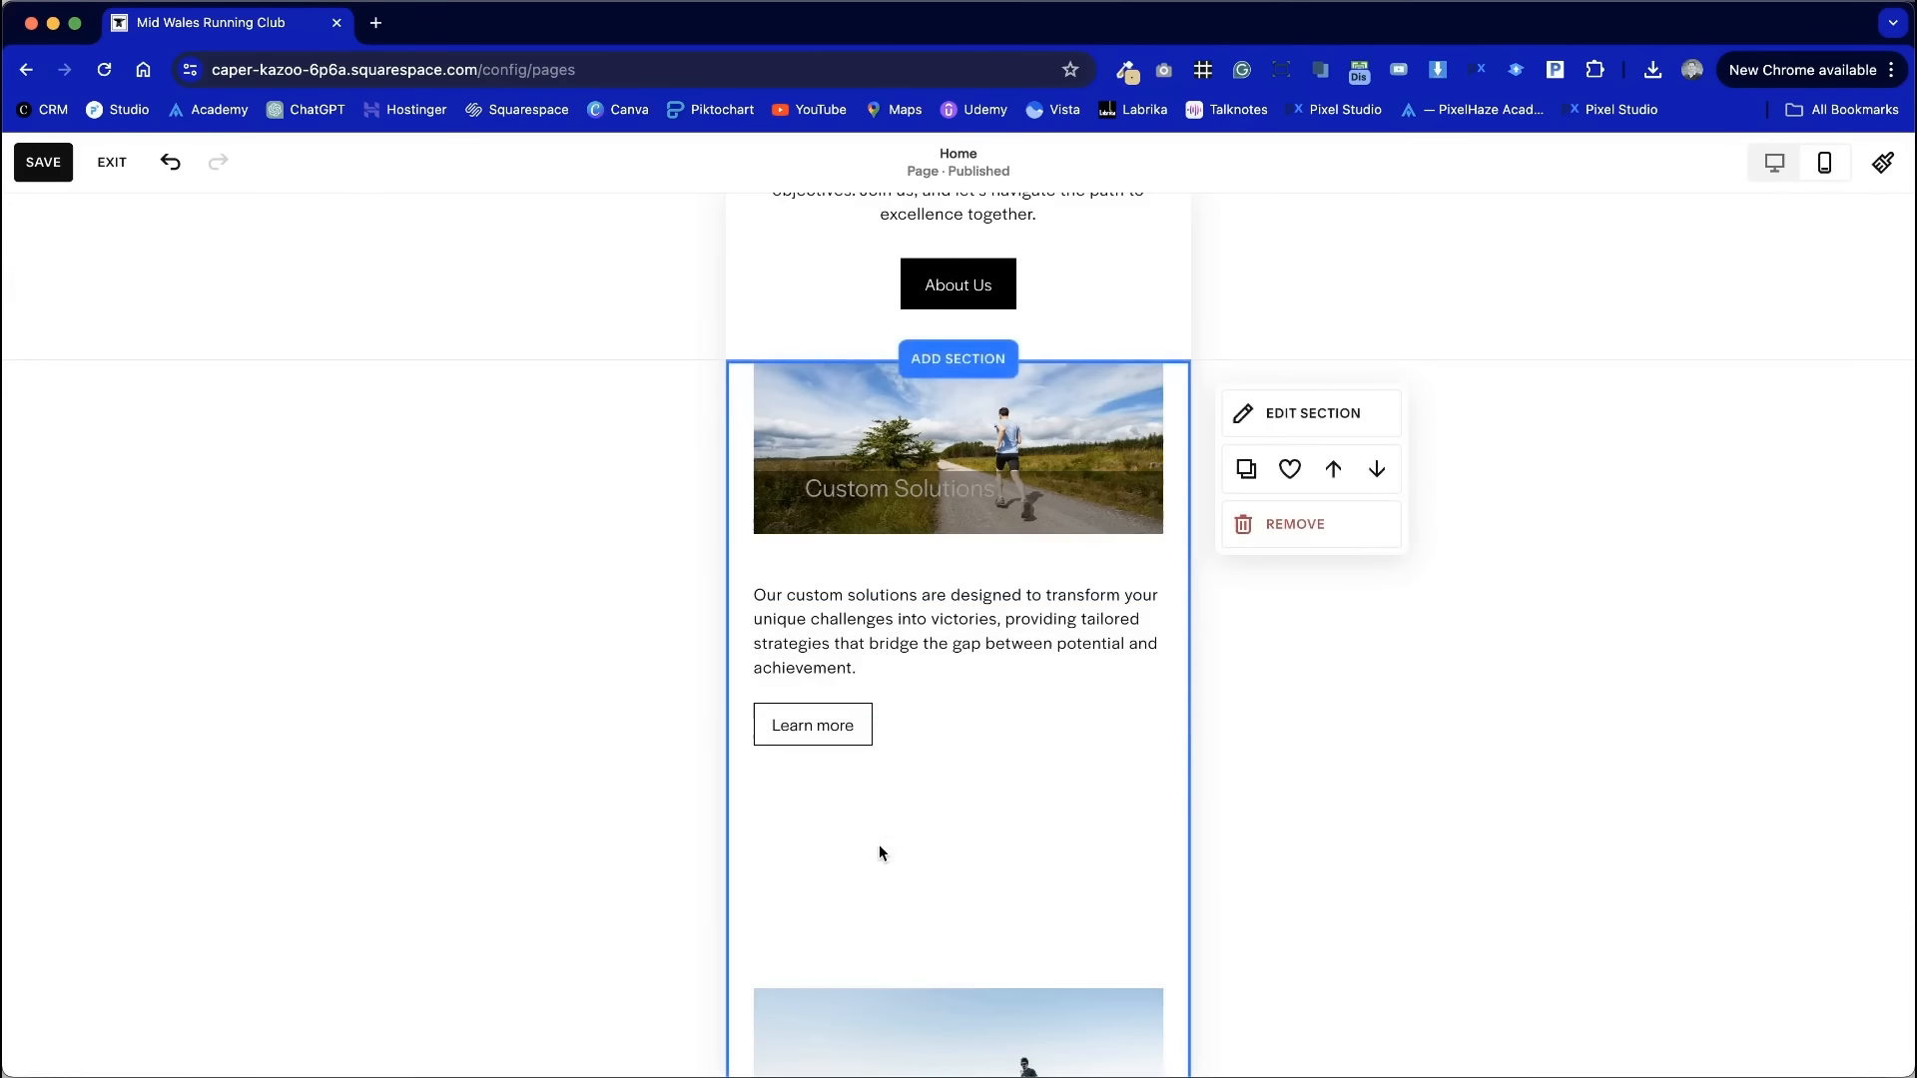
- Reposition the blocks below the Custom Solutions card in the mobile layout to close the gap between the cards
{"action": "scroll", "coordinate": [882, 846], "scroll_direction": "down", "scroll_amount": 5}
{"action": "left_click_drag", "start_coordinate": [800, 455], "coordinate": [1009, 830]}
{"action": "left_click_drag", "start_coordinate": [958, 518], "coordinate": [929, 589]}
{"action": "left_click_drag", "start_coordinate": [858, 454], "coordinate": [907, 621]}
{"action": "left_click_drag", "start_coordinate": [1122, 832], "coordinate": [1125, 723]}
- Save the mobile layout changes, return to desktop view and open the Home page's full-screen preview
{"action": "scroll", "coordinate": [1125, 724], "scroll_direction": "up", "scroll_amount": 20}
{"action": "left_click", "coordinate": [43, 162]}
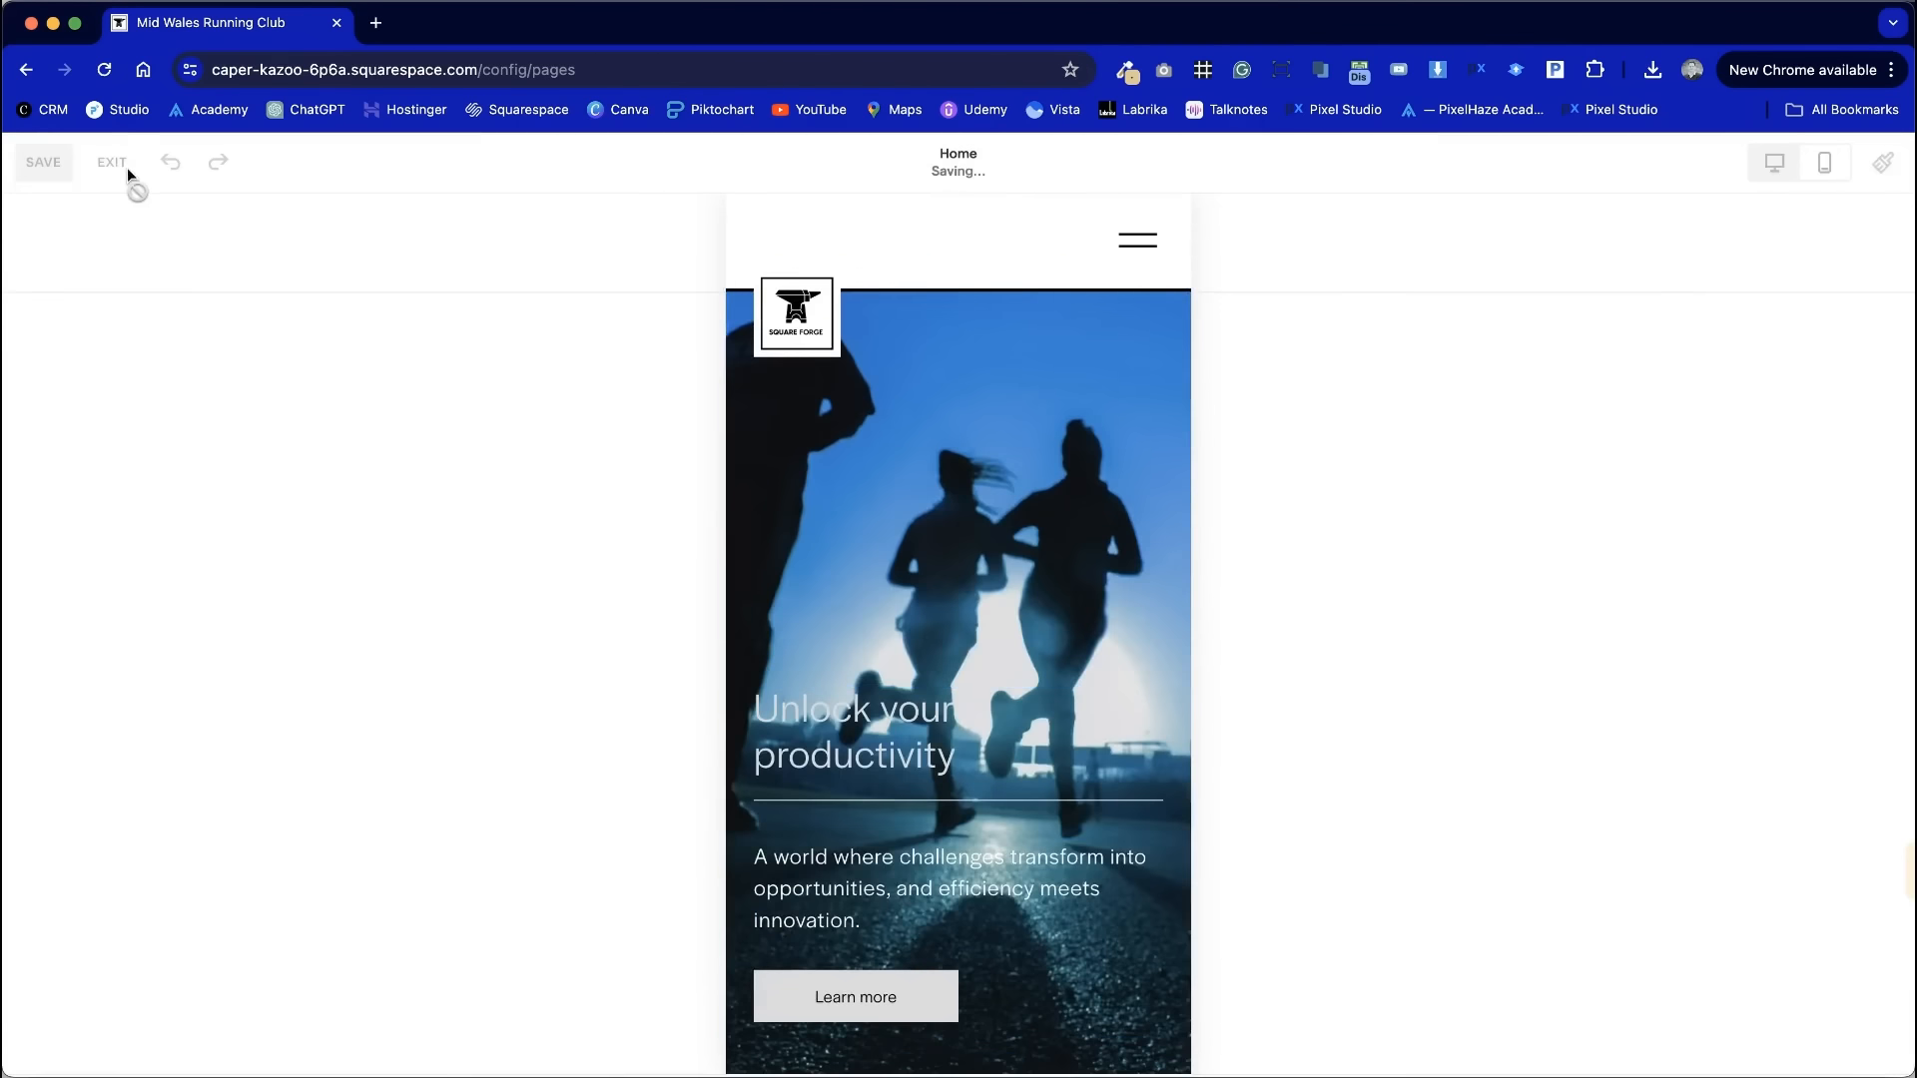
{"action": "left_click", "coordinate": [1701, 165]}
{"action": "left_click", "coordinate": [1868, 177]}
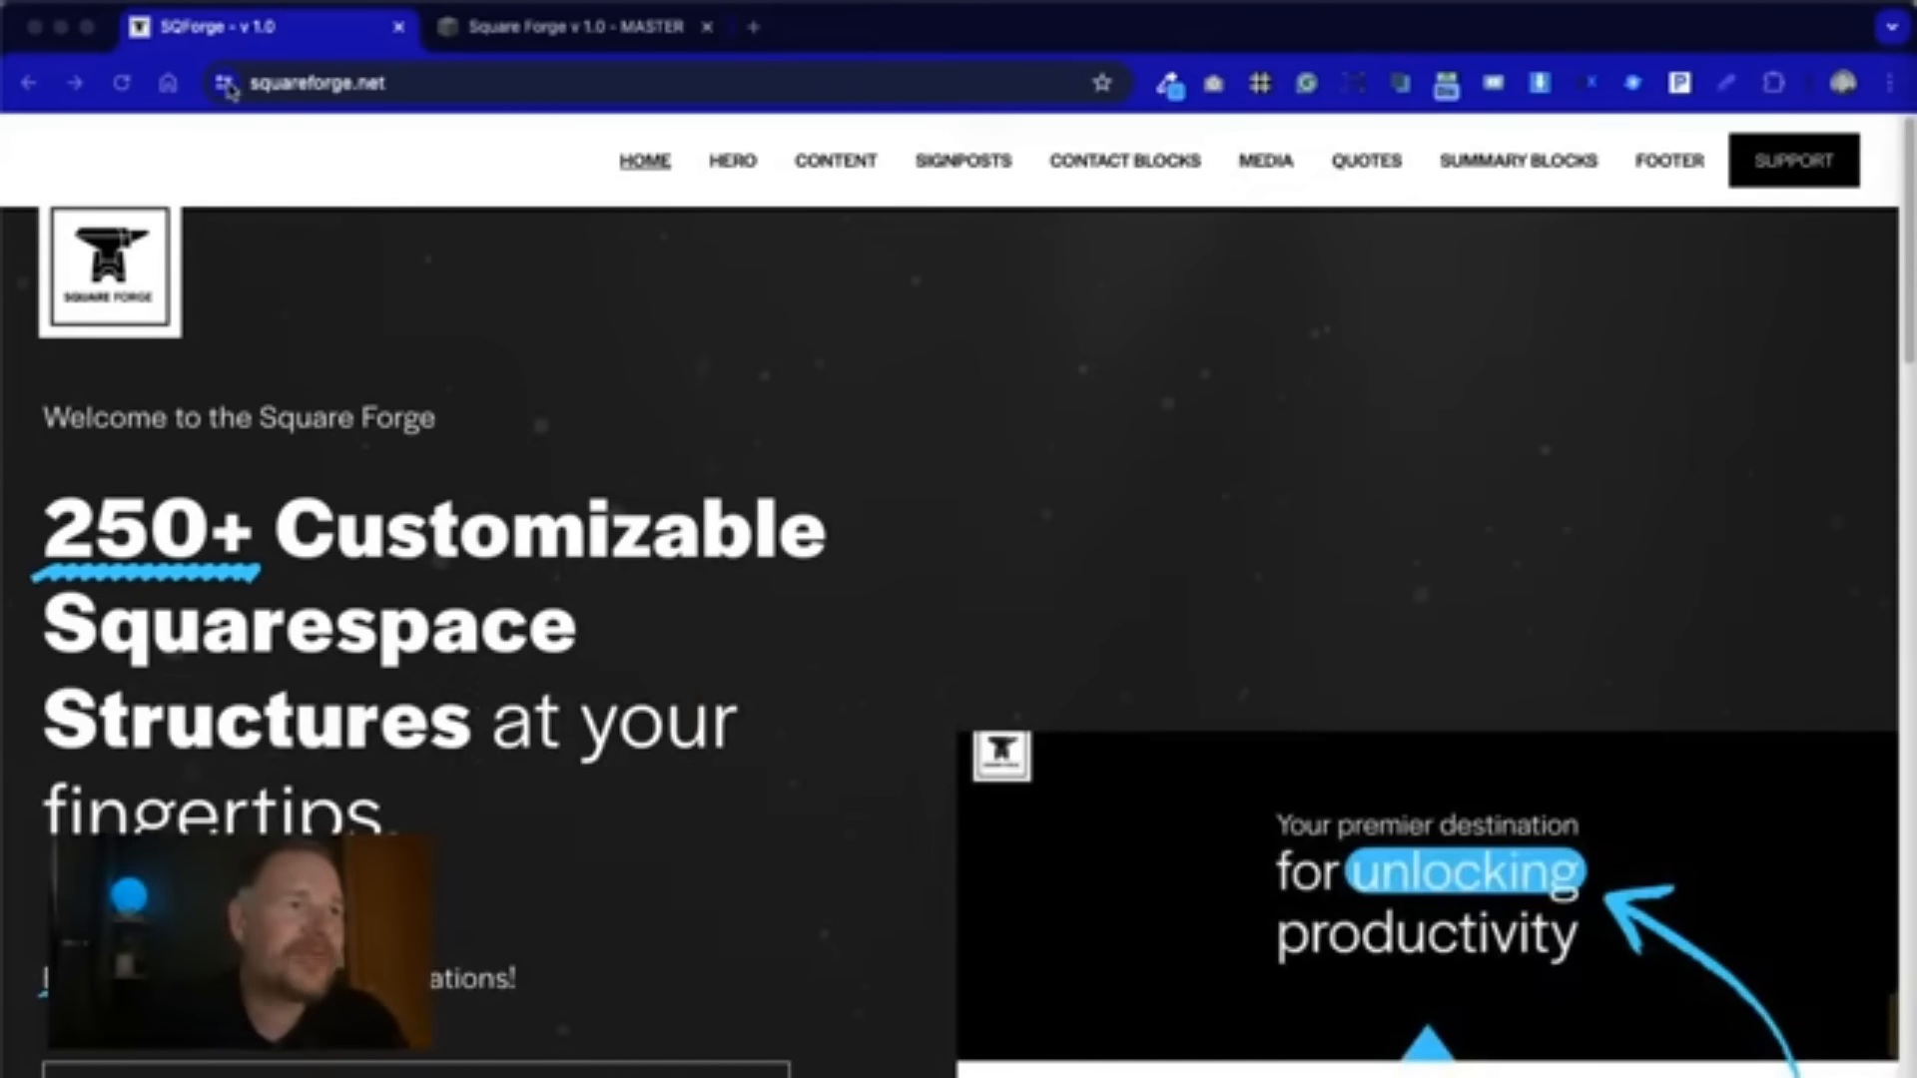
- Review the Square Forge website's home page, covering its feature list, purchase and usage guide, and FAQ
{"action": "scroll", "coordinate": [1217, 550], "scroll_direction": "down", "scroll_amount": 10}
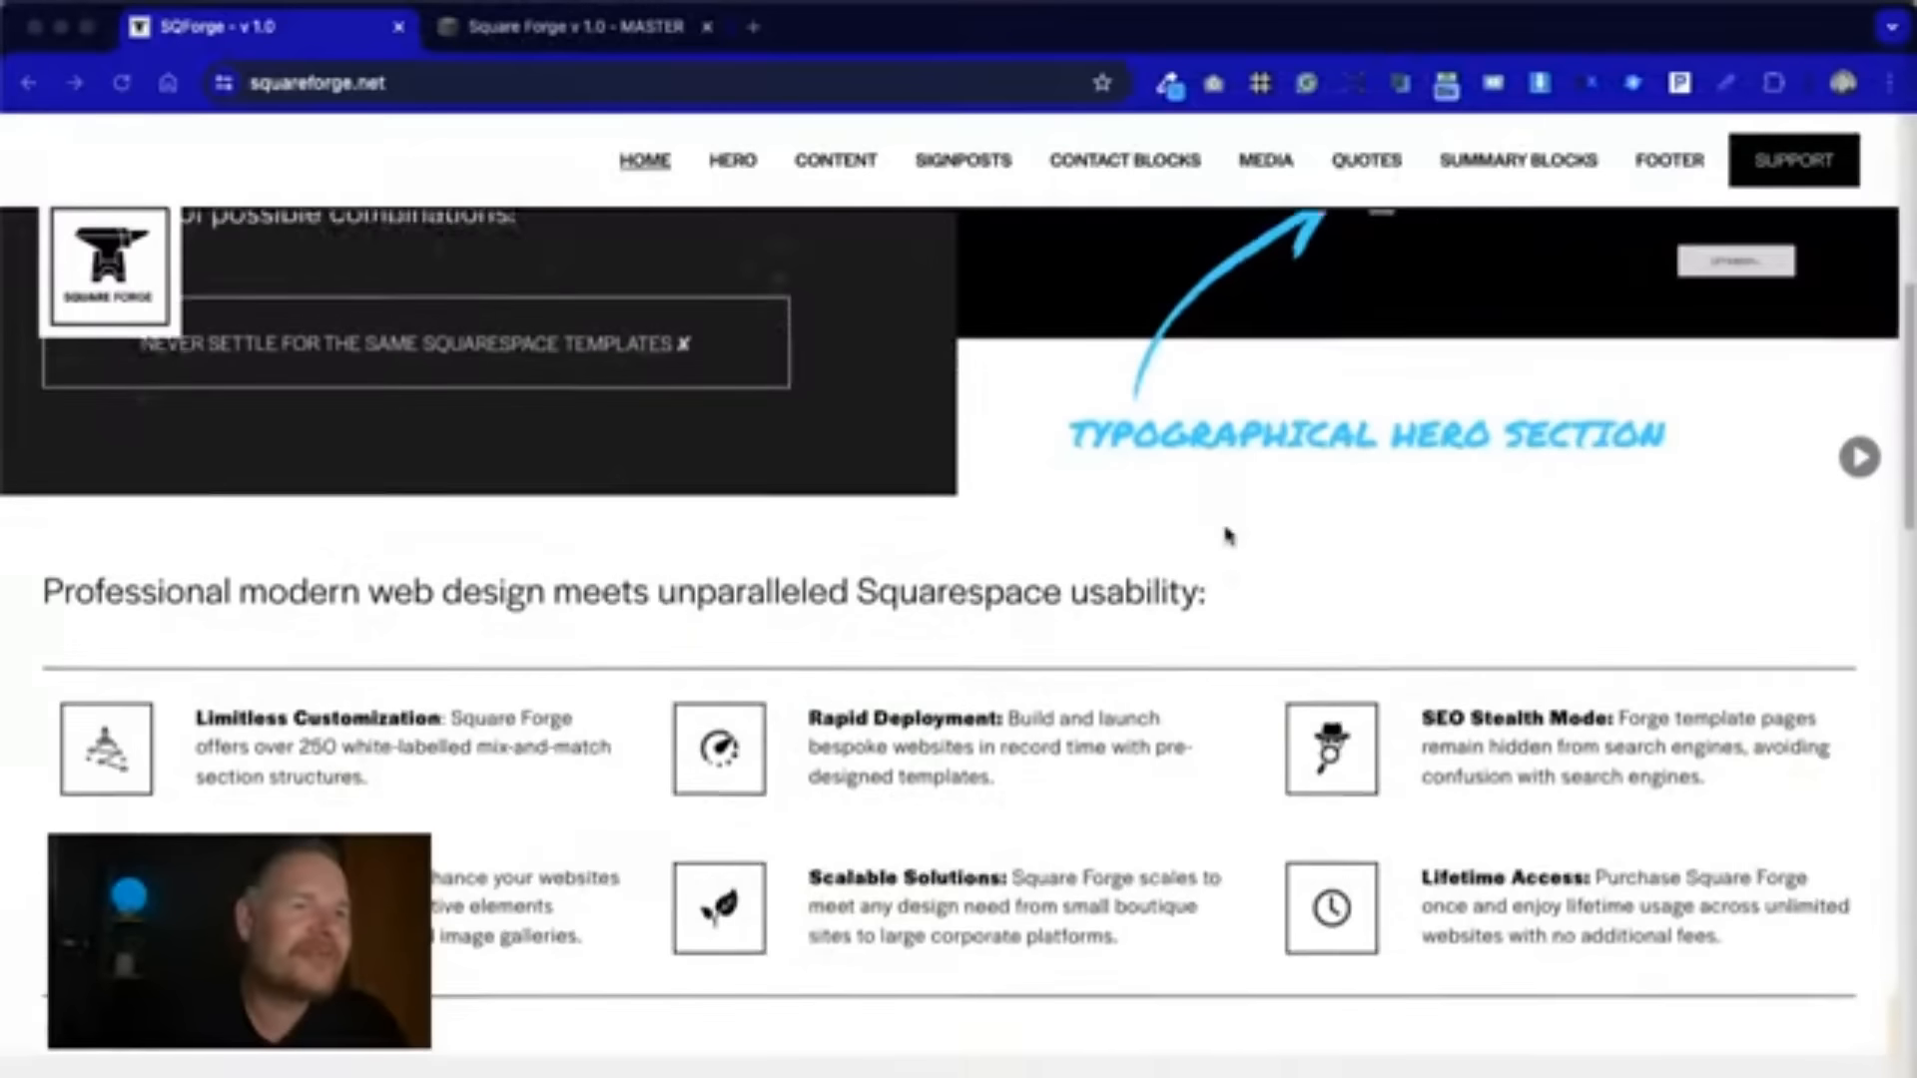
{"action": "scroll", "coordinate": [452, 946], "scroll_direction": "down", "scroll_amount": 10}
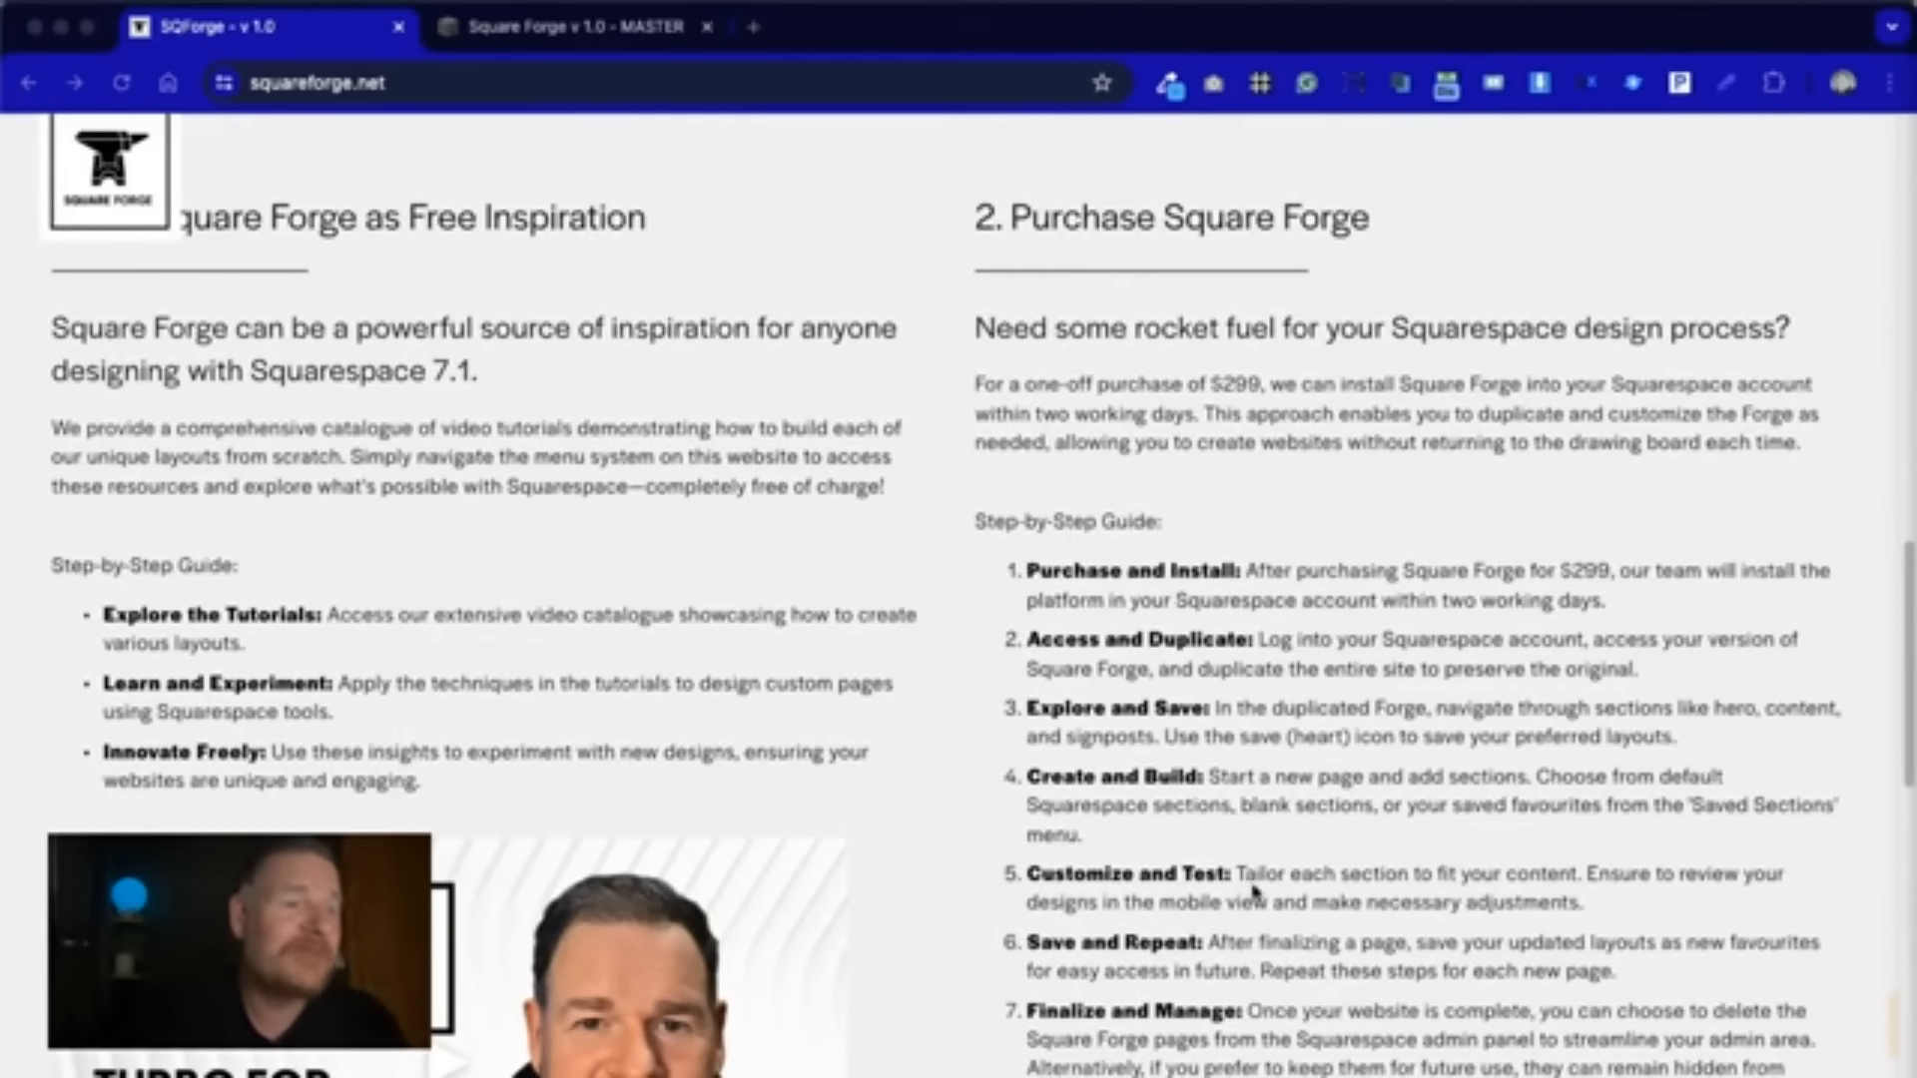
{"action": "scroll", "coordinate": [1253, 891], "scroll_direction": "down", "scroll_amount": 10}
{"action": "scroll", "coordinate": [1113, 903], "scroll_direction": "down", "scroll_amount": 8}
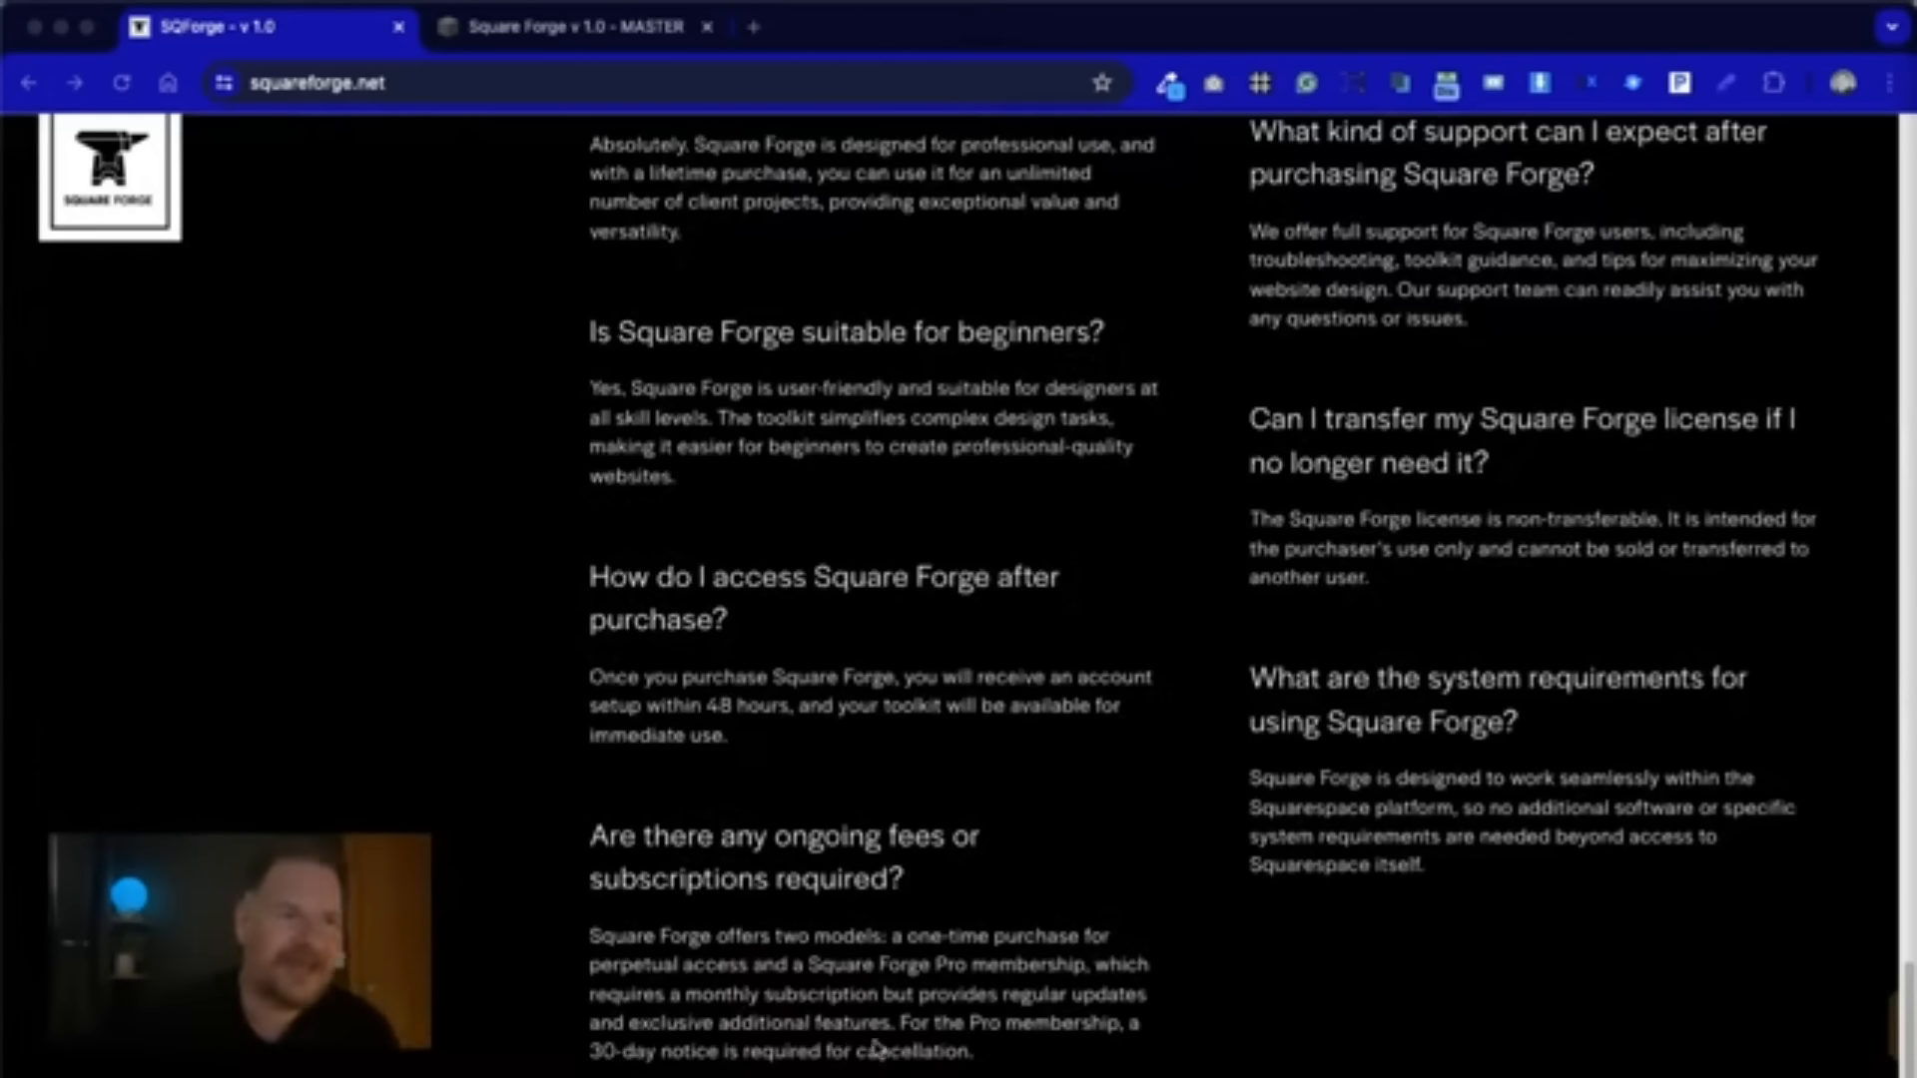
{"action": "scroll", "coordinate": [859, 1050], "scroll_direction": "down", "scroll_amount": 3}
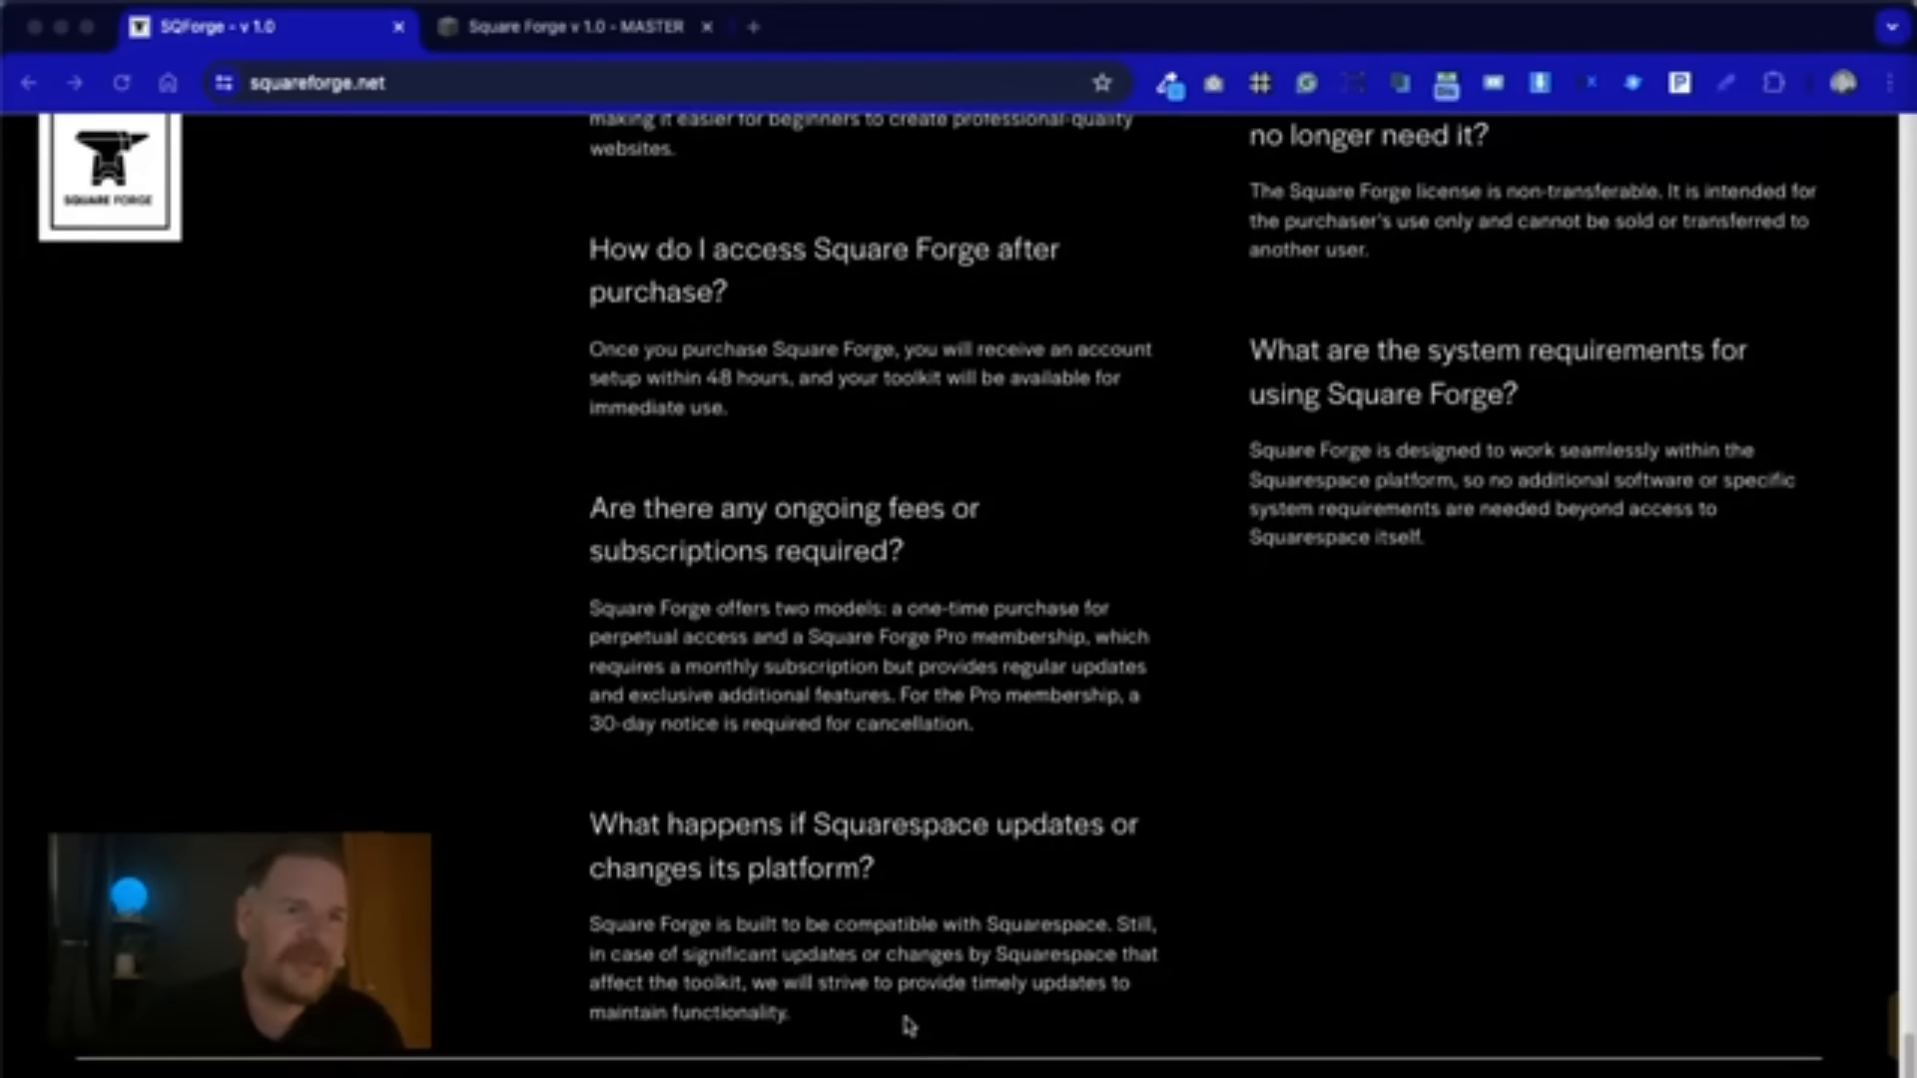
{"action": "scroll", "coordinate": [908, 1038], "scroll_direction": "up", "scroll_amount": 12}
{"action": "scroll", "coordinate": [956, 1035], "scroll_direction": "up", "scroll_amount": 4}
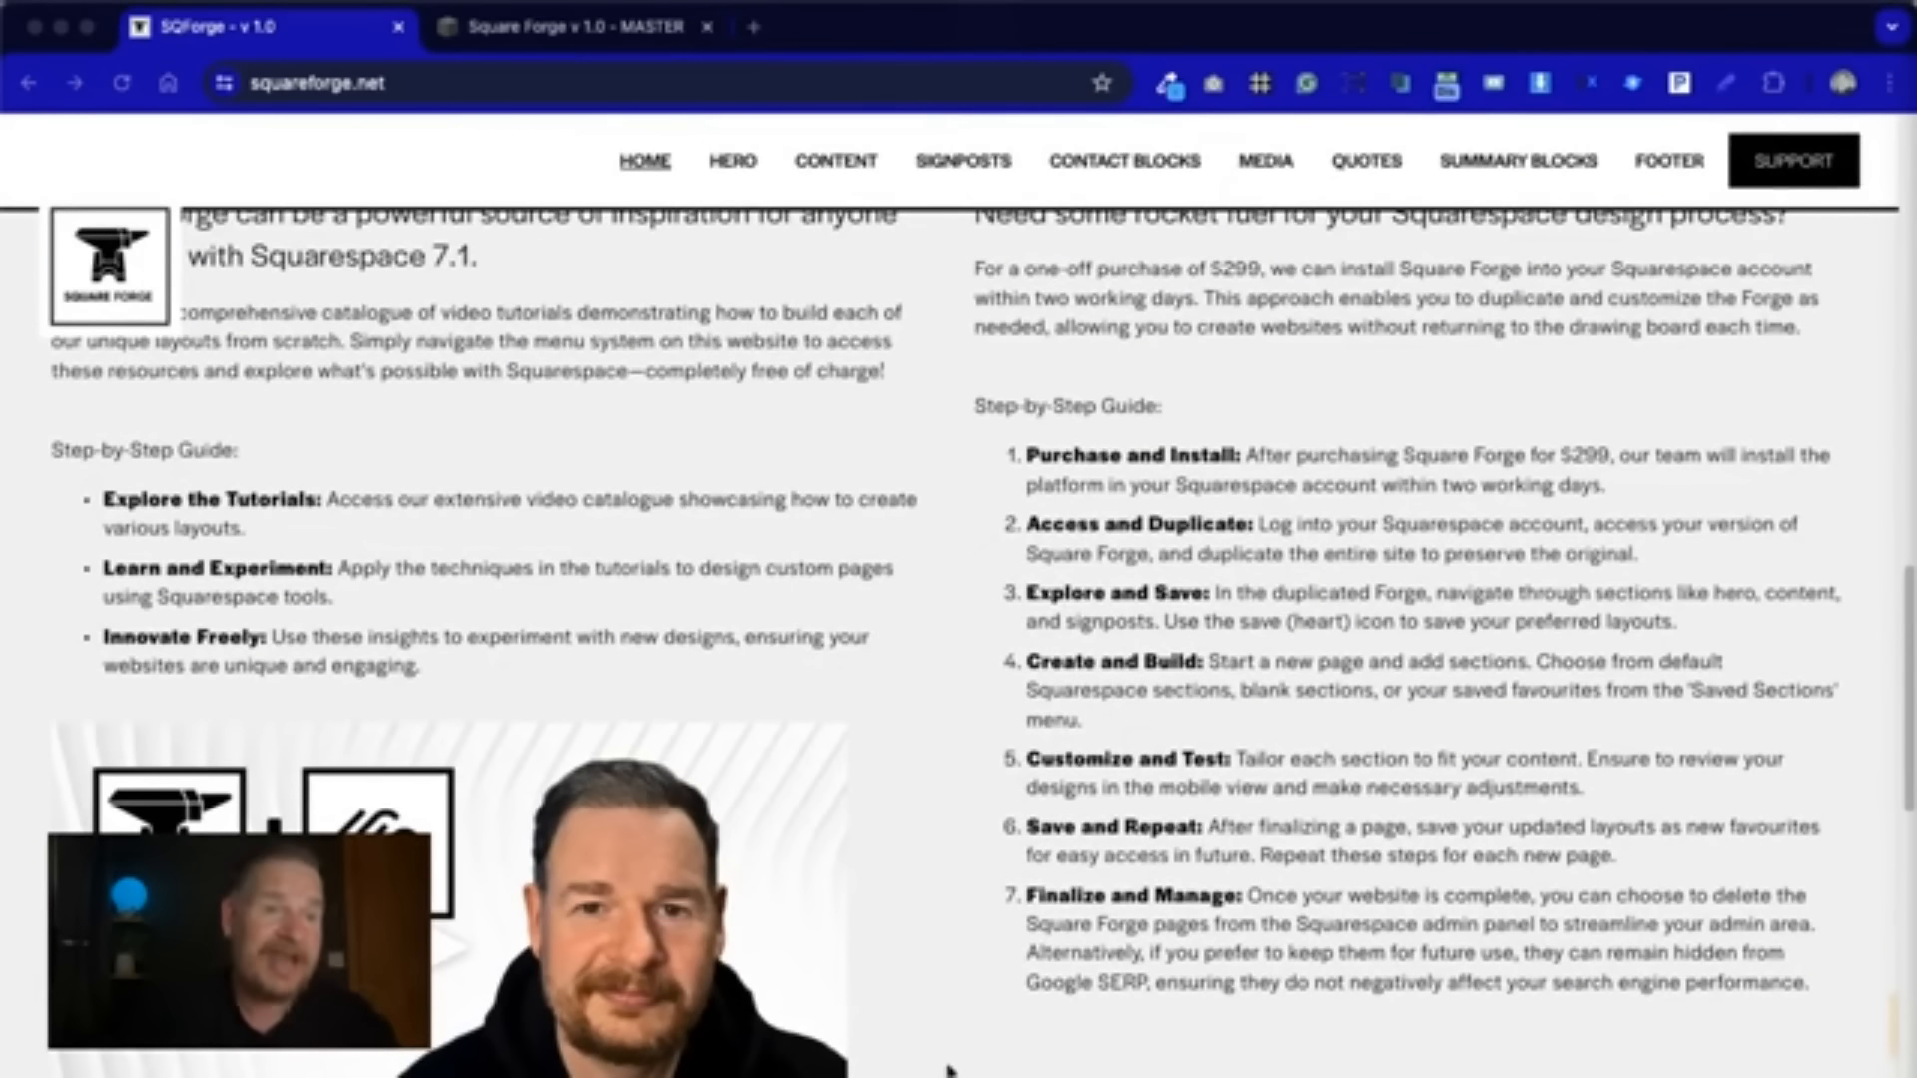
{"action": "scroll", "coordinate": [946, 1063], "scroll_direction": "up", "scroll_amount": 10}
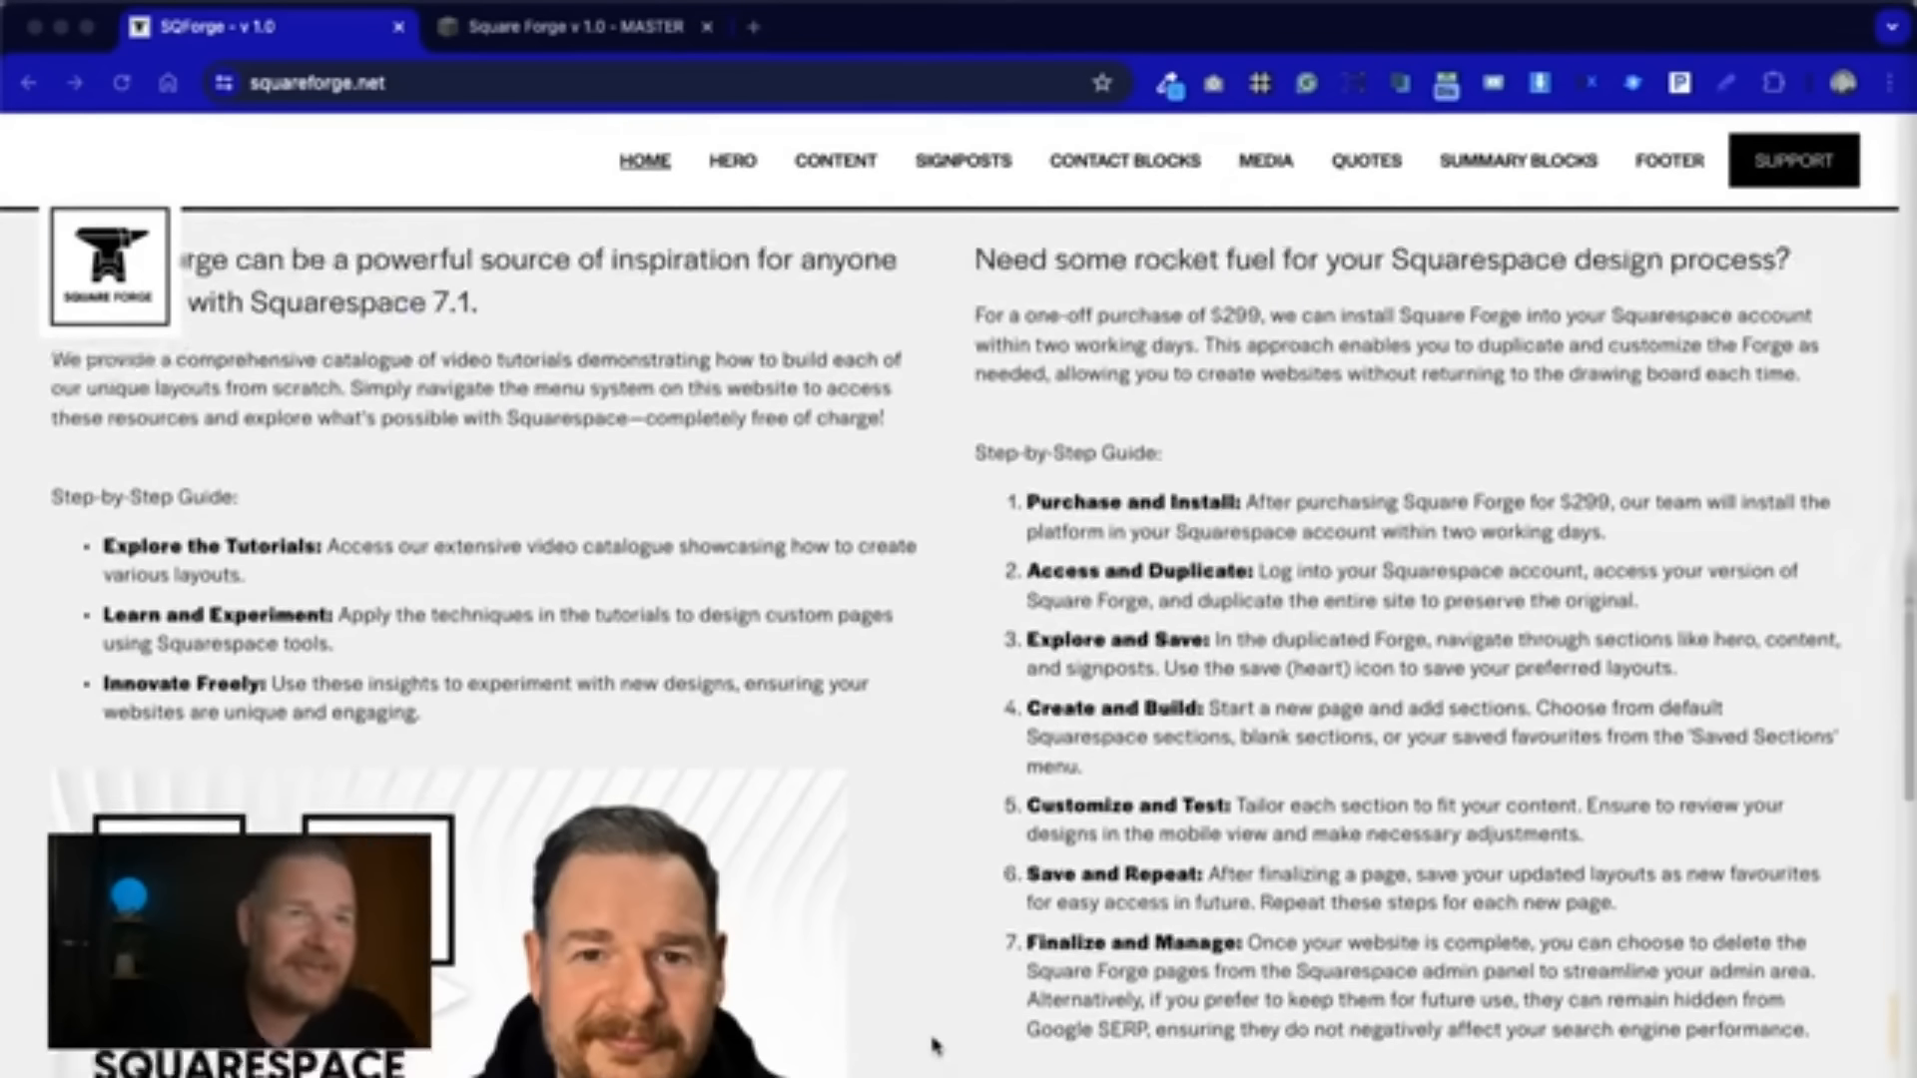
{"action": "scroll", "coordinate": [936, 1045], "scroll_direction": "up", "scroll_amount": 10}
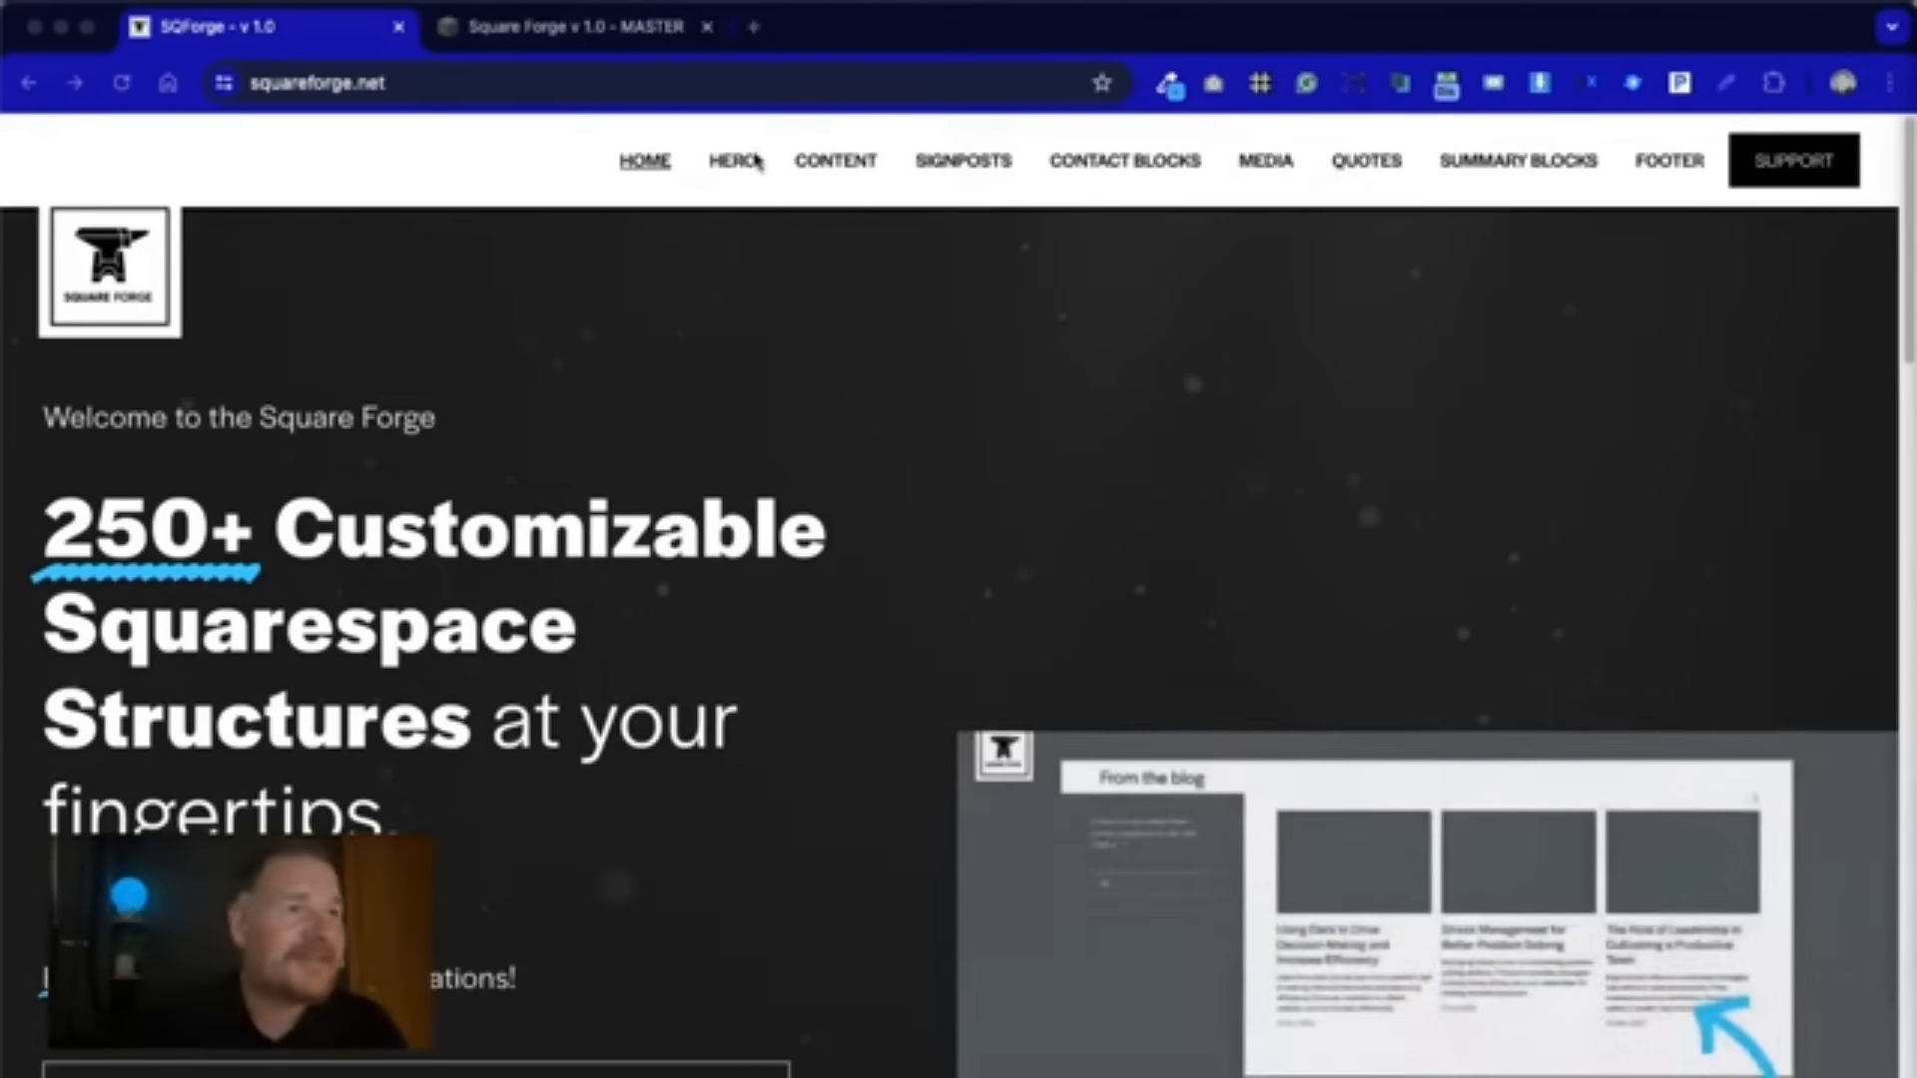
- Open the Hero: Classic page on the Square Forge site and examine its first hero section layouts
{"action": "left_click", "coordinate": [730, 189]}
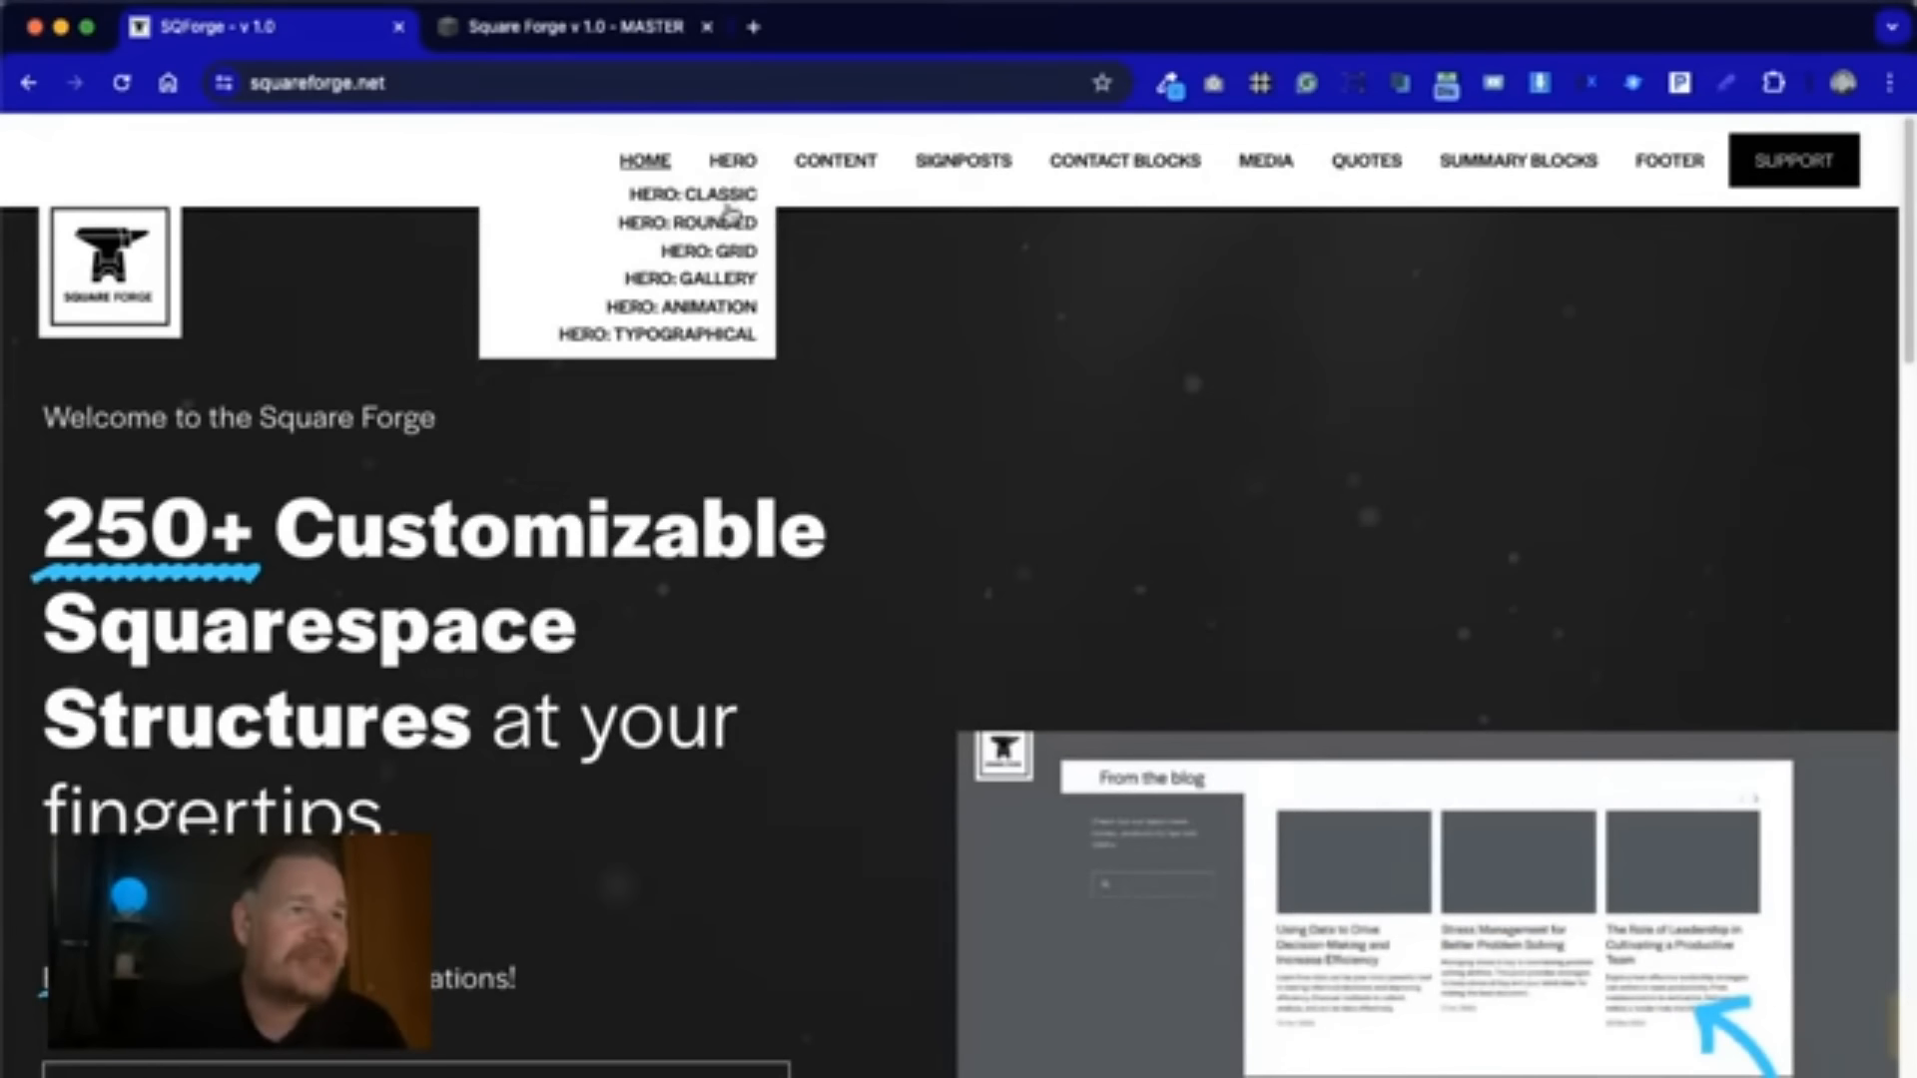
{"action": "left_click", "coordinate": [735, 196]}
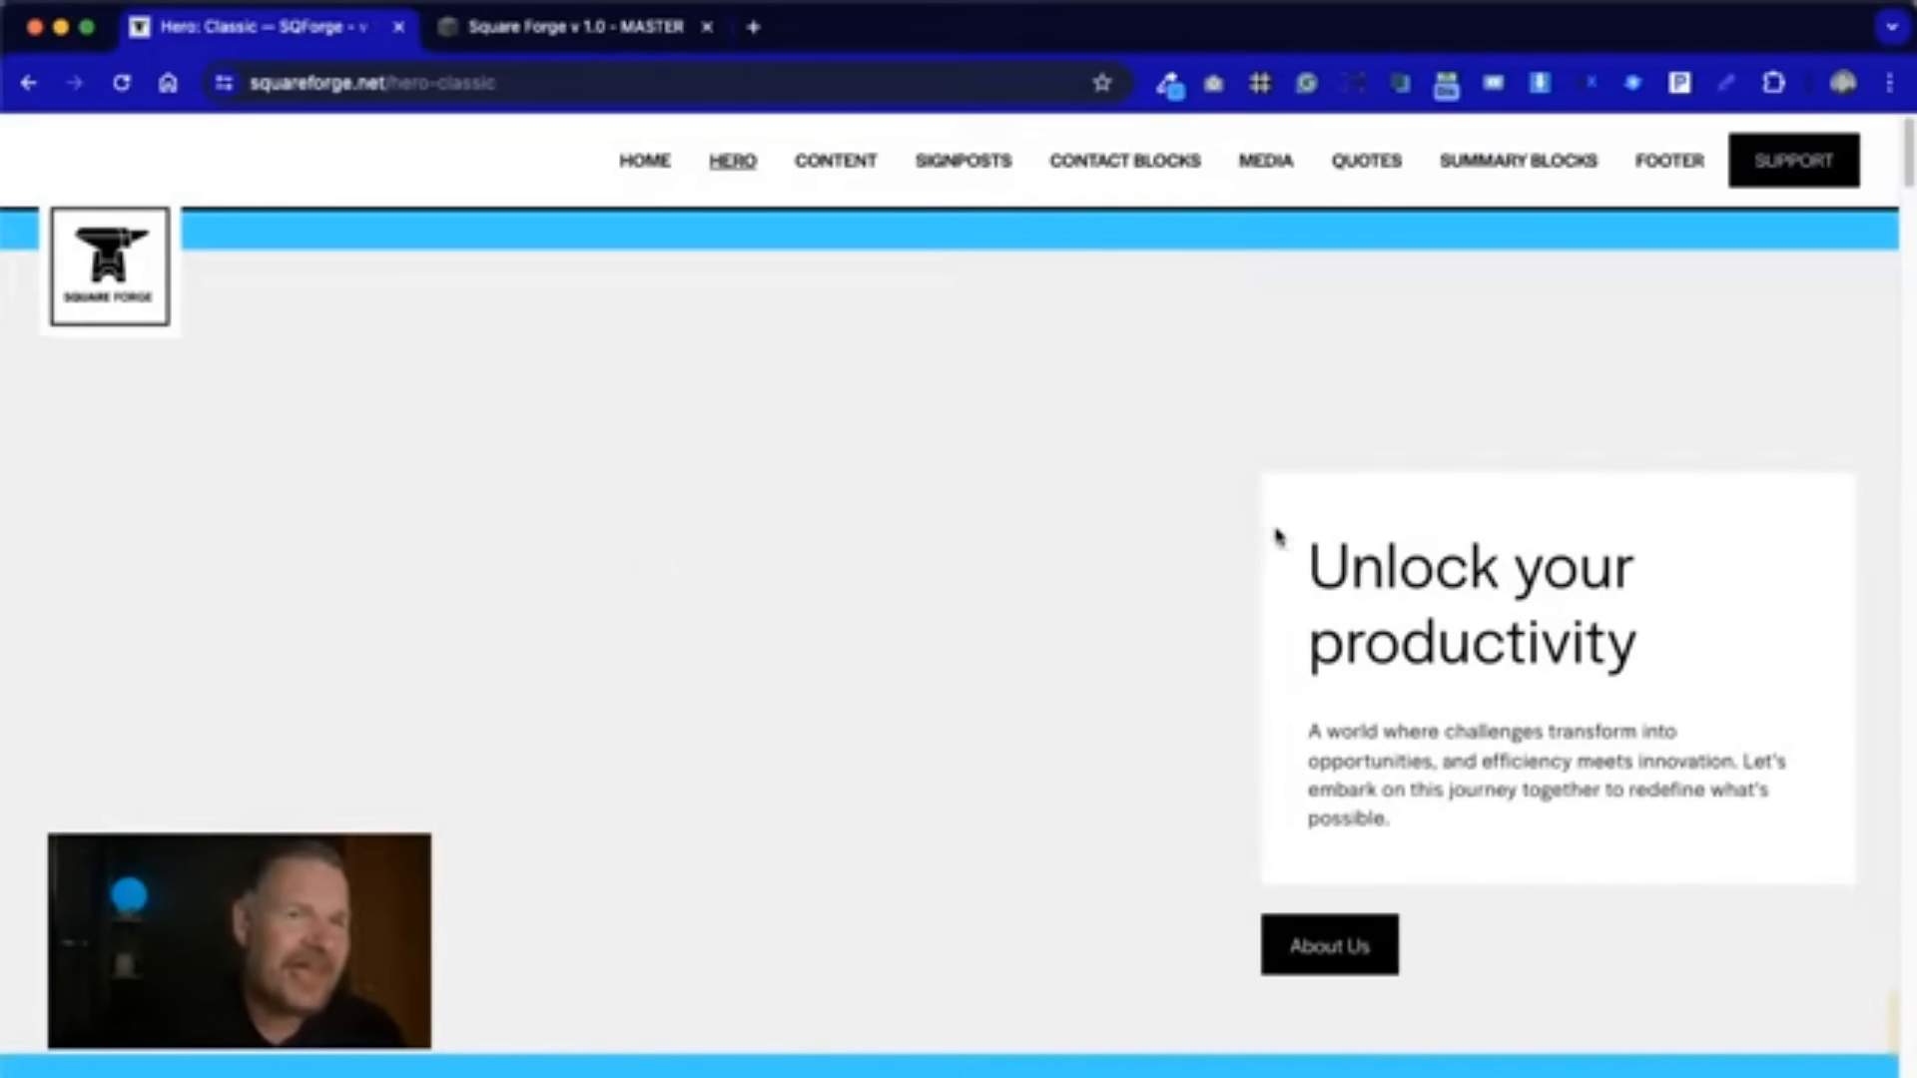
{"action": "left_click", "coordinate": [1188, 497]}
{"action": "left_click_drag", "start_coordinate": [1188, 497], "coordinate": [1613, 985]}
{"action": "left_click", "coordinate": [1623, 991]}
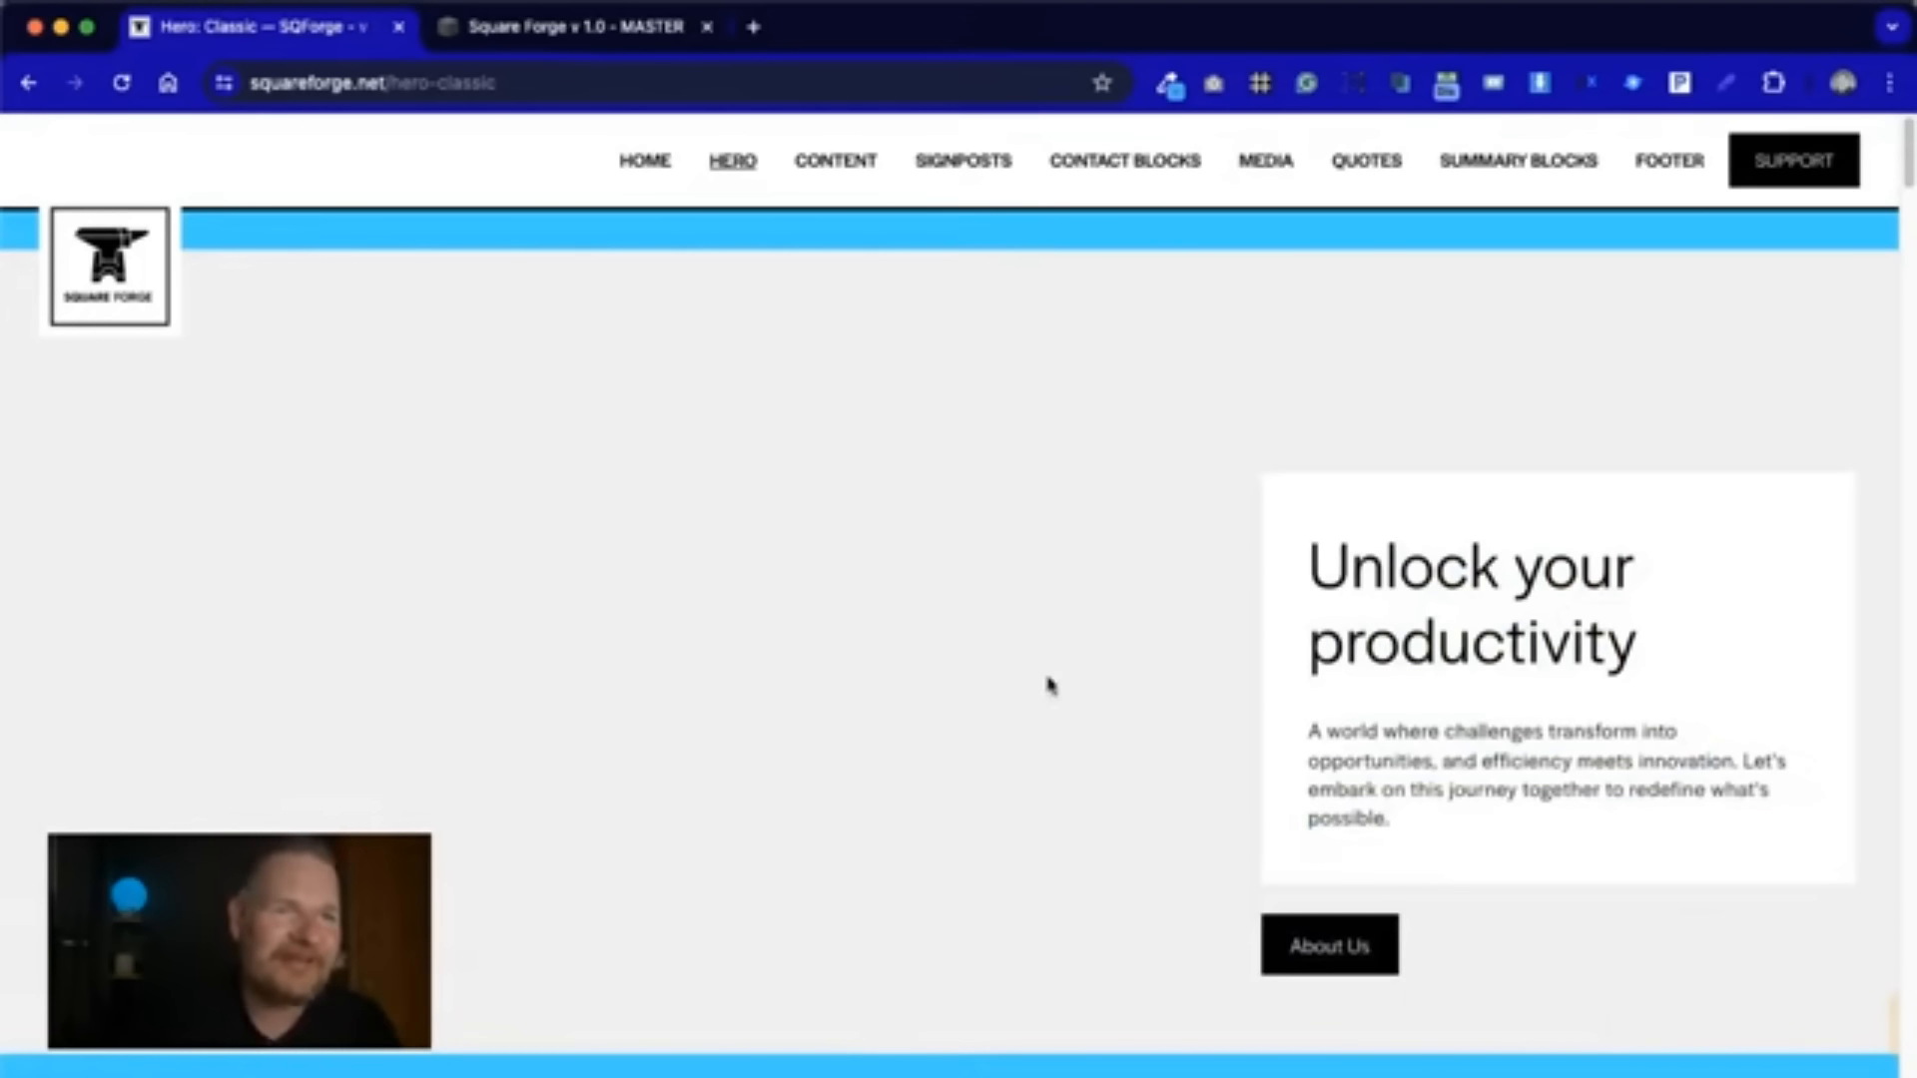
{"action": "scroll", "coordinate": [1063, 788], "scroll_direction": "down", "scroll_amount": 7}
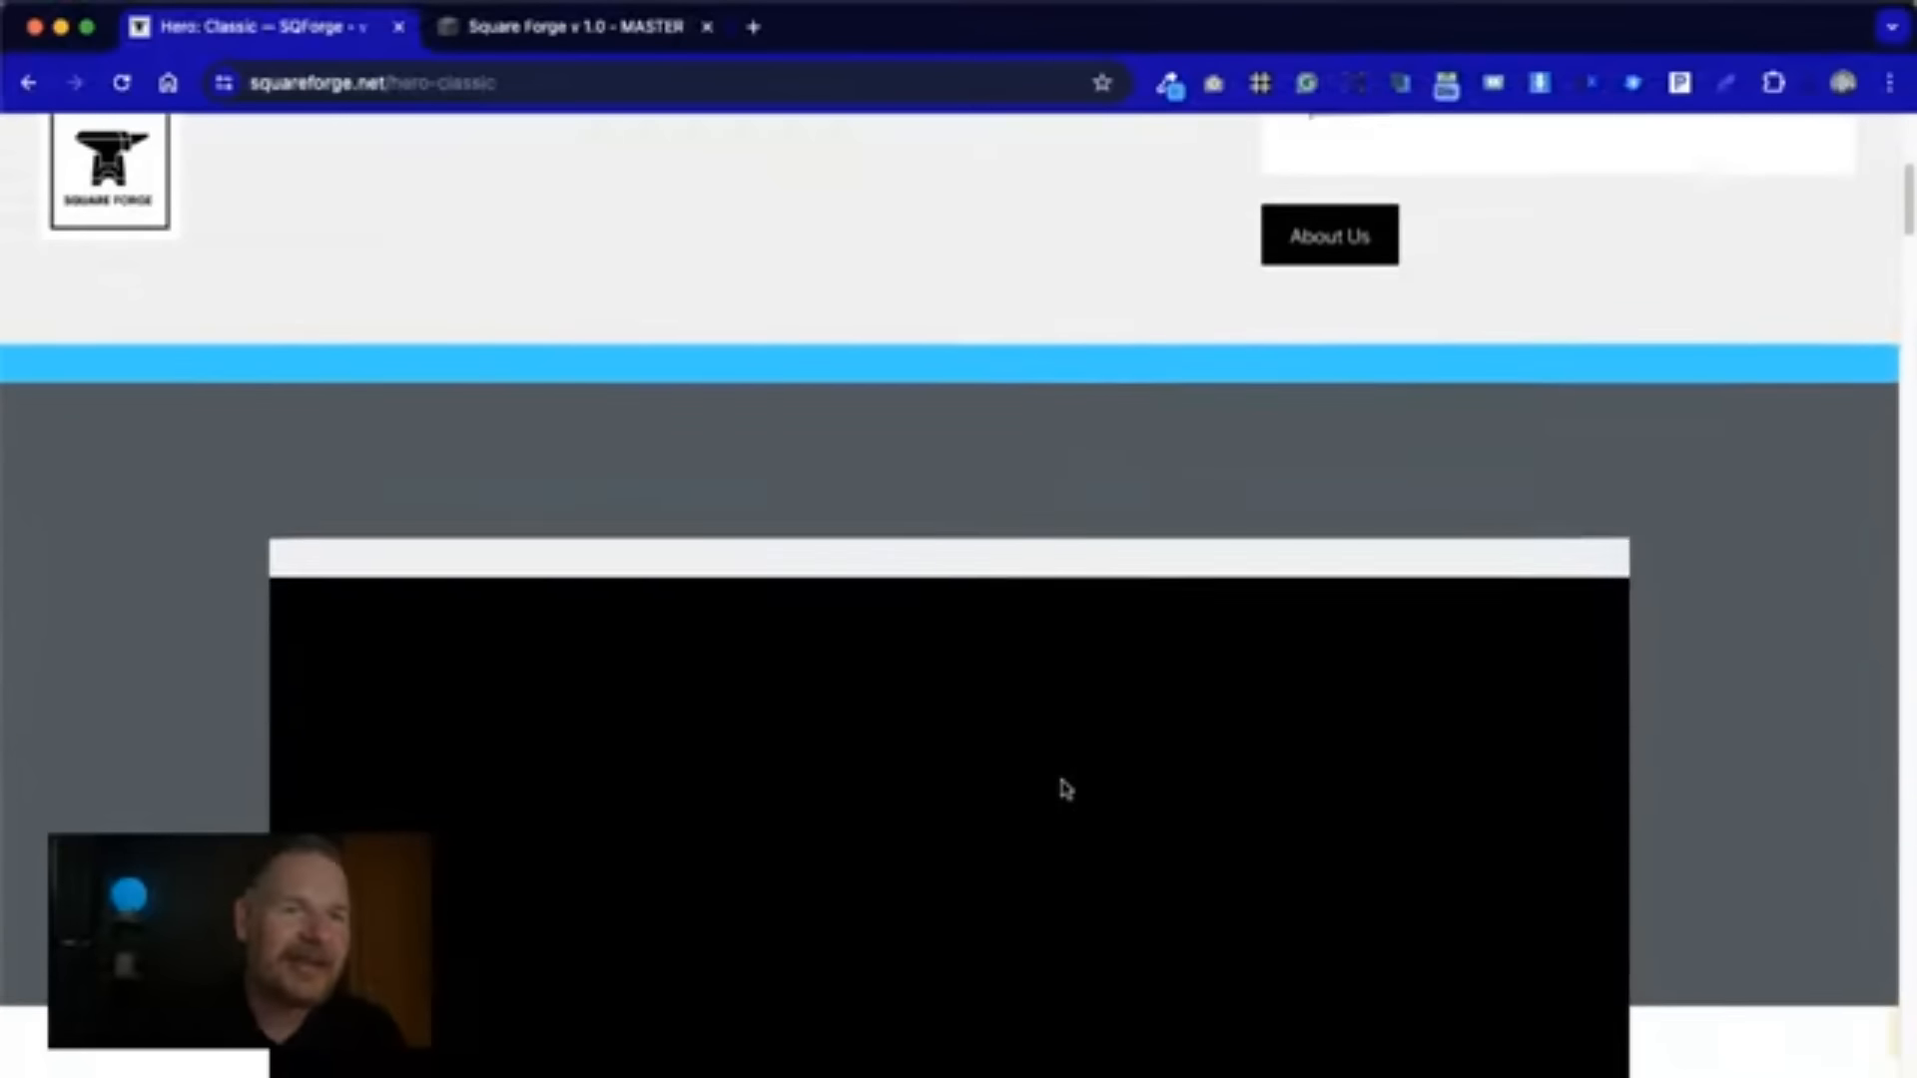
{"action": "scroll", "coordinate": [1062, 788], "scroll_direction": "down", "scroll_amount": 2}
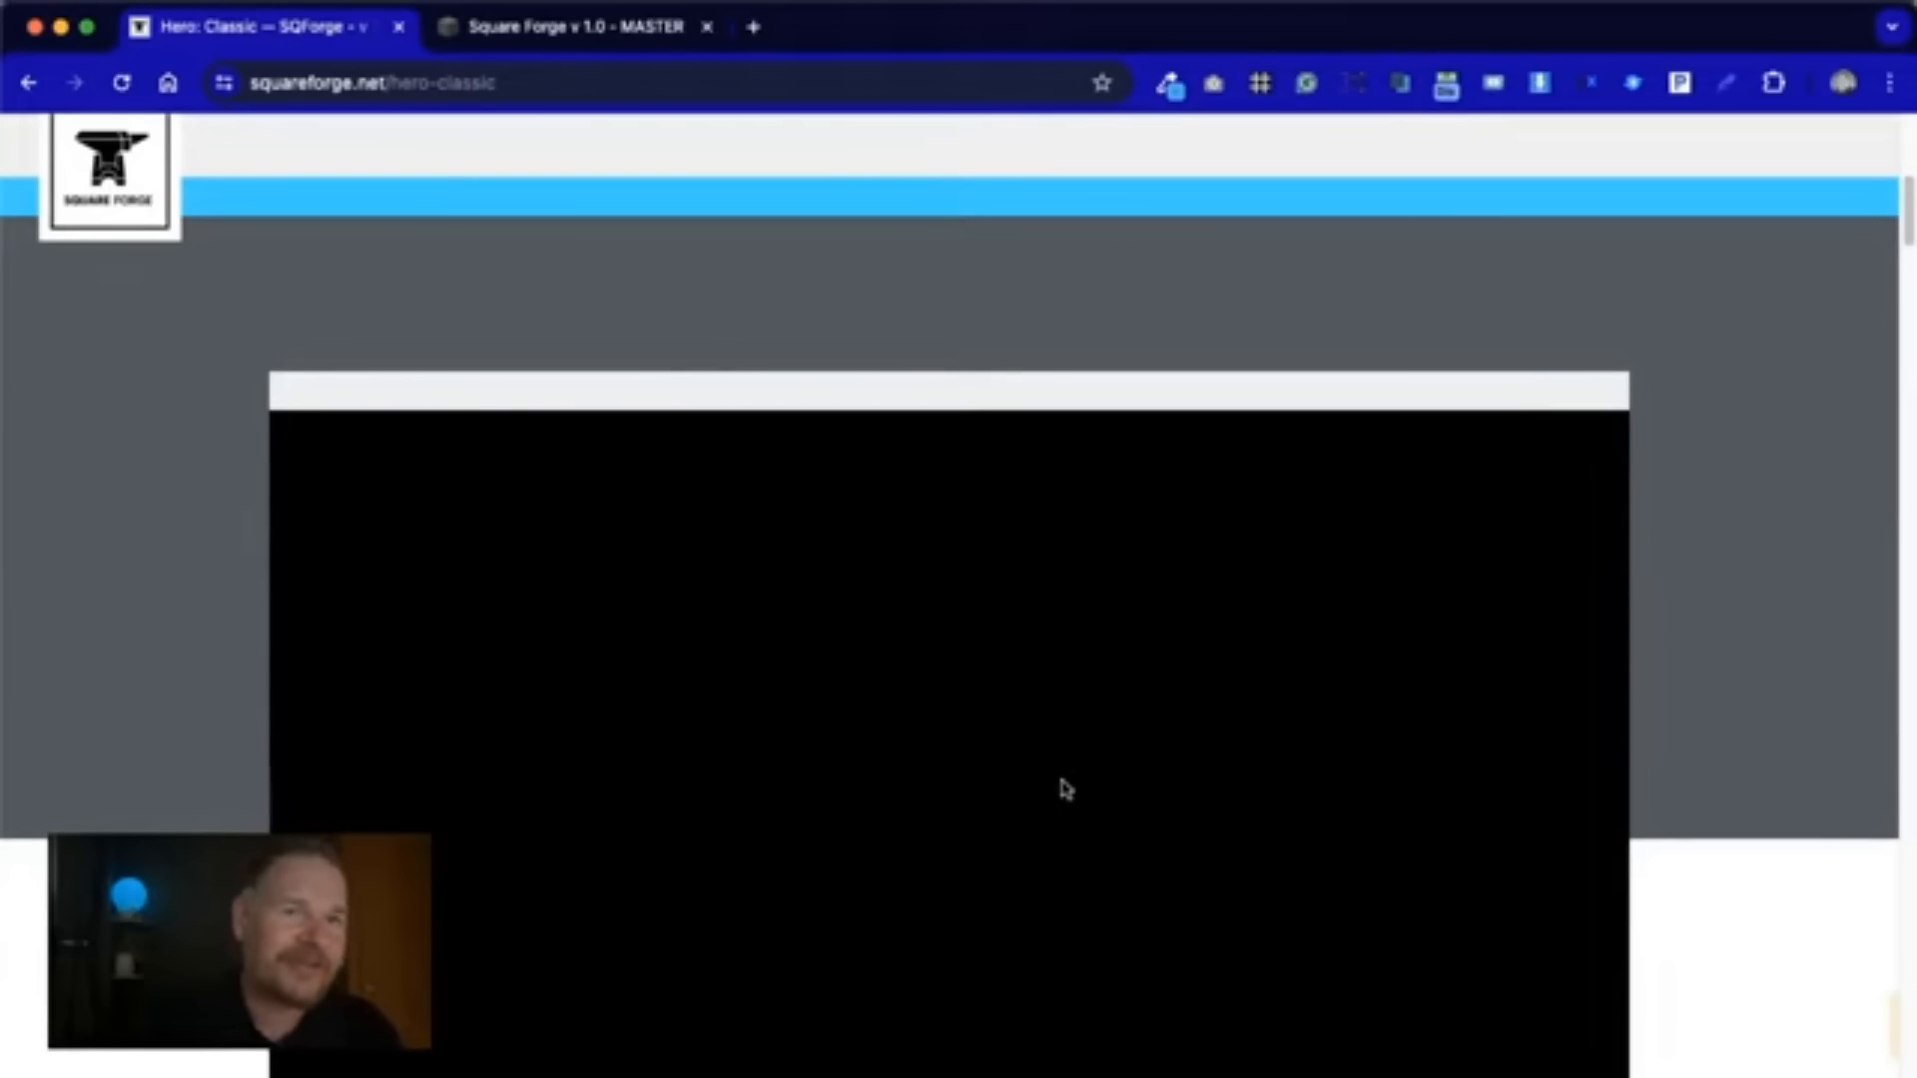
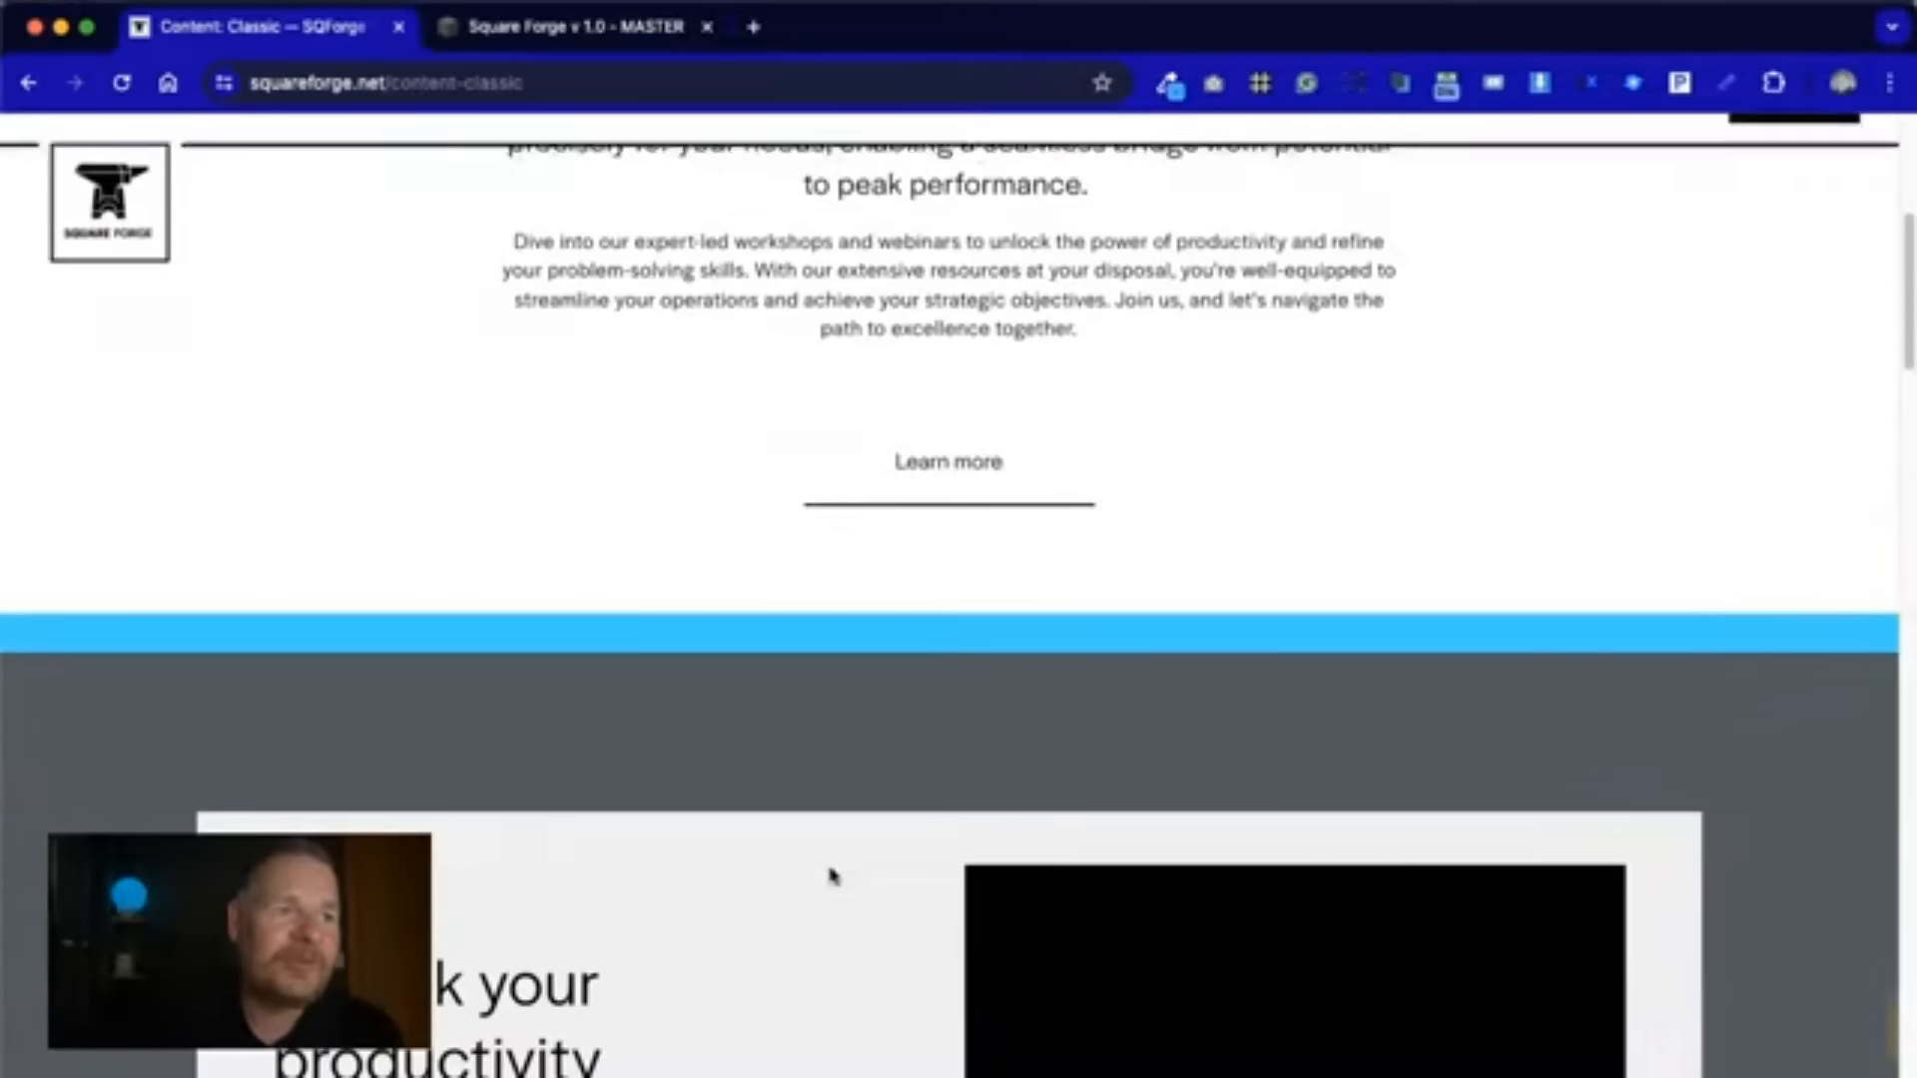
- Examine the centred intro section and the feature list with image layout on the Content: Classic page
{"action": "scroll", "coordinate": [838, 863], "scroll_direction": "up", "scroll_amount": 8}
{"action": "scroll", "coordinate": [845, 853], "scroll_direction": "down", "scroll_amount": 10}
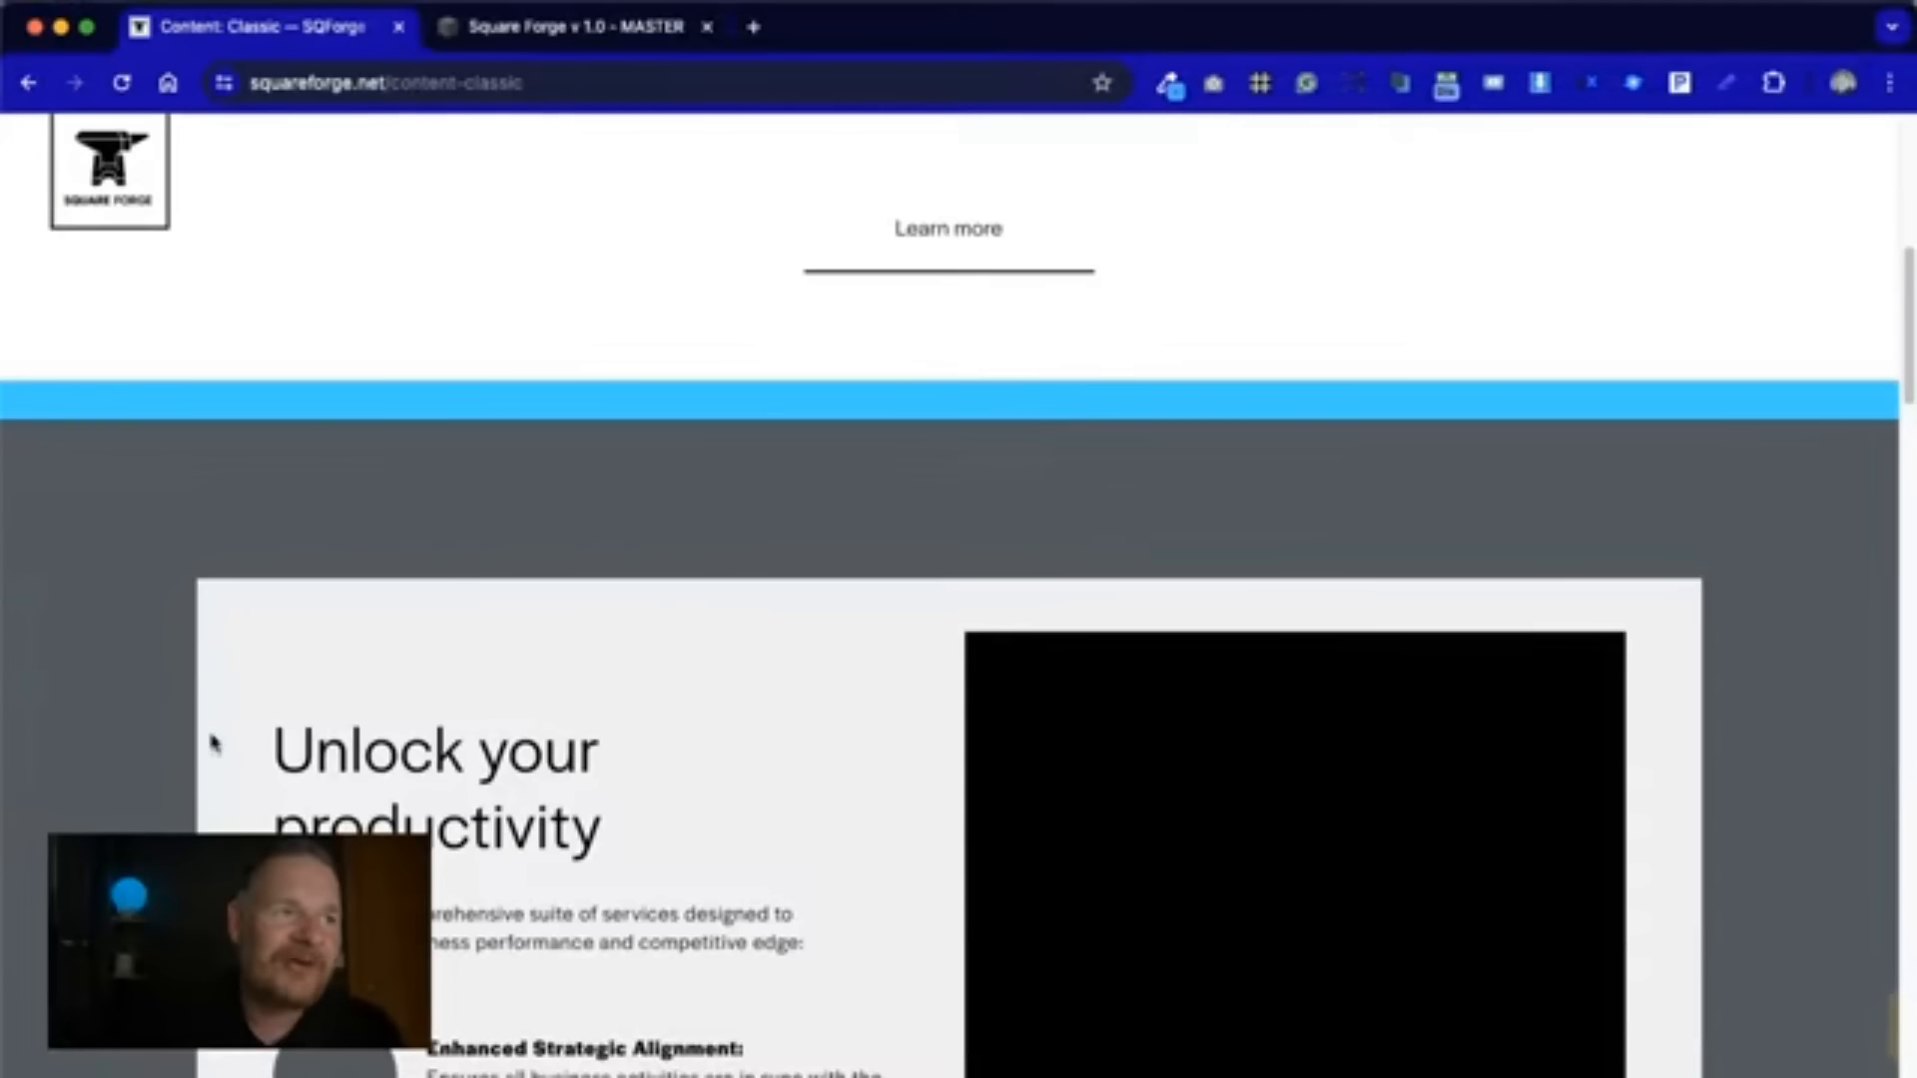
{"action": "scroll", "coordinate": [542, 1018], "scroll_direction": "down", "scroll_amount": 5}
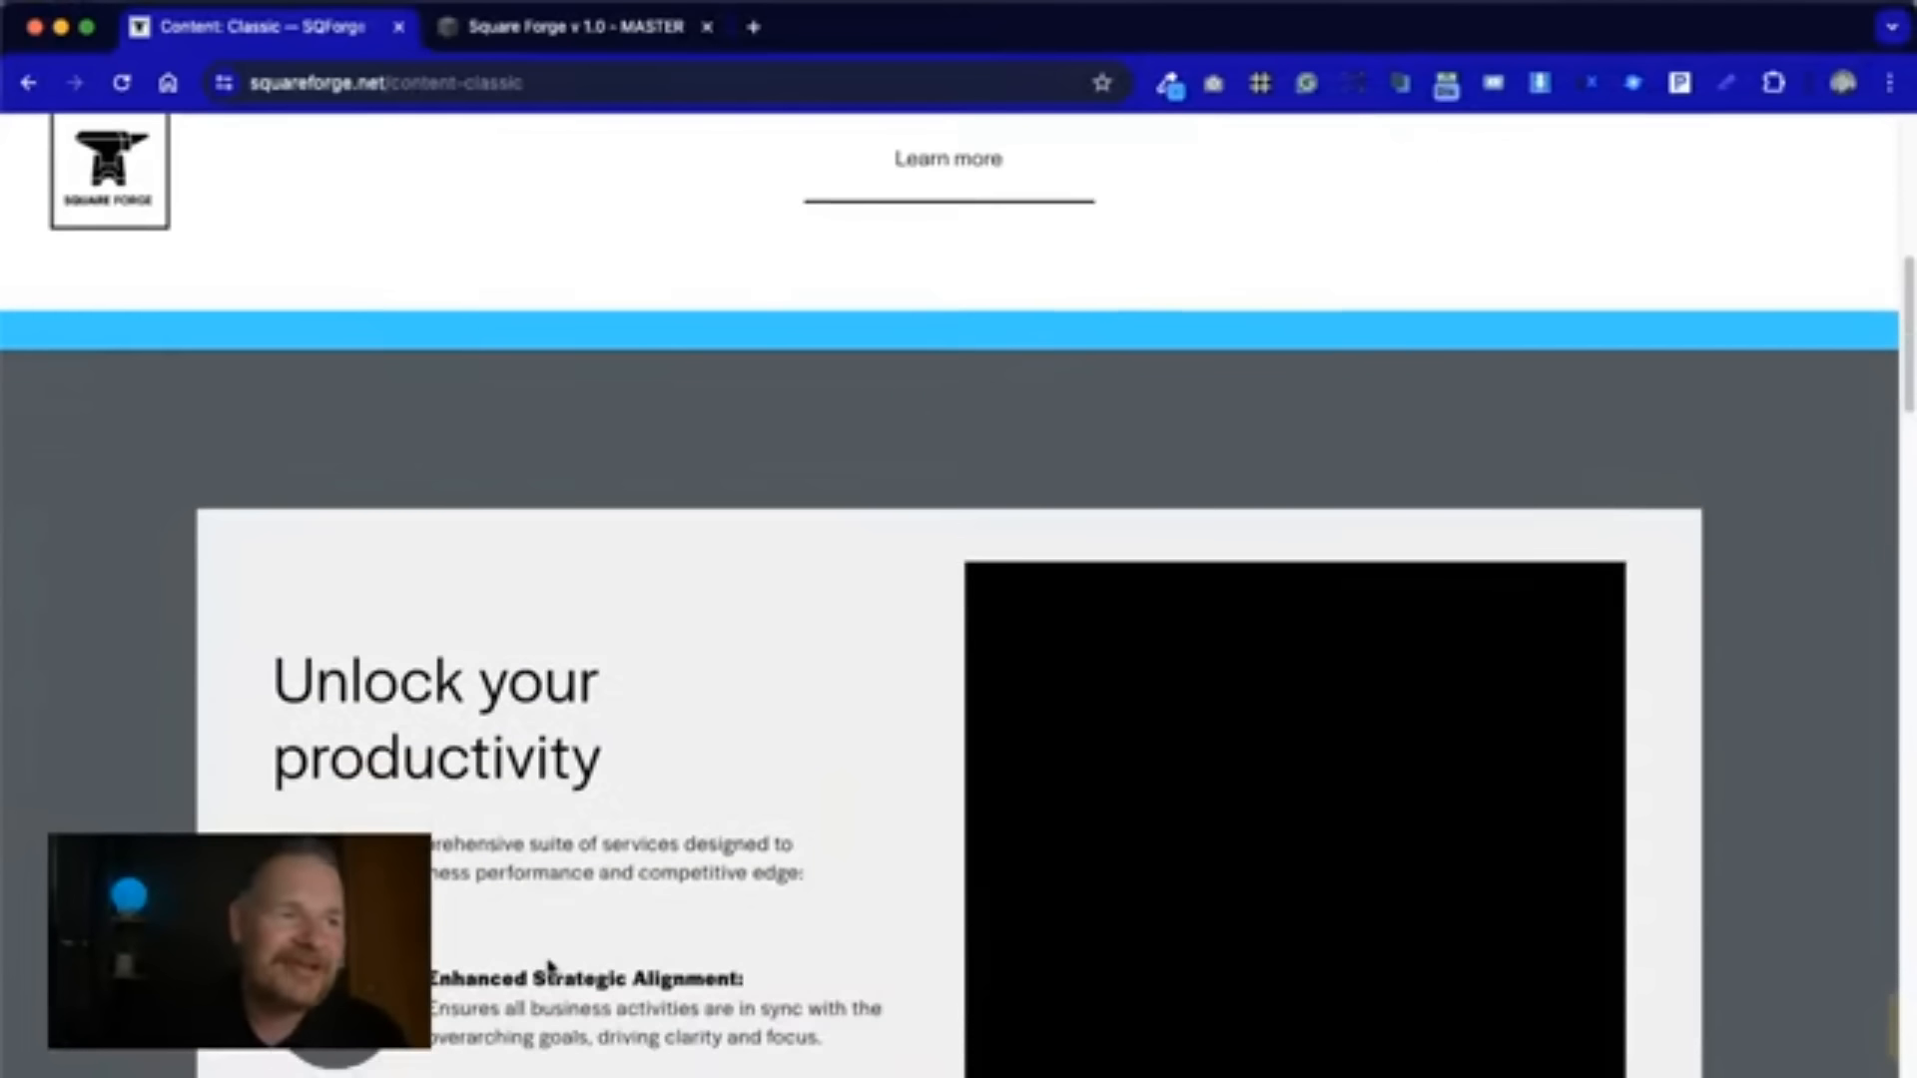
{"action": "scroll", "coordinate": [448, 1033], "scroll_direction": "down", "scroll_amount": 2}
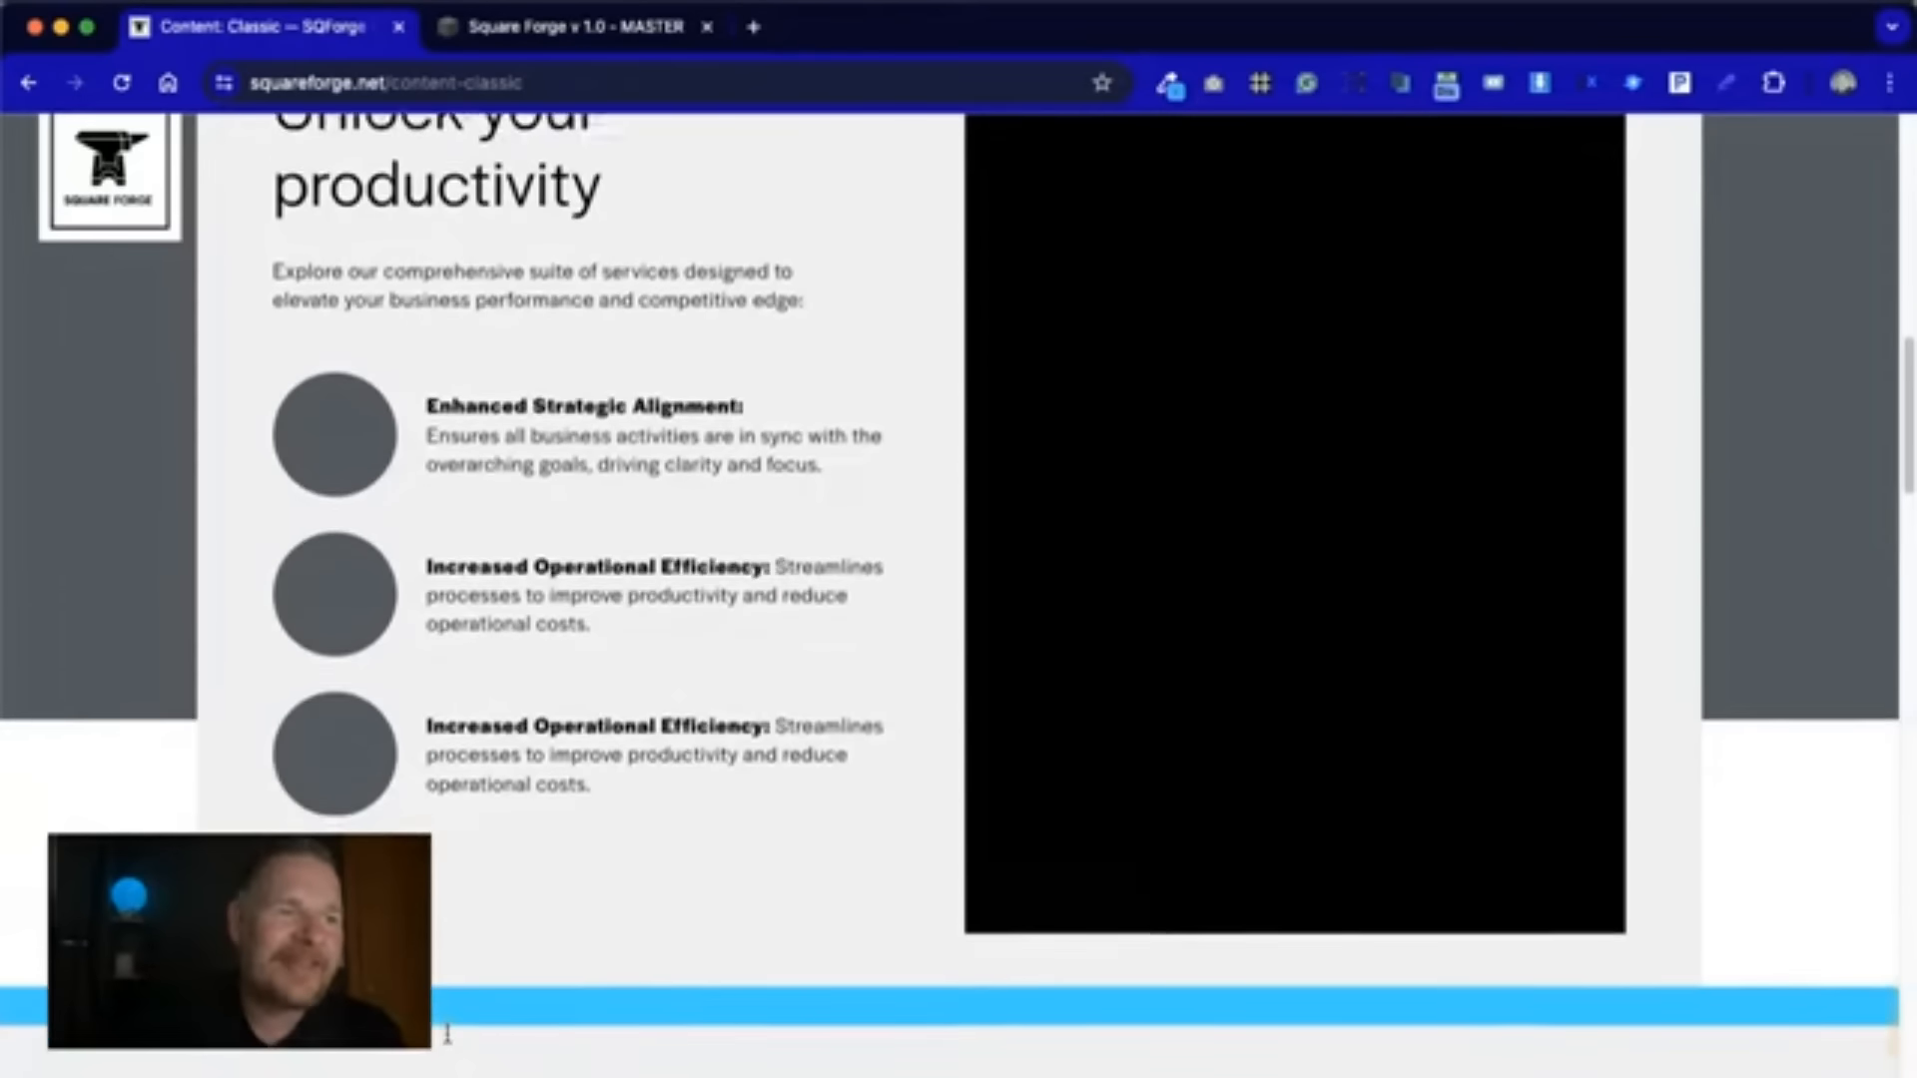
{"action": "scroll", "coordinate": [447, 1036], "scroll_direction": "up", "scroll_amount": 15}
{"action": "scroll", "coordinate": [450, 1042], "scroll_direction": "down", "scroll_amount": 6}
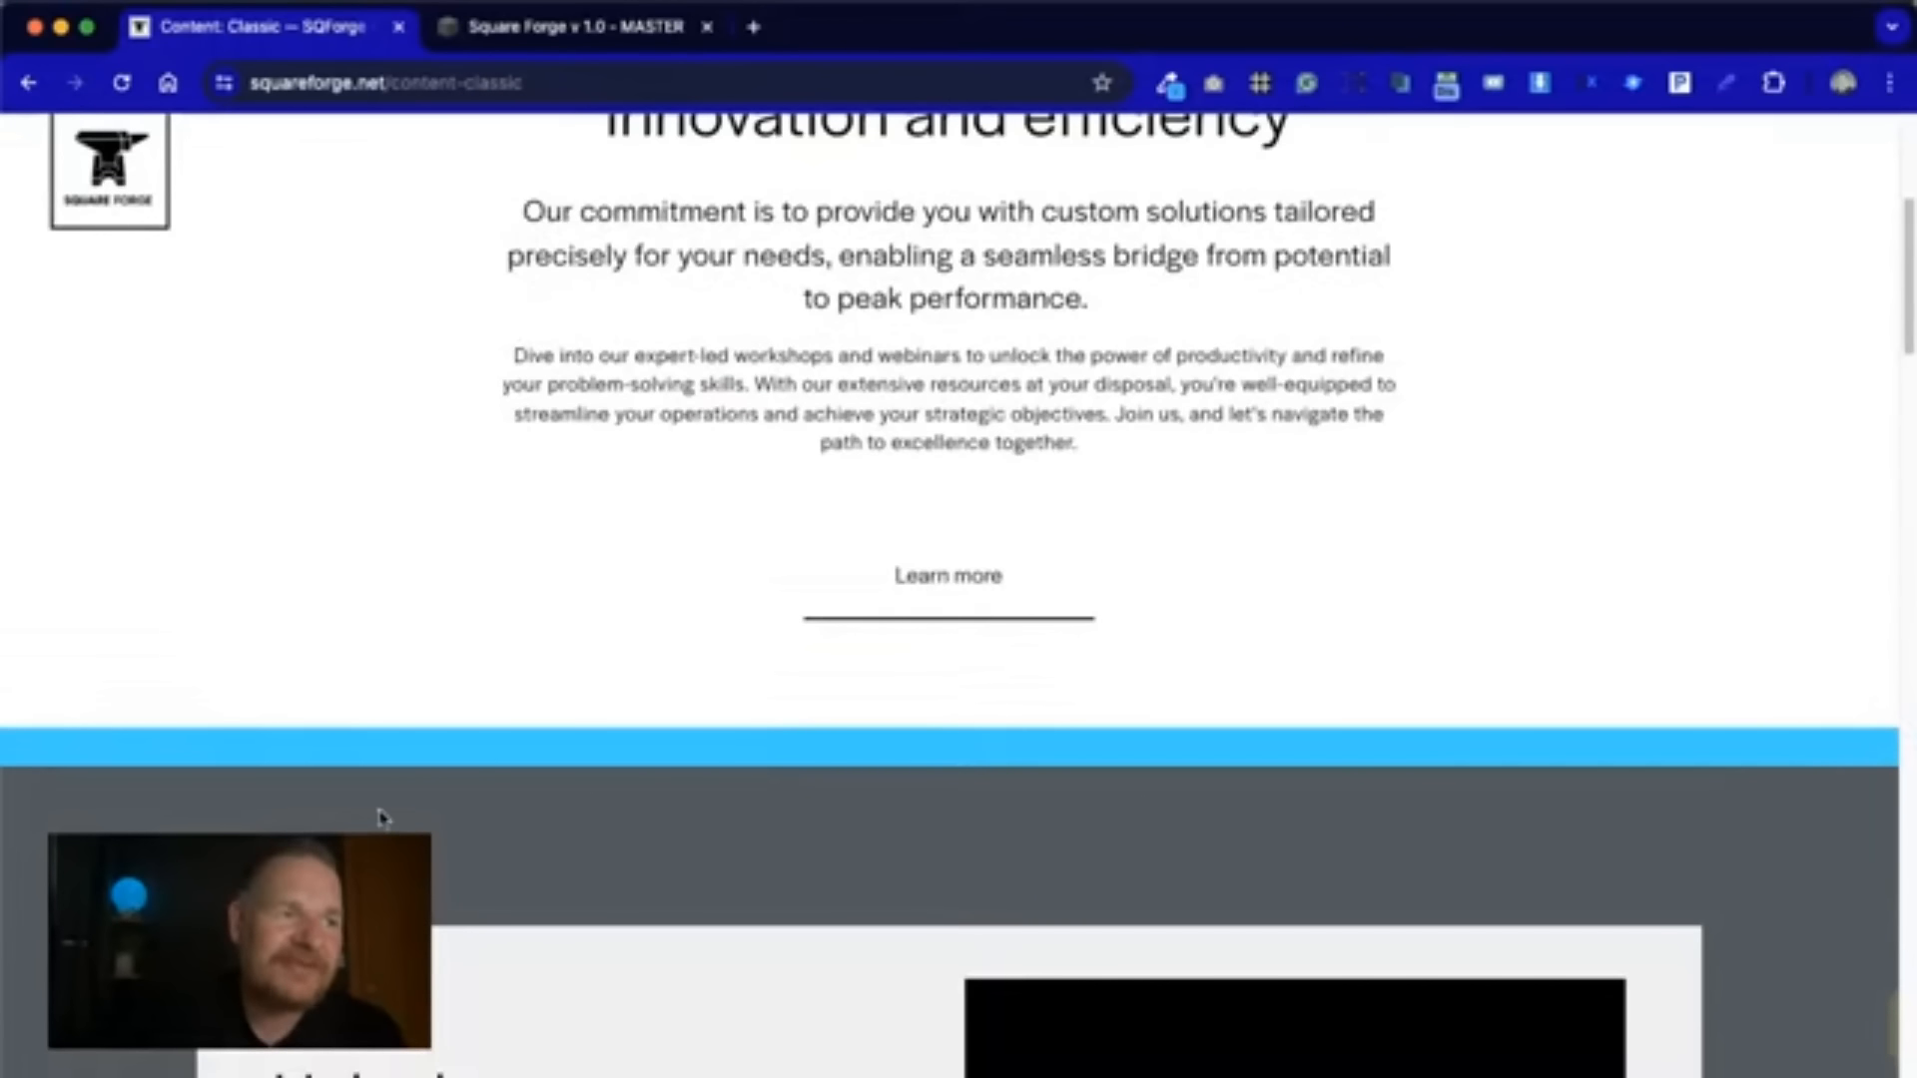
{"action": "scroll", "coordinate": [765, 880], "scroll_direction": "up", "scroll_amount": 1}
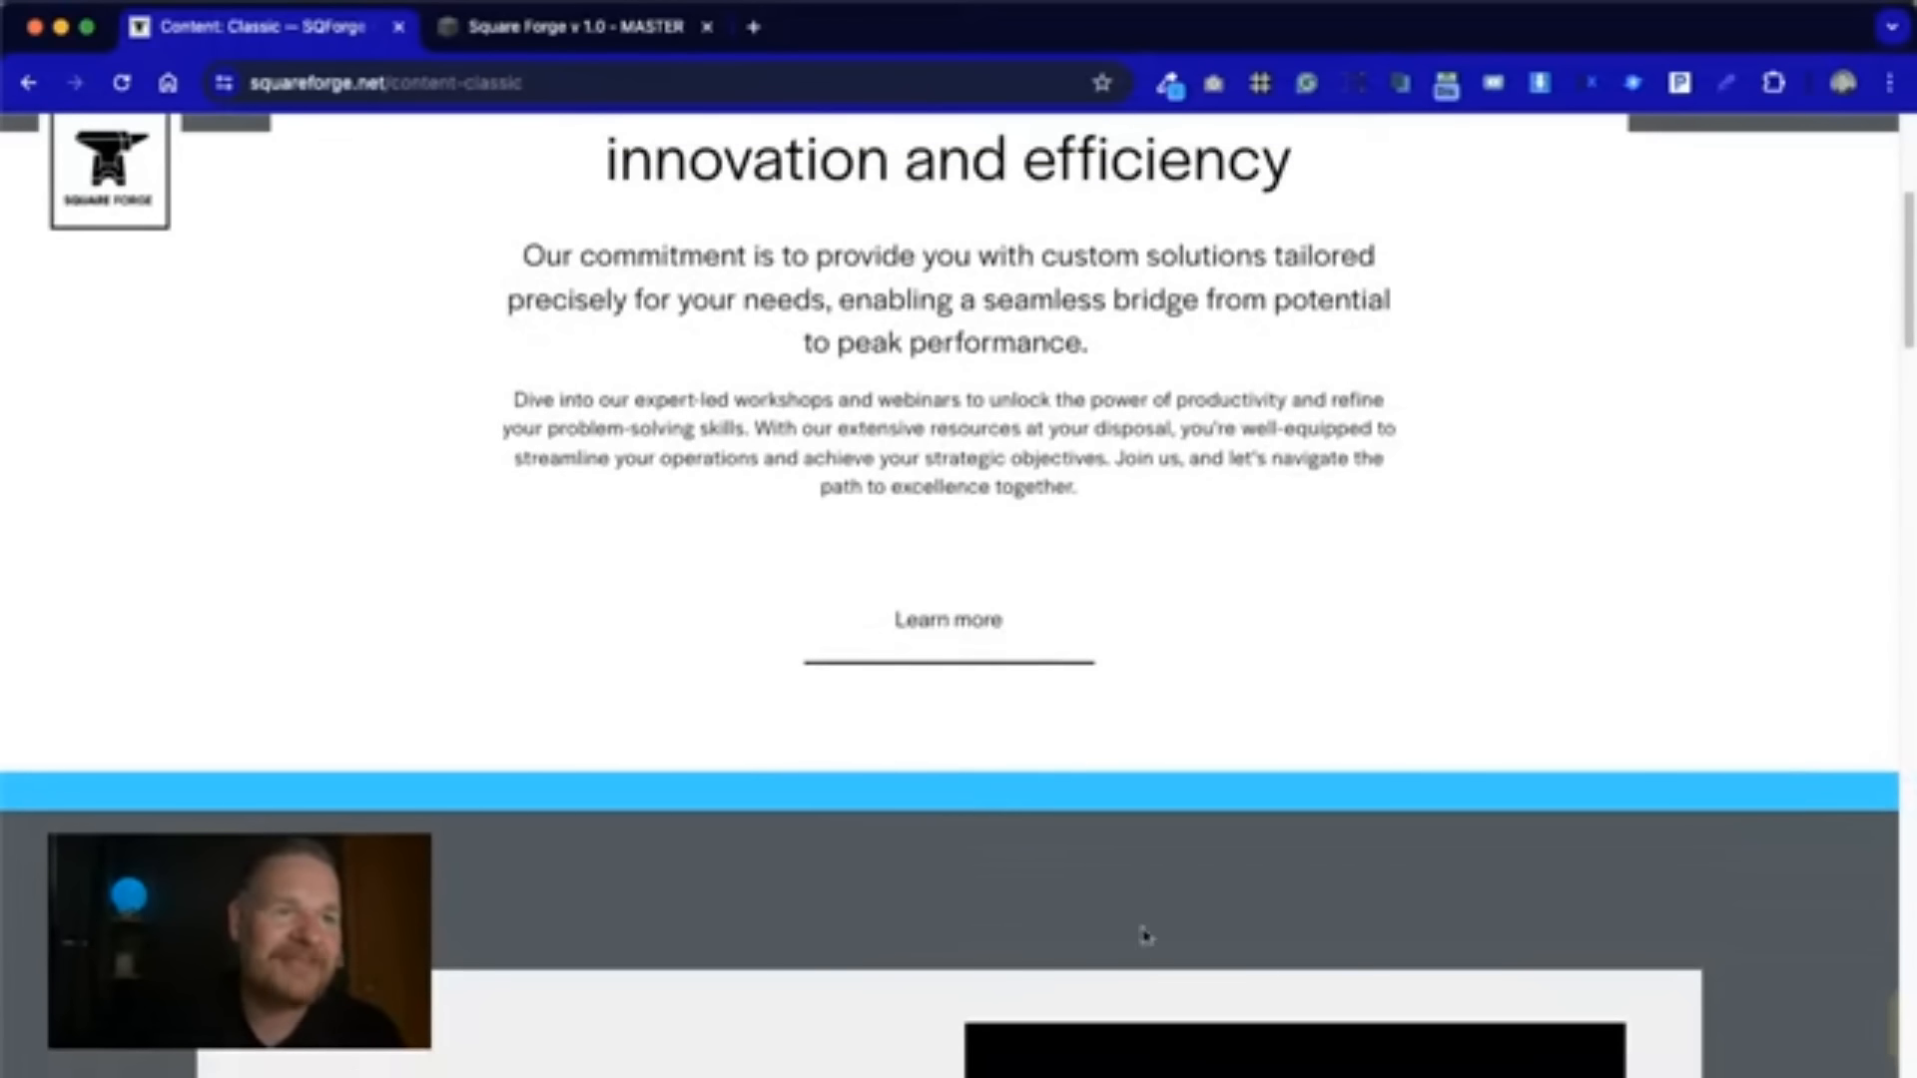
- Examine the two-column text layouts and the remaining sections of the Content: Classic page, and return to its start
{"action": "scroll", "coordinate": [1141, 906], "scroll_direction": "down", "scroll_amount": 15}
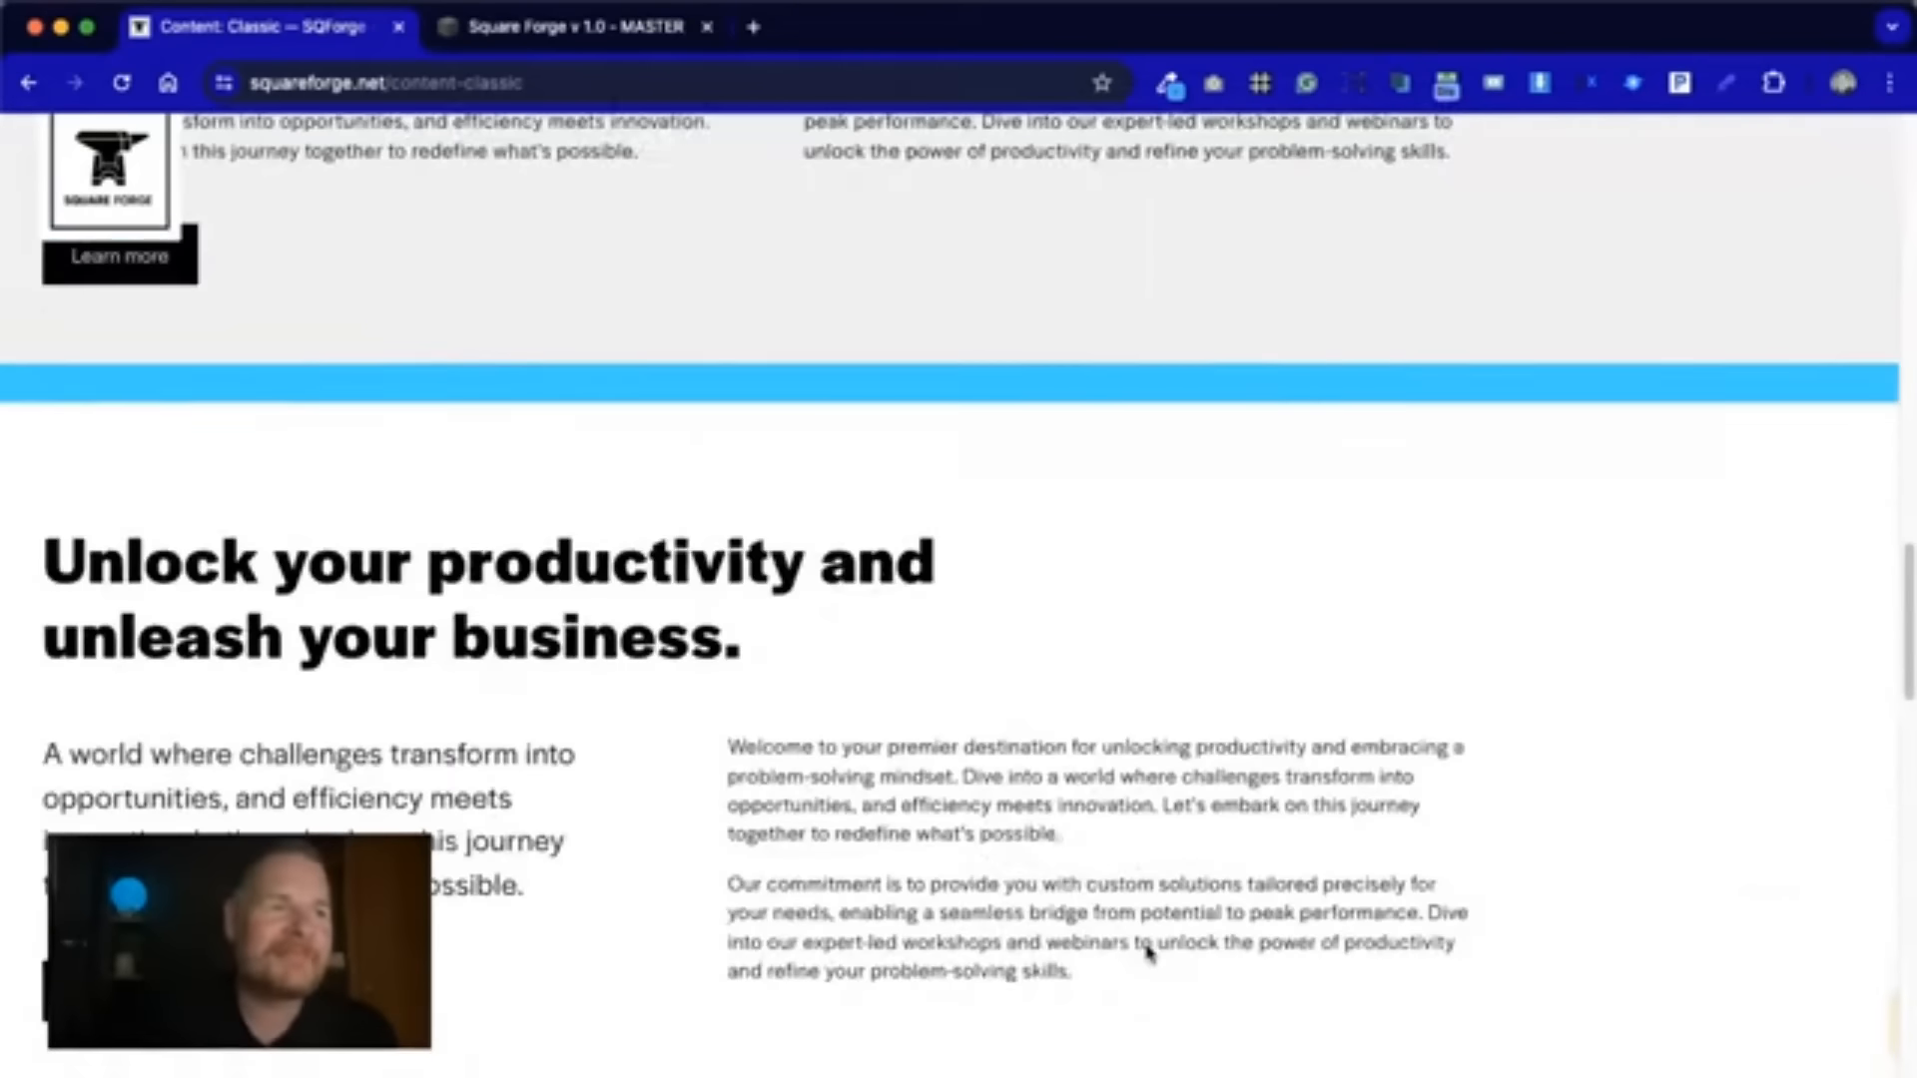
{"action": "scroll", "coordinate": [1146, 950], "scroll_direction": "up", "scroll_amount": 12}
{"action": "scroll", "coordinate": [1146, 950], "scroll_direction": "down", "scroll_amount": 6}
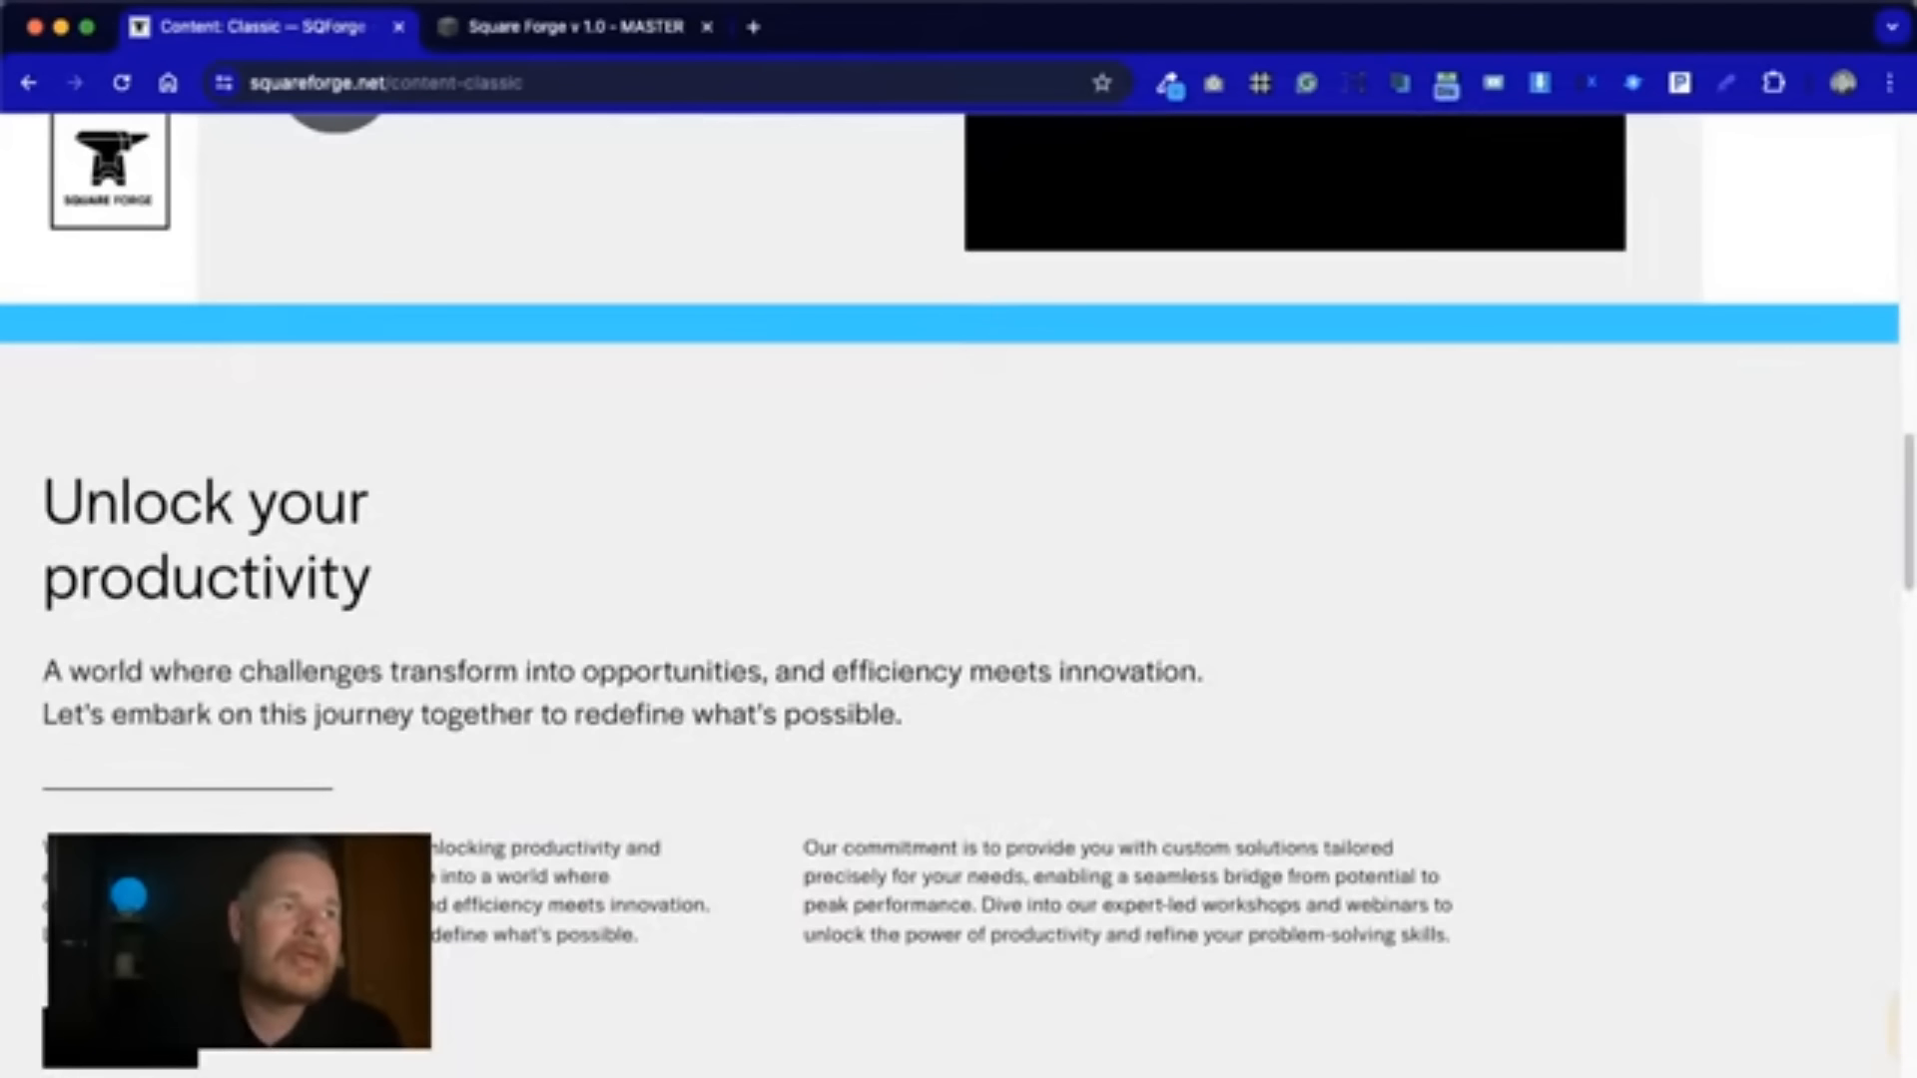
{"action": "left_click_drag", "start_coordinate": [1053, 814], "coordinate": [1381, 996]}
{"action": "left_click", "coordinate": [1384, 984]}
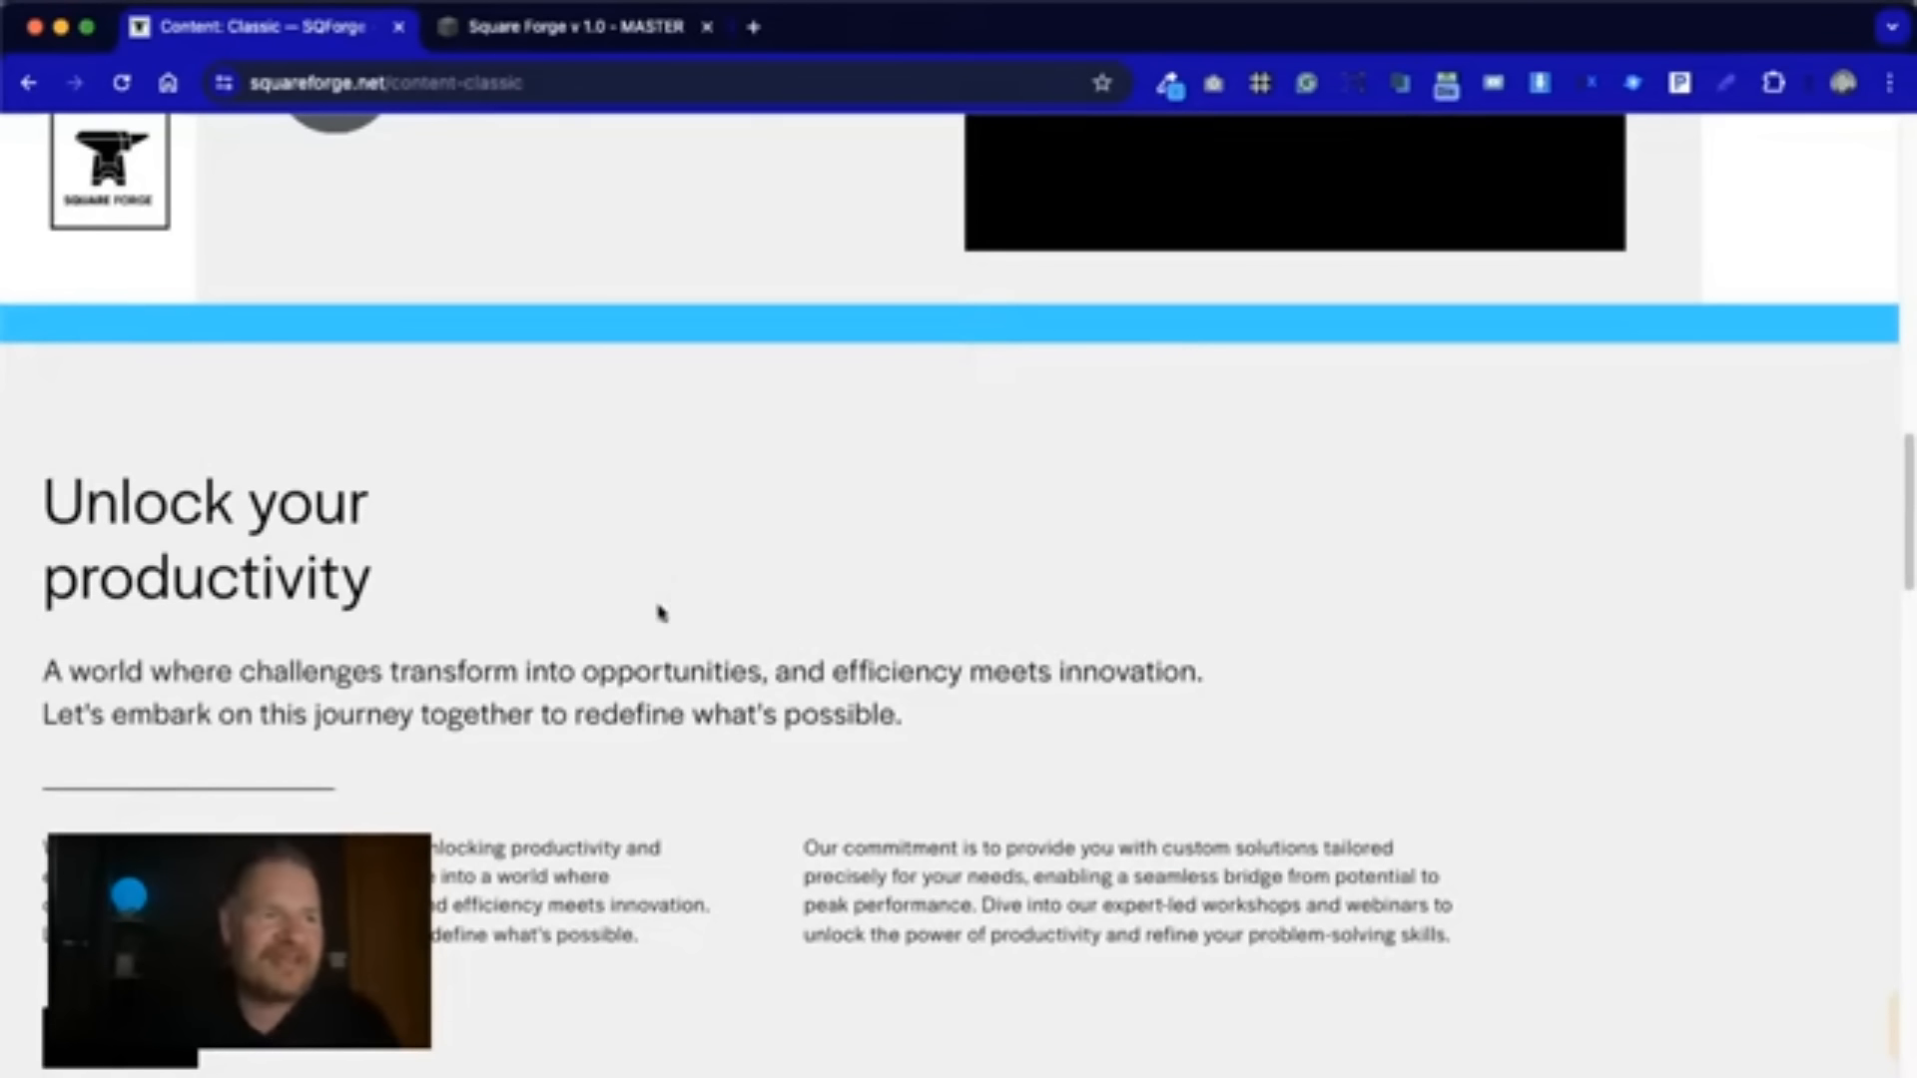
{"action": "left_click_drag", "start_coordinate": [1465, 945], "coordinate": [706, 564]}
{"action": "left_click", "coordinate": [676, 552]}
{"action": "scroll", "coordinate": [689, 624], "scroll_direction": "down", "scroll_amount": 10}
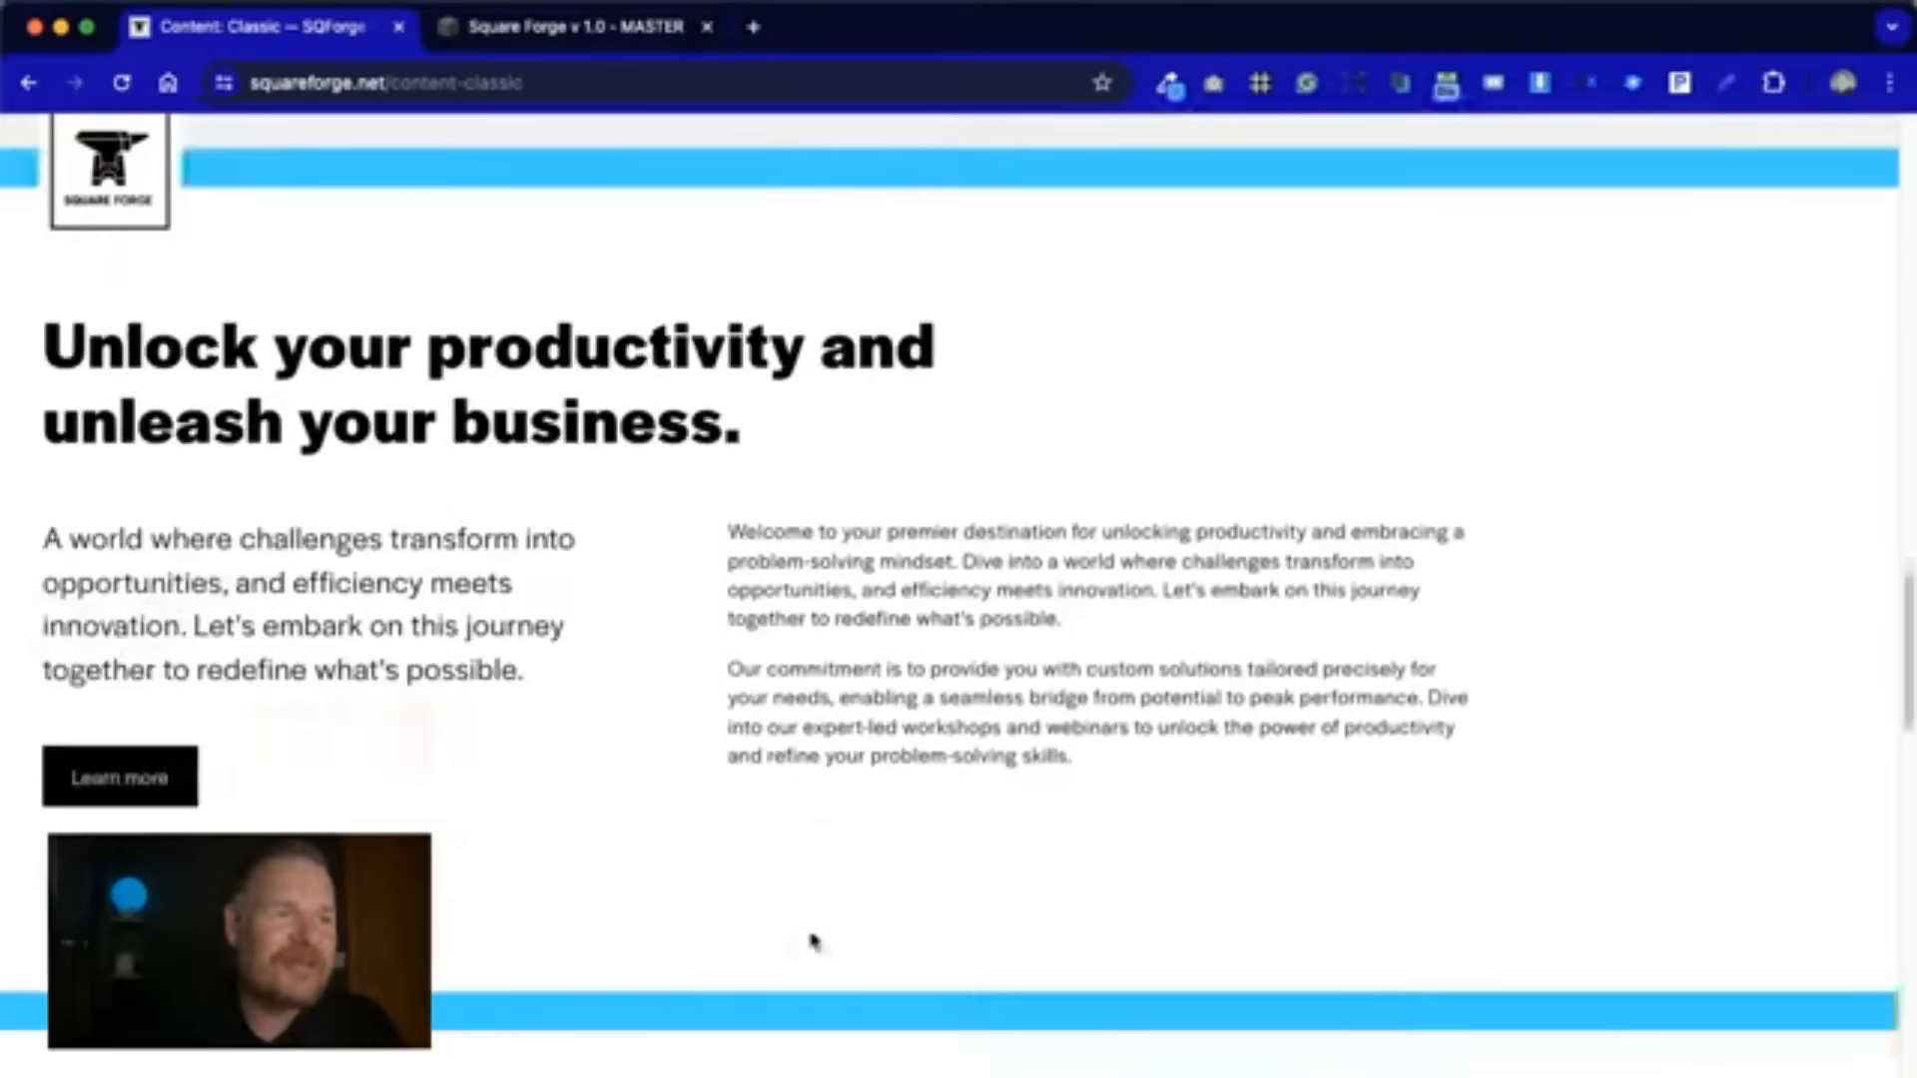
{"action": "scroll", "coordinate": [813, 941], "scroll_direction": "down", "scroll_amount": 20}
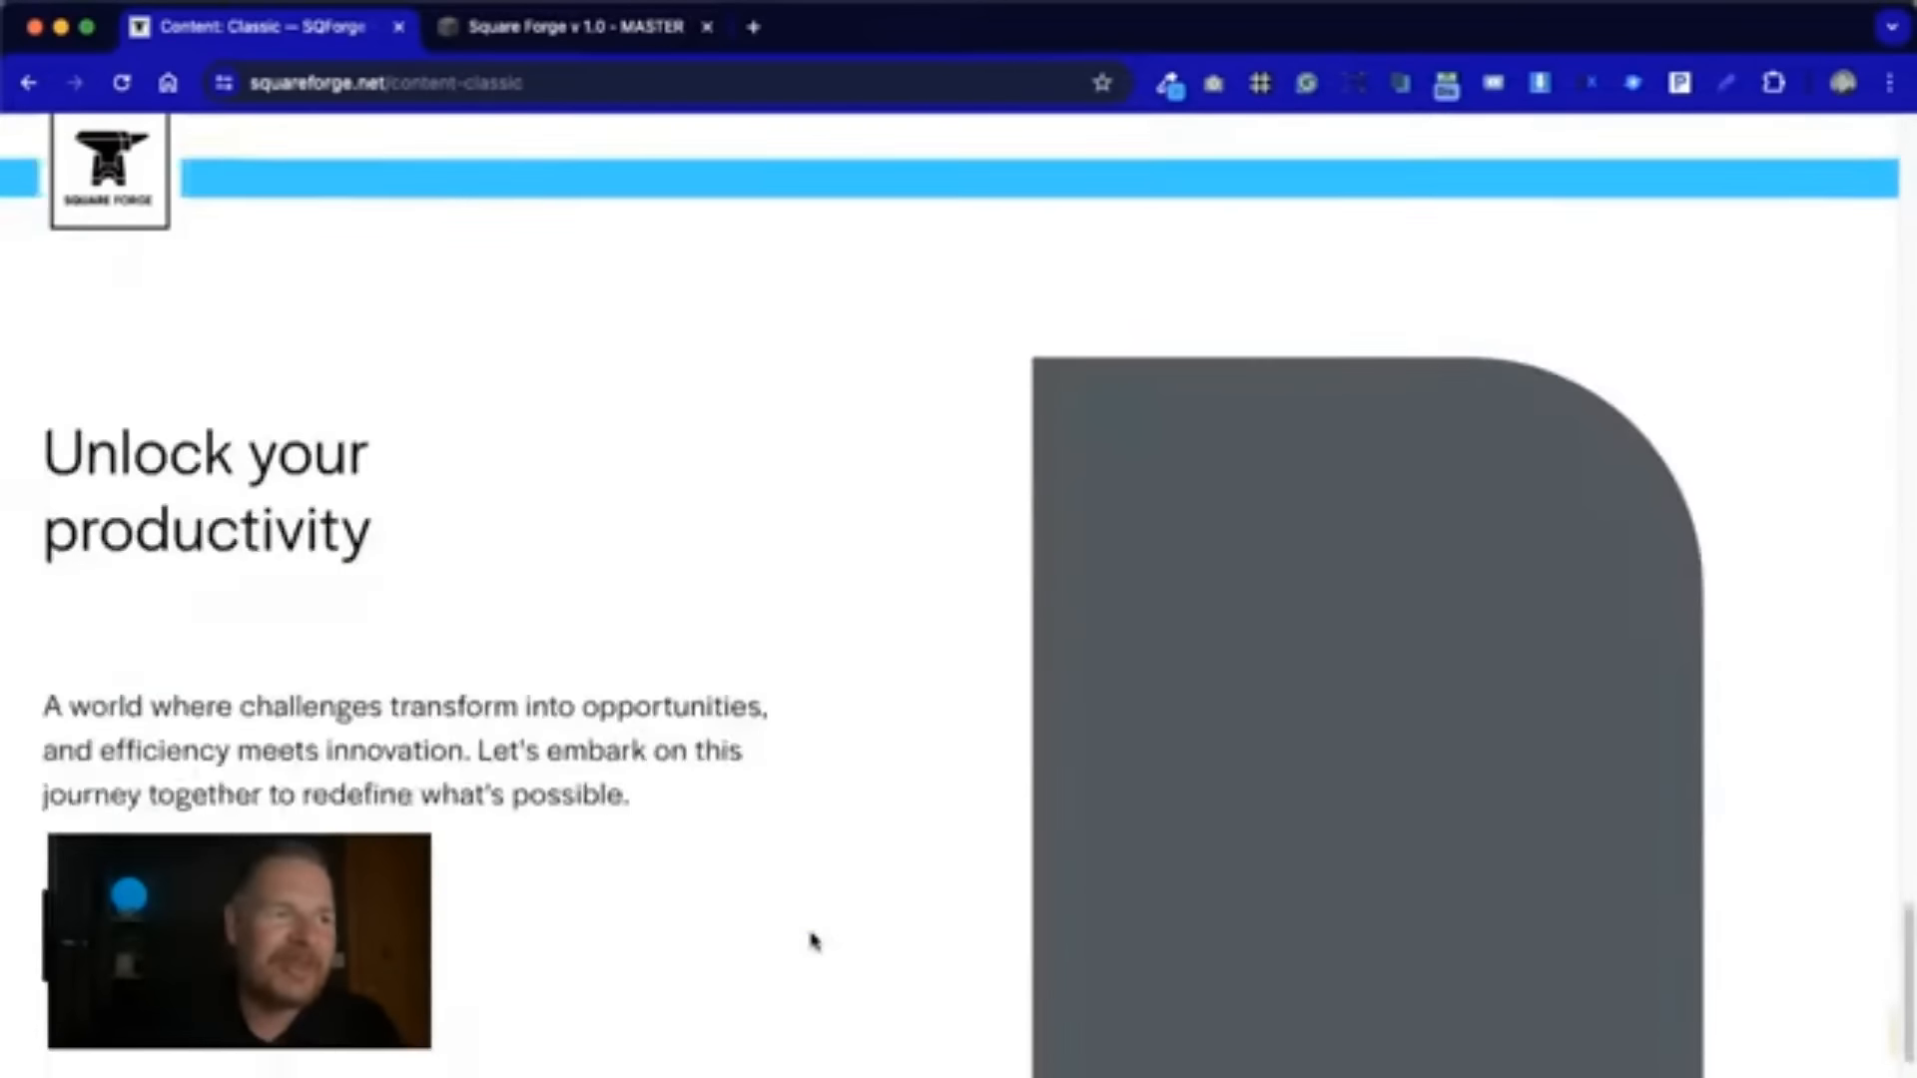
{"action": "scroll", "coordinate": [813, 941], "scroll_direction": "down", "scroll_amount": 20}
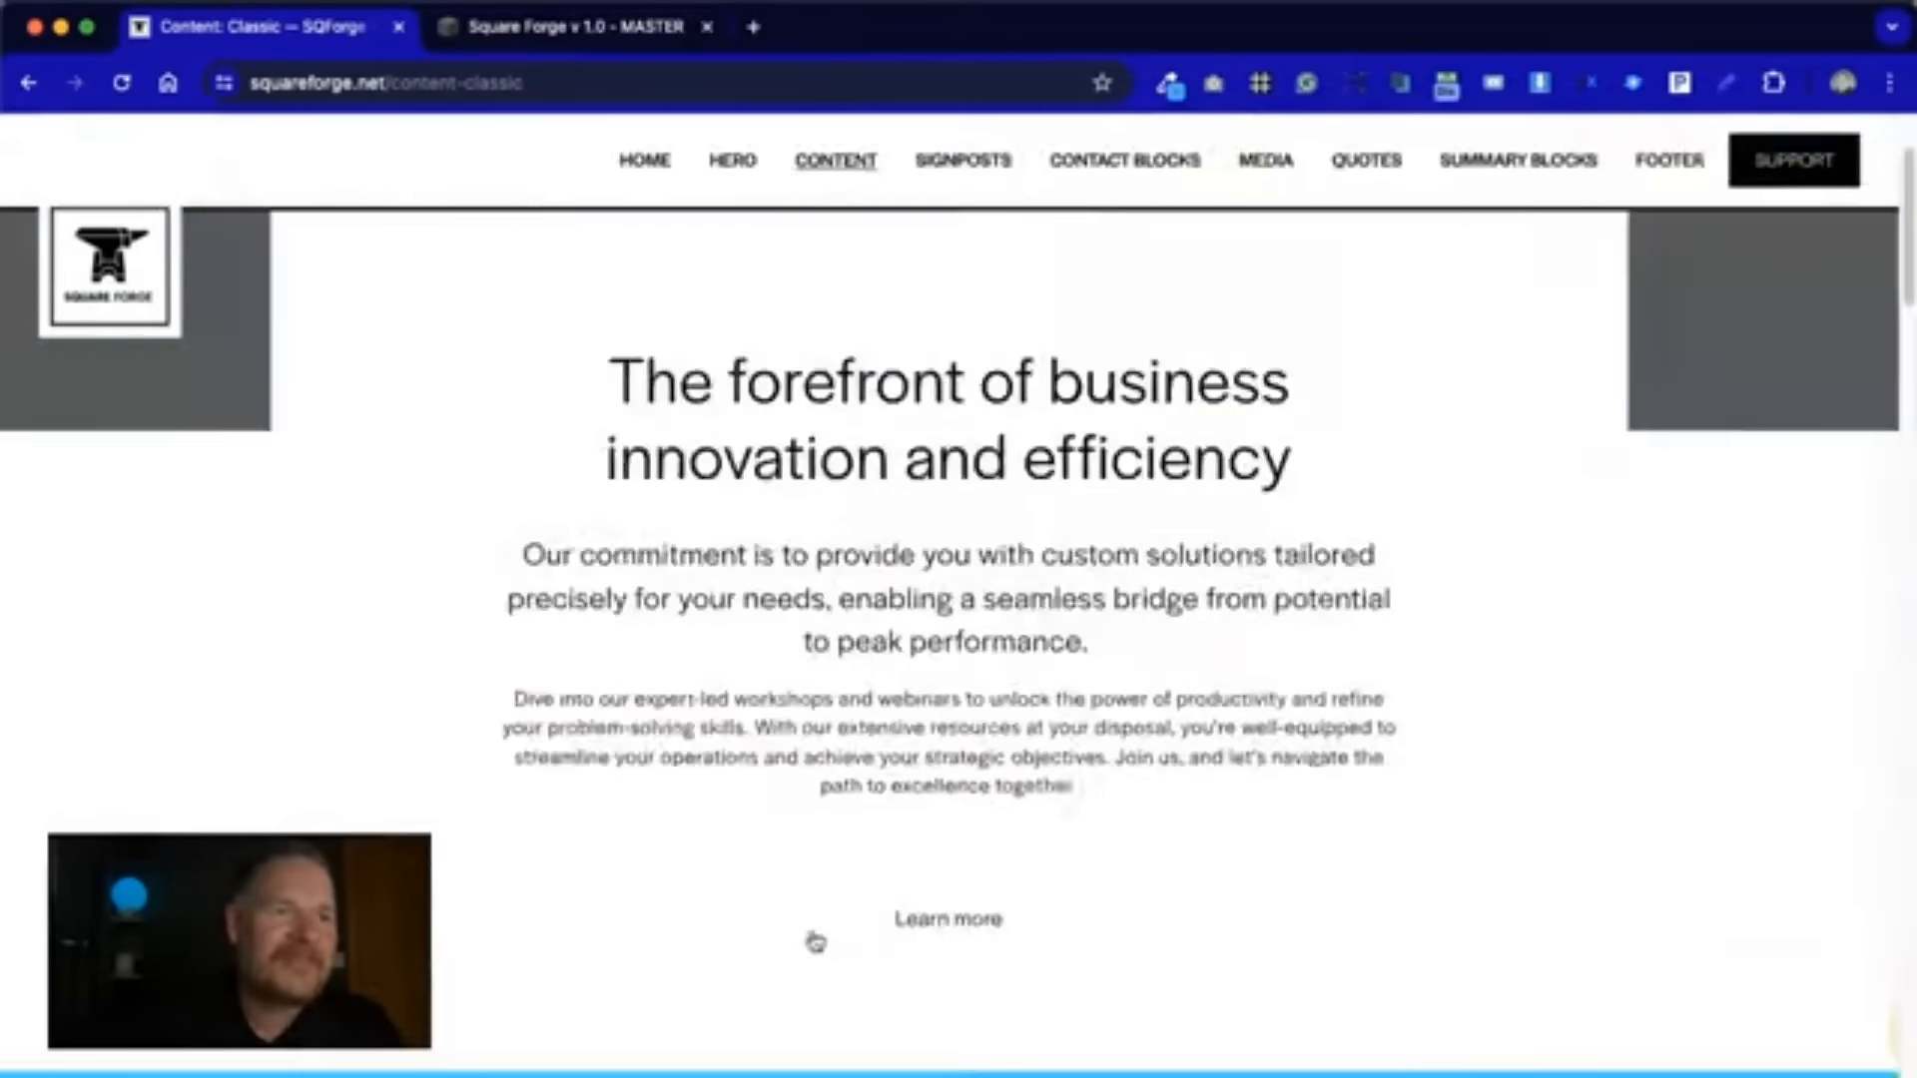
{"action": "scroll", "coordinate": [815, 942], "scroll_direction": "up", "scroll_amount": 2}
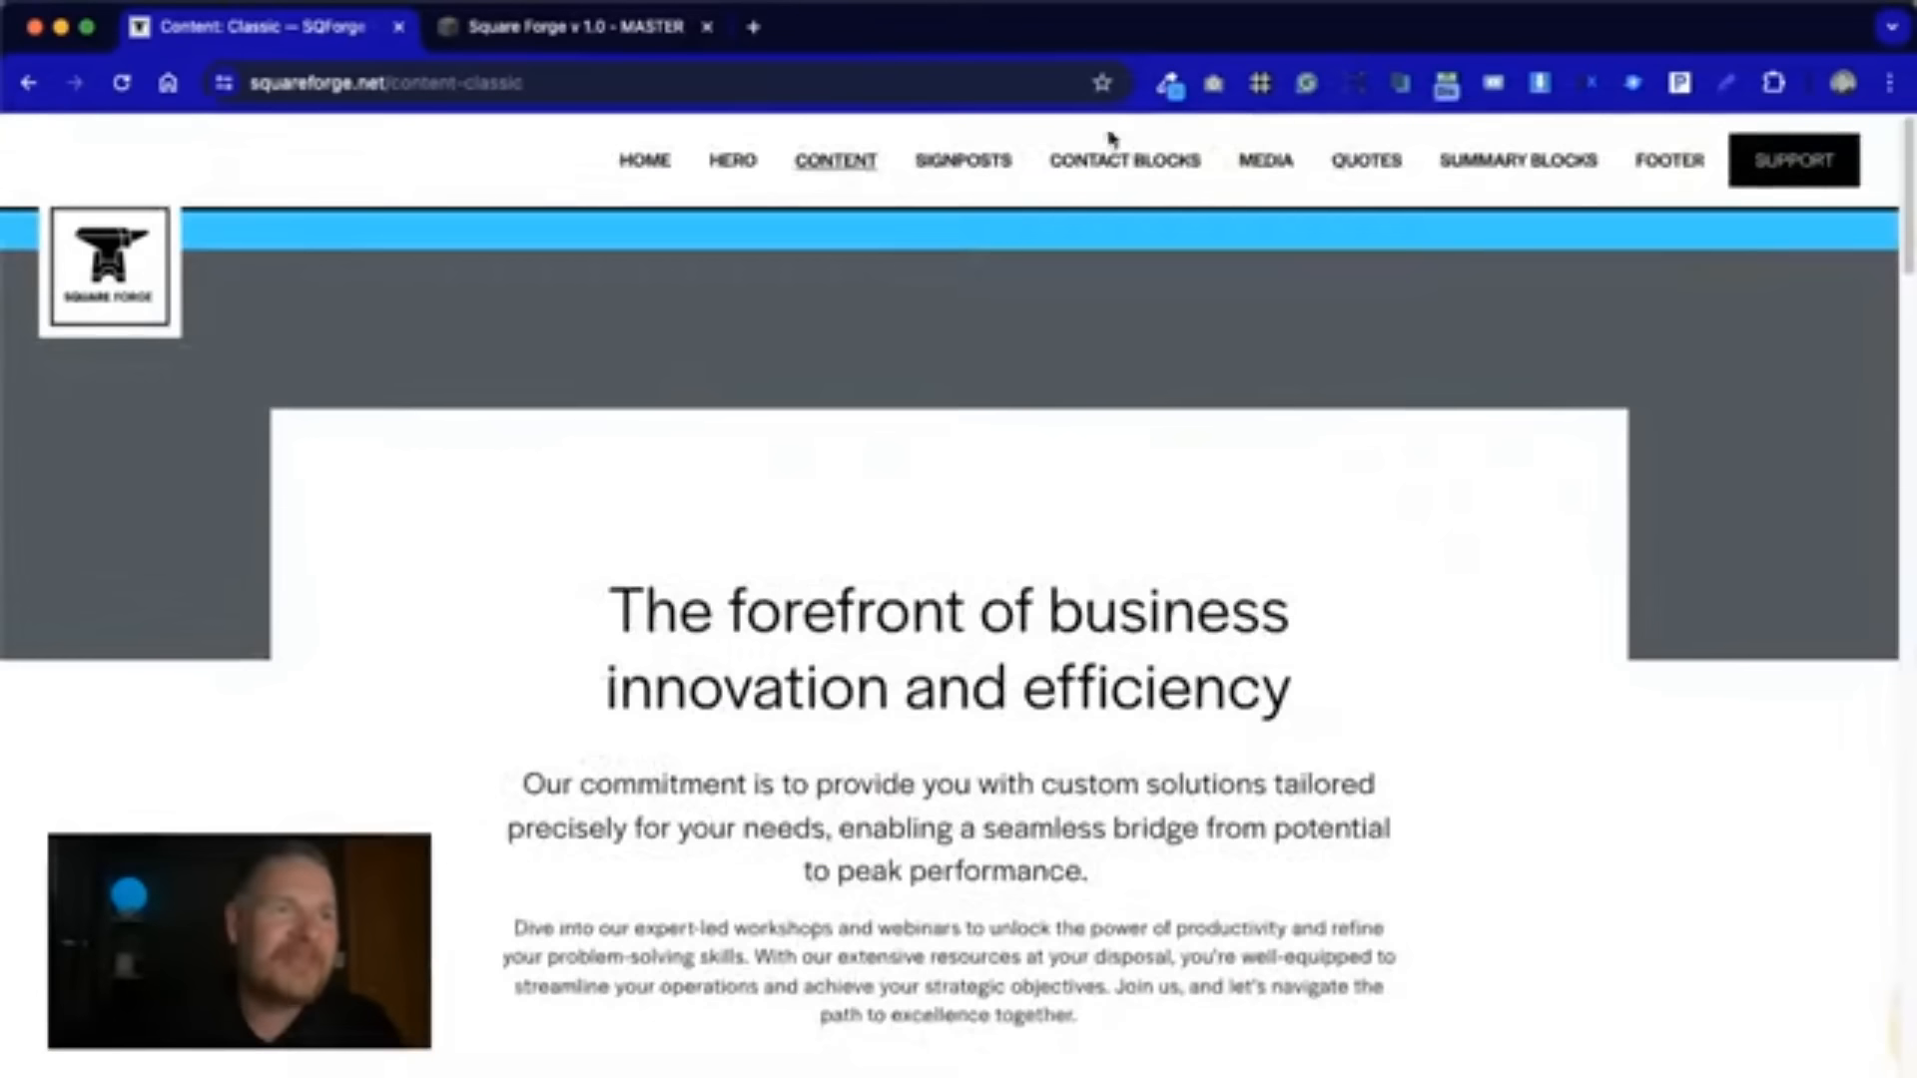
- Switch to the Square Forge v 1.0 - MASTER site and open the Support page's full-screen preview
{"action": "left_click", "coordinate": [654, 30]}
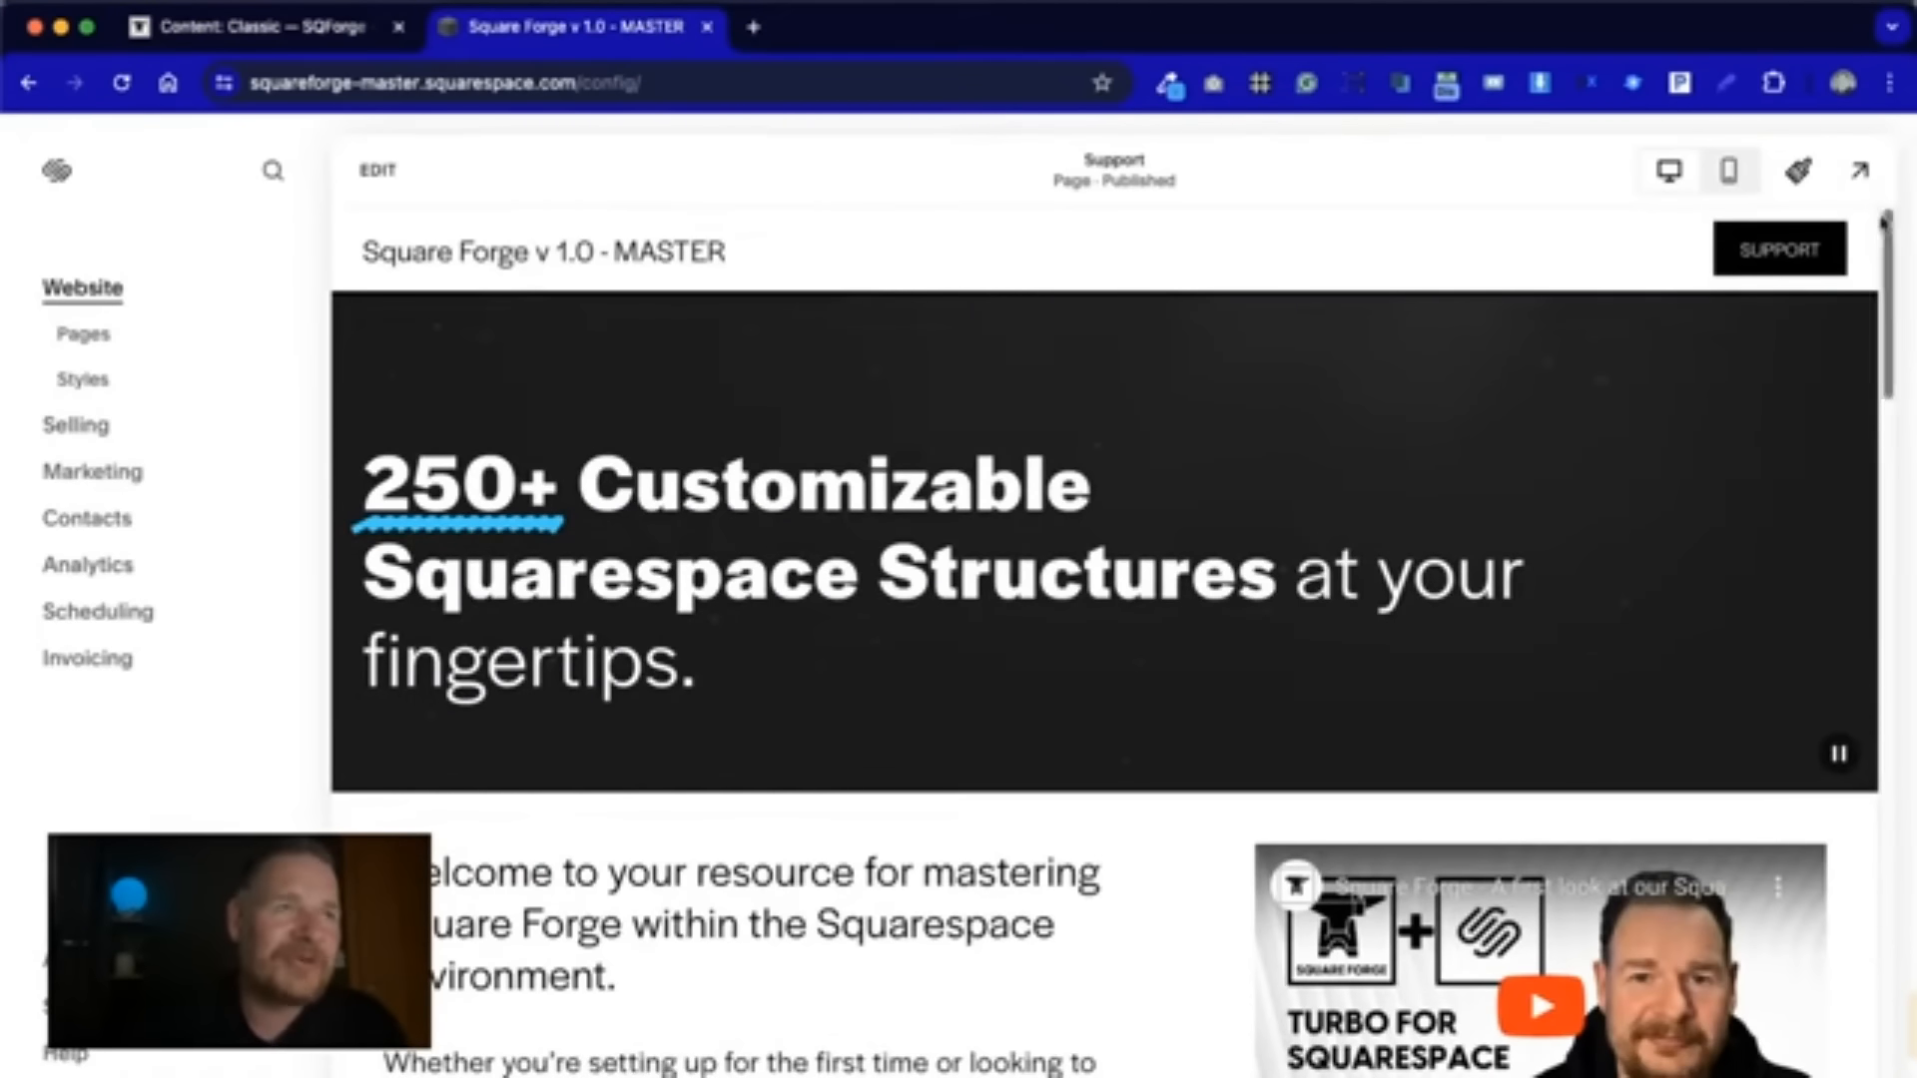
{"action": "left_click", "coordinate": [1859, 171]}
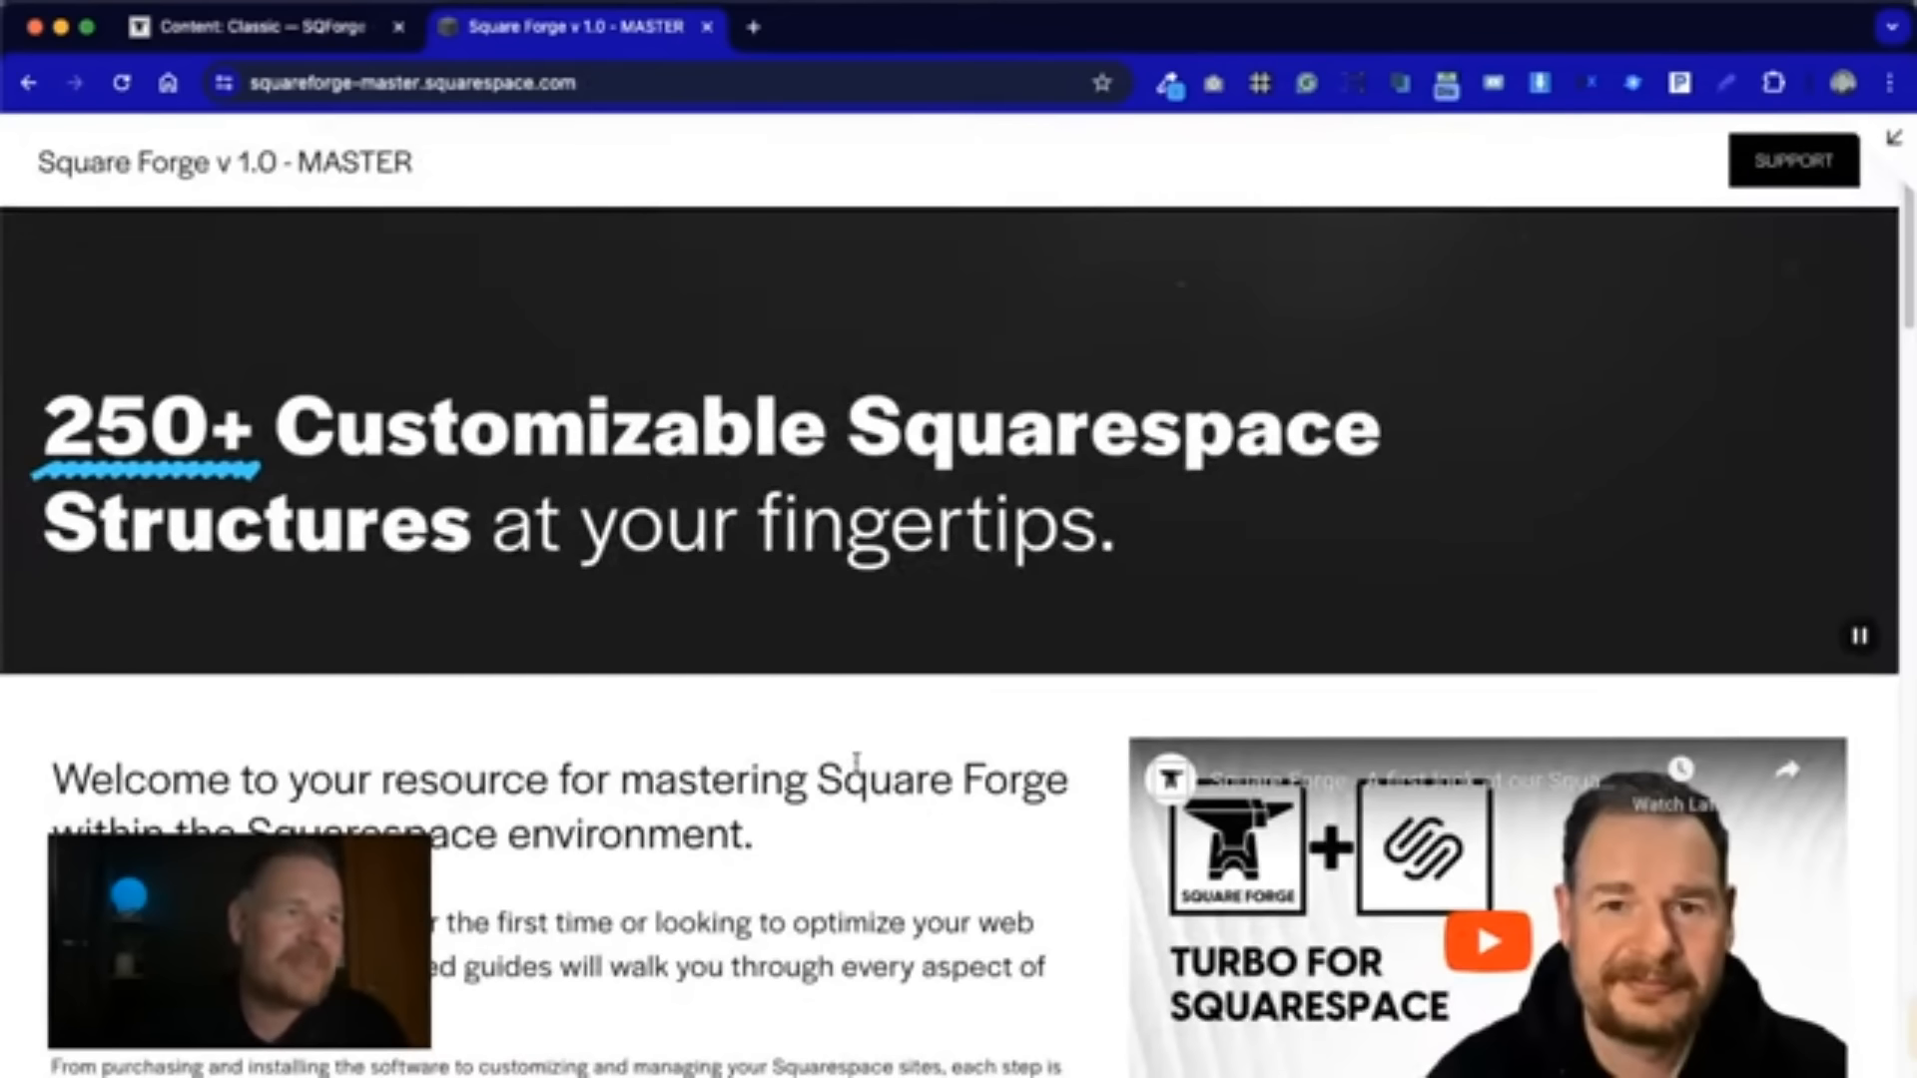
- Examine the Square Forge home page down to its FAQs and the step-by-step guide on the master site's Support page
{"action": "left_click", "coordinate": [305, 38]}
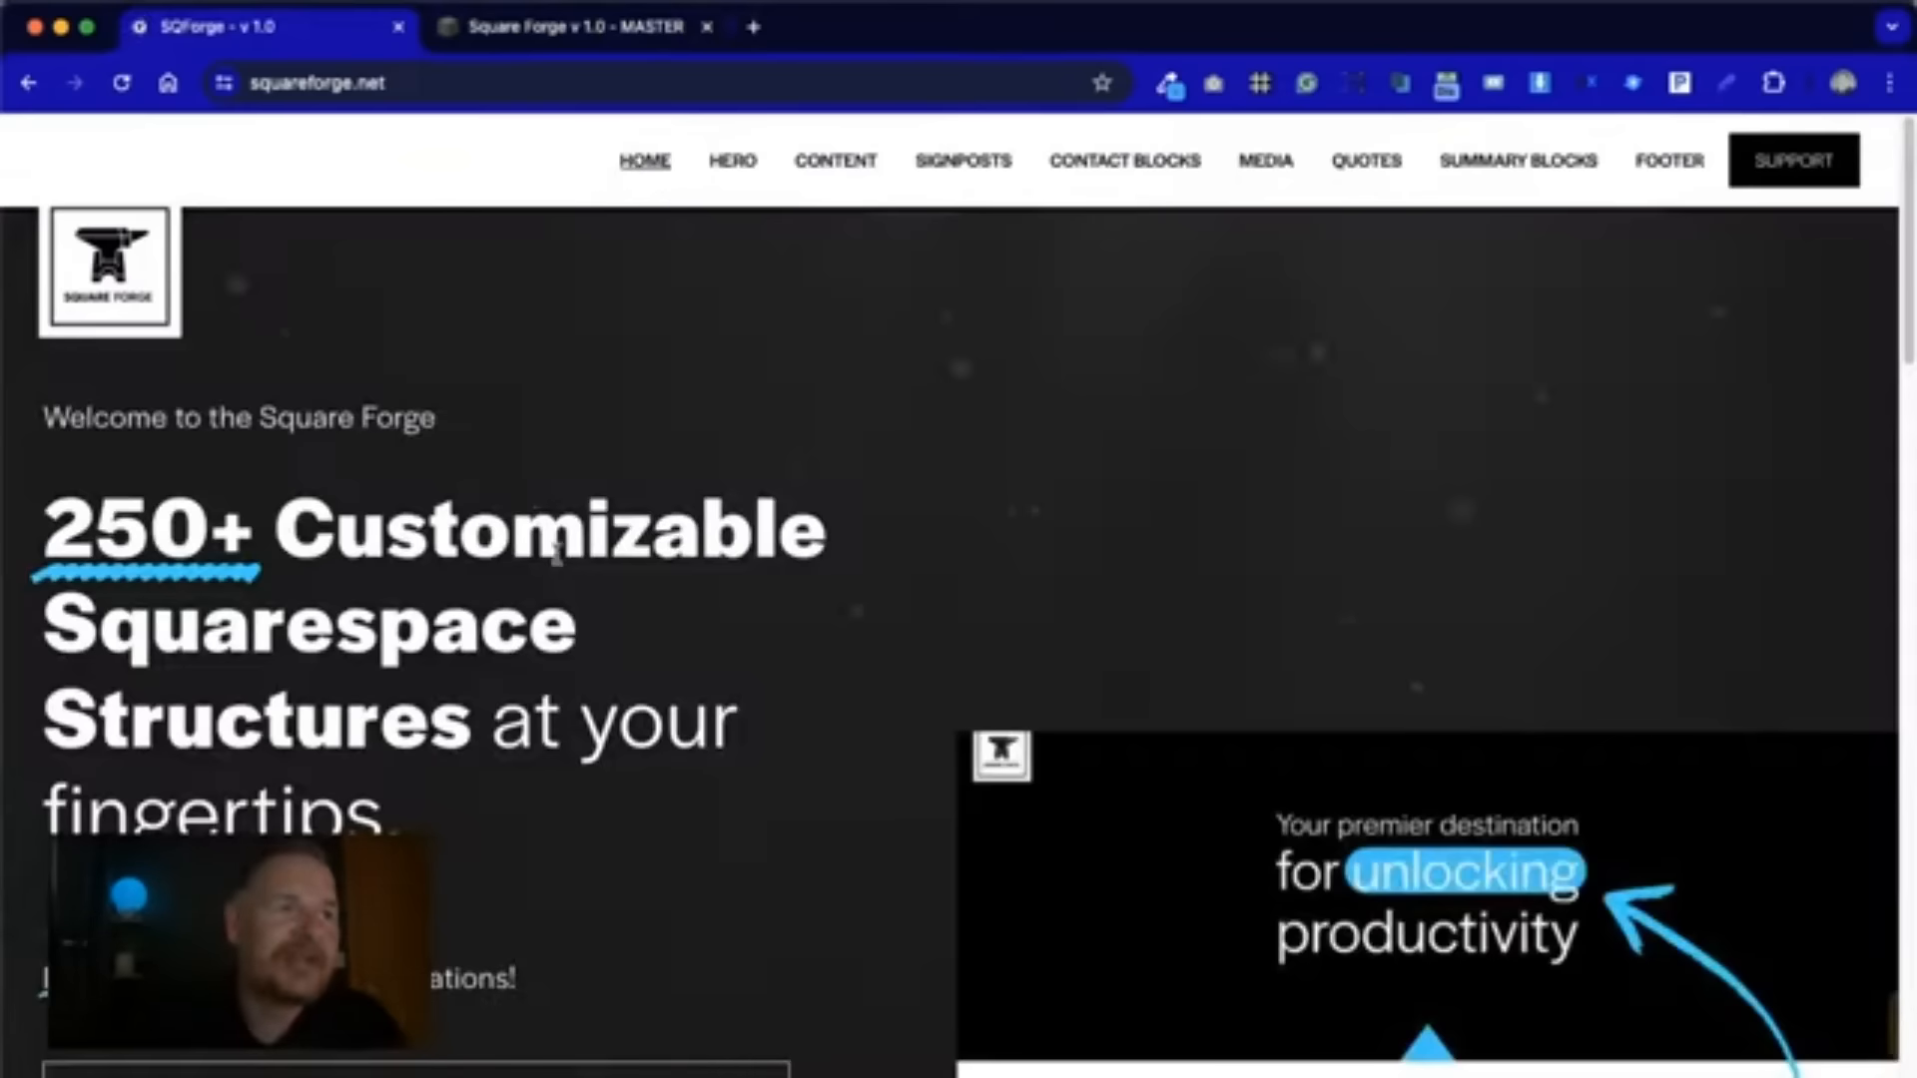
{"action": "scroll", "coordinate": [659, 794], "scroll_direction": "down", "scroll_amount": 20}
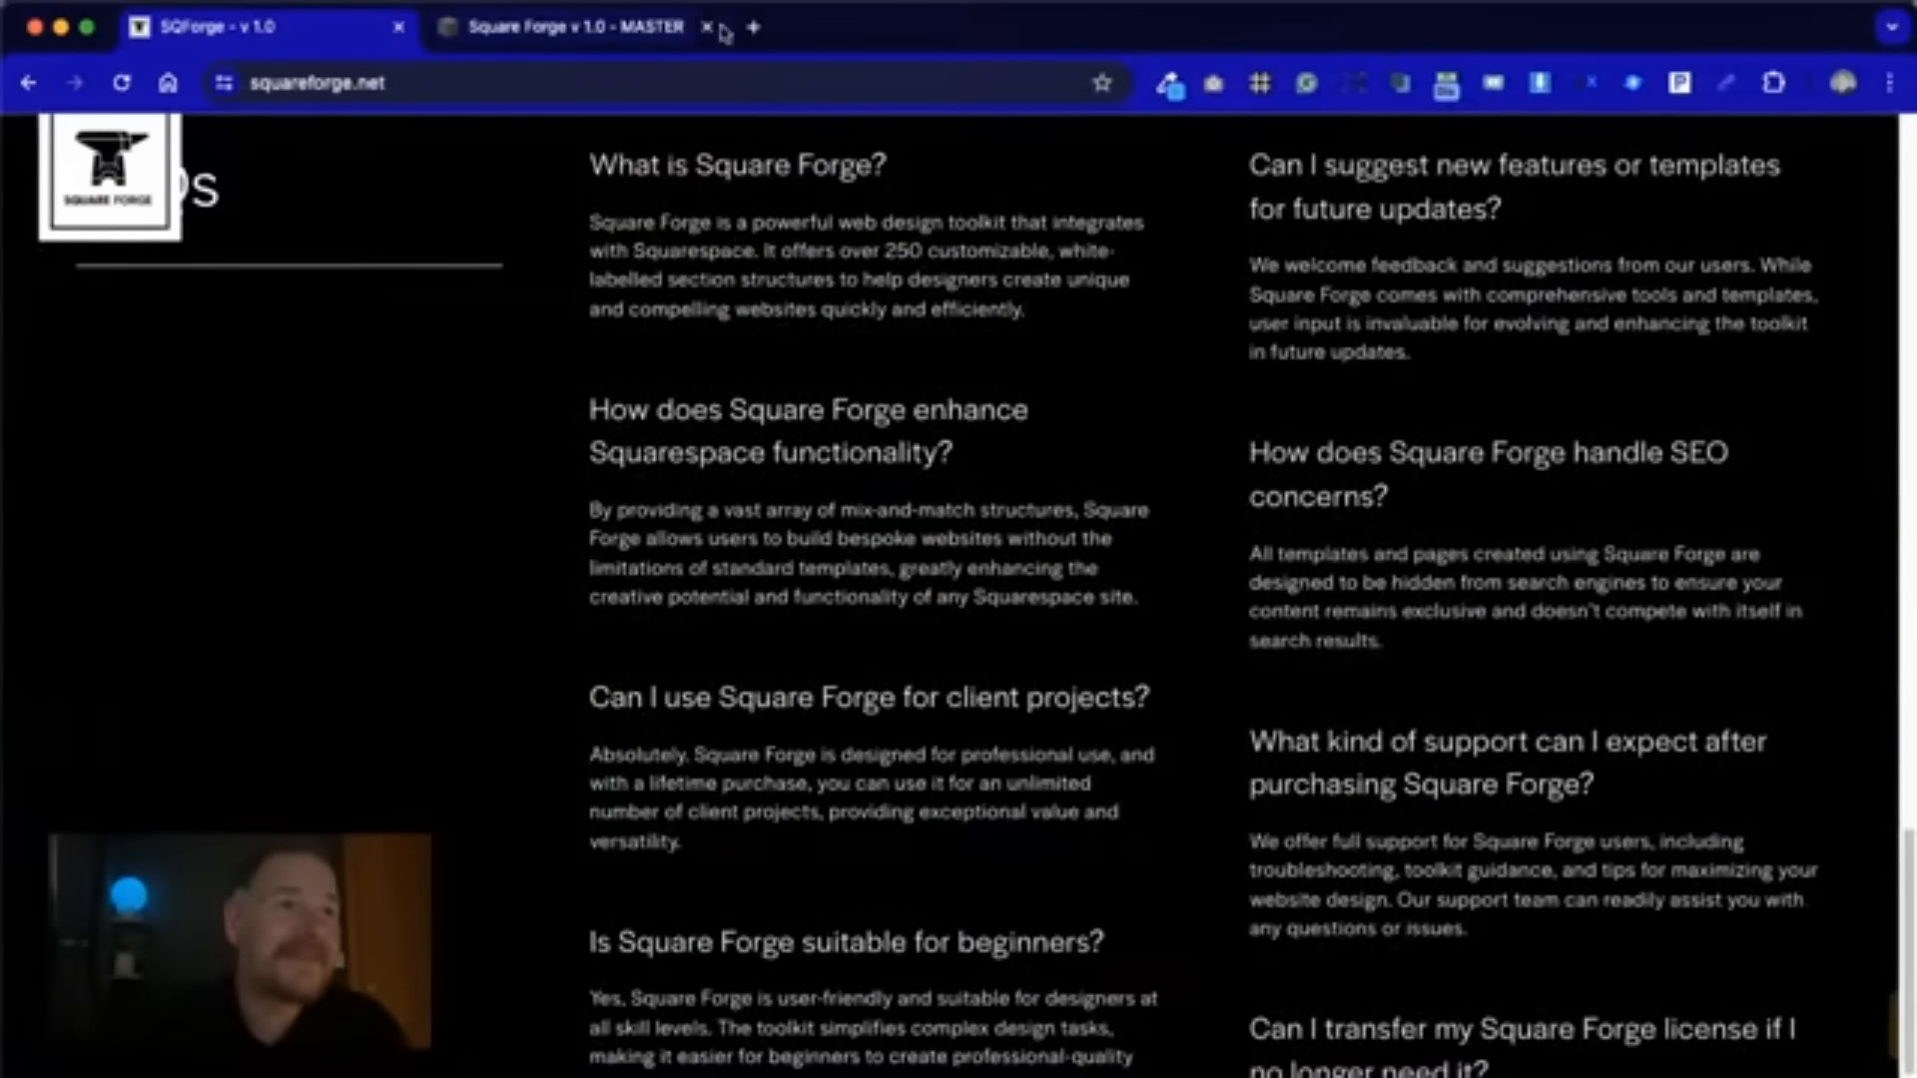
{"action": "left_click", "coordinate": [621, 30]}
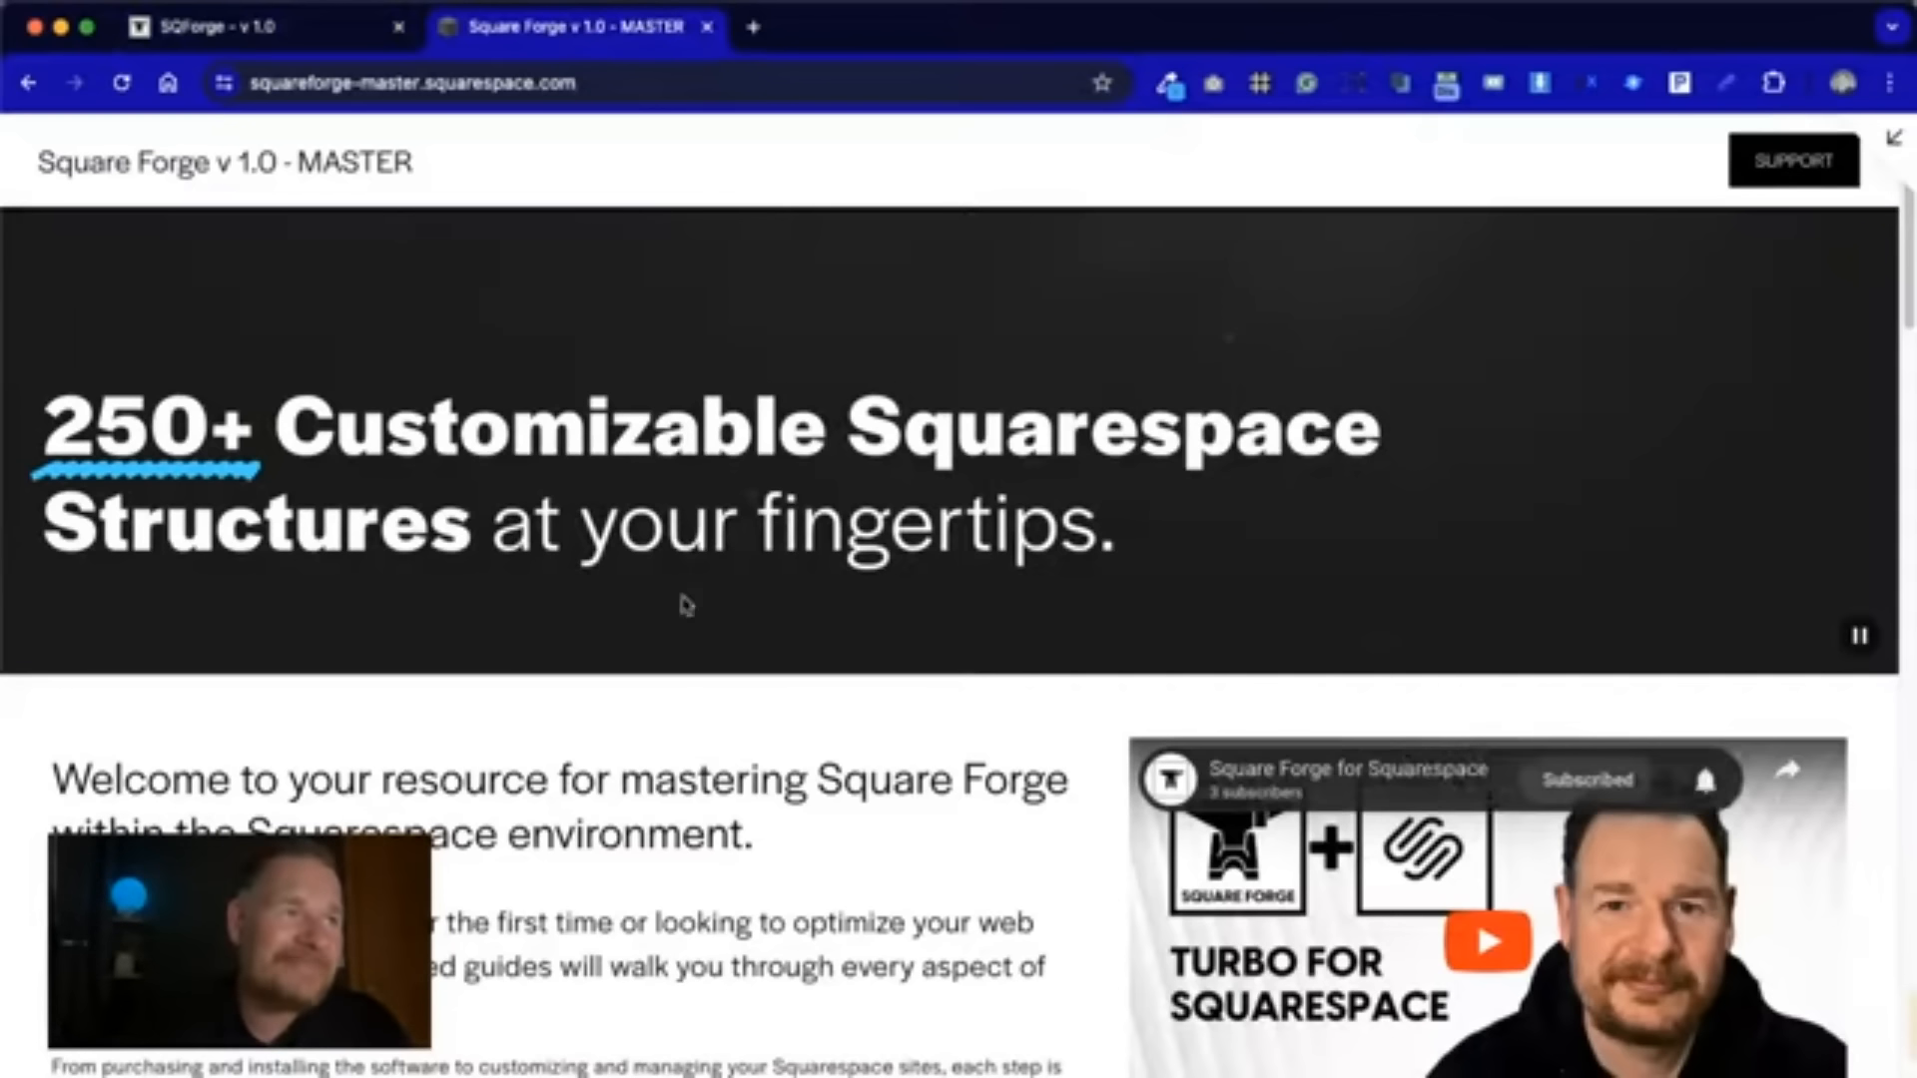
{"action": "scroll", "coordinate": [904, 921], "scroll_direction": "down", "scroll_amount": 15}
{"action": "scroll", "coordinate": [913, 945], "scroll_direction": "down", "scroll_amount": 20}
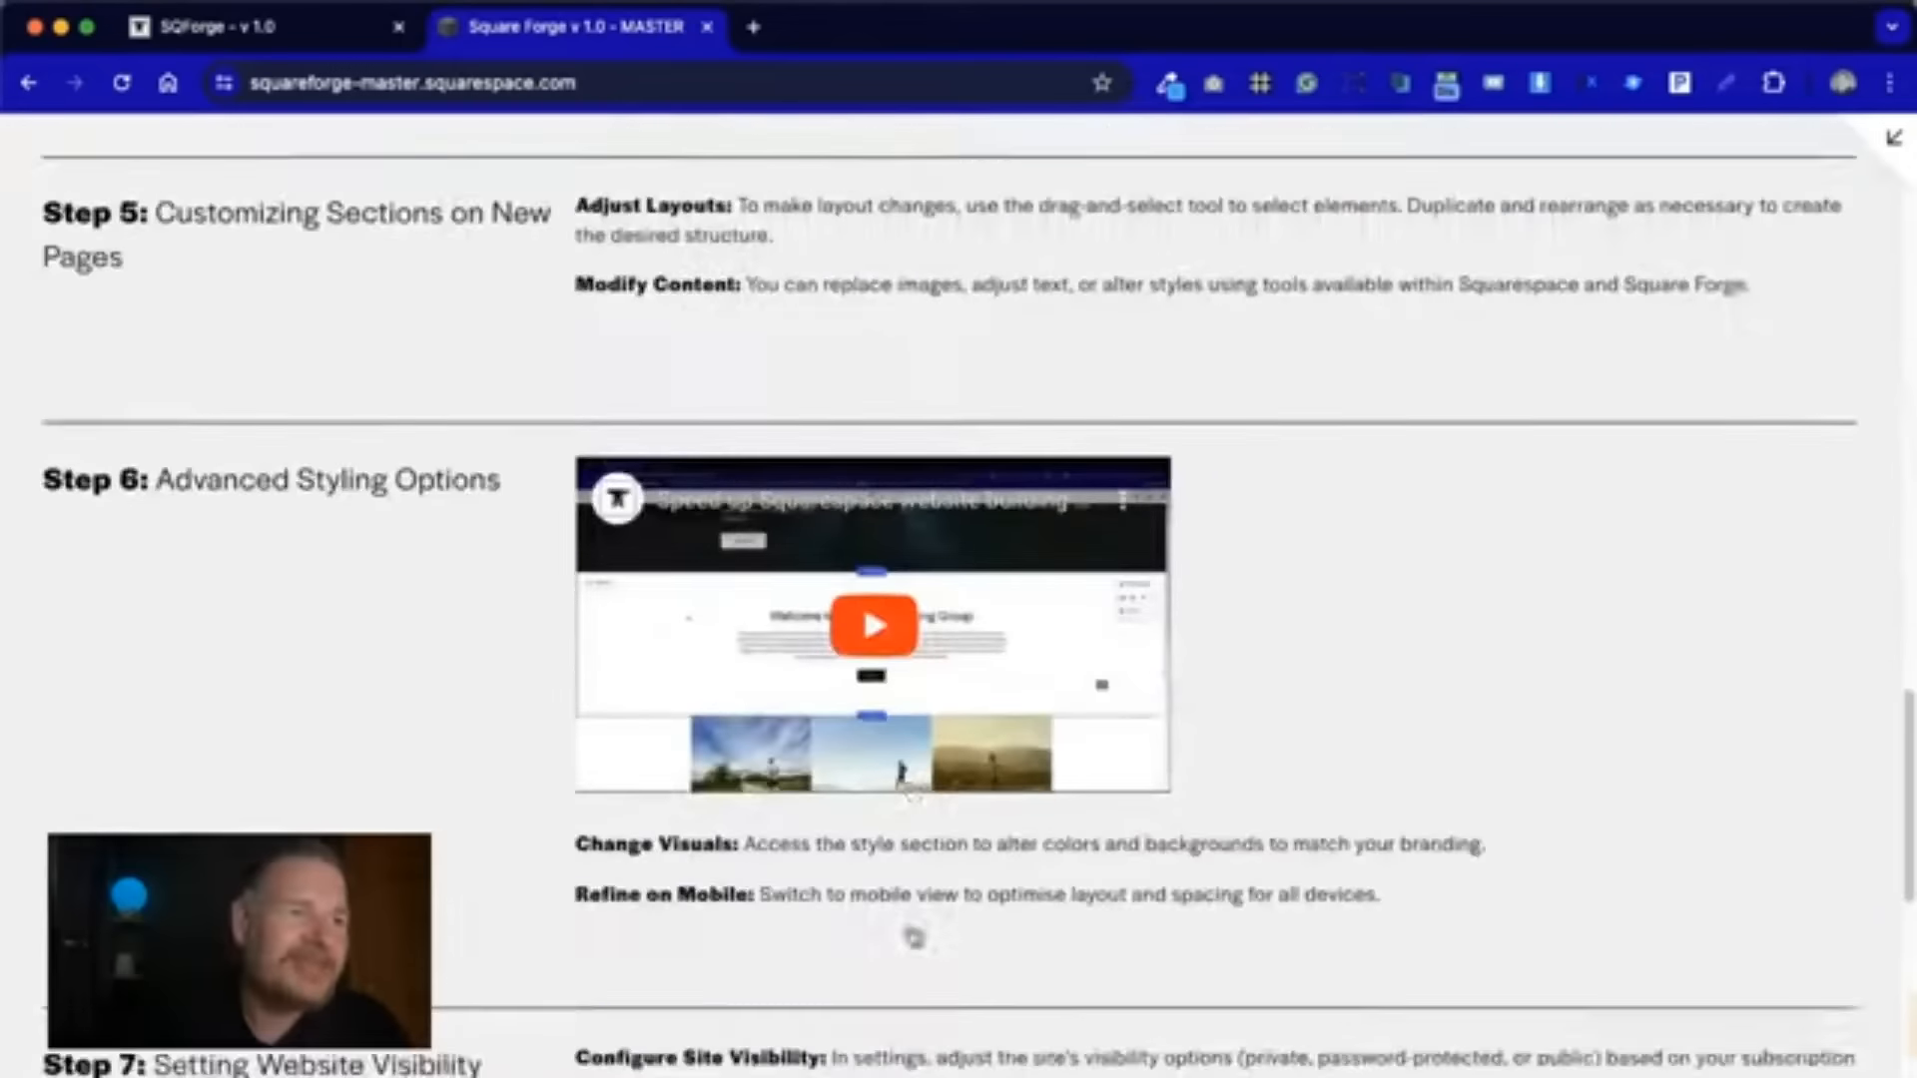
{"action": "scroll", "coordinate": [914, 936], "scroll_direction": "up", "scroll_amount": 18}
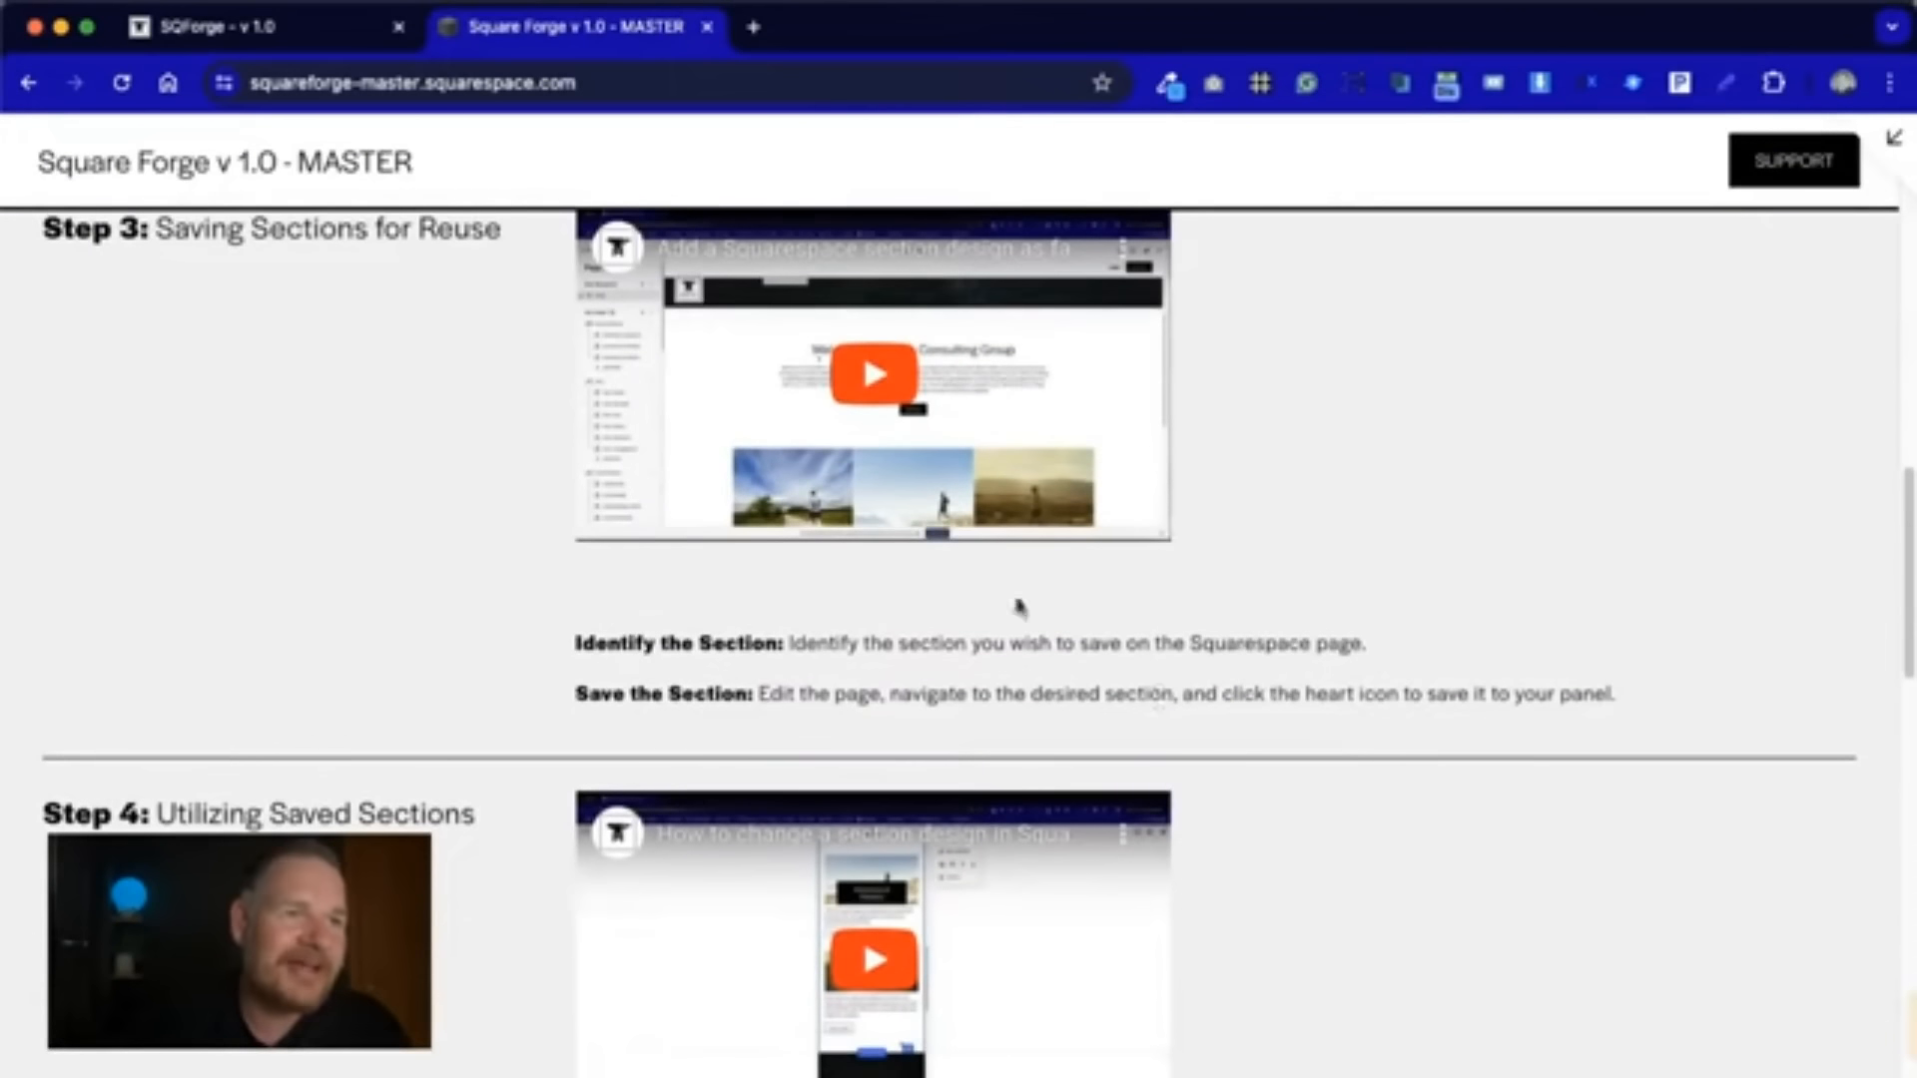
{"action": "scroll", "coordinate": [1178, 606], "scroll_direction": "up", "scroll_amount": 3}
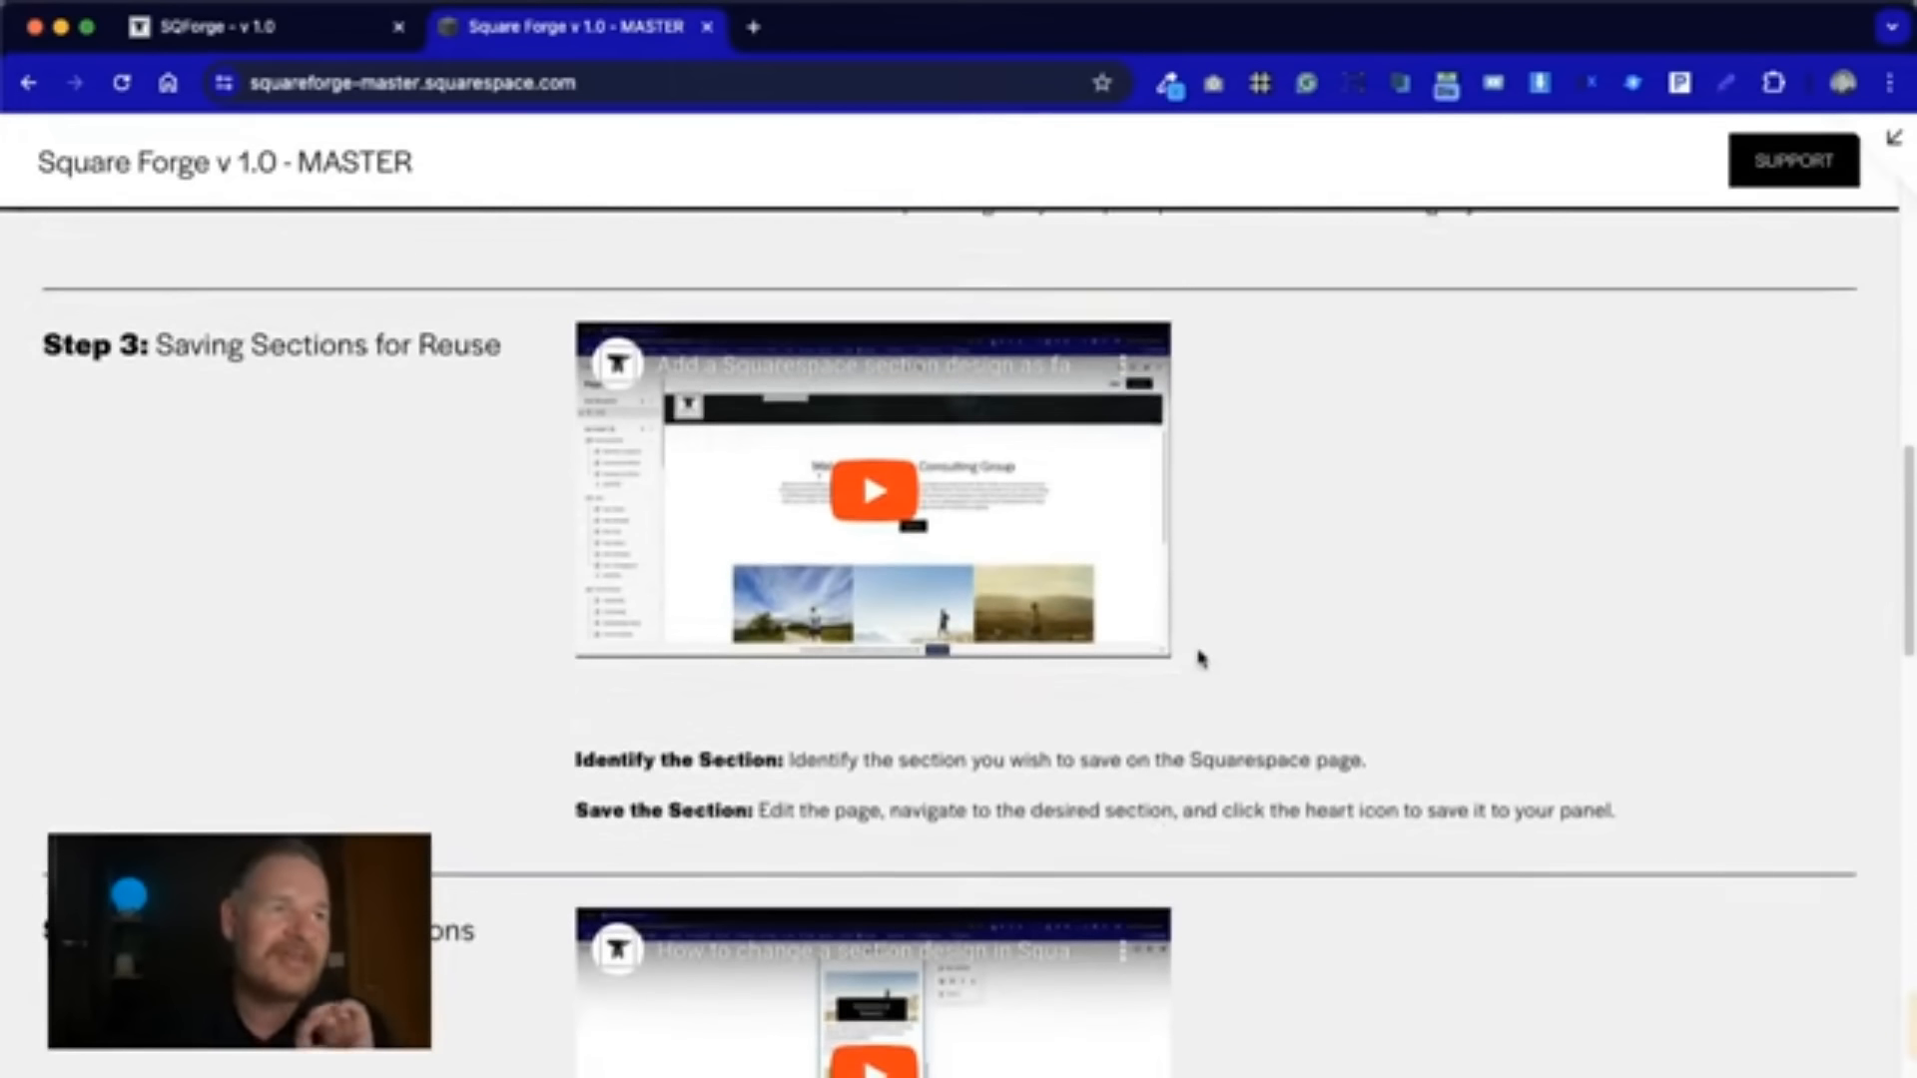
{"action": "scroll", "coordinate": [1203, 659], "scroll_direction": "up", "scroll_amount": 10}
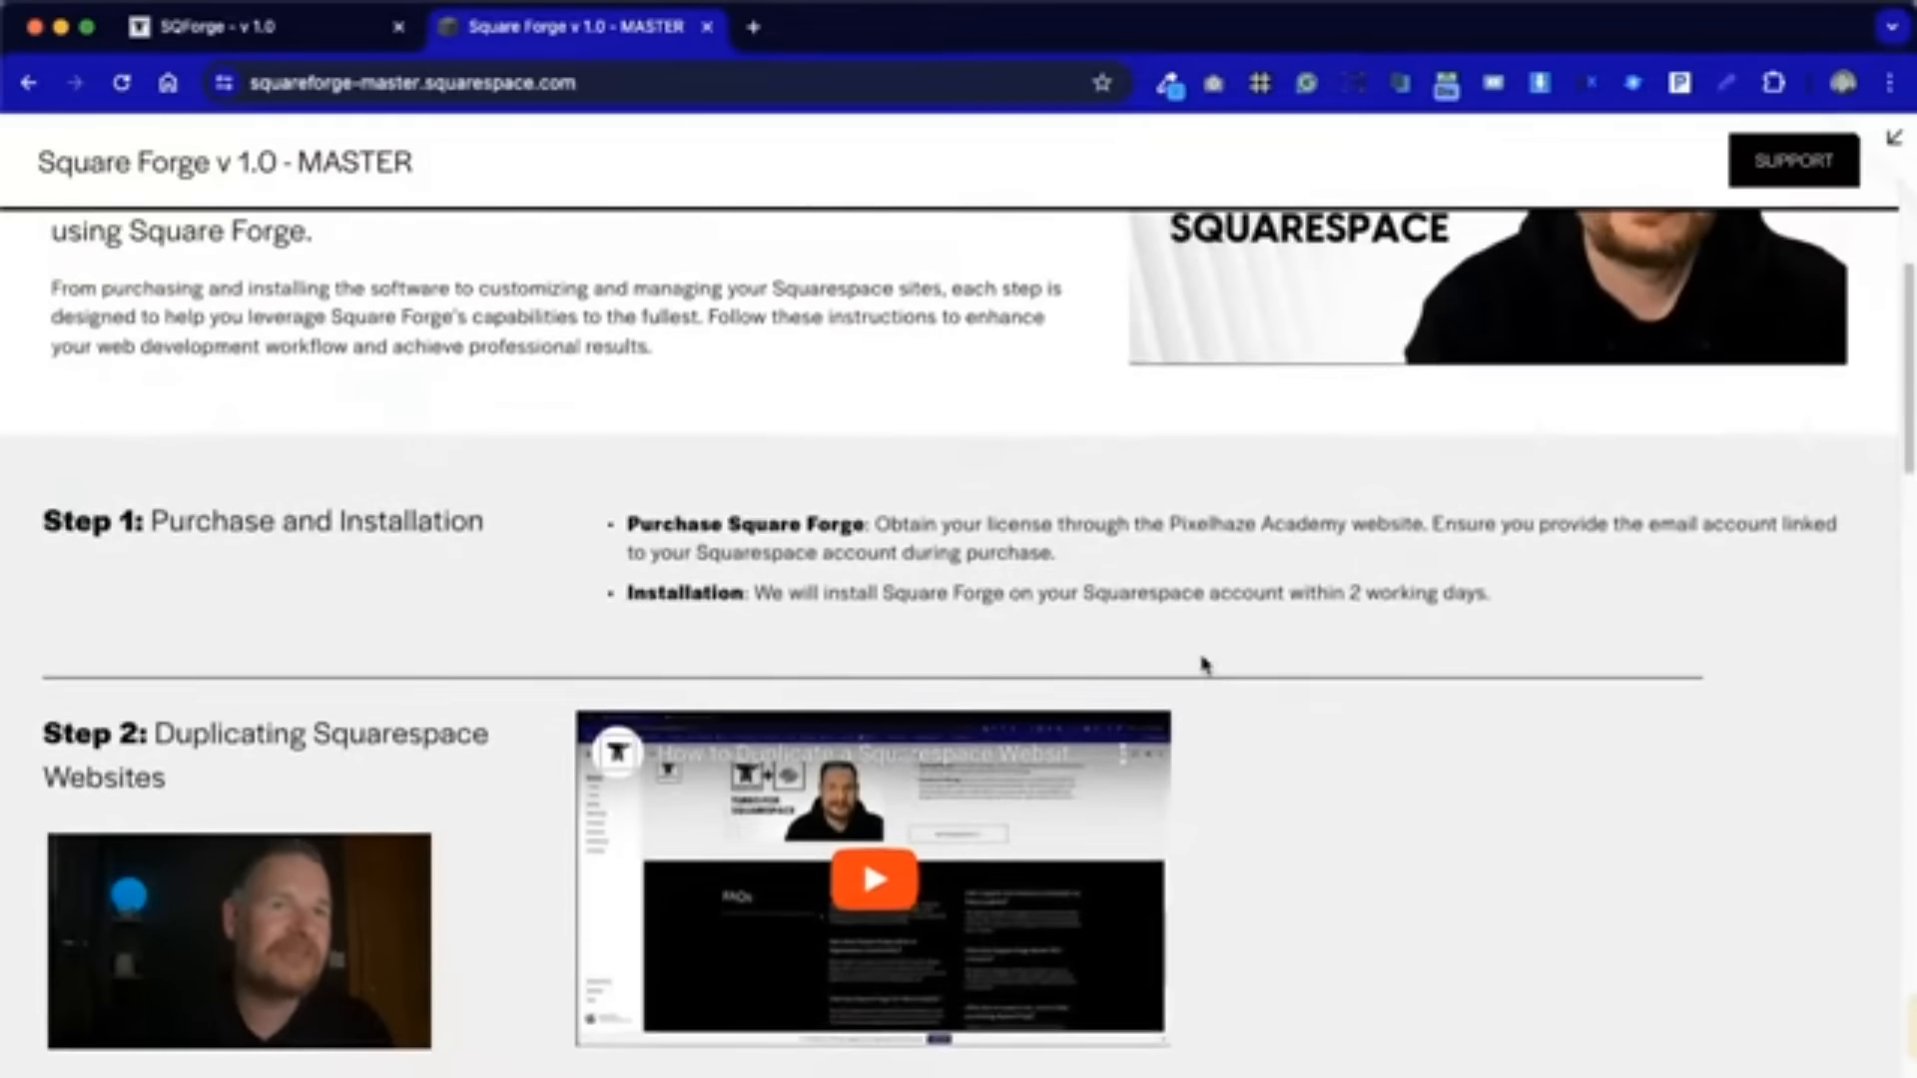
{"action": "scroll", "coordinate": [1203, 664], "scroll_direction": "up", "scroll_amount": 6}
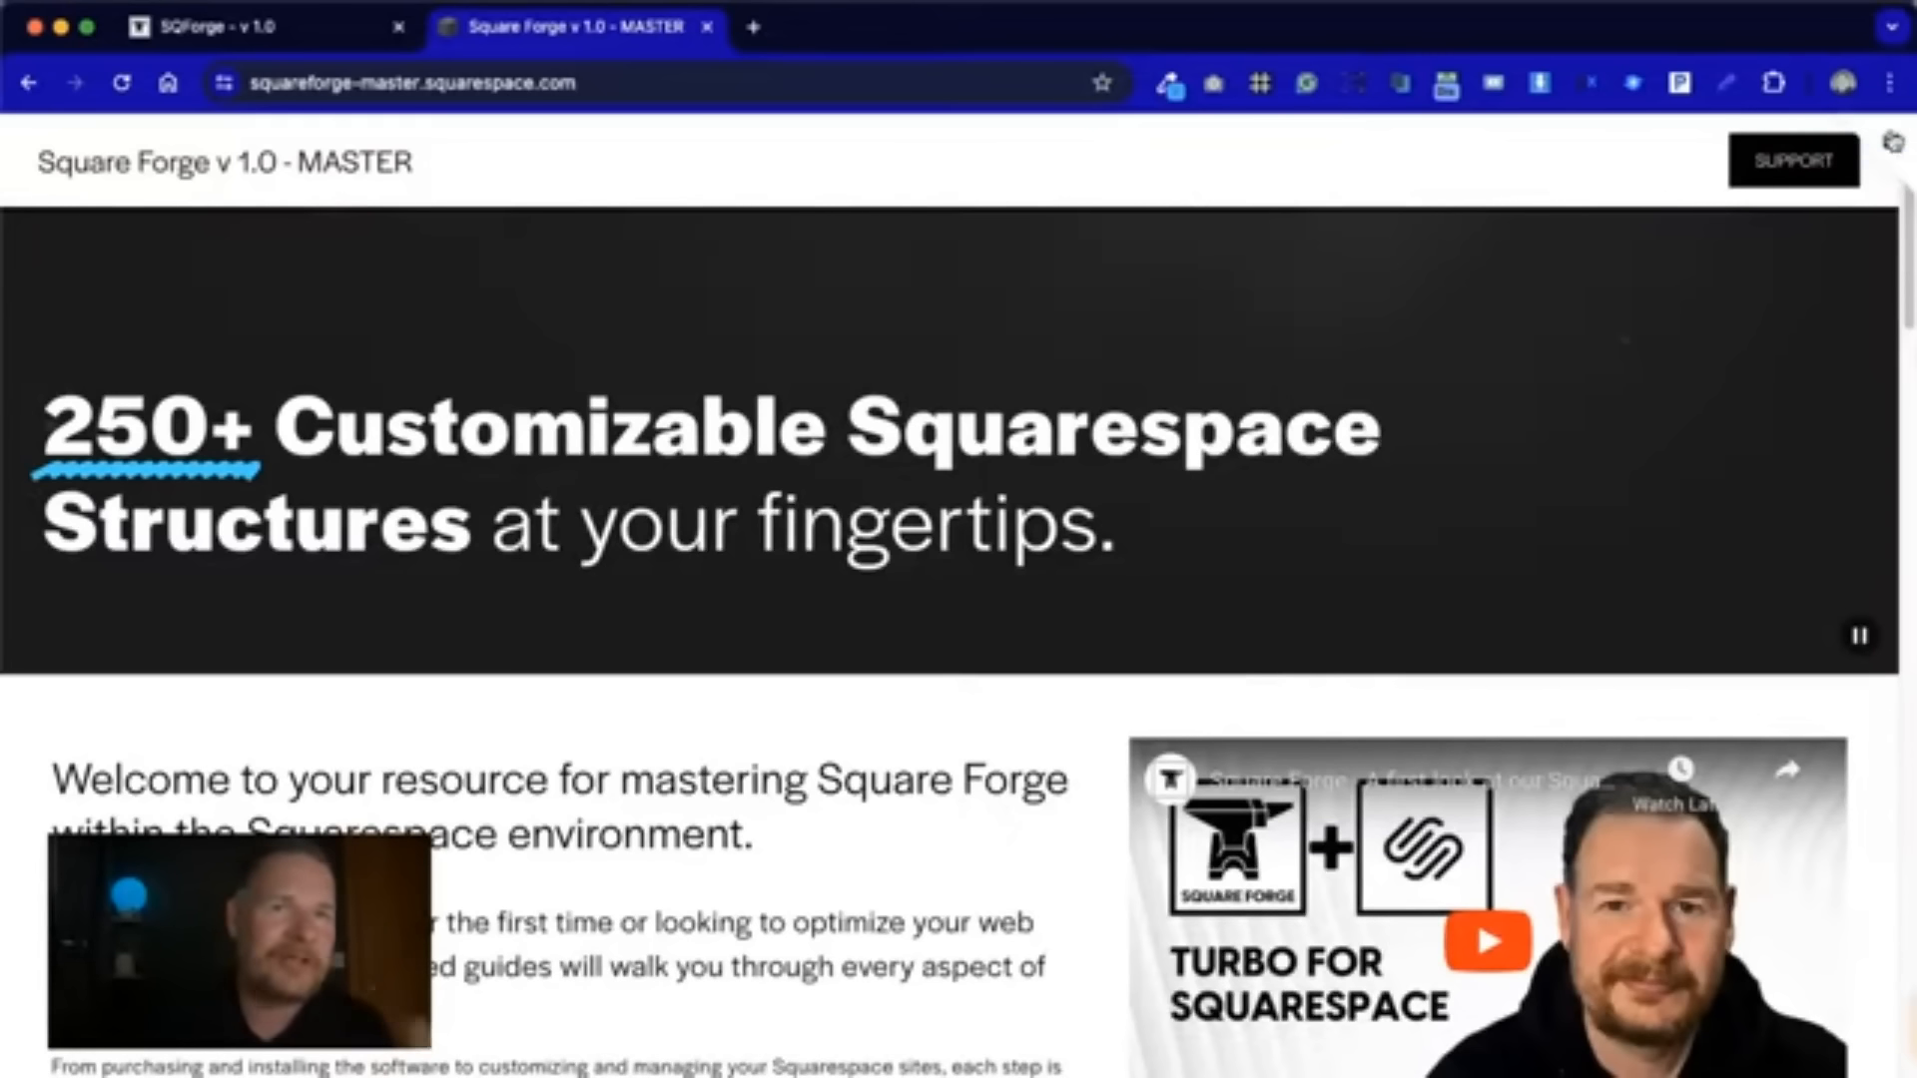
- Leave the full-screen preview and open the master site's page list to review the Hero and Content template pages
{"action": "left_click", "coordinate": [1893, 138]}
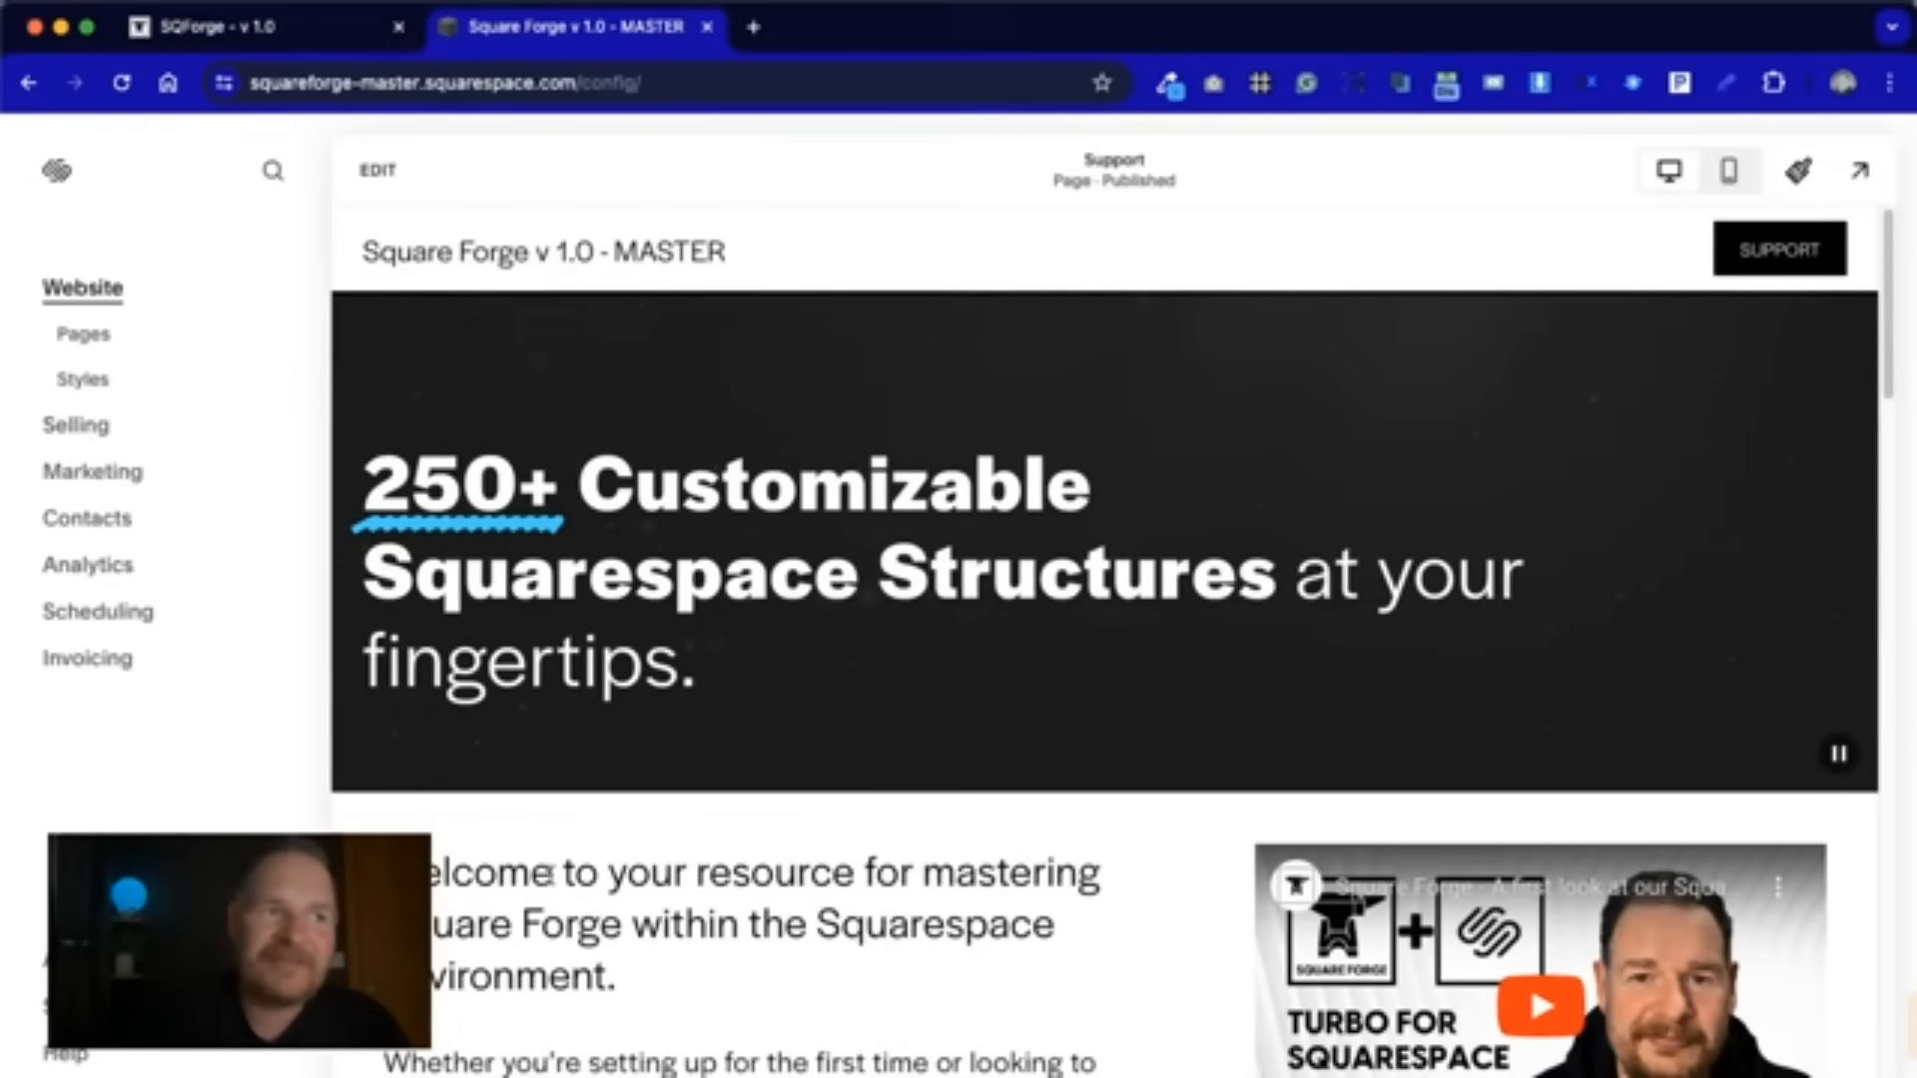
{"action": "left_click", "coordinate": [95, 344]}
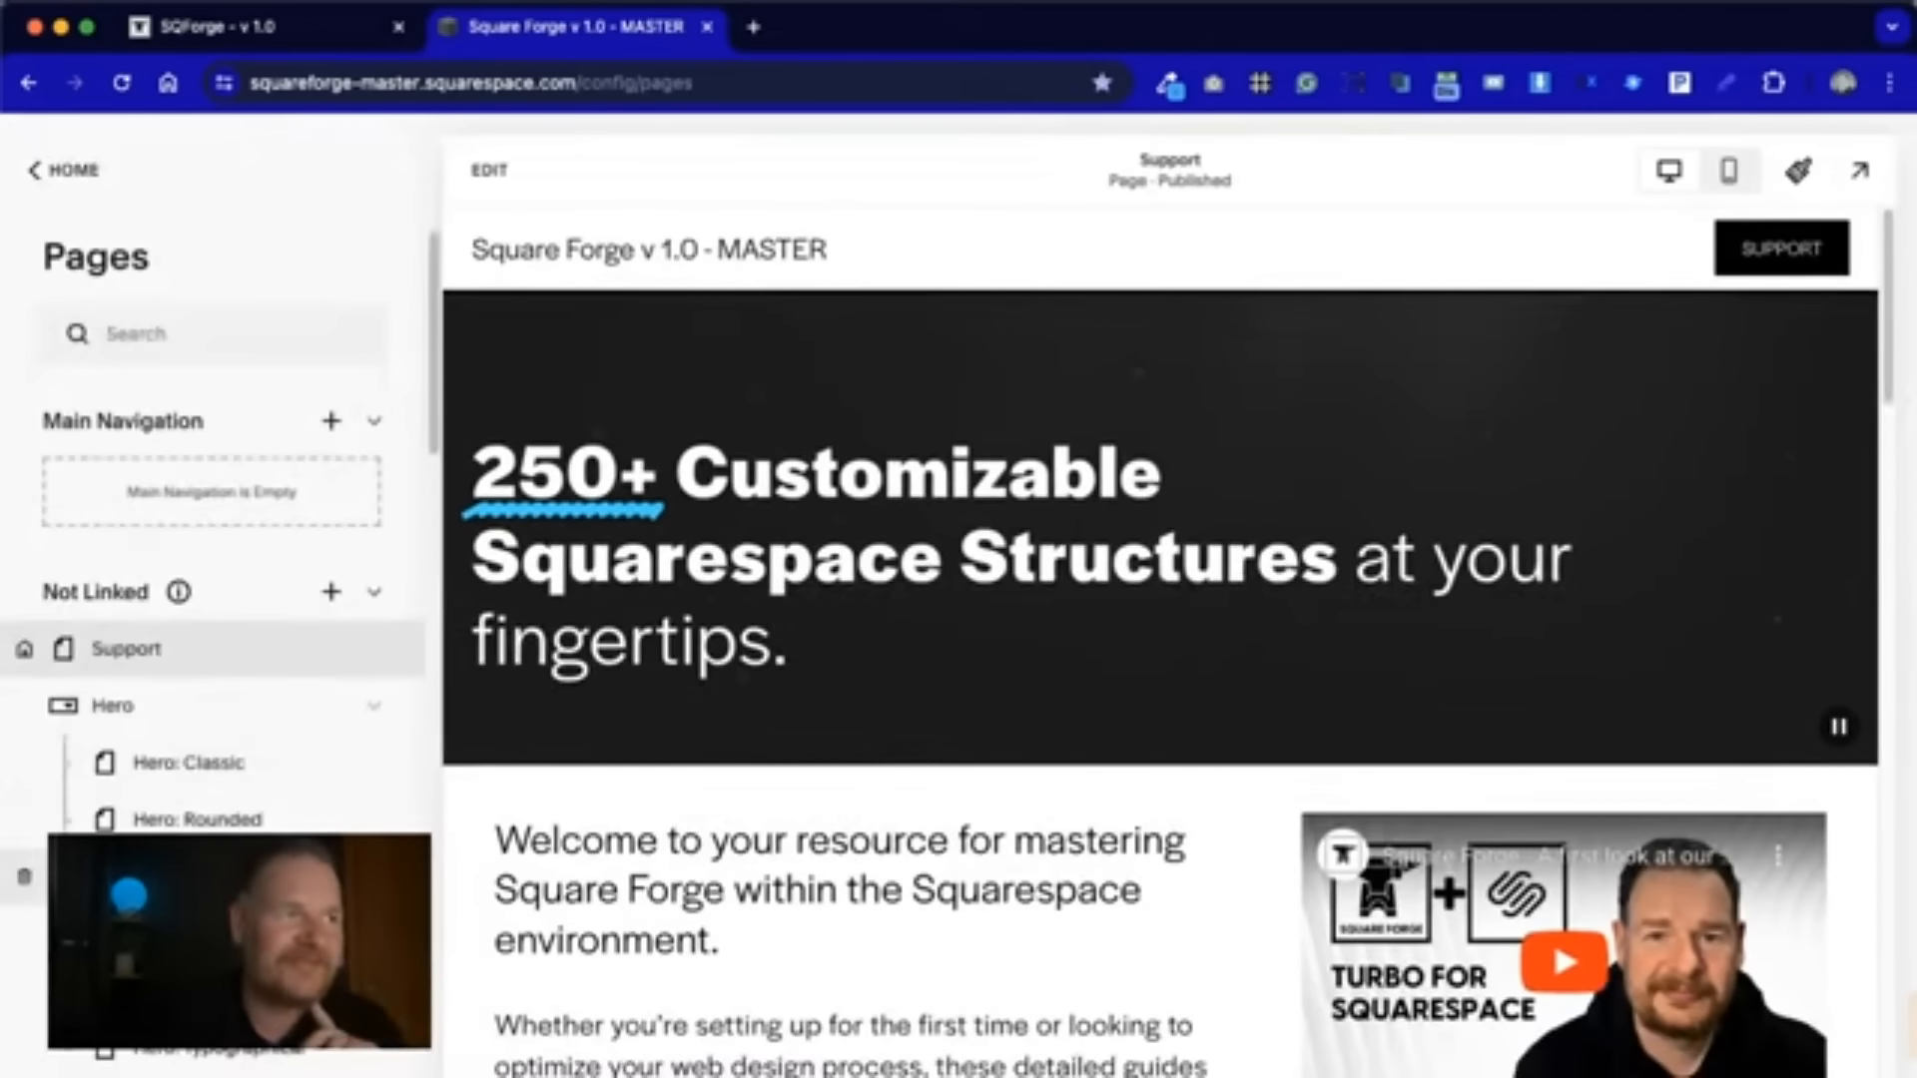
{"action": "scroll", "coordinate": [212, 599], "scroll_direction": "down", "scroll_amount": 10}
{"action": "scroll", "coordinate": [213, 599], "scroll_direction": "up", "scroll_amount": 5}
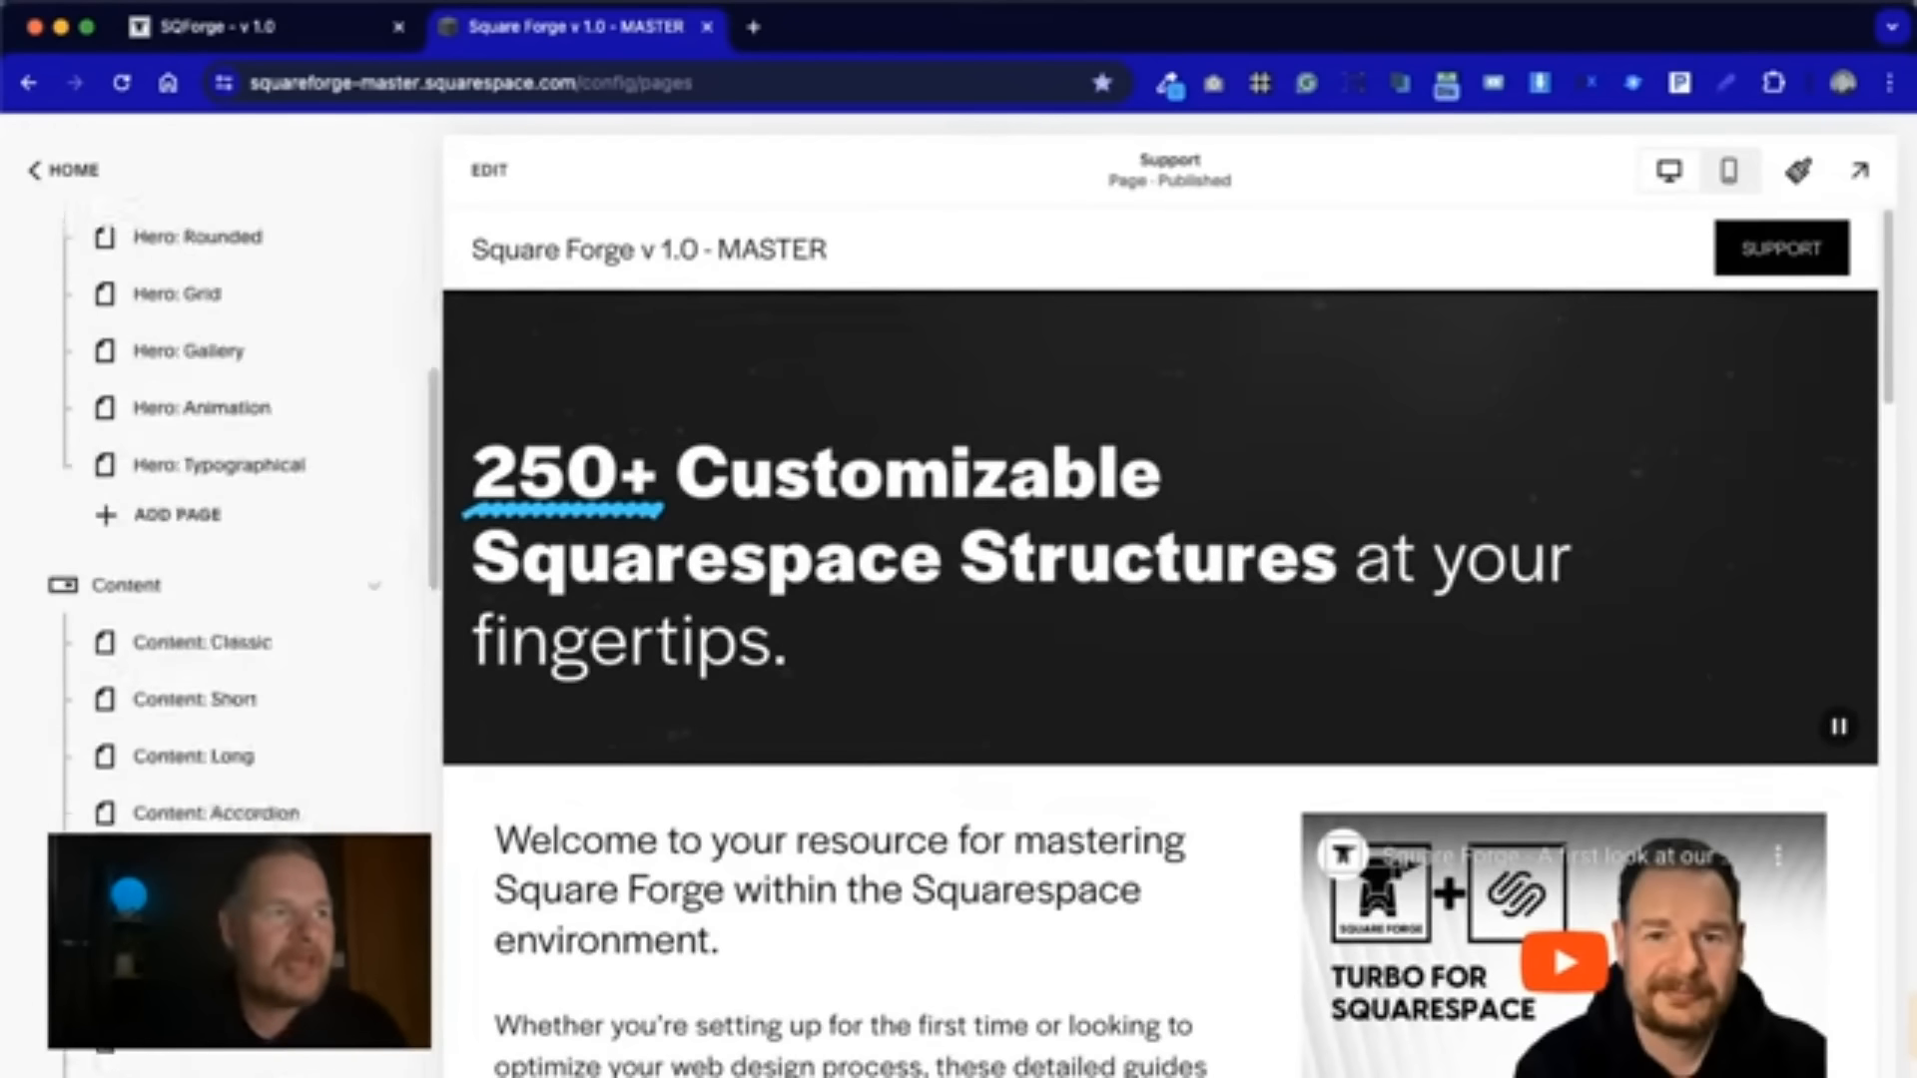
{"action": "scroll", "coordinate": [254, 386], "scroll_direction": "up", "scroll_amount": 6}
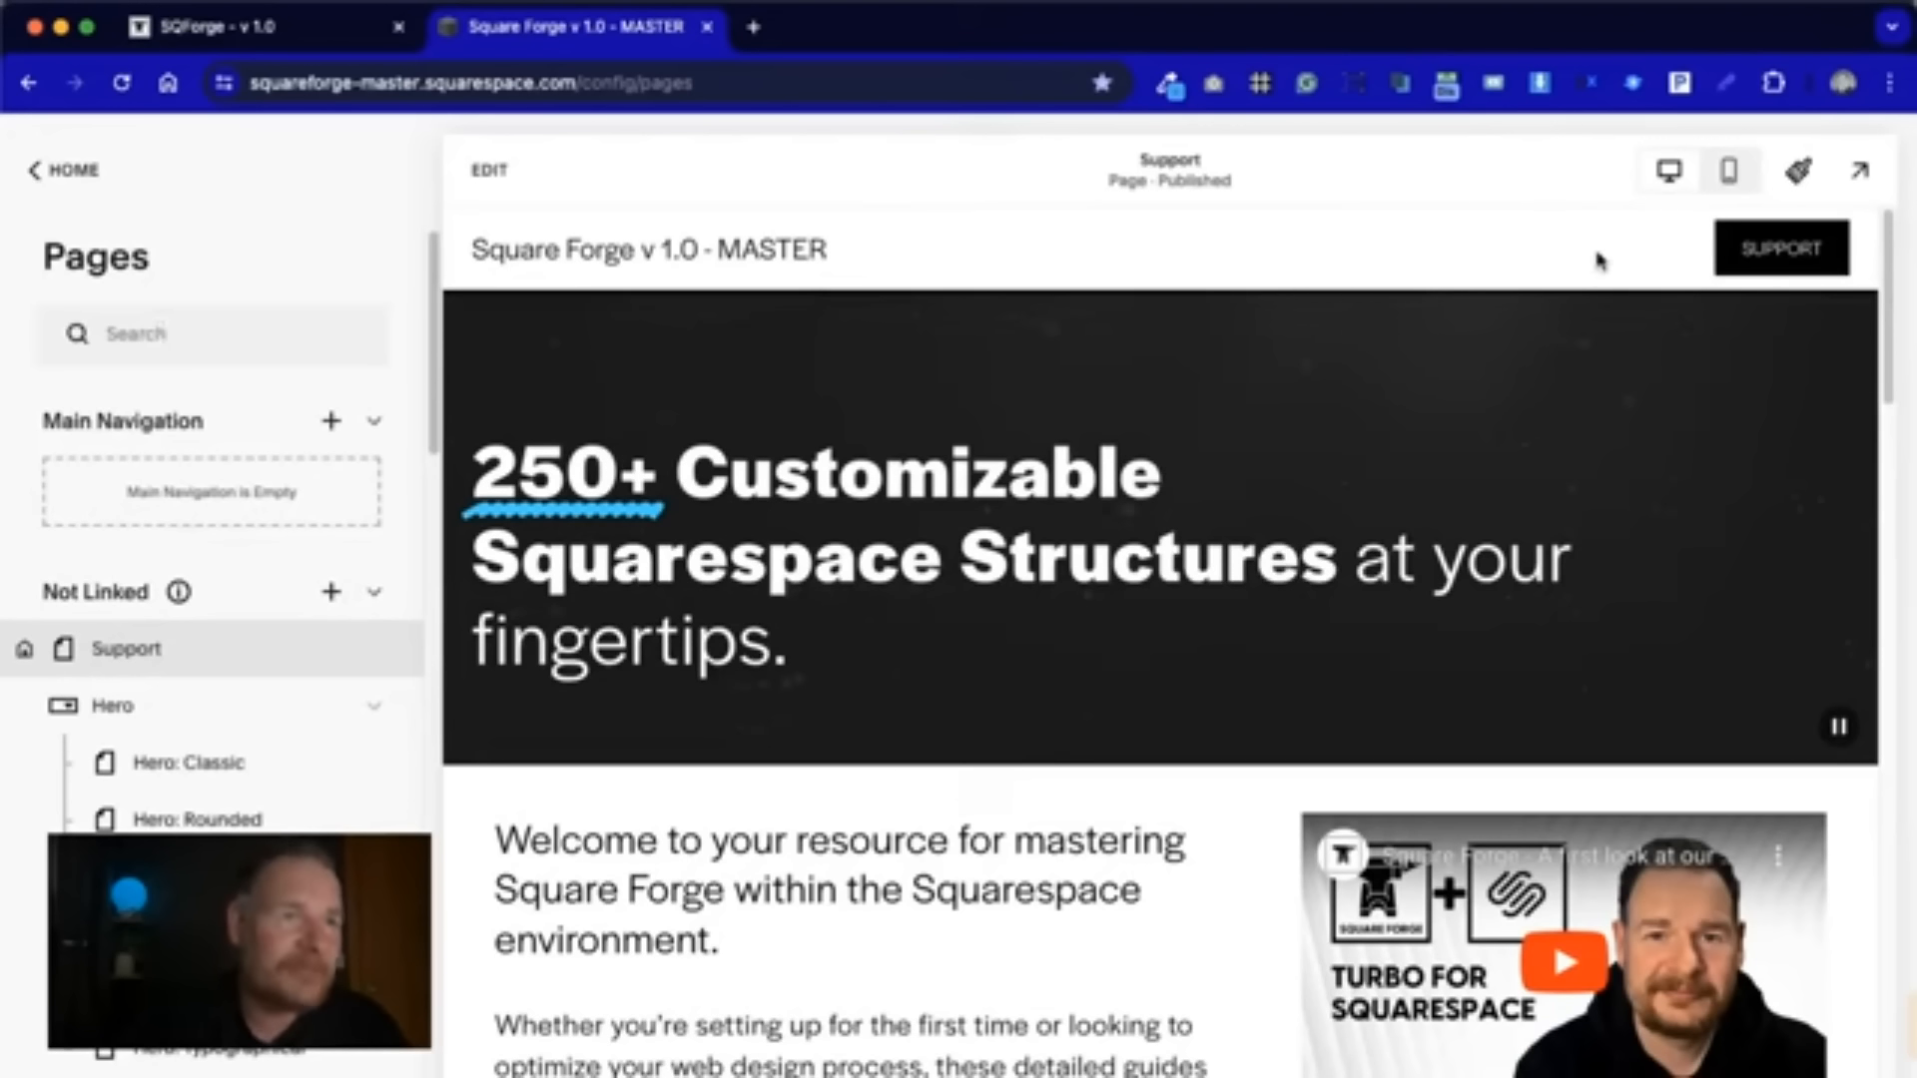
- Add a blank page named Home to the Main Navigation
{"action": "left_click", "coordinate": [330, 423]}
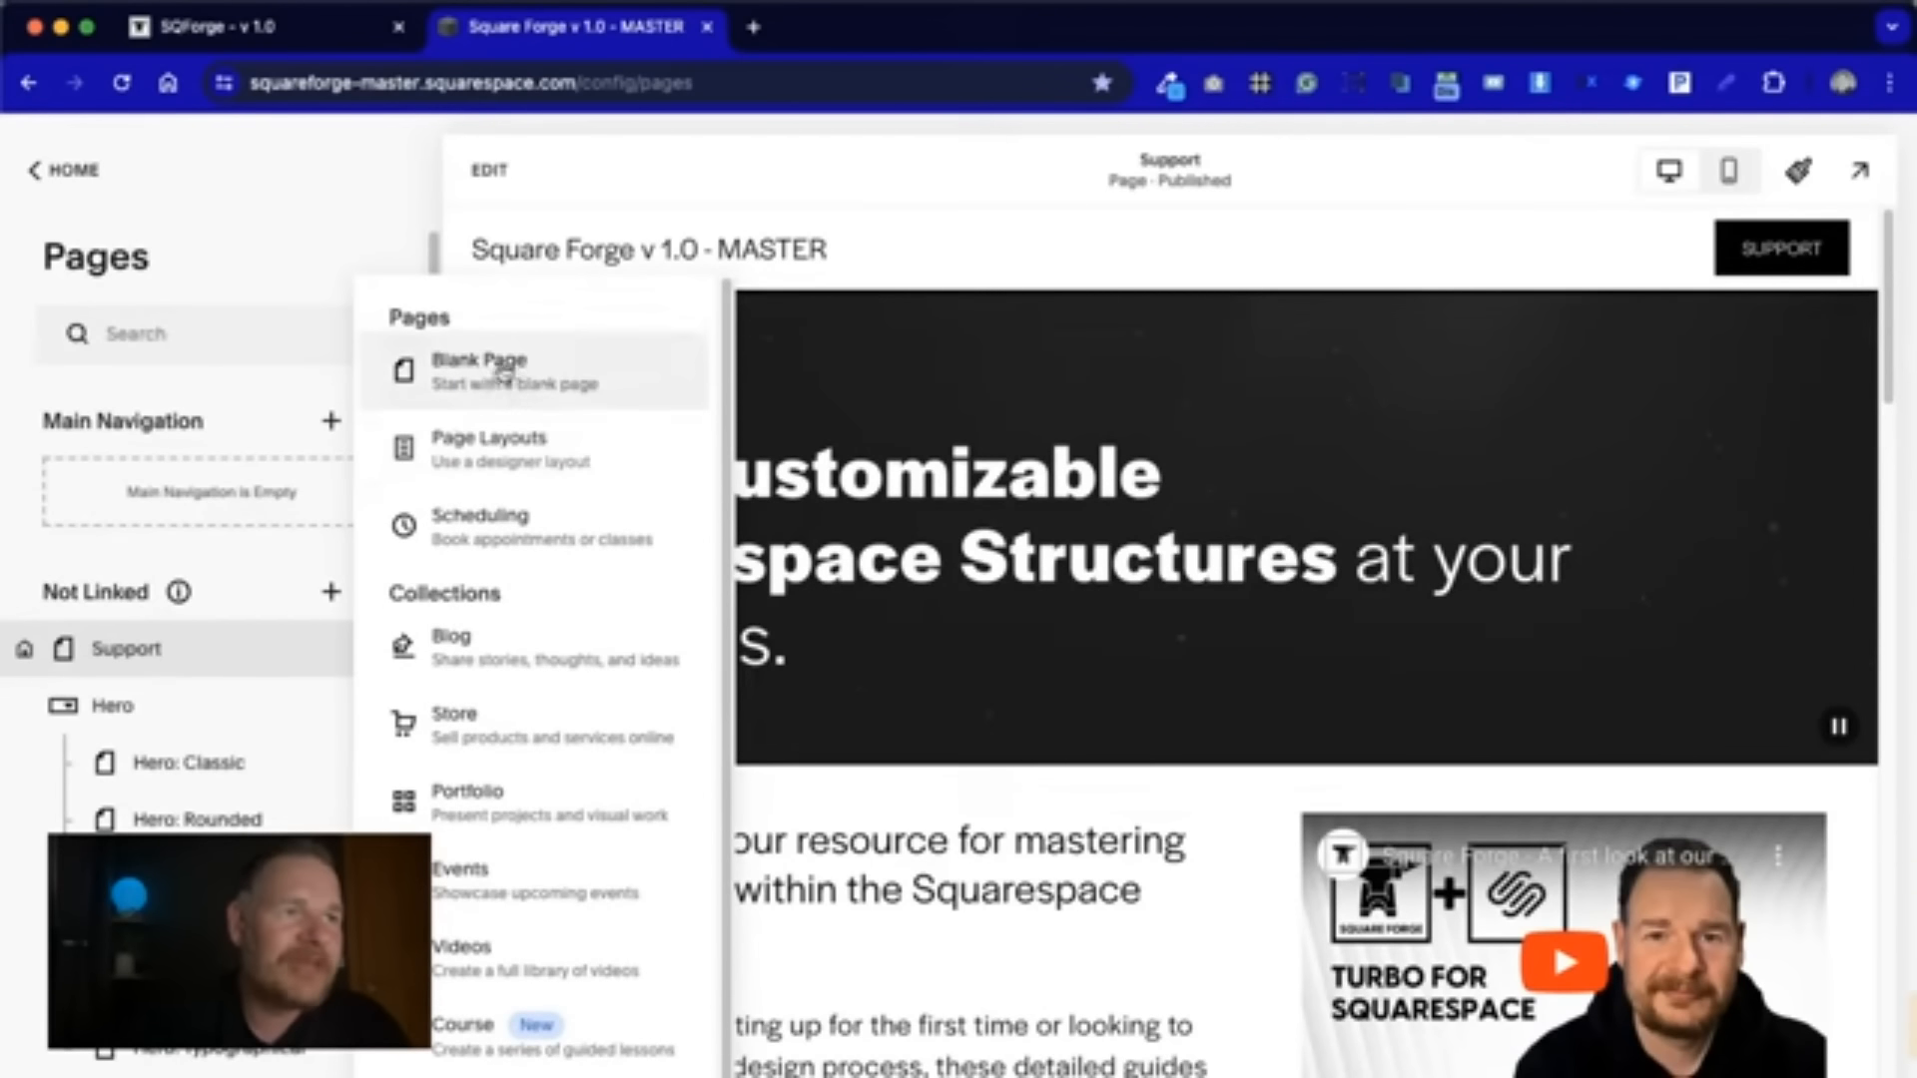
{"action": "left_click", "coordinate": [530, 385]}
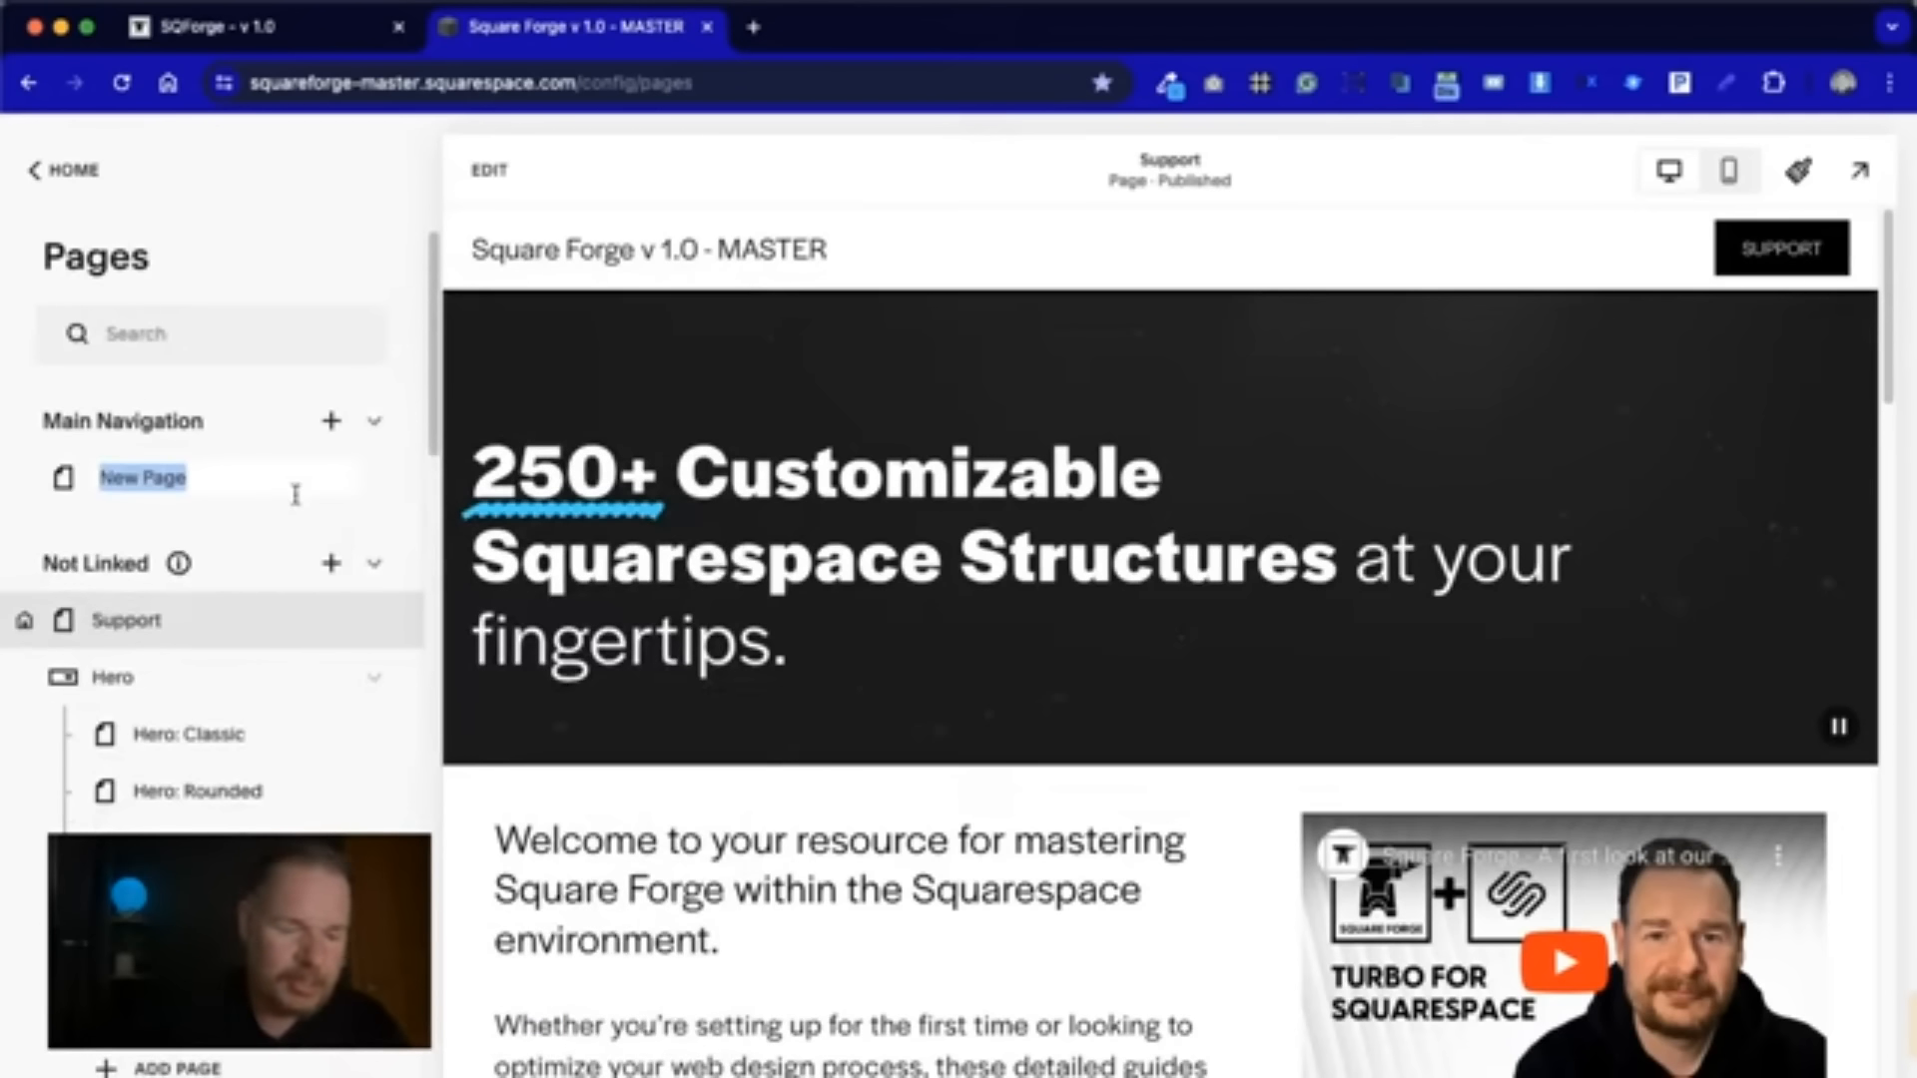
{"action": "key", "text": "Return"}
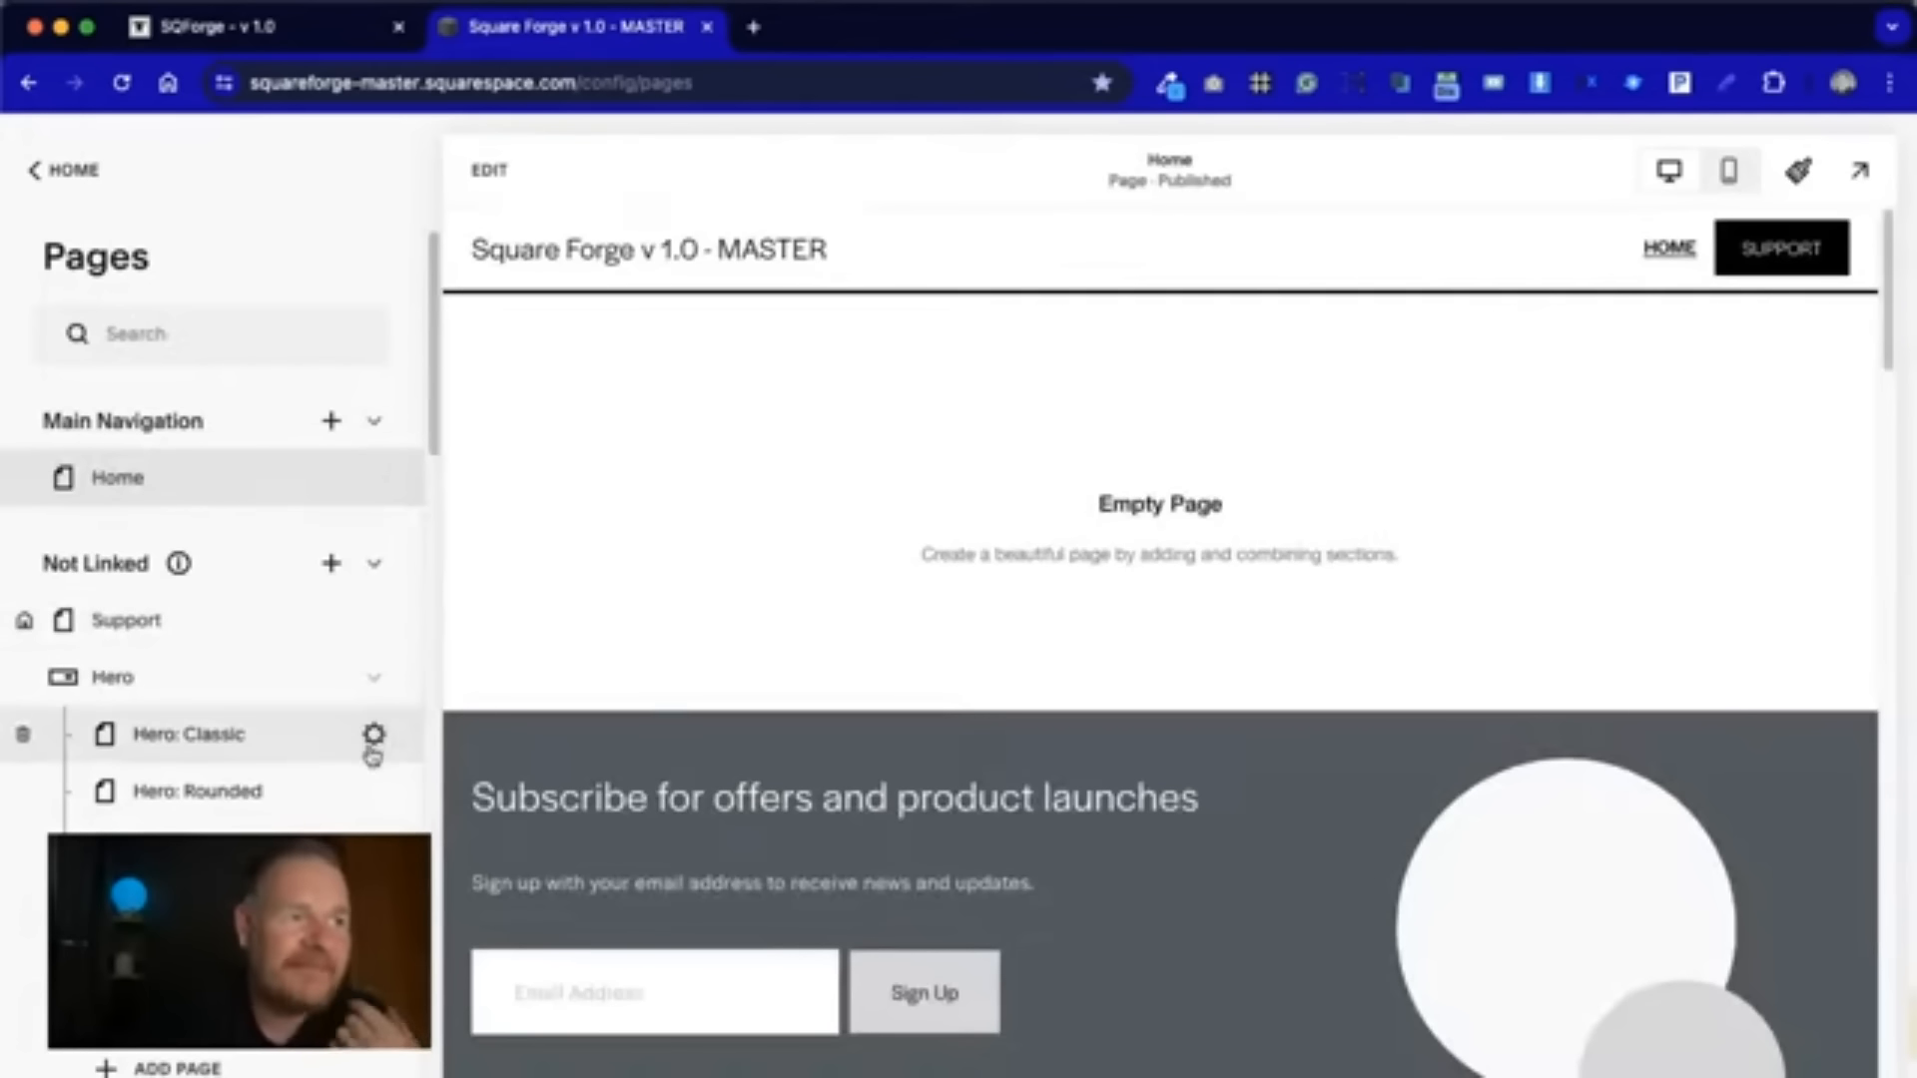
- Open the Hero: Rounded page and examine its circular-image hero sections
{"action": "left_click", "coordinate": [342, 804]}
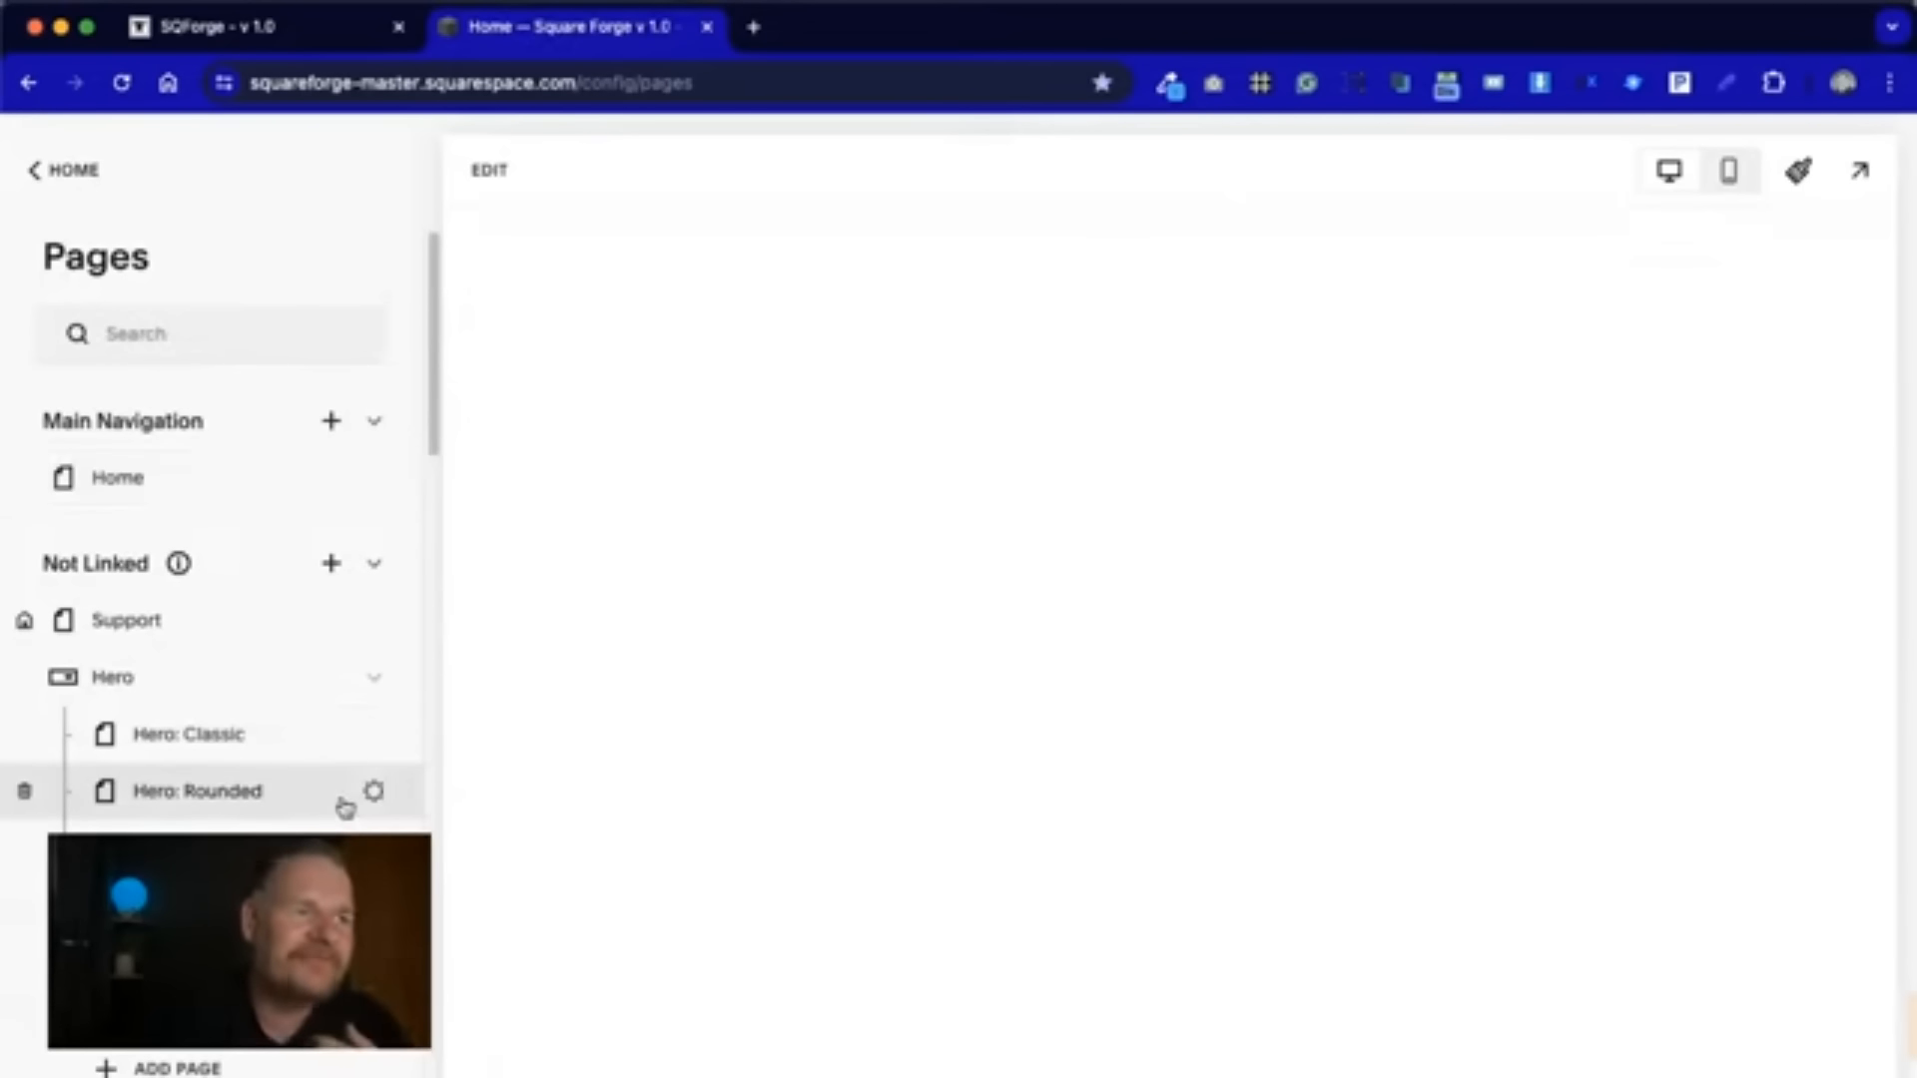
{"action": "scroll", "coordinate": [929, 763], "scroll_direction": "down", "scroll_amount": 20}
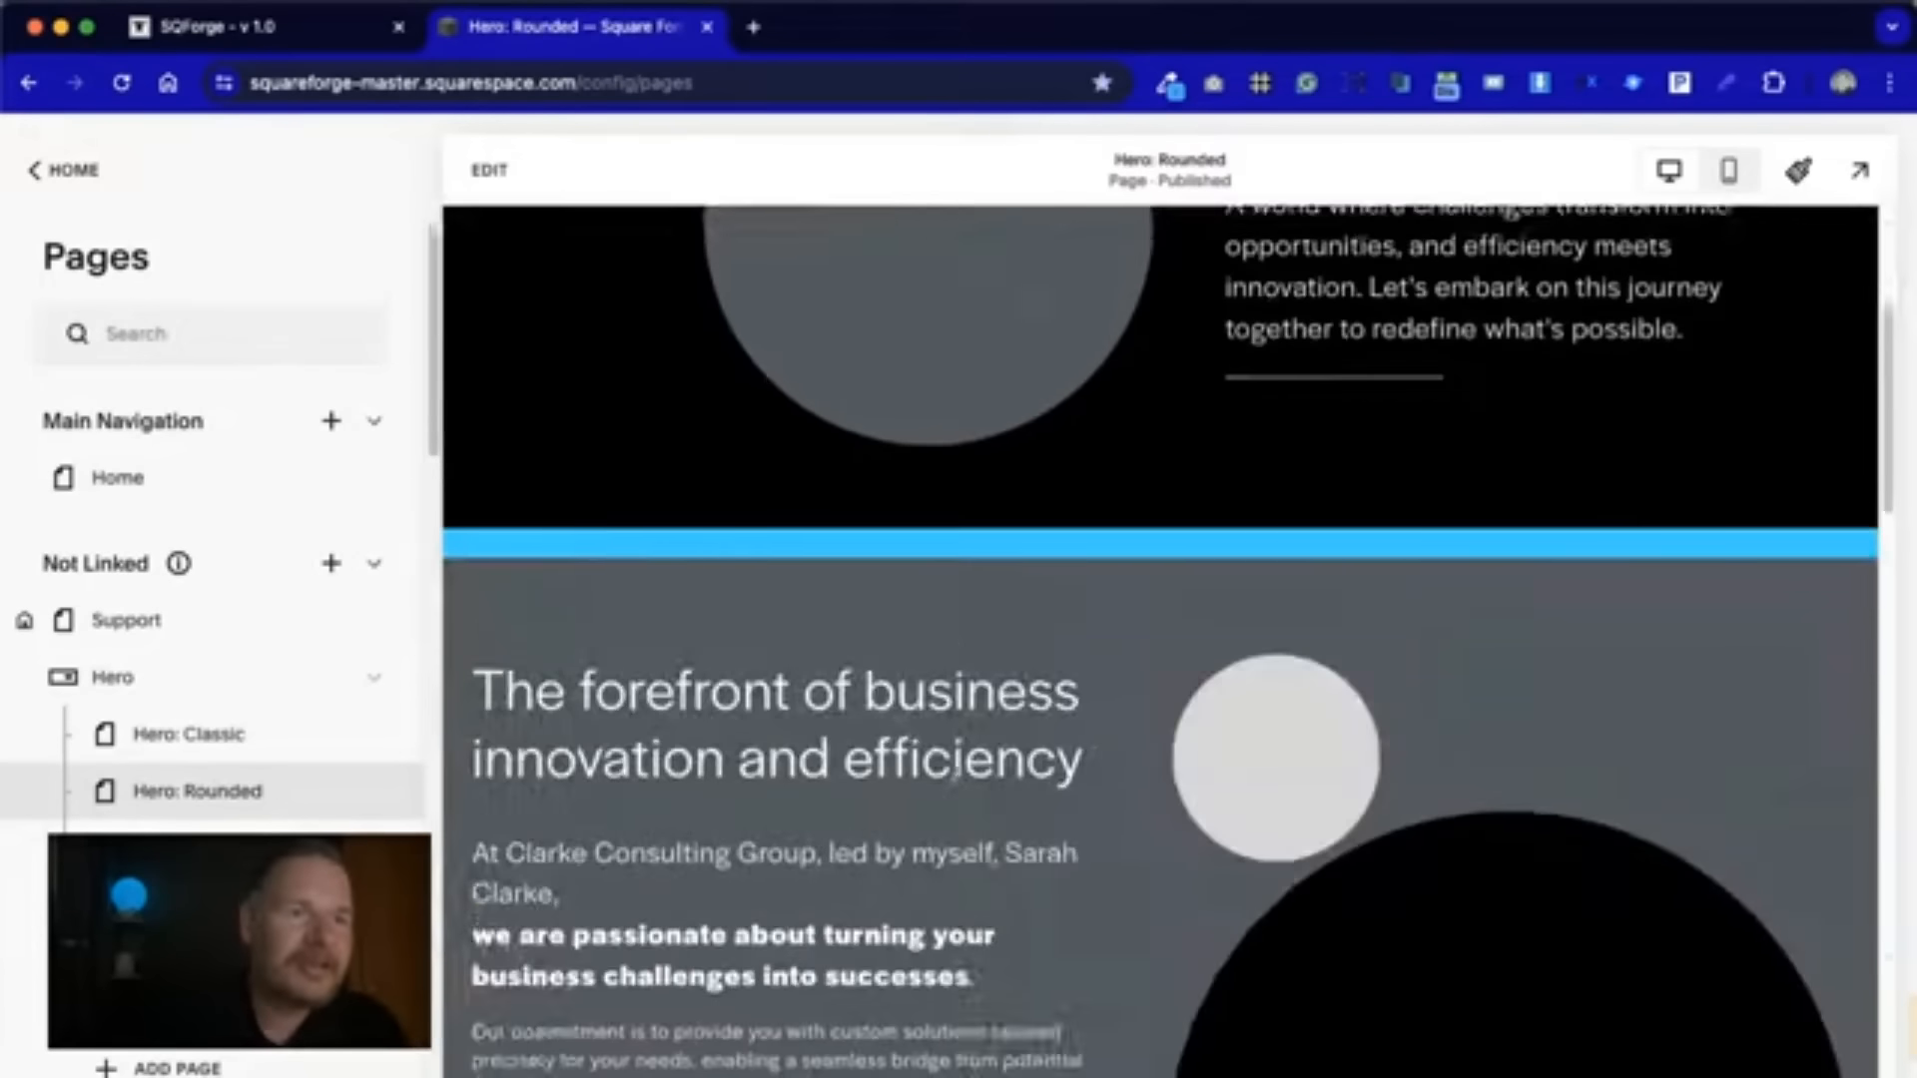
{"action": "scroll", "coordinate": [1106, 827], "scroll_direction": "down", "scroll_amount": 10}
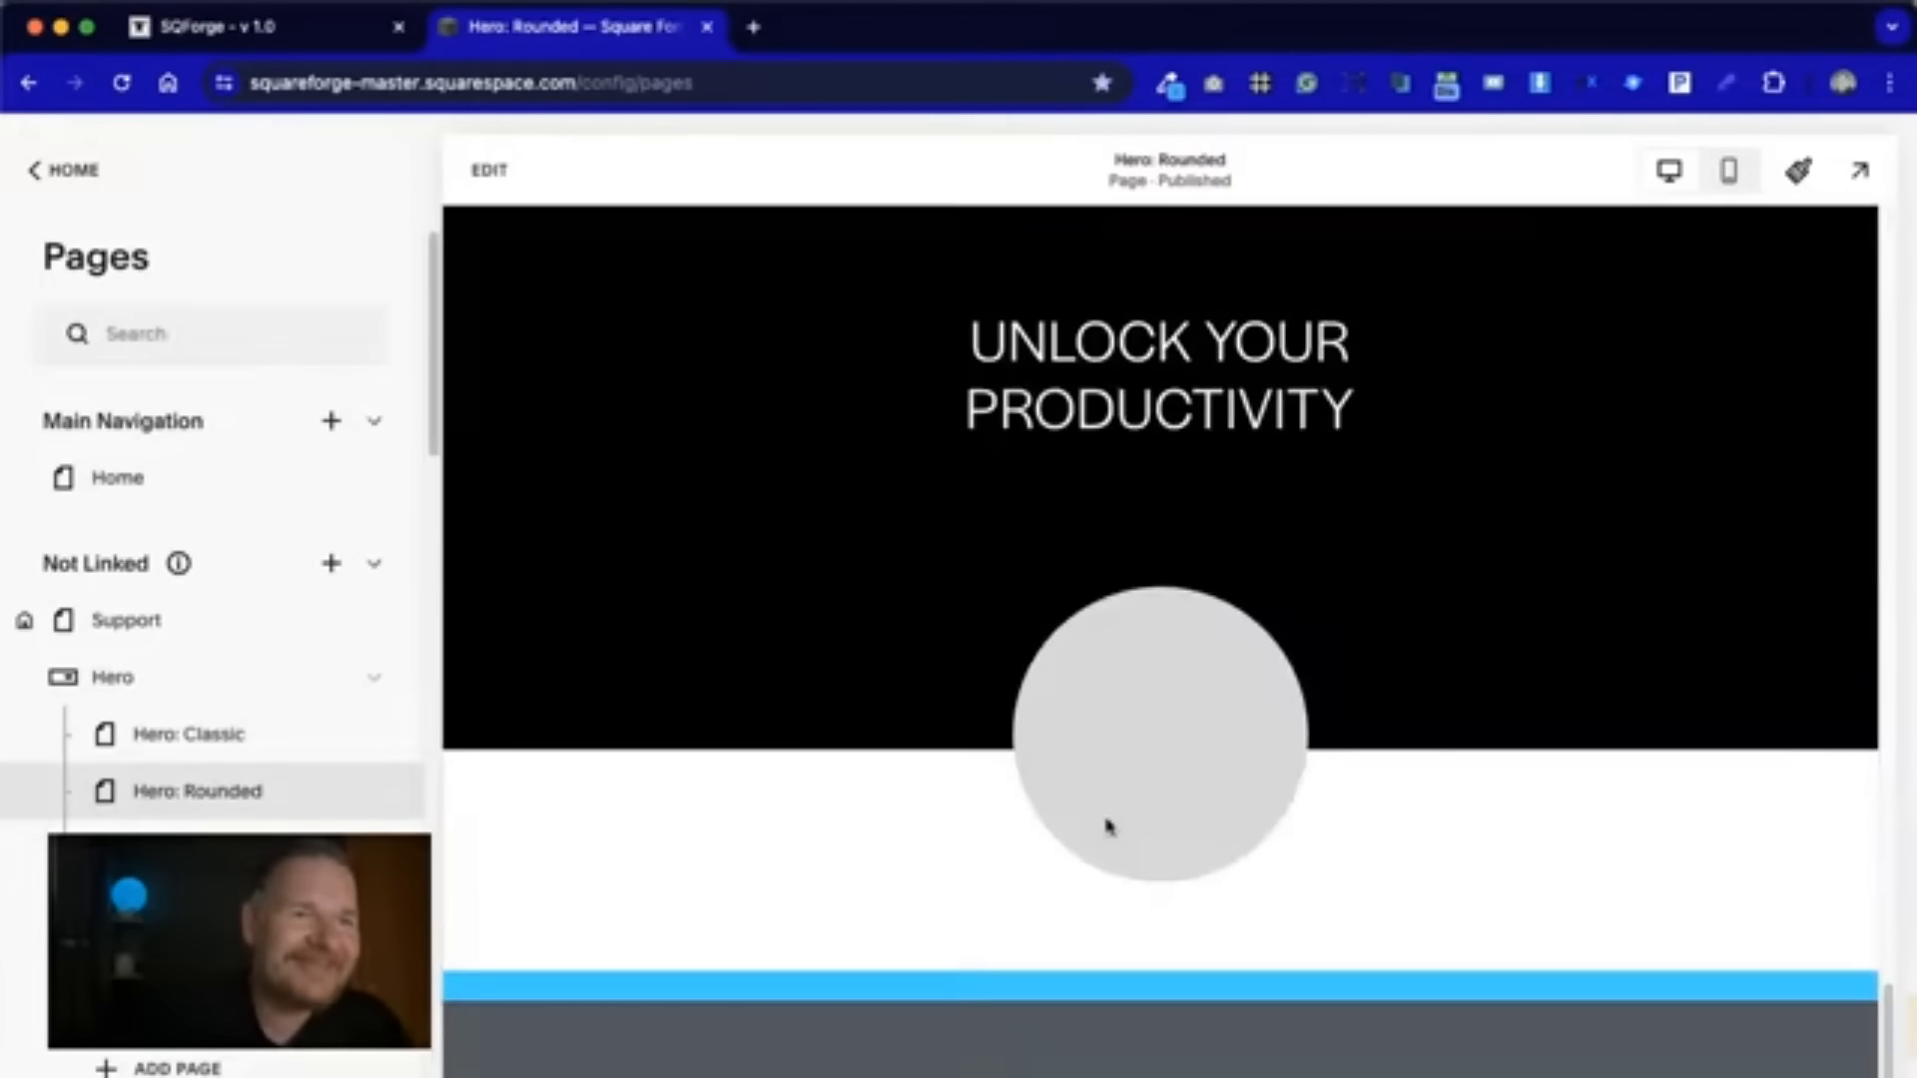
{"action": "scroll", "coordinate": [1106, 826], "scroll_direction": "up", "scroll_amount": 20}
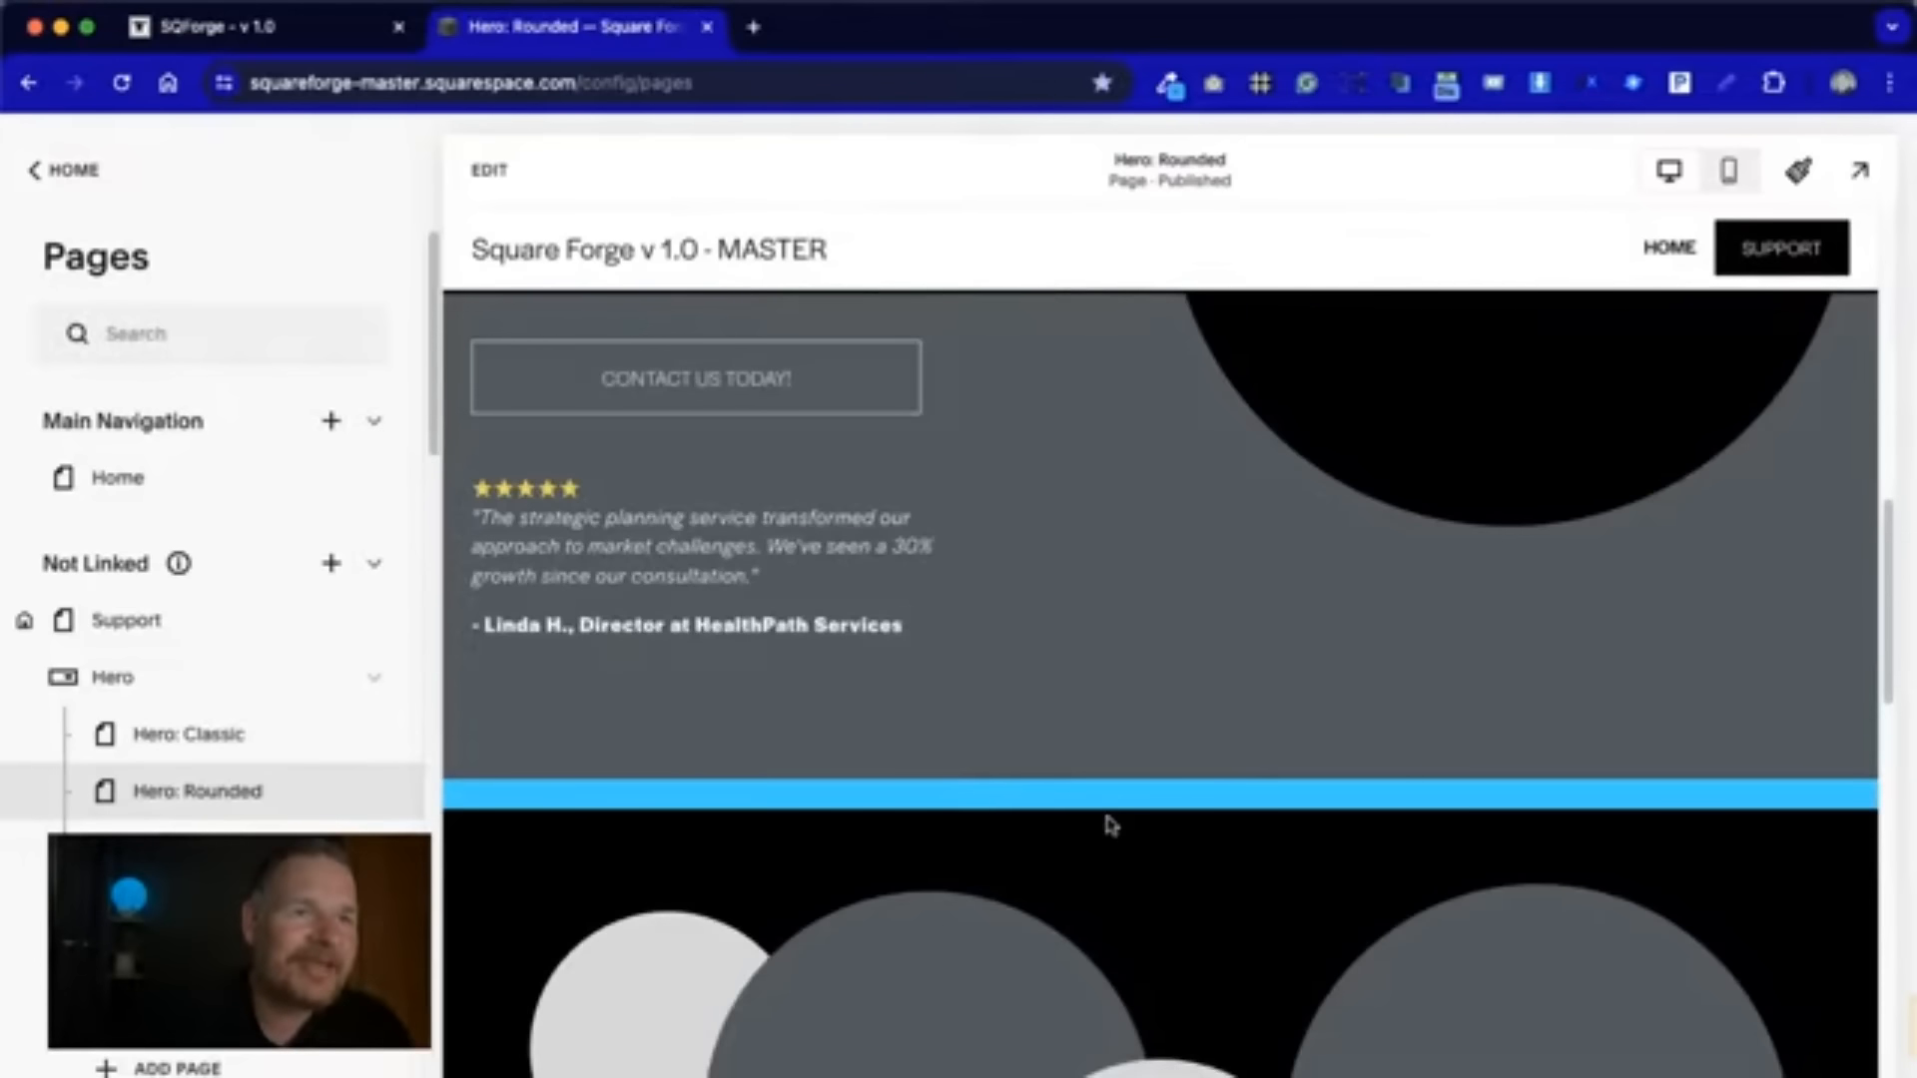
{"action": "scroll", "coordinate": [1108, 823], "scroll_direction": "down", "scroll_amount": 10}
{"action": "scroll", "coordinate": [1112, 822], "scroll_direction": "up", "scroll_amount": 2}
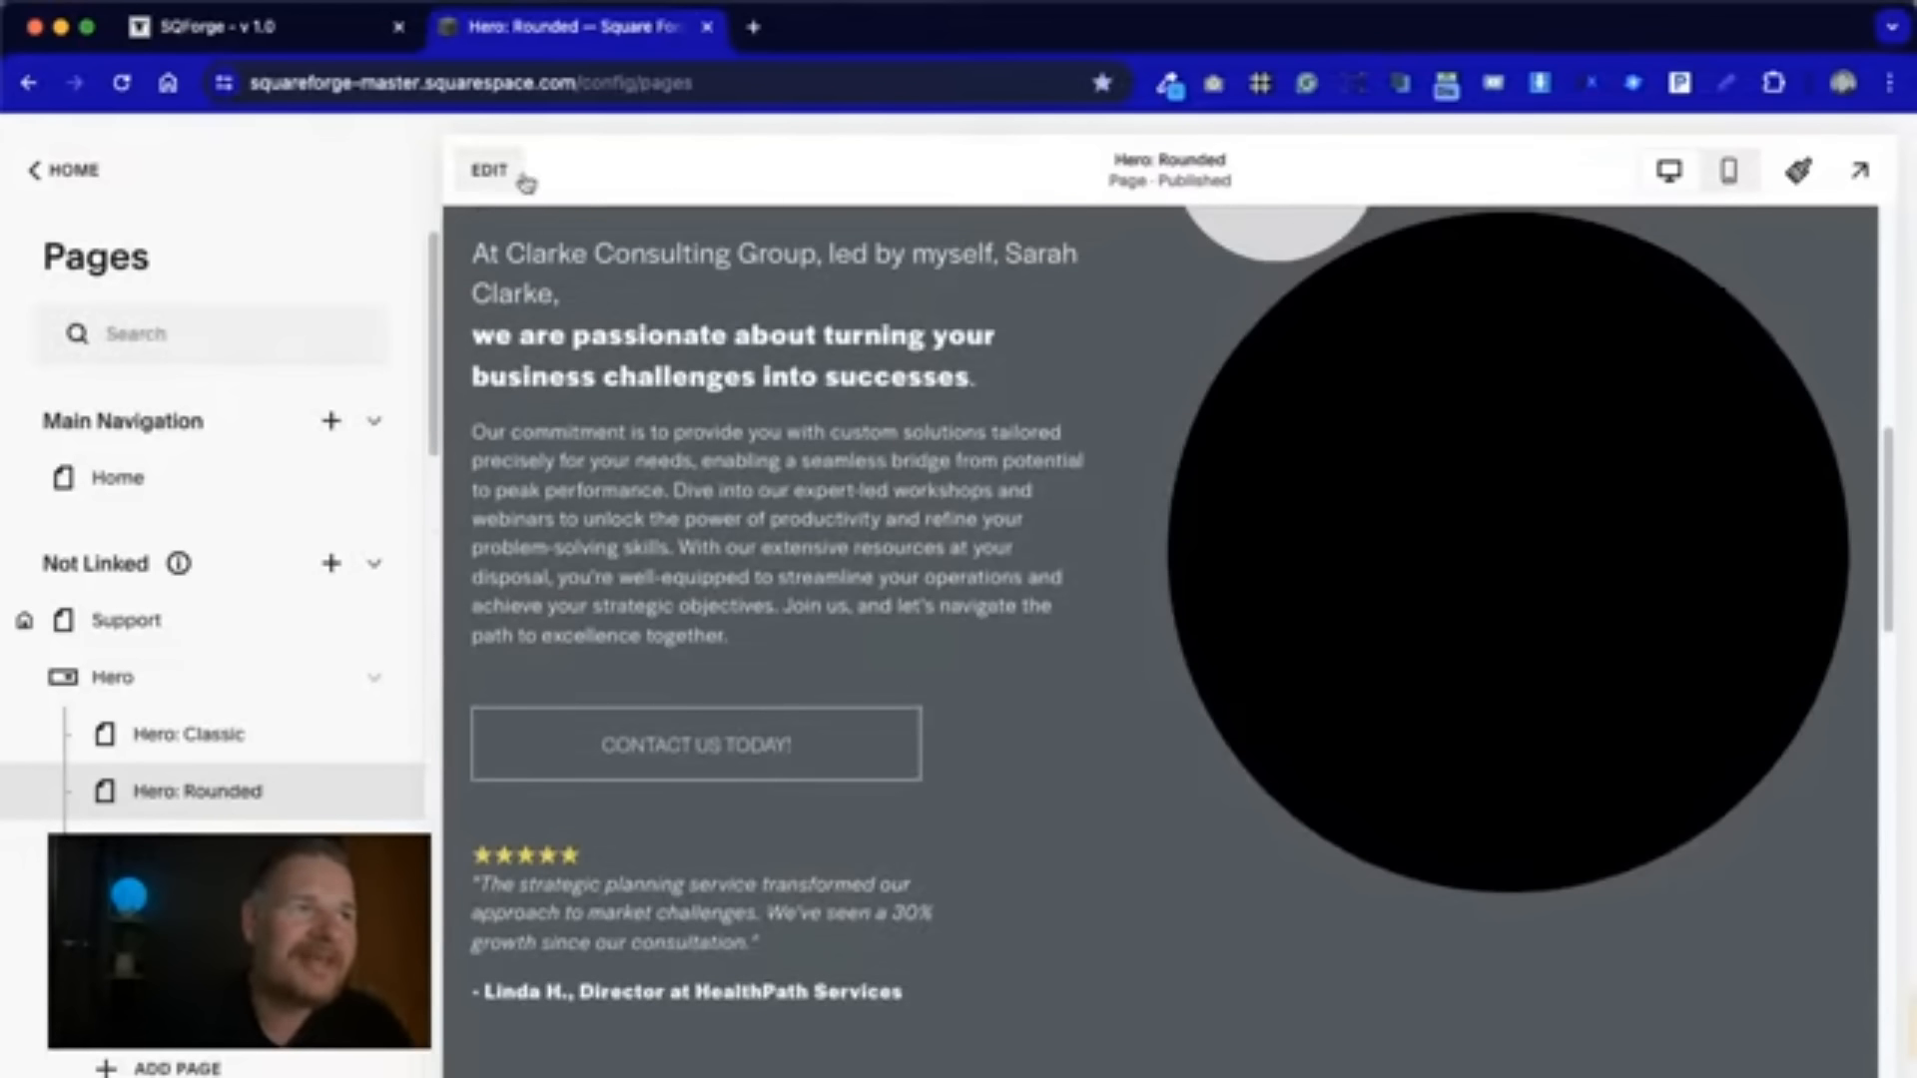
- Open Hero: Rounded for editing, look through its sections, and exit without making changes
{"action": "left_click", "coordinate": [513, 171]}
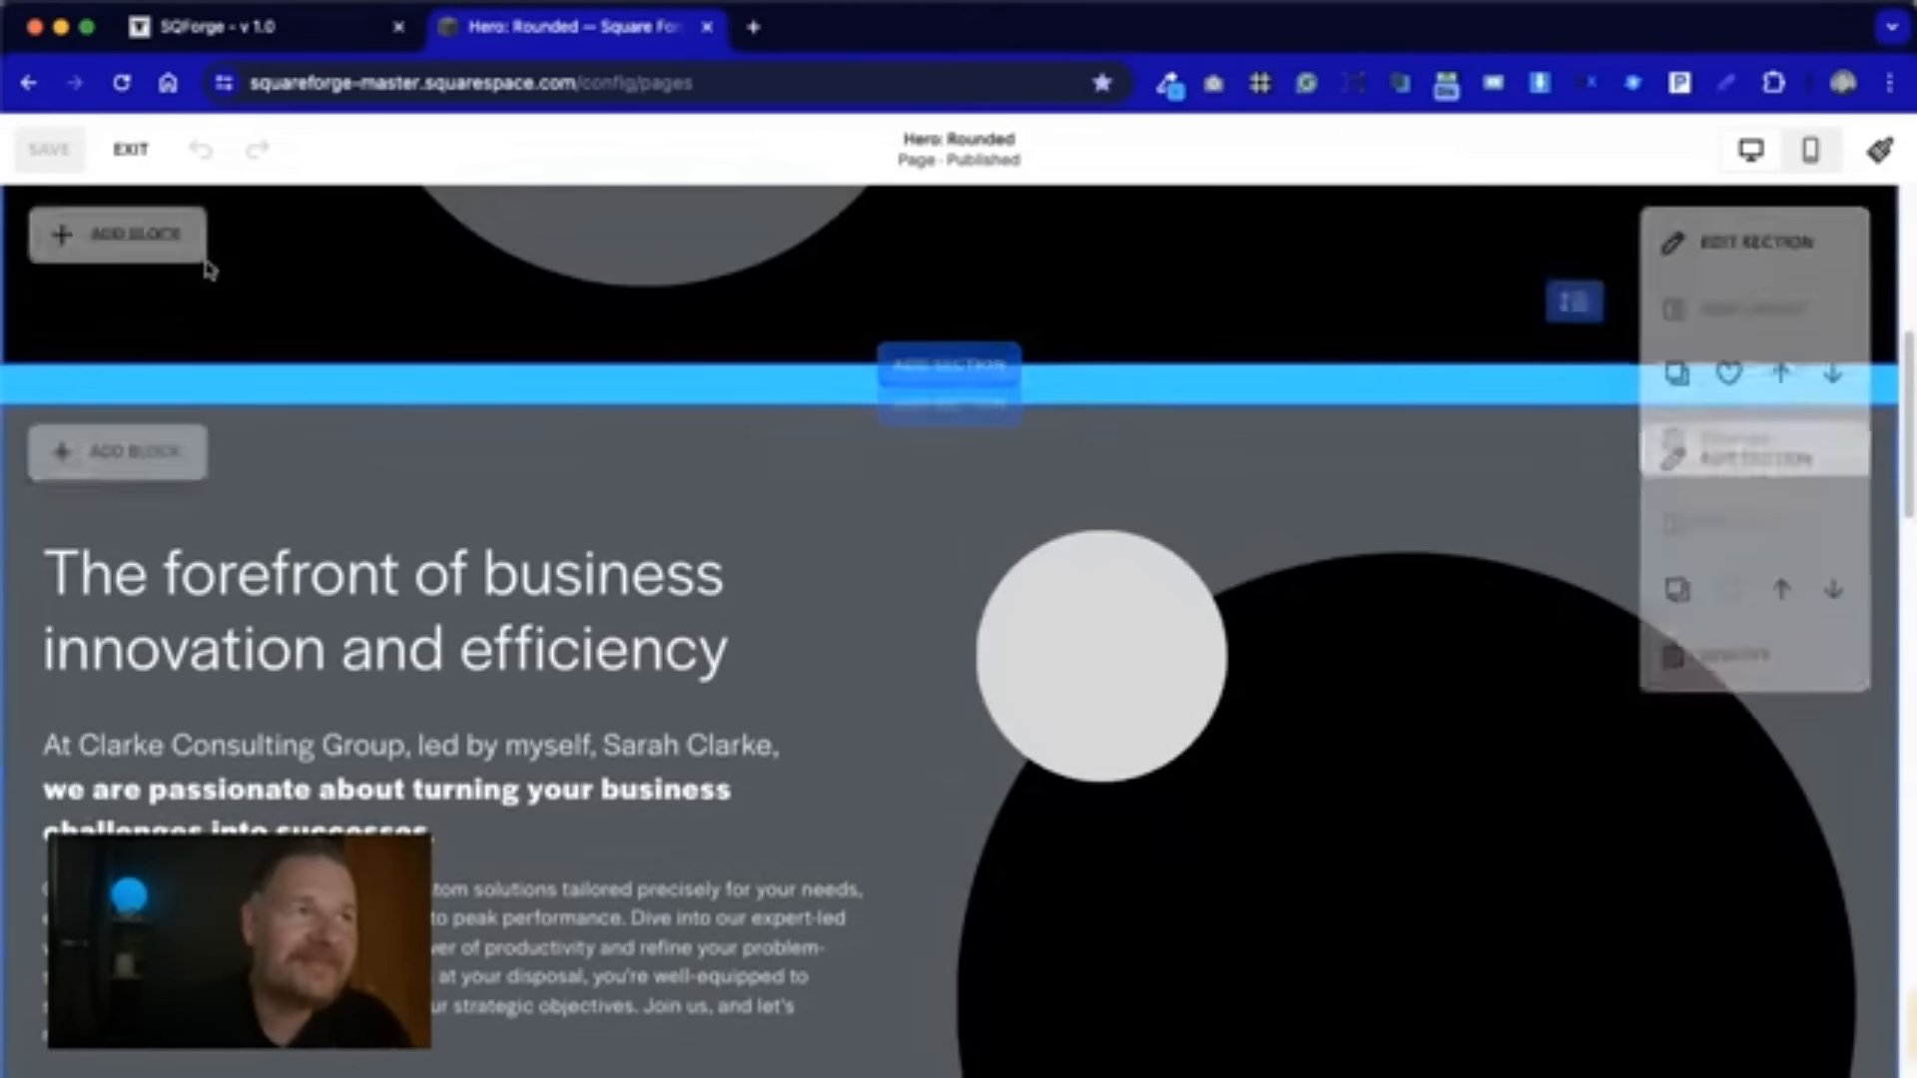
{"action": "scroll", "coordinate": [662, 649], "scroll_direction": "up", "scroll_amount": 2}
{"action": "scroll", "coordinate": [662, 649], "scroll_direction": "up", "scroll_amount": 3}
{"action": "scroll", "coordinate": [662, 649], "scroll_direction": "down", "scroll_amount": 12}
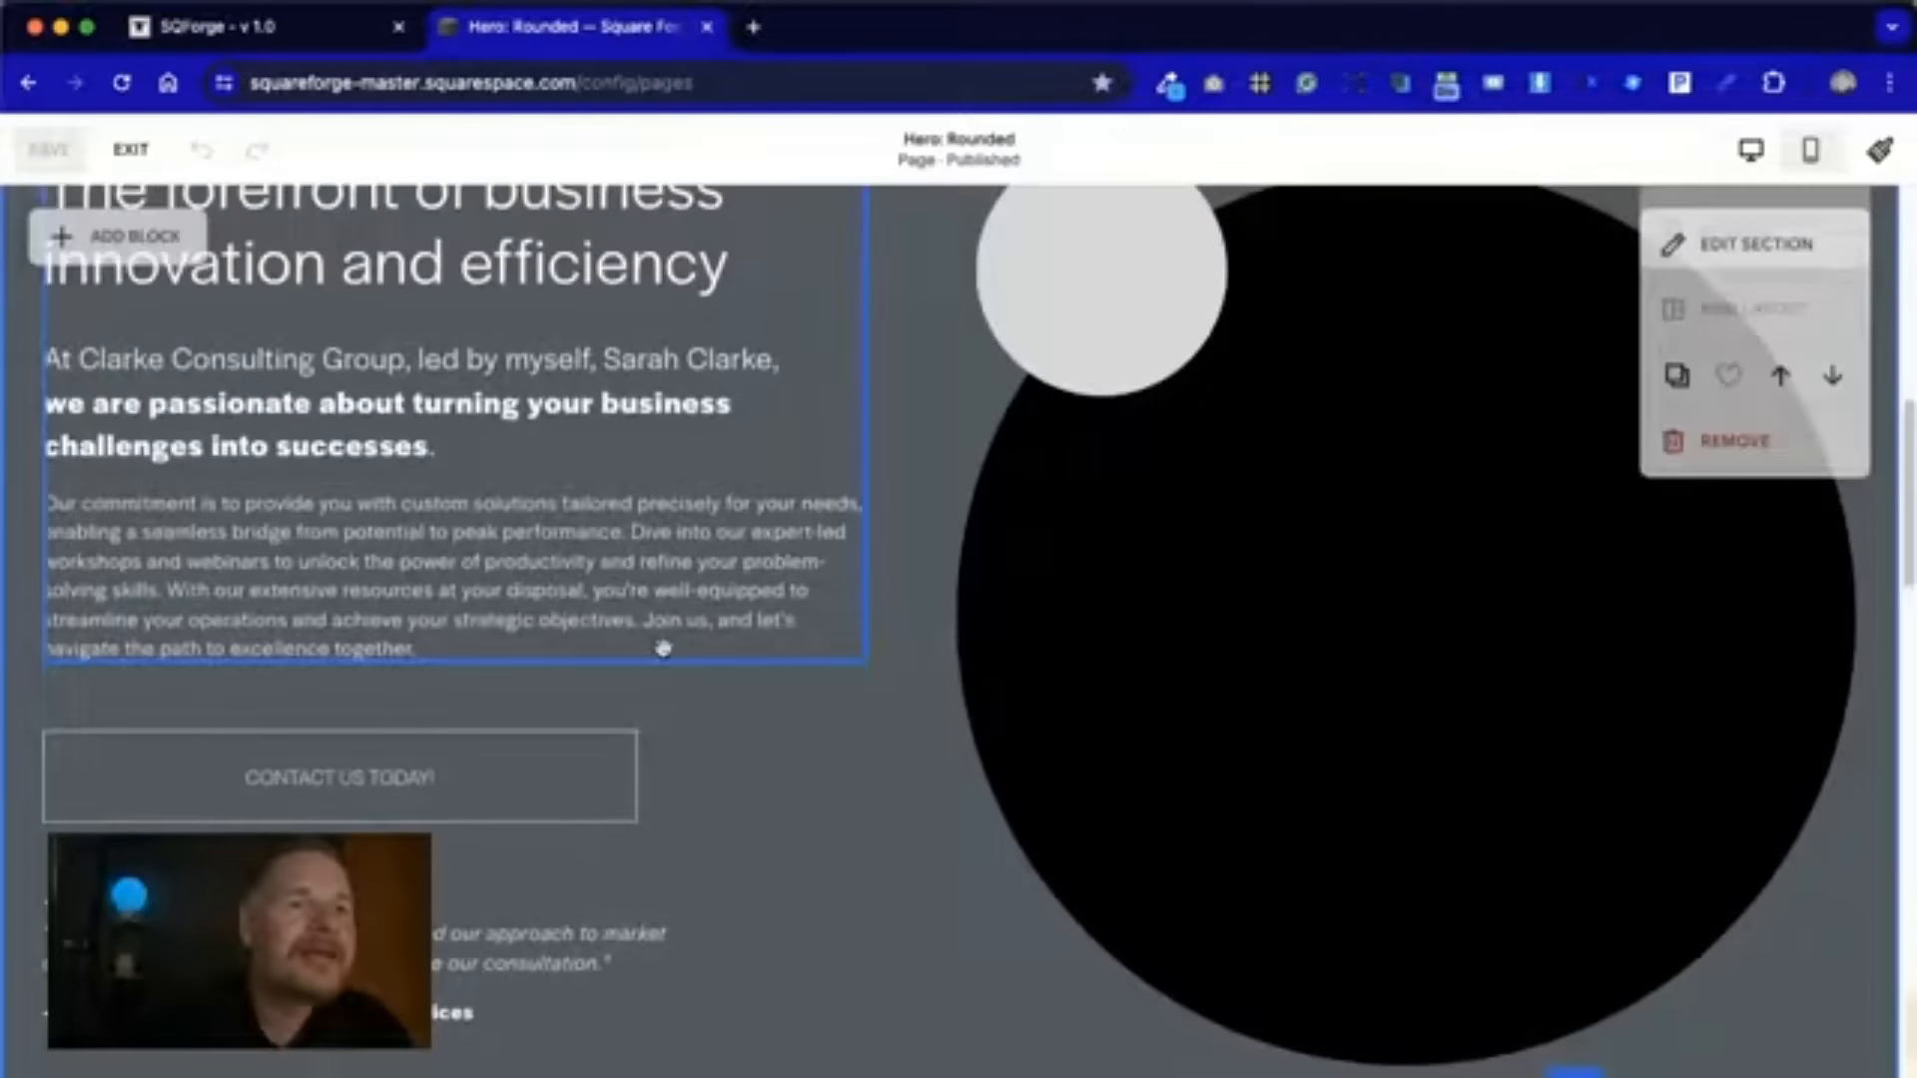
{"action": "scroll", "coordinate": [664, 647], "scroll_direction": "down", "scroll_amount": 11}
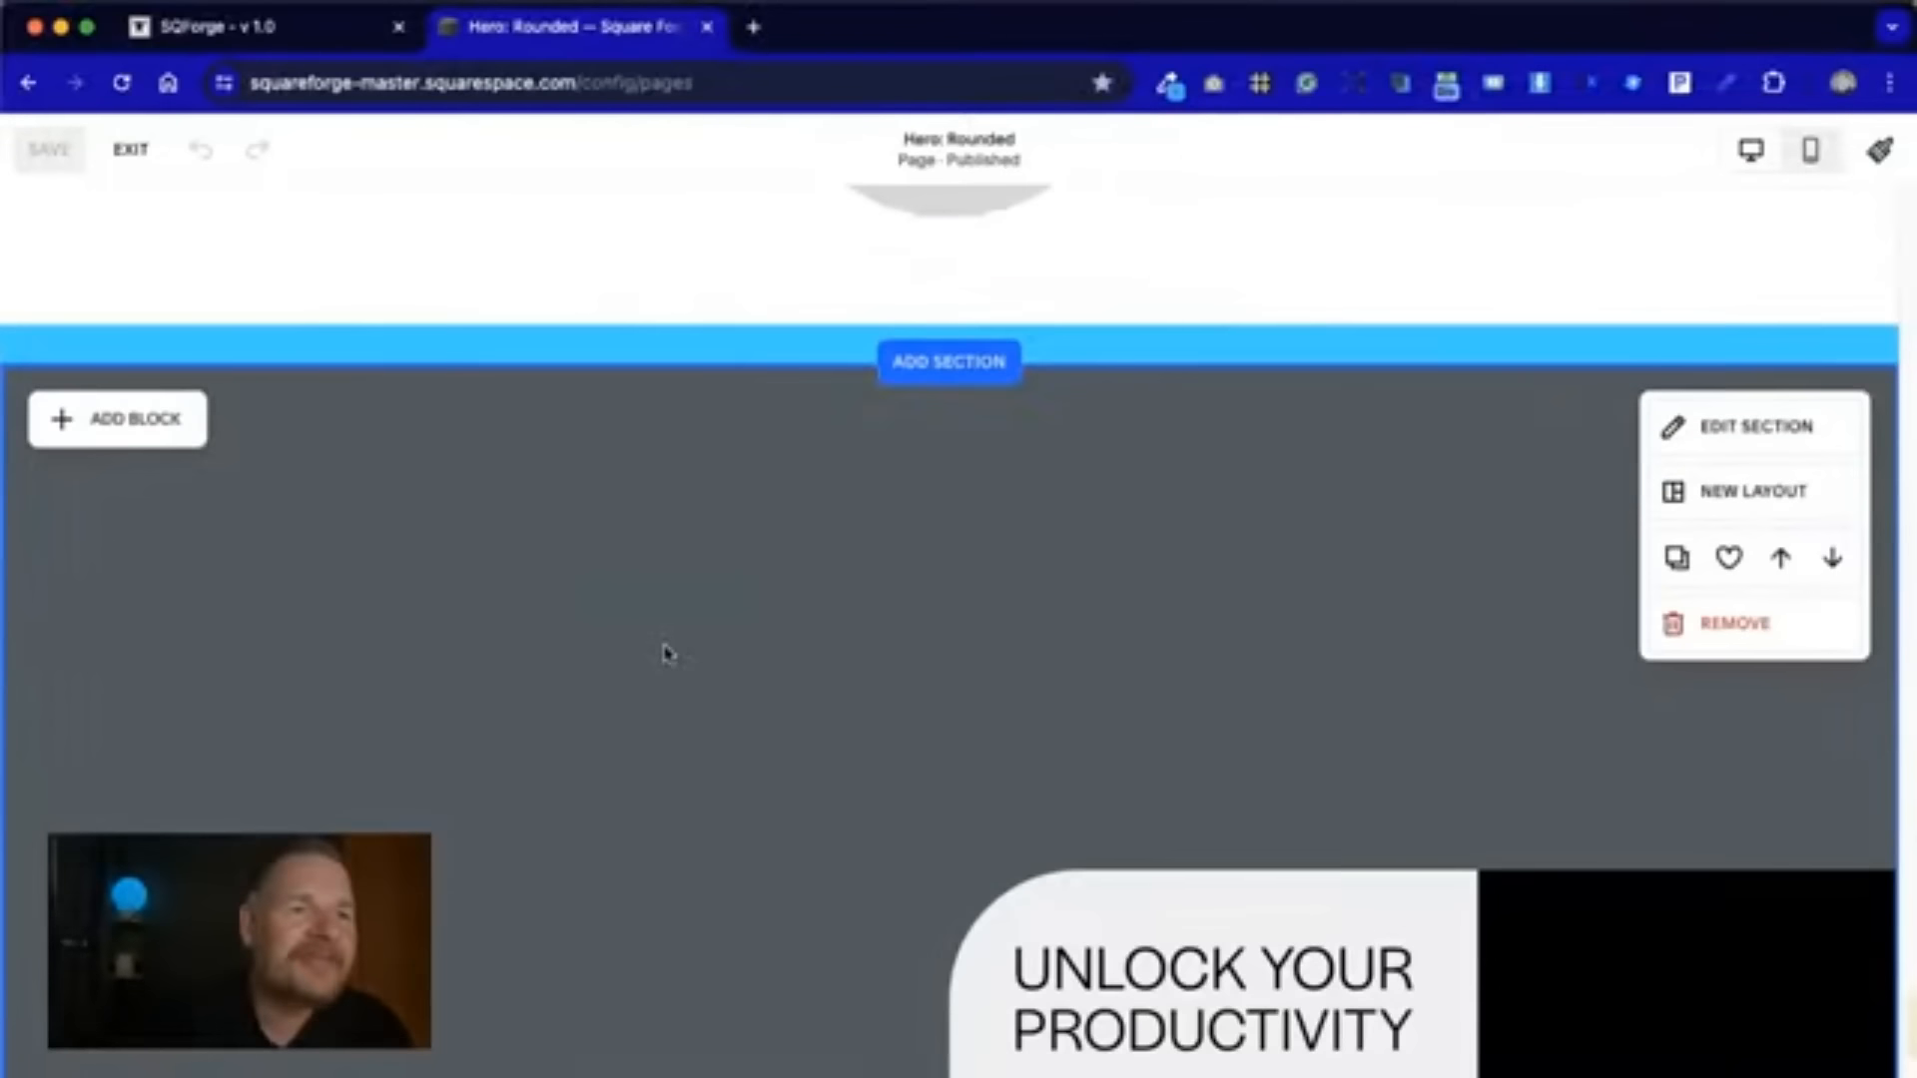
{"action": "scroll", "coordinate": [664, 647], "scroll_direction": "up", "scroll_amount": 20}
{"action": "left_click", "coordinate": [130, 151]}
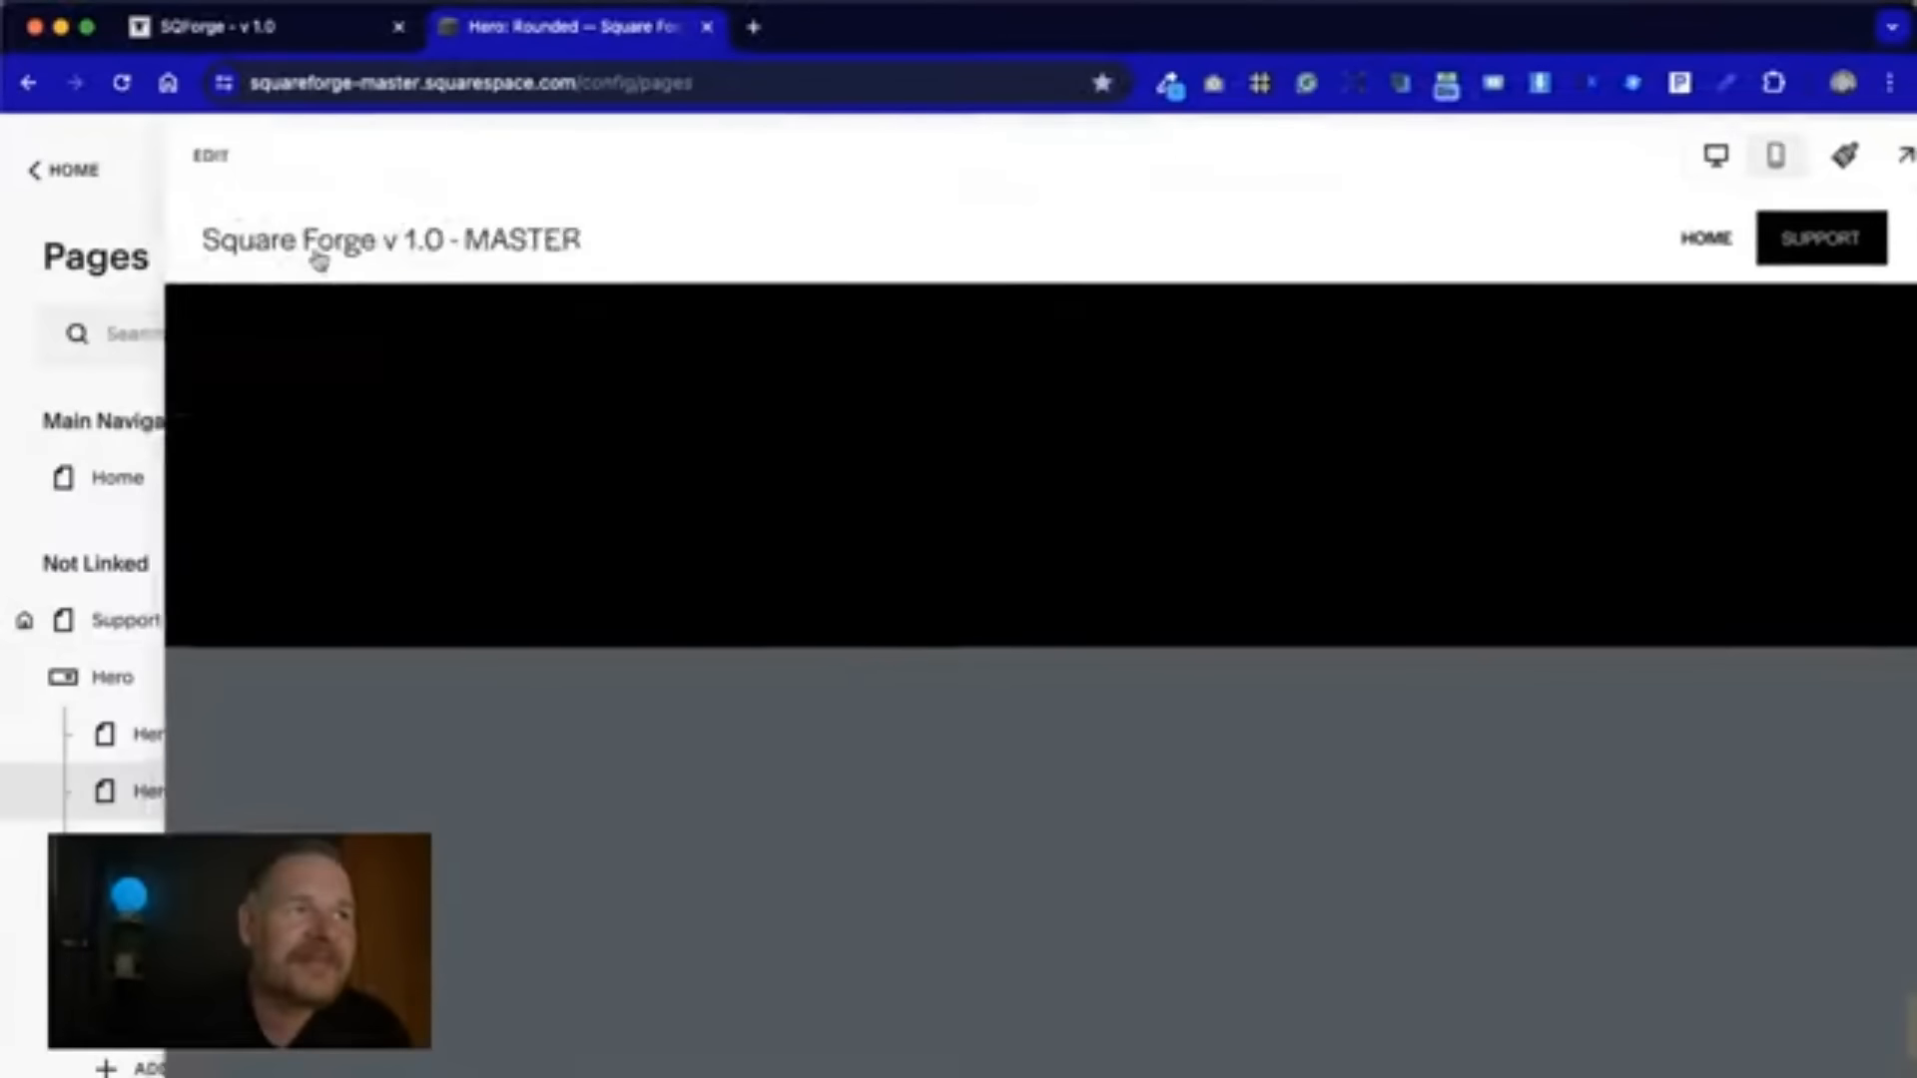
- Open the Content: Short page and examine its short text section layouts
{"action": "scroll", "coordinate": [219, 599], "scroll_direction": "down", "scroll_amount": 6}
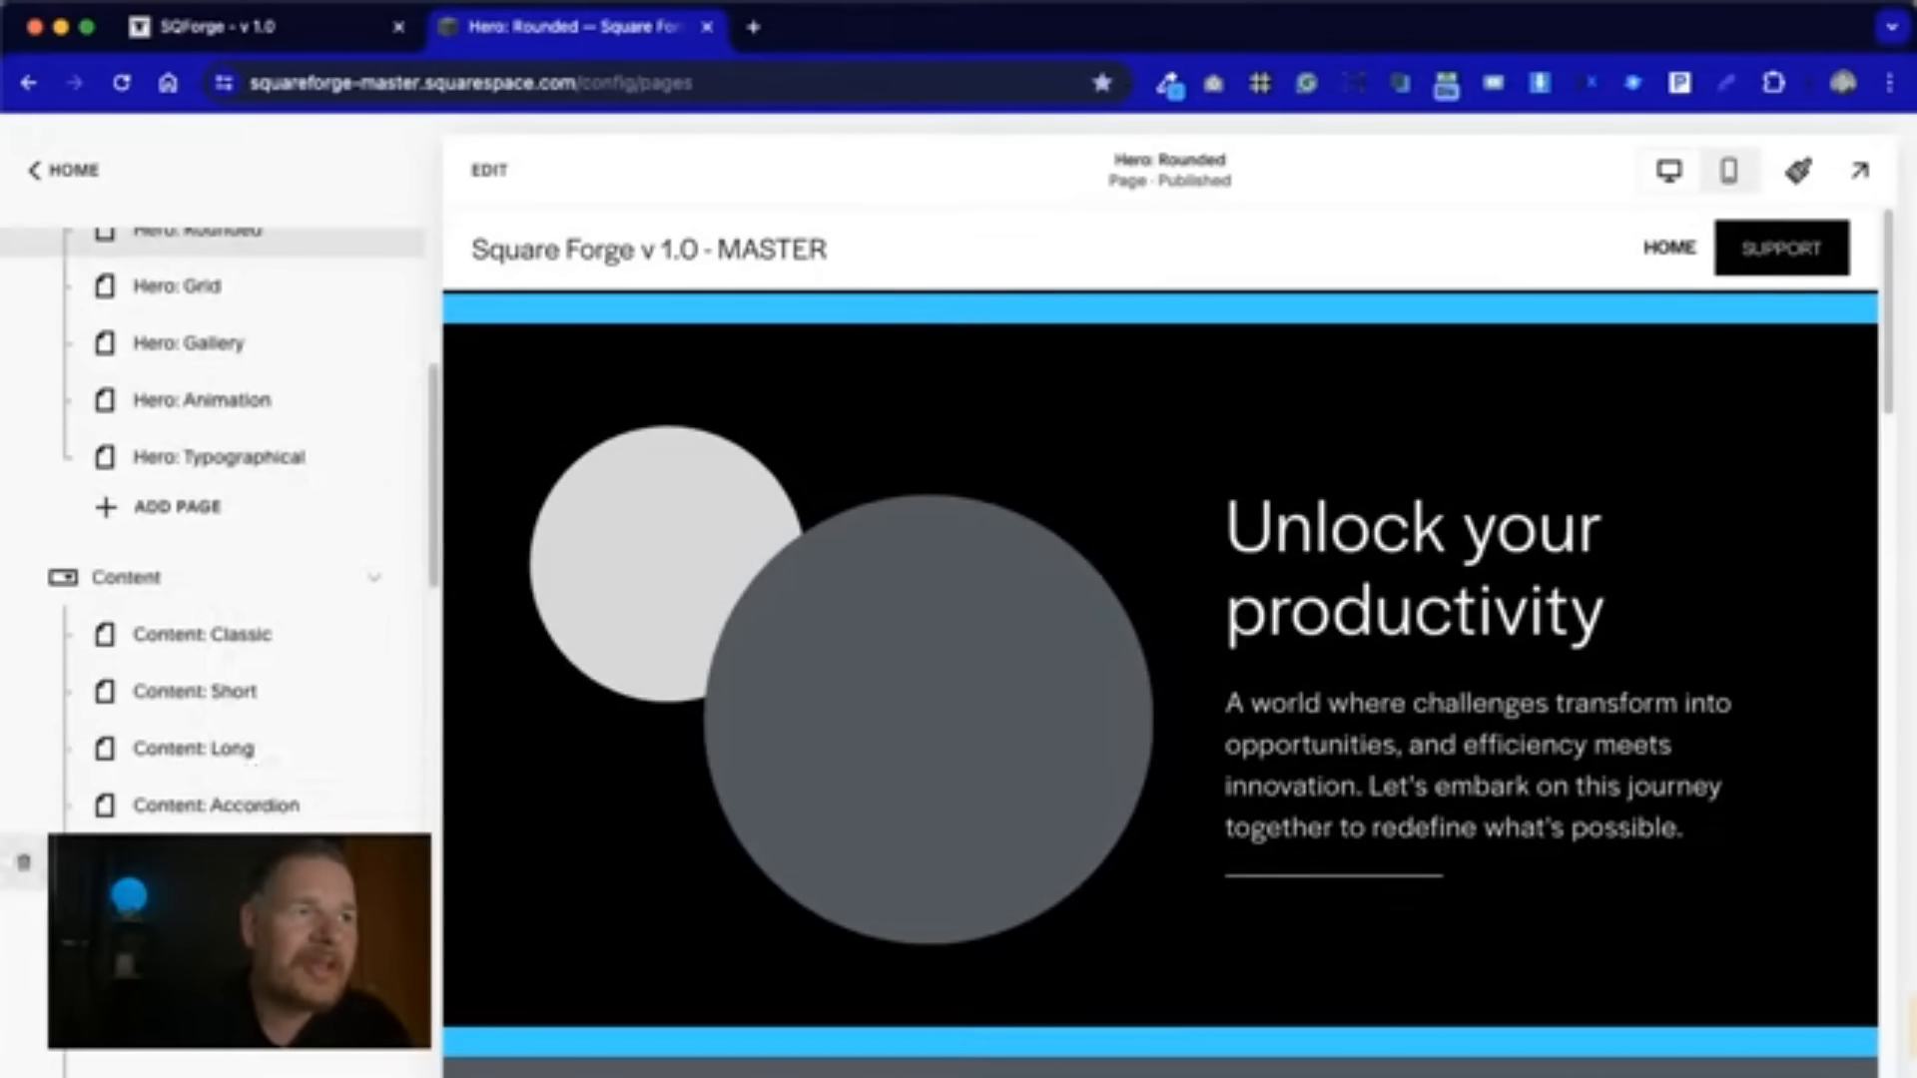
{"action": "left_click", "coordinate": [241, 703]}
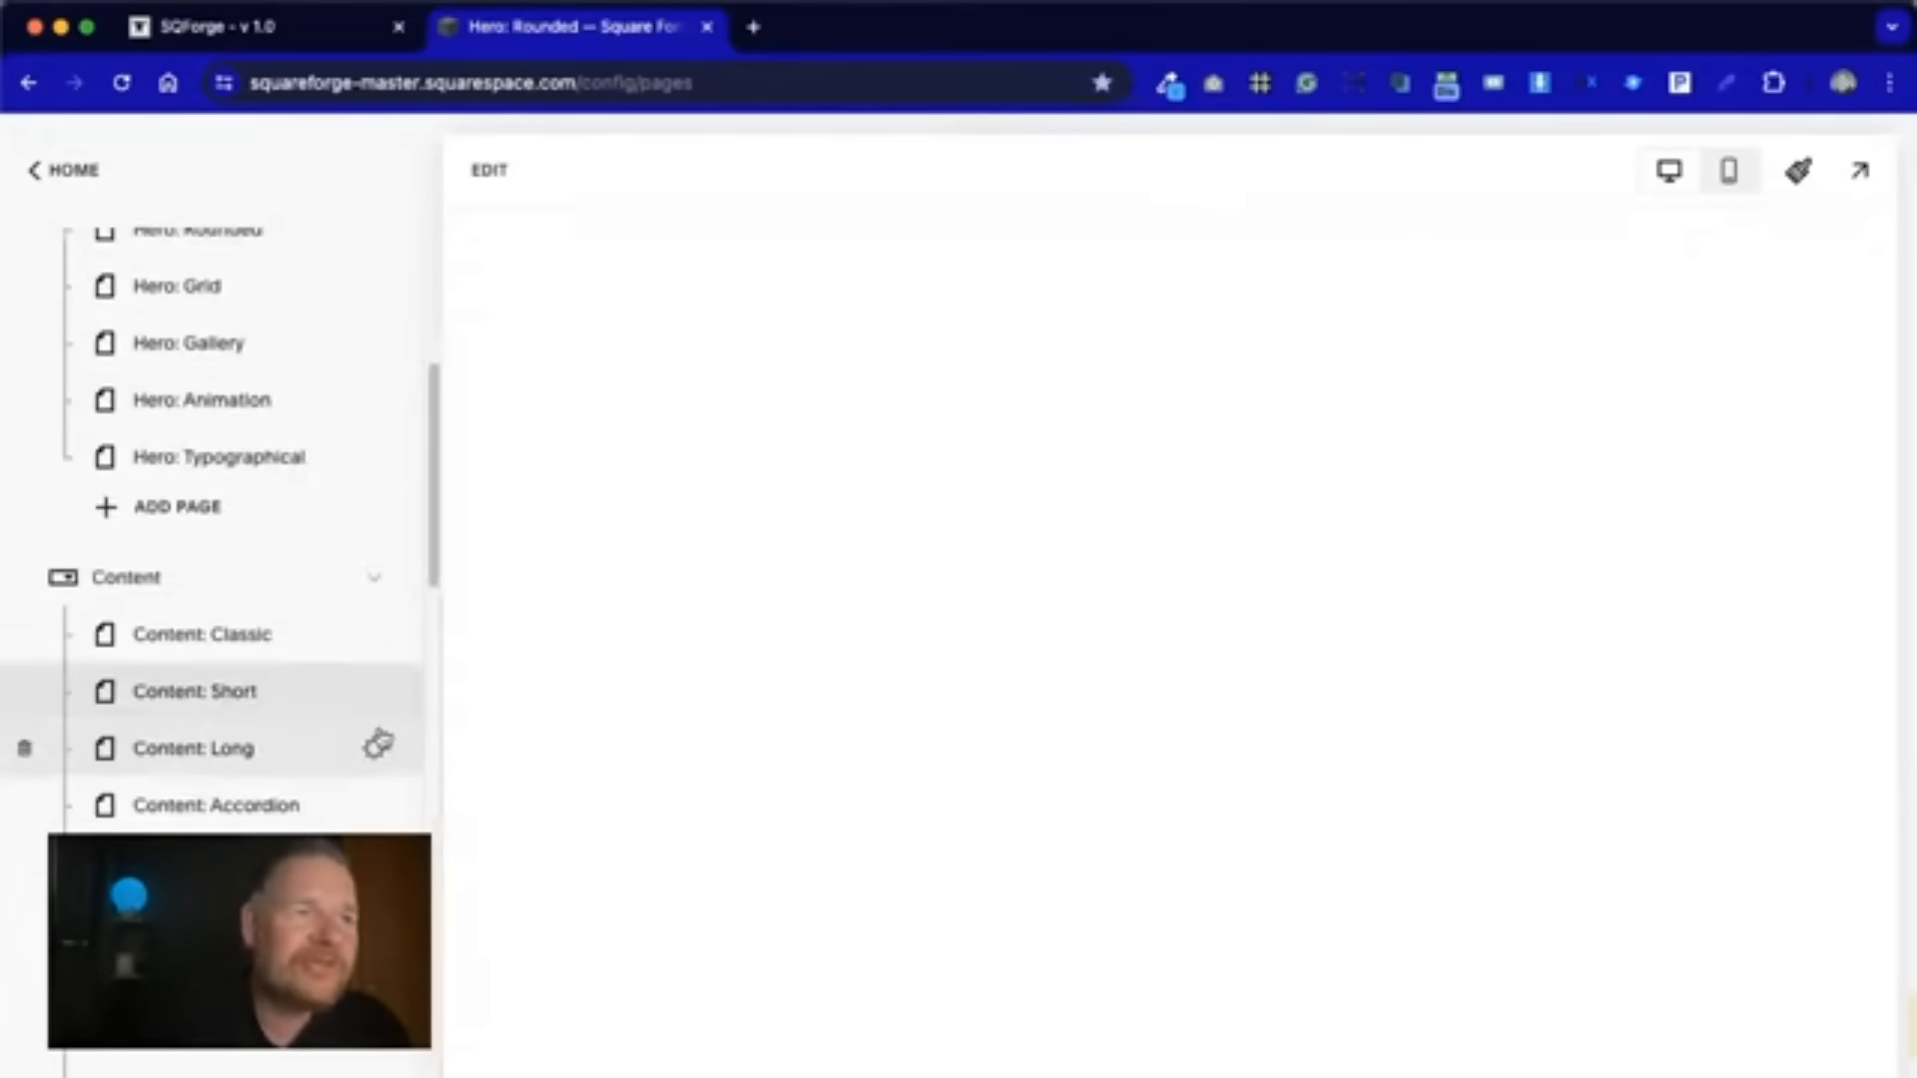
{"action": "scroll", "coordinate": [1248, 938], "scroll_direction": "down", "scroll_amount": 7}
{"action": "scroll", "coordinate": [1295, 988], "scroll_direction": "down", "scroll_amount": 5}
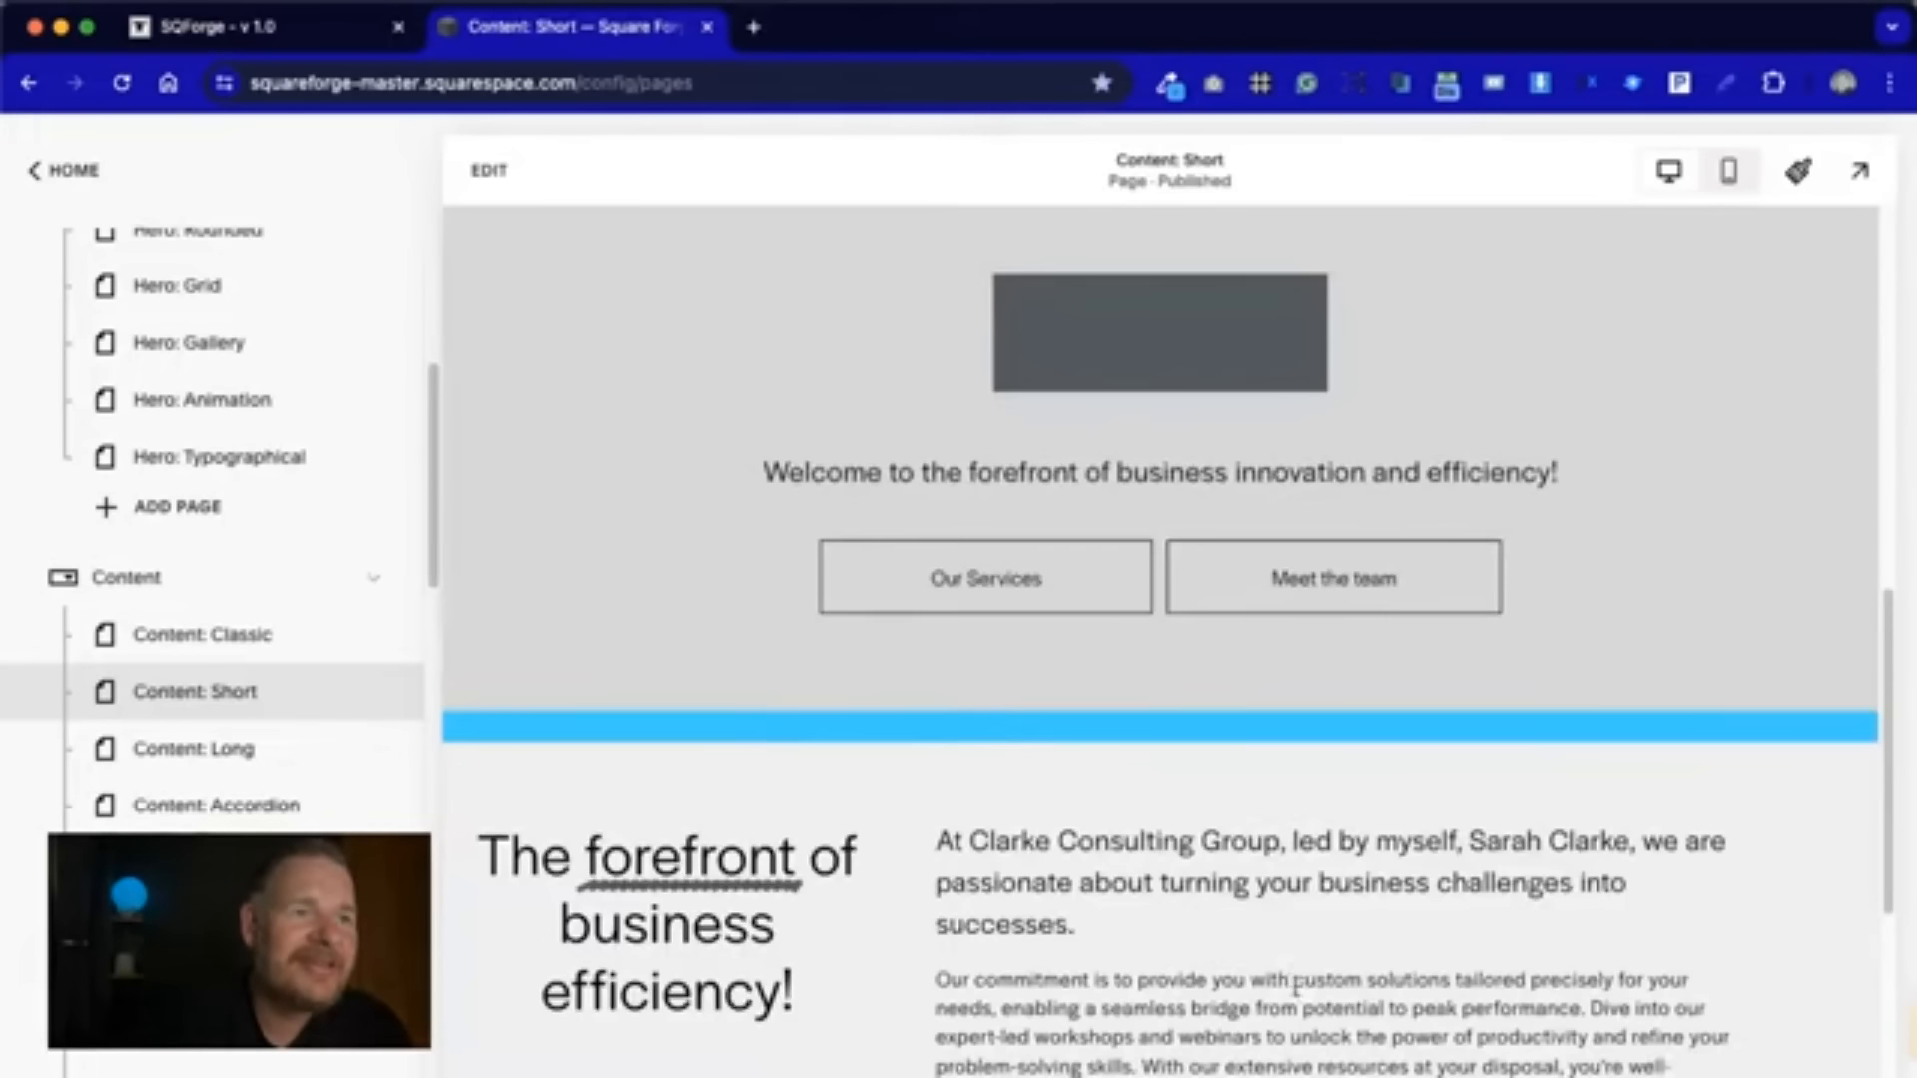
{"action": "scroll", "coordinate": [1298, 993], "scroll_direction": "up", "scroll_amount": 5}
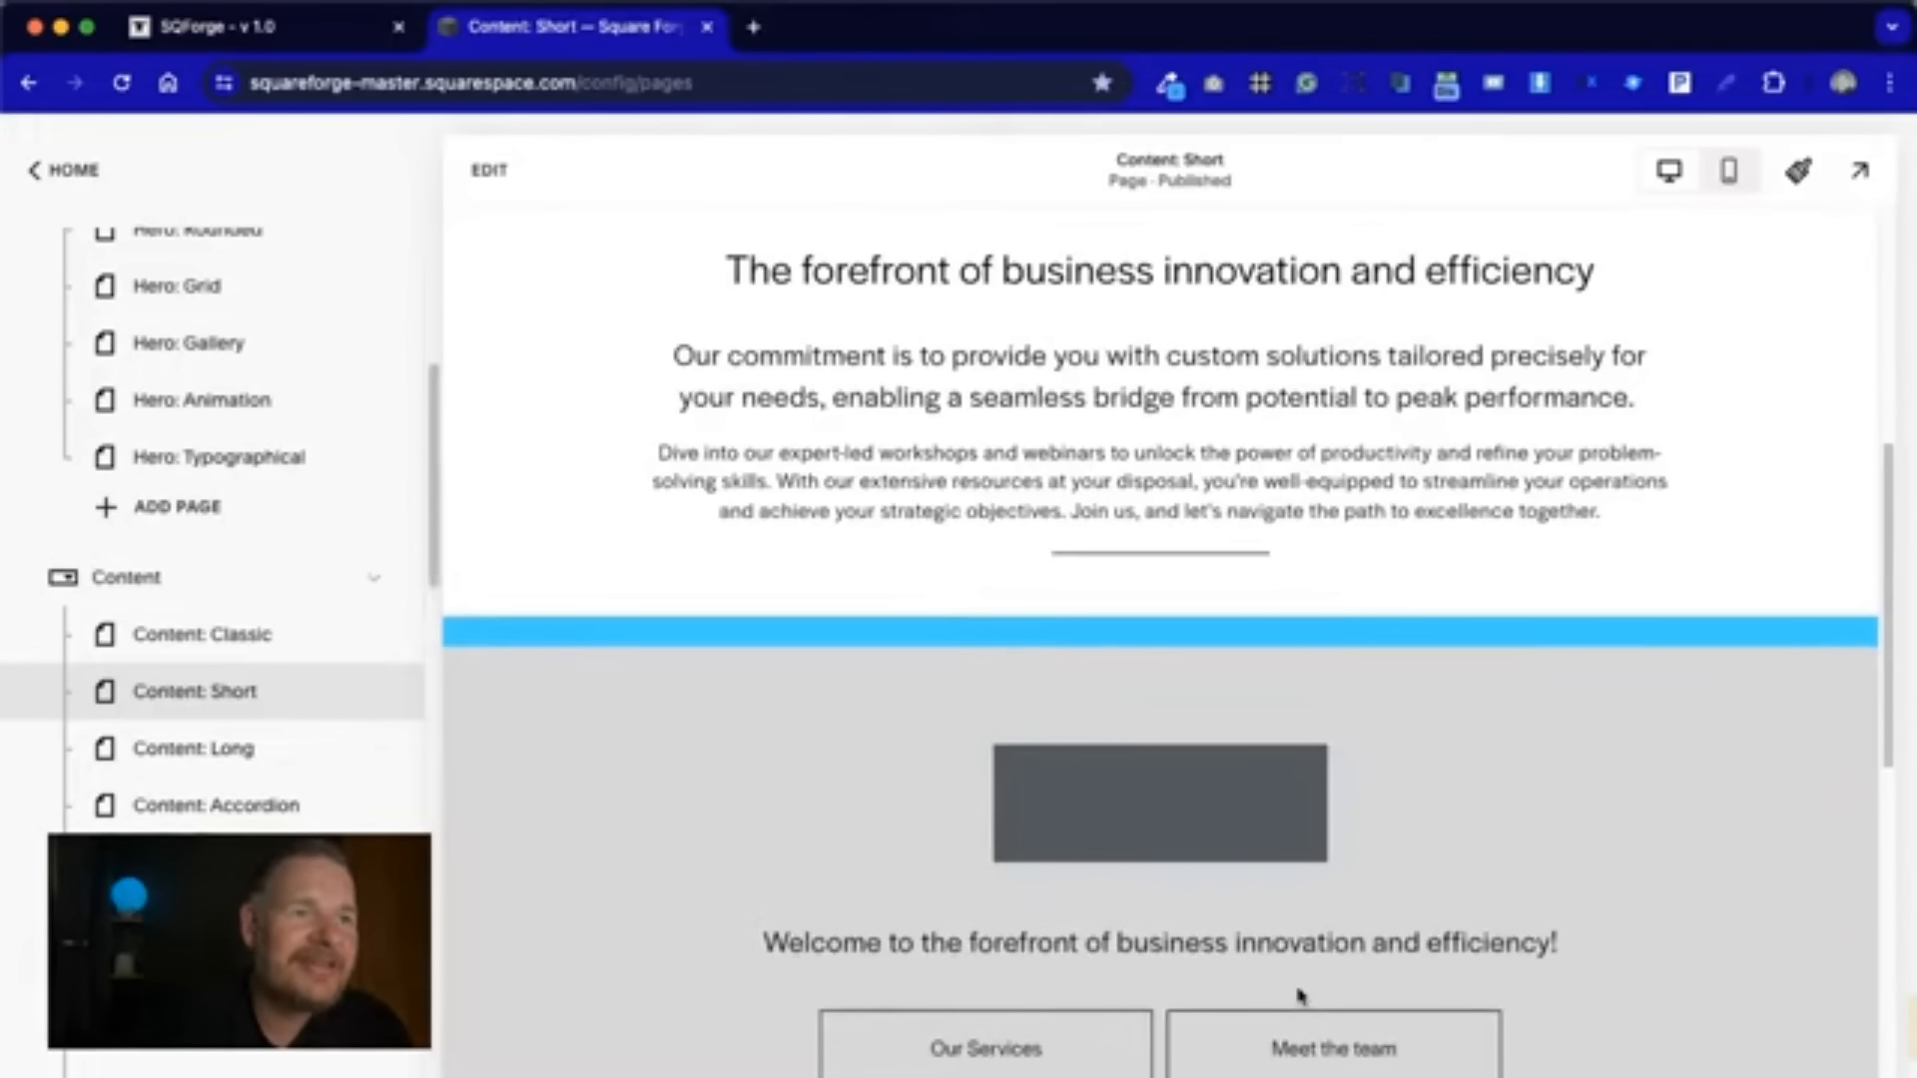
- Open Content: Short for editing, look through its sections, and exit without making changes
{"action": "left_click", "coordinate": [482, 171]}
{"action": "scroll", "coordinate": [1458, 1040], "scroll_direction": "down", "scroll_amount": 8}
{"action": "scroll", "coordinate": [1463, 1044], "scroll_direction": "up", "scroll_amount": 4}
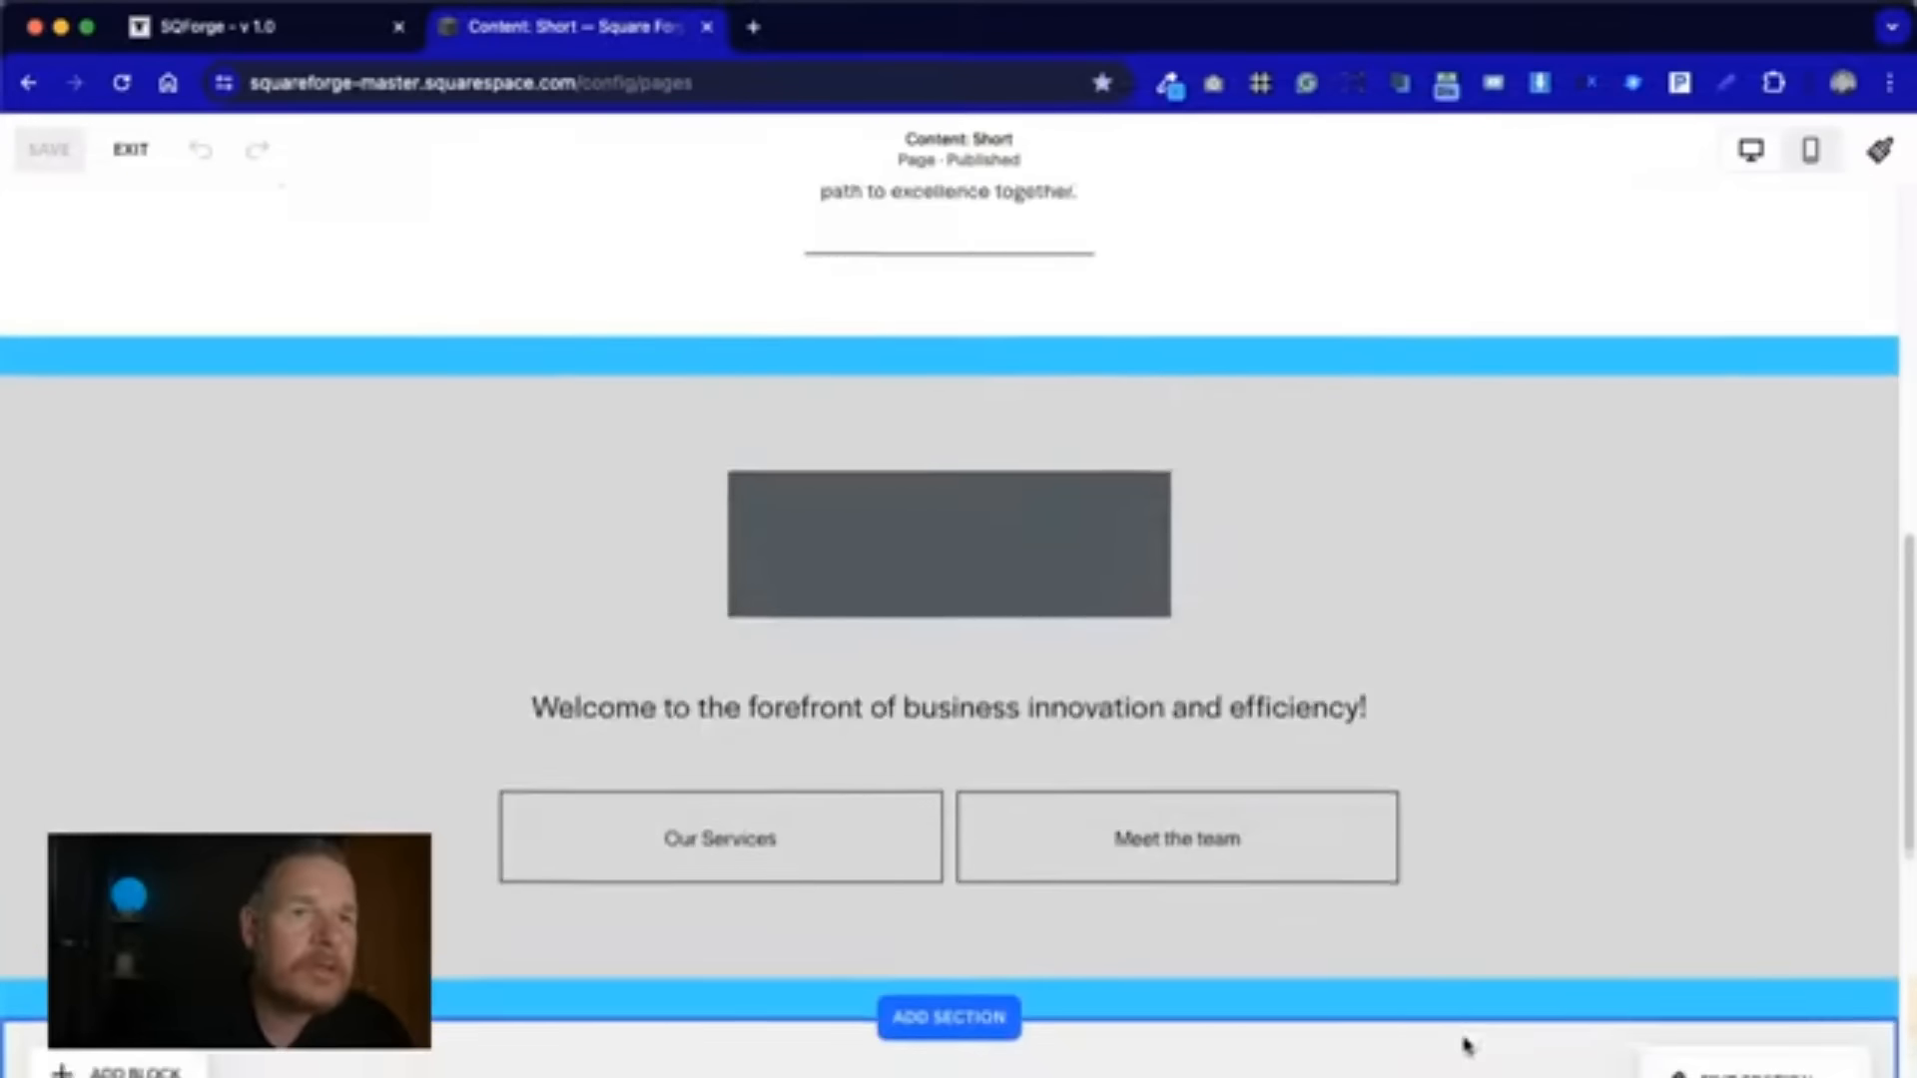
{"action": "scroll", "coordinate": [1463, 1044], "scroll_direction": "up", "scroll_amount": 1}
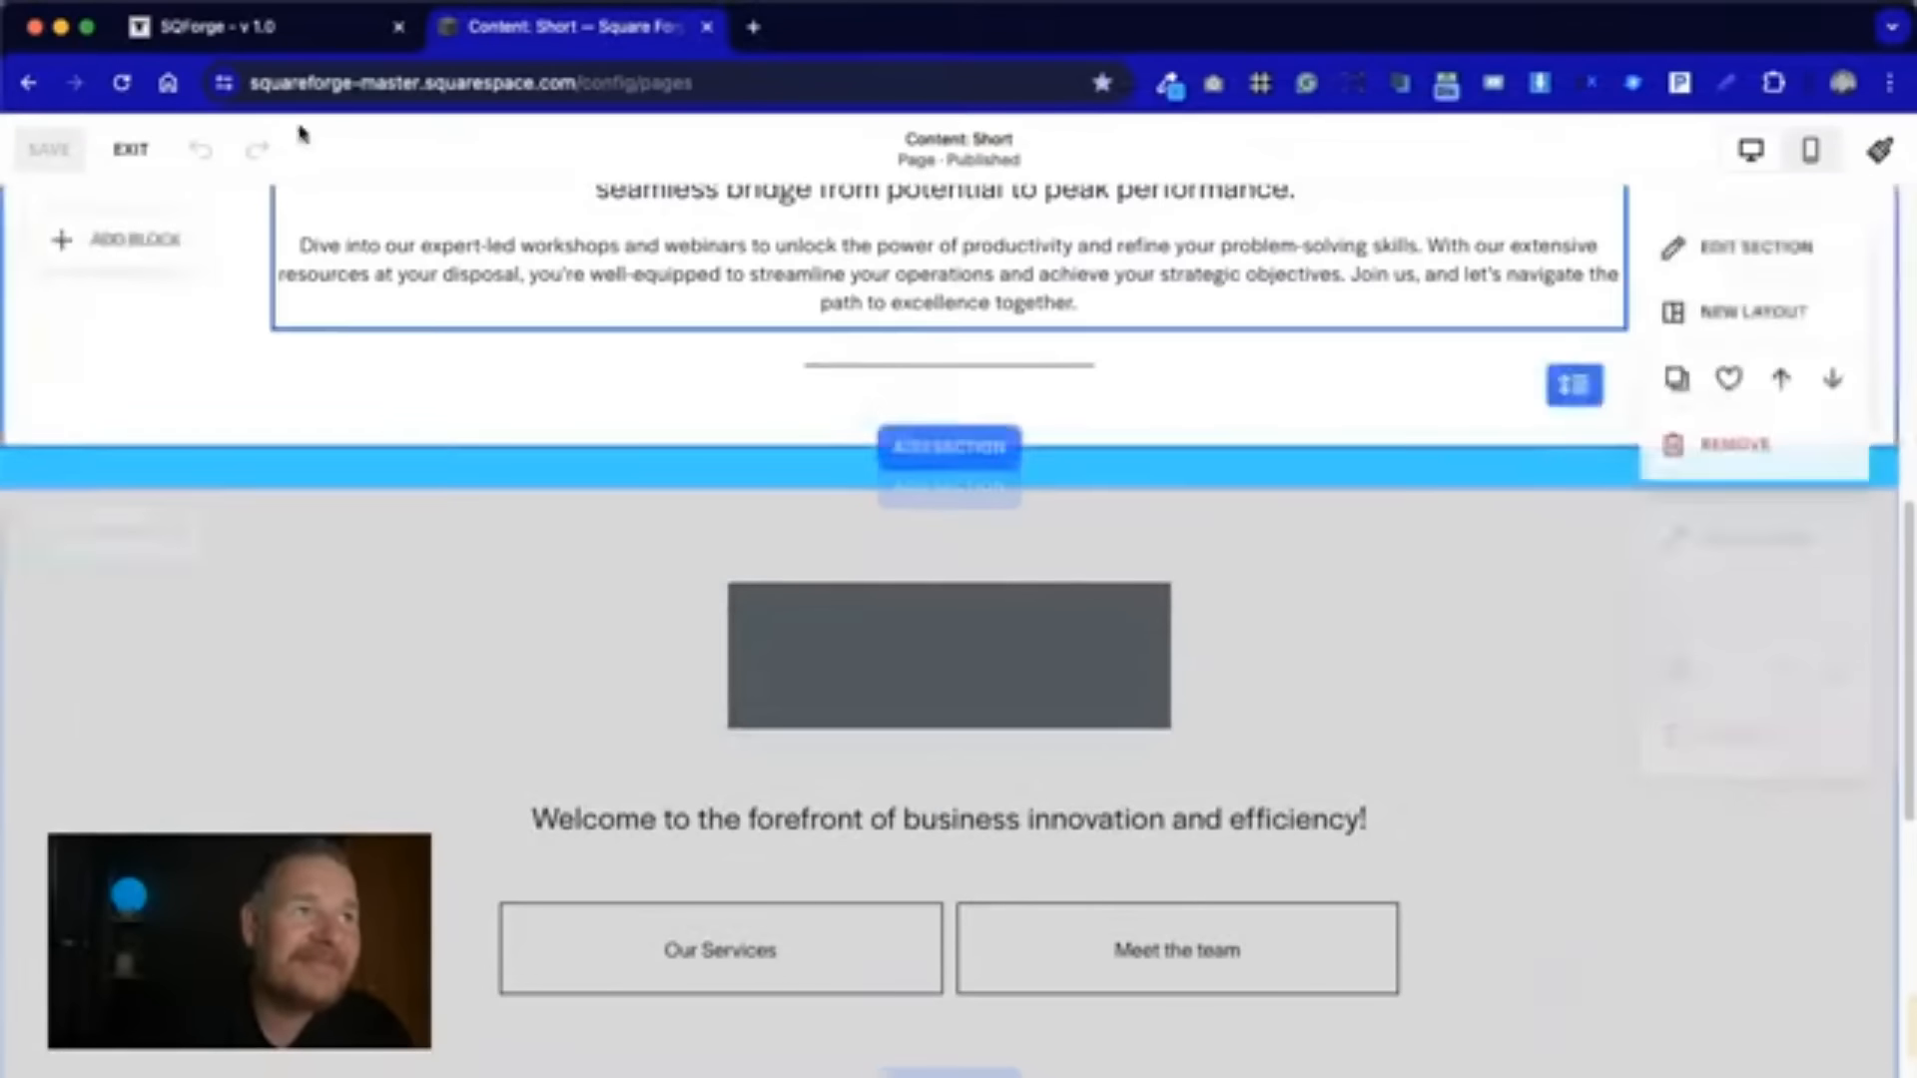
{"action": "left_click", "coordinate": [130, 149]}
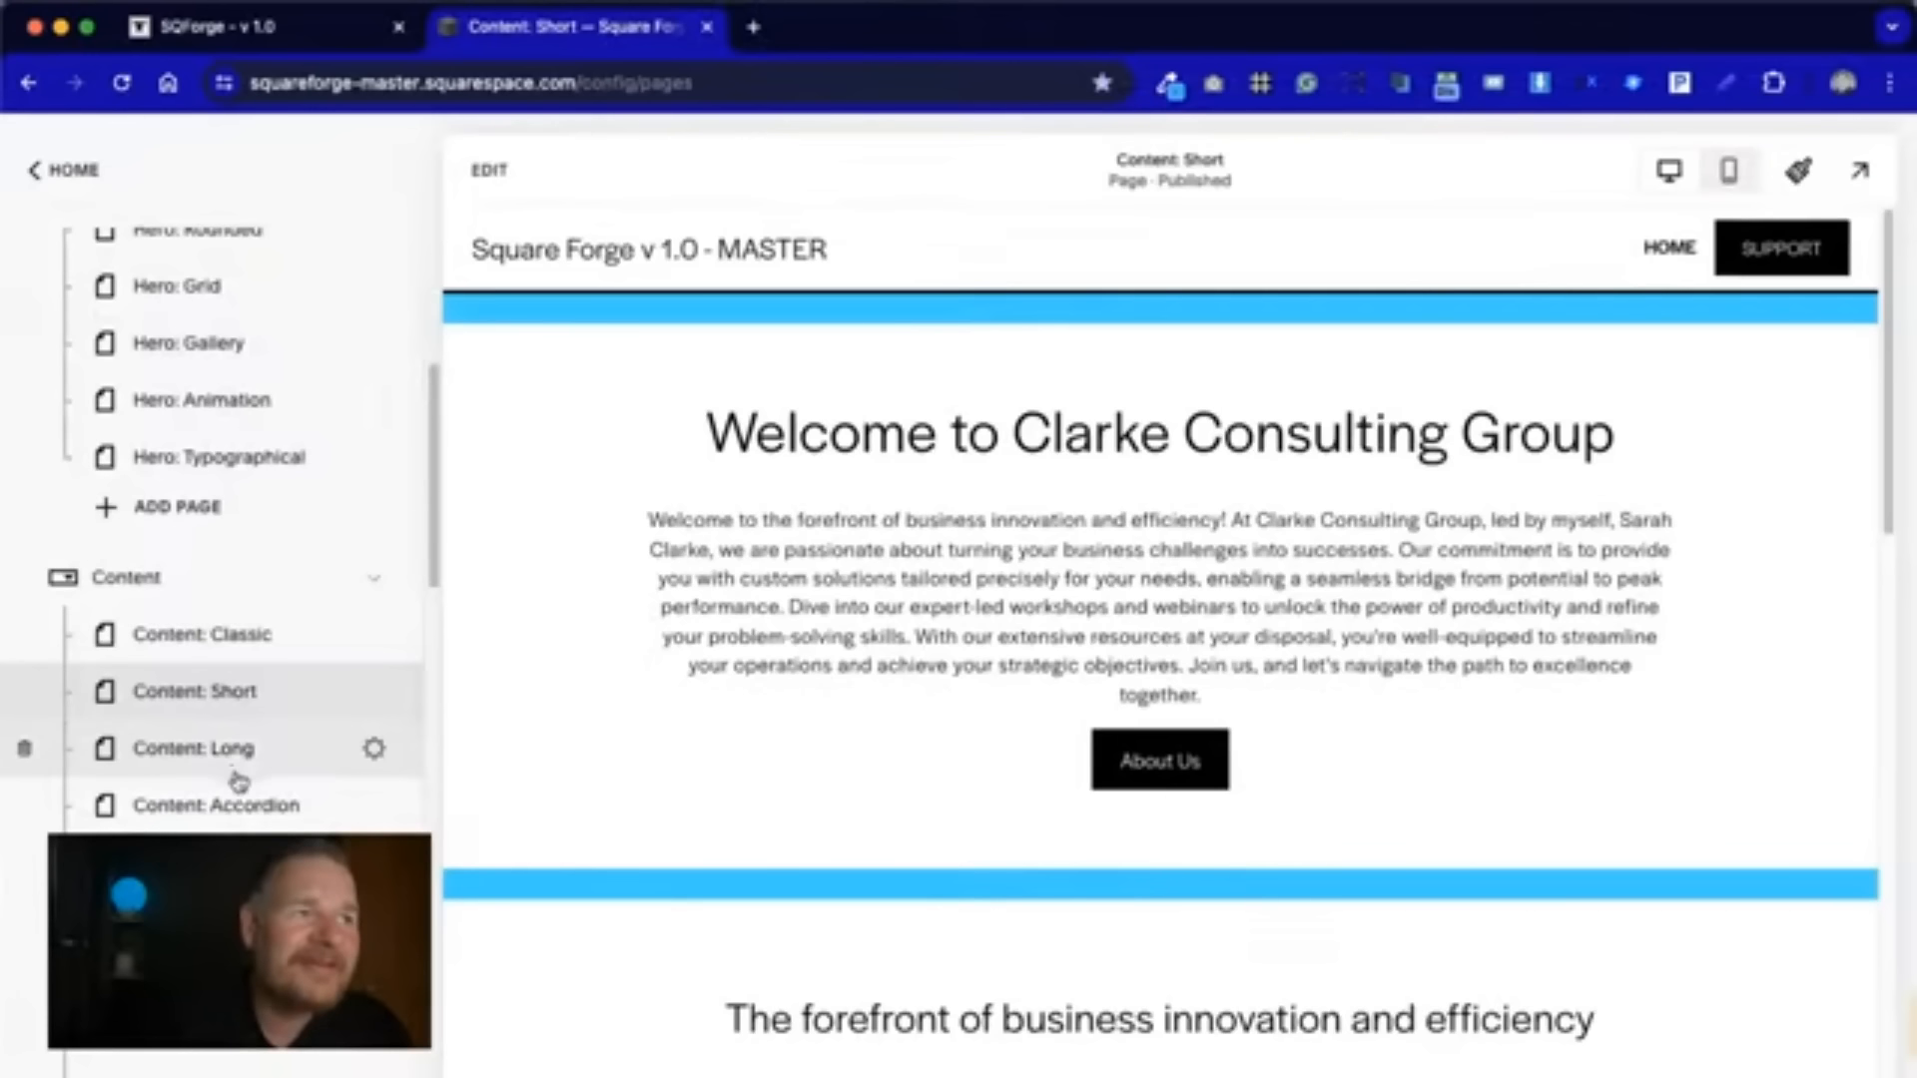
- Open the Content: Long page and examine its long-text layouts down to the Who We Are section
{"action": "left_click", "coordinate": [245, 753]}
{"action": "scroll", "coordinate": [1065, 775], "scroll_direction": "down", "scroll_amount": 10}
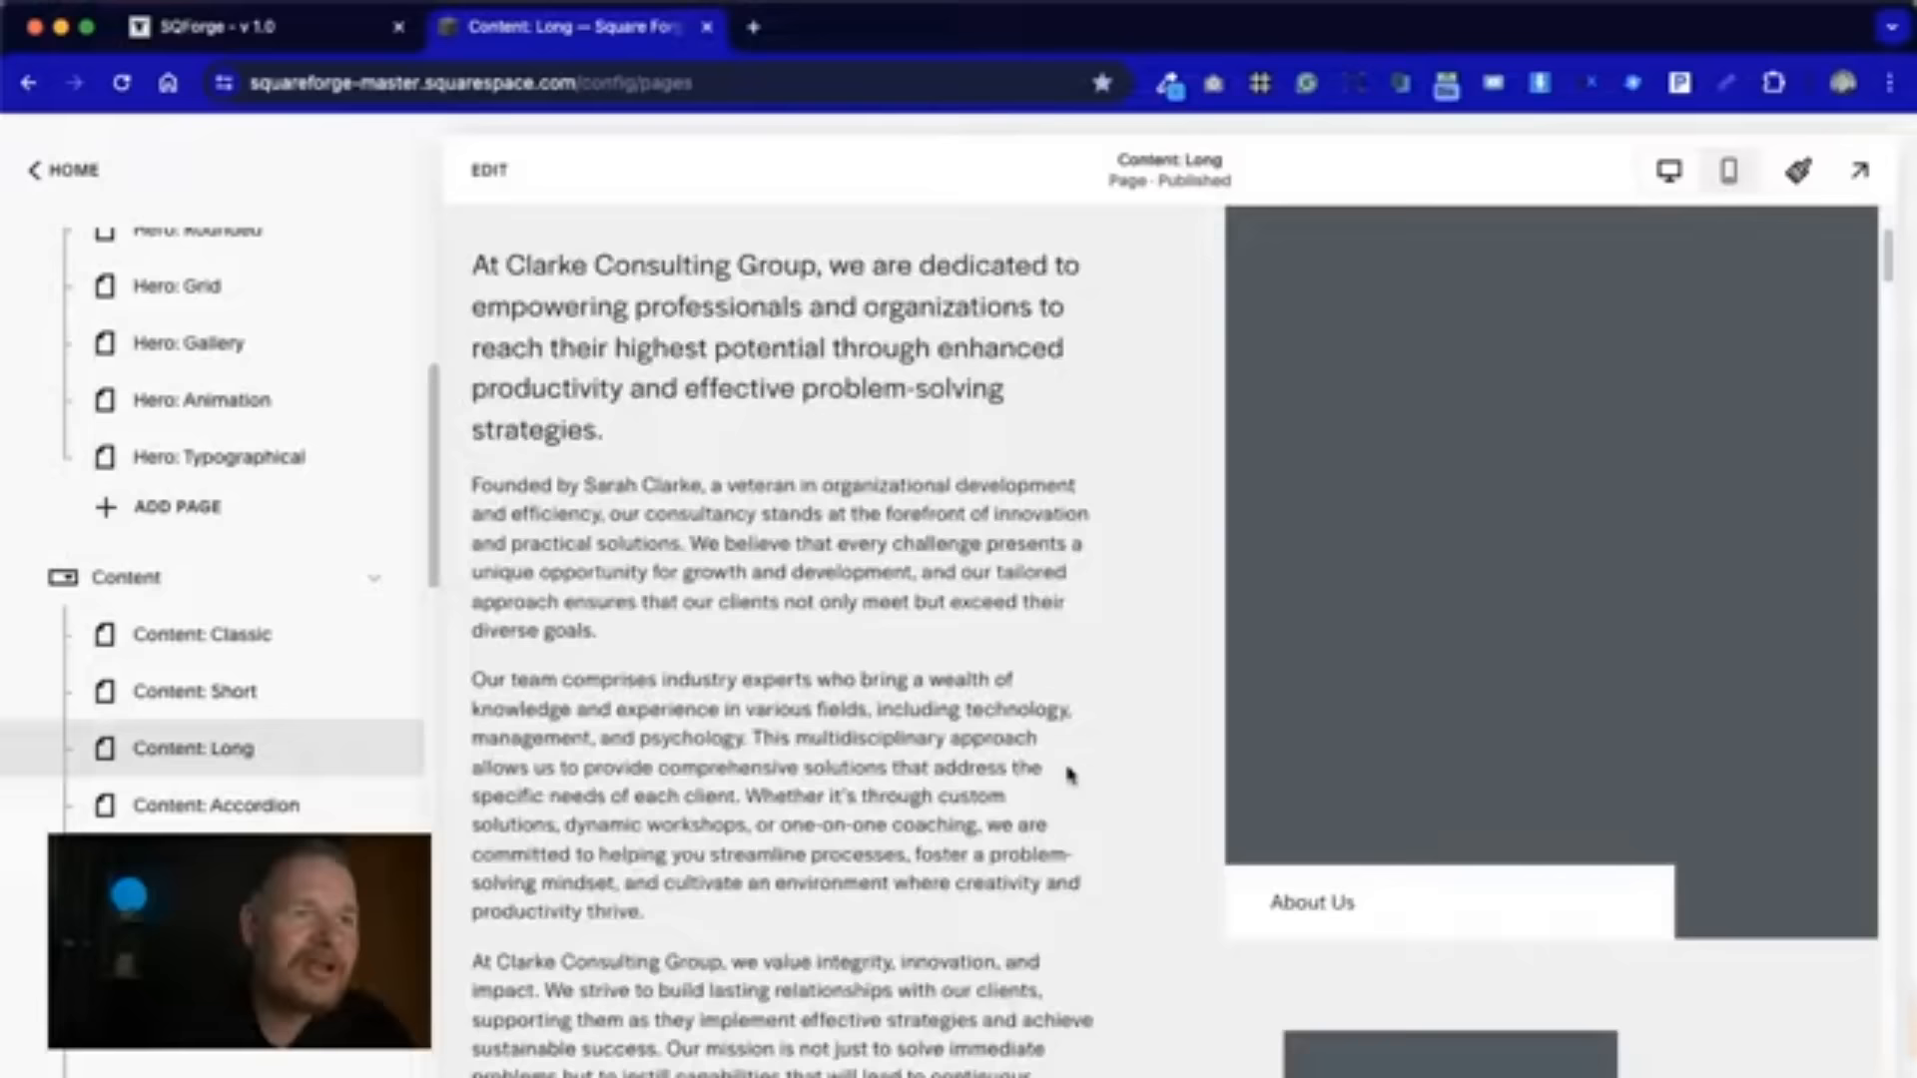
{"action": "scroll", "coordinate": [1068, 775], "scroll_direction": "down", "scroll_amount": 10}
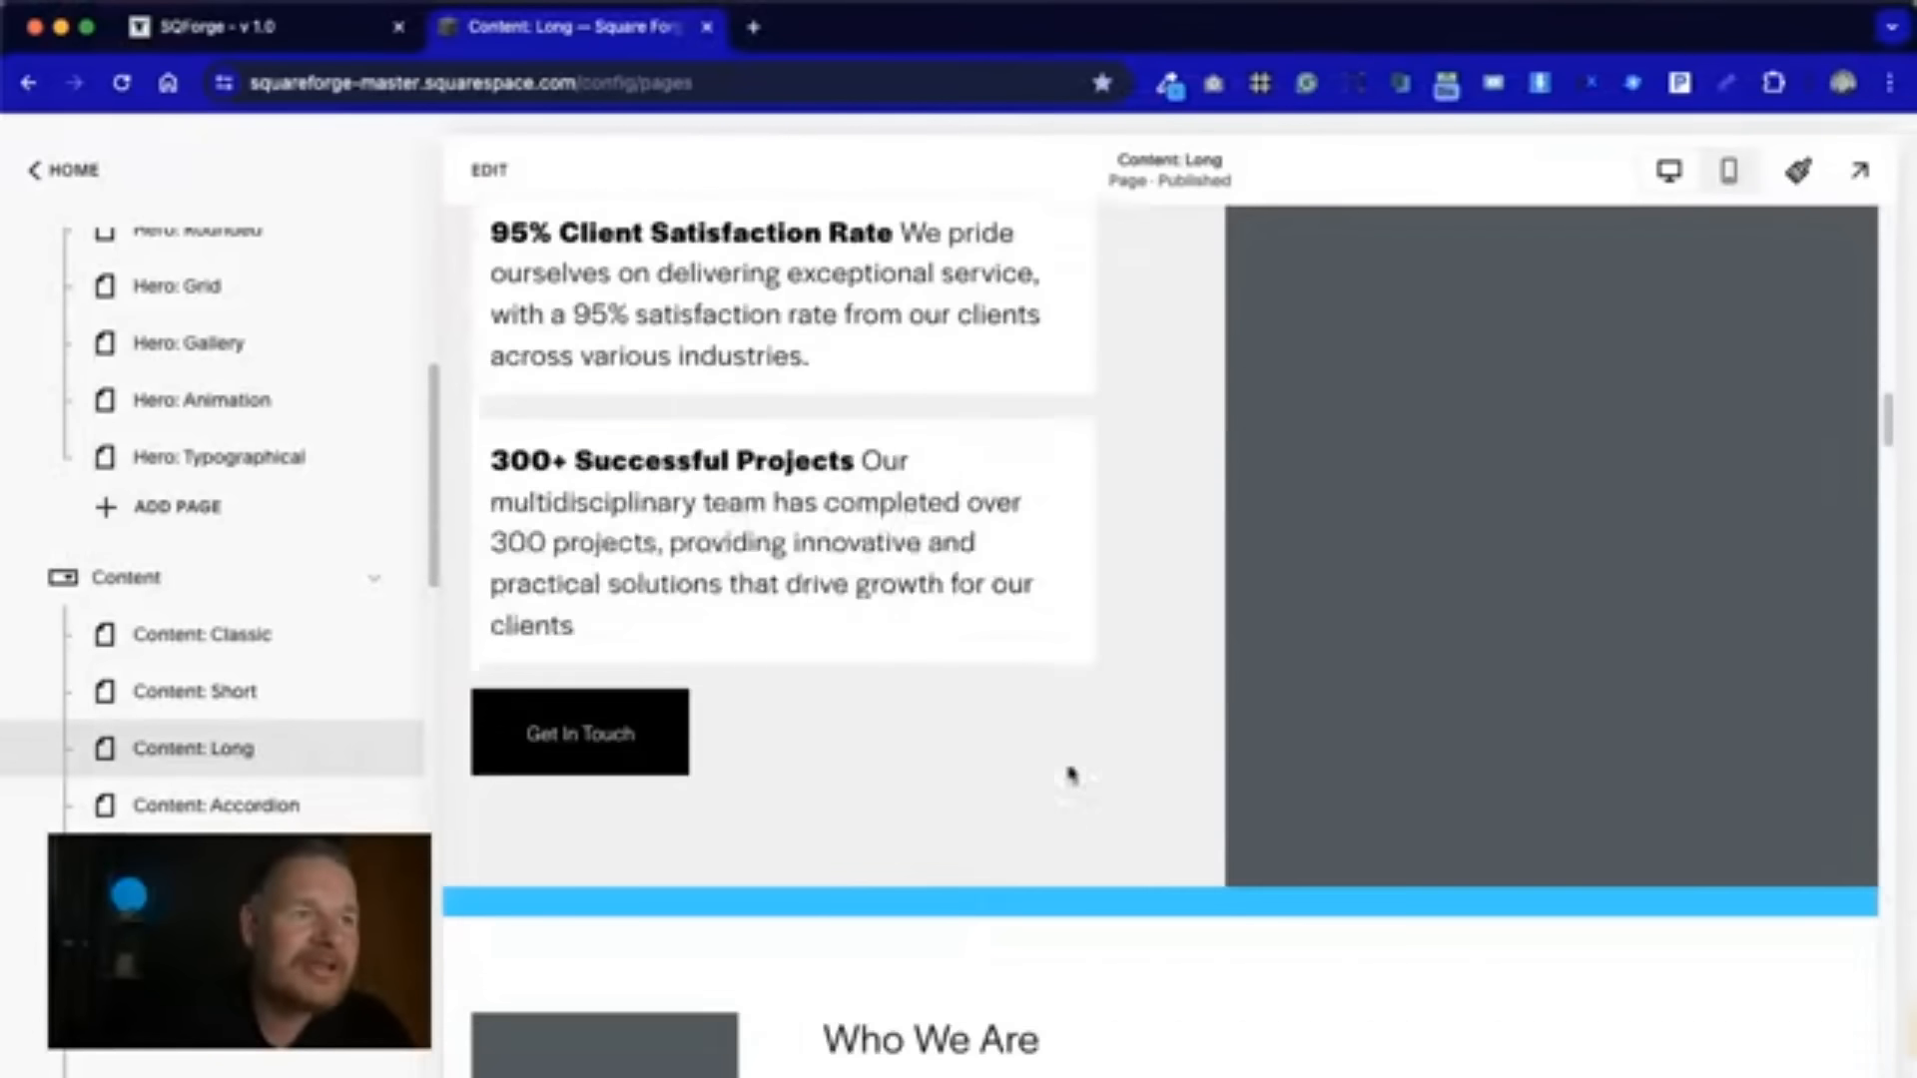
{"action": "scroll", "coordinate": [1068, 773], "scroll_direction": "up", "scroll_amount": 10}
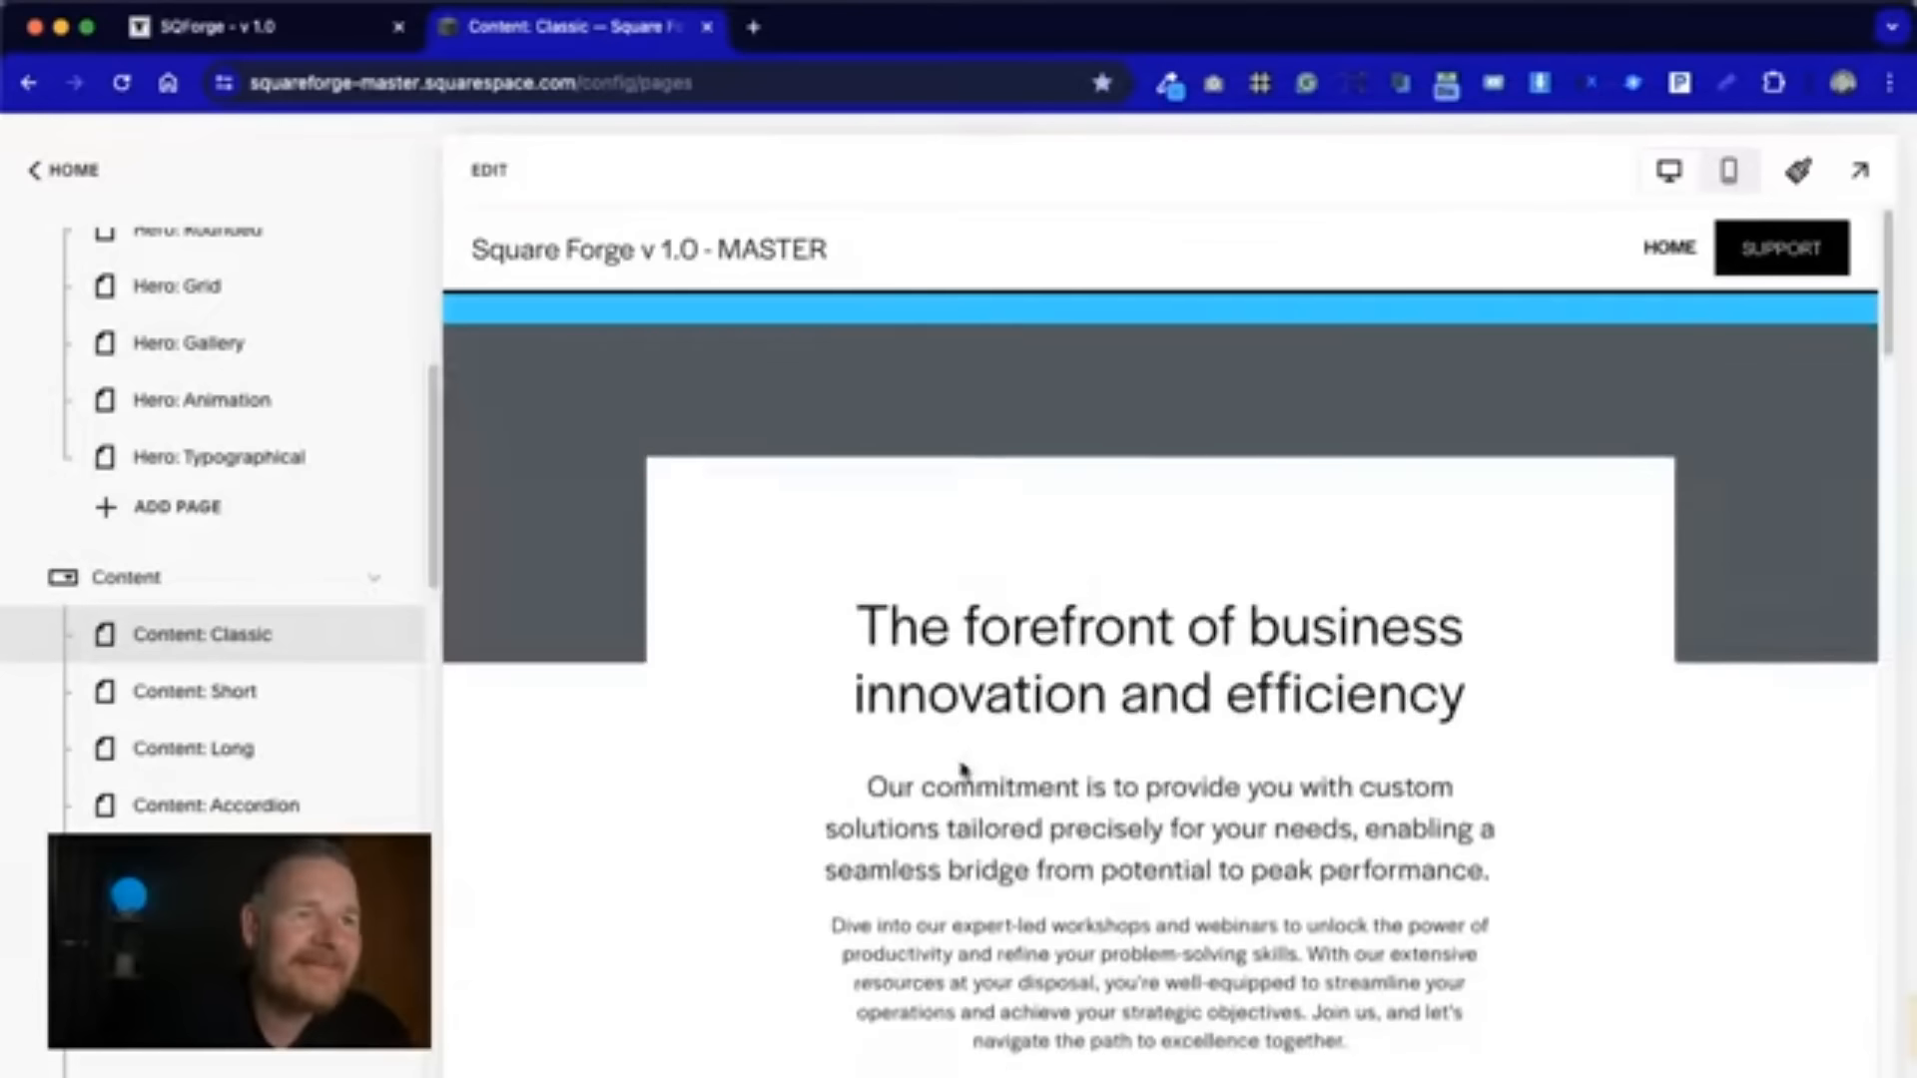
- Examine the first sections of the master site's Content: Classic page to choose a layout
{"action": "scroll", "coordinate": [964, 773], "scroll_direction": "down", "scroll_amount": 10}
{"action": "scroll", "coordinate": [963, 769], "scroll_direction": "up", "scroll_amount": 4}
{"action": "scroll", "coordinate": [963, 767], "scroll_direction": "up", "scroll_amount": 5}
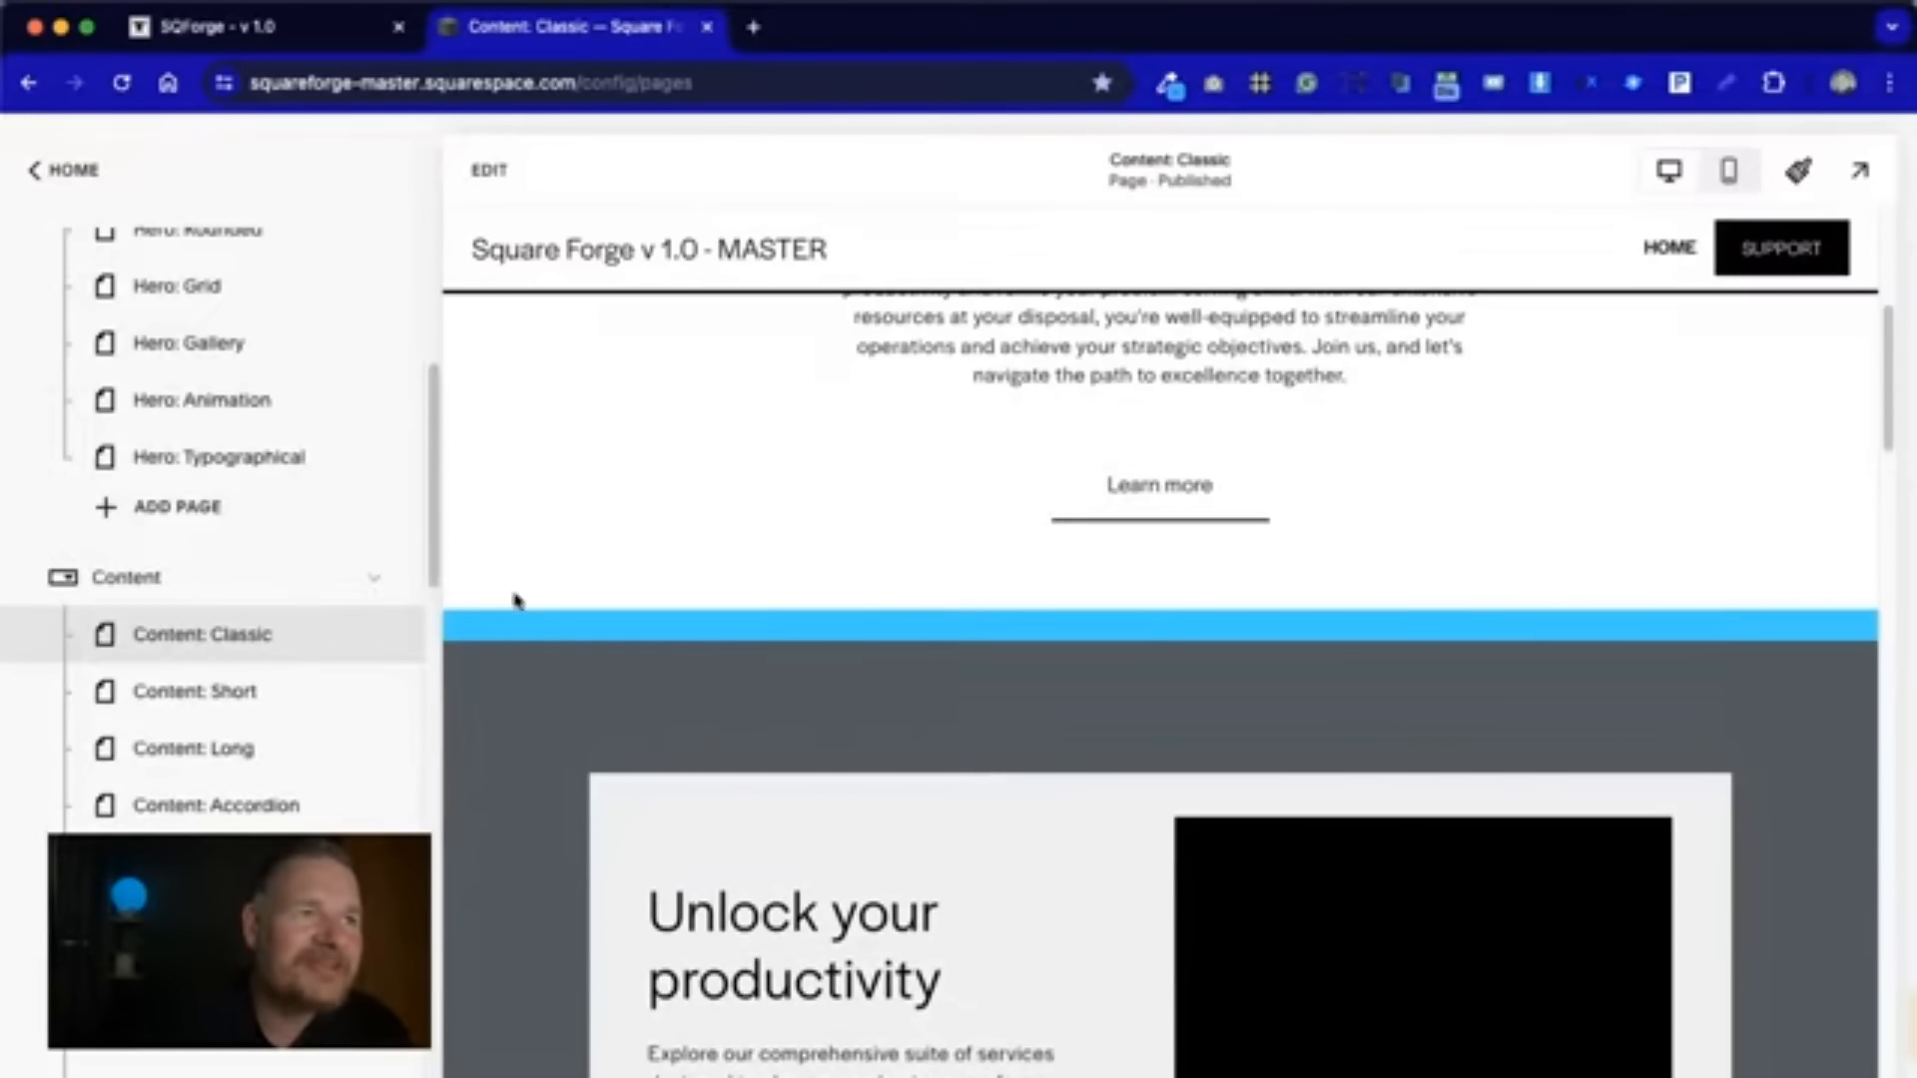
- Open Content: Classic for editing, look over its first sections, and exit without making changes
{"action": "left_click", "coordinate": [489, 172]}
{"action": "scroll", "coordinate": [1194, 736], "scroll_direction": "down", "scroll_amount": 5}
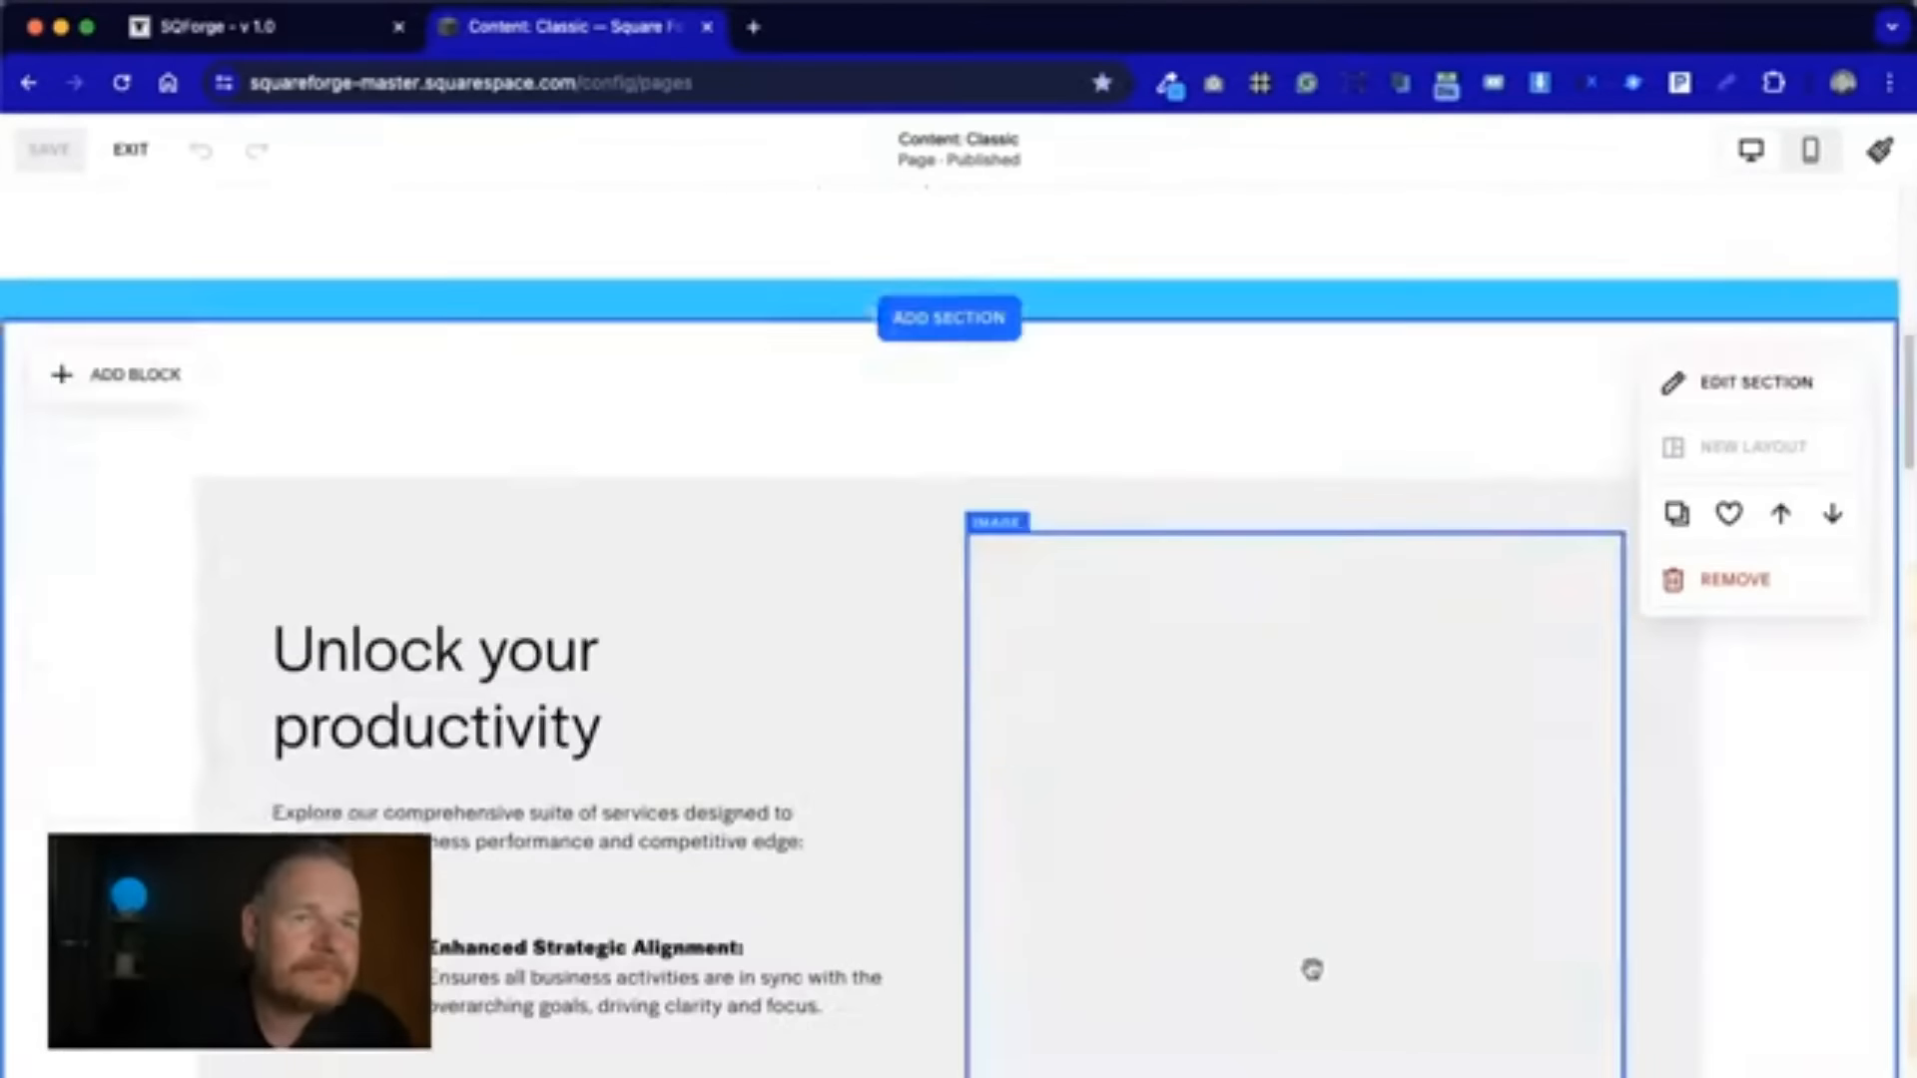
{"action": "scroll", "coordinate": [1190, 642], "scroll_direction": "up", "scroll_amount": 5}
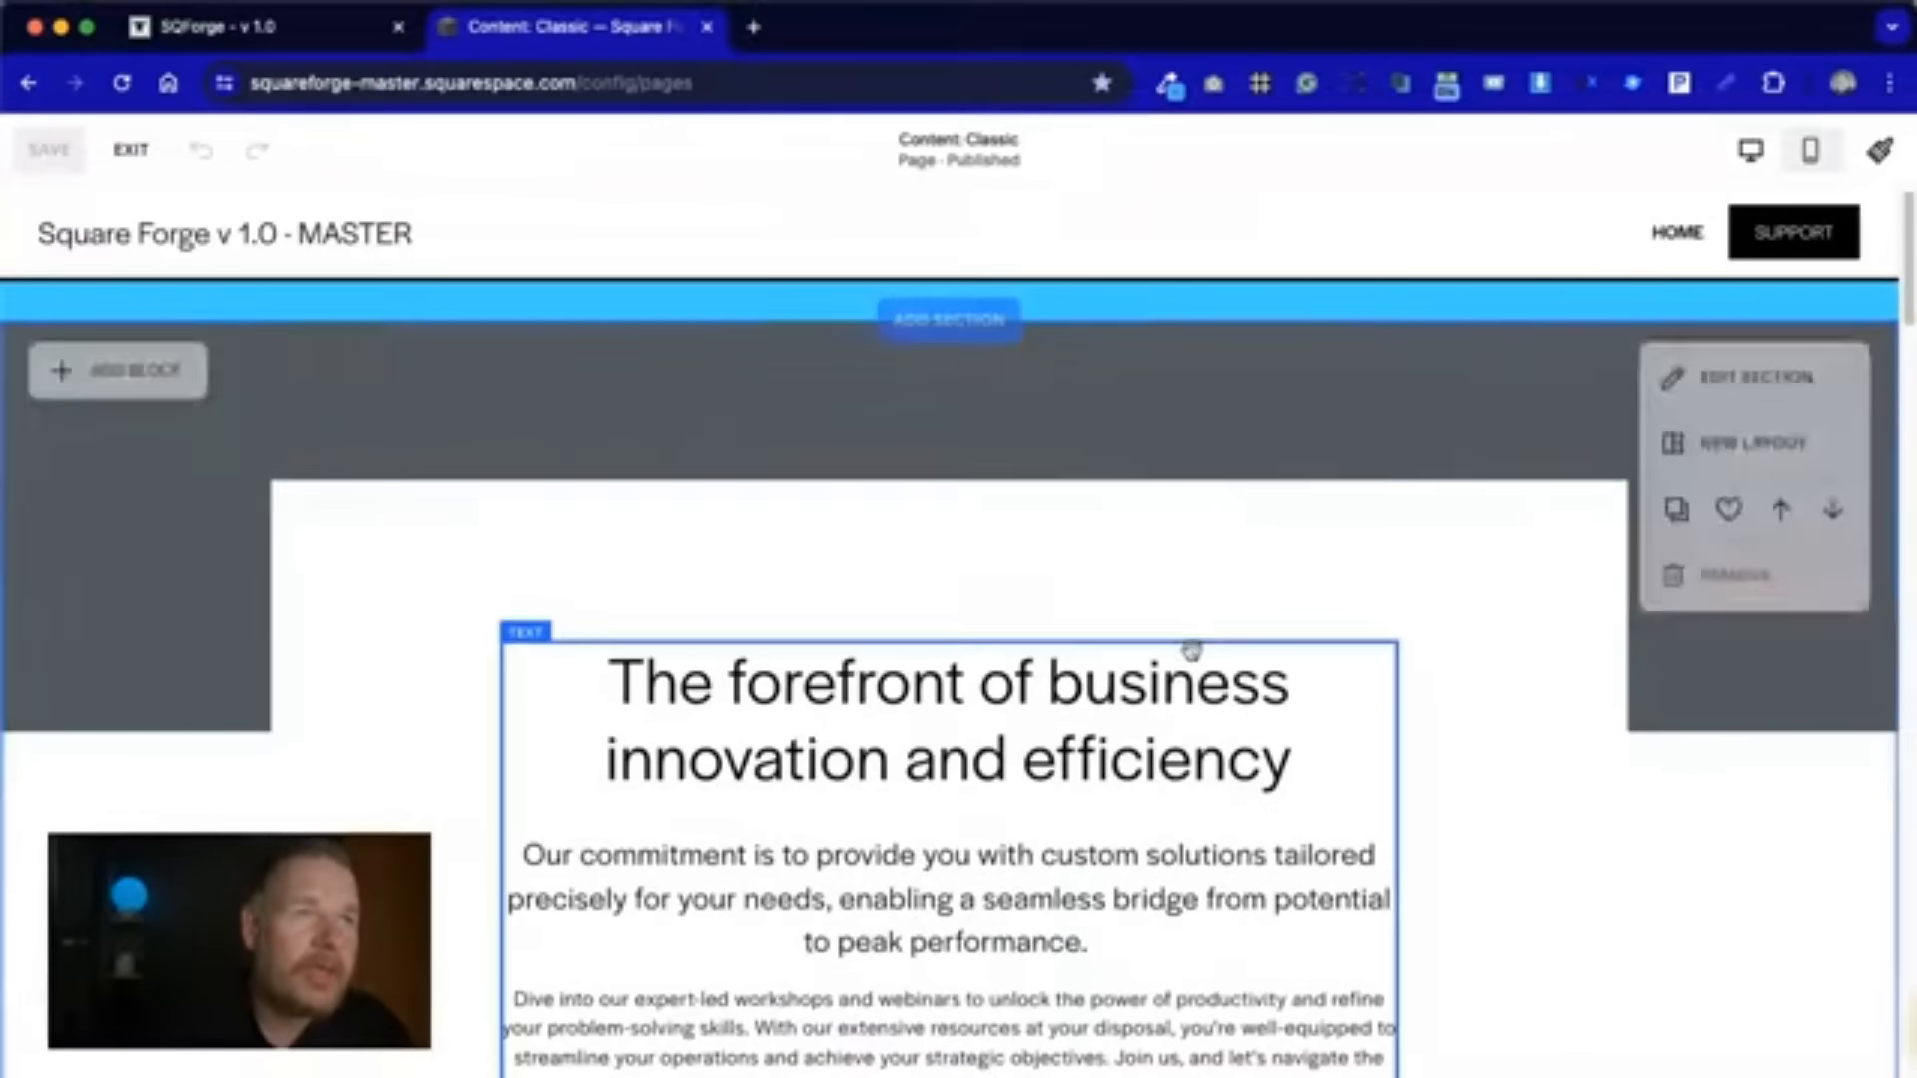
{"action": "left_click", "coordinate": [141, 160]}
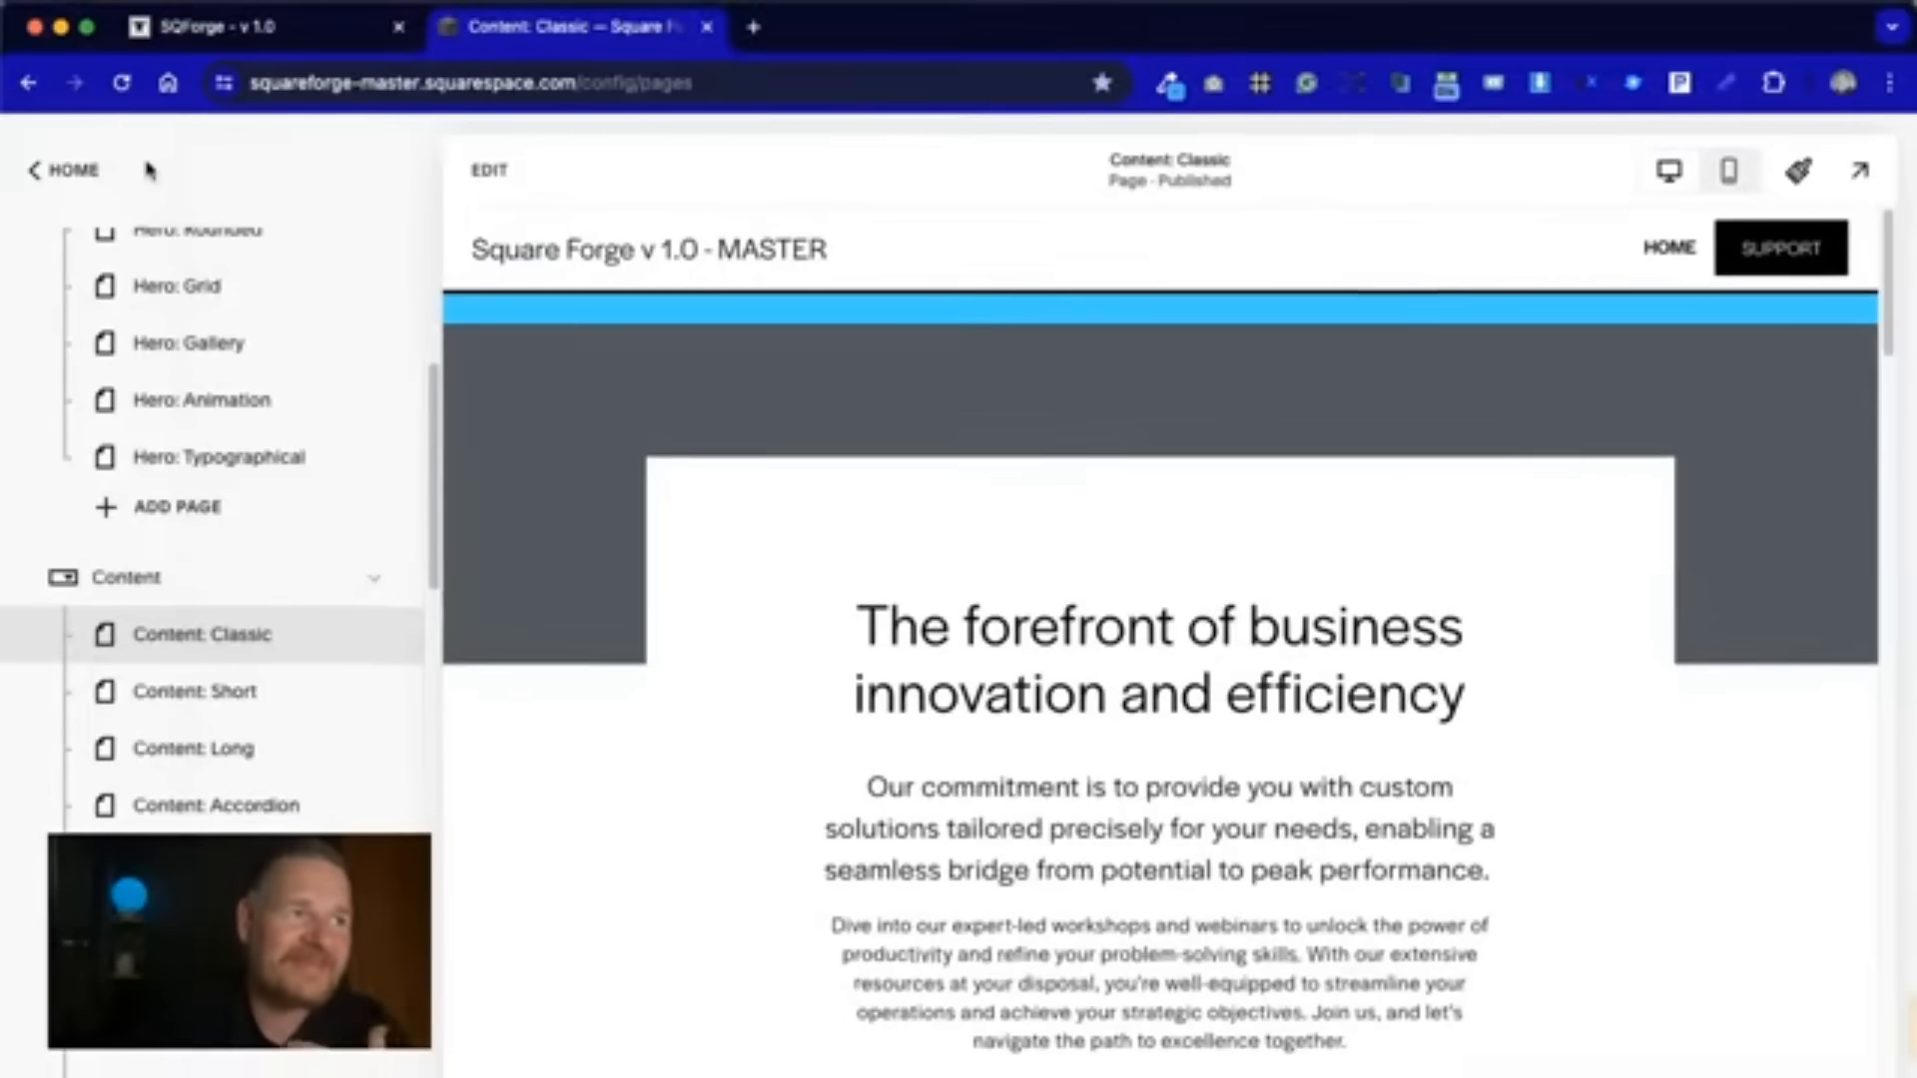
- Open the Home page for editing and add the saved "Unlock your productivity" section to it
{"action": "scroll", "coordinate": [300, 449], "scroll_direction": "up", "scroll_amount": 5}
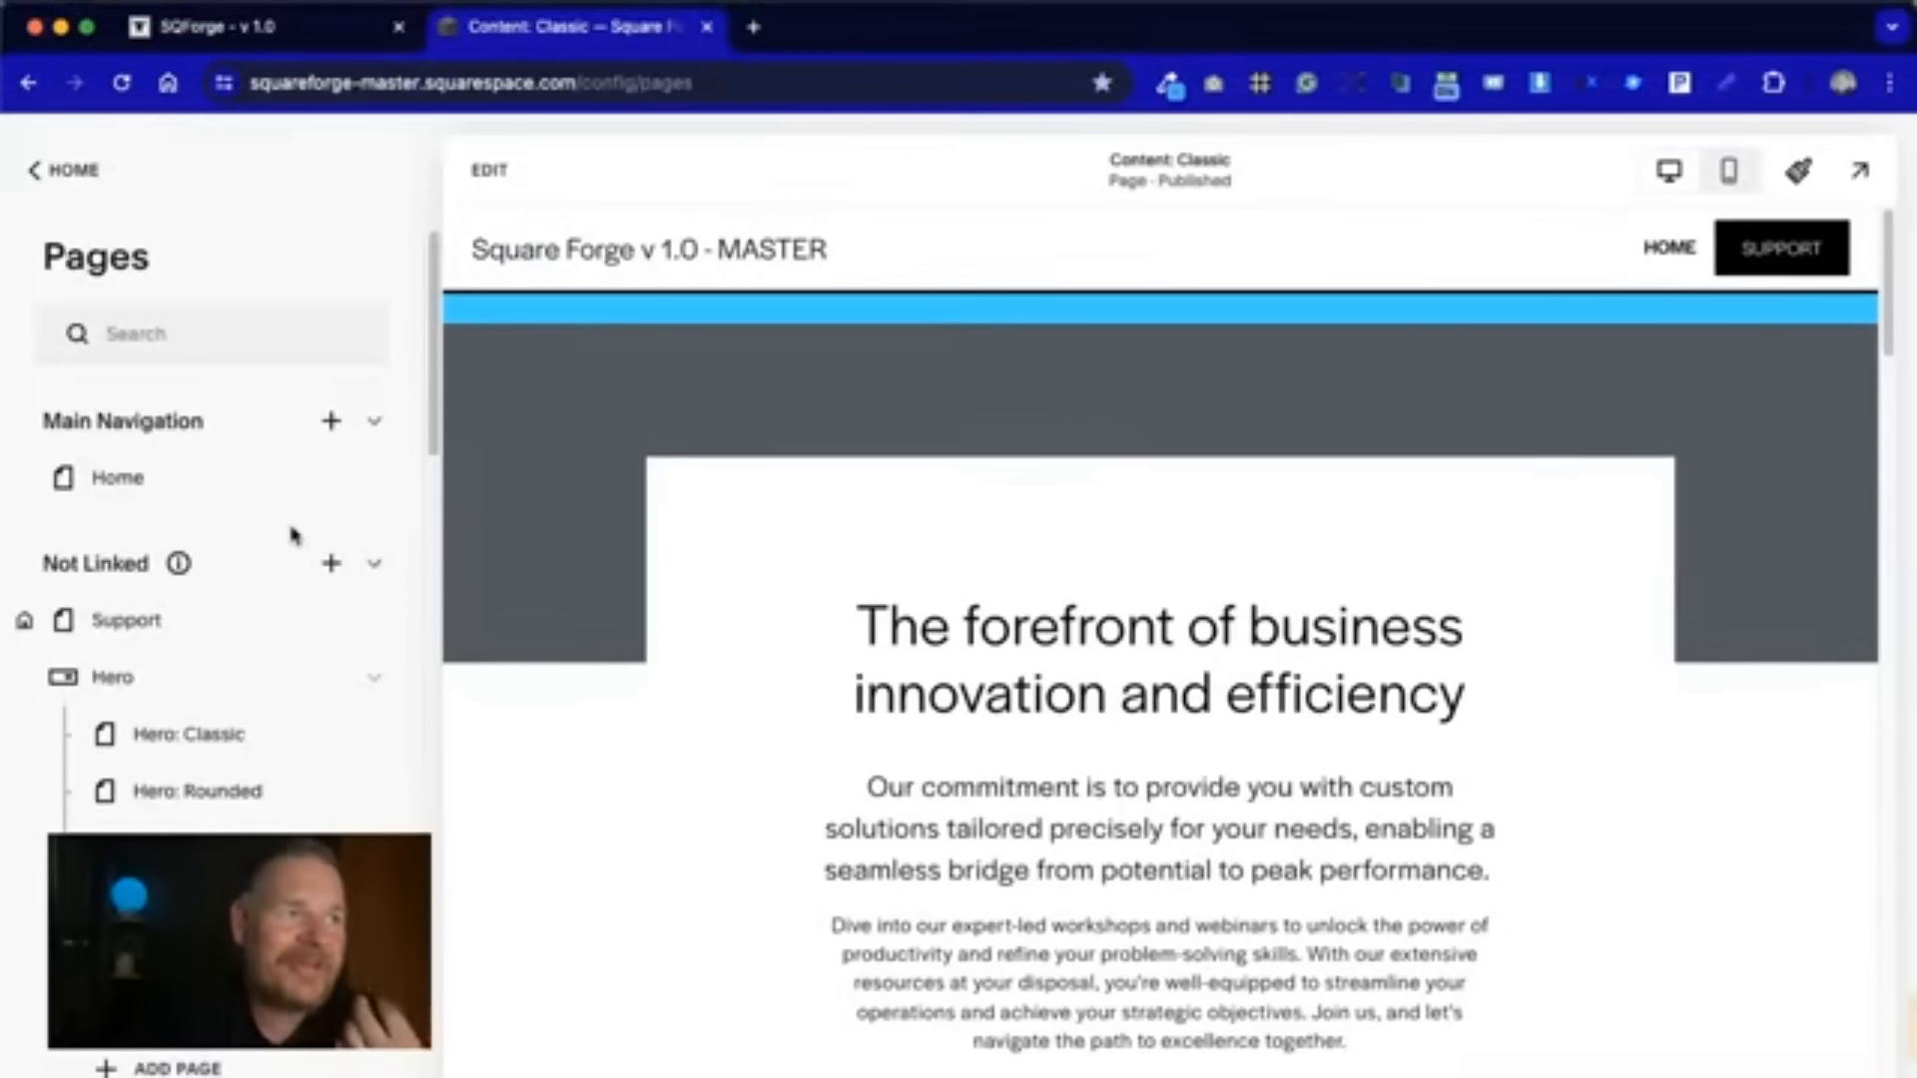
{"action": "left_click", "coordinate": [117, 495]}
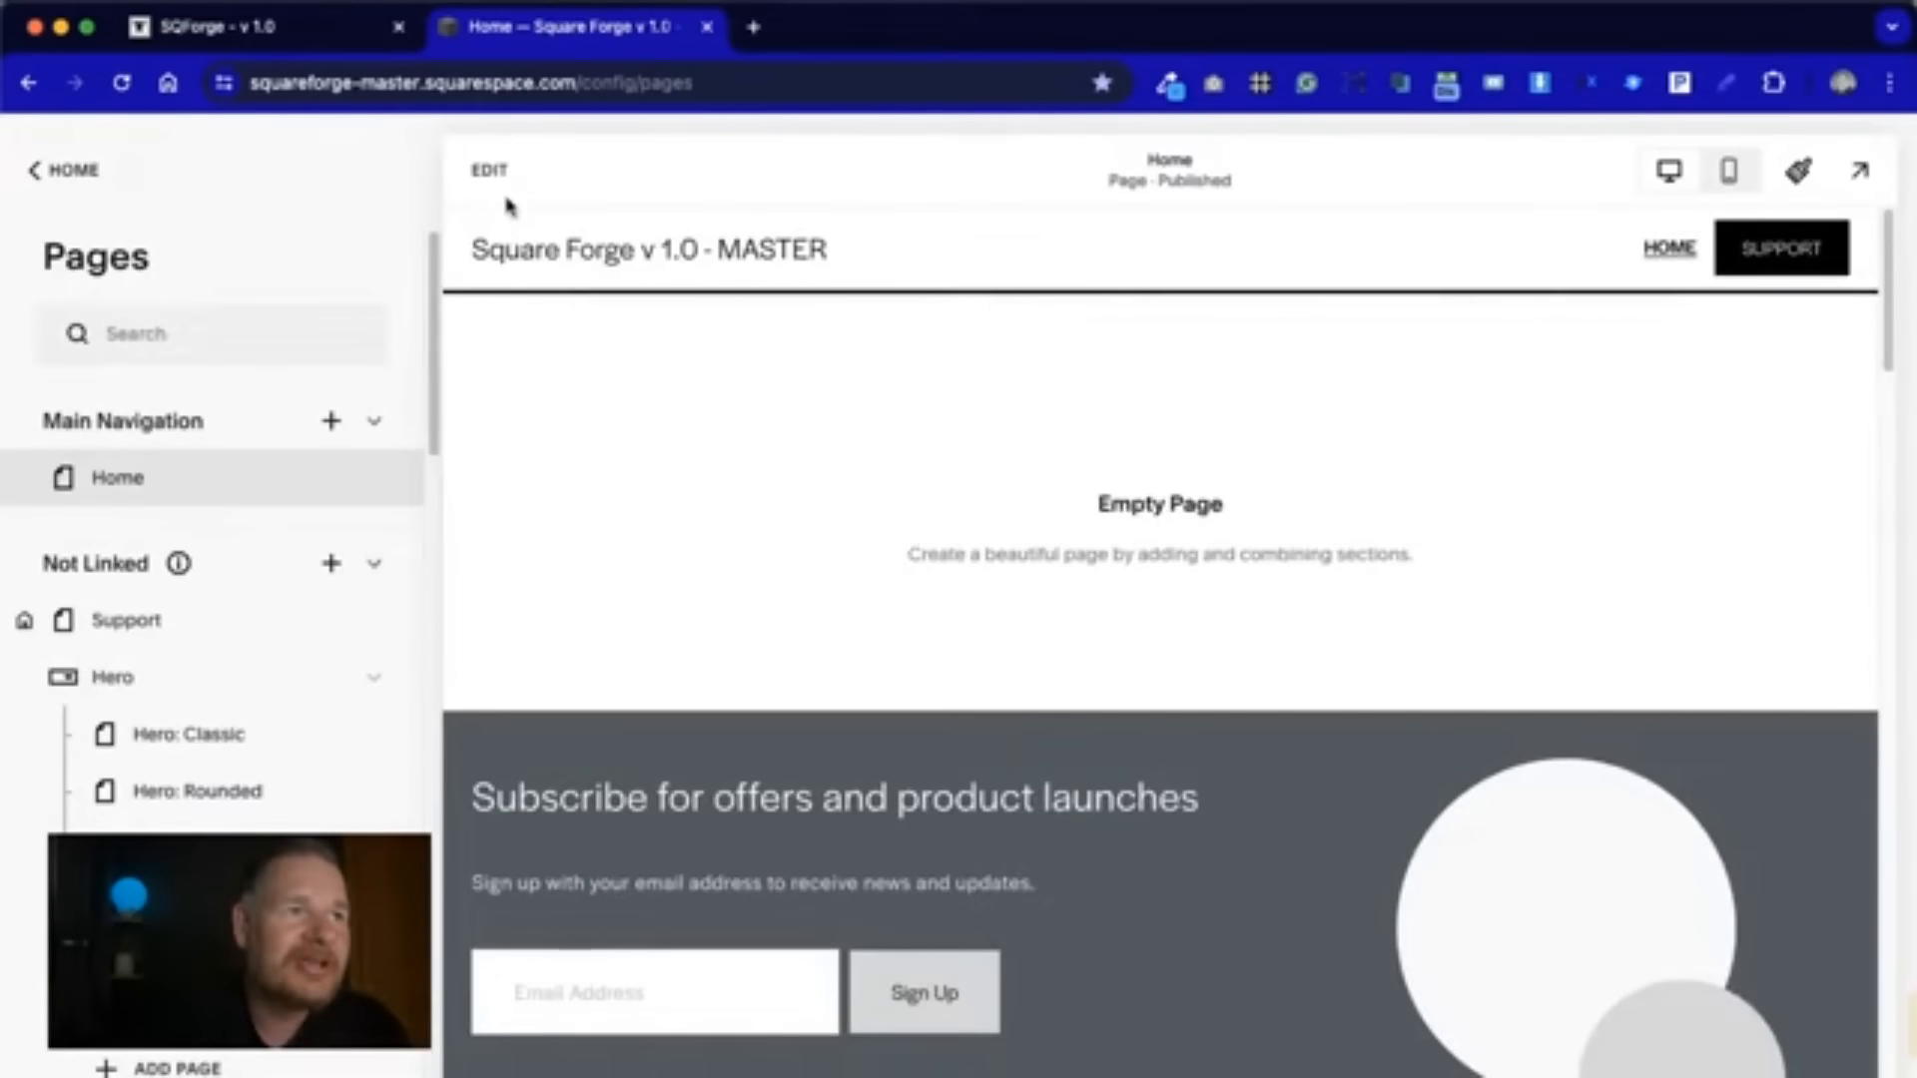
{"action": "left_click", "coordinate": [491, 172]}
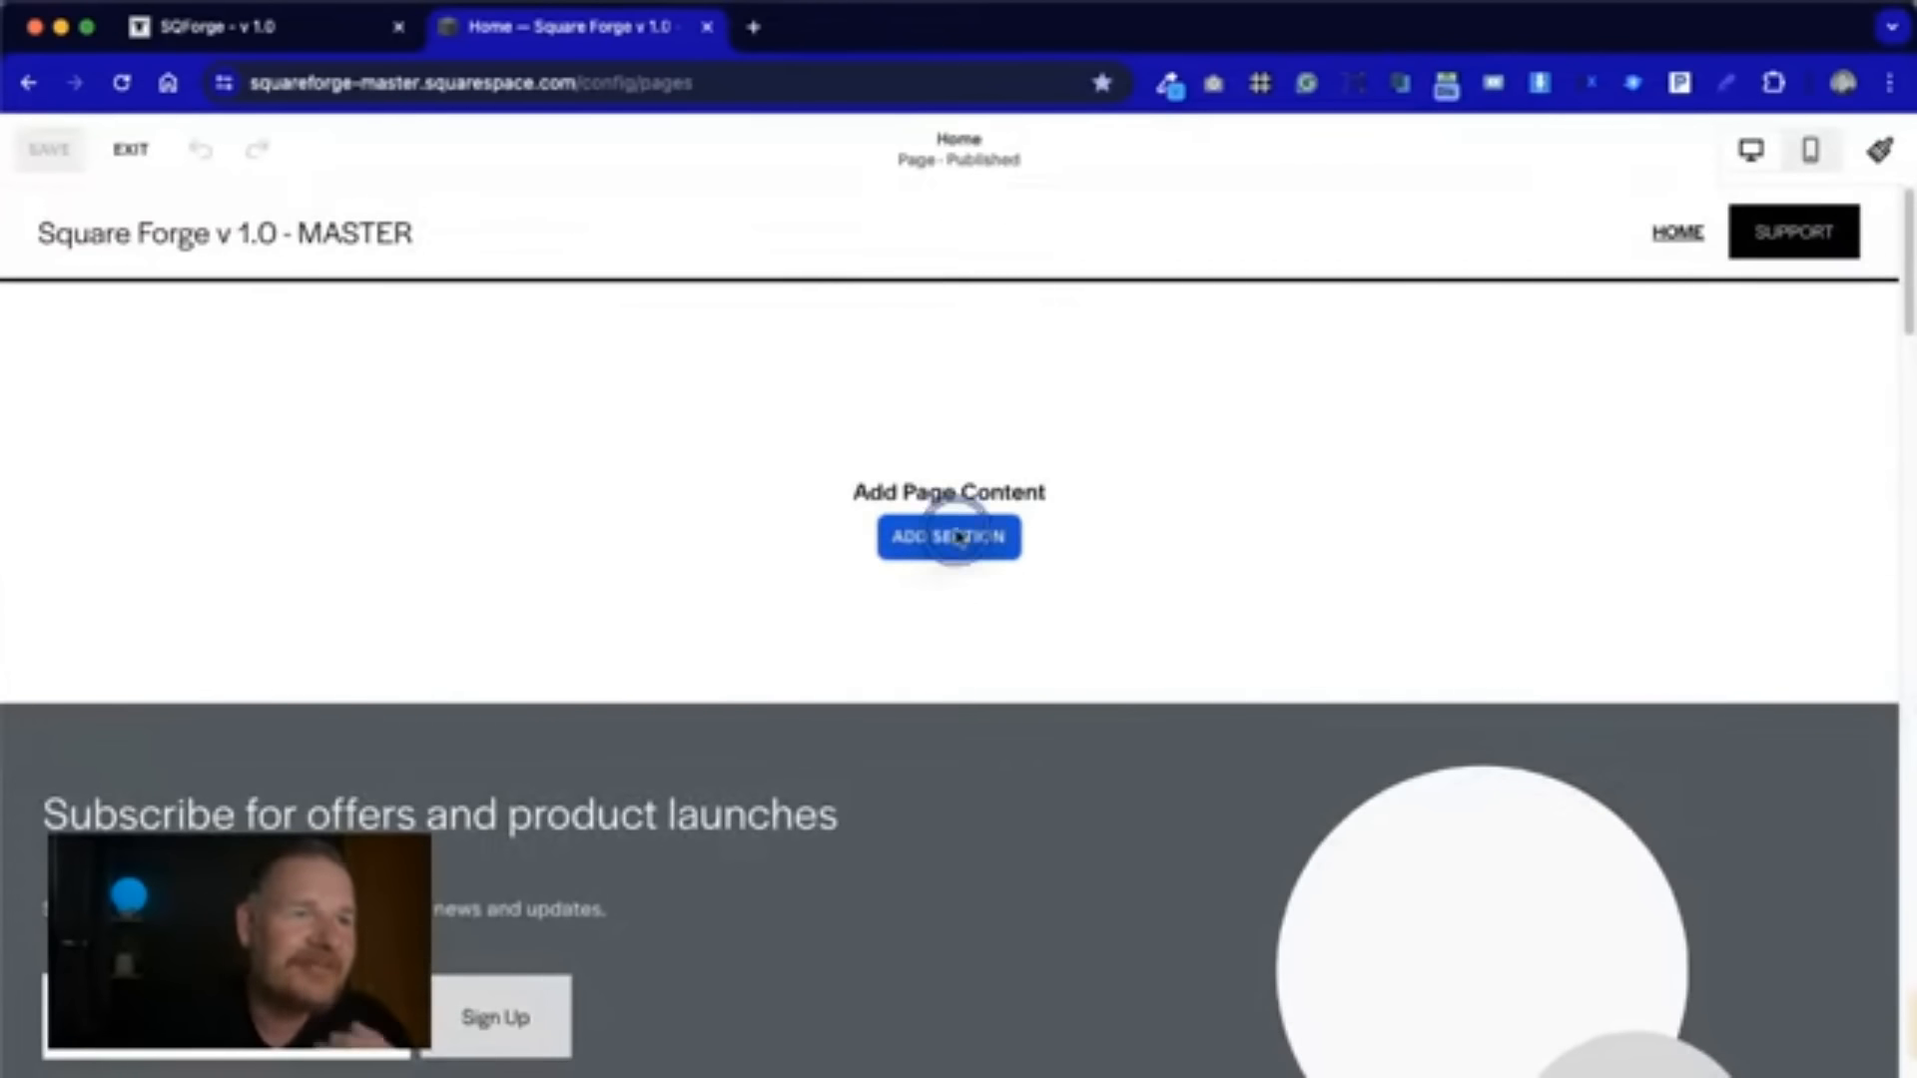
{"action": "left_click", "coordinate": [957, 537]}
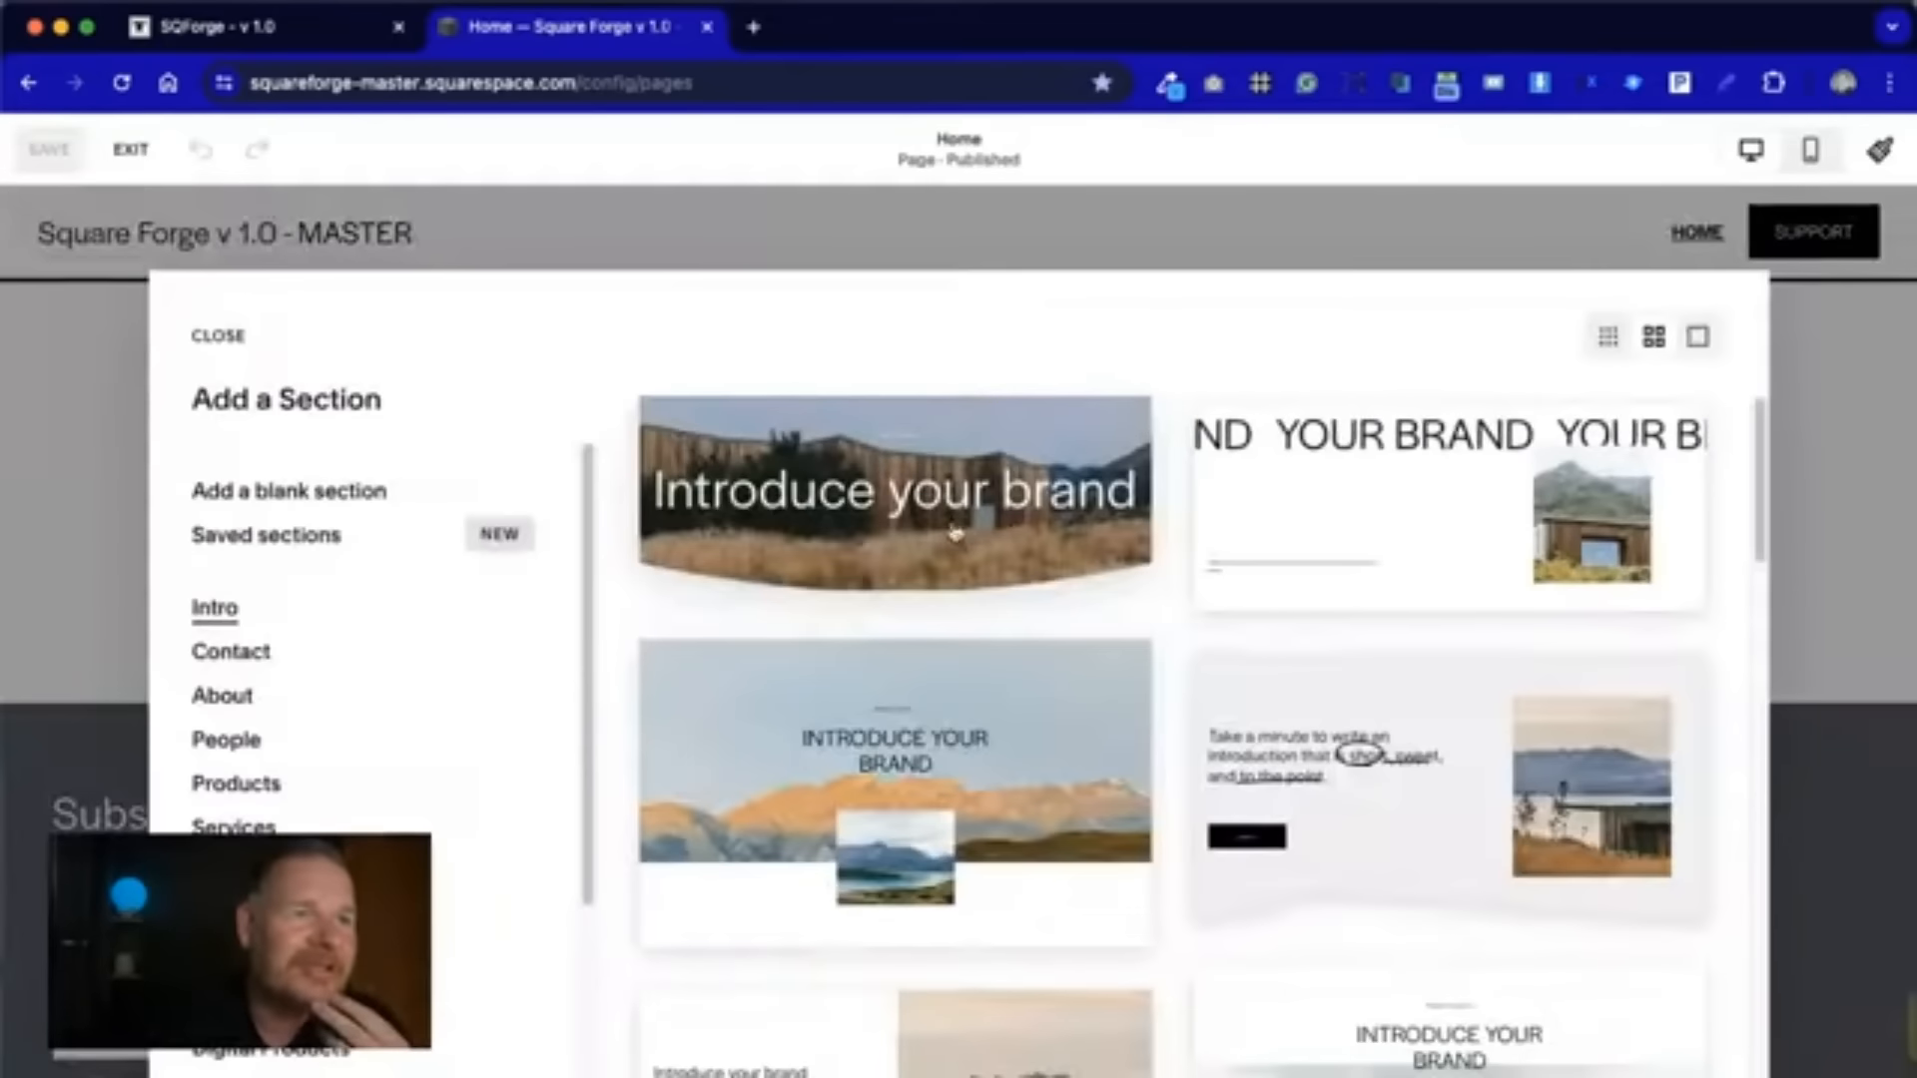
{"action": "left_click", "coordinate": [300, 537]}
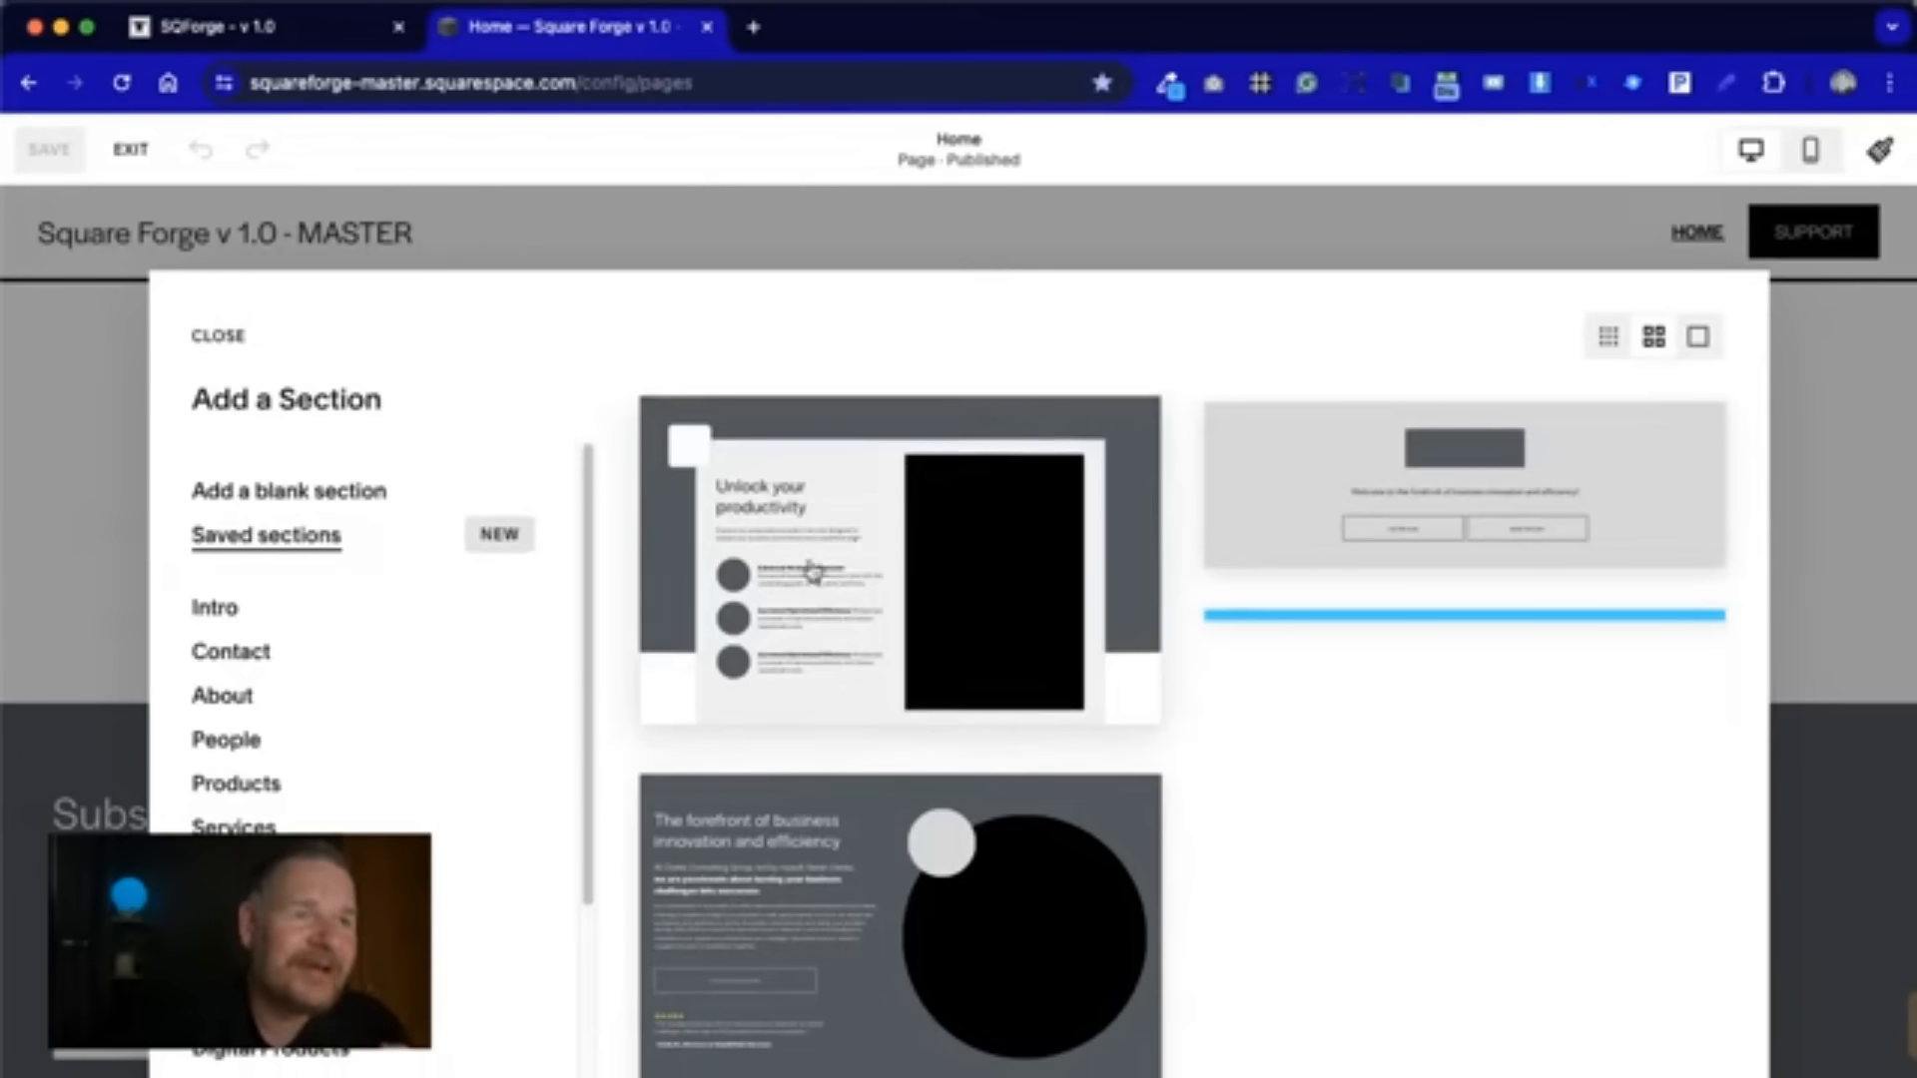
{"action": "left_click", "coordinate": [846, 489]}
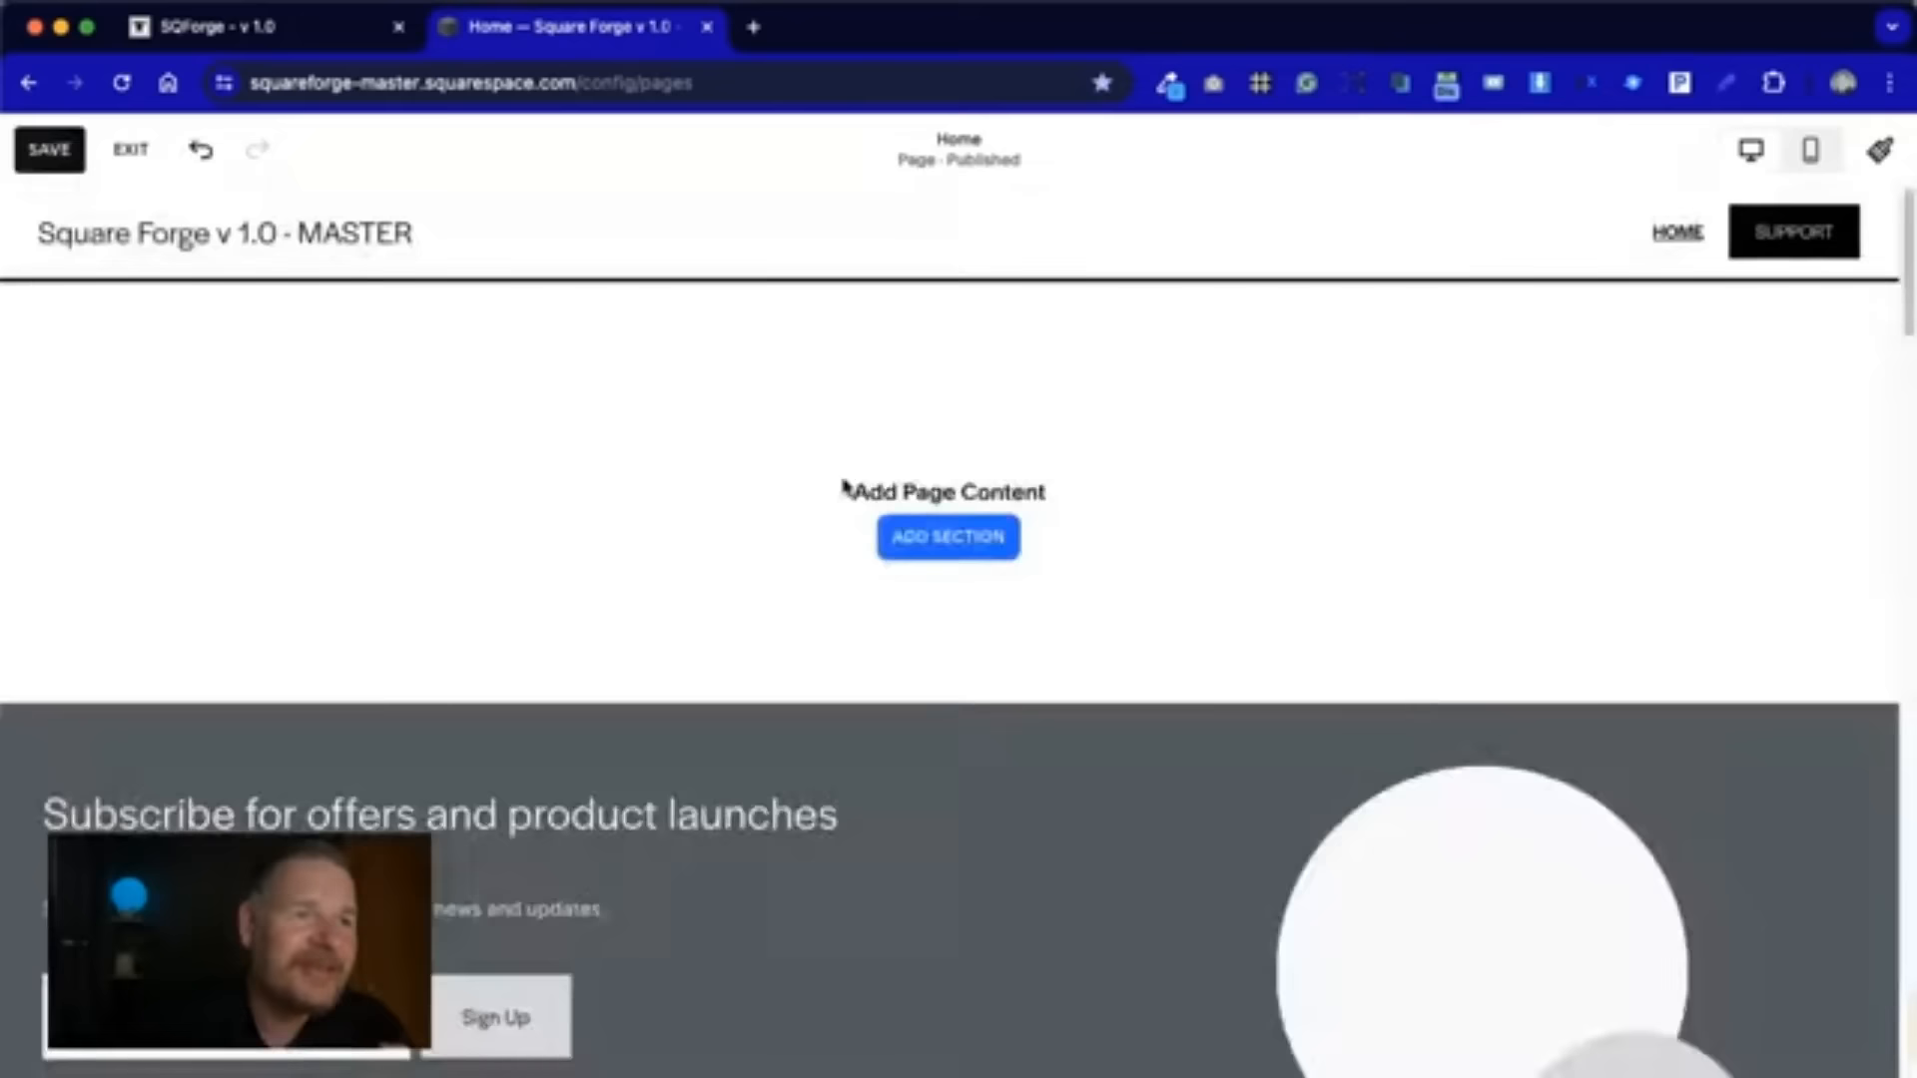
{"action": "scroll", "coordinate": [1058, 736], "scroll_direction": "up", "scroll_amount": 5}
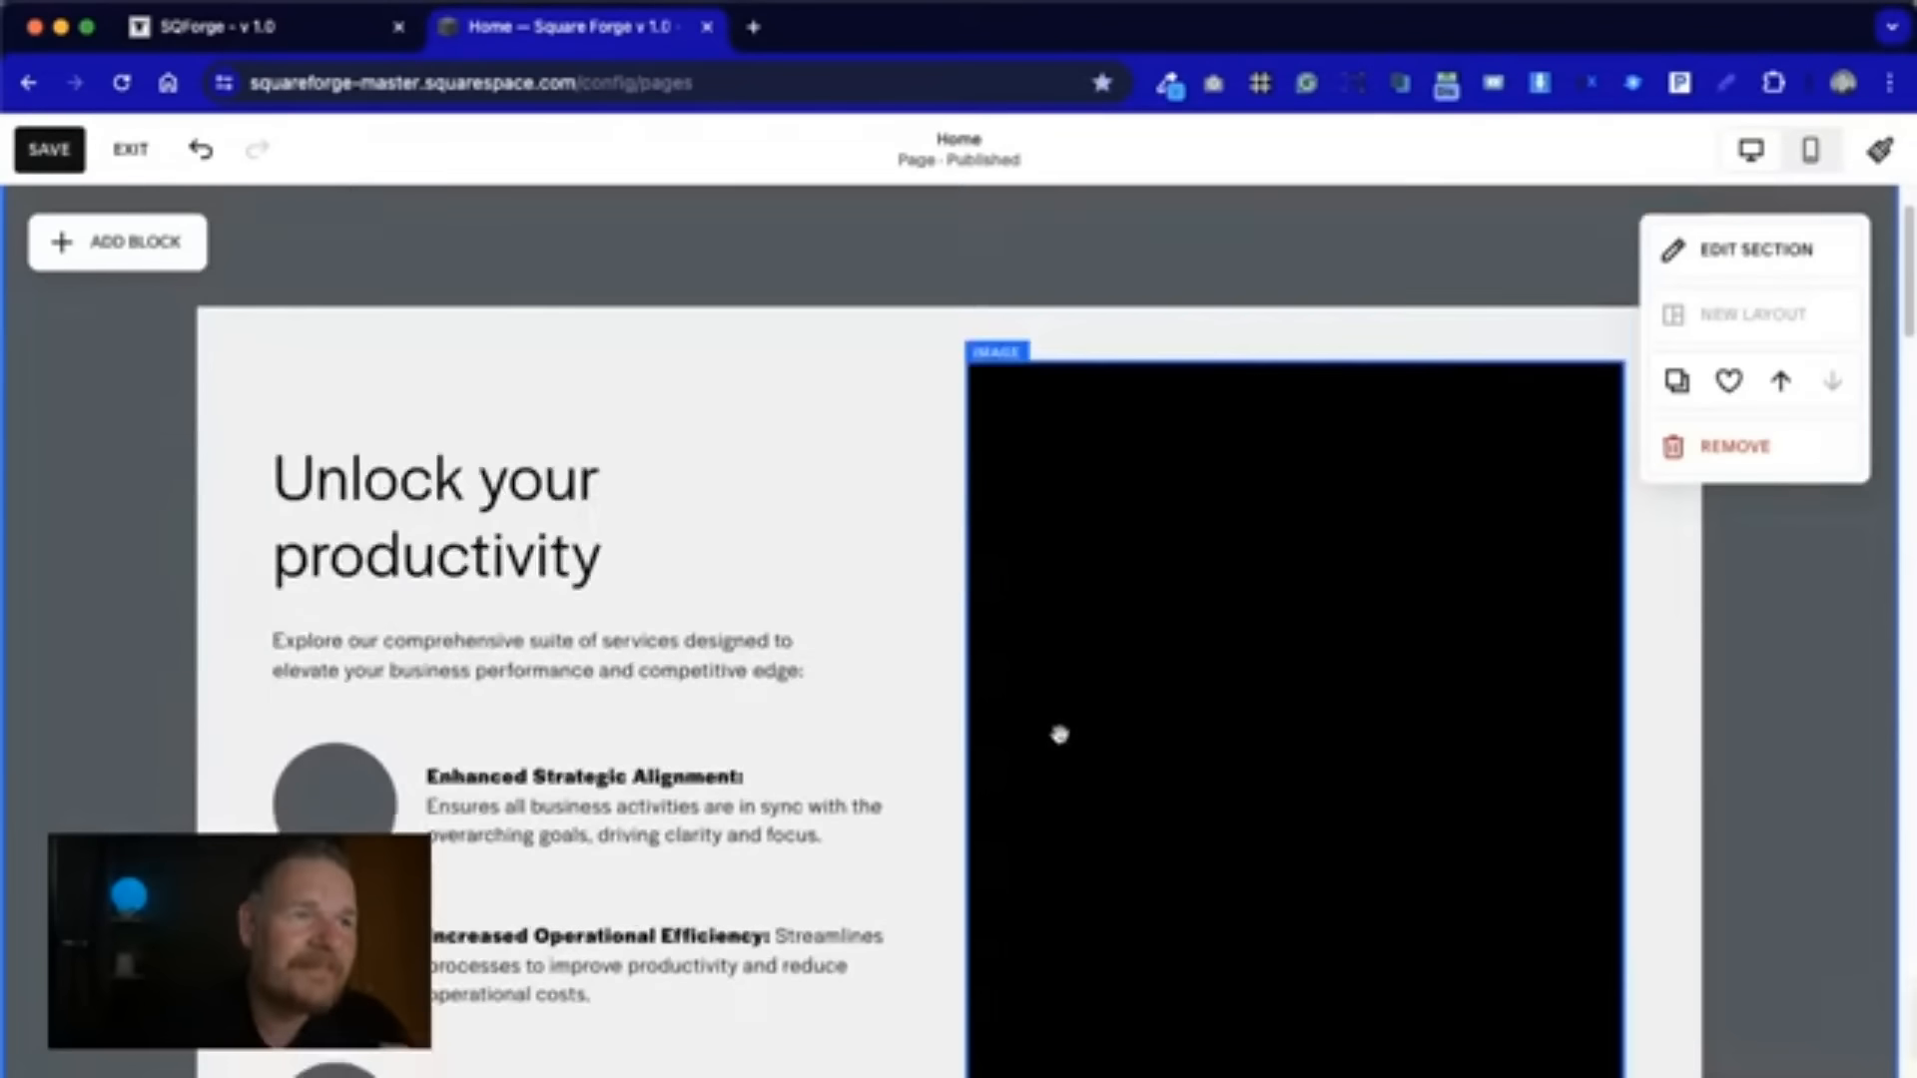
- Add the saved "The forefront of business innovation and efficiency" section above the "Unlock your productivity" section
{"action": "left_click", "coordinate": [990, 294]}
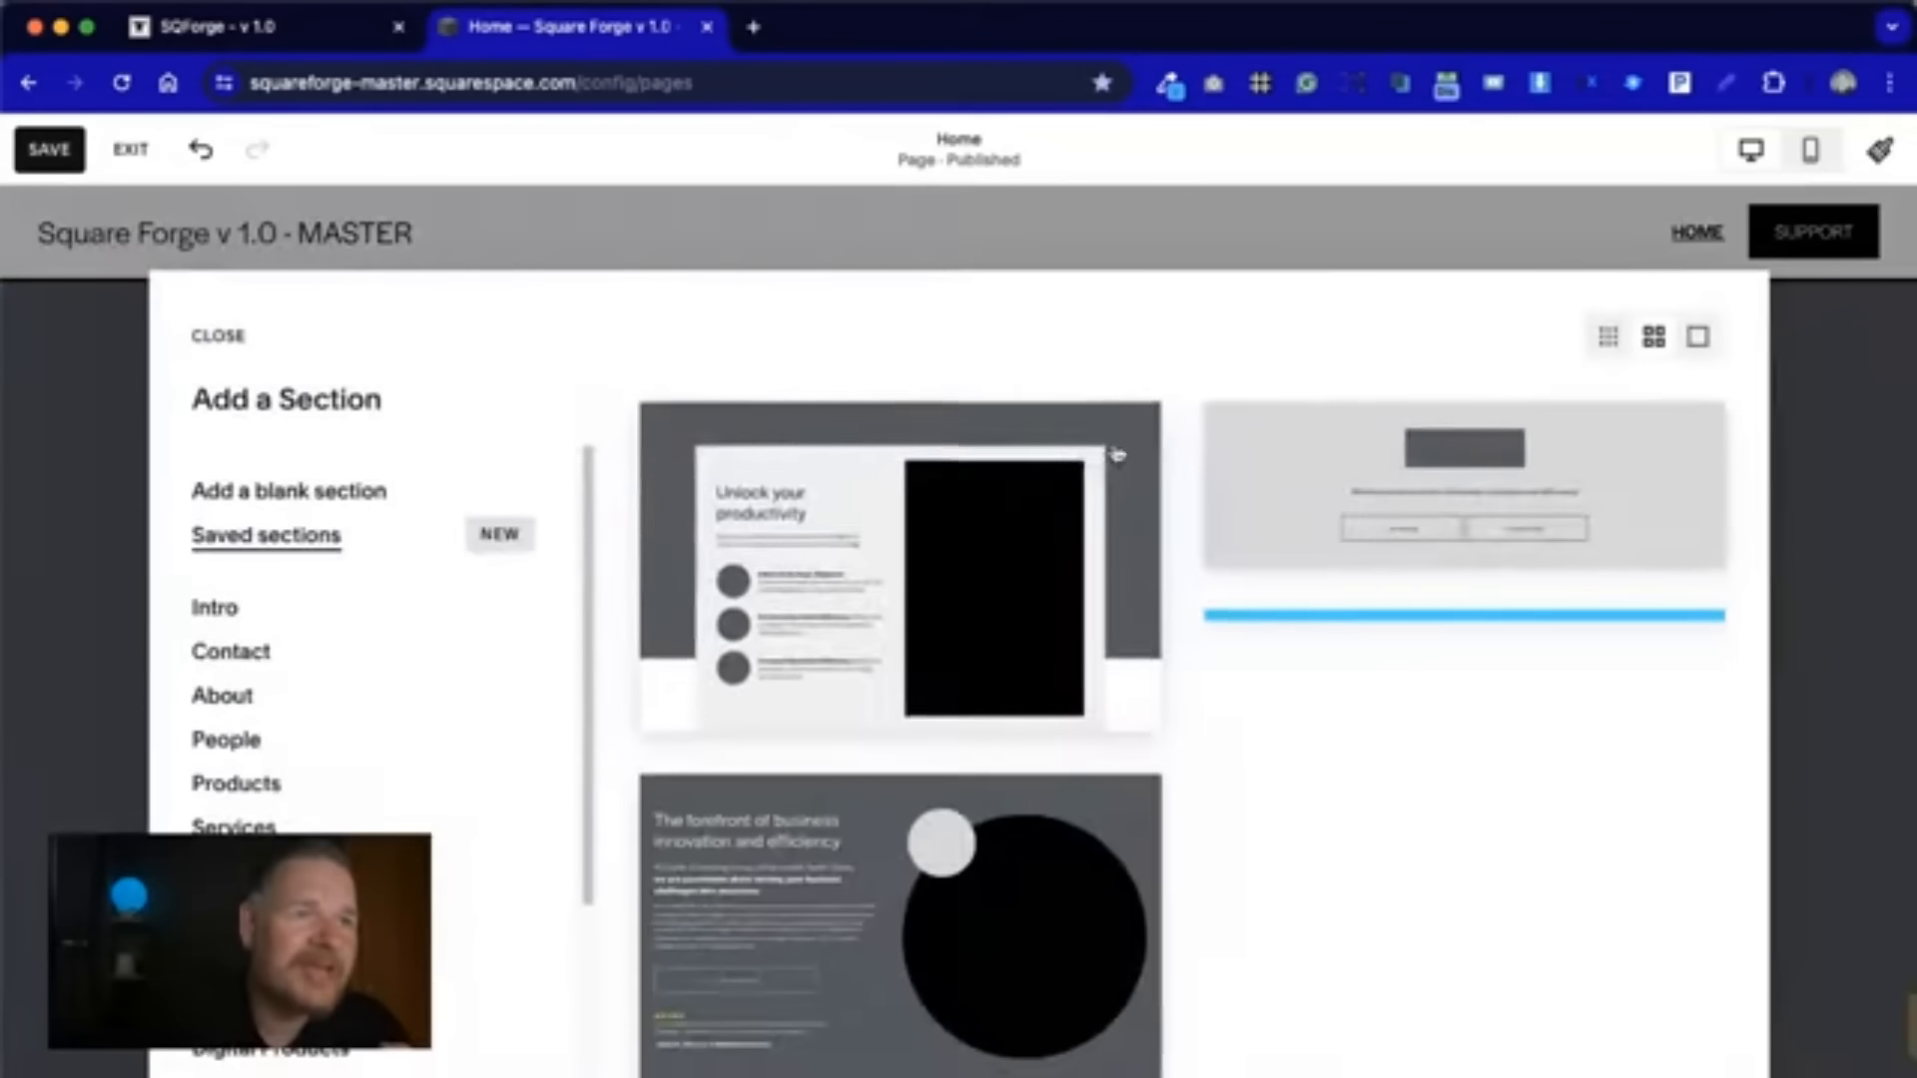
{"action": "left_click", "coordinate": [1058, 844]}
{"action": "scroll", "coordinate": [998, 783], "scroll_direction": "down", "scroll_amount": 2}
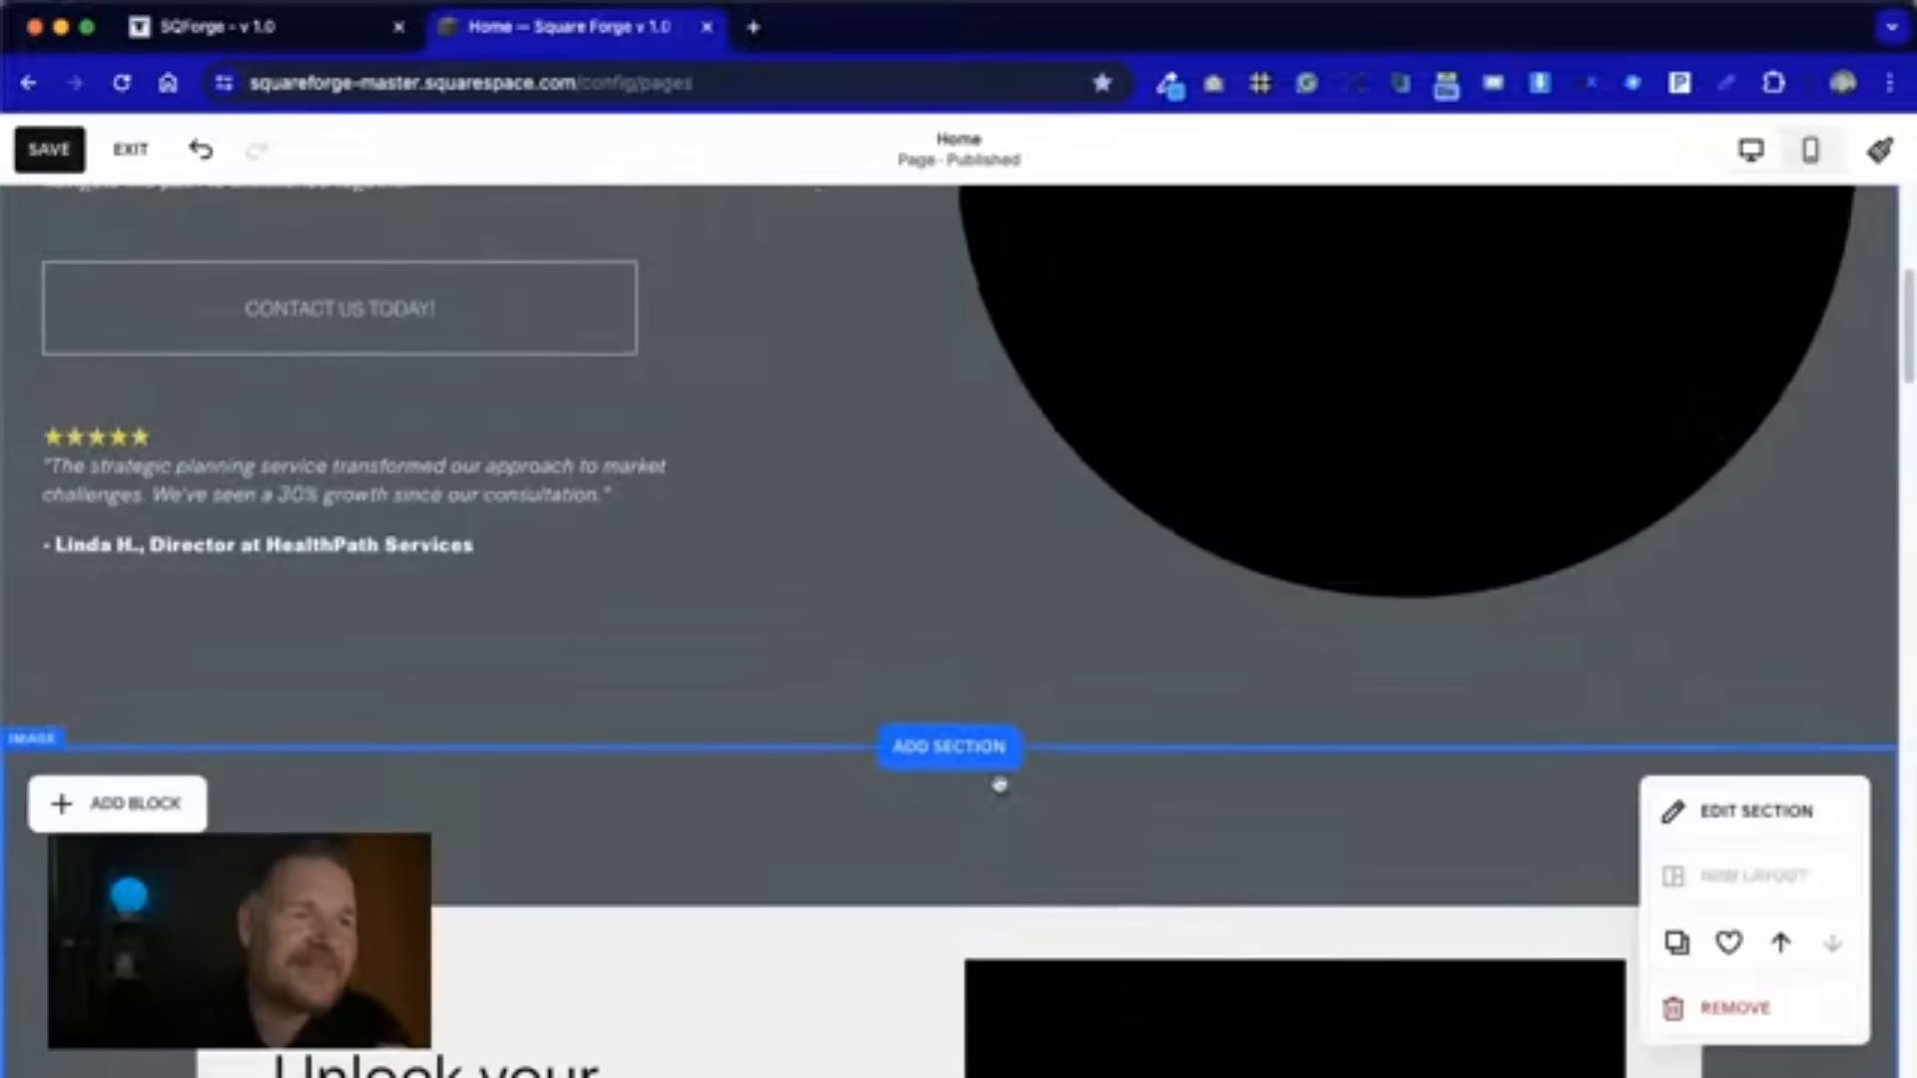
- Add the saved "Welcome to the forefront" section with two buttons below the "Unlock your productivity" section
{"action": "scroll", "coordinate": [878, 773], "scroll_direction": "down", "scroll_amount": 8}
{"action": "scroll", "coordinate": [903, 758], "scroll_direction": "down", "scroll_amount": 4}
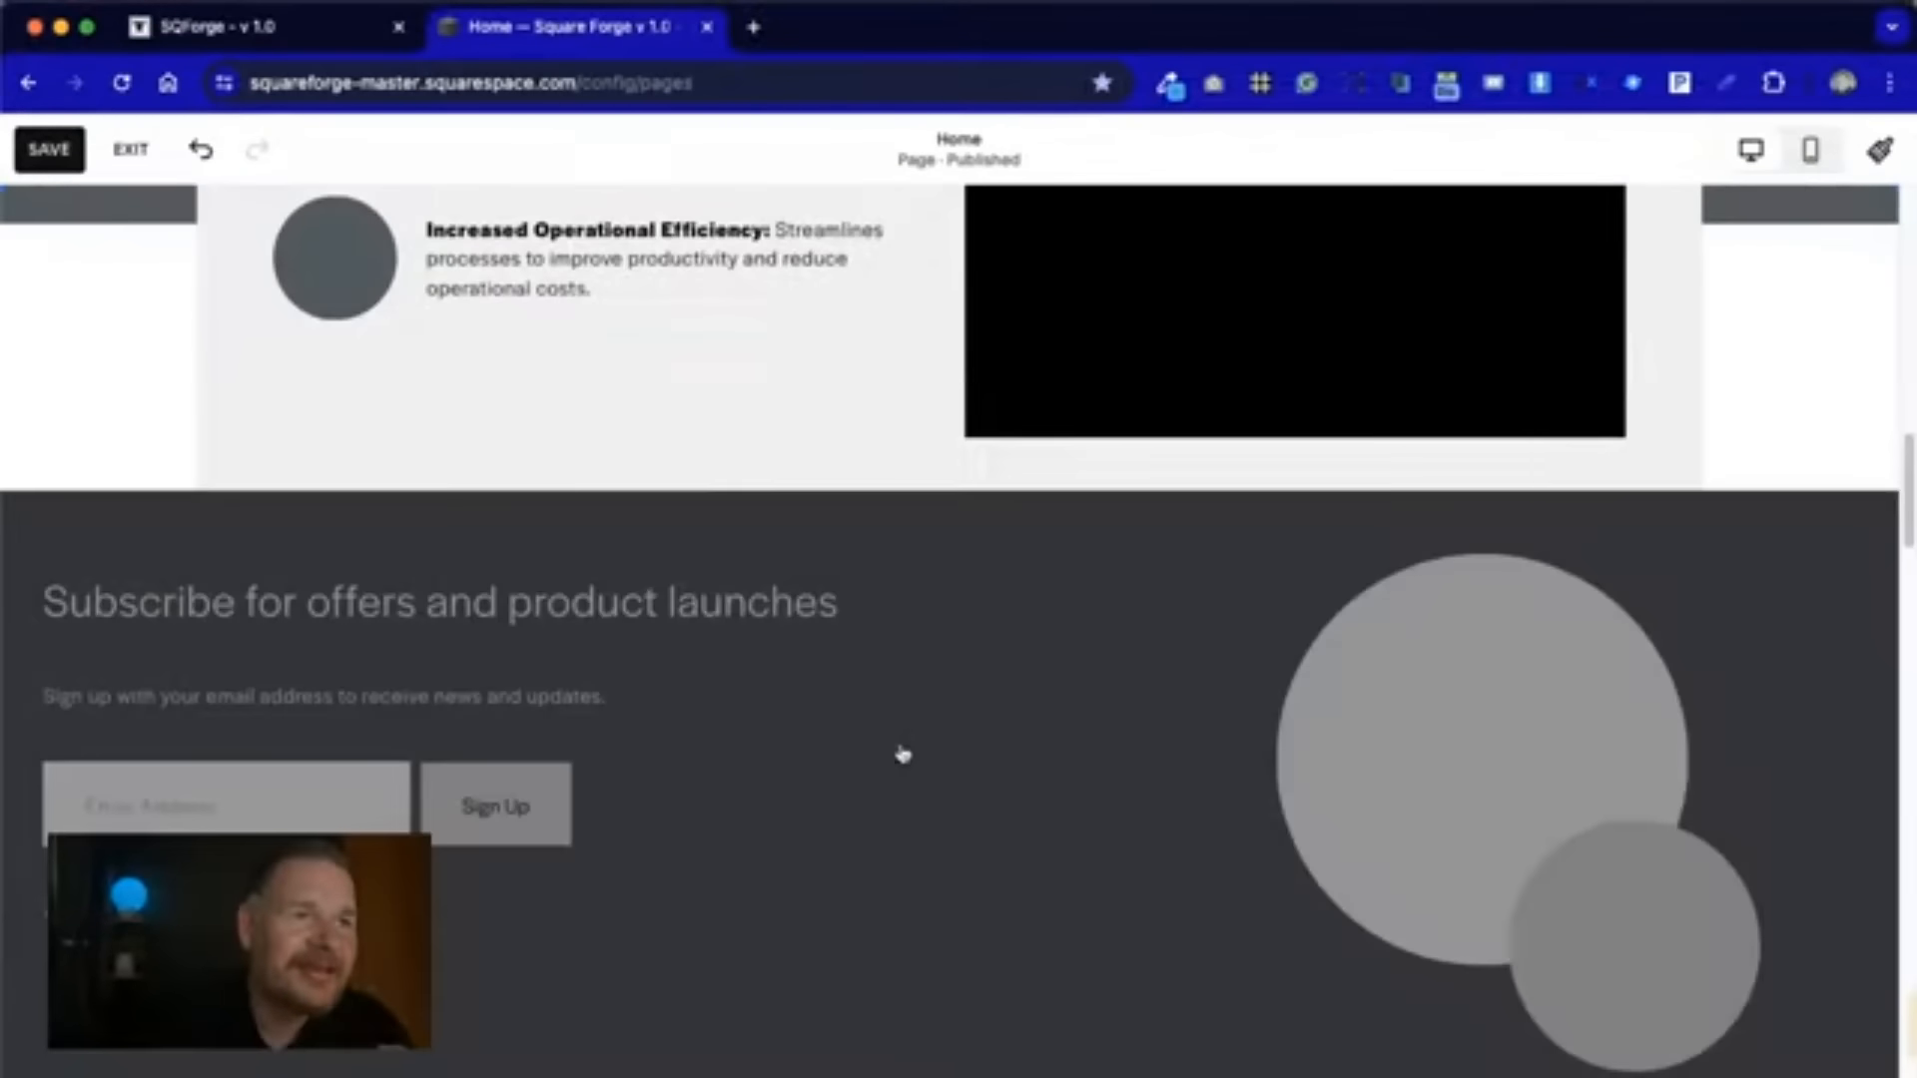
{"action": "scroll", "coordinate": [945, 851], "scroll_direction": "up", "scroll_amount": 4}
{"action": "left_click", "coordinate": [953, 880]}
{"action": "left_click", "coordinate": [1434, 476]}
- Check how the stacked sections fit together, and remove the dark placeholder block above the welcome text
{"action": "scroll", "coordinate": [1425, 669], "scroll_direction": "up", "scroll_amount": 20}
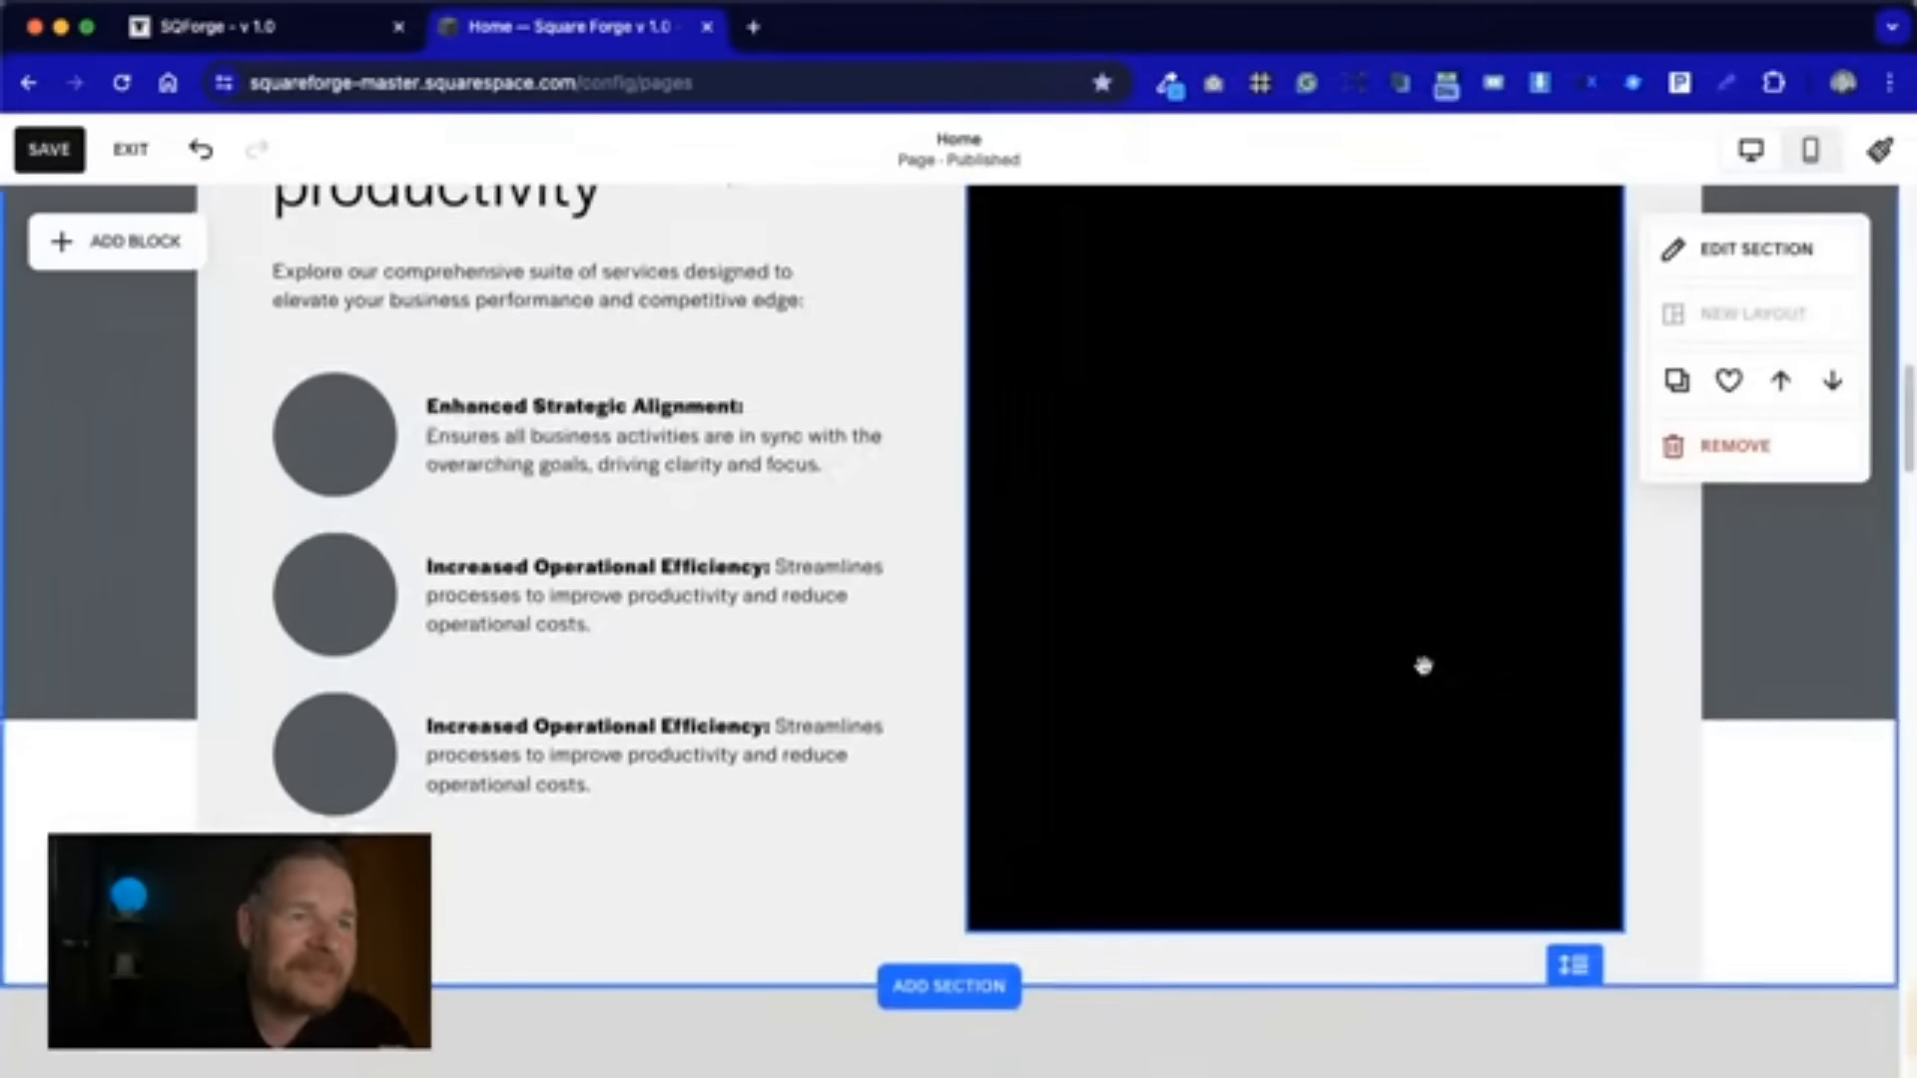
{"action": "scroll", "coordinate": [1424, 666], "scroll_direction": "down", "scroll_amount": 15}
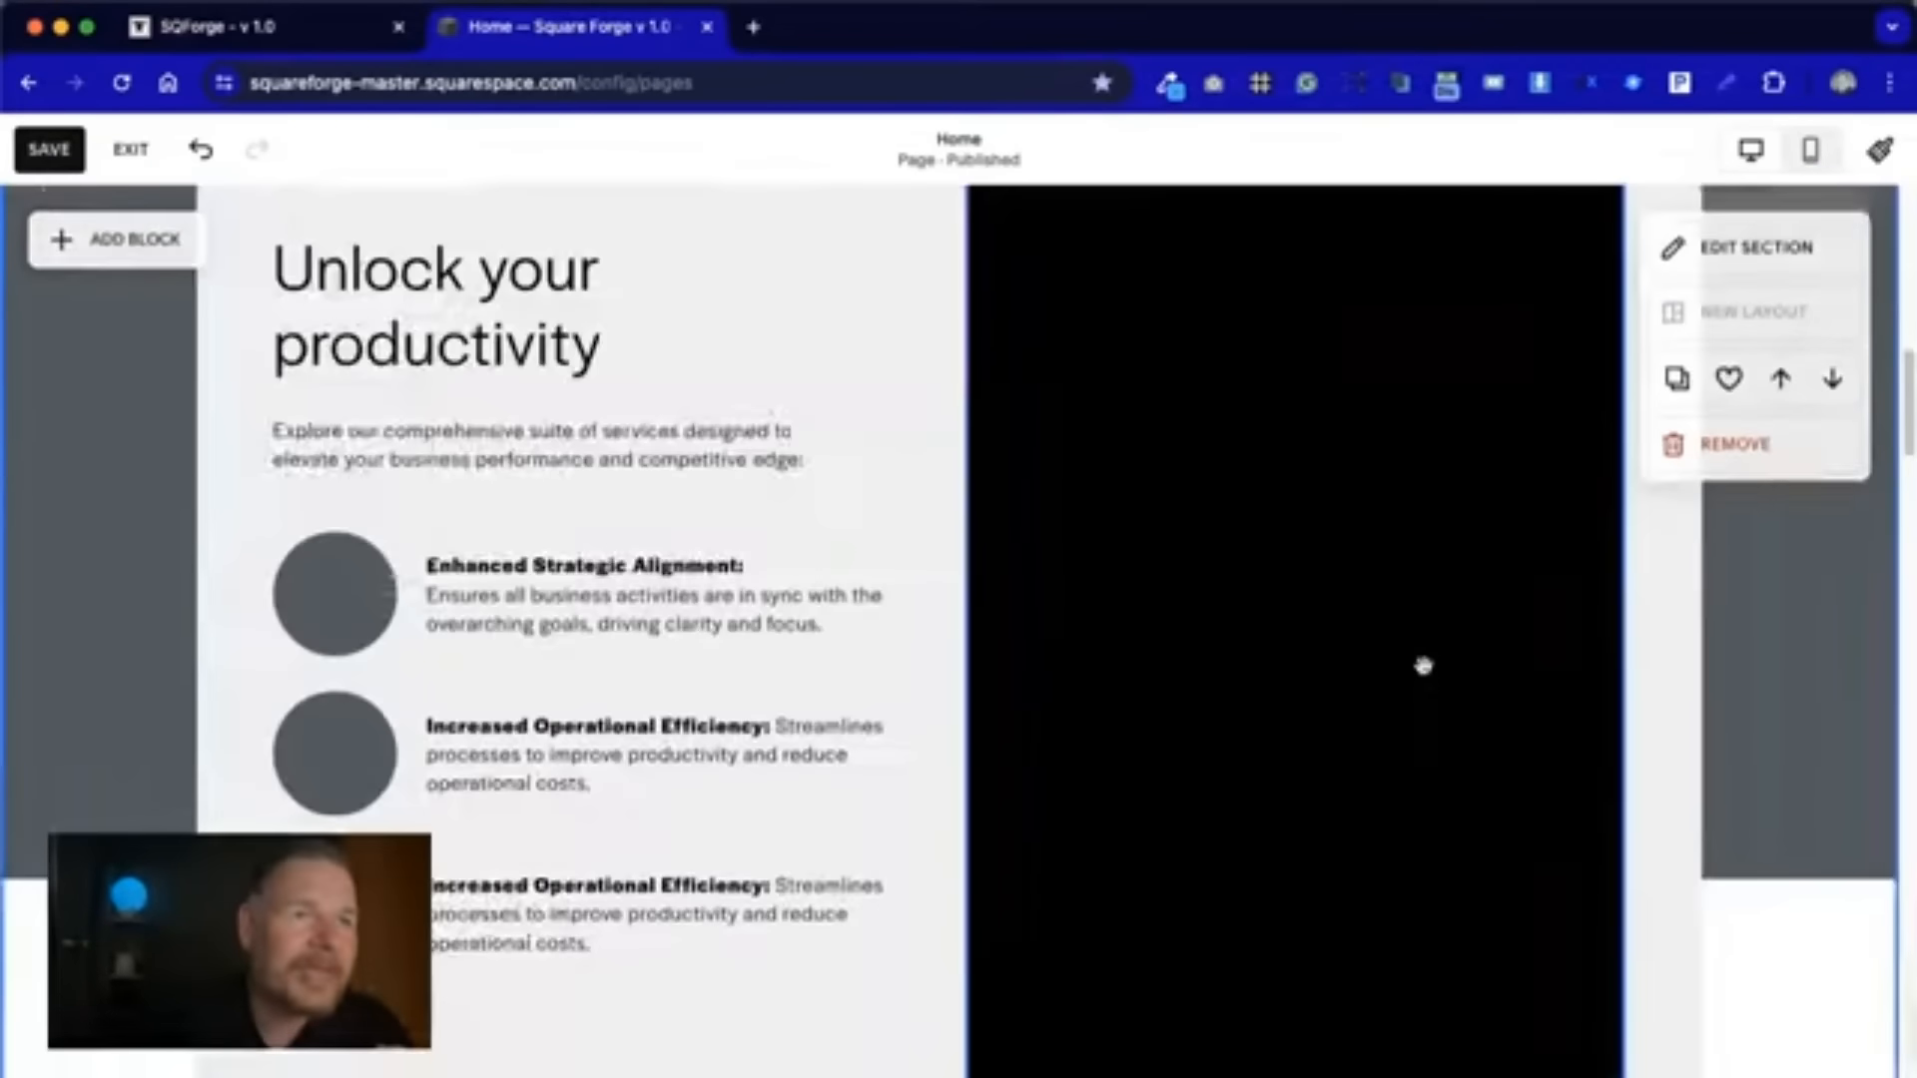
{"action": "left_click", "coordinate": [1001, 462]}
{"action": "left_click", "coordinate": [968, 362]}
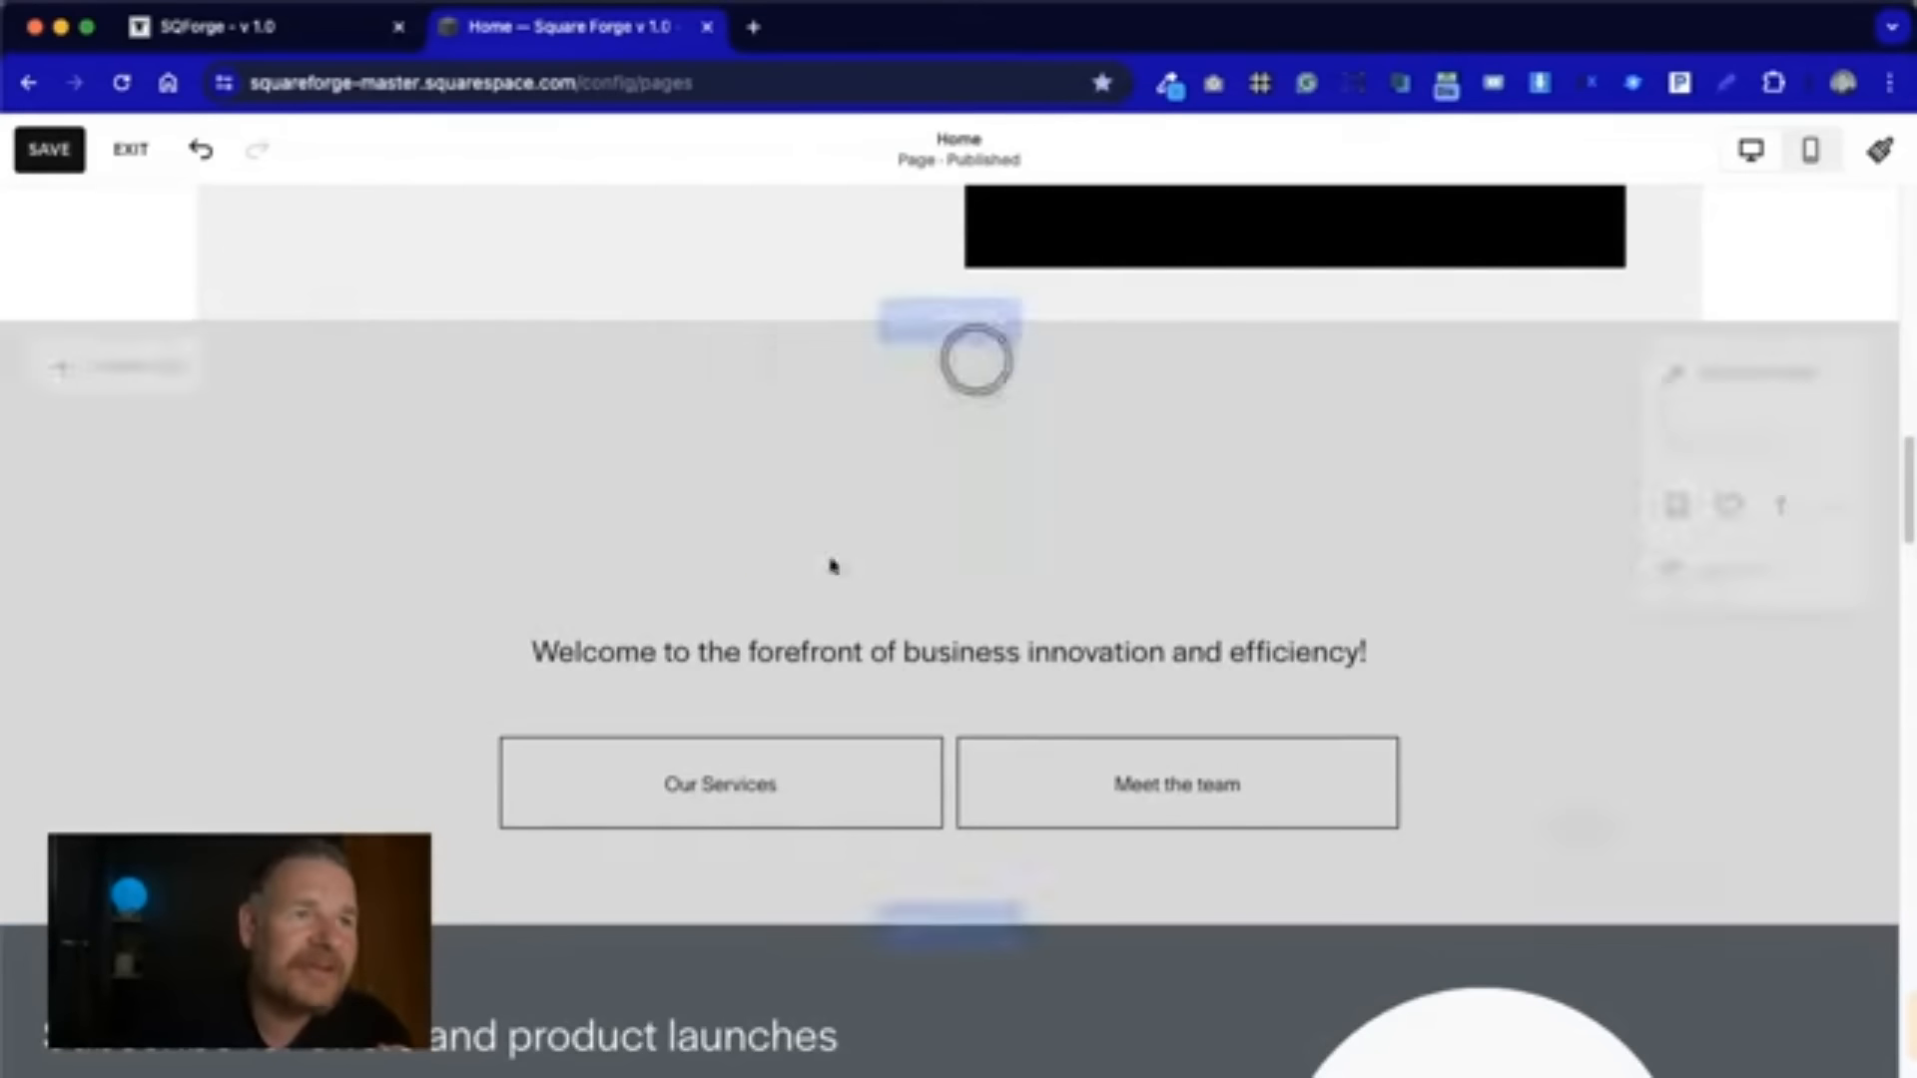
- Move the welcome text and both buttons up together, and reduce the height of their section
{"action": "left_click_drag", "start_coordinate": [1122, 784], "coordinate": [1129, 565]}
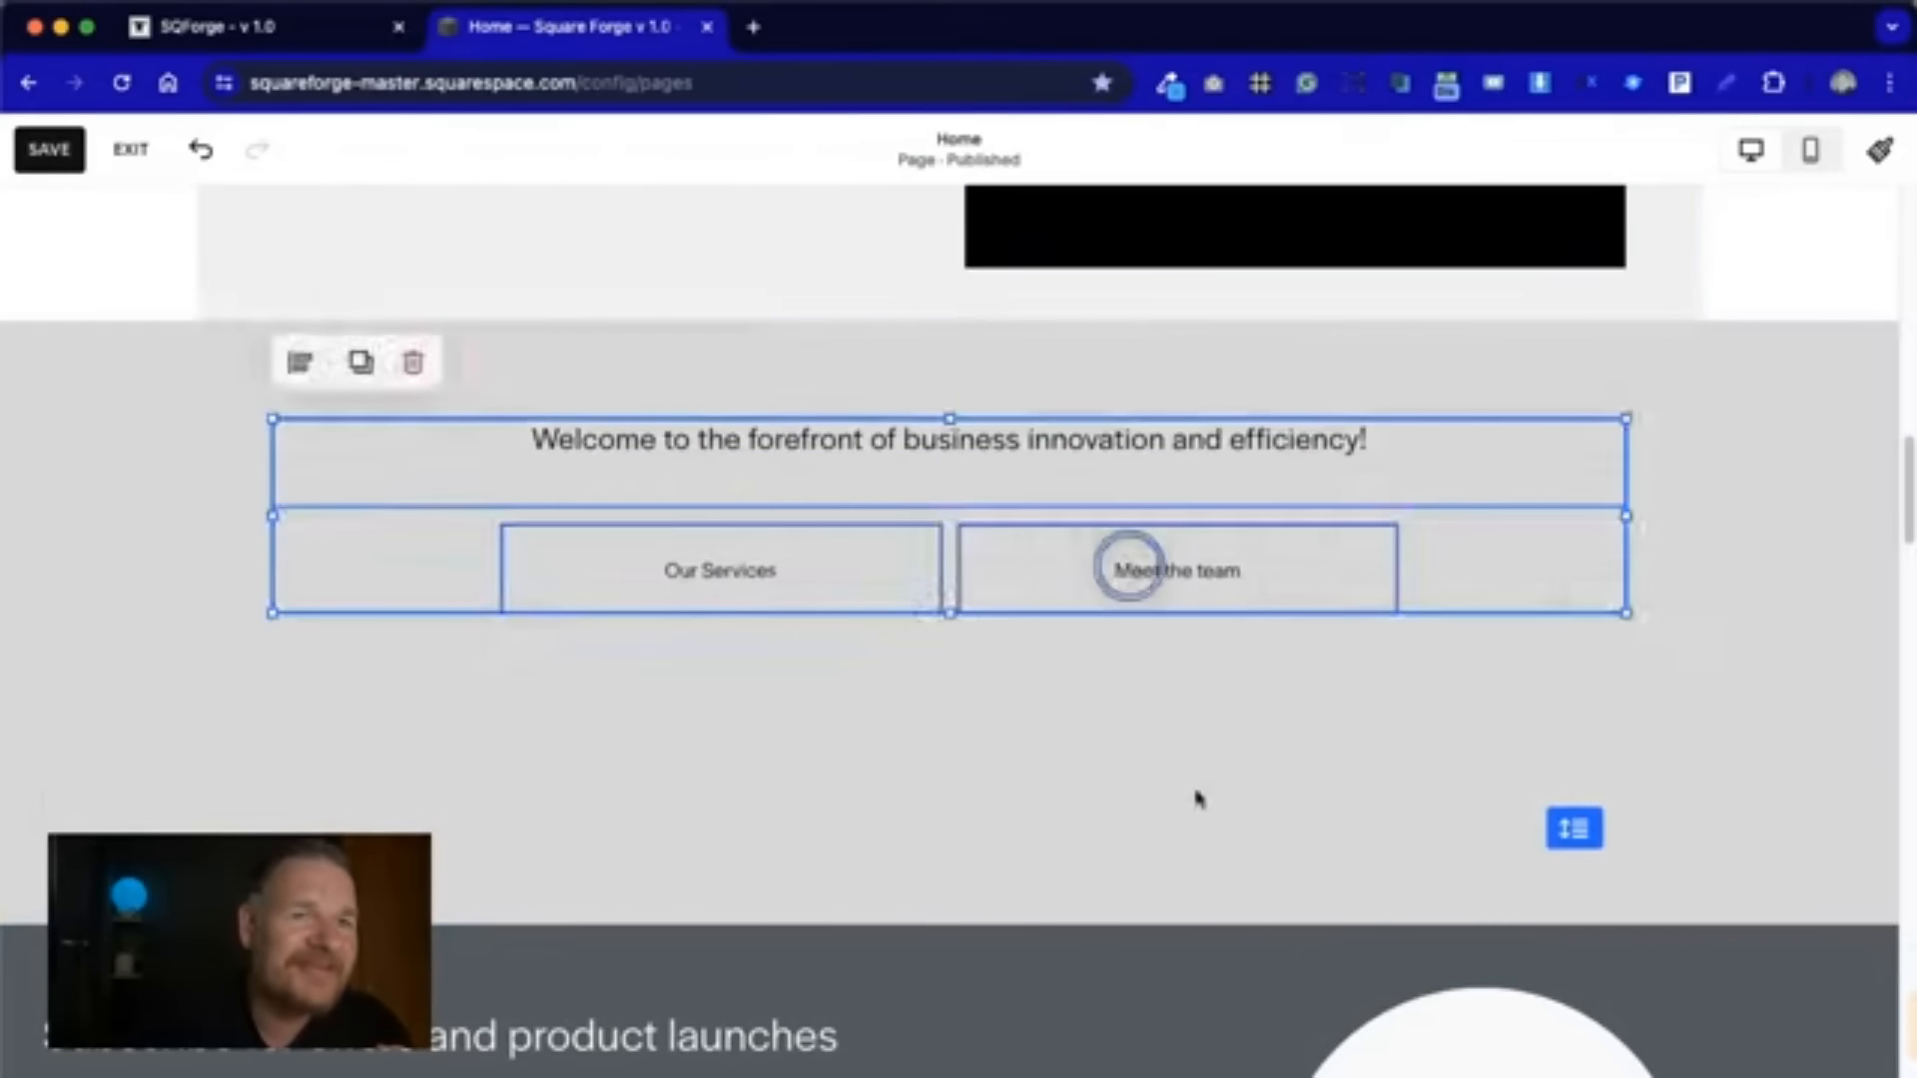
{"action": "left_click", "coordinate": [1198, 800]}
{"action": "left_click_drag", "start_coordinate": [1555, 824], "coordinate": [1546, 533]}
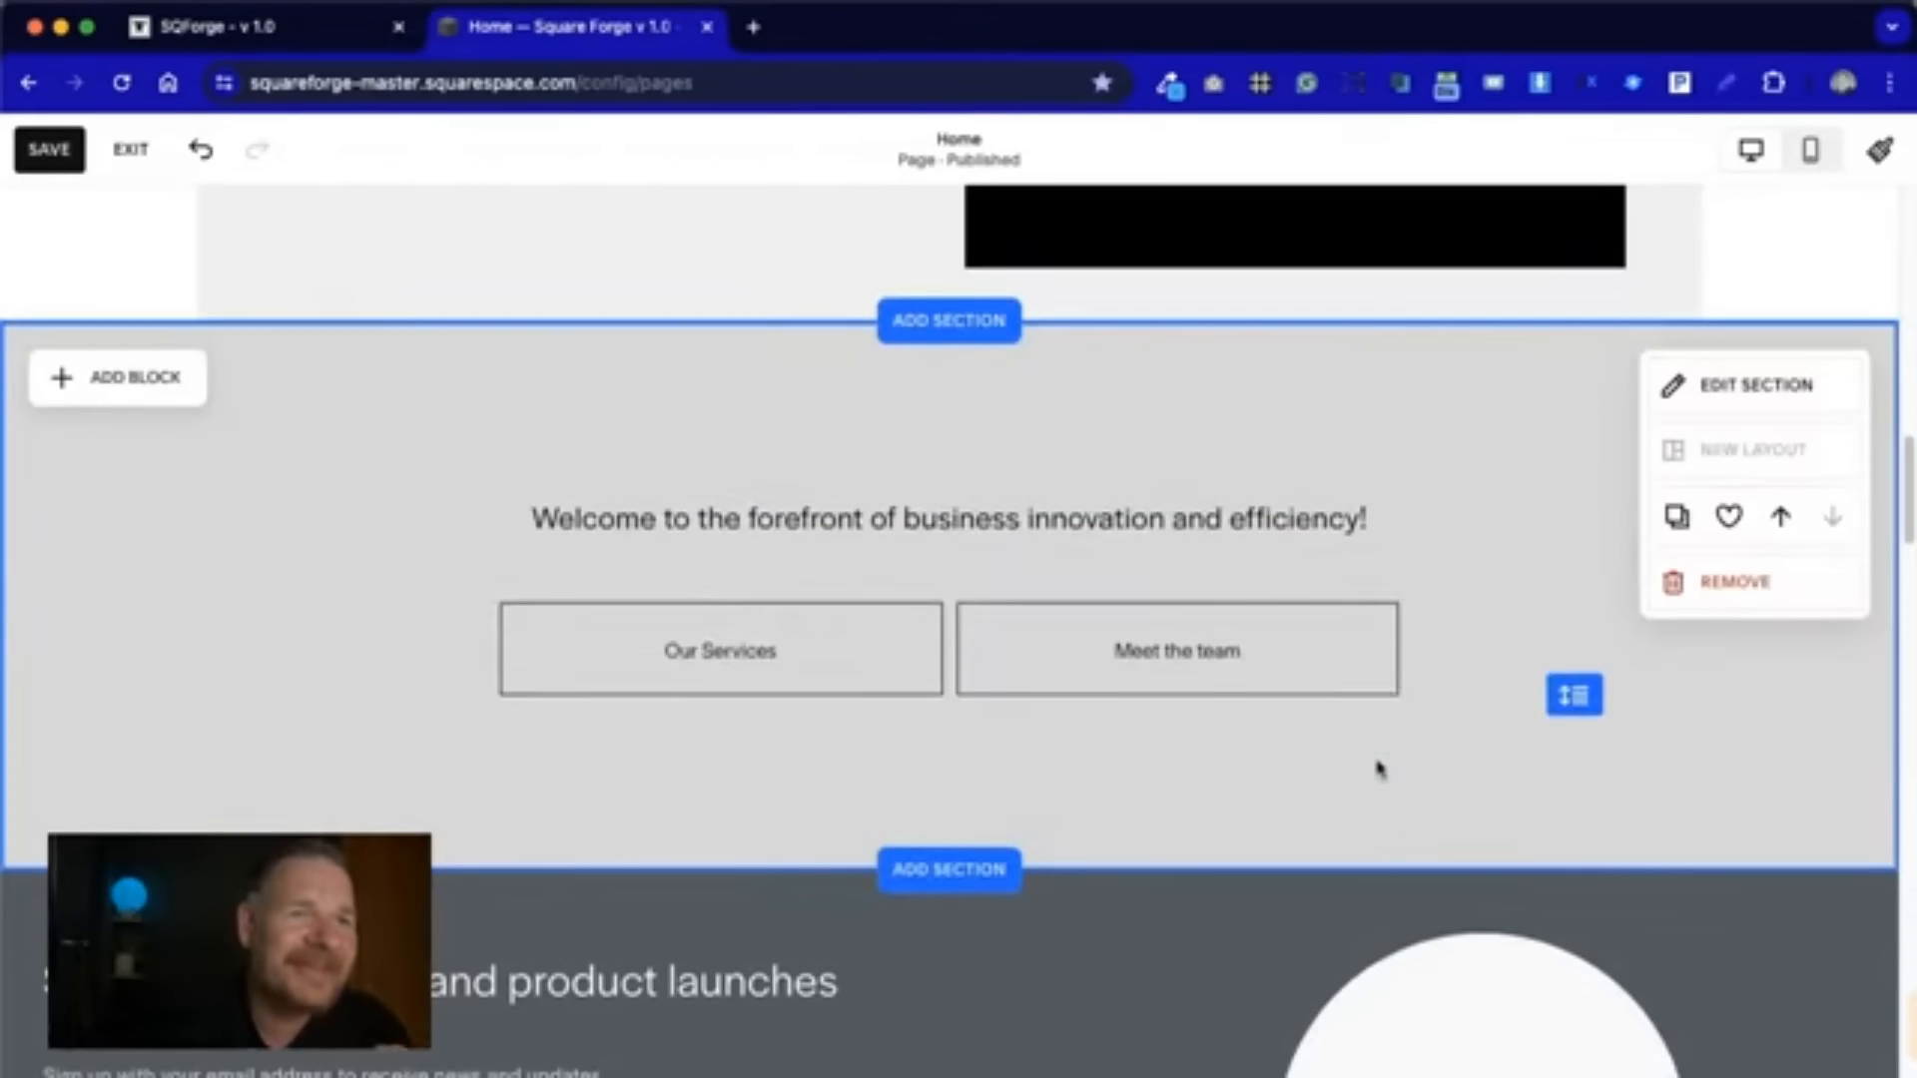
- Change the welcome section's color theme to Lightest 1
{"action": "scroll", "coordinate": [1377, 769], "scroll_direction": "up", "scroll_amount": 12}
{"action": "scroll", "coordinate": [1378, 769], "scroll_direction": "down", "scroll_amount": 14}
{"action": "scroll", "coordinate": [1378, 769], "scroll_direction": "up", "scroll_amount": 6}
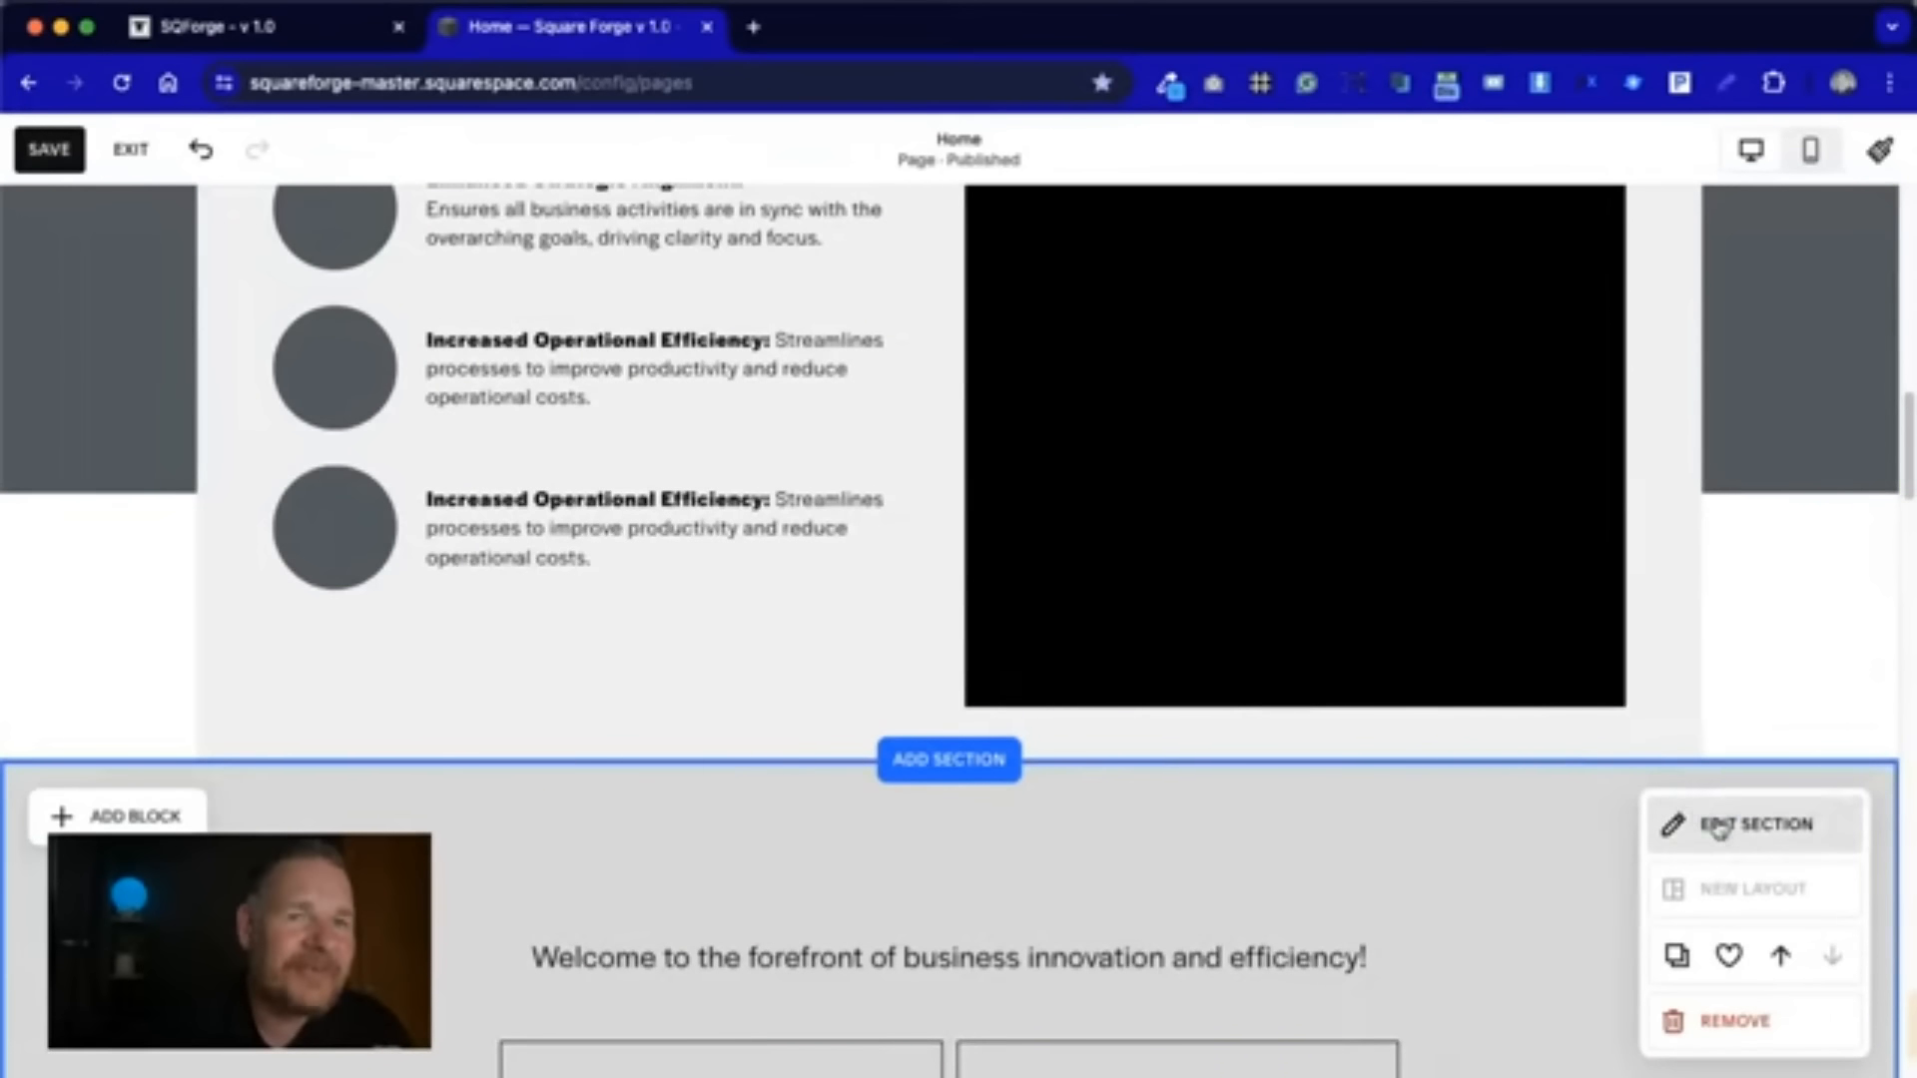
{"action": "left_click", "coordinate": [1719, 827]}
{"action": "left_click", "coordinate": [1742, 883]}
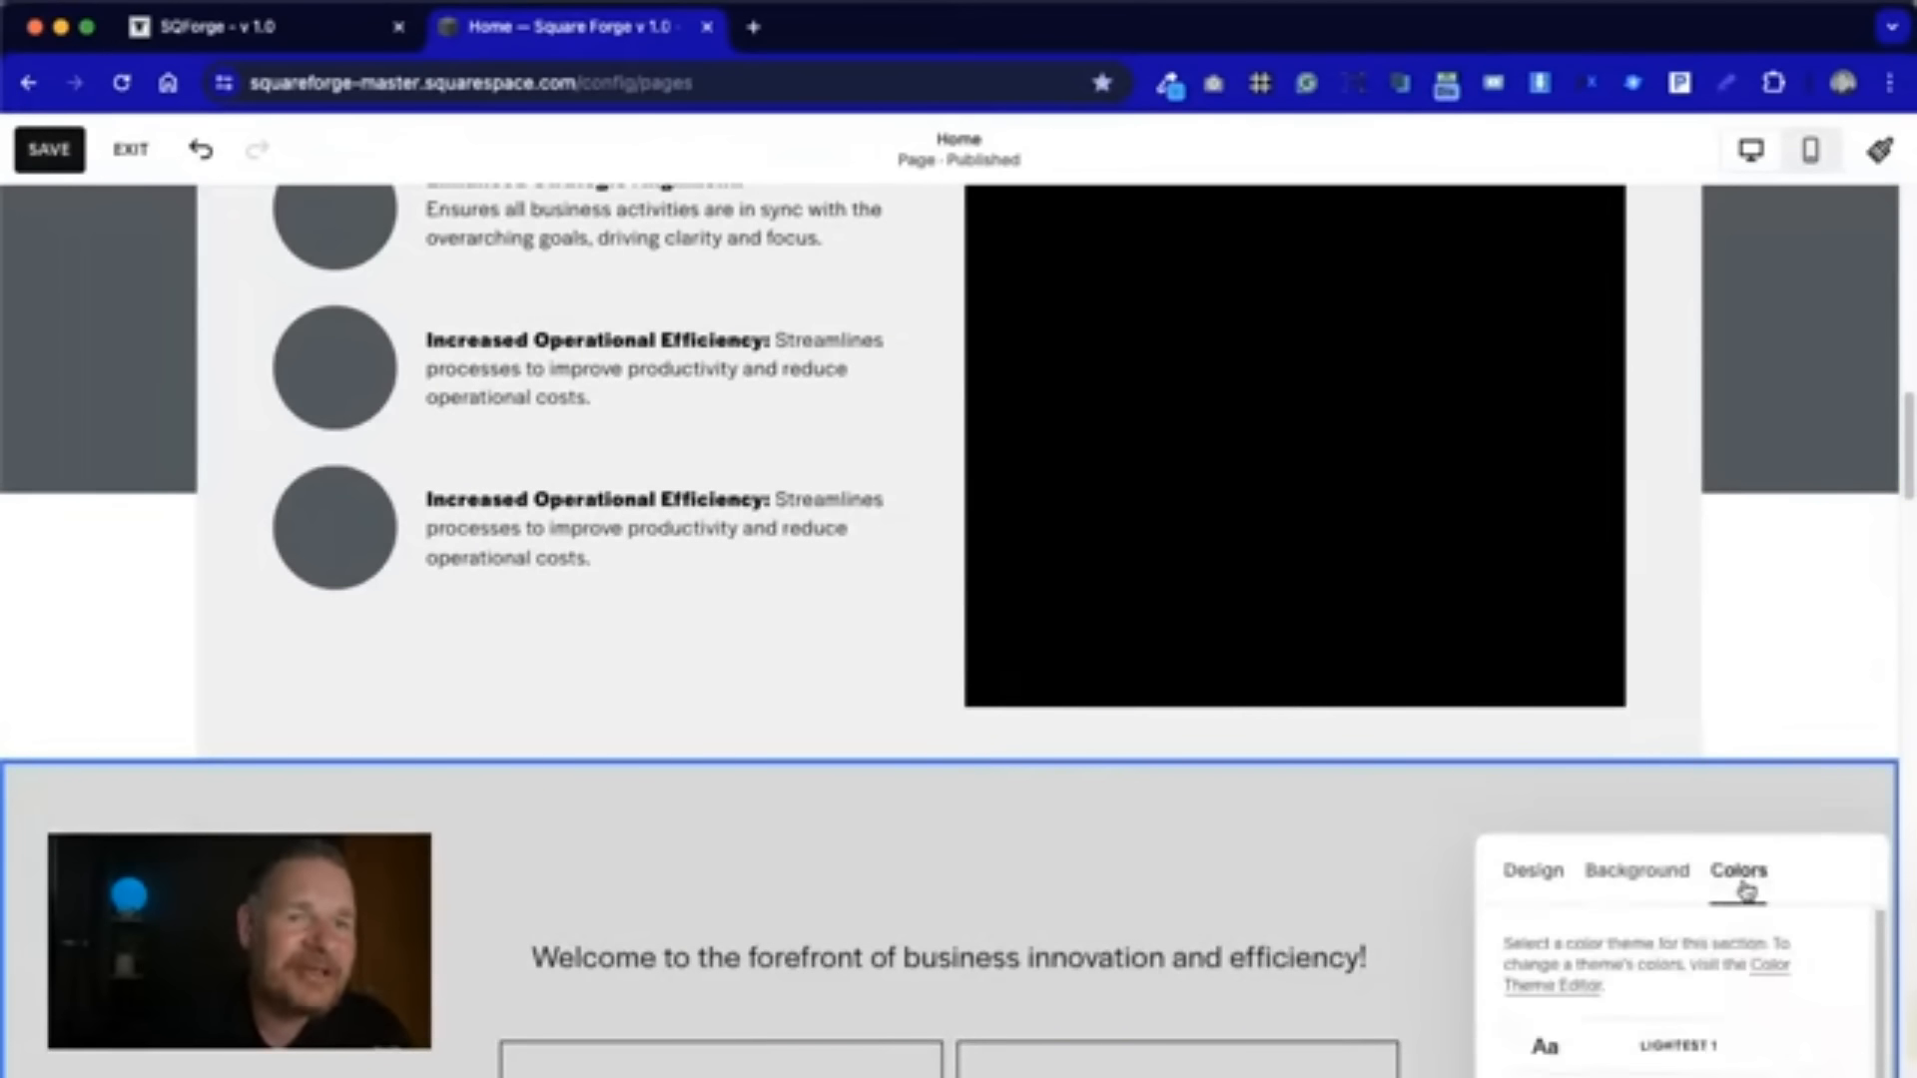
{"action": "left_click", "coordinate": [1667, 1044]}
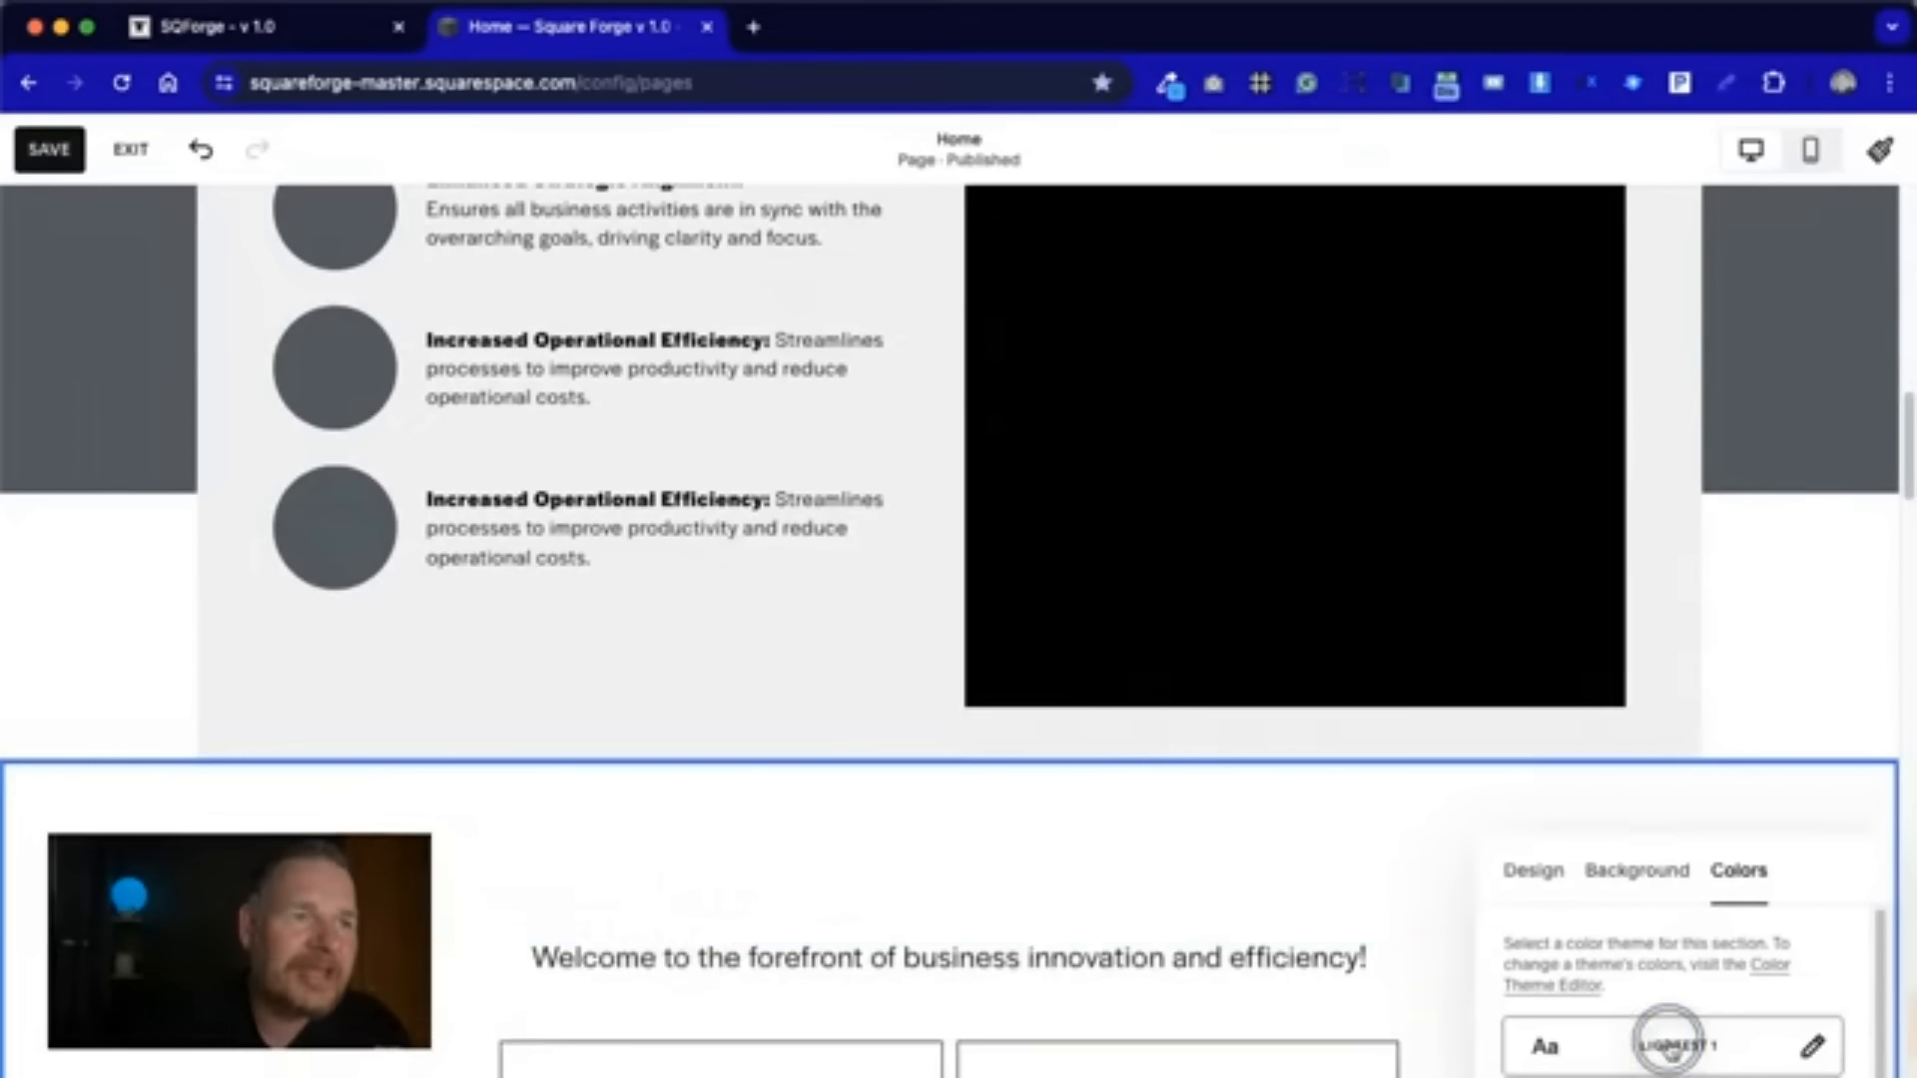
{"action": "left_click", "coordinate": [445, 844]}
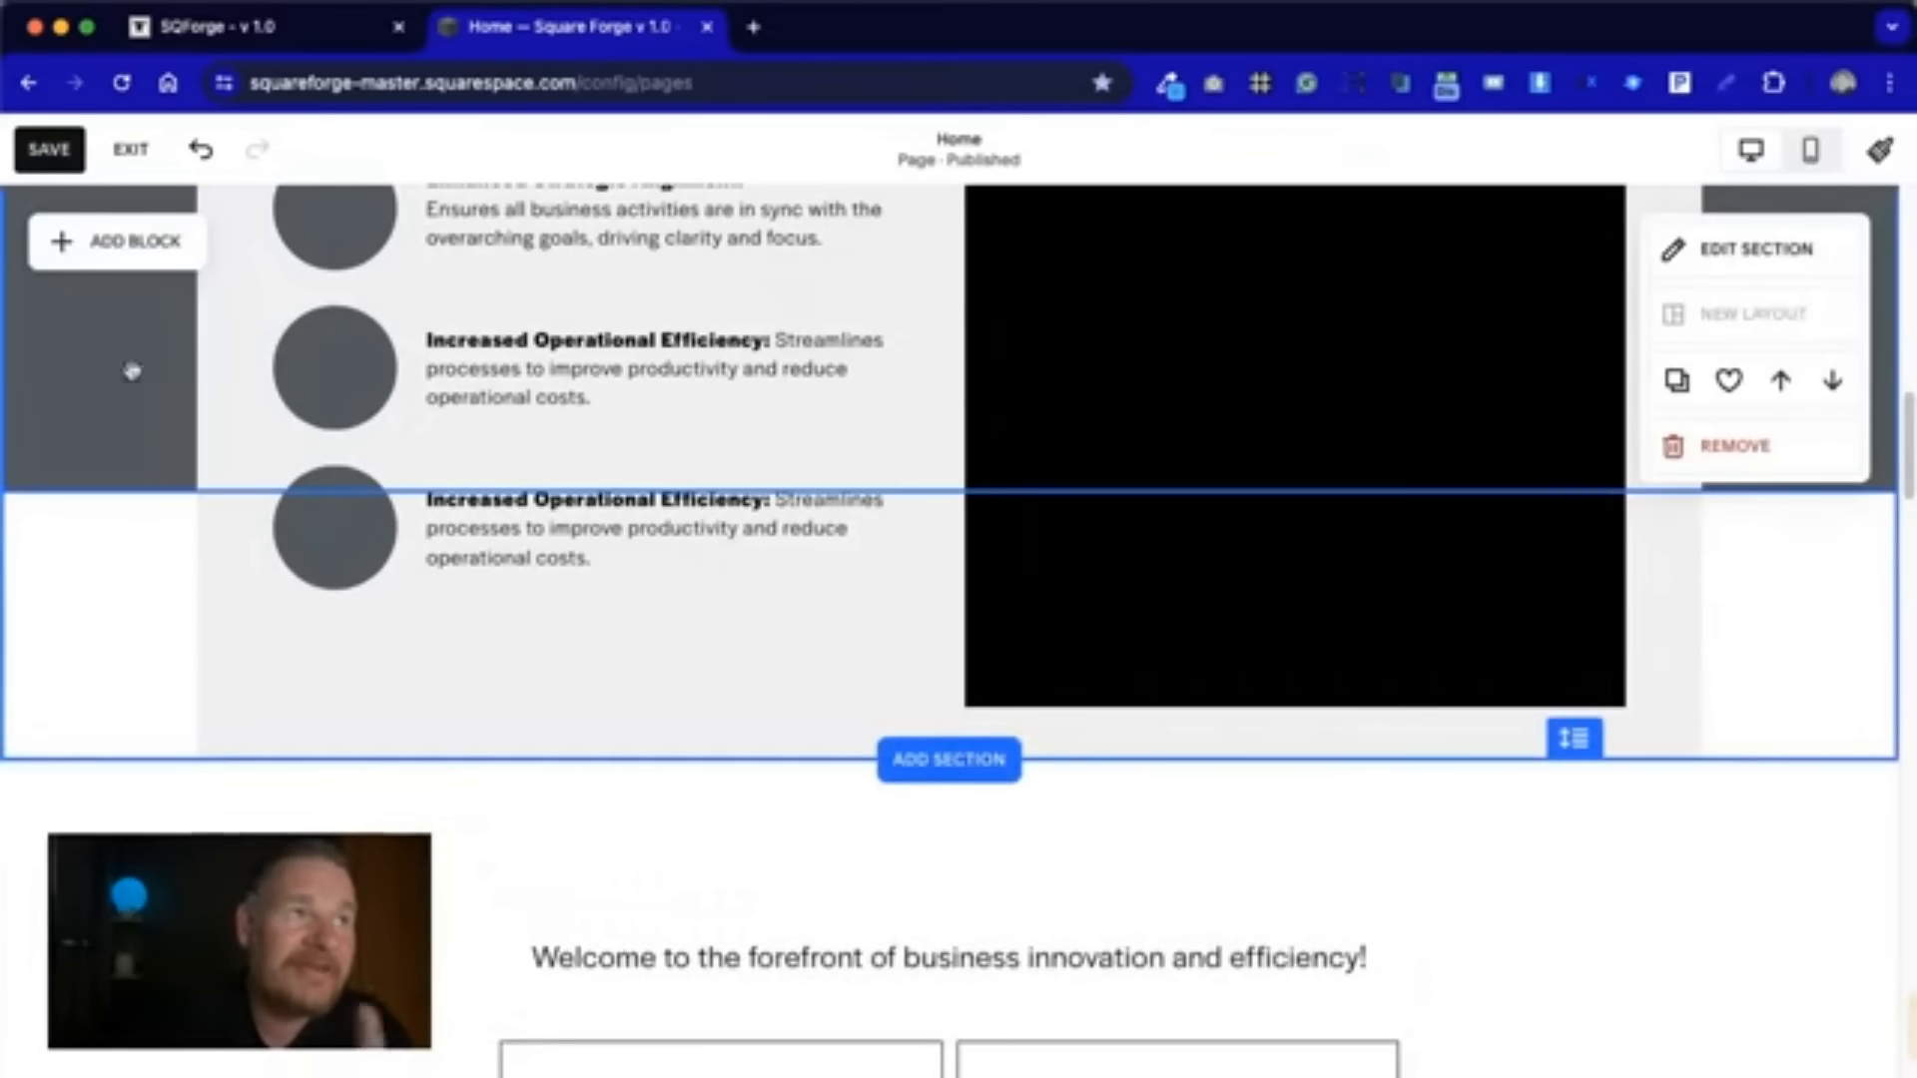
- Add a light grey rectangle block to the welcome section, aligned with the left edge of the grey panel above
{"action": "scroll", "coordinate": [546, 696], "scroll_direction": "up", "scroll_amount": 1}
{"action": "scroll", "coordinate": [559, 679], "scroll_direction": "up", "scroll_amount": 10}
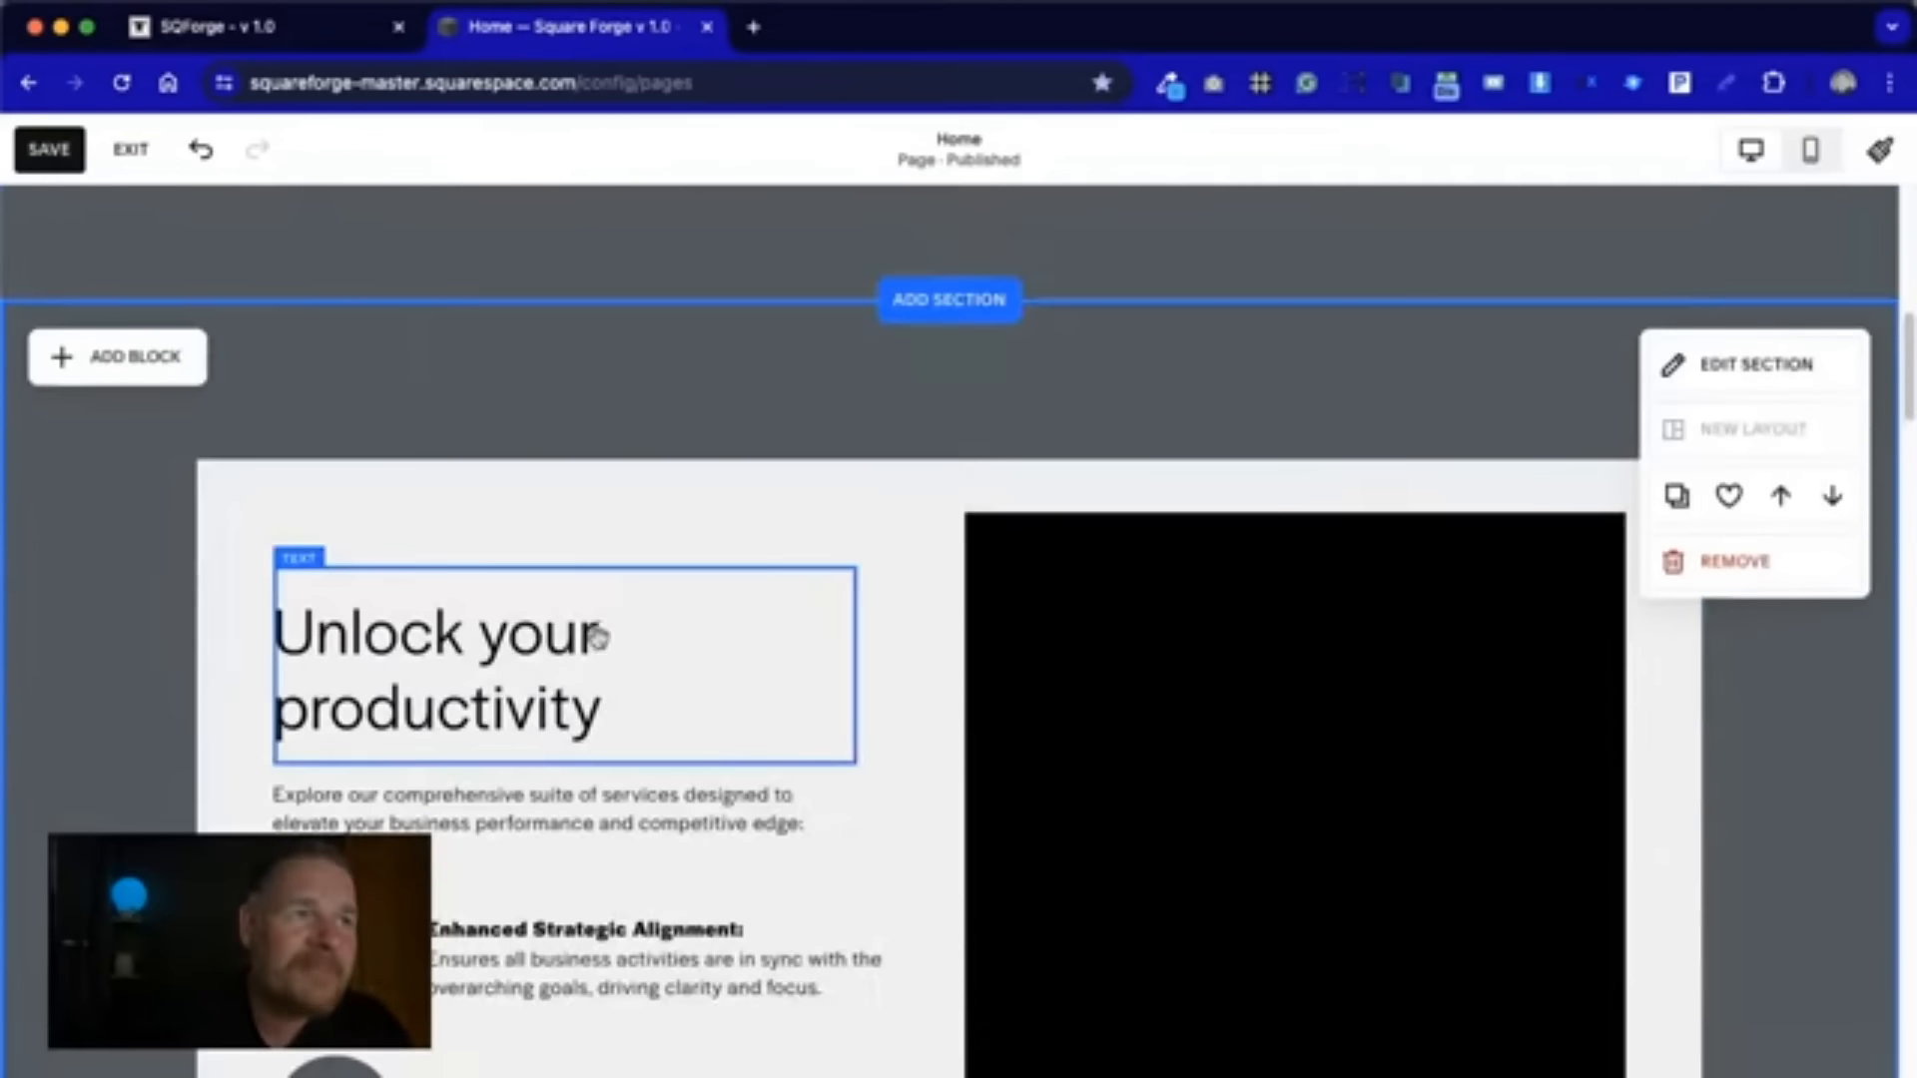
{"action": "scroll", "coordinate": [1344, 941], "scroll_direction": "down", "scroll_amount": 20}
{"action": "scroll", "coordinate": [758, 831], "scroll_direction": "up", "scroll_amount": 3}
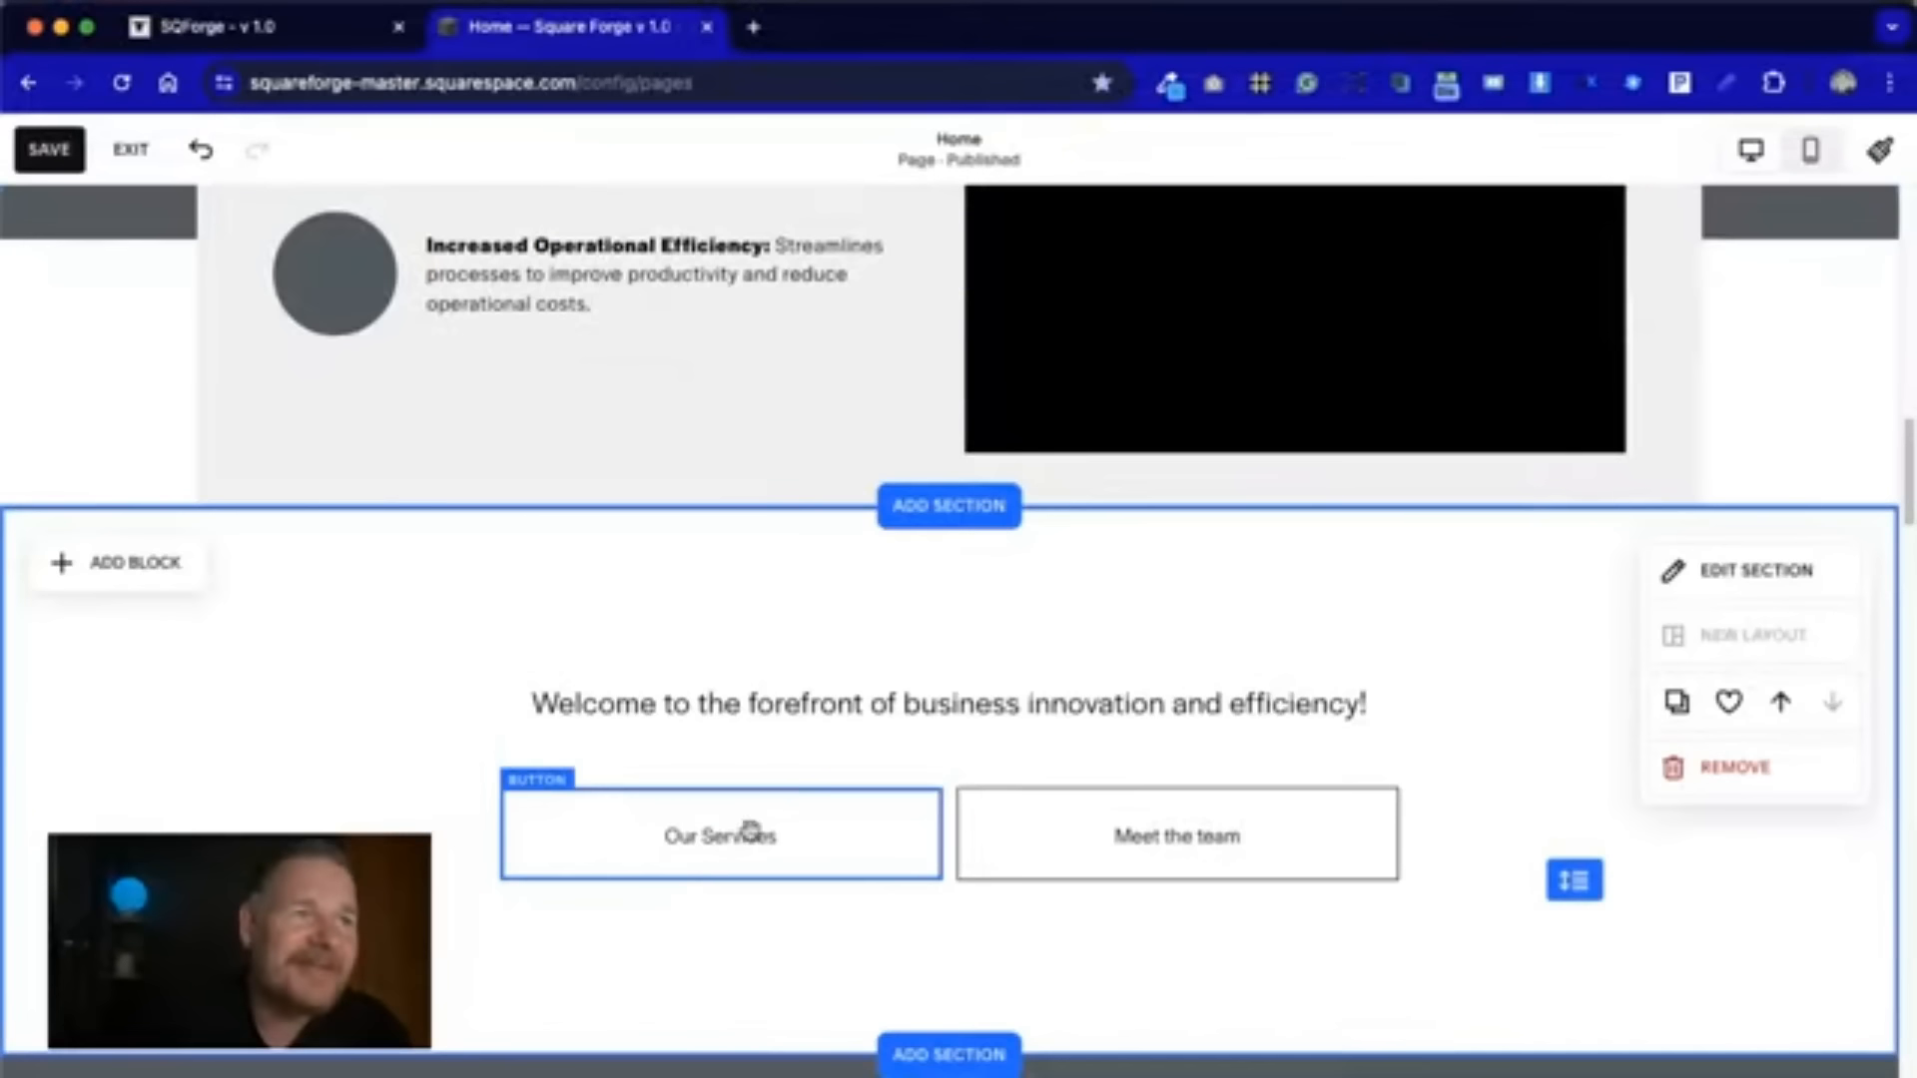
{"action": "left_click", "coordinate": [178, 583]}
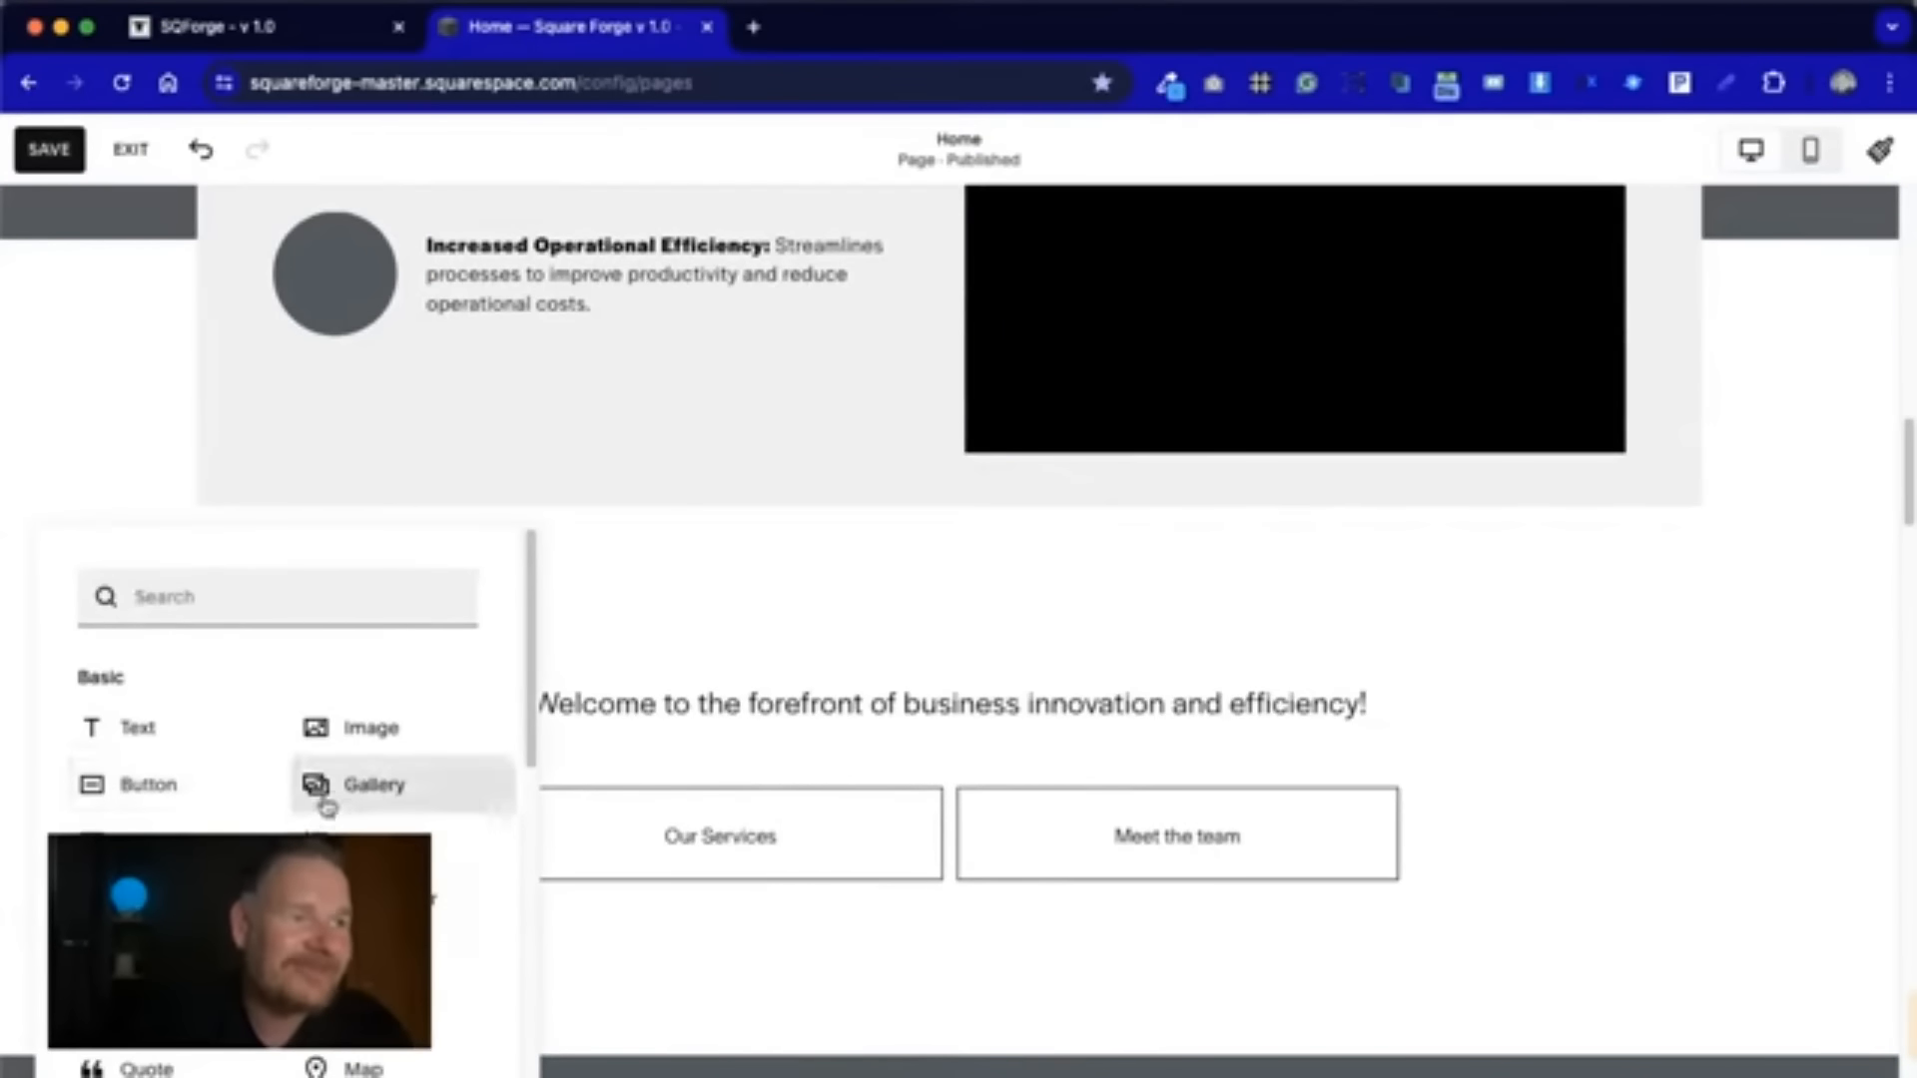
{"action": "left_click", "coordinate": [365, 955]}
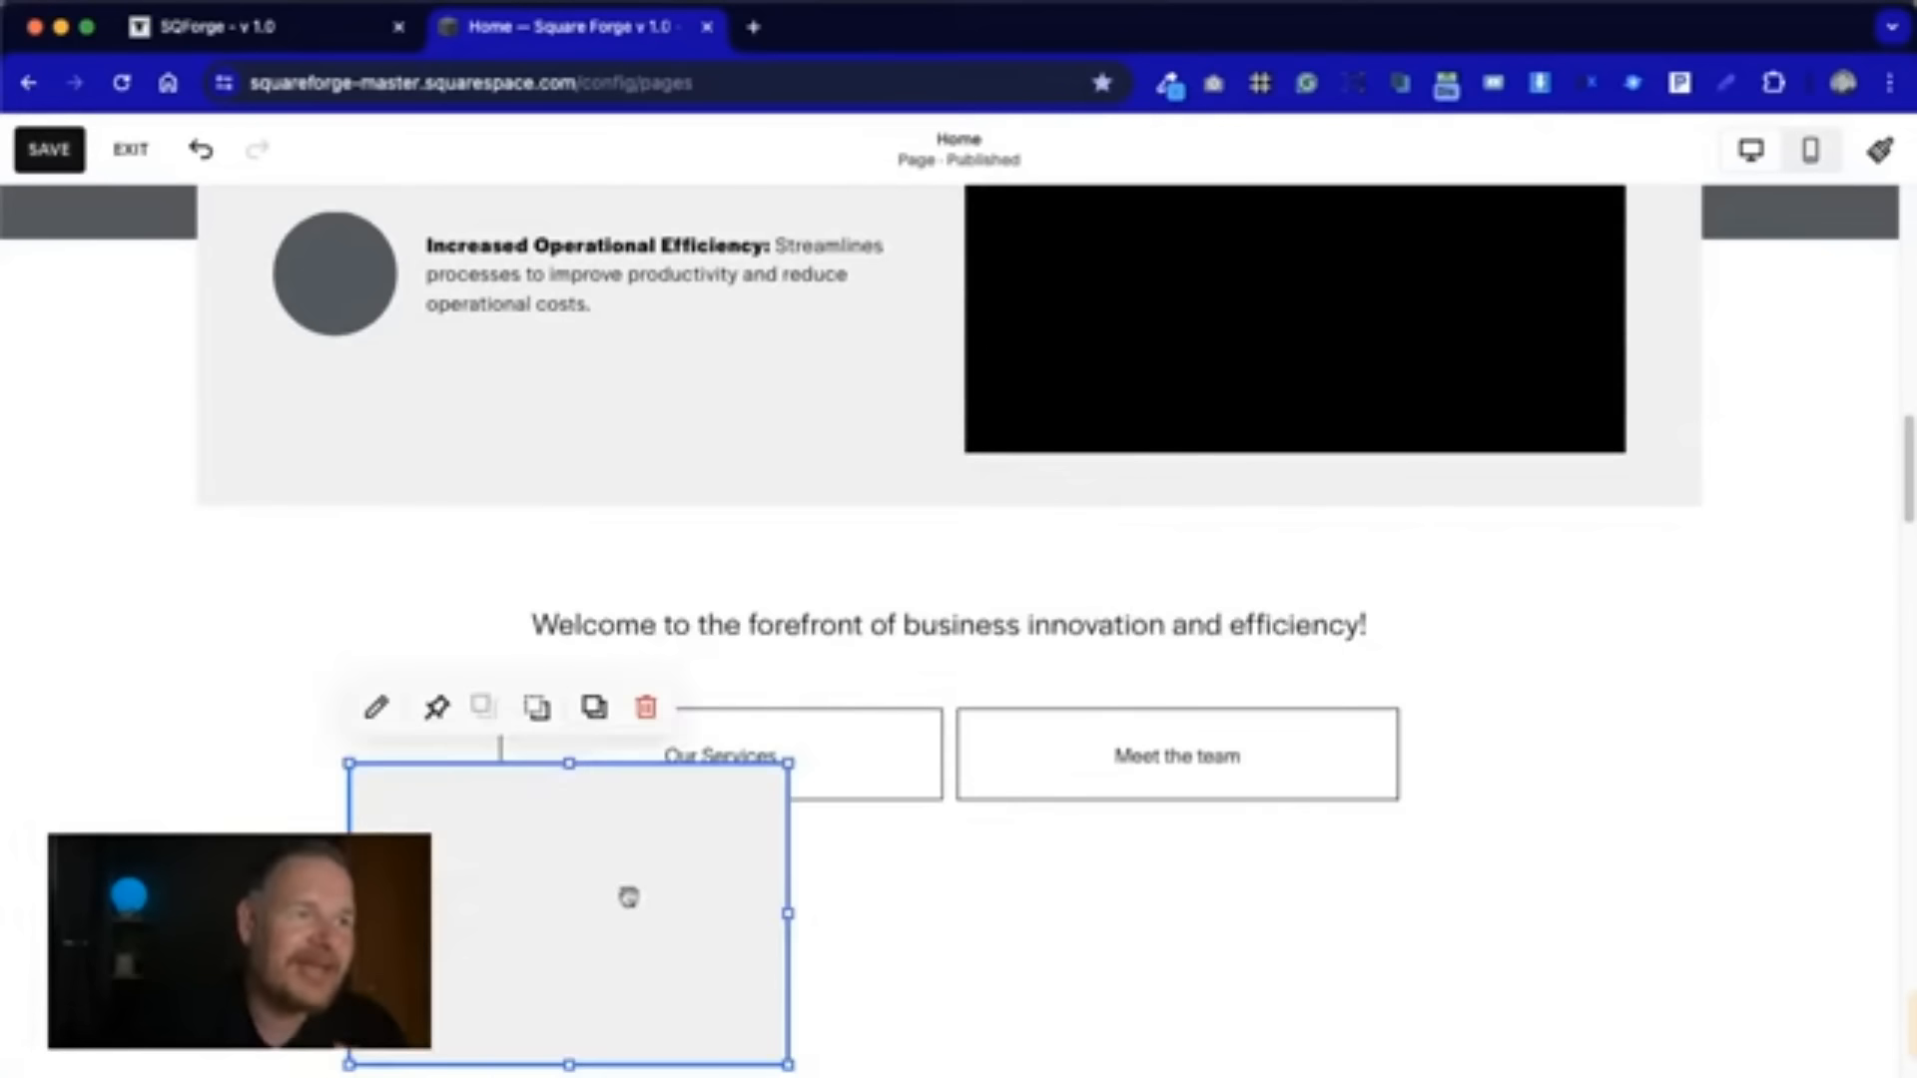
{"action": "left_click_drag", "start_coordinate": [629, 895], "coordinate": [480, 639]}
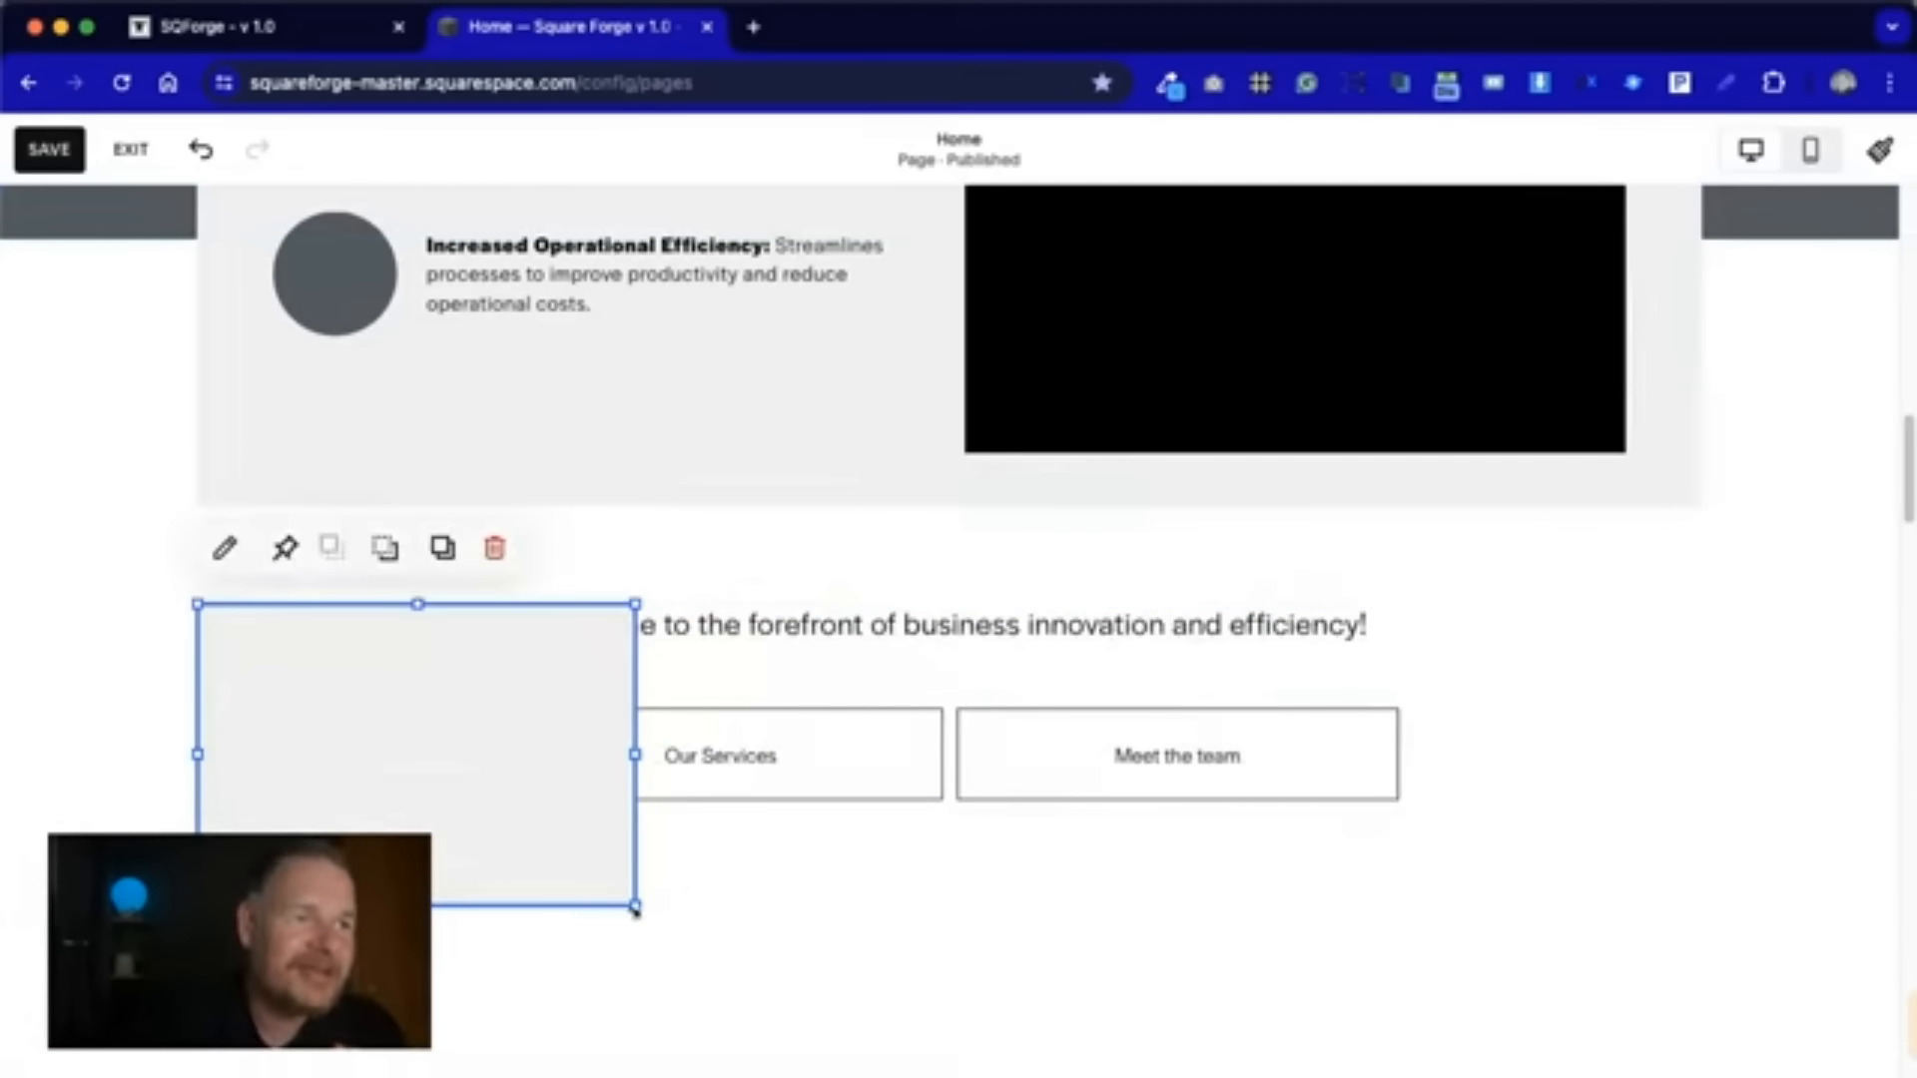
- Stretch the grey rectangle to the full width of the panel above and send it behind the text and buttons
{"action": "left_click", "coordinate": [685, 936]}
{"action": "left_click_drag", "start_coordinate": [1628, 898], "coordinate": [1703, 899]}
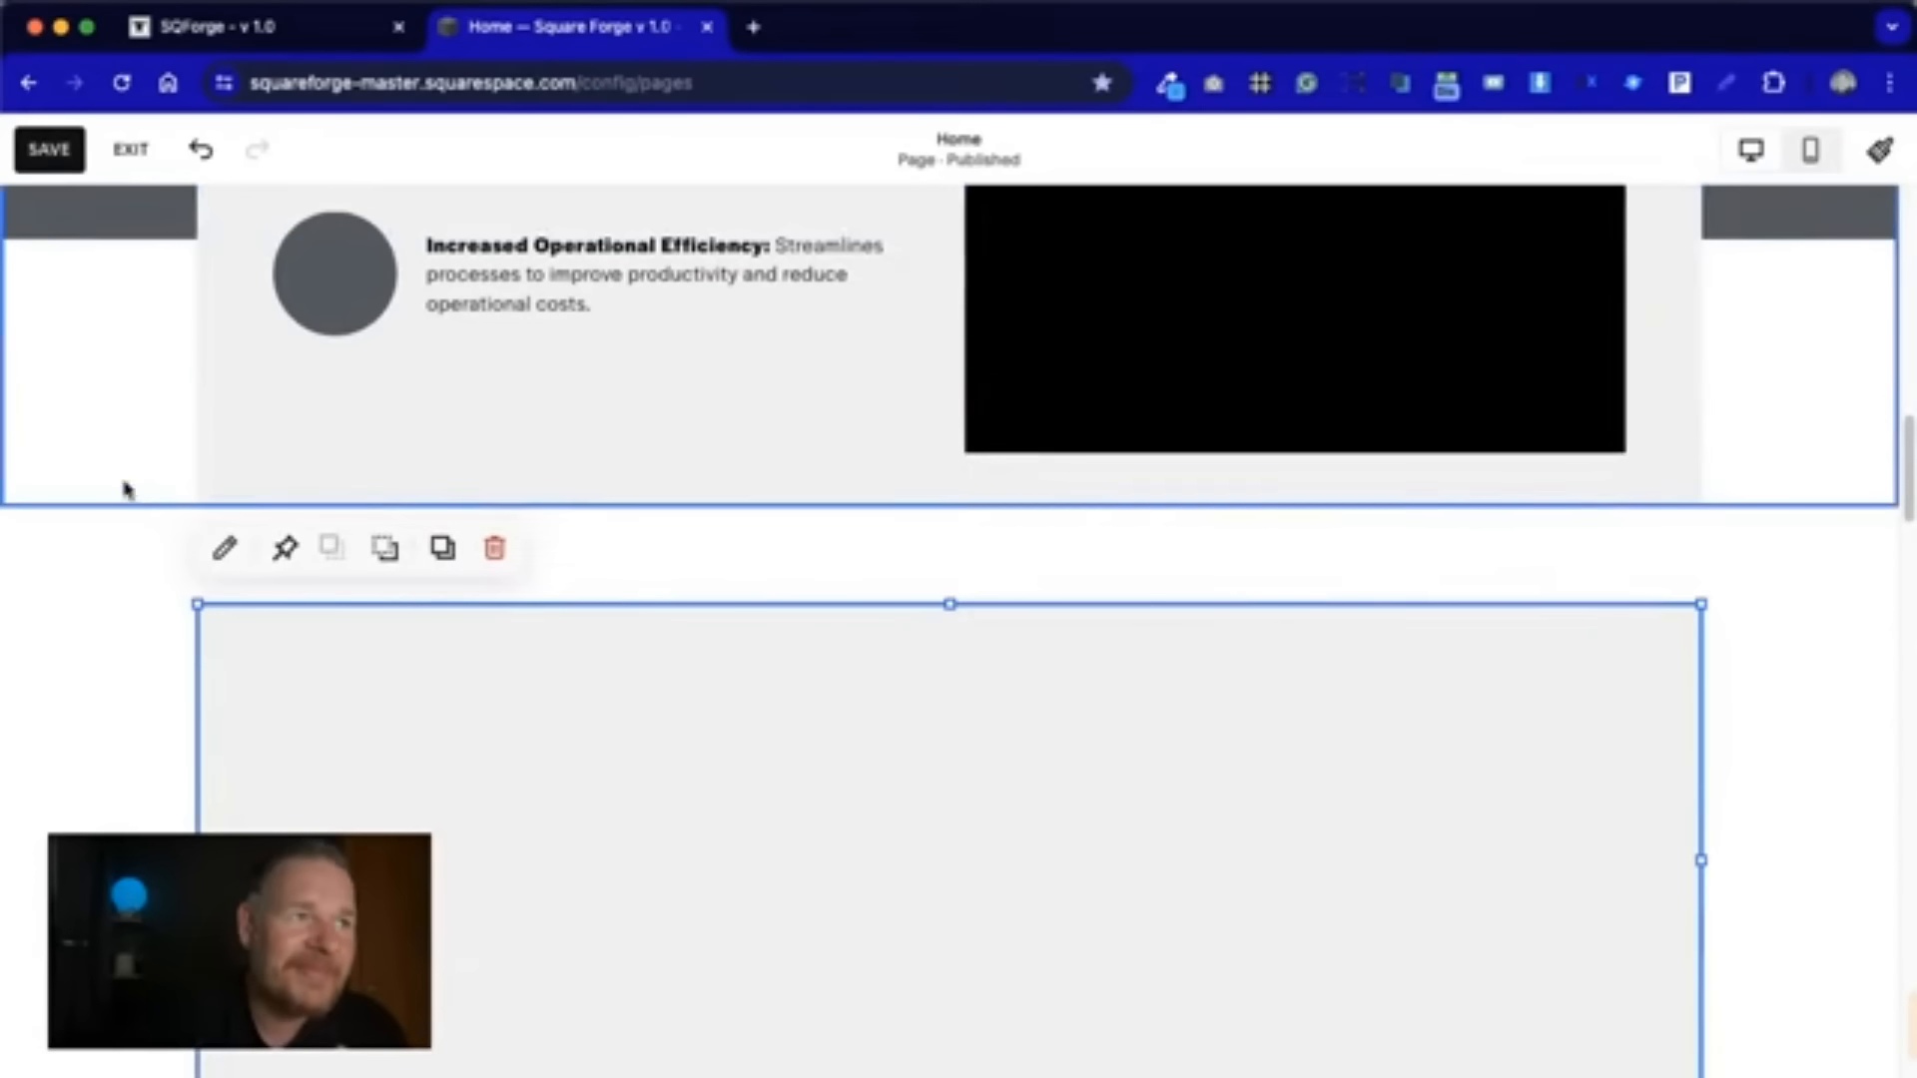
{"action": "left_click", "coordinate": [391, 552]}
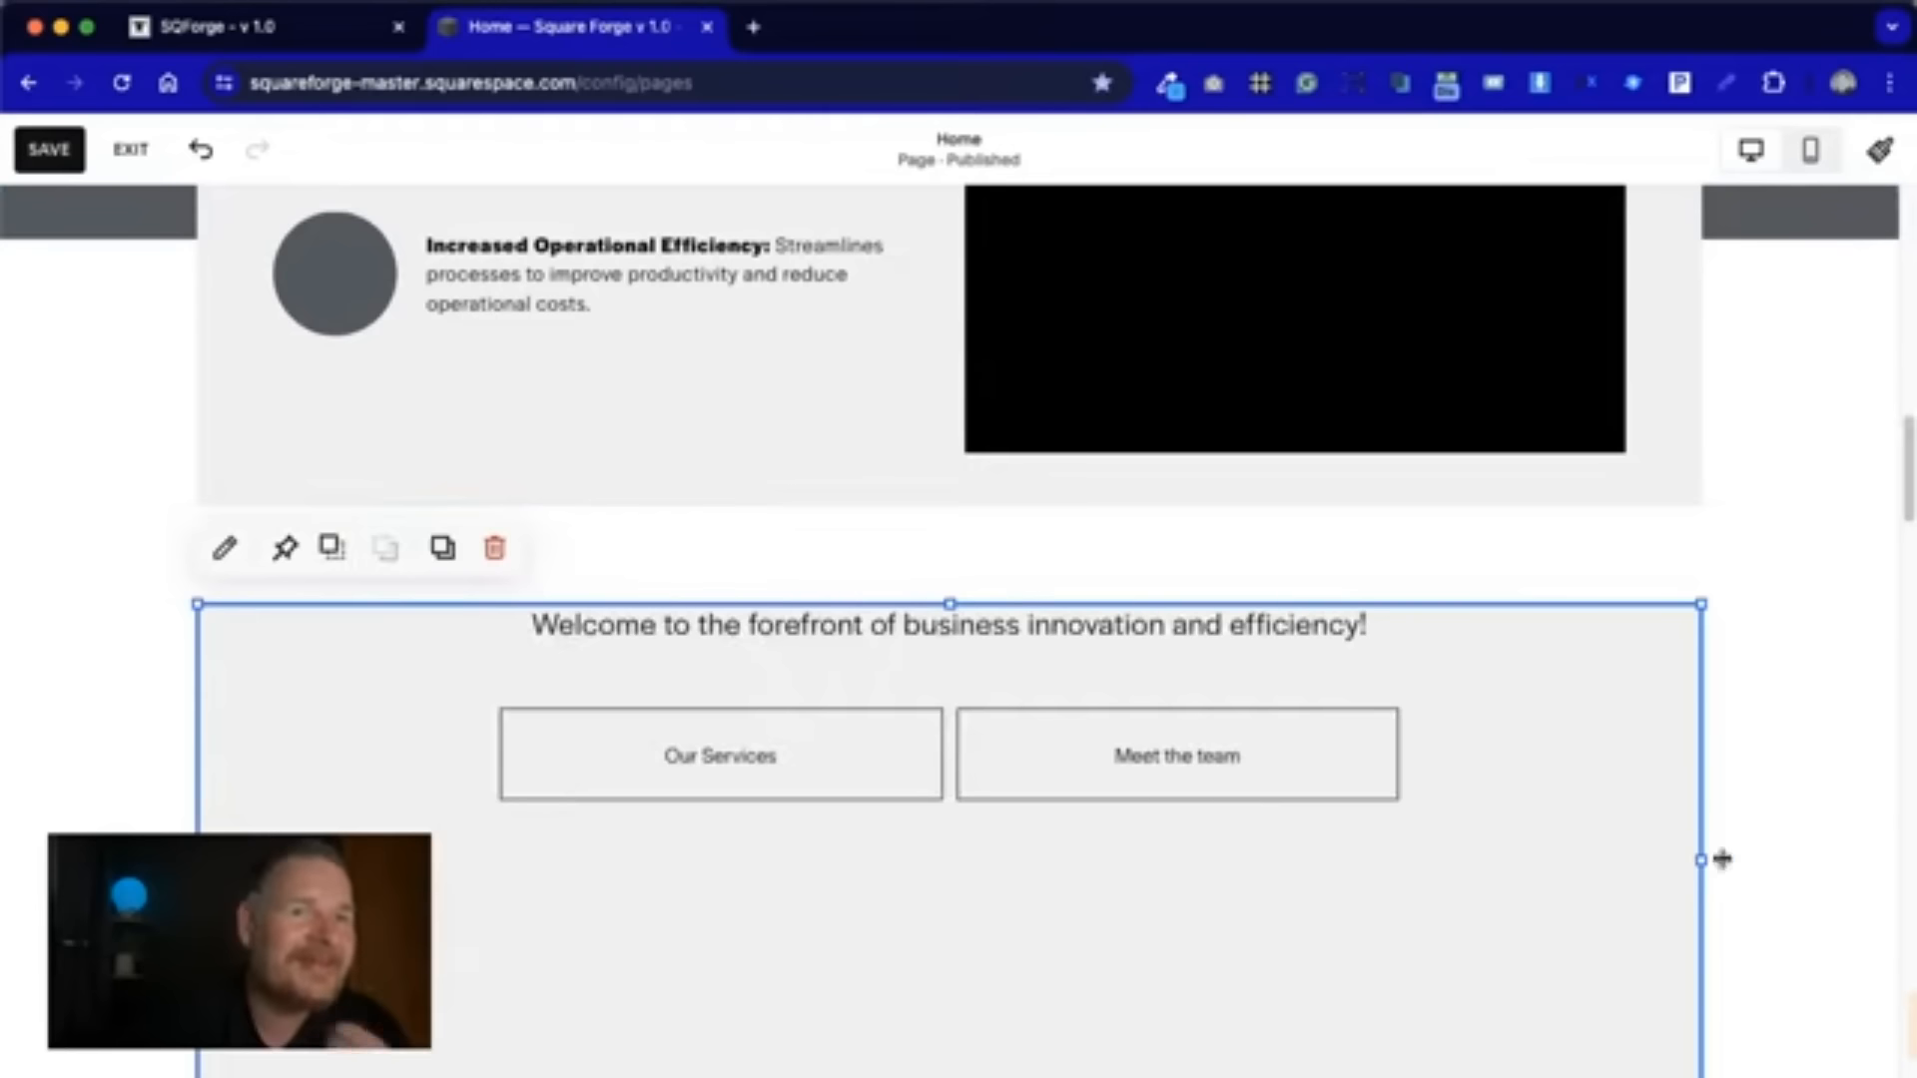
- Turn off Fill Screen for the welcome section so its grey rectangle meets the panel above
{"action": "left_click", "coordinate": [1758, 826]}
{"action": "left_click", "coordinate": [1782, 566]}
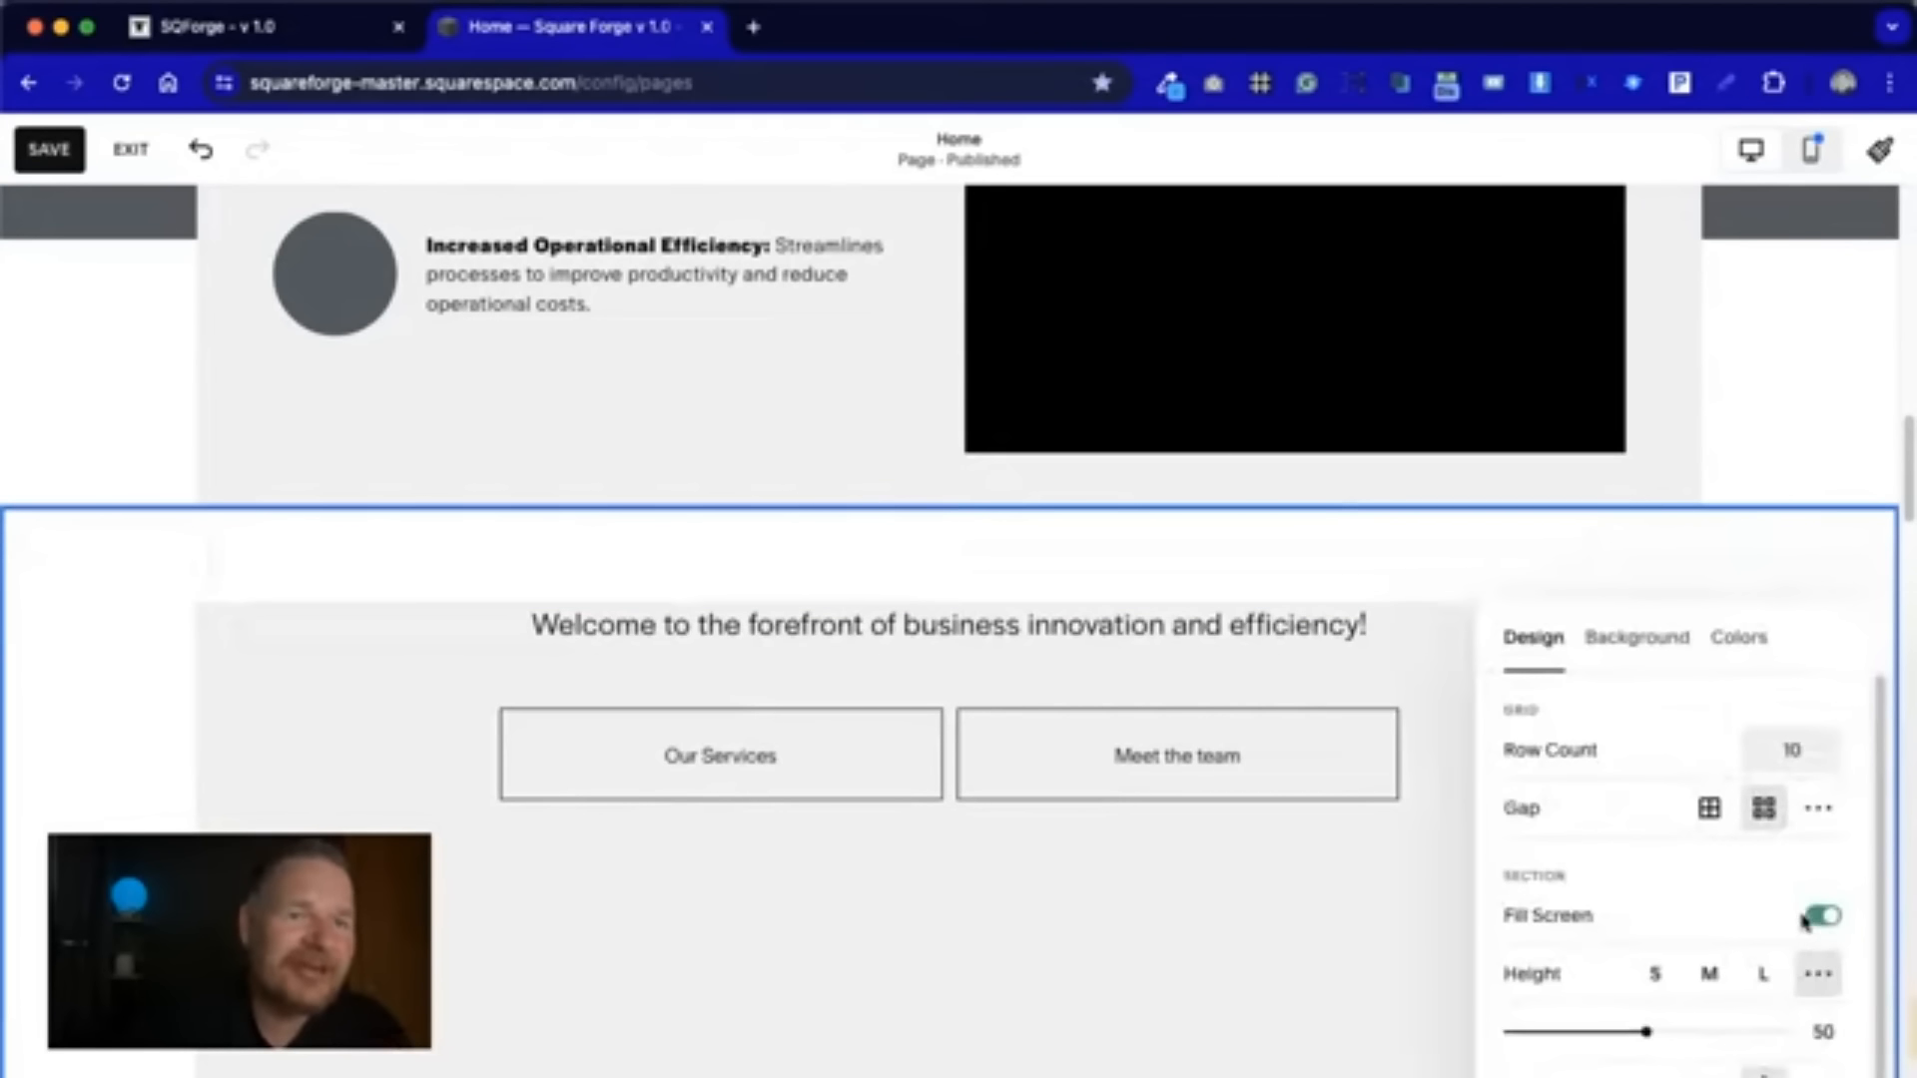
{"action": "left_click", "coordinate": [1822, 918]}
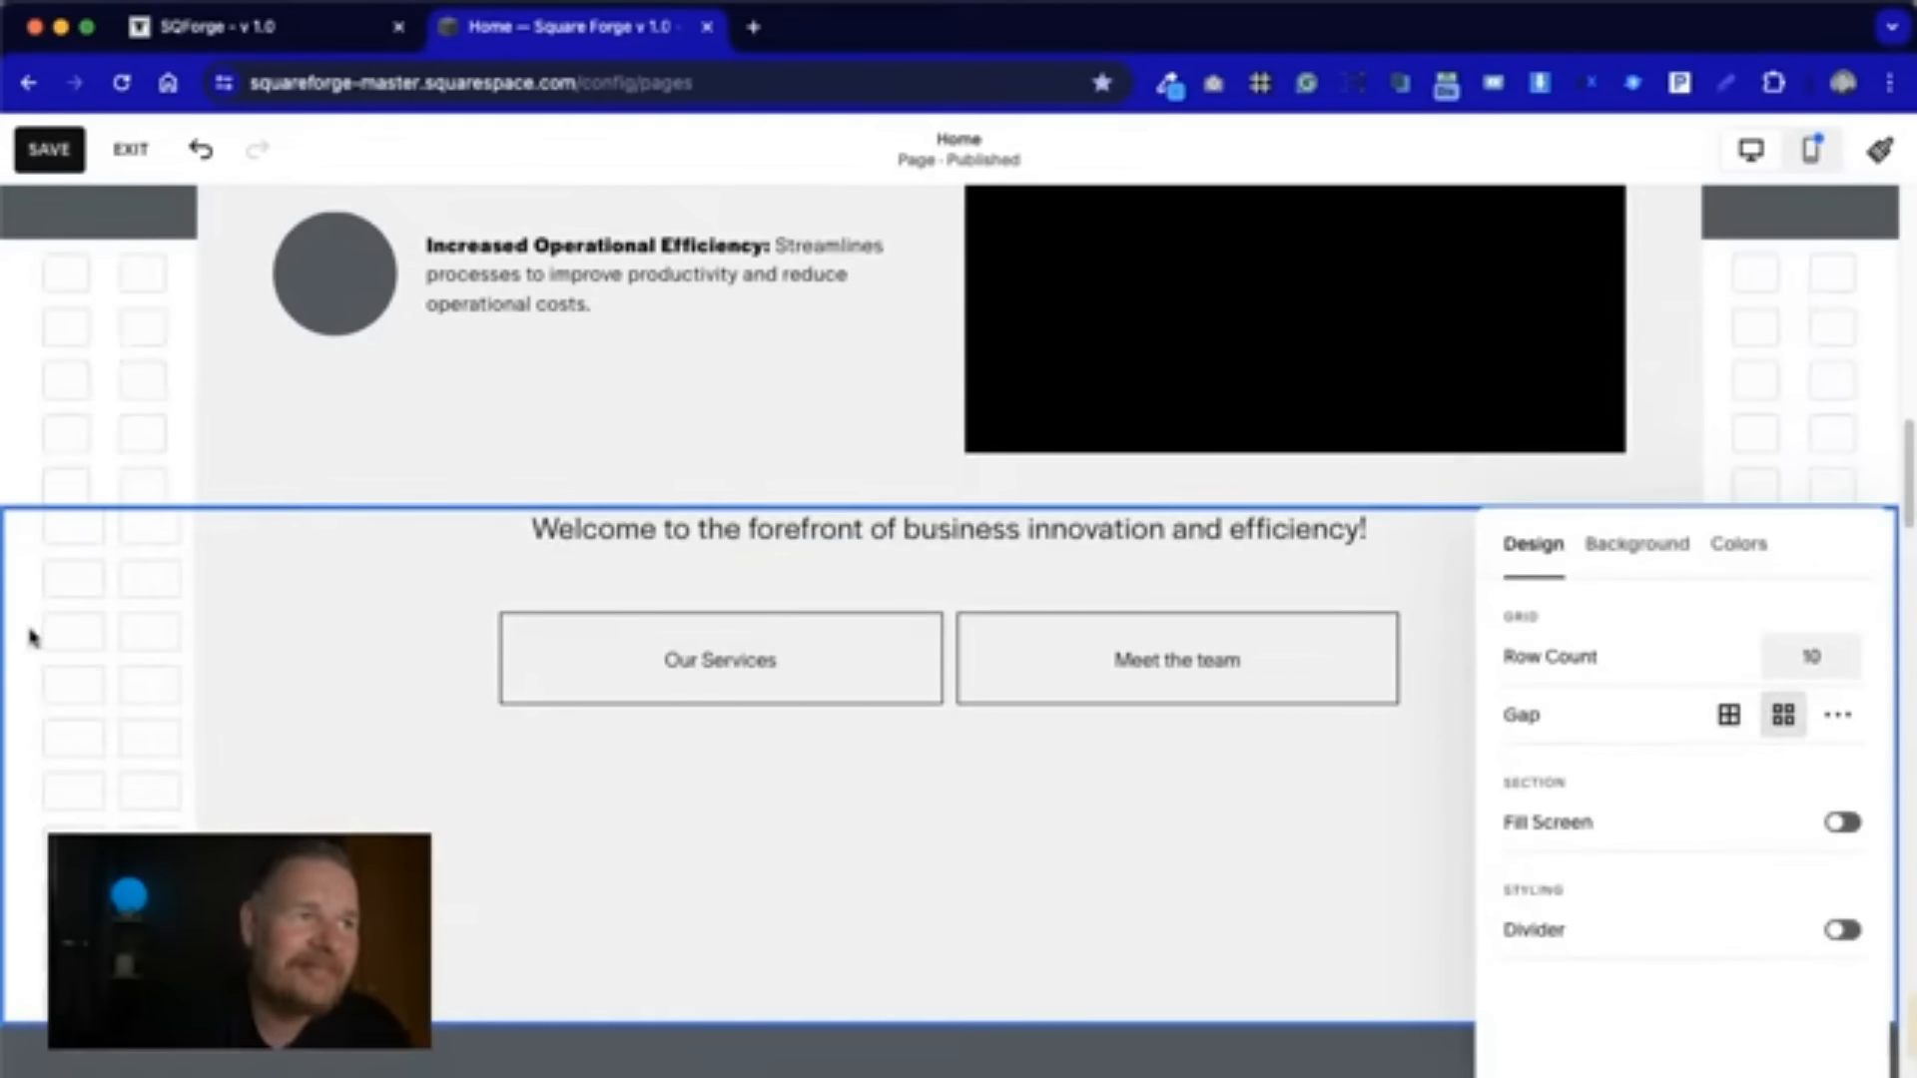
{"action": "left_click", "coordinate": [62, 647]}
- Move the welcome text and both buttons down together by one grid row inside the grey rectangle
{"action": "left_click", "coordinate": [981, 665]}
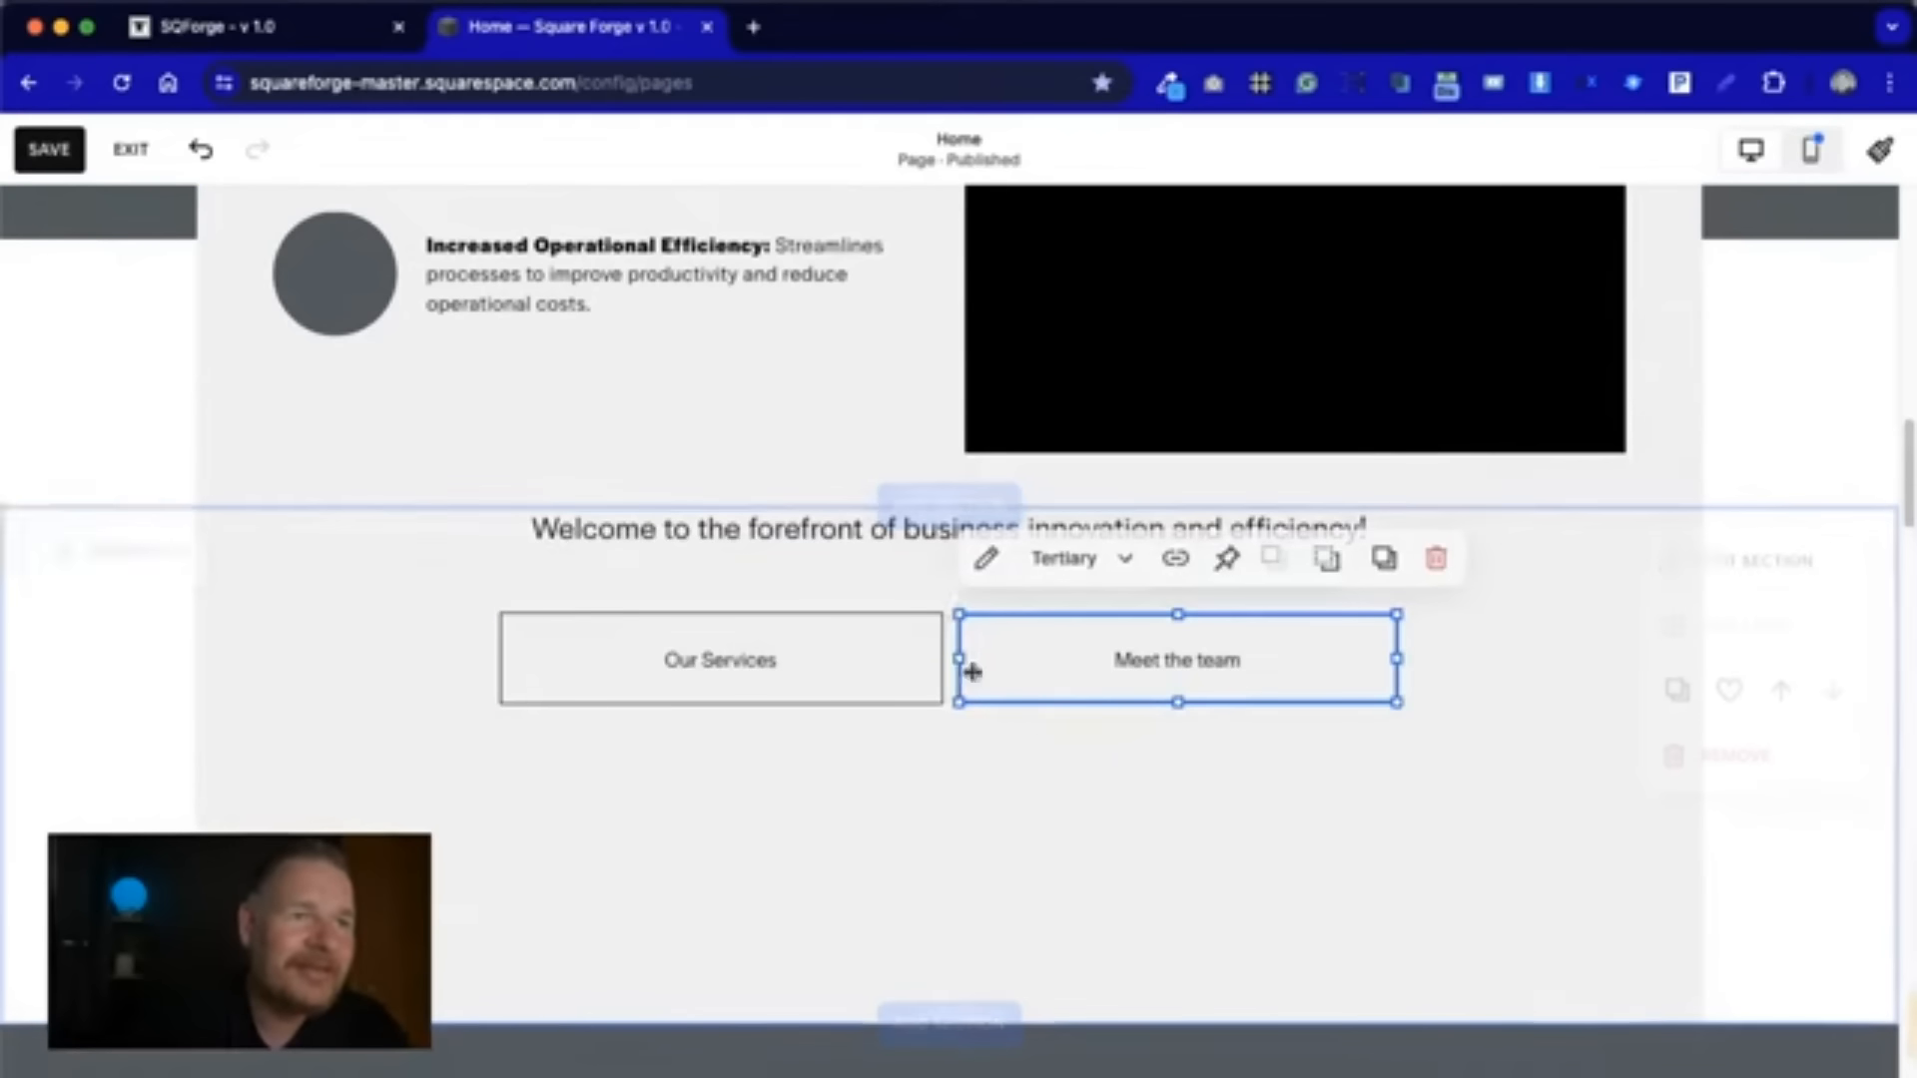
{"action": "left_click", "coordinate": [864, 653], "text": "shift"}
{"action": "left_click", "coordinate": [974, 554], "text": "shift"}
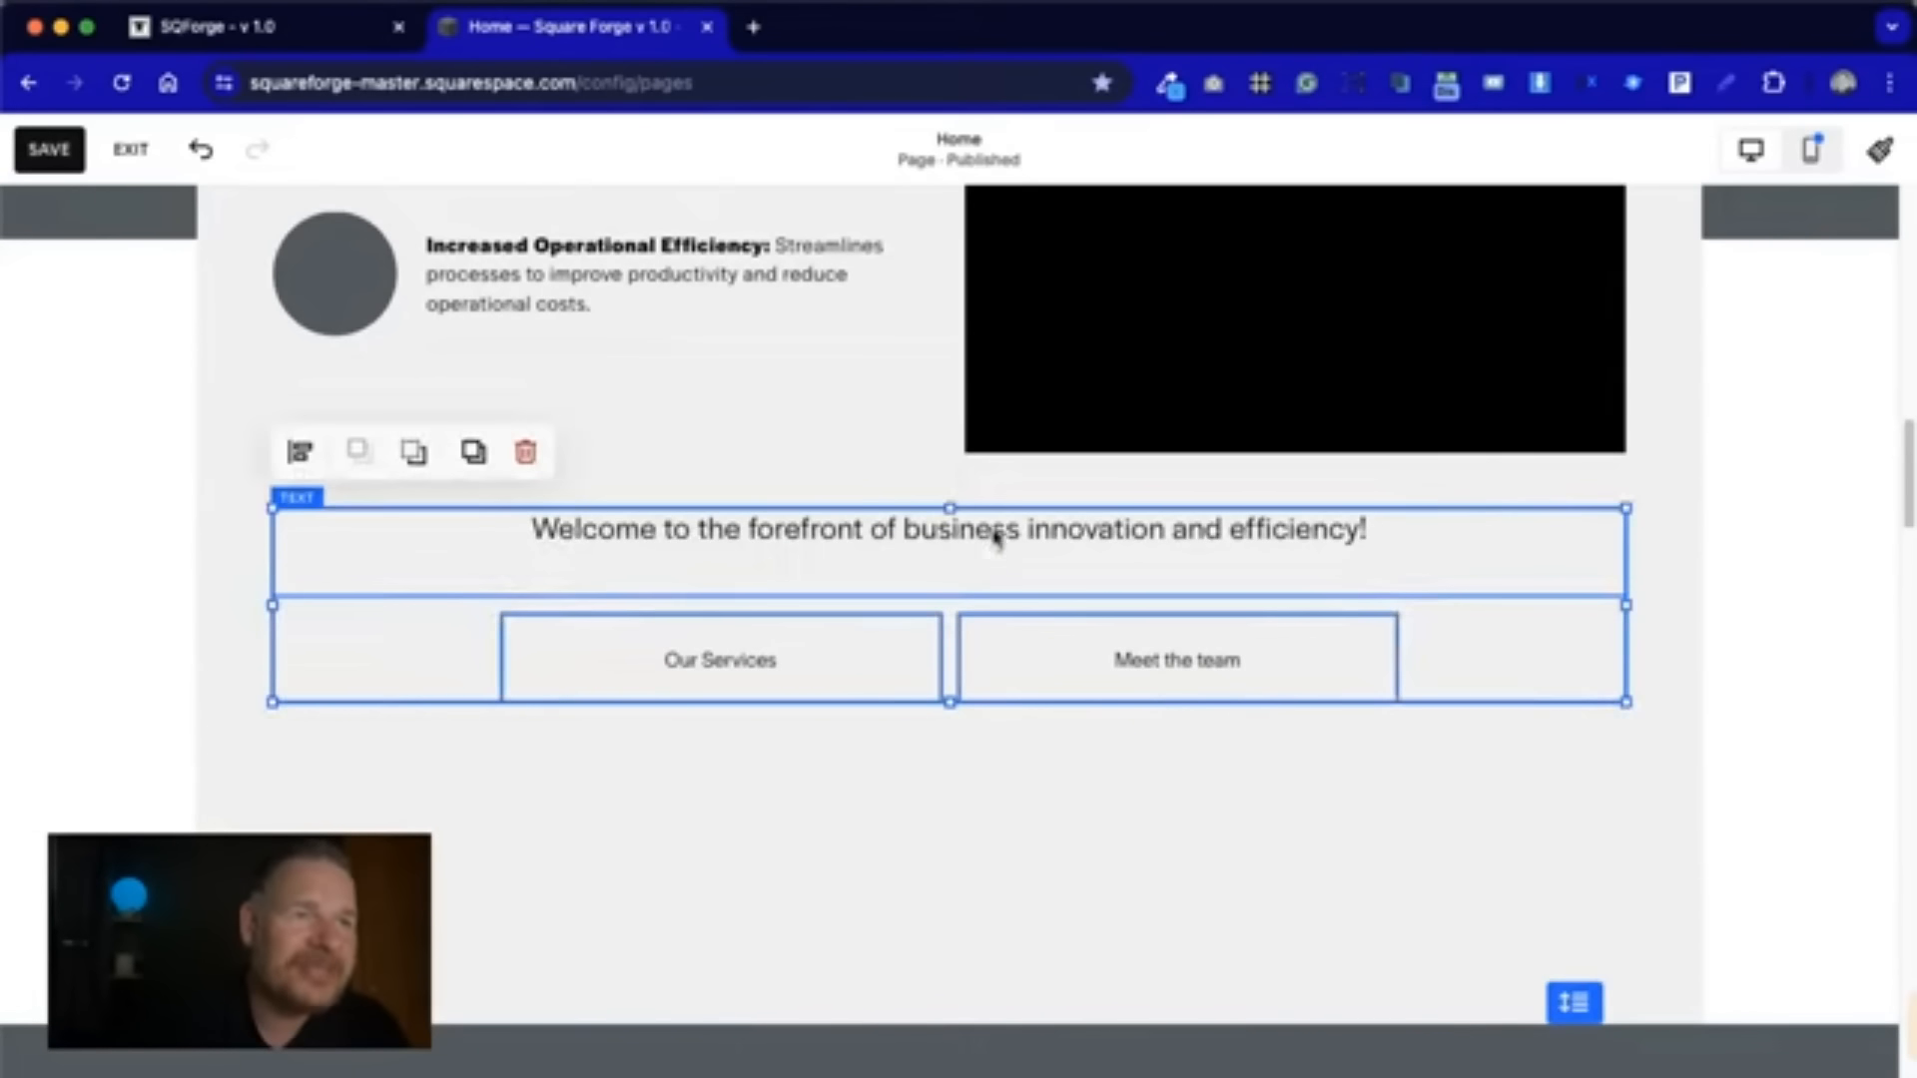
{"action": "left_click_drag", "start_coordinate": [994, 532], "coordinate": [992, 583]}
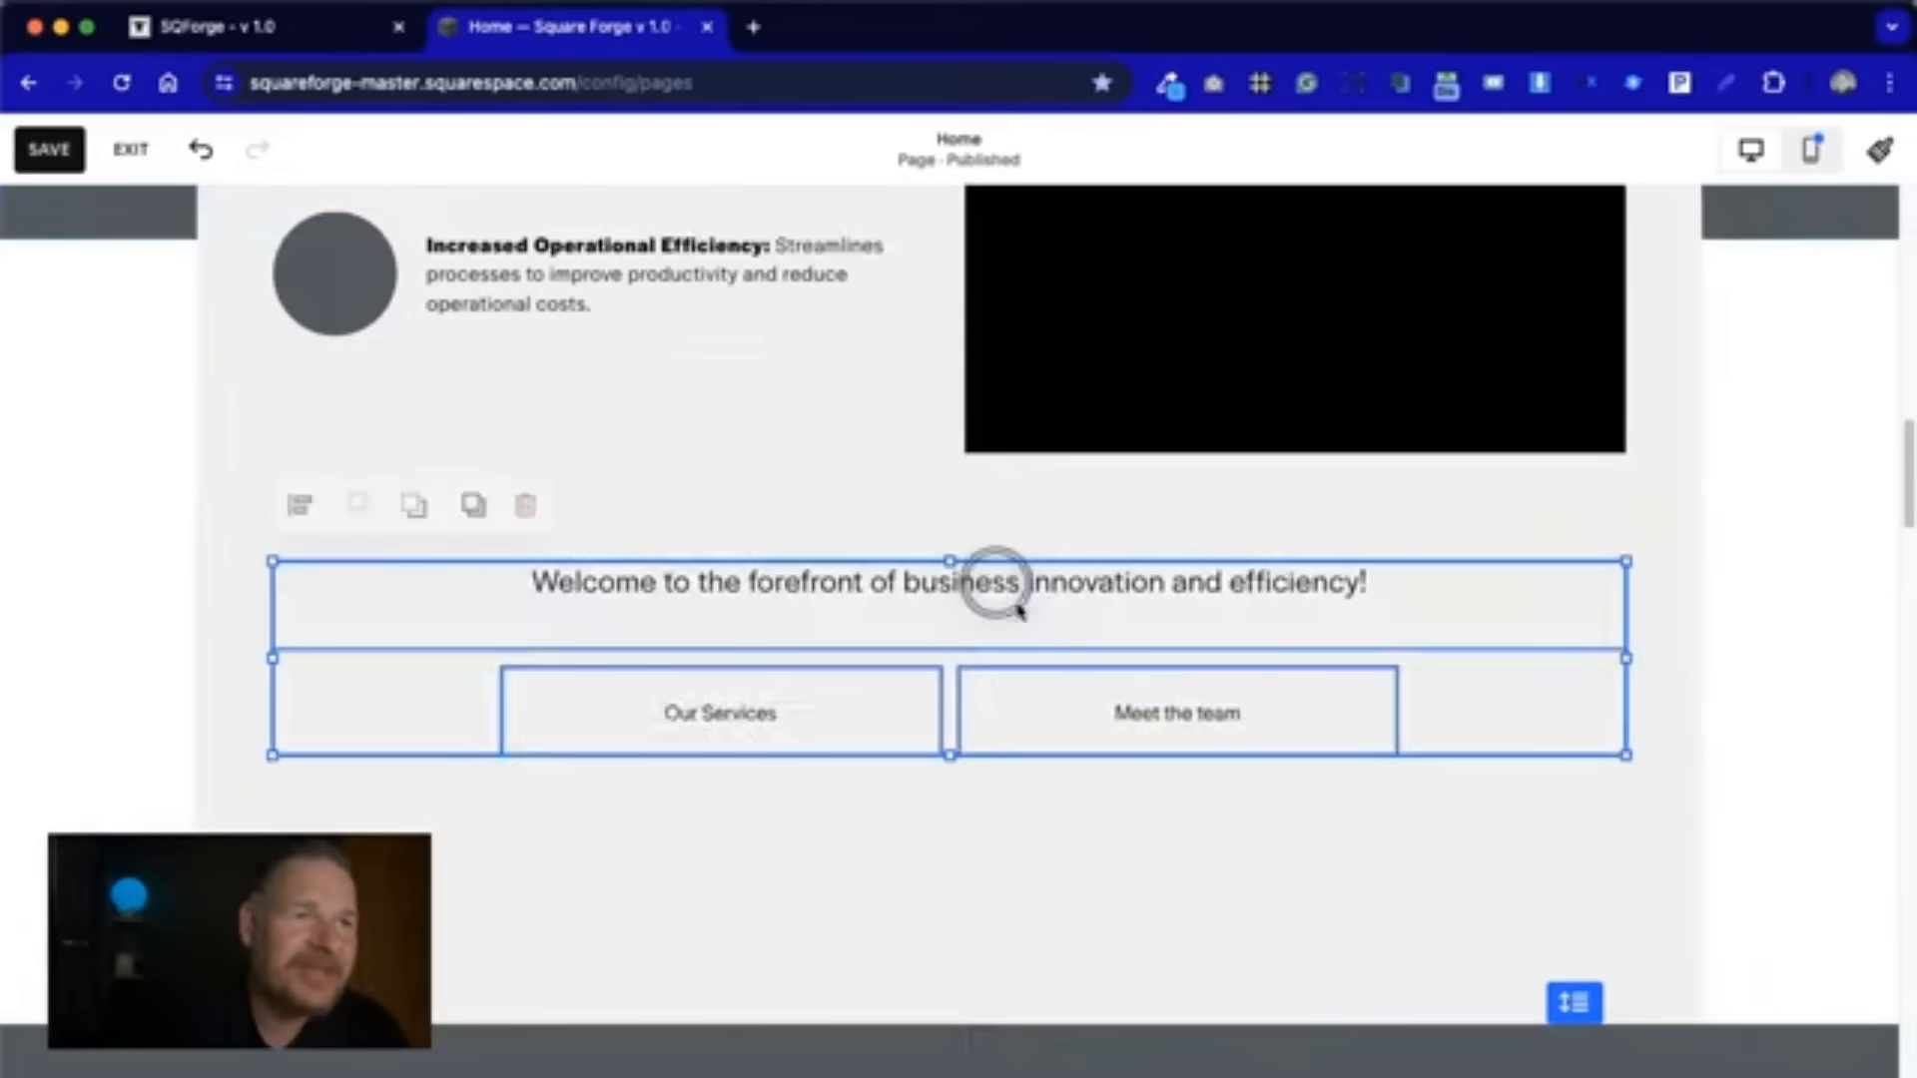
{"action": "left_click", "coordinate": [1640, 767]}
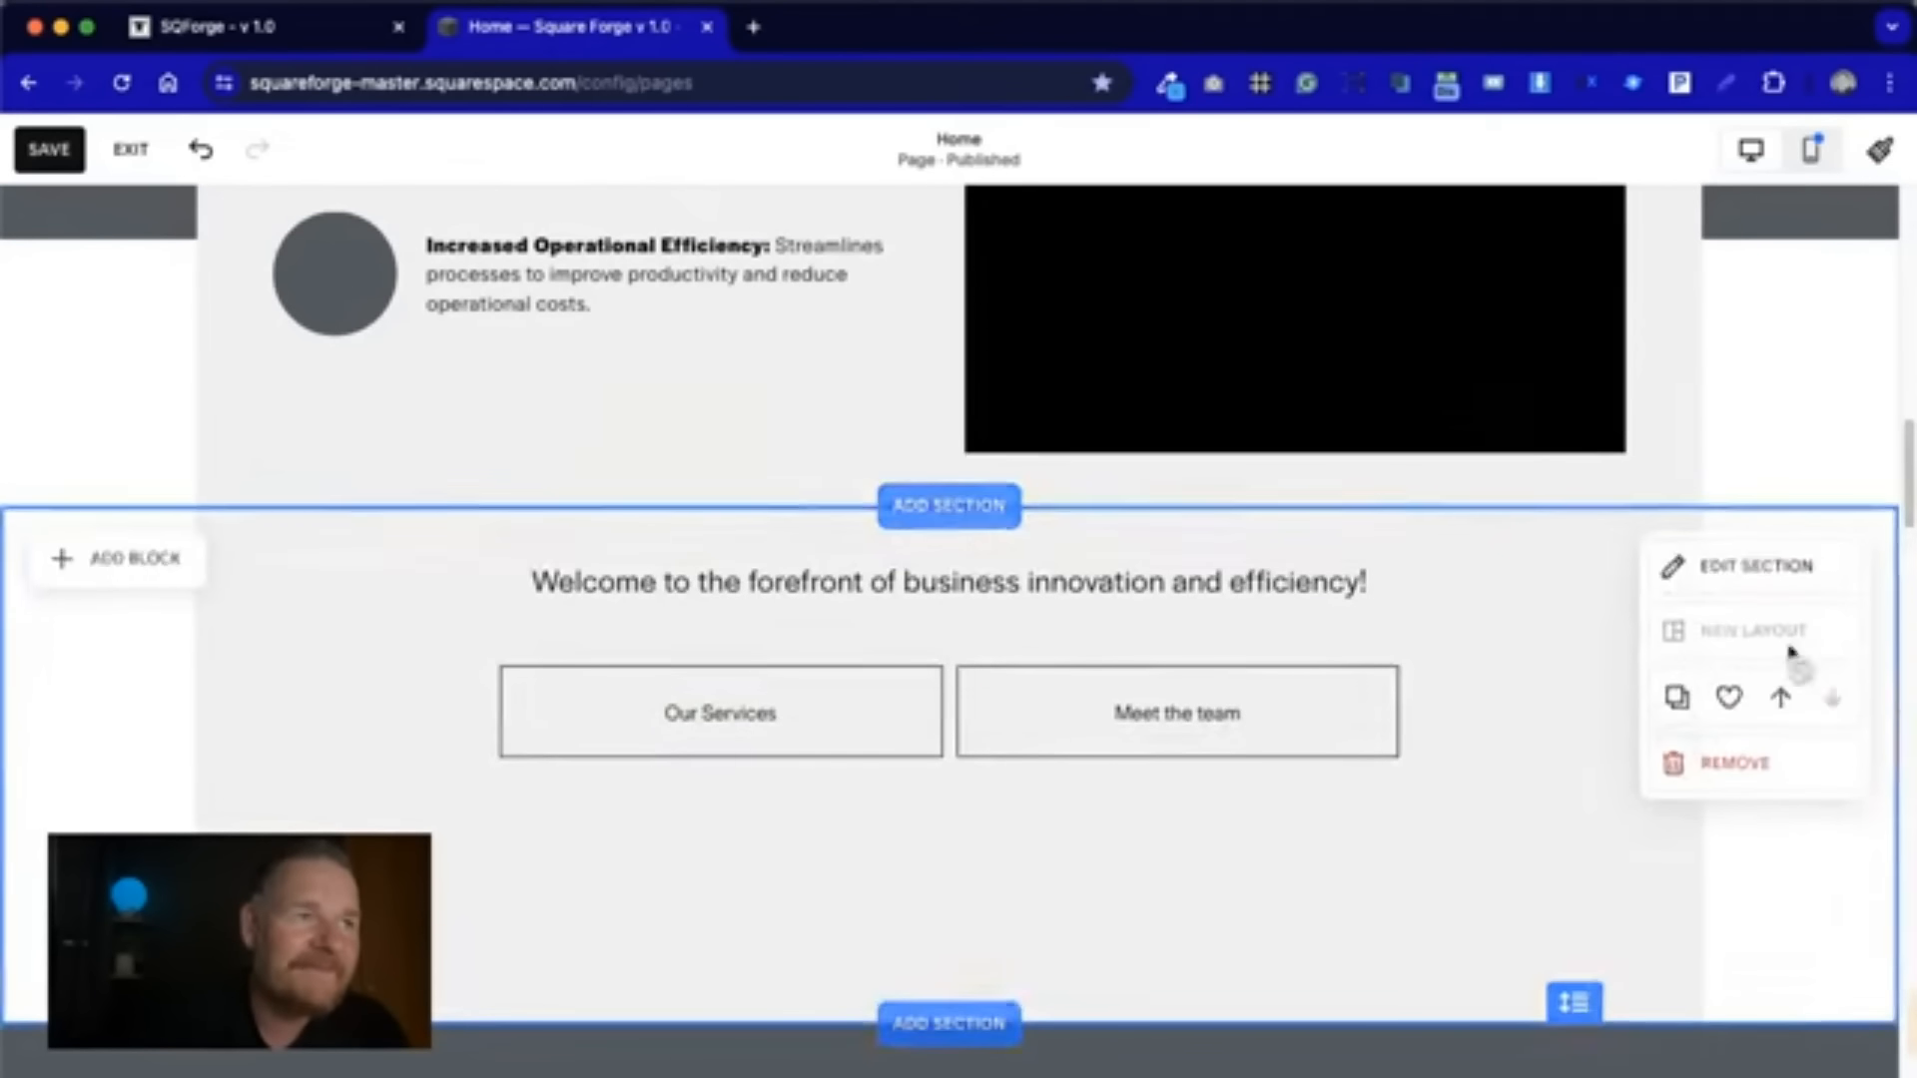
- Move the welcome text and both buttons up together by one grid row inside the grey rectangle
{"action": "left_click", "coordinate": [75, 433]}
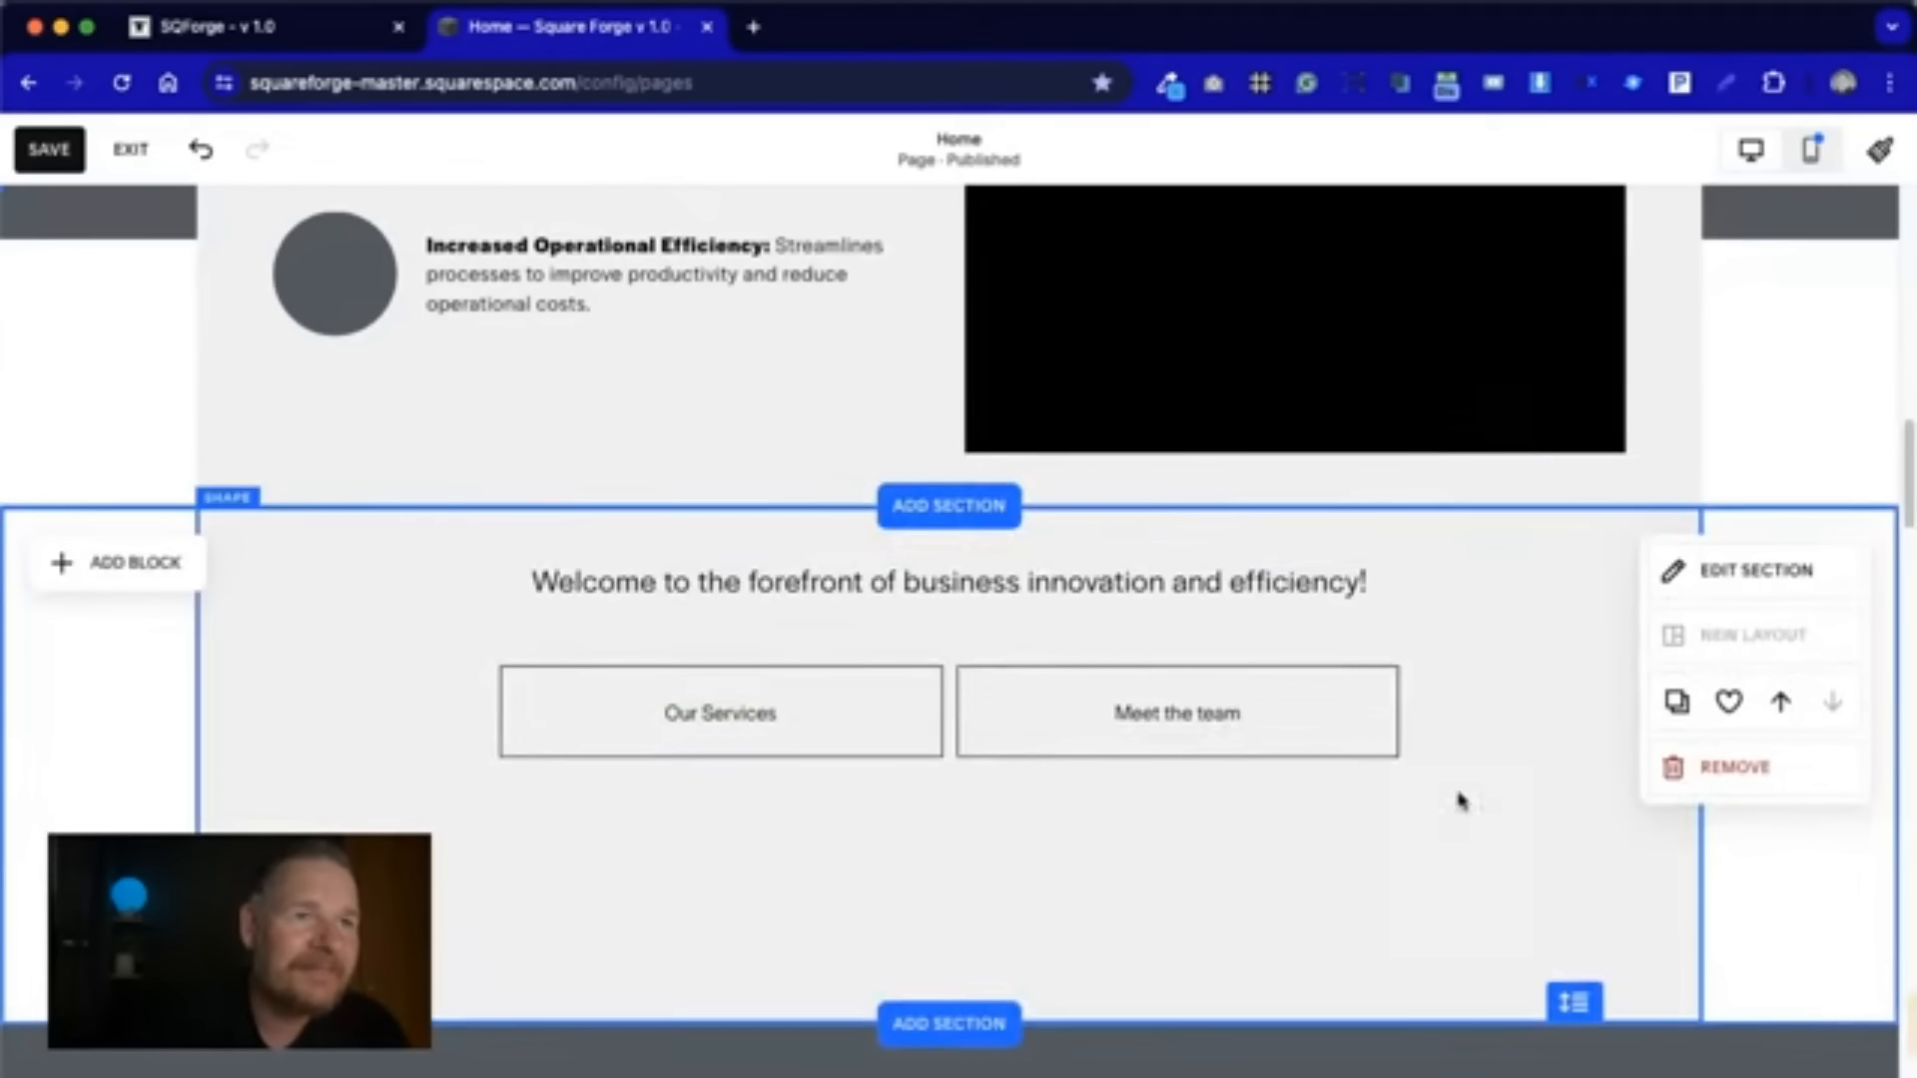
{"action": "left_click", "coordinate": [774, 713]}
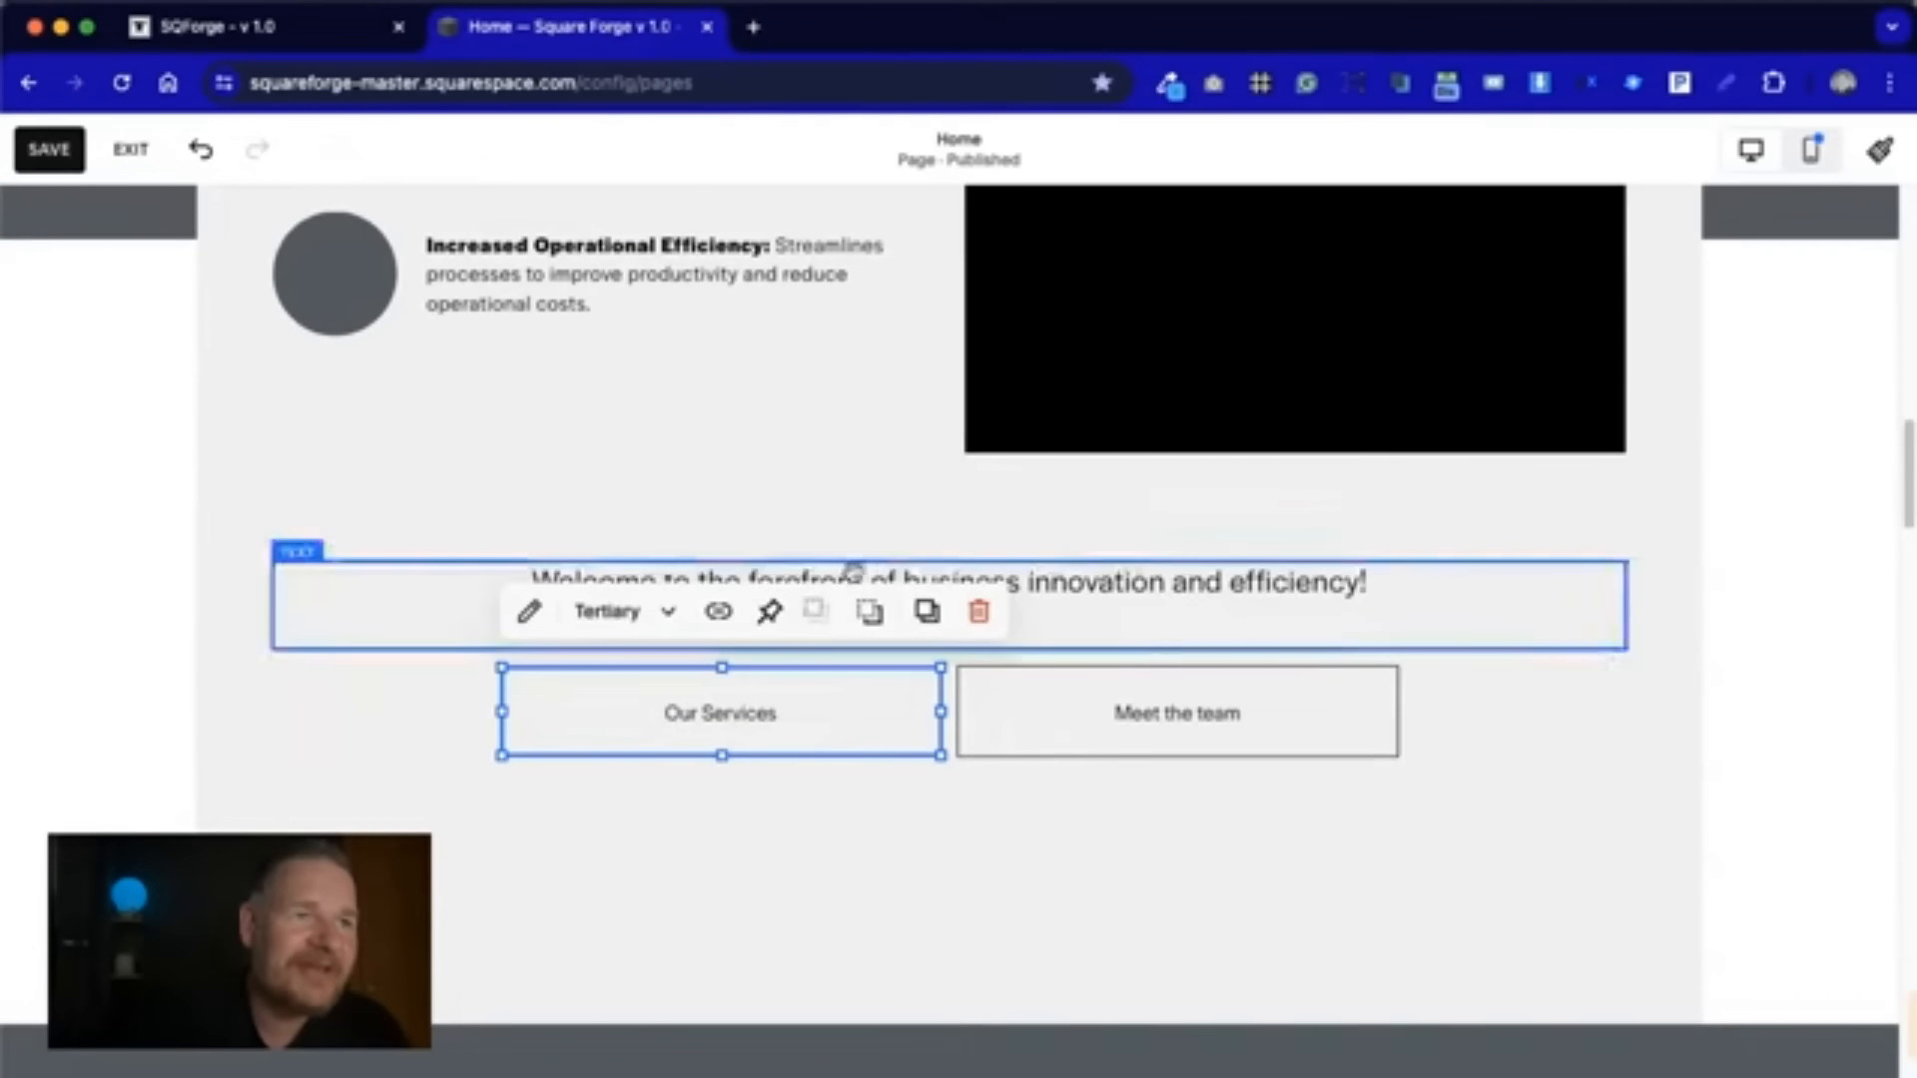
{"action": "left_click", "coordinate": [1122, 591]}
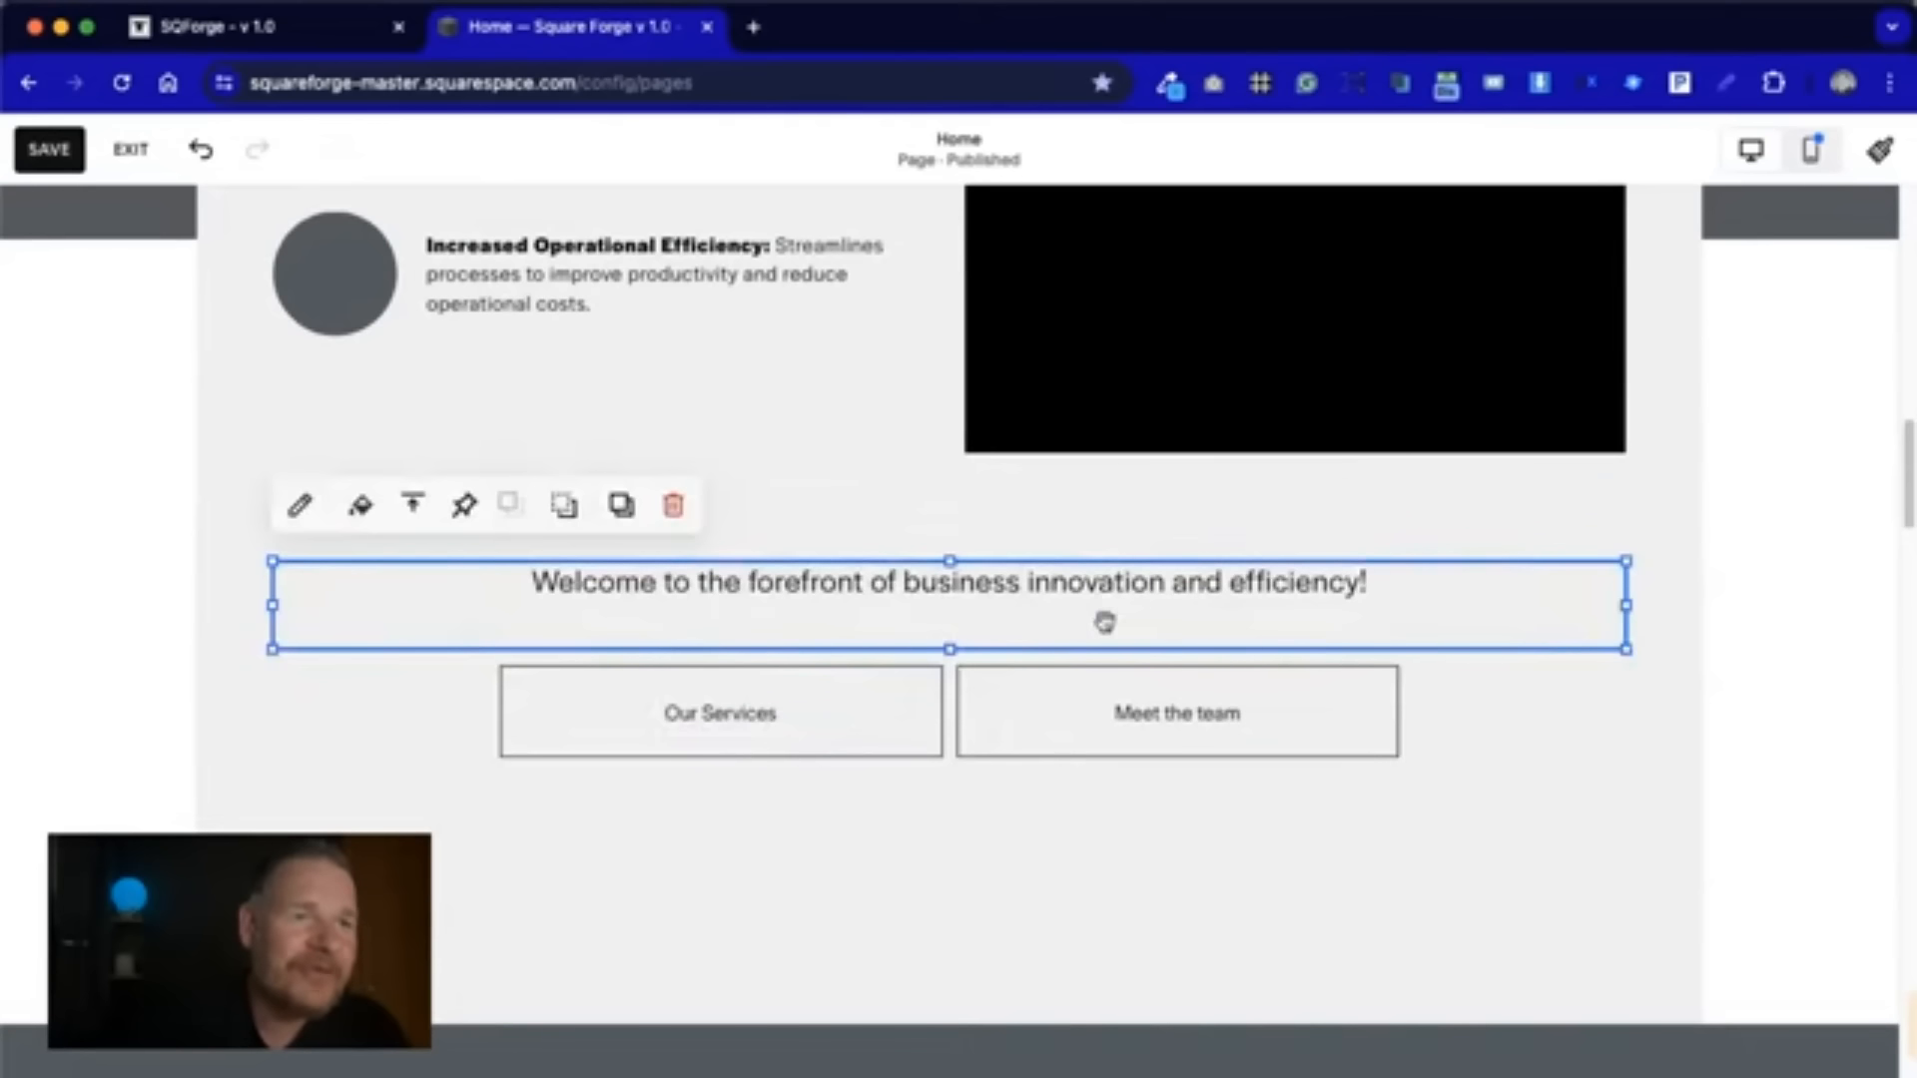
{"action": "left_click_drag", "start_coordinate": [1104, 621], "coordinate": [1112, 569]}
{"action": "left_click_drag", "start_coordinate": [1104, 698], "coordinate": [1104, 676]}
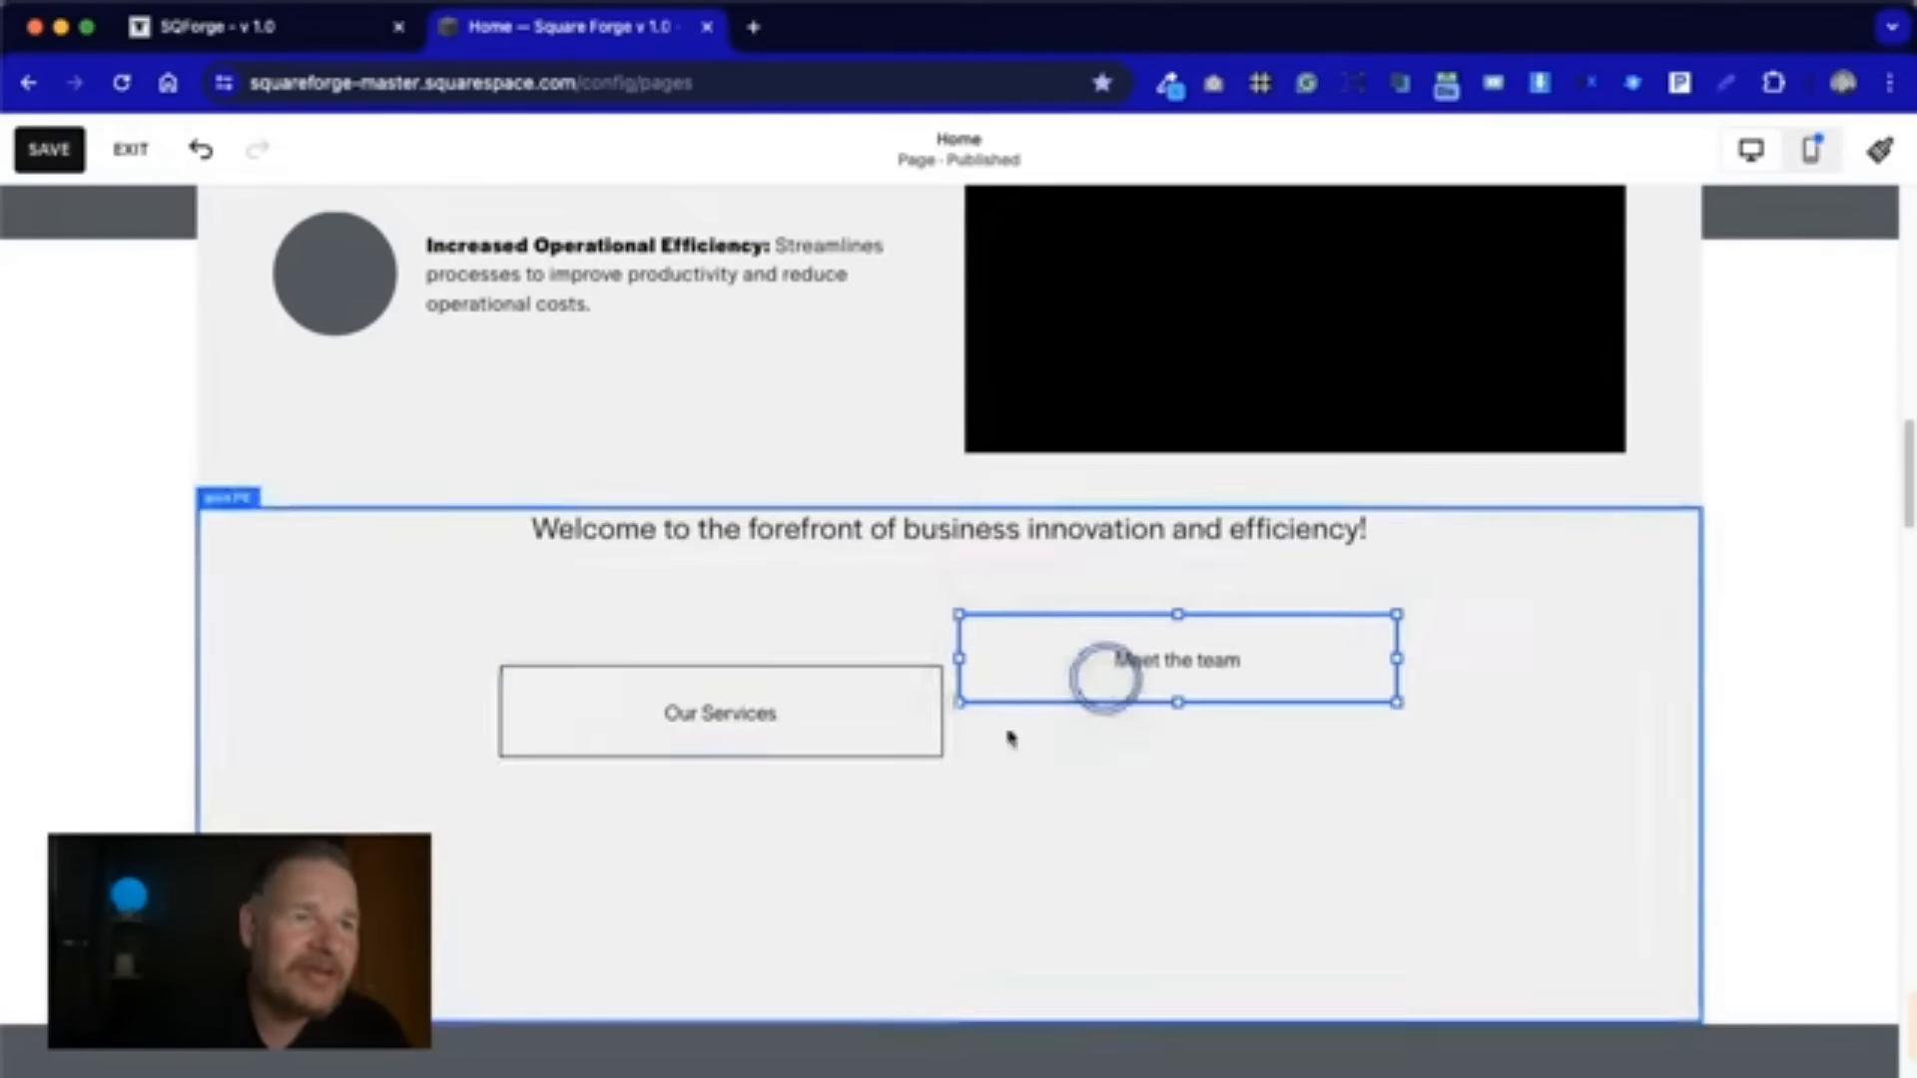
{"action": "left_click_drag", "start_coordinate": [910, 710], "coordinate": [912, 685]}
{"action": "left_click", "coordinate": [1742, 781]}
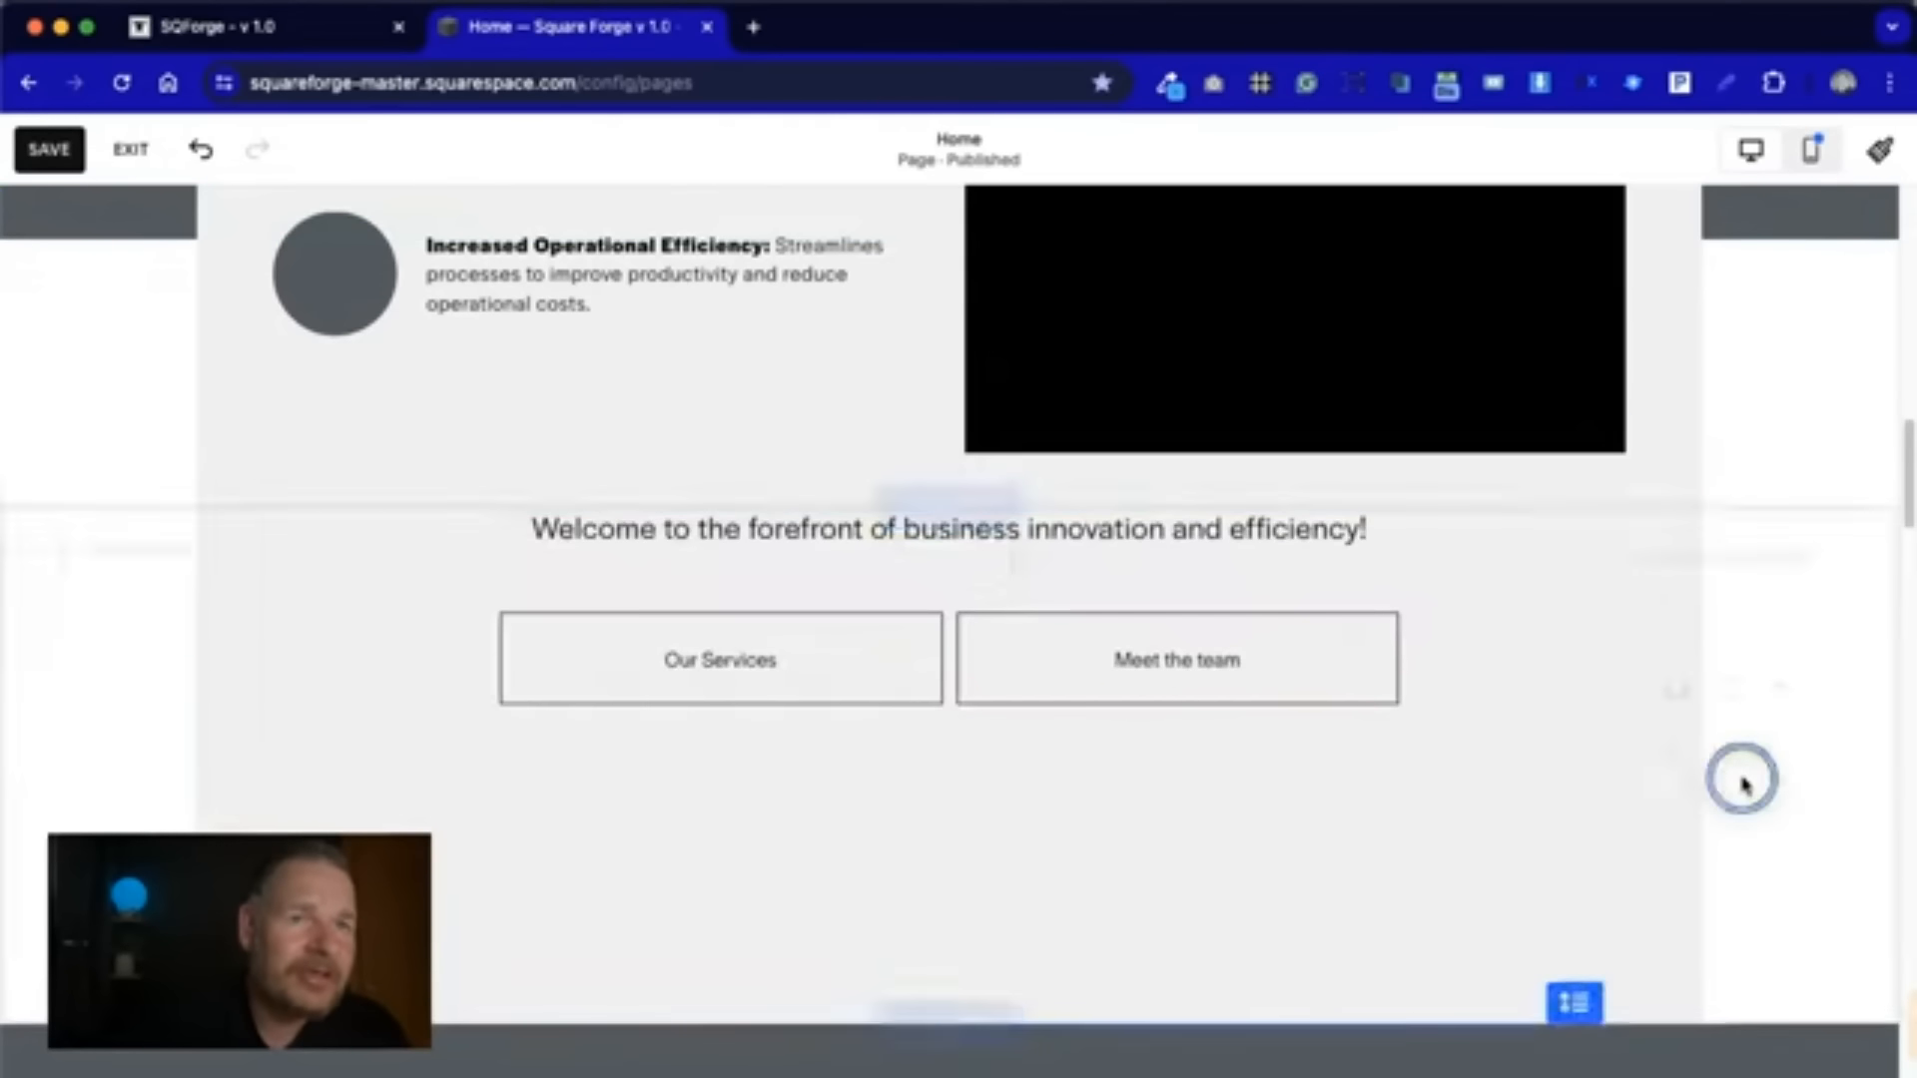
- Shorten the welcome section's grey rectangle to just below the buttons and reduce the section height to match its lower edge
{"action": "left_click", "coordinate": [1463, 959]}
{"action": "left_click_drag", "start_coordinate": [956, 1020], "coordinate": [972, 814]}
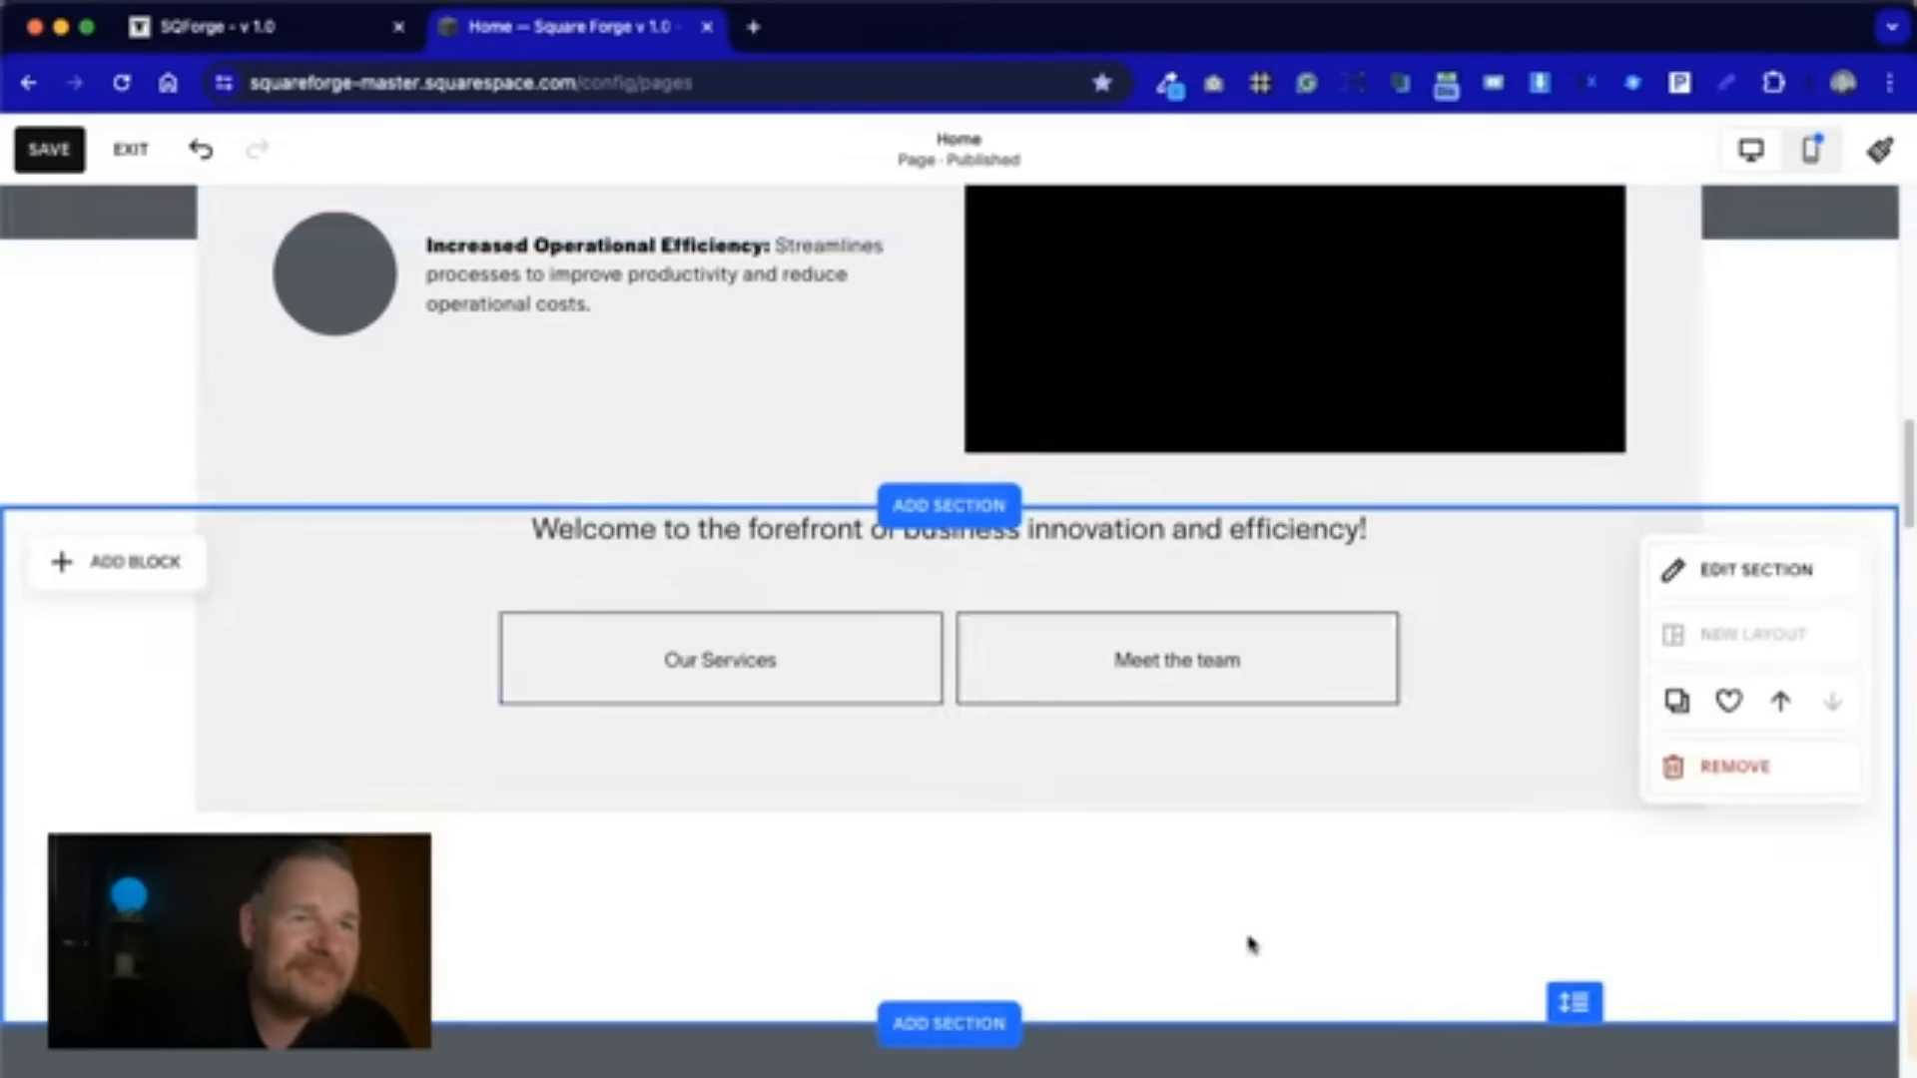
{"action": "left_click_drag", "start_coordinate": [1565, 998], "coordinate": [1541, 697]}
{"action": "left_click", "coordinate": [77, 642]}
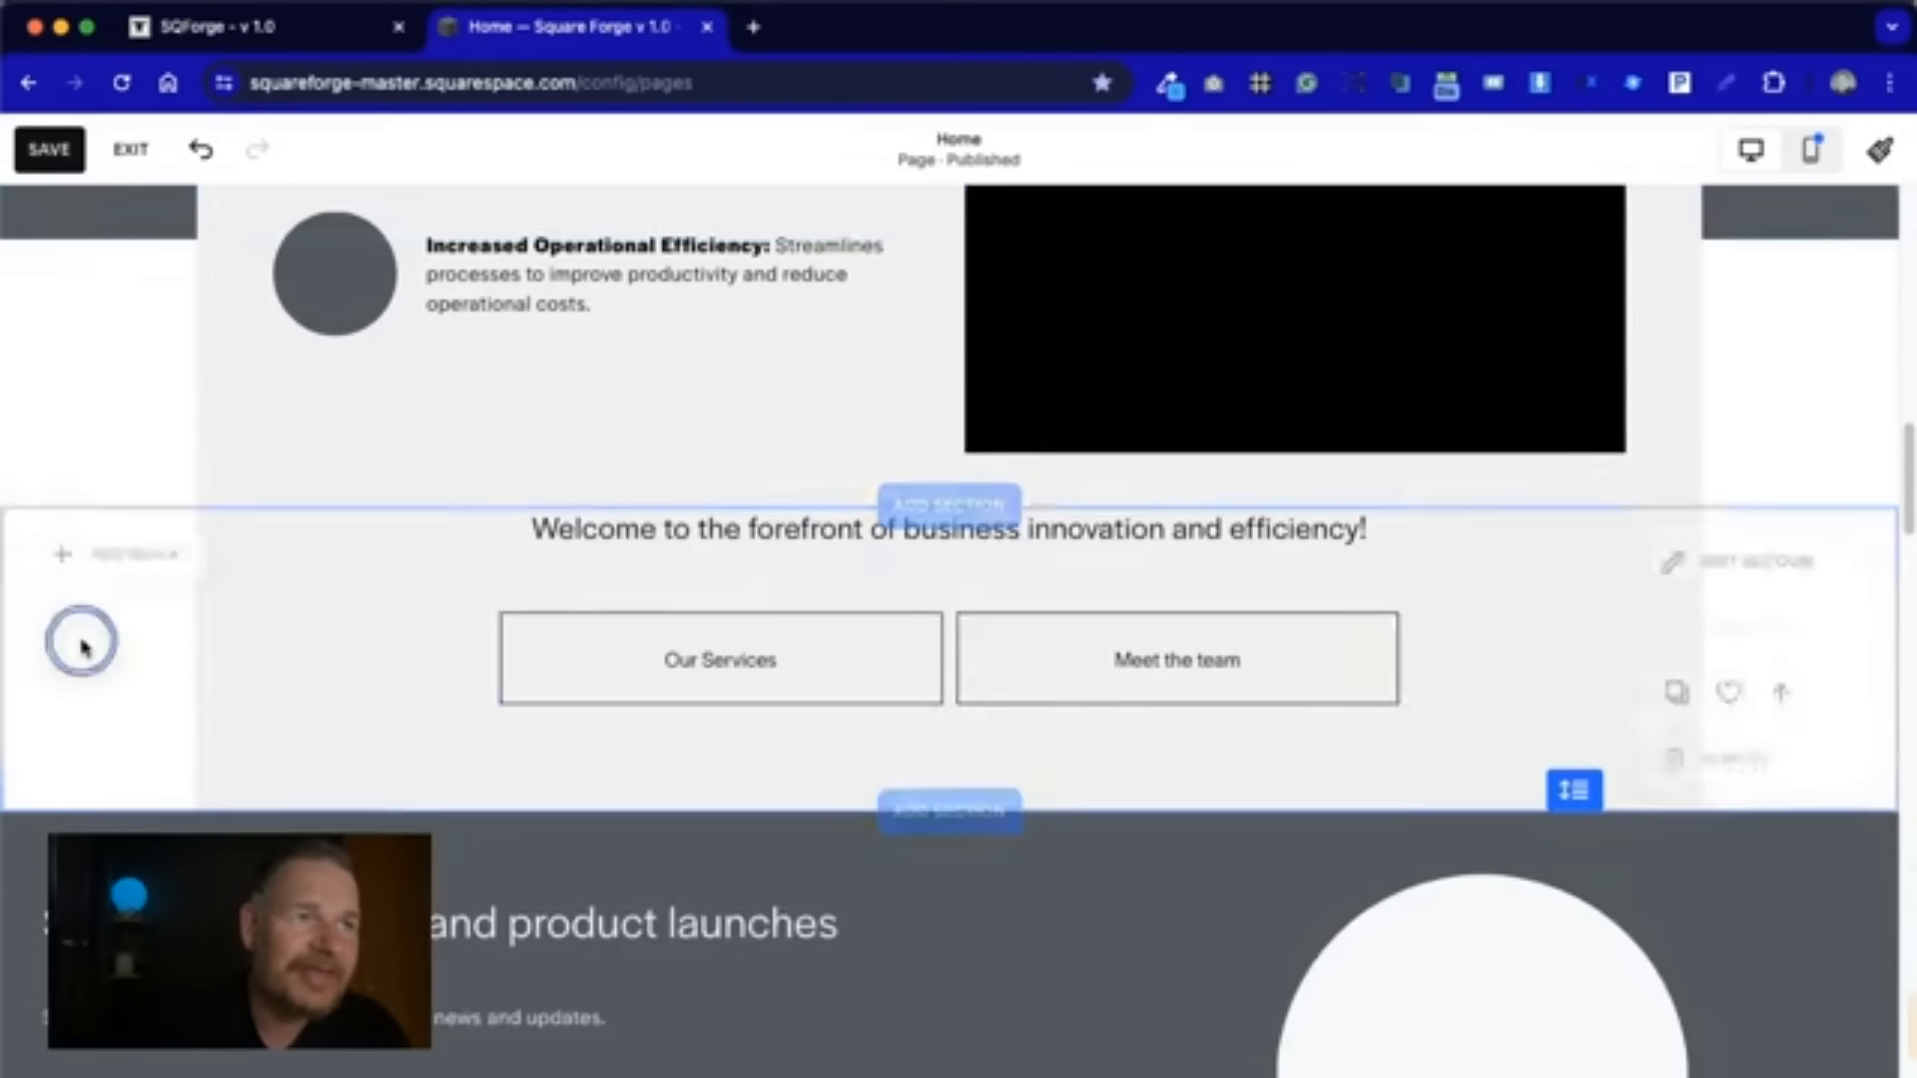
- Review how the hero, productivity and welcome sections flow into one another
{"action": "scroll", "coordinate": [84, 664], "scroll_direction": "up", "scroll_amount": 3}
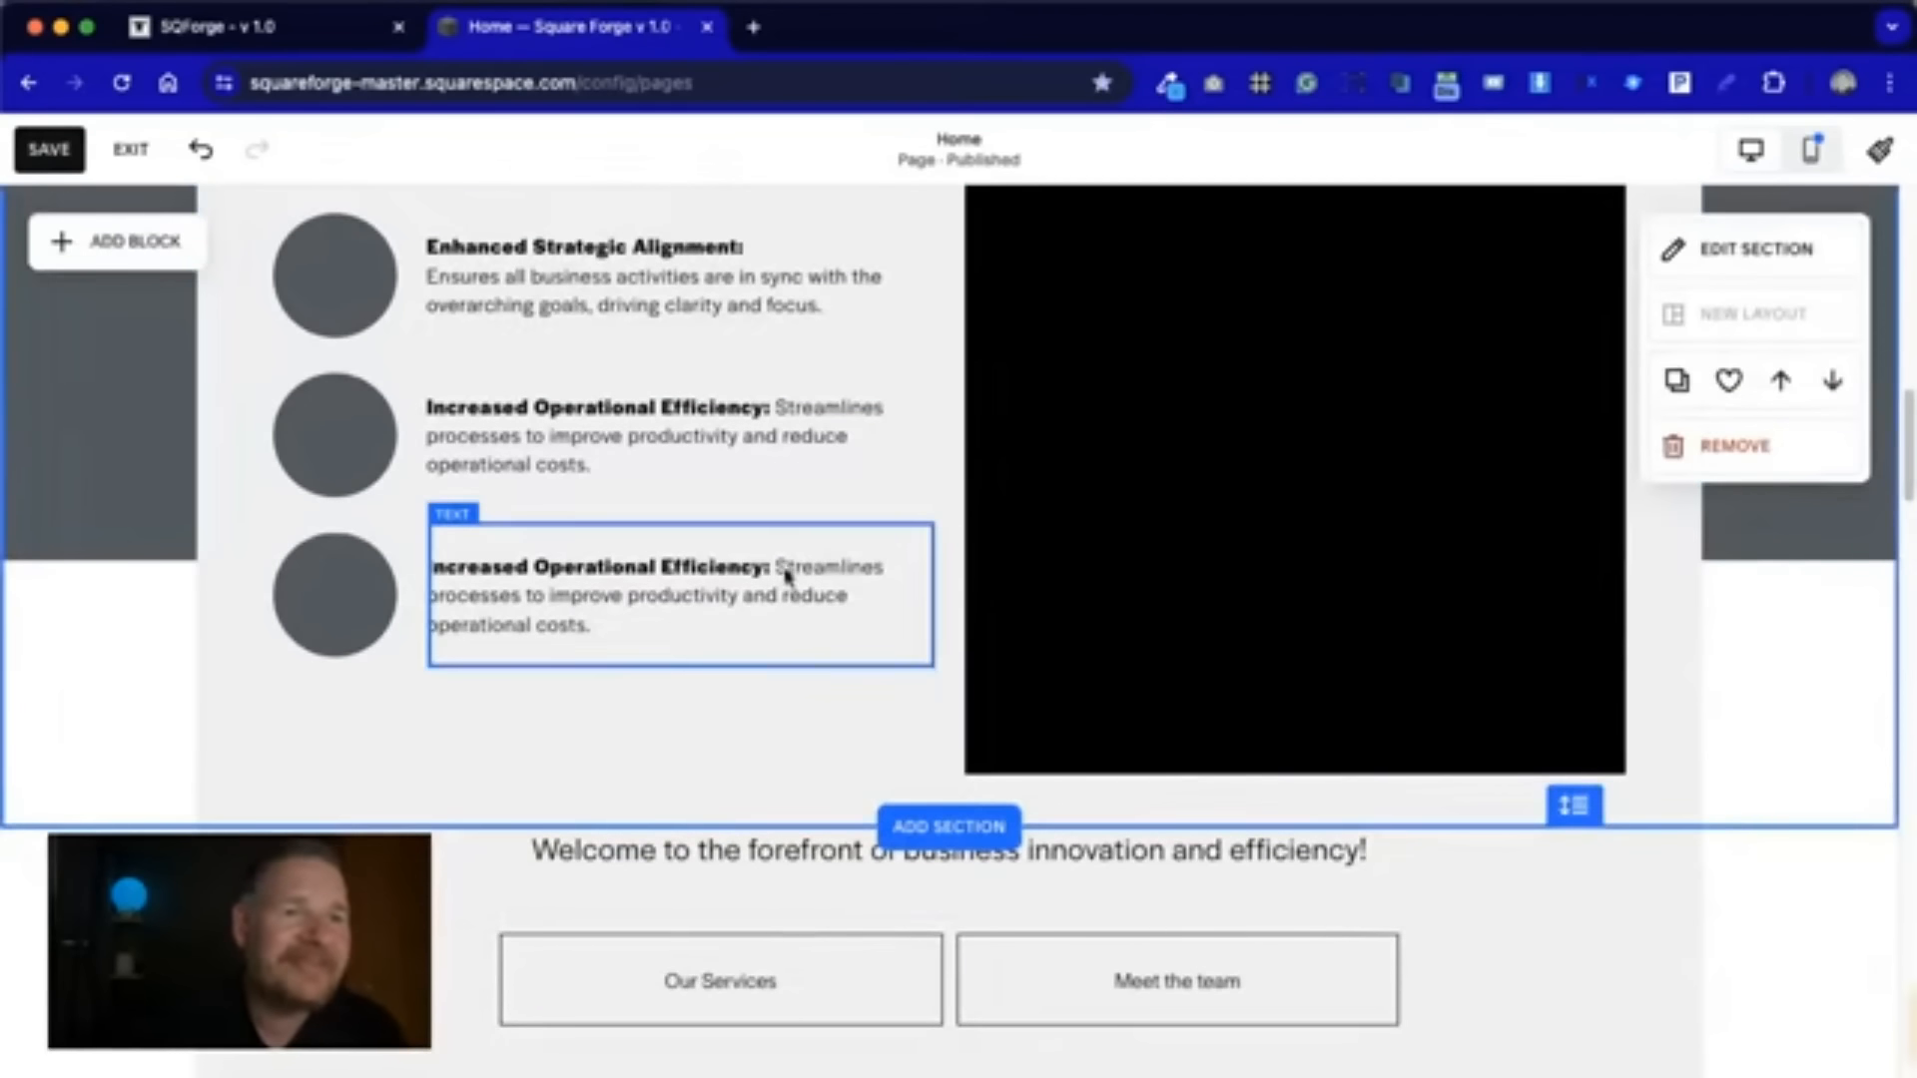
{"action": "scroll", "coordinate": [770, 736], "scroll_direction": "up", "scroll_amount": 10}
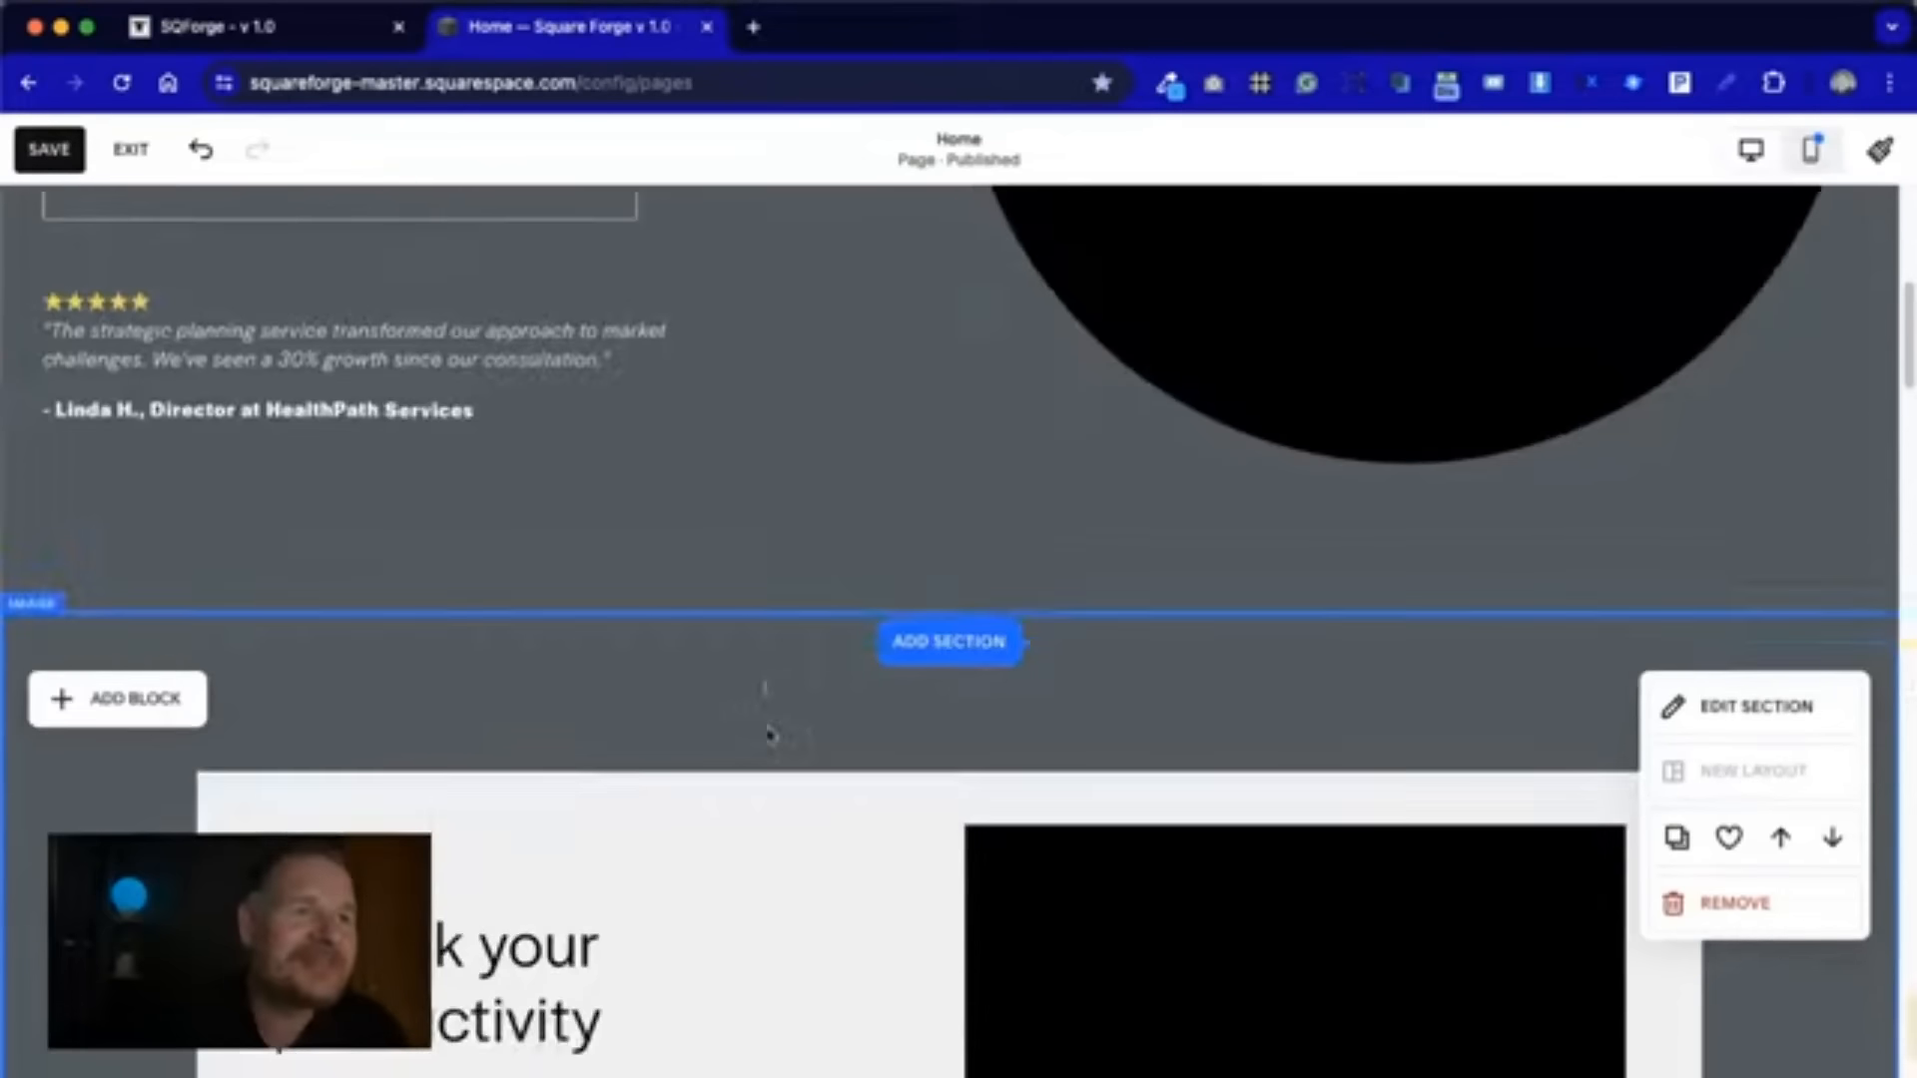
{"action": "scroll", "coordinate": [770, 736], "scroll_direction": "down", "scroll_amount": 12}
{"action": "scroll", "coordinate": [1331, 911], "scroll_direction": "up", "scroll_amount": 15}
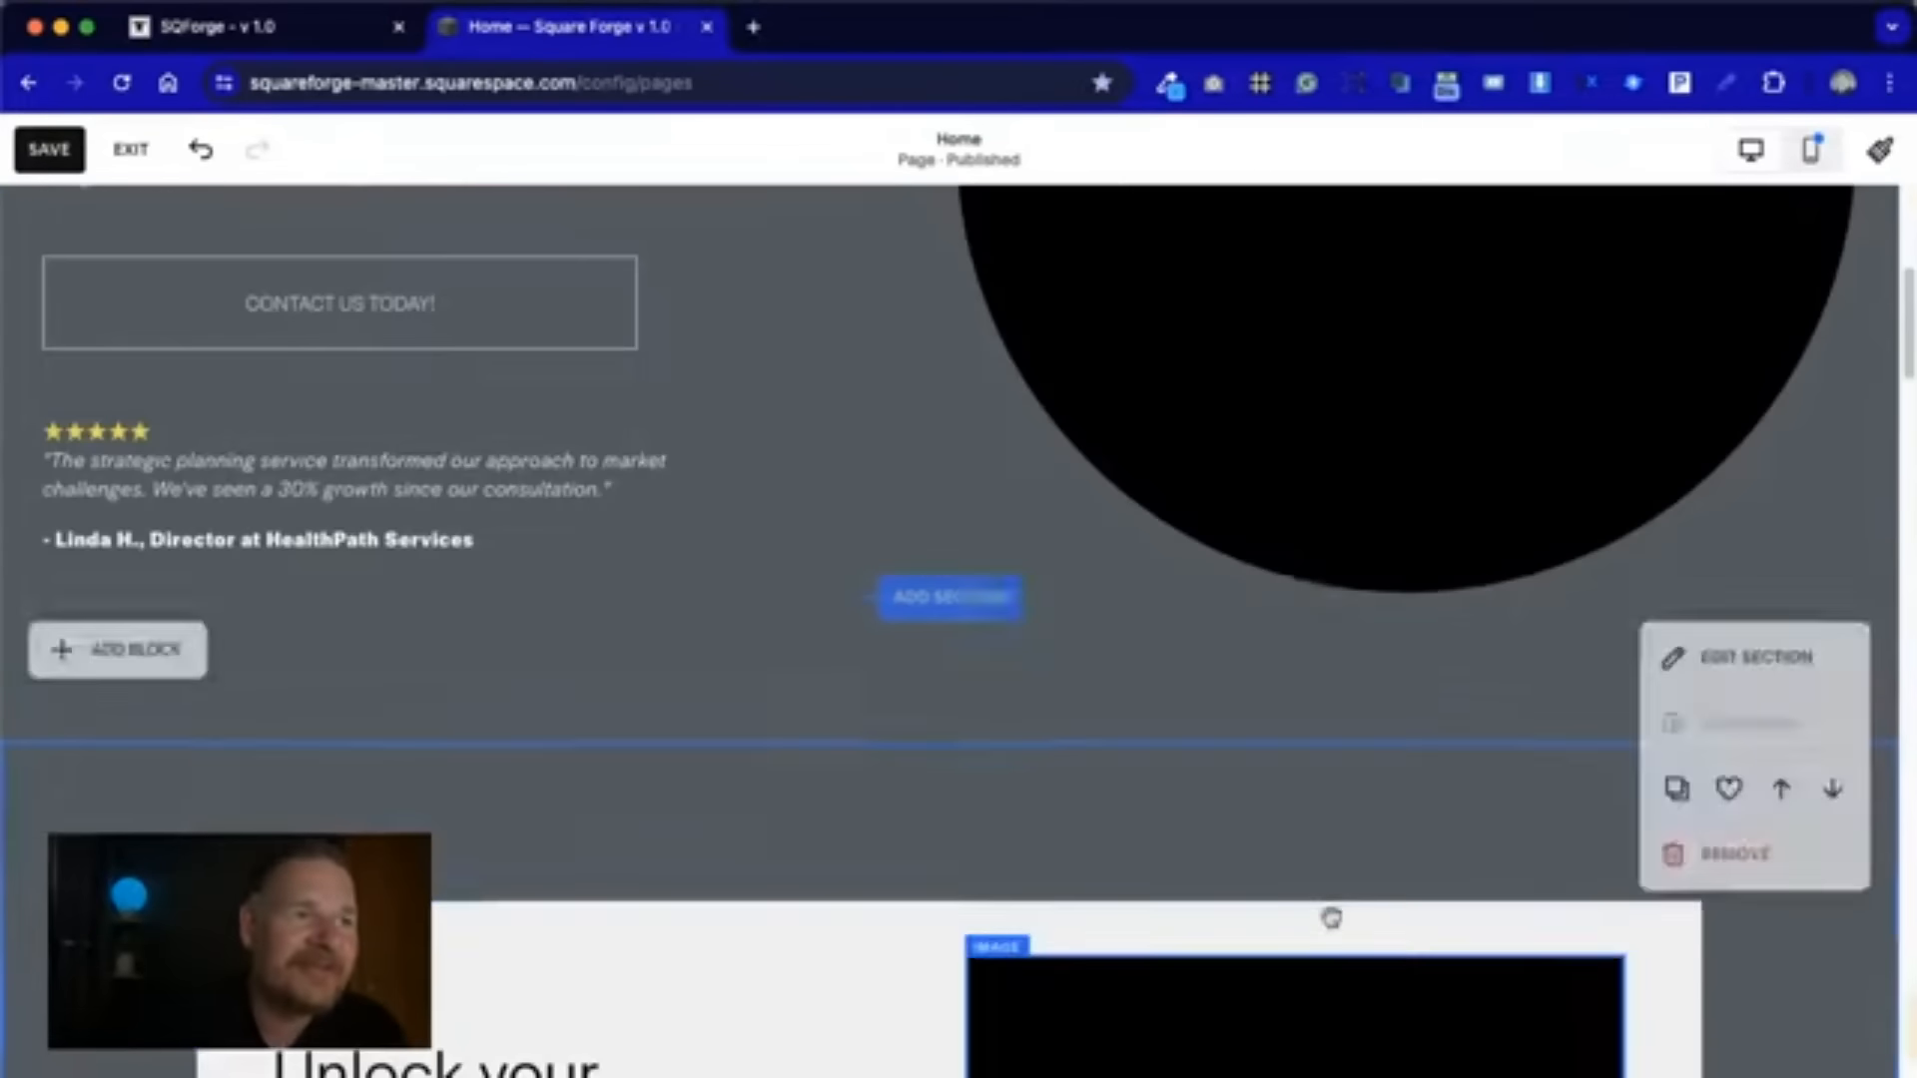
{"action": "scroll", "coordinate": [1334, 920], "scroll_direction": "up", "scroll_amount": 3}
{"action": "scroll", "coordinate": [1335, 919], "scroll_direction": "down", "scroll_amount": 10}
{"action": "scroll", "coordinate": [1335, 920], "scroll_direction": "up", "scroll_amount": 8}
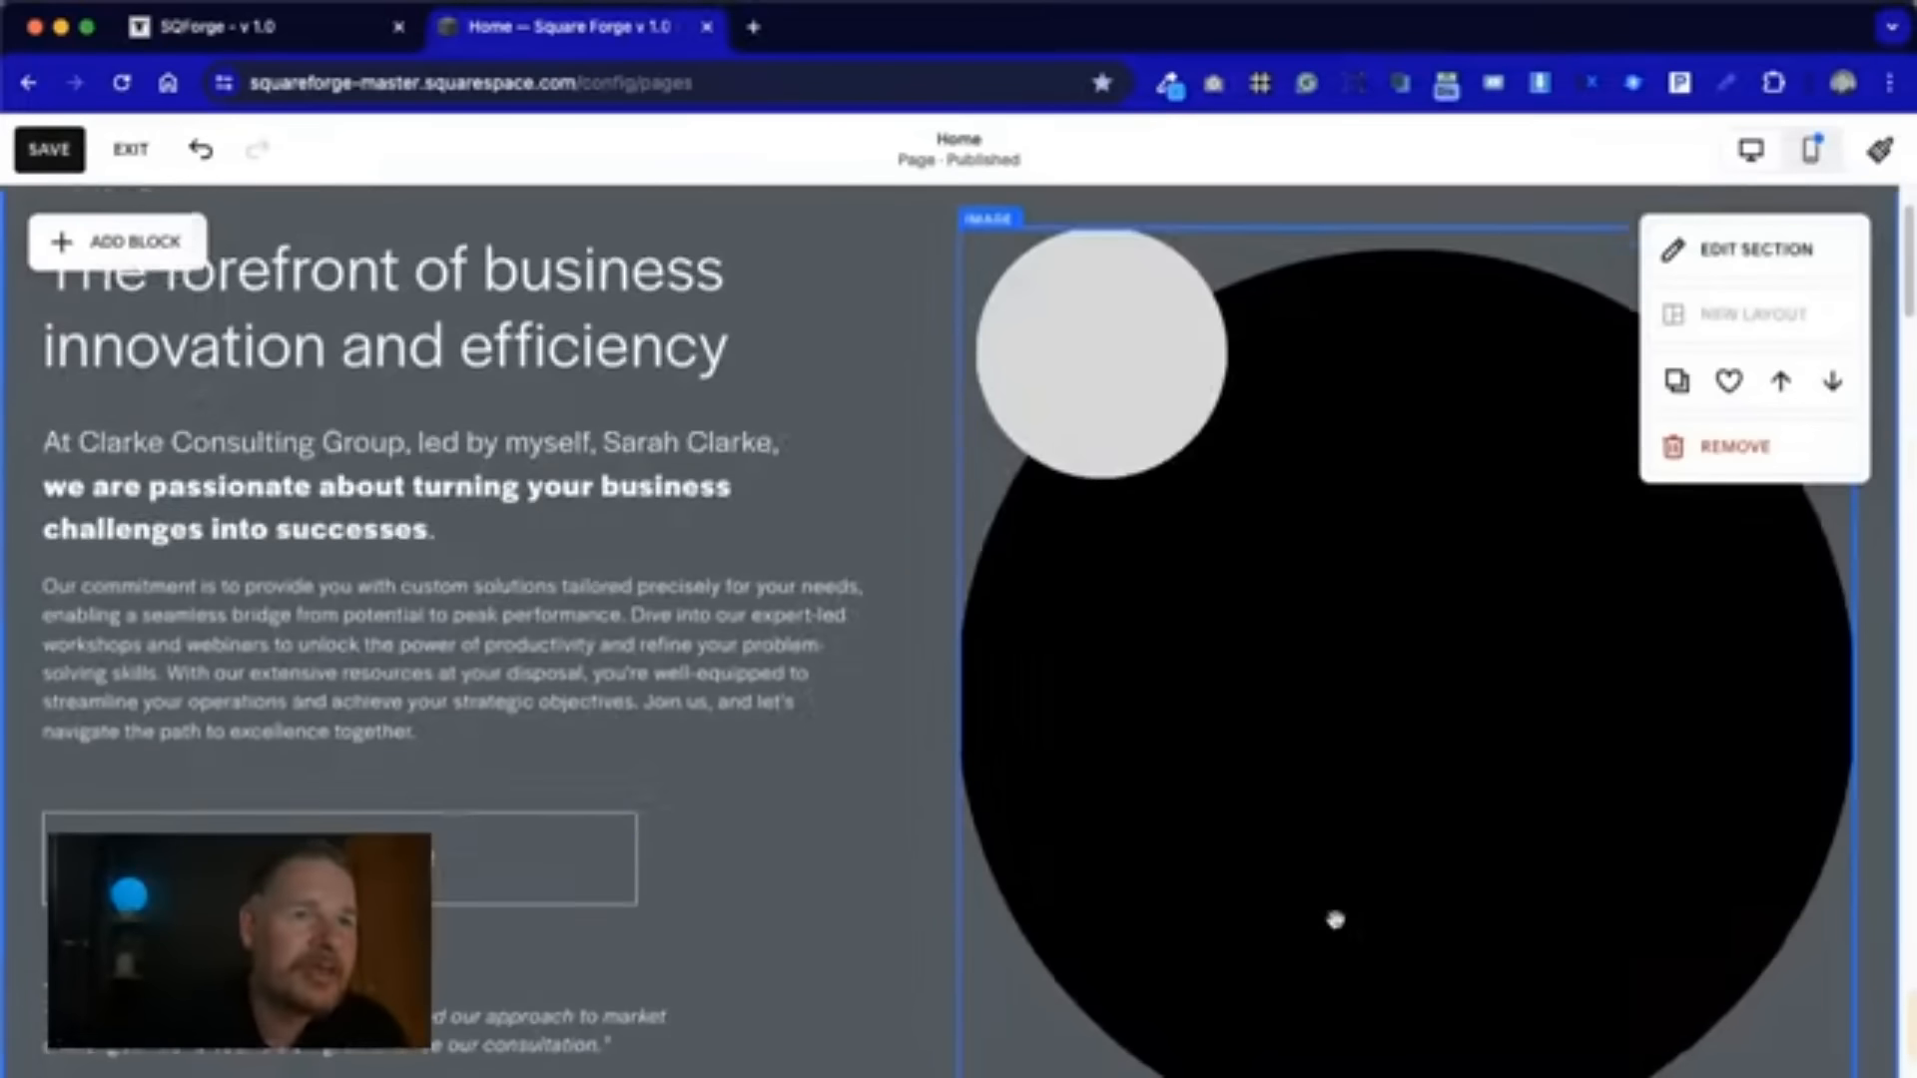
- Save the Home page, exit edit mode and check the transition between the hero and productivity sections
{"action": "scroll", "coordinate": [1334, 919], "scroll_direction": "up", "scroll_amount": 2}
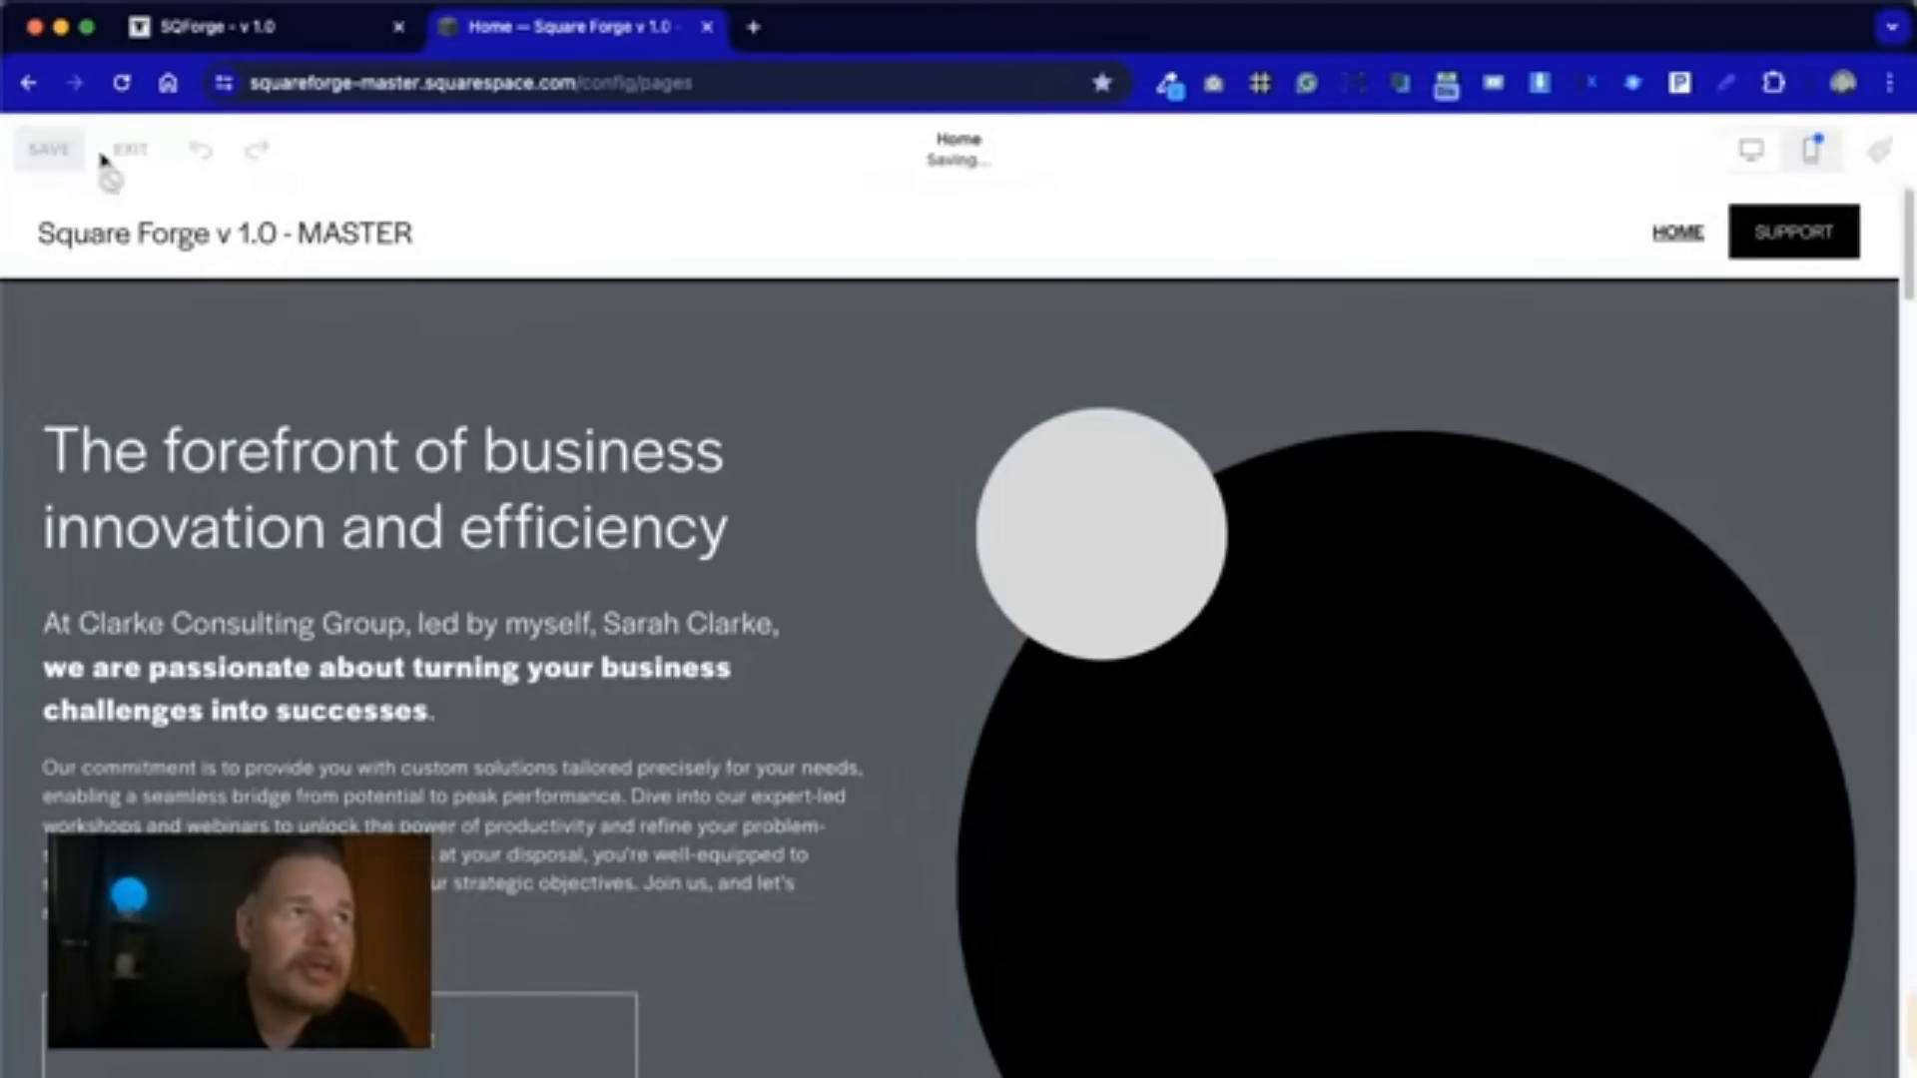
{"action": "left_click", "coordinate": [124, 155]}
{"action": "scroll", "coordinate": [929, 719], "scroll_direction": "down", "scroll_amount": 10}
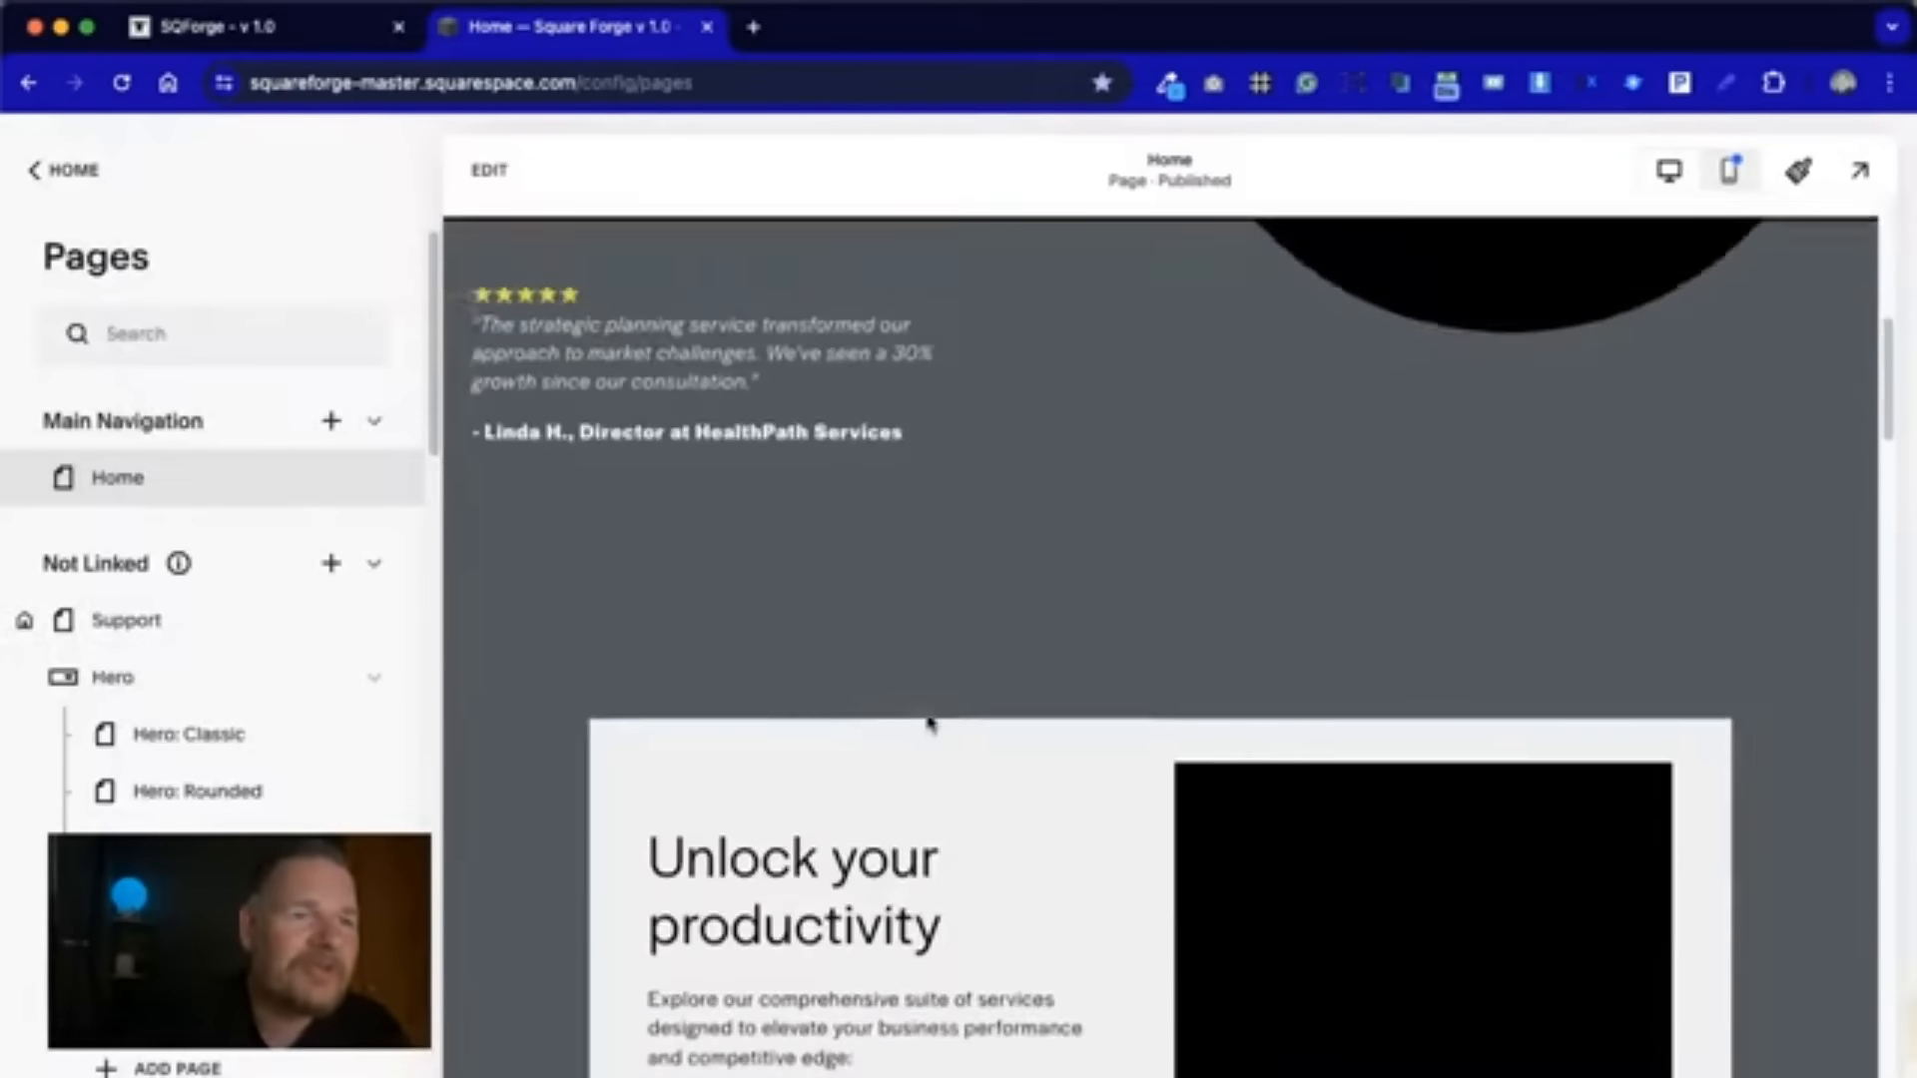
{"action": "scroll", "coordinate": [929, 719], "scroll_direction": "up", "scroll_amount": 10}
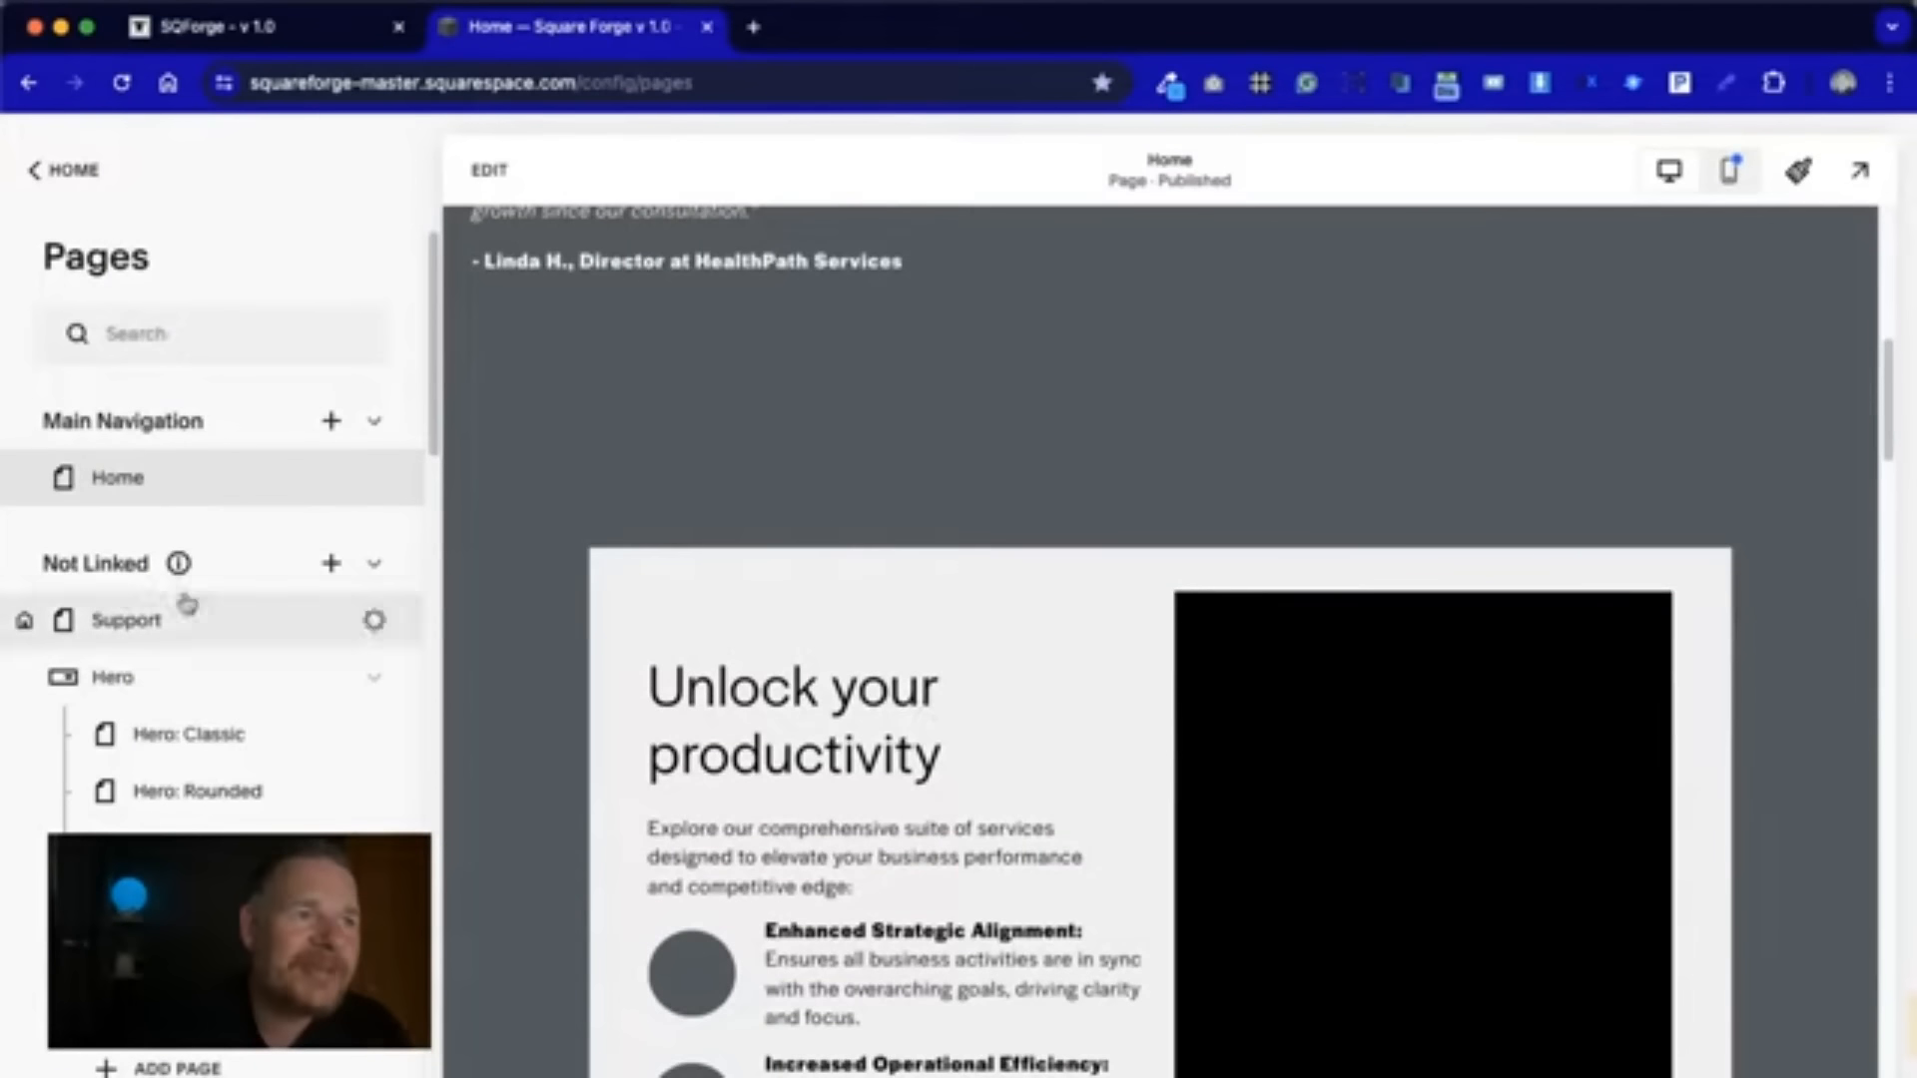
- Reopen the Home page for editing and set the corner radius of the productivity section's light grey panel to 80
{"action": "left_click", "coordinate": [490, 171]}
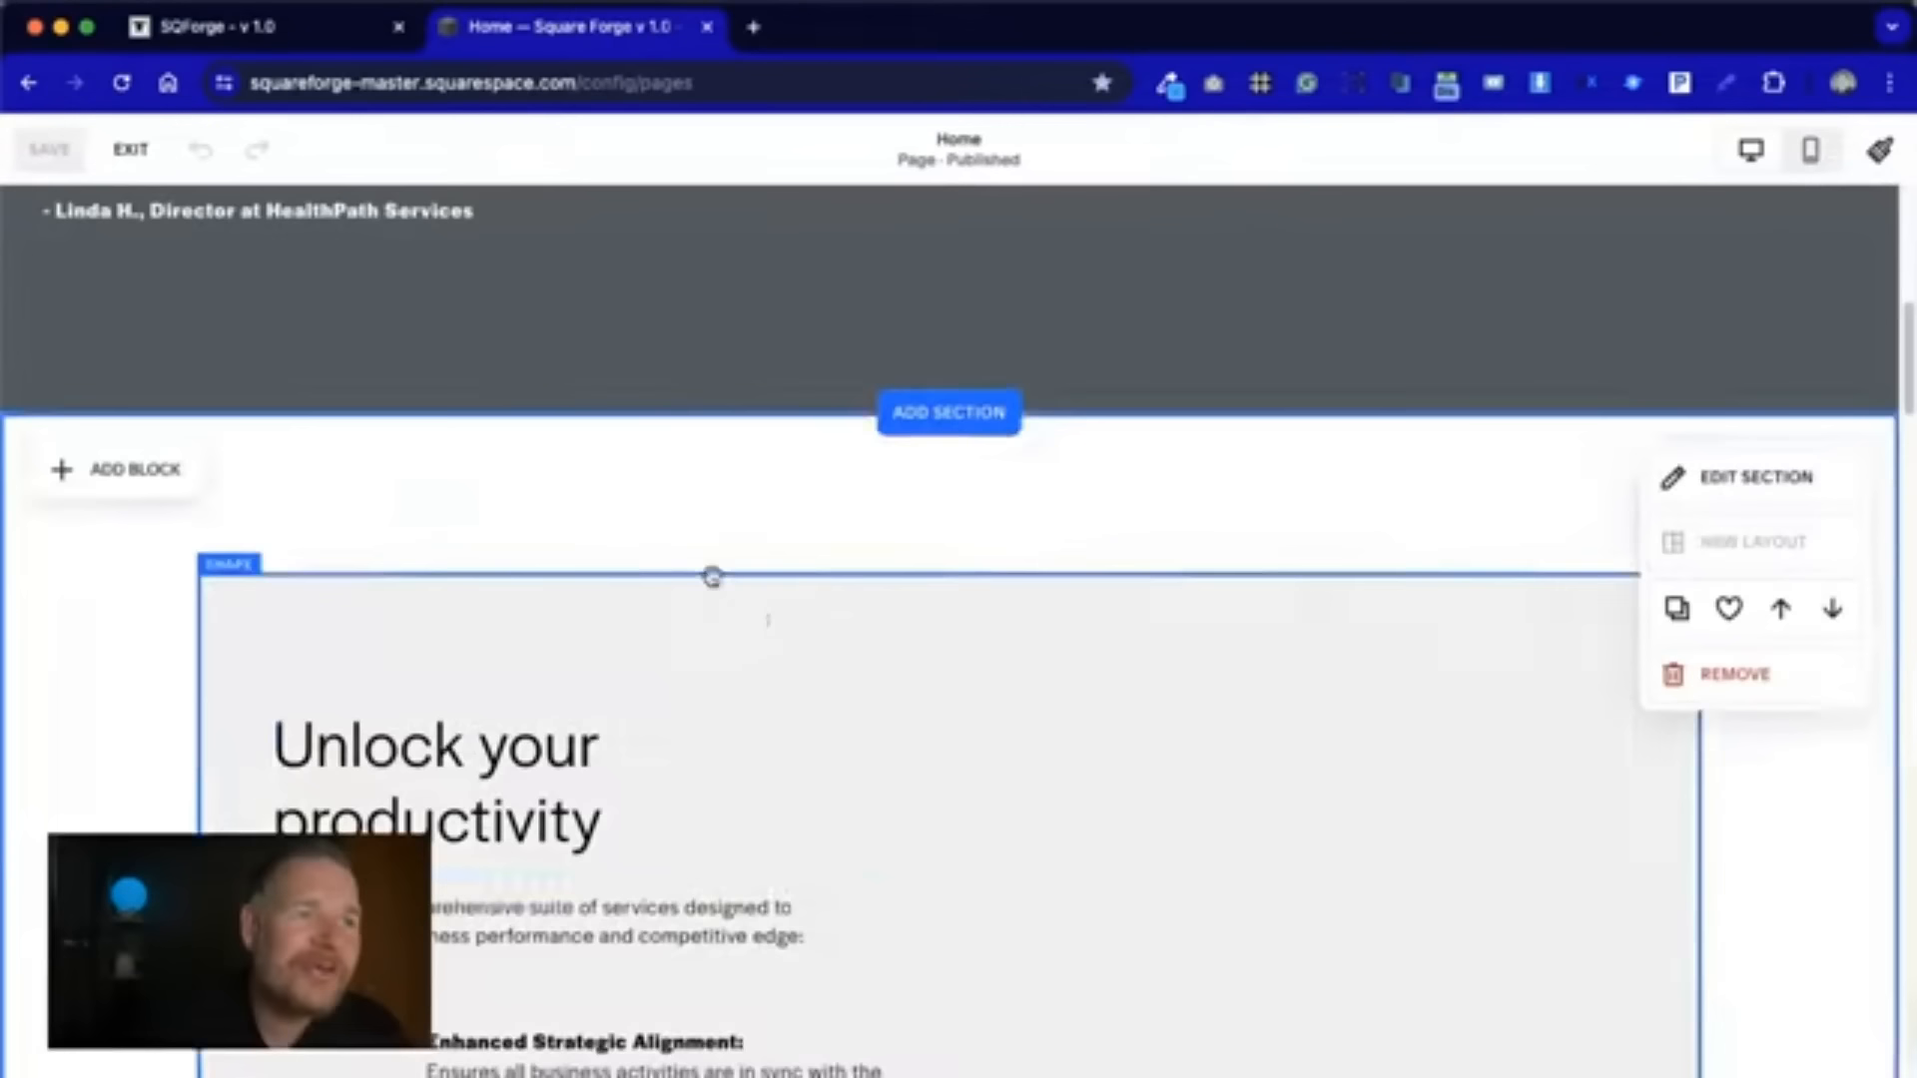
{"action": "scroll", "coordinate": [659, 649], "scroll_direction": "down", "scroll_amount": 10}
{"action": "scroll", "coordinate": [609, 715], "scroll_direction": "up", "scroll_amount": 20}
{"action": "scroll", "coordinate": [1281, 654], "scroll_direction": "up", "scroll_amount": 2}
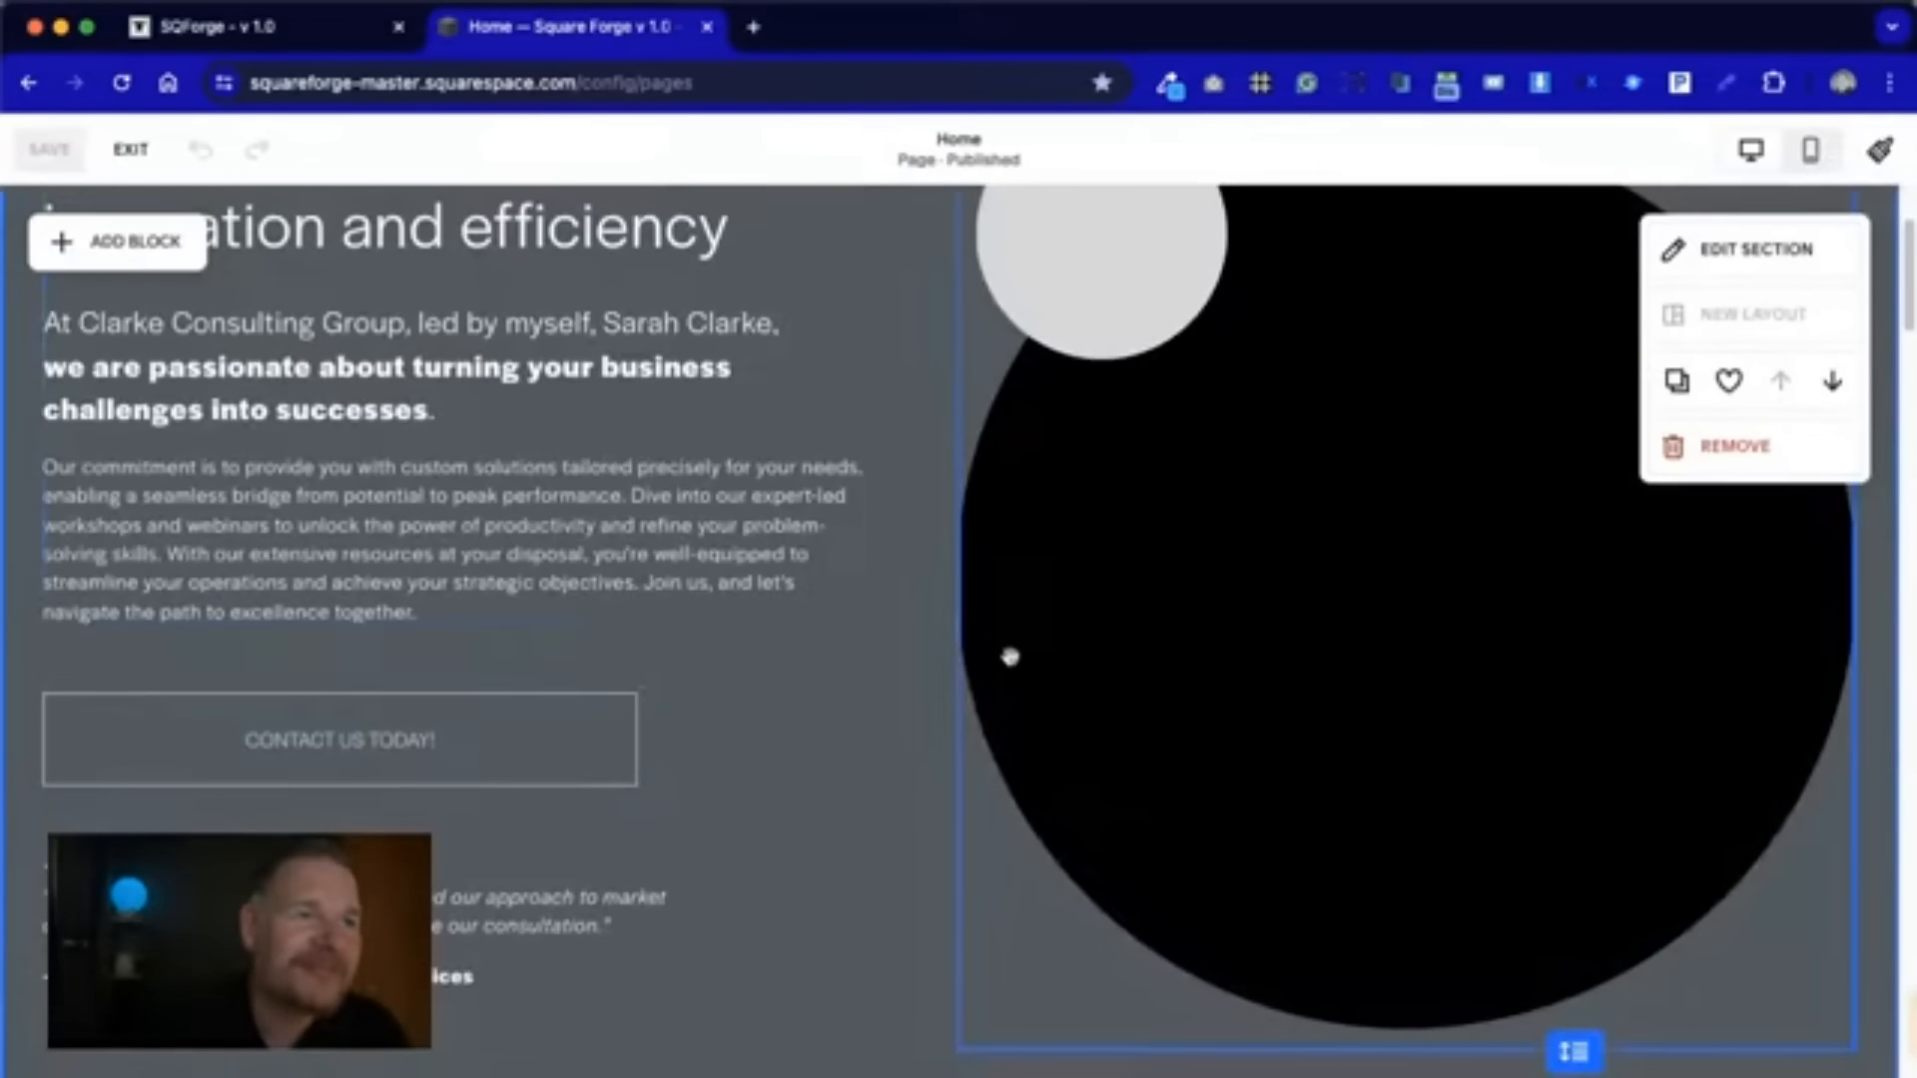
{"action": "scroll", "coordinate": [1010, 656], "scroll_direction": "down", "scroll_amount": 10}
{"action": "left_click", "coordinate": [413, 506]}
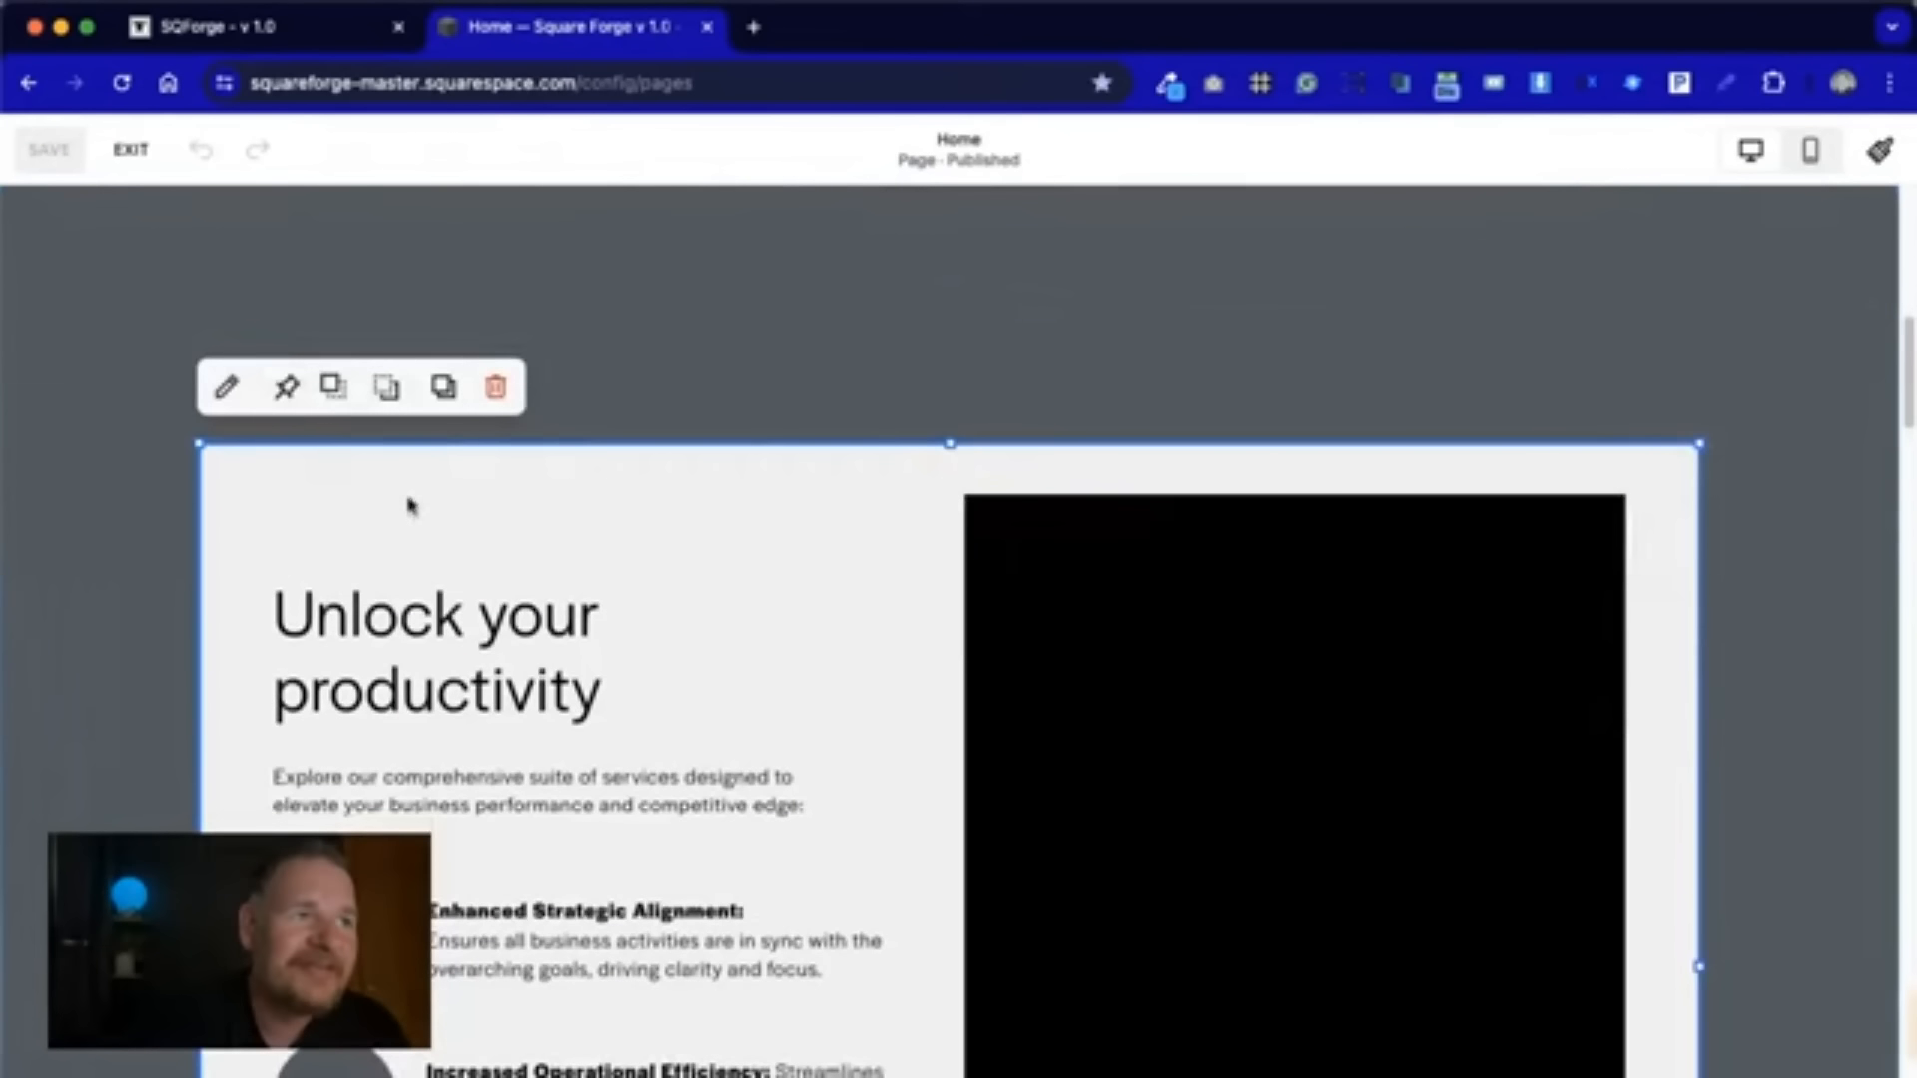
{"action": "left_click", "coordinate": [219, 389]}
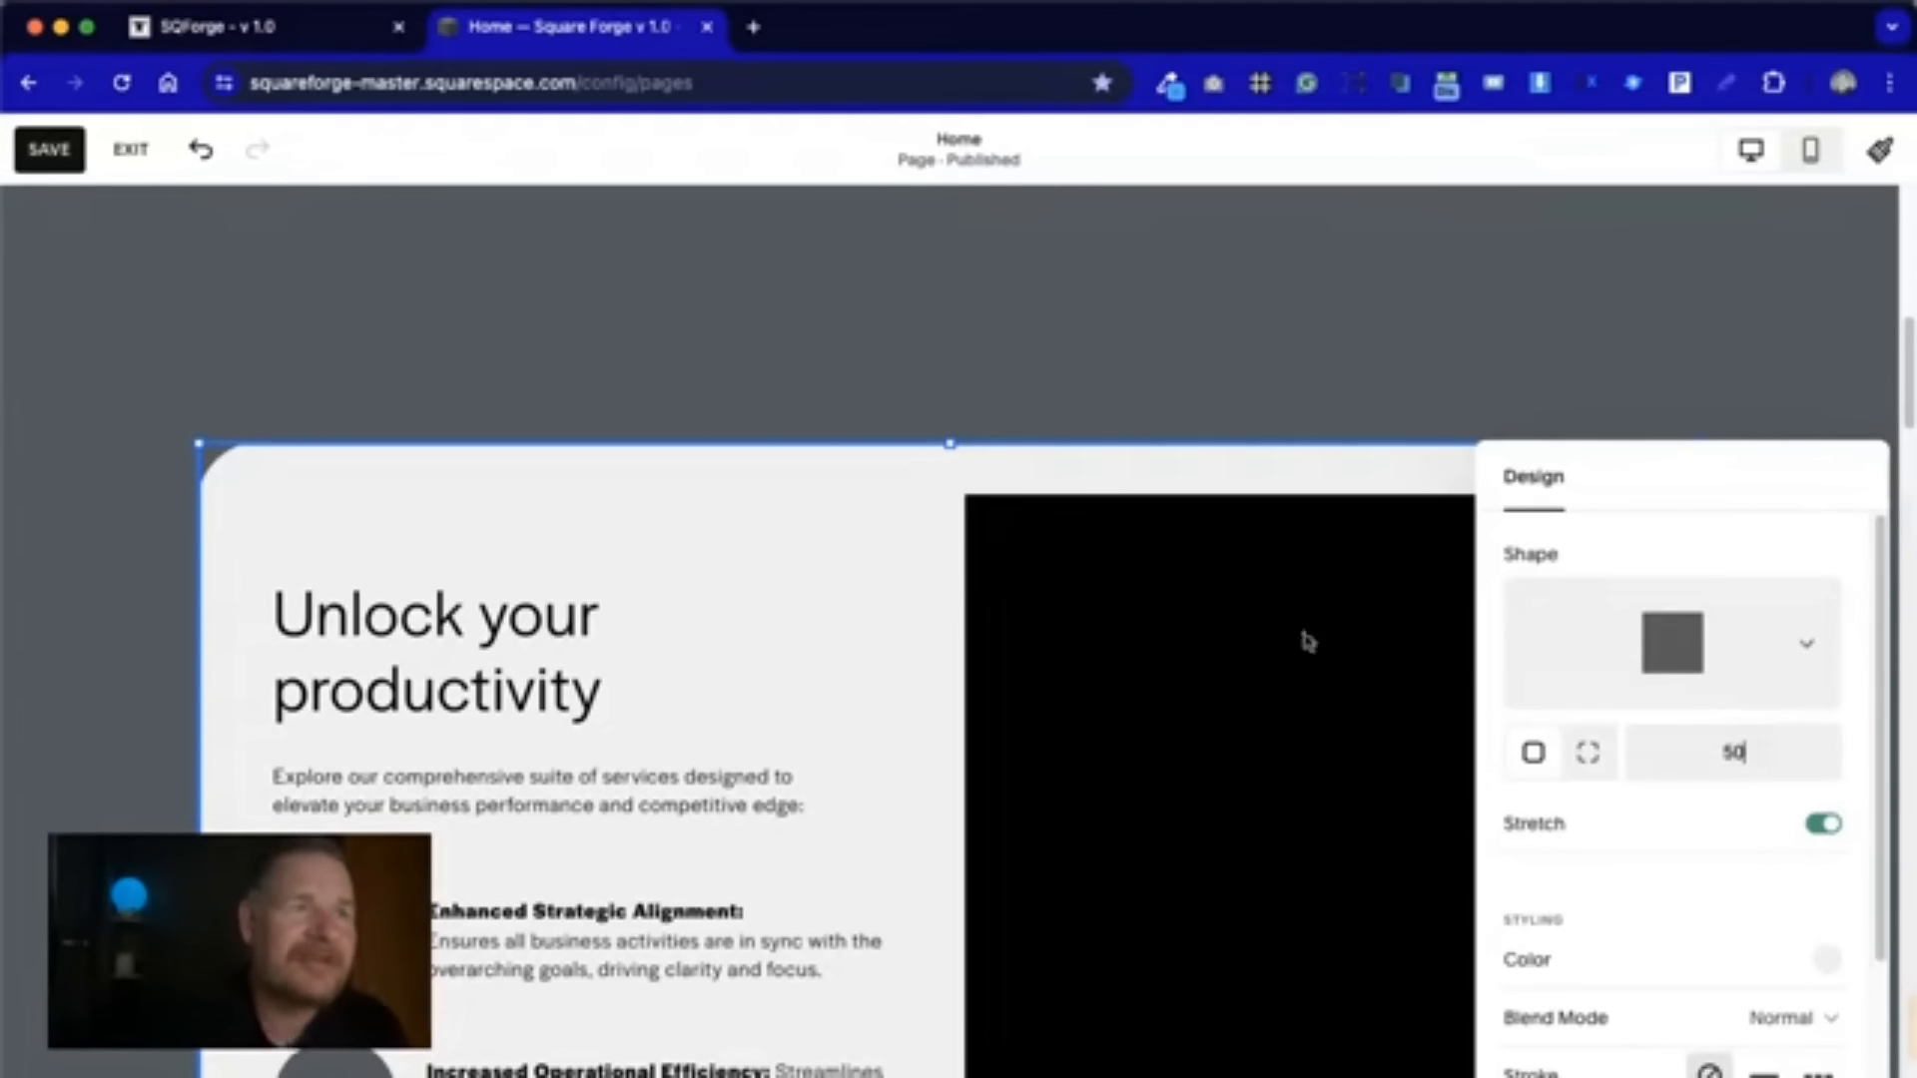
{"action": "left_click", "coordinate": [1784, 773]}
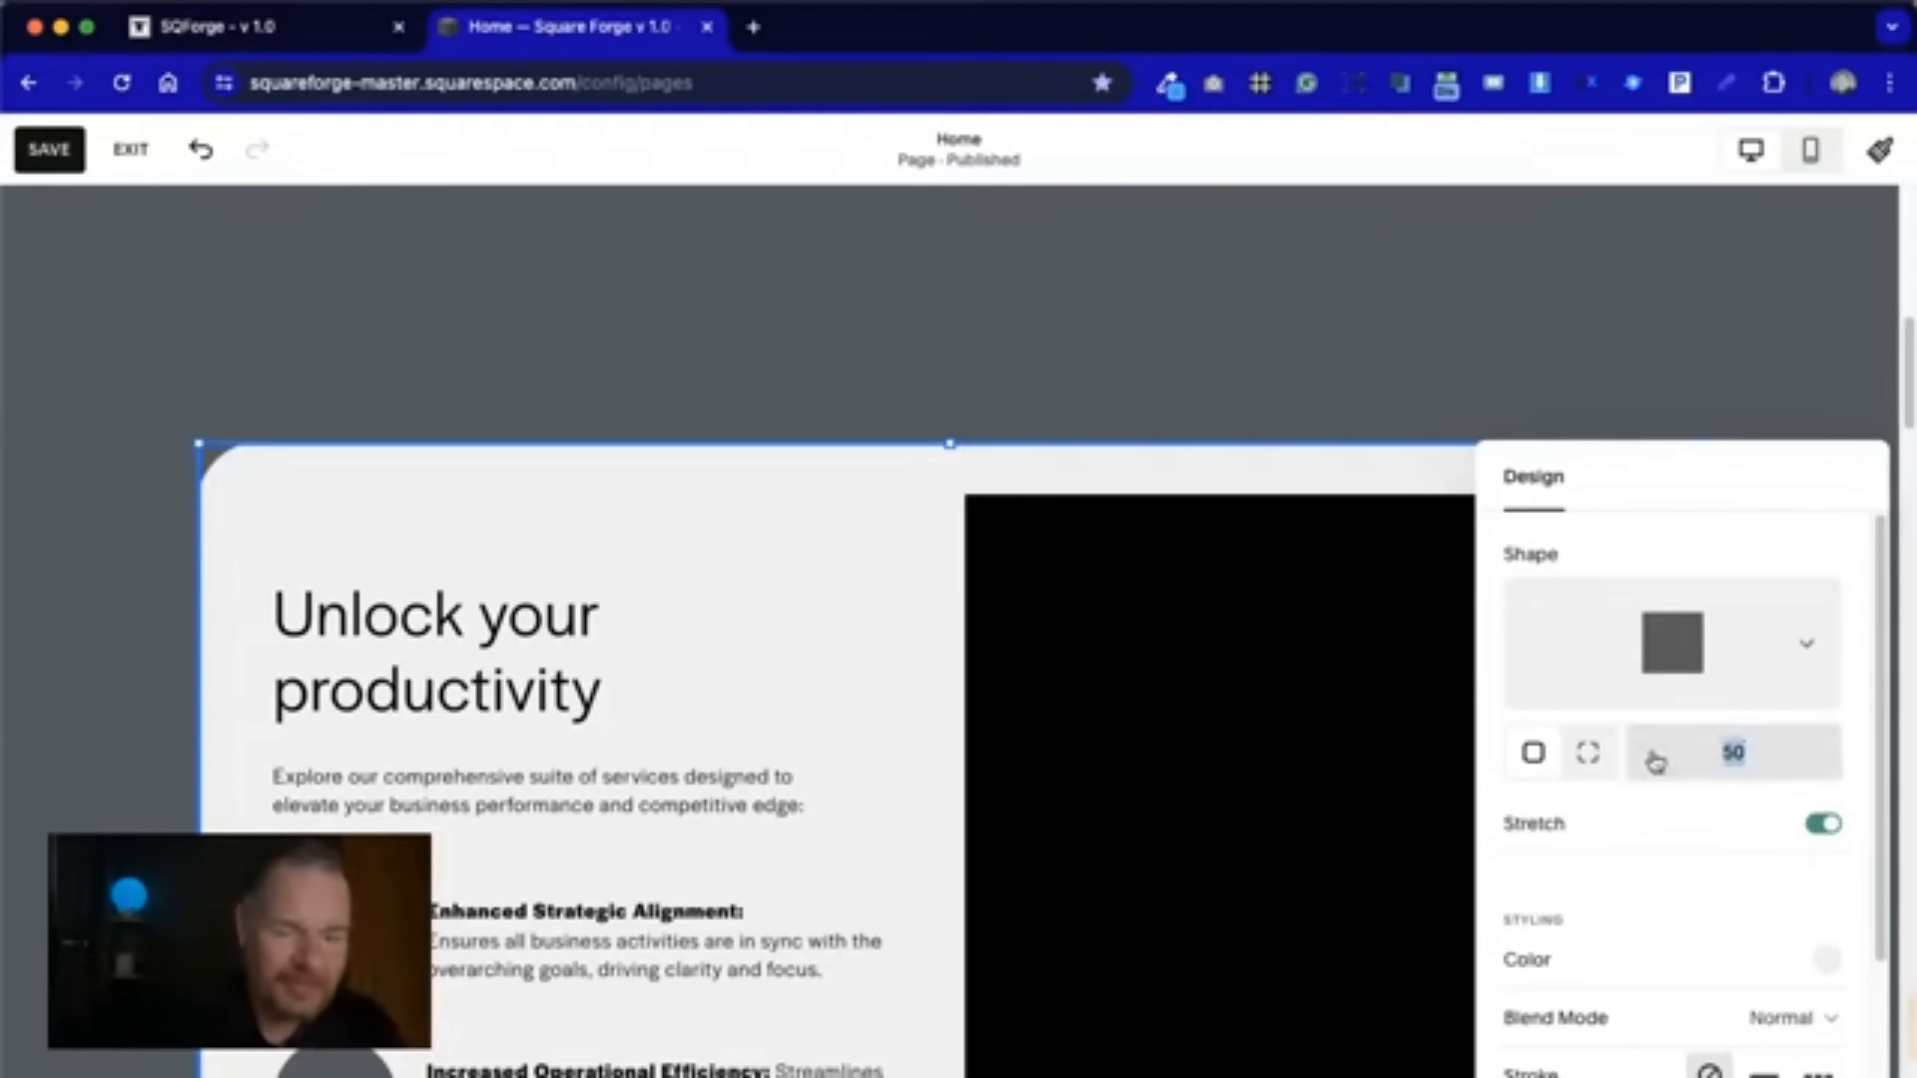
{"action": "left_click", "coordinate": [1172, 404]}
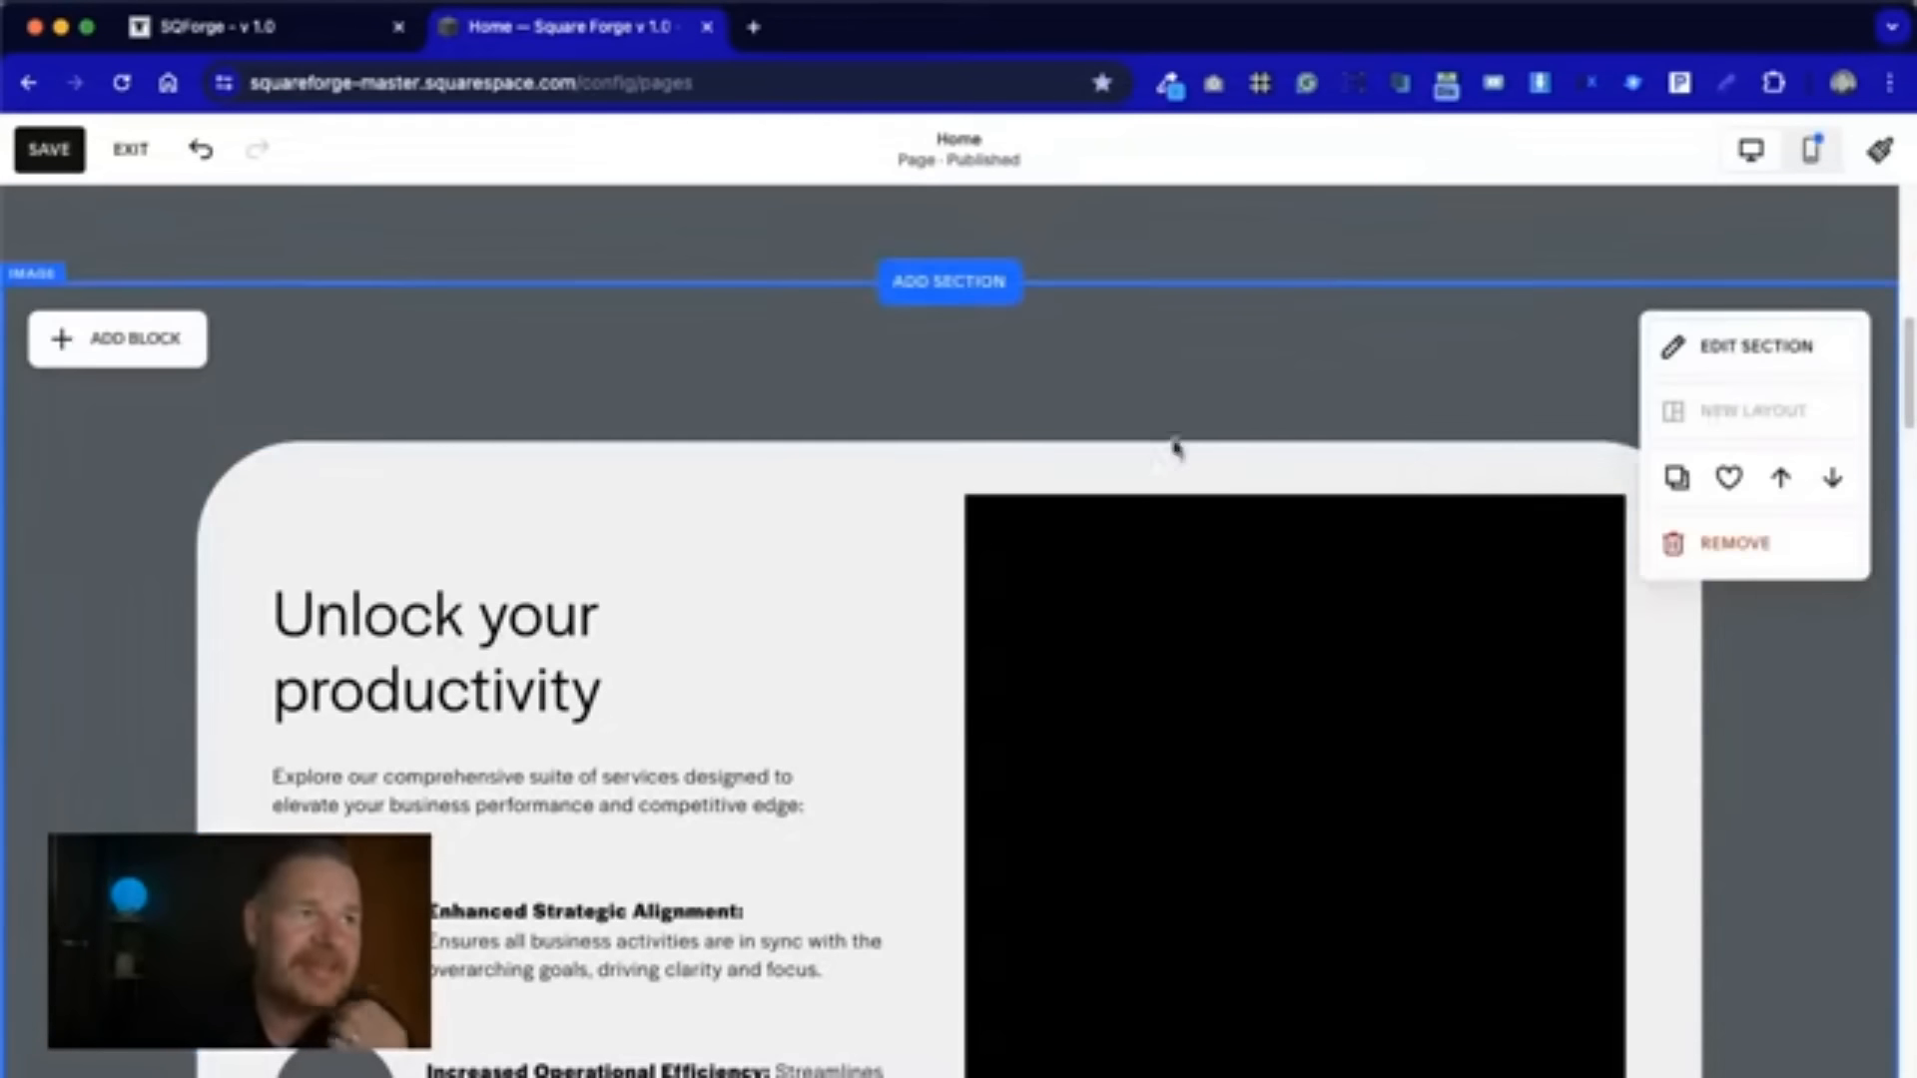
- Round all corners of the black image in the productivity section to suit the rounded grey panel
{"action": "scroll", "coordinate": [1122, 898], "scroll_direction": "up", "scroll_amount": 10}
{"action": "scroll", "coordinate": [1122, 898], "scroll_direction": "down", "scroll_amount": 8}
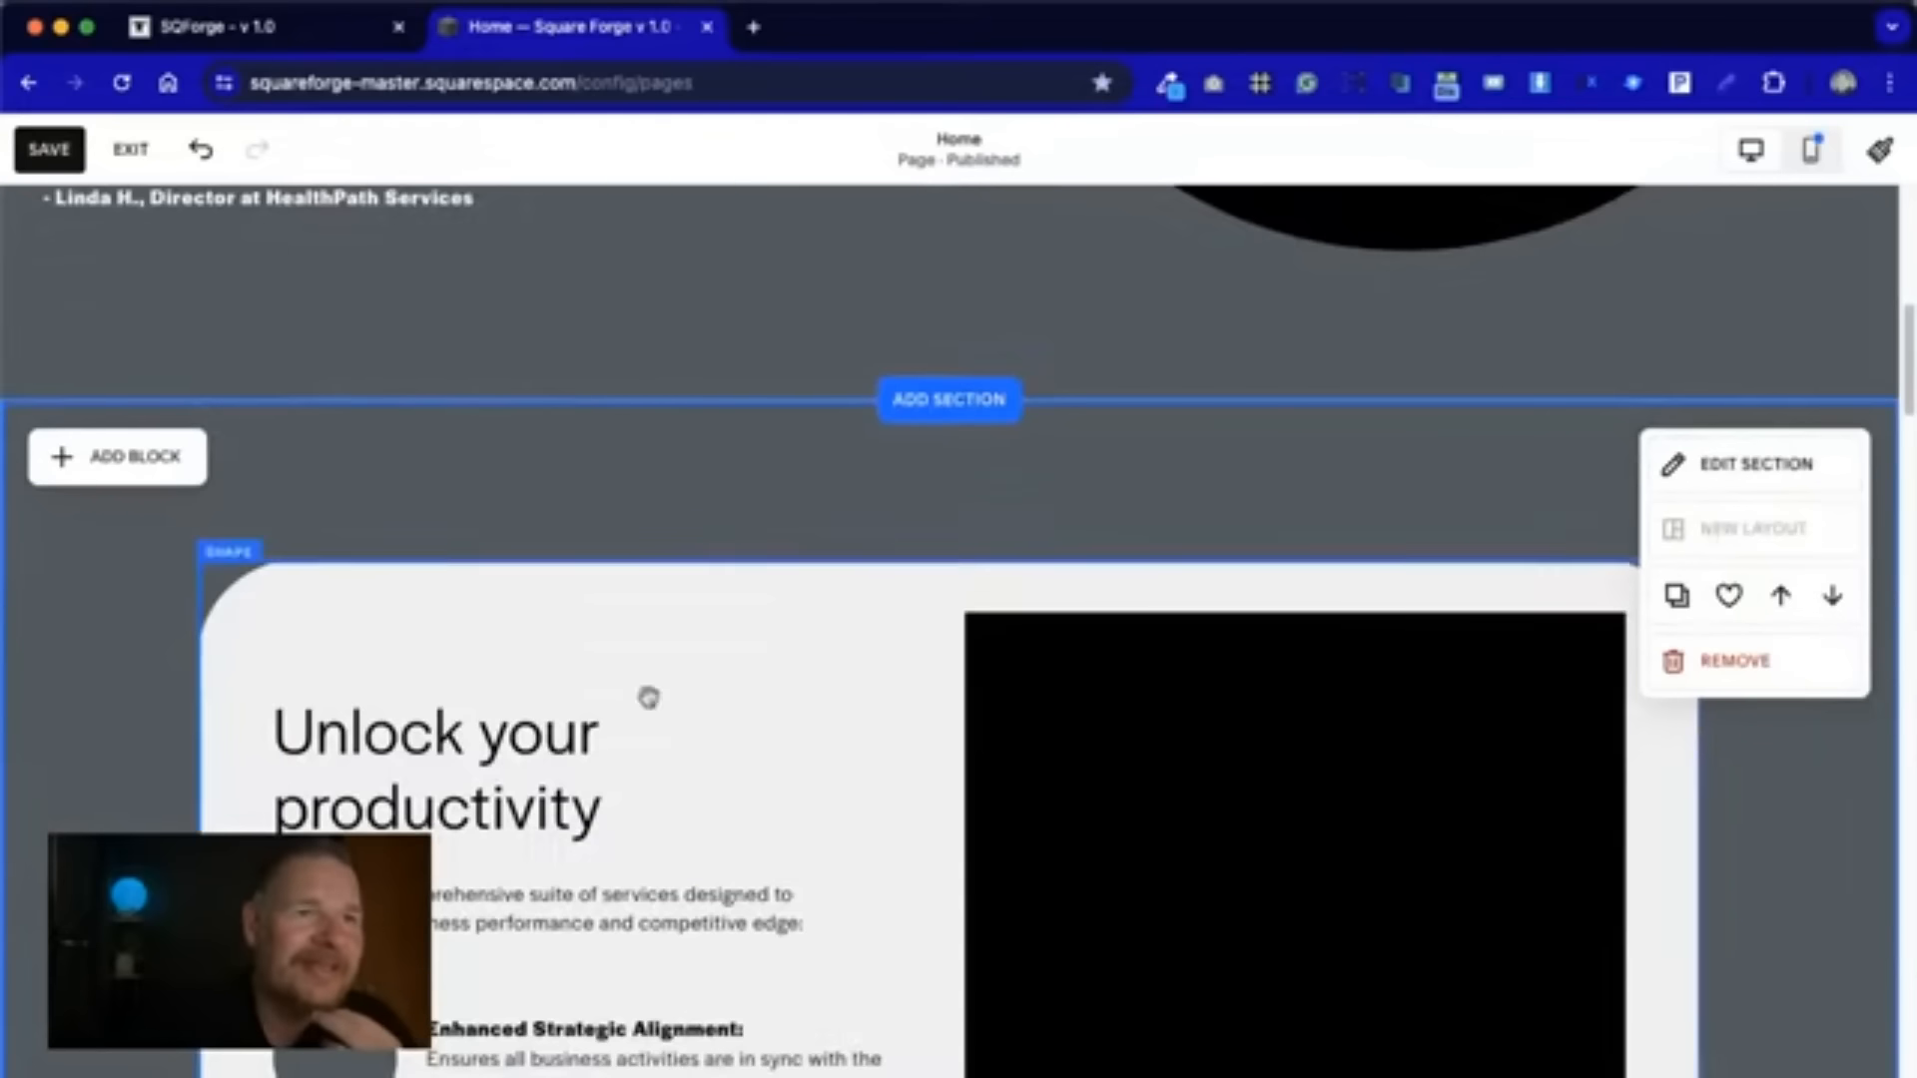
{"action": "scroll", "coordinate": [1254, 715], "scroll_direction": "up", "scroll_amount": 10}
{"action": "scroll", "coordinate": [1238, 846], "scroll_direction": "down", "scroll_amount": 10}
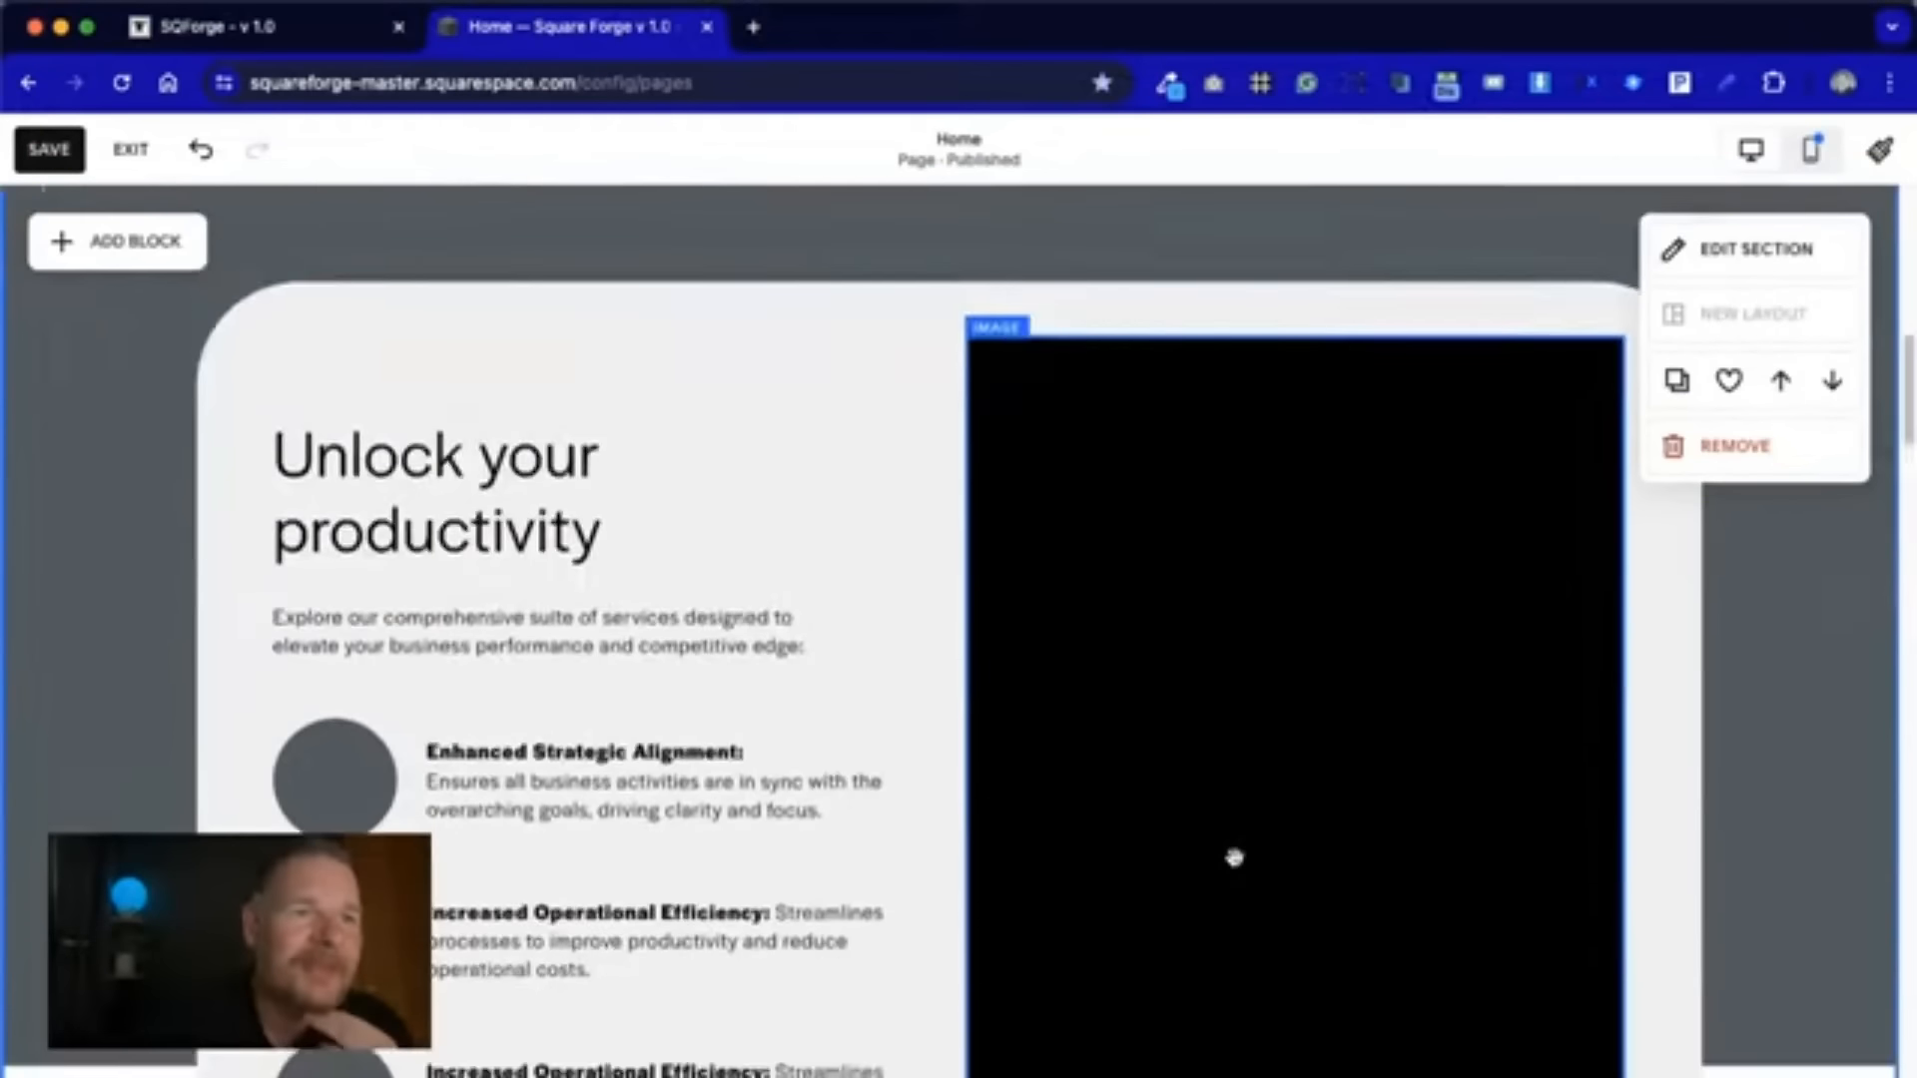
{"action": "left_click", "coordinate": [1360, 615]}
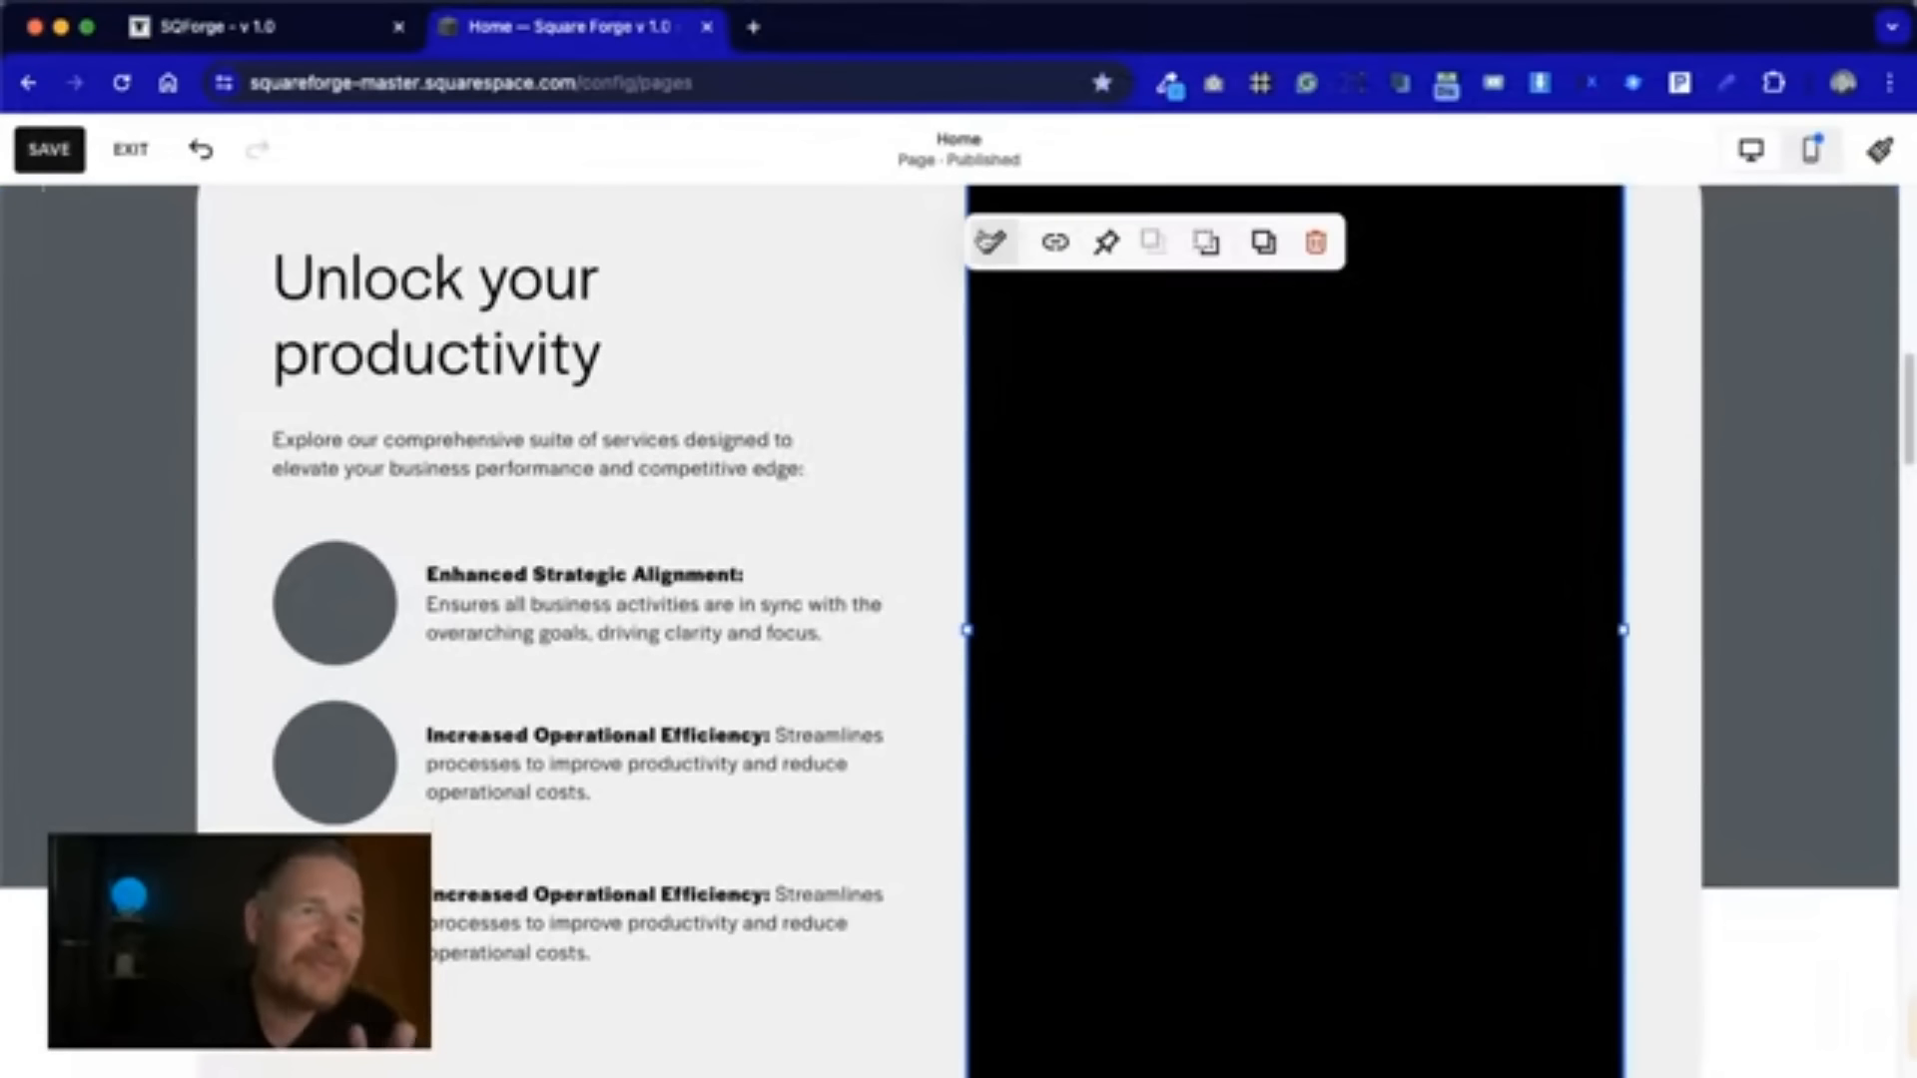
{"action": "left_click", "coordinate": [988, 250]}
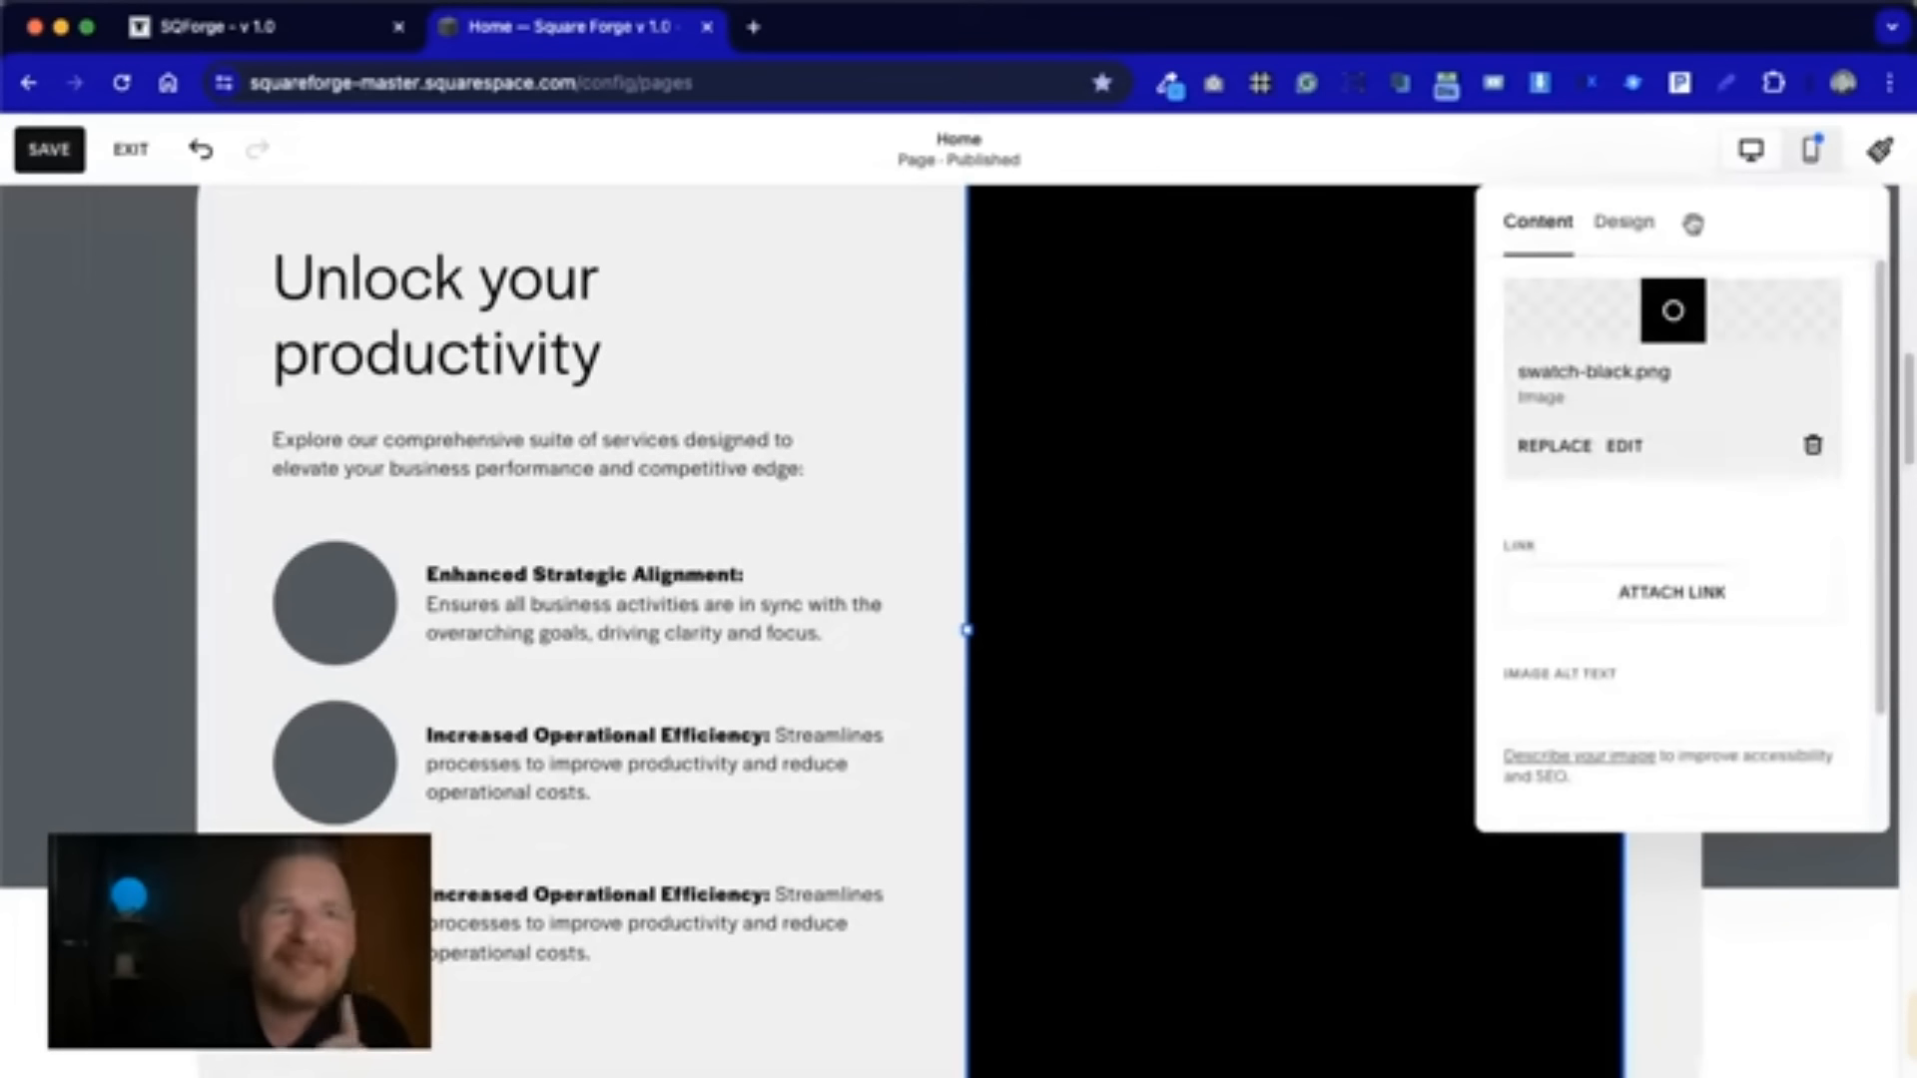
{"action": "left_click", "coordinate": [1614, 228]}
{"action": "left_click", "coordinate": [1790, 421]}
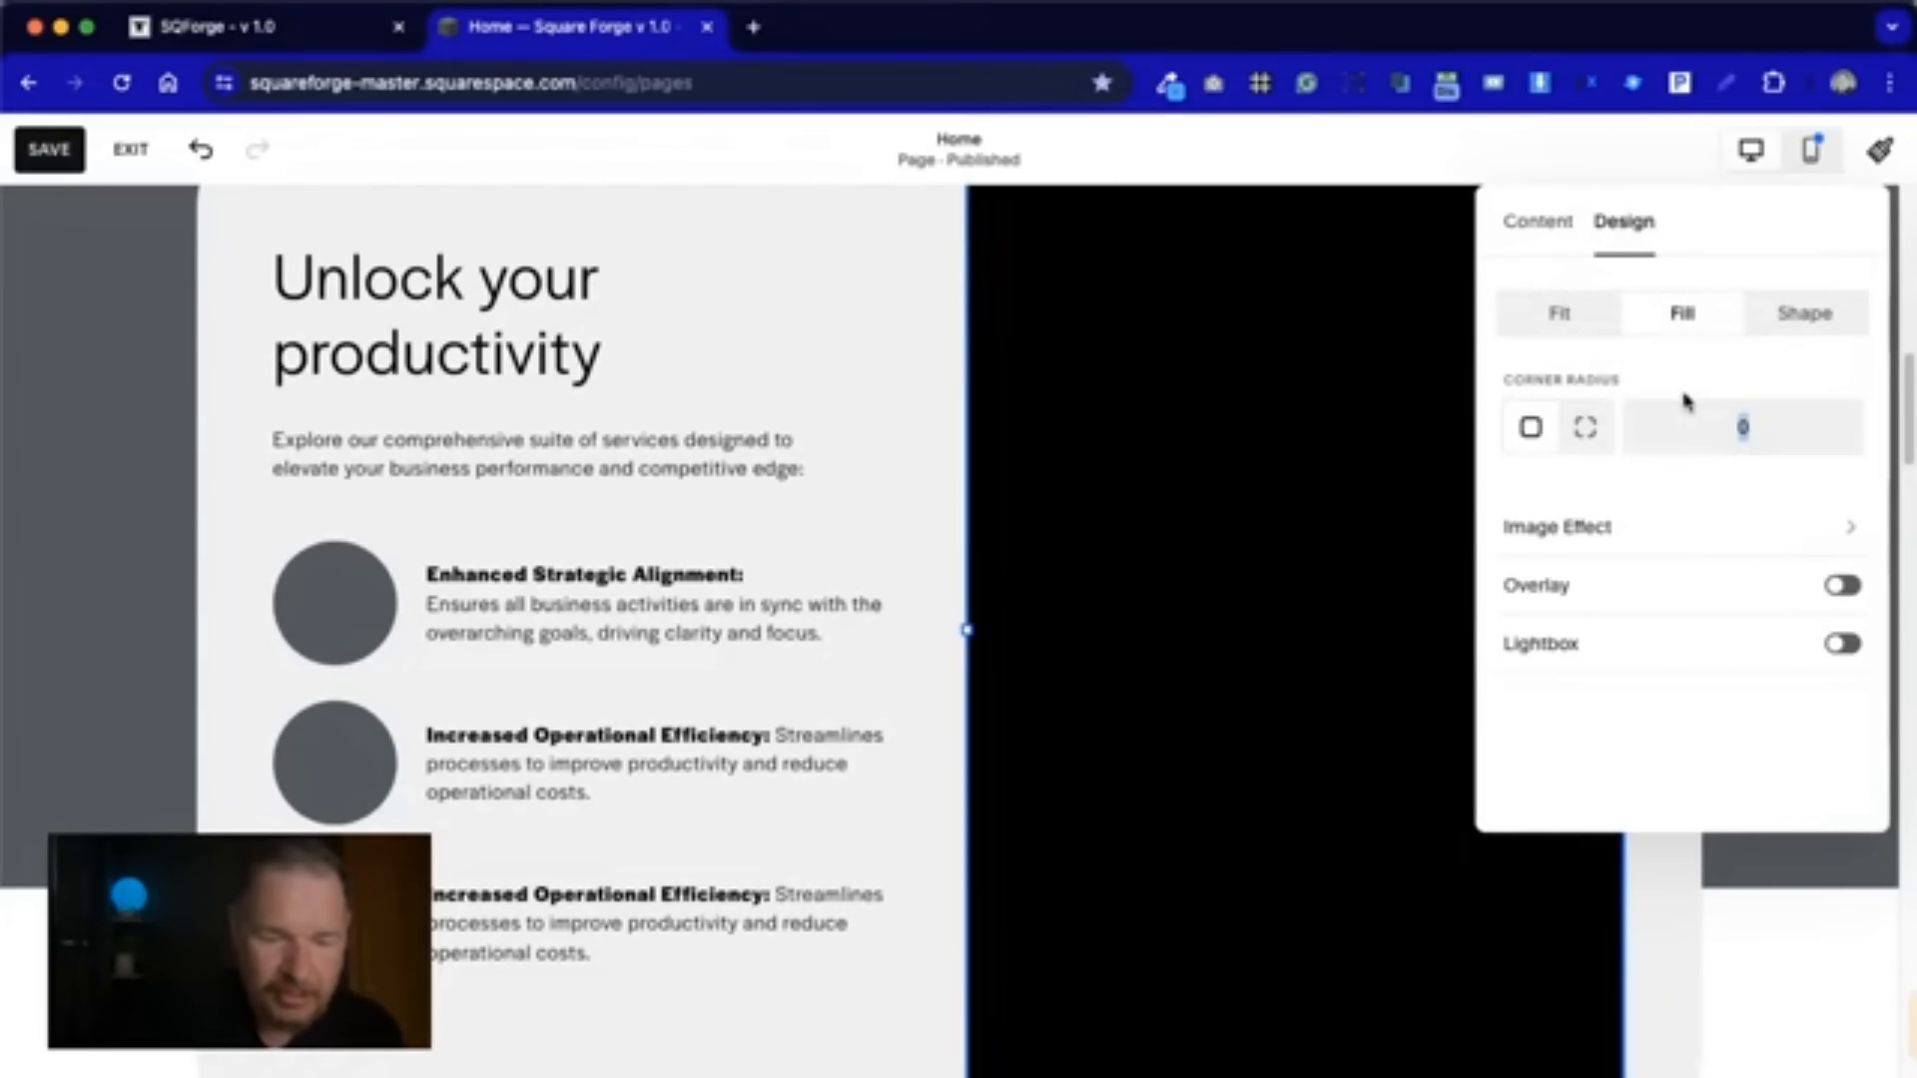
{"action": "left_click", "coordinate": [146, 537]}
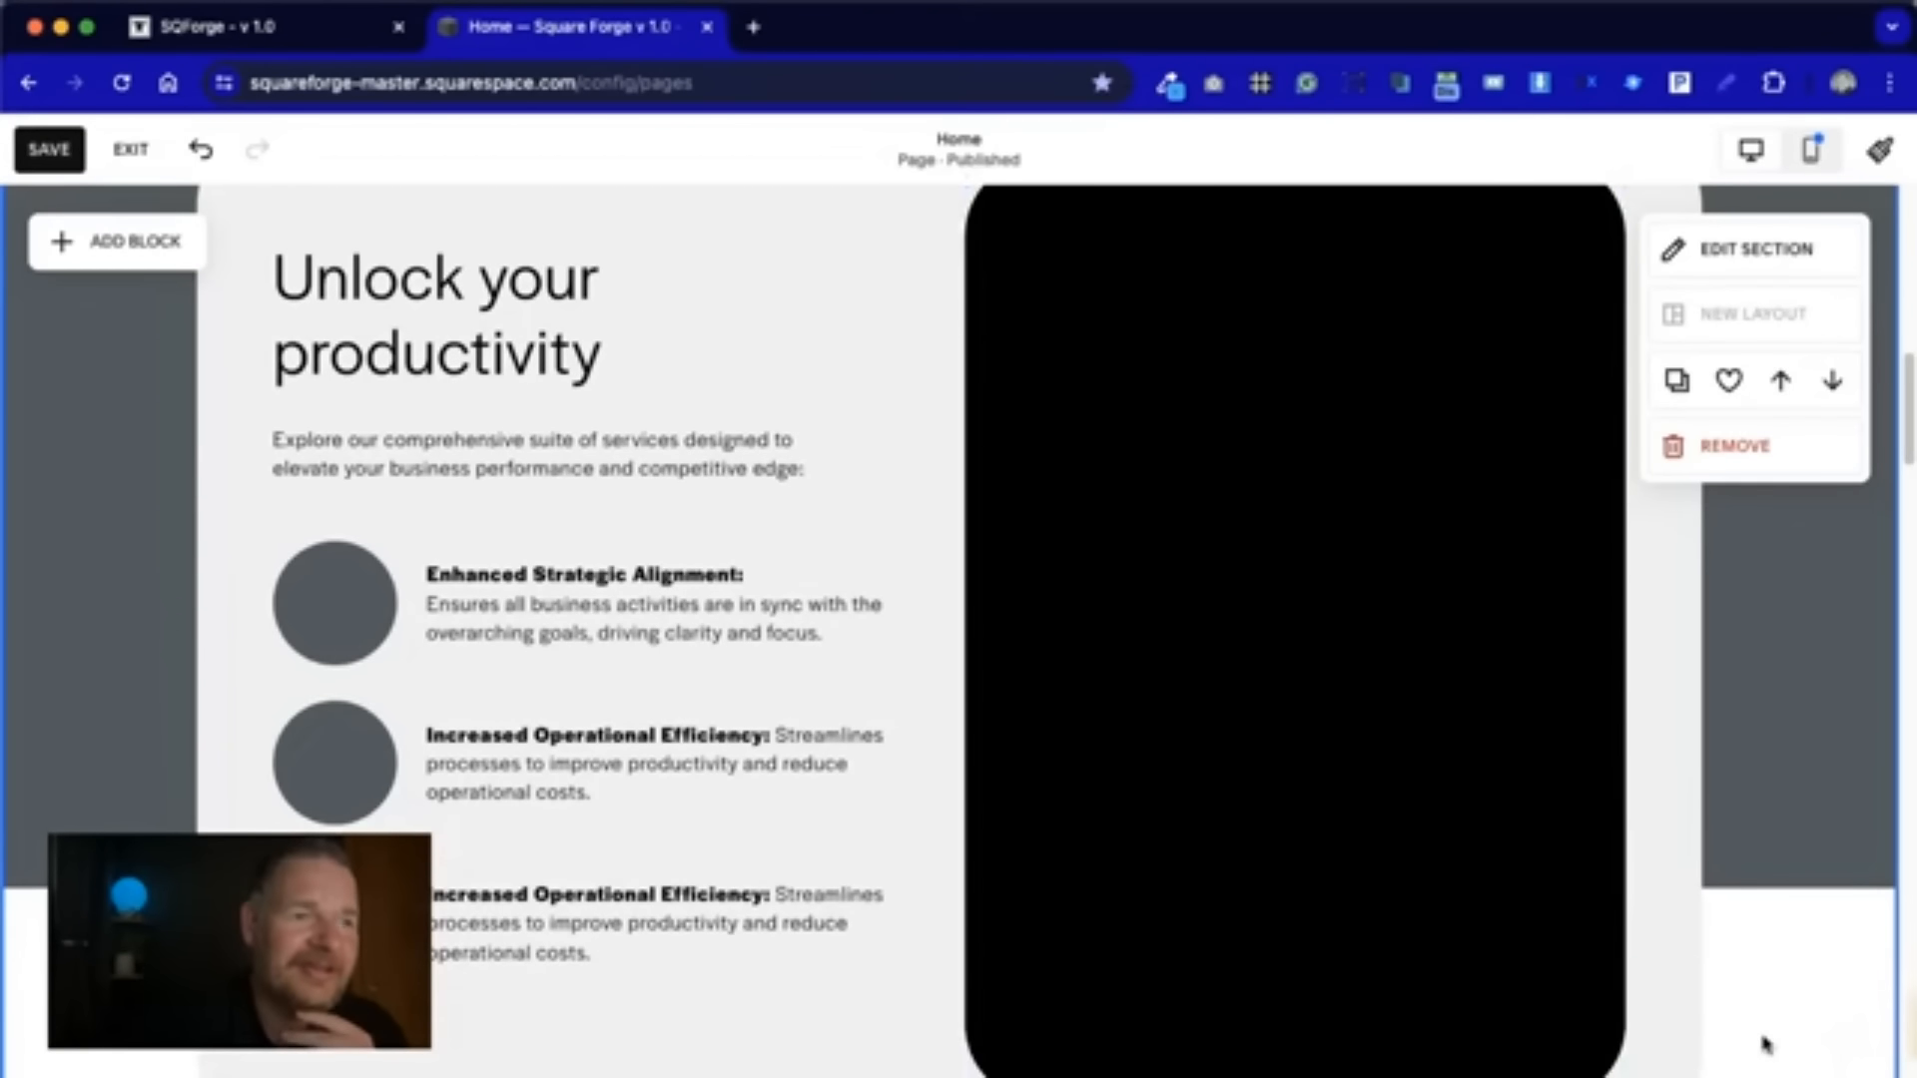
- Set the productivity panel's bottom right and bottom left corner radii to 0, keeping the top corners rounded
{"action": "scroll", "coordinate": [1763, 1046], "scroll_direction": "down", "scroll_amount": 6}
{"action": "scroll", "coordinate": [1697, 978], "scroll_direction": "up", "scroll_amount": 3}
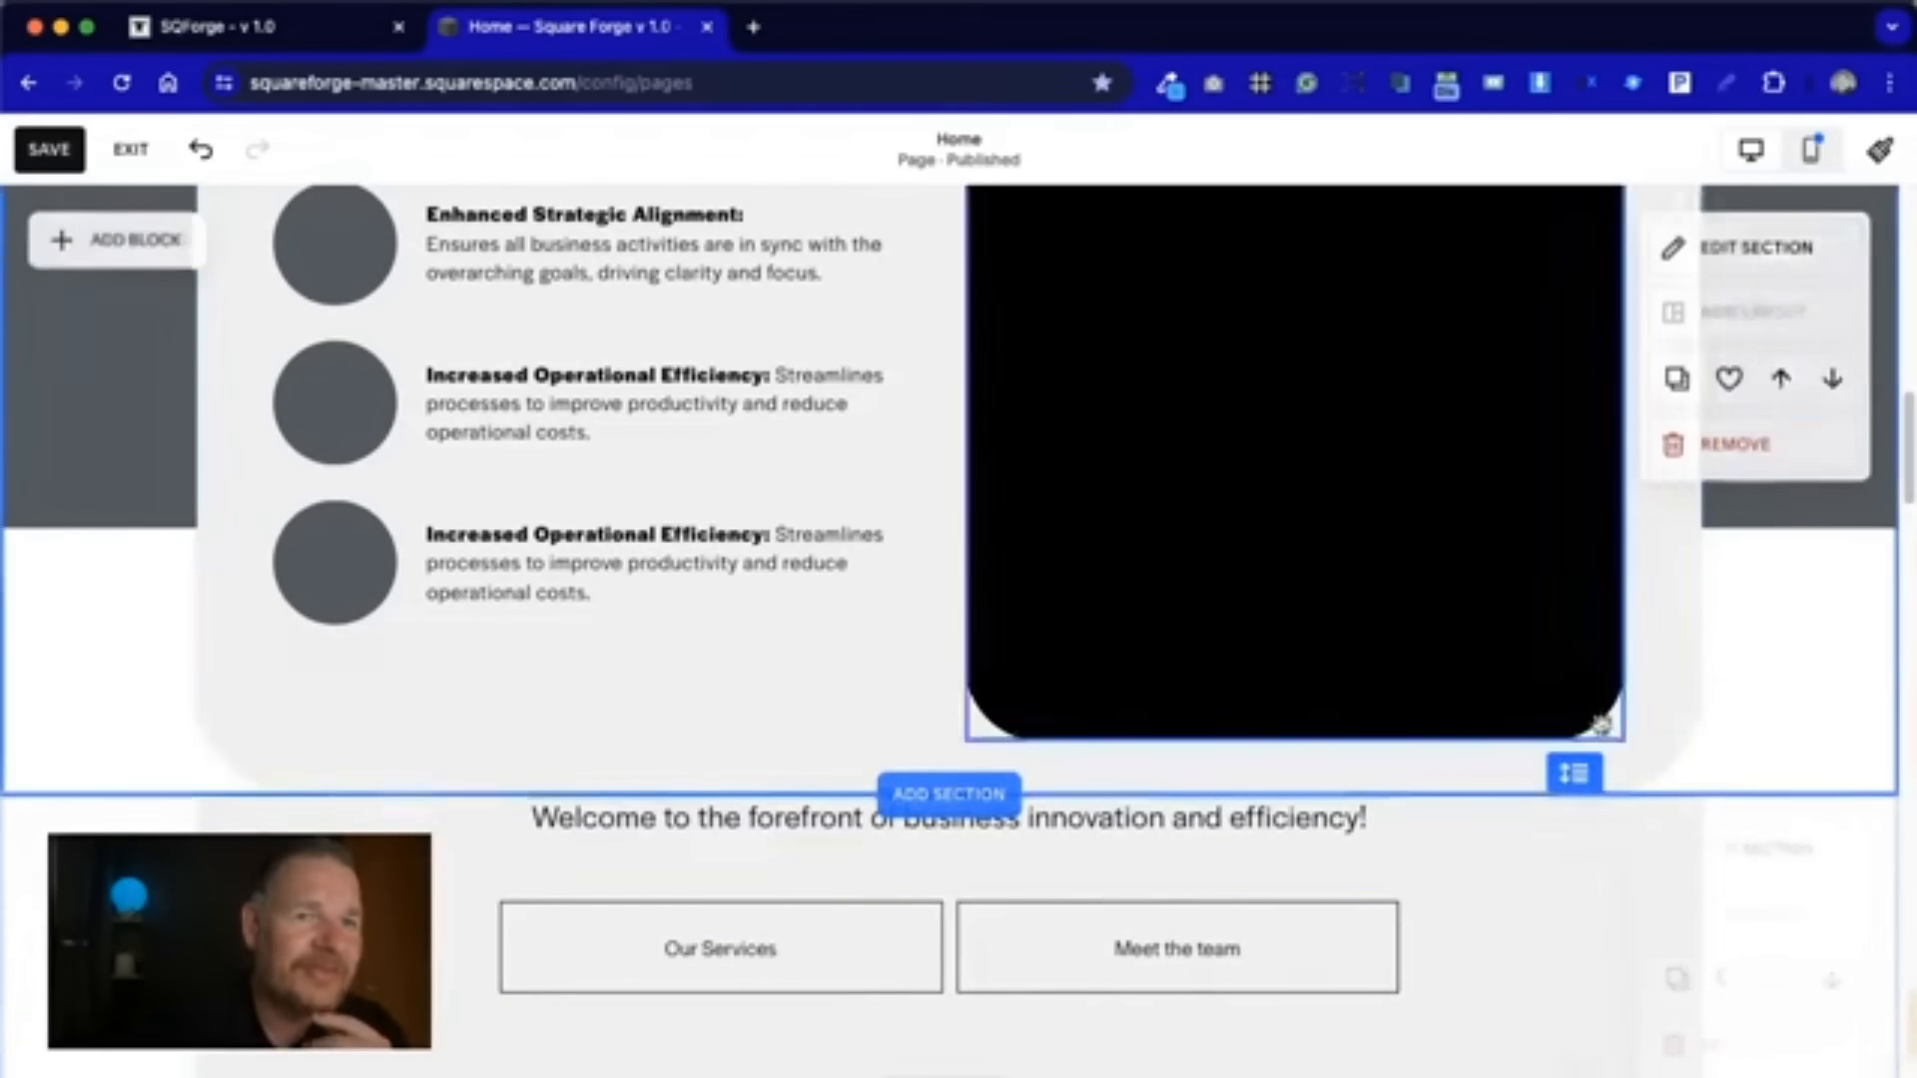
{"action": "left_click", "coordinate": [641, 698]}
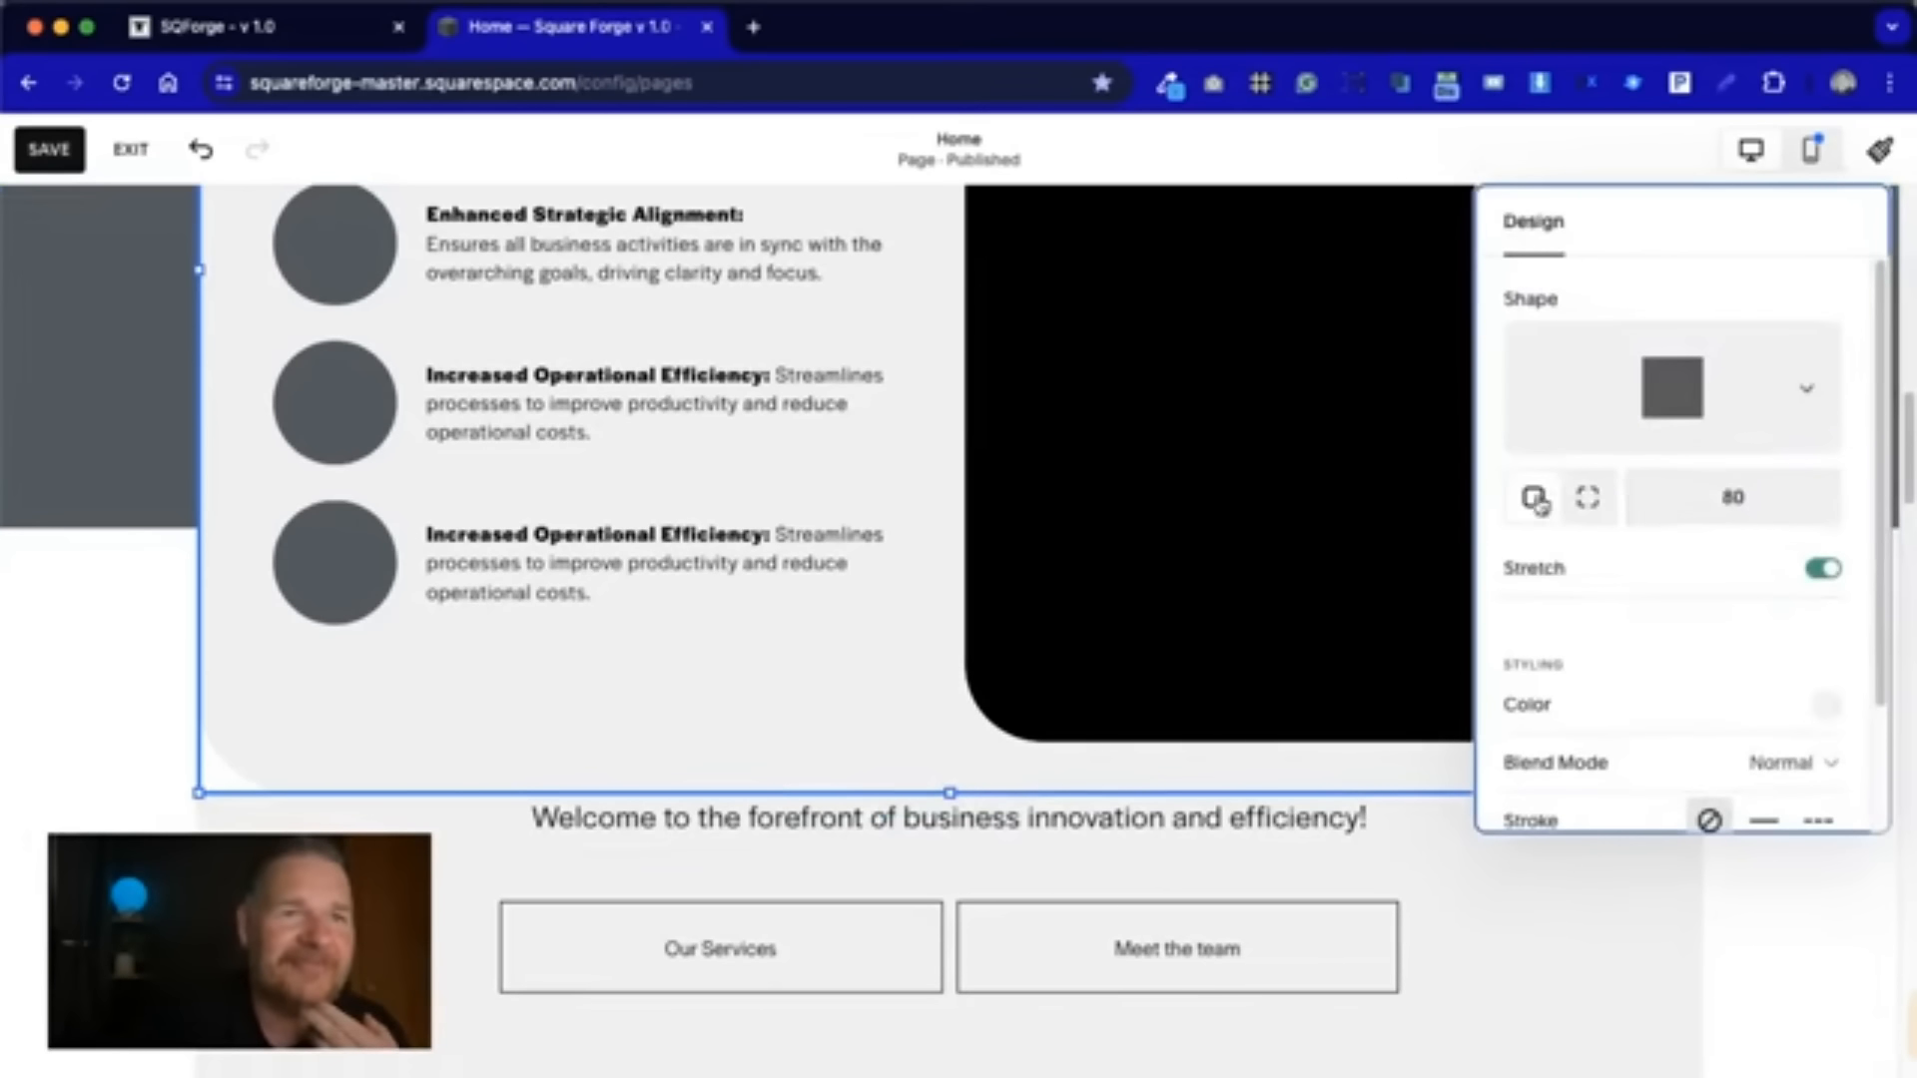
{"action": "left_click", "coordinate": [1714, 504]}
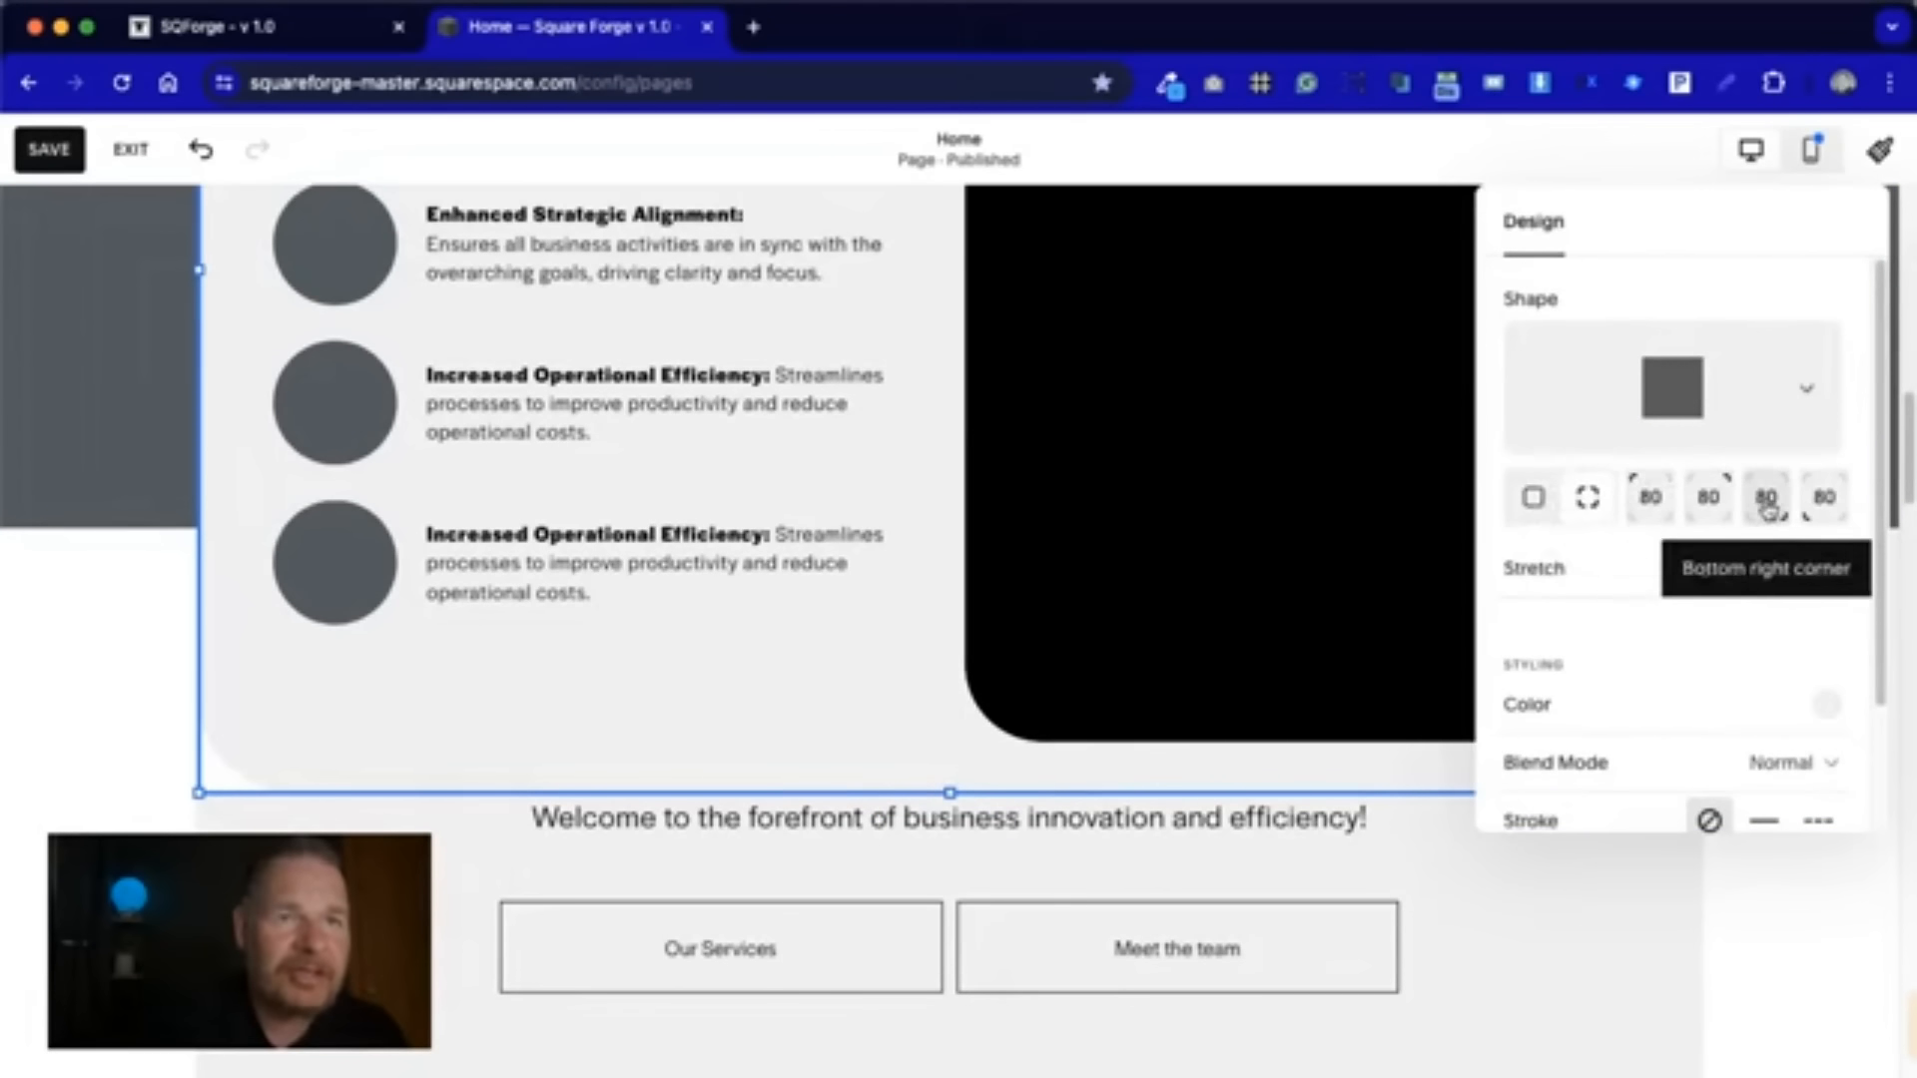
{"action": "left_click", "coordinate": [1759, 511]}
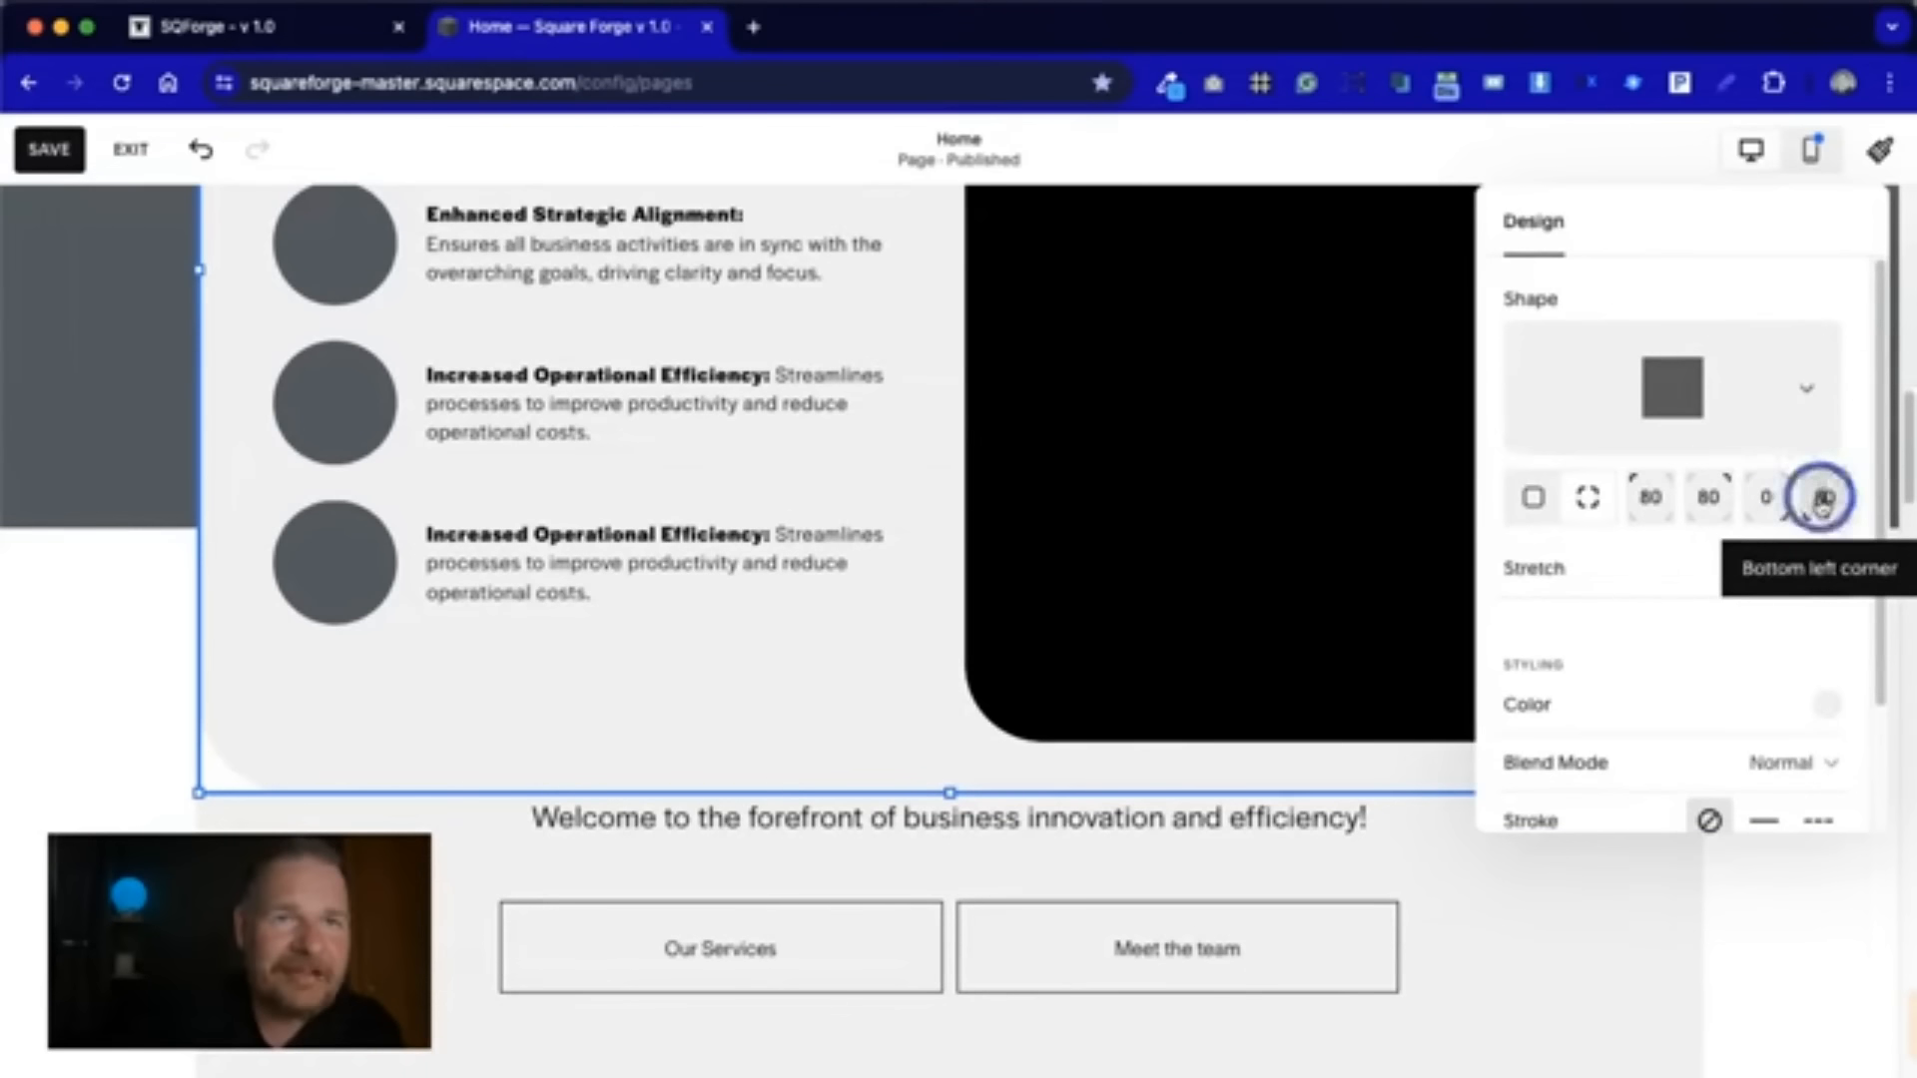
{"action": "left_click", "coordinate": [1737, 912]}
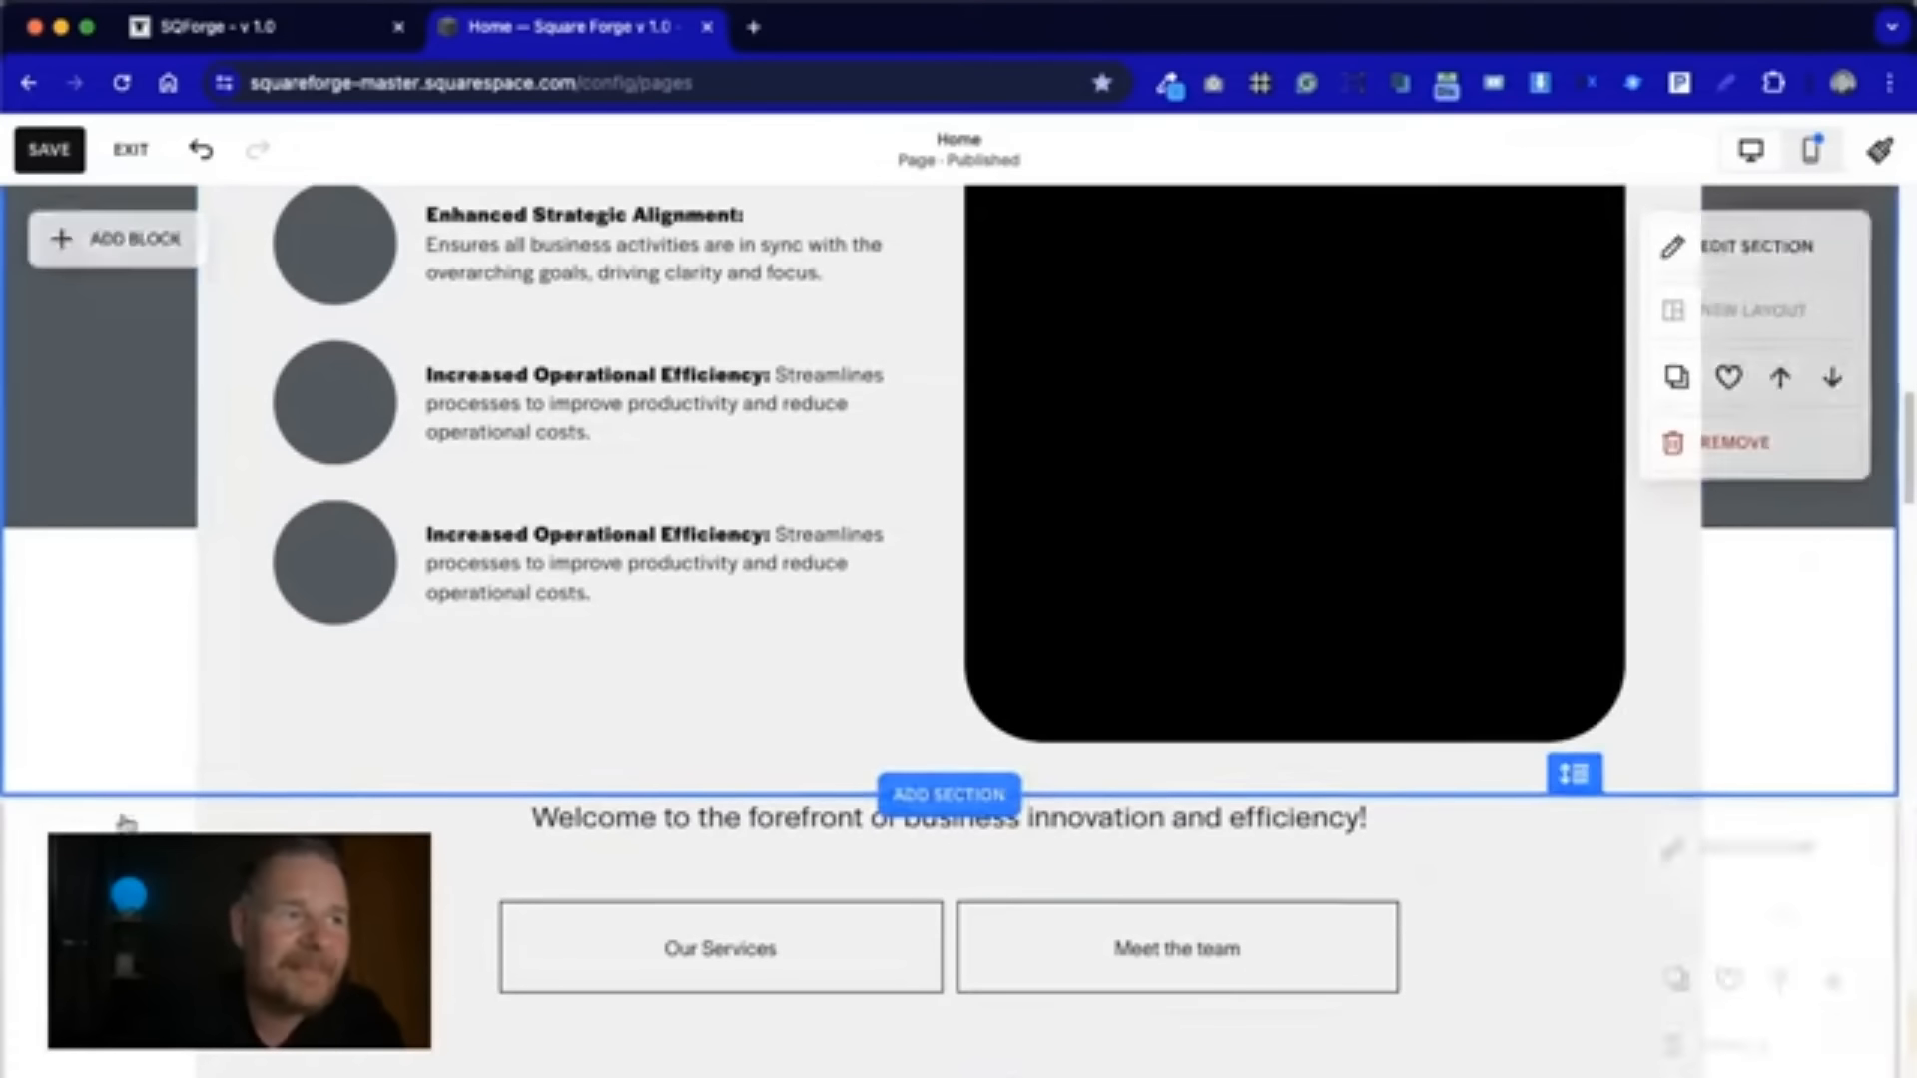
- Save the Home page, exit edit mode and review the blended sections in the full-screen preview
{"action": "left_click", "coordinate": [121, 150]}
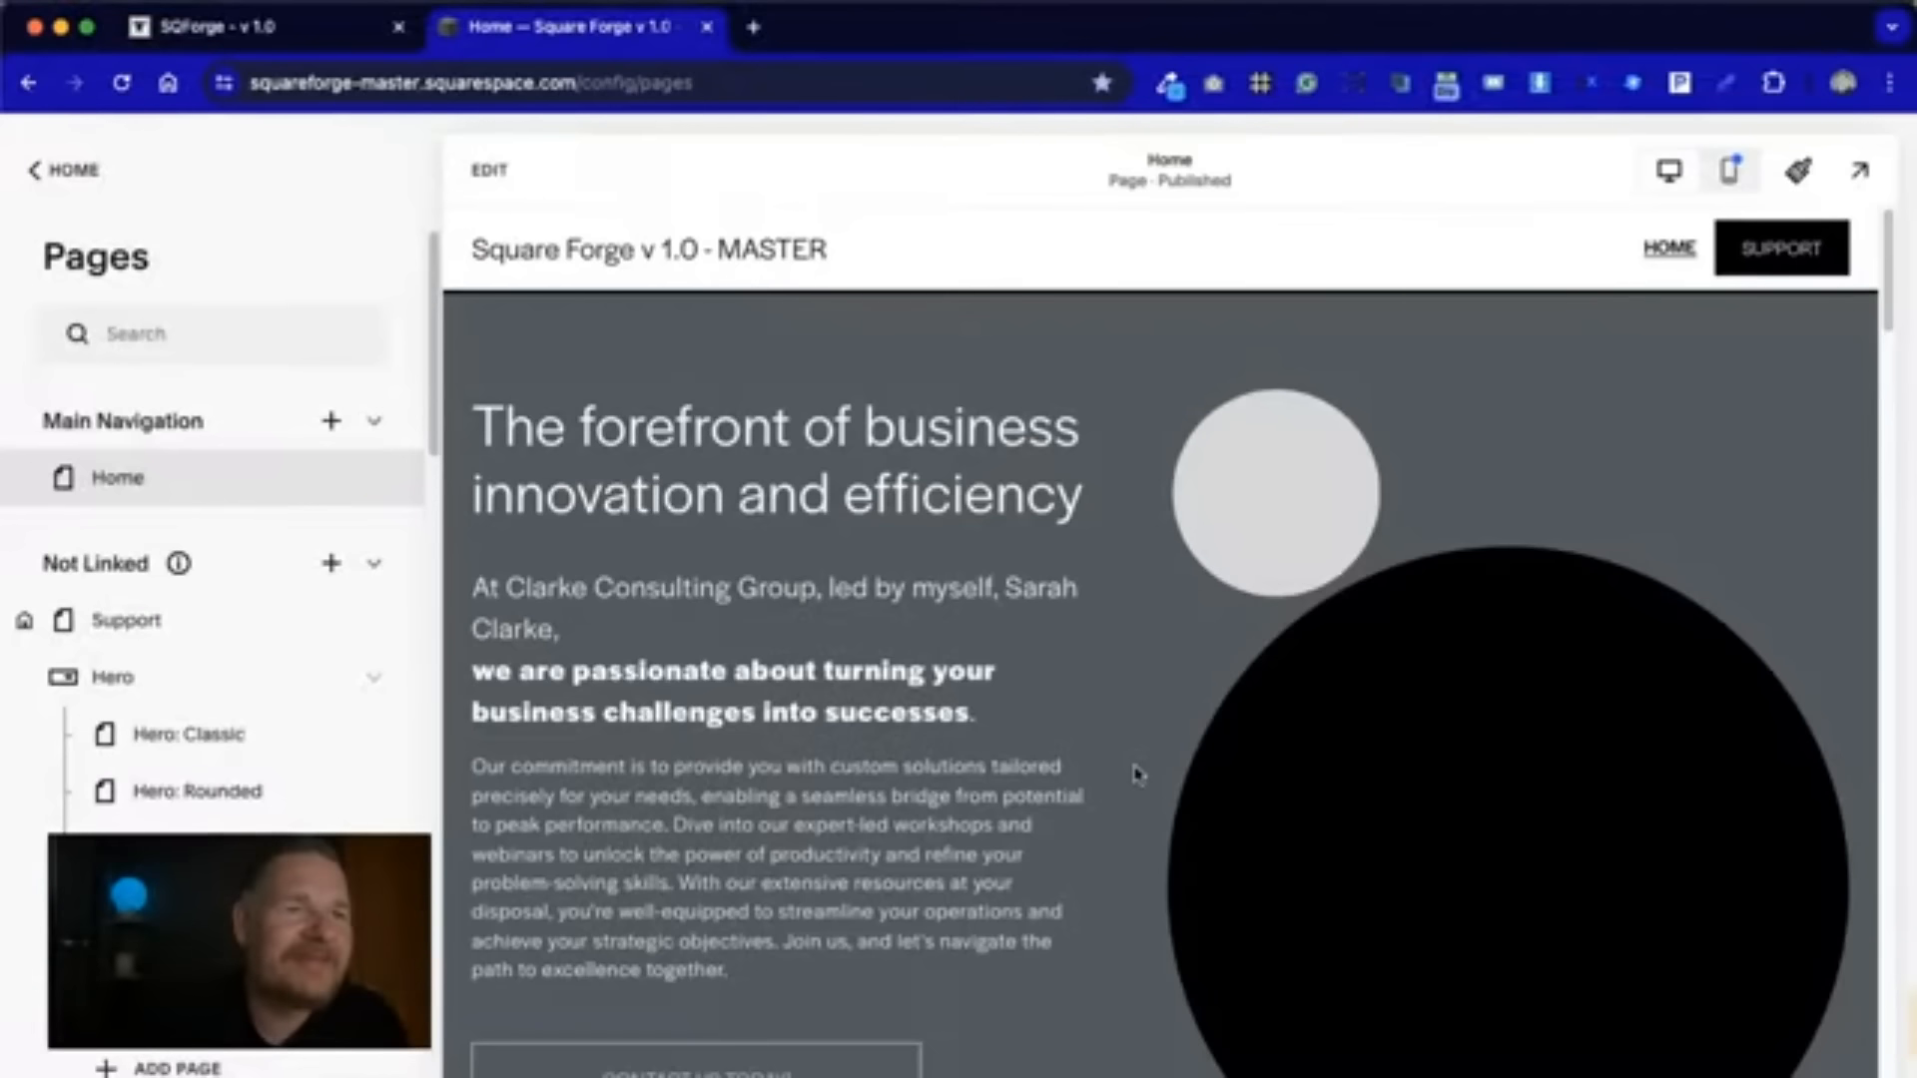
{"action": "scroll", "coordinate": [1198, 829], "scroll_direction": "down", "scroll_amount": 10}
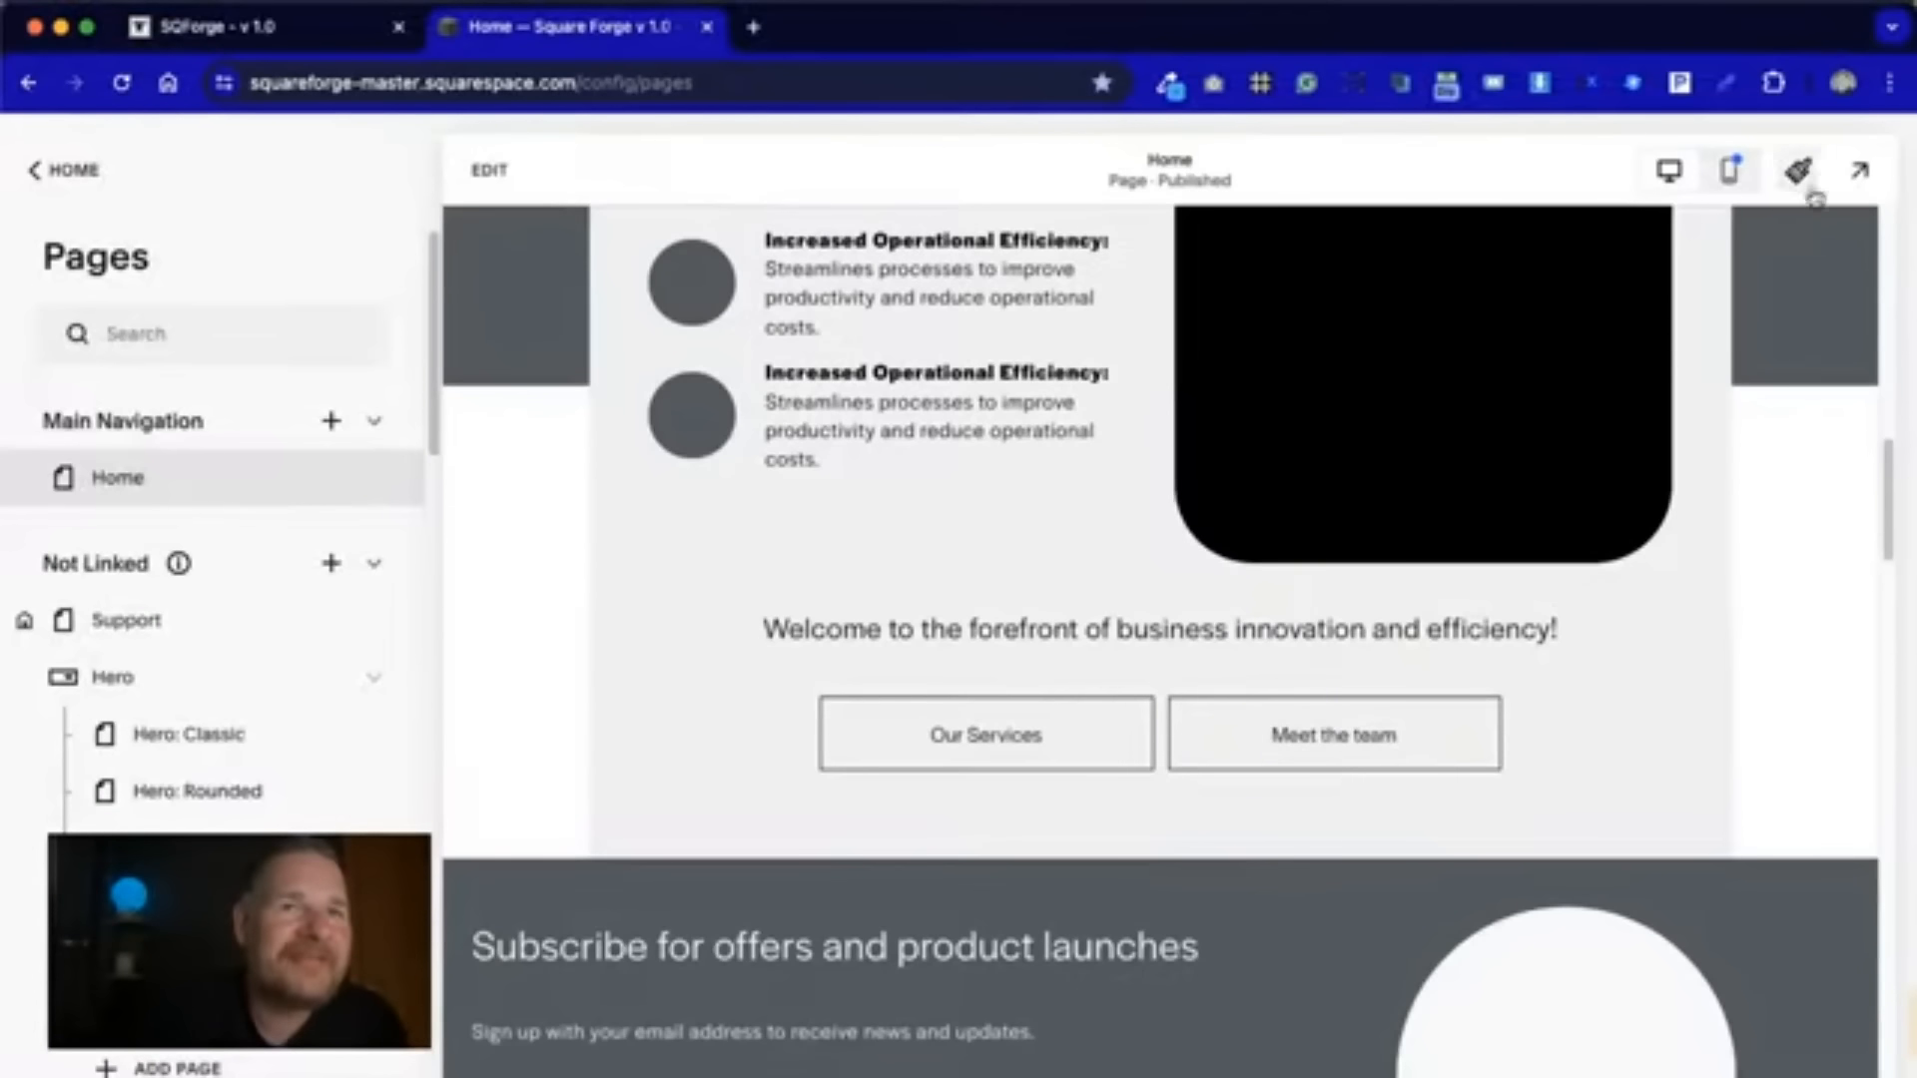
{"action": "left_click", "coordinate": [1860, 171]}
{"action": "scroll", "coordinate": [1364, 665], "scroll_direction": "up", "scroll_amount": 5}
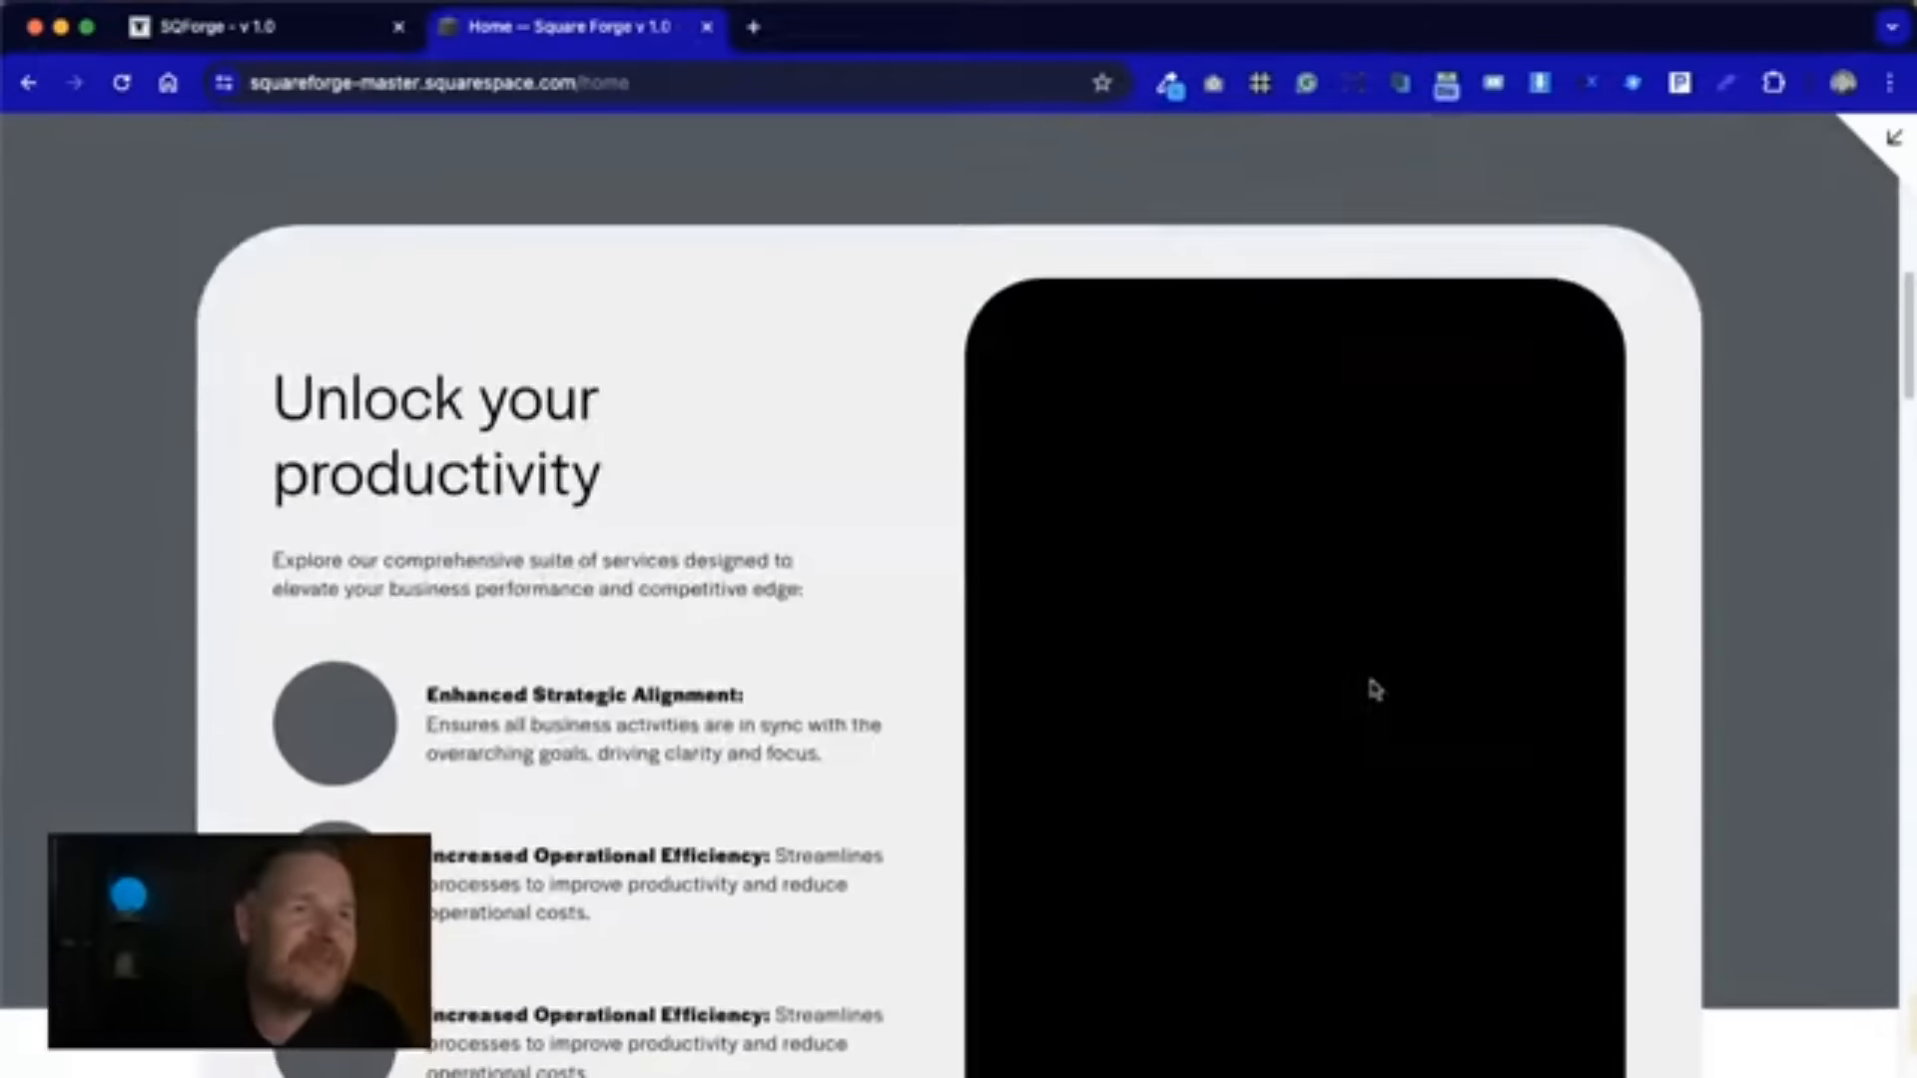
{"action": "scroll", "coordinate": [1377, 688], "scroll_direction": "down", "scroll_amount": 15}
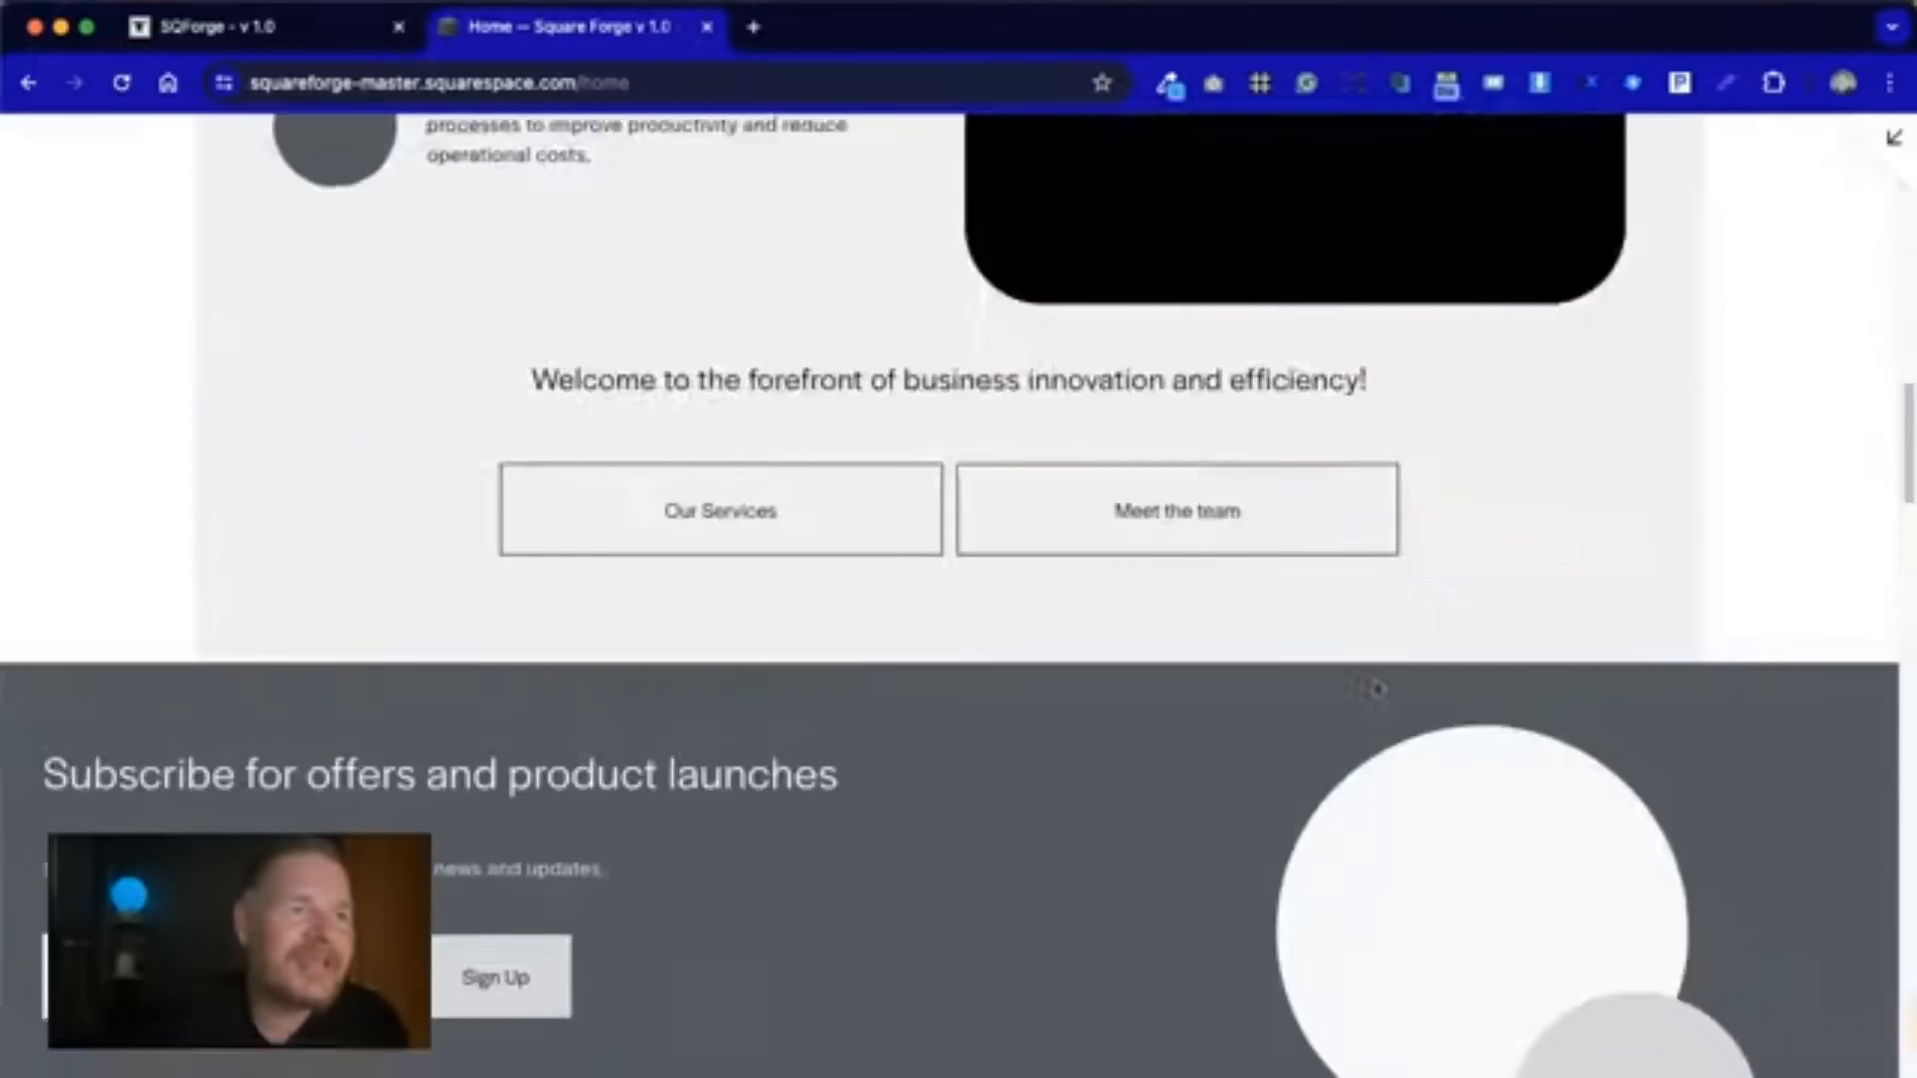
- Look through the stacked footer sections below the productivity section in the full-screen preview
{"action": "scroll", "coordinate": [1376, 689], "scroll_direction": "down", "scroll_amount": 15}
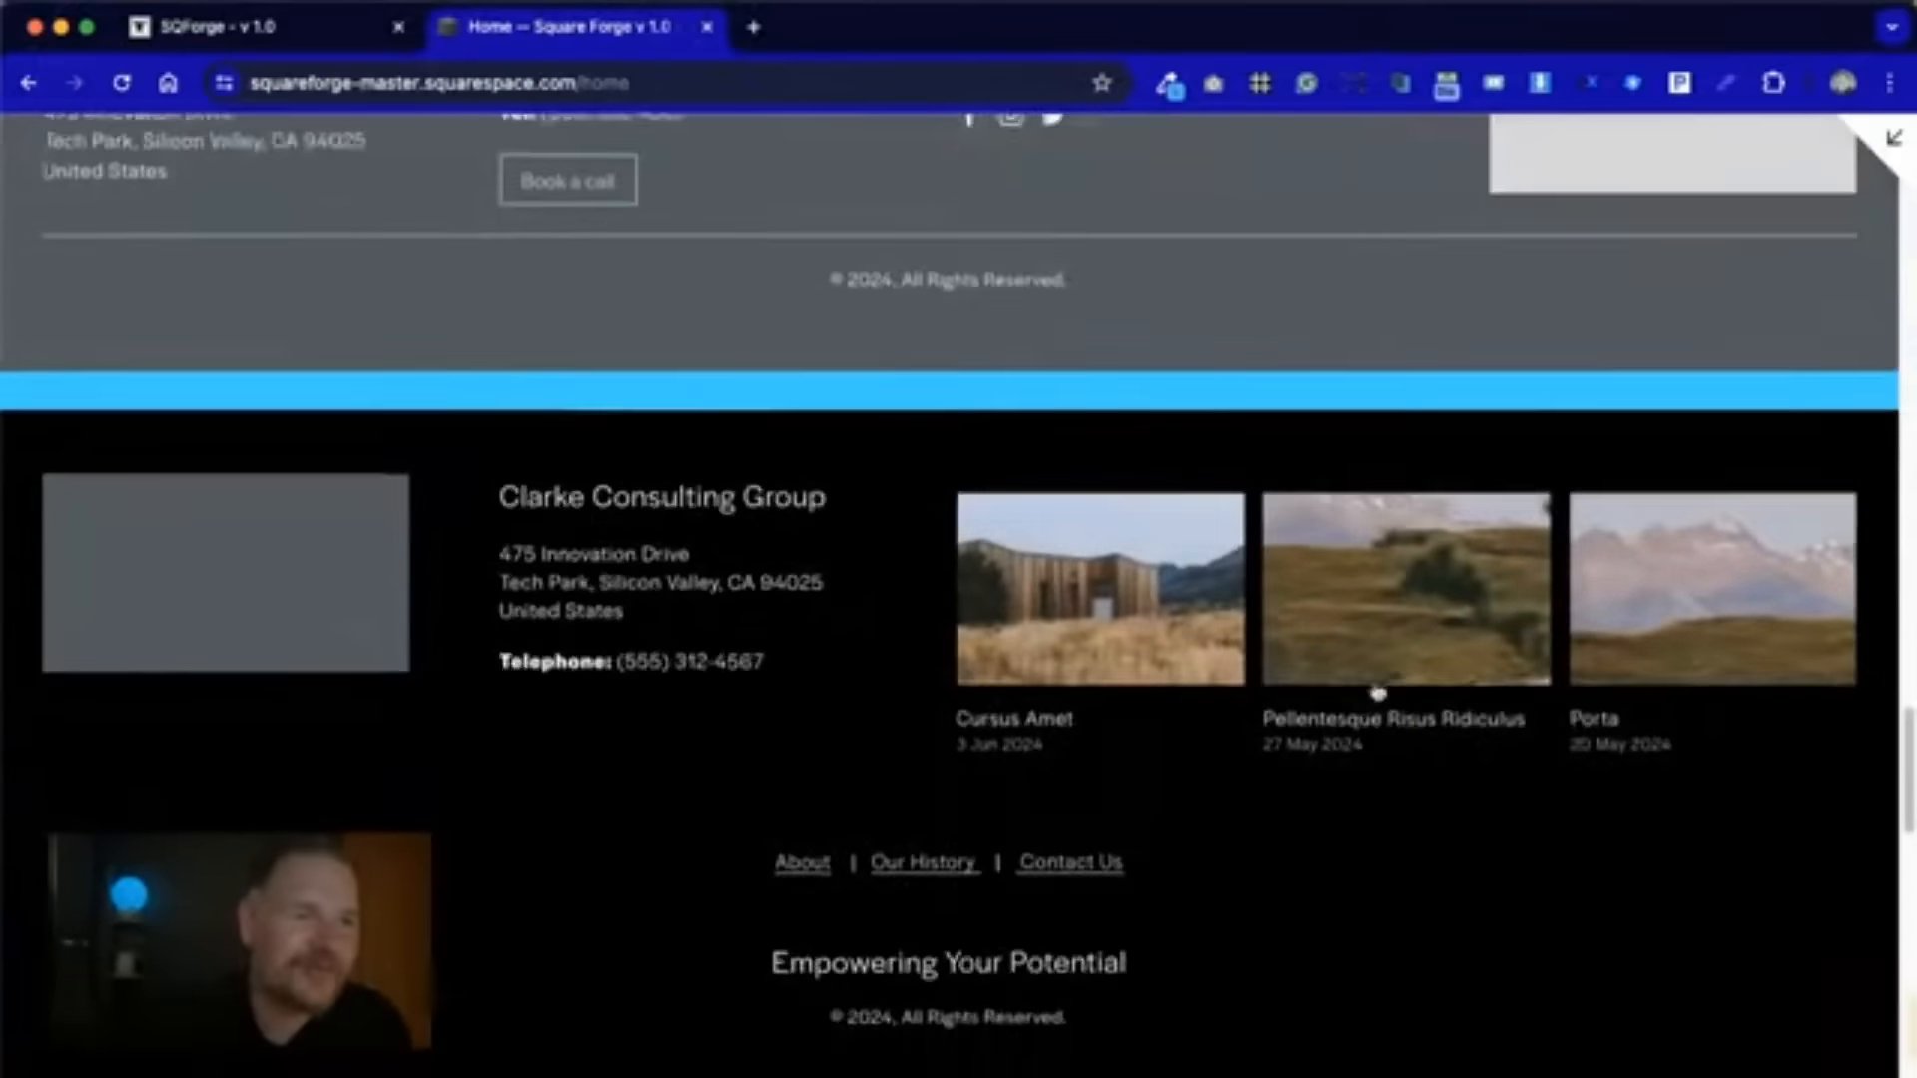
{"action": "scroll", "coordinate": [1375, 687], "scroll_direction": "down", "scroll_amount": 15}
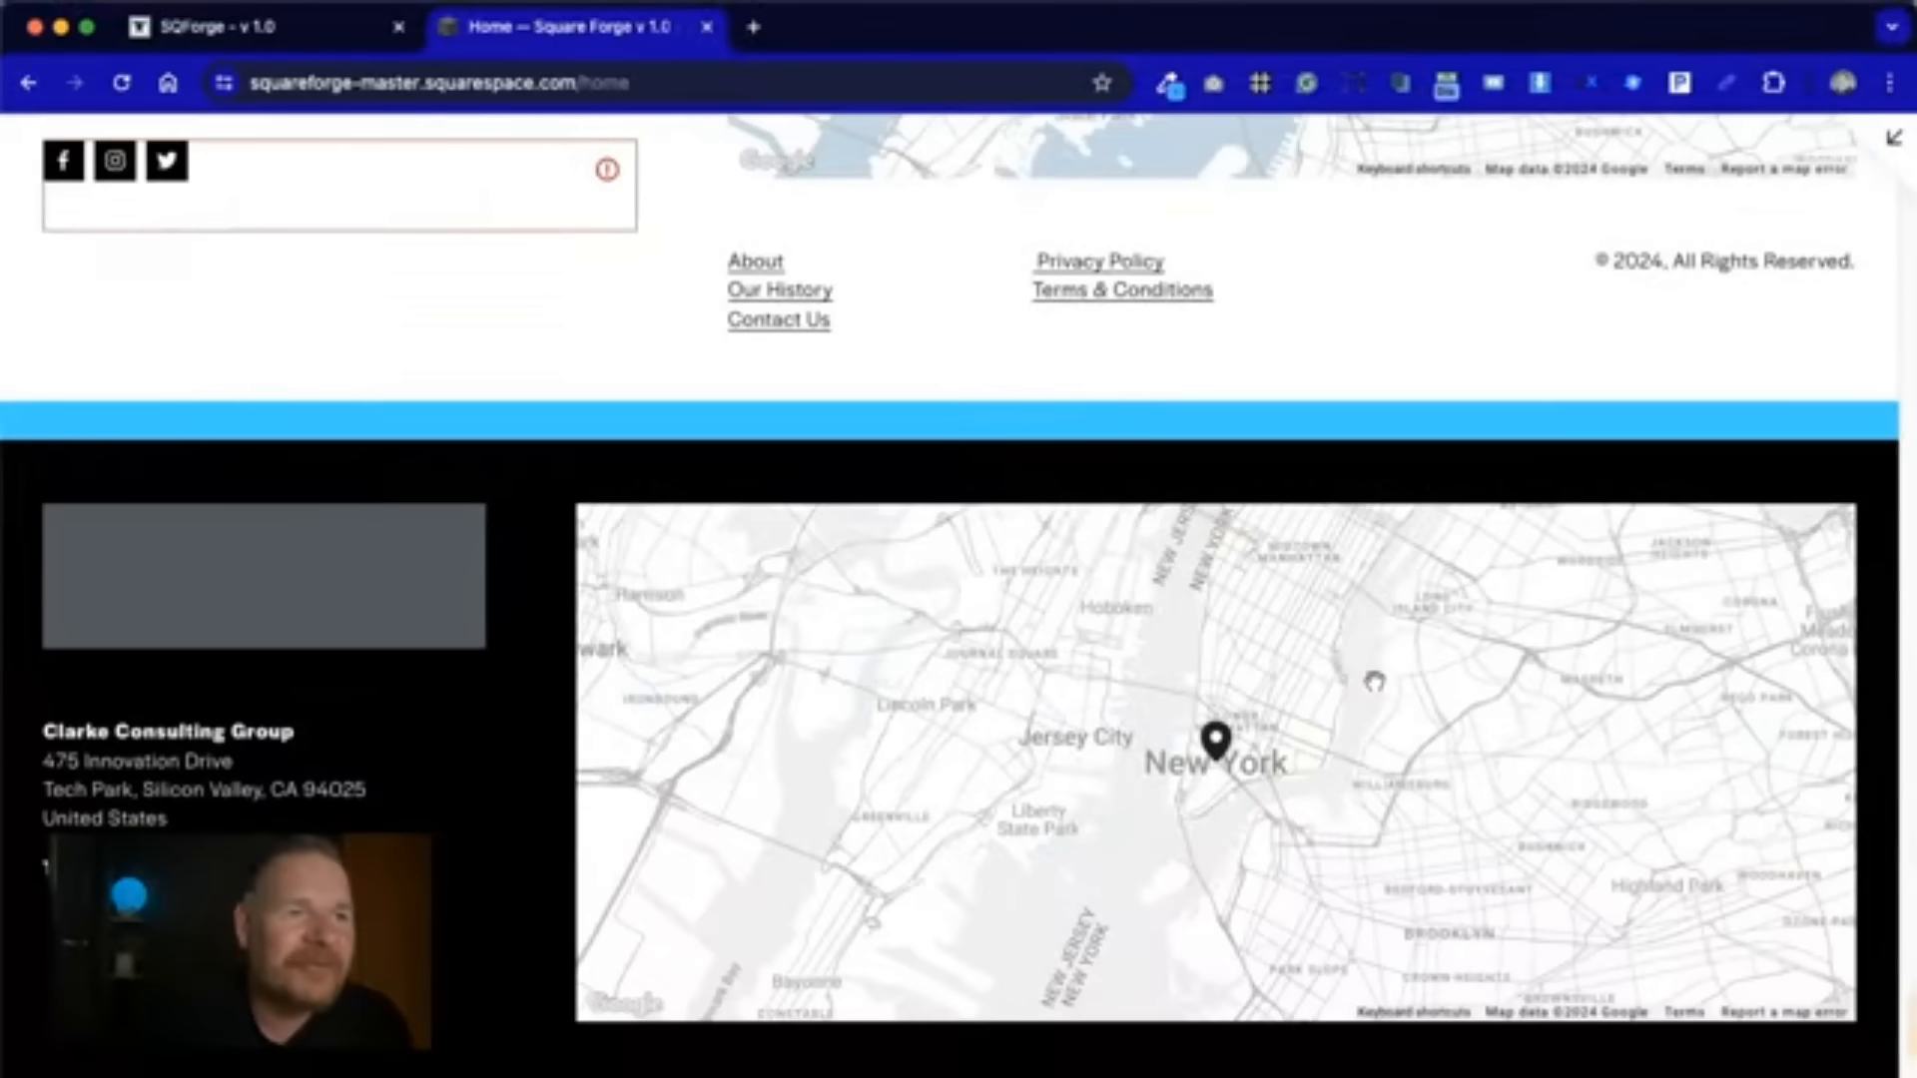
{"action": "scroll", "coordinate": [489, 589], "scroll_direction": "up", "scroll_amount": 12}
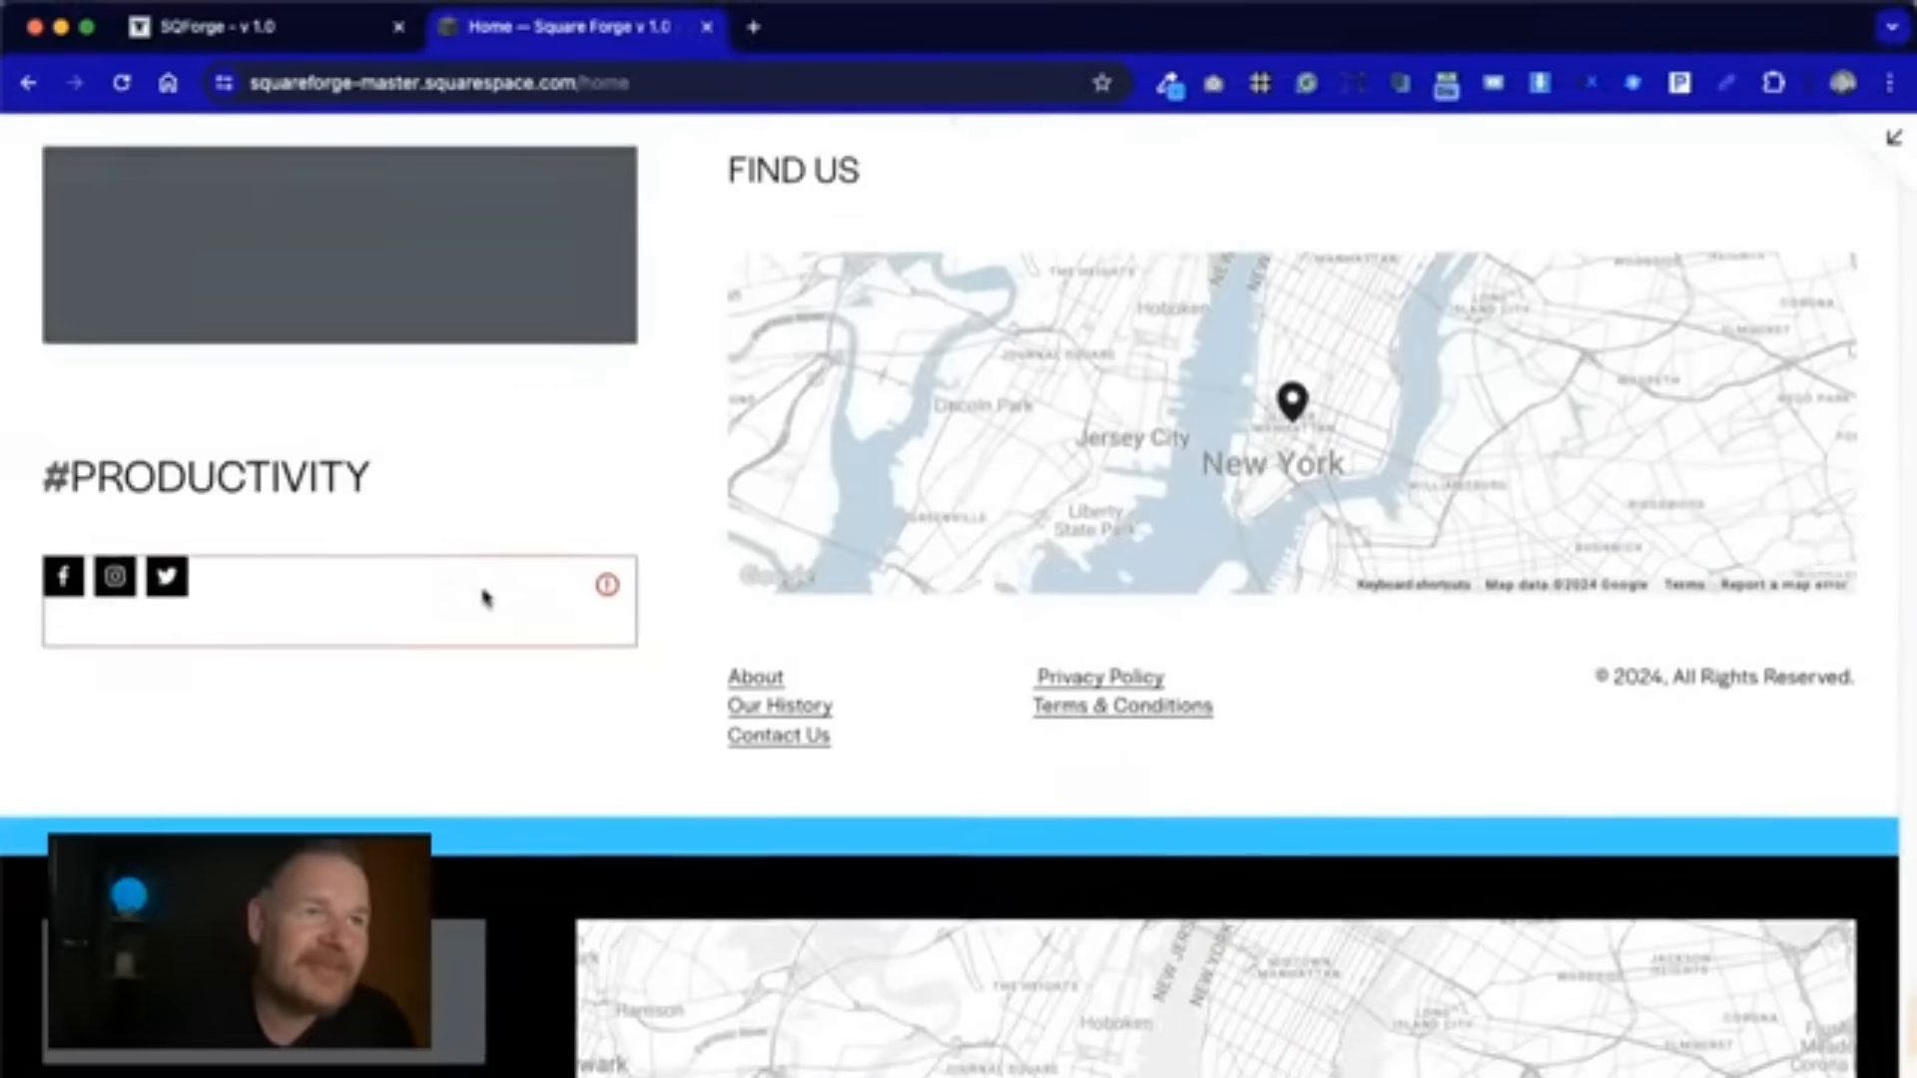
{"action": "scroll", "coordinate": [489, 591], "scroll_direction": "up", "scroll_amount": 10}
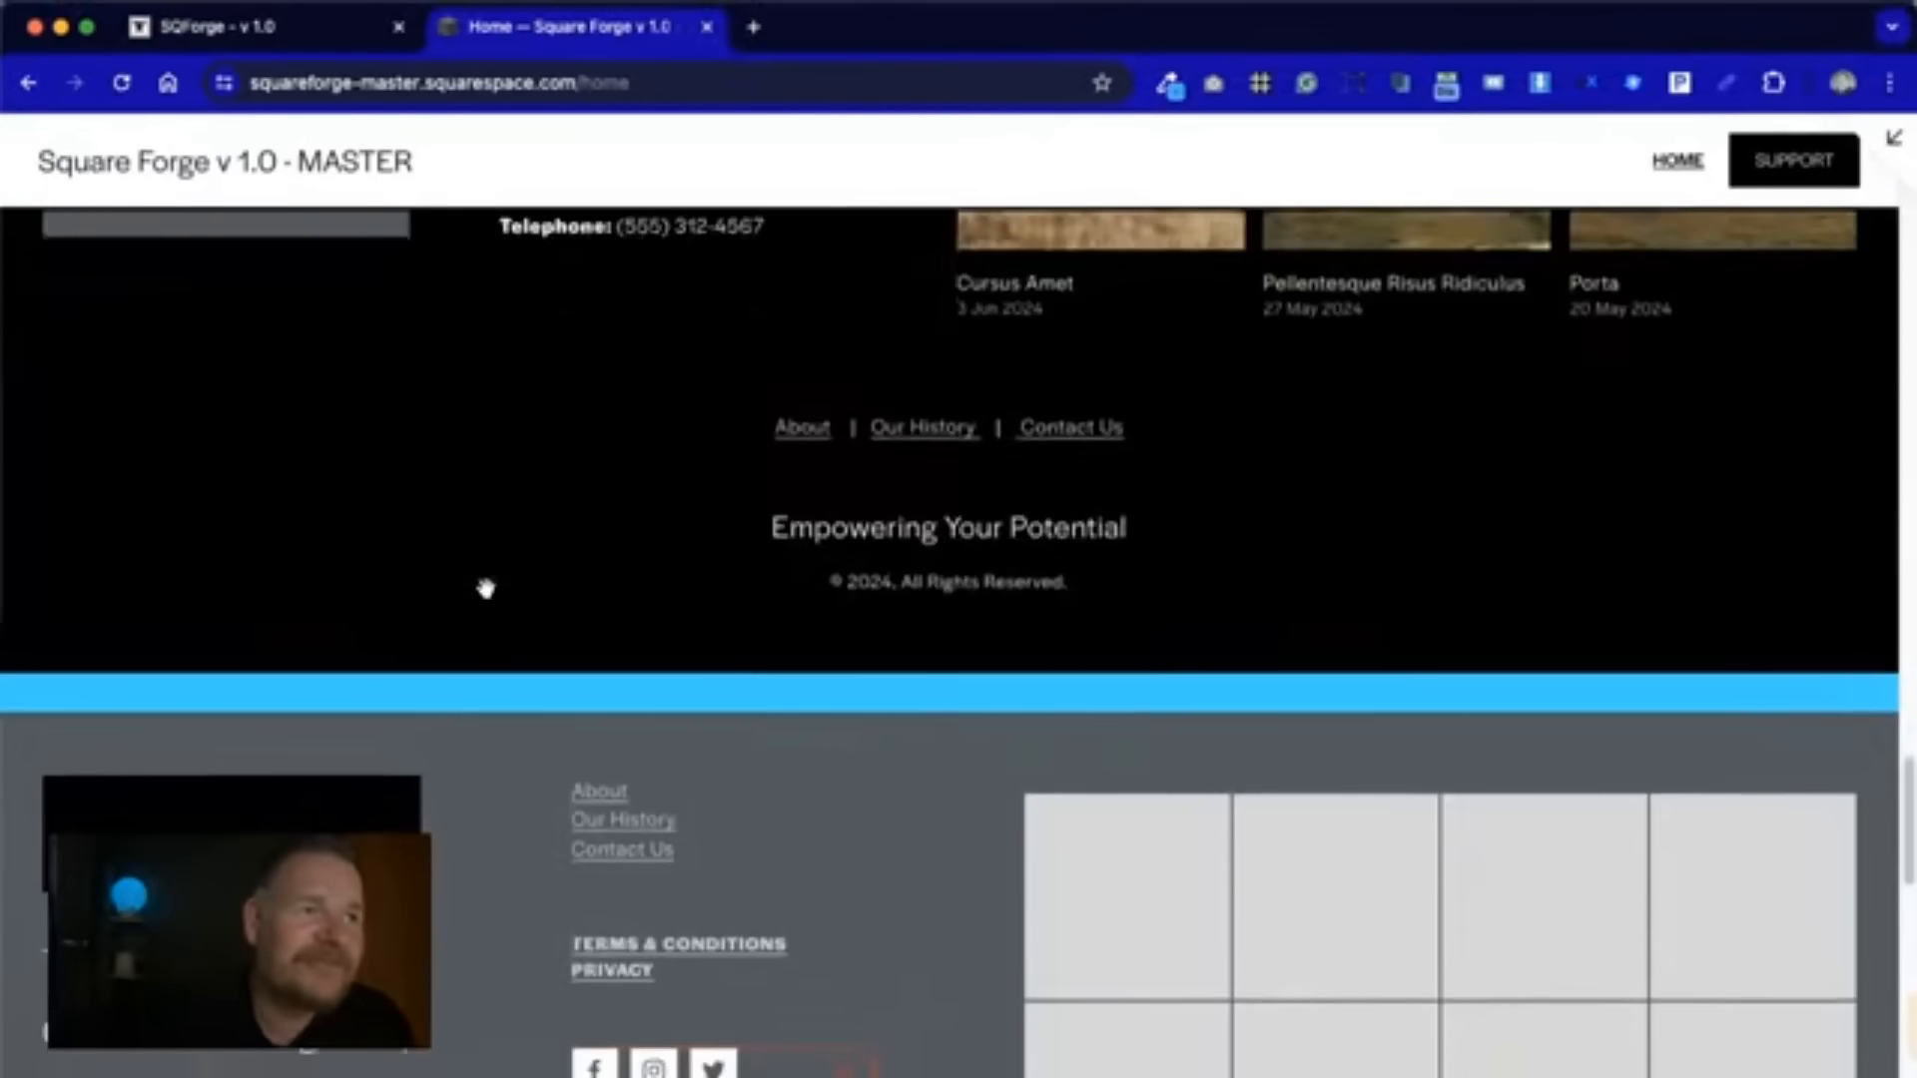
{"action": "scroll", "coordinate": [489, 591], "scroll_direction": "up", "scroll_amount": 12}
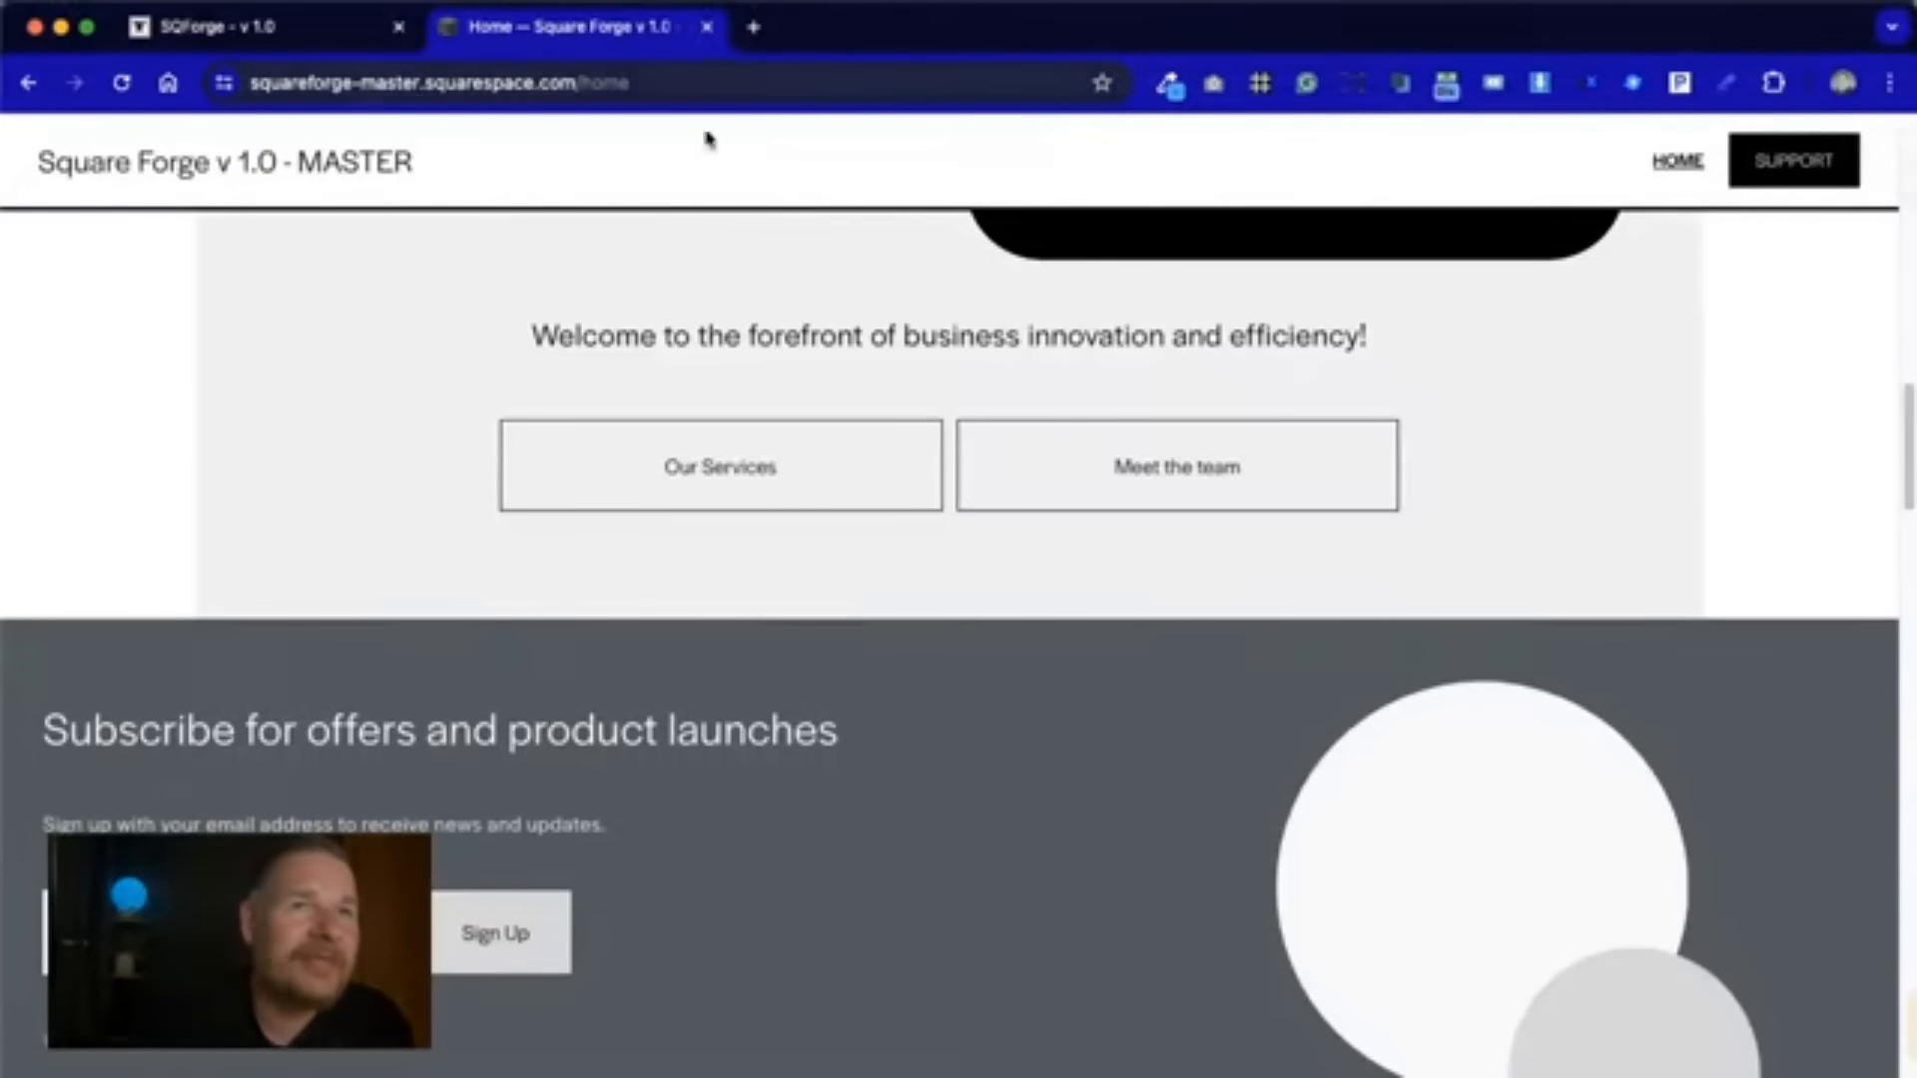
- Leave the full-screen preview, open the Home page for editing and examine its stacked footer sections
{"action": "left_click", "coordinate": [1902, 140]}
{"action": "left_click", "coordinate": [504, 162]}
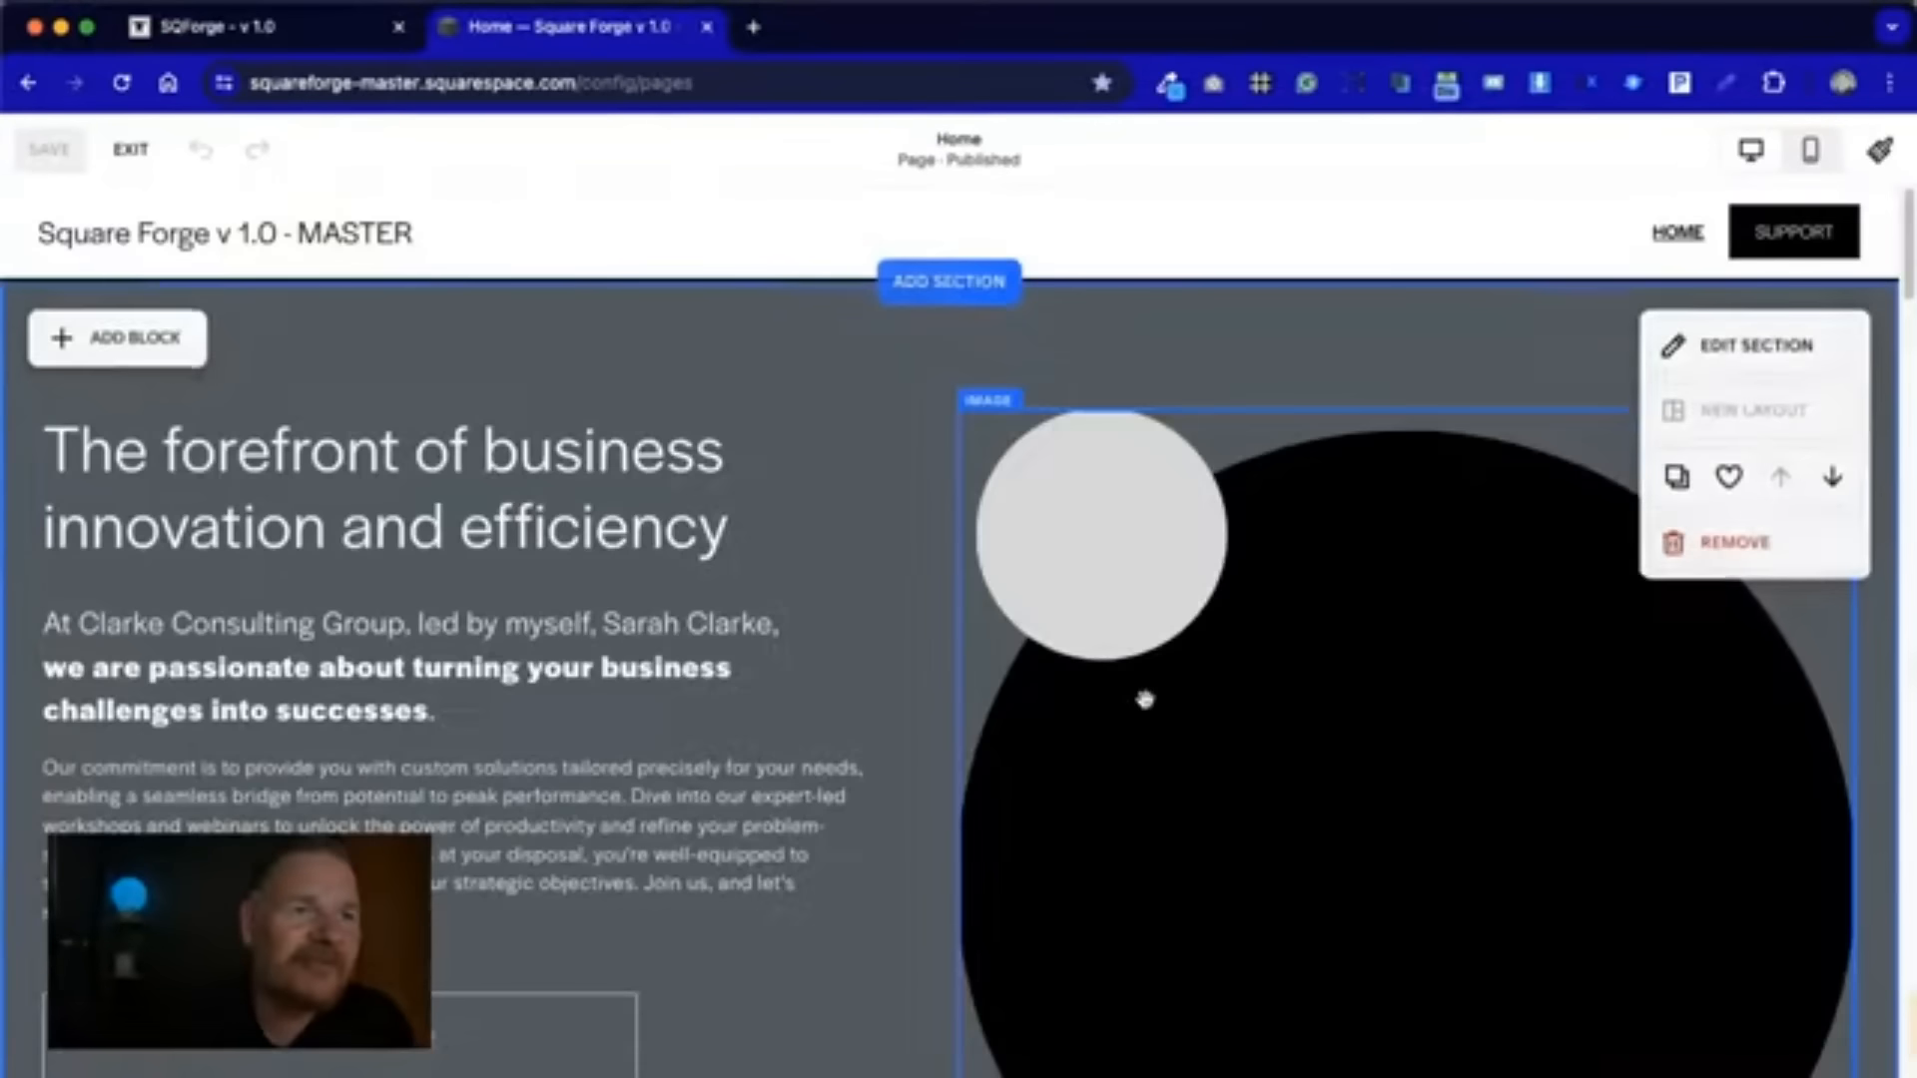
{"action": "scroll", "coordinate": [1280, 855], "scroll_direction": "down", "scroll_amount": 10}
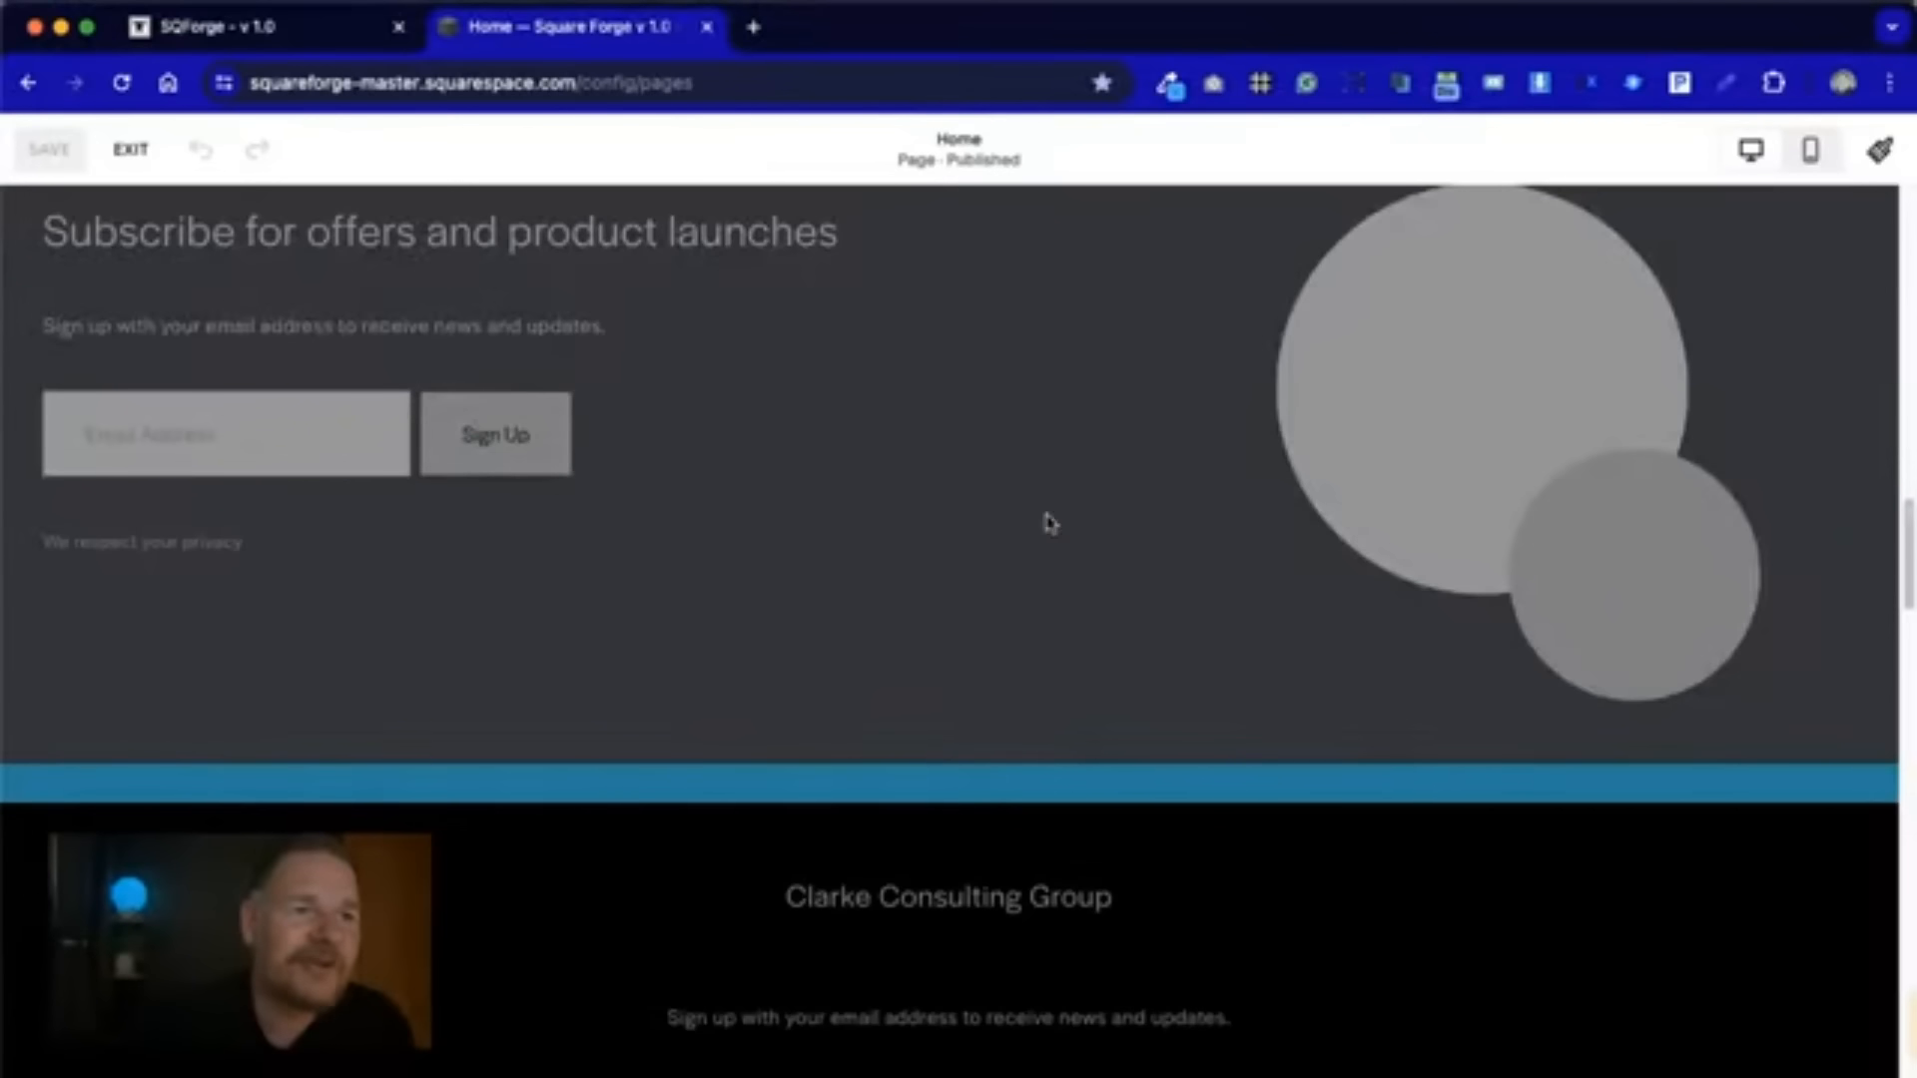
{"action": "scroll", "coordinate": [1049, 523], "scroll_direction": "down", "scroll_amount": 10}
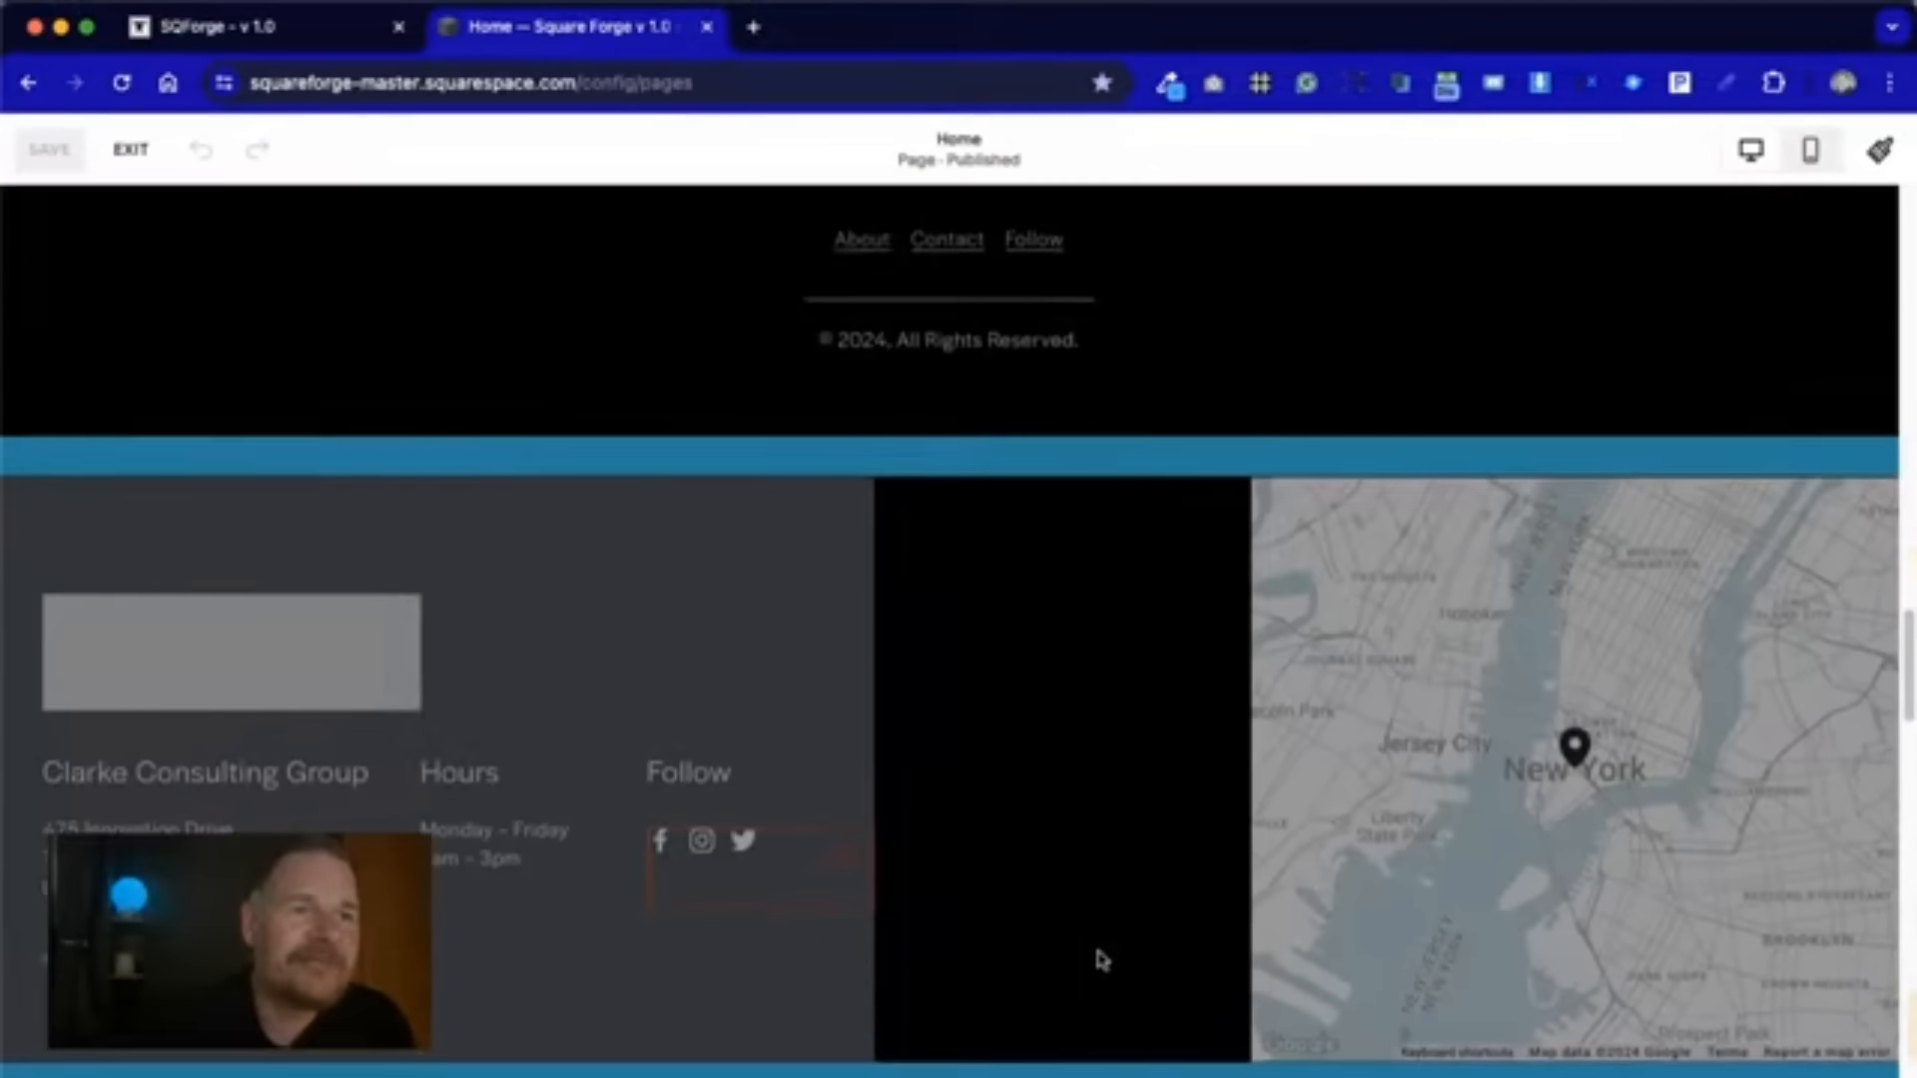
{"action": "scroll", "coordinate": [975, 728], "scroll_direction": "down", "scroll_amount": 20}
{"action": "scroll", "coordinate": [975, 728], "scroll_direction": "up", "scroll_amount": 20}
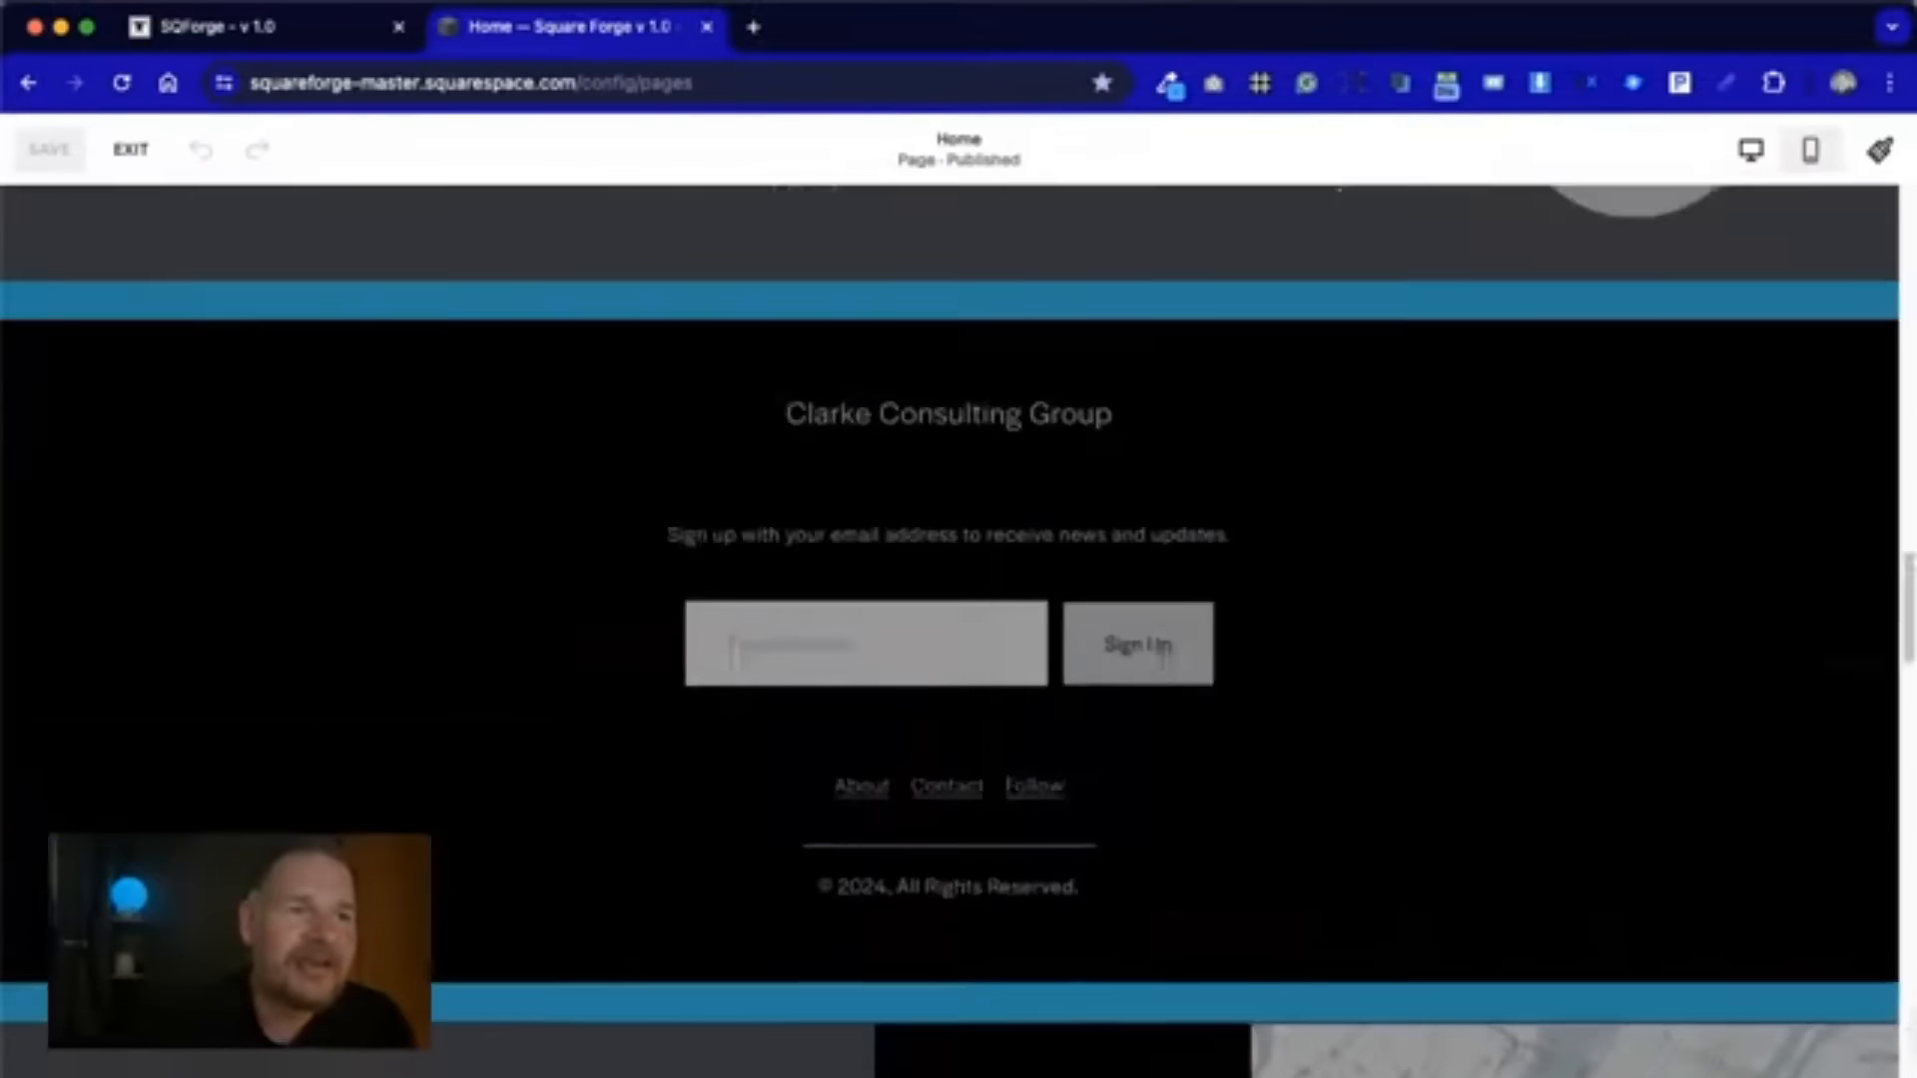
{"action": "scroll", "coordinate": [1161, 654], "scroll_direction": "up", "scroll_amount": 10}
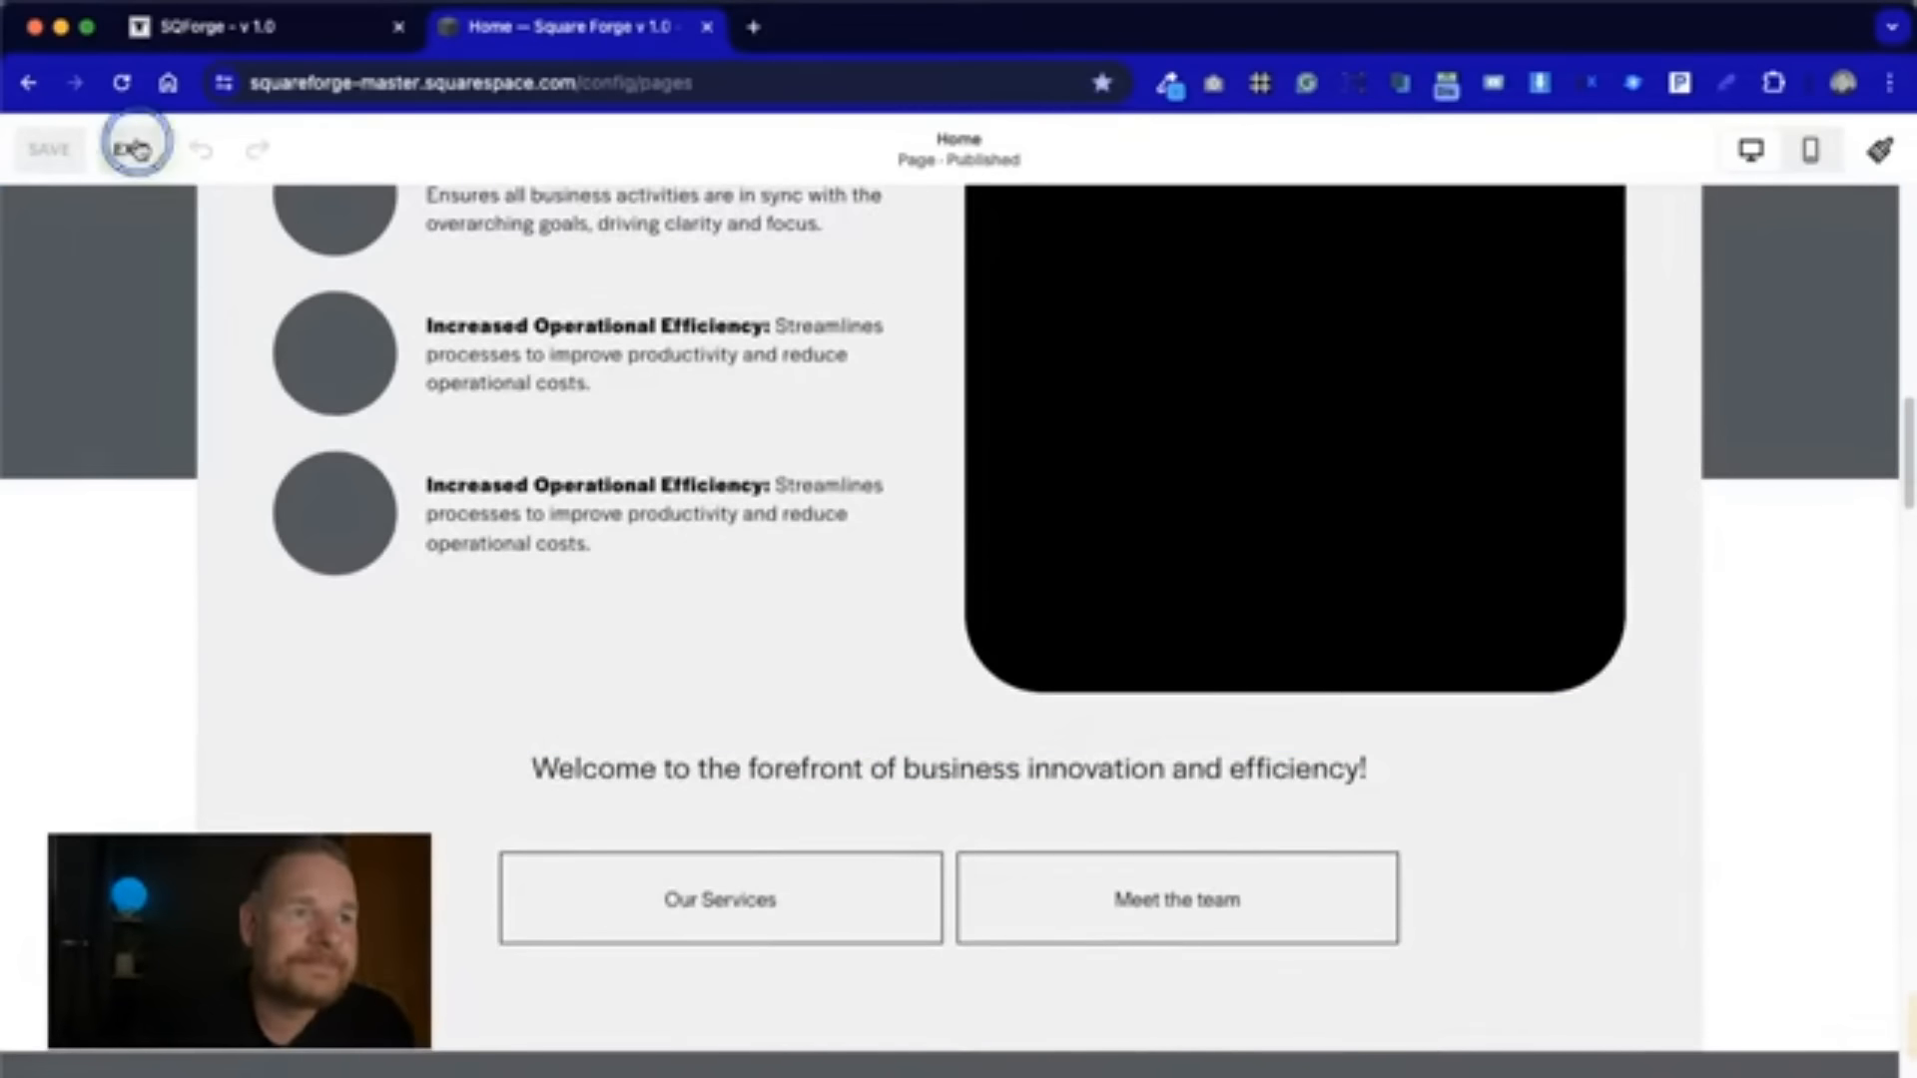
- Exit edit mode, open the unlinked Footer page and examine the footer designs it offers
{"action": "left_click", "coordinate": [135, 150]}
{"action": "scroll", "coordinate": [141, 363], "scroll_direction": "down", "scroll_amount": 5}
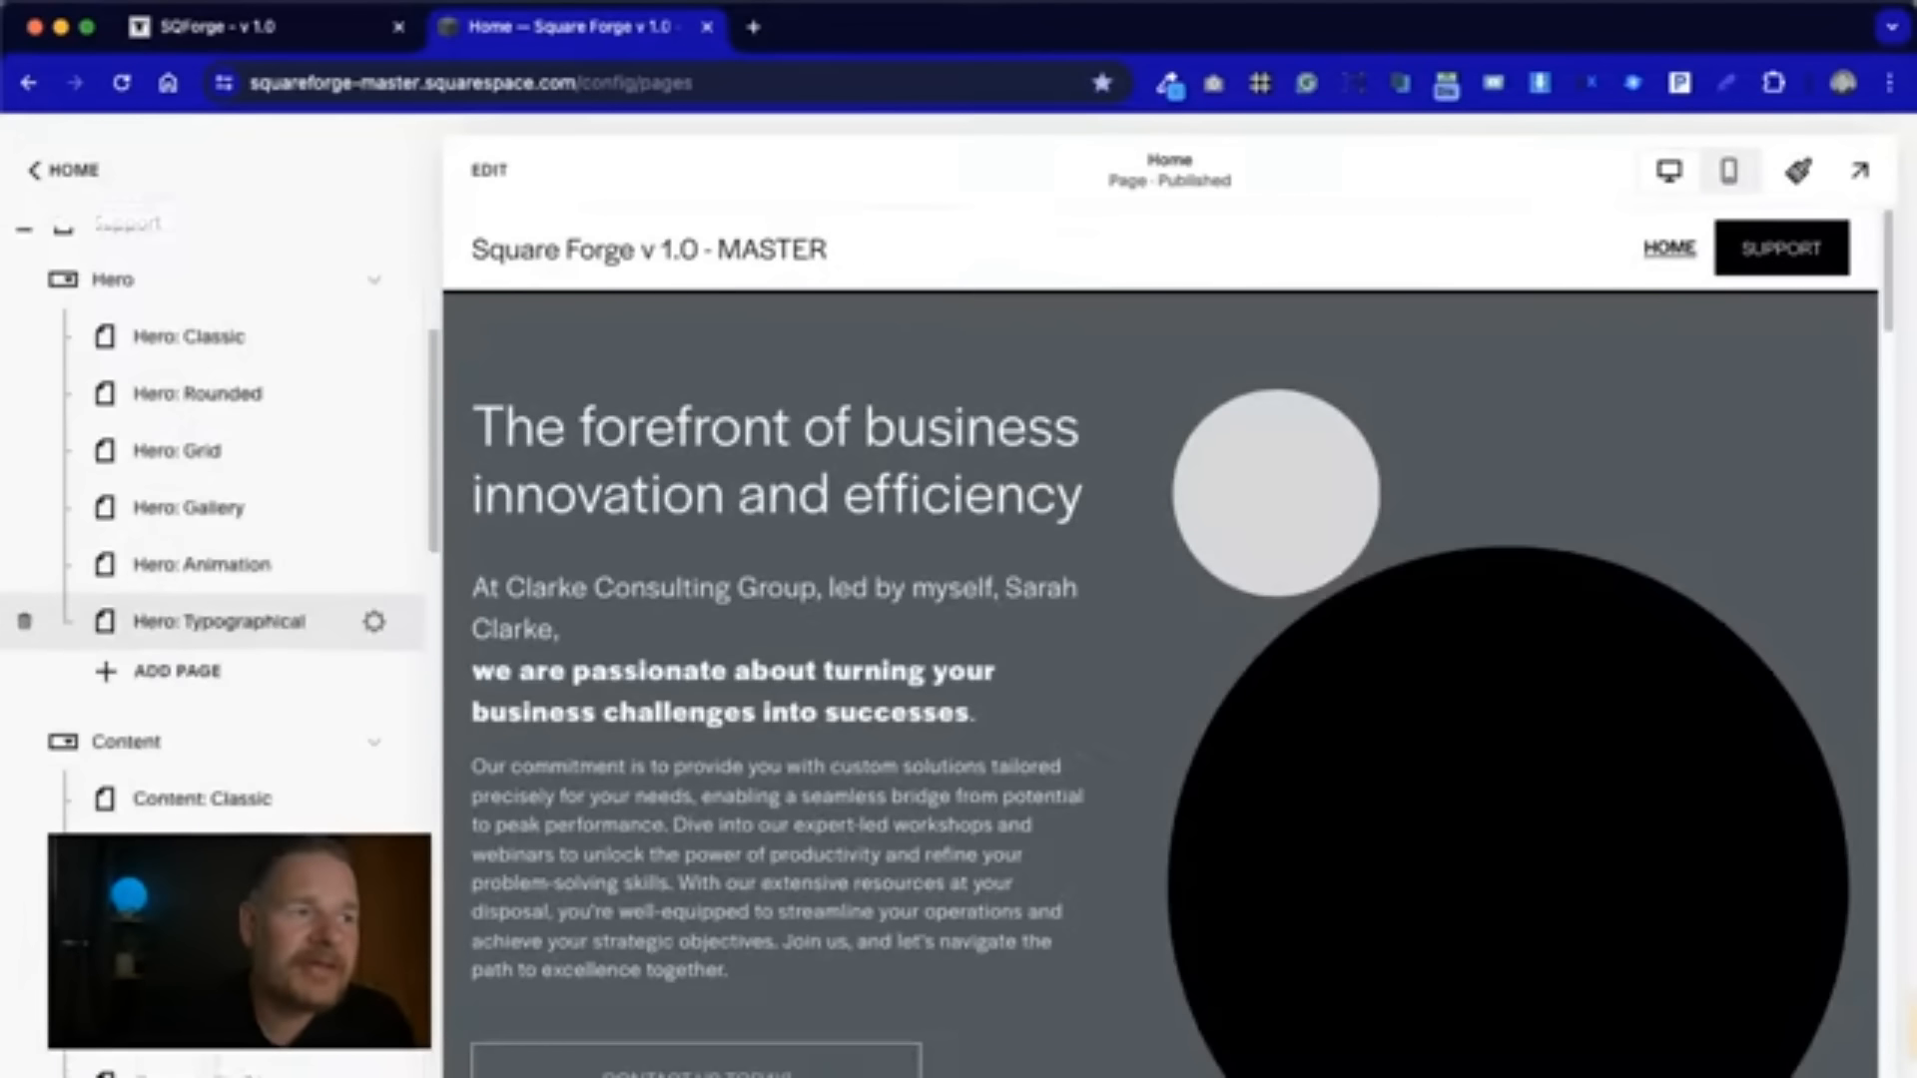
{"action": "scroll", "coordinate": [213, 599], "scroll_direction": "down", "scroll_amount": 15}
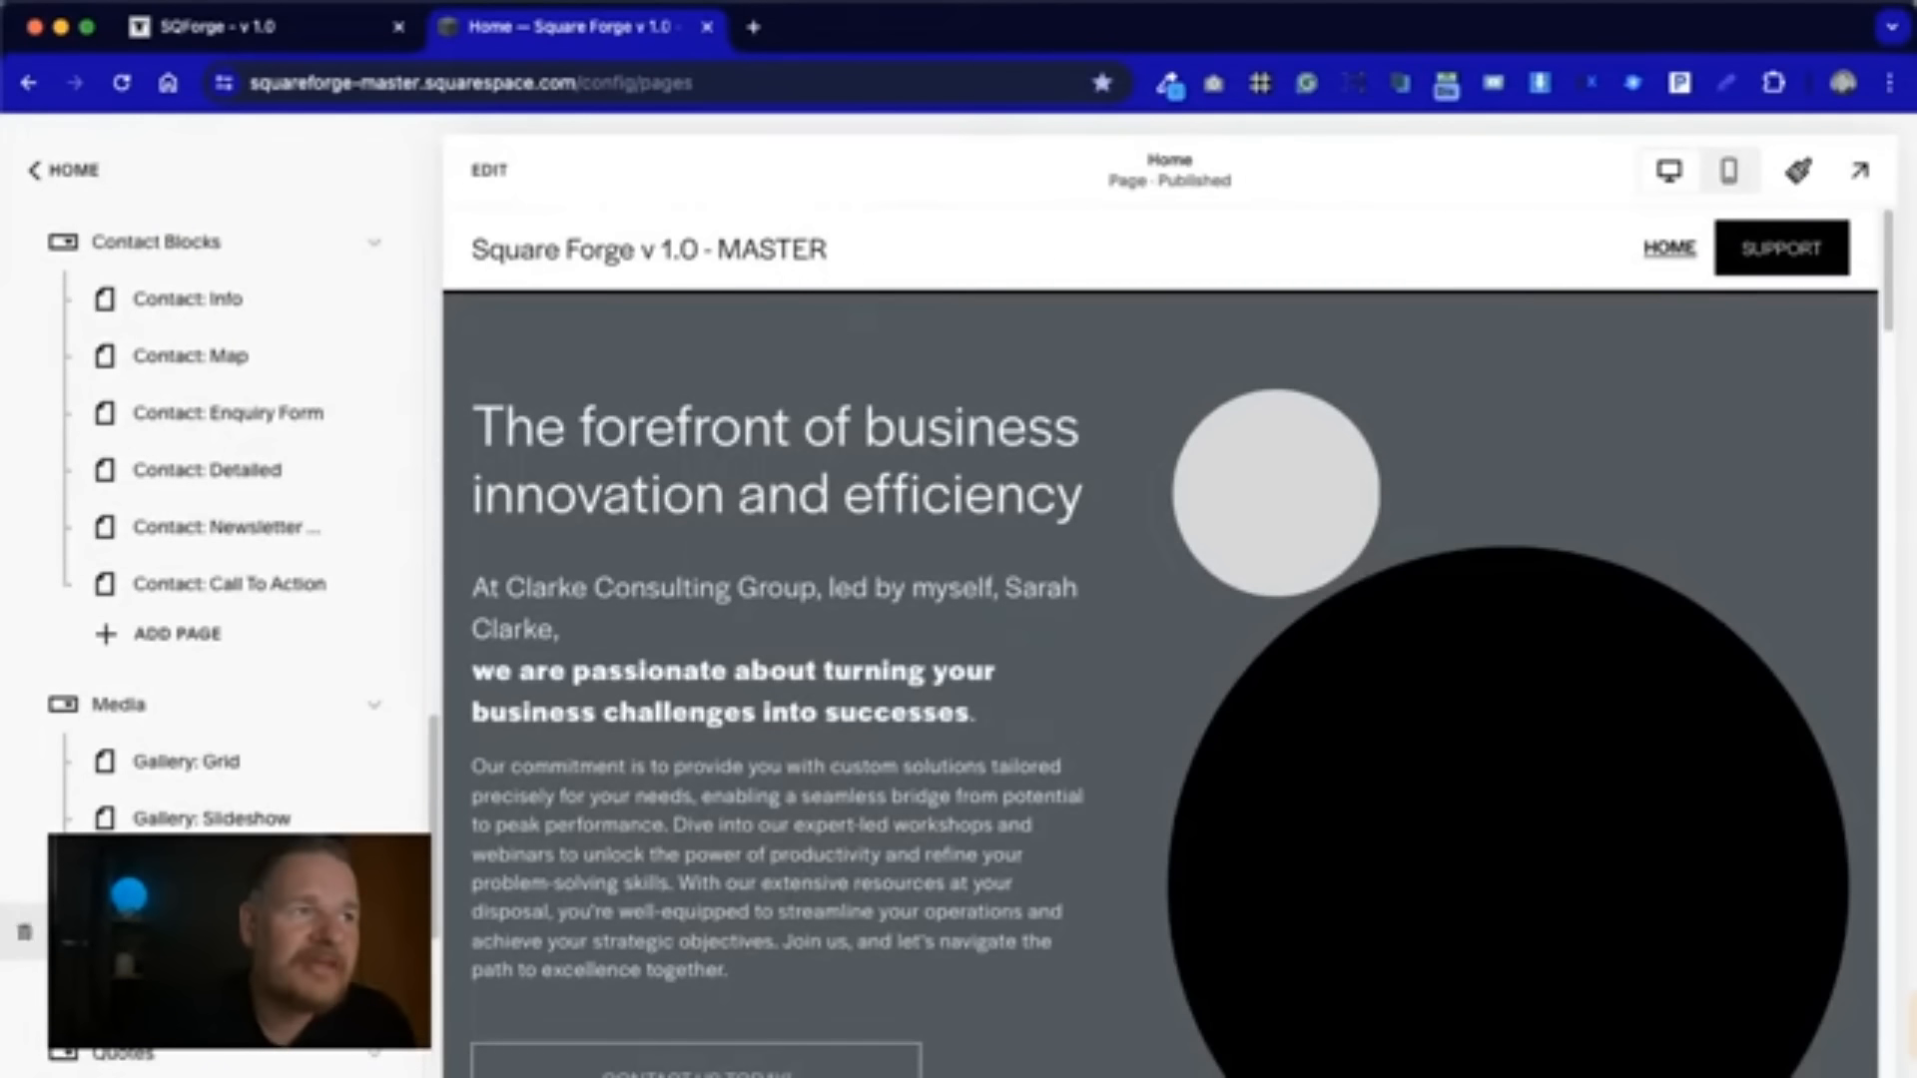
{"action": "scroll", "coordinate": [121, 756], "scroll_direction": "down", "scroll_amount": 15}
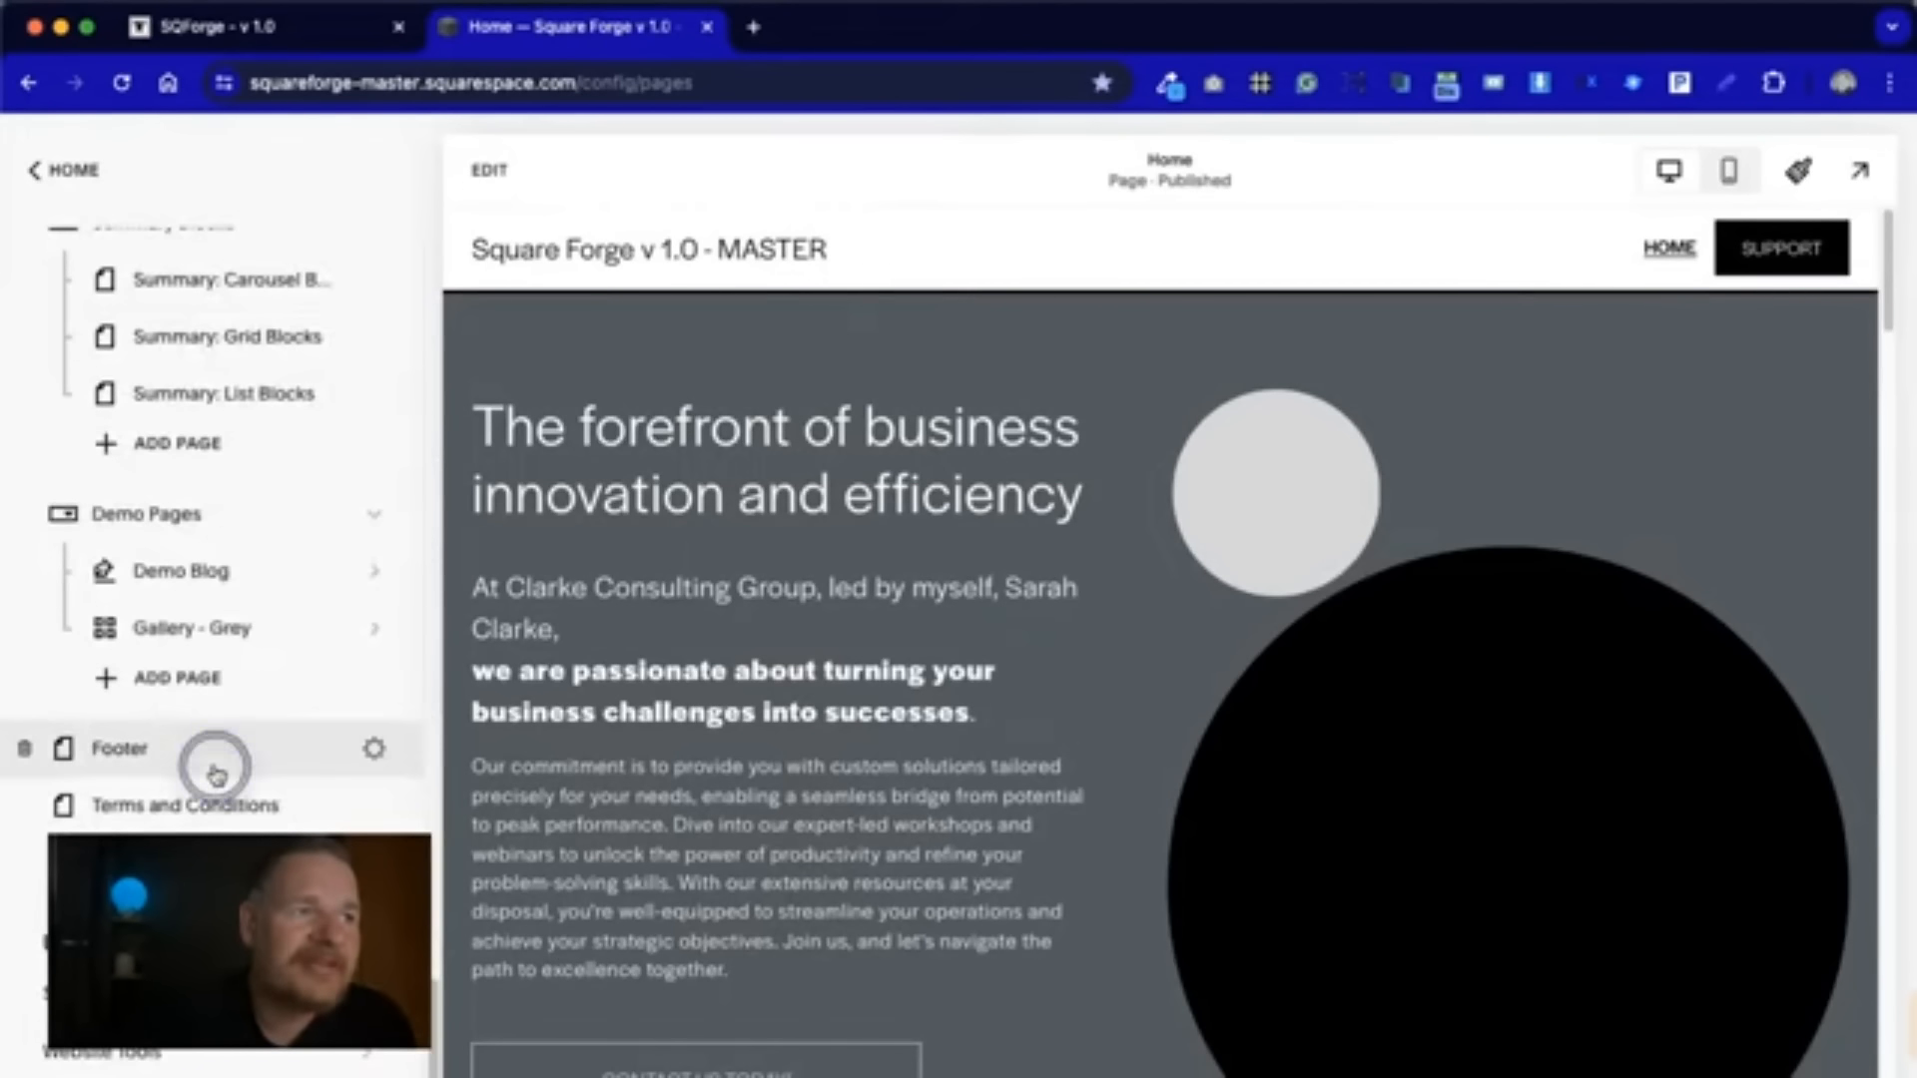
{"action": "left_click", "coordinate": [216, 773]}
{"action": "scroll", "coordinate": [990, 737], "scroll_direction": "down", "scroll_amount": 15}
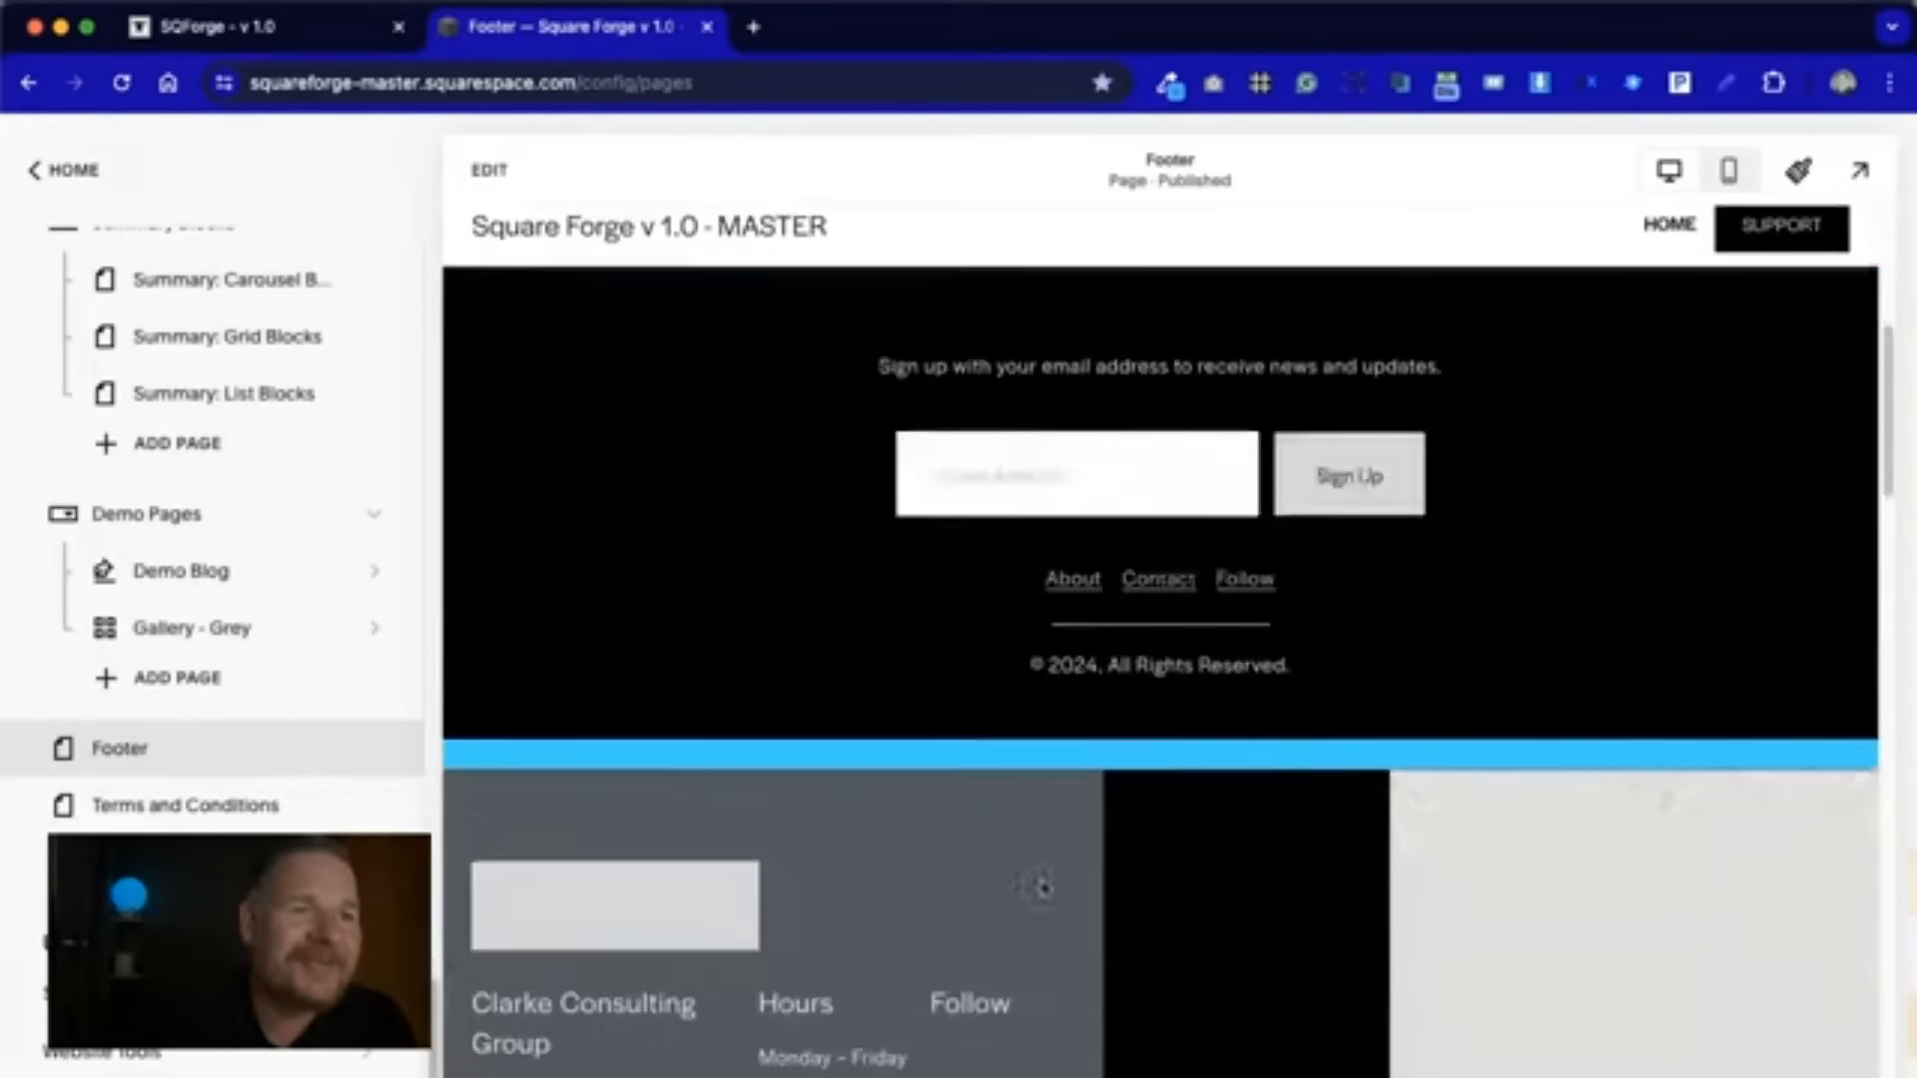
{"action": "scroll", "coordinate": [992, 737], "scroll_direction": "down", "scroll_amount": 10}
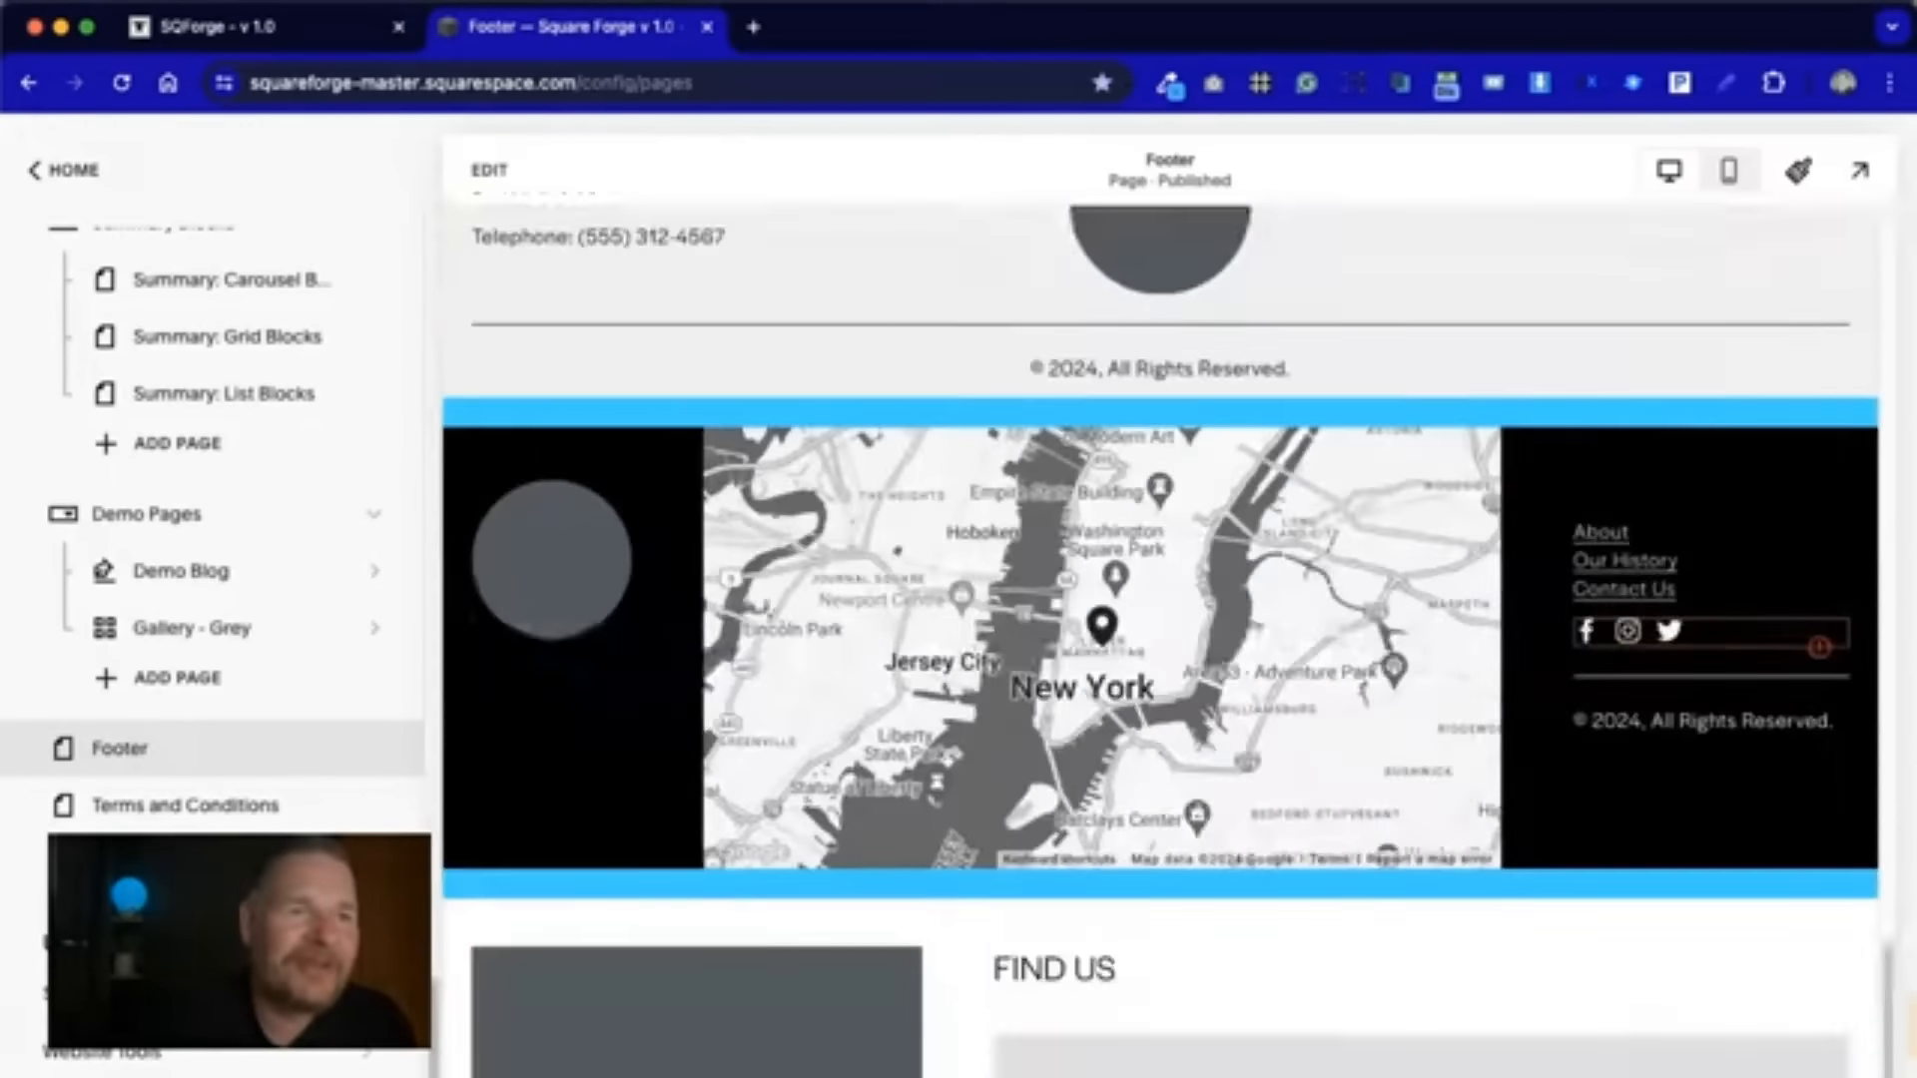
{"action": "scroll", "coordinate": [992, 737], "scroll_direction": "up", "scroll_amount": 20}
{"action": "scroll", "coordinate": [1158, 699], "scroll_direction": "up", "scroll_amount": 5}
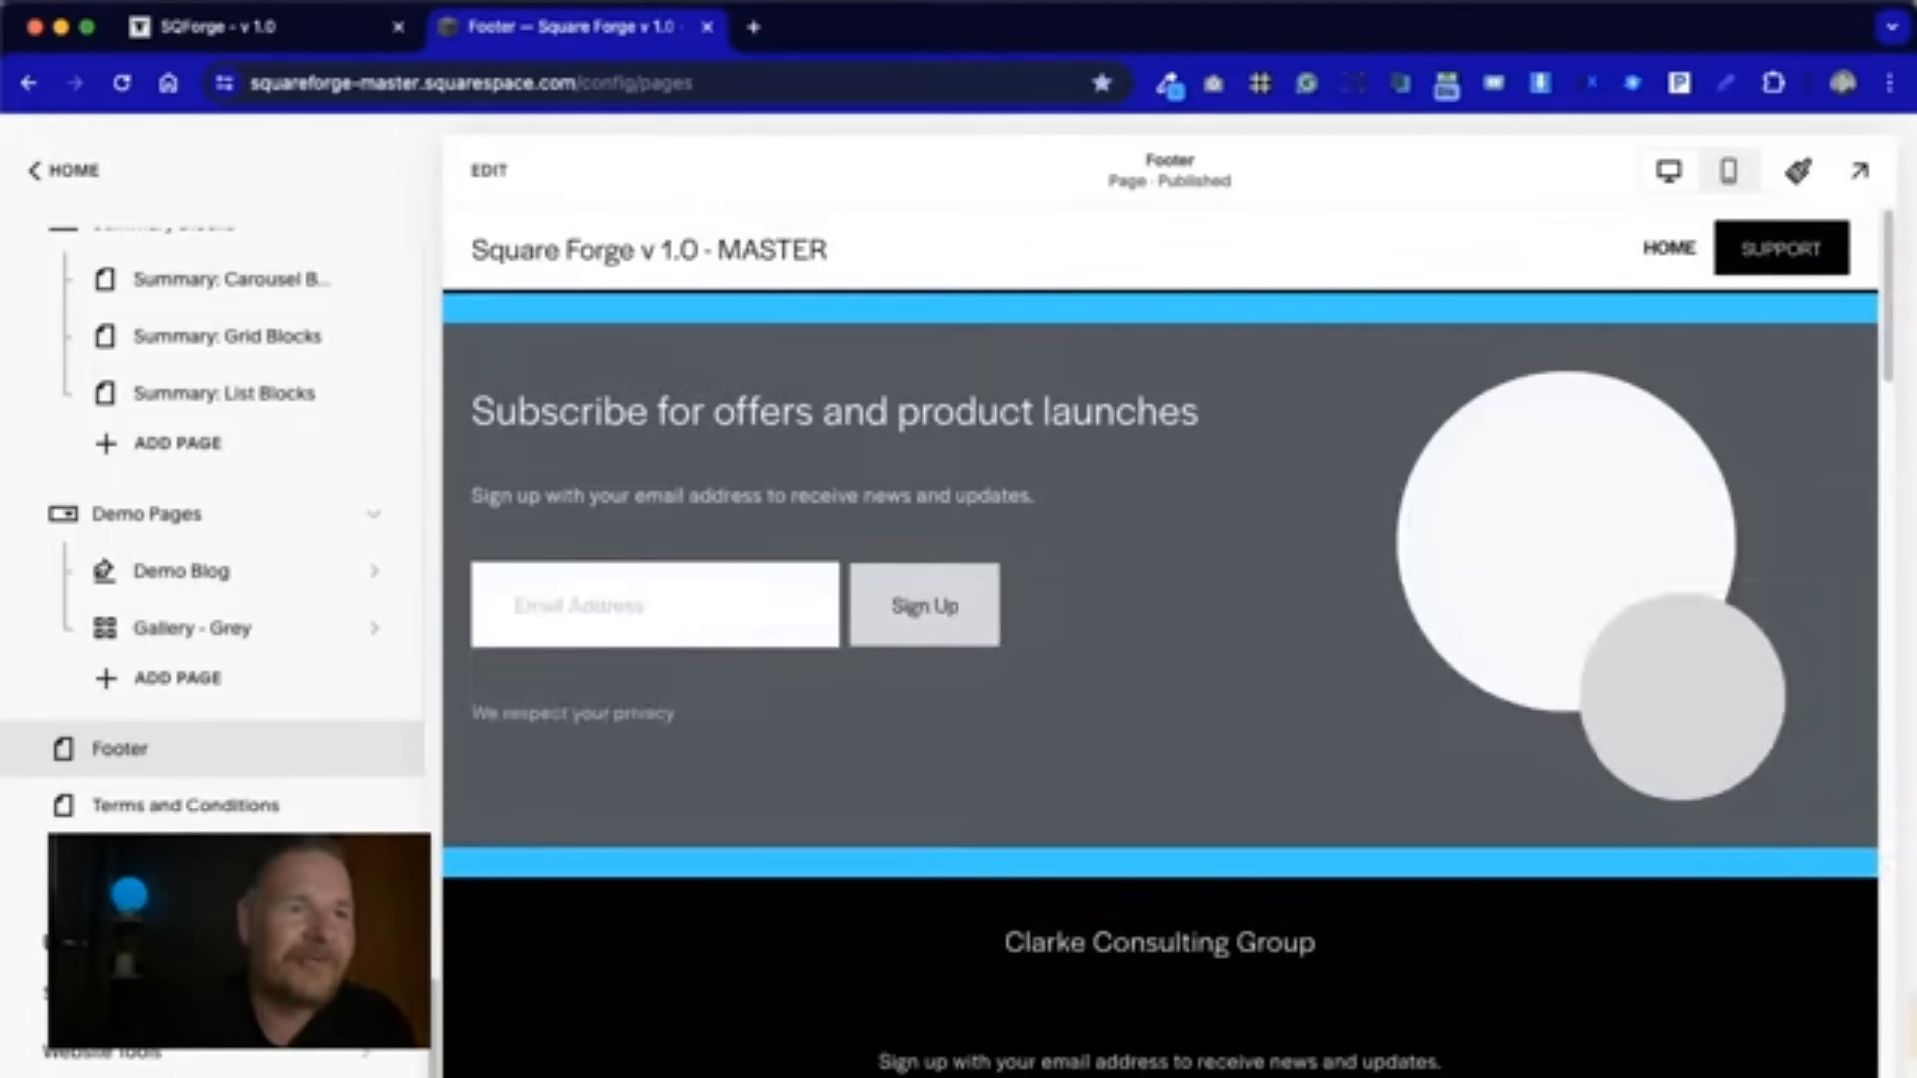
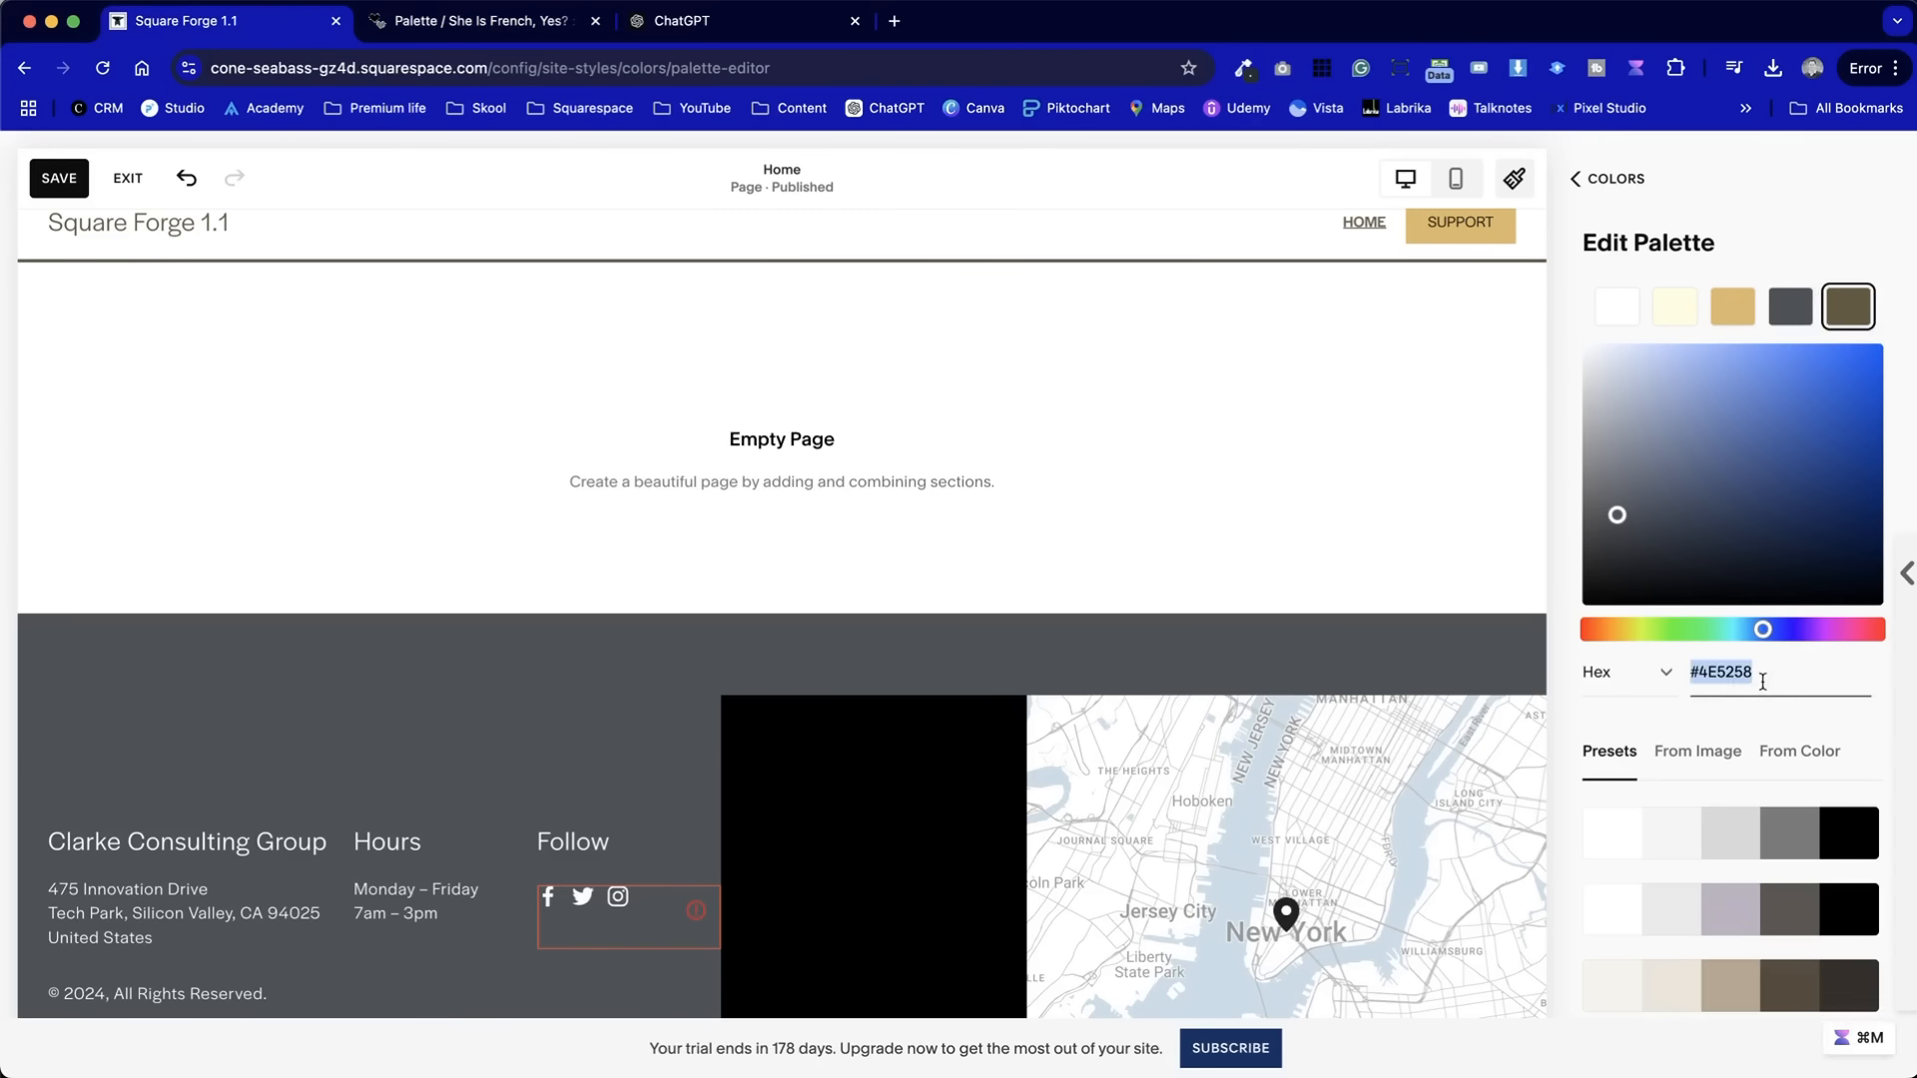
- Leave the palette editor and site styles, save the changes to the Square Forge 1.1 site and exit edit mode
{"action": "left_click", "coordinate": [1608, 180]}
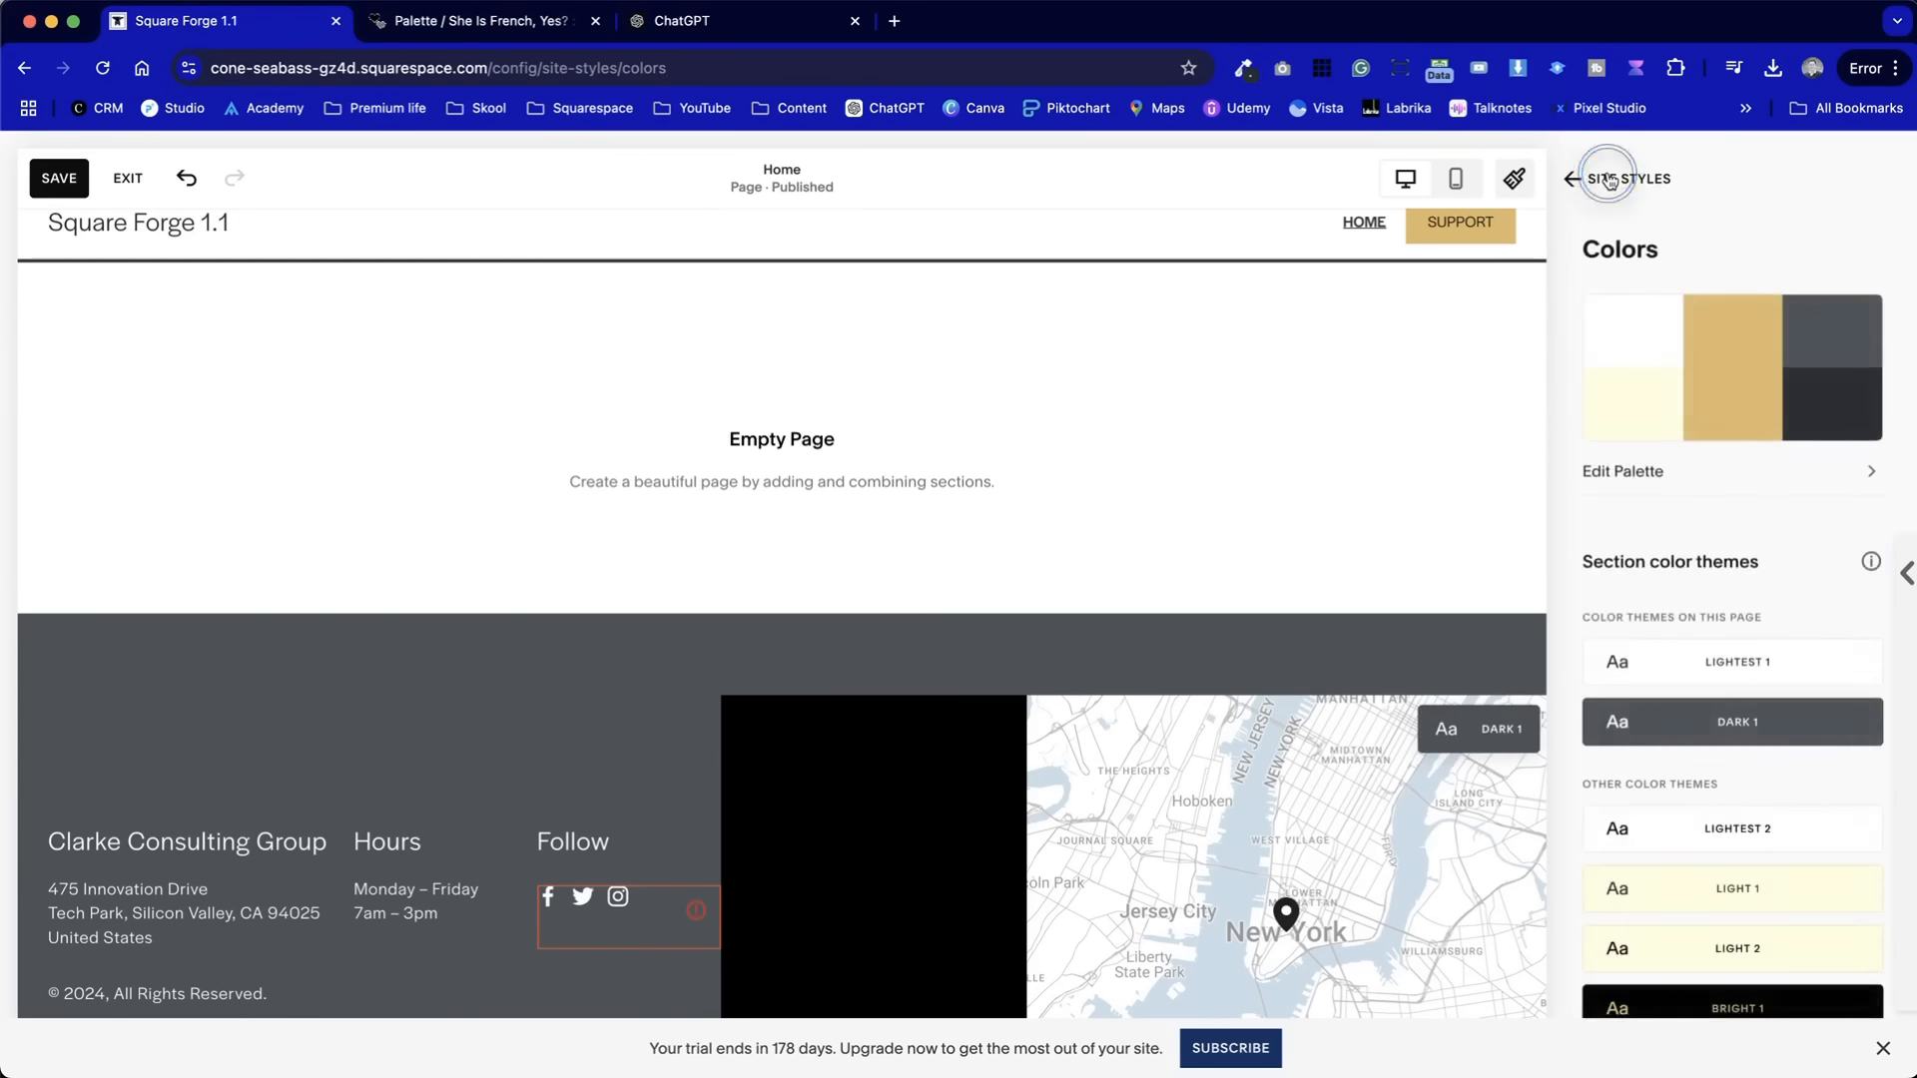
{"action": "left_click", "coordinate": [1607, 180]}
{"action": "left_click", "coordinate": [1607, 179]}
{"action": "left_click", "coordinate": [24, 166]}
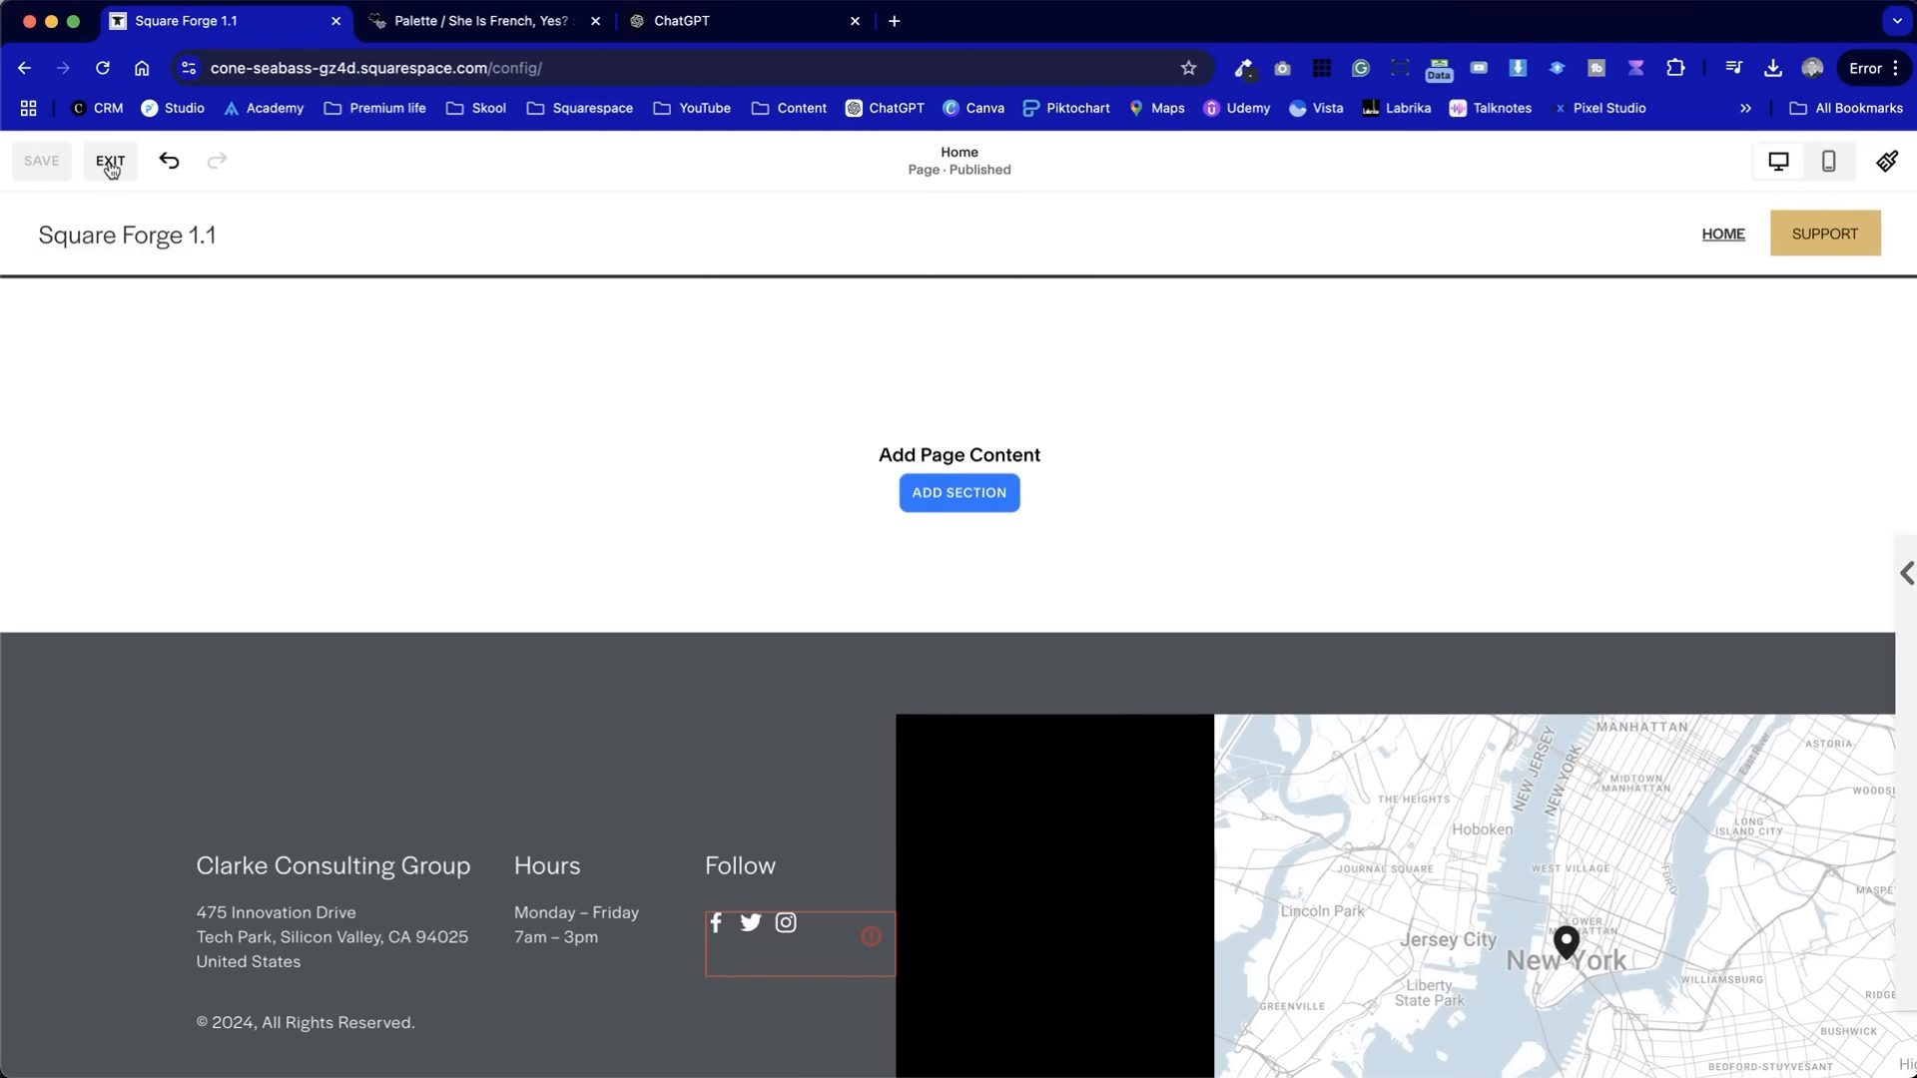
{"action": "left_click", "coordinate": [110, 165]}
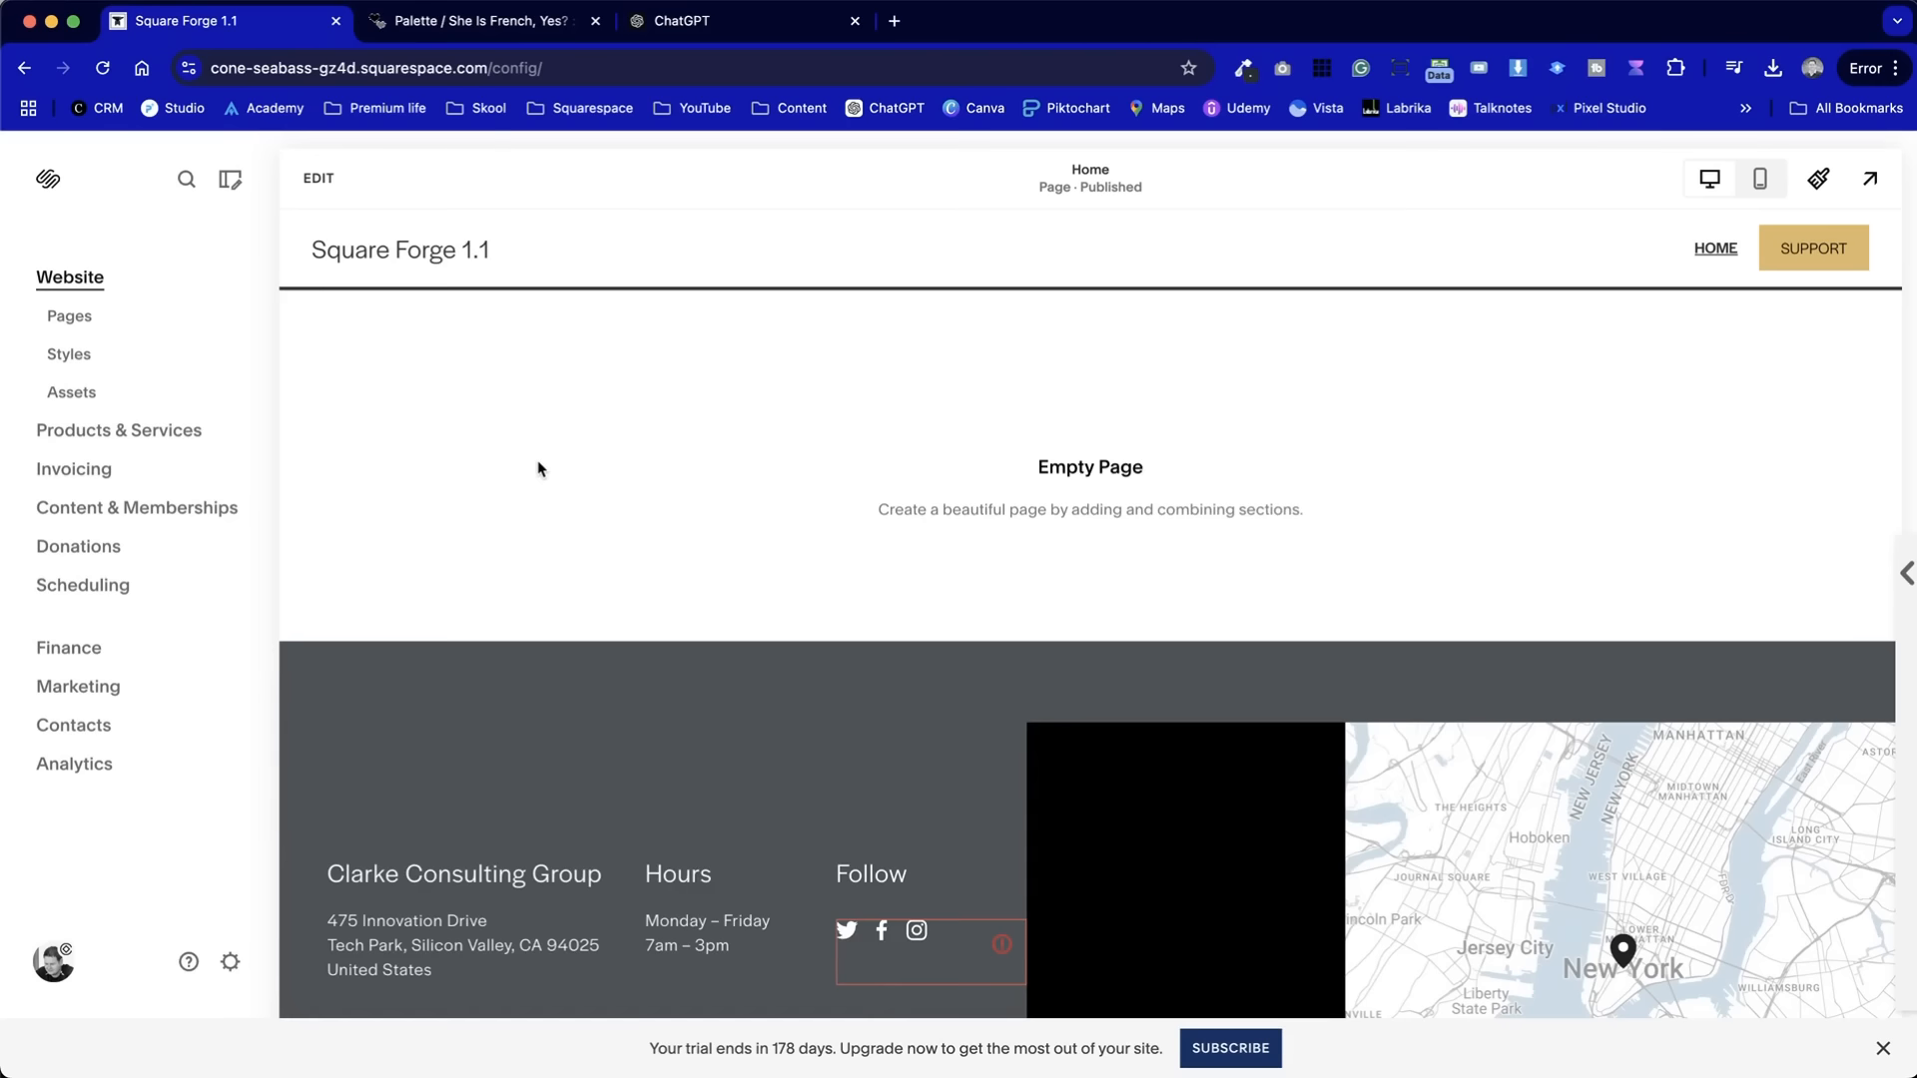
- Open the site's page list and reorder the browser tabs so ChatGPT sits directly beside Square Forge 1.1
{"action": "scroll", "coordinate": [537, 469], "scroll_direction": "down", "scroll_amount": 3}
{"action": "scroll", "coordinate": [586, 714], "scroll_direction": "up", "scroll_amount": 3}
{"action": "left_click", "coordinate": [69, 317]}
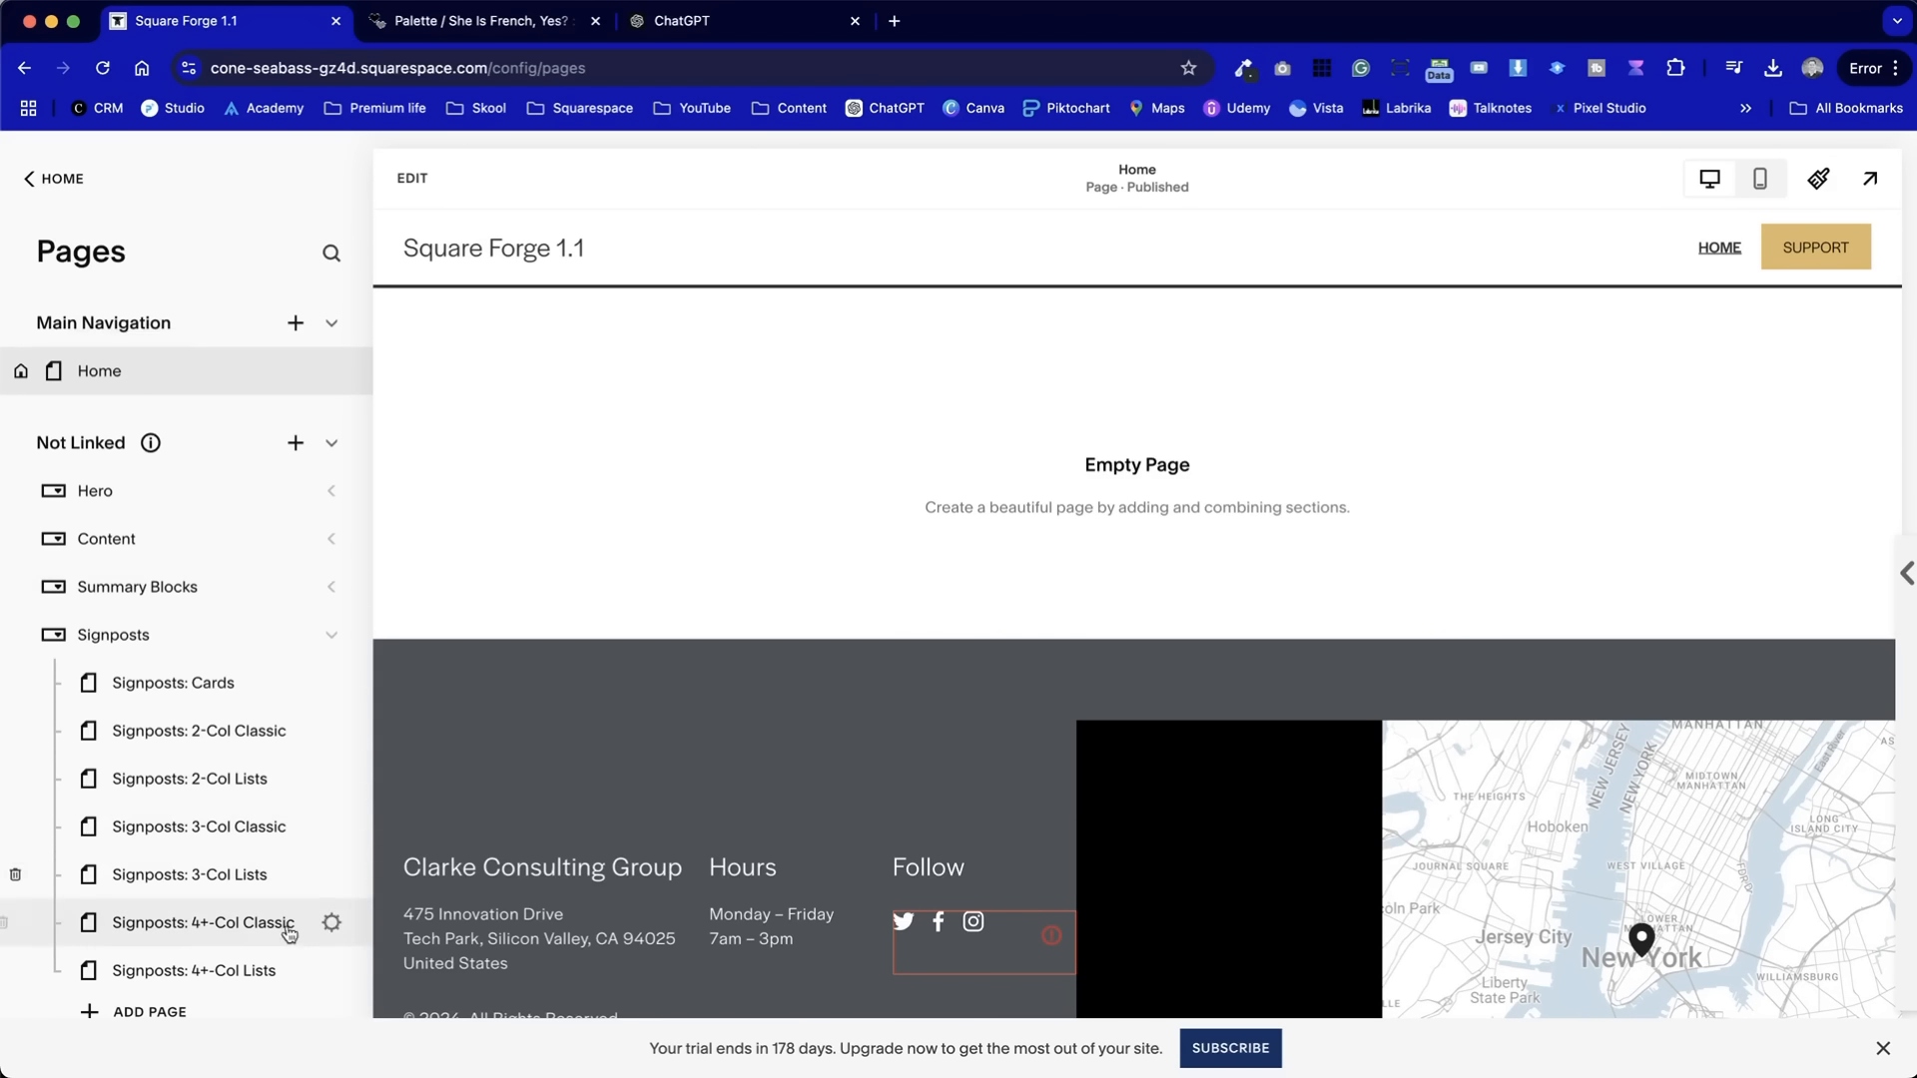
{"action": "left_click", "coordinate": [709, 26]}
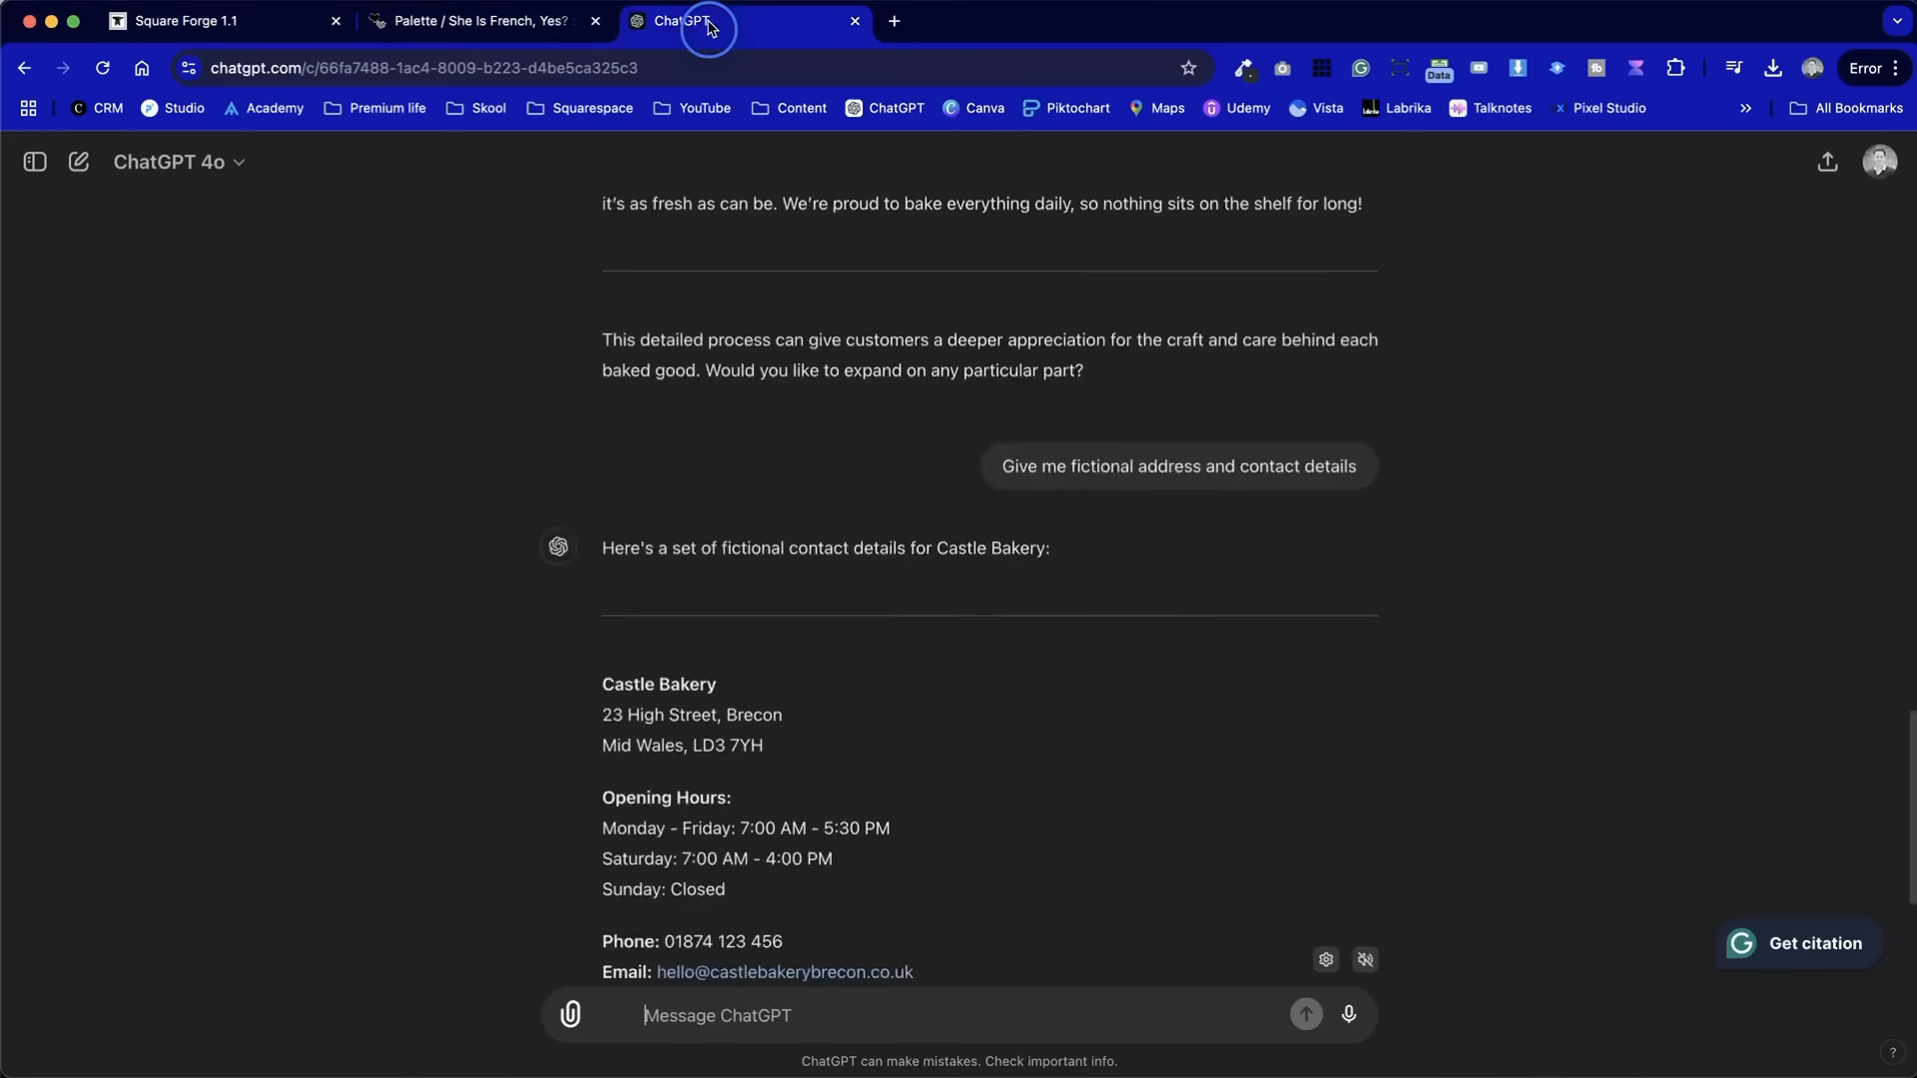
{"action": "left_click_drag", "start_coordinate": [699, 22], "coordinate": [444, 22]}
{"action": "left_click", "coordinate": [189, 21]}
- Apply the recommended font pack pairing a regular-weight serif heading with sans-serif paragraphs in Site Styles, save and exit
{"action": "left_click", "coordinate": [1818, 179]}
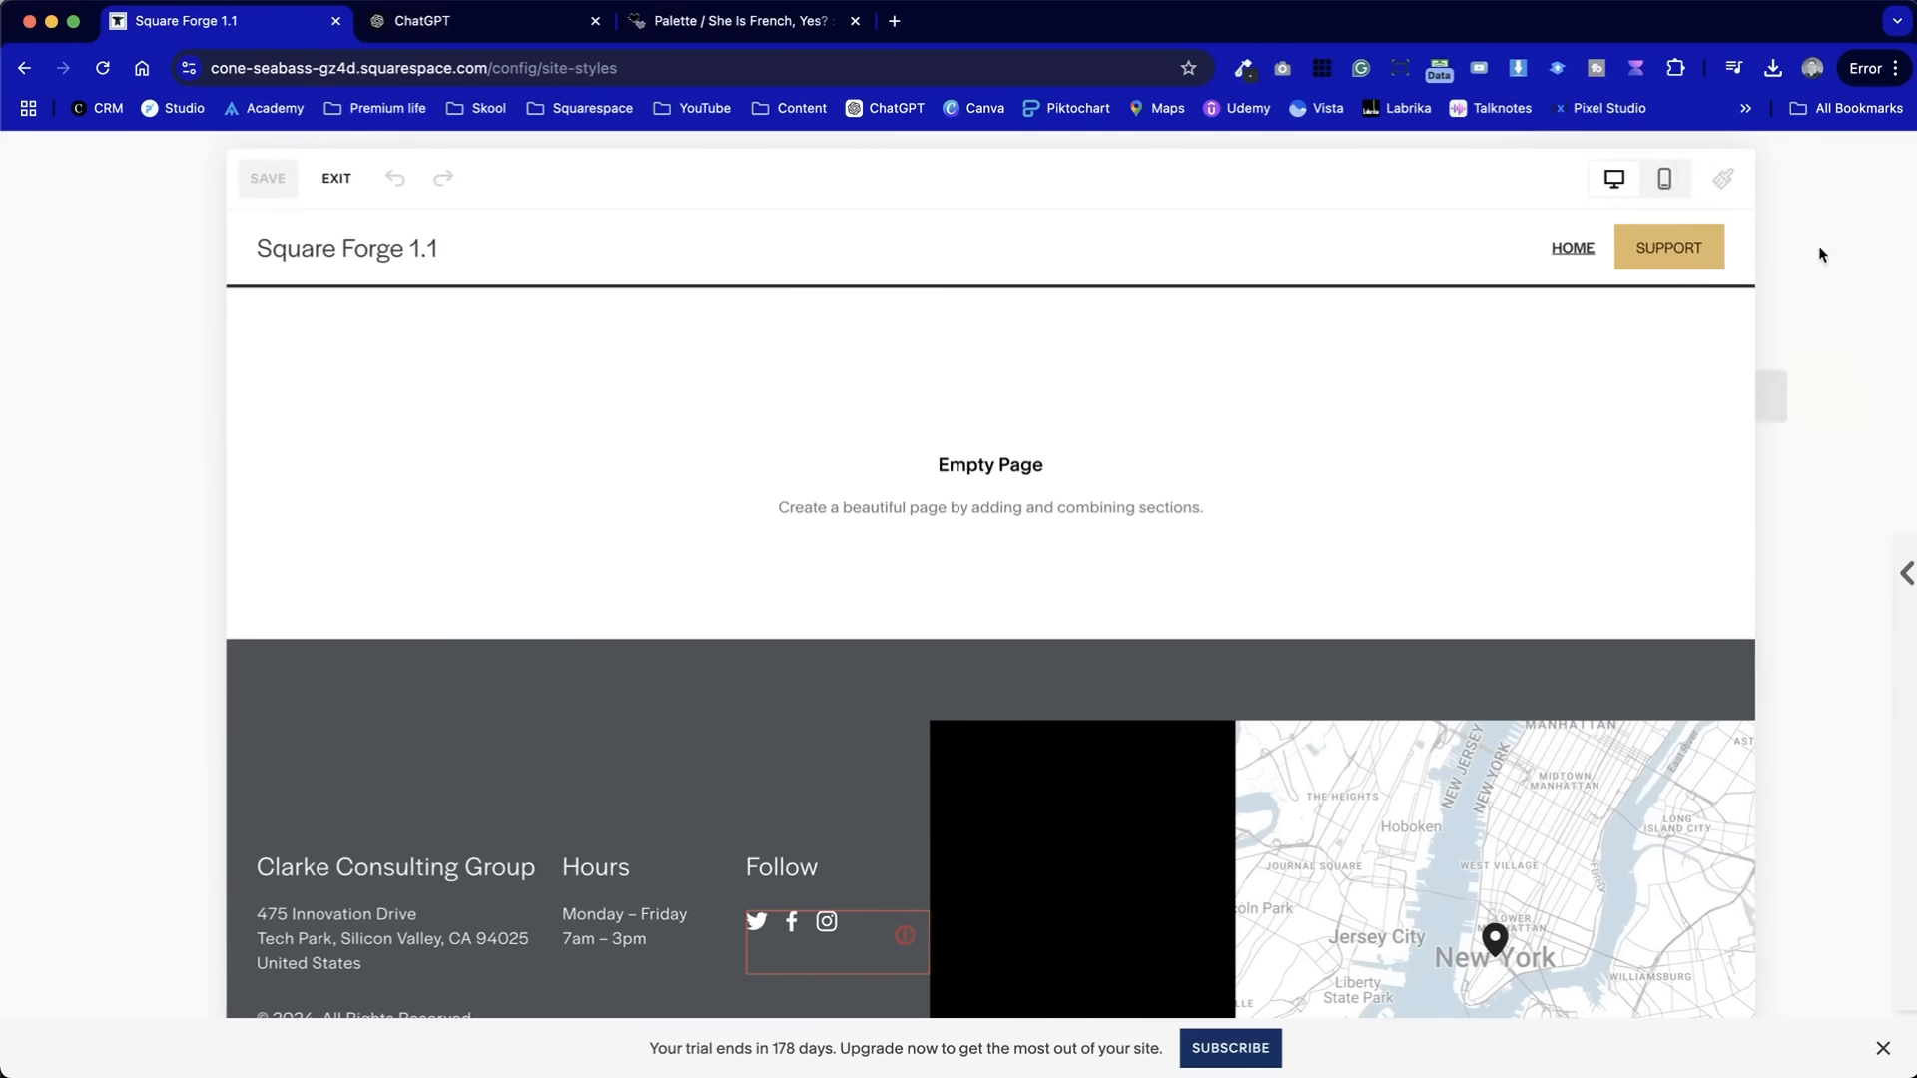
{"action": "left_click", "coordinate": [1745, 534]}
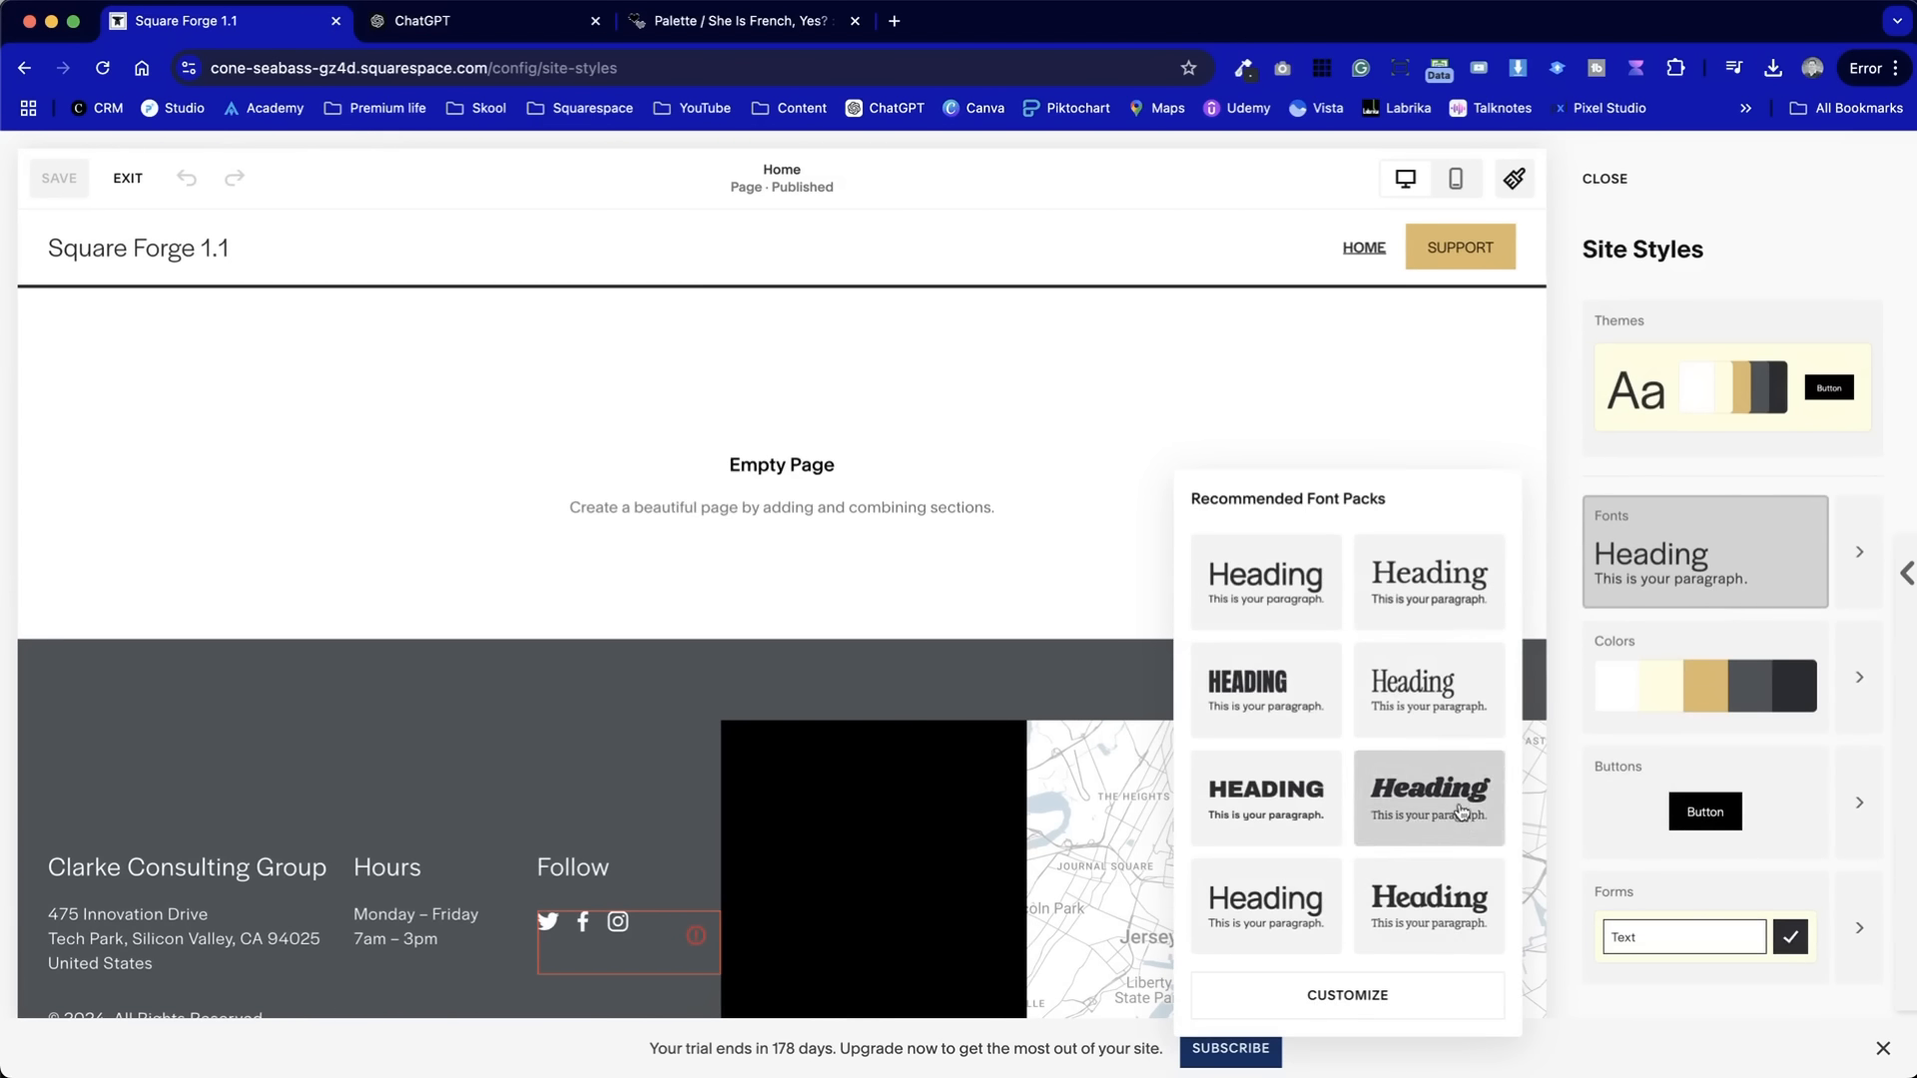
{"action": "left_click", "coordinate": [1434, 574]}
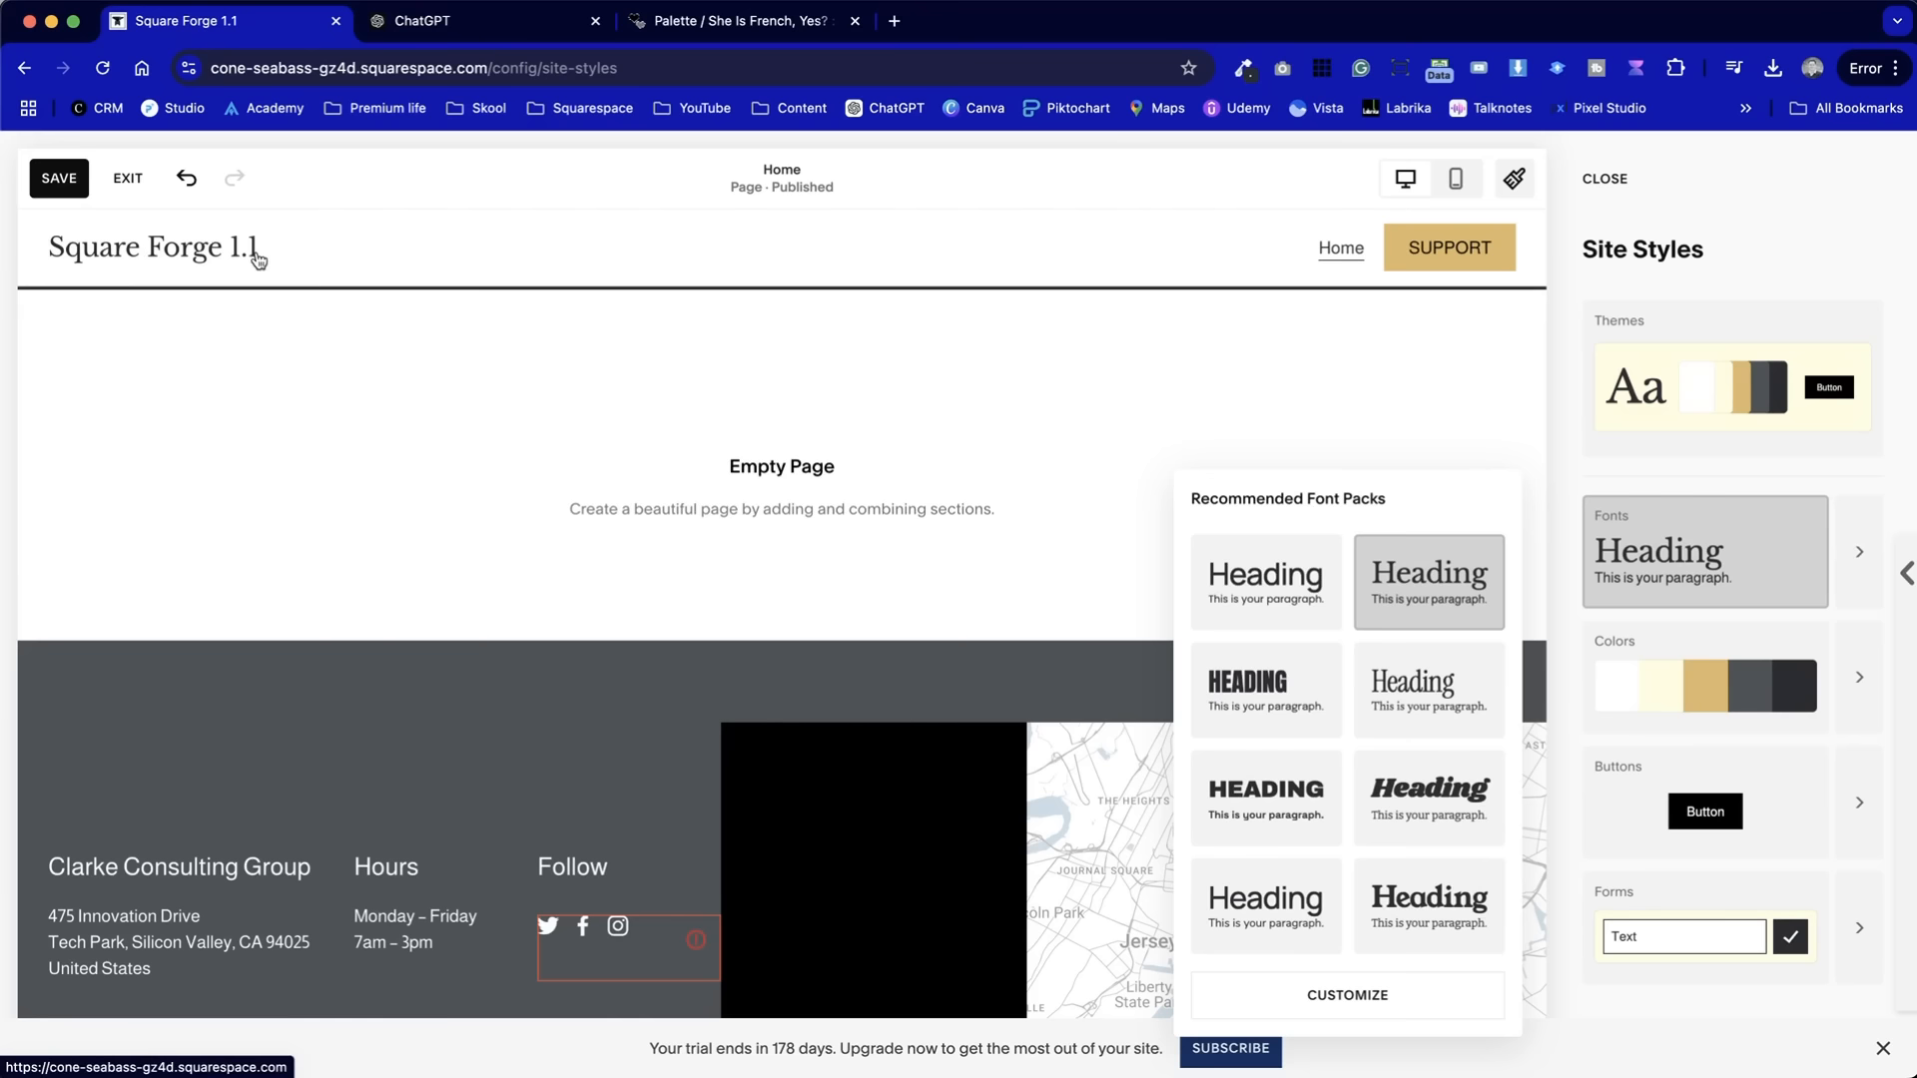
{"action": "scroll", "coordinate": [242, 892], "scroll_direction": "down", "scroll_amount": 2}
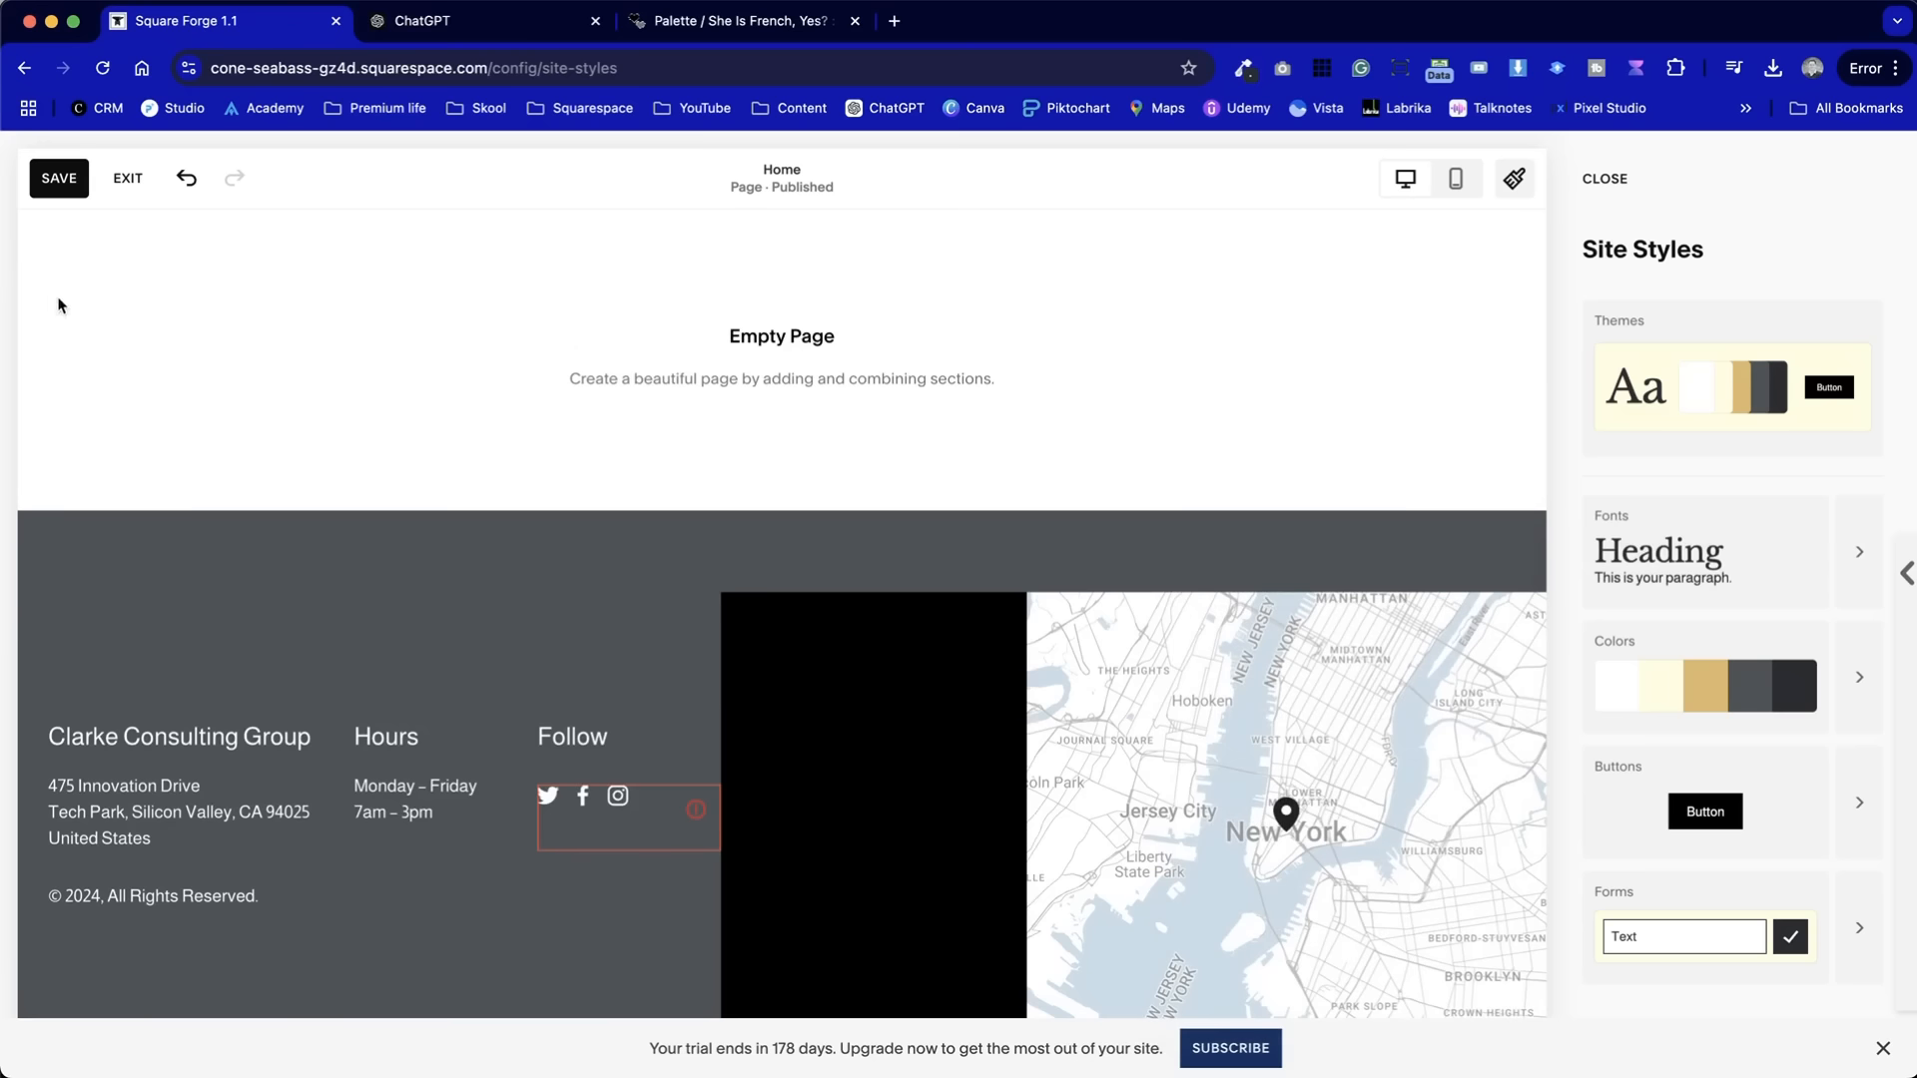
{"action": "left_click", "coordinate": [125, 180]}
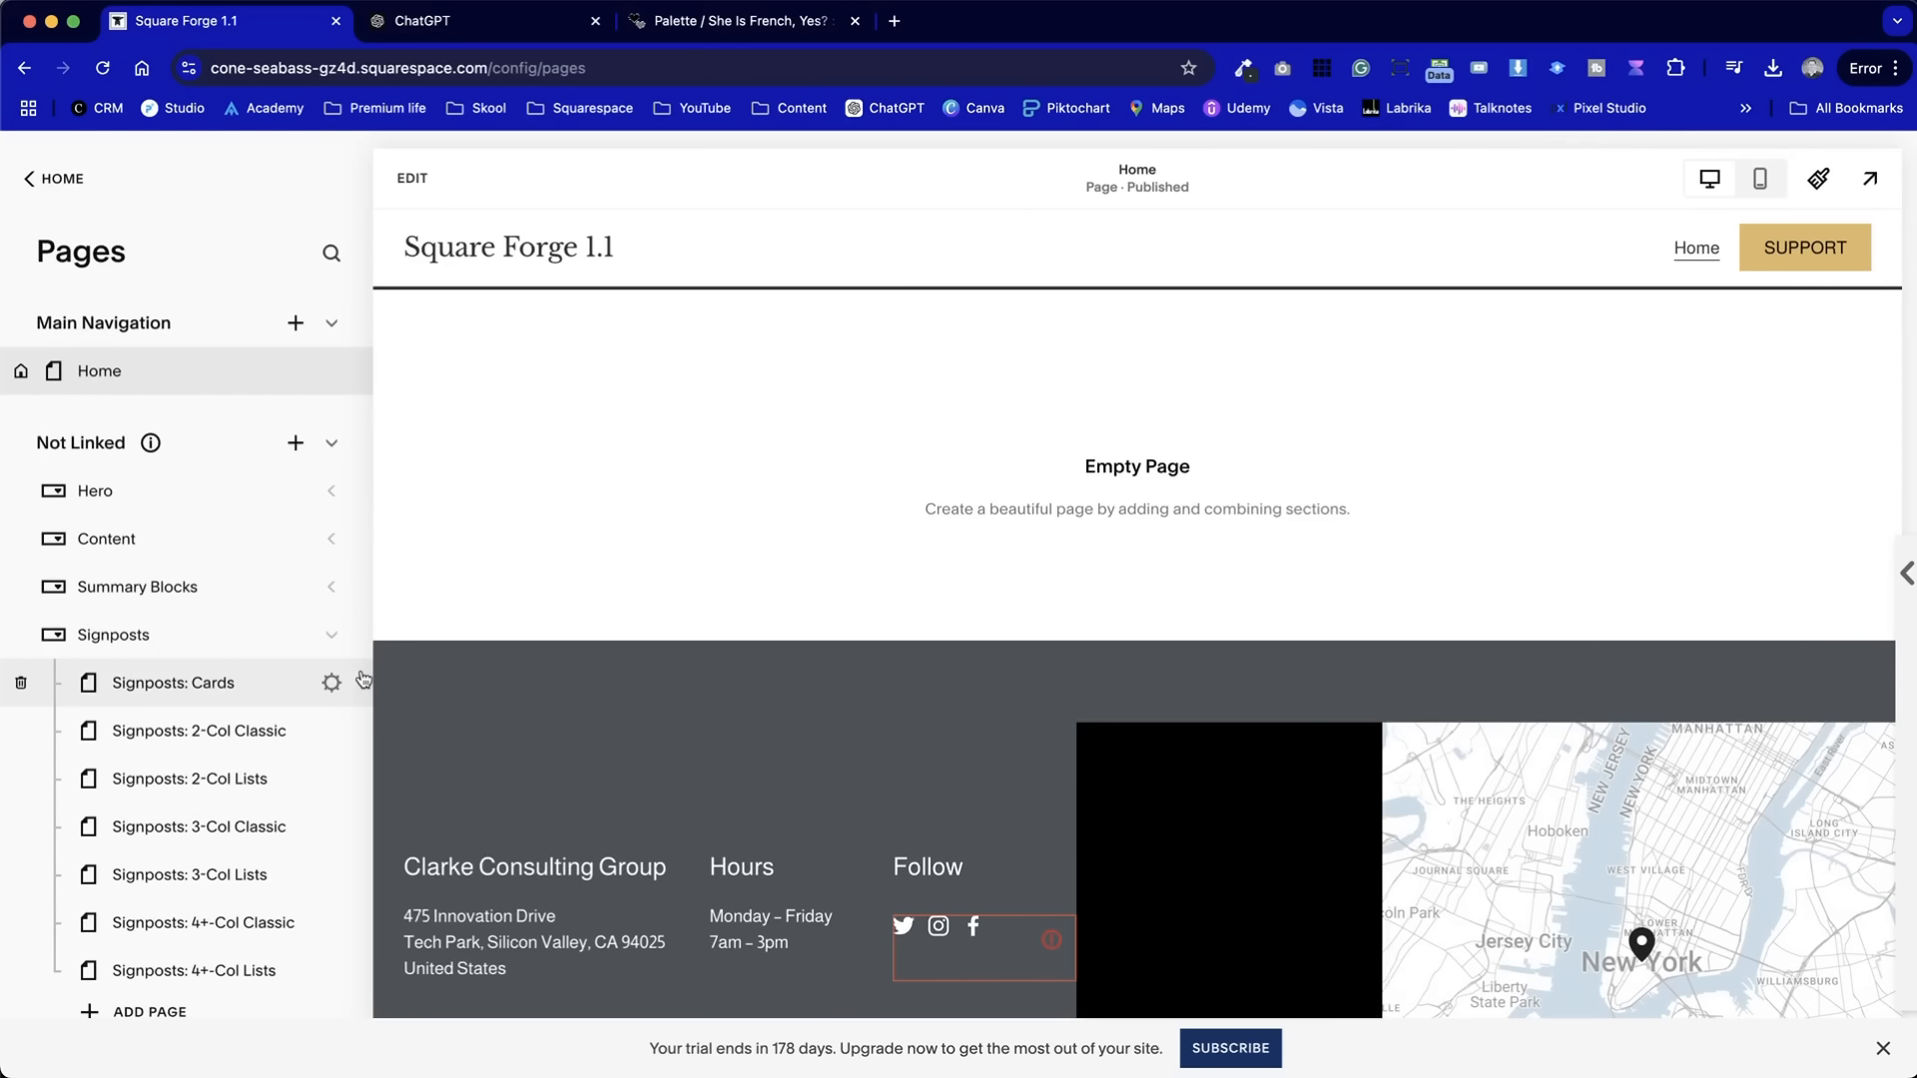
- Open squareforge.net in a new browser tab and go to its Hero: Classic page
{"action": "scroll", "coordinate": [362, 680], "scroll_direction": "down", "scroll_amount": 5}
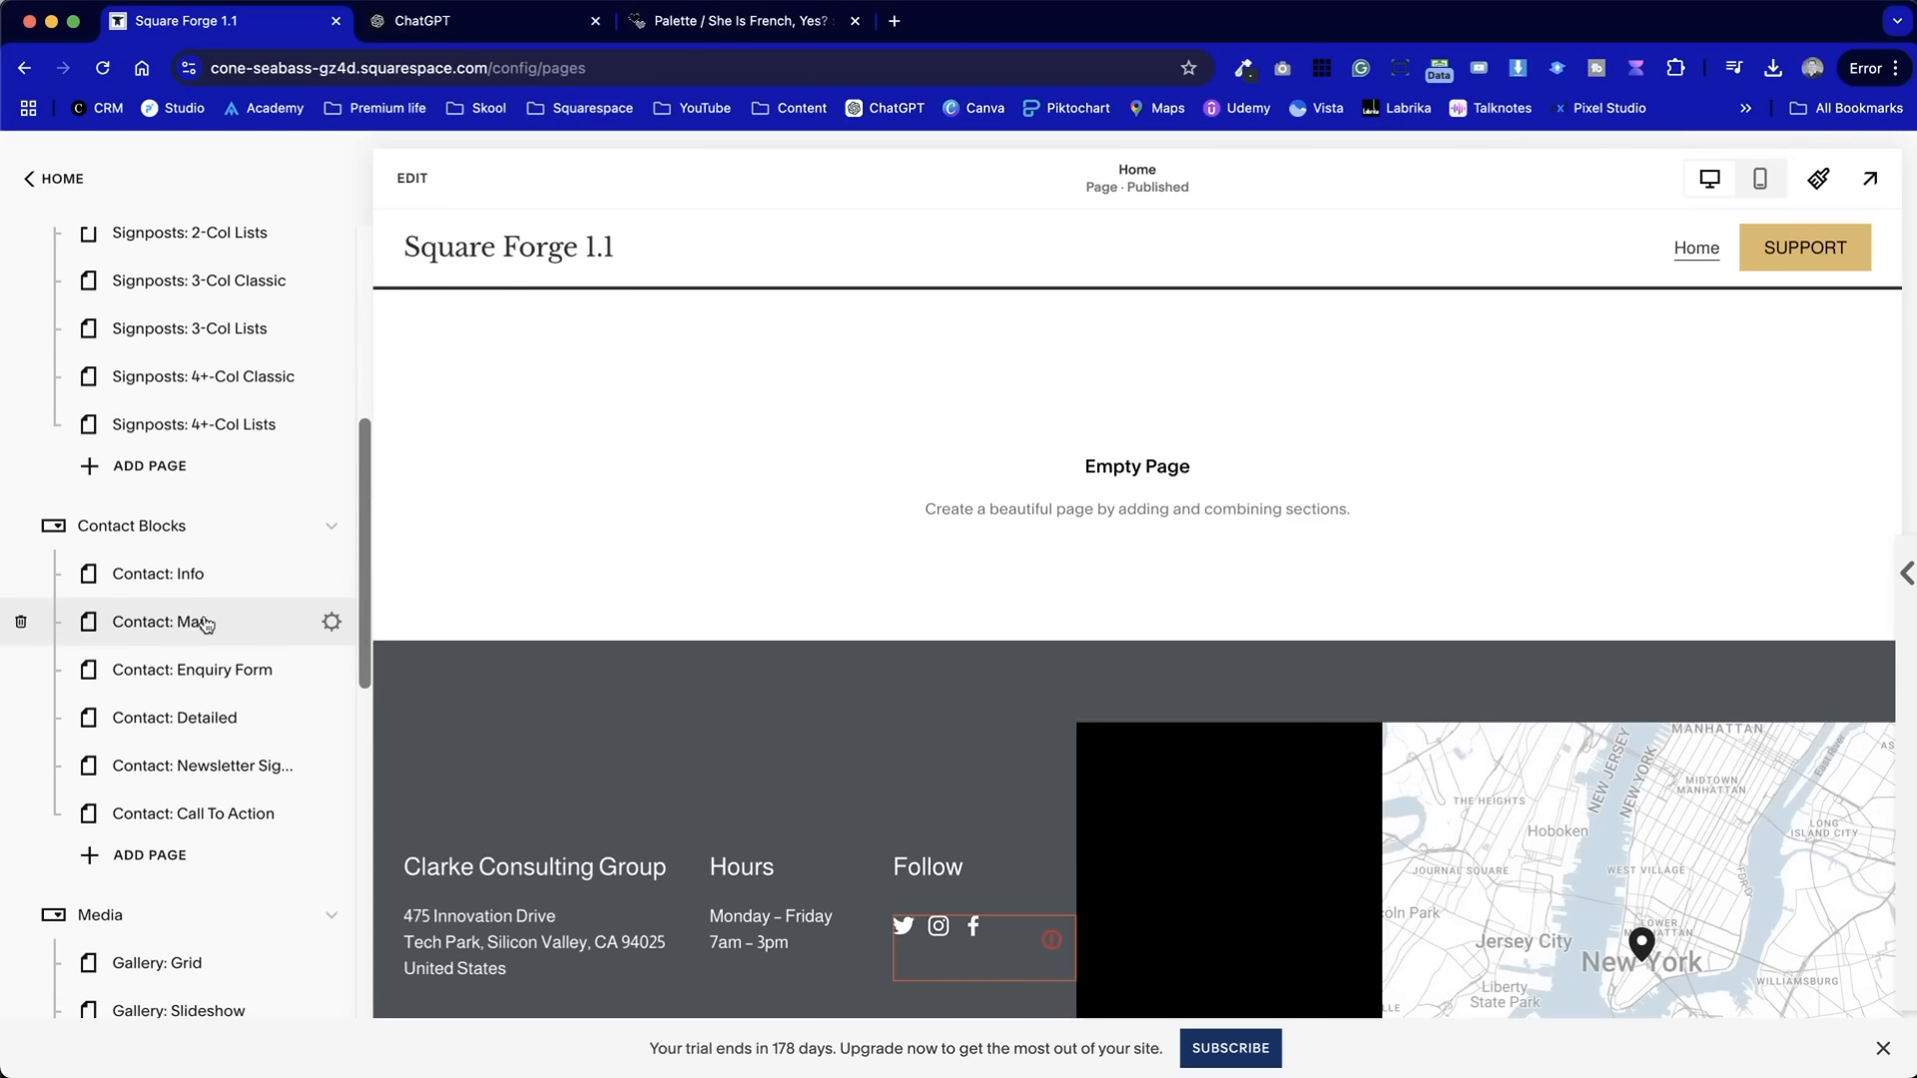
{"action": "left_click", "coordinate": [893, 20]}
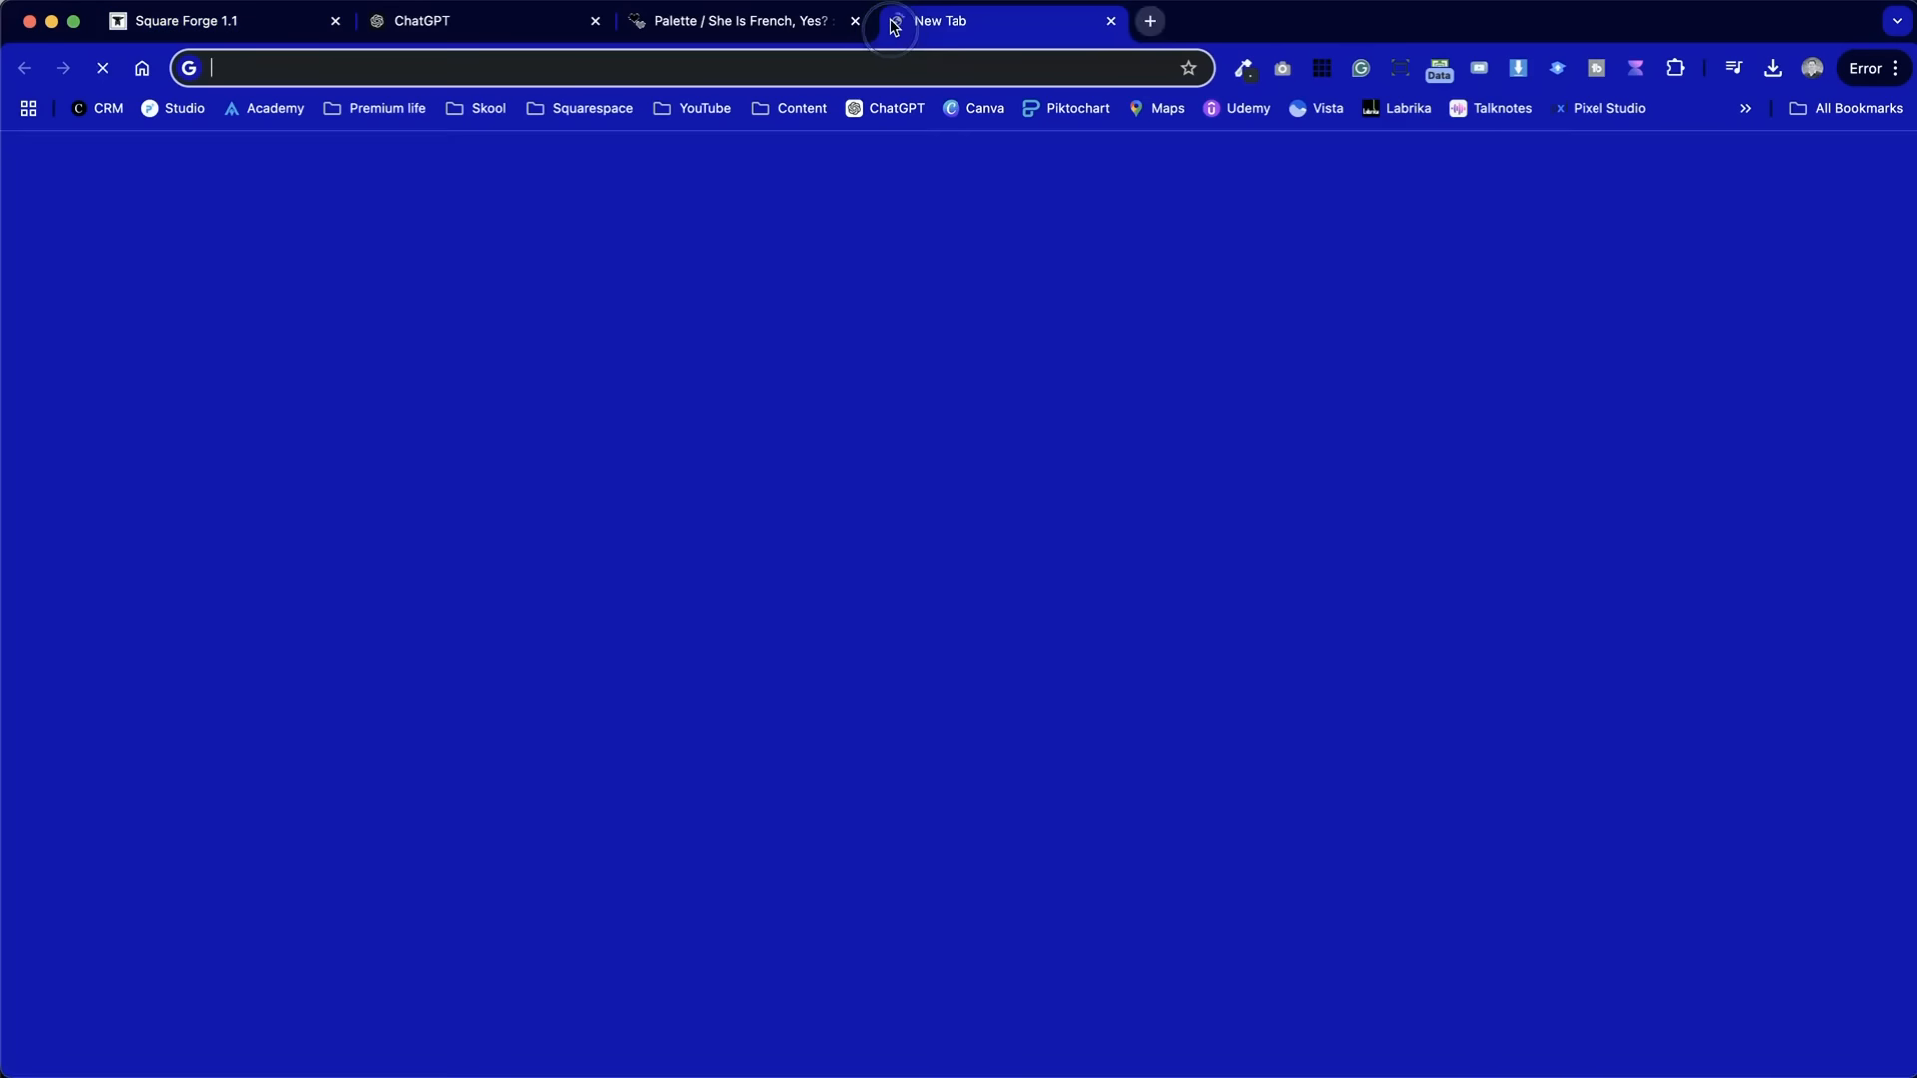
{"action": "type", "text": "sq"}
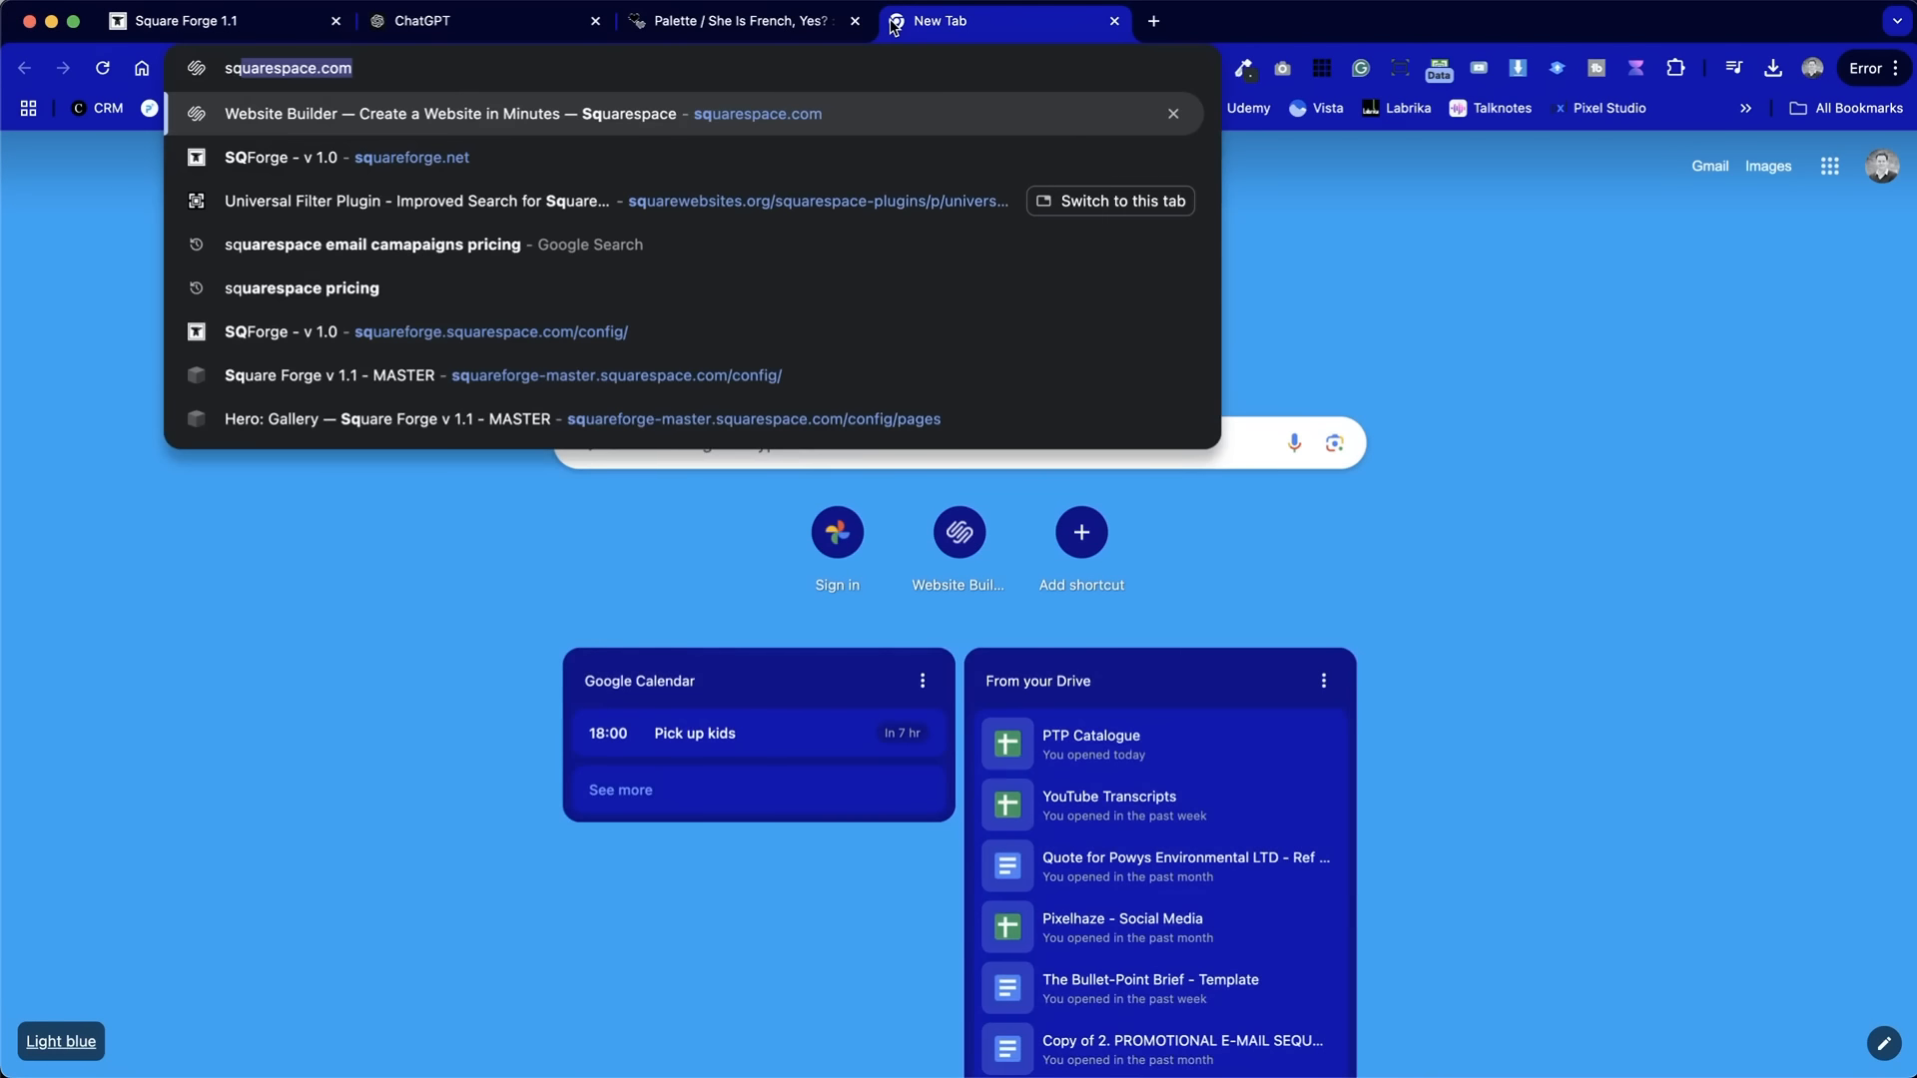
{"action": "left_click", "coordinate": [895, 156]}
{"action": "mouse_move", "coordinate": [897, 190]}
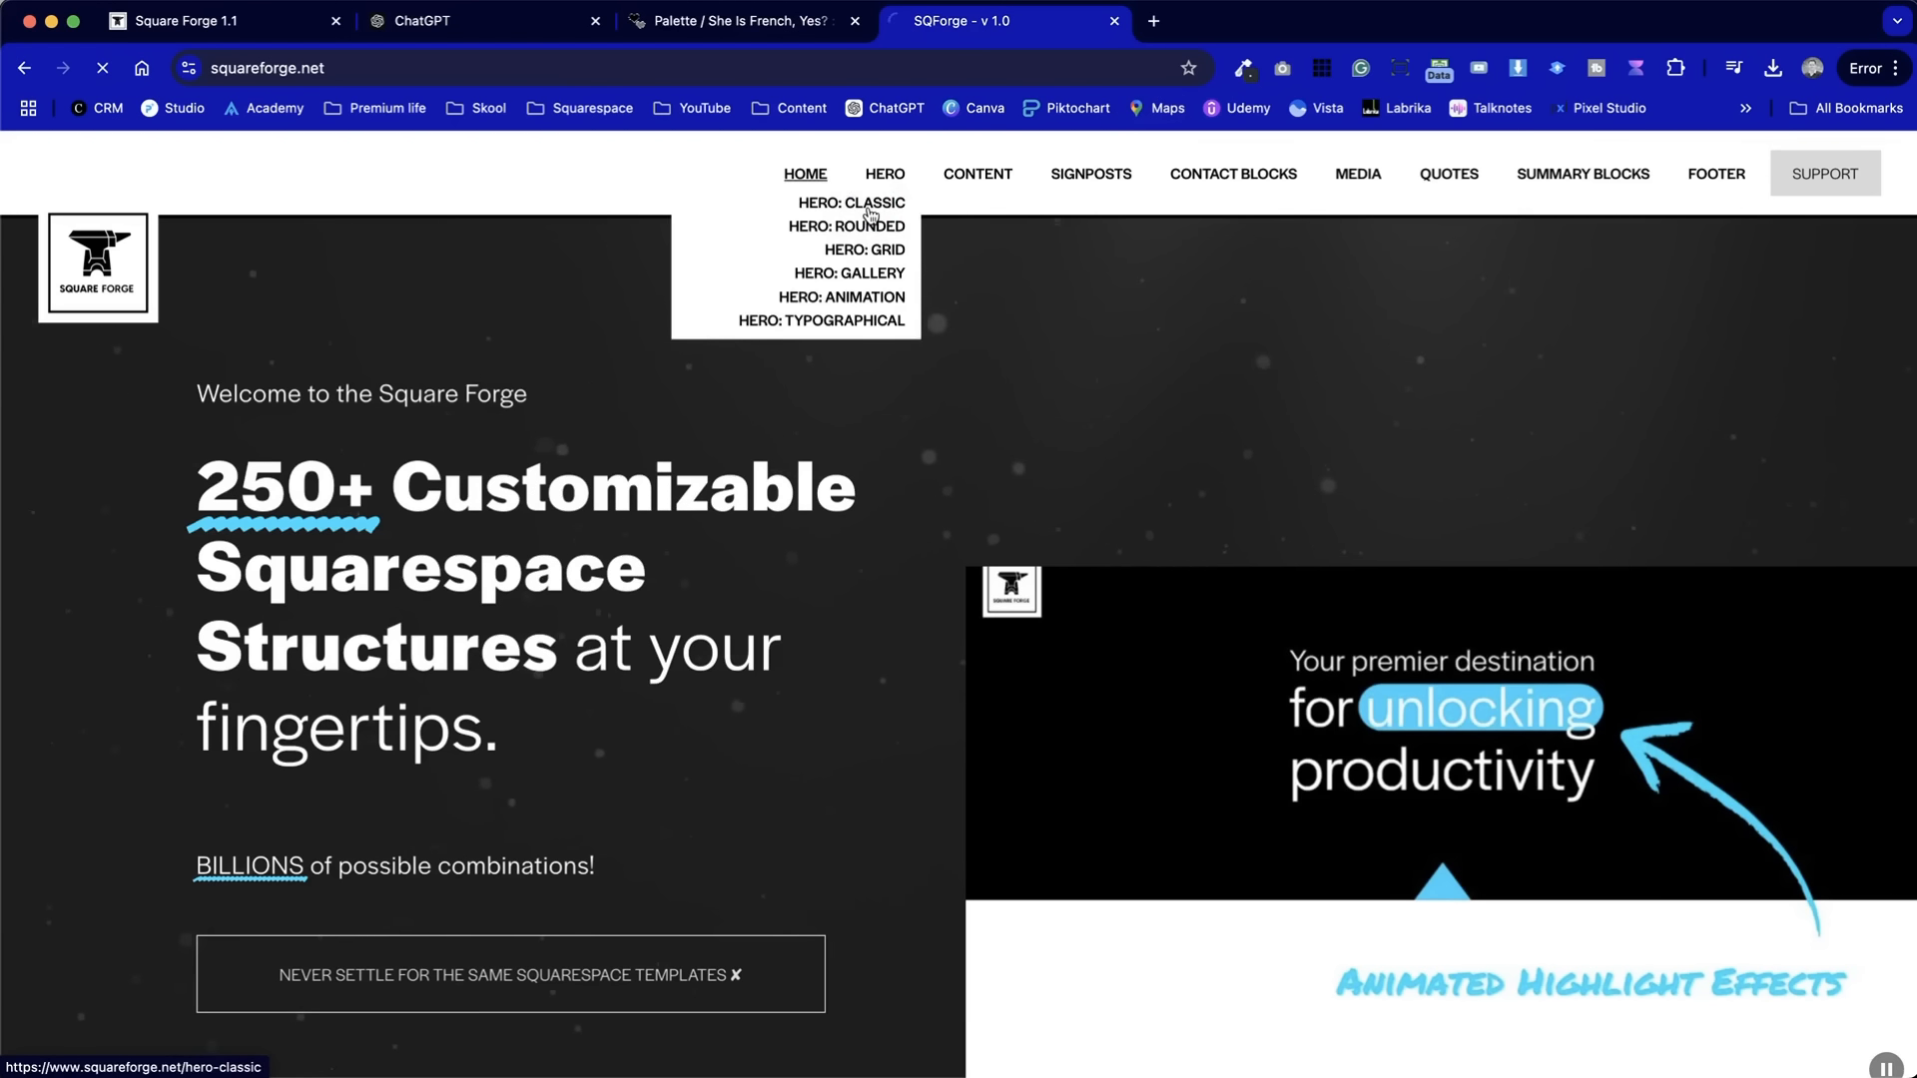
{"action": "left_click", "coordinate": [870, 205]}
- Look through the hero section layouts on the Hero: Classic page for suitable Home page candidates
{"action": "scroll", "coordinate": [960, 560], "scroll_direction": "down", "scroll_amount": 20}
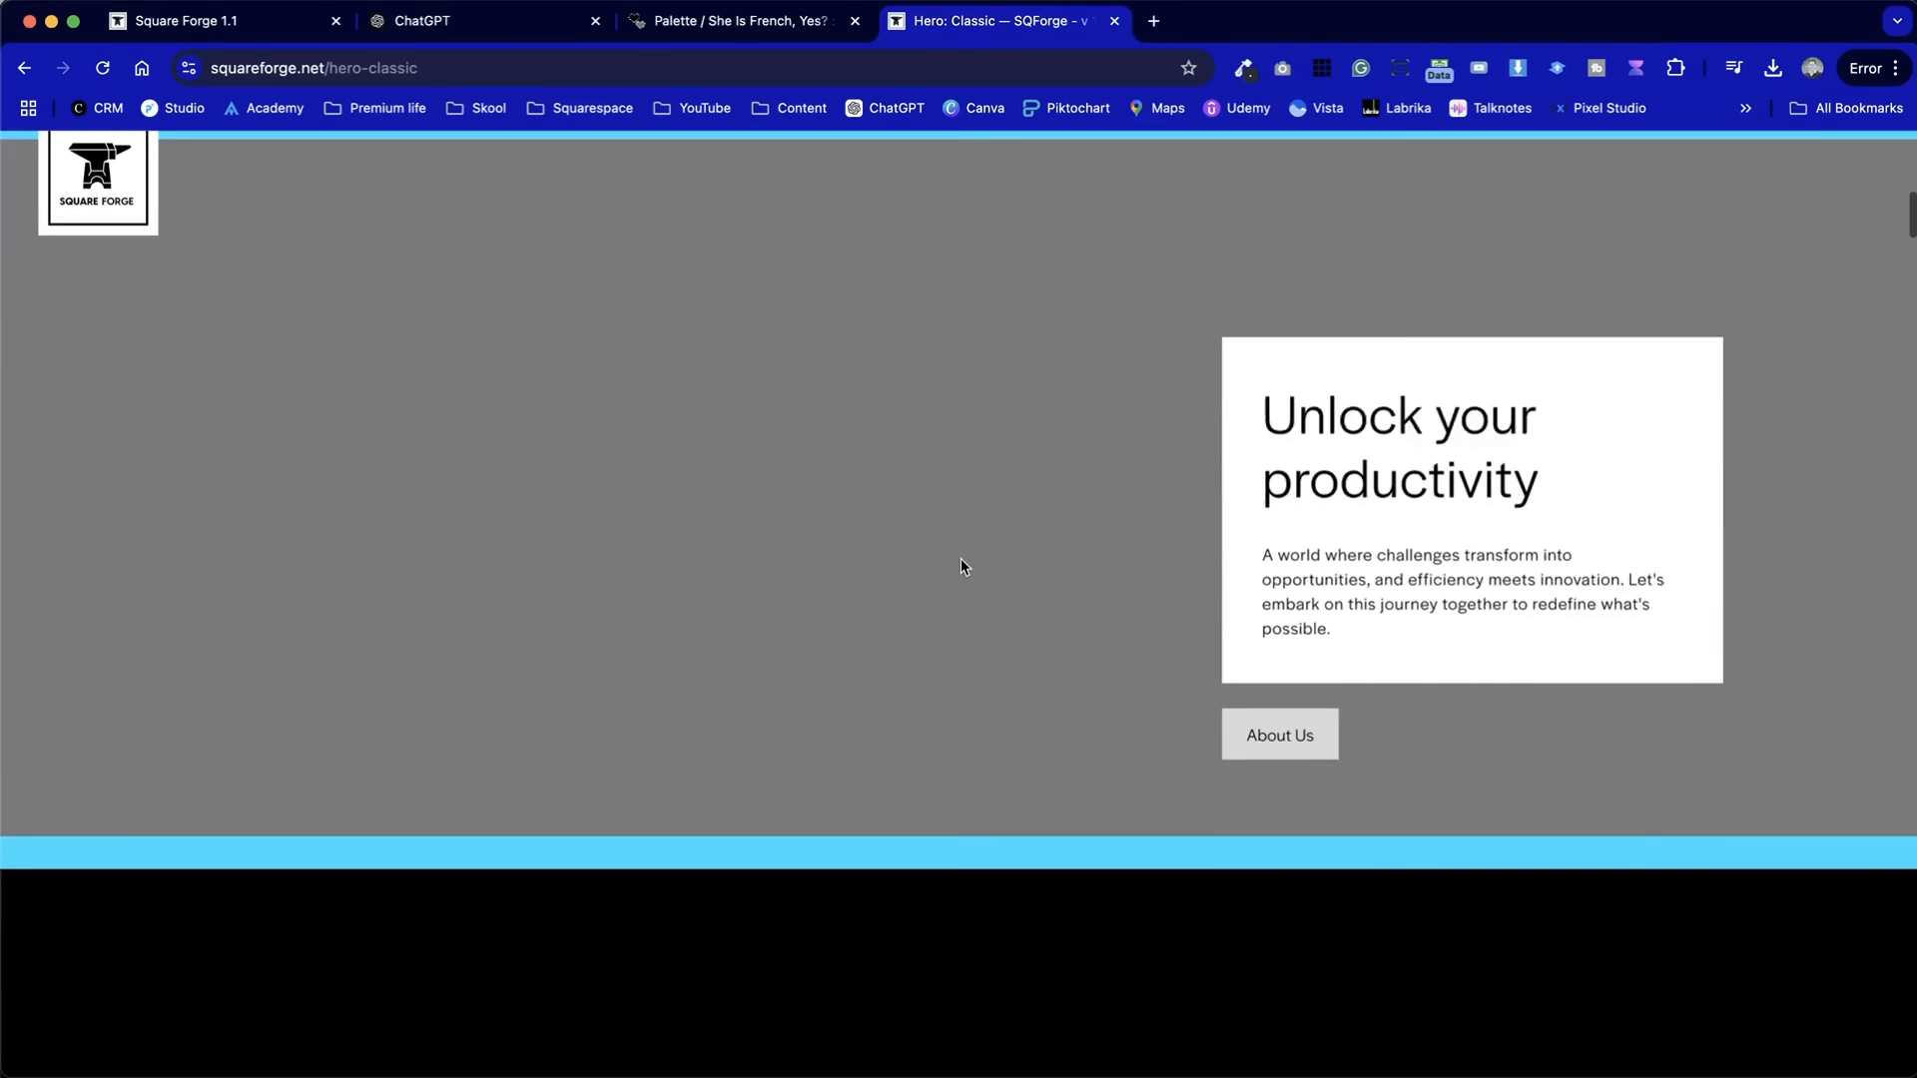
{"action": "scroll", "coordinate": [964, 567], "scroll_direction": "down", "scroll_amount": 20}
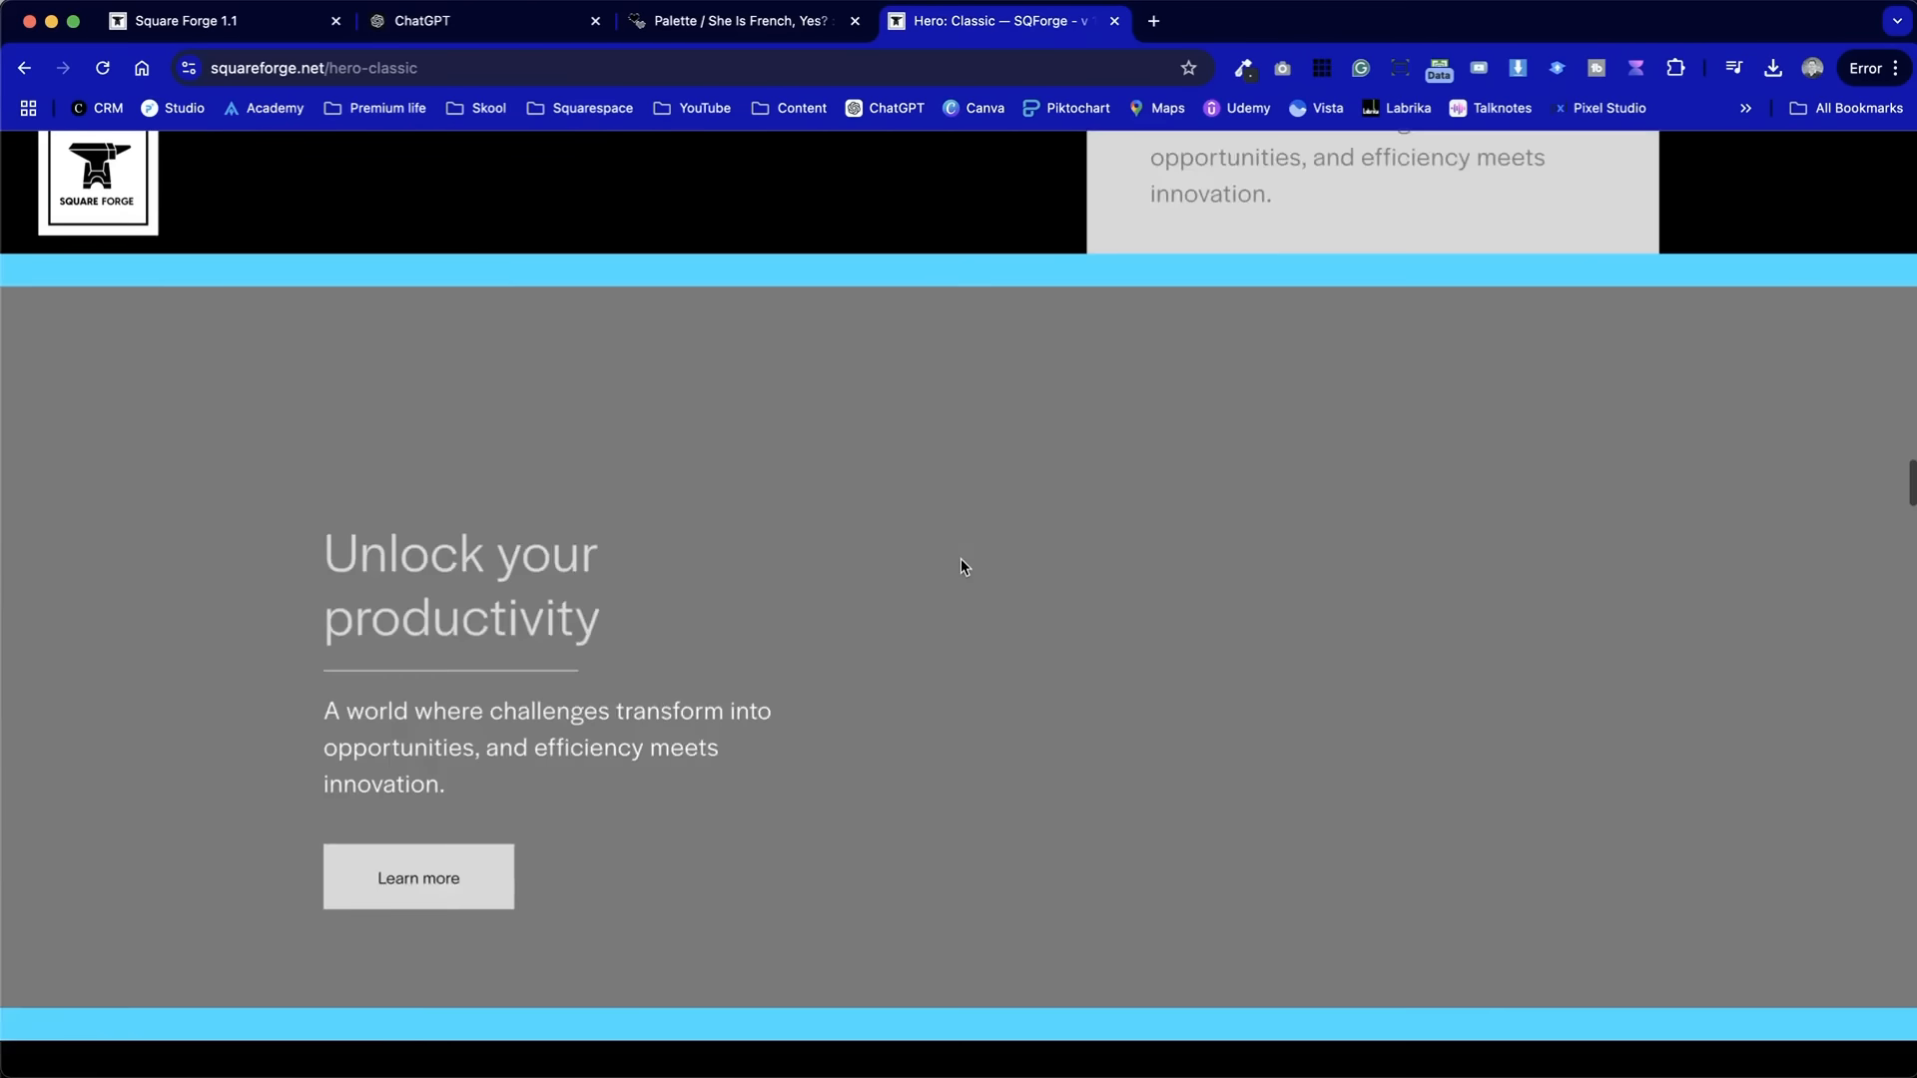
{"action": "scroll", "coordinate": [964, 567], "scroll_direction": "up", "scroll_amount": 10}
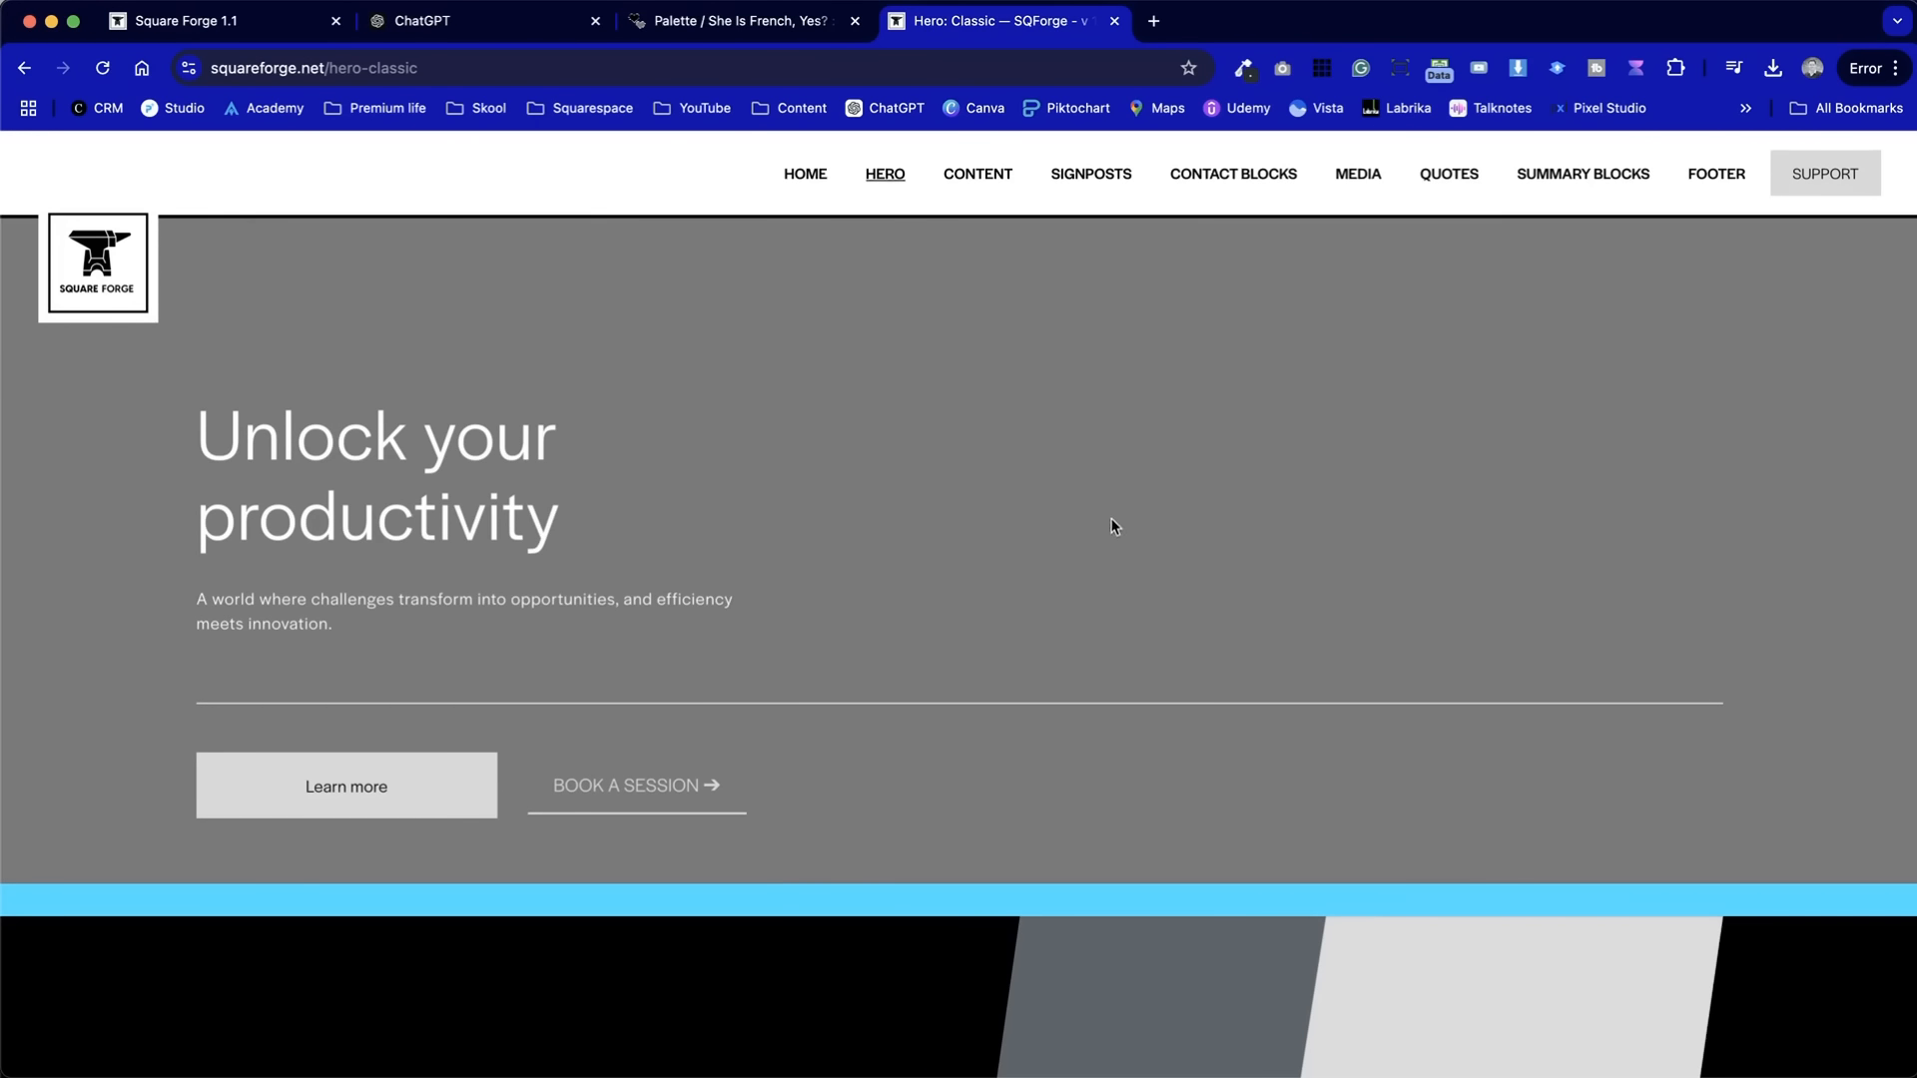
{"action": "scroll", "coordinate": [1114, 526], "scroll_direction": "down", "scroll_amount": 15}
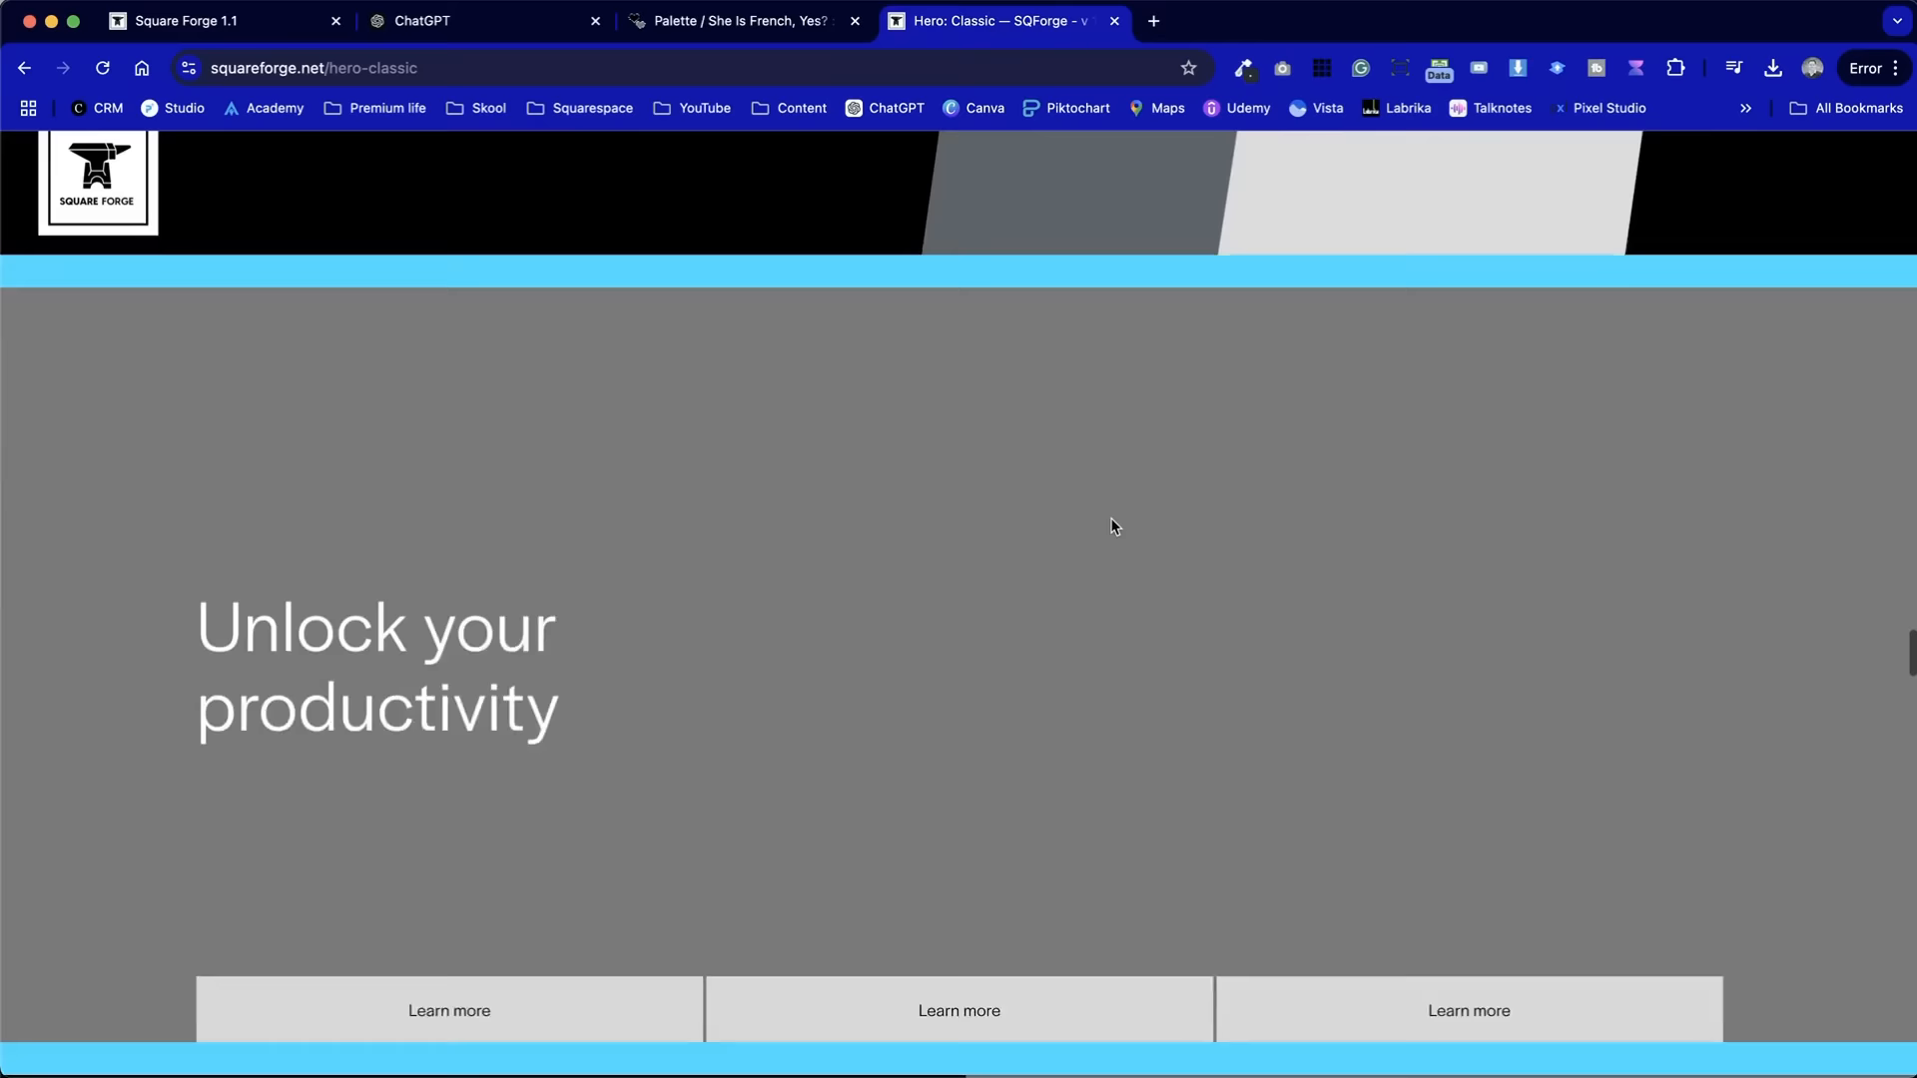
{"action": "scroll", "coordinate": [1114, 527], "scroll_direction": "down", "scroll_amount": 15}
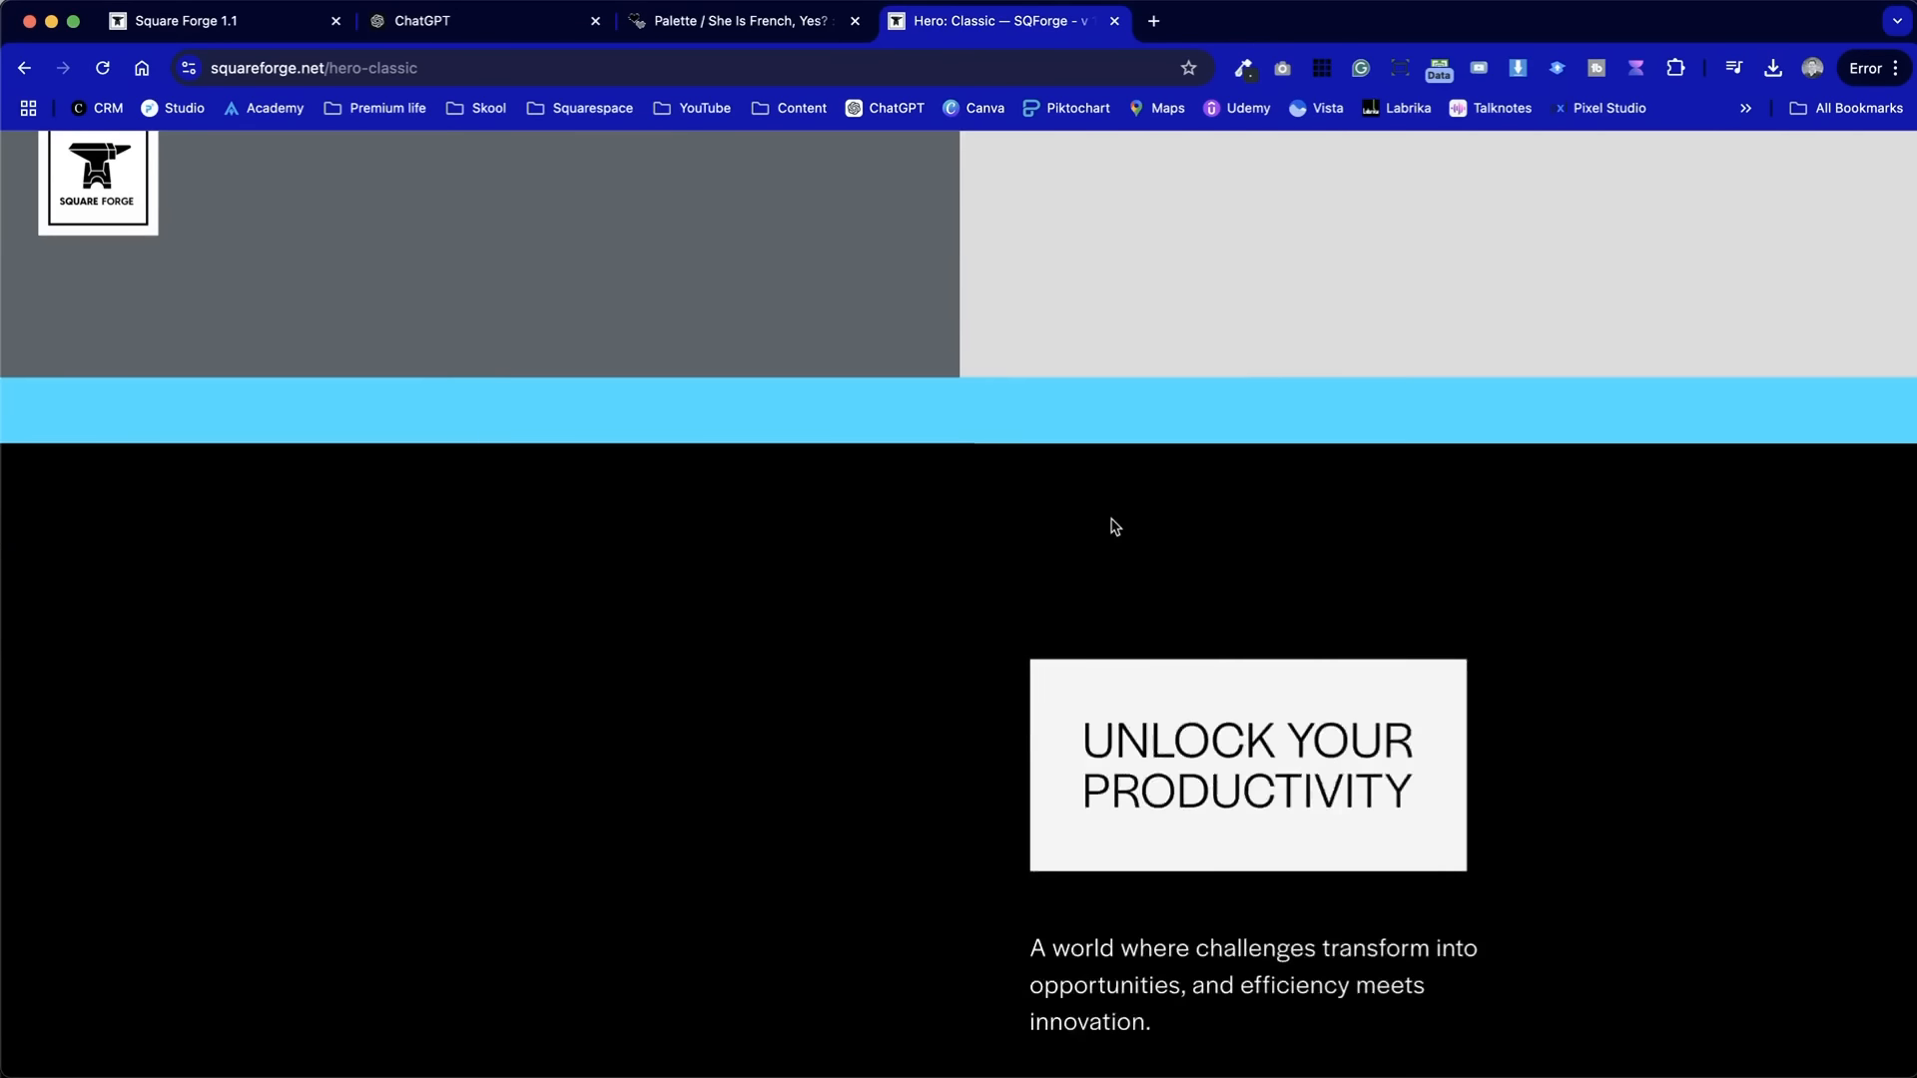
{"action": "scroll", "coordinate": [1114, 526], "scroll_direction": "up", "scroll_amount": 10}
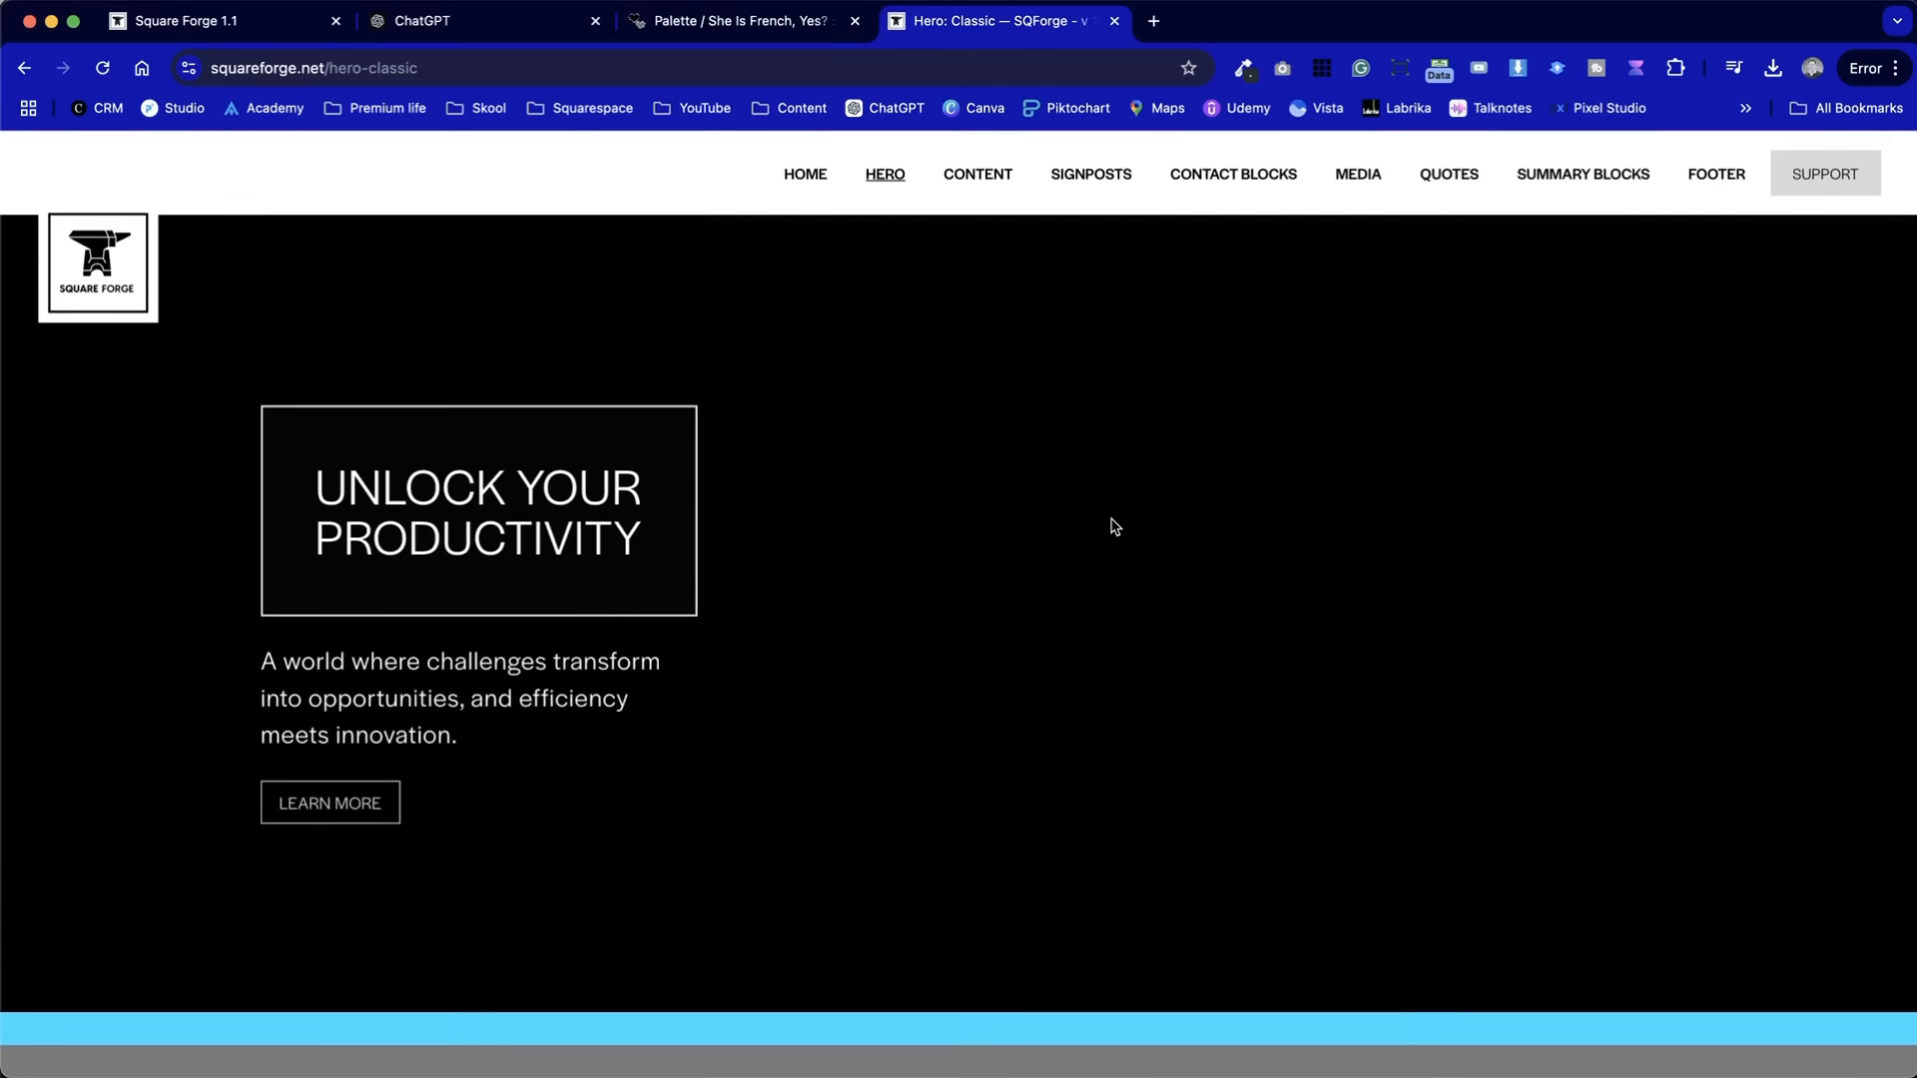
{"action": "scroll", "coordinate": [1114, 526], "scroll_direction": "down", "scroll_amount": 5}
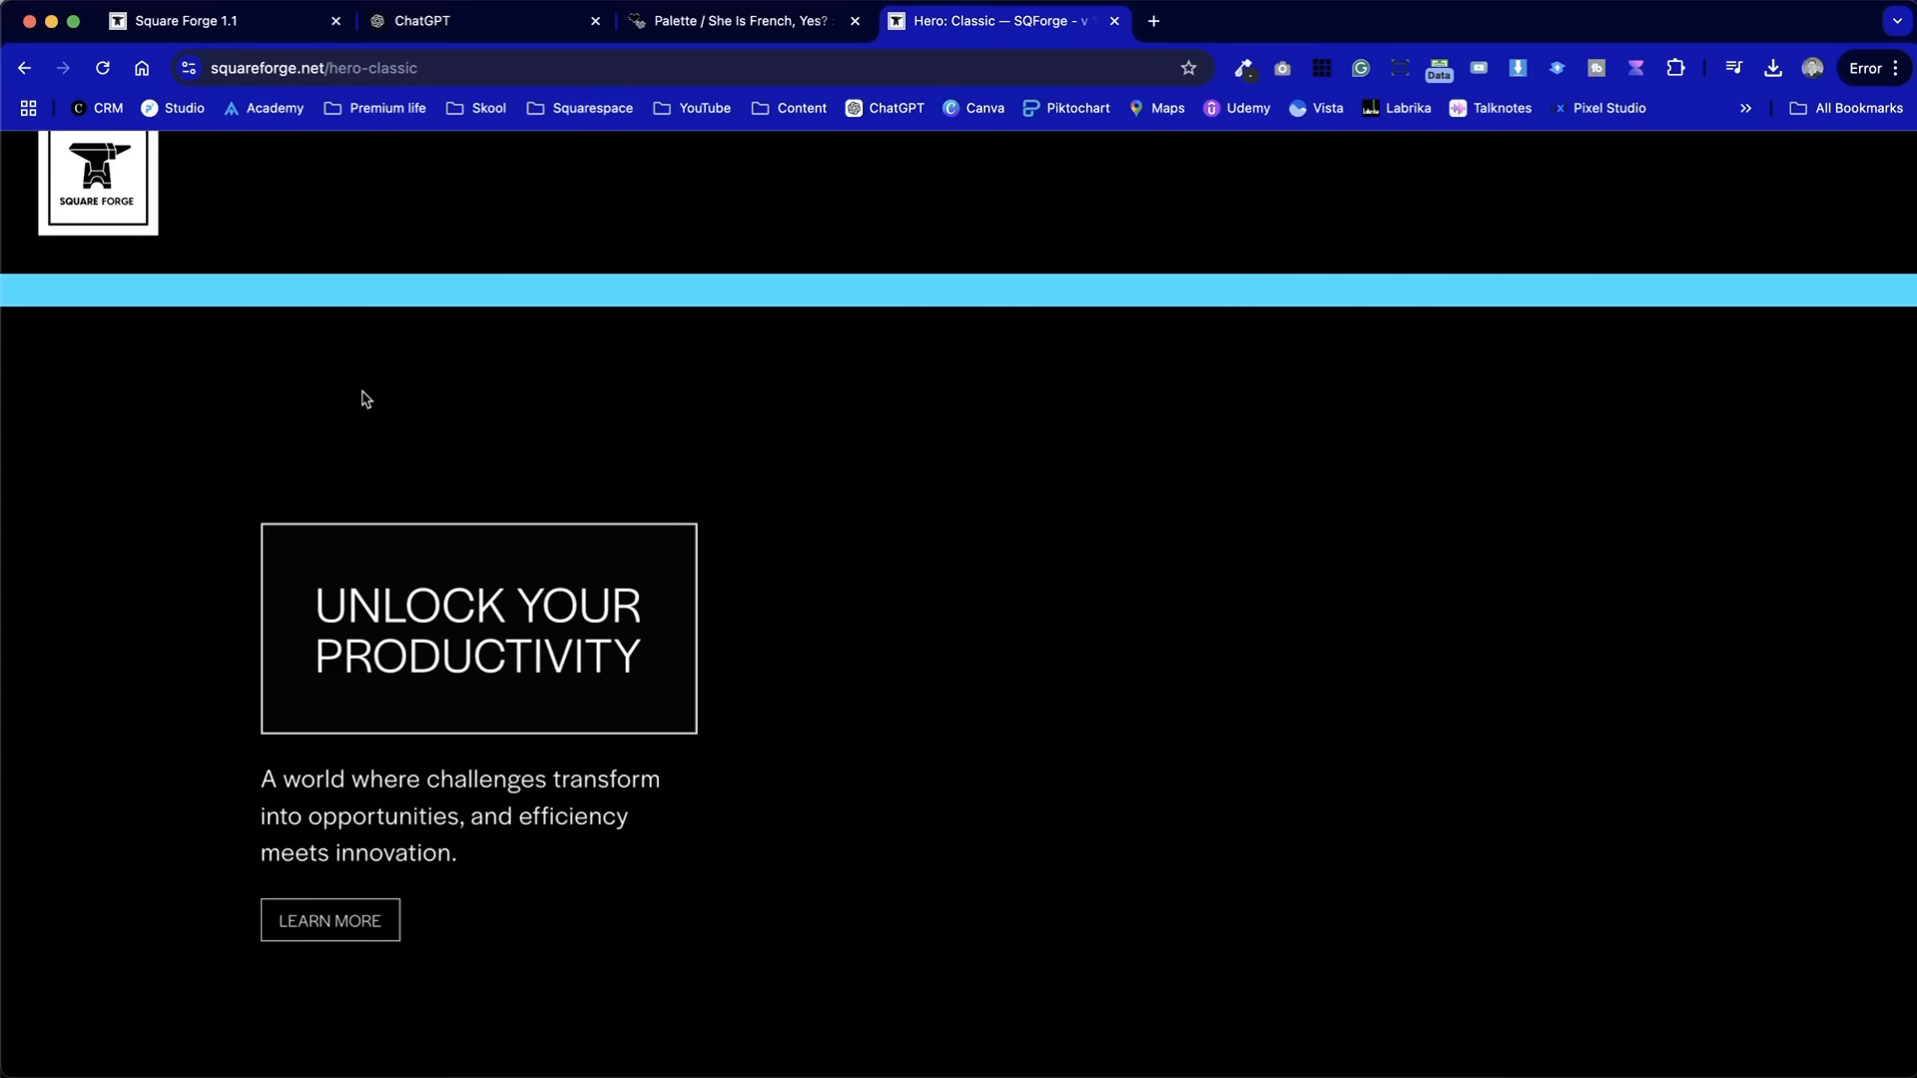
{"action": "scroll", "coordinate": [762, 907], "scroll_direction": "down", "scroll_amount": 13}
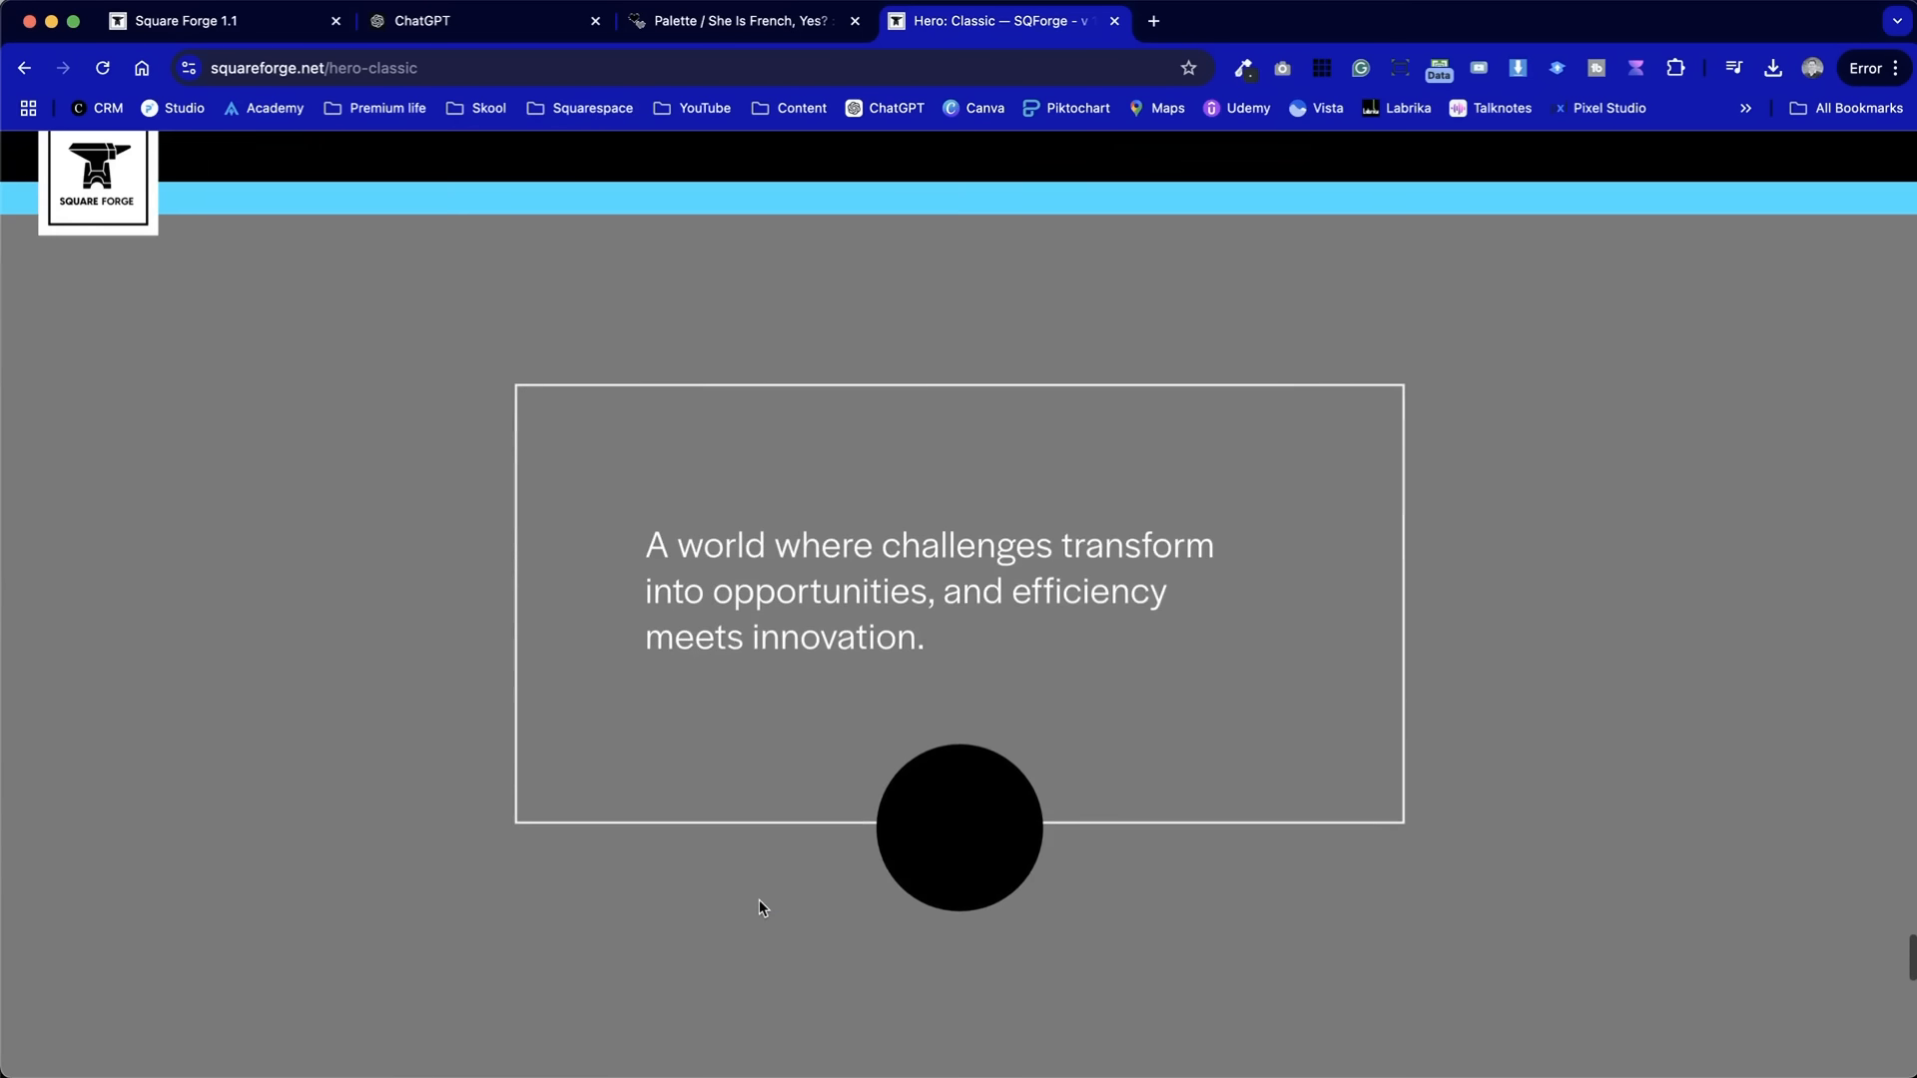
{"action": "scroll", "coordinate": [735, 811], "scroll_direction": "down", "scroll_amount": 10}
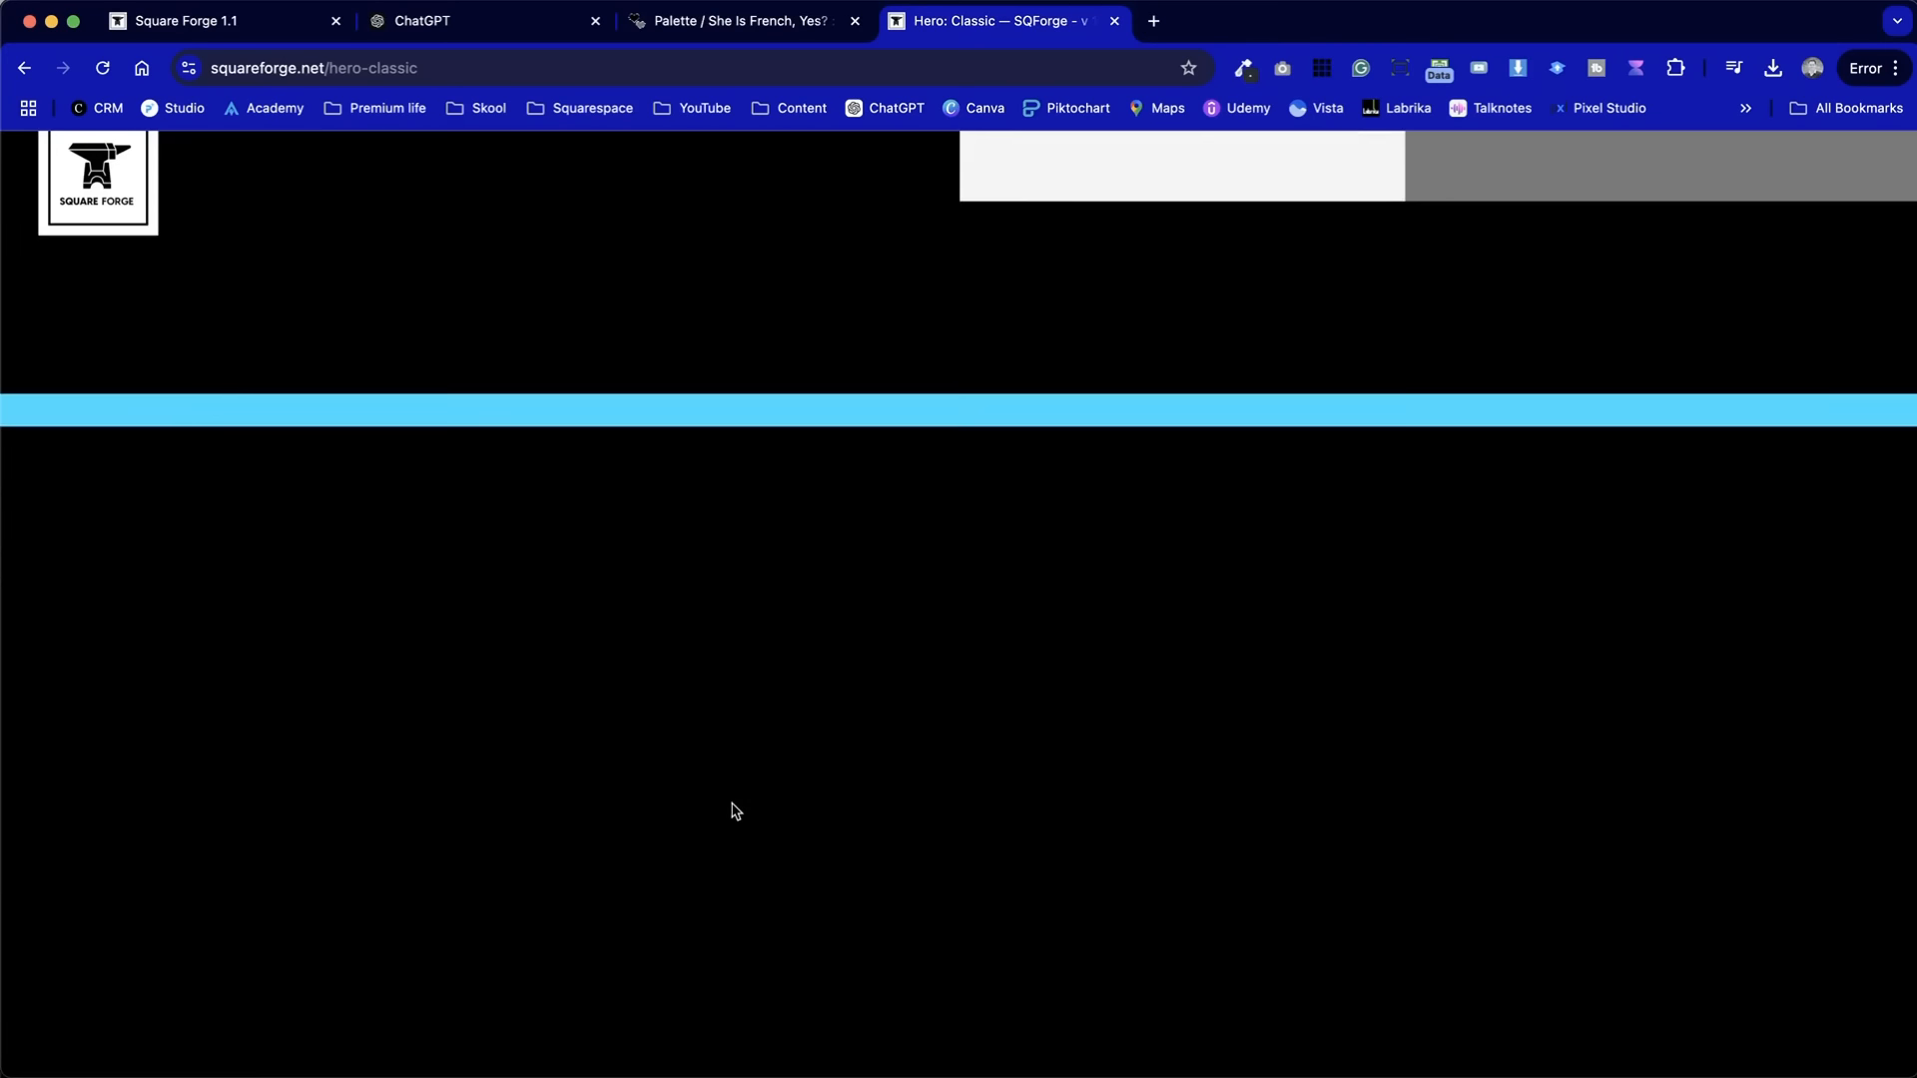
{"action": "scroll", "coordinate": [736, 810], "scroll_direction": "up", "scroll_amount": 3}
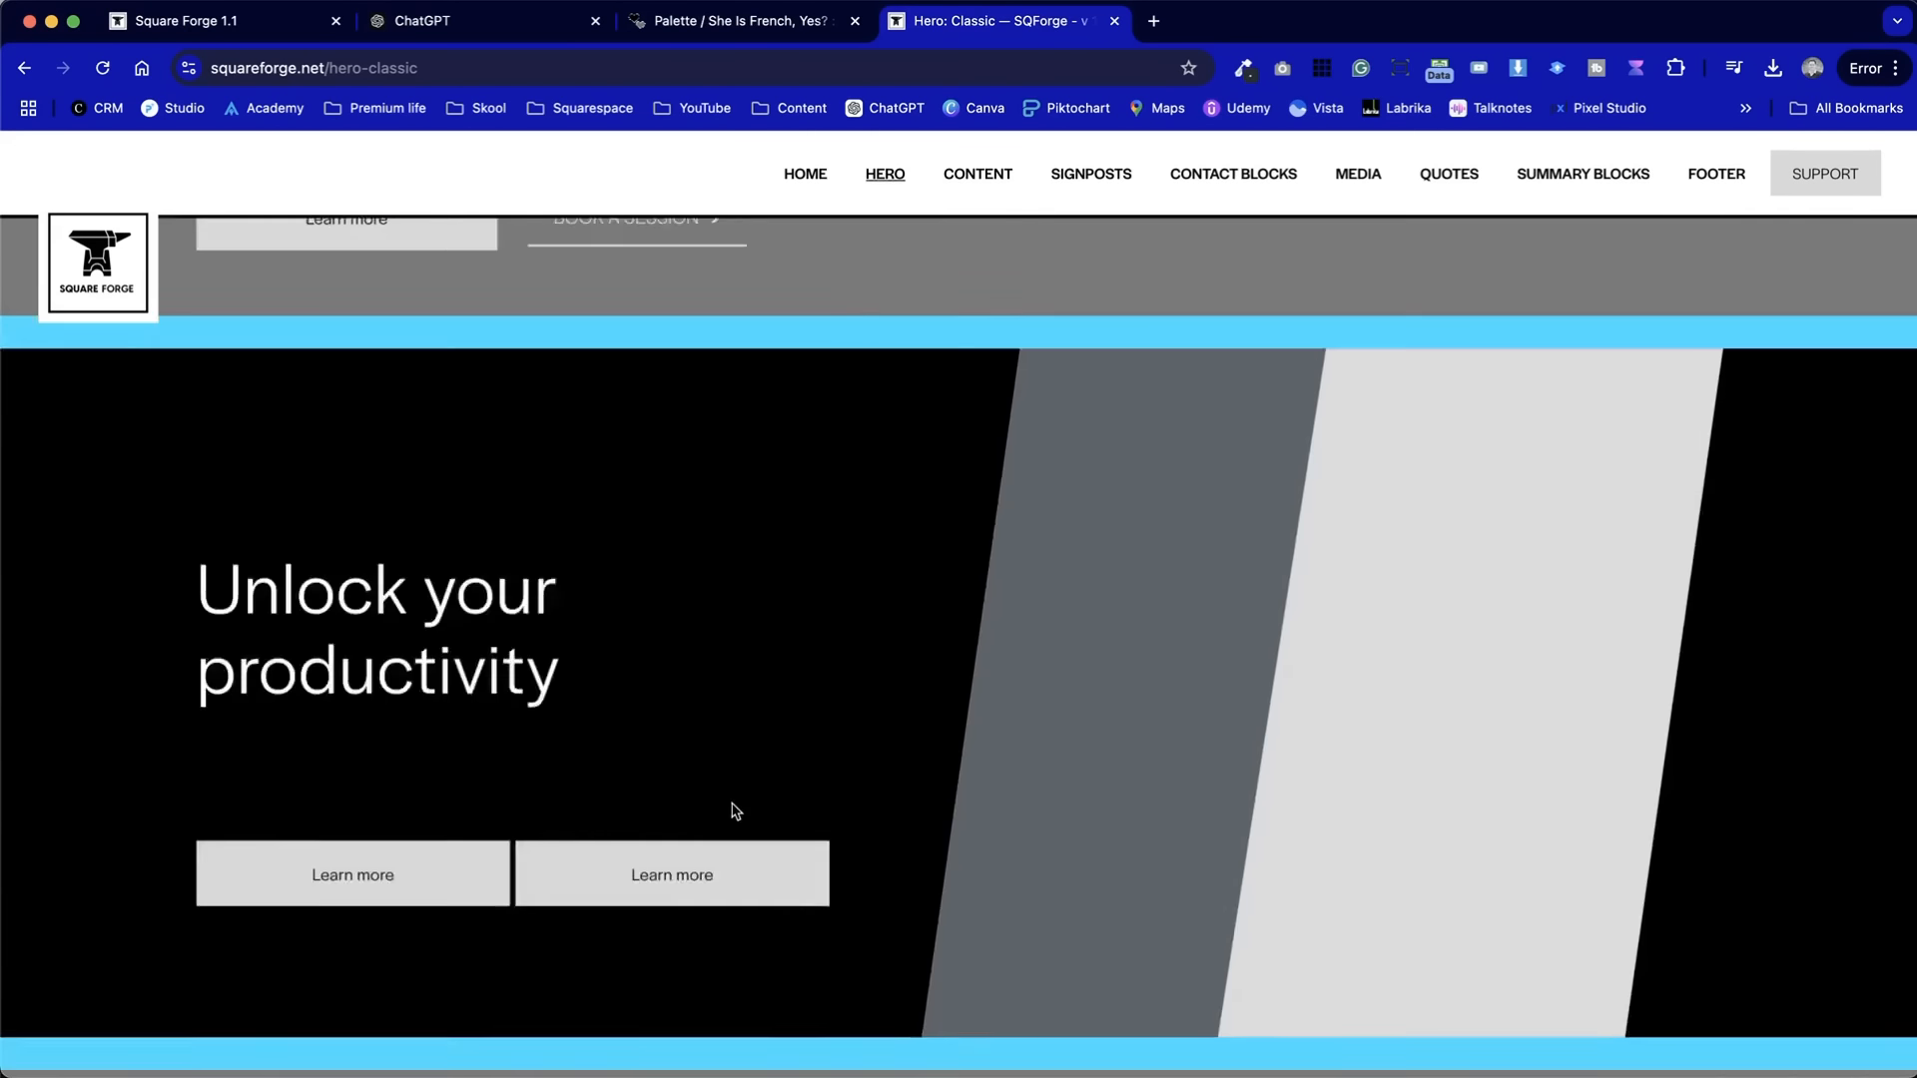
- Go to the Content: Pricing Tables page on squareforge.net and review its Membership Plans section layouts
{"action": "mouse_move", "coordinate": [988, 176]}
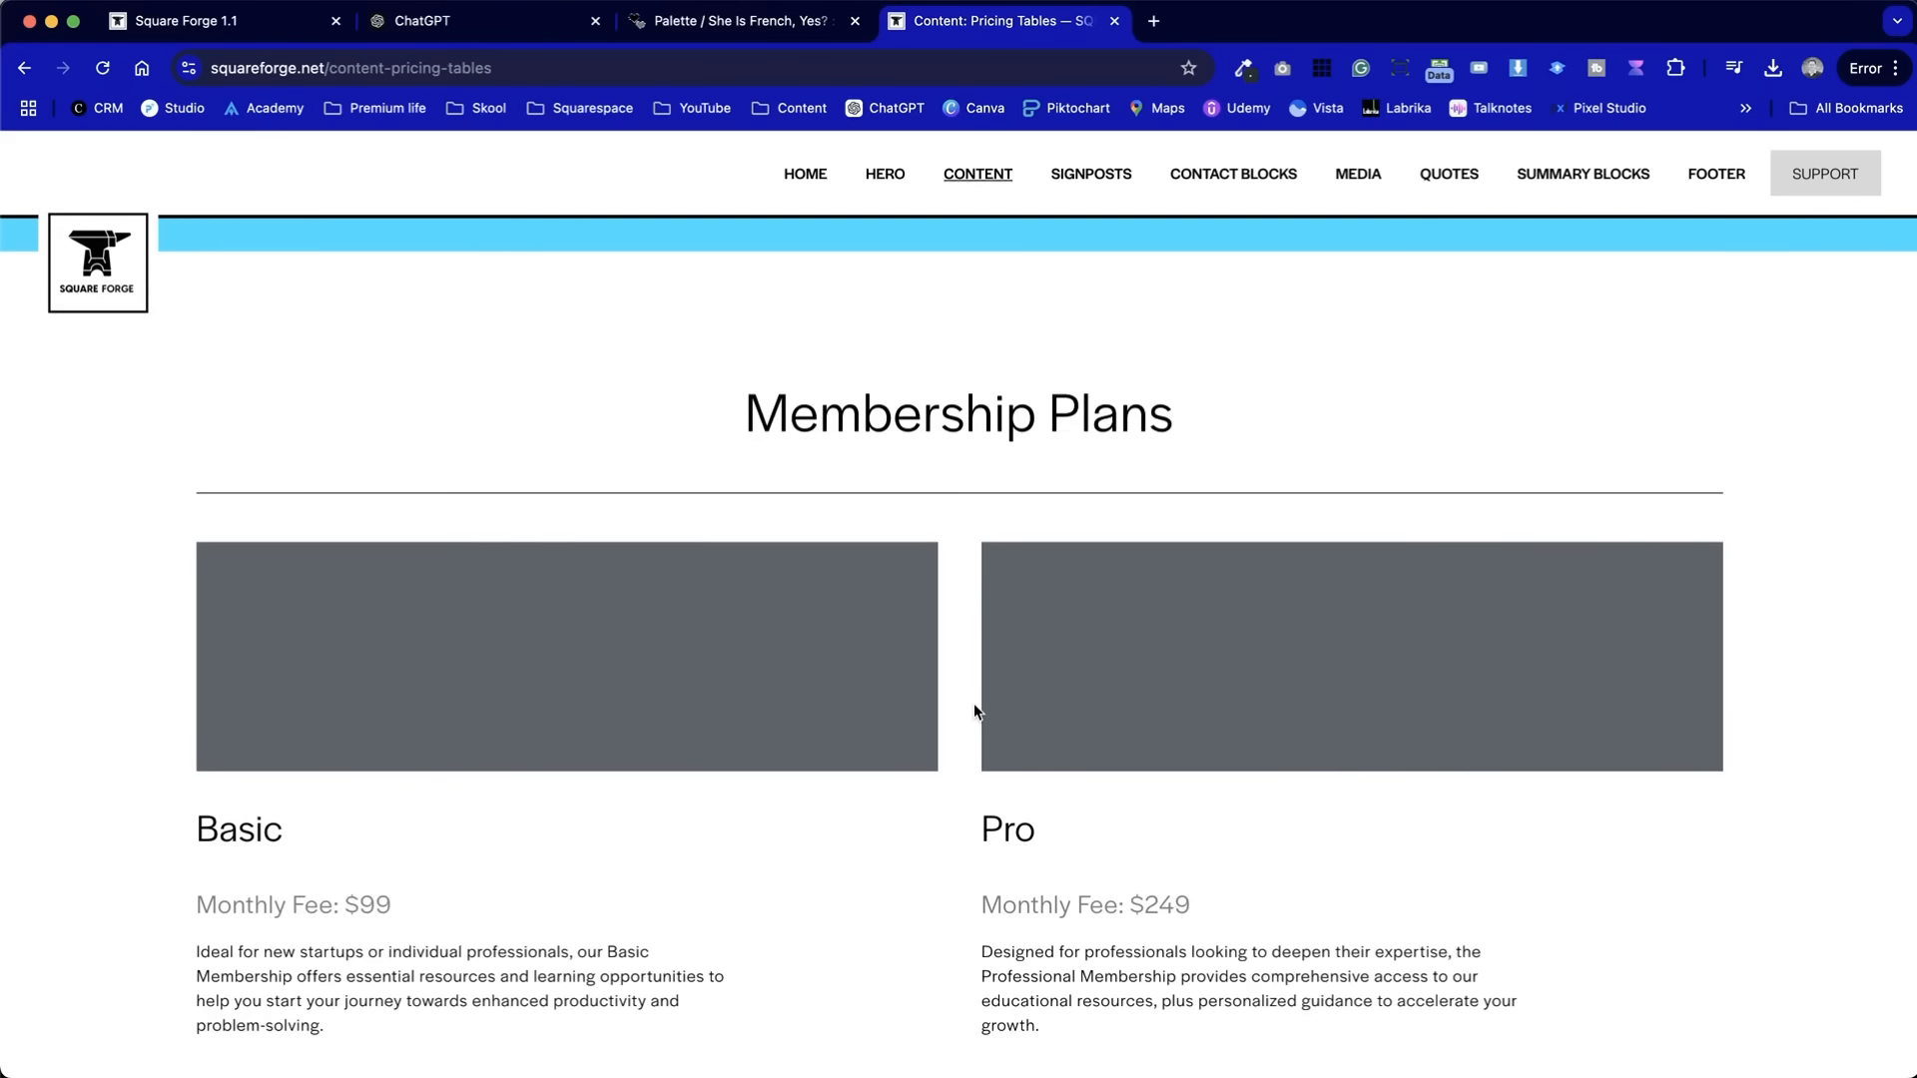
{"action": "scroll", "coordinate": [976, 710], "scroll_direction": "down", "scroll_amount": 5}
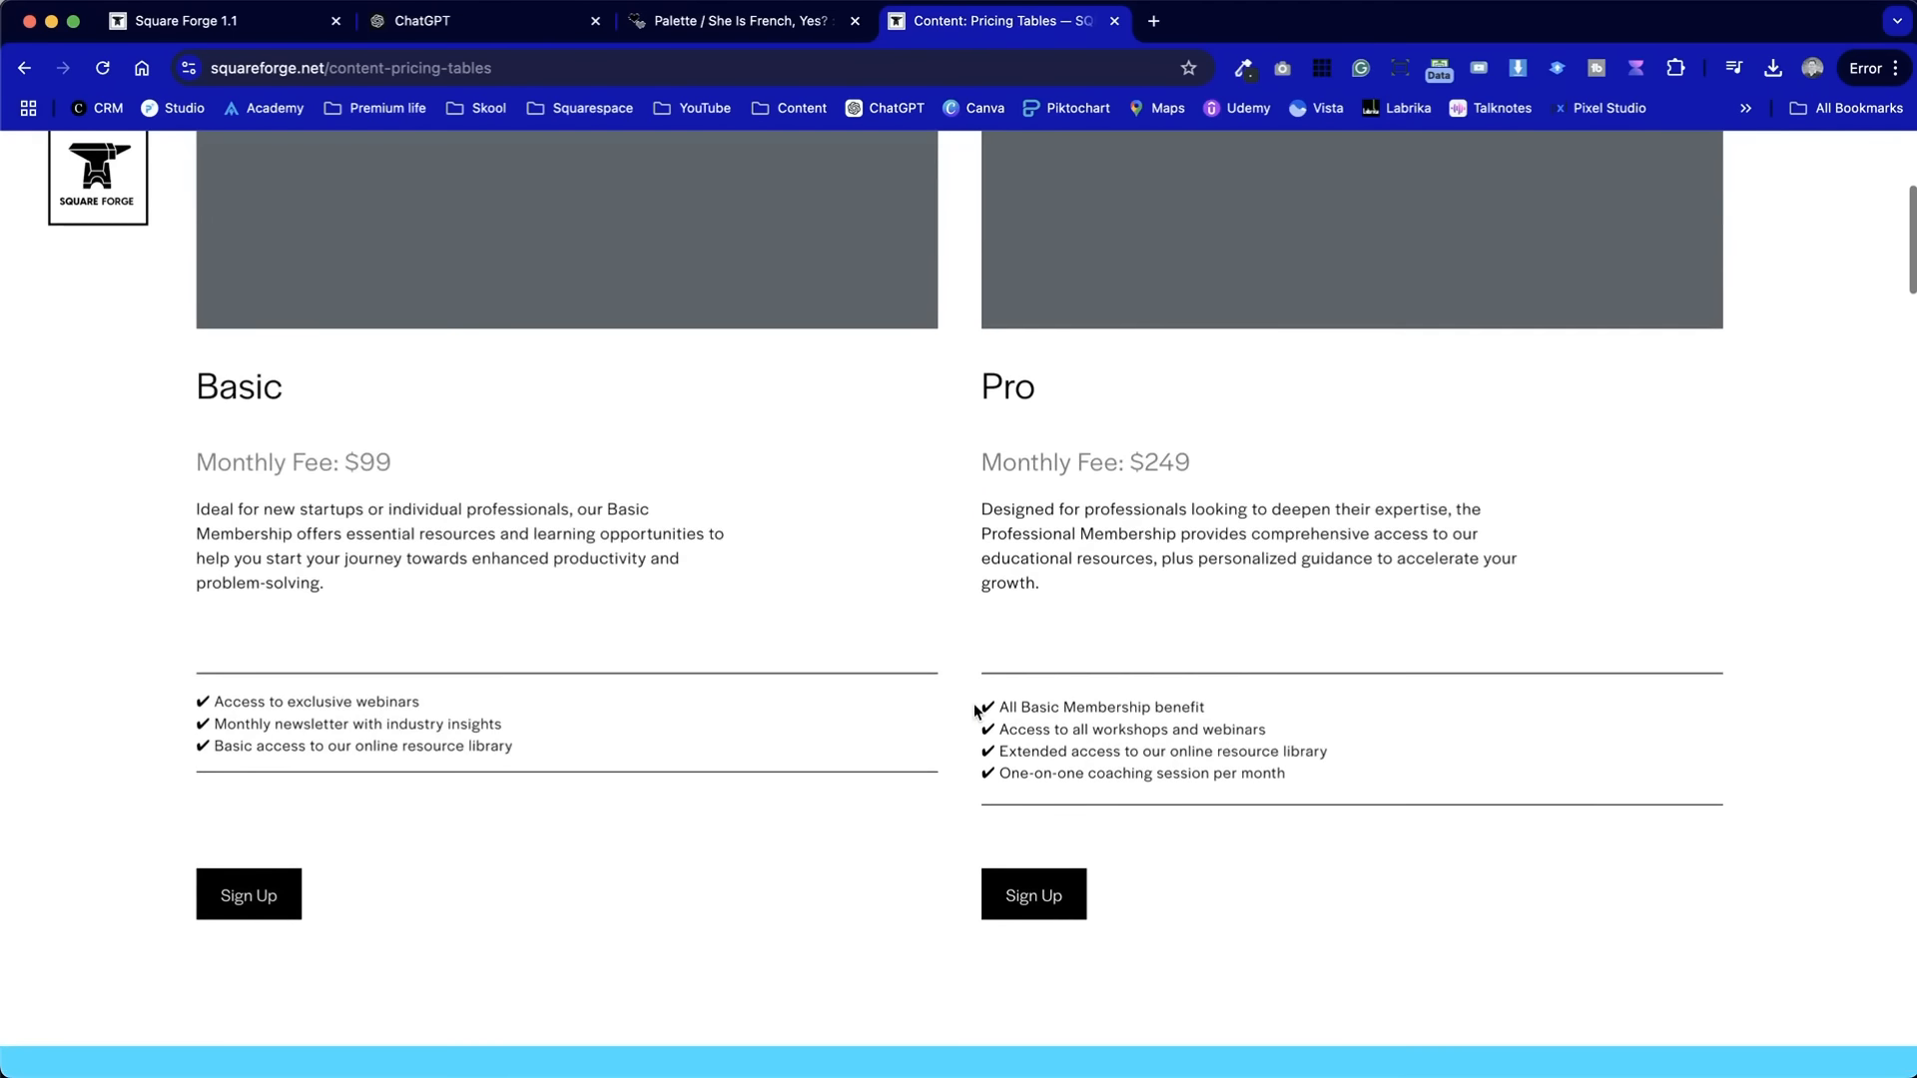
{"action": "scroll", "coordinate": [975, 711], "scroll_direction": "down", "scroll_amount": 10}
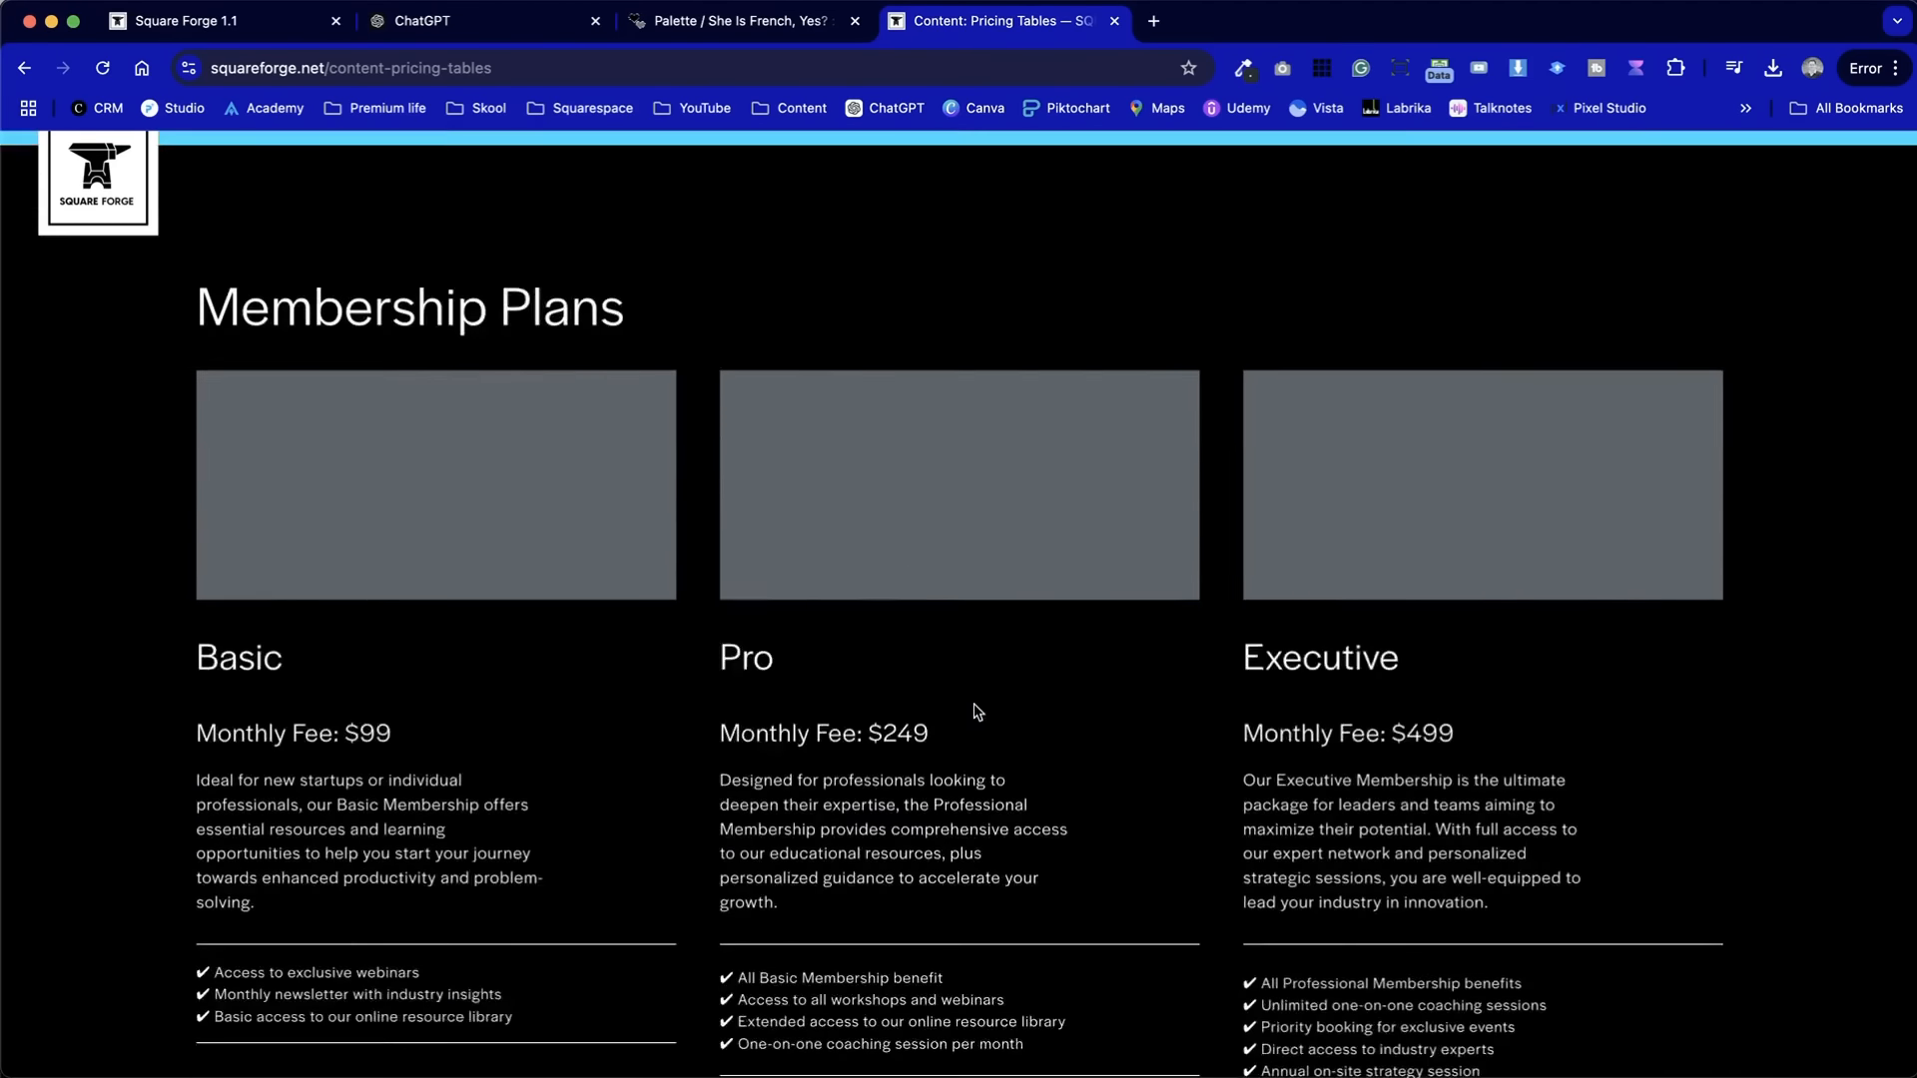
{"action": "scroll", "coordinate": [975, 711], "scroll_direction": "down", "scroll_amount": 10}
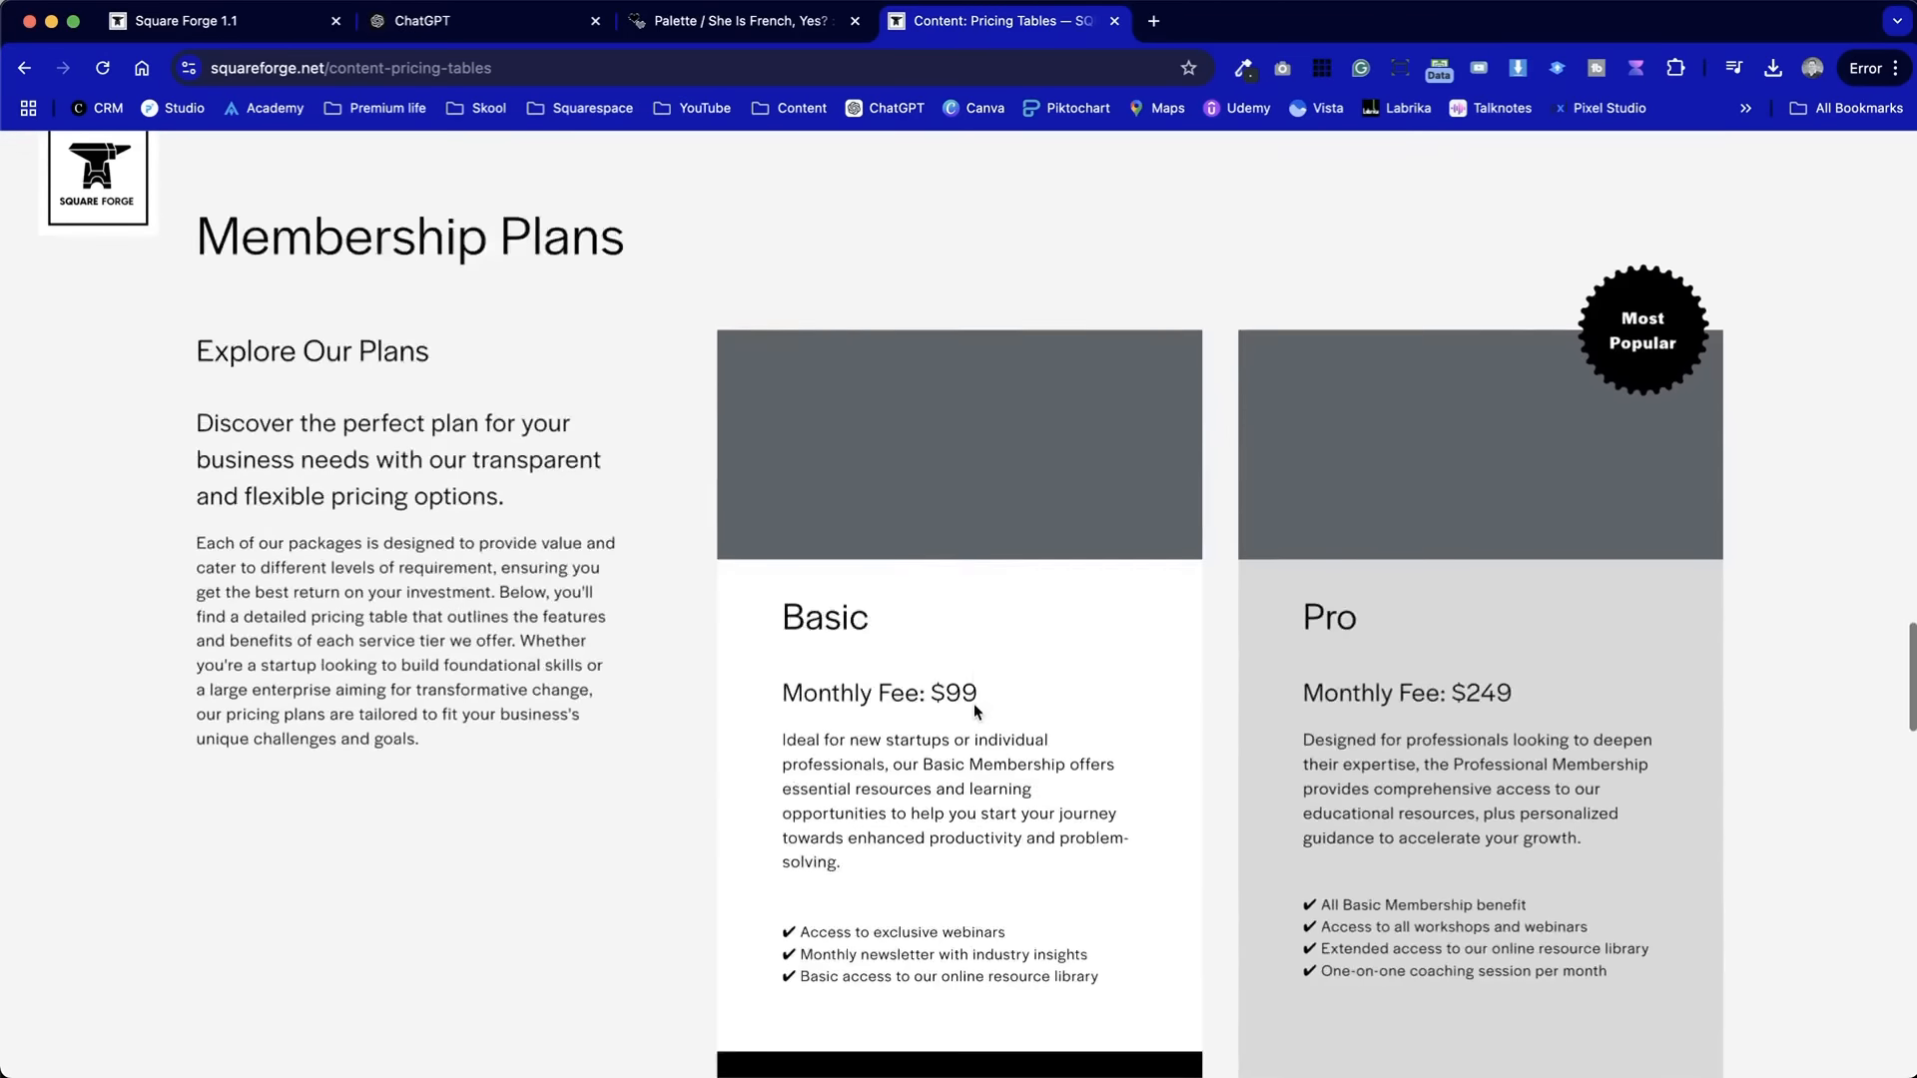
{"action": "scroll", "coordinate": [973, 703], "scroll_direction": "down", "scroll_amount": 10}
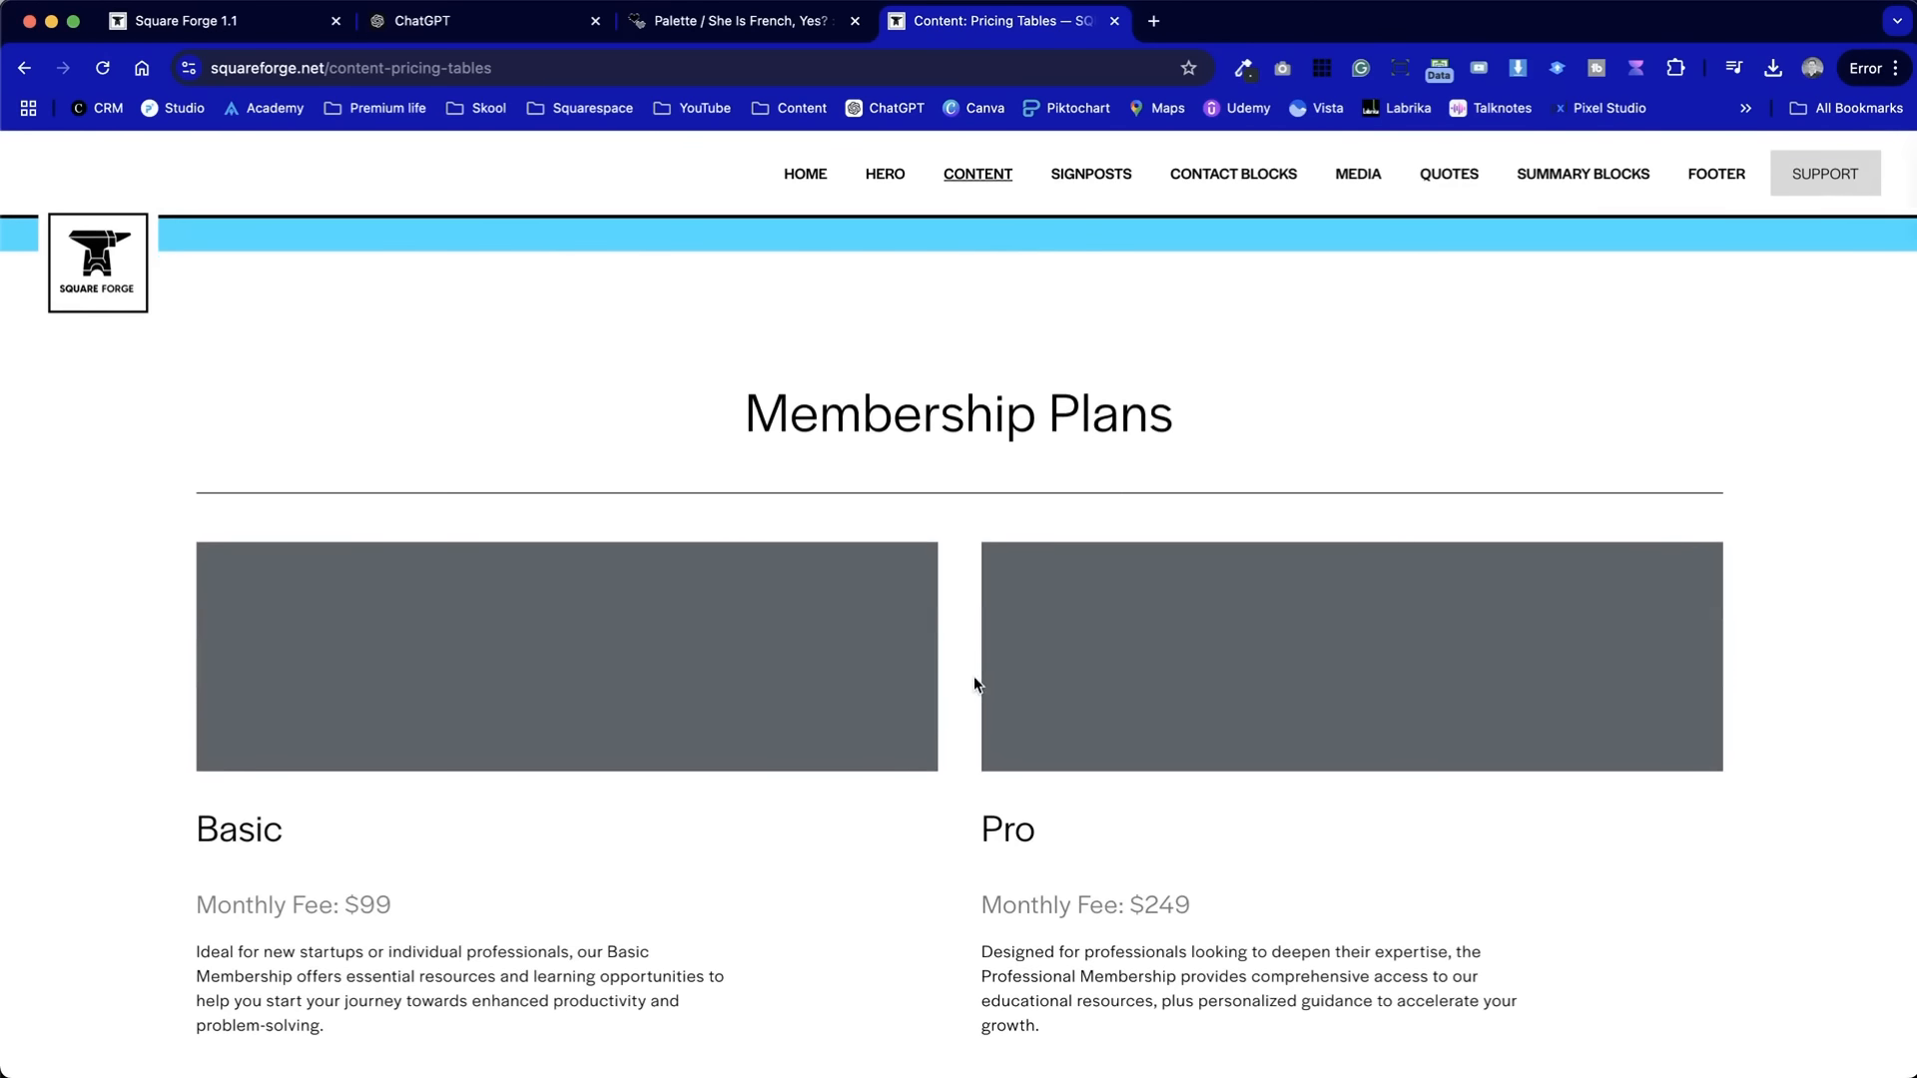
- Go to the Signposts: 2-Col Classic page on squareforge.net and compare its two-column section layouts
{"action": "mouse_move", "coordinate": [1054, 176]}
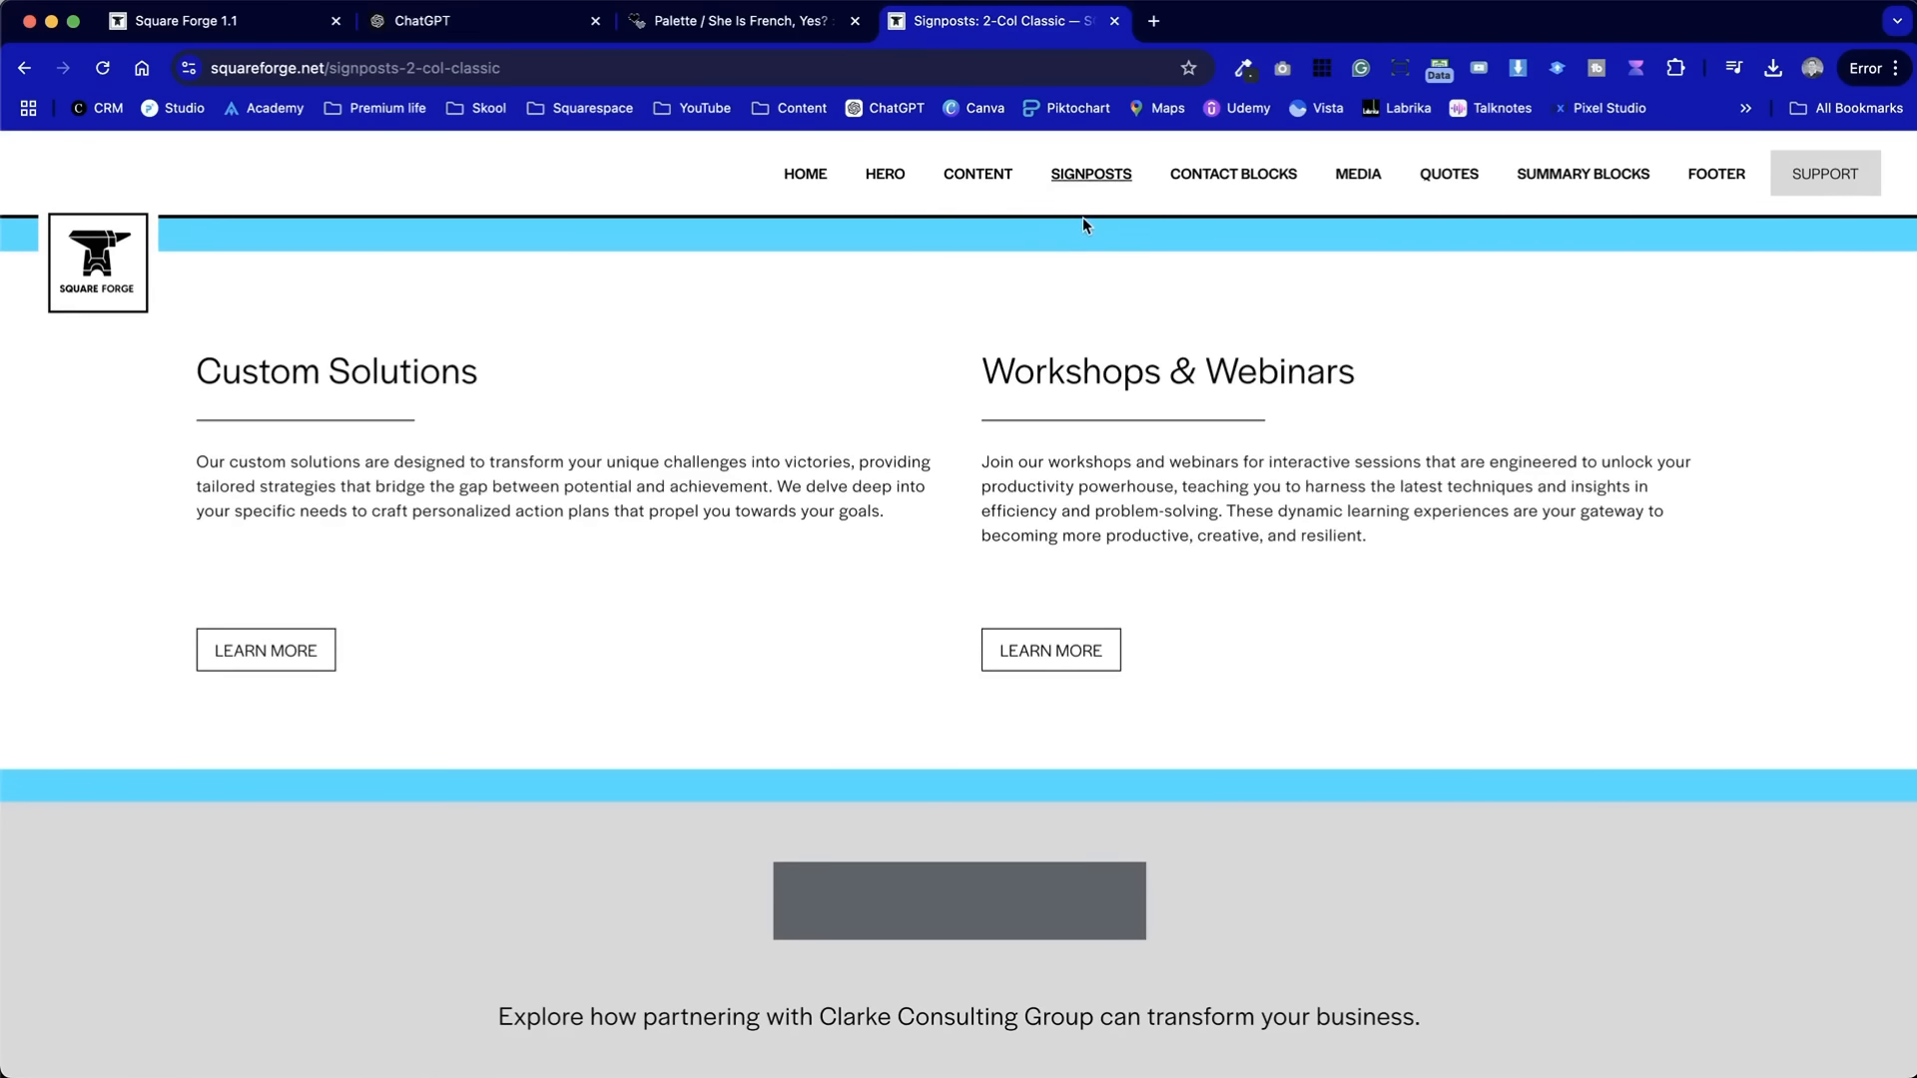
{"action": "scroll", "coordinate": [835, 556], "scroll_direction": "down", "scroll_amount": 10}
{"action": "scroll", "coordinate": [836, 555], "scroll_direction": "down", "scroll_amount": 15}
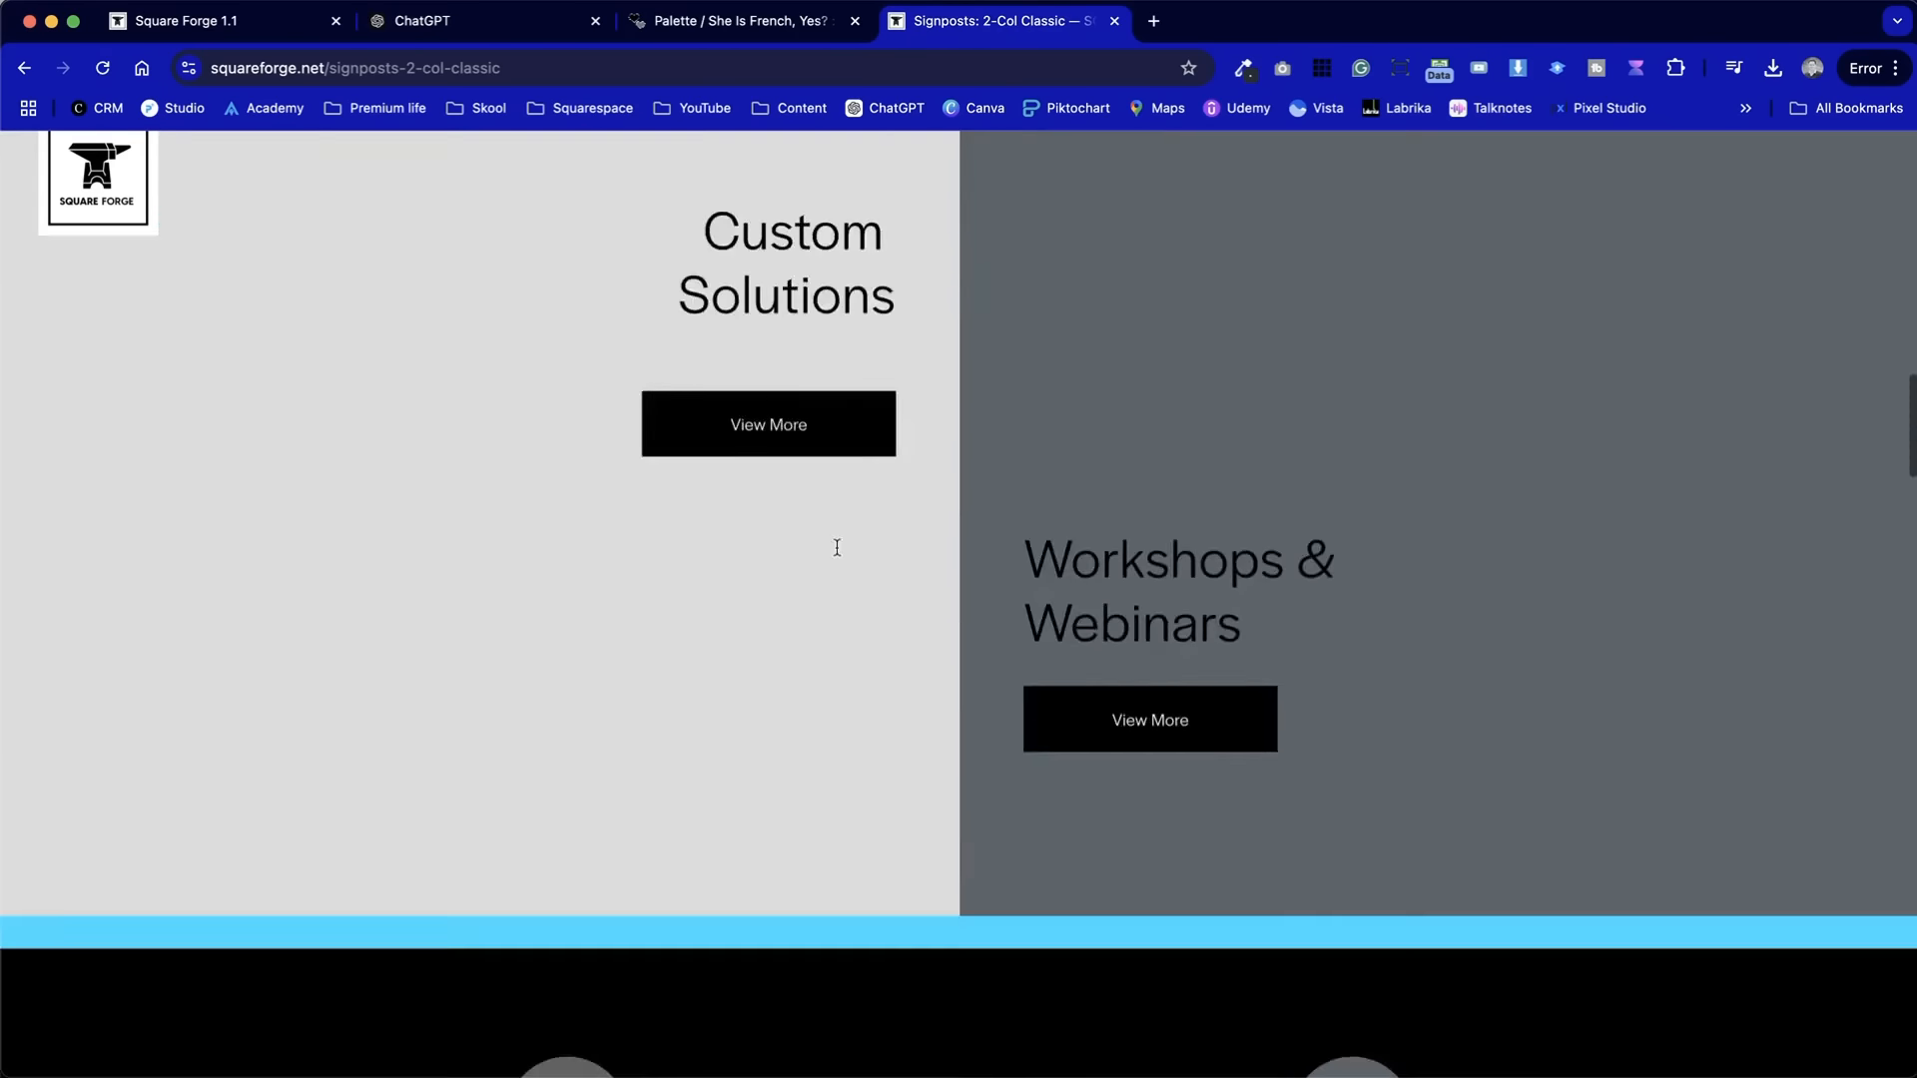
{"action": "scroll", "coordinate": [837, 555], "scroll_direction": "up", "scroll_amount": 8}
{"action": "scroll", "coordinate": [836, 555], "scroll_direction": "up", "scroll_amount": 6}
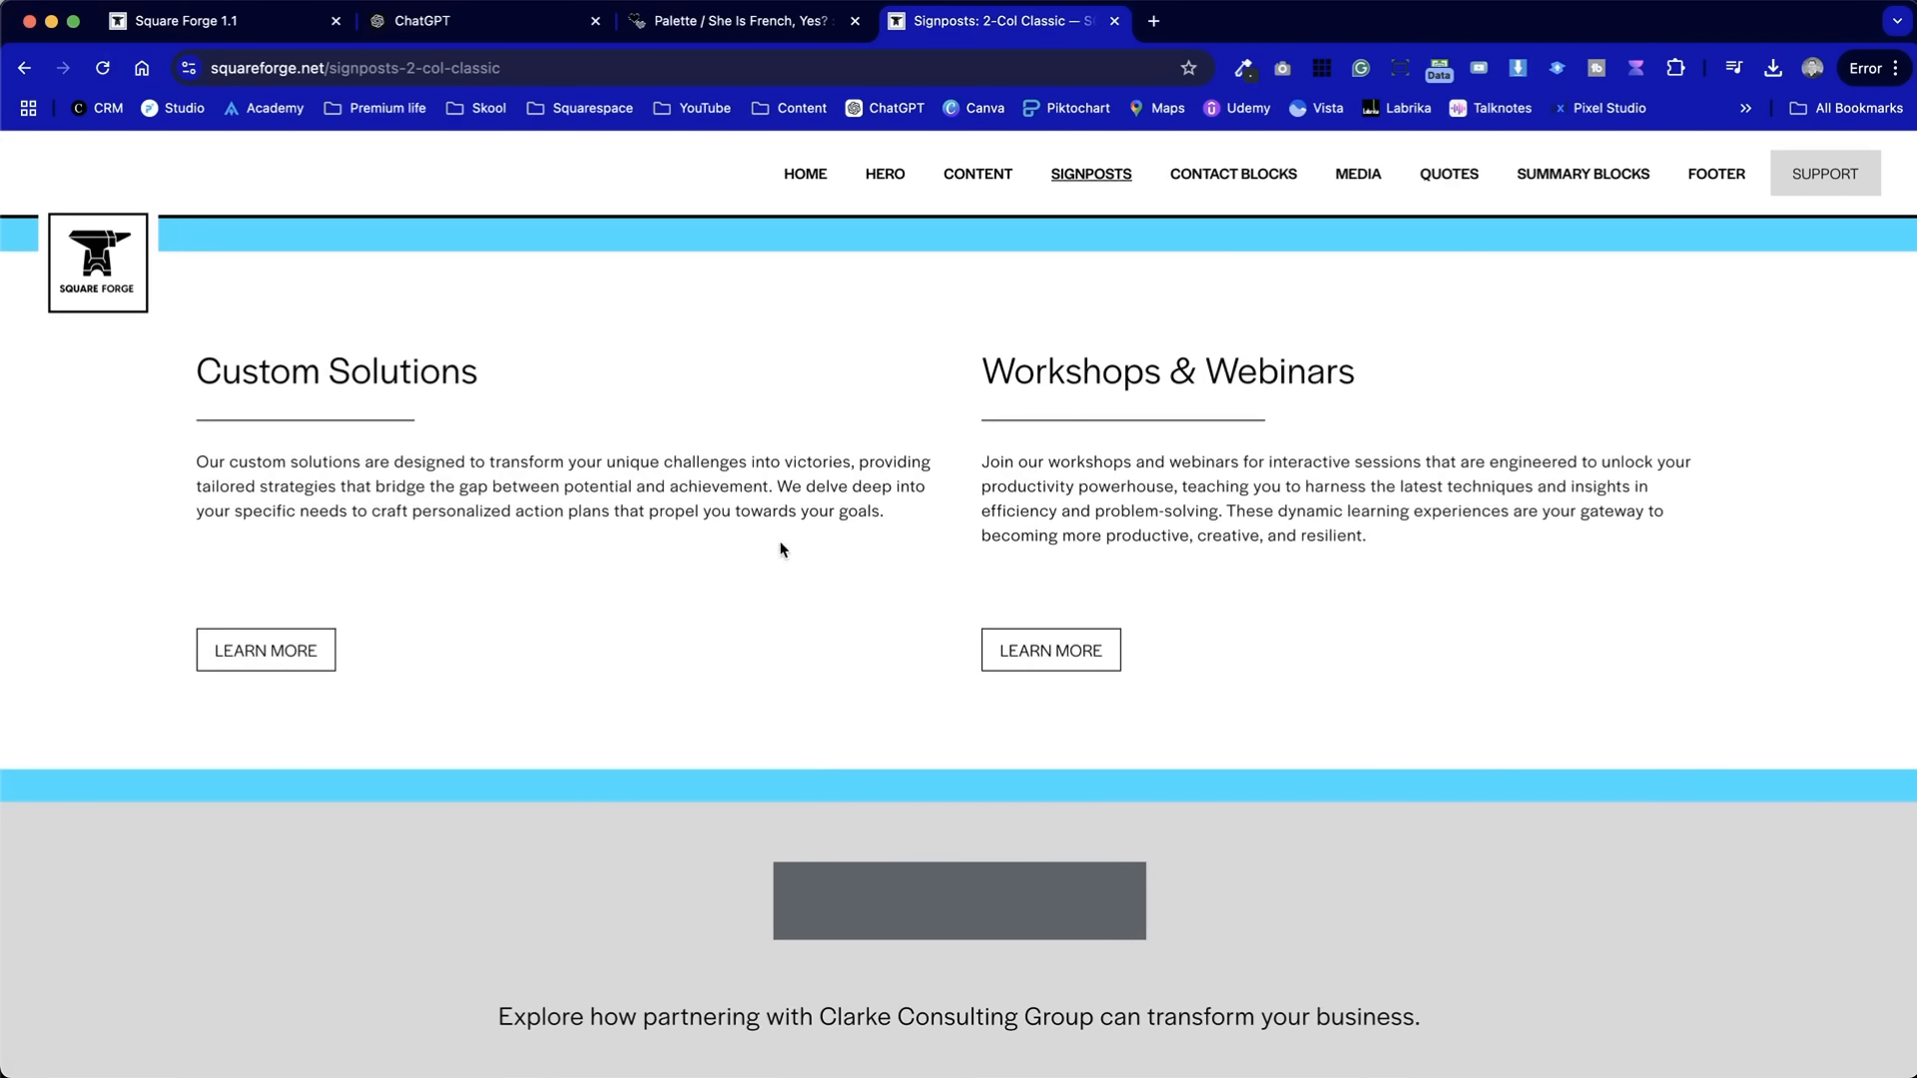
{"action": "scroll", "coordinate": [476, 680], "scroll_direction": "down", "scroll_amount": 12}
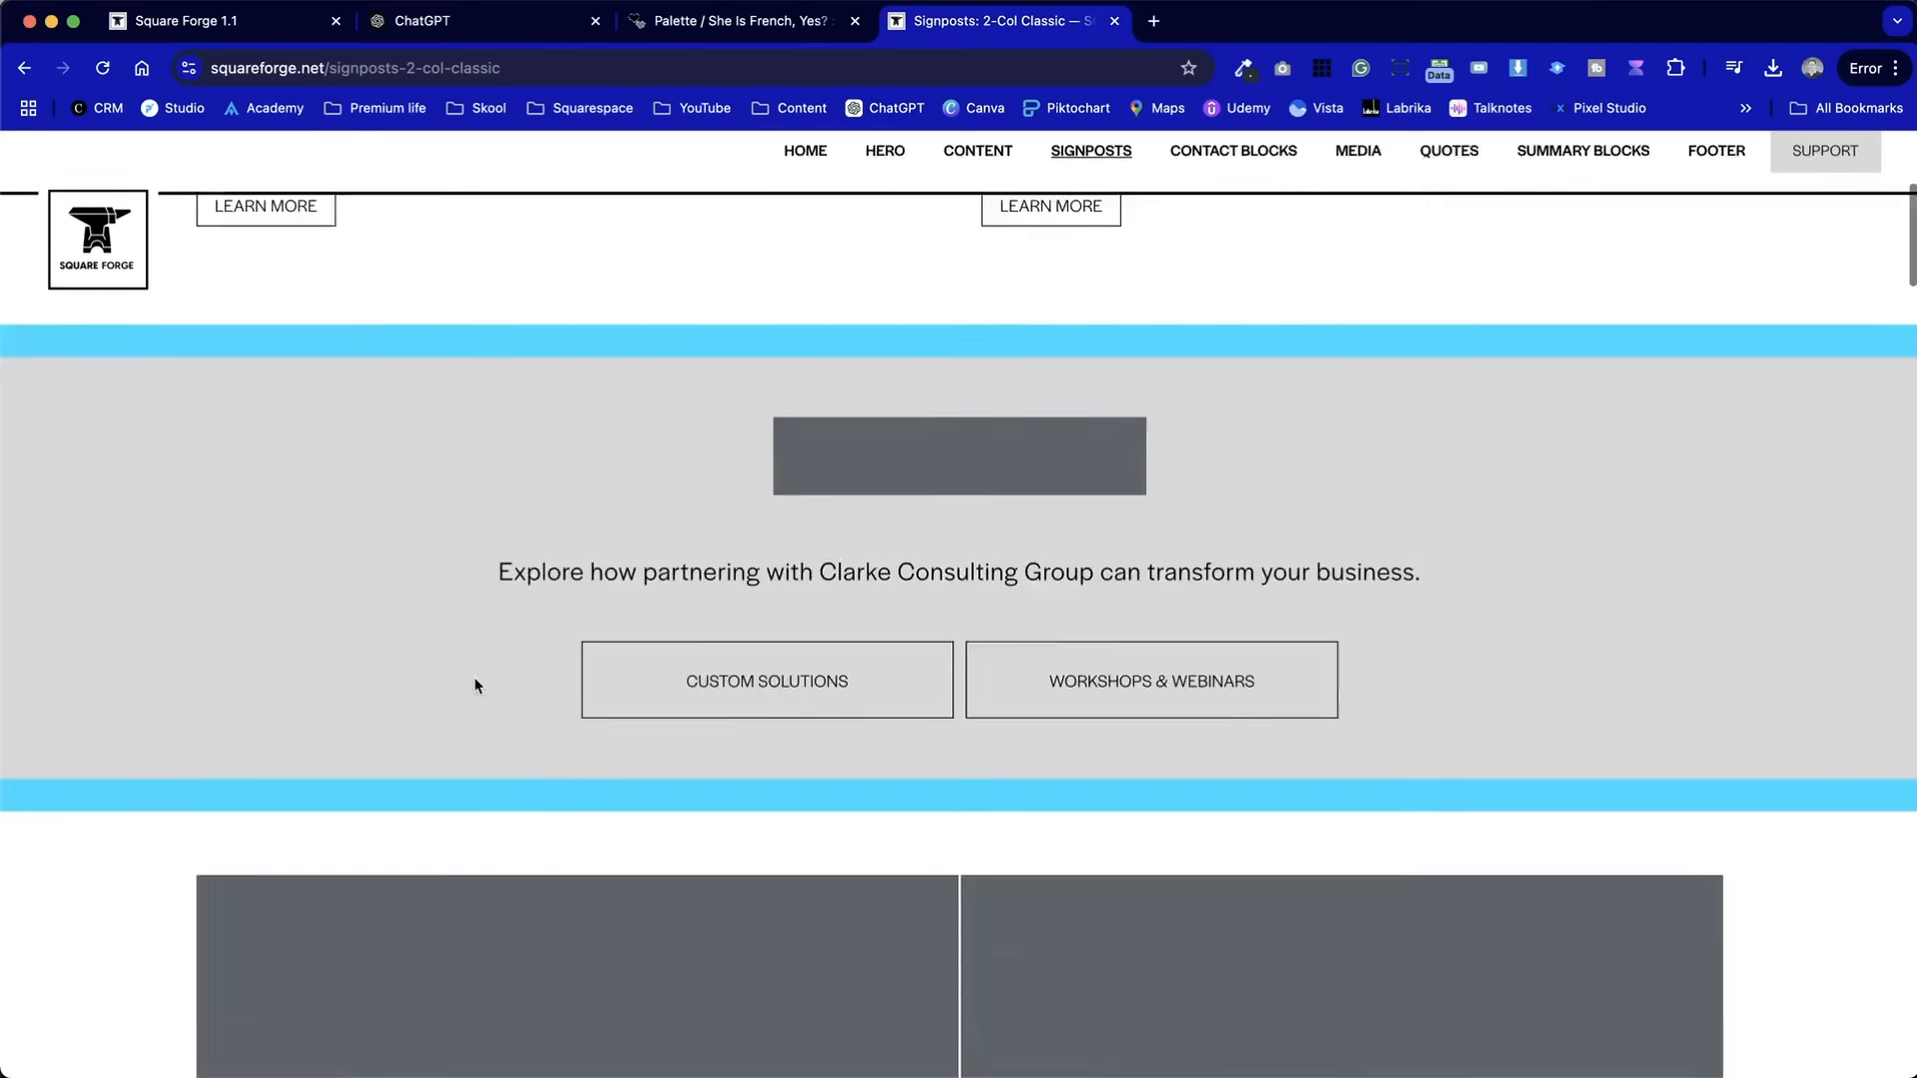
{"action": "scroll", "coordinate": [486, 682], "scroll_direction": "up", "scroll_amount": 5}
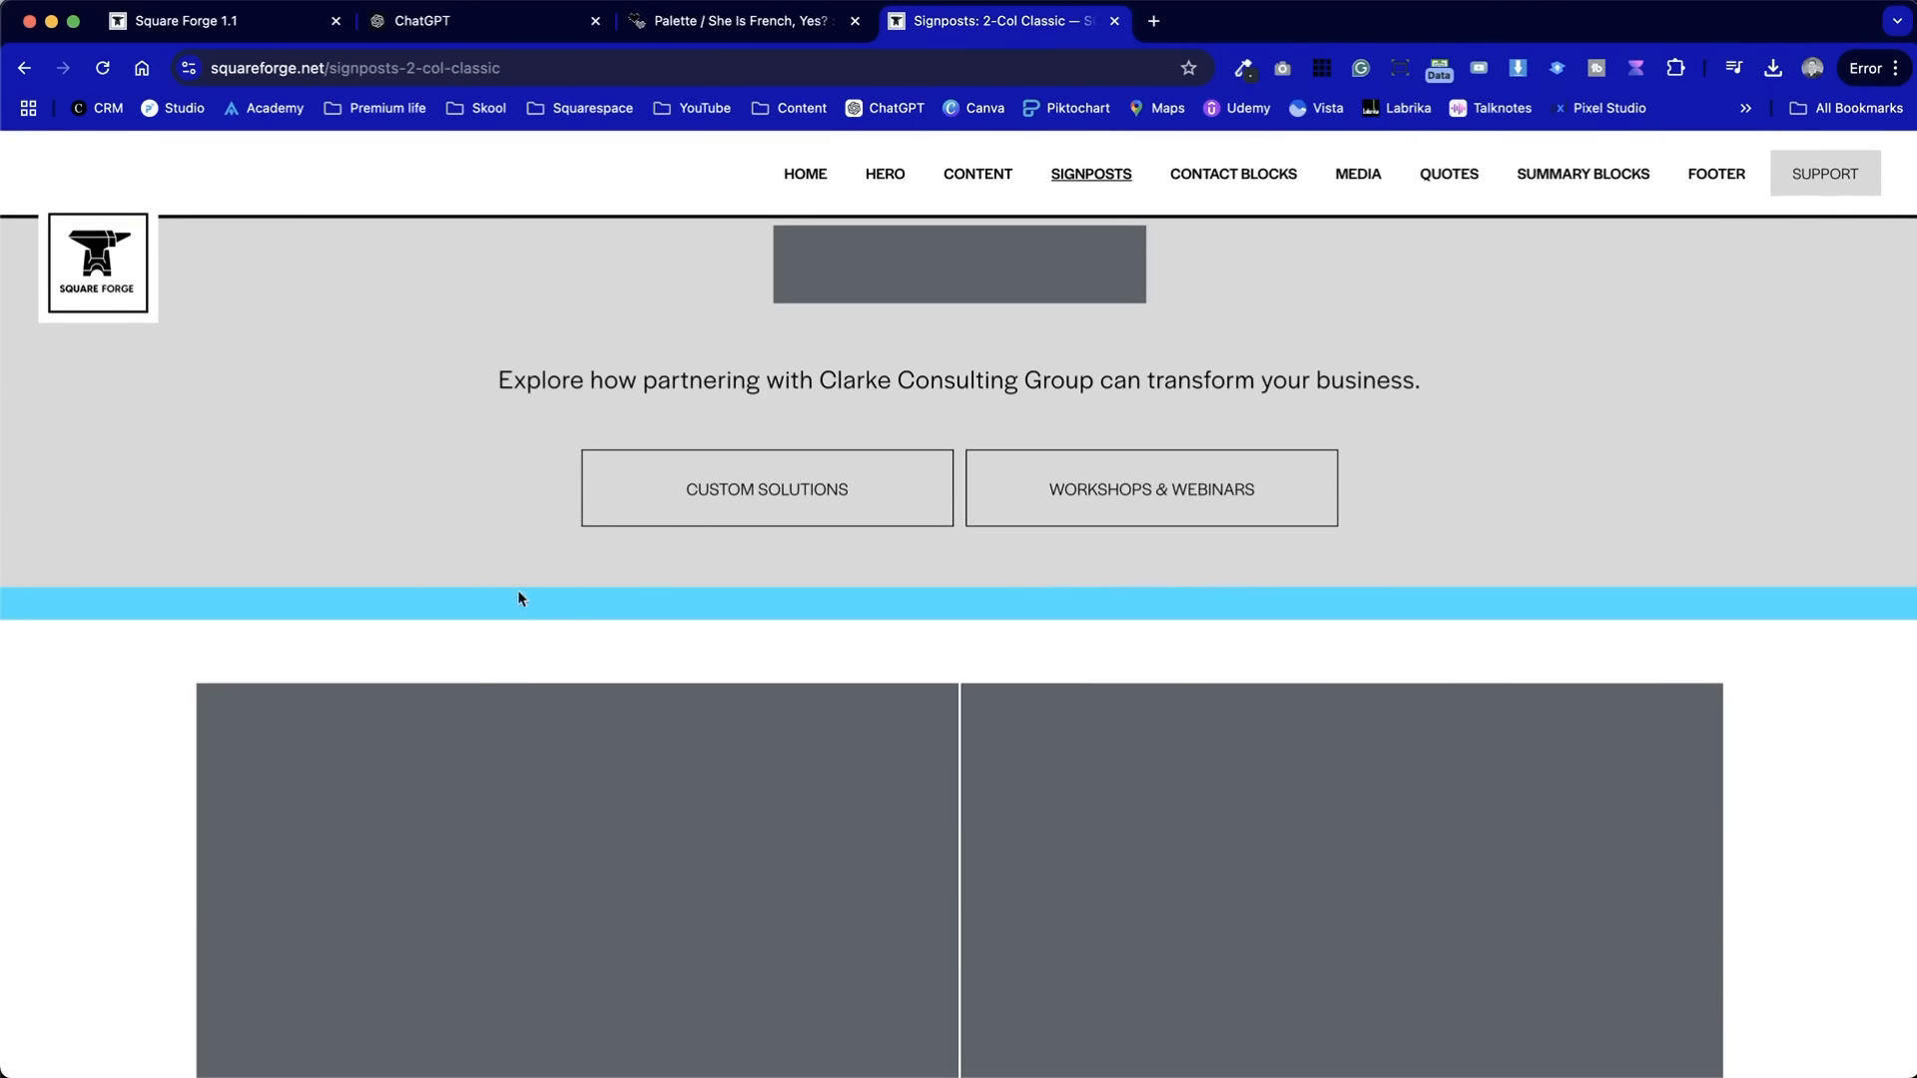
{"action": "scroll", "coordinate": [490, 797], "scroll_direction": "down", "scroll_amount": 15}
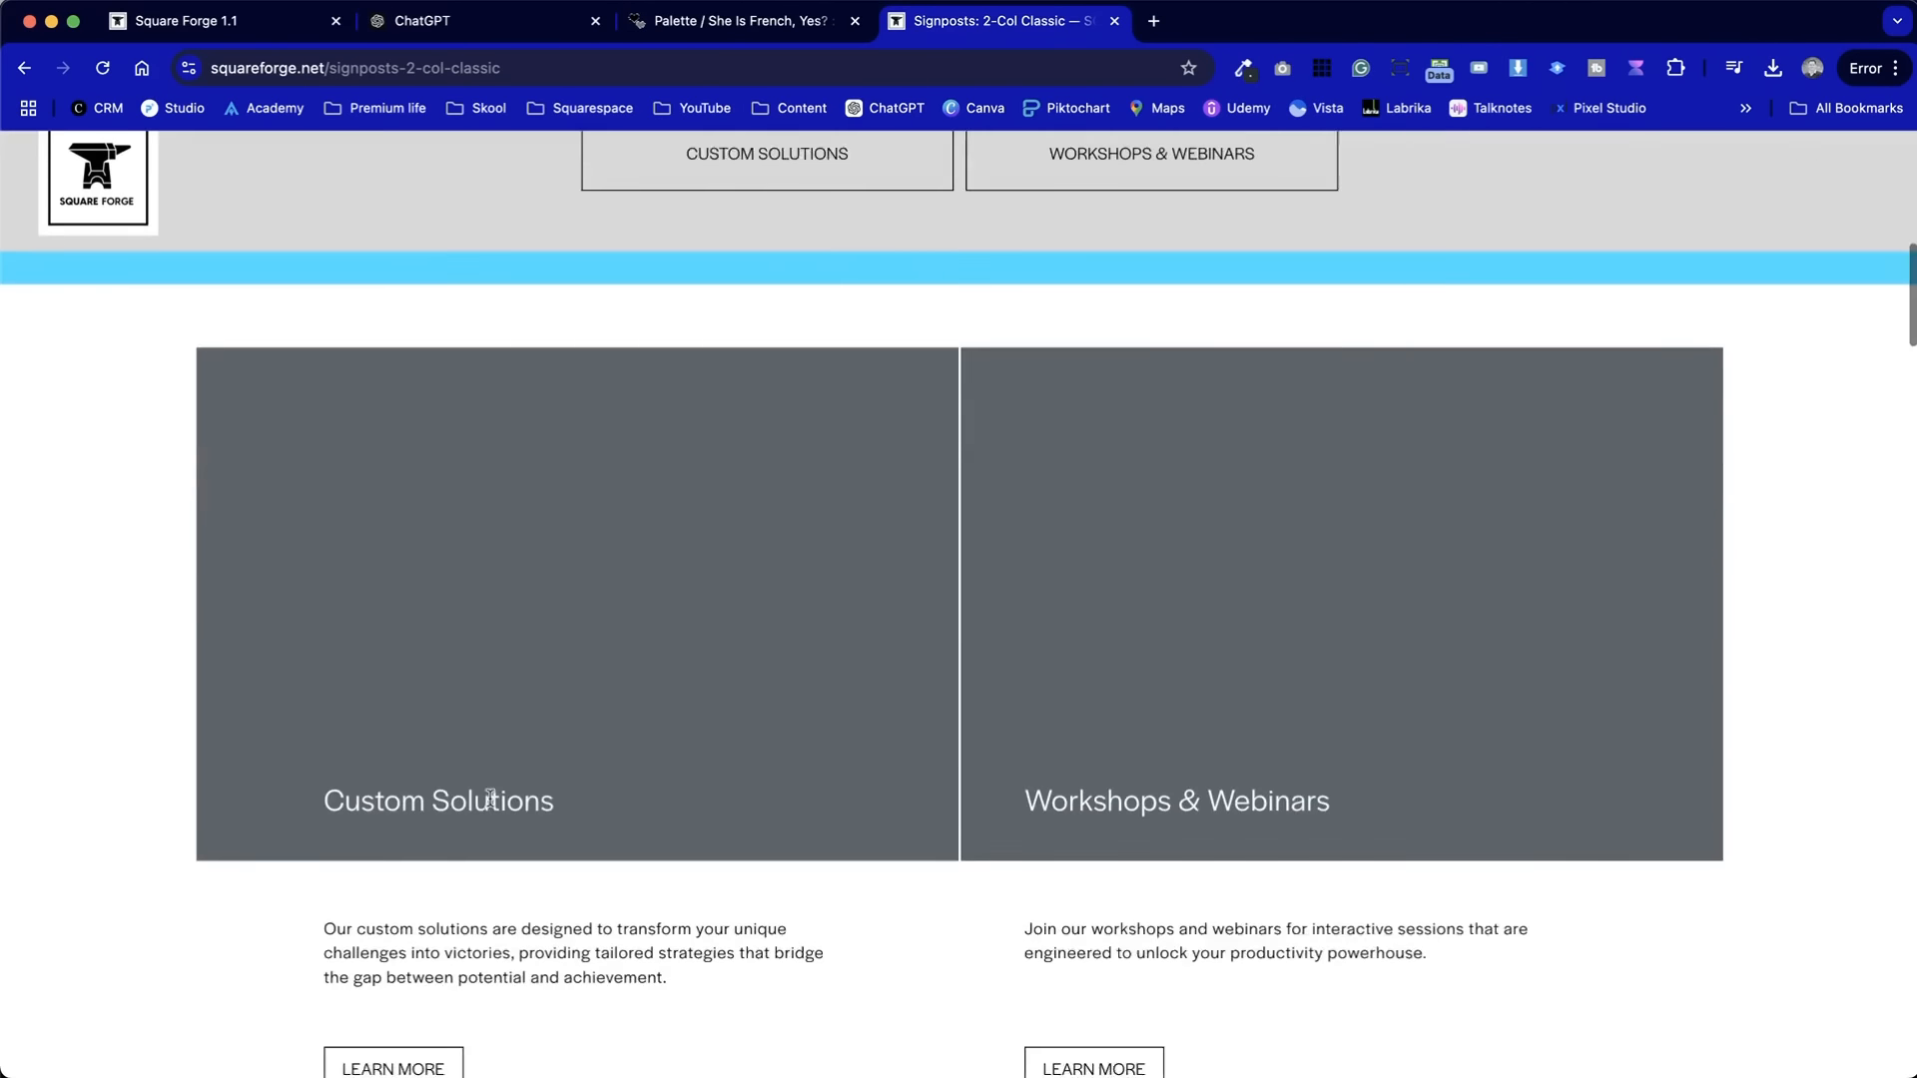
{"action": "scroll", "coordinate": [489, 797], "scroll_direction": "down", "scroll_amount": 20}
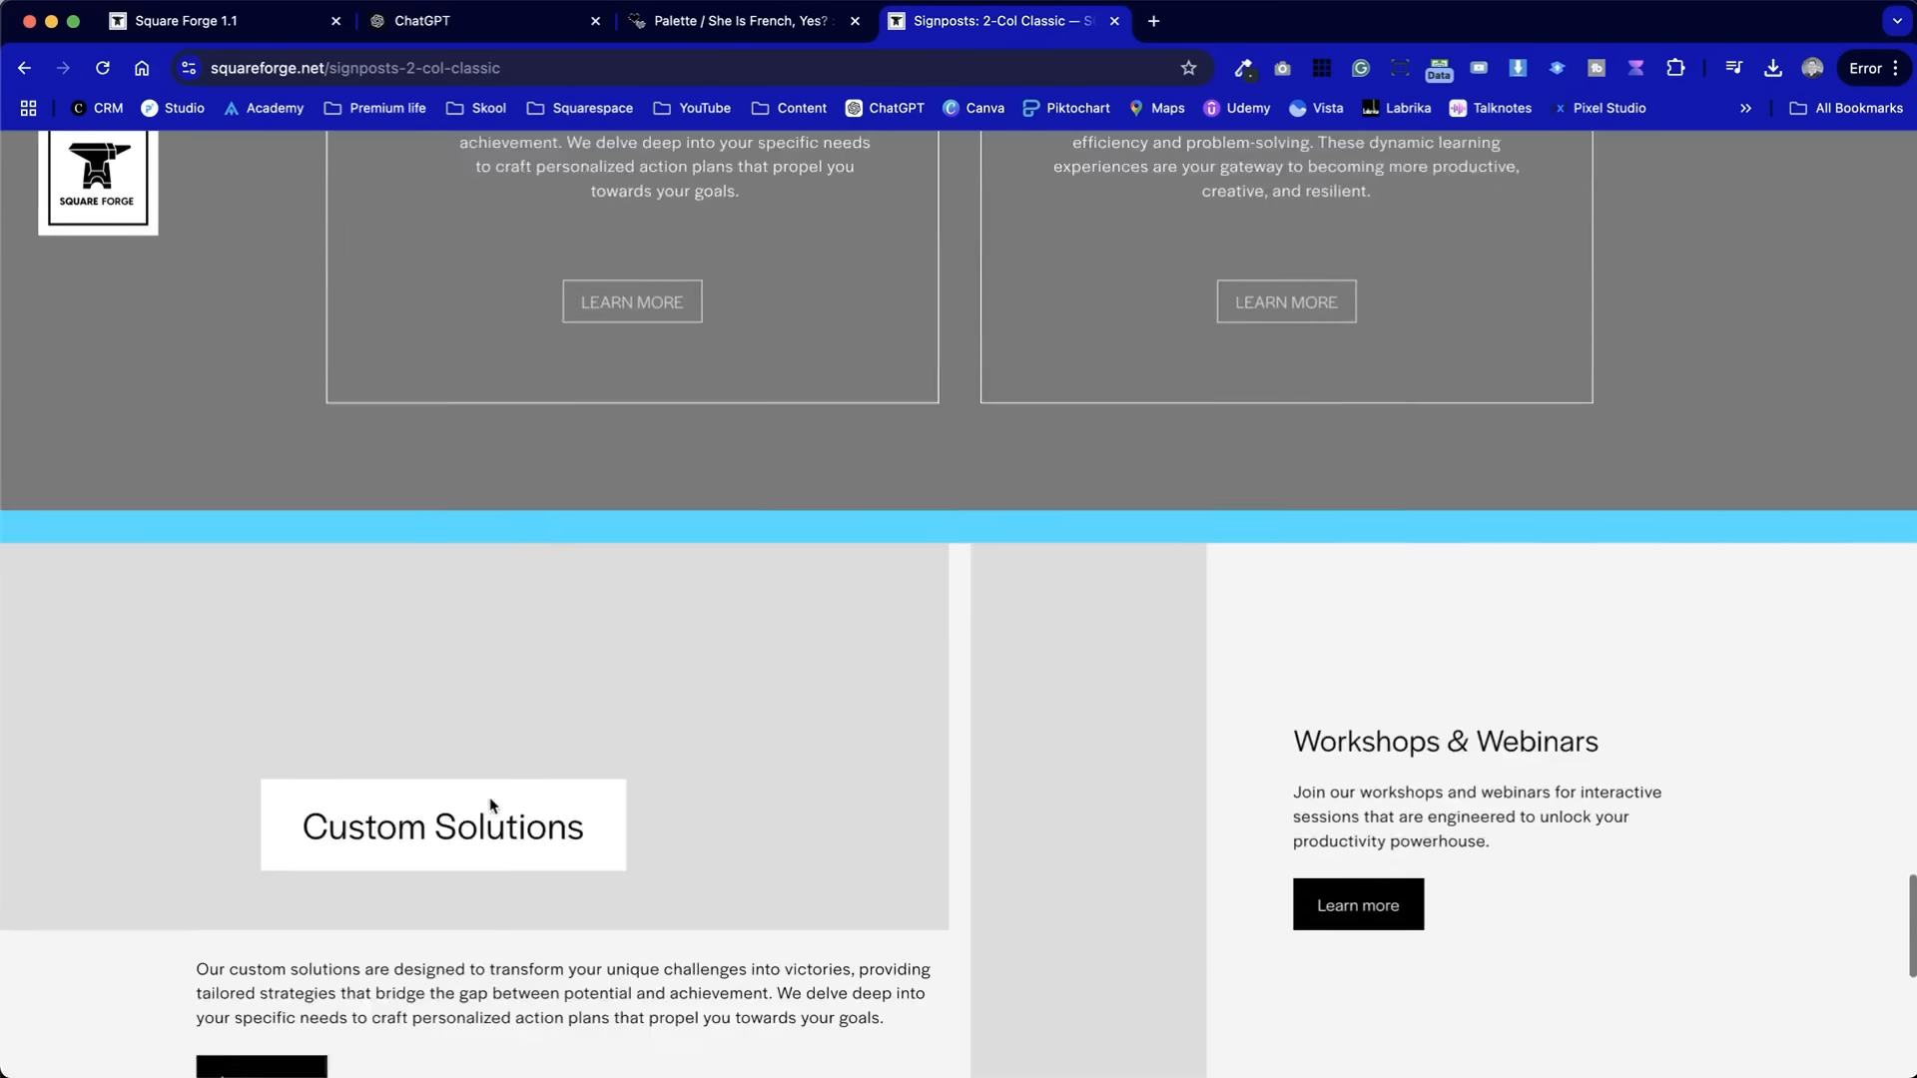
{"action": "scroll", "coordinate": [489, 805], "scroll_direction": "up", "scroll_amount": 10}
{"action": "scroll", "coordinate": [493, 800], "scroll_direction": "down", "scroll_amount": 10}
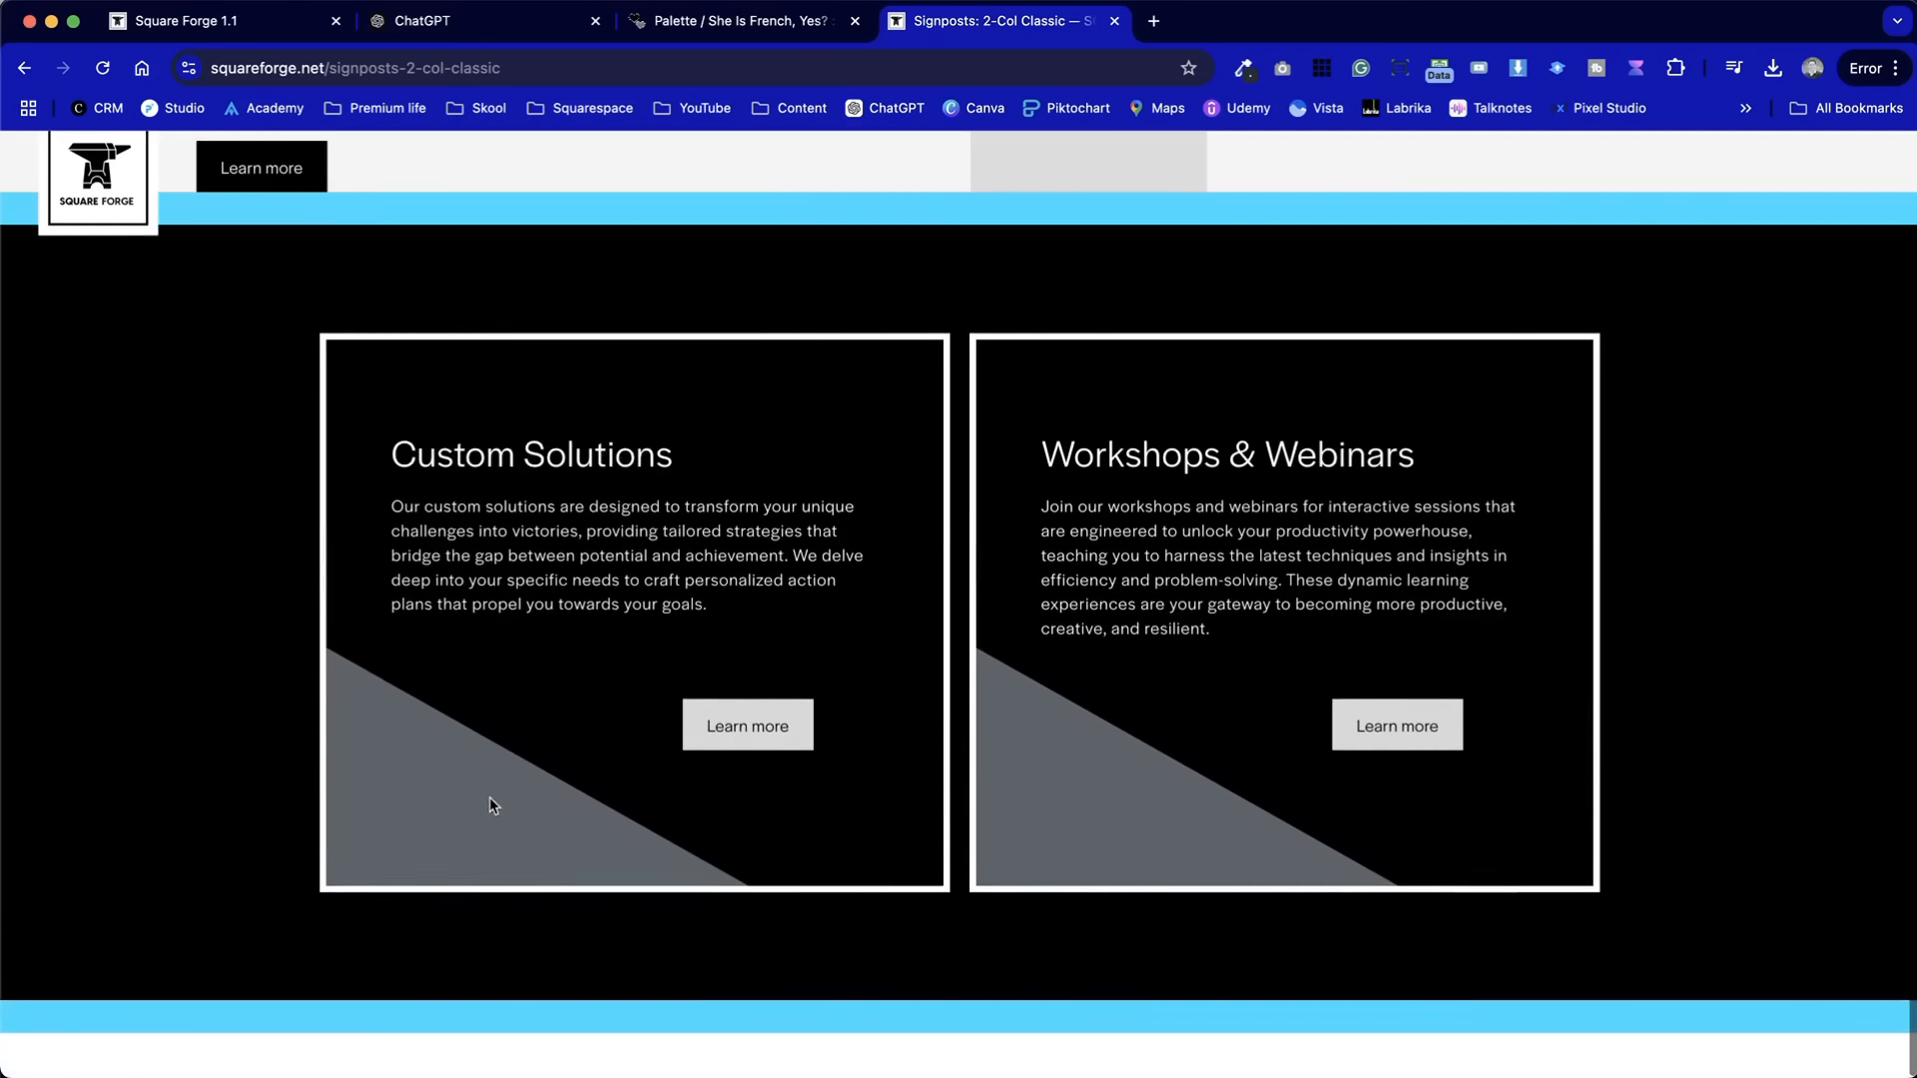
{"action": "scroll", "coordinate": [414, 734], "scroll_direction": "up", "scroll_amount": 1}
{"action": "scroll", "coordinate": [710, 808], "scroll_direction": "up", "scroll_amount": 15}
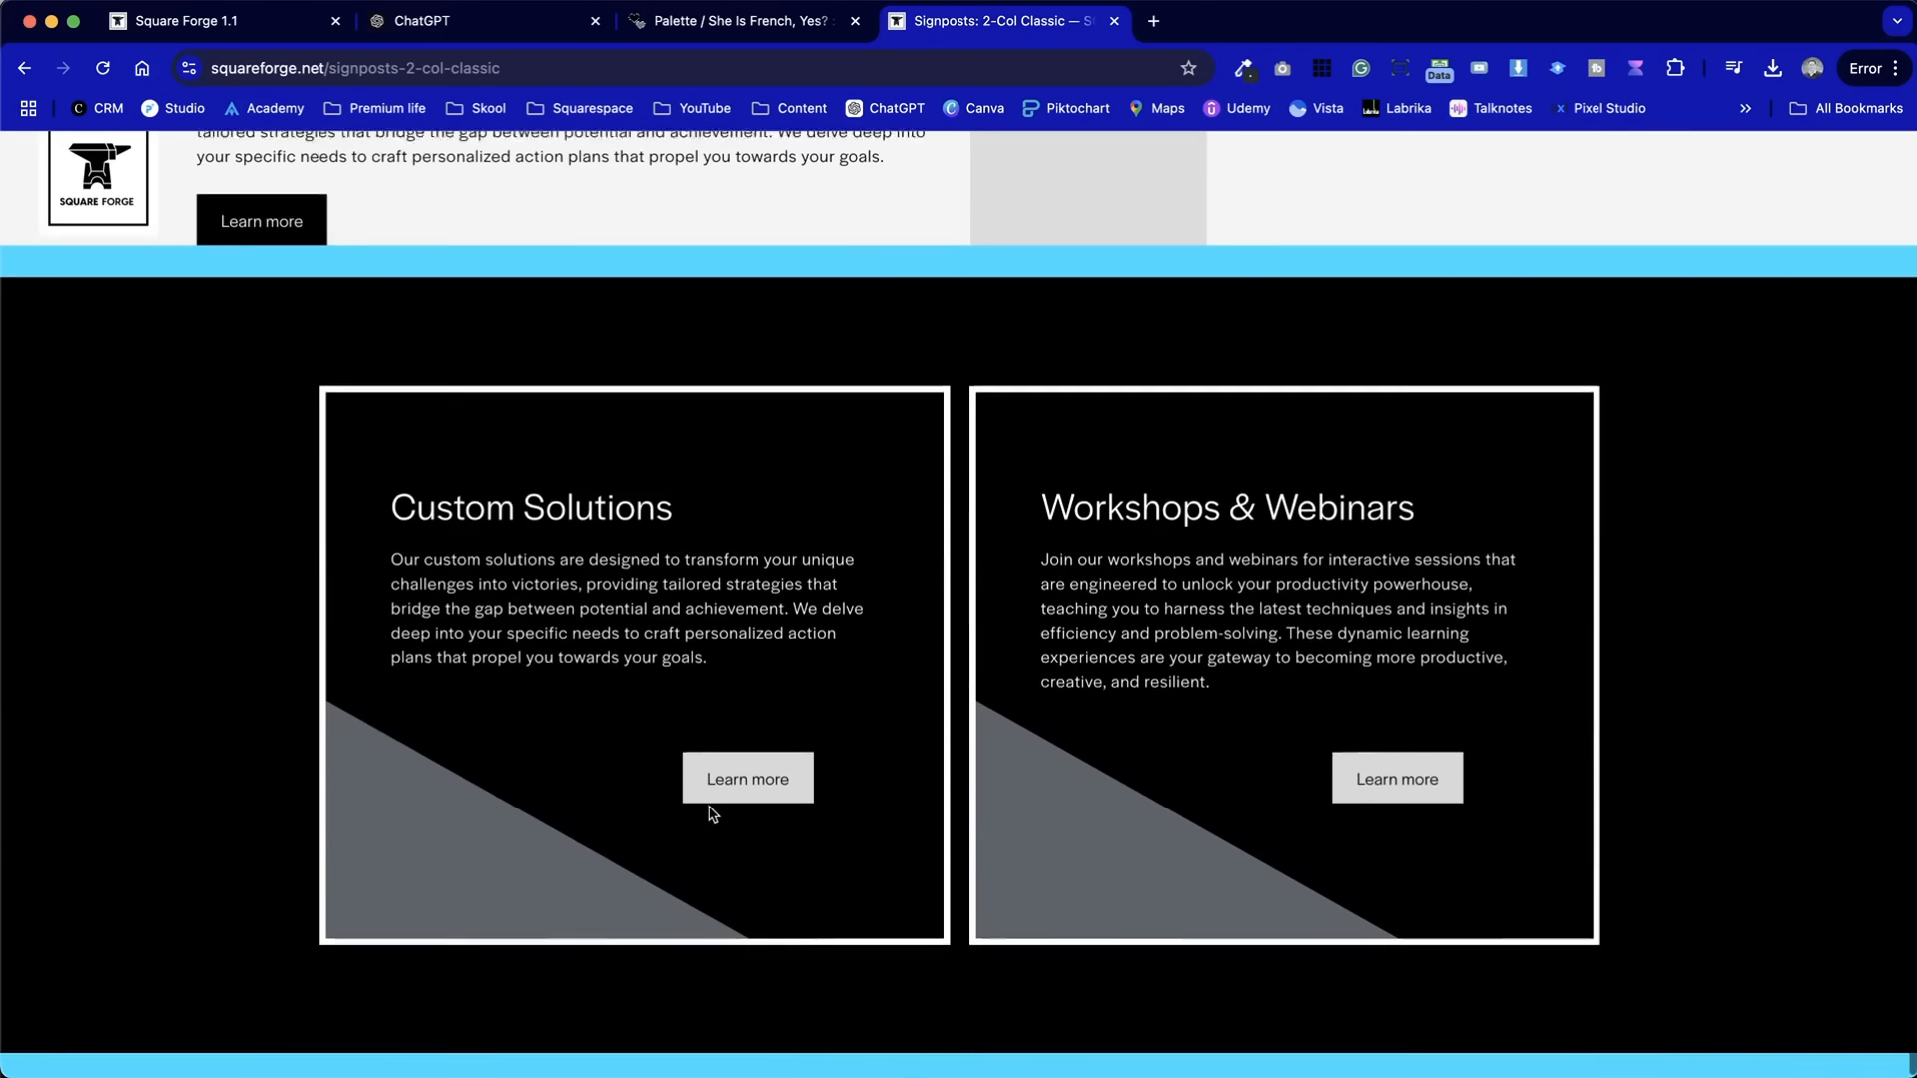
{"action": "scroll", "coordinate": [709, 807], "scroll_direction": "down", "scroll_amount": 5}
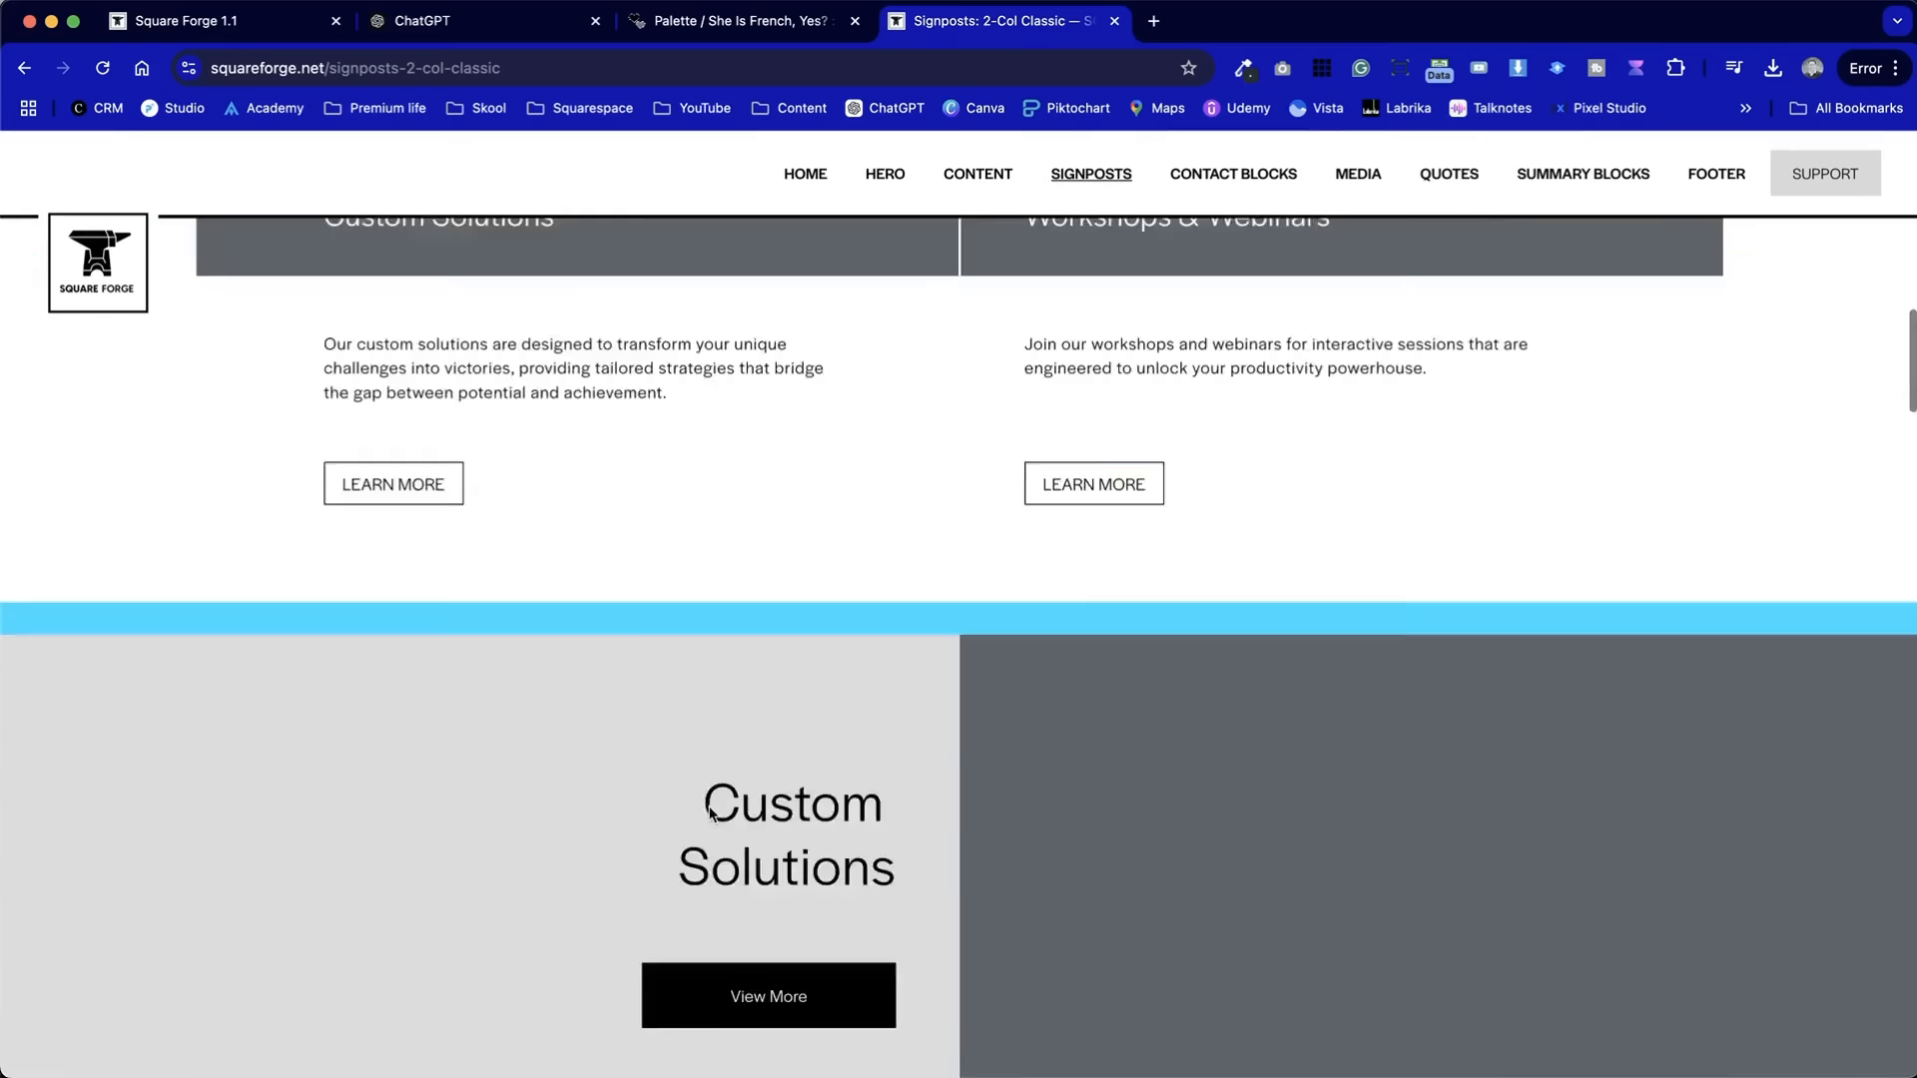
- Switch to the Square Forge 1.1 site, expand the Hero folder in its page list and open the Hero: Classic page
{"action": "left_click", "coordinate": [223, 21]}
{"action": "scroll", "coordinate": [269, 624], "scroll_direction": "up", "scroll_amount": 5}
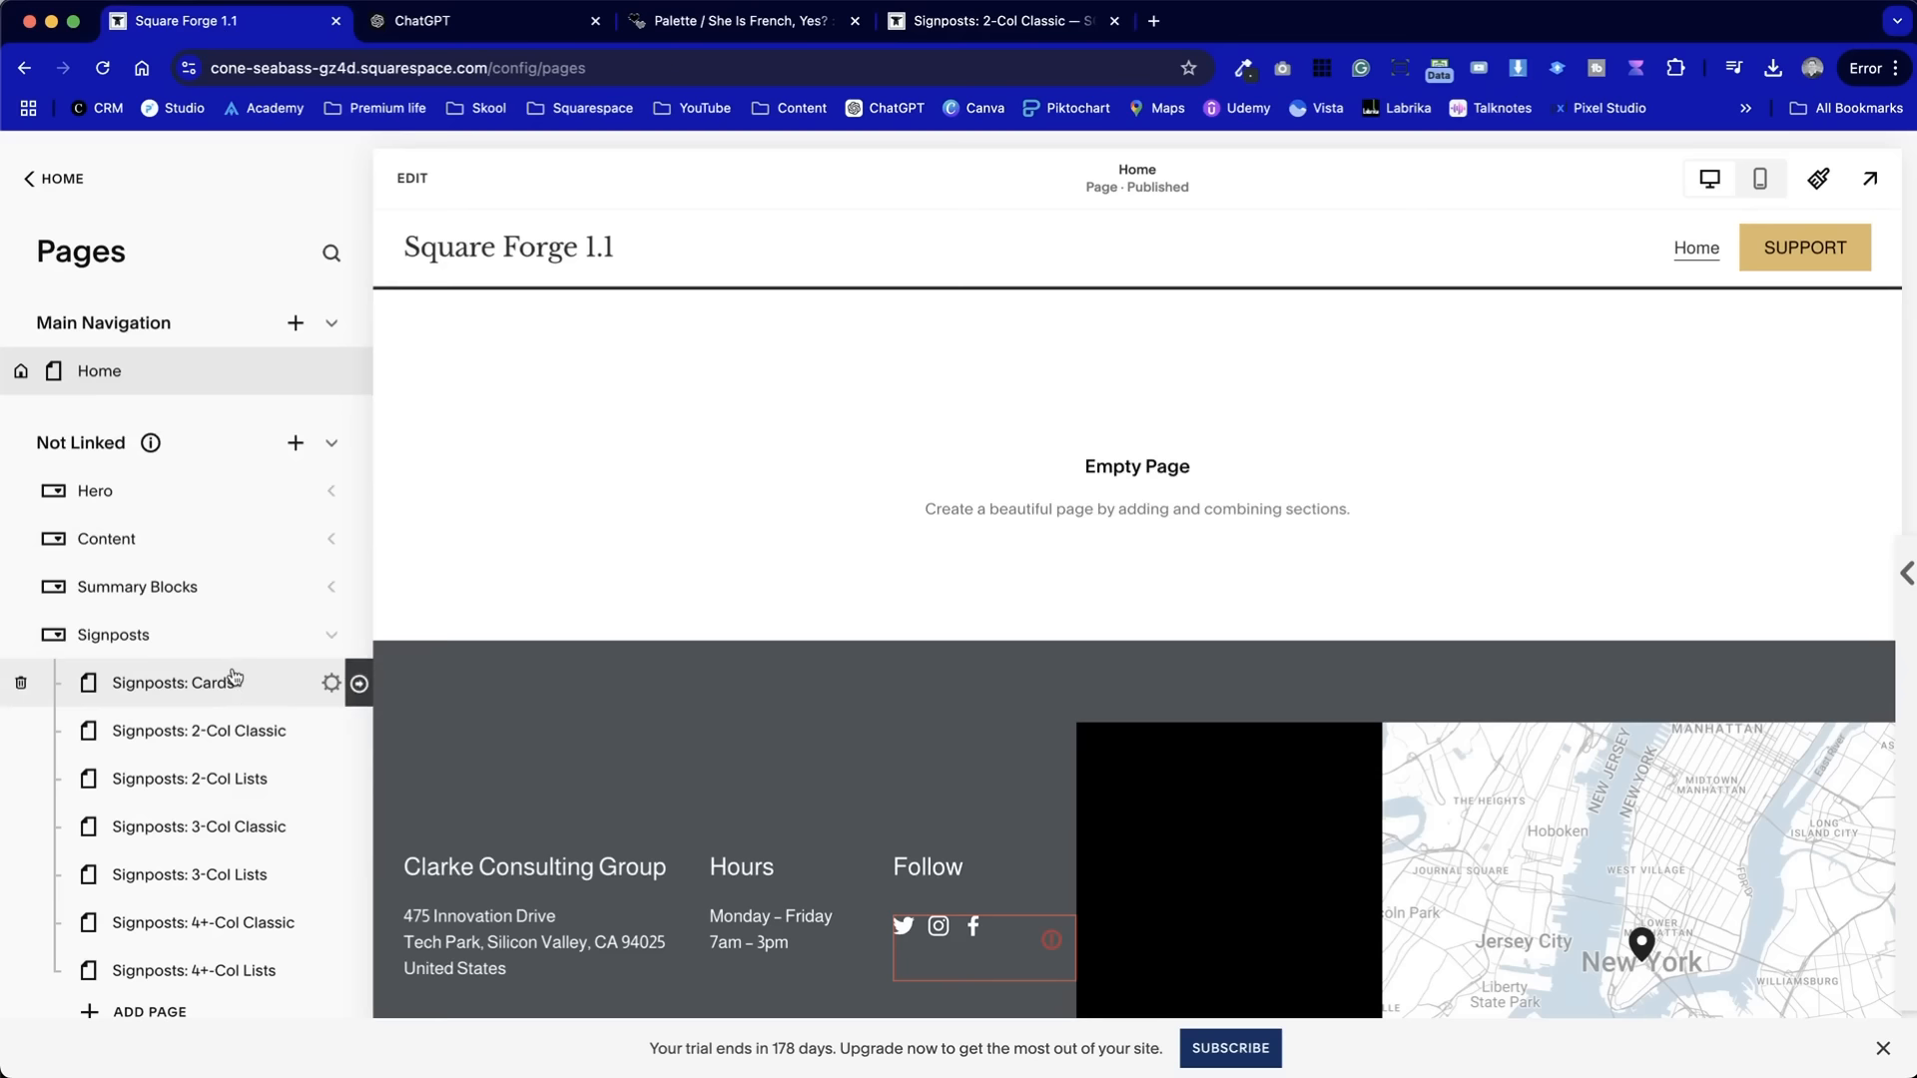
{"action": "left_click", "coordinate": [95, 490]}
{"action": "left_click", "coordinate": [165, 539]}
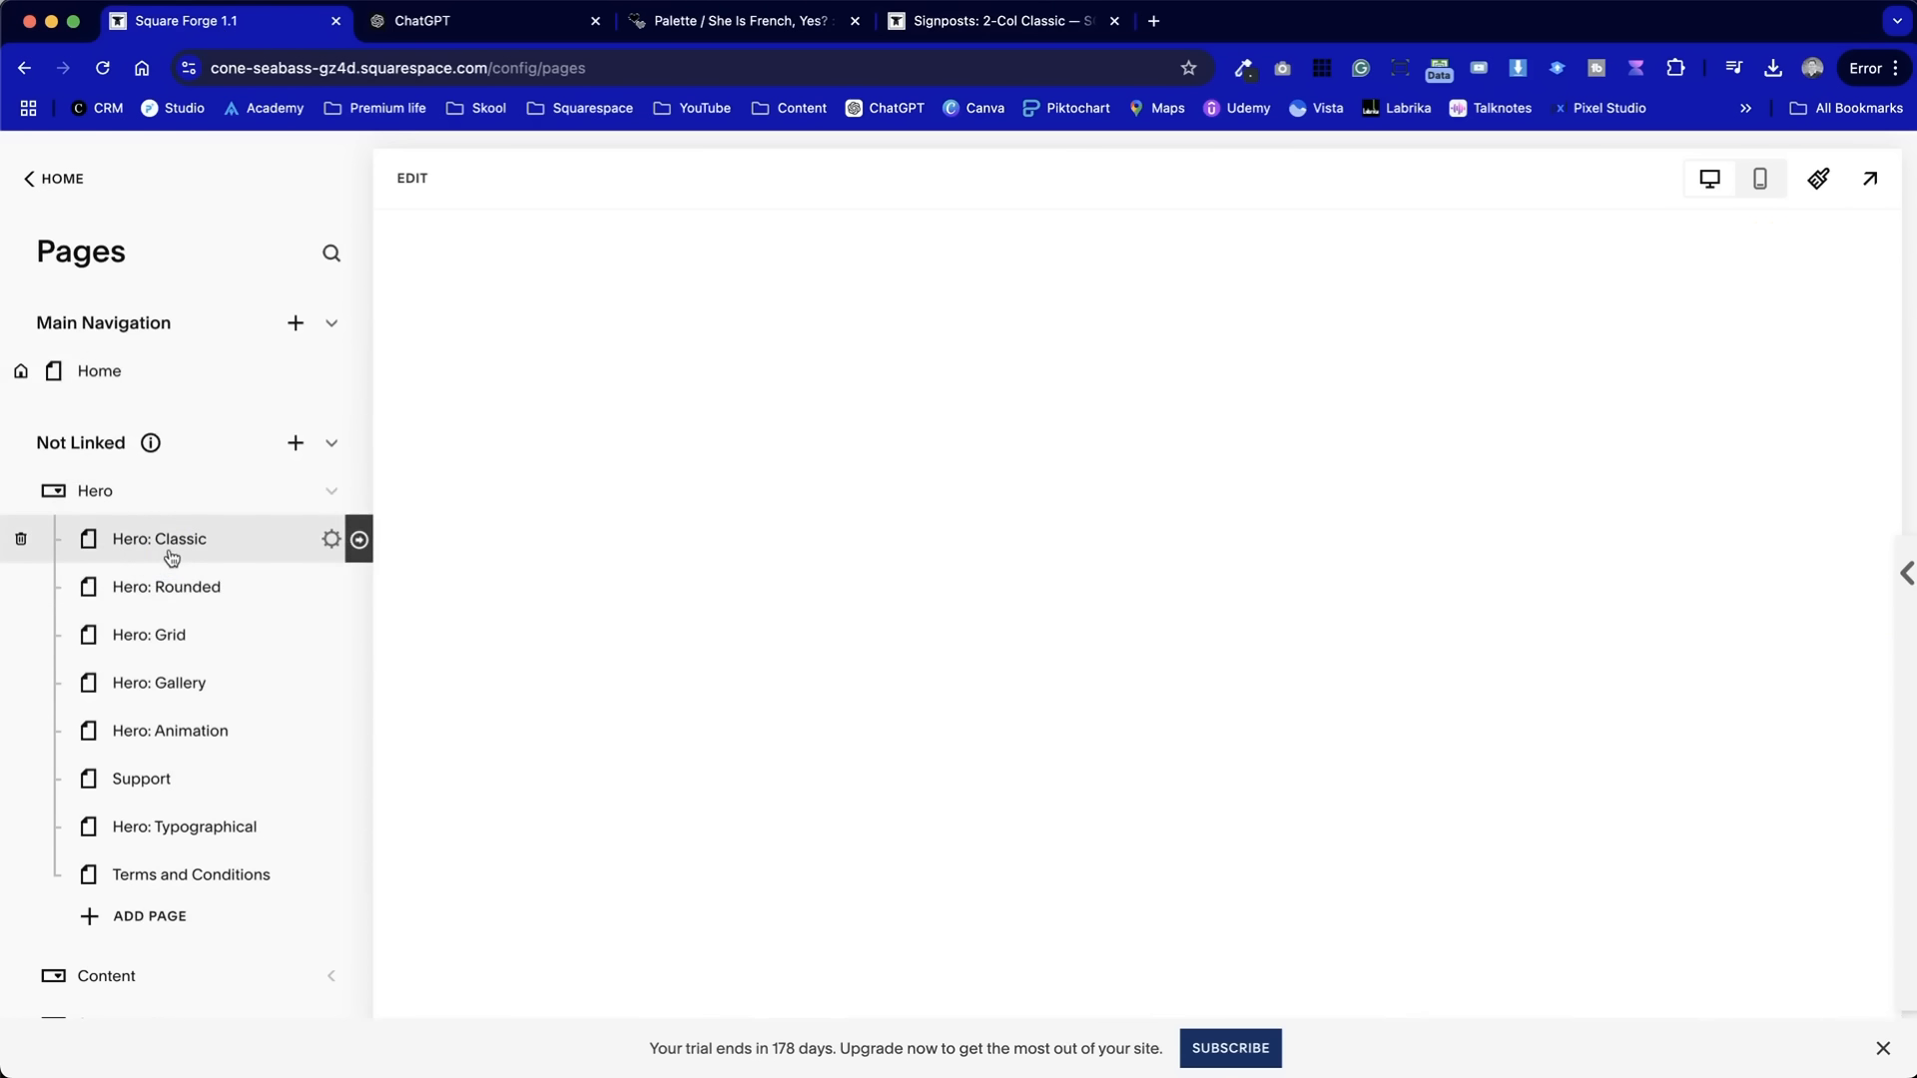
- Look through the hero section layouts on the Hero: Classic page in the site's styling
{"action": "scroll", "coordinate": [844, 881], "scroll_direction": "down", "scroll_amount": 10}
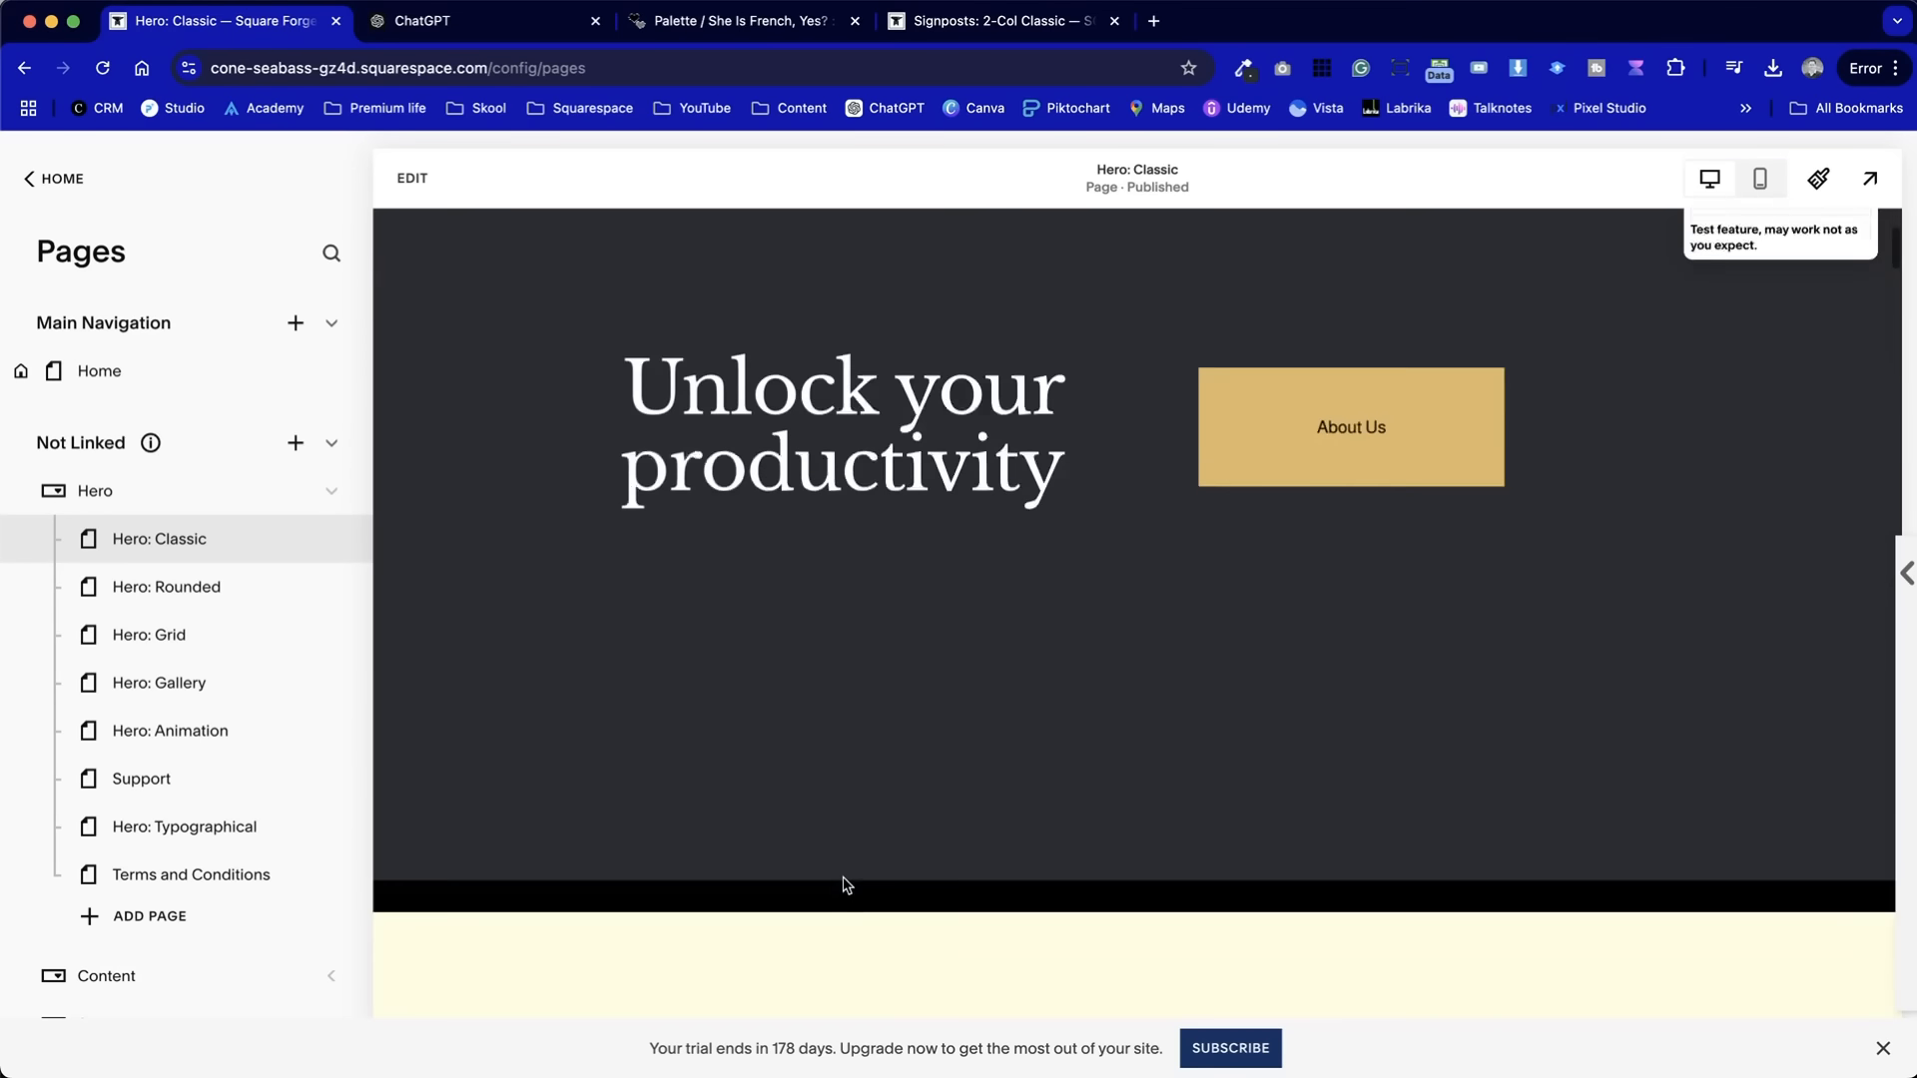
{"action": "scroll", "coordinate": [844, 877], "scroll_direction": "down", "scroll_amount": 10}
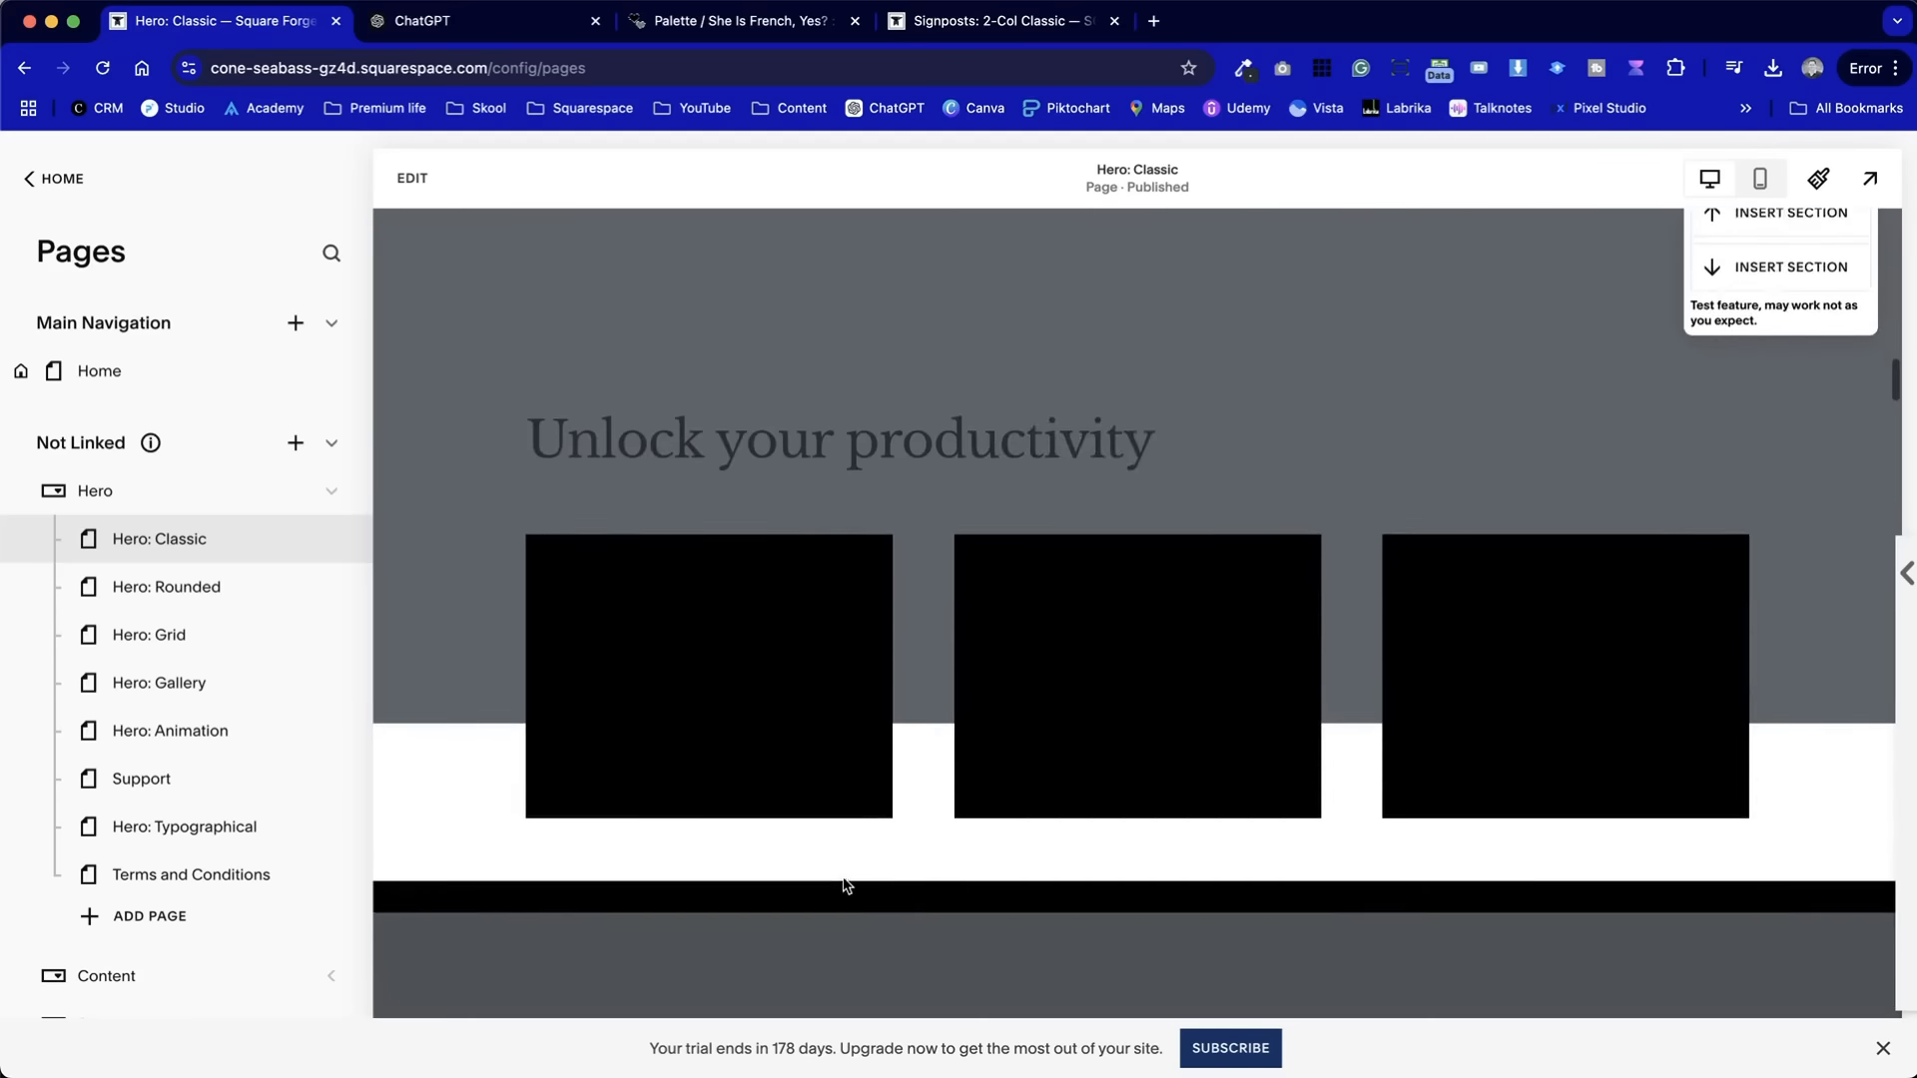
{"action": "scroll", "coordinate": [843, 886], "scroll_direction": "down", "scroll_amount": 5}
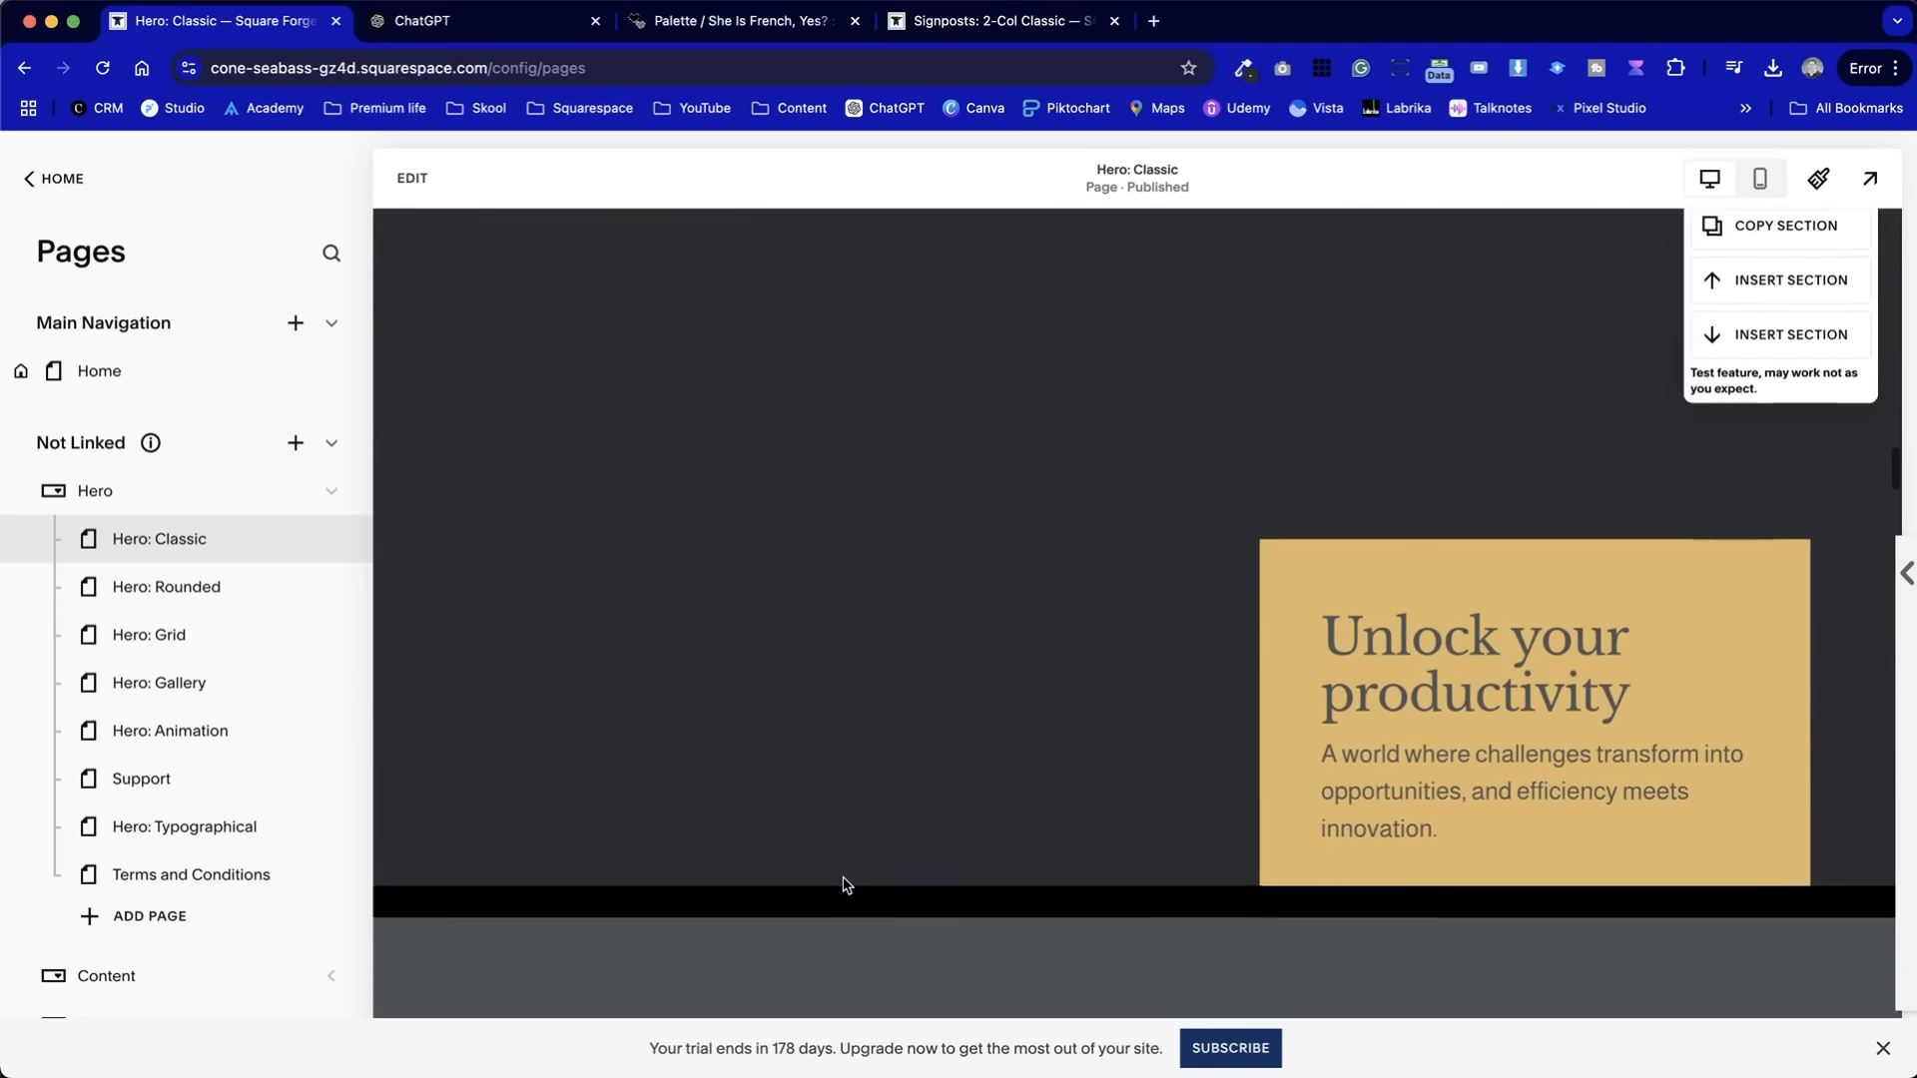
{"action": "scroll", "coordinate": [843, 877], "scroll_direction": "down", "scroll_amount": 8}
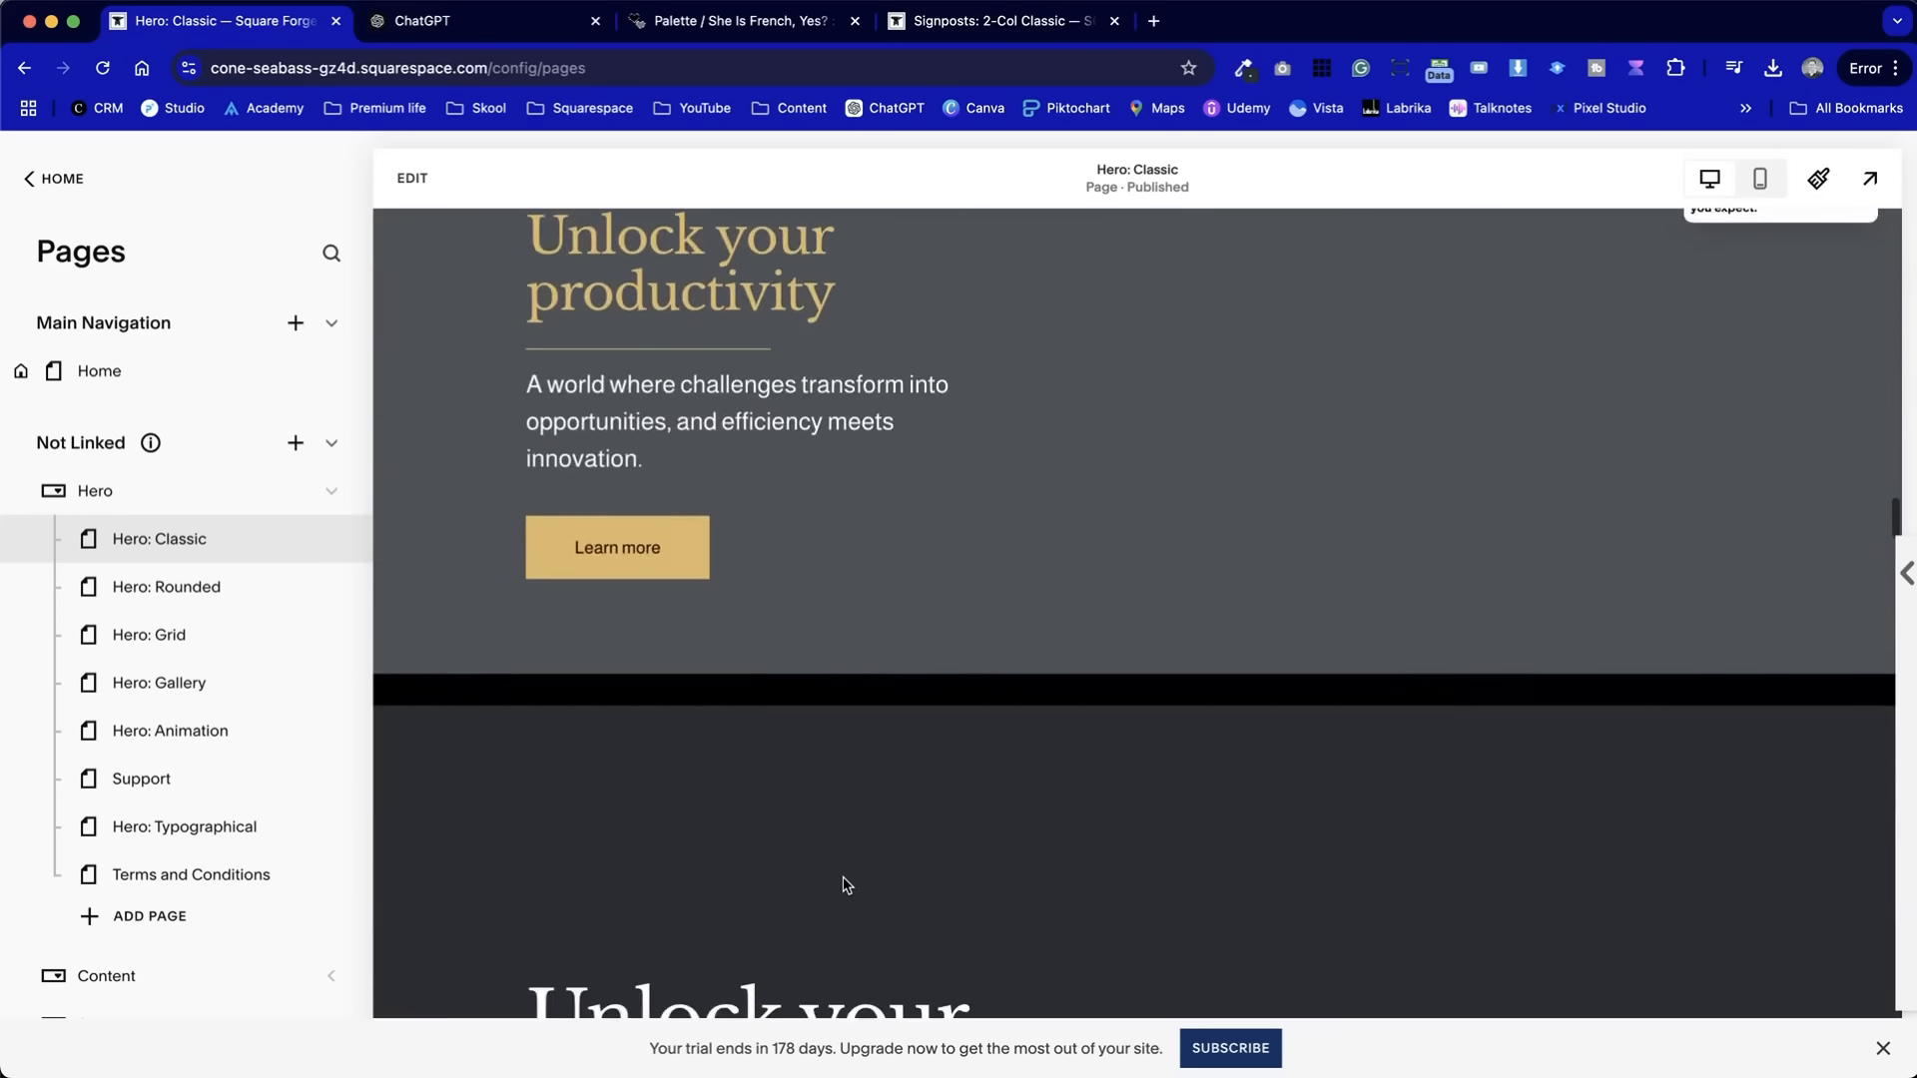
{"action": "scroll", "coordinate": [843, 877], "scroll_direction": "down", "scroll_amount": 6}
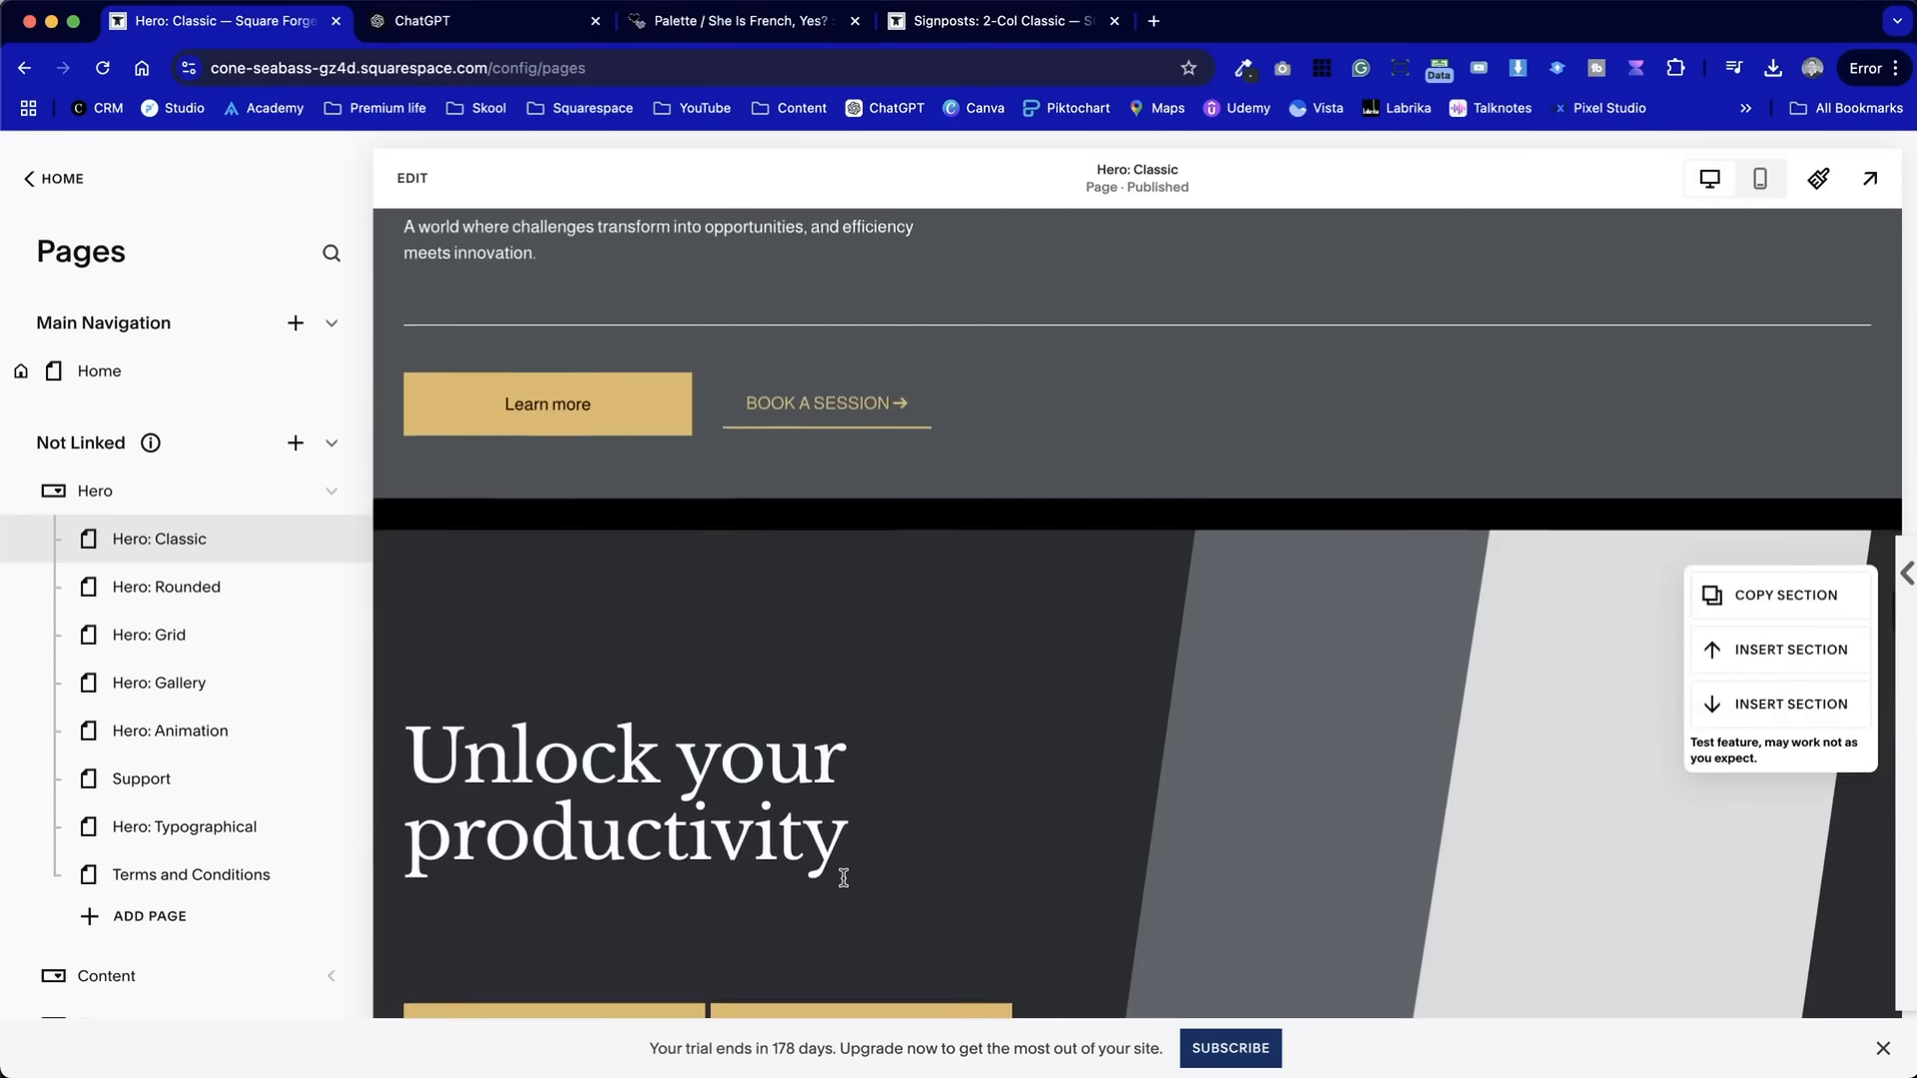
{"action": "left_click_drag", "start_coordinate": [453, 591], "coordinate": [813, 675]}
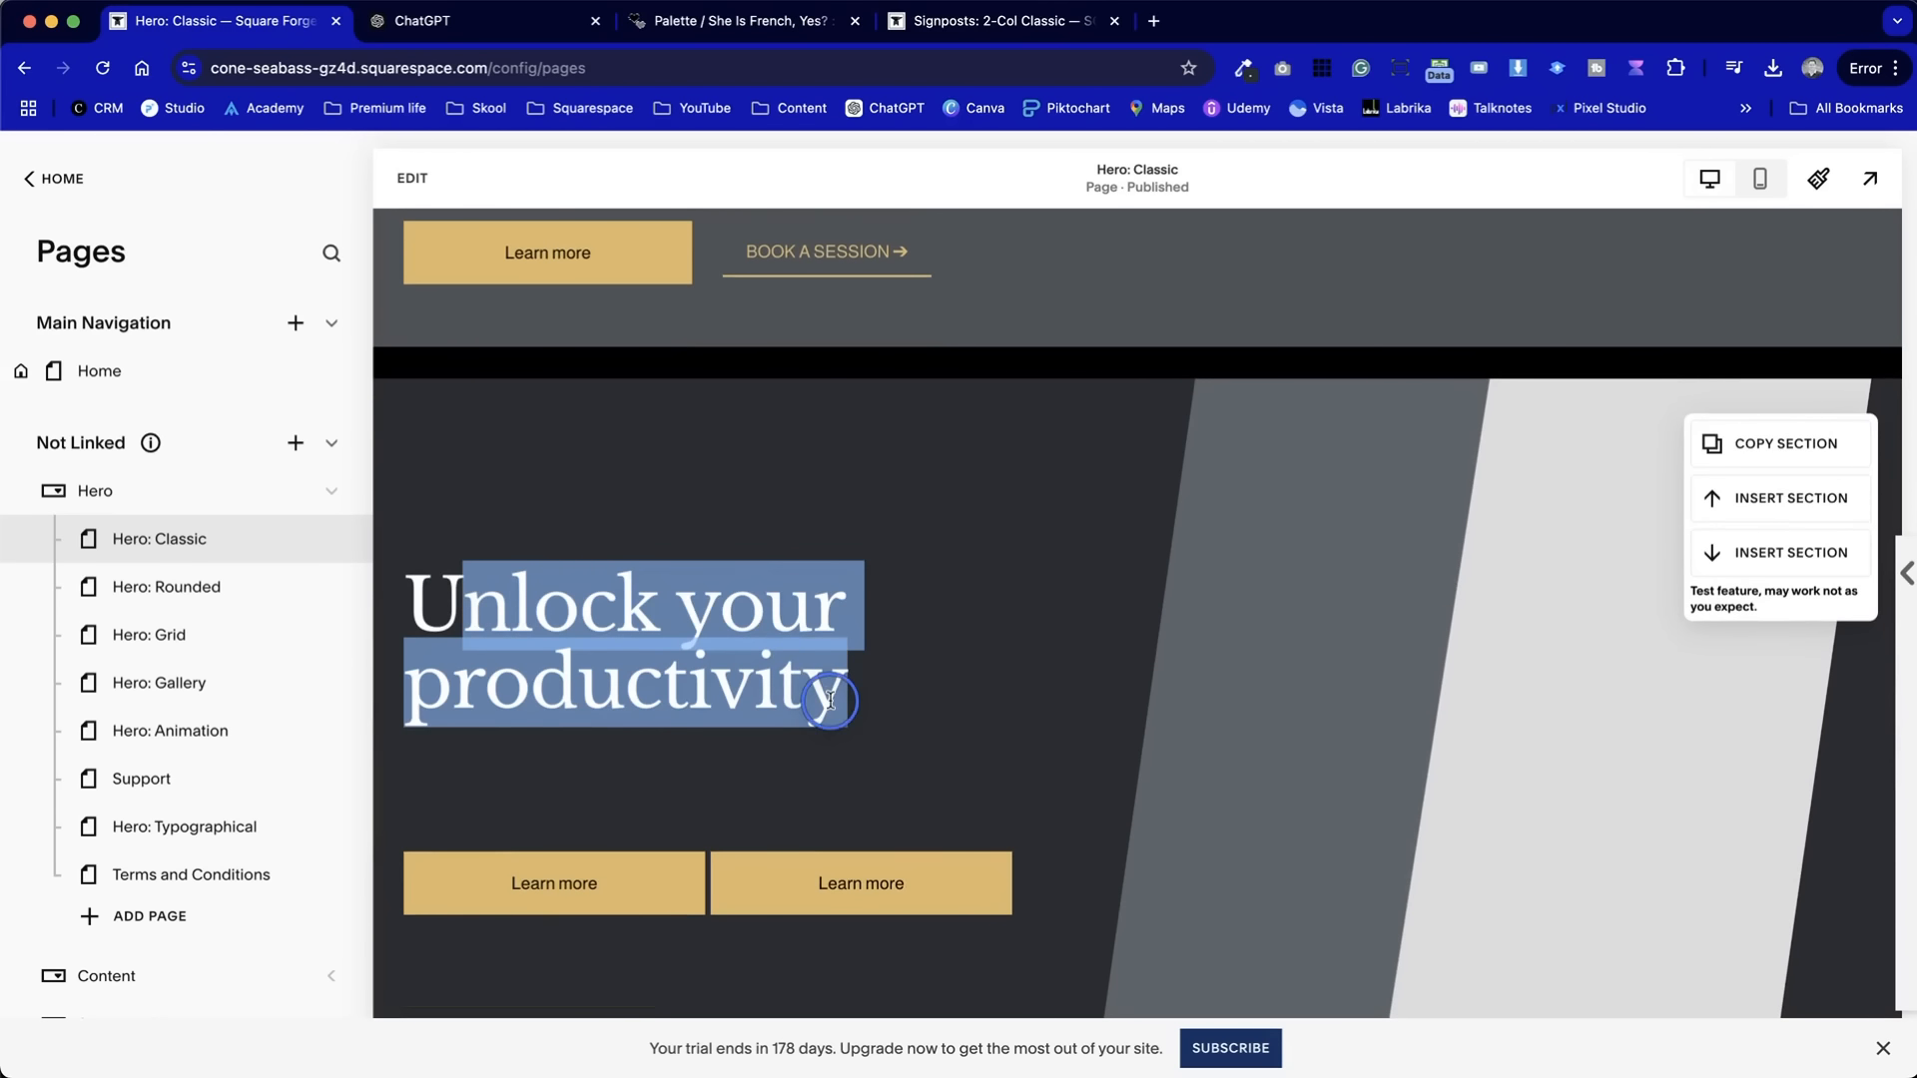
{"action": "left_click", "coordinate": [829, 699]}
{"action": "scroll", "coordinate": [830, 707], "scroll_direction": "down", "scroll_amount": 3}
{"action": "scroll", "coordinate": [1083, 775], "scroll_direction": "down", "scroll_amount": 5}
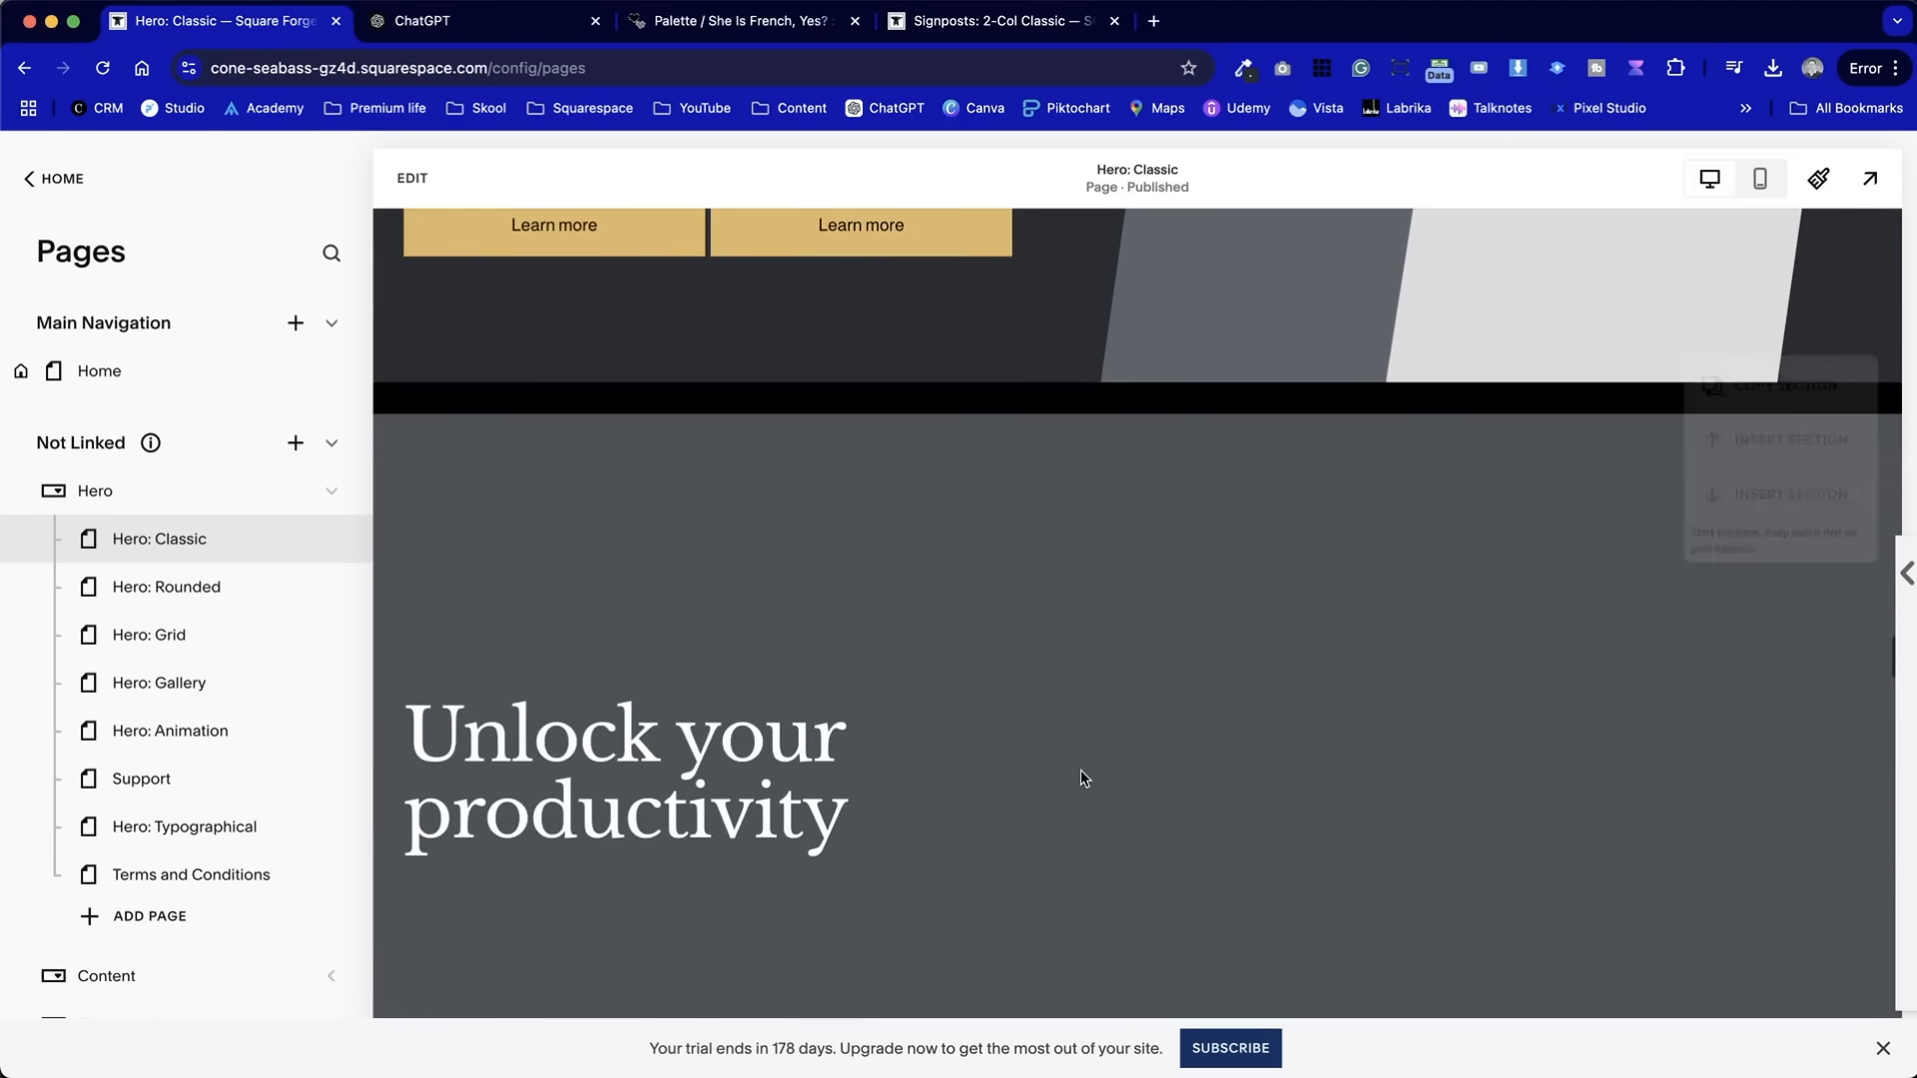
{"action": "scroll", "coordinate": [1083, 777], "scroll_direction": "down", "scroll_amount": 10}
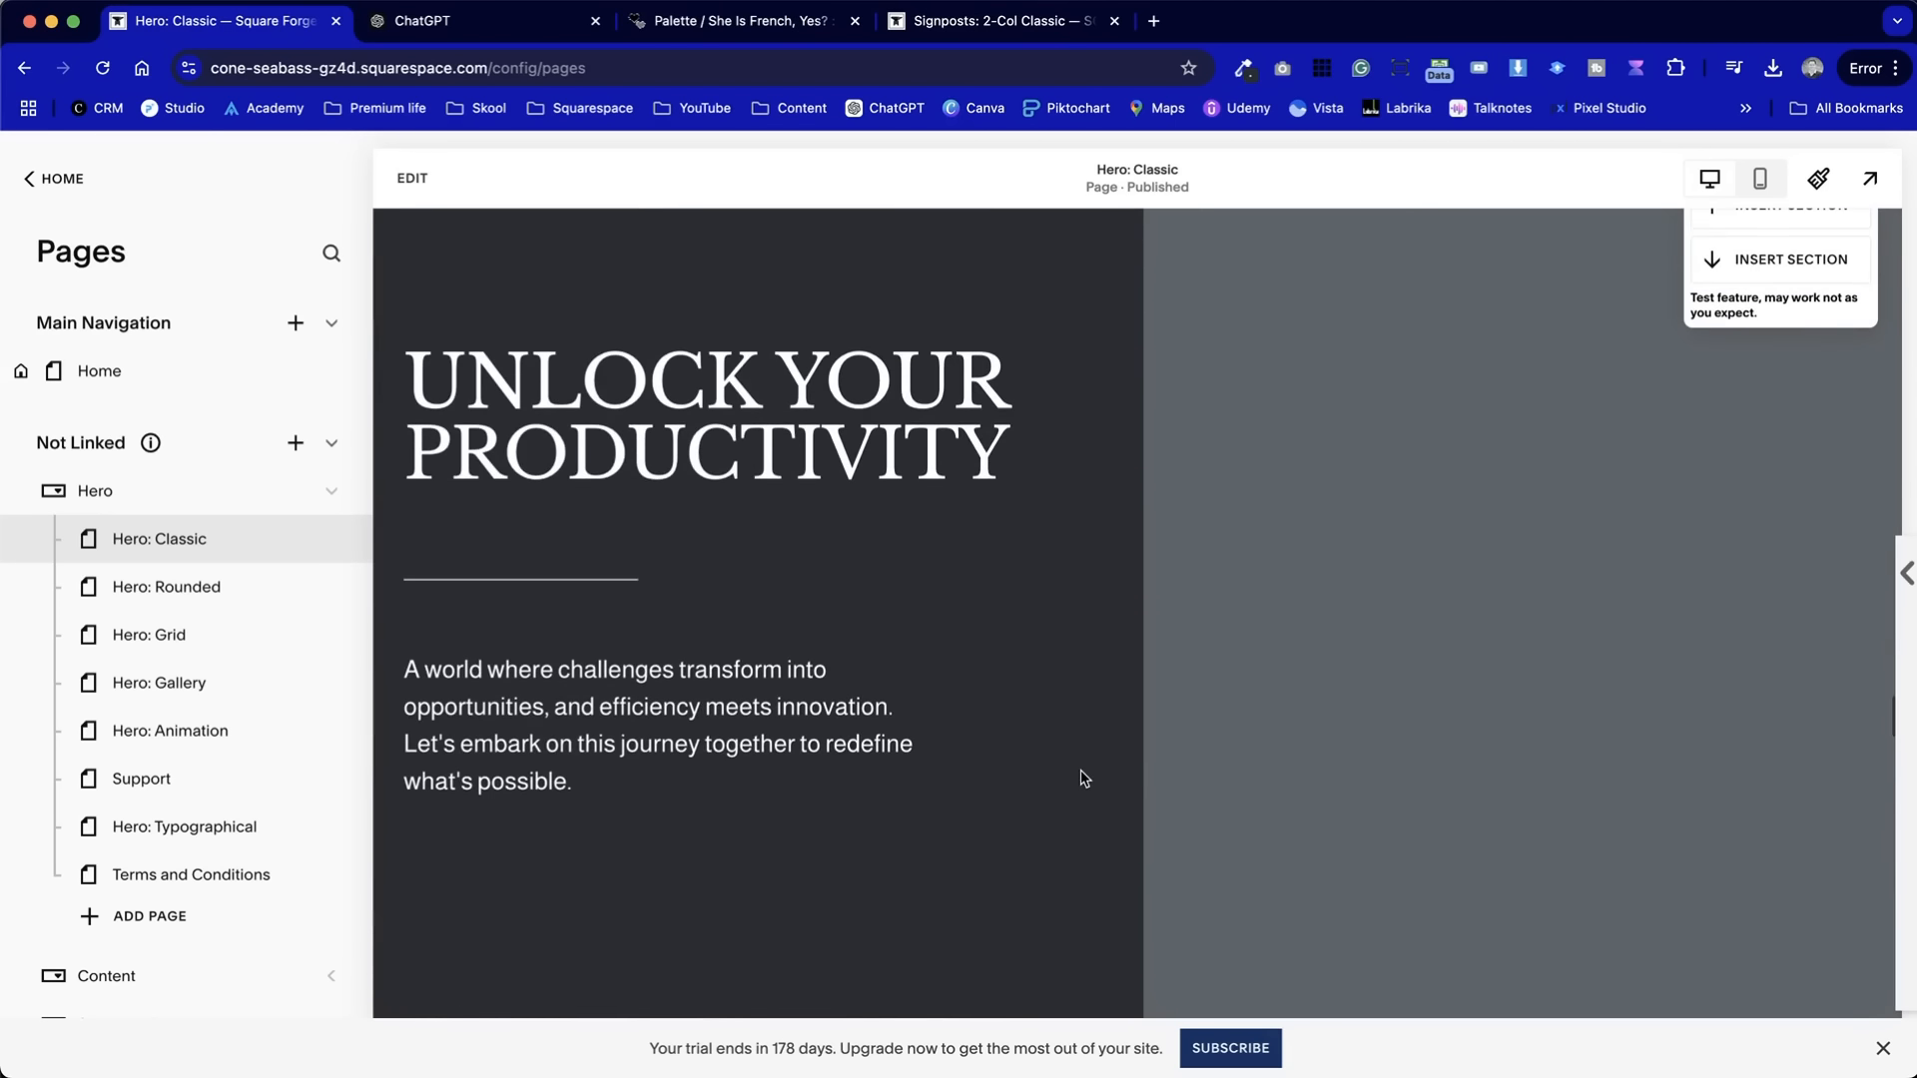
- Preview the Hero: Classic page at full width and compare its split hero layouts with uppercase headings
{"action": "left_click", "coordinate": [1869, 179]}
{"action": "scroll", "coordinate": [950, 783], "scroll_direction": "down", "scroll_amount": 5}
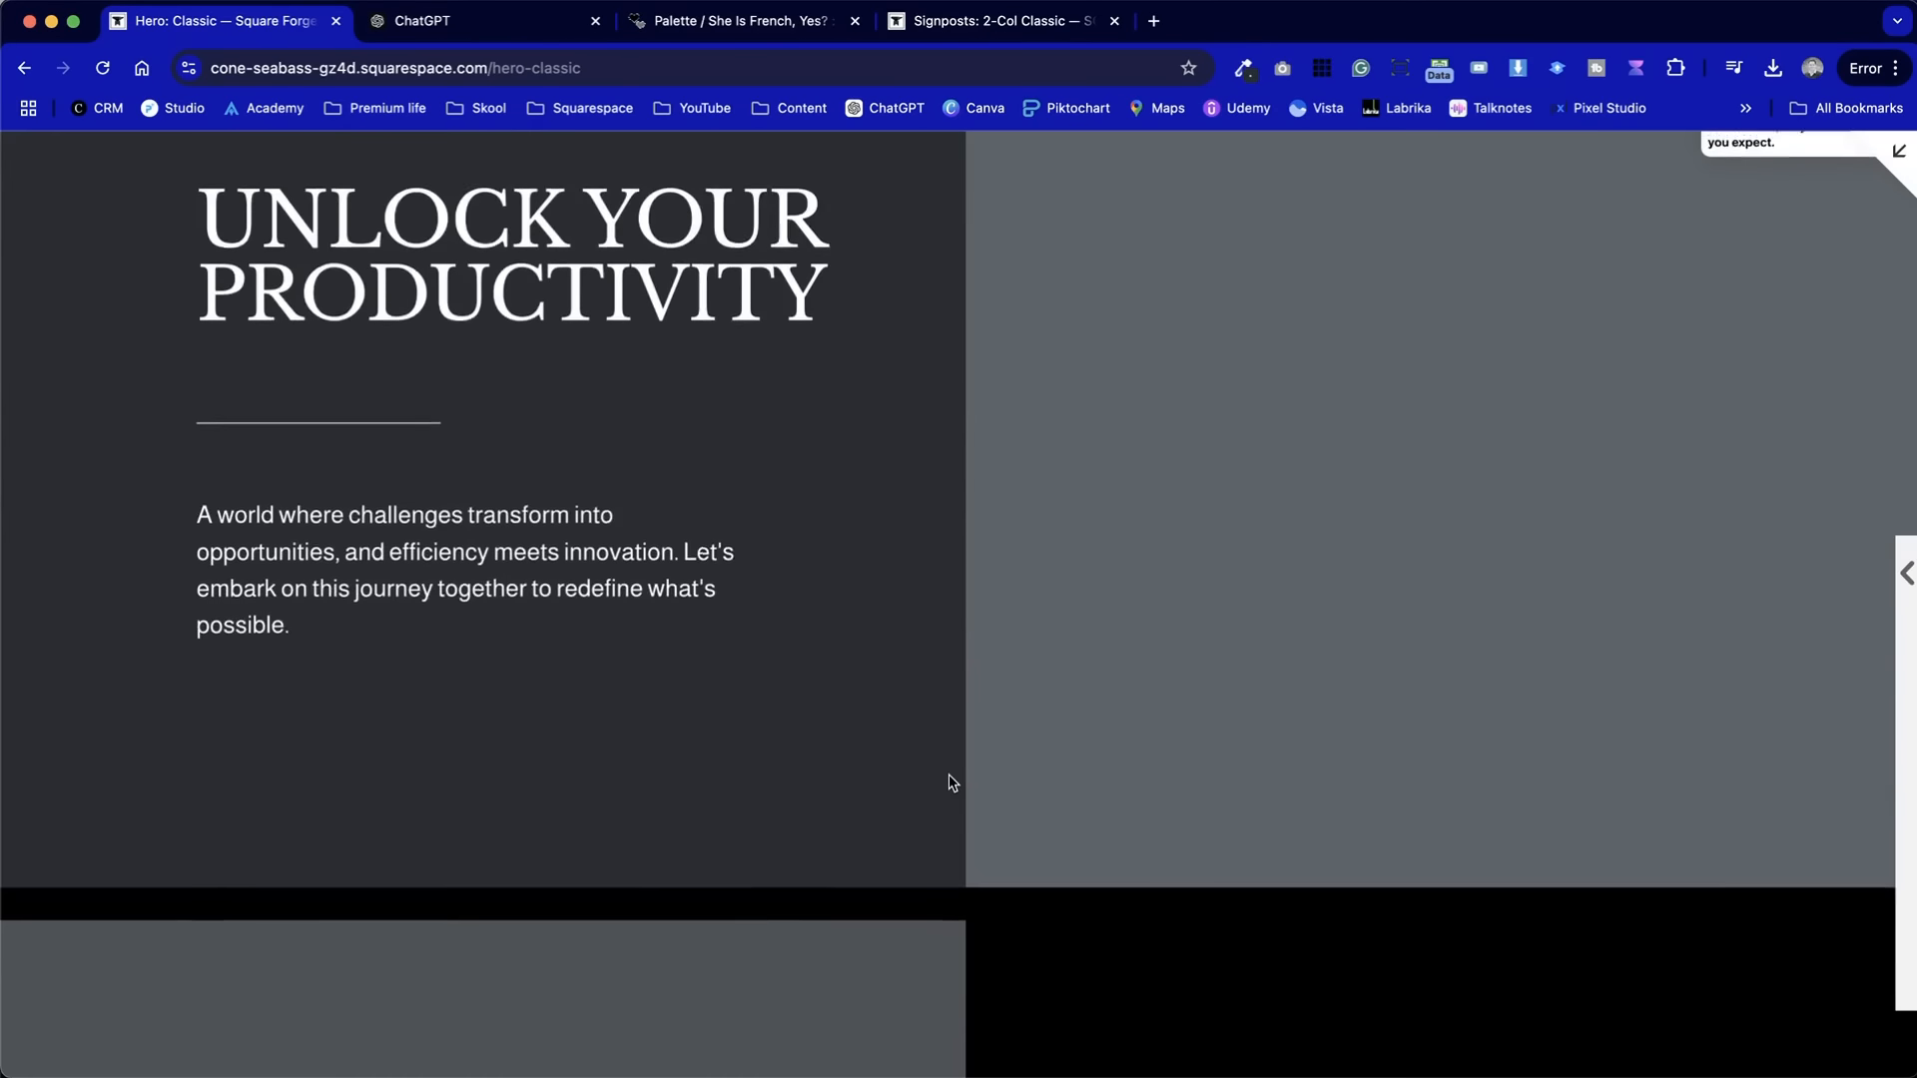
{"action": "scroll", "coordinate": [953, 784], "scroll_direction": "up", "scroll_amount": 3}
{"action": "scroll", "coordinate": [949, 774], "scroll_direction": "down", "scroll_amount": 8}
{"action": "scroll", "coordinate": [948, 774], "scroll_direction": "up", "scroll_amount": 3}
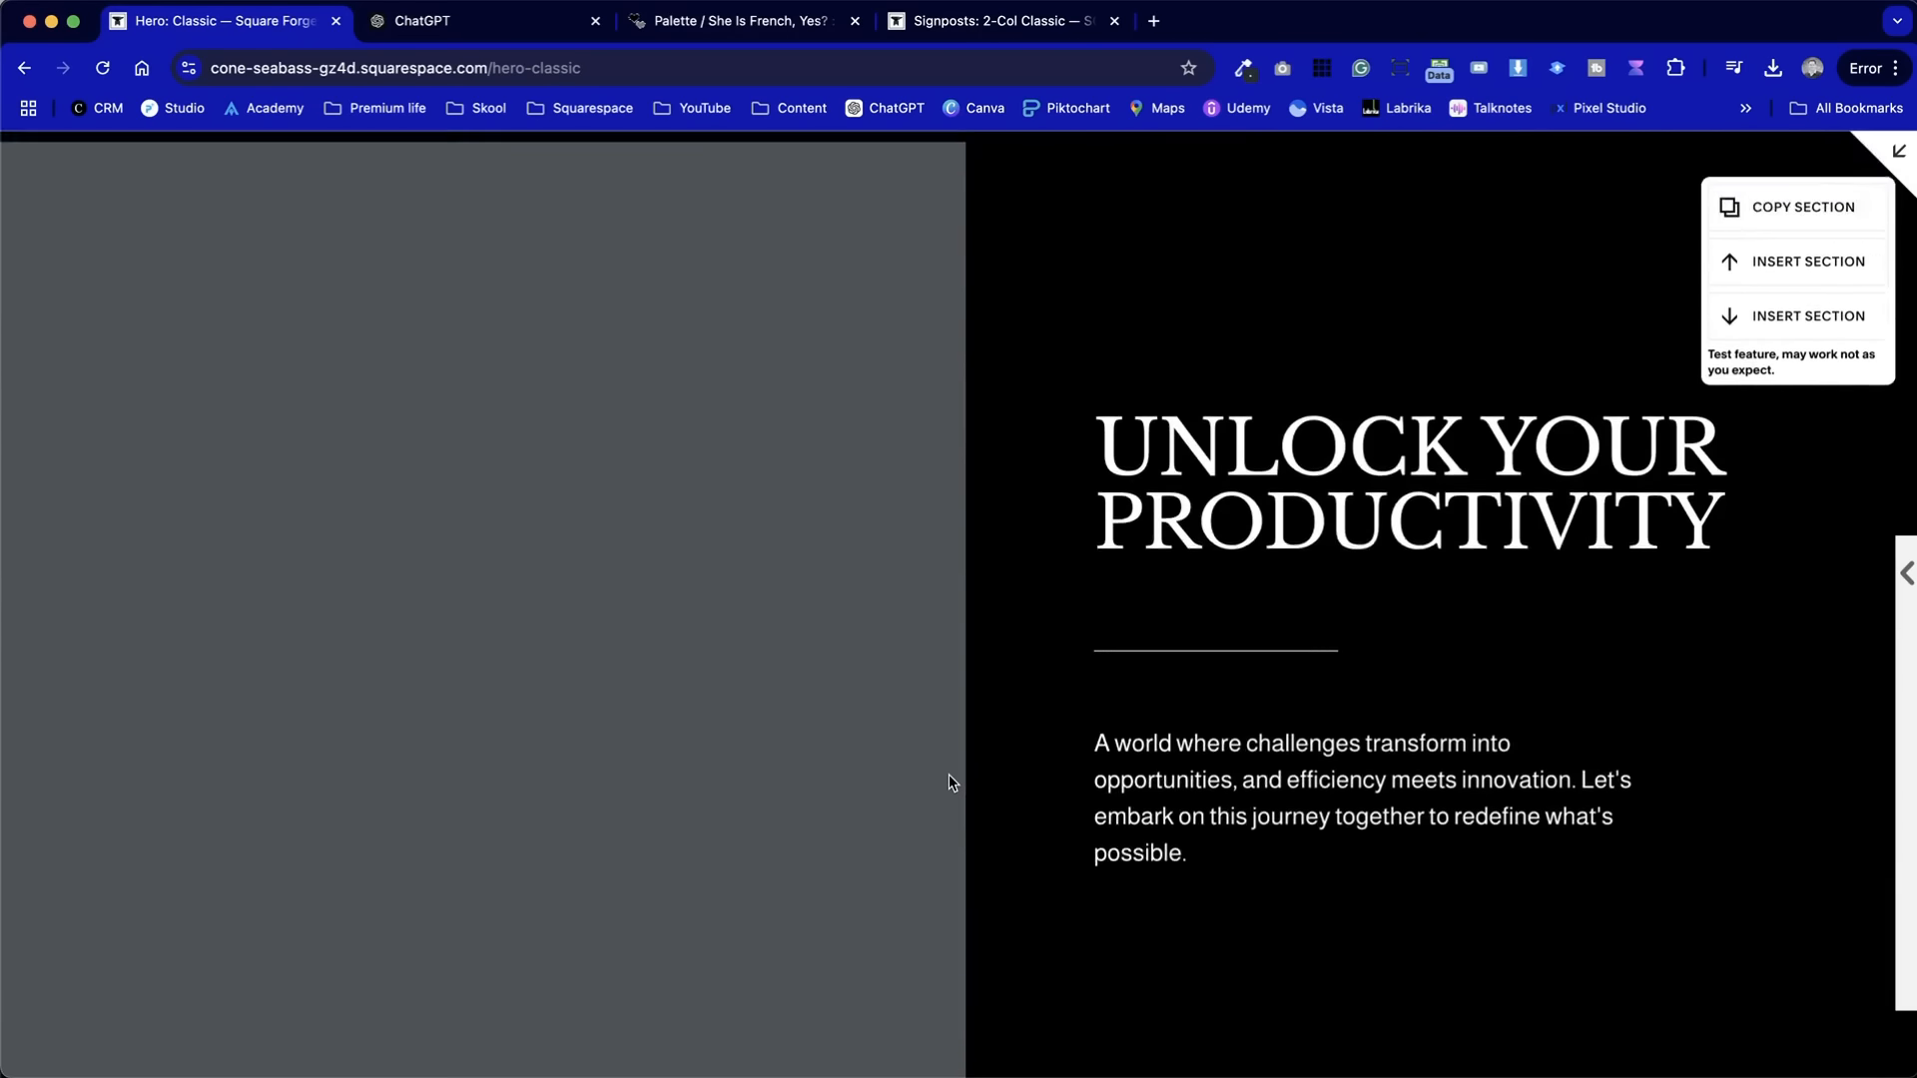
{"action": "scroll", "coordinate": [948, 775], "scroll_direction": "down", "scroll_amount": 8}
{"action": "scroll", "coordinate": [949, 775], "scroll_direction": "down", "scroll_amount": 15}
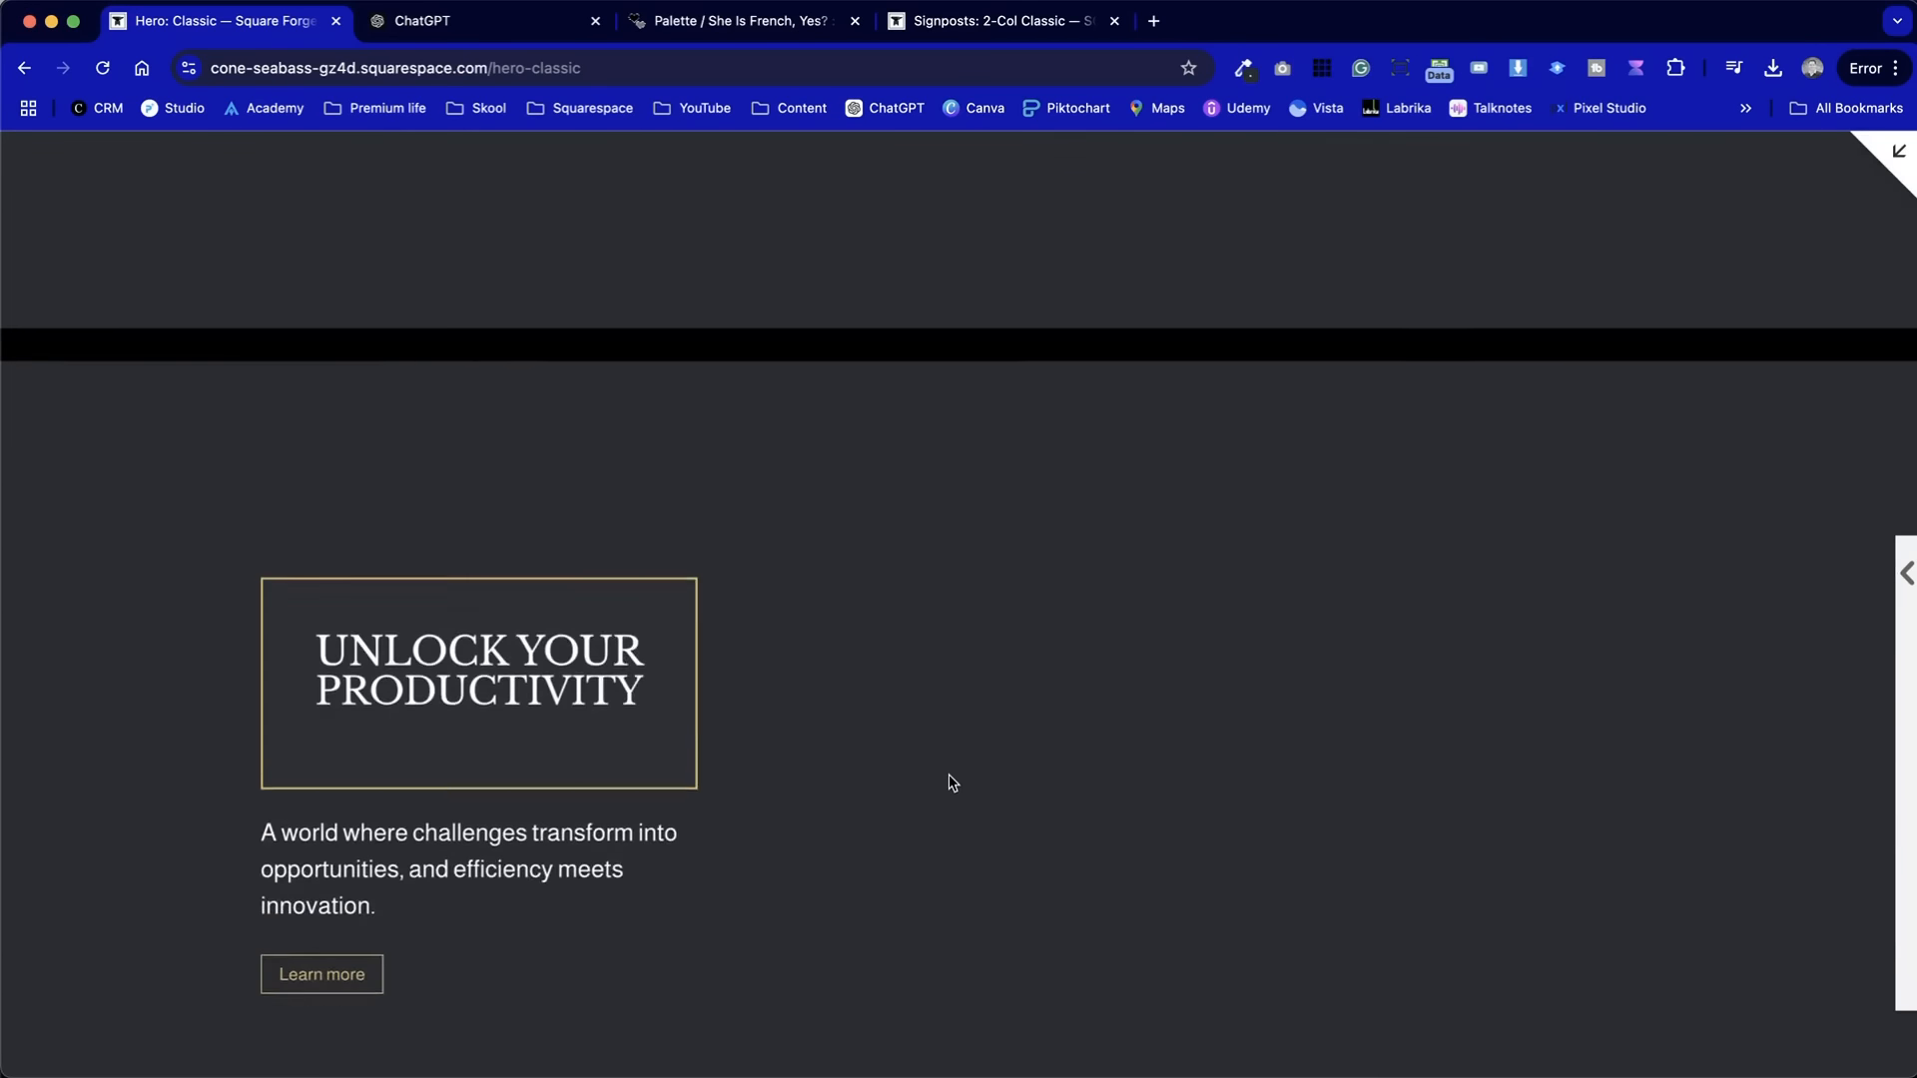
{"action": "scroll", "coordinate": [953, 783], "scroll_direction": "down", "scroll_amount": 20}
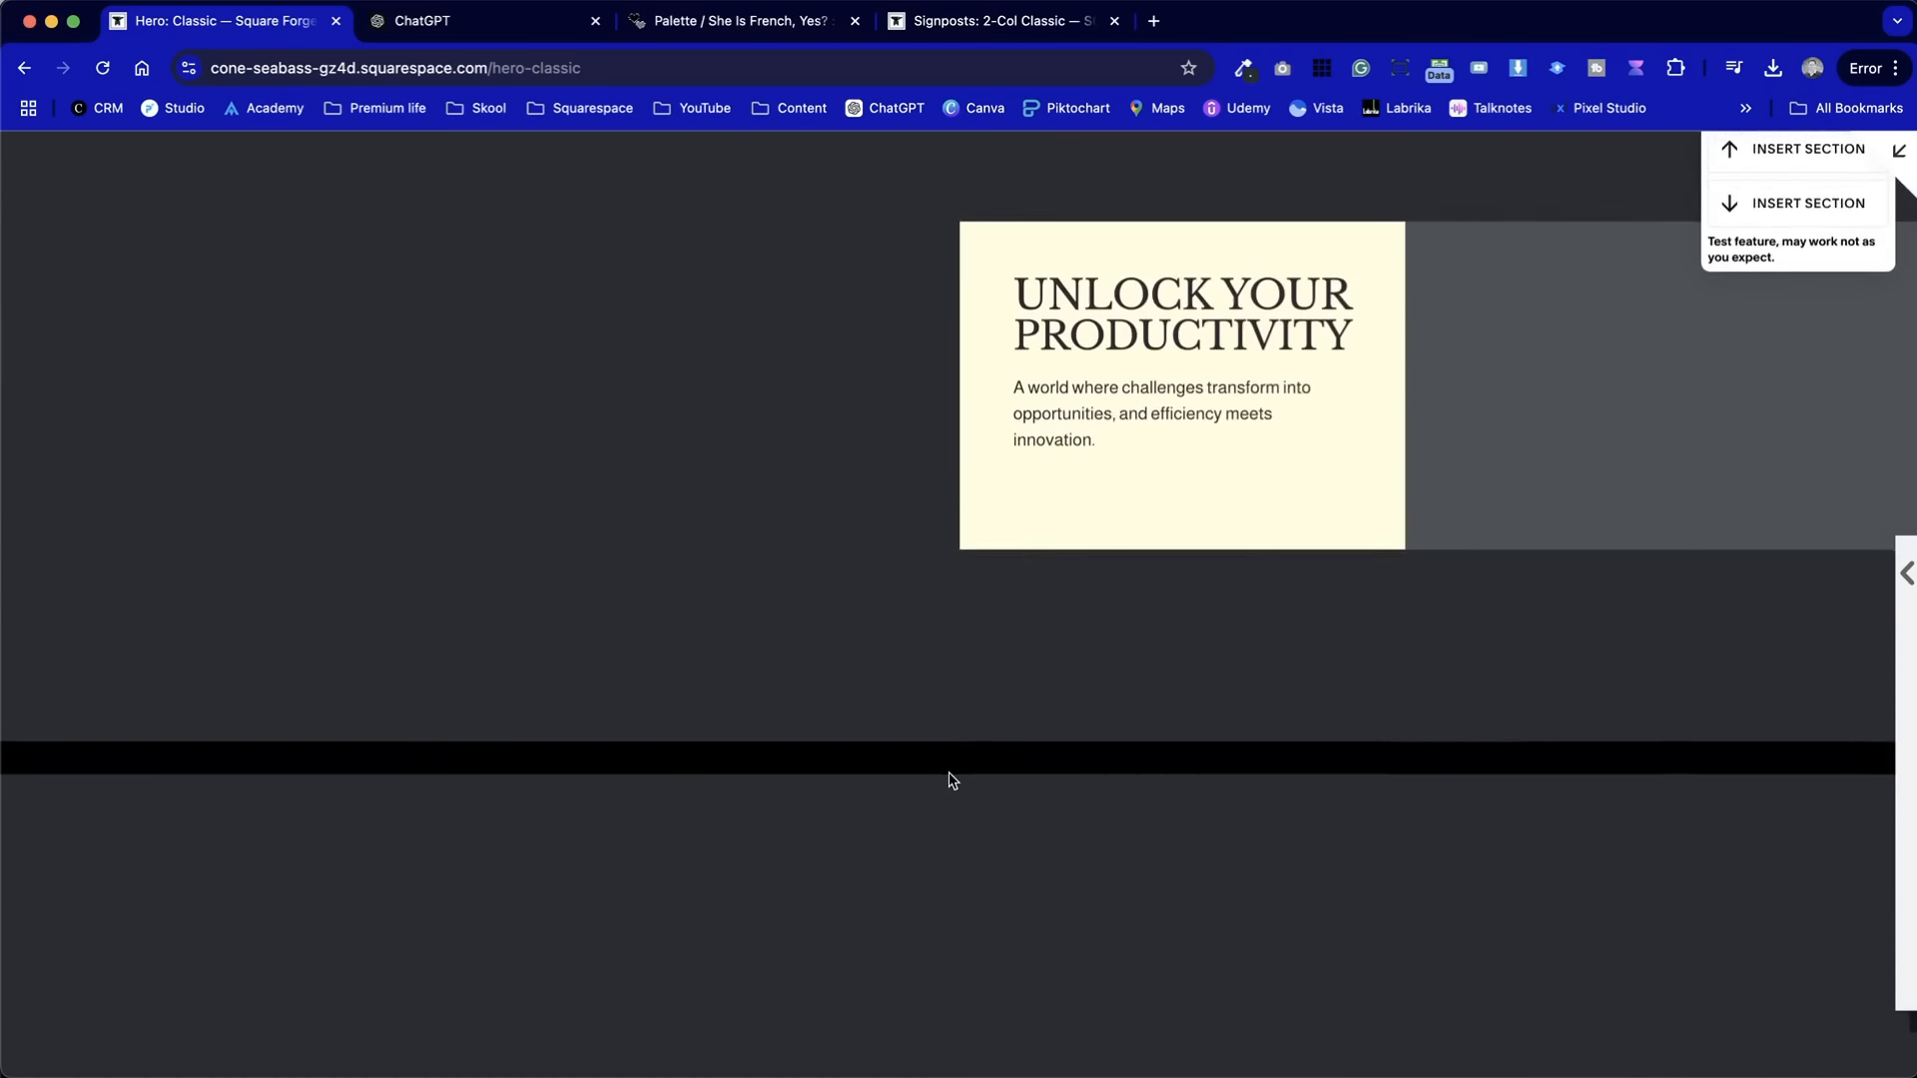
{"action": "scroll", "coordinate": [952, 783], "scroll_direction": "down", "scroll_amount": 15}
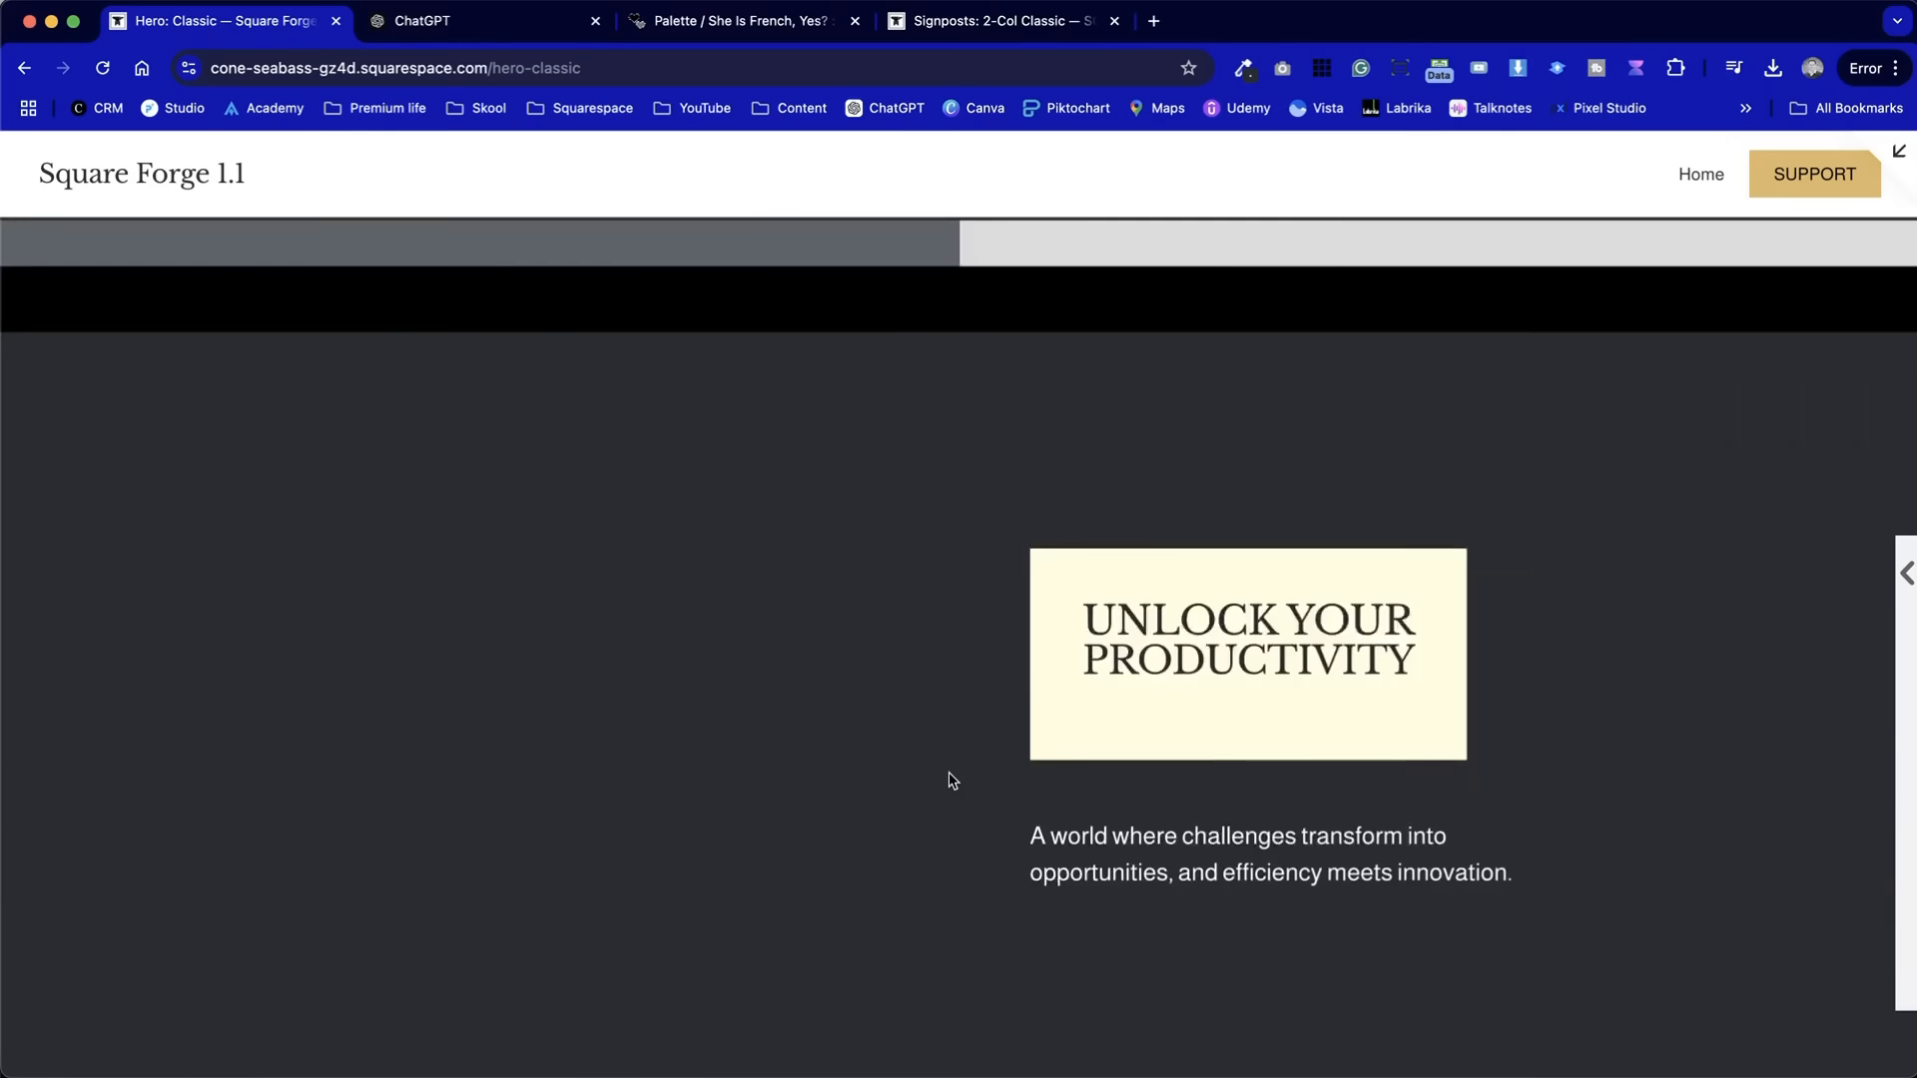
{"action": "scroll", "coordinate": [950, 776], "scroll_direction": "down", "scroll_amount": 15}
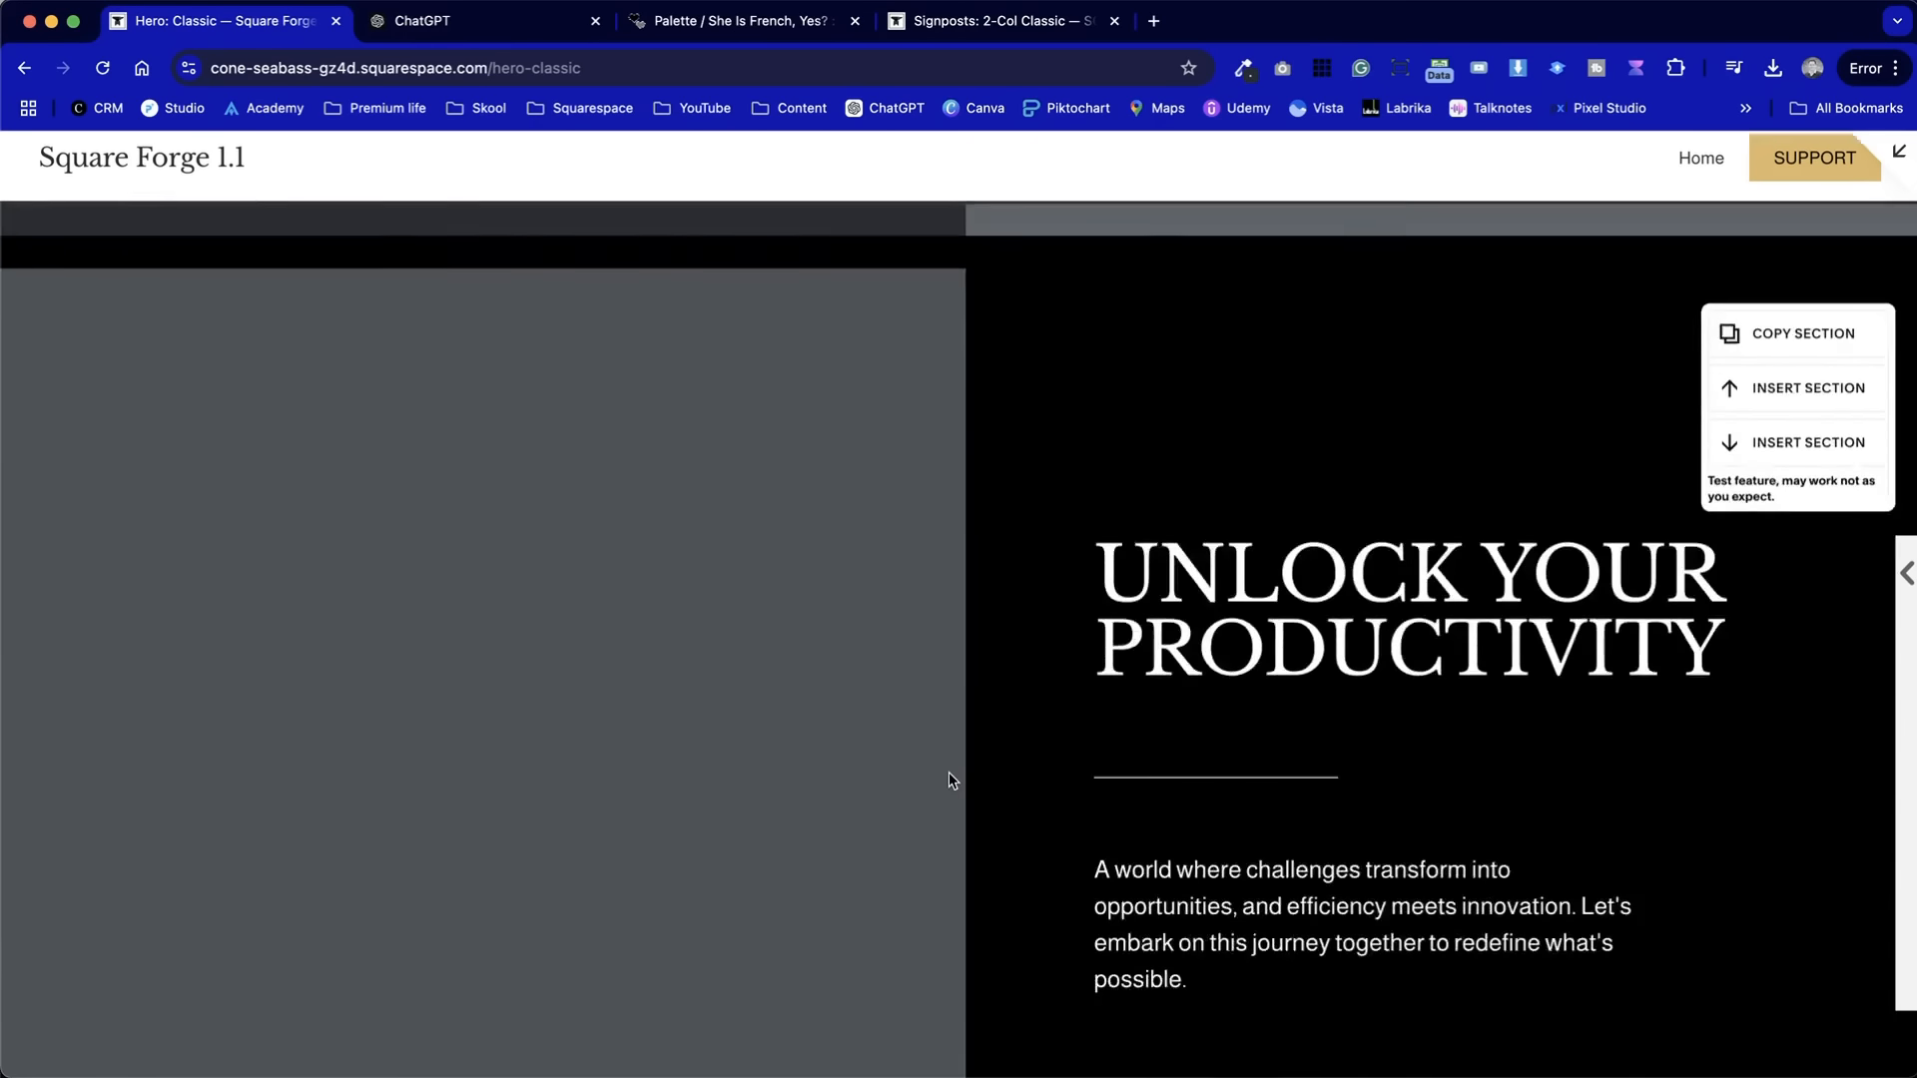
{"action": "scroll", "coordinate": [949, 780], "scroll_direction": "down", "scroll_amount": 1}
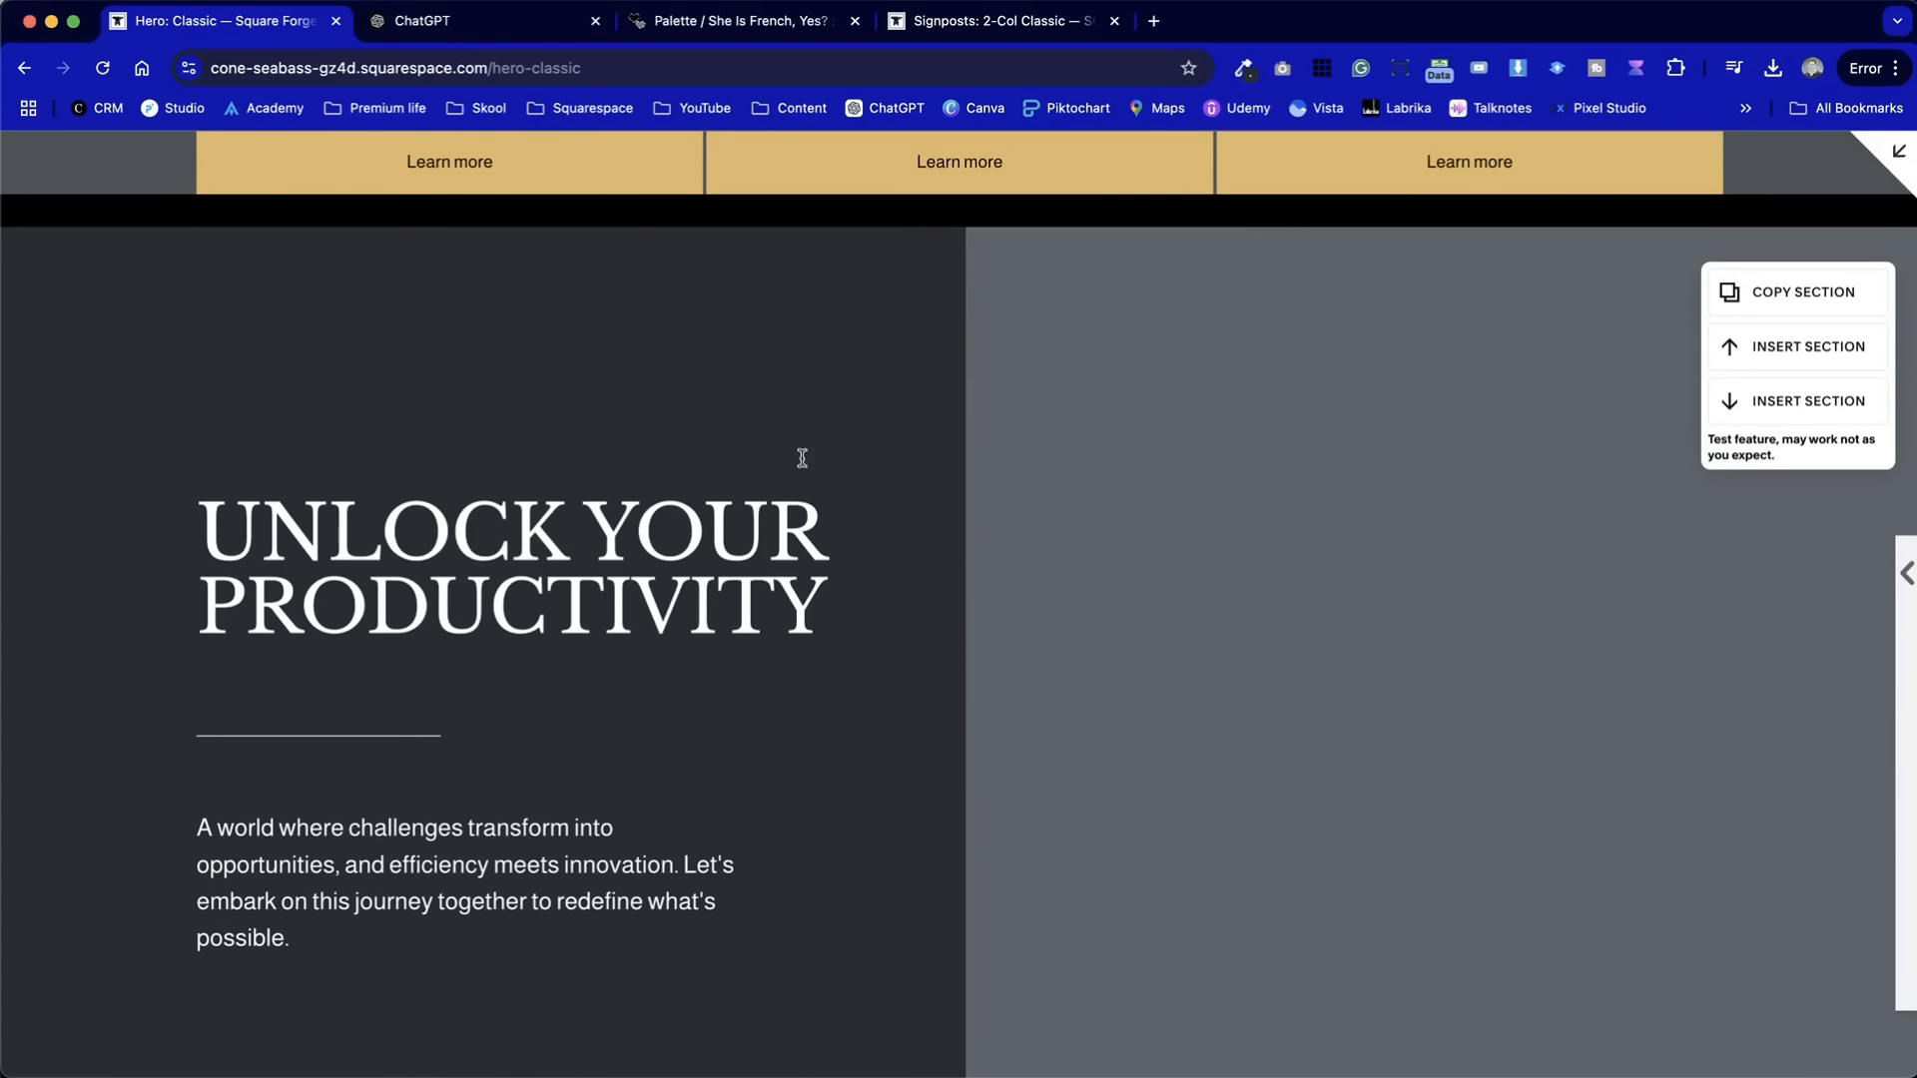
- Disable the section-copying browser extension and open the Hero: Classic page for editing
{"action": "left_click", "coordinate": [1439, 72]}
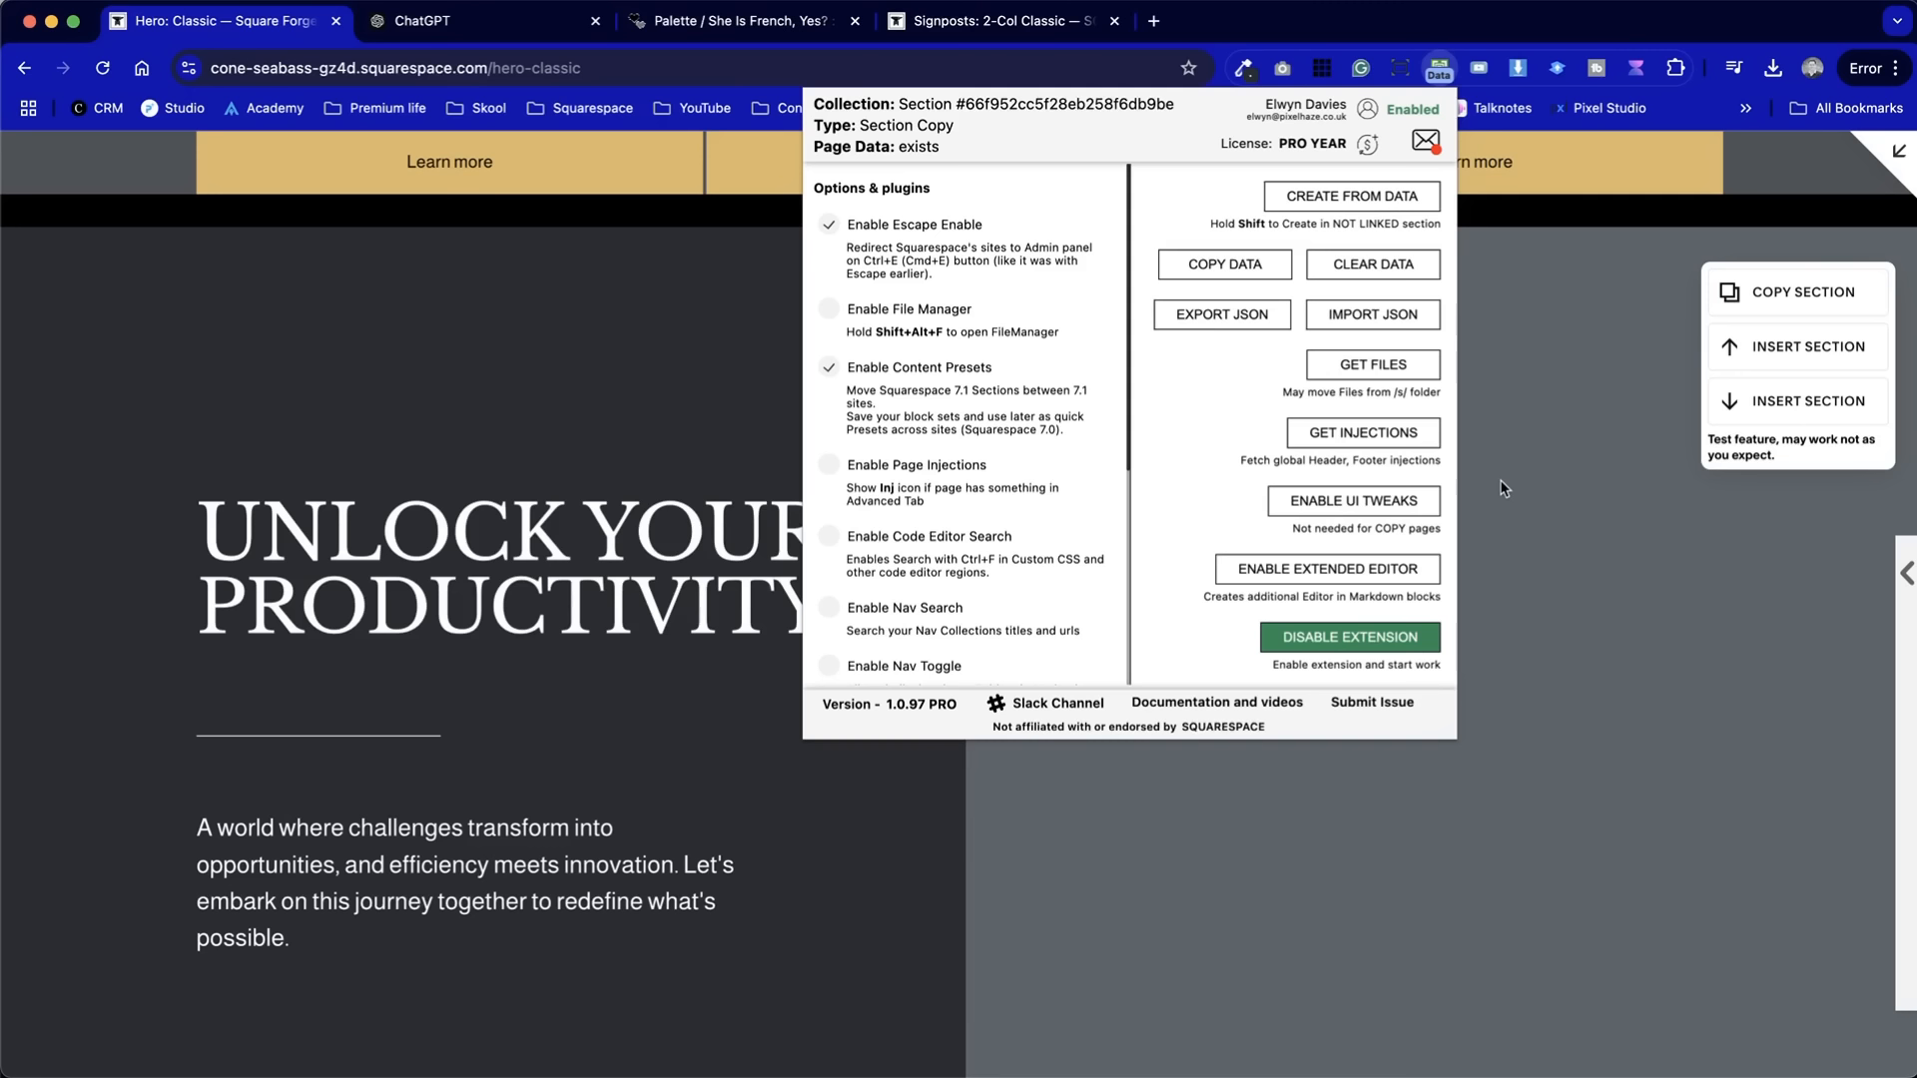
{"action": "left_click", "coordinate": [1360, 639]}
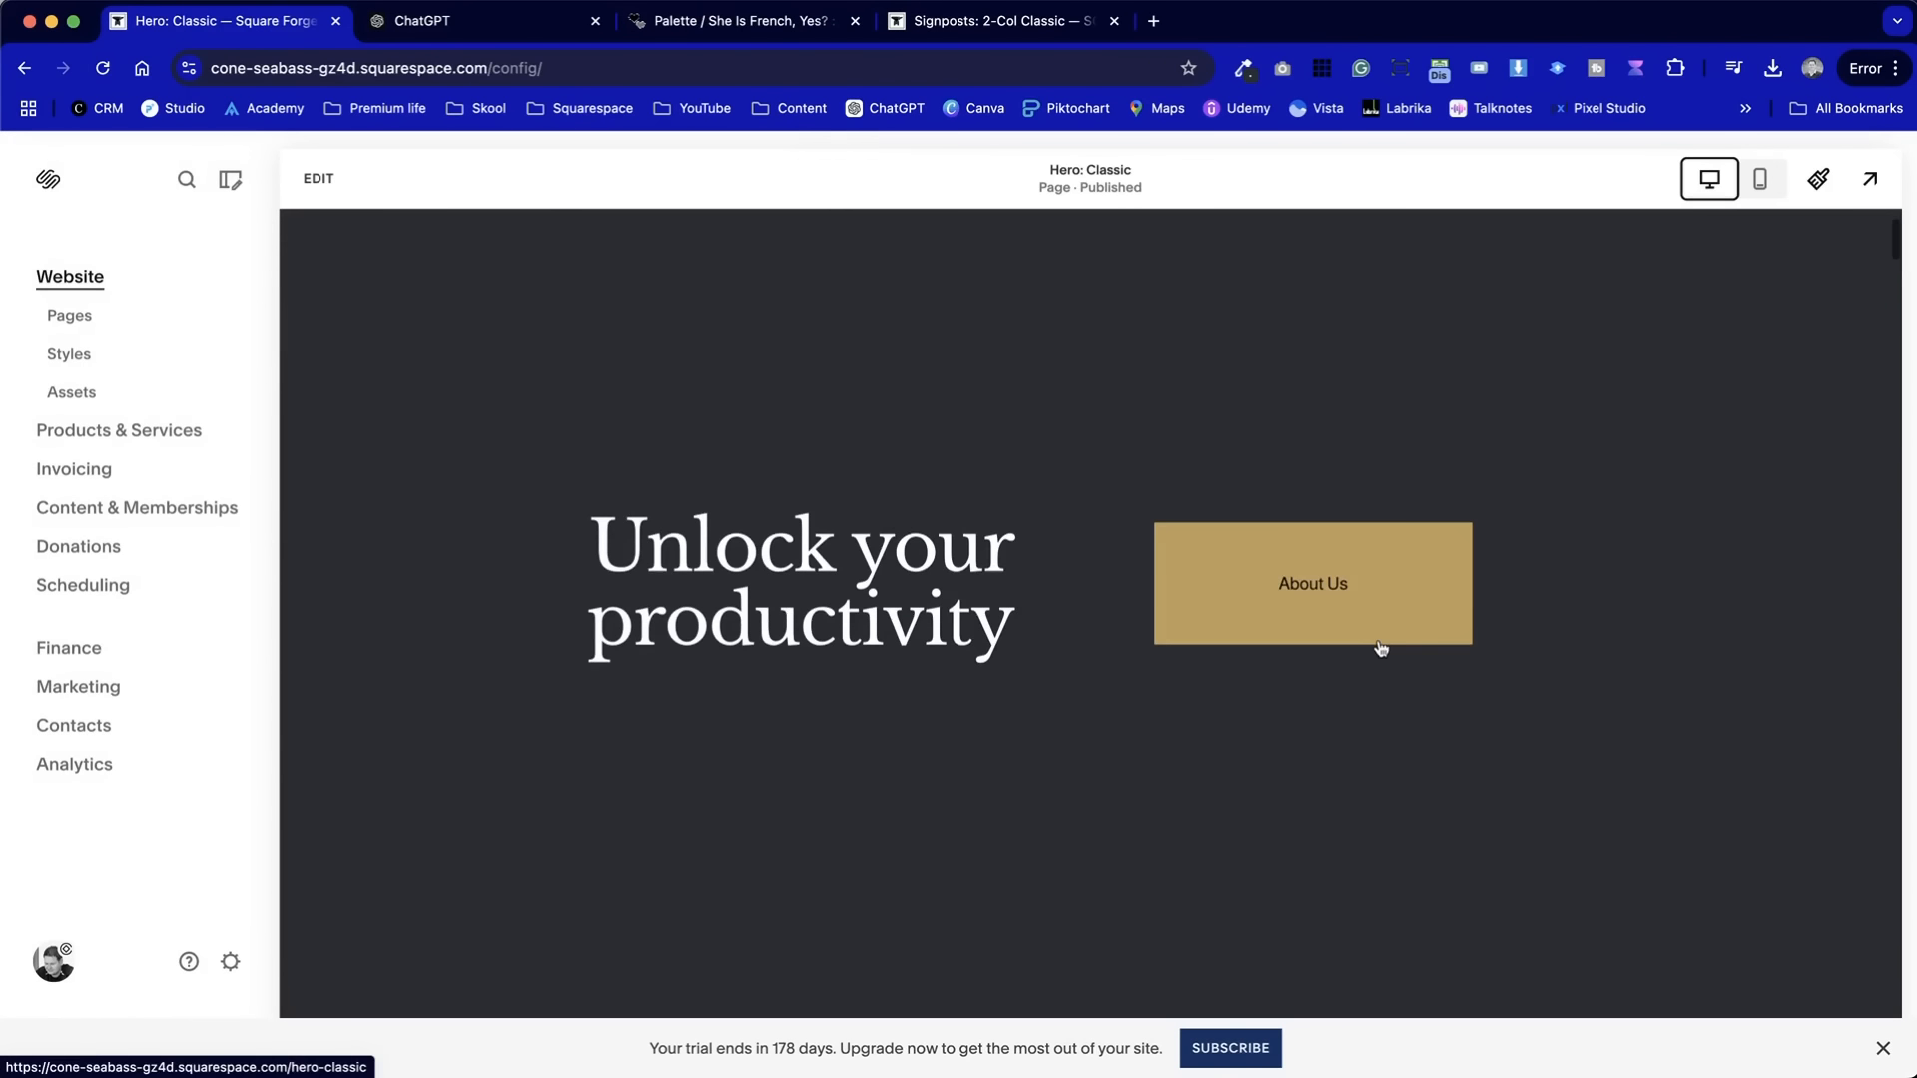
{"action": "scroll", "coordinate": [1380, 648], "scroll_direction": "down", "scroll_amount": 5}
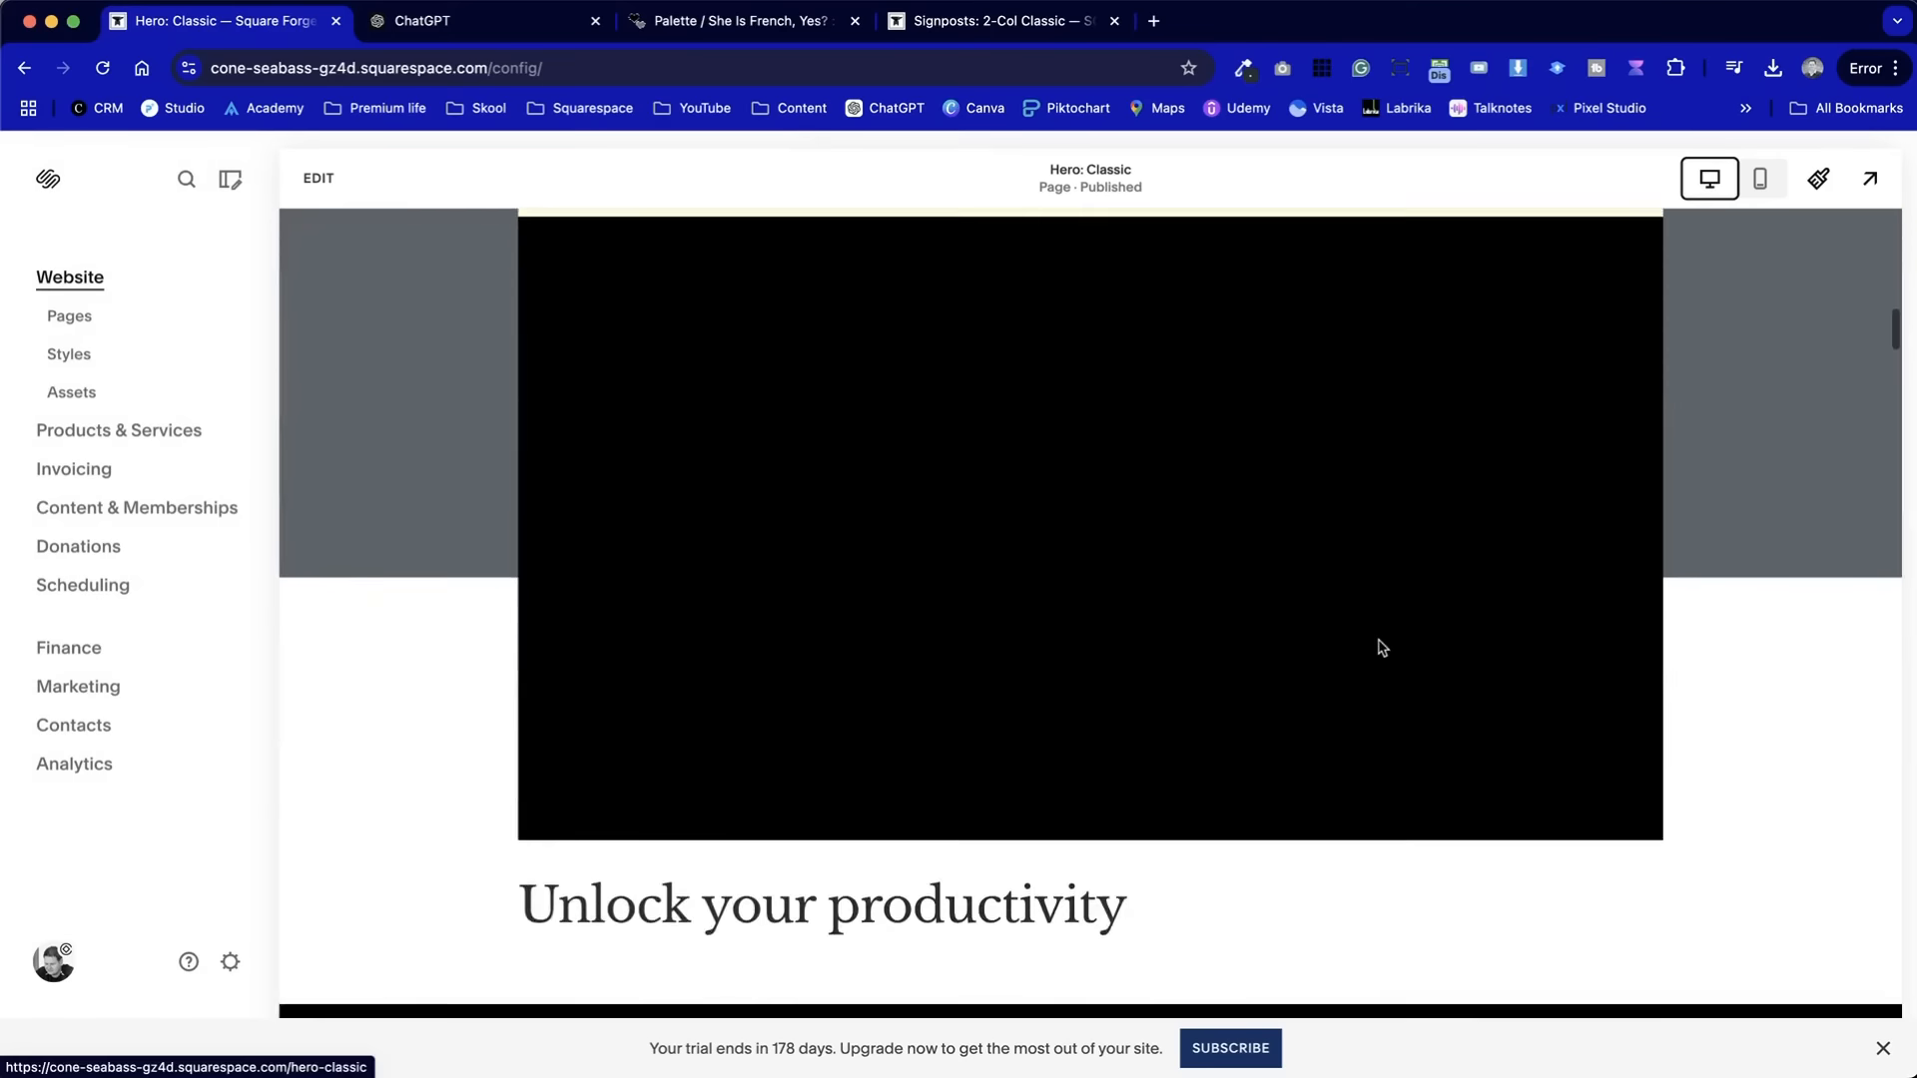
{"action": "scroll", "coordinate": [1380, 648], "scroll_direction": "down", "scroll_amount": 10}
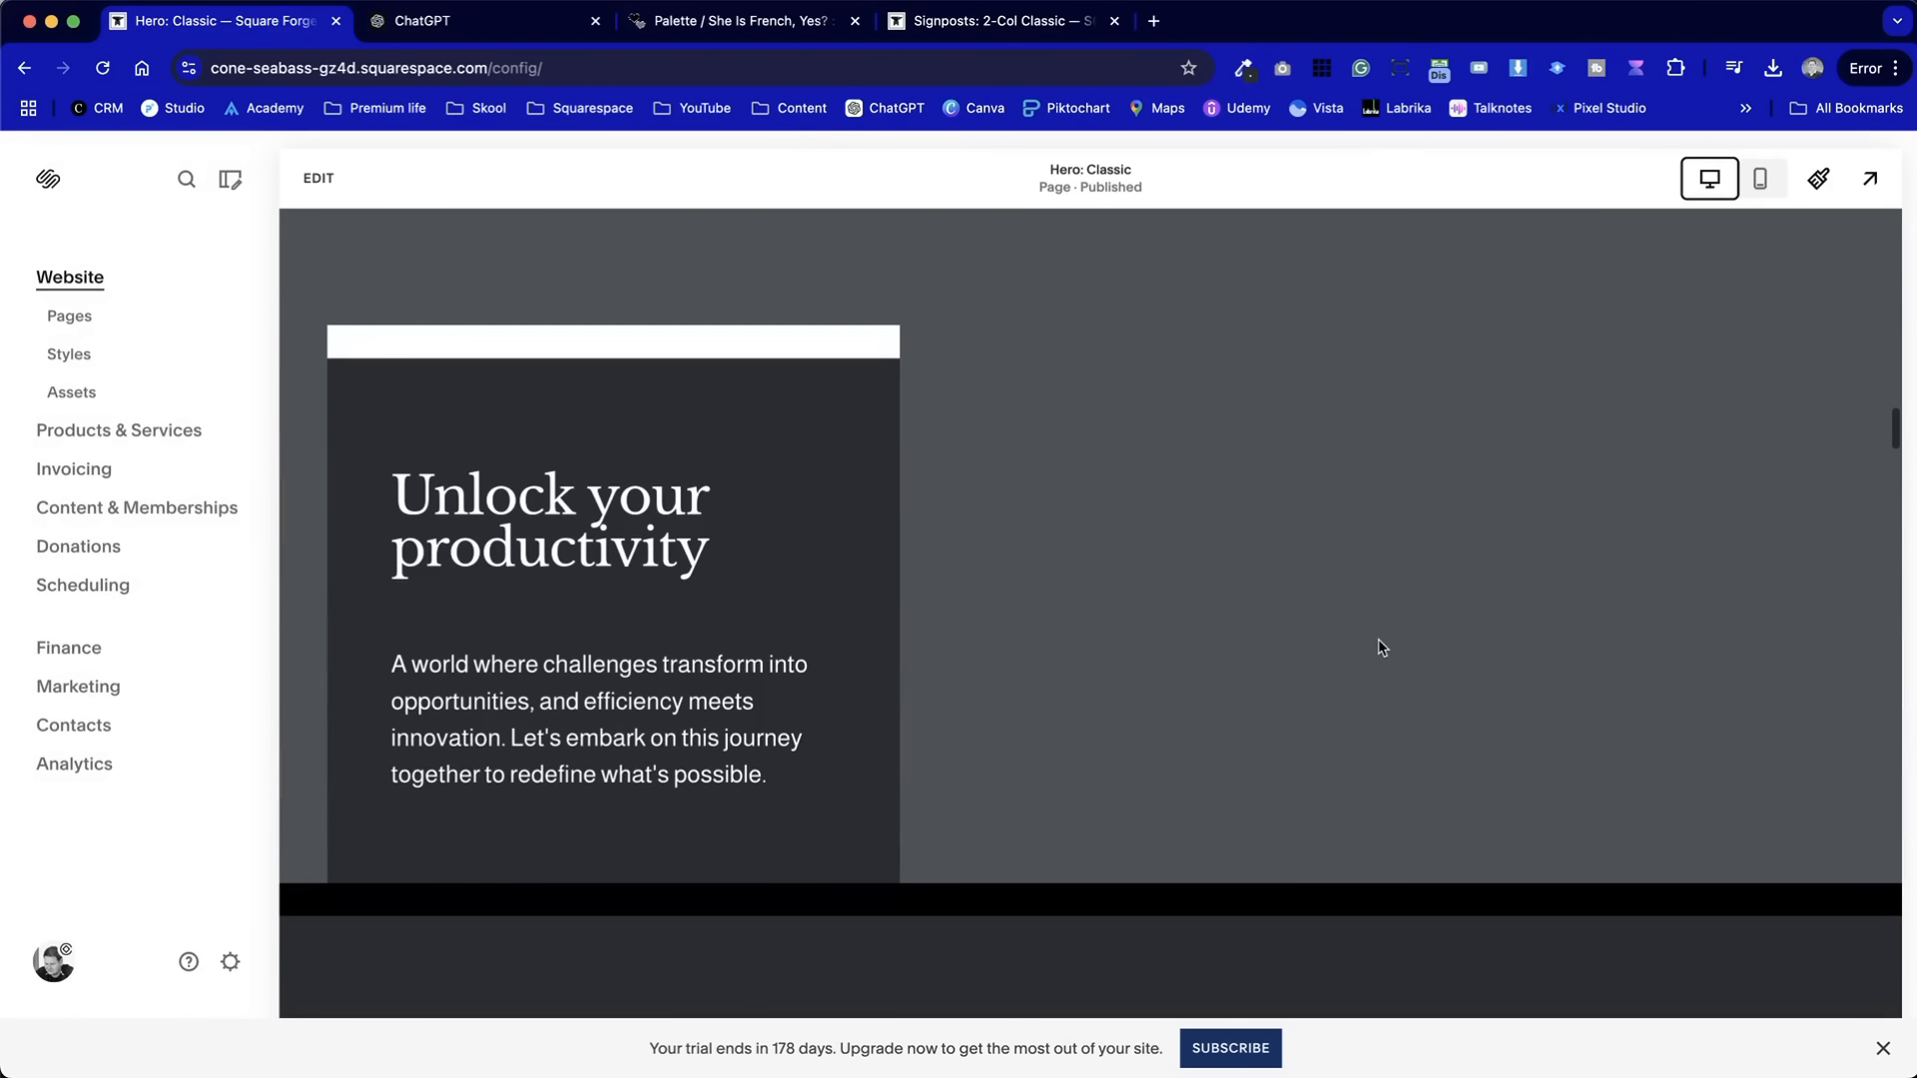
{"action": "scroll", "coordinate": [1381, 648], "scroll_direction": "down", "scroll_amount": 8}
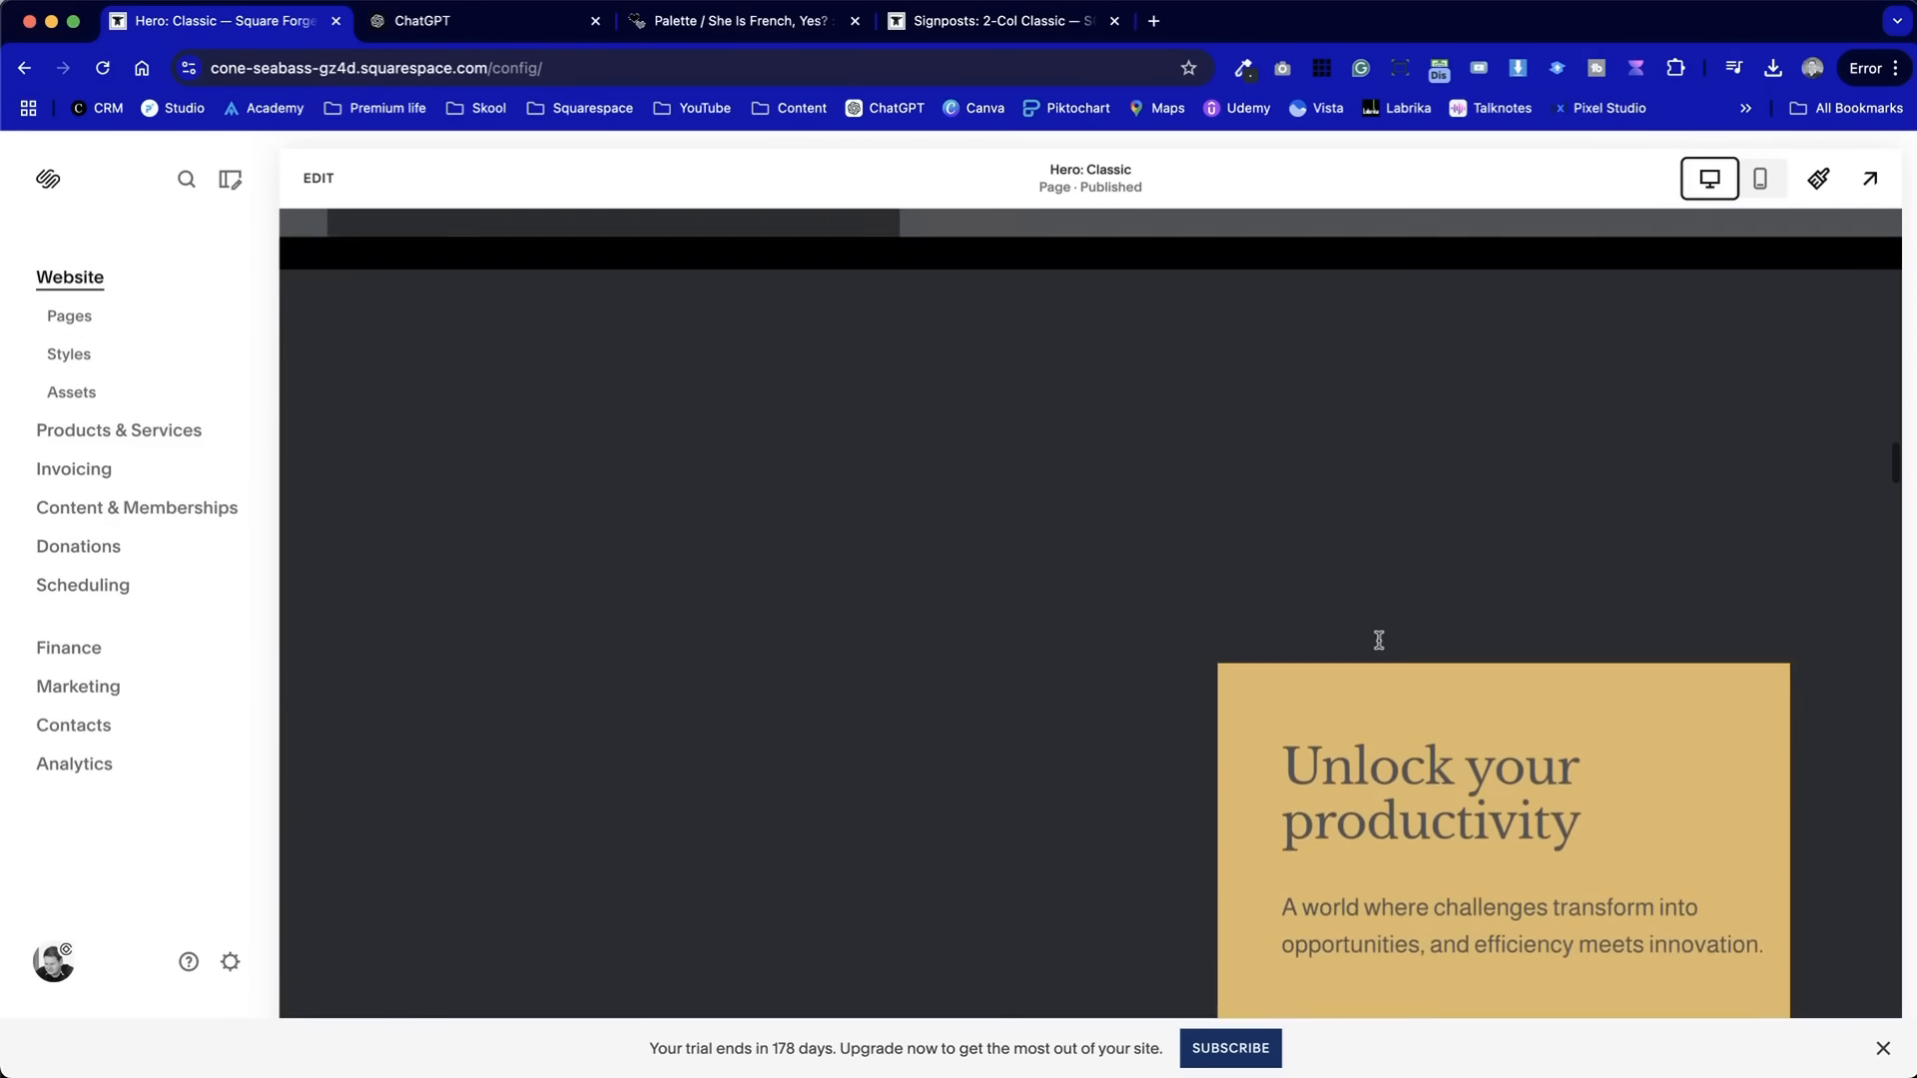
{"action": "scroll", "coordinate": [1378, 640], "scroll_direction": "down", "scroll_amount": 10}
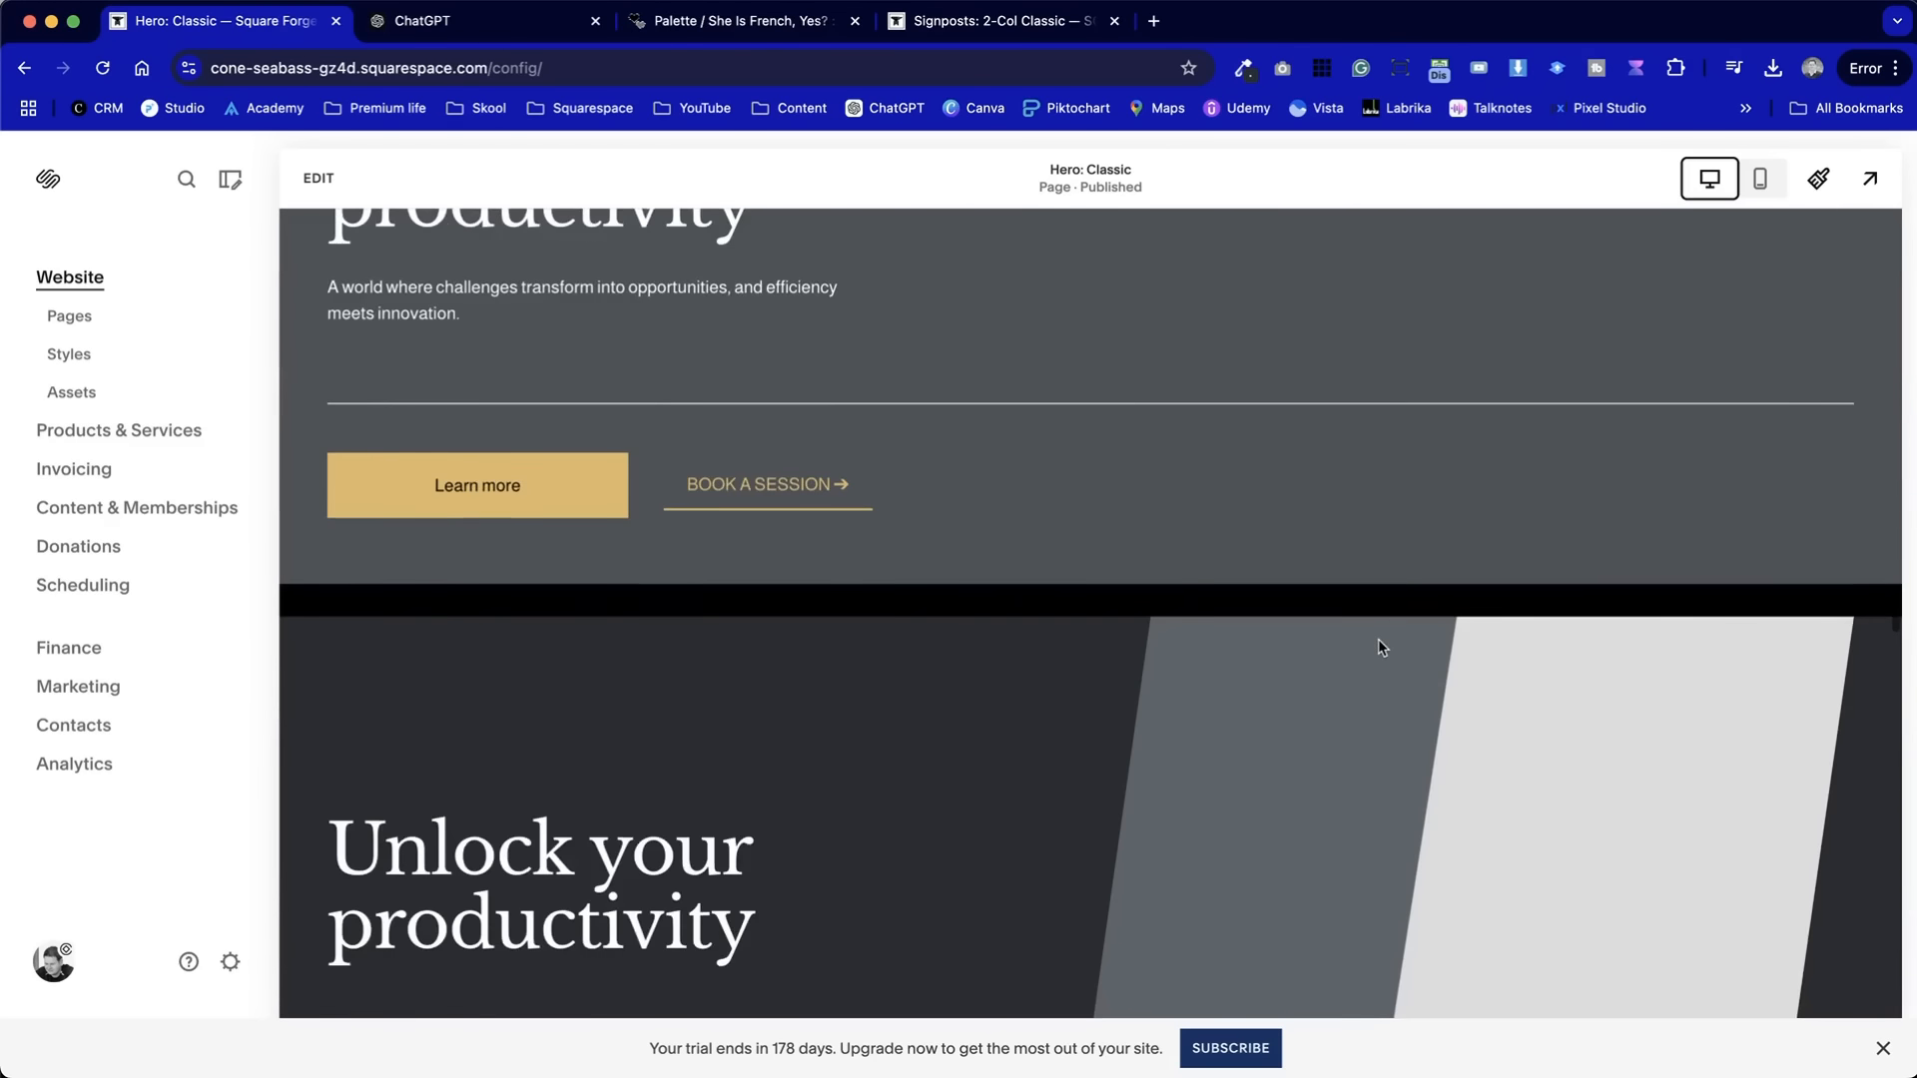
{"action": "scroll", "coordinate": [1378, 639], "scroll_direction": "up", "scroll_amount": 2}
{"action": "left_click", "coordinate": [318, 178]}
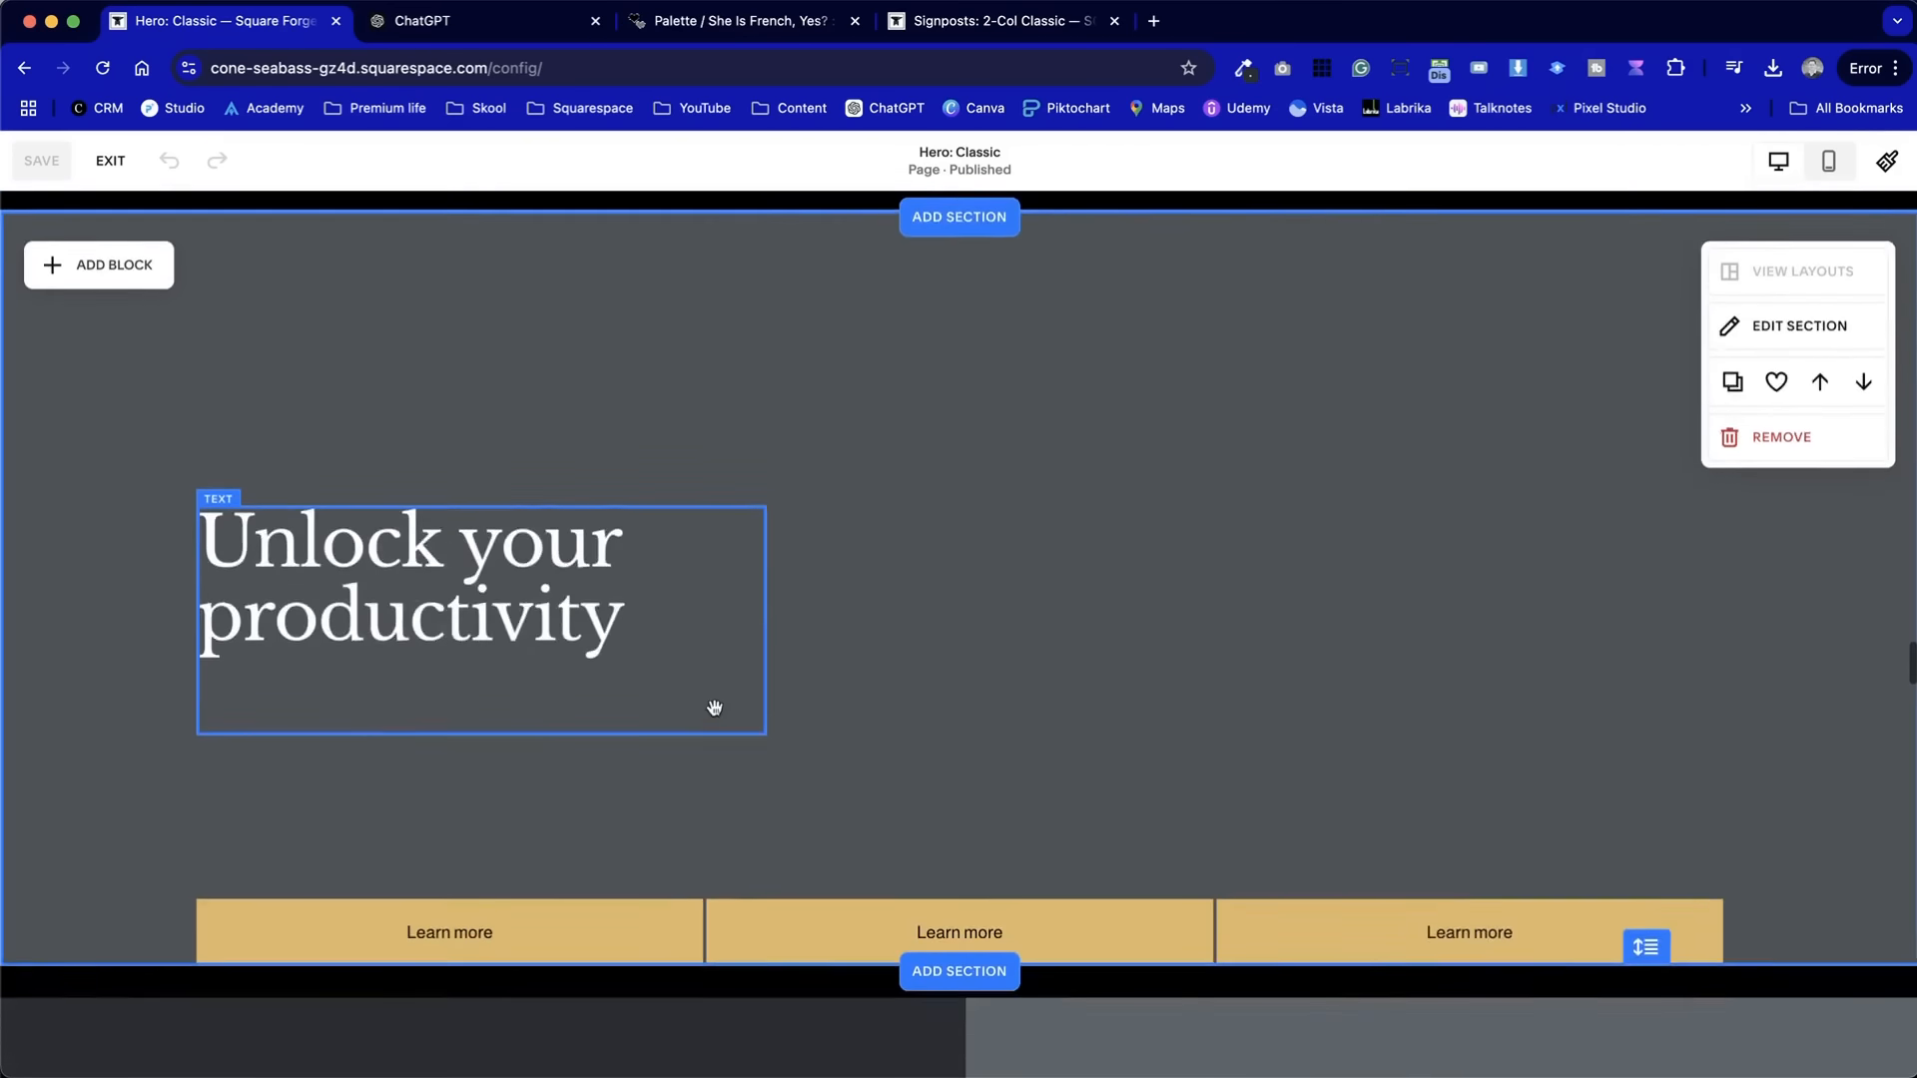
- Add the split hero with the uppercase heading over a dark left half to Saved Sections, and leave the page editor
{"action": "scroll", "coordinate": [715, 711], "scroll_direction": "up", "scroll_amount": 5}
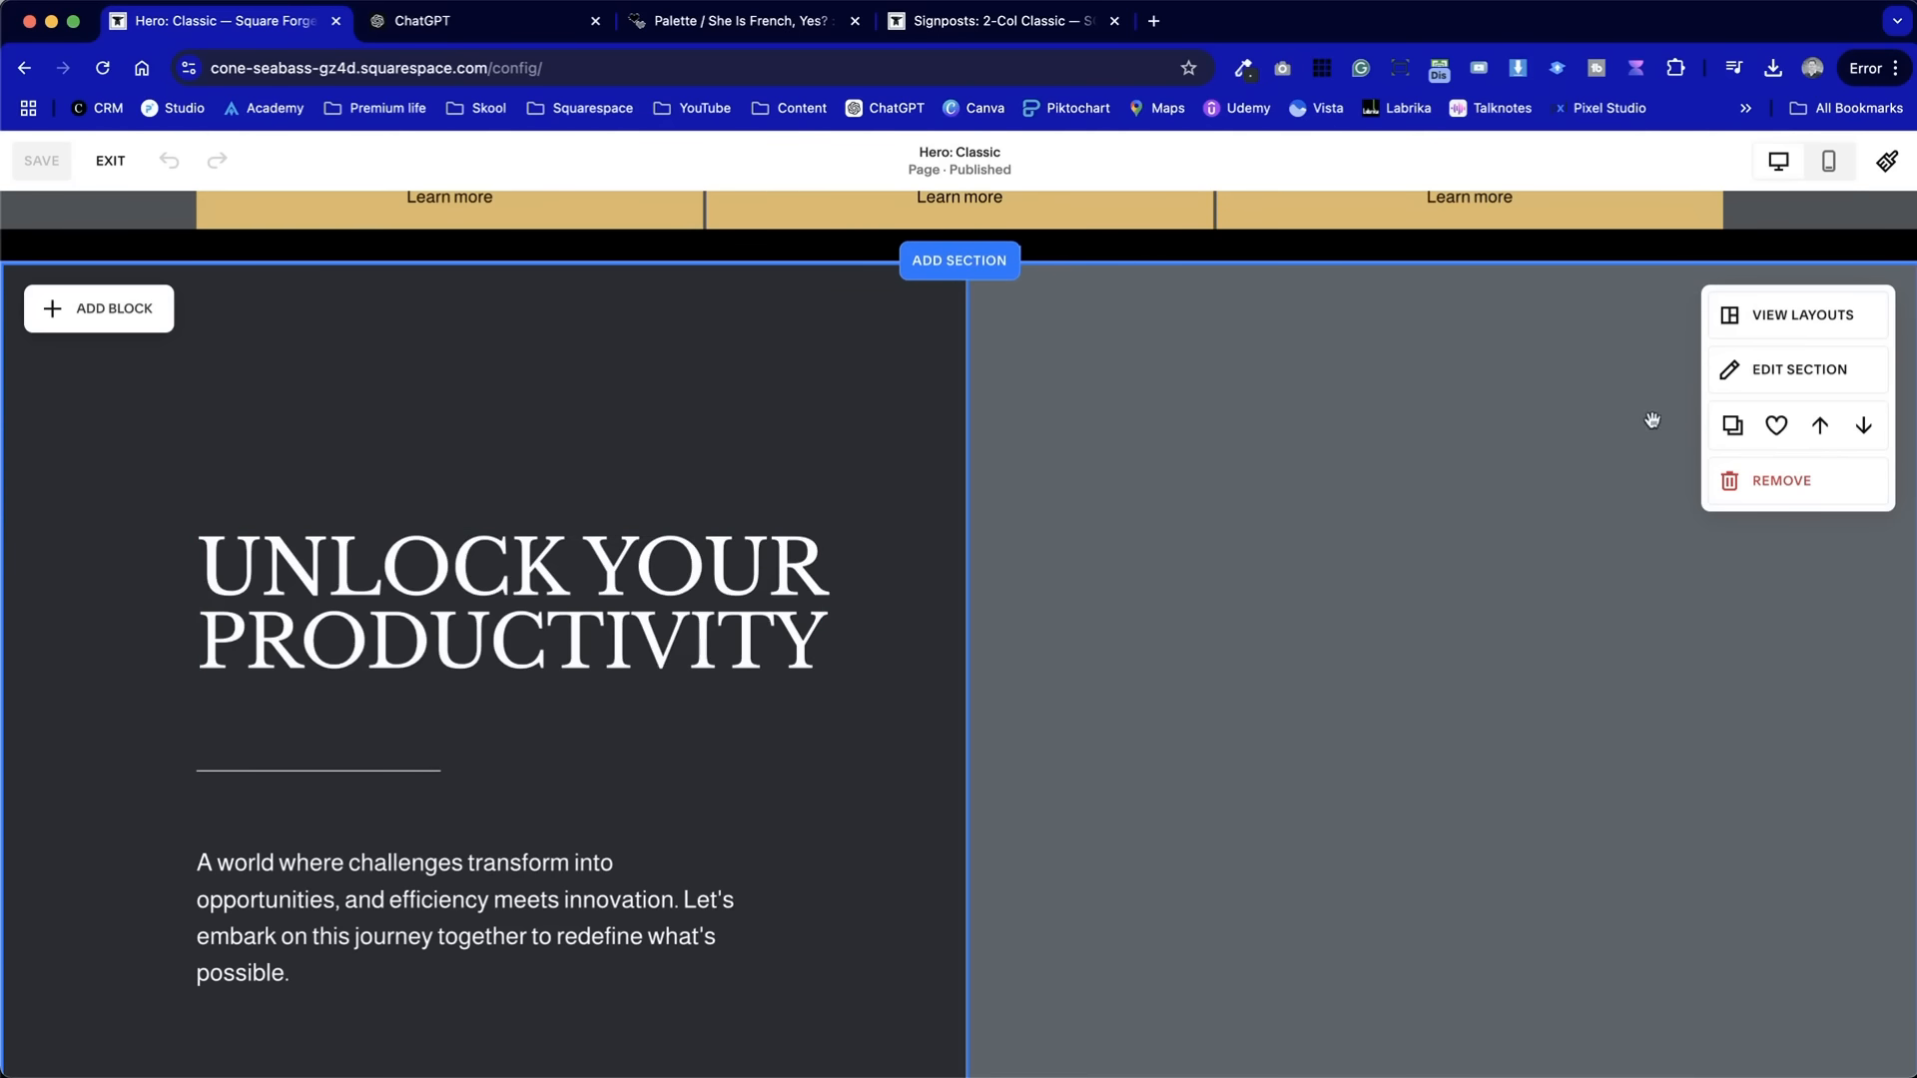
{"action": "left_click", "coordinate": [1776, 427]}
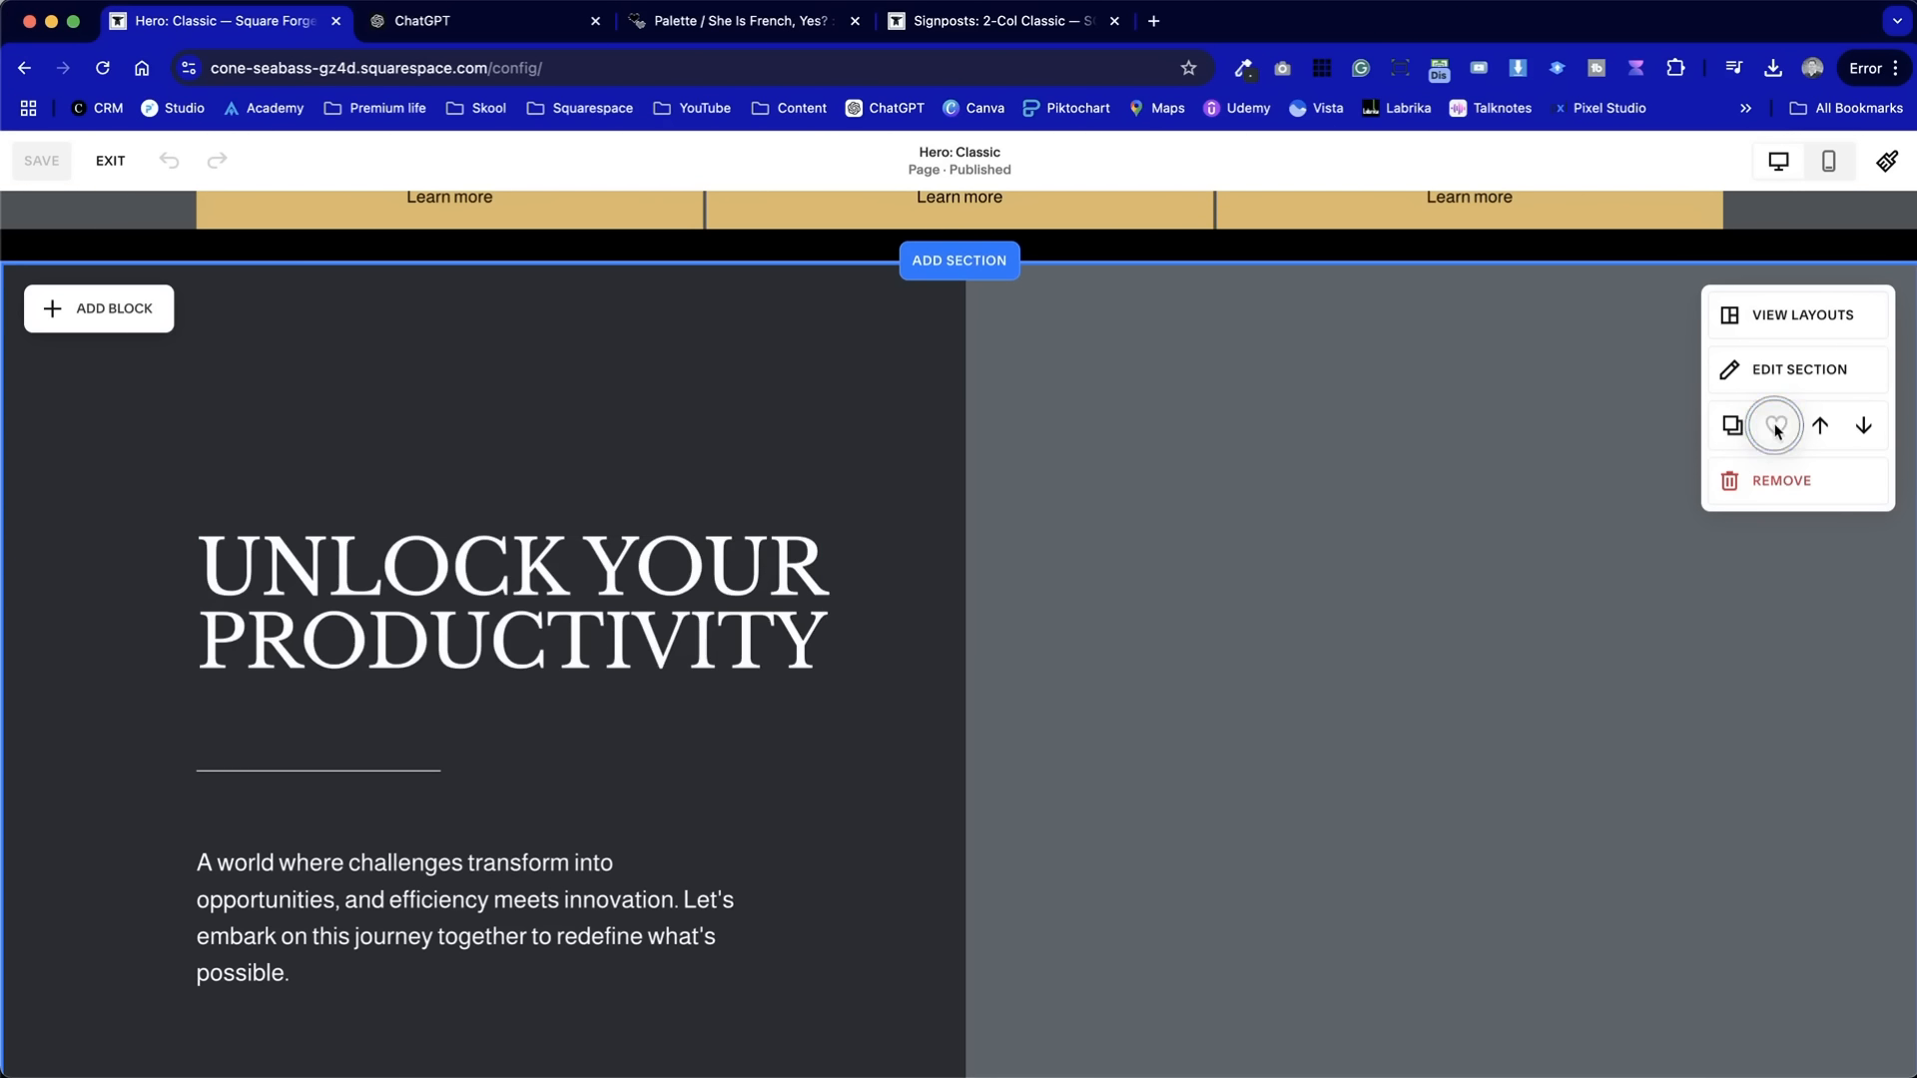
{"action": "scroll", "coordinate": [240, 413], "scroll_direction": "up", "scroll_amount": 12}
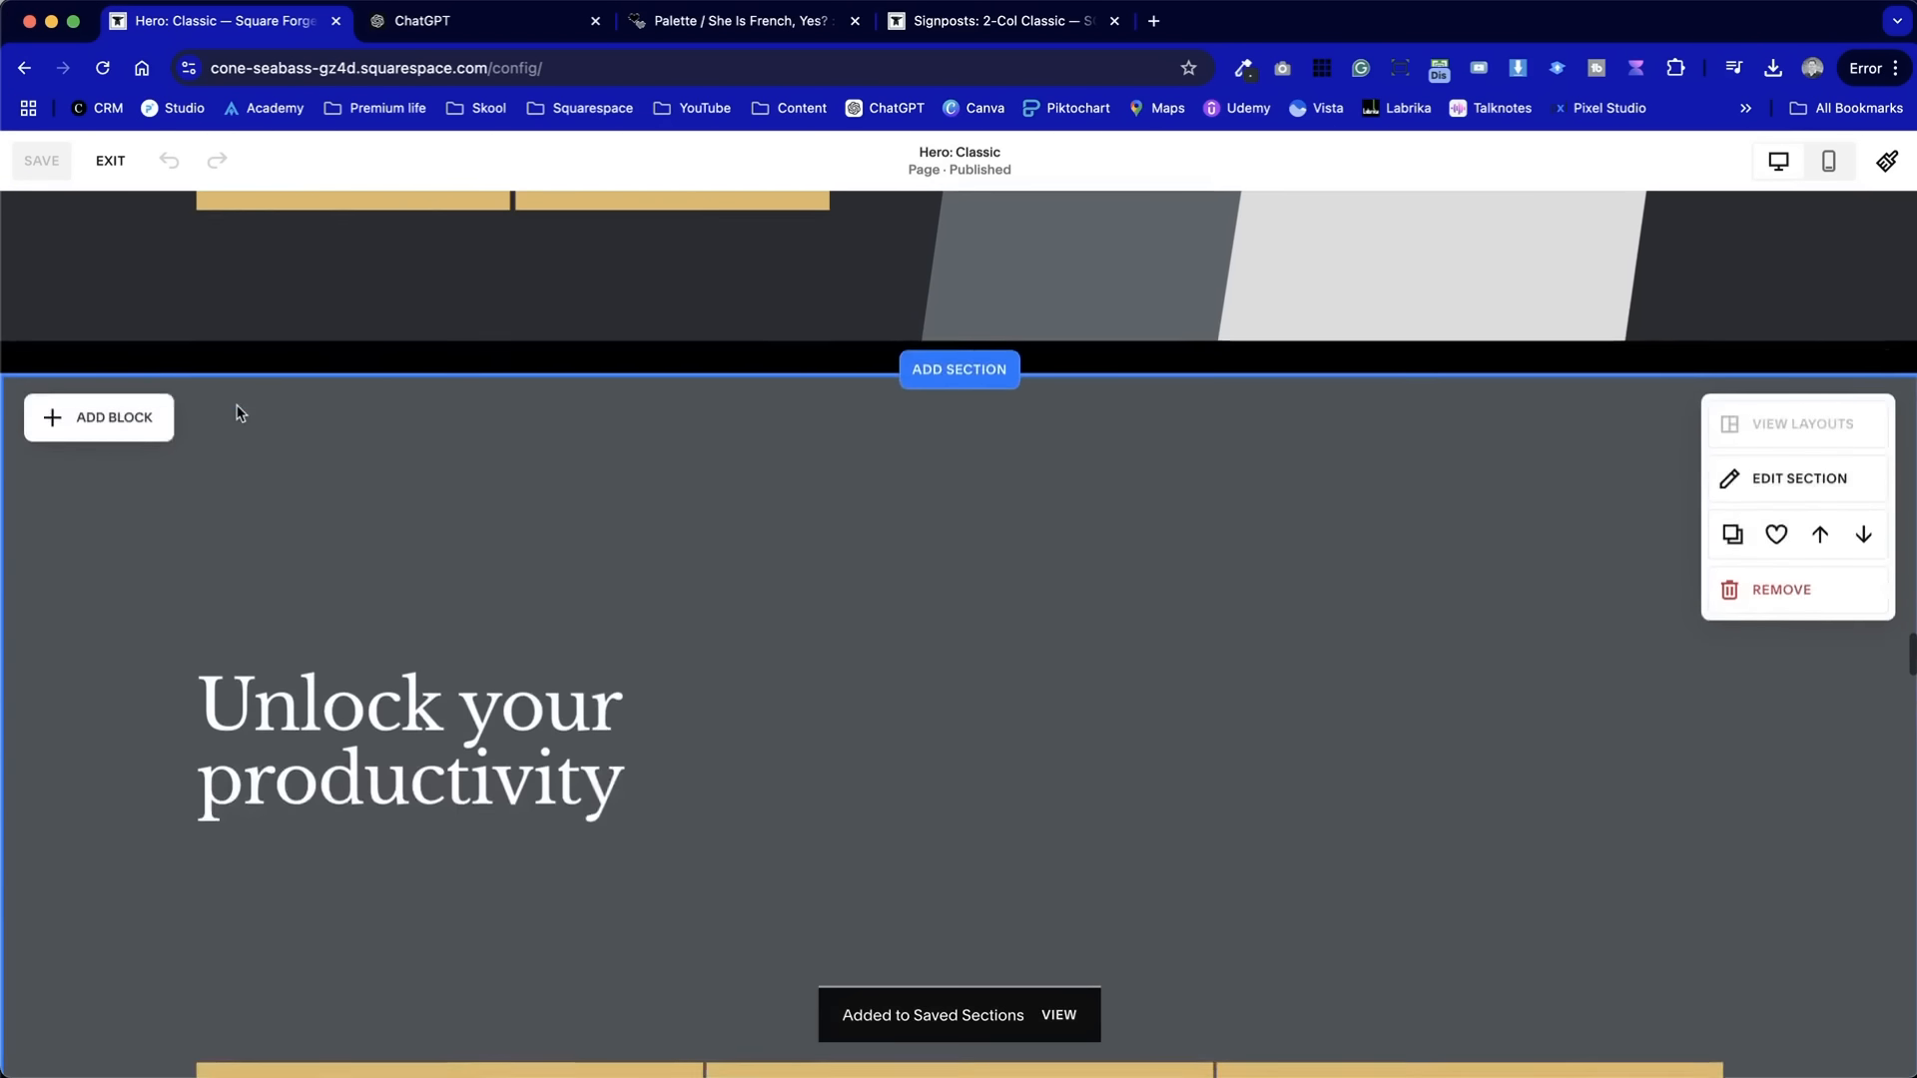
{"action": "left_click", "coordinate": [109, 160]}
- Switch to ChatGPT and review the Castle Bakery homepage content, from the breakdown of the bakery process back to the hero strapline
{"action": "left_click", "coordinate": [474, 21]}
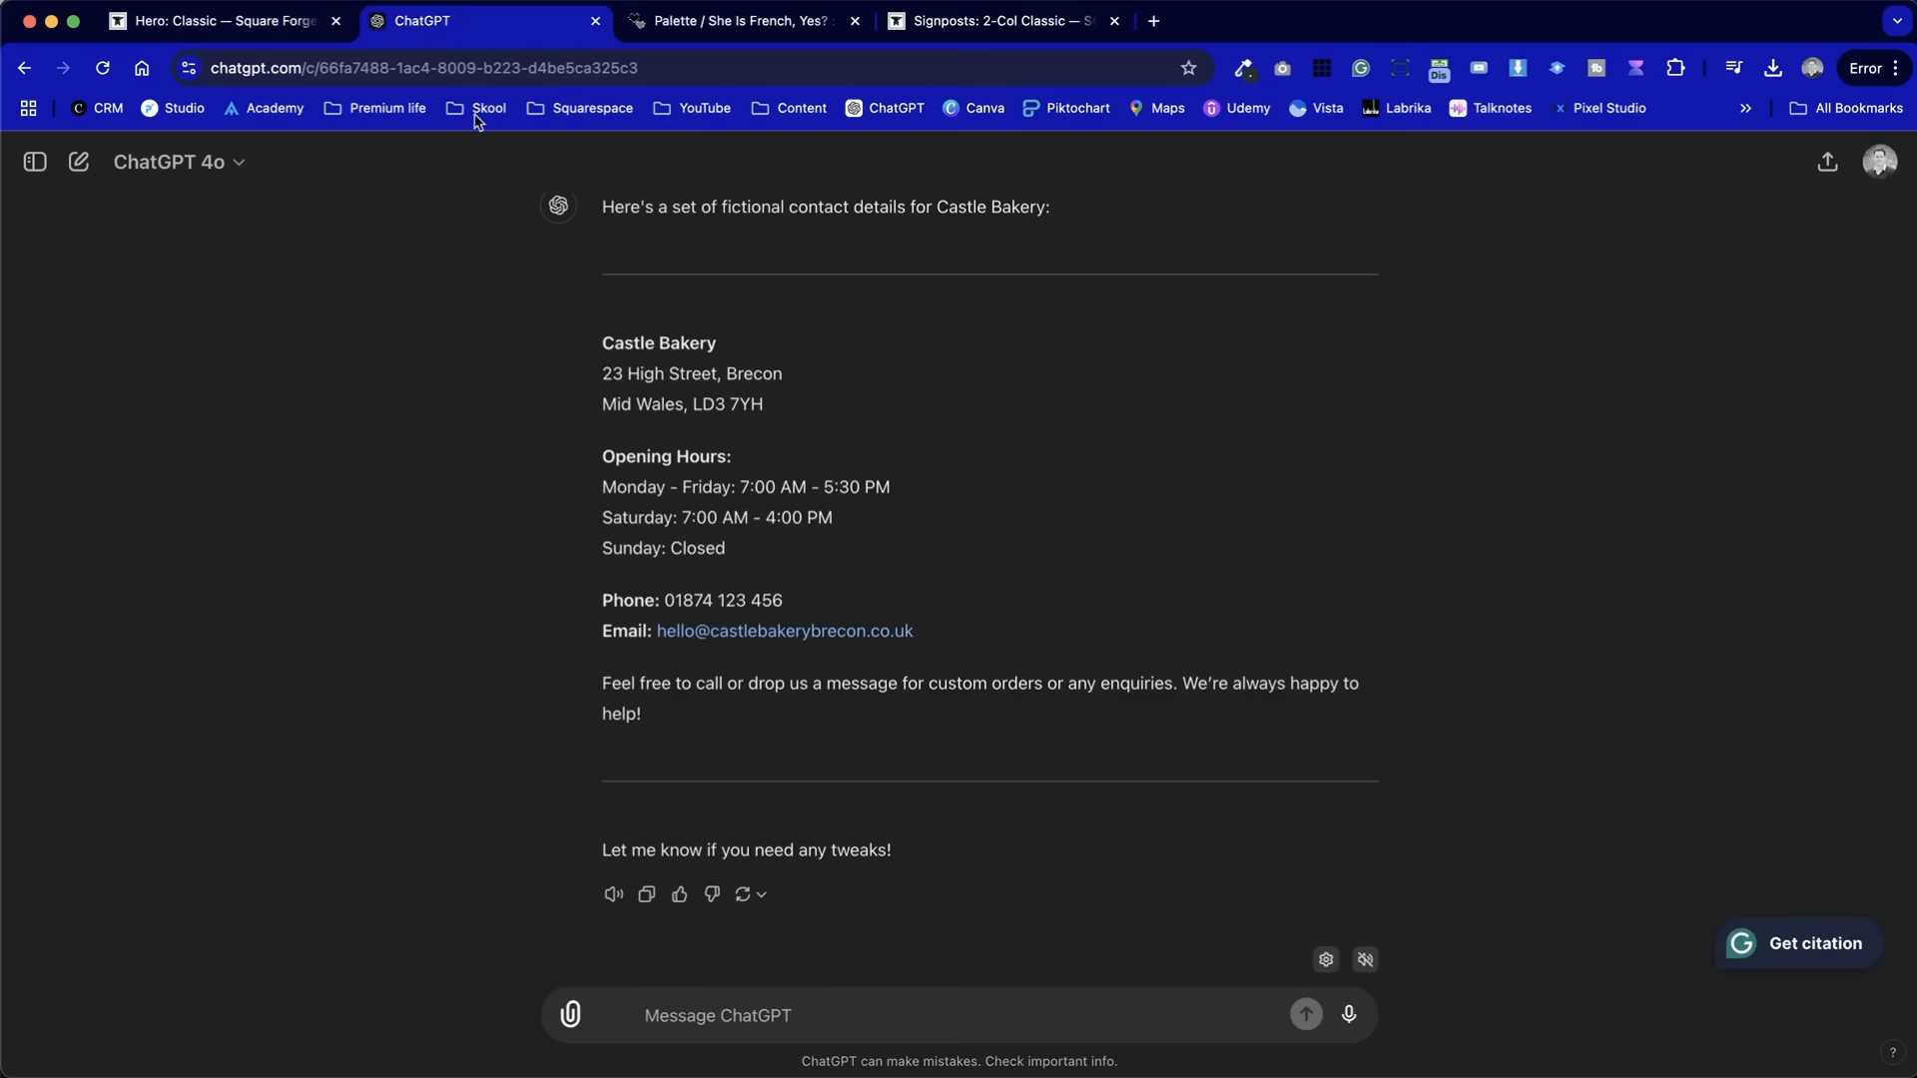
{"action": "scroll", "coordinate": [602, 490], "scroll_direction": "up", "scroll_amount": 15}
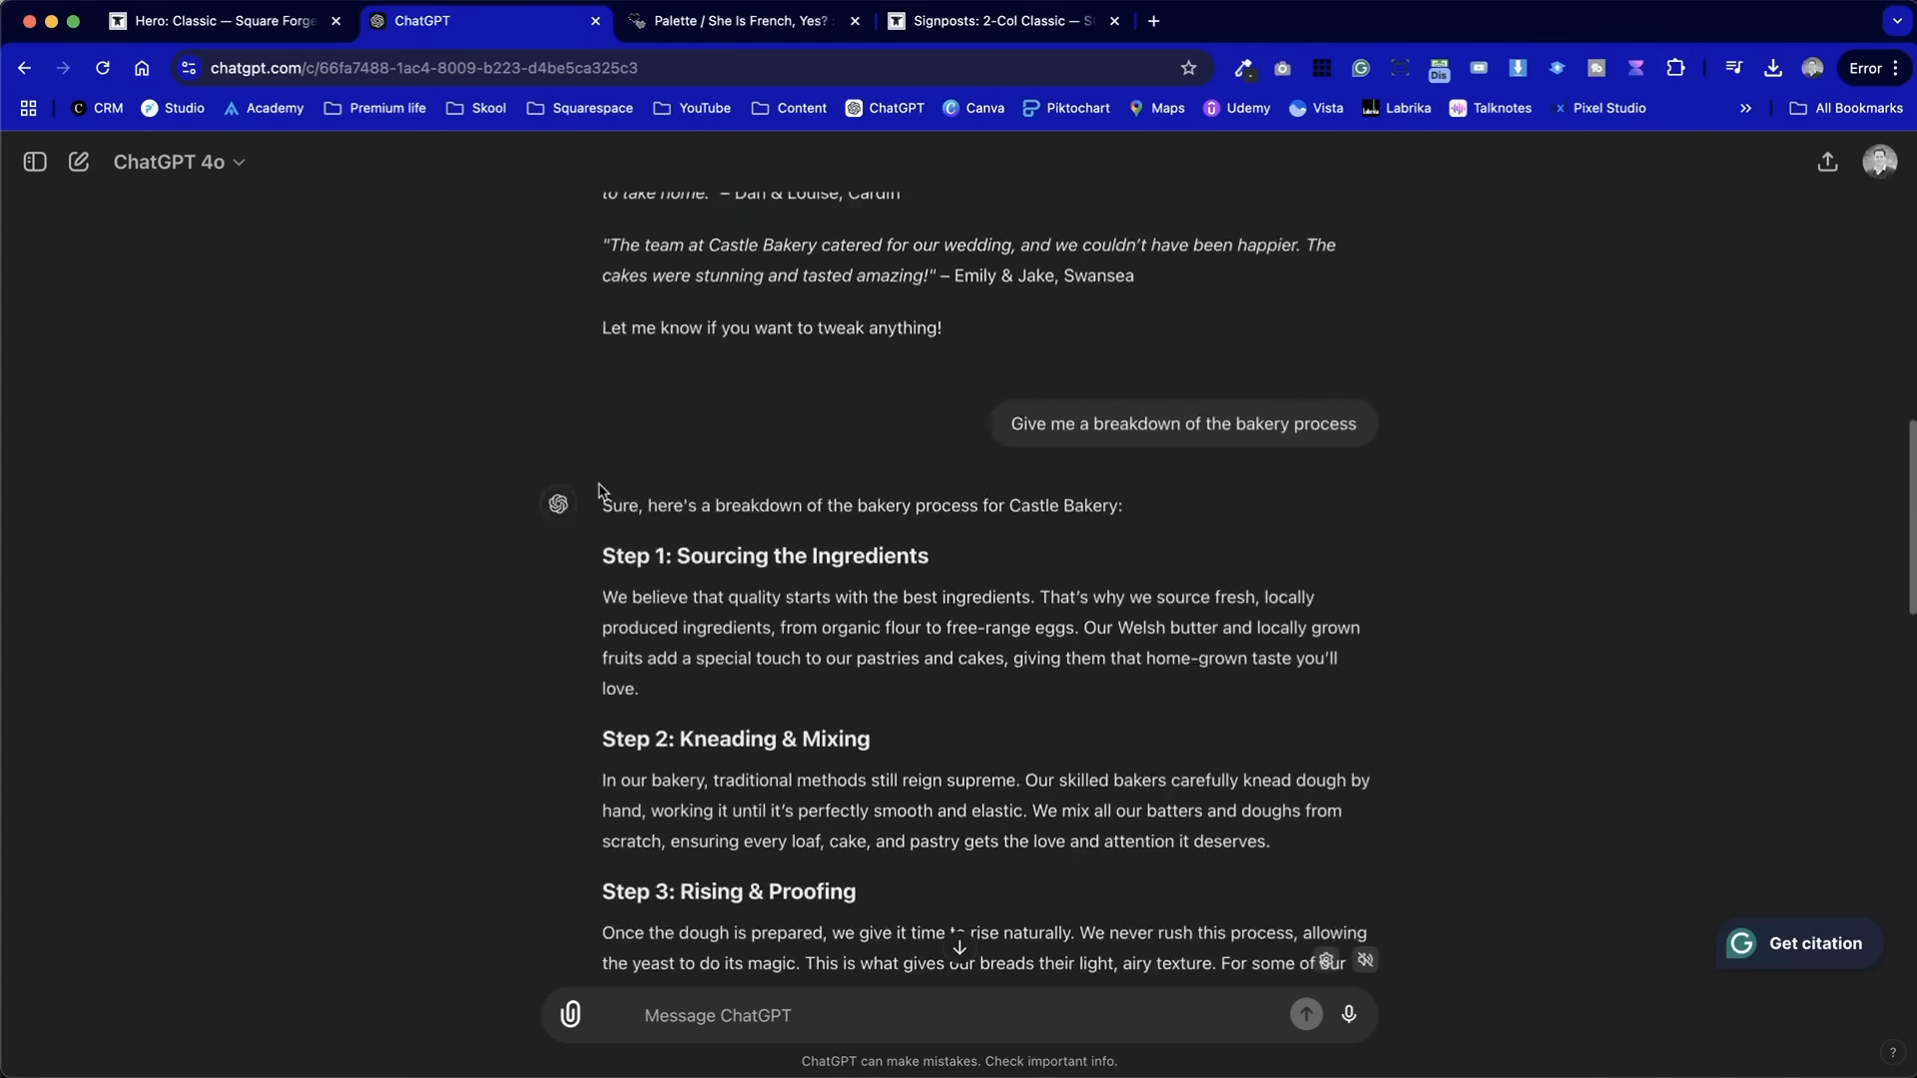
{"action": "scroll", "coordinate": [602, 489], "scroll_direction": "up", "scroll_amount": 5}
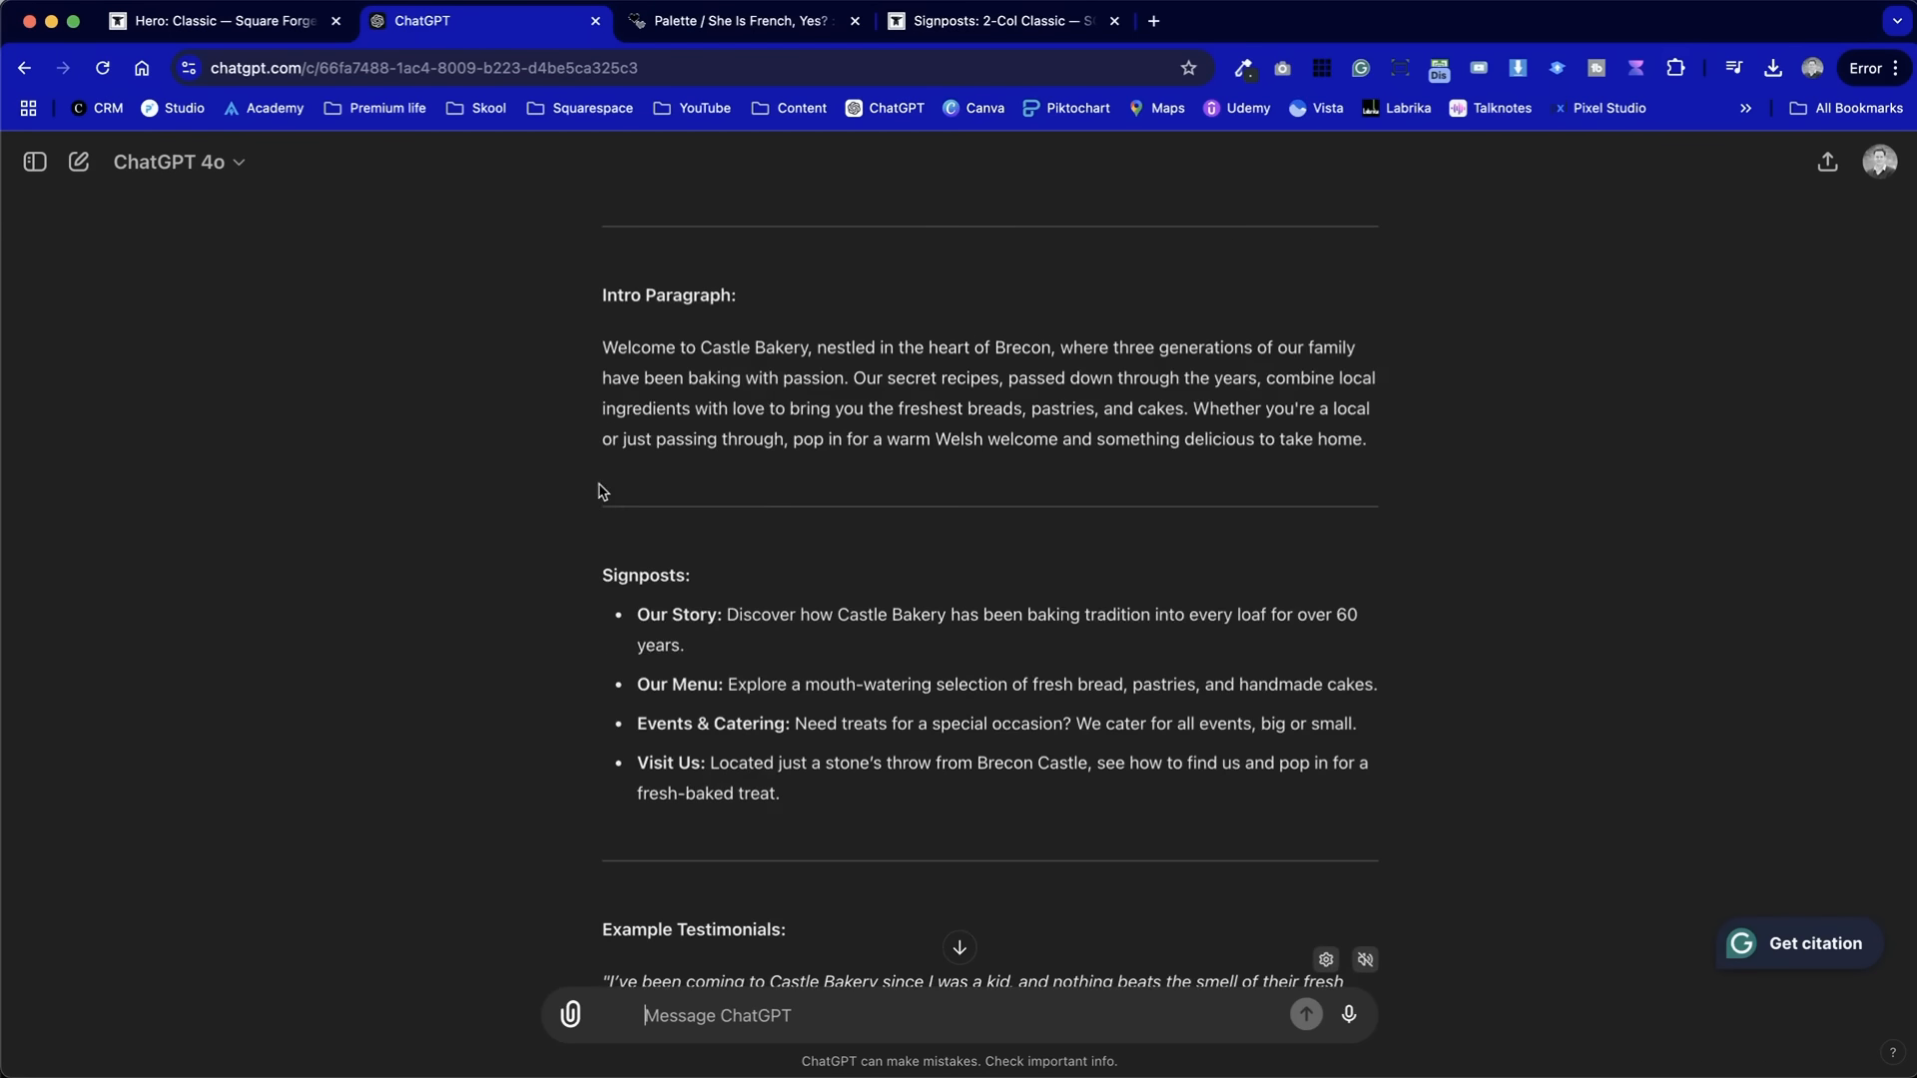
{"action": "scroll", "coordinate": [602, 492], "scroll_direction": "up", "scroll_amount": 1}
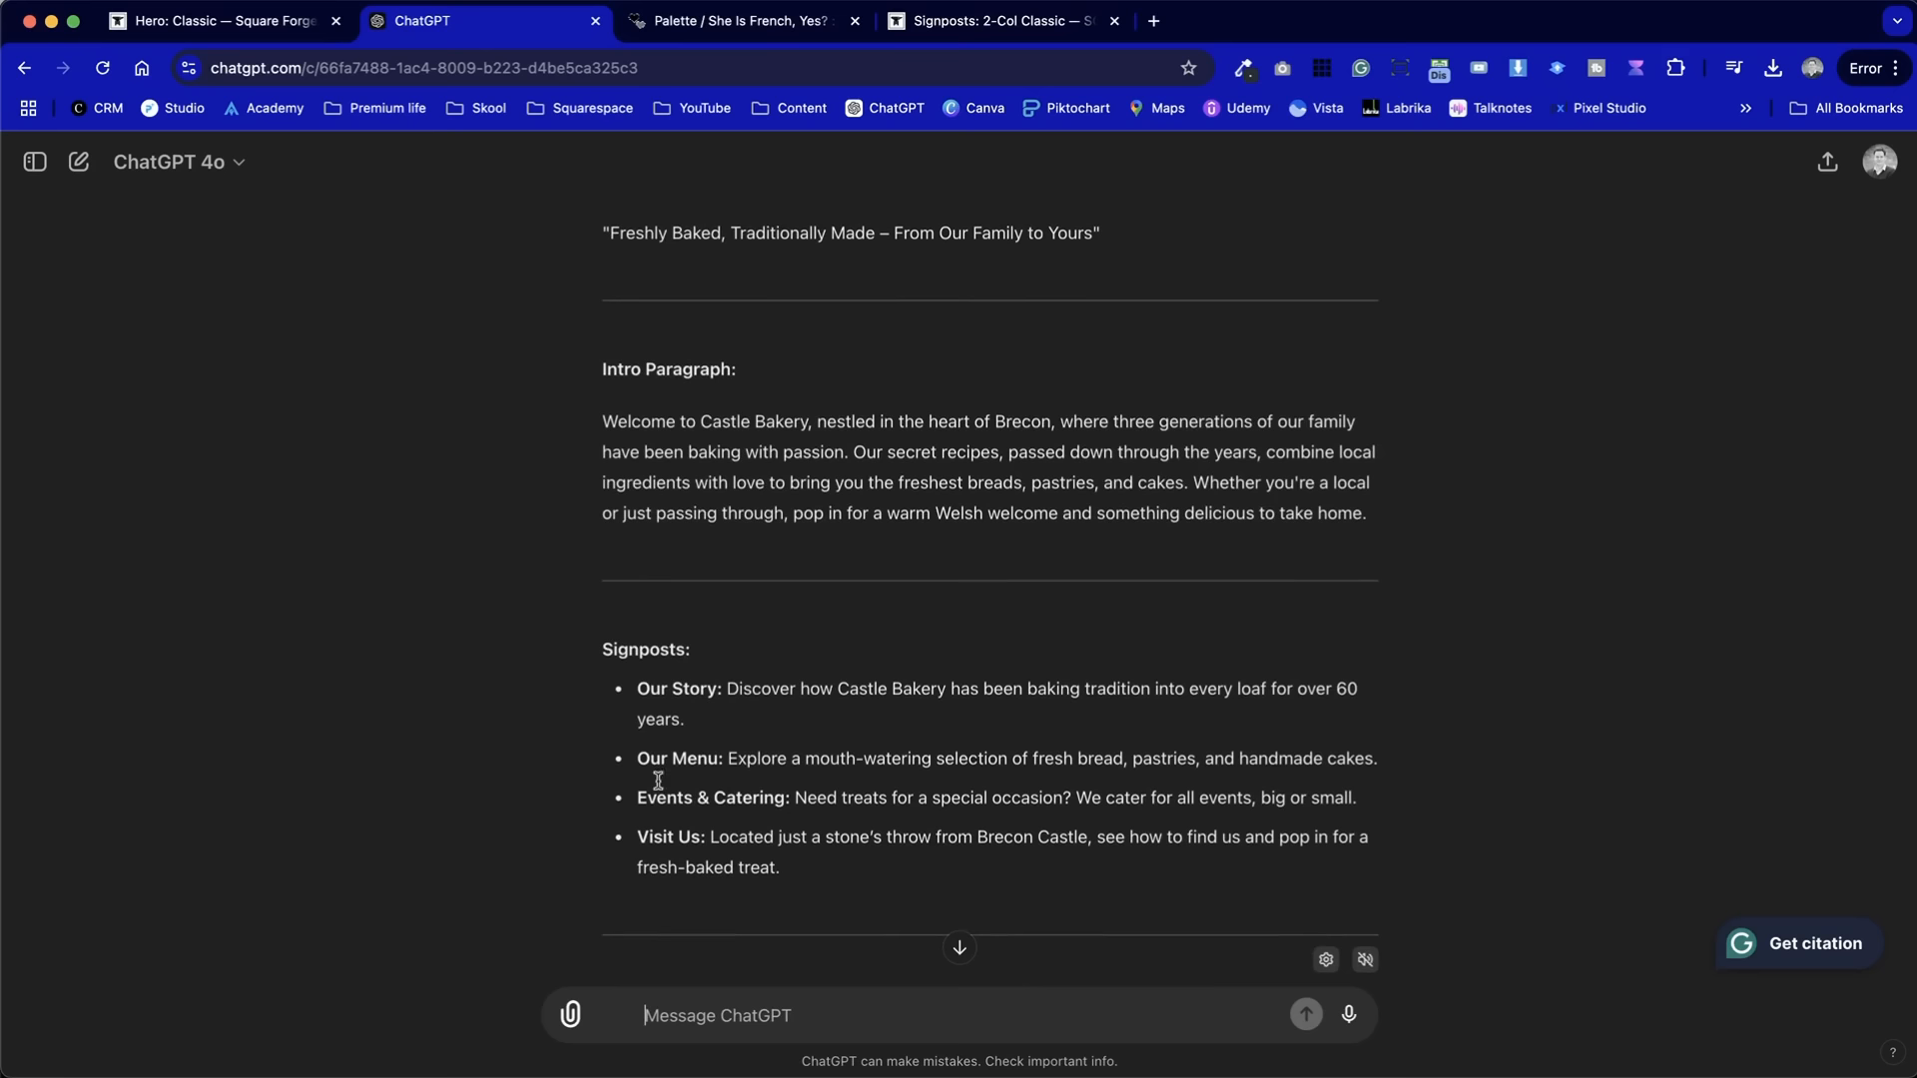
{"action": "scroll", "coordinate": [909, 650], "scroll_direction": "up", "scroll_amount": 2}
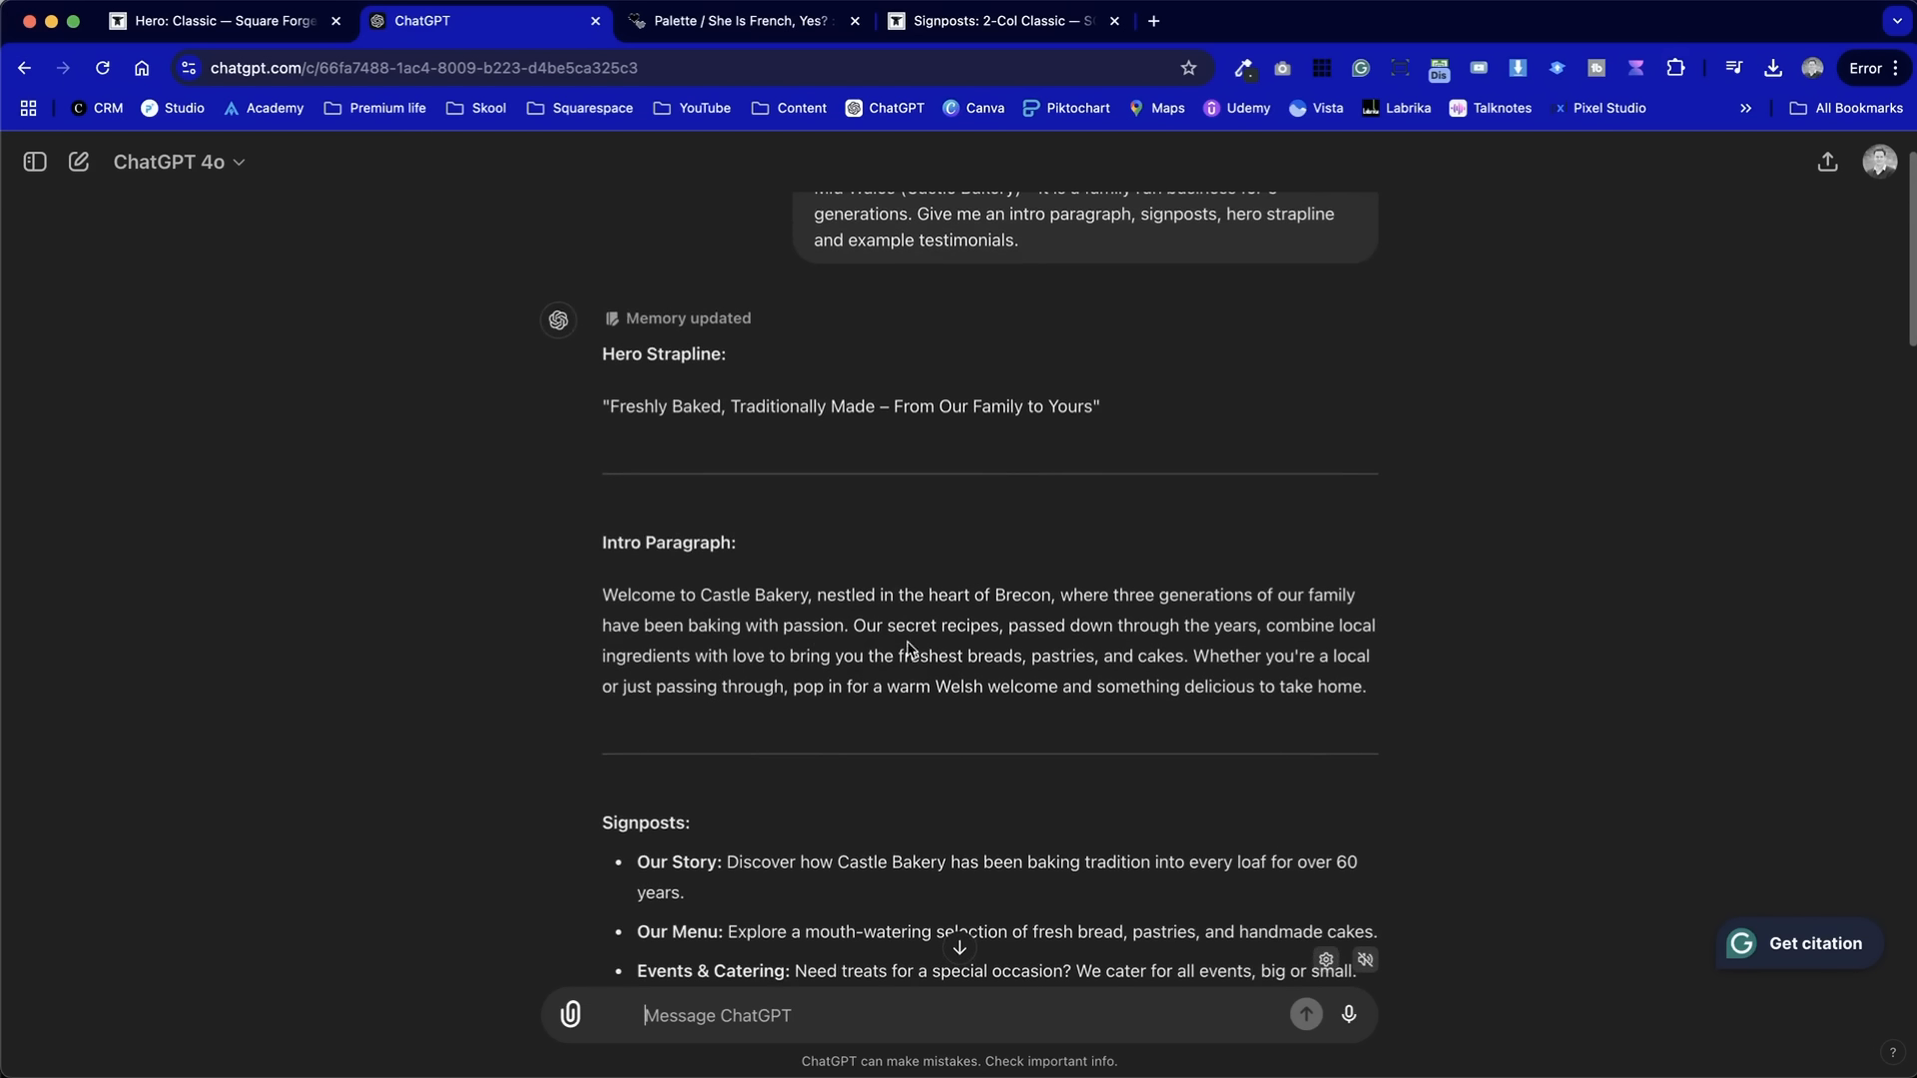
{"action": "scroll", "coordinate": [794, 621], "scroll_direction": "up", "scroll_amount": 1}
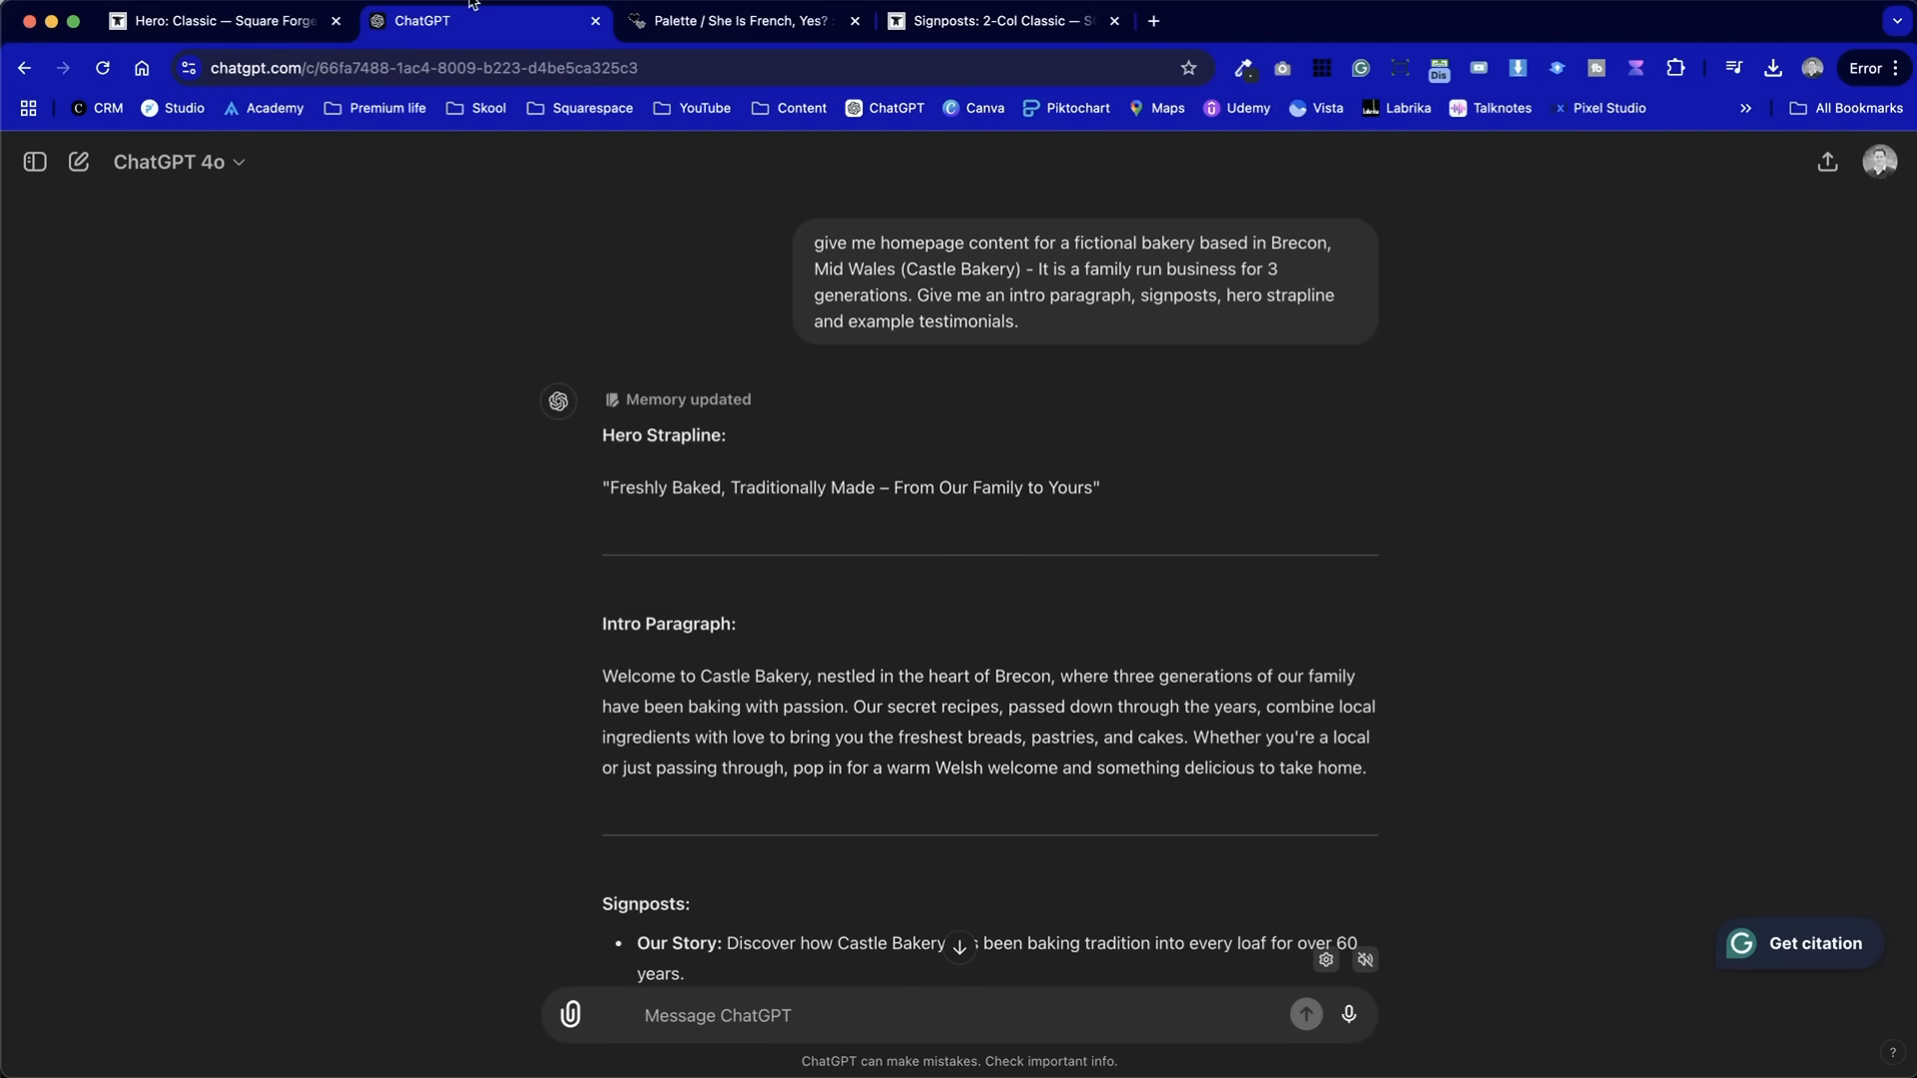
- Return to the Square Forge 1.1 site and expand the Content folder in its page list
{"action": "left_click", "coordinate": [245, 26]}
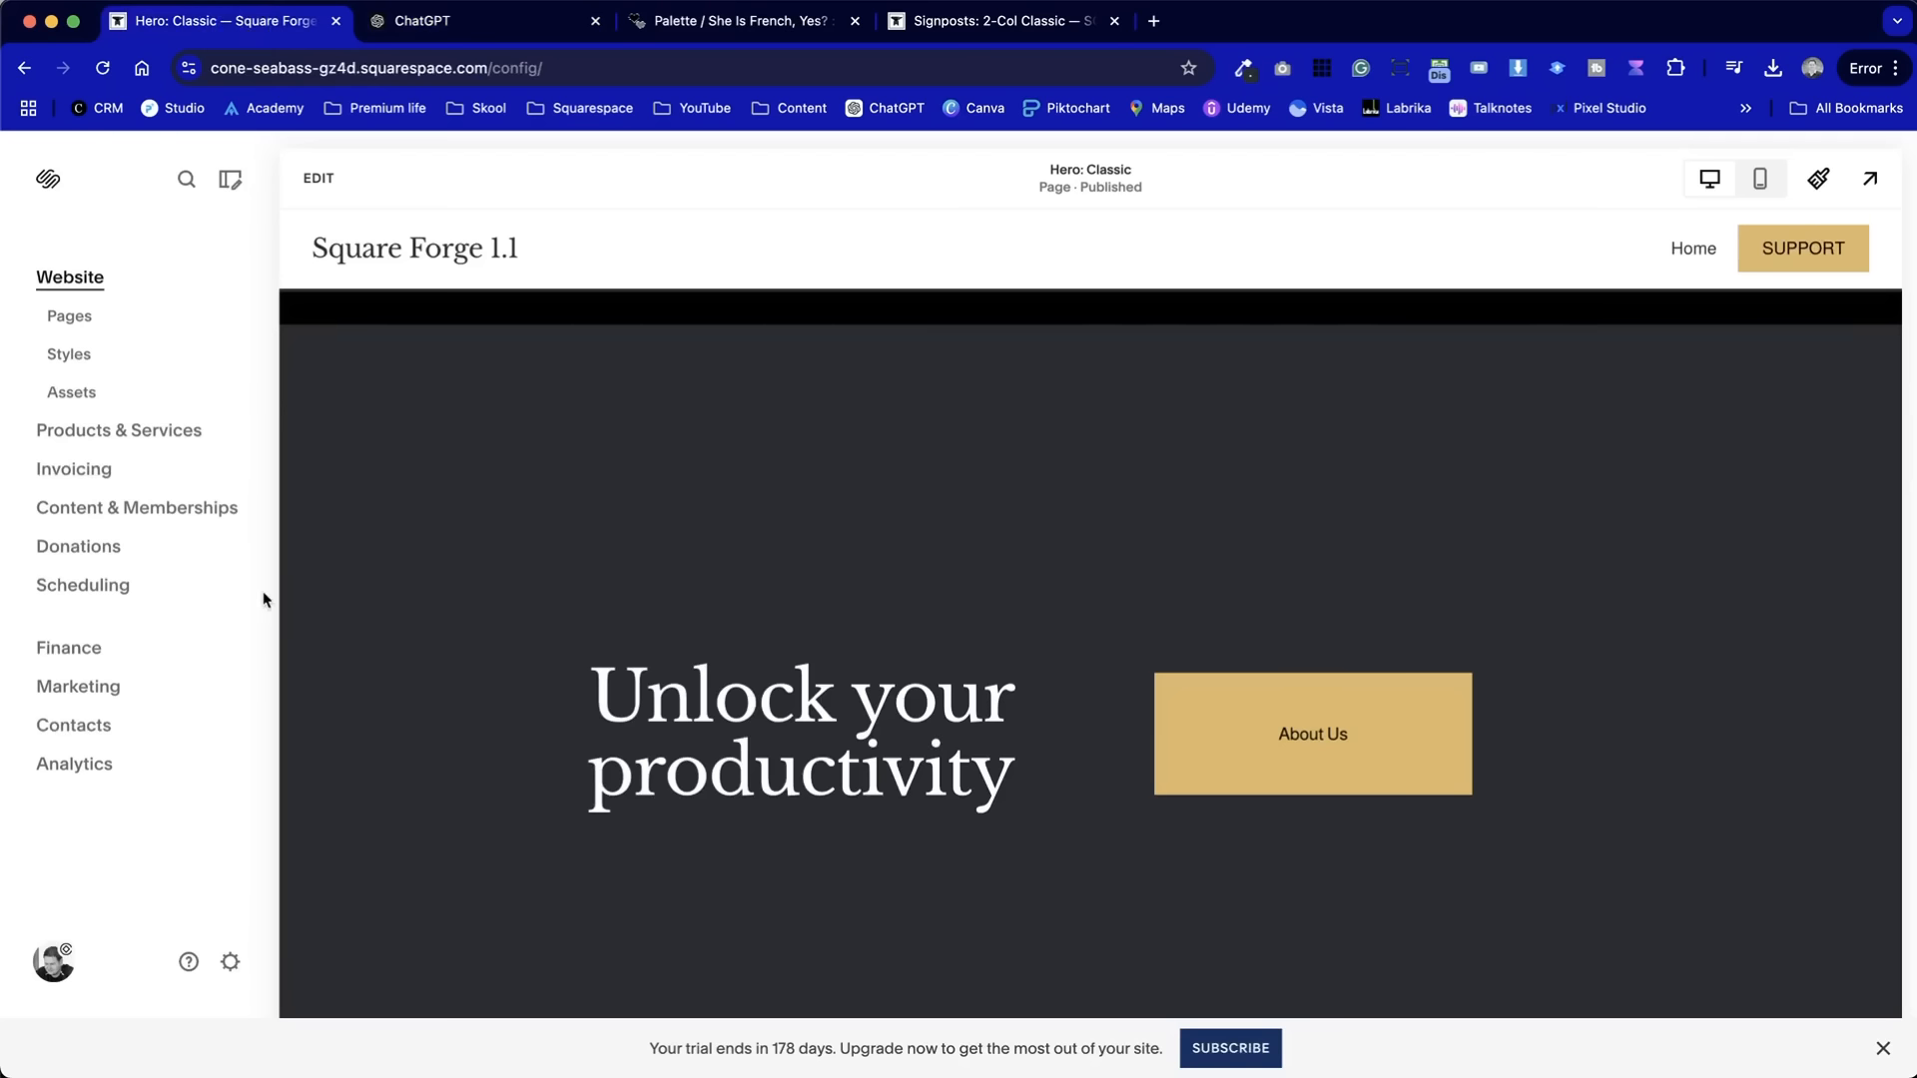
{"action": "left_click", "coordinate": [60, 318]}
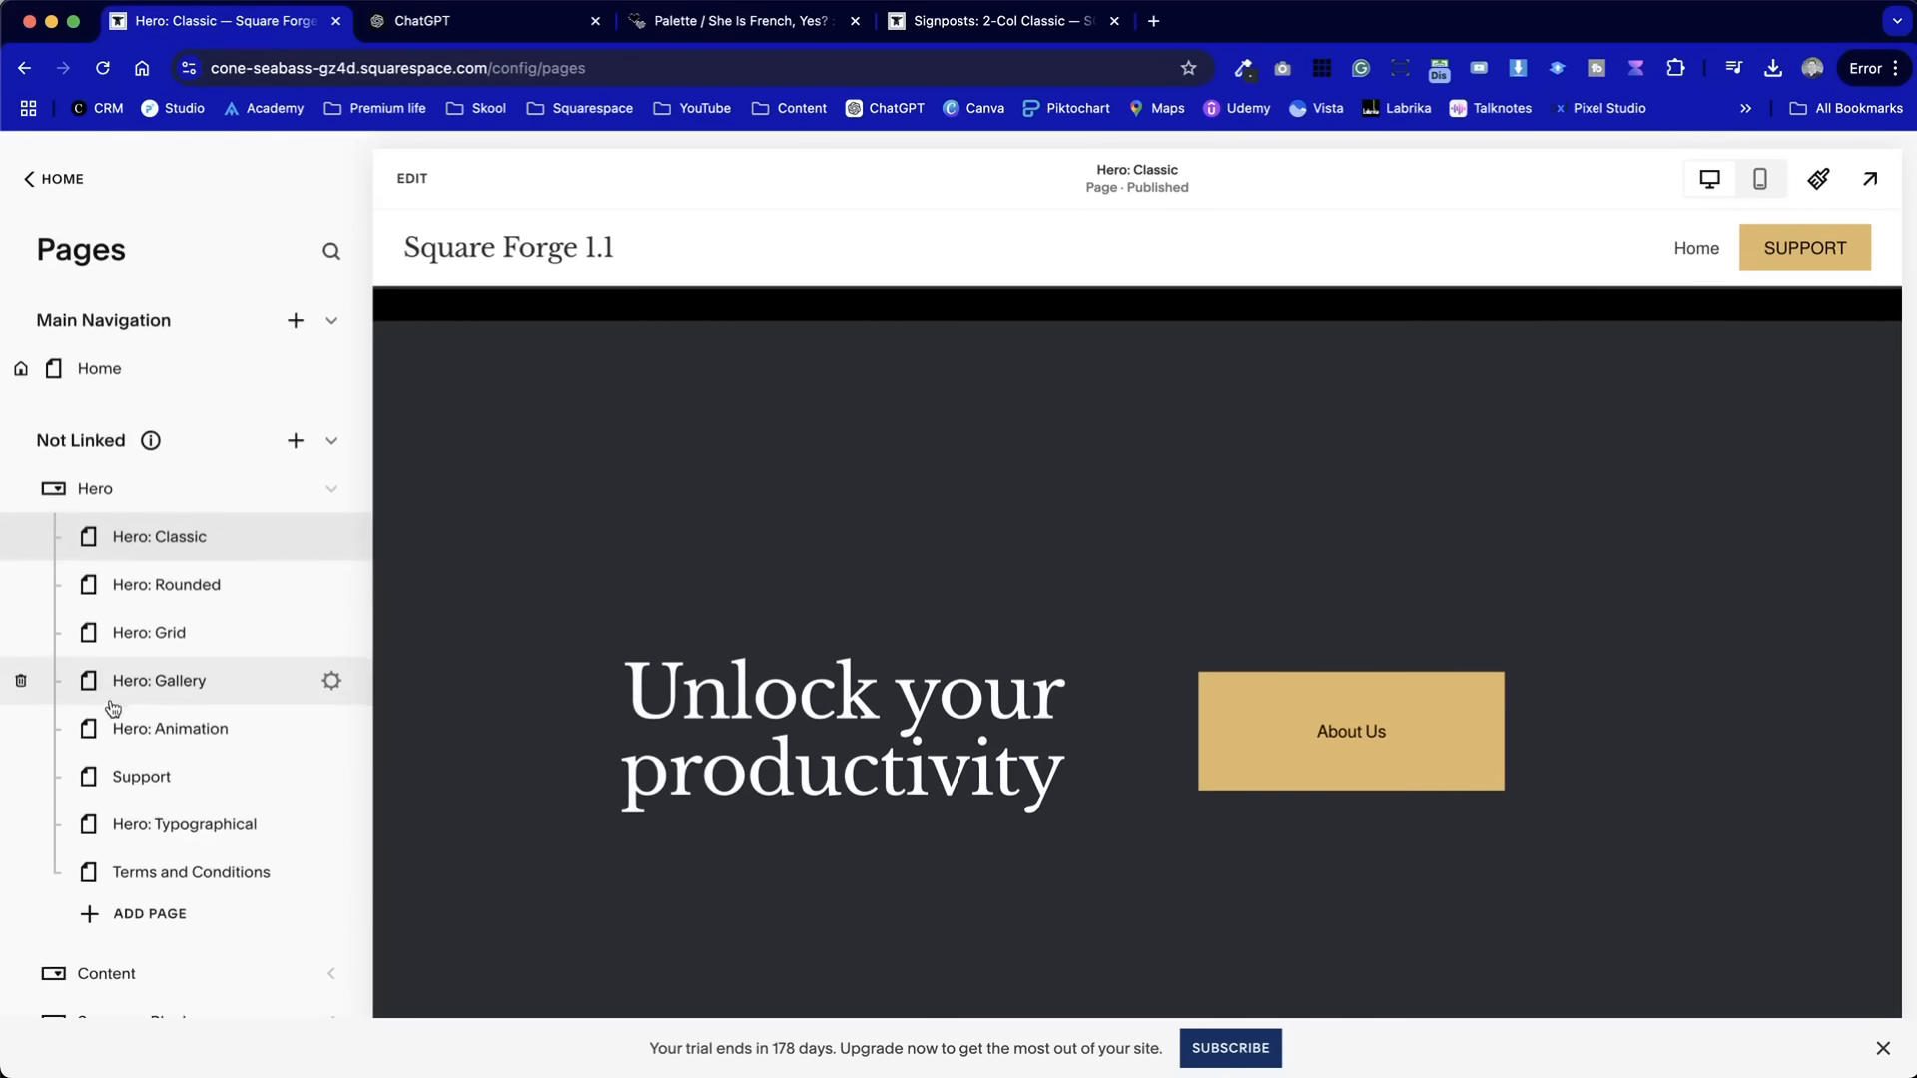
{"action": "scroll", "coordinate": [112, 709], "scroll_direction": "down", "scroll_amount": 3}
{"action": "scroll", "coordinate": [113, 709], "scroll_direction": "down", "scroll_amount": 5}
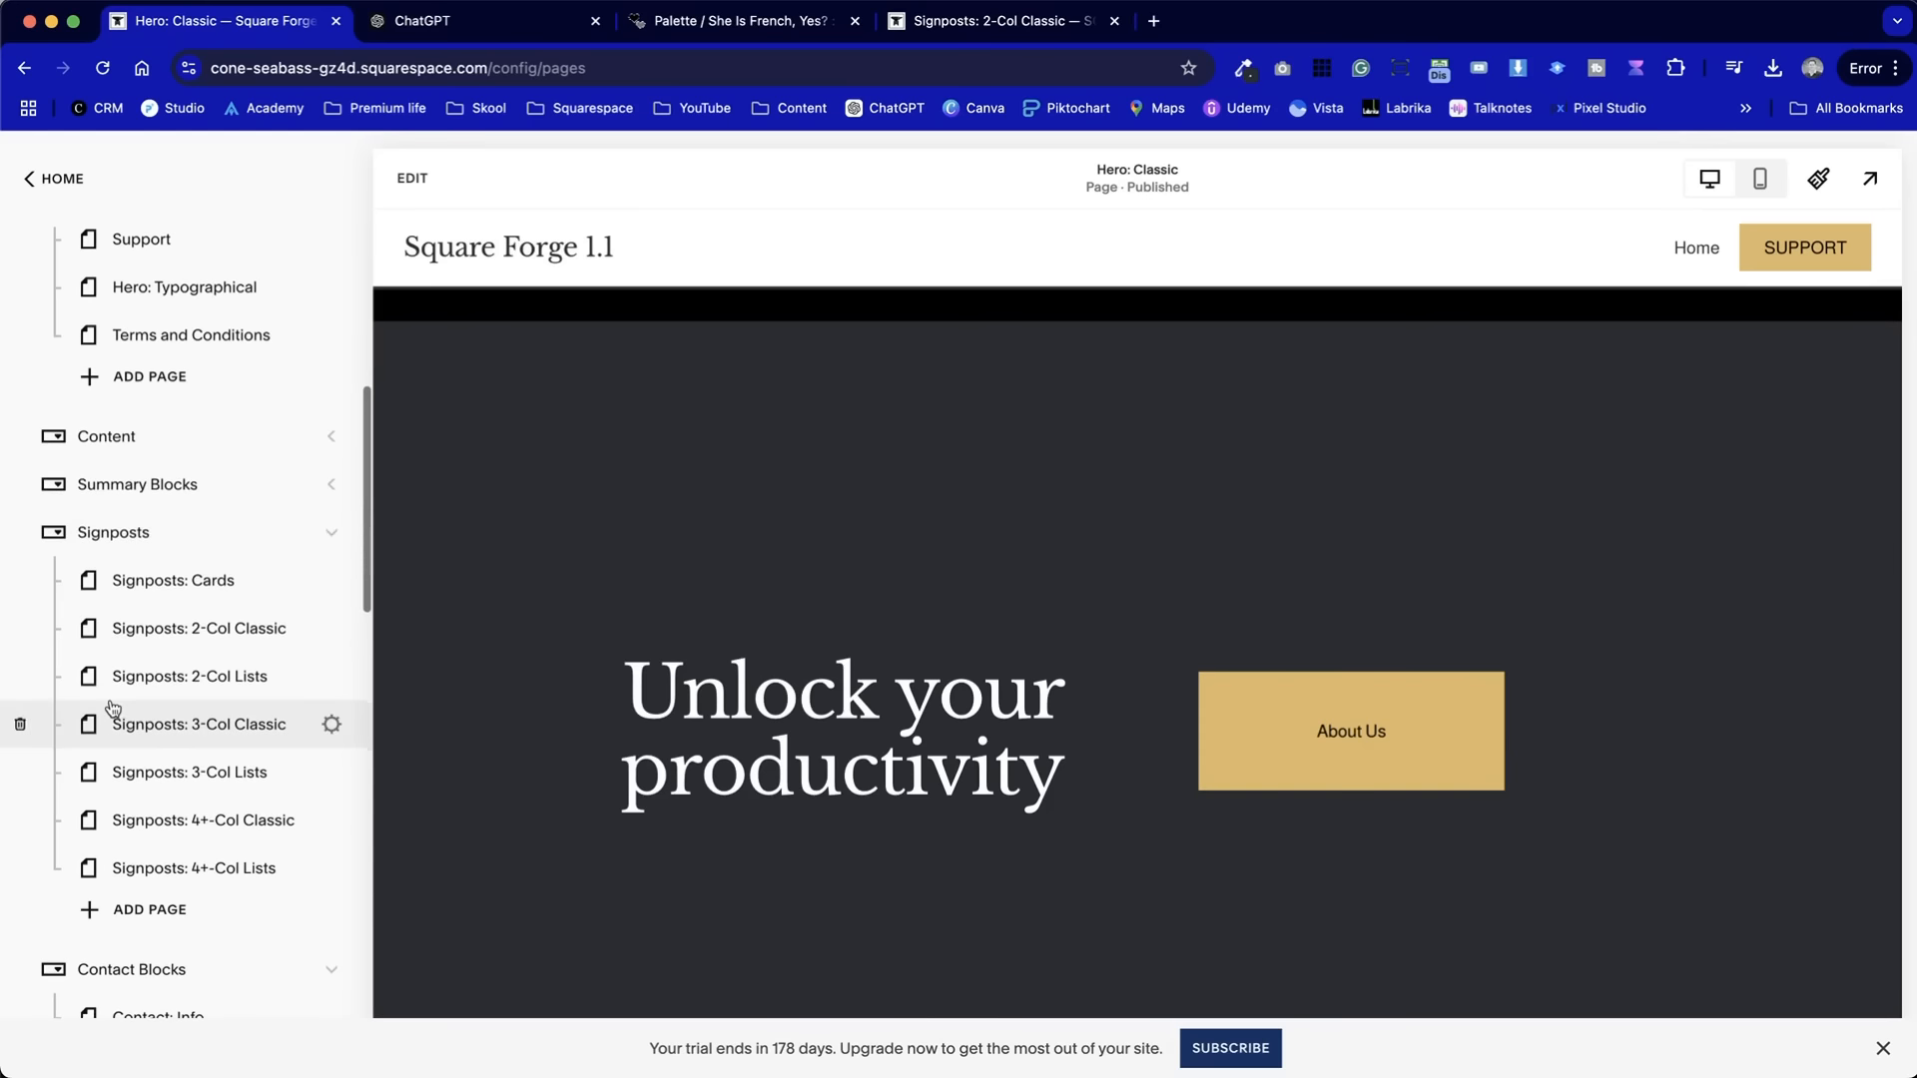
{"action": "left_click", "coordinate": [330, 436]}
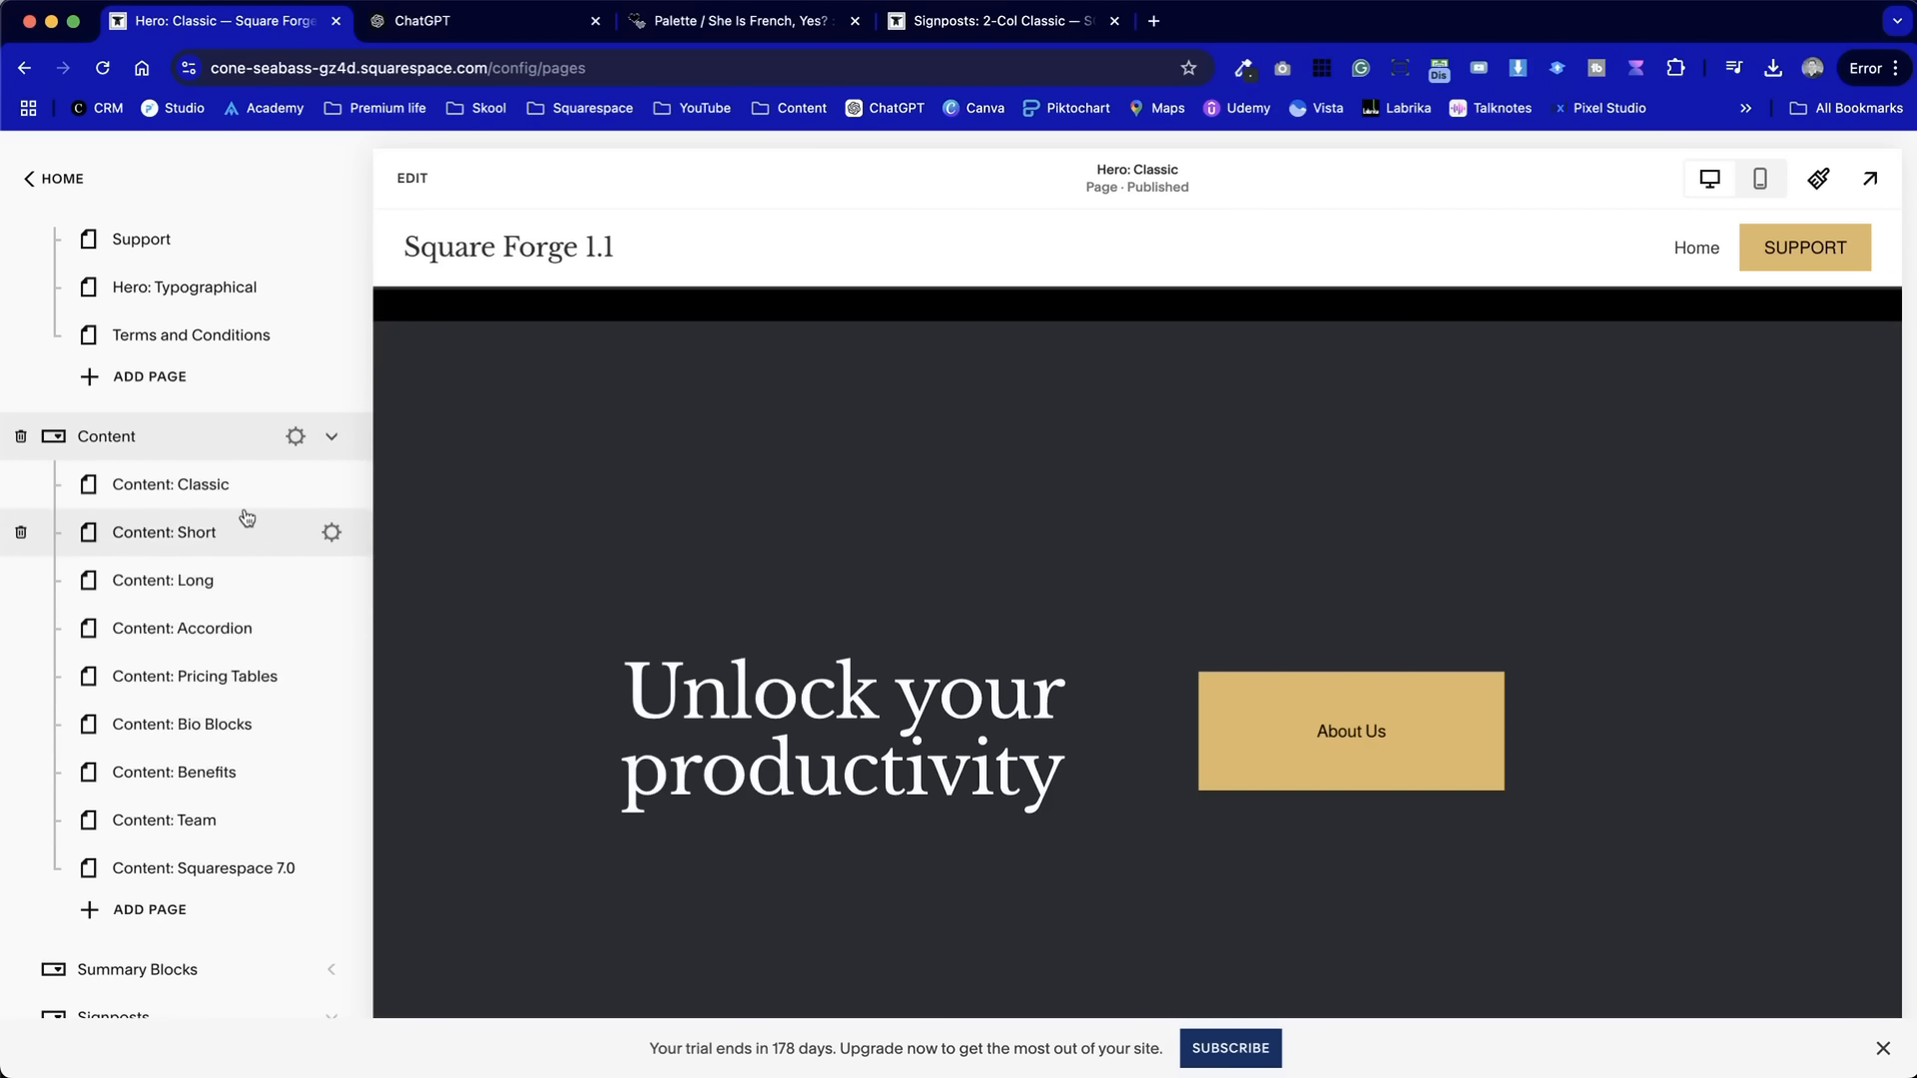
- On the Content: Short page, add the dark section with a square image beside text to Saved Sections, and leave the editor
{"action": "left_click", "coordinate": [190, 539]}
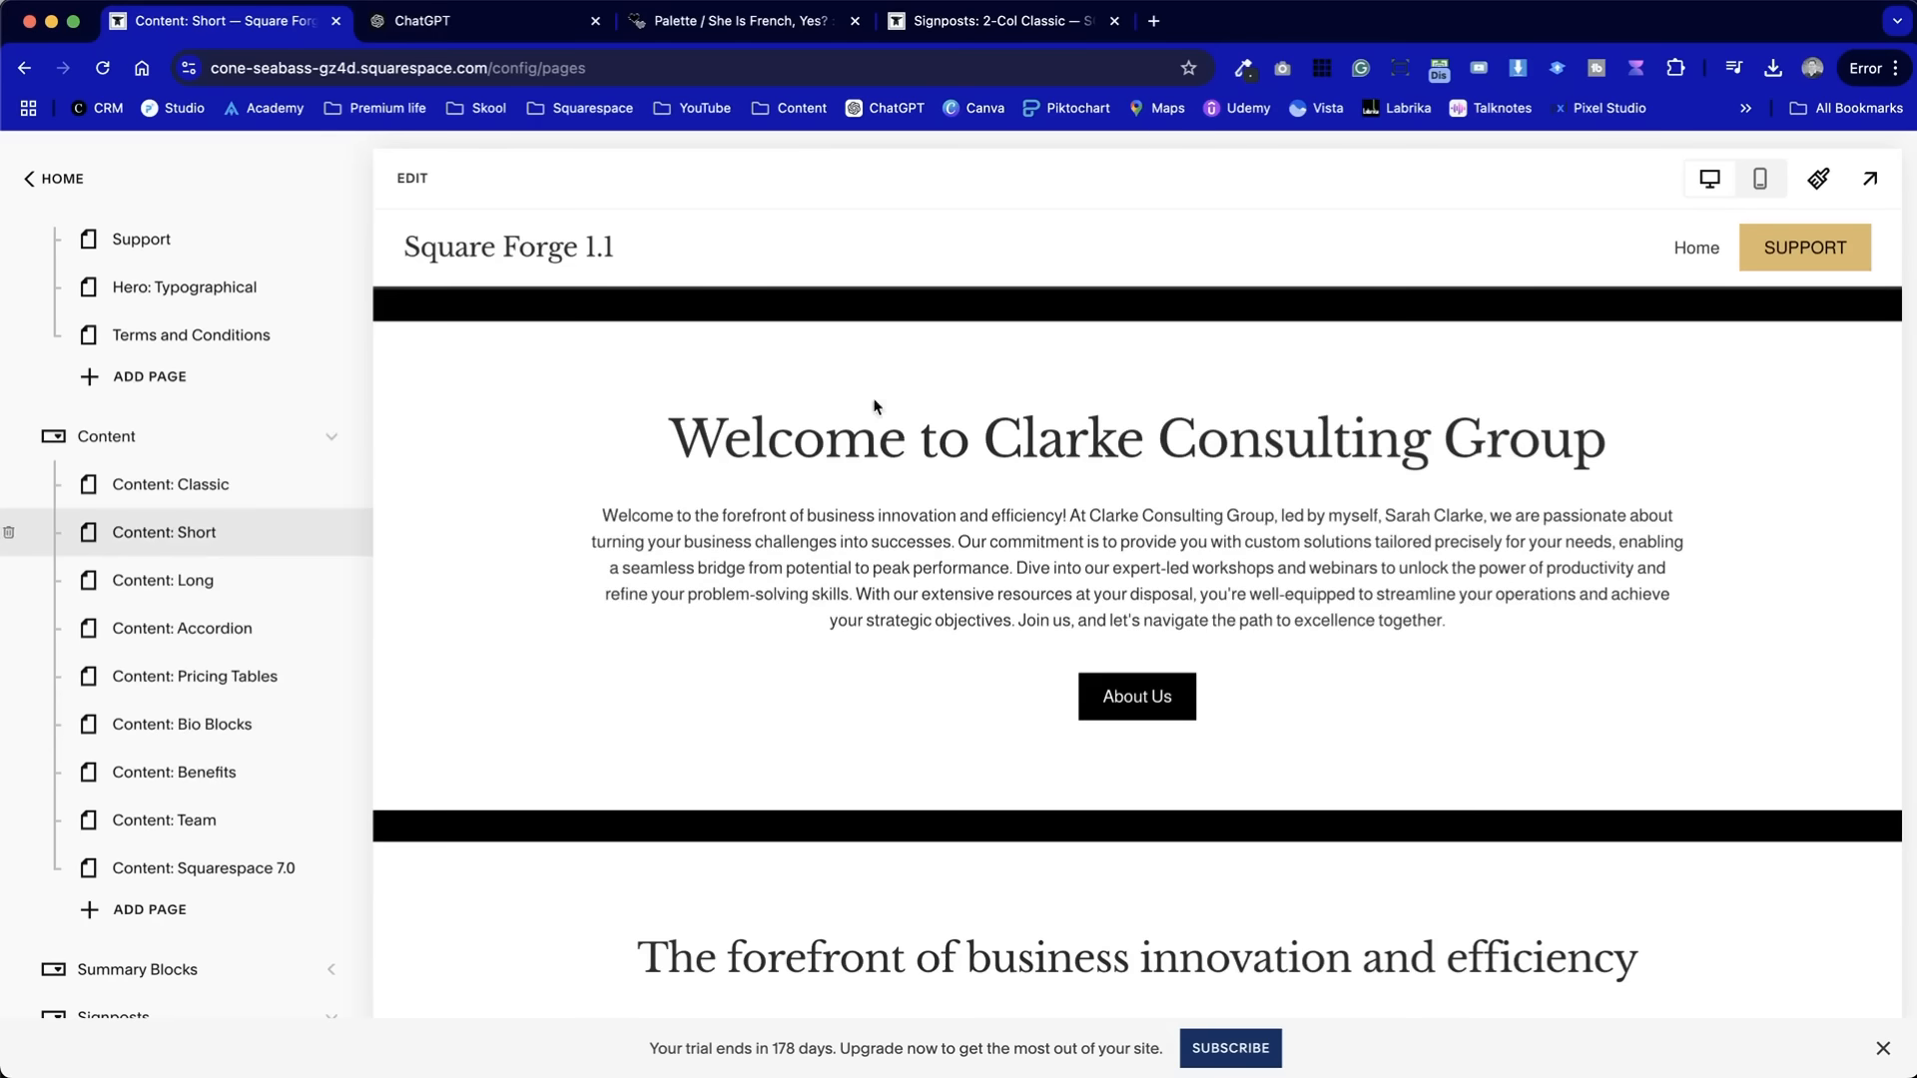
{"action": "scroll", "coordinate": [1174, 534], "scroll_direction": "down", "scroll_amount": 10}
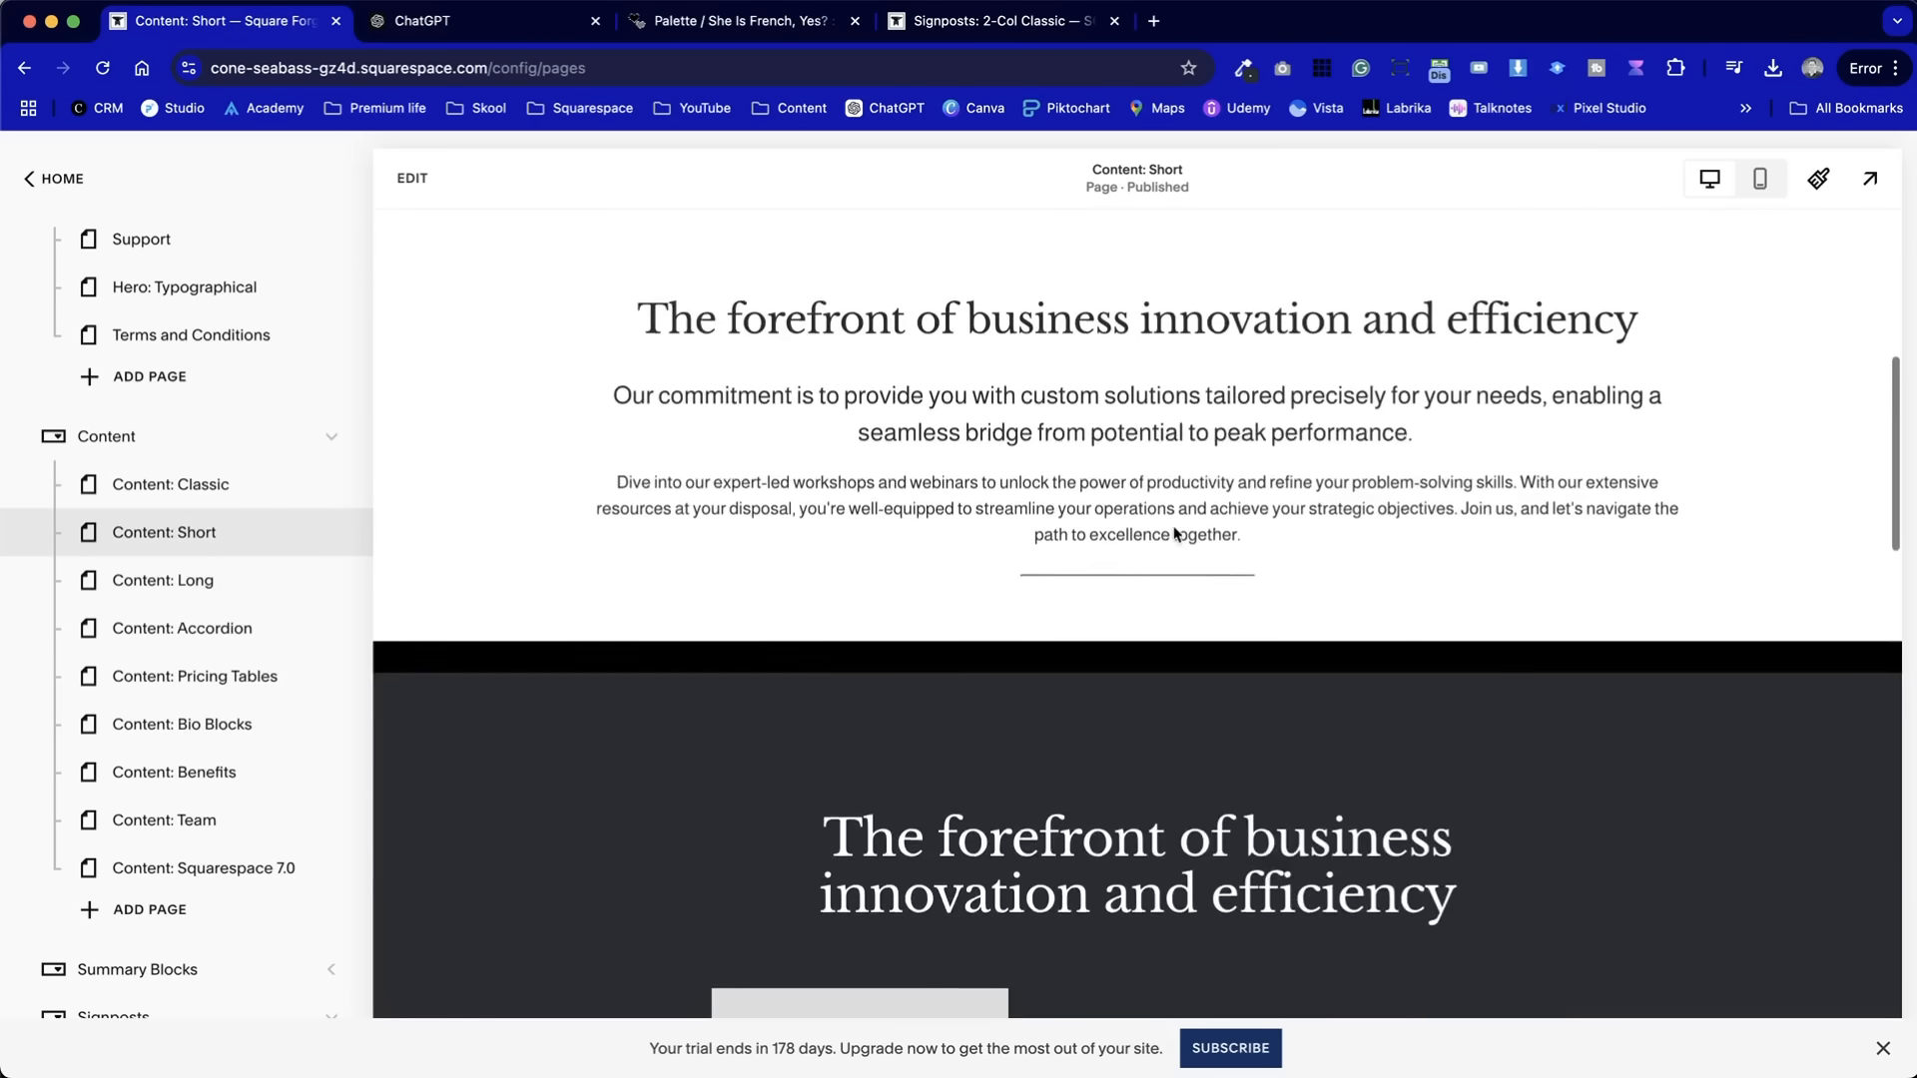
{"action": "scroll", "coordinate": [1174, 534], "scroll_direction": "down", "scroll_amount": 3}
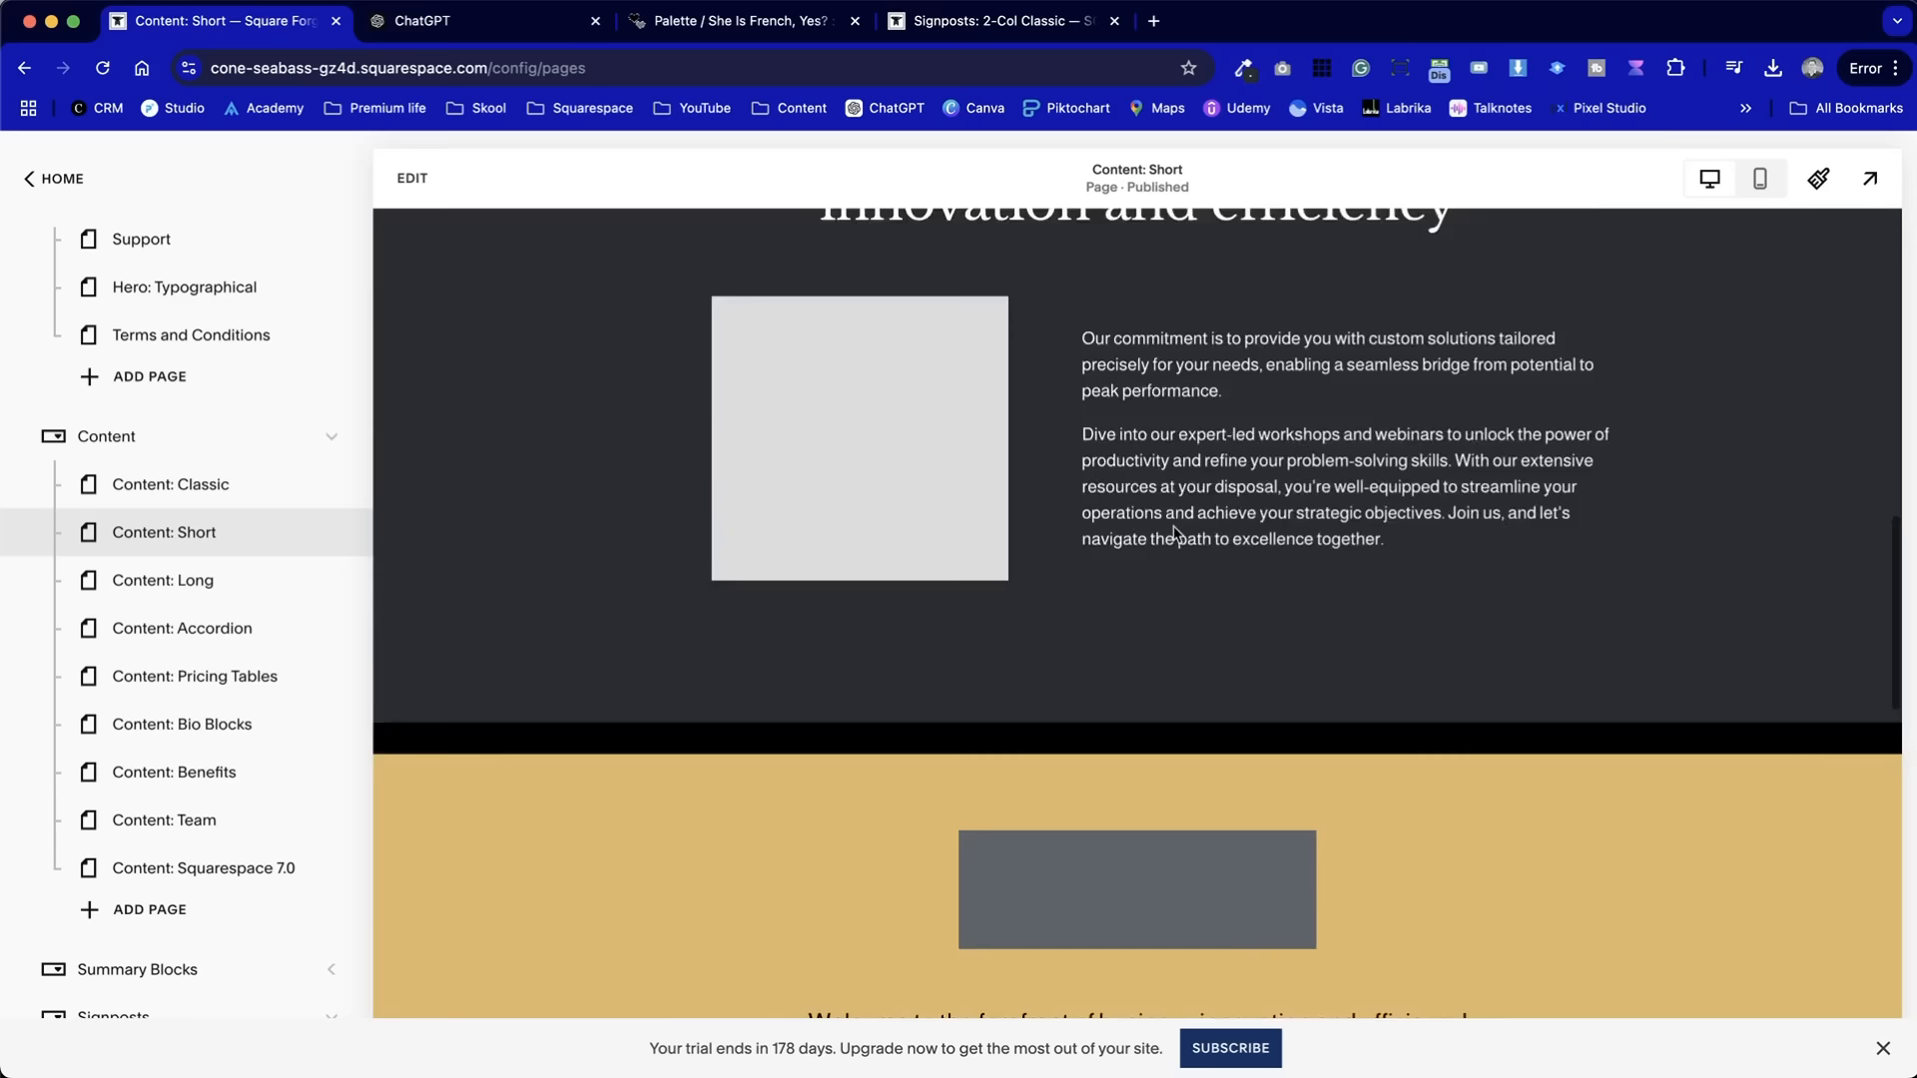
{"action": "scroll", "coordinate": [1141, 294], "scroll_direction": "up", "scroll_amount": 1}
{"action": "scroll", "coordinate": [1269, 550], "scroll_direction": "up", "scroll_amount": 2}
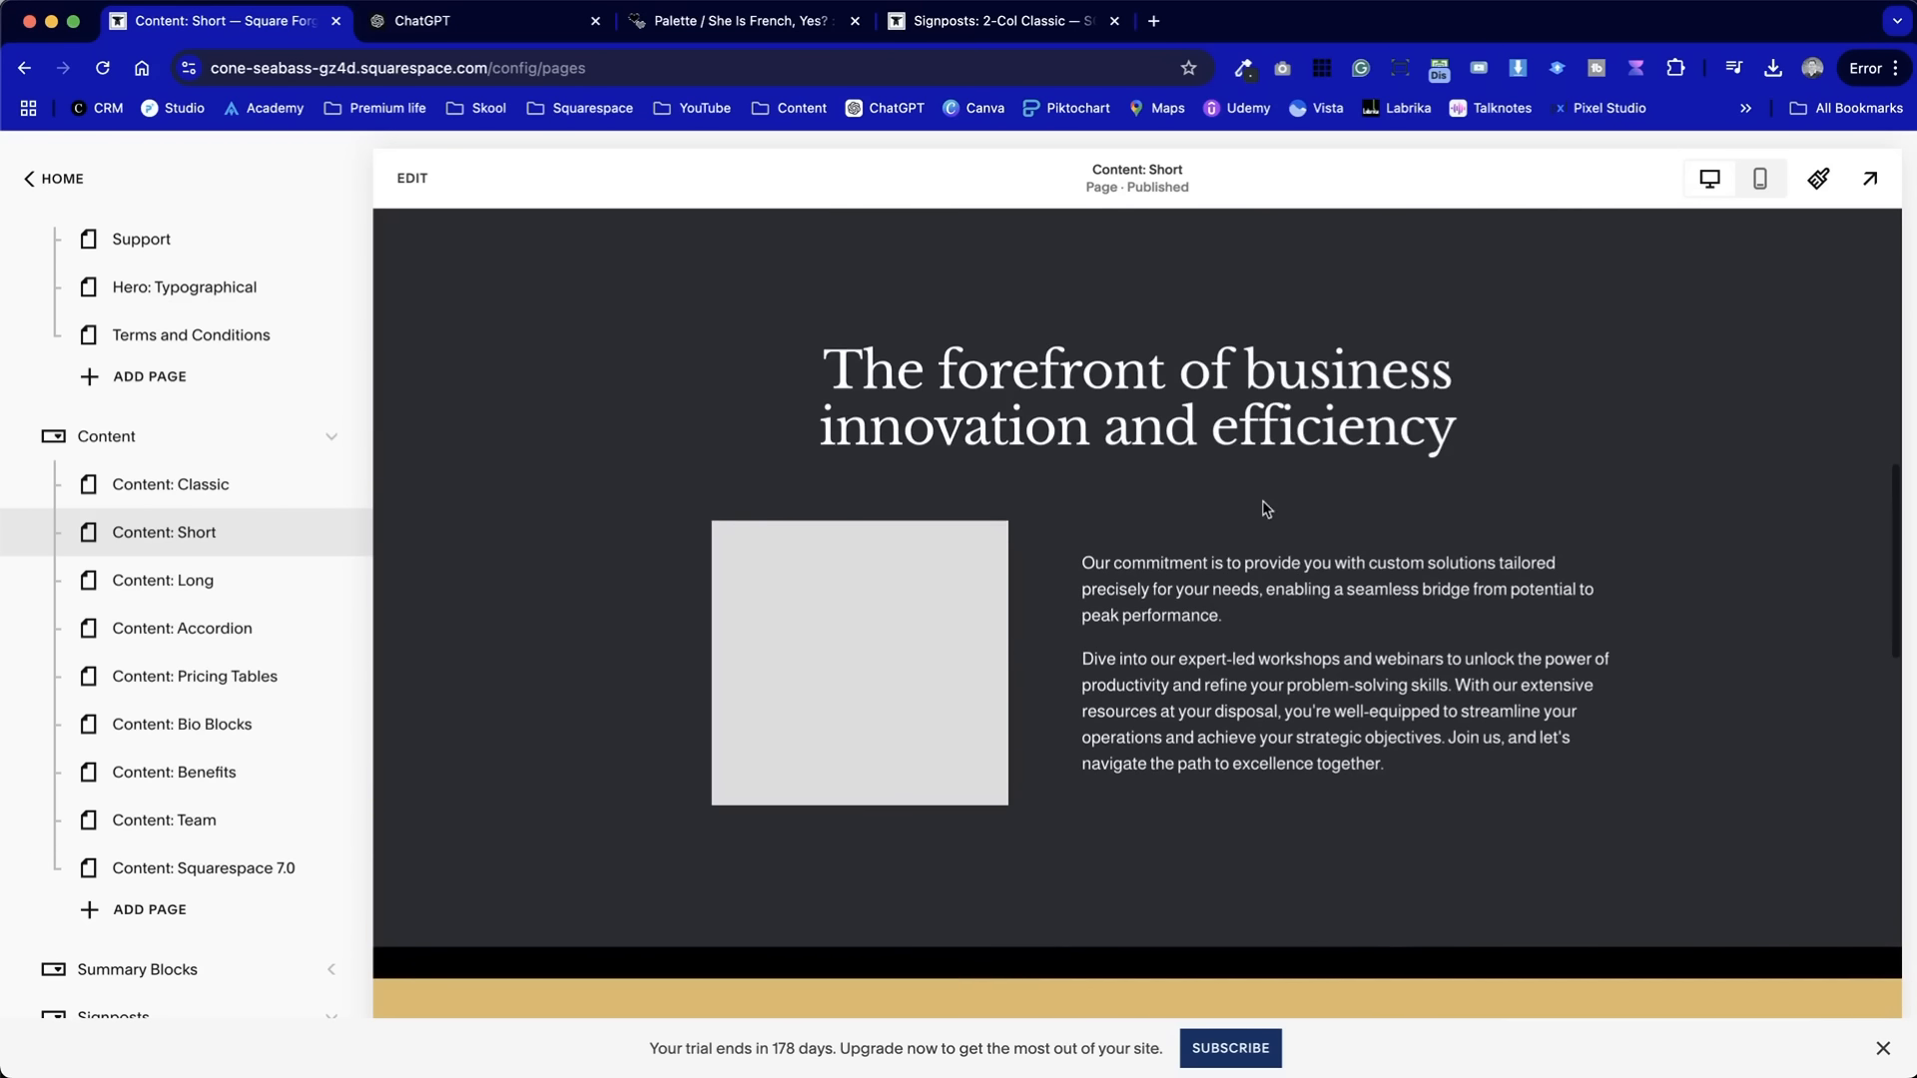
{"action": "left_click", "coordinate": [409, 179]}
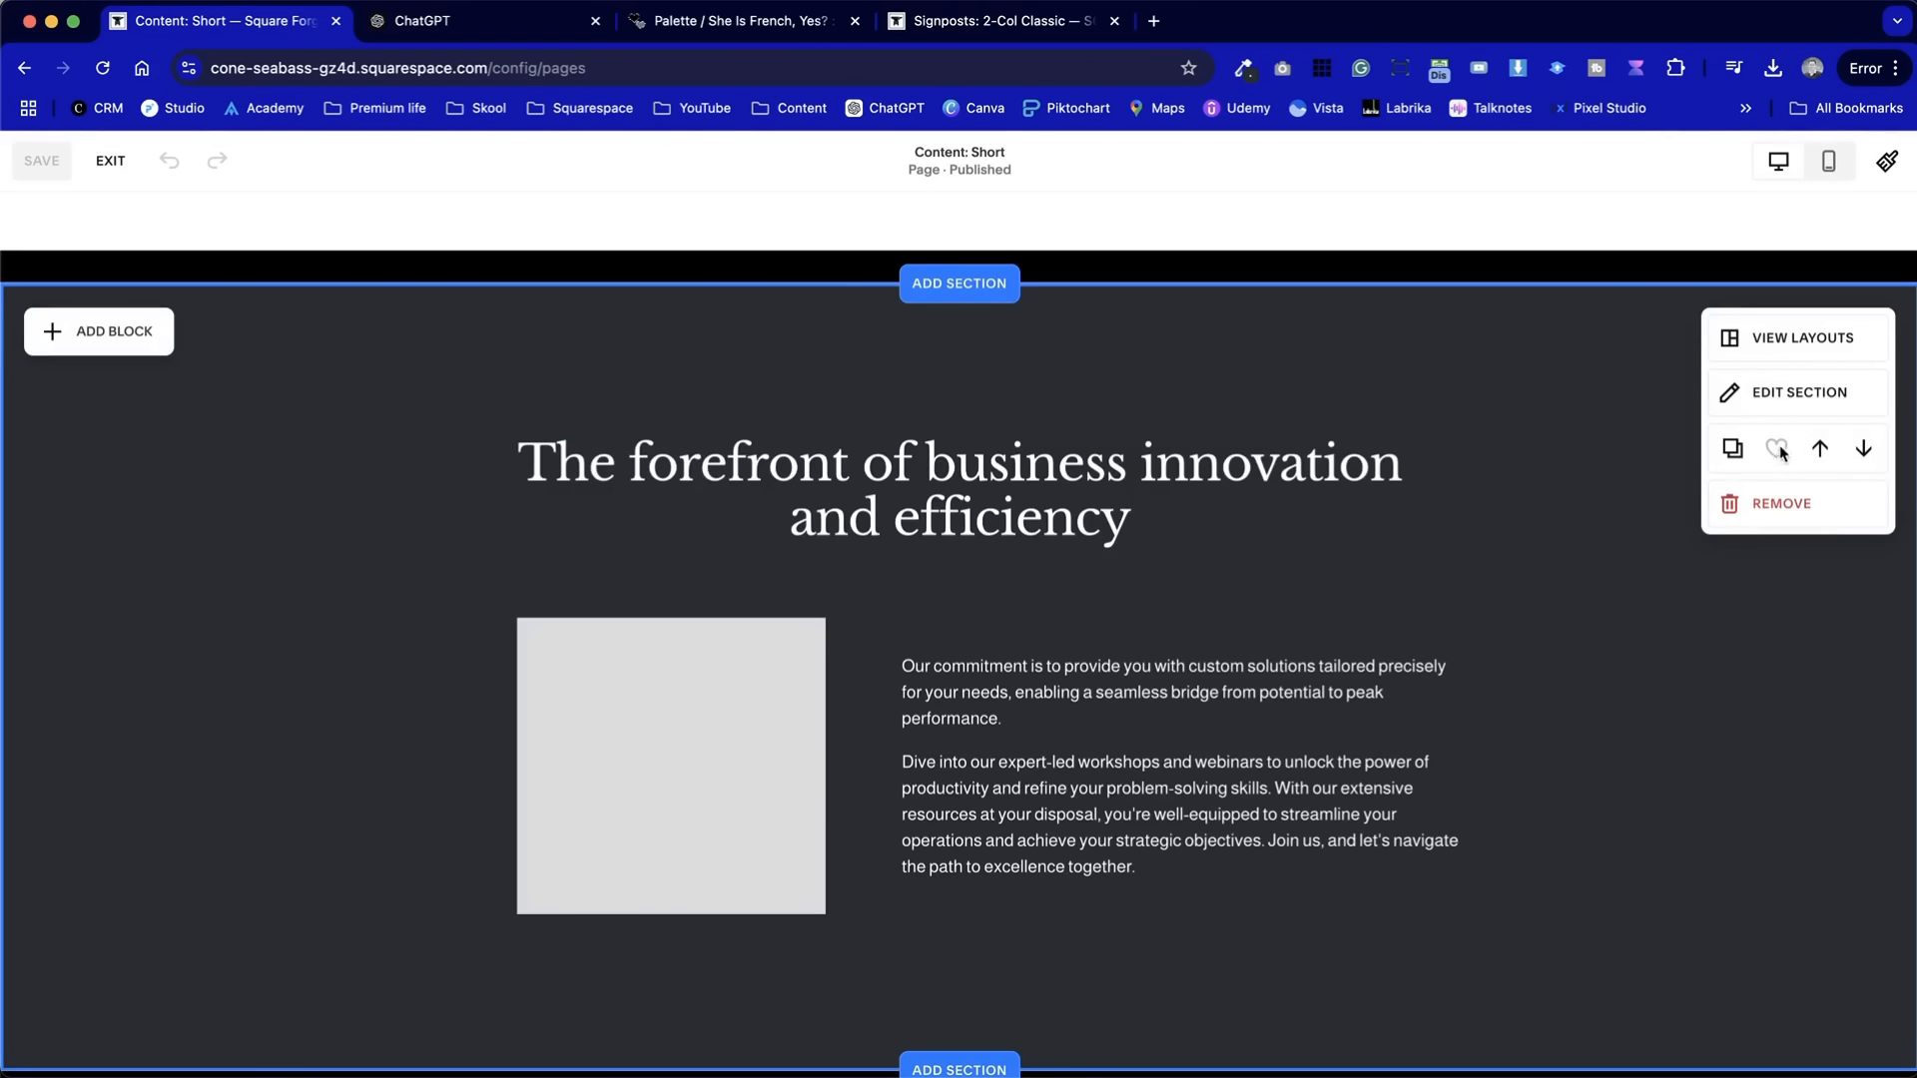
{"action": "left_click", "coordinate": [1778, 449]}
{"action": "left_click", "coordinate": [110, 161]}
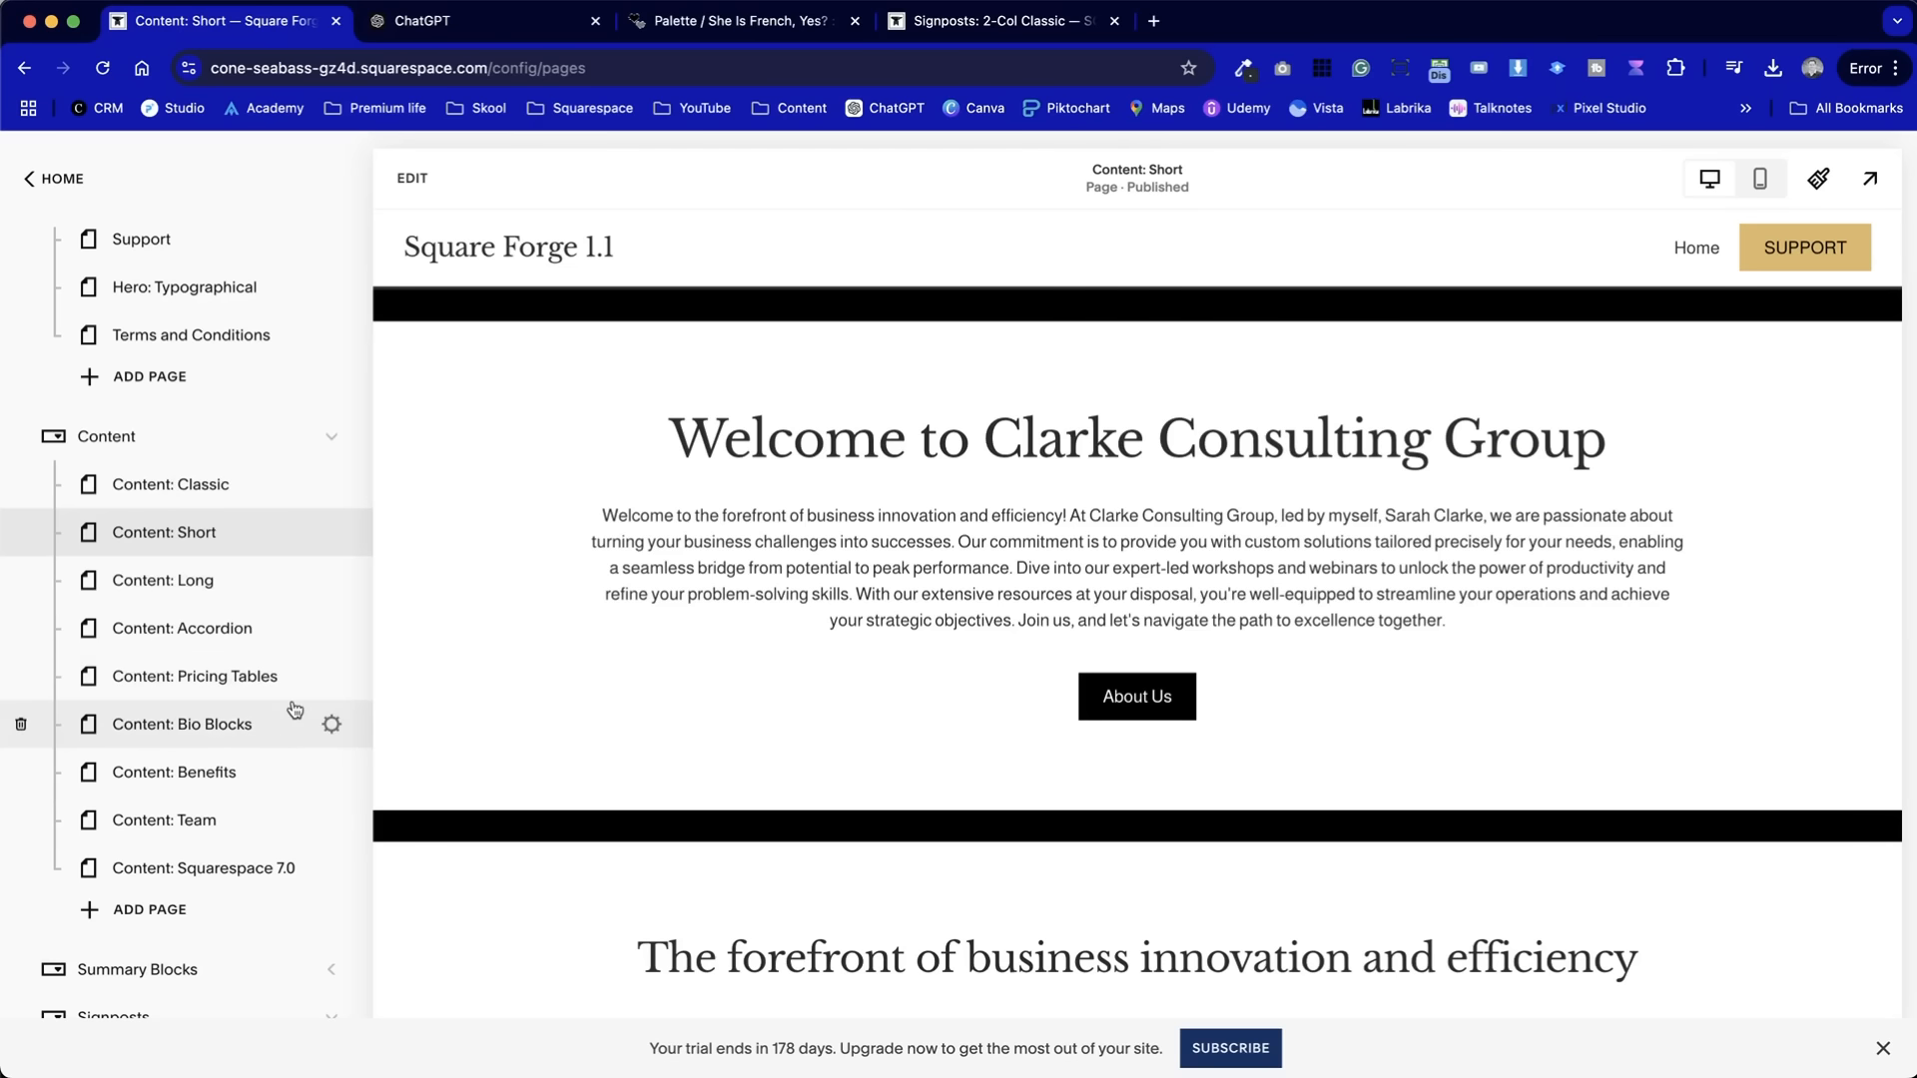
- Collapse the Content folder and open the Signposts: 4+-Col Classic page
{"action": "scroll", "coordinate": [241, 759], "scroll_direction": "down", "scroll_amount": 1}
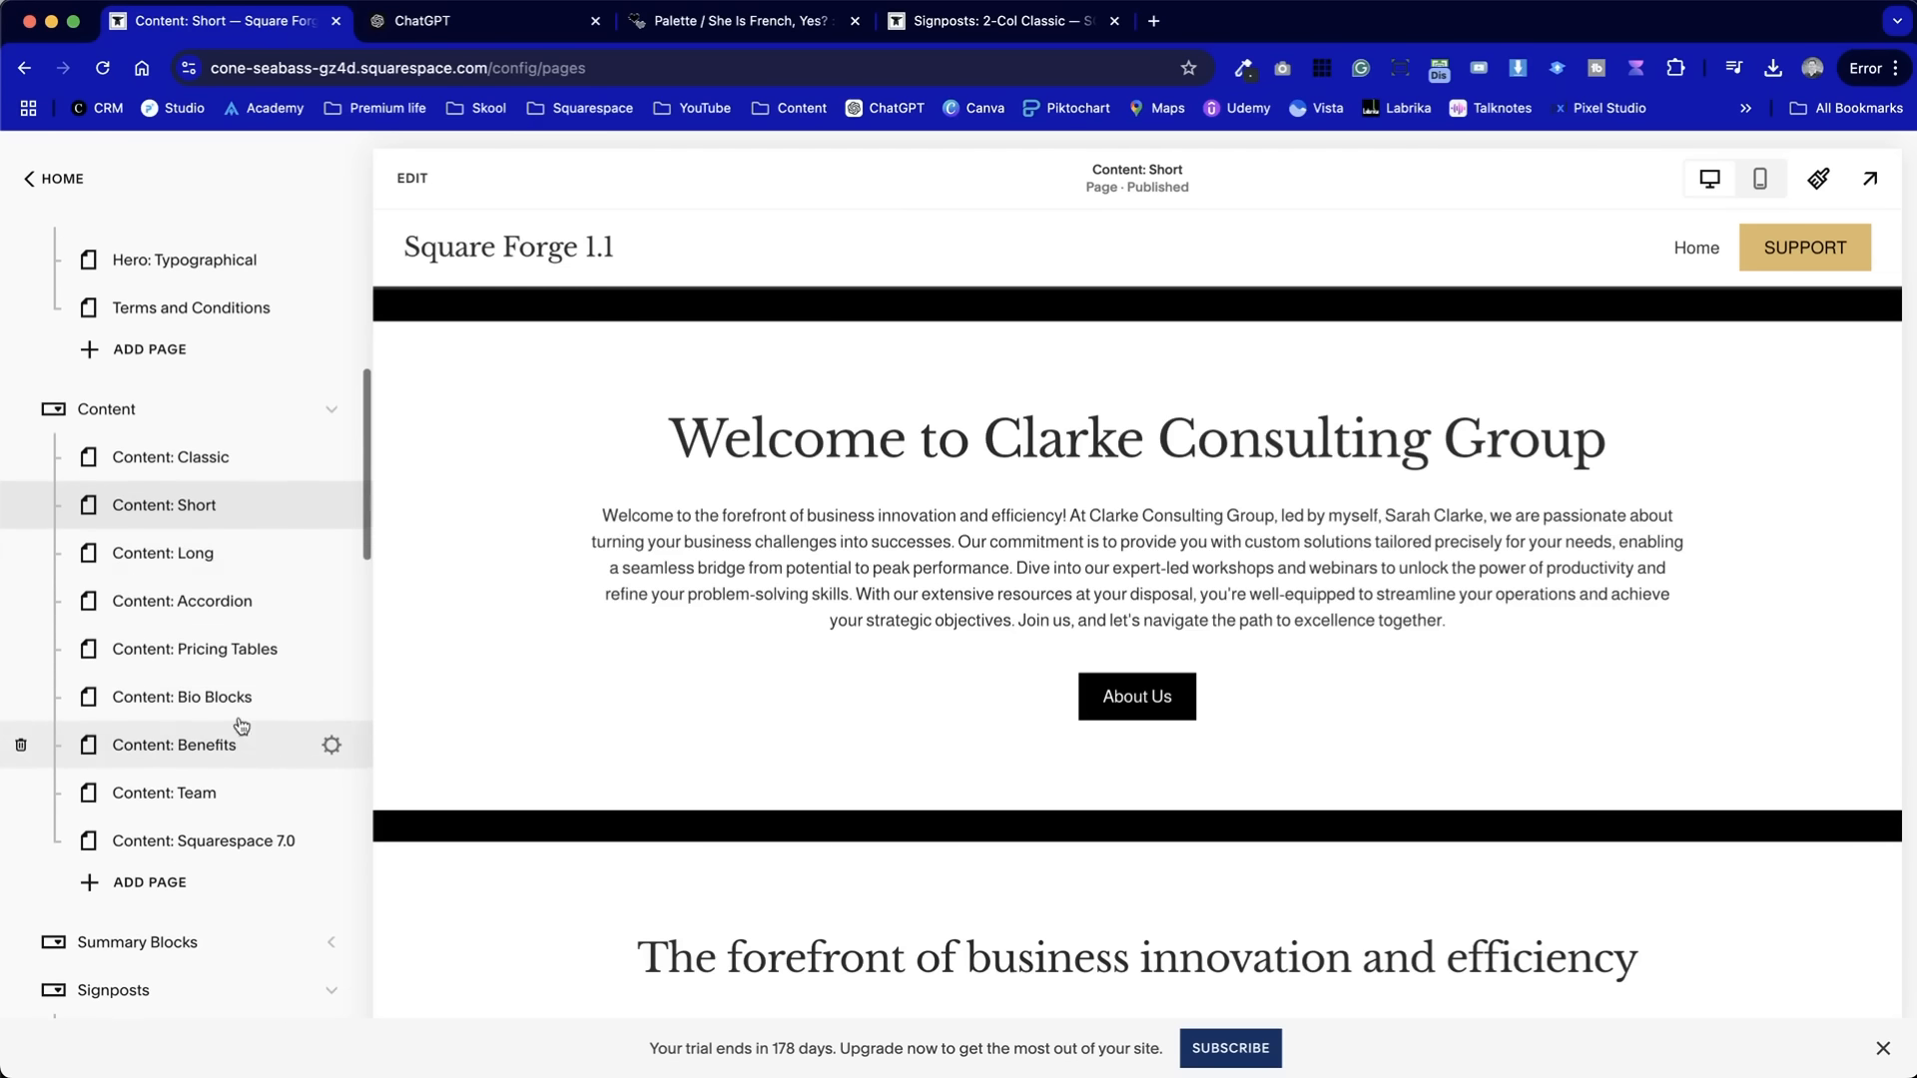
{"action": "left_click", "coordinate": [335, 410]}
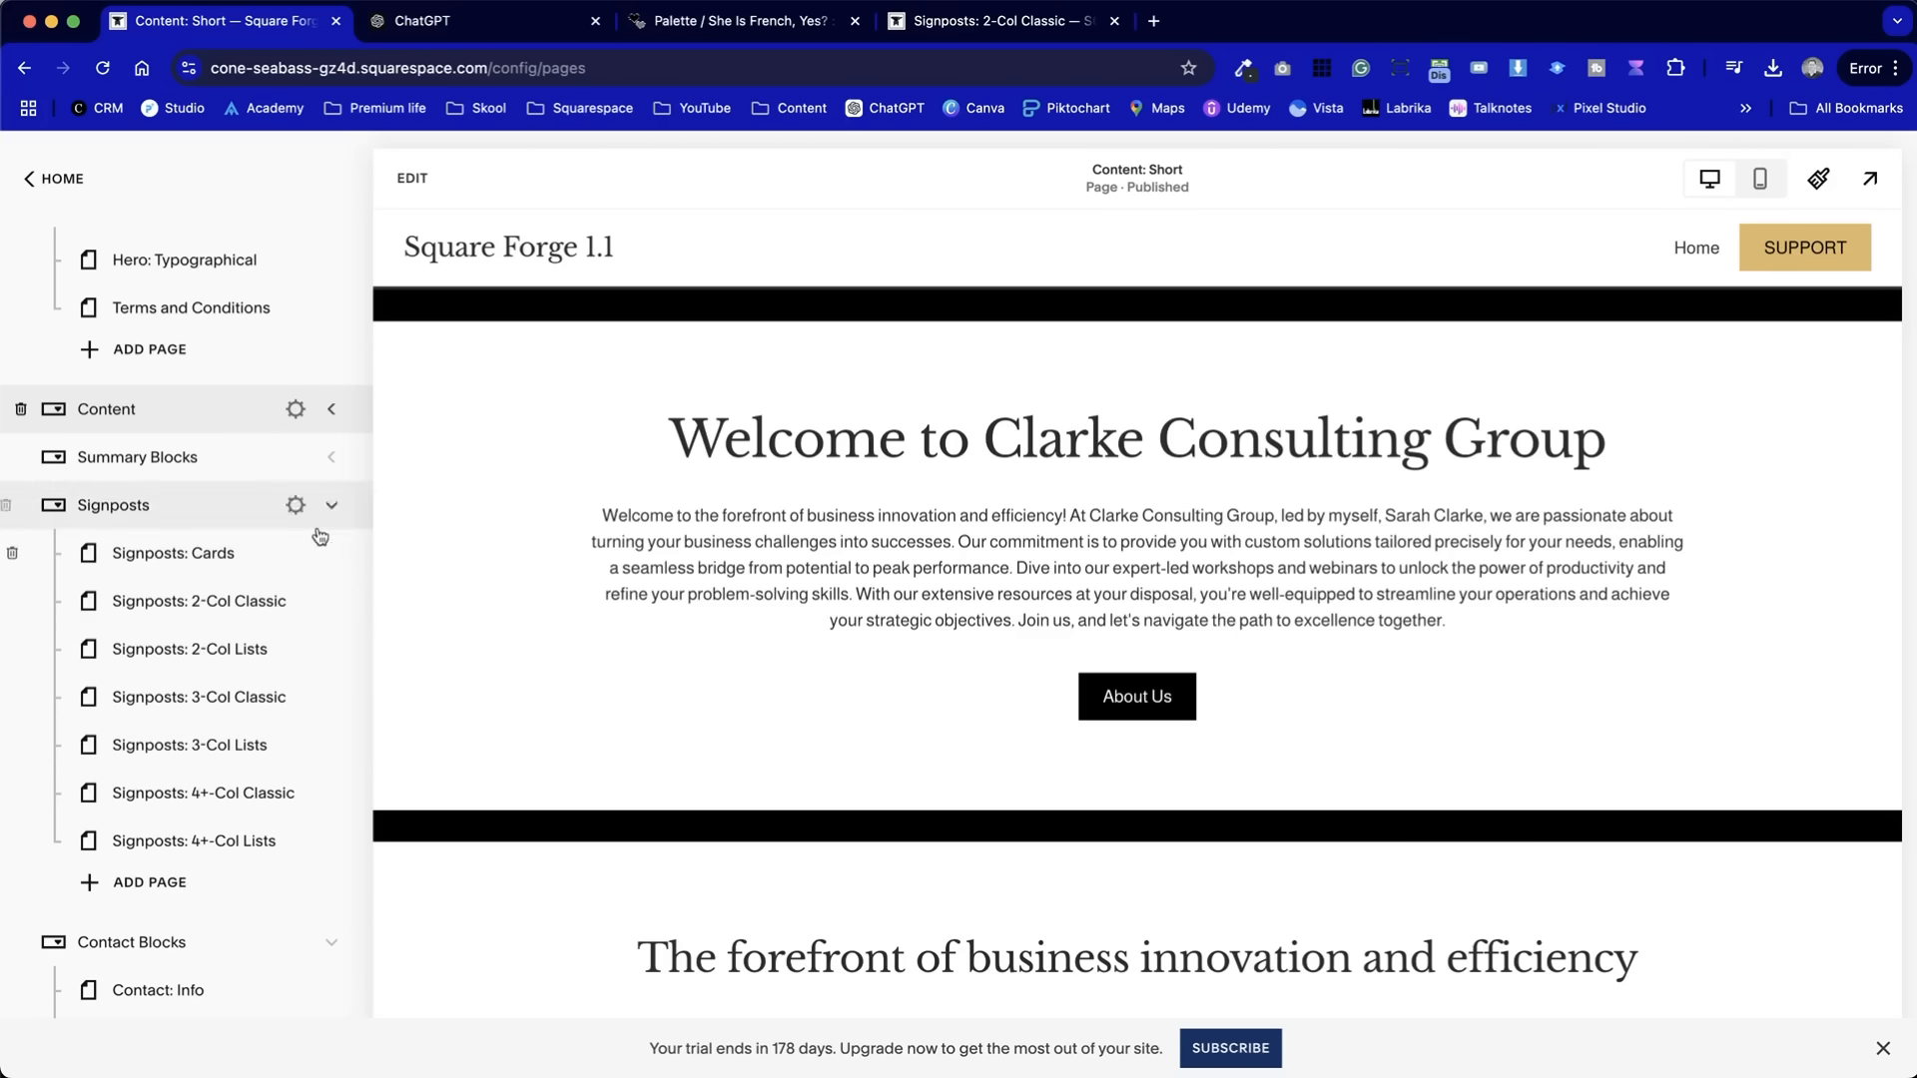
{"action": "left_click", "coordinate": [259, 797]}
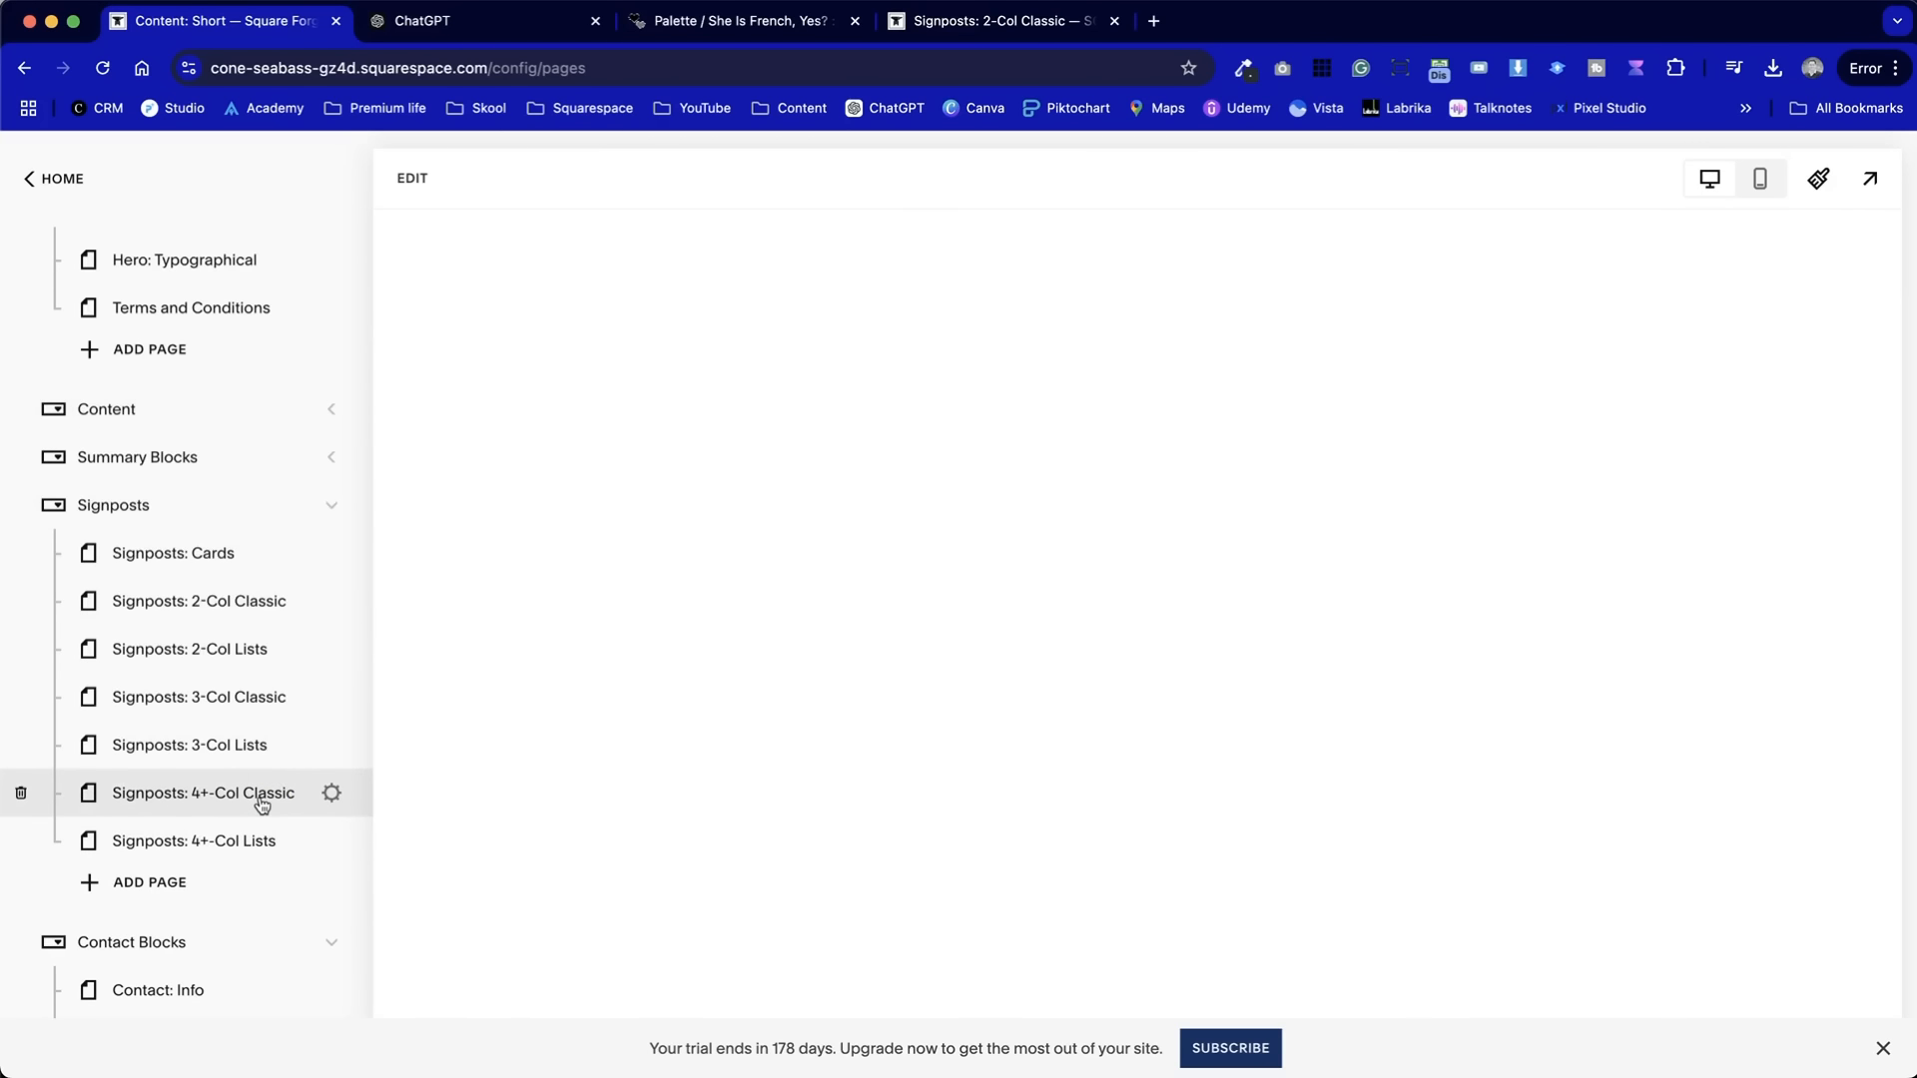
- Review the section layouts on the Signposts: 4+-Col Classic page for one that suits the bakery's services
{"action": "scroll", "coordinate": [818, 797], "scroll_direction": "down", "scroll_amount": 10}
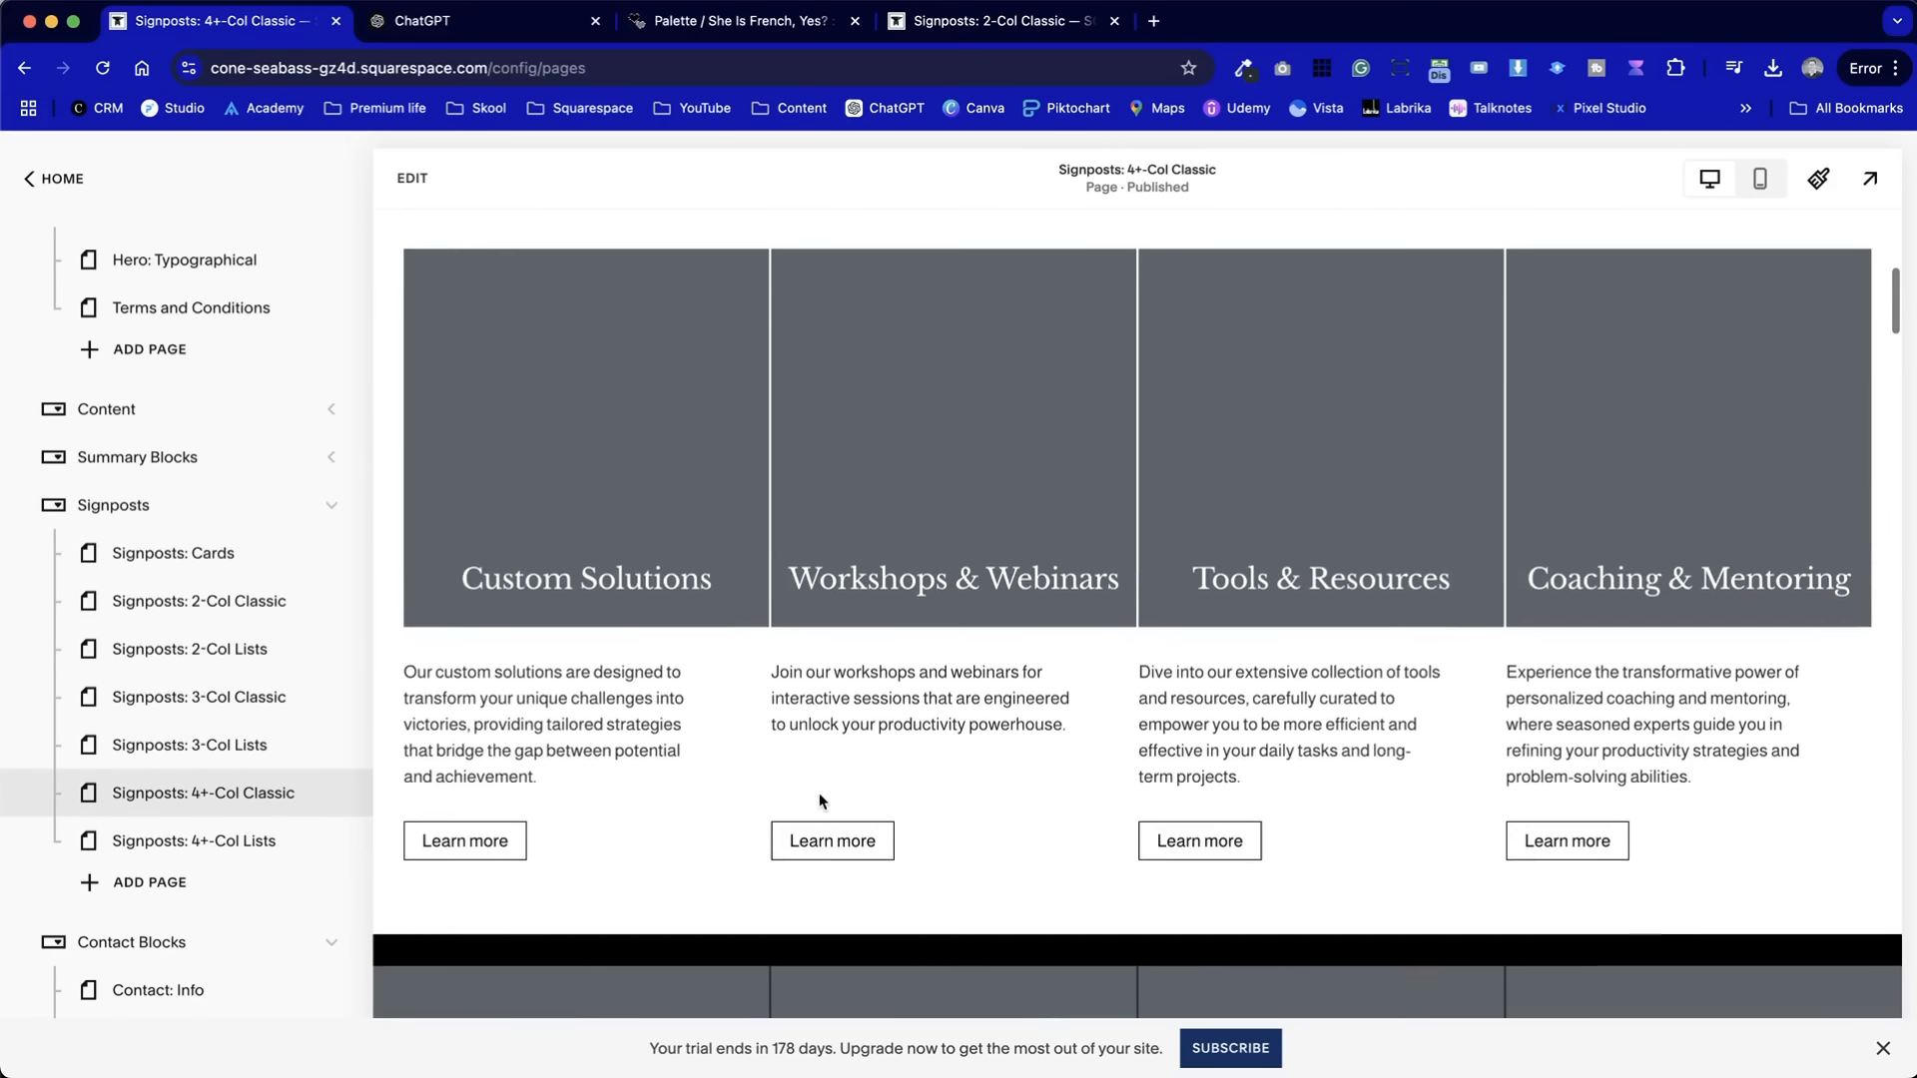
{"action": "scroll", "coordinate": [820, 800], "scroll_direction": "up", "scroll_amount": 2}
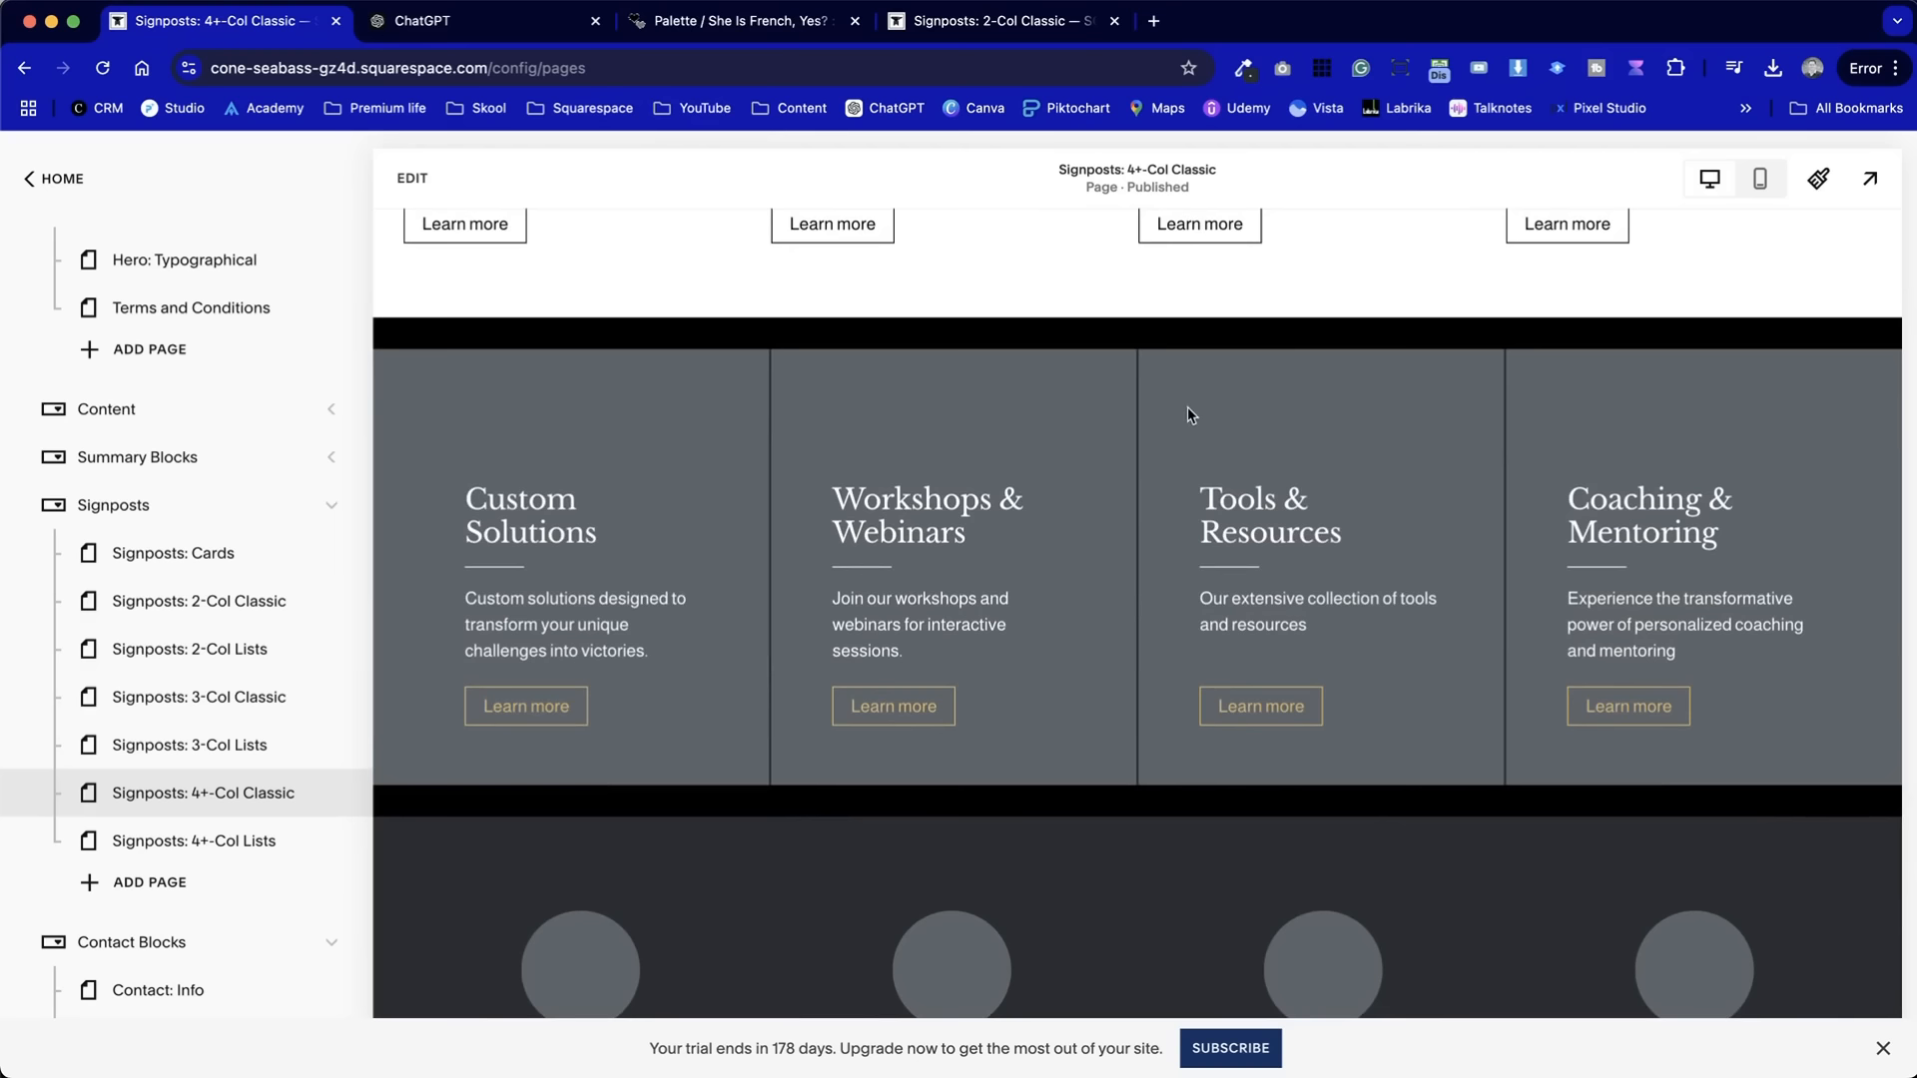
{"action": "scroll", "coordinate": [974, 700], "scroll_direction": "down", "scroll_amount": 15}
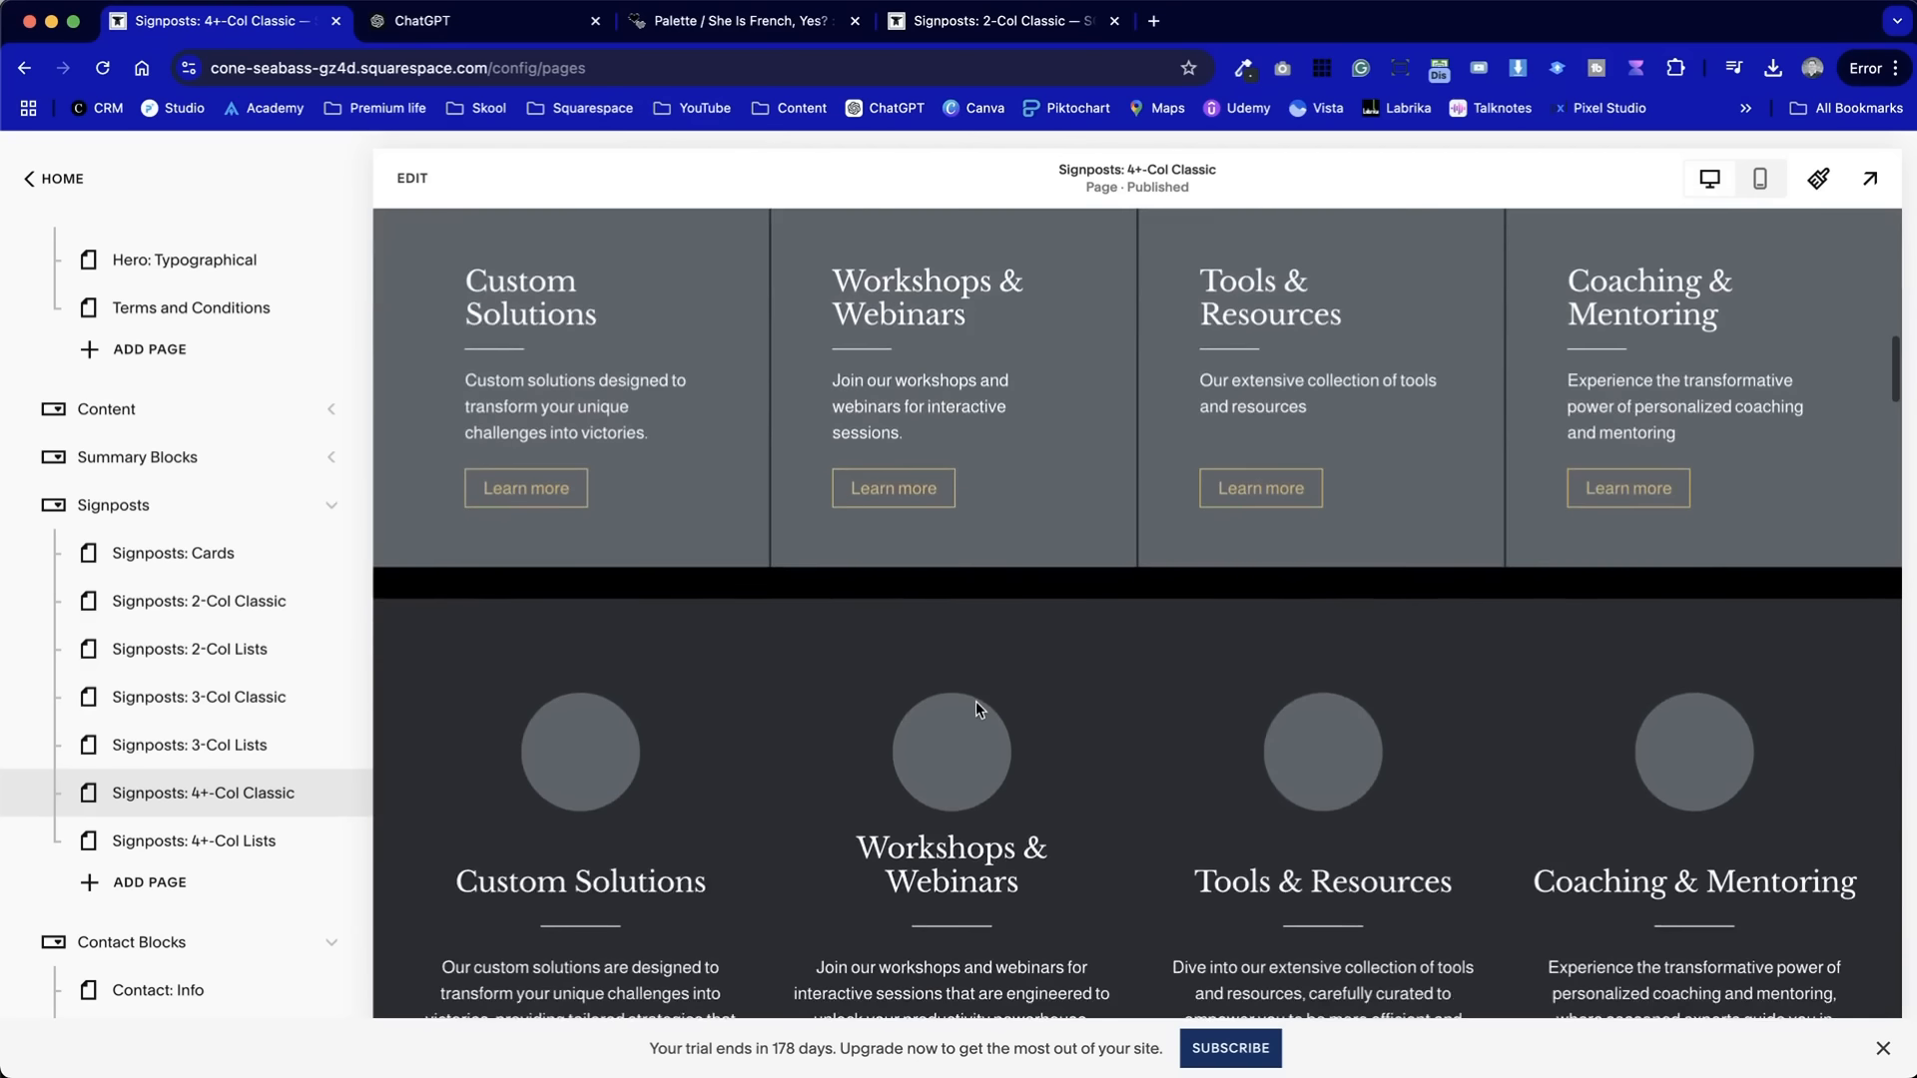
{"action": "scroll", "coordinate": [976, 702], "scroll_direction": "down", "scroll_amount": 6}
{"action": "scroll", "coordinate": [976, 702], "scroll_direction": "up", "scroll_amount": 7}
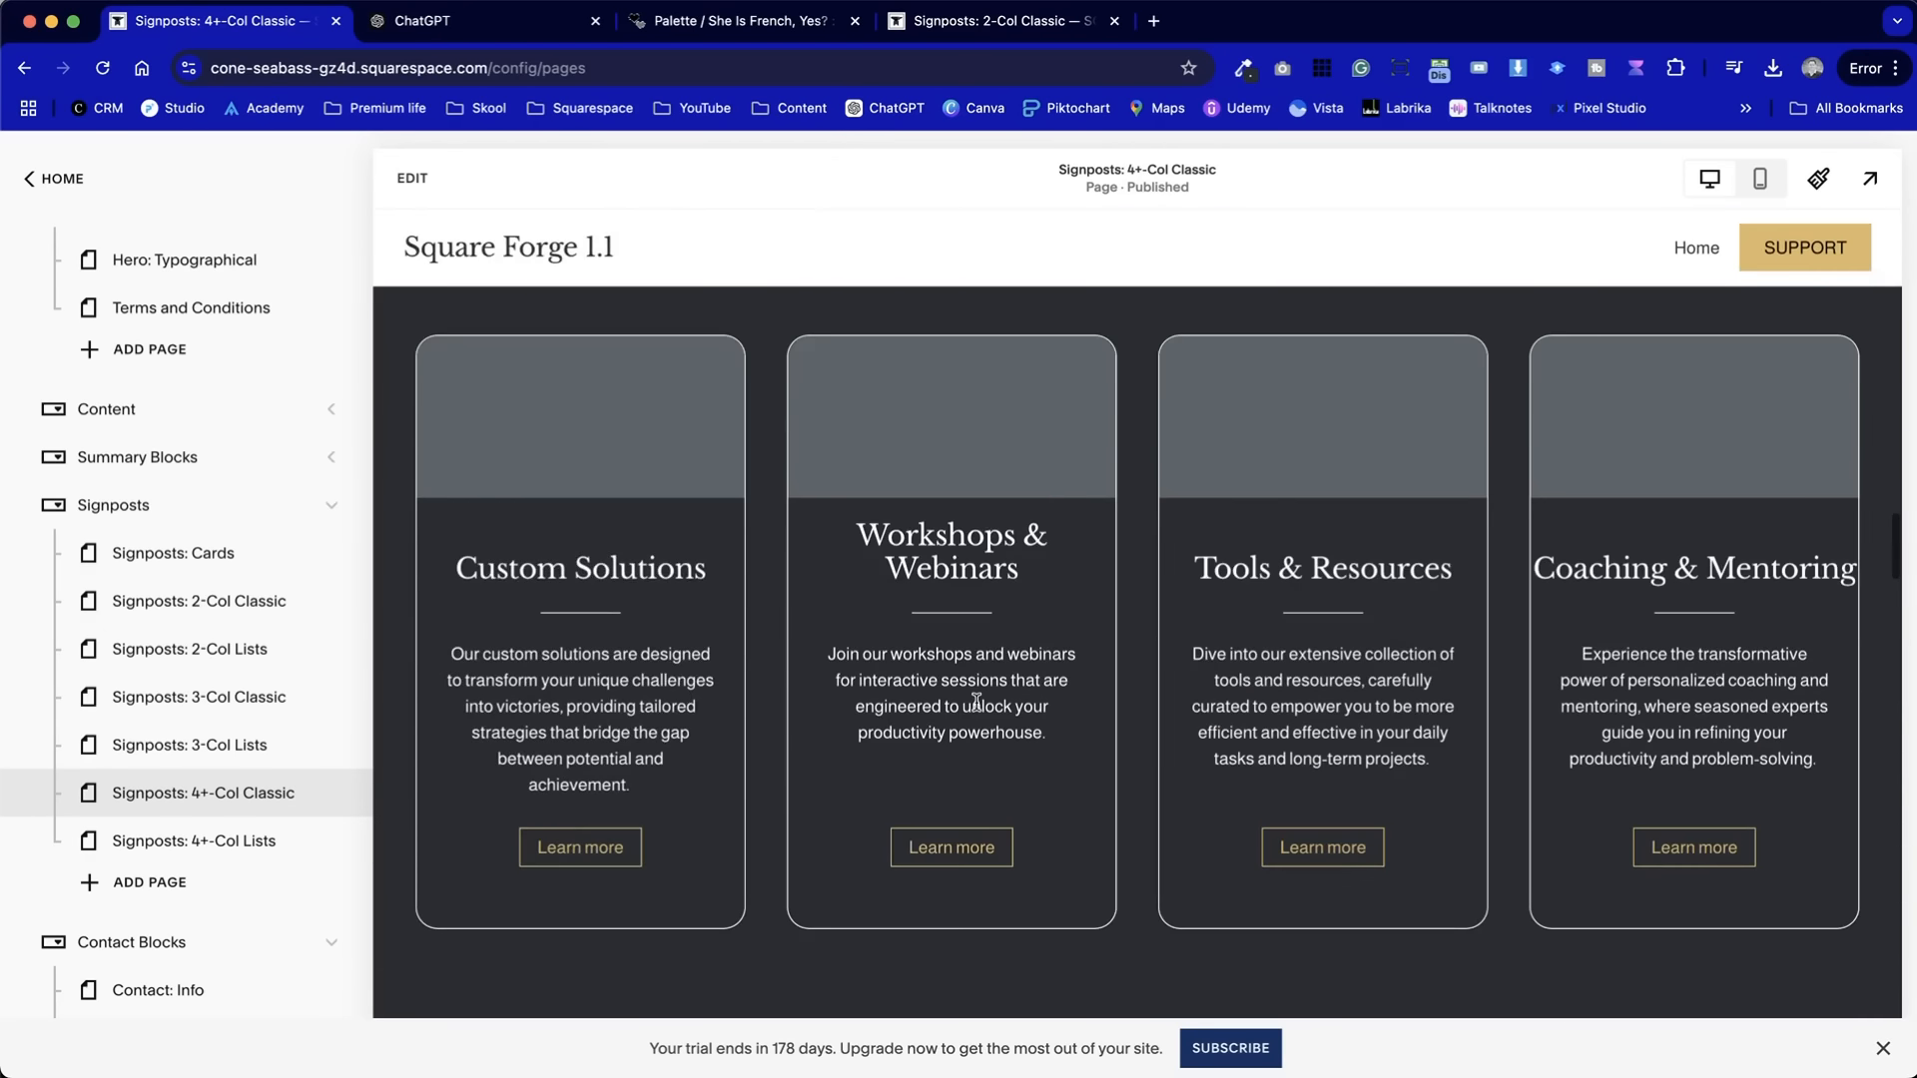
{"action": "scroll", "coordinate": [976, 702], "scroll_direction": "down", "scroll_amount": 1}
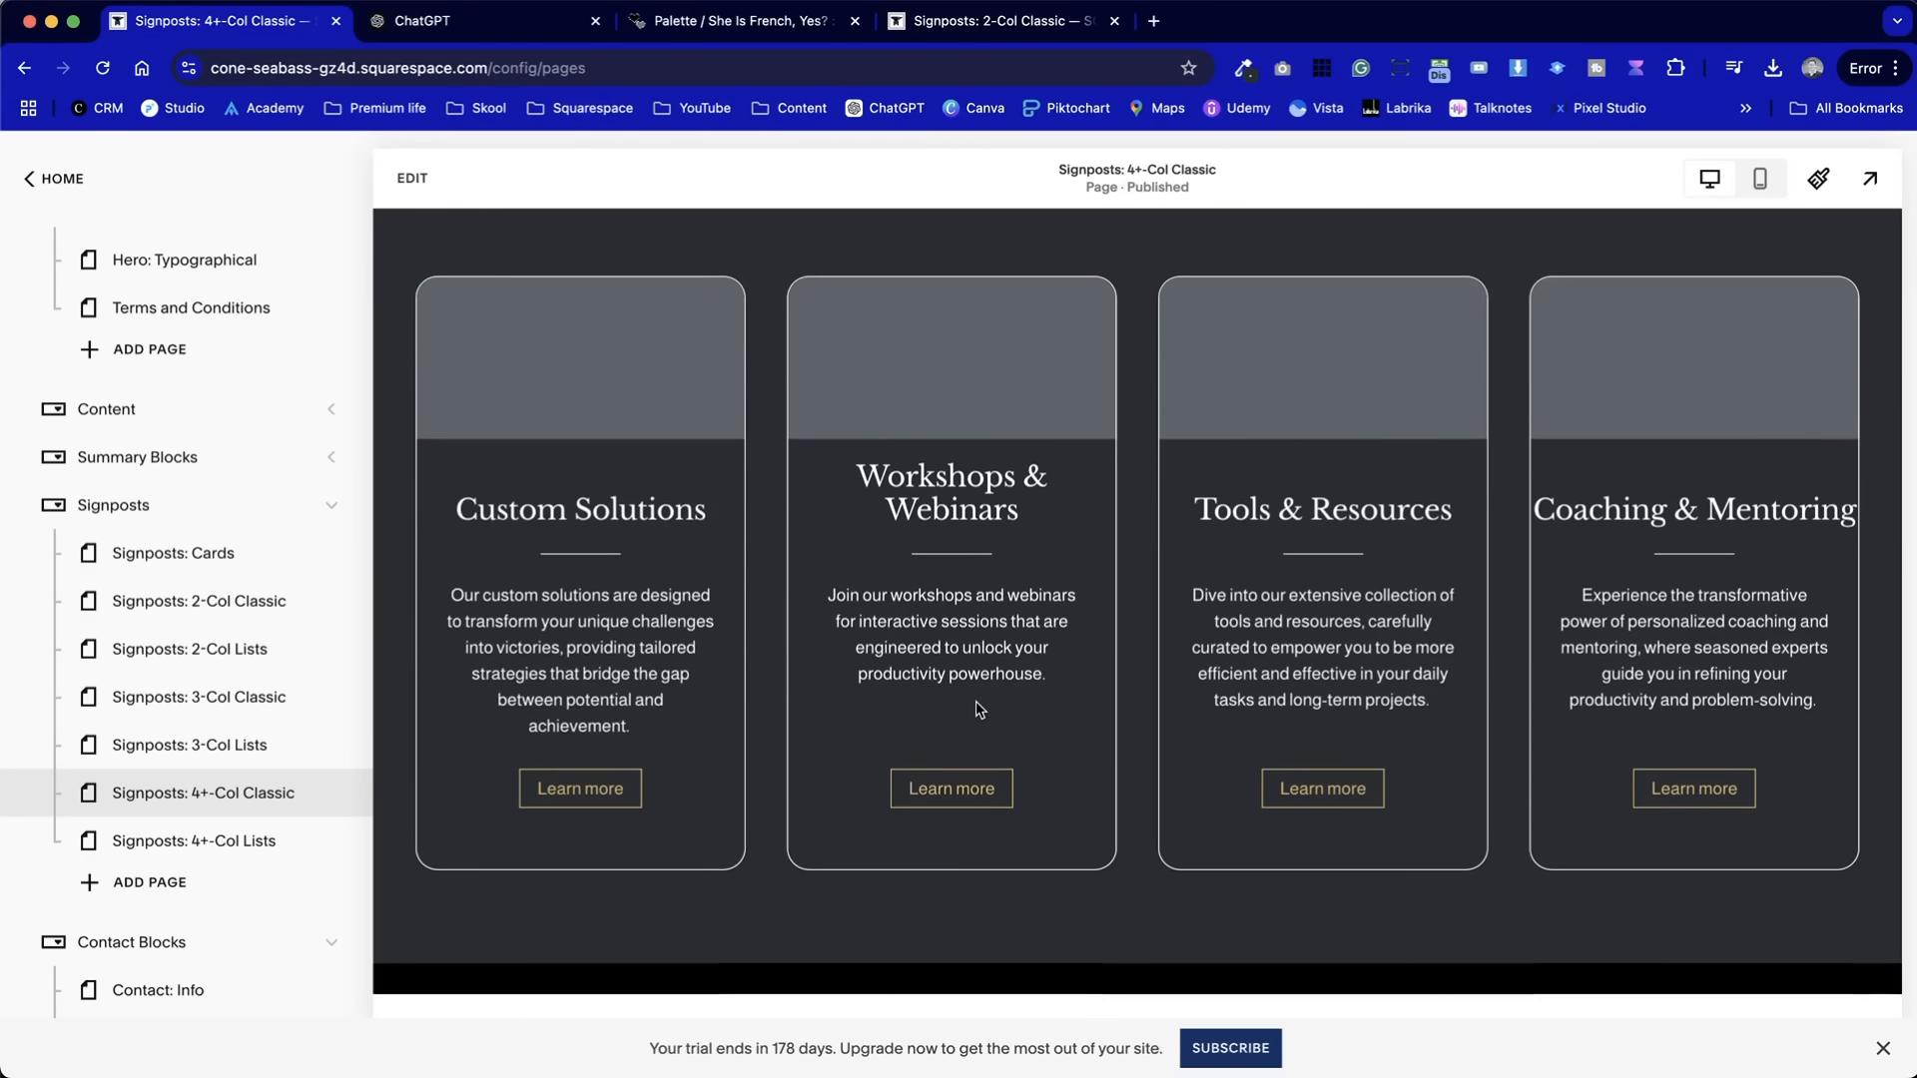
{"action": "scroll", "coordinate": [1146, 635], "scroll_direction": "down", "scroll_amount": 12}
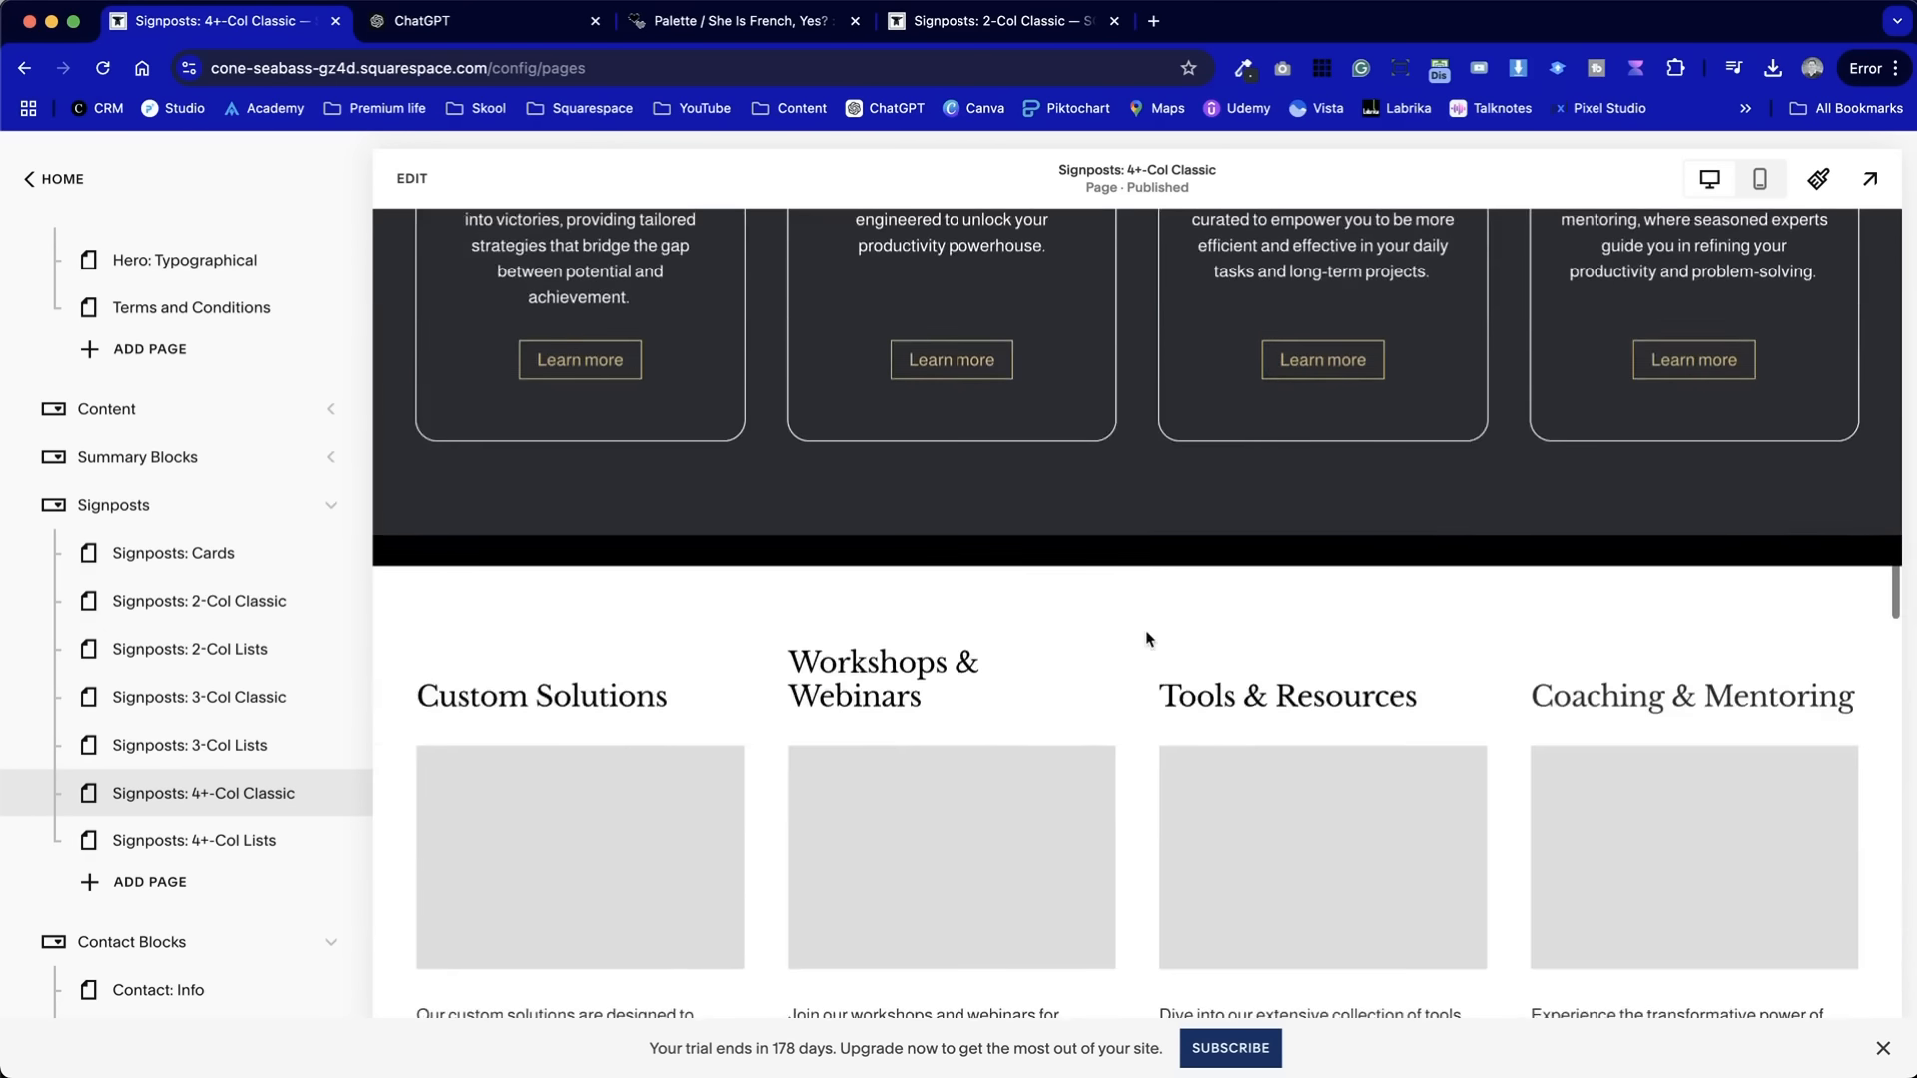
{"action": "scroll", "coordinate": [1148, 639], "scroll_direction": "up", "scroll_amount": 3}
{"action": "scroll", "coordinate": [1146, 639], "scroll_direction": "down", "scroll_amount": 10}
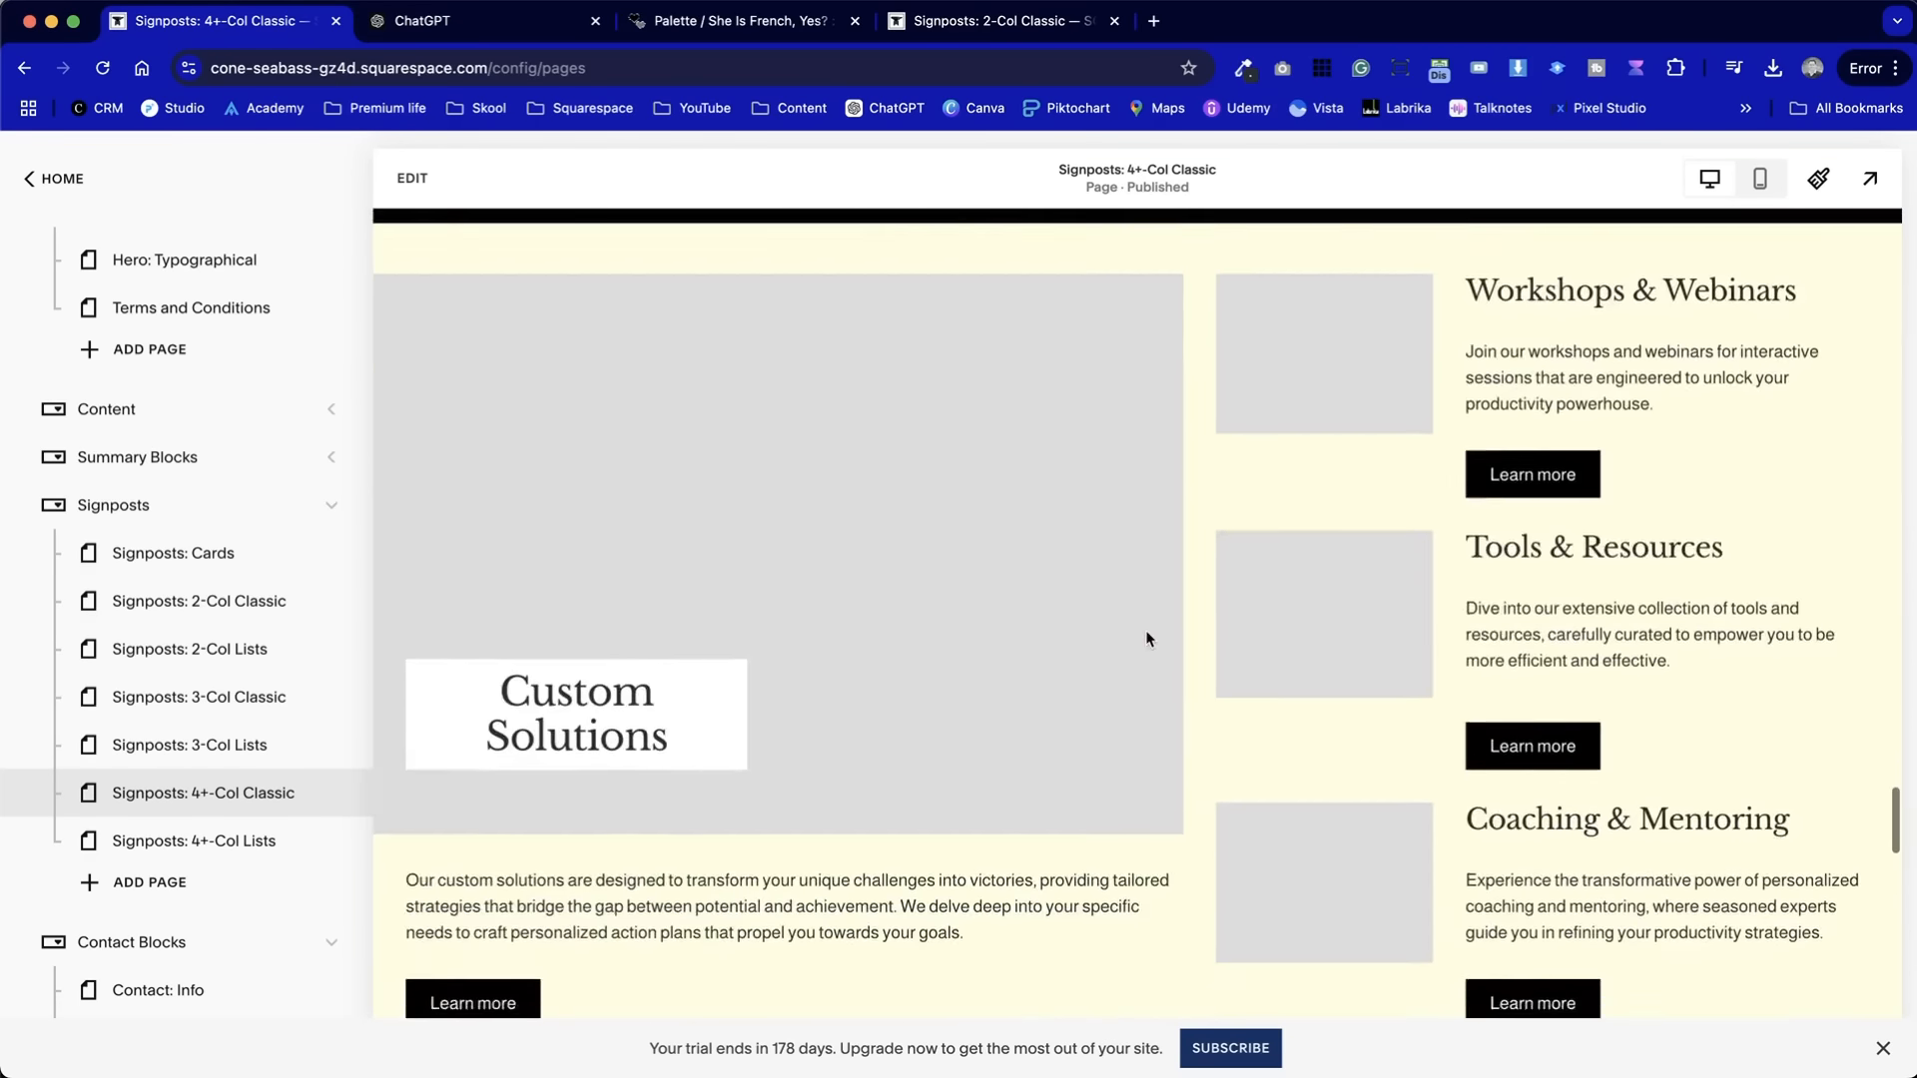
{"action": "scroll", "coordinate": [1146, 639], "scroll_direction": "up", "scroll_amount": 8}
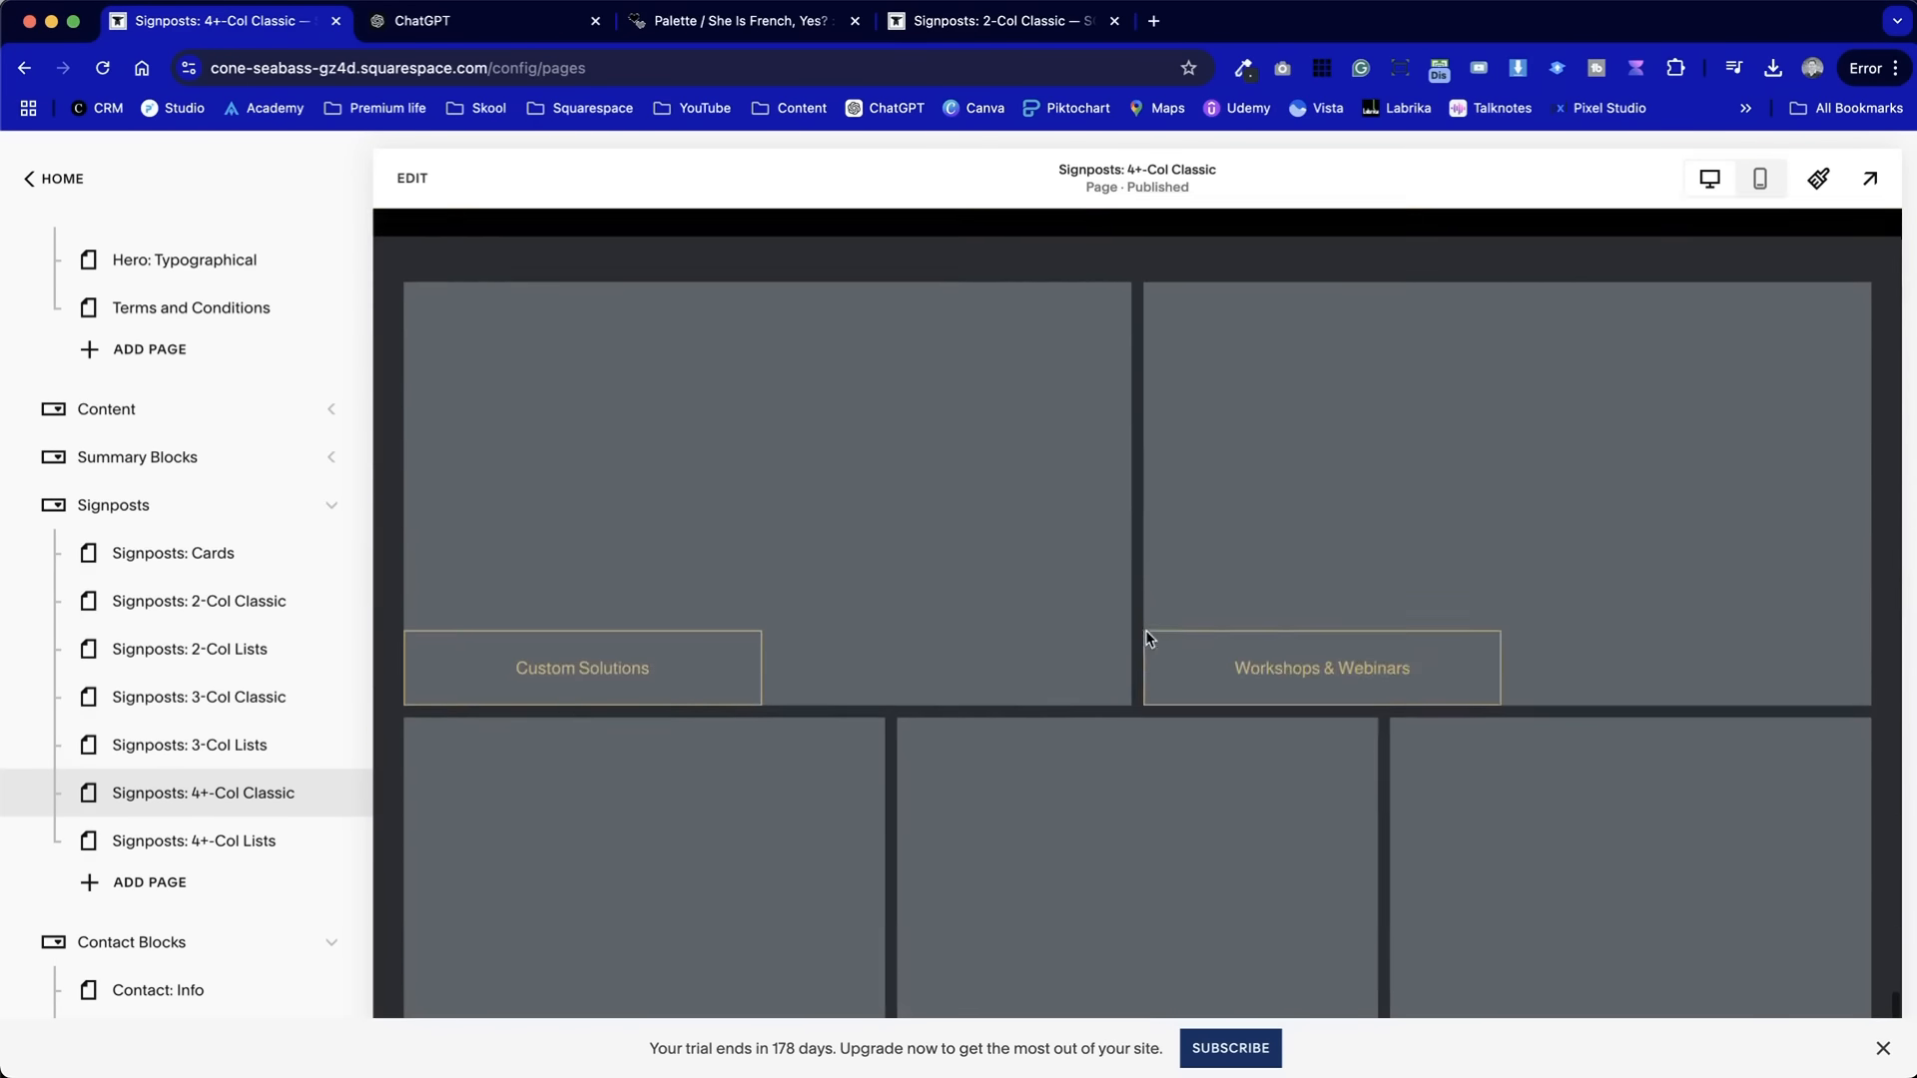
{"action": "scroll", "coordinate": [1146, 639], "scroll_direction": "down", "scroll_amount": 5}
{"action": "scroll", "coordinate": [1146, 639], "scroll_direction": "up", "scroll_amount": 2}
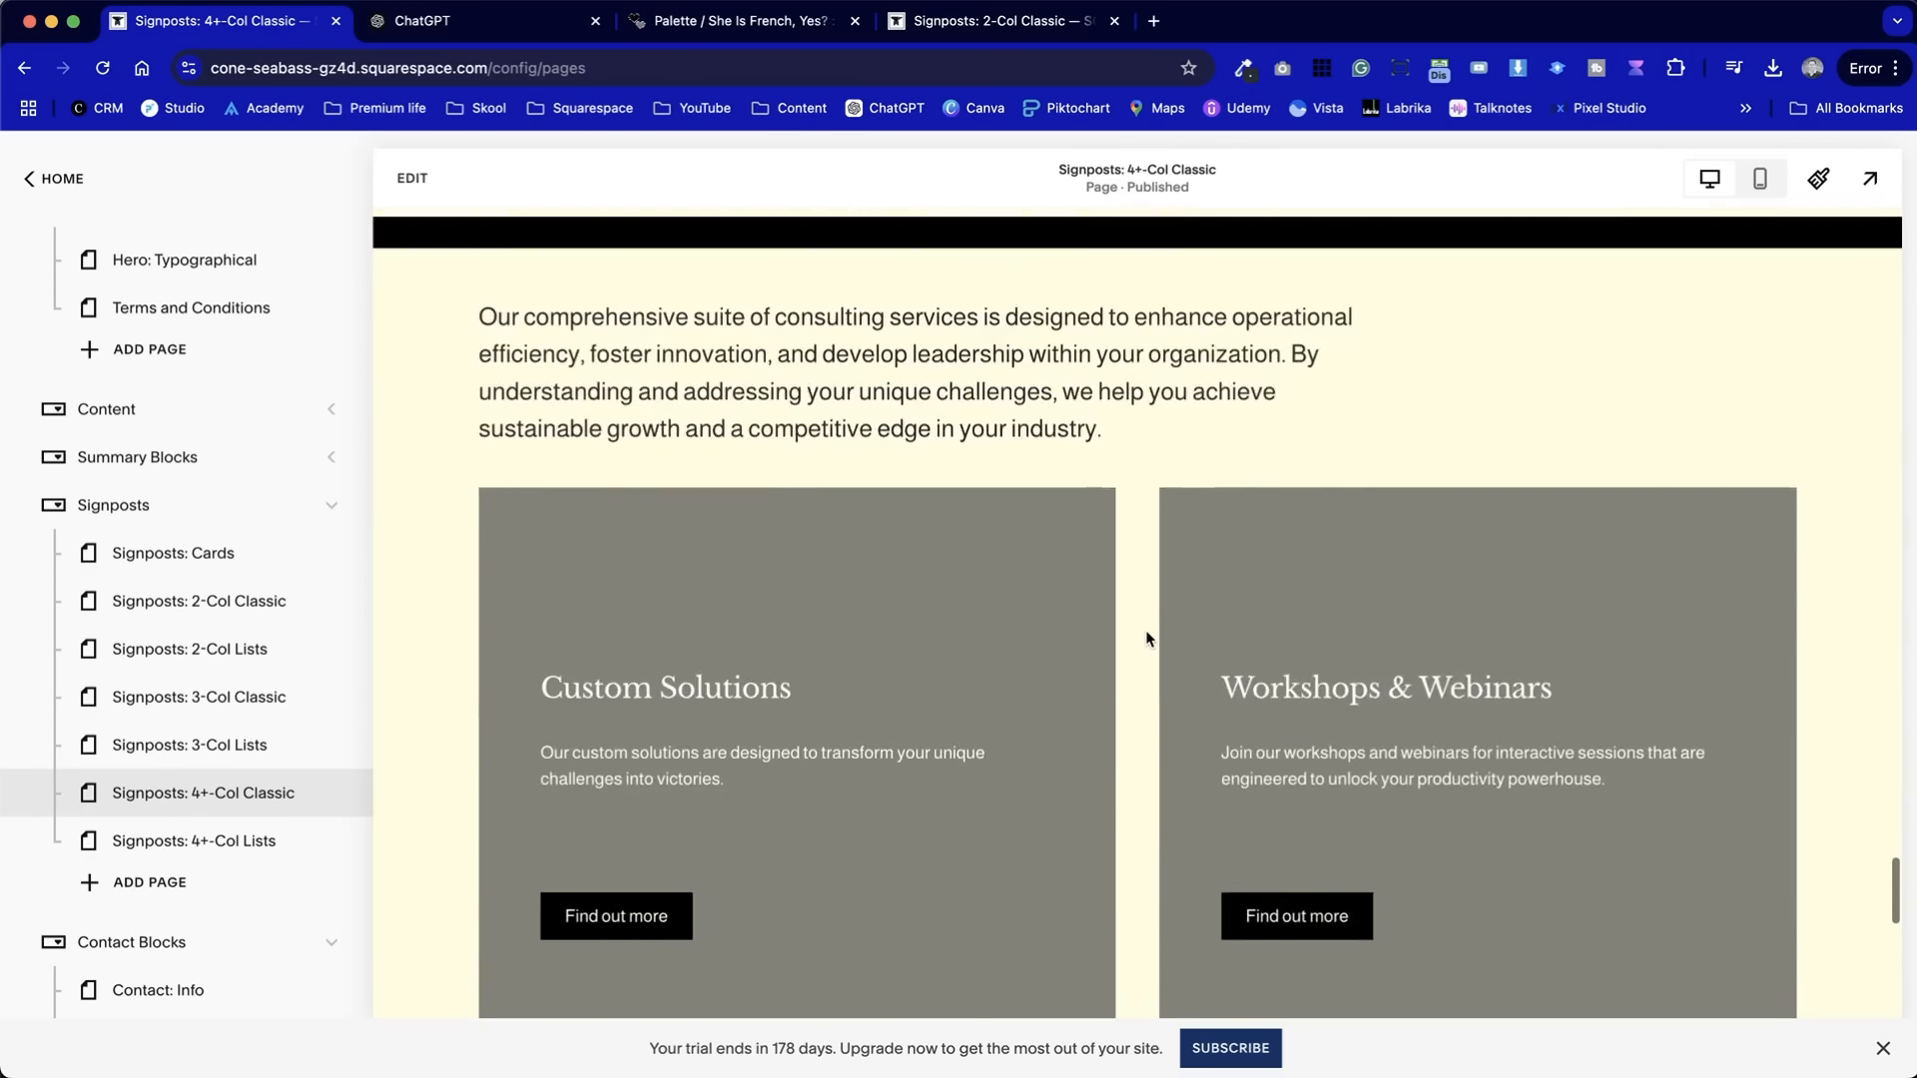
{"action": "scroll", "coordinate": [1147, 639], "scroll_direction": "down", "scroll_amount": 5}
{"action": "scroll", "coordinate": [1179, 662], "scroll_direction": "down", "scroll_amount": 3}
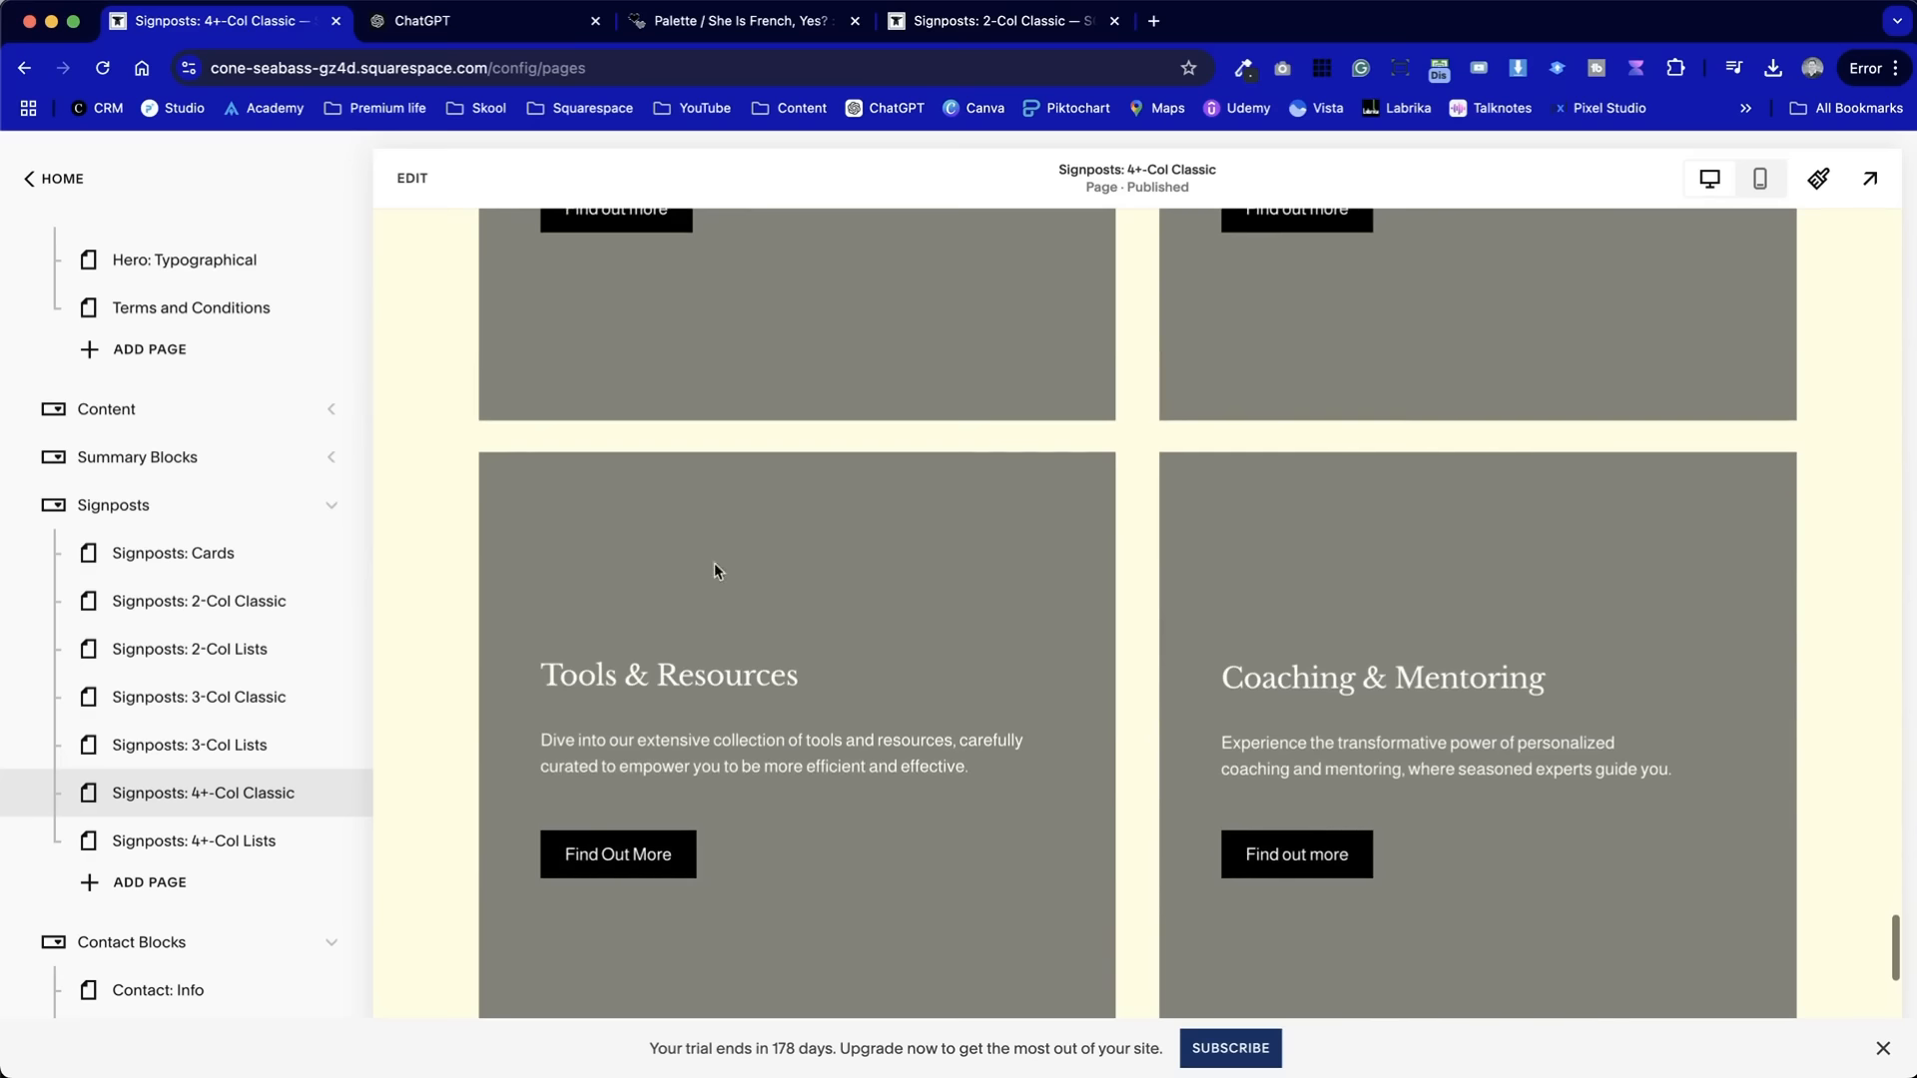
{"action": "scroll", "coordinate": [1376, 631], "scroll_direction": "up", "scroll_amount": 4}
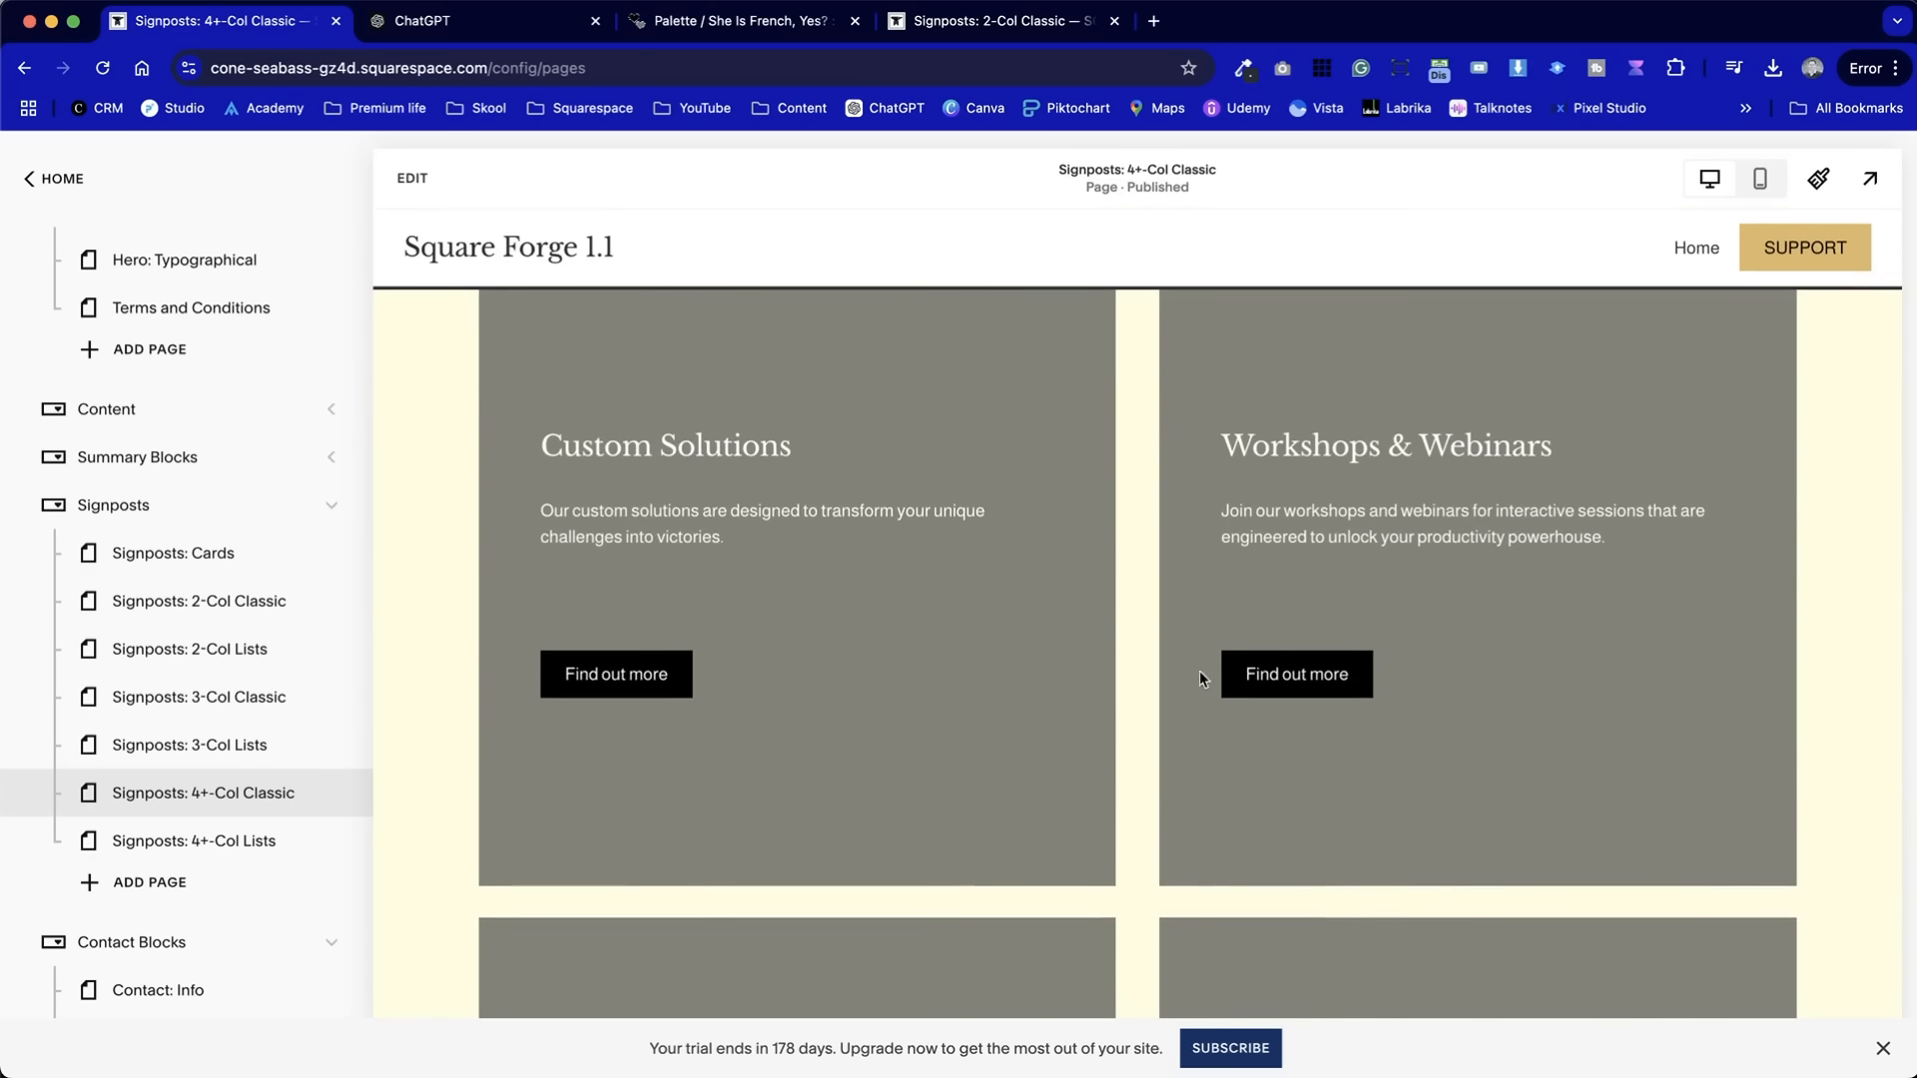
{"action": "scroll", "coordinate": [1192, 731], "scroll_direction": "up", "scroll_amount": 10}
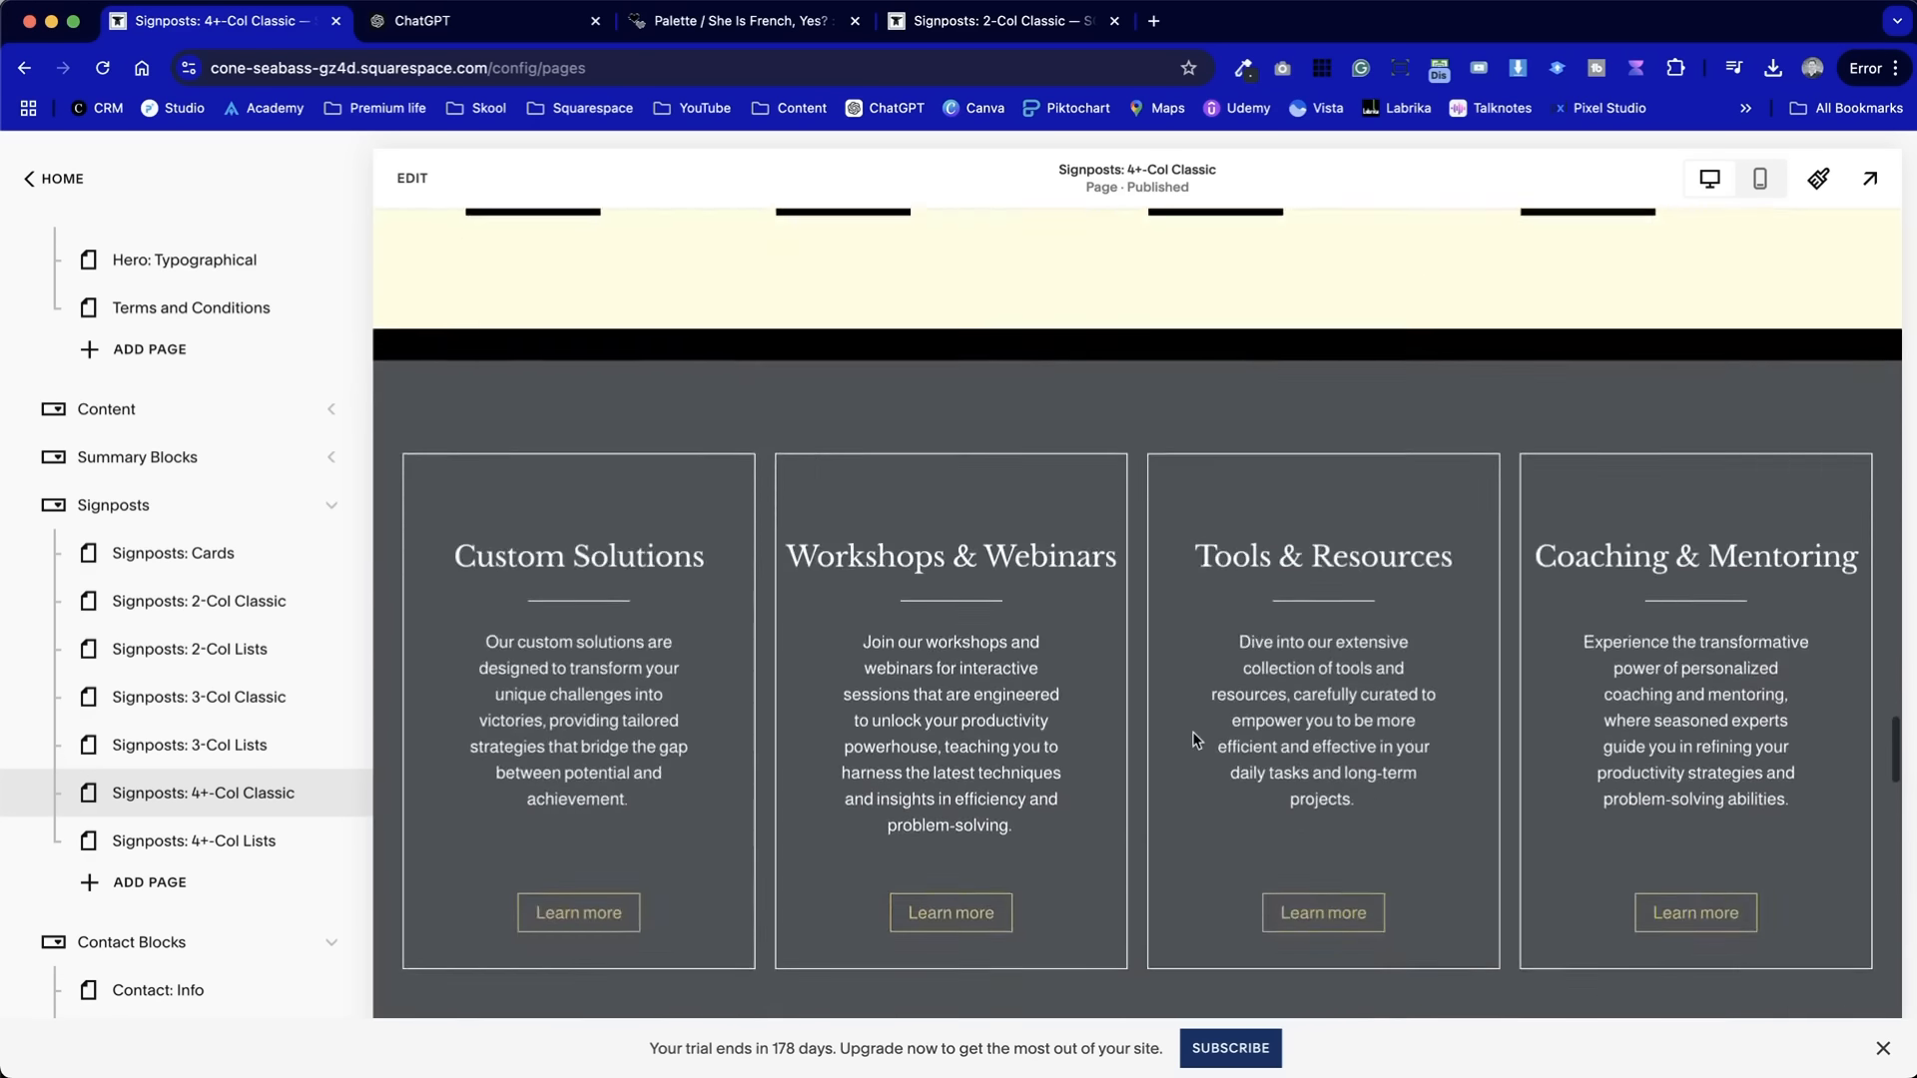
{"action": "scroll", "coordinate": [1195, 739], "scroll_direction": "up", "scroll_amount": 10}
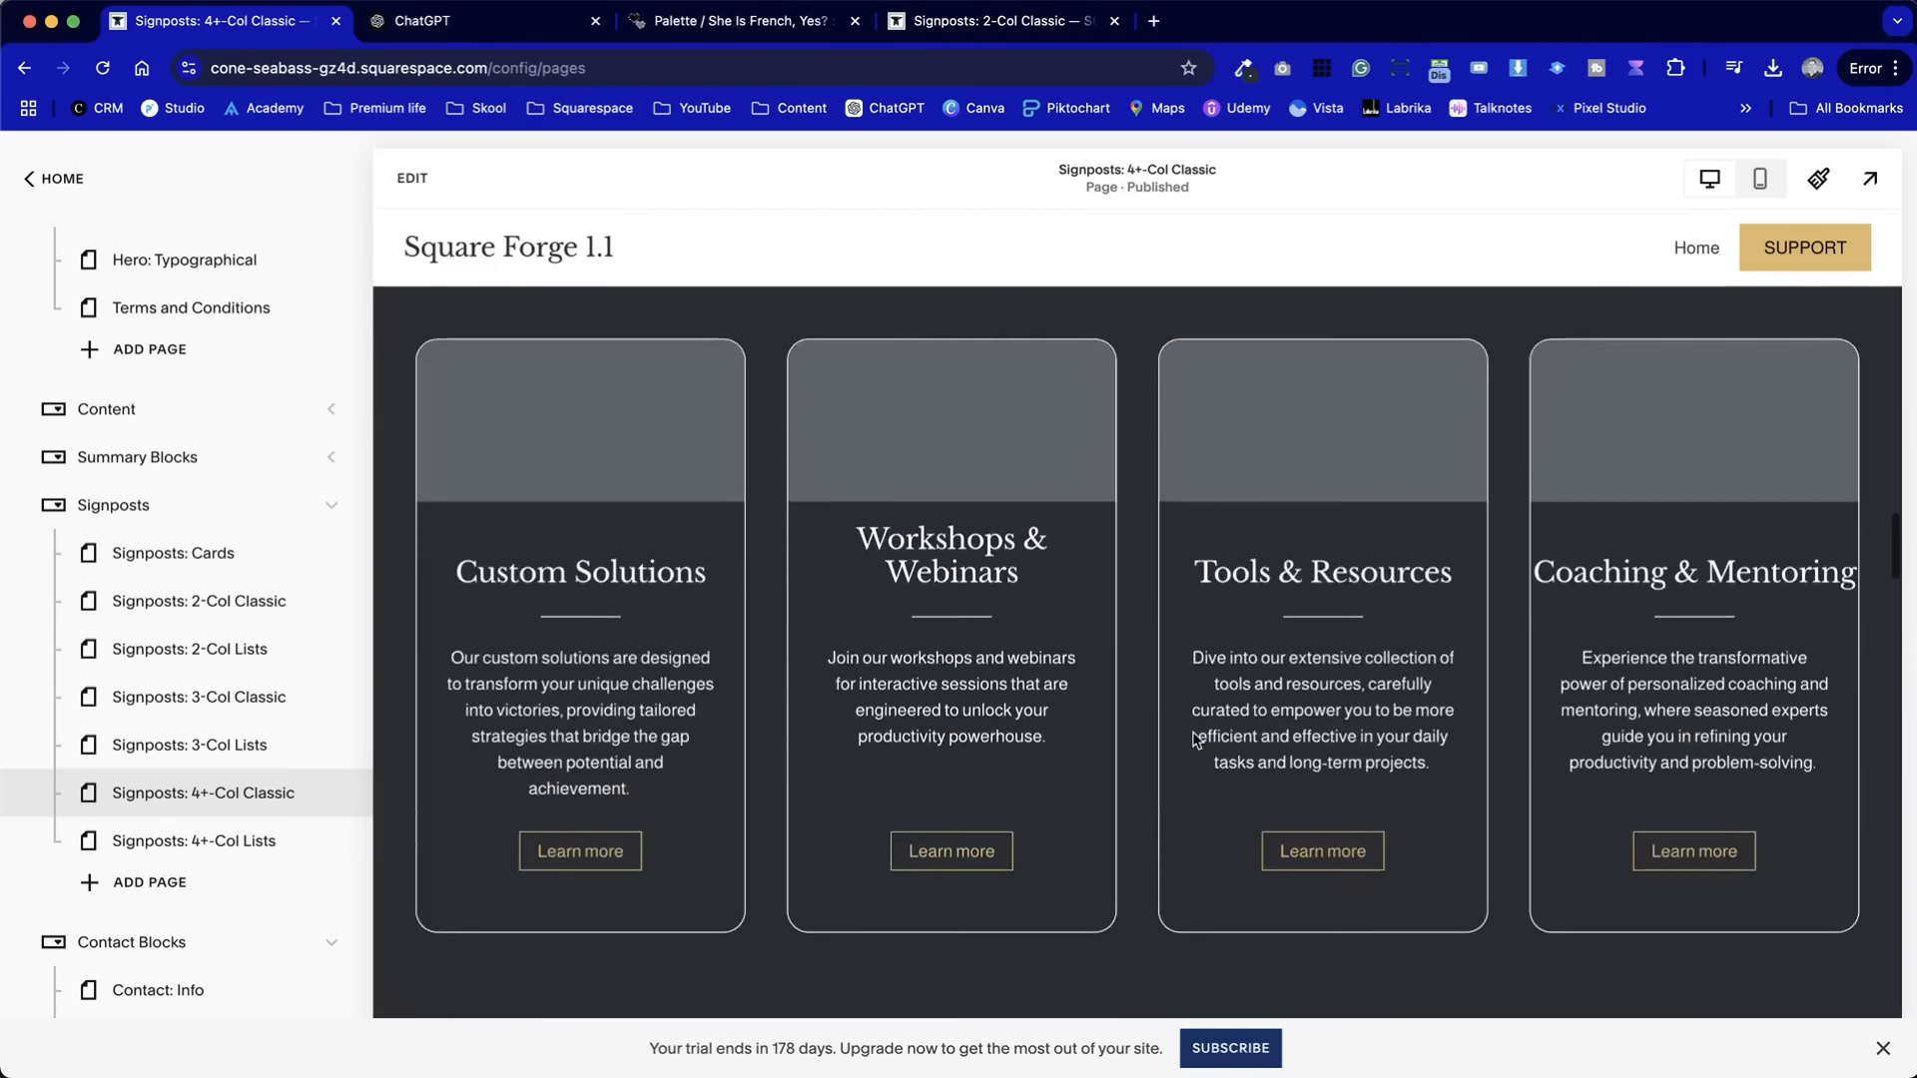
{"action": "scroll", "coordinate": [1194, 738], "scroll_direction": "up", "scroll_amount": 10}
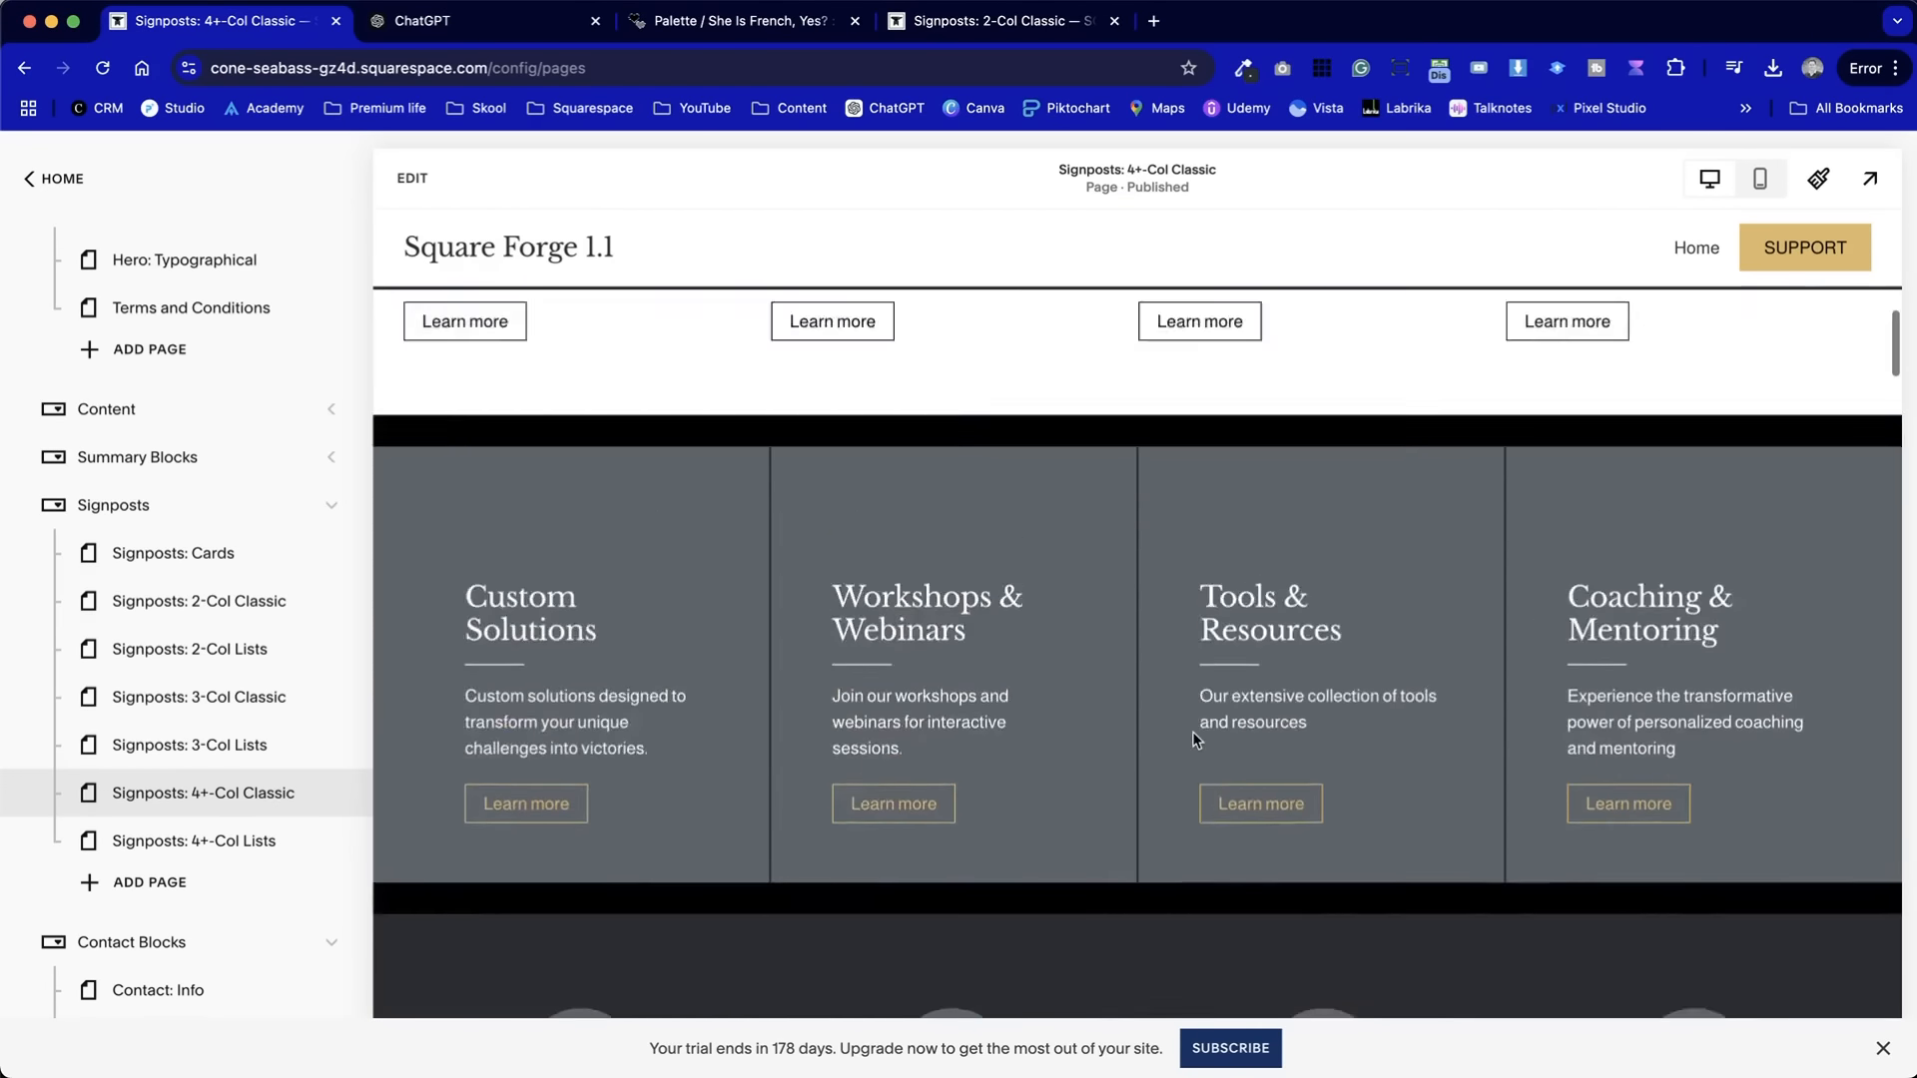
{"action": "scroll", "coordinate": [1192, 734], "scroll_direction": "up", "scroll_amount": 3}
{"action": "scroll", "coordinate": [629, 656], "scroll_direction": "down", "scroll_amount": 3}
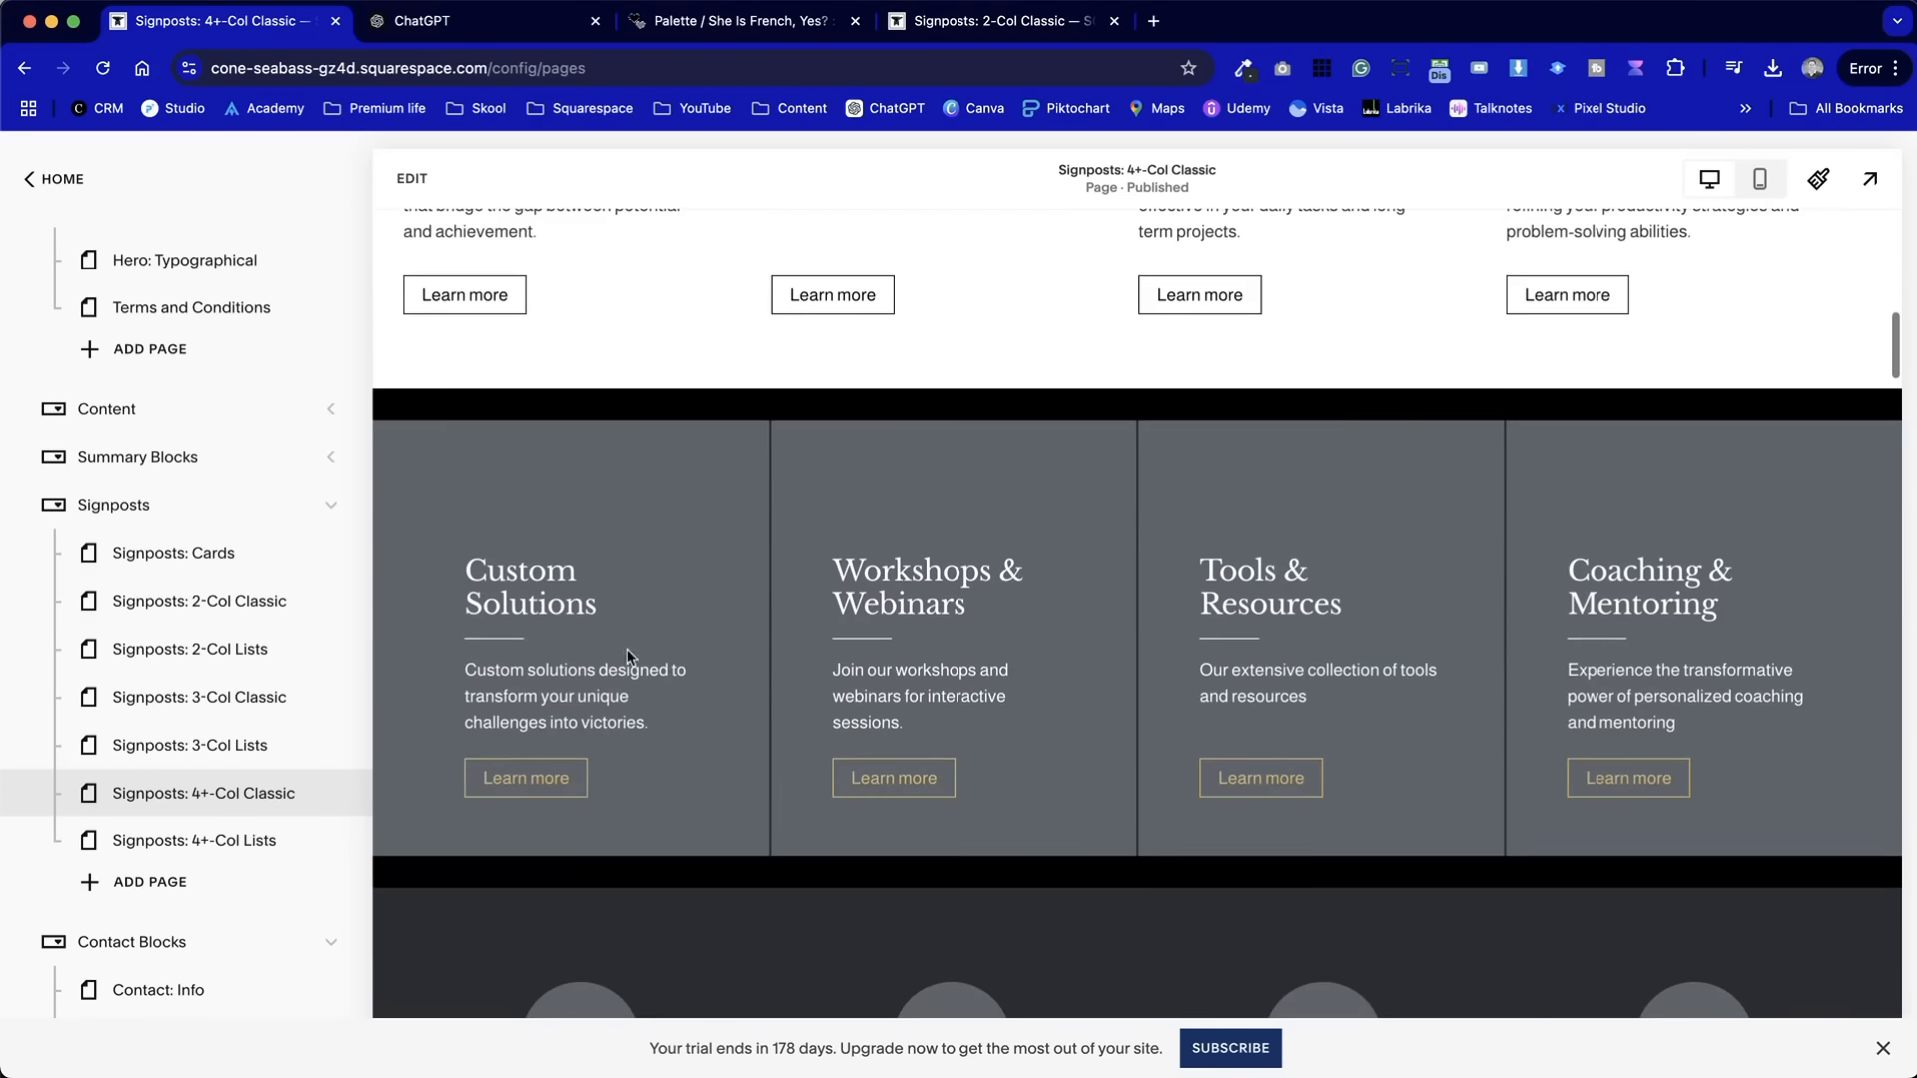
- Add the full-width grey four-column signpost section to Saved Sections, and leave the page editor
{"action": "left_click", "coordinate": [412, 177]}
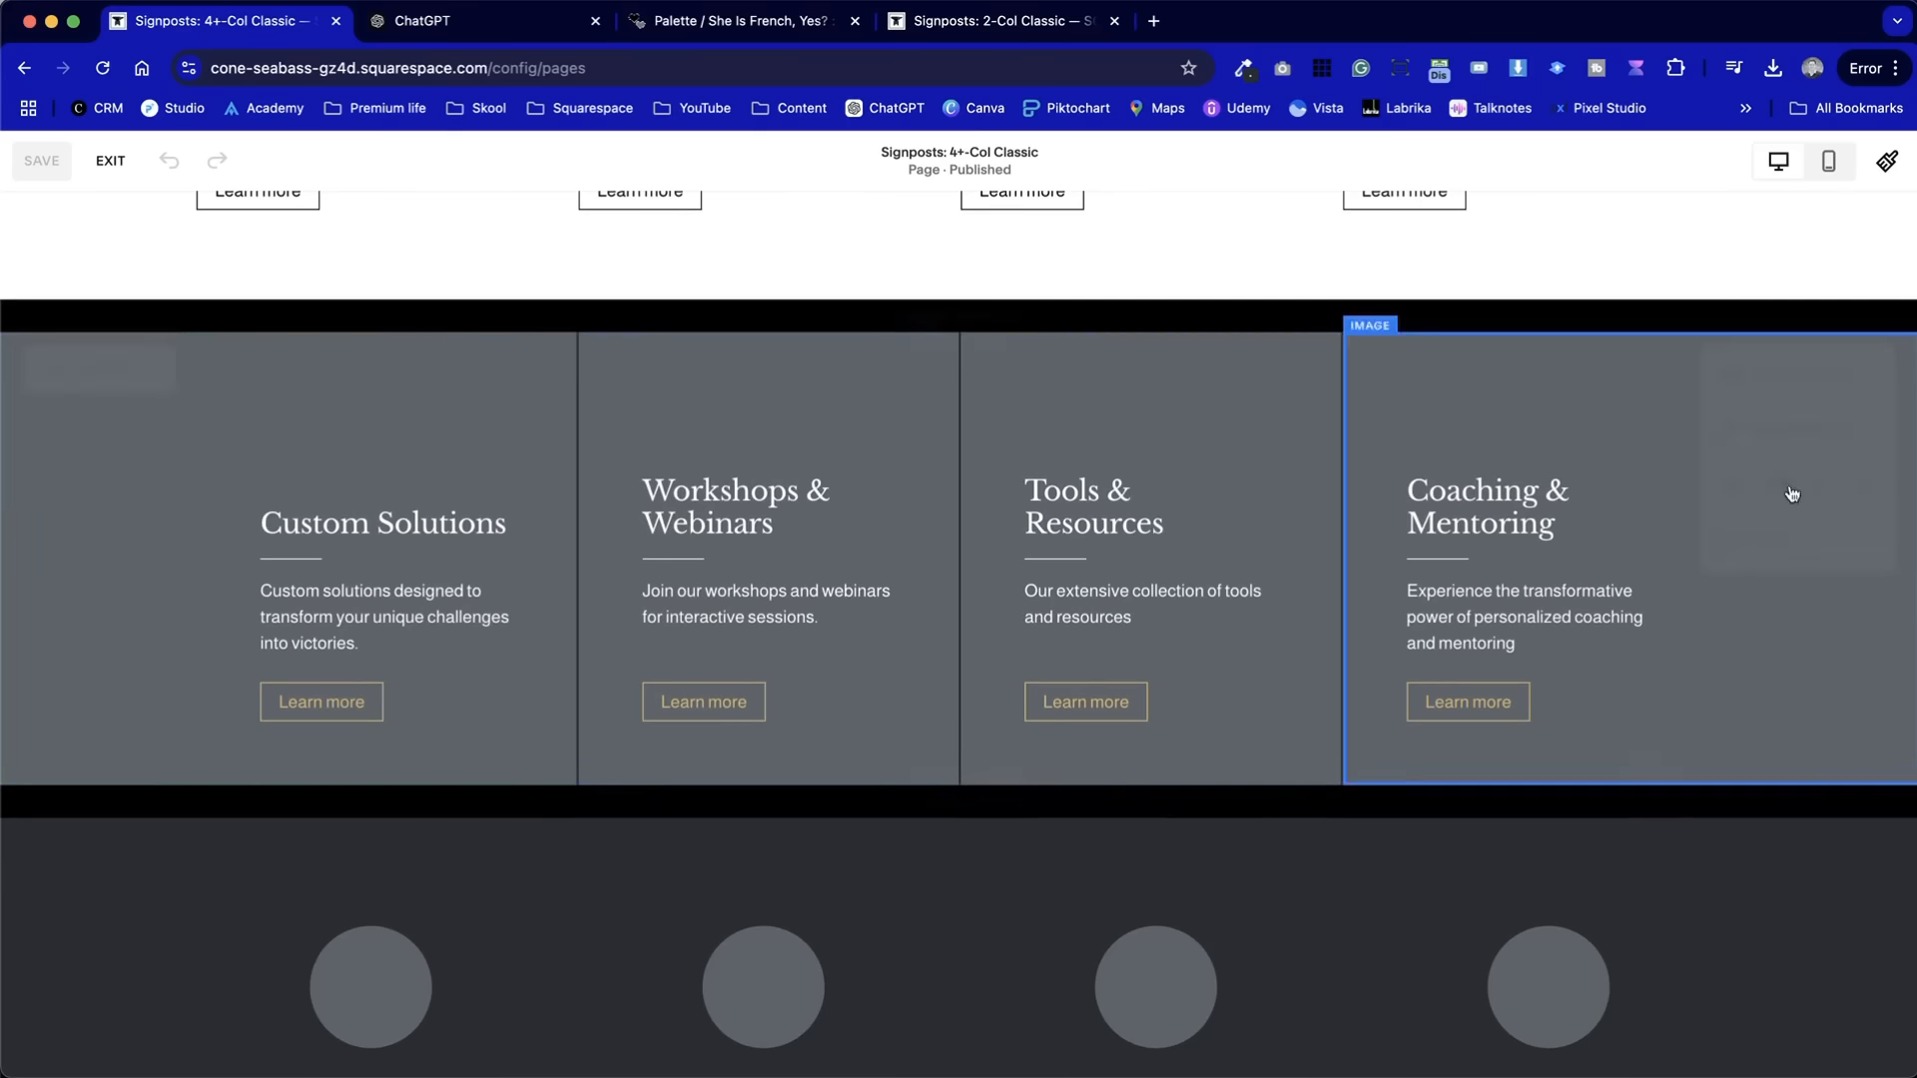
{"action": "left_click", "coordinate": [1774, 495]}
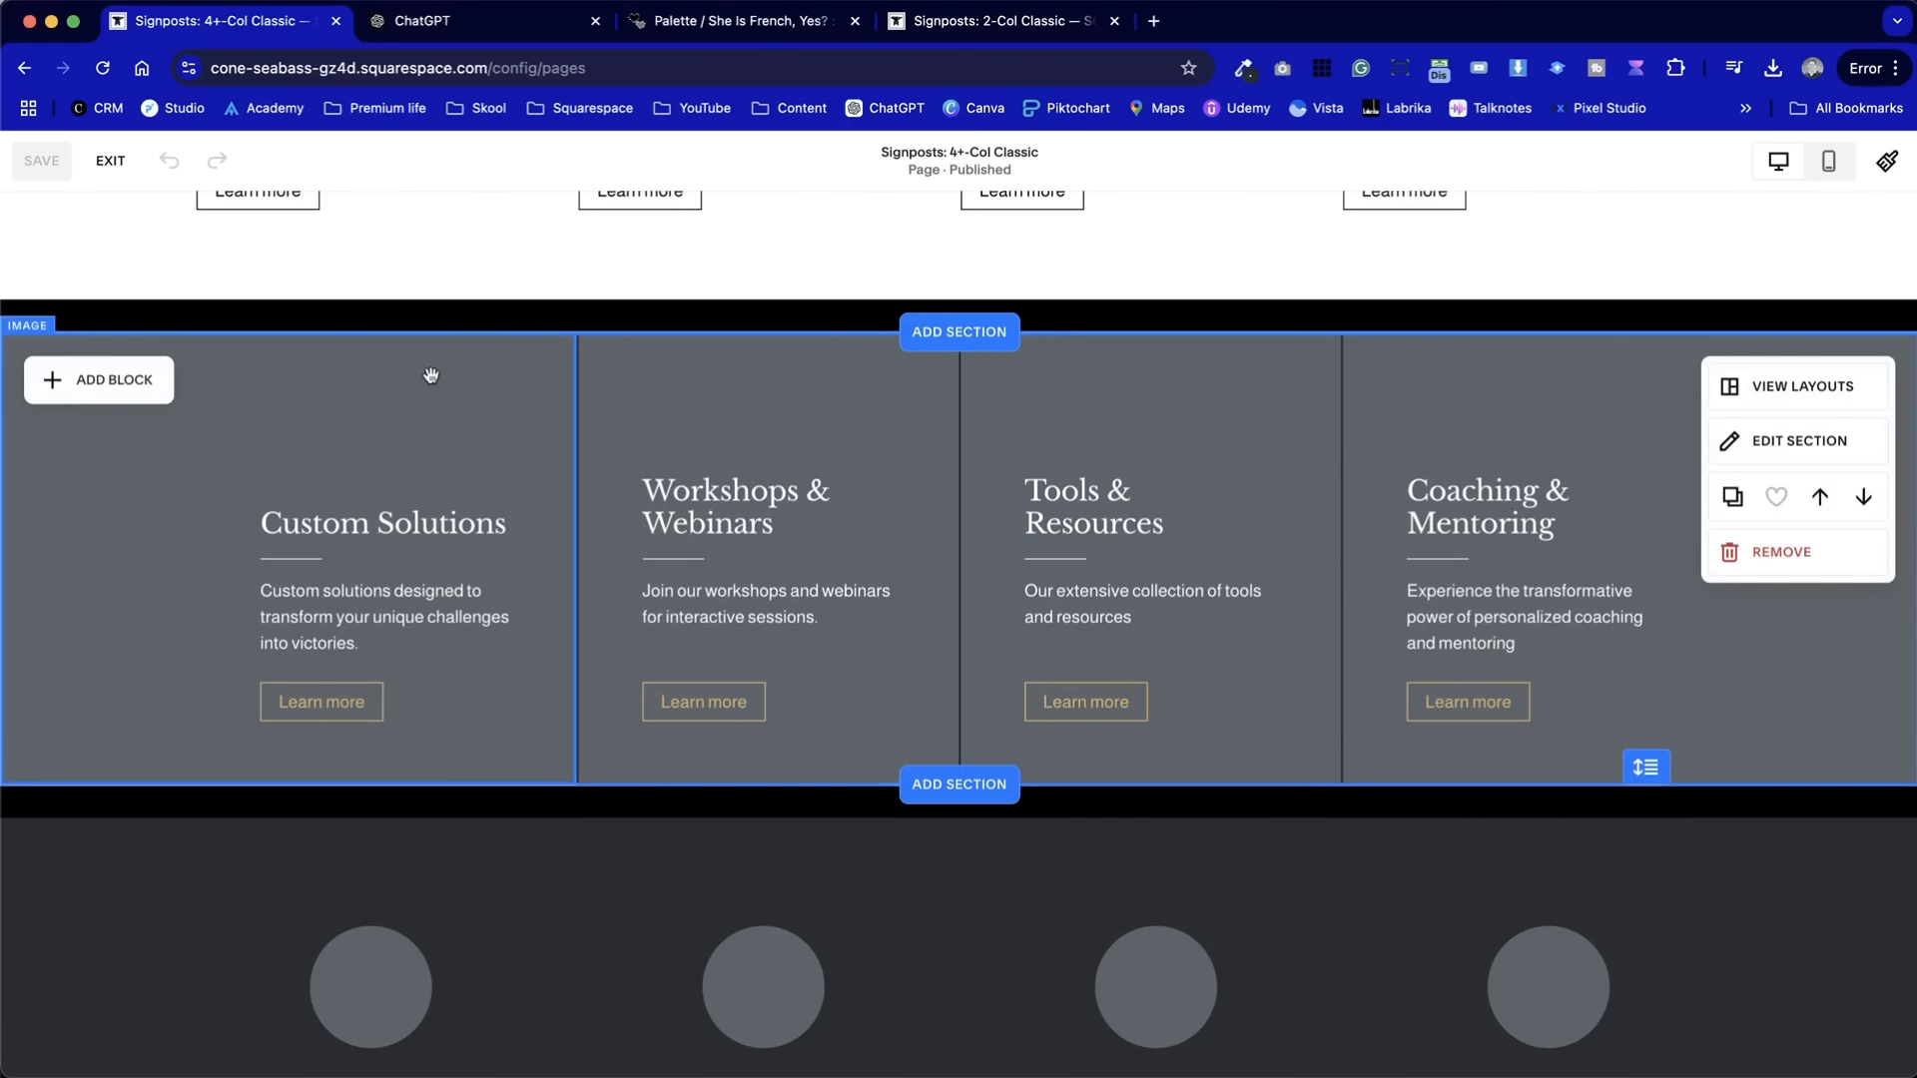
{"action": "left_click", "coordinate": [110, 163]}
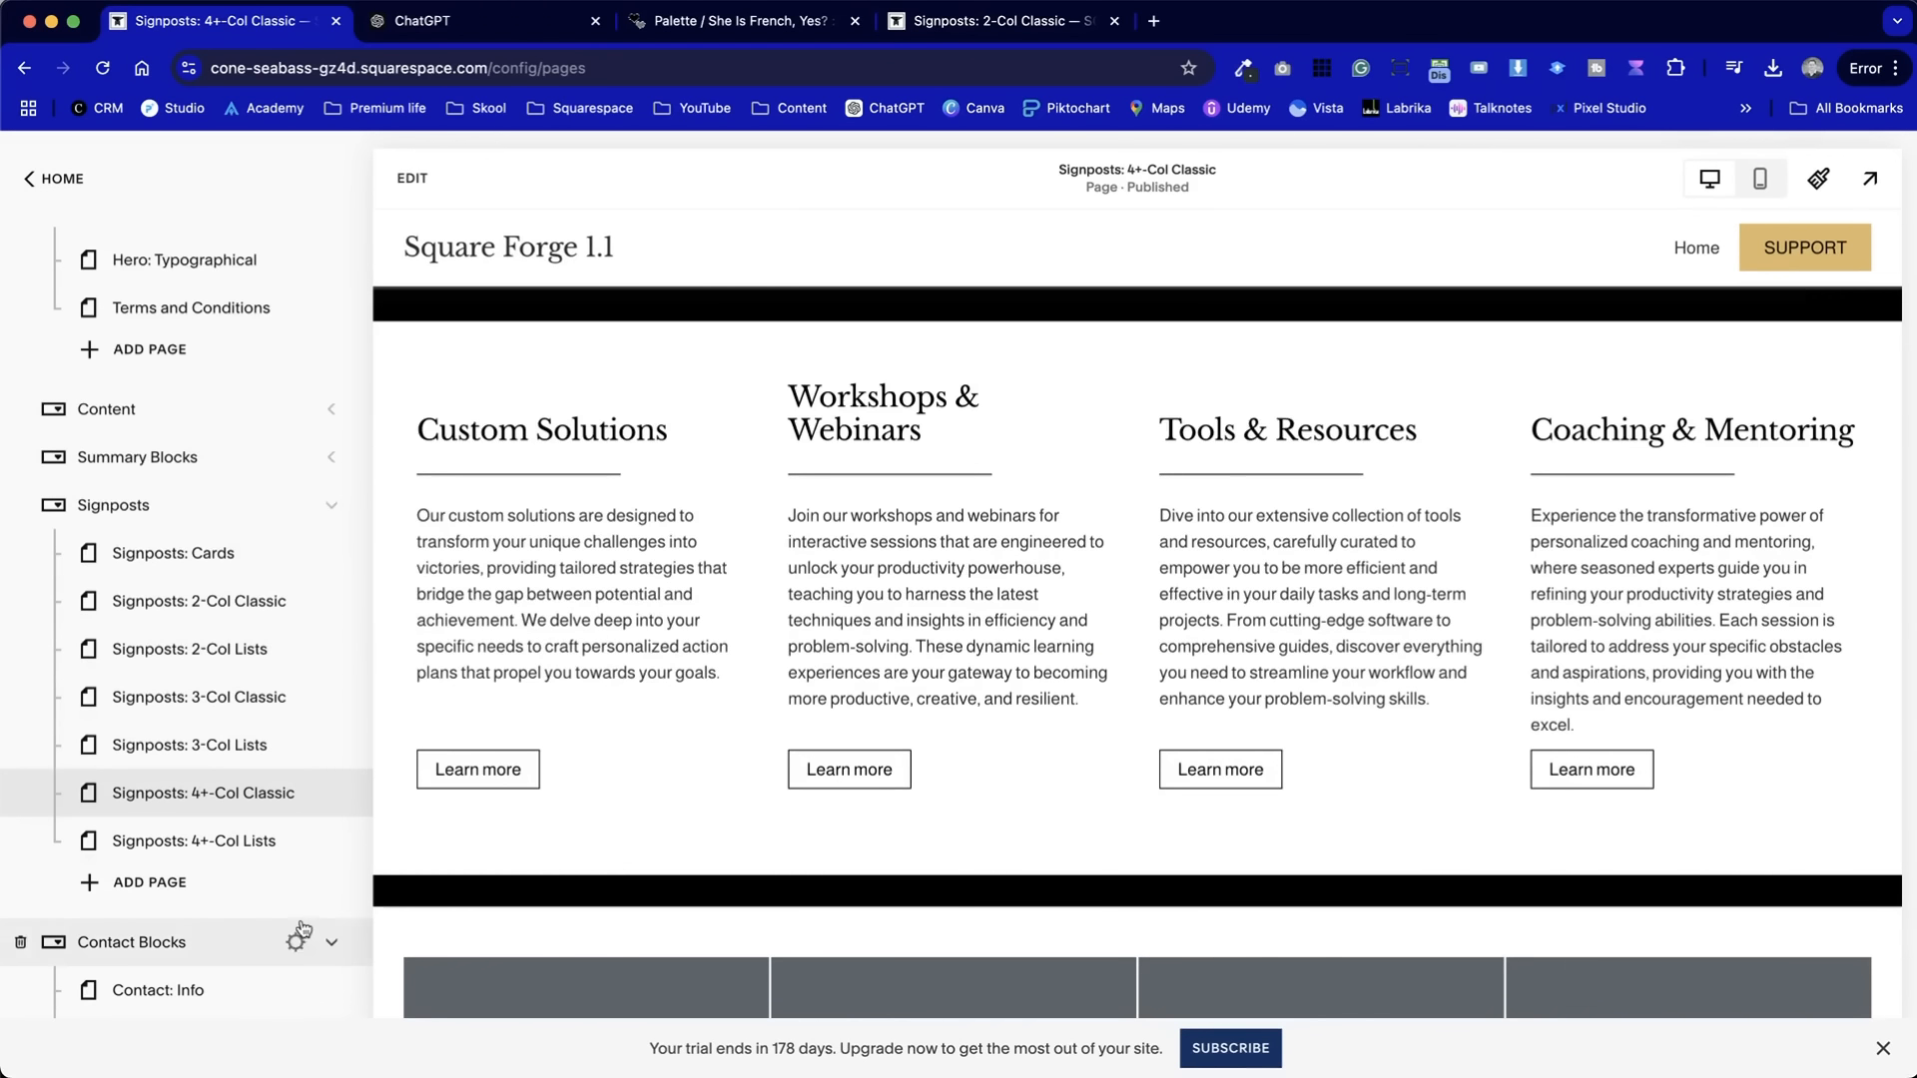
- Look through the remaining template folders and open the Testimonial: 3+ page in the Quotes folder
{"action": "scroll", "coordinate": [285, 844], "scroll_direction": "down", "scroll_amount": 6}
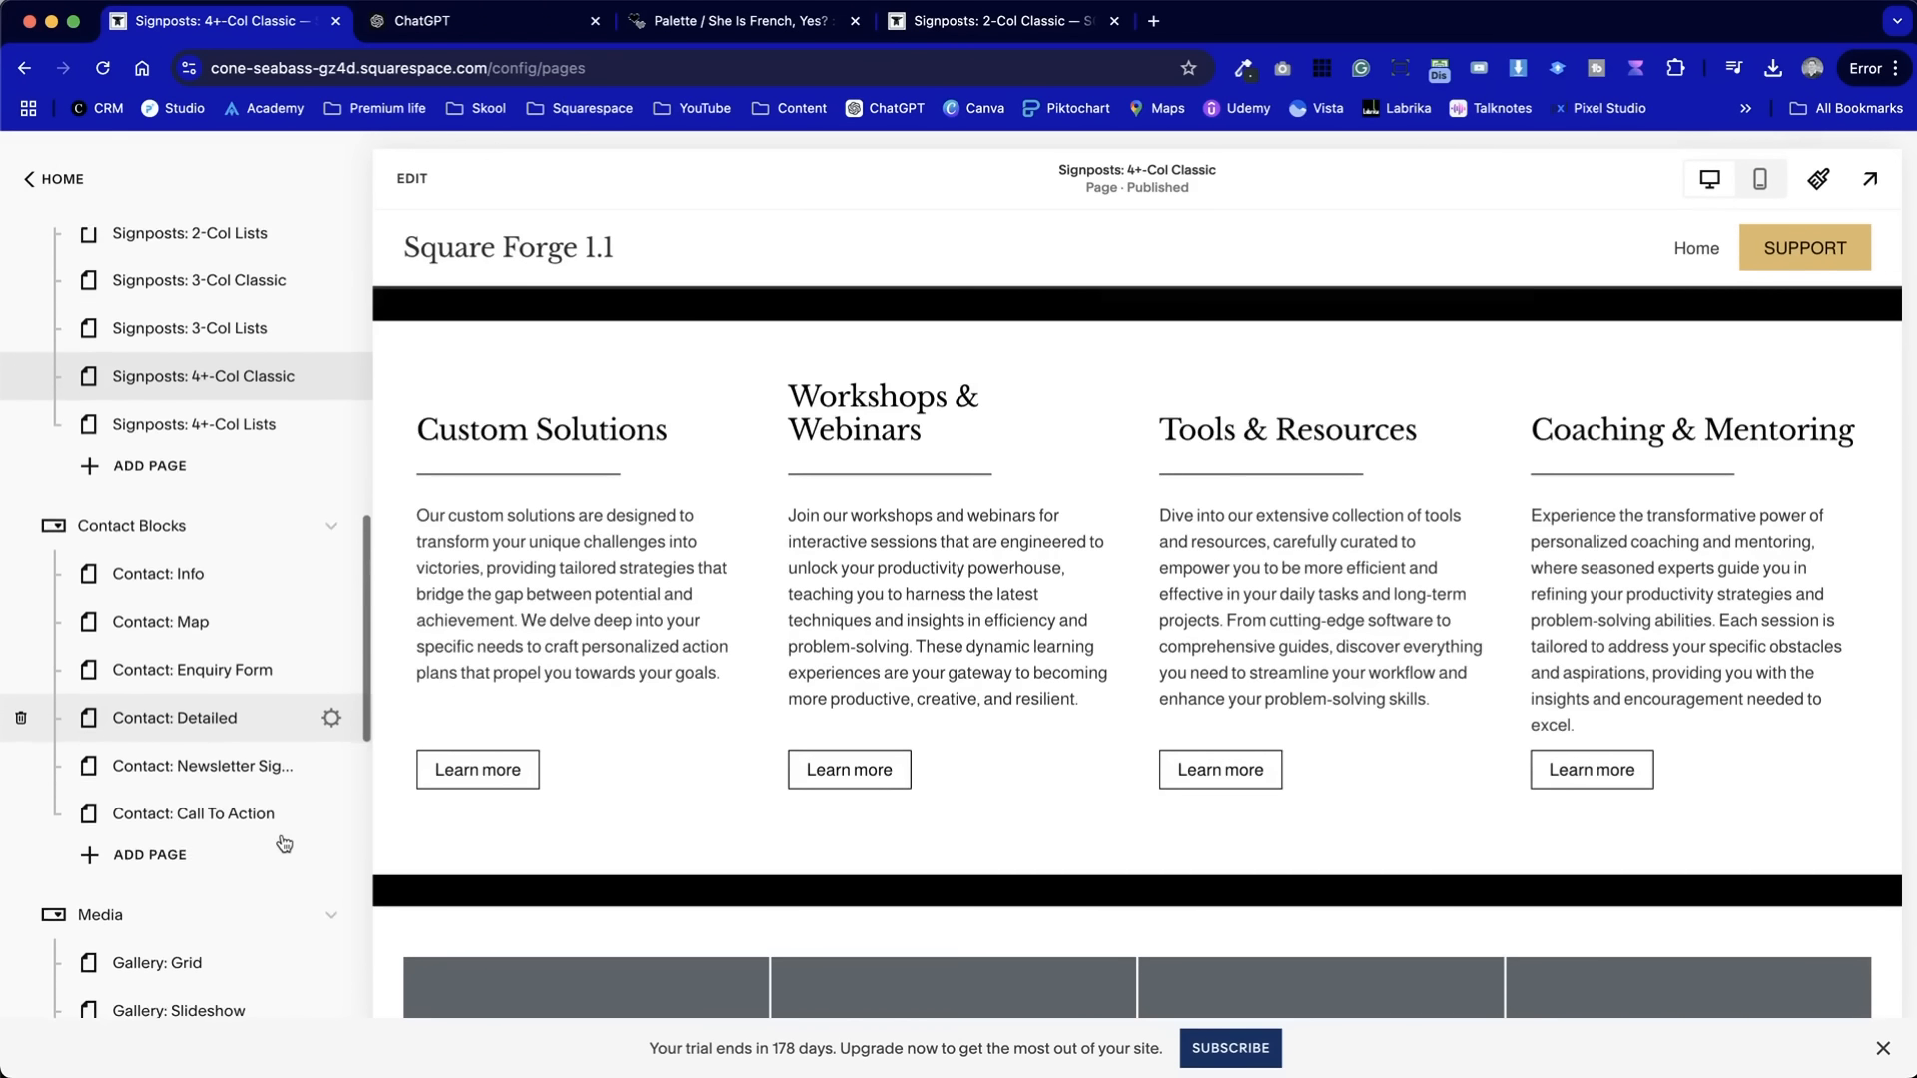
{"action": "scroll", "coordinate": [284, 844], "scroll_direction": "down", "scroll_amount": 1}
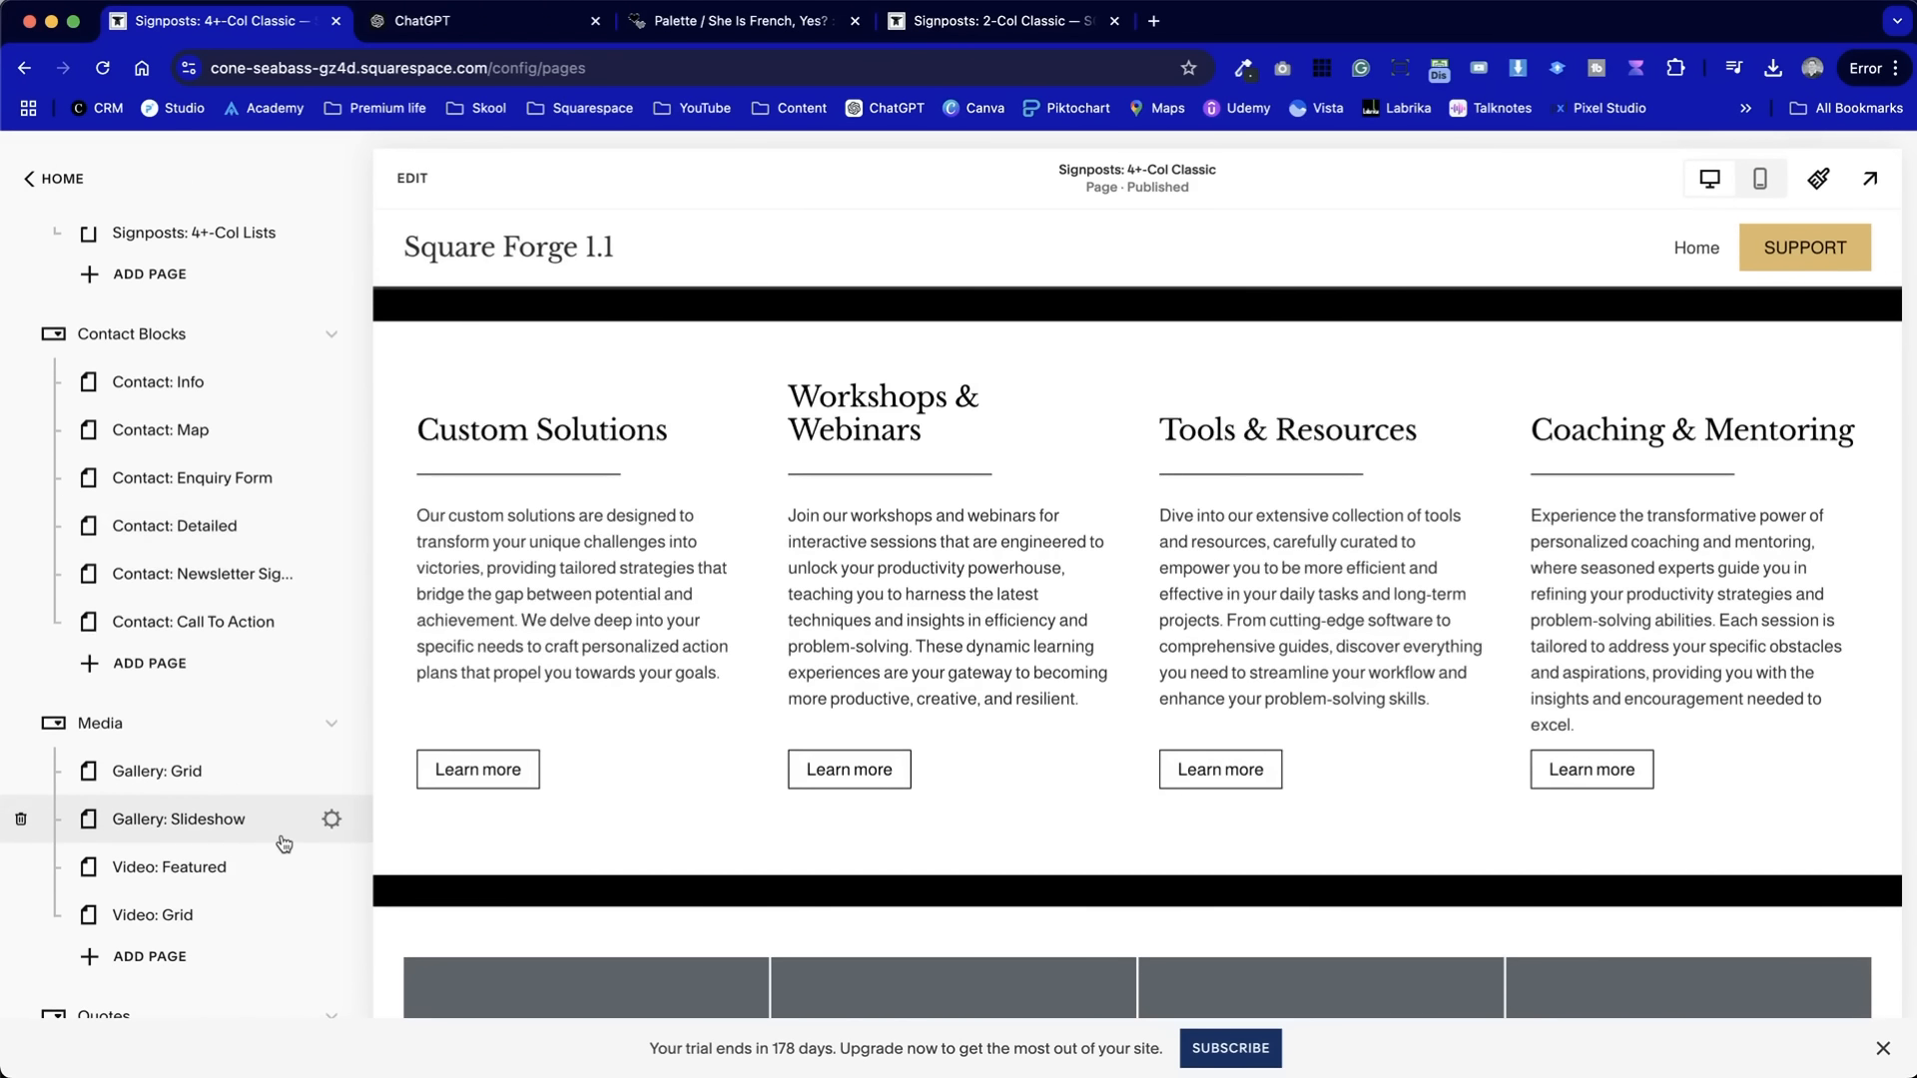
{"action": "scroll", "coordinate": [249, 563], "scroll_direction": "up", "scroll_amount": 3}
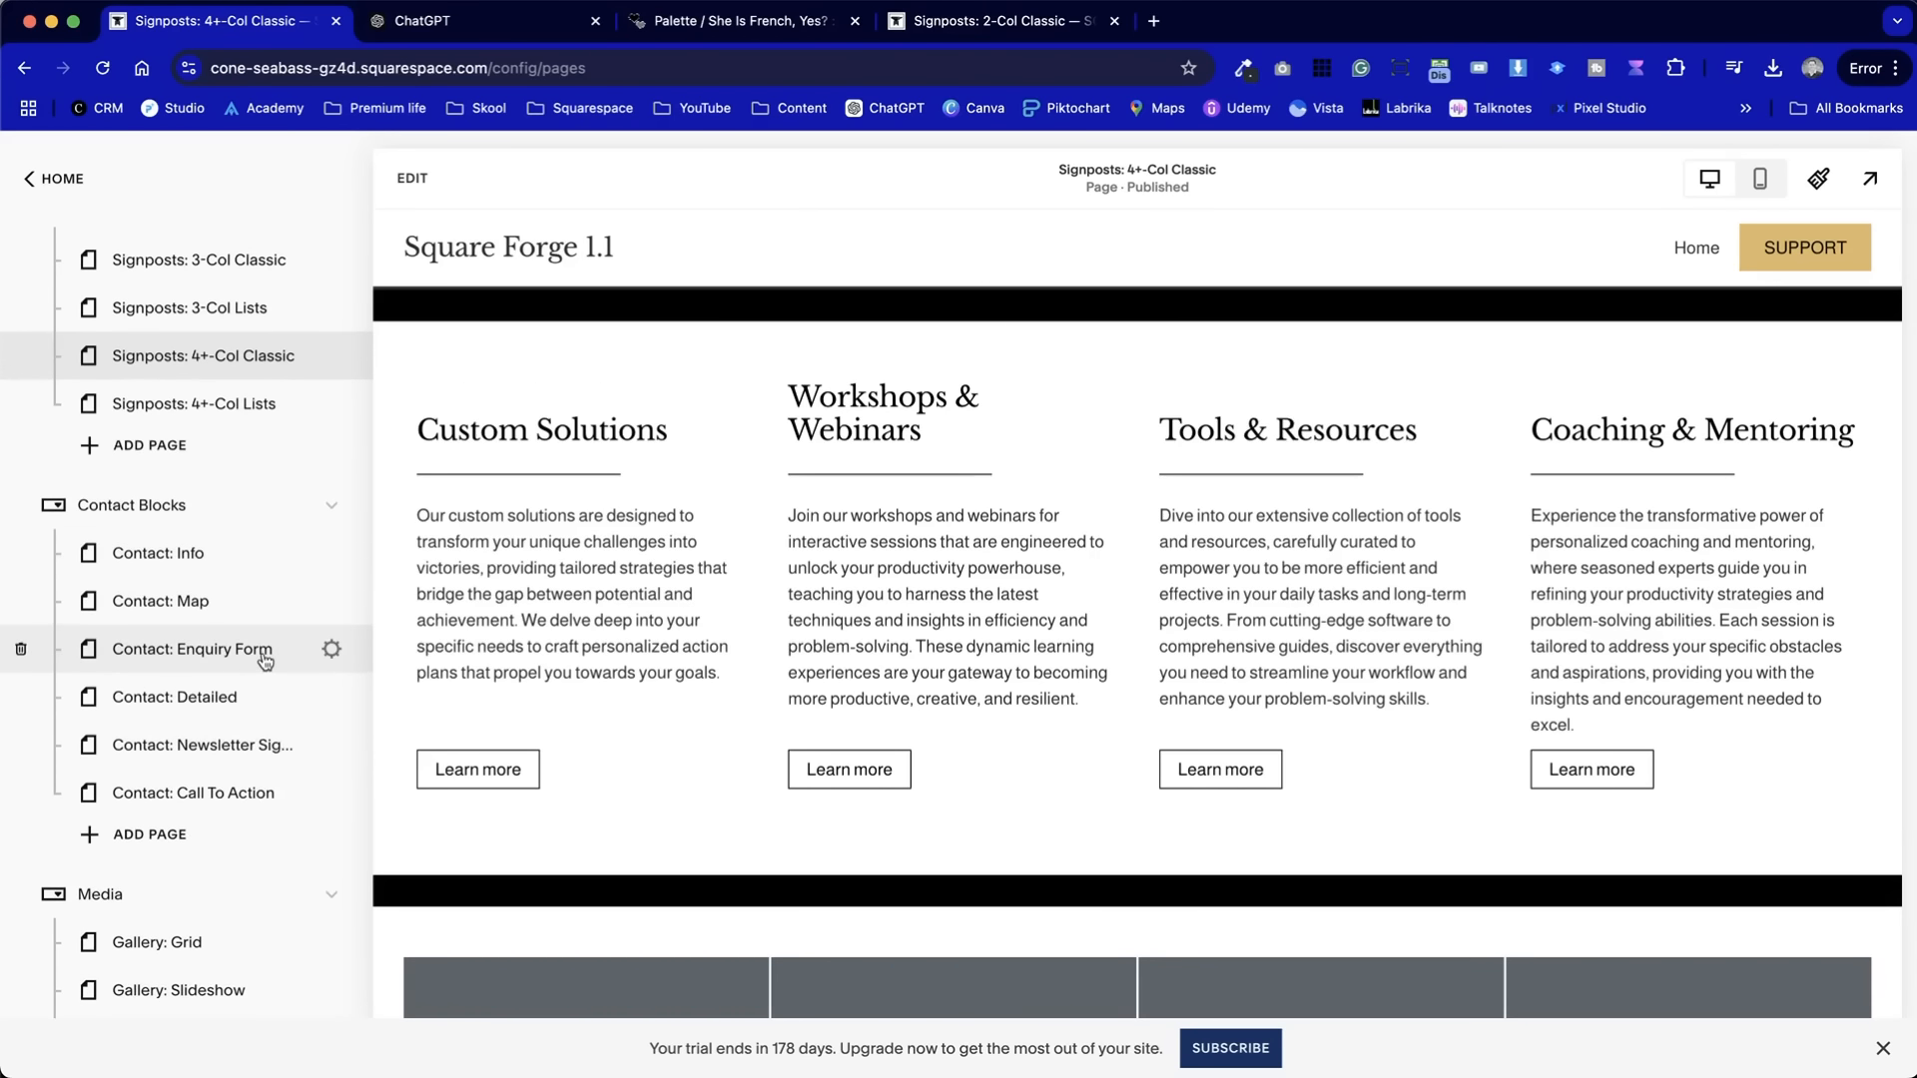
{"action": "scroll", "coordinate": [266, 808], "scroll_direction": "down", "scroll_amount": 5}
{"action": "scroll", "coordinate": [265, 811], "scroll_direction": "up", "scroll_amount": 4}
{"action": "scroll", "coordinate": [265, 812], "scroll_direction": "down", "scroll_amount": 10}
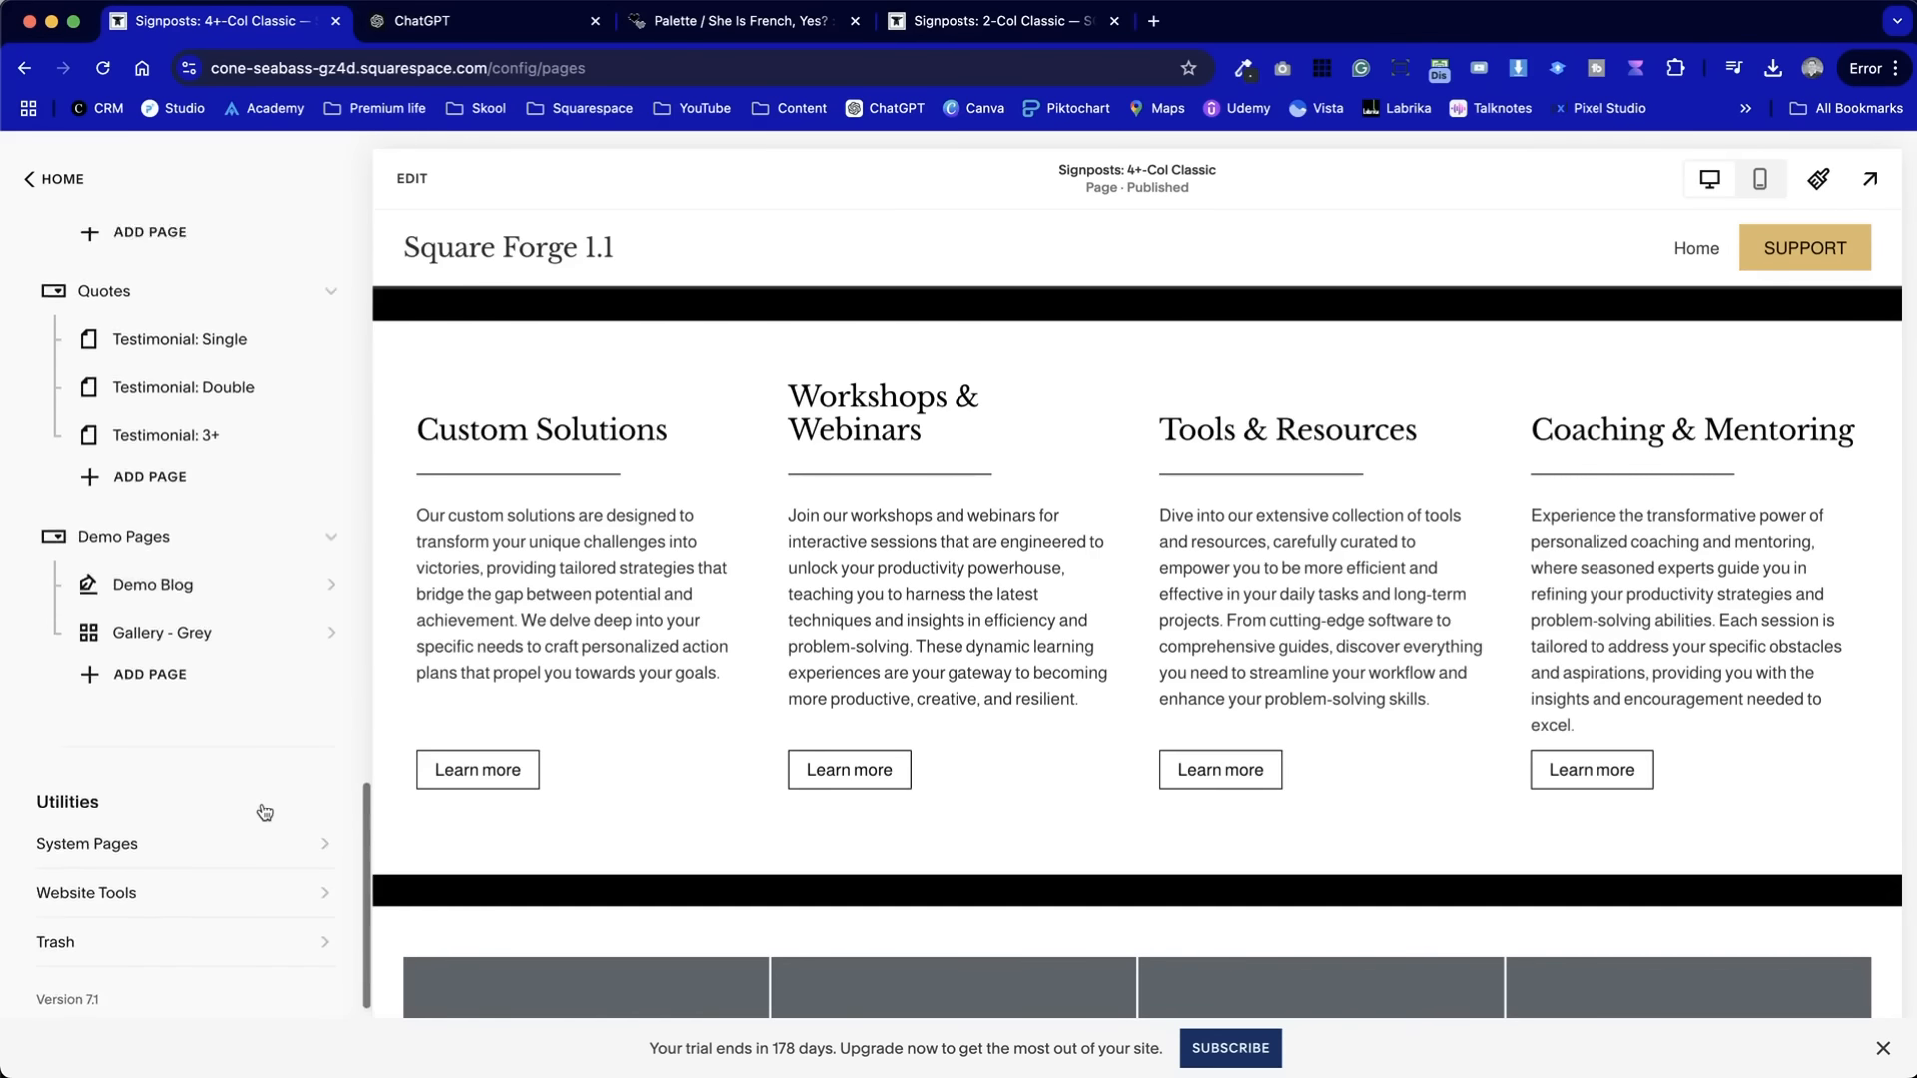
{"action": "scroll", "coordinate": [264, 812], "scroll_direction": "up", "scroll_amount": 3}
{"action": "left_click", "coordinate": [195, 619]}
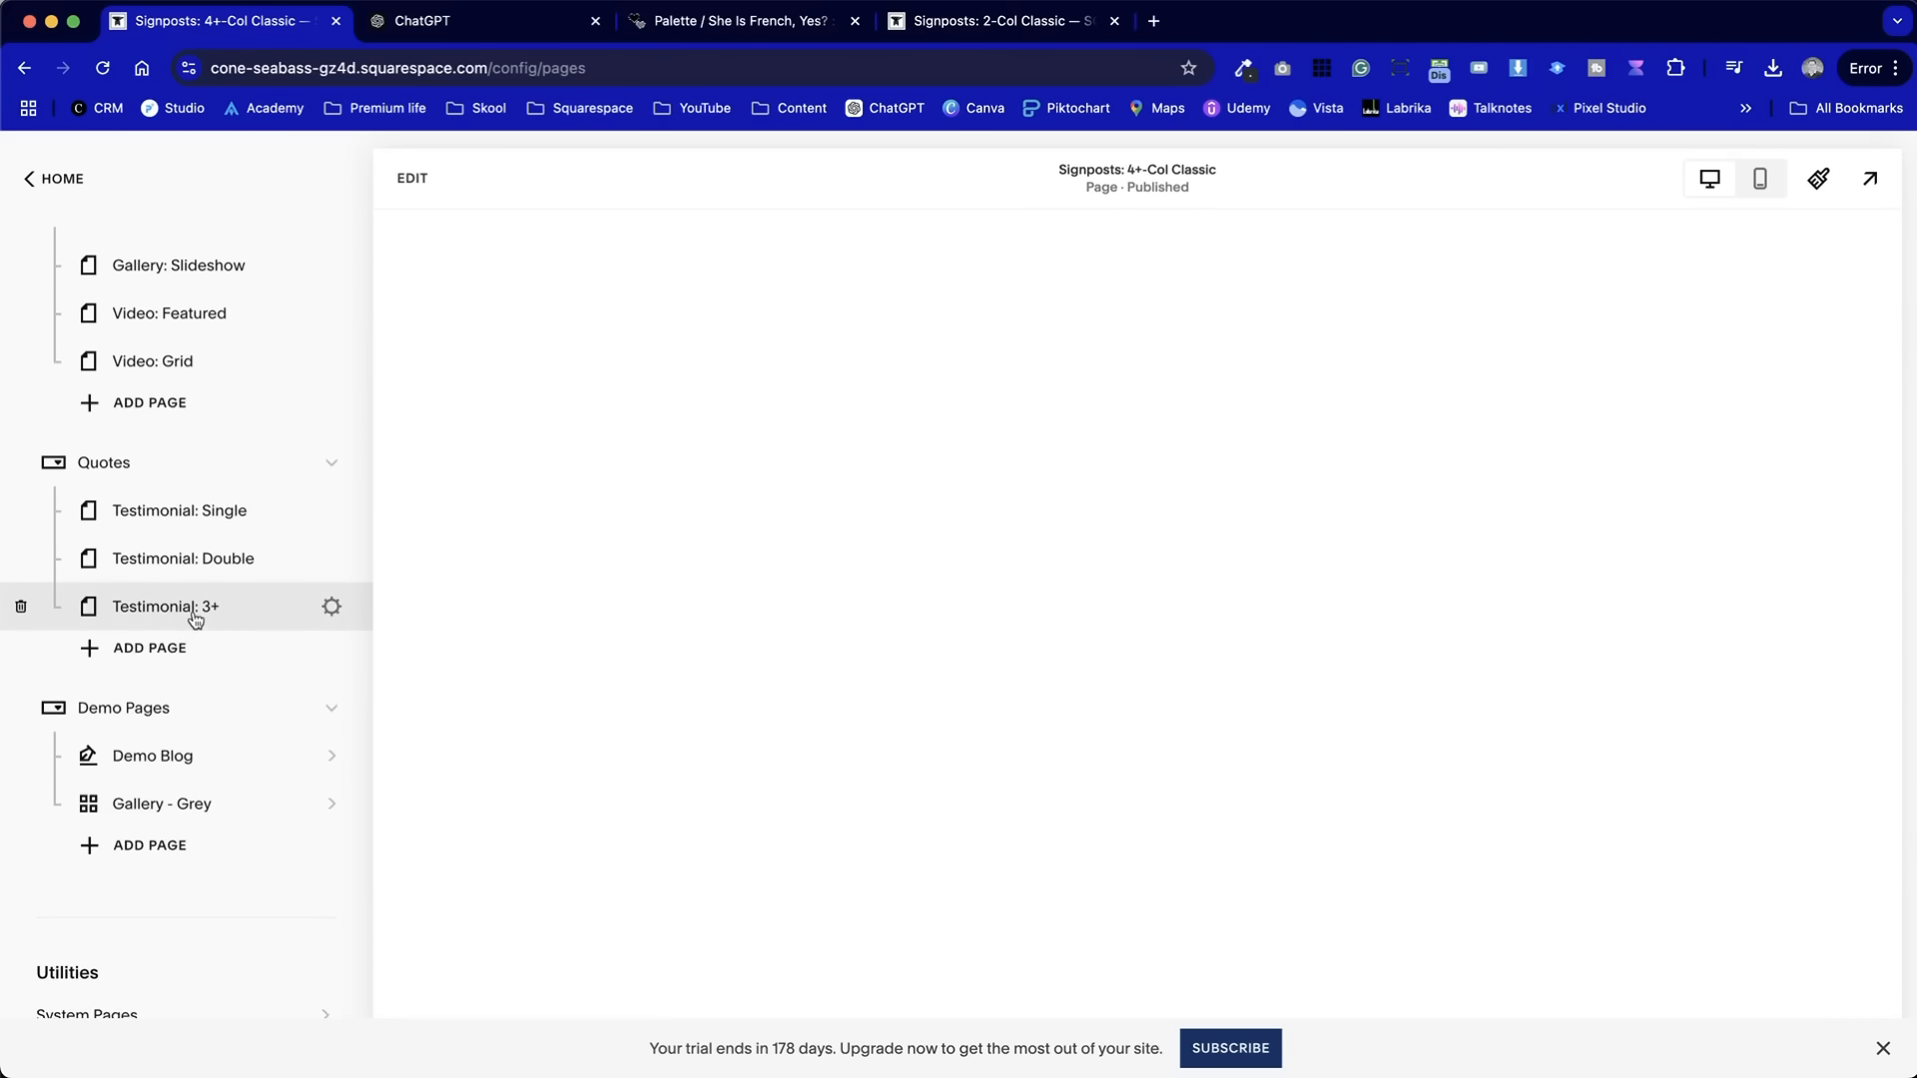
- Review the testimonial layouts, open the page for editing, and add the Testimonials section with three cream cards to Saved Sections
{"action": "scroll", "coordinate": [939, 805], "scroll_direction": "down", "scroll_amount": 3}
{"action": "scroll", "coordinate": [938, 805], "scroll_direction": "down", "scroll_amount": 6}
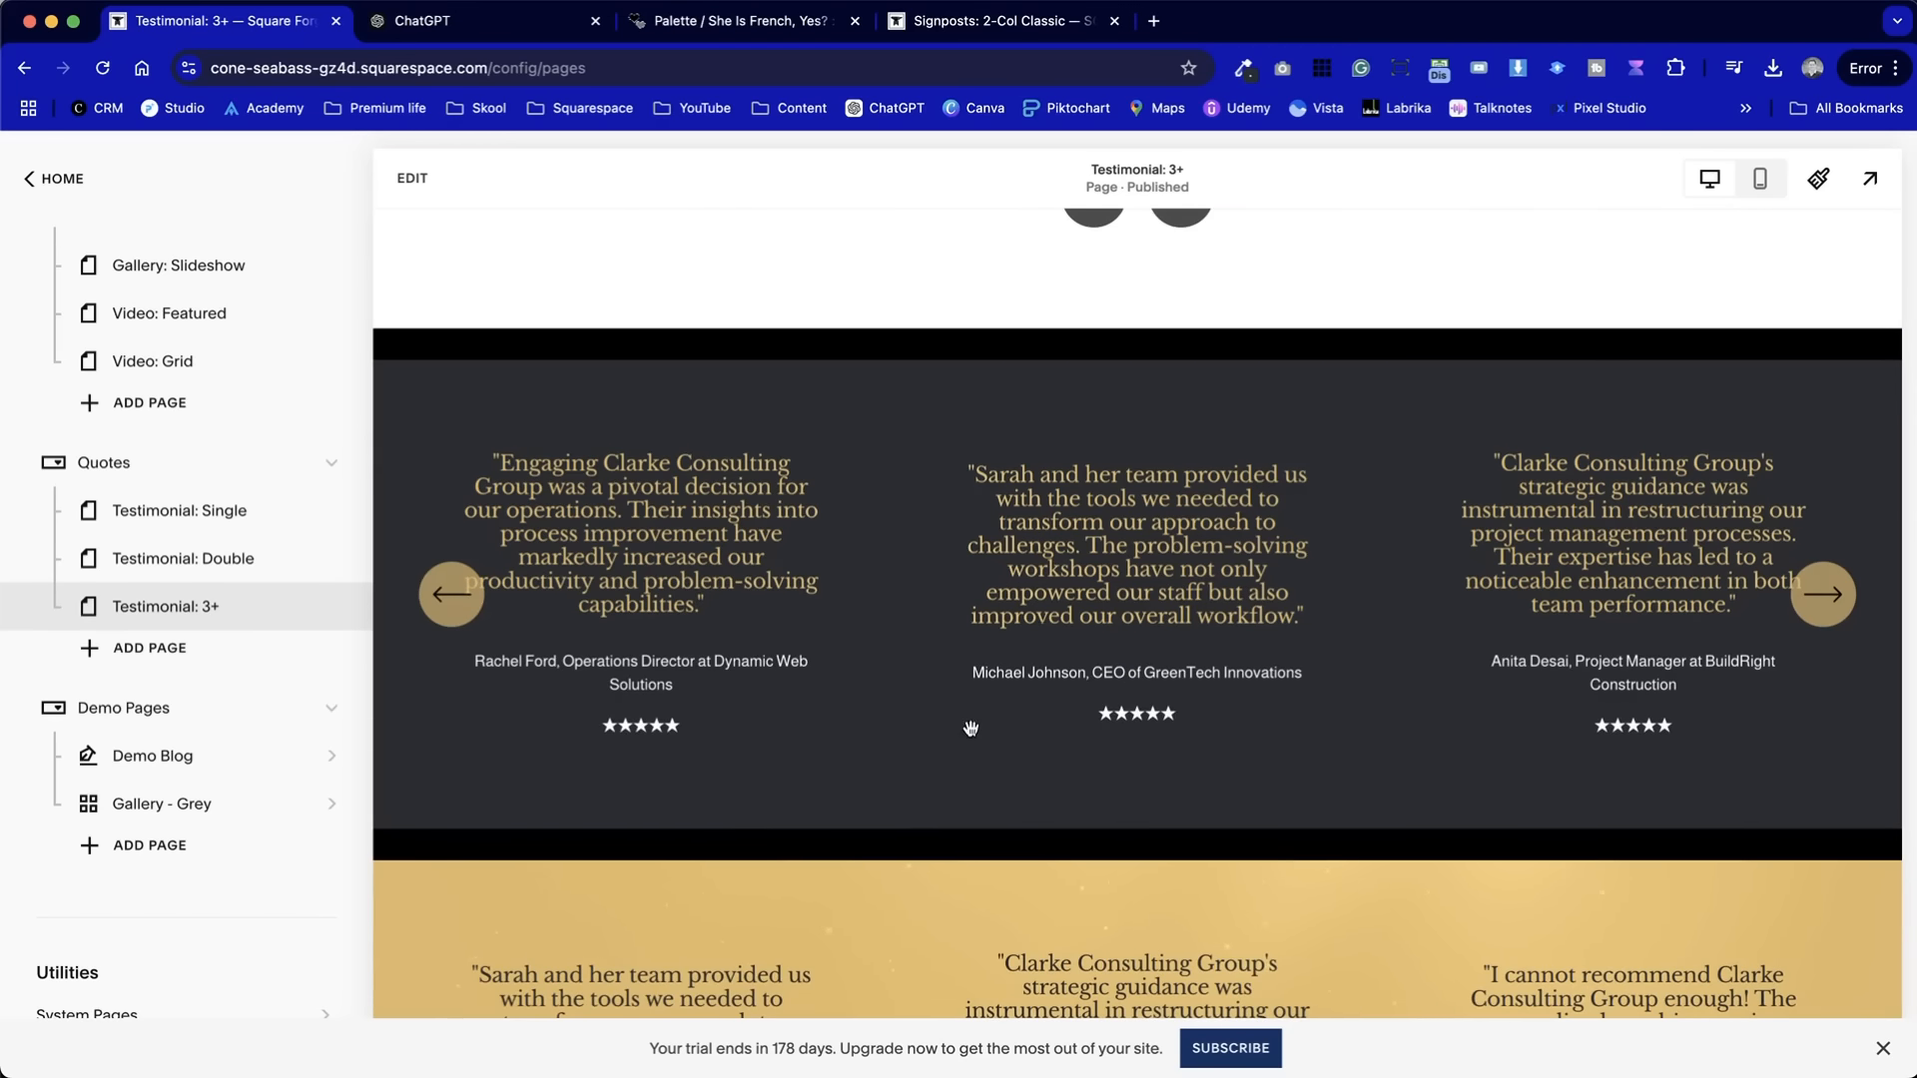
{"action": "scroll", "coordinate": [971, 729], "scroll_direction": "down", "scroll_amount": 5}
{"action": "scroll", "coordinate": [959, 699], "scroll_direction": "up", "scroll_amount": 5}
{"action": "scroll", "coordinate": [811, 647], "scroll_direction": "down", "scroll_amount": 5}
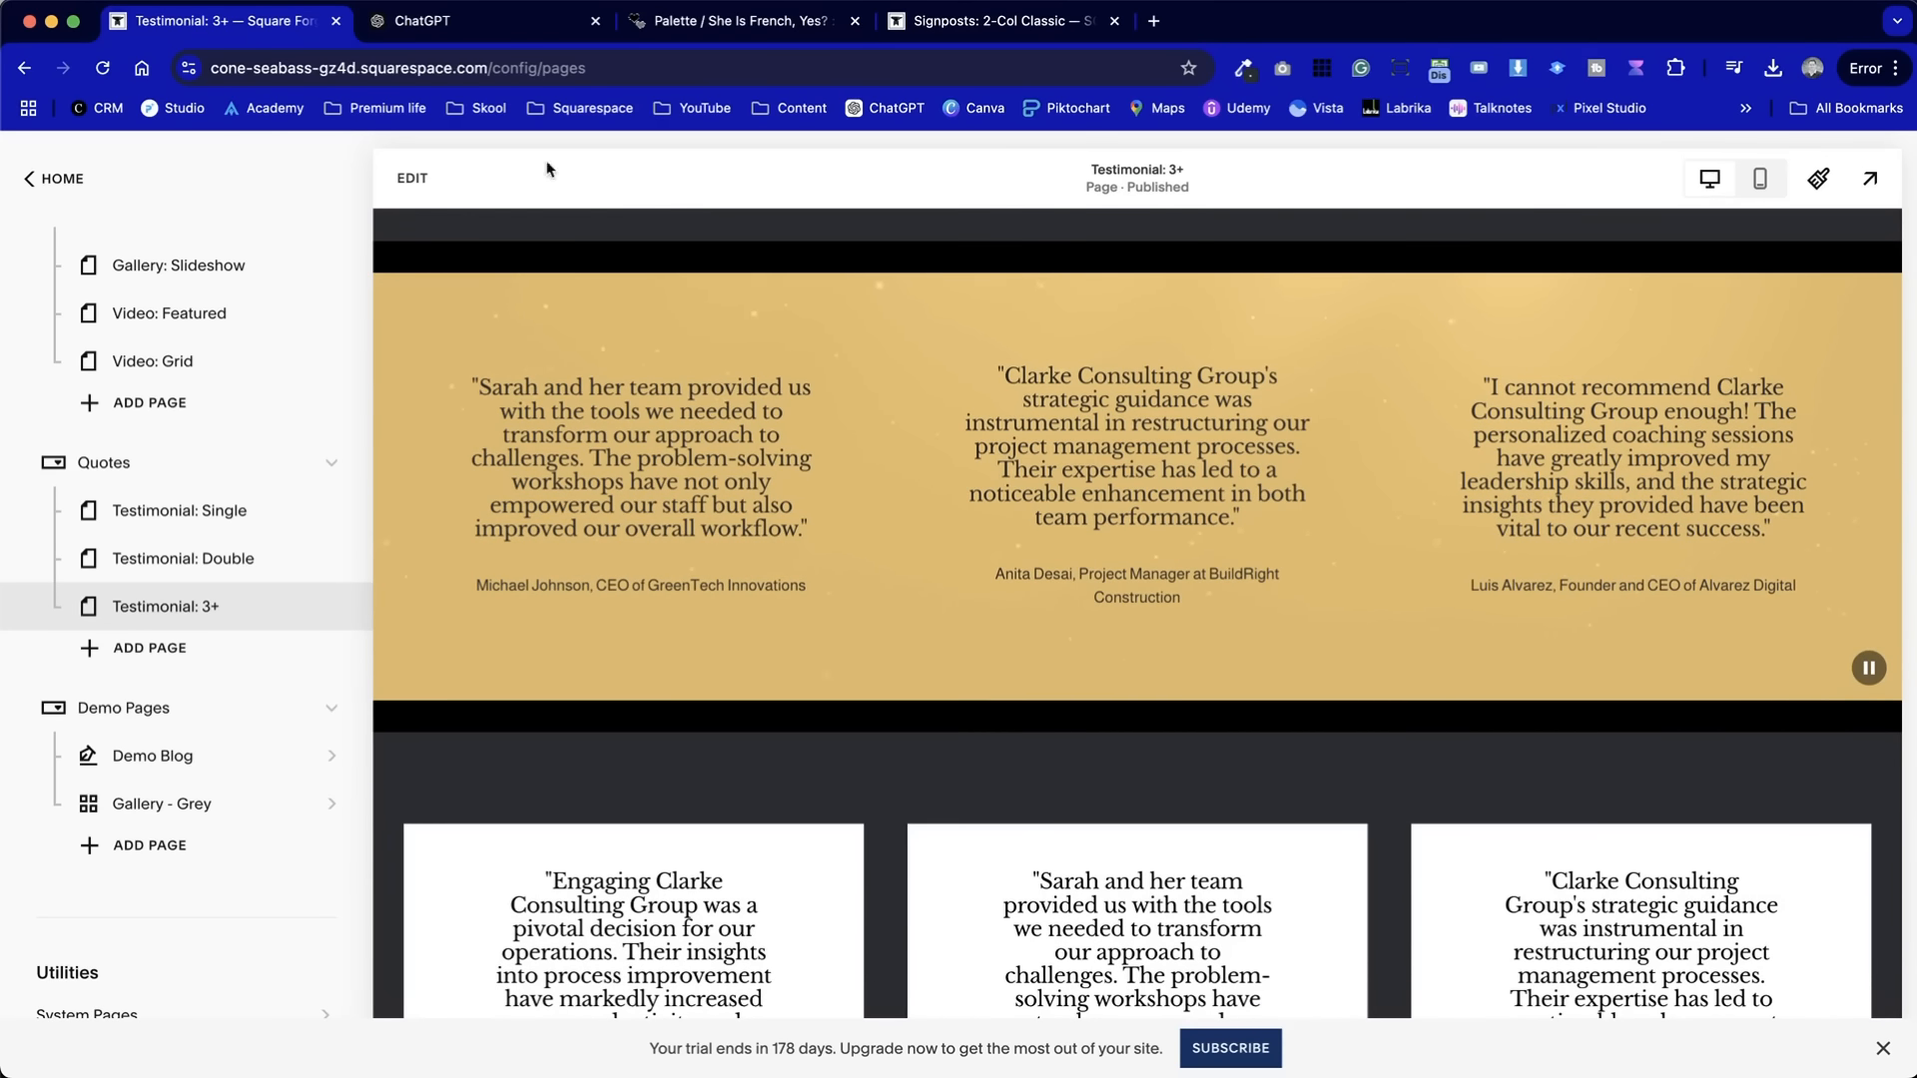
{"action": "left_click", "coordinate": [392, 186]}
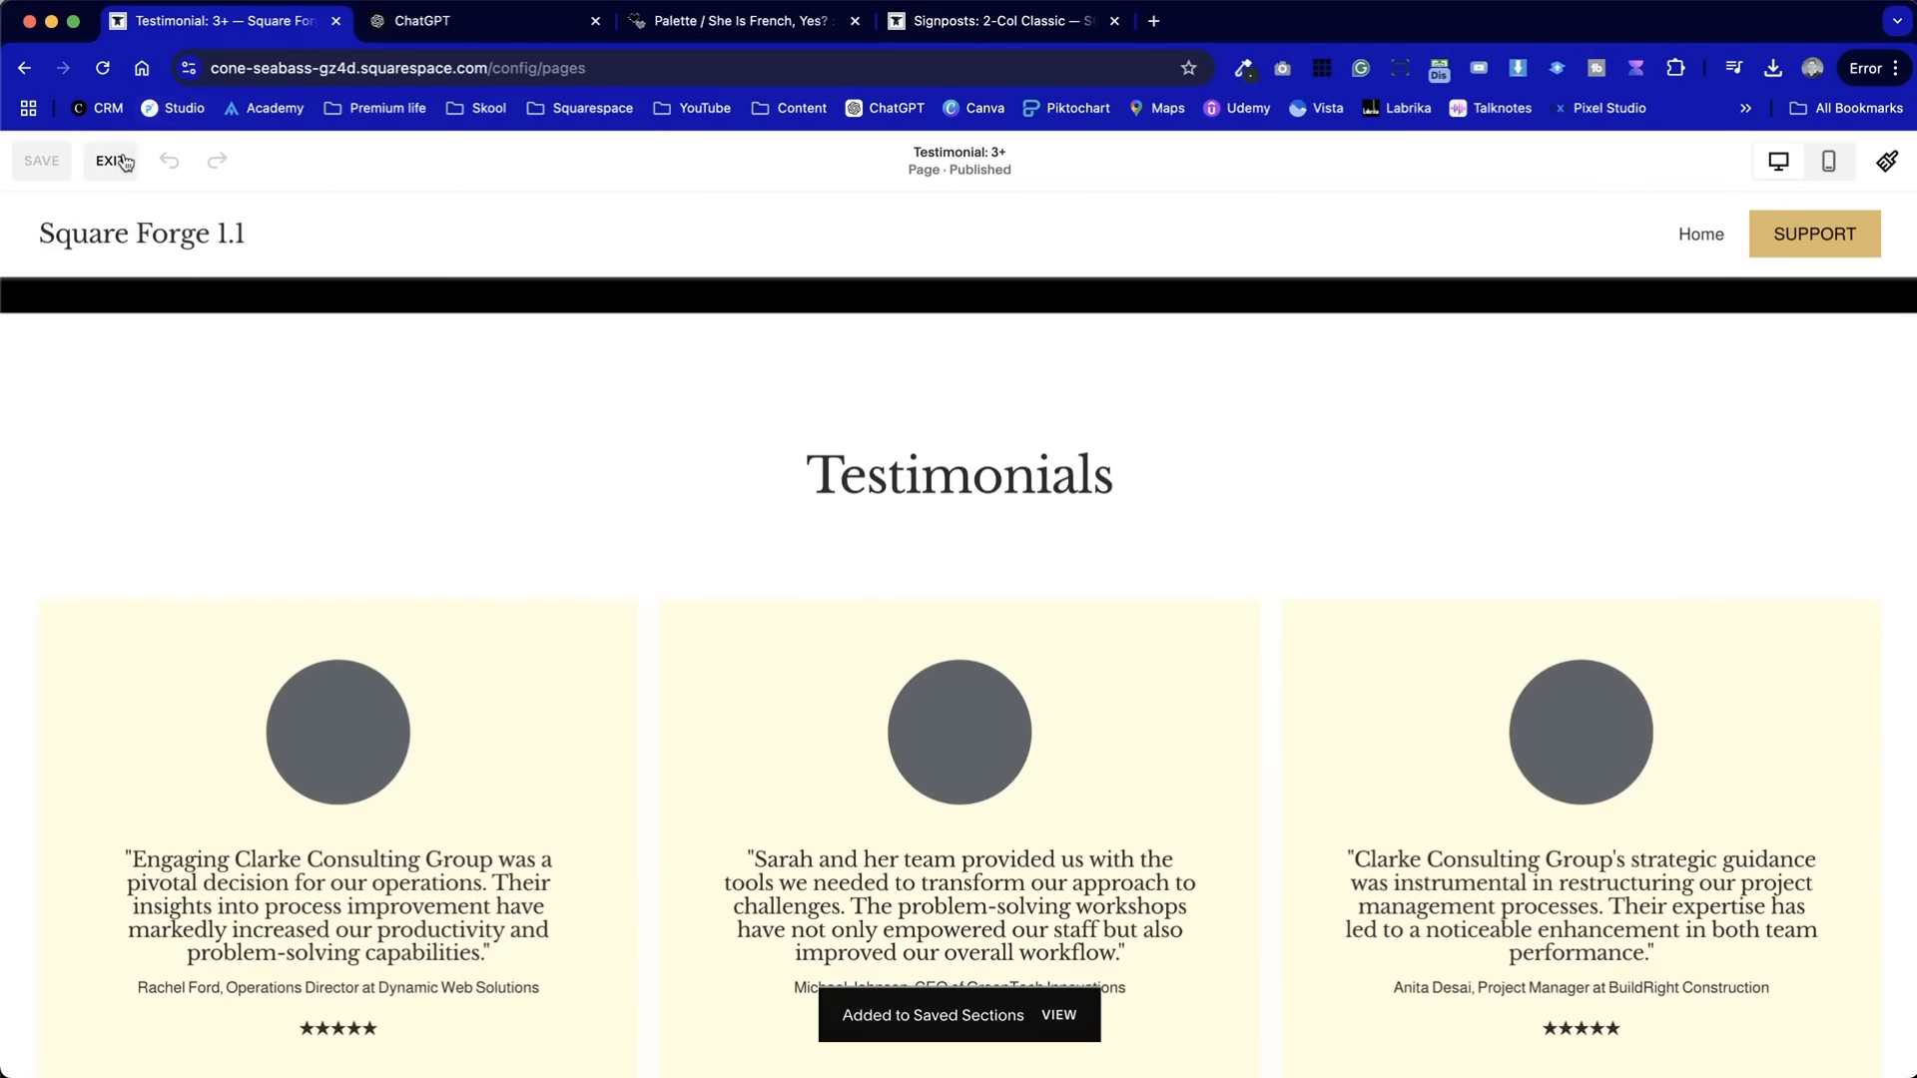
- Leave the Testimonial: 3+ page editor and look back up through the template folders in the site's page list
{"action": "left_click", "coordinate": [112, 160]}
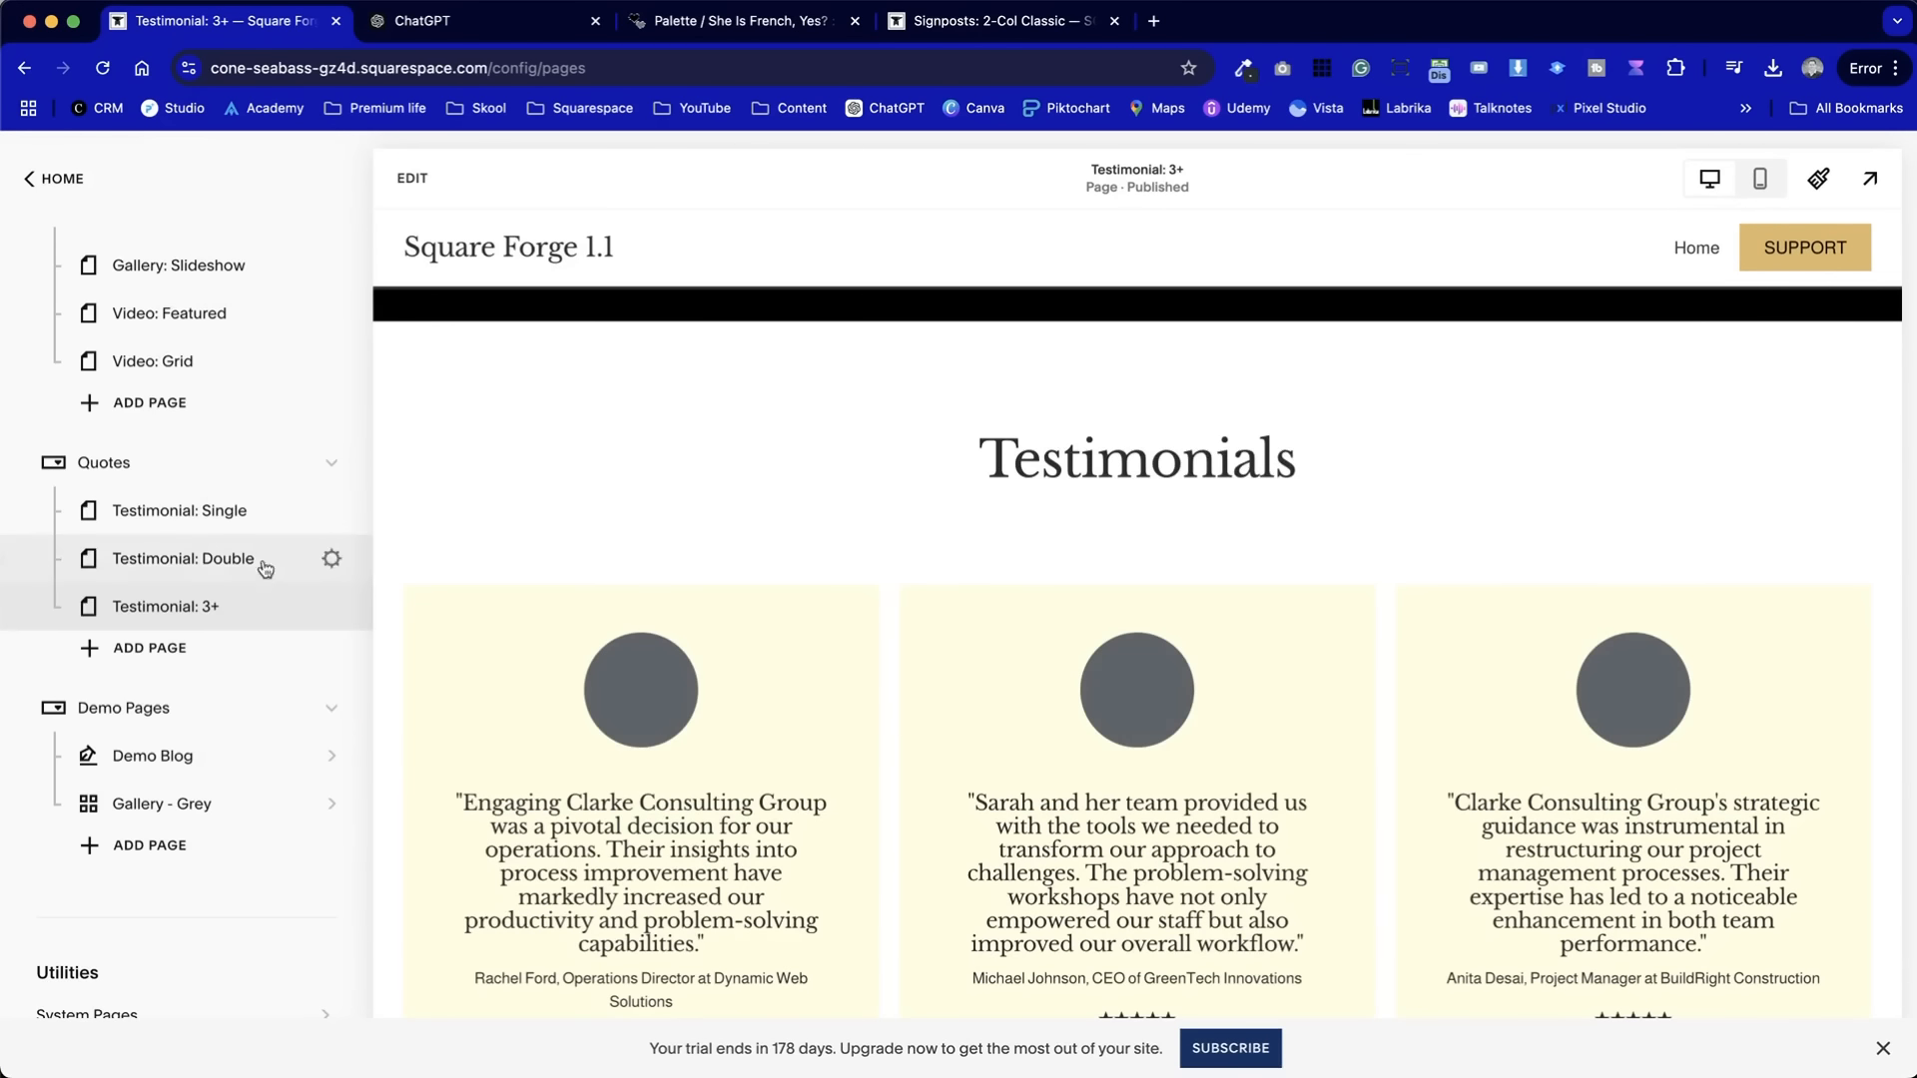
{"action": "scroll", "coordinate": [169, 539], "scroll_direction": "up", "scroll_amount": 8}
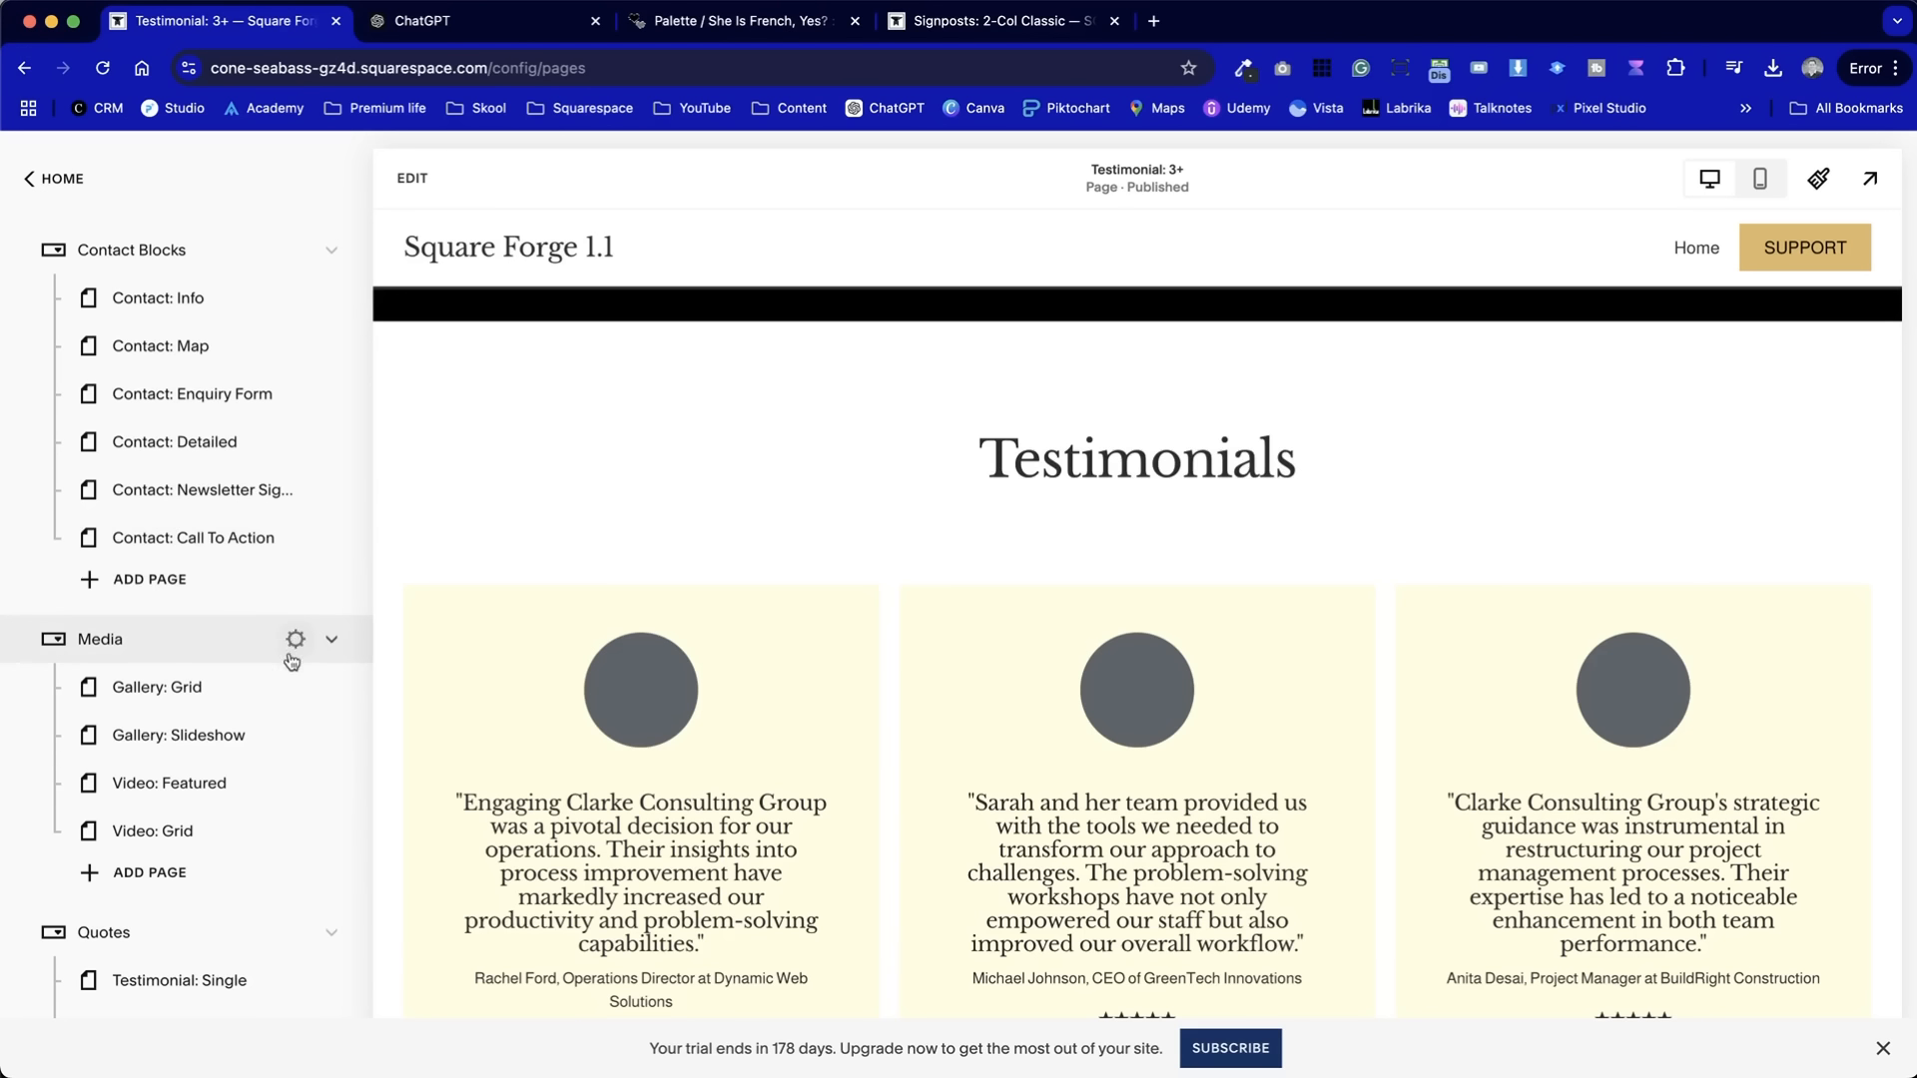
{"action": "scroll", "coordinate": [275, 591], "scroll_direction": "up", "scroll_amount": 5}
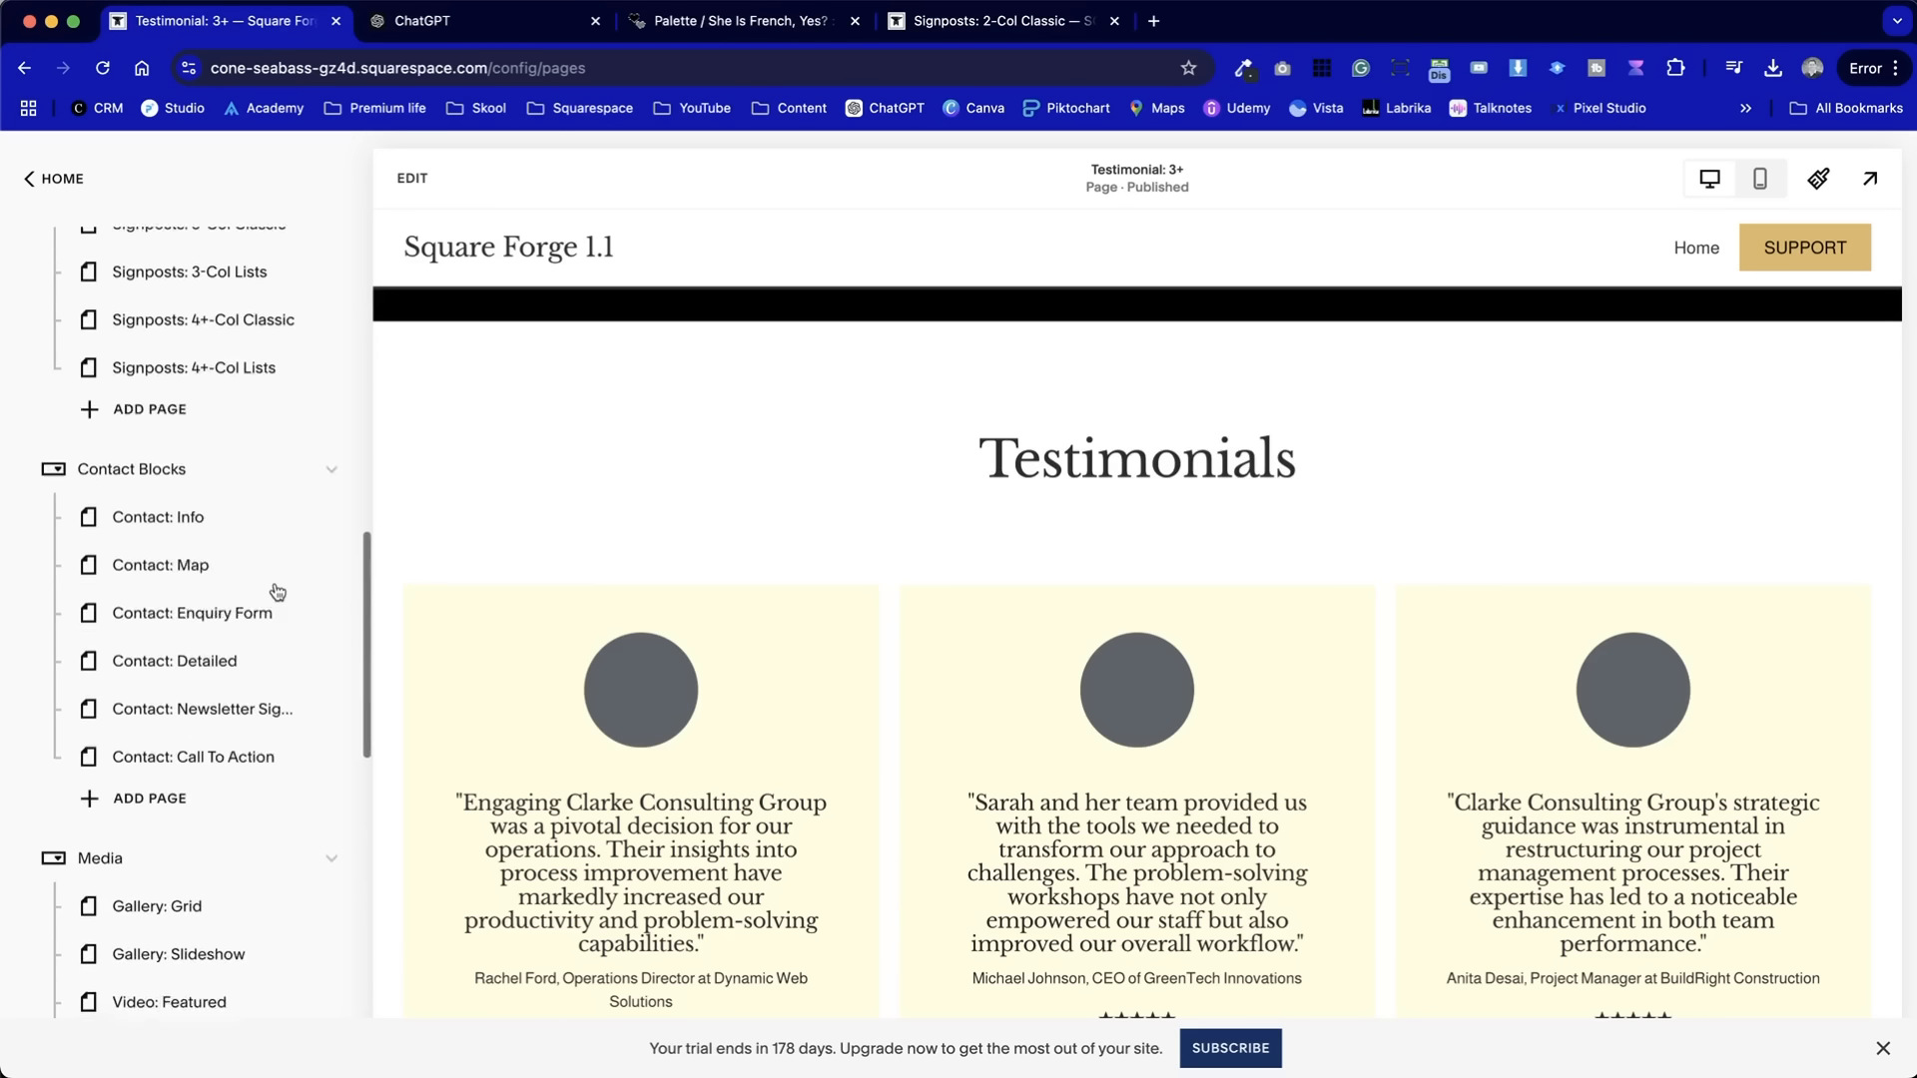
- Switch to the ChatGPT conversation and examine the Castle Bakery content, especially the step-by-step breakdown of the bakery process
{"action": "left_click", "coordinate": [475, 30]}
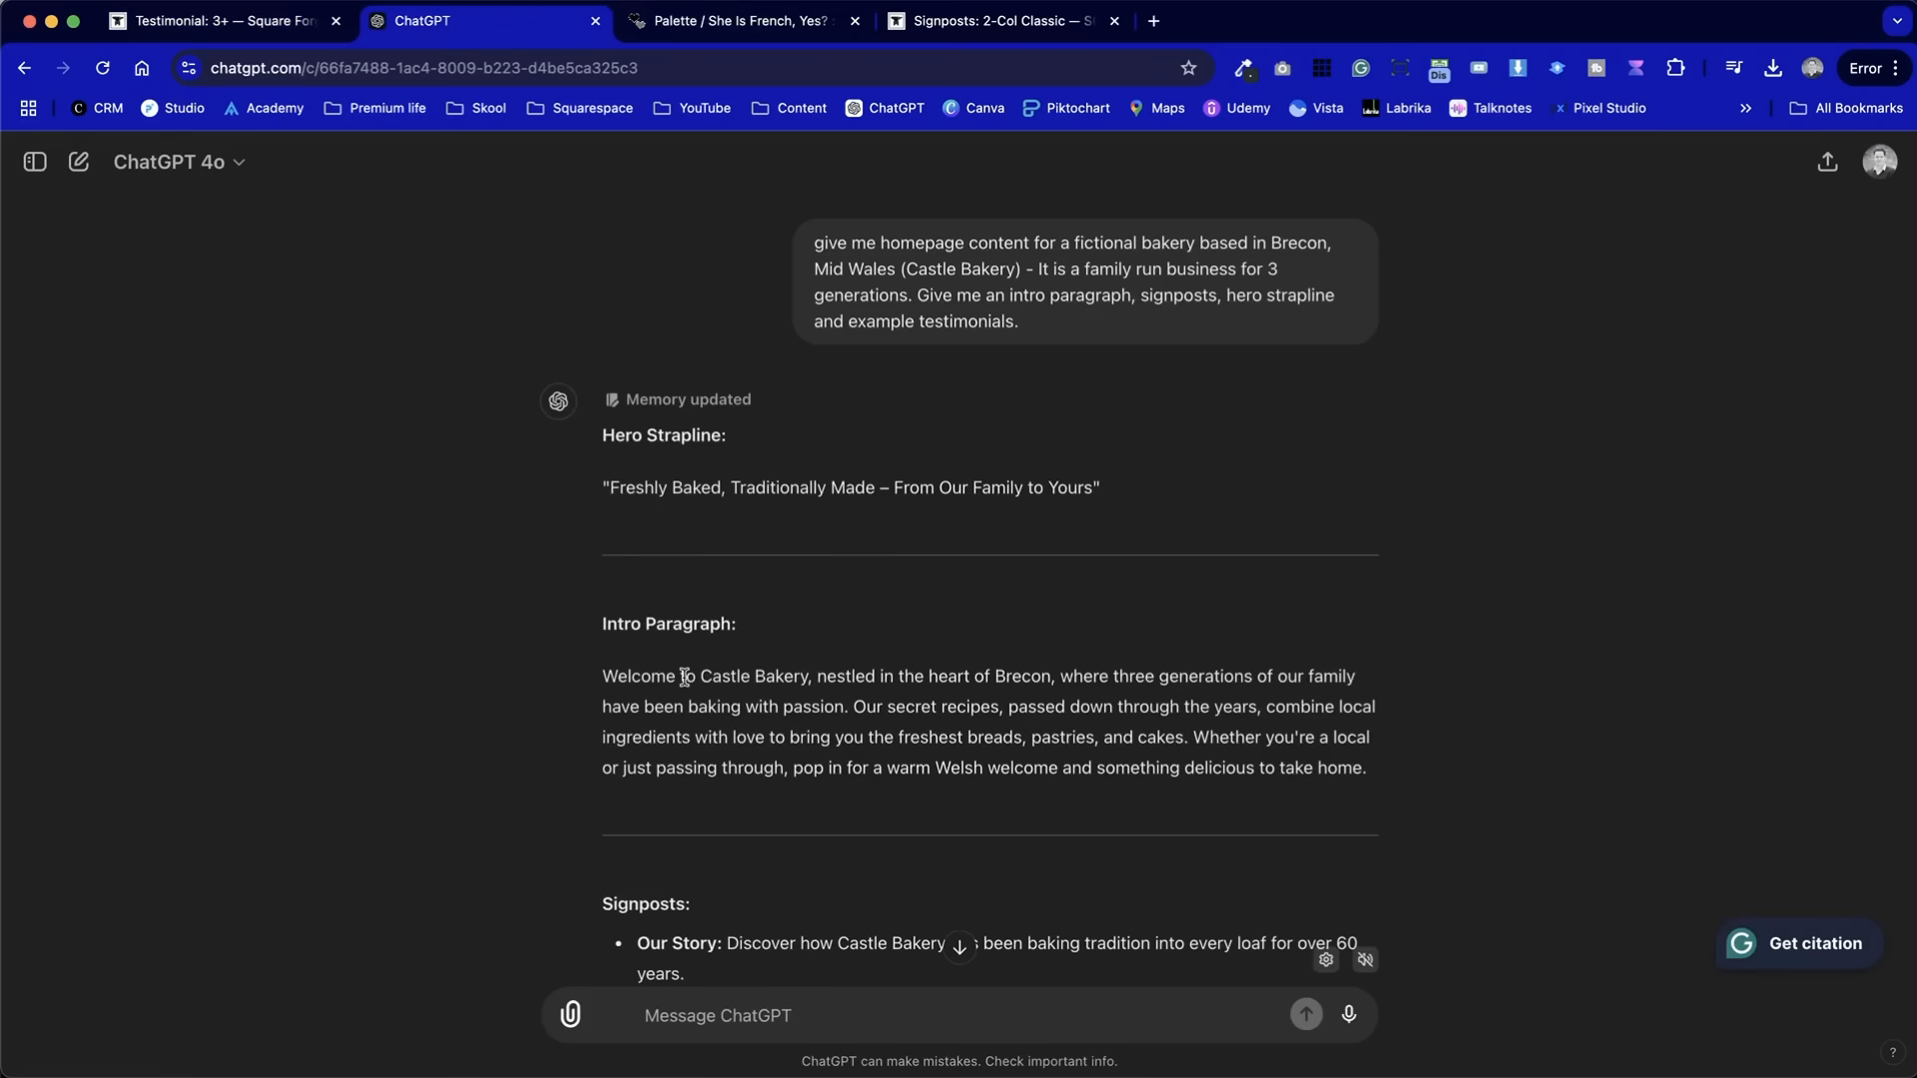
{"action": "scroll", "coordinate": [684, 677], "scroll_direction": "down", "scroll_amount": 10}
{"action": "scroll", "coordinate": [684, 677], "scroll_direction": "up", "scroll_amount": 3}
{"action": "scroll", "coordinate": [684, 677], "scroll_direction": "down", "scroll_amount": 10}
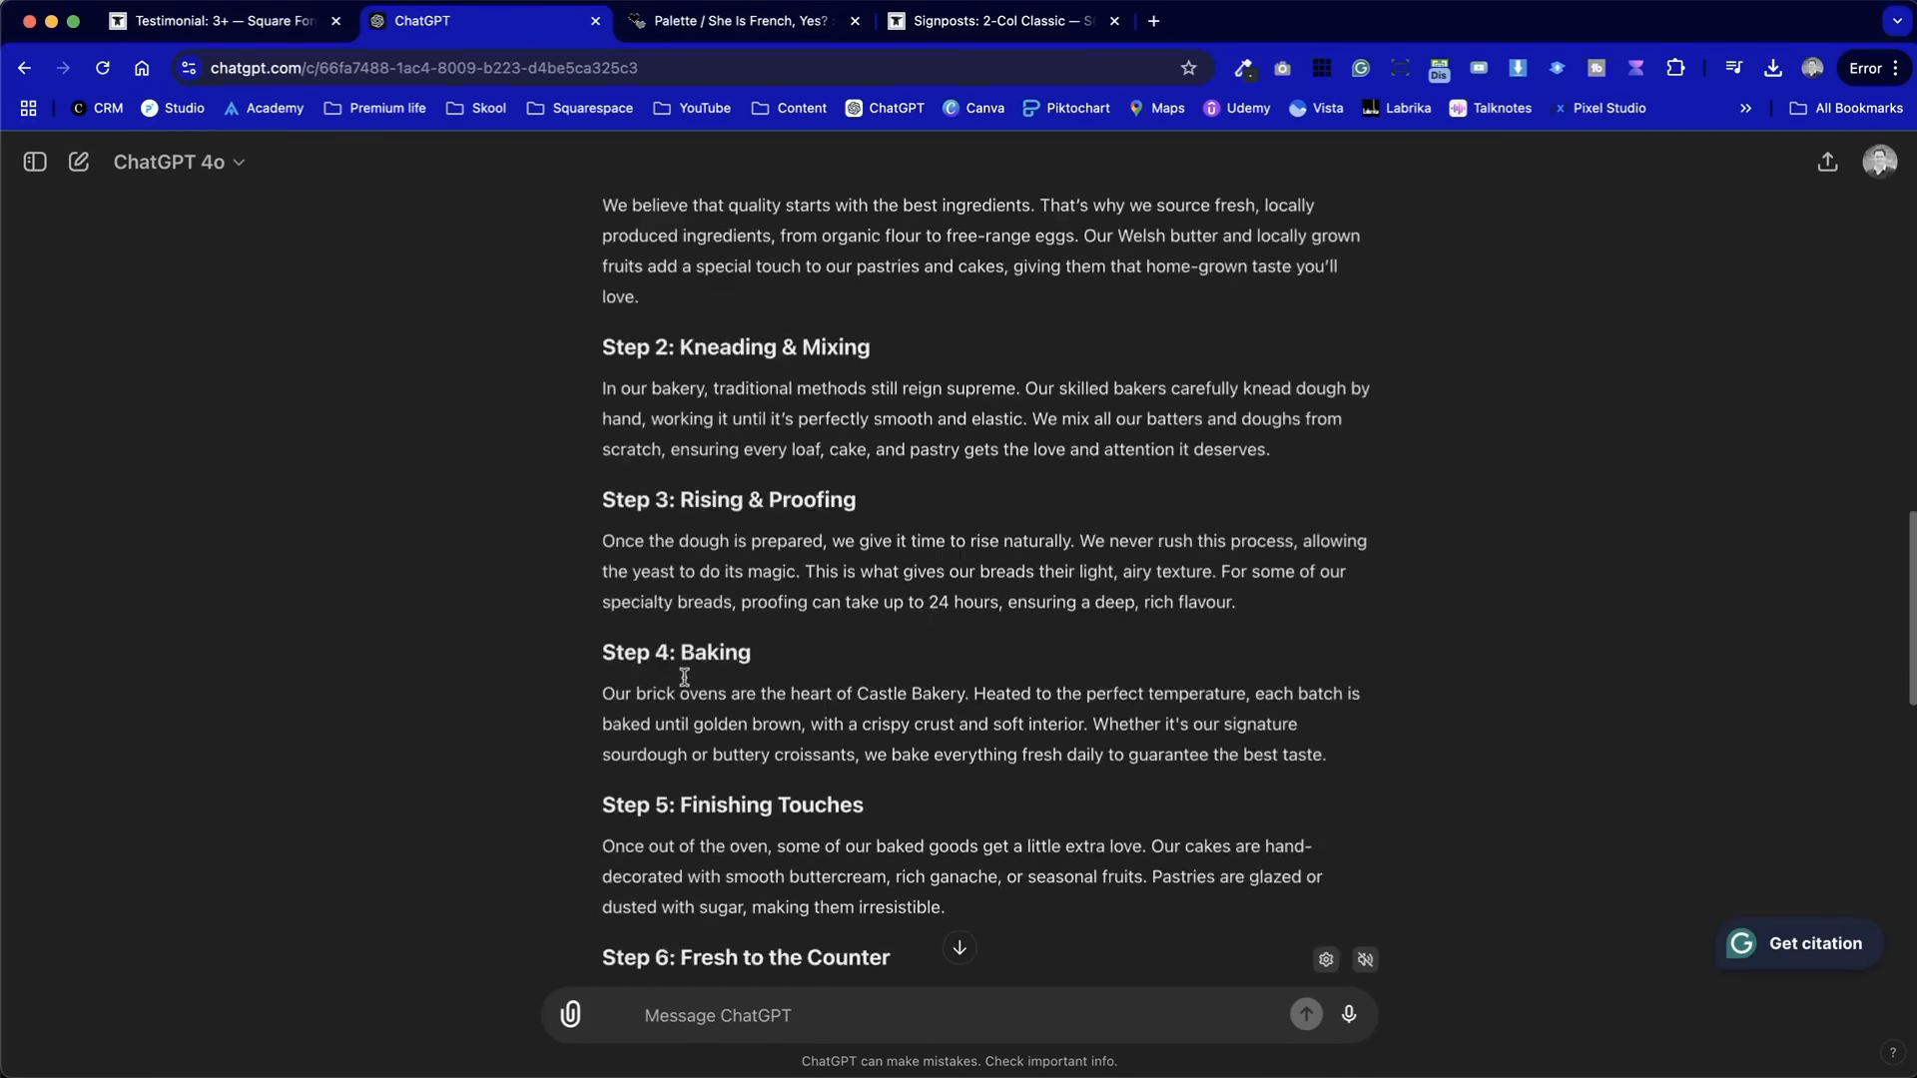
{"action": "scroll", "coordinate": [684, 676], "scroll_direction": "down", "scroll_amount": 4}
{"action": "scroll", "coordinate": [684, 677], "scroll_direction": "up", "scroll_amount": 8}
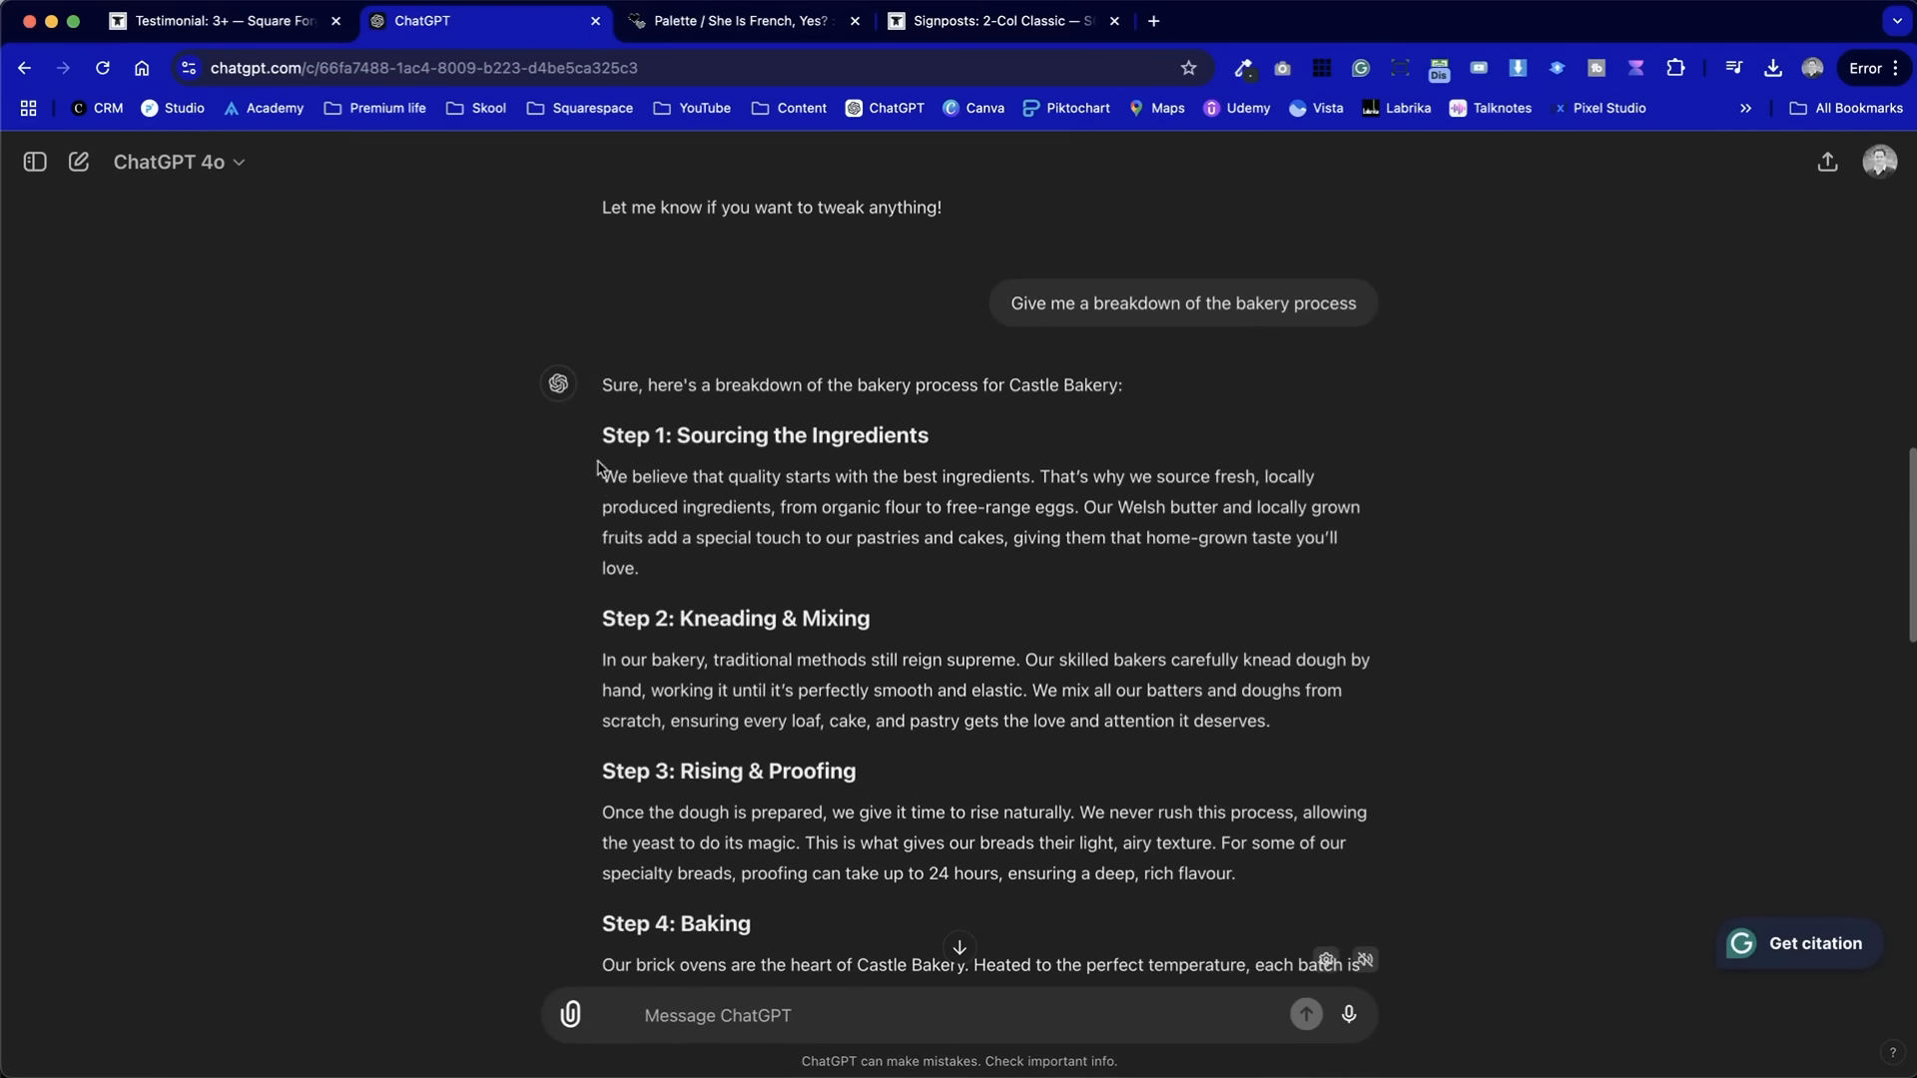
{"action": "left_click_drag", "start_coordinate": [597, 467], "coordinate": [956, 812]}
{"action": "scroll", "coordinate": [1330, 868], "scroll_direction": "down", "scroll_amount": 5}
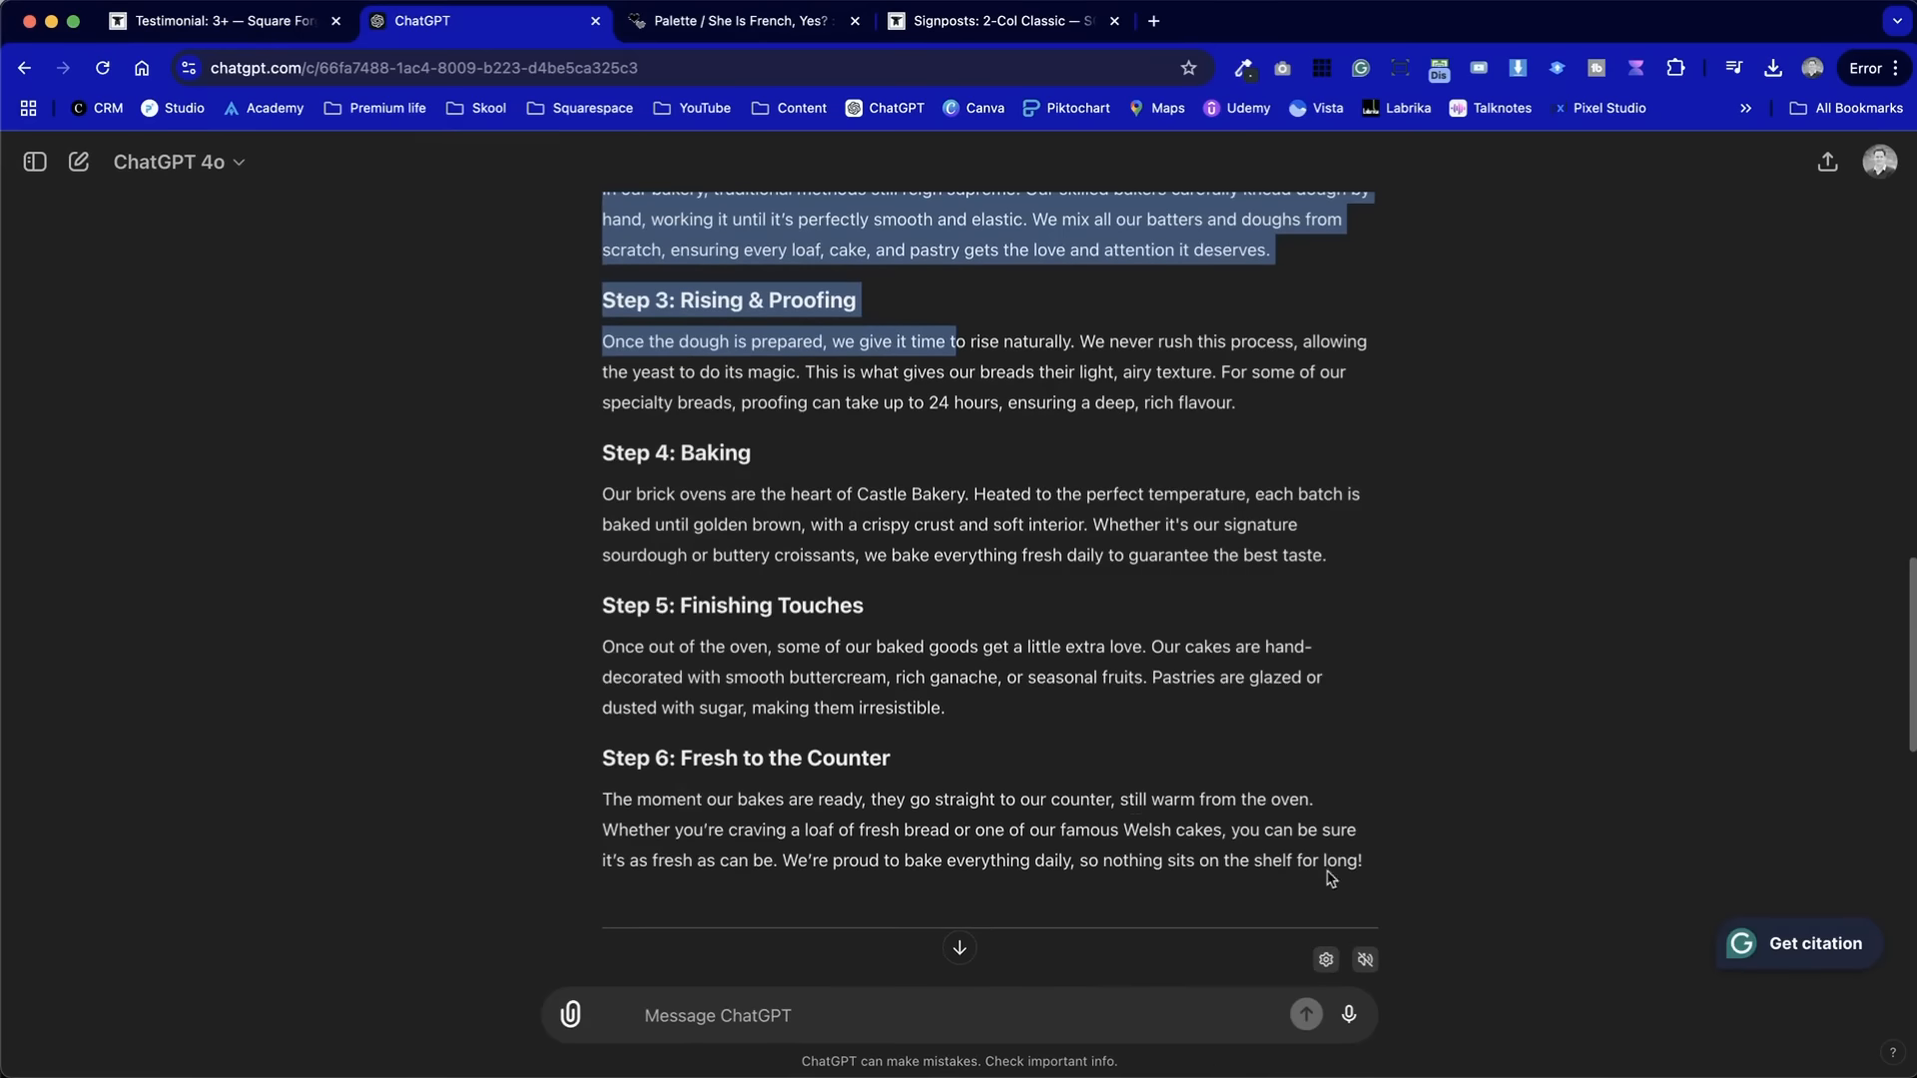
{"action": "left_click_drag", "start_coordinate": [1331, 876], "coordinate": [798, 403]}
{"action": "scroll", "coordinate": [798, 410], "scroll_direction": "up", "scroll_amount": 5}
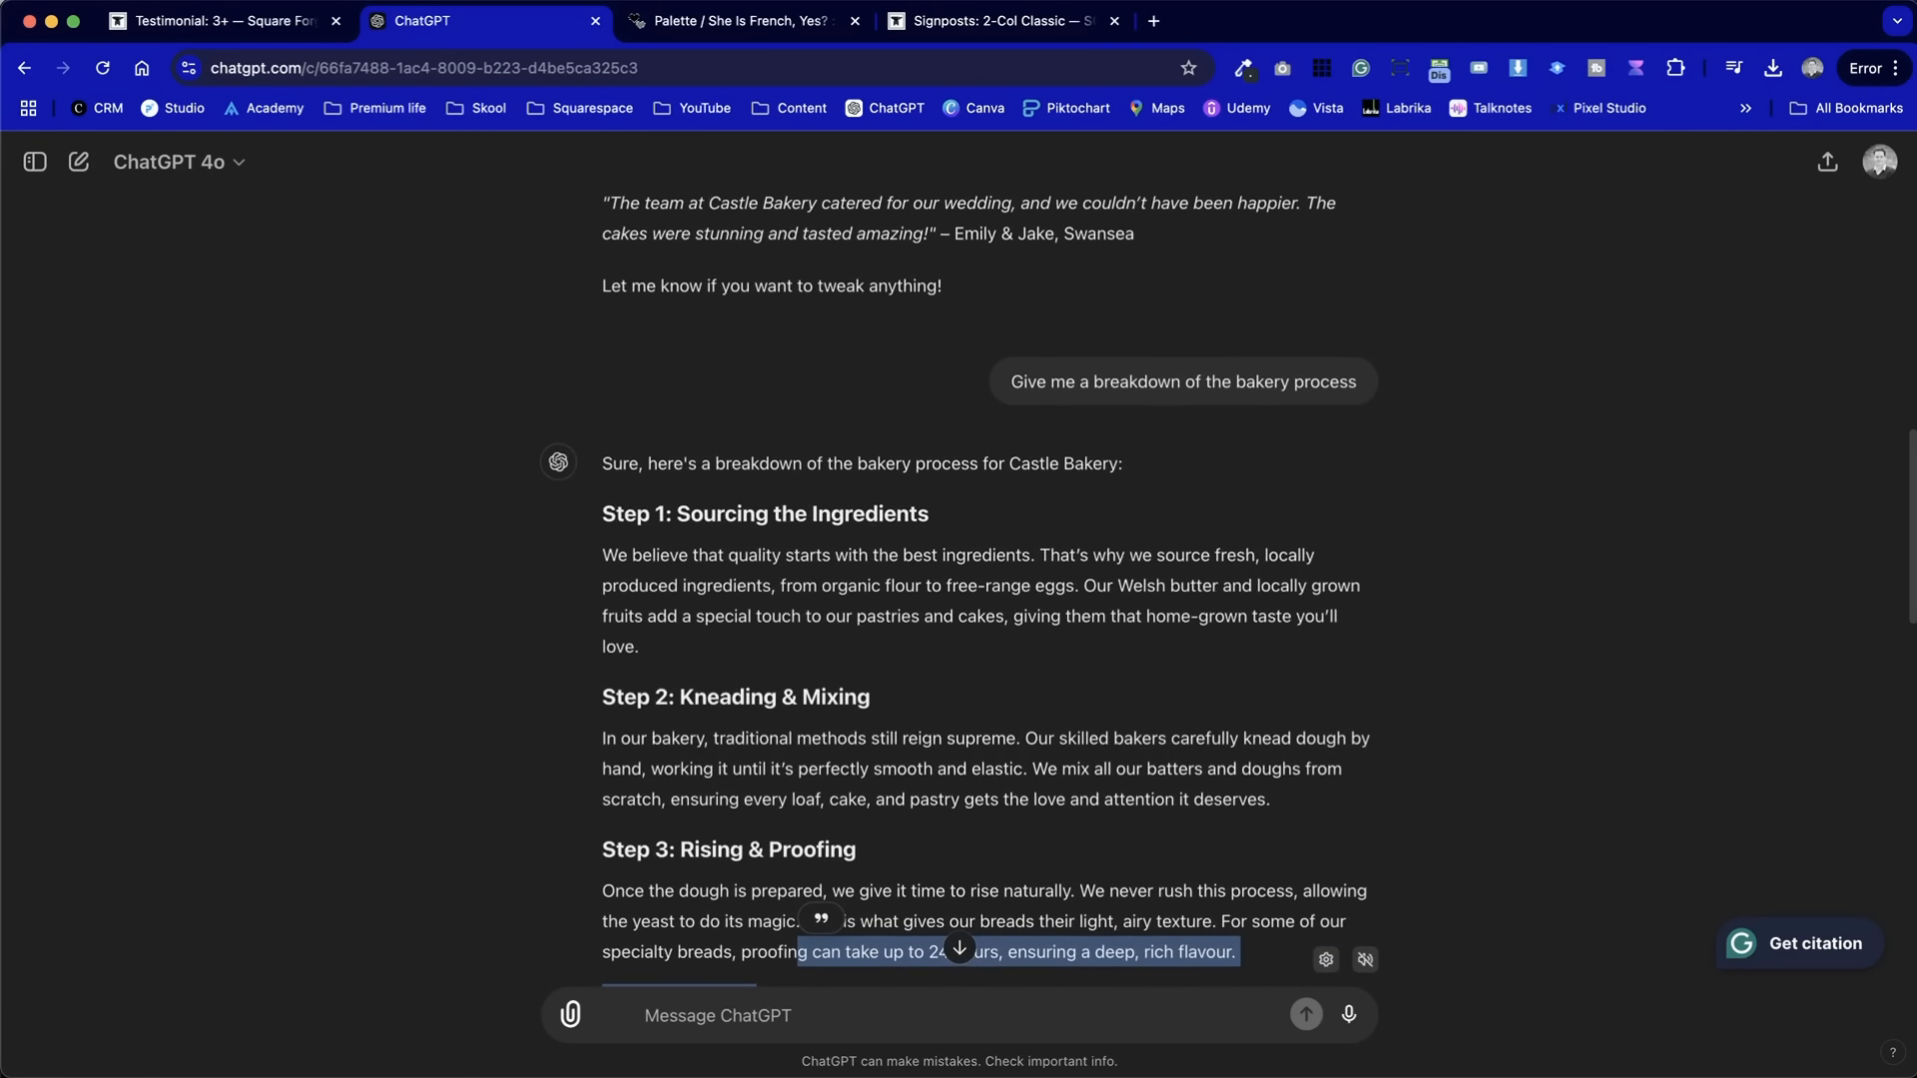
- Switch back to the Squarespace site and collapse the Contact Blocks folder in the page list
{"action": "left_click", "coordinate": [179, 24]}
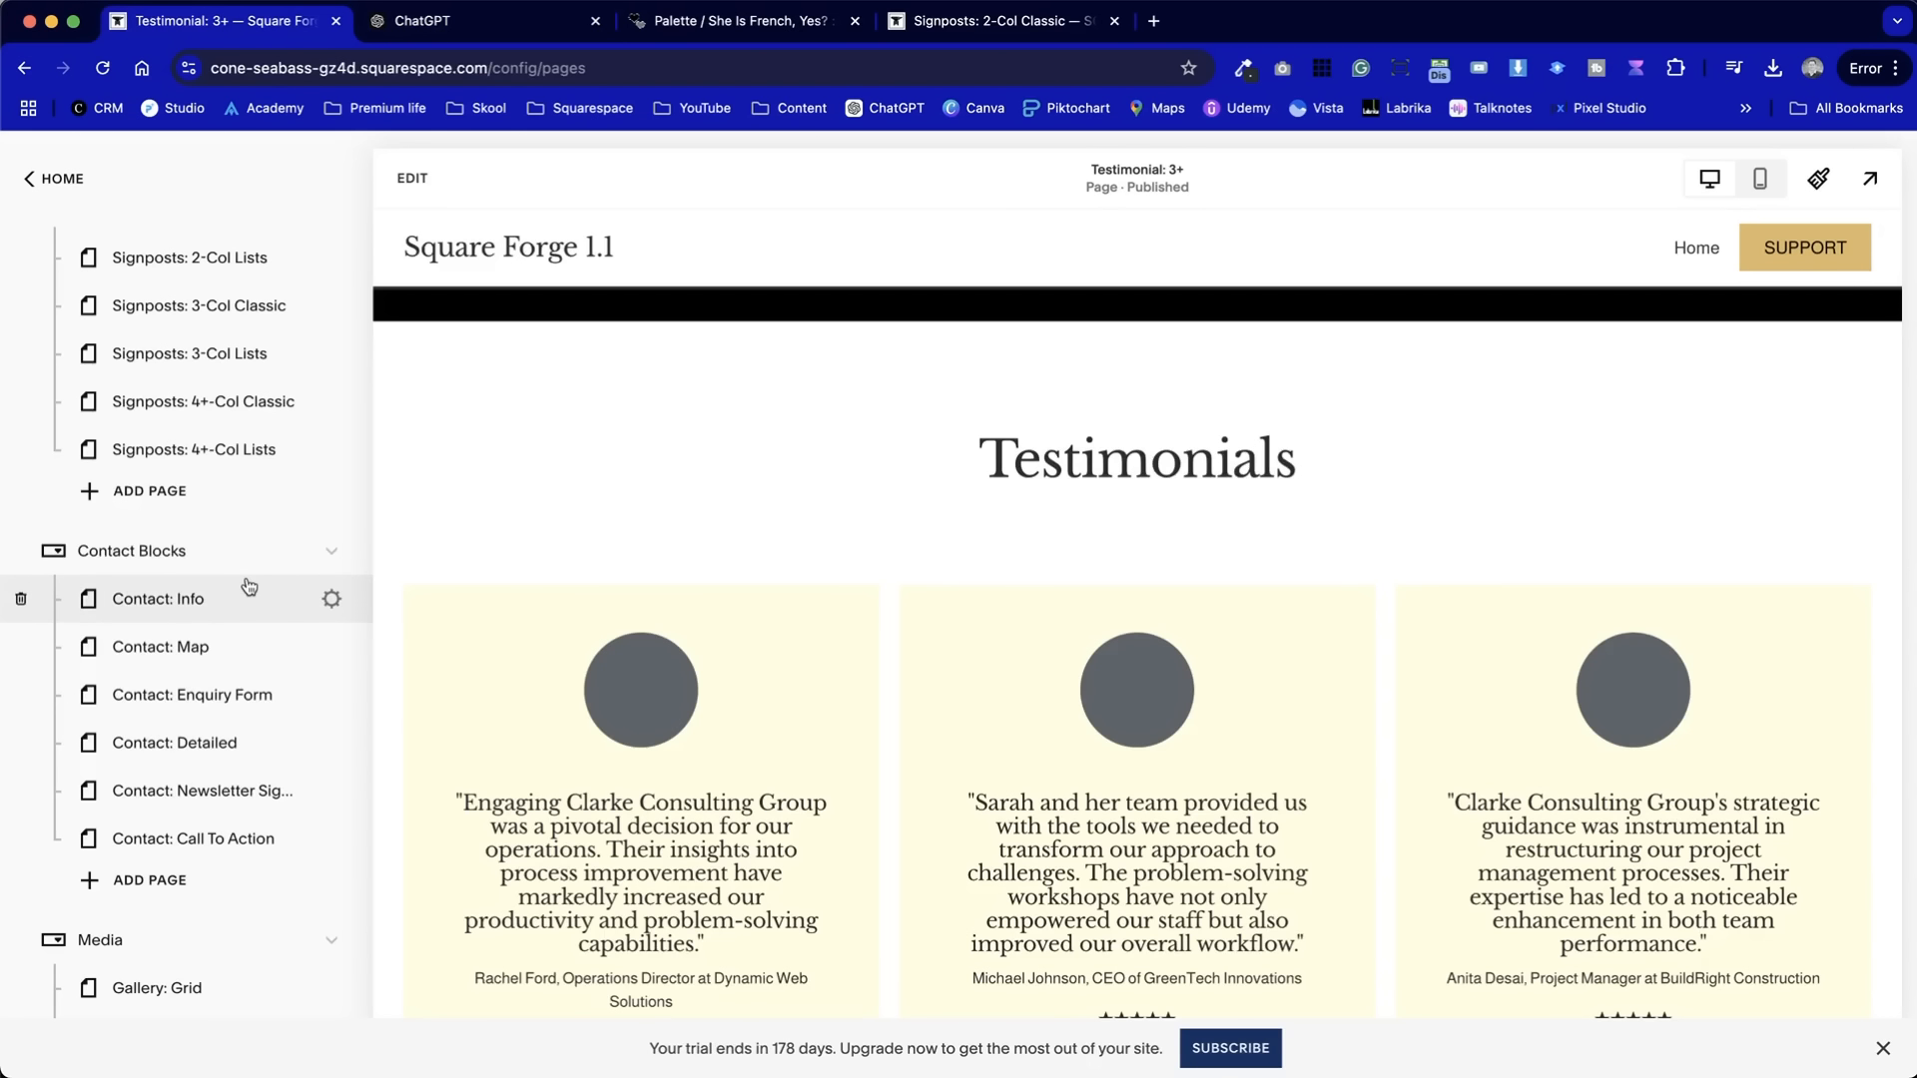
{"action": "scroll", "coordinate": [249, 589], "scroll_direction": "up", "scroll_amount": 5}
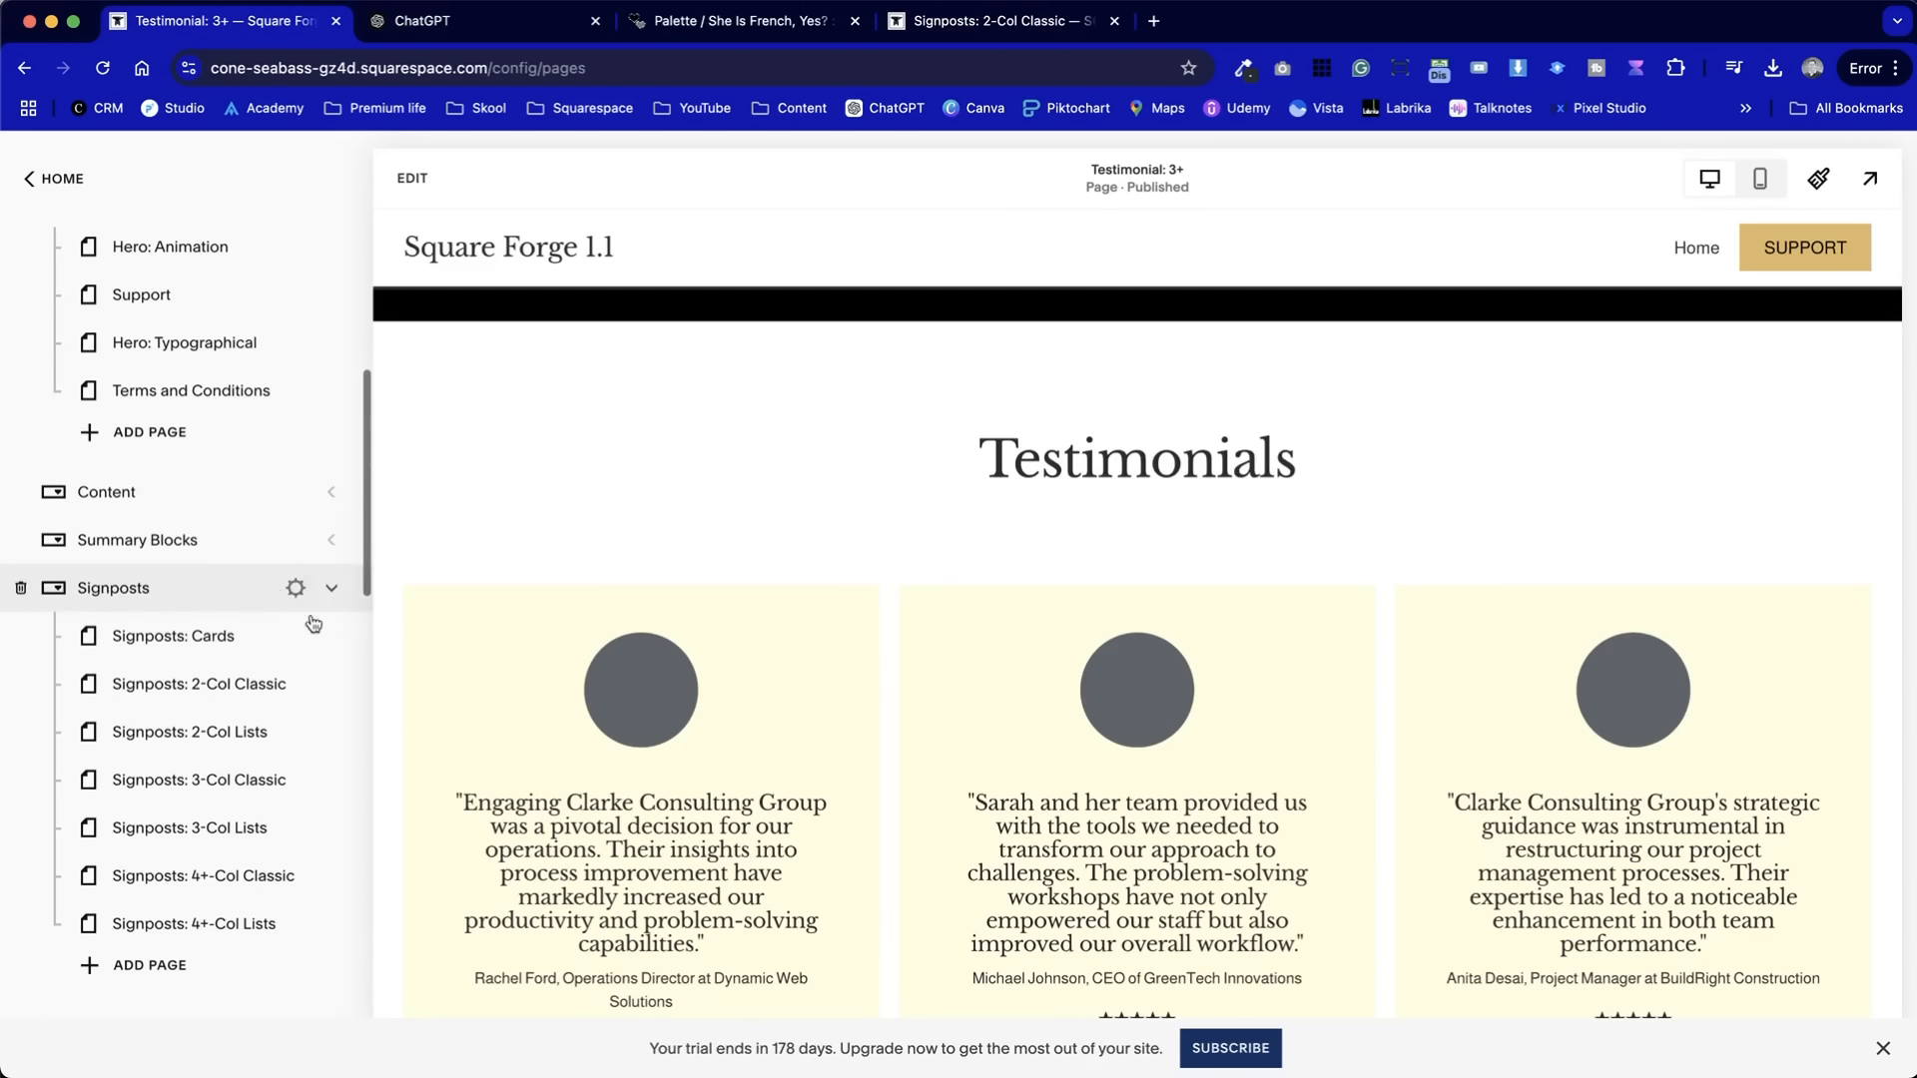
{"action": "scroll", "coordinate": [312, 639], "scroll_direction": "down", "scroll_amount": 2}
{"action": "left_click", "coordinate": [335, 887]}
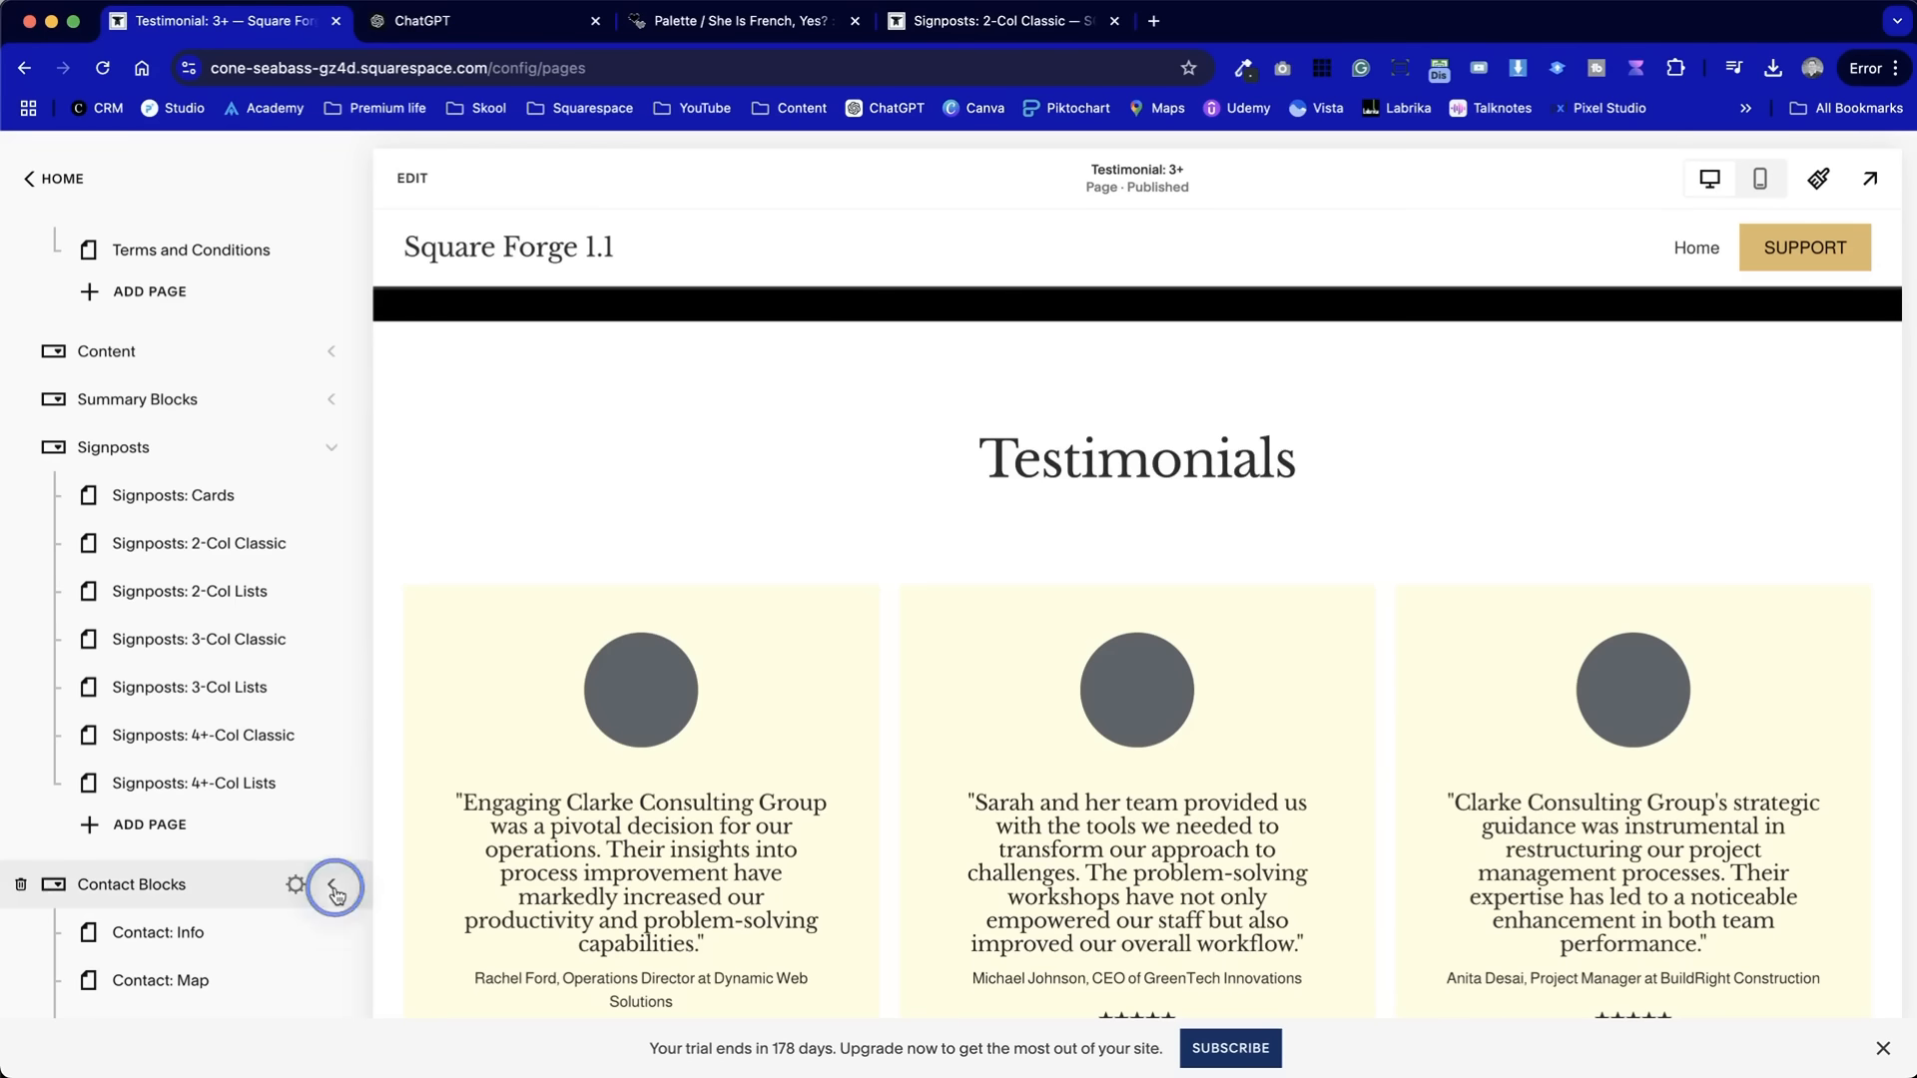
- Open the Signposts: Cards page and examine its card section layouts
{"action": "left_click", "coordinate": [334, 644]}
{"action": "scroll", "coordinate": [249, 613], "scroll_direction": "up", "scroll_amount": 3}
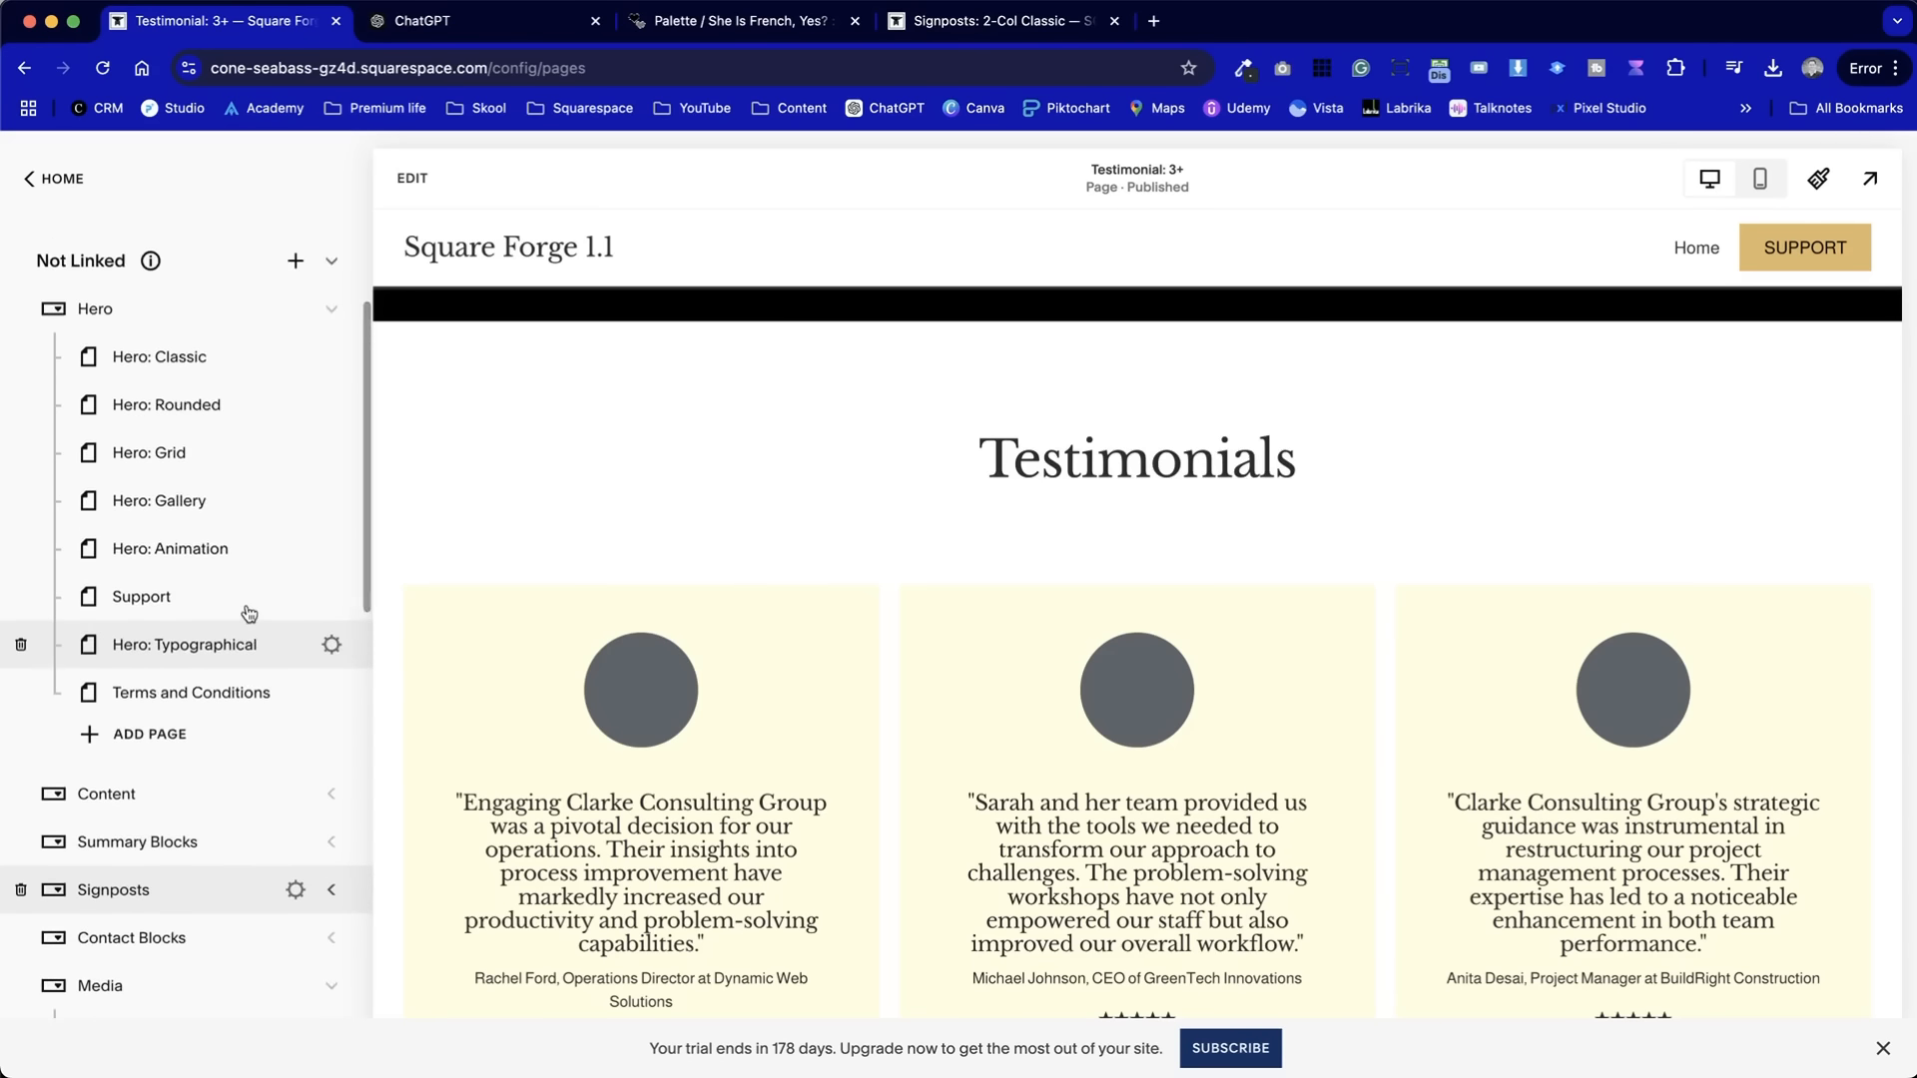
{"action": "scroll", "coordinate": [248, 613], "scroll_direction": "down", "scroll_amount": 4}
{"action": "left_click", "coordinate": [331, 551]}
{"action": "left_click", "coordinate": [165, 627]}
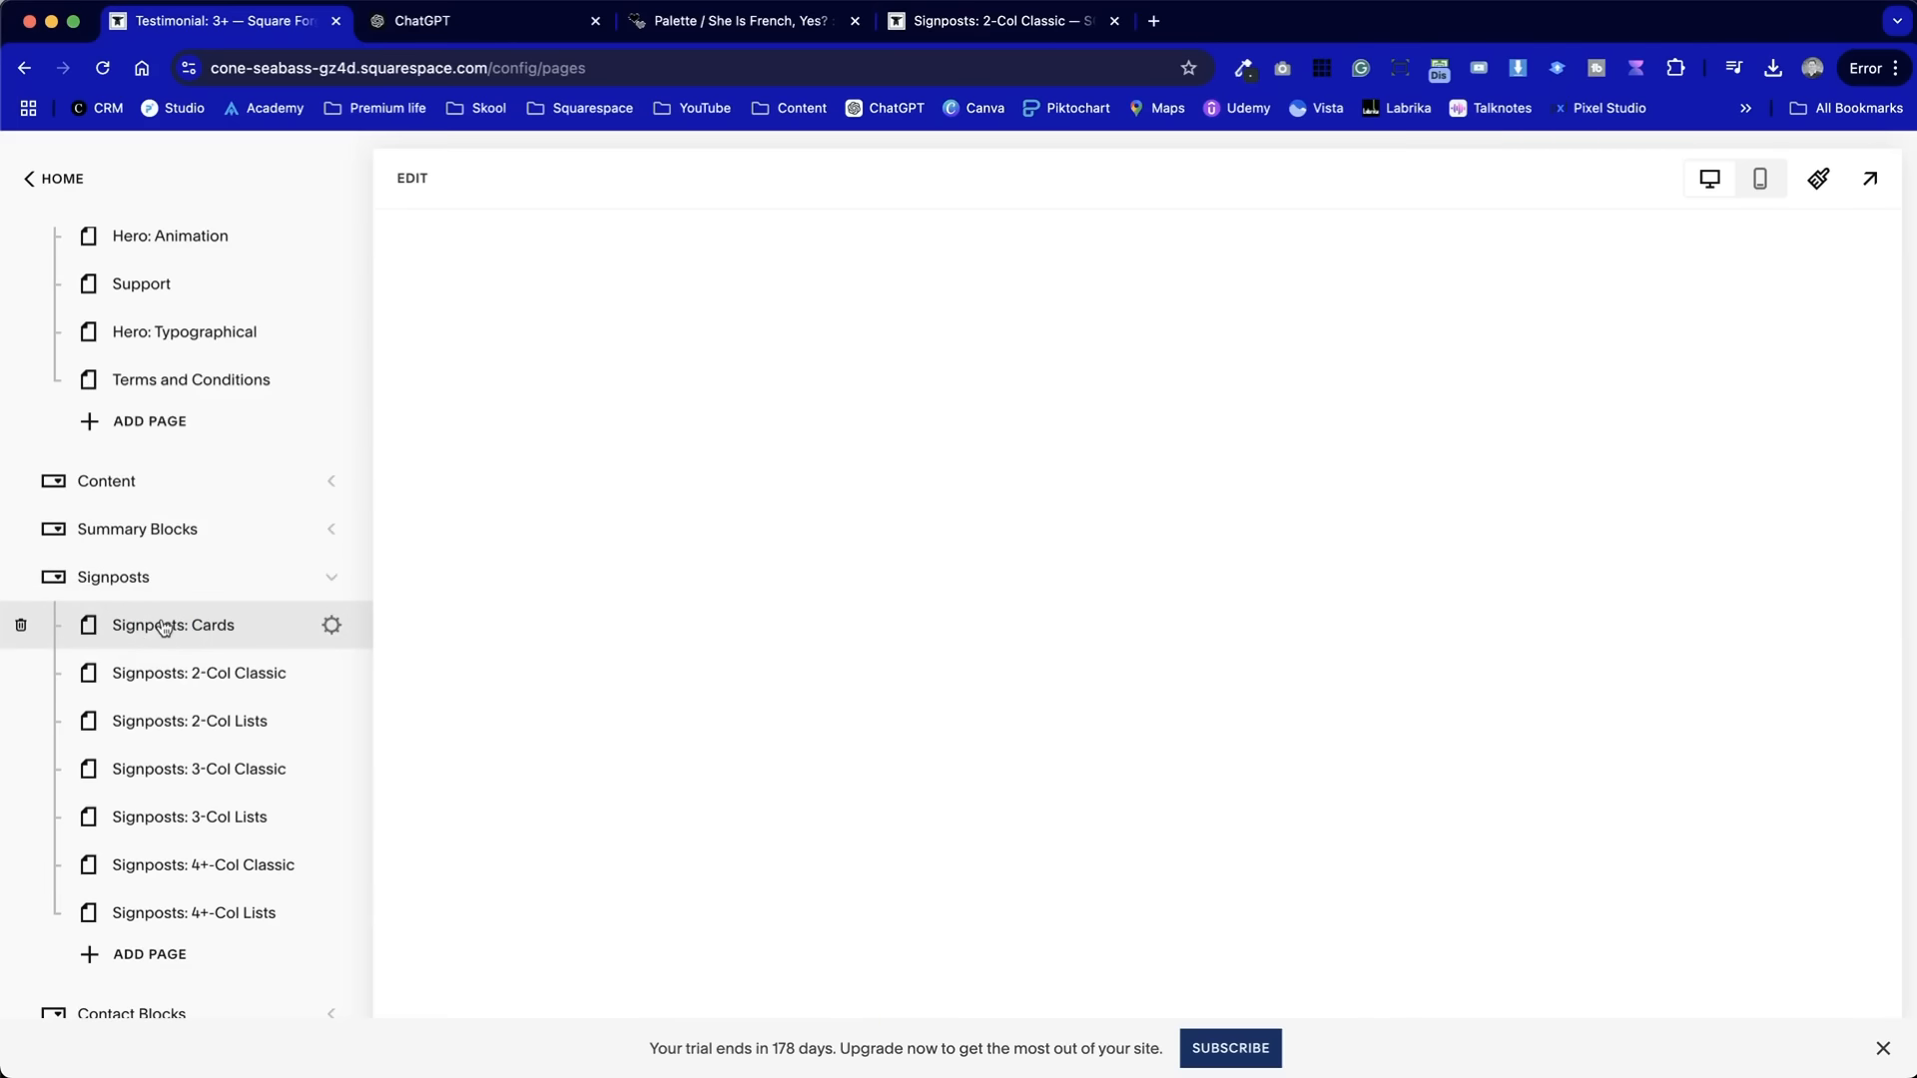
{"action": "scroll", "coordinate": [1155, 791], "scroll_direction": "down", "scroll_amount": 15}
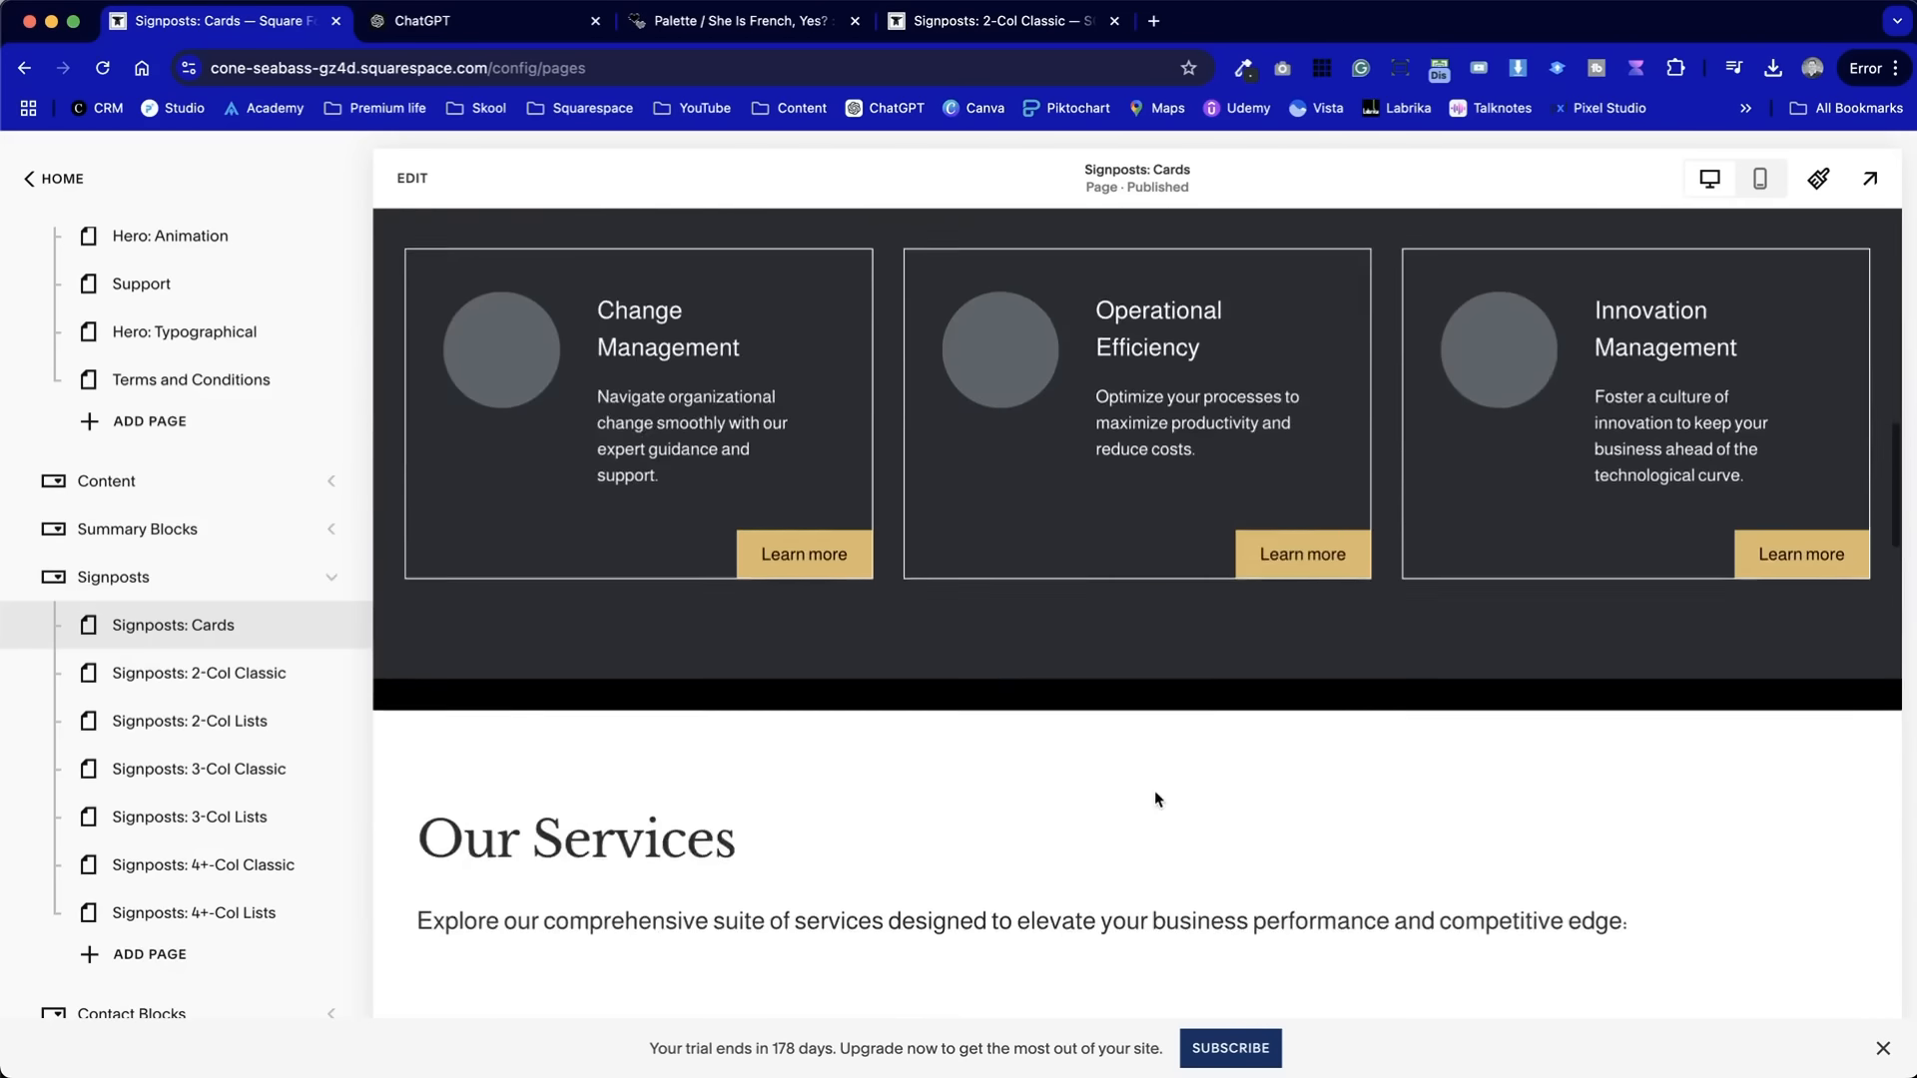
{"action": "scroll", "coordinate": [1155, 791], "scroll_direction": "down", "scroll_amount": 15}
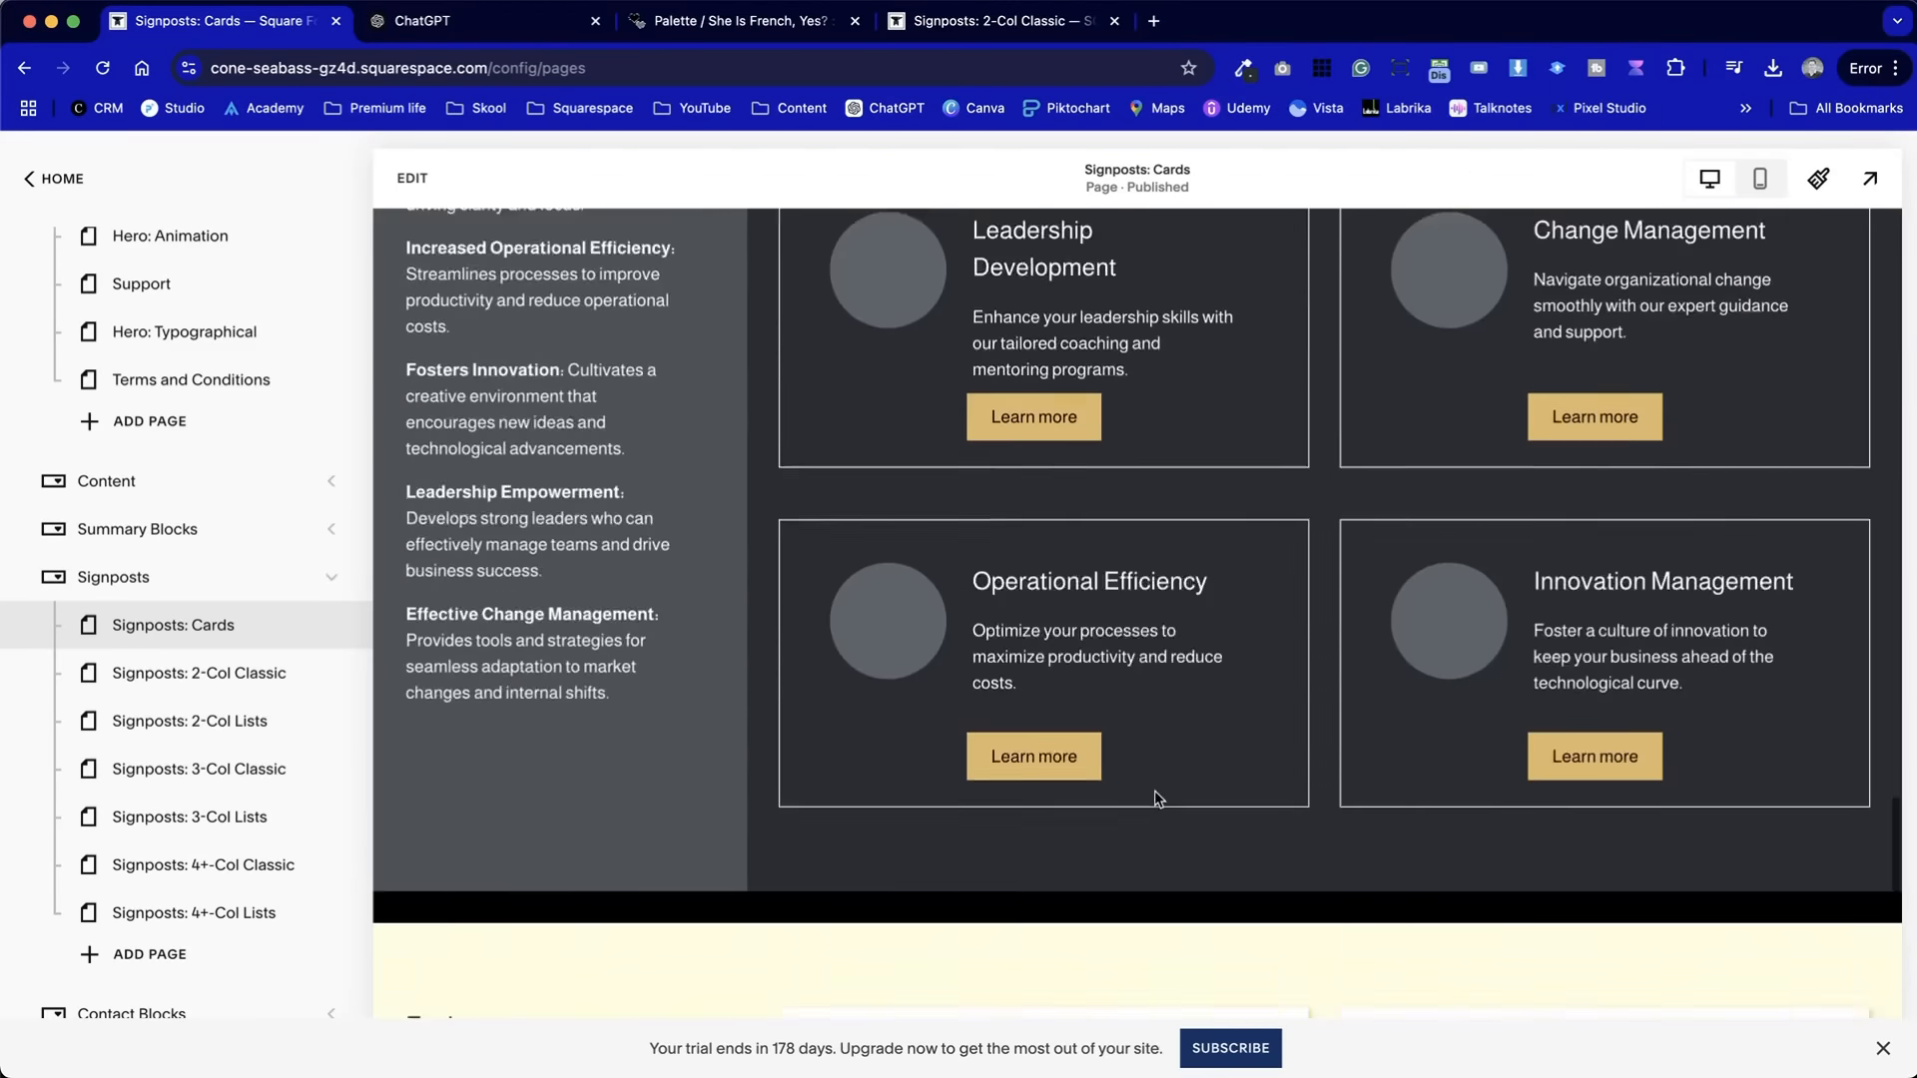
{"action": "scroll", "coordinate": [1154, 789], "scroll_direction": "up", "scroll_amount": 10}
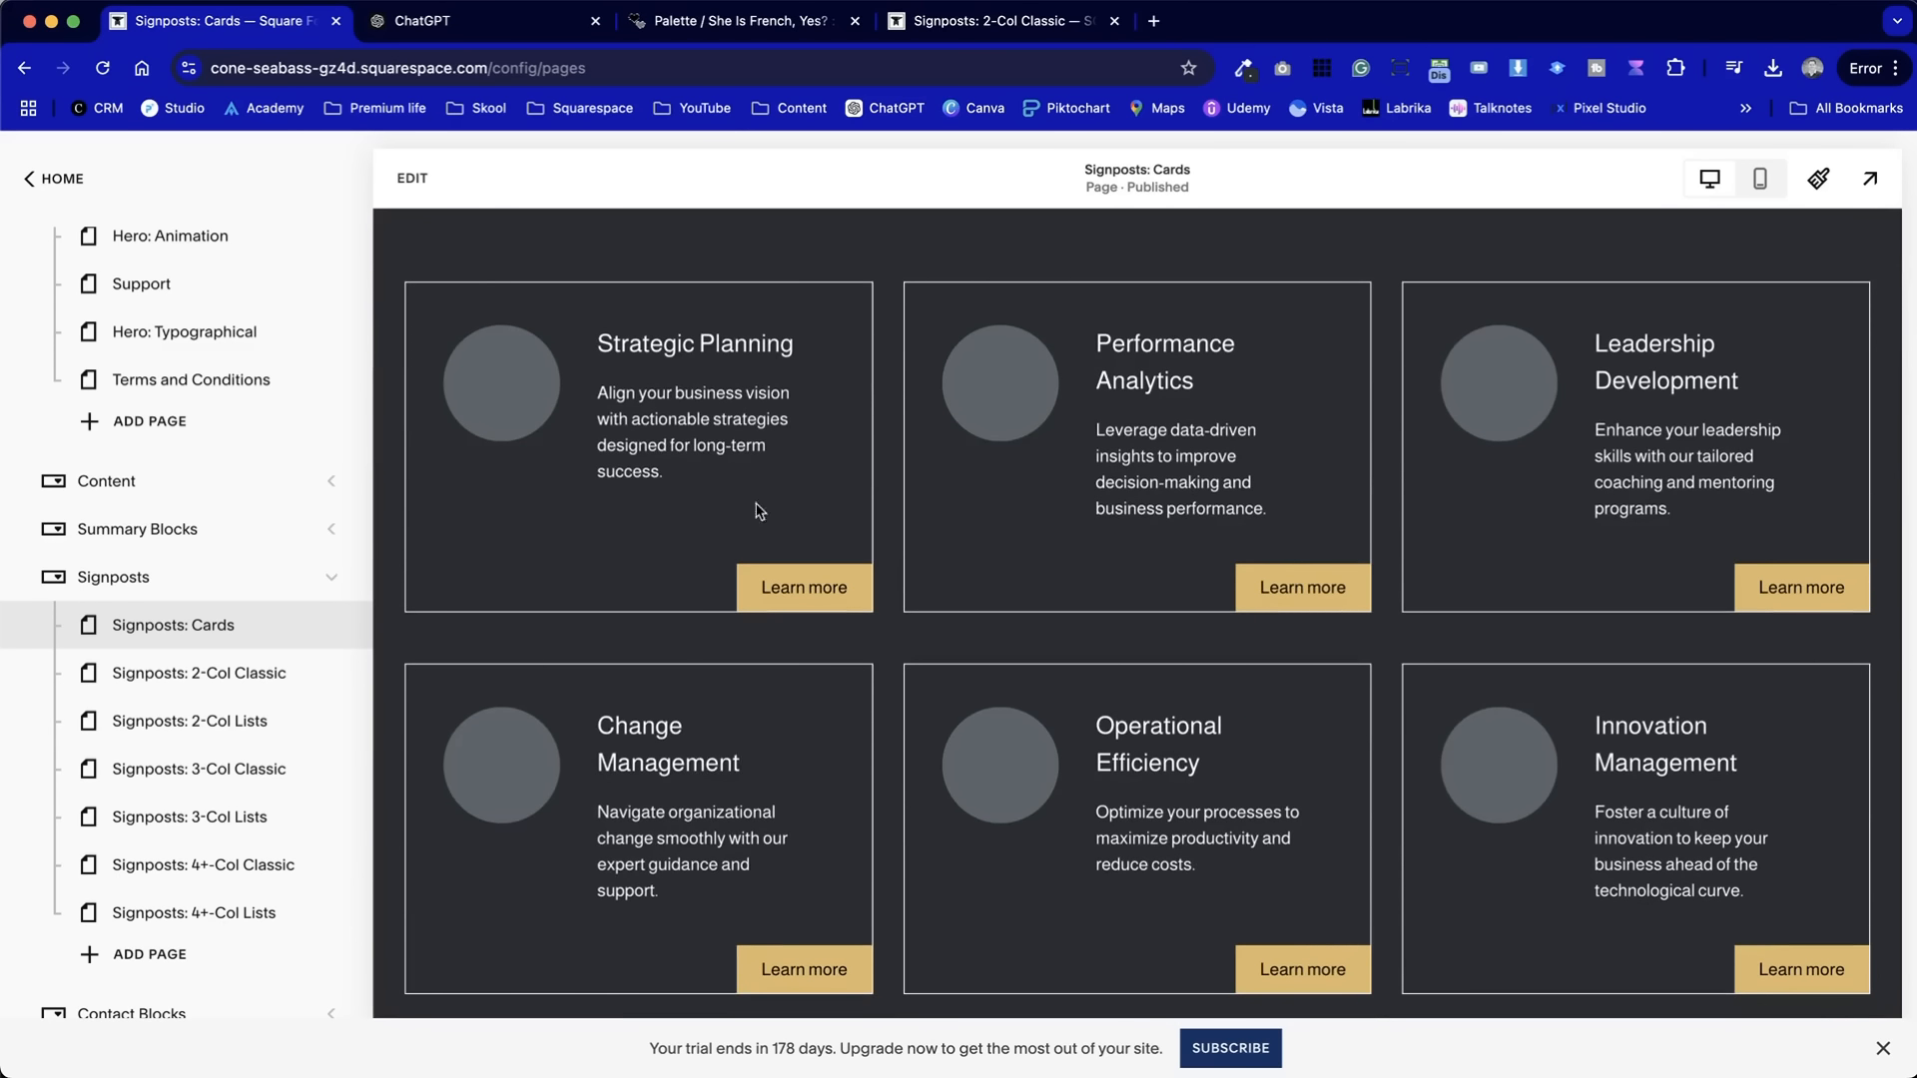
- Open the Content: Benefits page and locate the six-item Key Benefits section
{"action": "left_click", "coordinate": [332, 481]}
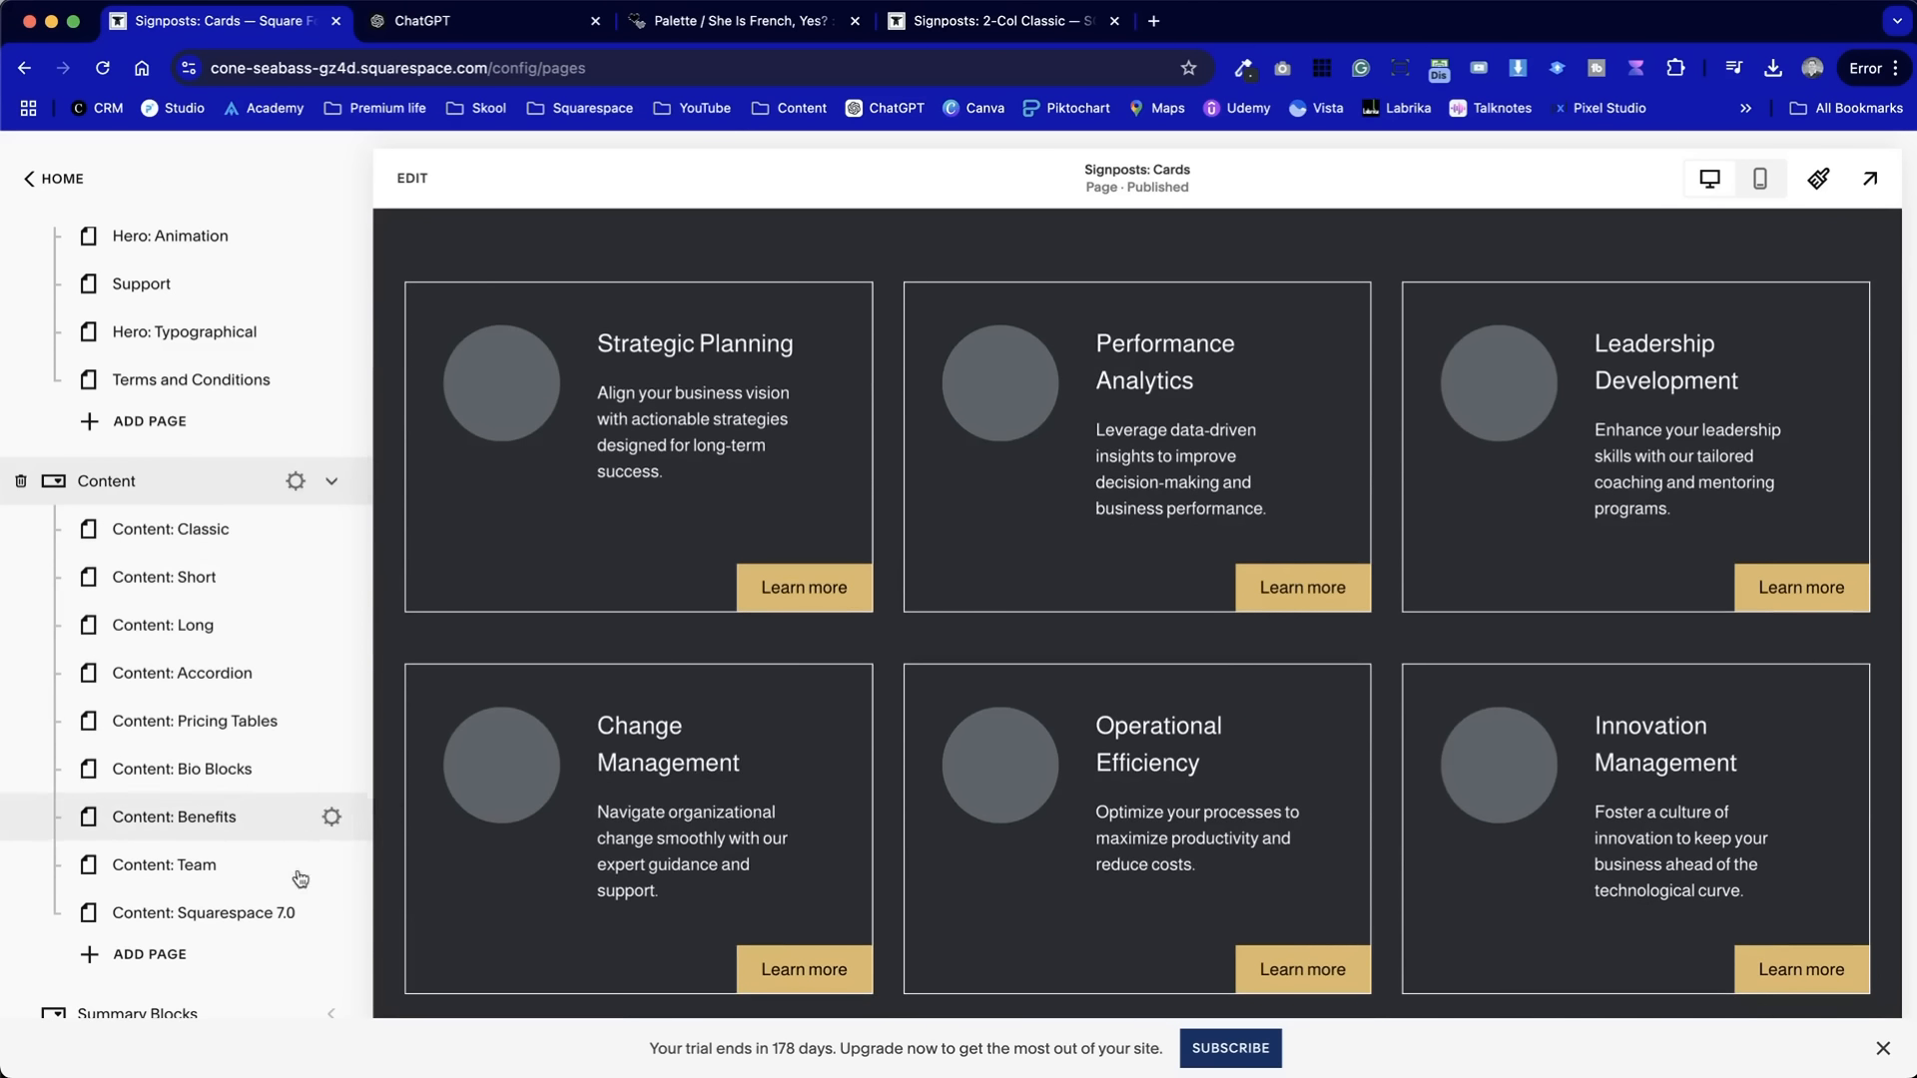
{"action": "scroll", "coordinate": [303, 929], "scroll_direction": "down", "scroll_amount": 3}
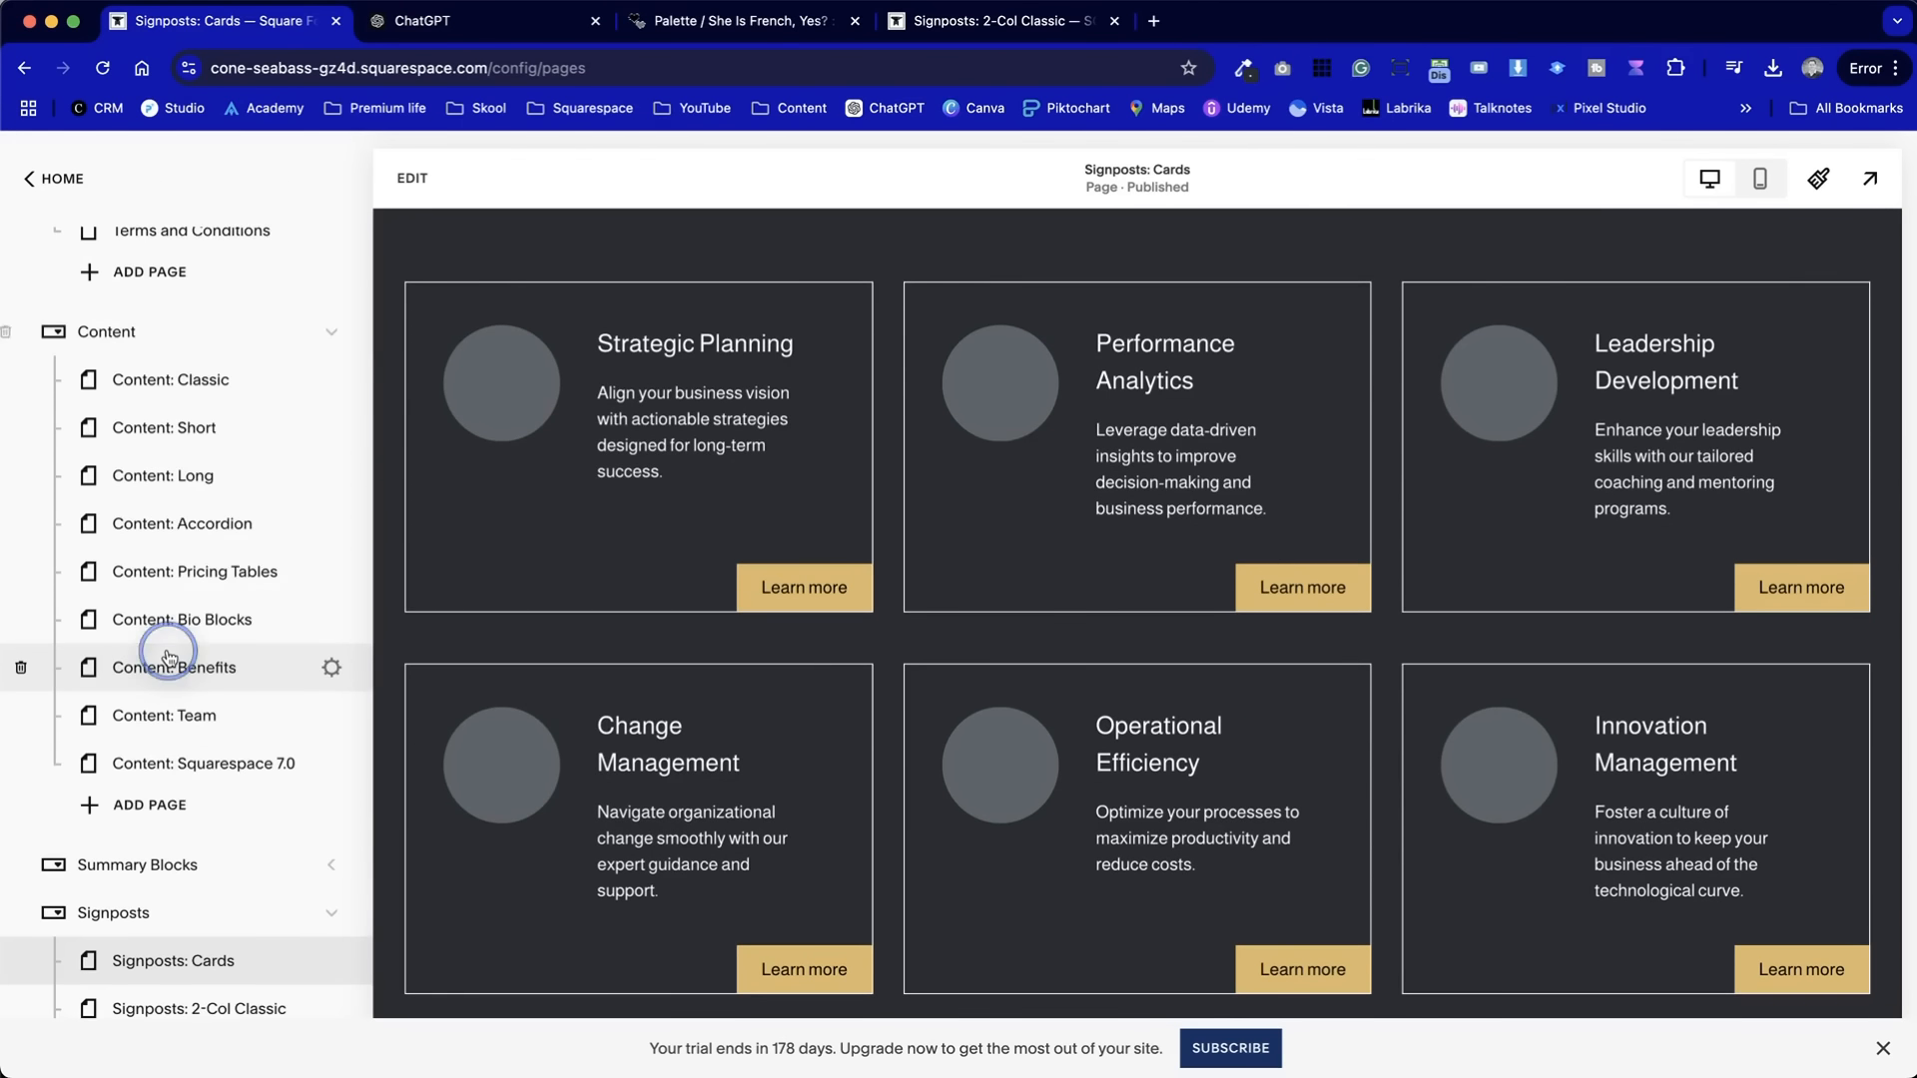
{"action": "left_click", "coordinate": [165, 665]}
{"action": "scroll", "coordinate": [878, 761], "scroll_direction": "down", "scroll_amount": 8}
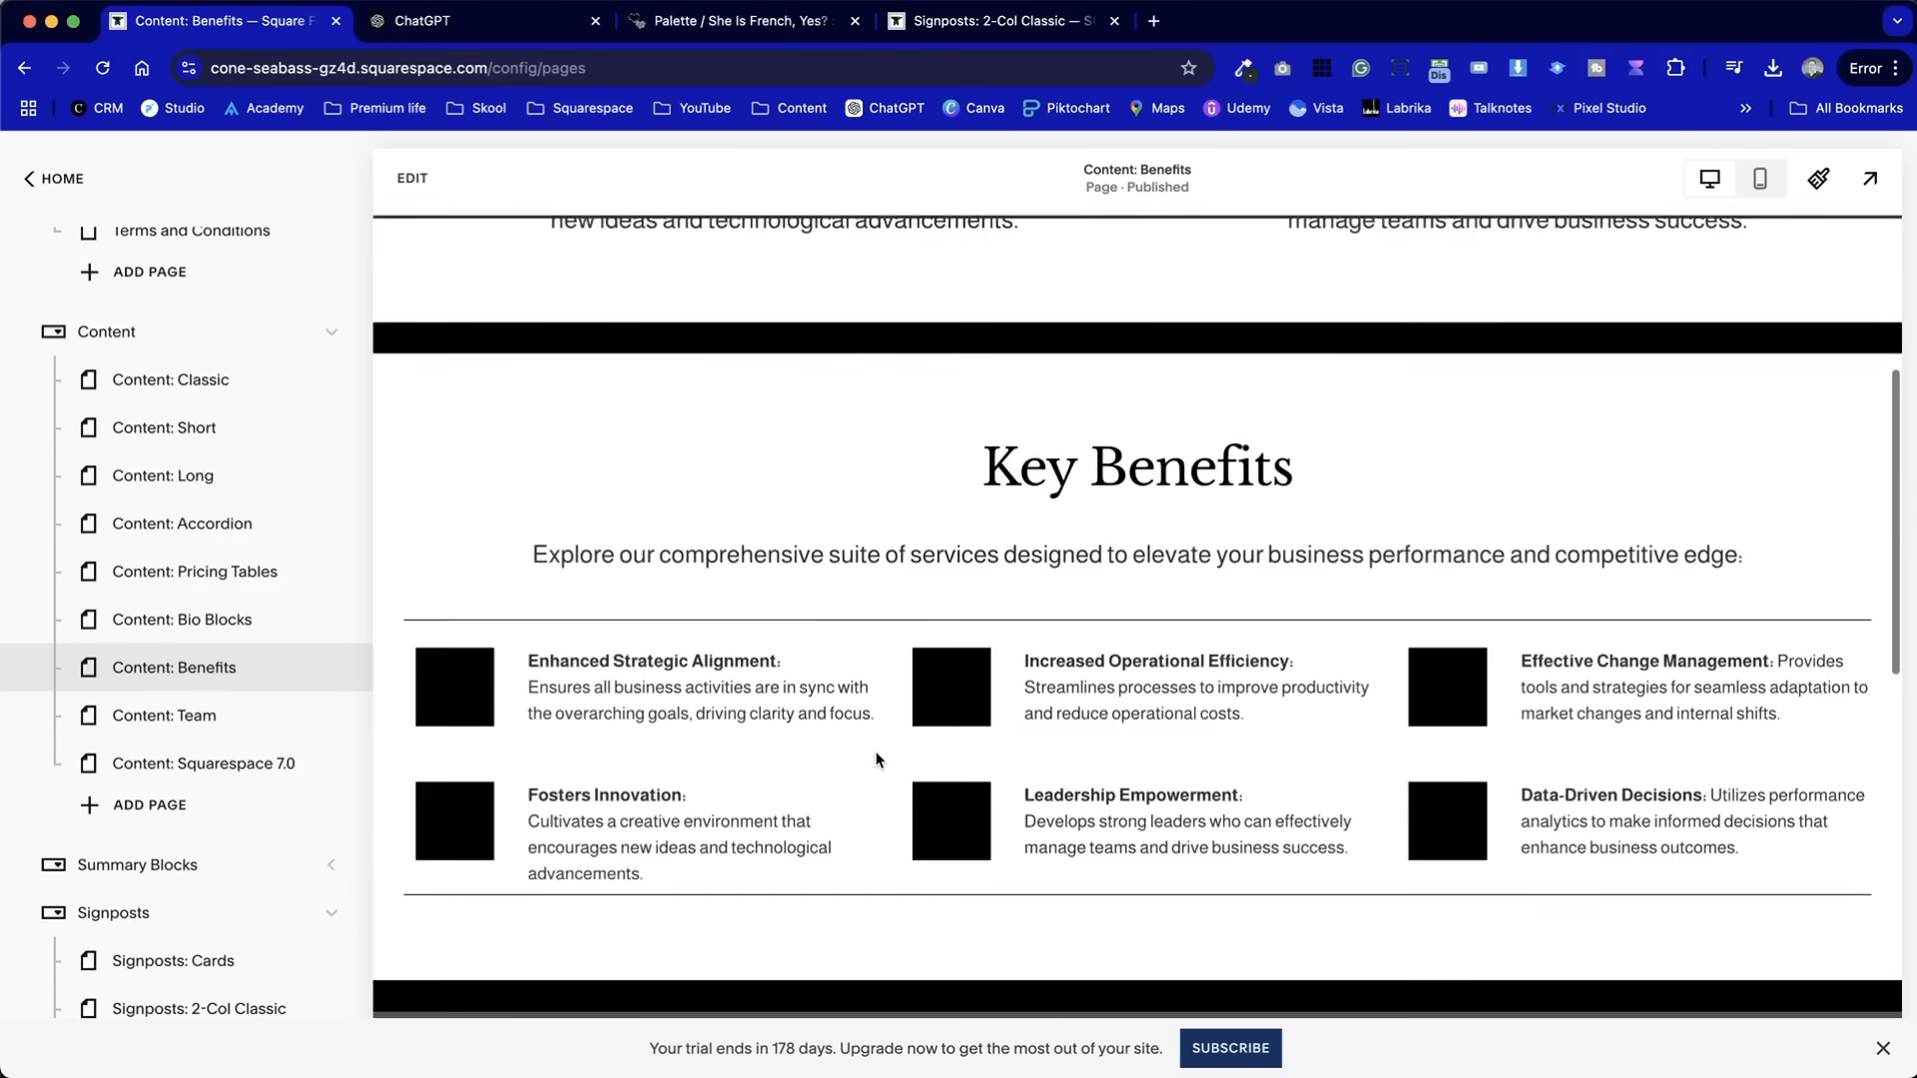
{"action": "scroll", "coordinate": [878, 762], "scroll_direction": "up", "scroll_amount": 3}
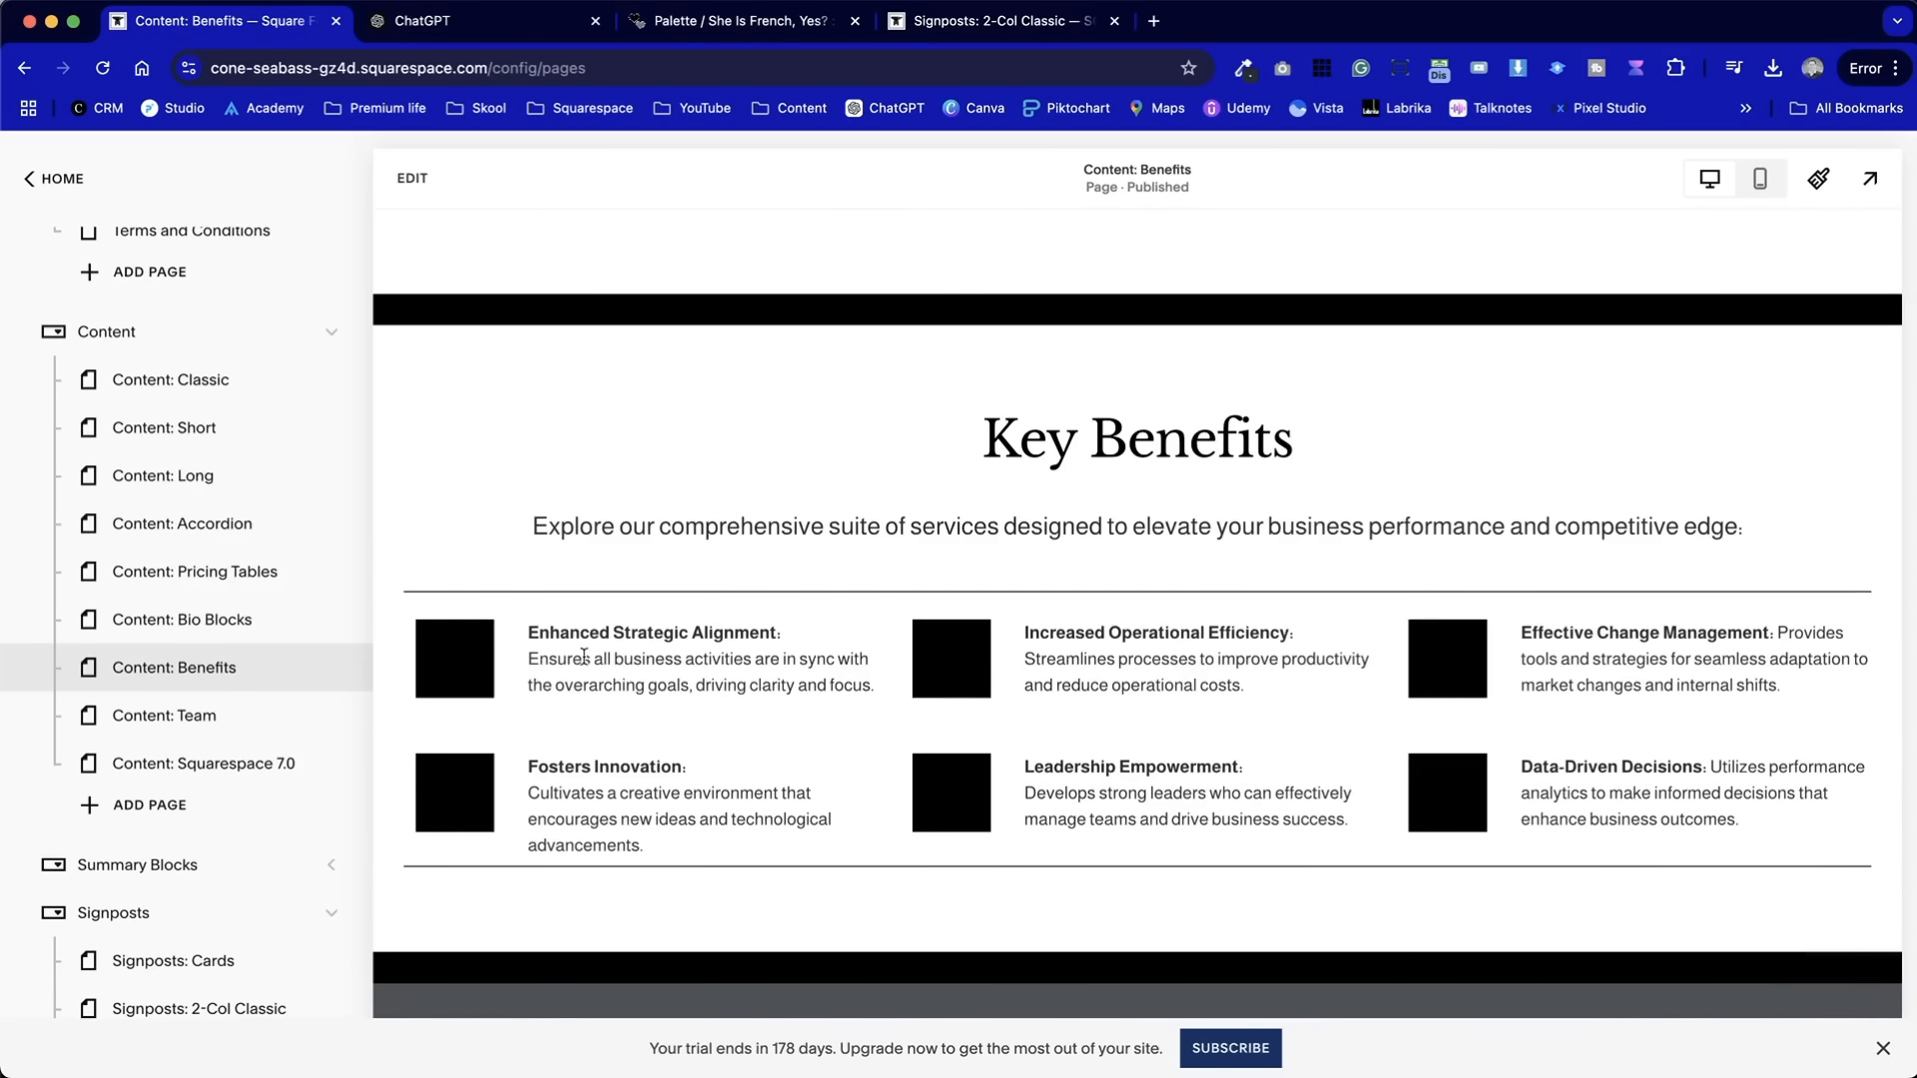
- Add the Key Benefits section to the saved sections from the page editor, and leave editing
{"action": "left_click_drag", "start_coordinate": [524, 638], "coordinate": [1683, 795]}
{"action": "left_click", "coordinate": [1683, 795]}
{"action": "left_click", "coordinate": [424, 195]}
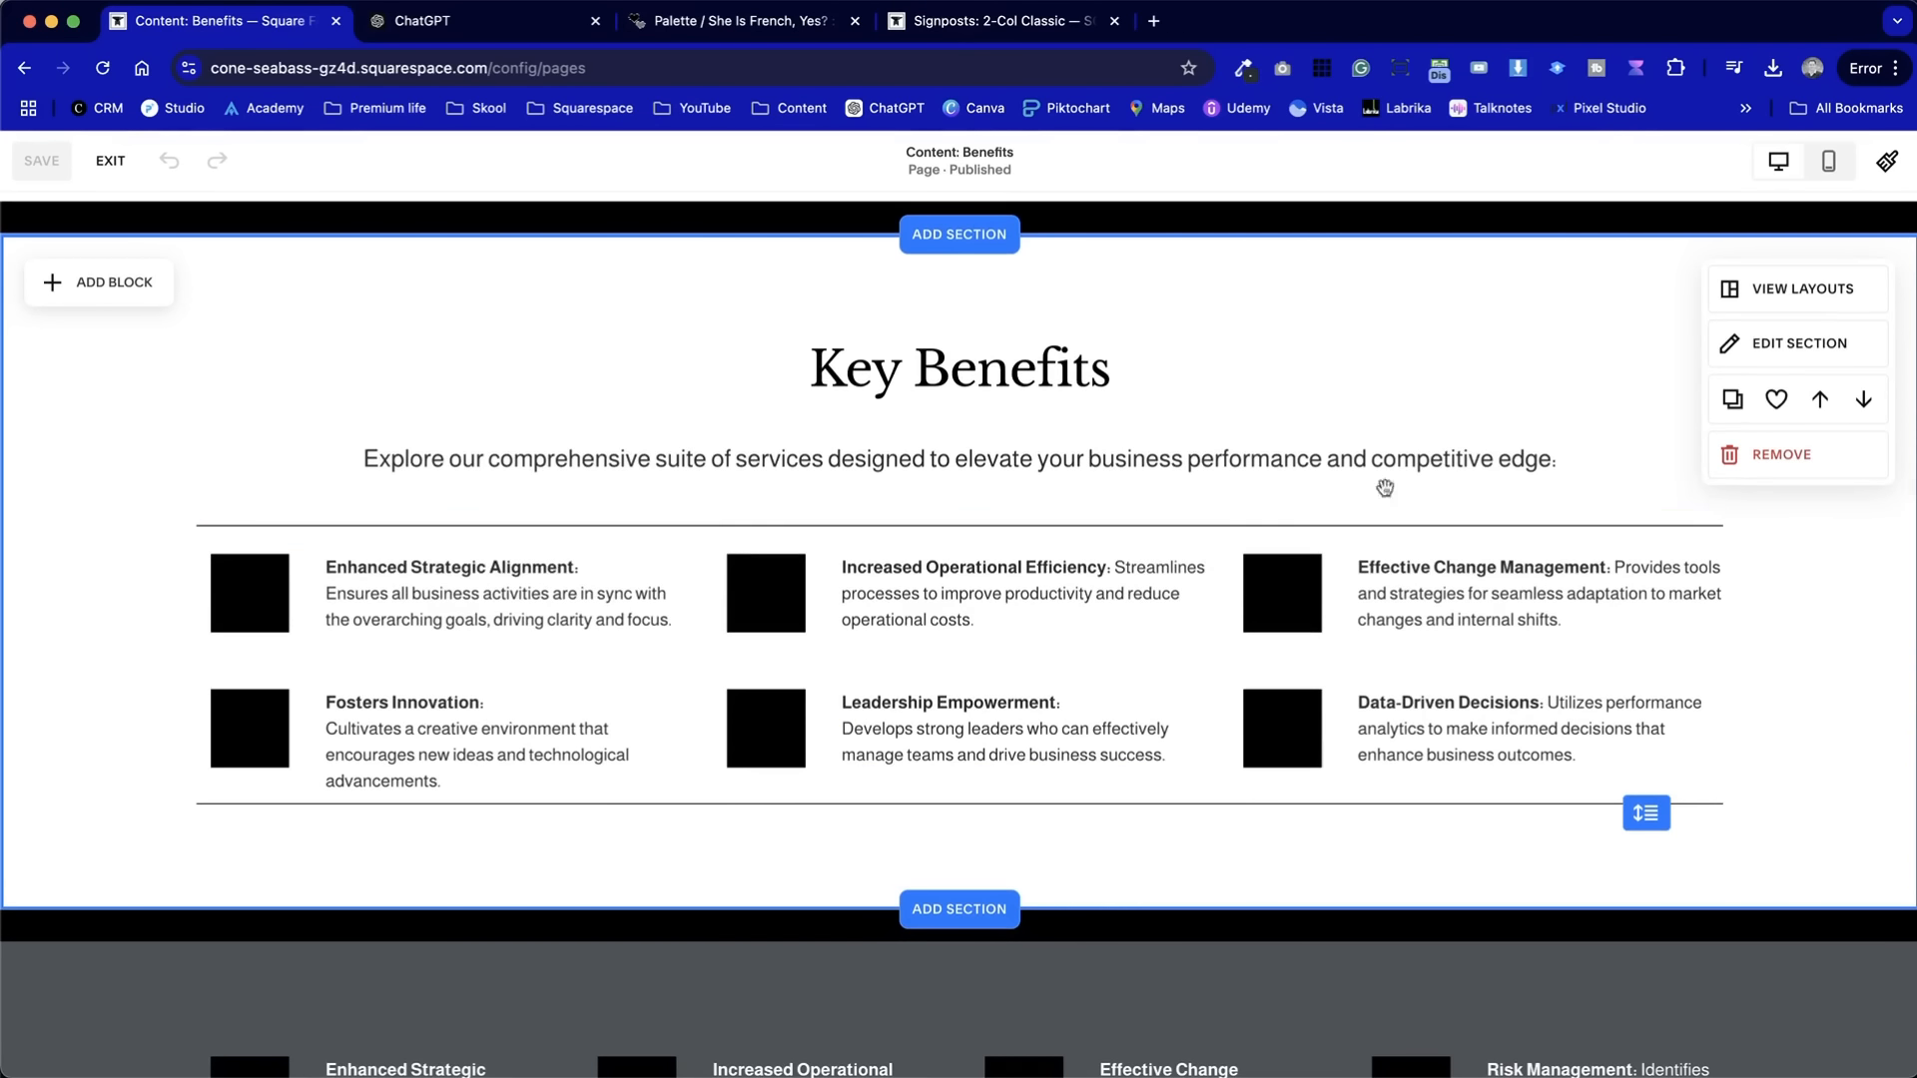
{"action": "left_click", "coordinate": [1773, 402]}
{"action": "left_click", "coordinate": [110, 159]}
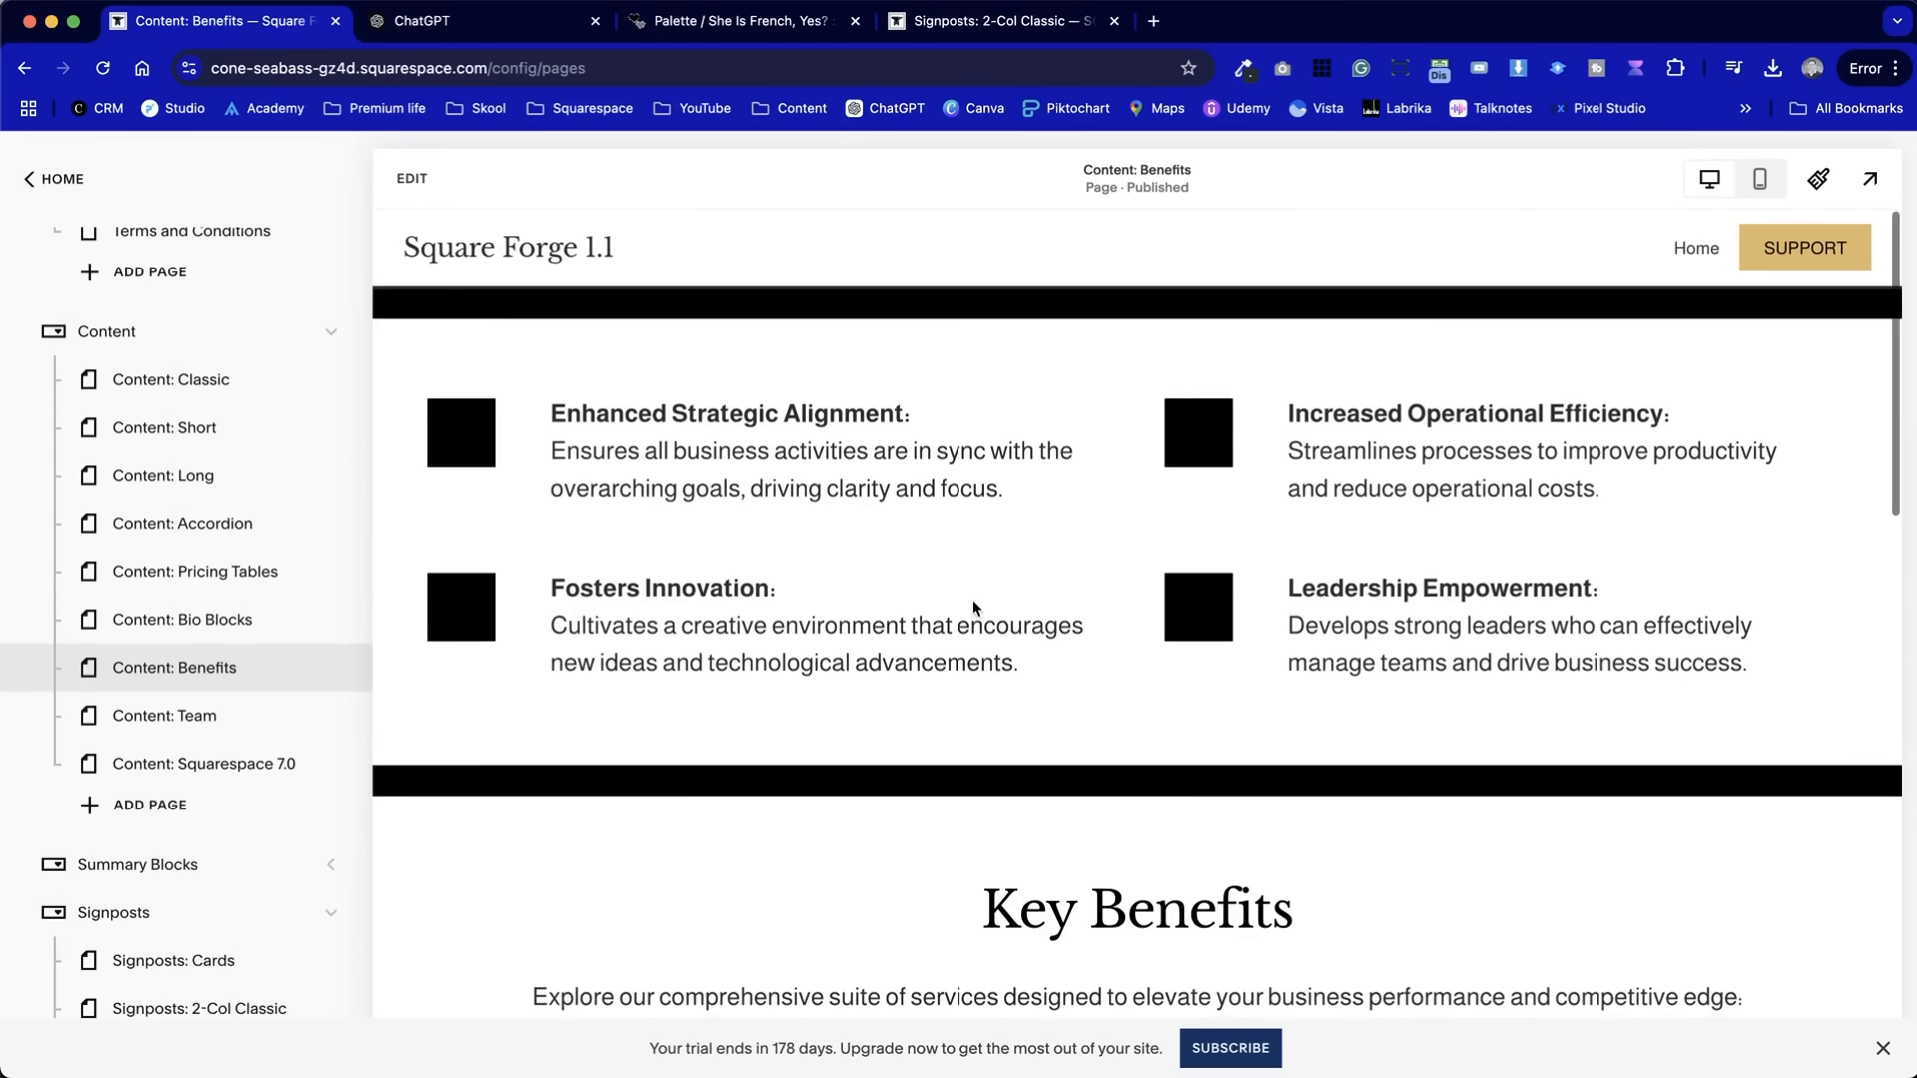
{"action": "scroll", "coordinate": [972, 601], "scroll_direction": "down", "scroll_amount": 9}
{"action": "scroll", "coordinate": [702, 582], "scroll_direction": "up", "scroll_amount": 2}
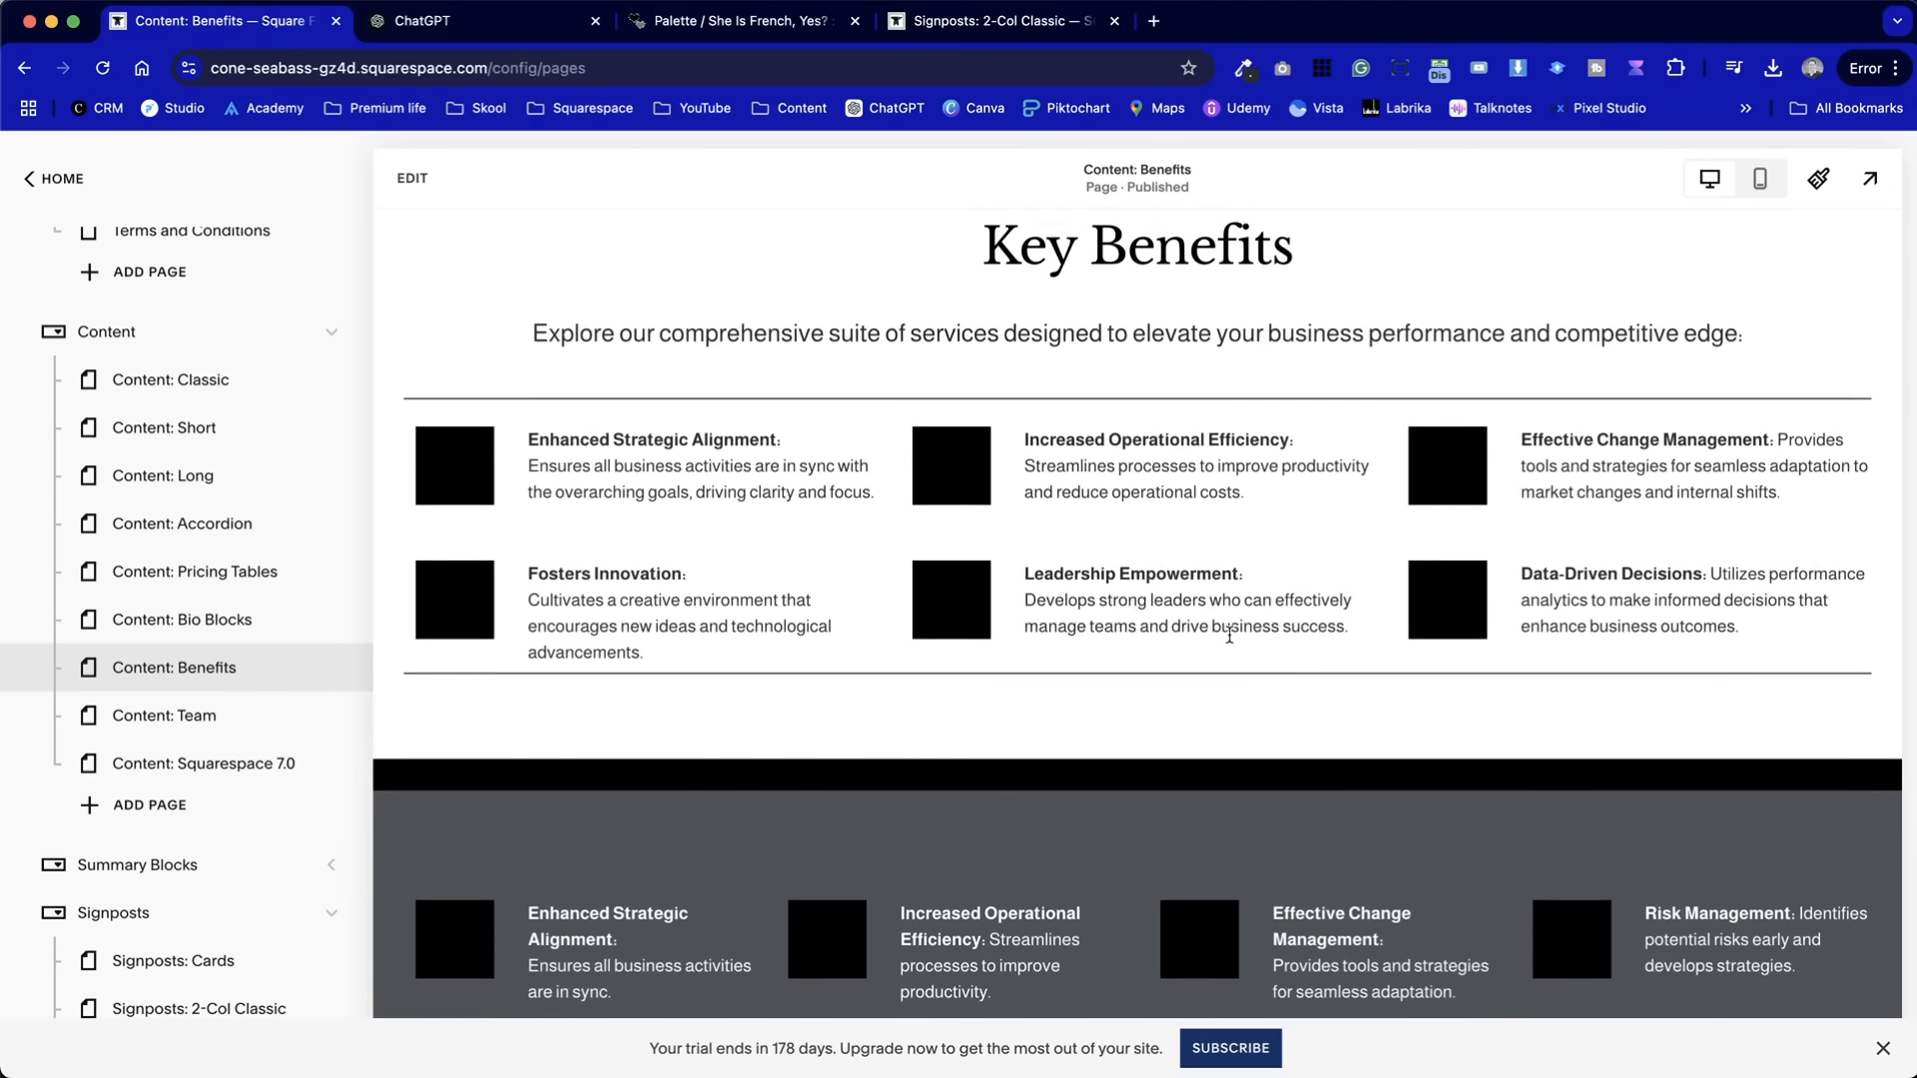
{"action": "scroll", "coordinate": [1229, 636], "scroll_direction": "down", "scroll_amount": 10}
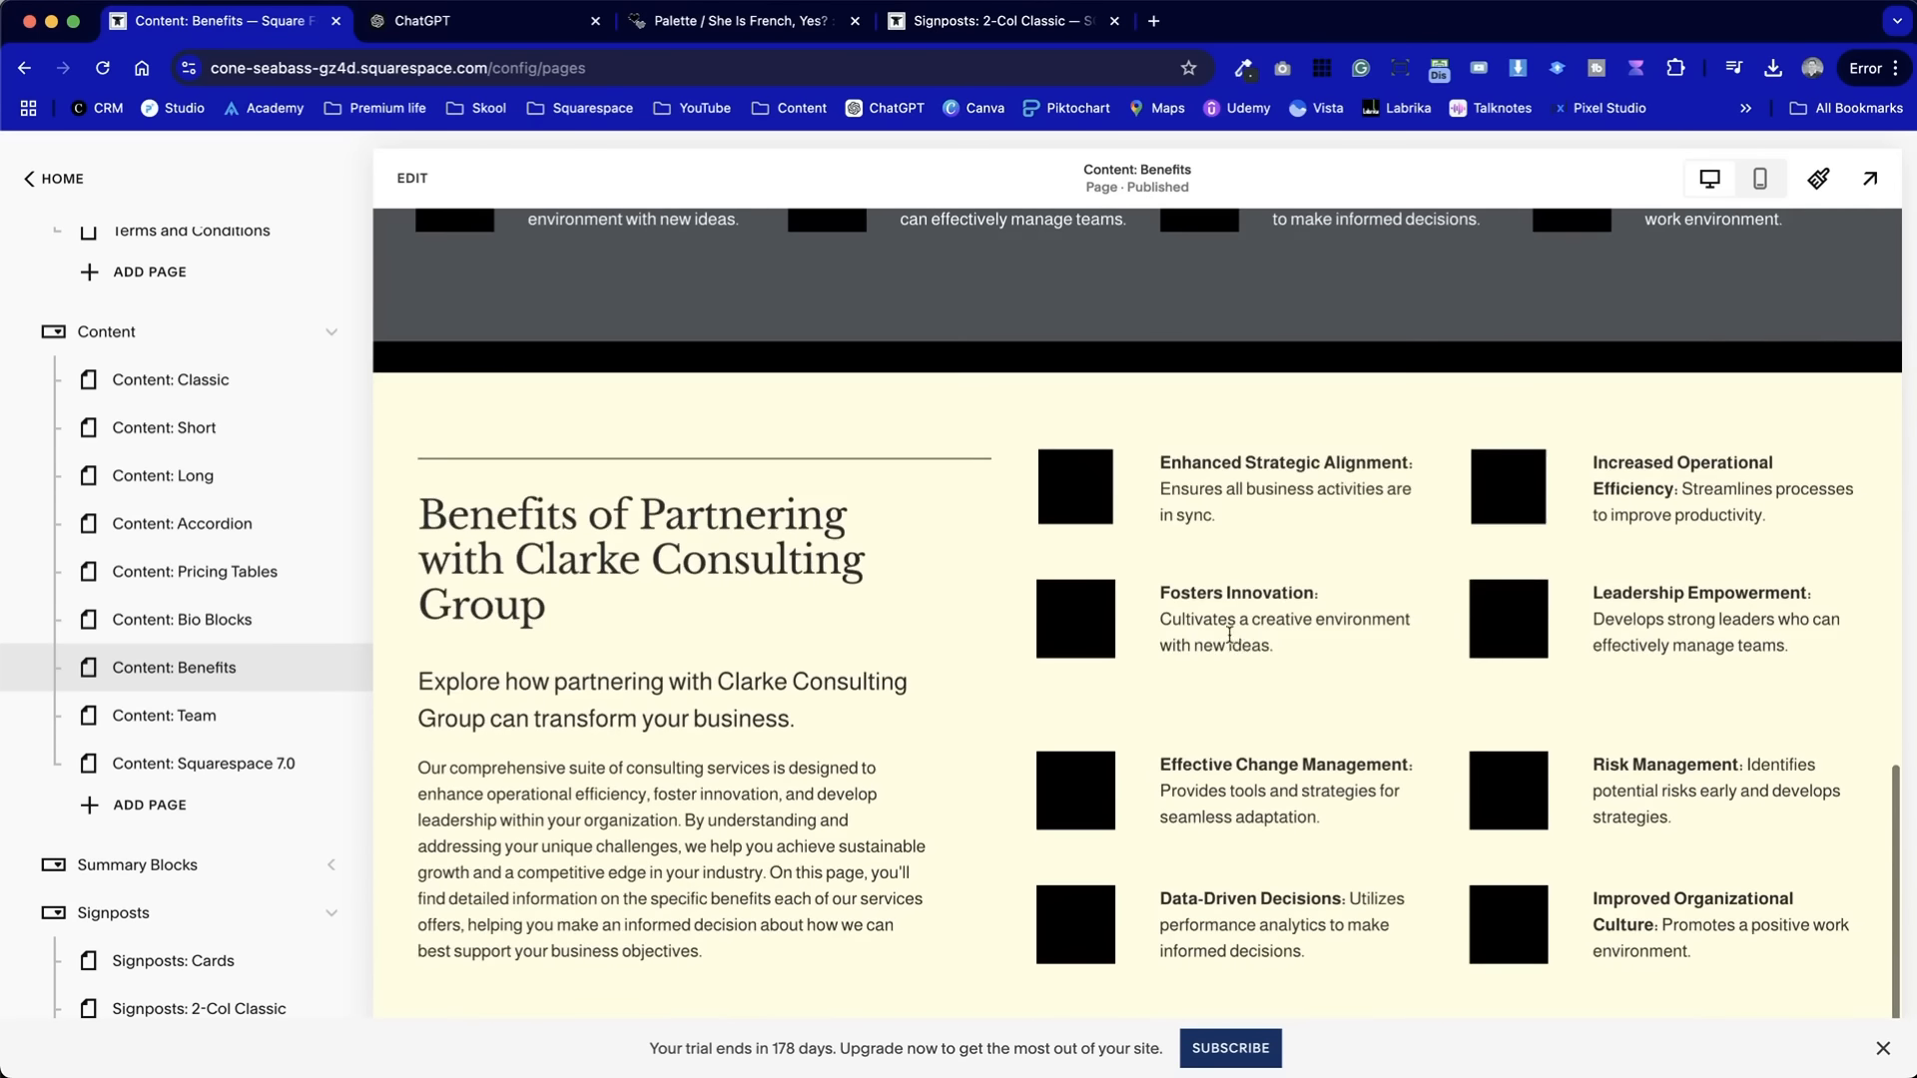
{"action": "scroll", "coordinate": [1229, 636], "scroll_direction": "up", "scroll_amount": 15}
- Edit the Home page and add the saved "UNLOCK YOUR PRODUCTIVITY" section as its first section
{"action": "scroll", "coordinate": [160, 440], "scroll_direction": "up", "scroll_amount": 6}
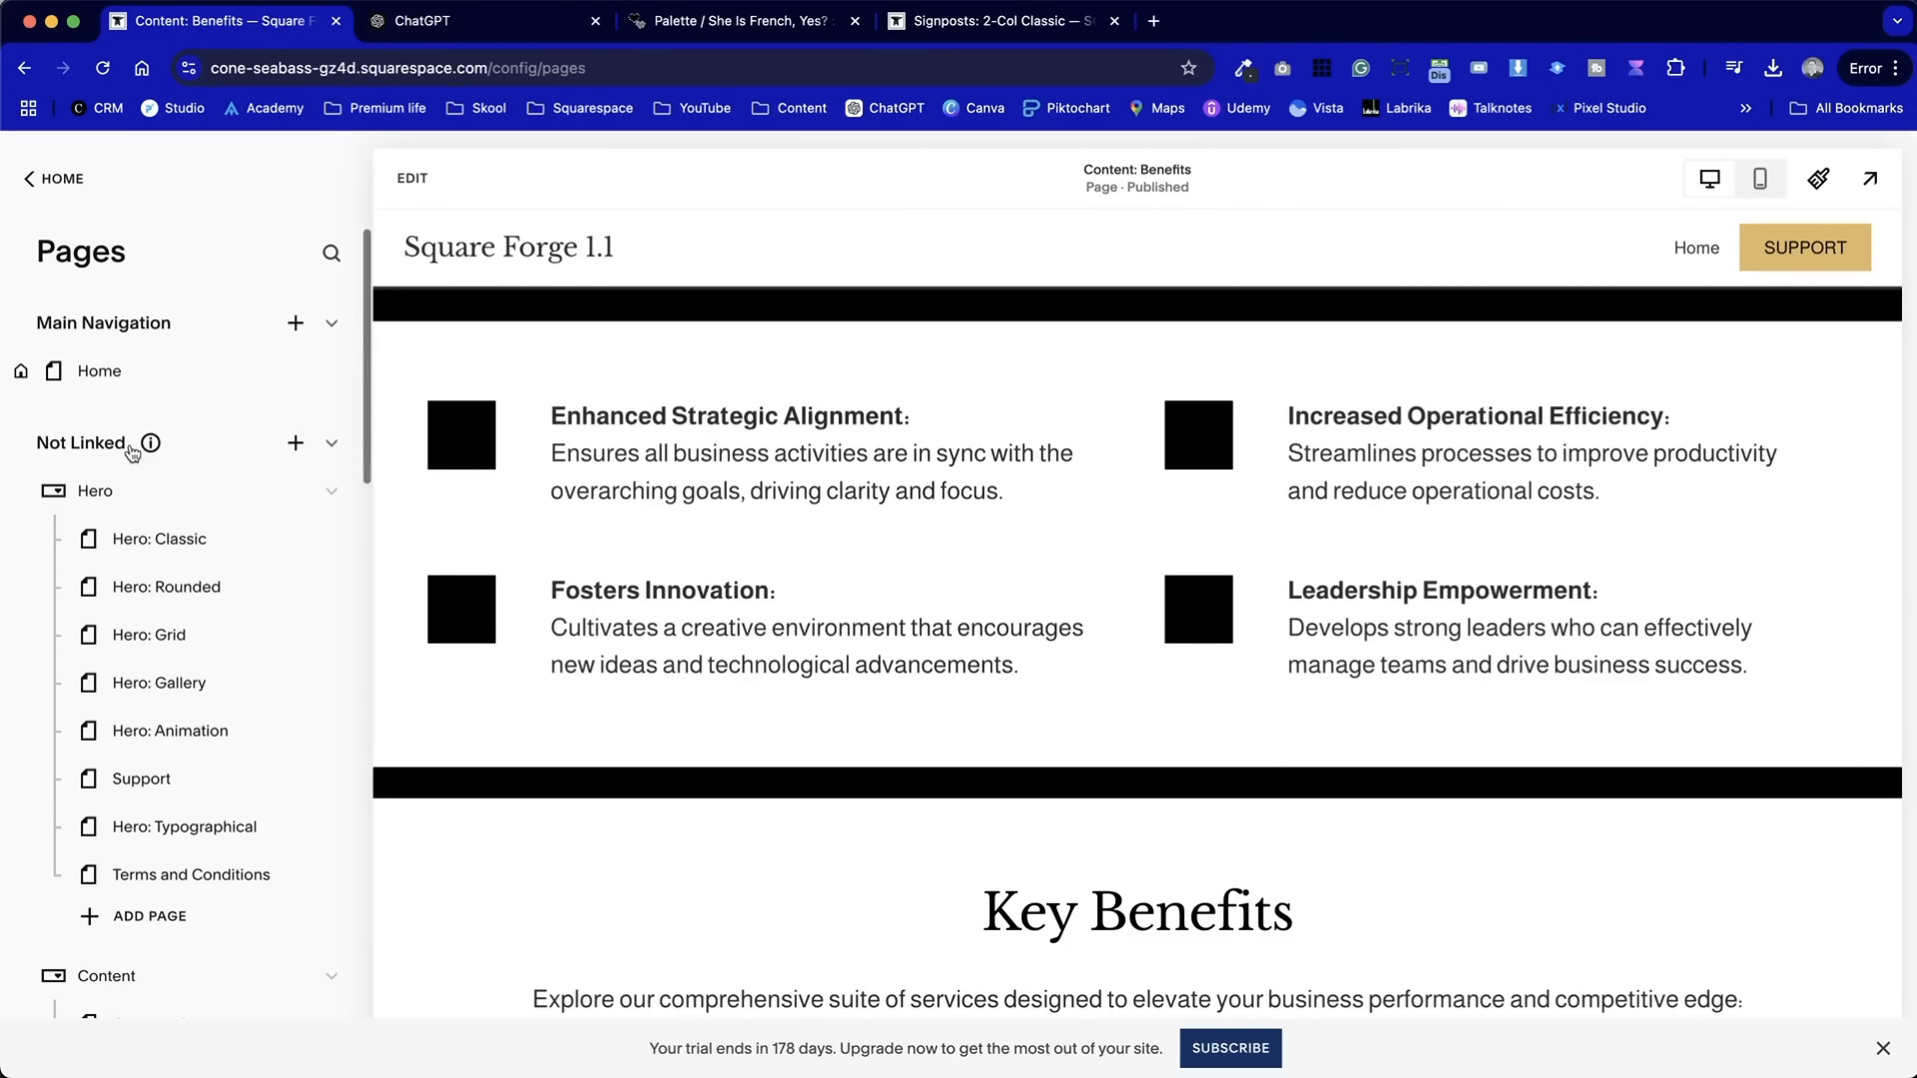
{"action": "left_click", "coordinate": [108, 372]}
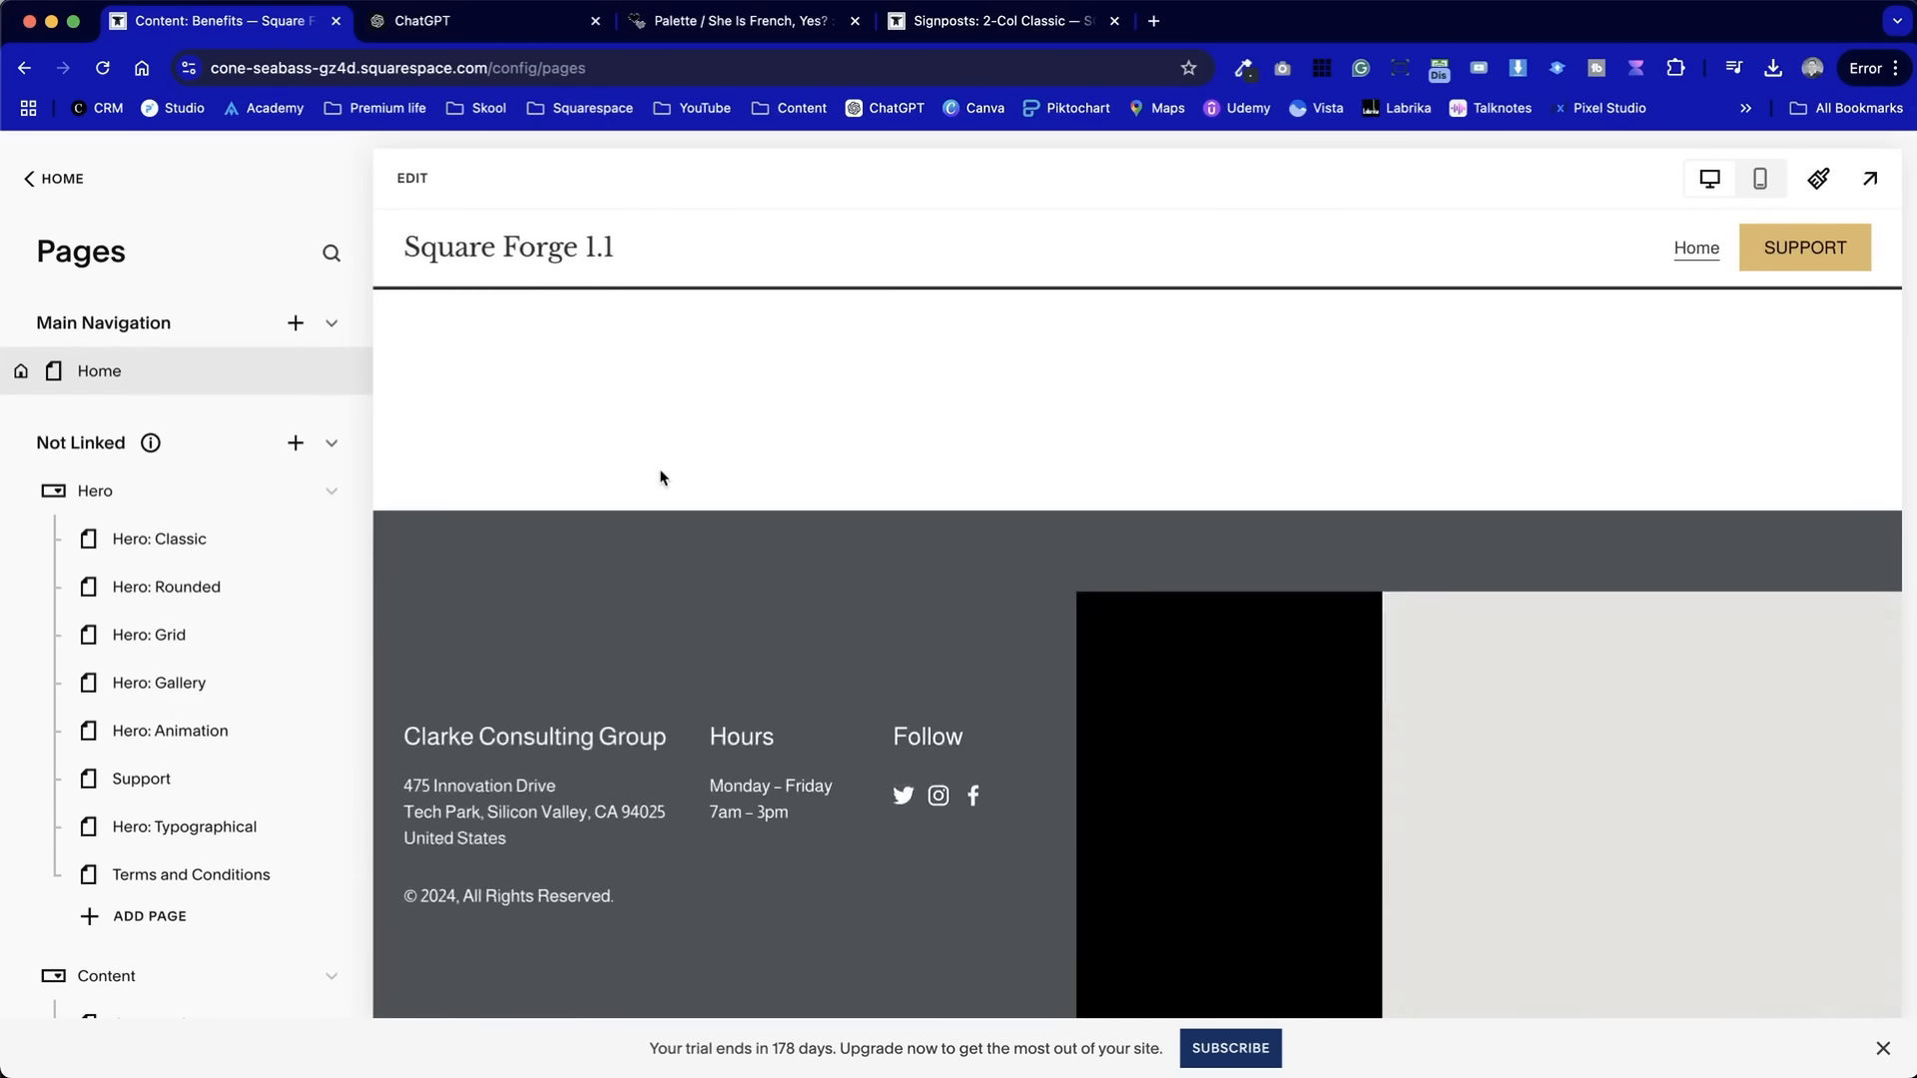
{"action": "left_click", "coordinate": [416, 155]}
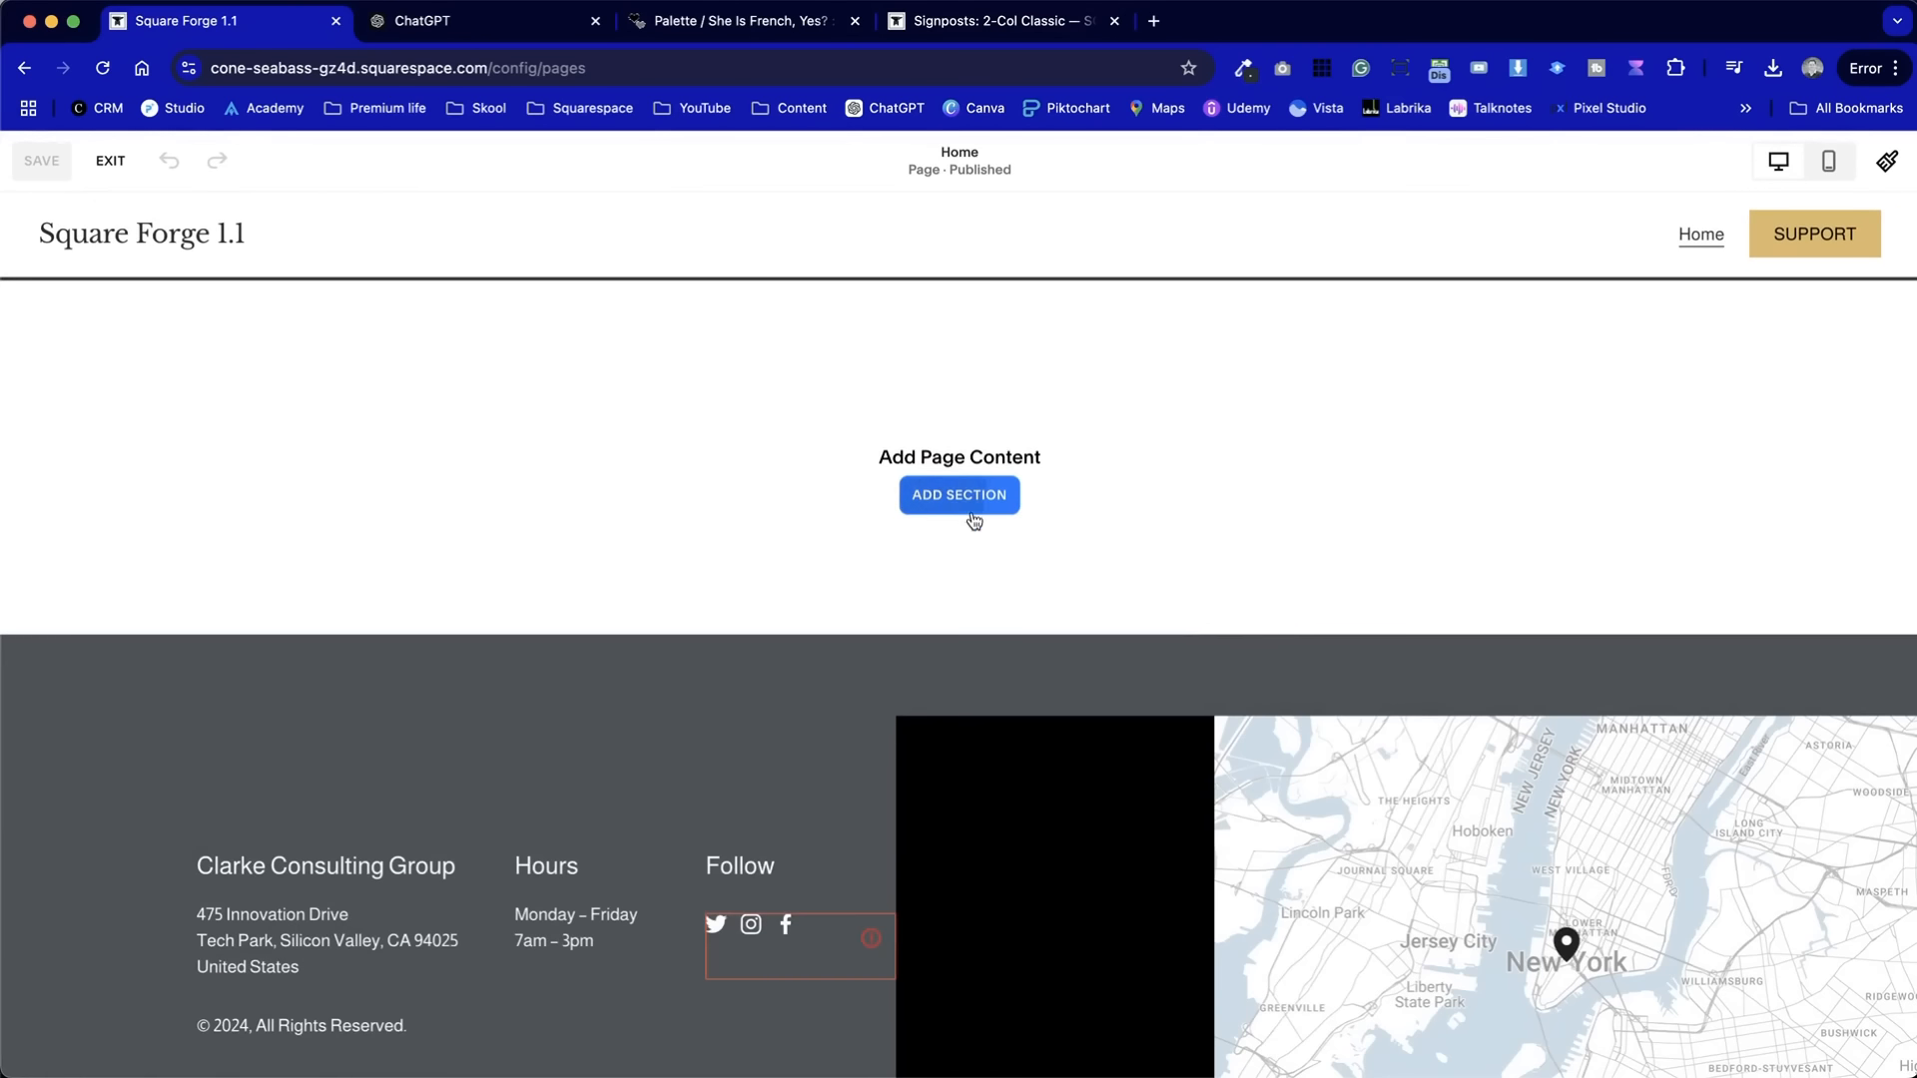
{"action": "left_click", "coordinate": [970, 514]}
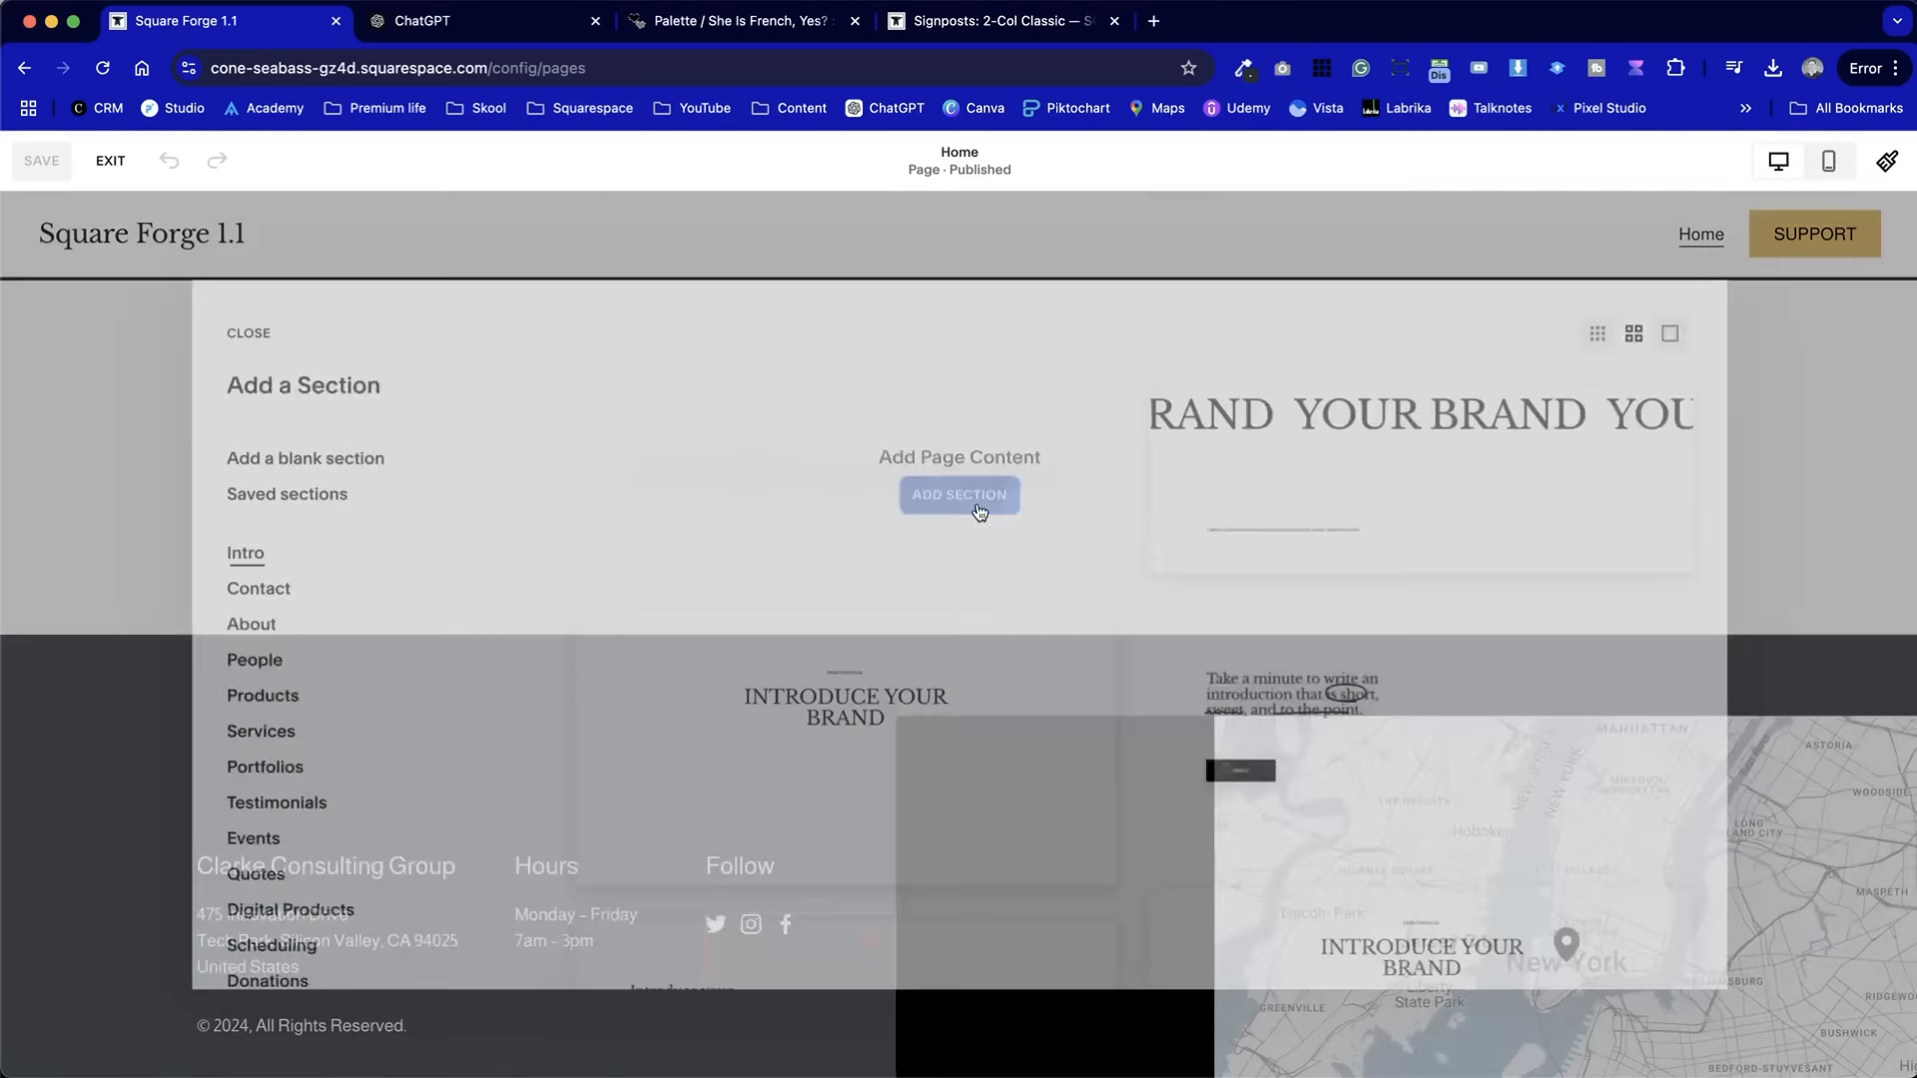
{"action": "left_click", "coordinate": [314, 488]}
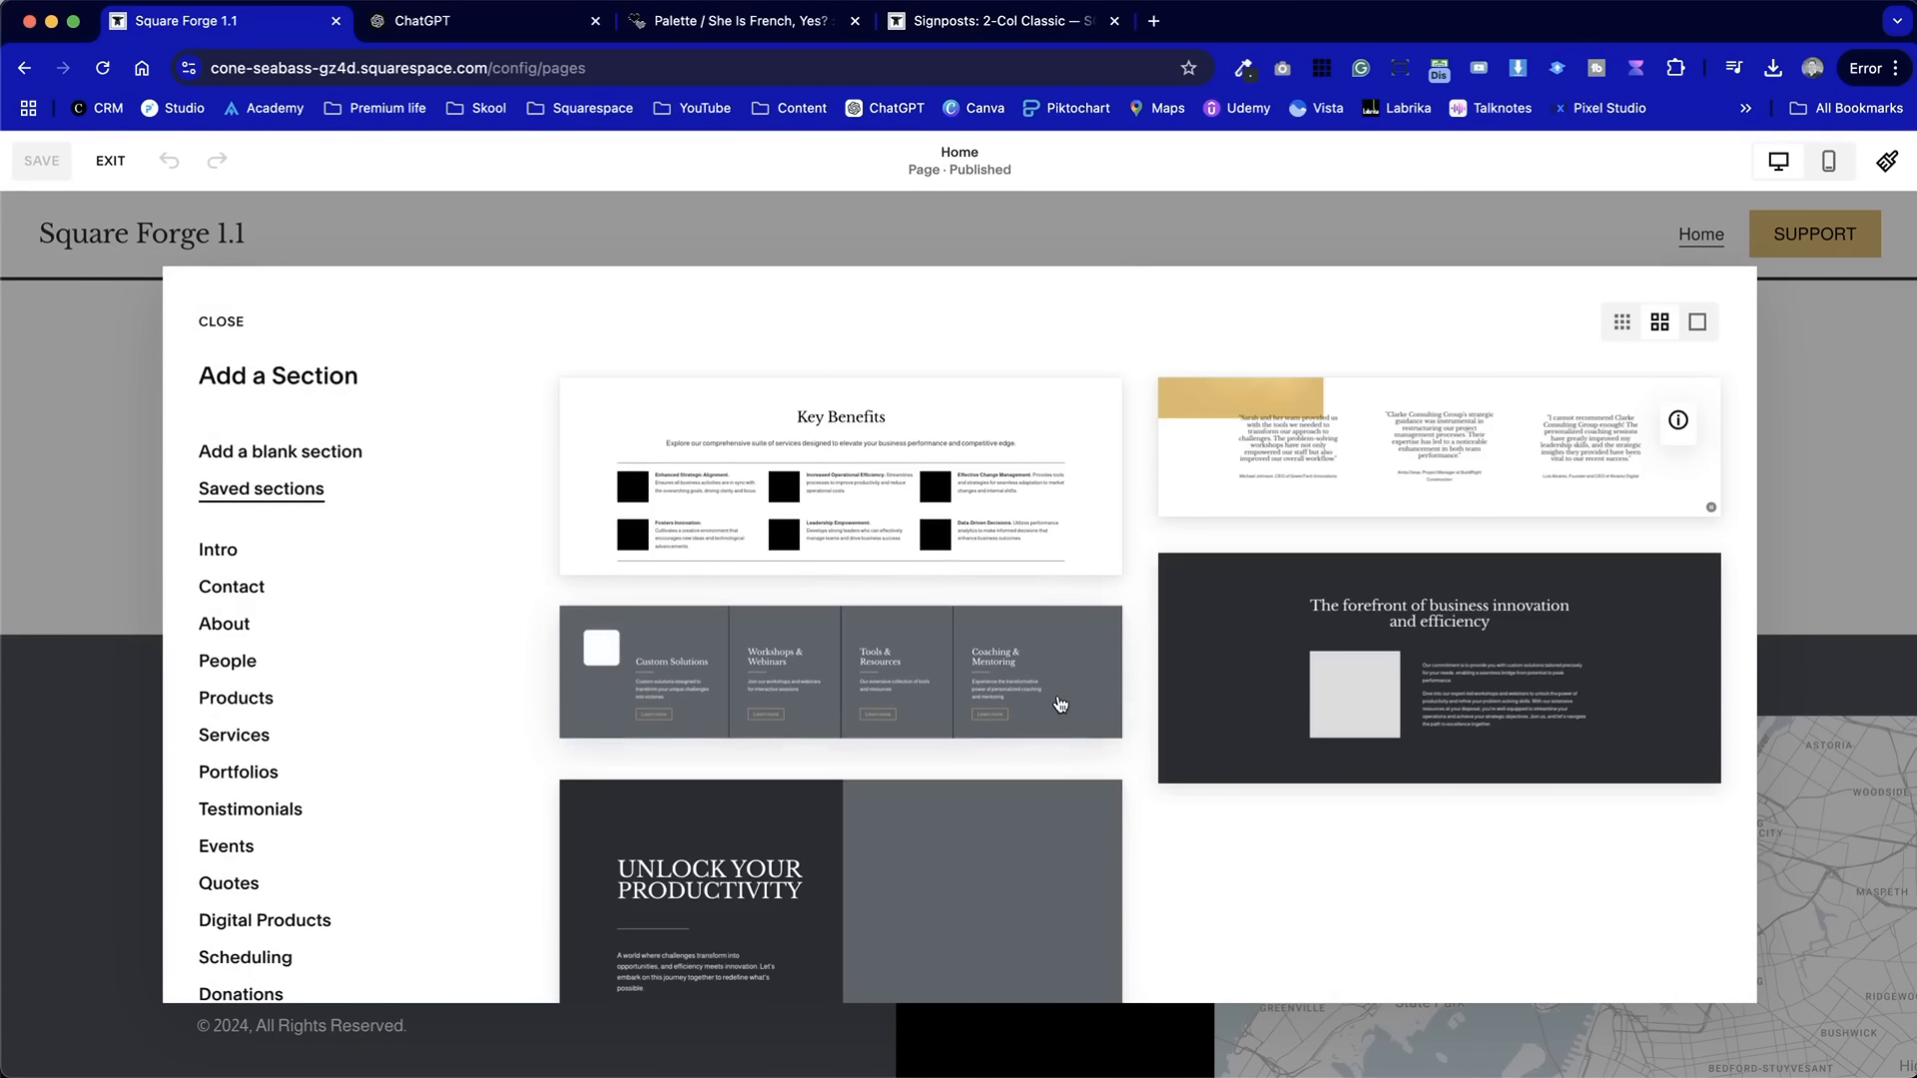
{"action": "scroll", "coordinate": [1068, 864], "scroll_direction": "down", "scroll_amount": 2}
{"action": "left_click", "coordinate": [811, 882]}
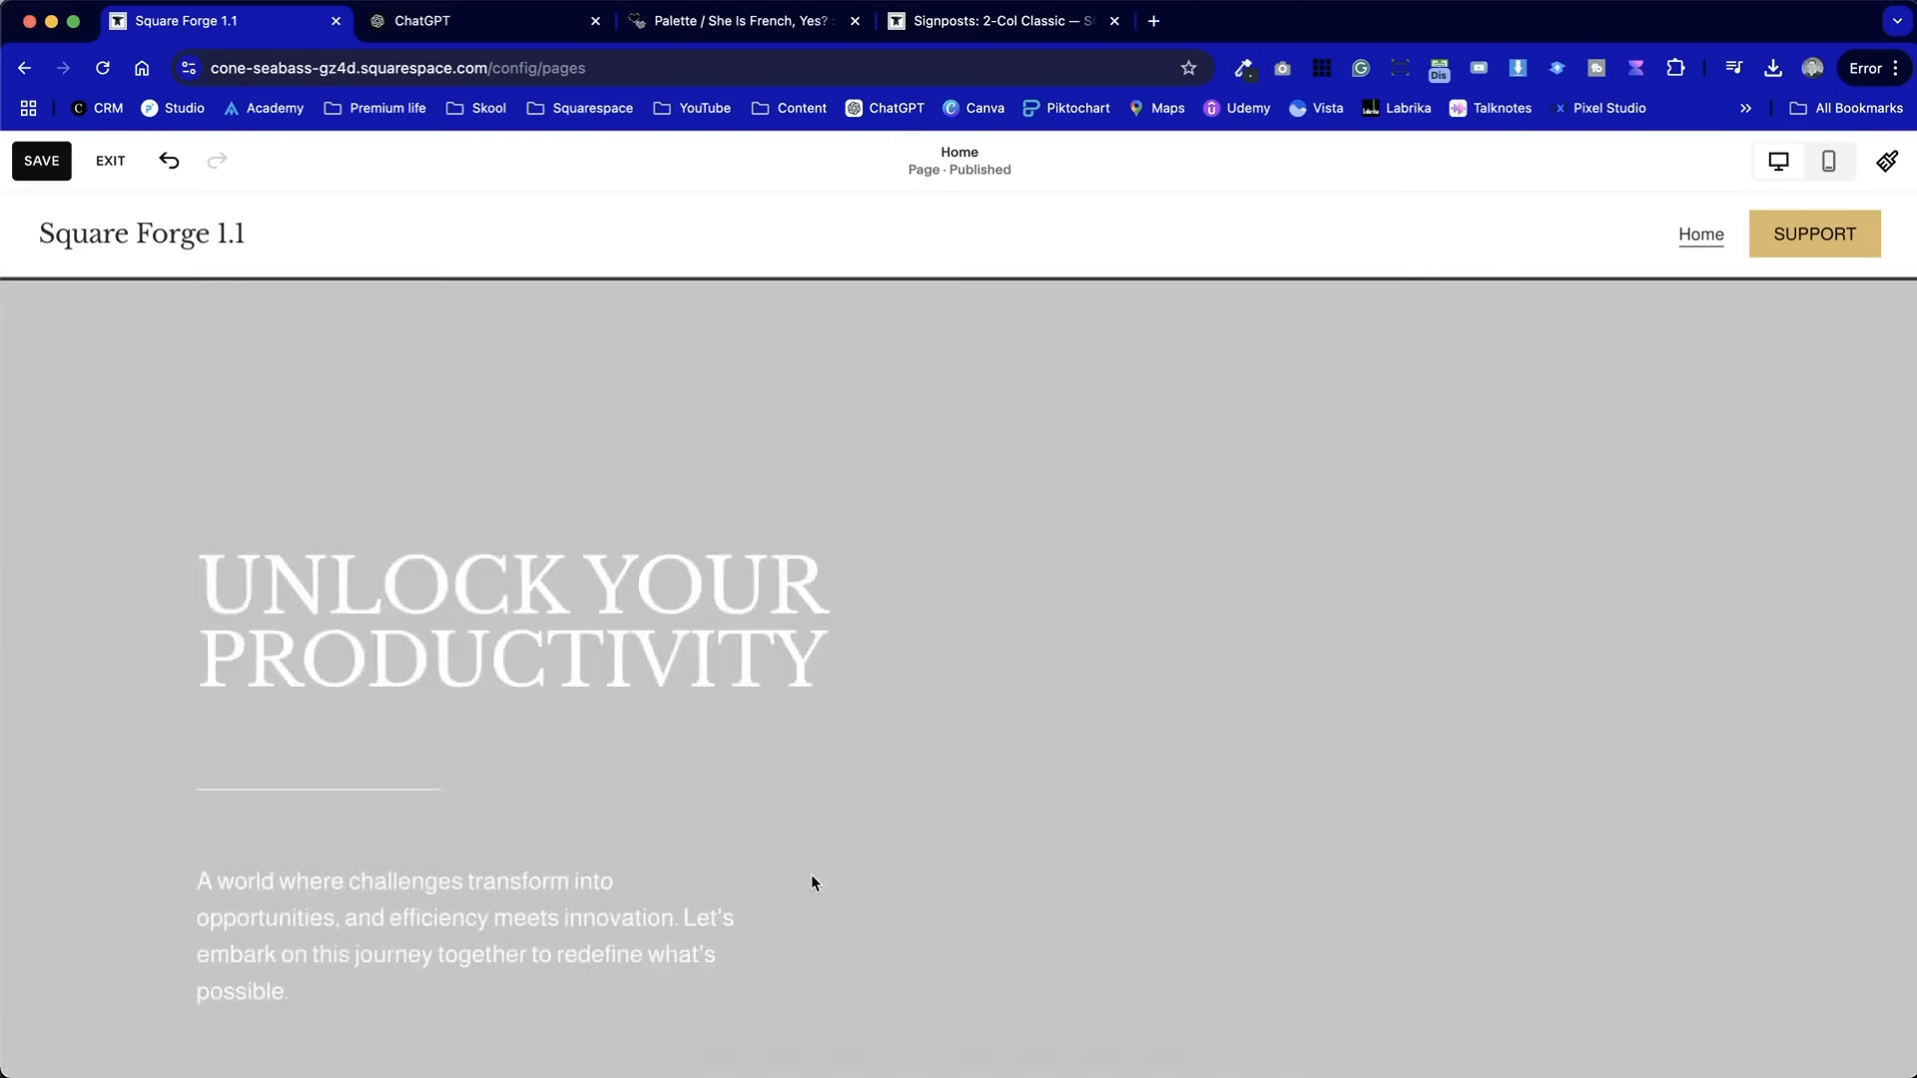
- Add the saved "The forefront of business innovation and efficiency" section below the hero, followed by the saved four-column services section
{"action": "scroll", "coordinate": [812, 882], "scroll_direction": "down", "scroll_amount": 5}
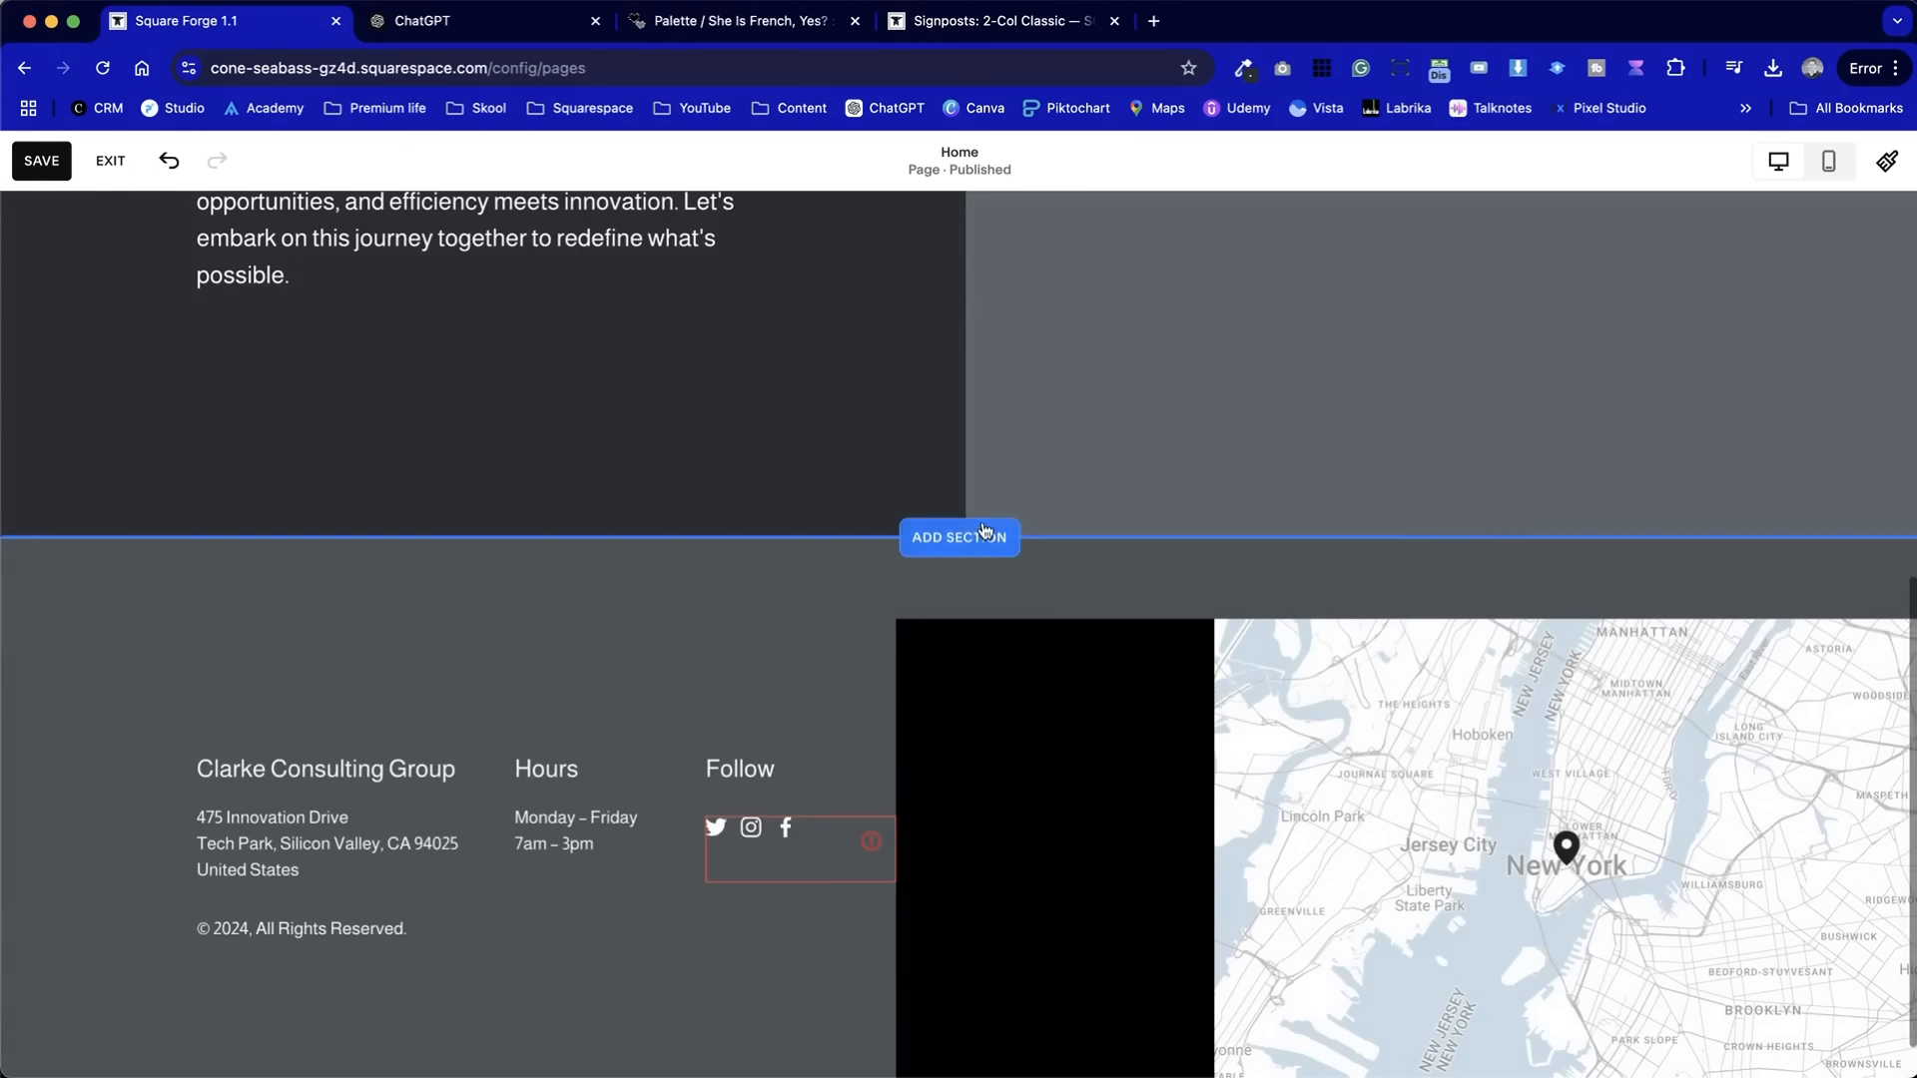
{"action": "left_click", "coordinate": [984, 530]}
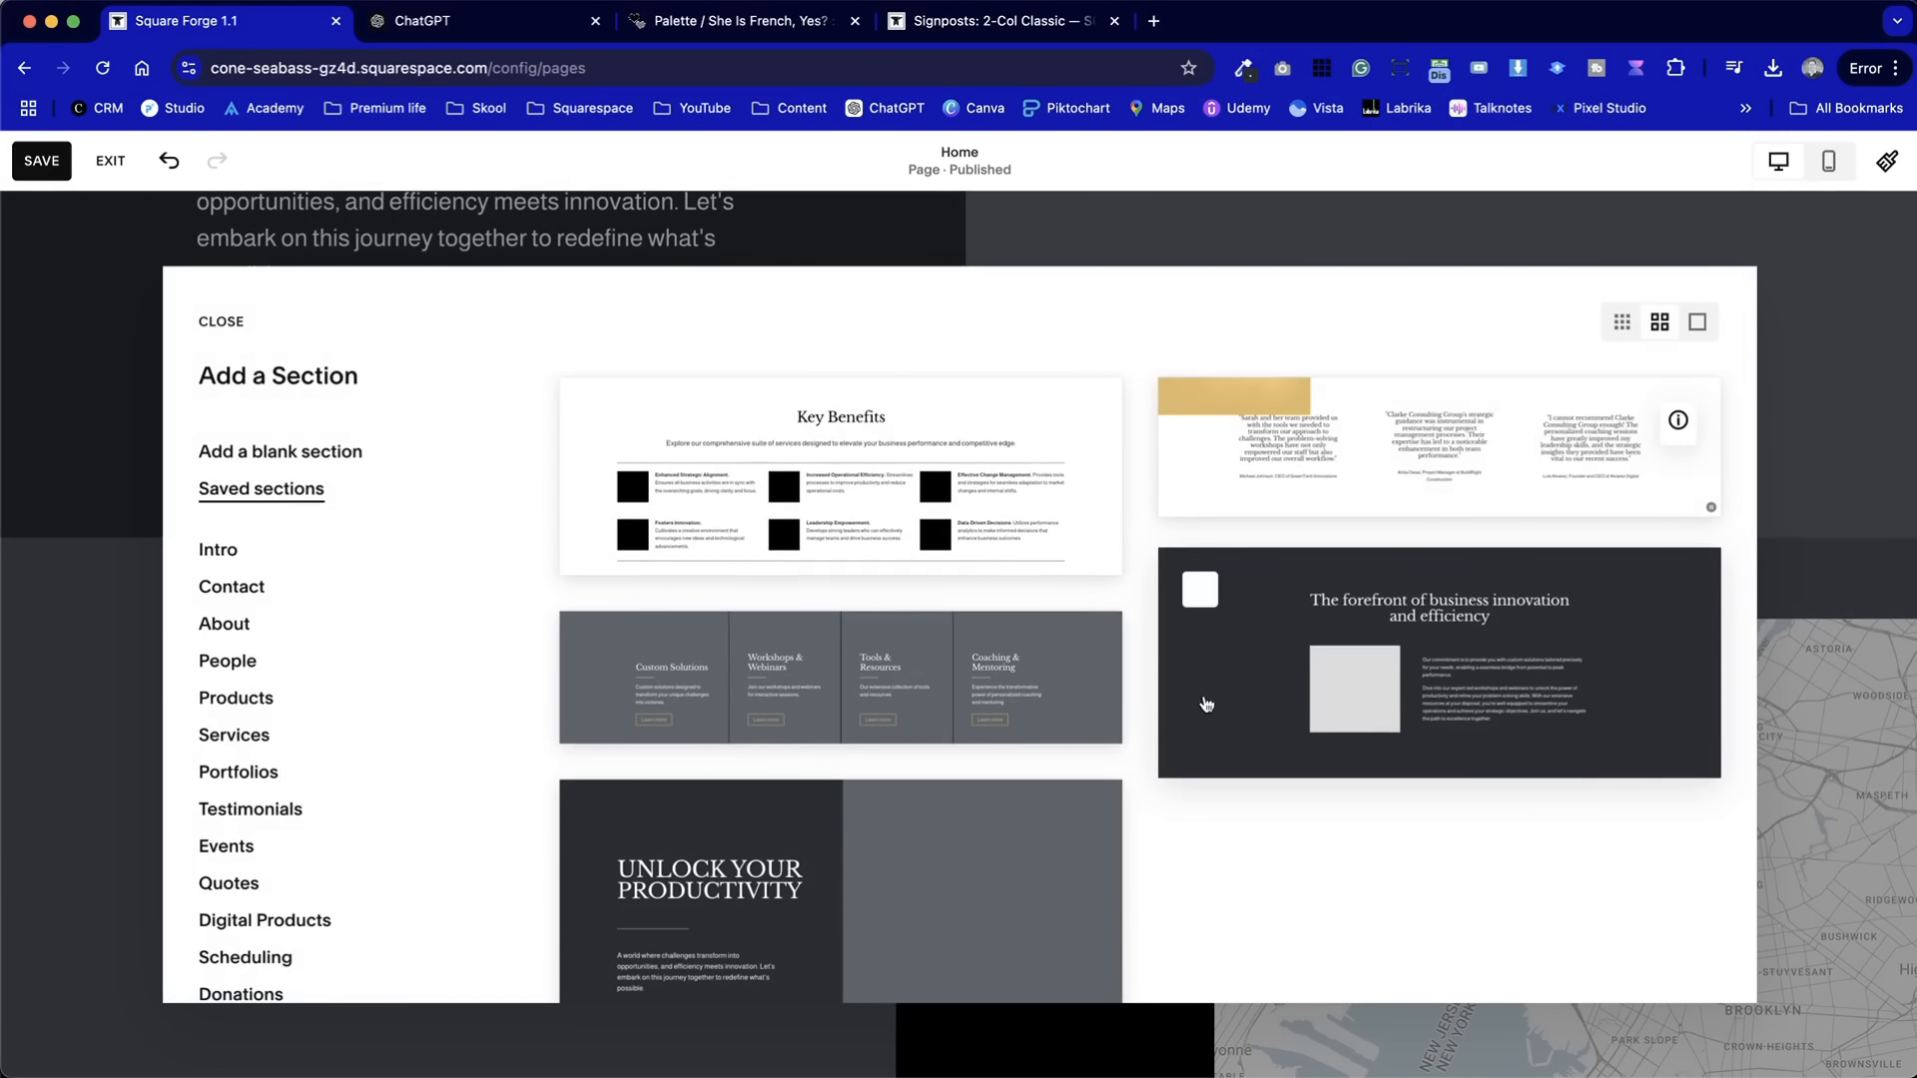
{"action": "left_click", "coordinate": [1296, 718]}
{"action": "scroll", "coordinate": [953, 685], "scroll_direction": "down", "scroll_amount": 5}
{"action": "left_click", "coordinate": [959, 713]}
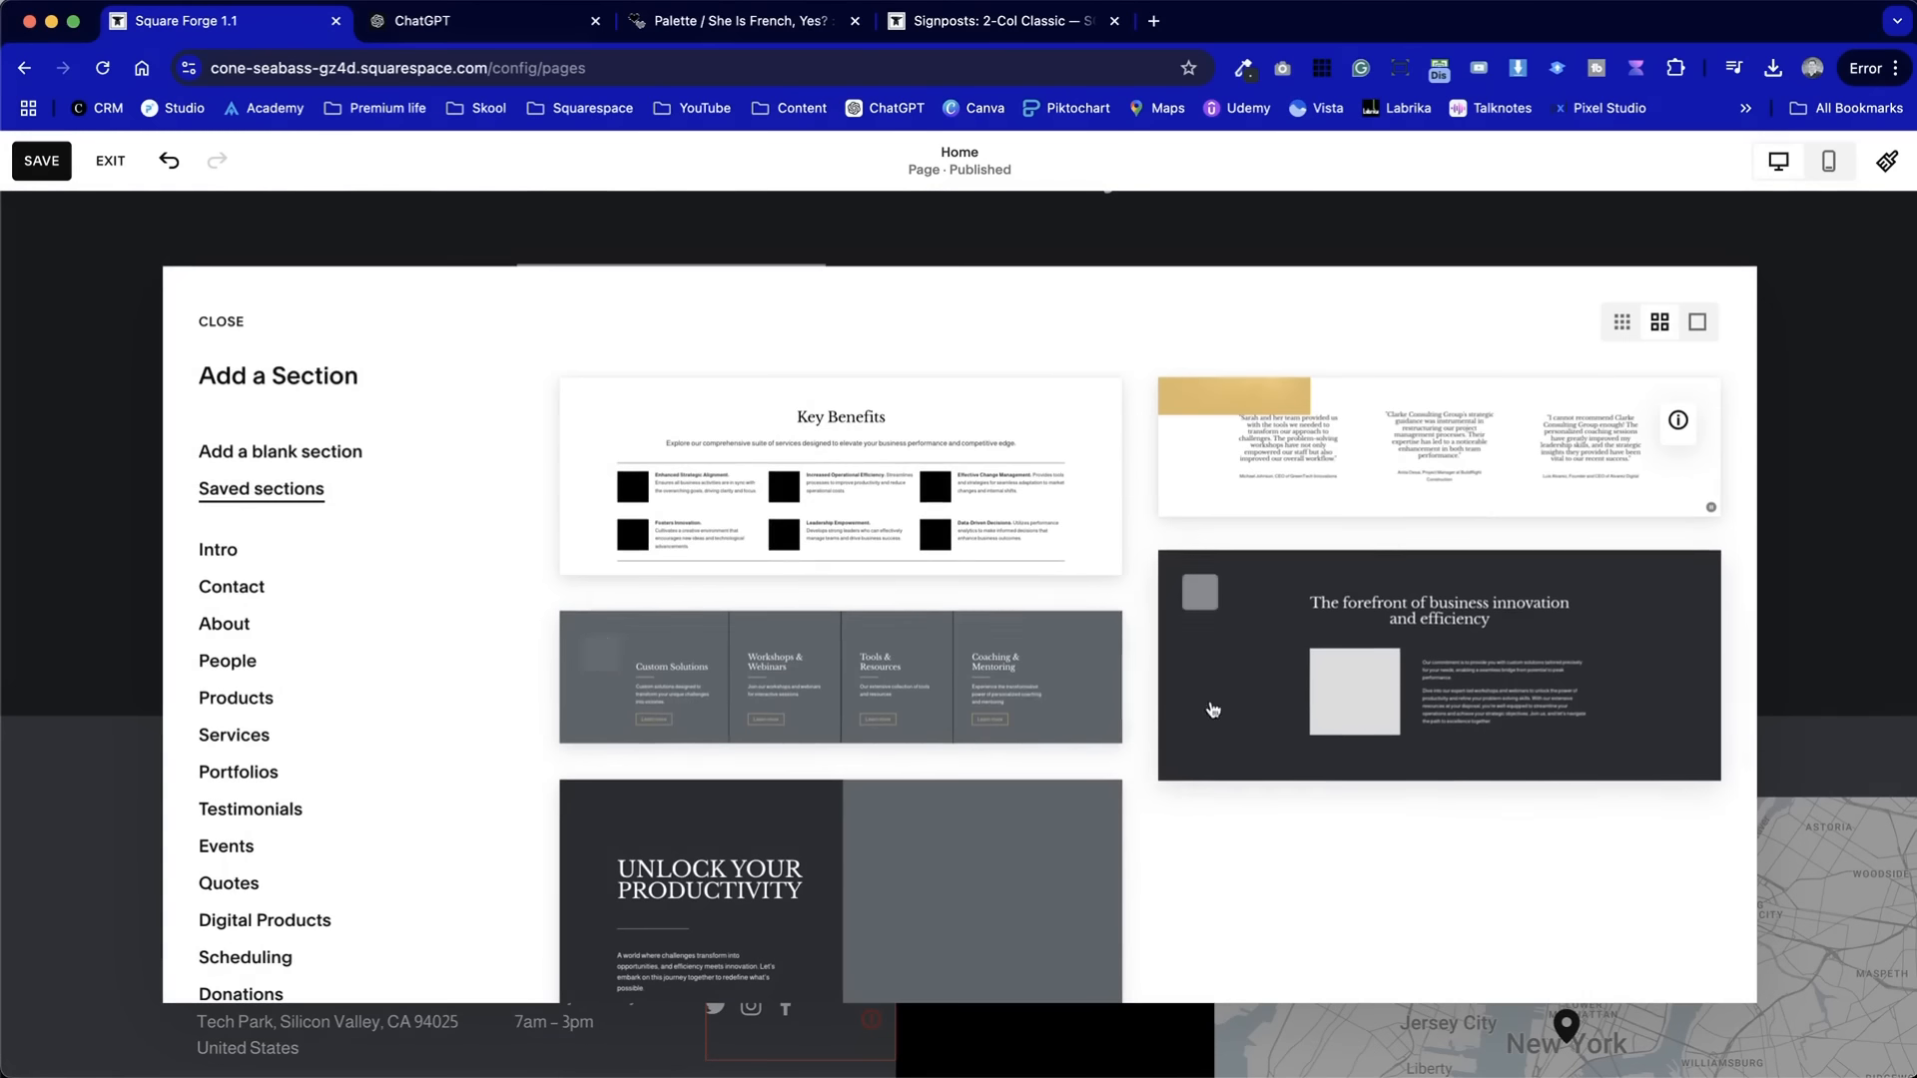
{"action": "left_click", "coordinate": [1012, 696]}
- Add the saved gold three-testimonial section below the four-column services section
{"action": "scroll", "coordinate": [1010, 693], "scroll_direction": "down", "scroll_amount": 5}
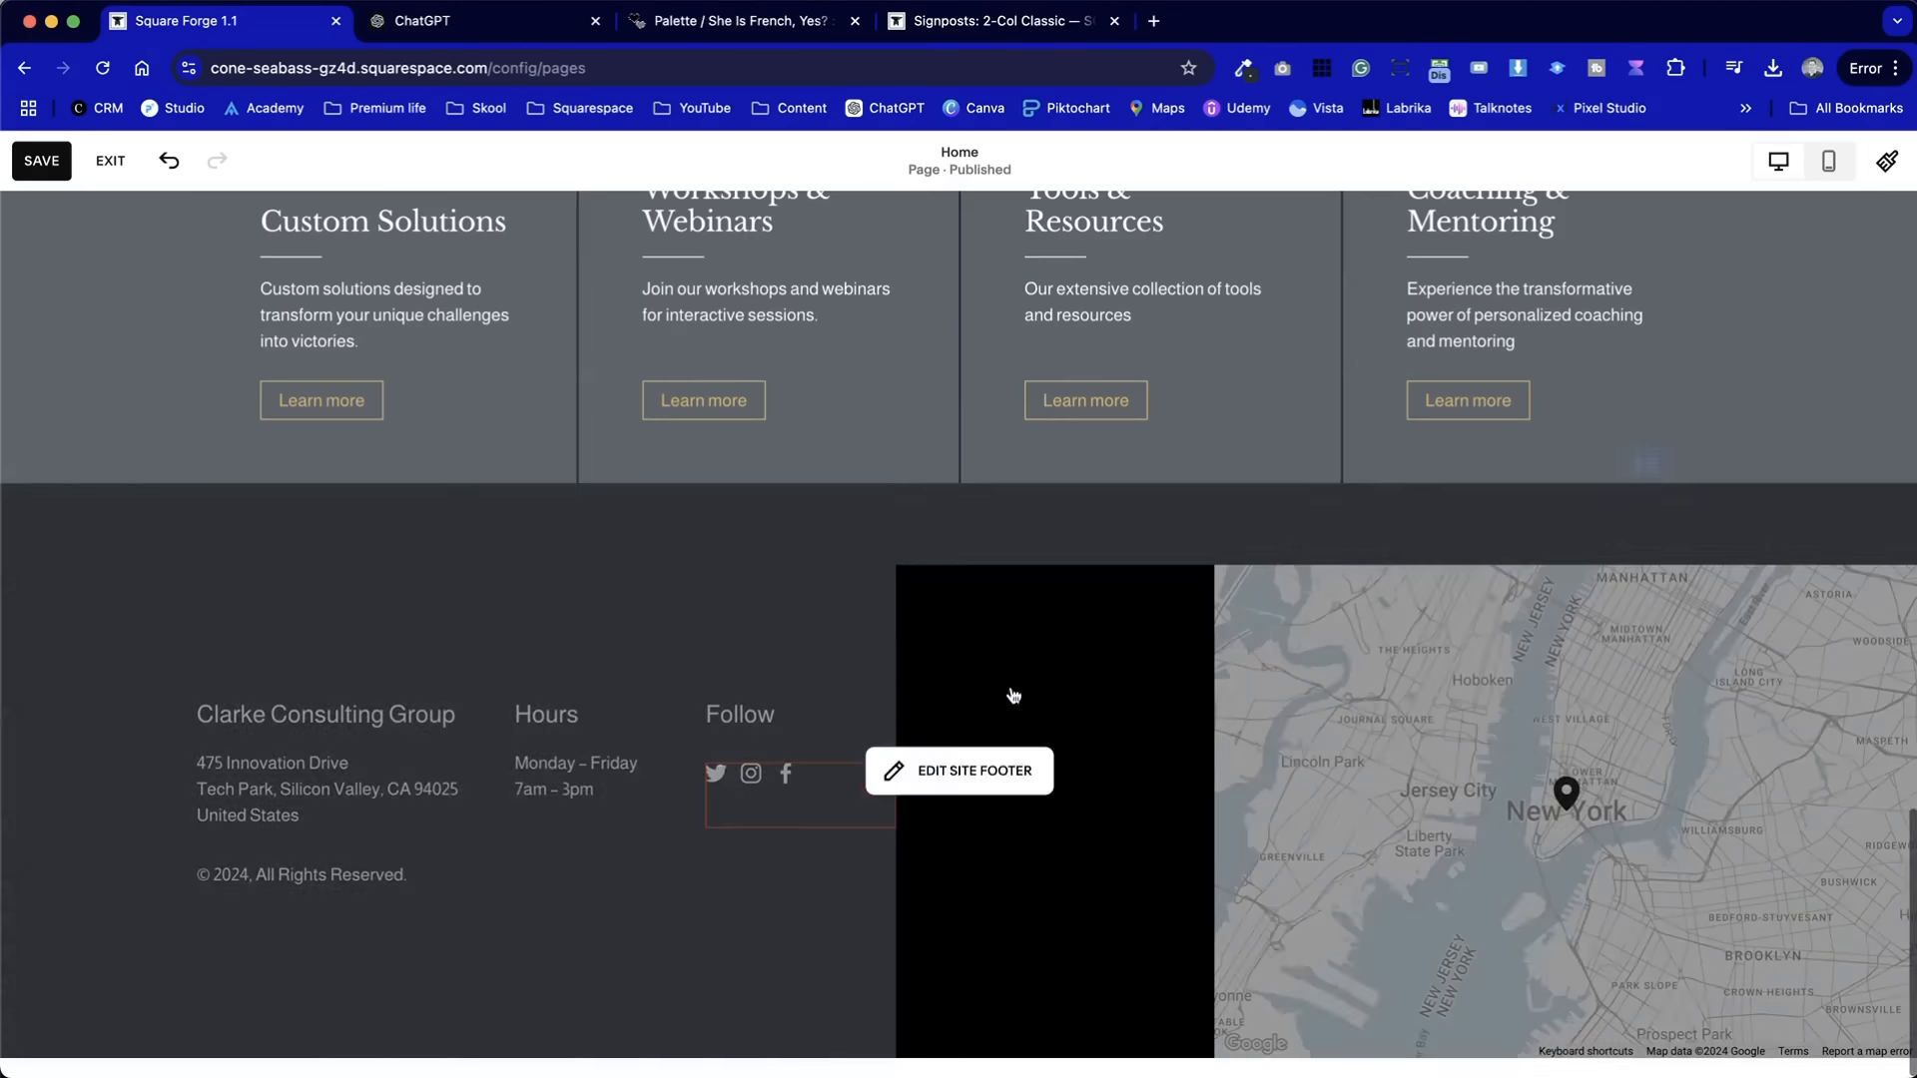
{"action": "left_click", "coordinate": [959, 483]}
{"action": "left_click", "coordinate": [1458, 437]}
- Add the saved Key Benefits section to the Home page and place it directly above the testimonials section
{"action": "scroll", "coordinate": [941, 509], "scroll_direction": "down", "scroll_amount": 2}
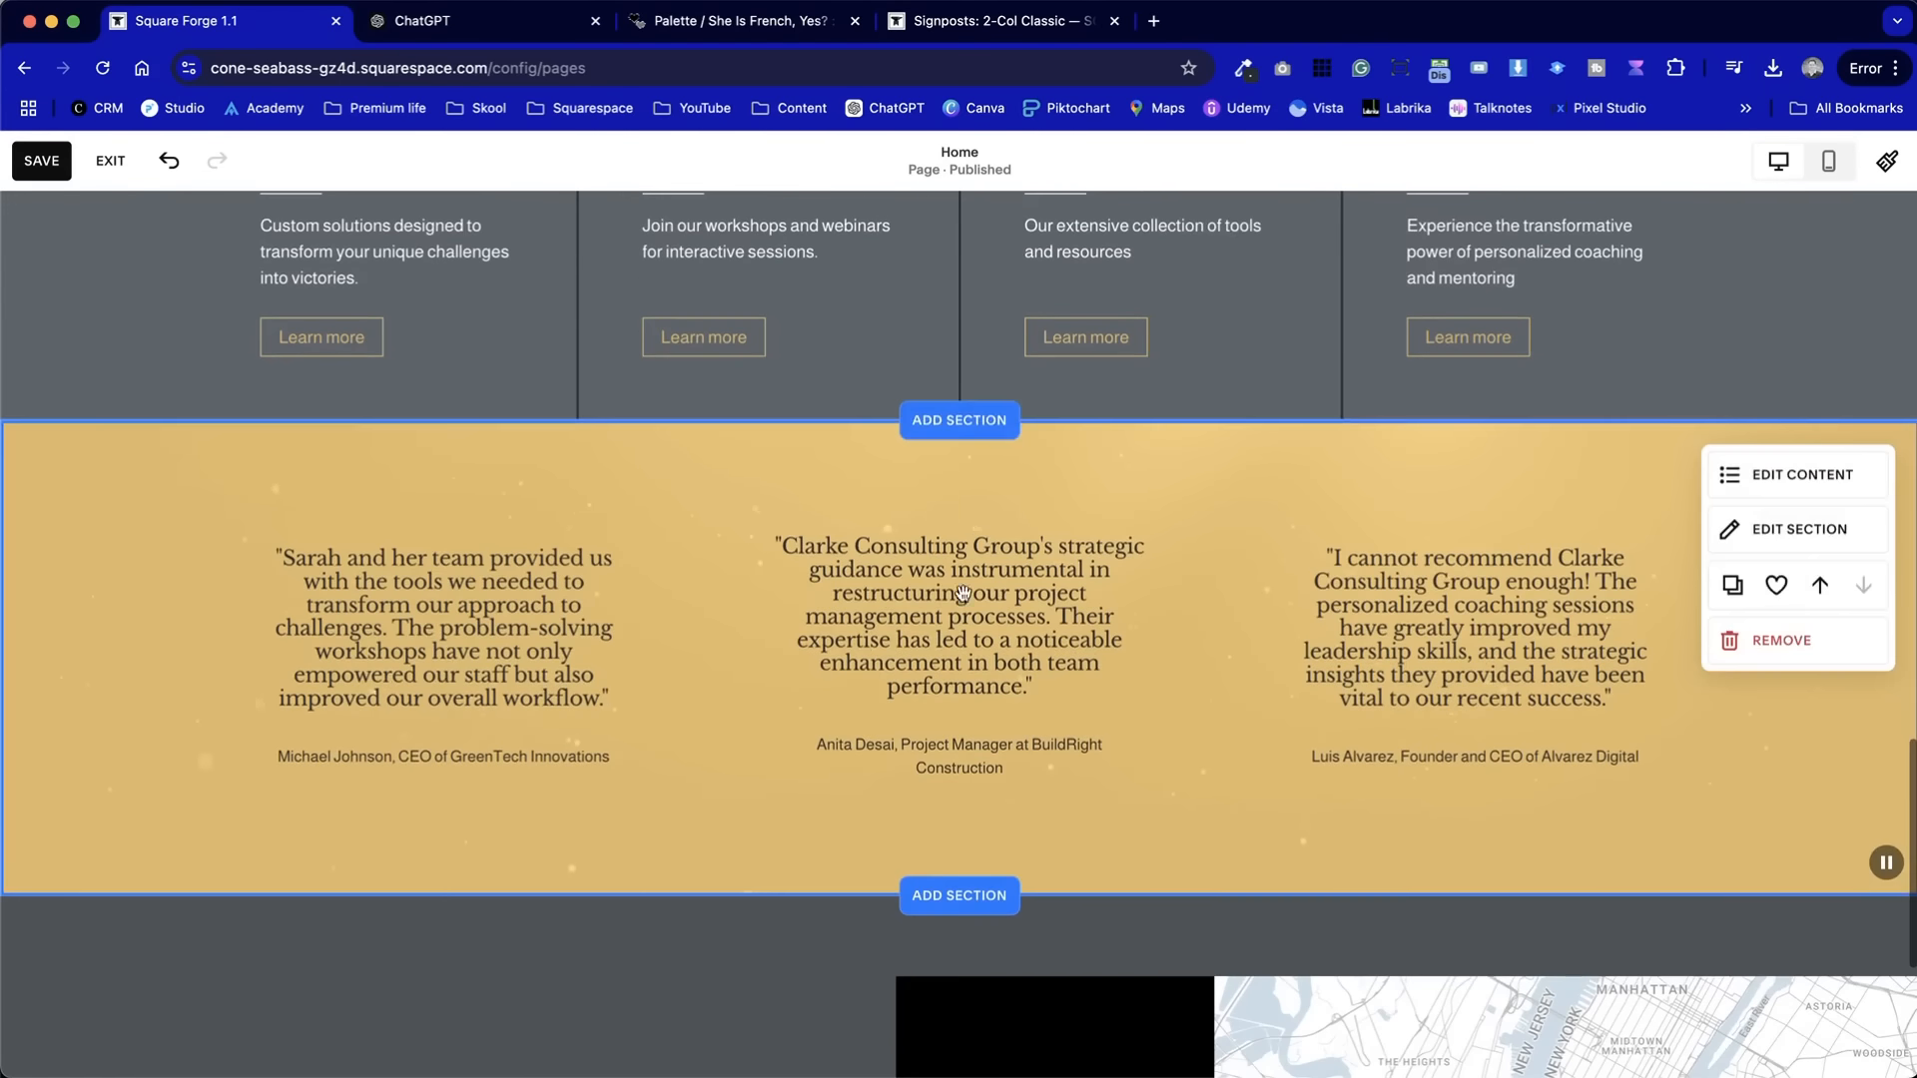
{"action": "left_click", "coordinate": [958, 415]}
{"action": "left_click", "coordinate": [832, 472]}
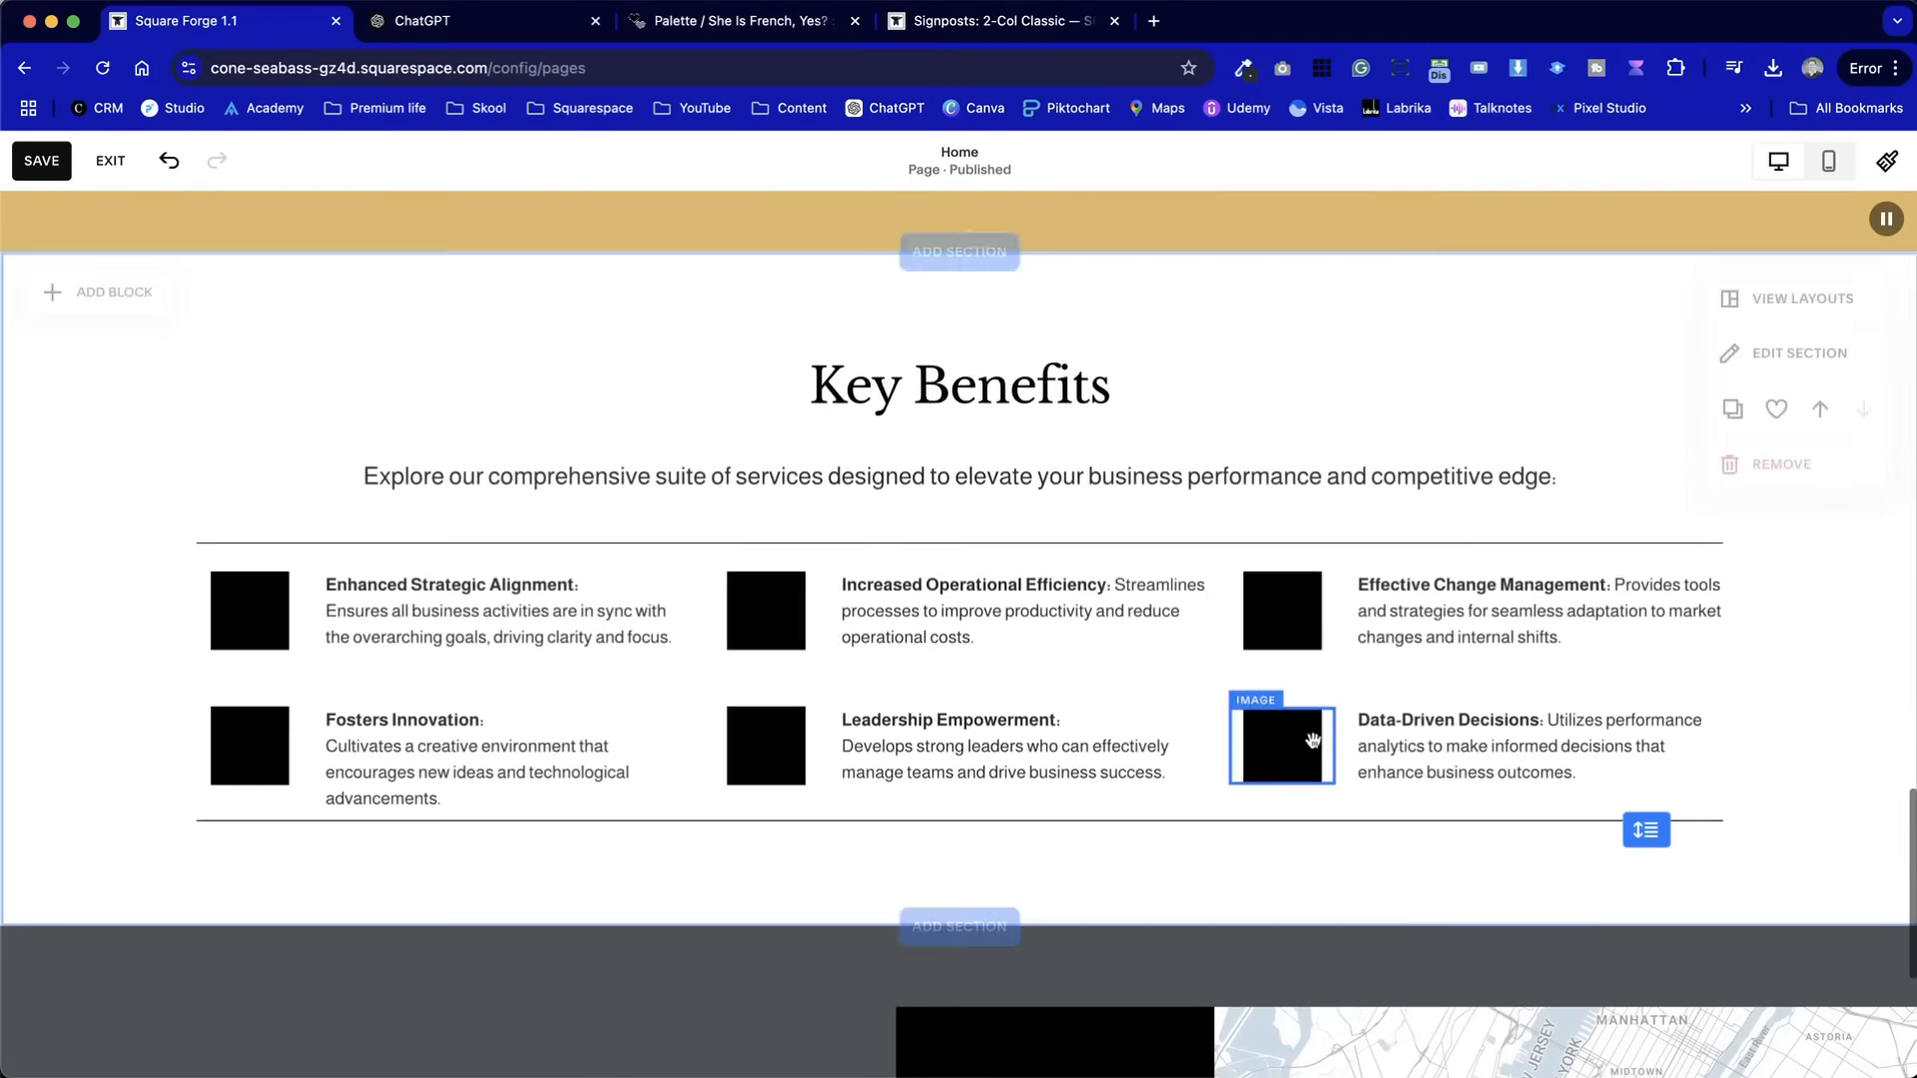
{"action": "scroll", "coordinate": [1497, 699], "scroll_direction": "up", "scroll_amount": 3}
{"action": "left_click", "coordinate": [1820, 681]}
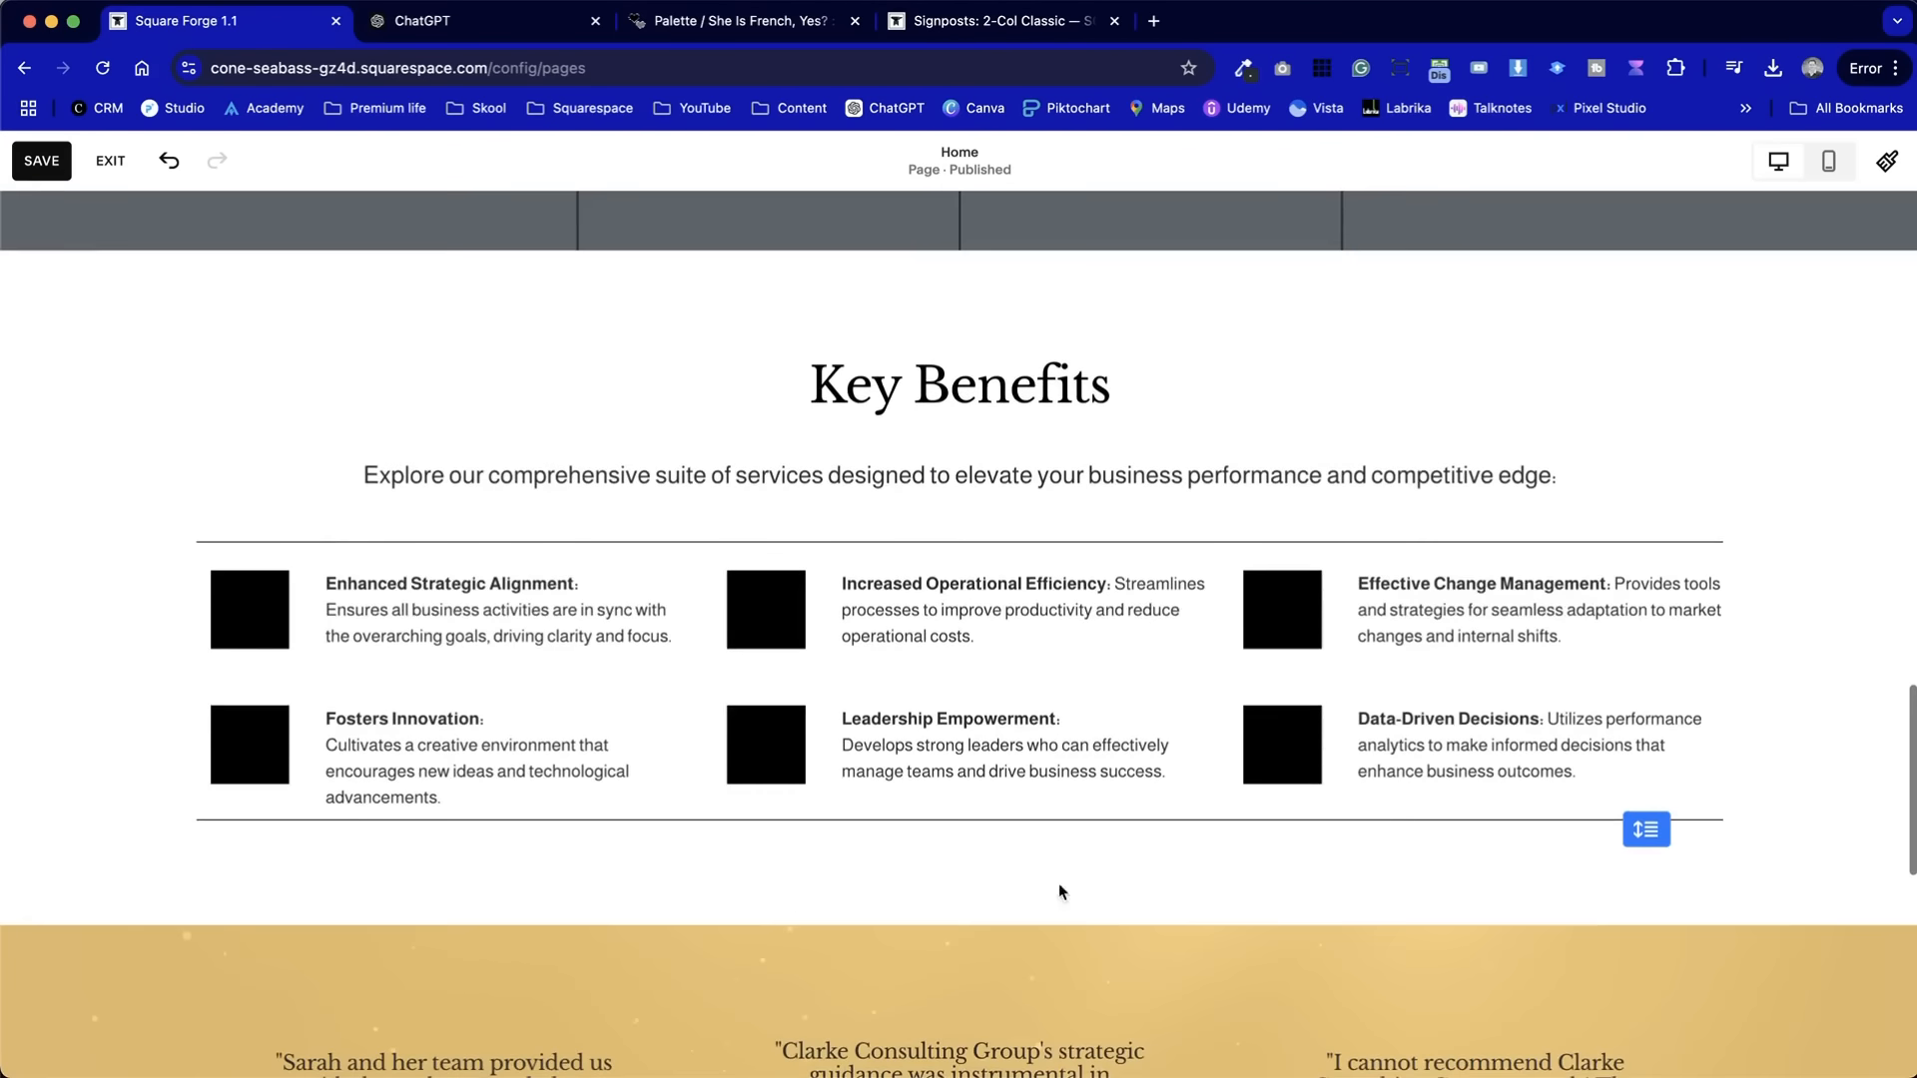
- Examine the order and look of the sections on the Home page from hero to Key Benefits
{"action": "scroll", "coordinate": [1024, 886], "scroll_direction": "down", "scroll_amount": 2}
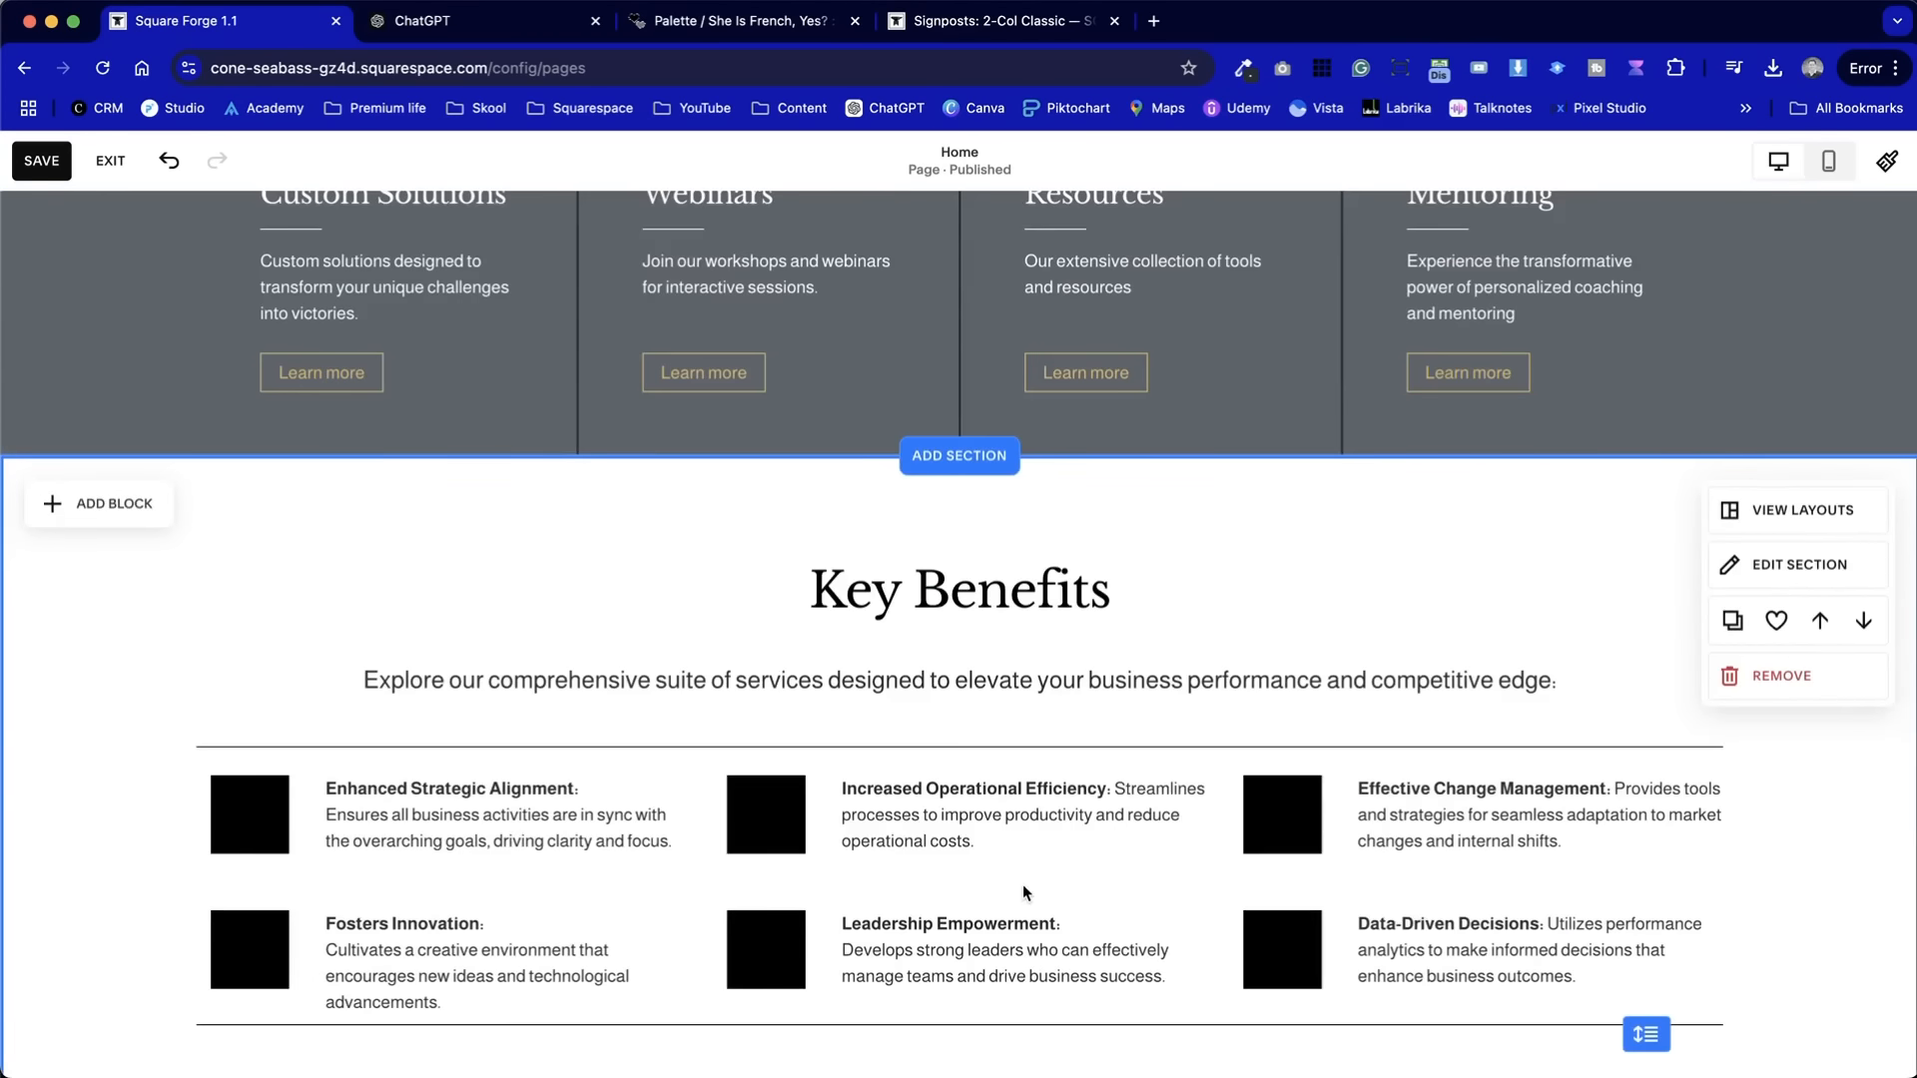
{"action": "scroll", "coordinate": [1023, 885], "scroll_direction": "up", "scroll_amount": 6}
{"action": "scroll", "coordinate": [1023, 885], "scroll_direction": "down", "scroll_amount": 3}
{"action": "scroll", "coordinate": [1023, 886], "scroll_direction": "up", "scroll_amount": 10}
{"action": "scroll", "coordinate": [1023, 886], "scroll_direction": "down", "scroll_amount": 7}
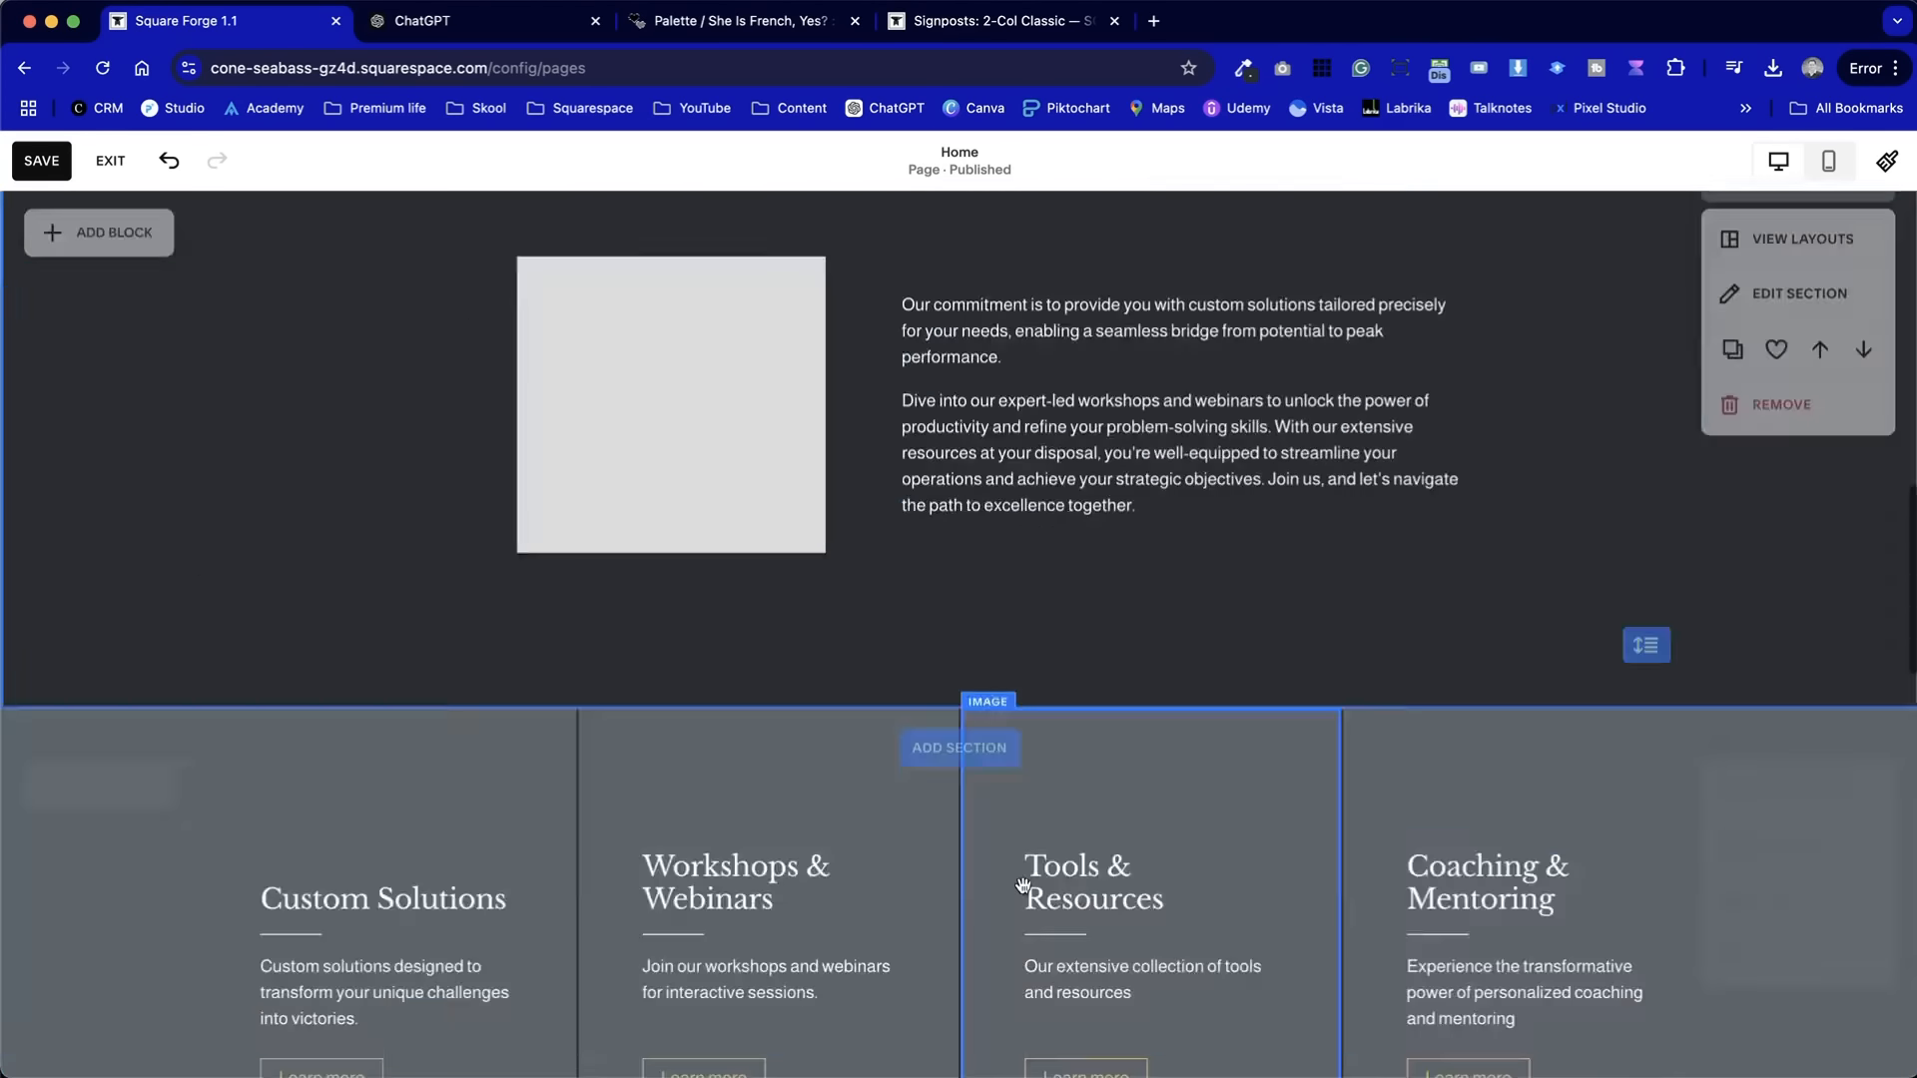
{"action": "scroll", "coordinate": [1024, 886], "scroll_direction": "up", "scroll_amount": 11}
{"action": "scroll", "coordinate": [1023, 885], "scroll_direction": "up", "scroll_amount": 3}
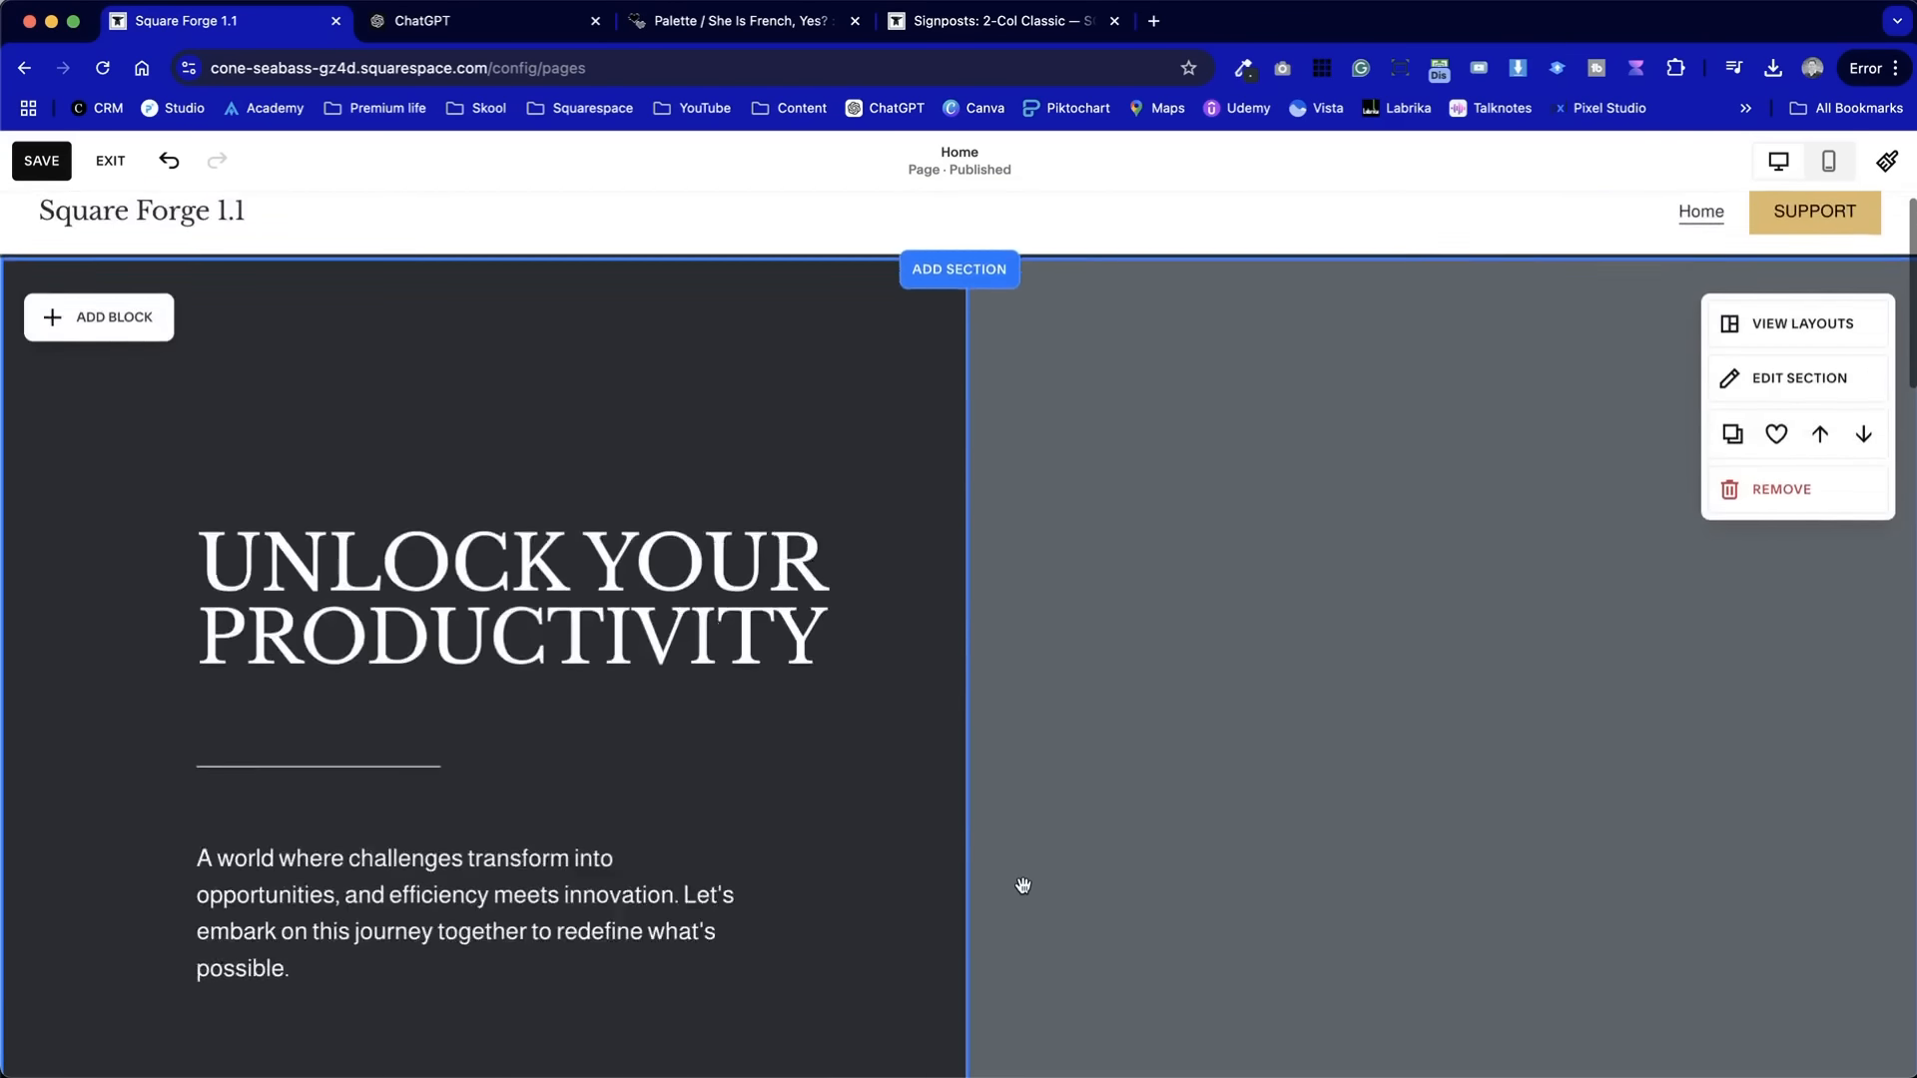
{"action": "scroll", "coordinate": [1024, 886], "scroll_direction": "down", "scroll_amount": 8}
{"action": "scroll", "coordinate": [696, 941], "scroll_direction": "up", "scroll_amount": 8}
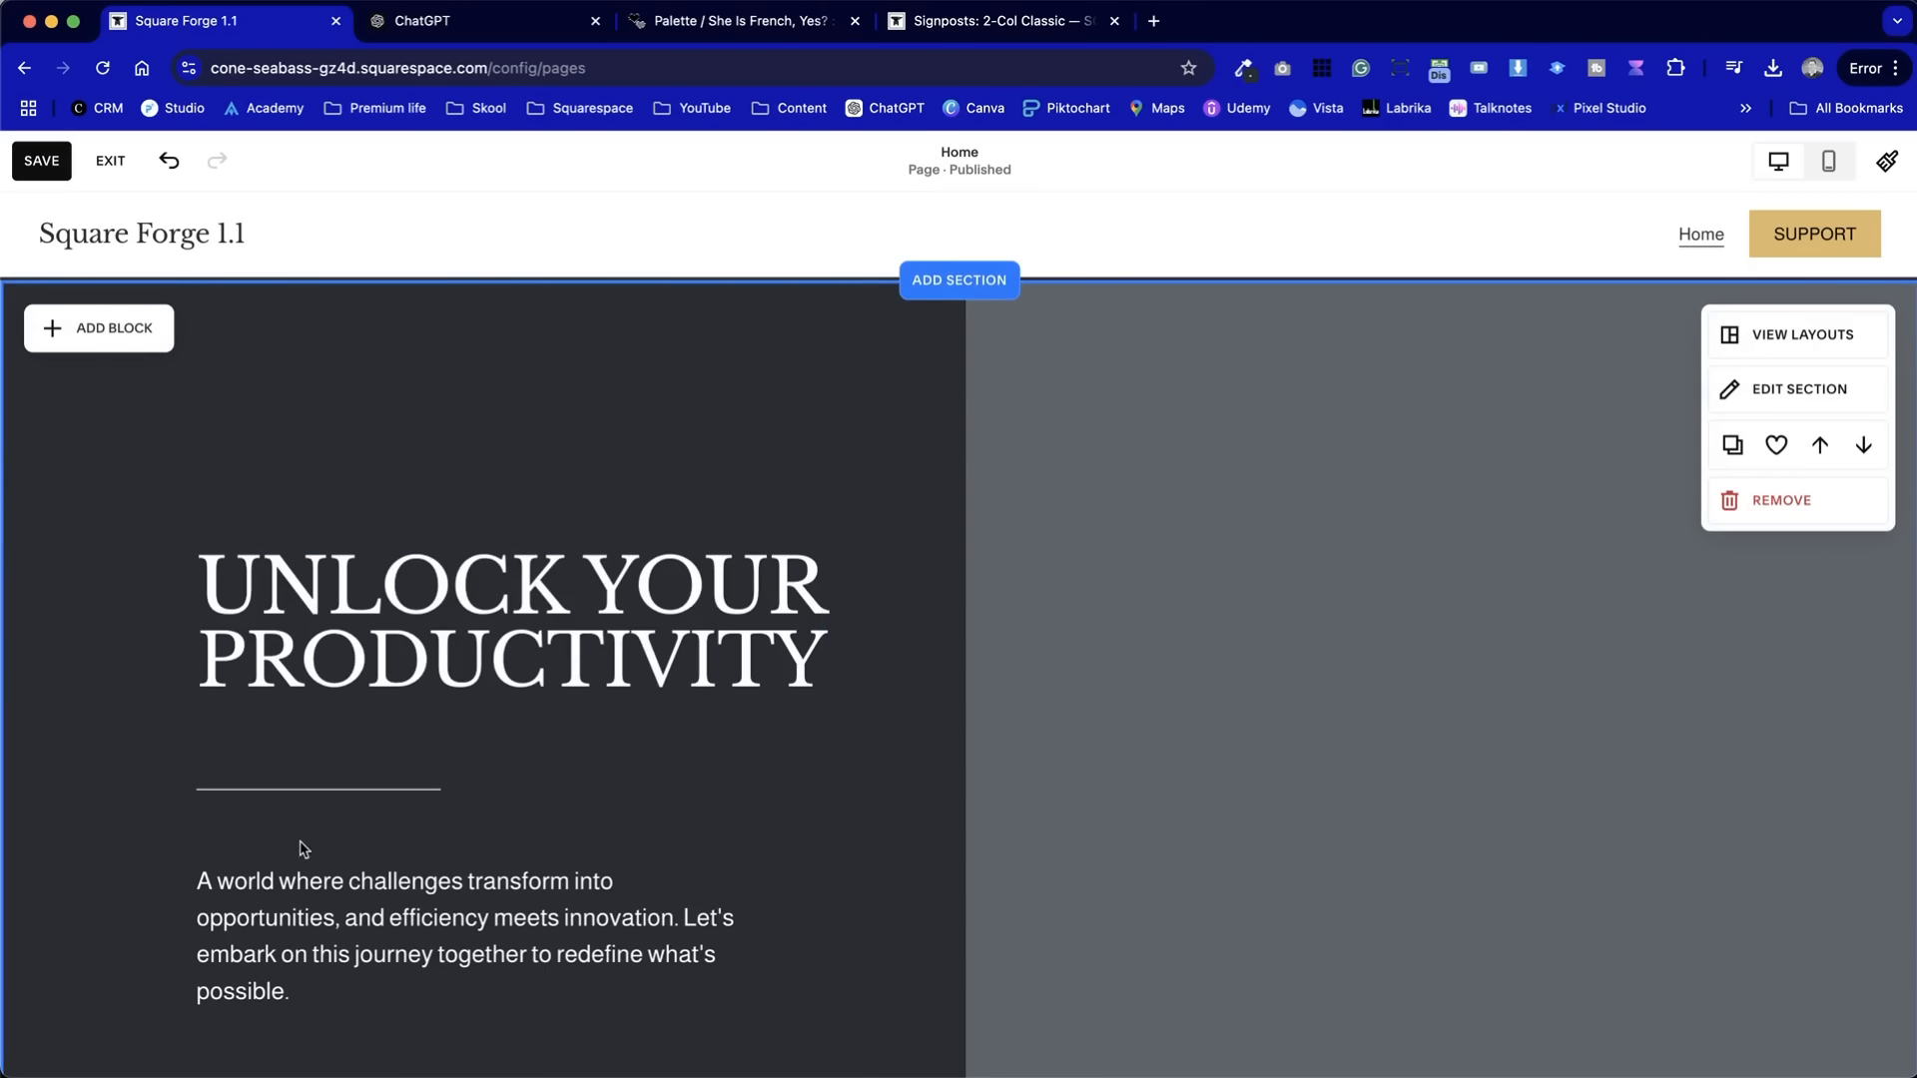
- Move the four-column services section up directly beneath the hero and save the Home page
{"action": "scroll", "coordinate": [377, 862], "scroll_direction": "down", "scroll_amount": 8}
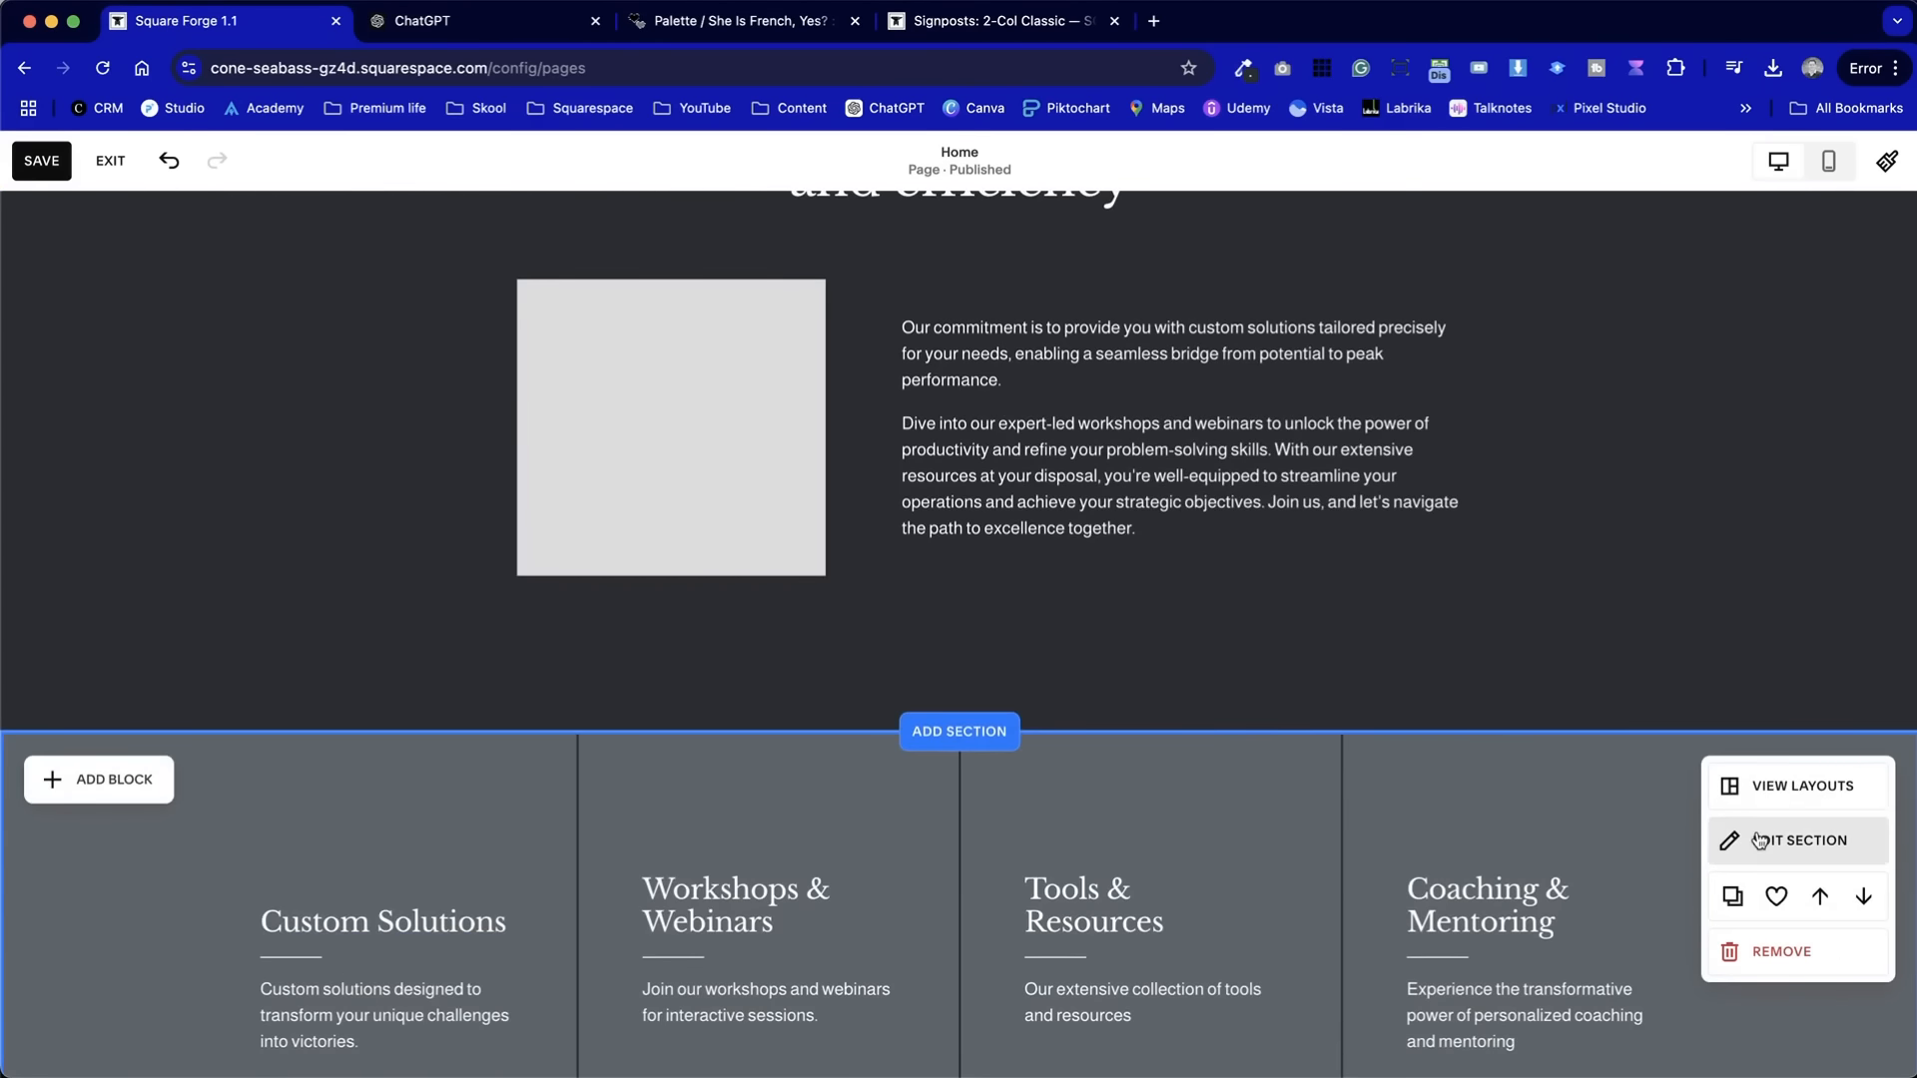
{"action": "left_click", "coordinate": [1820, 895]}
{"action": "scroll", "coordinate": [736, 583], "scroll_direction": "up", "scroll_amount": 3}
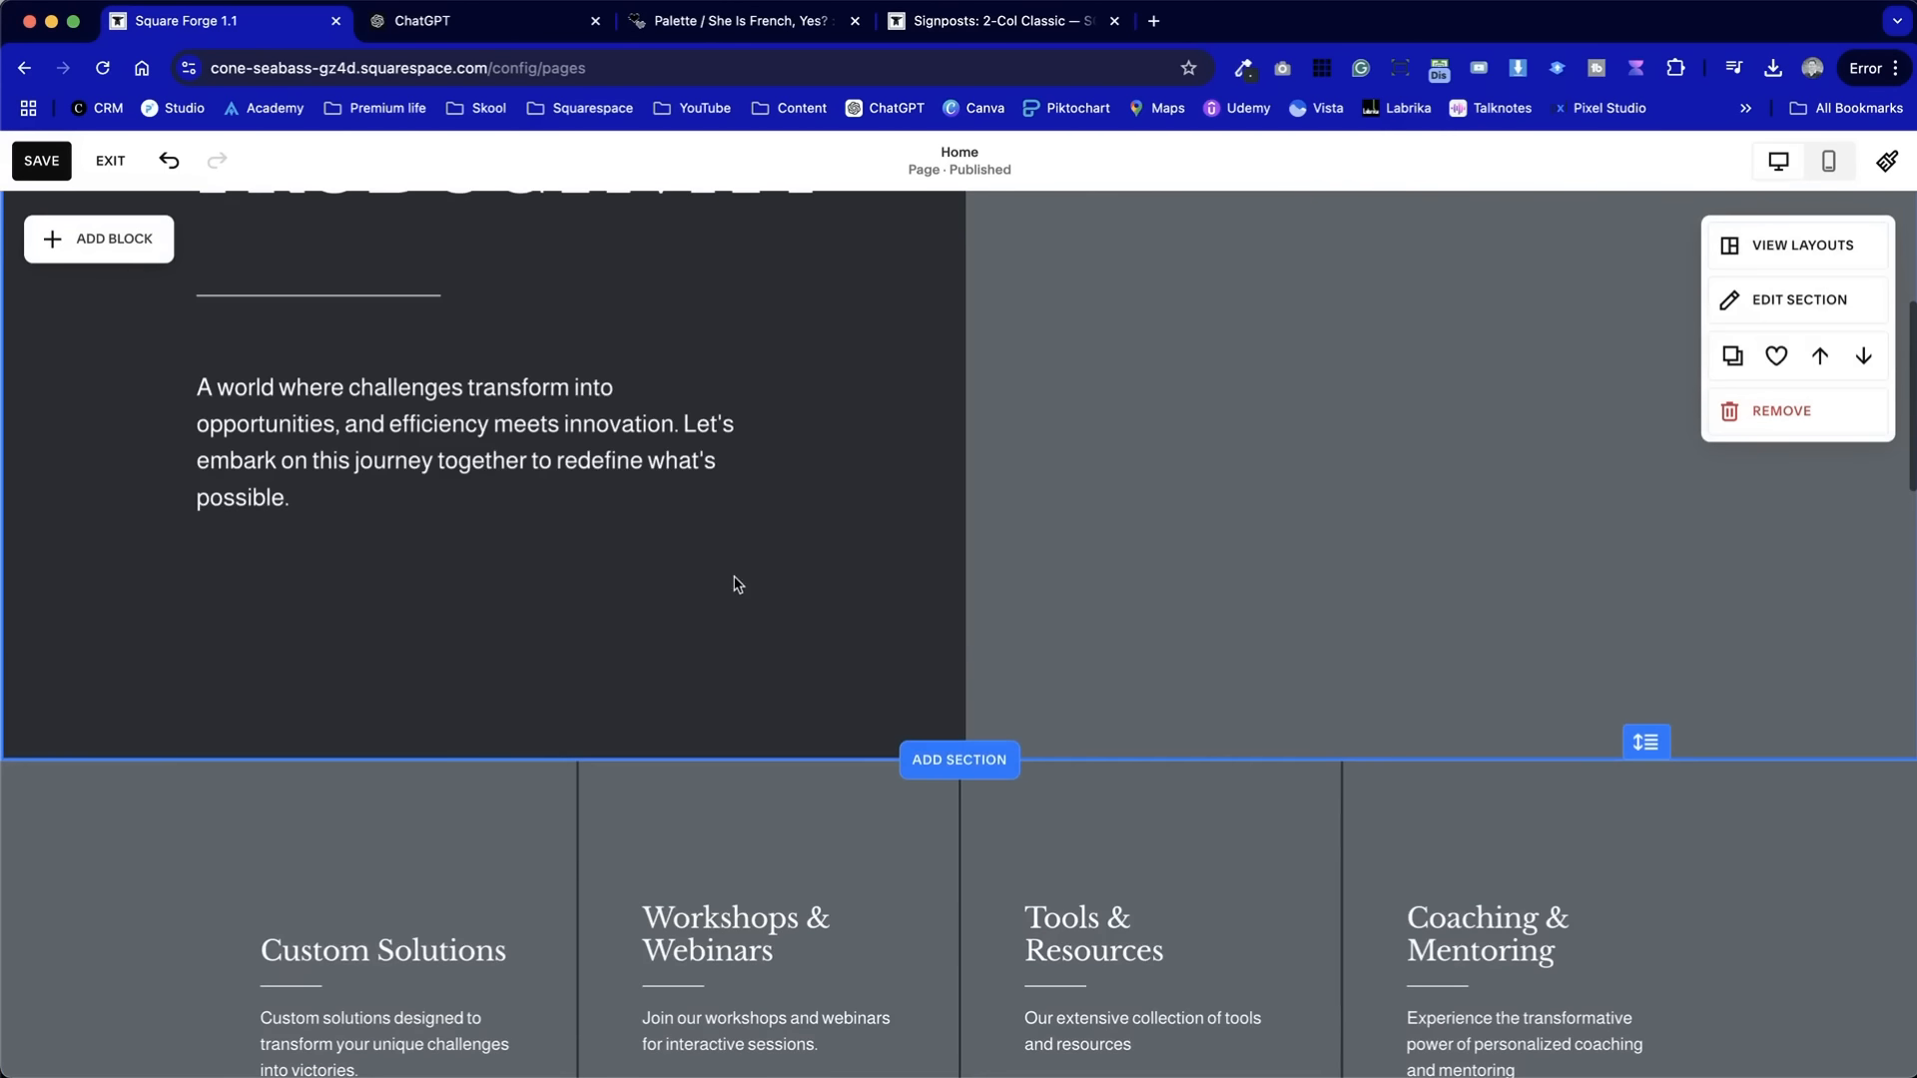
{"action": "scroll", "coordinate": [731, 589], "scroll_direction": "down", "scroll_amount": 4}
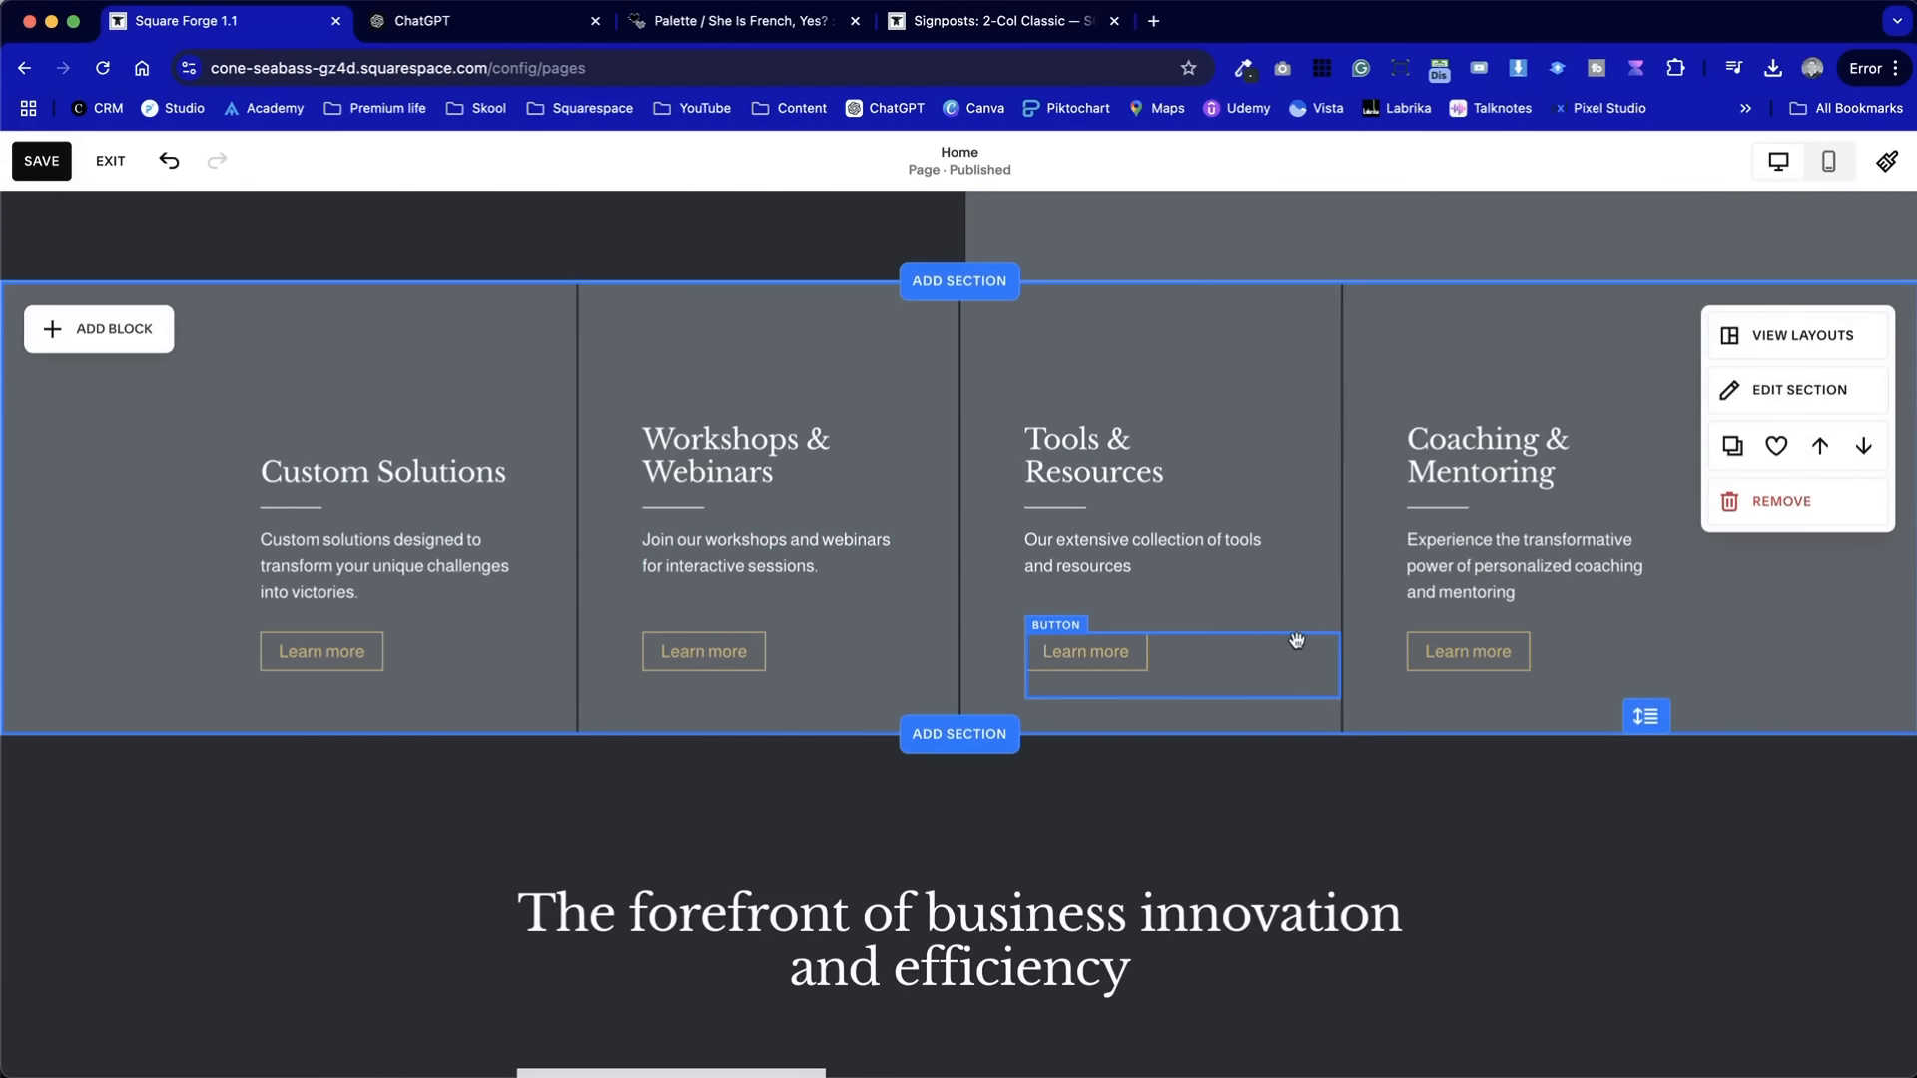
{"action": "scroll", "coordinate": [1539, 924], "scroll_direction": "up", "scroll_amount": 10}
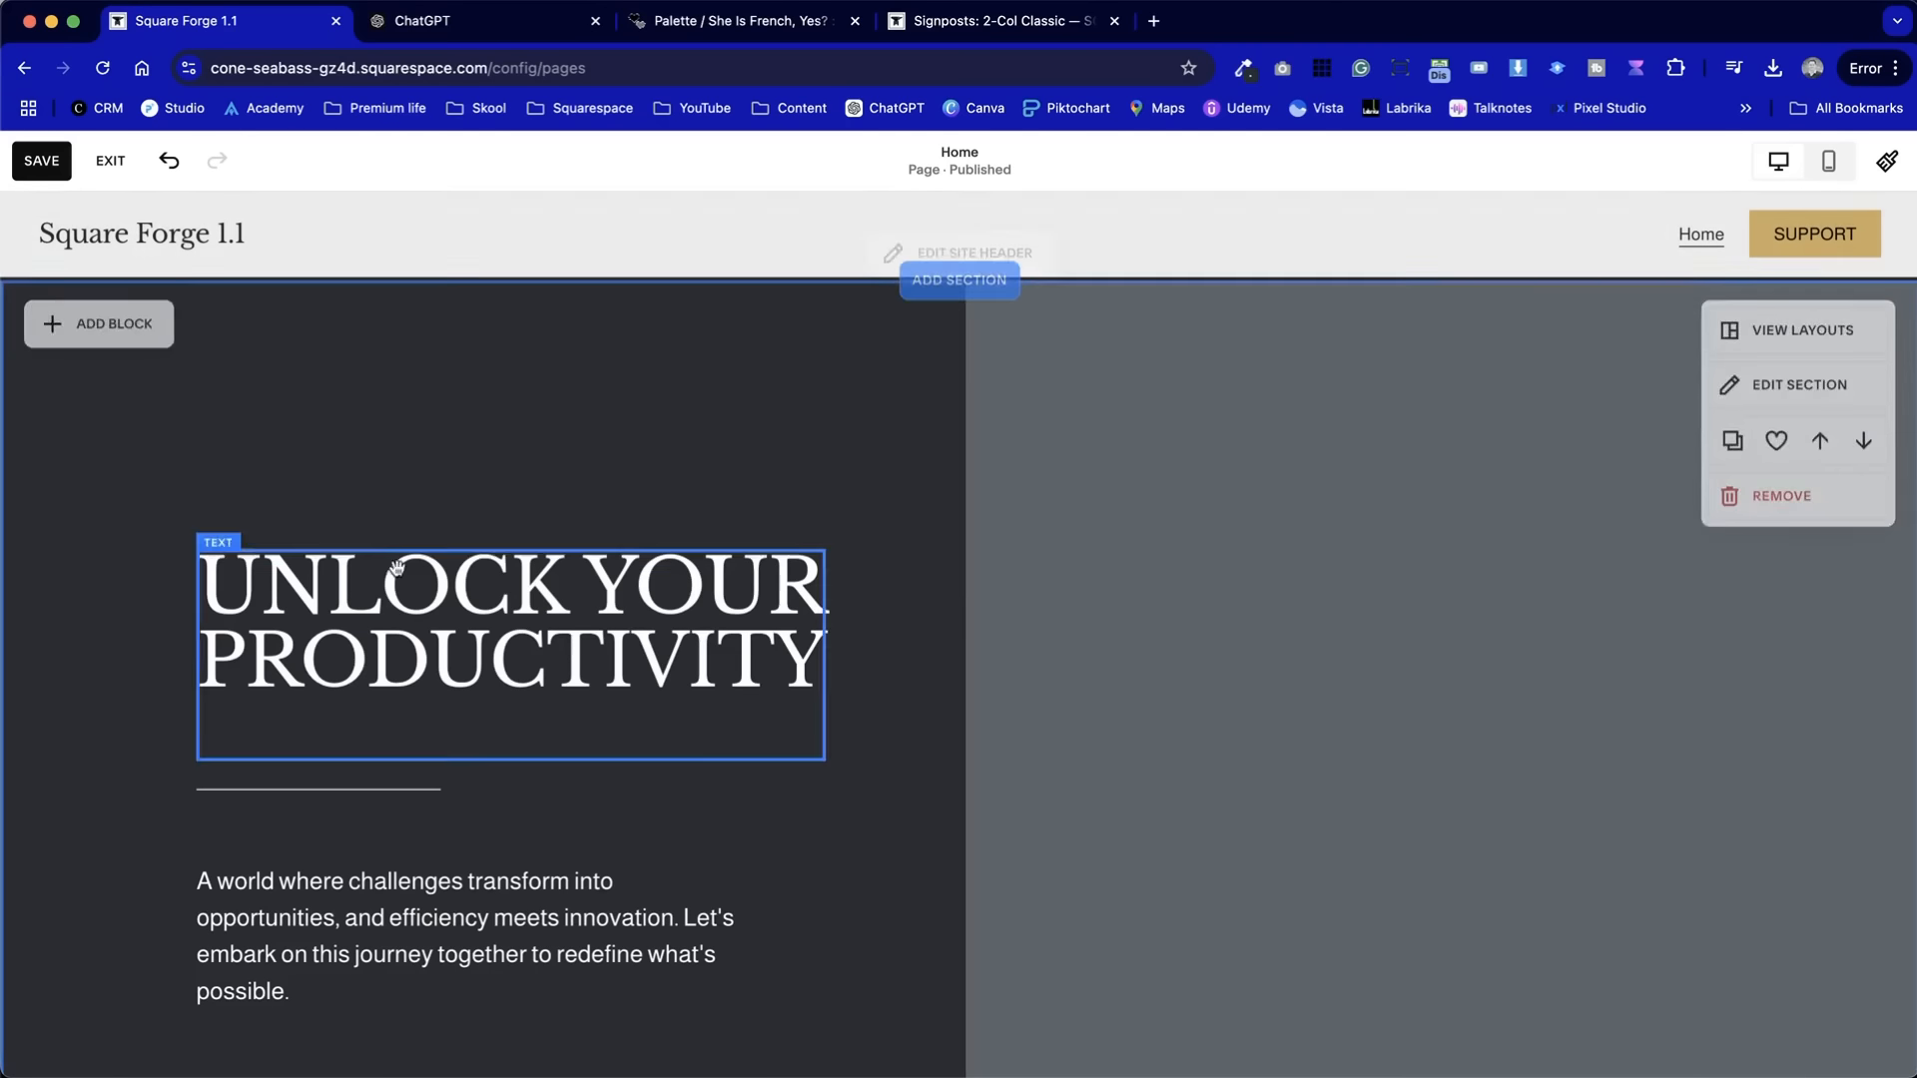
{"action": "left_click", "coordinate": [50, 158]}
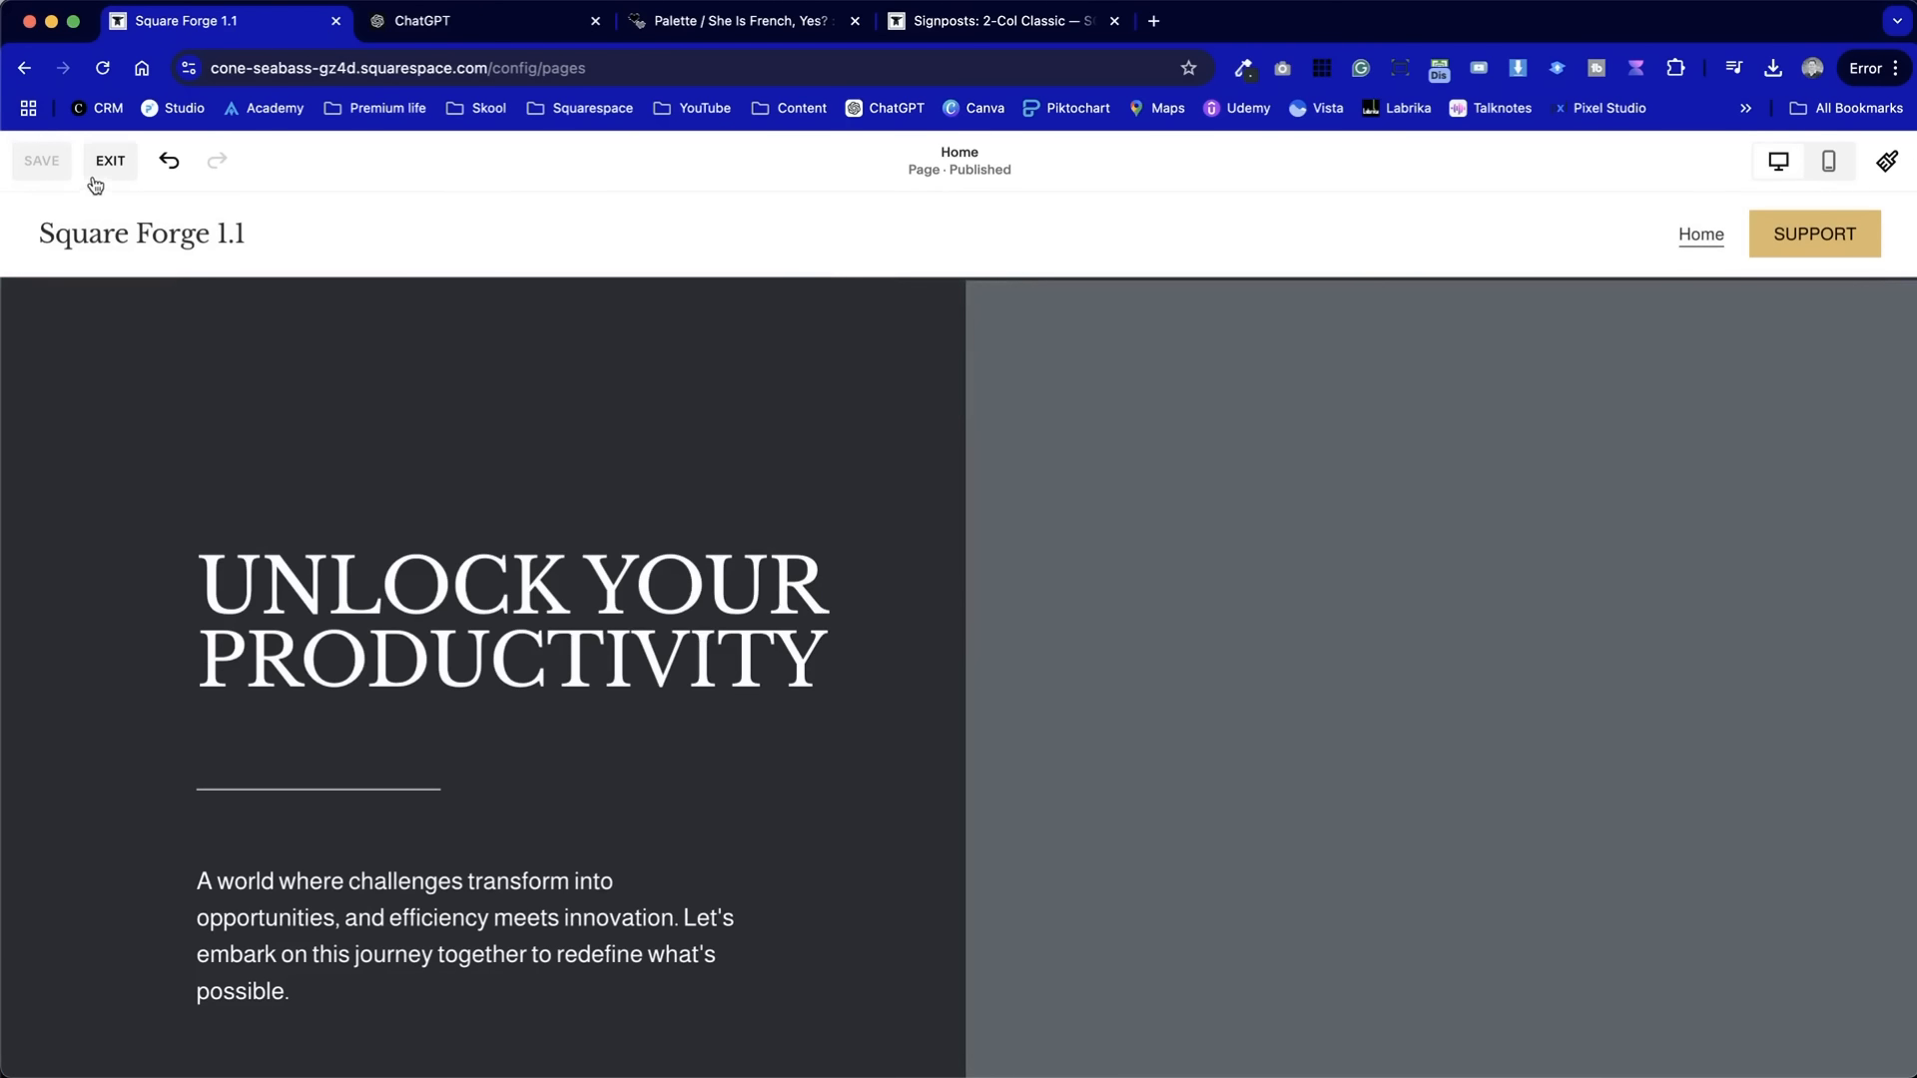
- Change the site title in the site header to Castle Bakery, the bakery name from the ChatGPT conversation, and save the header
{"action": "left_click", "coordinate": [97, 177]}
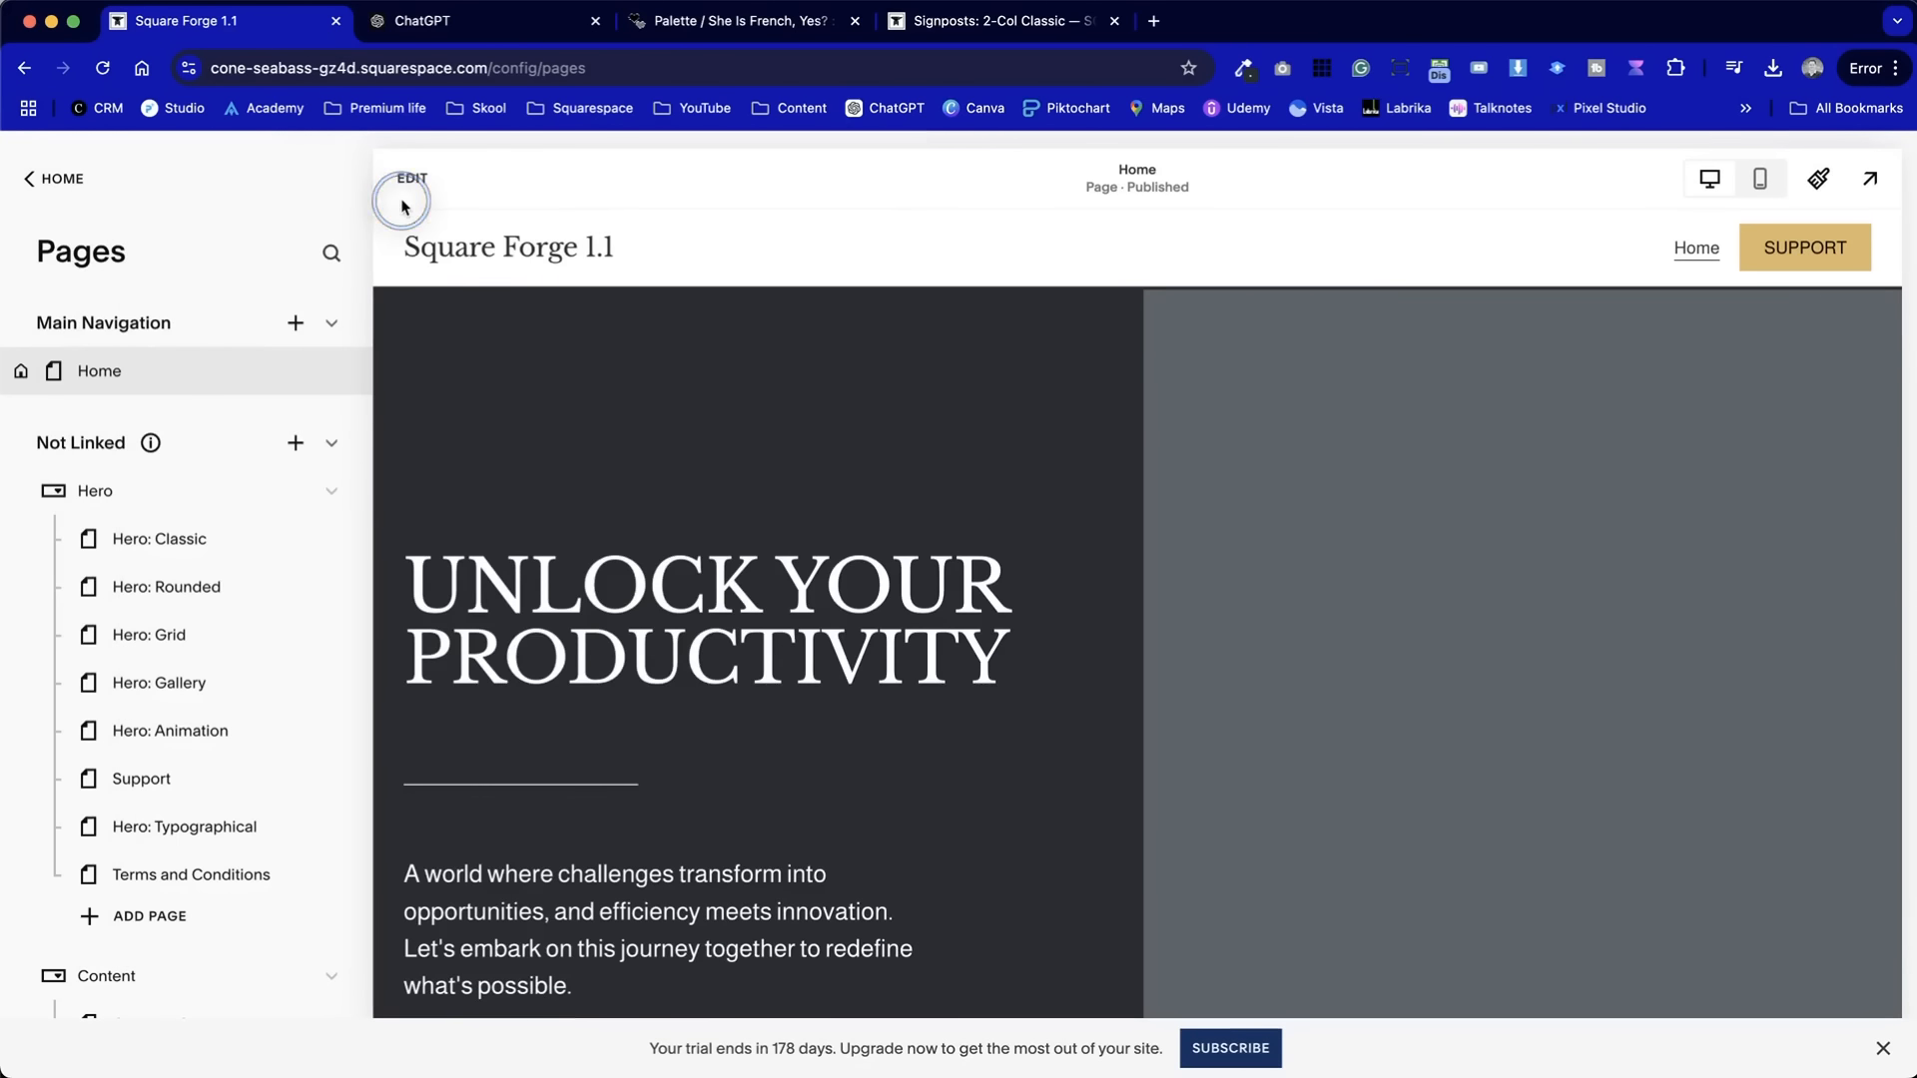
{"action": "left_click", "coordinate": [402, 203]}
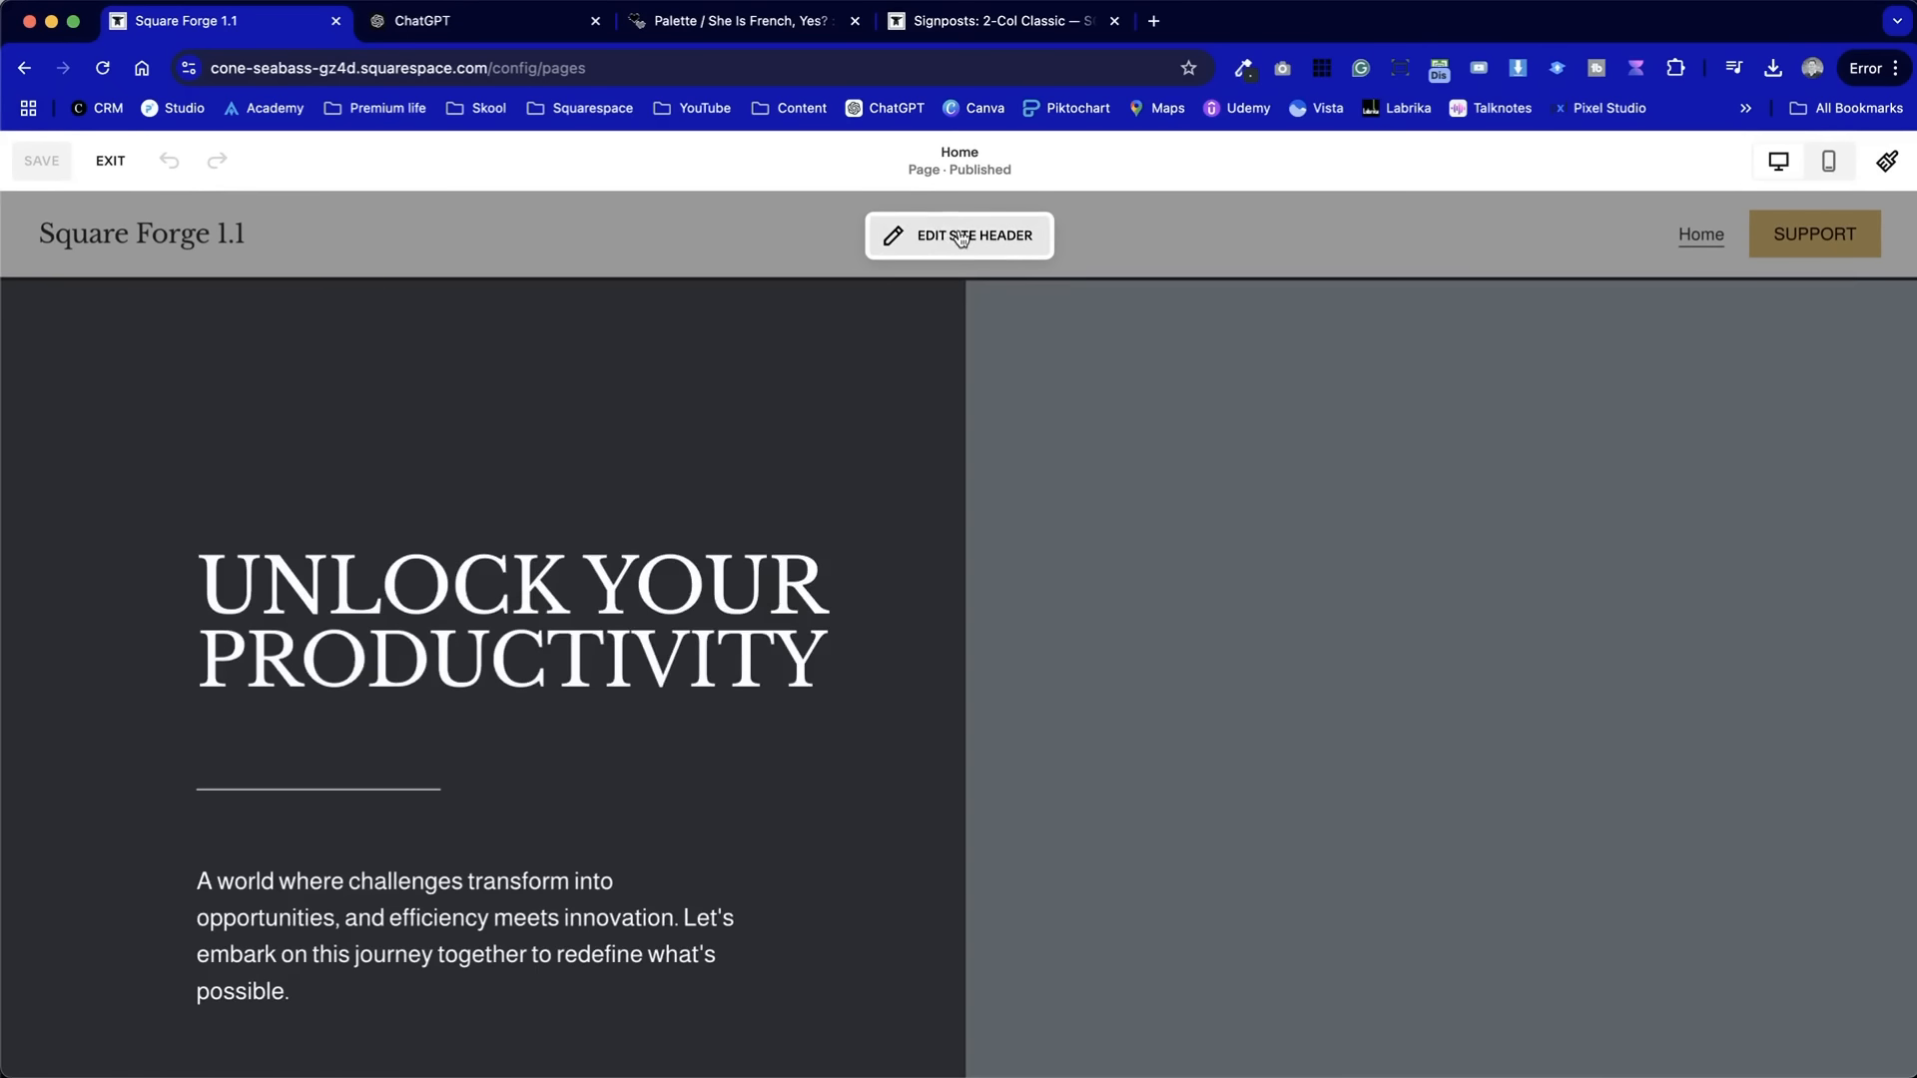
{"action": "left_click", "coordinate": [960, 238]}
{"action": "left_click", "coordinate": [168, 242]}
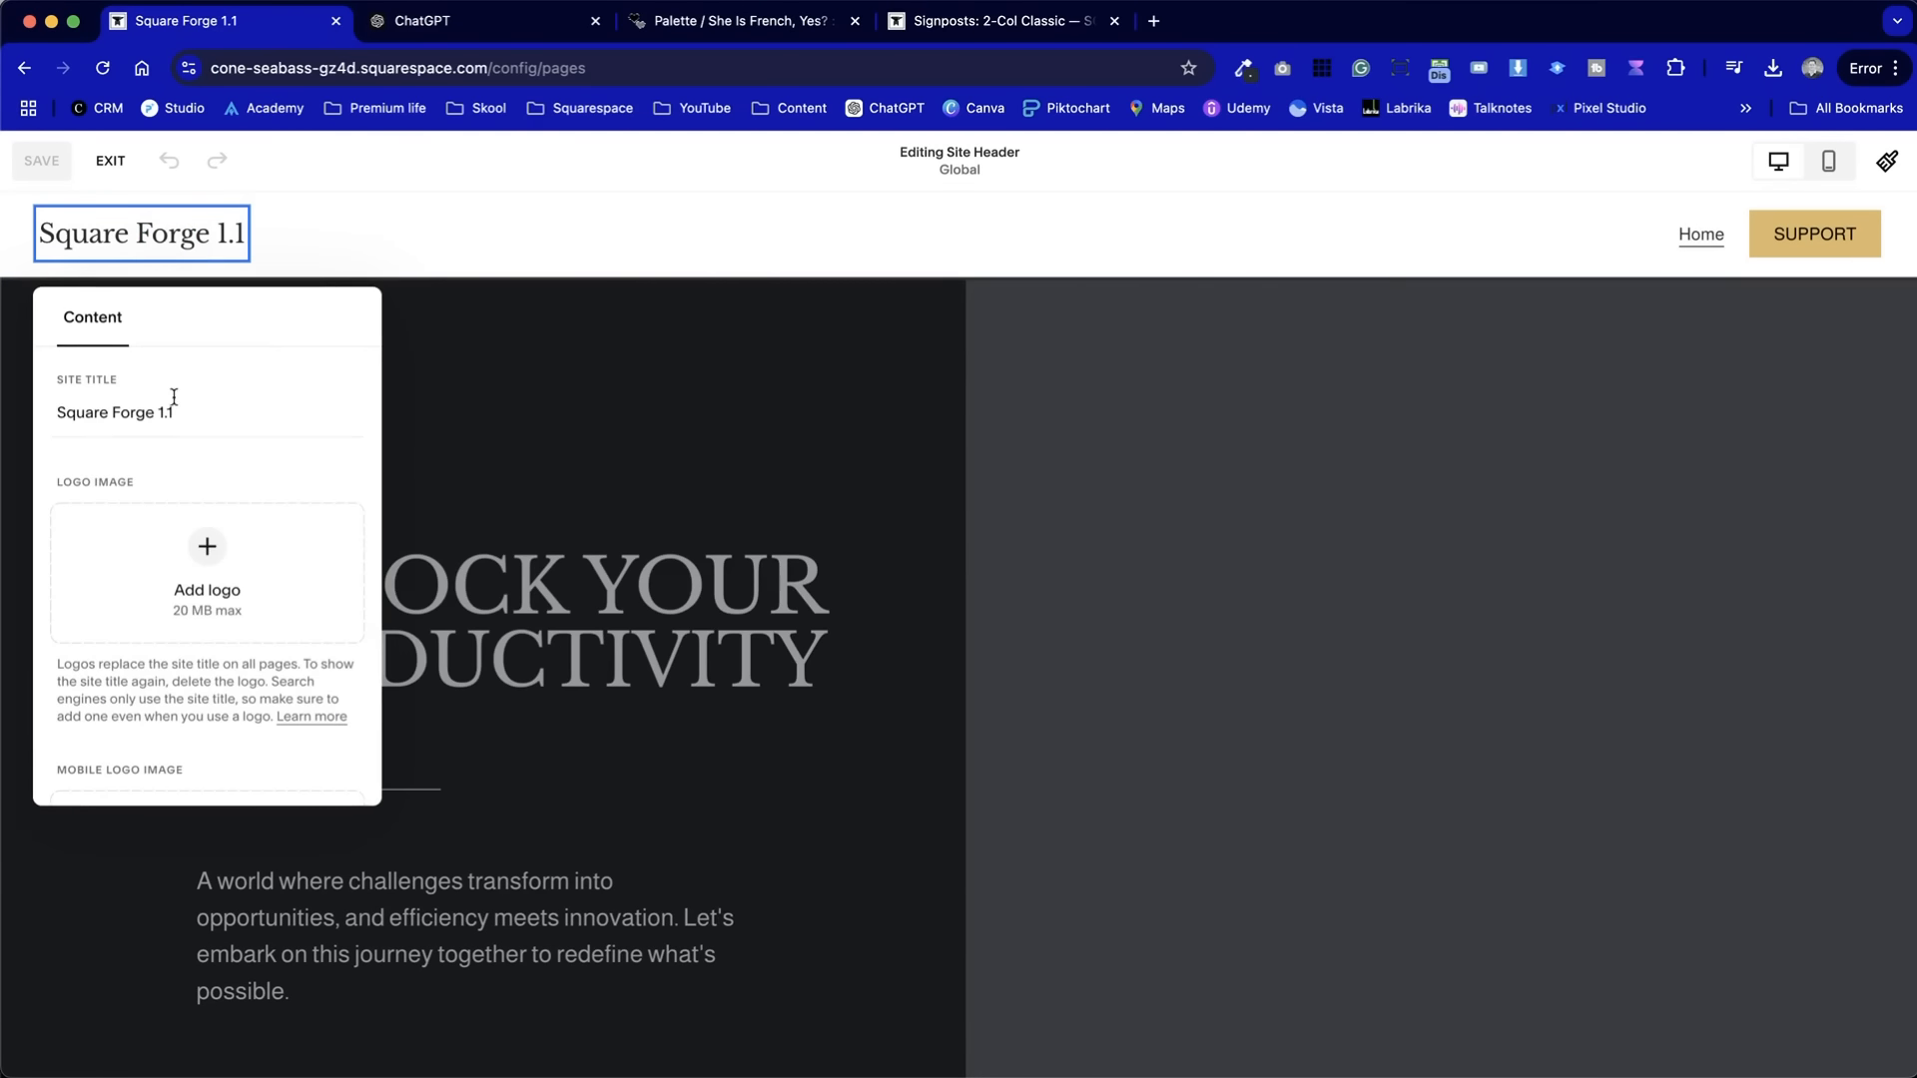
{"action": "left_click", "coordinate": [478, 31]}
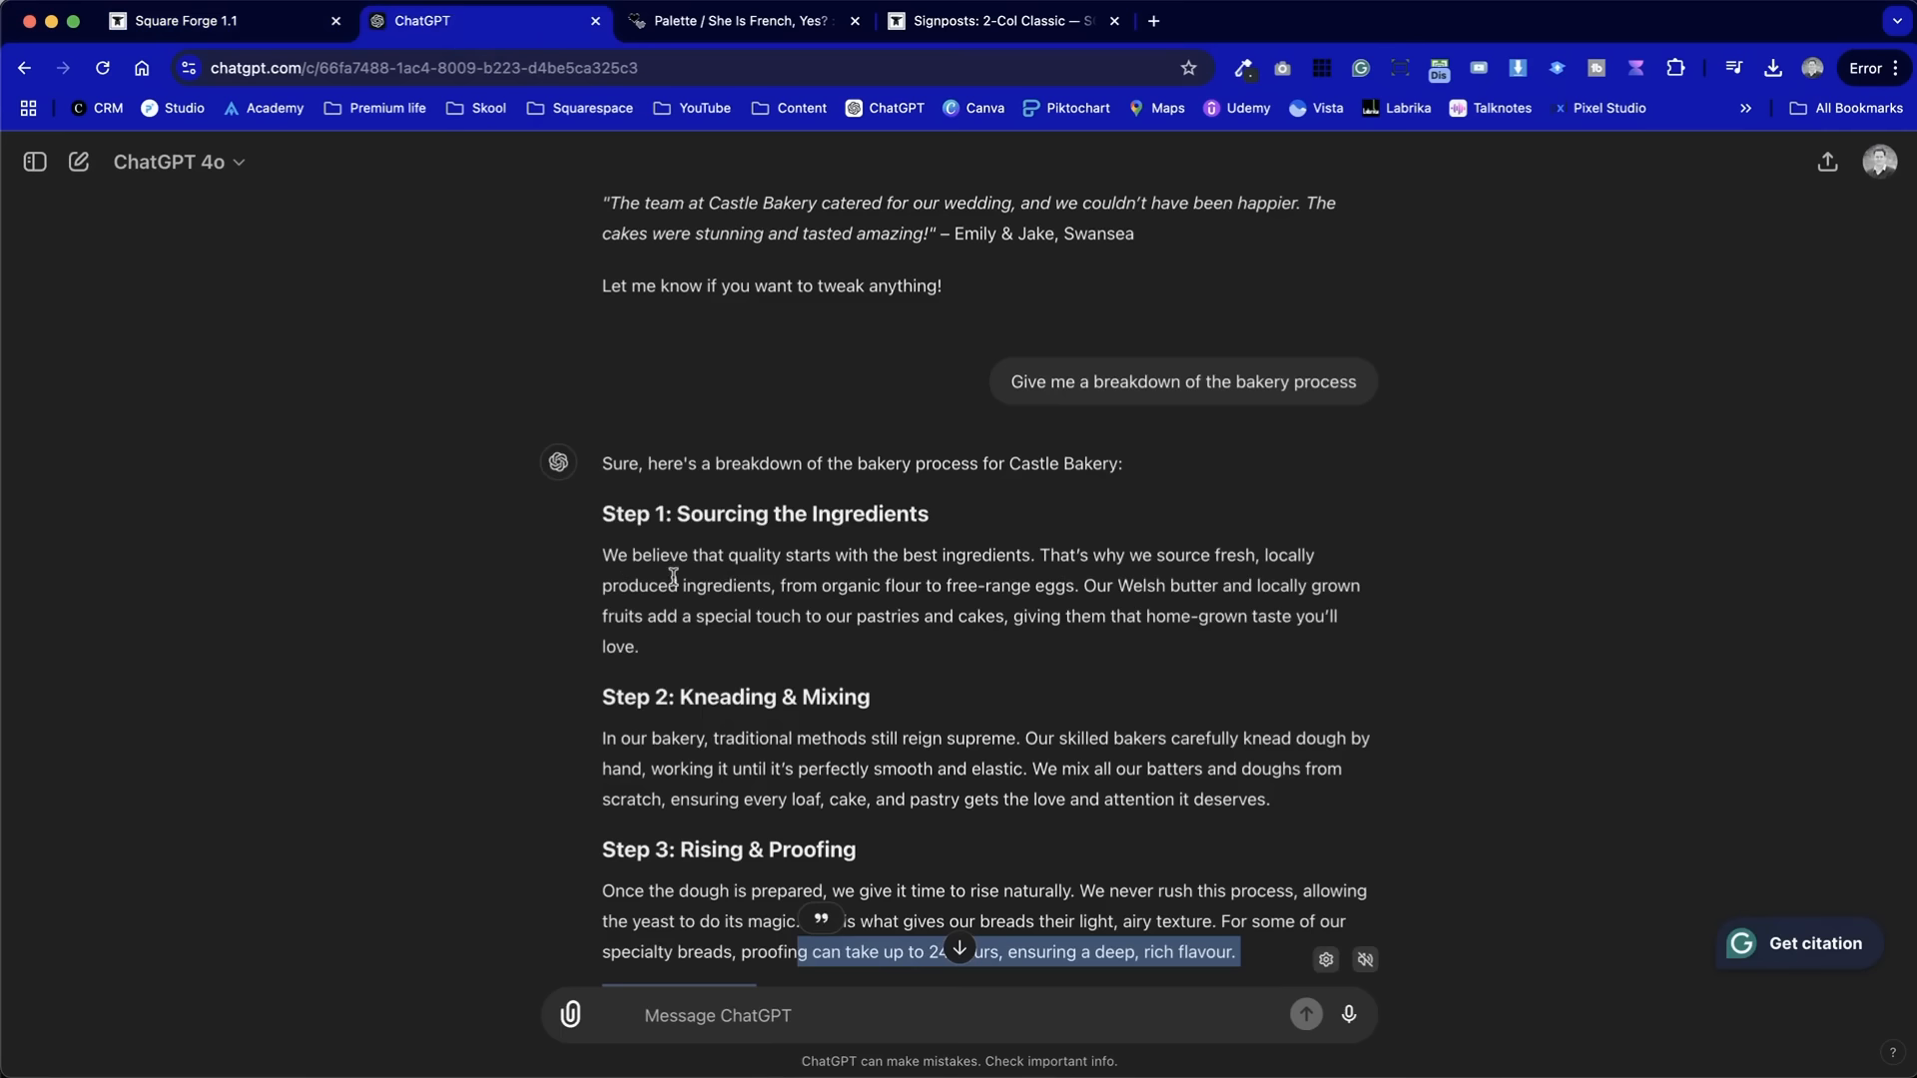
{"action": "scroll", "coordinate": [674, 579], "scroll_direction": "up", "scroll_amount": 15}
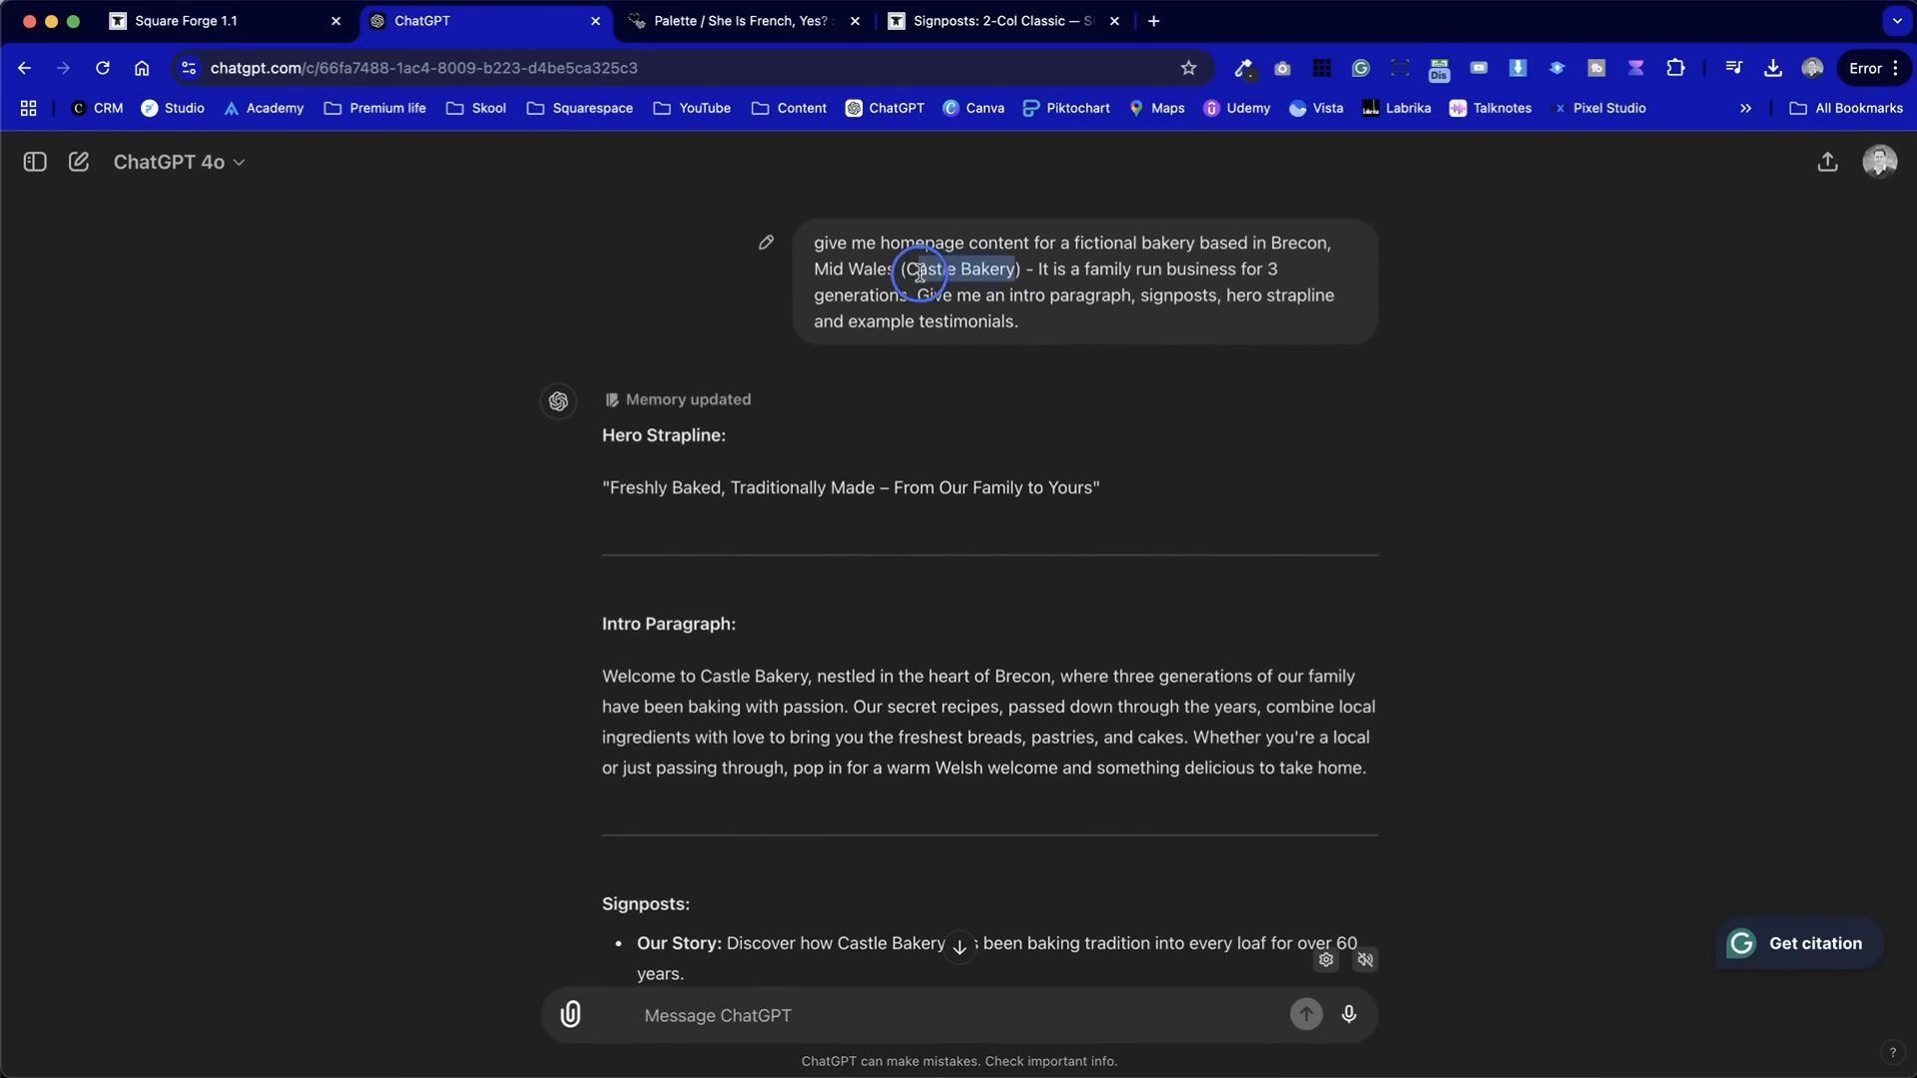
{"action": "left_click", "coordinate": [197, 24]}
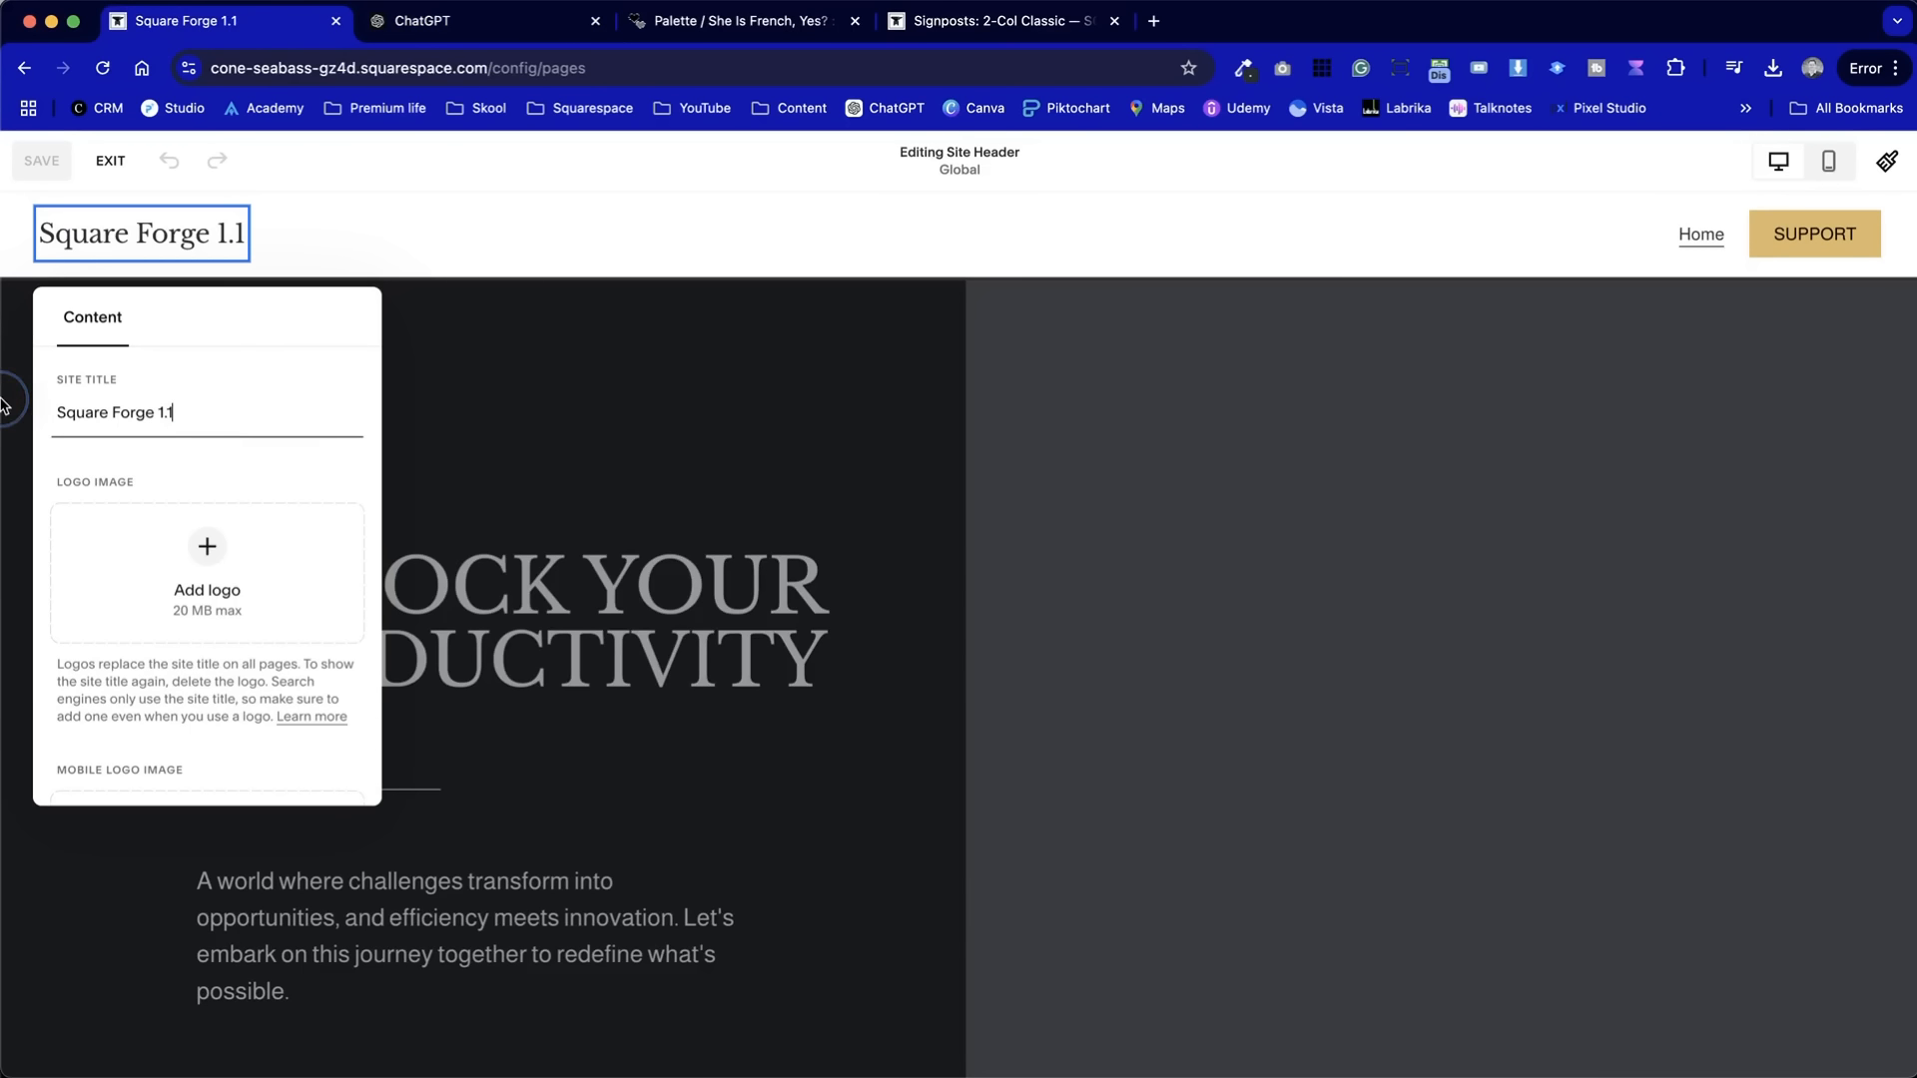
{"action": "key", "text": "super+a"}
{"action": "type", "text": "Castle Bakery"}
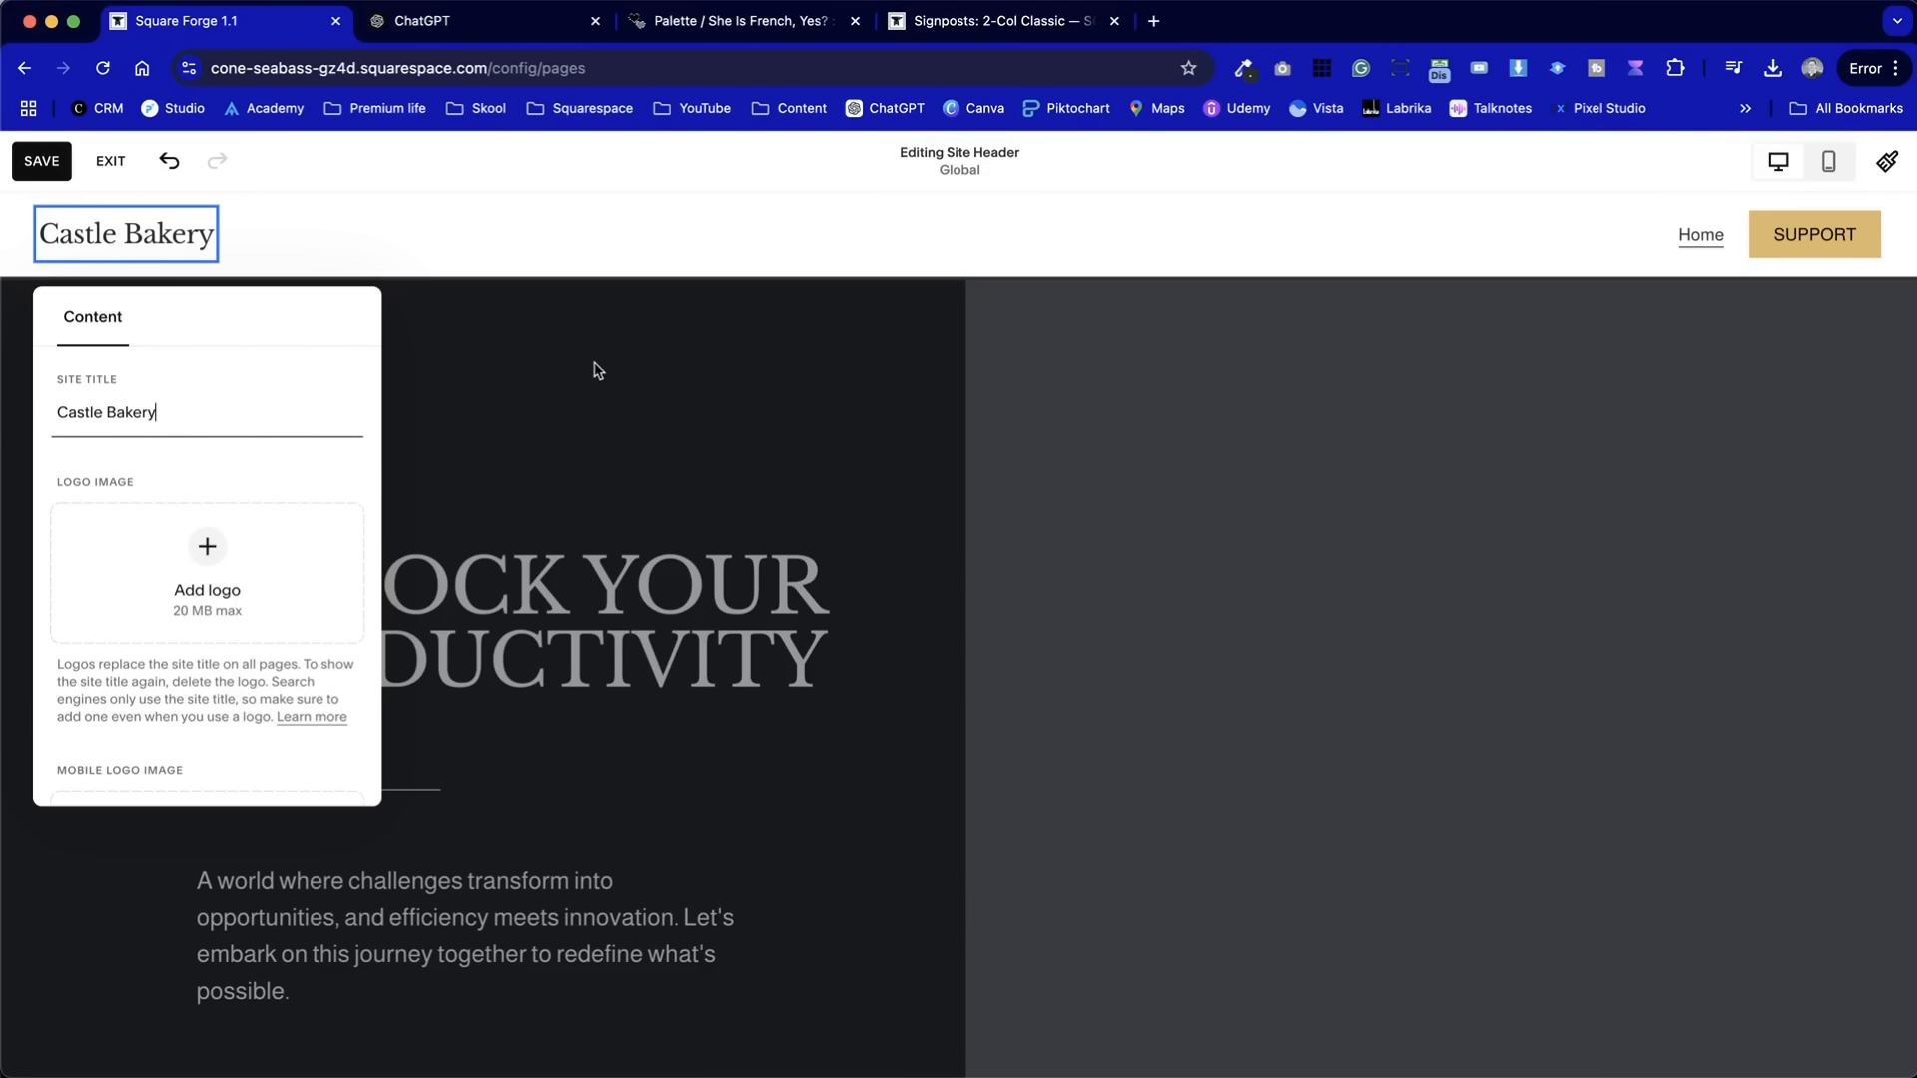
{"action": "left_click", "coordinate": [599, 374]}
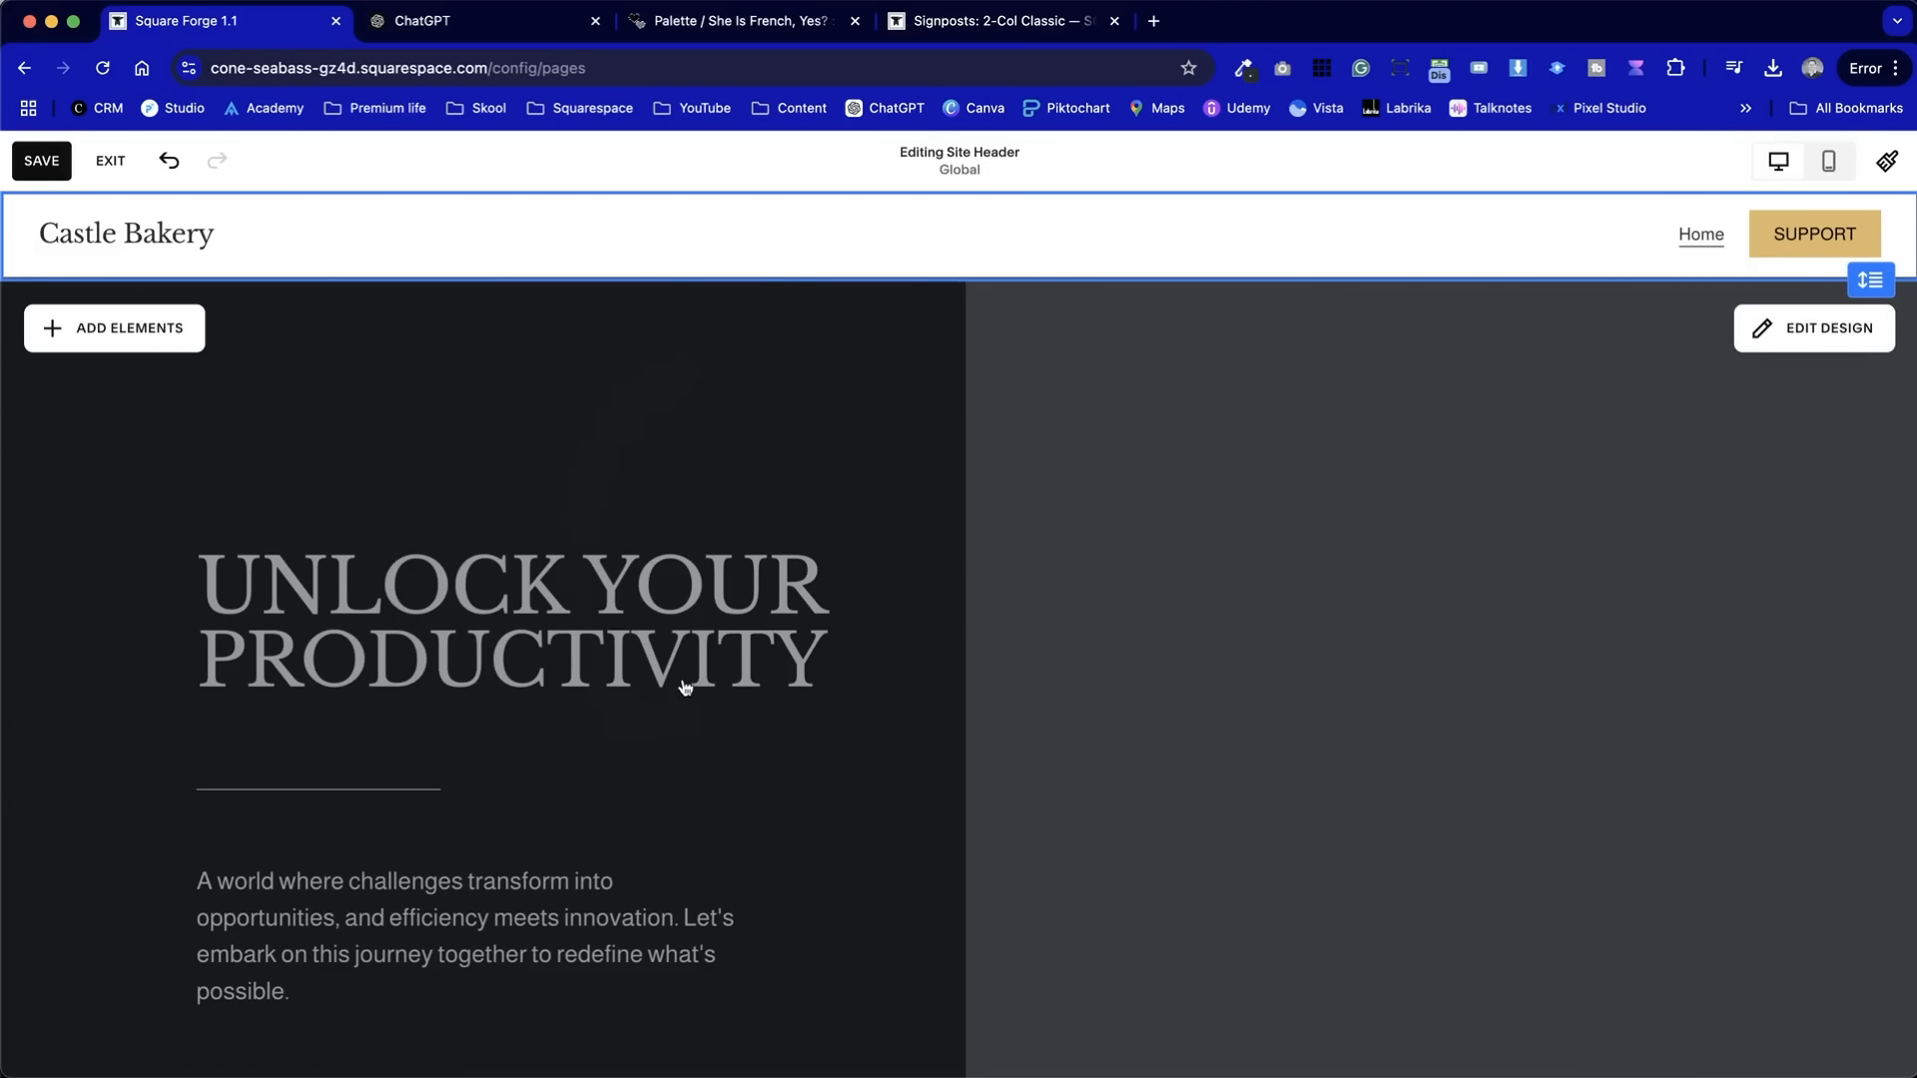
{"action": "left_click", "coordinate": [55, 164]}
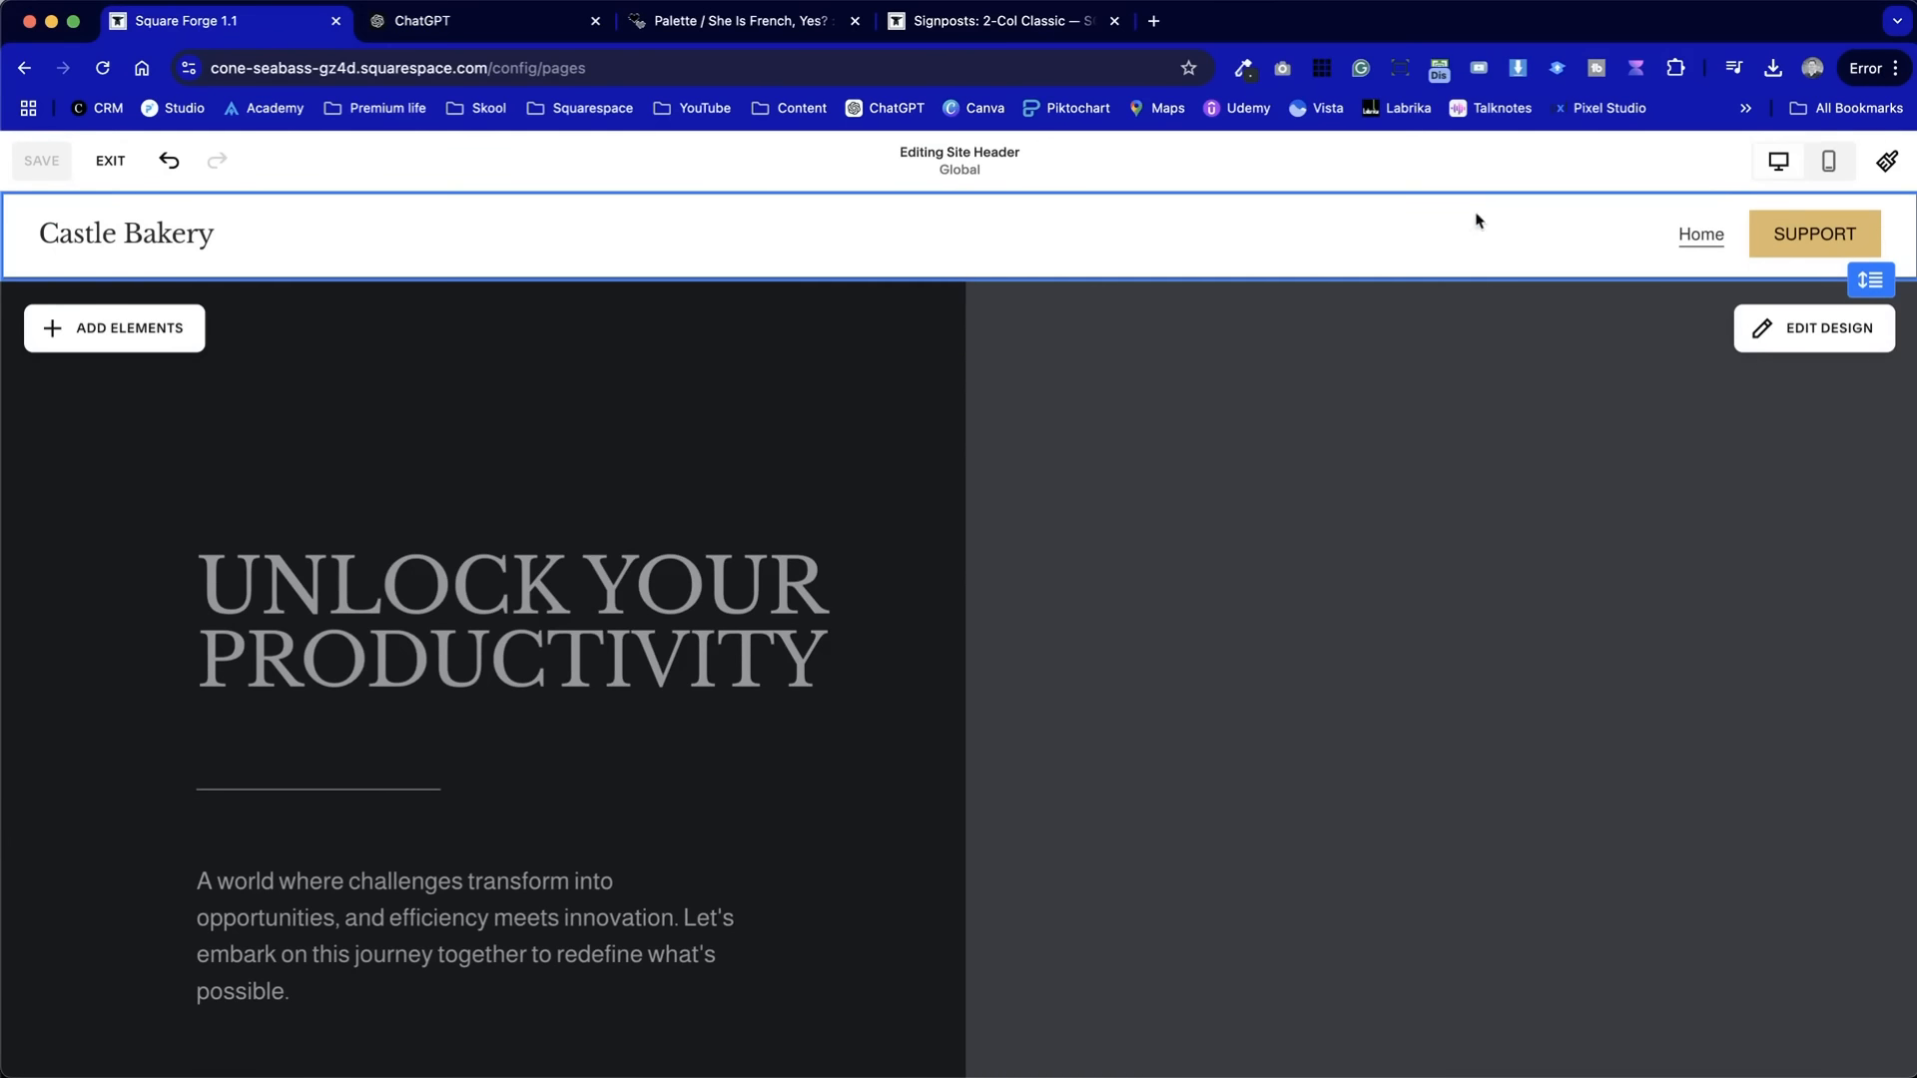
{"action": "left_click", "coordinate": [114, 175]}
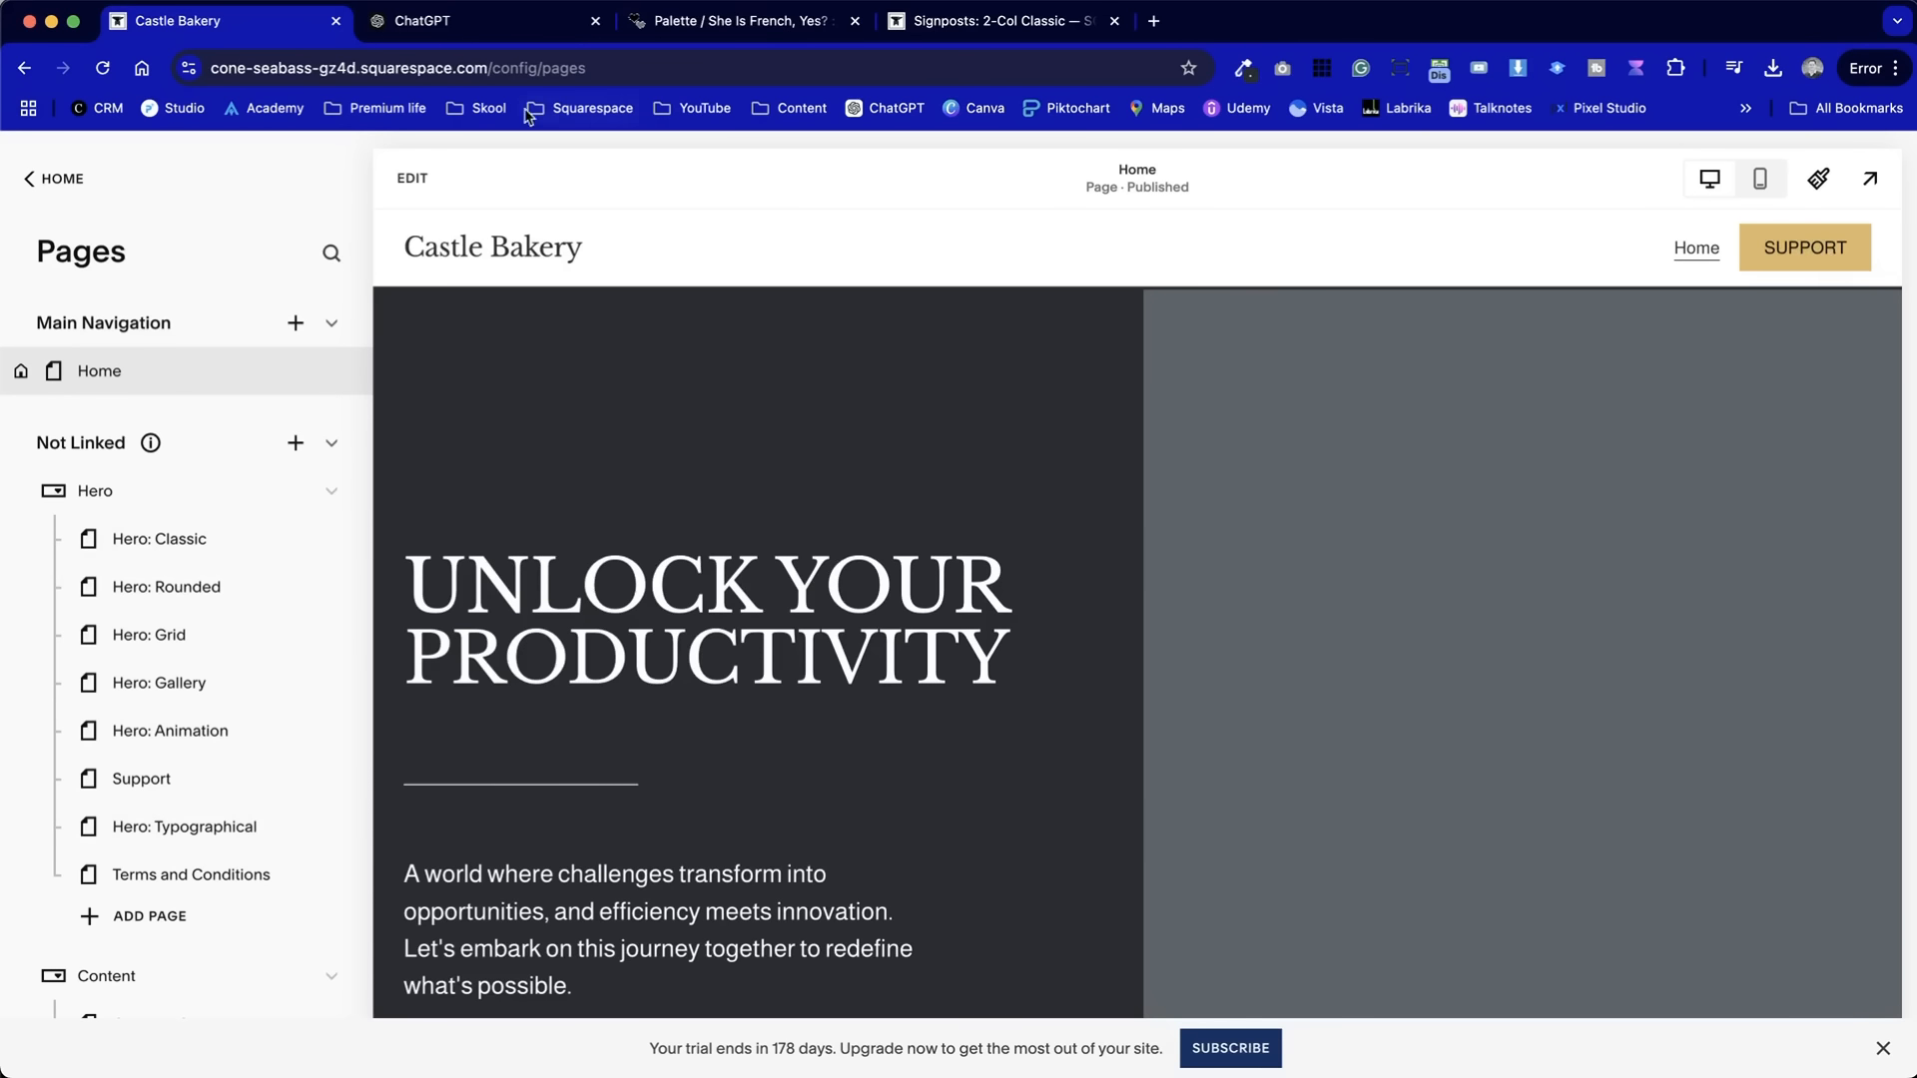
{"action": "left_click", "coordinate": [414, 178]}
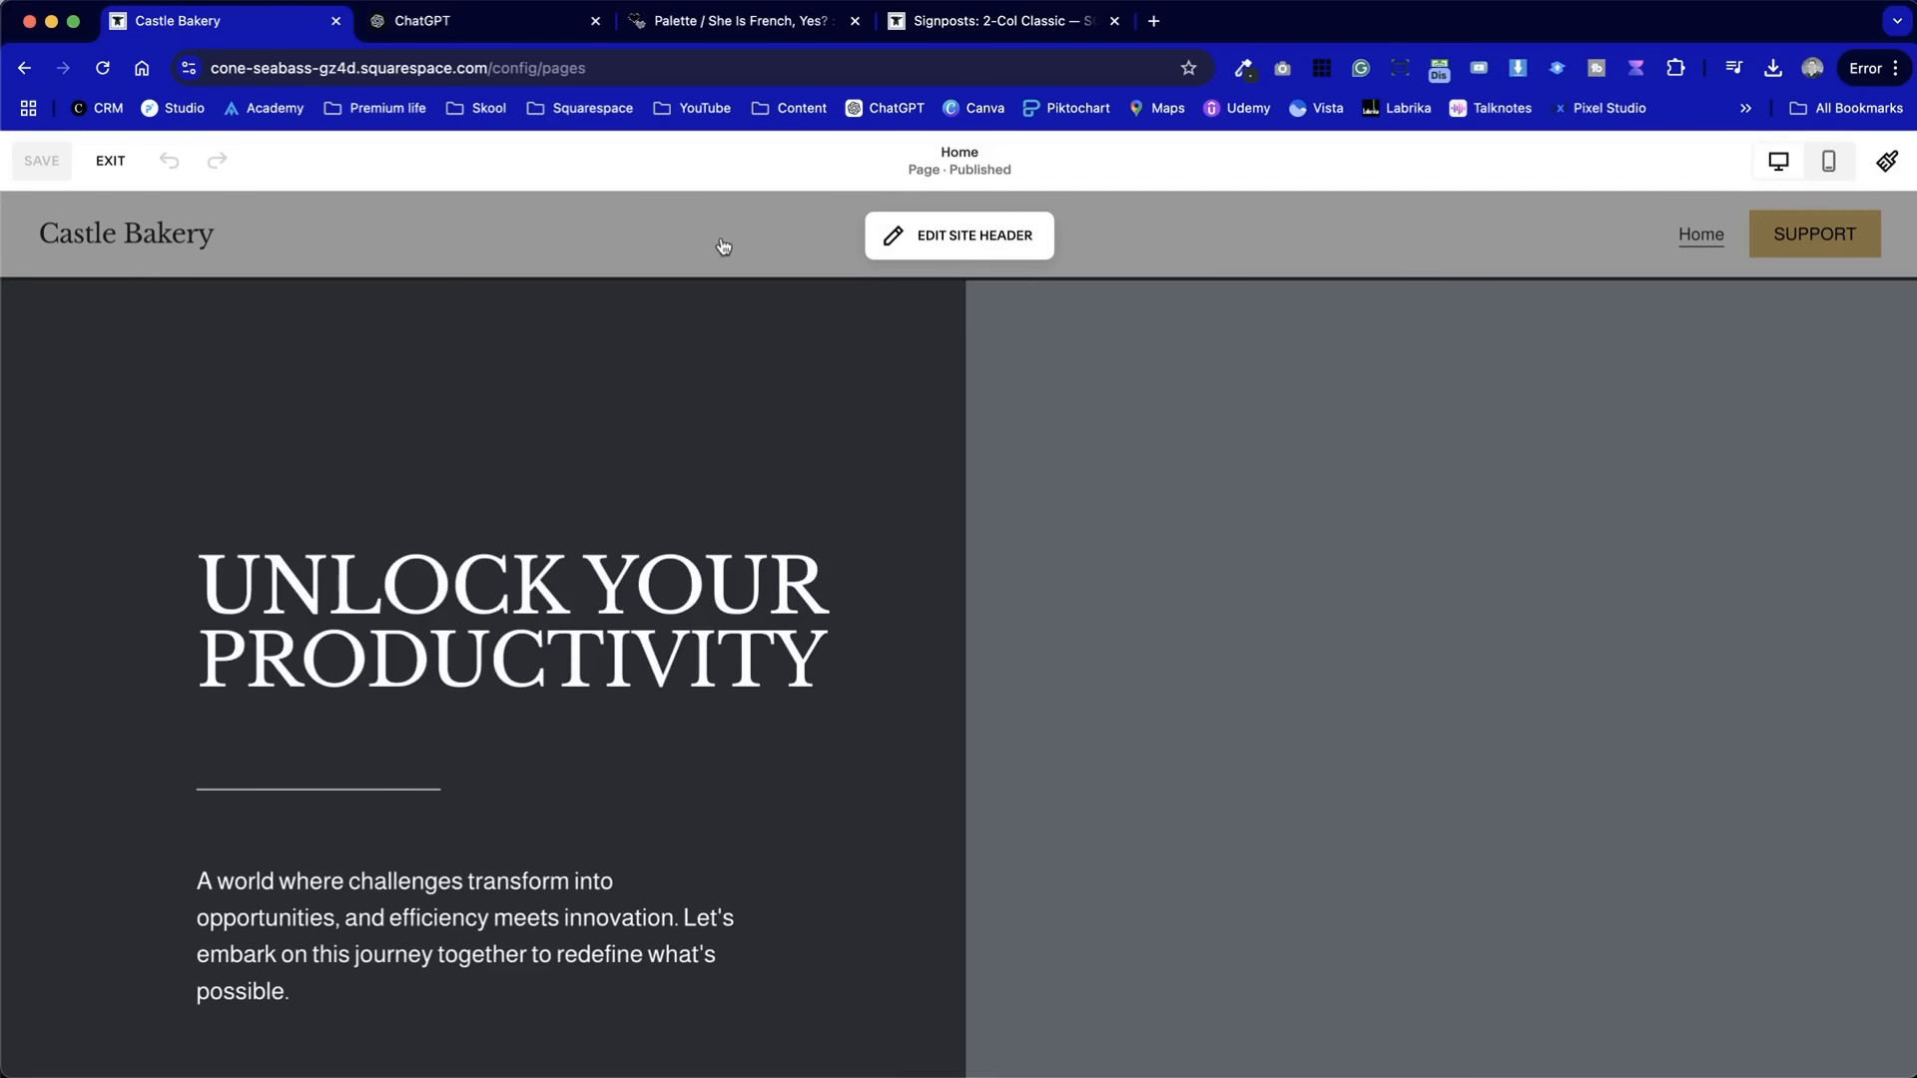
{"action": "left_click", "coordinate": [899, 231]}
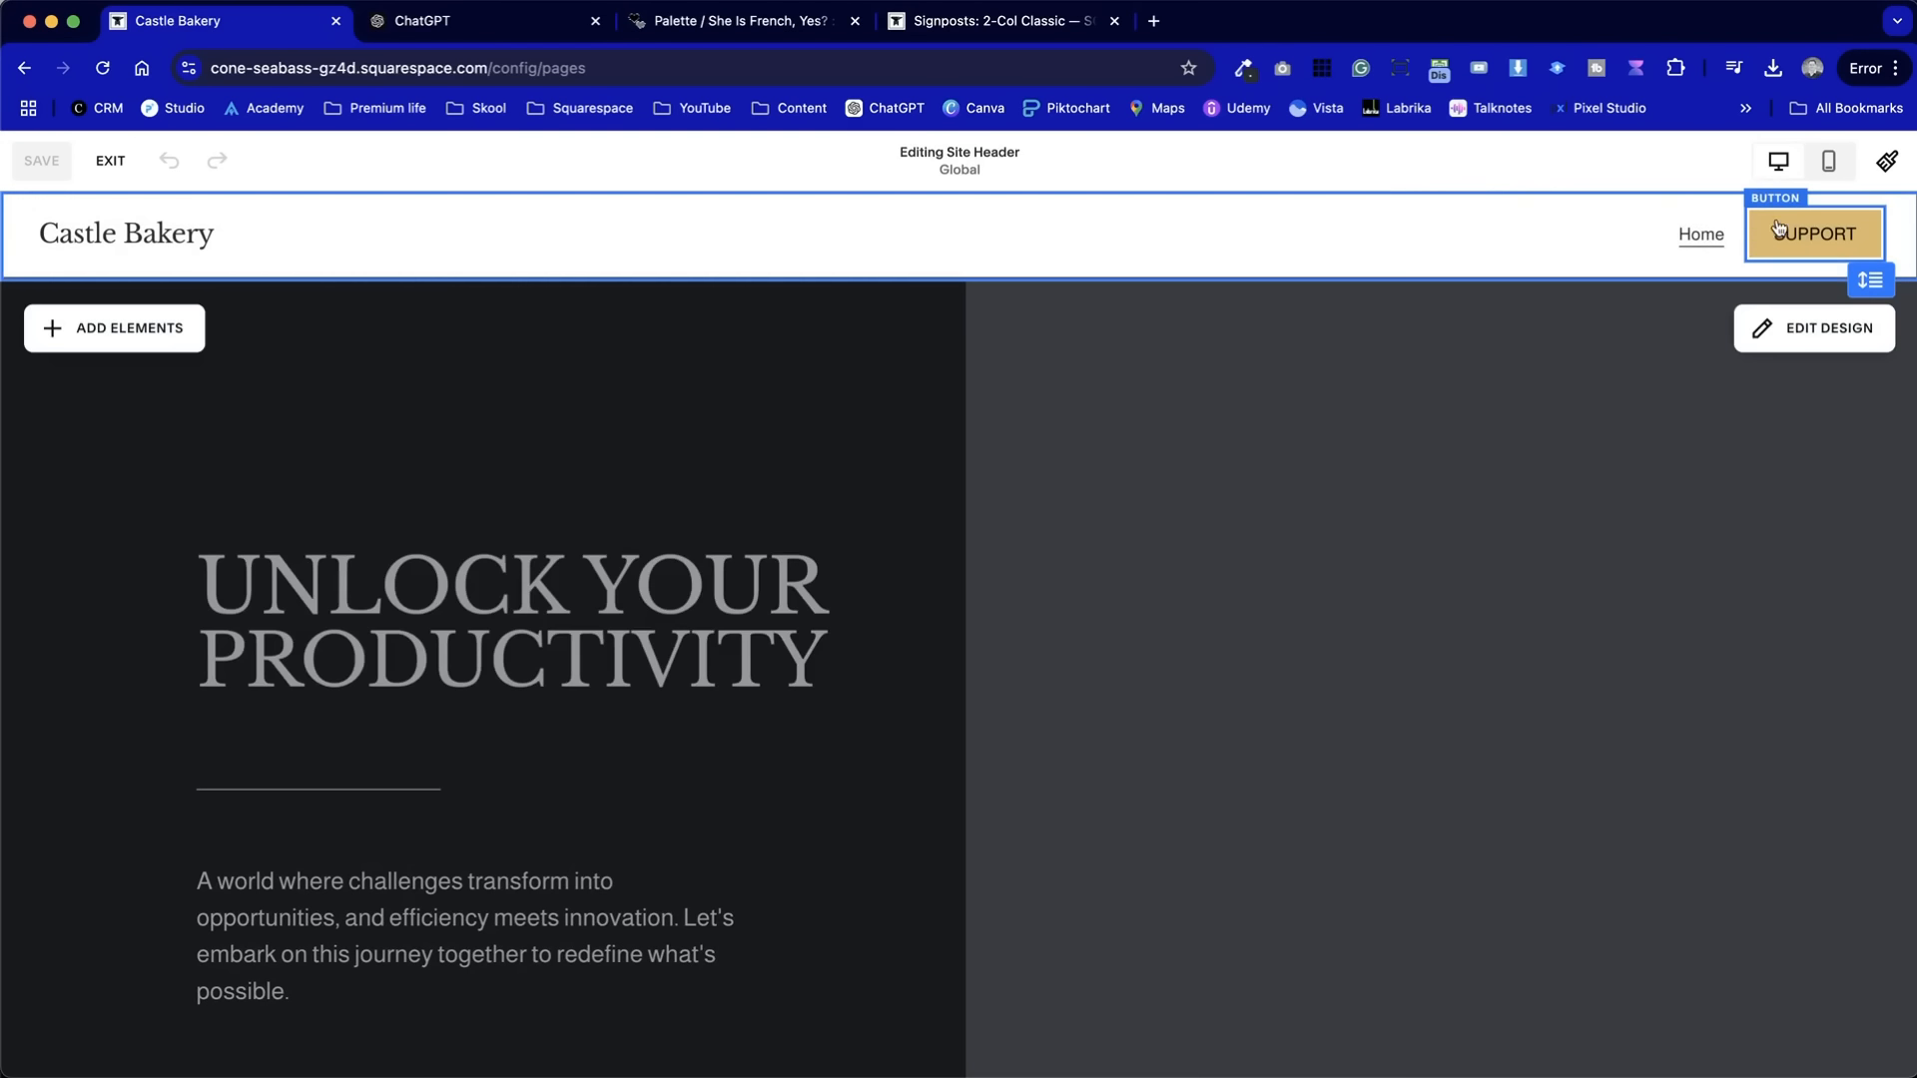
{"action": "left_click", "coordinate": [124, 164]}
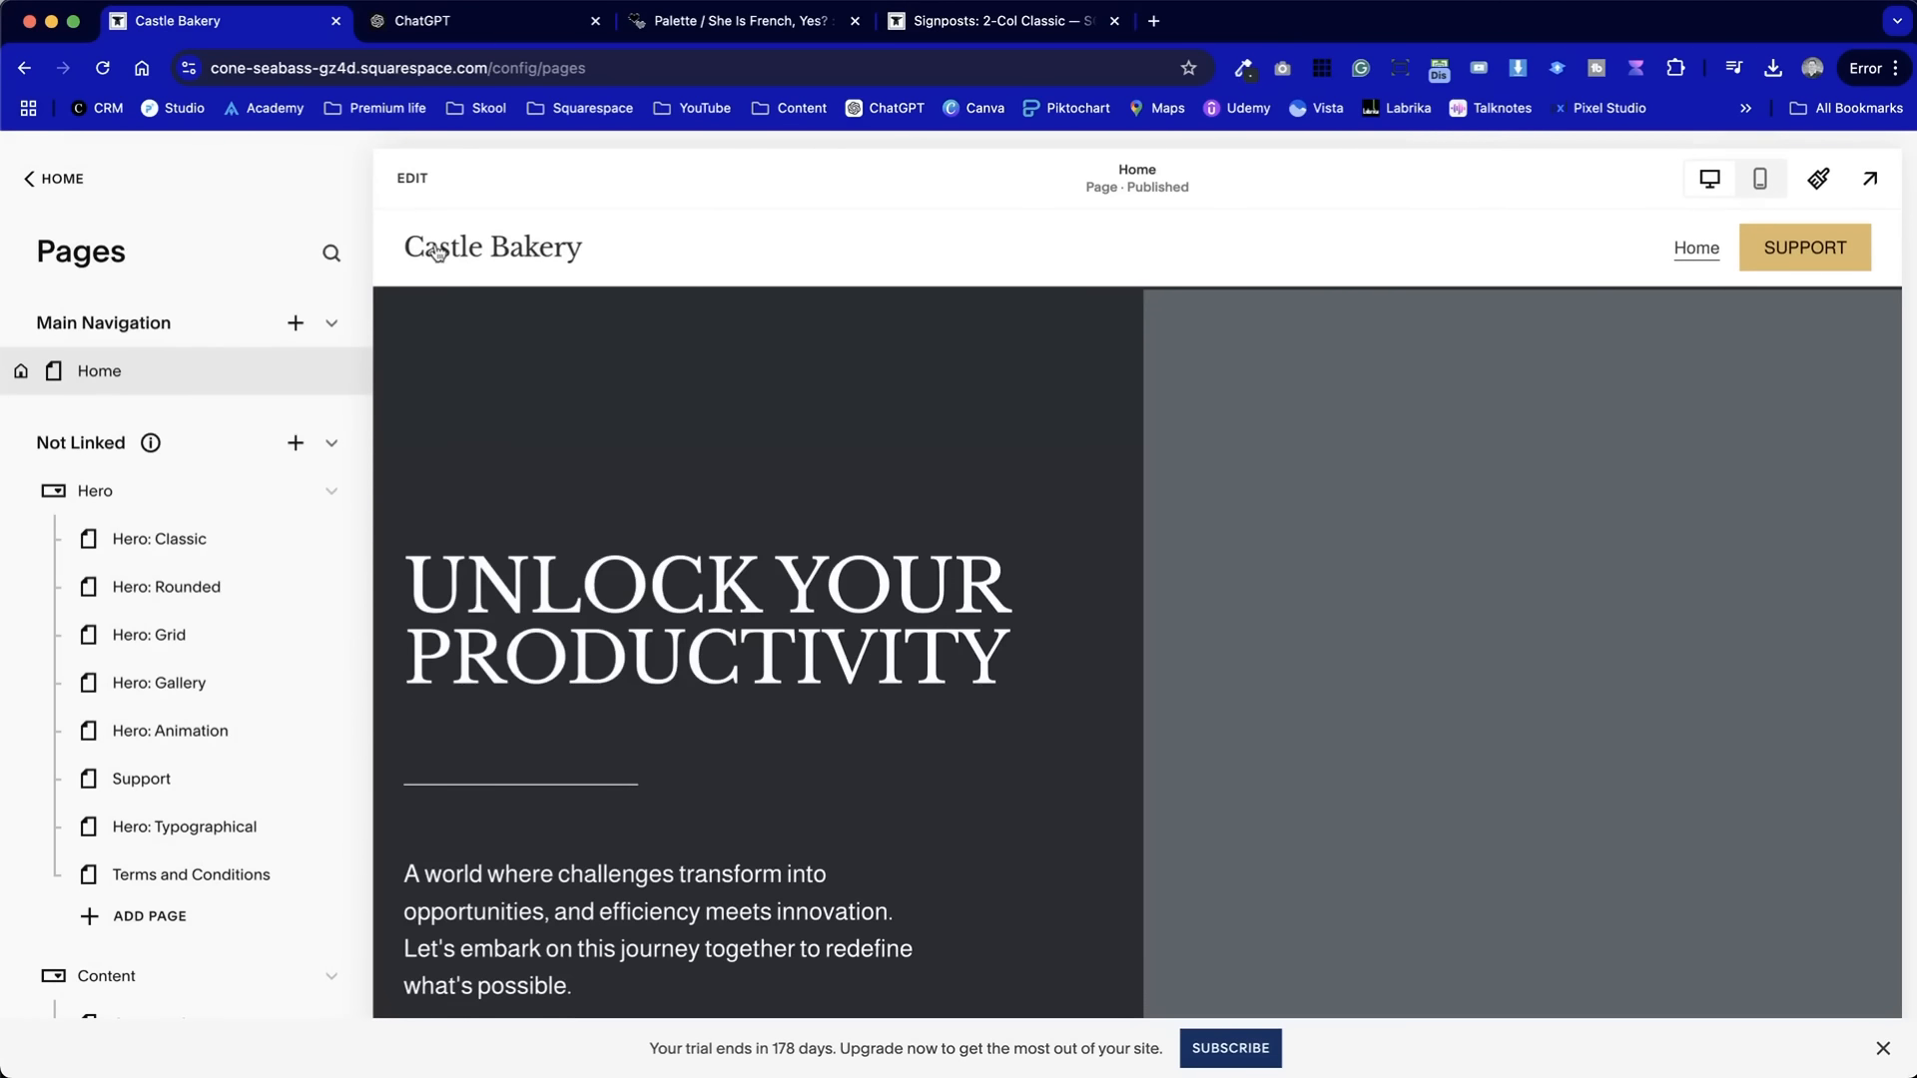
- Replace the hero heading with "Freshly Baked Bread", copying "Freshly Baked" from the ChatGPT hero strapline, and style it as Heading 1
{"action": "left_click", "coordinate": [418, 180]}
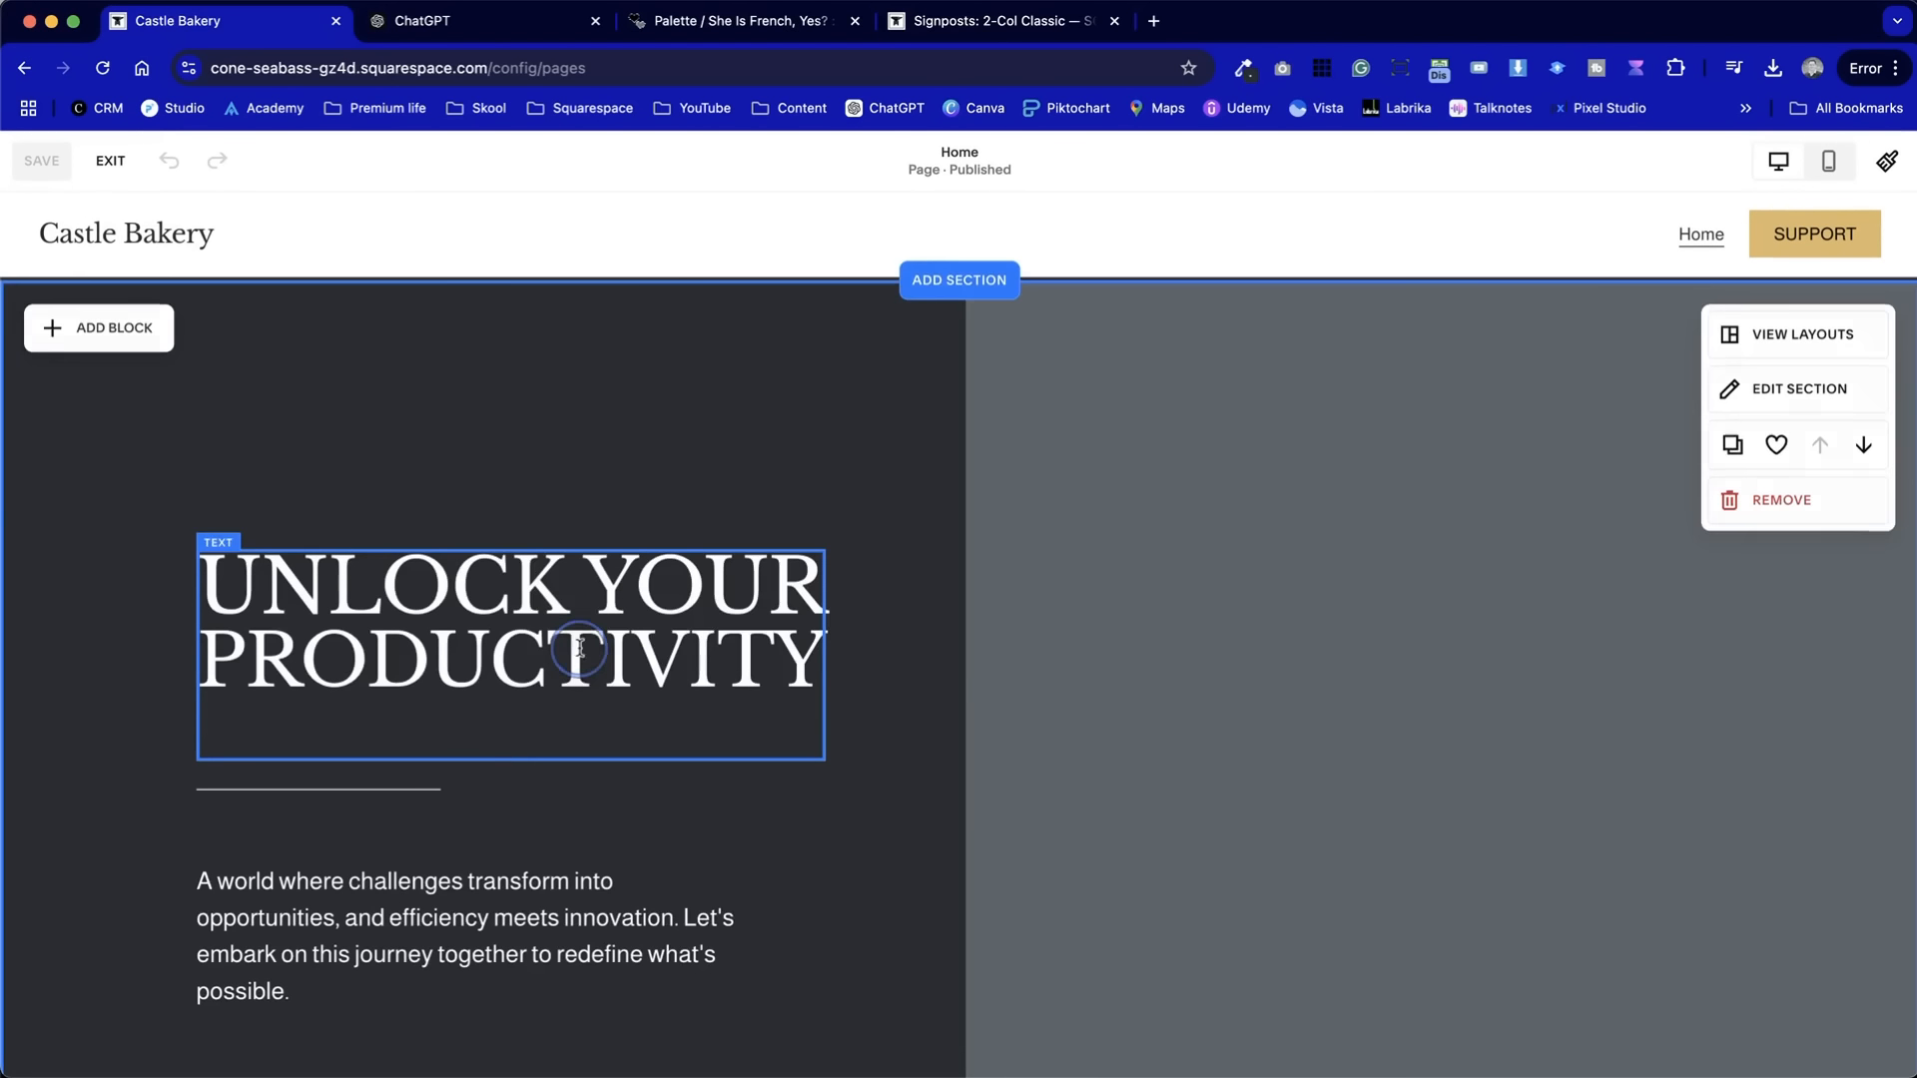
{"action": "left_click", "coordinate": [579, 649]}
{"action": "double_click", "coordinate": [584, 639]}
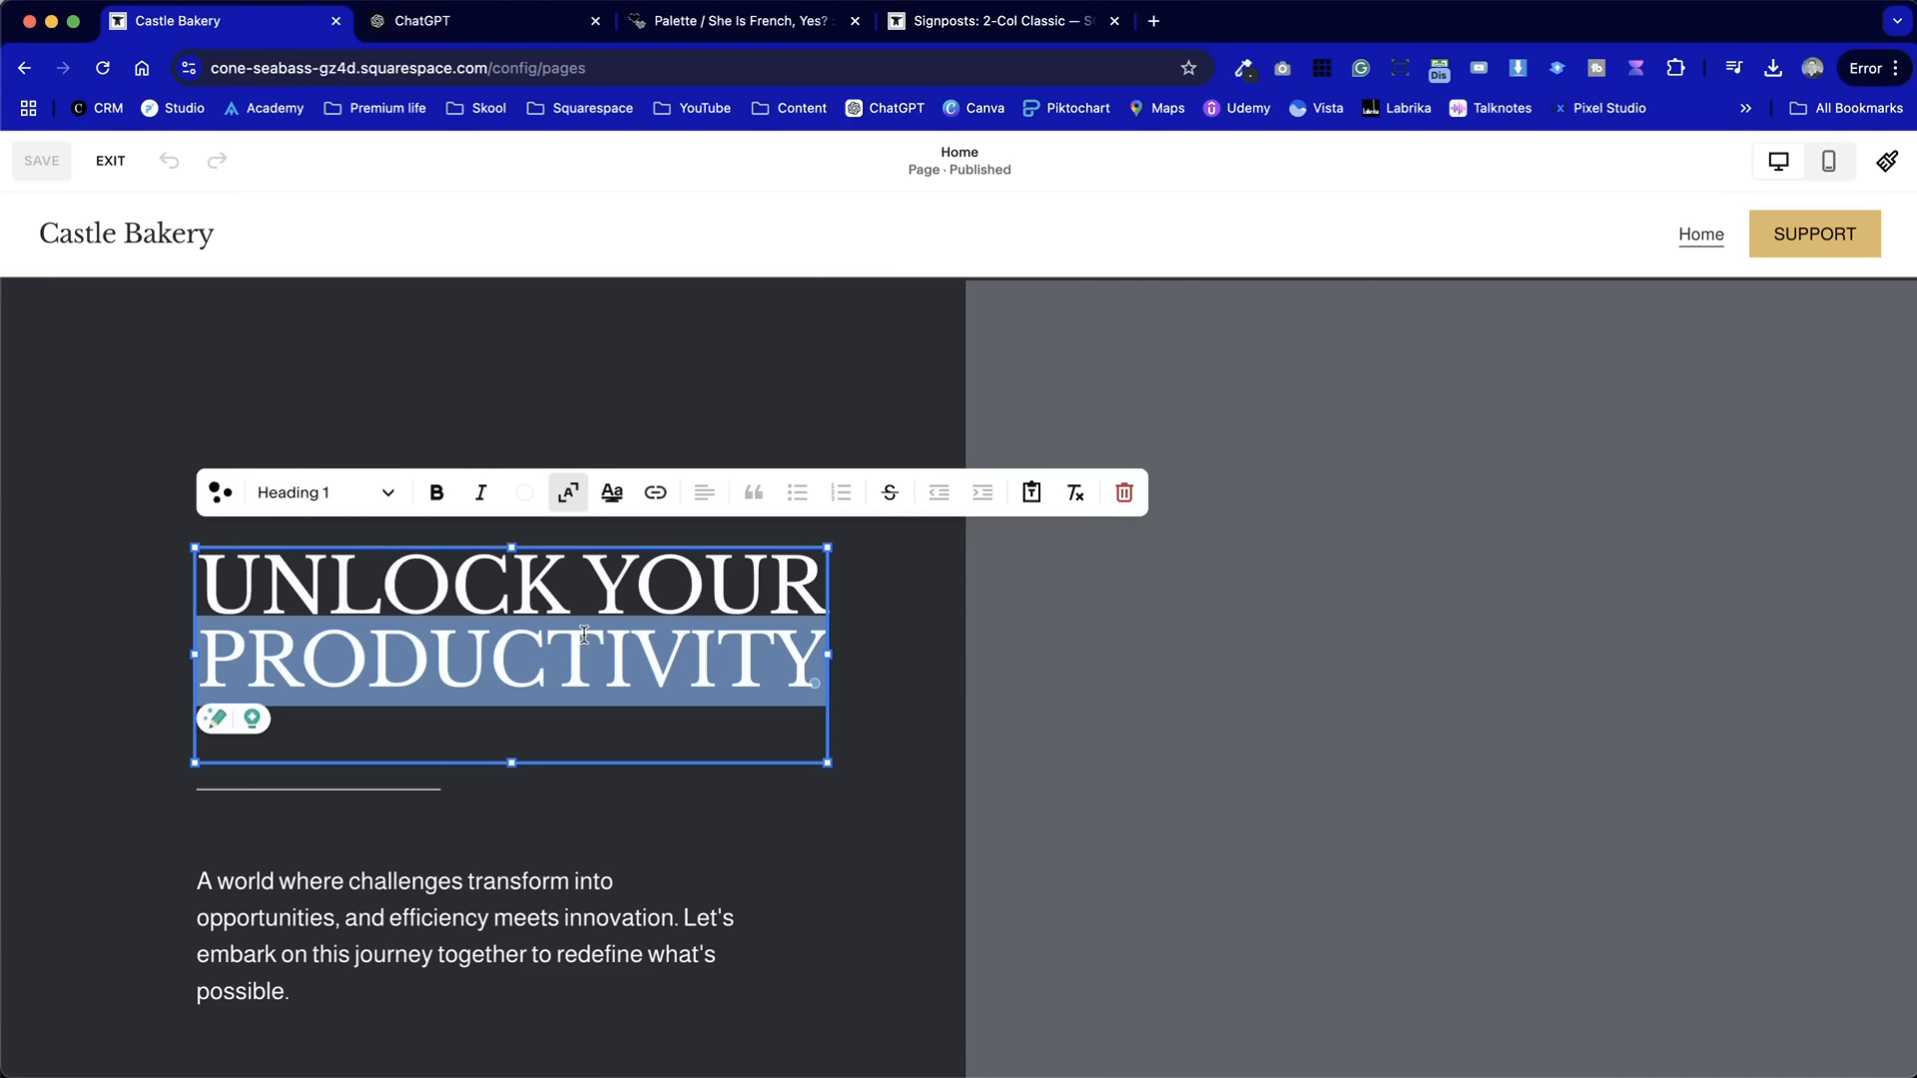
{"action": "triple_click", "coordinate": [599, 556]}
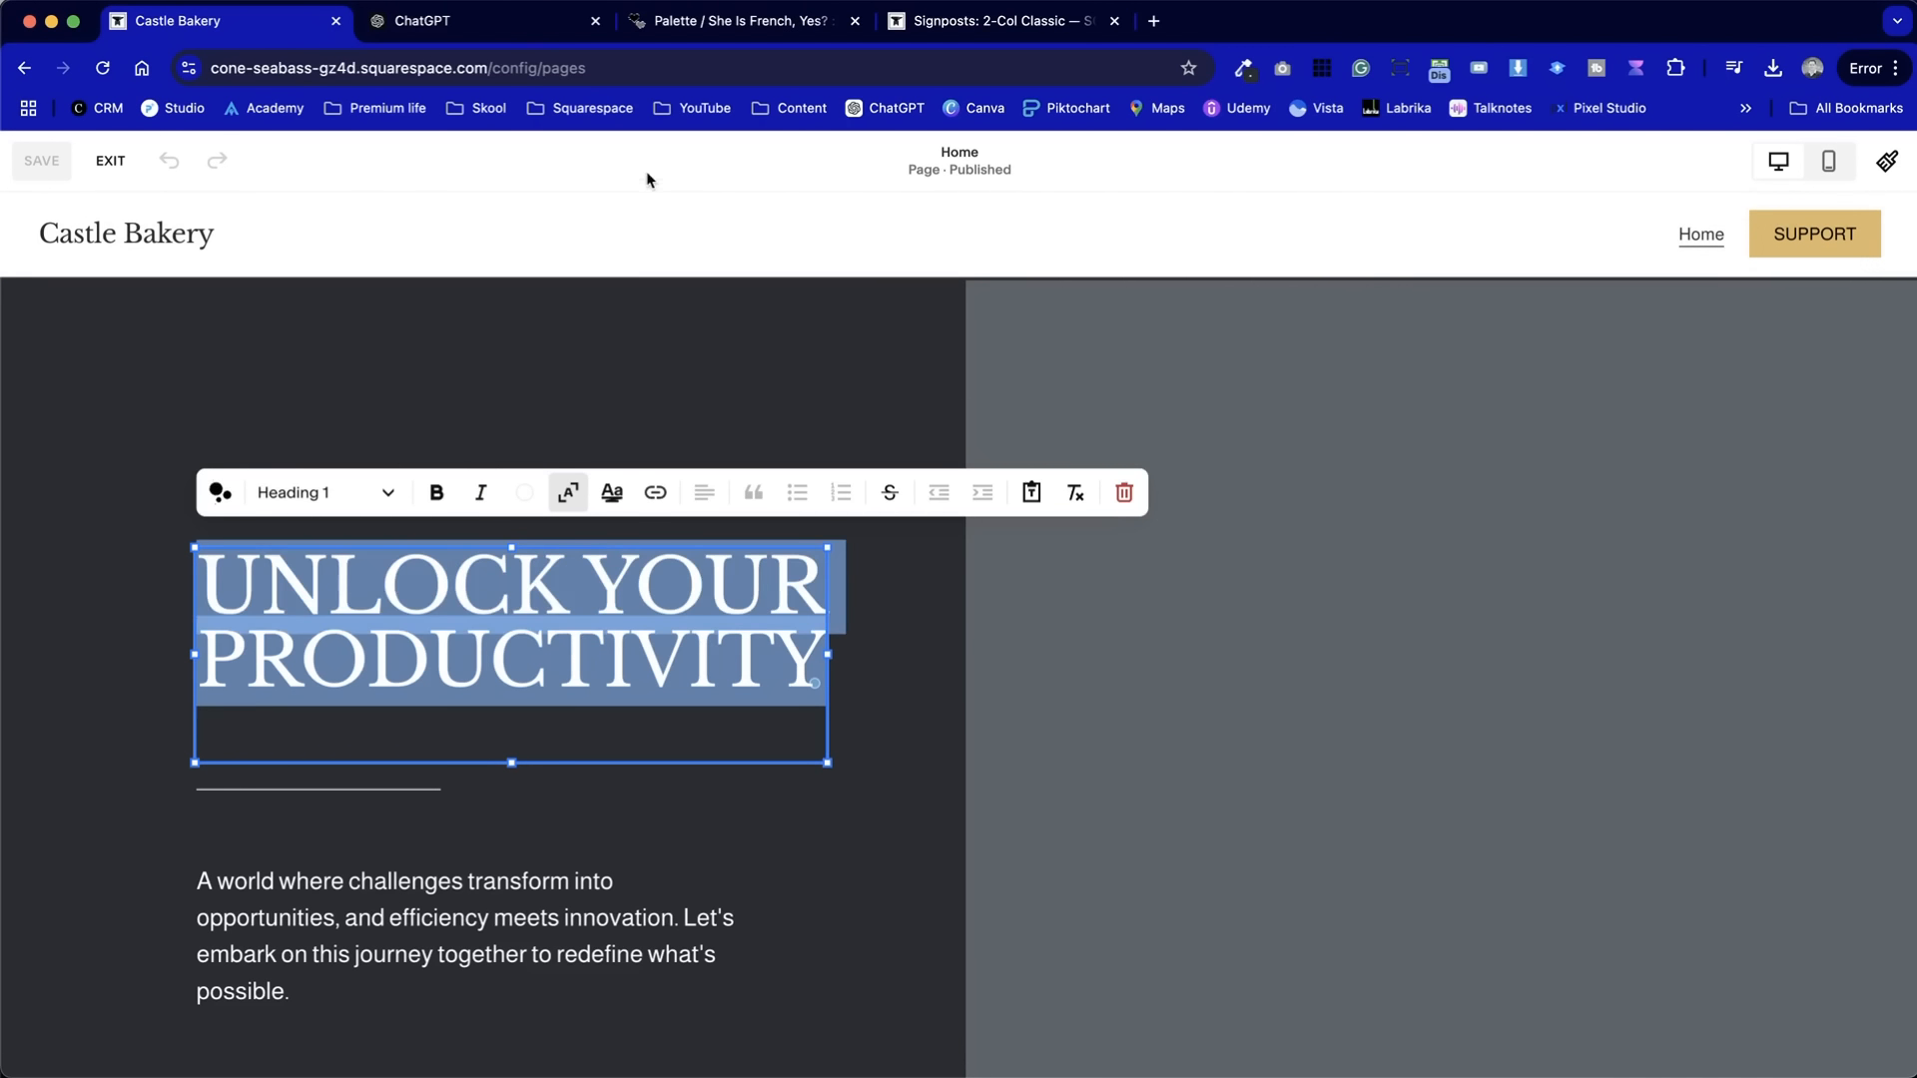
{"action": "left_click", "coordinate": [500, 22]}
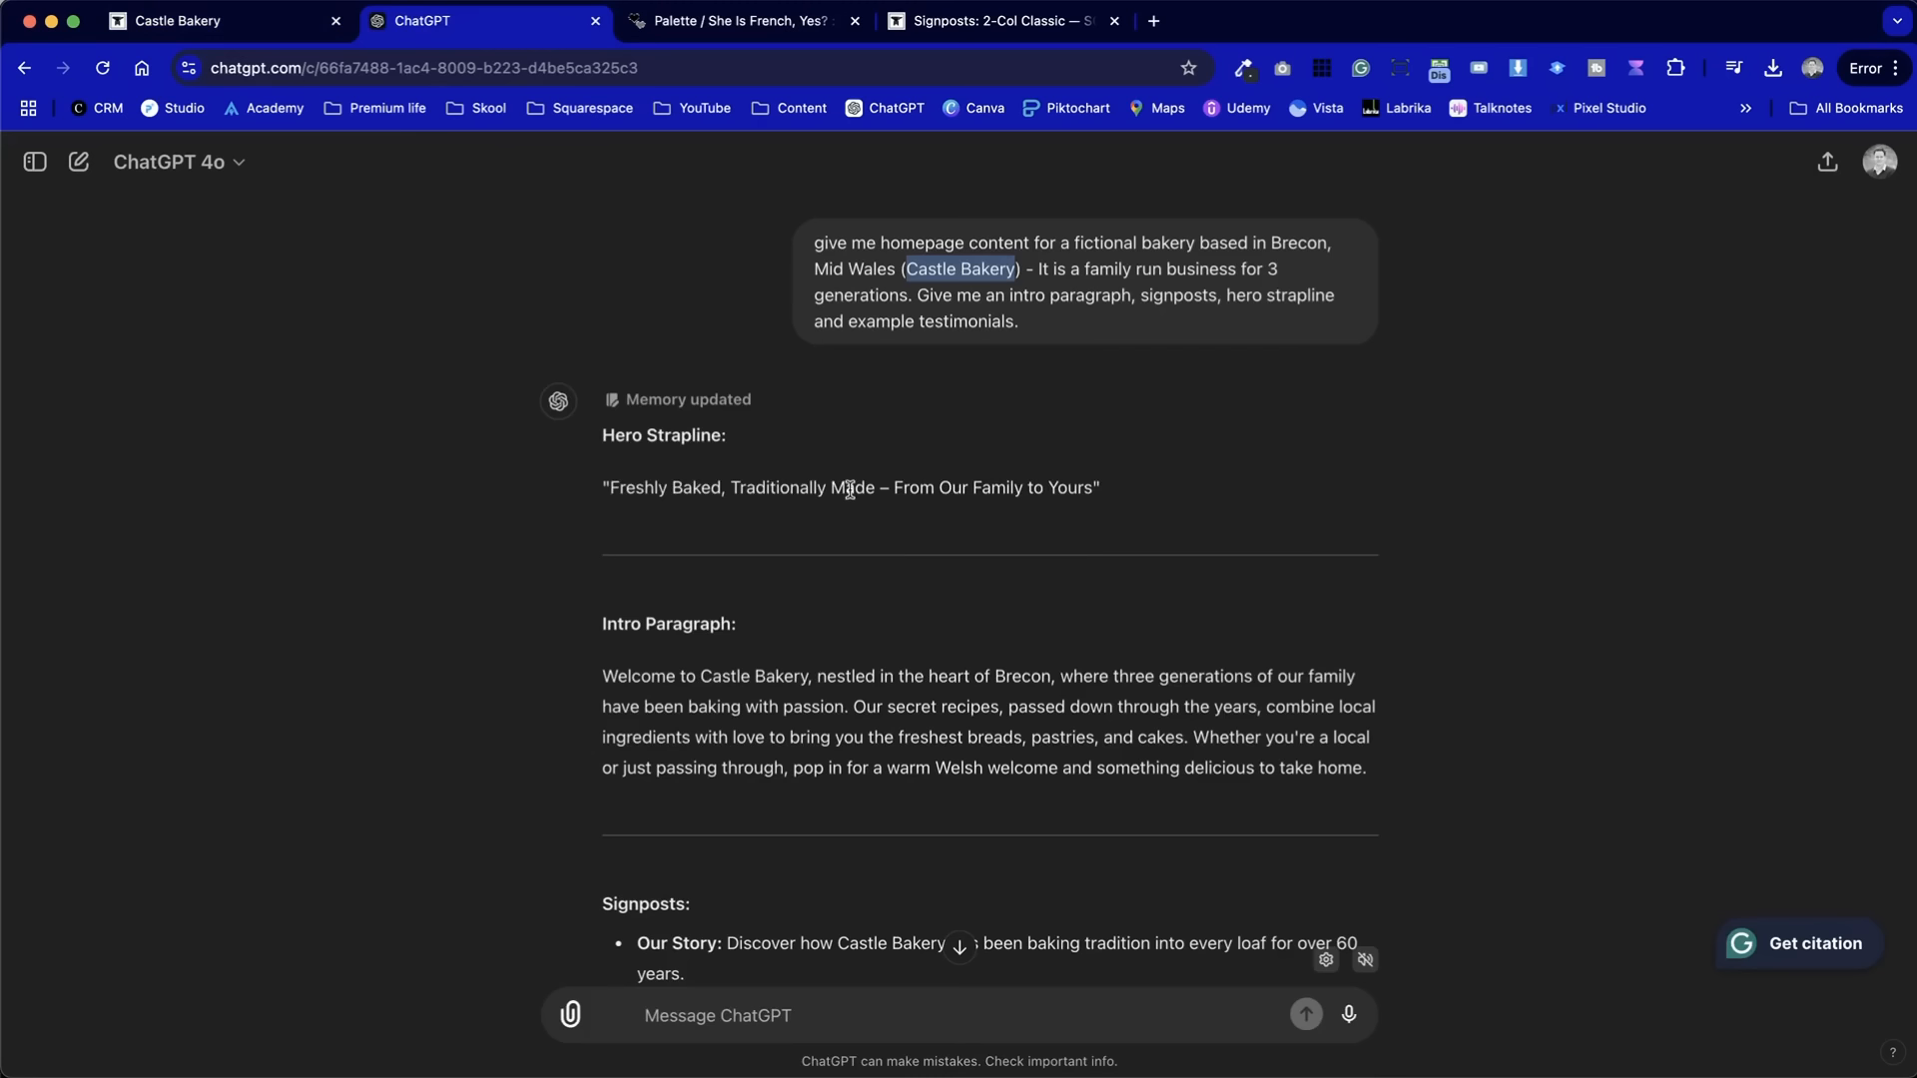
{"action": "left_click_drag", "start_coordinate": [721, 489], "coordinate": [619, 488]}
{"action": "key", "text": "super+c"}
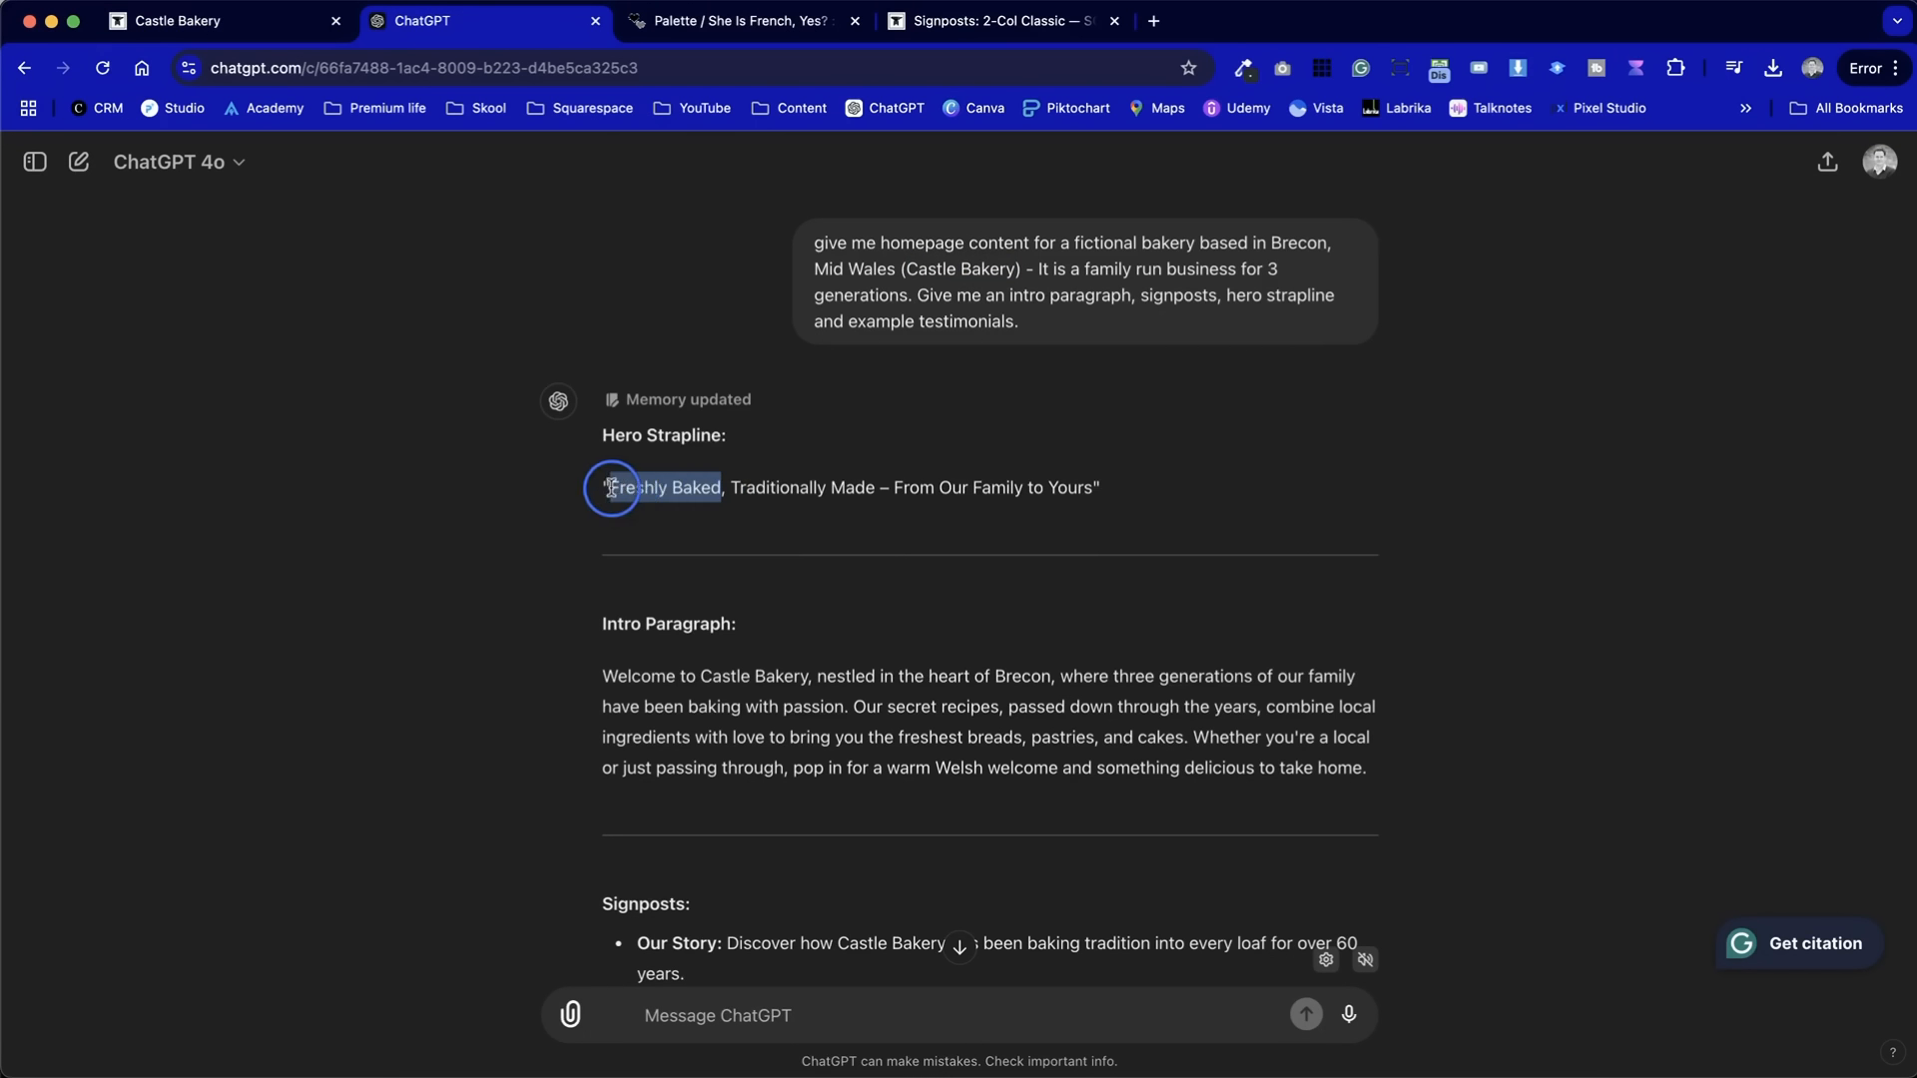
{"action": "key", "text": "ctrl+shift+Tab"}
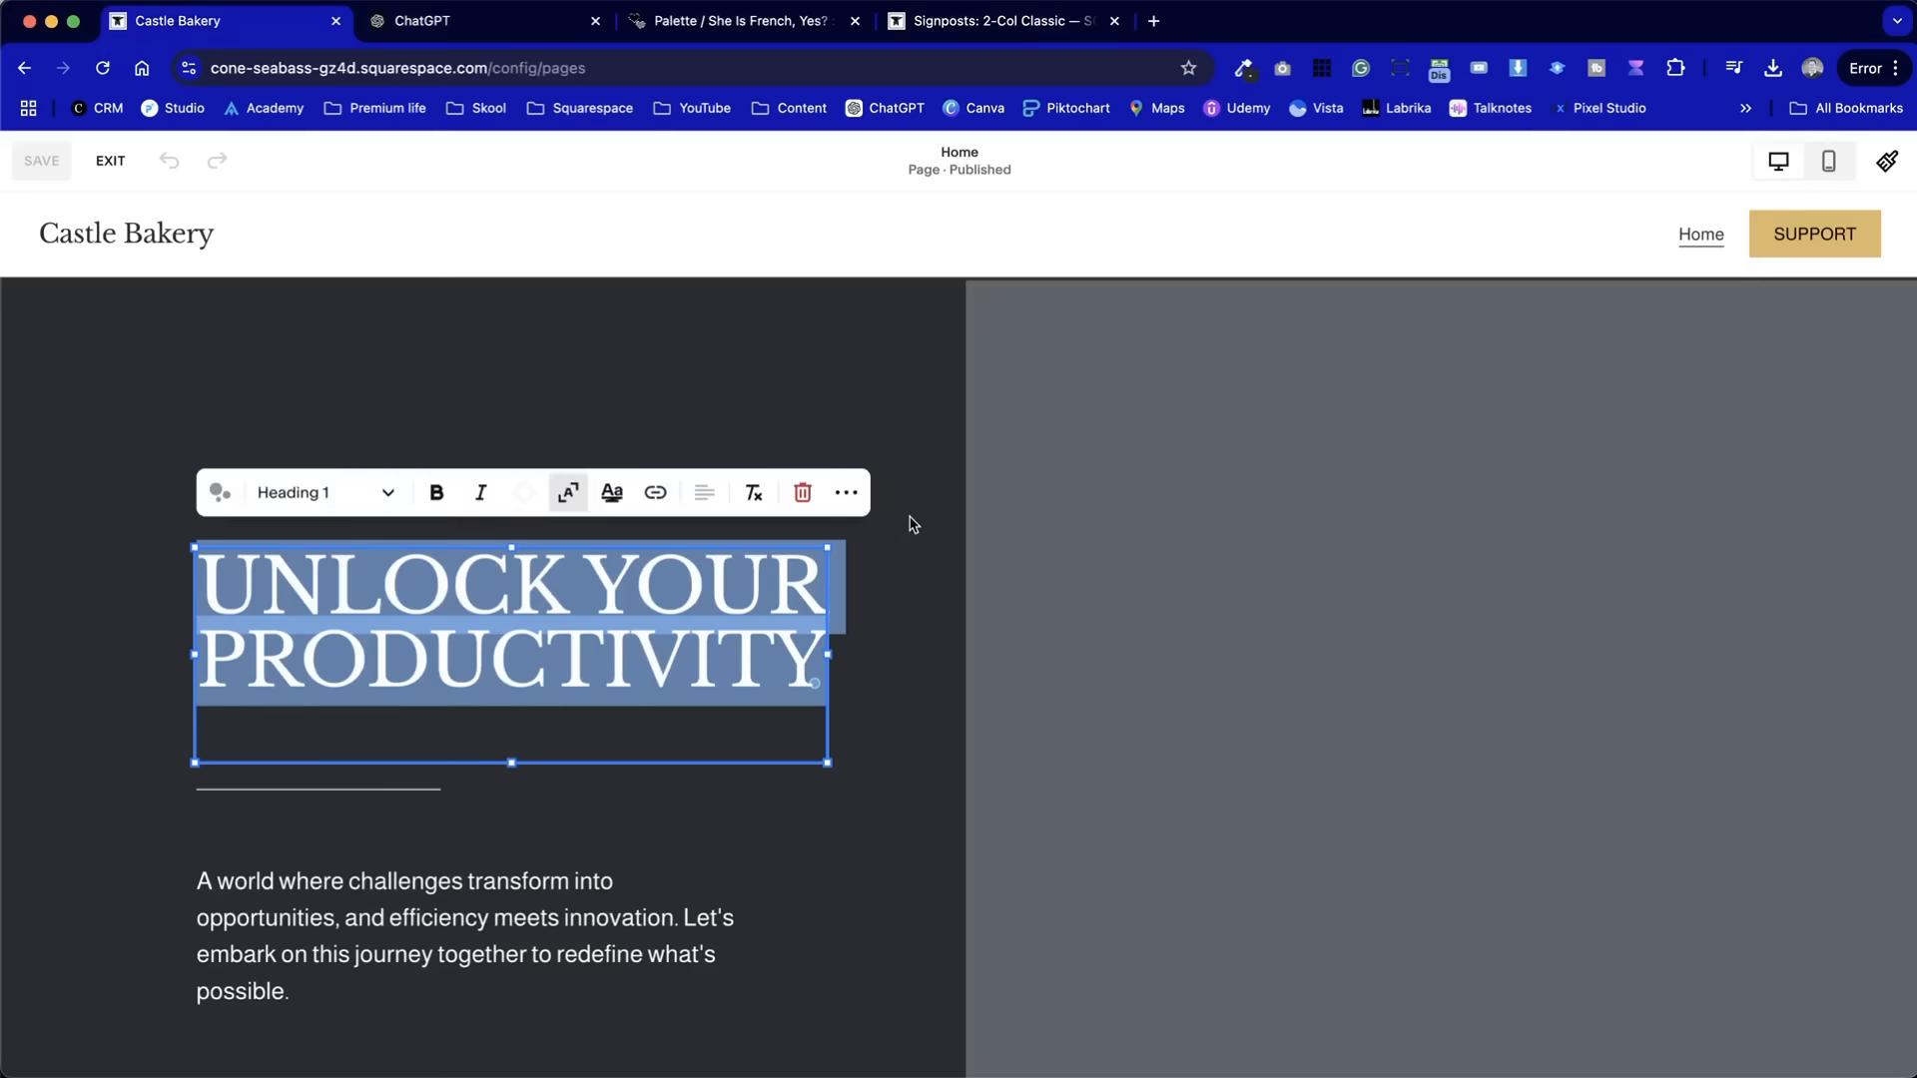
{"action": "key", "text": "super+v"}
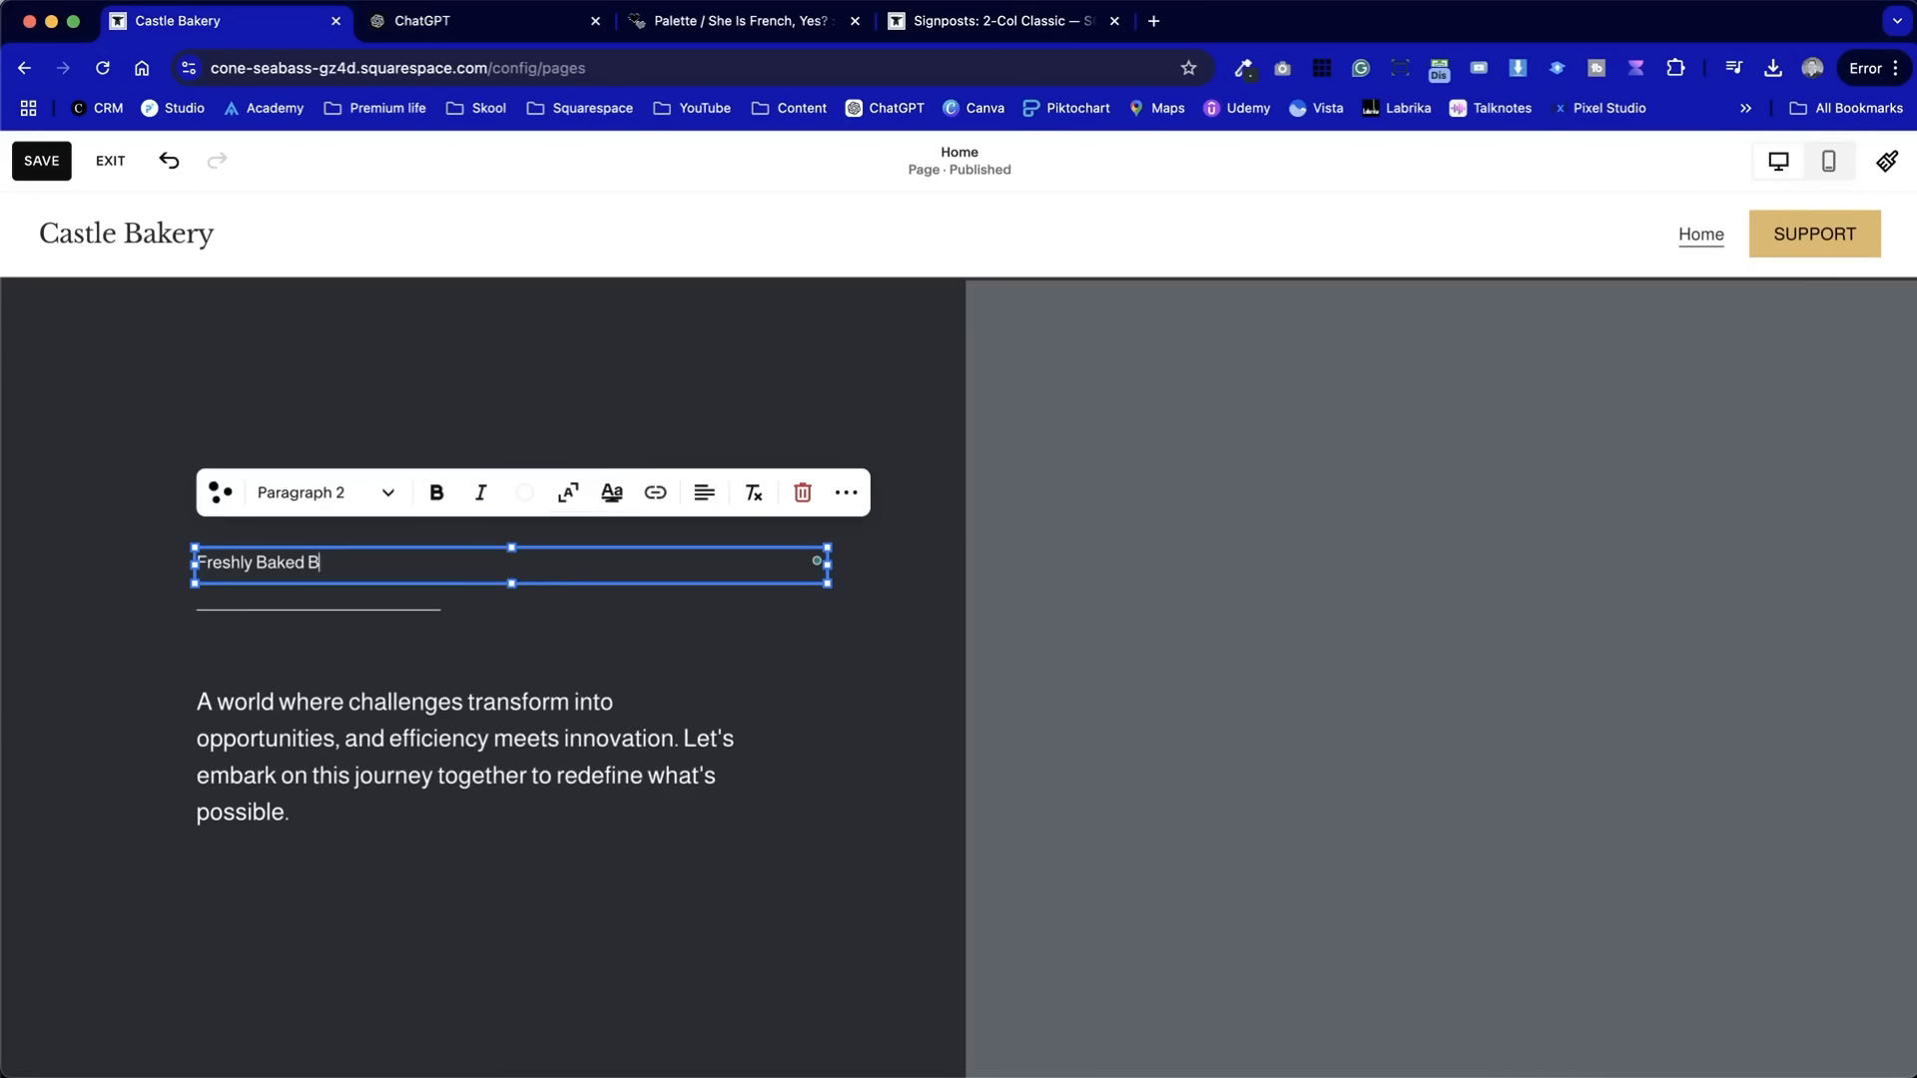
{"action": "left_click", "coordinate": [308, 494]}
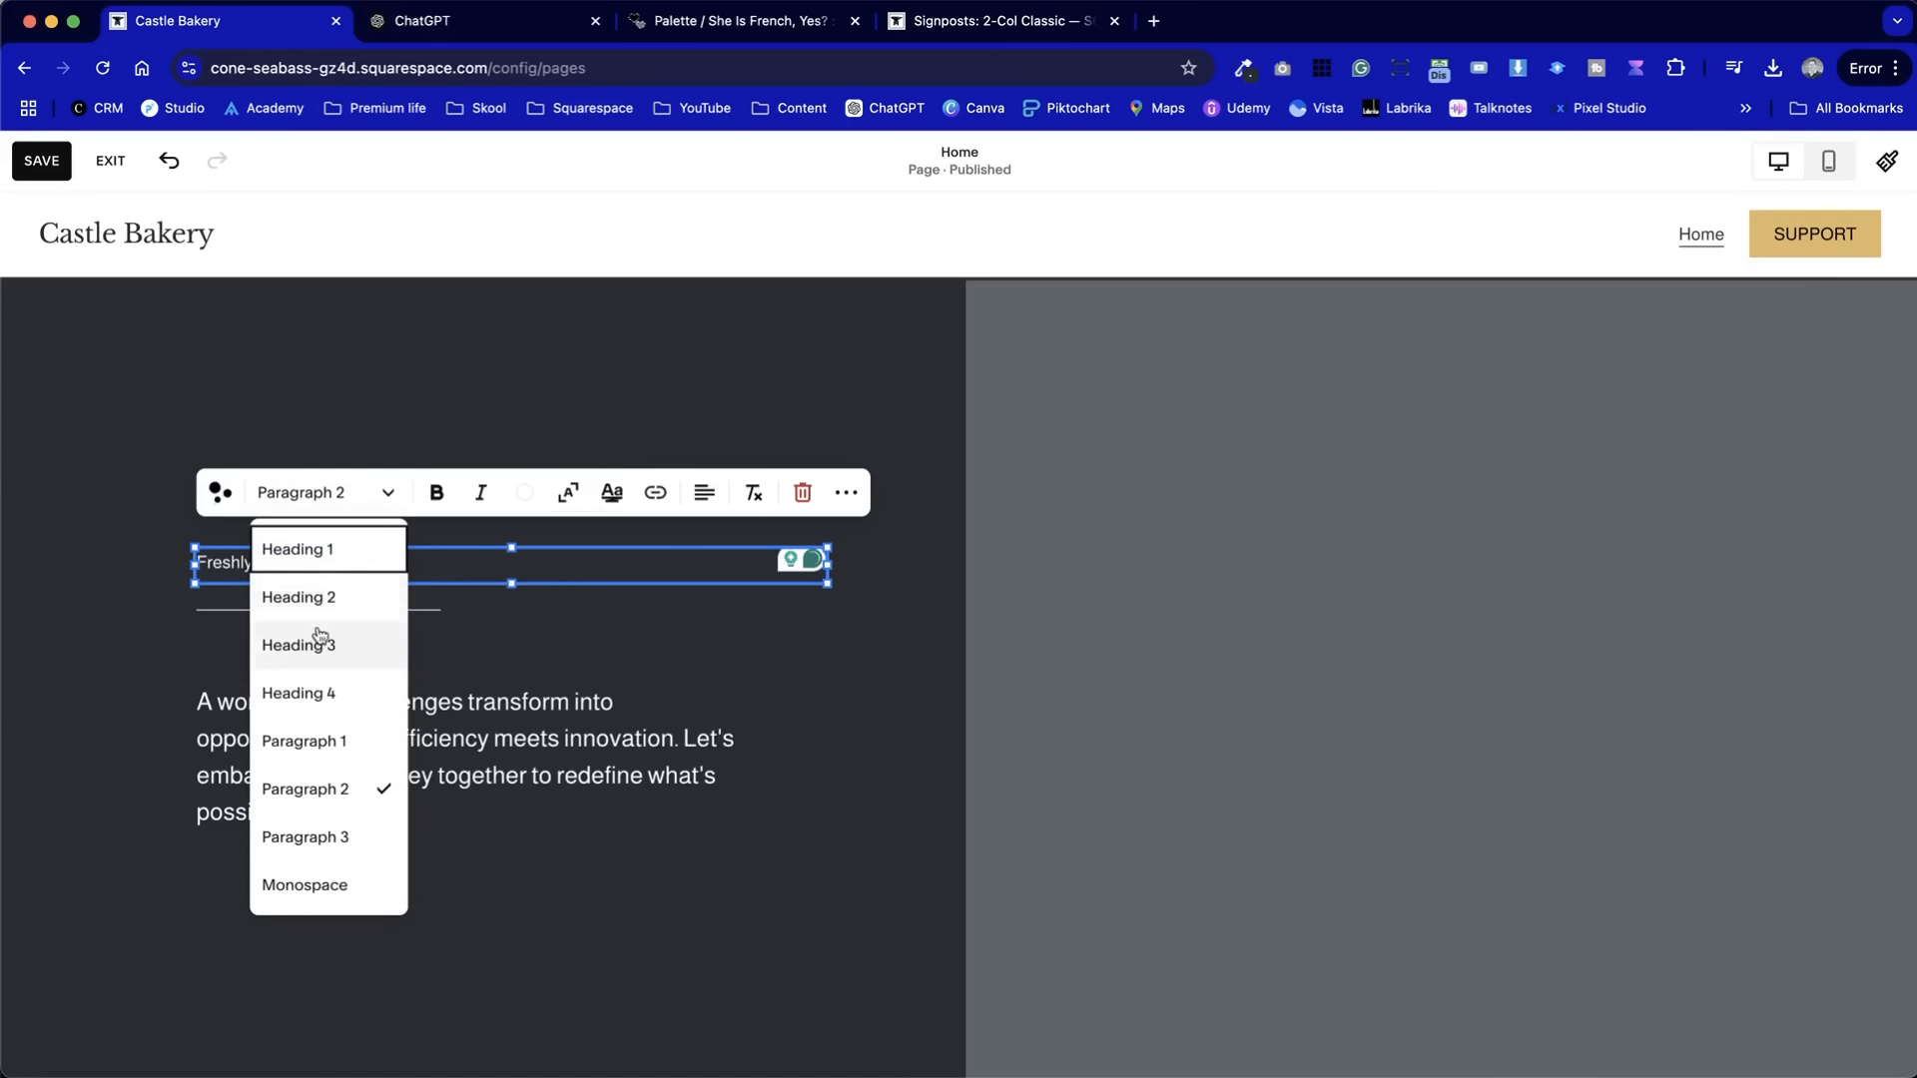
{"action": "left_click", "coordinate": [329, 551]}
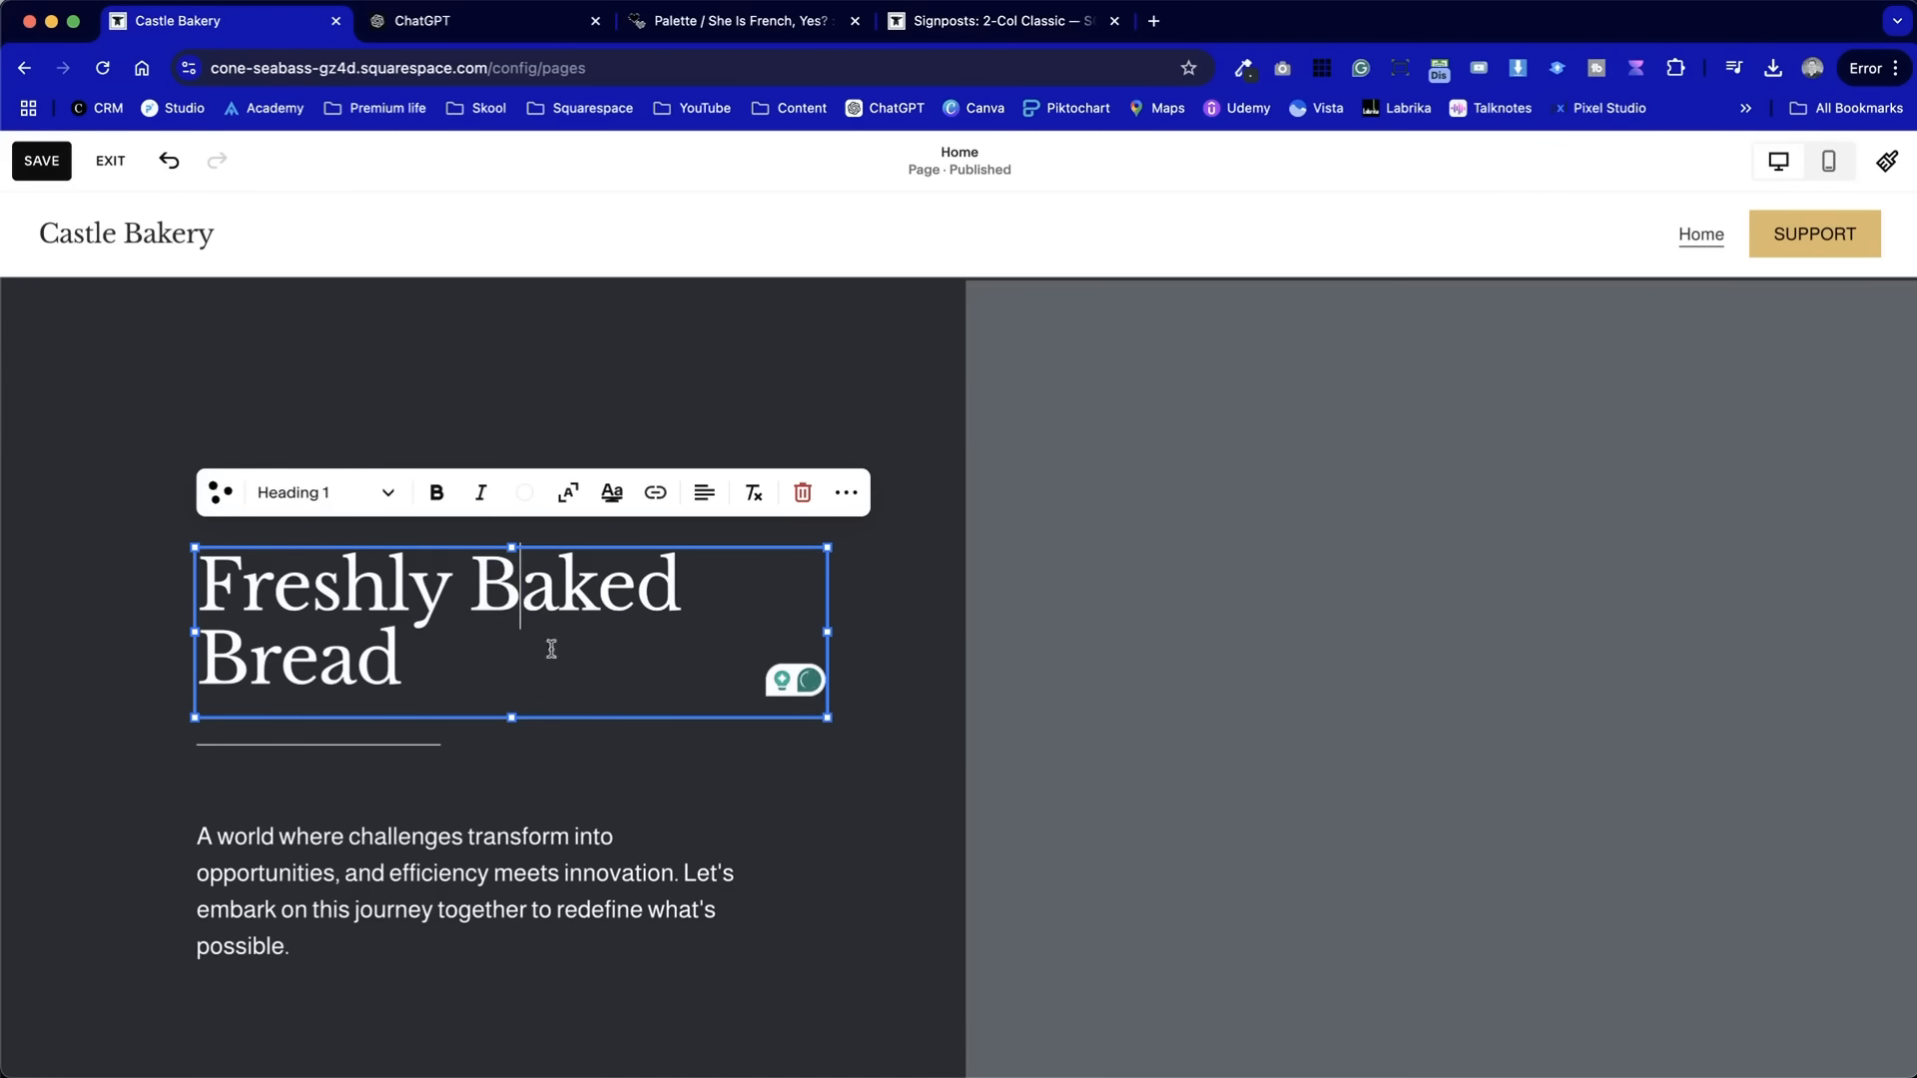
- Scale the hero heading text to fit its block and break it into three lines, one word per line
{"action": "key", "text": "Escape"}
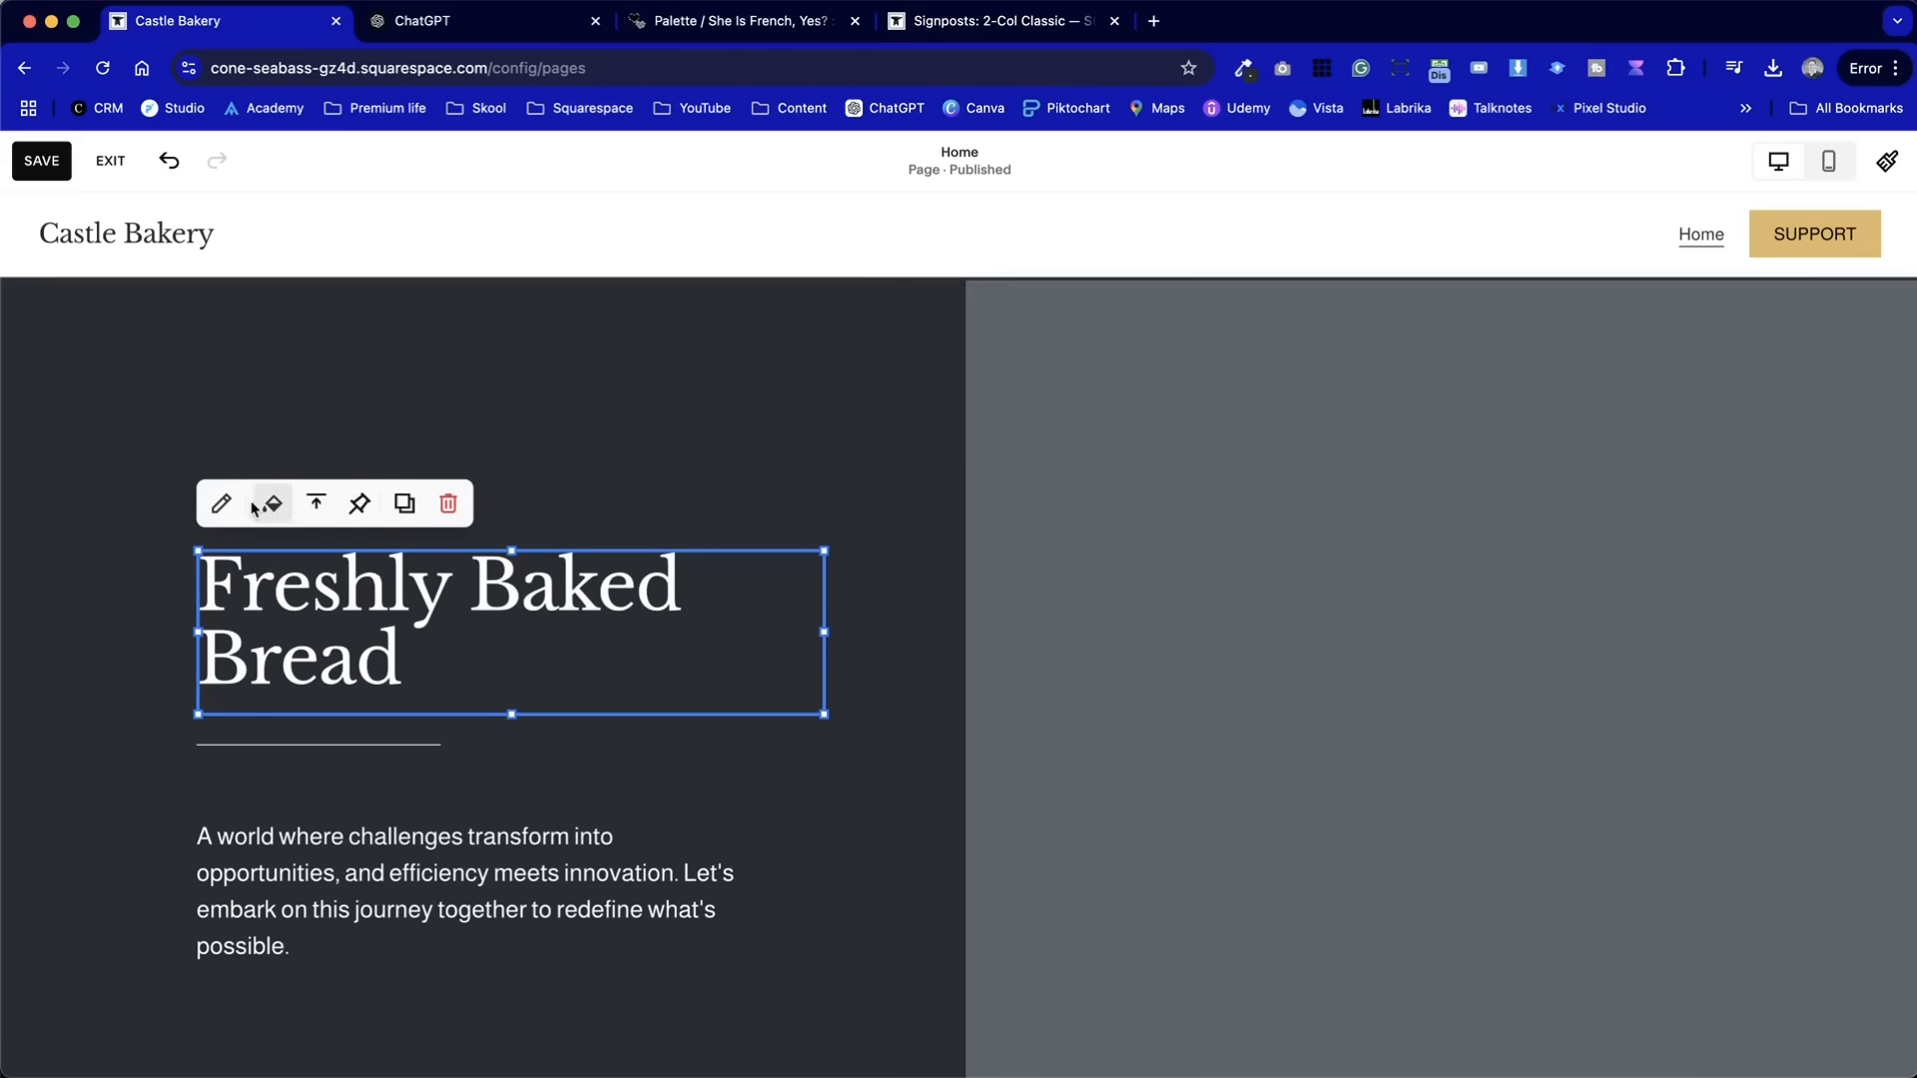
{"action": "left_click", "coordinate": [224, 505]}
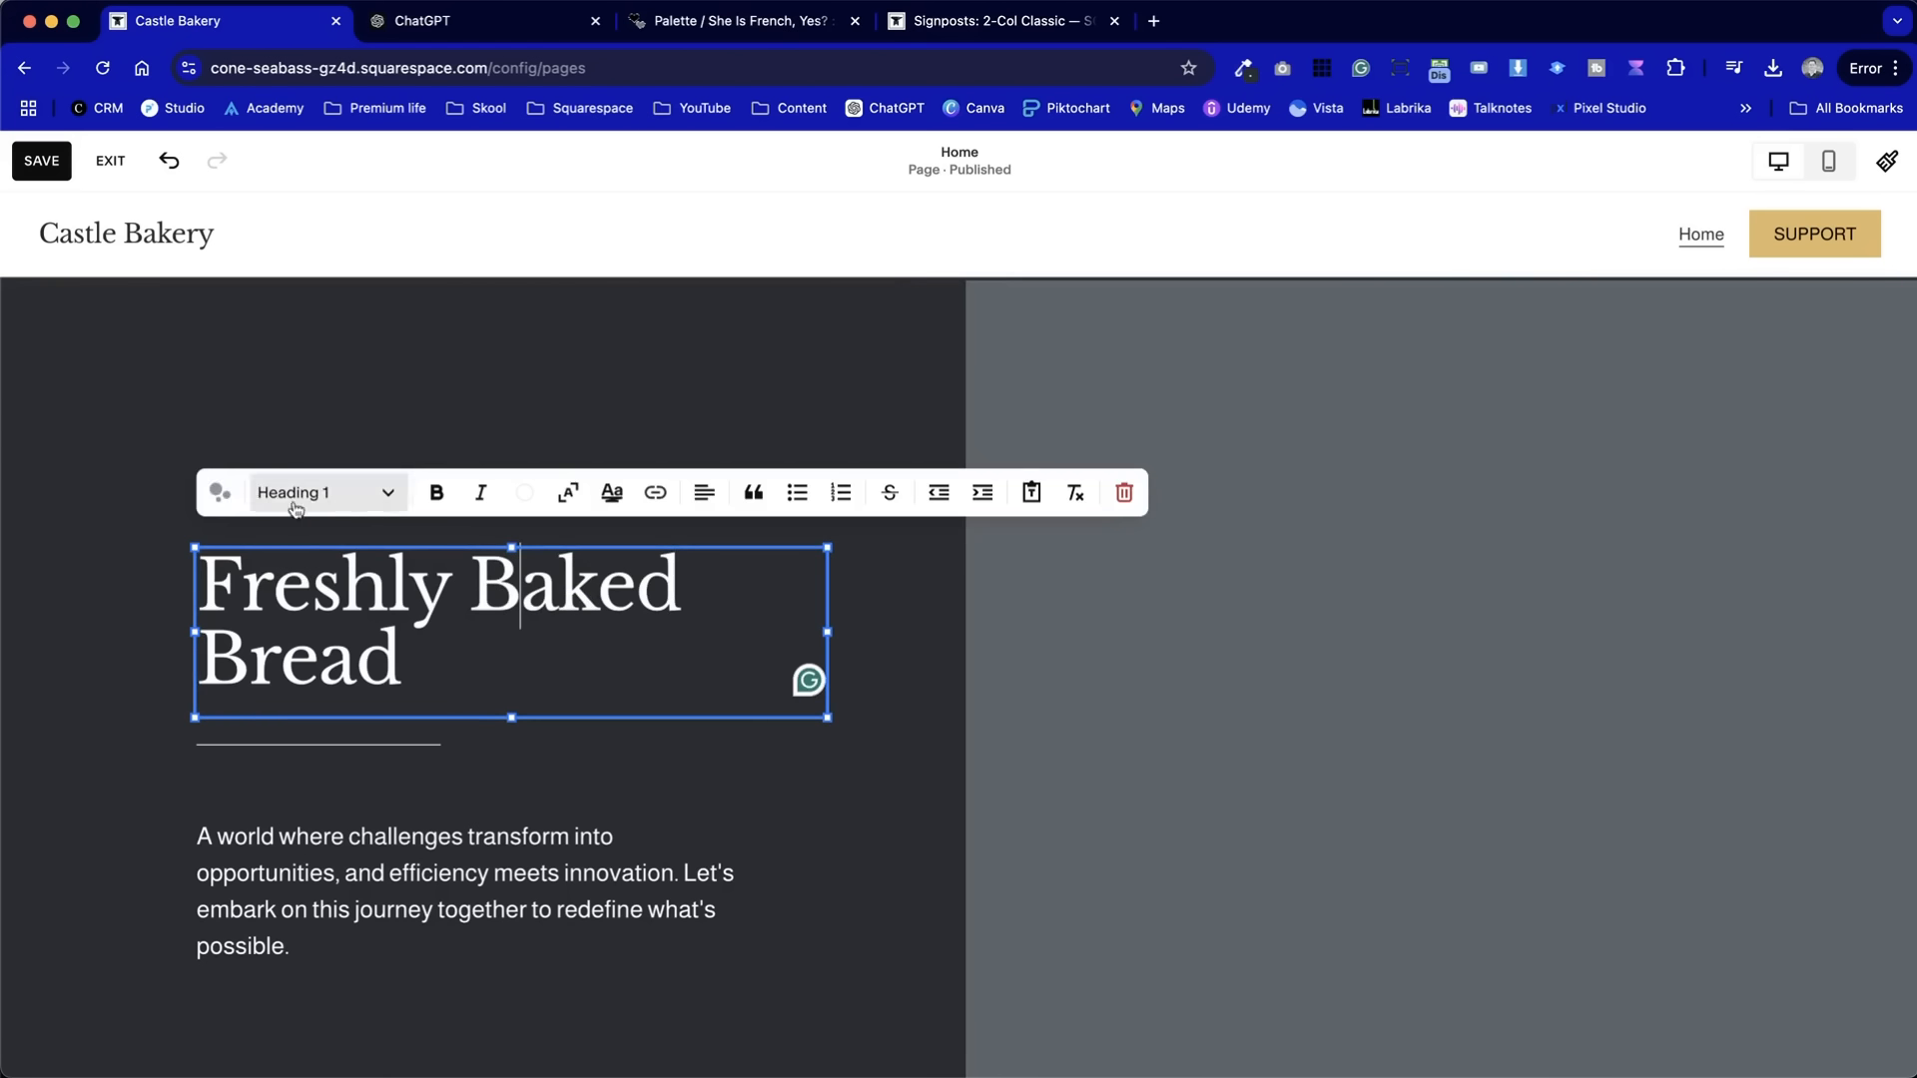
{"action": "left_click", "coordinate": [570, 494]}
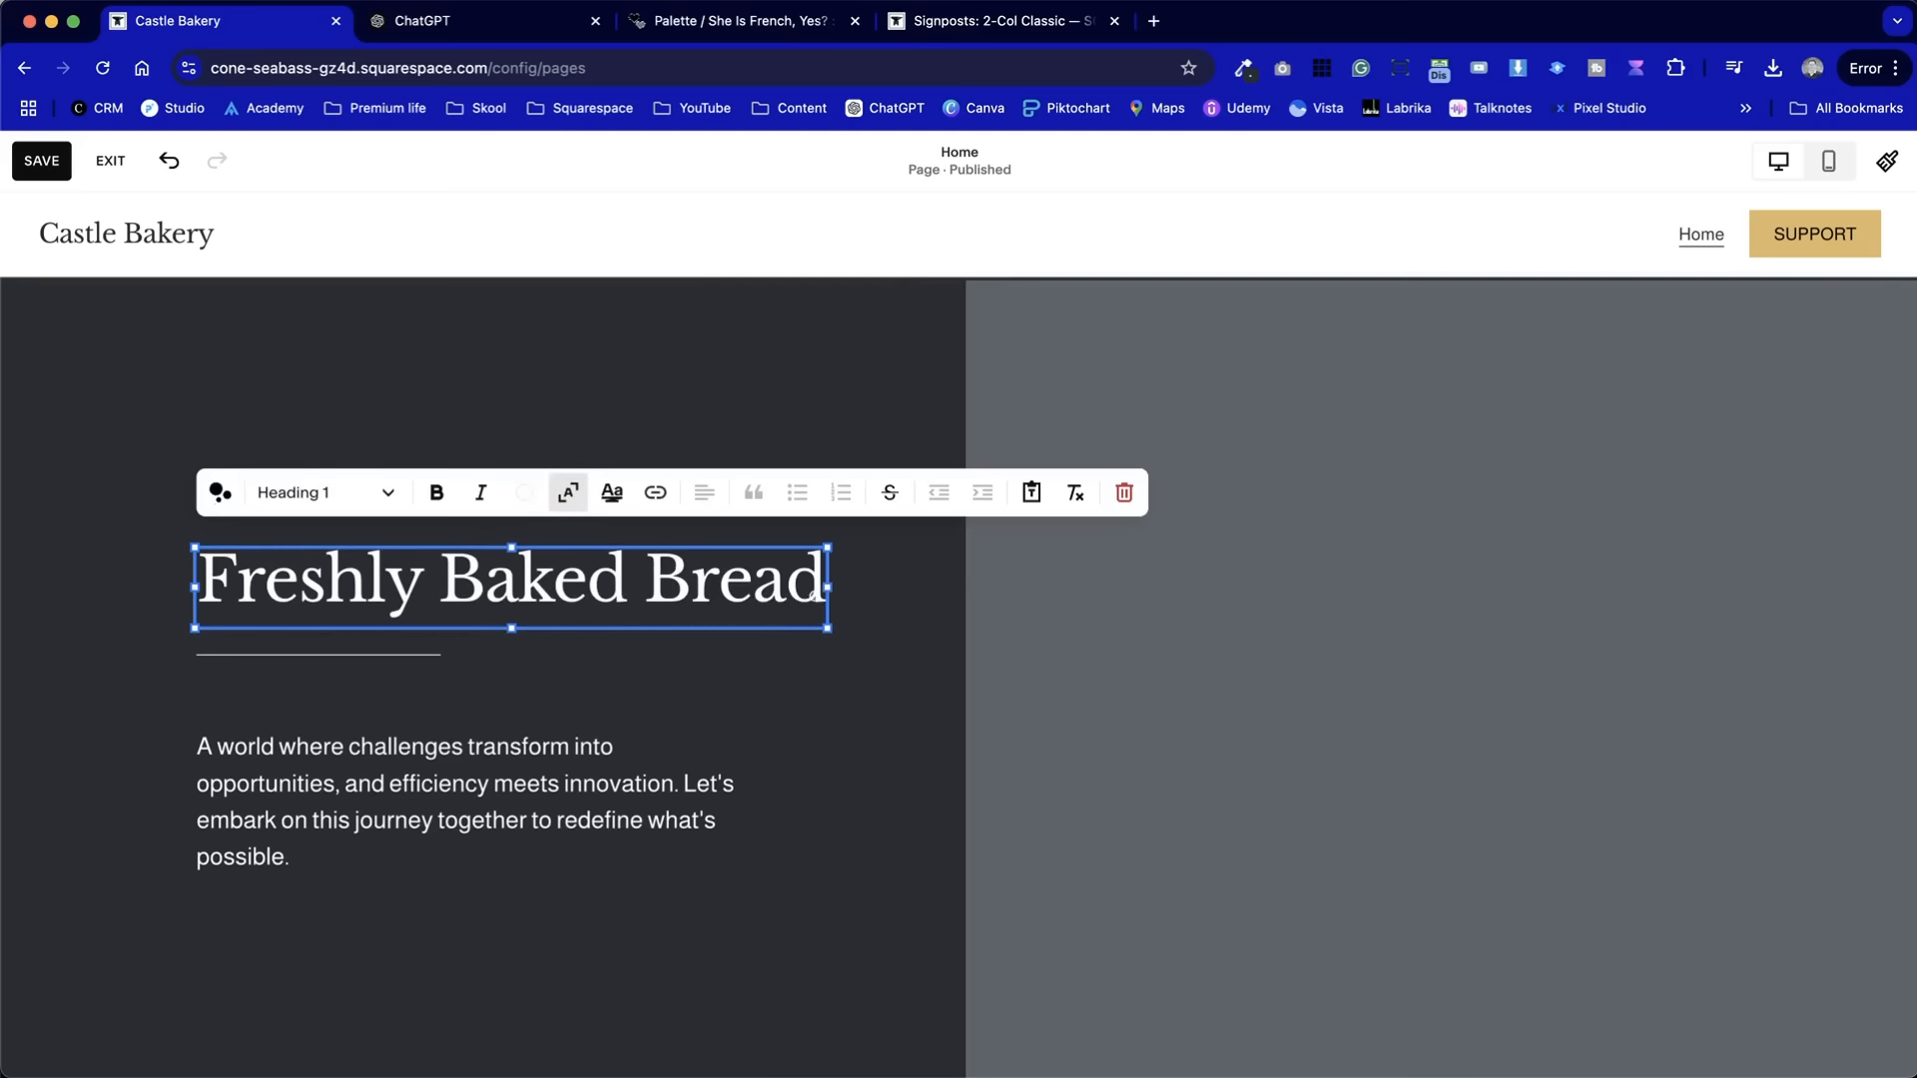
{"action": "key", "text": "Return"}
{"action": "key", "text": "Return"}
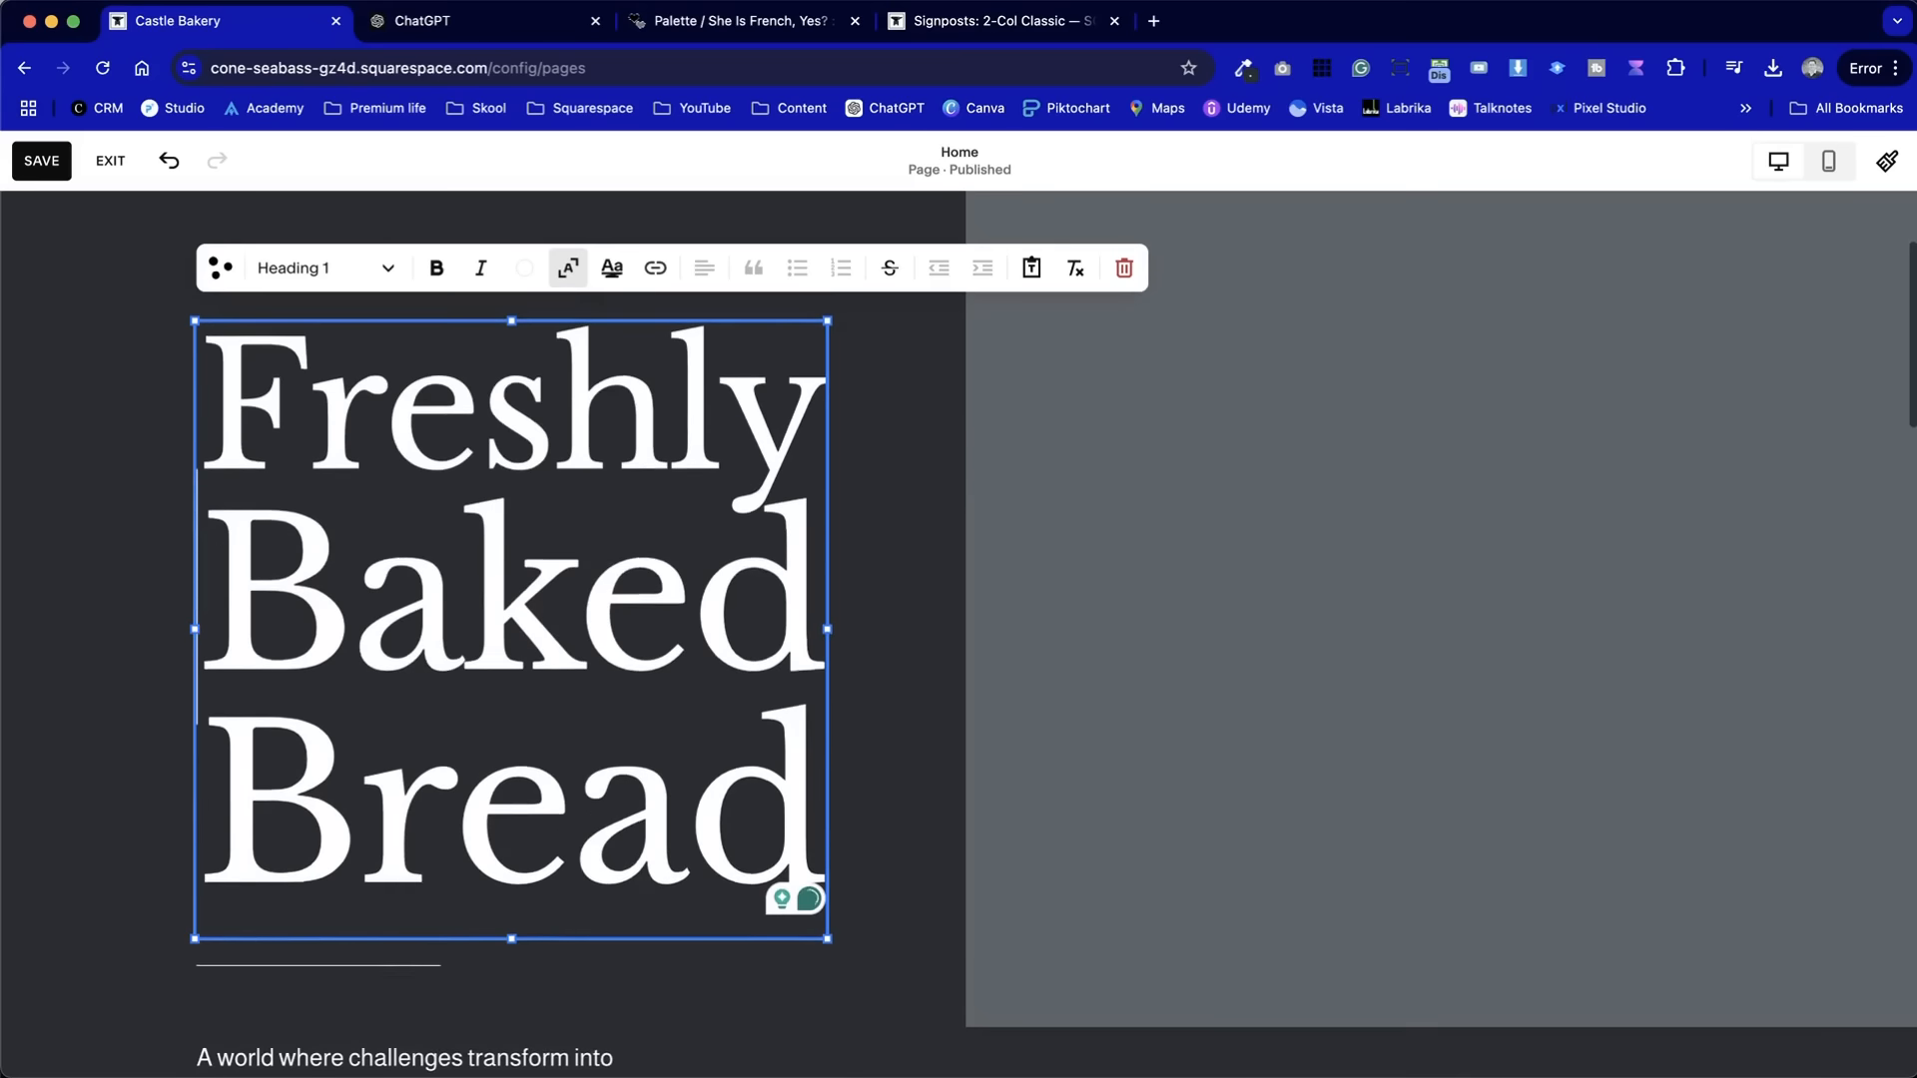
{"action": "scroll", "coordinate": [599, 419], "scroll_direction": "down", "scroll_amount": 3}
{"action": "left_click", "coordinate": [854, 728]}
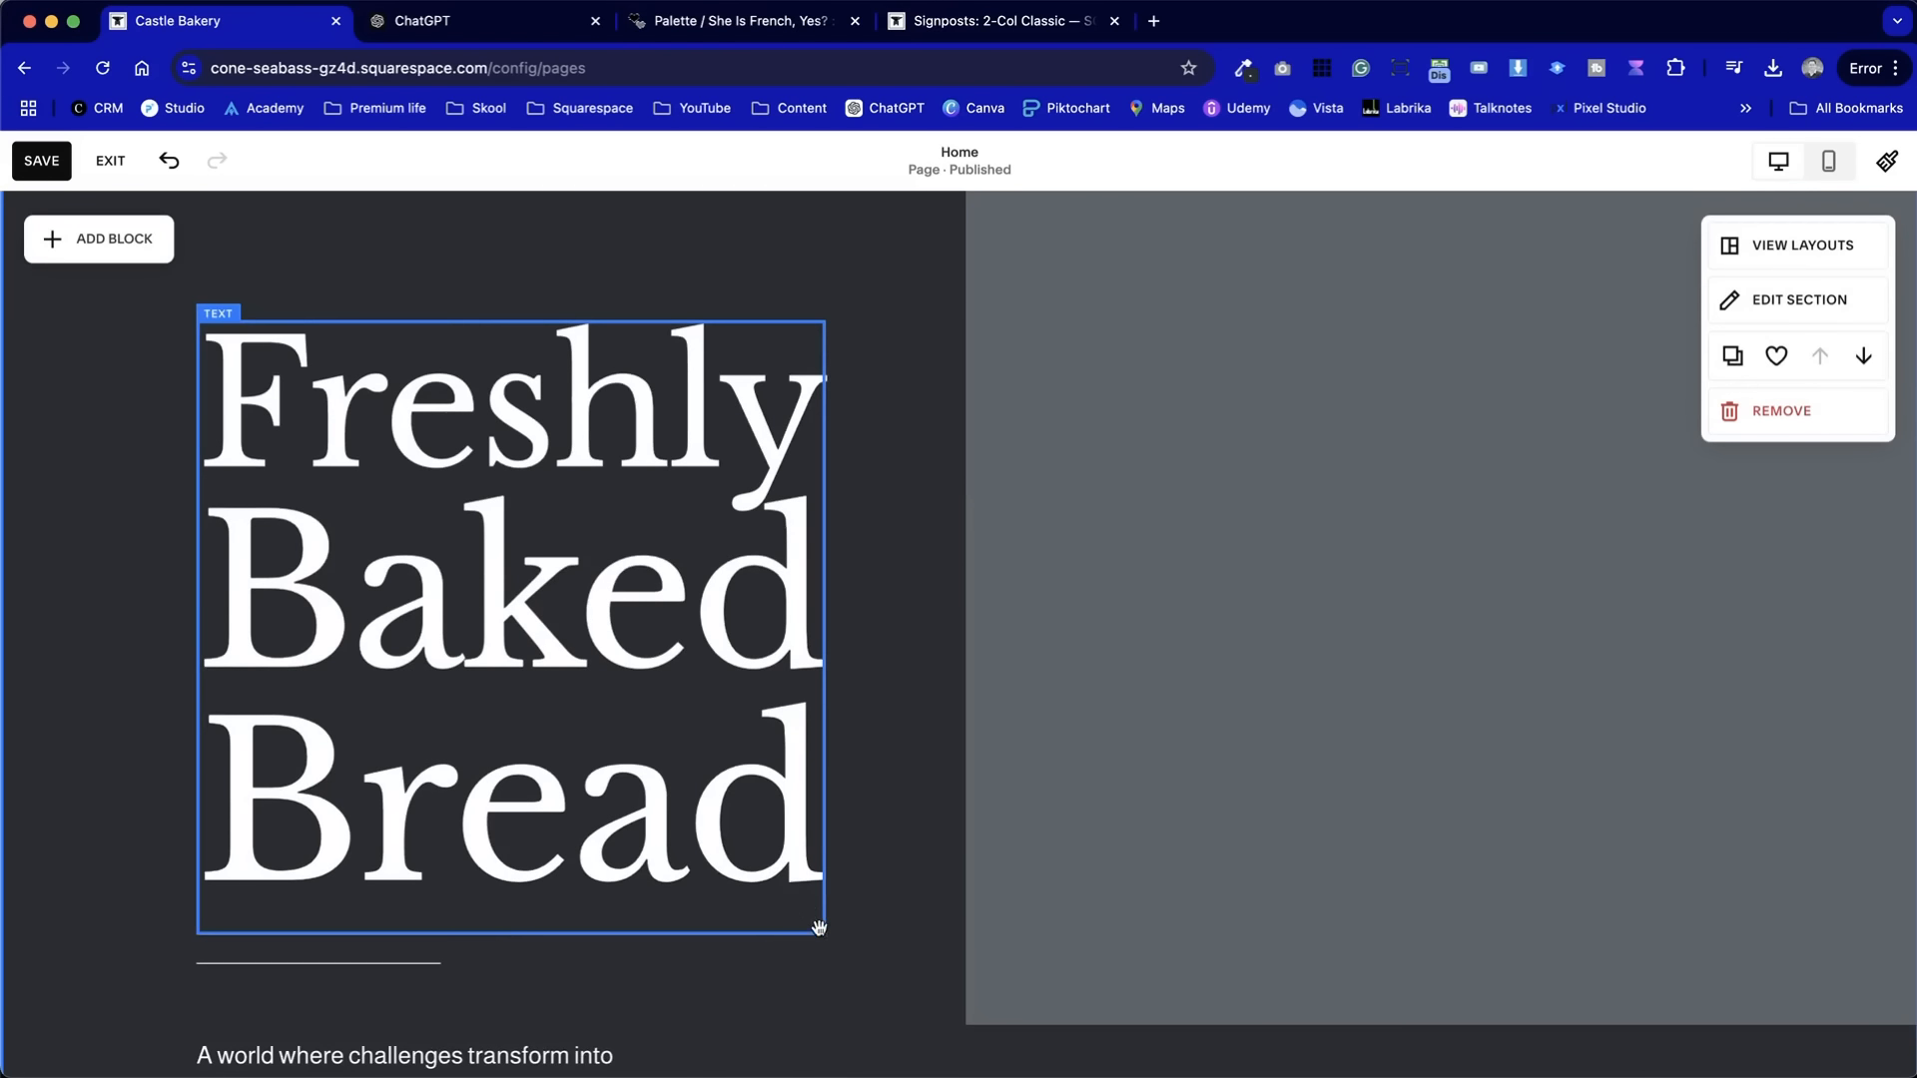
- Shrink the hero heading block to about half its width and move it up within the hero section
{"action": "left_click", "coordinate": [812, 919]}
{"action": "left_click_drag", "start_coordinate": [824, 932], "coordinate": [629, 698]}
{"action": "left_click", "coordinate": [756, 737]}
{"action": "scroll", "coordinate": [756, 739], "scroll_direction": "up", "scroll_amount": 3}
{"action": "left_click", "coordinate": [614, 958]}
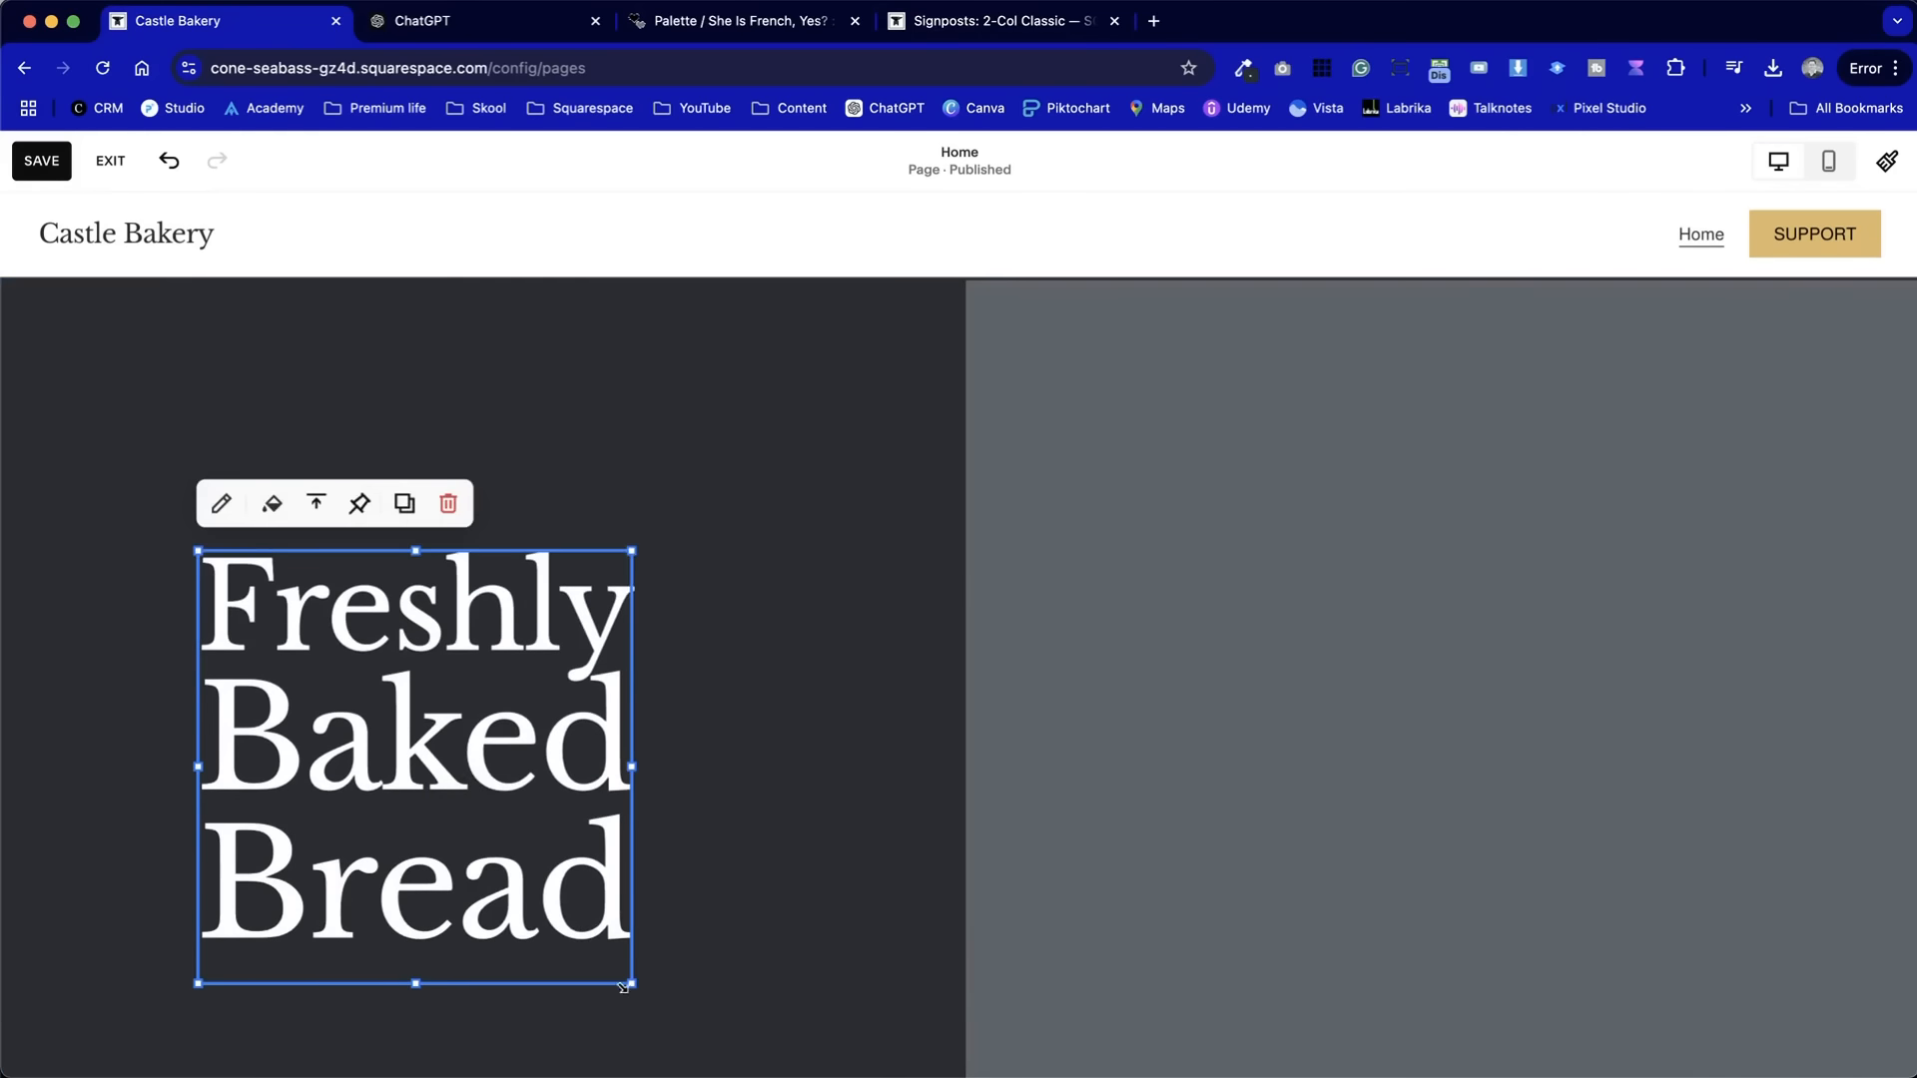
{"action": "left_click_drag", "start_coordinate": [630, 985], "coordinate": [516, 891]}
{"action": "left_click", "coordinate": [653, 857]}
{"action": "left_click_drag", "start_coordinate": [312, 784], "coordinate": [313, 674]}
{"action": "left_click", "coordinate": [645, 687]}
- Move the divider line and intro paragraph up beneath the heading and shorten the hero section to the image block's lower edge
{"action": "scroll", "coordinate": [647, 689], "scroll_direction": "down", "scroll_amount": 3}
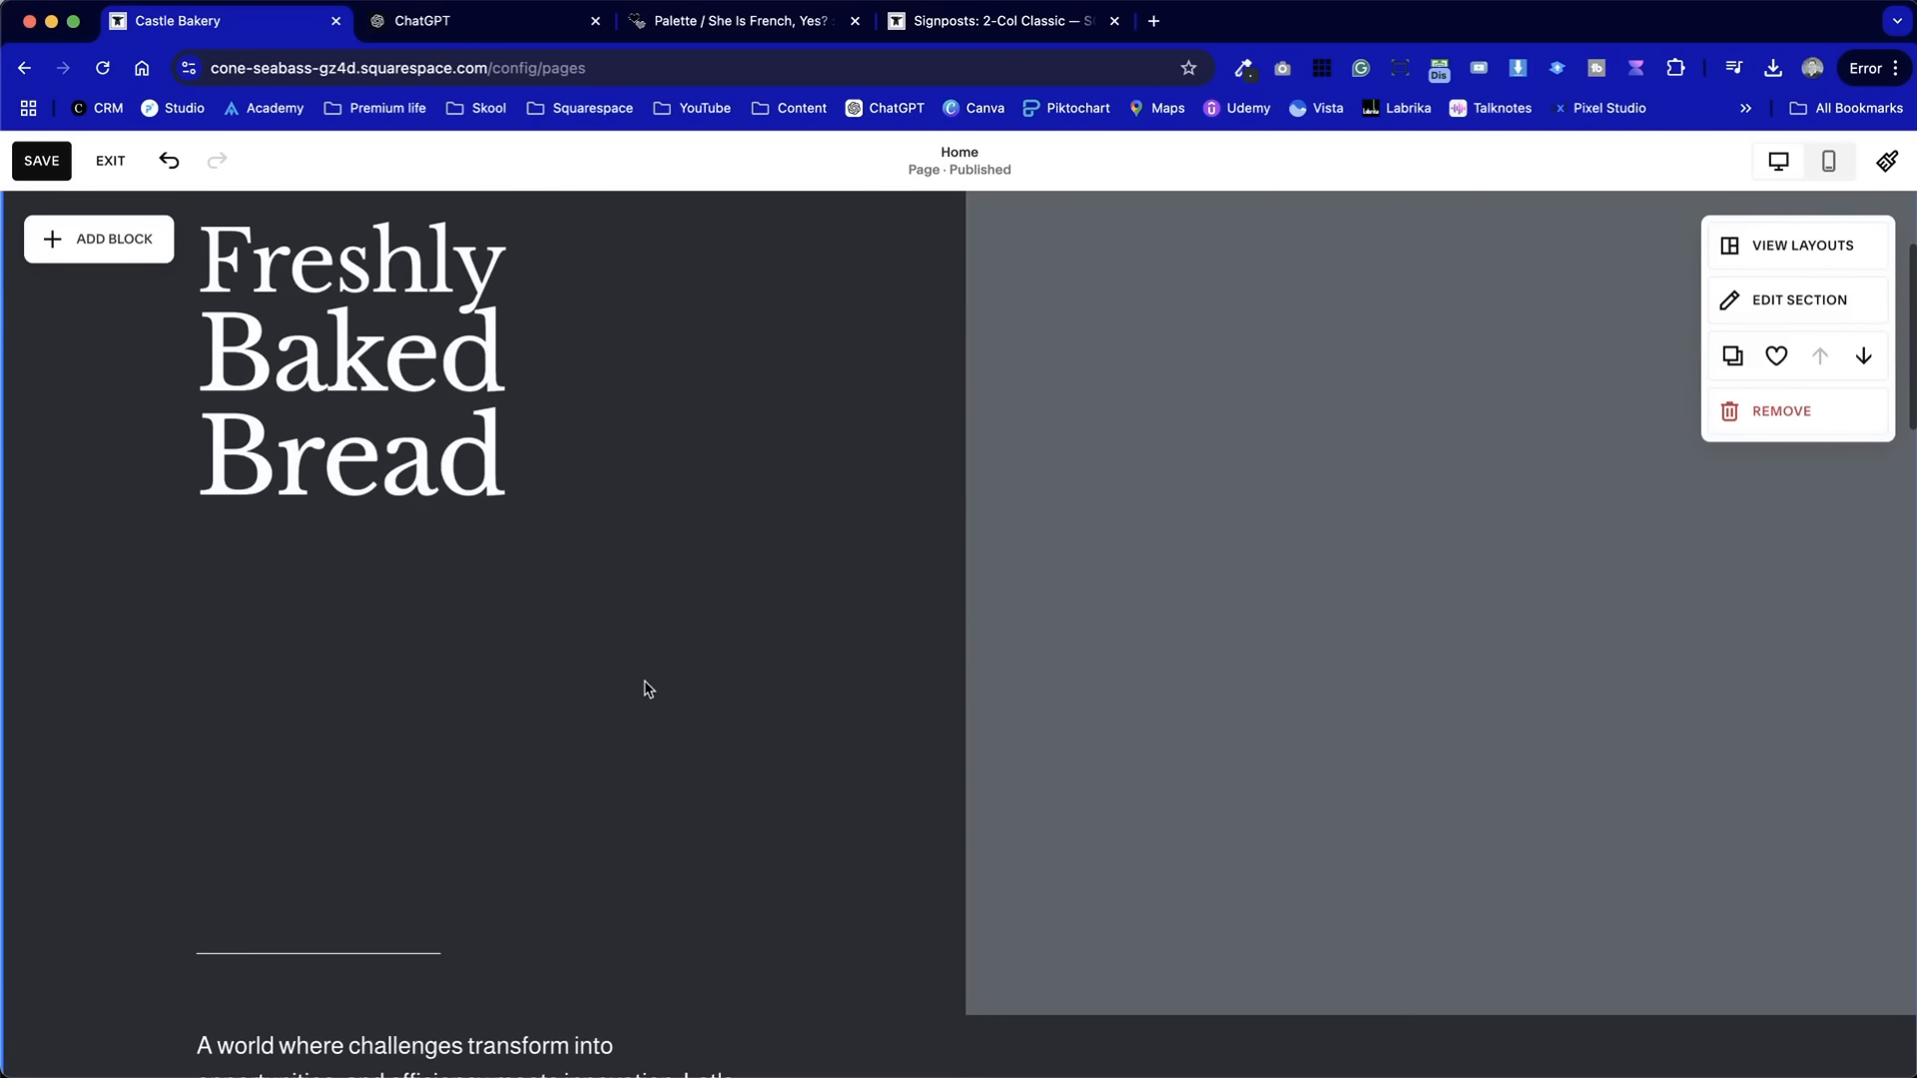
{"action": "scroll", "coordinate": [639, 803], "scroll_direction": "down", "scroll_amount": 2}
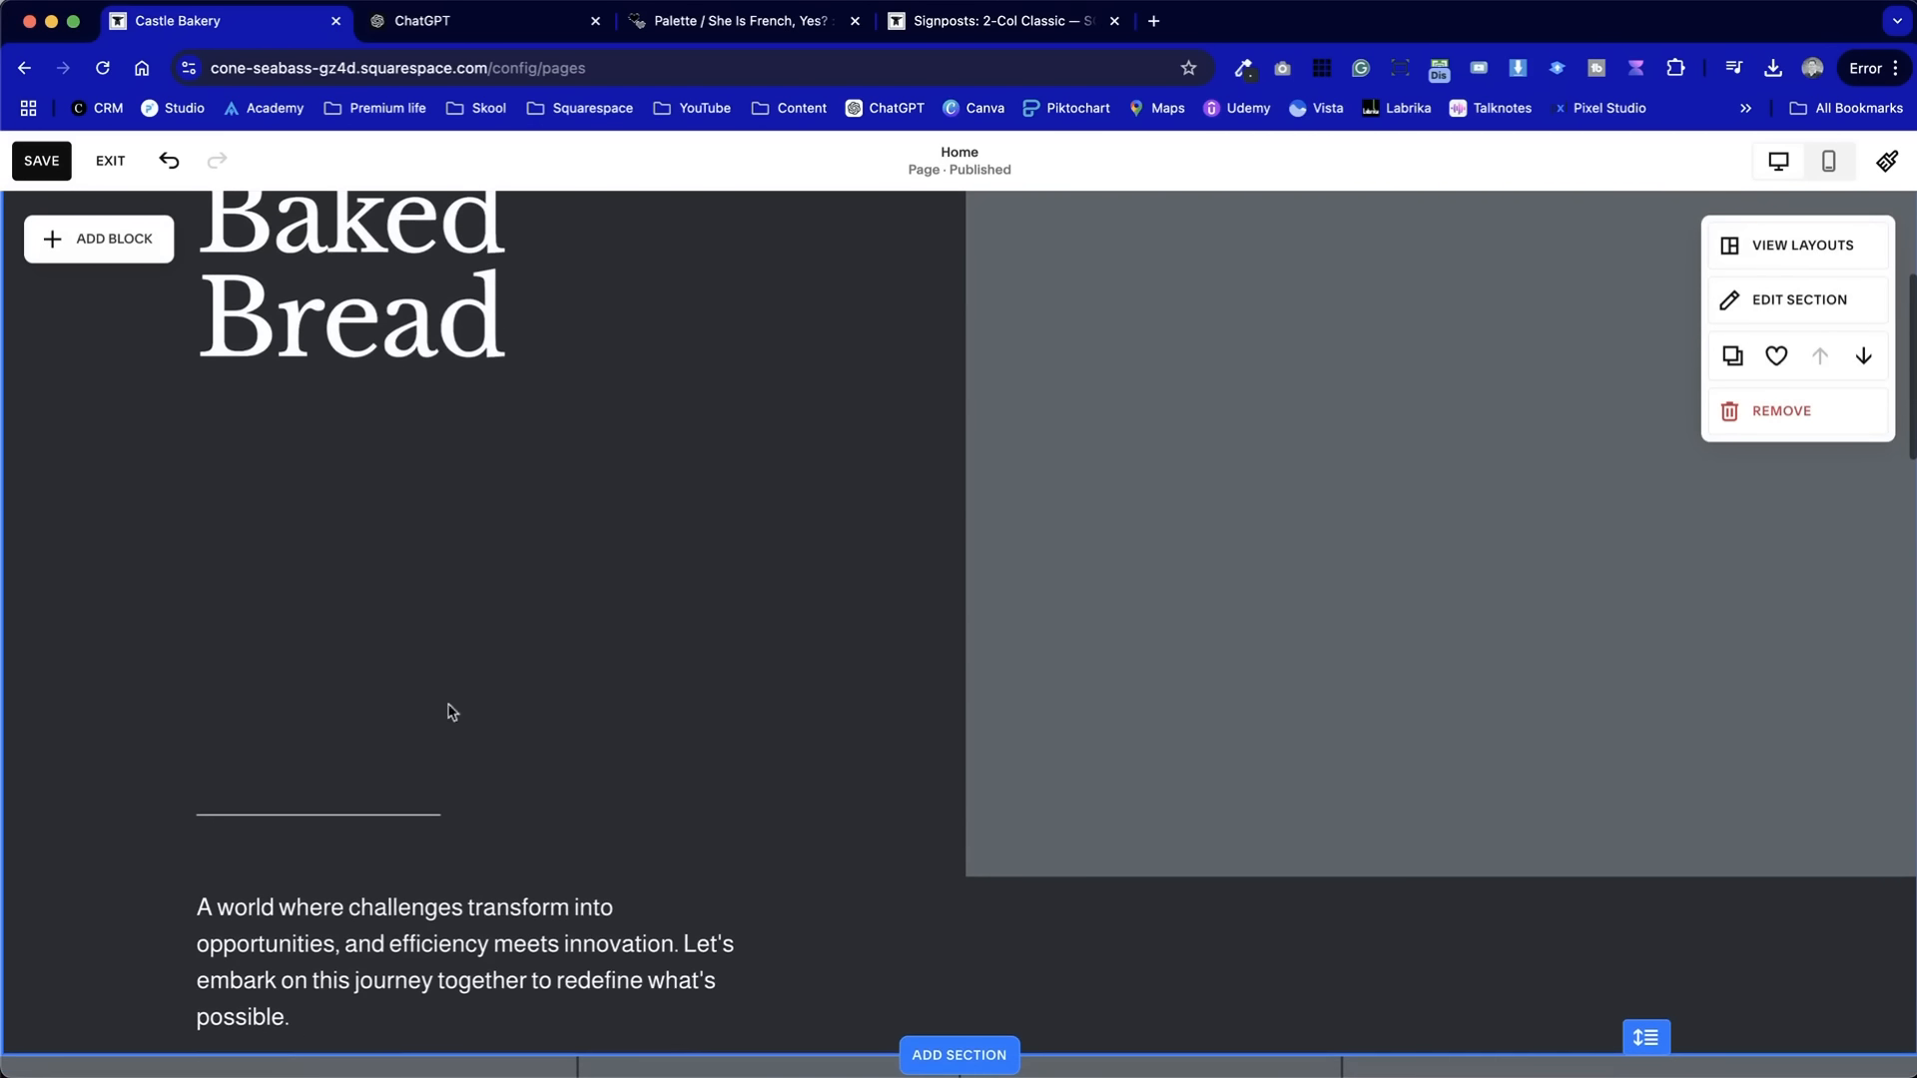
{"action": "left_click_drag", "start_coordinate": [190, 644], "coordinate": [470, 548]}
{"action": "left_click", "coordinate": [542, 769]}
{"action": "scroll", "coordinate": [543, 775], "scroll_direction": "down", "scroll_amount": 5}
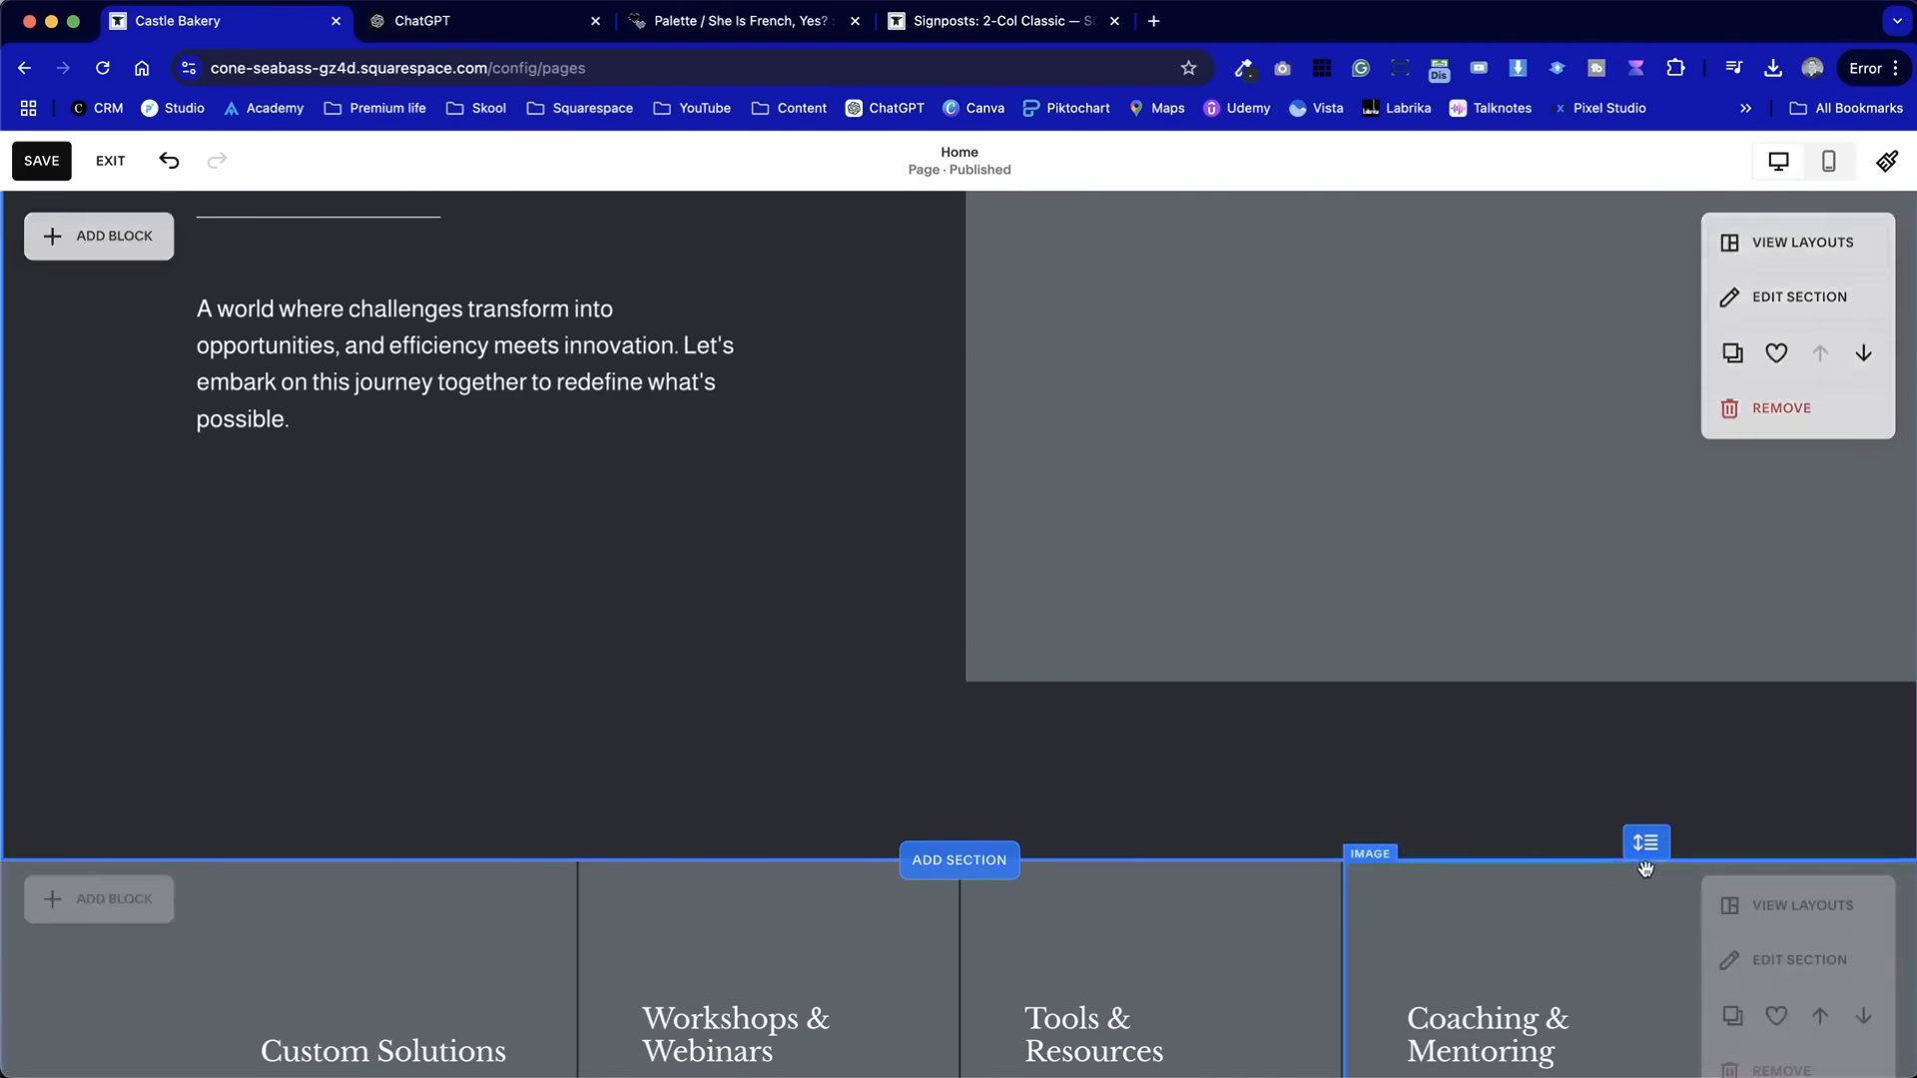
{"action": "left_click_drag", "start_coordinate": [1646, 846], "coordinate": [1637, 663]}
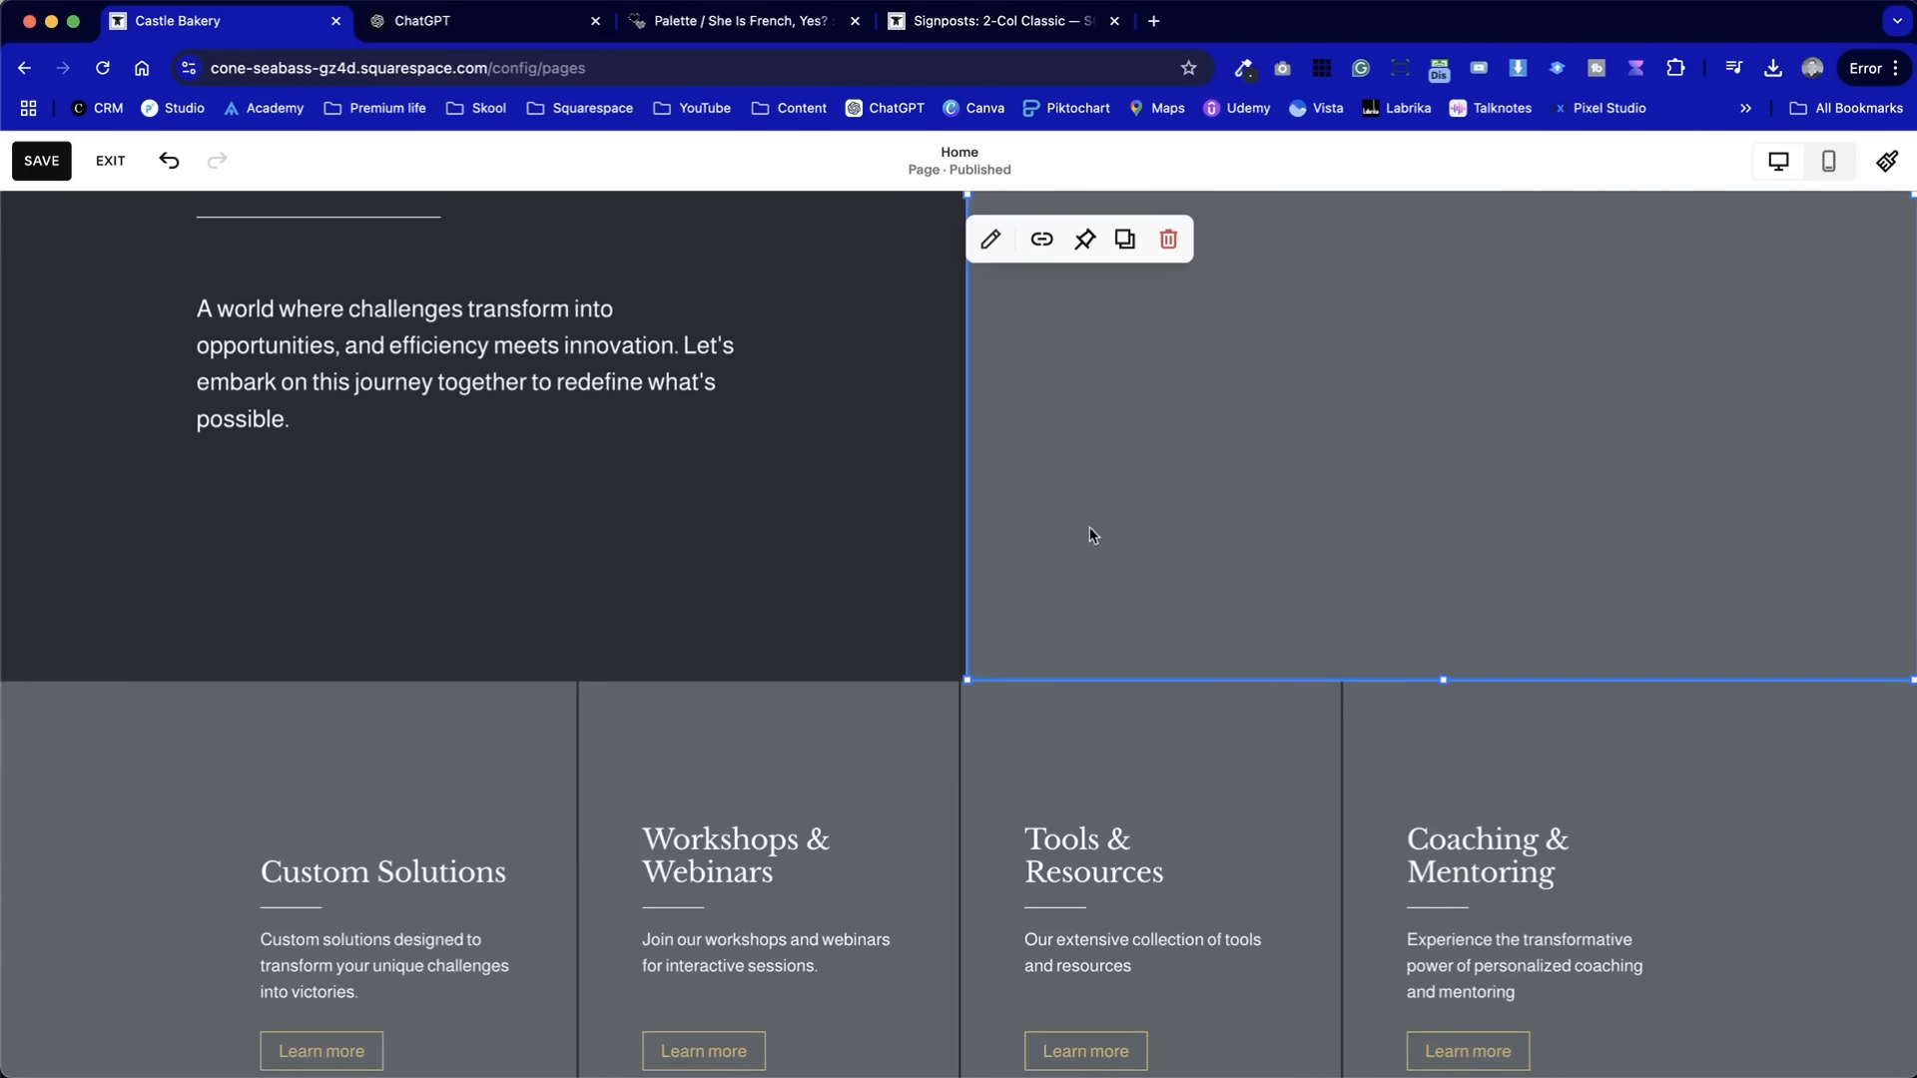
- Align the divider line beneath the hero heading to the bottom of its block
{"action": "scroll", "coordinate": [953, 711], "scroll_direction": "up", "scroll_amount": 5}
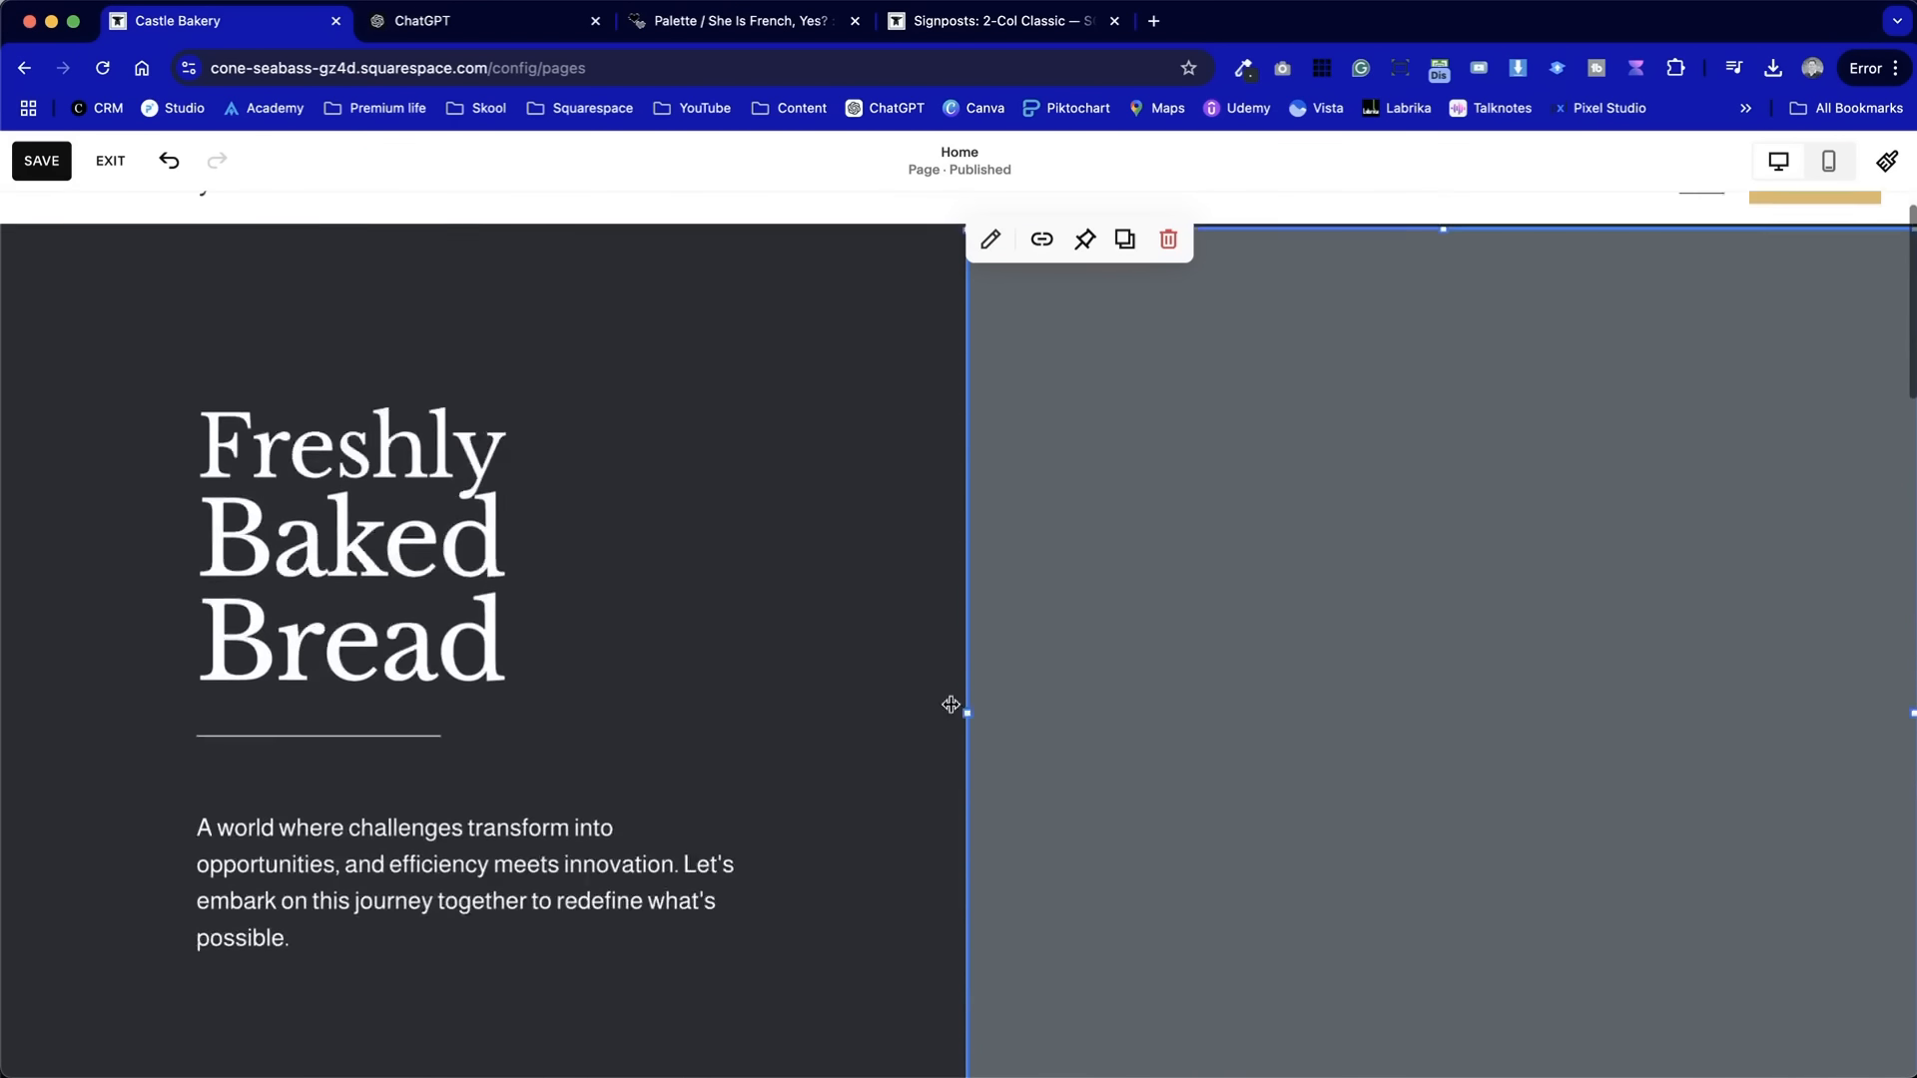
{"action": "scroll", "coordinate": [951, 705], "scroll_direction": "down", "scroll_amount": 2}
{"action": "left_click", "coordinate": [385, 613]}
{"action": "left_click", "coordinate": [222, 545]}
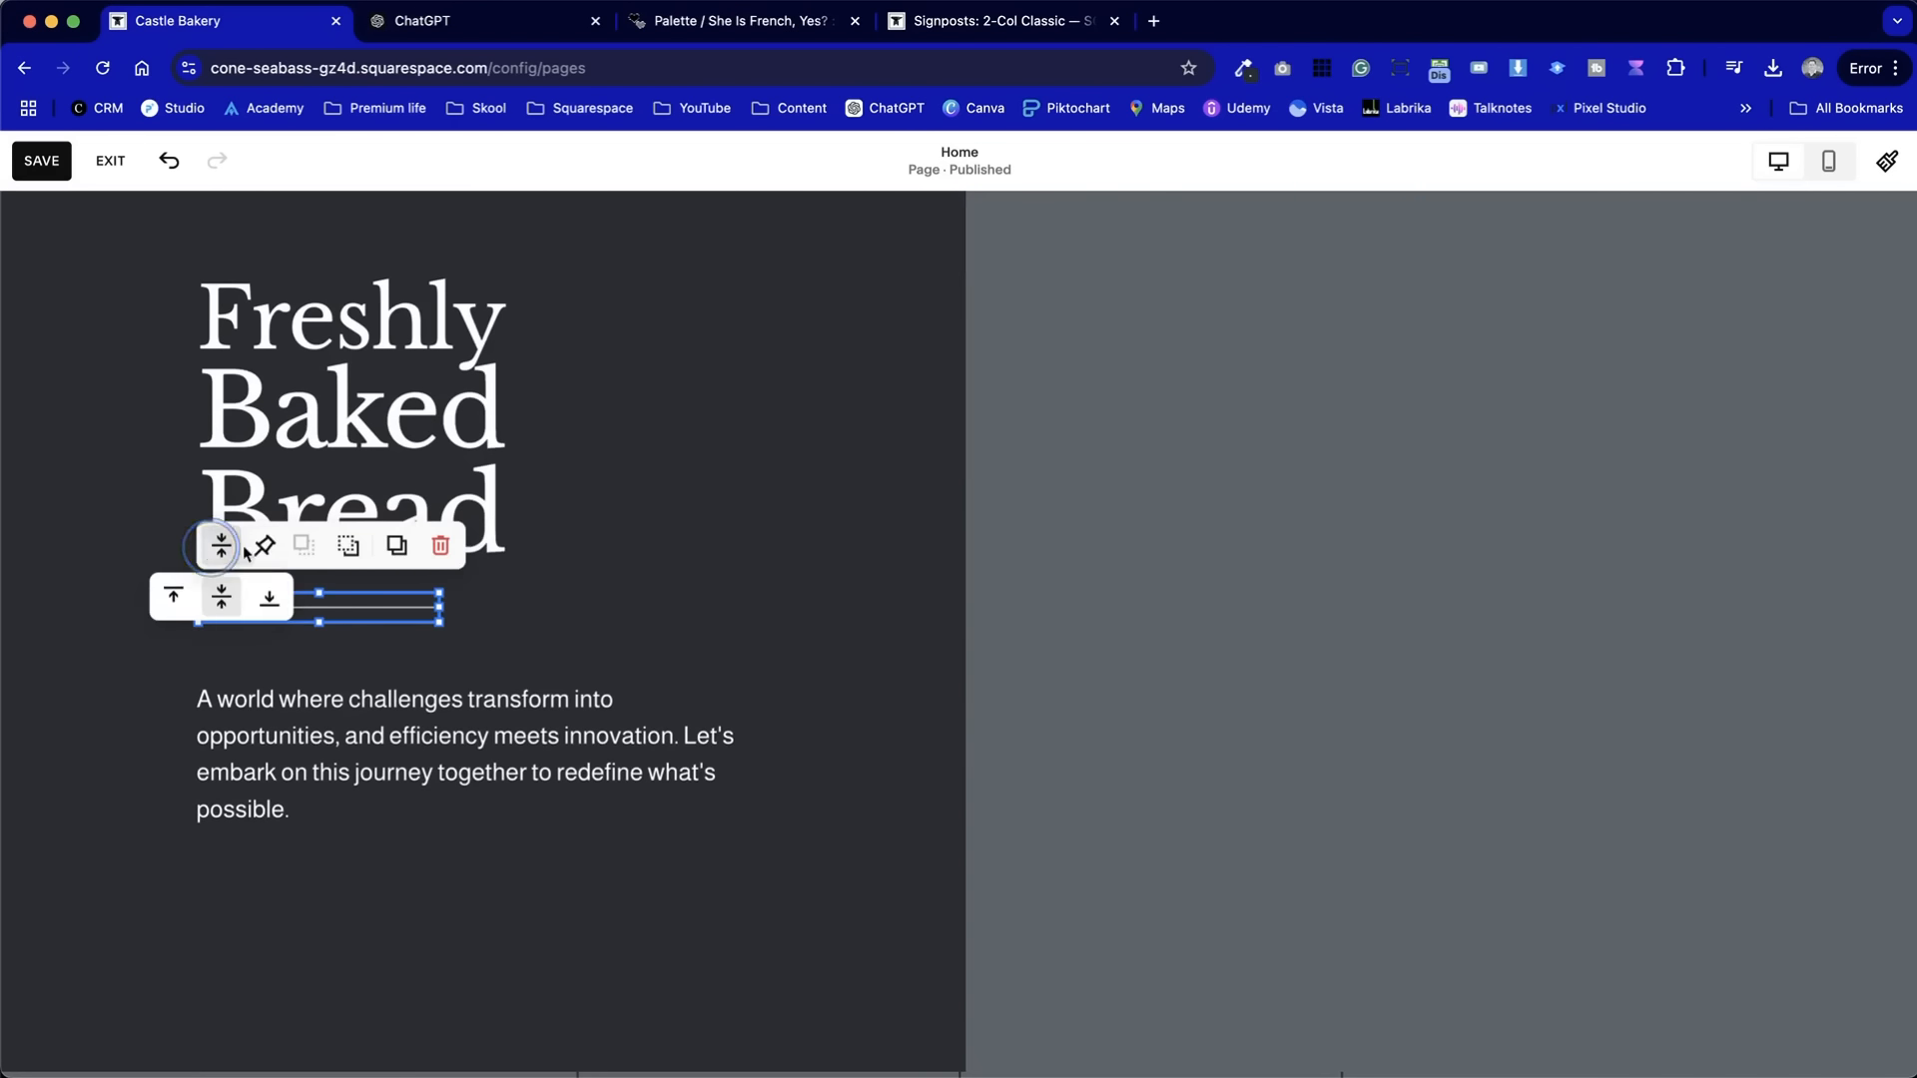
{"action": "left_click", "coordinate": [253, 600]}
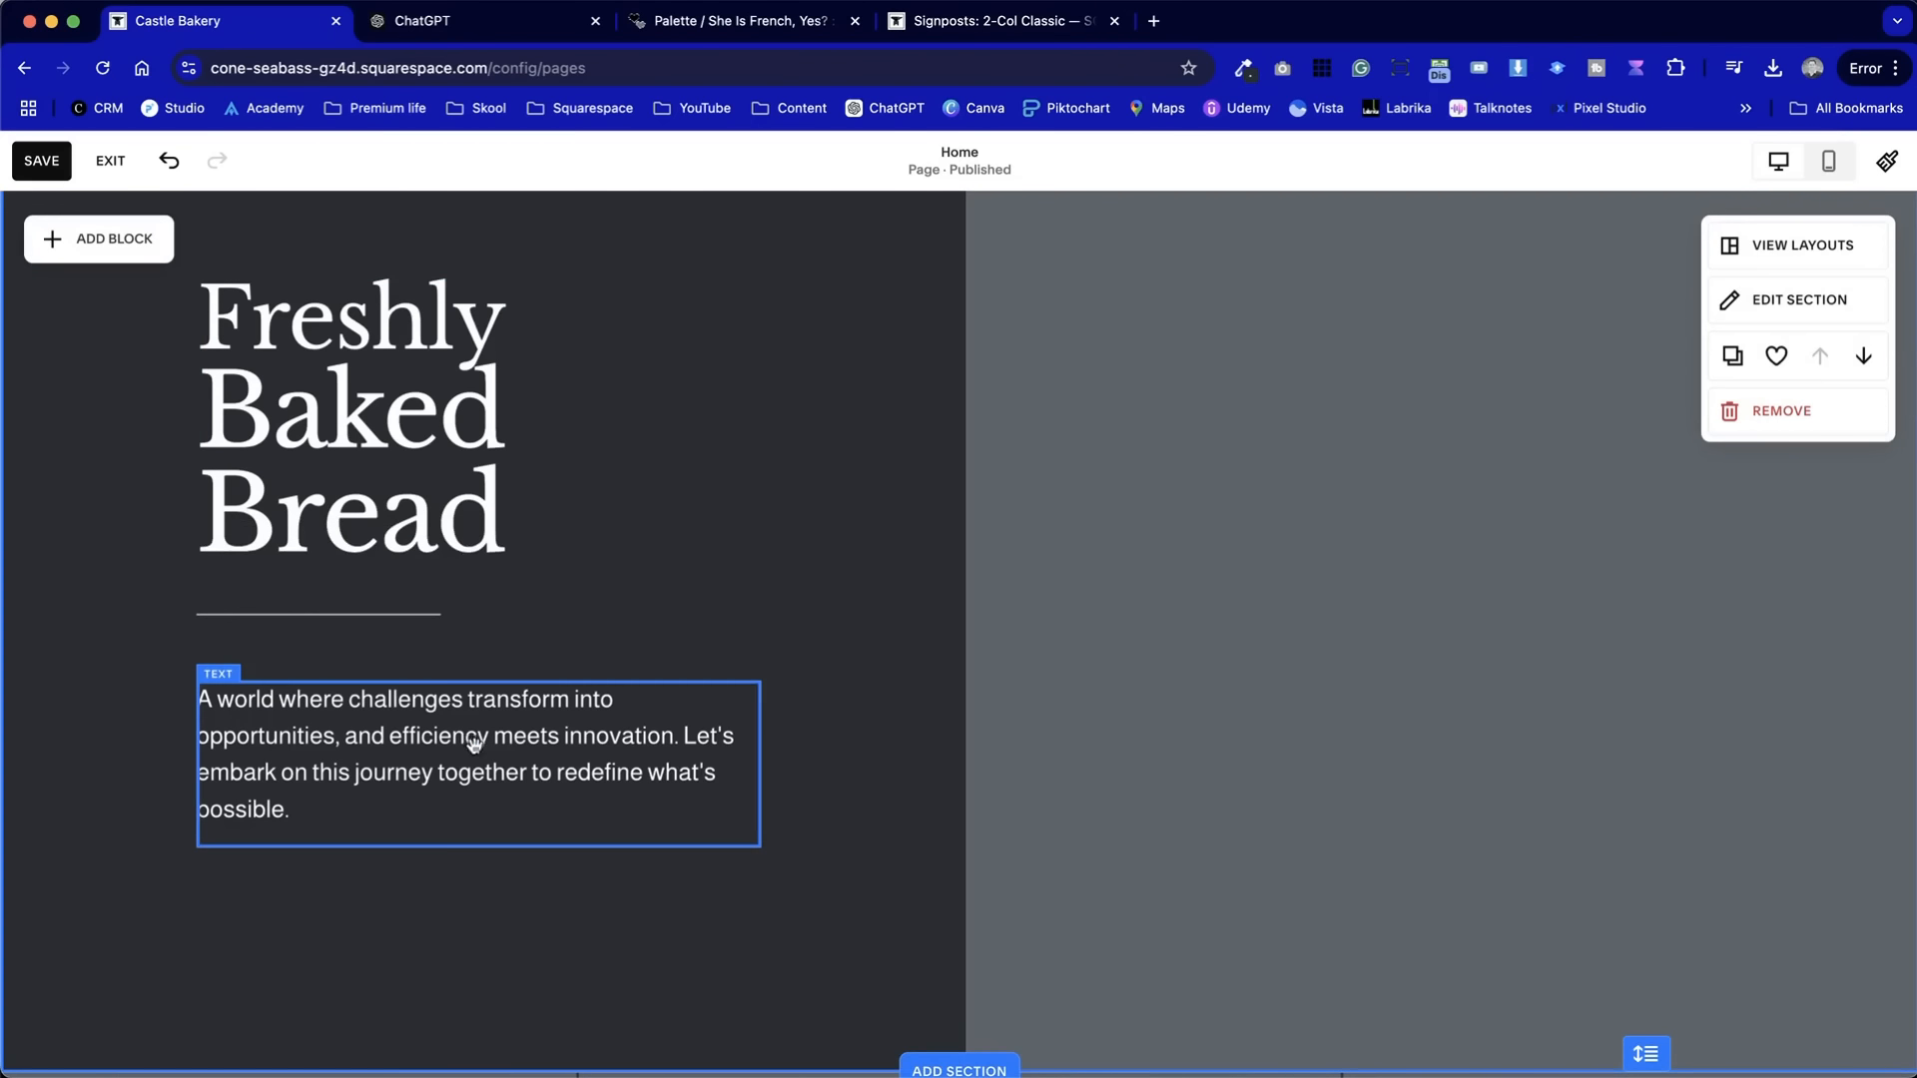
- Move the hero's intro paragraph up closer to the divider line and align the divider to the top of its block
{"action": "left_click_drag", "start_coordinate": [368, 741], "coordinate": [367, 704]}
{"action": "left_click", "coordinate": [375, 611]}
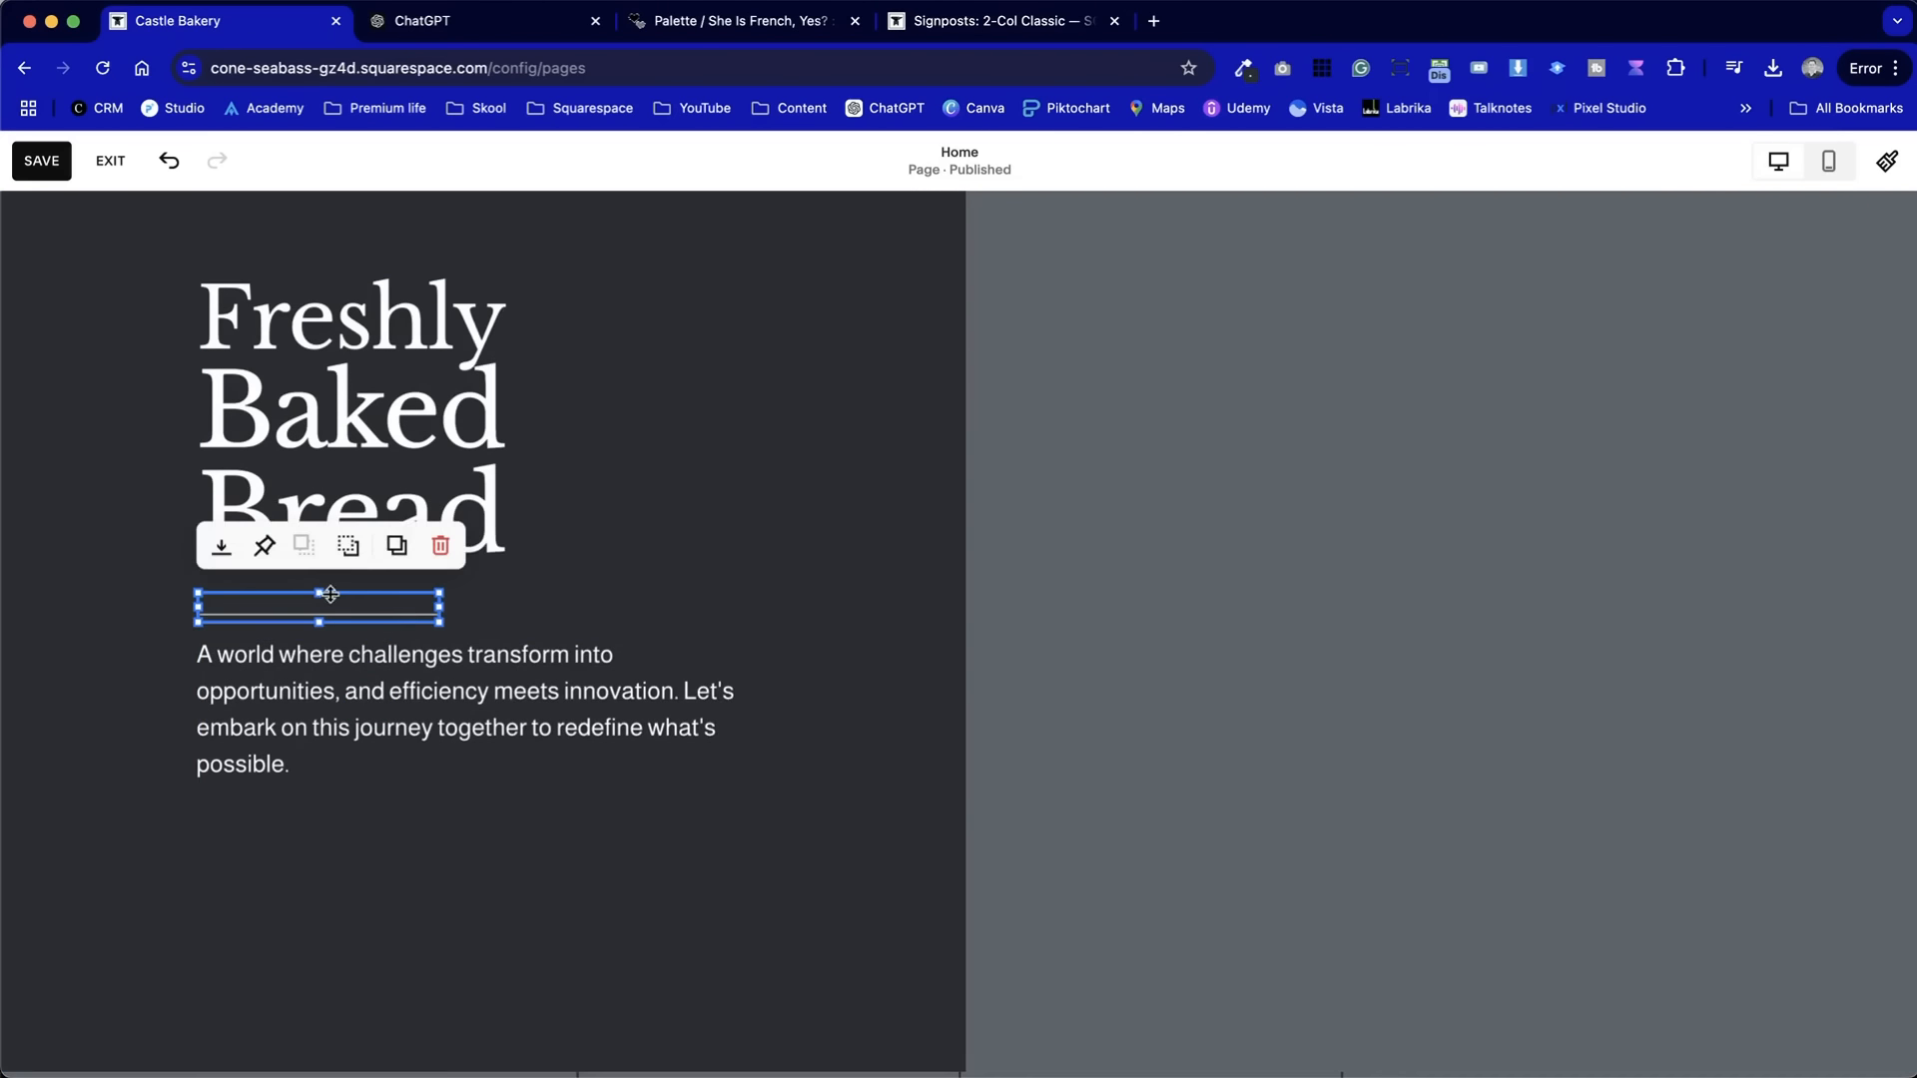
{"action": "left_click_drag", "start_coordinate": [330, 594], "coordinate": [325, 564]}
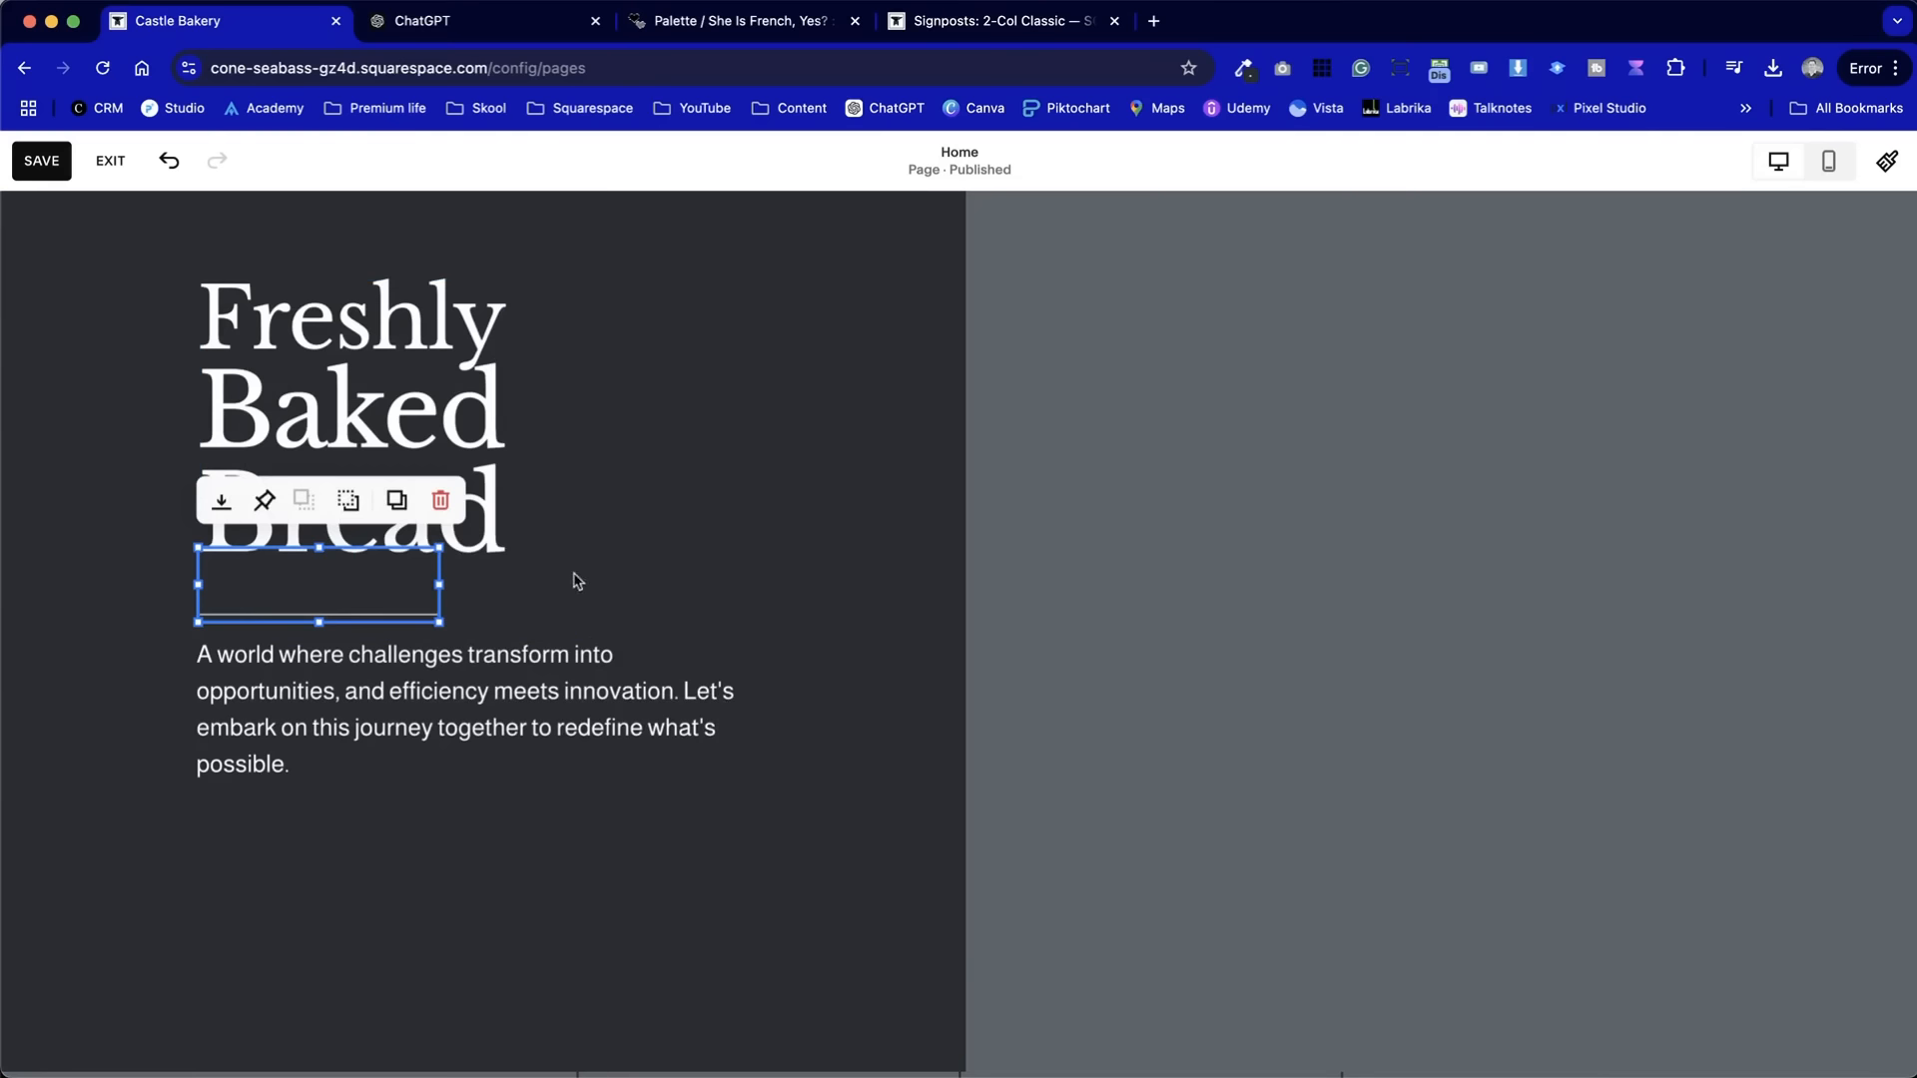
{"action": "left_click", "coordinate": [221, 544]}
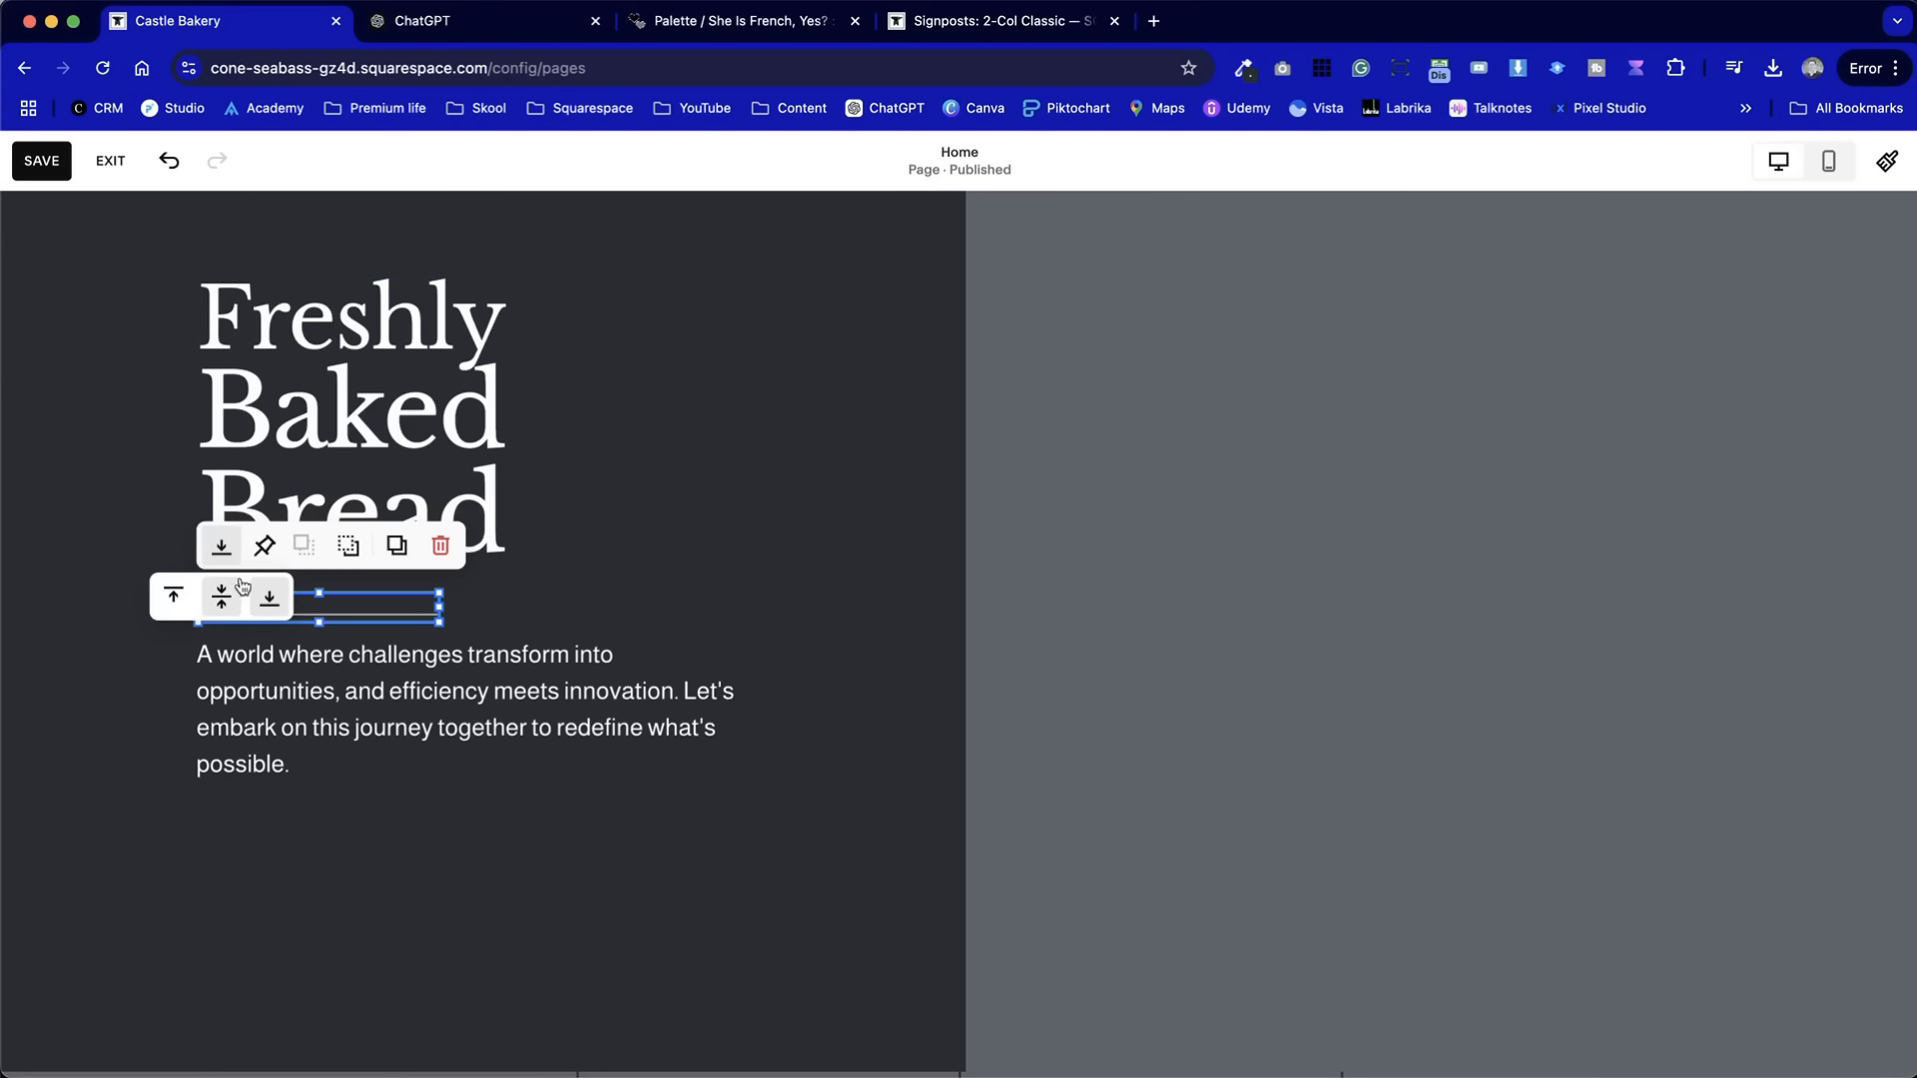
{"action": "left_click", "coordinate": [172, 597]}
{"action": "left_click", "coordinate": [165, 685]}
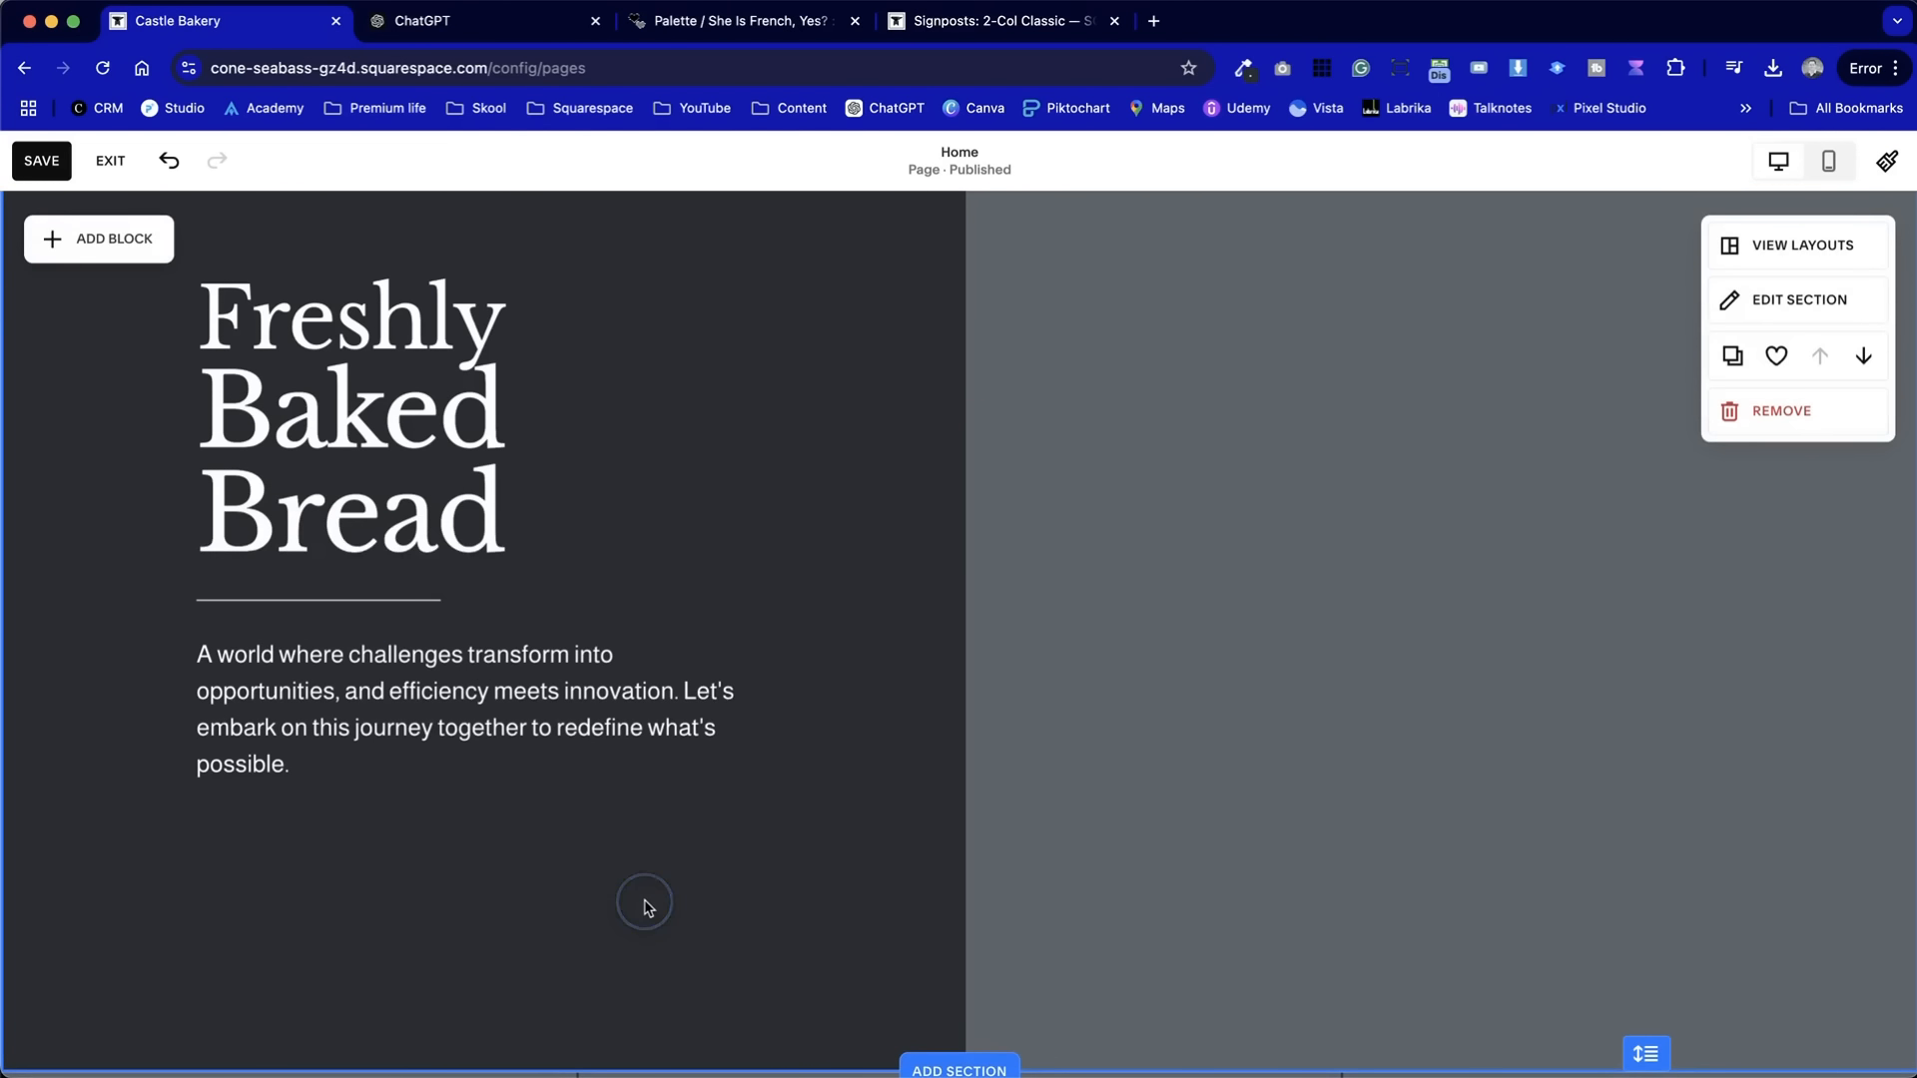
- Enlarge the hero heading to nearly half the width of the dark column and move it up clear of the divider line
{"action": "scroll", "coordinate": [644, 904], "scroll_direction": "up", "scroll_amount": 3}
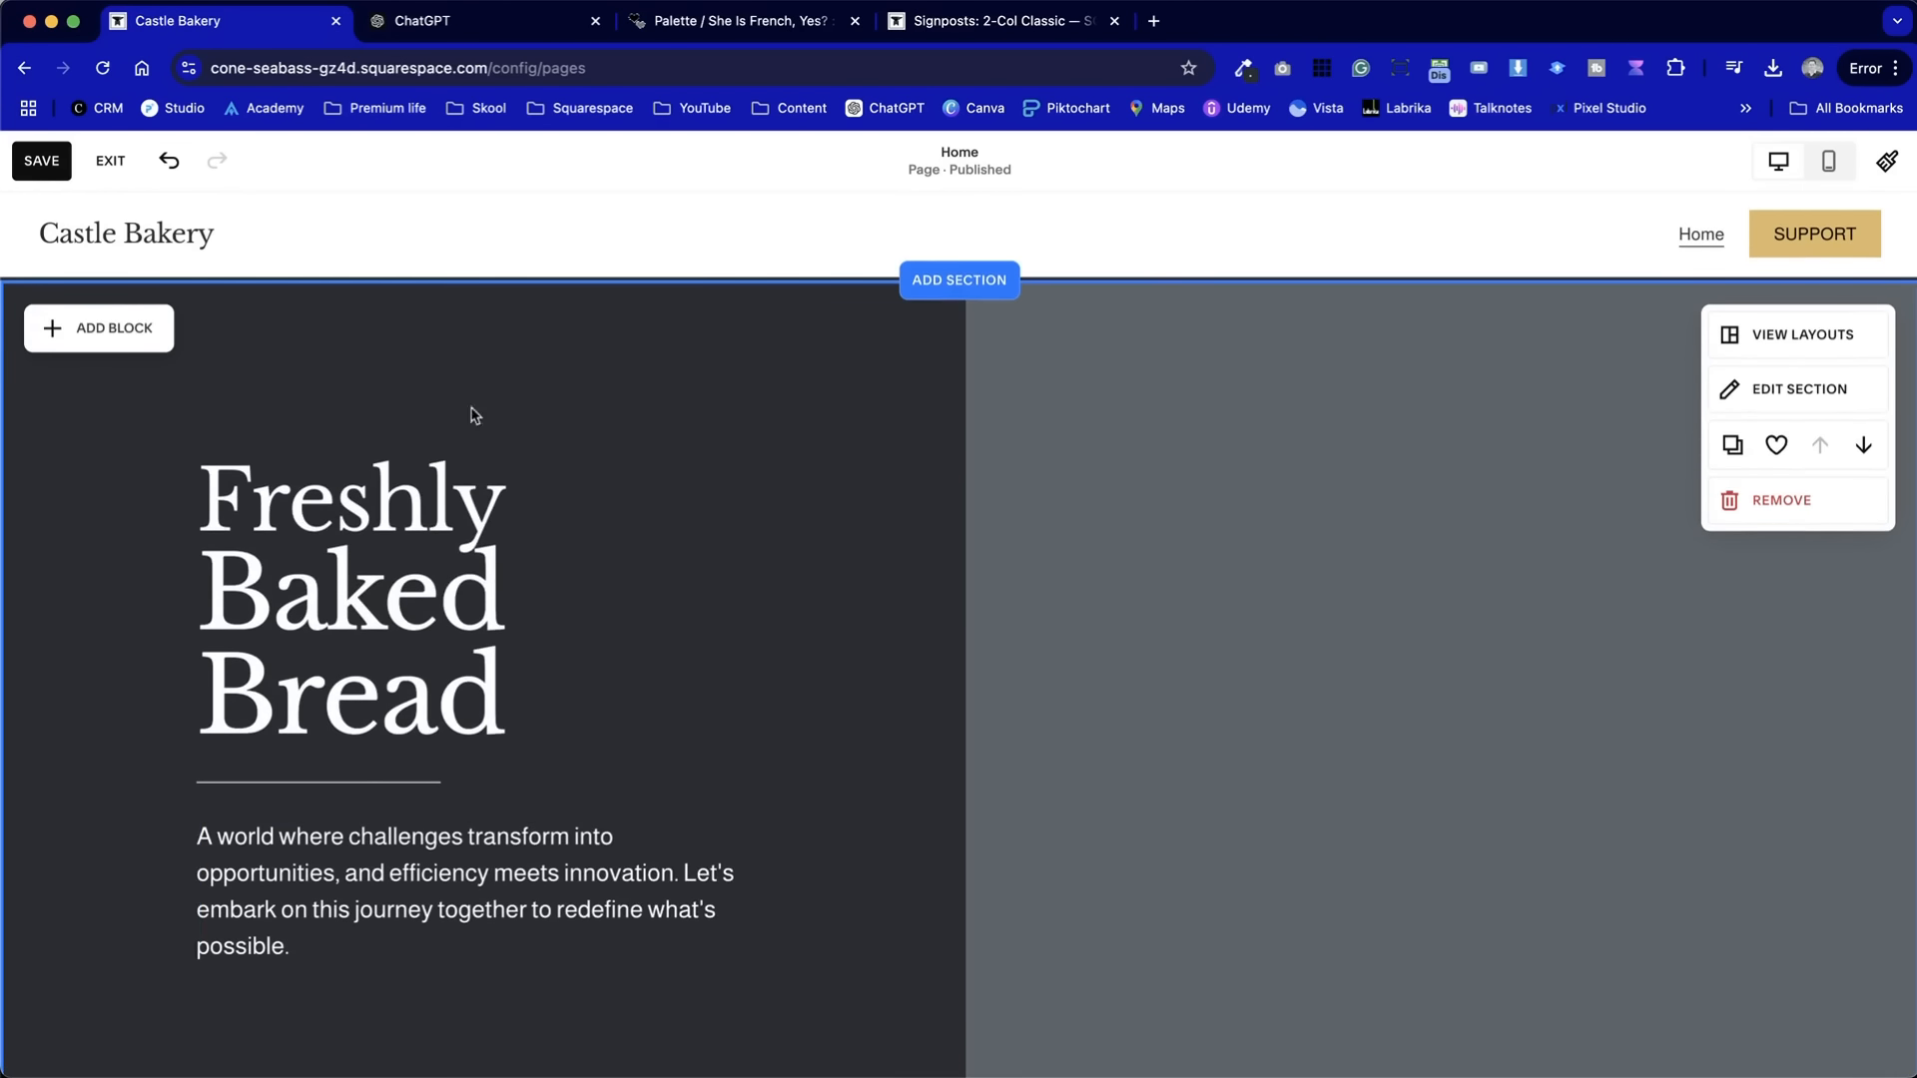
{"action": "left_click", "coordinate": [552, 561]}
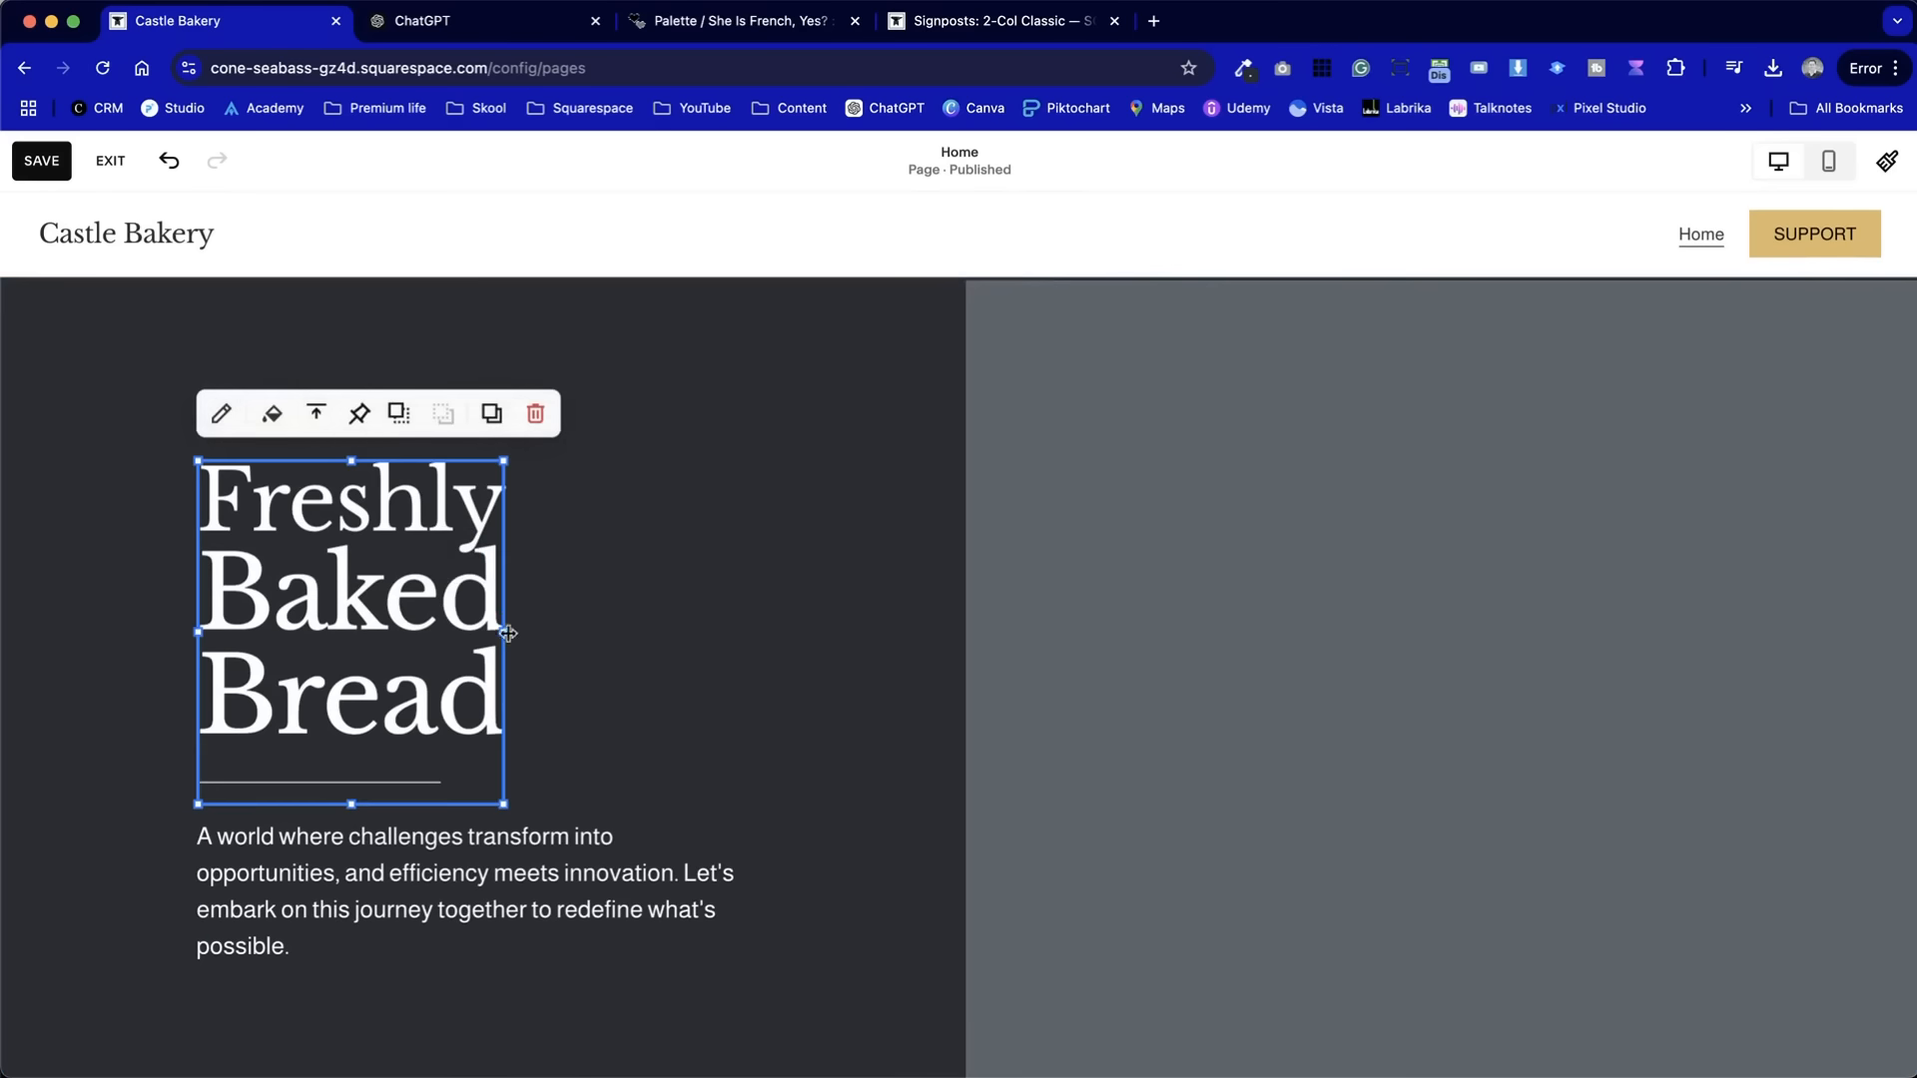
{"action": "left_click_drag", "start_coordinate": [507, 631], "coordinate": [629, 644]}
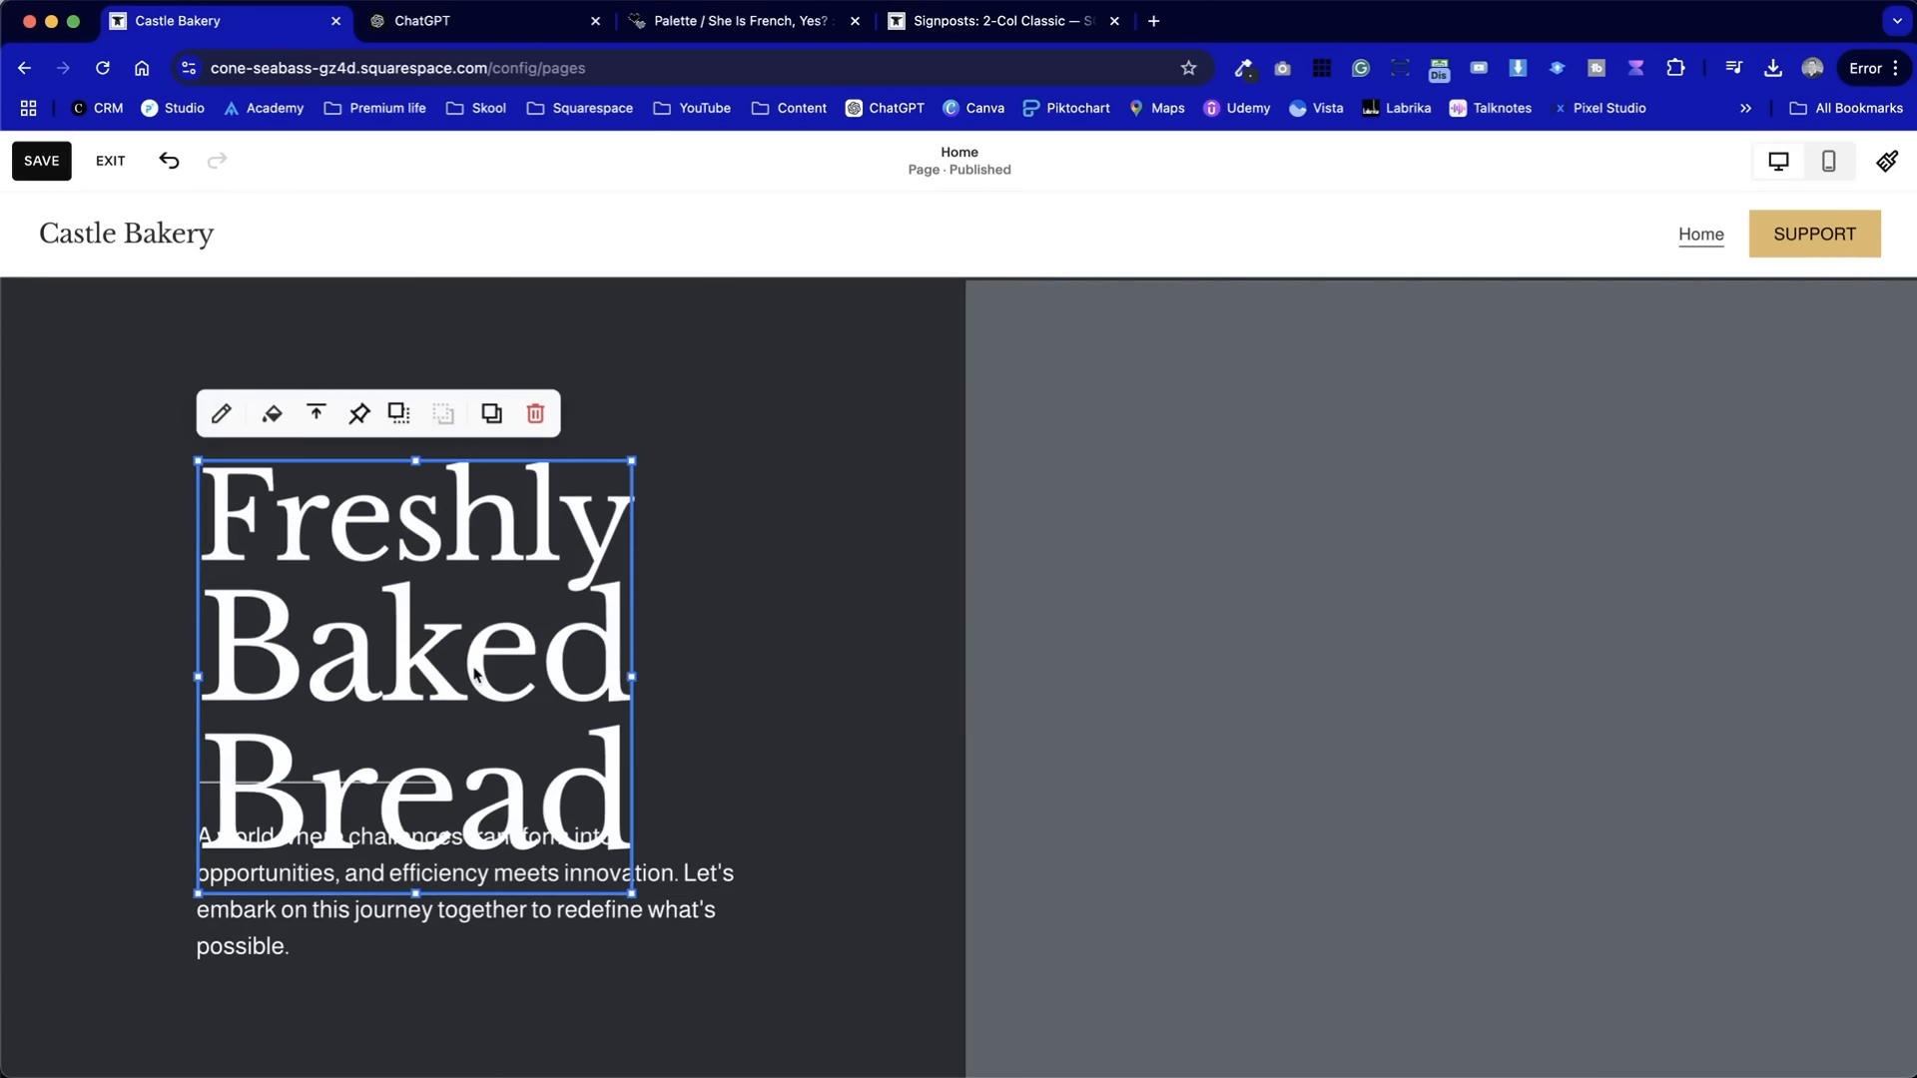
{"action": "left_click", "coordinate": [814, 679]}
{"action": "left_click_drag", "start_coordinate": [501, 672], "coordinate": [501, 536]}
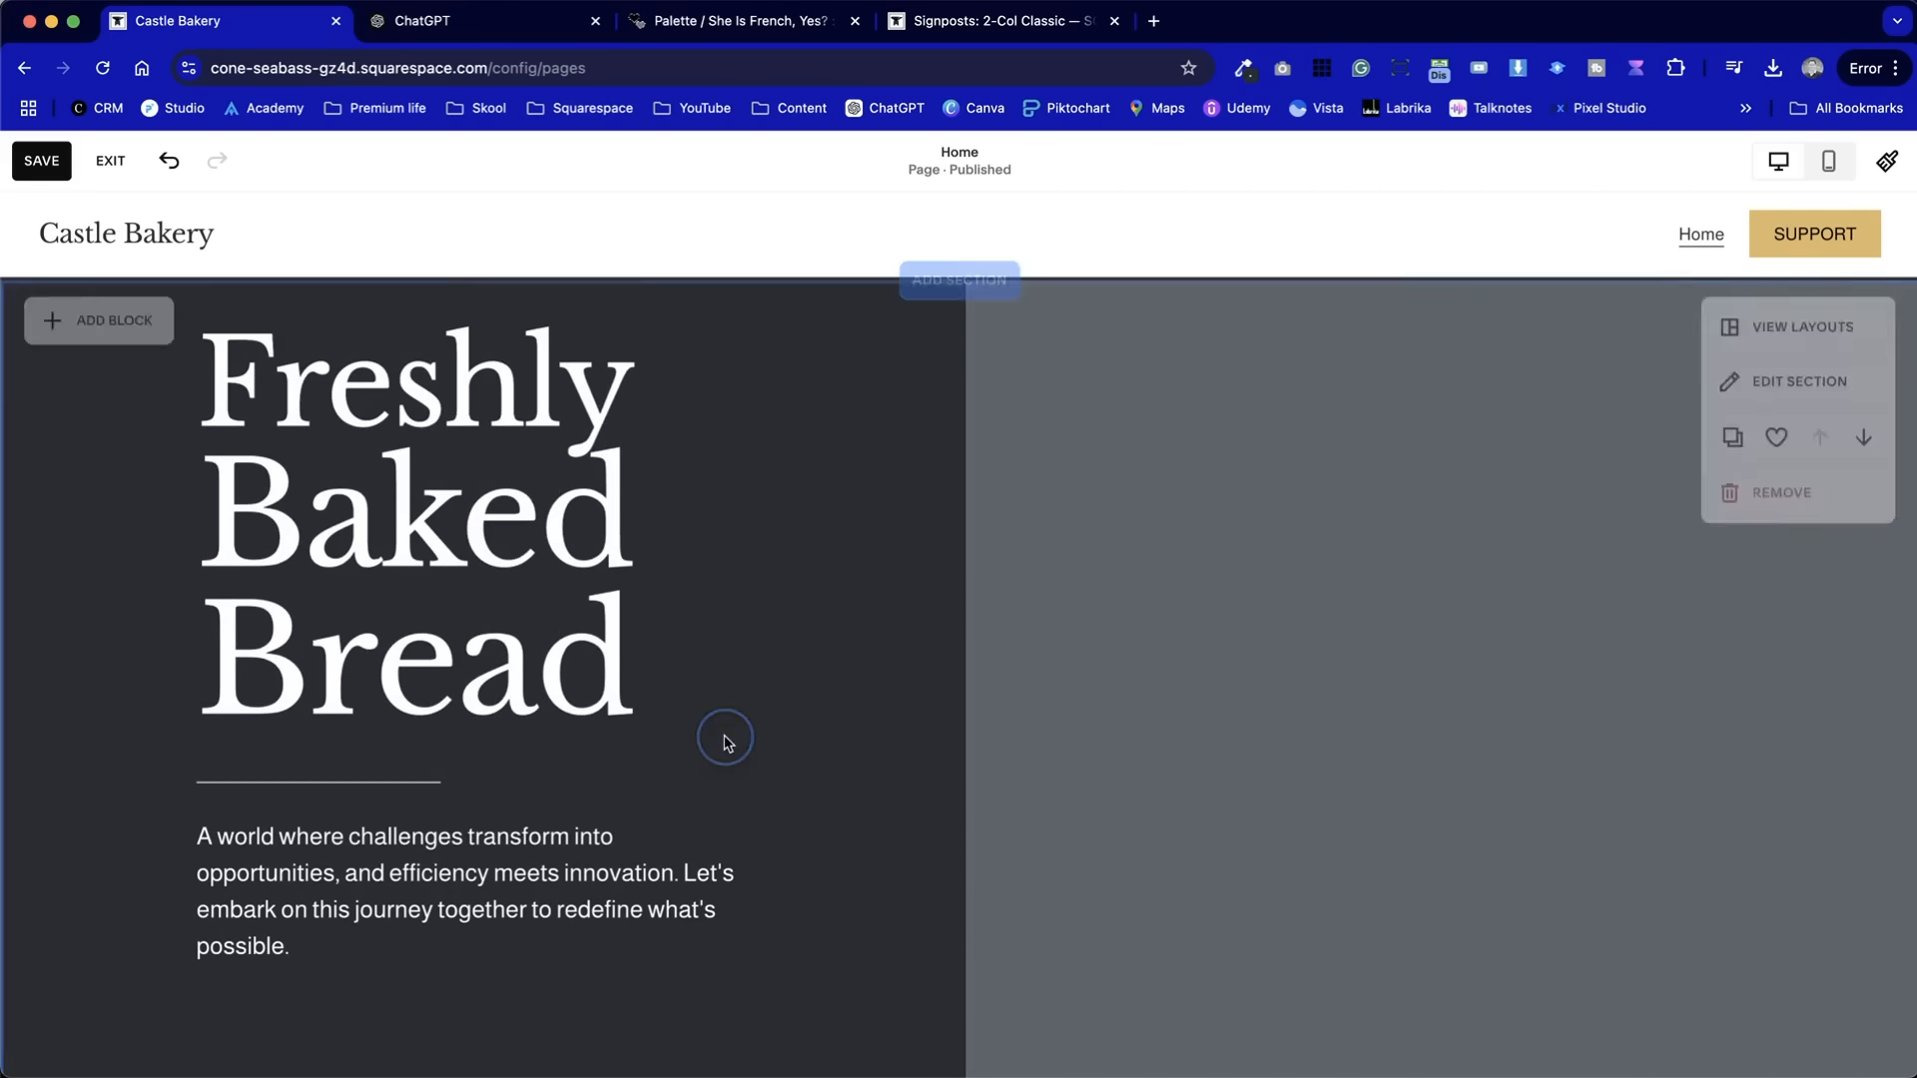
- Move the heading, divider line and intro paragraph down together within the hero section
{"action": "left_click_drag", "start_coordinate": [306, 481], "coordinate": [309, 578]}
{"action": "left_click", "coordinate": [849, 595]}
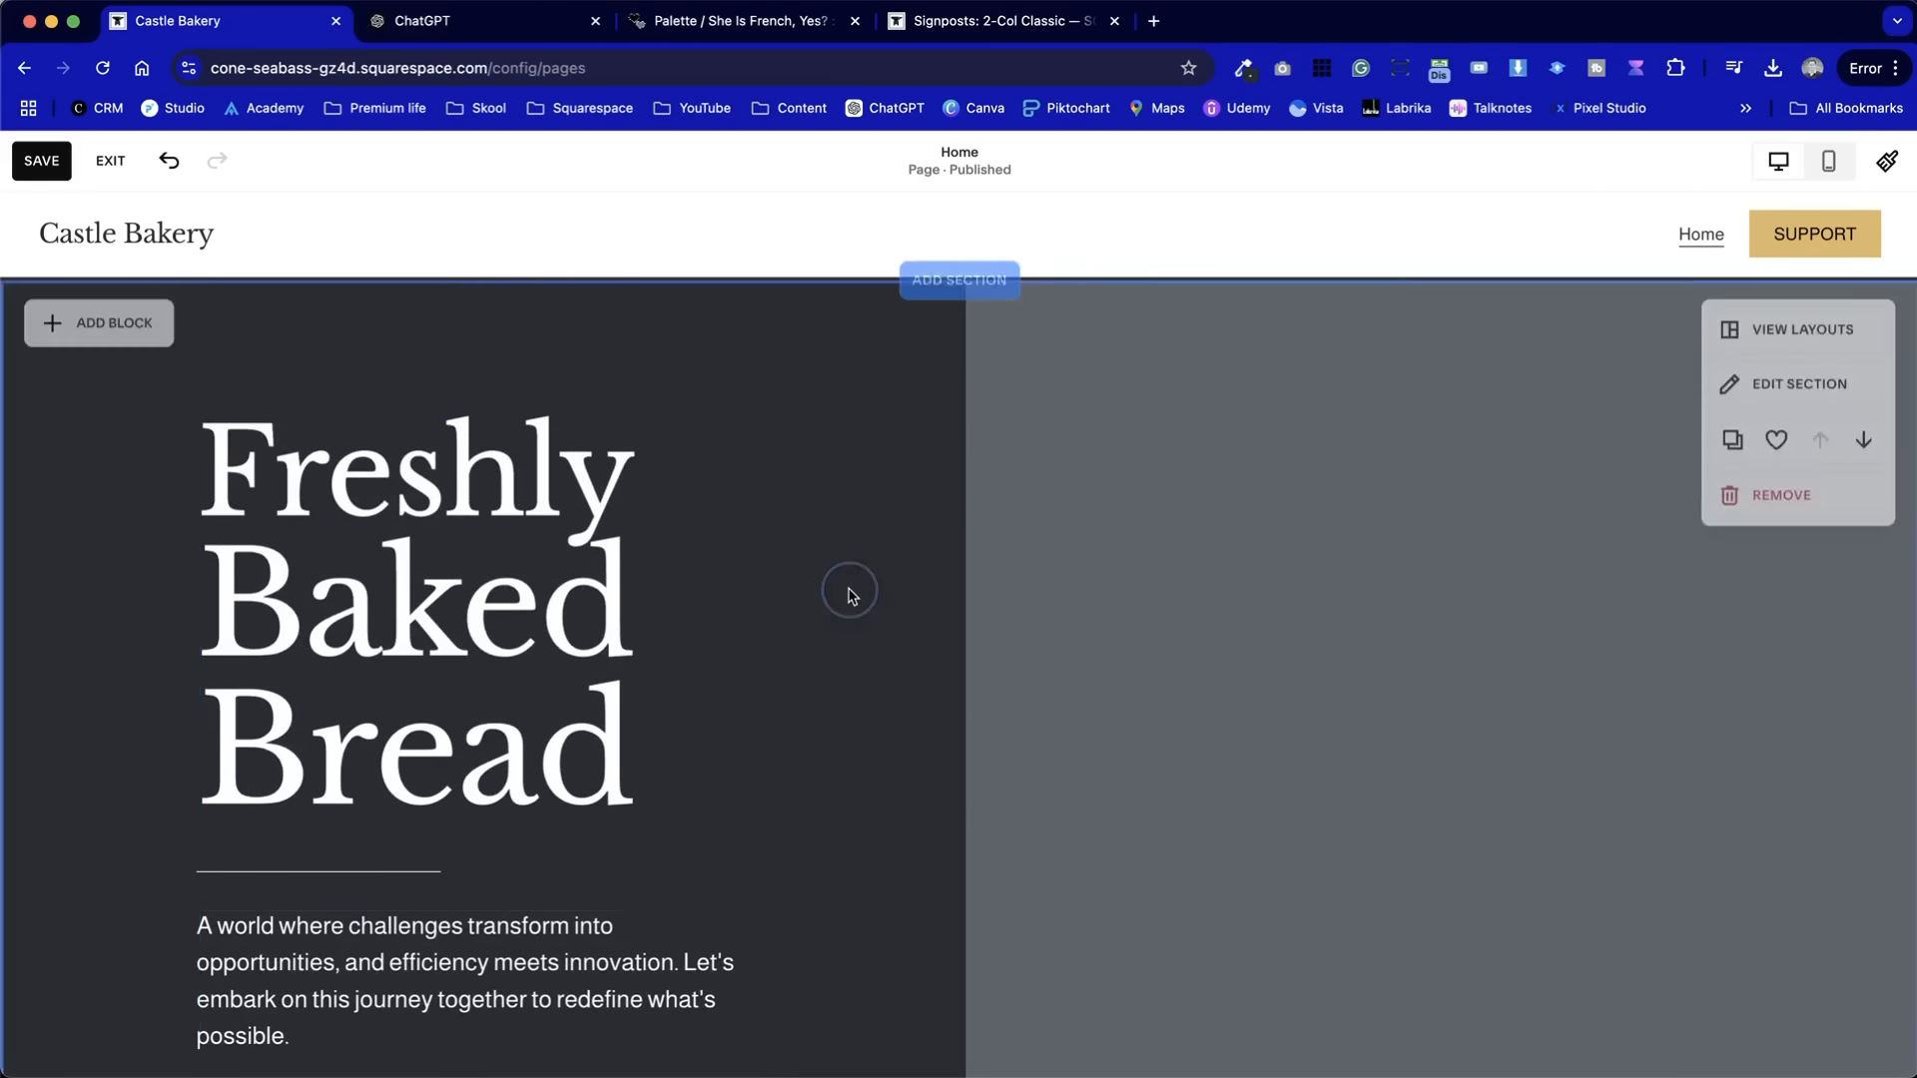
{"action": "scroll", "coordinate": [850, 595], "scroll_direction": "down", "scroll_amount": 4}
{"action": "scroll", "coordinate": [849, 595], "scroll_direction": "up", "scroll_amount": 5}
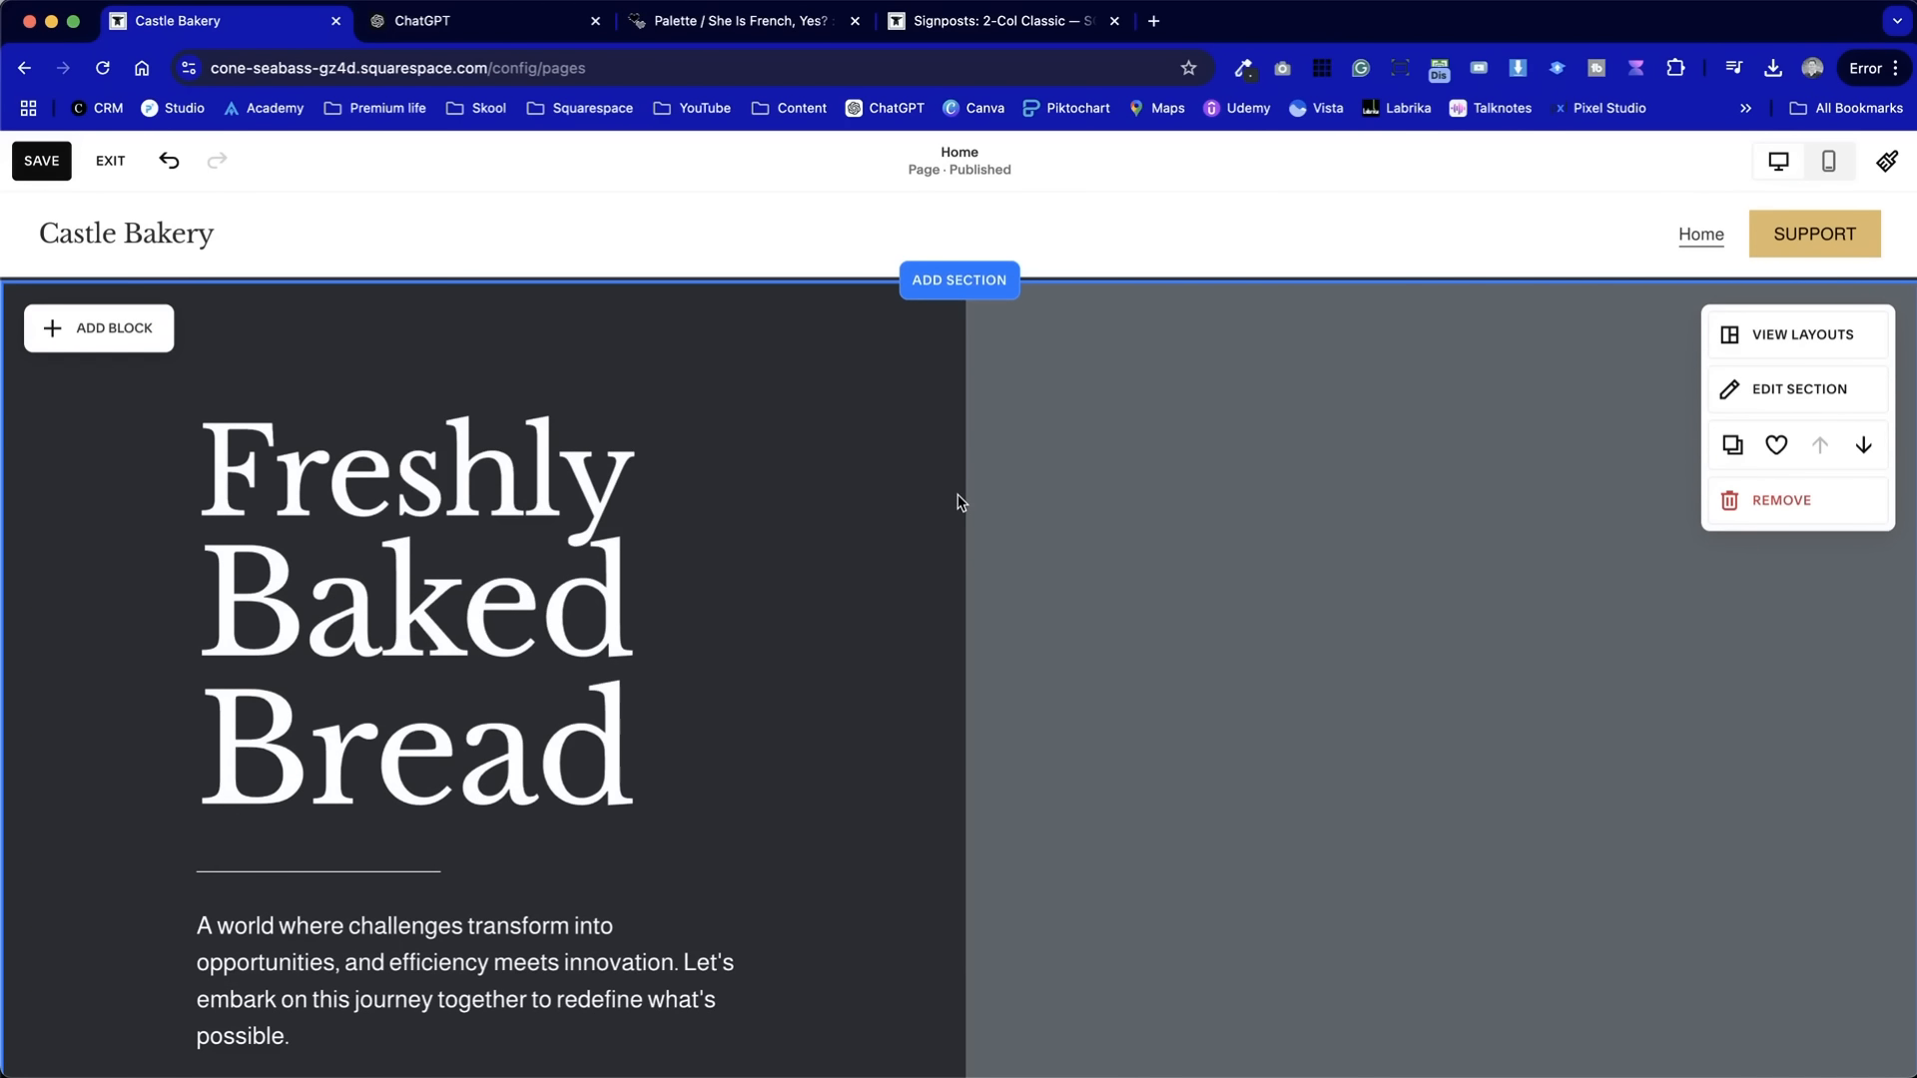
- Replace the hero's dark grey swatch with a free stock image of hands holding a round loaf from the bakery results
{"action": "scroll", "coordinate": [1304, 565], "scroll_direction": "down", "scroll_amount": 3}
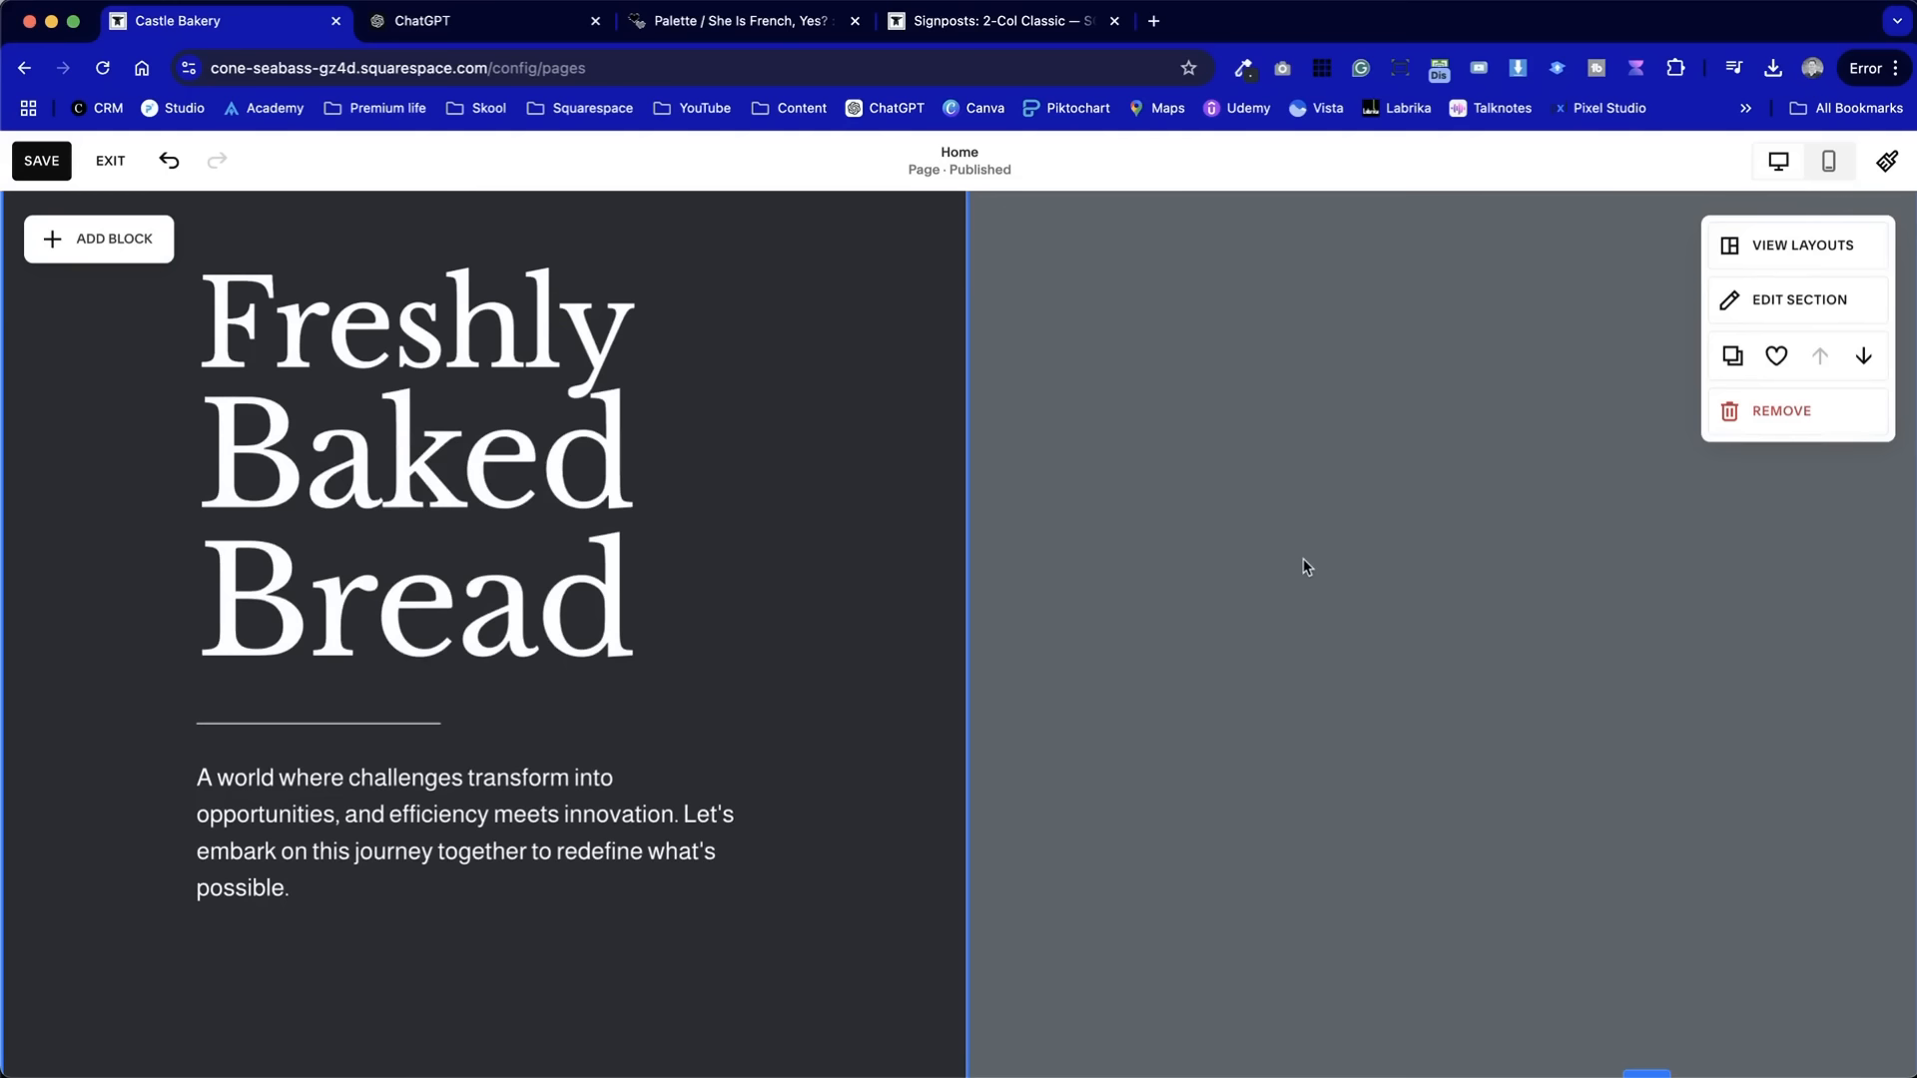
{"action": "double_click", "coordinate": [1304, 566]}
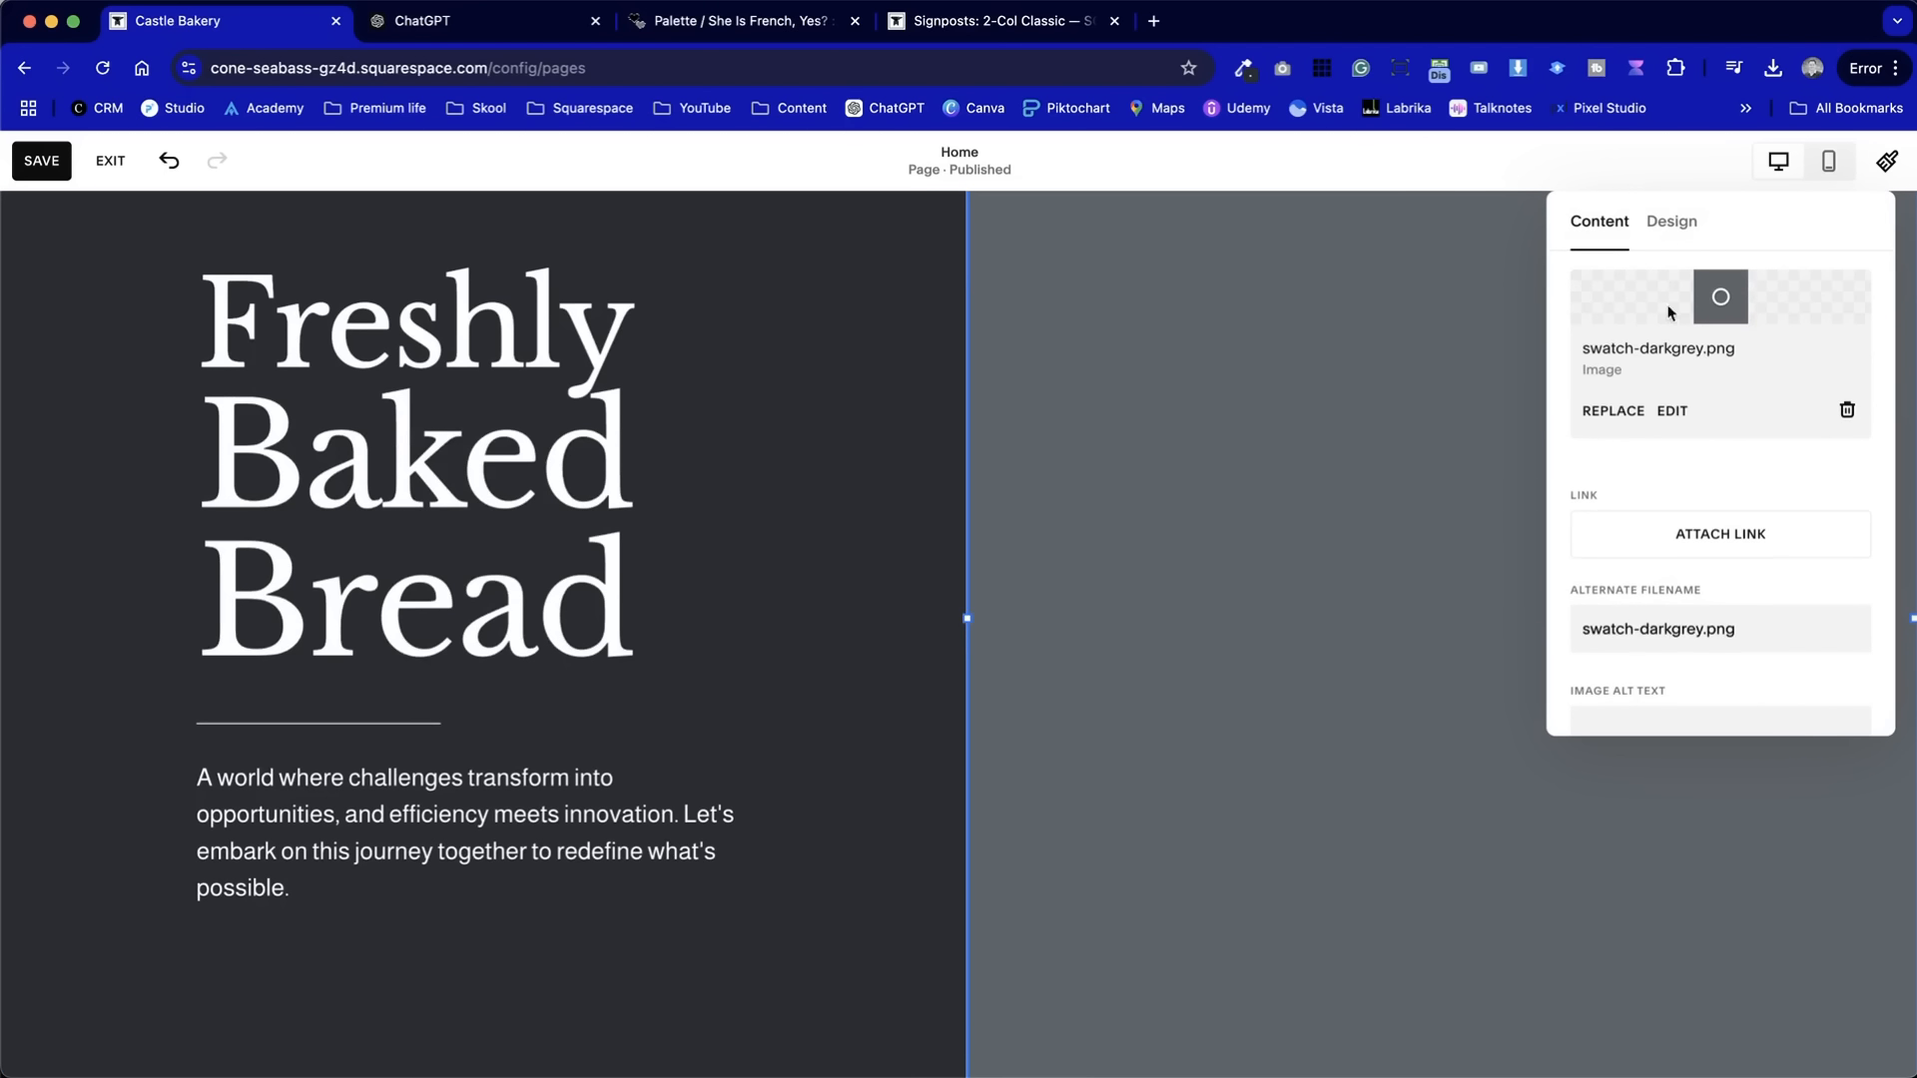
{"action": "left_click", "coordinate": [1622, 414]}
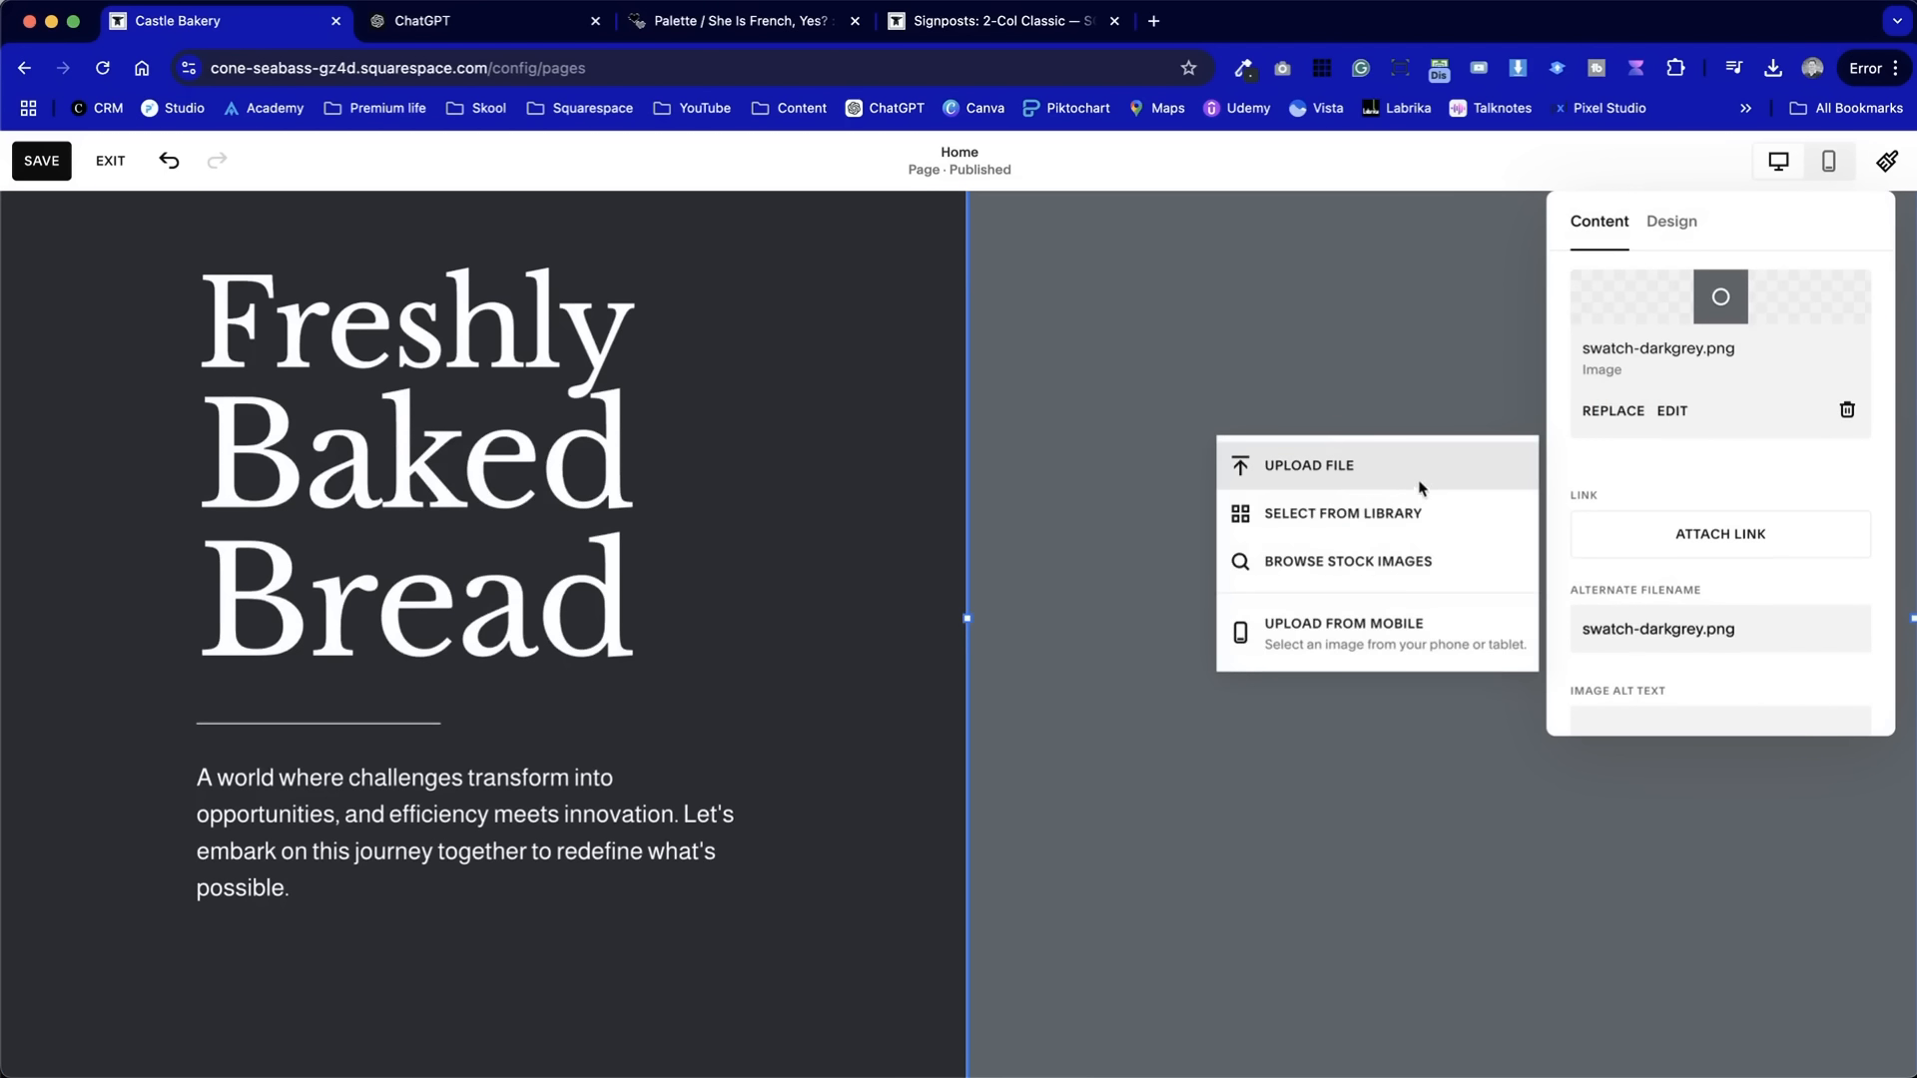
{"action": "left_click", "coordinate": [1394, 559]}
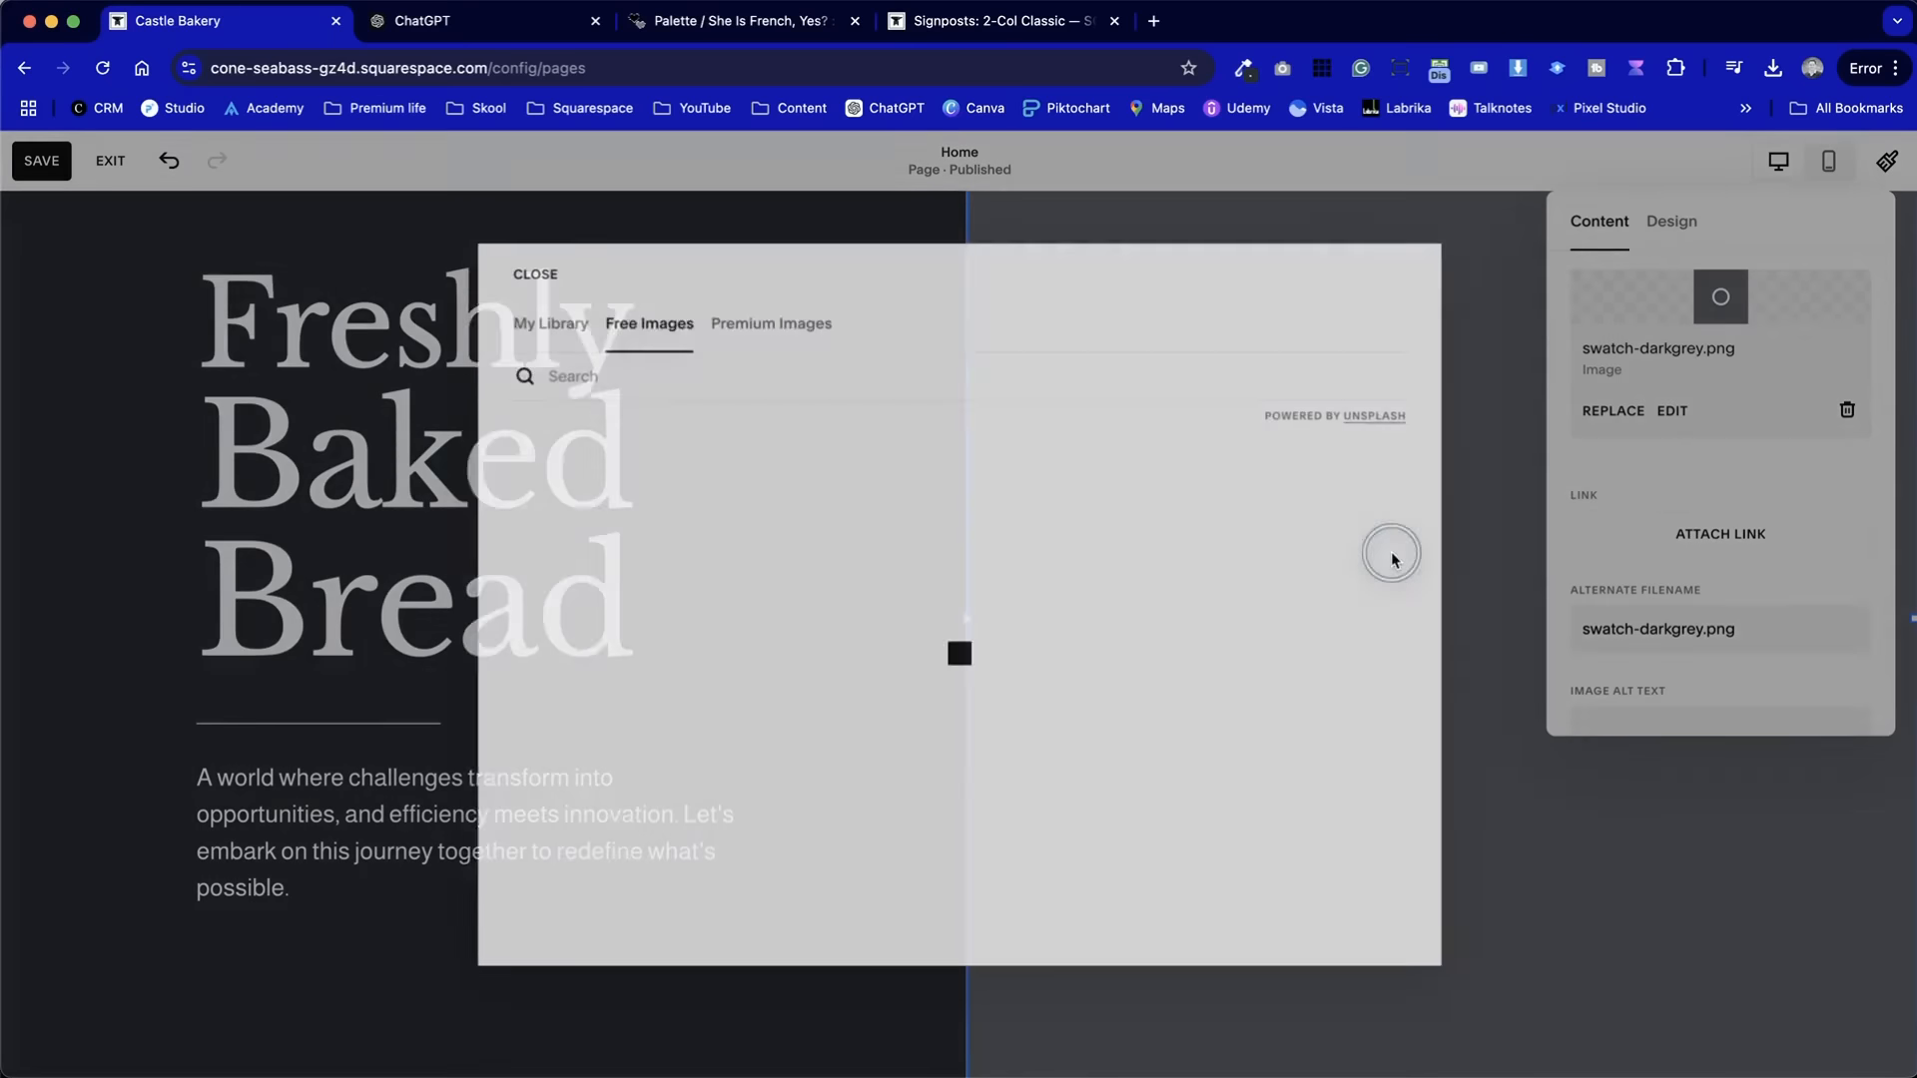
{"action": "left_click", "coordinate": [624, 380]}
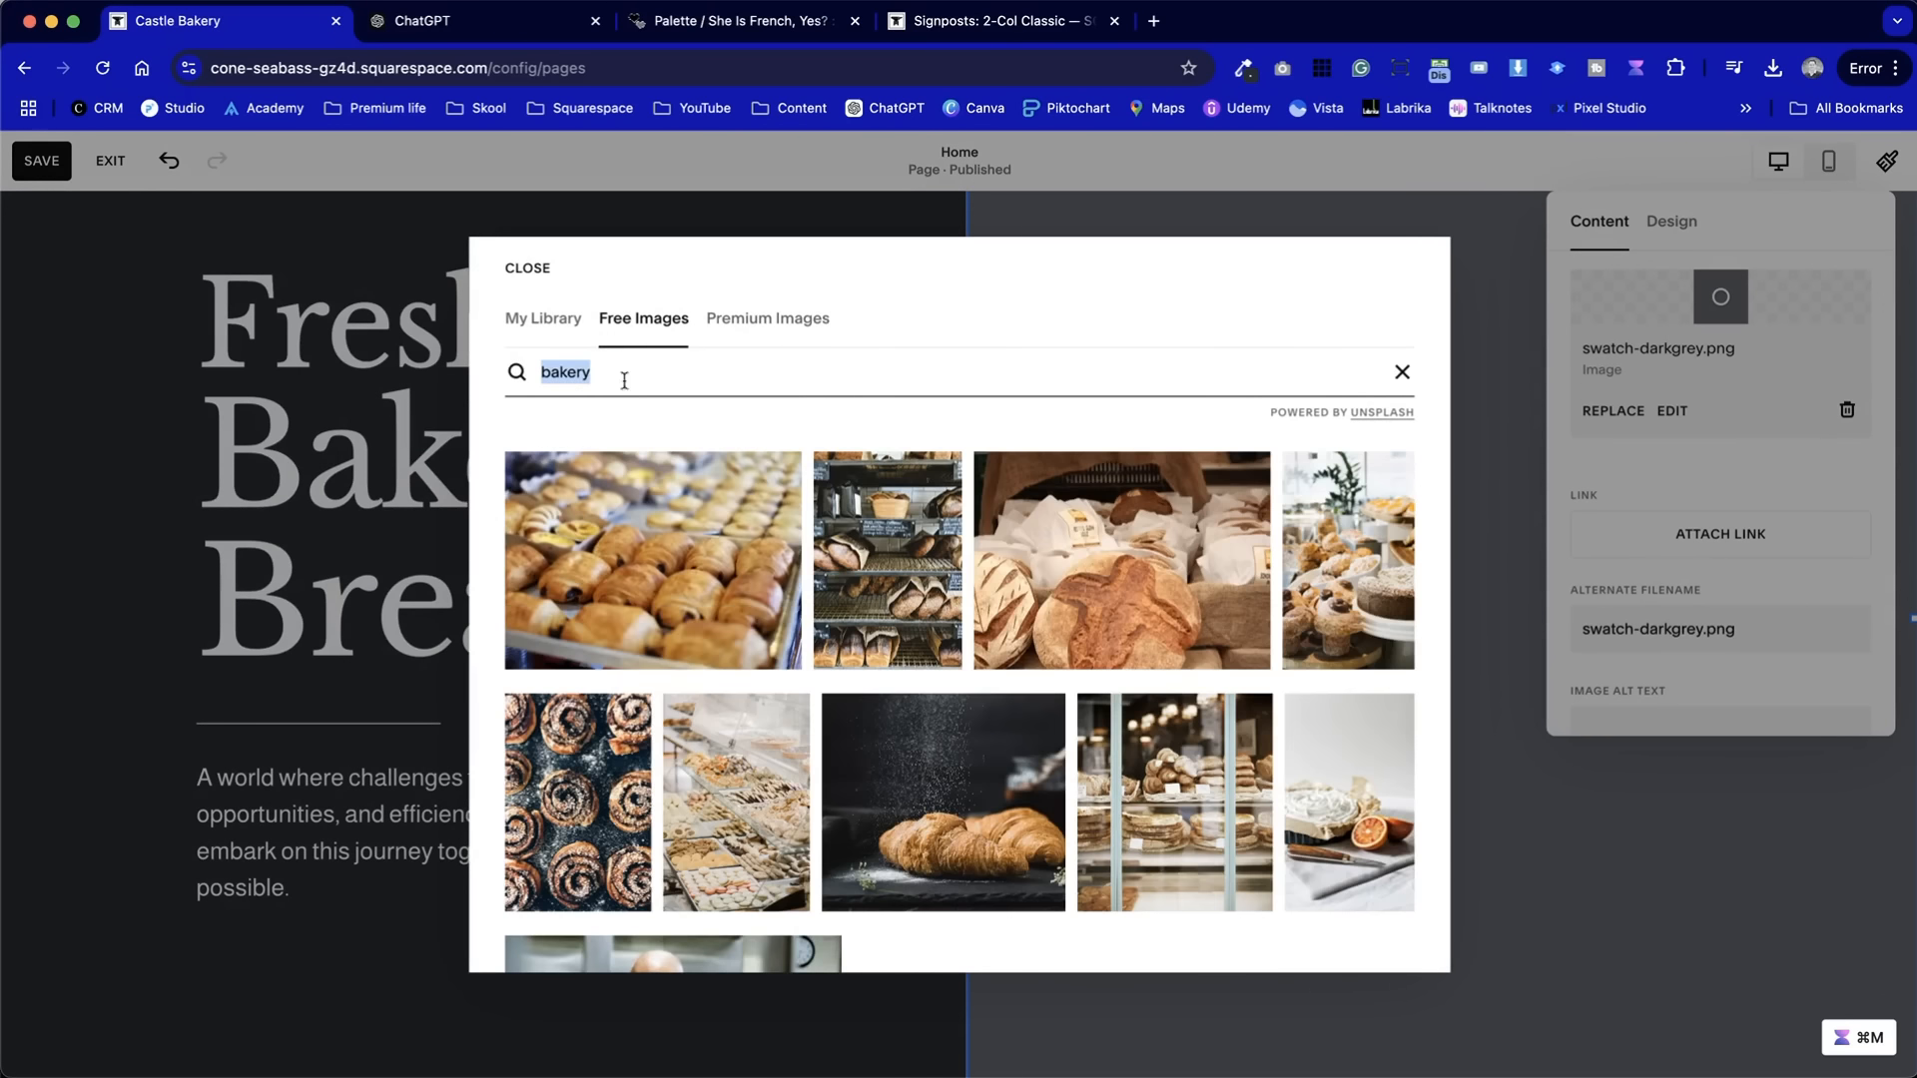
{"action": "scroll", "coordinate": [966, 830], "scroll_direction": "down", "scroll_amount": 4}
{"action": "scroll", "coordinate": [966, 830], "scroll_direction": "down", "scroll_amount": 10}
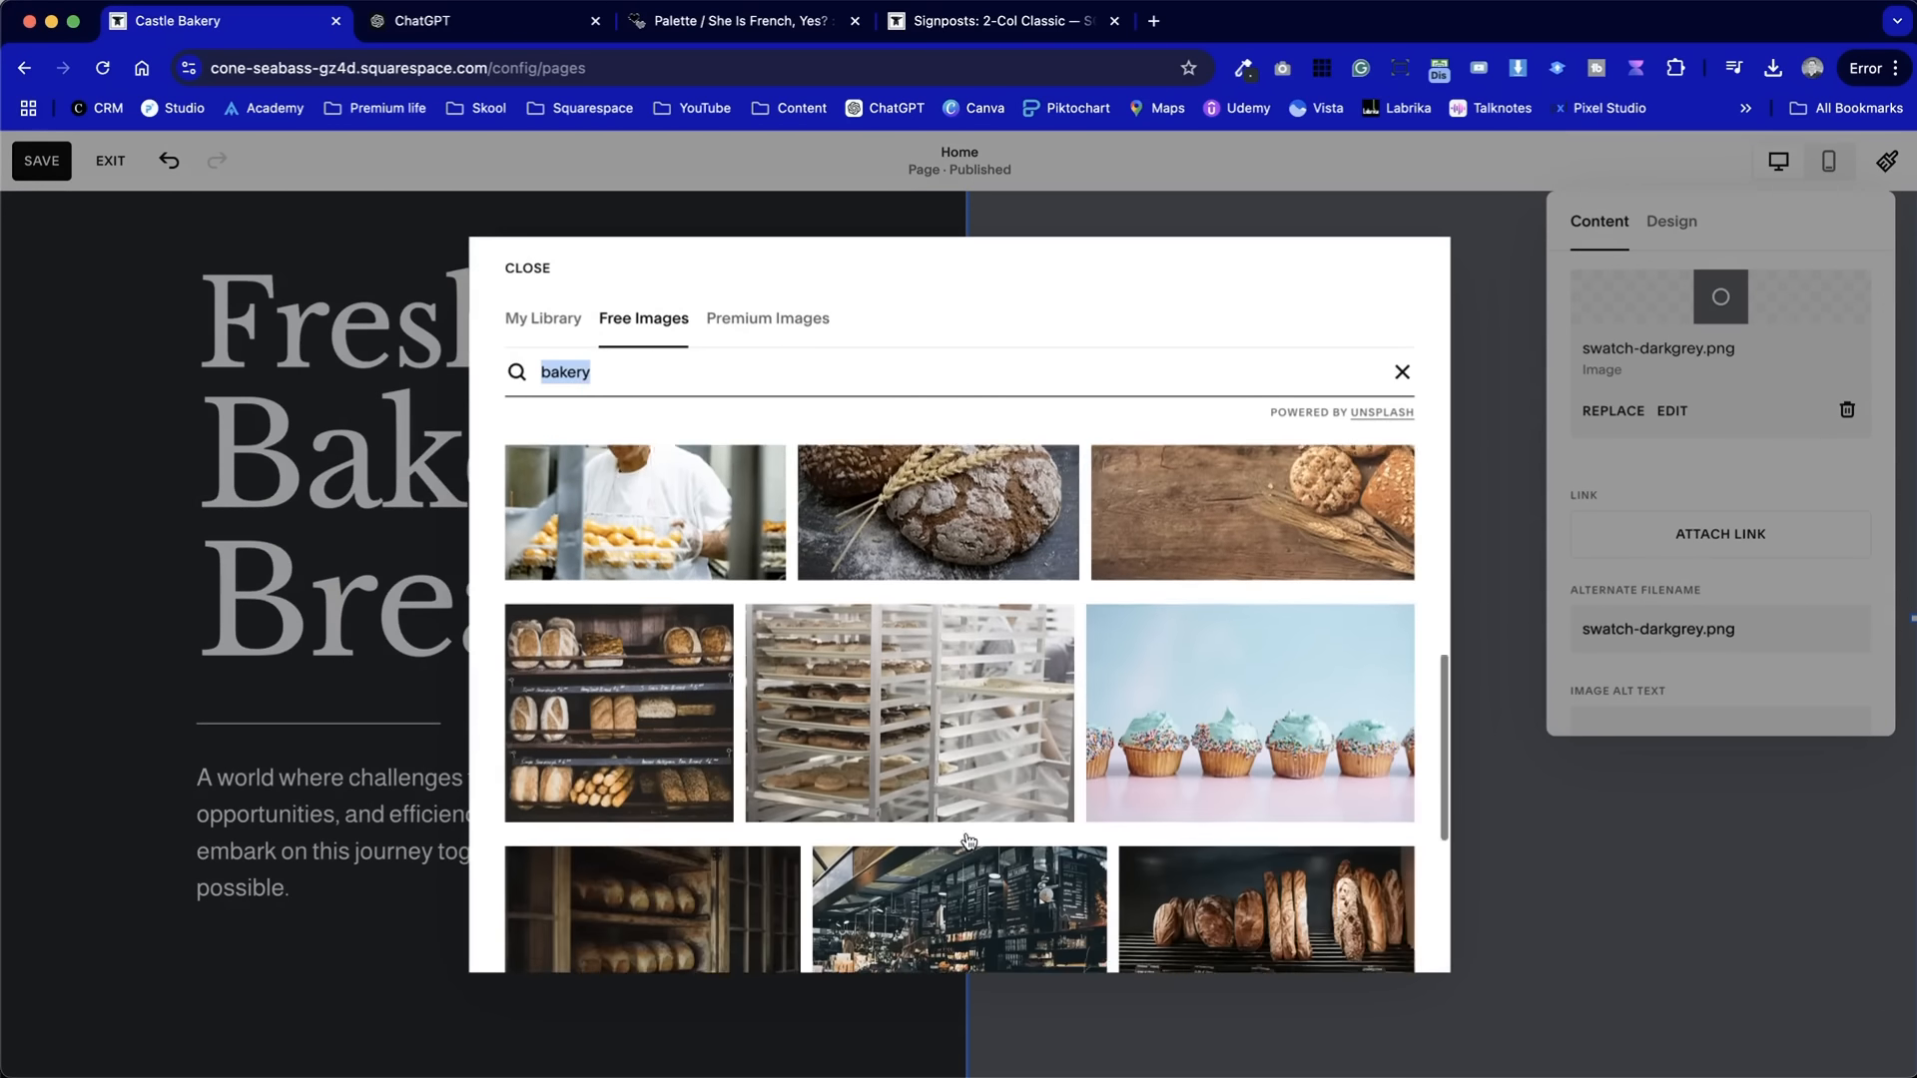
{"action": "scroll", "coordinate": [968, 841], "scroll_direction": "down", "scroll_amount": 2}
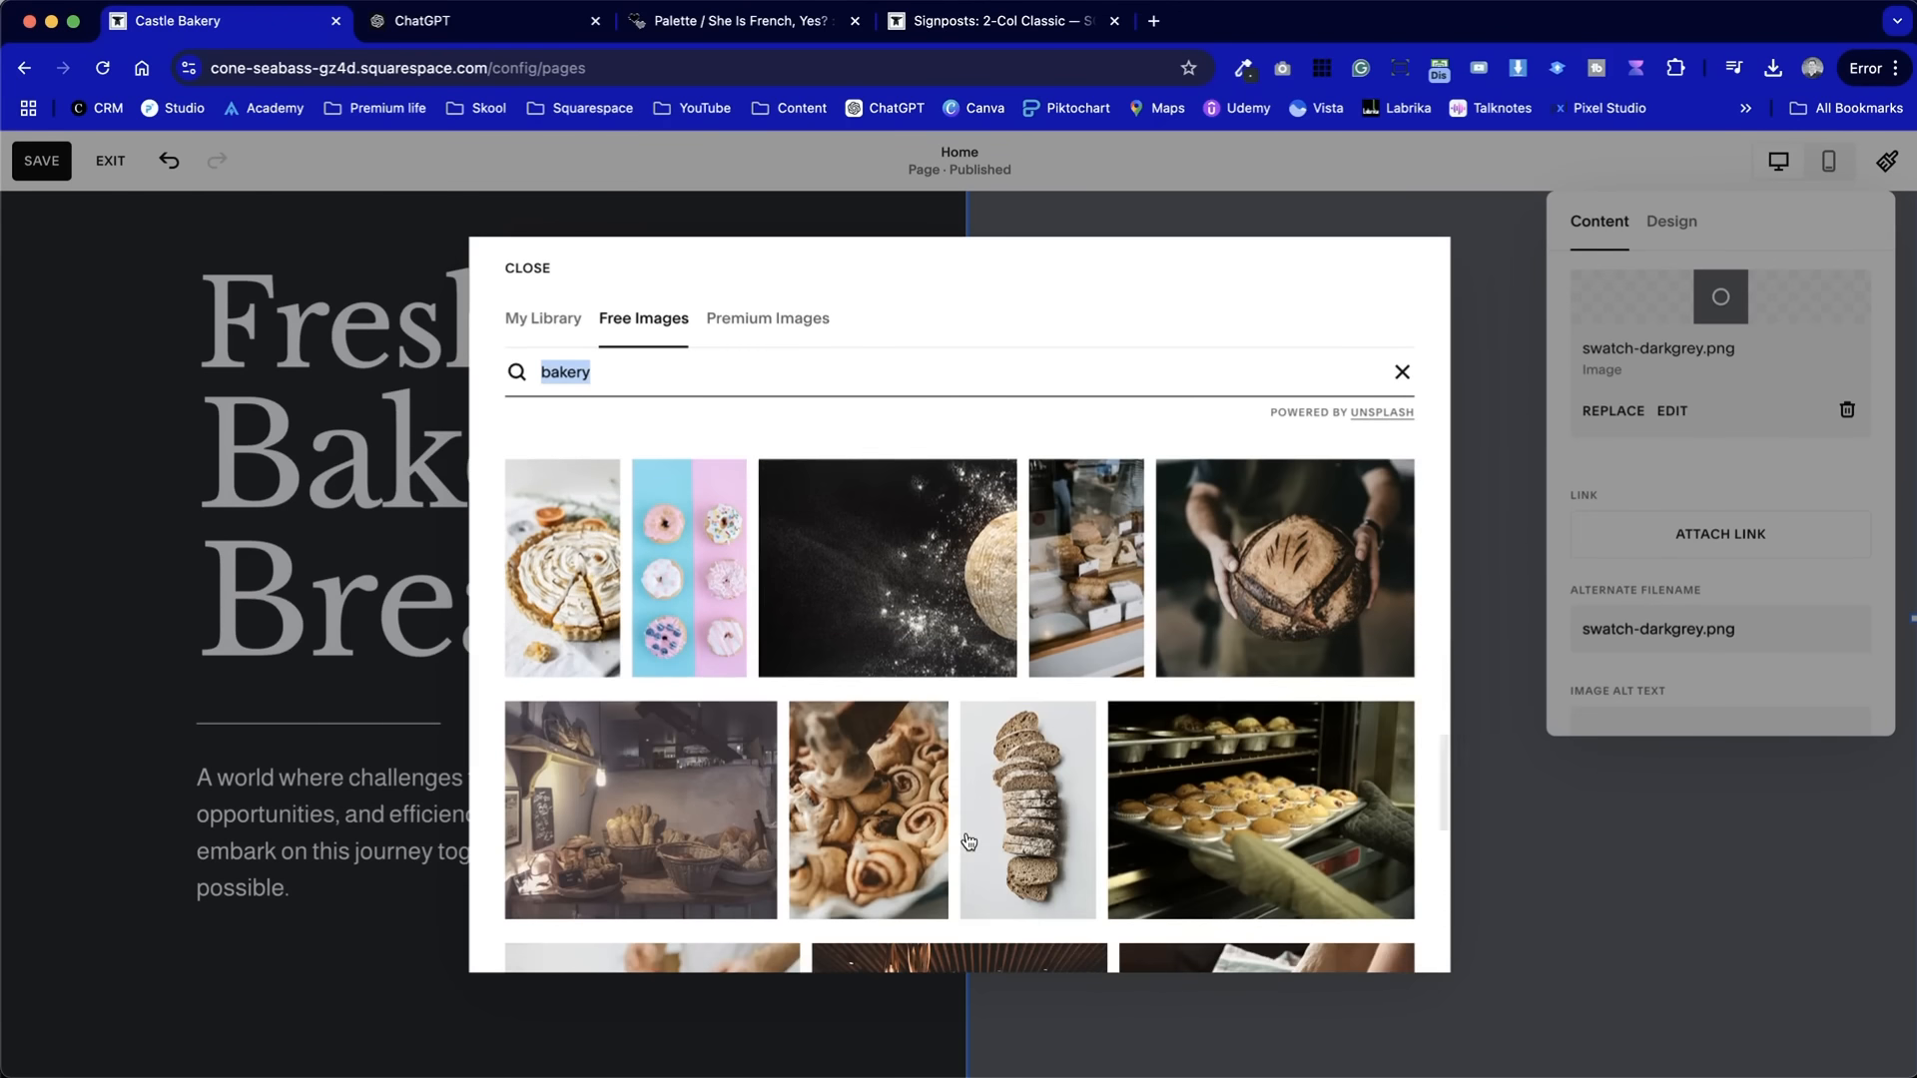
{"action": "left_click", "coordinate": [1297, 576]}
{"action": "left_click", "coordinate": [1219, 689]}
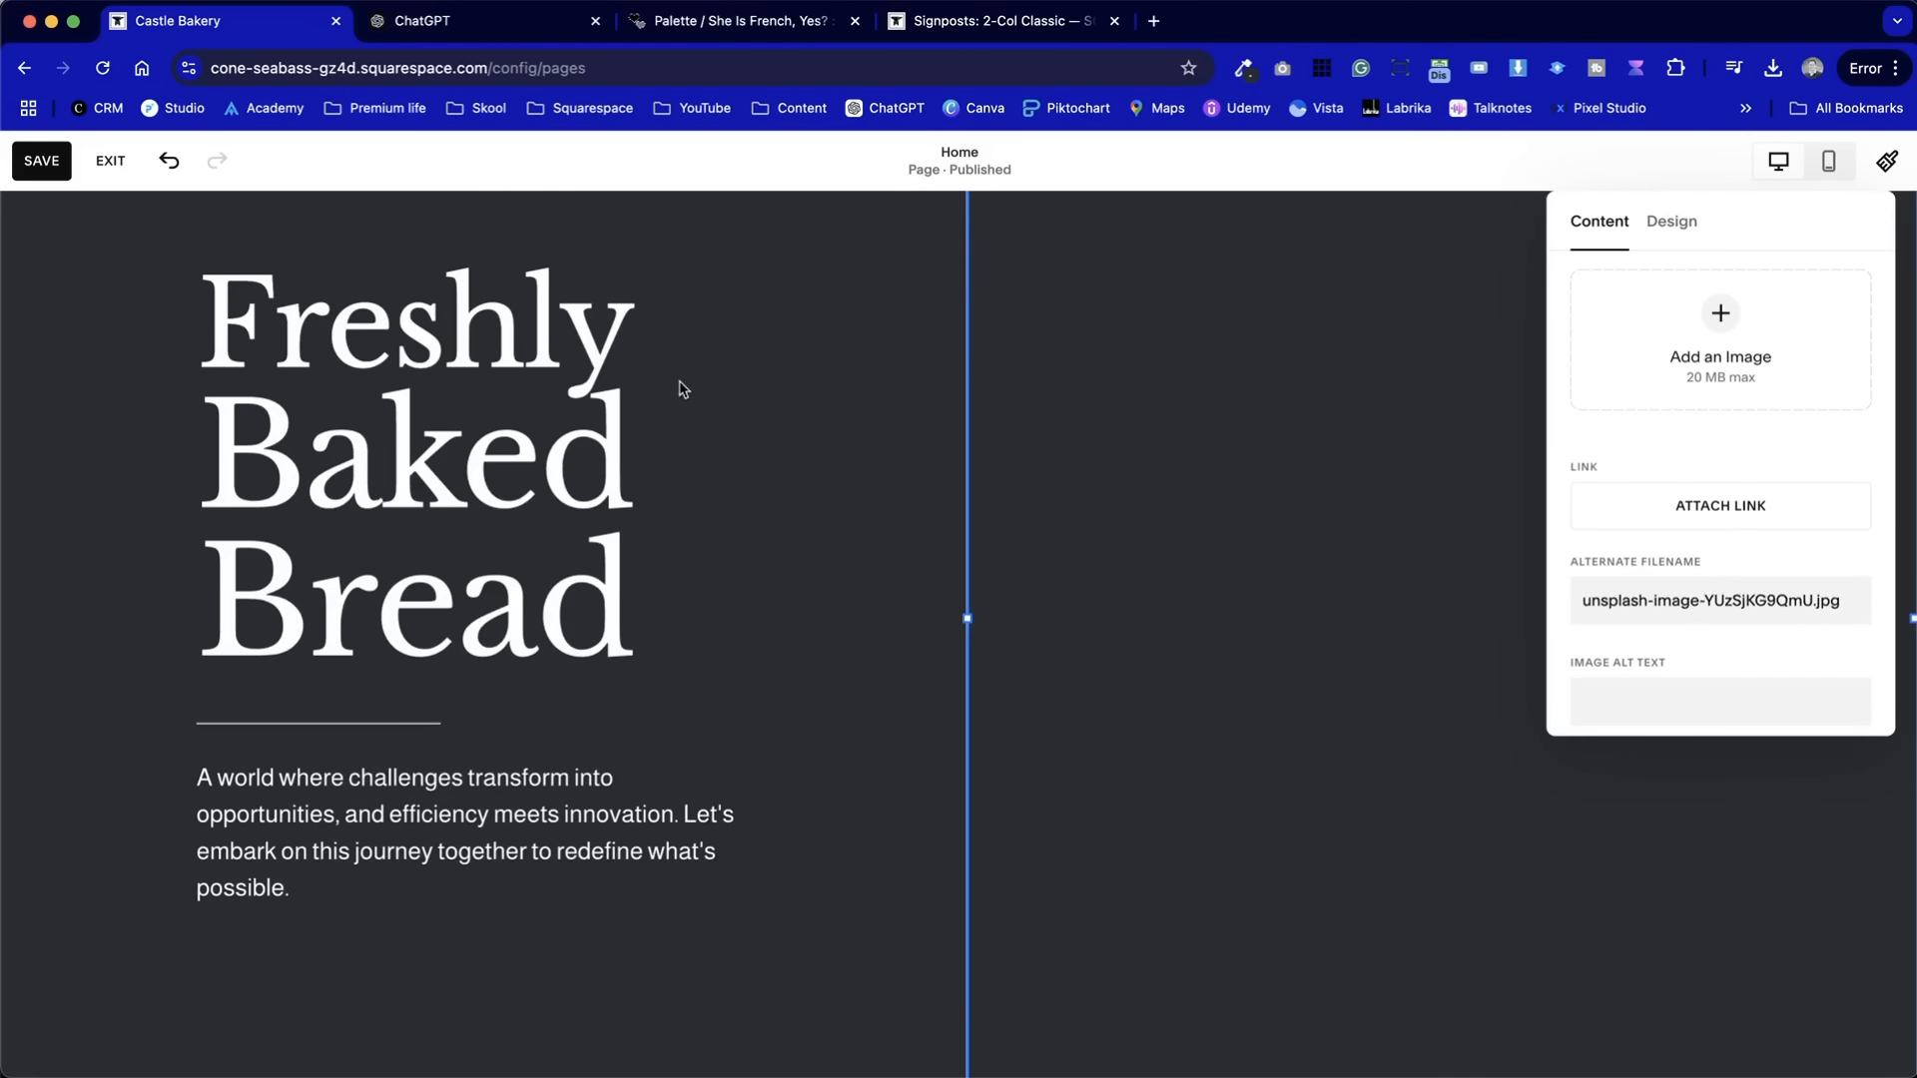
{"action": "left_click", "coordinate": [802, 476]}
- Shorten the hero image block from its lower edge so the section ends closer beneath the intro paragraph
{"action": "scroll", "coordinate": [805, 479], "scroll_direction": "down", "scroll_amount": 1}
{"action": "left_click", "coordinate": [1361, 717]}
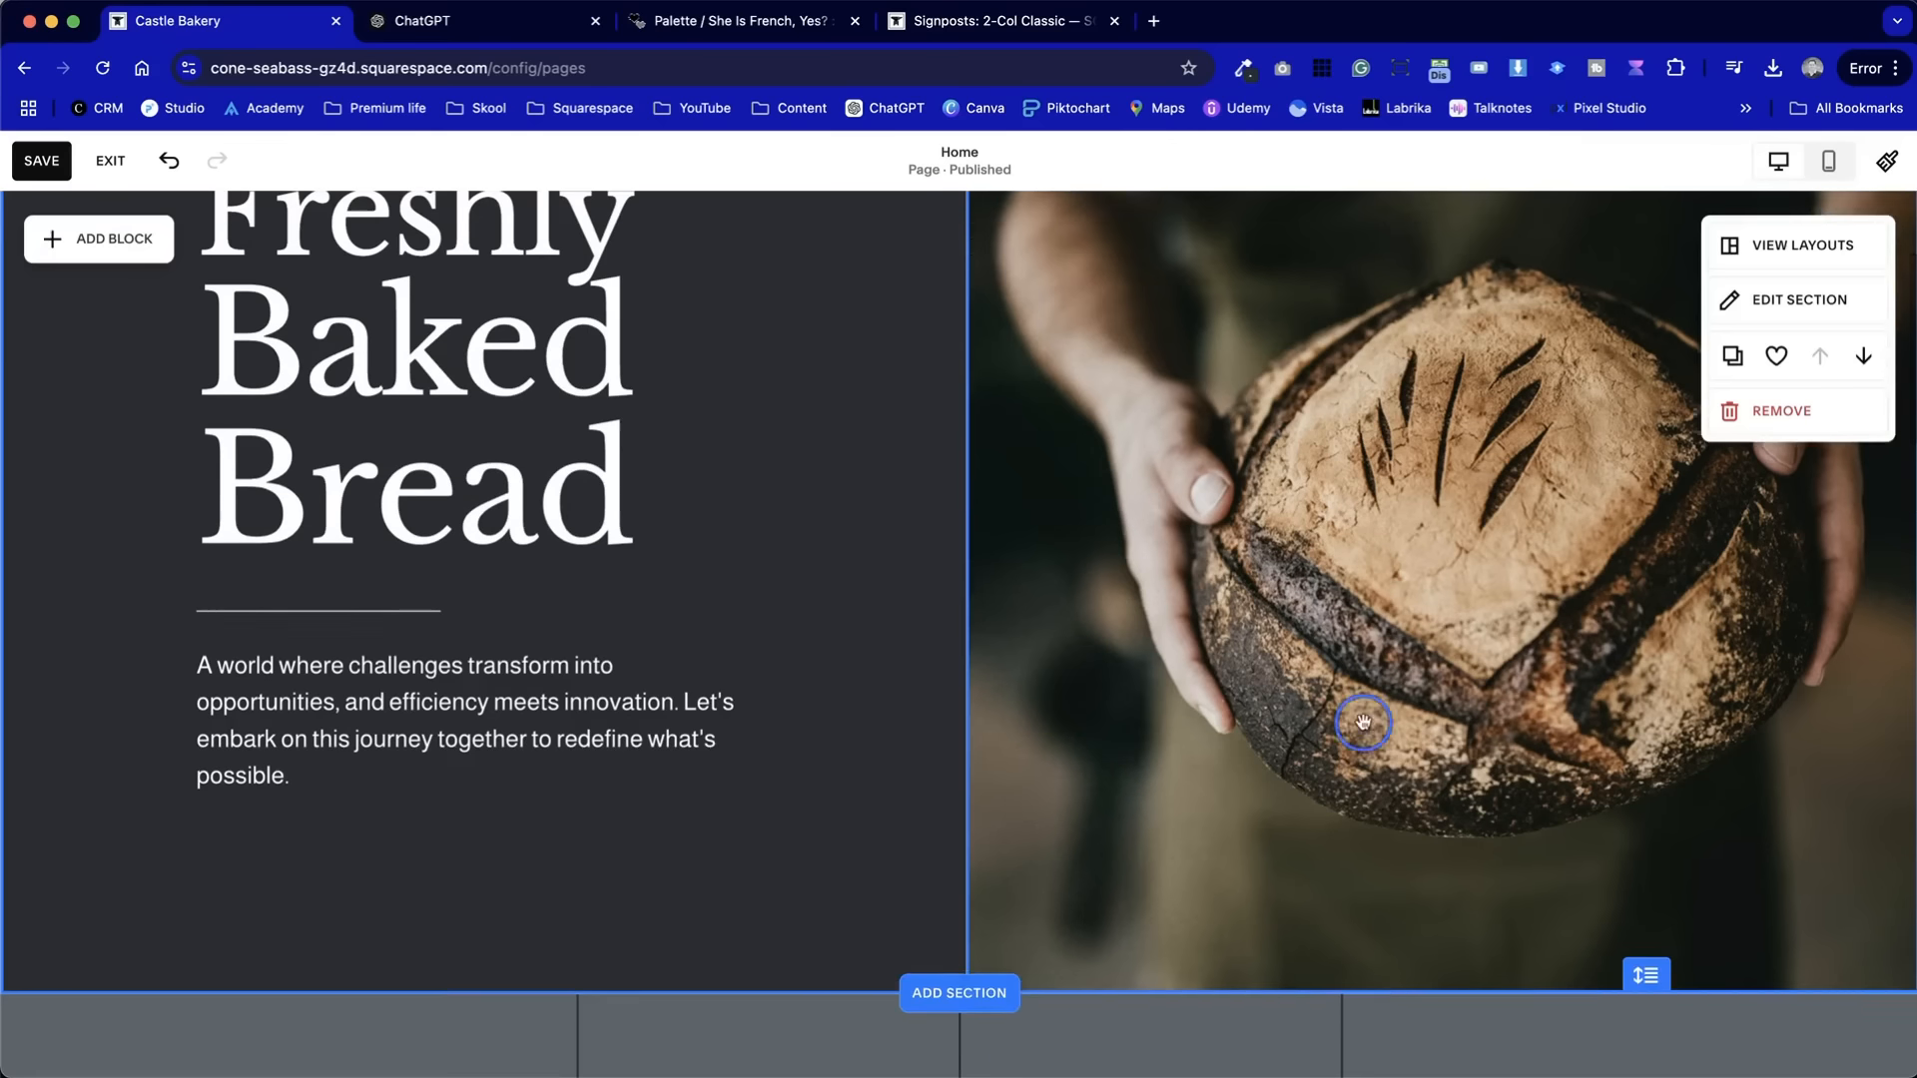
{"action": "left_click_drag", "start_coordinate": [1441, 991], "coordinate": [1446, 890]}
{"action": "left_click", "coordinate": [756, 831]}
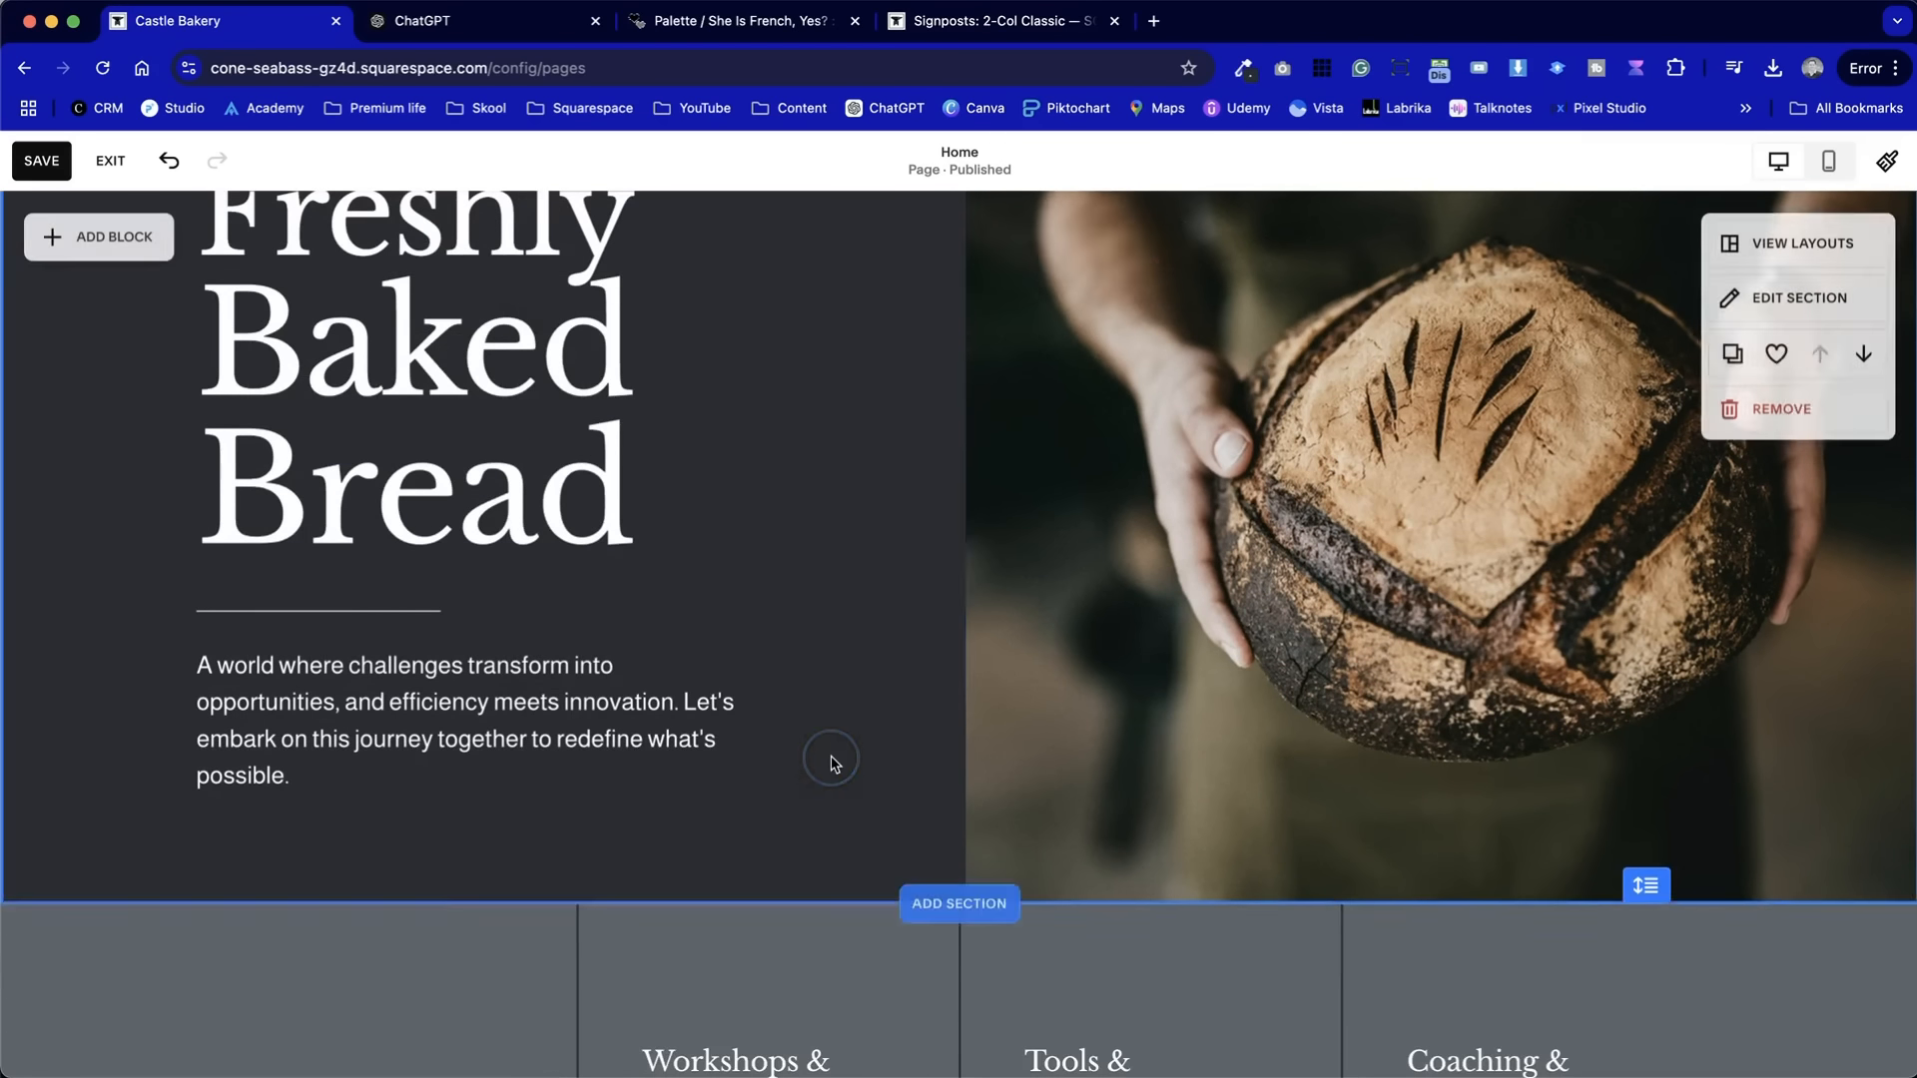
- Replace the hero's intro paragraph with "Traditionally Made – From Our Family to Yours" copied from the ChatGPT hero strapline
{"action": "scroll", "coordinate": [835, 762], "scroll_direction": "up", "scroll_amount": 2}
{"action": "left_click", "coordinate": [491, 33]}
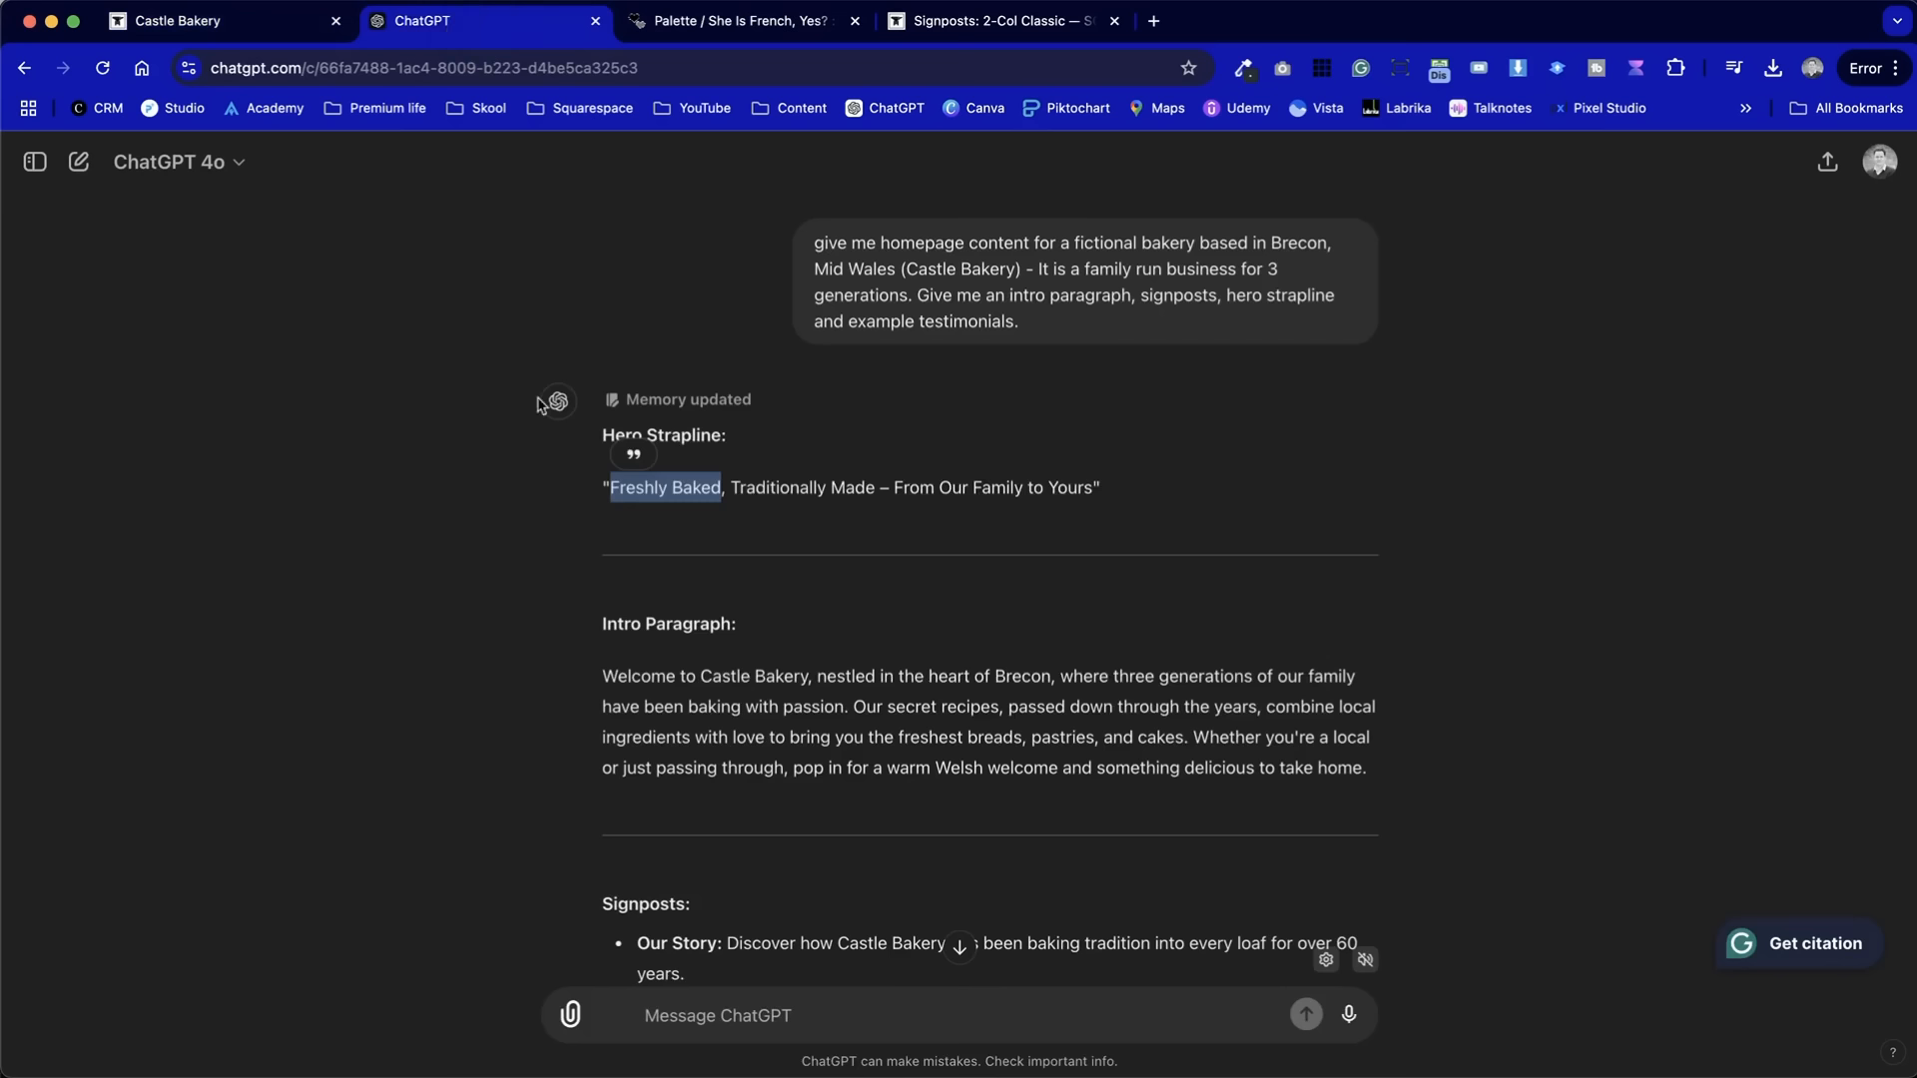
{"action": "left_click_drag", "start_coordinate": [1094, 488], "coordinate": [732, 479]}
{"action": "key", "text": "ctrl+c"}
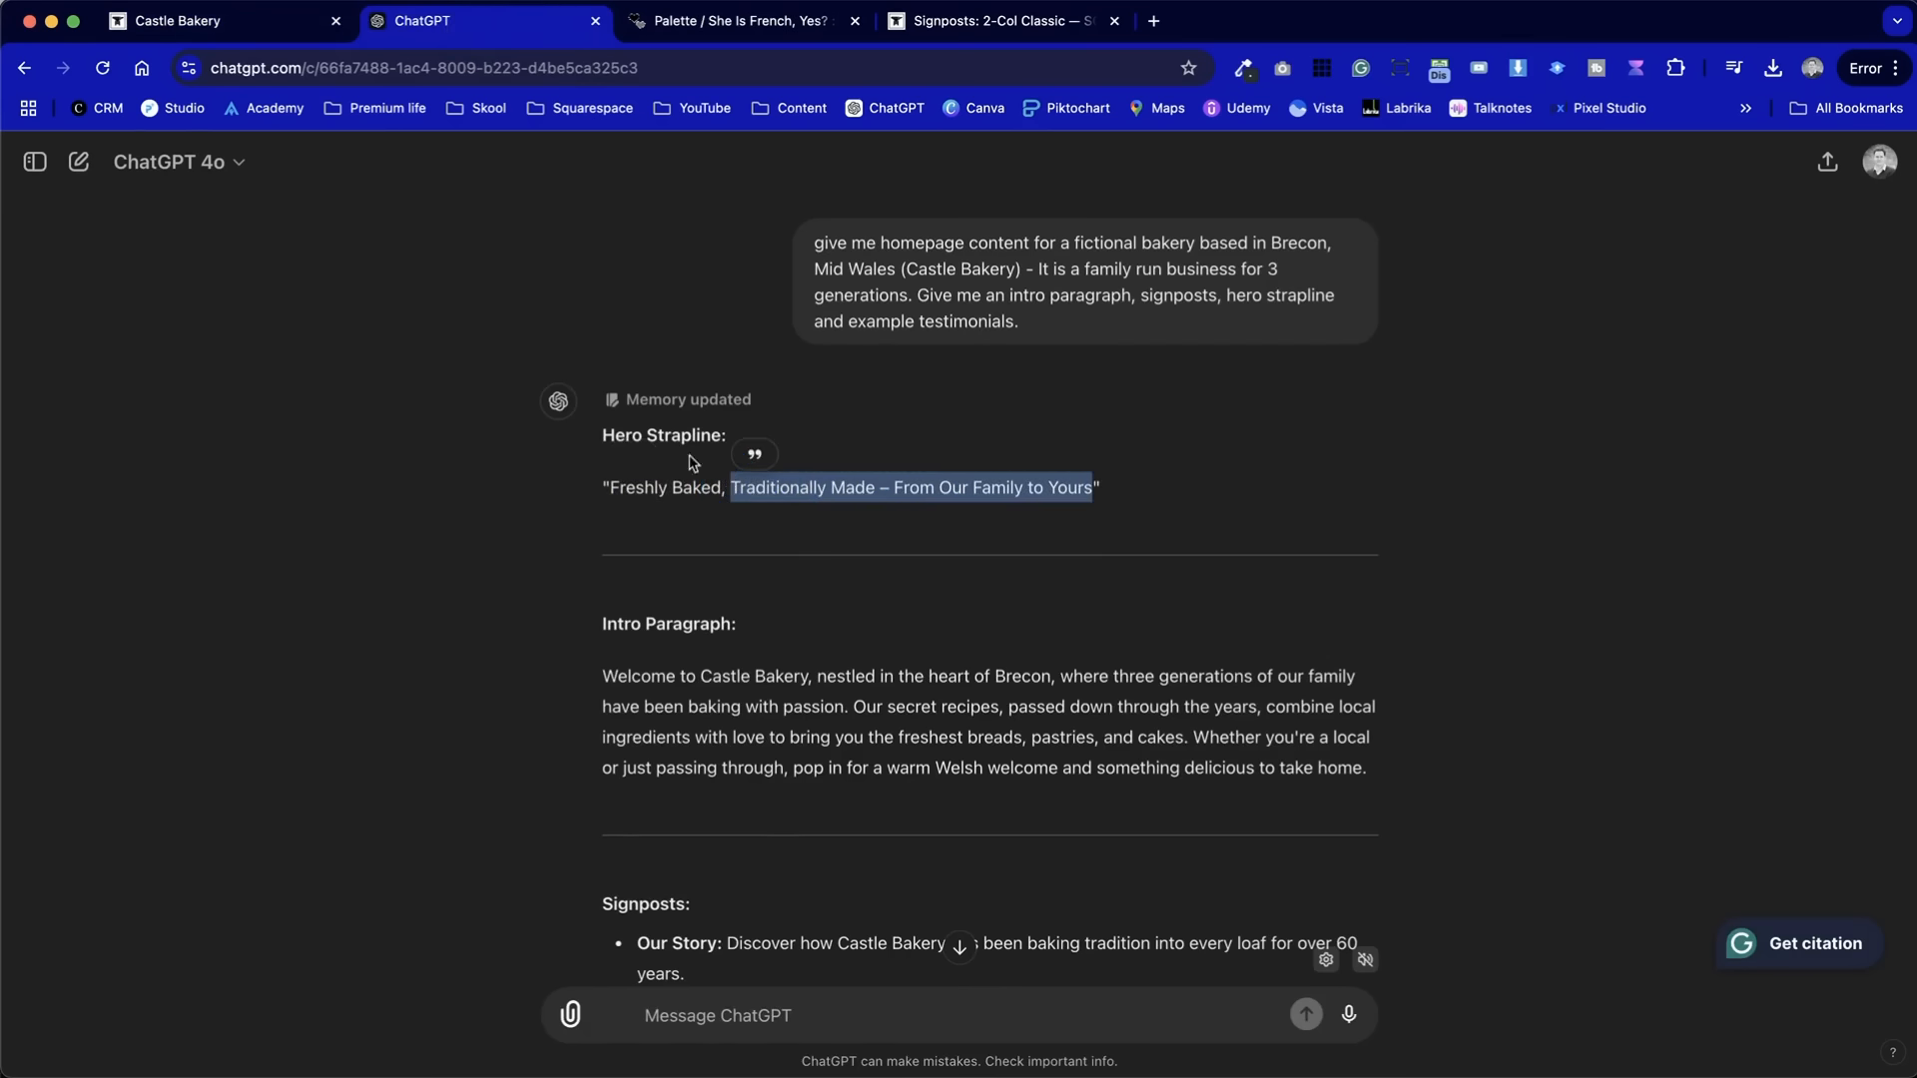
{"action": "left_click", "coordinate": [258, 28]}
{"action": "left_click", "coordinate": [399, 912]}
{"action": "key", "text": "ctrl+a"}
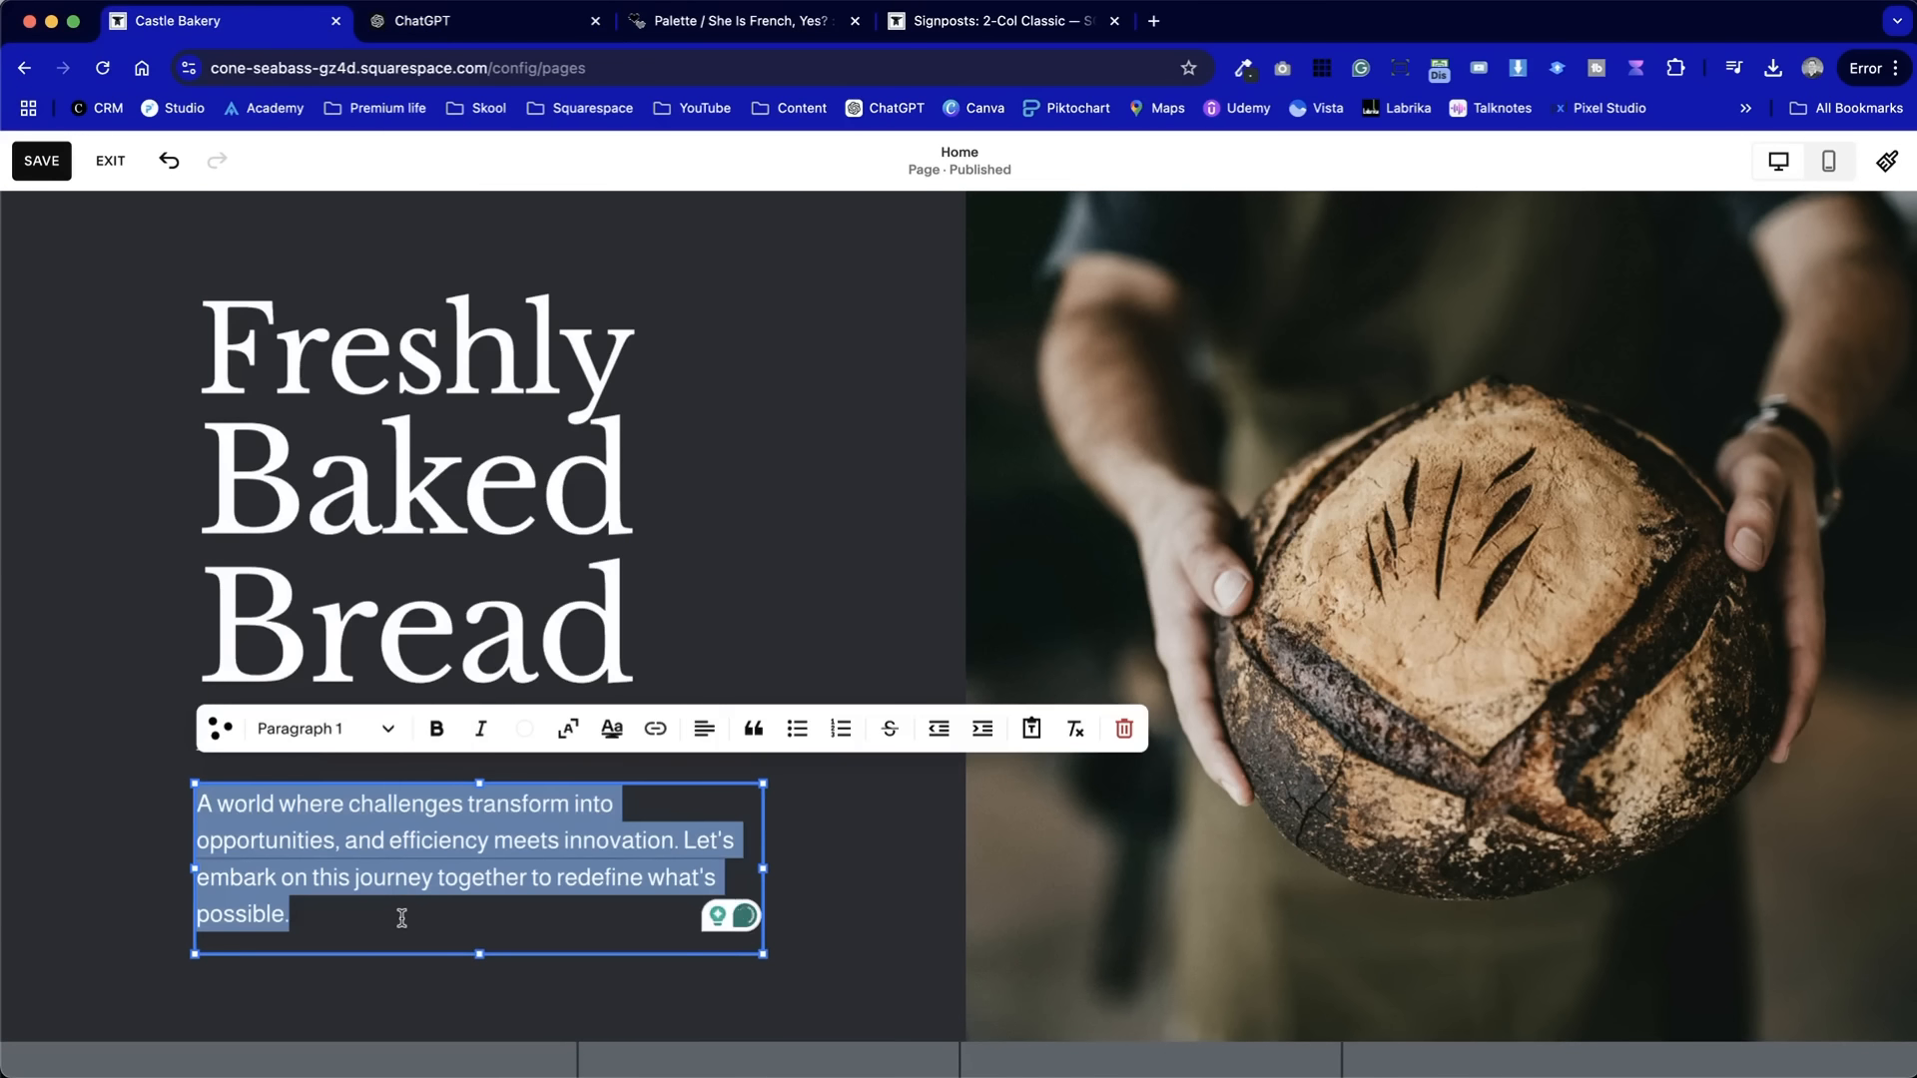
{"action": "key", "text": "ctrl+v"}
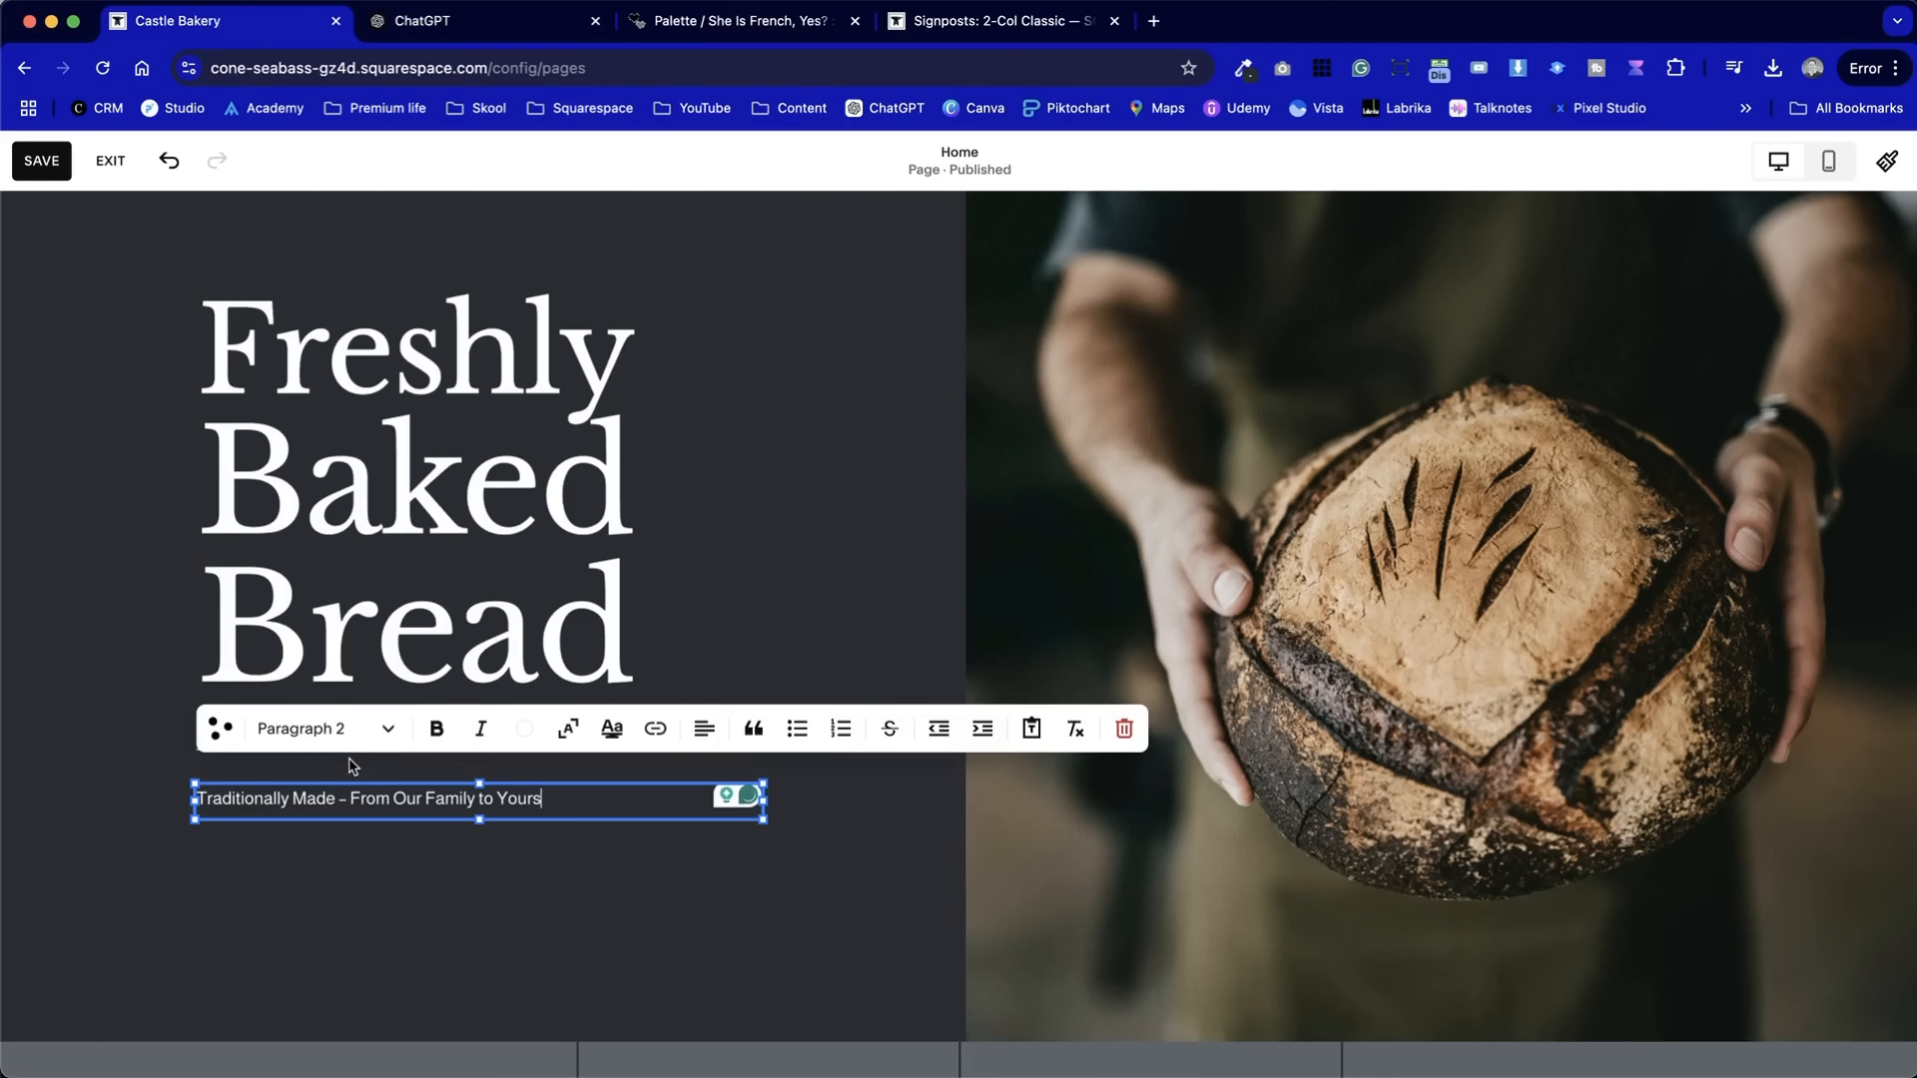
- Apply the Paragraph 1 style to the hero tagline and align it vertically to the middle of its block
{"action": "left_click", "coordinate": [364, 727]}
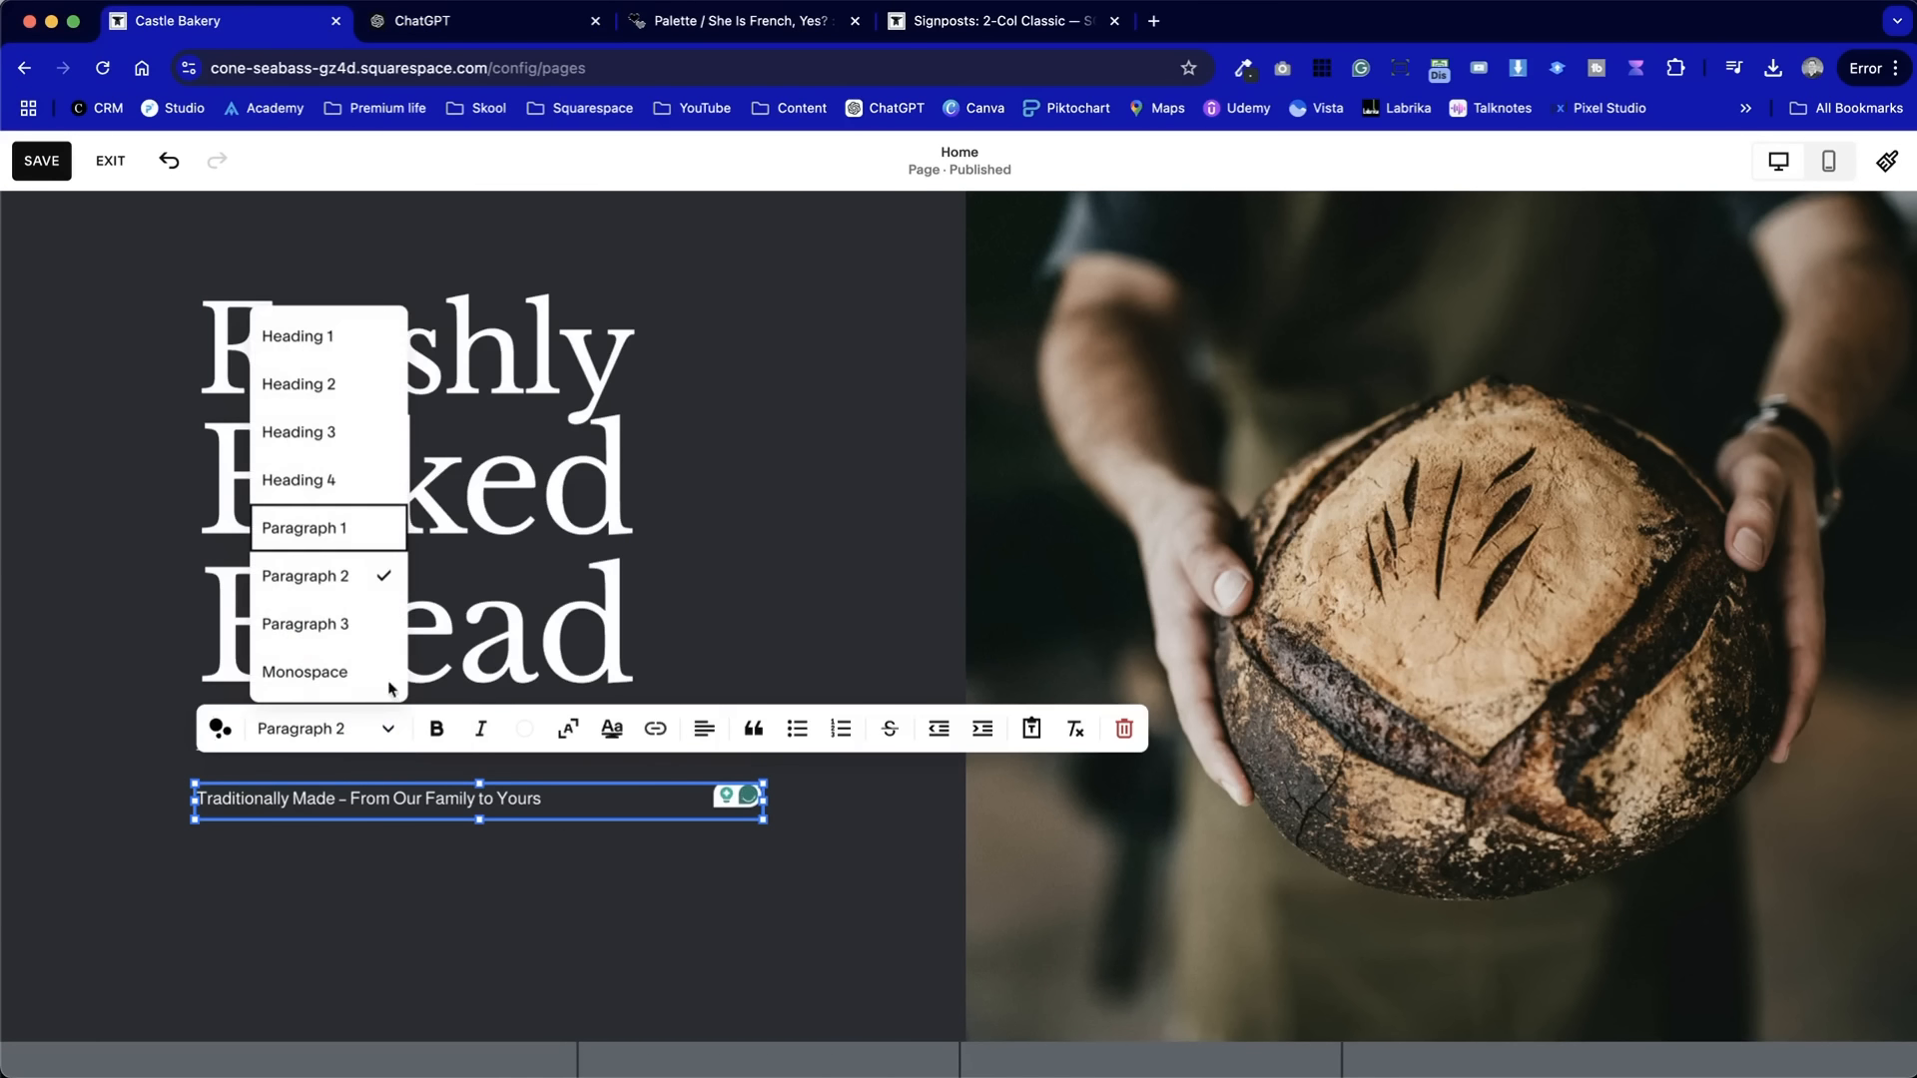
{"action": "left_click", "coordinate": [325, 531]}
{"action": "left_click", "coordinate": [120, 757]}
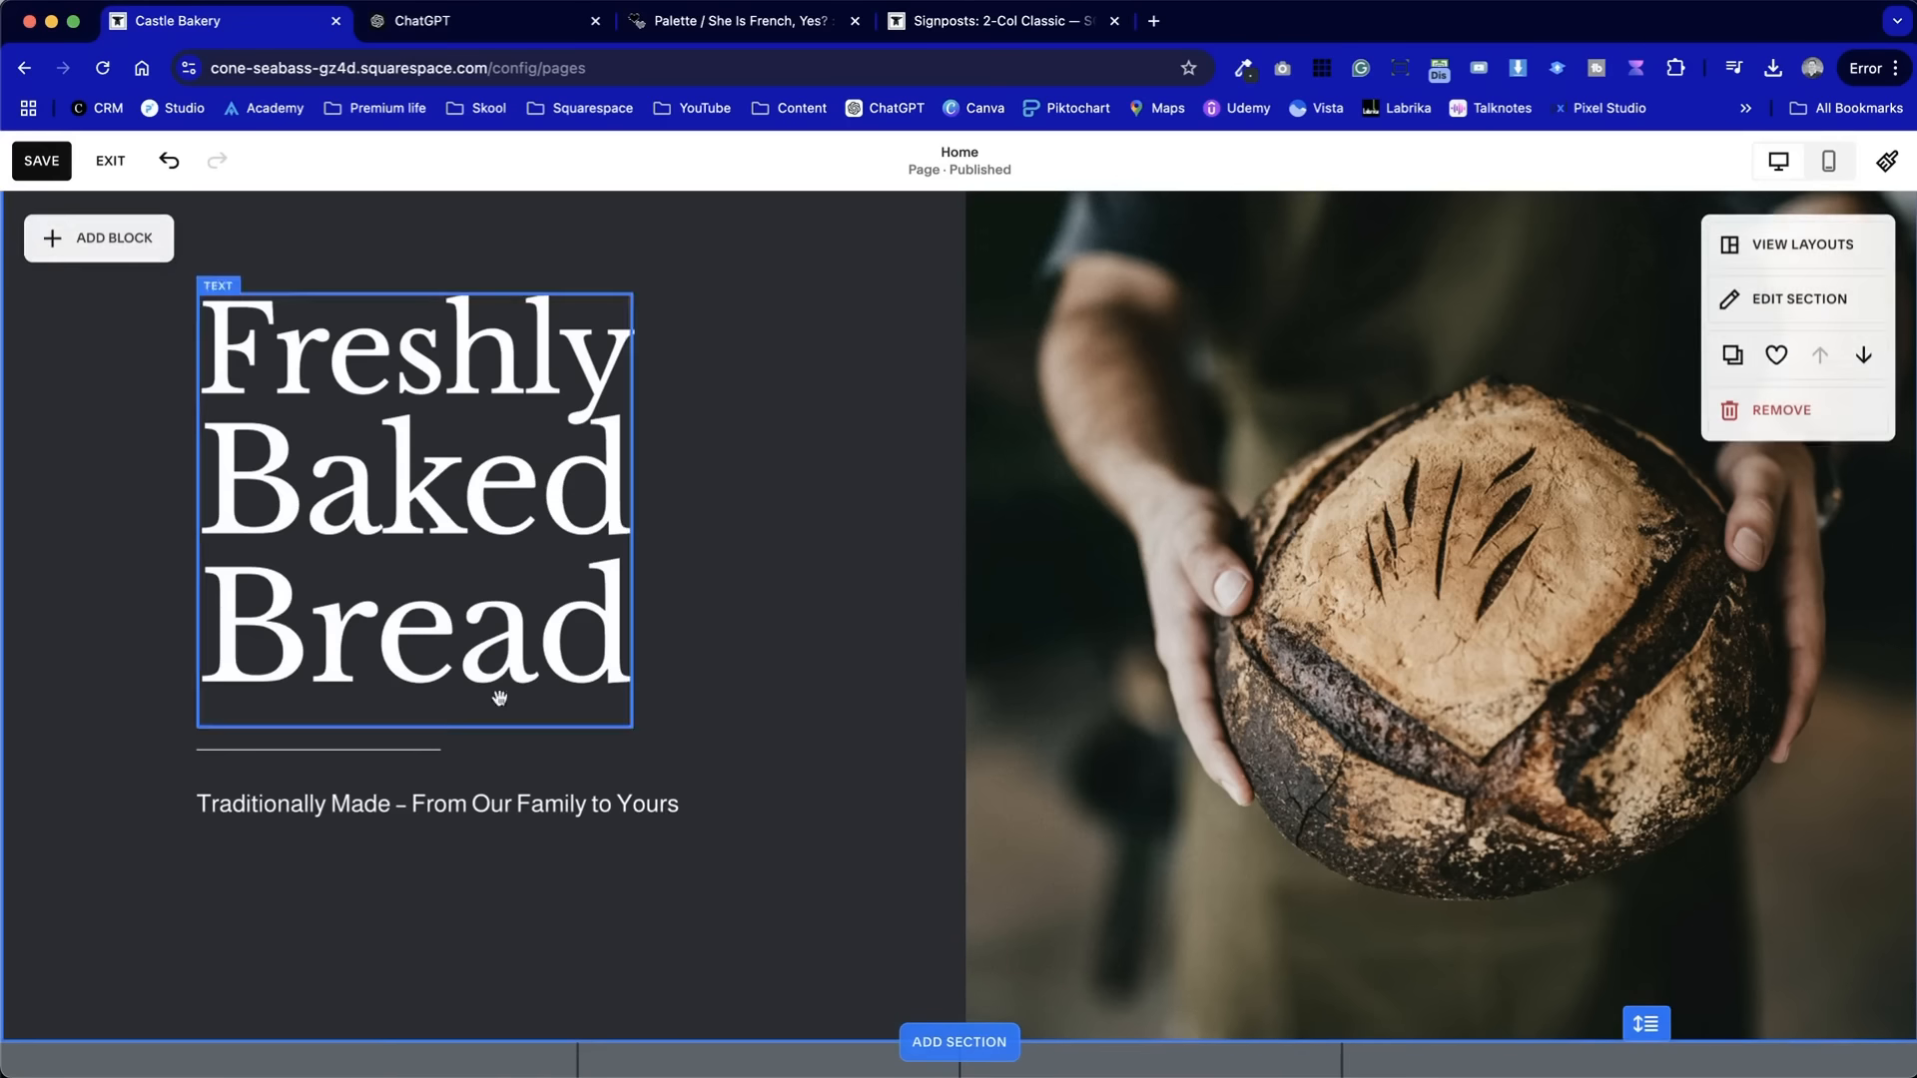
{"action": "left_click", "coordinate": [508, 799]}
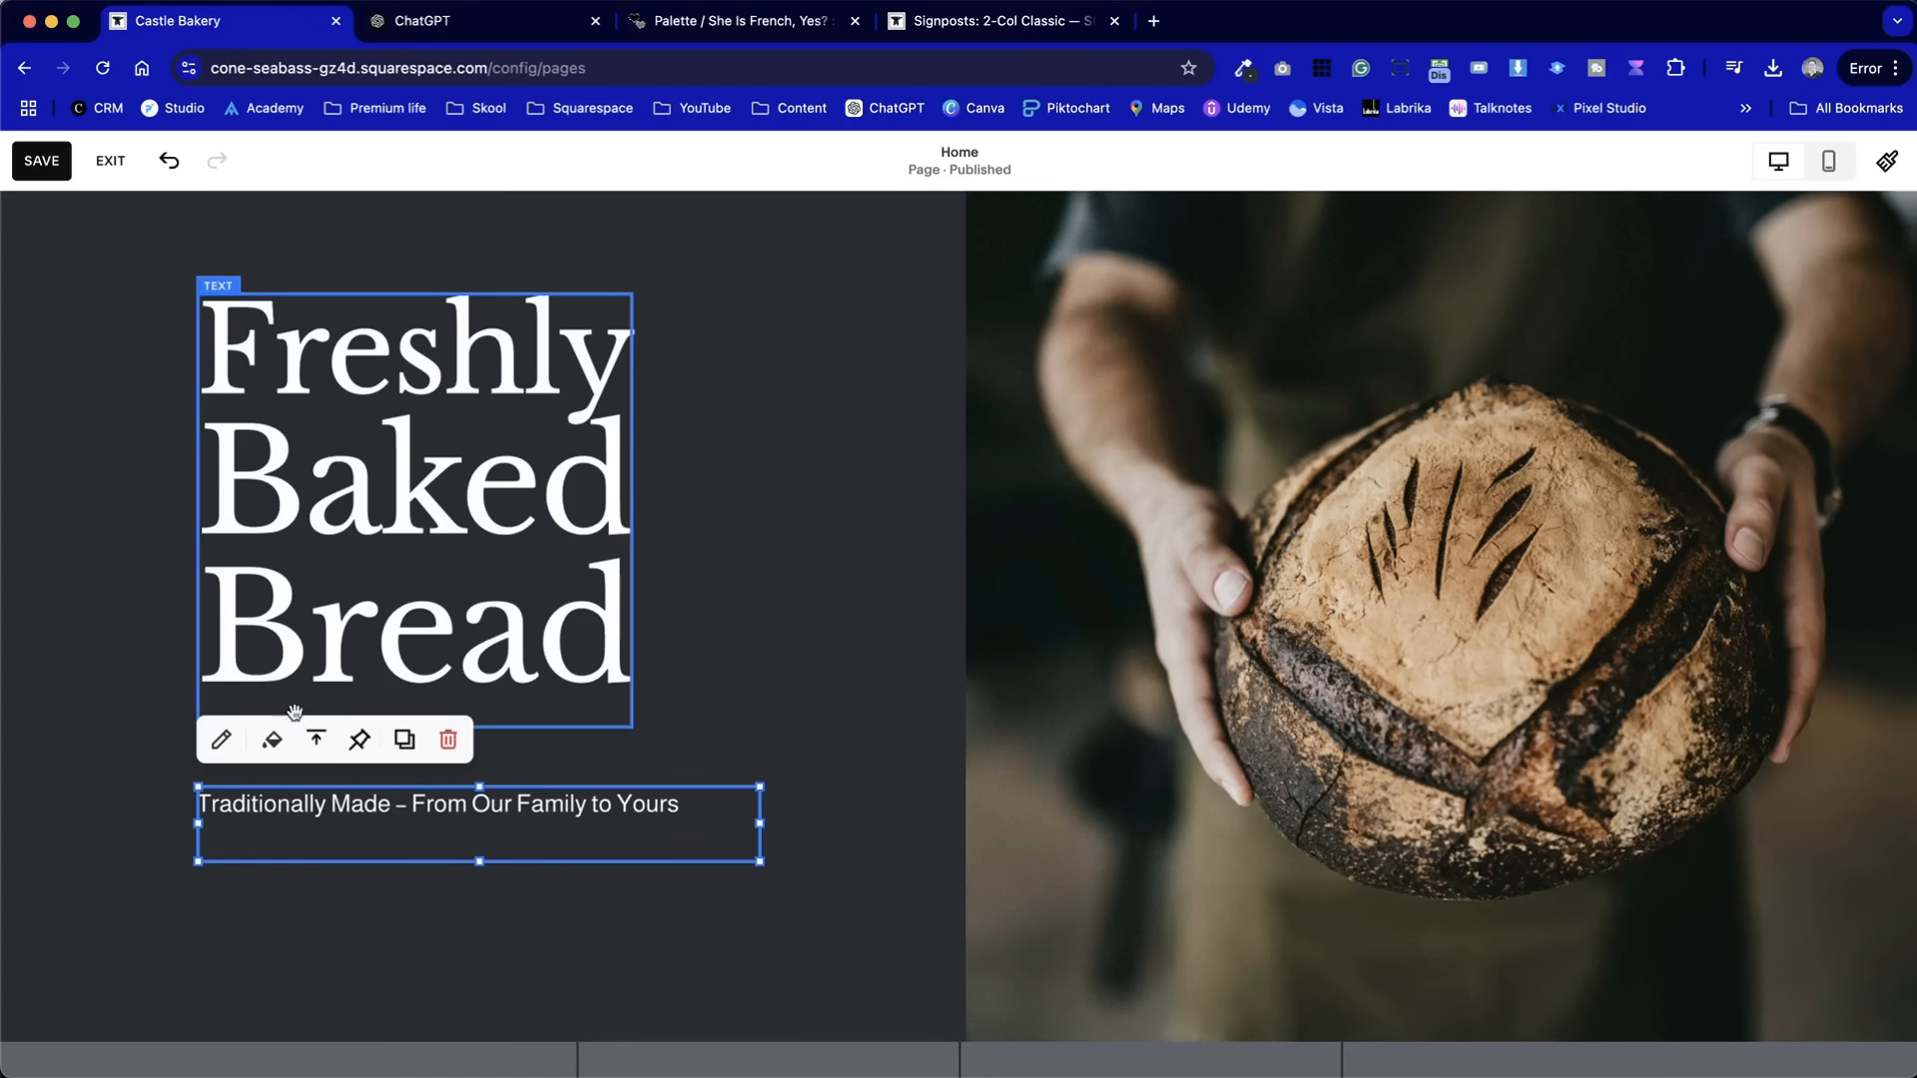
{"action": "left_click", "coordinate": [333, 917]}
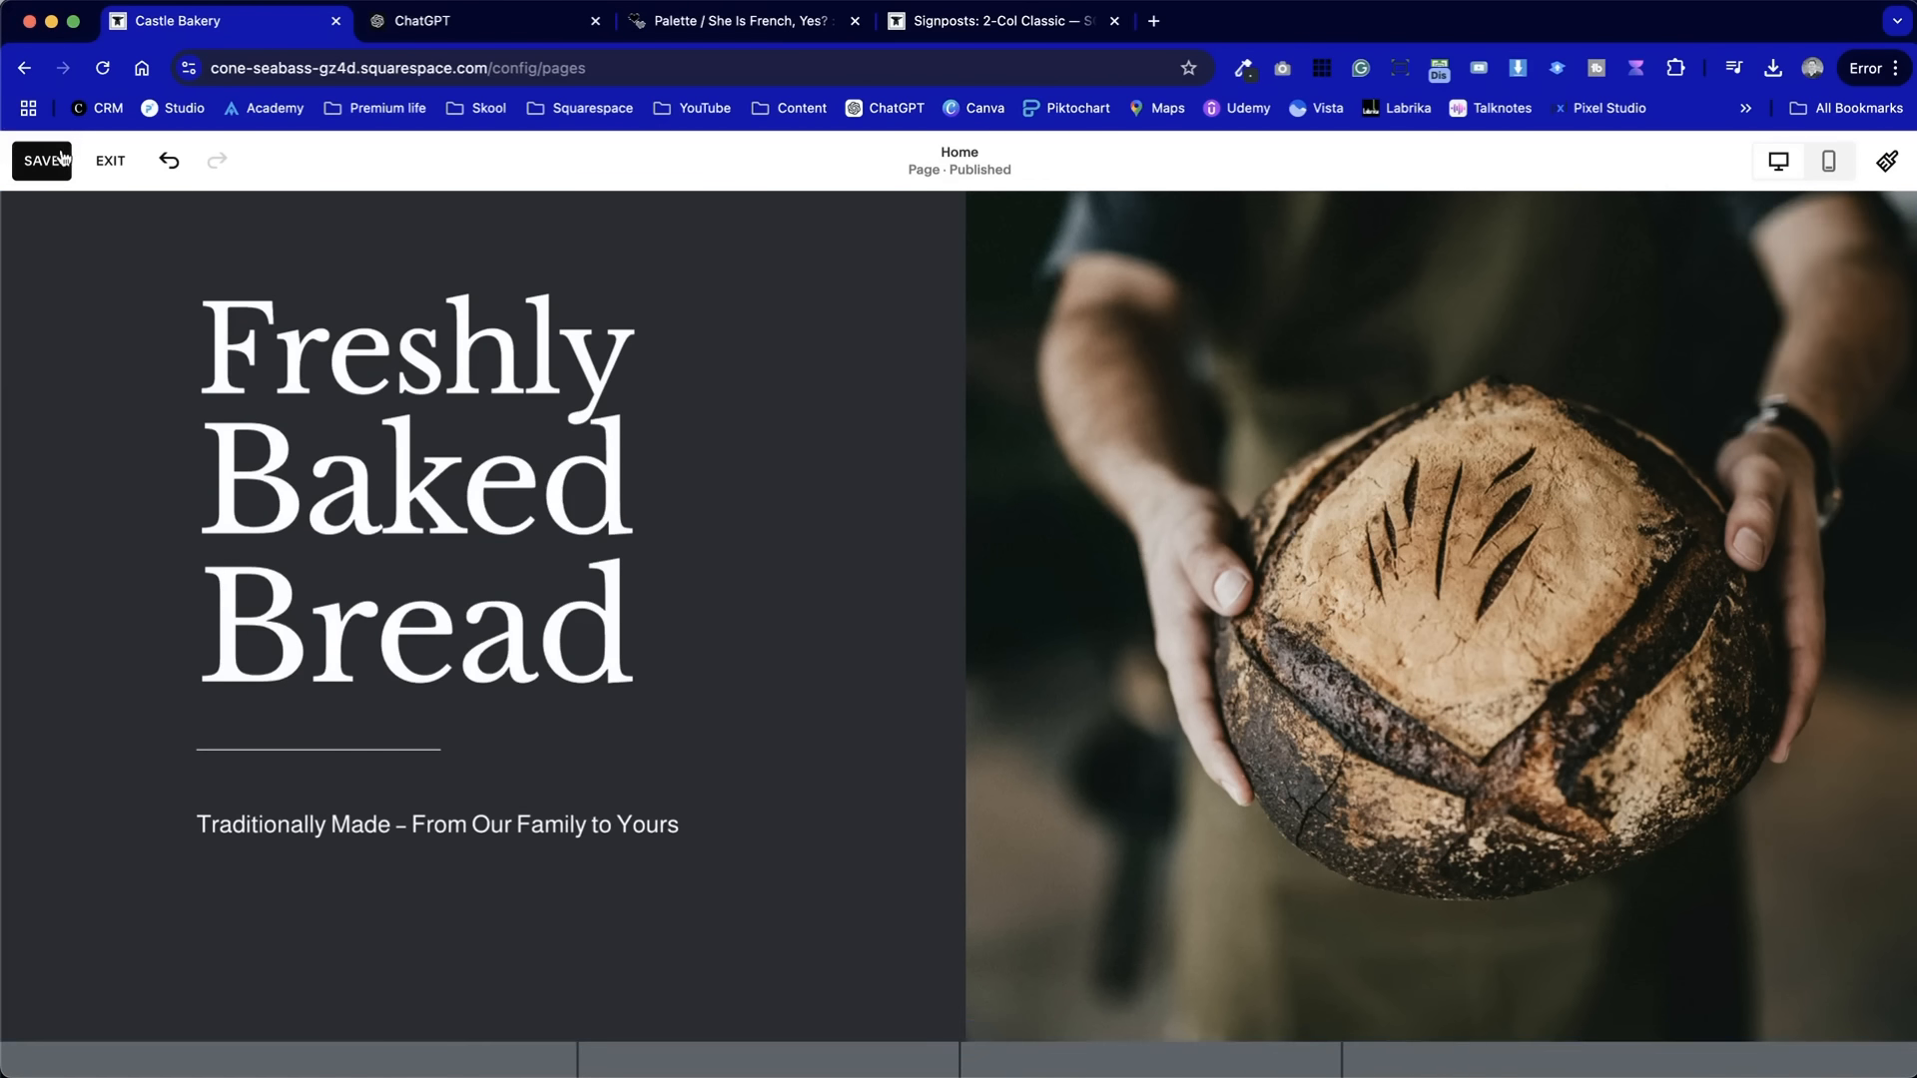
- Review the hero section and save the Home page
{"action": "scroll", "coordinate": [290, 531], "scroll_direction": "up", "scroll_amount": 2}
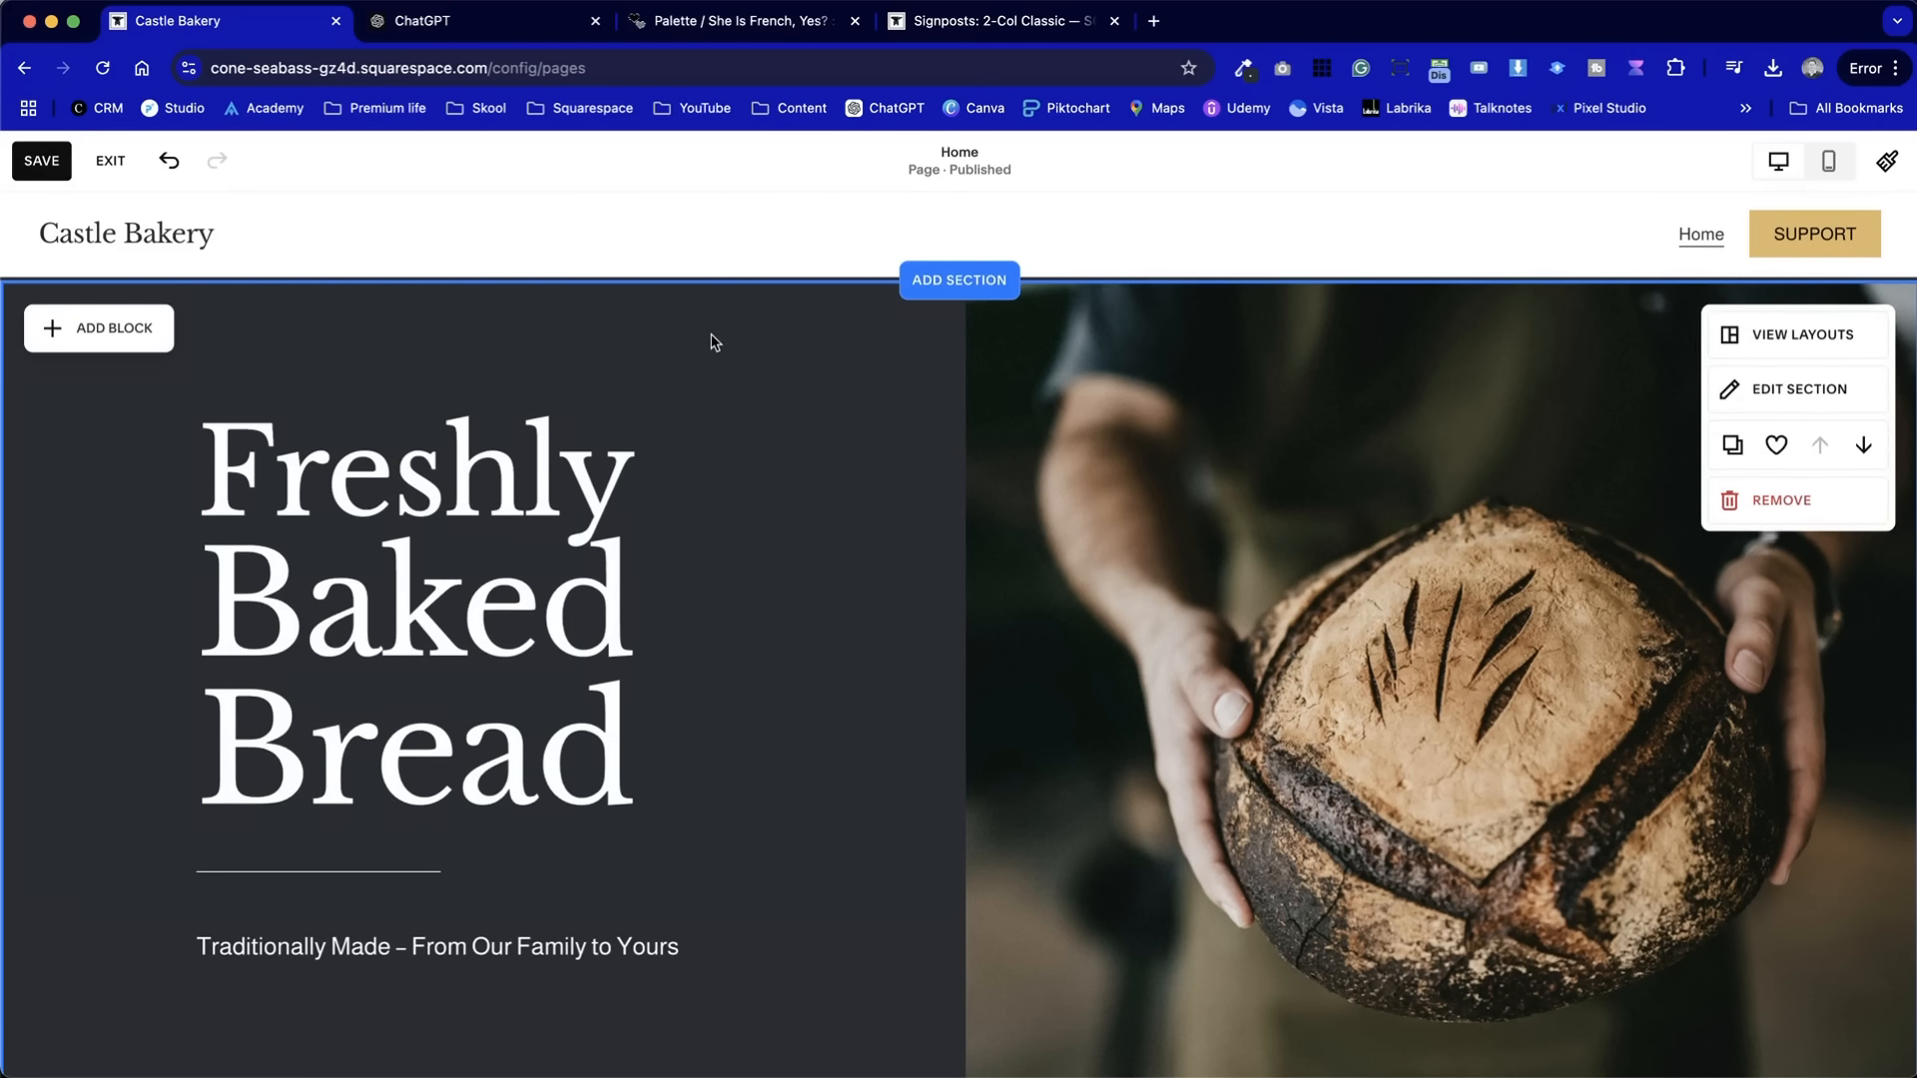
{"action": "scroll", "coordinate": [889, 744], "scroll_direction": "down", "scroll_amount": 3}
{"action": "scroll", "coordinate": [903, 744], "scroll_direction": "up", "scroll_amount": 3}
{"action": "left_click", "coordinate": [42, 161]}
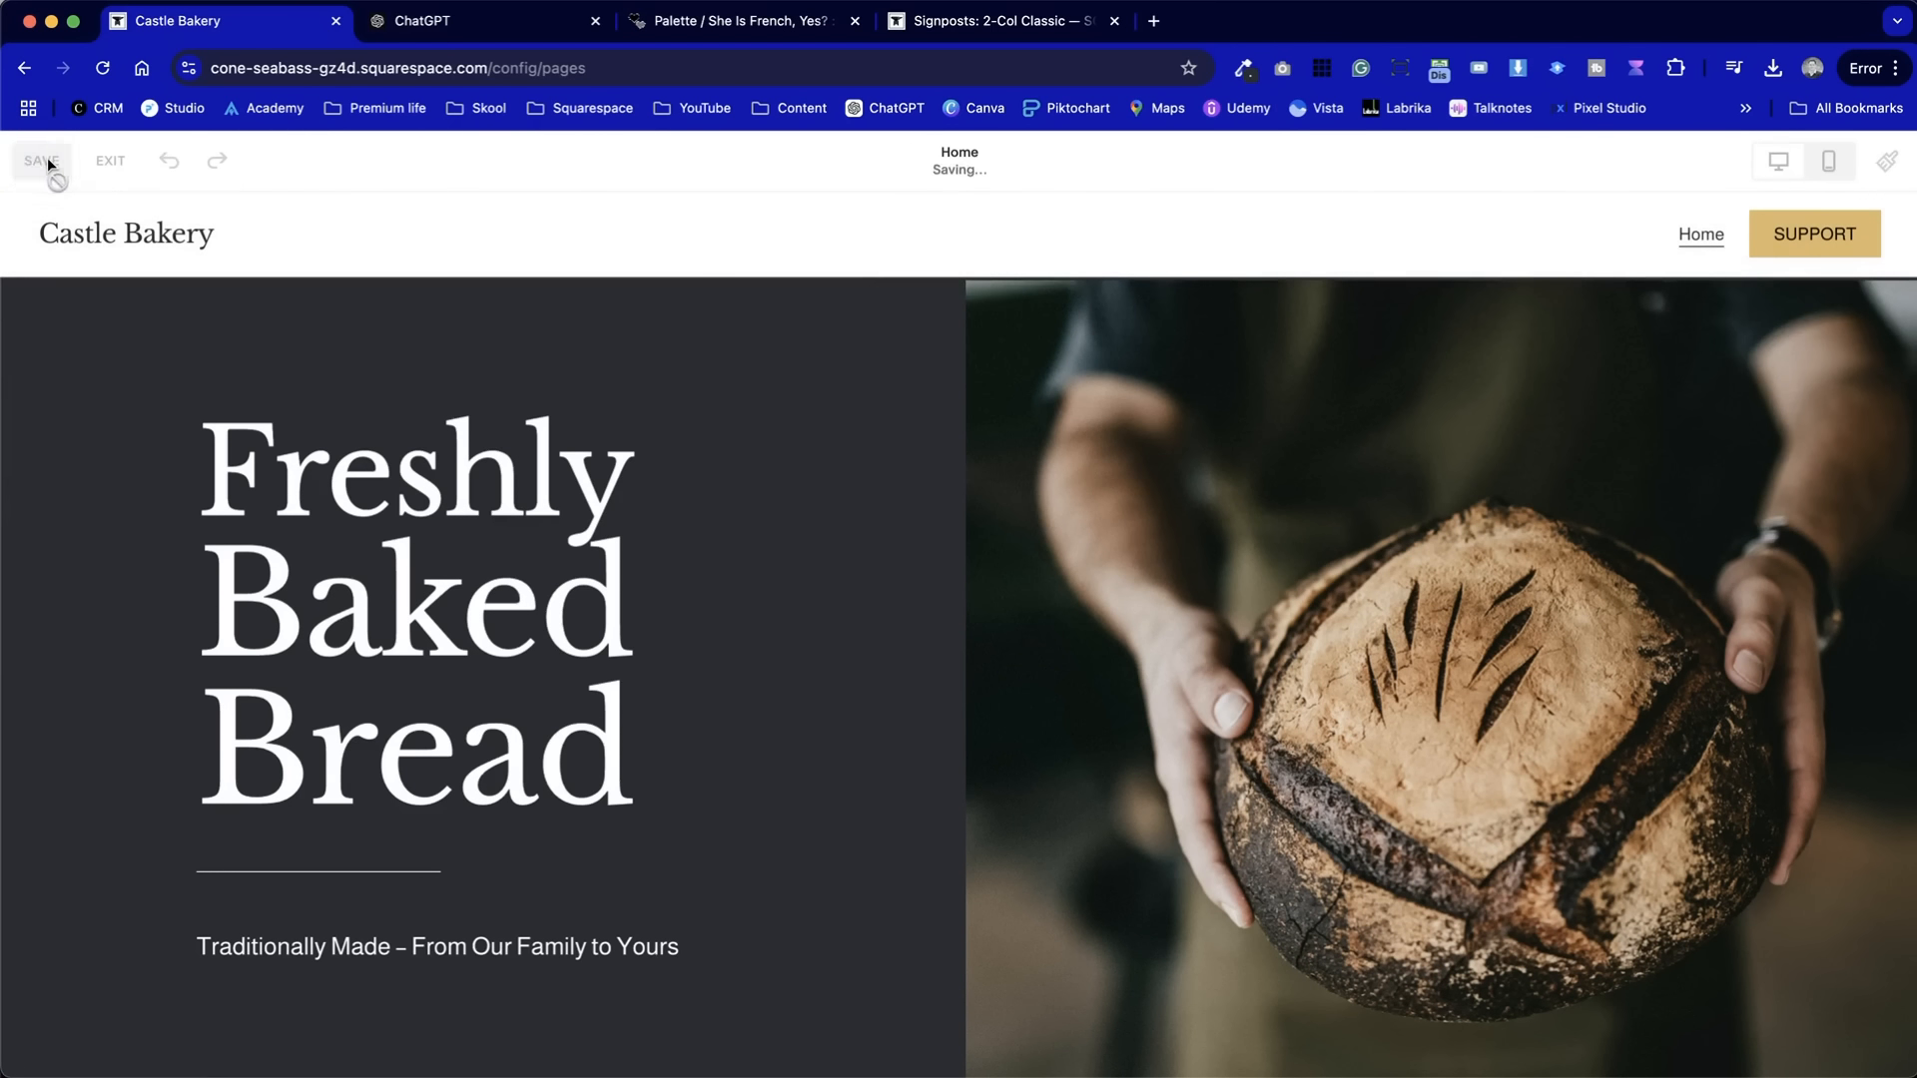
- Try the circular shape crop on the hero bread image and browse the other 1:1 shapes
{"action": "left_click", "coordinate": [1184, 561]}
{"action": "double_click", "coordinate": [1264, 493]}
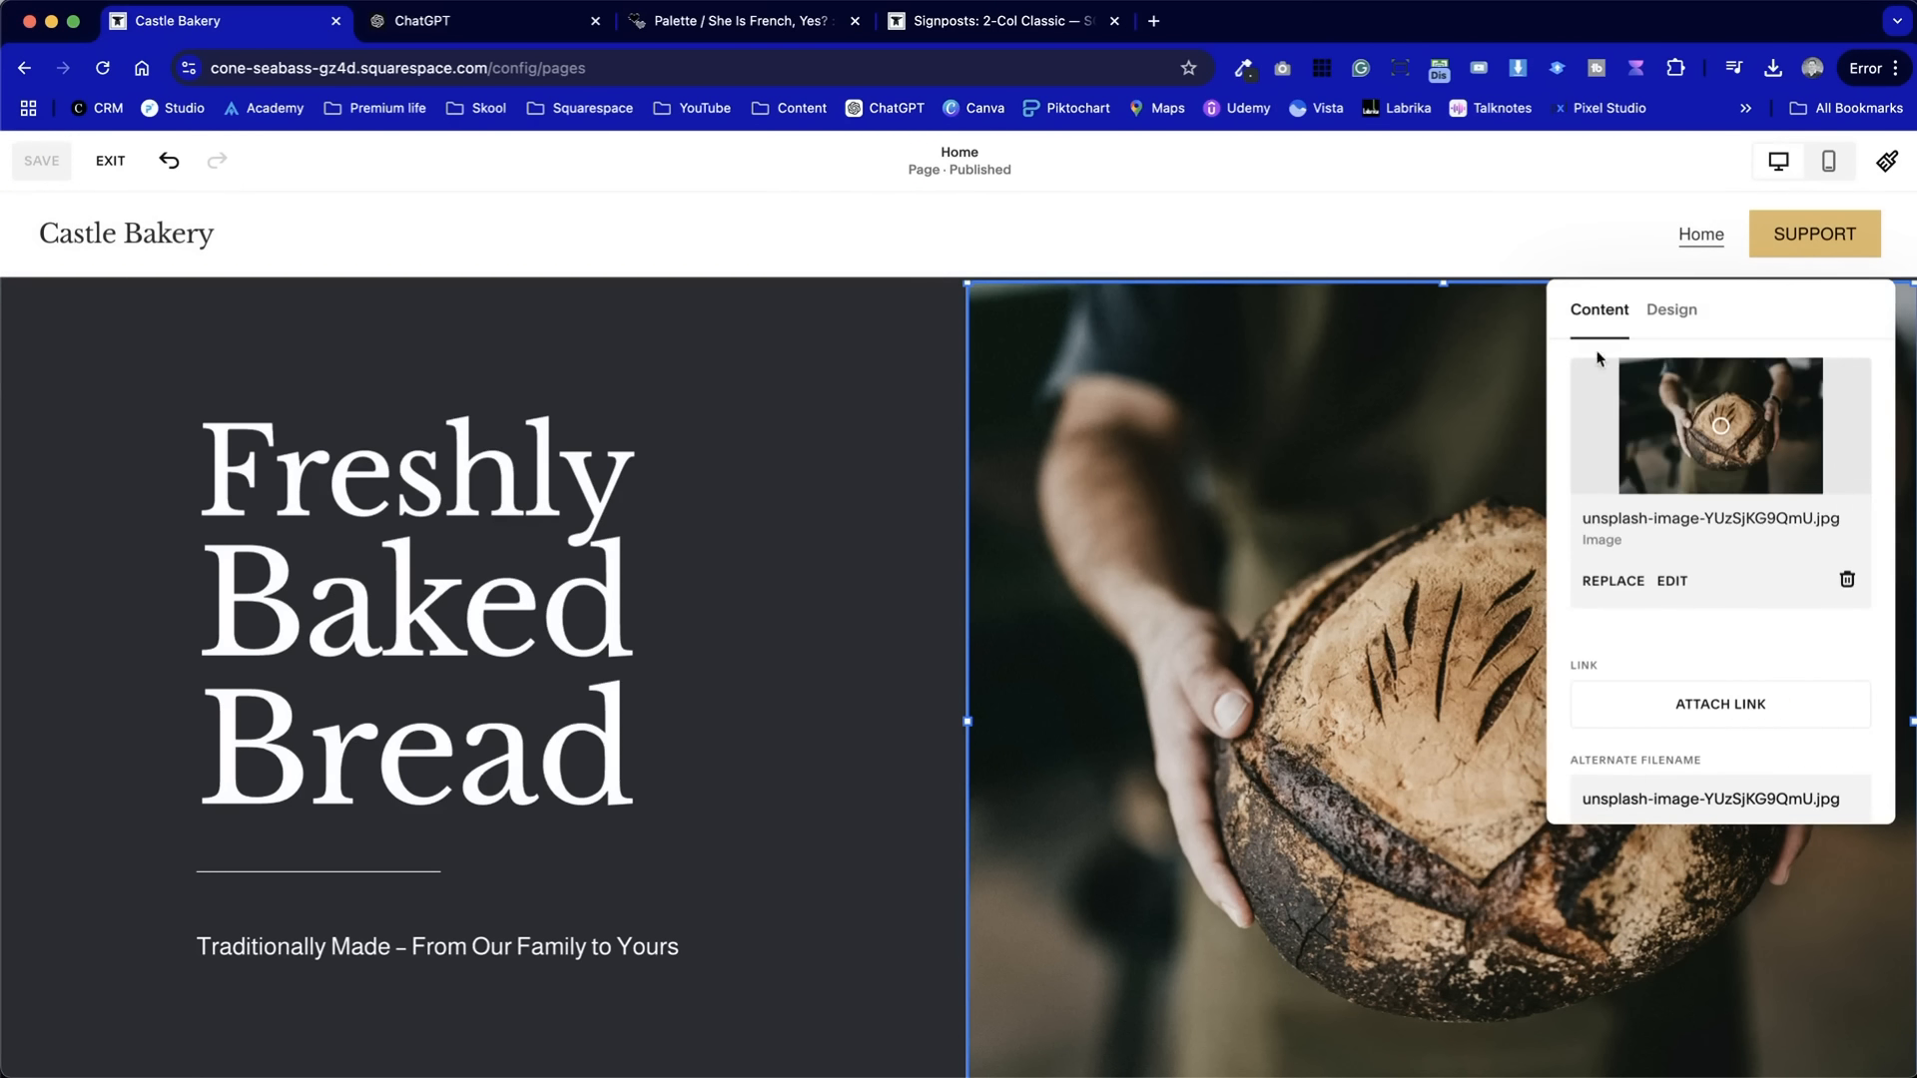
{"action": "left_click", "coordinate": [1671, 309]}
{"action": "left_click_drag", "start_coordinate": [1764, 336], "coordinate": [577, 327]}
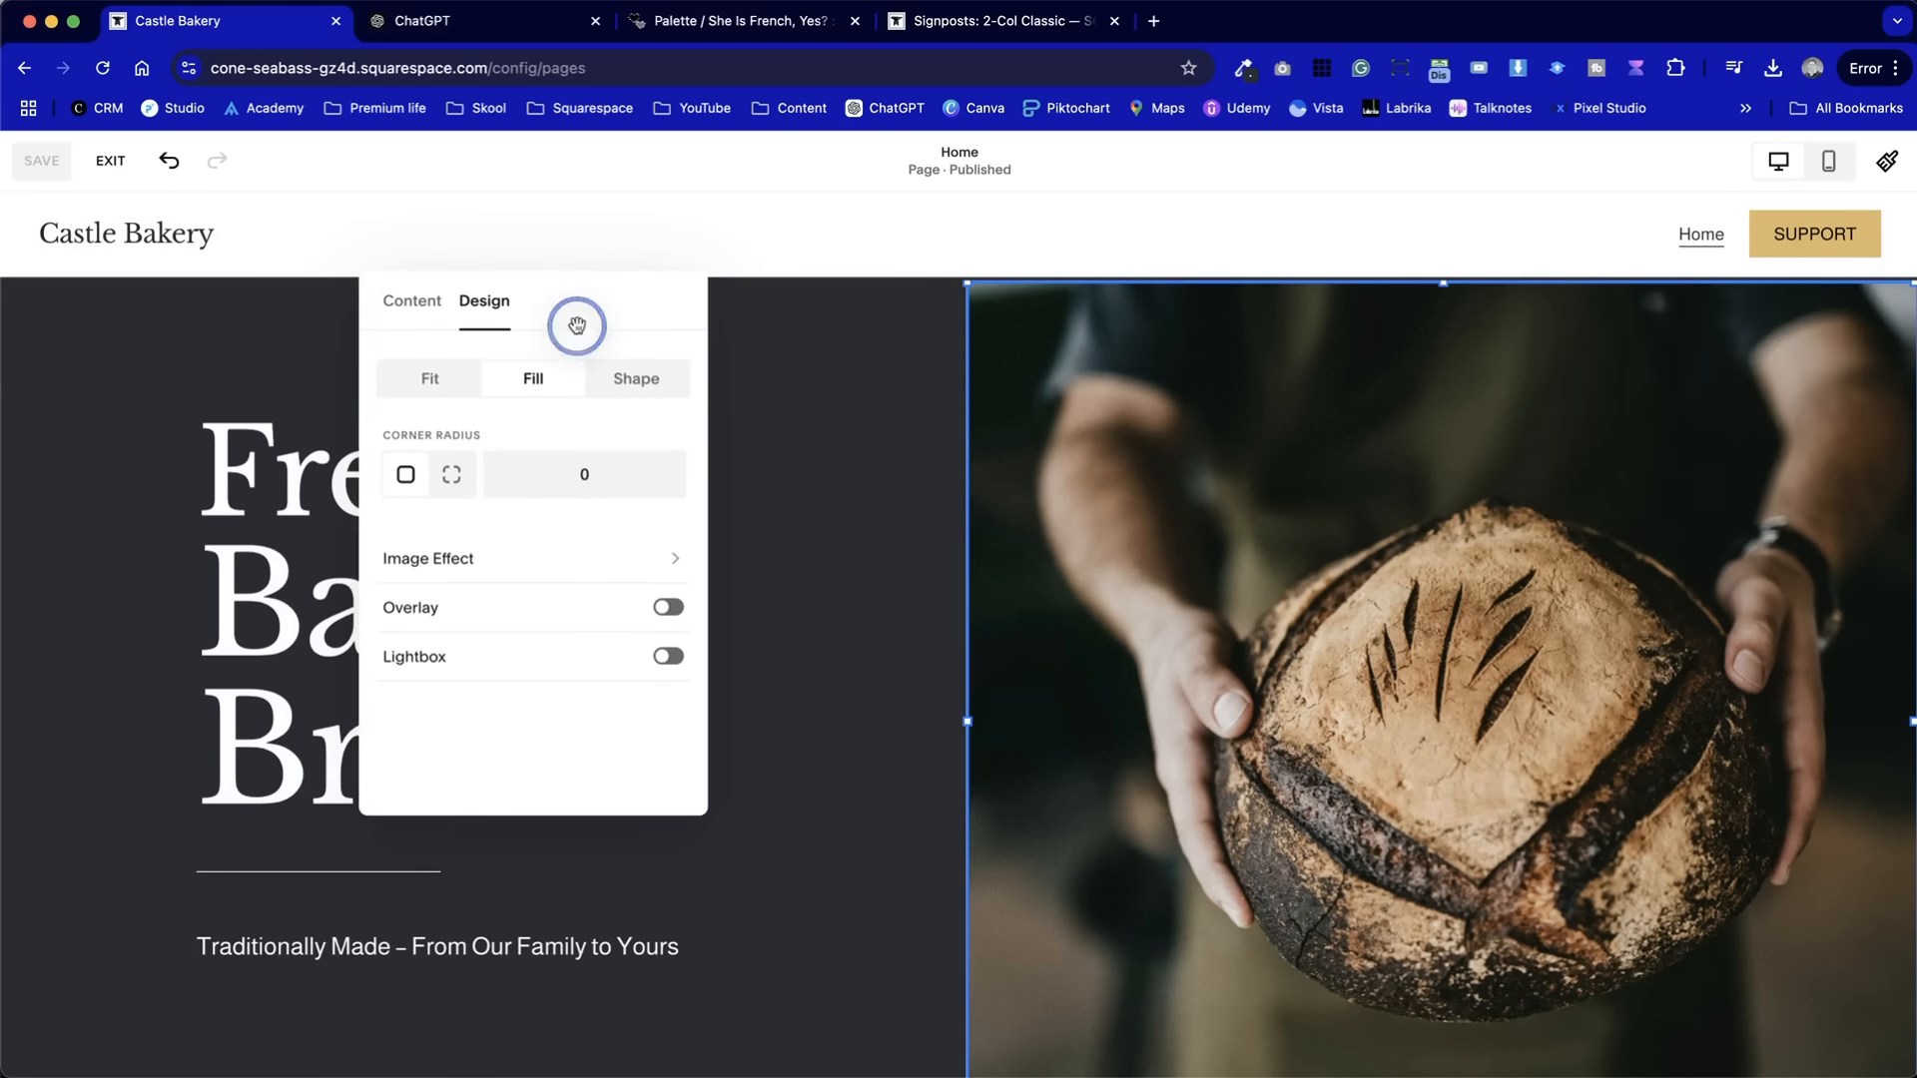
{"action": "left_click", "coordinate": [633, 383]}
{"action": "scroll", "coordinate": [778, 750], "scroll_direction": "down", "scroll_amount": 2}
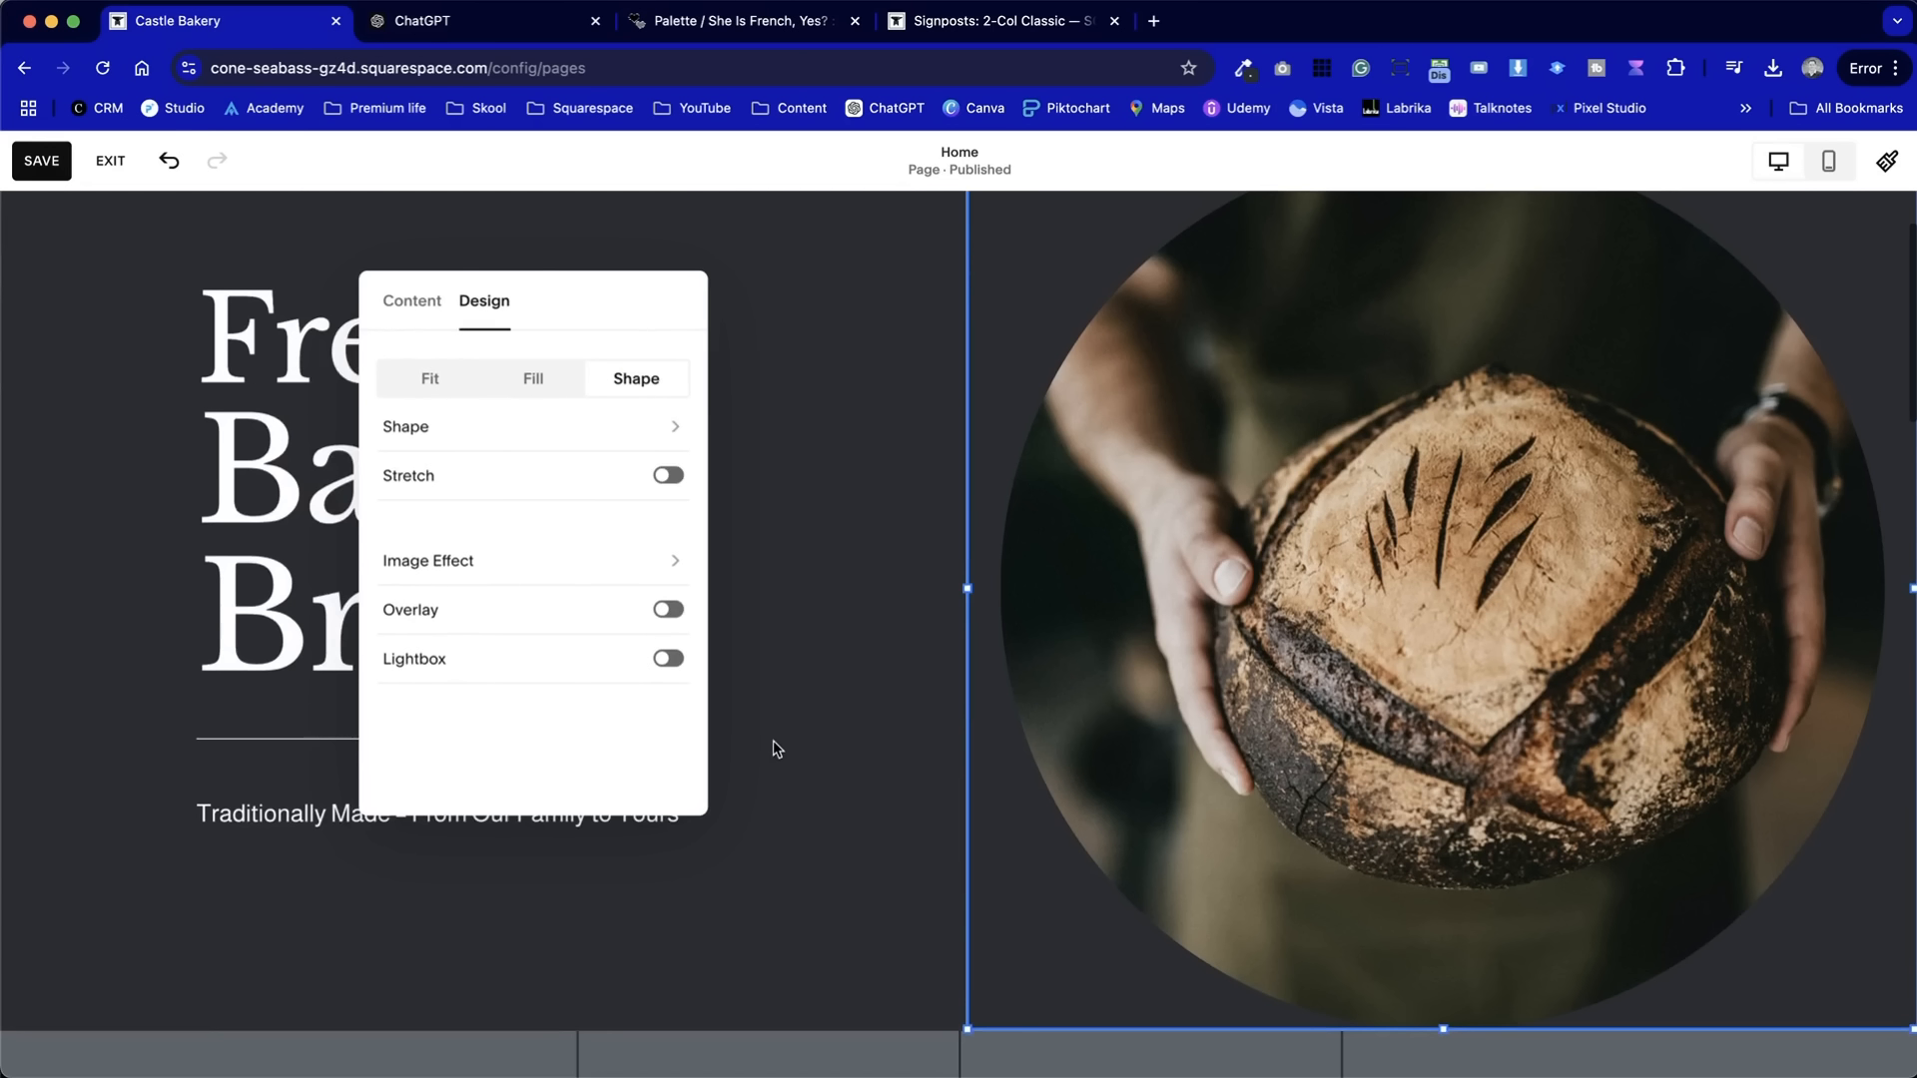
{"action": "scroll", "coordinate": [776, 750], "scroll_direction": "up", "scroll_amount": 2}
{"action": "left_click", "coordinate": [602, 430]}
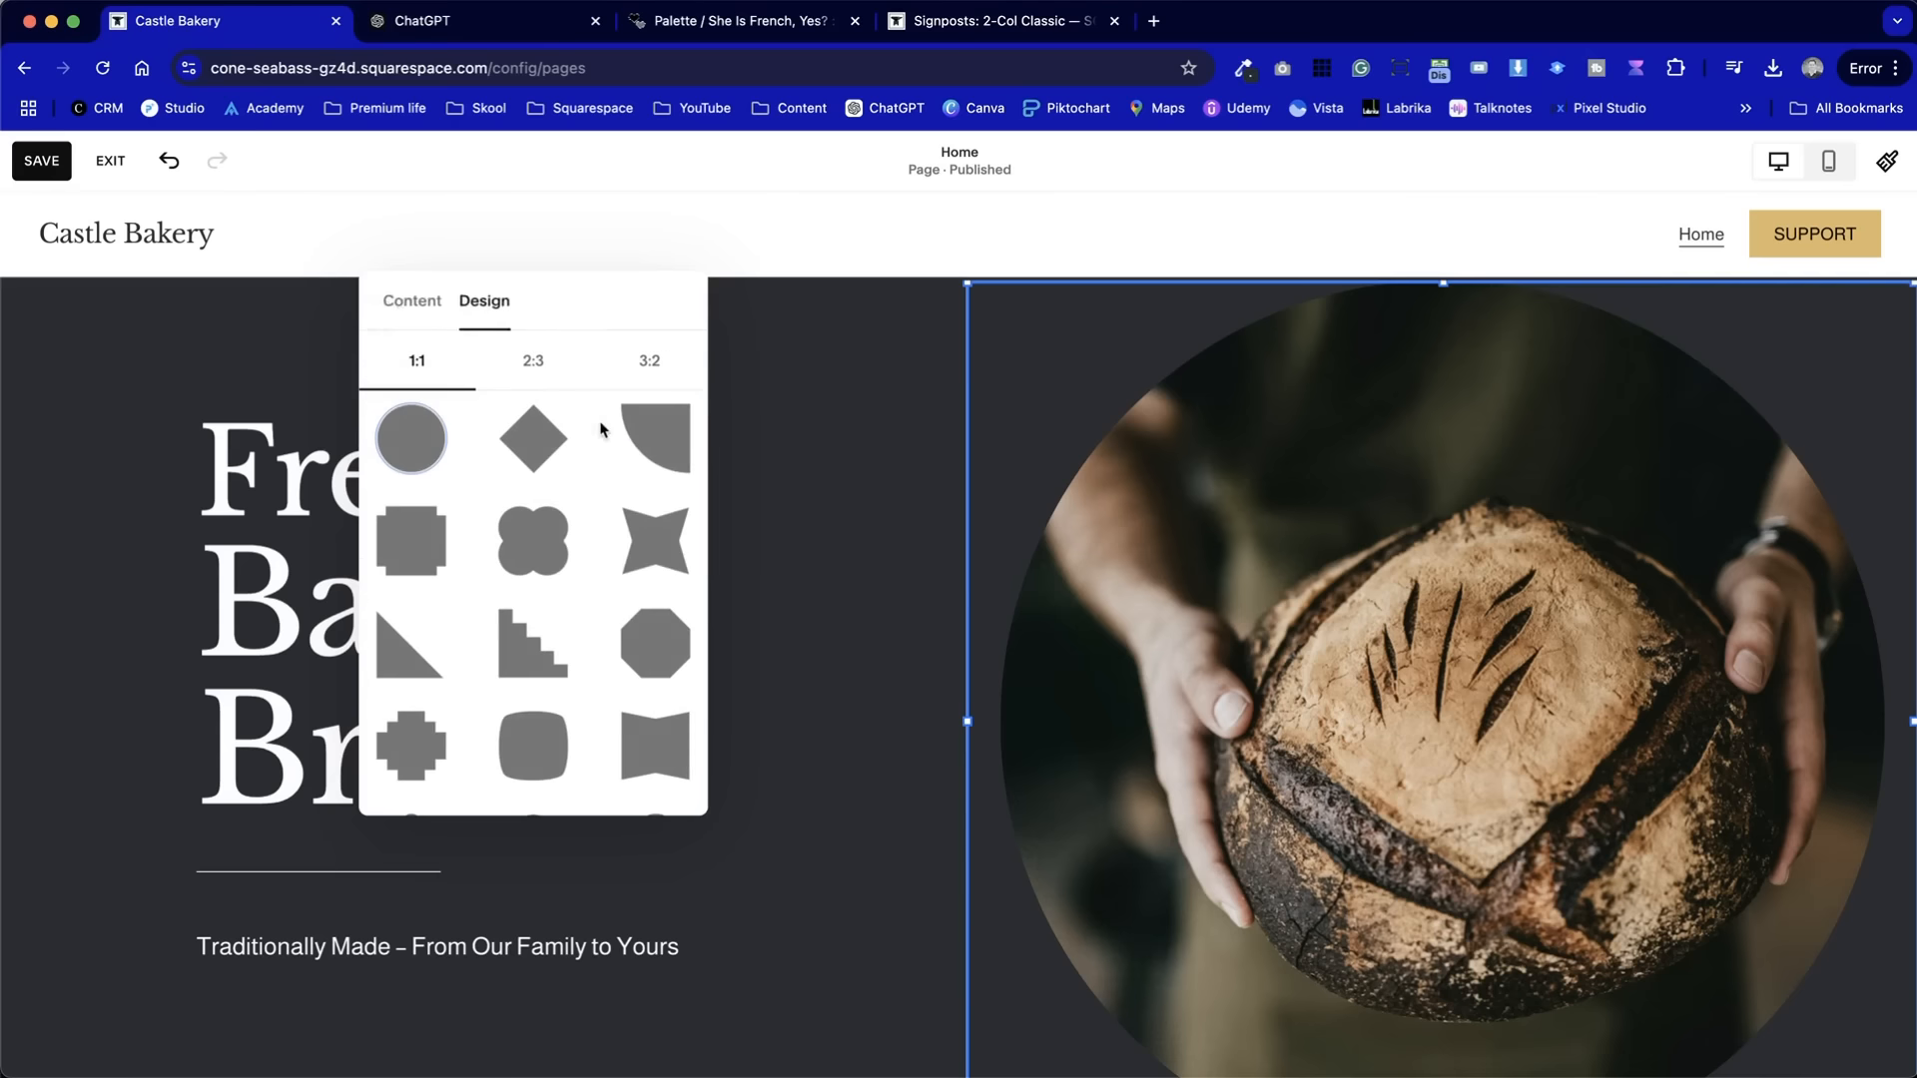
{"action": "scroll", "coordinate": [551, 775], "scroll_direction": "down", "scroll_amount": 3}
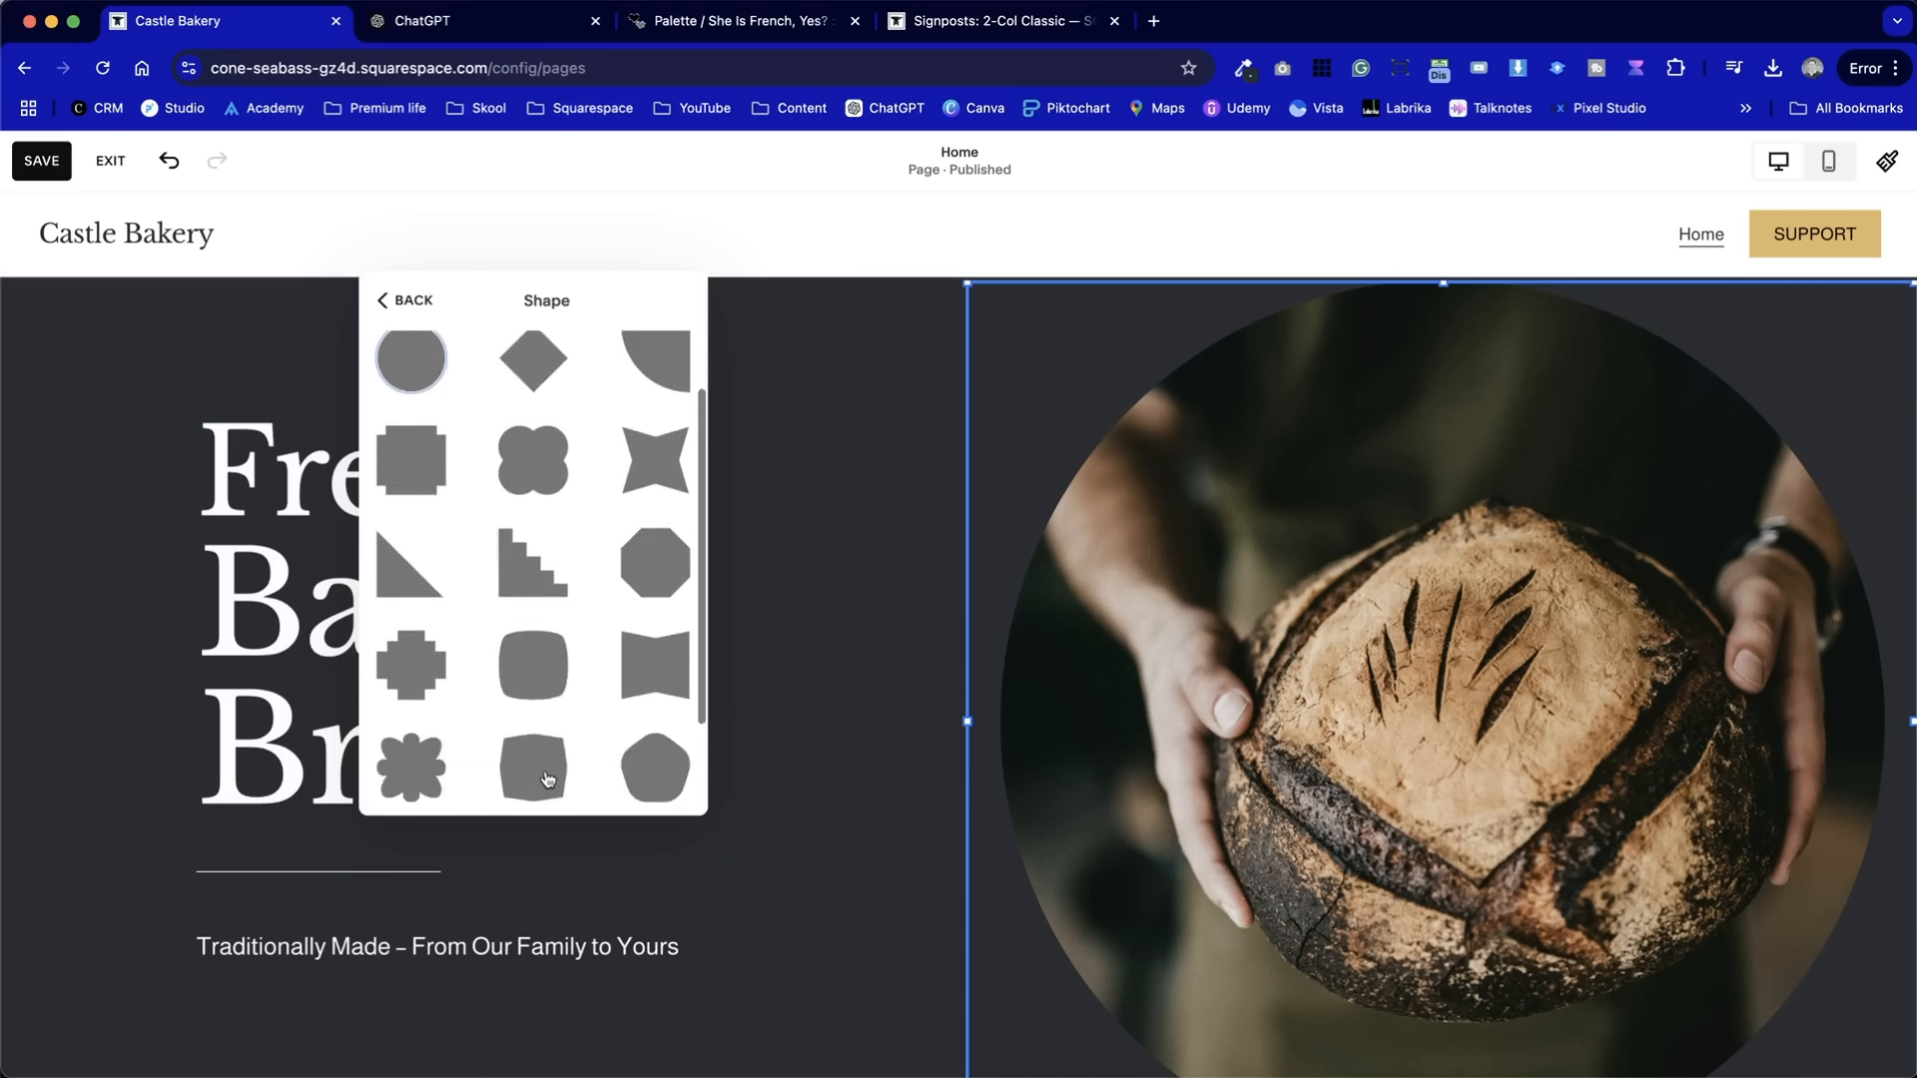
{"action": "scroll", "coordinate": [529, 703], "scroll_direction": "up", "scroll_amount": 3}
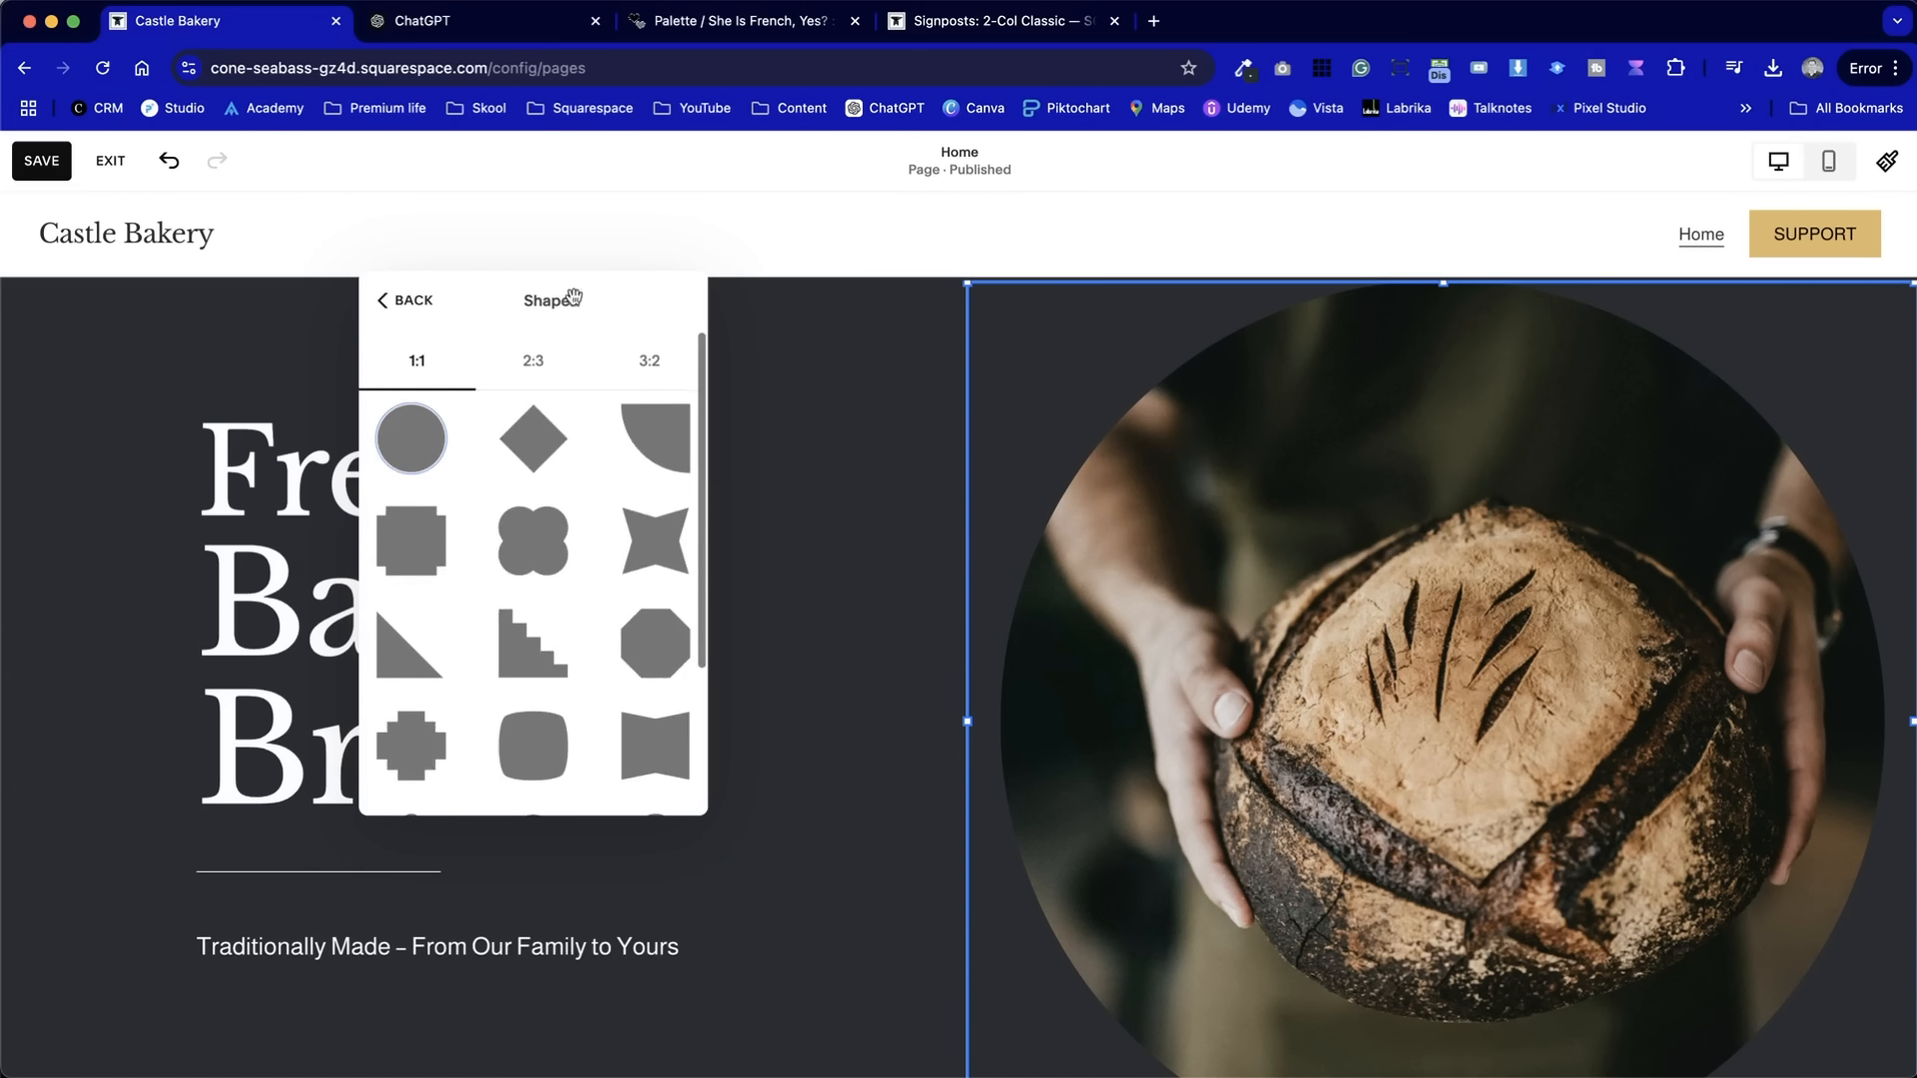
- Try the slanted 2:3 parallelogram shape on the hero image, and return the image to Fill
{"action": "left_click", "coordinate": [533, 361]}
{"action": "left_click", "coordinate": [411, 540]}
{"action": "scroll", "coordinate": [1013, 769], "scroll_direction": "down", "scroll_amount": 4}
{"action": "scroll", "coordinate": [1013, 769], "scroll_direction": "up", "scroll_amount": 5}
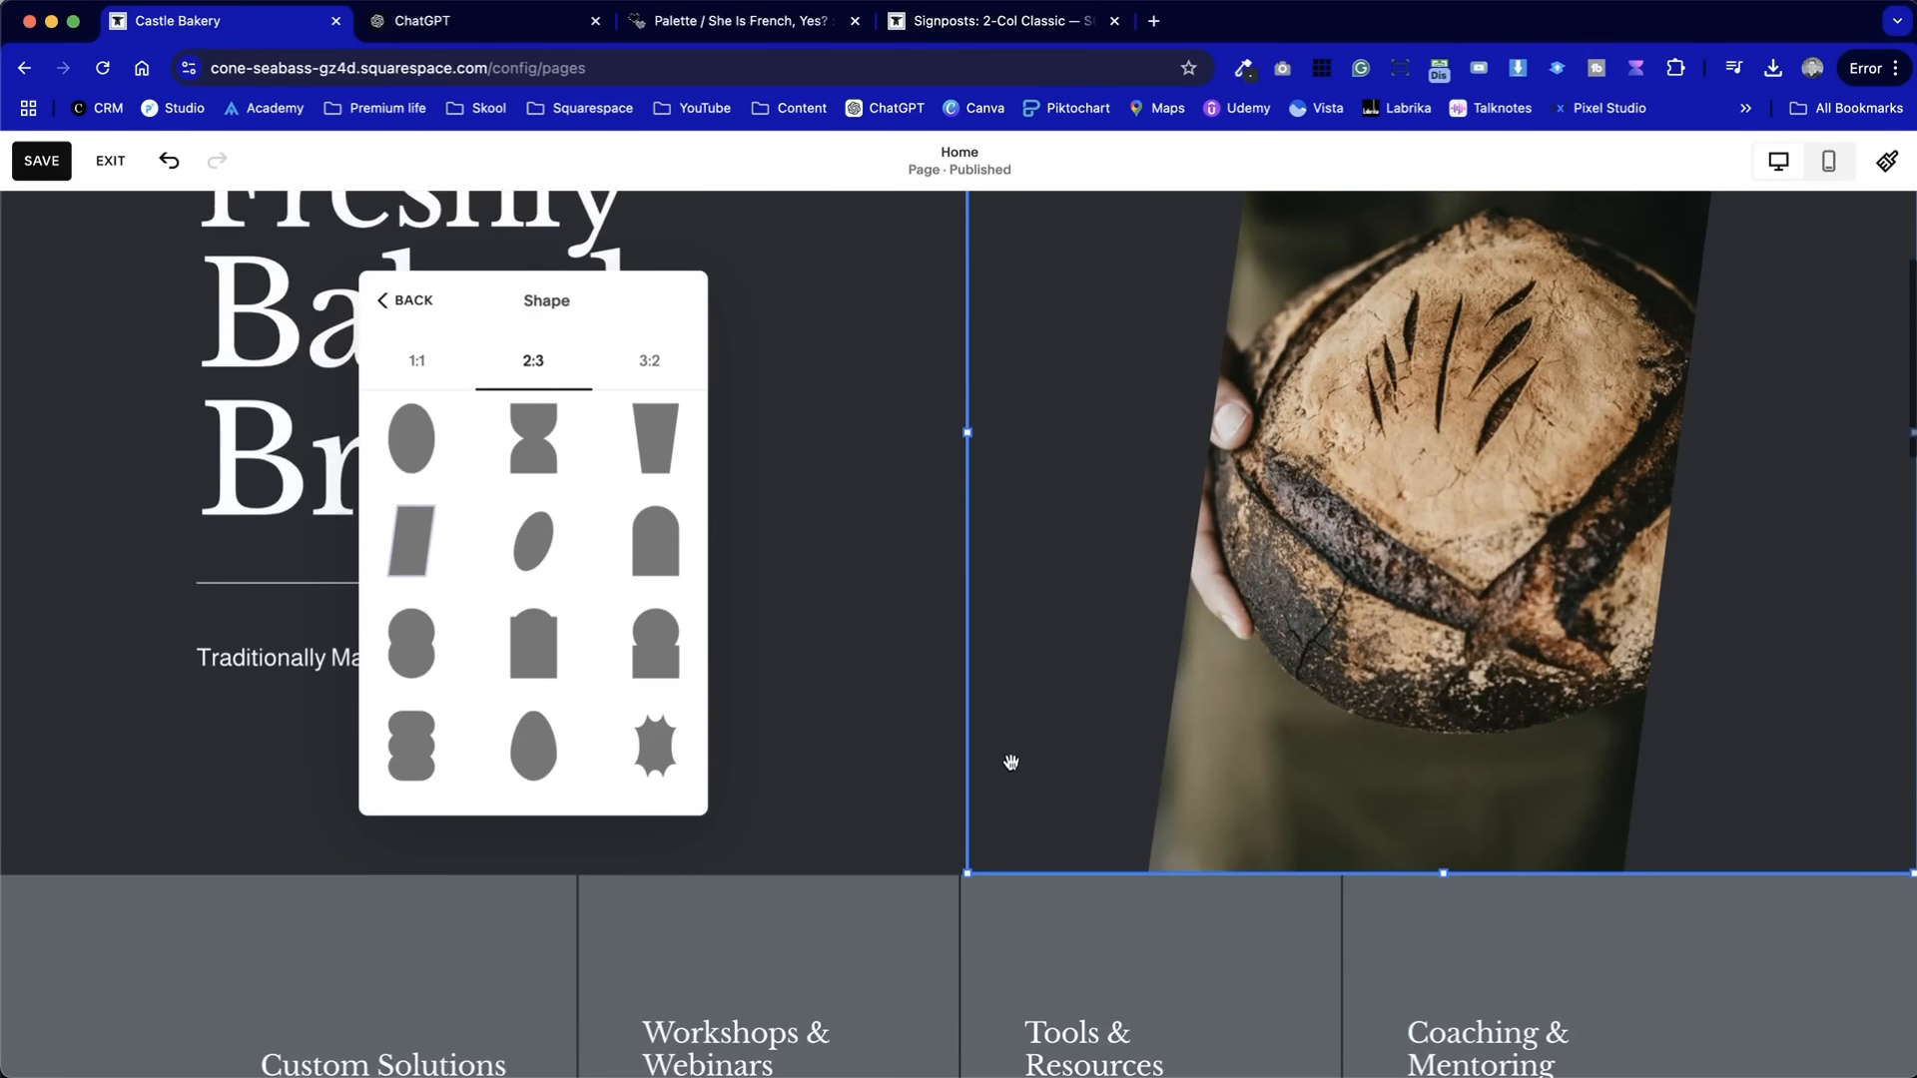
{"action": "left_click", "coordinate": [426, 352]}
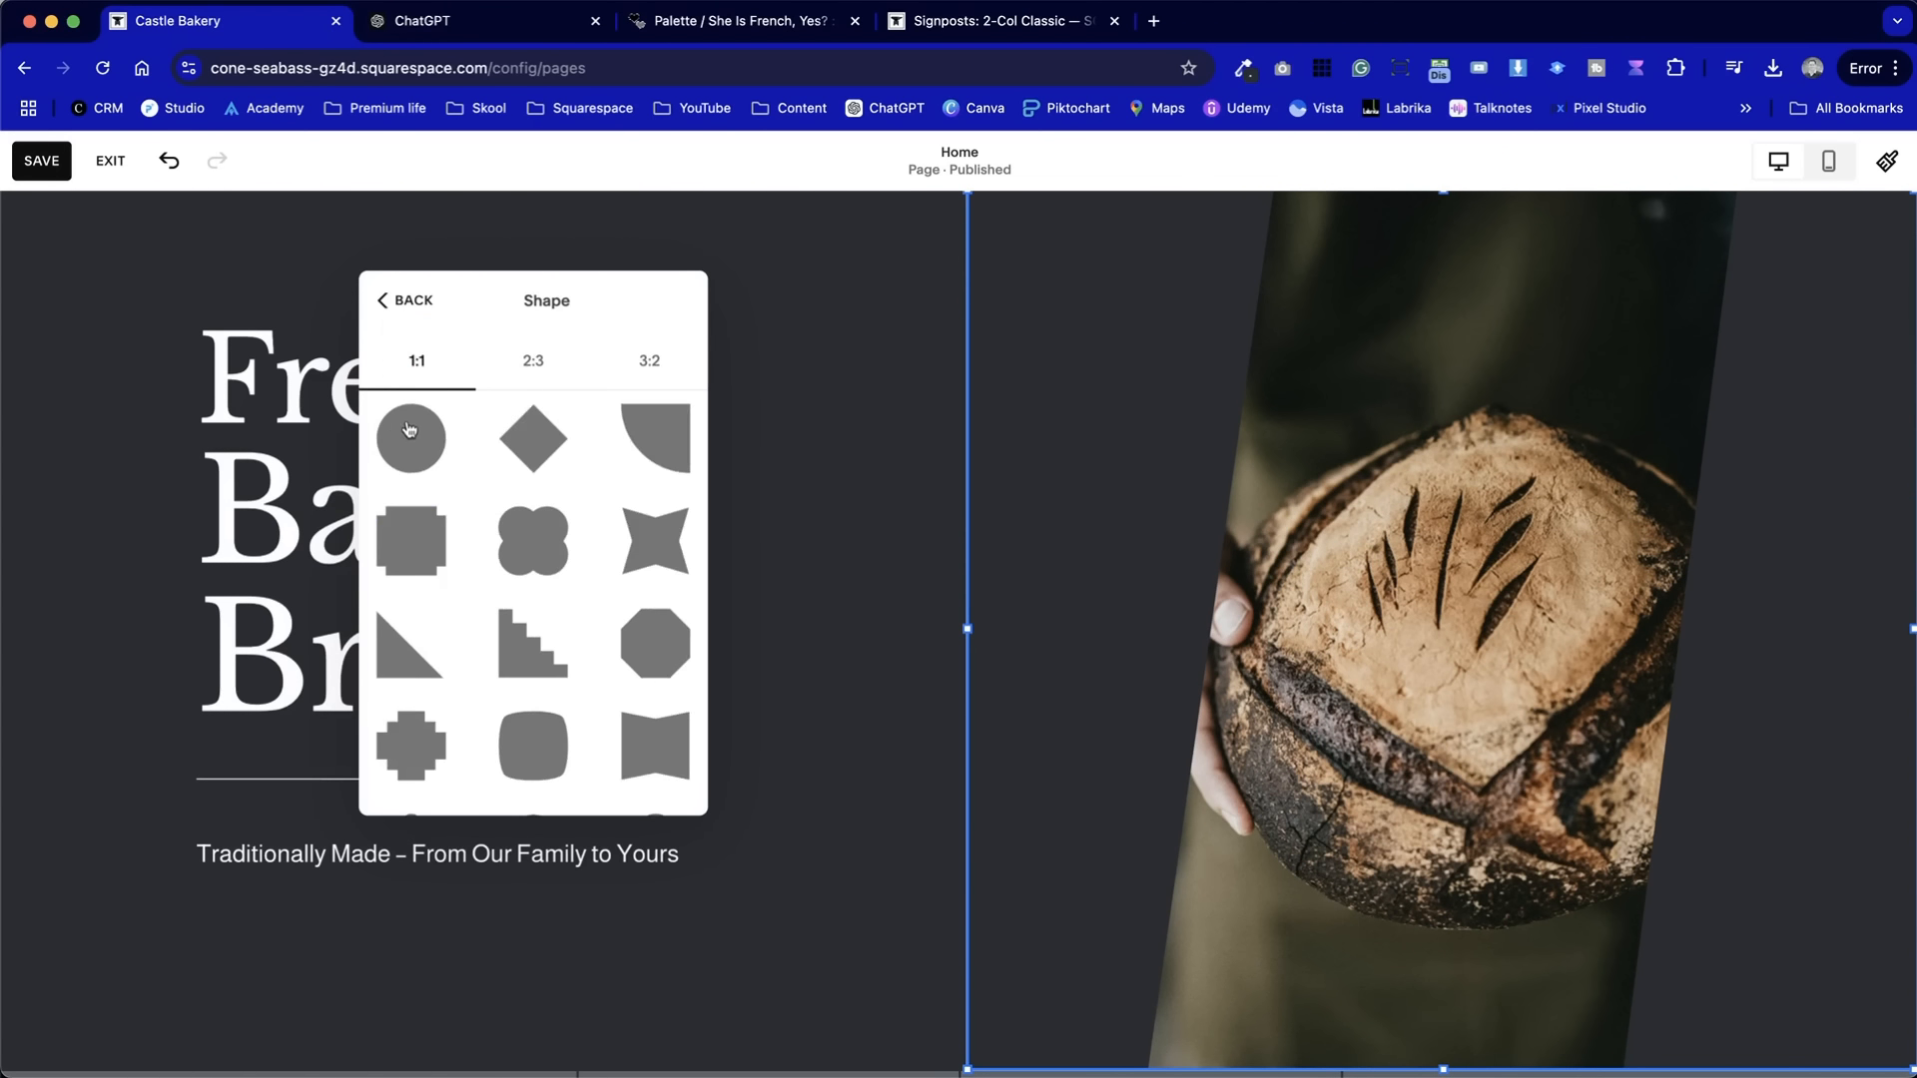
{"action": "left_click", "coordinate": [413, 303]}
{"action": "left_click", "coordinate": [529, 379]}
{"action": "left_click", "coordinate": [843, 445]}
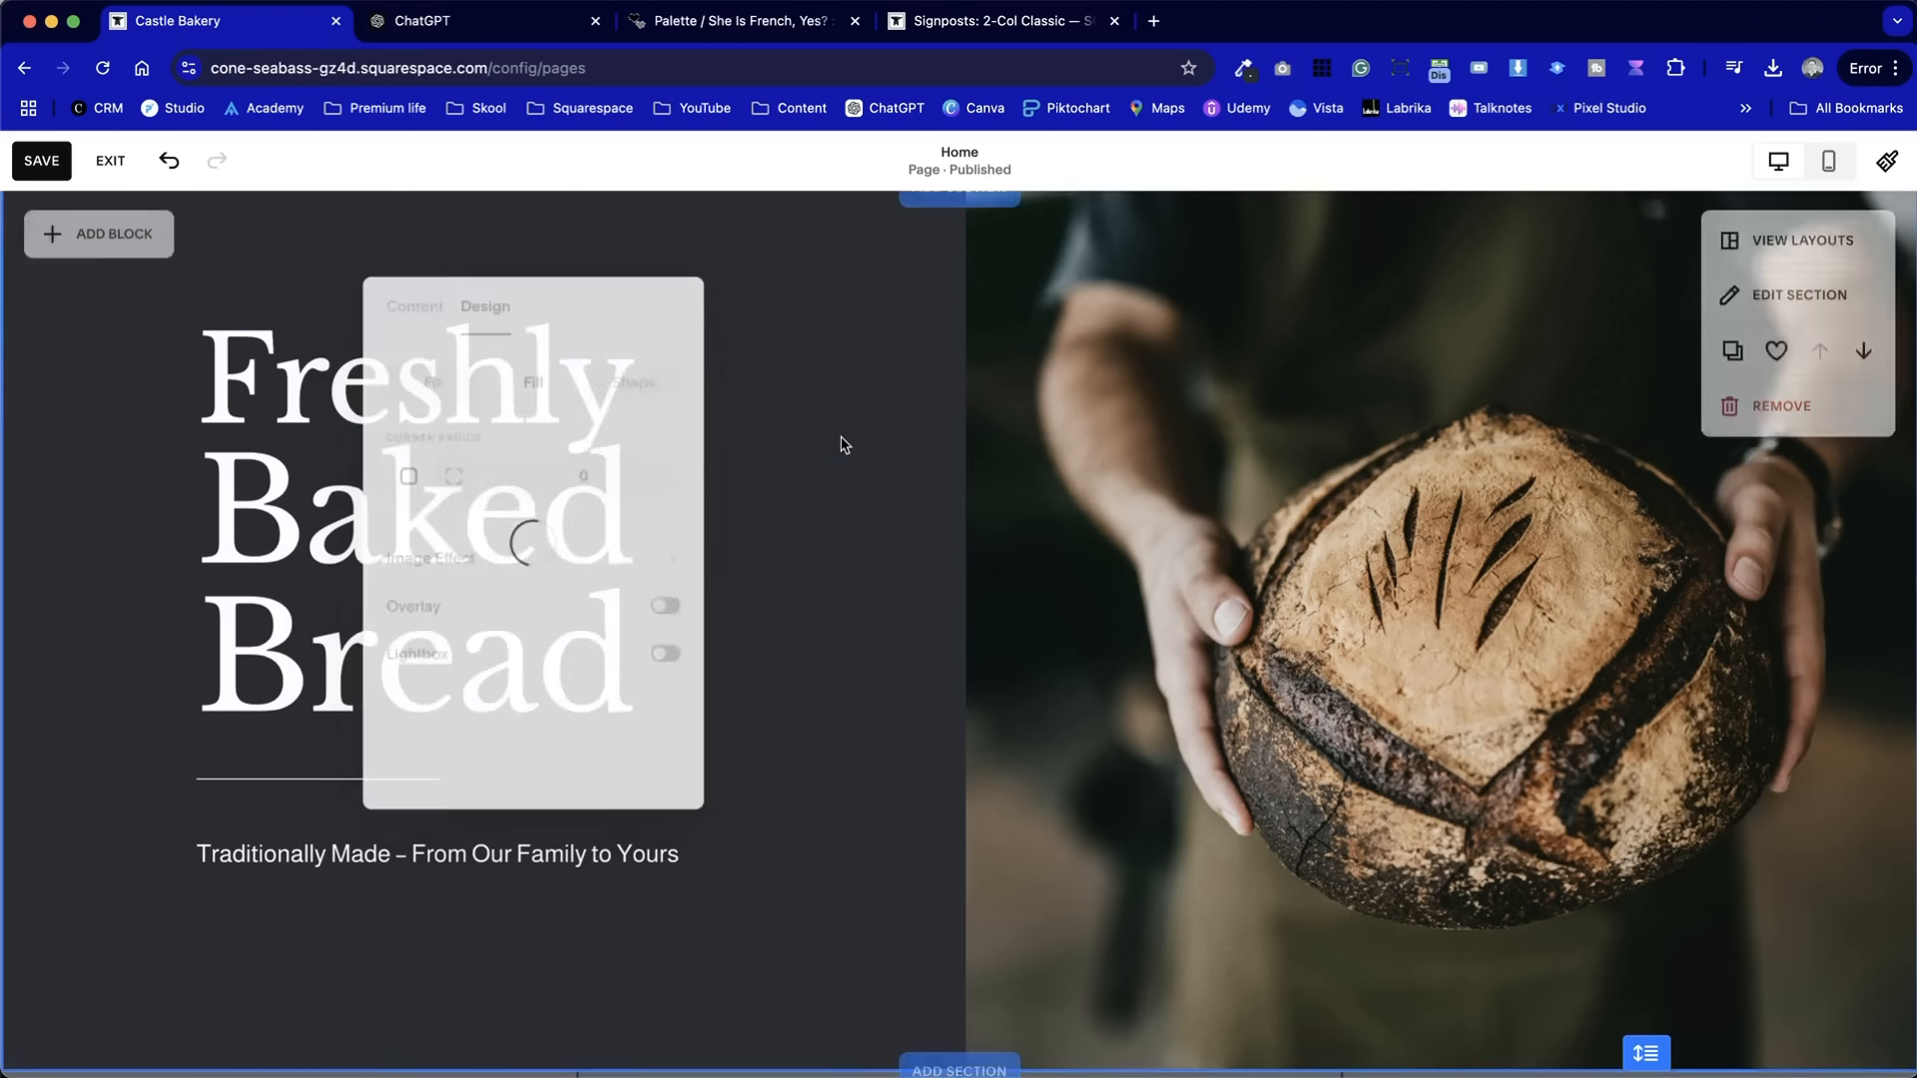
- Examine how the hero section leads into the four-column signpost section below it
{"action": "scroll", "coordinate": [821, 663], "scroll_direction": "up", "scroll_amount": 1}
{"action": "scroll", "coordinate": [599, 751], "scroll_direction": "down", "scroll_amount": 7}
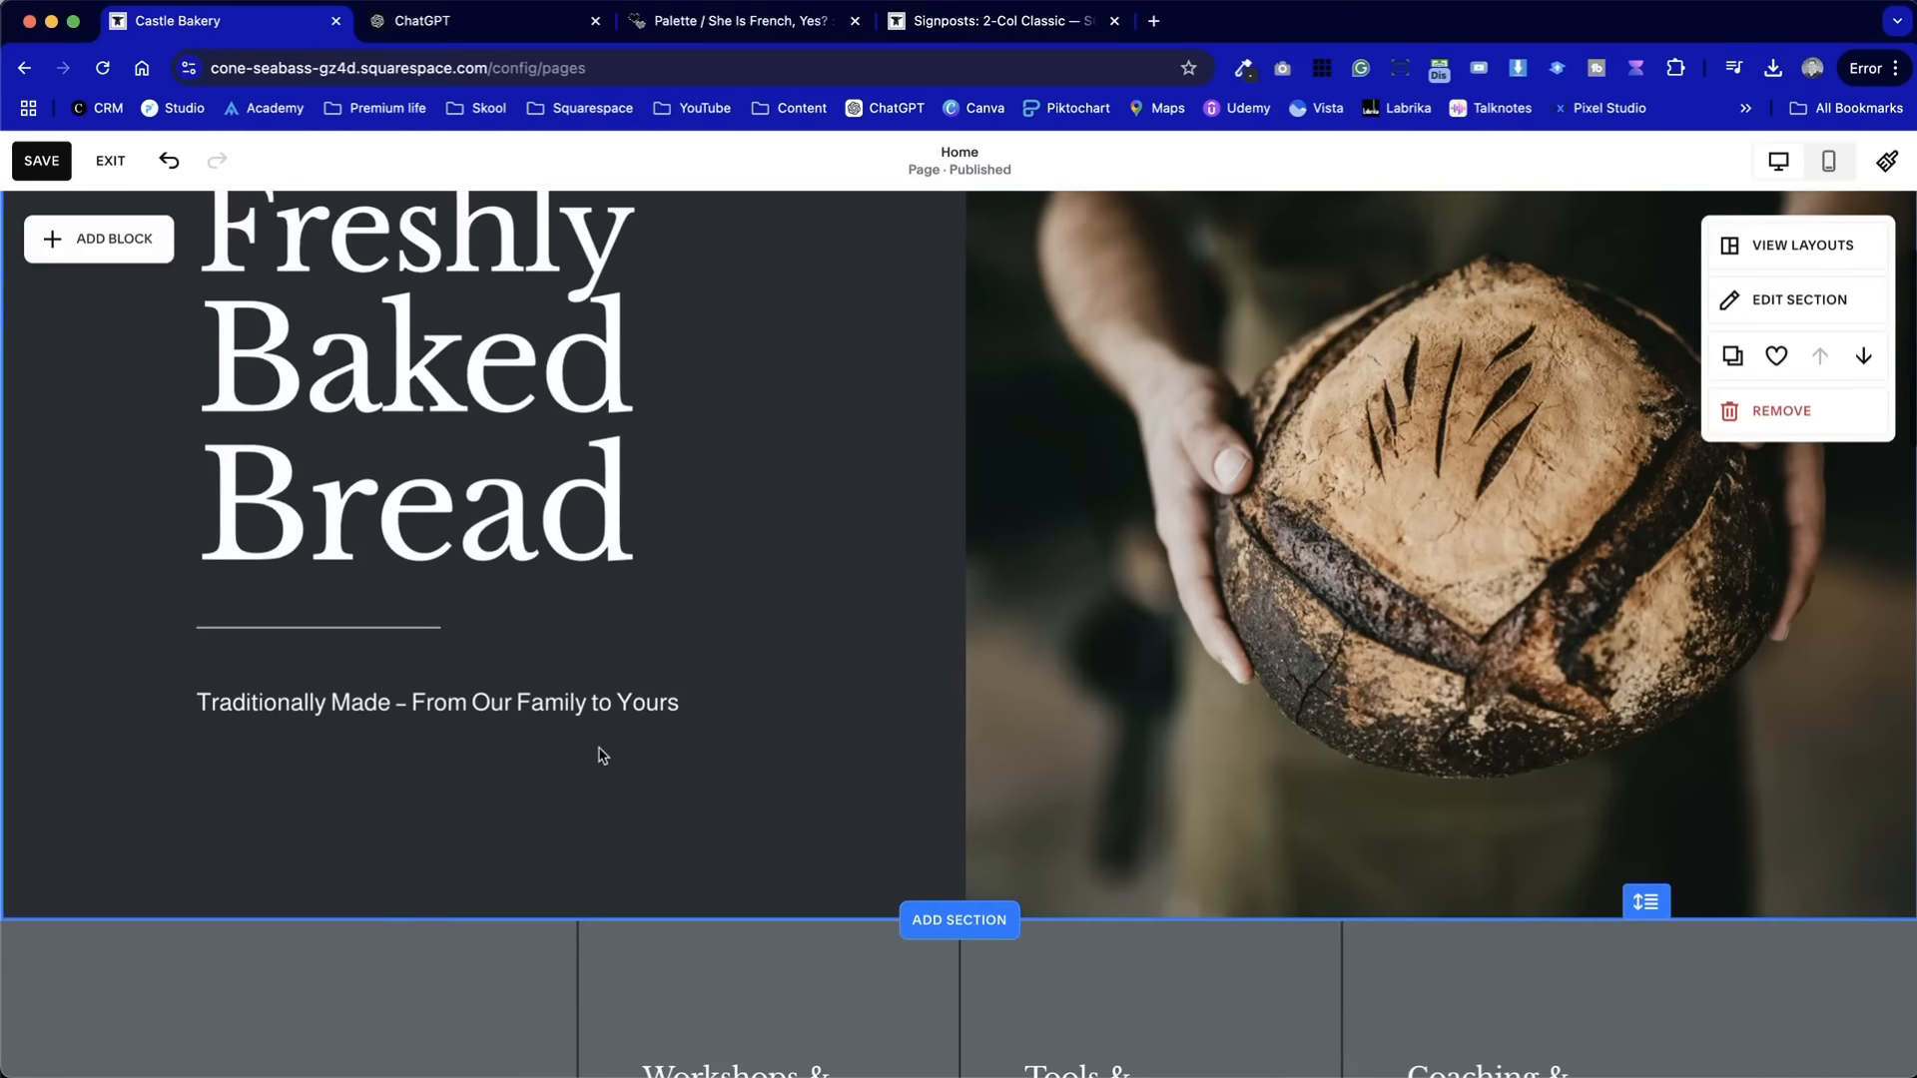
{"action": "scroll", "coordinate": [470, 475], "scroll_direction": "up", "scroll_amount": 8}
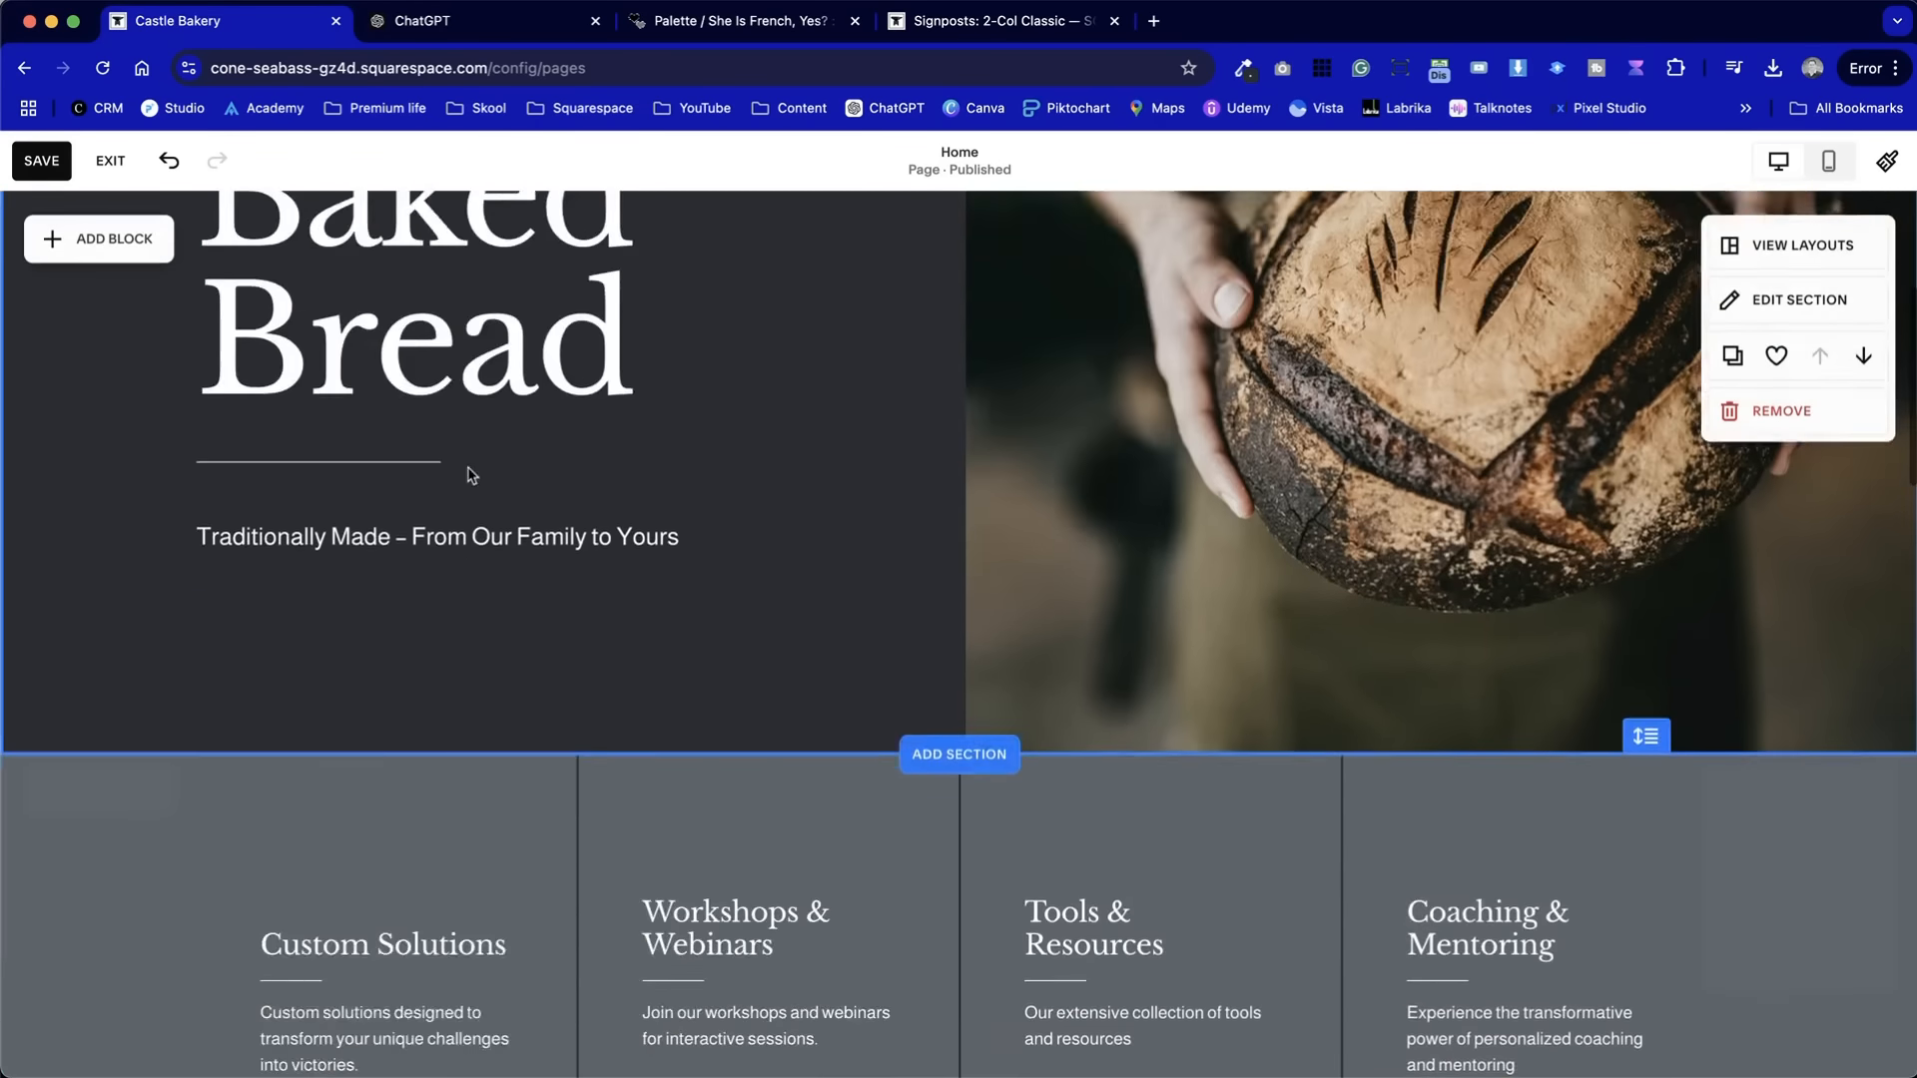
{"action": "scroll", "coordinate": [467, 467], "scroll_direction": "down", "scroll_amount": 7}
{"action": "left_click", "coordinate": [468, 469]}
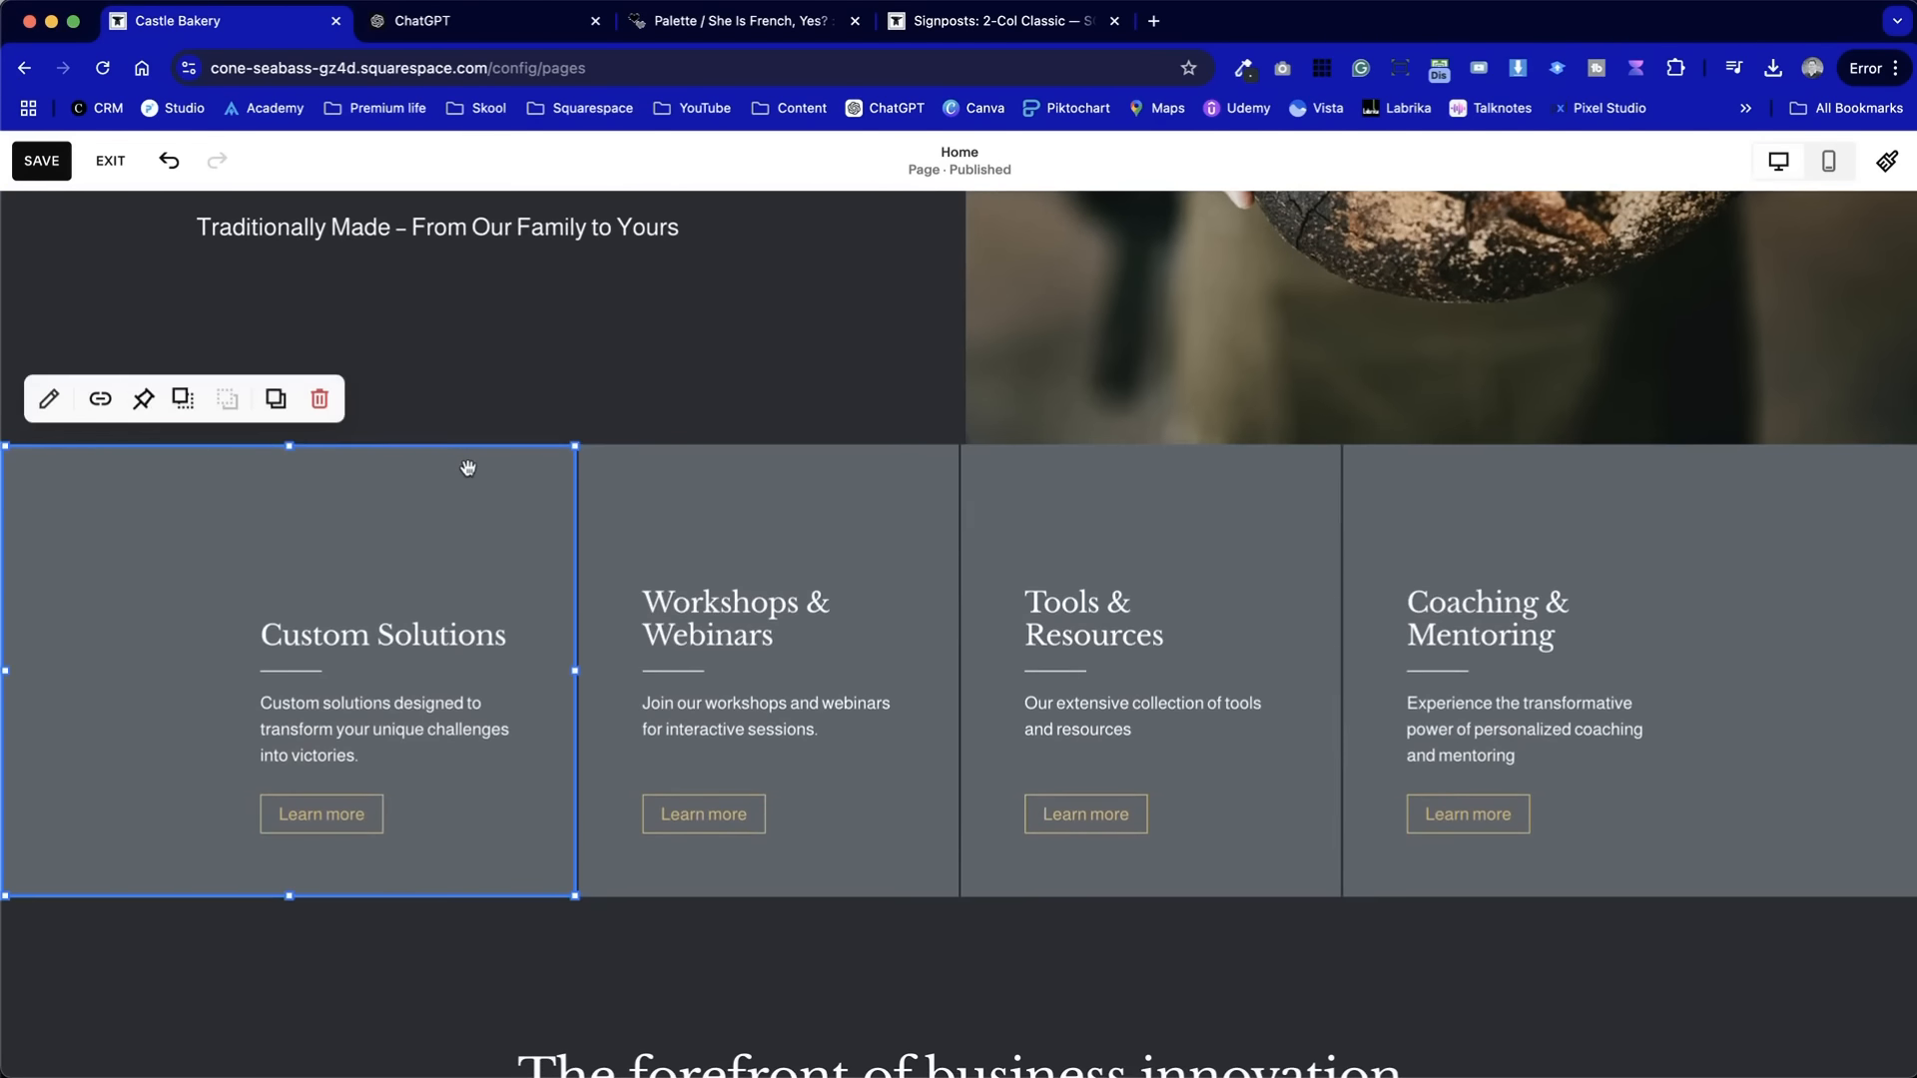
{"action": "scroll", "coordinate": [543, 611], "scroll_direction": "down", "scroll_amount": 5}
{"action": "scroll", "coordinate": [543, 611], "scroll_direction": "up", "scroll_amount": 12}
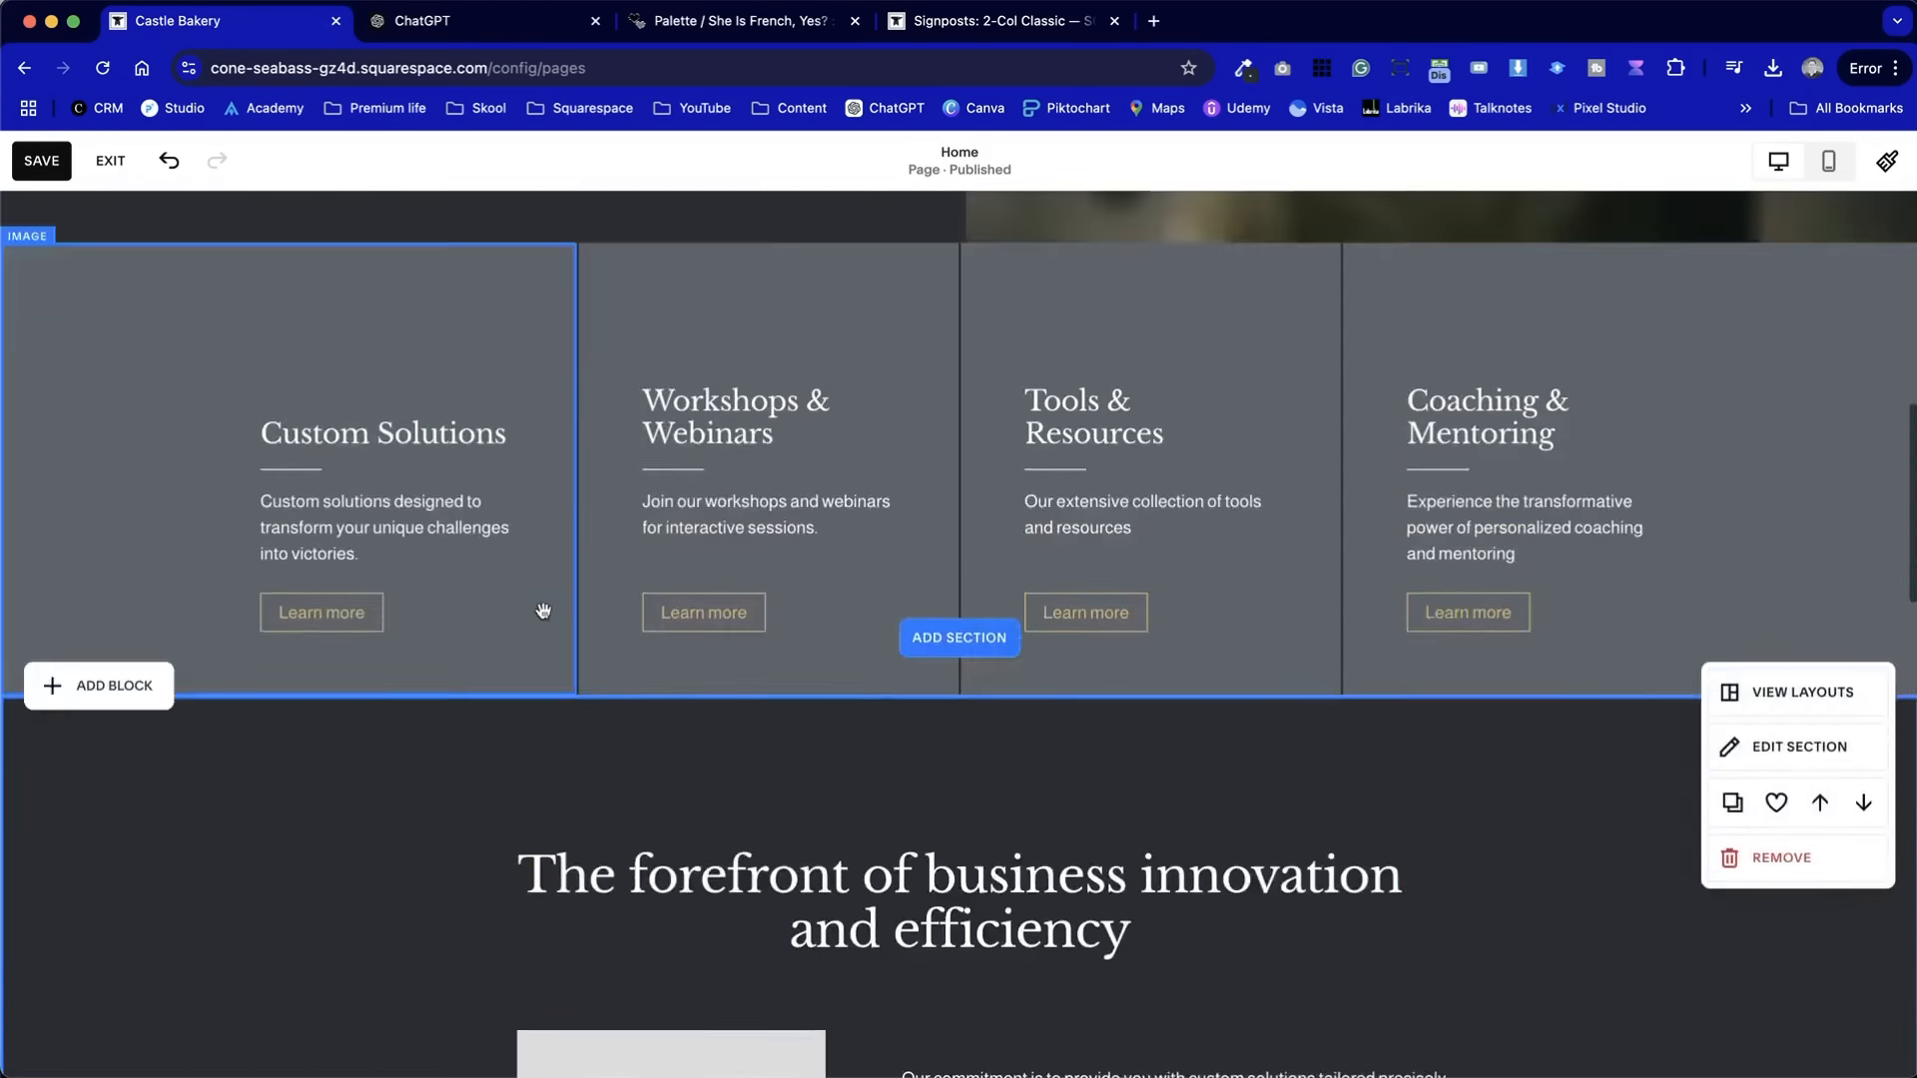
{"action": "scroll", "coordinate": [543, 611], "scroll_direction": "down", "scroll_amount": 6}
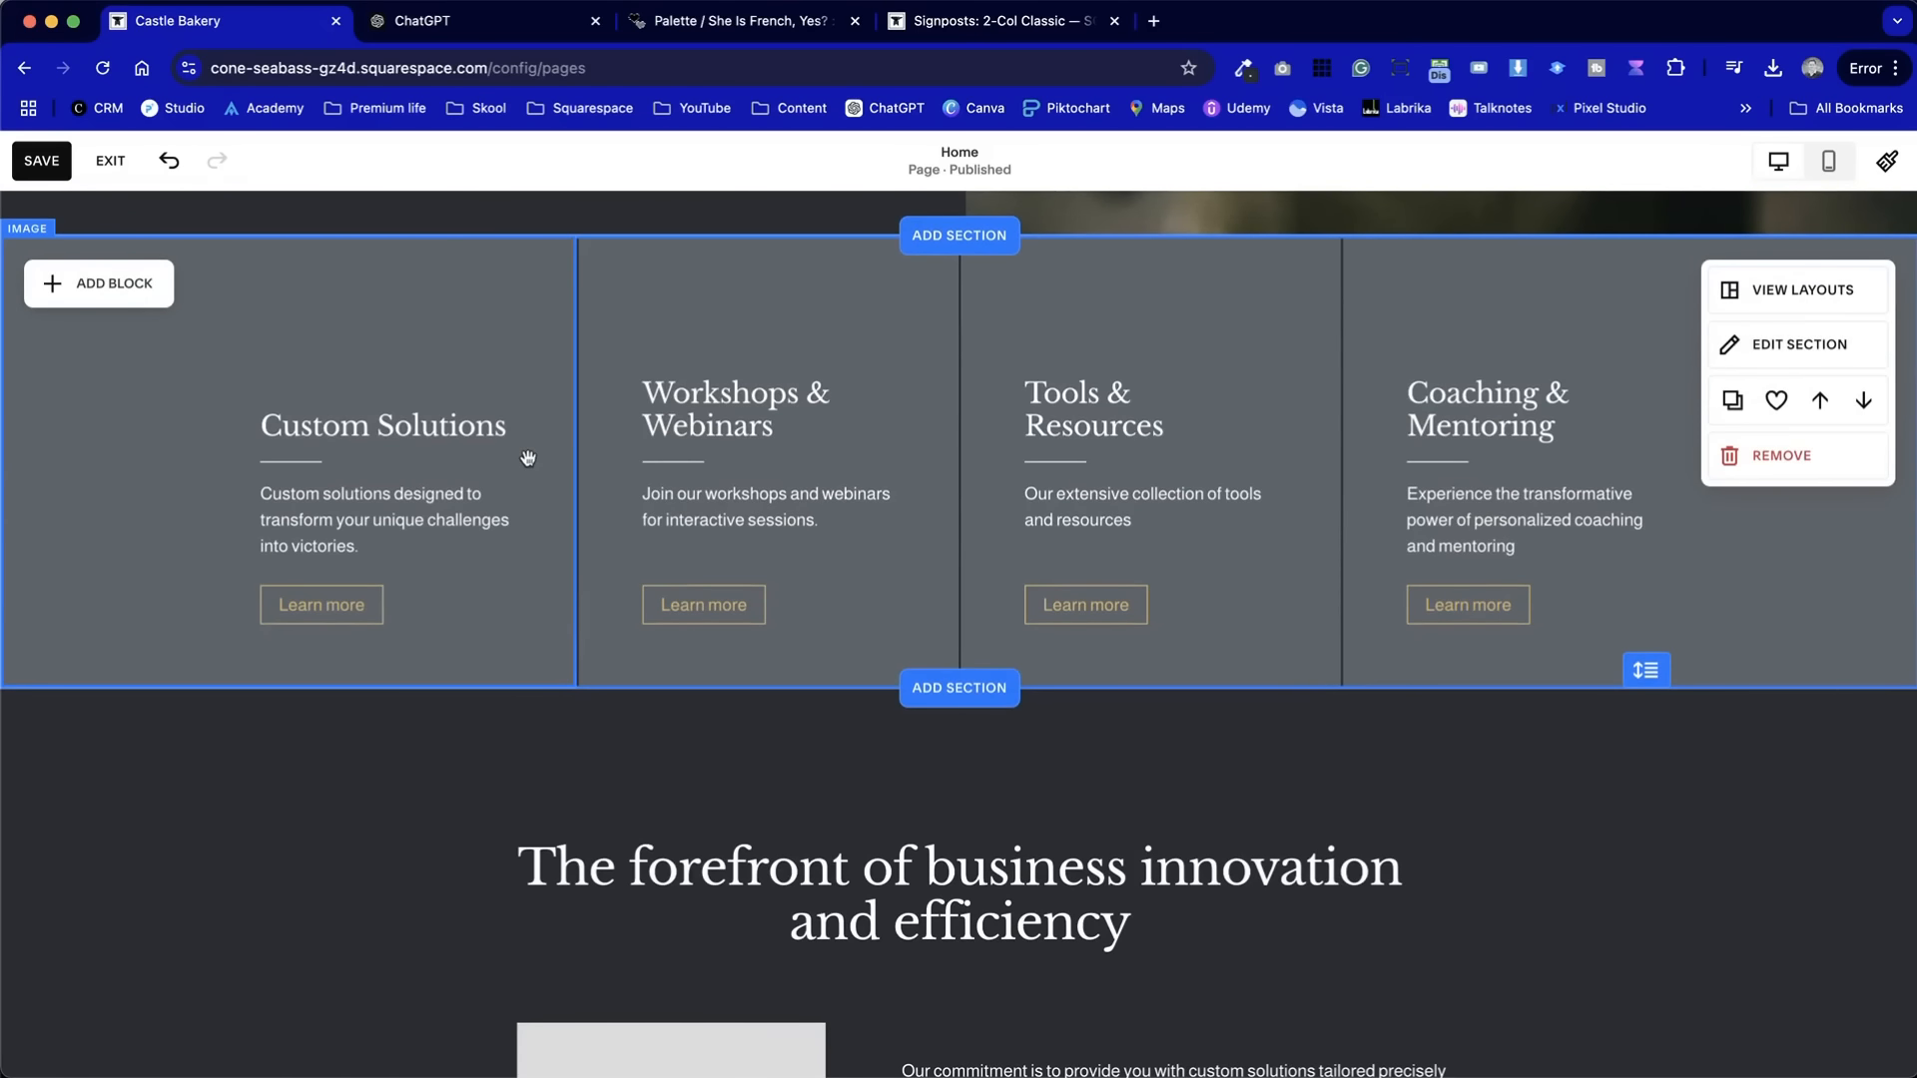
{"action": "scroll", "coordinate": [530, 459], "scroll_direction": "up", "scroll_amount": 5}
{"action": "scroll", "coordinate": [529, 460], "scroll_direction": "down", "scroll_amount": 4}
- Start replacing the Custom Solutions column's grey background image and search the free stock images for "bakery"
{"action": "double_click", "coordinate": [274, 414]}
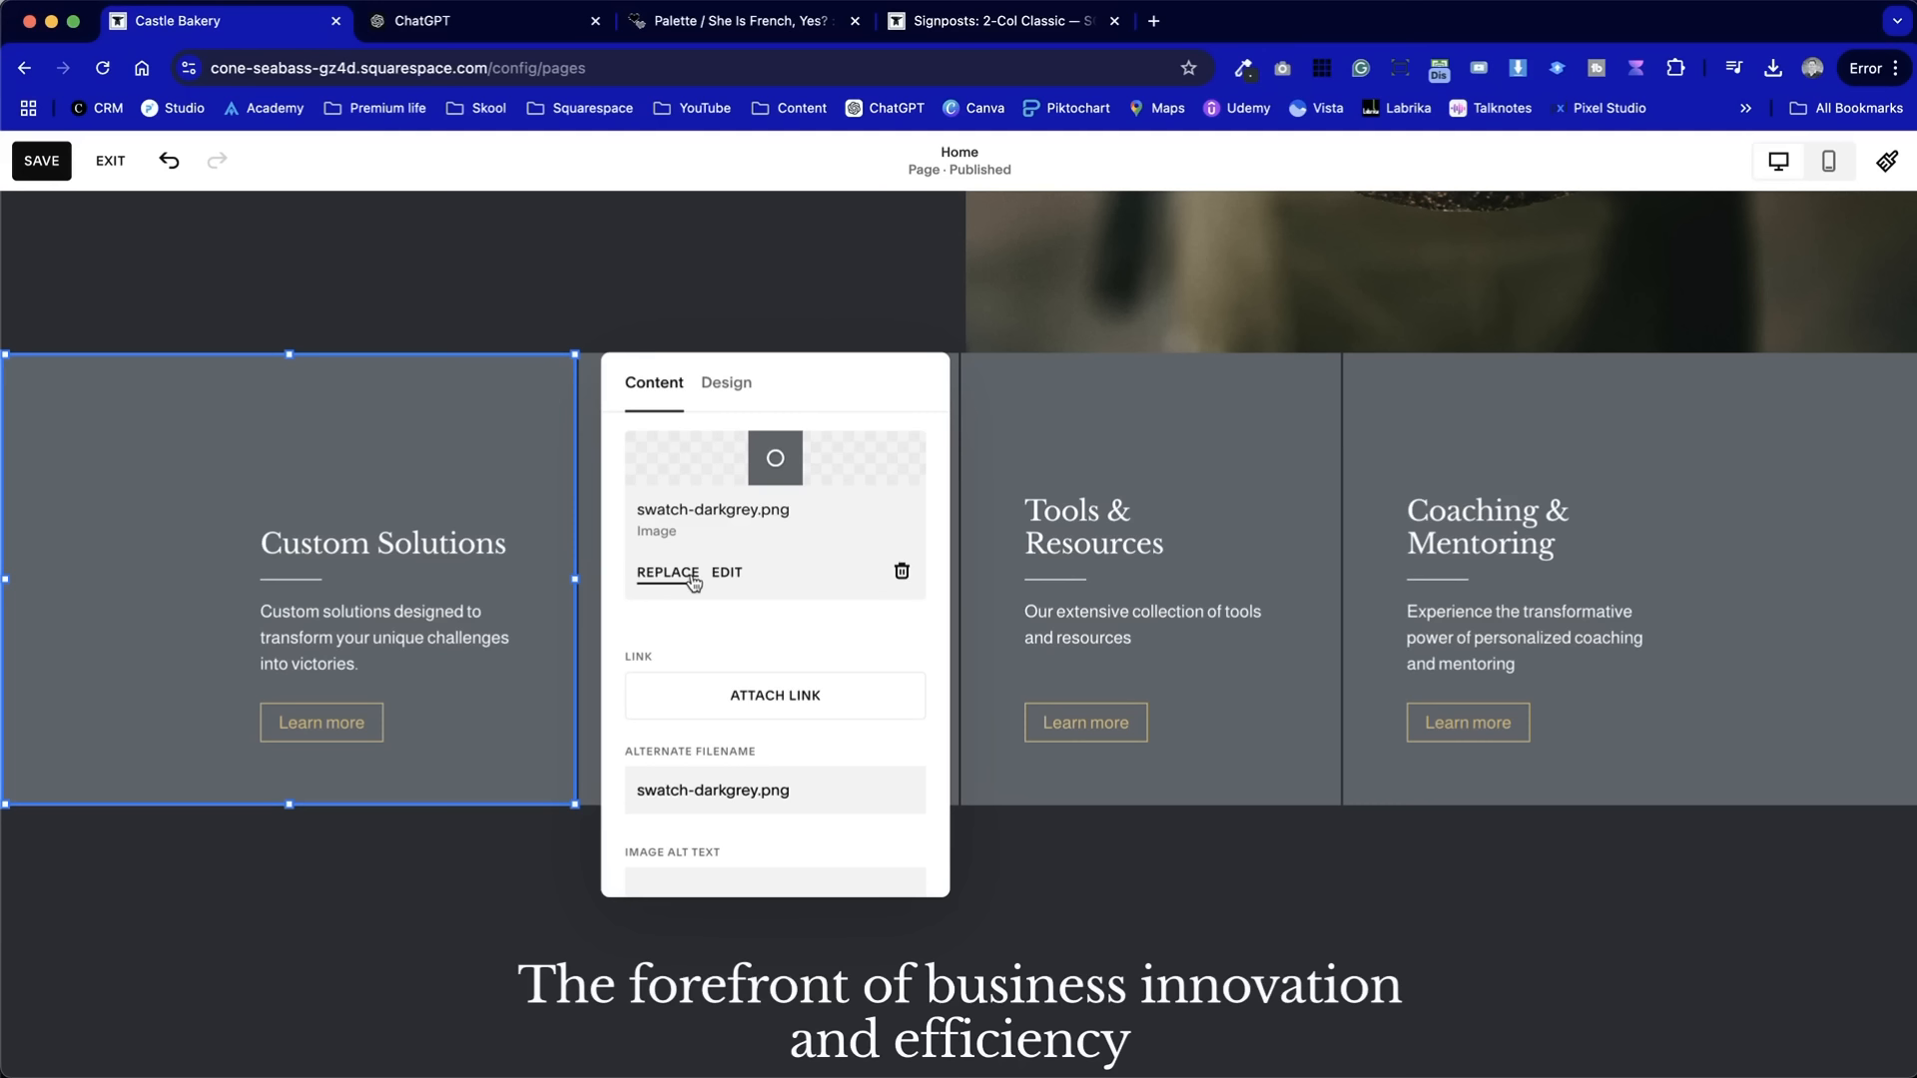
{"action": "left_click", "coordinate": [693, 577]}
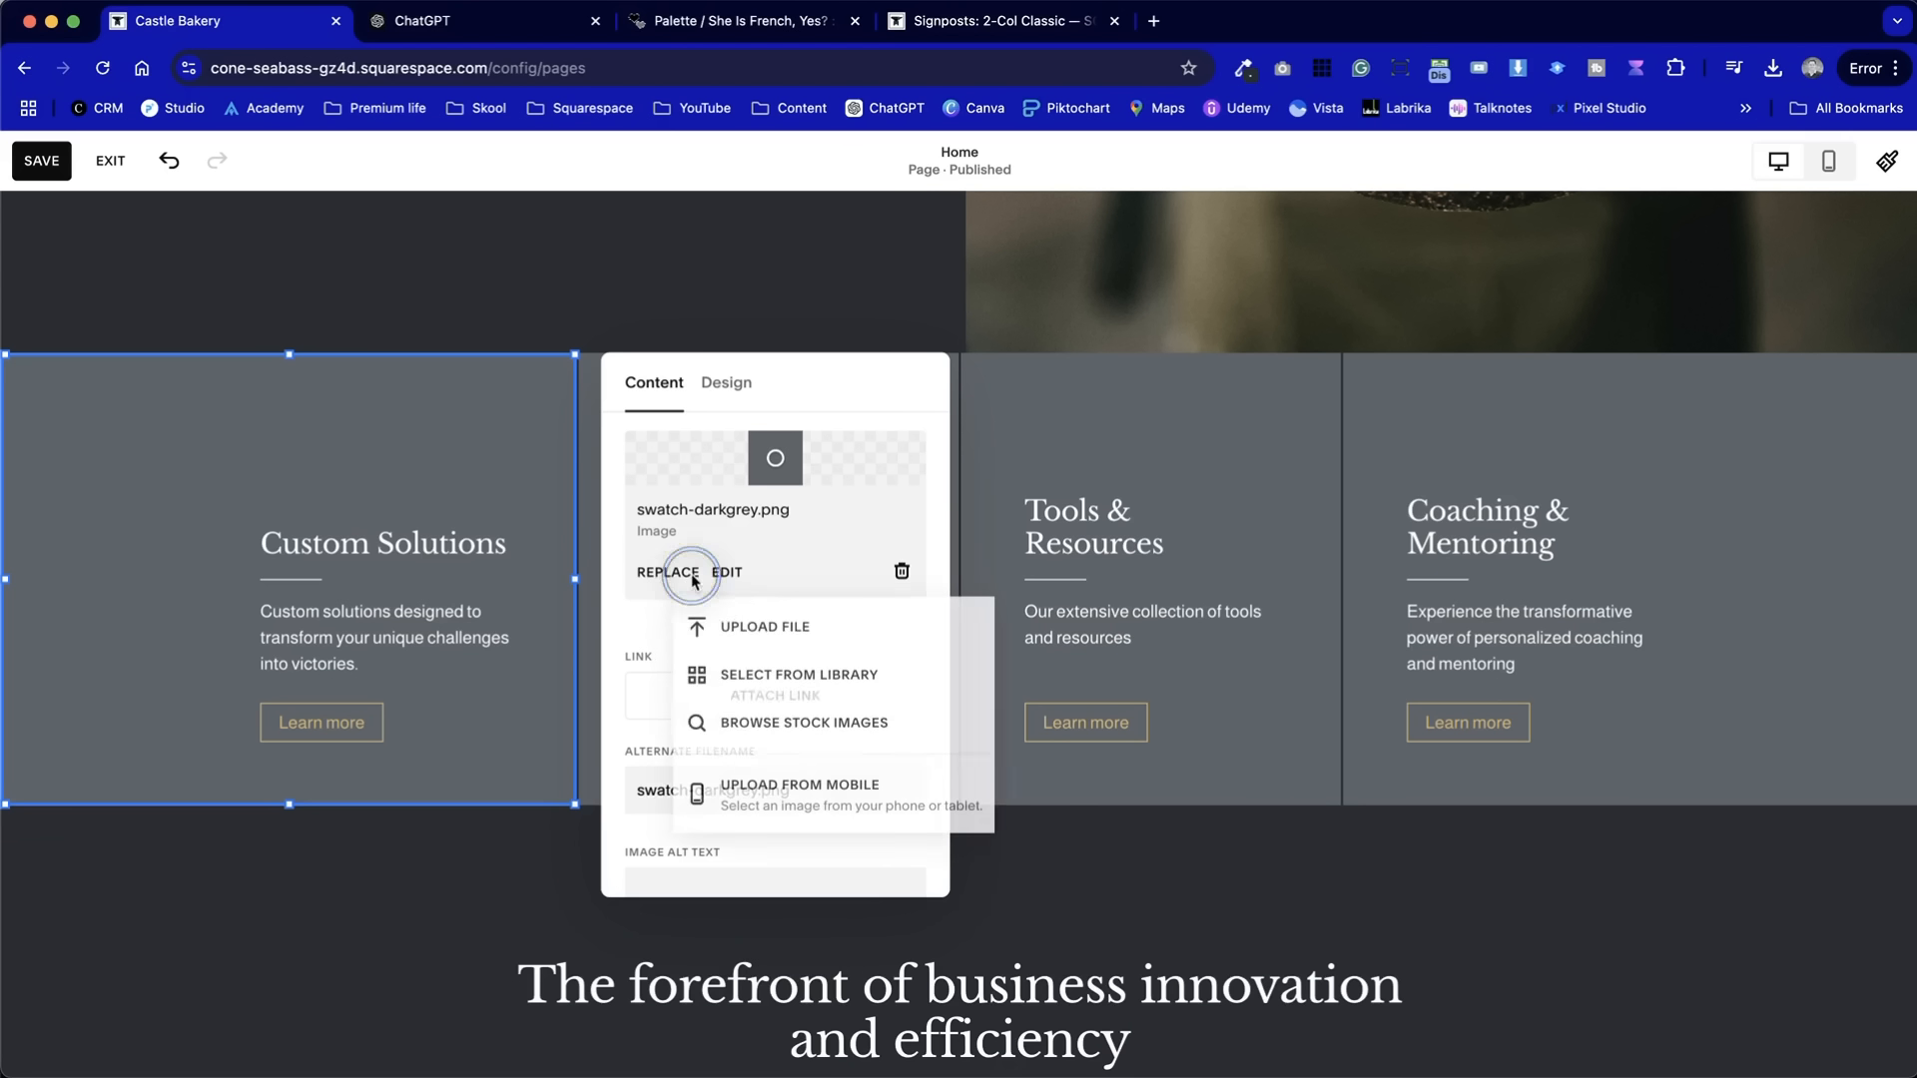
{"action": "left_click", "coordinate": [815, 728]}
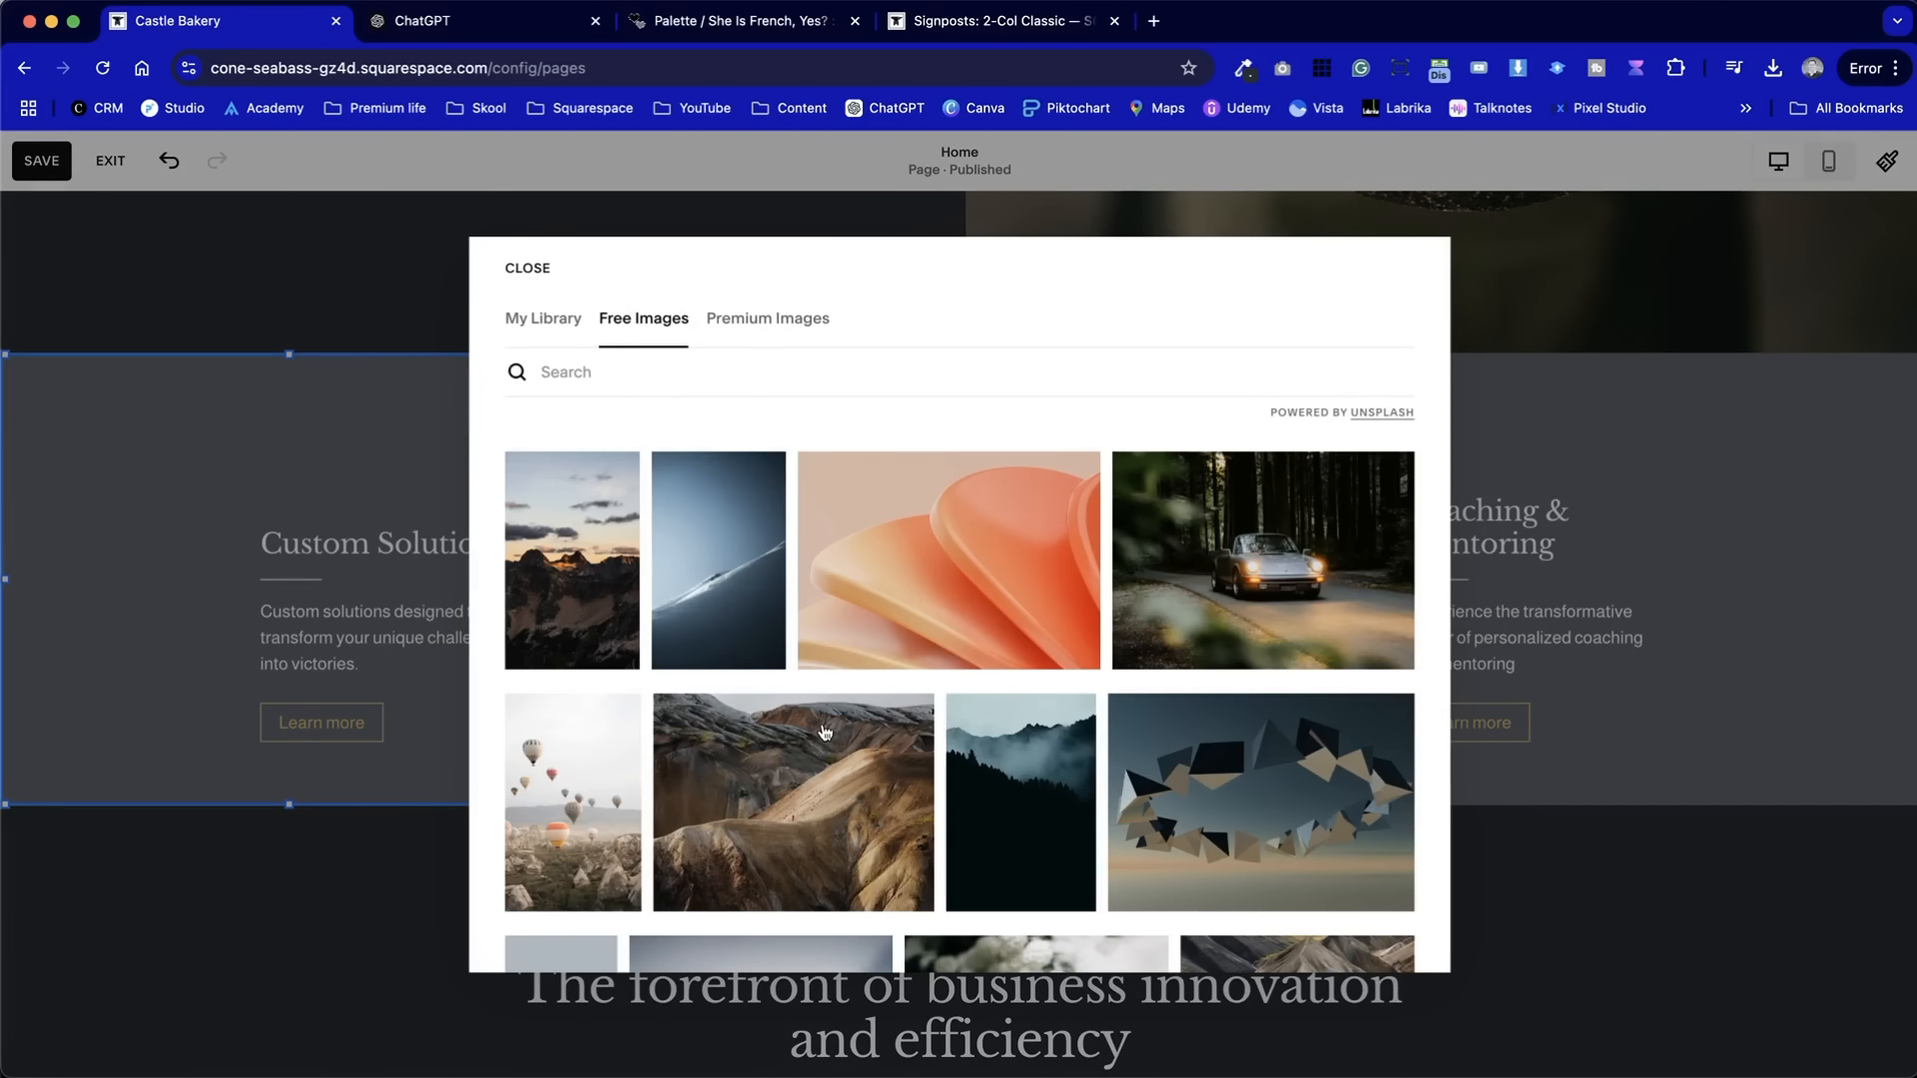
{"action": "left_click", "coordinate": [579, 371]}
{"action": "type", "text": "bakery"}
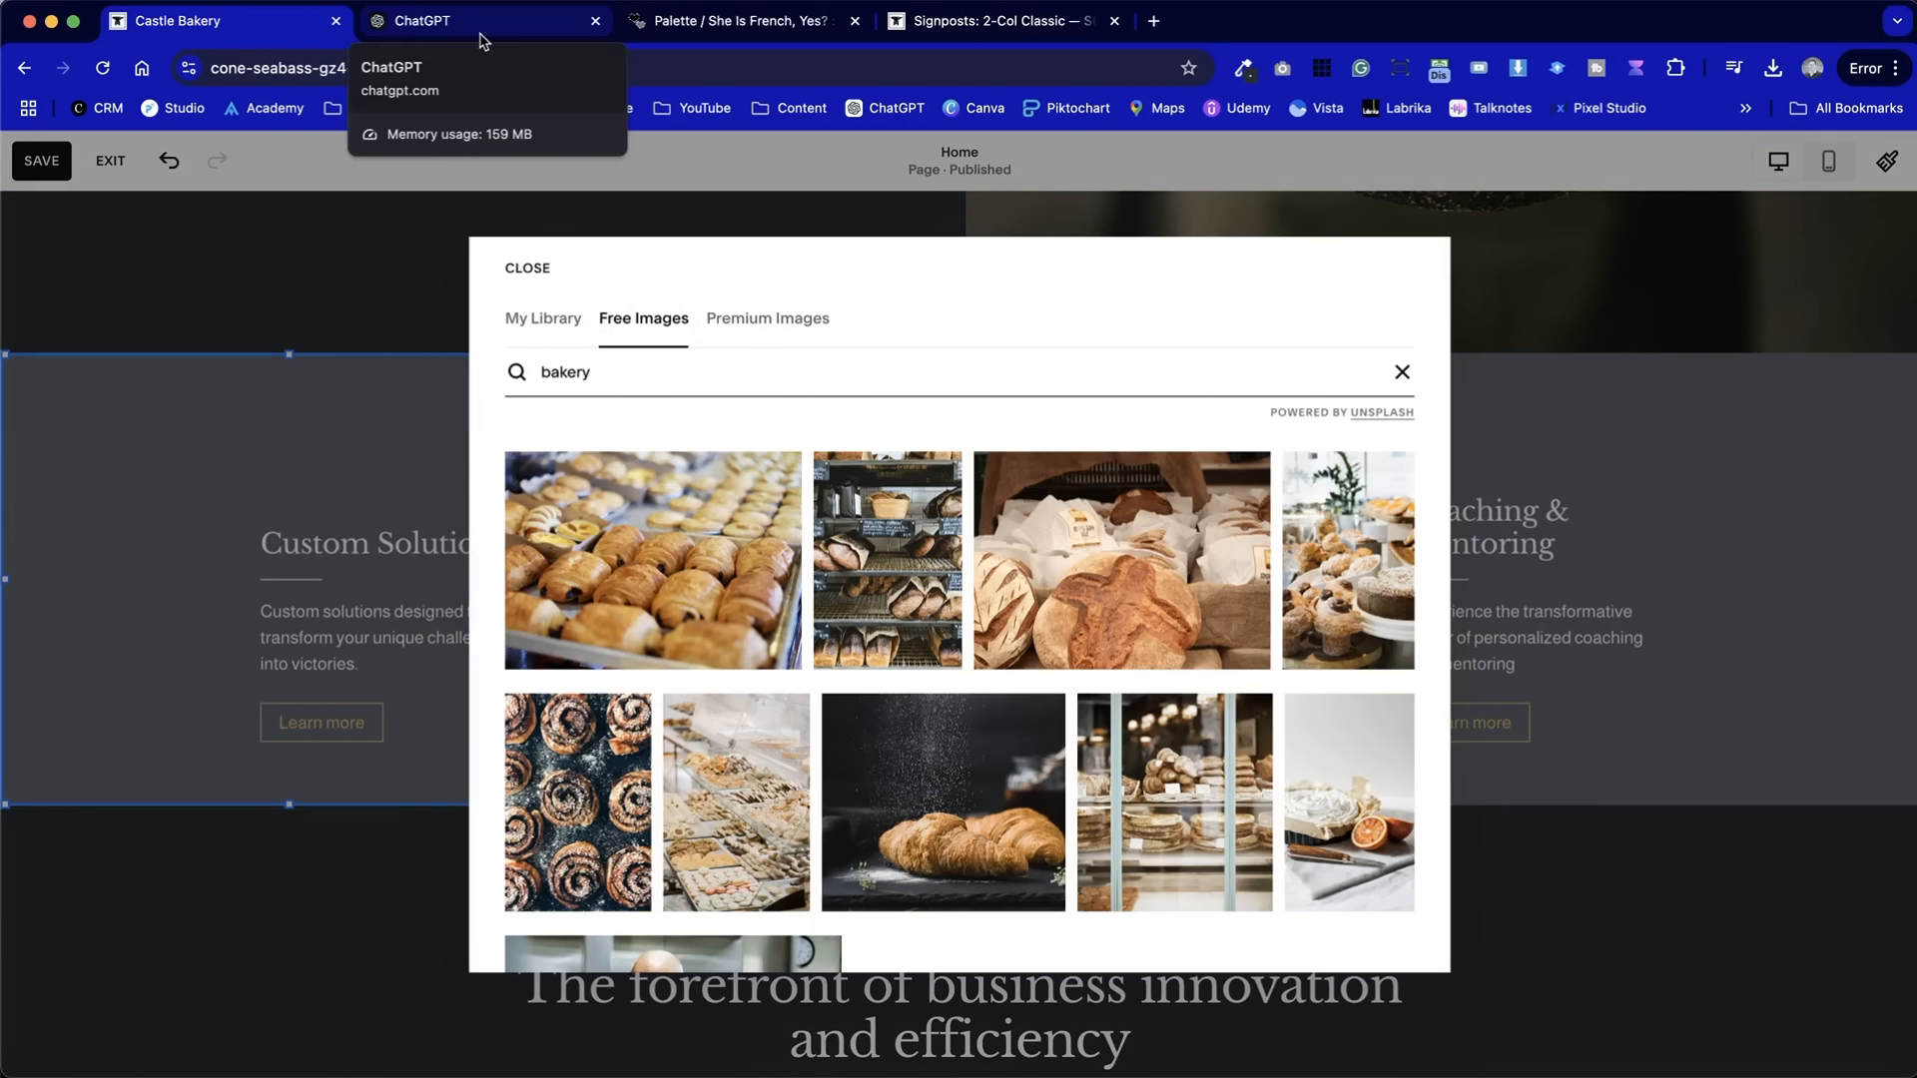
- Check the signpost topics in the ChatGPT homepage content and return to the Squarespace image search
{"action": "left_click", "coordinate": [482, 36]}
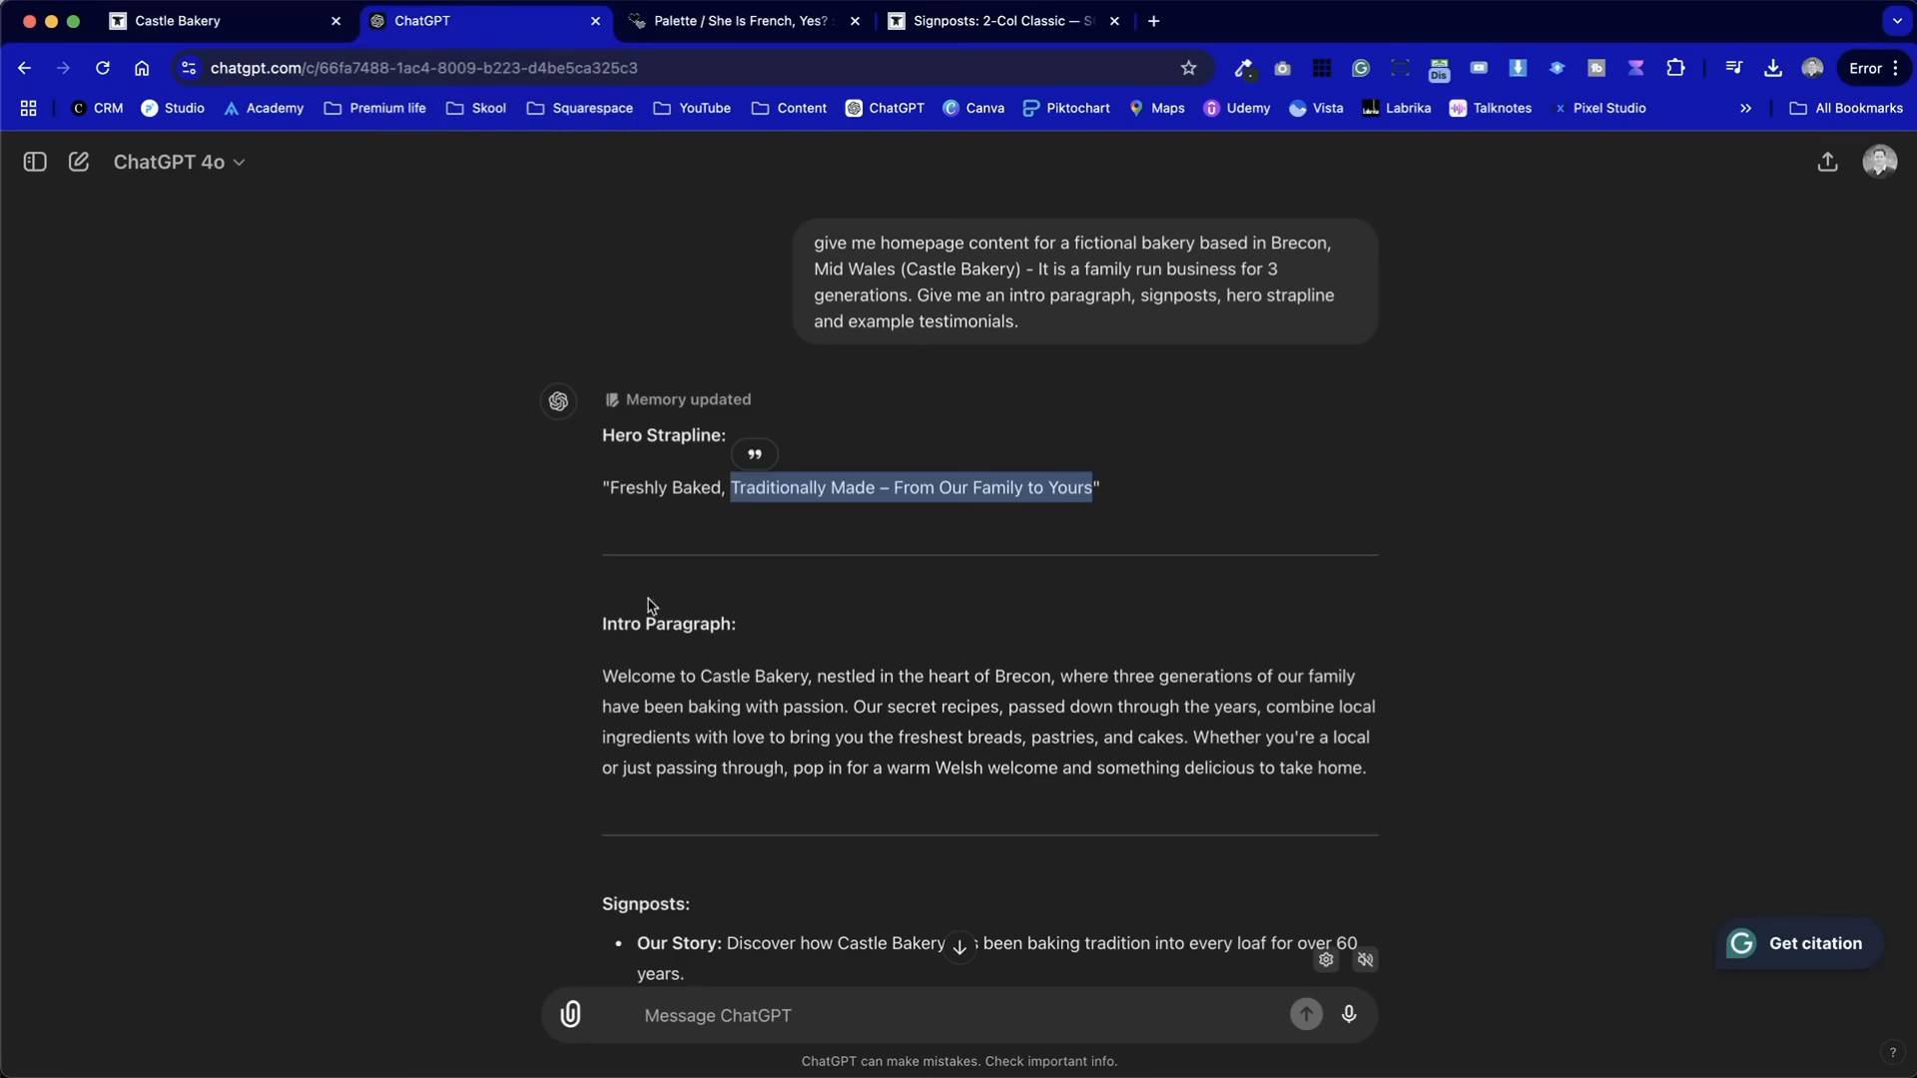
{"action": "scroll", "coordinate": [723, 837], "scroll_direction": "down", "scroll_amount": 6}
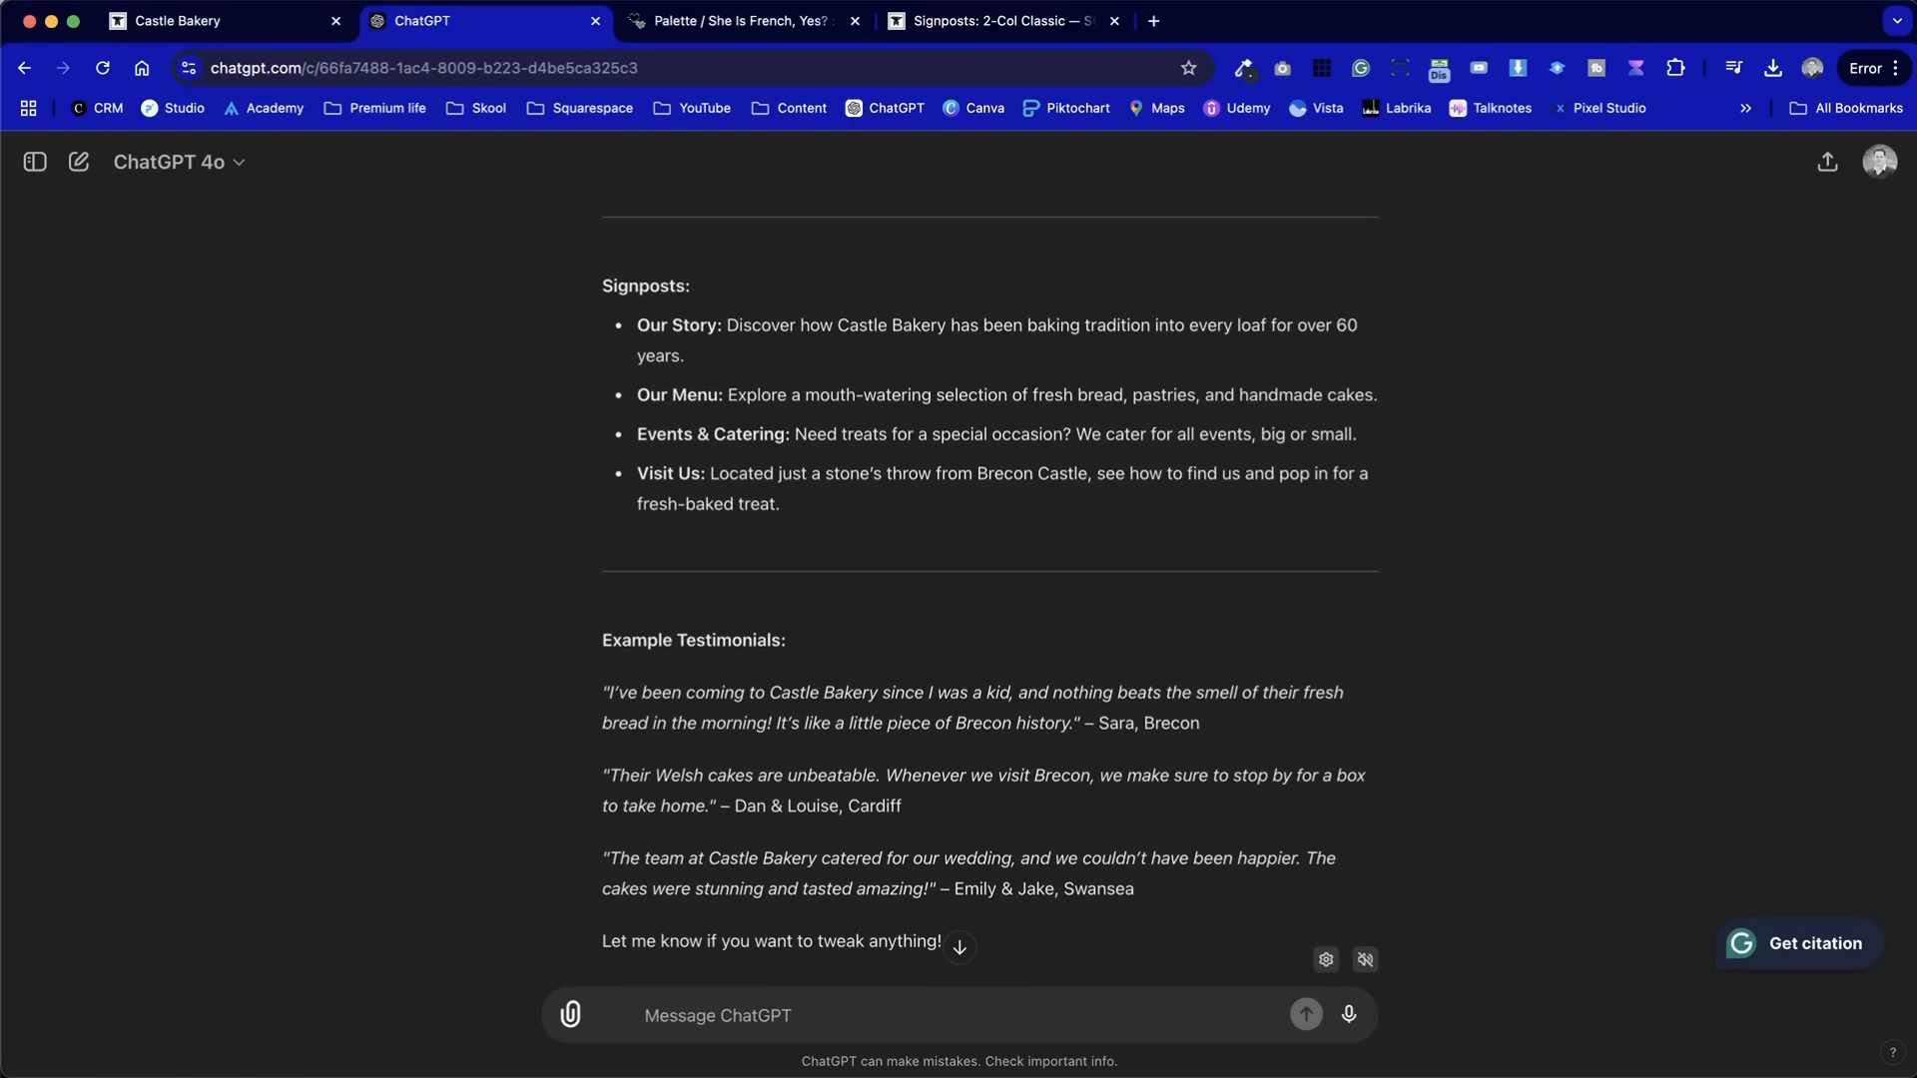
{"action": "left_click", "coordinate": [229, 20]}
- Add the stock photo of the baker in white behind the pastries as the first signpost column's image
{"action": "scroll", "coordinate": [879, 797], "scroll_direction": "down", "scroll_amount": 2}
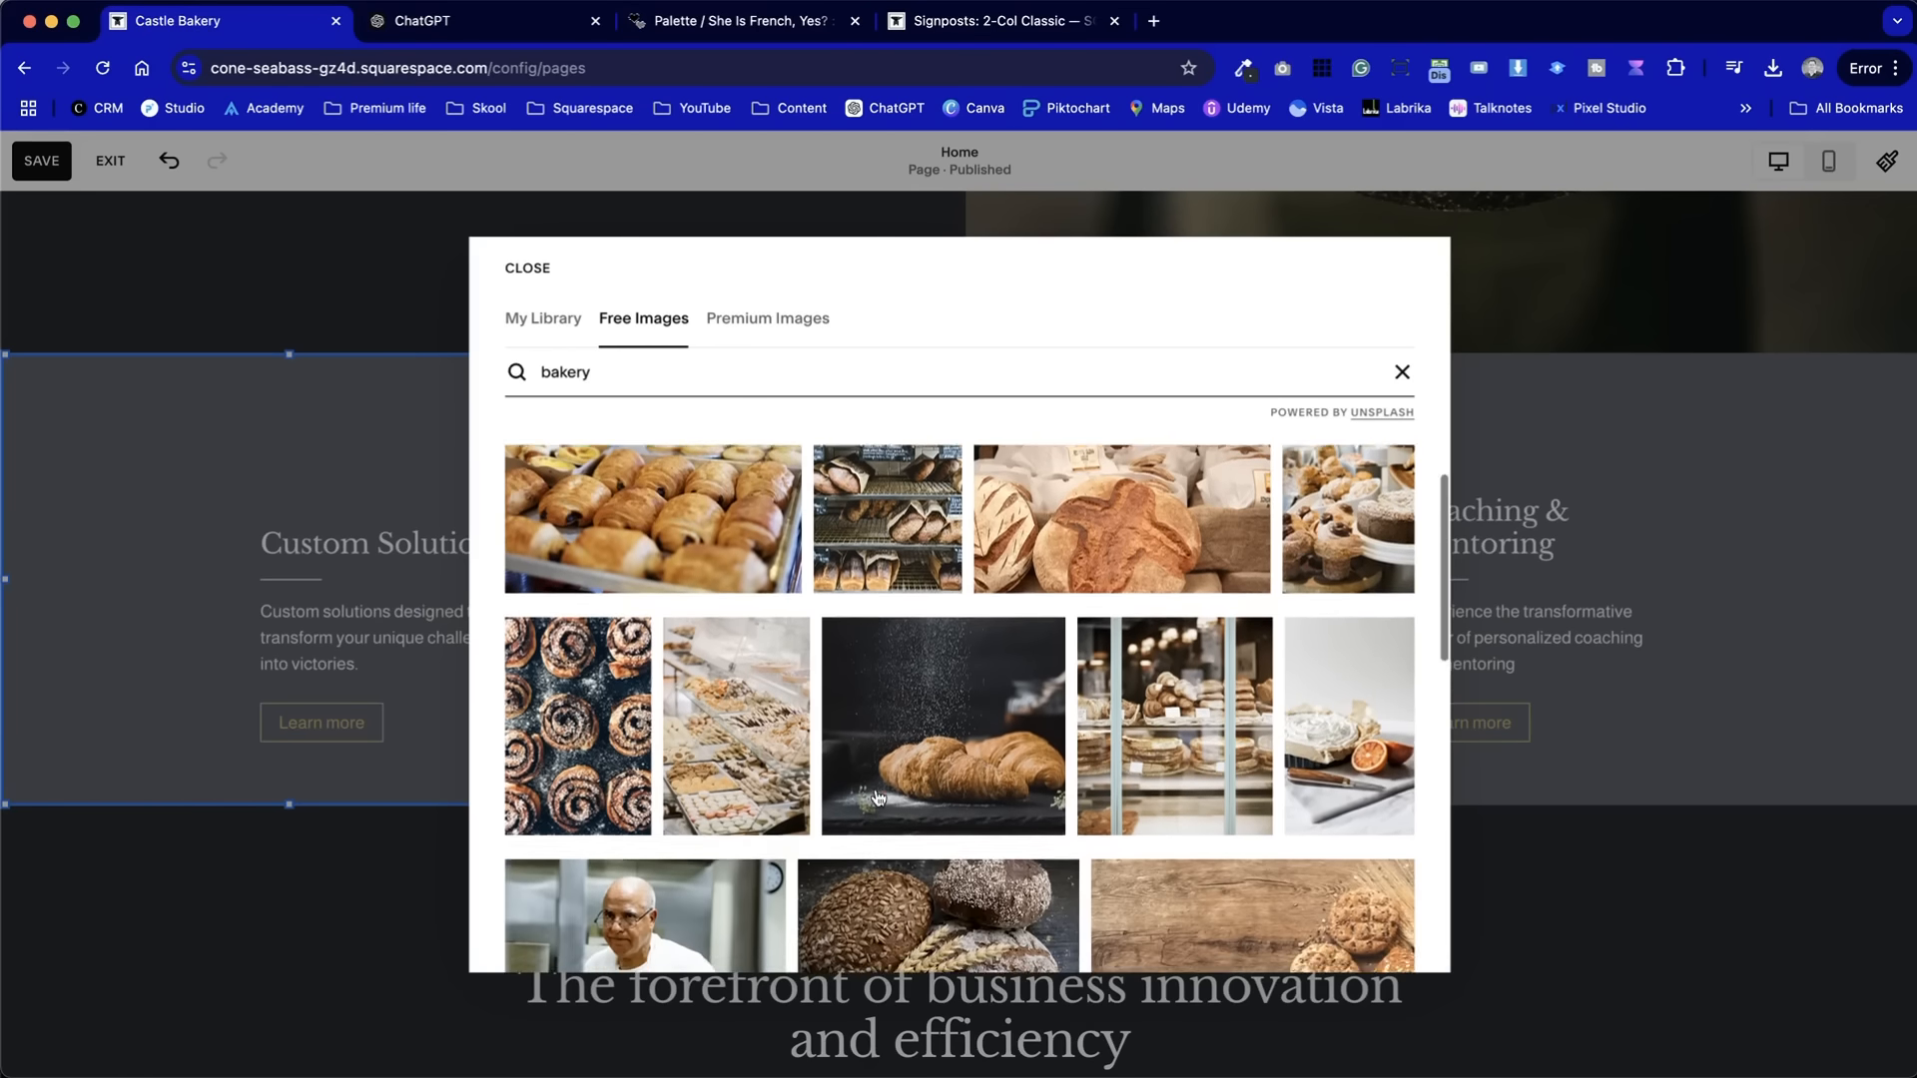
{"action": "scroll", "coordinate": [878, 796], "scroll_direction": "down", "scroll_amount": 3}
{"action": "left_click", "coordinate": [606, 614]}
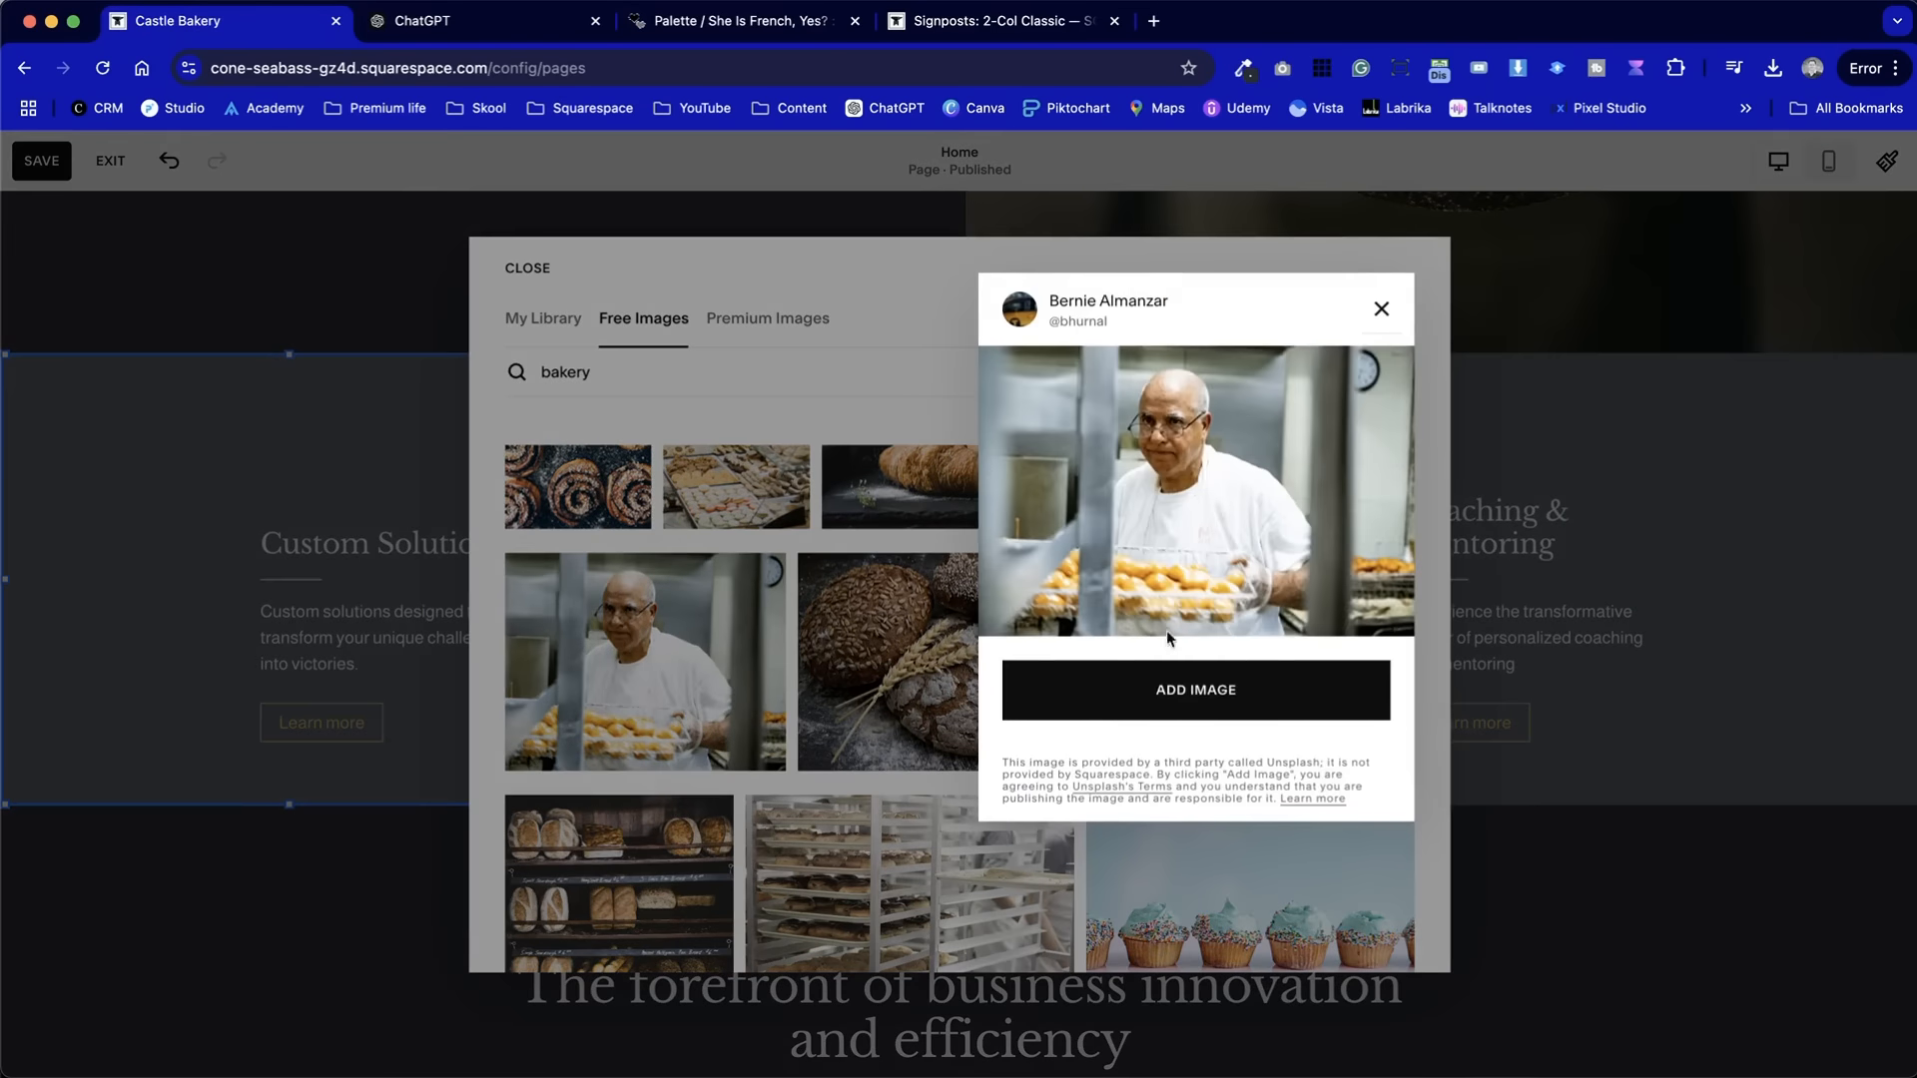
{"action": "left_click", "coordinate": [1211, 686]}
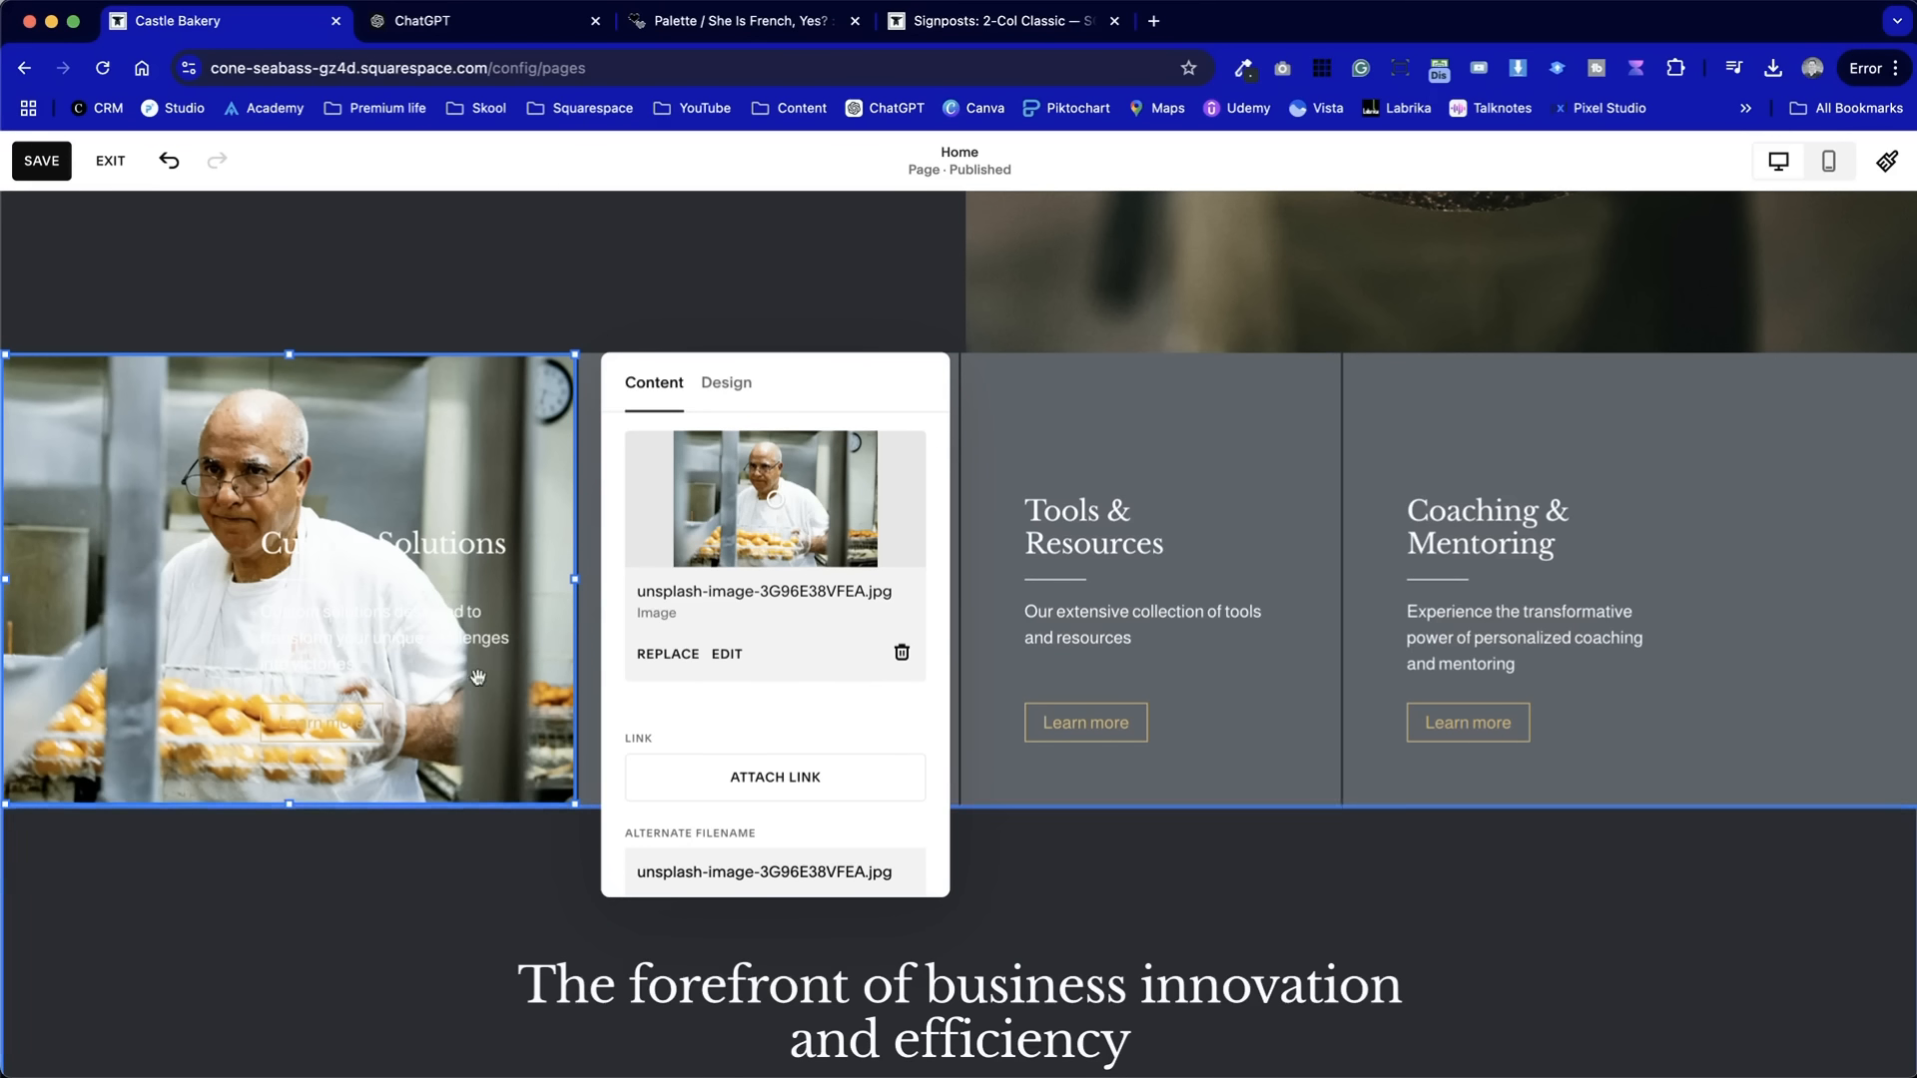
- Enable the overlay on the baker image using the darkest palette colour, and make it partly transparent
{"action": "left_click", "coordinate": [719, 386]}
{"action": "left_click", "coordinate": [907, 691]}
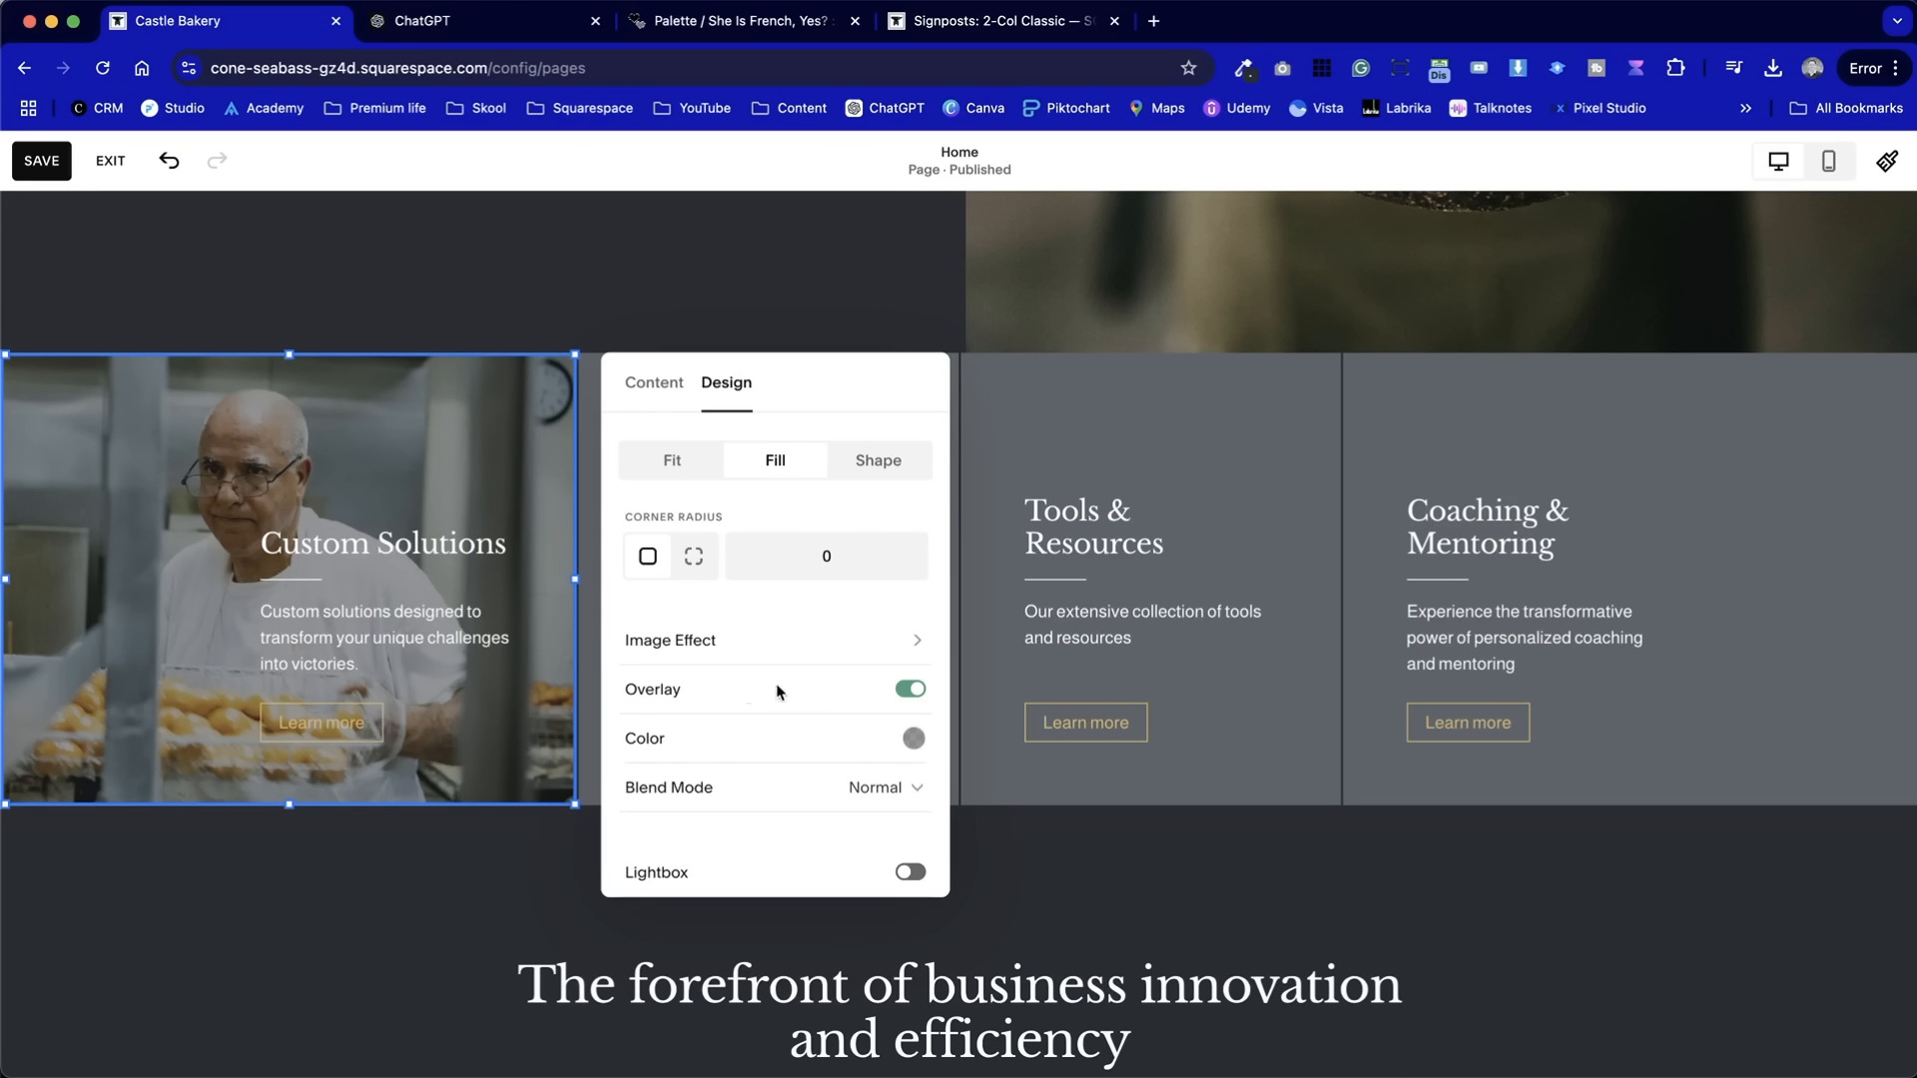
{"action": "left_click", "coordinate": [911, 739]}
{"action": "left_click", "coordinate": [1238, 704]}
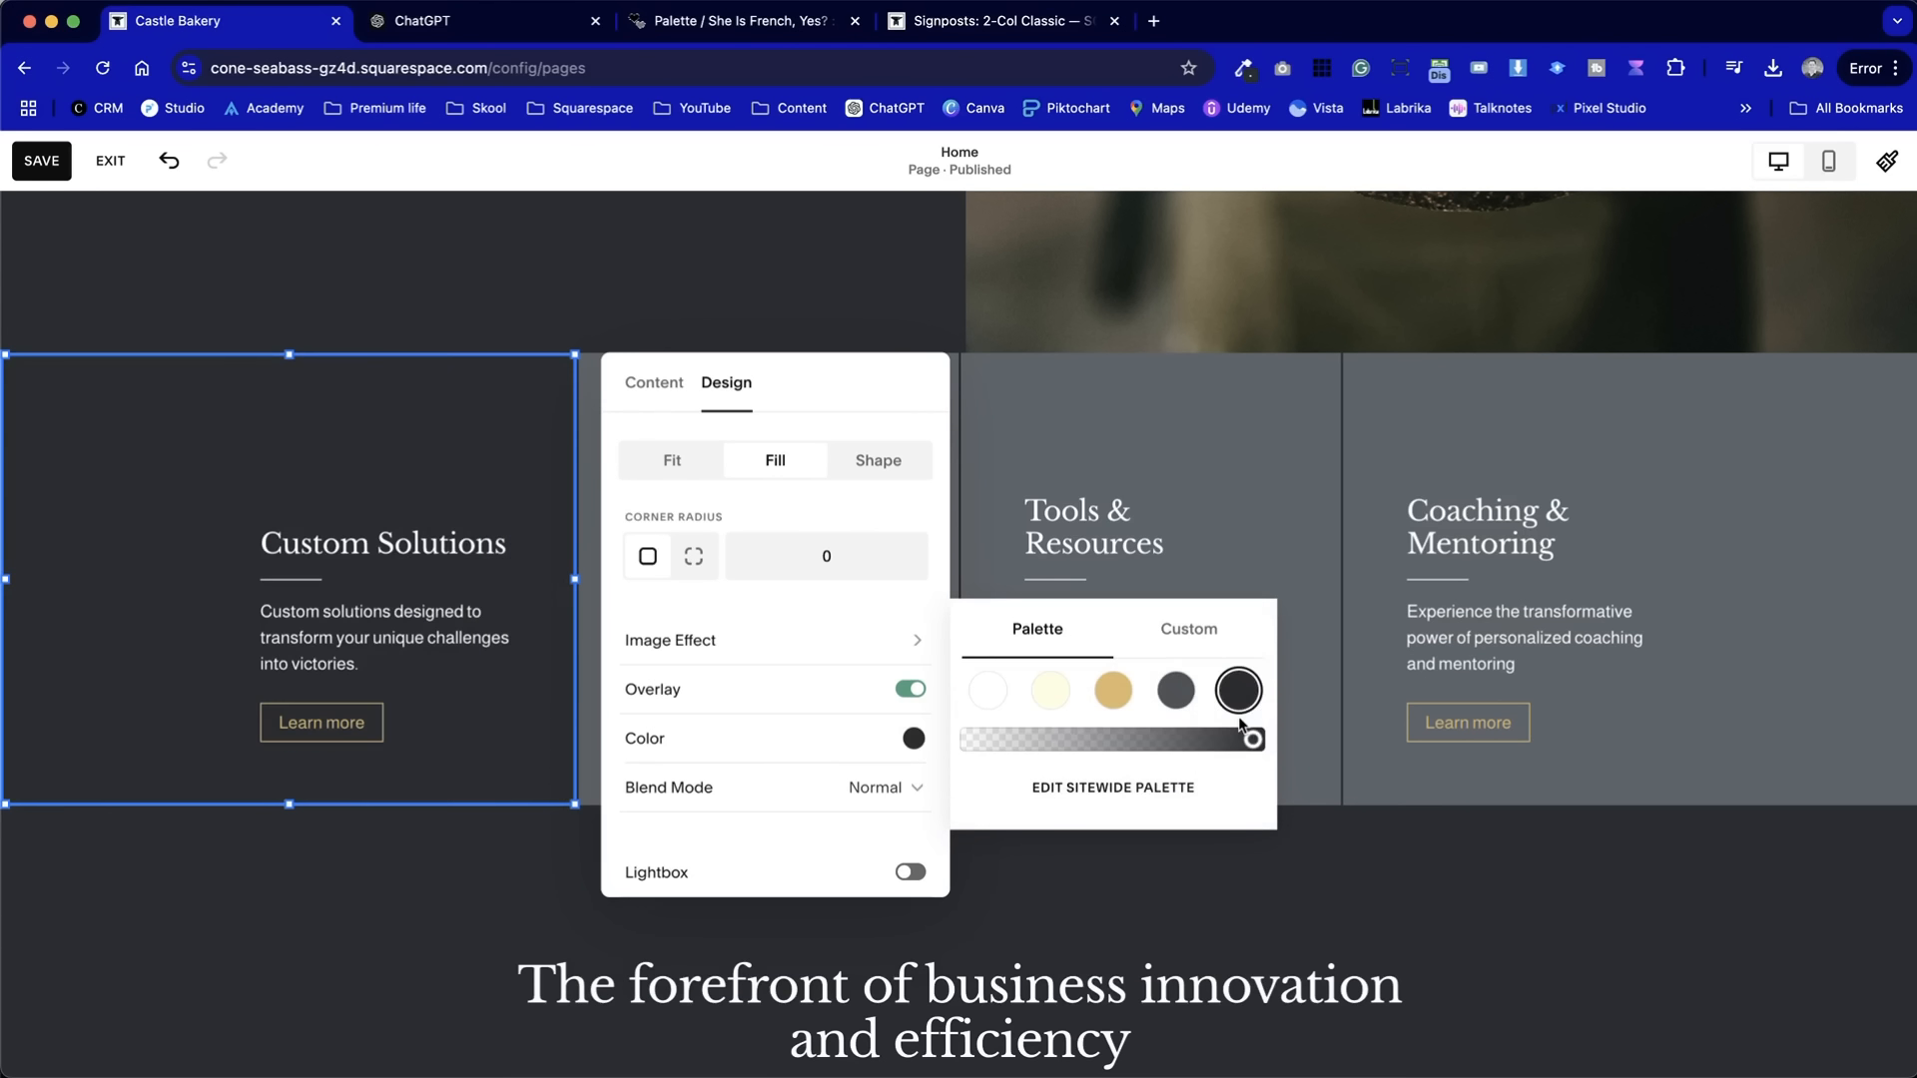
{"action": "left_click_drag", "start_coordinate": [1248, 744], "coordinate": [1154, 740]}
- Change the baker image's overlay colour to the gold from the palette
{"action": "scroll", "coordinate": [587, 886], "scroll_direction": "up", "scroll_amount": 1}
{"action": "scroll", "coordinate": [587, 886], "scroll_direction": "up", "scroll_amount": 1}
{"action": "left_click", "coordinate": [1112, 688]}
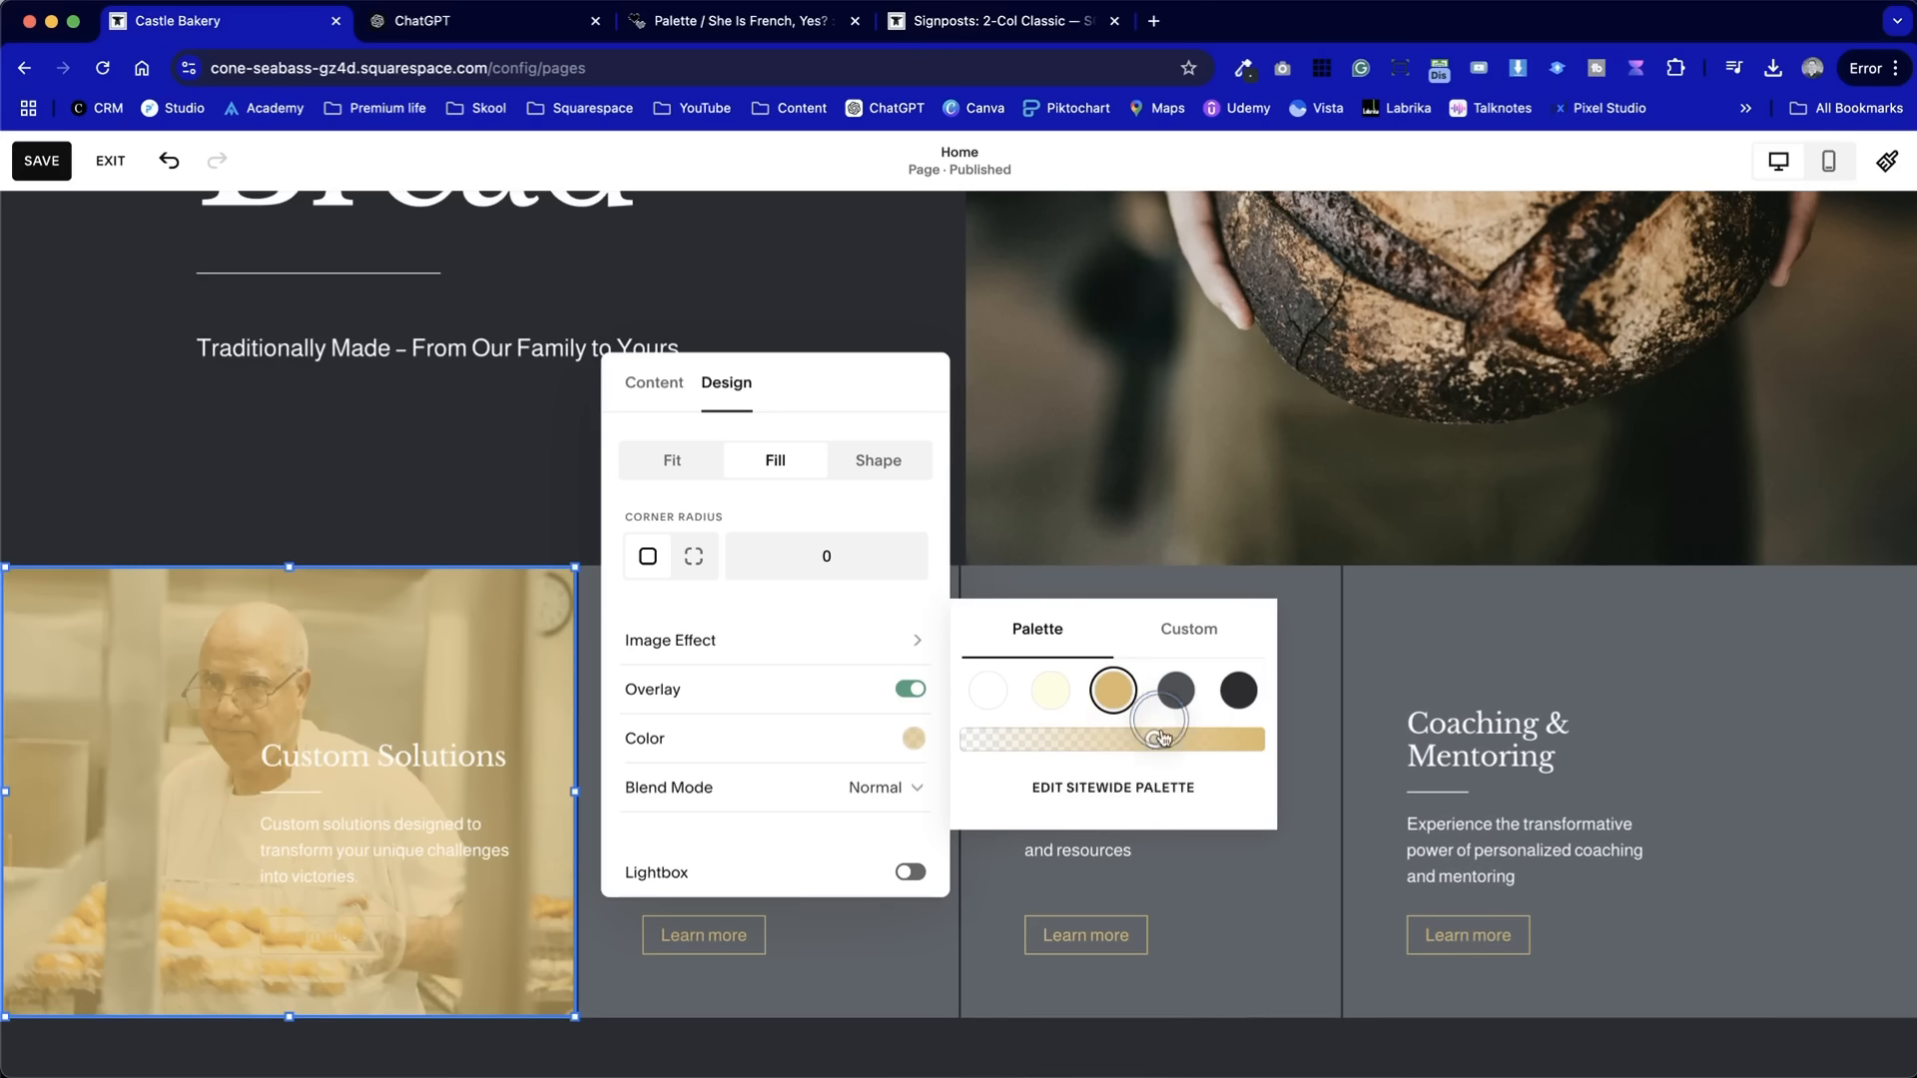
{"action": "left_click", "coordinate": [489, 559]}
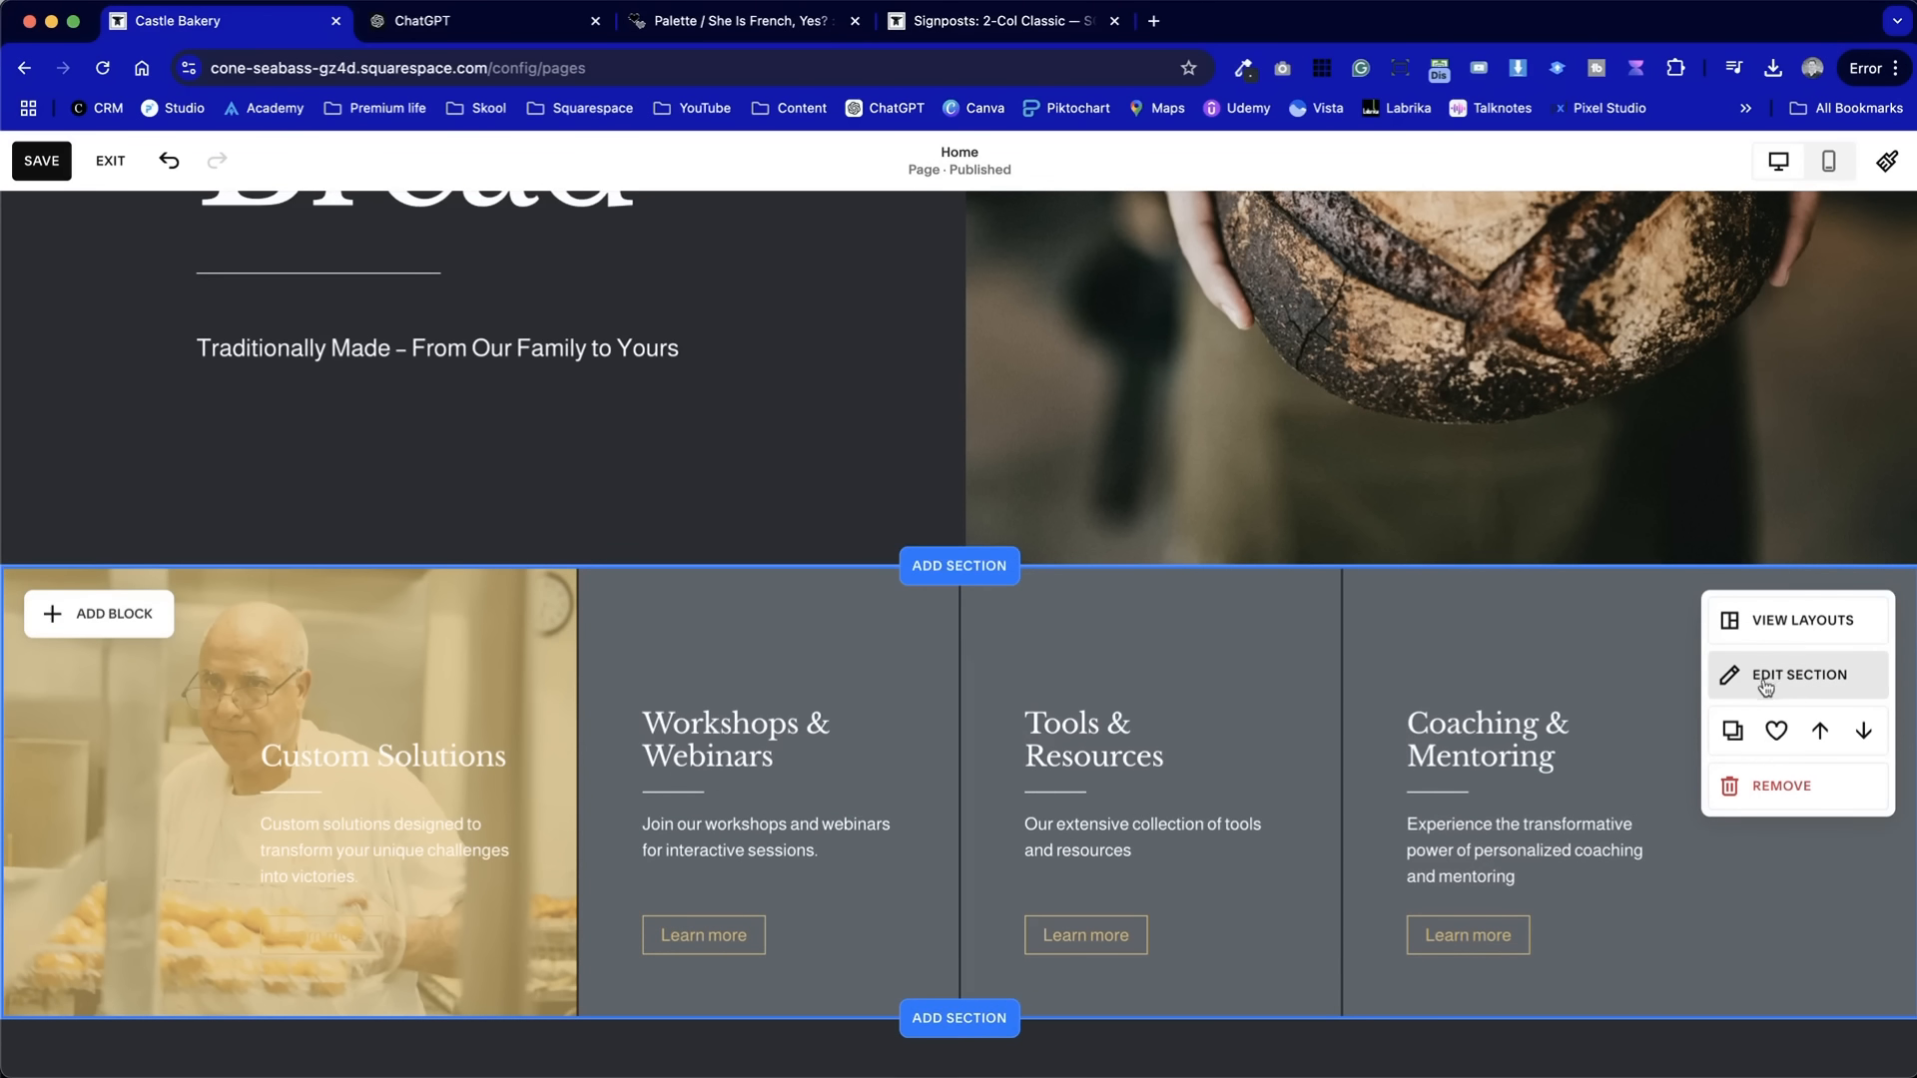
- Apply the Lightest 1 colour theme to the signpost section
{"action": "left_click", "coordinate": [1765, 682]}
{"action": "left_click", "coordinate": [1768, 577]}
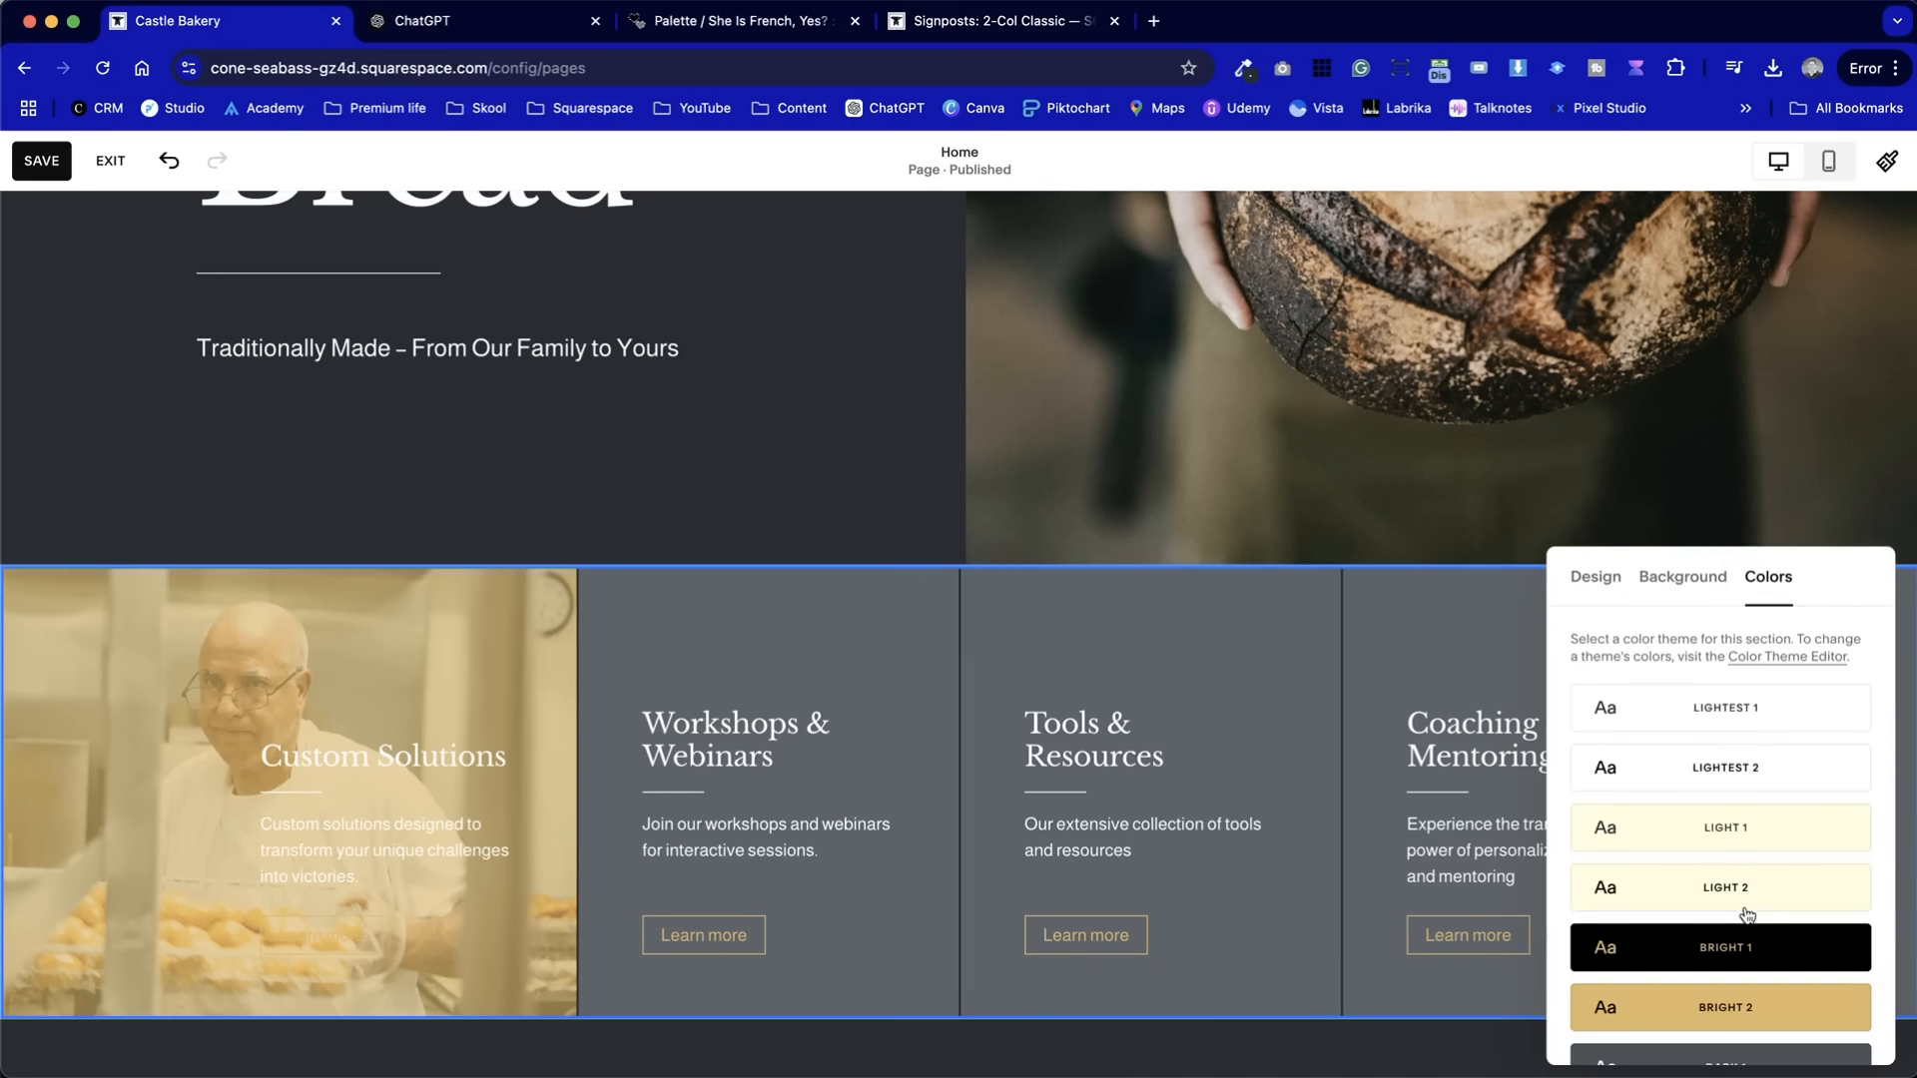
{"action": "scroll", "coordinate": [1746, 915], "scroll_direction": "down", "scroll_amount": 3}
{"action": "scroll", "coordinate": [1746, 909], "scroll_direction": "up", "scroll_amount": 3}
{"action": "left_click", "coordinate": [1754, 717]}
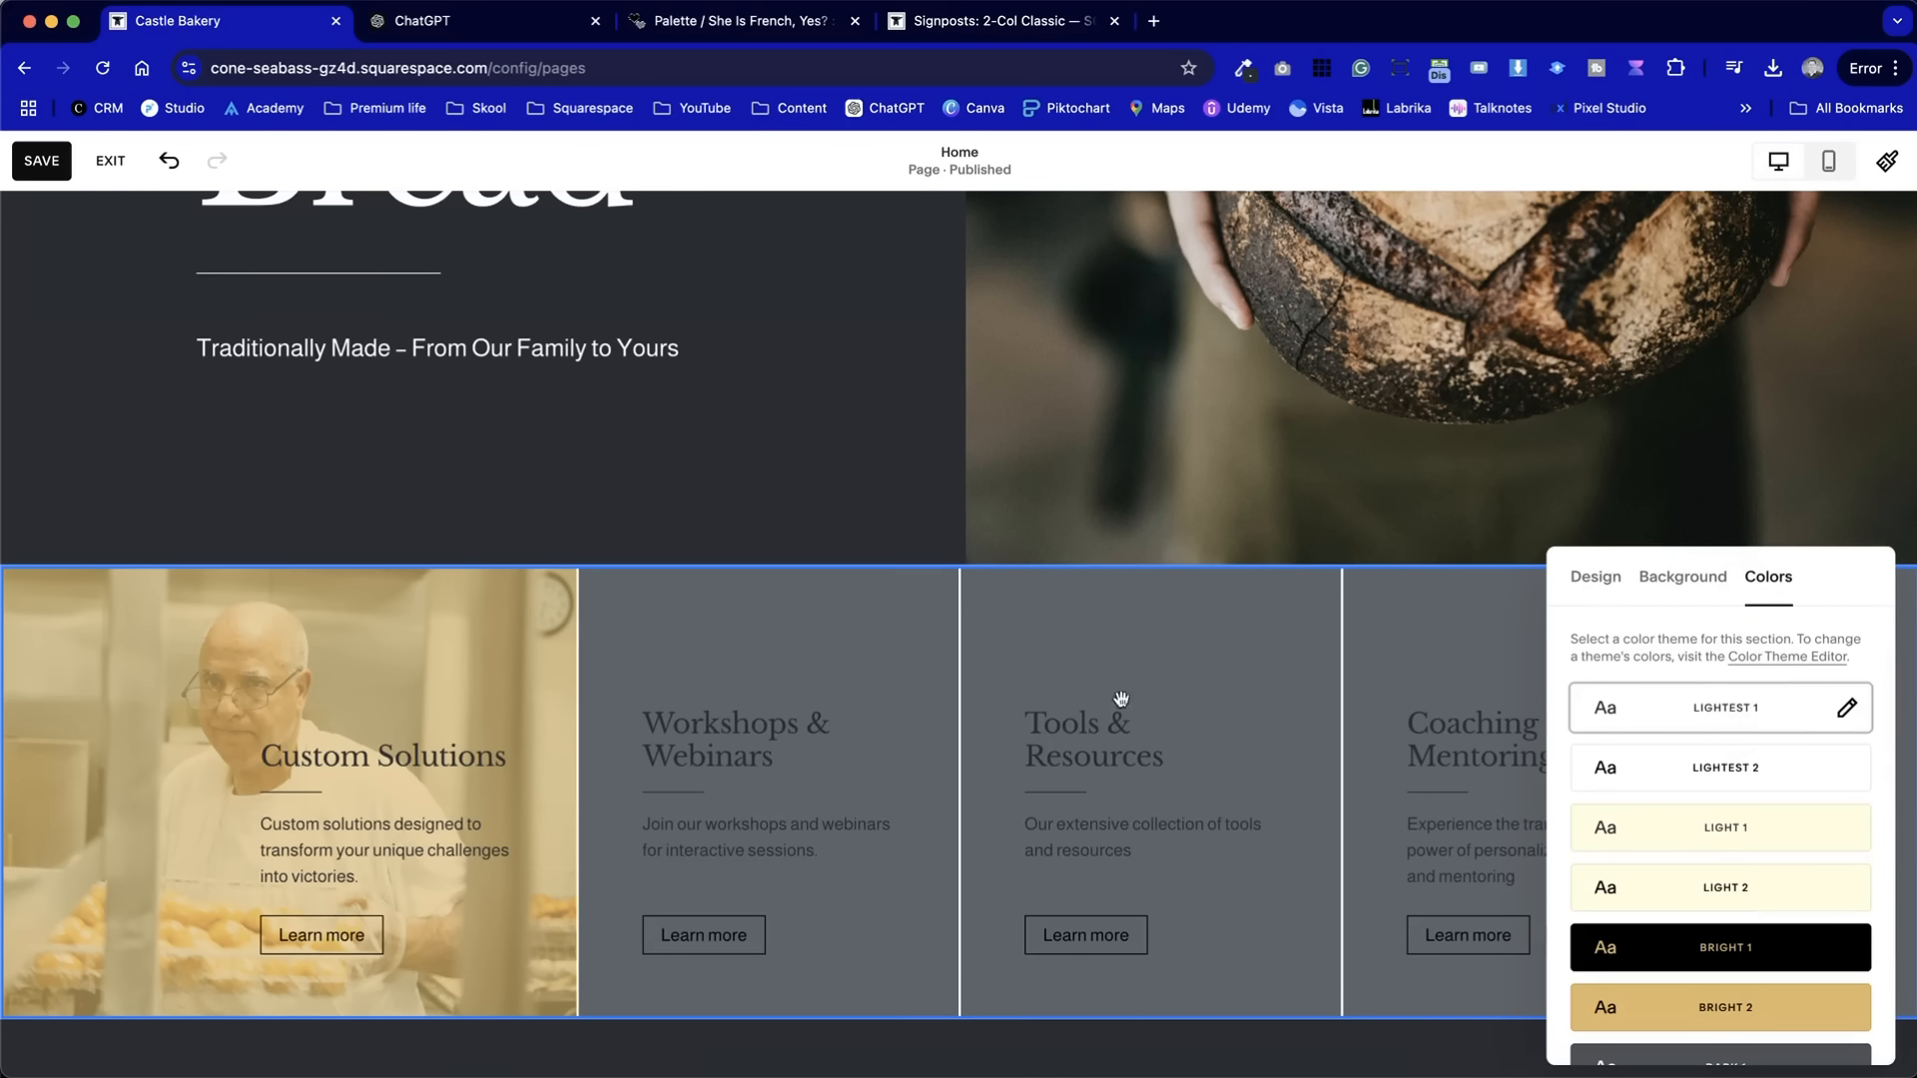
- Increase the opacity of the gold overlay on the baker image and review it against the hero section
{"action": "left_click", "coordinate": [374, 676]}
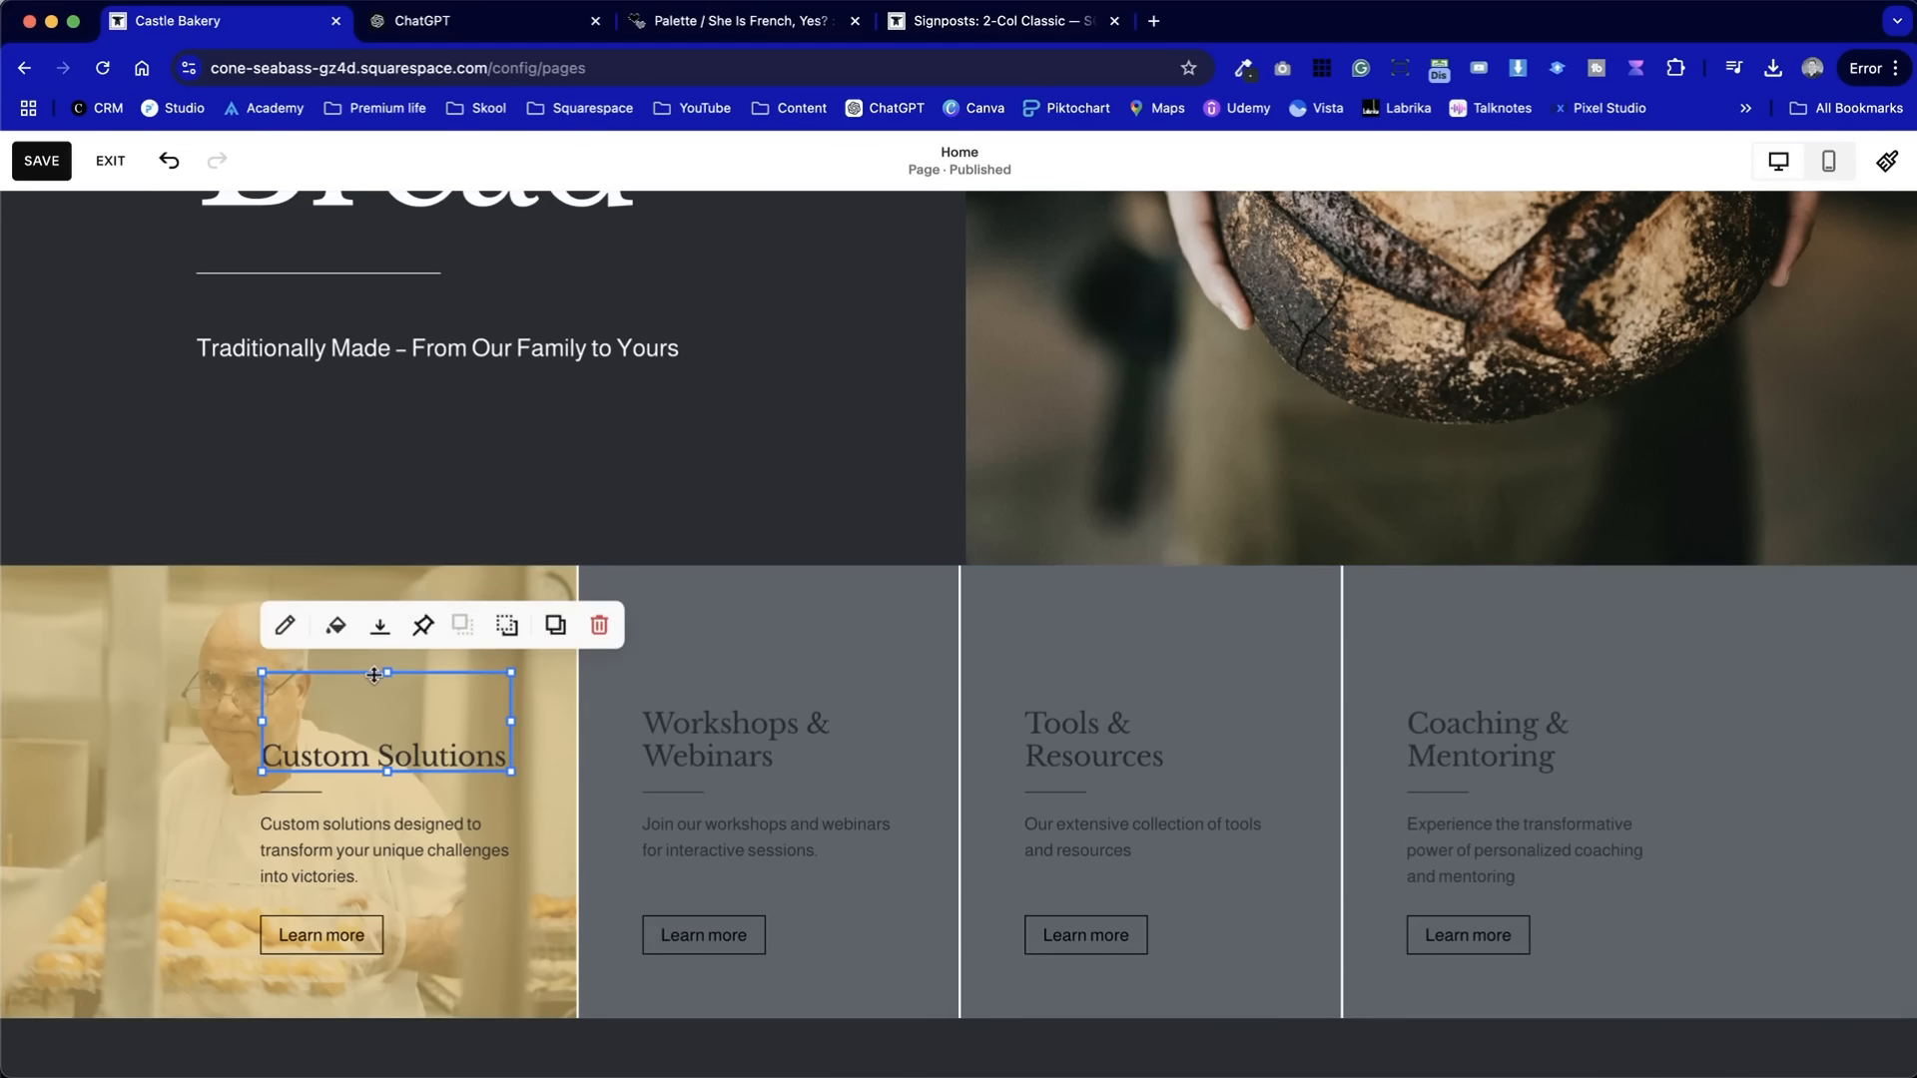
{"action": "double_click", "coordinate": [153, 685]}
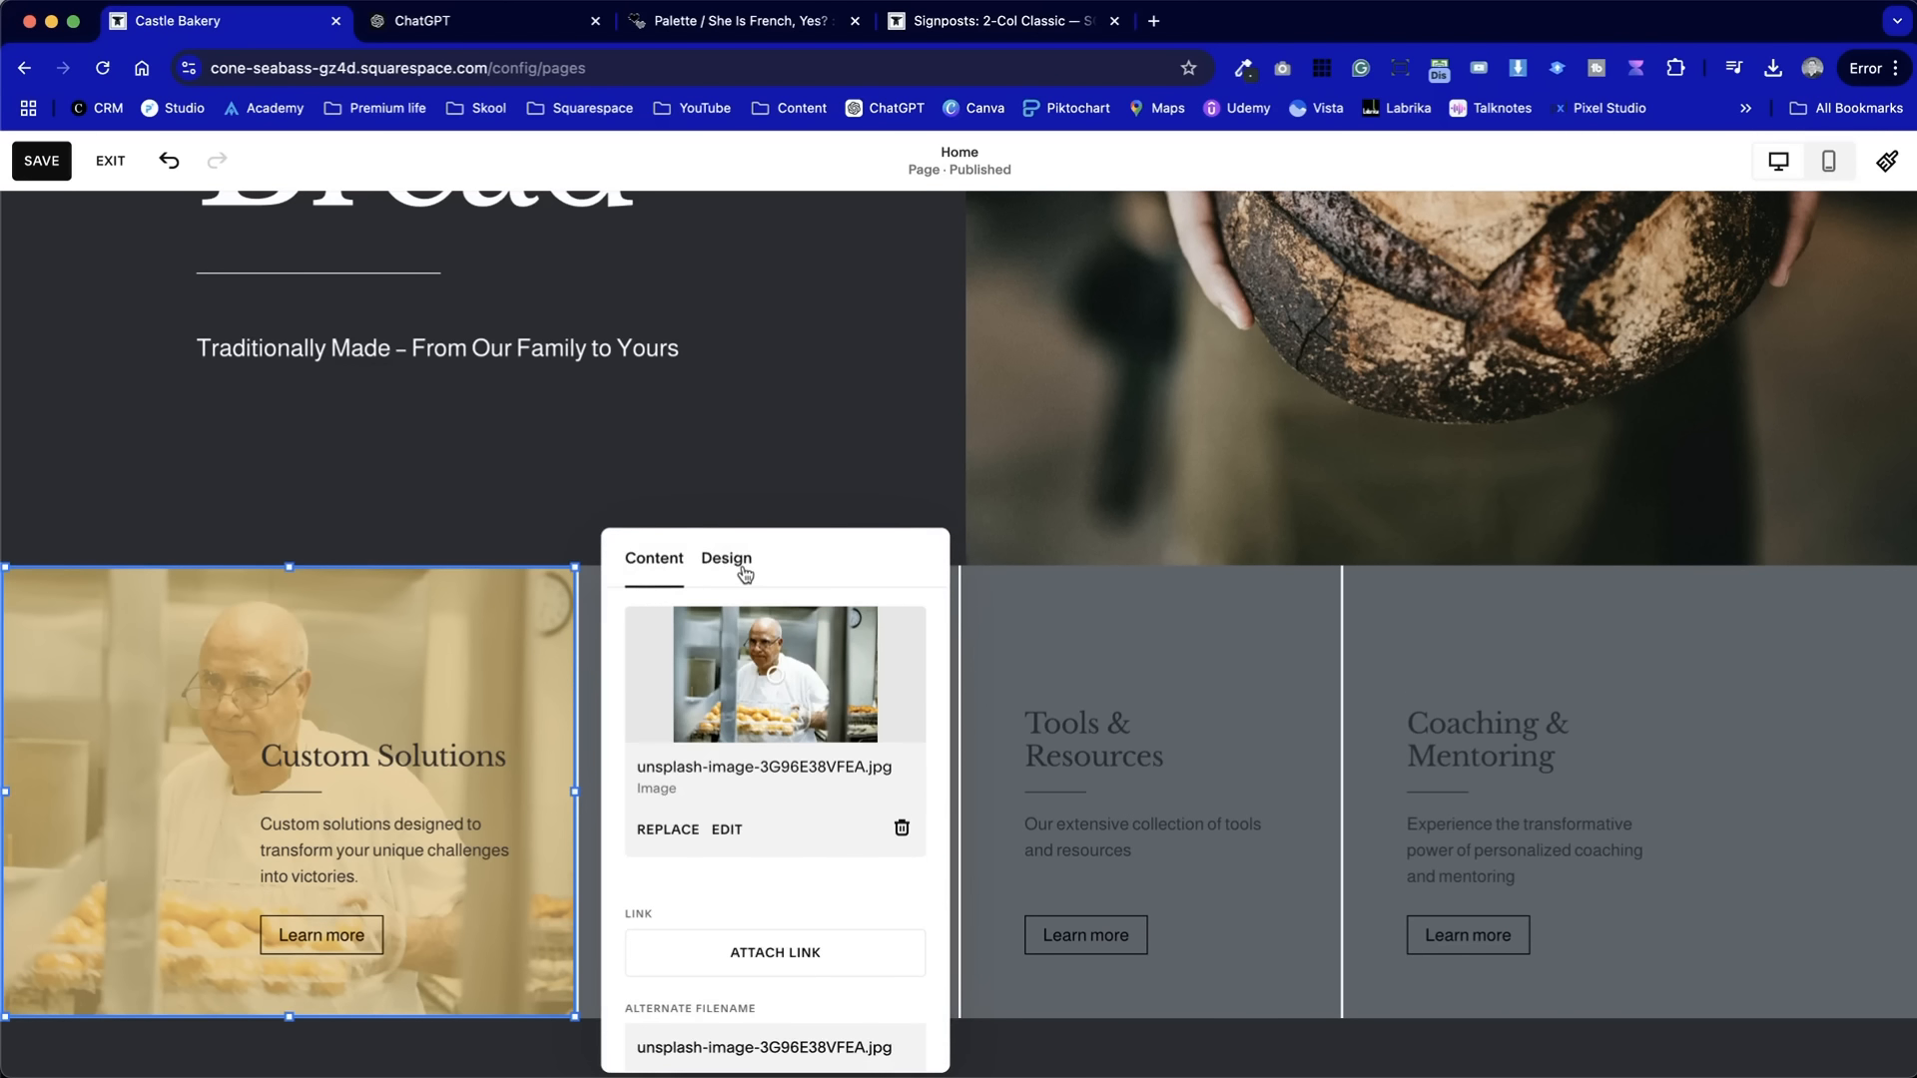
{"action": "left_click", "coordinate": [727, 557]}
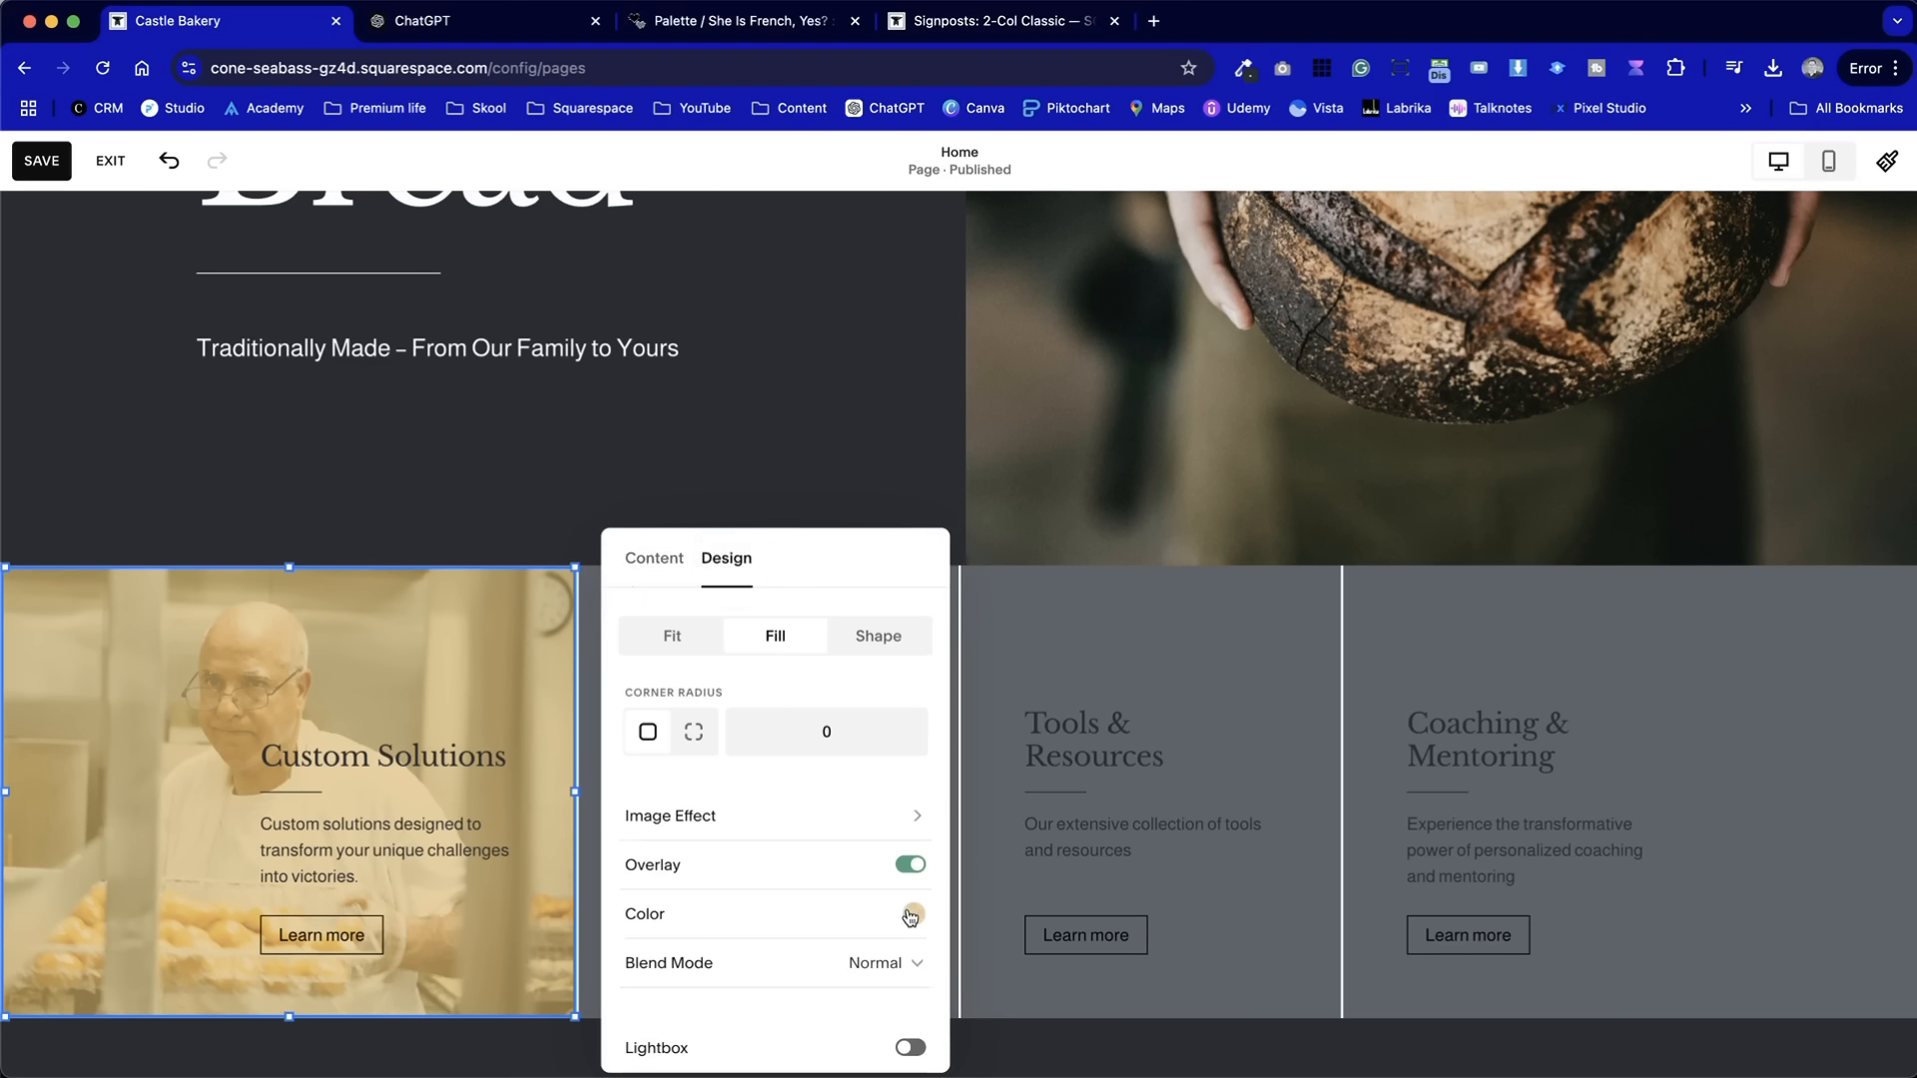
{"action": "left_click", "coordinate": [912, 907]}
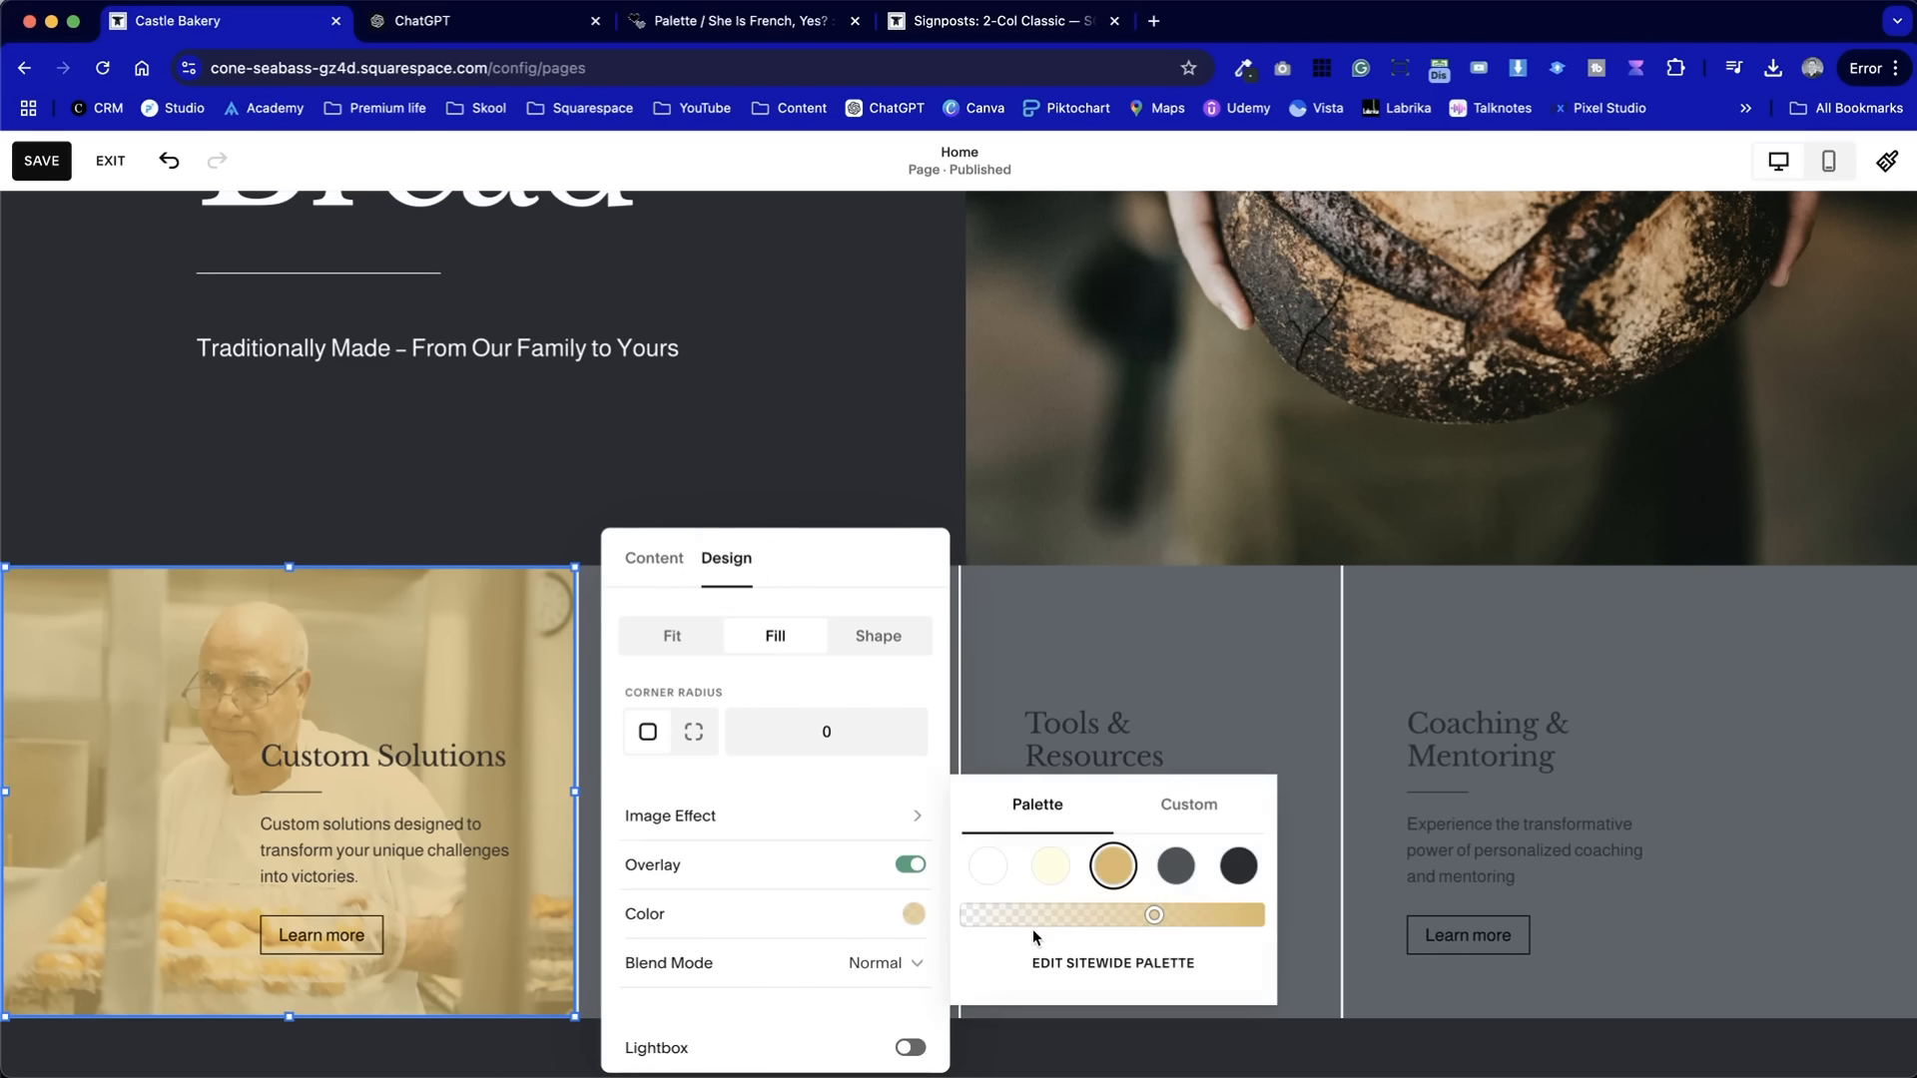
{"action": "left_click", "coordinate": [1198, 915]}
{"action": "left_click_drag", "start_coordinate": [1203, 921], "coordinate": [1209, 921]}
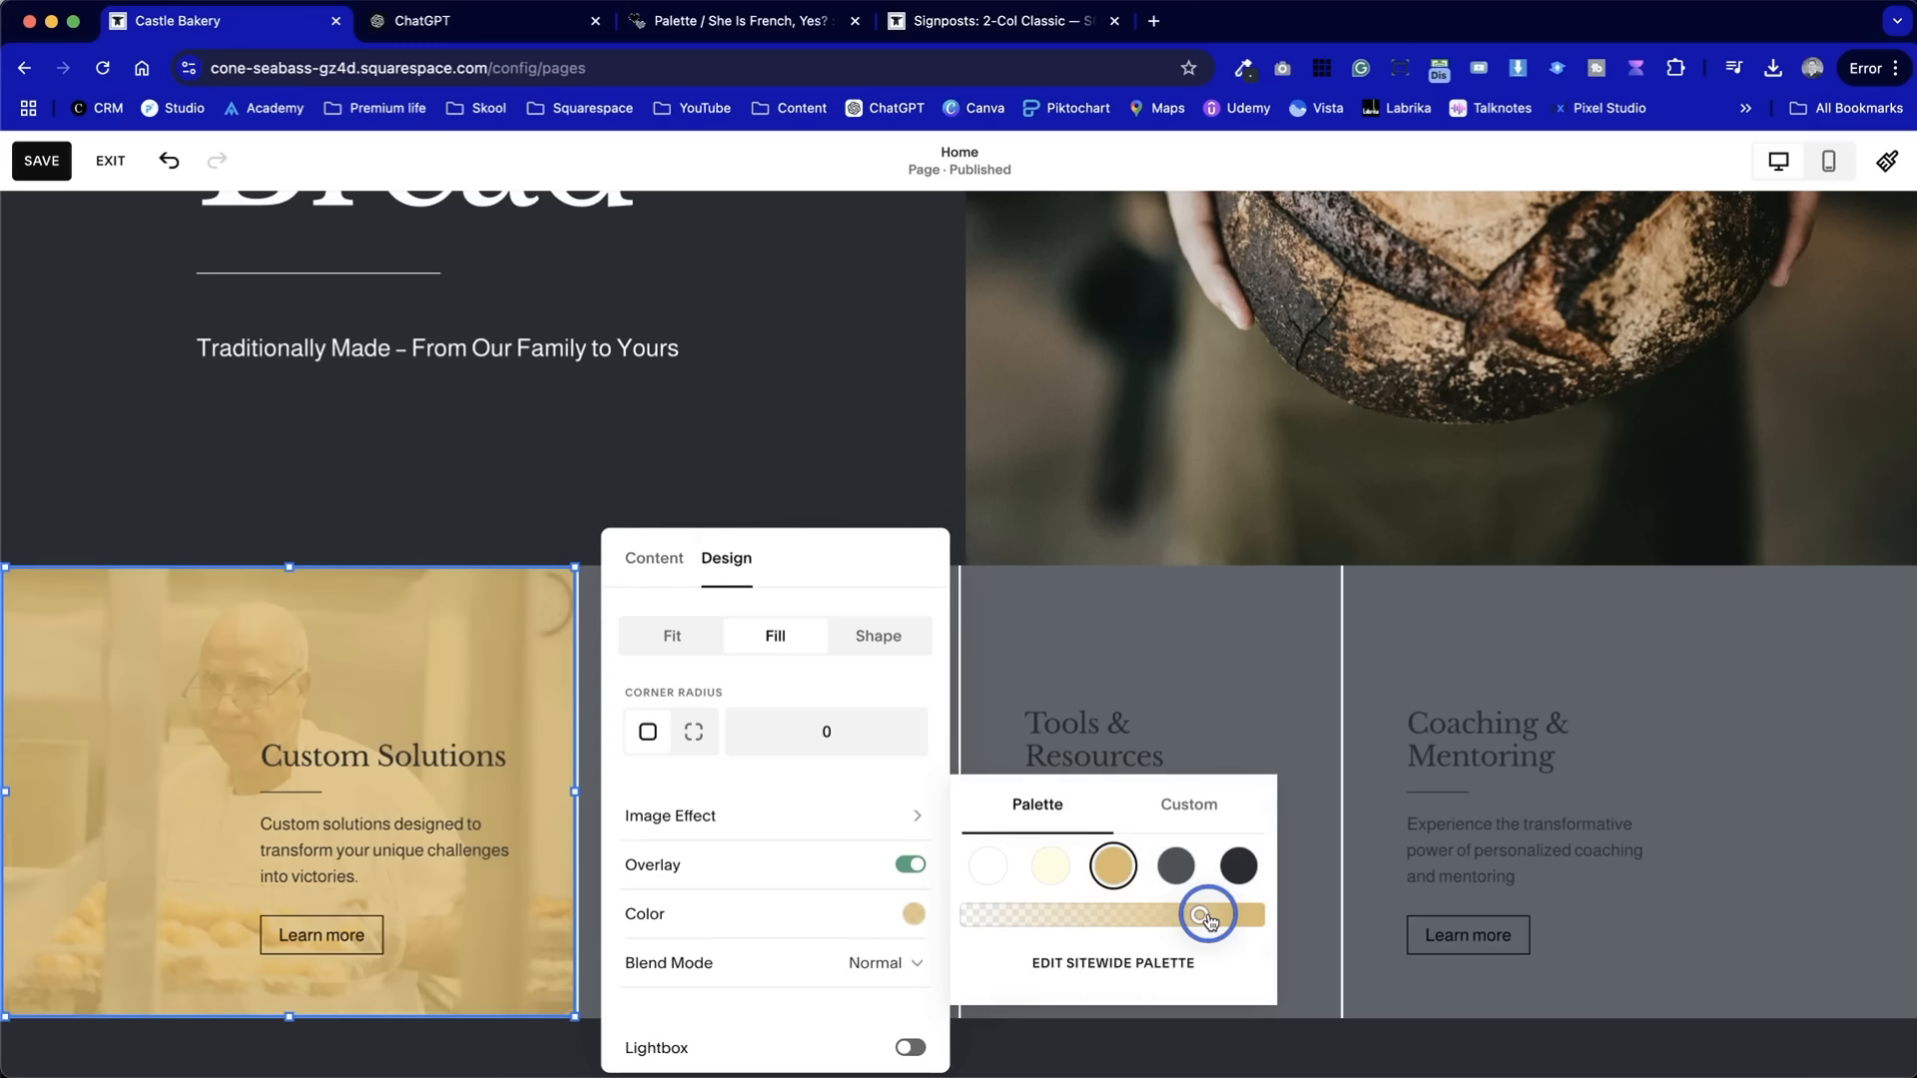
{"action": "scroll", "coordinate": [126, 791], "scroll_direction": "down", "scroll_amount": 3}
{"action": "left_click", "coordinate": [126, 795]}
{"action": "scroll", "coordinate": [197, 910], "scroll_direction": "up", "scroll_amount": 5}
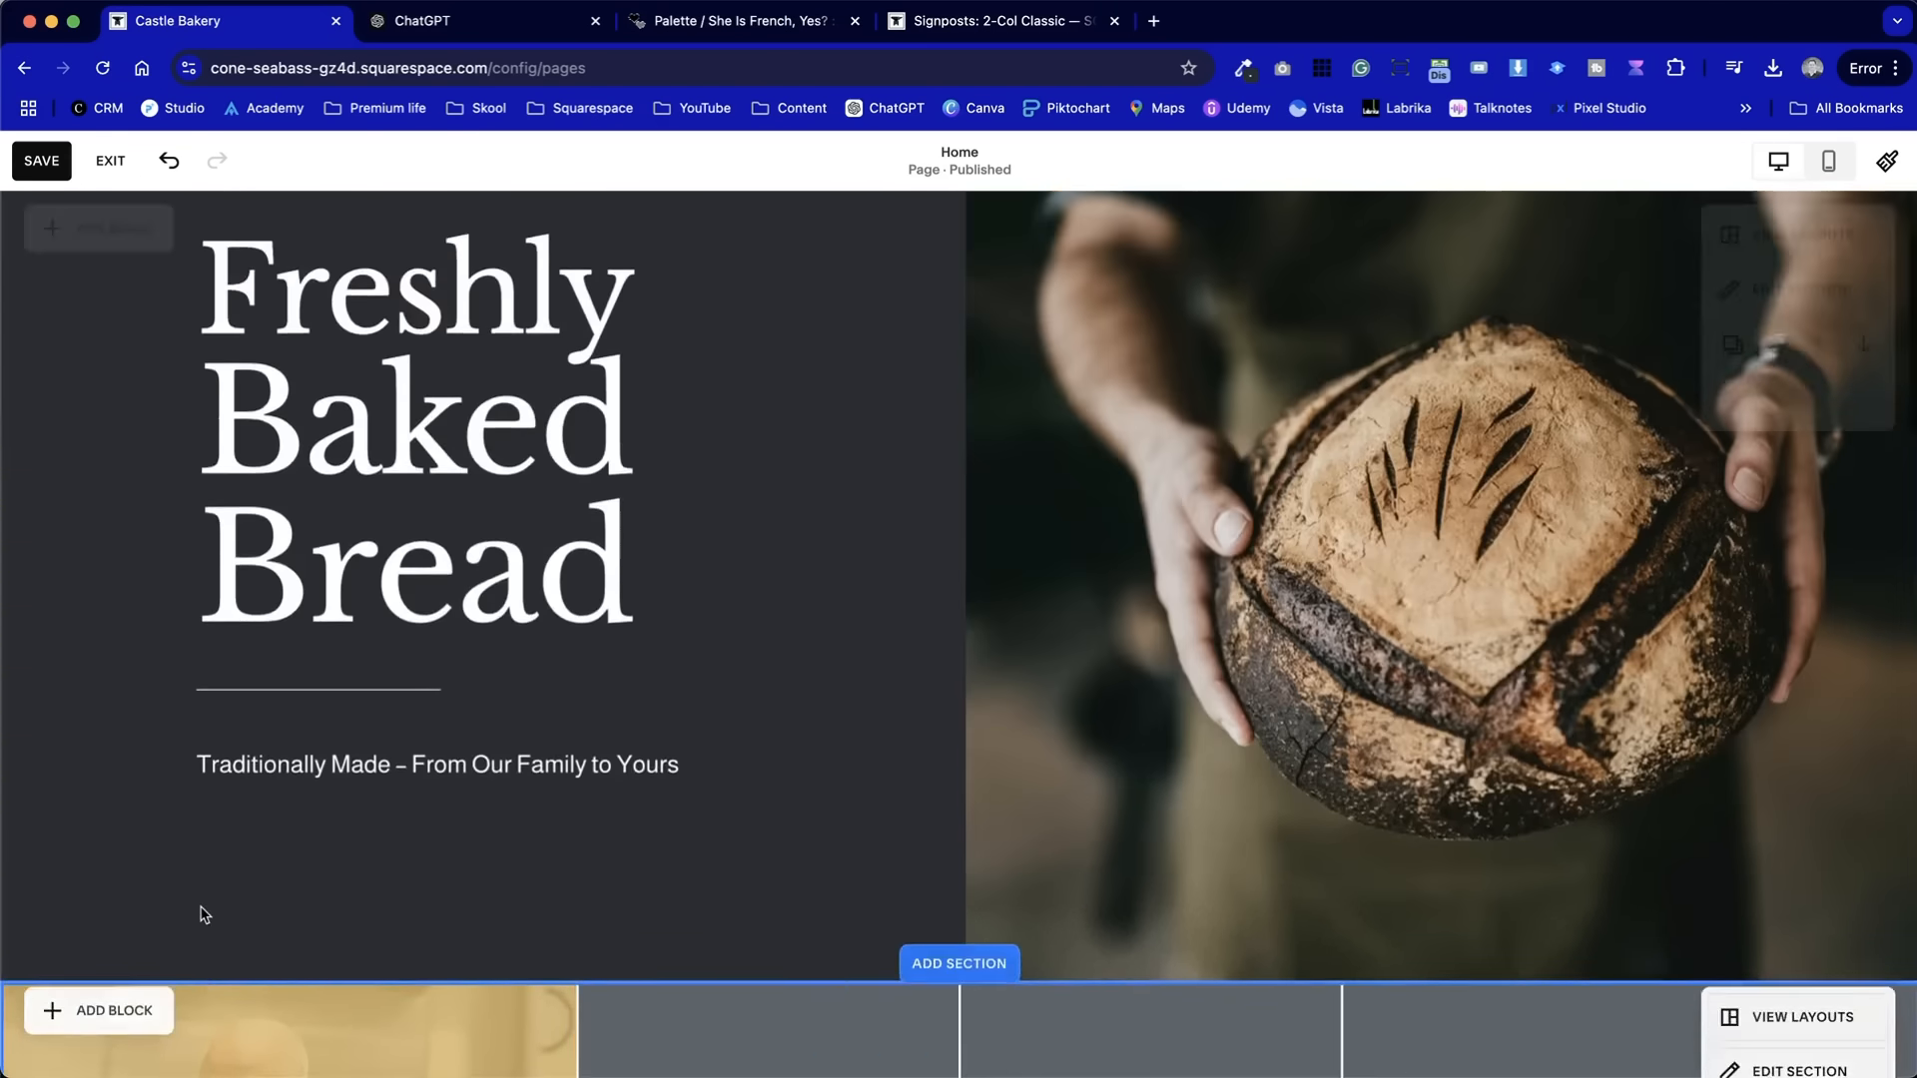
- Edit the baker image with saturation -100, contrast 48 and brightness -66, and save the changes permanently
{"action": "scroll", "coordinate": [196, 911], "scroll_direction": "down", "scroll_amount": 5}
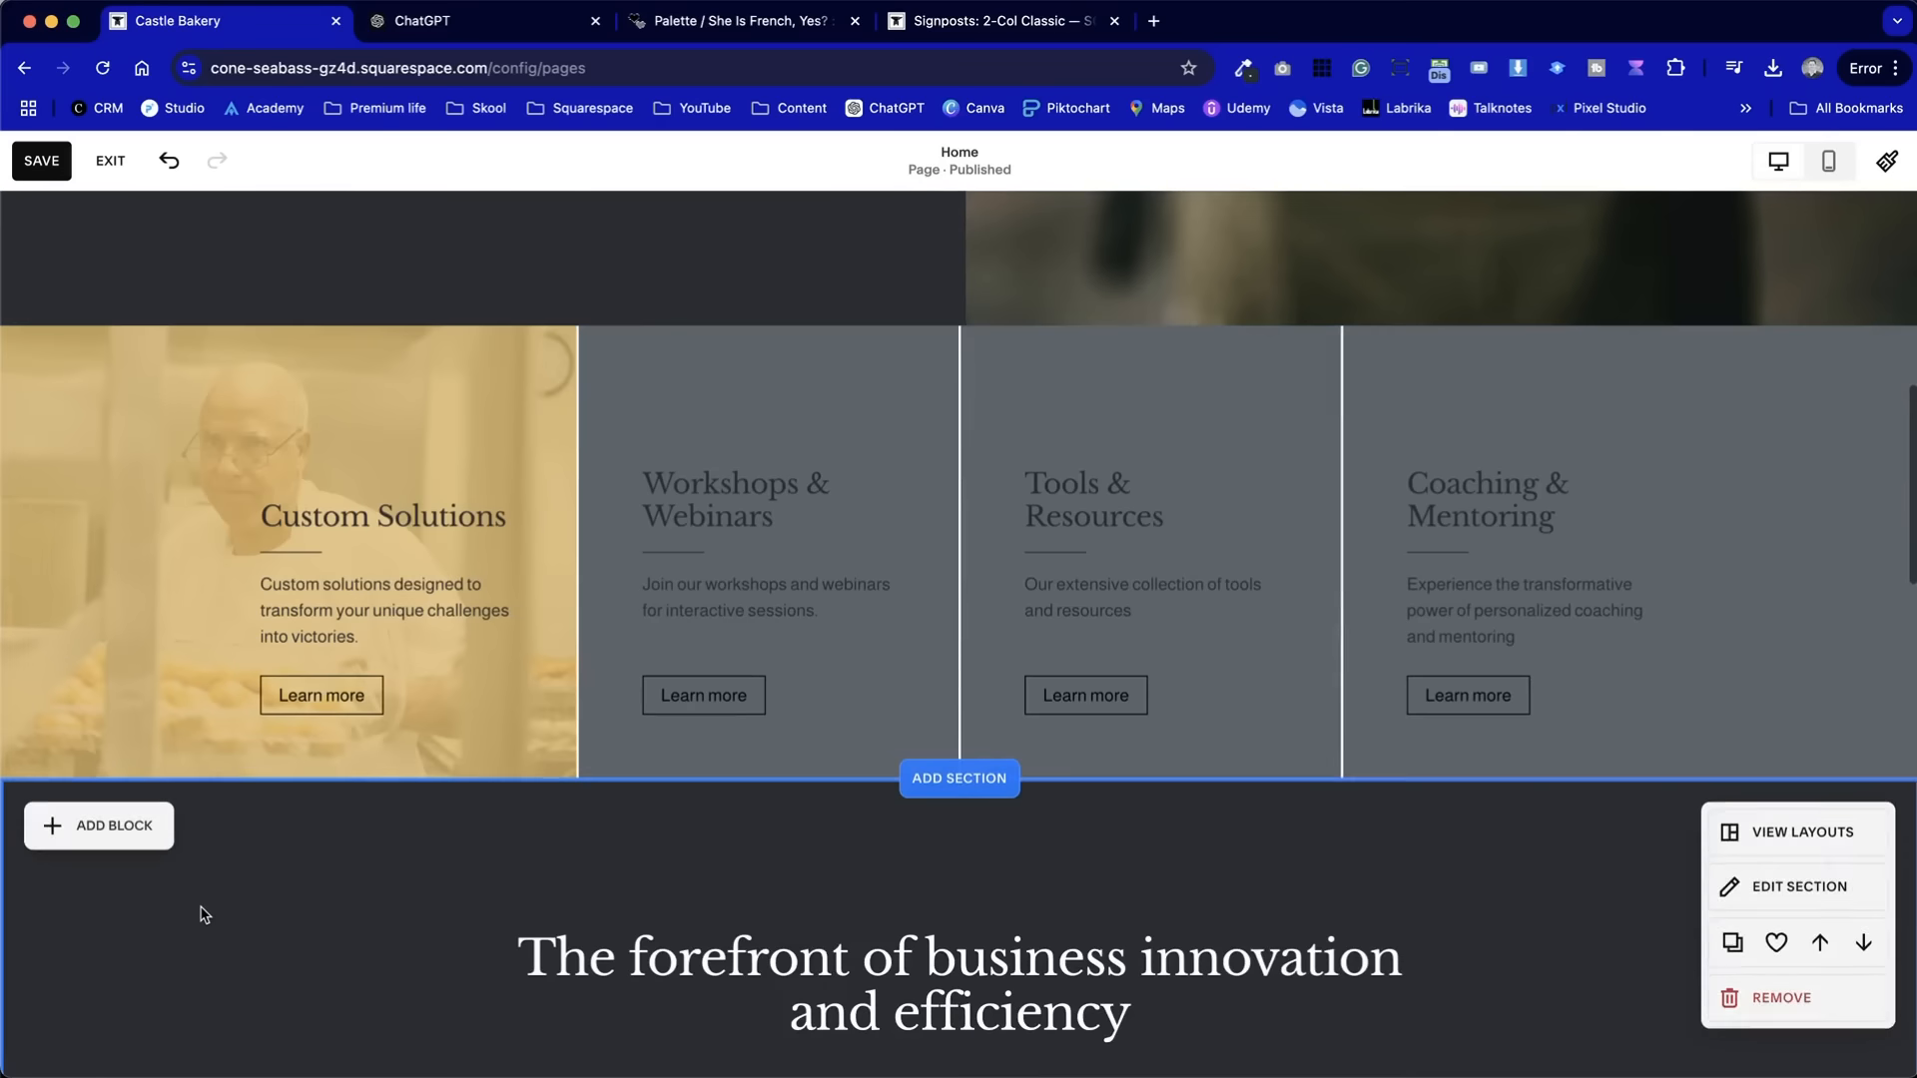
{"action": "double_click", "coordinate": [171, 505]}
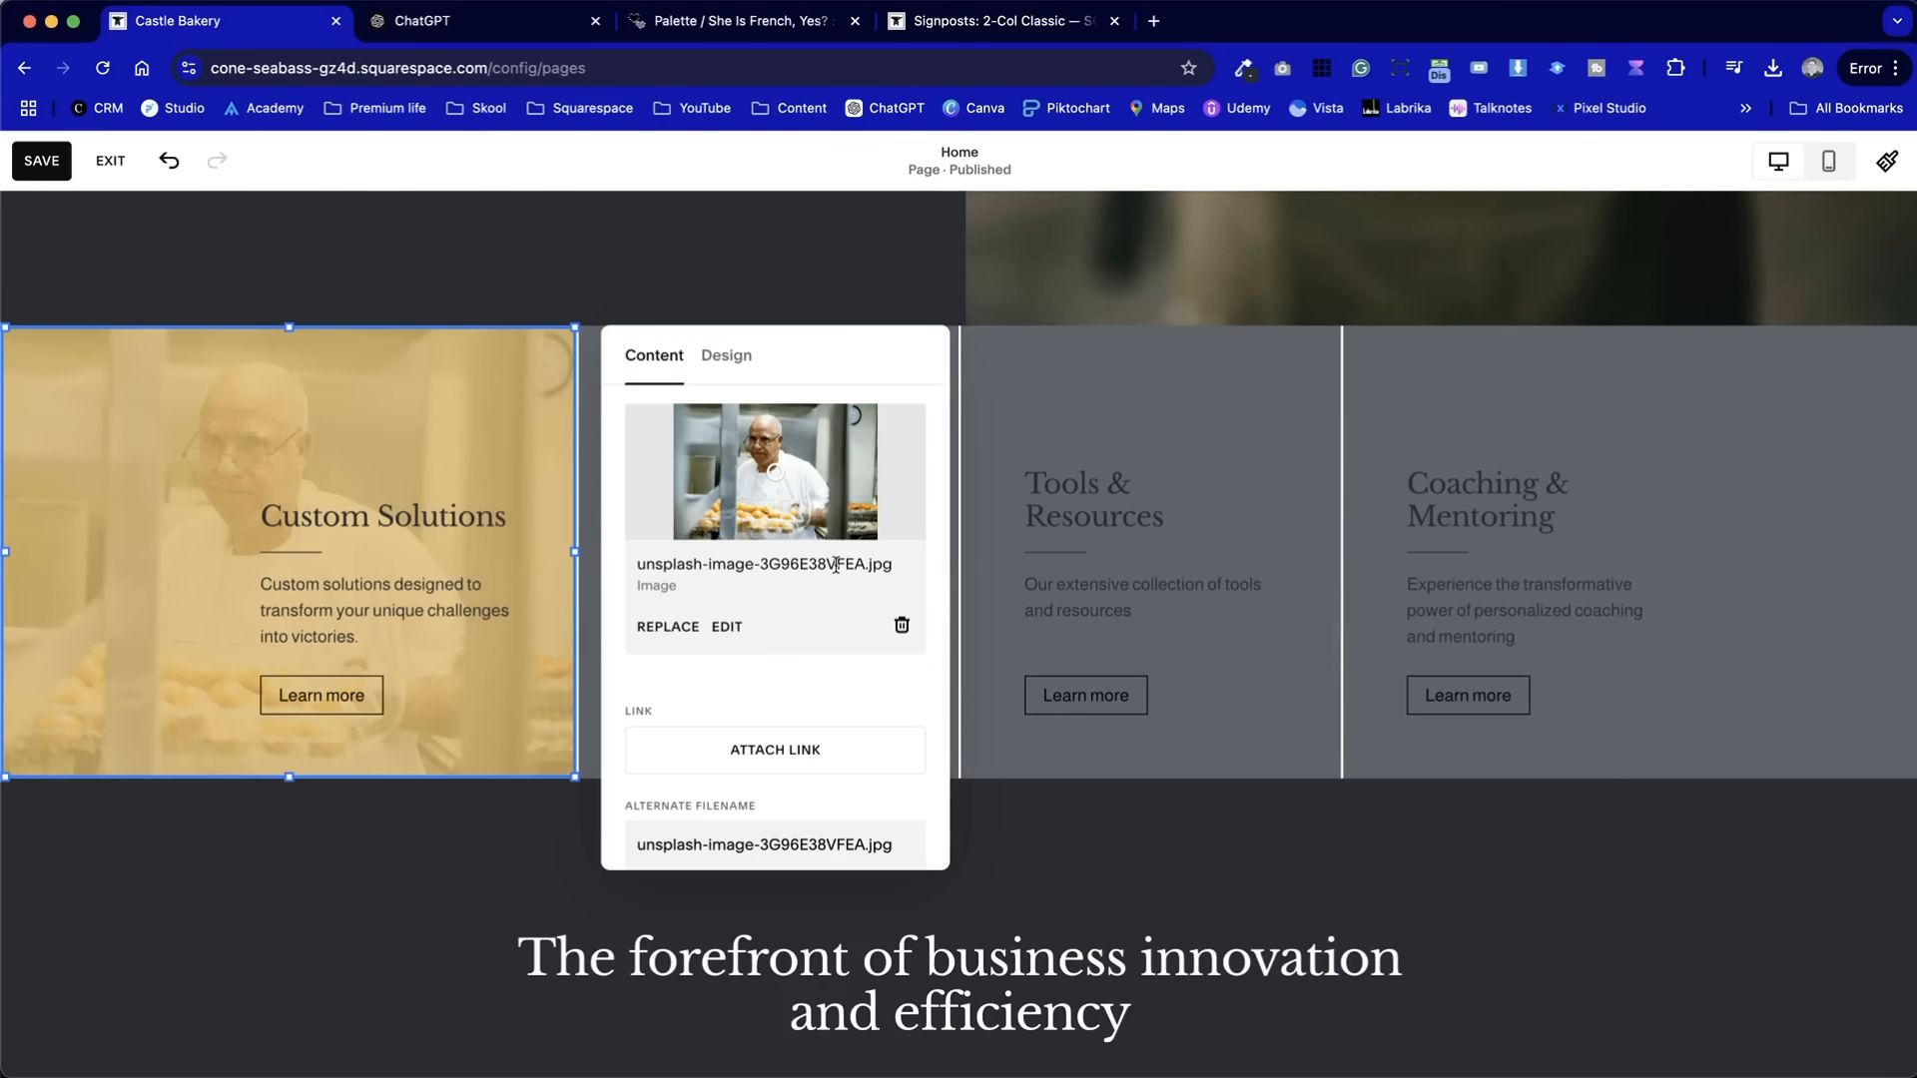
{"action": "left_click", "coordinate": [727, 629]}
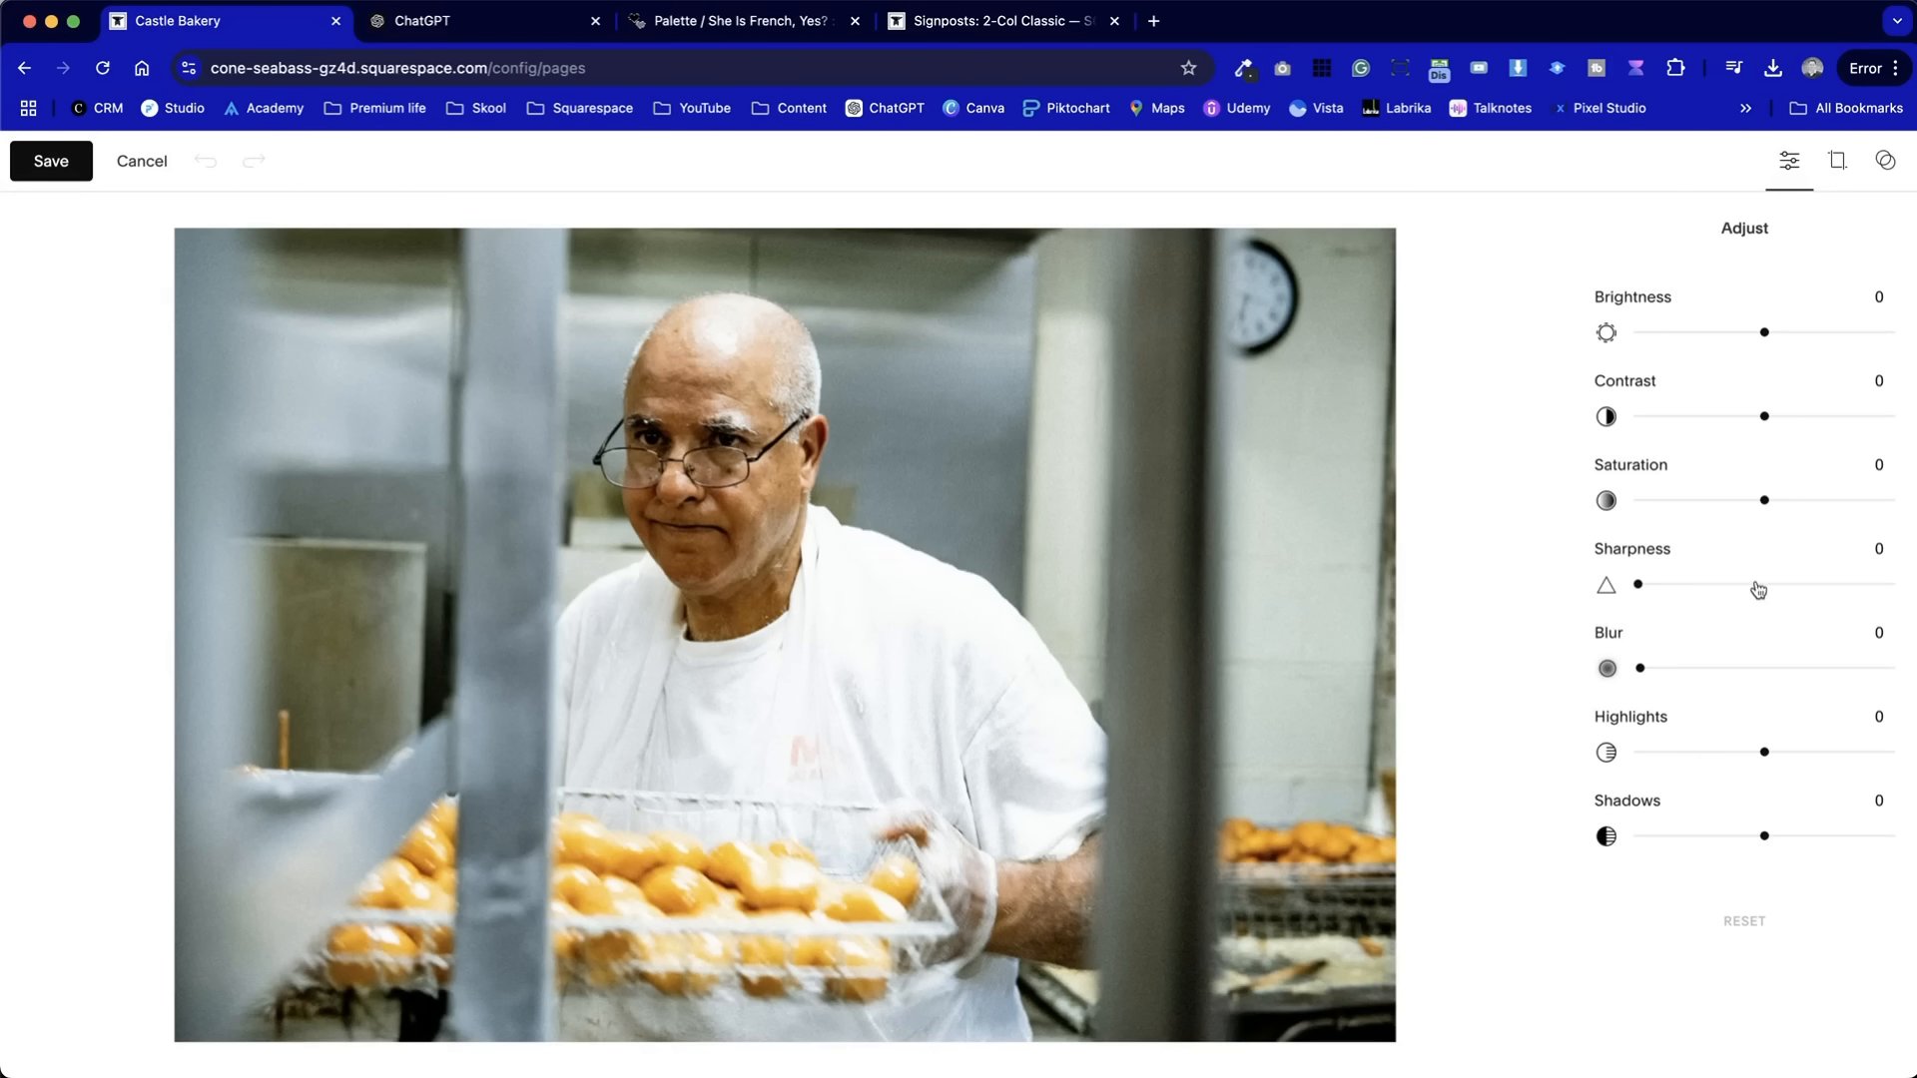
{"action": "left_click_drag", "start_coordinate": [1764, 499], "coordinate": [1507, 475]}
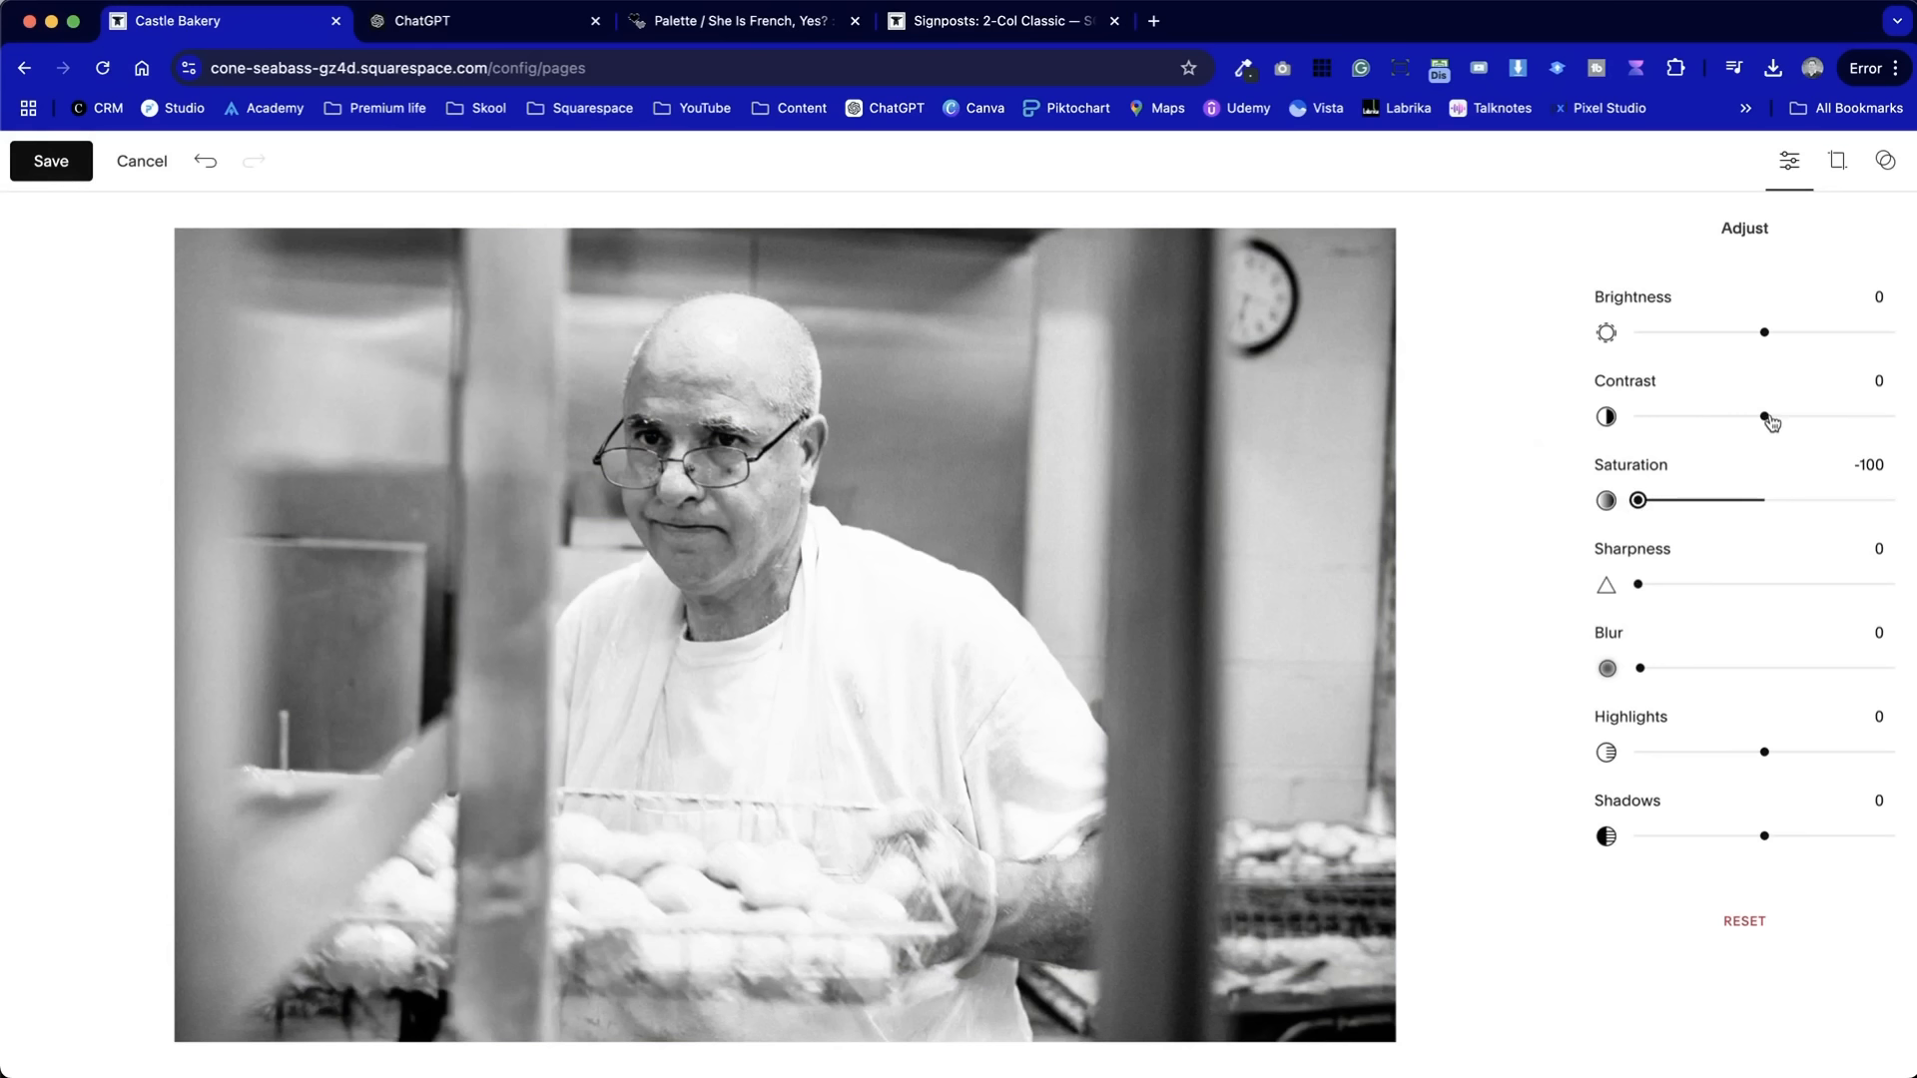
{"action": "left_click_drag", "start_coordinate": [1766, 417], "coordinate": [1825, 416]}
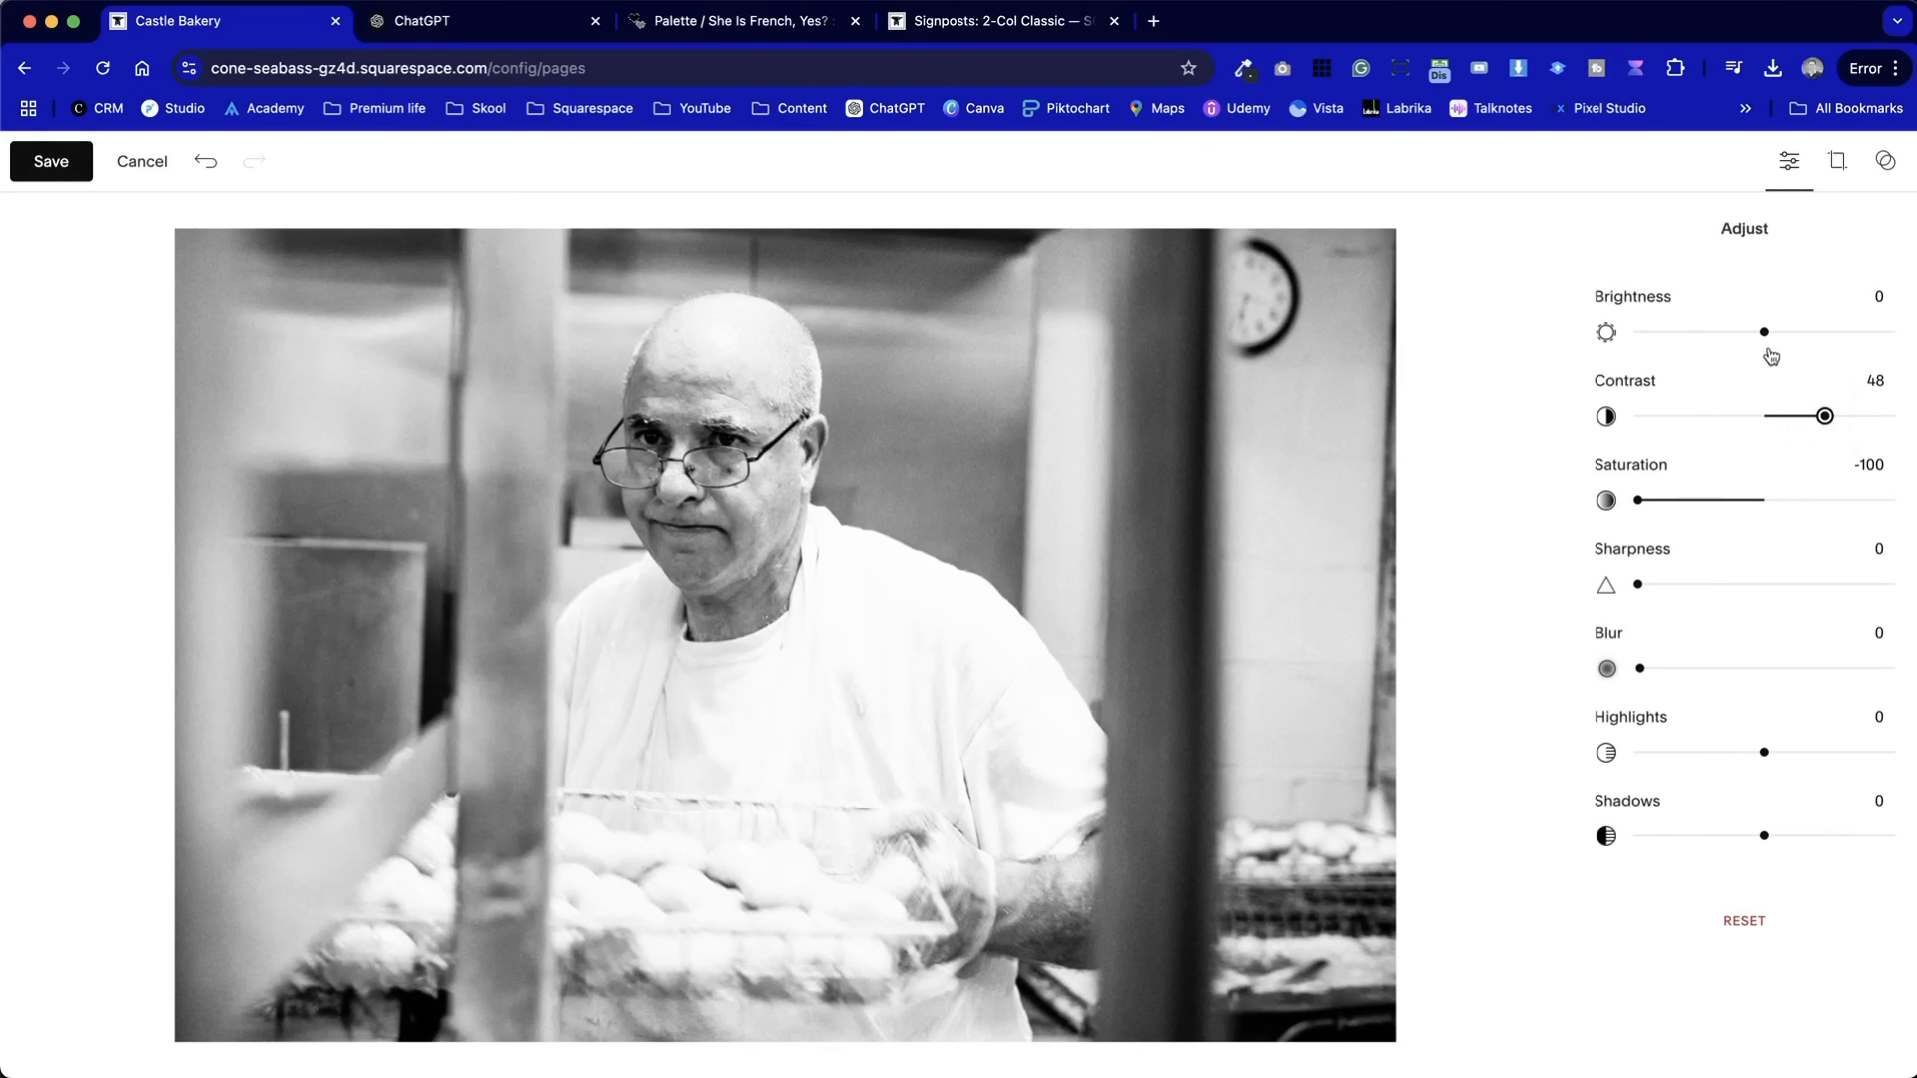
{"action": "left_click_drag", "start_coordinate": [1764, 331], "coordinate": [1681, 331]}
{"action": "left_click", "coordinate": [45, 162]}
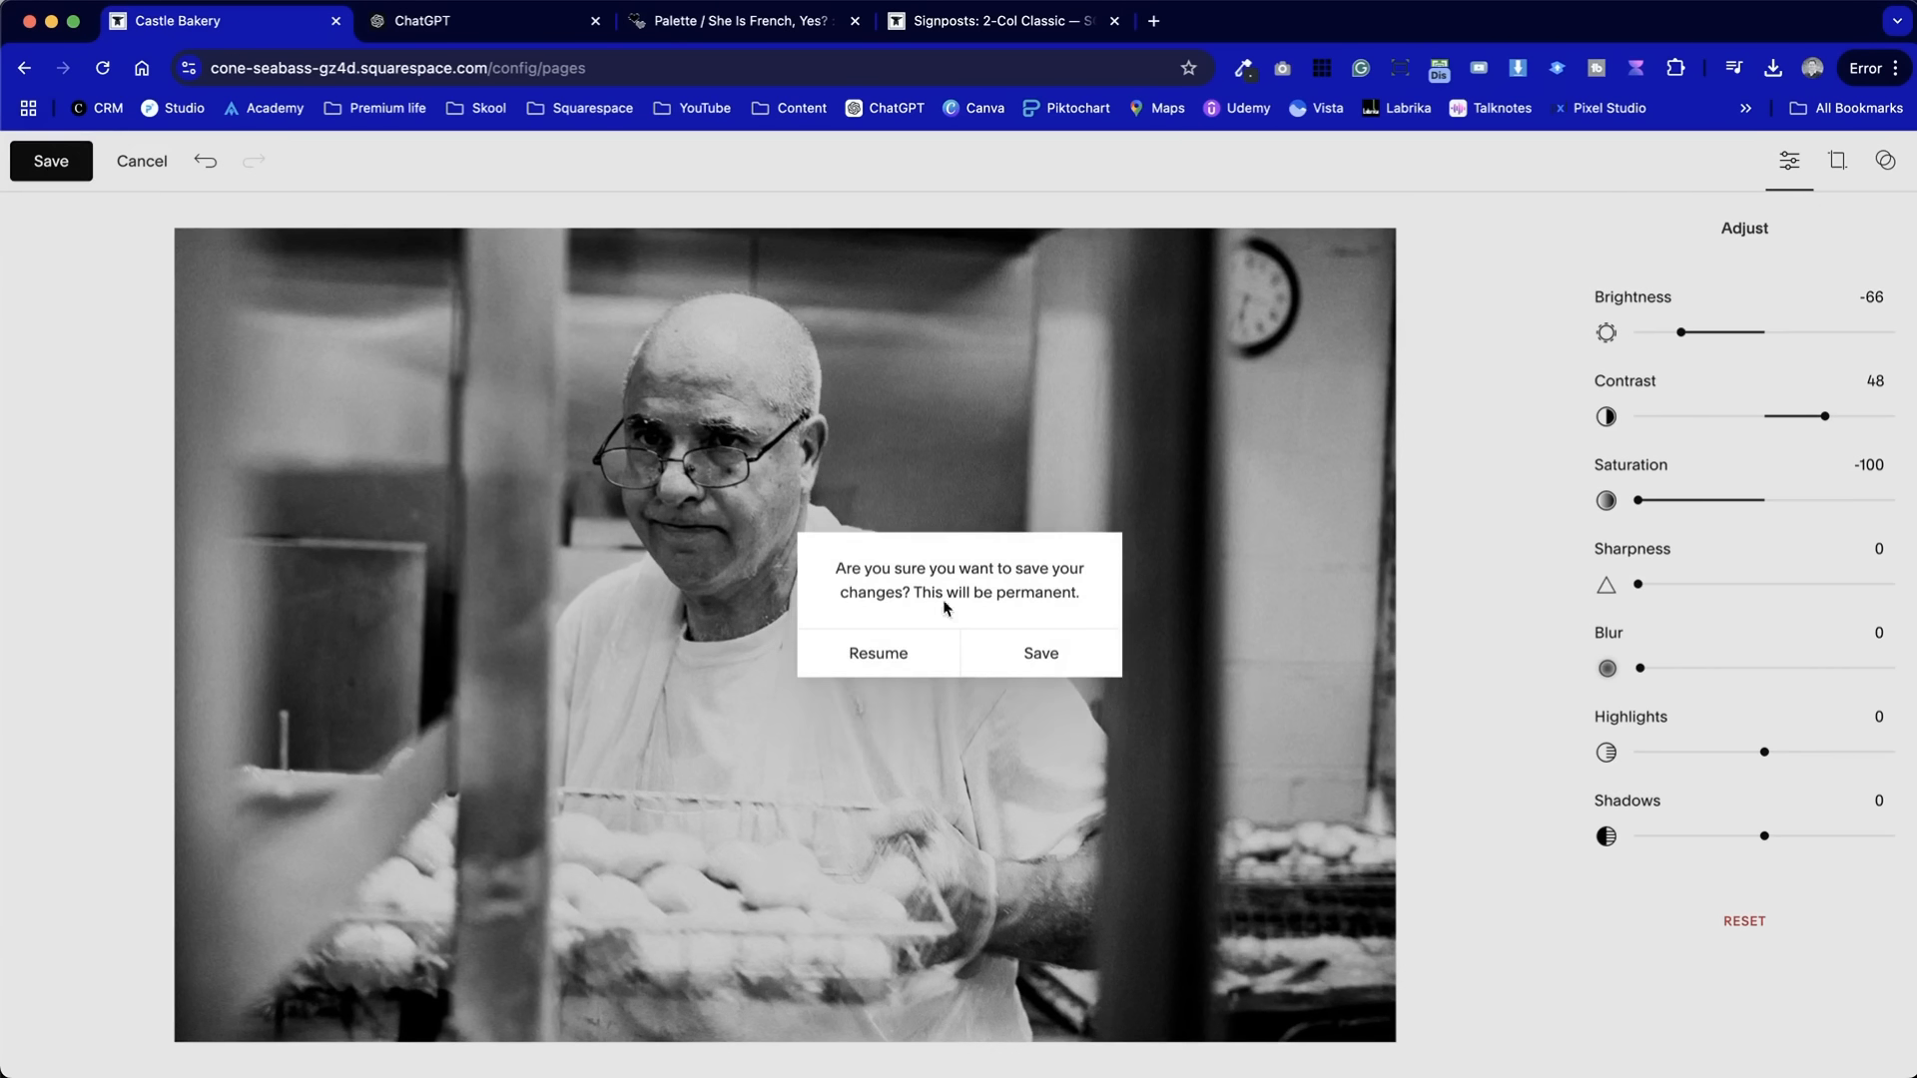
{"action": "left_click", "coordinate": [1086, 660]}
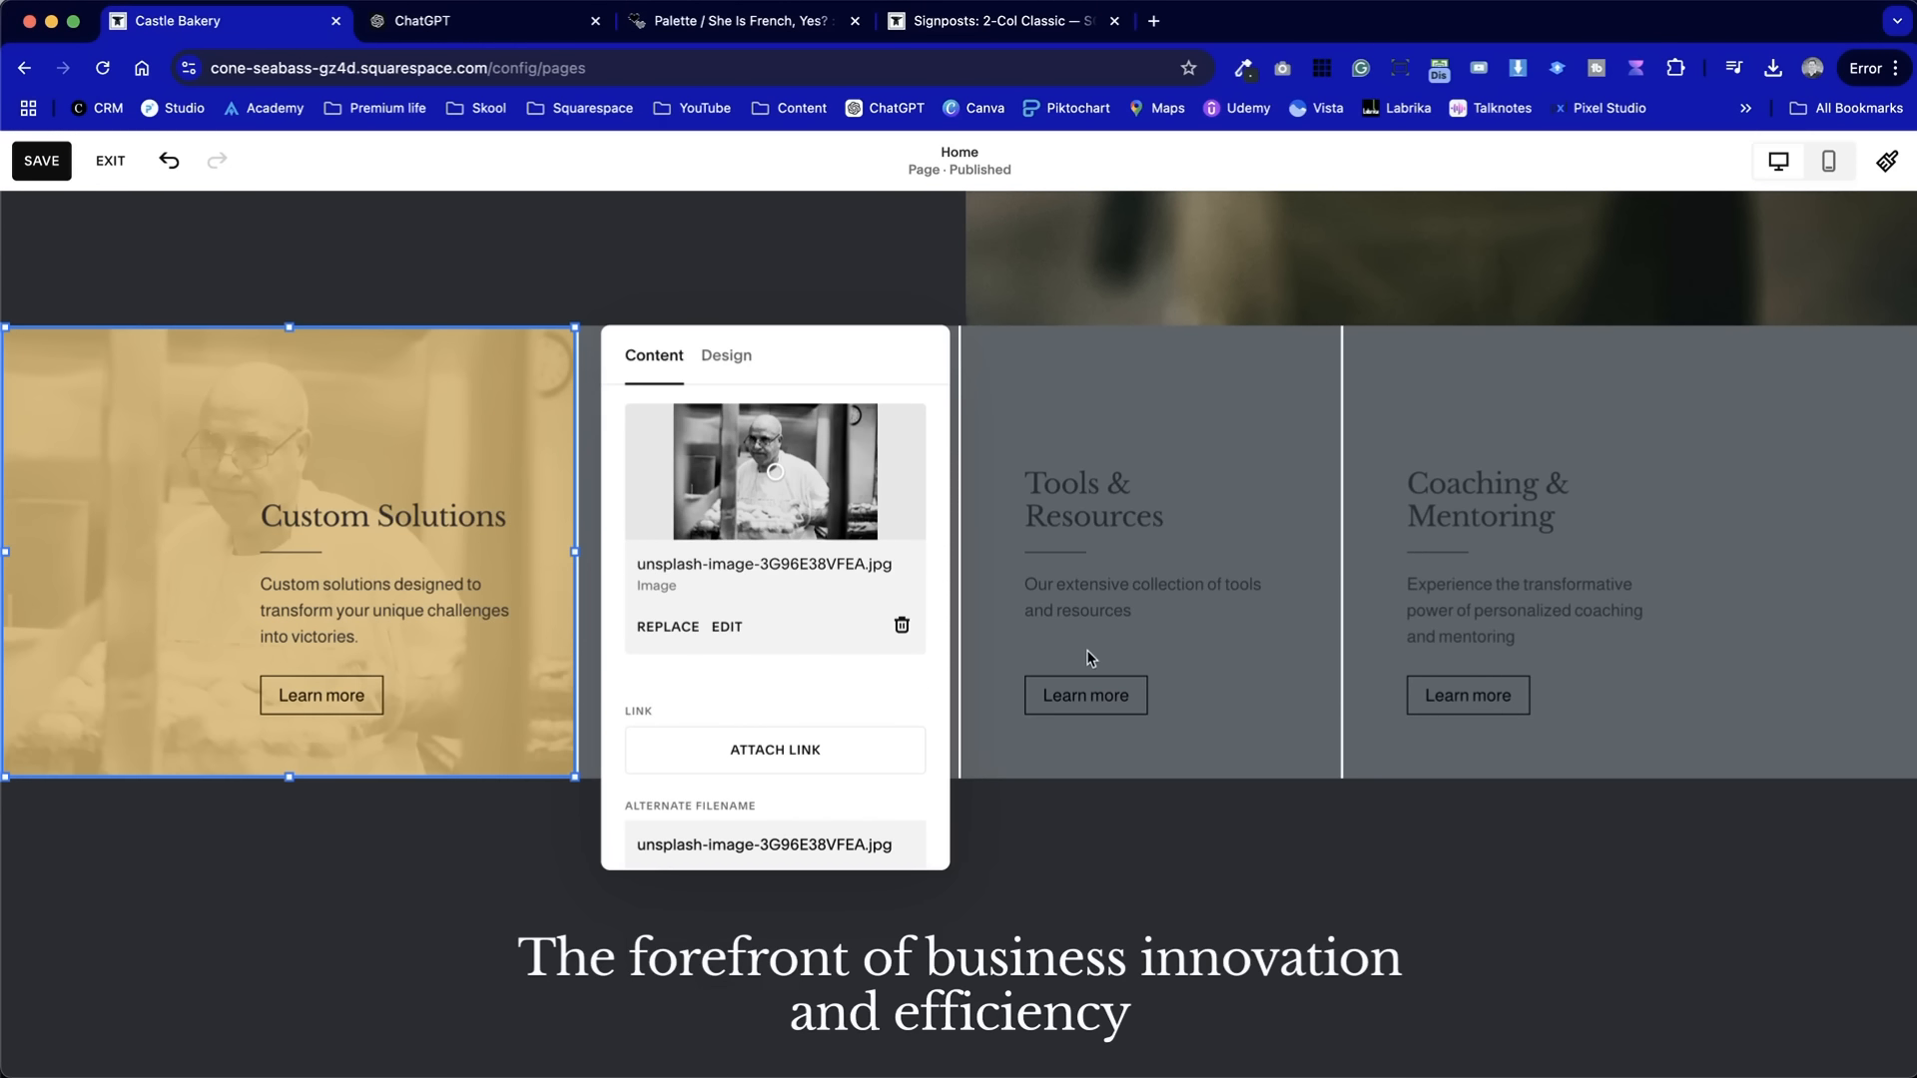
- Raise the opacity of the baker image's gold overlay slightly and review it against the hero section
{"action": "left_click", "coordinate": [739, 365]}
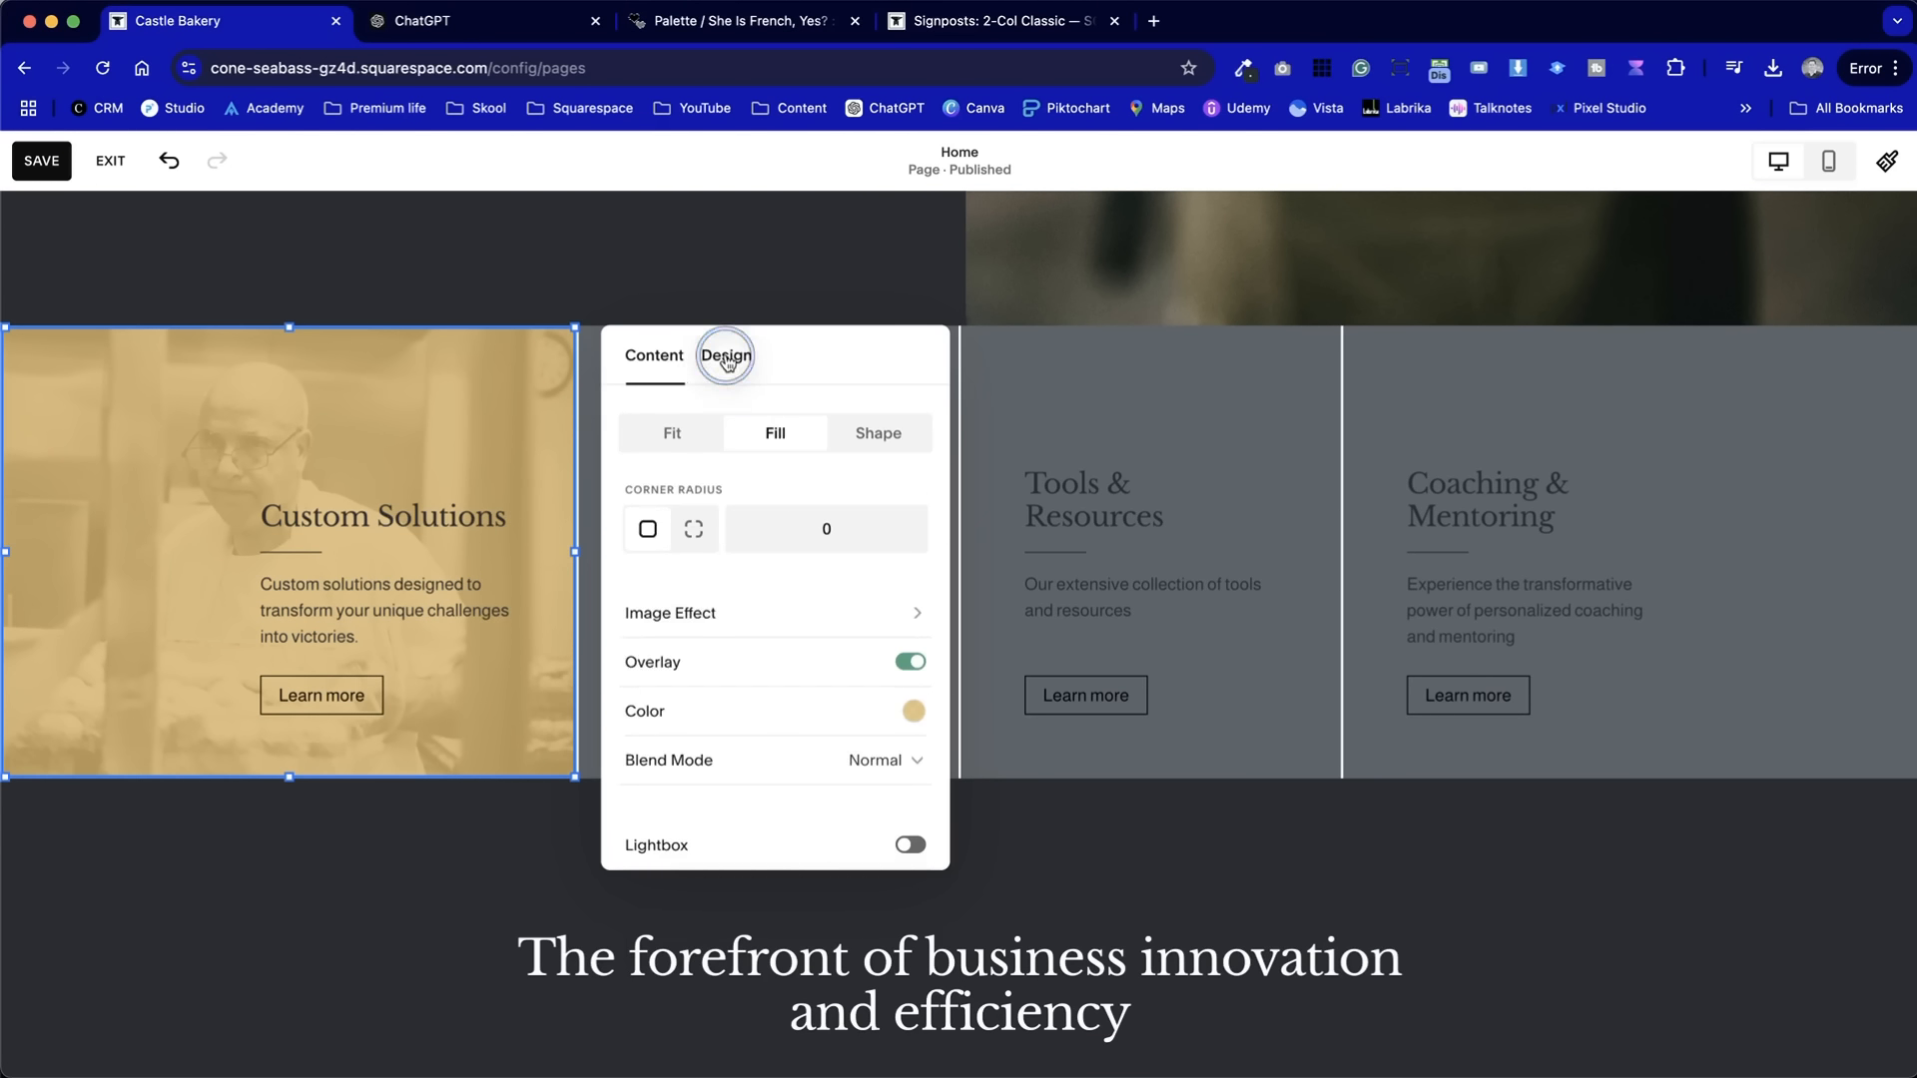
{"action": "left_click", "coordinate": [912, 711]}
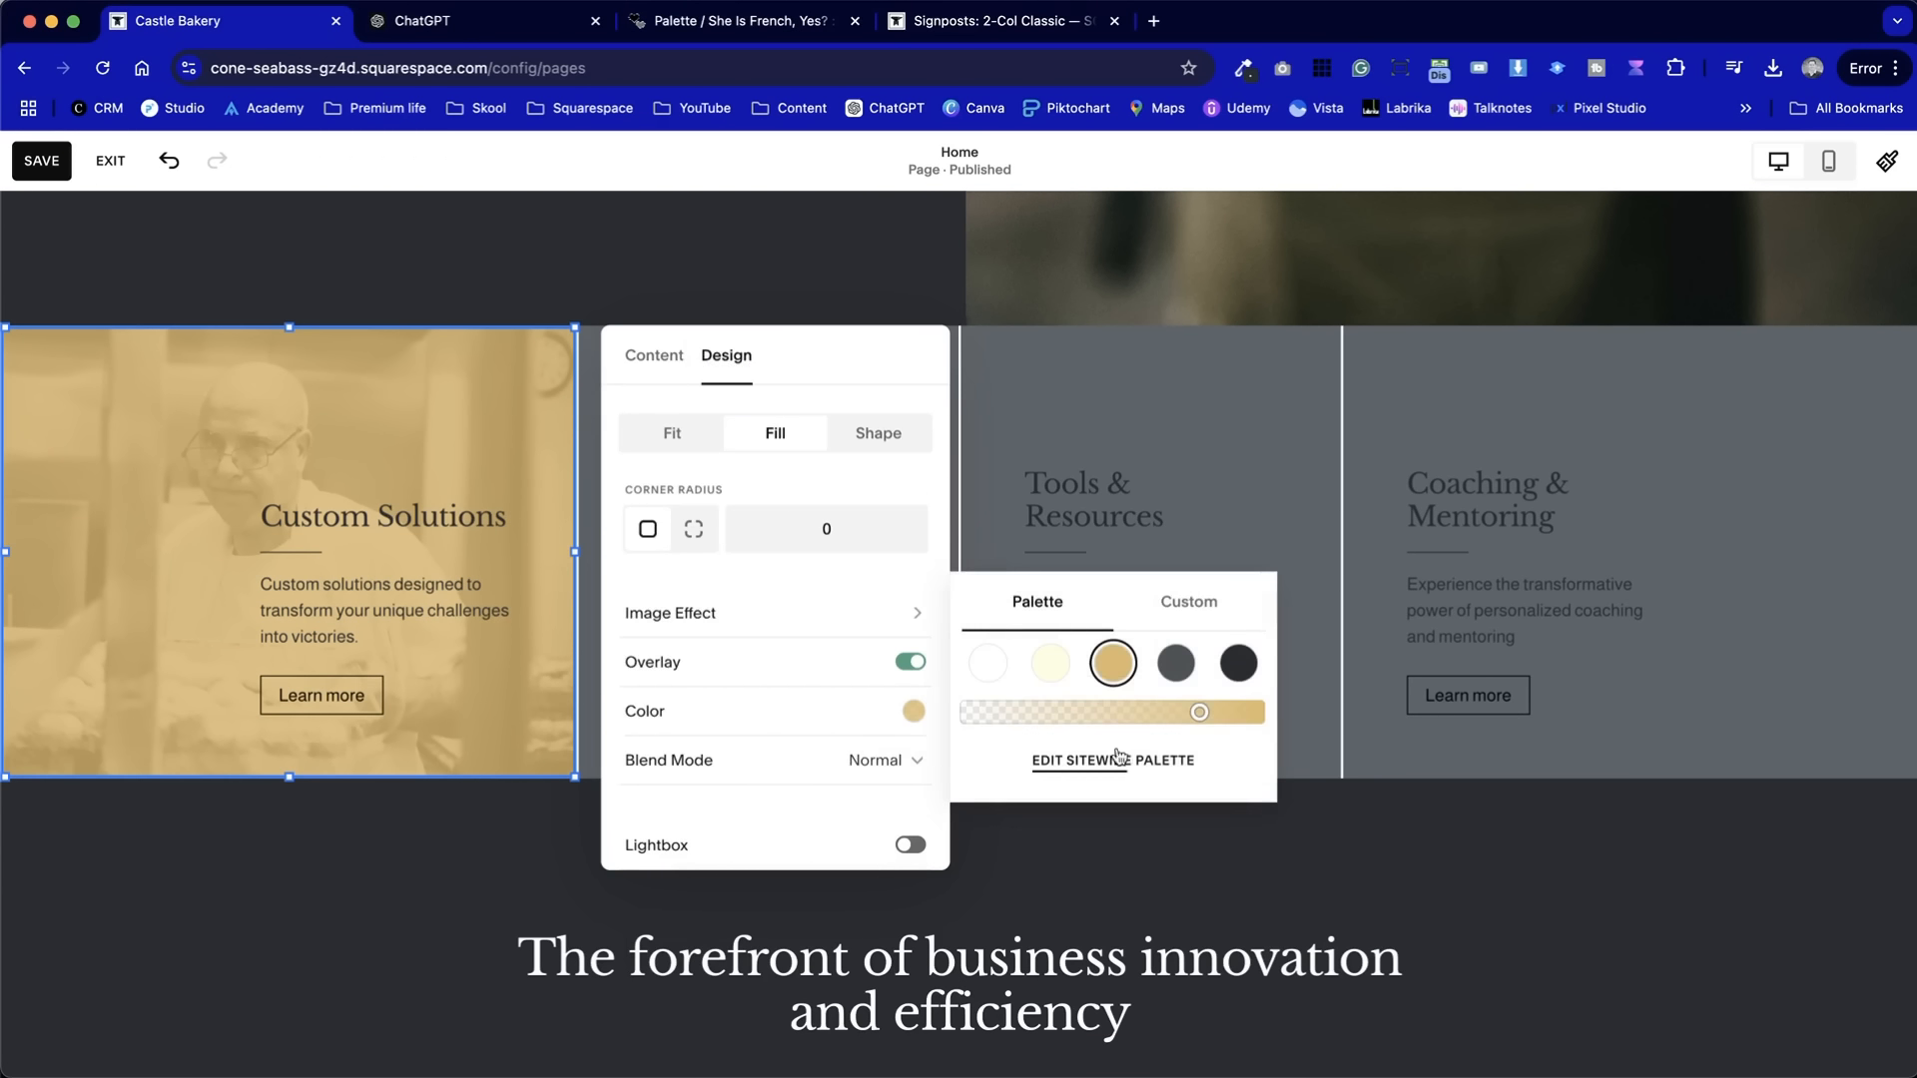
{"action": "mouse_move", "coordinate": [1203, 715]}
{"action": "left_mouse_down"}
{"action": "mouse_move", "coordinate": [1226, 715]}
{"action": "mouse_move", "coordinate": [1141, 712]}
{"action": "mouse_move", "coordinate": [1211, 712]}
{"action": "left_mouse_up"}
{"action": "left_click", "coordinate": [445, 732]}
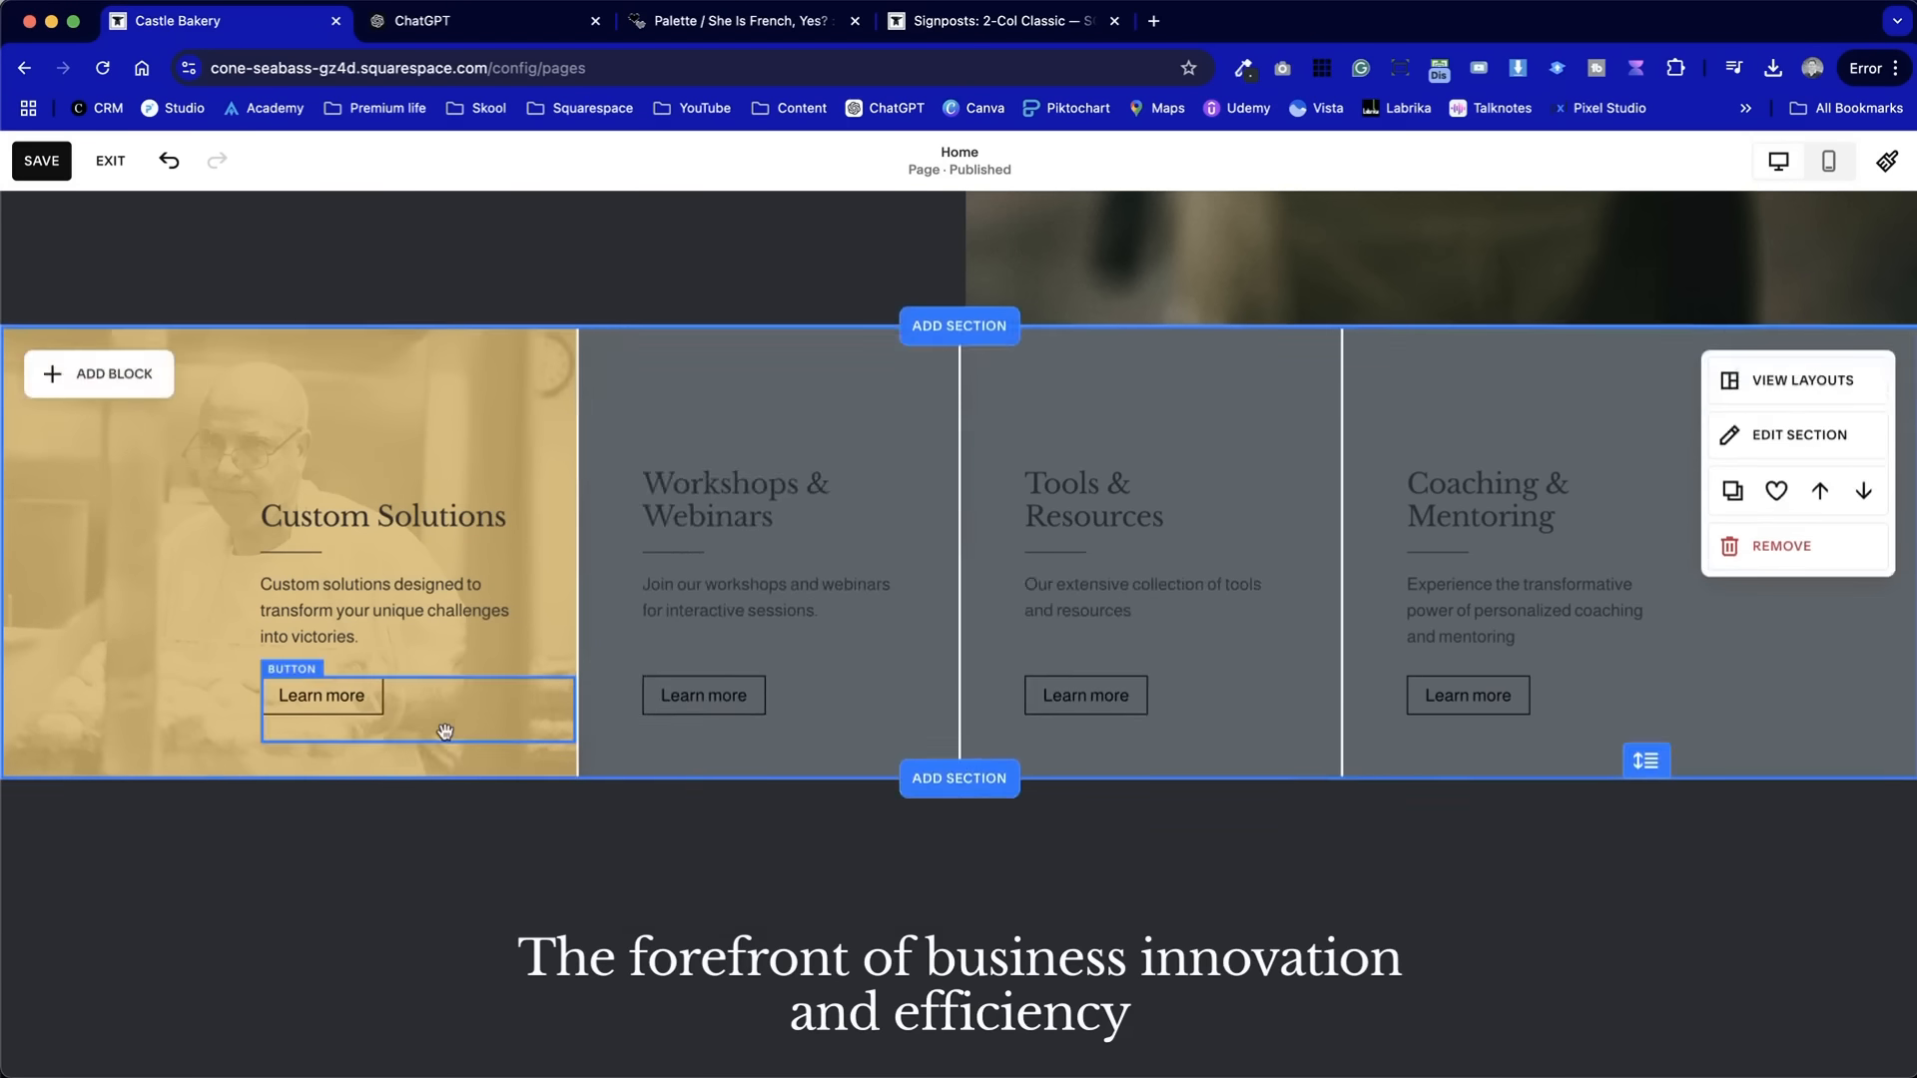
{"action": "scroll", "coordinate": [775, 537], "scroll_direction": "up", "scroll_amount": 2}
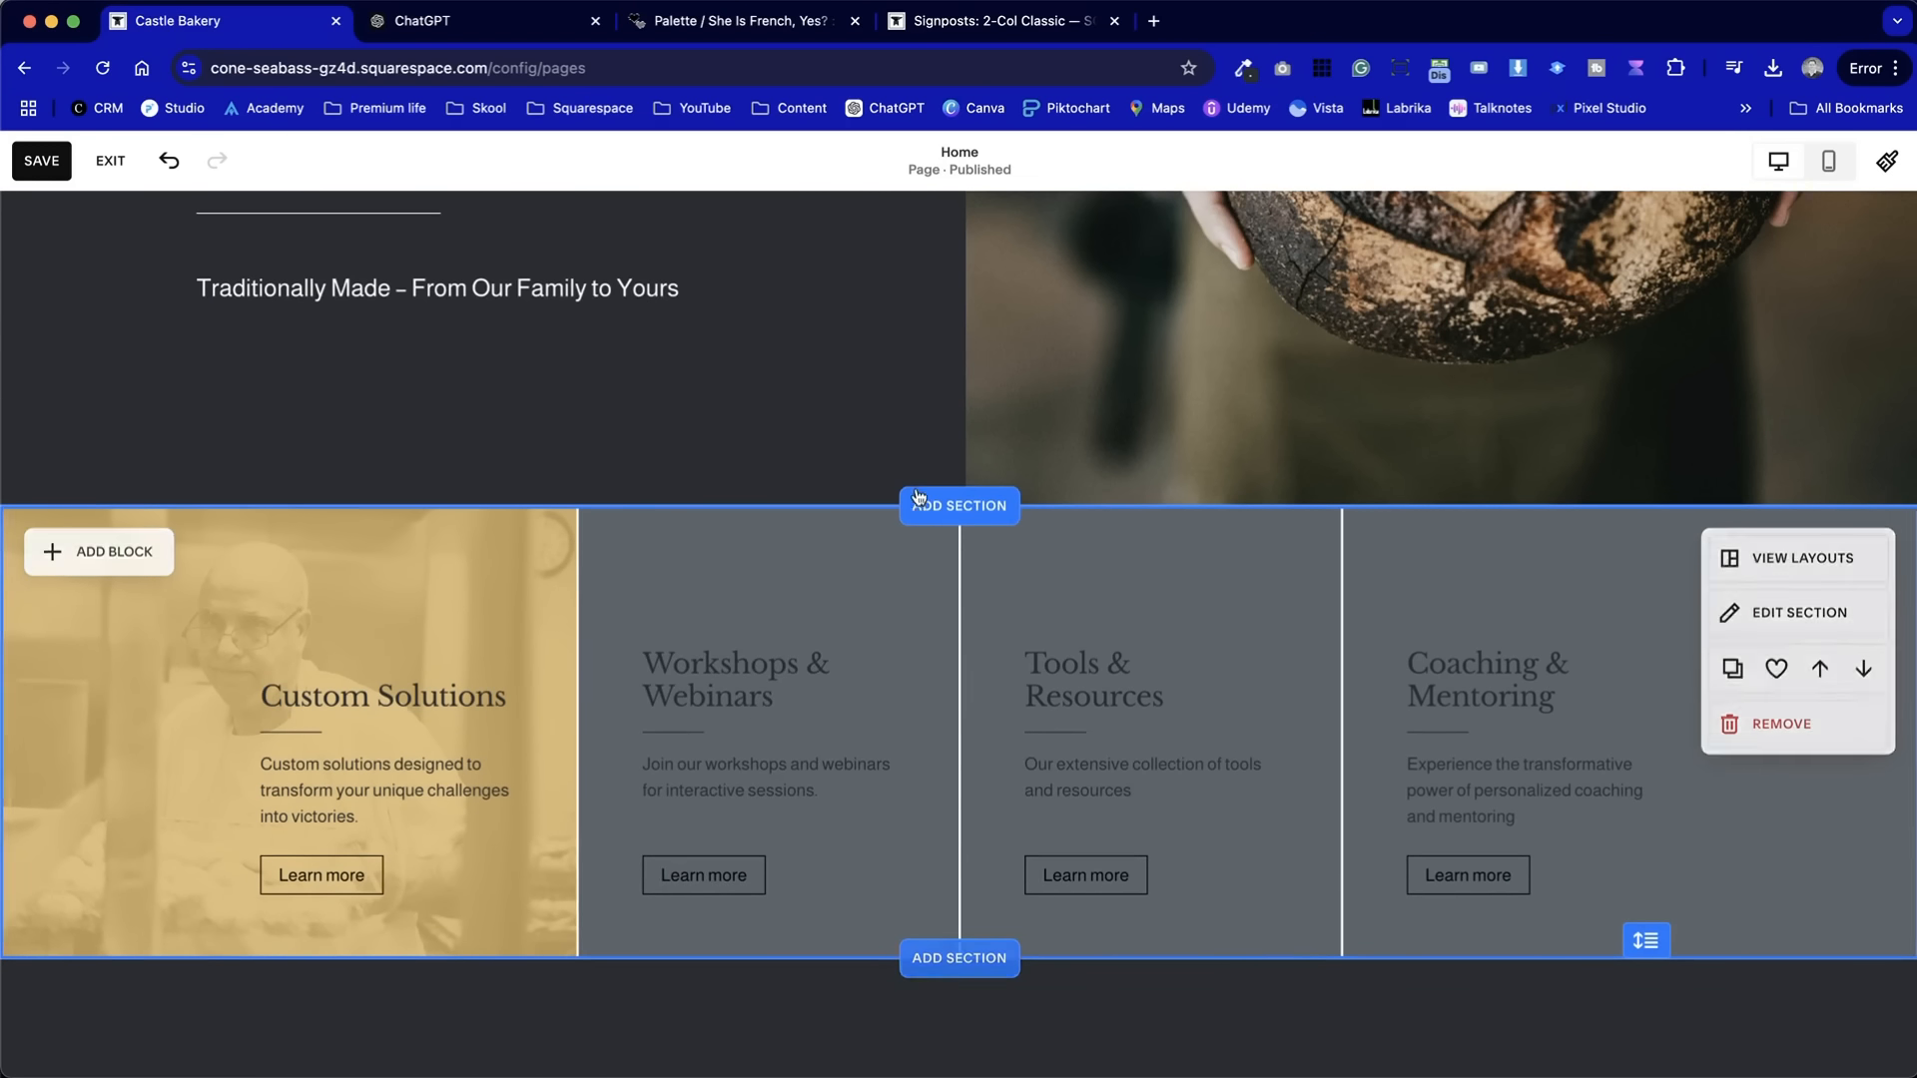
{"action": "scroll", "coordinate": [982, 582], "scroll_direction": "up", "scroll_amount": 5}
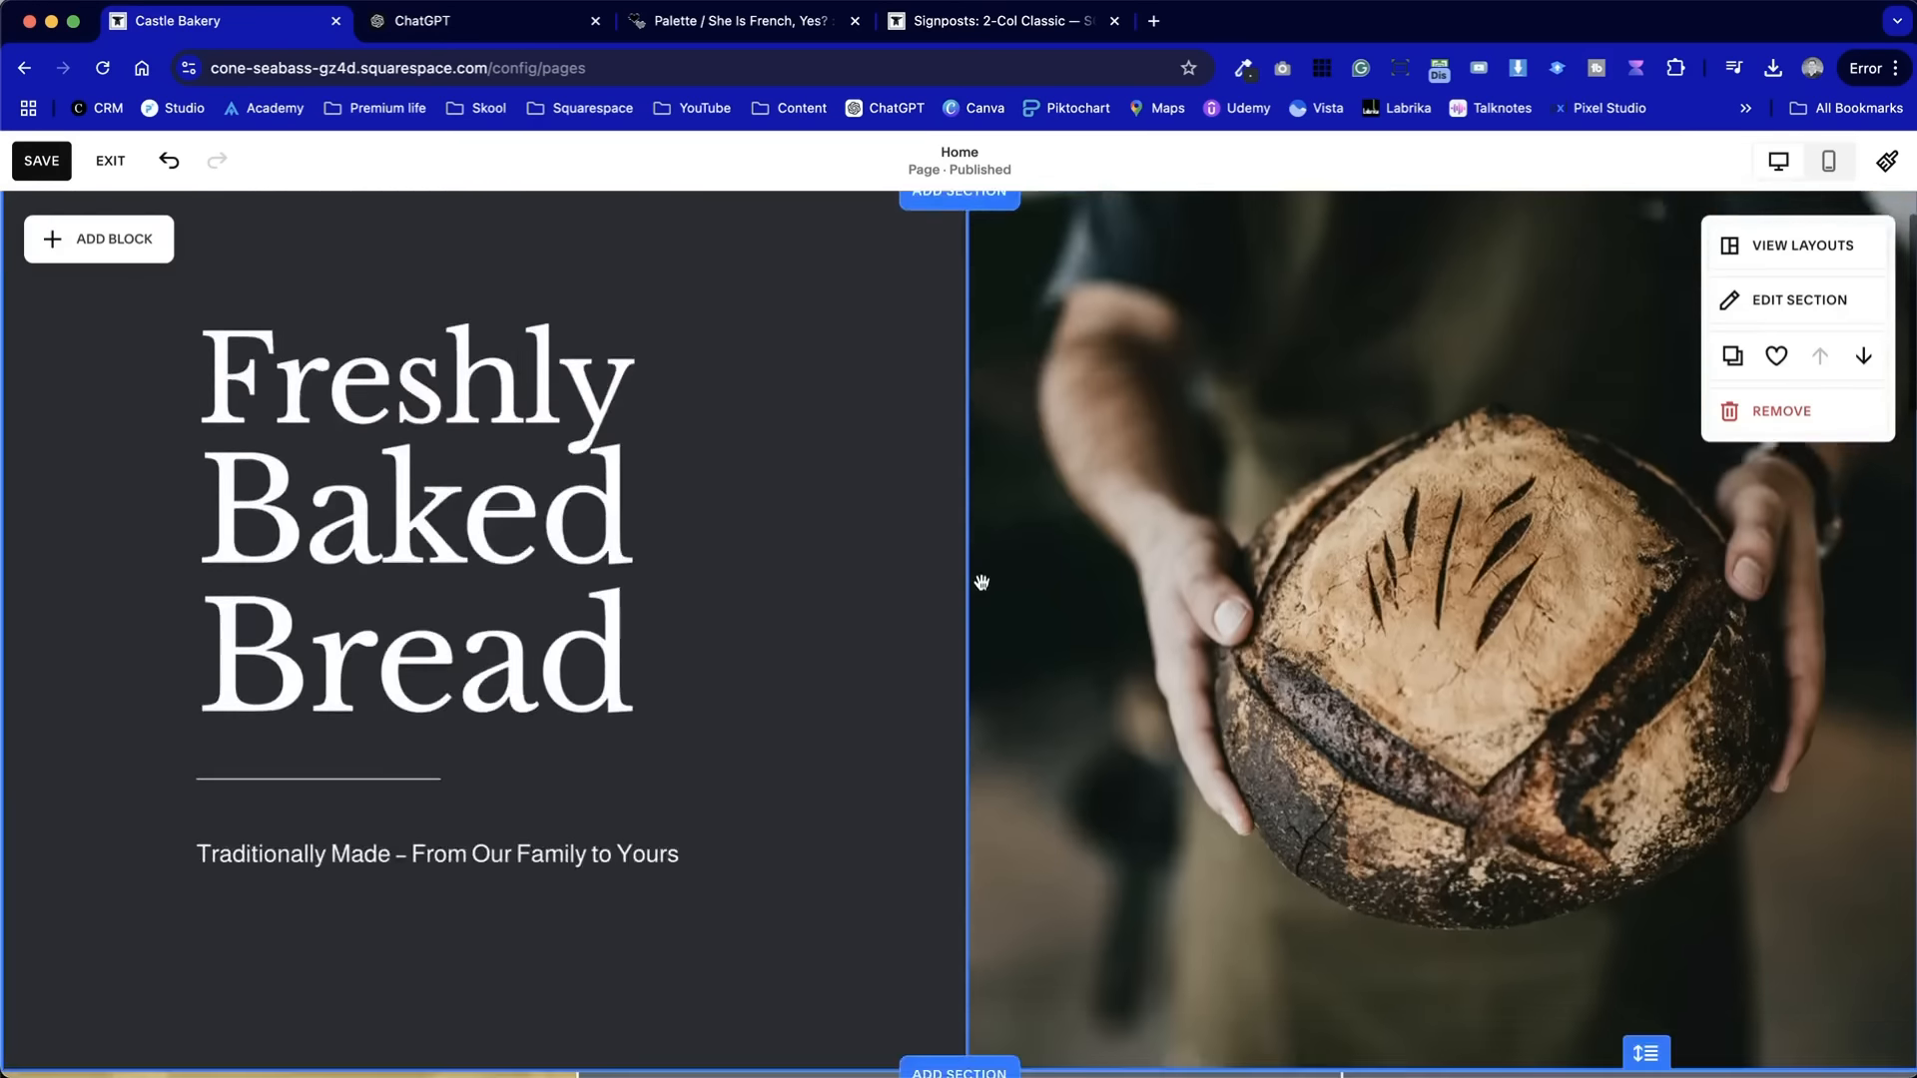
{"action": "scroll", "coordinate": [982, 582], "scroll_direction": "down", "scroll_amount": 5}
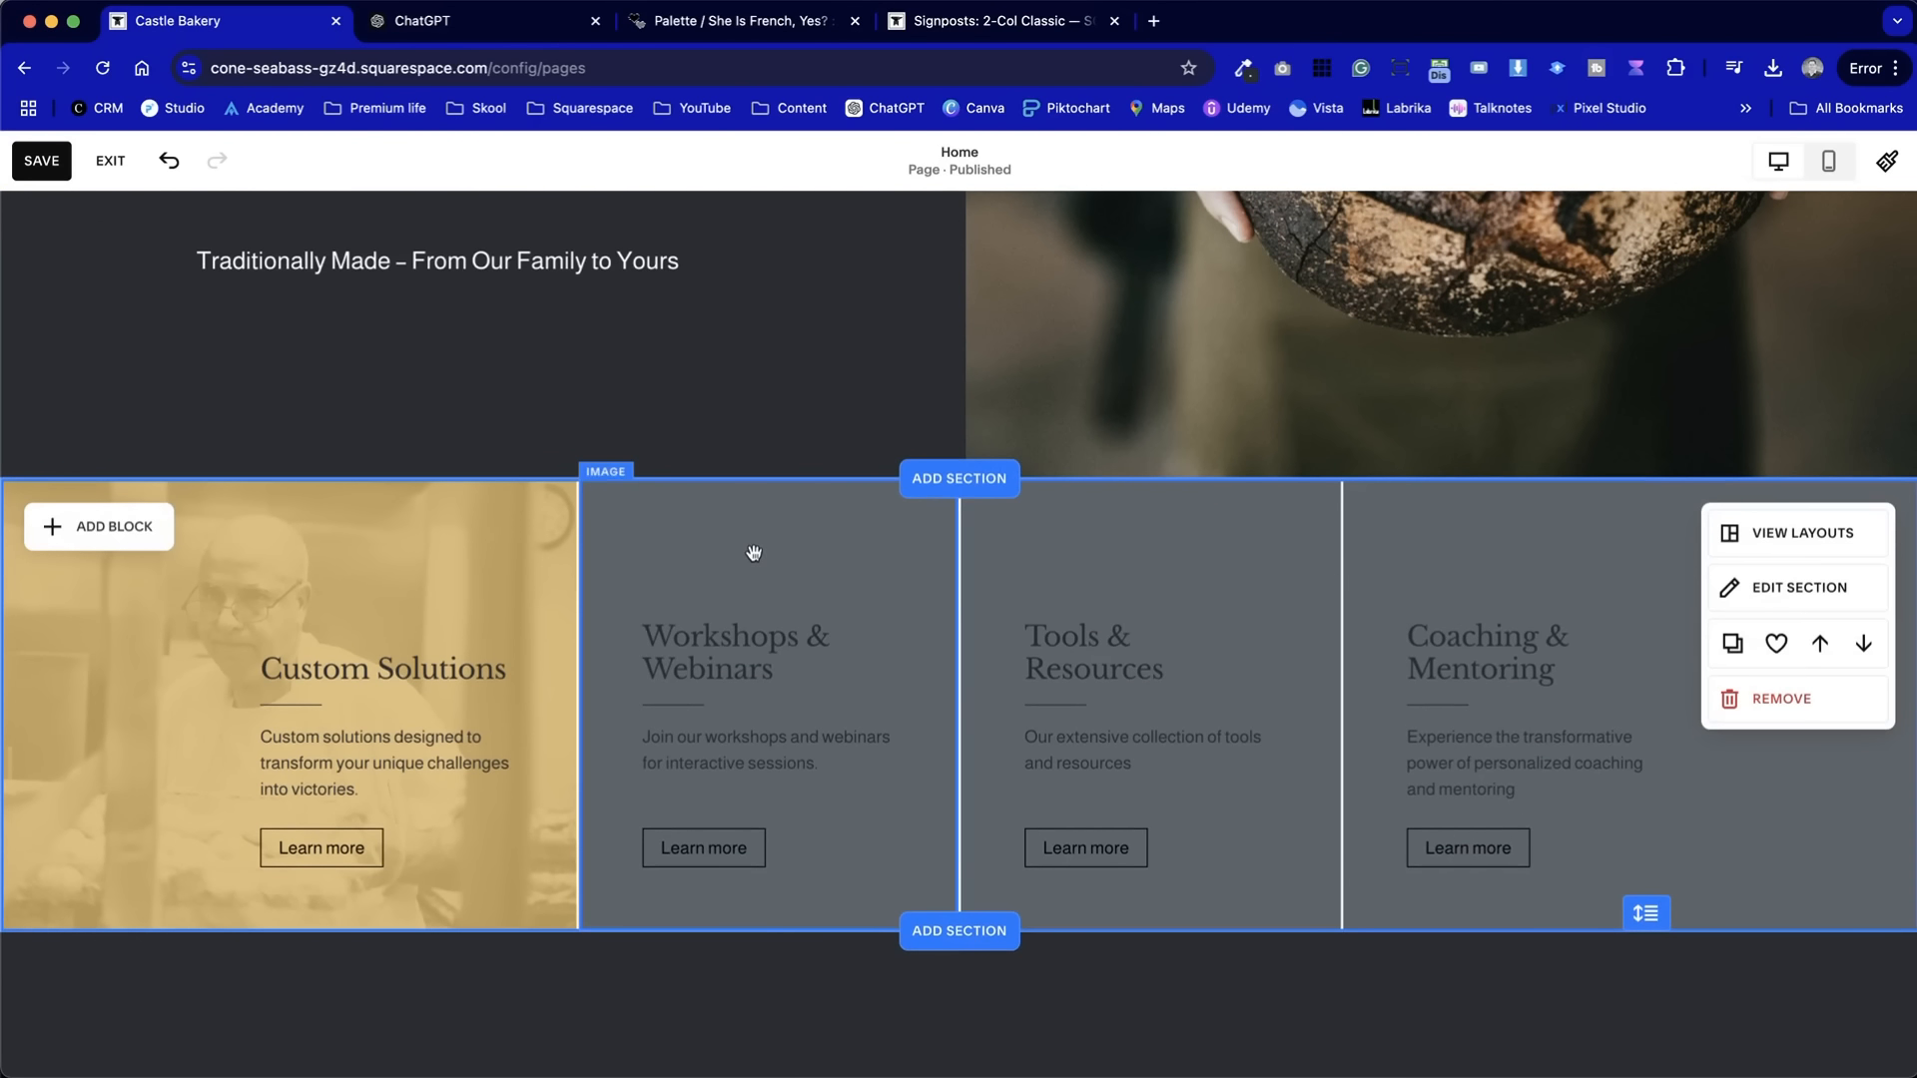
- Check the signpost copy in ChatGPT, and replace the Workshops & Webinars image with the brunch menu chalkboard photo from a free image search for "menu"
{"action": "left_click", "coordinate": [754, 553]}
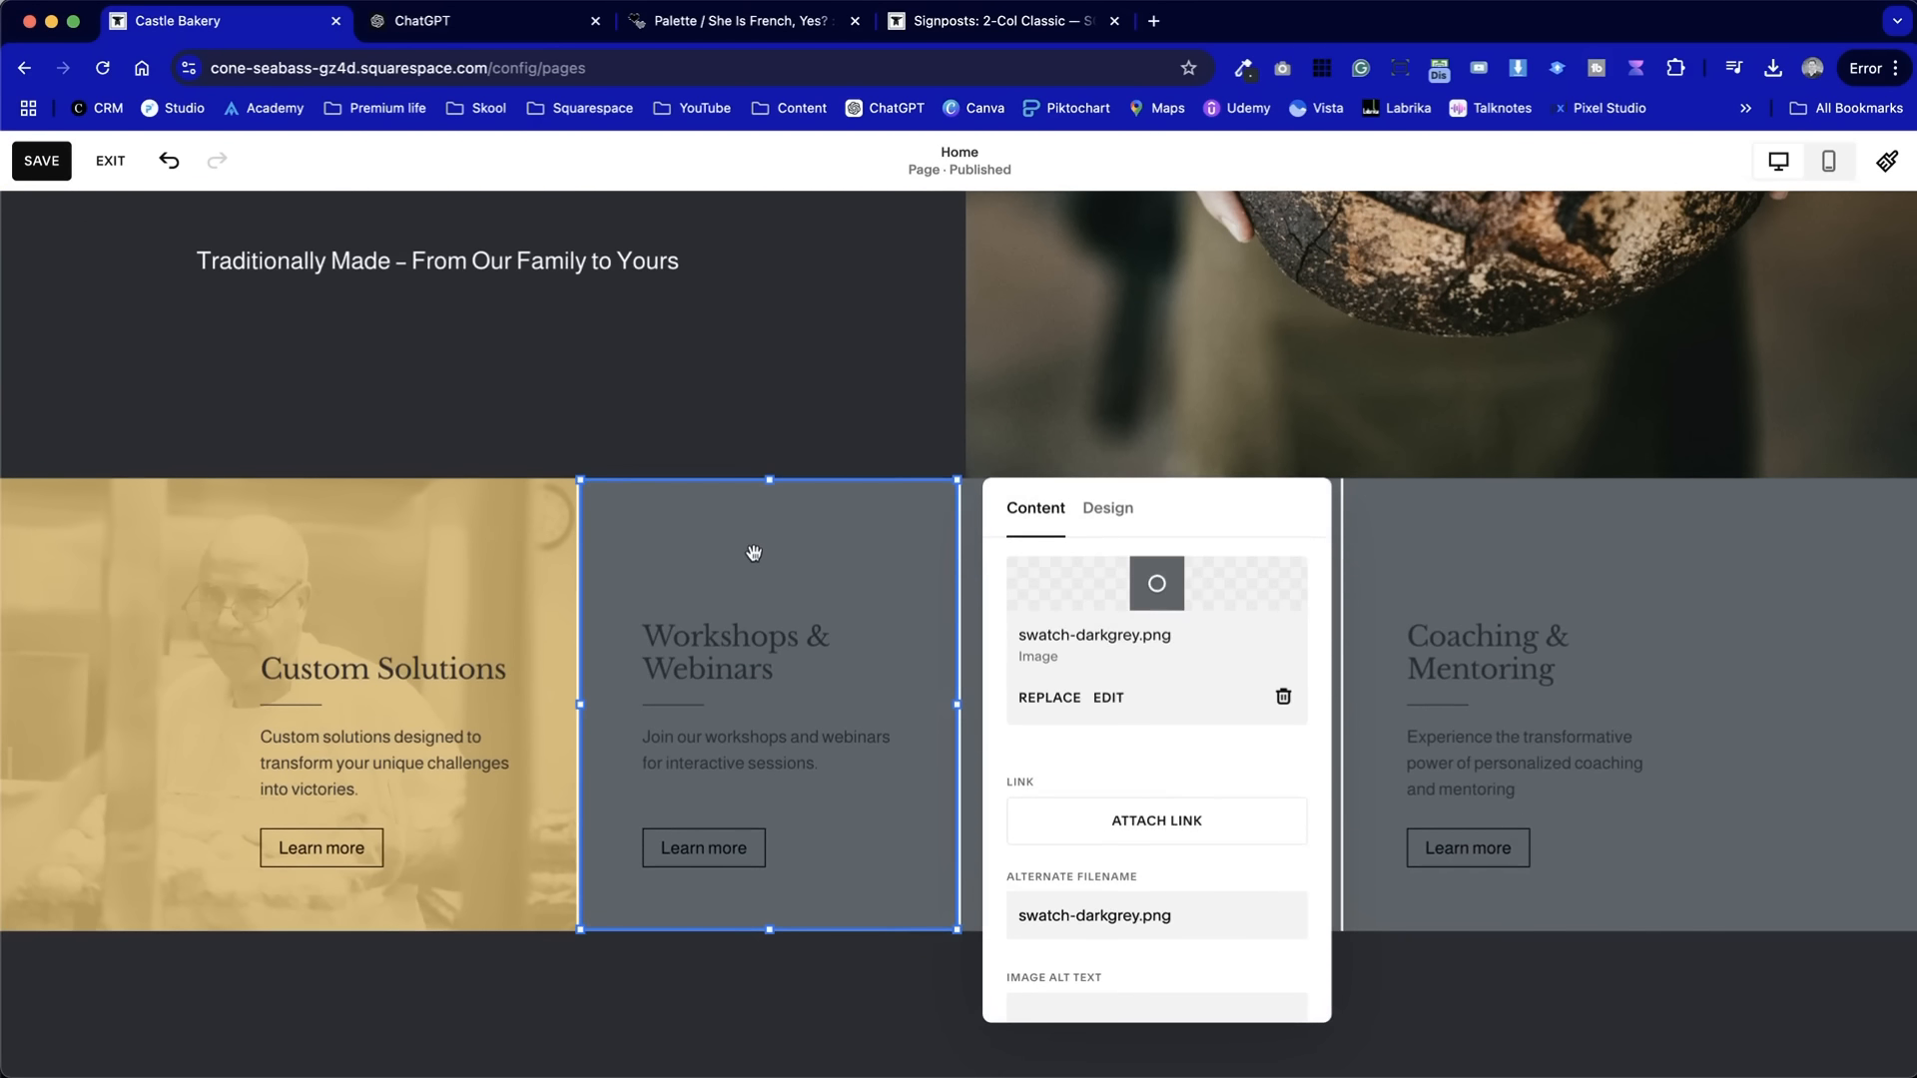
{"action": "left_click", "coordinate": [479, 21]}
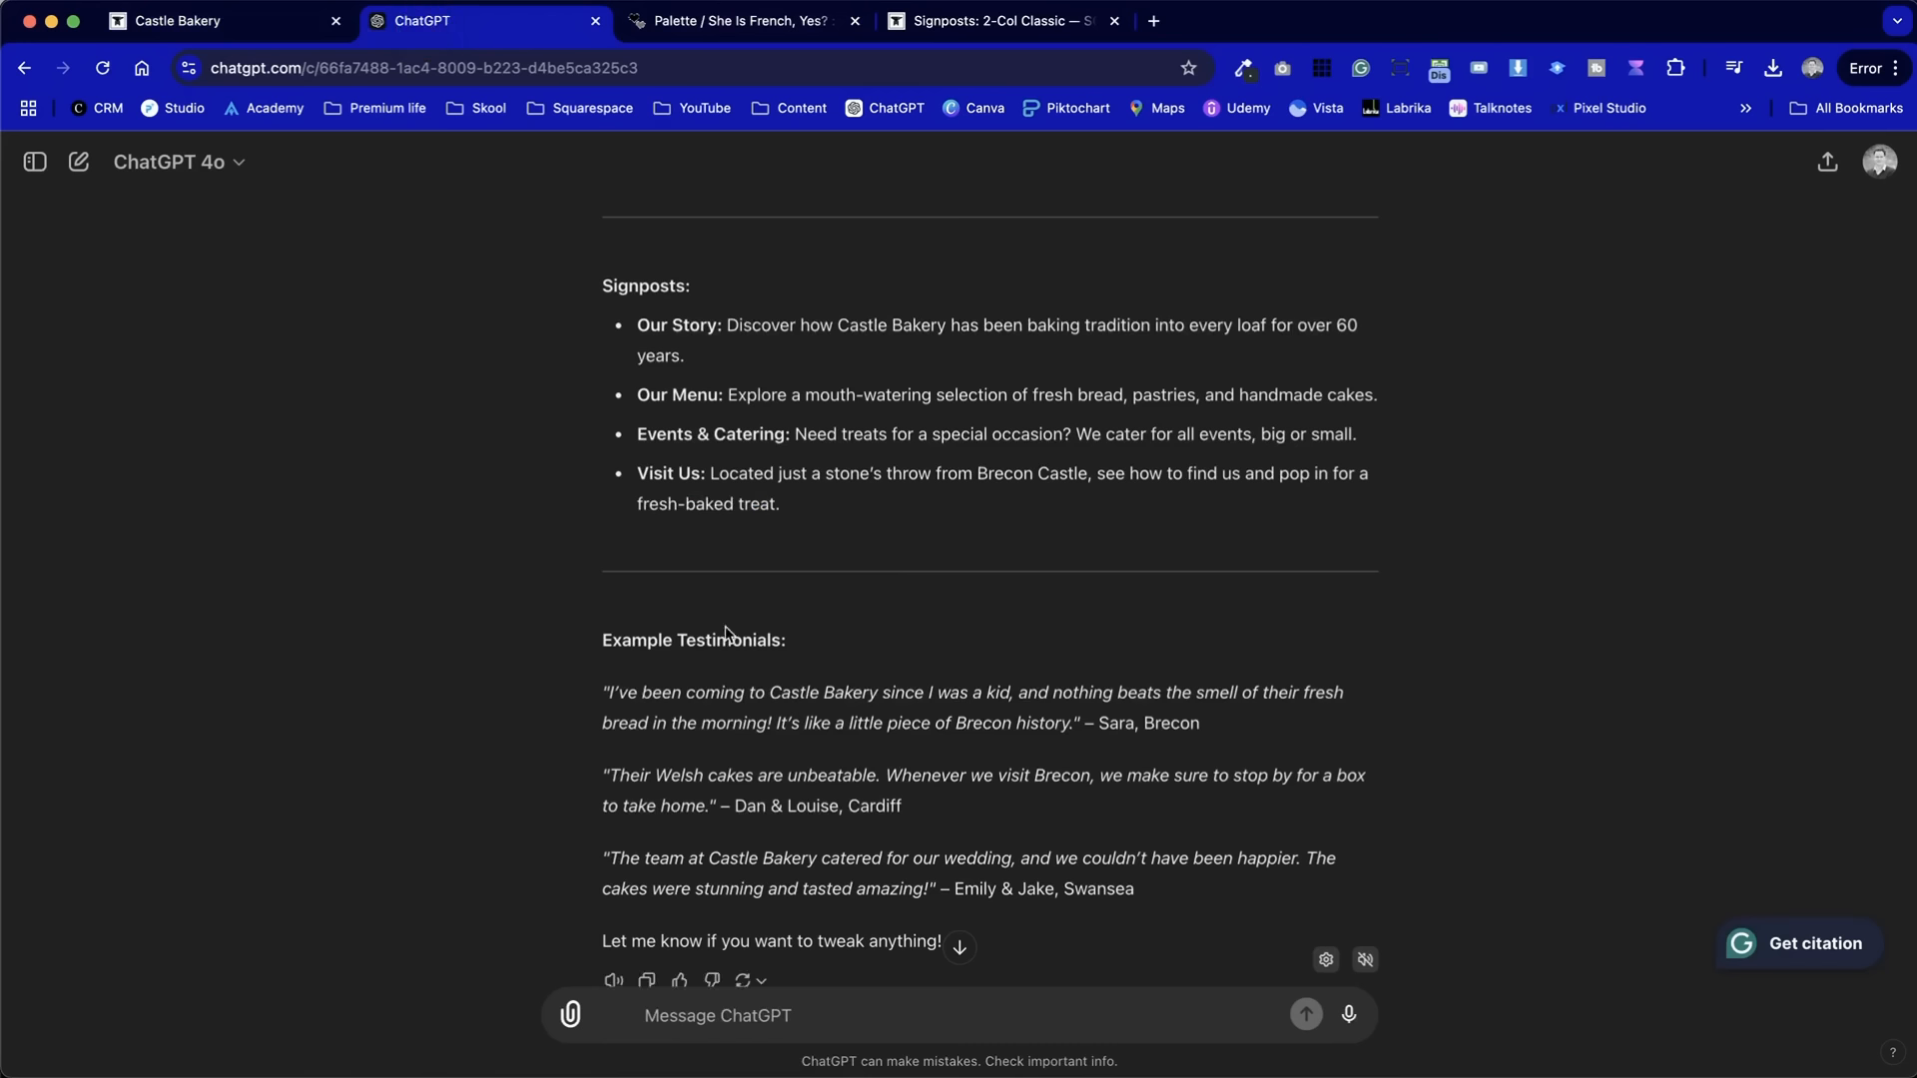
{"action": "left_click", "coordinate": [234, 28]}
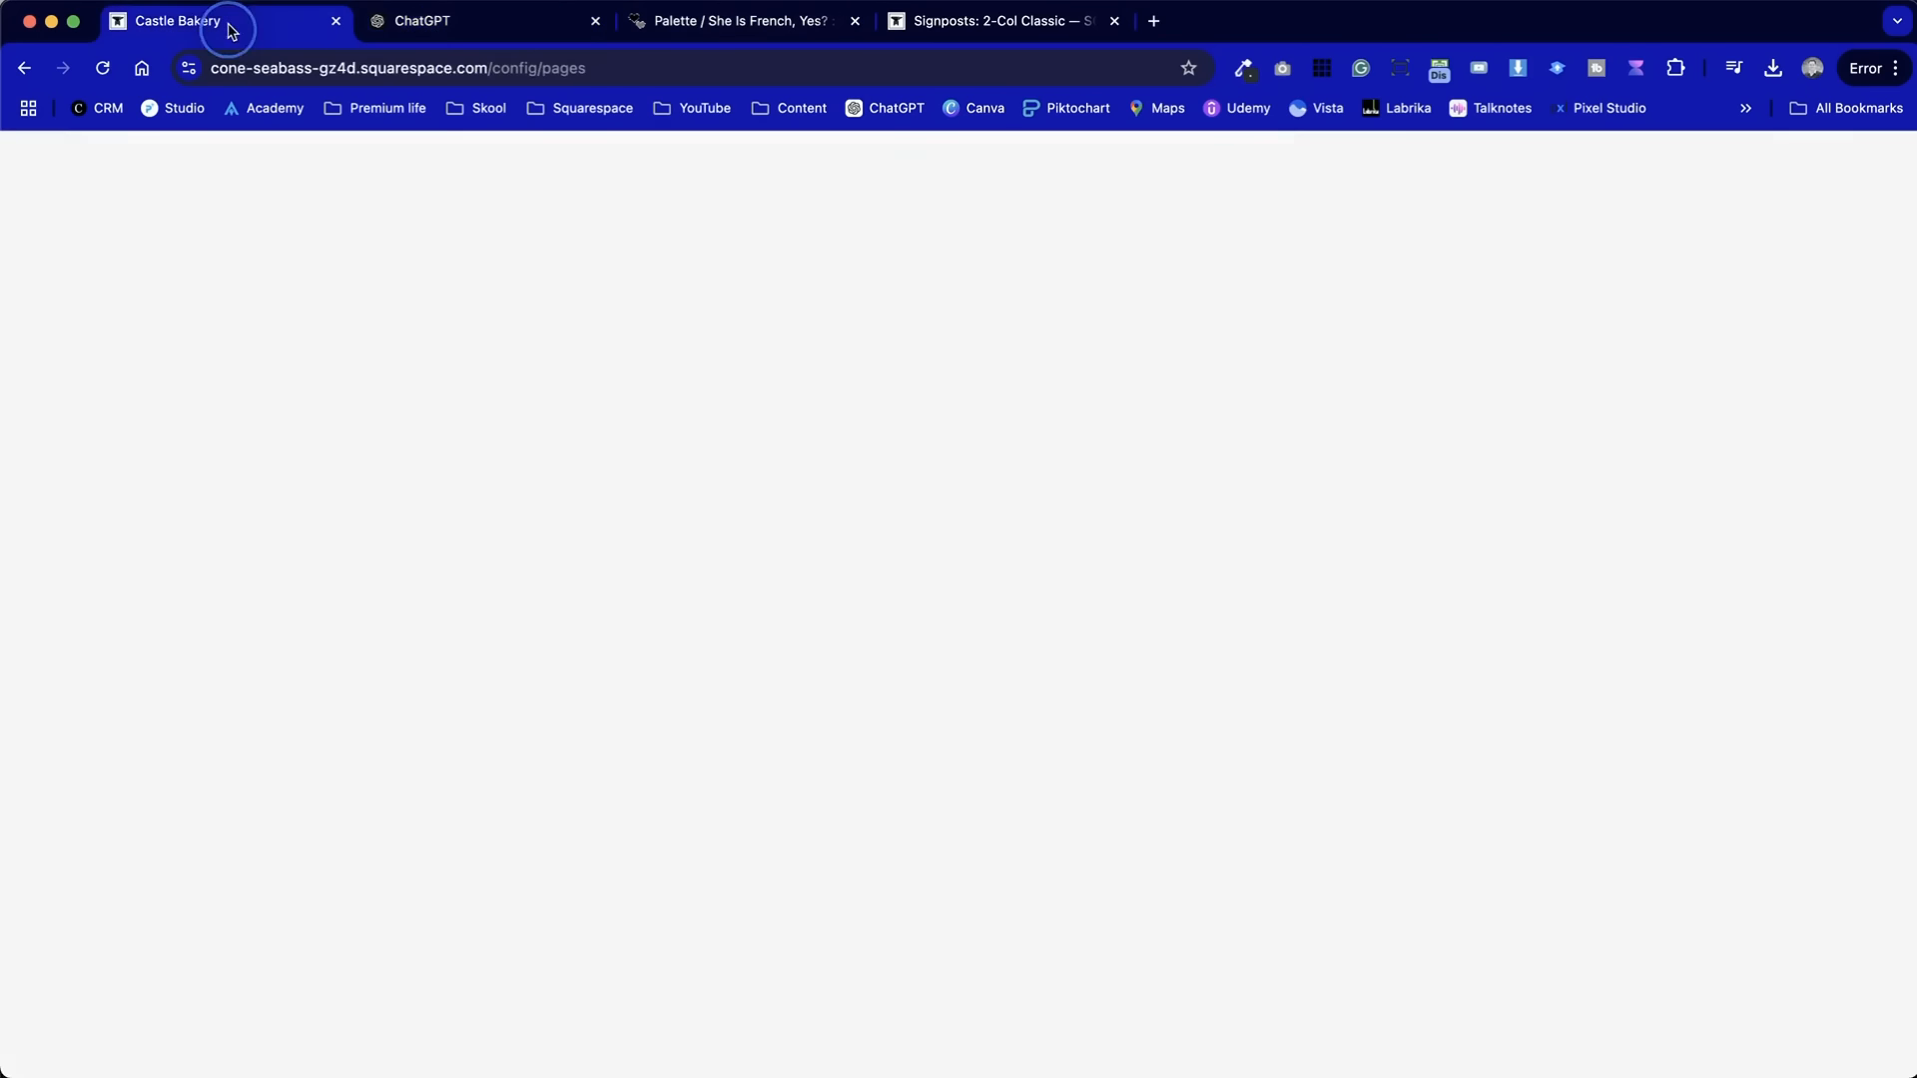
{"action": "left_click", "coordinate": [1069, 699]}
{"action": "left_click", "coordinate": [1148, 838]}
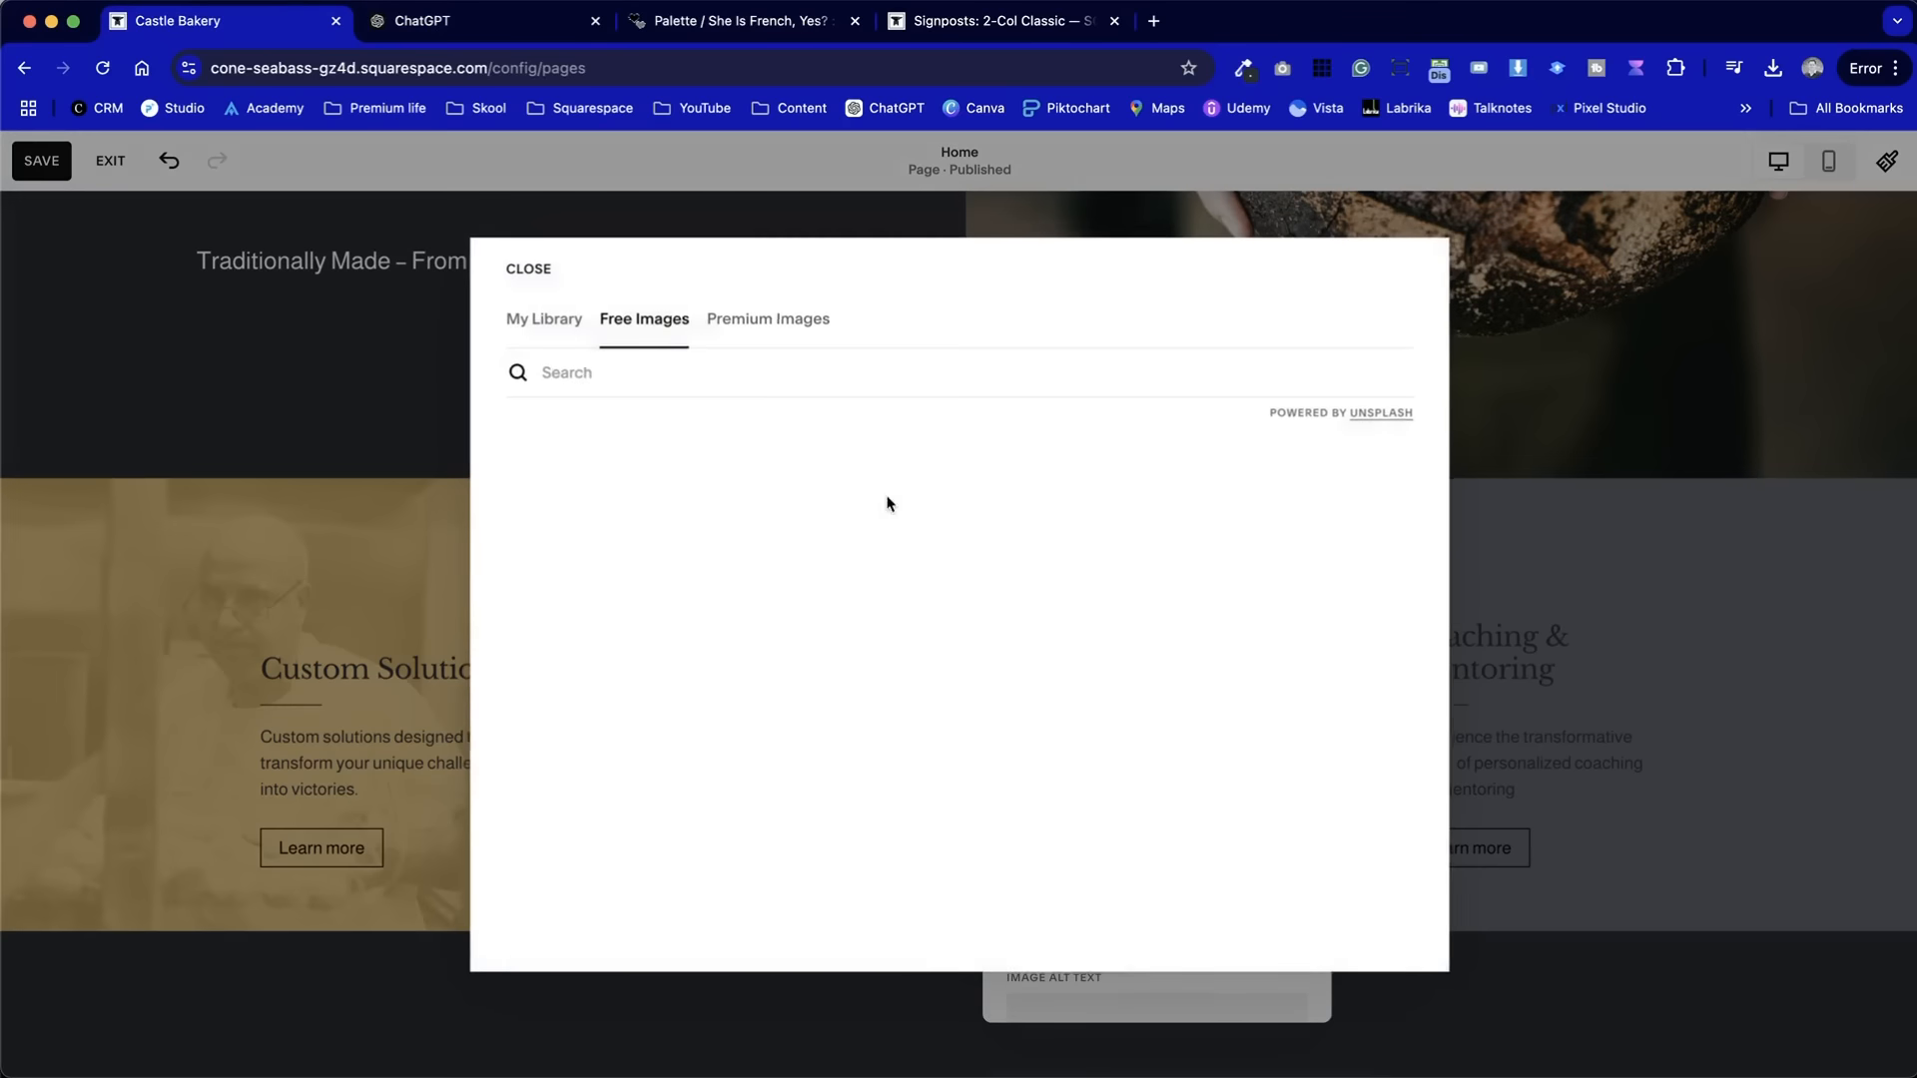
{"action": "left_click", "coordinate": [569, 372]}
{"action": "type", "text": "menu"}
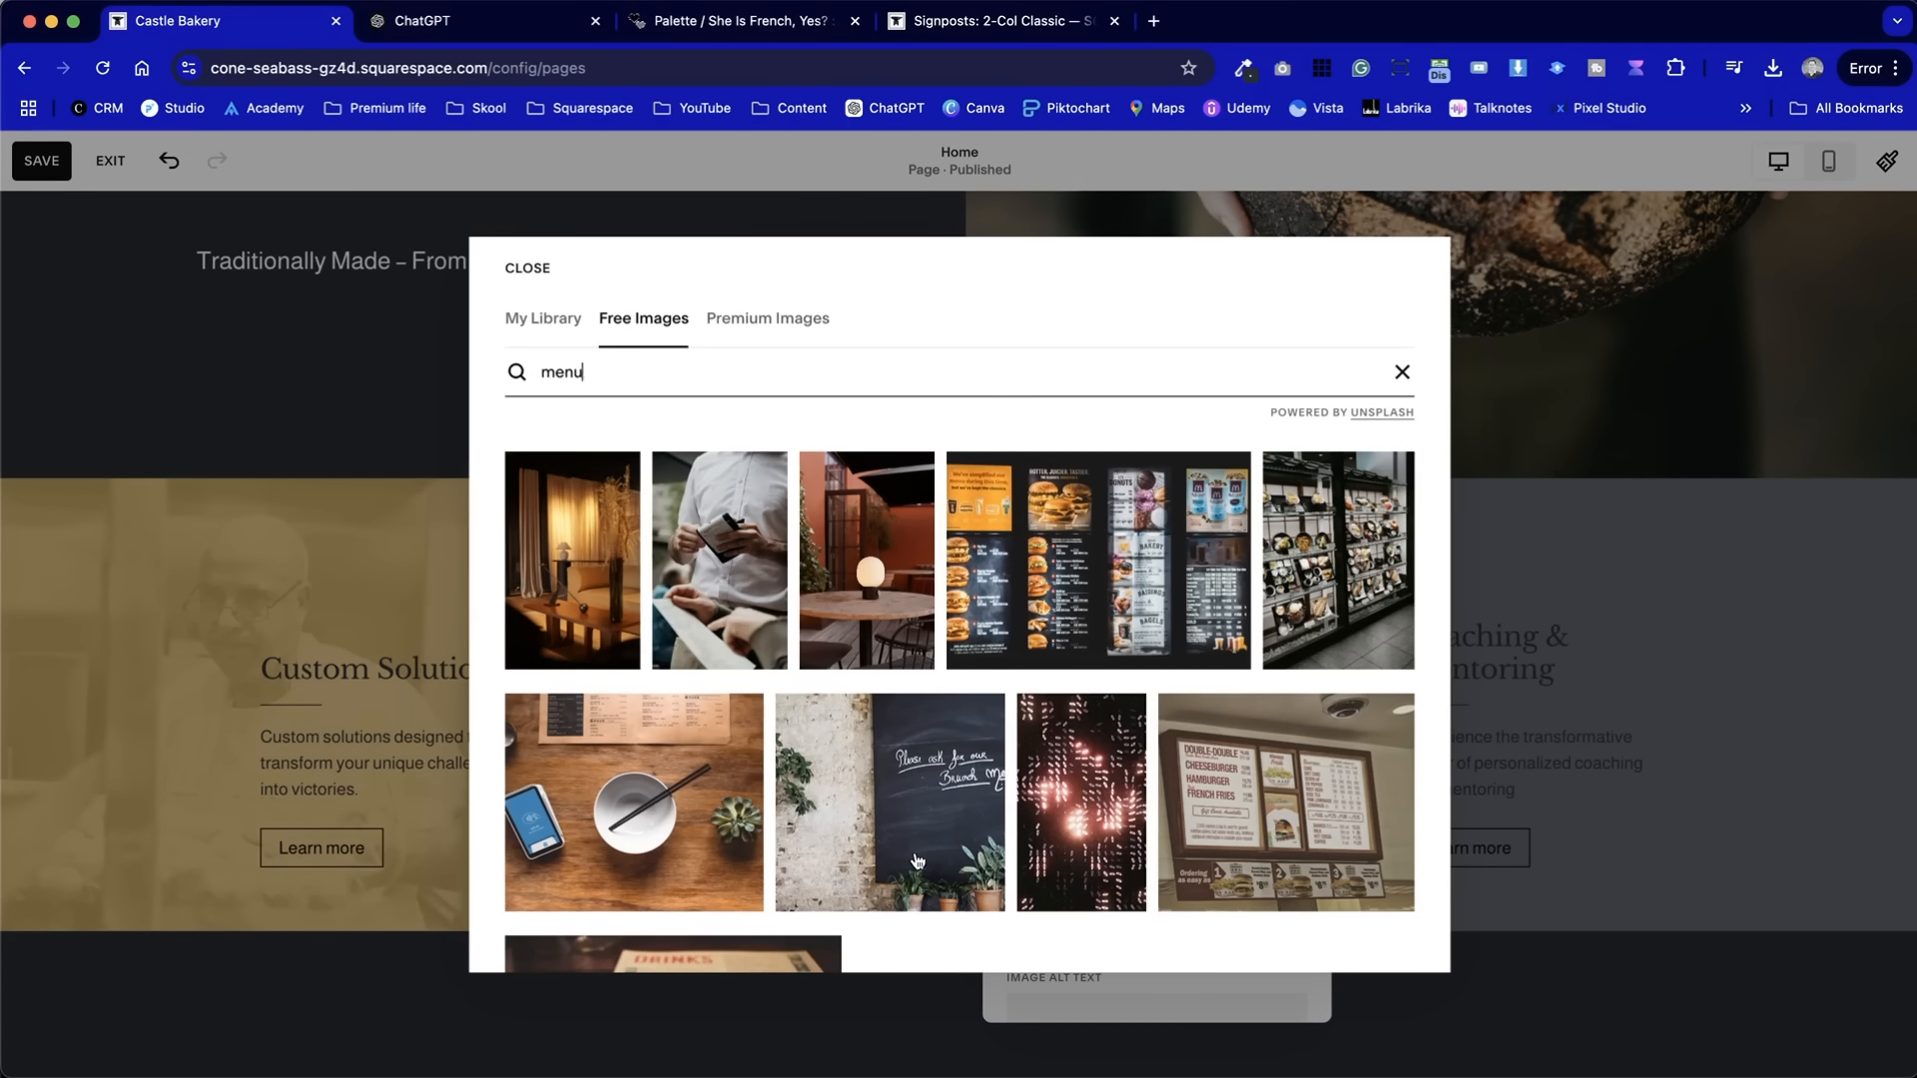
{"action": "left_click", "coordinate": [918, 777]}
{"action": "left_click", "coordinate": [1144, 725]}
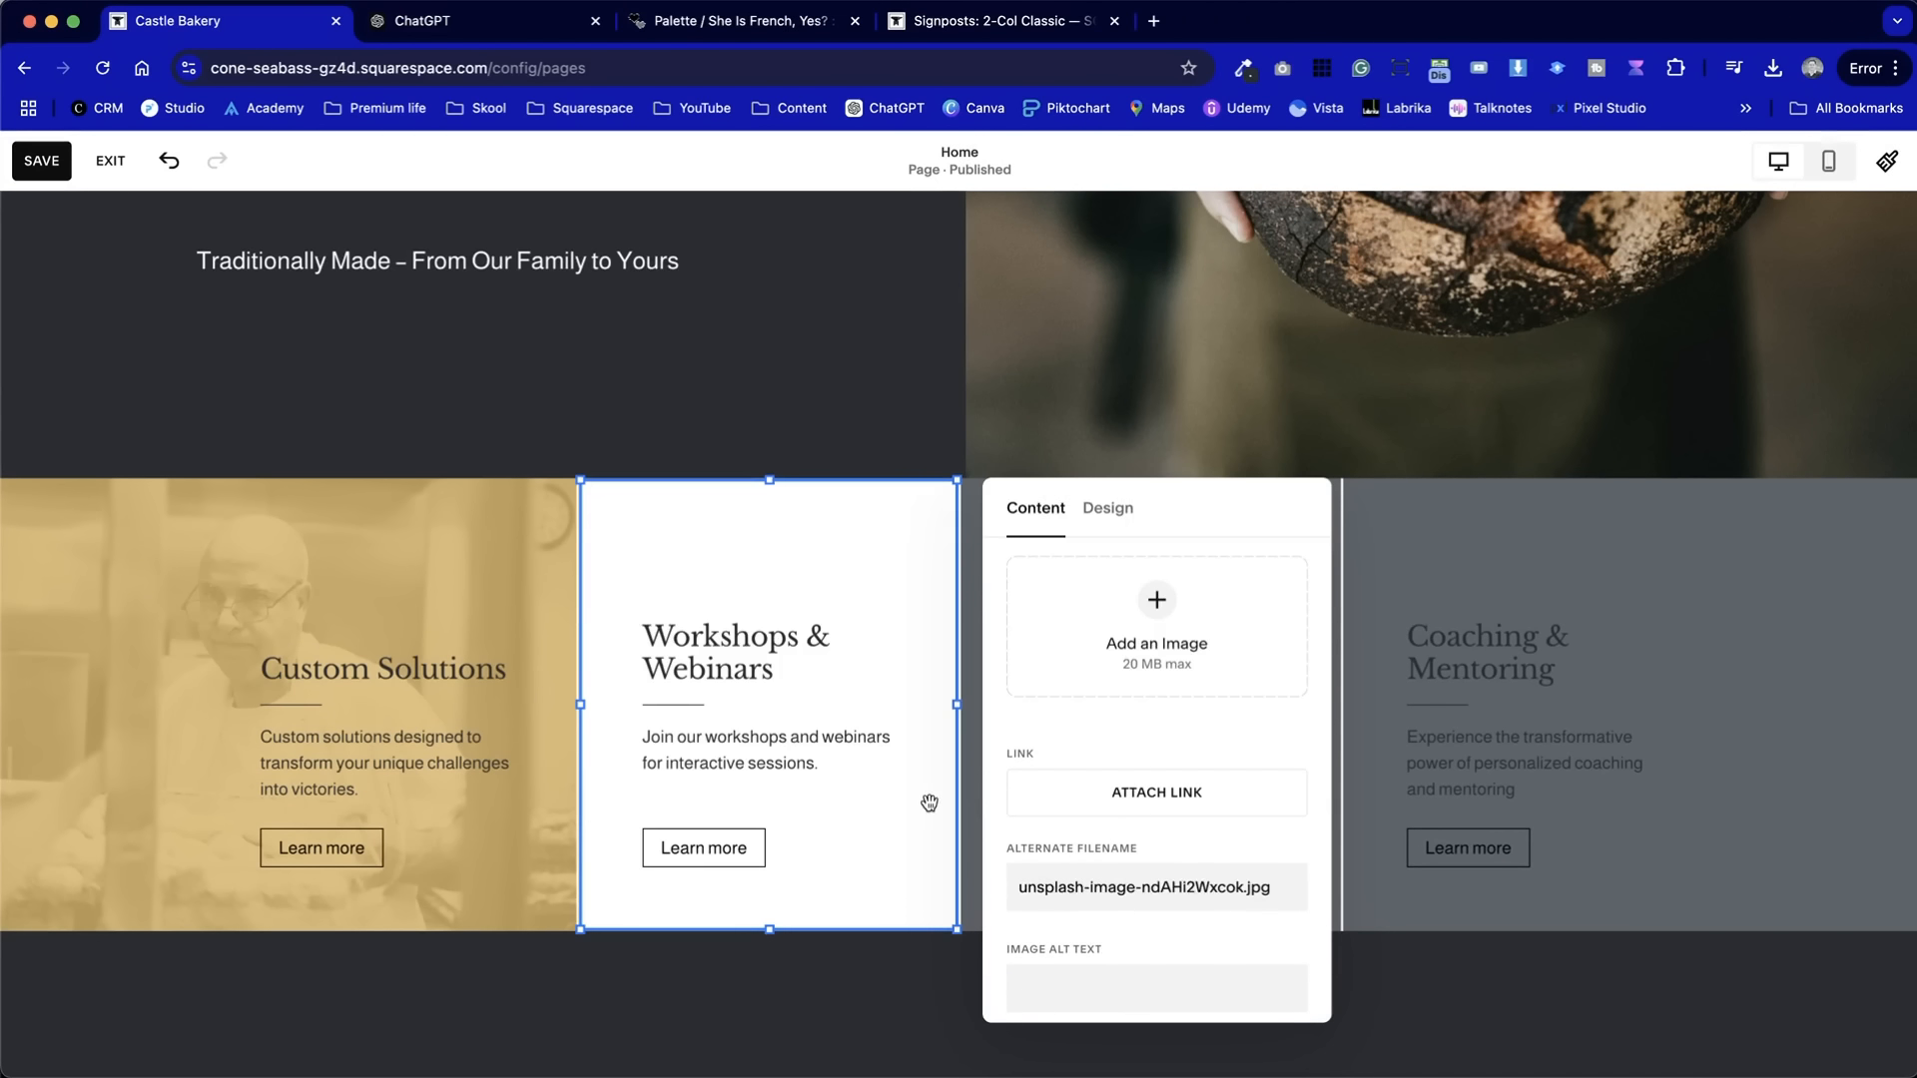
- Edit the chalkboard image with saturation -100, contrast 16 and brightness -77, and save the changes permanently
{"action": "left_click", "coordinate": [1110, 780]}
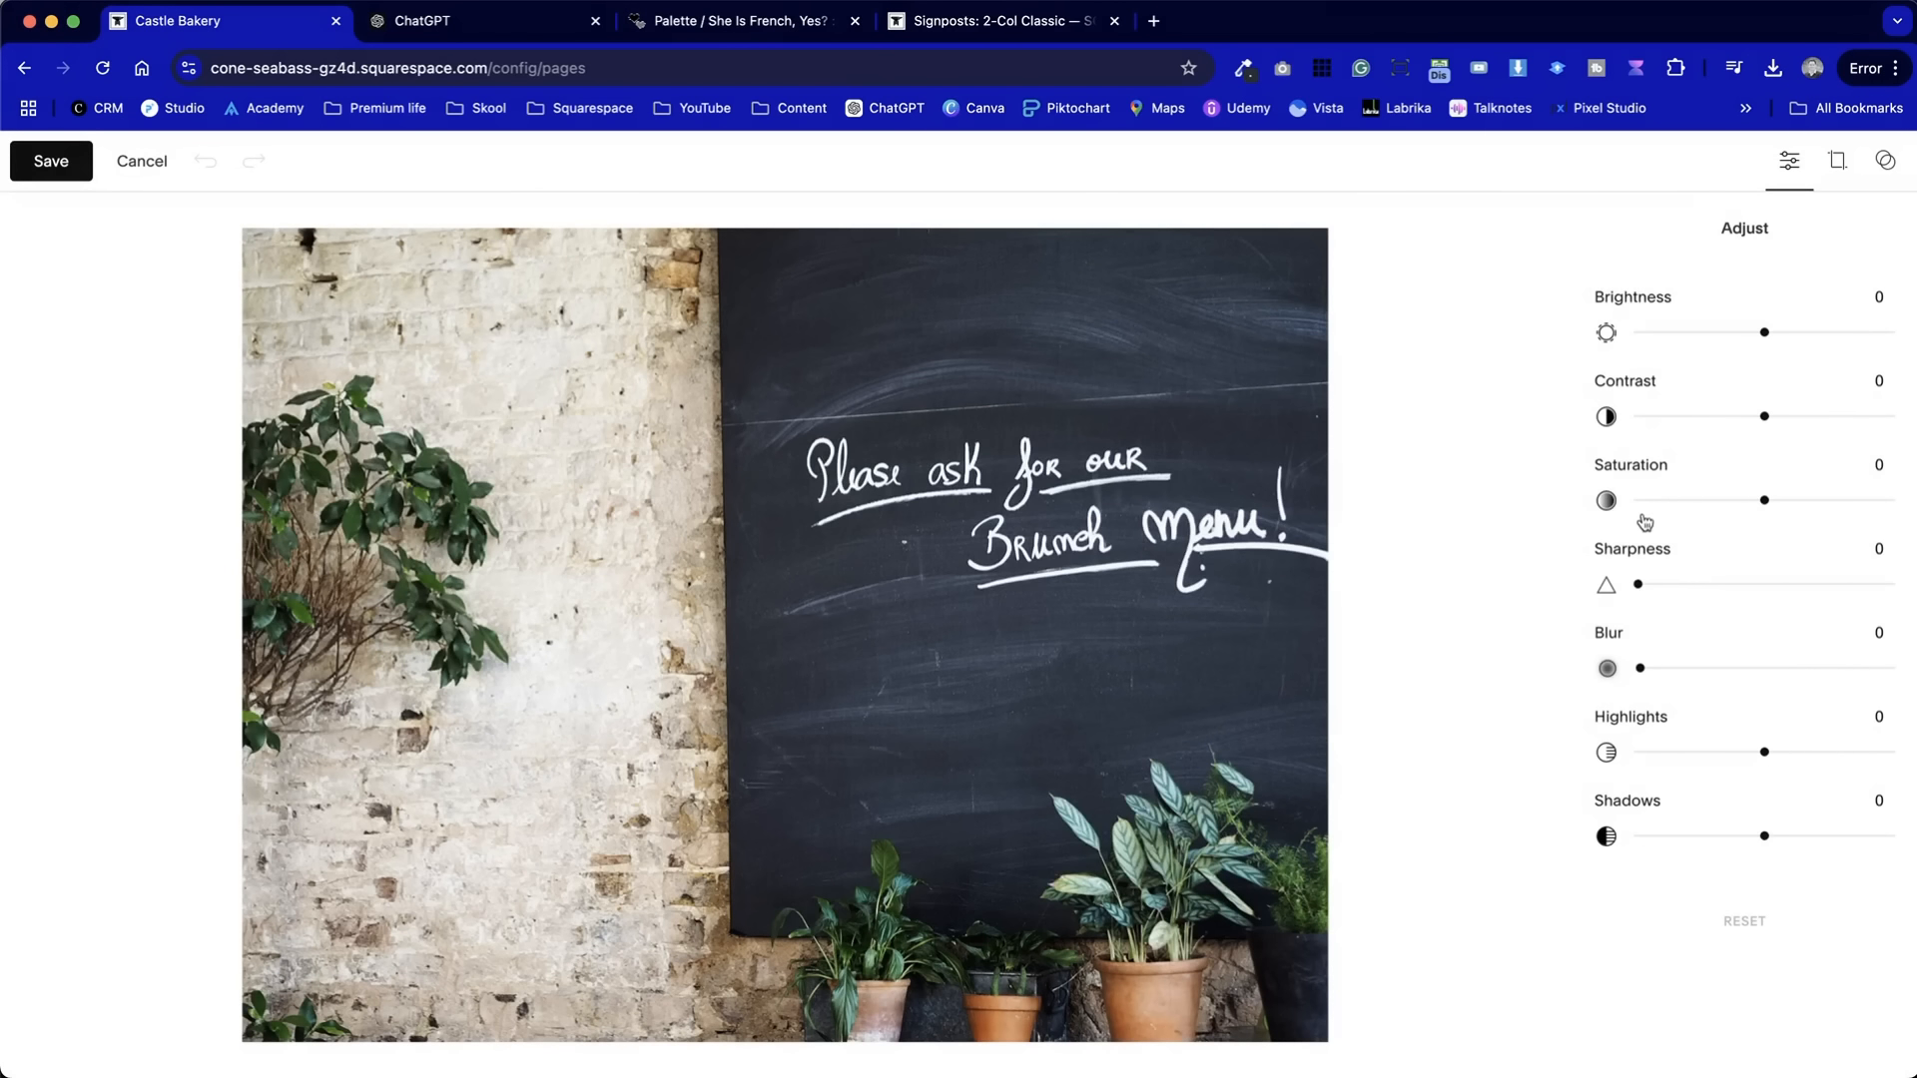
{"action": "left_click_drag", "start_coordinate": [1644, 517], "coordinate": [1432, 483]}
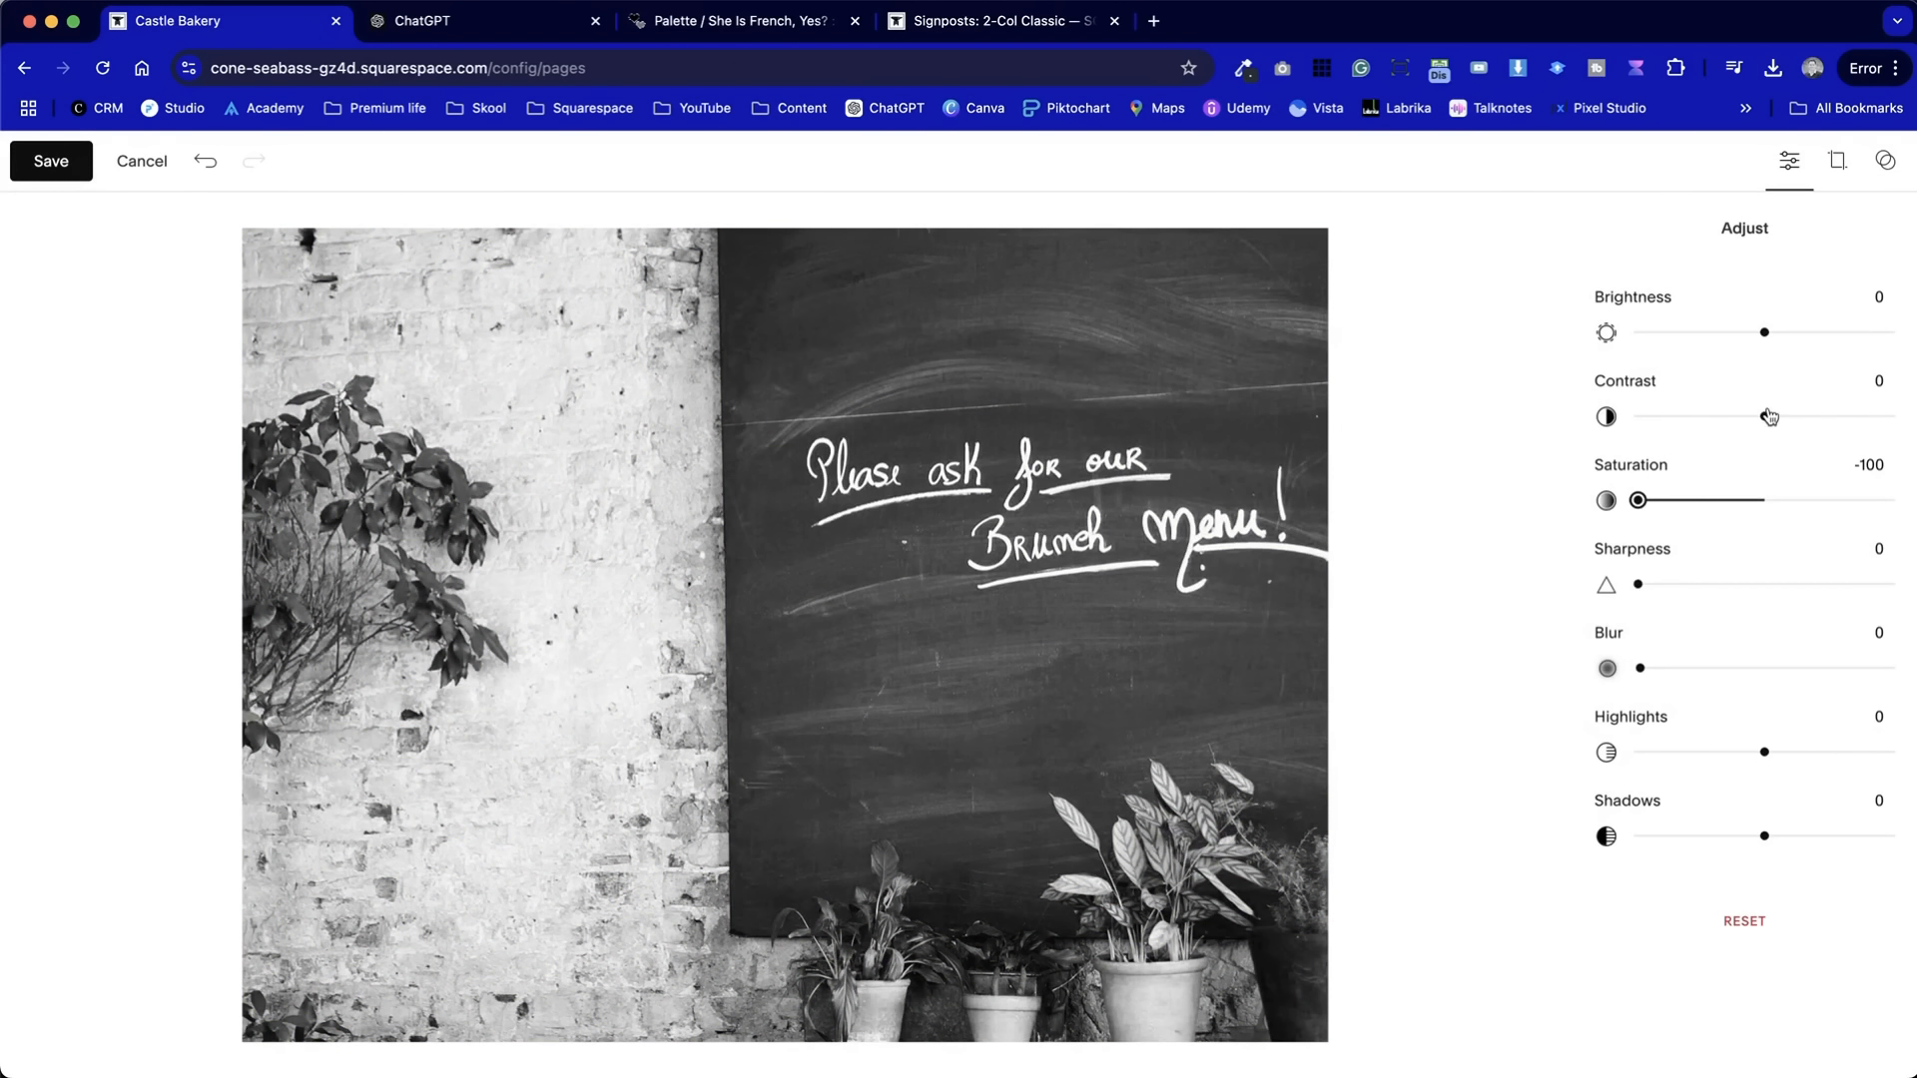
{"action": "left_click_drag", "start_coordinate": [1768, 416], "coordinate": [1784, 411]}
{"action": "left_click_drag", "start_coordinate": [1764, 331], "coordinate": [1666, 331]}
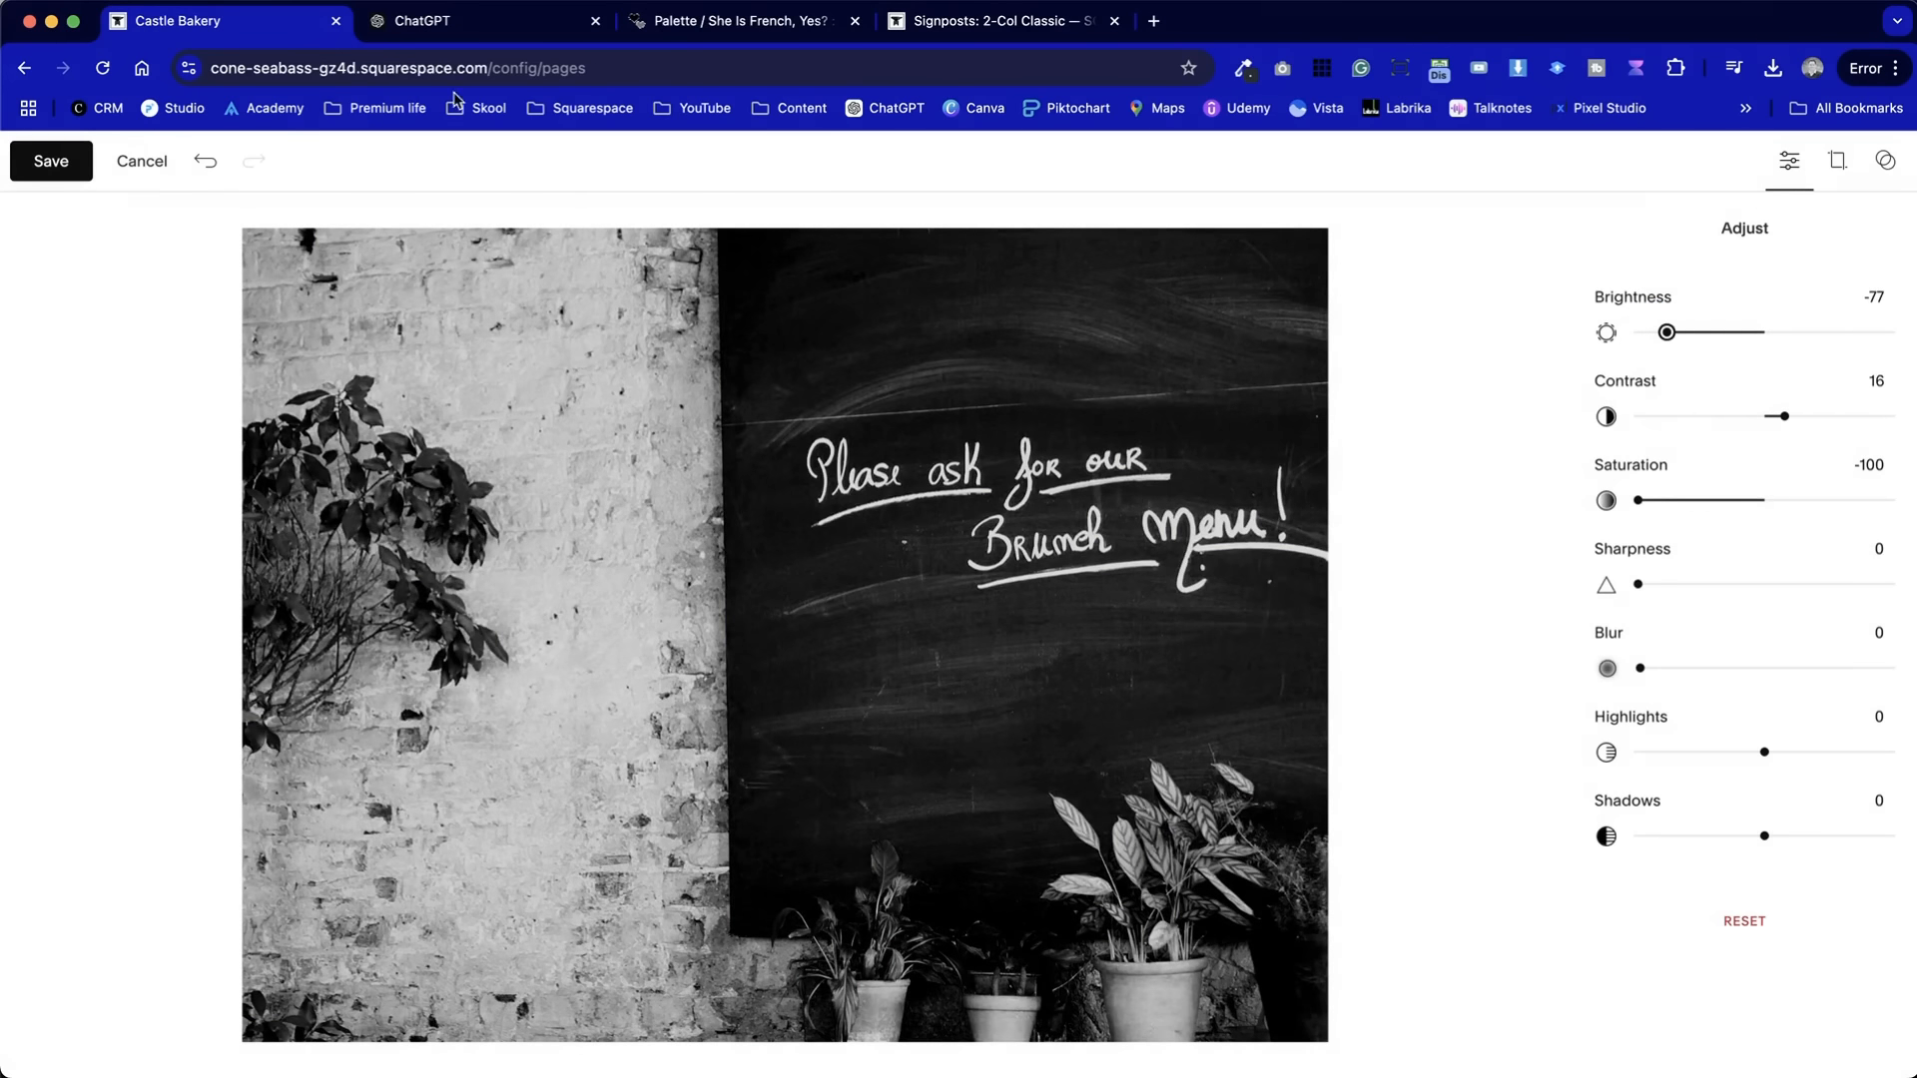
{"action": "left_click", "coordinate": [51, 161]}
{"action": "left_click", "coordinate": [1116, 663]}
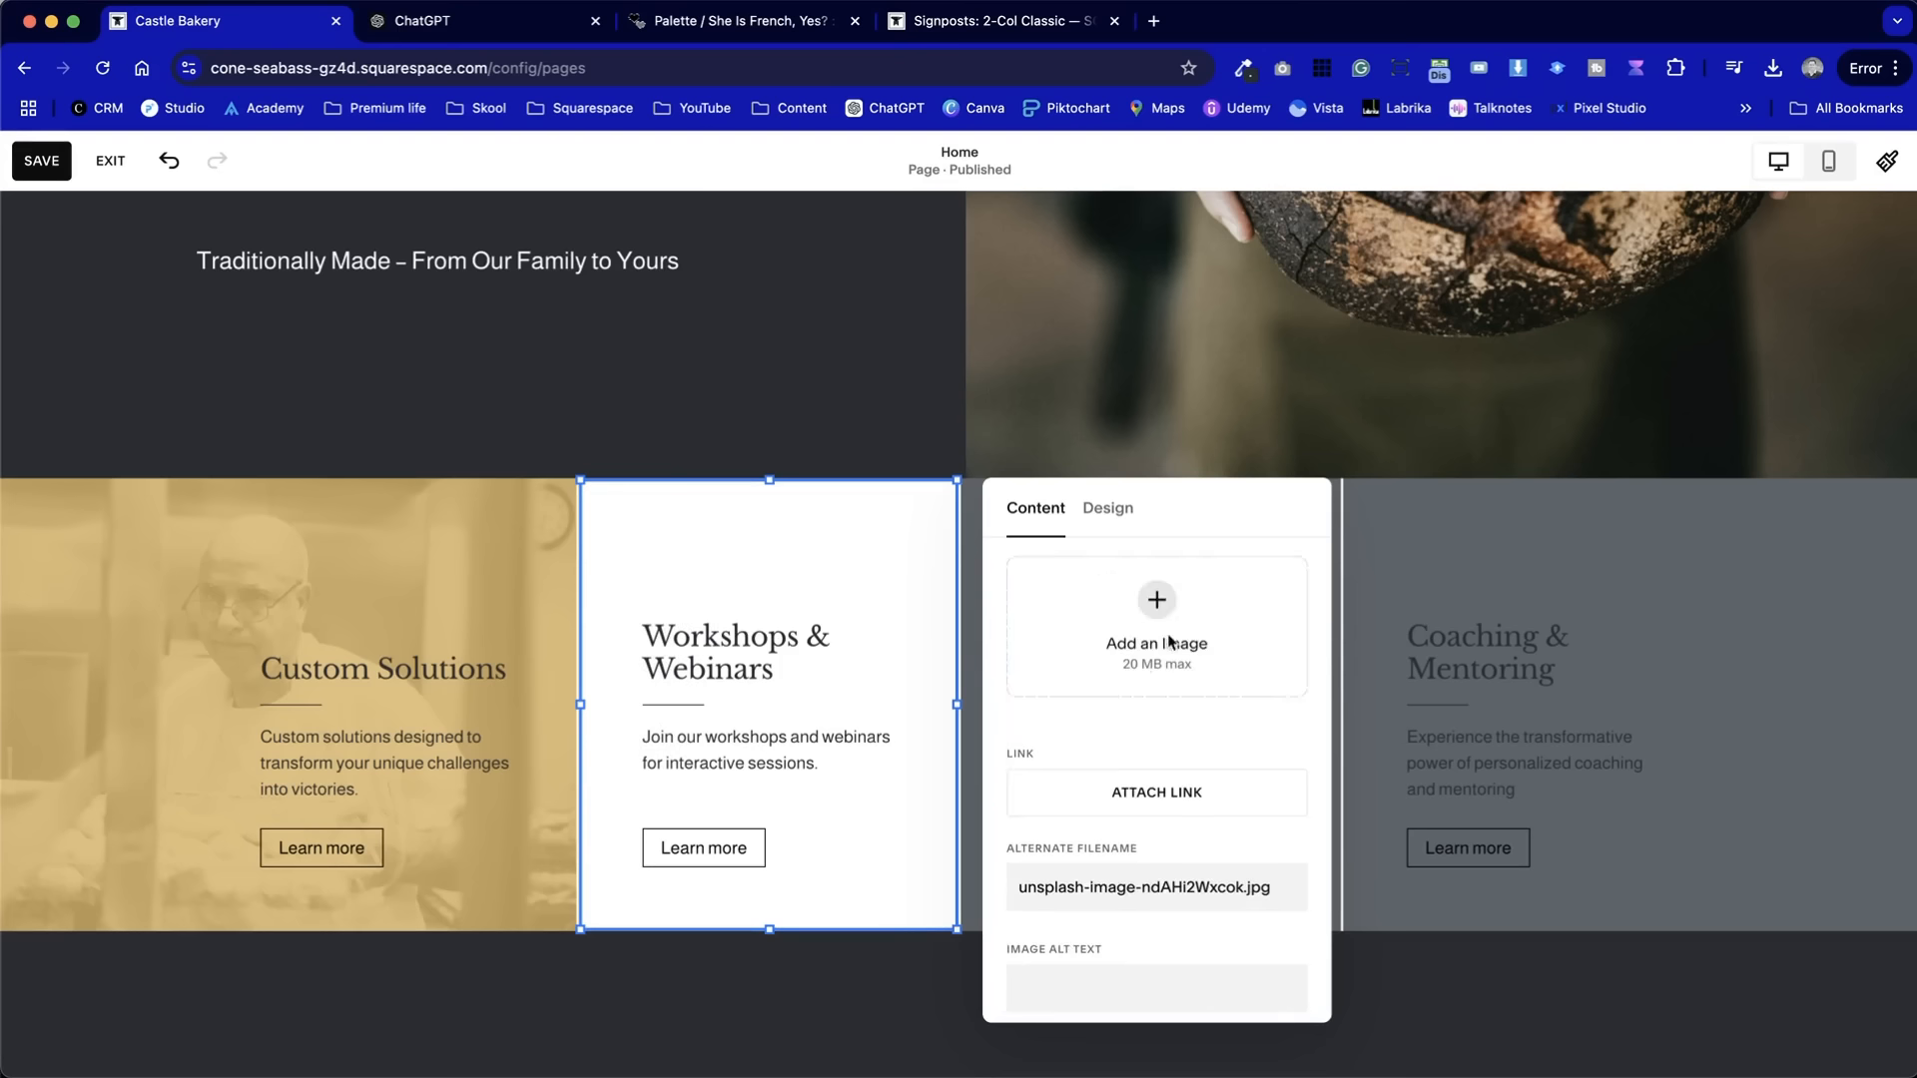
- Enable the overlay on the chalkboard image in the palette's gold, with its opacity reduced to match the baker image
{"action": "left_click", "coordinate": [1108, 508]}
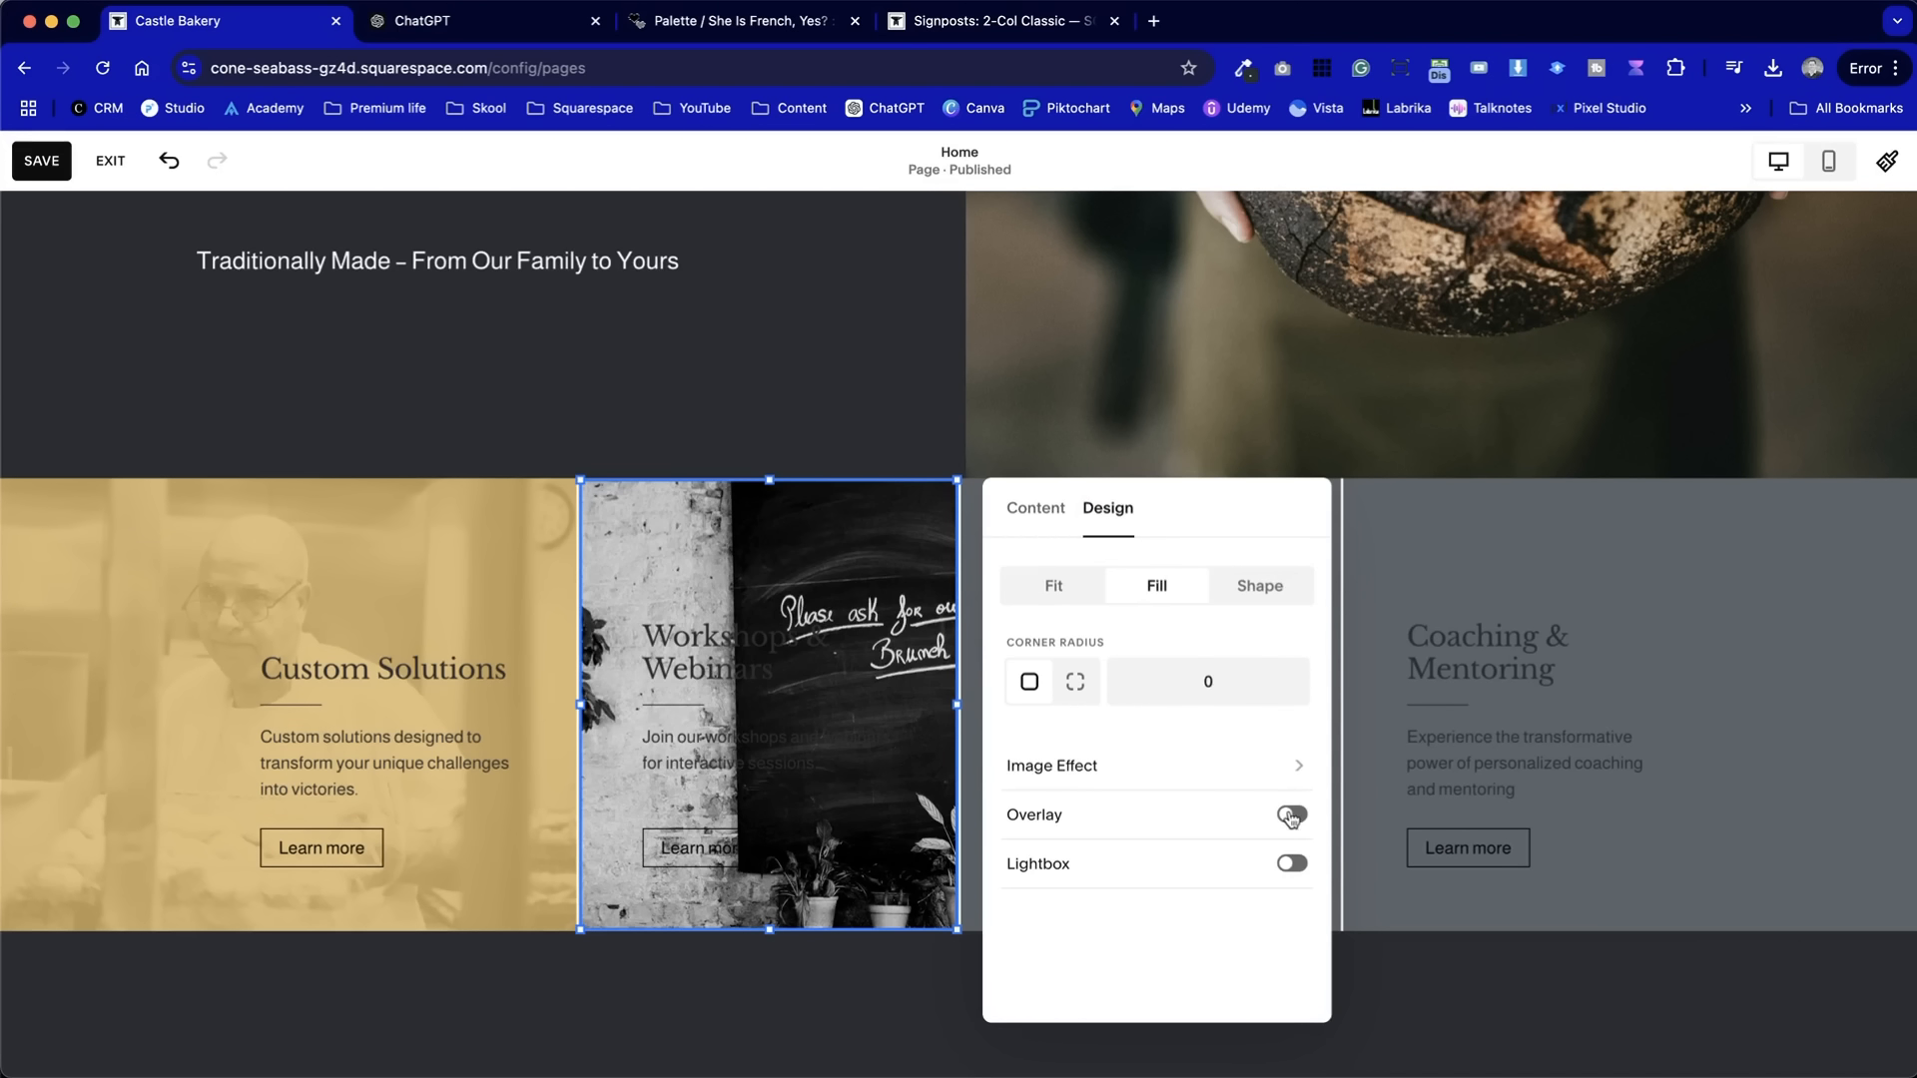
{"action": "left_click", "coordinate": [1291, 815]}
{"action": "left_click", "coordinate": [1295, 864]}
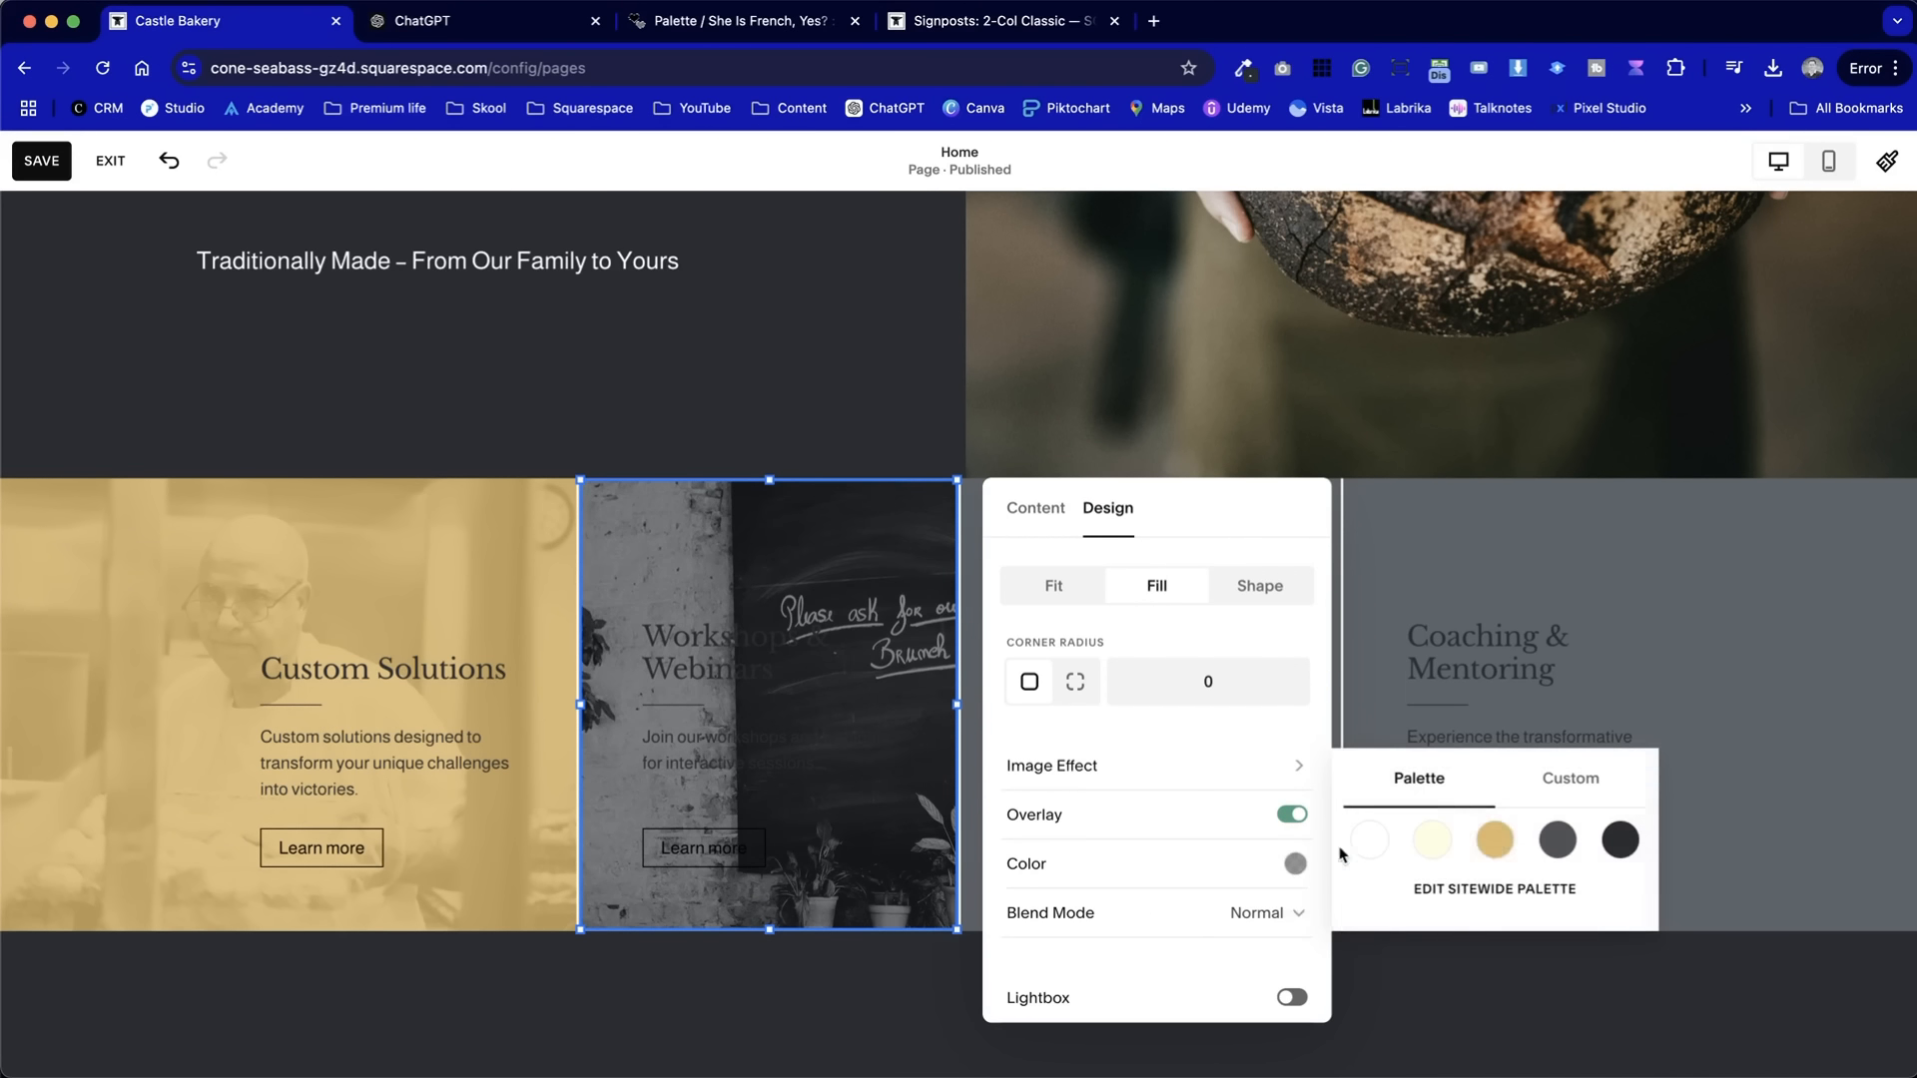
{"action": "left_click", "coordinate": [1494, 843]}
{"action": "mouse_move", "coordinate": [1634, 865]}
{"action": "left_mouse_down"}
{"action": "mouse_move", "coordinate": [1585, 863]}
{"action": "mouse_move", "coordinate": [1603, 870]}
{"action": "left_mouse_up"}
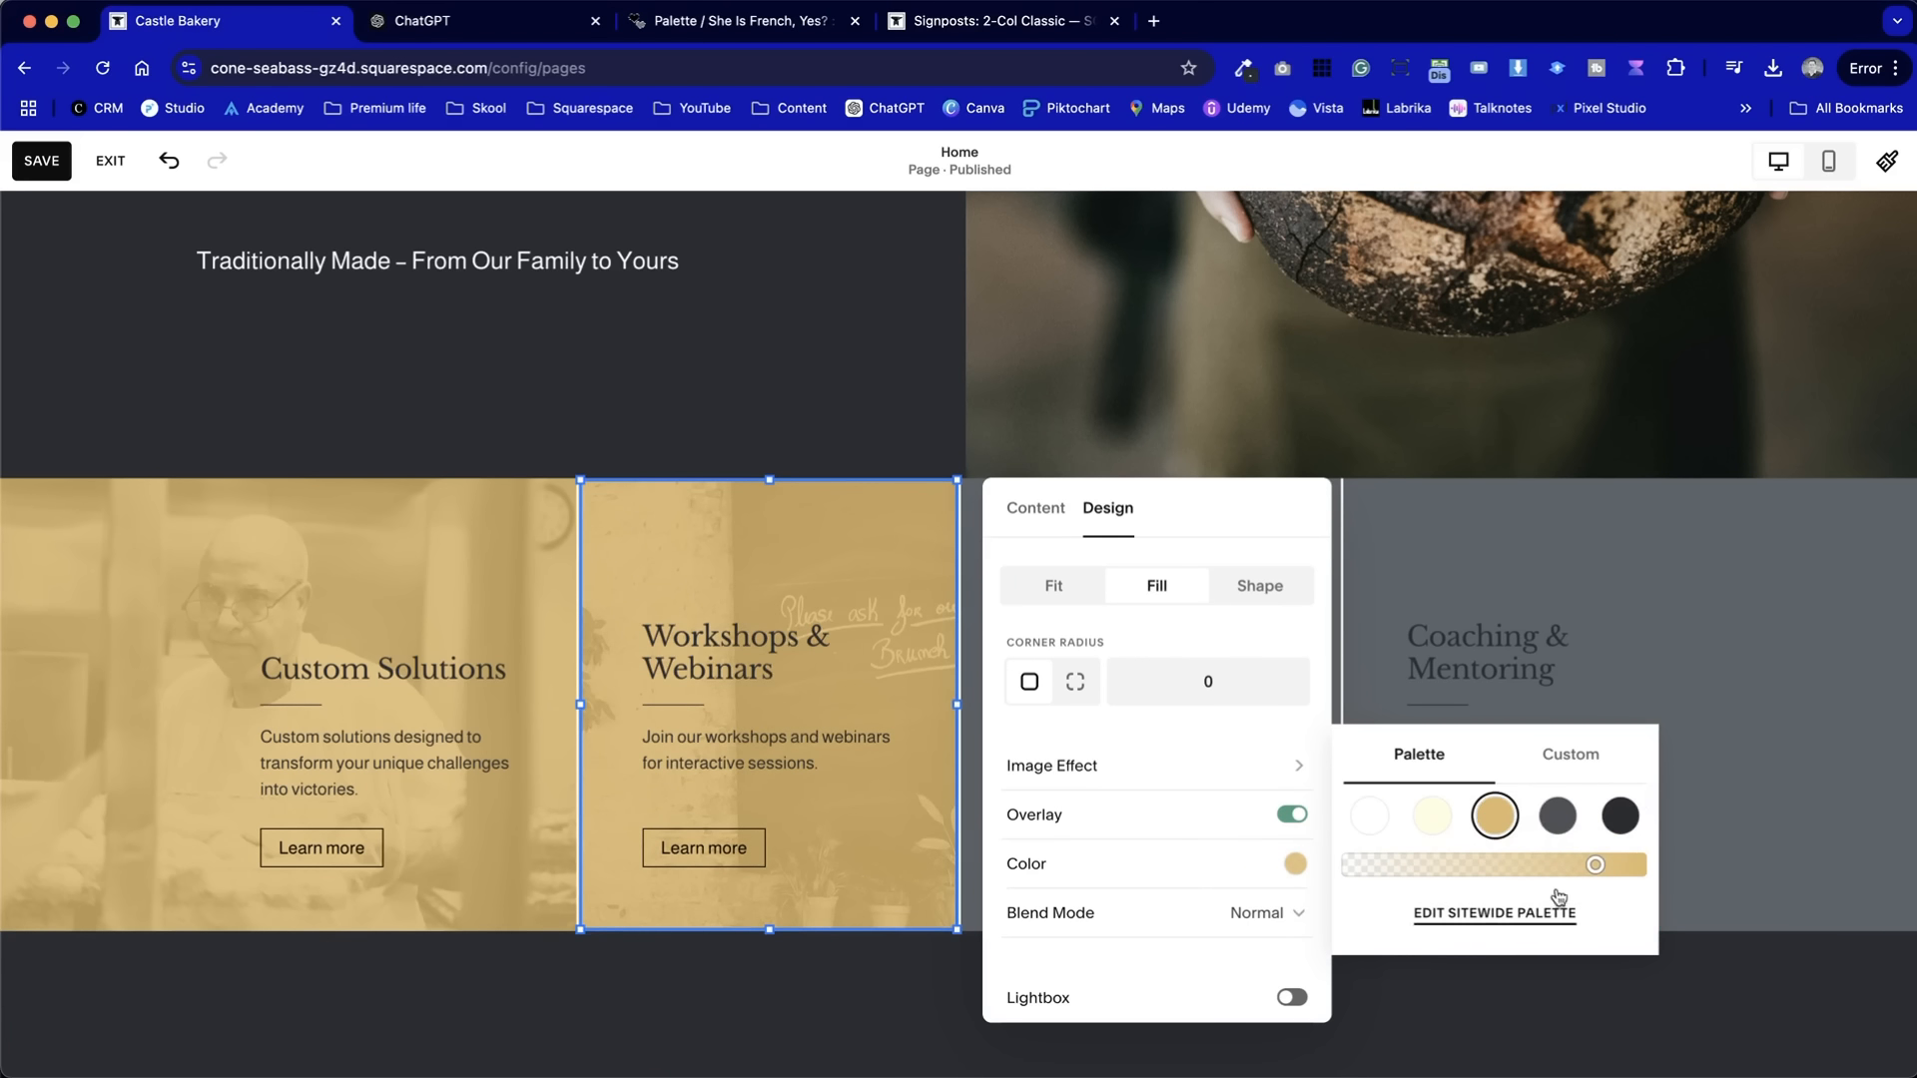
{"action": "left_click", "coordinate": [1594, 869]}
{"action": "left_click", "coordinate": [181, 571]}
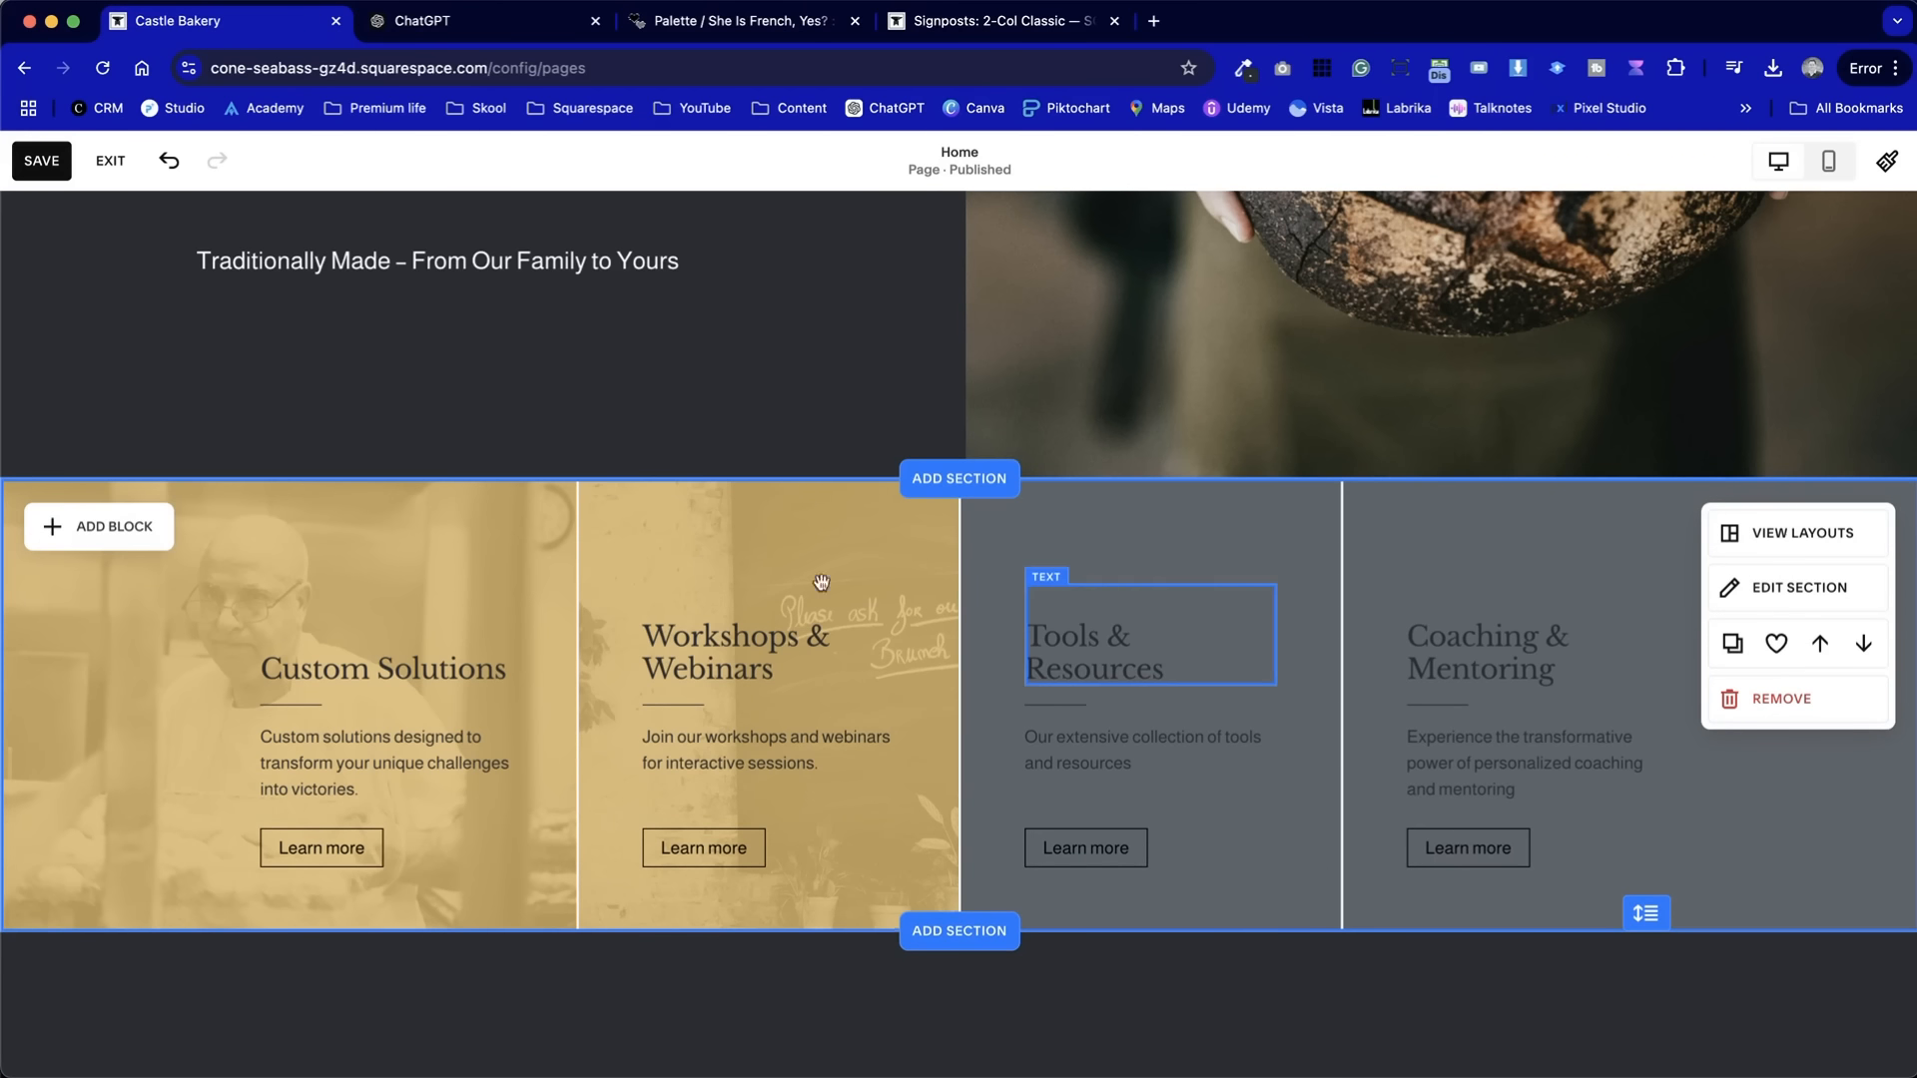
- Check the signpost copy in ChatGPT, and search the free images for "catering" to replace the Tools & Resources column's background
{"action": "left_click", "coordinate": [1193, 569]}
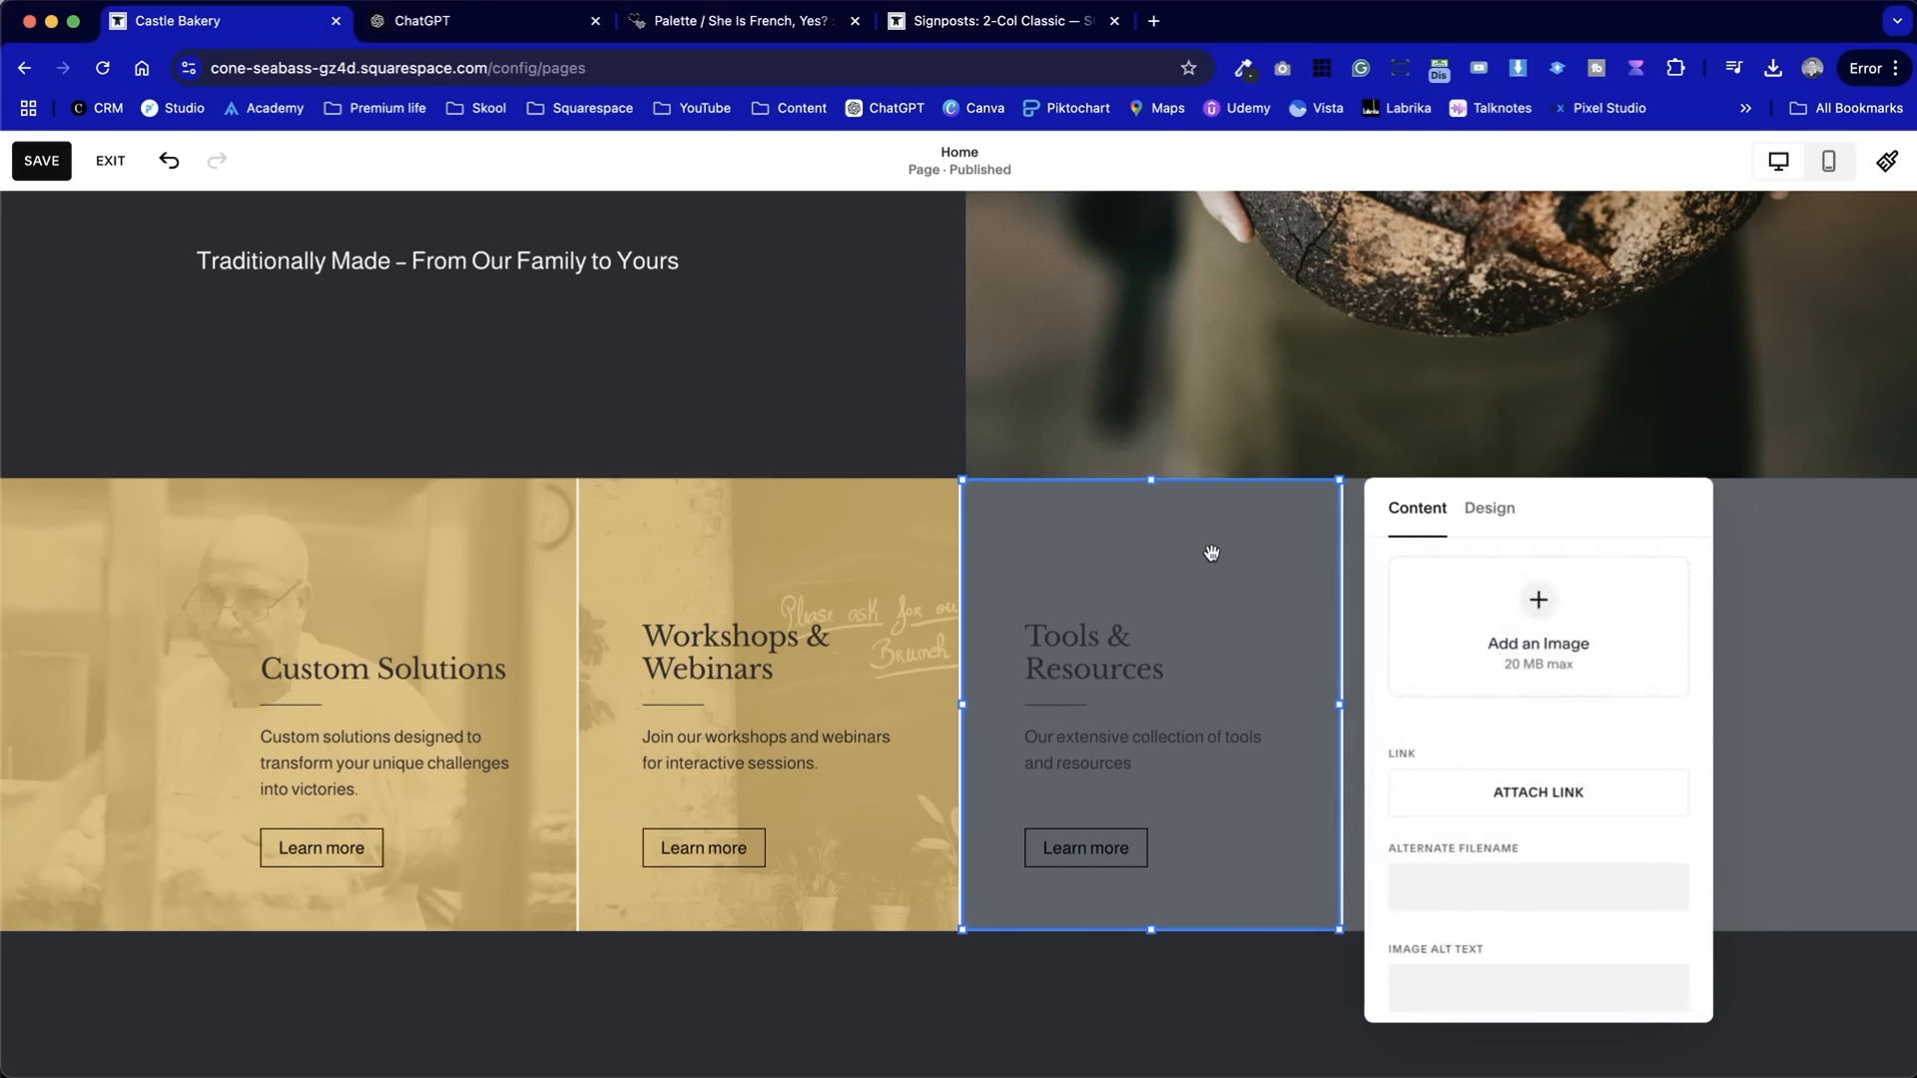
{"action": "left_click", "coordinate": [1420, 689]}
{"action": "left_click", "coordinate": [470, 20]}
{"action": "left_click", "coordinate": [180, 20]}
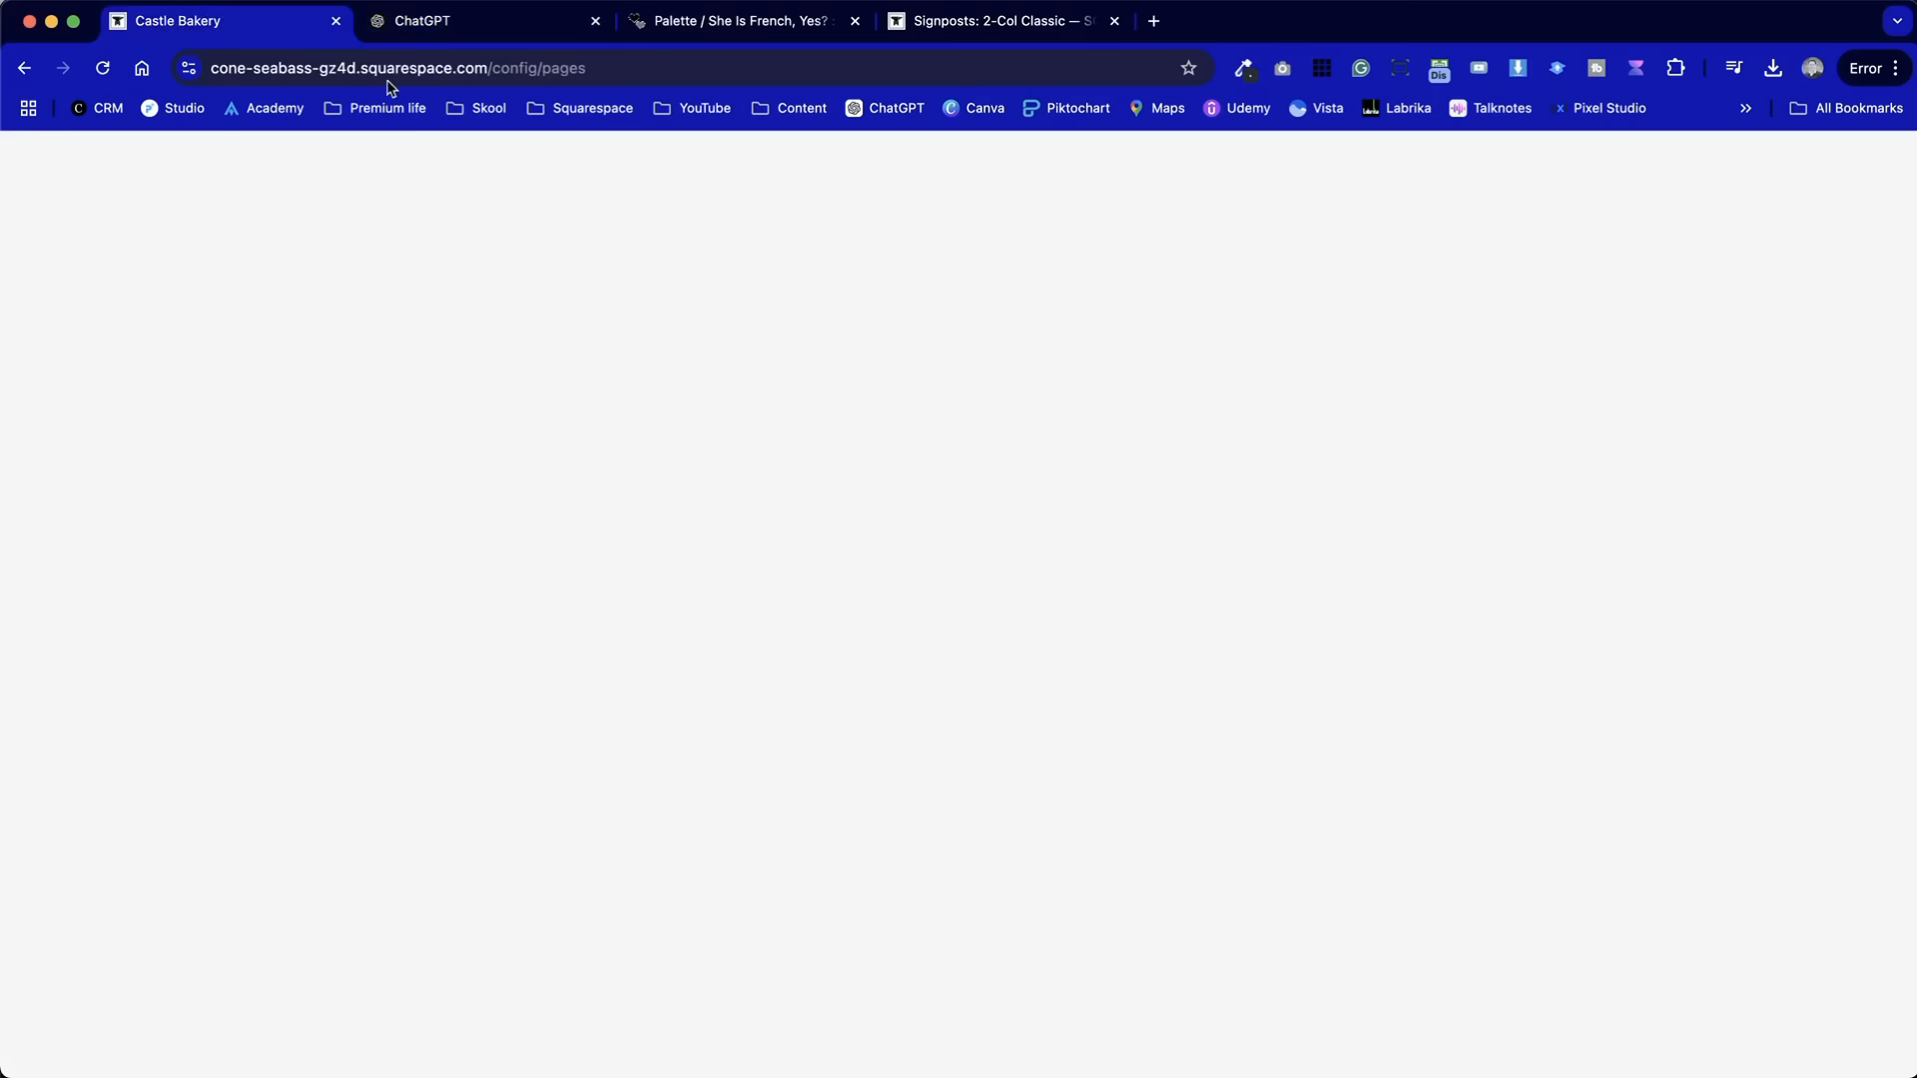
{"action": "left_click", "coordinate": [1538, 844]}
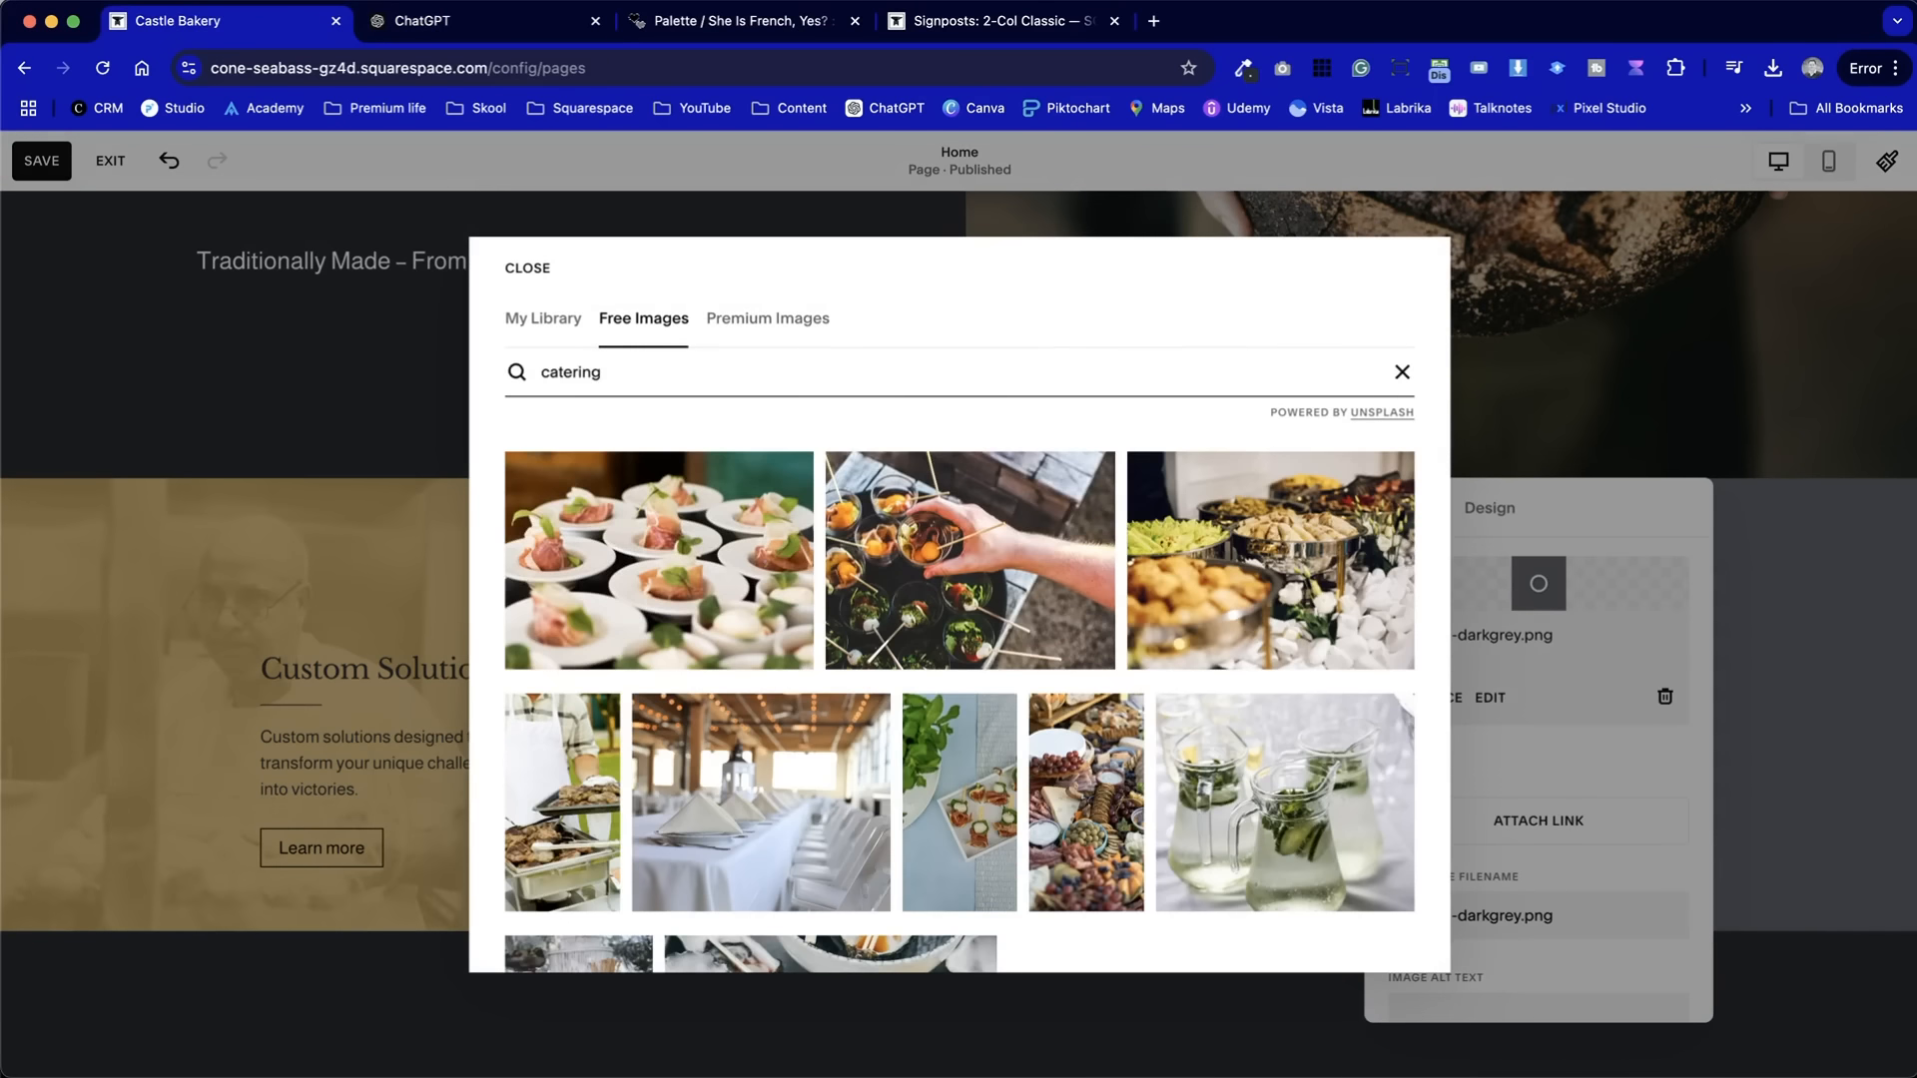
- Browse the catering photos and choose the pile of croissants as the Tools & Resources column's image
{"action": "scroll", "coordinate": [1119, 775], "scroll_direction": "down", "scroll_amount": 5}
{"action": "scroll", "coordinate": [1119, 775], "scroll_direction": "up", "scroll_amount": 3}
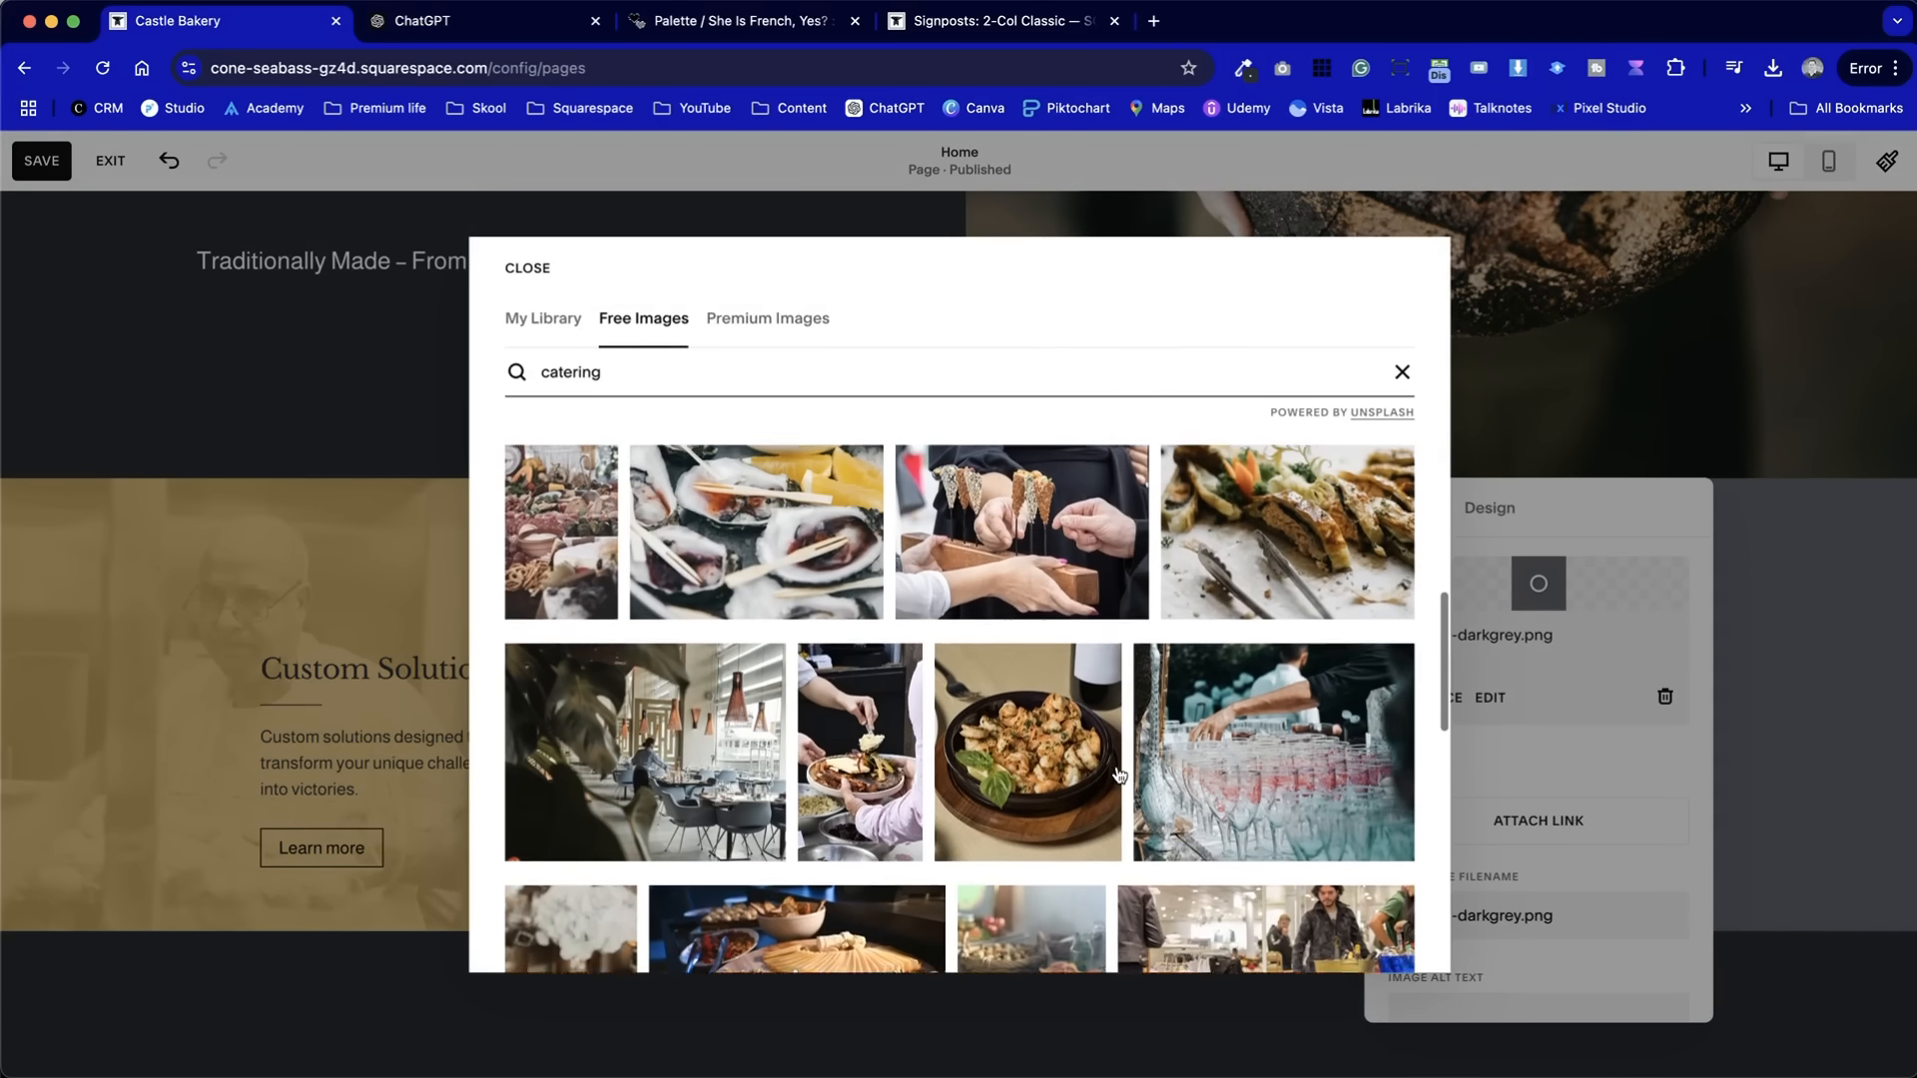
{"action": "scroll", "coordinate": [1212, 653], "scroll_direction": "down", "scroll_amount": 10}
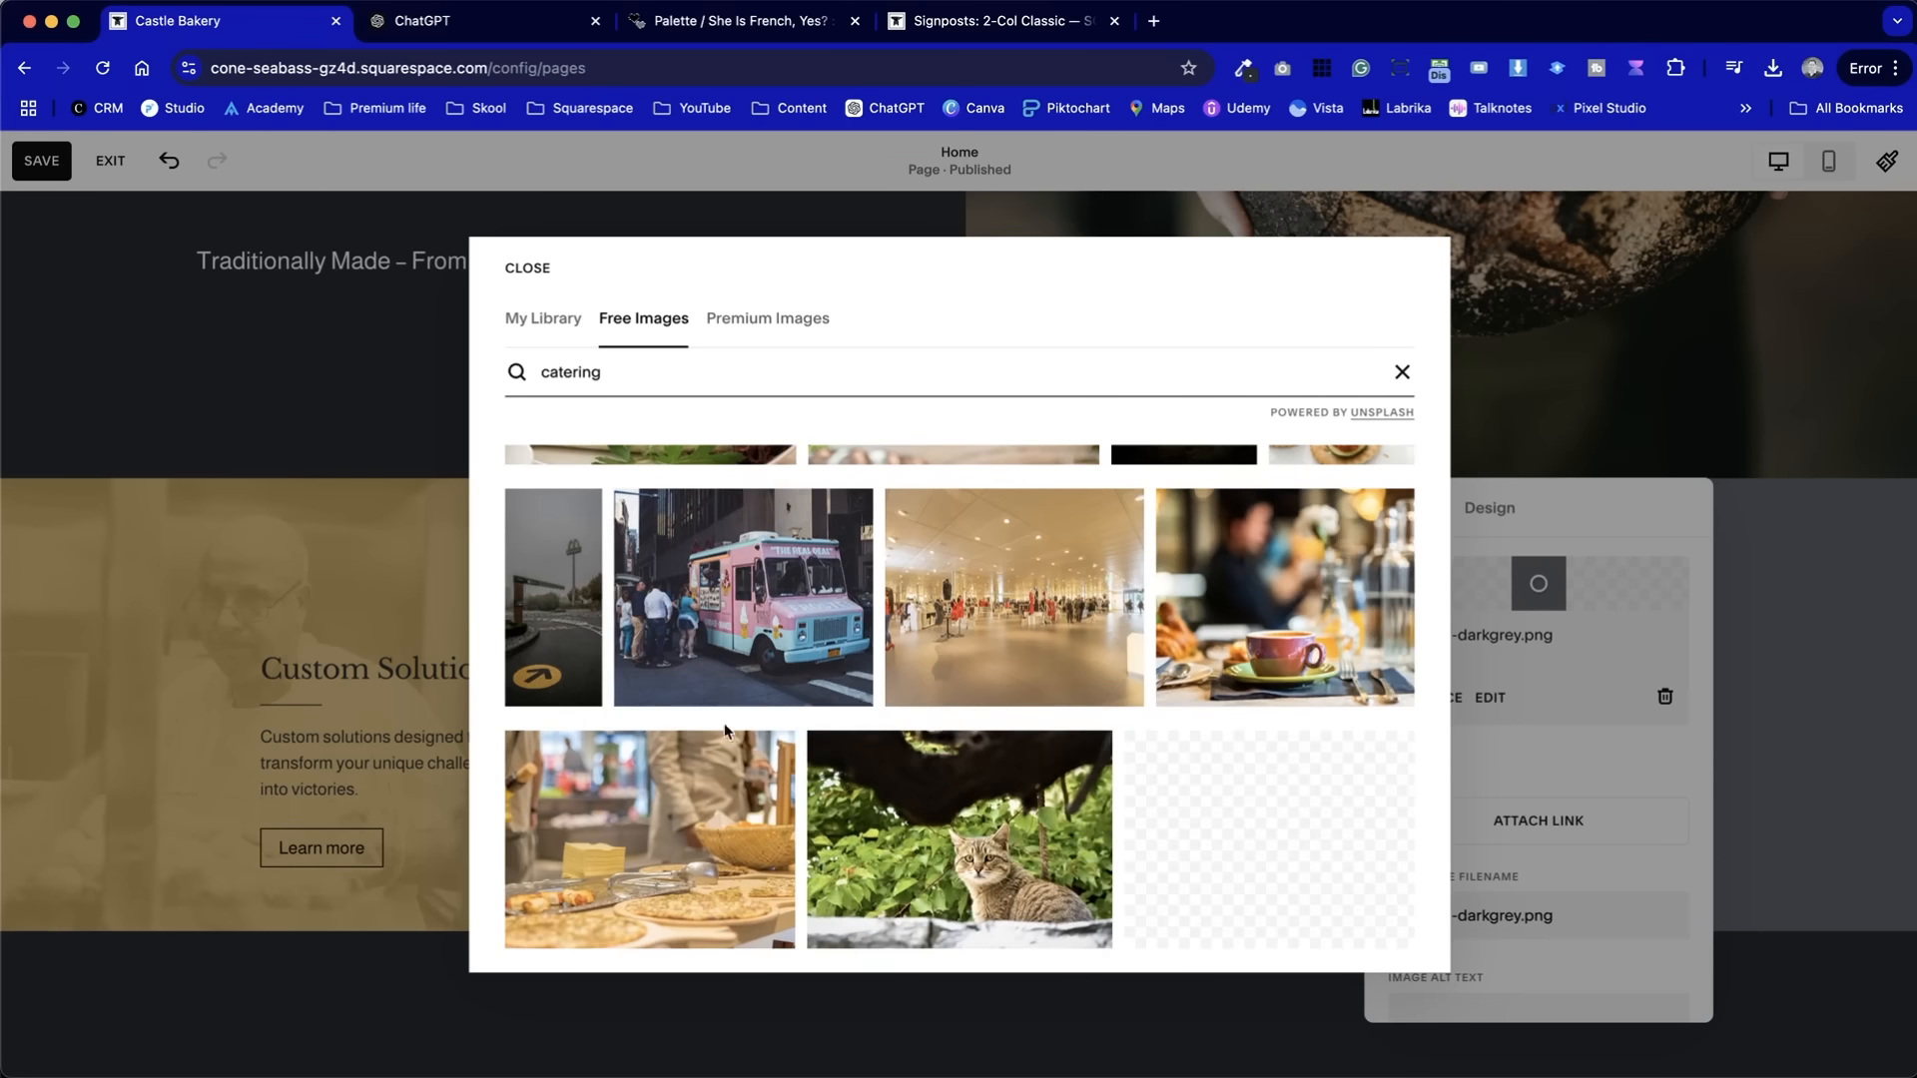
{"action": "scroll", "coordinate": [873, 712], "scroll_direction": "down", "scroll_amount": 6}
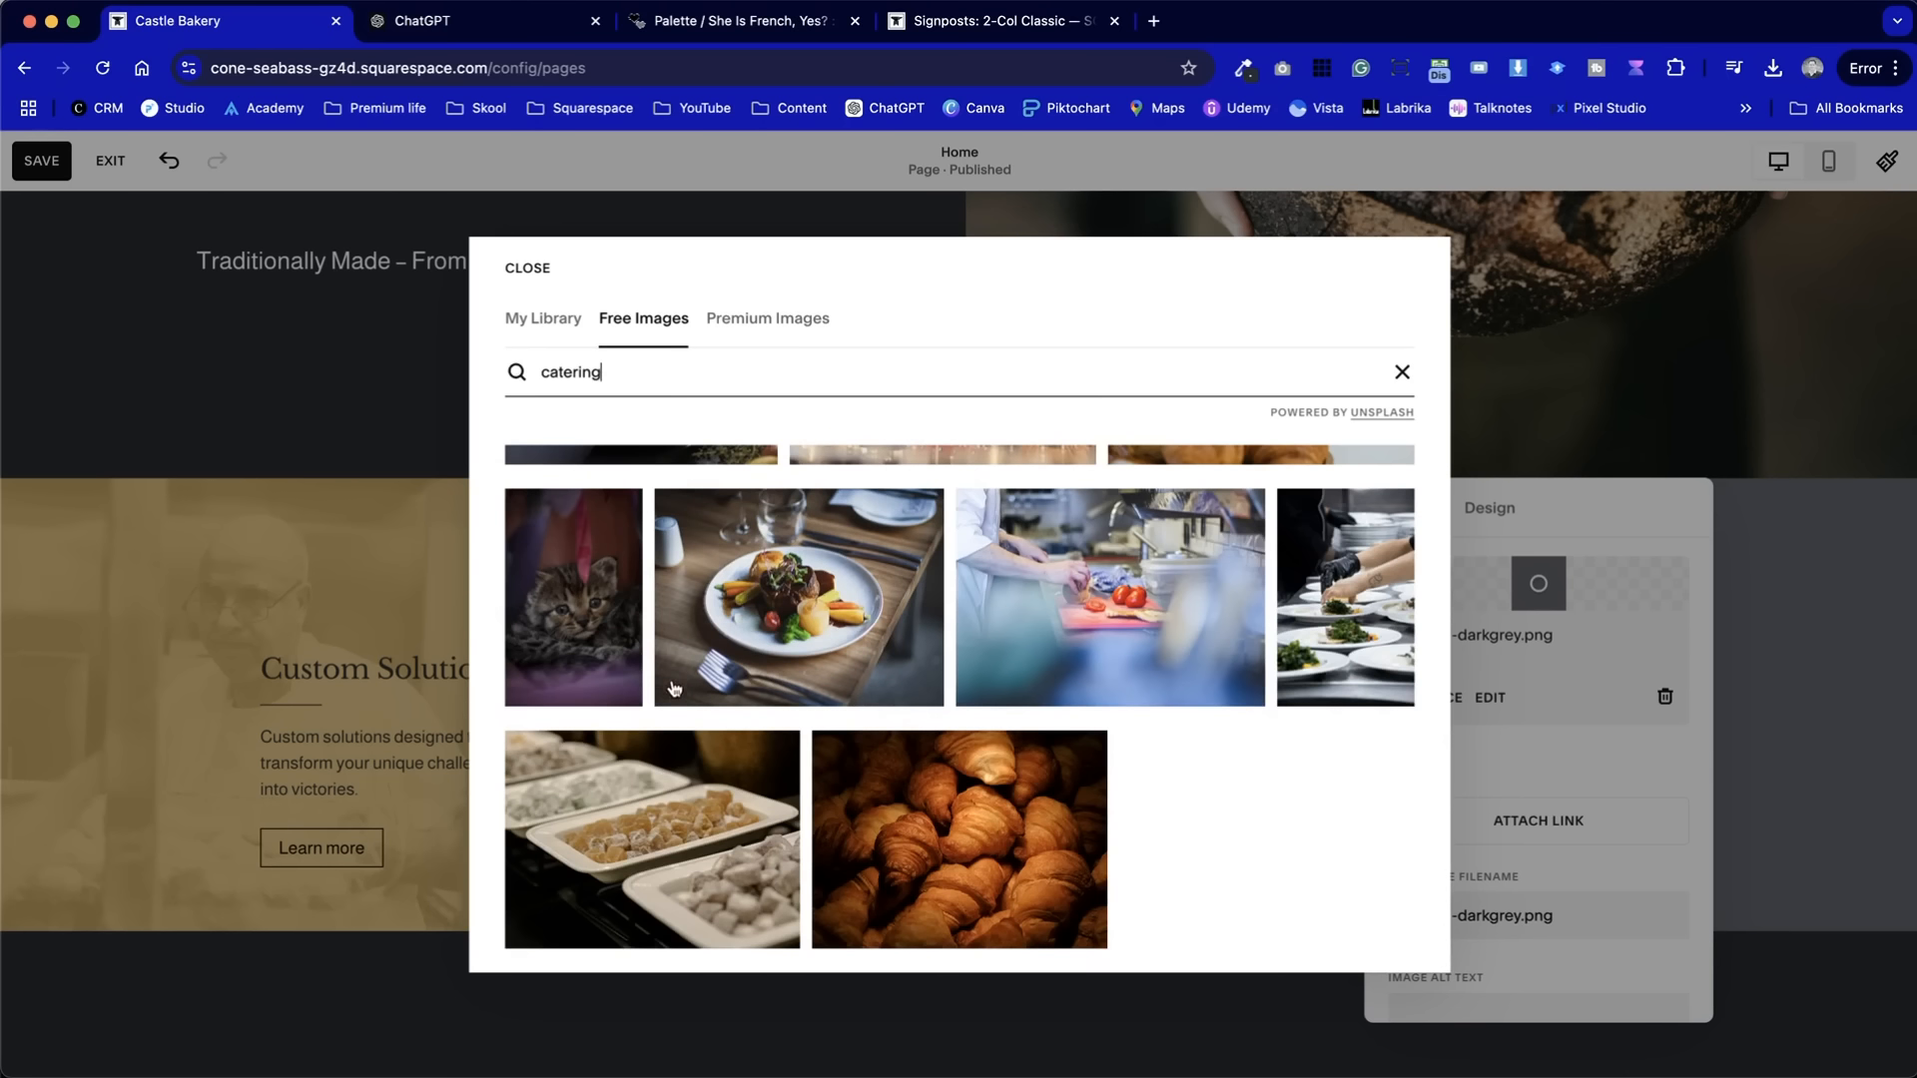
{"action": "scroll", "coordinate": [866, 779], "scroll_direction": "down", "scroll_amount": 3}
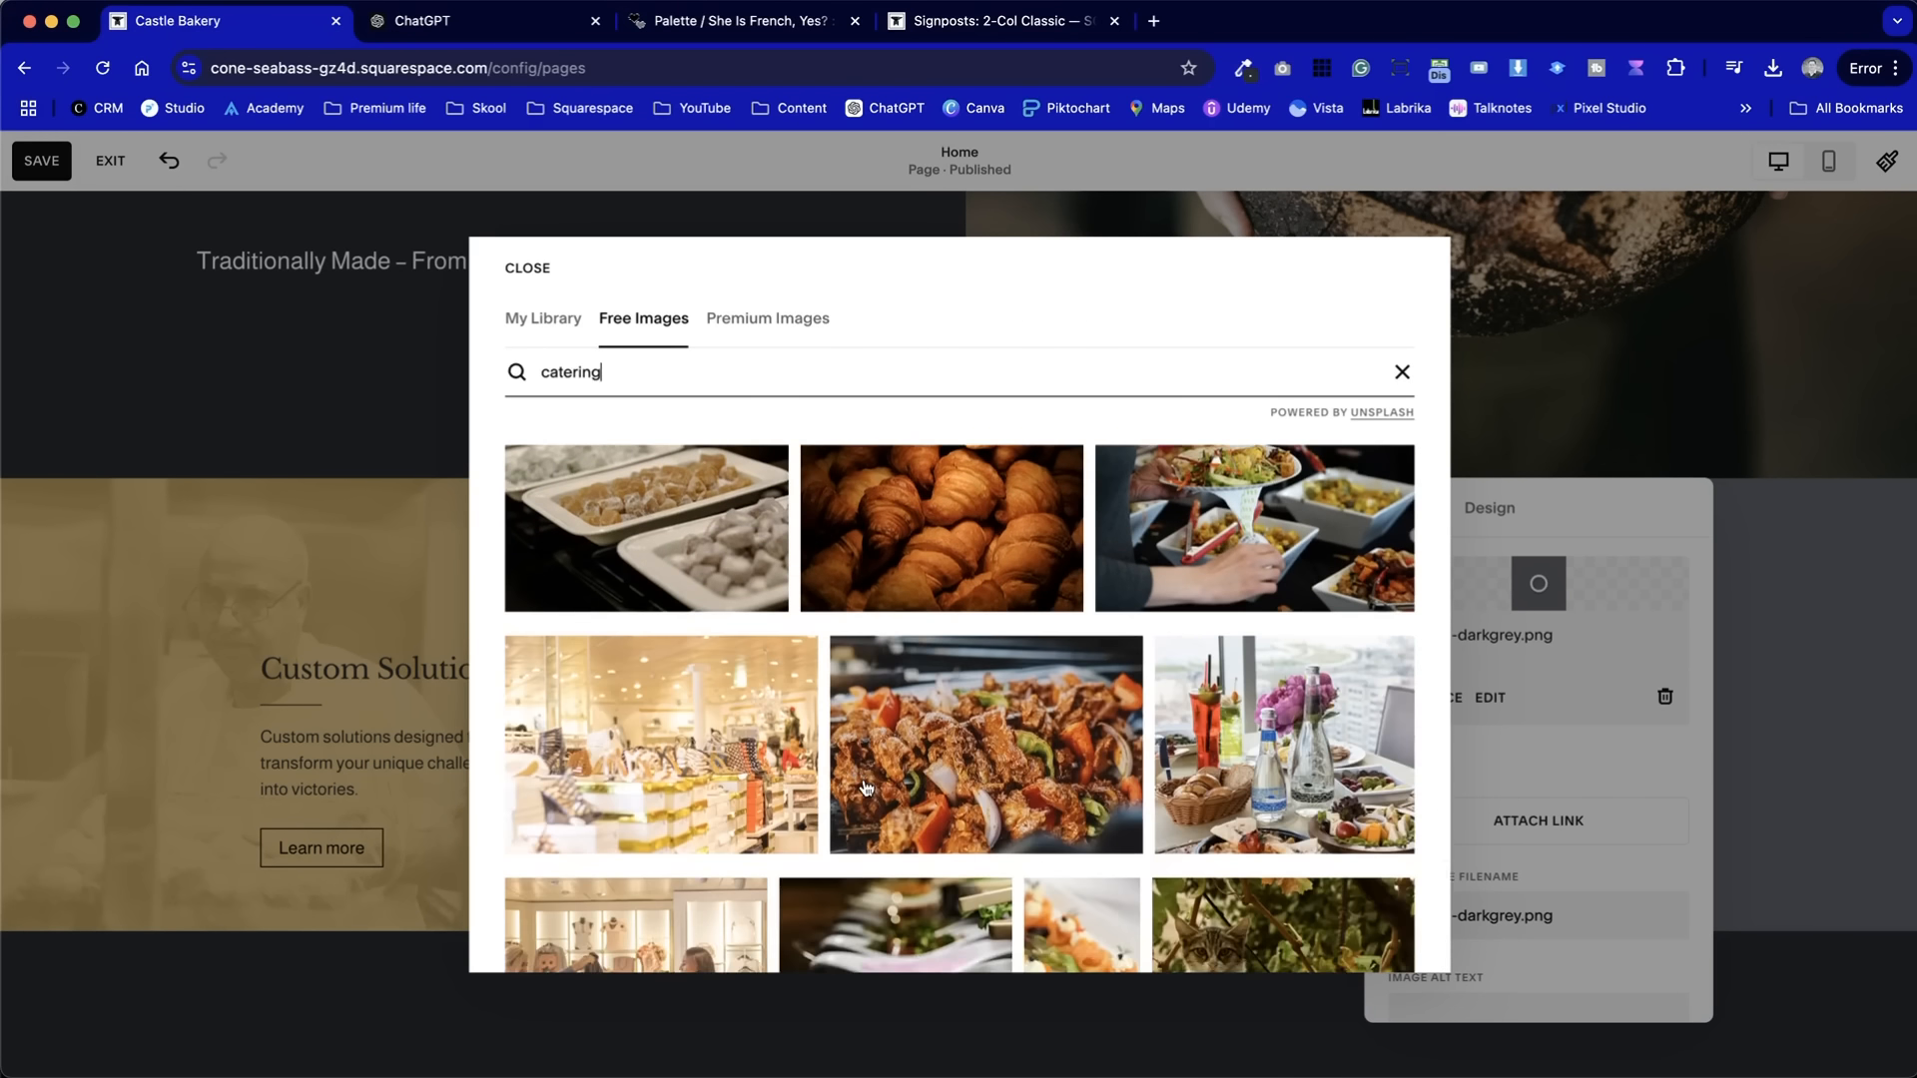
{"action": "scroll", "coordinate": [866, 769], "scroll_direction": "up", "scroll_amount": 1}
{"action": "left_click", "coordinate": [1038, 632]}
{"action": "left_click", "coordinate": [1198, 723]}
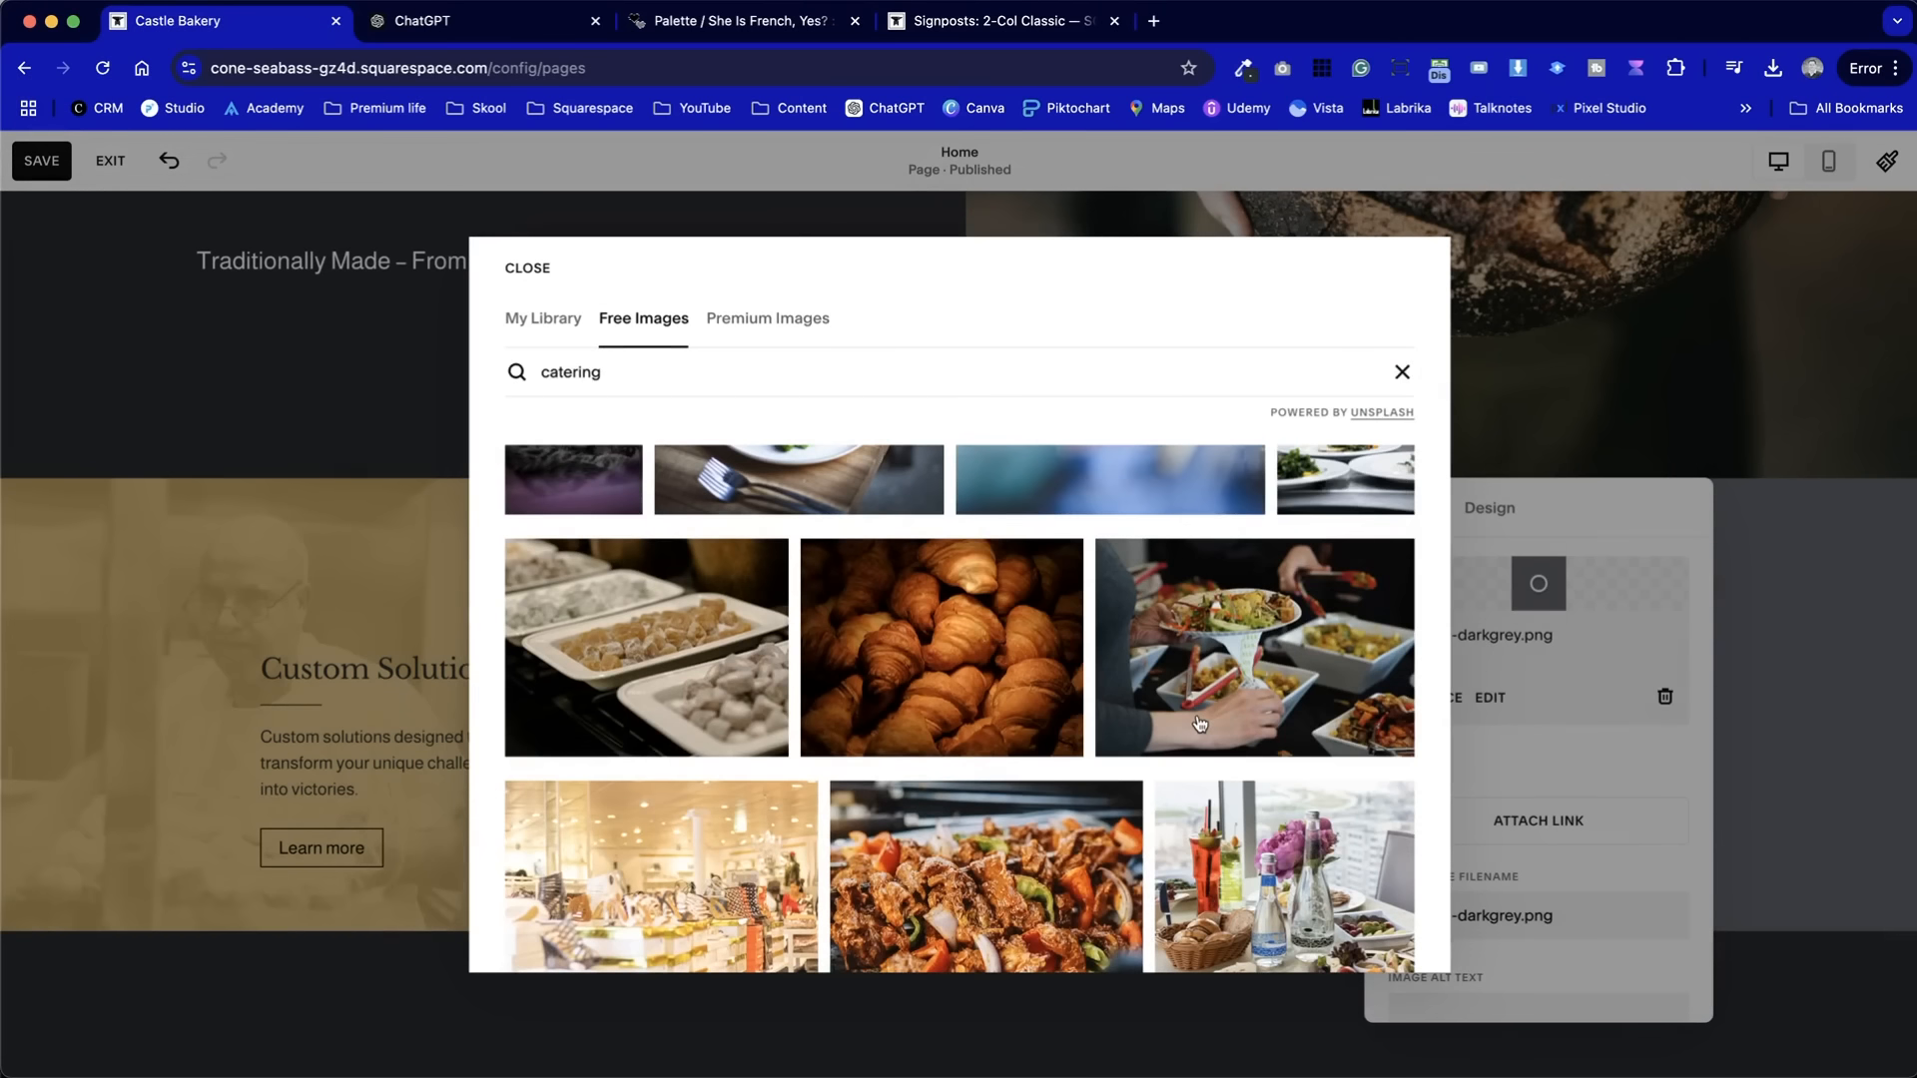
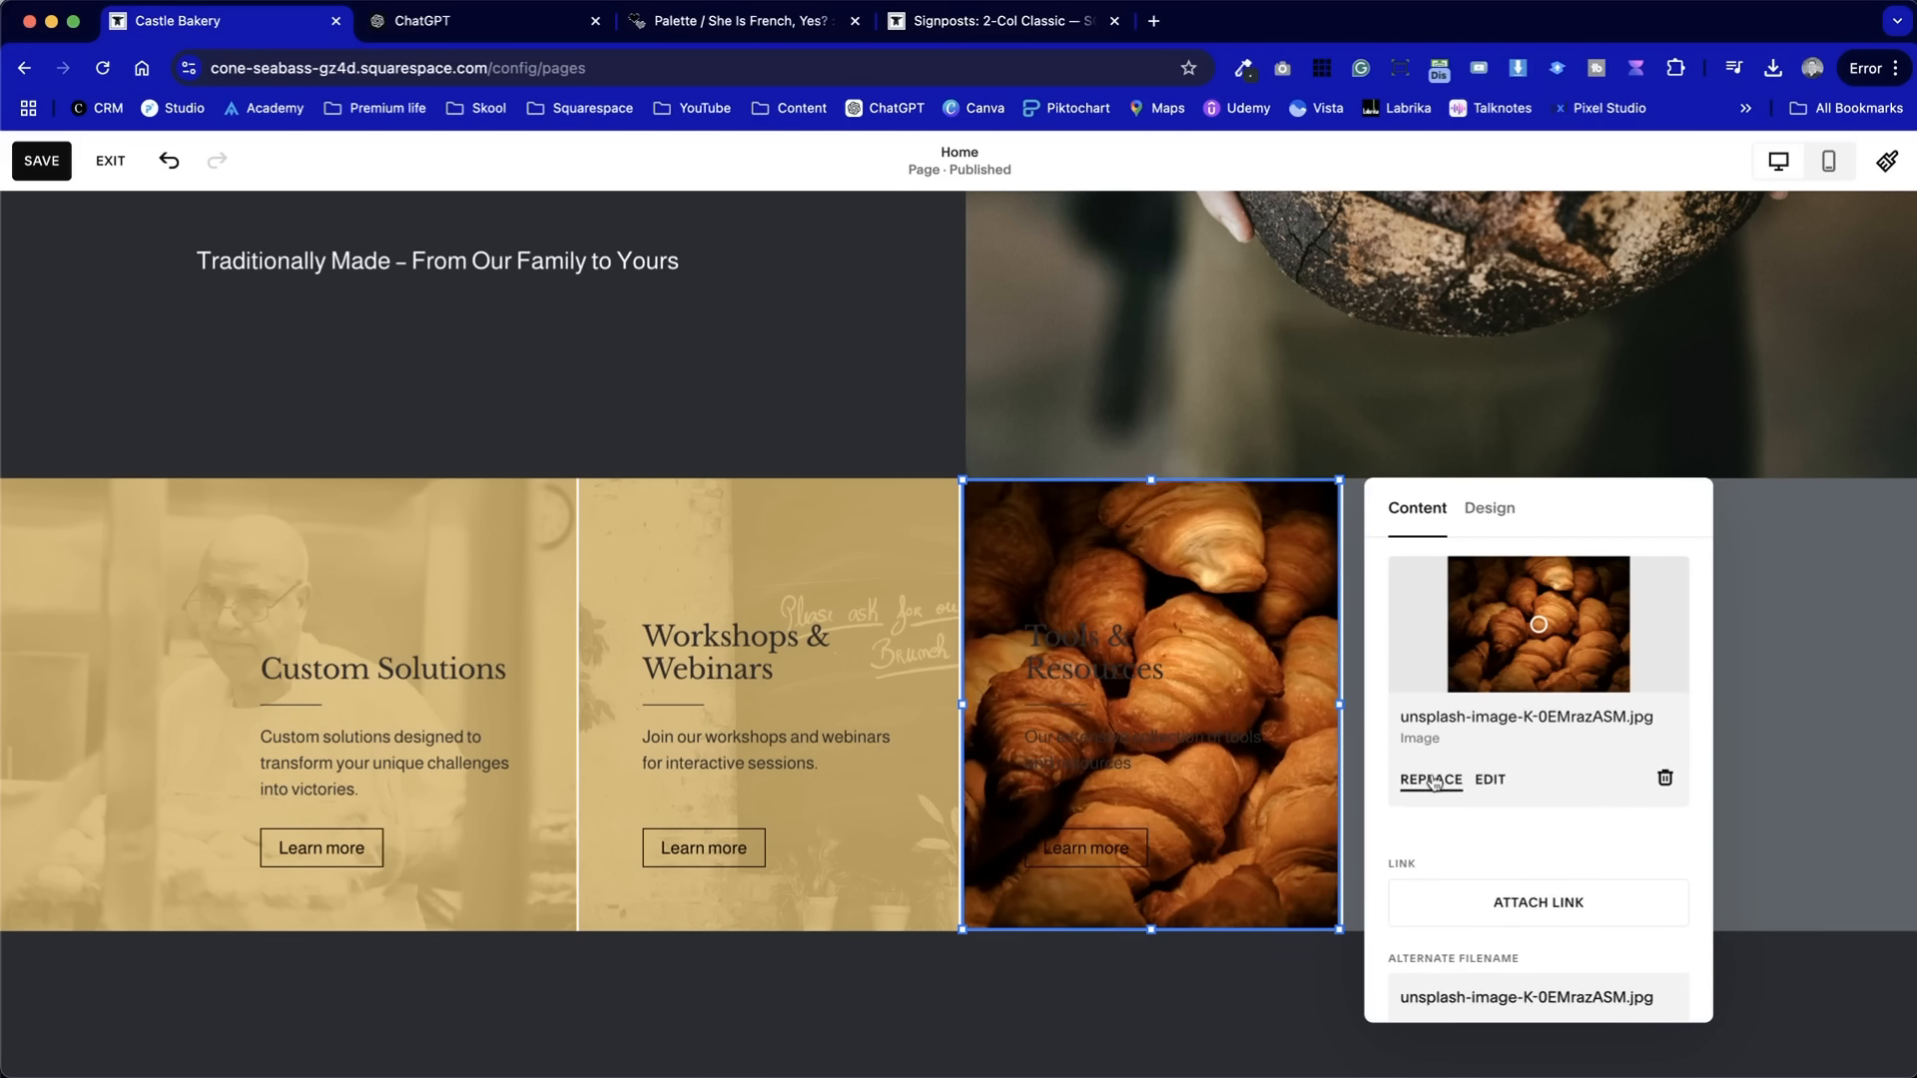
- Edit the croissant image with saturation -100 and a slightly lower brightness, and save the changes
{"action": "left_click", "coordinate": [1489, 779]}
{"action": "left_click_drag", "start_coordinate": [1769, 496], "coordinate": [1637, 499]}
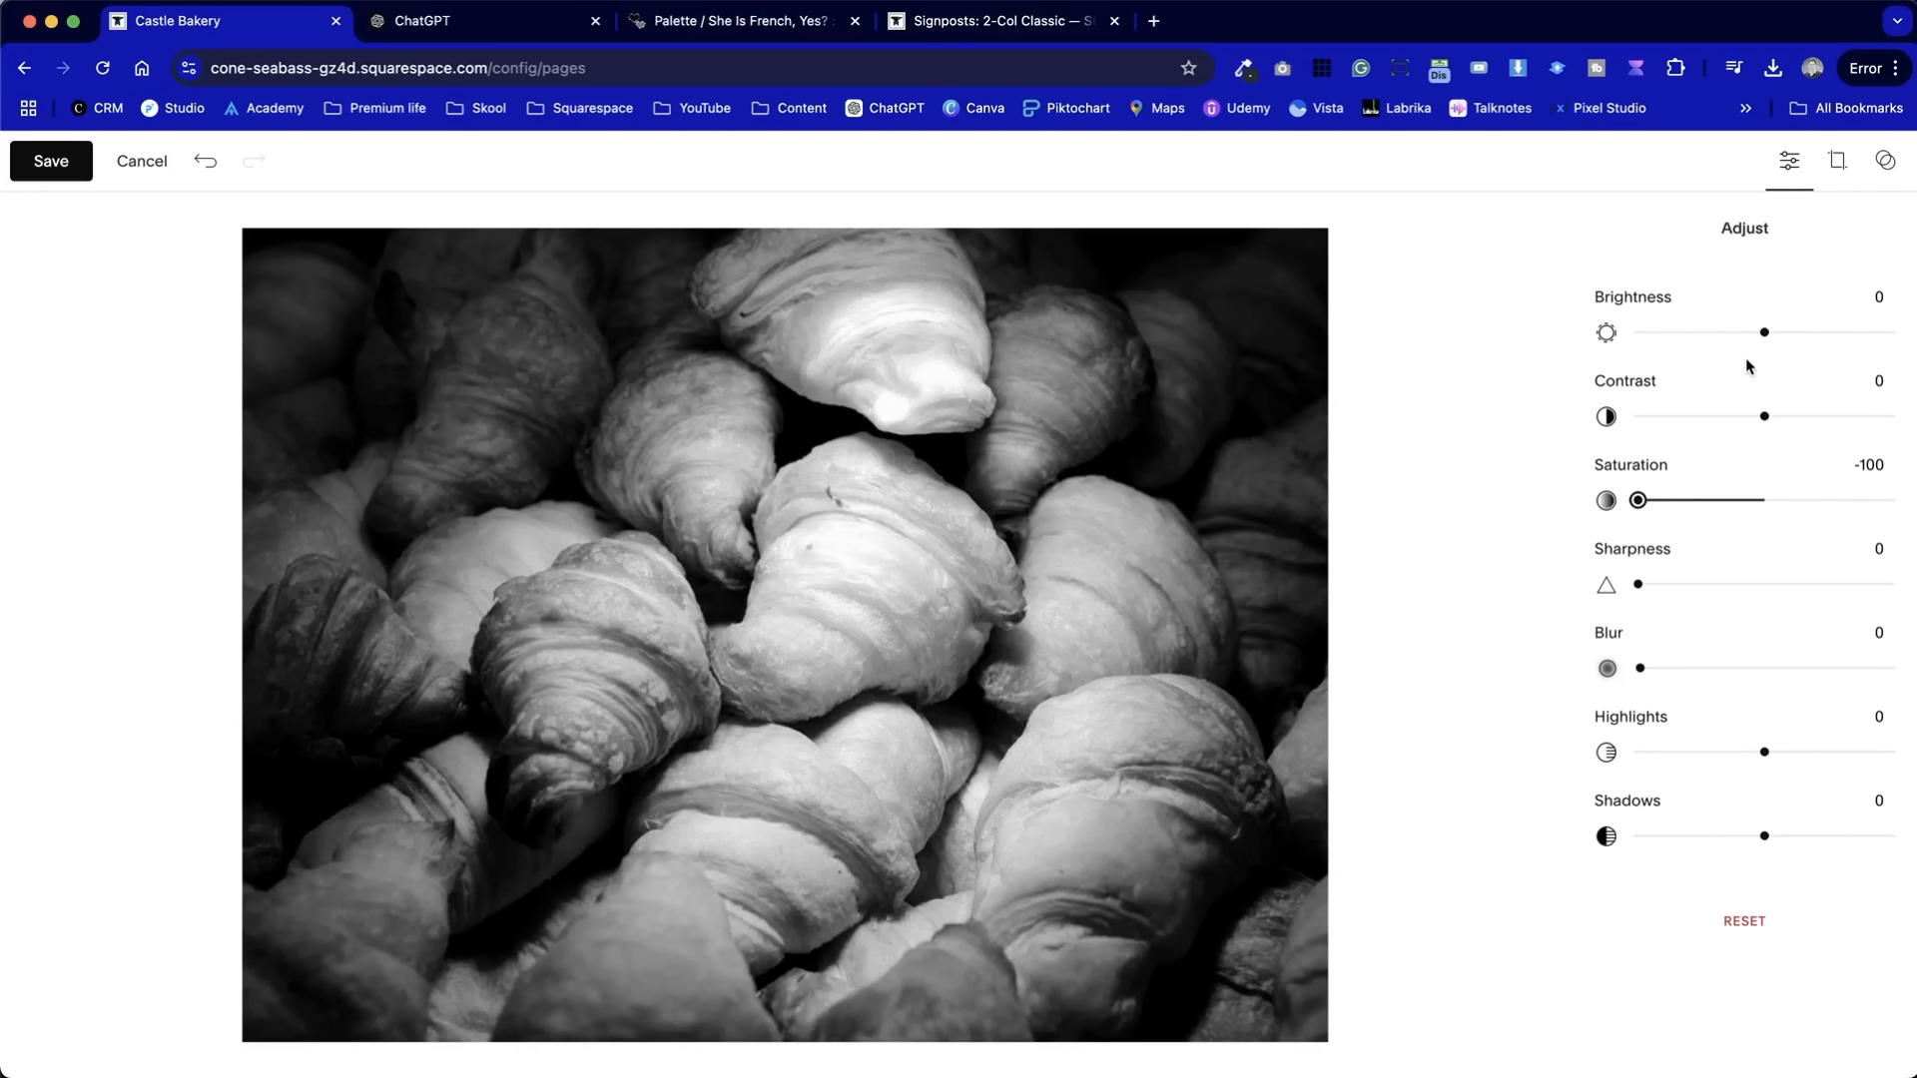
{"action": "left_click_drag", "start_coordinate": [1764, 331], "coordinate": [1718, 331]}
{"action": "left_click", "coordinate": [50, 161]}
{"action": "left_click", "coordinate": [1026, 655]}
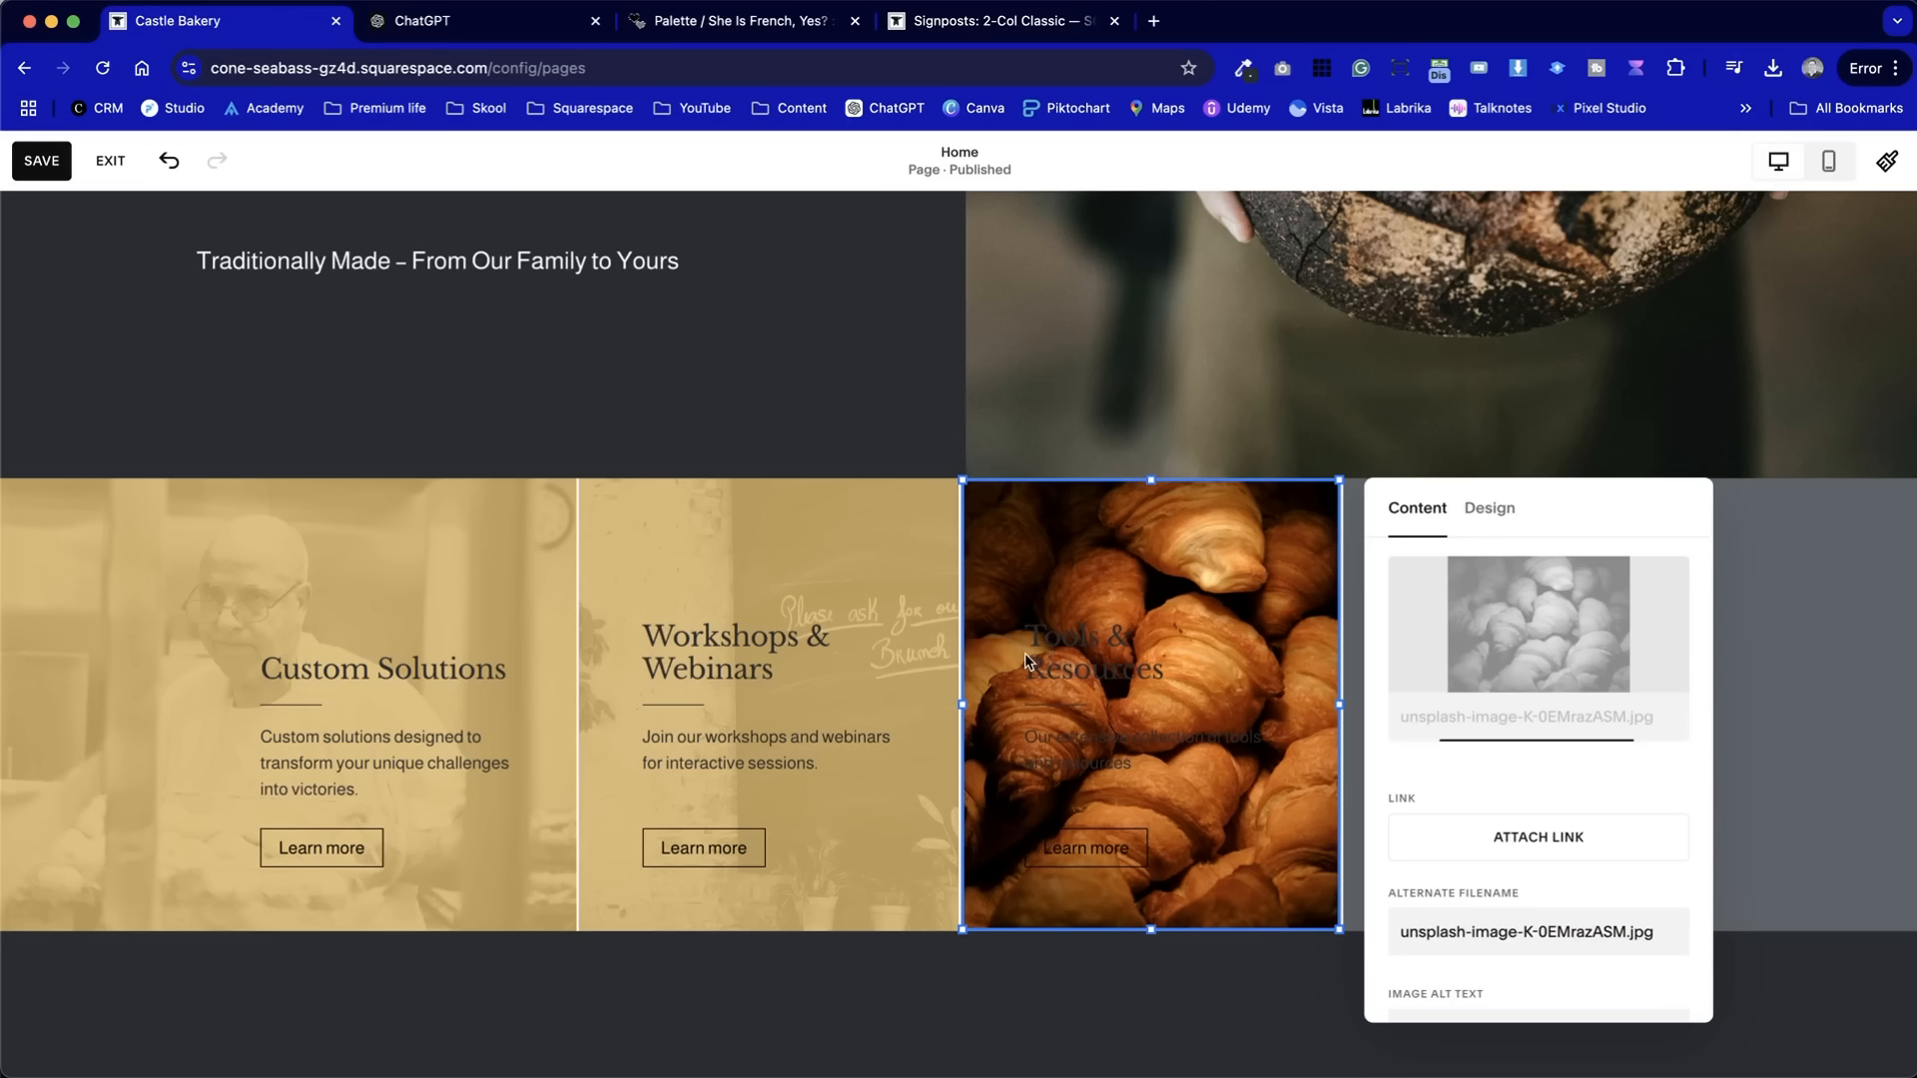
- Enable the overlay on the croissant image in the palette's gold, with its opacity reduced to match the neighbouring columns
{"action": "left_click", "coordinate": [1492, 508]}
{"action": "left_click", "coordinate": [1673, 815]}
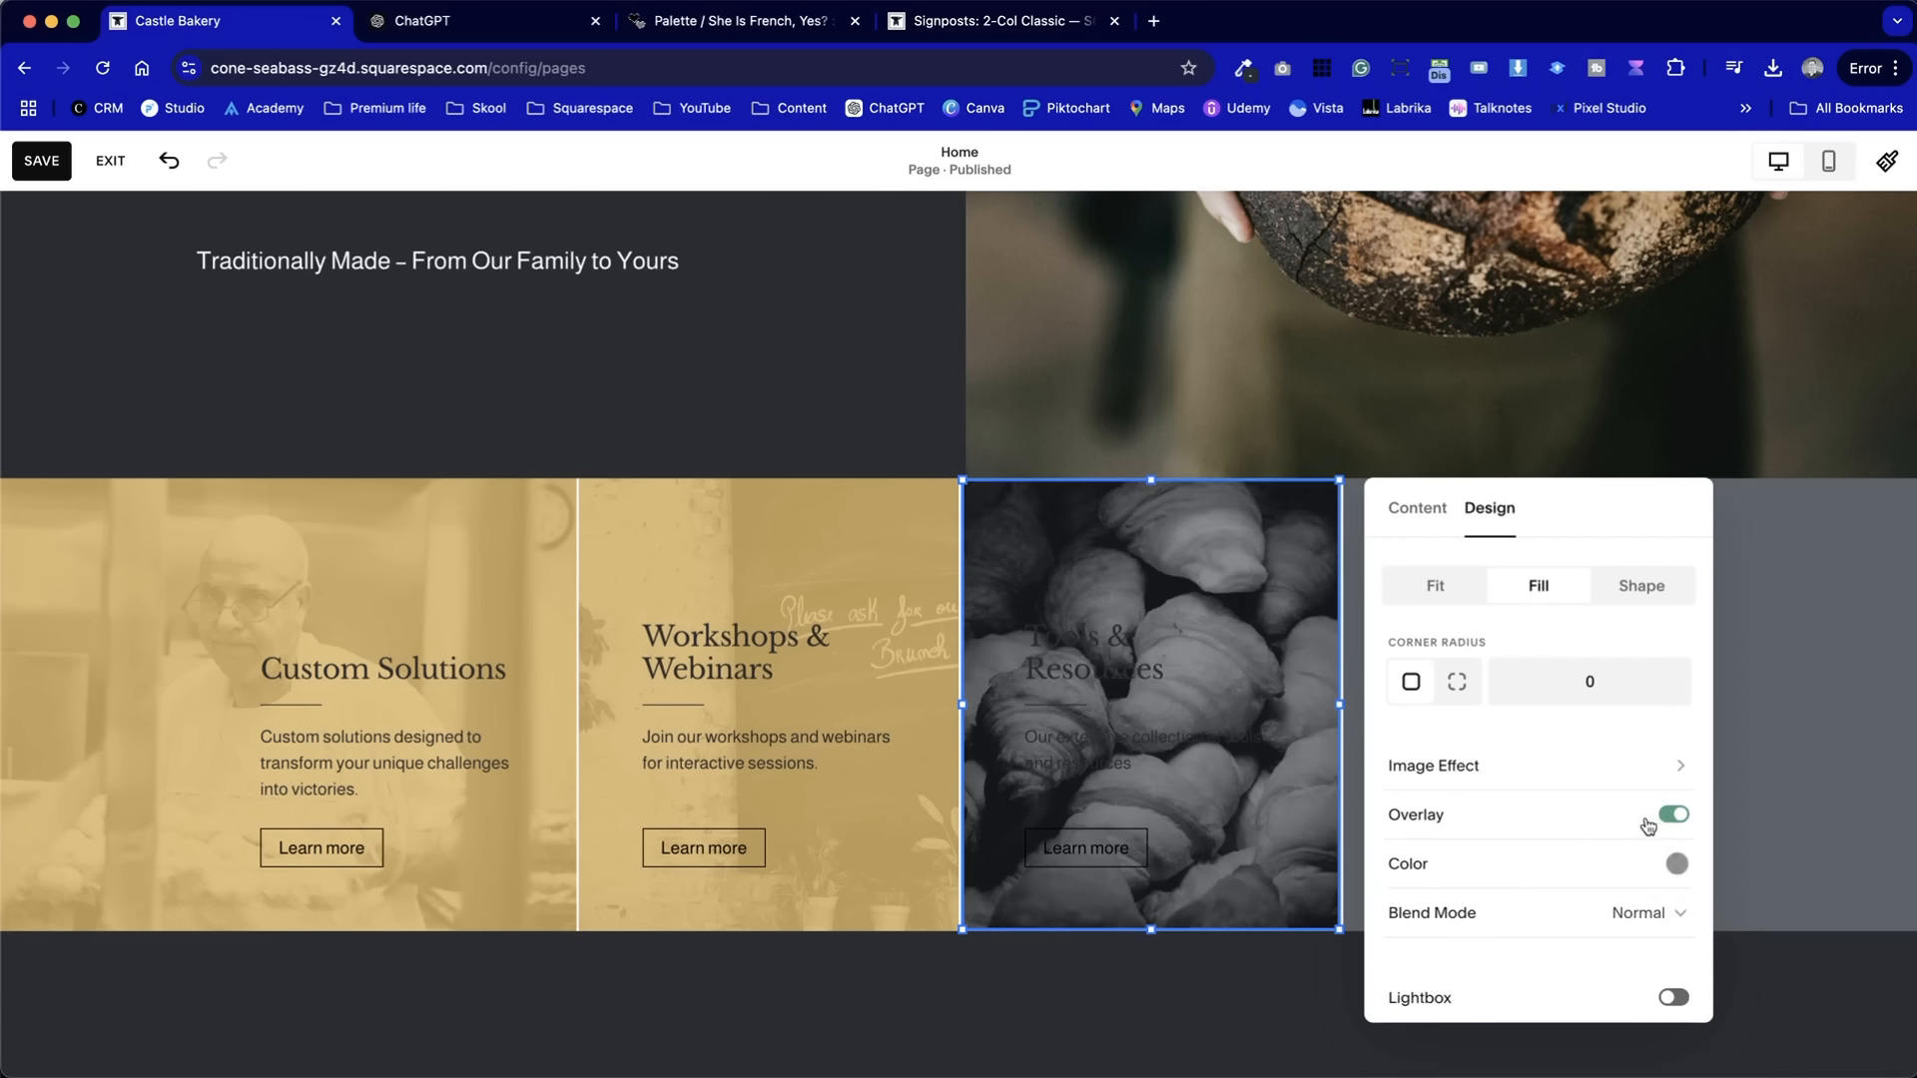
{"action": "left_click", "coordinate": [1678, 860]}
{"action": "left_click", "coordinate": [1743, 815]}
{"action": "left_click_drag", "start_coordinate": [1871, 864], "coordinate": [1819, 867]}
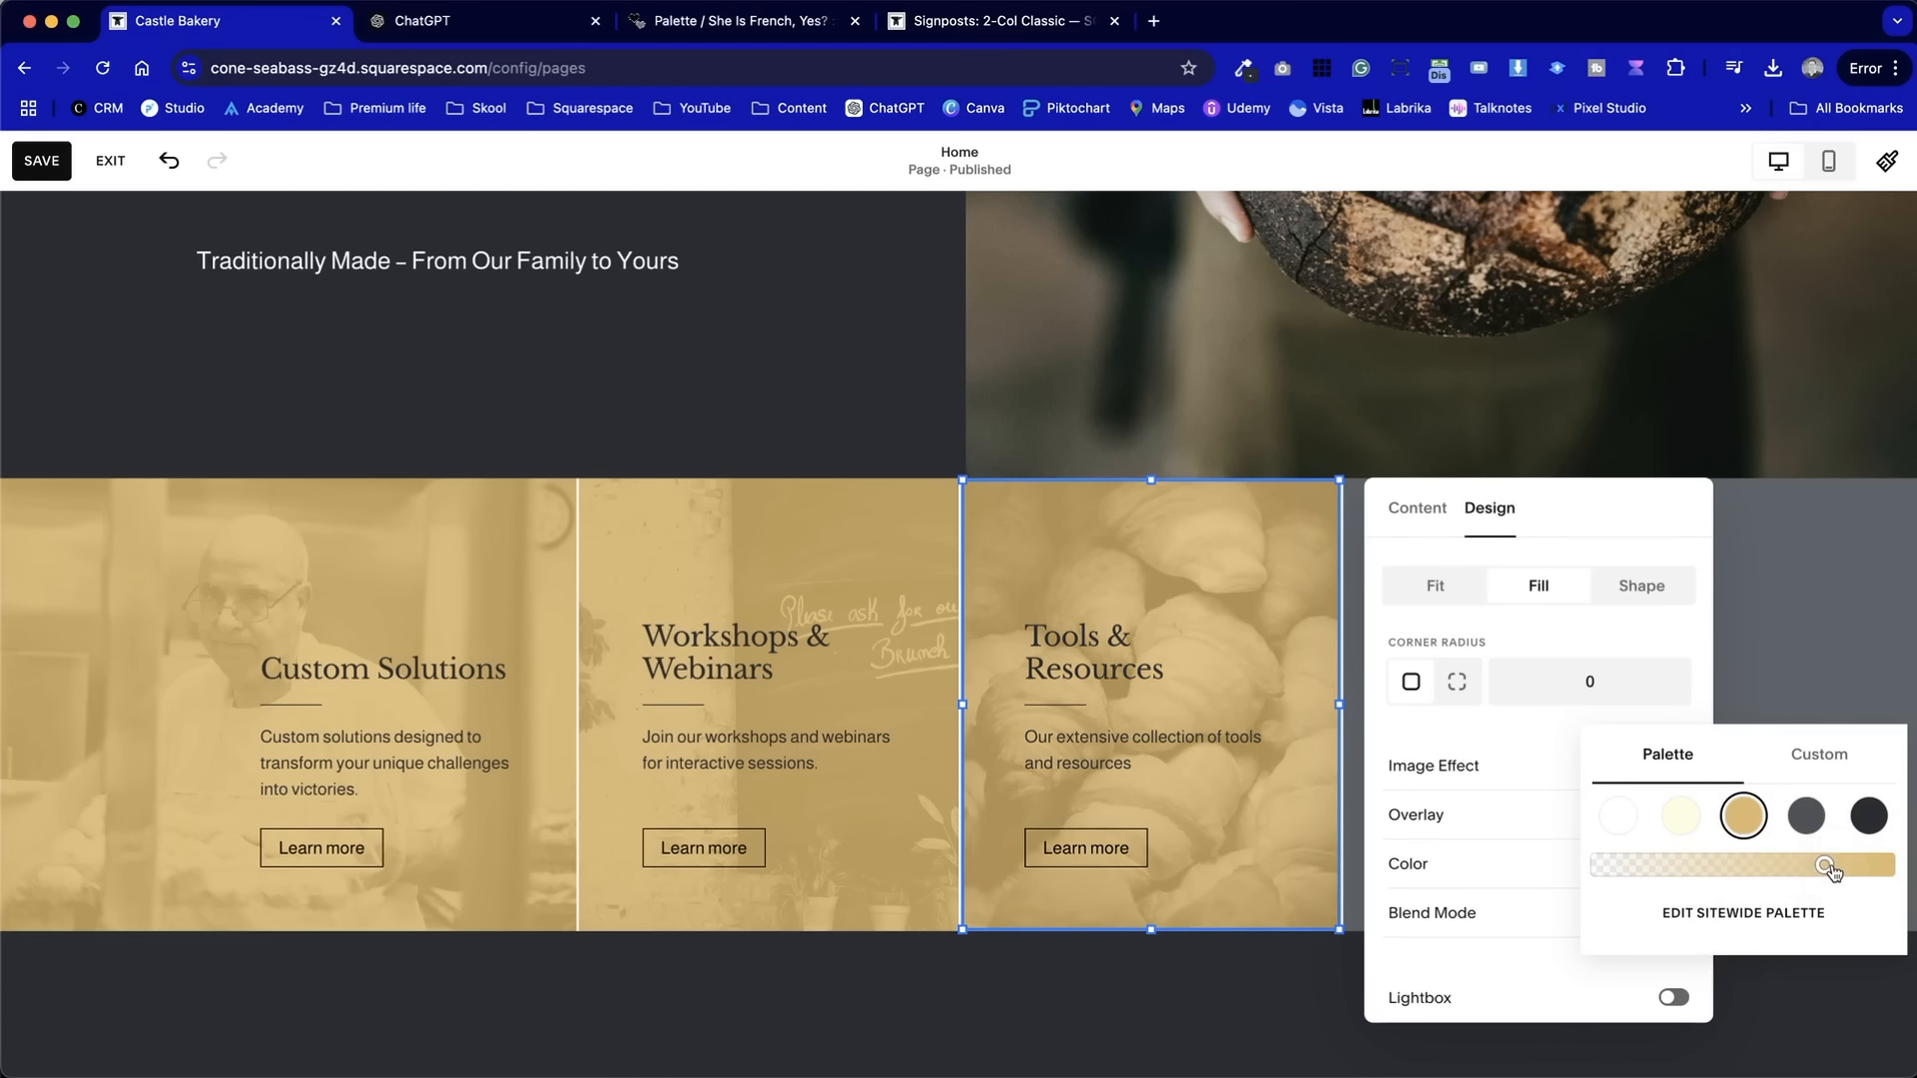
{"action": "left_click", "coordinate": [1801, 674]}
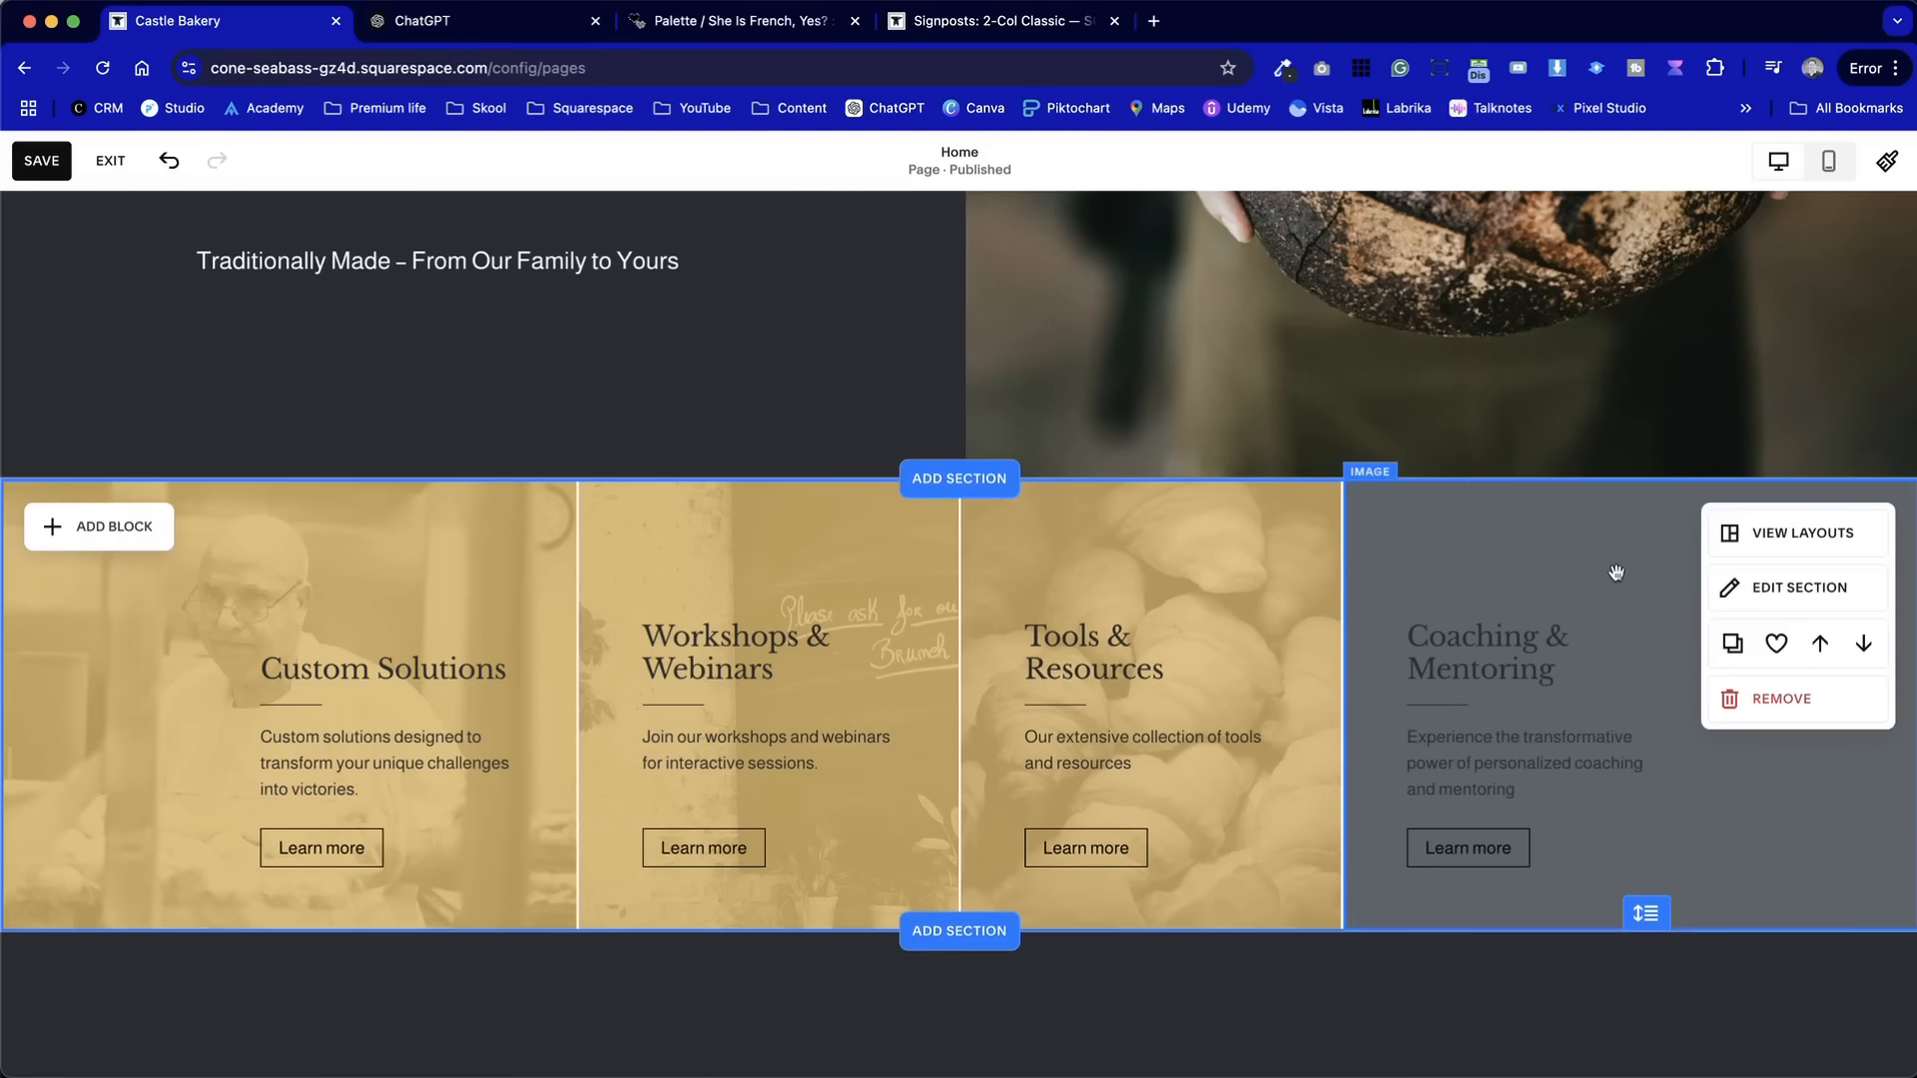
- Search the free stock images for "brecon" to replace the Coaching & Mentoring column's background image
{"action": "double_click", "coordinate": [1616, 572]}
{"action": "left_click", "coordinate": [1611, 697]}
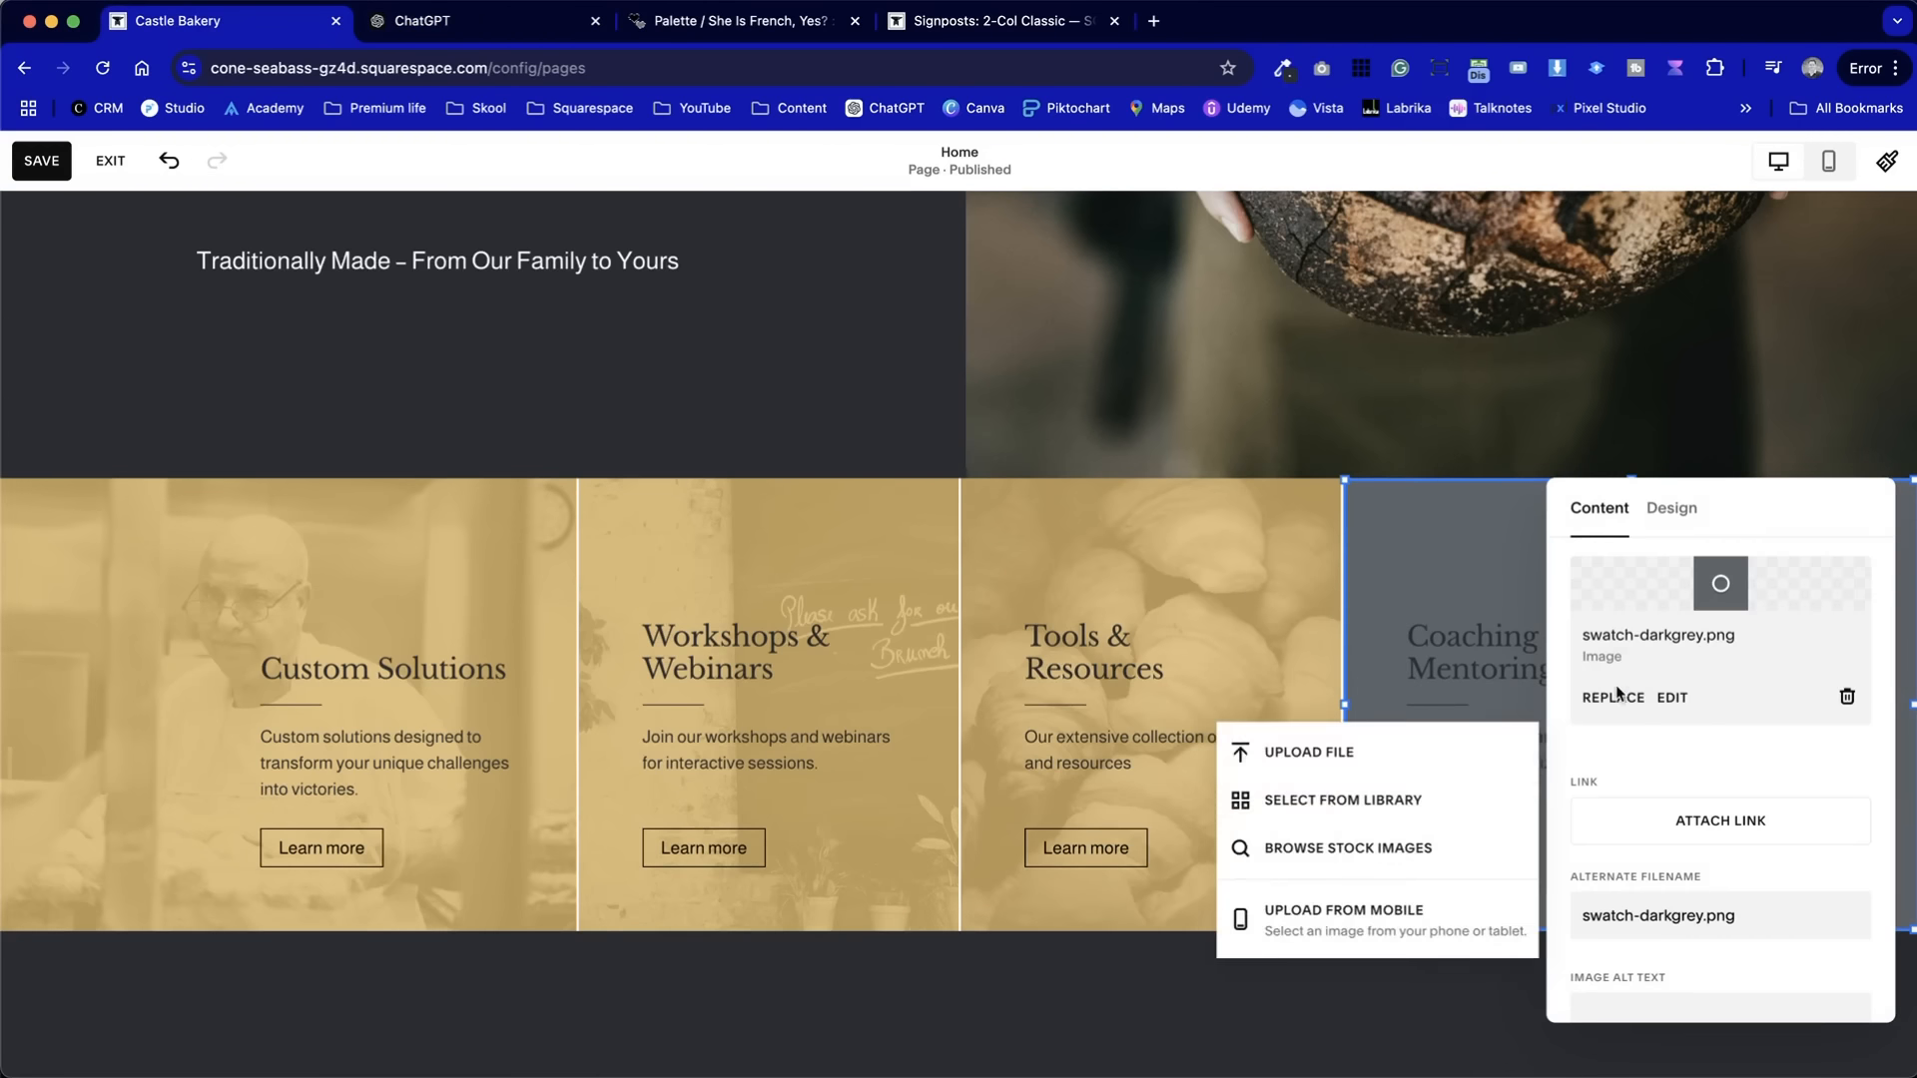
{"action": "left_click", "coordinate": [1338, 843]}
{"action": "type", "text": "brecon"}
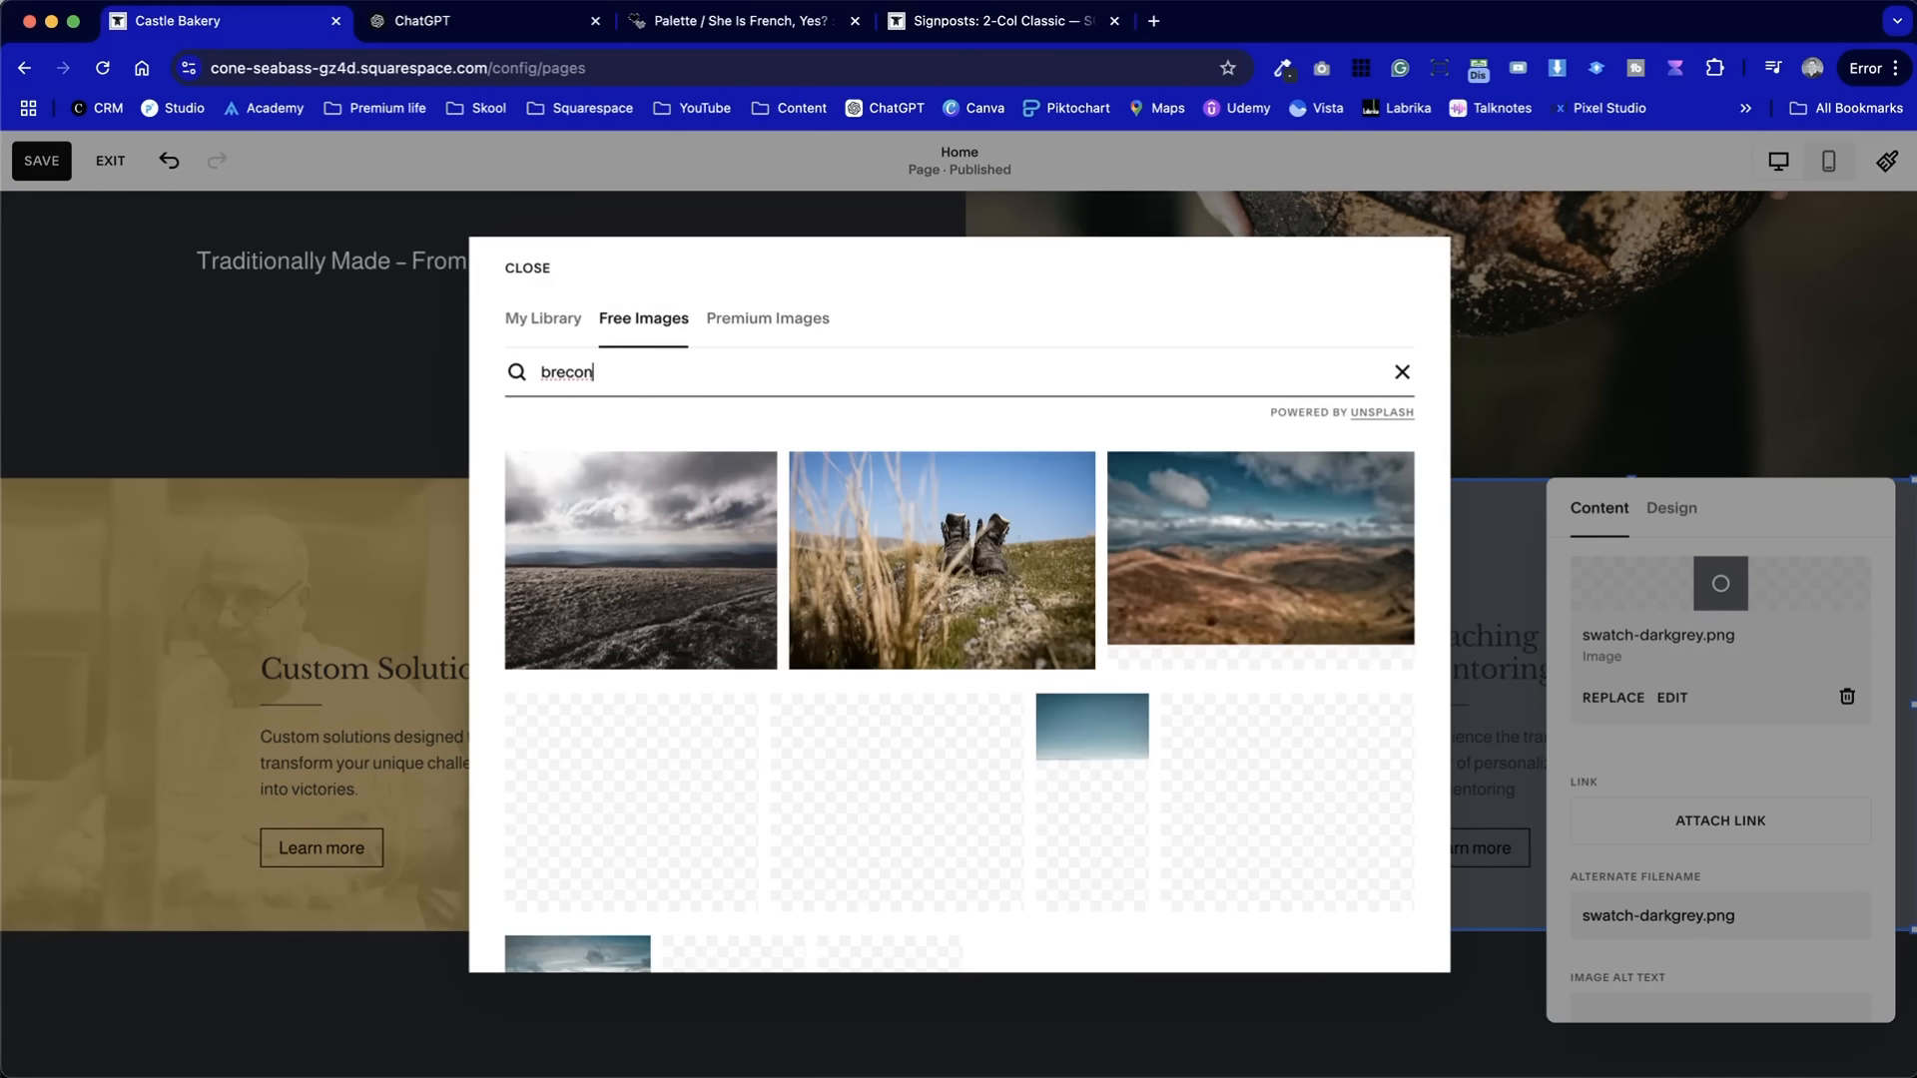
- Browse the Brecon photos, choose the field with hay bales for the Coaching & Mentoring column, and shift its focal point slightly right
{"action": "scroll", "coordinate": [985, 834], "scroll_direction": "down", "scroll_amount": 10}
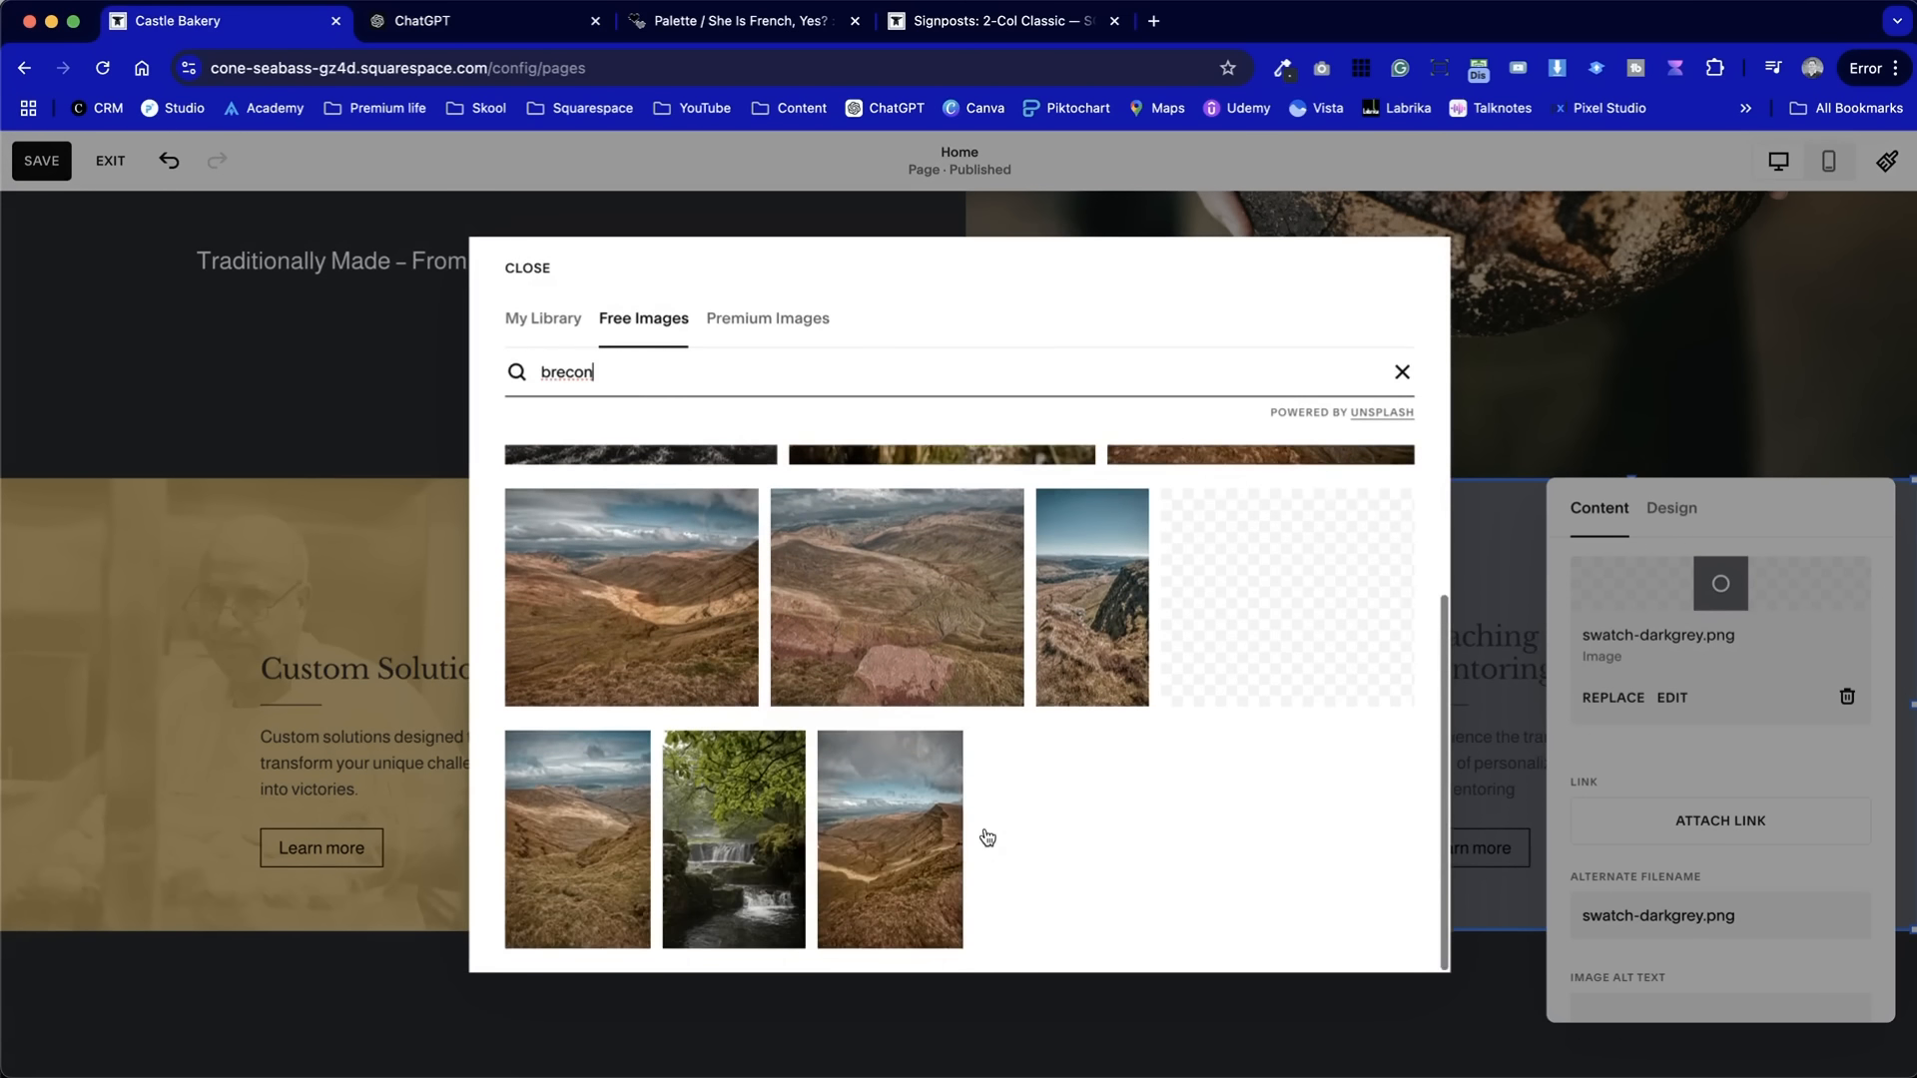
{"action": "scroll", "coordinate": [984, 835], "scroll_direction": "down", "scroll_amount": 3}
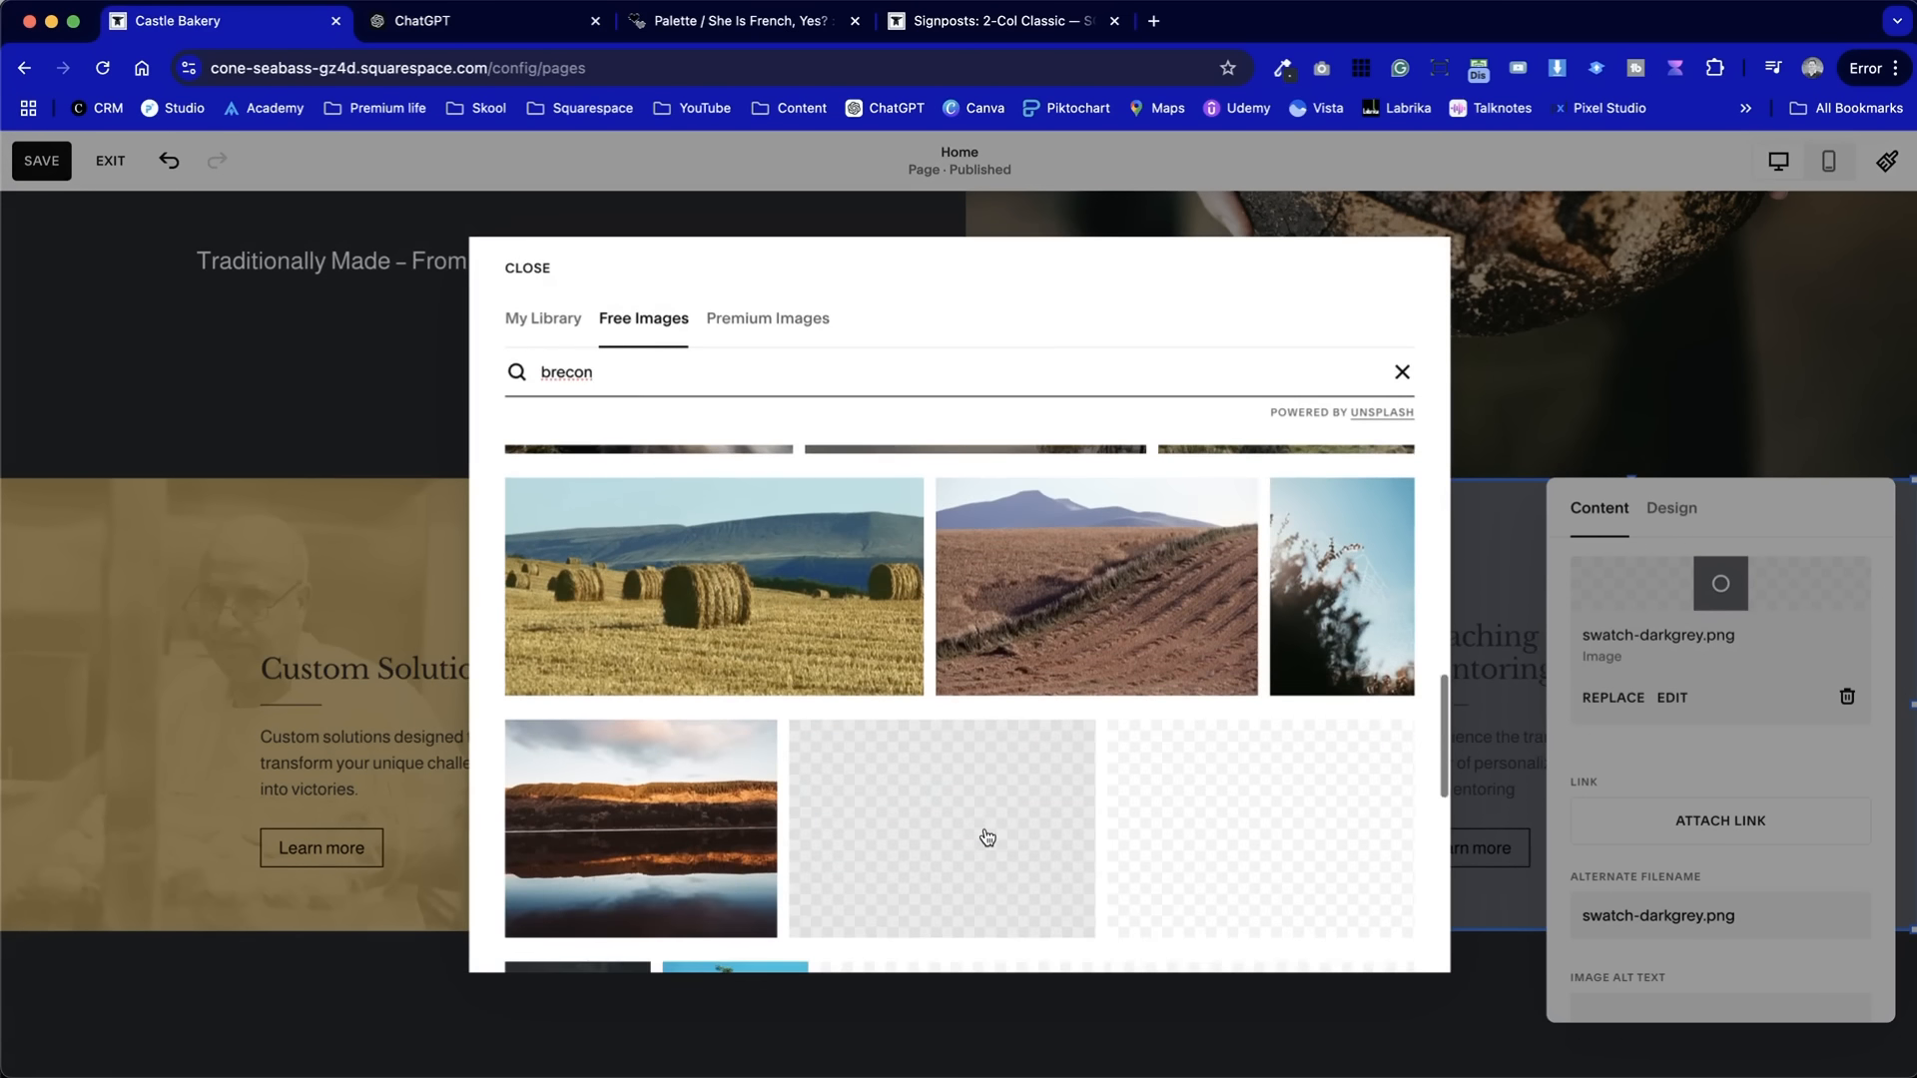
{"action": "left_click", "coordinate": [1056, 584]}
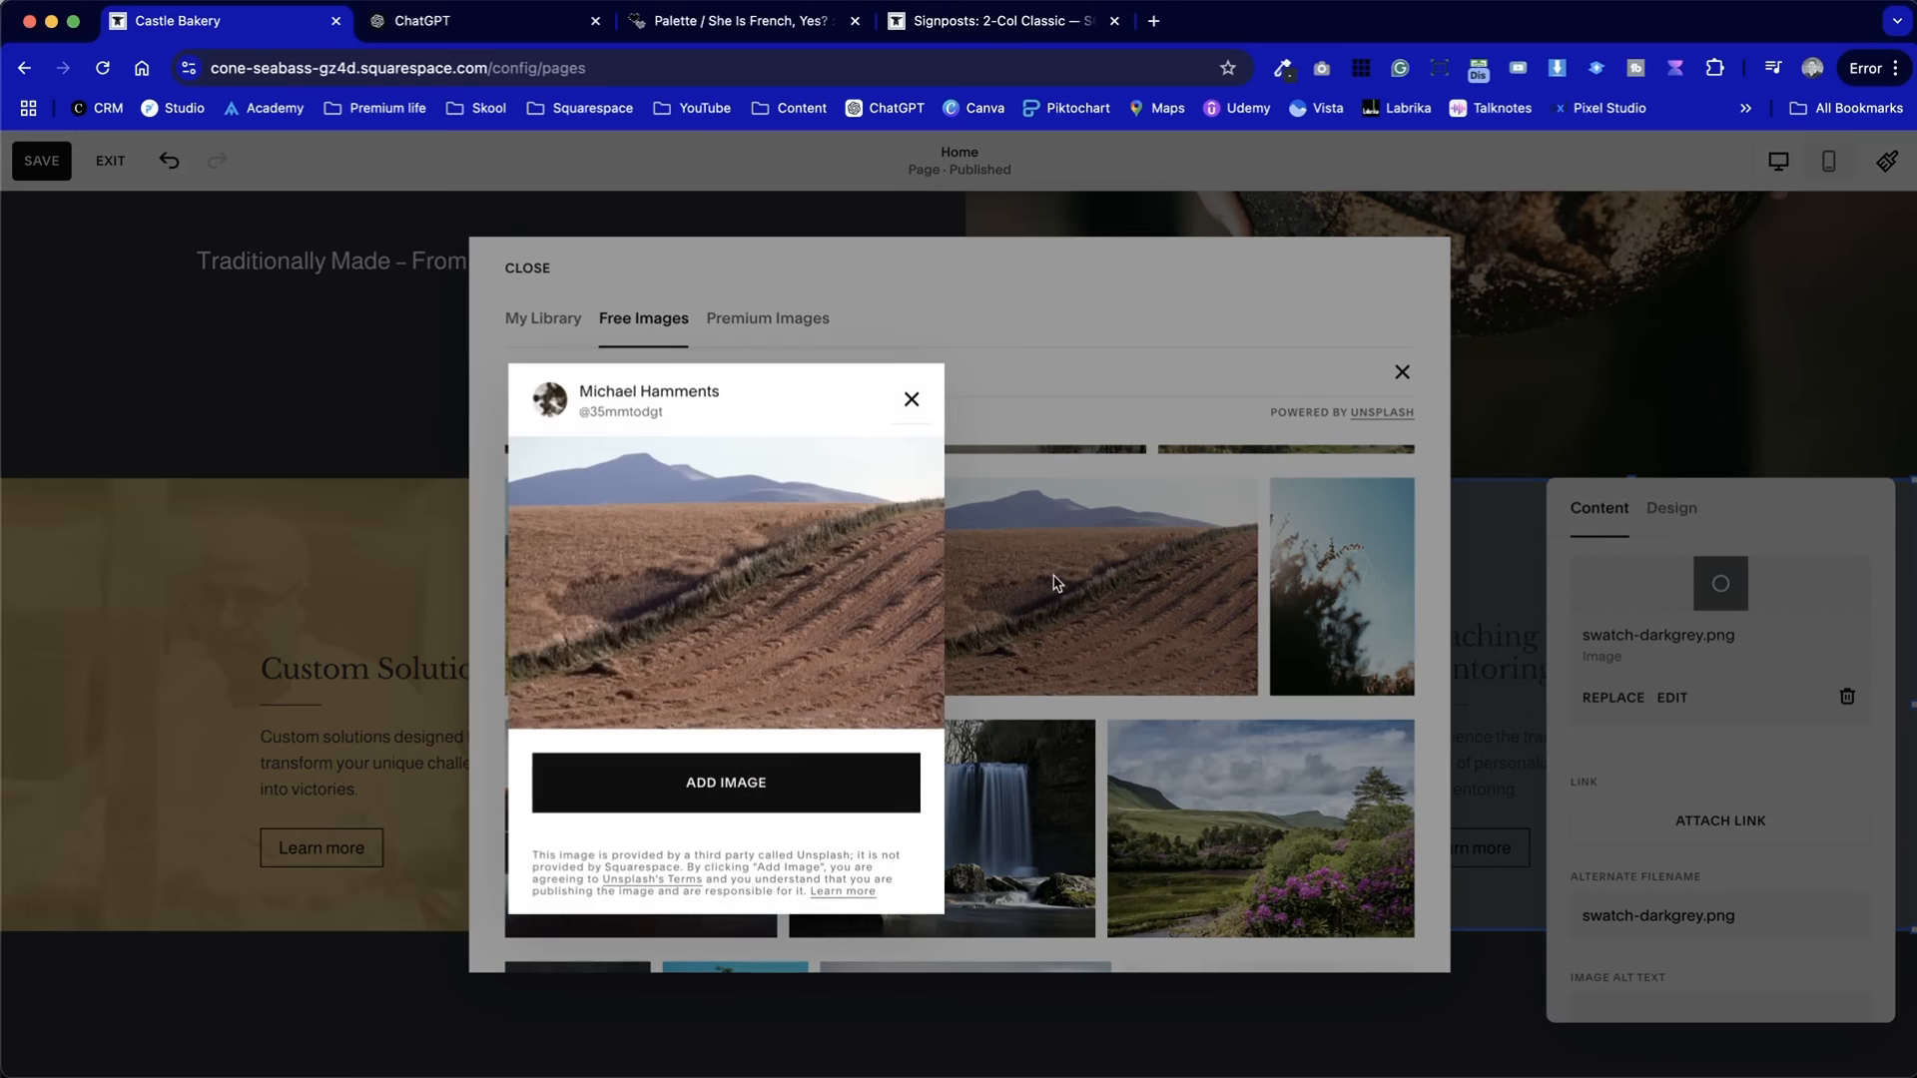
{"action": "left_click", "coordinate": [911, 400]}
{"action": "scroll", "coordinate": [823, 619], "scroll_direction": "down", "scroll_amount": 10}
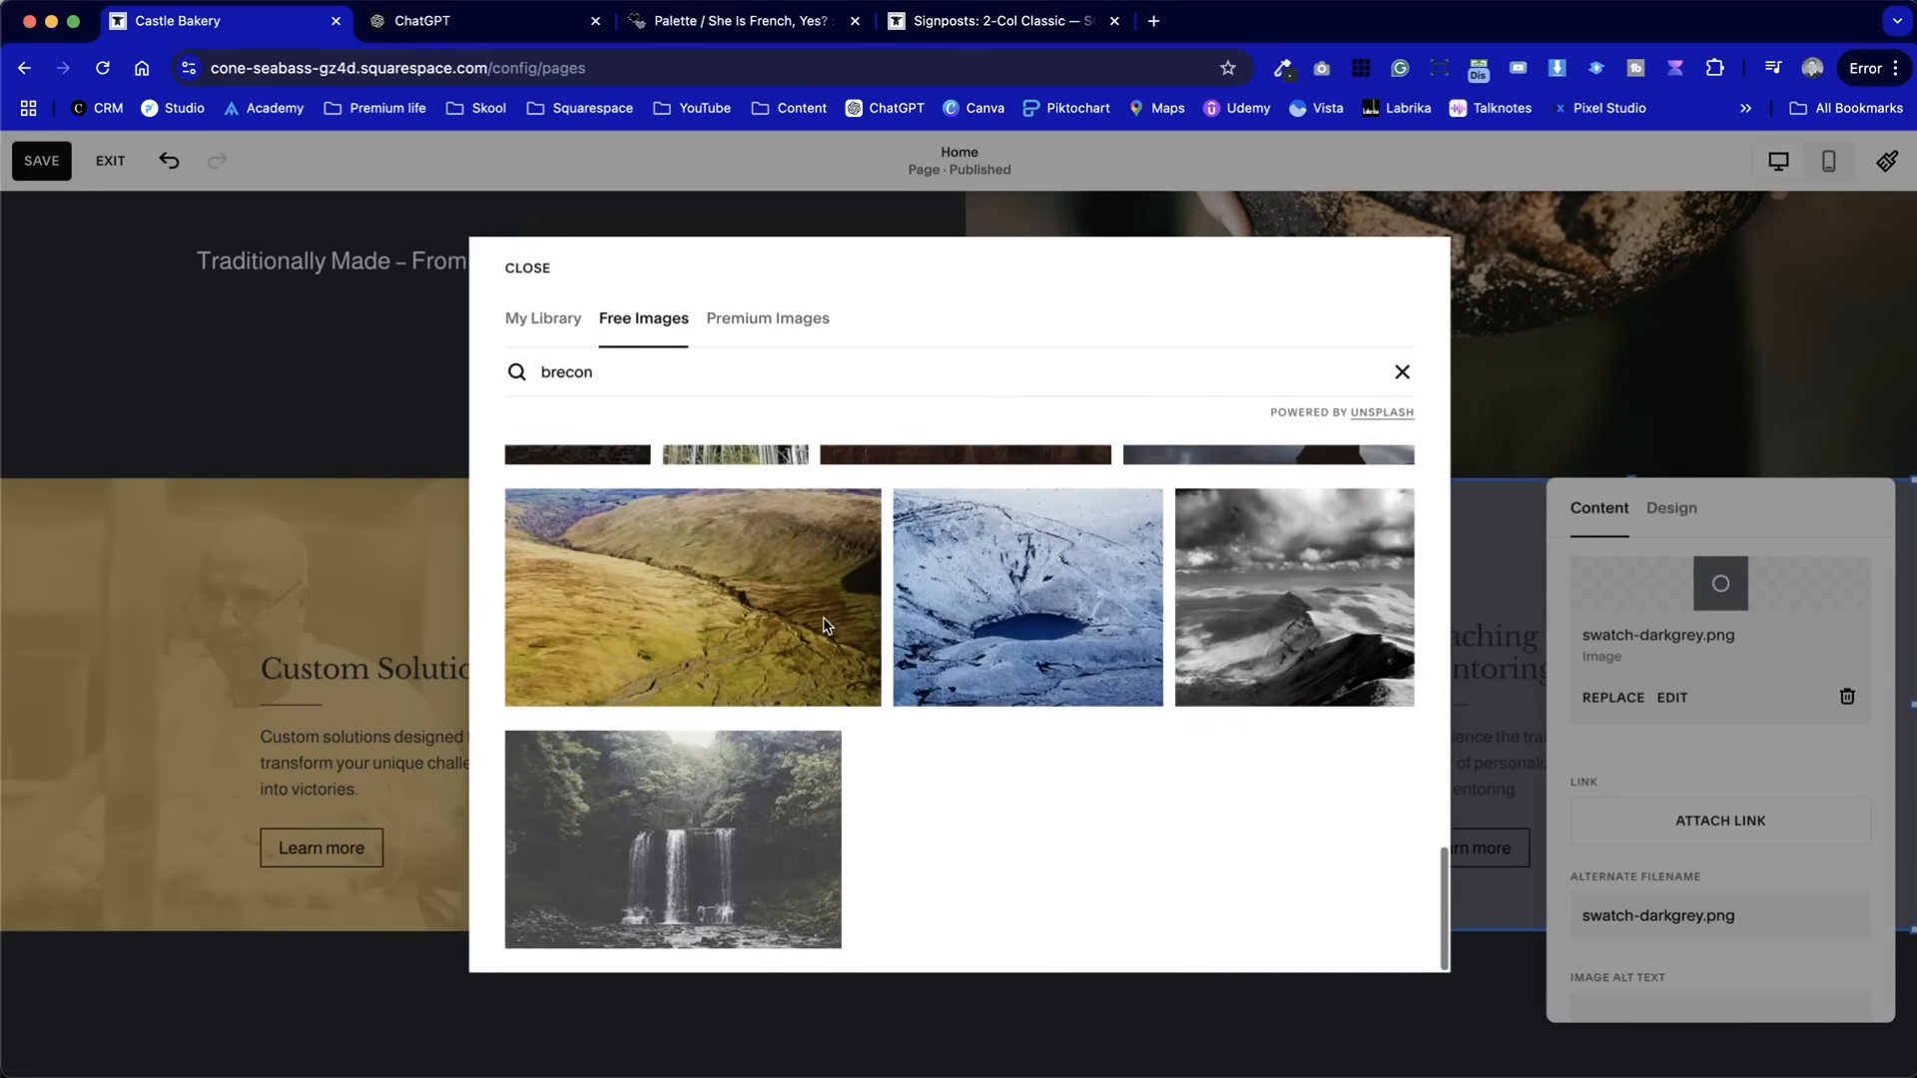
{"action": "scroll", "coordinate": [824, 626], "scroll_direction": "up", "scroll_amount": 5}
{"action": "left_click", "coordinate": [861, 654]}
{"action": "left_click", "coordinate": [1212, 649]}
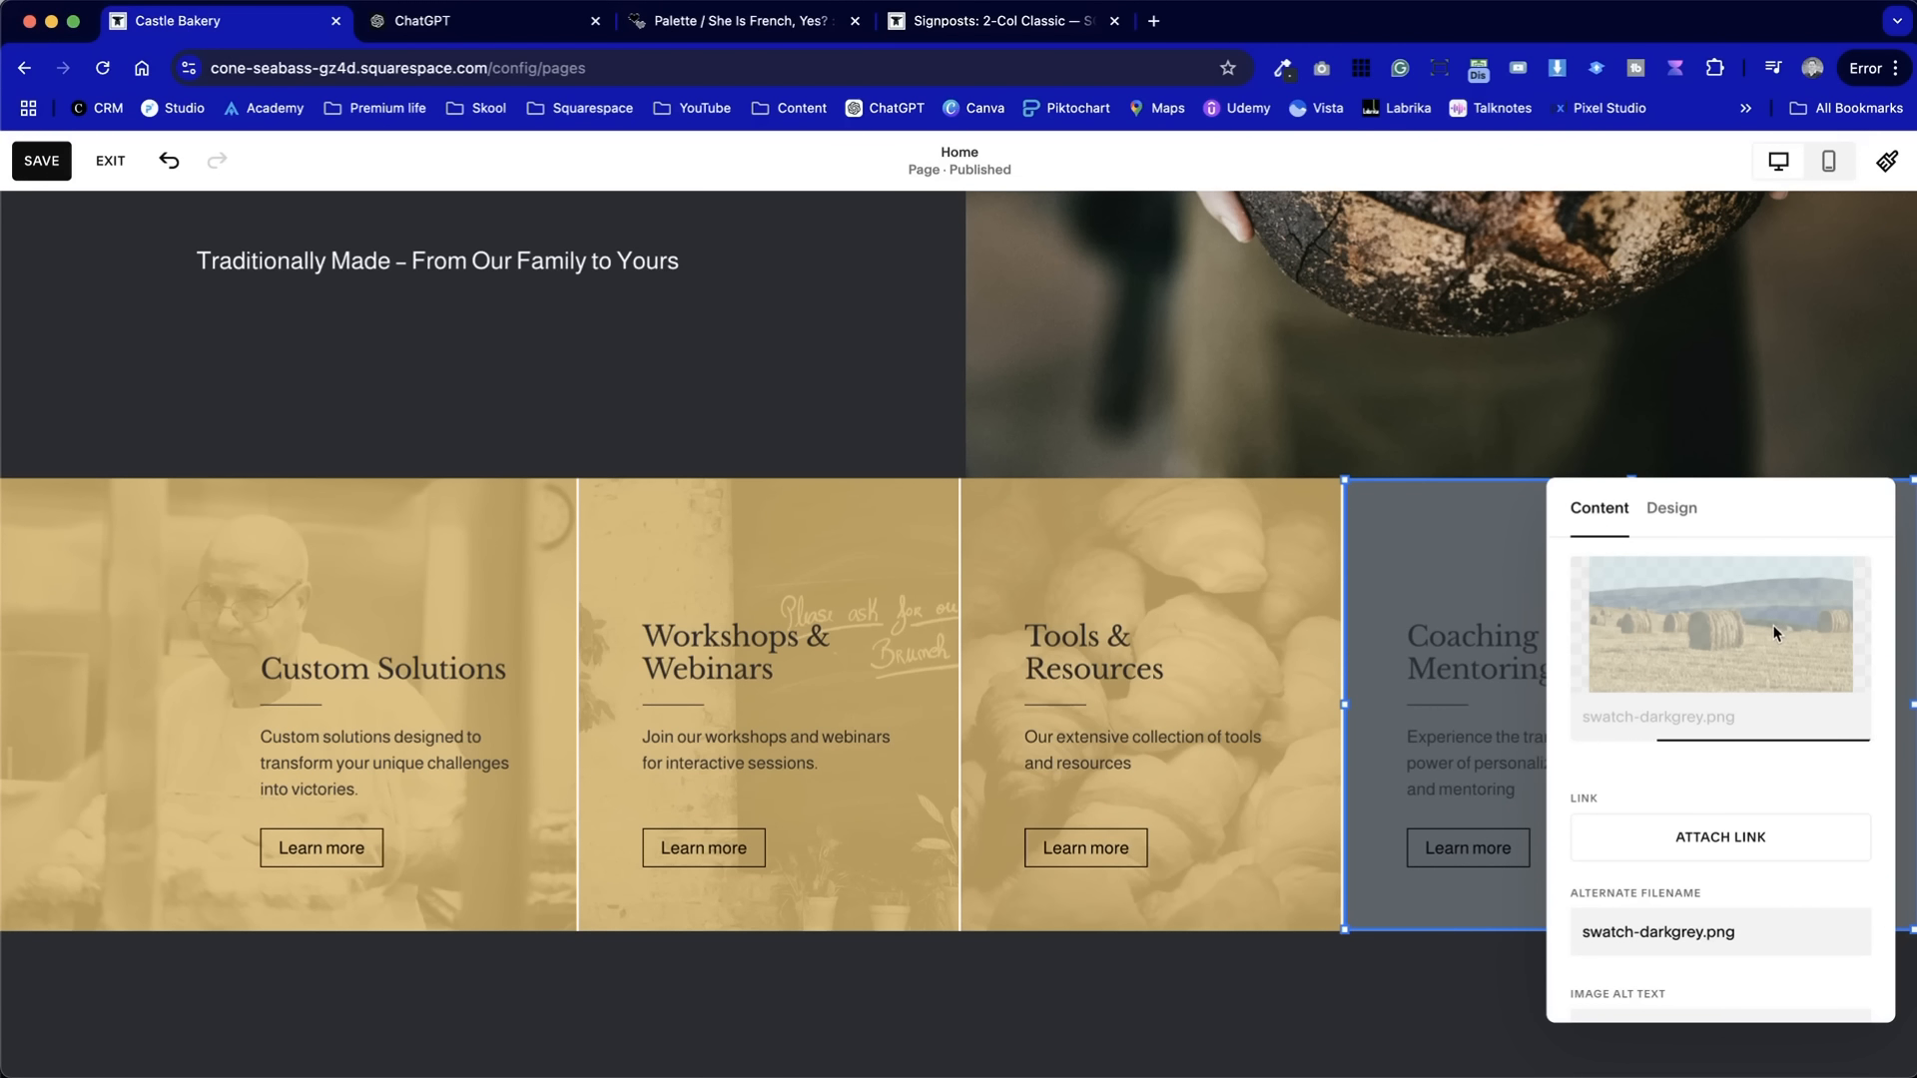
{"action": "left_click_drag", "start_coordinate": [1720, 625], "coordinate": [1758, 619]}
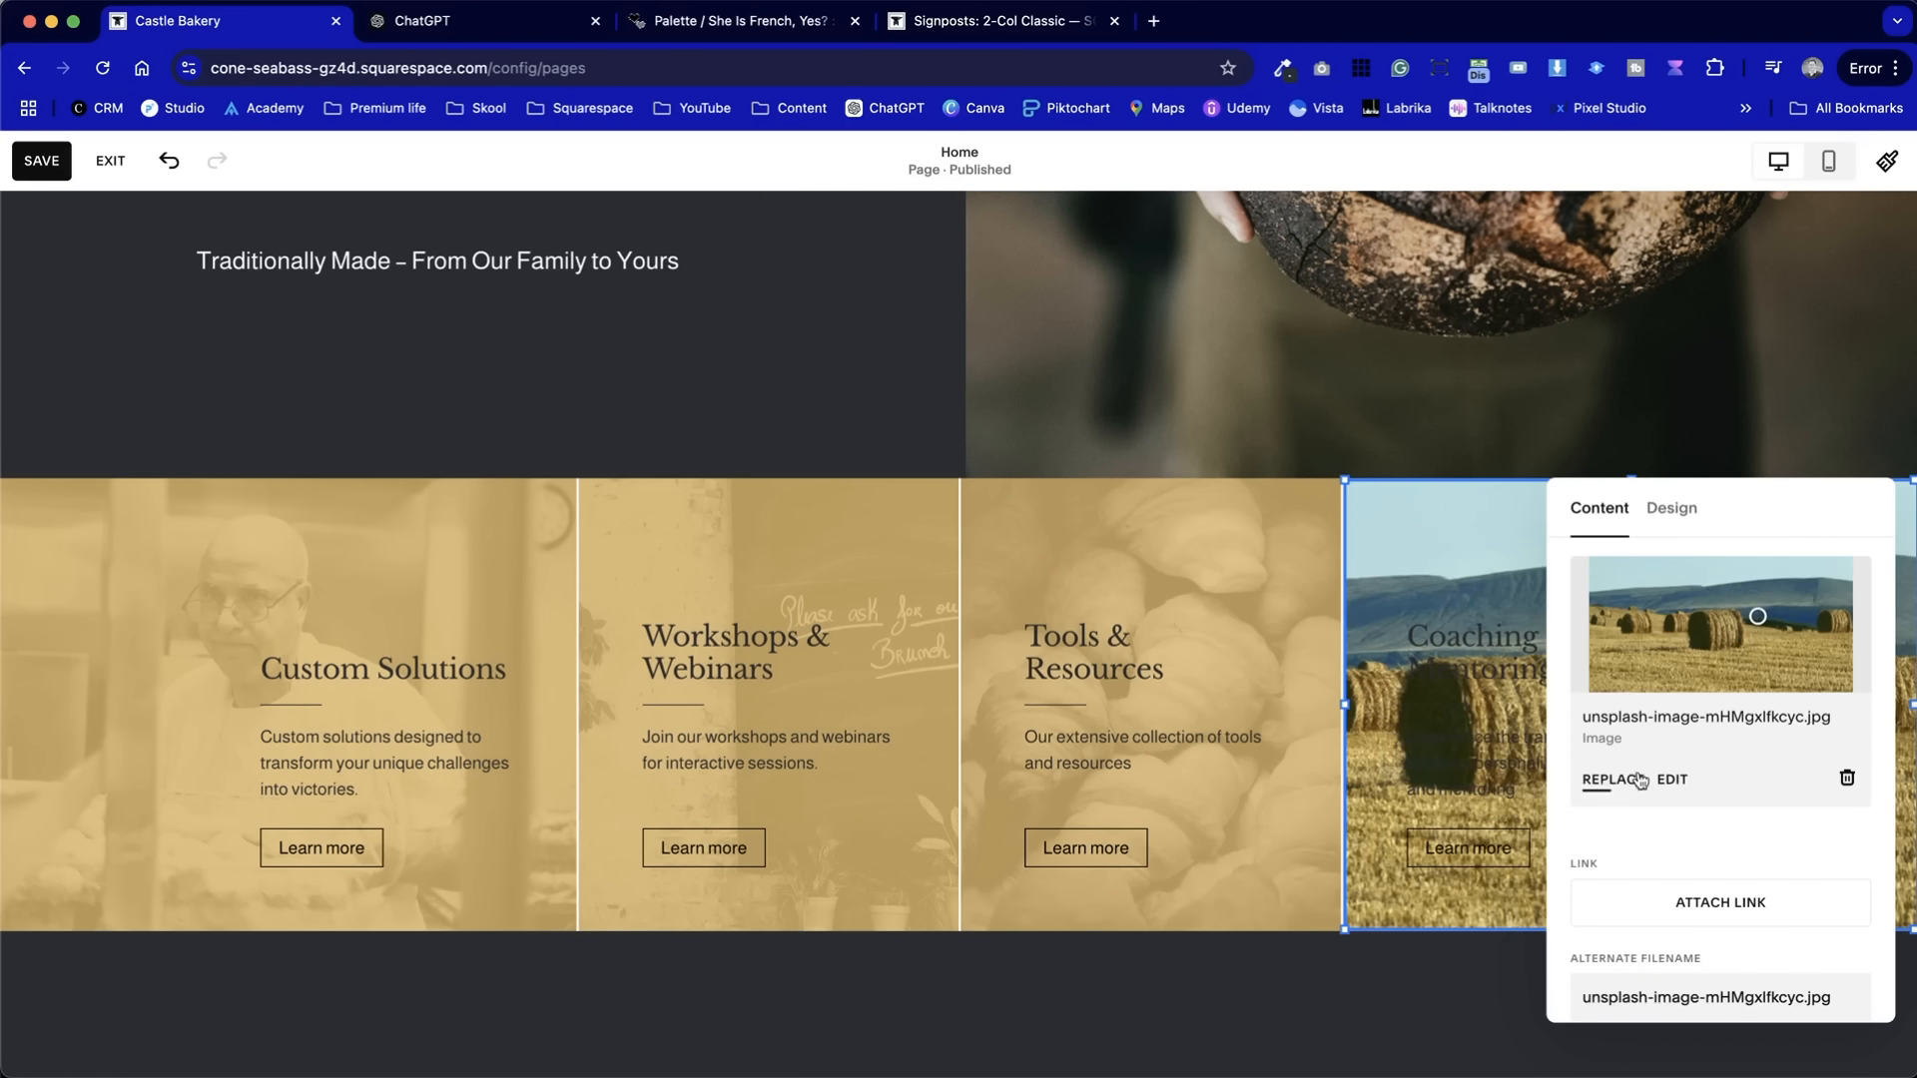
- Edit the hay bale image to fully desaturated with lower brightness and slightly higher contrast, and save the changes
{"action": "left_click", "coordinate": [1669, 780]}
{"action": "left_click_drag", "start_coordinate": [1681, 499], "coordinate": [1560, 480]}
{"action": "left_click_drag", "start_coordinate": [1737, 332], "coordinate": [1728, 332]}
{"action": "mouse_move", "coordinate": [1764, 415]}
{"action": "left_mouse_down"}
{"action": "mouse_move", "coordinate": [1820, 415]}
{"action": "mouse_move", "coordinate": [1788, 416]}
{"action": "left_mouse_up"}
{"action": "left_click_drag", "start_coordinate": [1728, 331], "coordinate": [1698, 331]}
{"action": "left_click", "coordinate": [51, 160]}
{"action": "left_click", "coordinate": [1035, 650]}
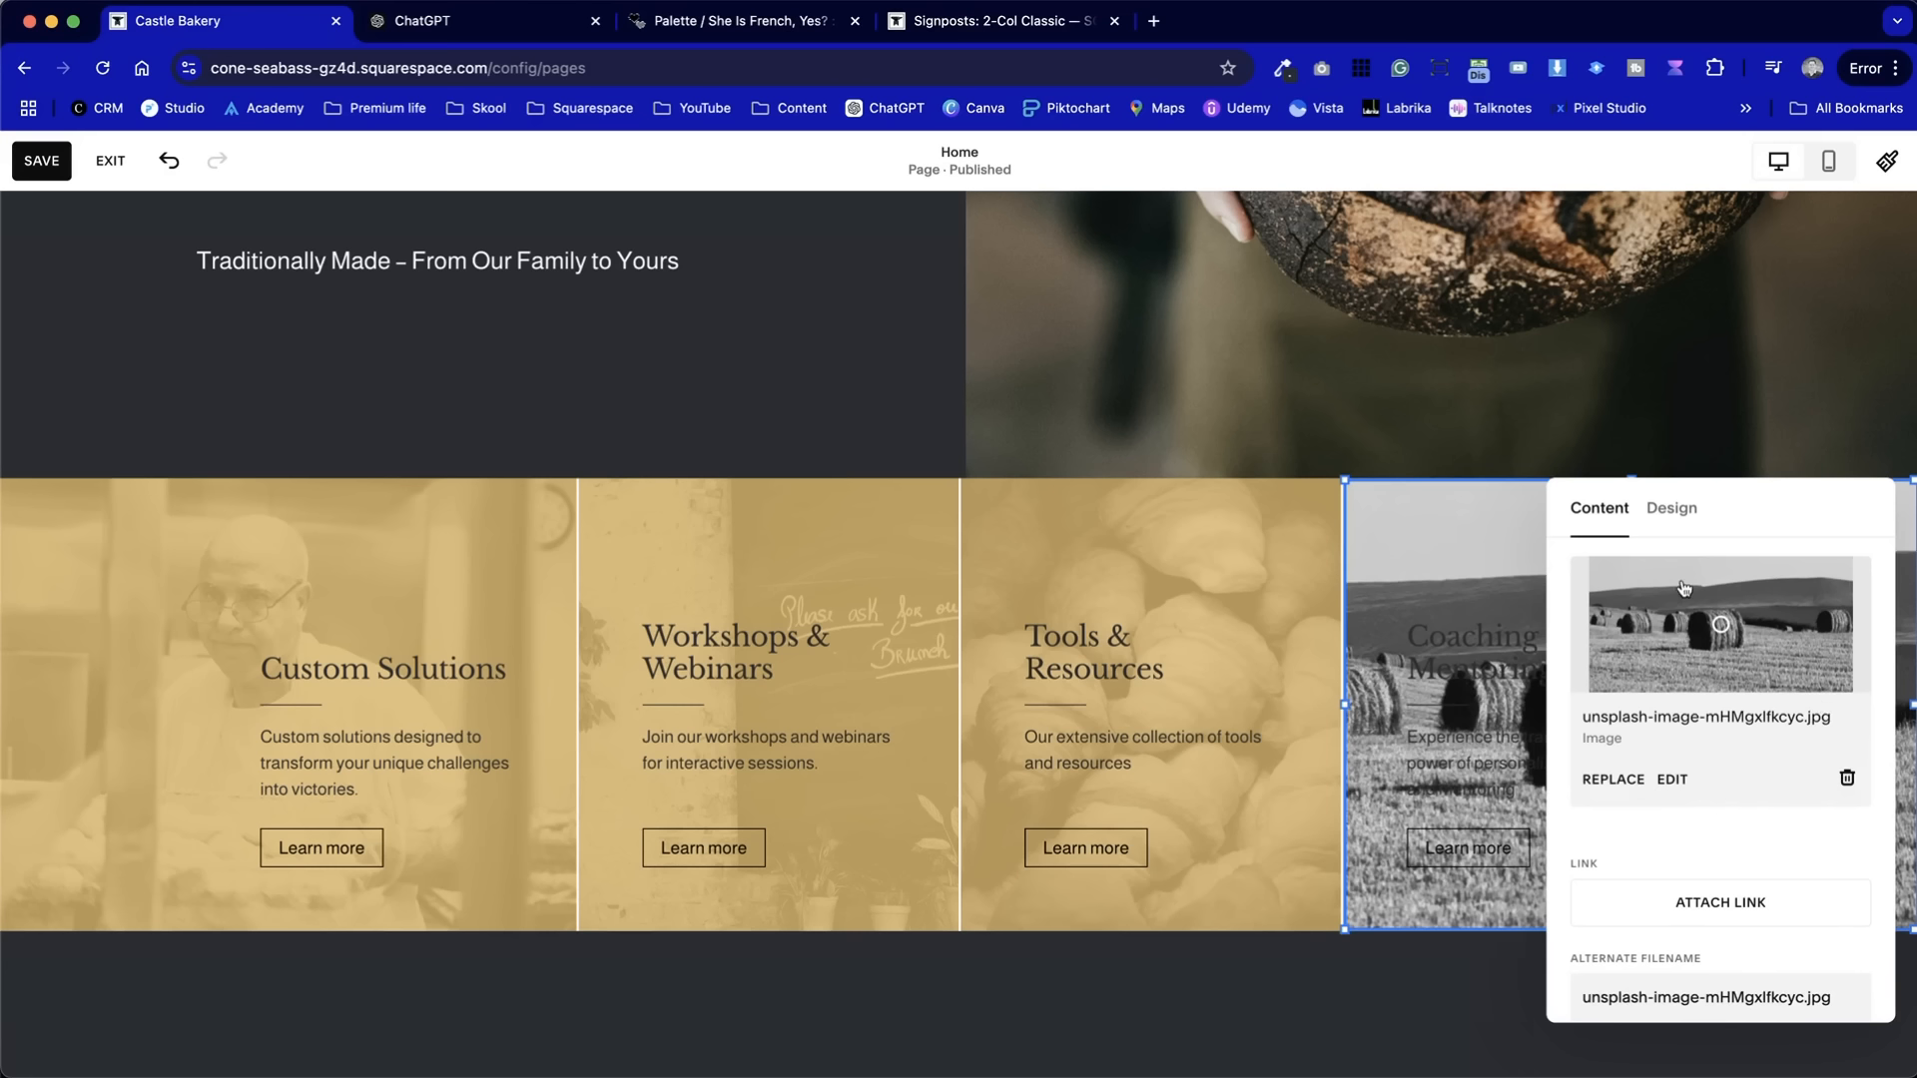
- Enable the overlay on the hay bale image in the palette's gold, with its opacity reduced to match the other columns
{"action": "left_click", "coordinate": [1670, 532]}
{"action": "left_click", "coordinate": [1856, 816]}
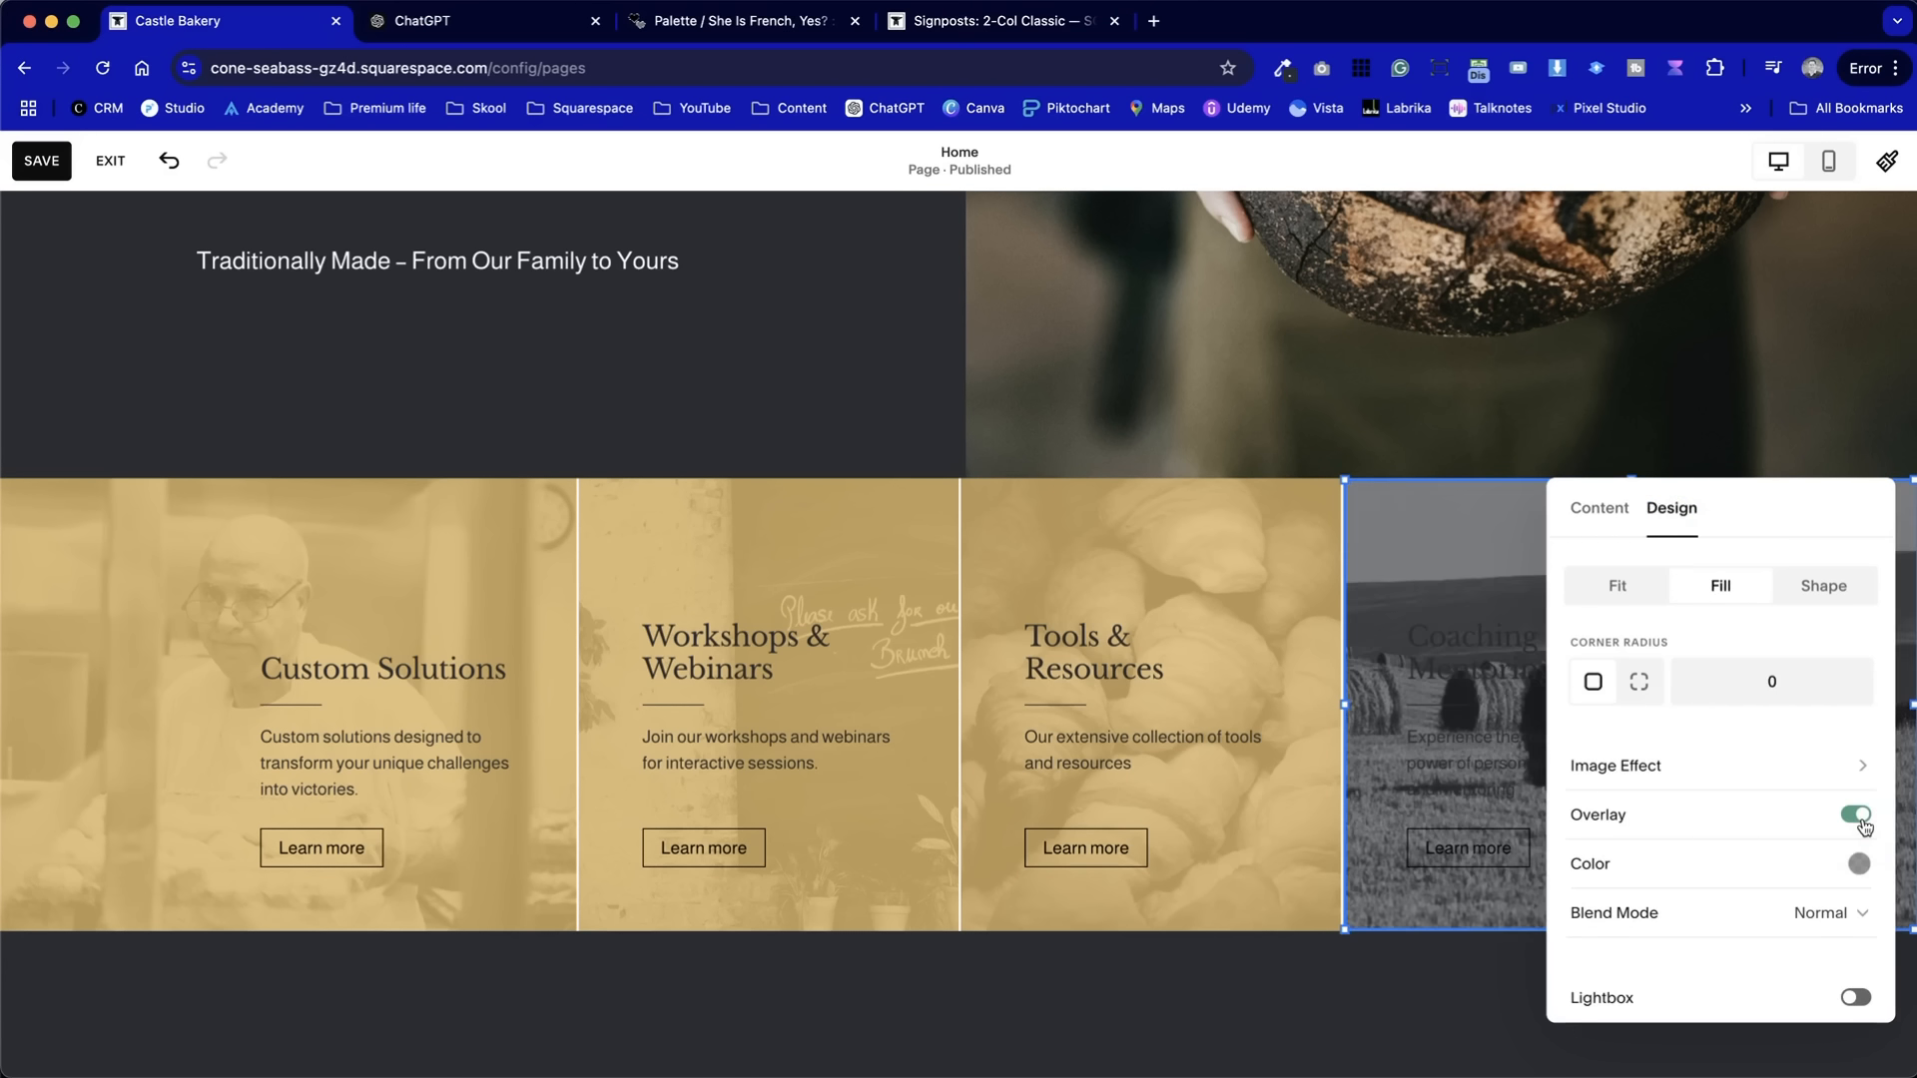
{"action": "left_click", "coordinate": [1859, 865]}
{"action": "left_click", "coordinate": [1742, 837]}
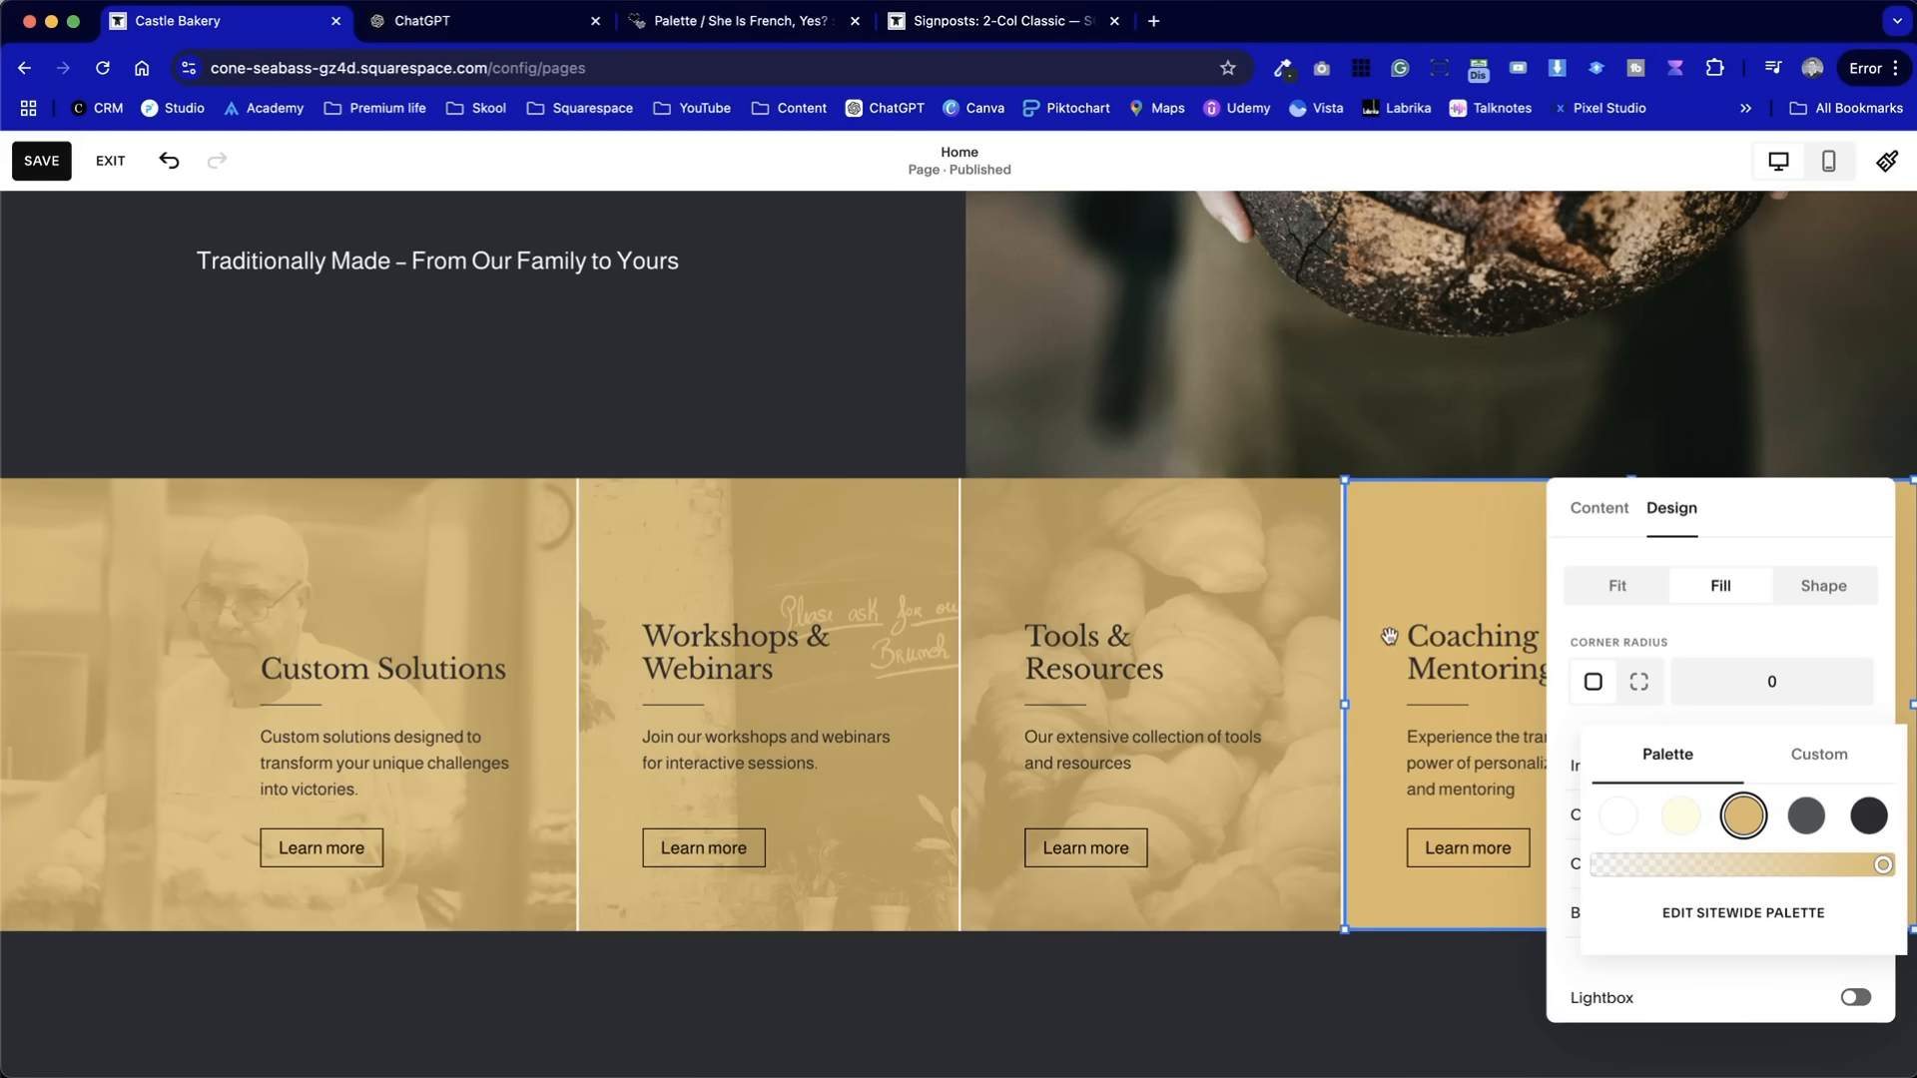
{"action": "left_click_drag", "start_coordinate": [1817, 872], "coordinate": [1835, 875]}
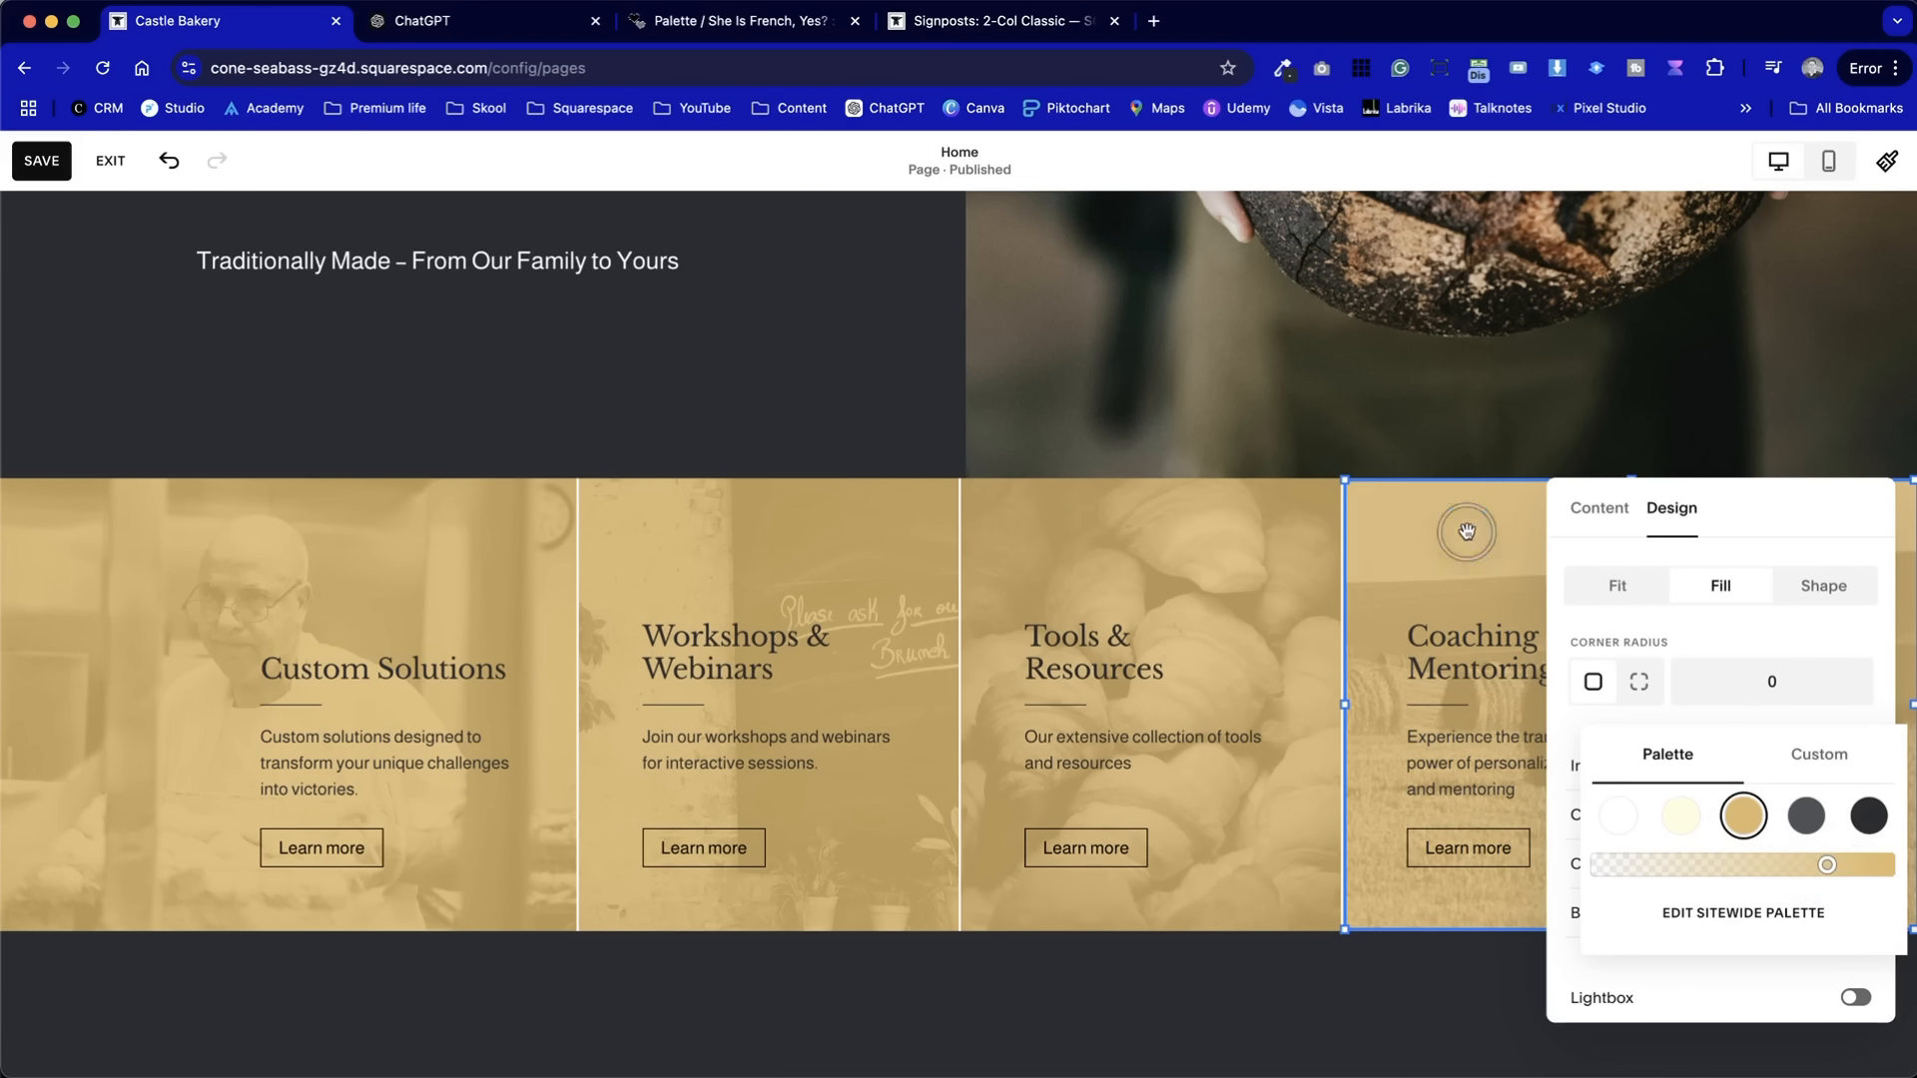
{"action": "left_click", "coordinate": [603, 432]}
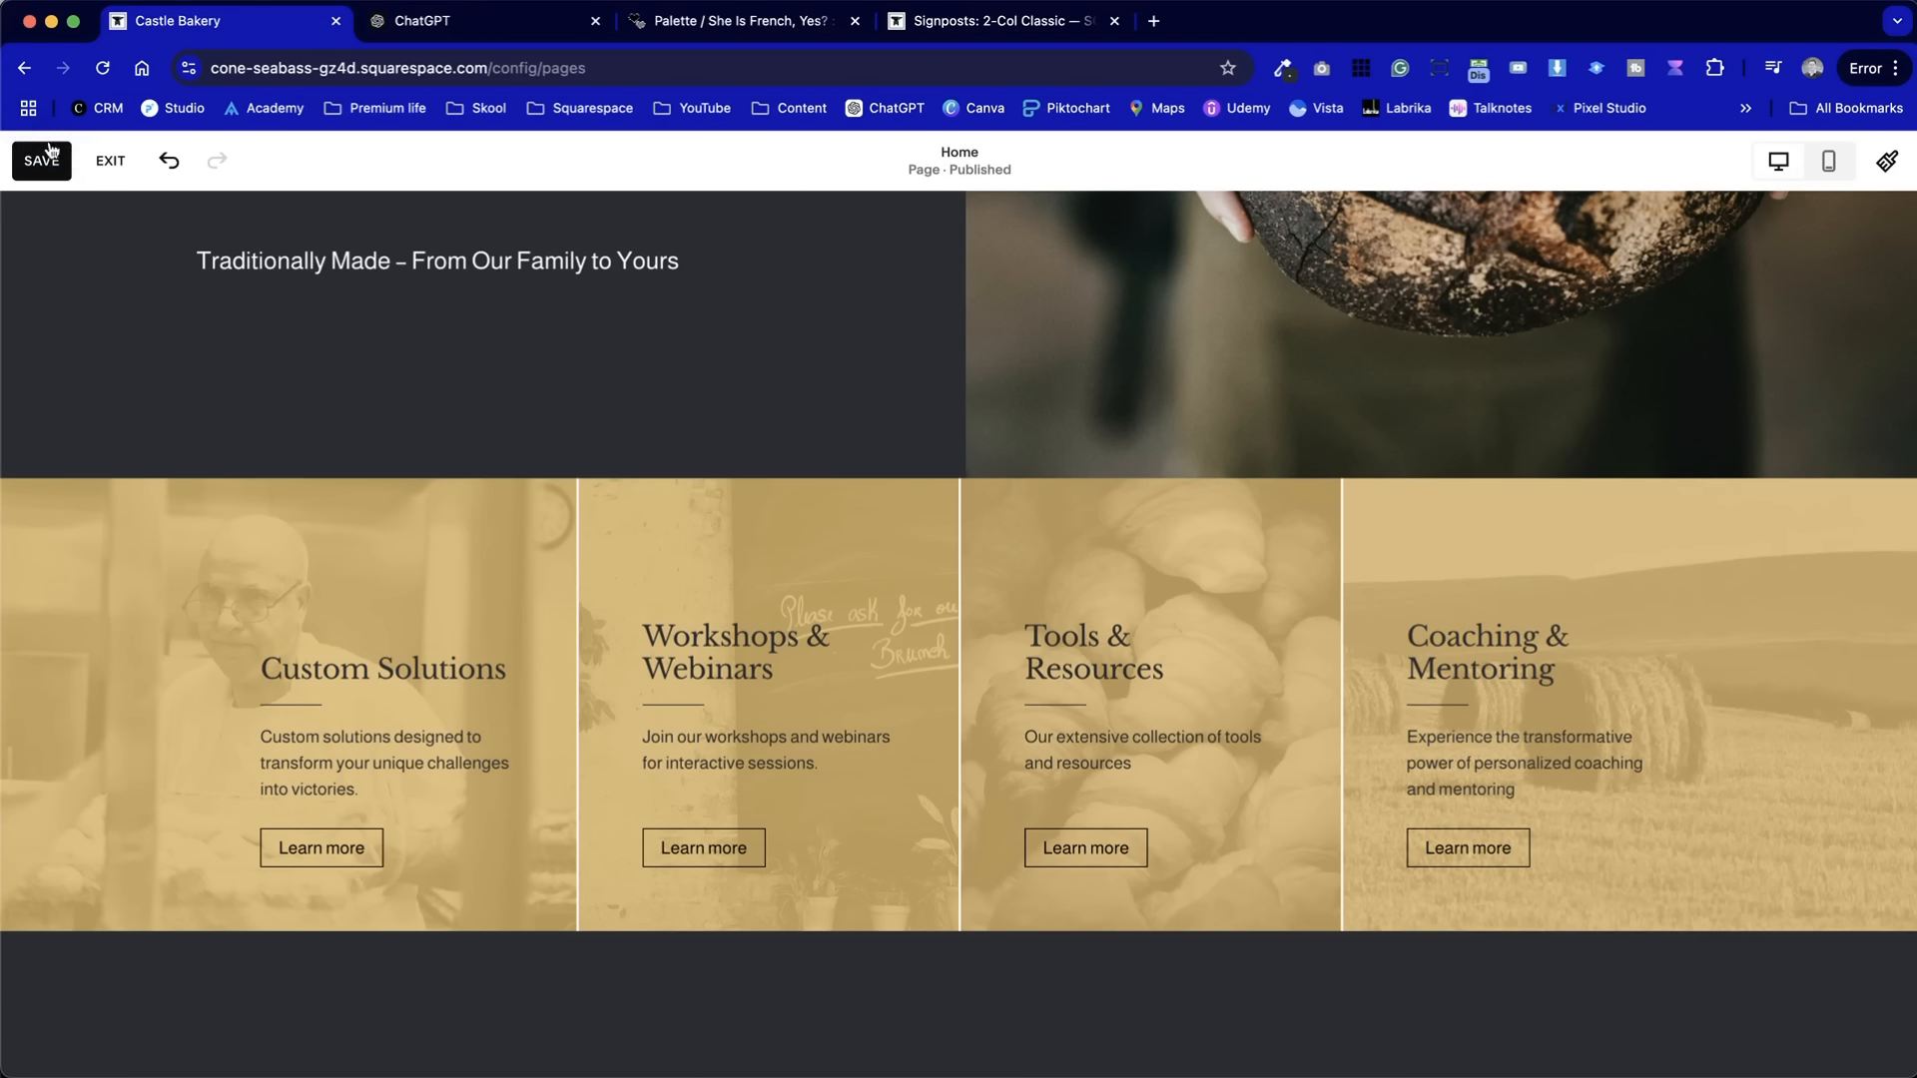
- Save the Home page, exit the editor, and reopen the page for editing
{"action": "left_click", "coordinate": [44, 160]}
{"action": "left_click", "coordinate": [111, 160]}
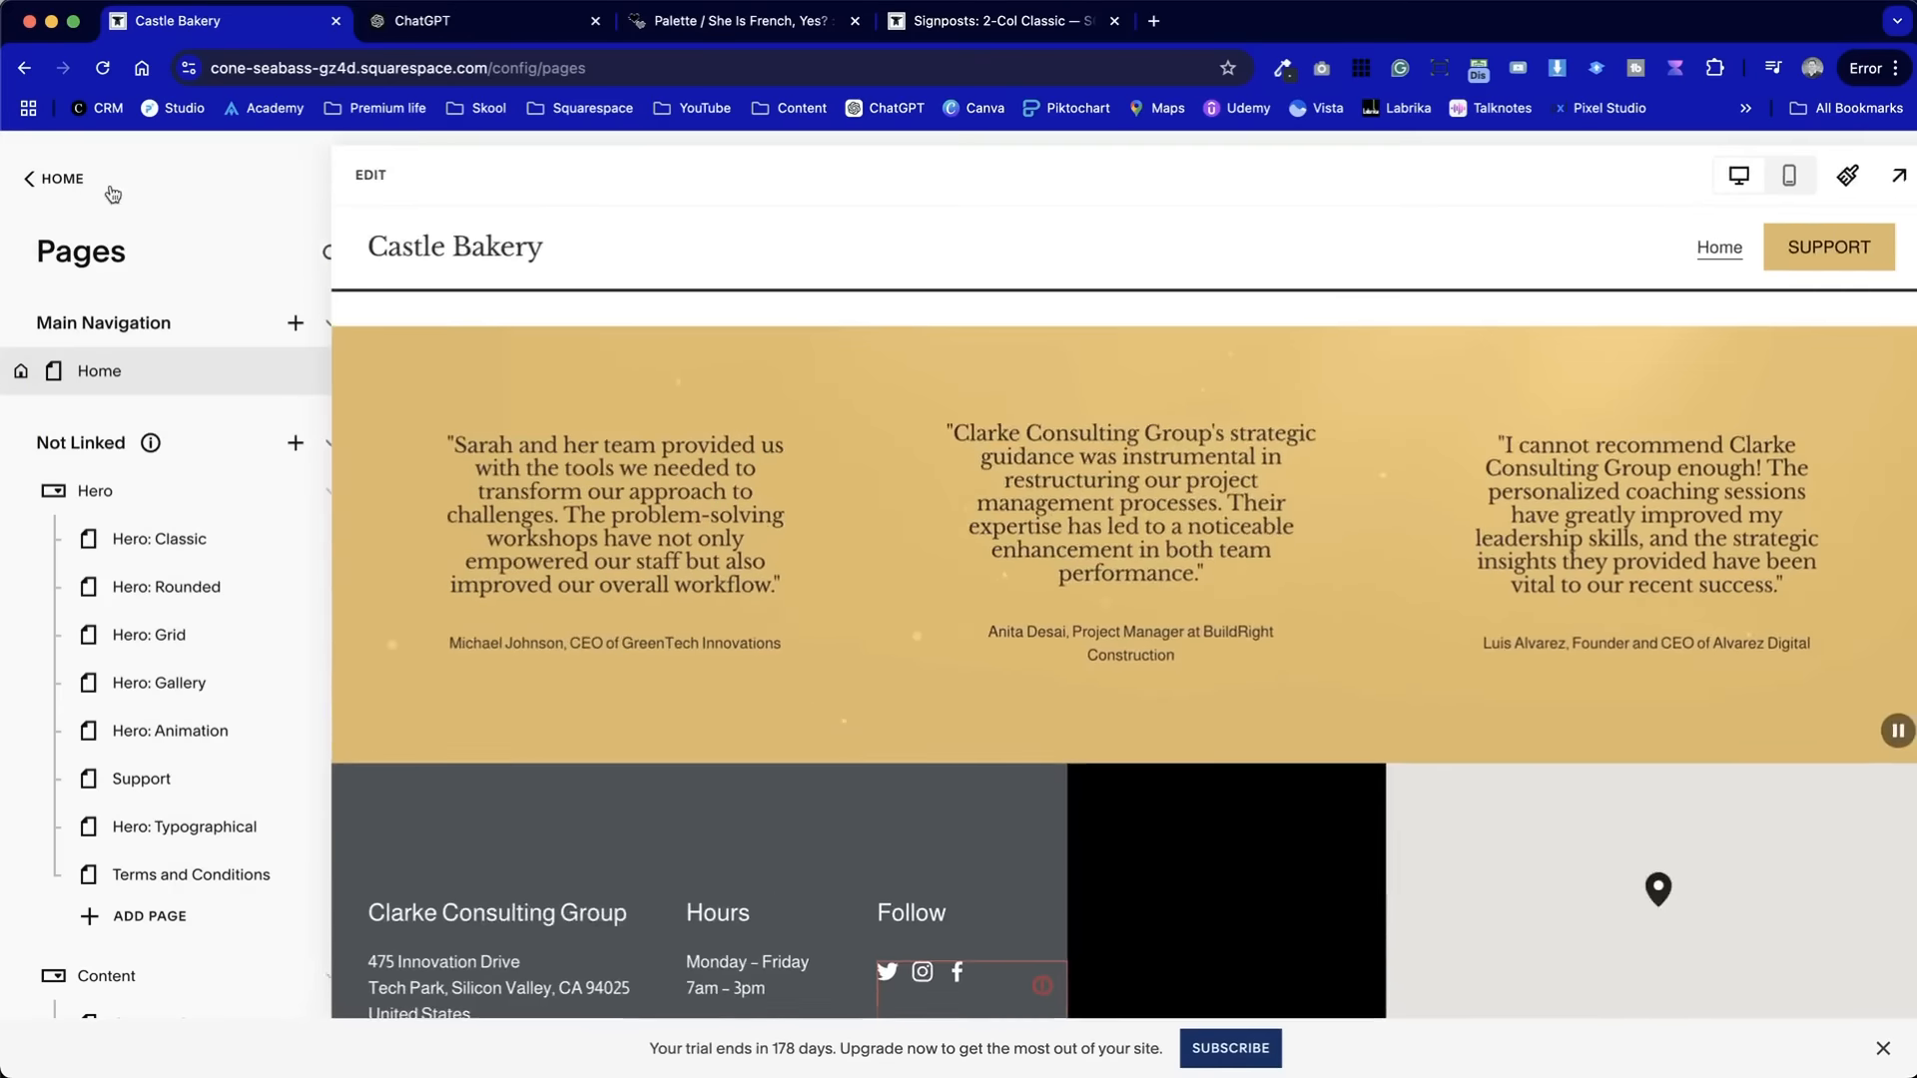
{"action": "left_click", "coordinate": [399, 170]}
- Review the hero and the four gold signpost columns on the Home page
{"action": "scroll", "coordinate": [573, 878], "scroll_direction": "down", "scroll_amount": 6}
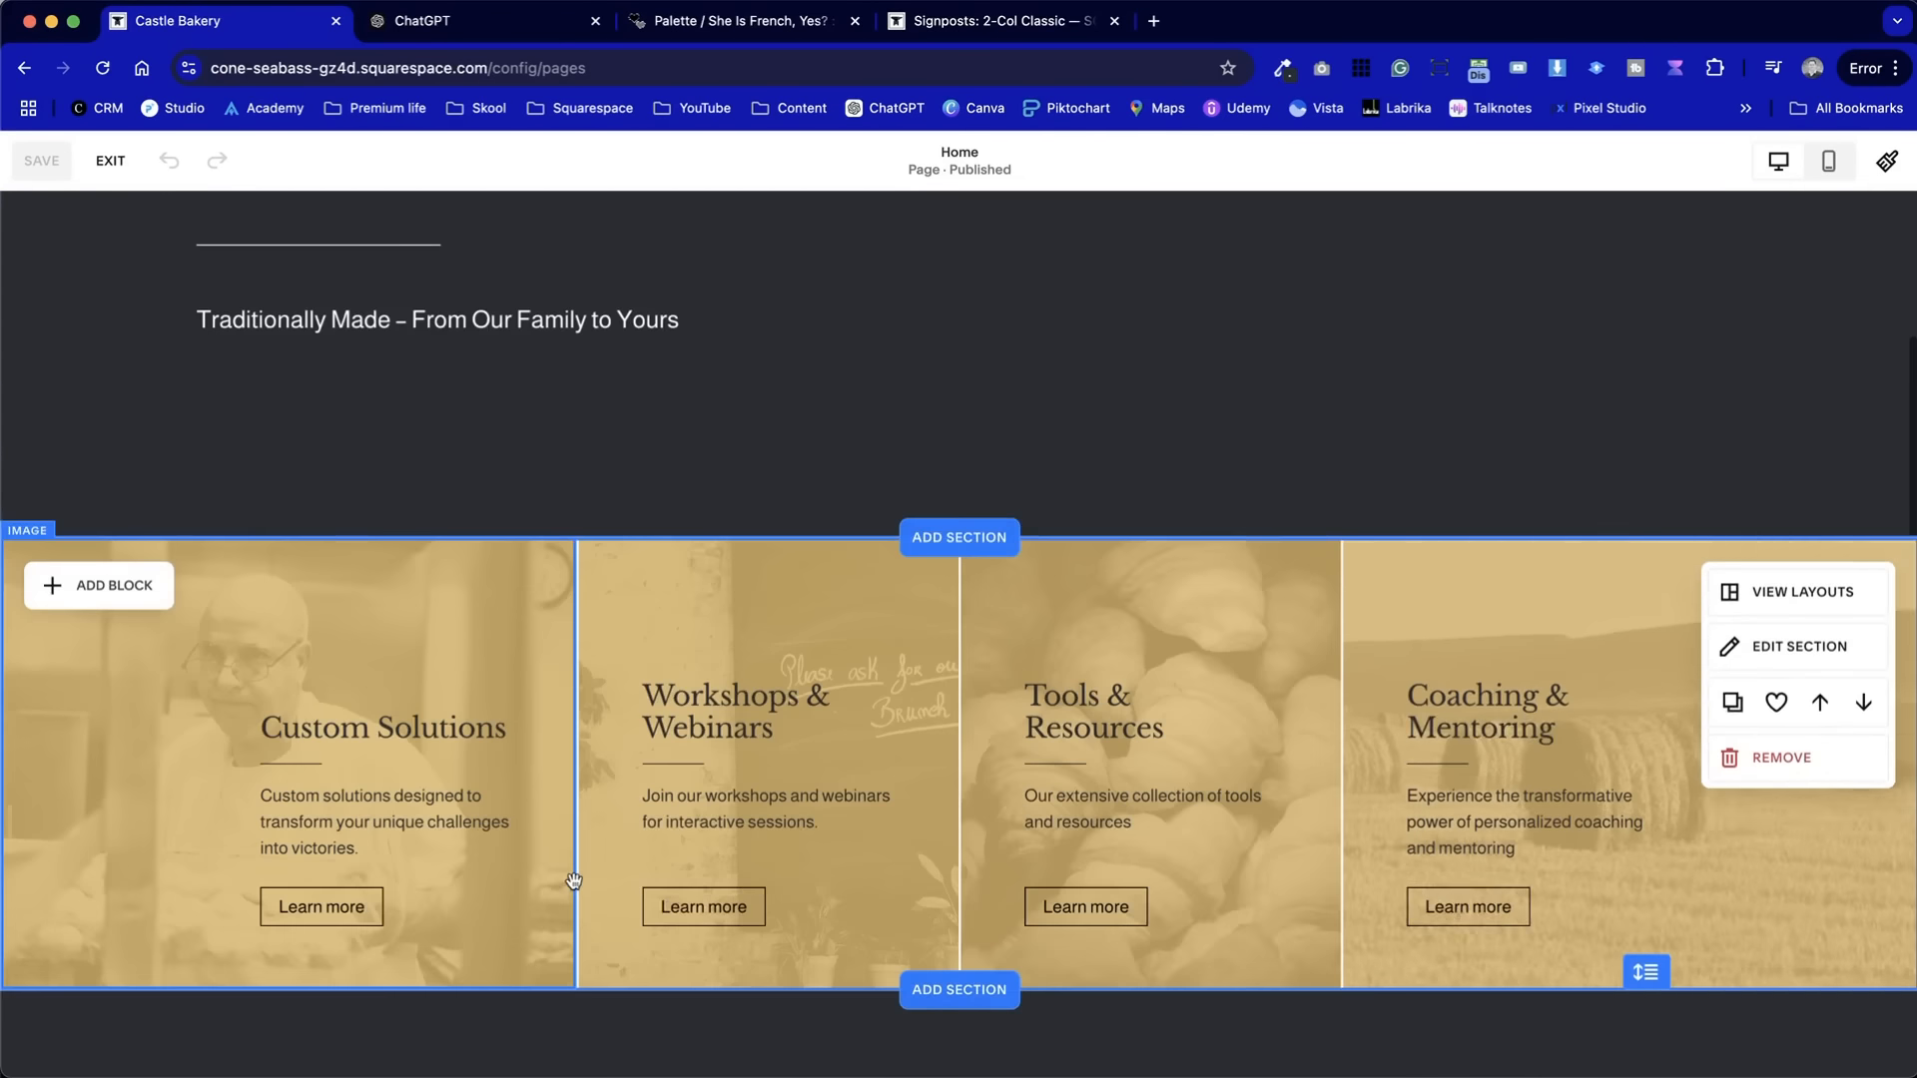
{"action": "scroll", "coordinate": [573, 881], "scroll_direction": "down", "scroll_amount": 2}
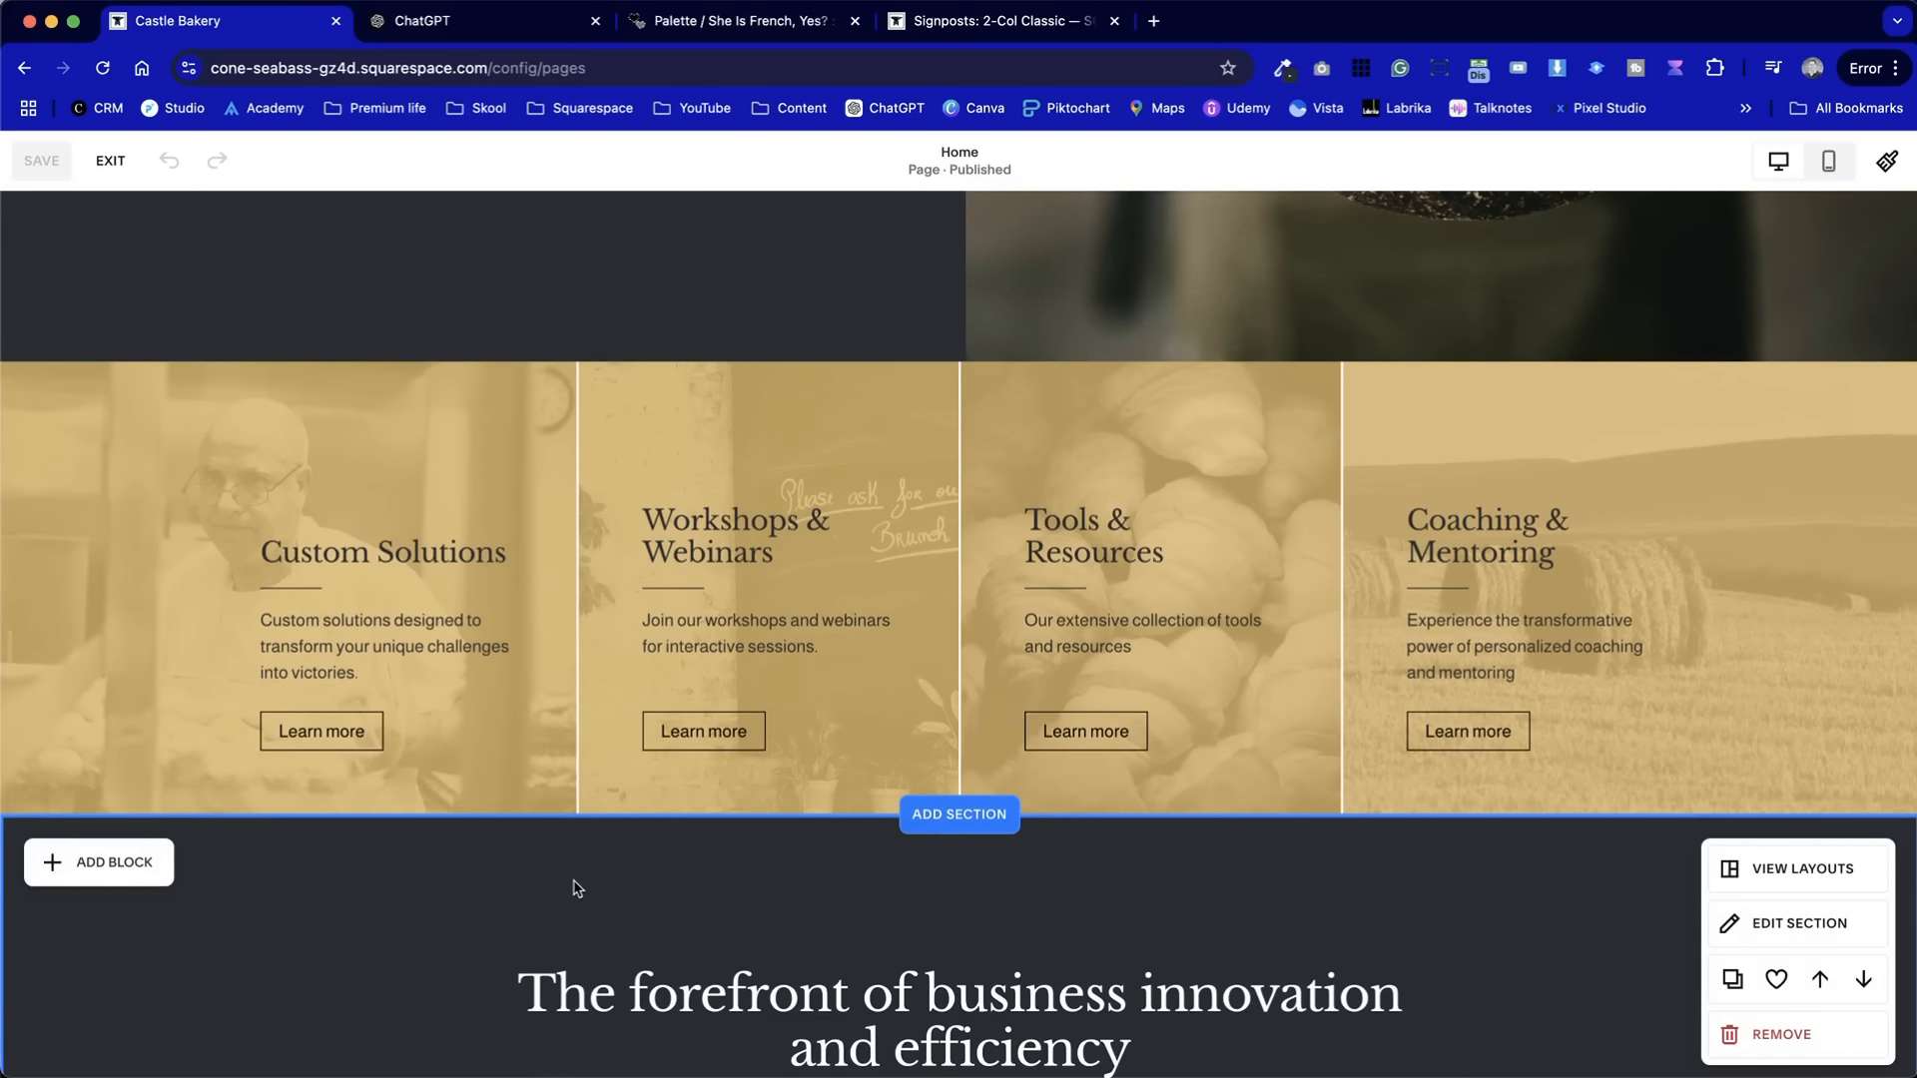
{"action": "scroll", "coordinate": [576, 888], "scroll_direction": "down", "scroll_amount": 5}
{"action": "scroll", "coordinate": [573, 878], "scroll_direction": "up", "scroll_amount": 15}
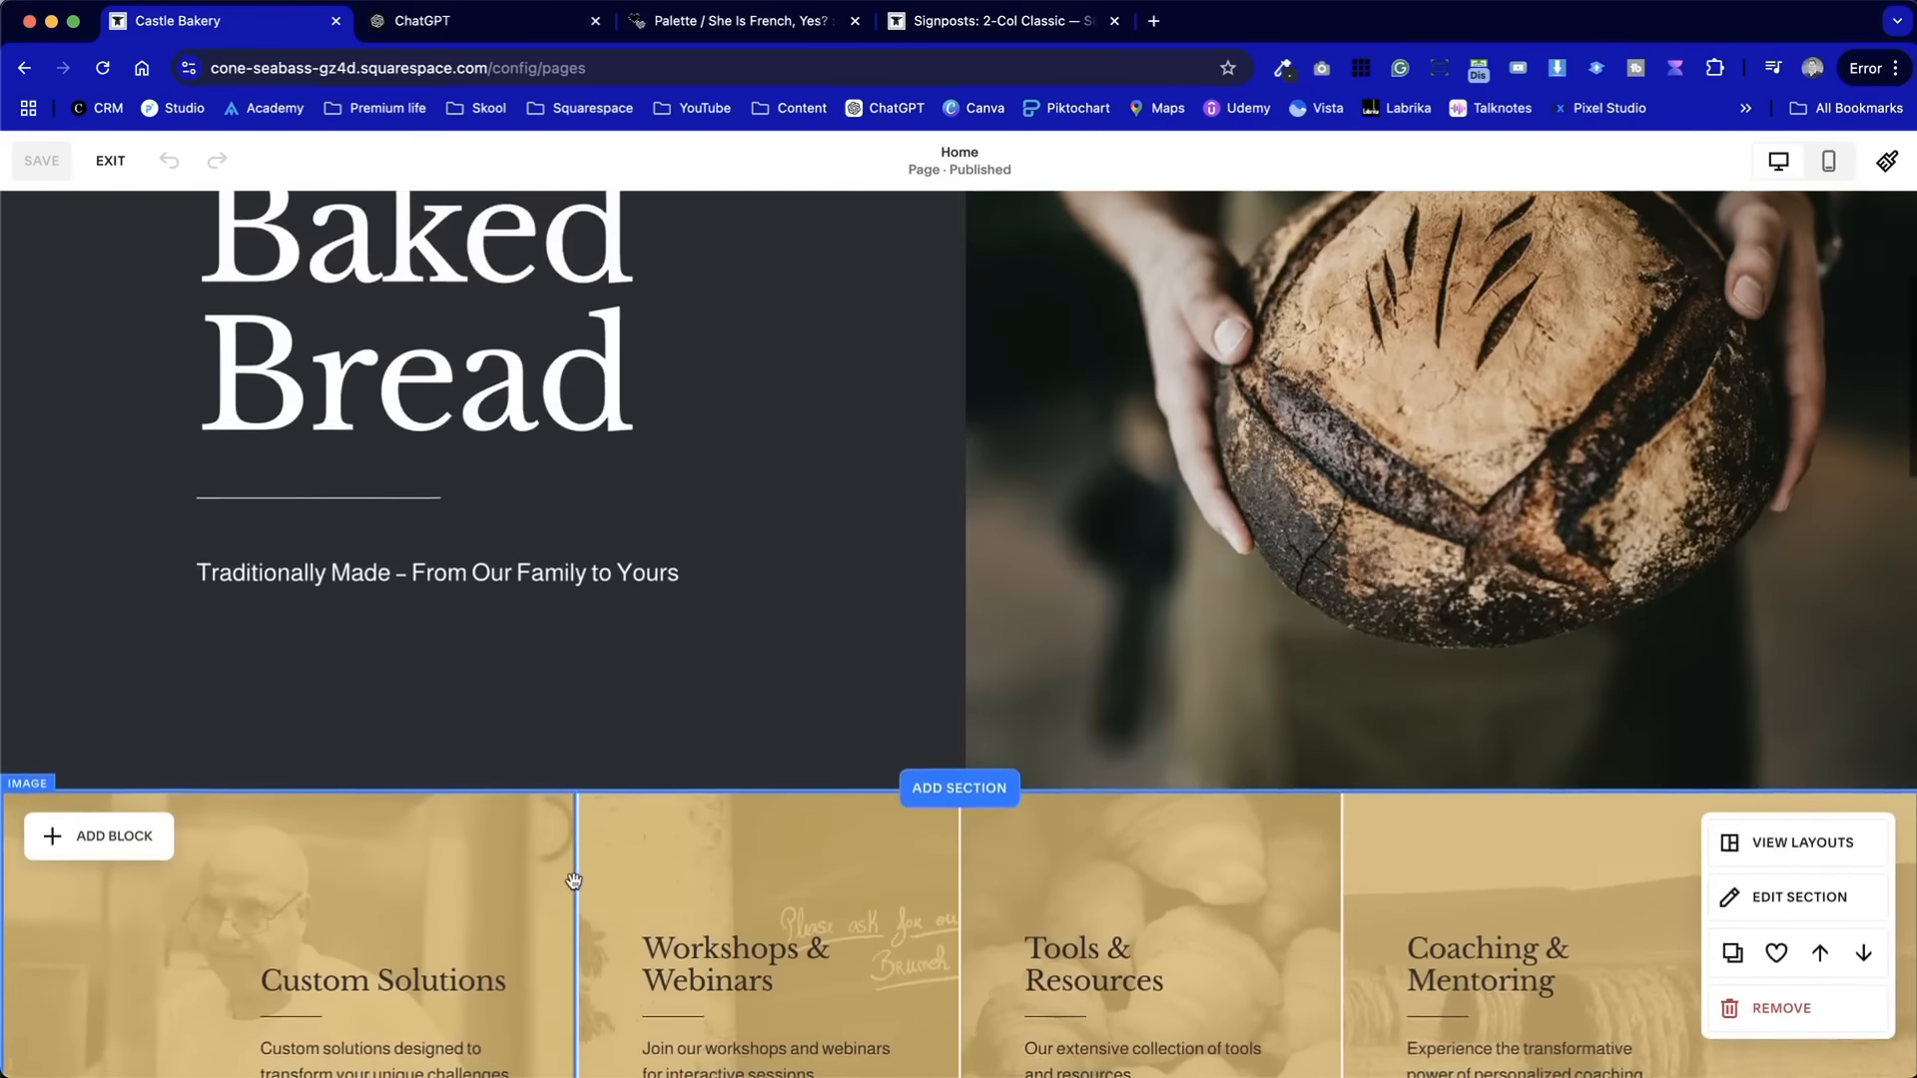
{"action": "scroll", "coordinate": [573, 880], "scroll_direction": "down", "scroll_amount": 8}
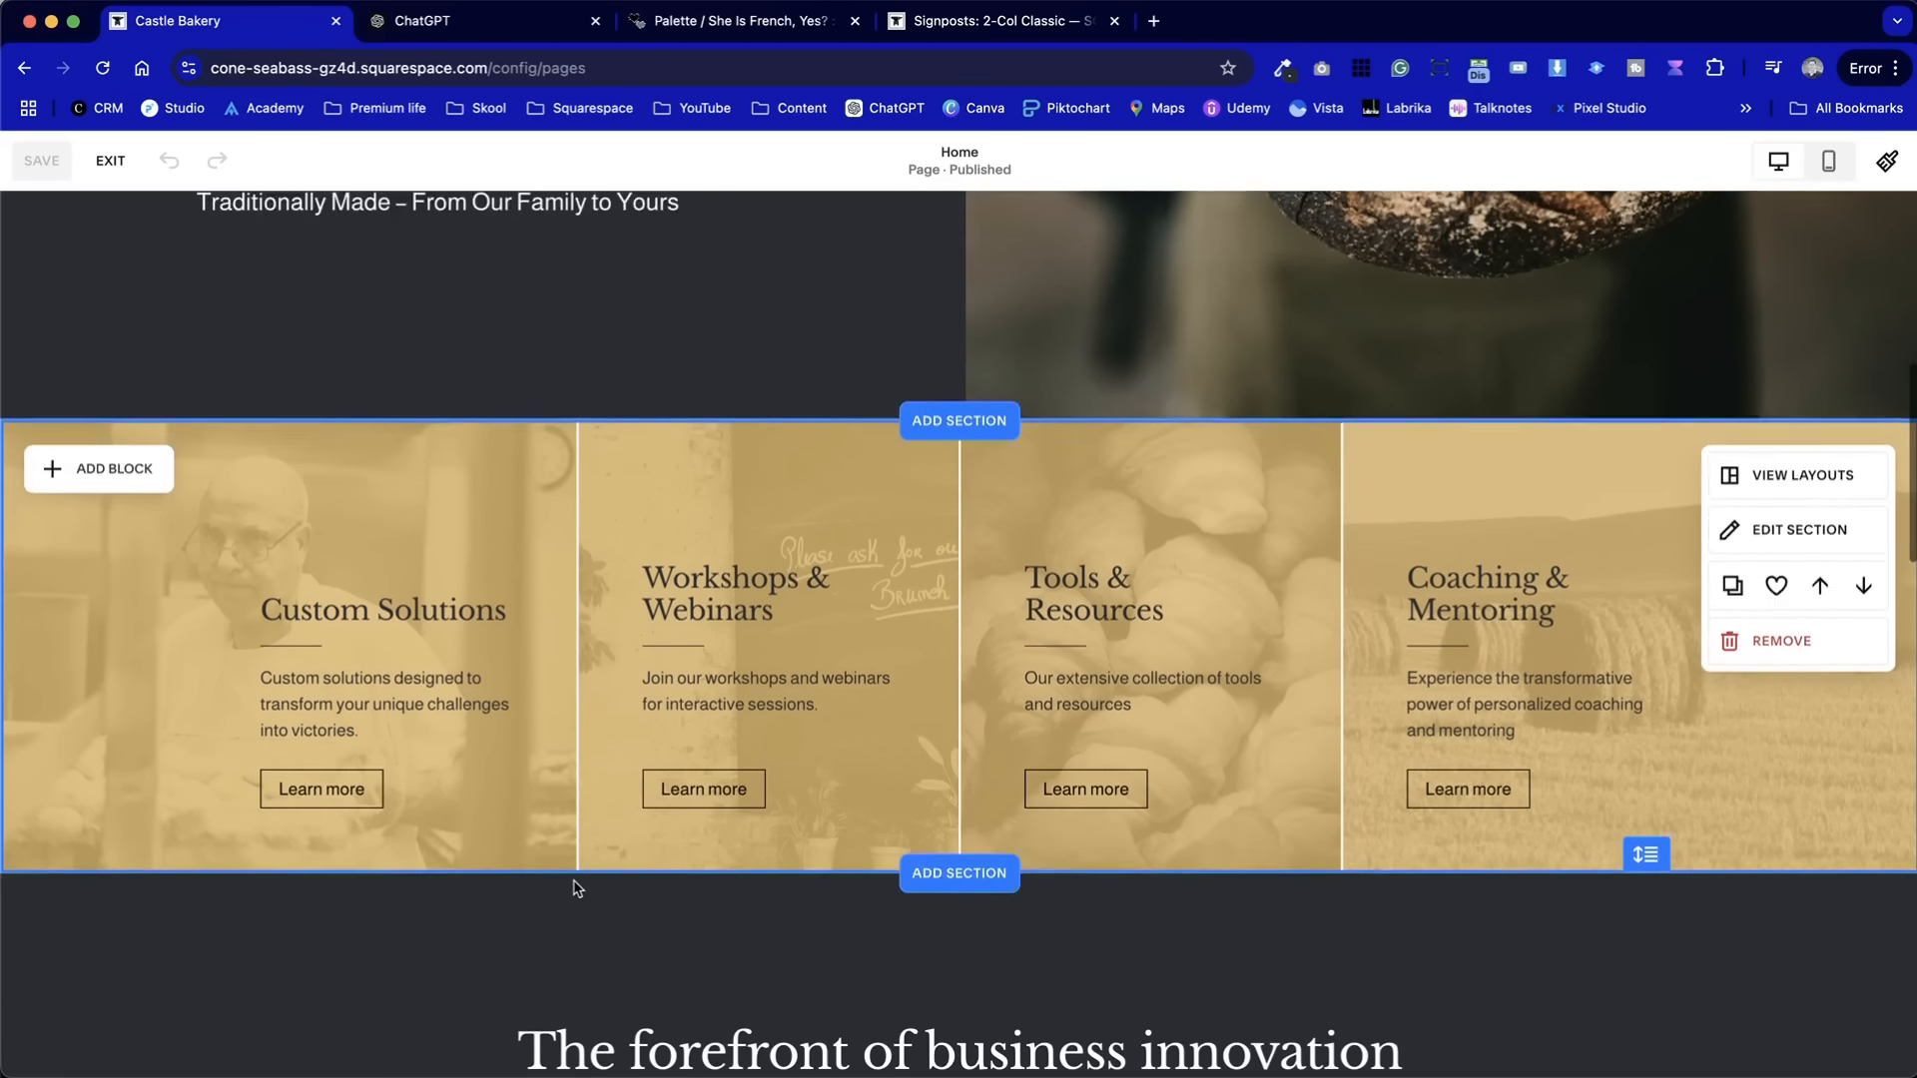
{"action": "scroll", "coordinate": [577, 888], "scroll_direction": "up", "scroll_amount": 5}
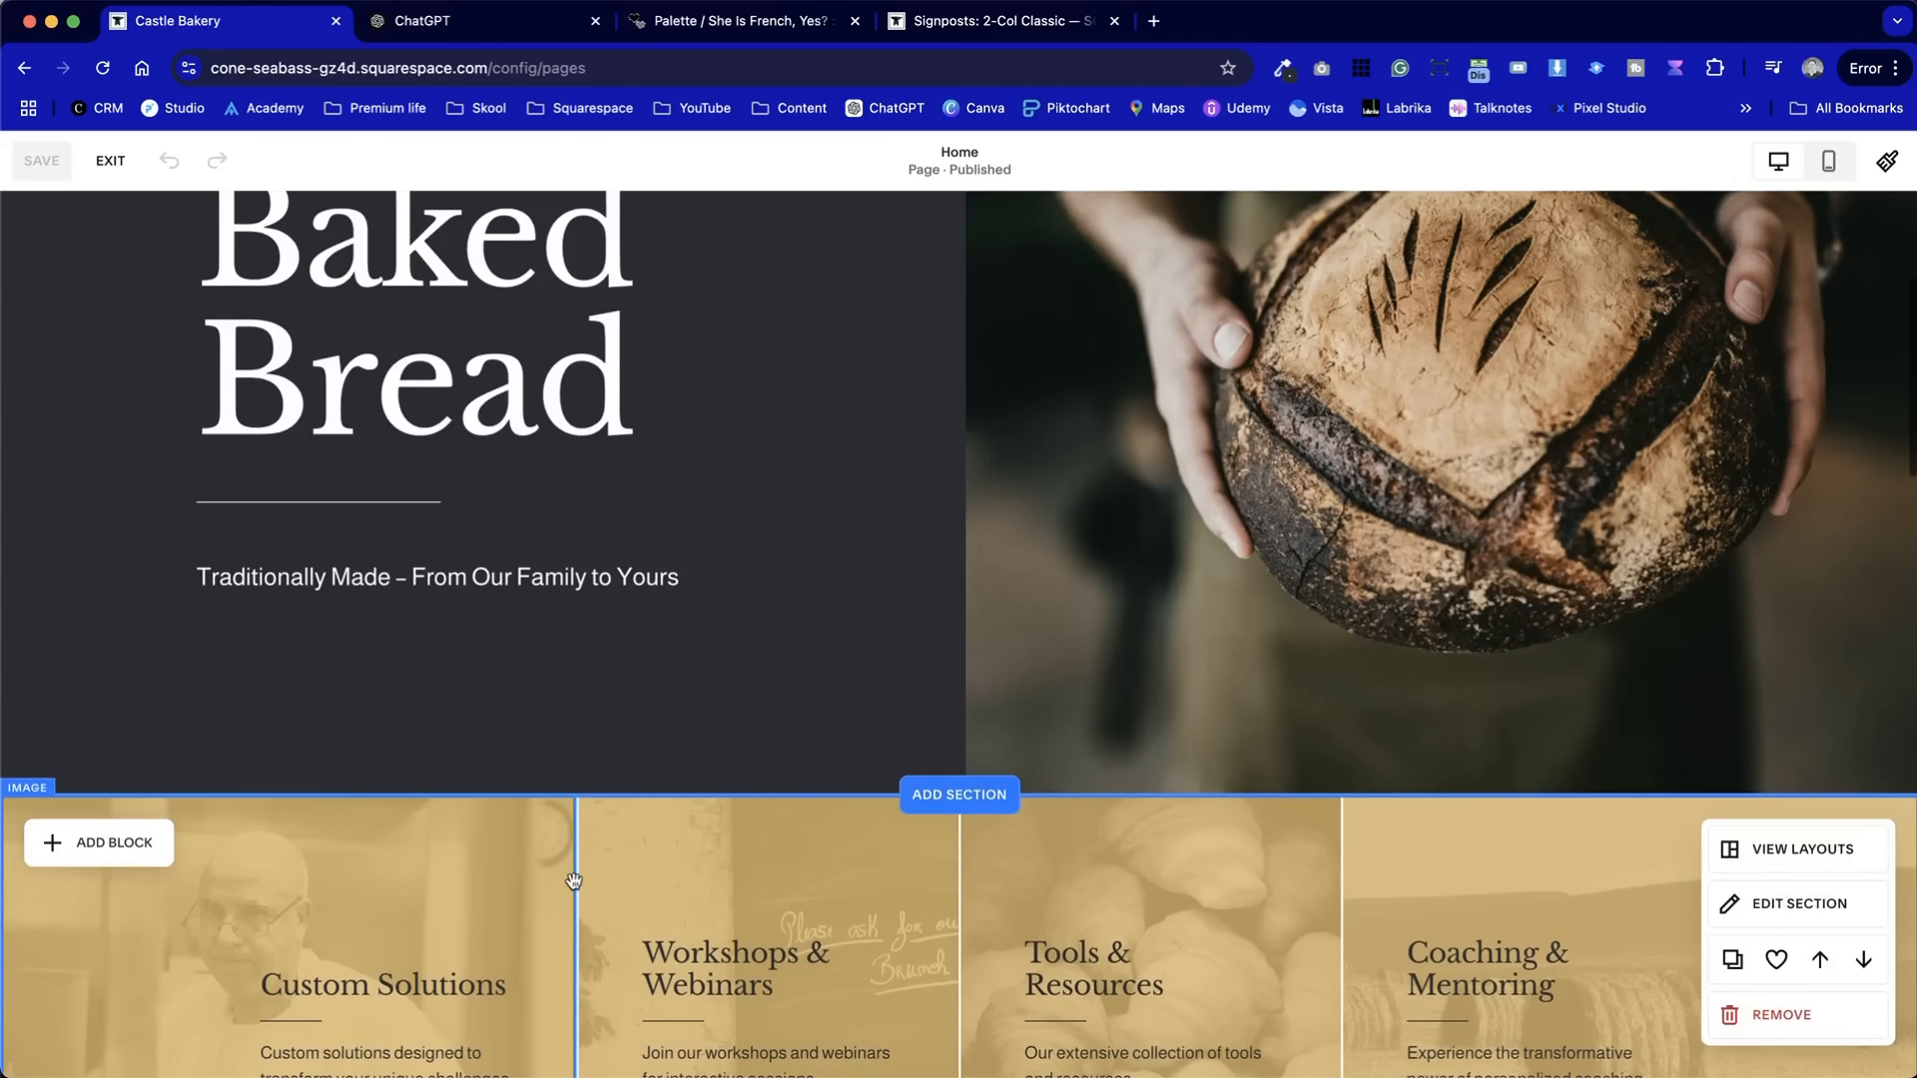
{"action": "scroll", "coordinate": [945, 889], "scroll_direction": "down", "scroll_amount": 2}
{"action": "scroll", "coordinate": [1054, 727], "scroll_direction": "down", "scroll_amount": 3}
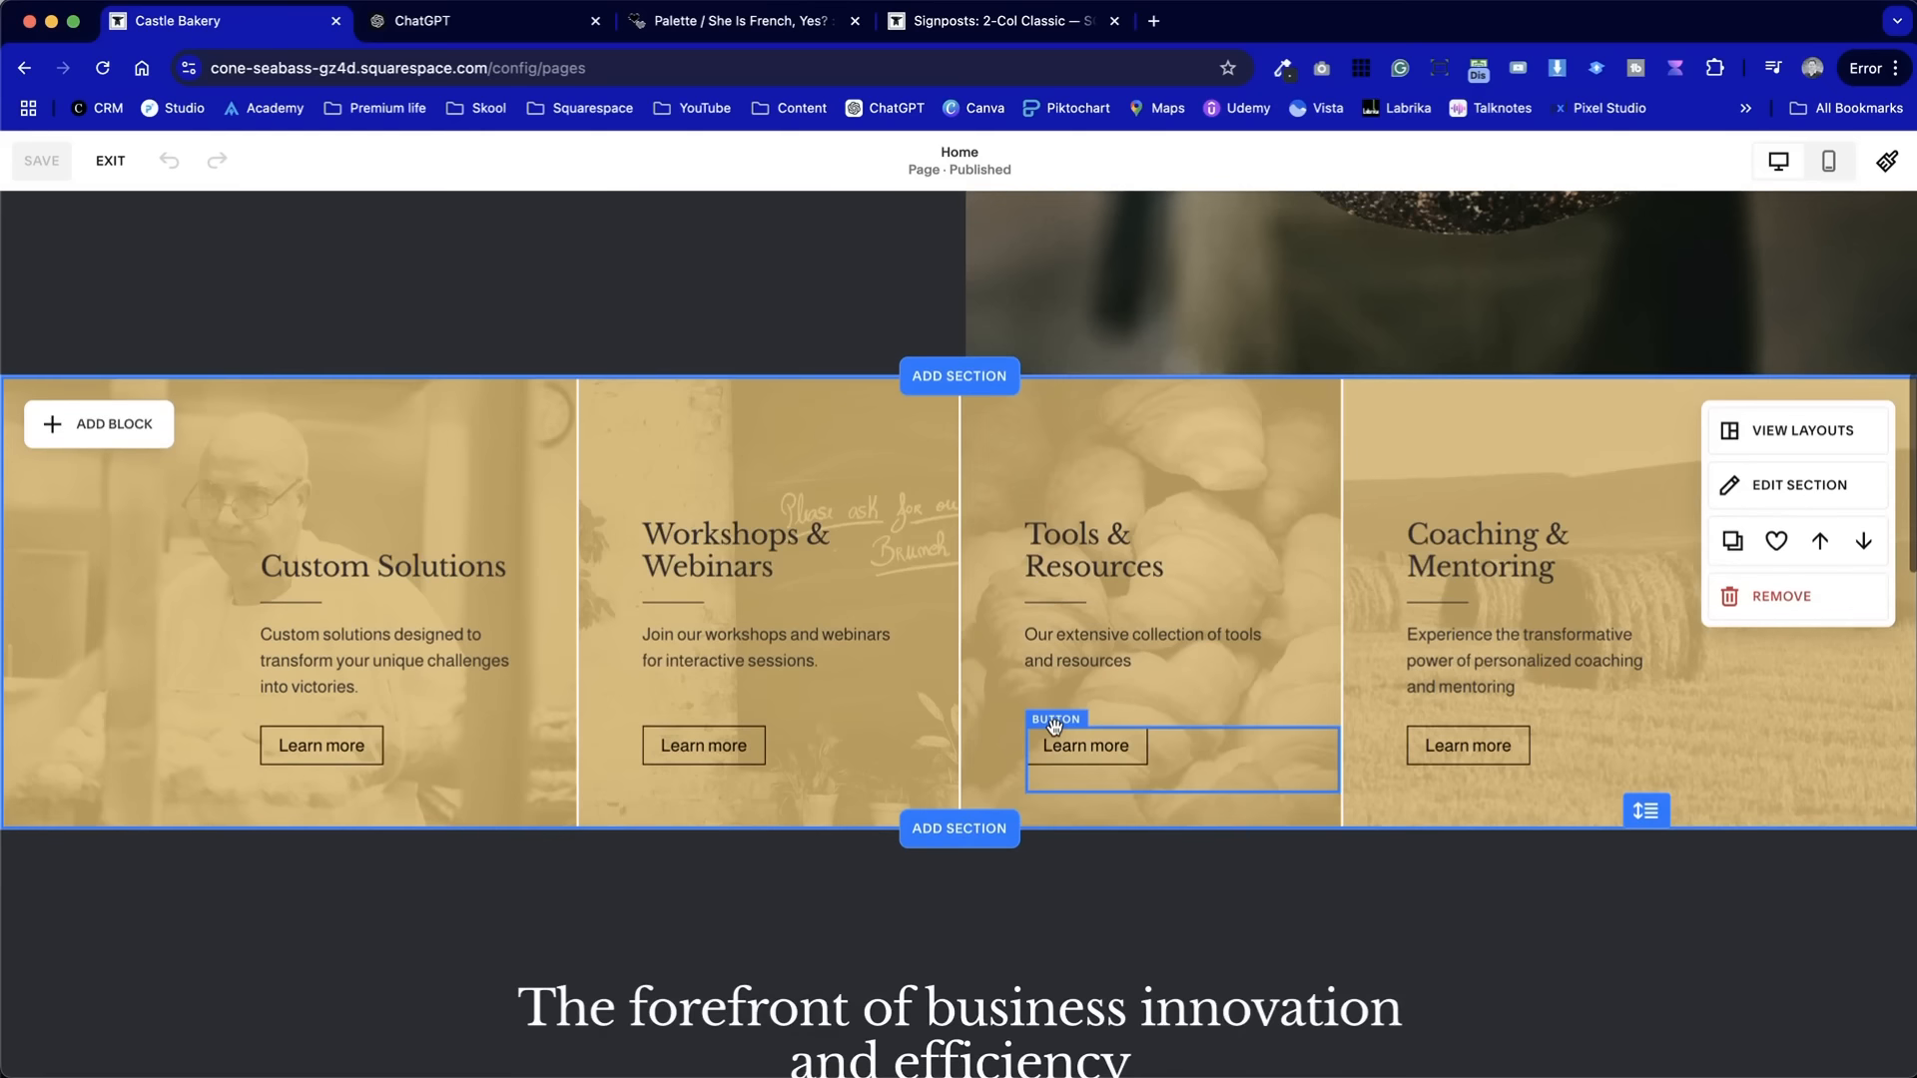
{"action": "scroll", "coordinate": [1054, 727], "scroll_direction": "up", "scroll_amount": 1}
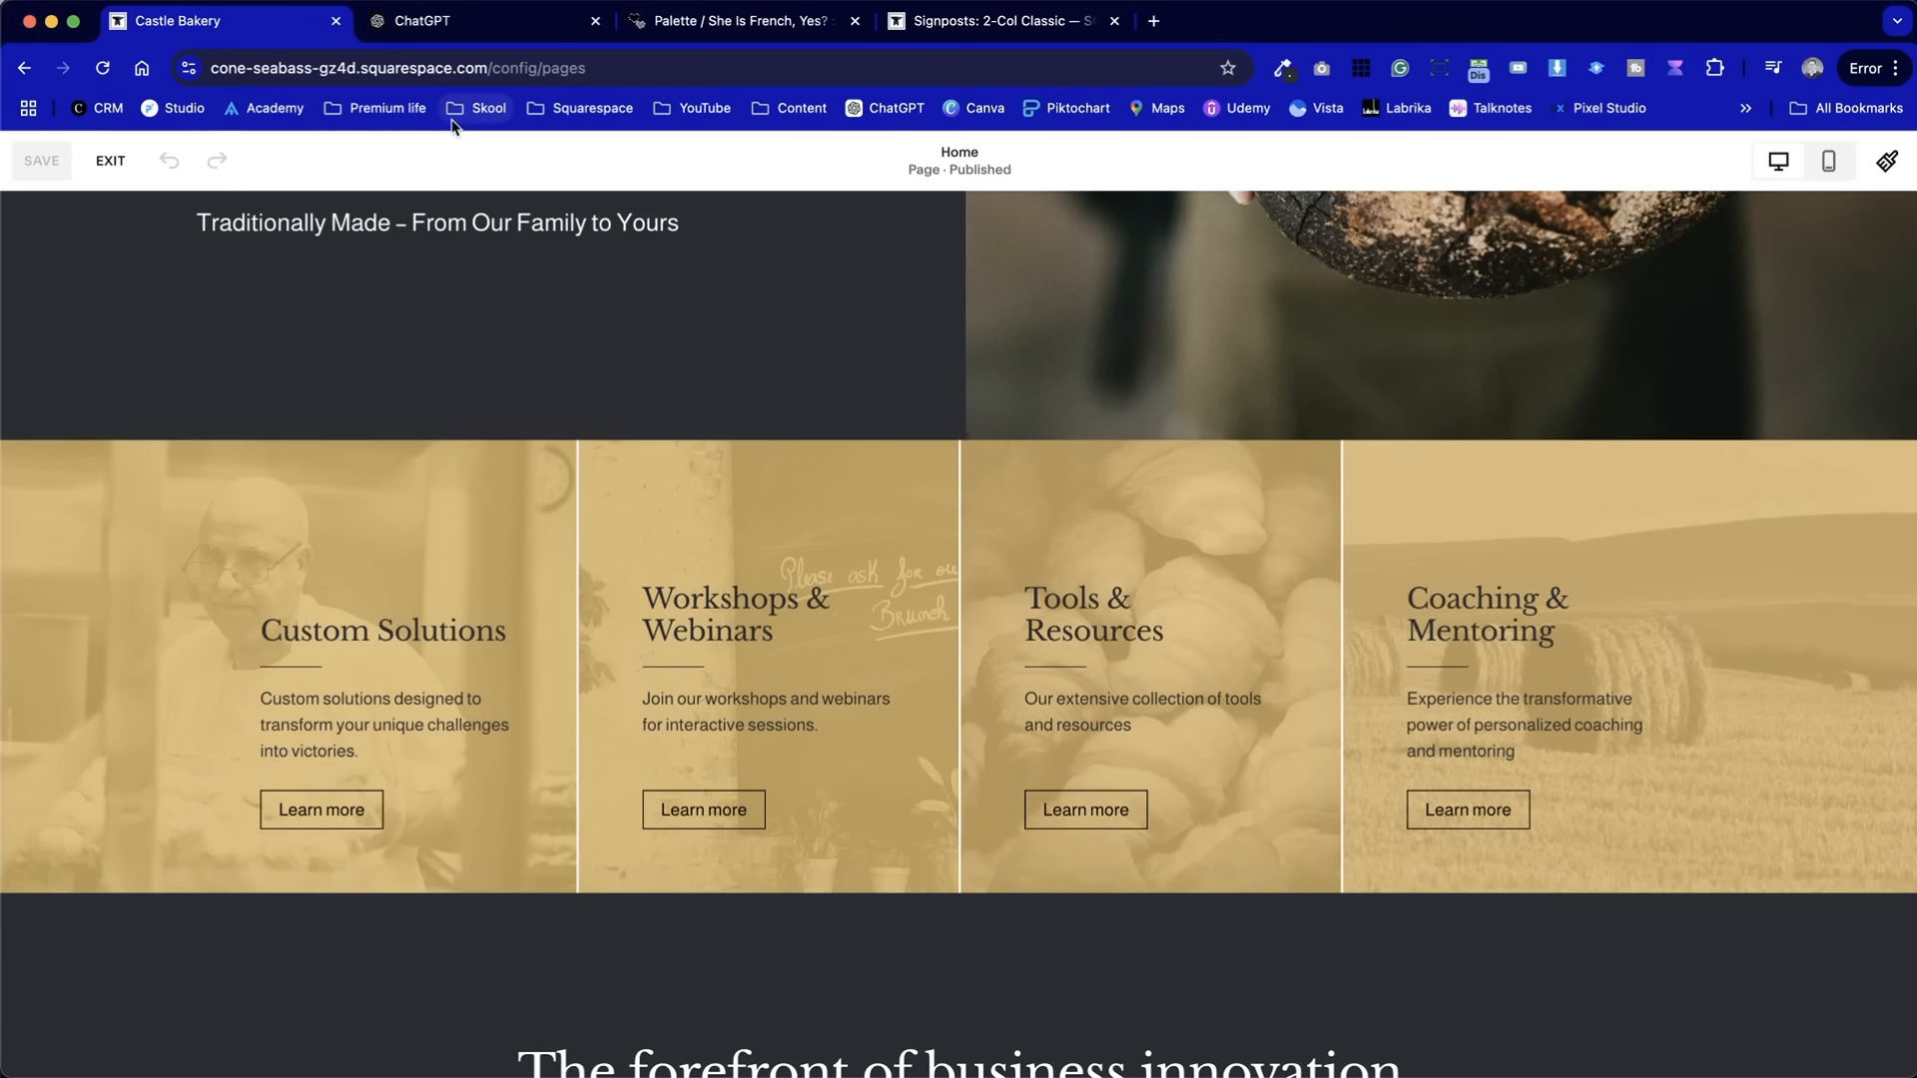
- Replace the first signpost column's heading "Custom Solutions" with "Our Story", copied from the signpost text in ChatGPT
{"action": "key", "text": "ctrl+Tab"}
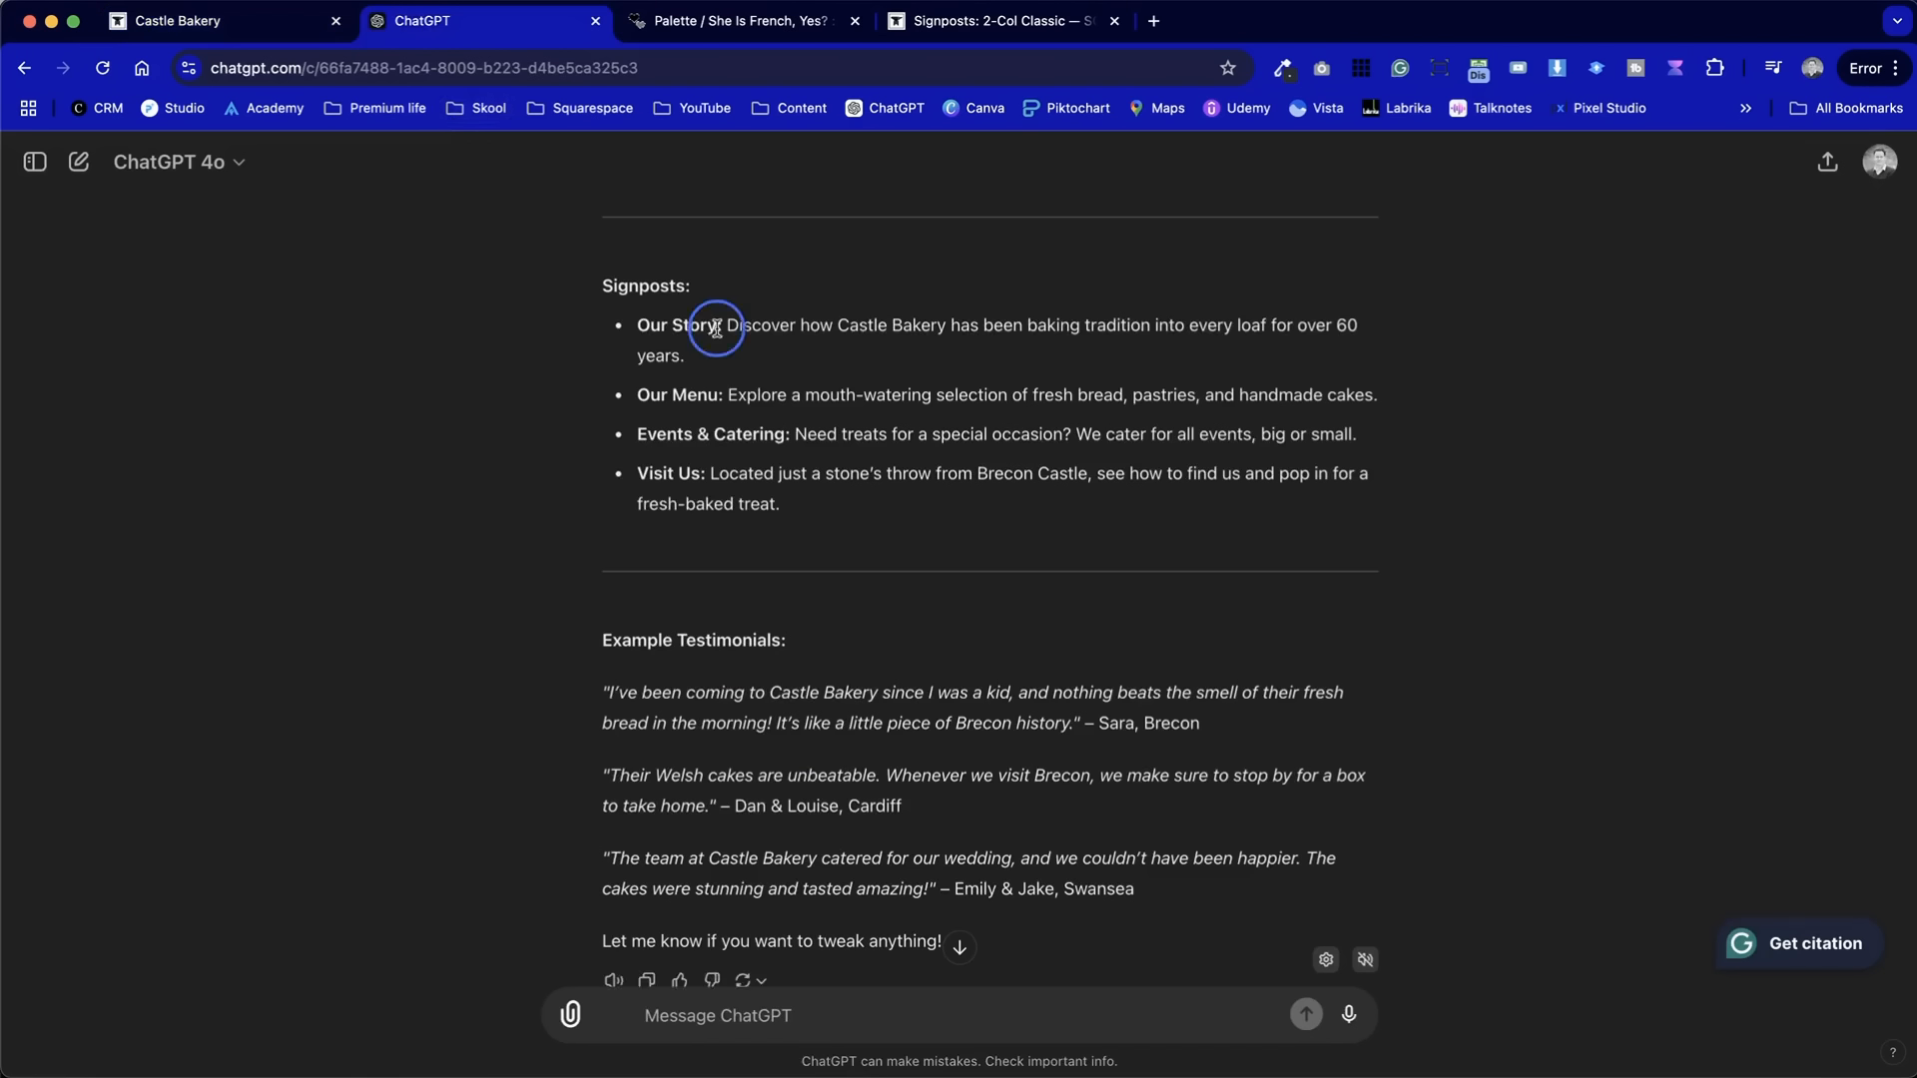
{"action": "left_click_drag", "start_coordinate": [716, 328], "coordinate": [637, 326]}
{"action": "key", "text": "super+c"}
{"action": "key", "text": "ctrl+shift+Tab"}
{"action": "double_click", "coordinate": [399, 629]}
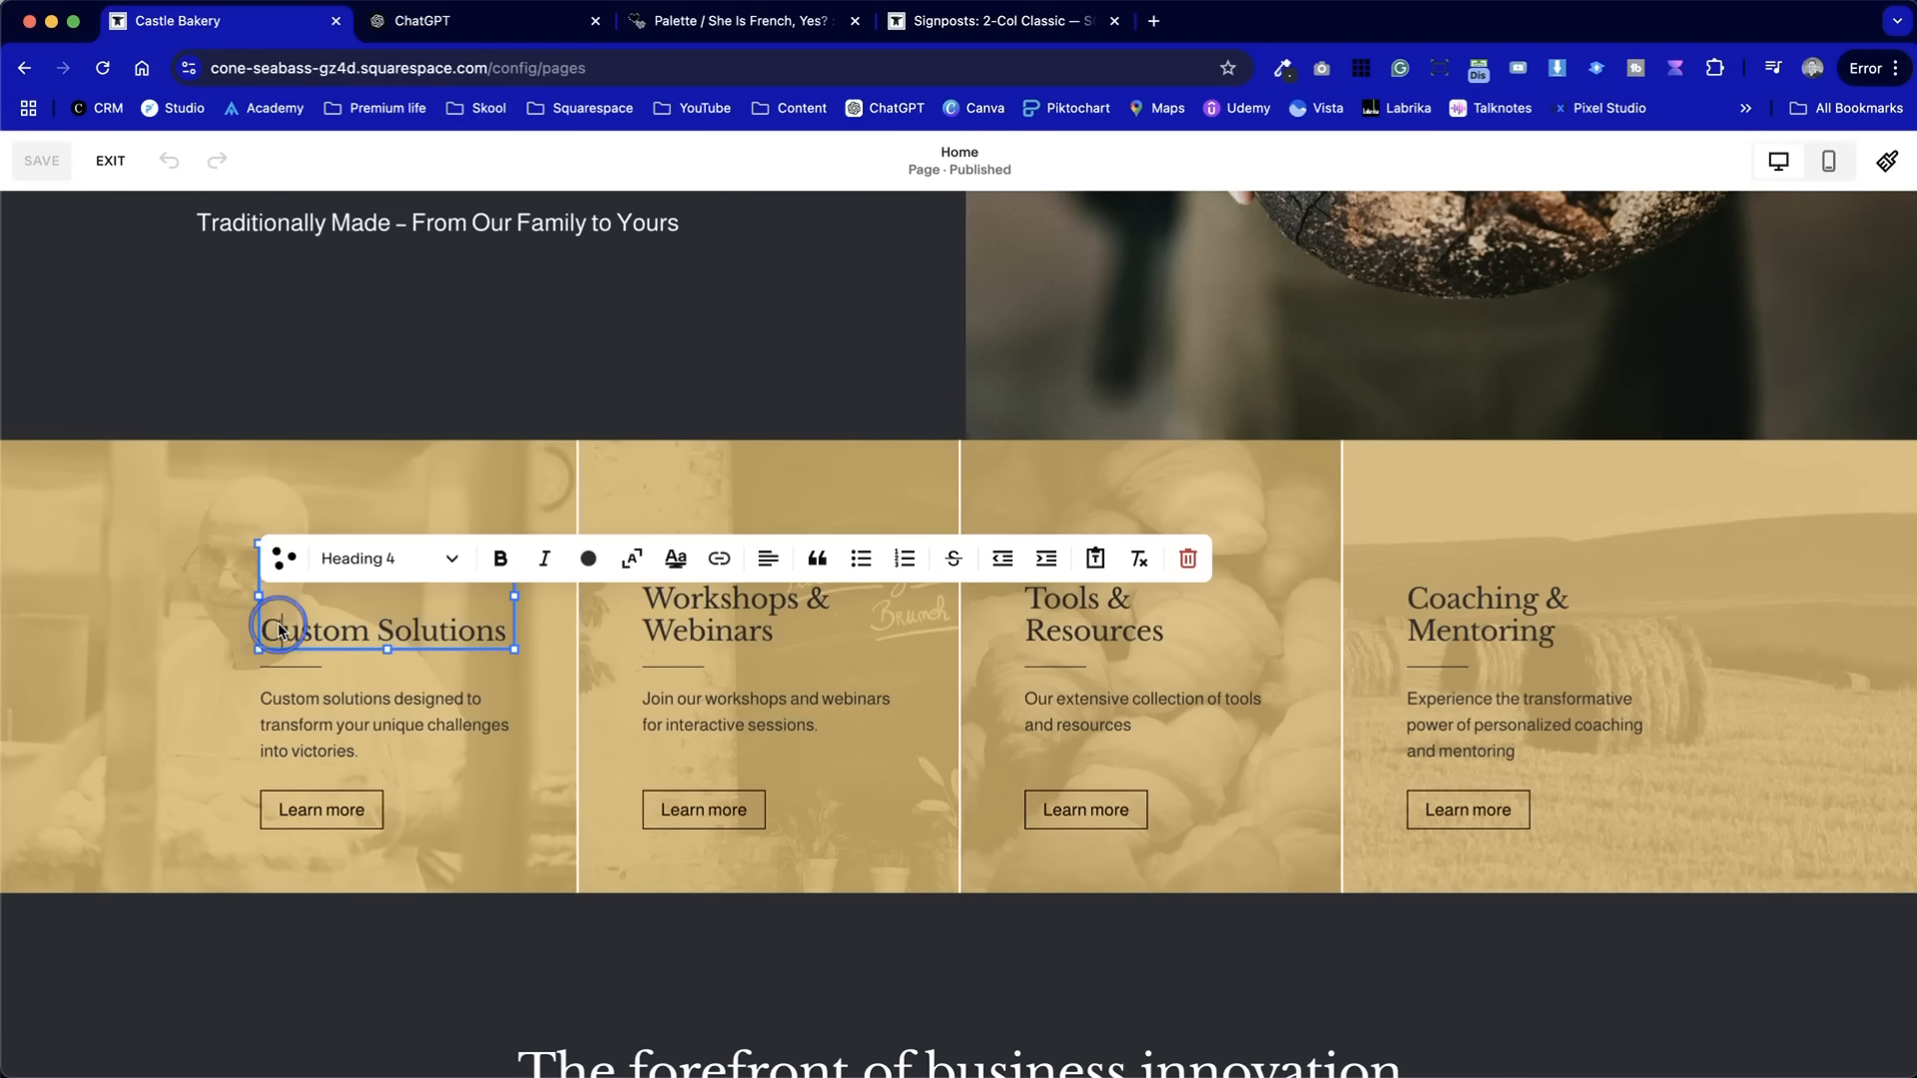
{"action": "left_click", "coordinate": [302, 629]}
{"action": "left_click_drag", "start_coordinate": [287, 631], "coordinate": [569, 629]}
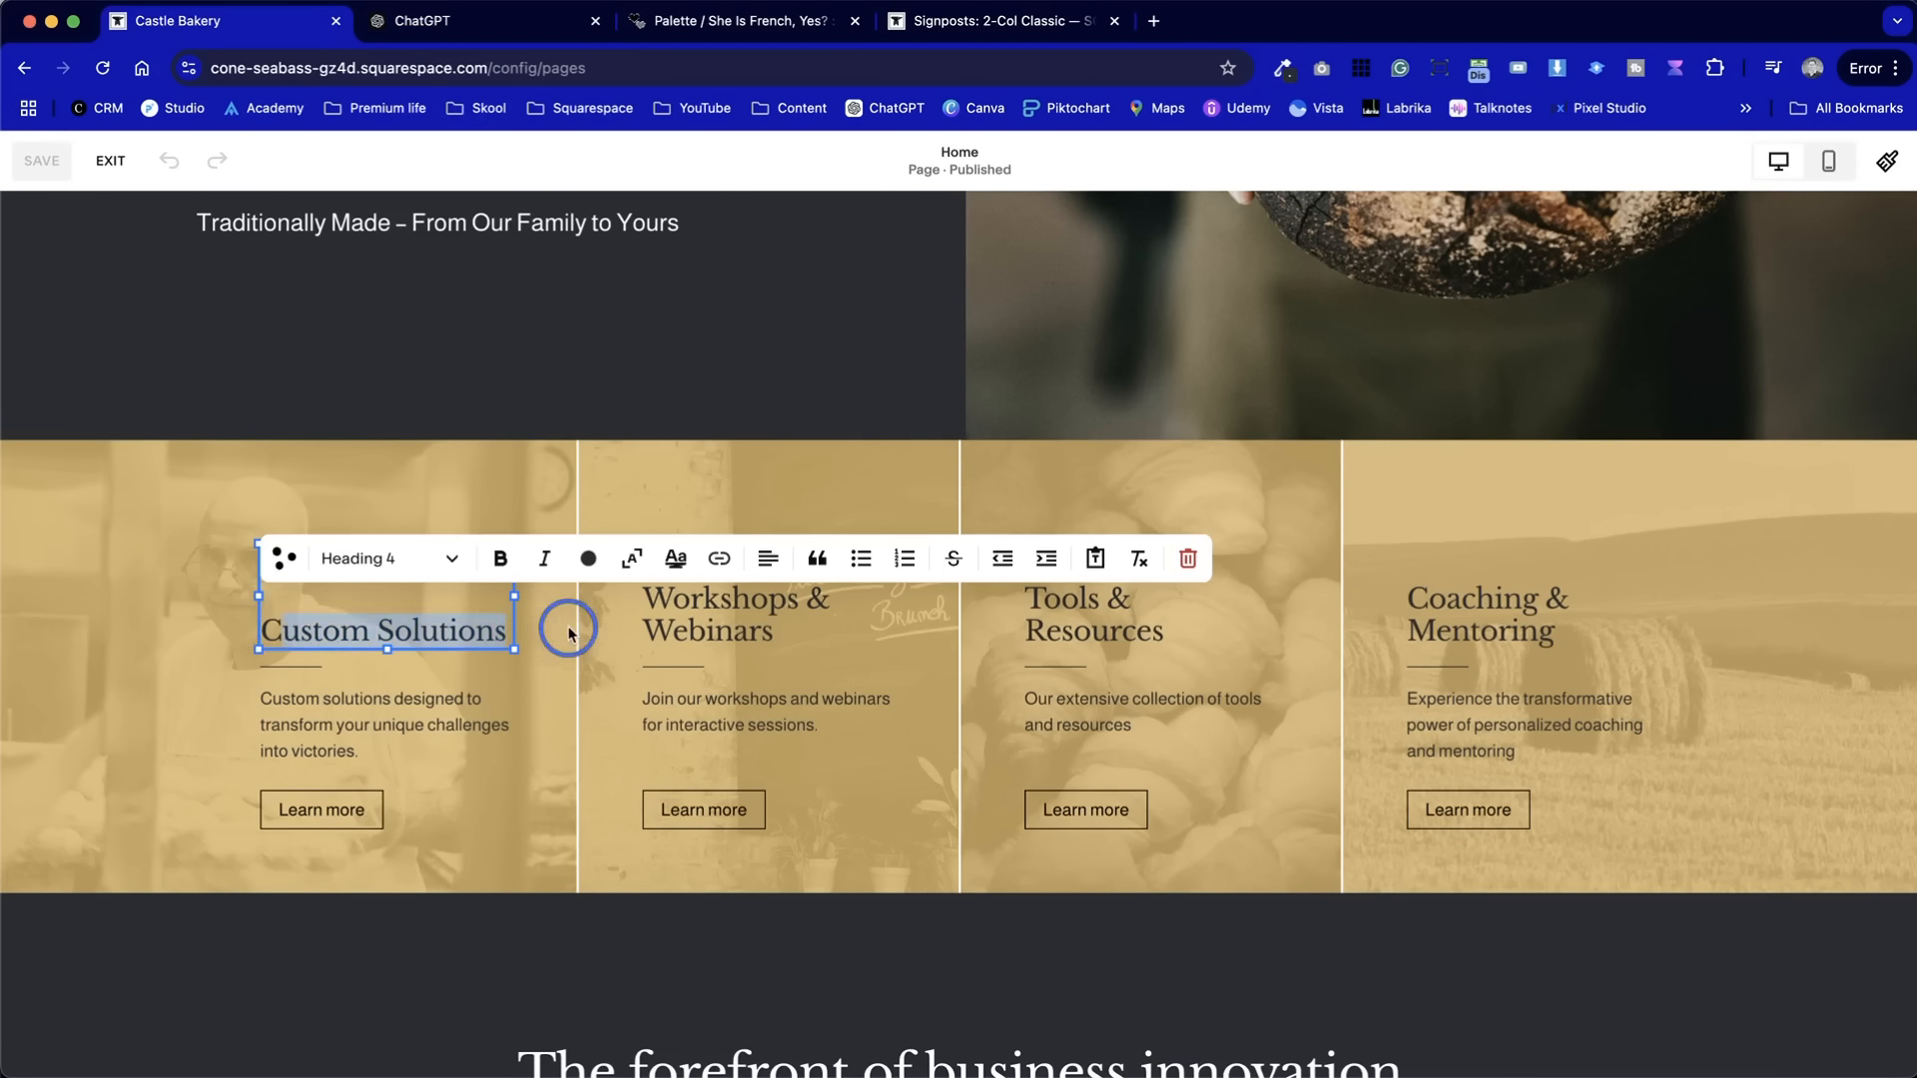
{"action": "key", "text": "super+v"}
{"action": "key", "text": "Escape"}
{"action": "left_click", "coordinate": [275, 633]}
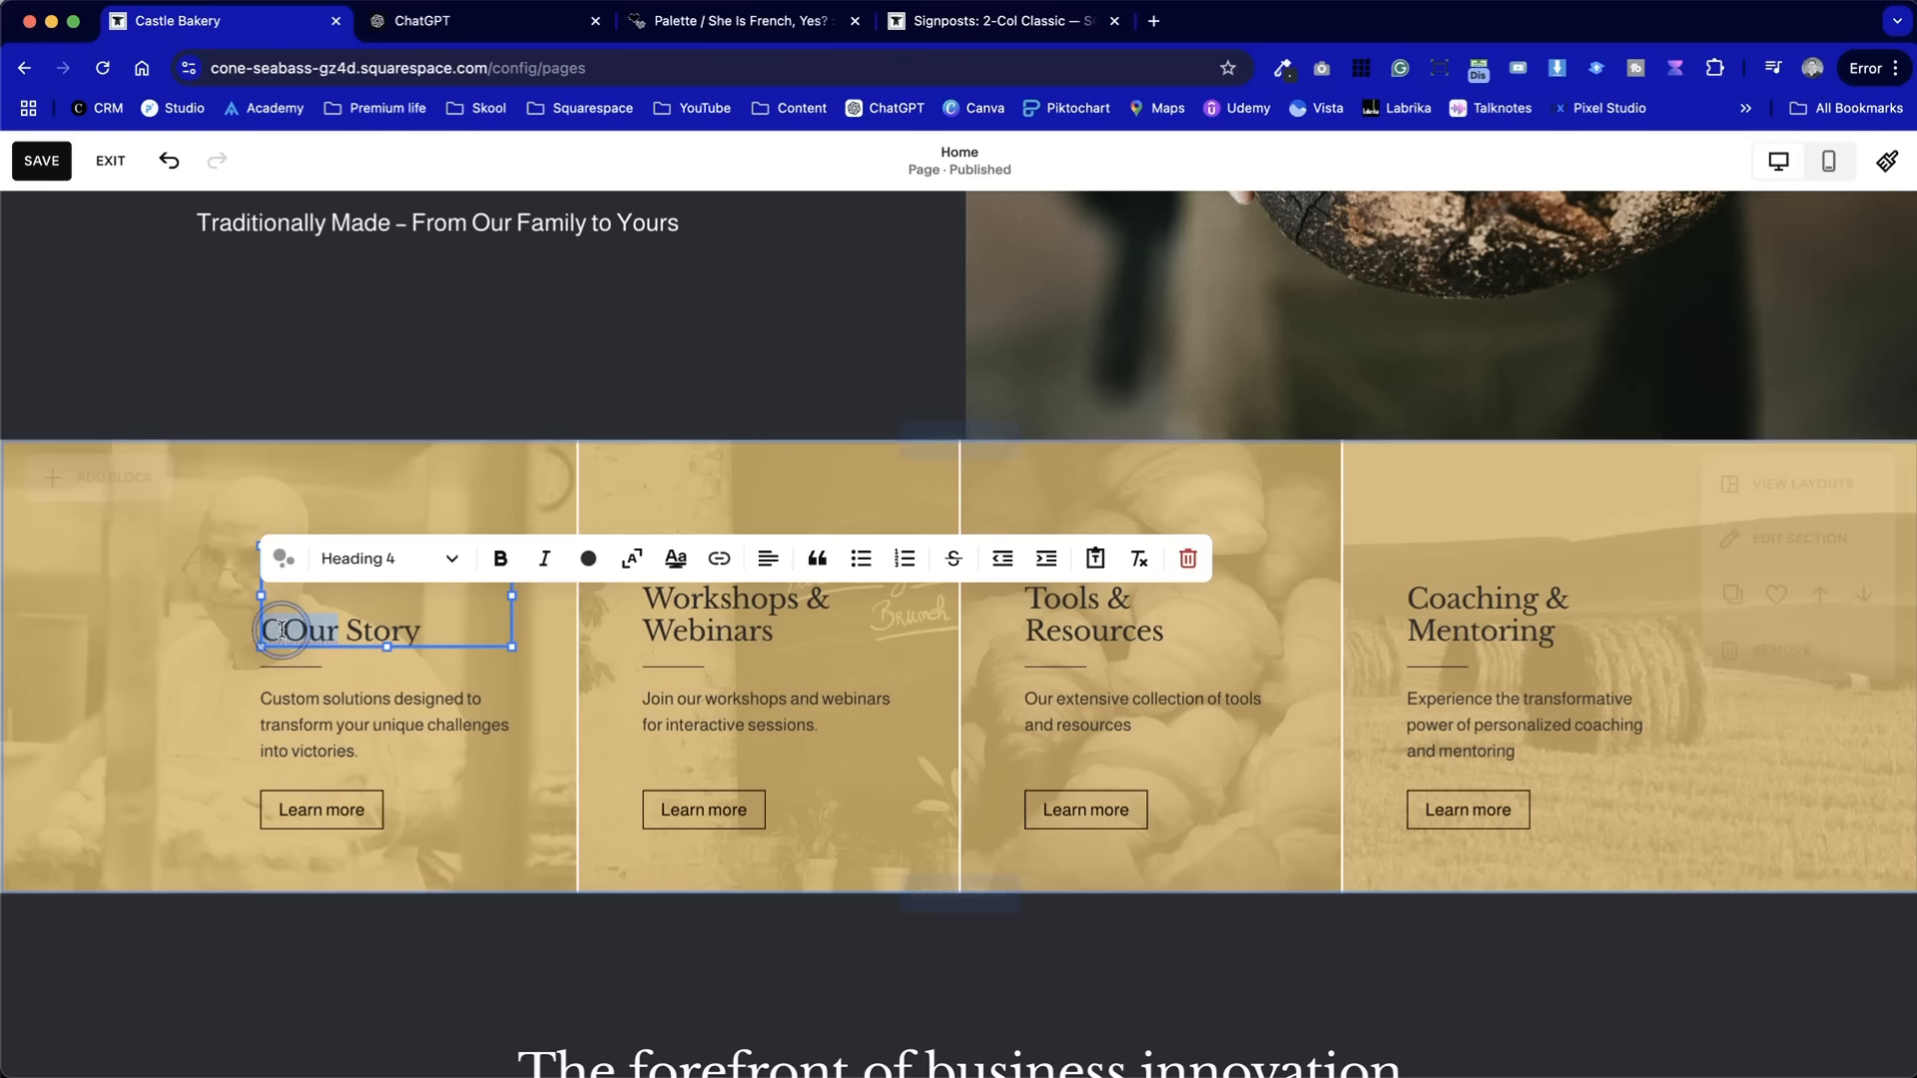
{"action": "left_click", "coordinate": [285, 628]}
{"action": "left_click", "coordinate": [130, 651]}
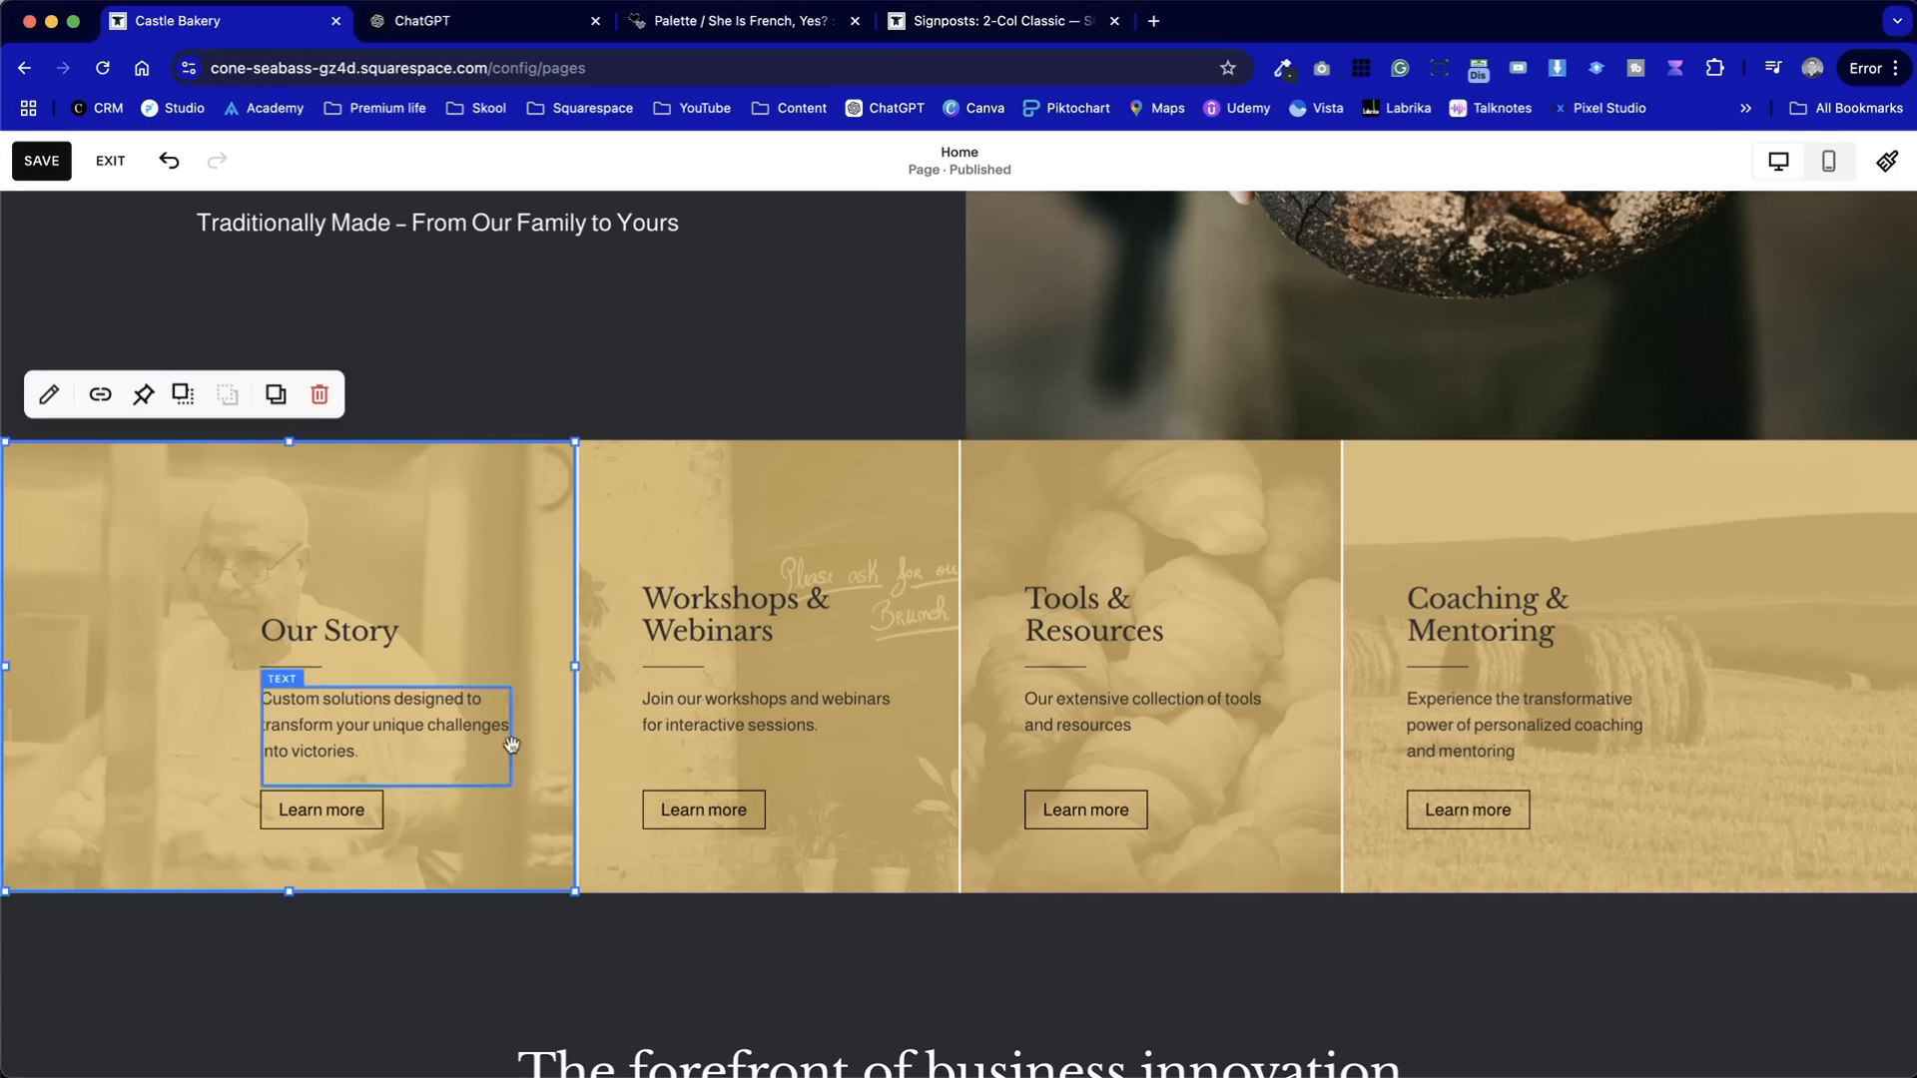
- Replace the second signpost column's heading "Workshops & Webinars" with "Our Menu", copied from the signpost text in ChatGPT
{"action": "key", "text": "ctrl+Tab"}
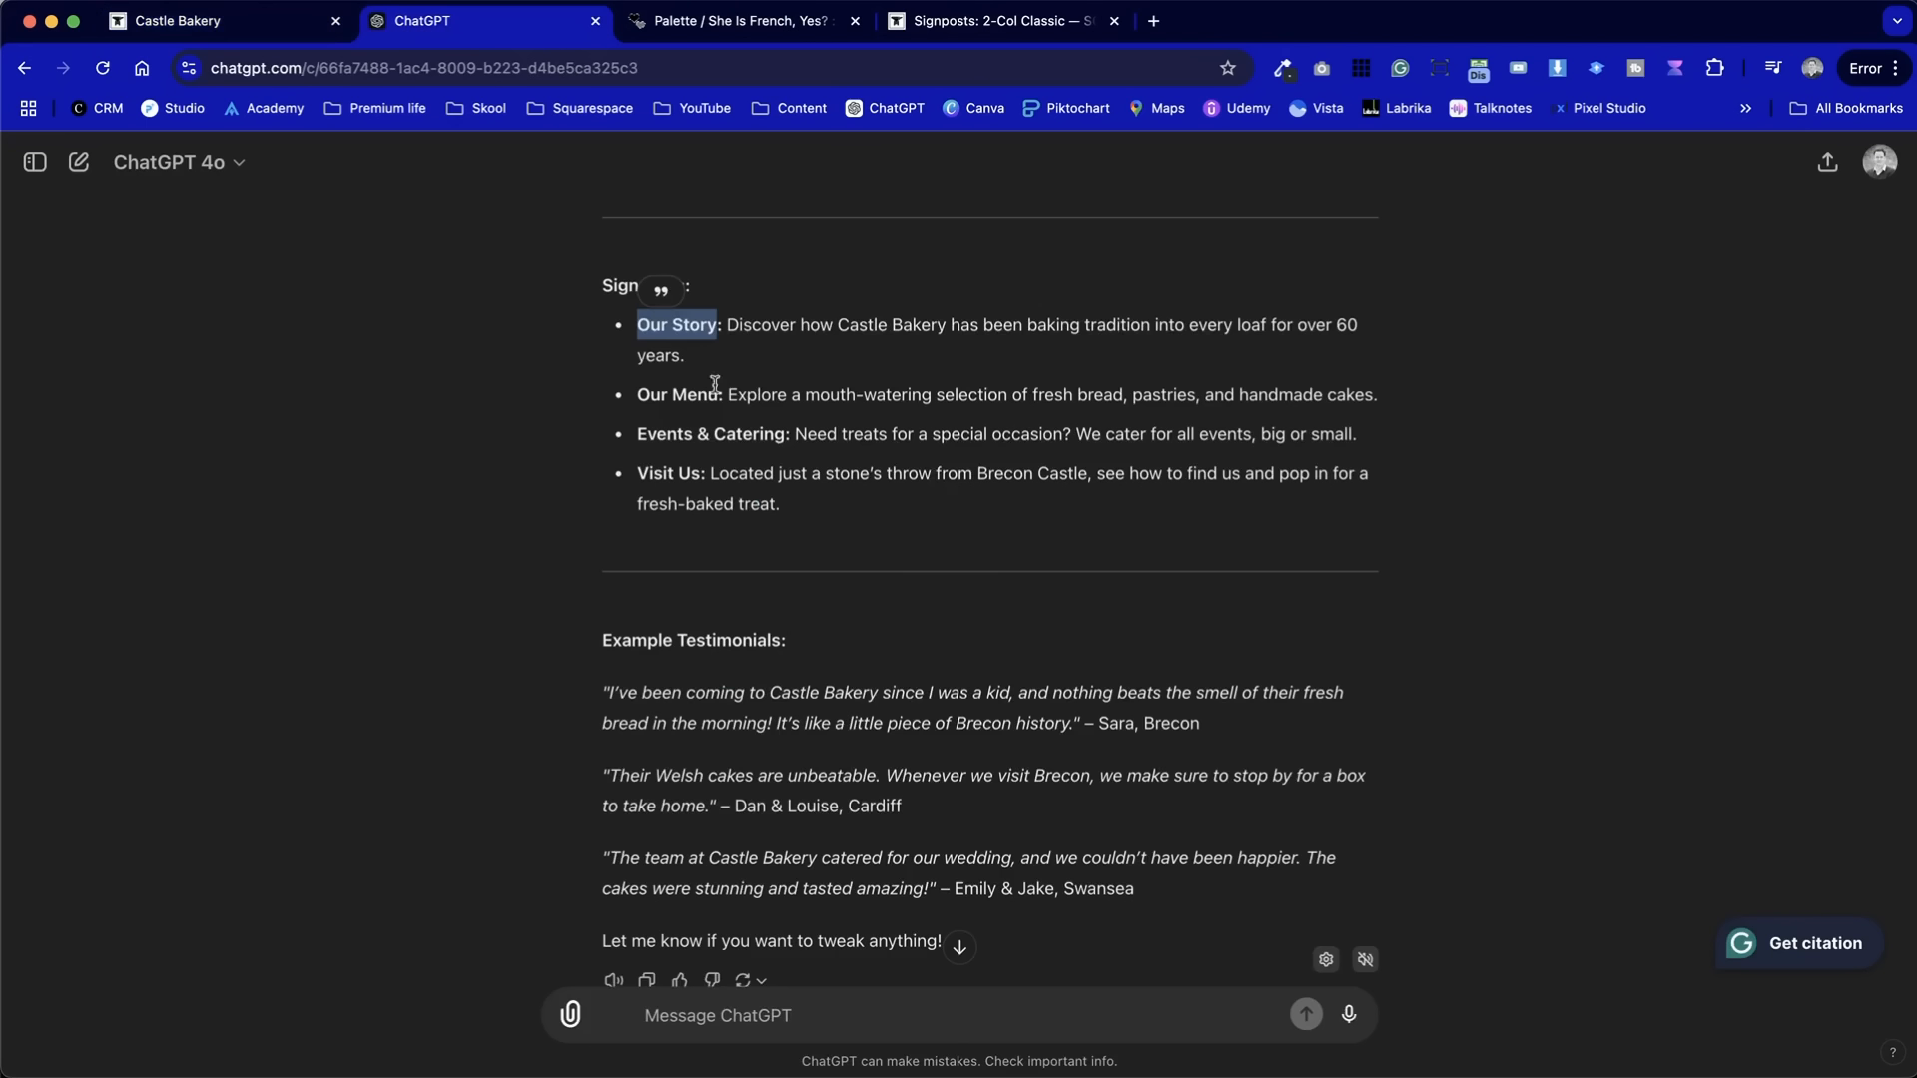
{"action": "left_click_drag", "start_coordinate": [718, 395], "coordinate": [631, 401]}
{"action": "key", "text": "ctrl+c"}
{"action": "key", "text": "ctrl+shift+Tab"}
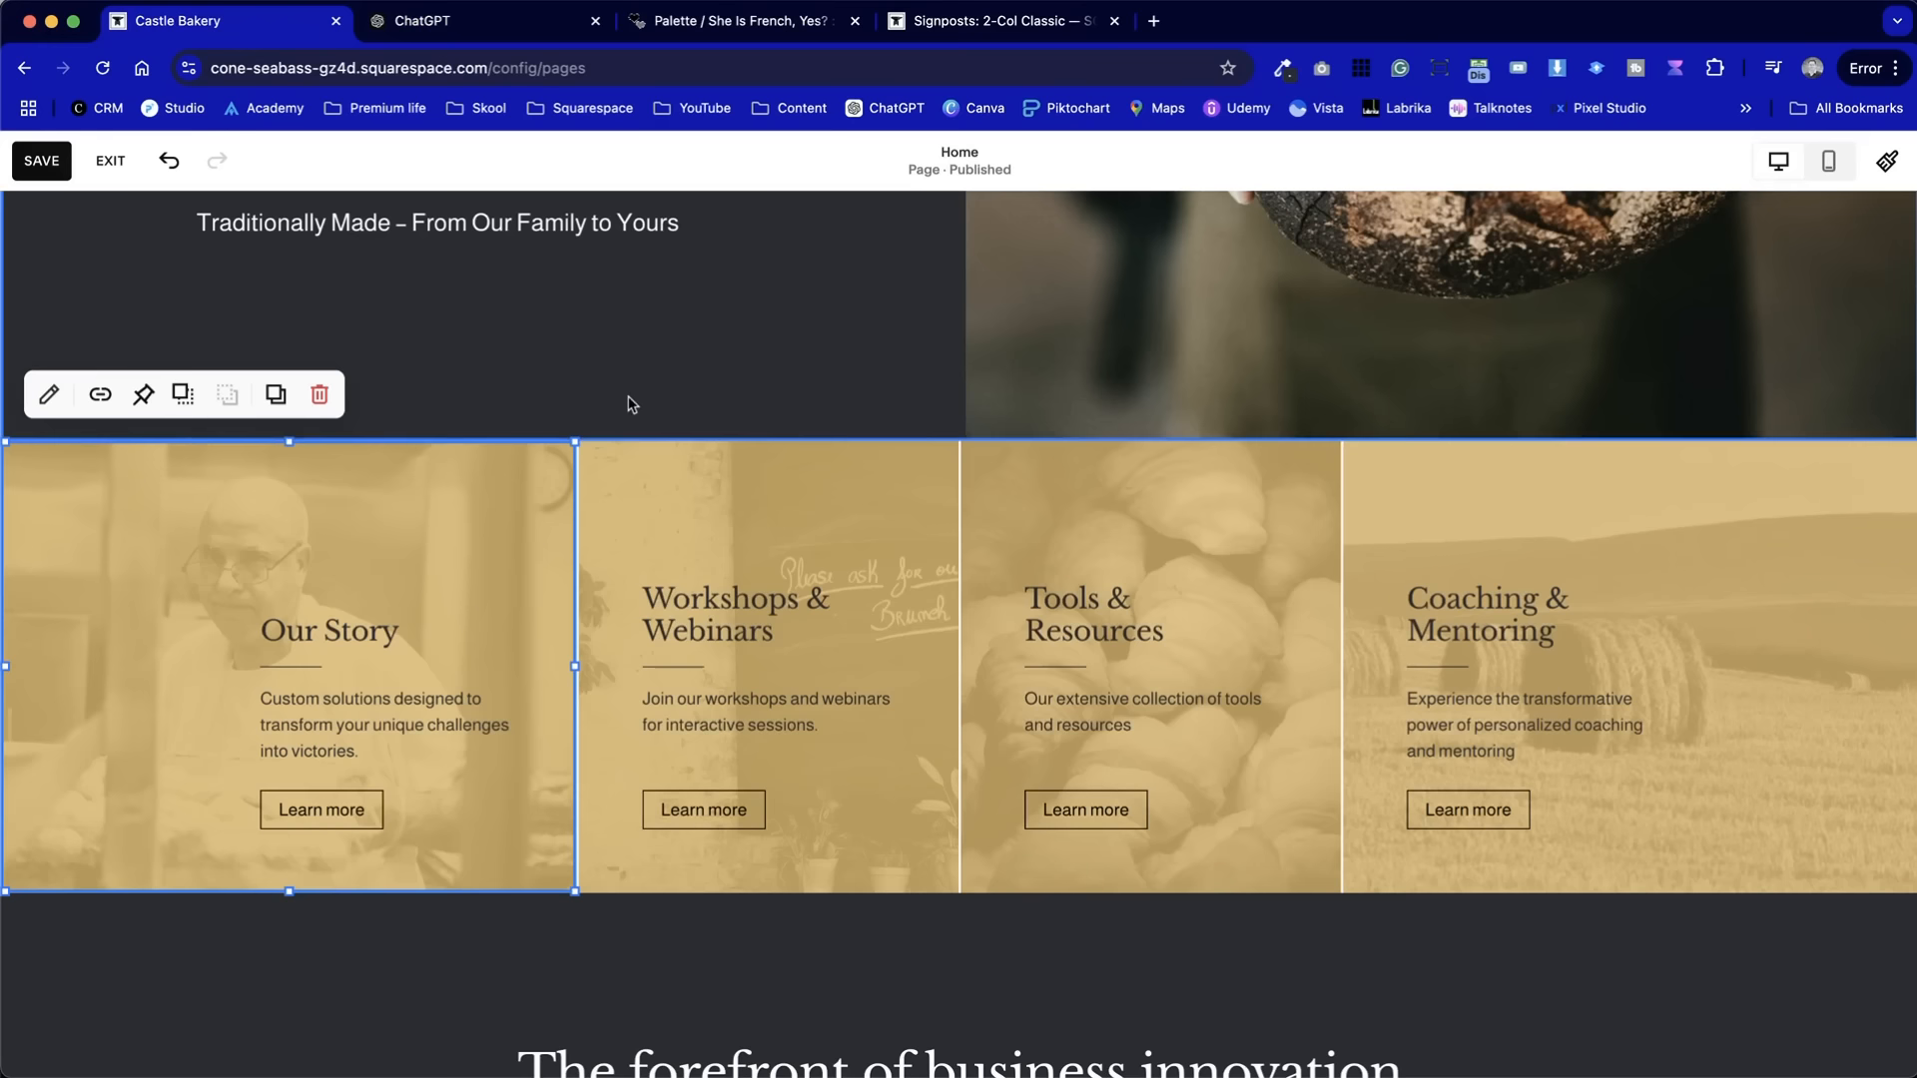
{"action": "double_click", "coordinate": [762, 626]}
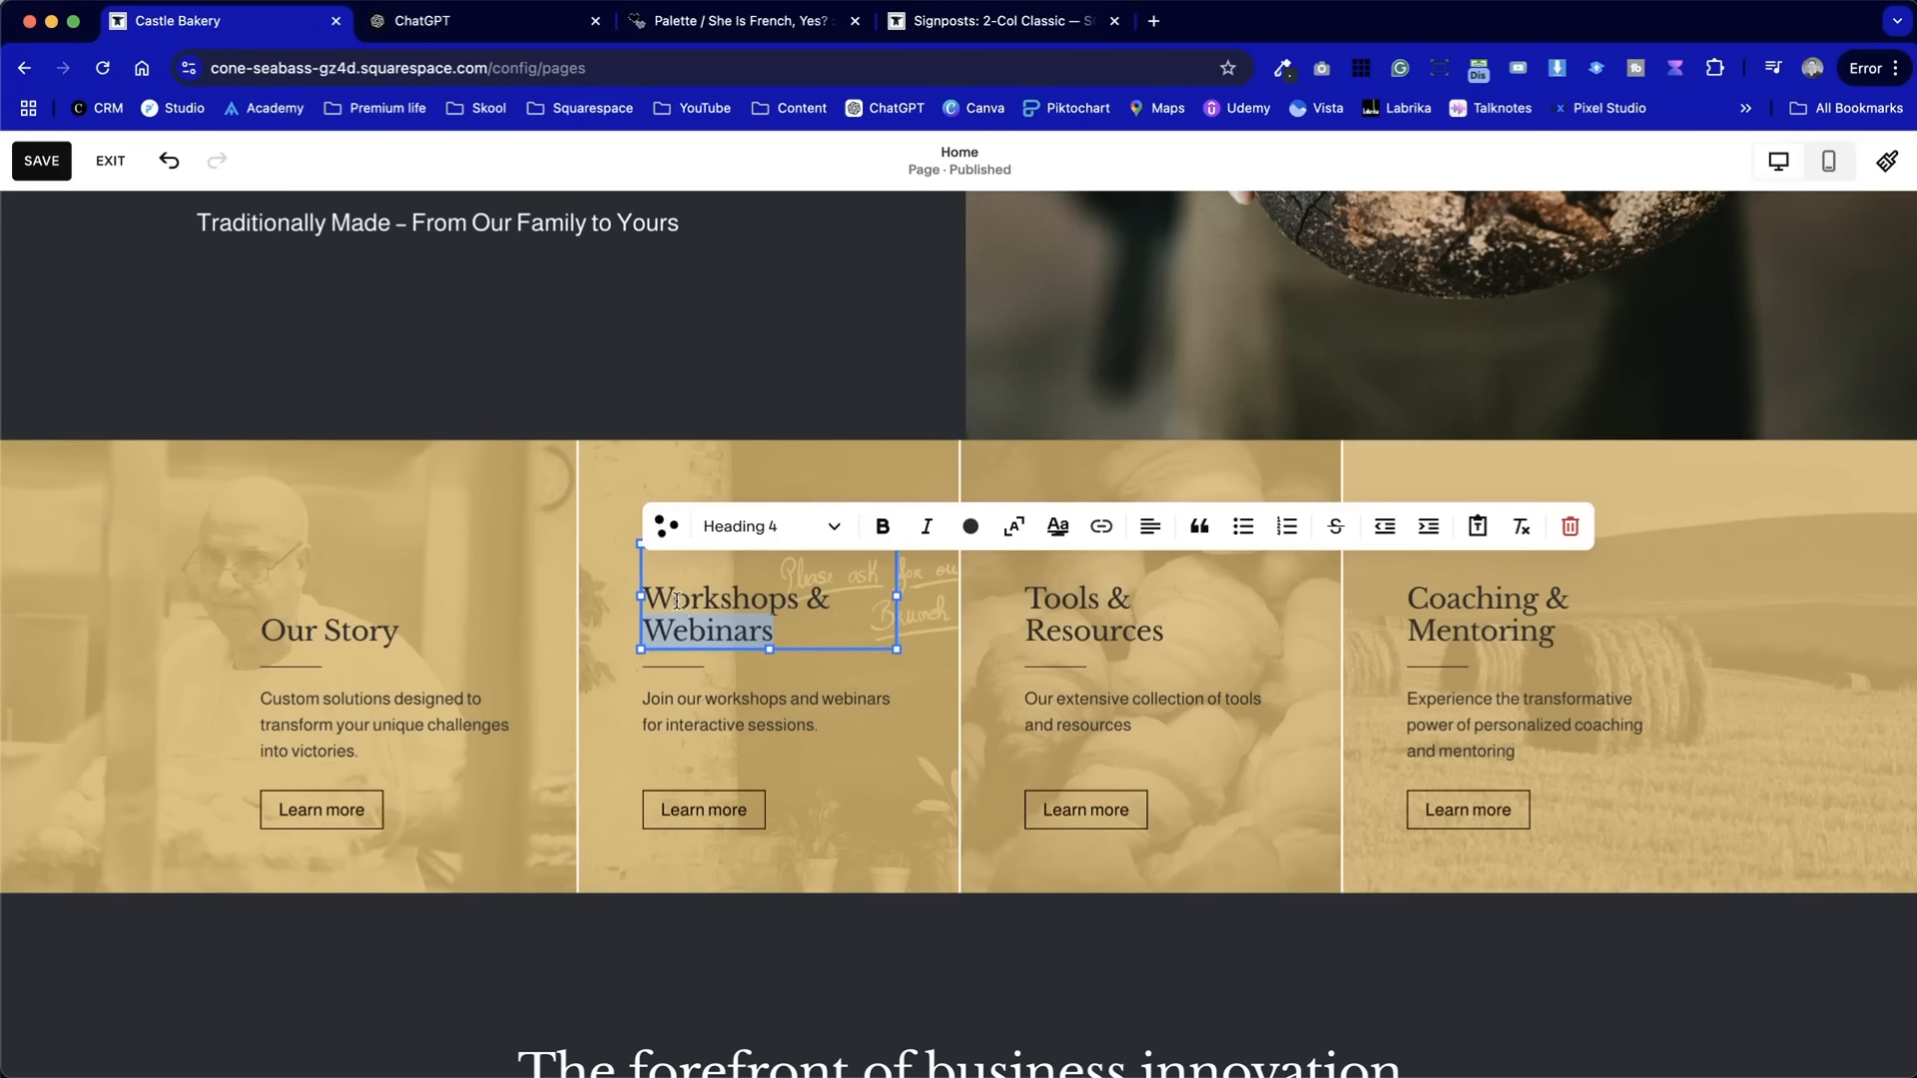
{"action": "left_click_drag", "start_coordinate": [675, 599], "coordinate": [791, 612]}
{"action": "key", "text": "ctrl+v"}
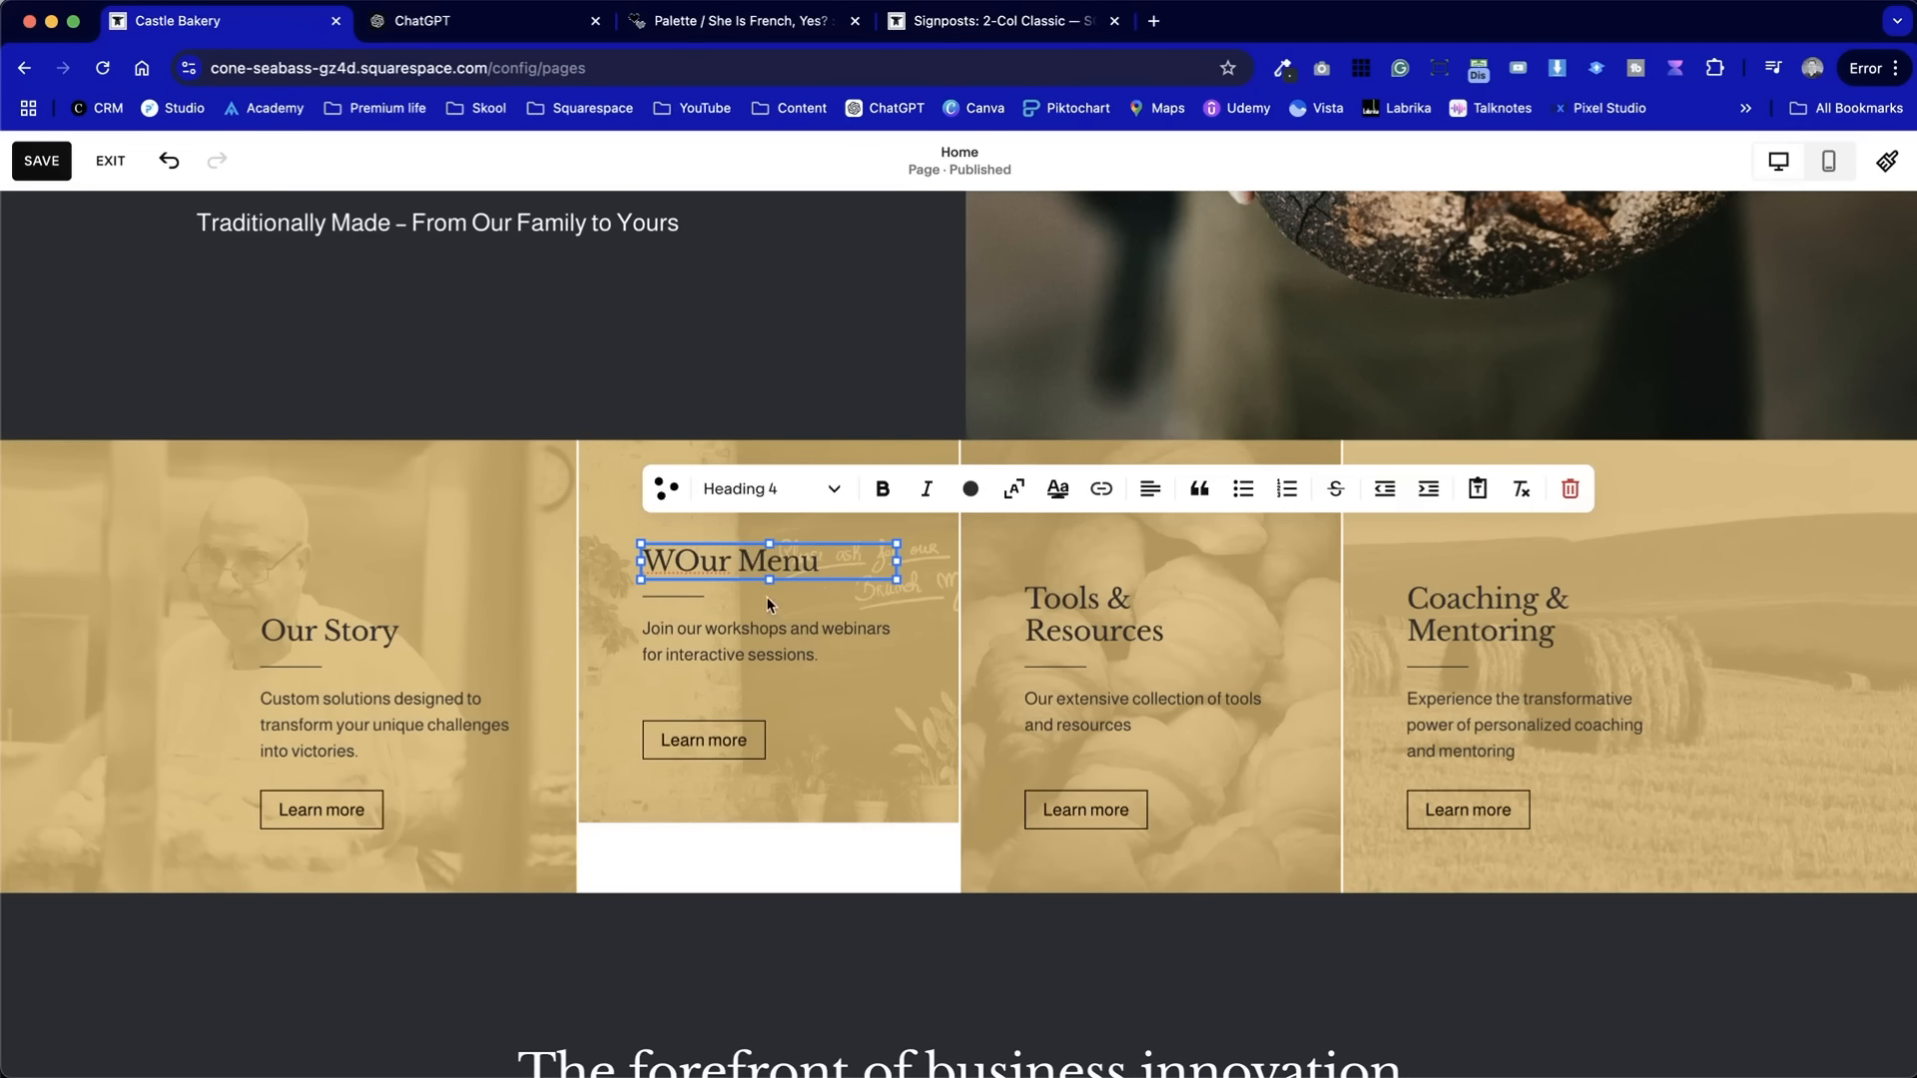
{"action": "key", "text": "BackSpace"}
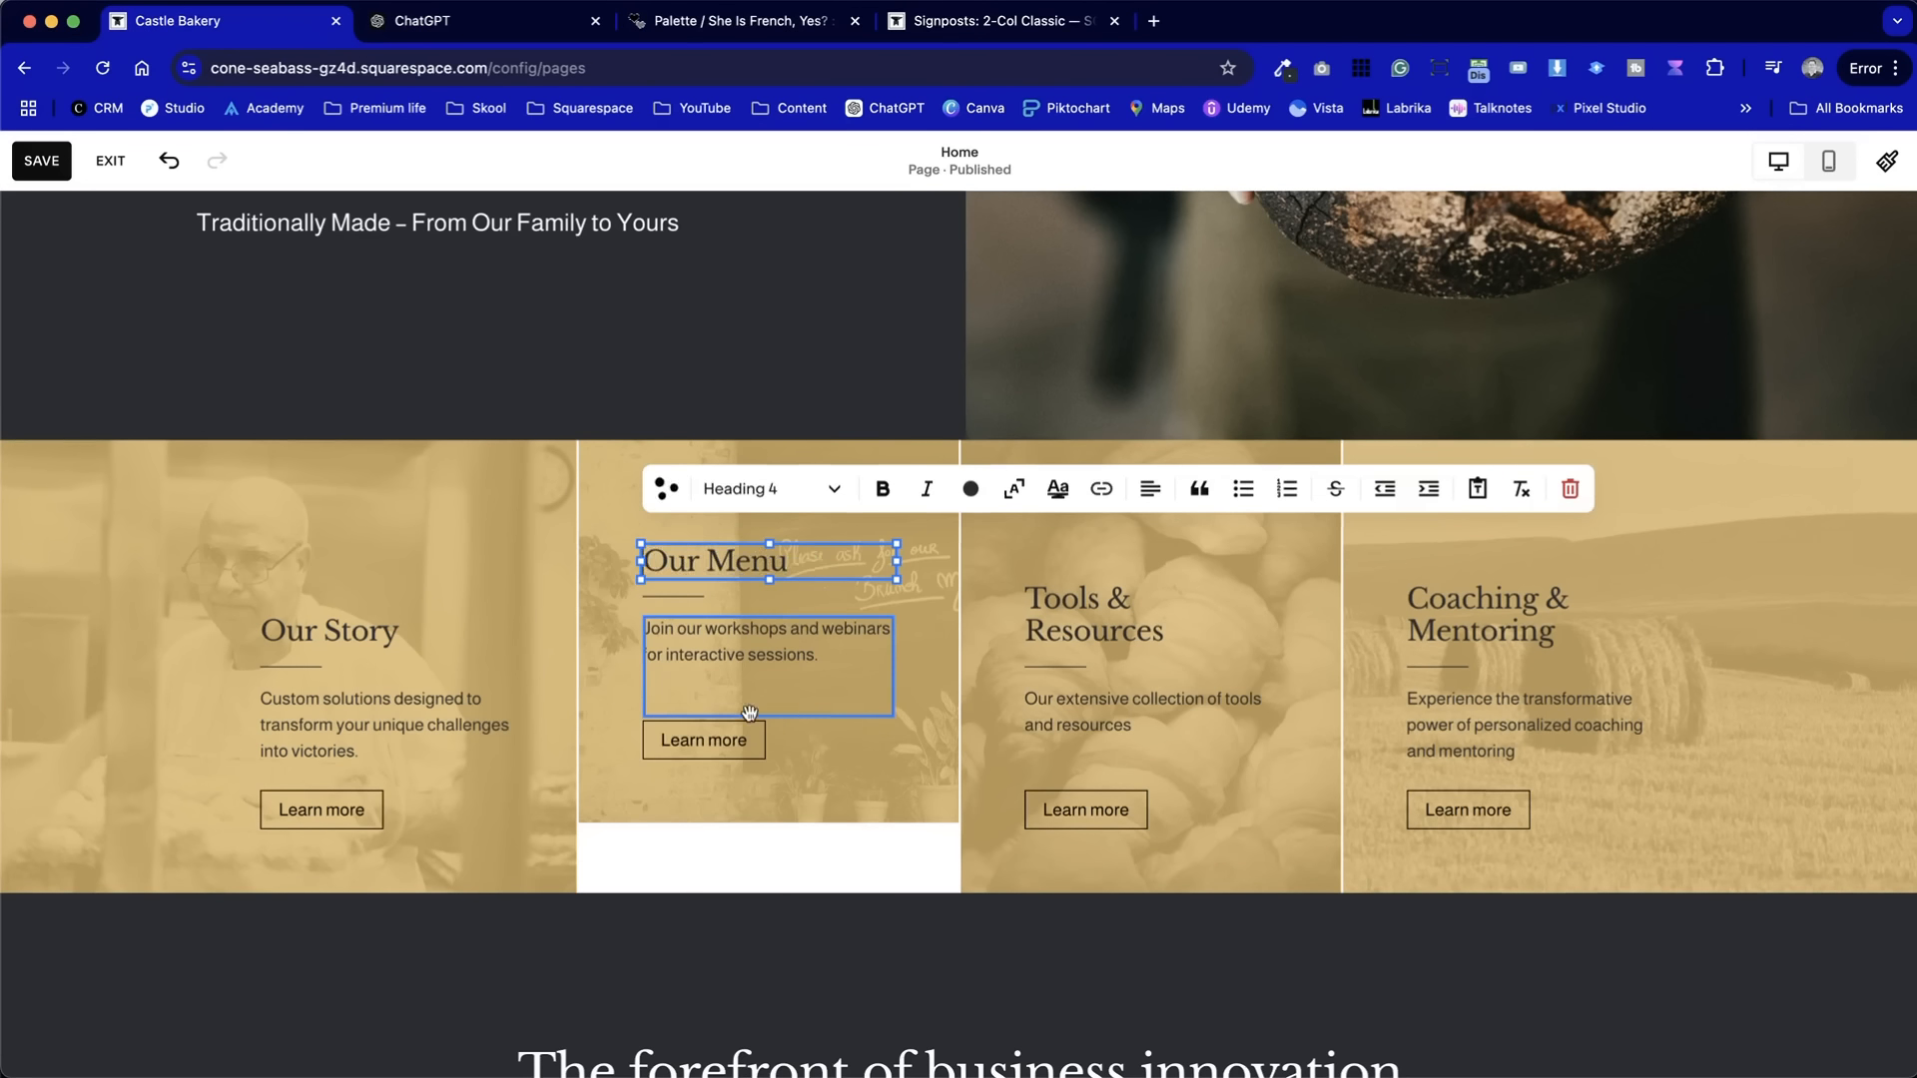
- Move the Our Menu column's button, description, line and heading down level with the first column, and extend its image to the full row height
{"action": "scroll", "coordinate": [754, 719], "scroll_direction": "down", "scroll_amount": 2}
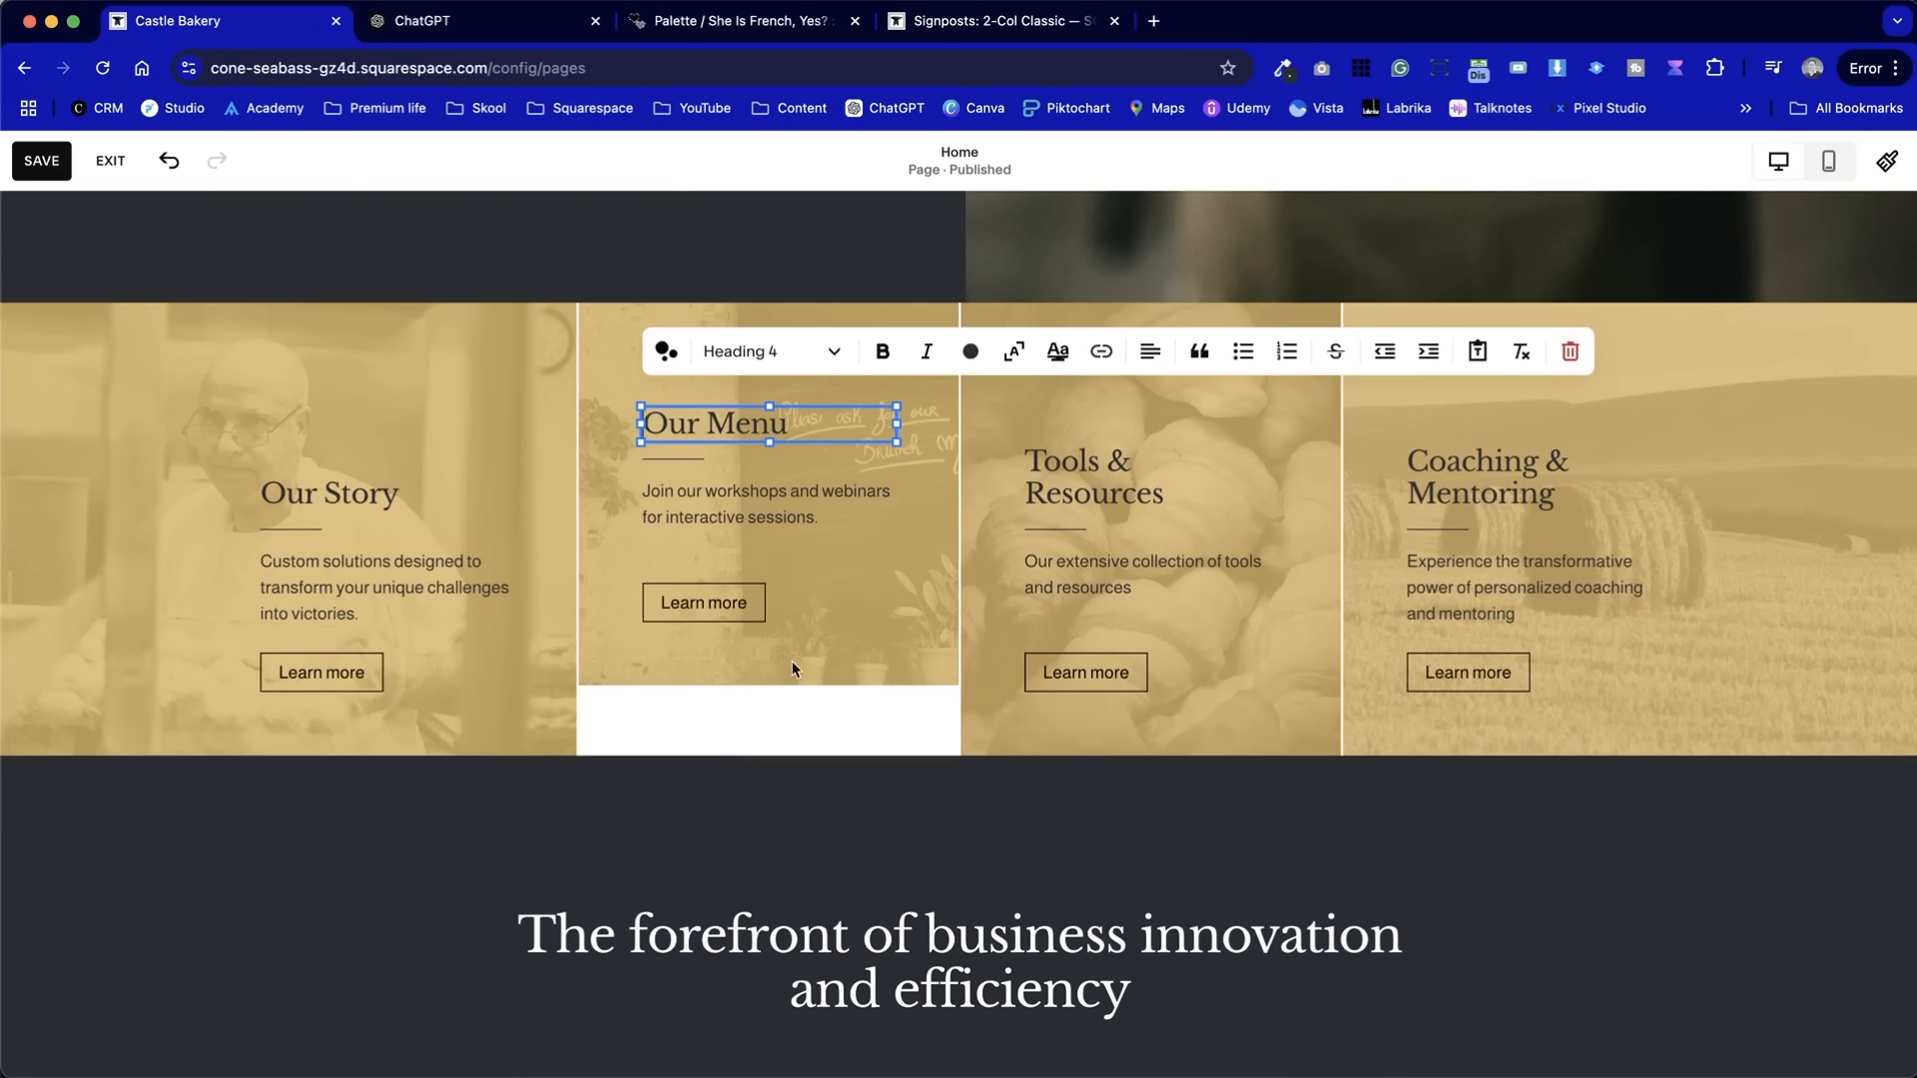
{"action": "left_click", "coordinate": [792, 719]}
{"action": "left_click", "coordinate": [813, 671]}
{"action": "left_click_drag", "start_coordinate": [749, 604], "coordinate": [749, 675]}
{"action": "left_click_drag", "start_coordinate": [748, 519], "coordinate": [748, 589]}
{"action": "left_click_drag", "start_coordinate": [677, 473], "coordinate": [672, 543]}
{"action": "left_click_drag", "start_coordinate": [699, 429], "coordinate": [699, 499]}
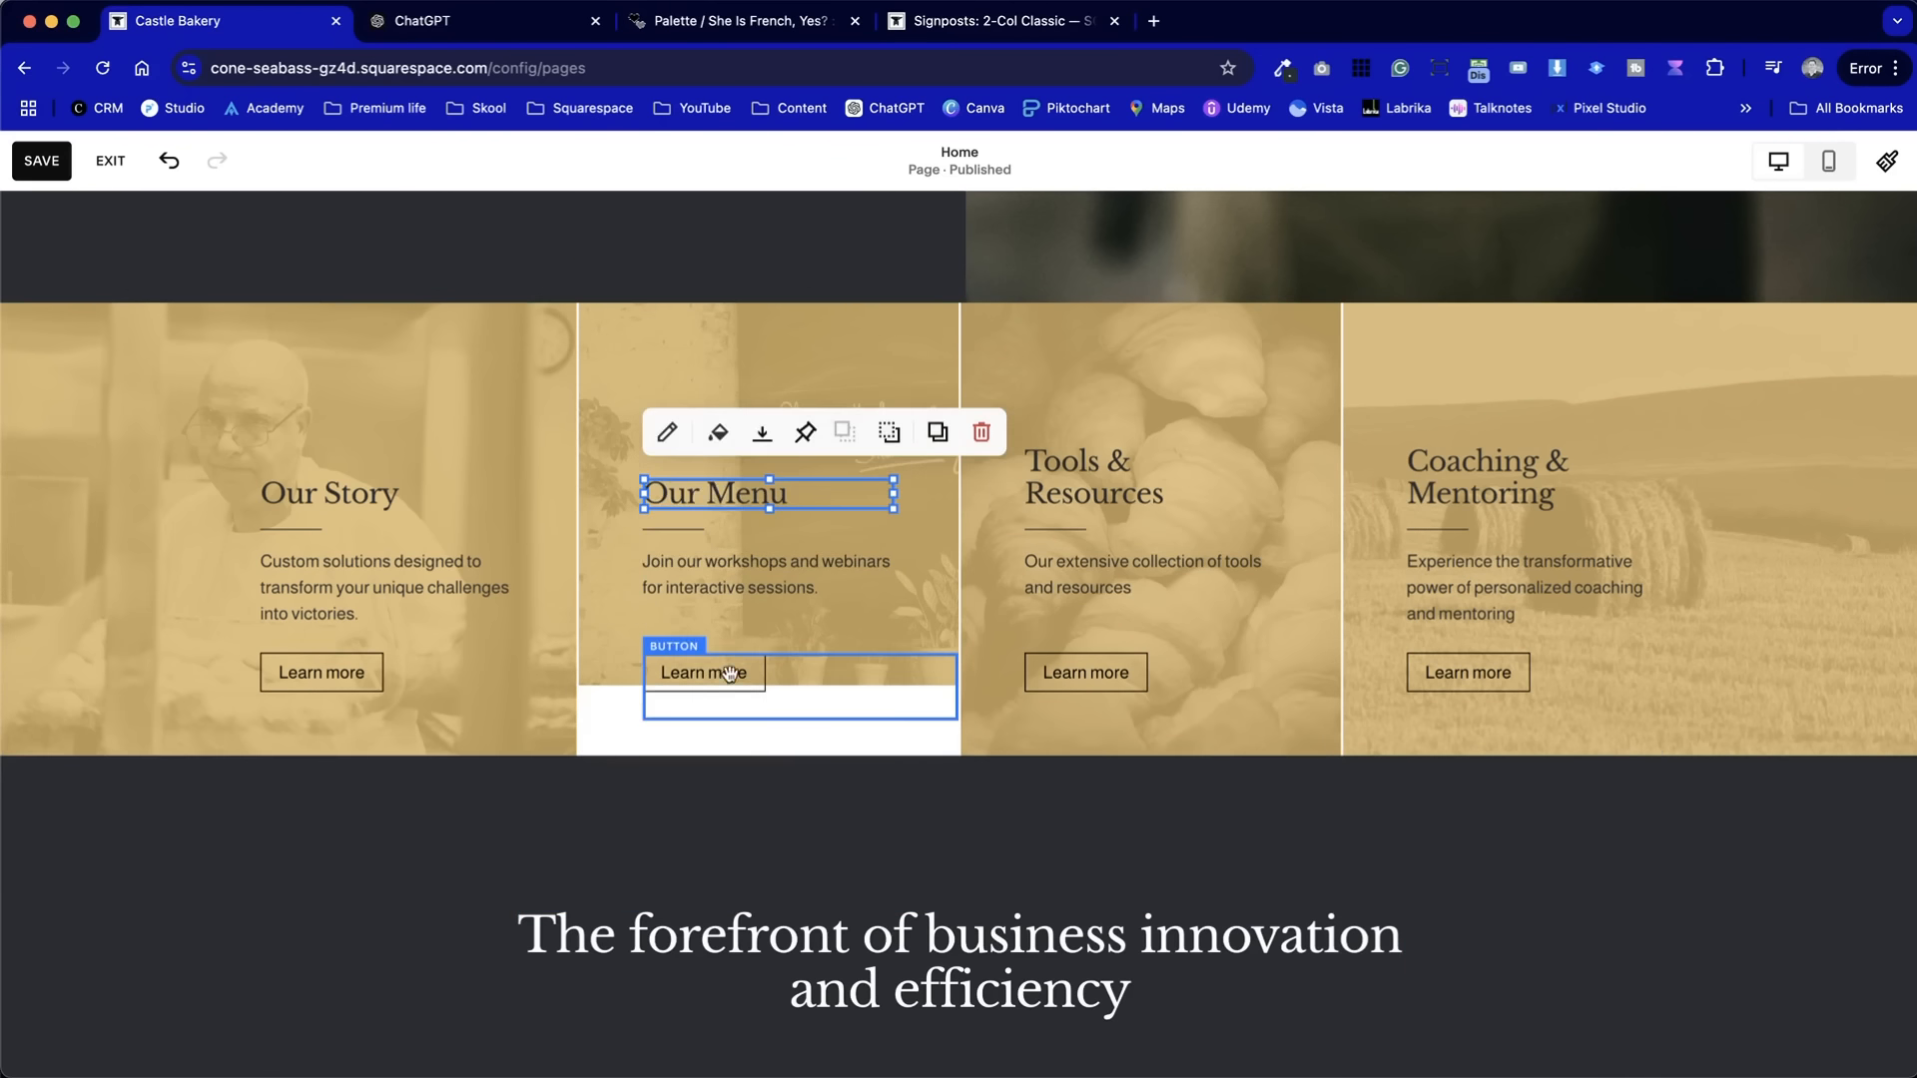
{"action": "left_click", "coordinate": [634, 654]}
{"action": "left_click_drag", "start_coordinate": [768, 694], "coordinate": [769, 755]}
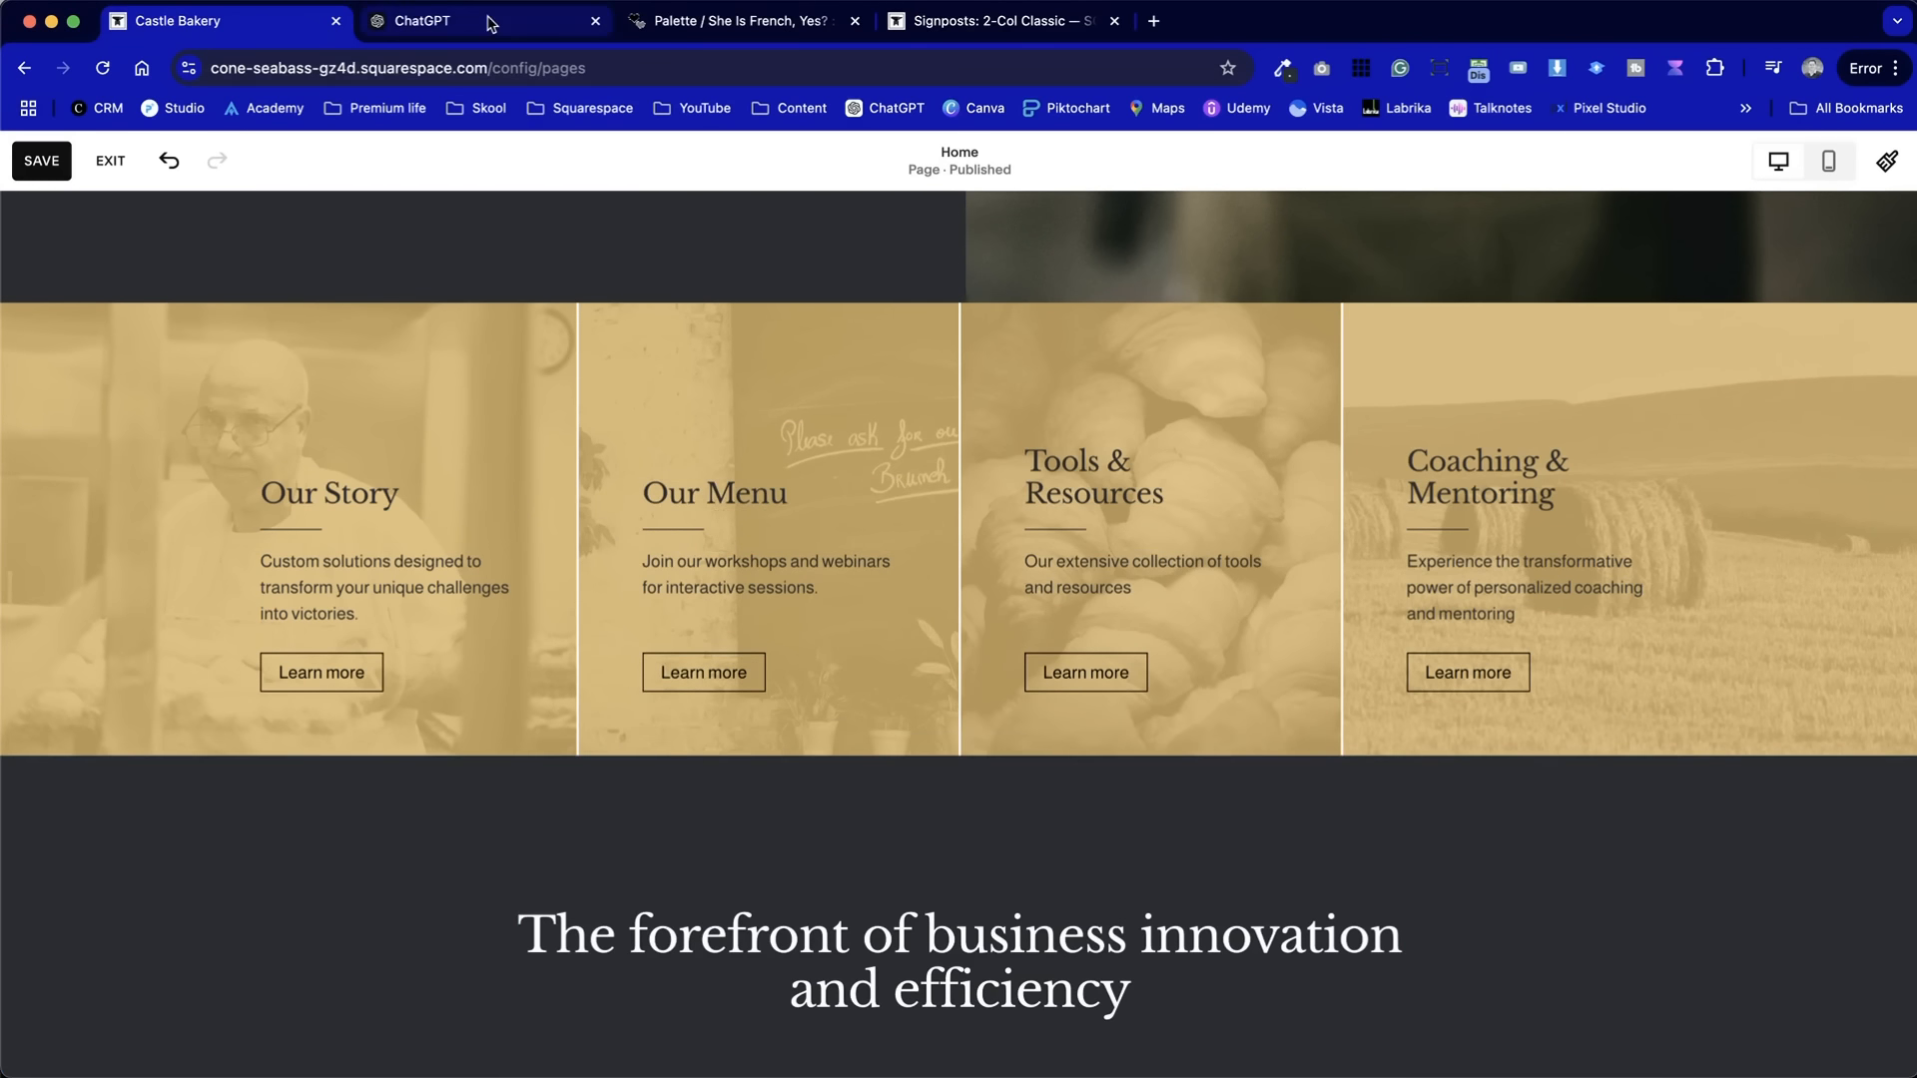
- Replace the third column's heading "Tools & Resources" with "Events & Catering" from ChatGPT, keeping the Heading 4 style
{"action": "left_click", "coordinate": [454, 21]}
{"action": "left_click_drag", "start_coordinate": [786, 433], "coordinate": [635, 438]}
{"action": "key", "text": "super+c"}
{"action": "left_click", "coordinate": [229, 21]}
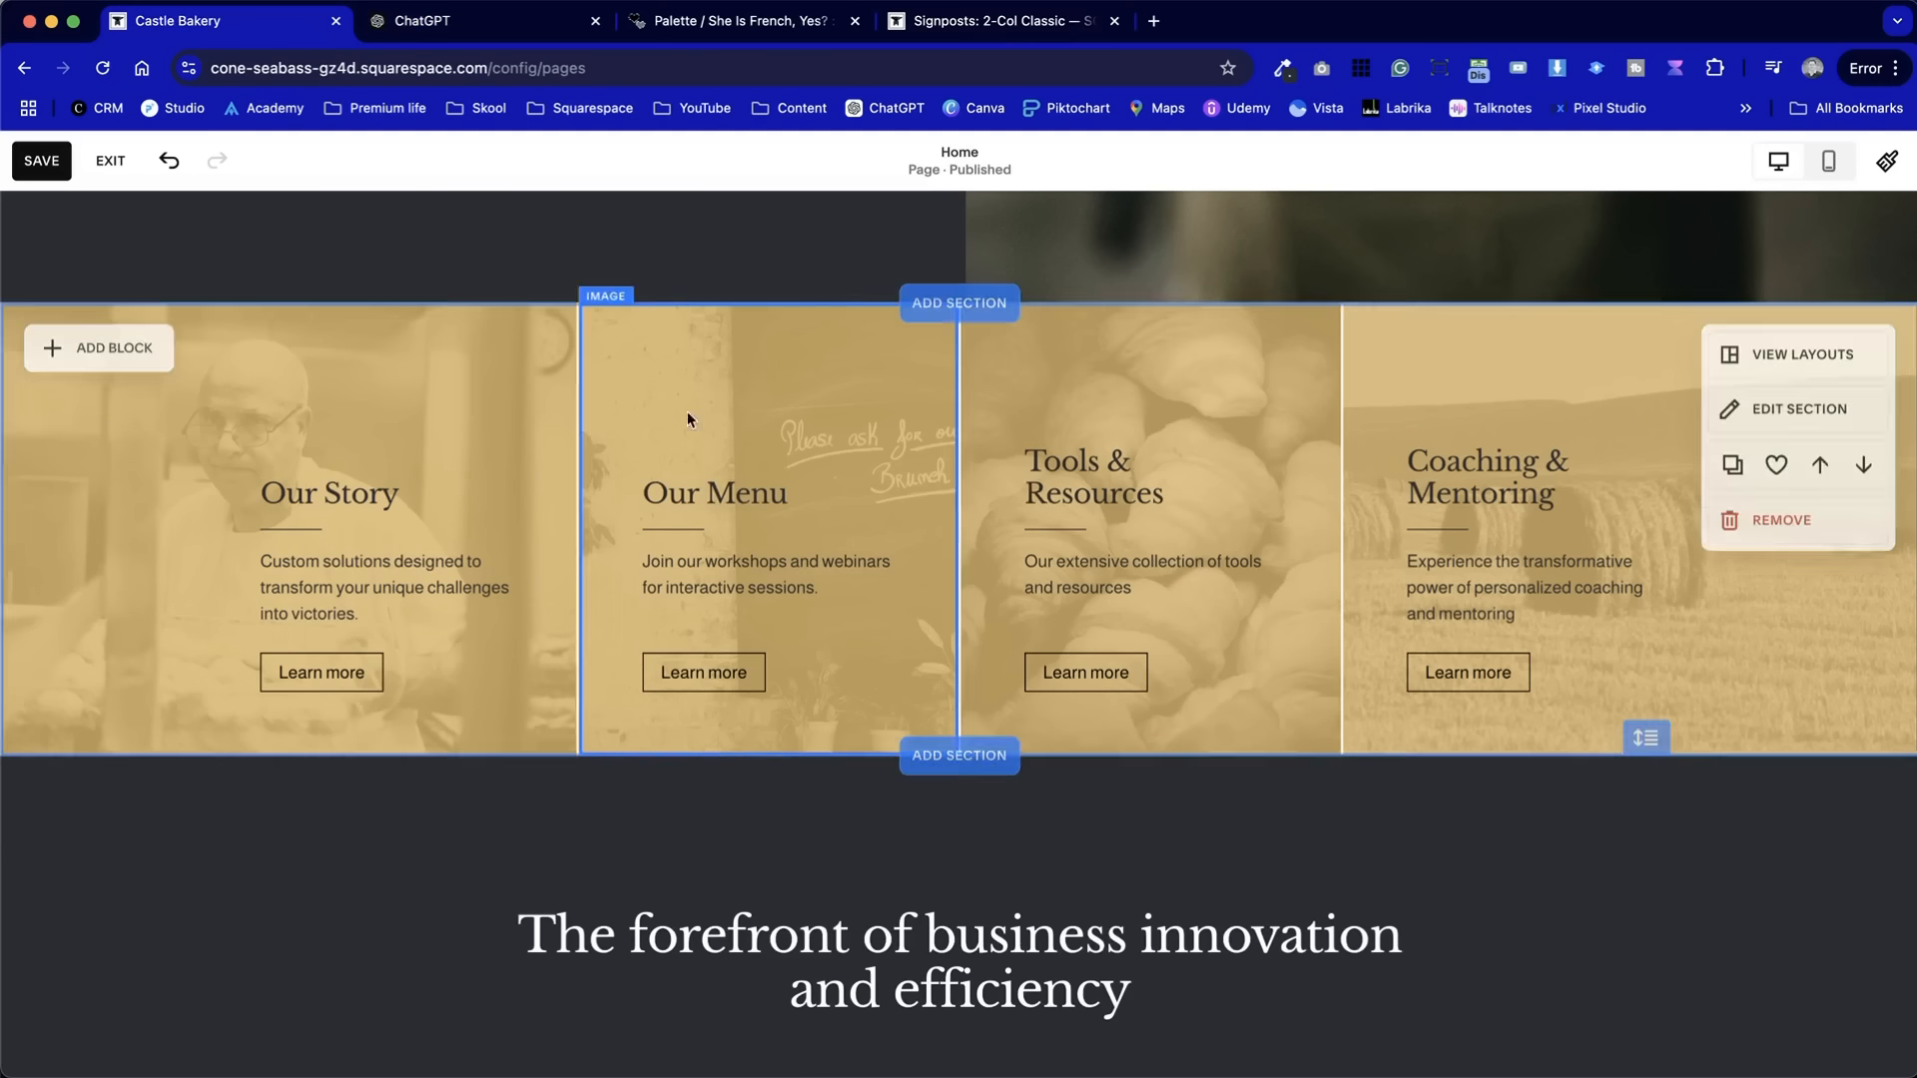
{"action": "triple_click", "coordinate": [1197, 488]}
{"action": "key", "text": "super+v"}
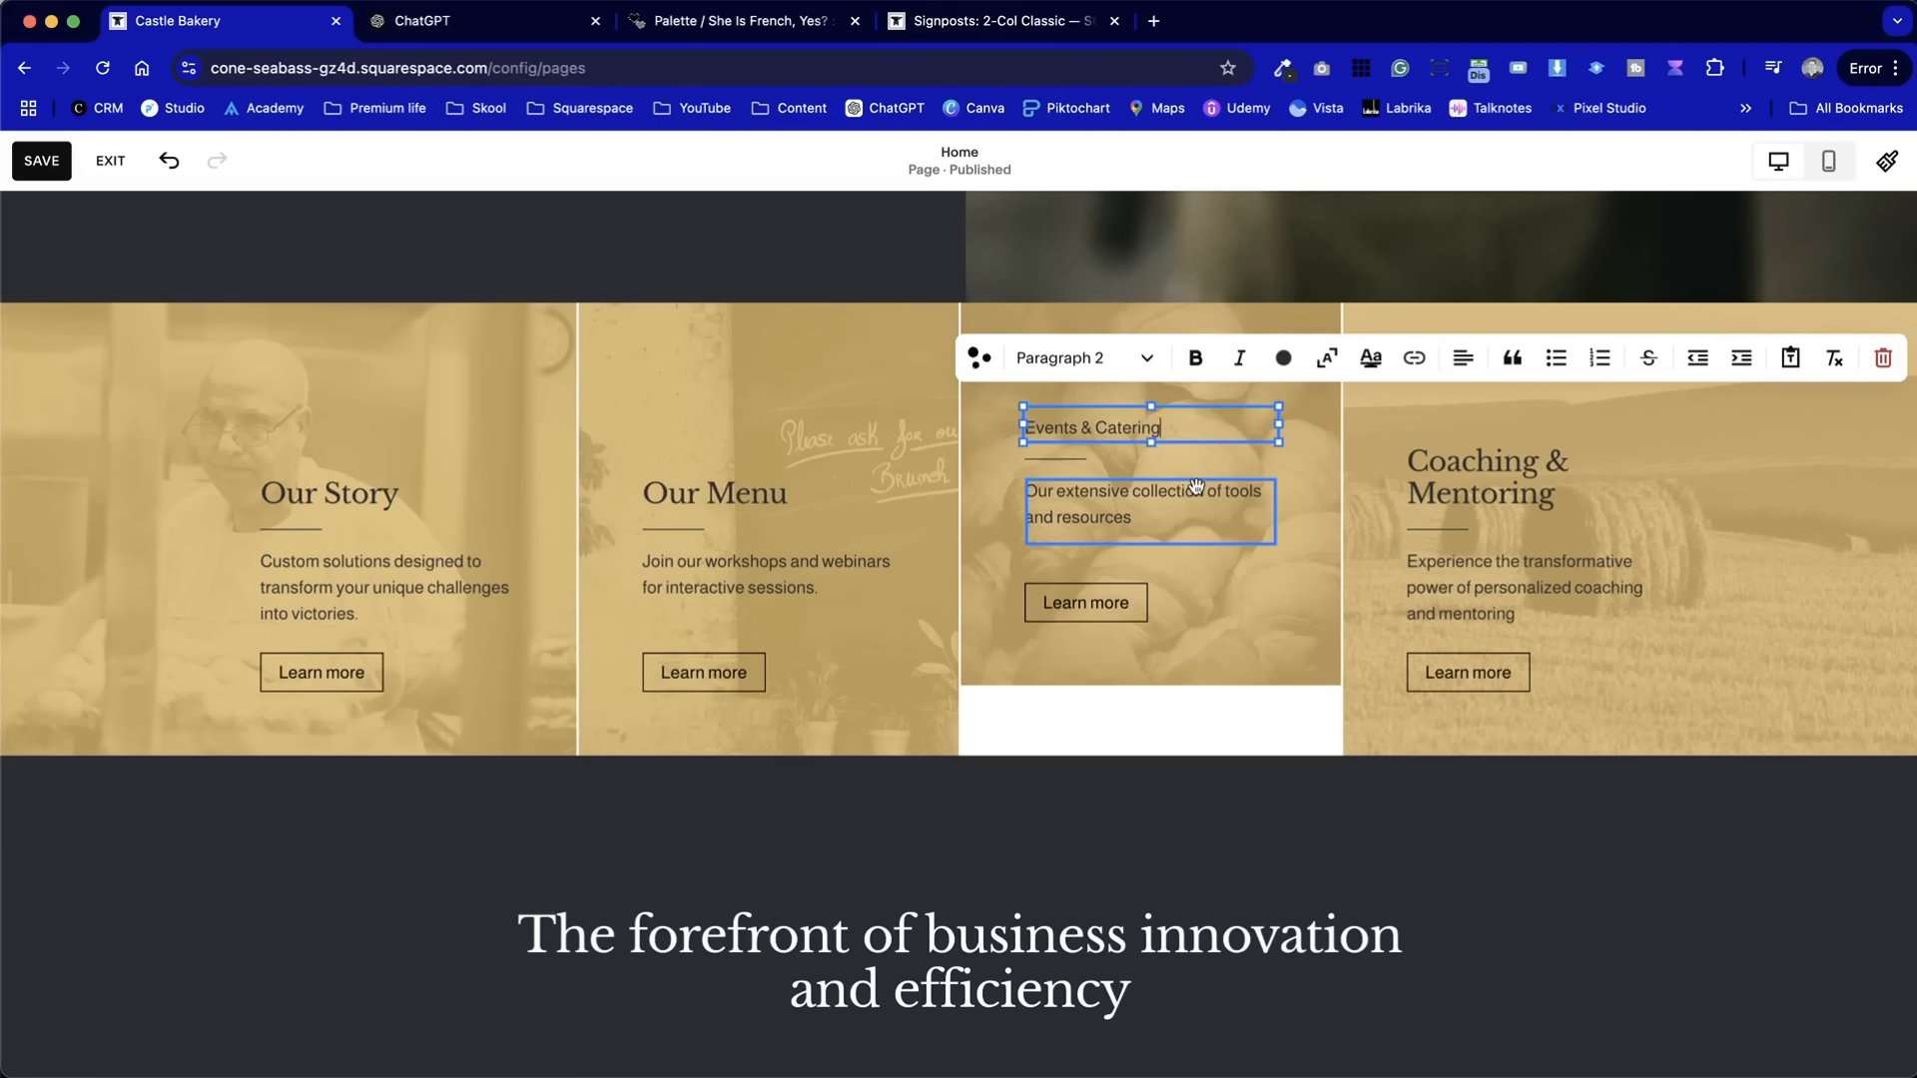
{"action": "key", "text": "super+z"}
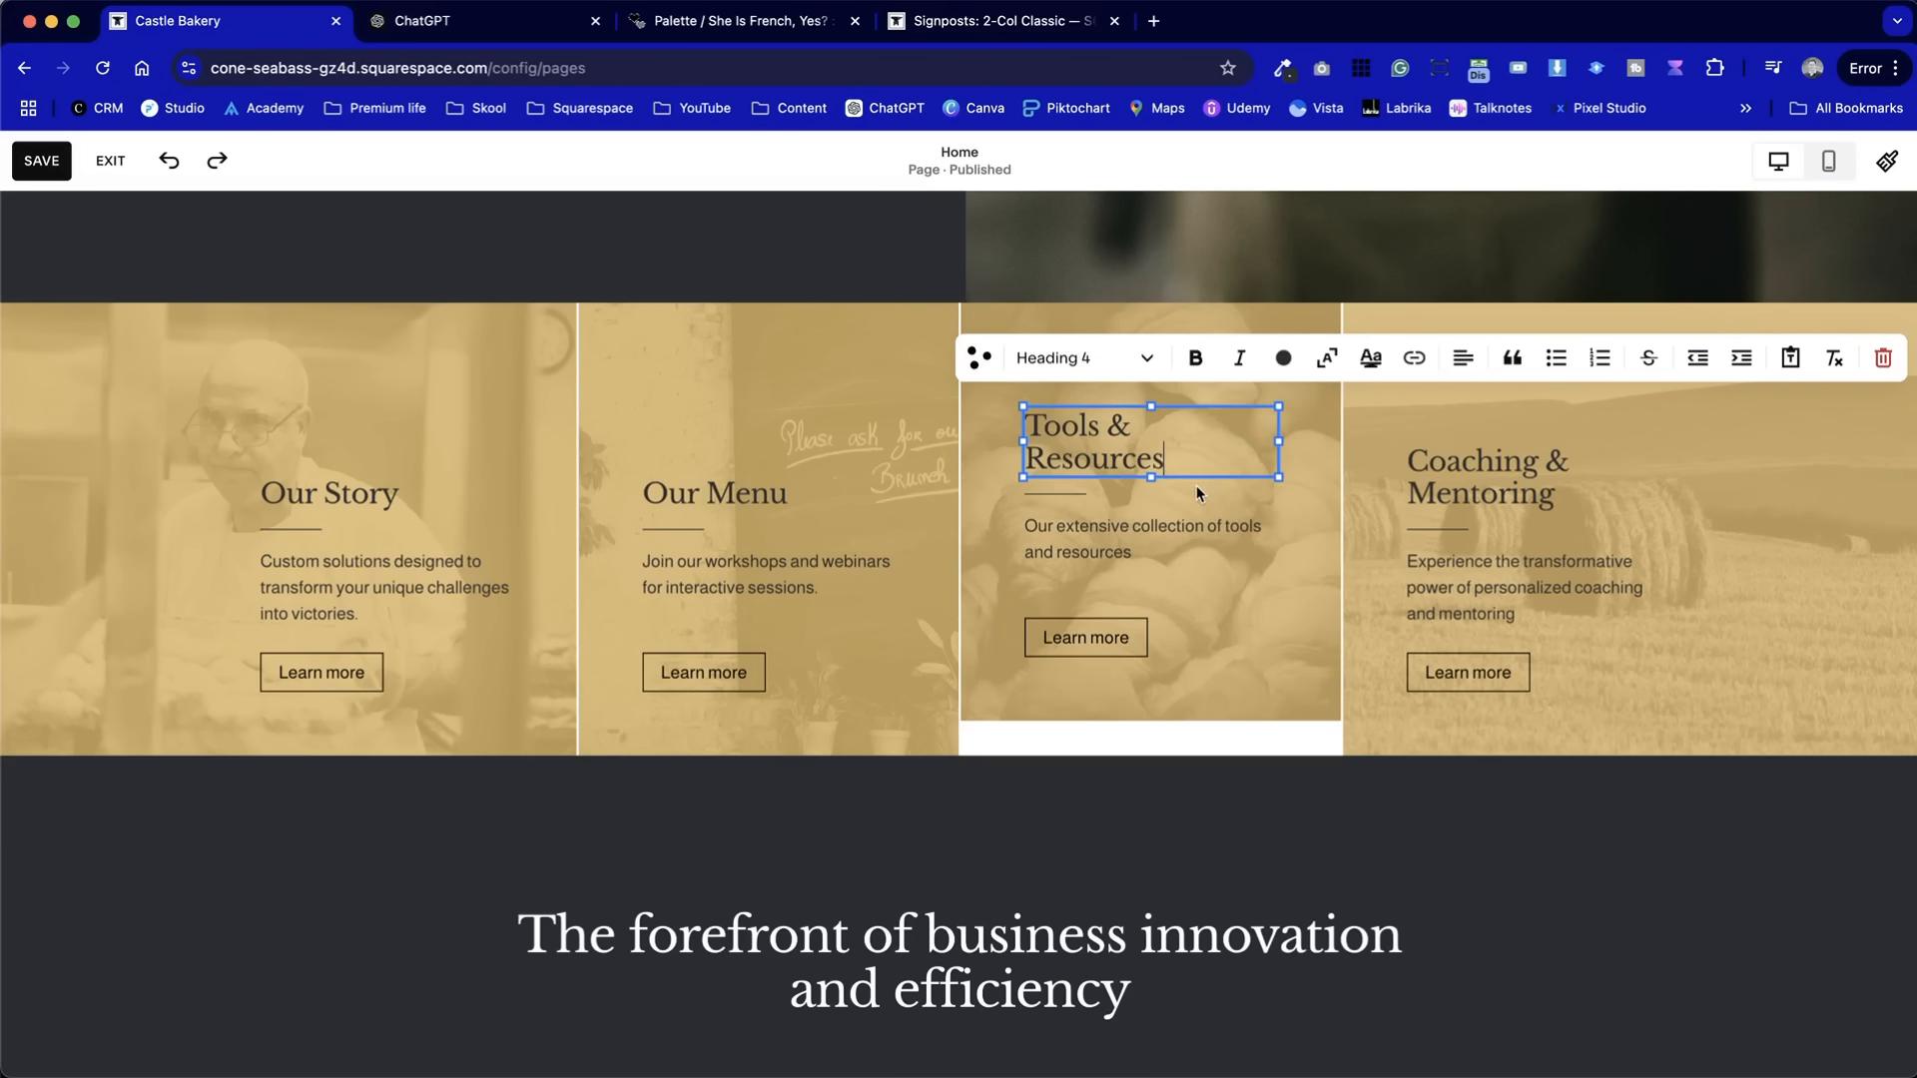
{"action": "left_click_drag", "start_coordinate": [1050, 420], "coordinate": [1185, 449]}
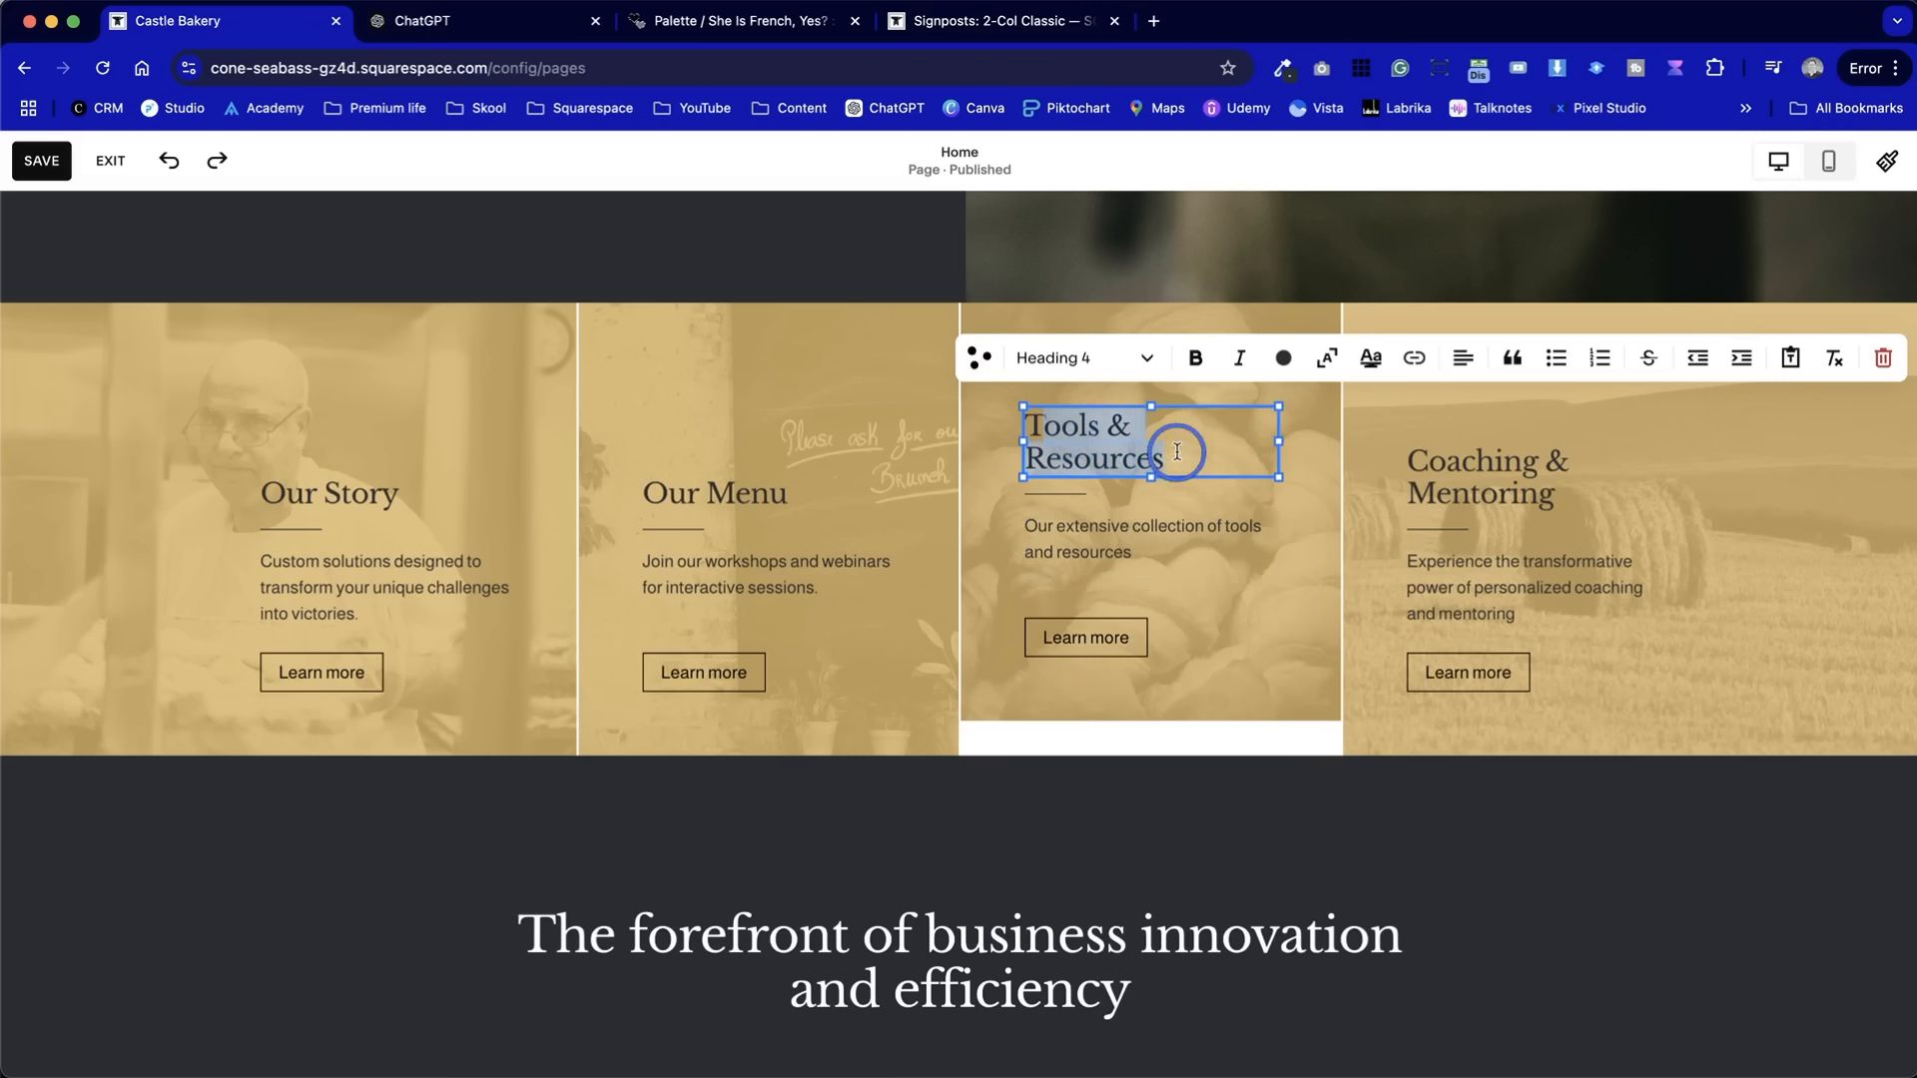
{"action": "key", "text": "super+v"}
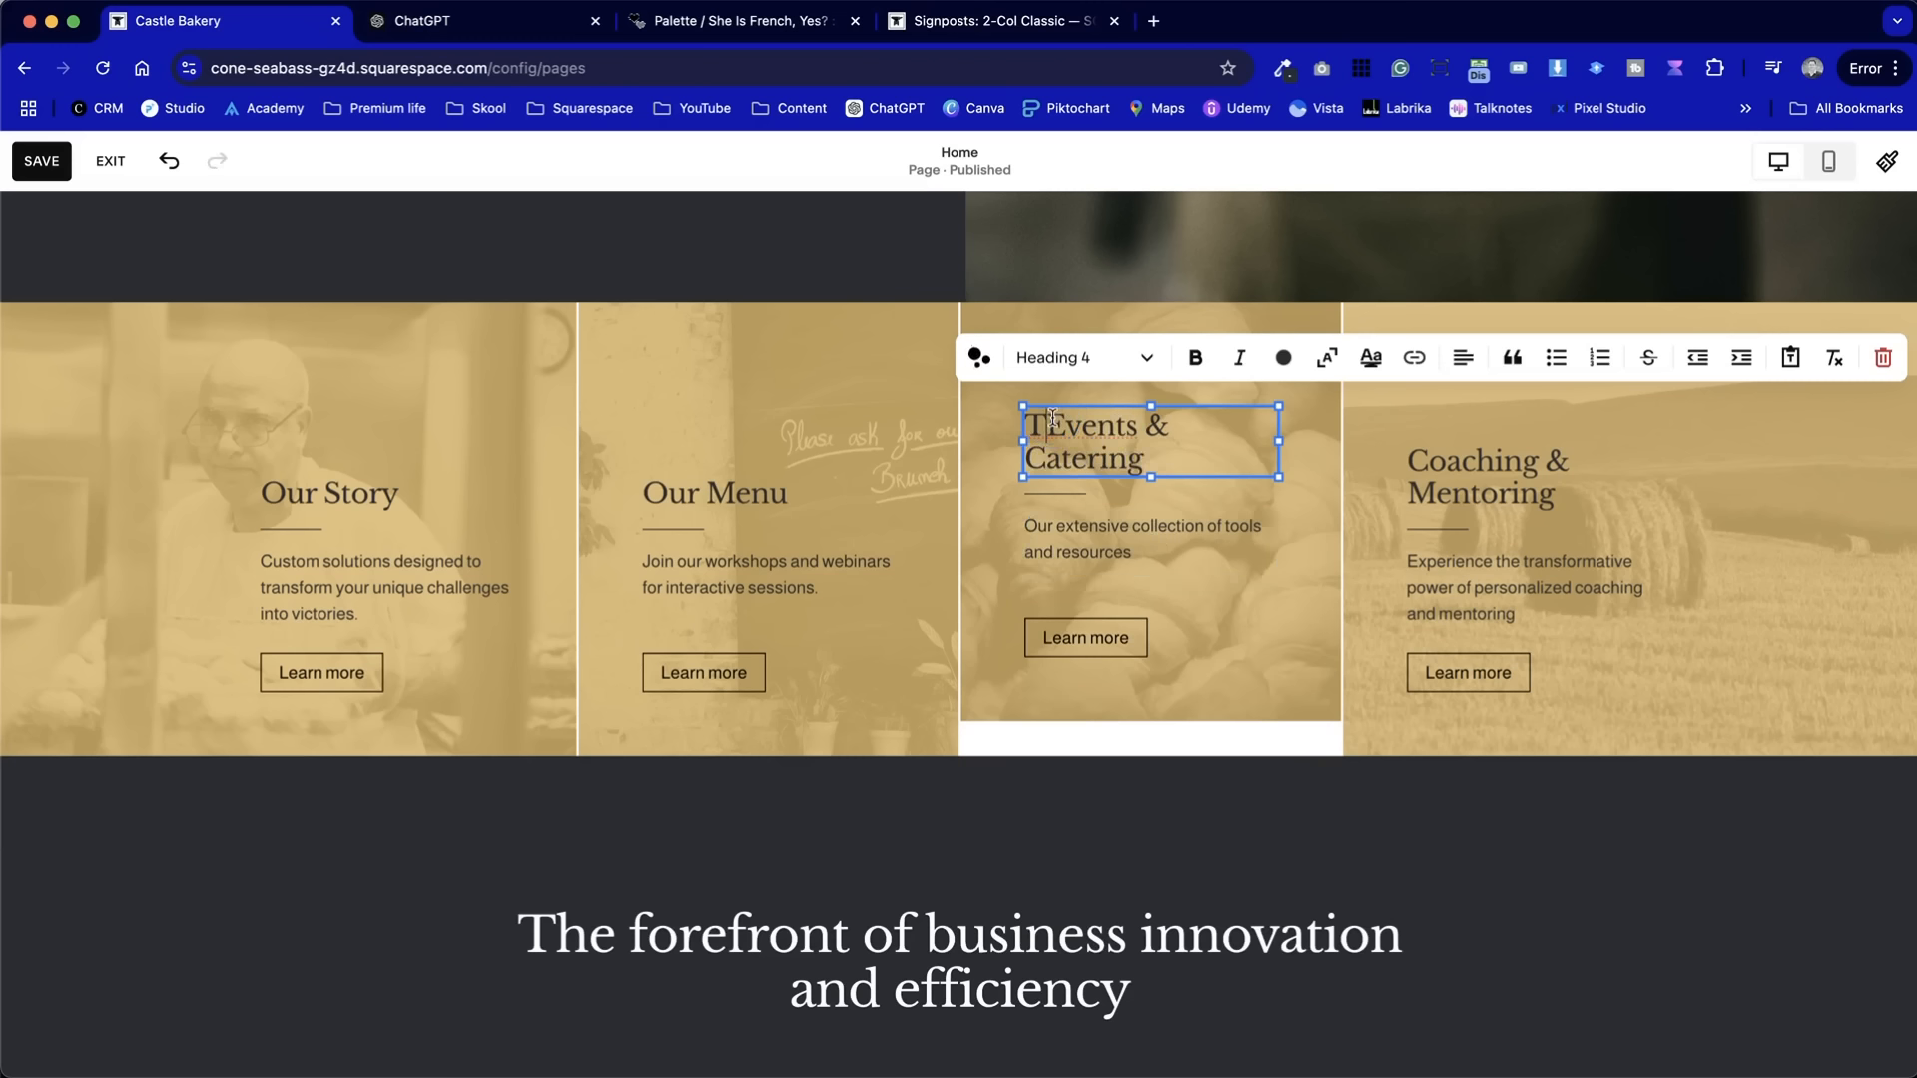
{"action": "key", "text": "BackSpace"}
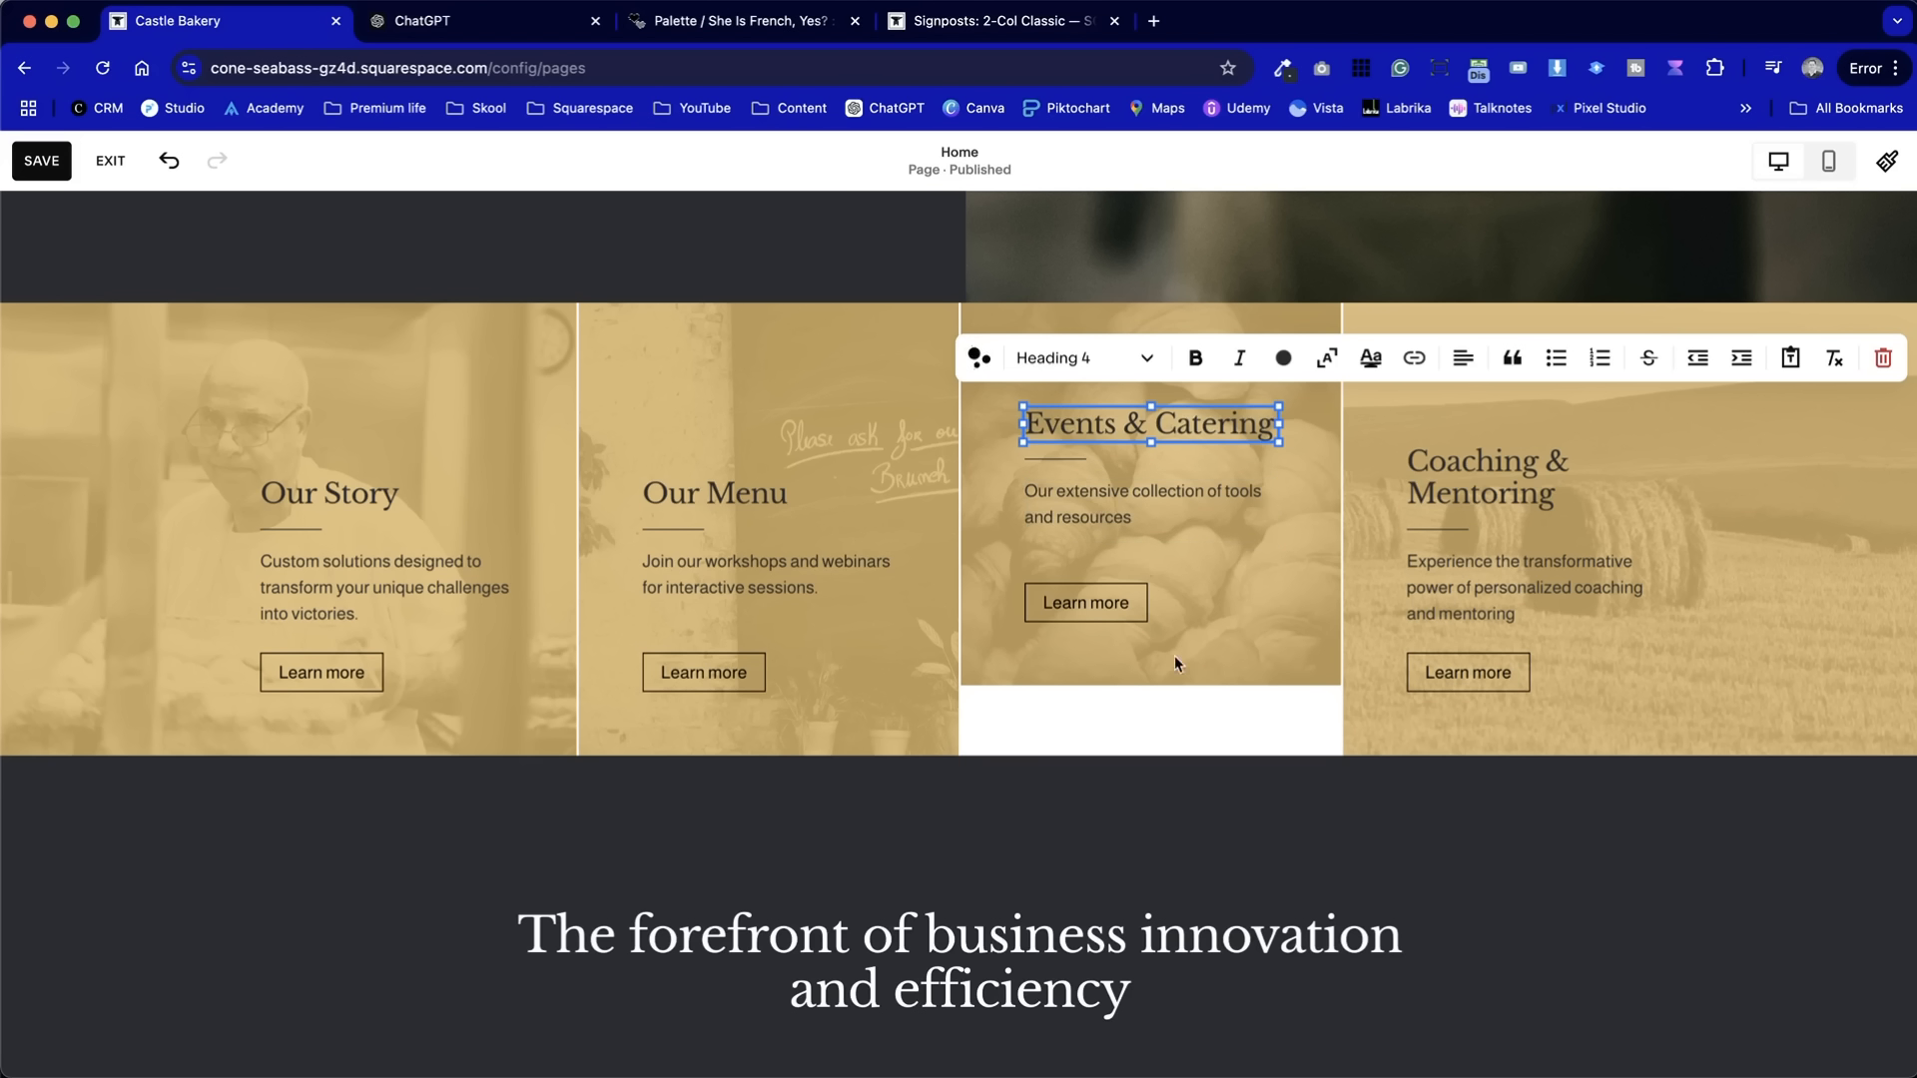
- Move the Events & Catering column's contents down in line with its neighbours and stretch its image up to the row's upper edge
{"action": "left_click", "coordinate": [1168, 719]}
{"action": "left_click", "coordinate": [1151, 641]}
{"action": "left_click_drag", "start_coordinate": [1062, 421], "coordinate": [1083, 486]}
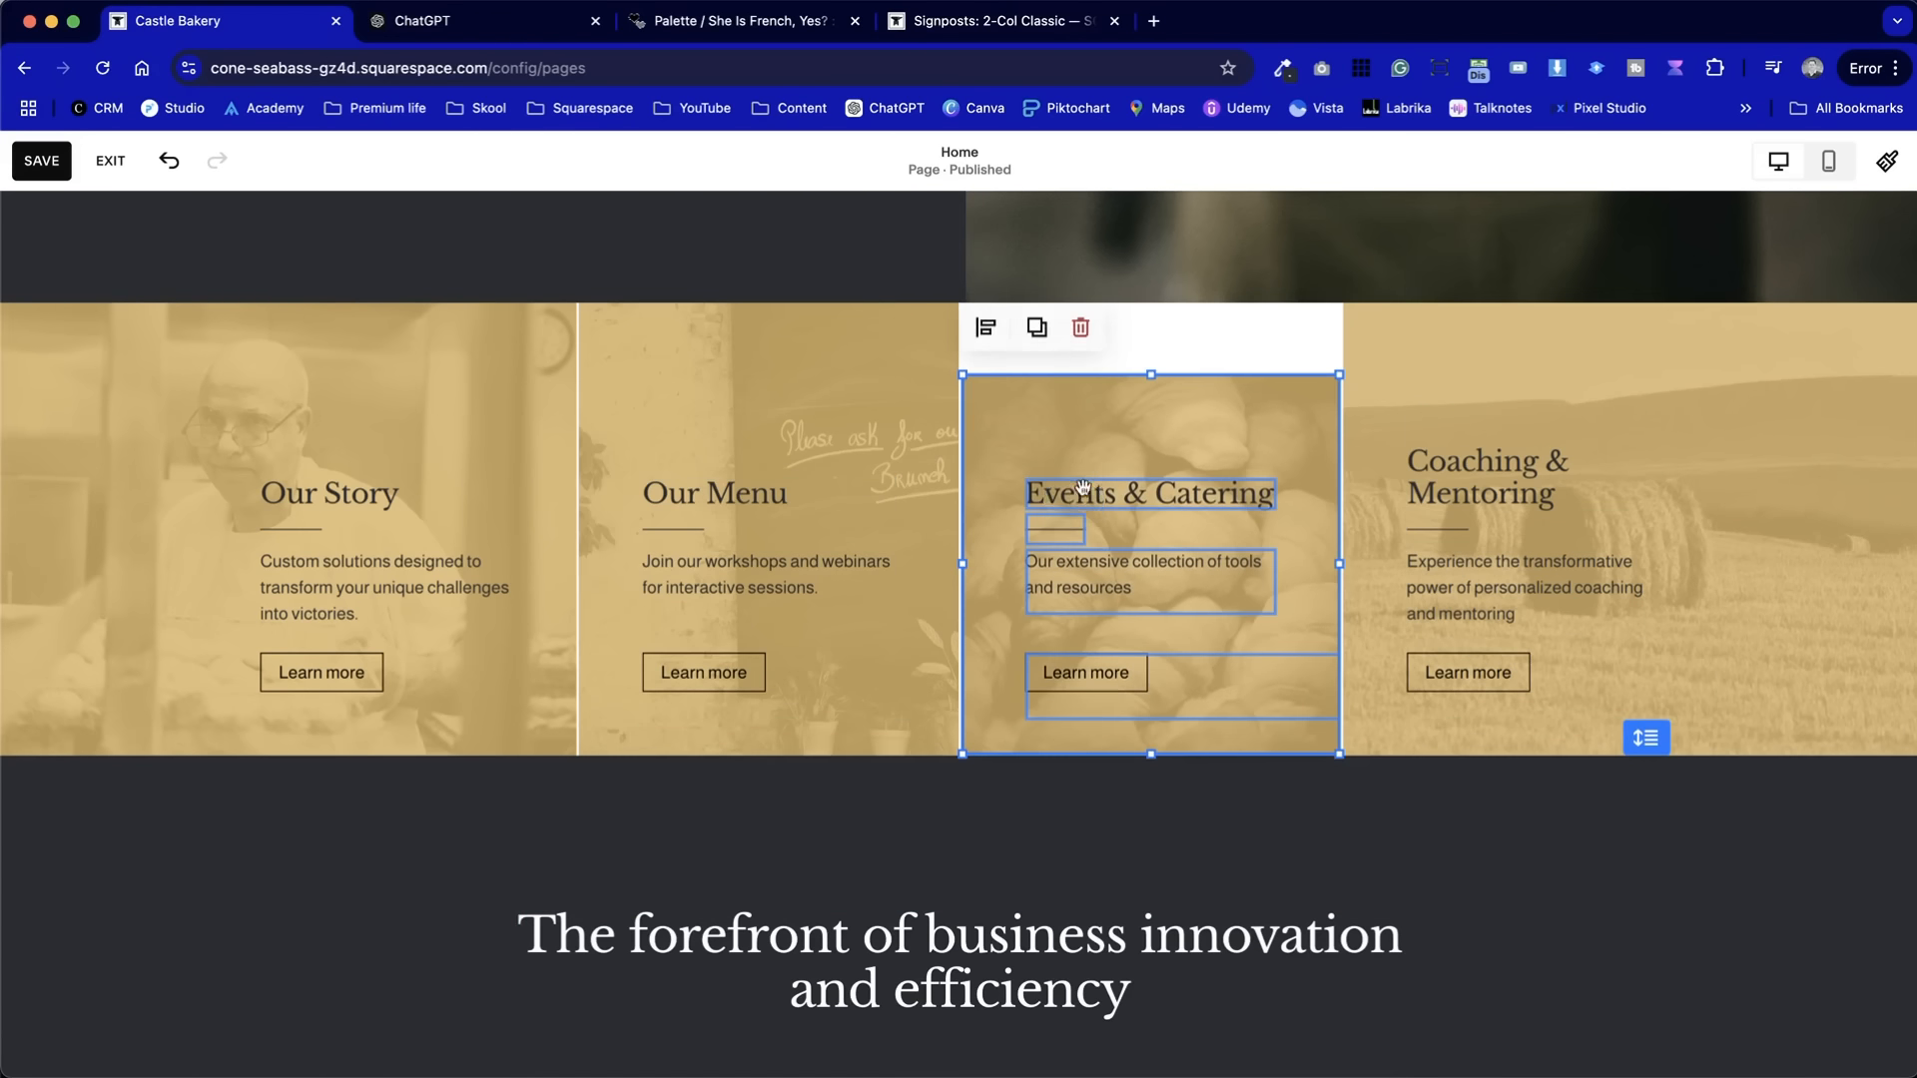
{"action": "left_click", "coordinate": [1205, 363]}
{"action": "left_click", "coordinate": [1166, 397]}
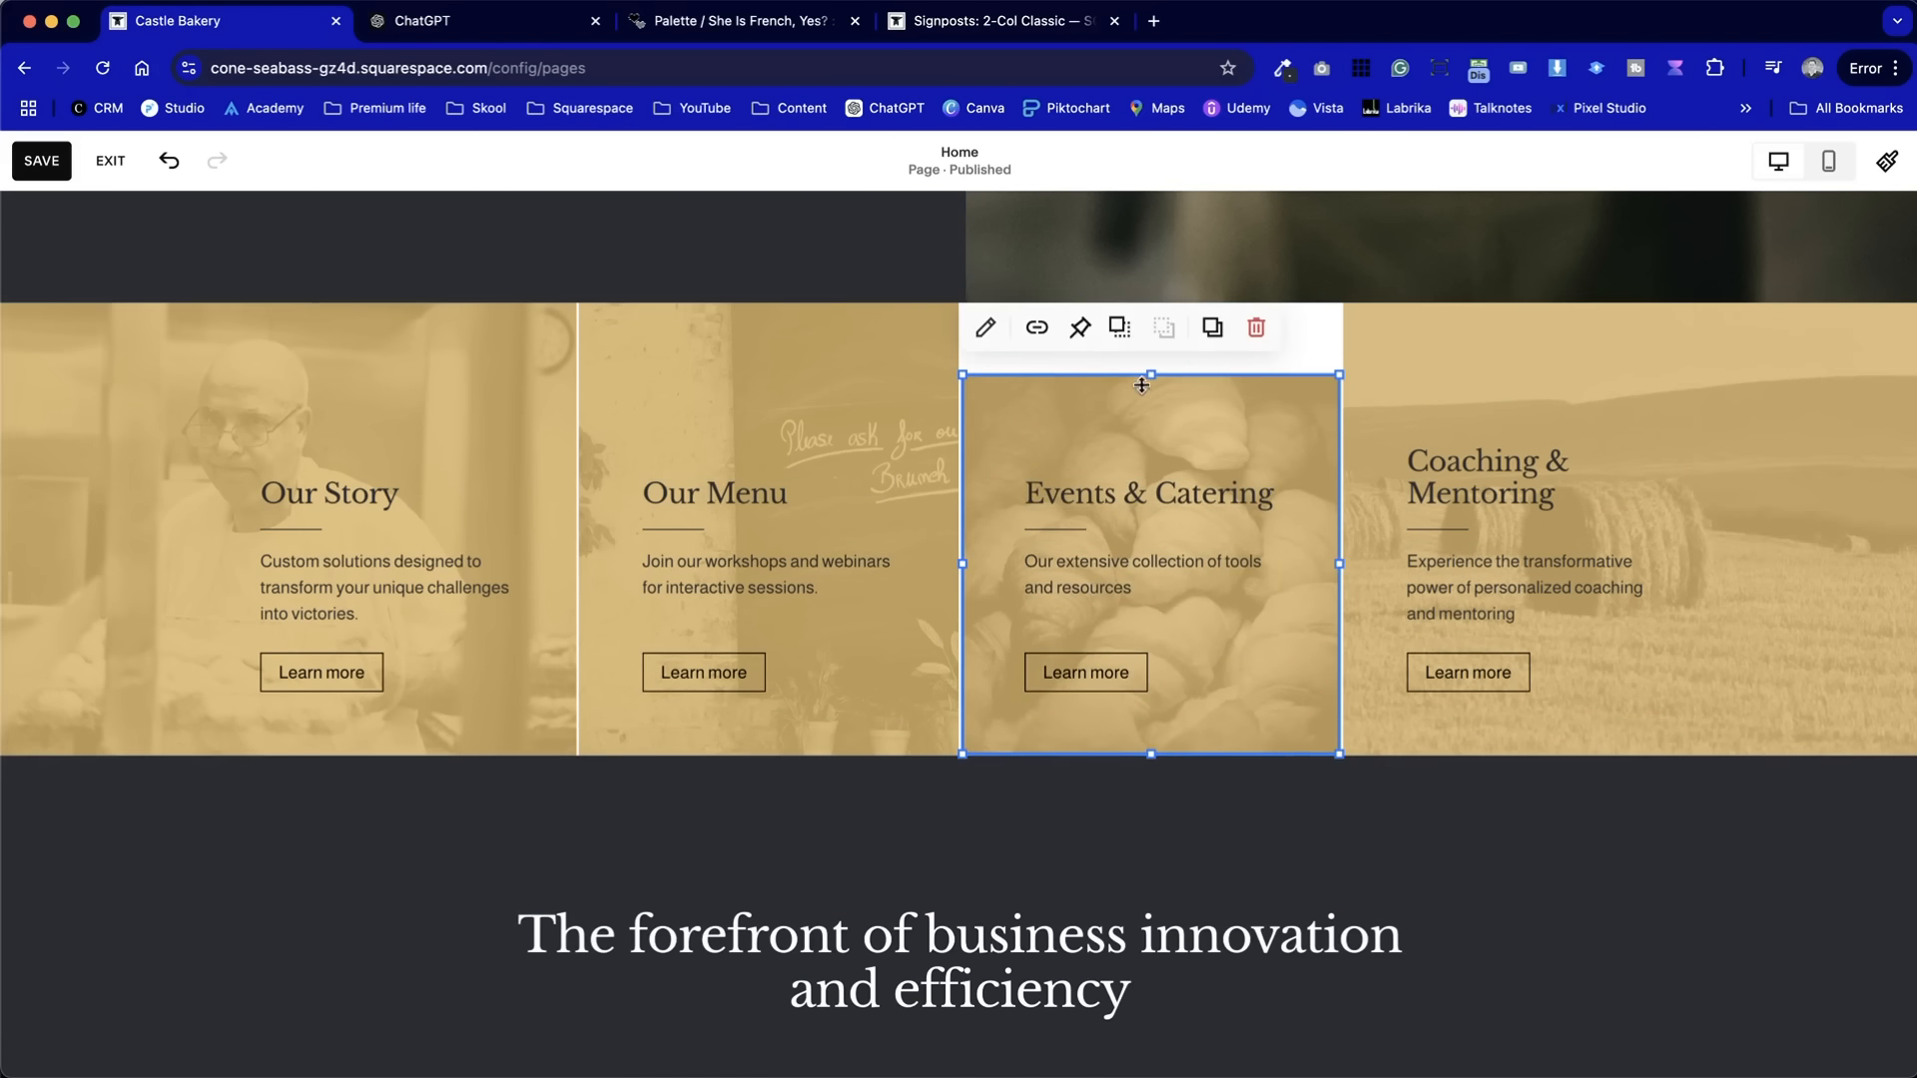
{"action": "left_click_drag", "start_coordinate": [1150, 376], "coordinate": [1154, 304]}
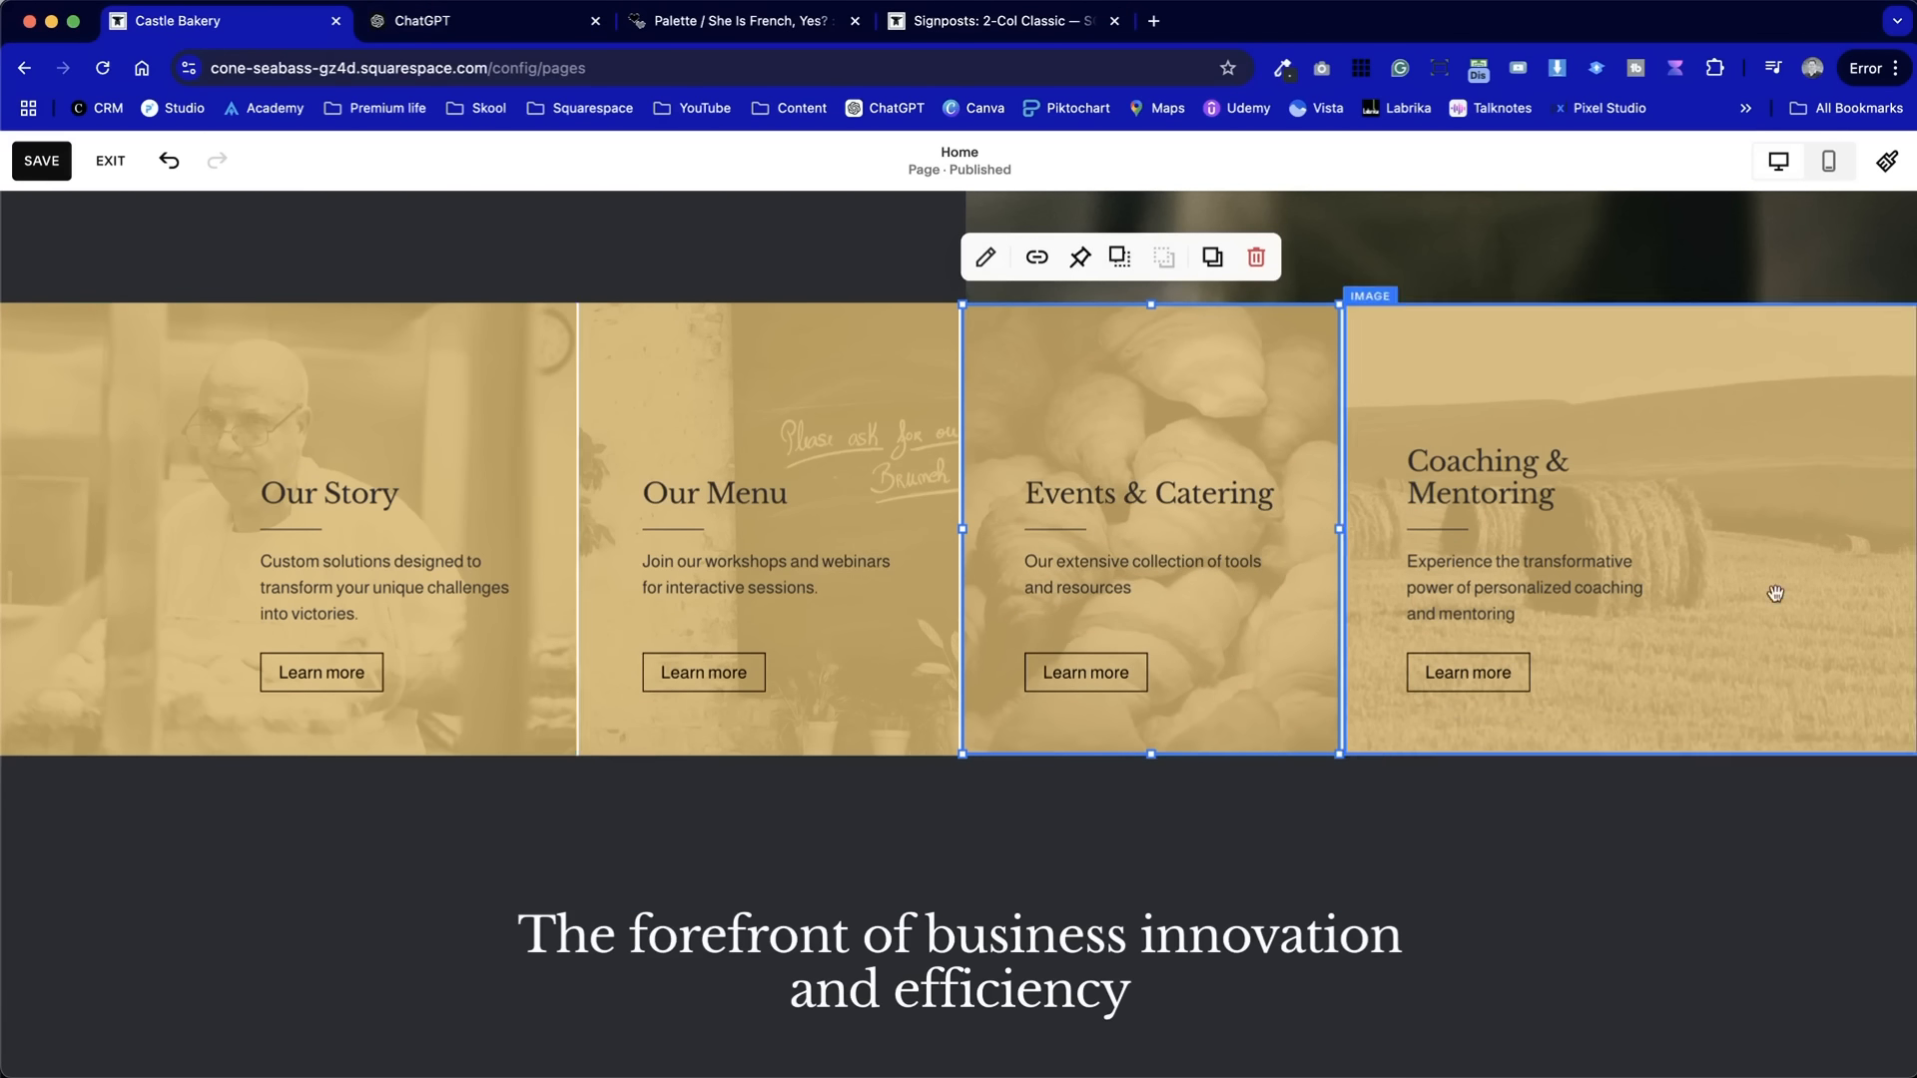
- Replace the fourth column's heading "Coaching & Mentoring" with "Visit Us", copied from the signpost text in ChatGPT
{"action": "left_click", "coordinate": [481, 22]}
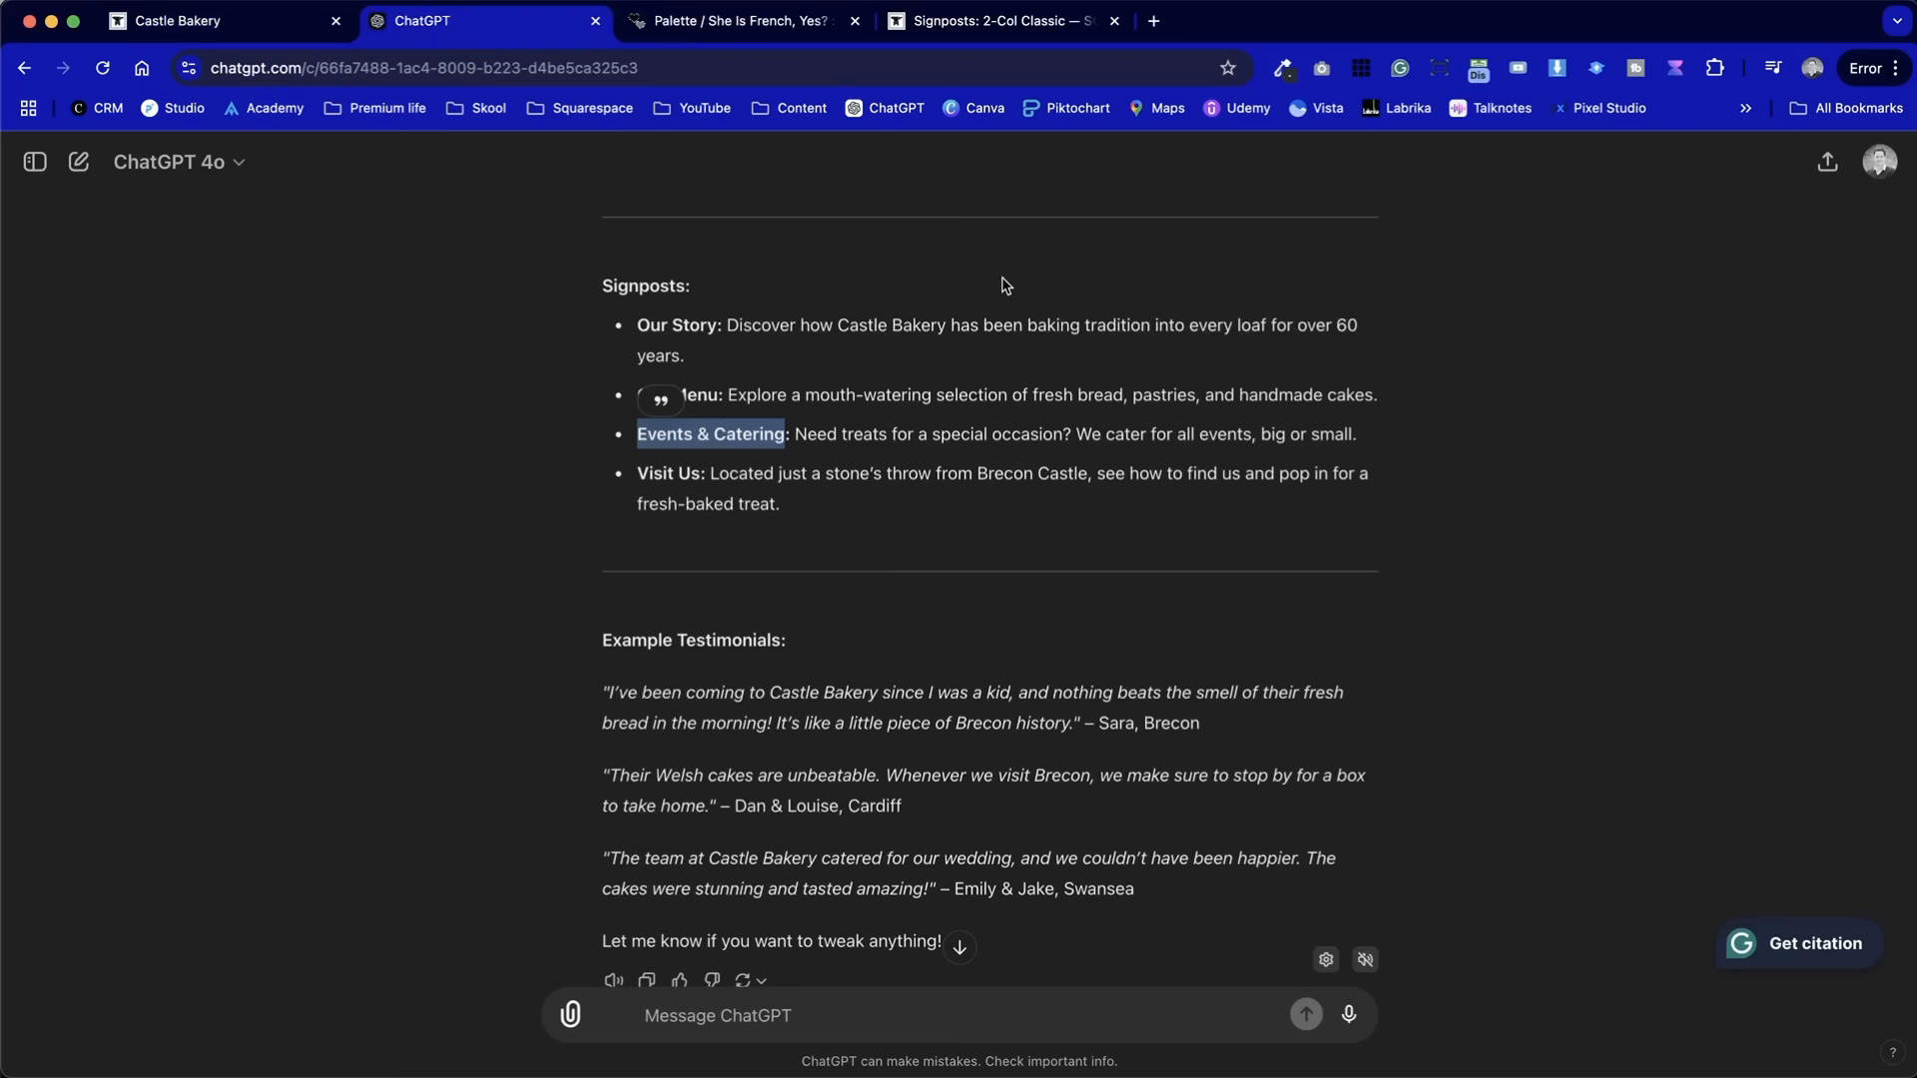
{"action": "left_click", "coordinate": [893, 435]}
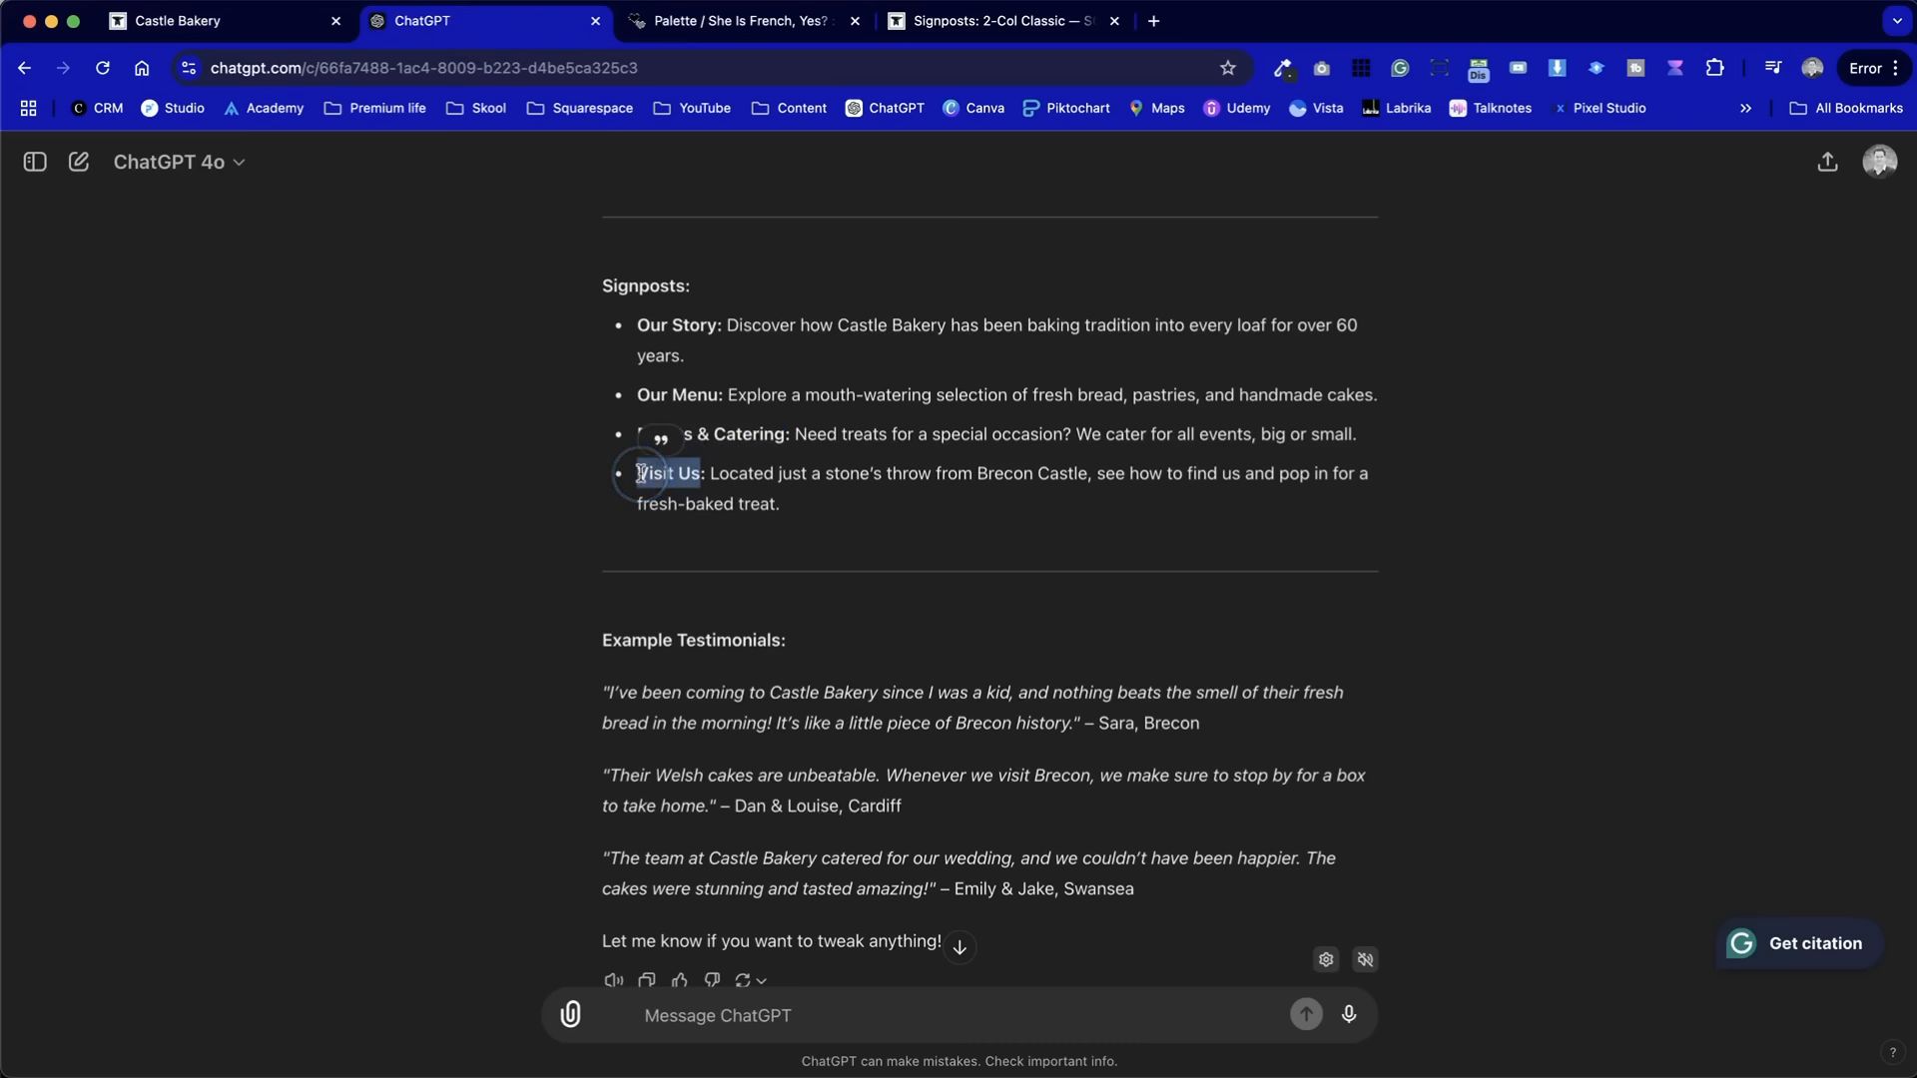
{"action": "key", "text": "ctrl+shift+Tab"}
{"action": "left_click", "coordinate": [1556, 477]}
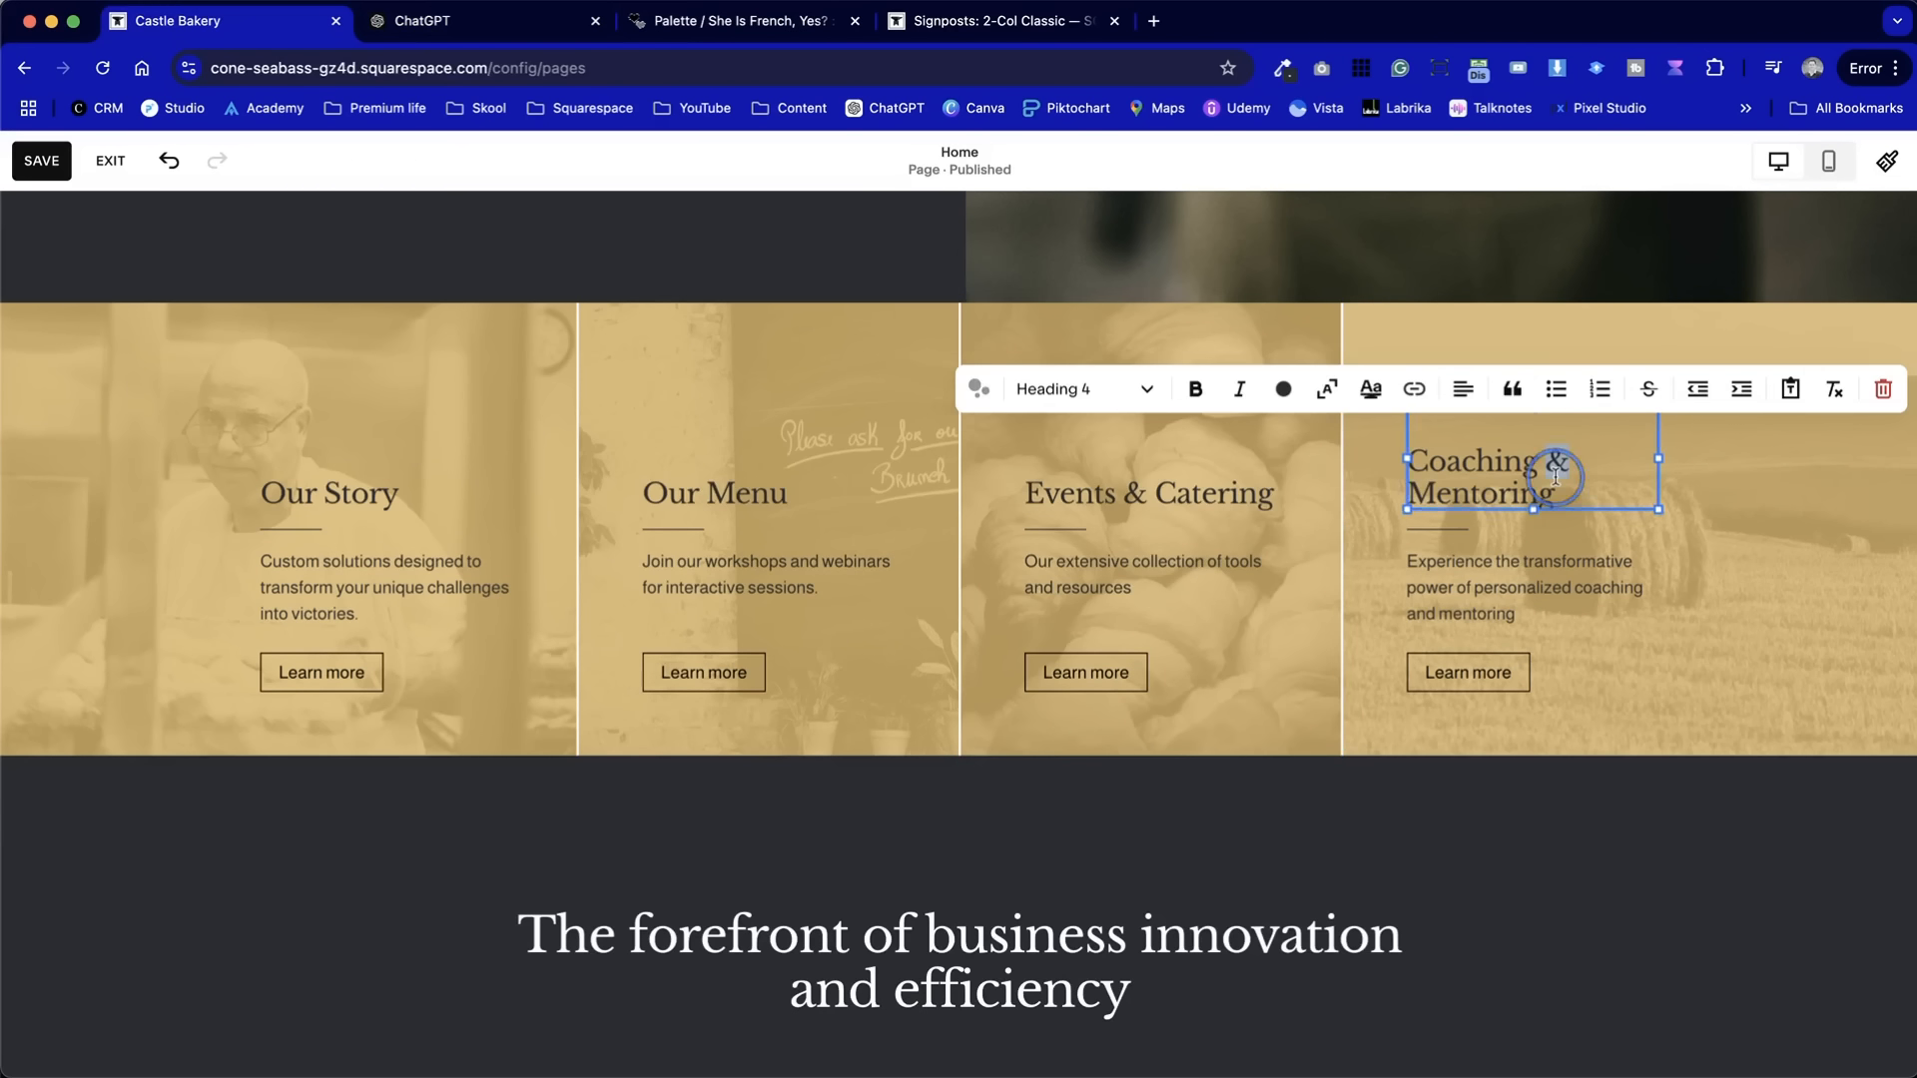
{"action": "left_click", "coordinate": [1450, 480]}
{"action": "left_click_drag", "start_coordinate": [1429, 465], "coordinate": [1625, 489]}
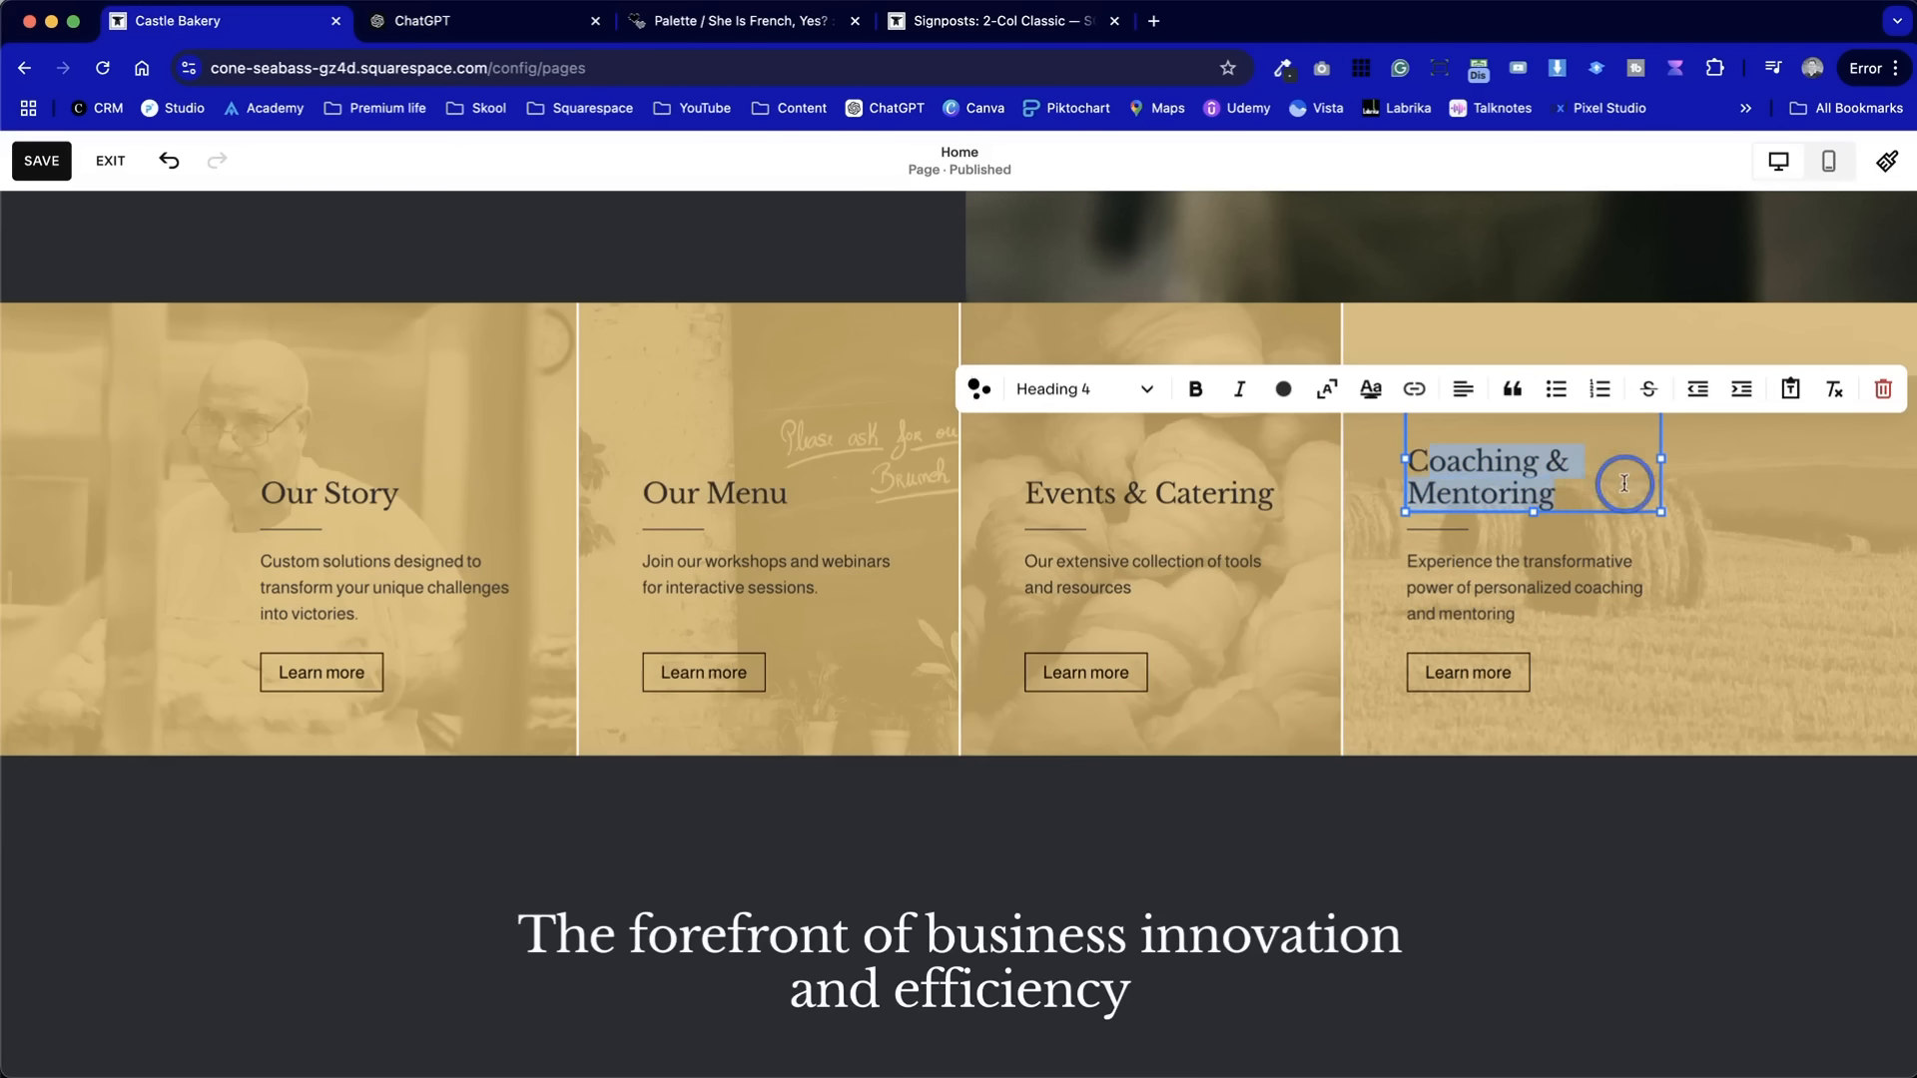
{"action": "type", "text": "Visit Us"}
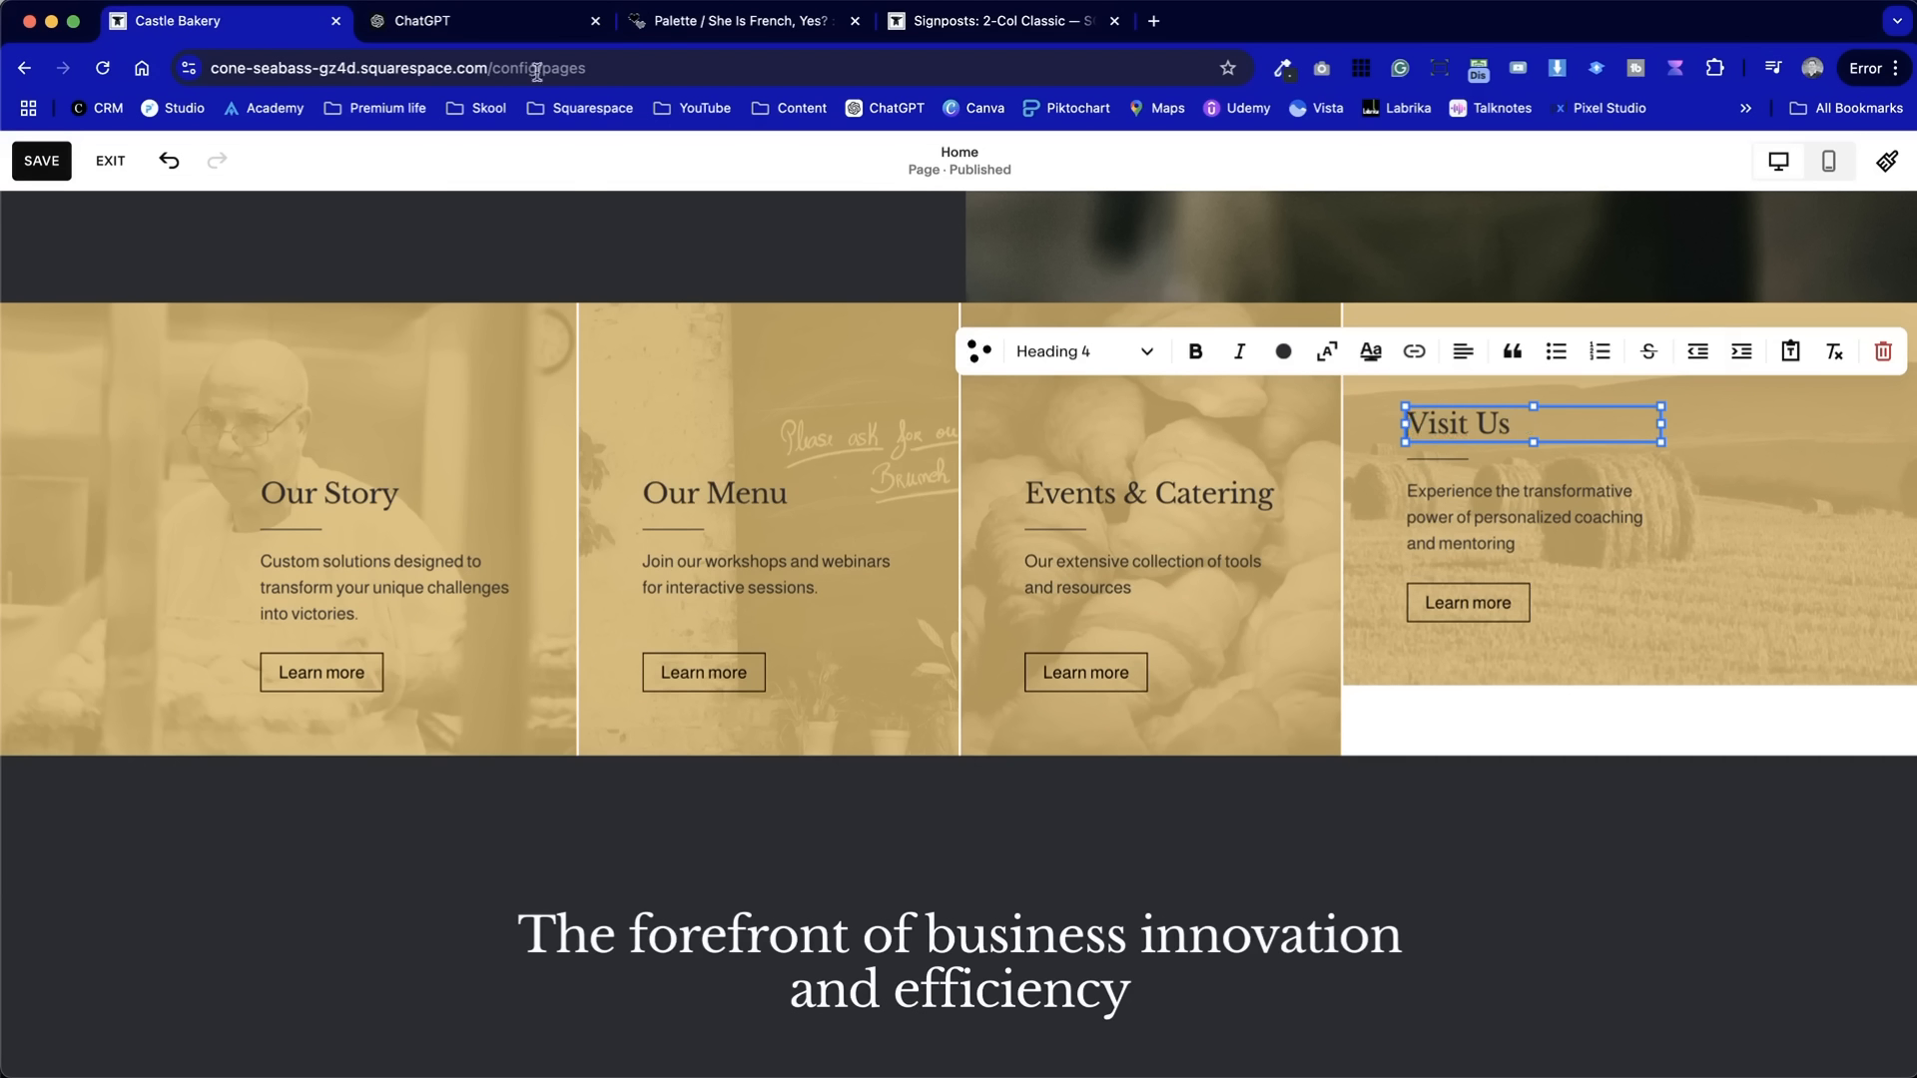
- Replace the Our Story description with "Discover how Castle Bakery has been baking tradition into every loaf for over 60 years.", copied from ChatGPT
{"action": "left_click", "coordinate": [484, 18]}
{"action": "scroll", "coordinate": [821, 426], "scroll_direction": "up", "scroll_amount": 3}
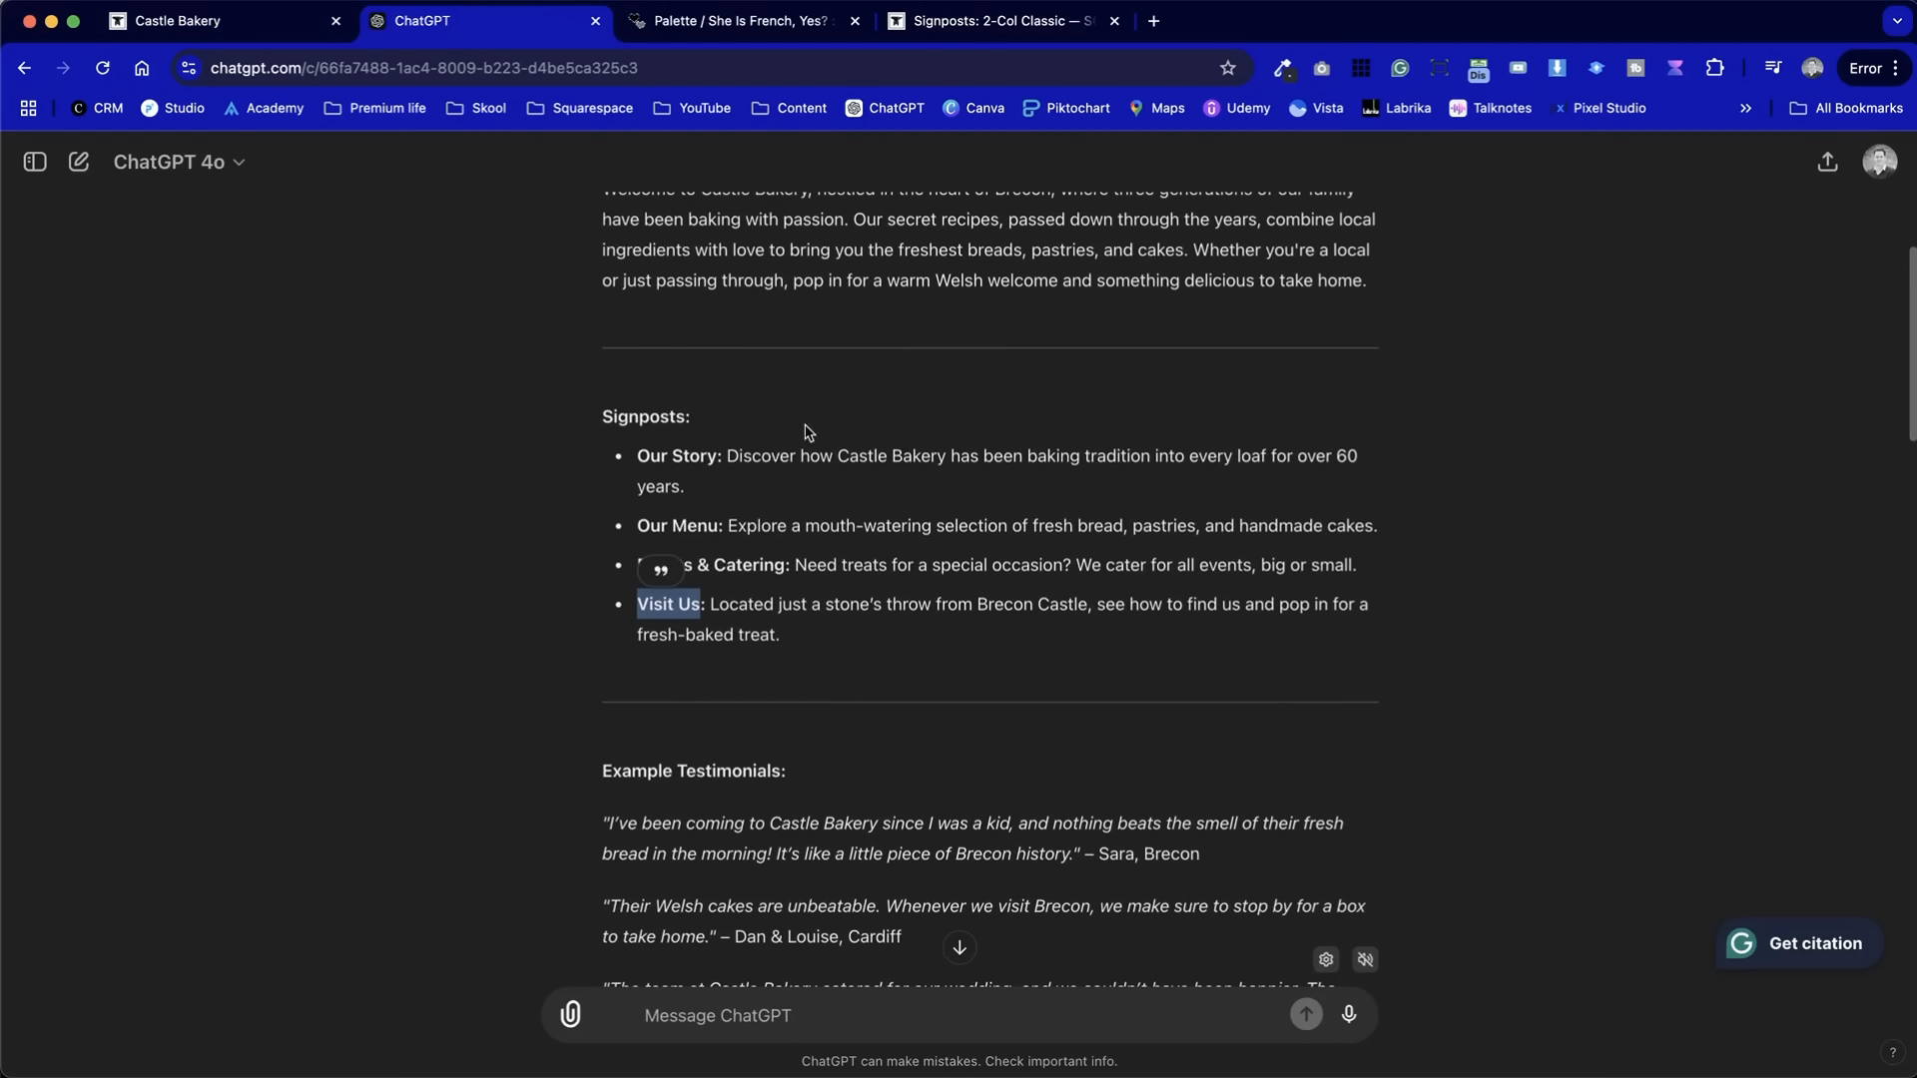
{"action": "left_click_drag", "start_coordinate": [776, 497], "coordinate": [727, 458]}
{"action": "key", "text": "super+c"}
{"action": "key", "text": "ctrl+shift+Tab"}
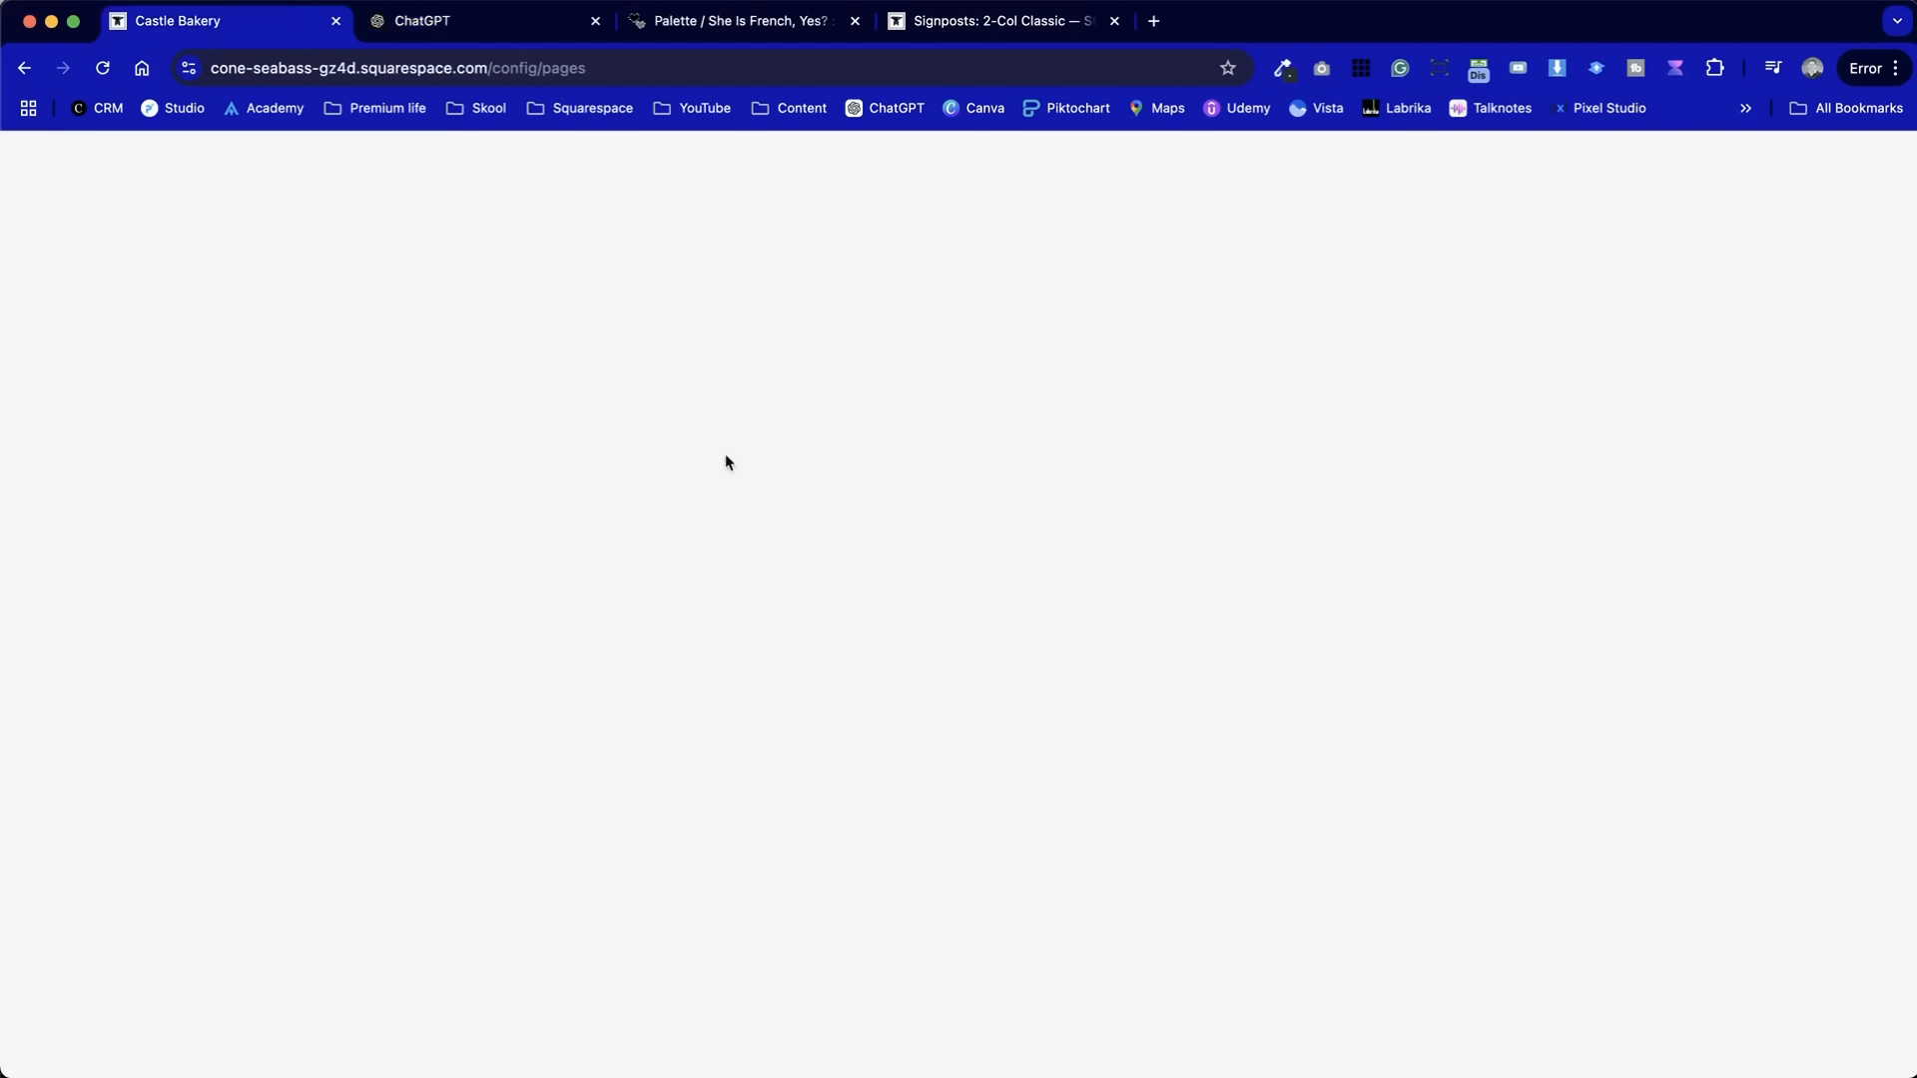
{"action": "double_click", "coordinate": [399, 582]}
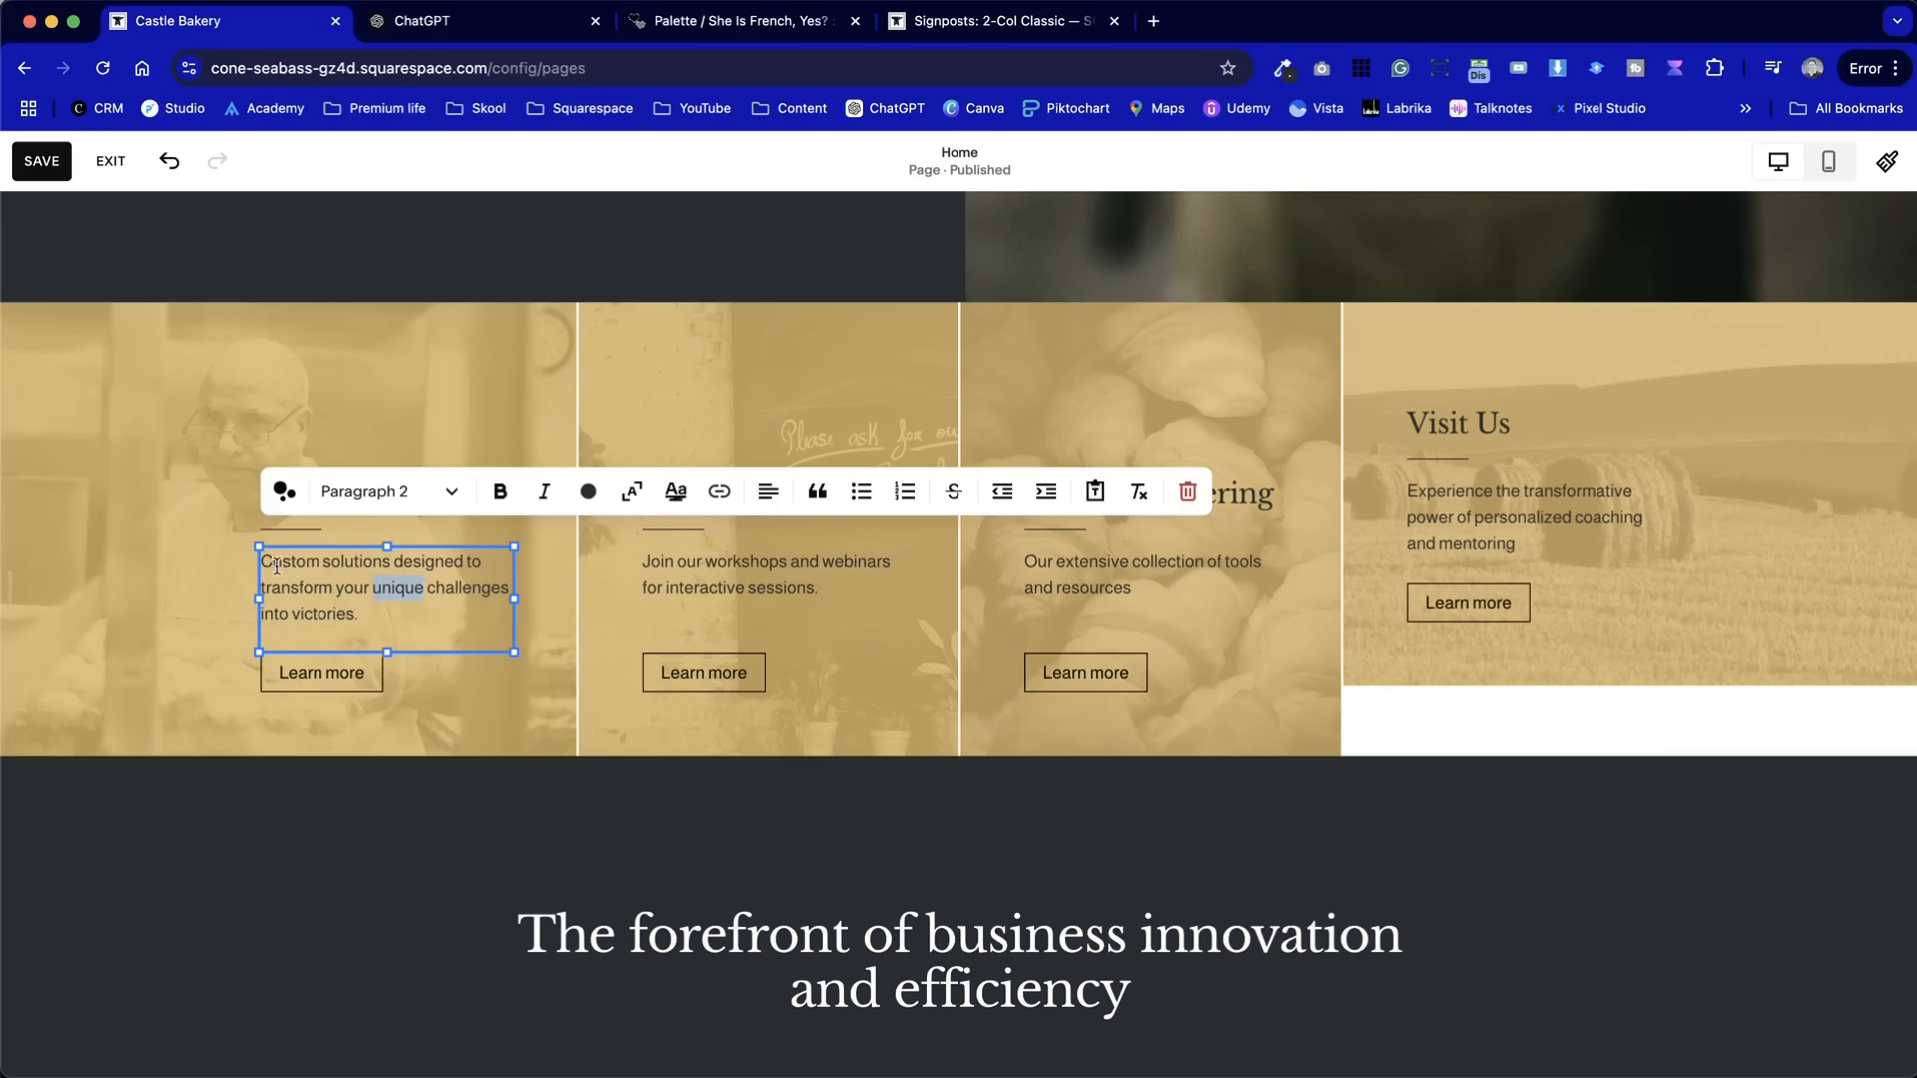
{"action": "key", "text": "super+a"}
{"action": "key", "text": "super+v"}
- Replace the Our Menu description with "Explore a mouth-watering selection of fresh bread, pastries, and handmade cakes.", copied from ChatGPT
{"action": "key", "text": "ctrl+Tab"}
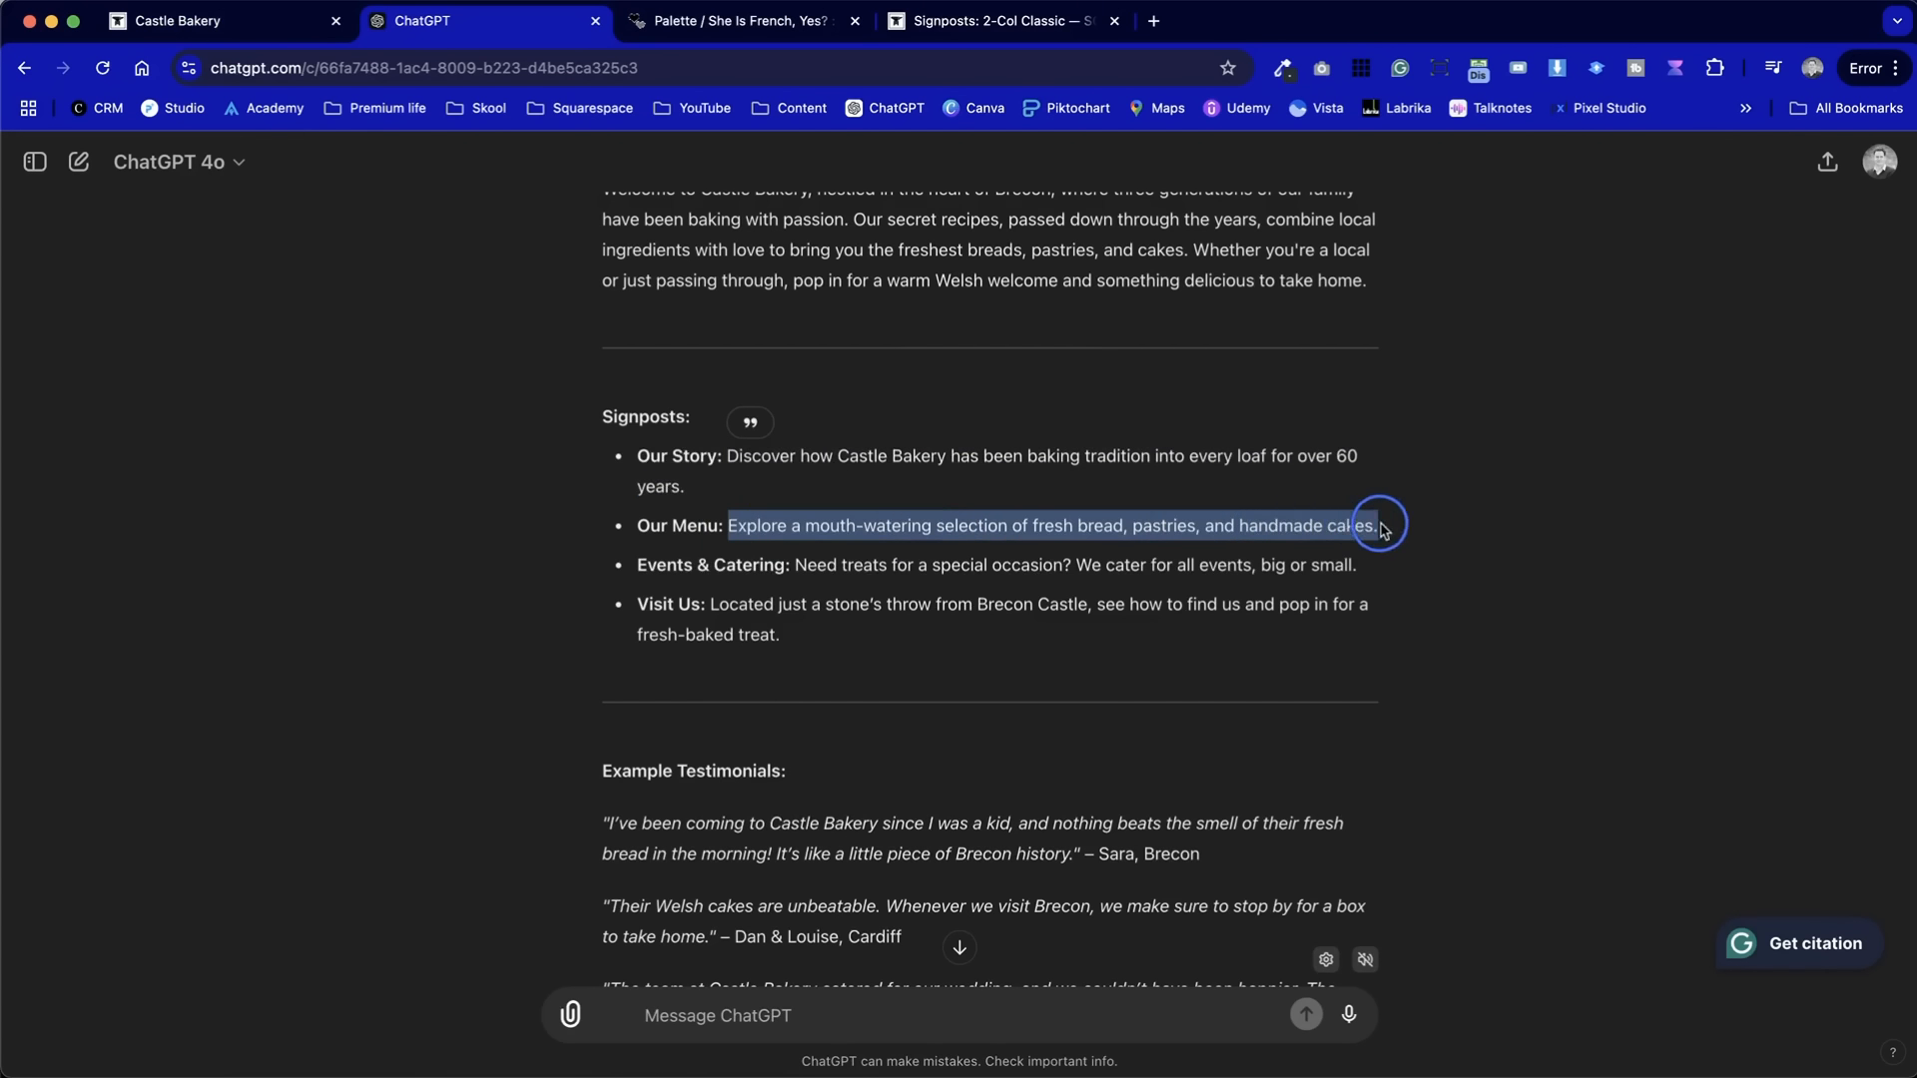
{"action": "key", "text": "ctrl+shift+Tab"}
{"action": "left_click_drag", "start_coordinate": [819, 589], "coordinate": [629, 547]}
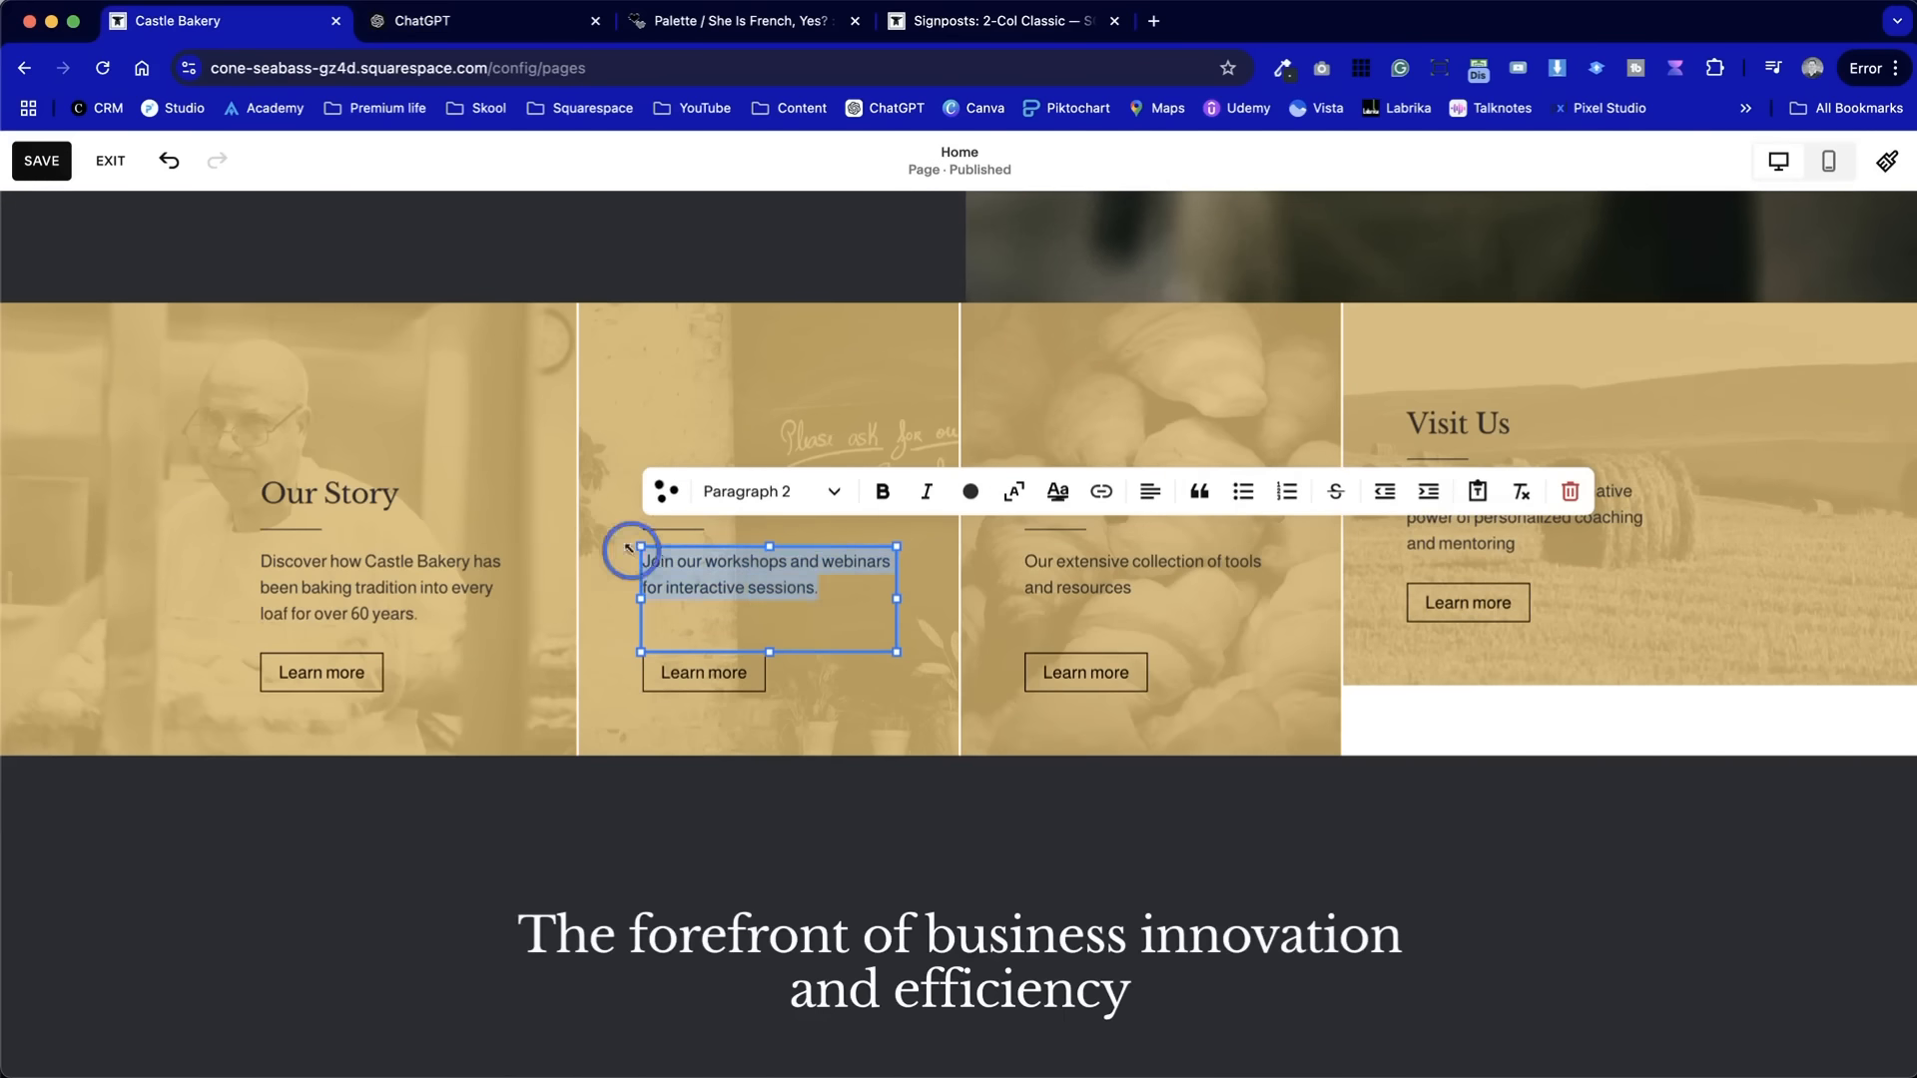
{"action": "type", "text": "Explore a mouth-watering selection of fresh bread, pastries, and handmade cakes."}
- Replace the Events & Catering description with "Need treats for a special occasion? We cater for all events, big or small", copied from ChatGPT
{"action": "key", "text": "ctrl+Tab"}
{"action": "left_click_drag", "start_coordinate": [794, 564], "coordinate": [1353, 571]}
{"action": "key", "text": "super+c"}
{"action": "key", "text": "ctrl+shift+Tab"}
{"action": "double_click", "coordinate": [1118, 591]}
{"action": "left_click_drag", "start_coordinate": [1134, 590], "coordinate": [1039, 563]}
{"action": "key", "text": "super+v"}
{"action": "left_click", "coordinate": [1040, 560]}
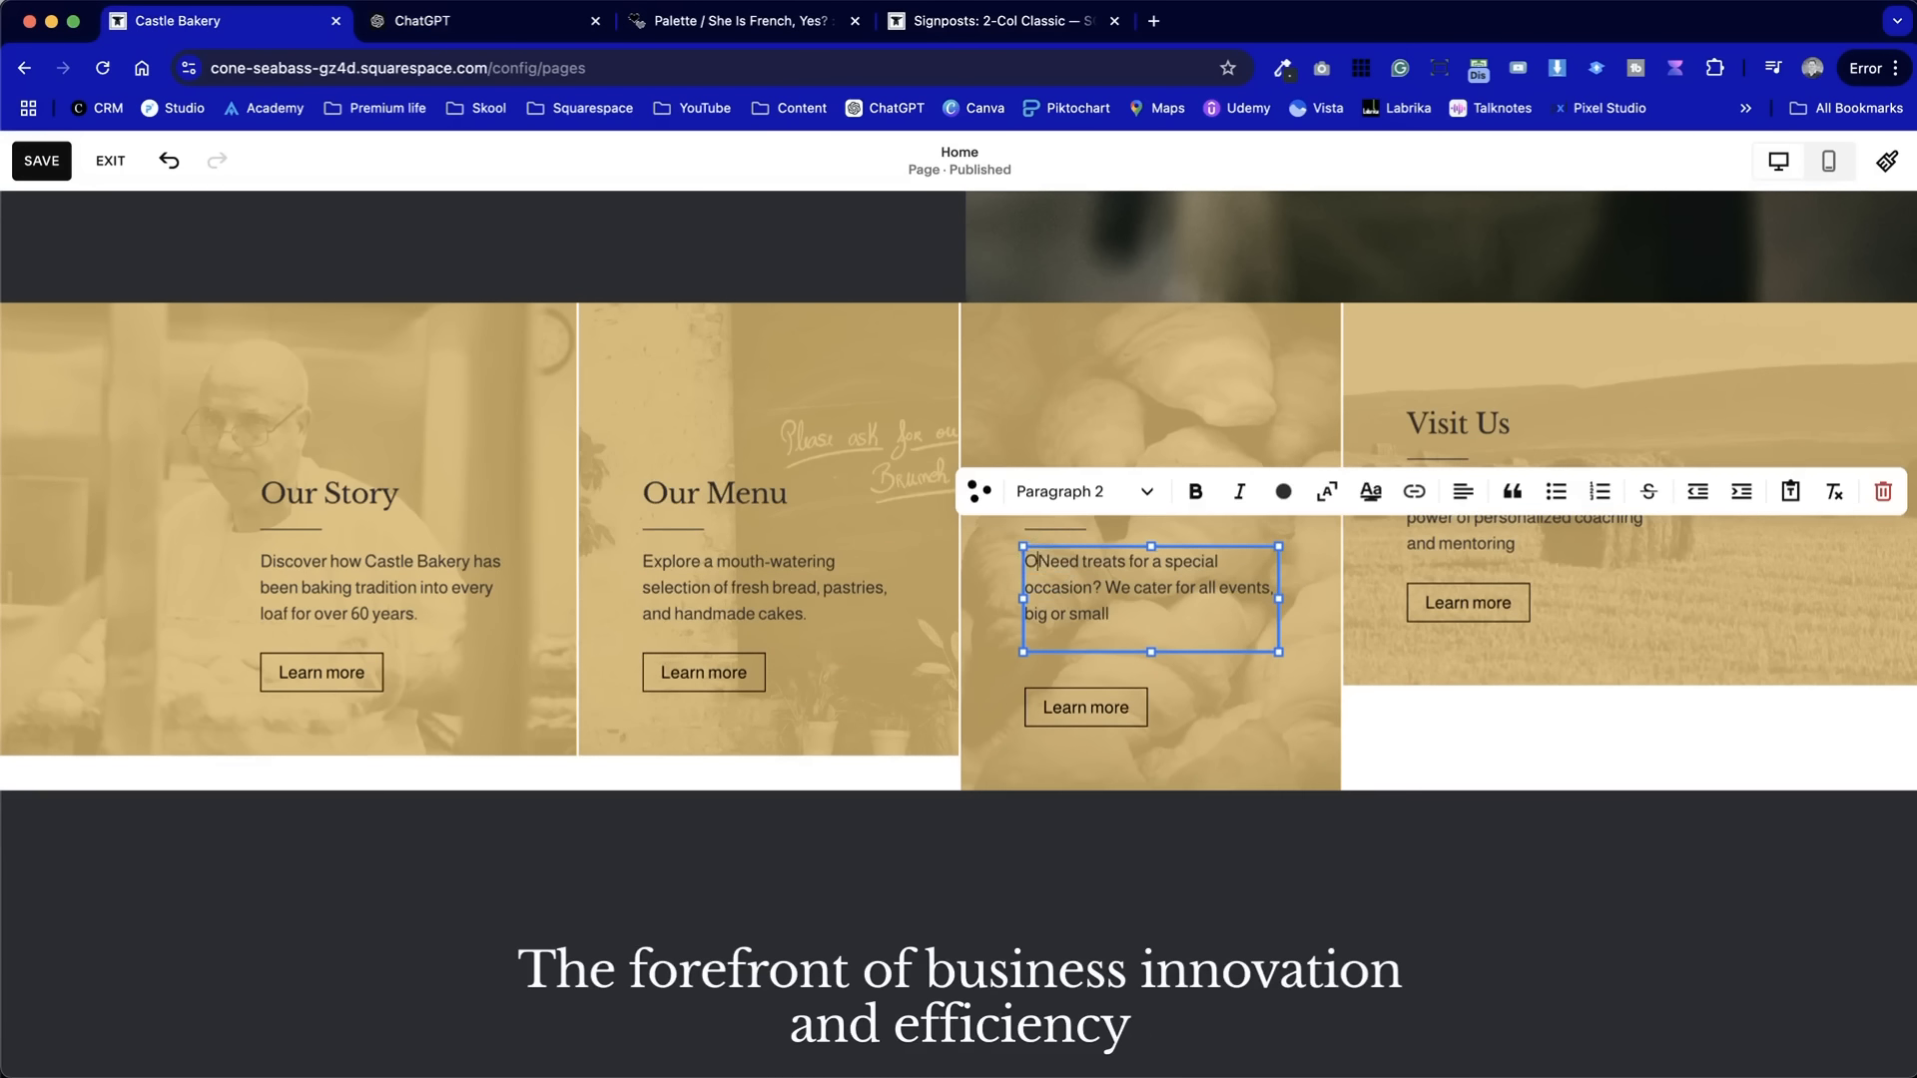
- Move the Events & Catering button back up level with the other buttons and shorten the column's image to the neighbouring columns' height
{"action": "left_click", "coordinate": [1116, 710]}
{"action": "left_click_drag", "start_coordinate": [1116, 711], "coordinate": [1118, 677]}
{"action": "left_click", "coordinate": [1151, 761]}
{"action": "left_click_drag", "start_coordinate": [1151, 789], "coordinate": [1156, 749]}
{"action": "left_click", "coordinate": [1376, 757]}
- Replace the Visit Us description with ChatGPT's "Located just a stone's throw from Brecon Castle, see how to find us and pop in for a fresh-baked treat."
{"action": "key", "text": "ctrl+Tab"}
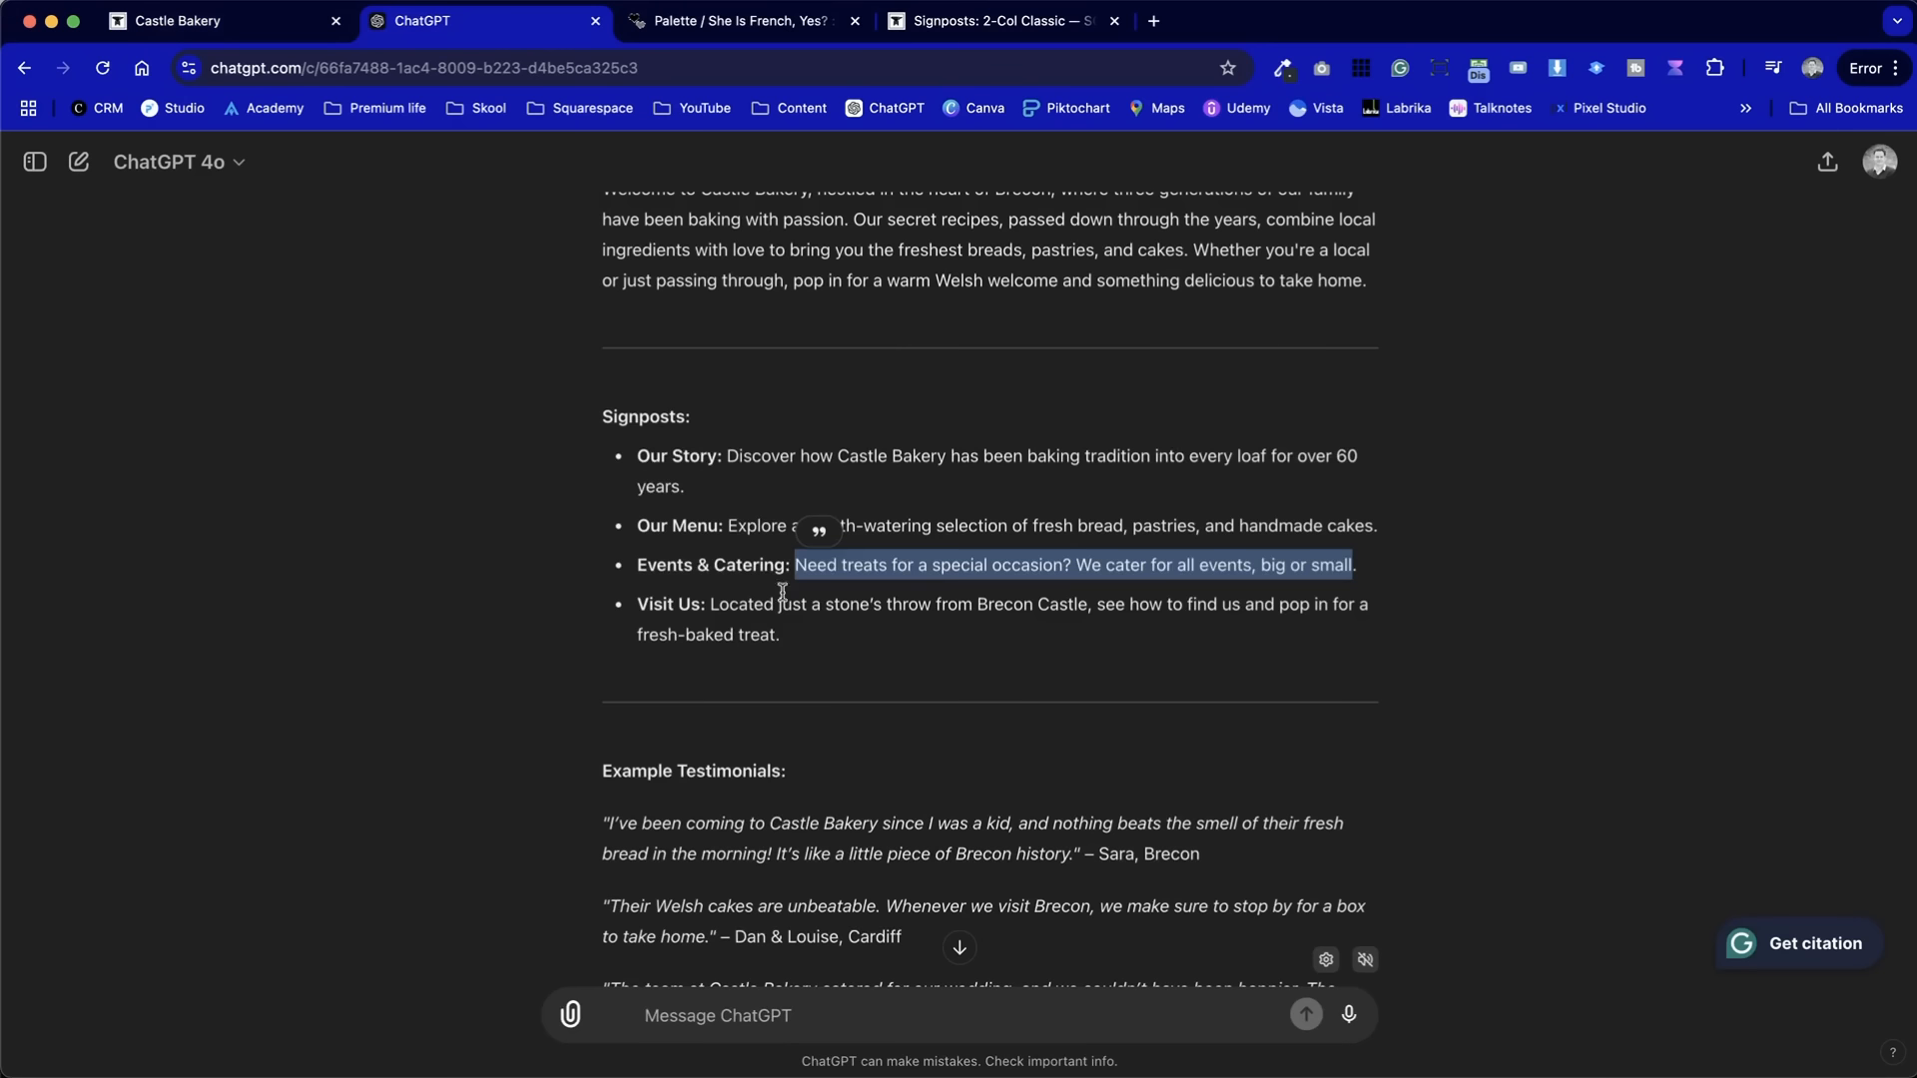
{"action": "left_click_drag", "start_coordinate": [781, 635], "coordinate": [714, 609]}
{"action": "key", "text": "super+c"}
{"action": "key", "text": "ctrl+shift+Tab"}
{"action": "left_click", "coordinate": [1418, 491]}
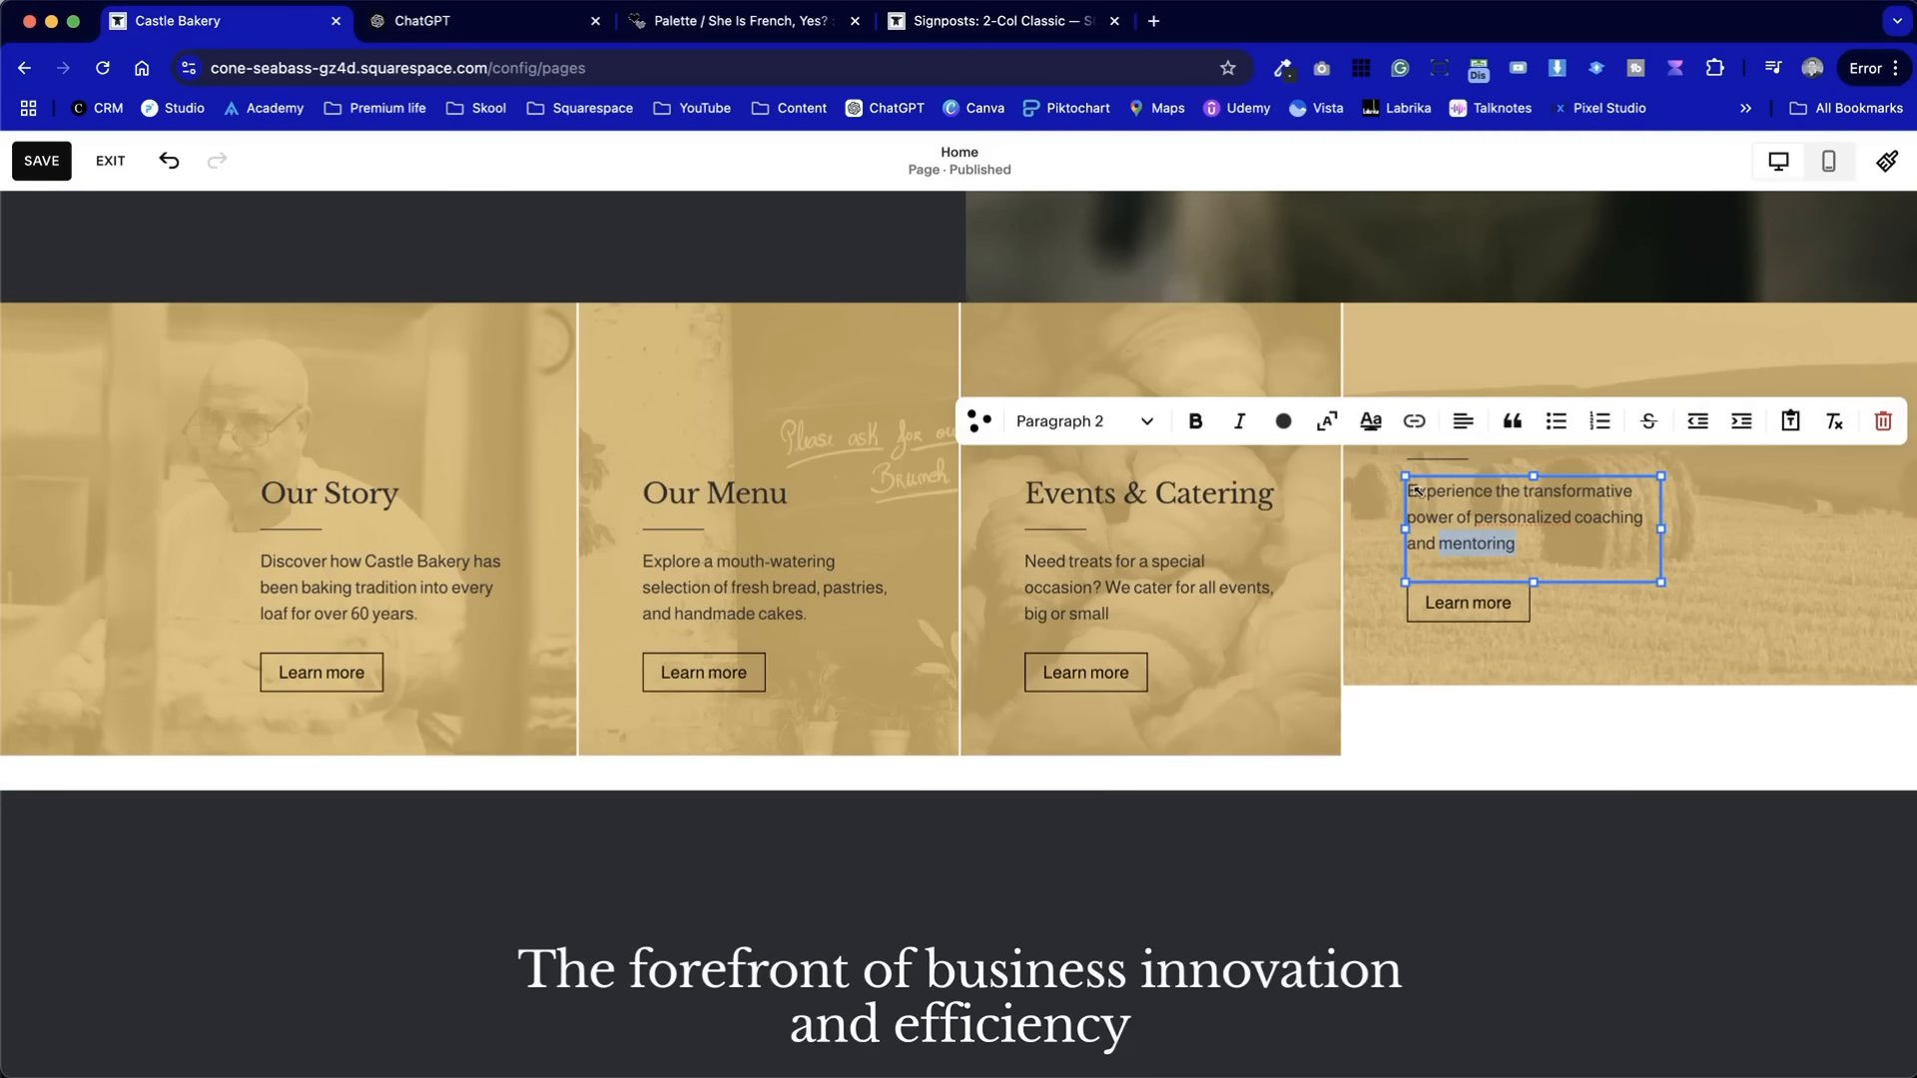
{"action": "key", "text": "super+a"}
{"action": "key", "text": "BackSpace"}
{"action": "key", "text": "super+v"}
{"action": "left_click", "coordinate": [1424, 493]}
{"action": "key", "text": "BackSpace"}
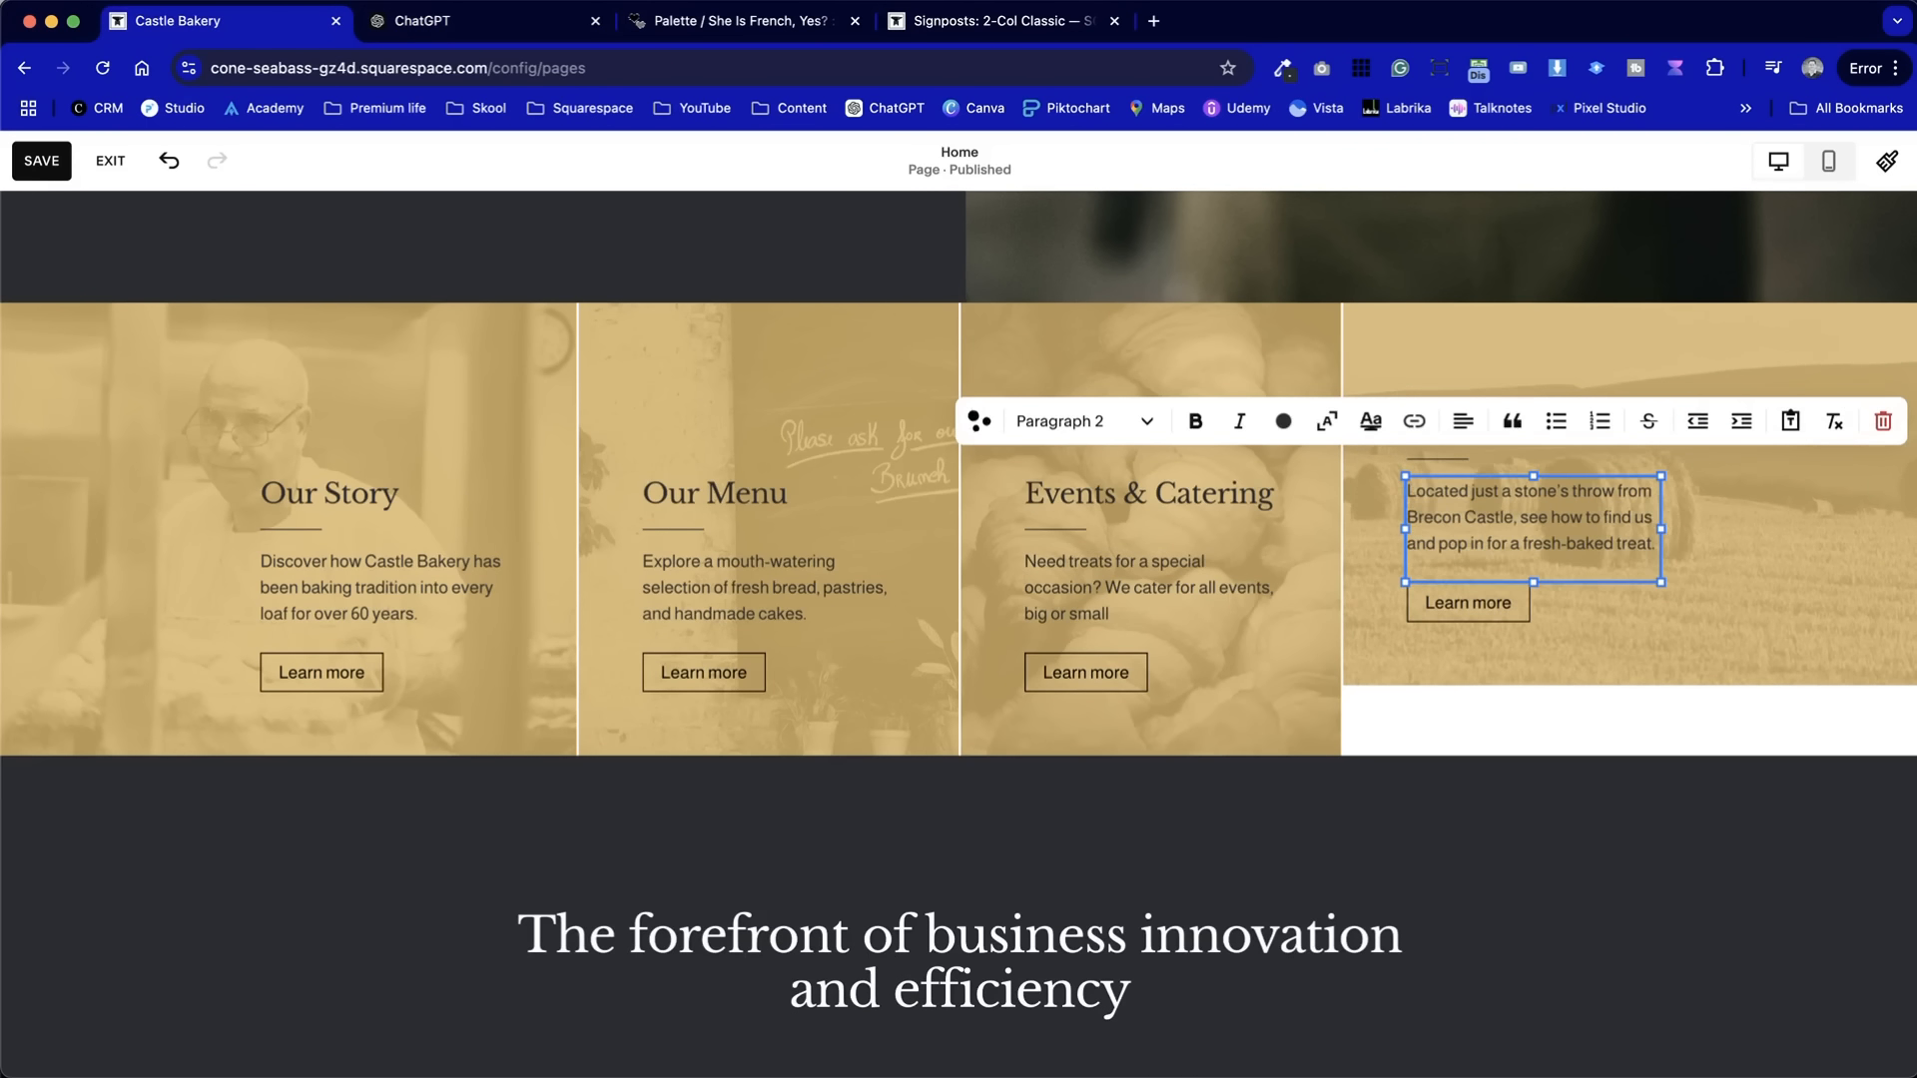
- Align the Visit Us column's contents and image height with the other three signpost columns, and save the Home page
{"action": "left_click", "coordinate": [1642, 654]}
{"action": "left_click", "coordinate": [1664, 723]}
{"action": "left_click_drag", "start_coordinate": [1665, 723], "coordinate": [1459, 524]}
{"action": "left_click", "coordinate": [1535, 342]}
{"action": "left_click", "coordinate": [1630, 369]}
{"action": "left_click", "coordinate": [1274, 417]}
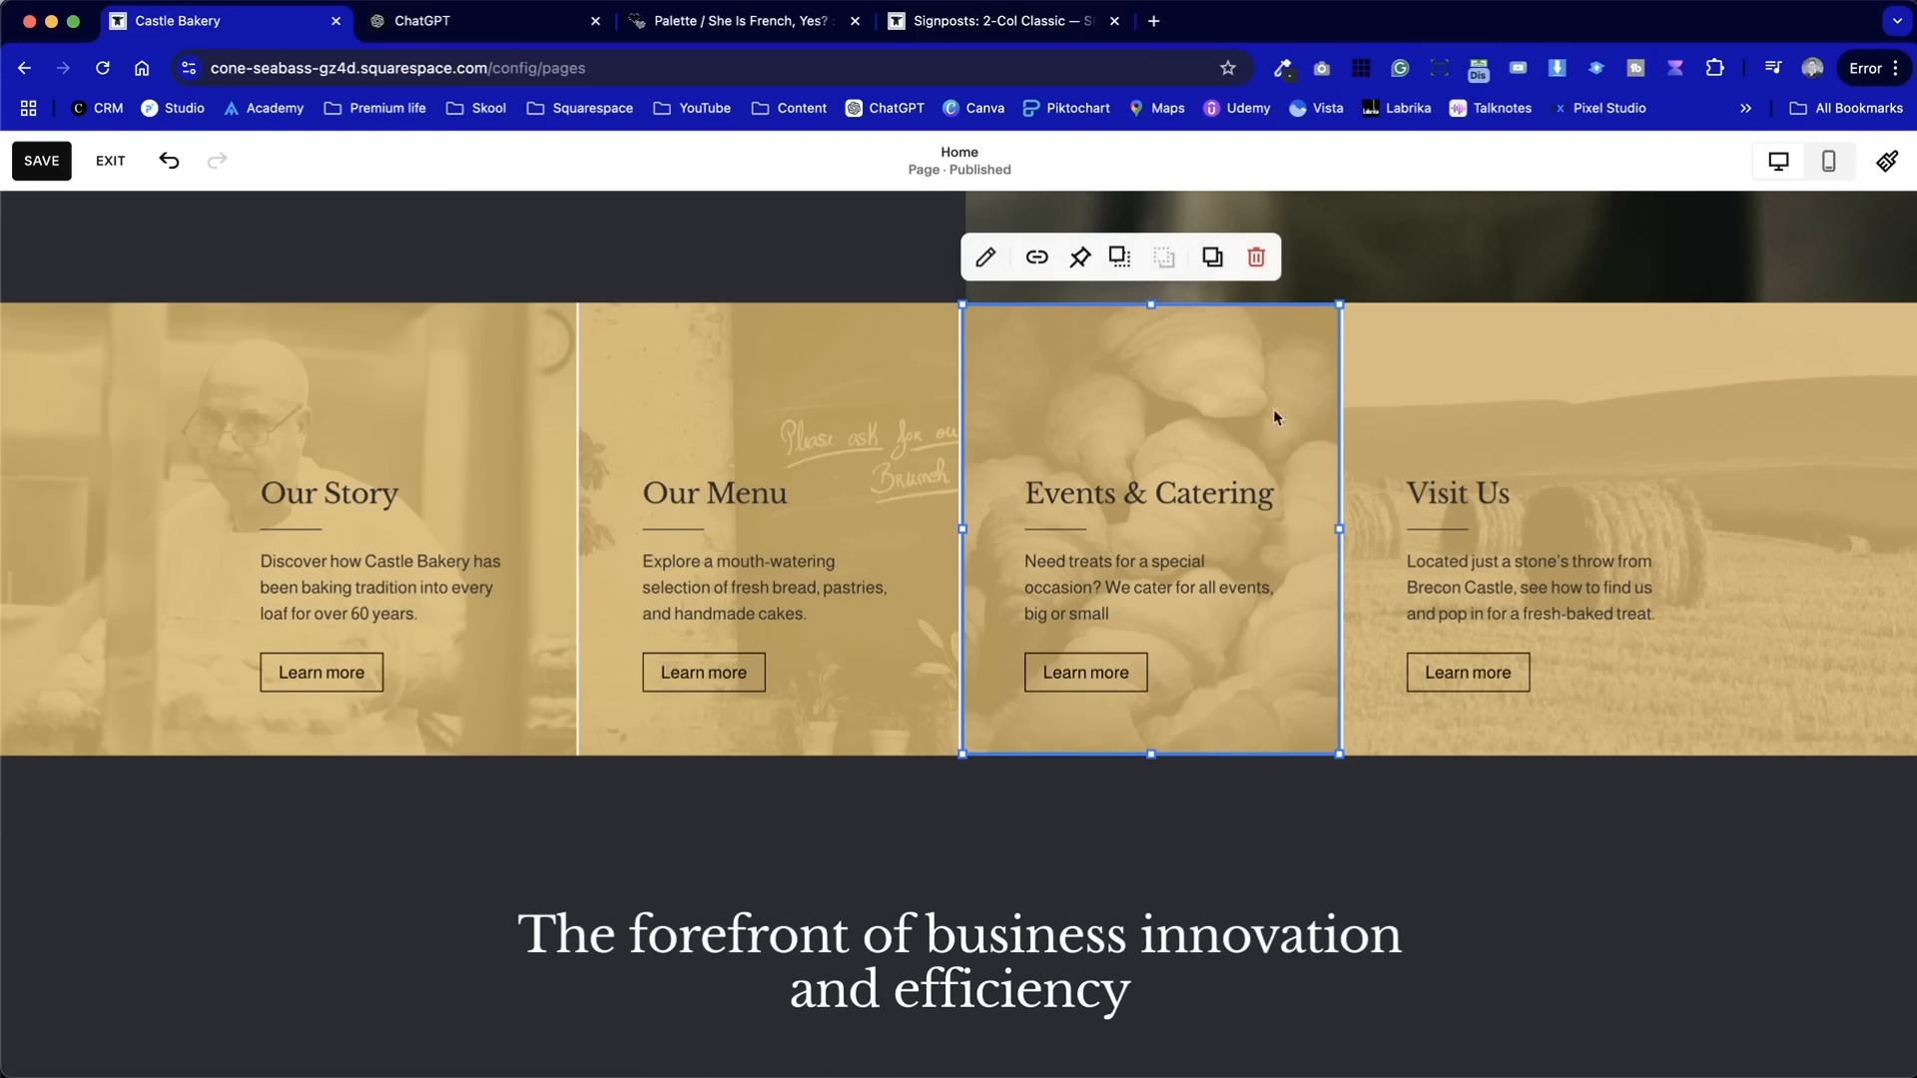
{"action": "left_click", "coordinate": [45, 165]}
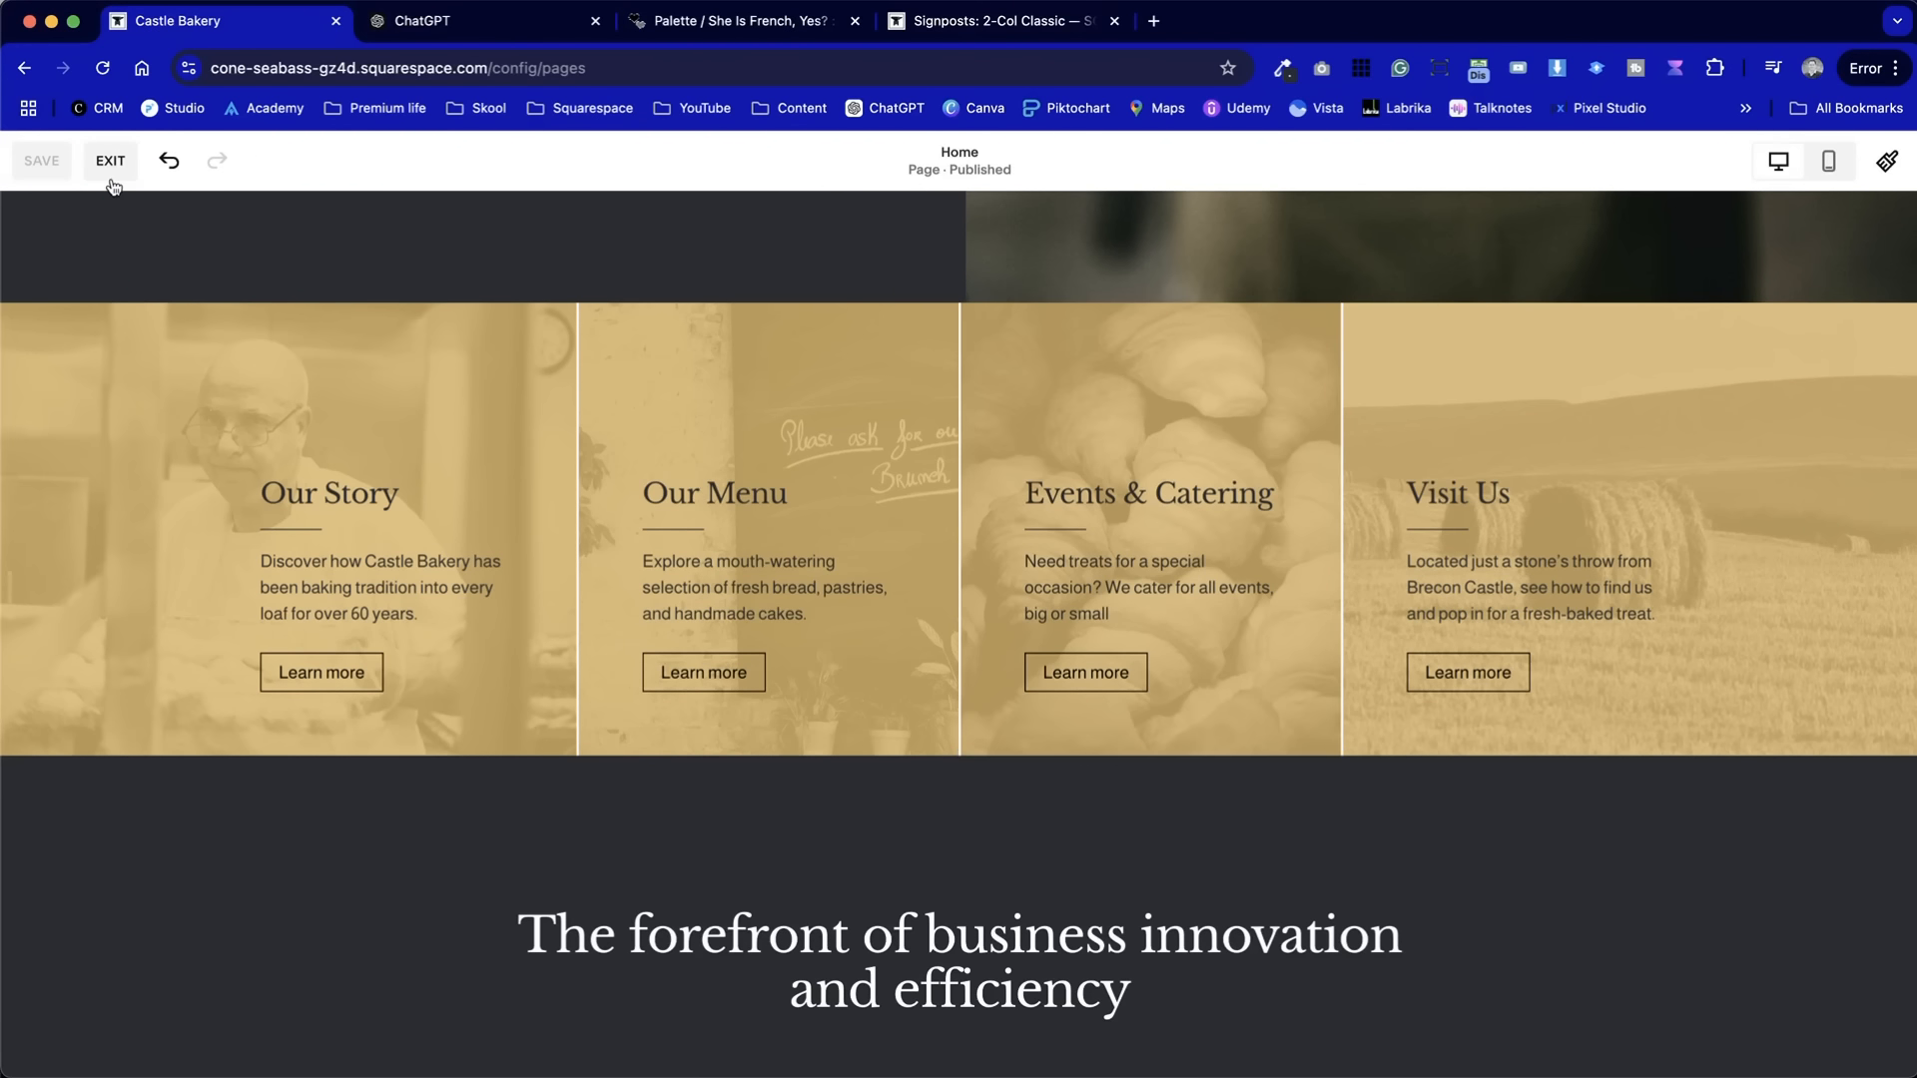
- Replace the placeholder heading below the signposts with "Welcome to Castle Bakery, nestled in the heart of Brecon," copied from ChatGPT's intro paragraph
{"action": "scroll", "coordinate": [482, 614], "scroll_direction": "down", "scroll_amount": 5}
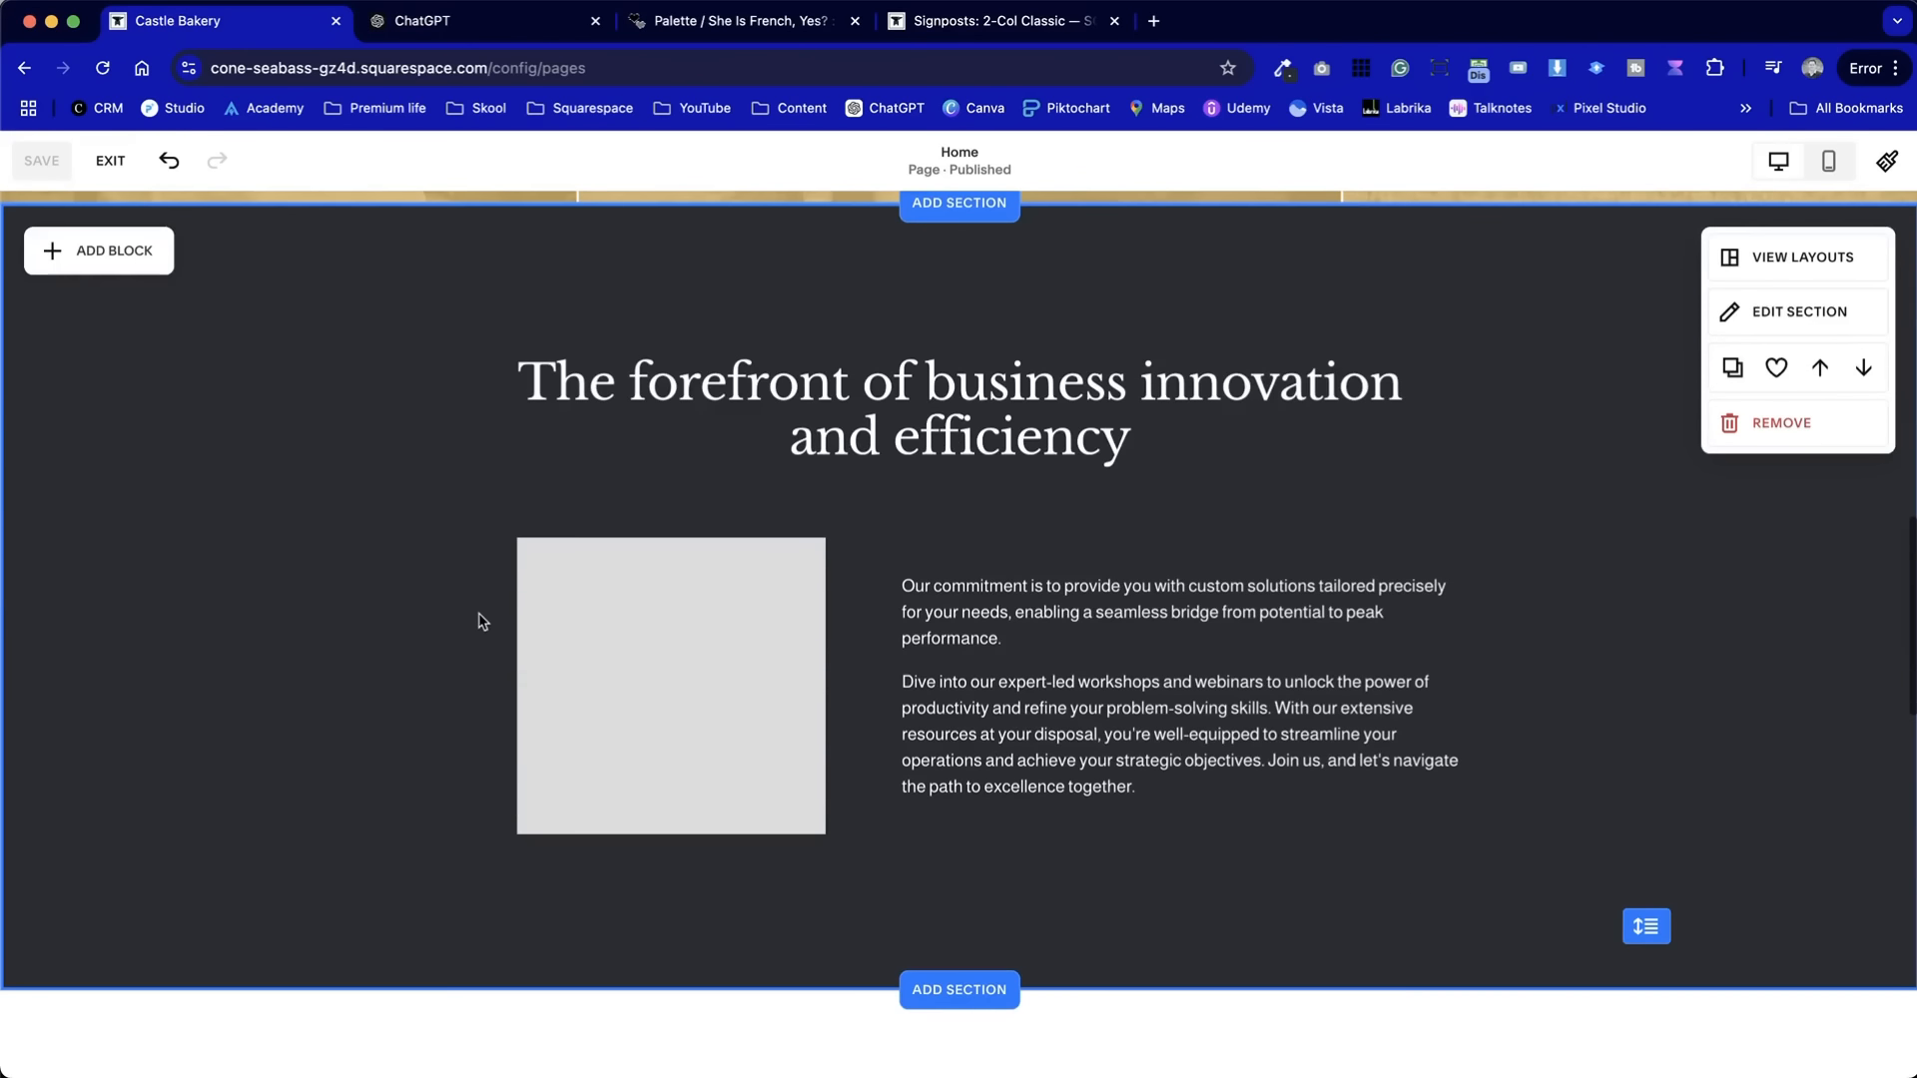
{"action": "left_click", "coordinate": [480, 21]}
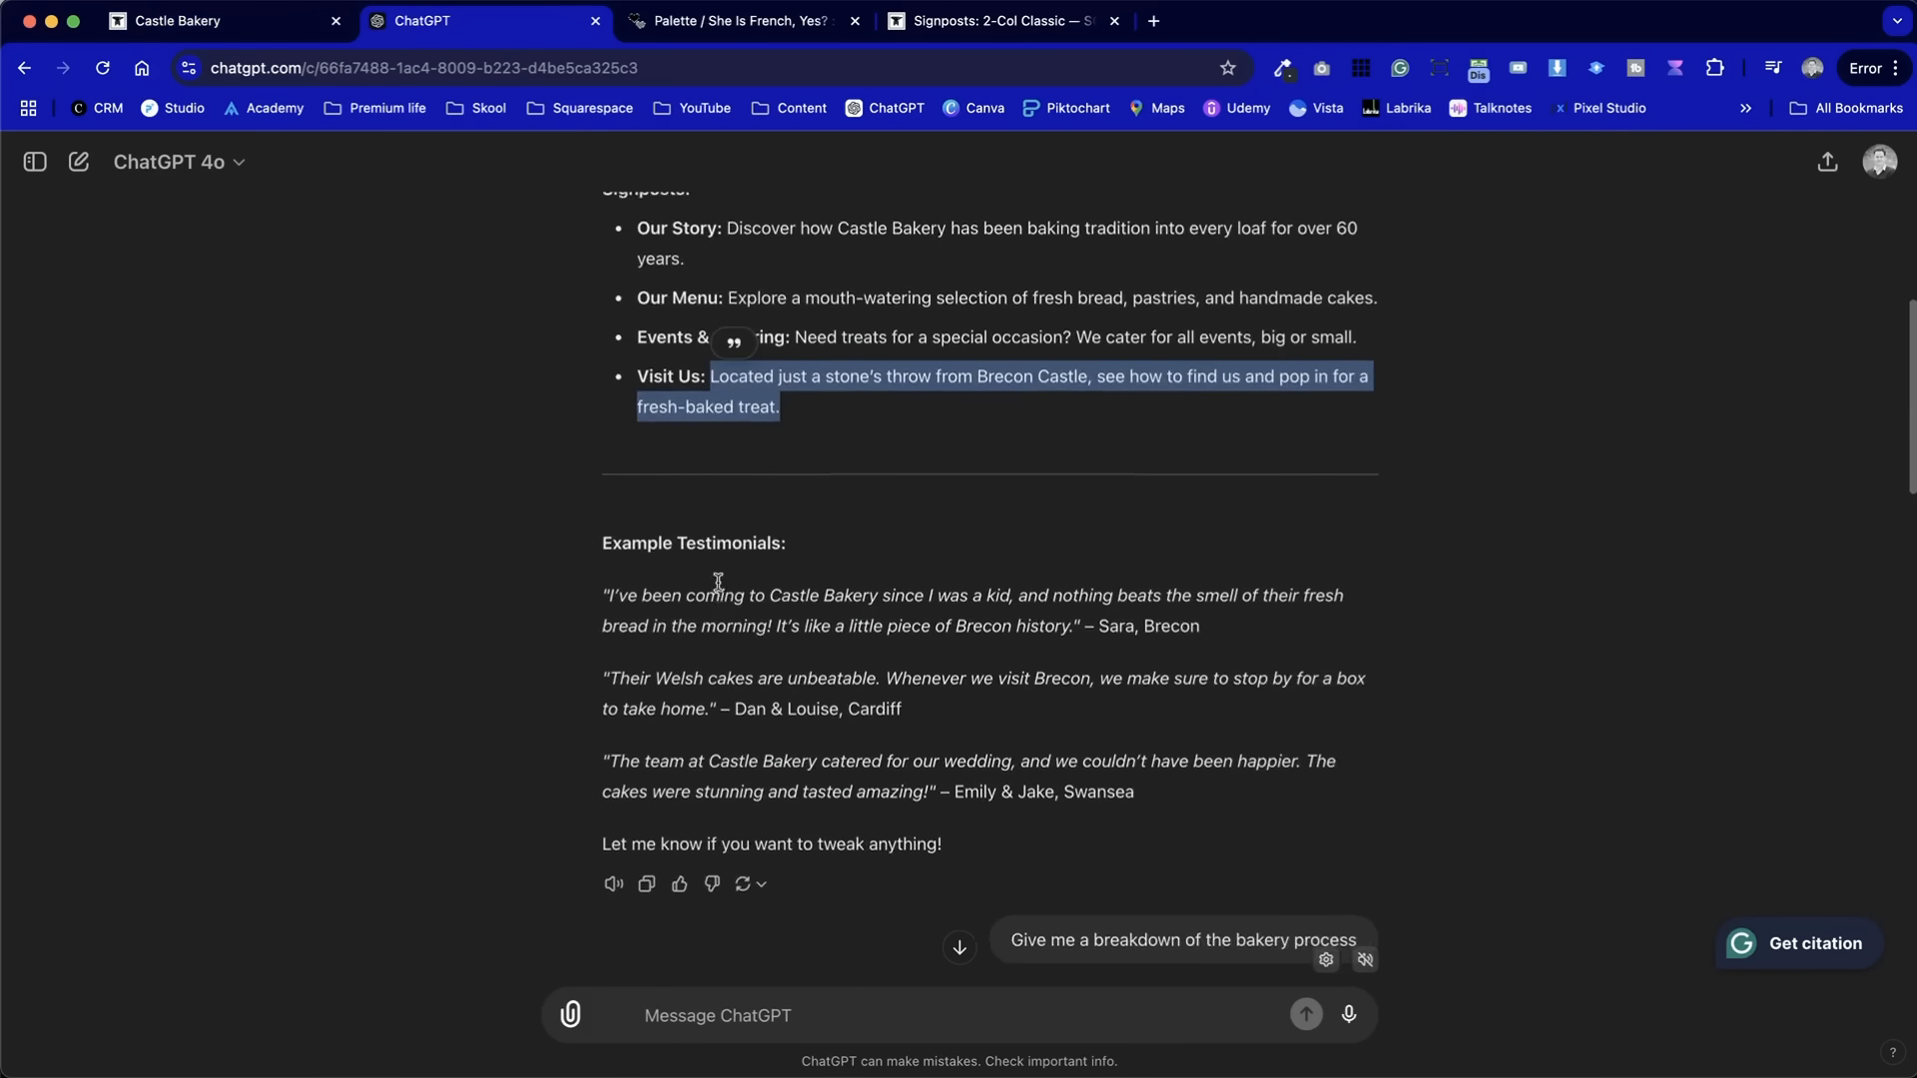
{"action": "scroll", "coordinate": [726, 678], "scroll_direction": "up", "scroll_amount": 8}
{"action": "left_click_drag", "start_coordinate": [1055, 676], "coordinate": [597, 687]}
{"action": "key", "text": "super+c"}
{"action": "key", "text": "ctrl+shift+Tab"}
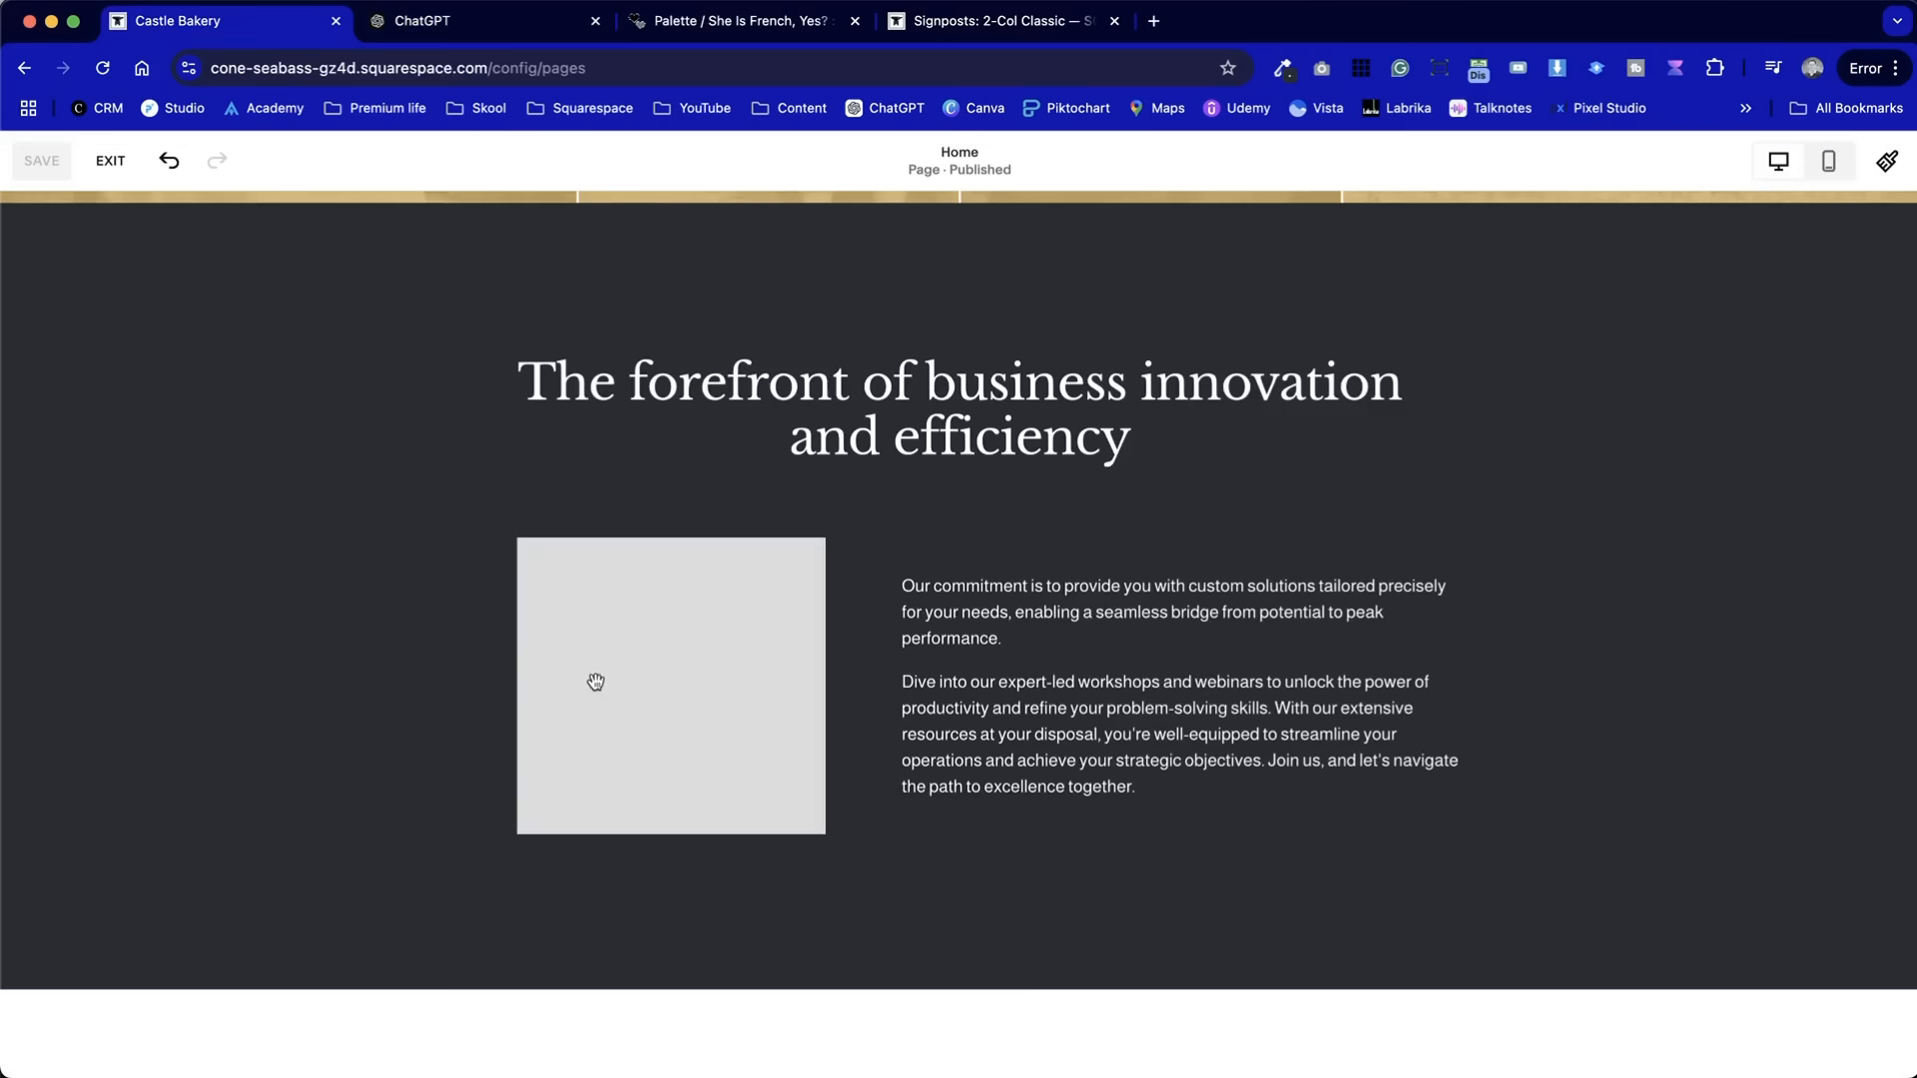
{"action": "double_click", "coordinate": [1027, 399]}
{"action": "left_click_drag", "start_coordinate": [1131, 439], "coordinate": [562, 390]}
{"action": "key", "text": "super+v"}
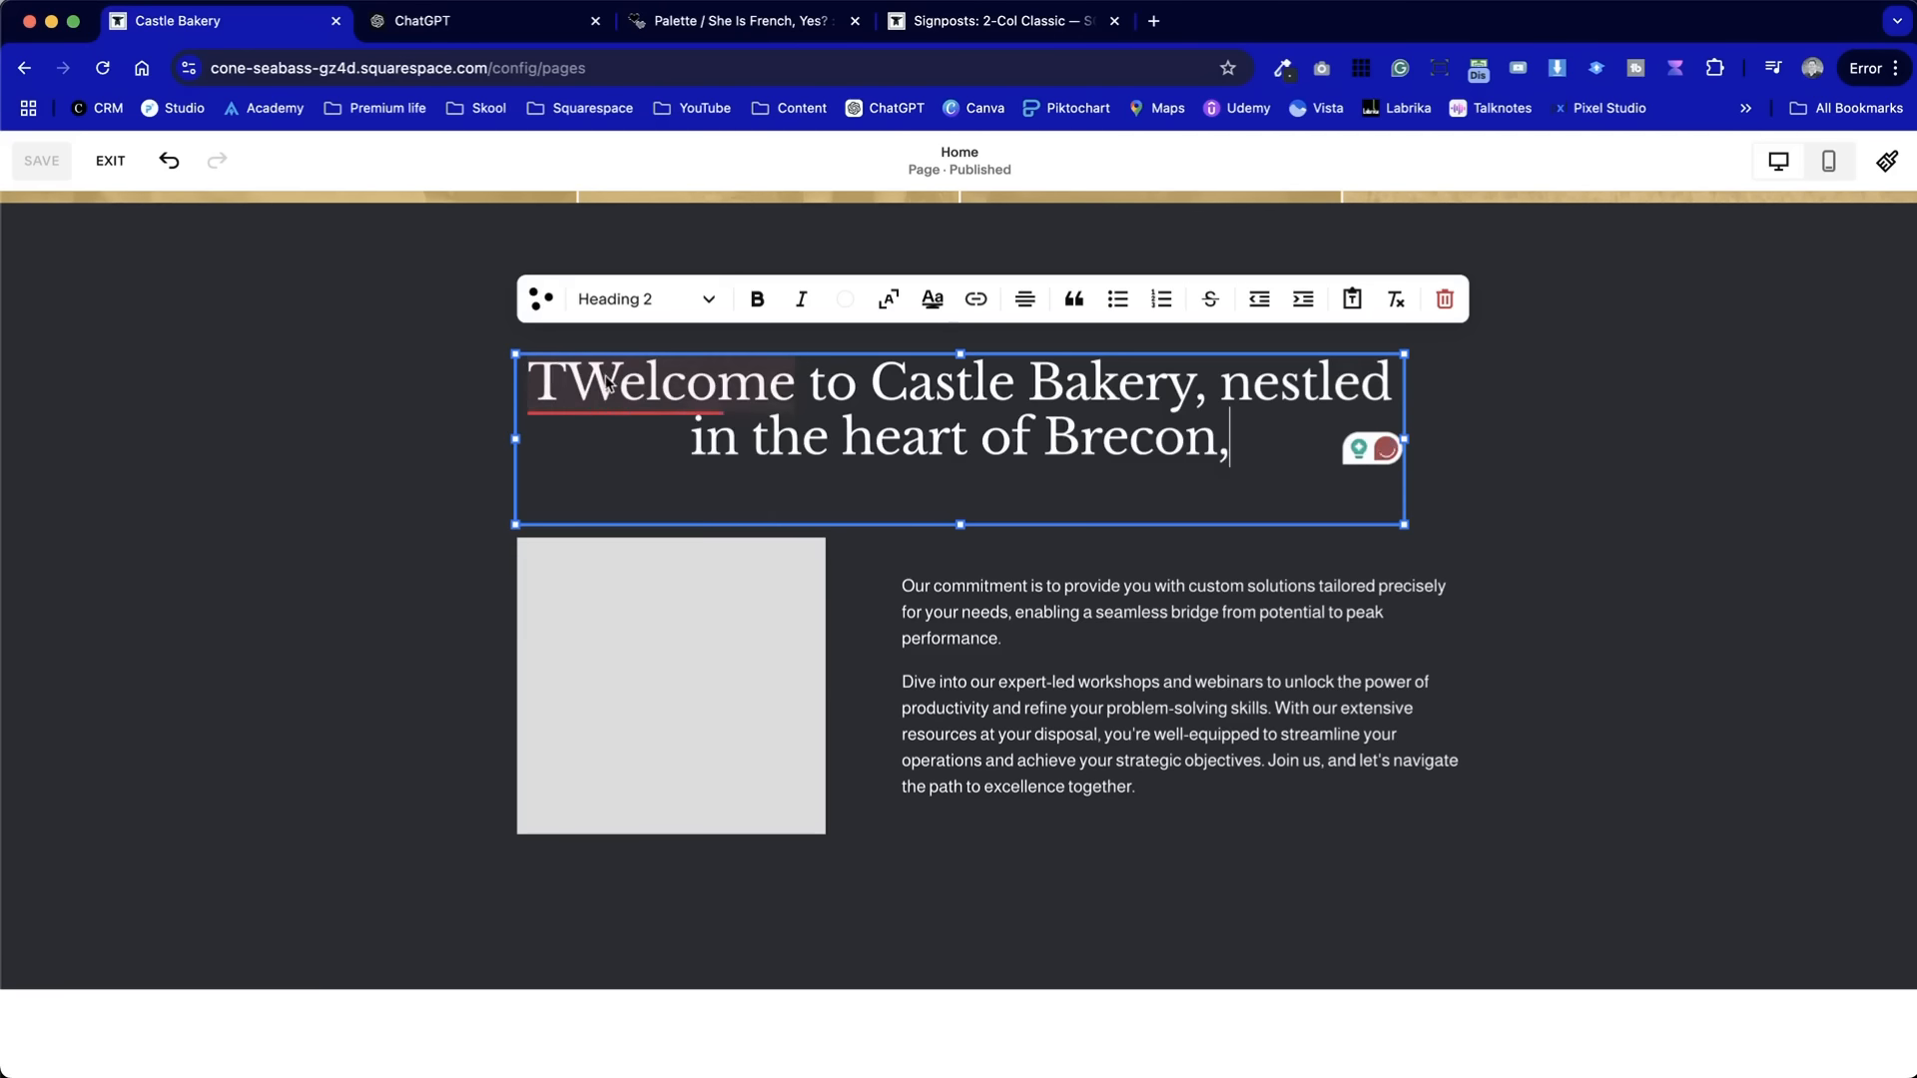
{"action": "mouse_move", "coordinate": [562, 388]}
{"action": "key", "text": "BackSpace"}
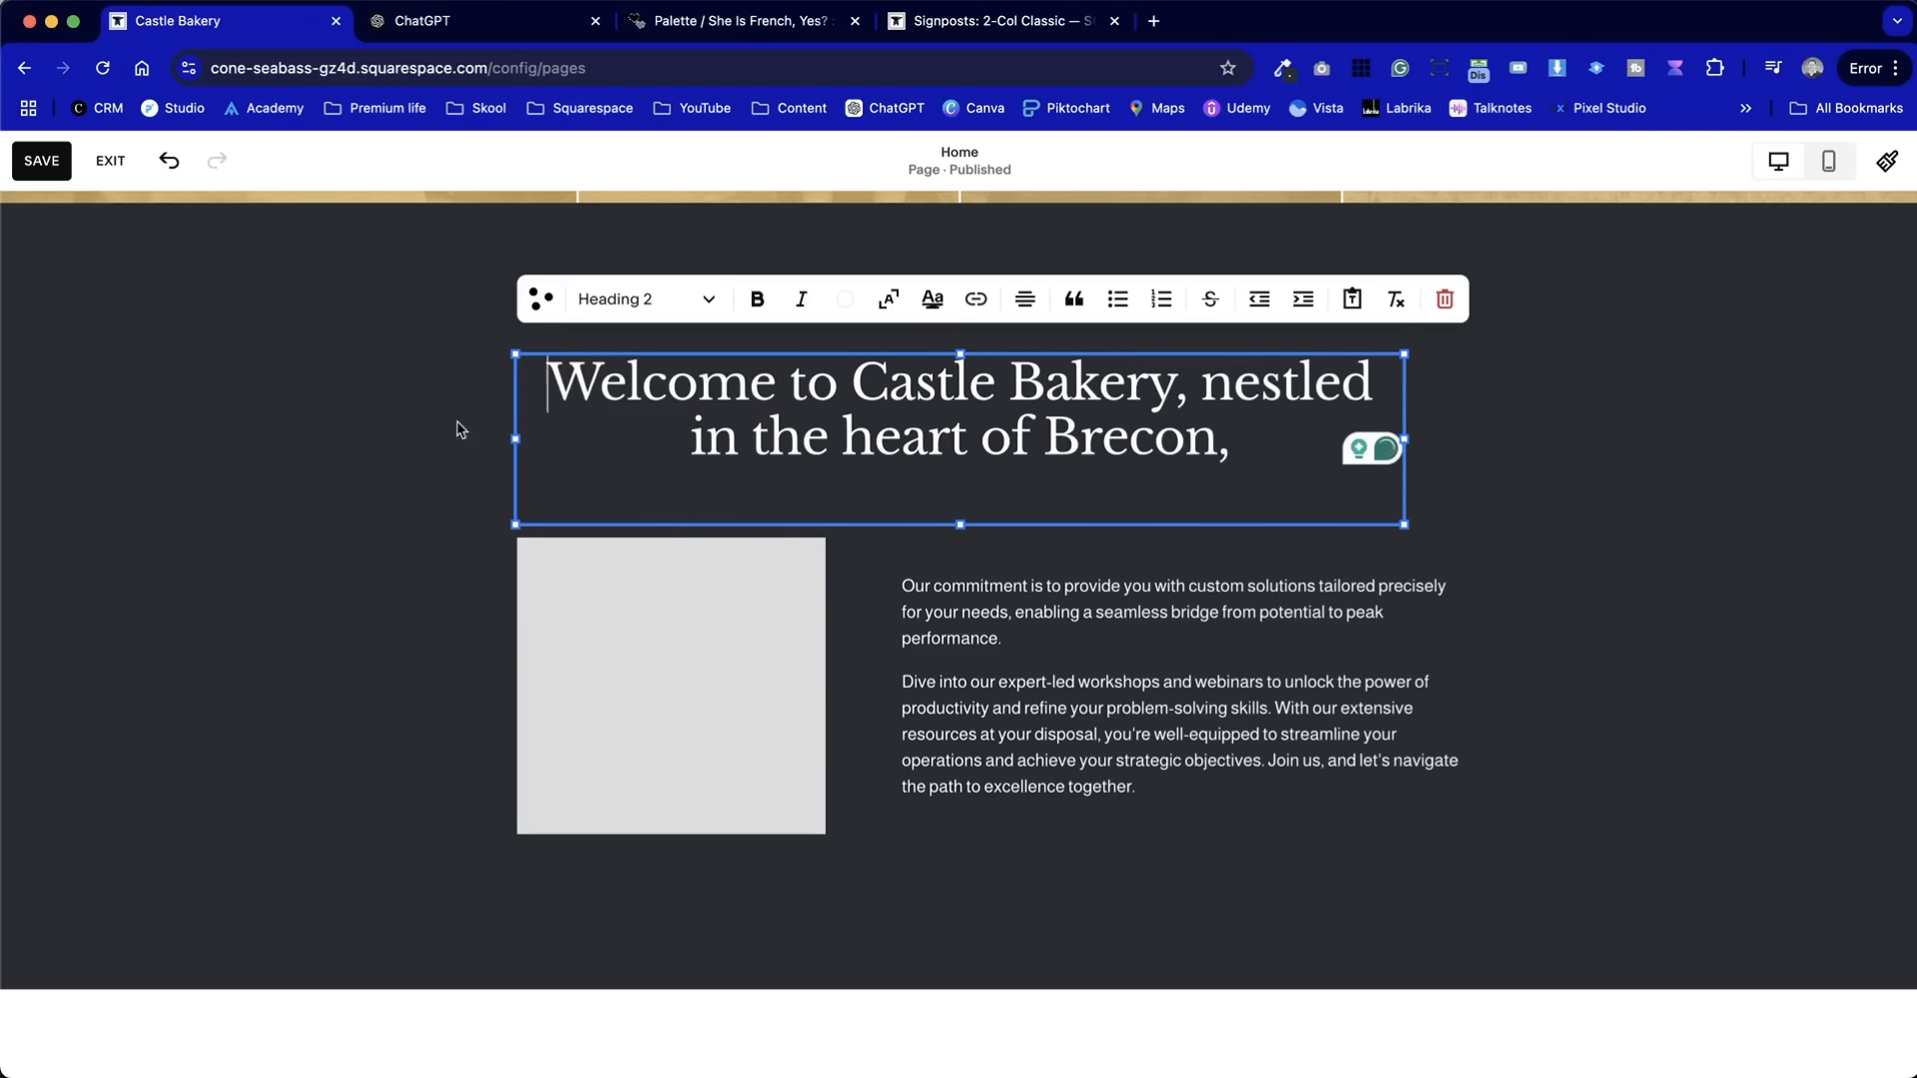
{"action": "left_click", "coordinate": [403, 446]}
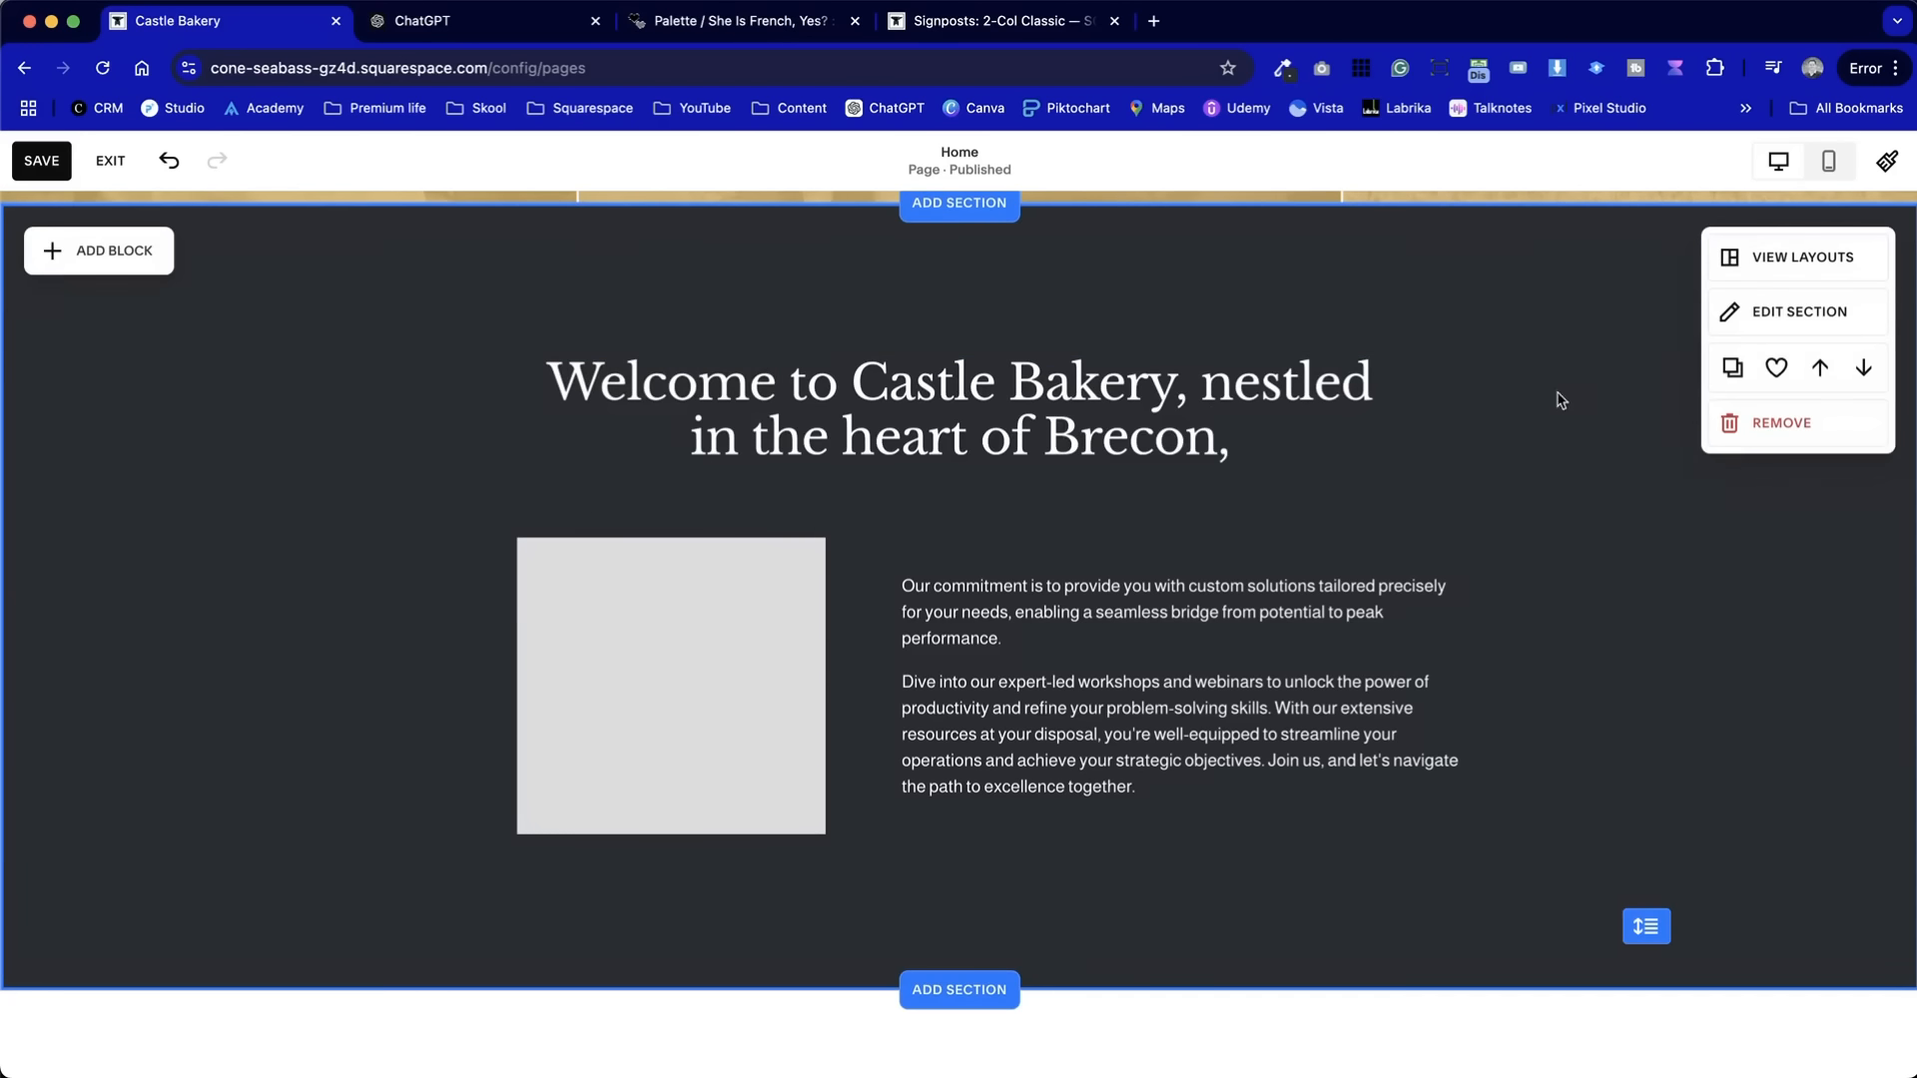
- Copy "nestled in the heart of Brecon," from the section heading and delete it there, leaving "Welcome to Castle Bakery,"
{"action": "left_click", "coordinate": [1266, 455]}
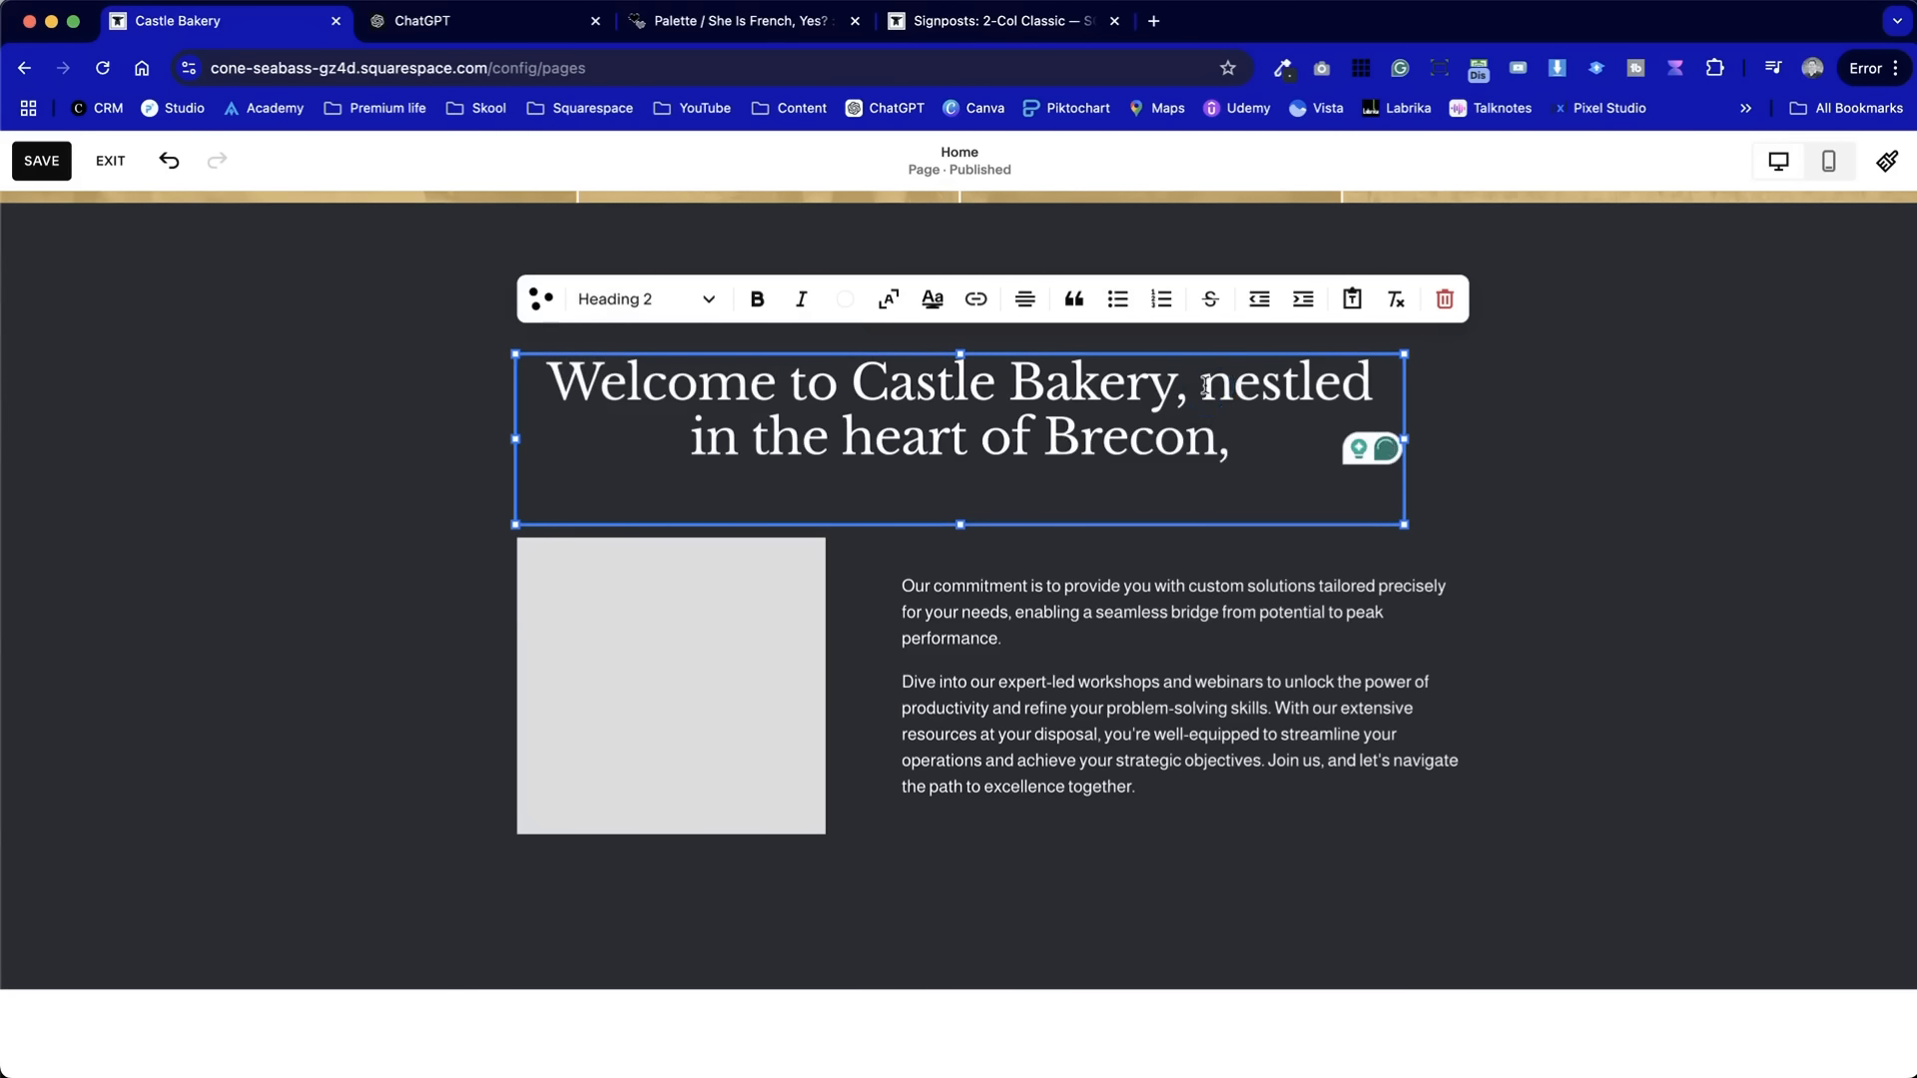
{"action": "left_click_drag", "start_coordinate": [1203, 386], "coordinate": [1264, 456]}
{"action": "key", "text": "super+c"}
{"action": "key", "text": "BackSpace"}
- Try replacing the placeholder paragraphs beside the image with the copied phrase in Heading 2 style, and undo the replacement
{"action": "double_click", "coordinate": [1046, 618]}
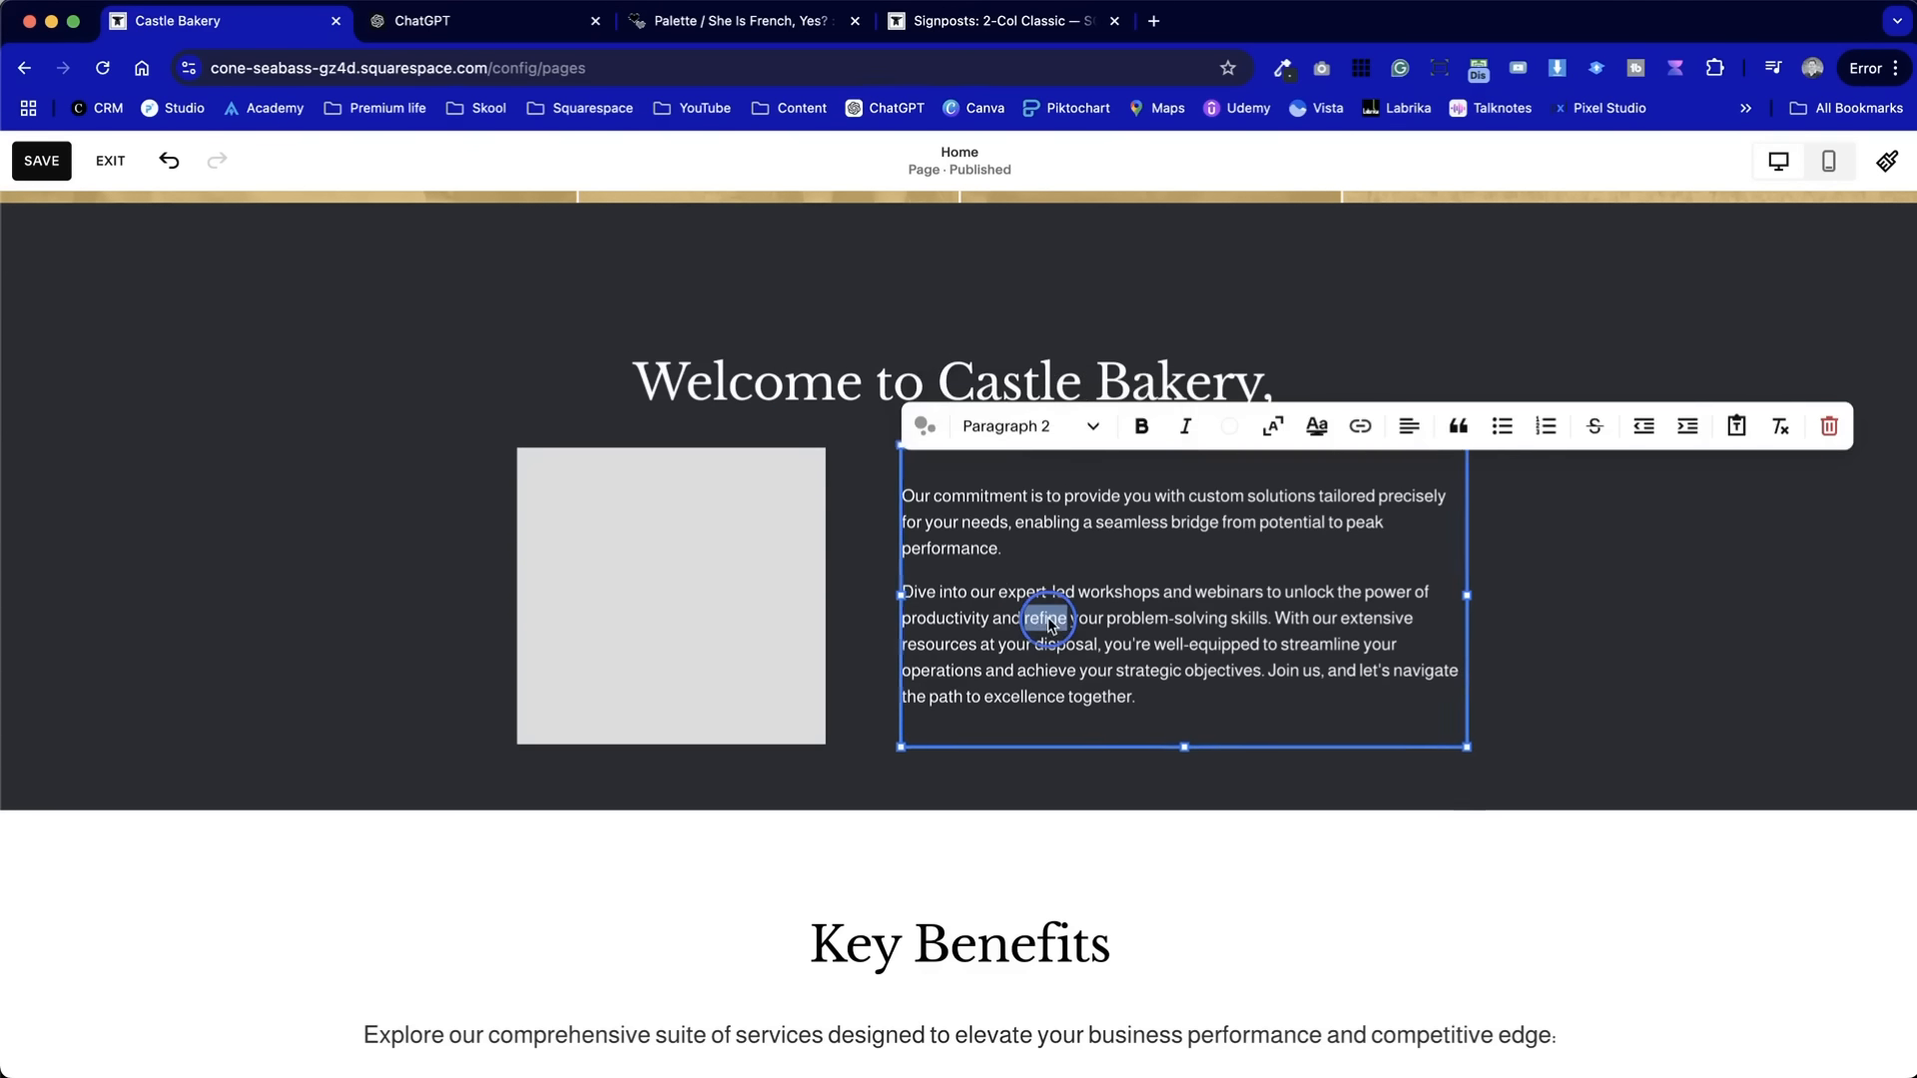
{"action": "left_click_drag", "start_coordinate": [1157, 704], "coordinate": [897, 502]}
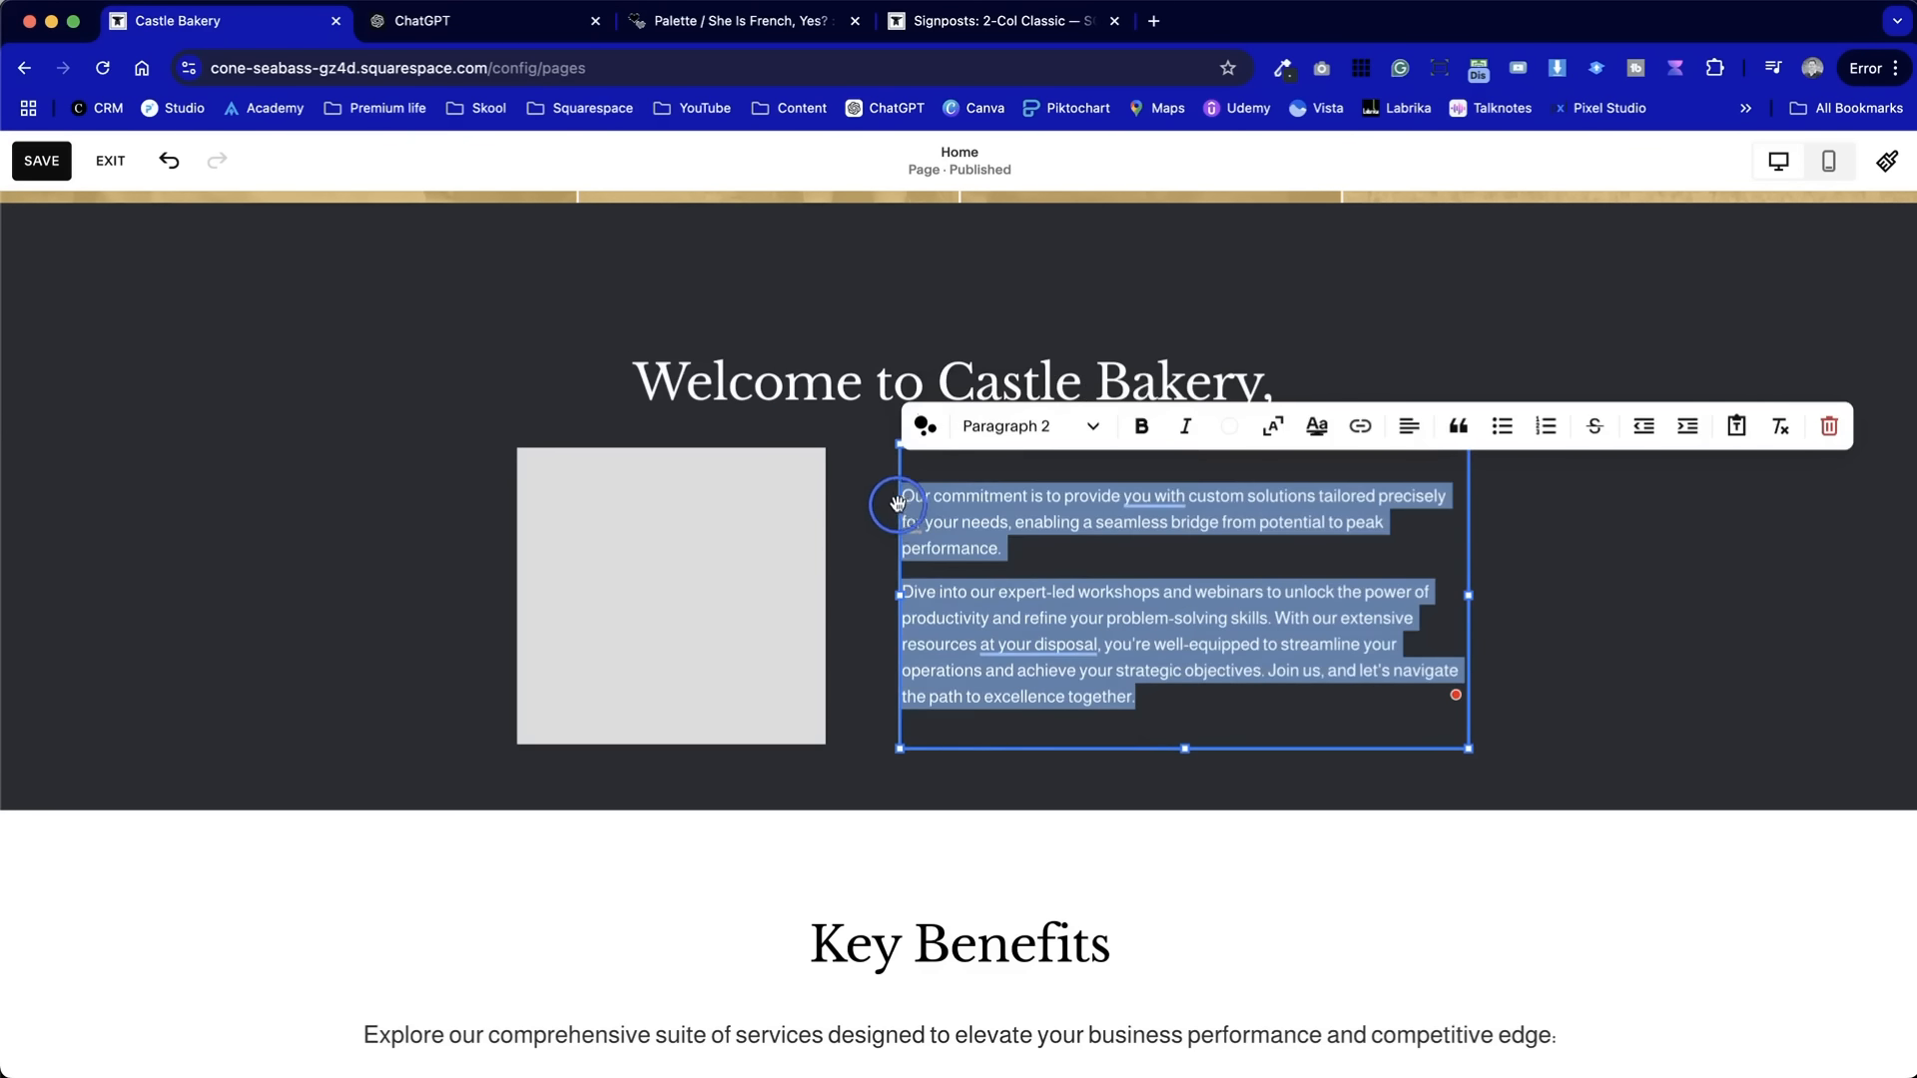
{"action": "key", "text": "super+v"}
{"action": "triple_click", "coordinate": [1160, 504]}
{"action": "key", "text": "super+c"}
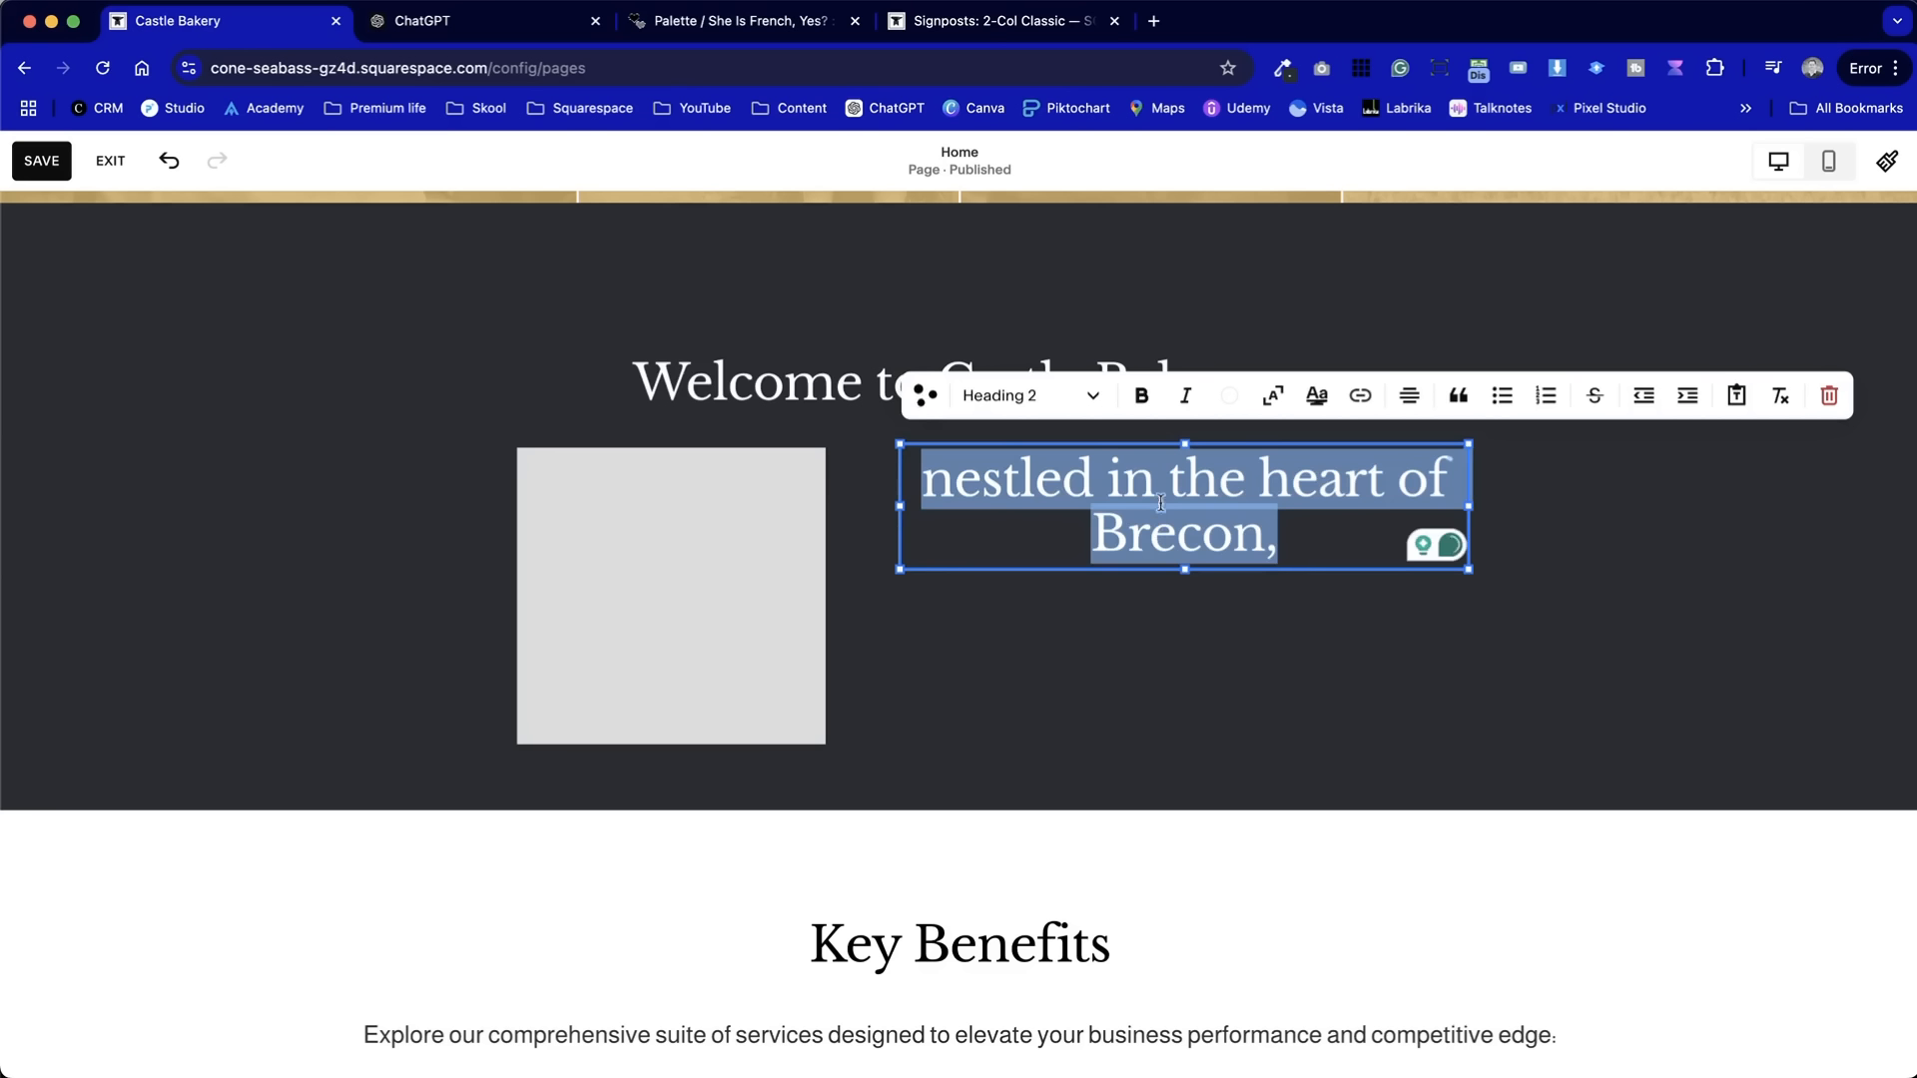
{"action": "key", "text": "super+z"}
- Replace the placeholder paragraphs with "Nestled in the heart of Brecon," in Paragraph 2 style, followed by the rest of ChatGPT's intro paragraph
{"action": "left_click", "coordinate": [994, 519]}
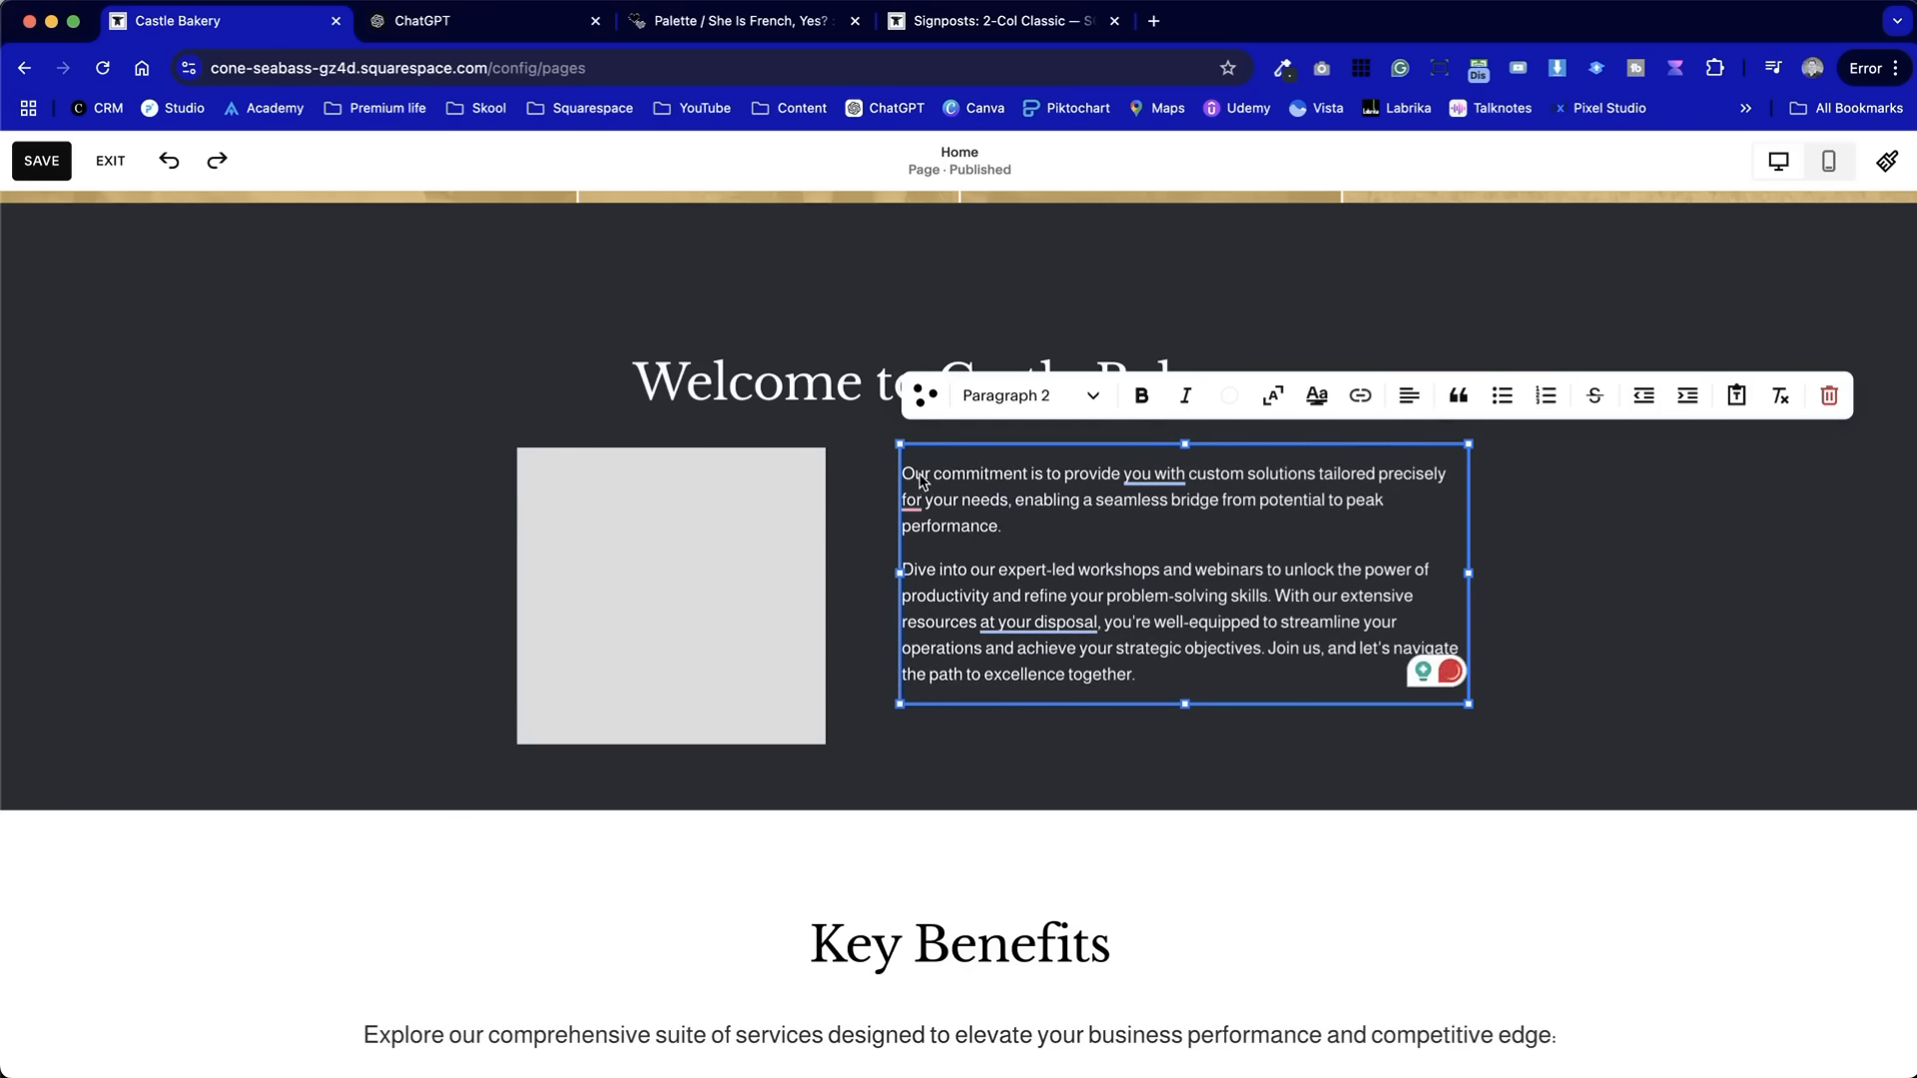
{"action": "left_click_drag", "start_coordinate": [920, 482], "coordinate": [1231, 679]}
{"action": "key", "text": "super+v"}
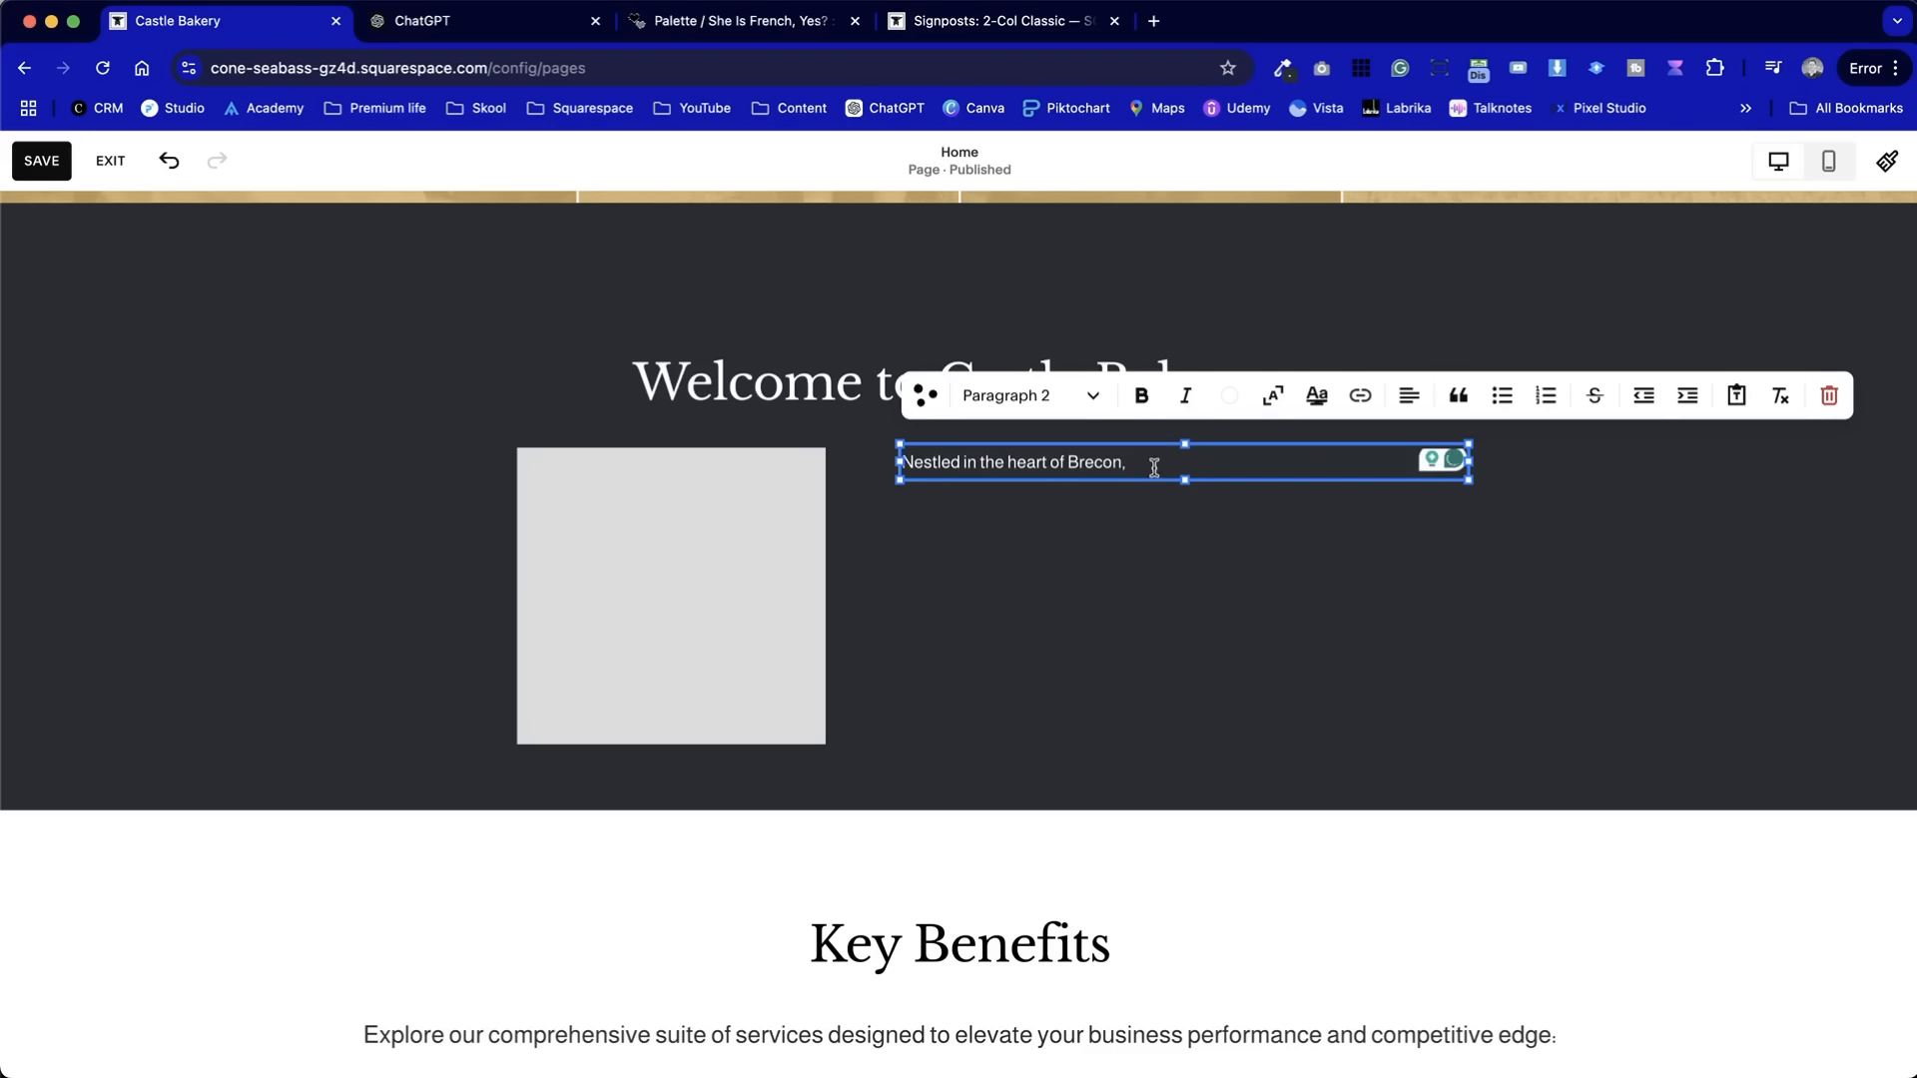
{"action": "key", "text": "ctrl+Tab"}
{"action": "left_click", "coordinate": [1048, 724]}
{"action": "left_click_drag", "start_coordinate": [1062, 675], "coordinate": [1390, 766]}
{"action": "key", "text": "super+c"}
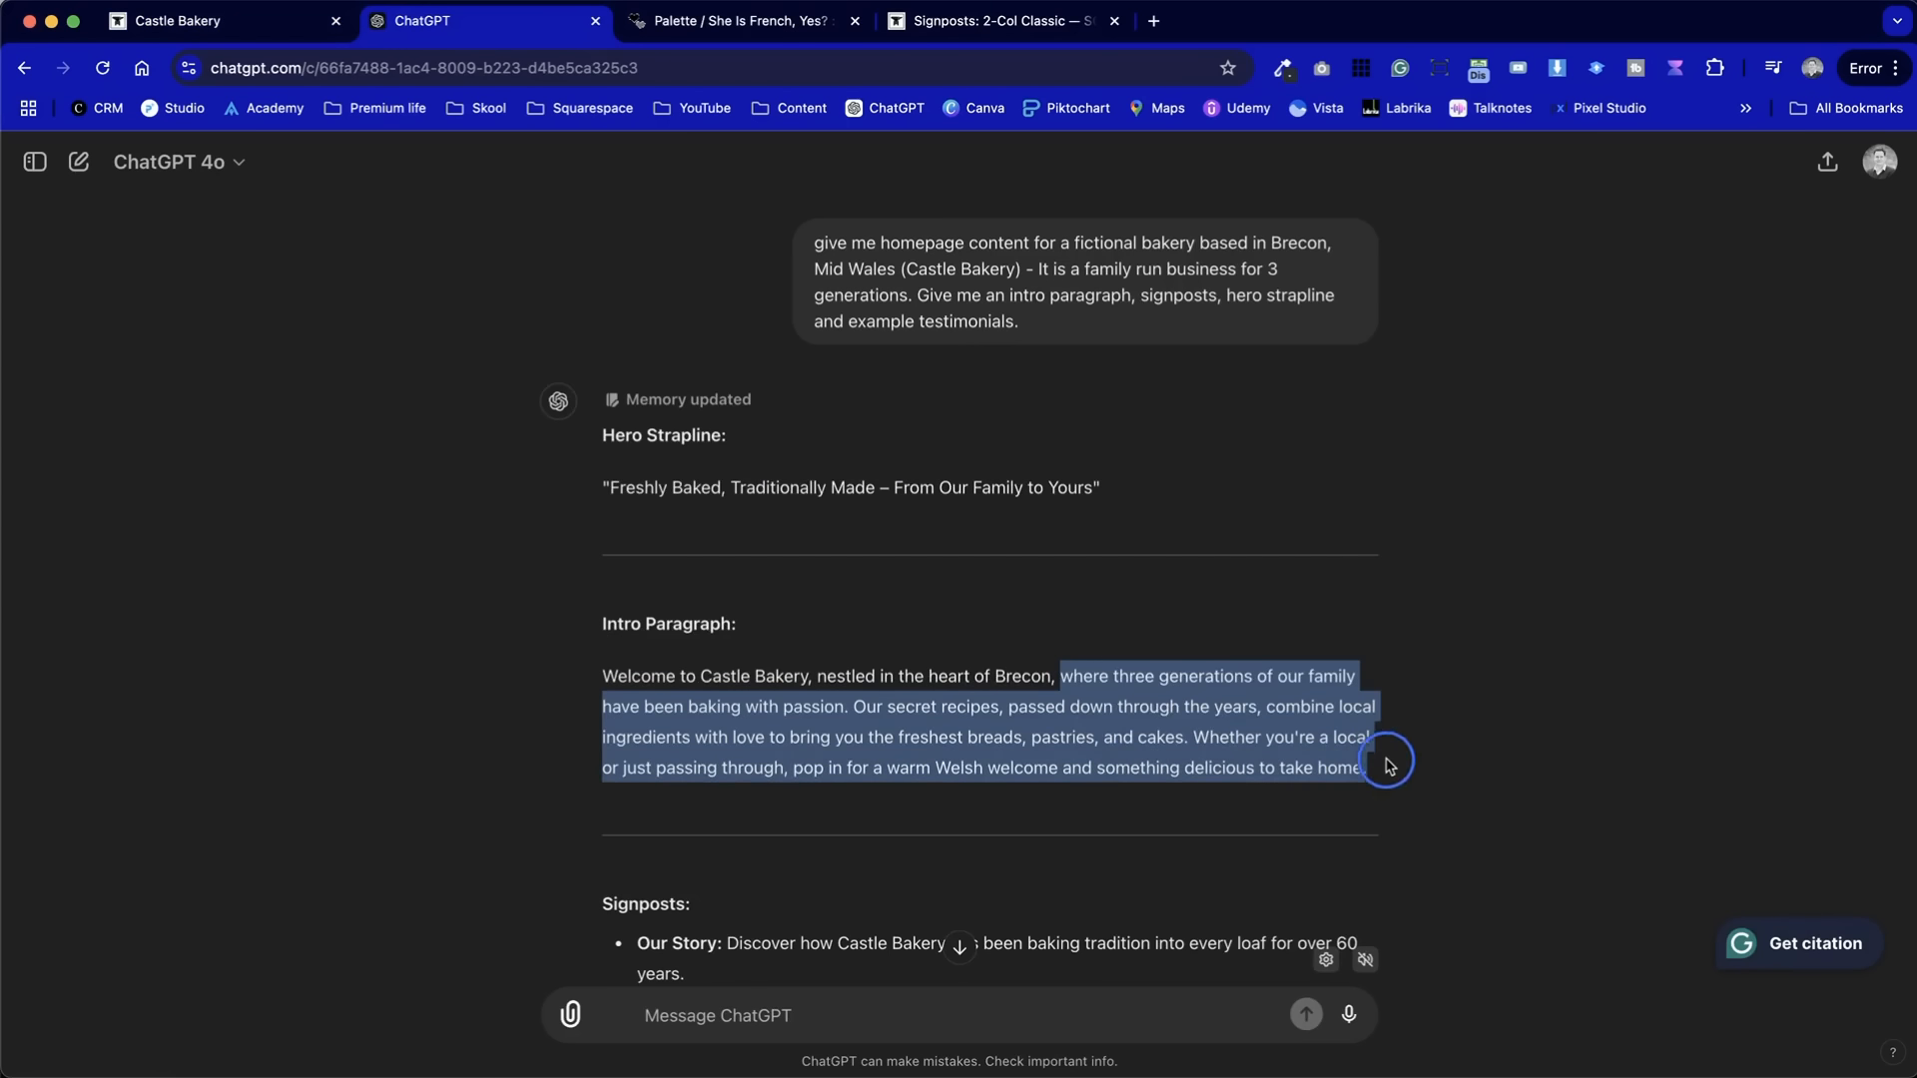
{"action": "key", "text": "ctrl+shift+Tab"}
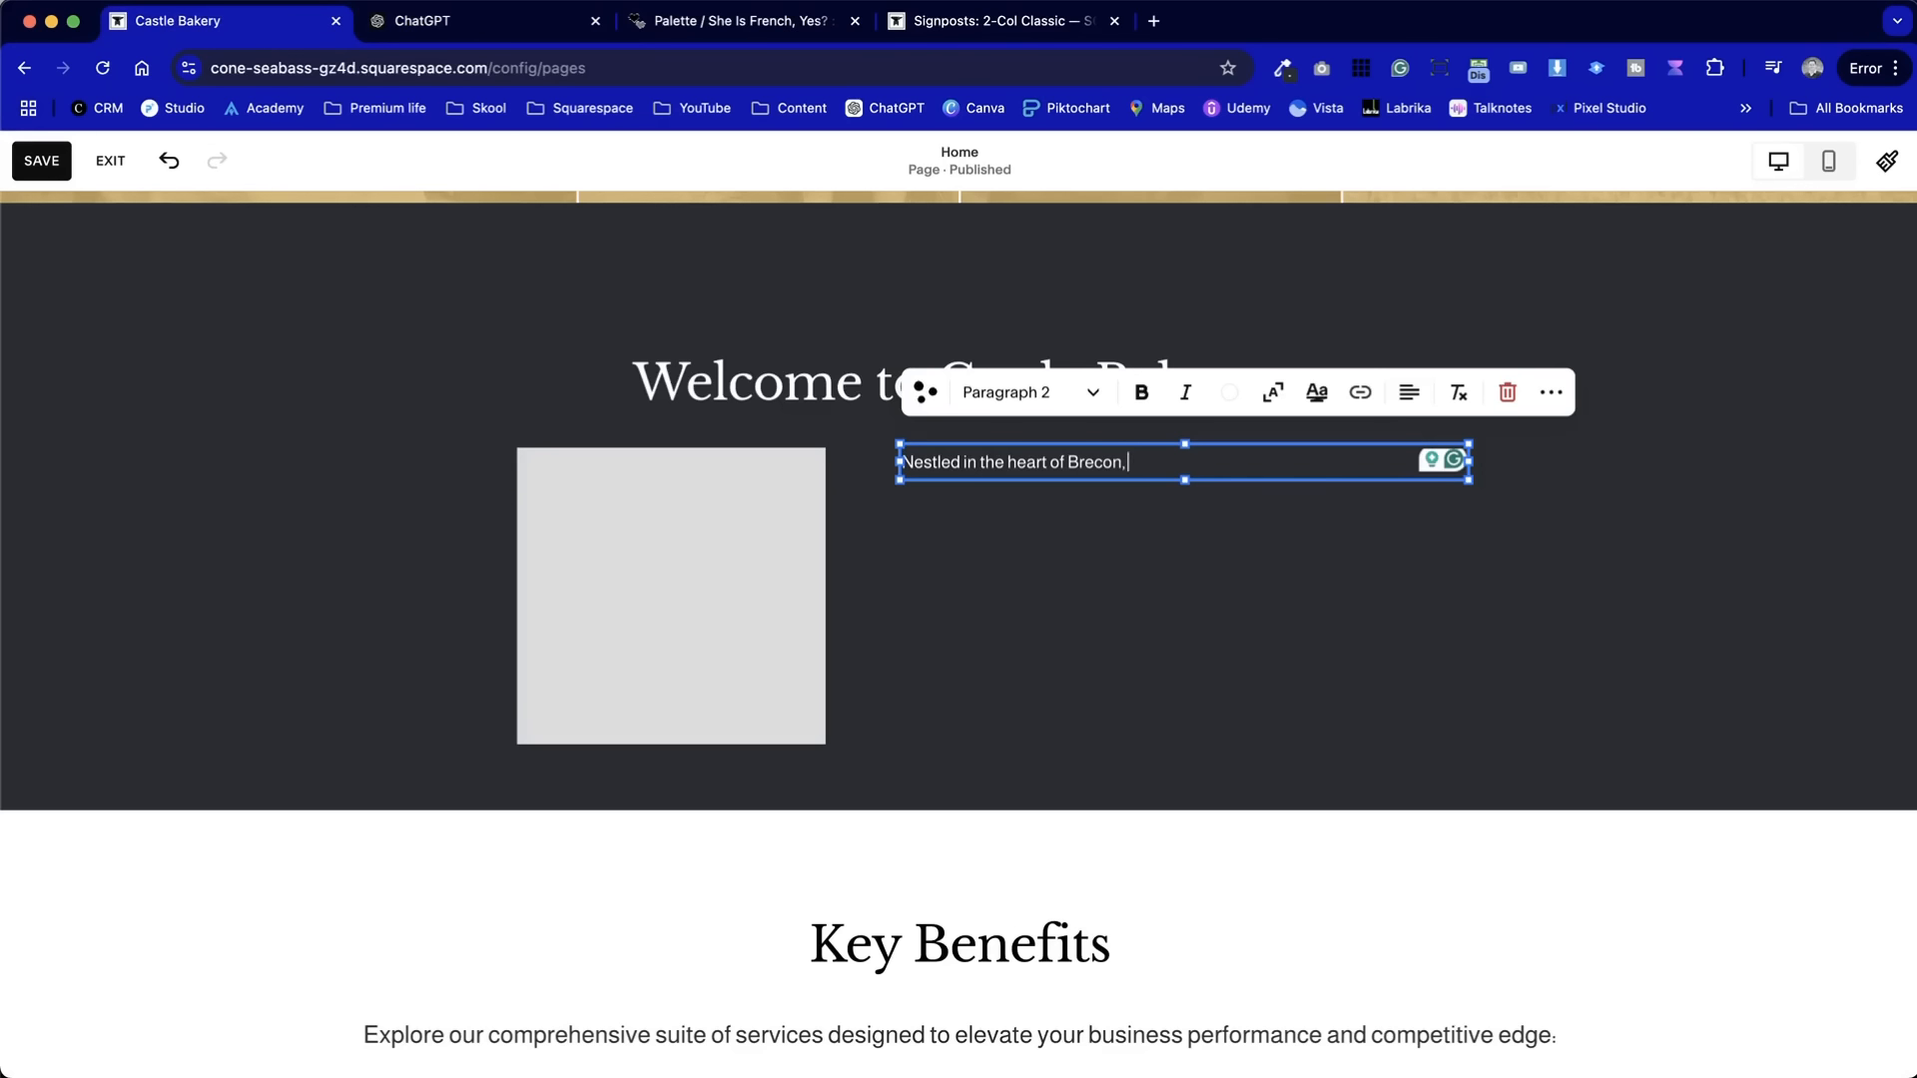
{"action": "key", "text": "super+v"}
{"action": "left_click", "coordinate": [1553, 621]}
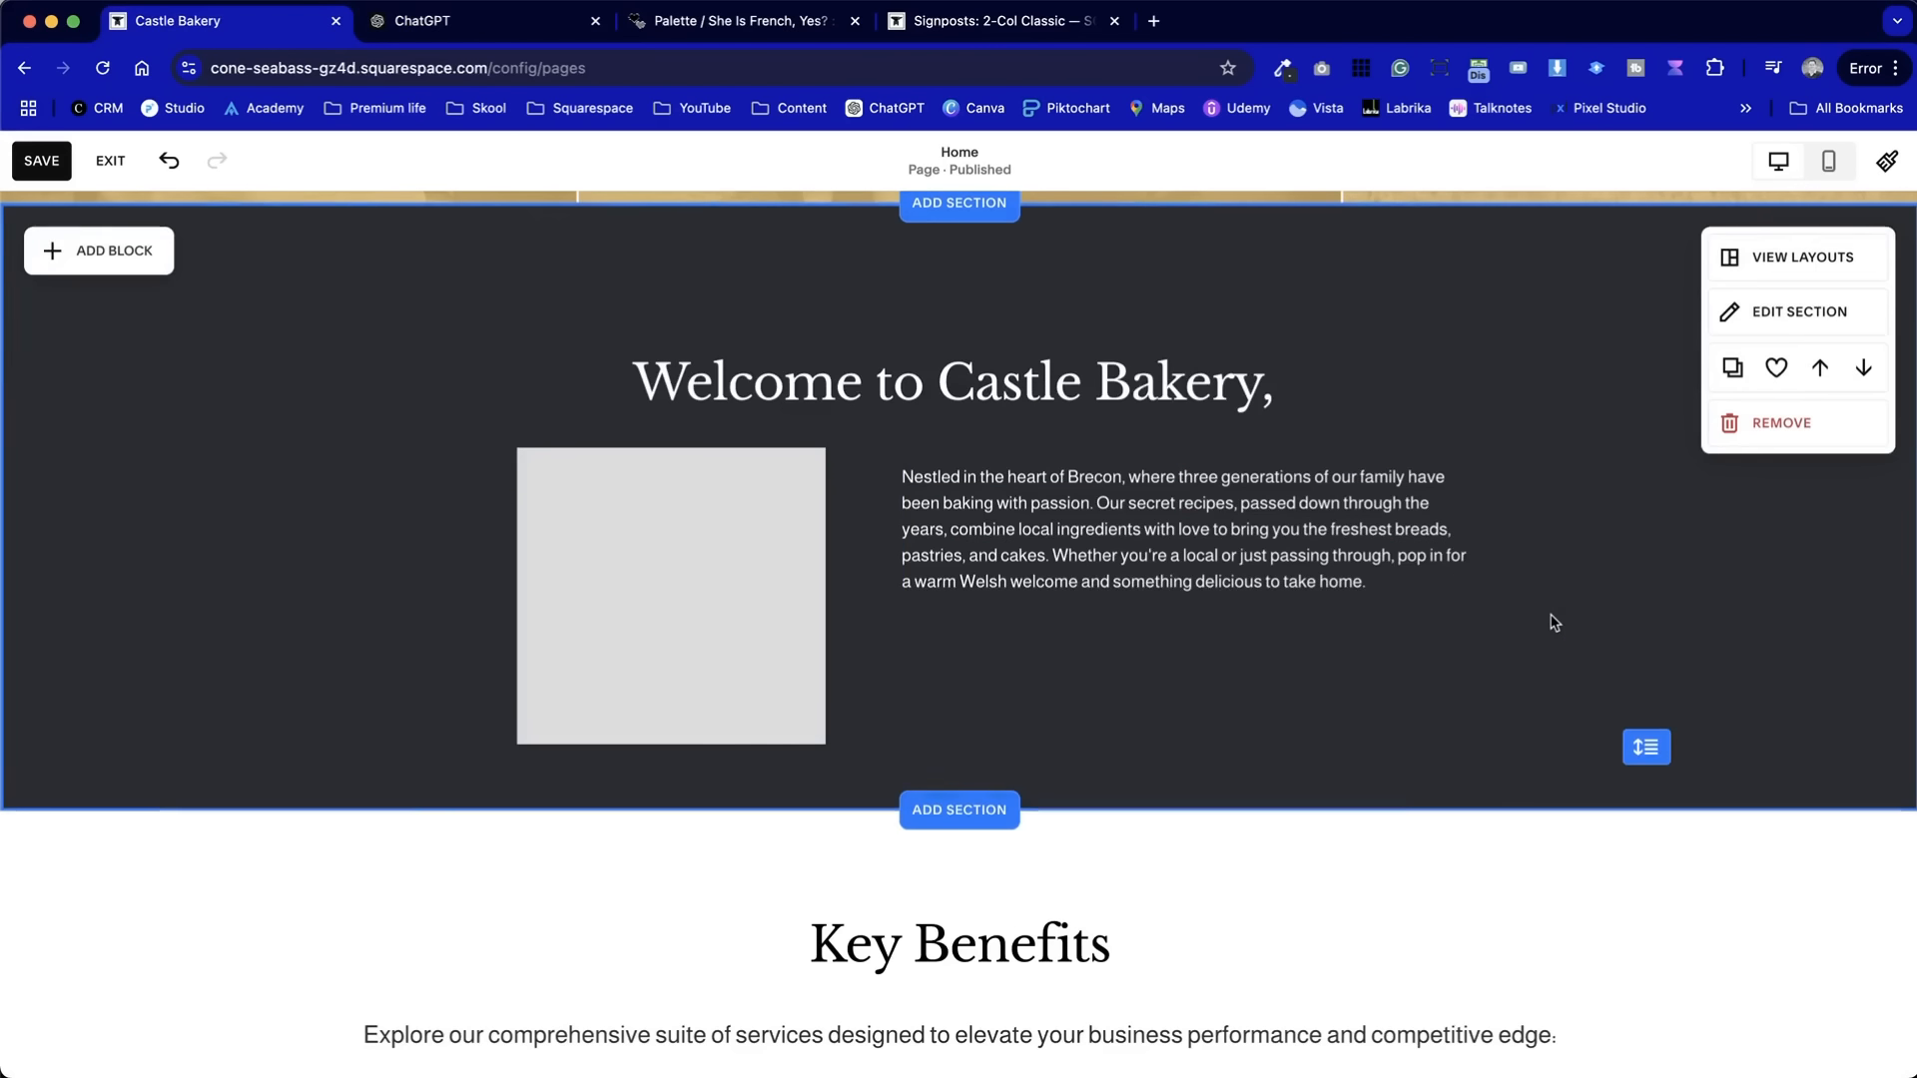
- Reword the start of the welcome text to "We are nestled in the heart of Brecon"
{"action": "left_click", "coordinate": [1437, 595]}
{"action": "left_click", "coordinate": [915, 475]}
{"action": "key", "text": "BackSpace"}
{"action": "type", "text": "We are n"}
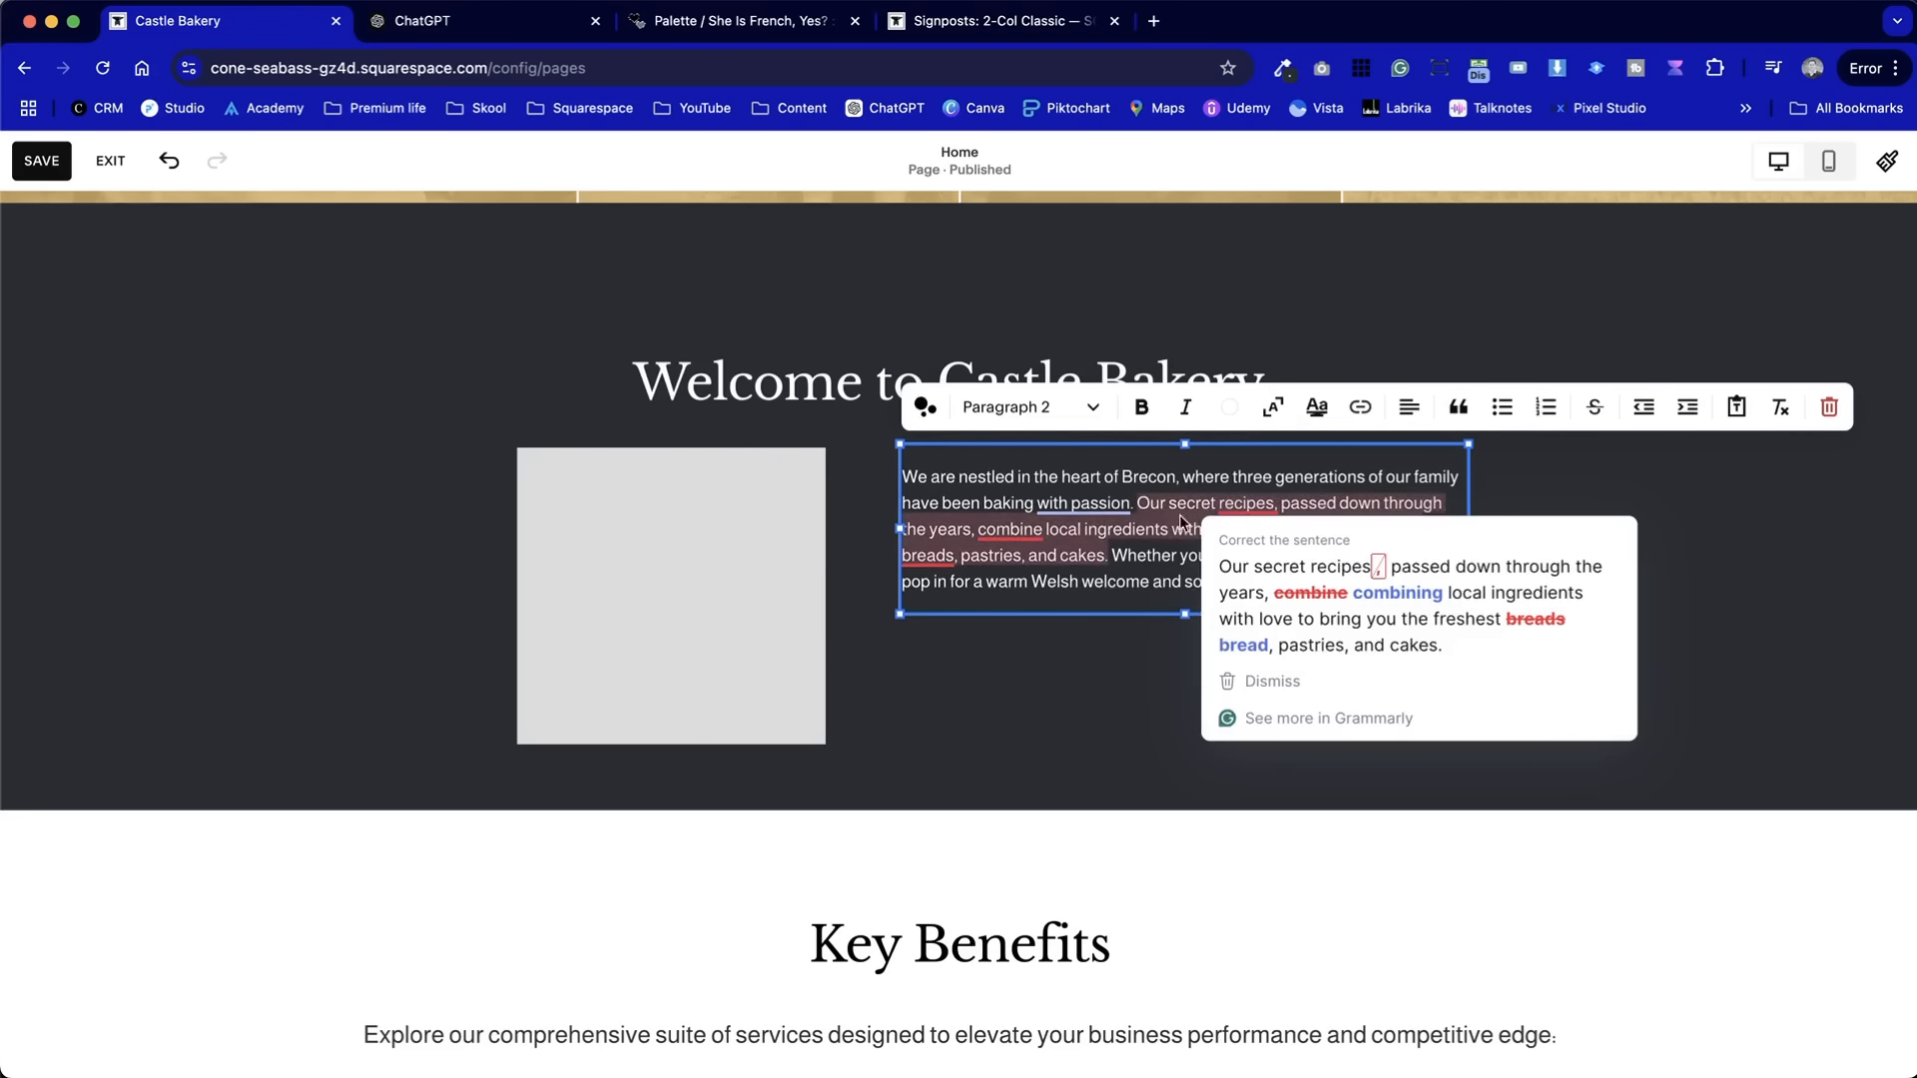
- Split the welcome text before "Our secret recipes" and give the first paragraph a larger paragraph style
{"action": "left_click", "coordinate": [1136, 503]}
{"action": "key", "text": "Return"}
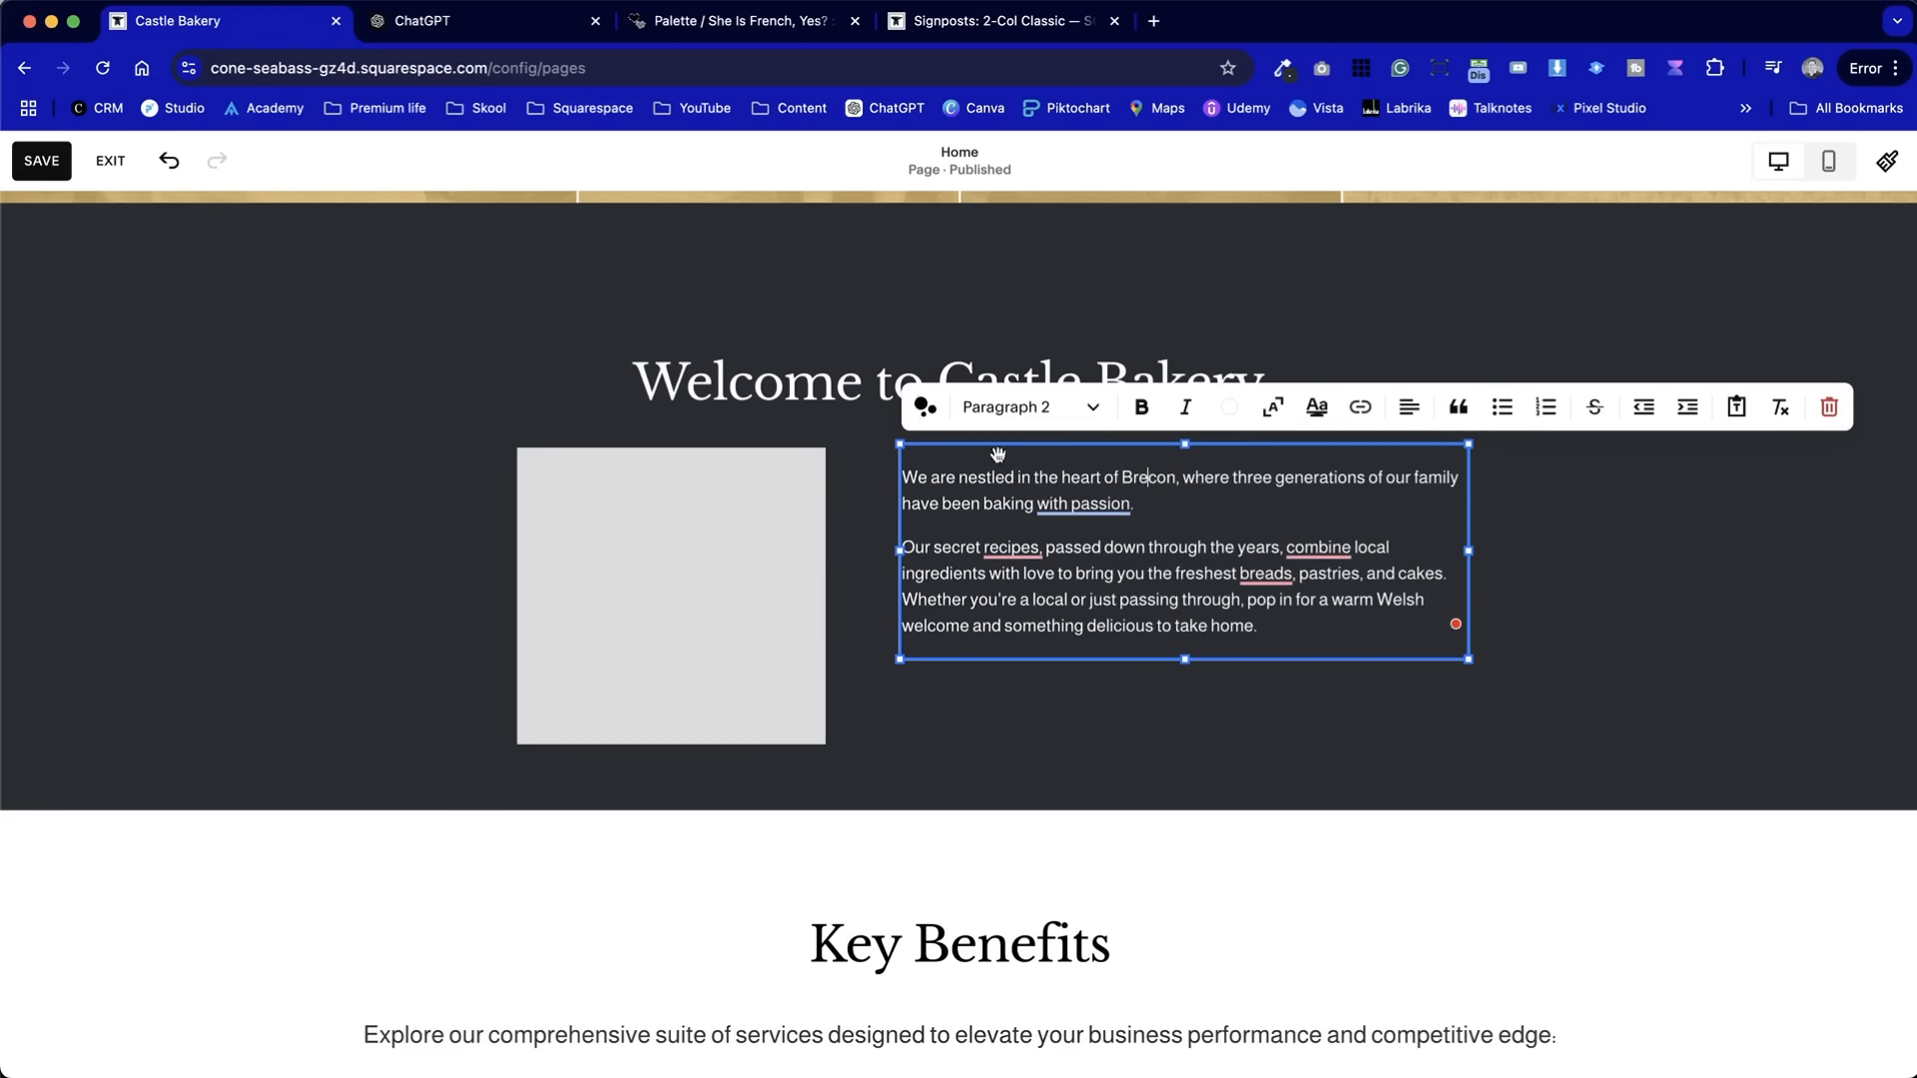
{"action": "left_click", "coordinate": [1023, 408]}
{"action": "left_click", "coordinate": [1018, 655]}
{"action": "left_click", "coordinate": [1838, 725]}
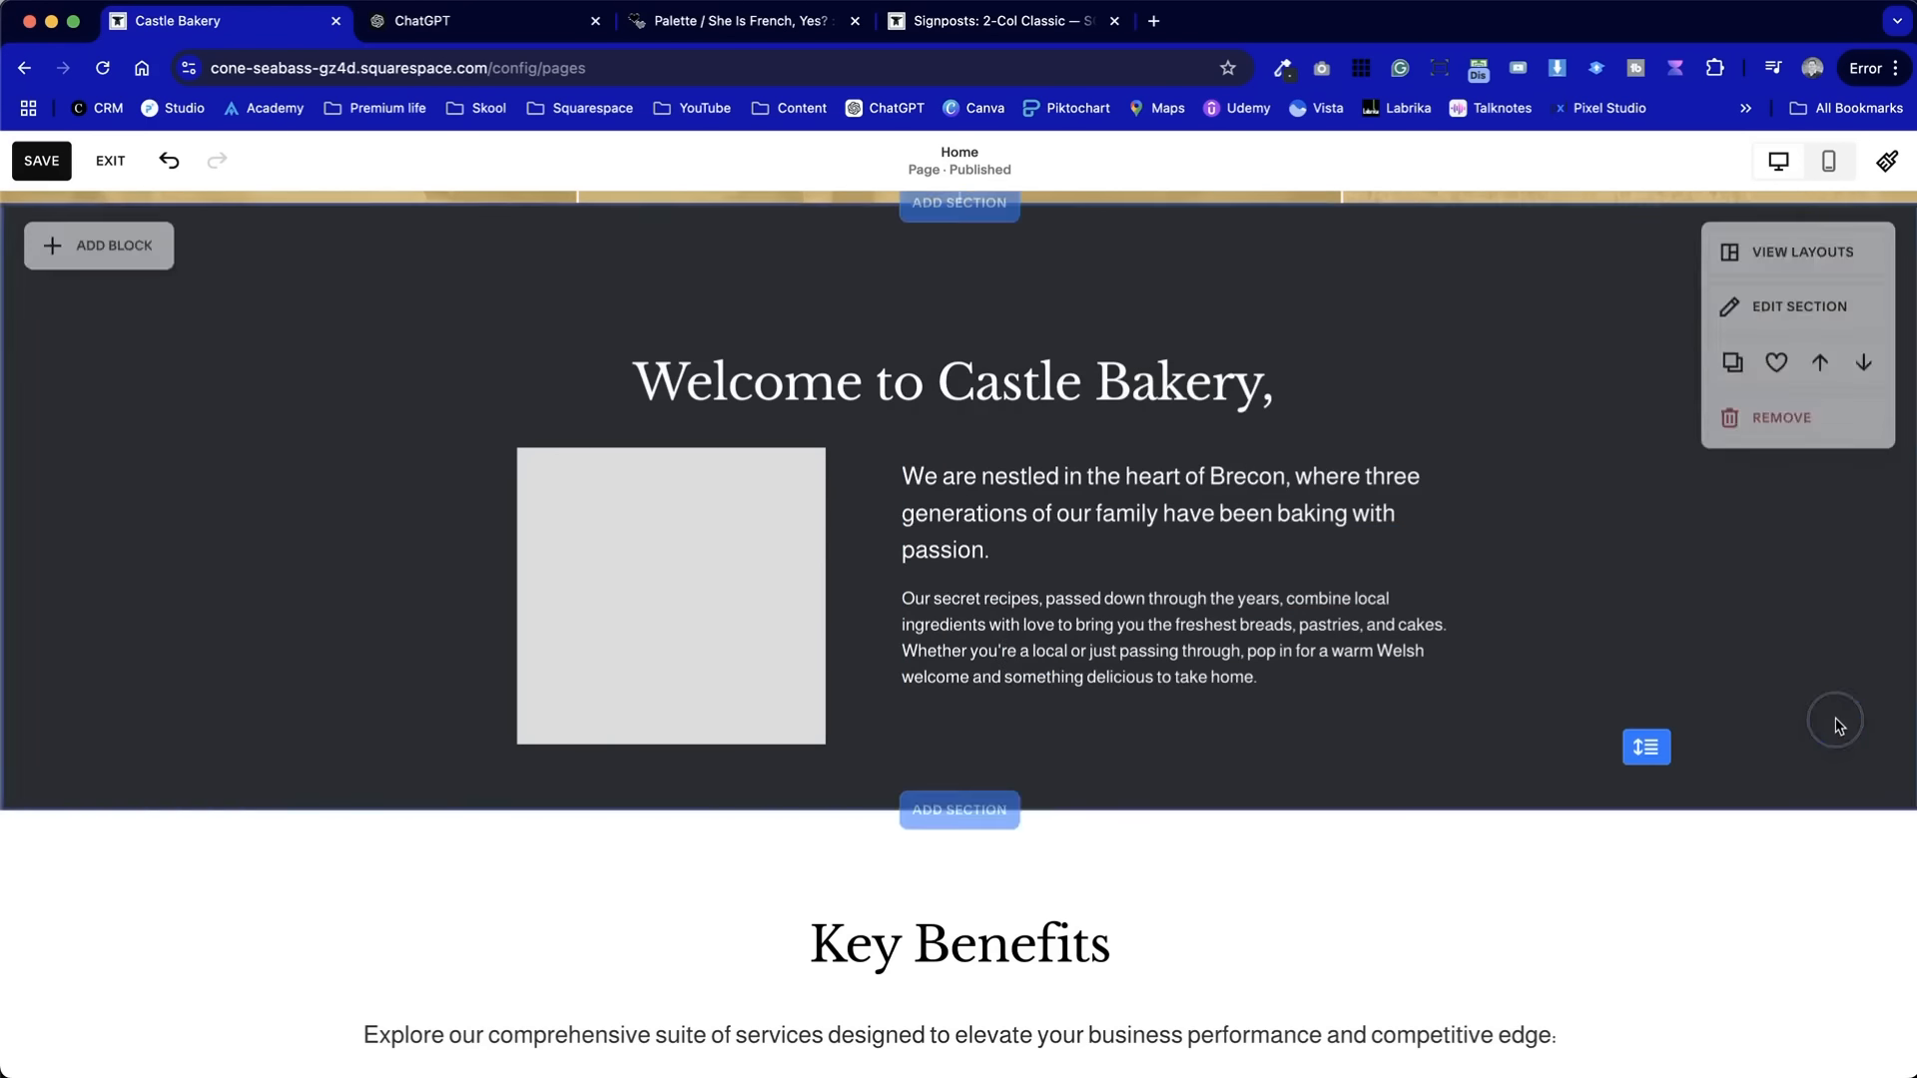
- Replace the welcome section's grey placeholder with a free stock photo of hands kneading dough, found by searching for "bakery"
{"action": "scroll", "coordinate": [1312, 905], "scroll_direction": "up", "scroll_amount": 3}
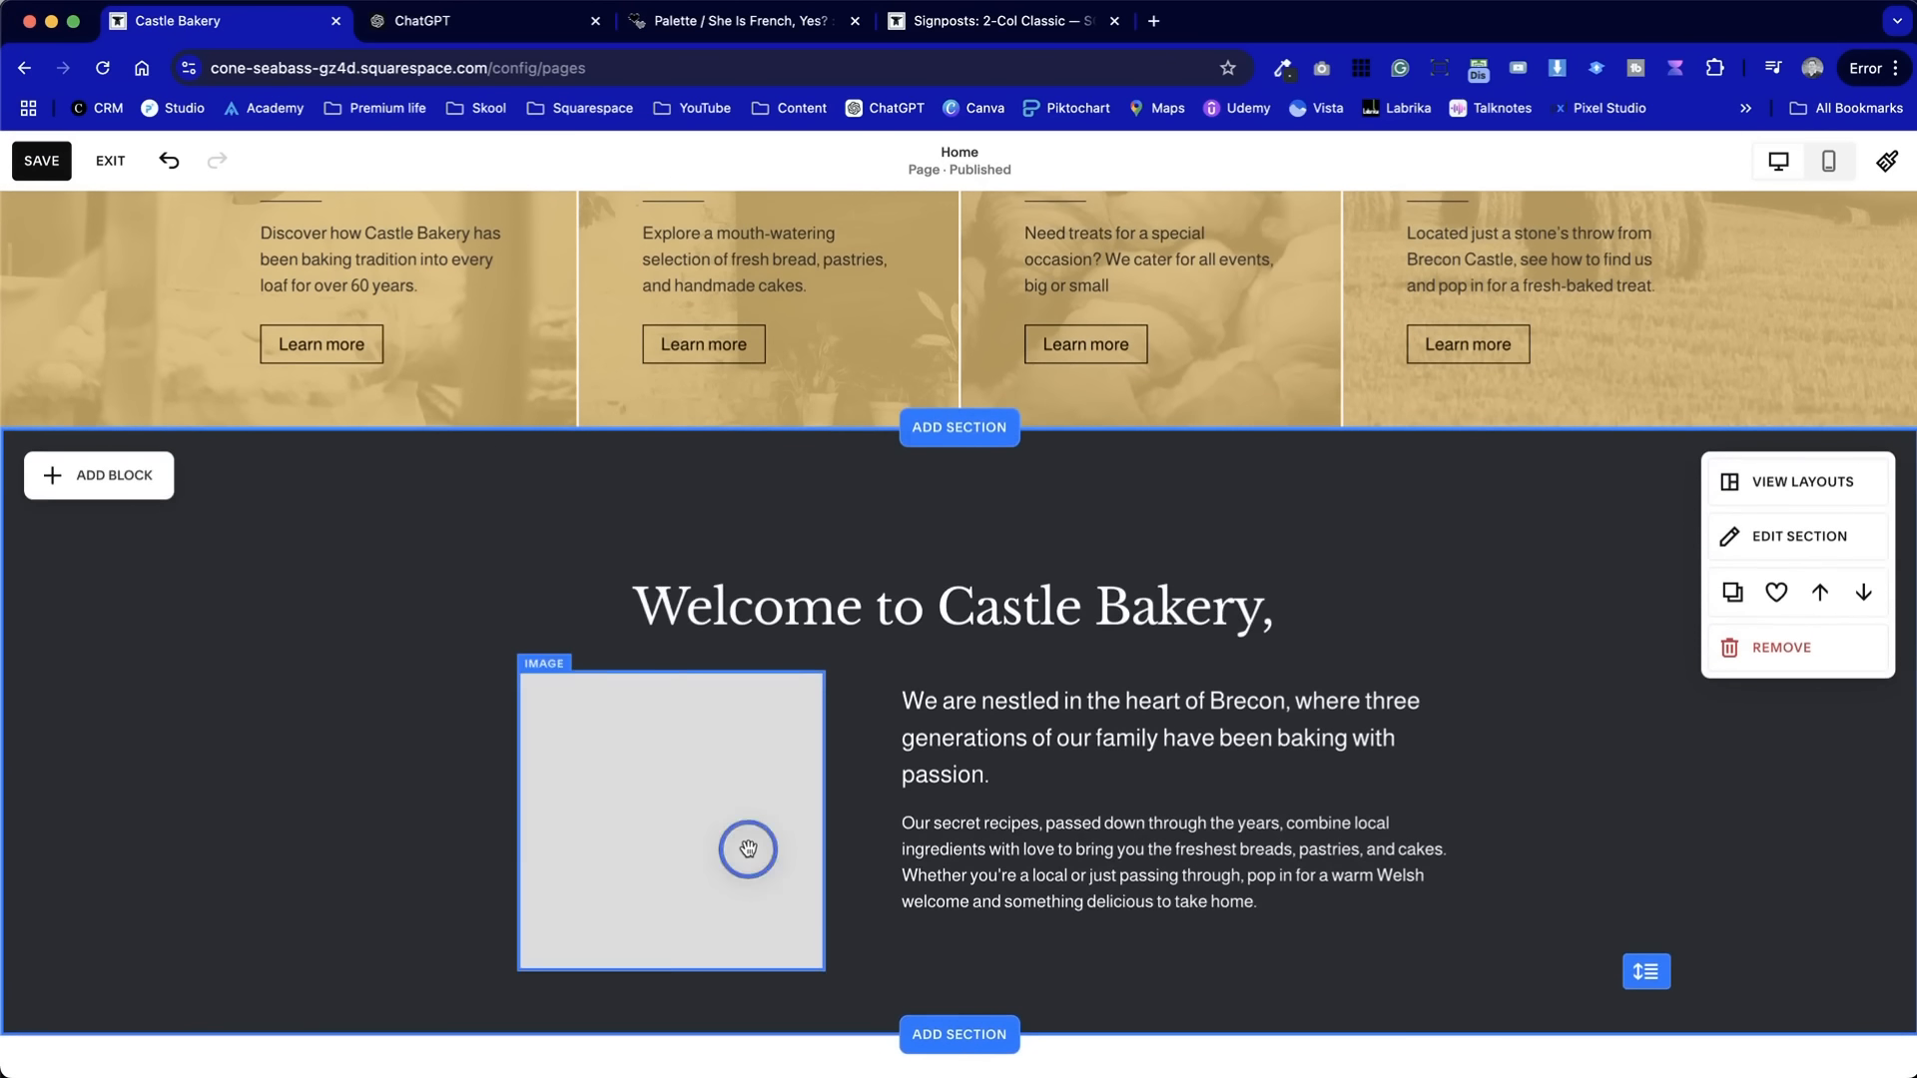
{"action": "left_click", "coordinate": [747, 849]}
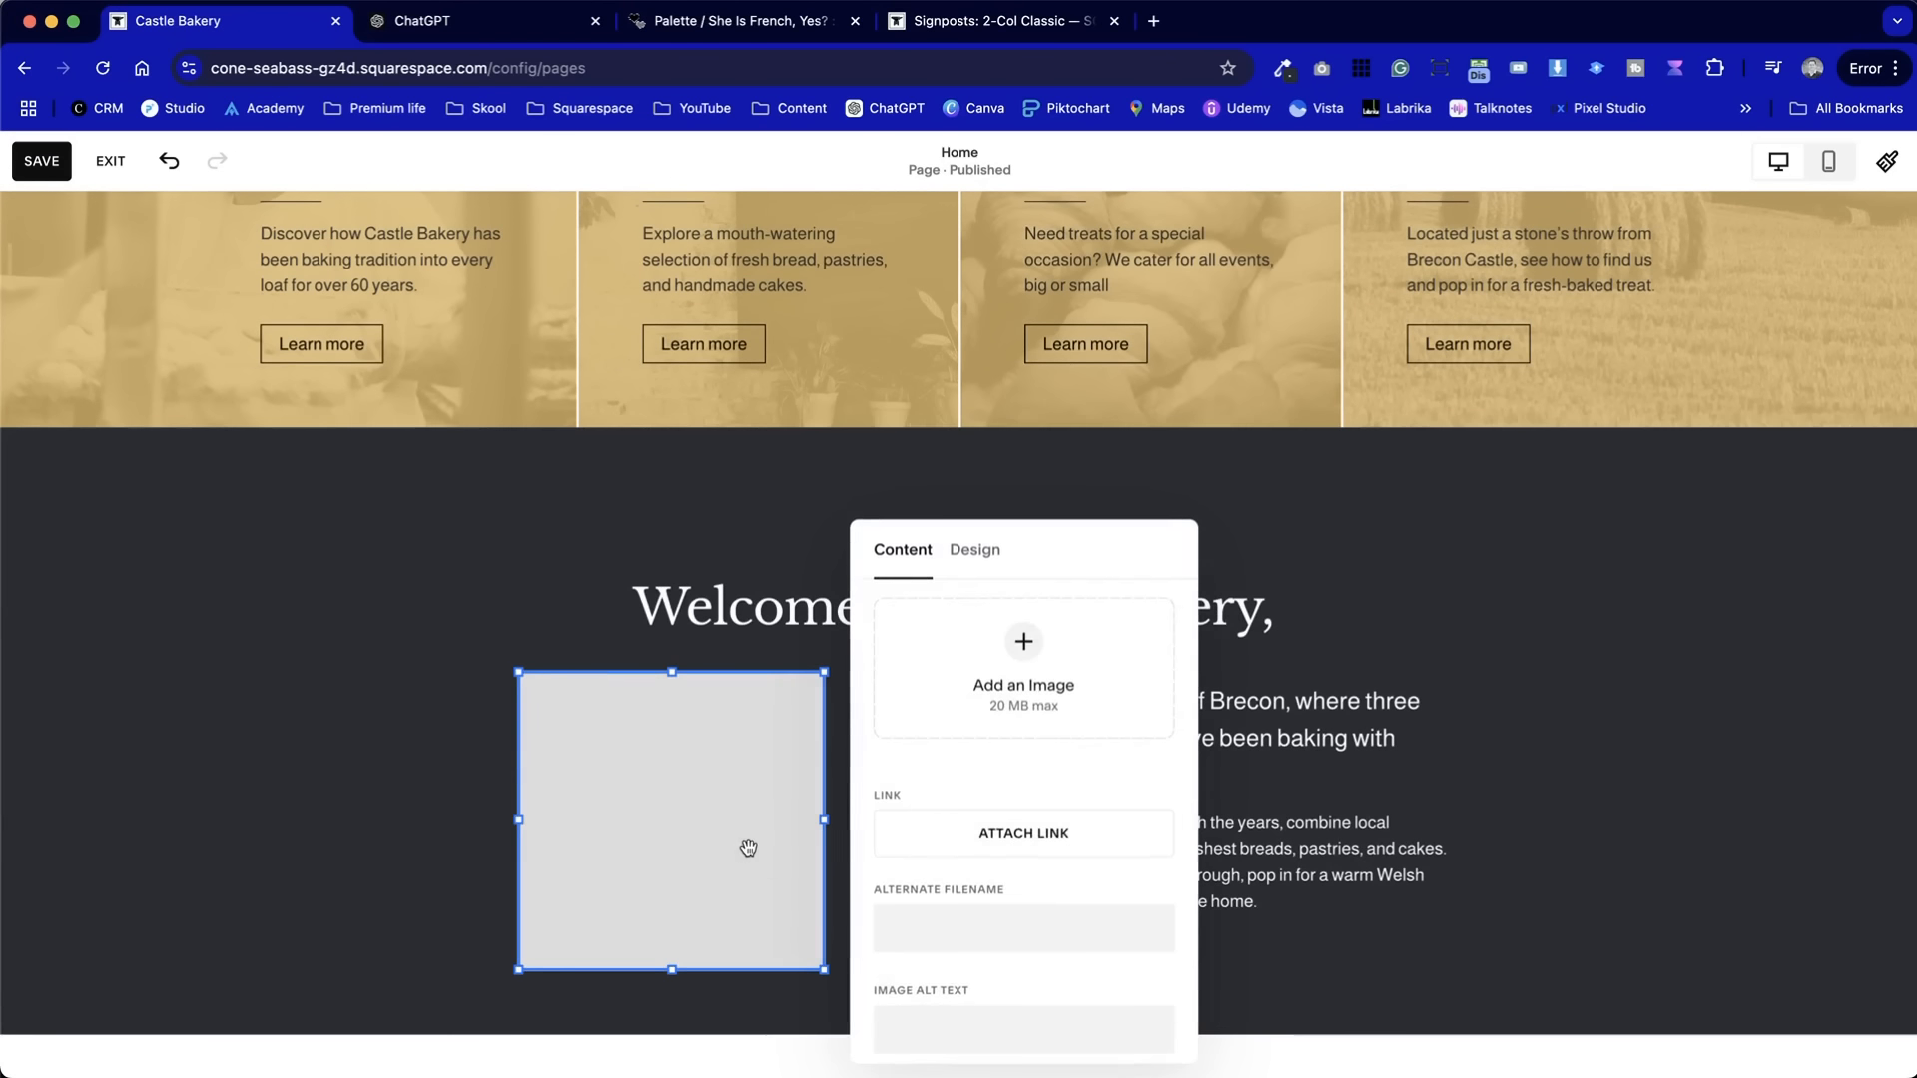
{"action": "left_click", "coordinate": [931, 743]}
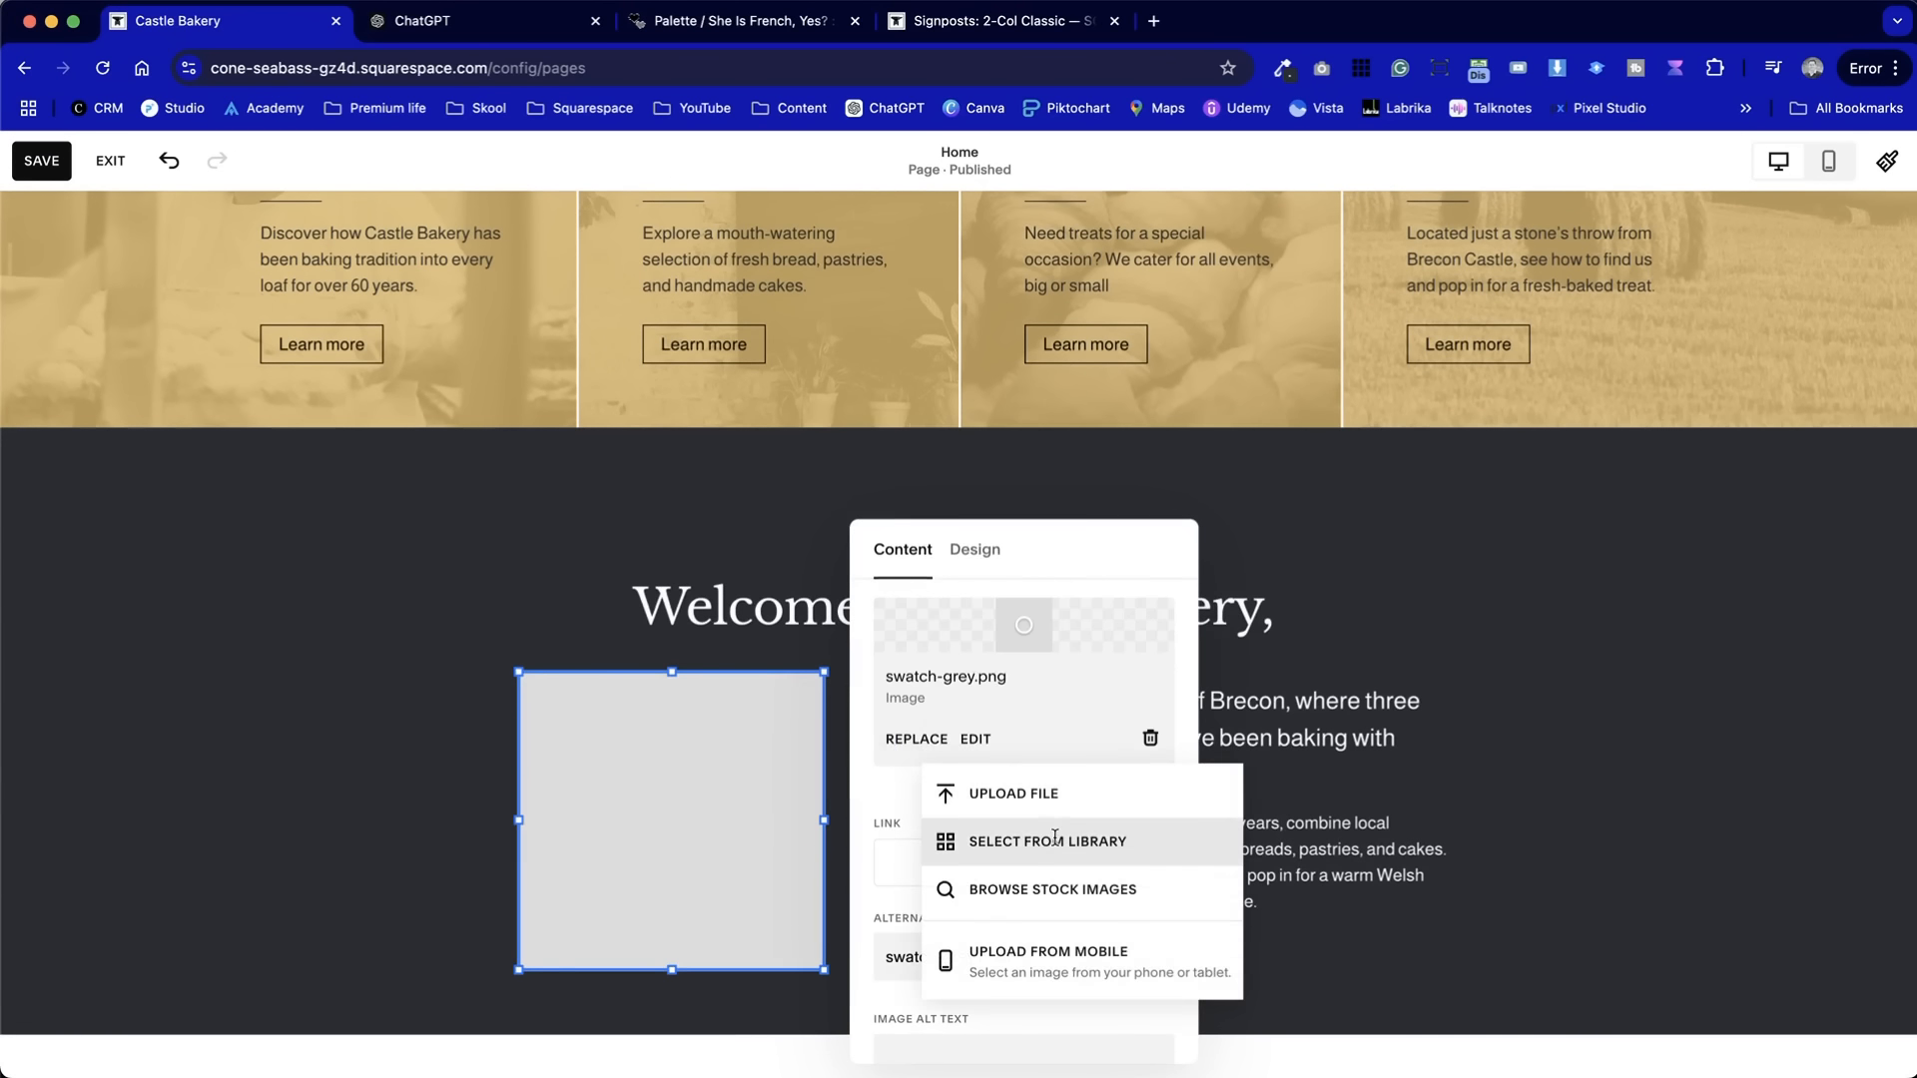
{"action": "left_click", "coordinate": [998, 889]}
{"action": "type", "text": "bakery"}
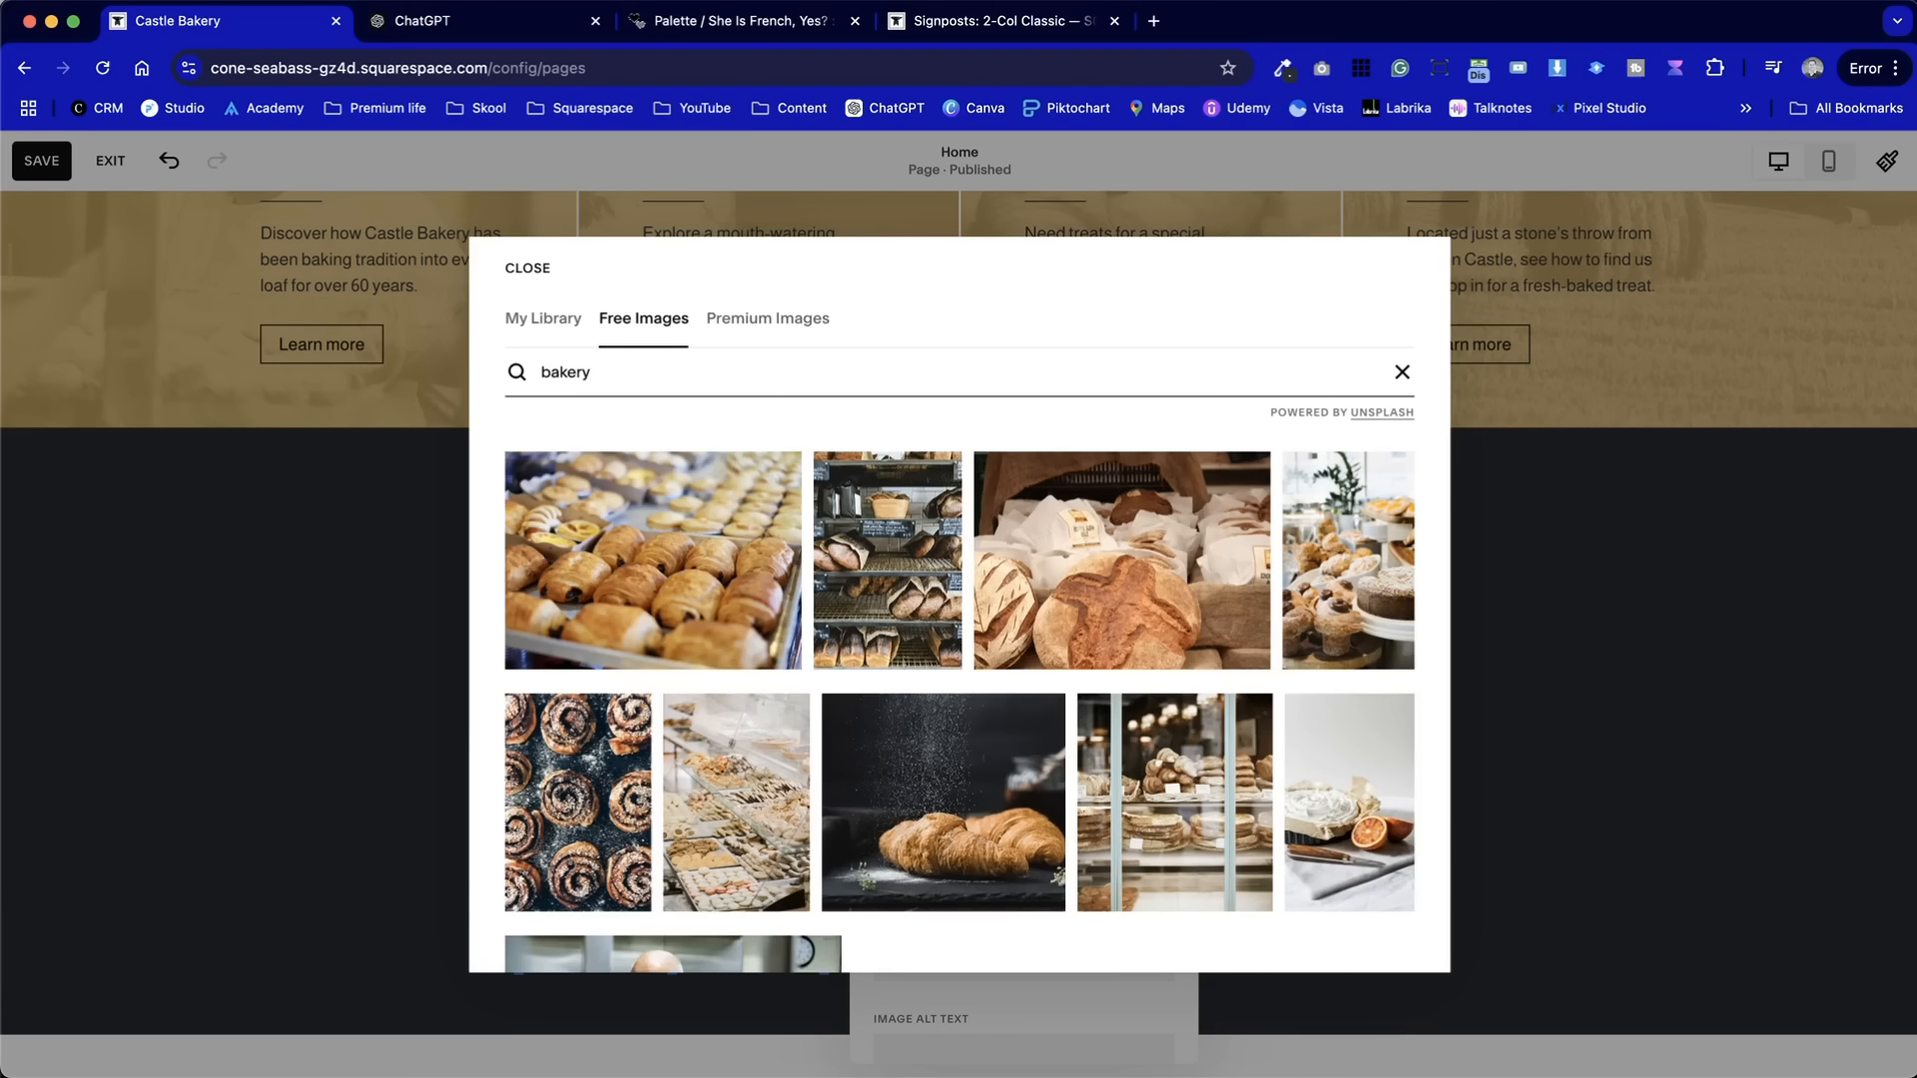
{"action": "scroll", "coordinate": [883, 602], "scroll_direction": "down", "scroll_amount": 10}
{"action": "scroll", "coordinate": [883, 602], "scroll_direction": "down", "scroll_amount": 10}
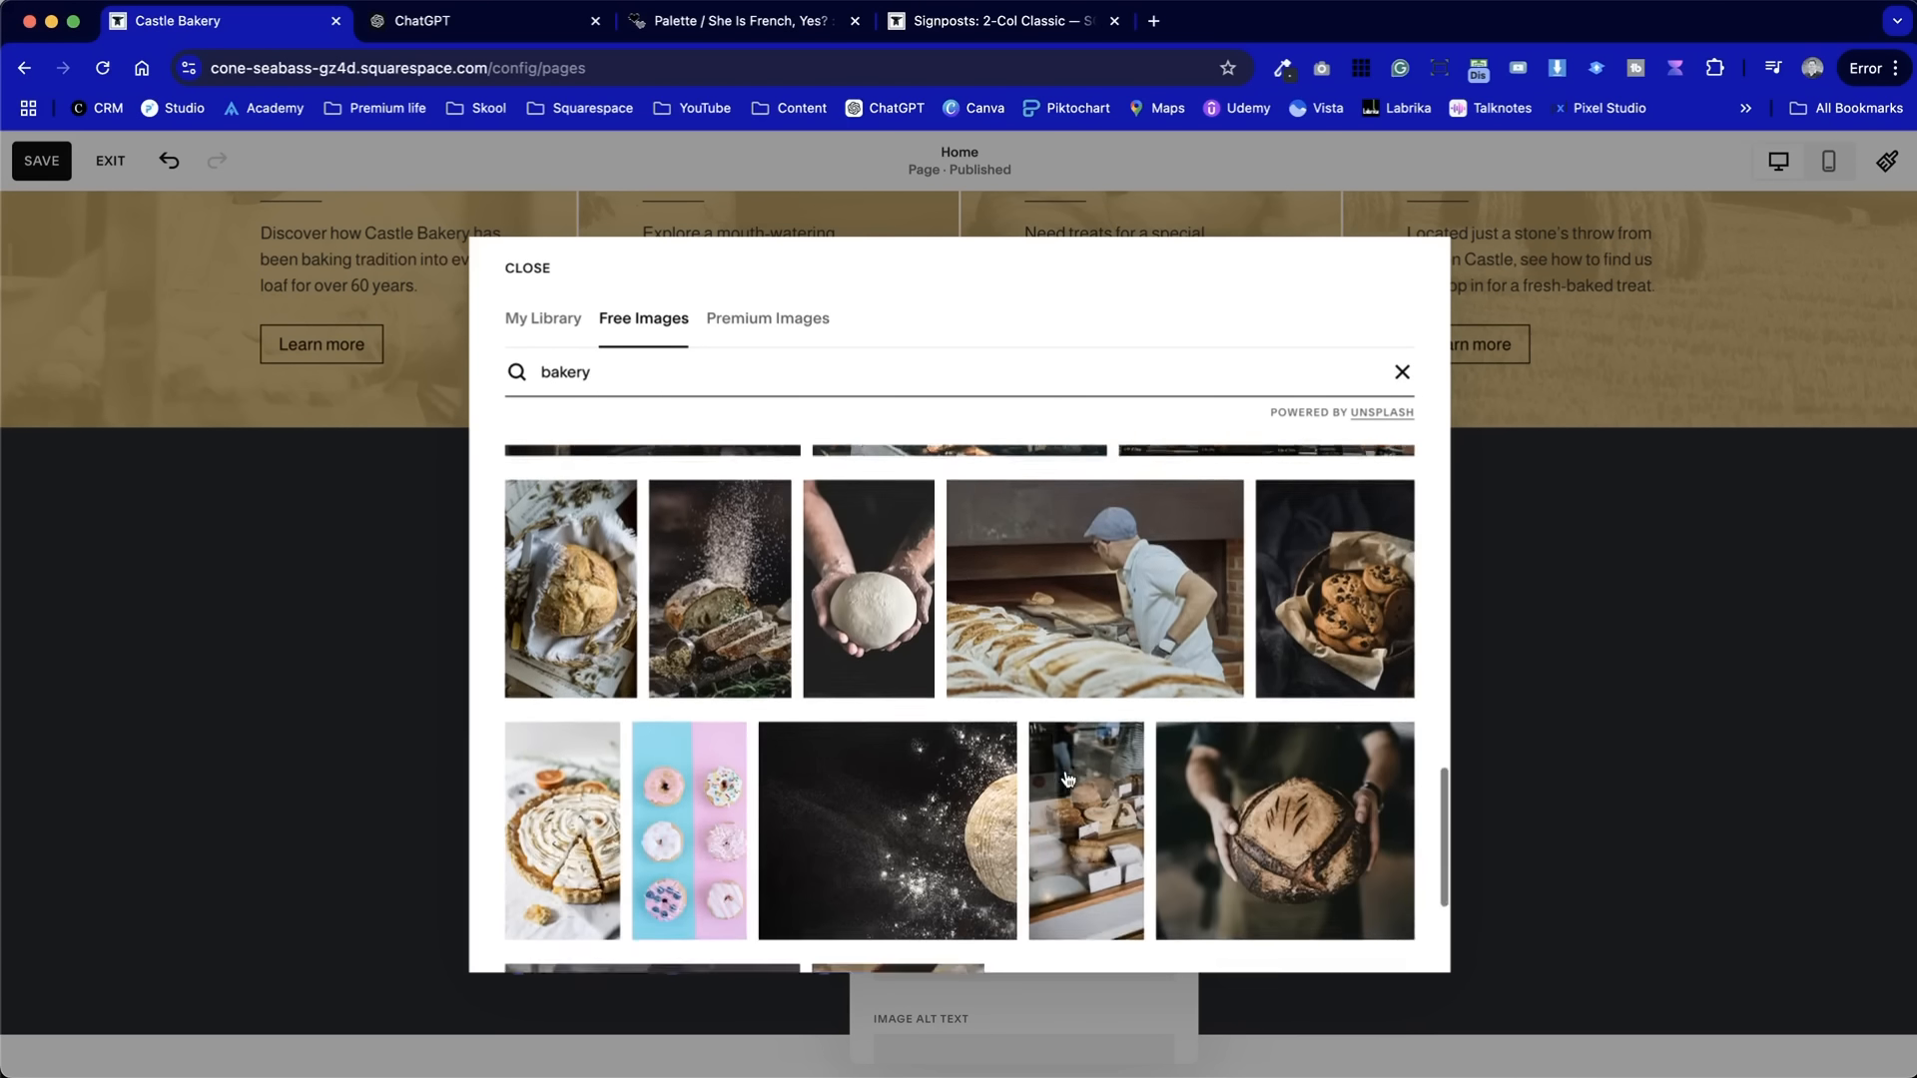
{"action": "left_click", "coordinate": [1281, 533]}
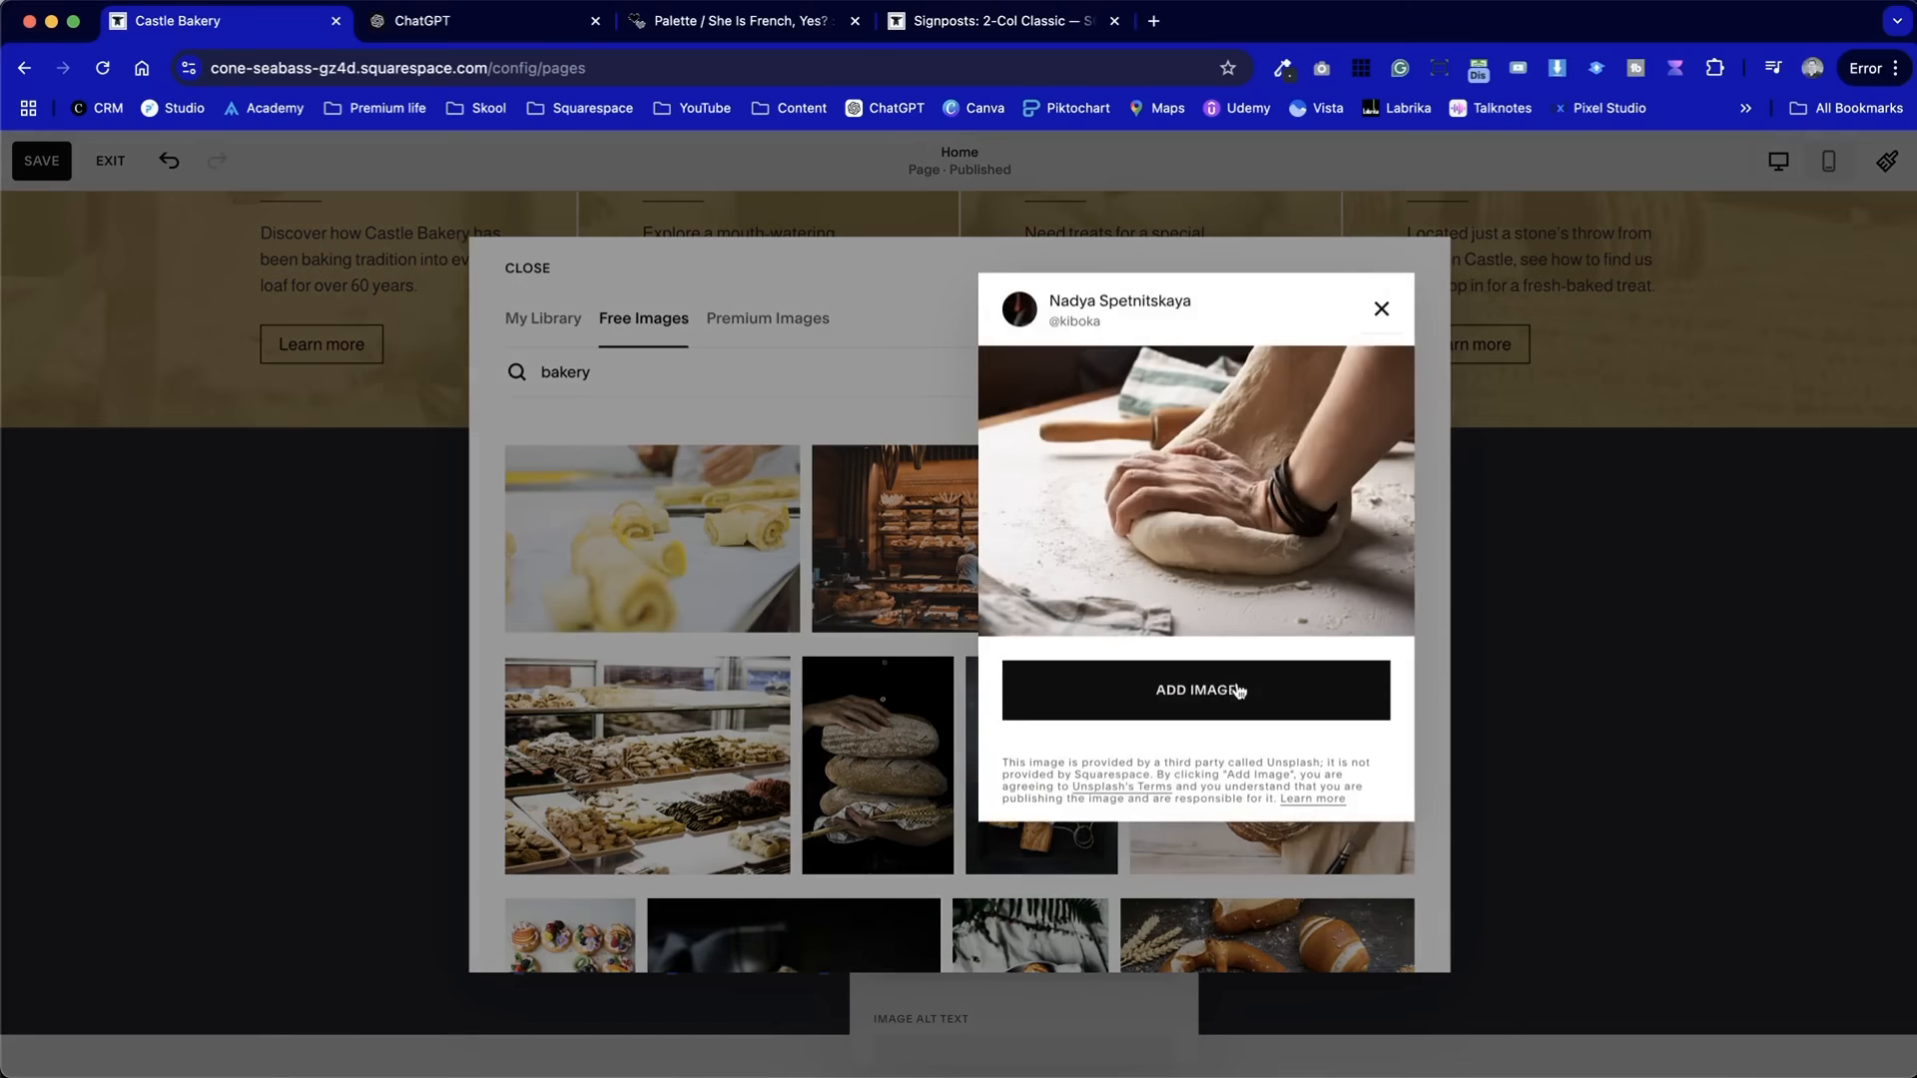
{"action": "left_click", "coordinate": [1347, 689]}
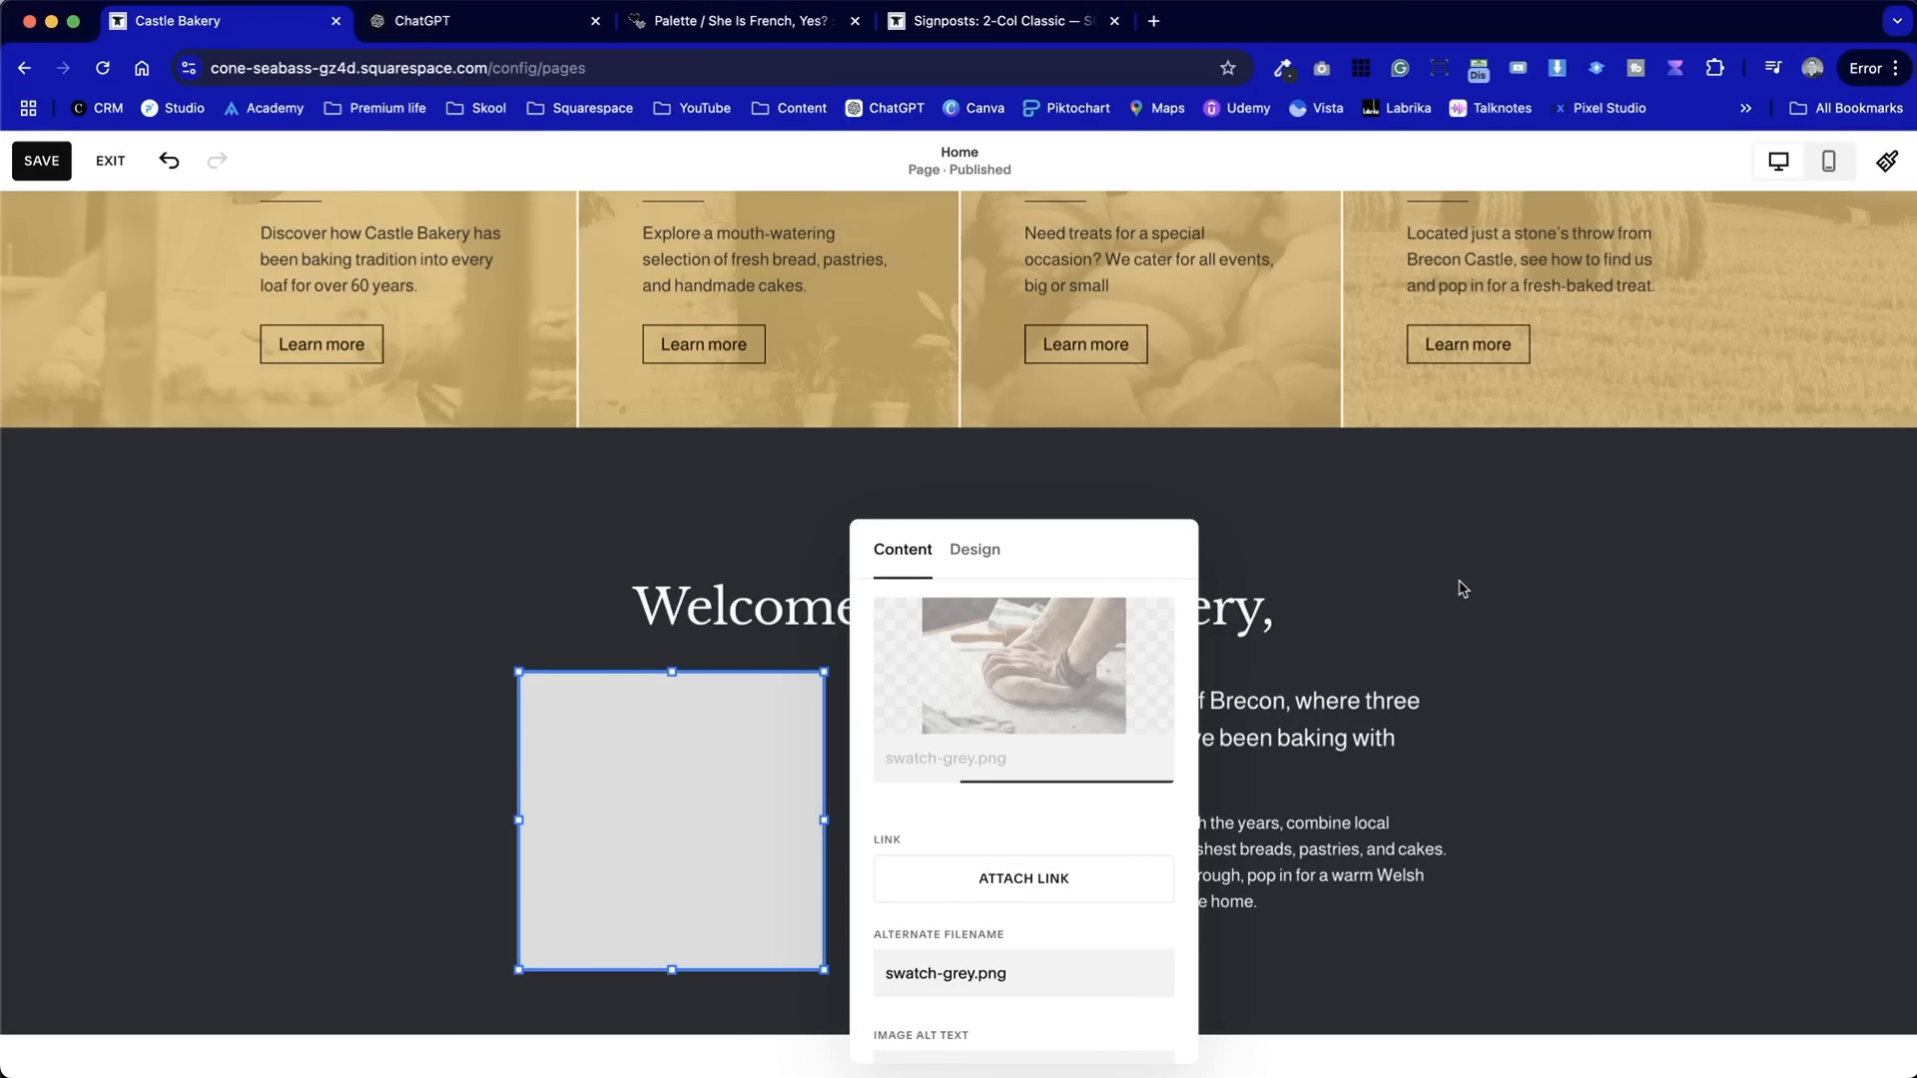
{"action": "scroll", "coordinate": [1462, 589], "scroll_direction": "up", "scroll_amount": 5}
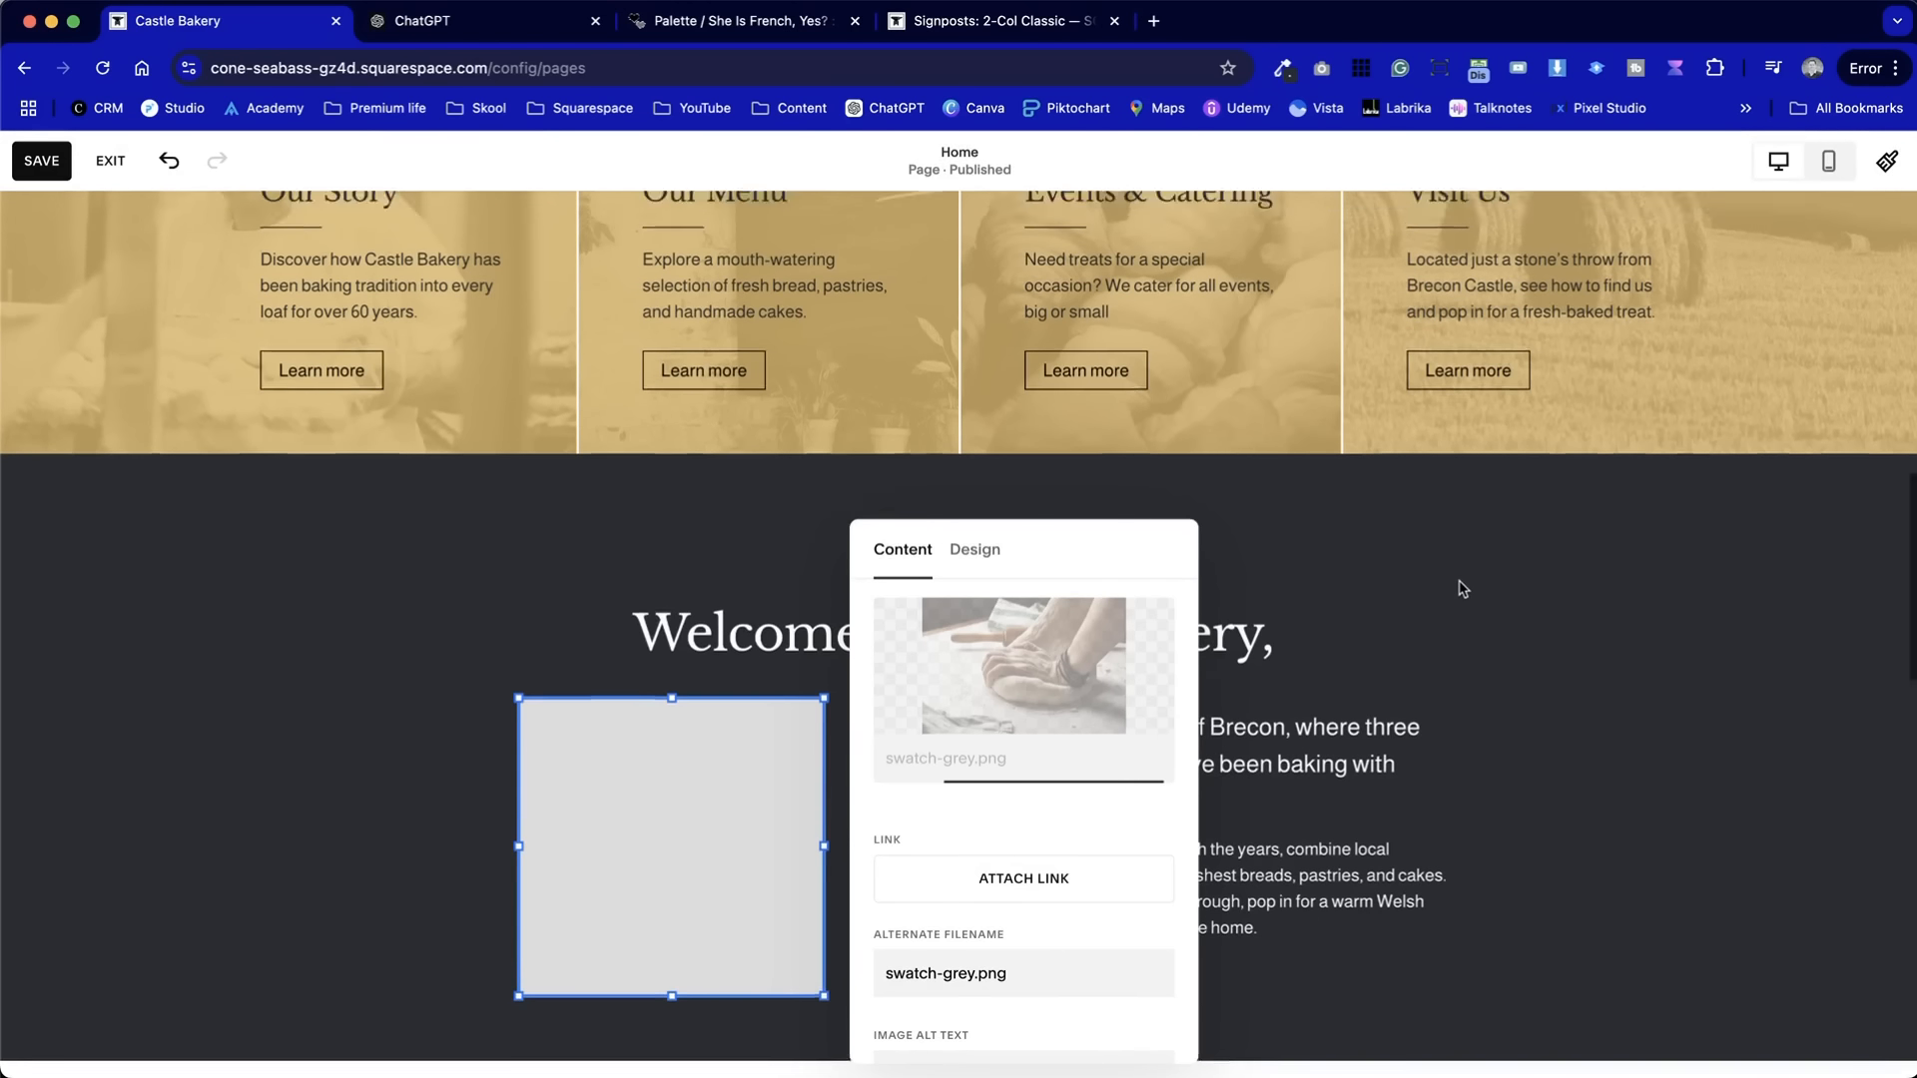
{"action": "scroll", "coordinate": [1462, 589], "scroll_direction": "down", "scroll_amount": 5}
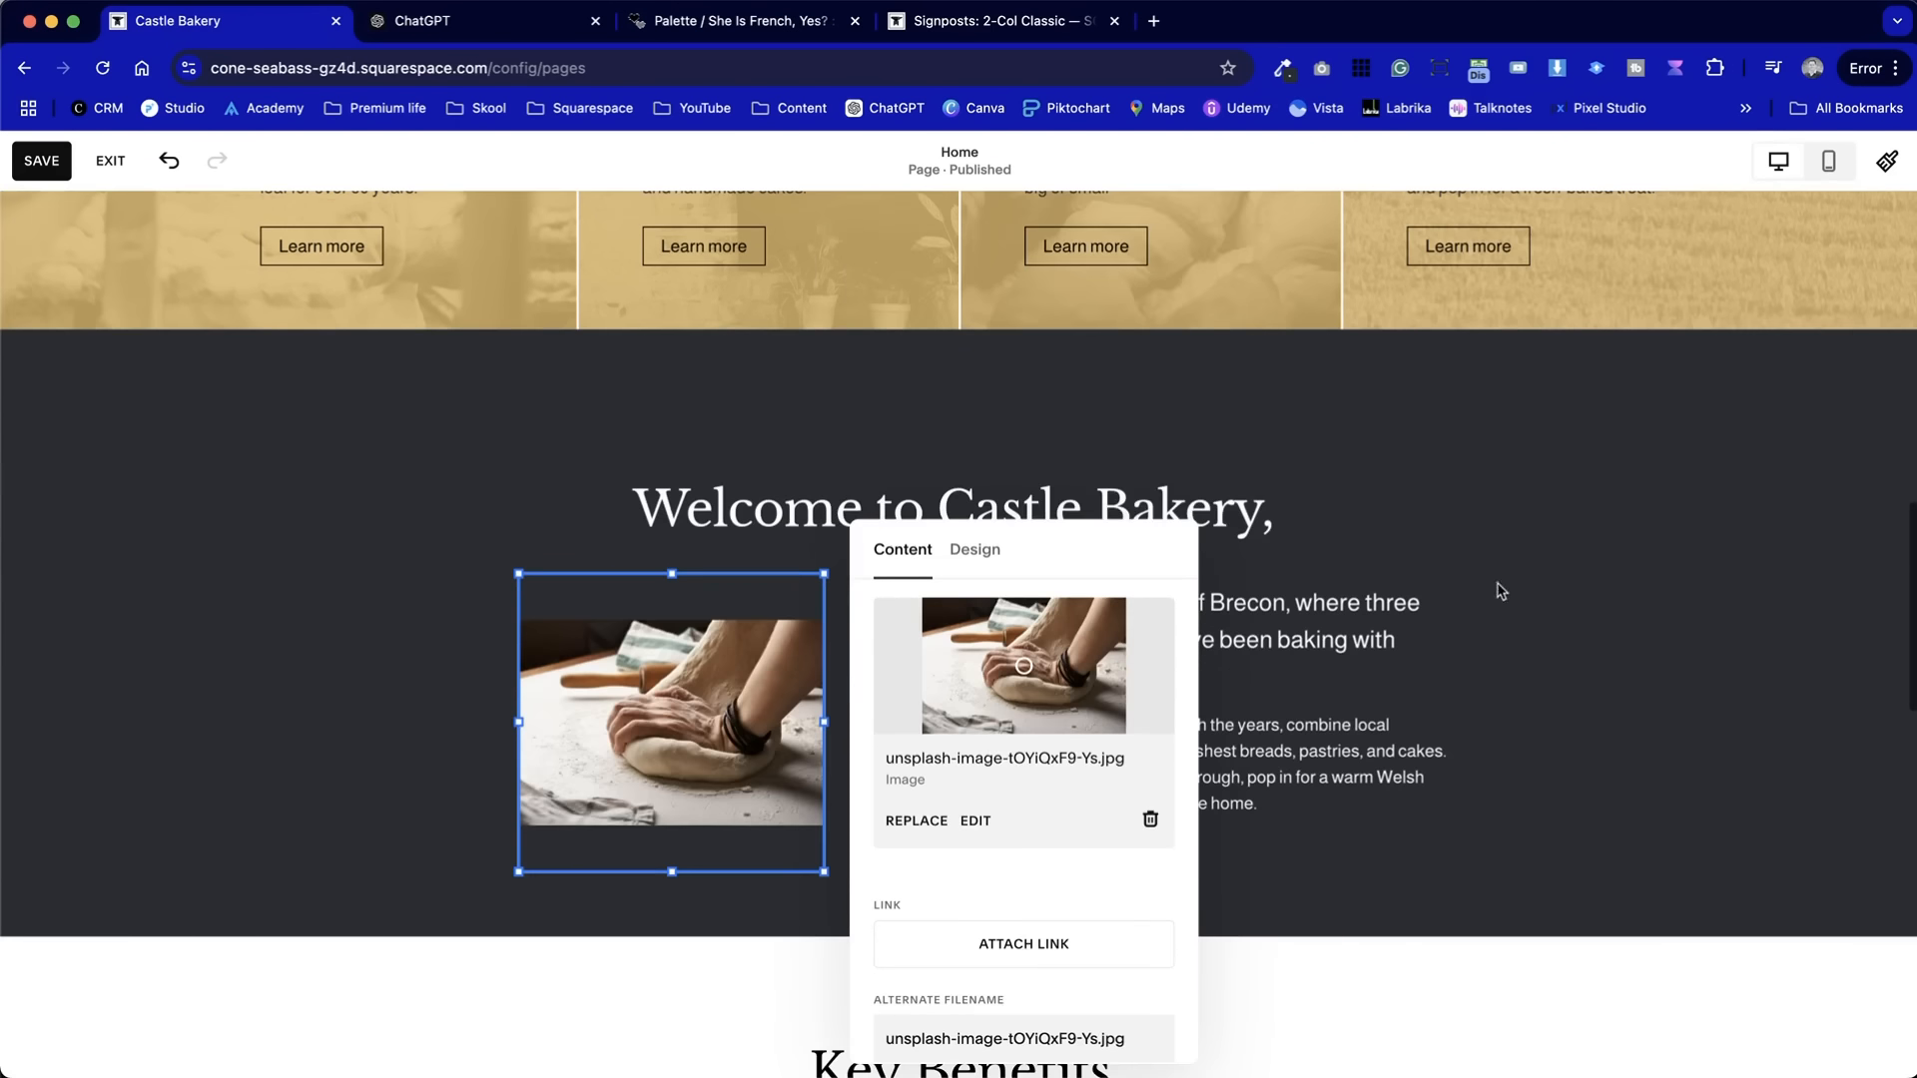
{"action": "left_click", "coordinate": [1600, 625]}
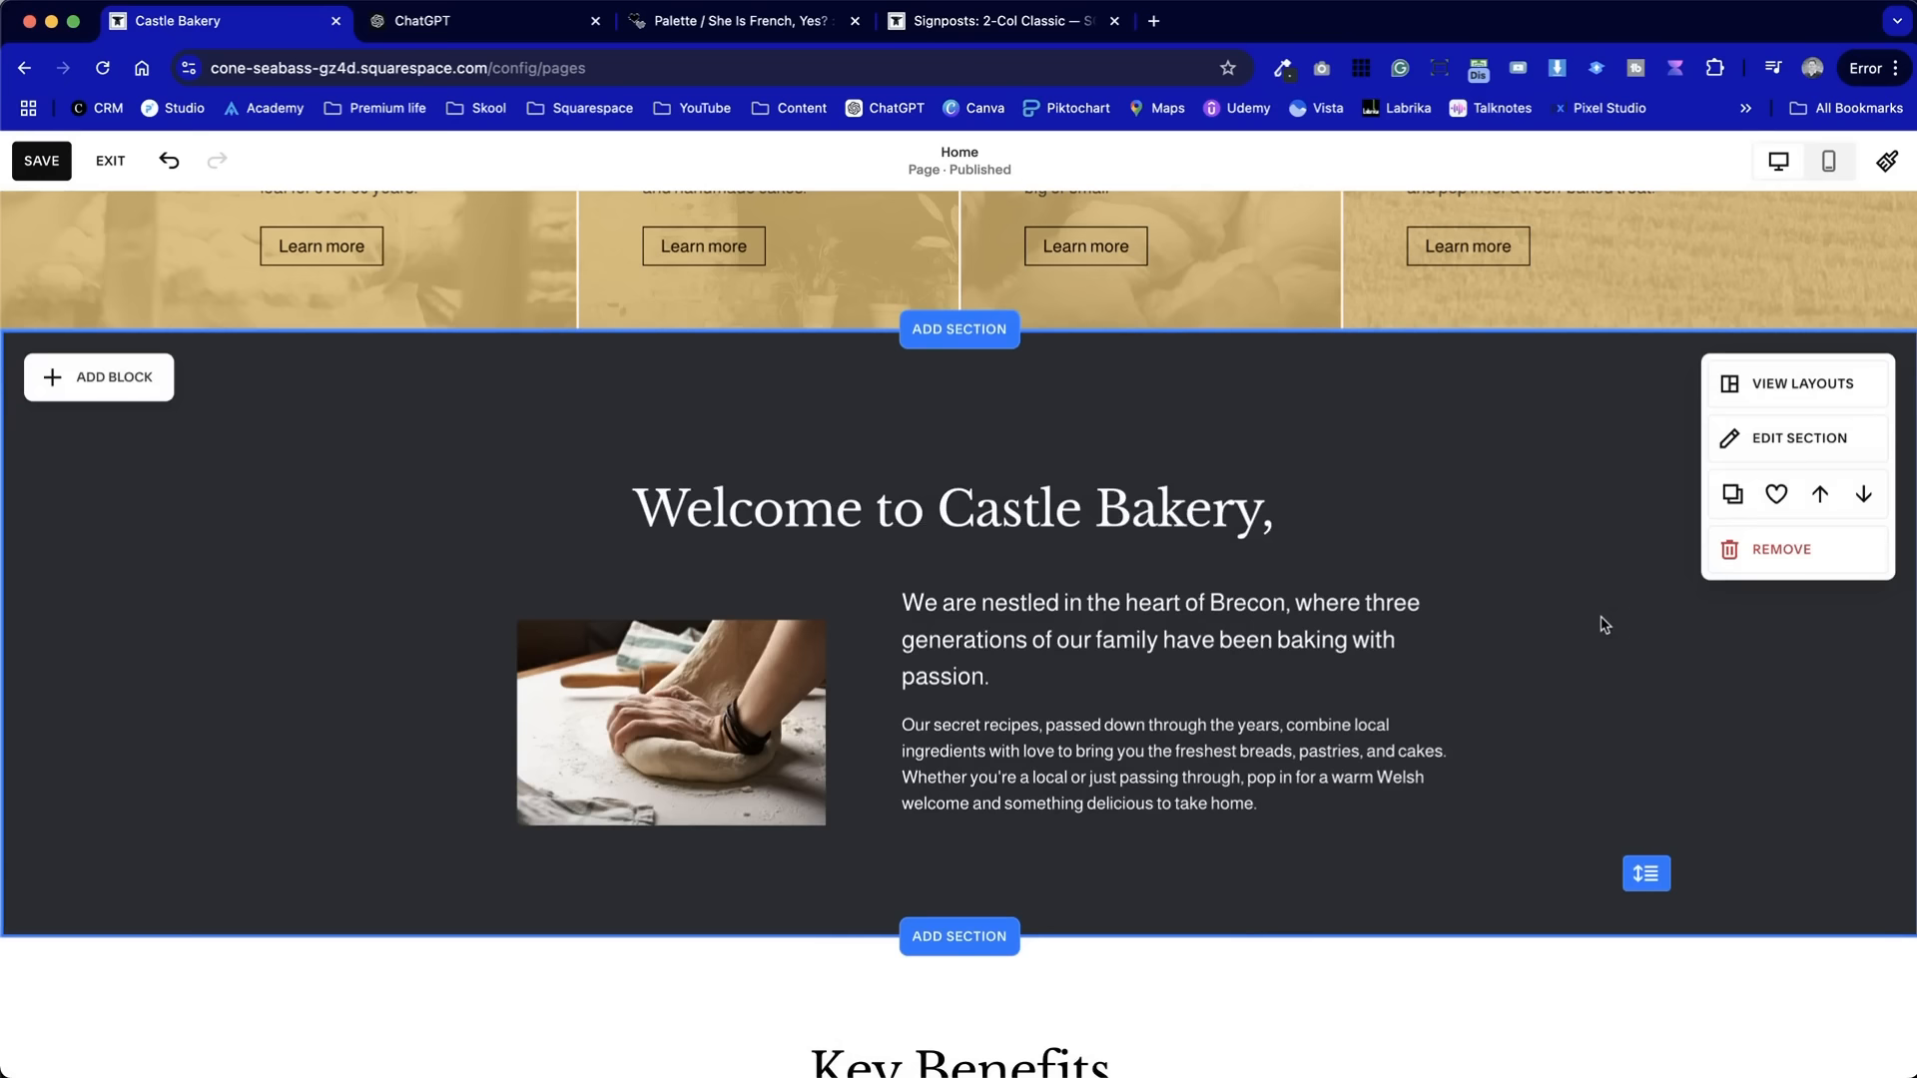
- Set the dough-kneading image's design to Fill so it covers its whole block
{"action": "left_click", "coordinate": [725, 729]}
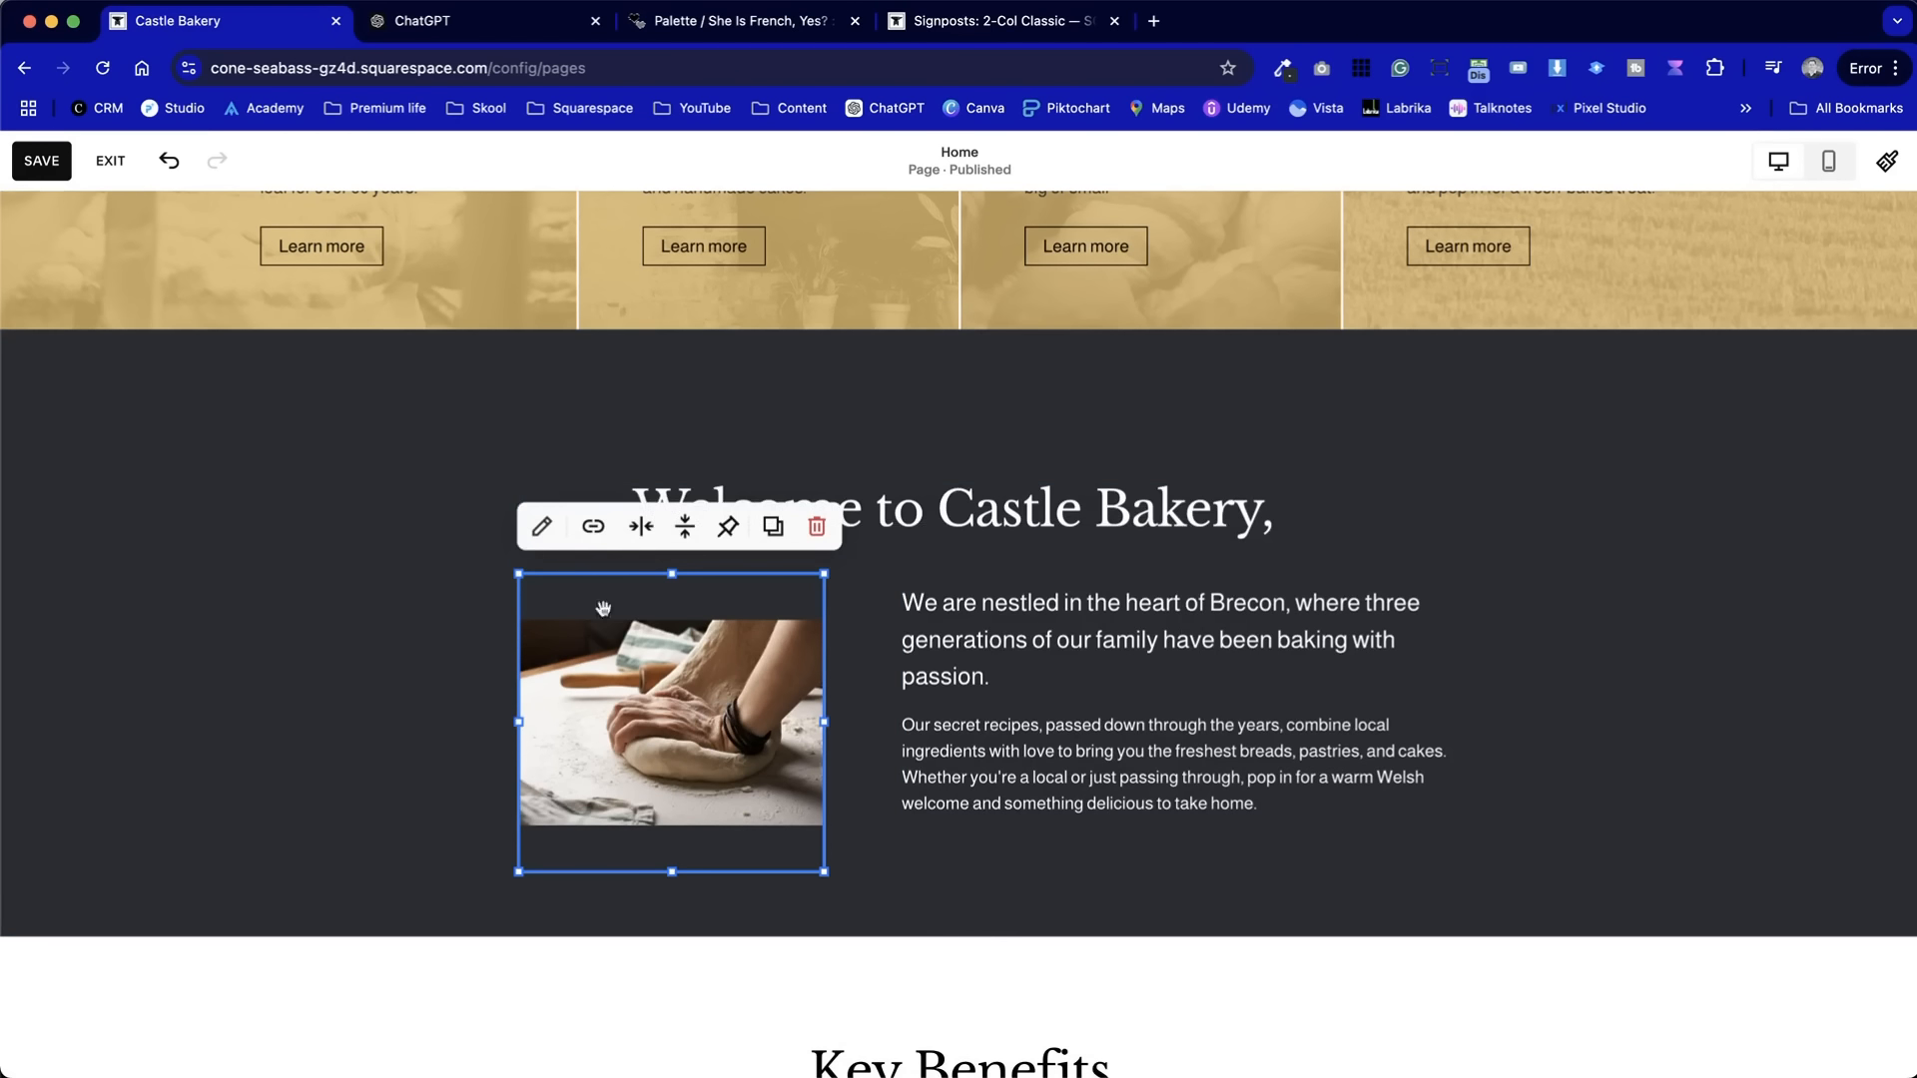
{"action": "left_click", "coordinate": [540, 527]}
{"action": "left_click", "coordinate": [967, 564]}
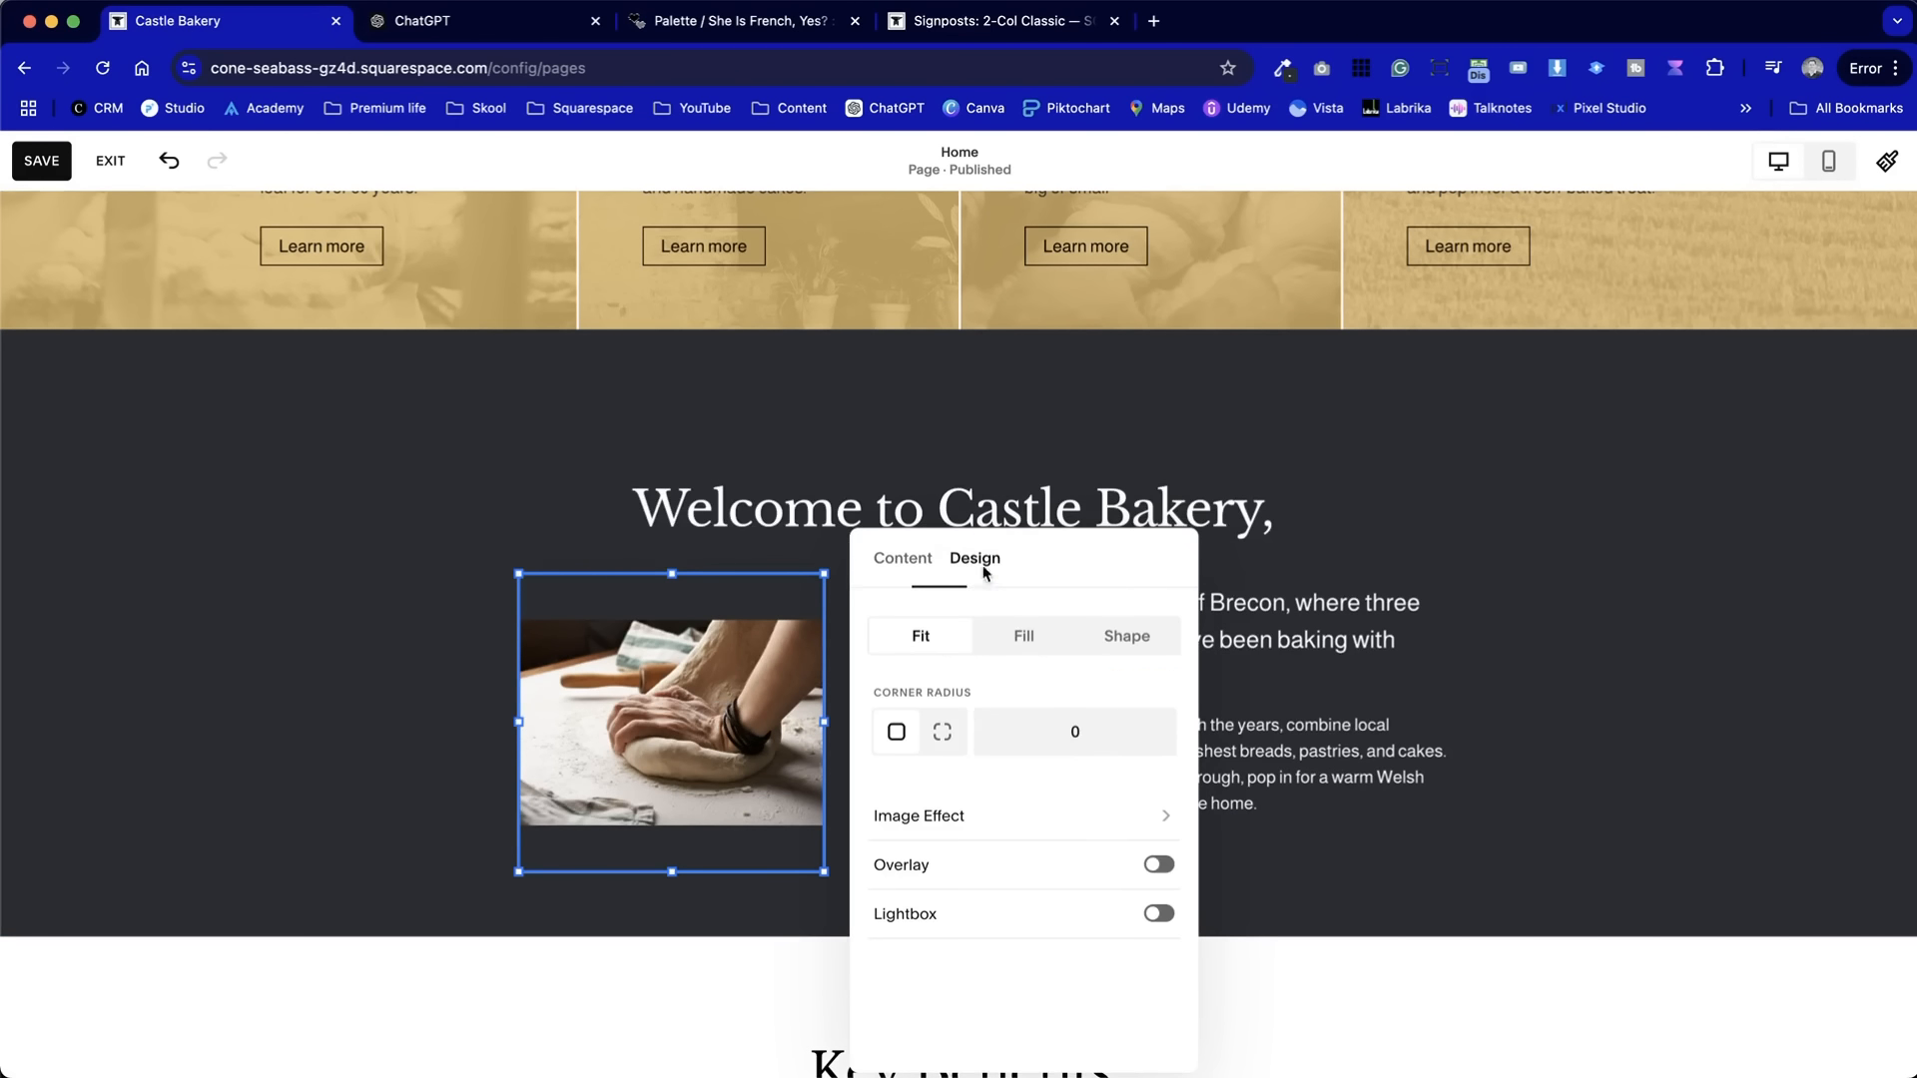
{"action": "left_click", "coordinate": [1016, 644]}
{"action": "left_click", "coordinate": [261, 686]}
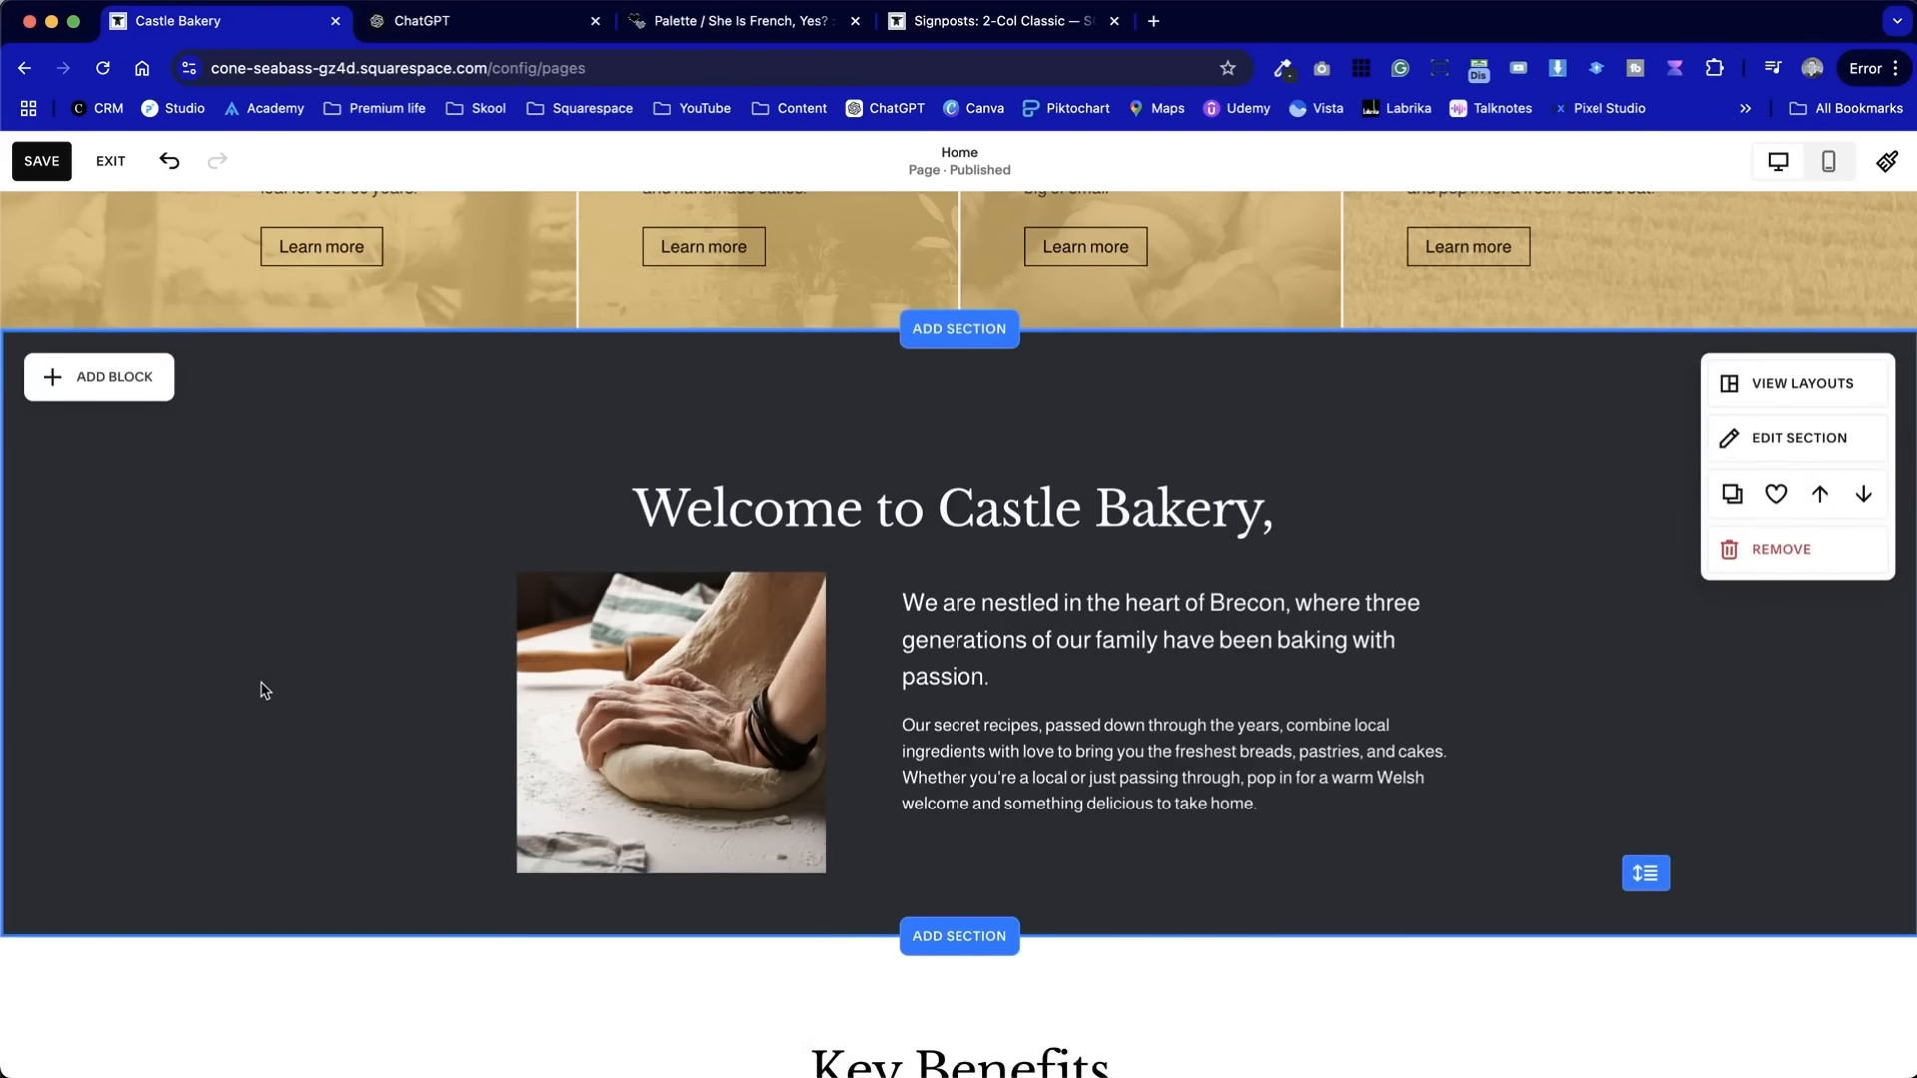
- Extend the welcome text block downward to match the bottom edge of the dough-kneading image
{"action": "scroll", "coordinate": [260, 685], "scroll_direction": "up", "scroll_amount": 2}
{"action": "scroll", "coordinate": [261, 685], "scroll_direction": "down", "scroll_amount": 3}
{"action": "left_click", "coordinate": [1066, 709]}
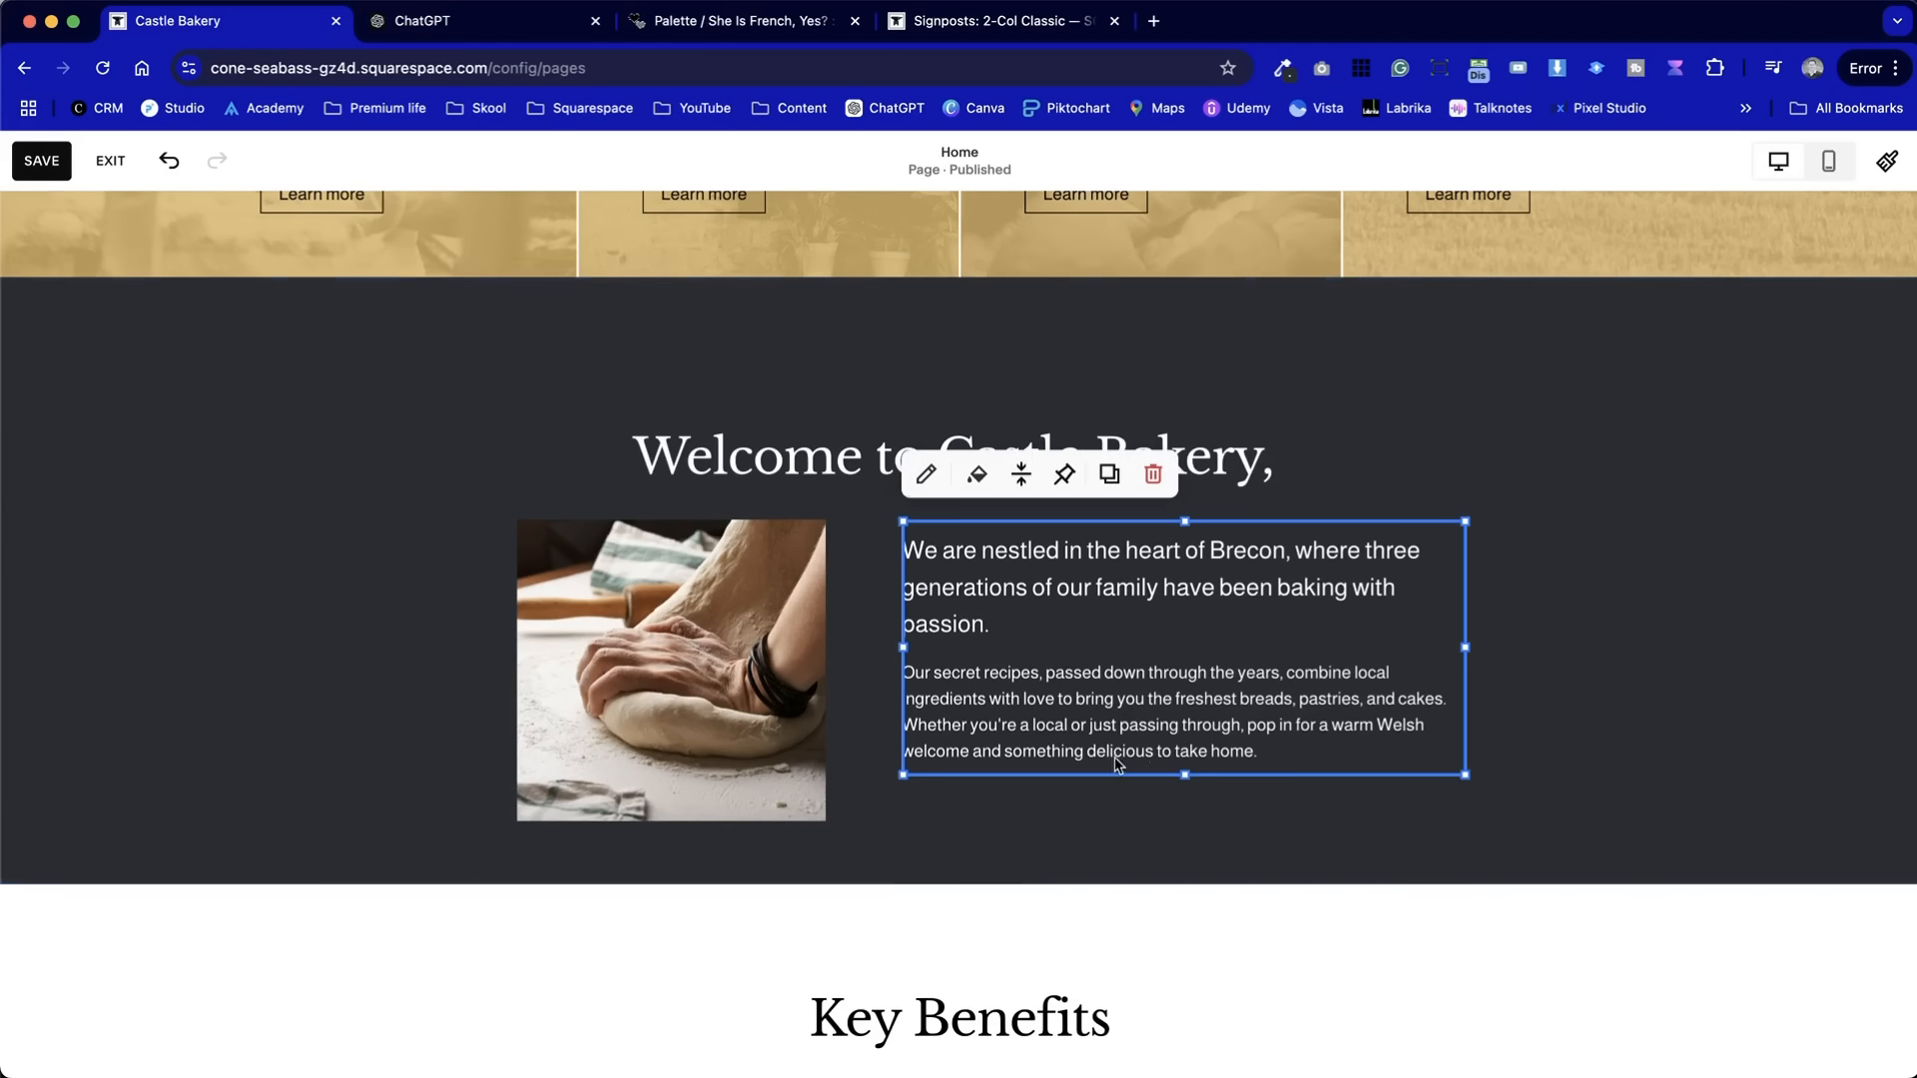
{"action": "mouse_move", "coordinate": [1179, 772]}
{"action": "left_mouse_down"}
{"action": "mouse_move", "coordinate": [1185, 830]}
{"action": "mouse_move", "coordinate": [1188, 802]}
{"action": "left_mouse_up"}
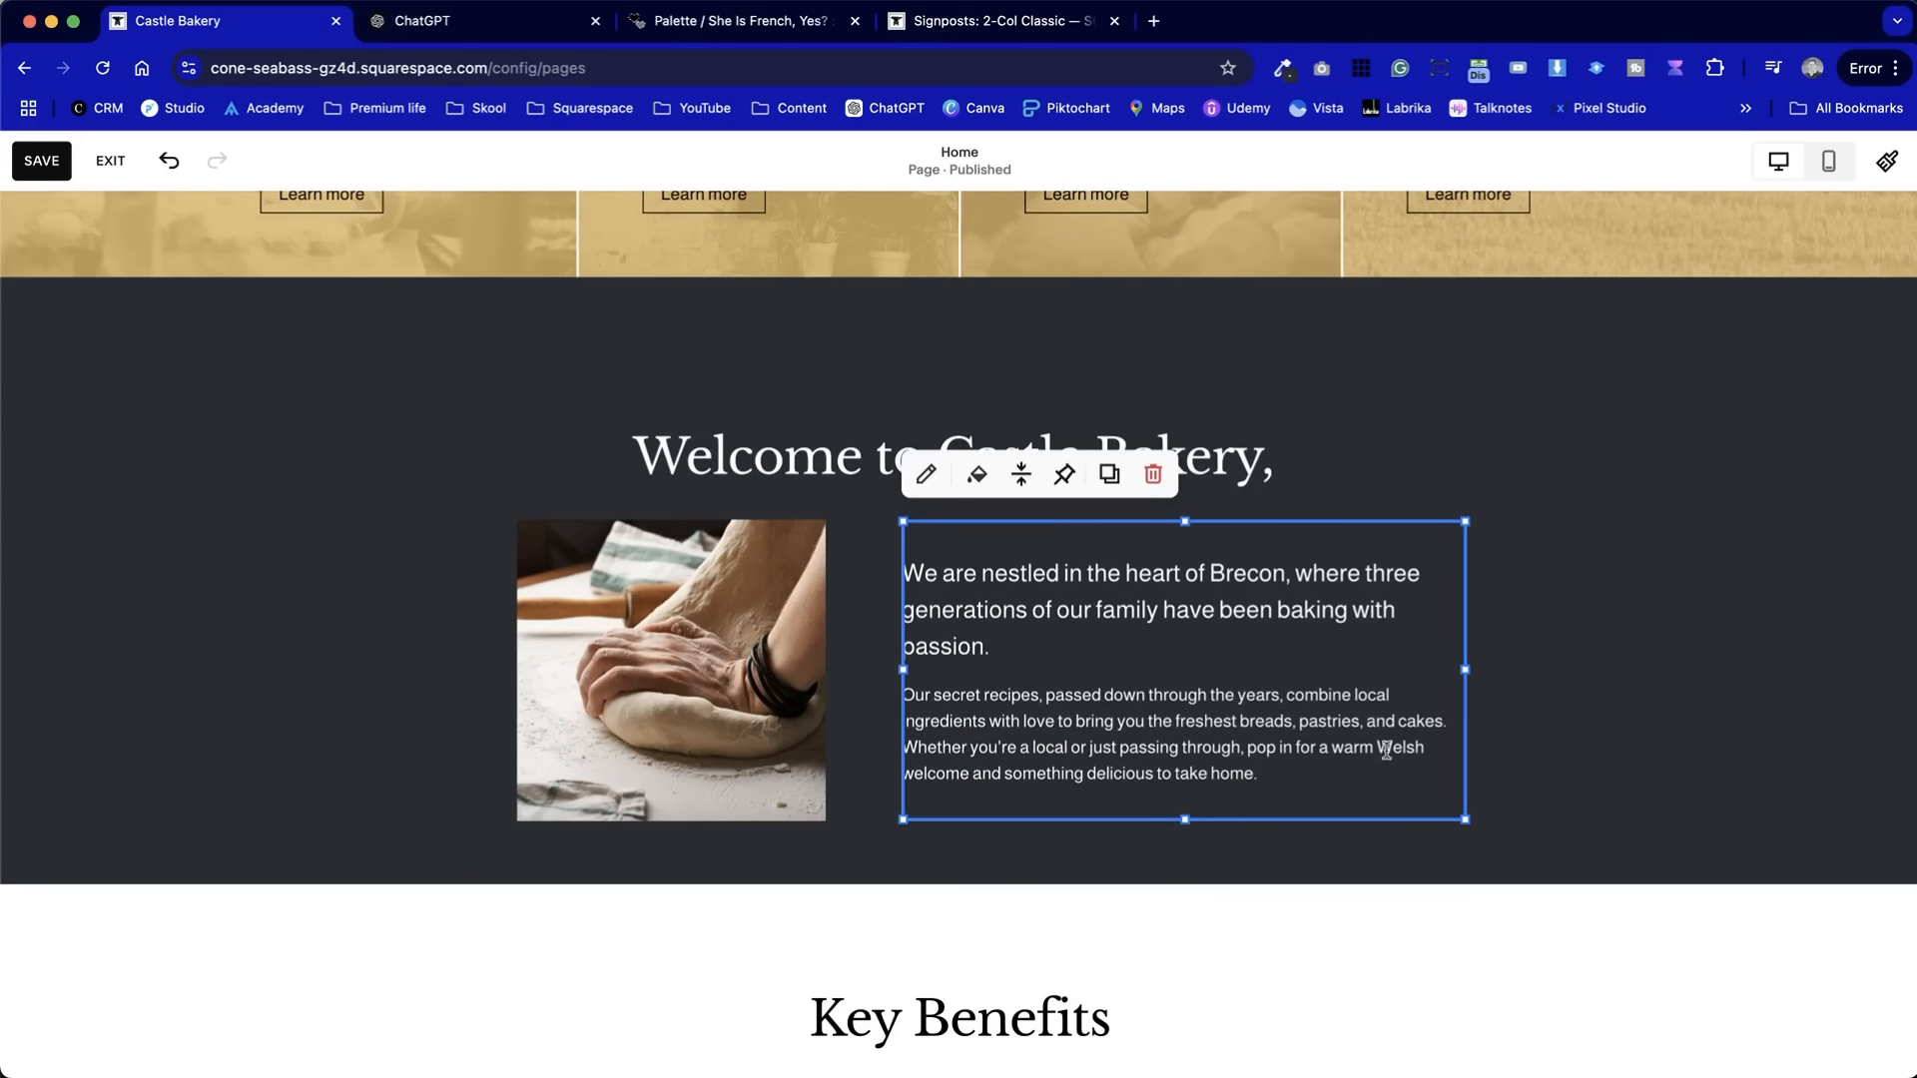
{"action": "left_click", "coordinate": [1694, 666]}
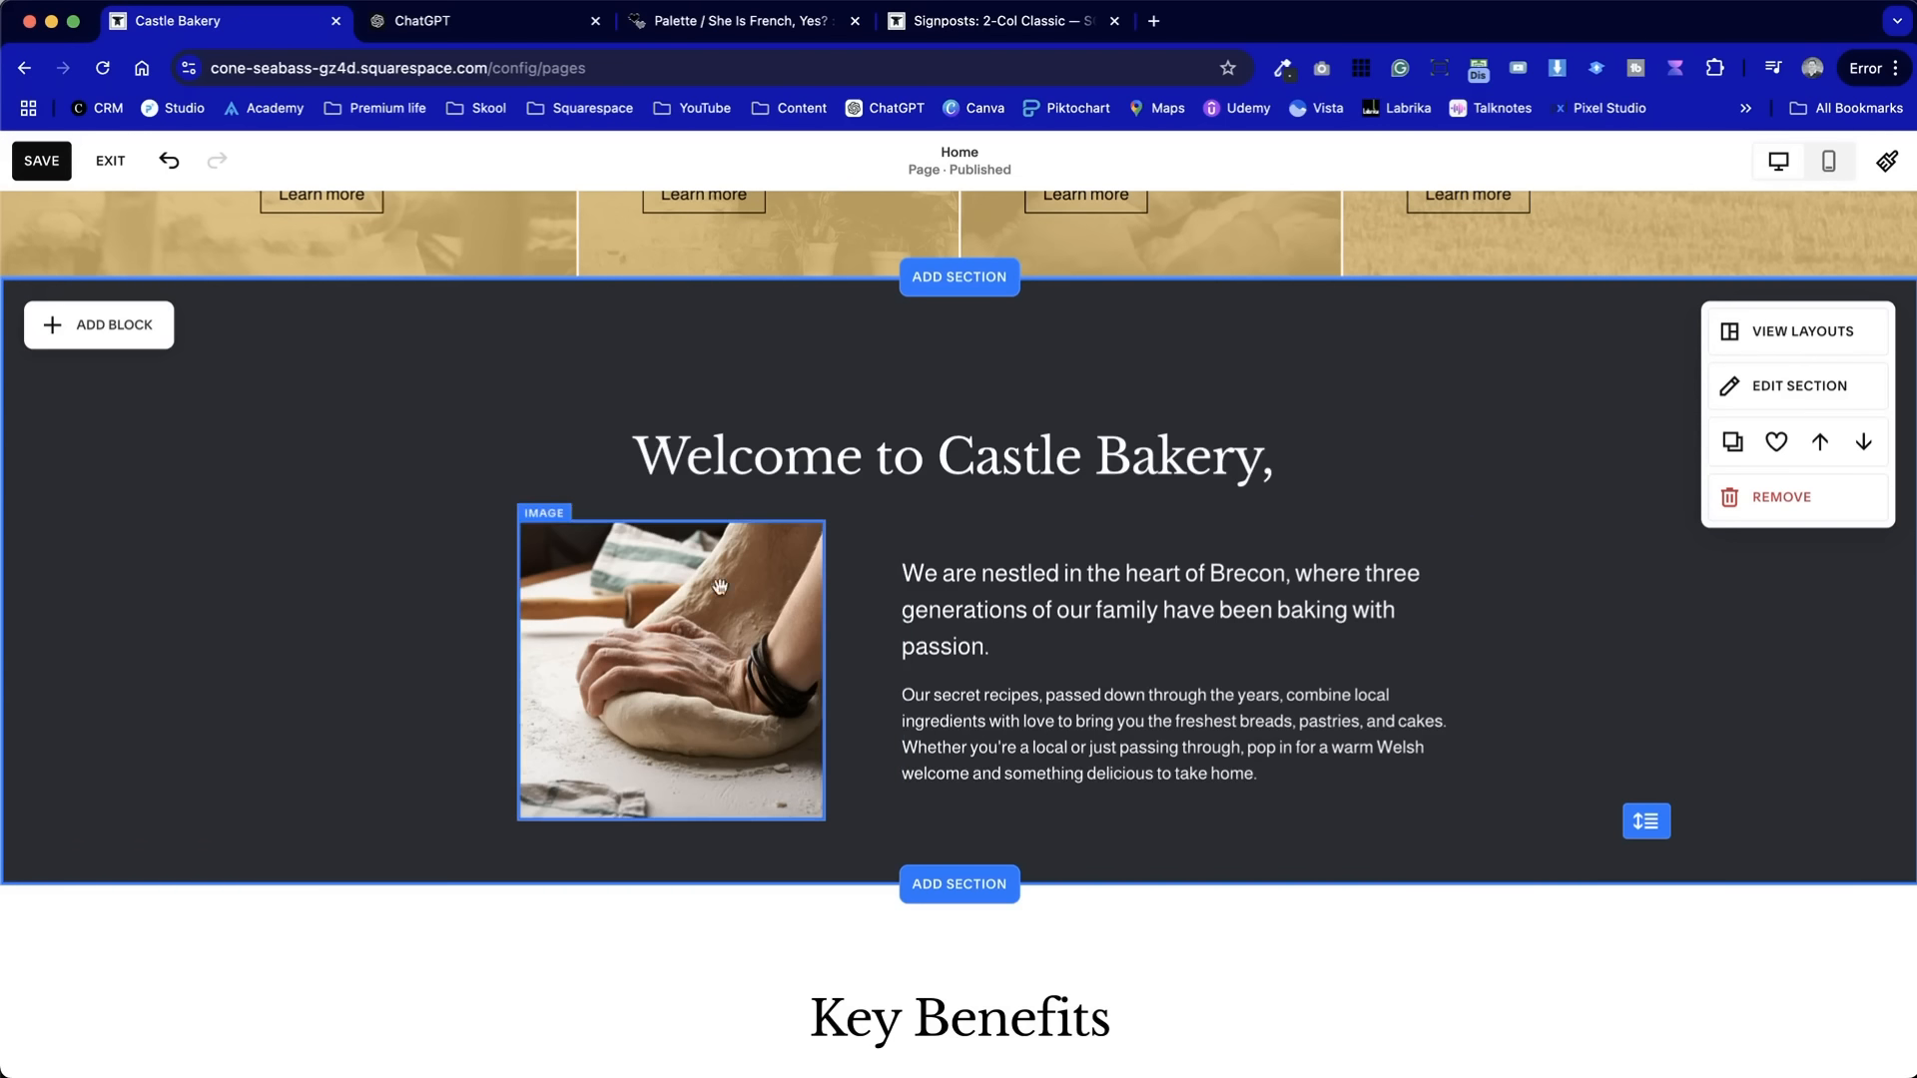
- Shorten the dough-kneading image by bringing its top edge down and its bottom edge up within the welcome section
{"action": "left_click", "coordinate": [671, 527]}
{"action": "left_click_drag", "start_coordinate": [671, 527], "coordinate": [674, 581]}
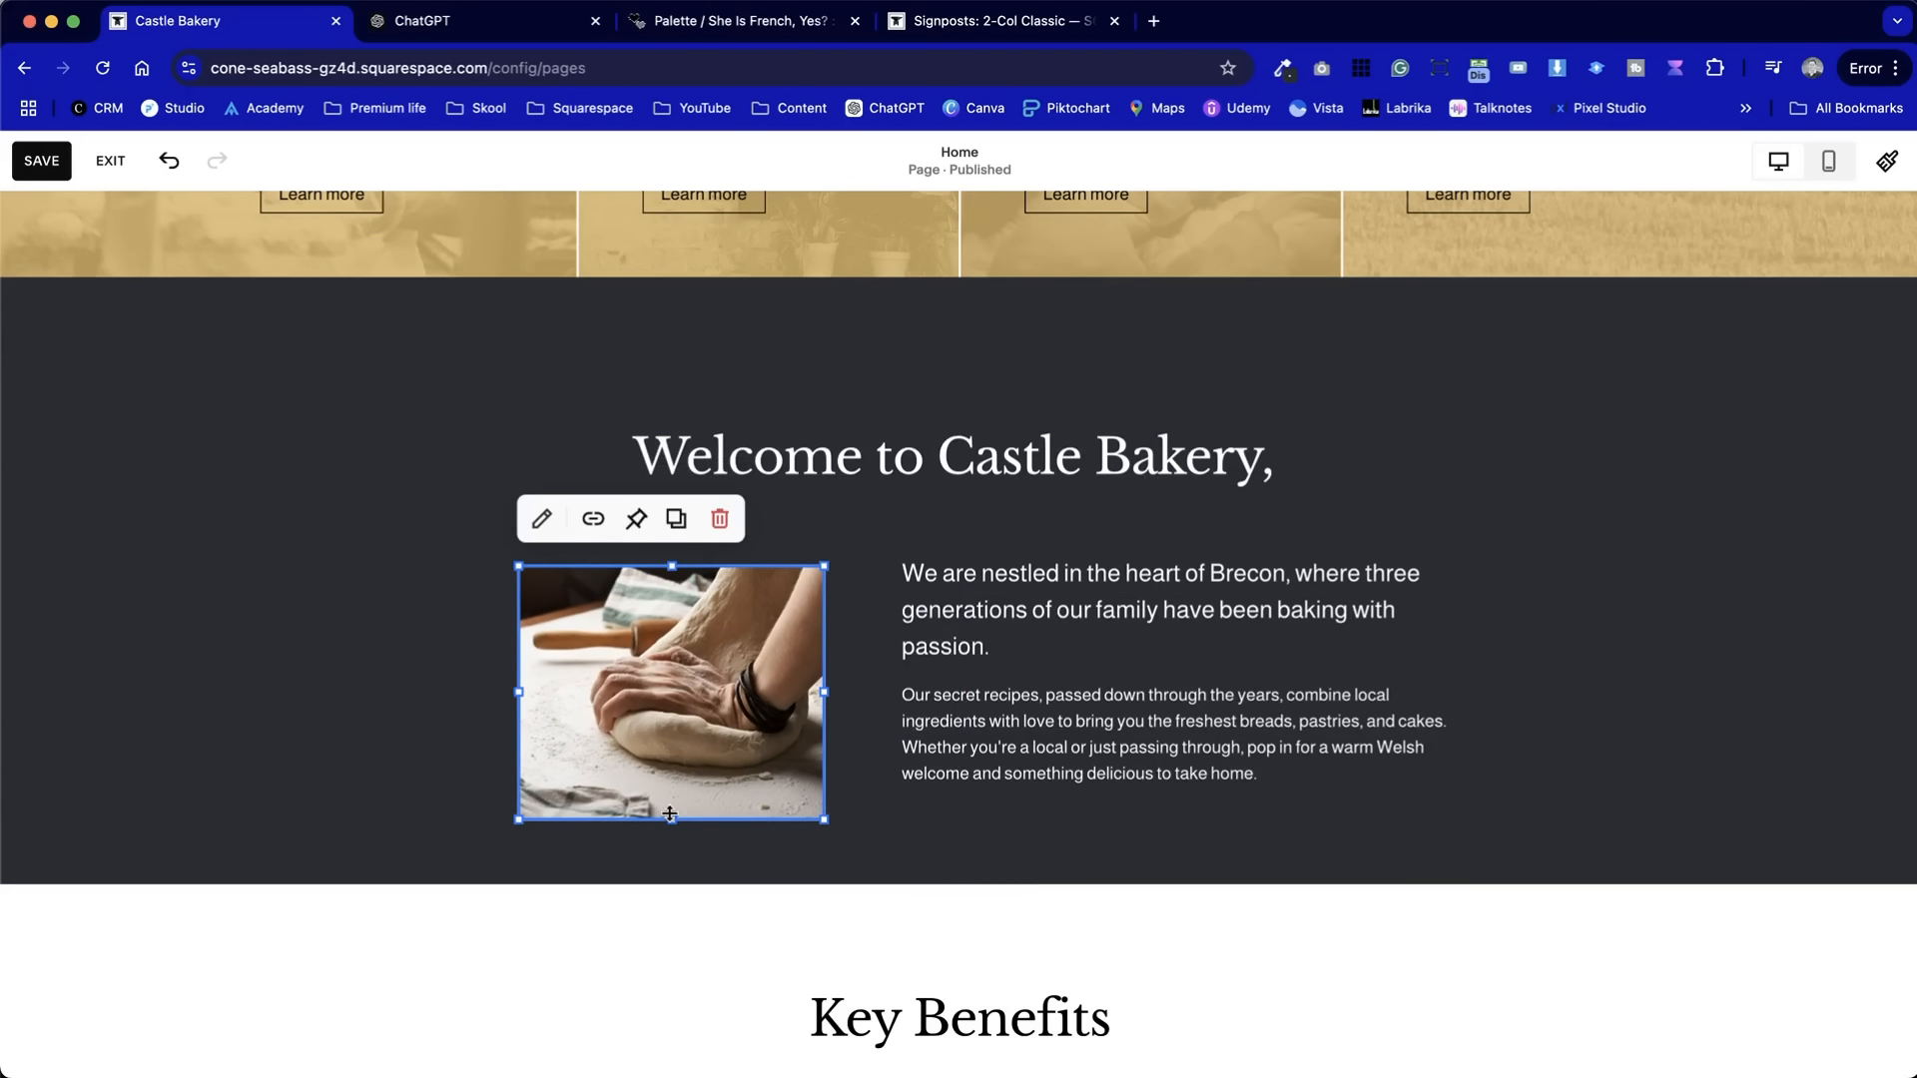
{"action": "left_click_drag", "start_coordinate": [670, 818], "coordinate": [668, 777]}
- Align the welcome text to the top of its block and raise the block's bottom edge to match the dough-kneading image
{"action": "left_click", "coordinate": [1048, 739]}
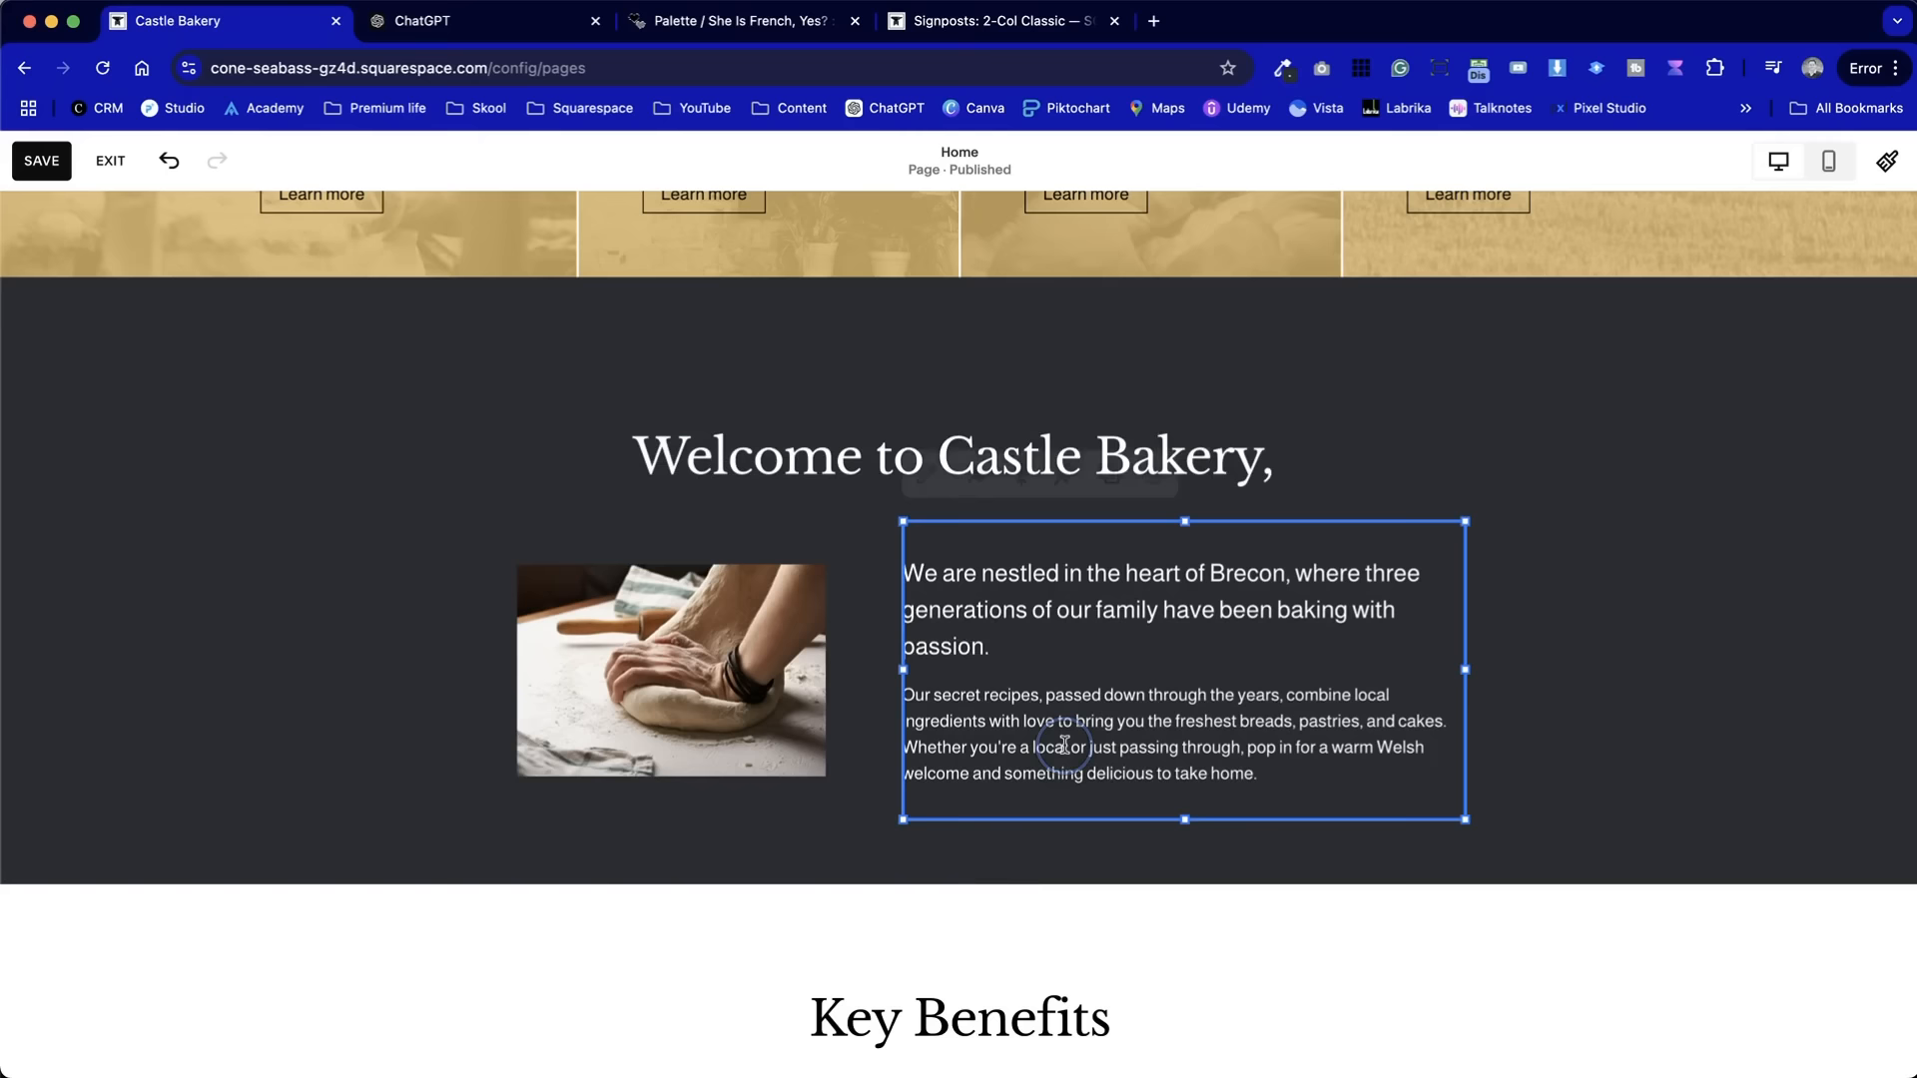
{"action": "left_click", "coordinate": [1020, 490]}
{"action": "left_click", "coordinate": [976, 521]}
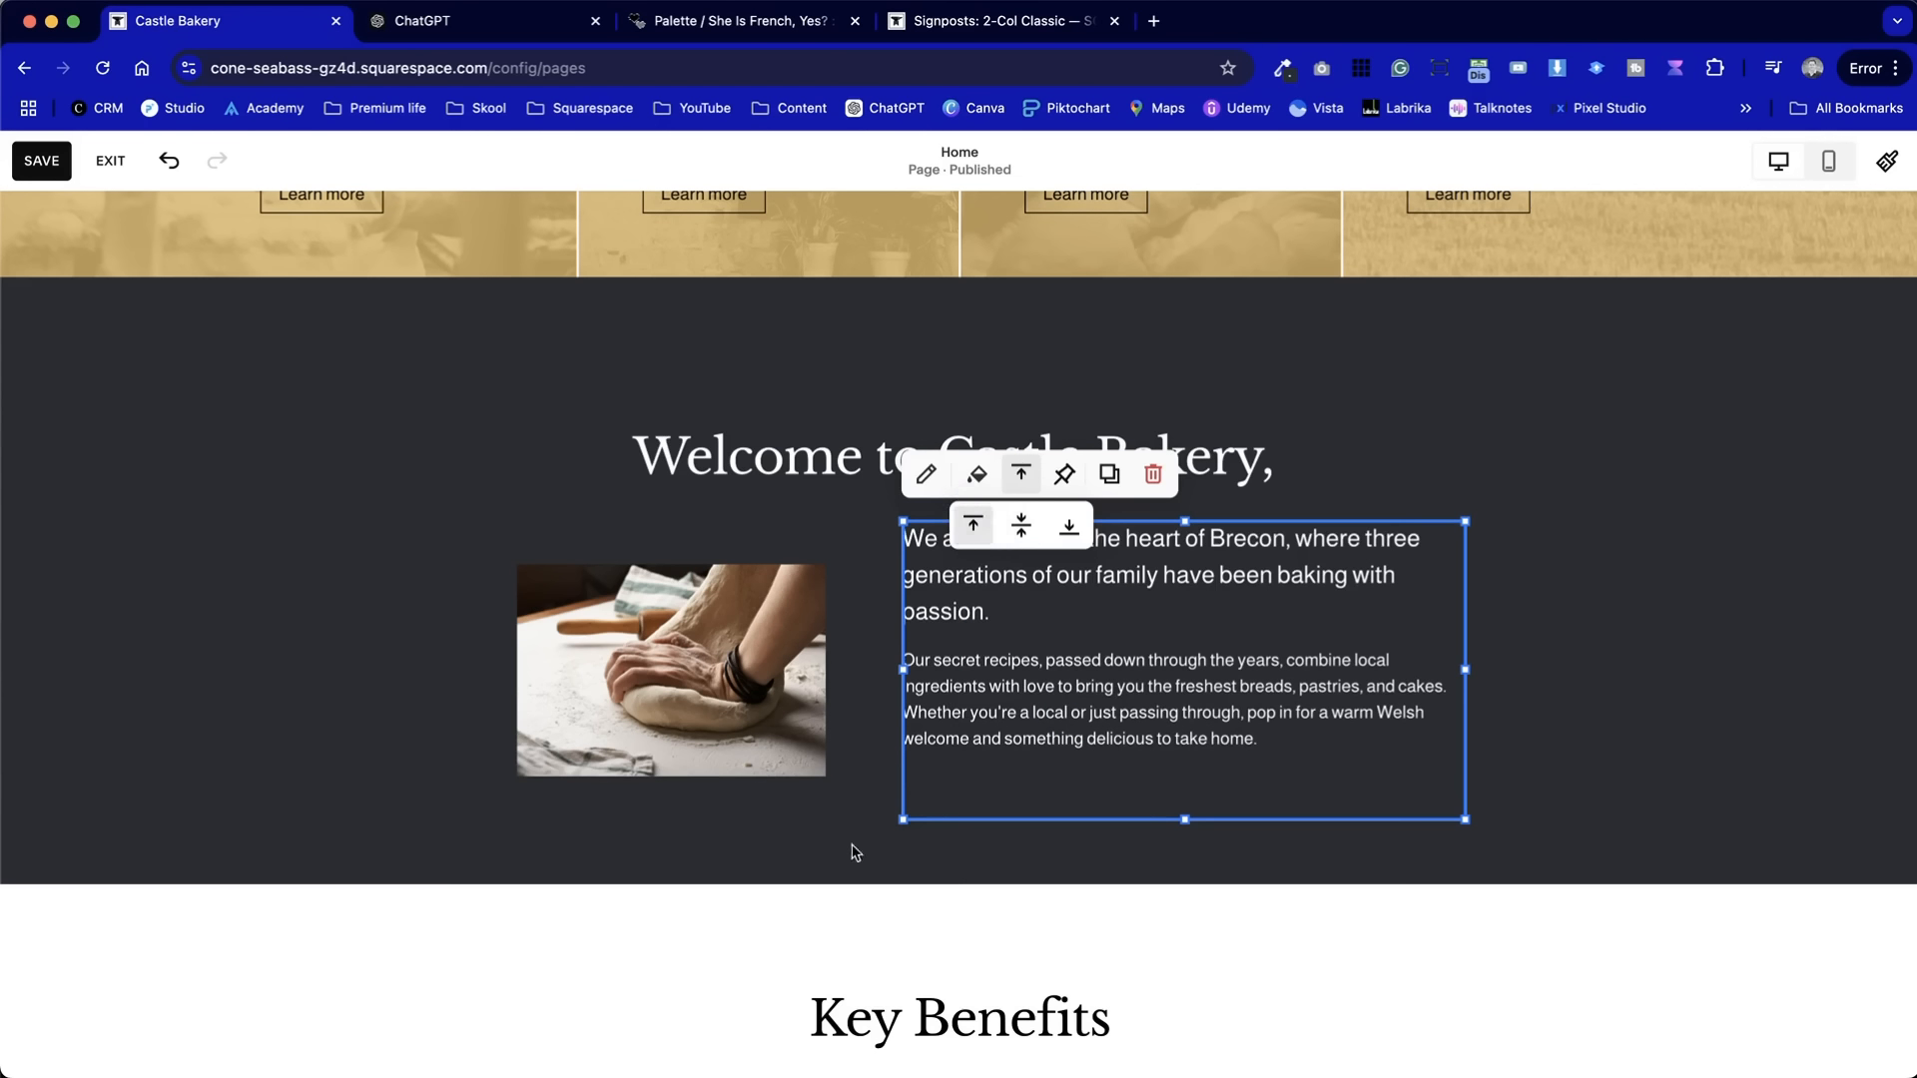
{"action": "left_click", "coordinate": [852, 843]}
{"action": "left_click", "coordinate": [1178, 811]}
{"action": "left_click_drag", "start_coordinate": [1185, 820], "coordinate": [1191, 728]}
{"action": "left_click", "coordinate": [809, 945]}
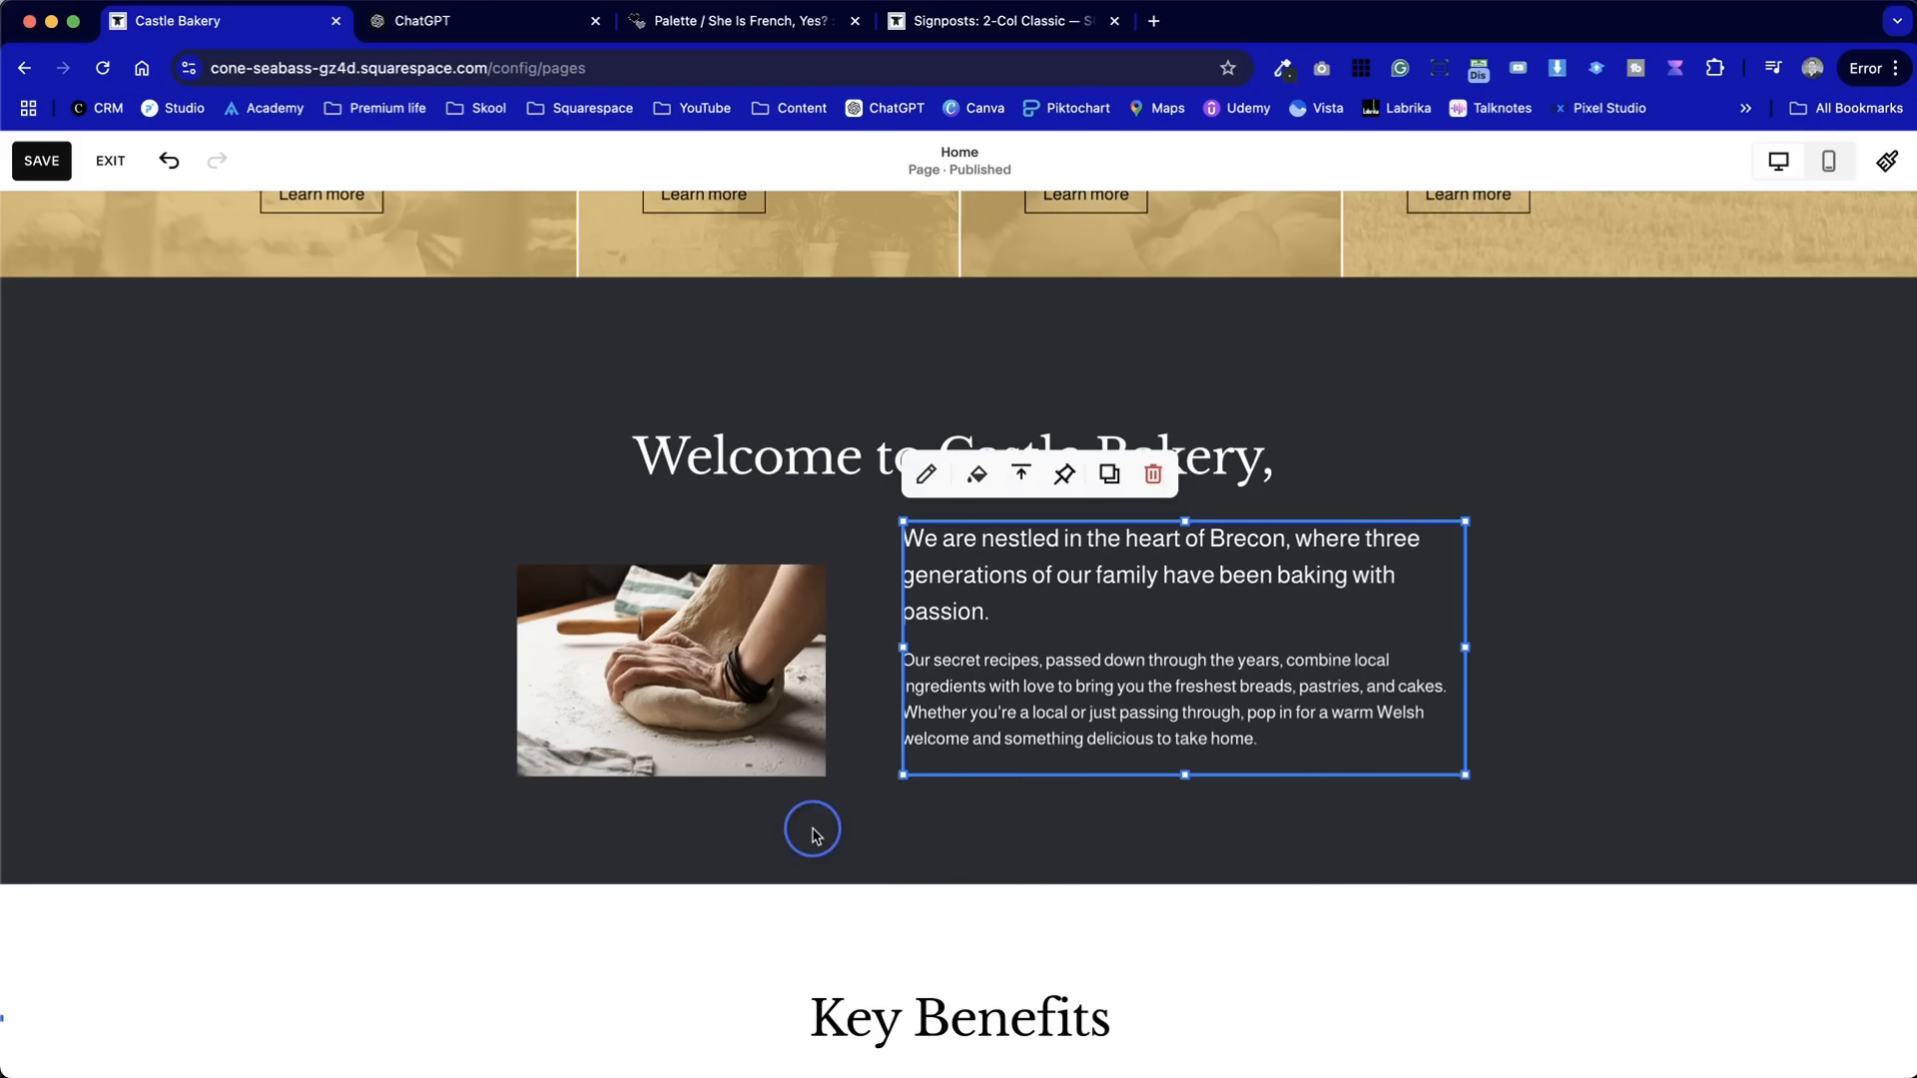
- Move the dough-kneading image up level with the welcome text, widen it to meet the text, and extend it down to the text block's bottom edge
{"action": "left_click_drag", "start_coordinate": [736, 739], "coordinate": [888, 619]}
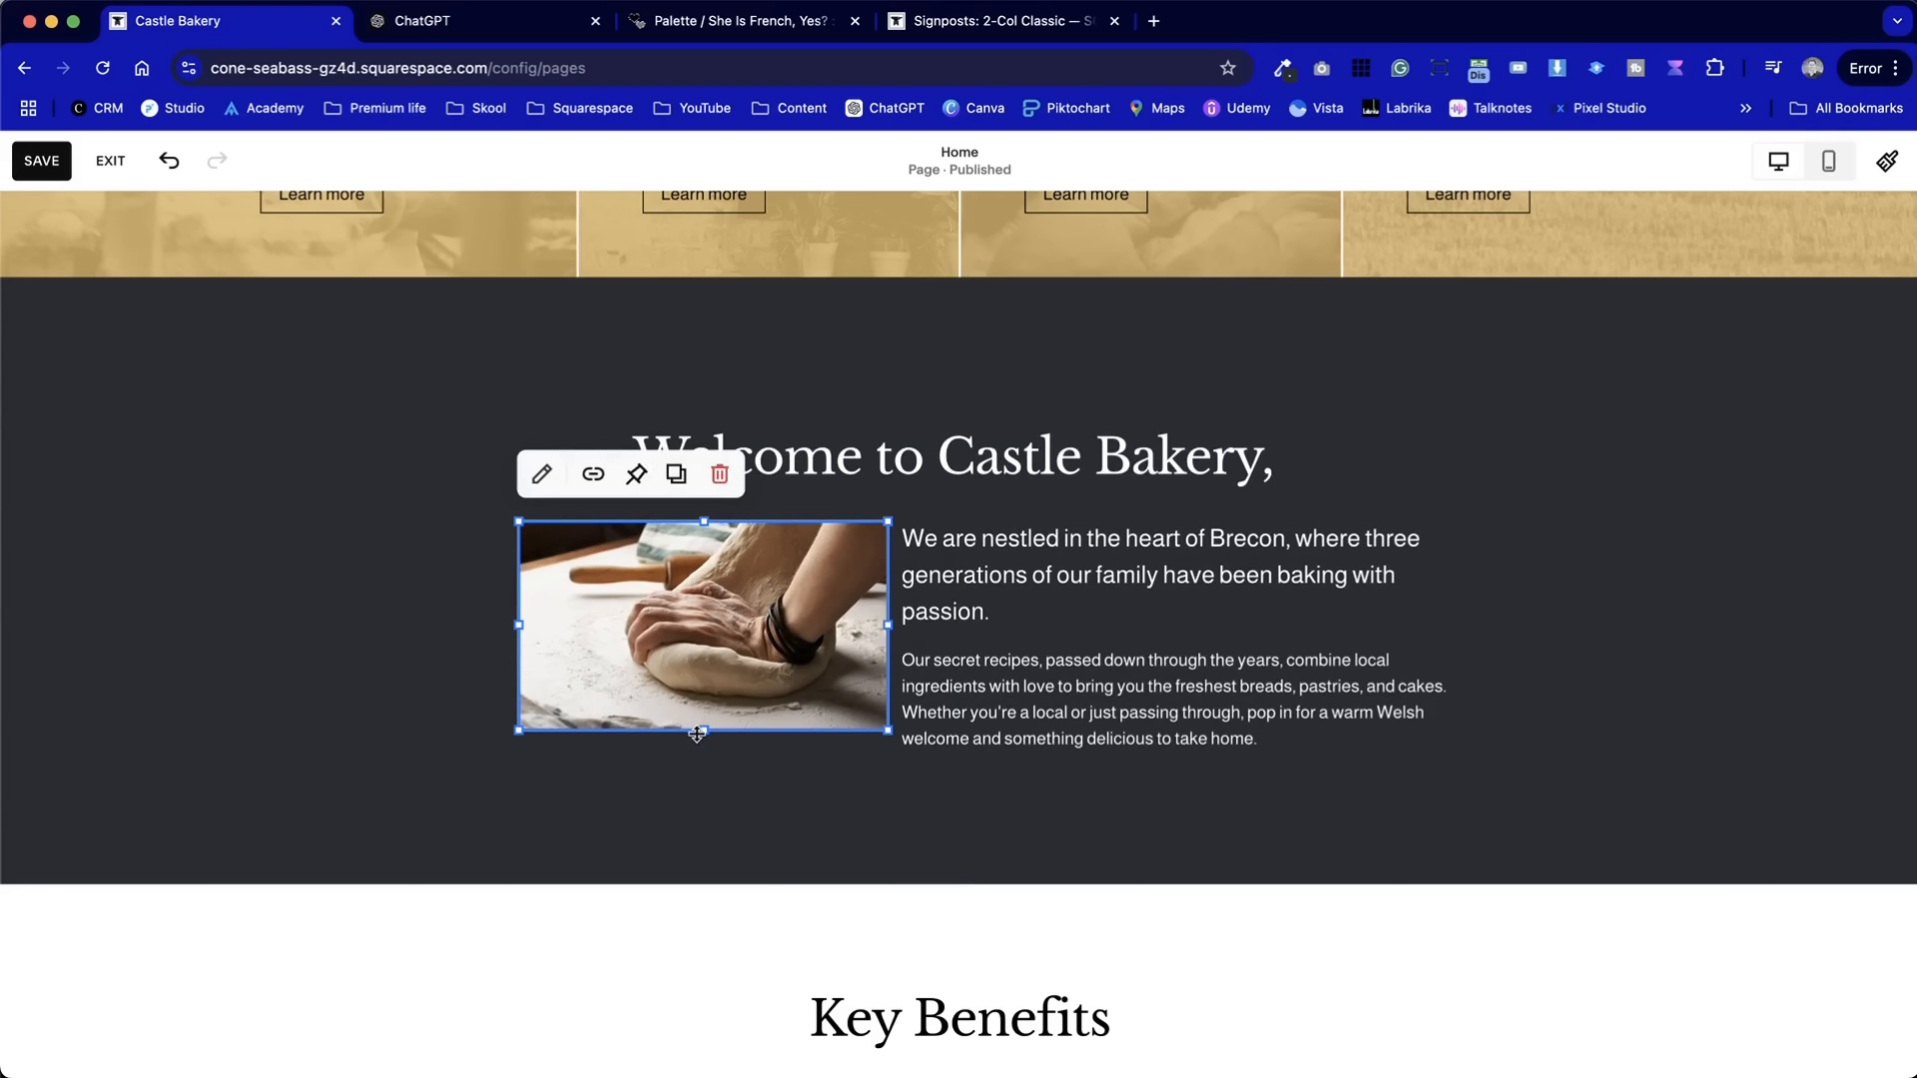
{"action": "left_click_drag", "start_coordinate": [699, 746], "coordinate": [697, 774]}
{"action": "left_click", "coordinate": [1099, 835]}
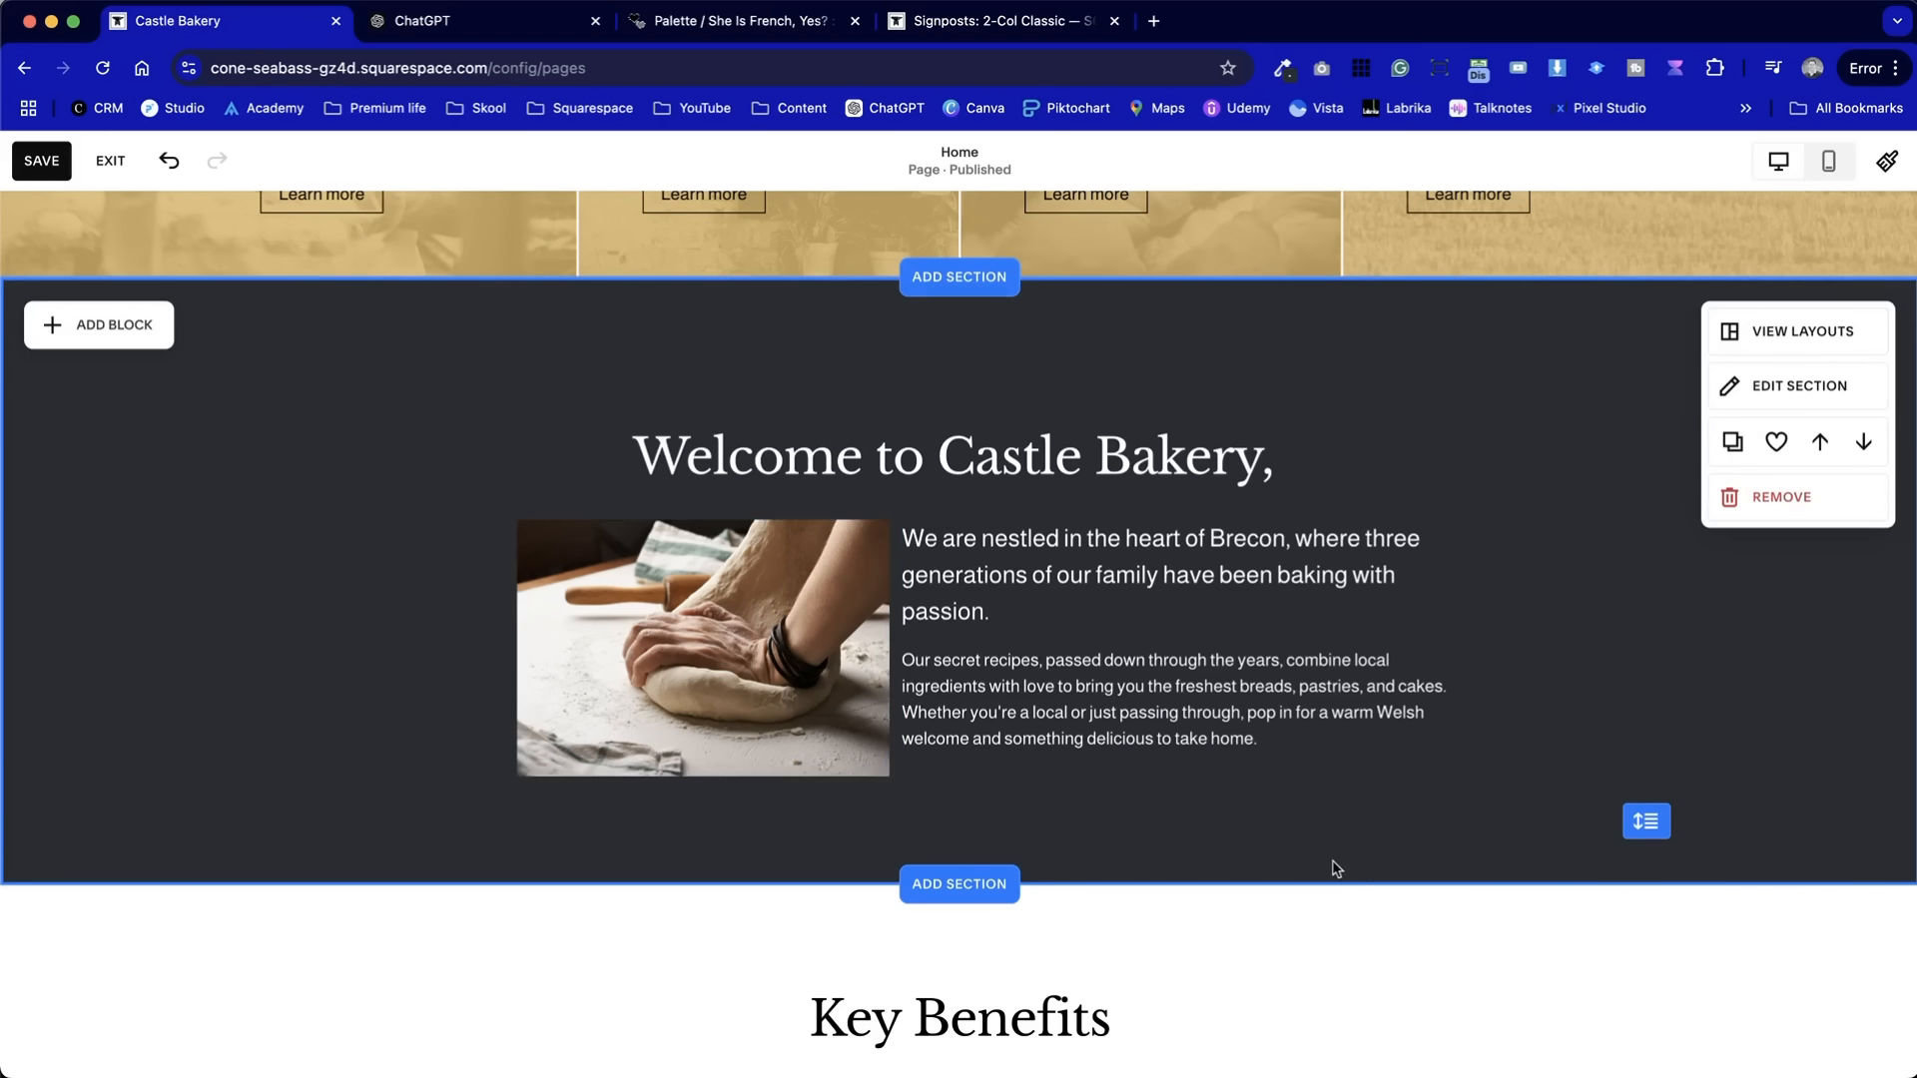
- Narrow the dough-kneading image from its left edge, keeping its right edge beside the welcome text
{"action": "scroll", "coordinate": [1337, 869], "scroll_direction": "up", "scroll_amount": 1}
{"action": "left_click", "coordinate": [598, 627]}
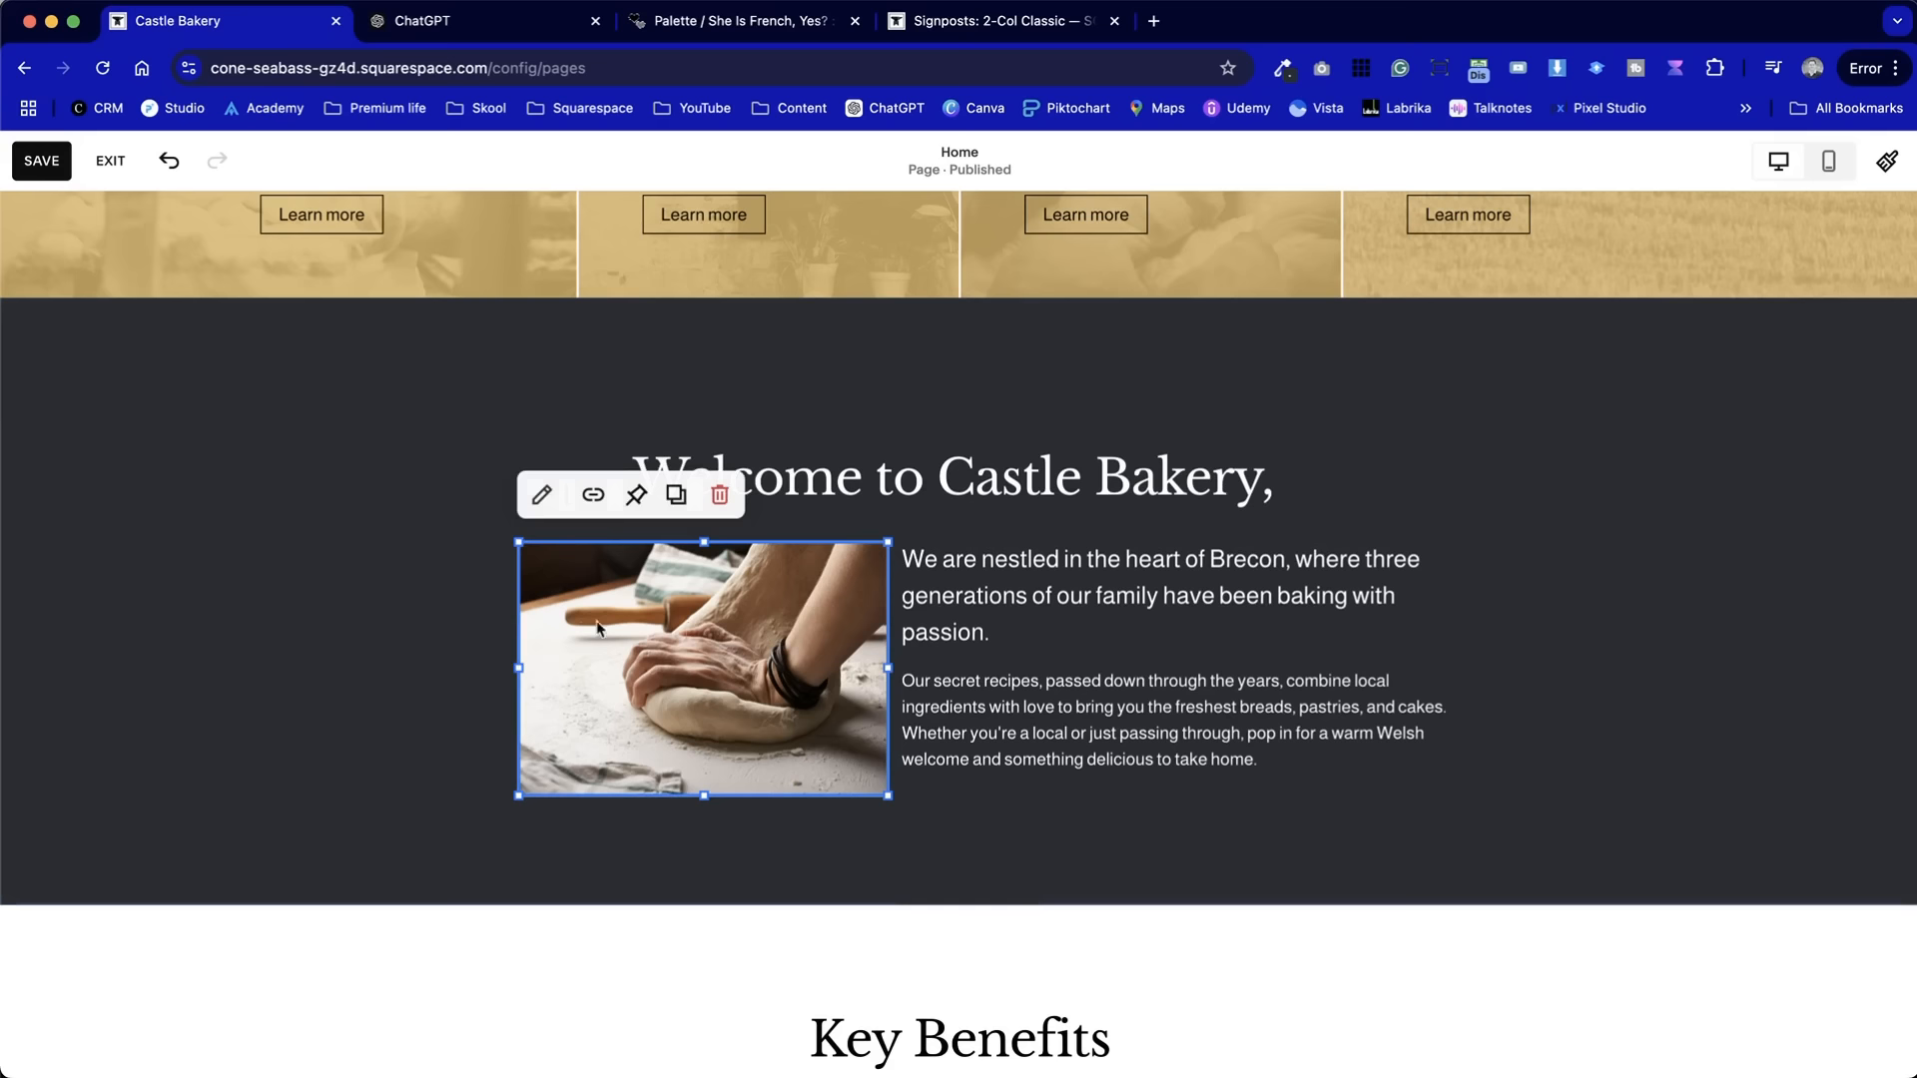
{"action": "left_click_drag", "start_coordinate": [521, 654], "coordinate": [635, 654]}
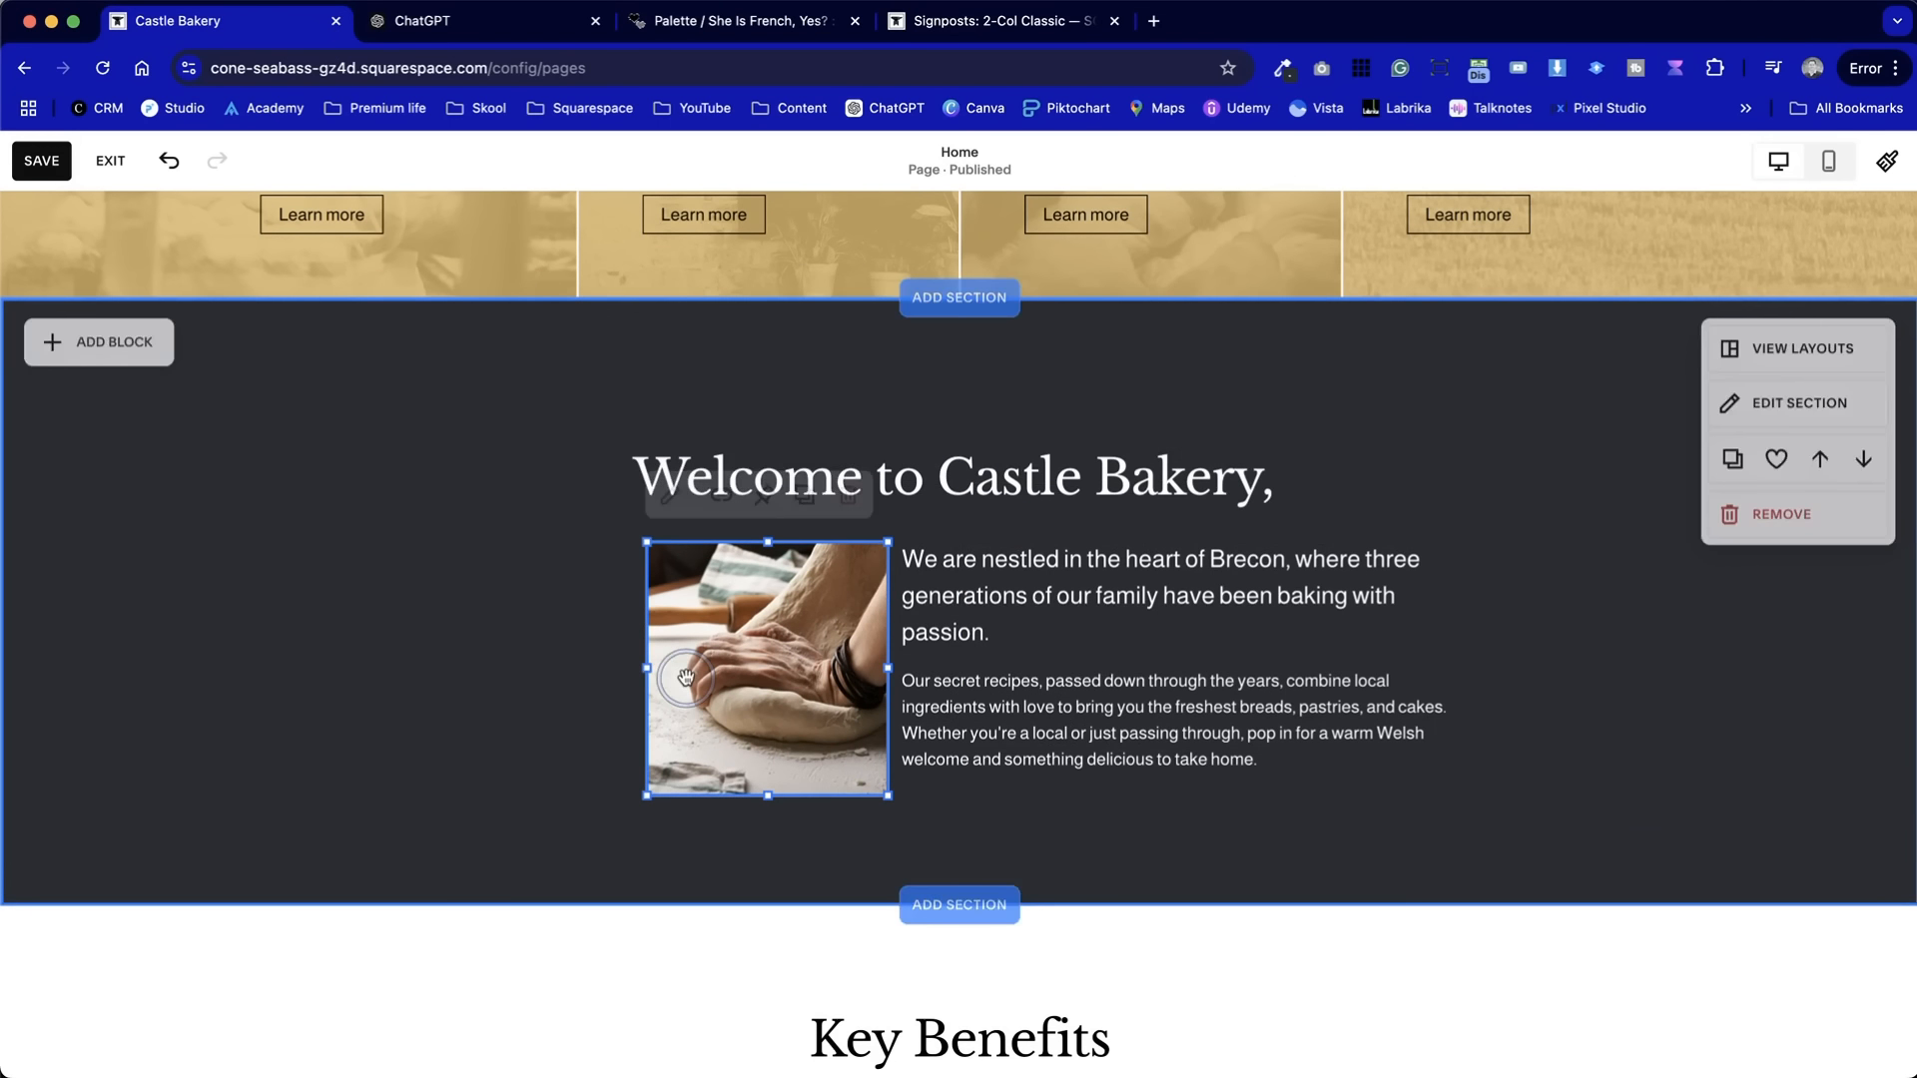
{"action": "left_click_drag", "start_coordinate": [646, 669], "coordinate": [582, 666]}
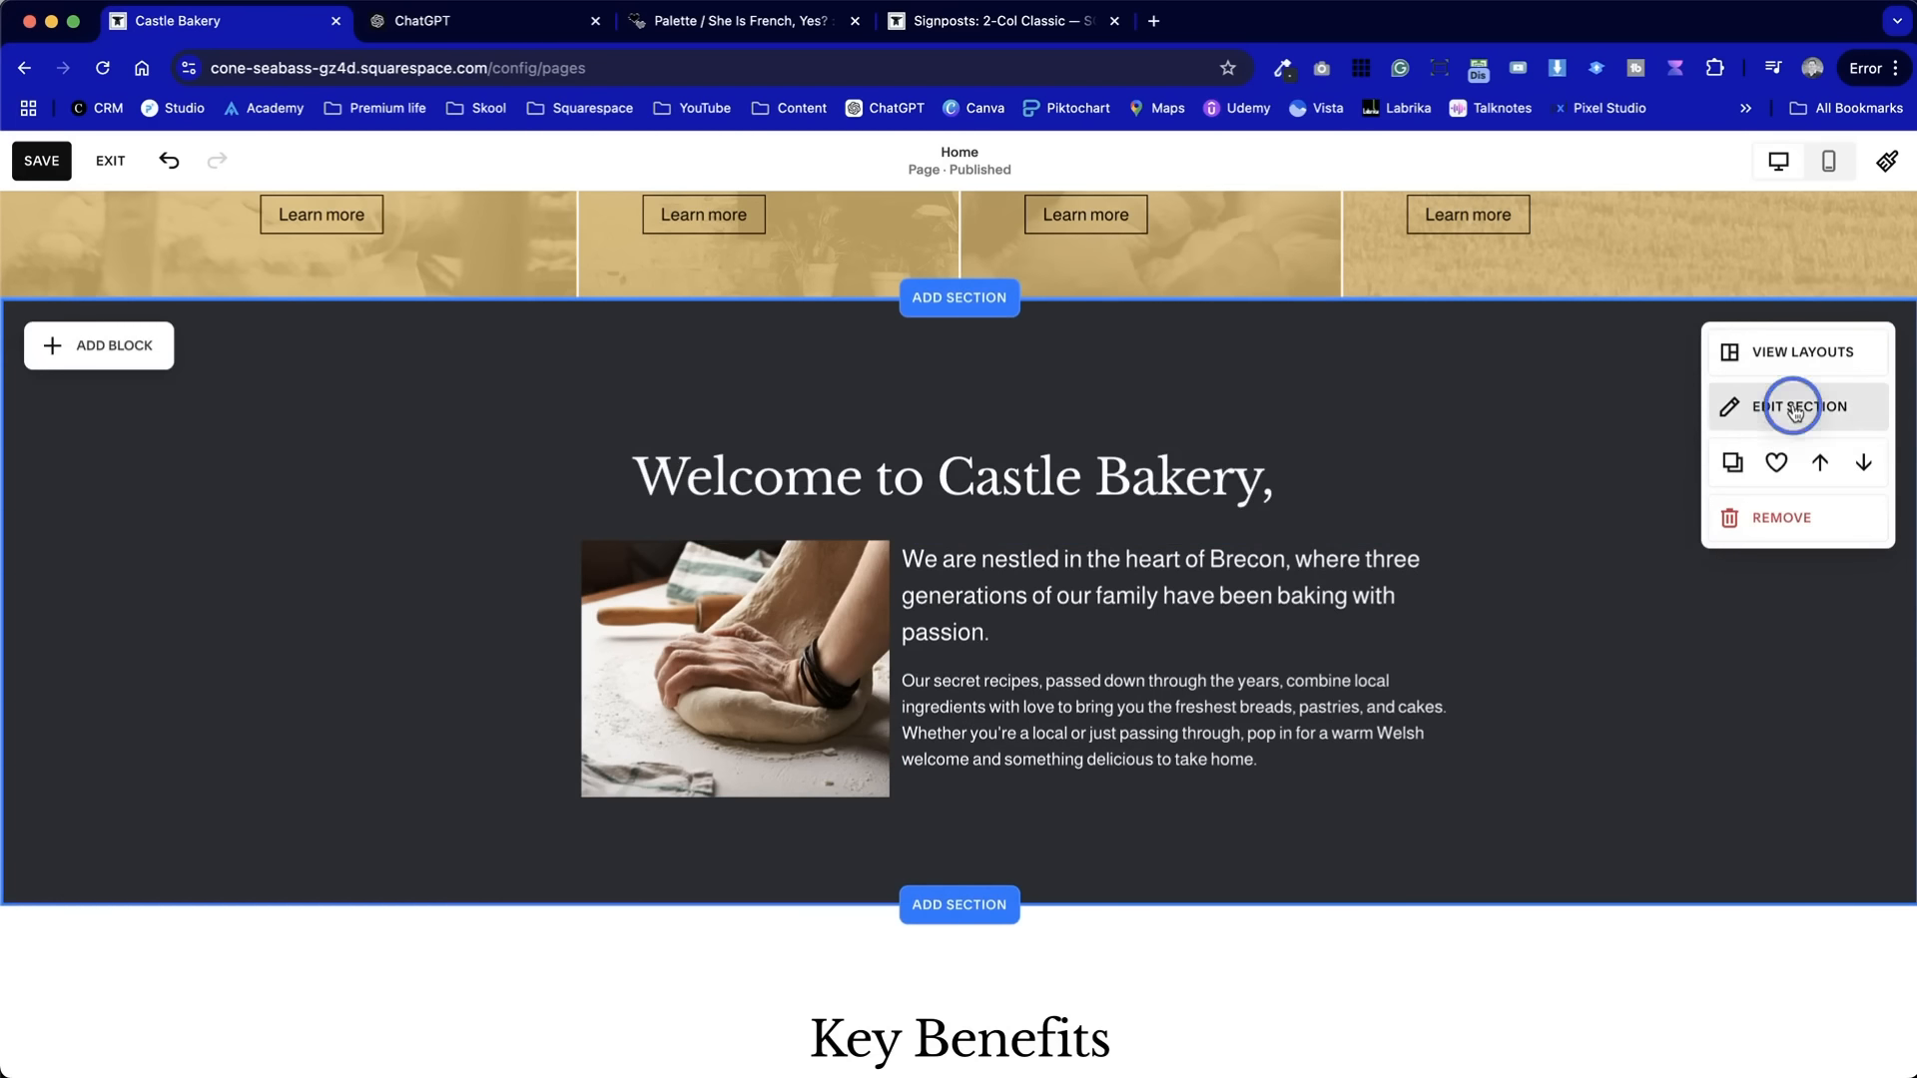
- Set the welcome section's grid gaps to 30 horizontally and 15 vertically
{"action": "left_click", "coordinate": [1762, 407]}
{"action": "left_click", "coordinate": [1850, 563]}
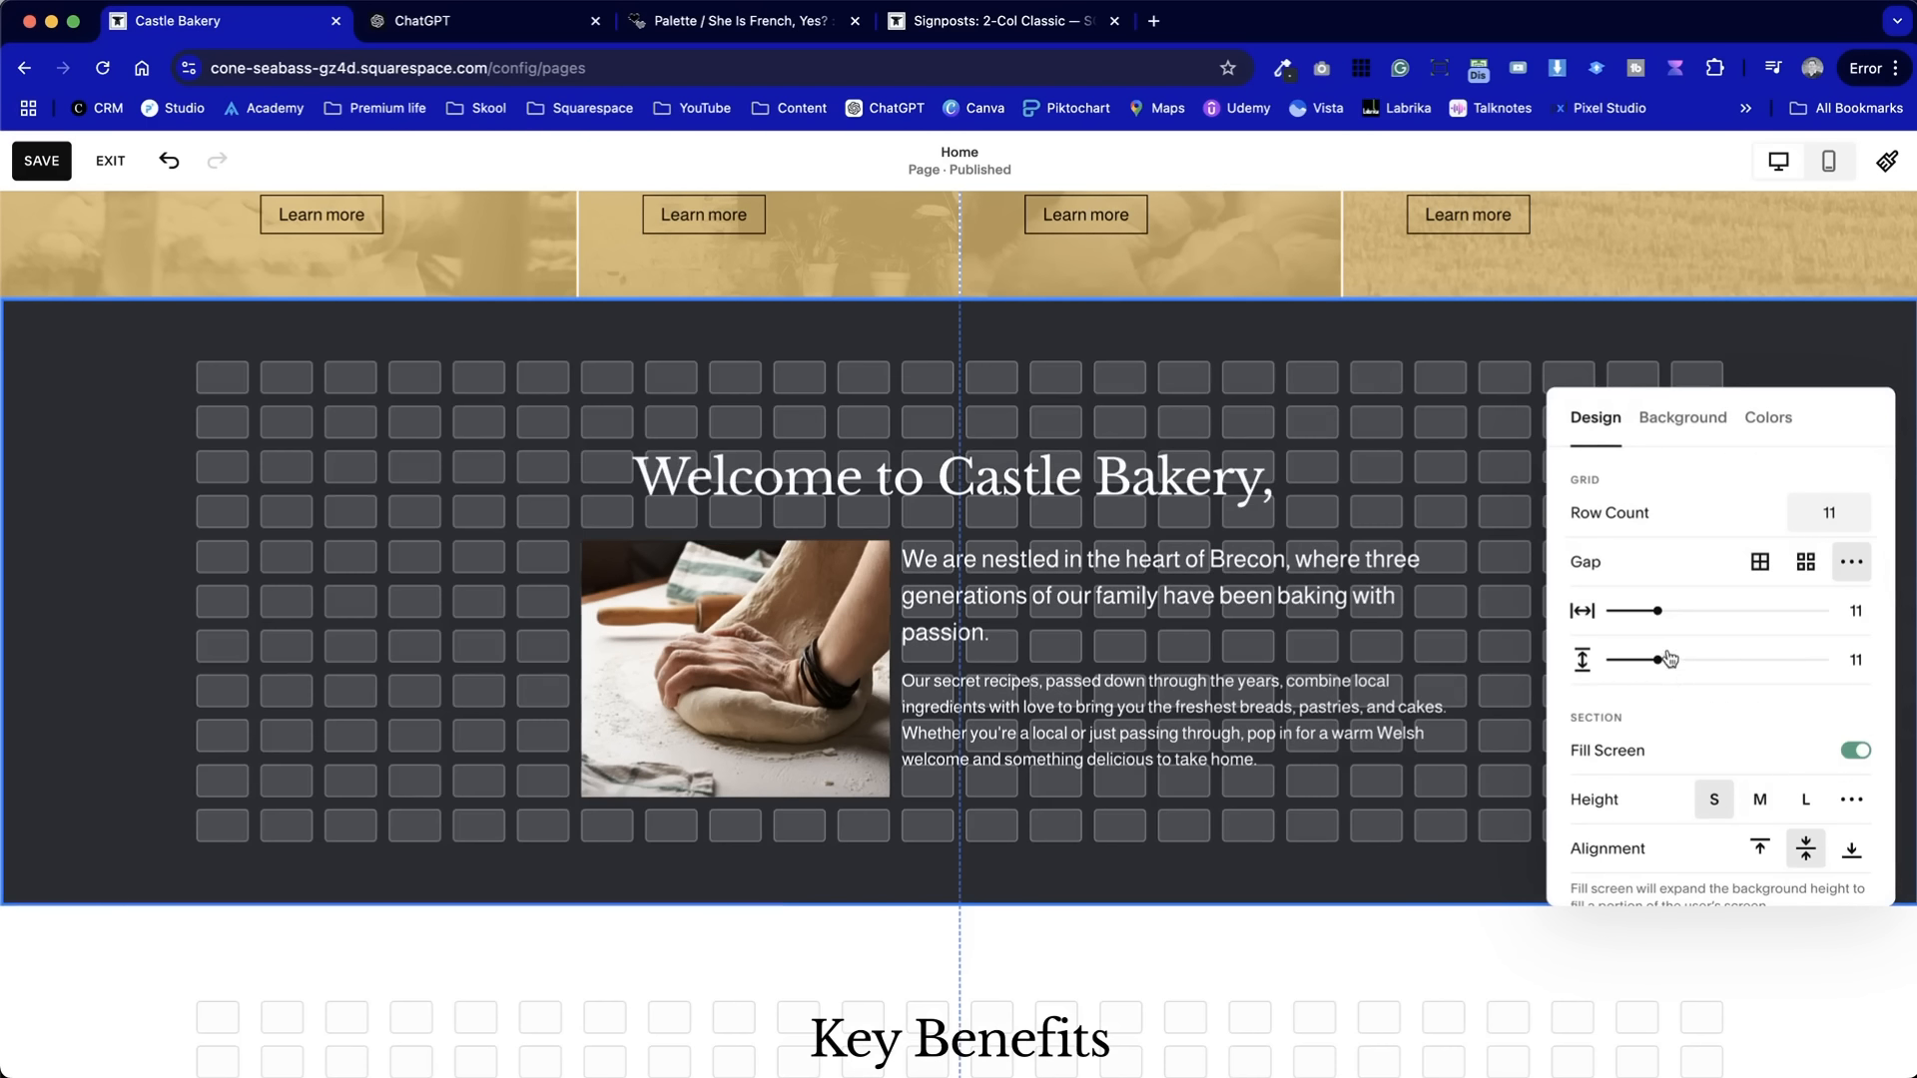
{"action": "left_click_drag", "start_coordinate": [1665, 616], "coordinate": [1738, 599]}
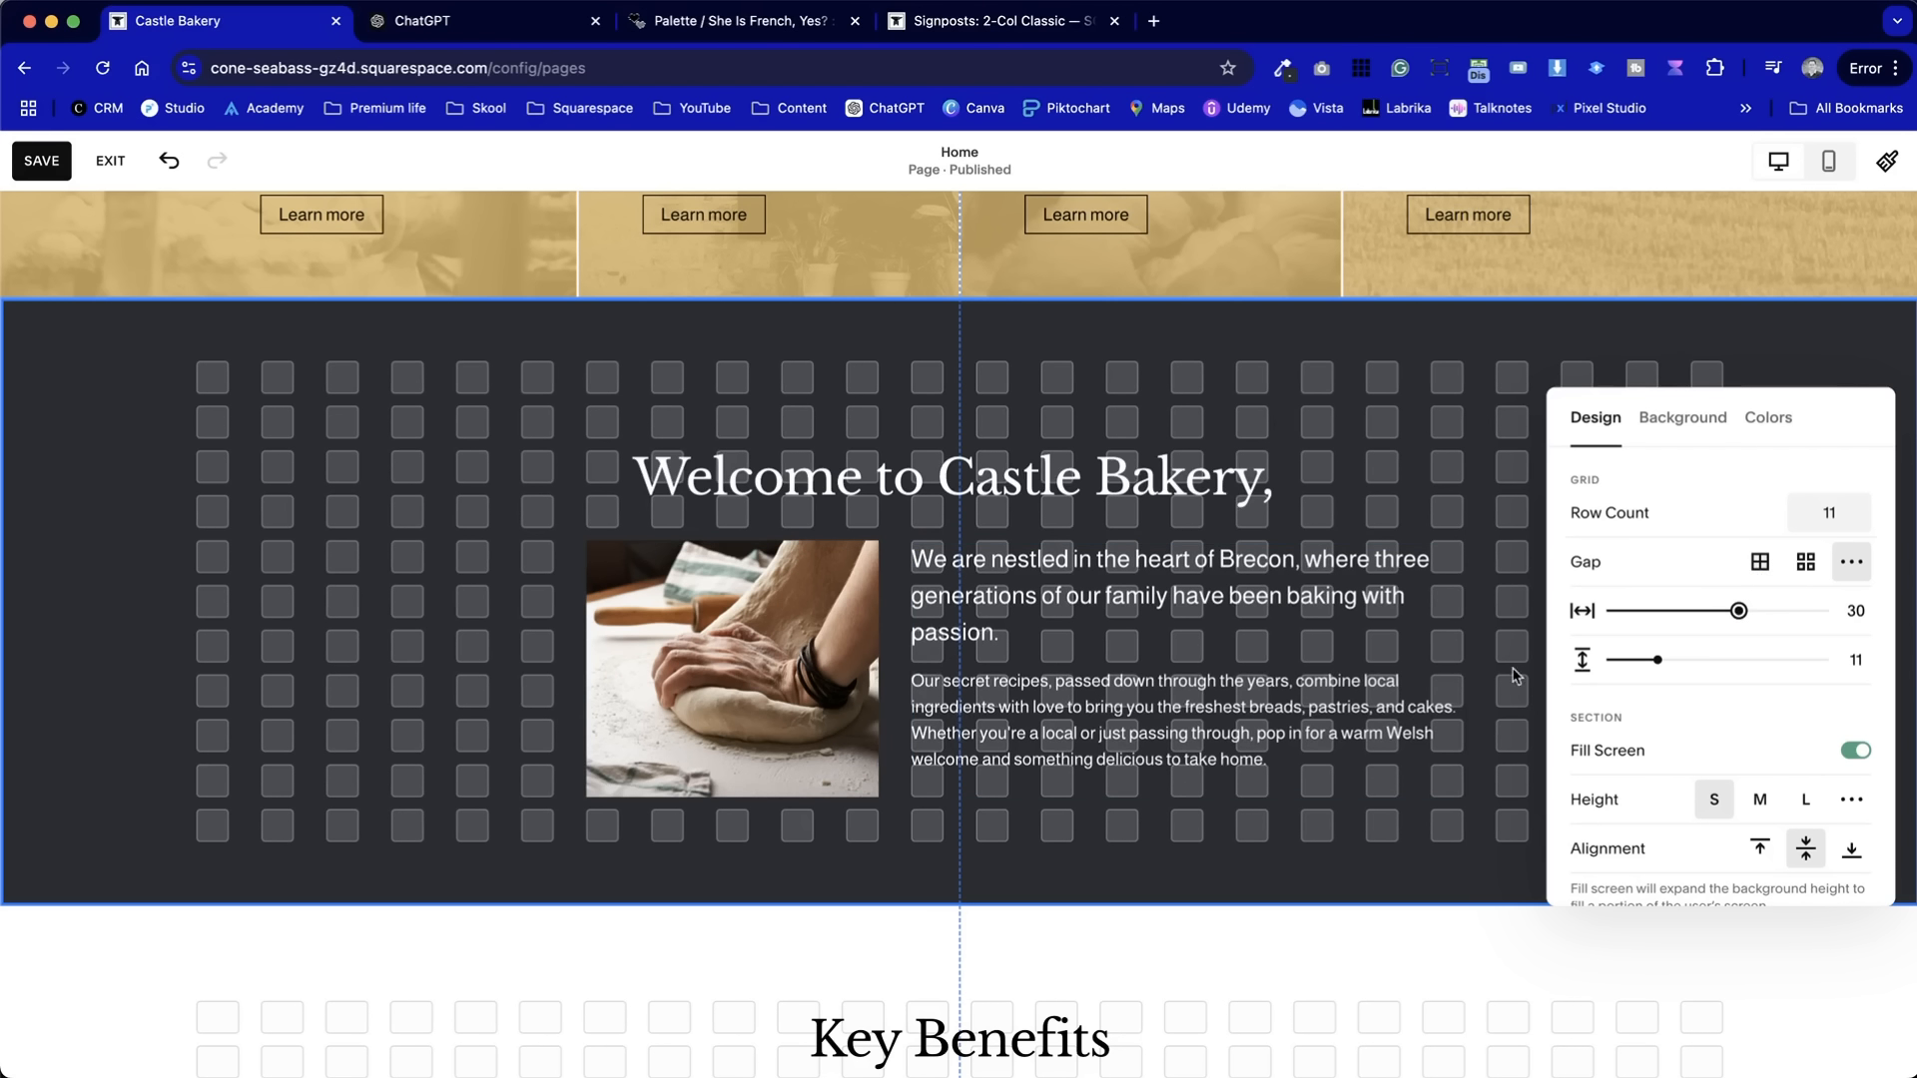
{"action": "left_click_drag", "start_coordinate": [1687, 660], "coordinate": [1675, 660]}
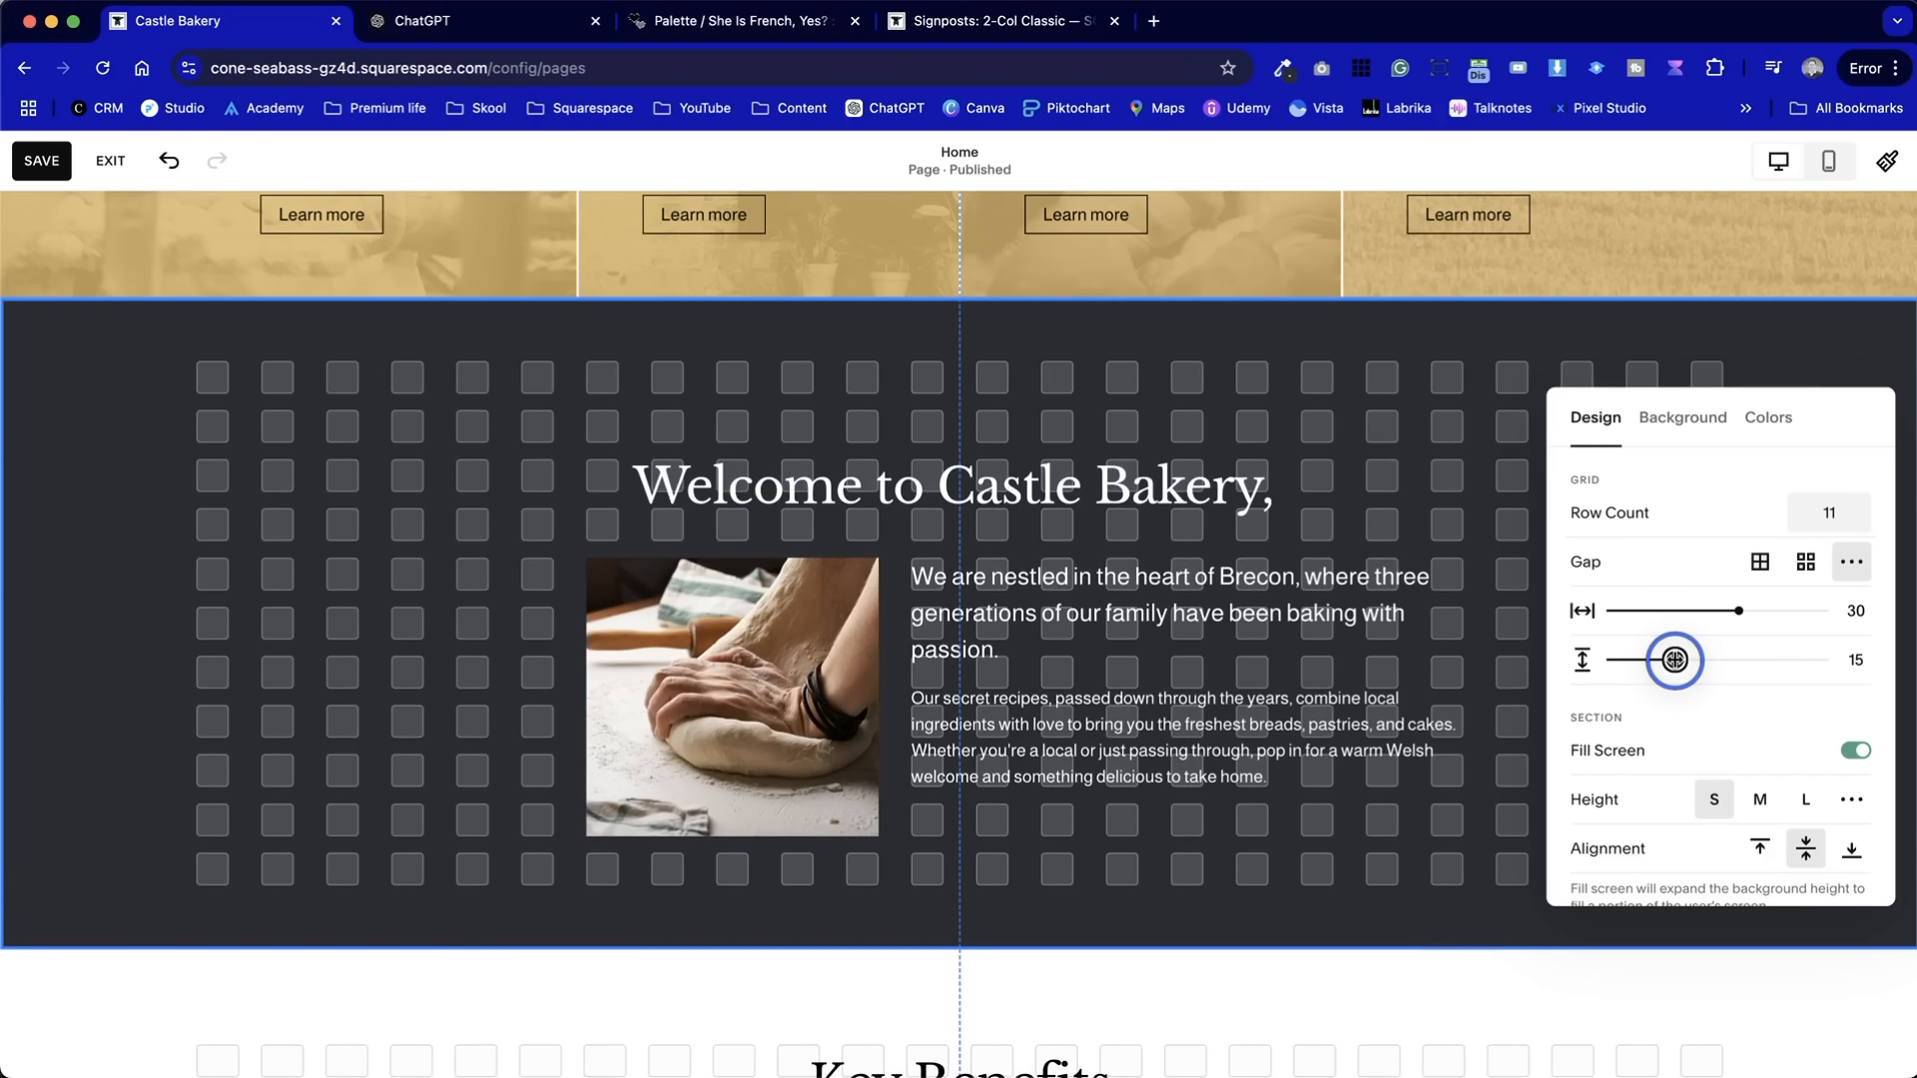
{"action": "left_click", "coordinate": [1471, 540]}
- Align the welcome text to the vertical middle of its block and save the page
{"action": "left_click", "coordinate": [1201, 711]}
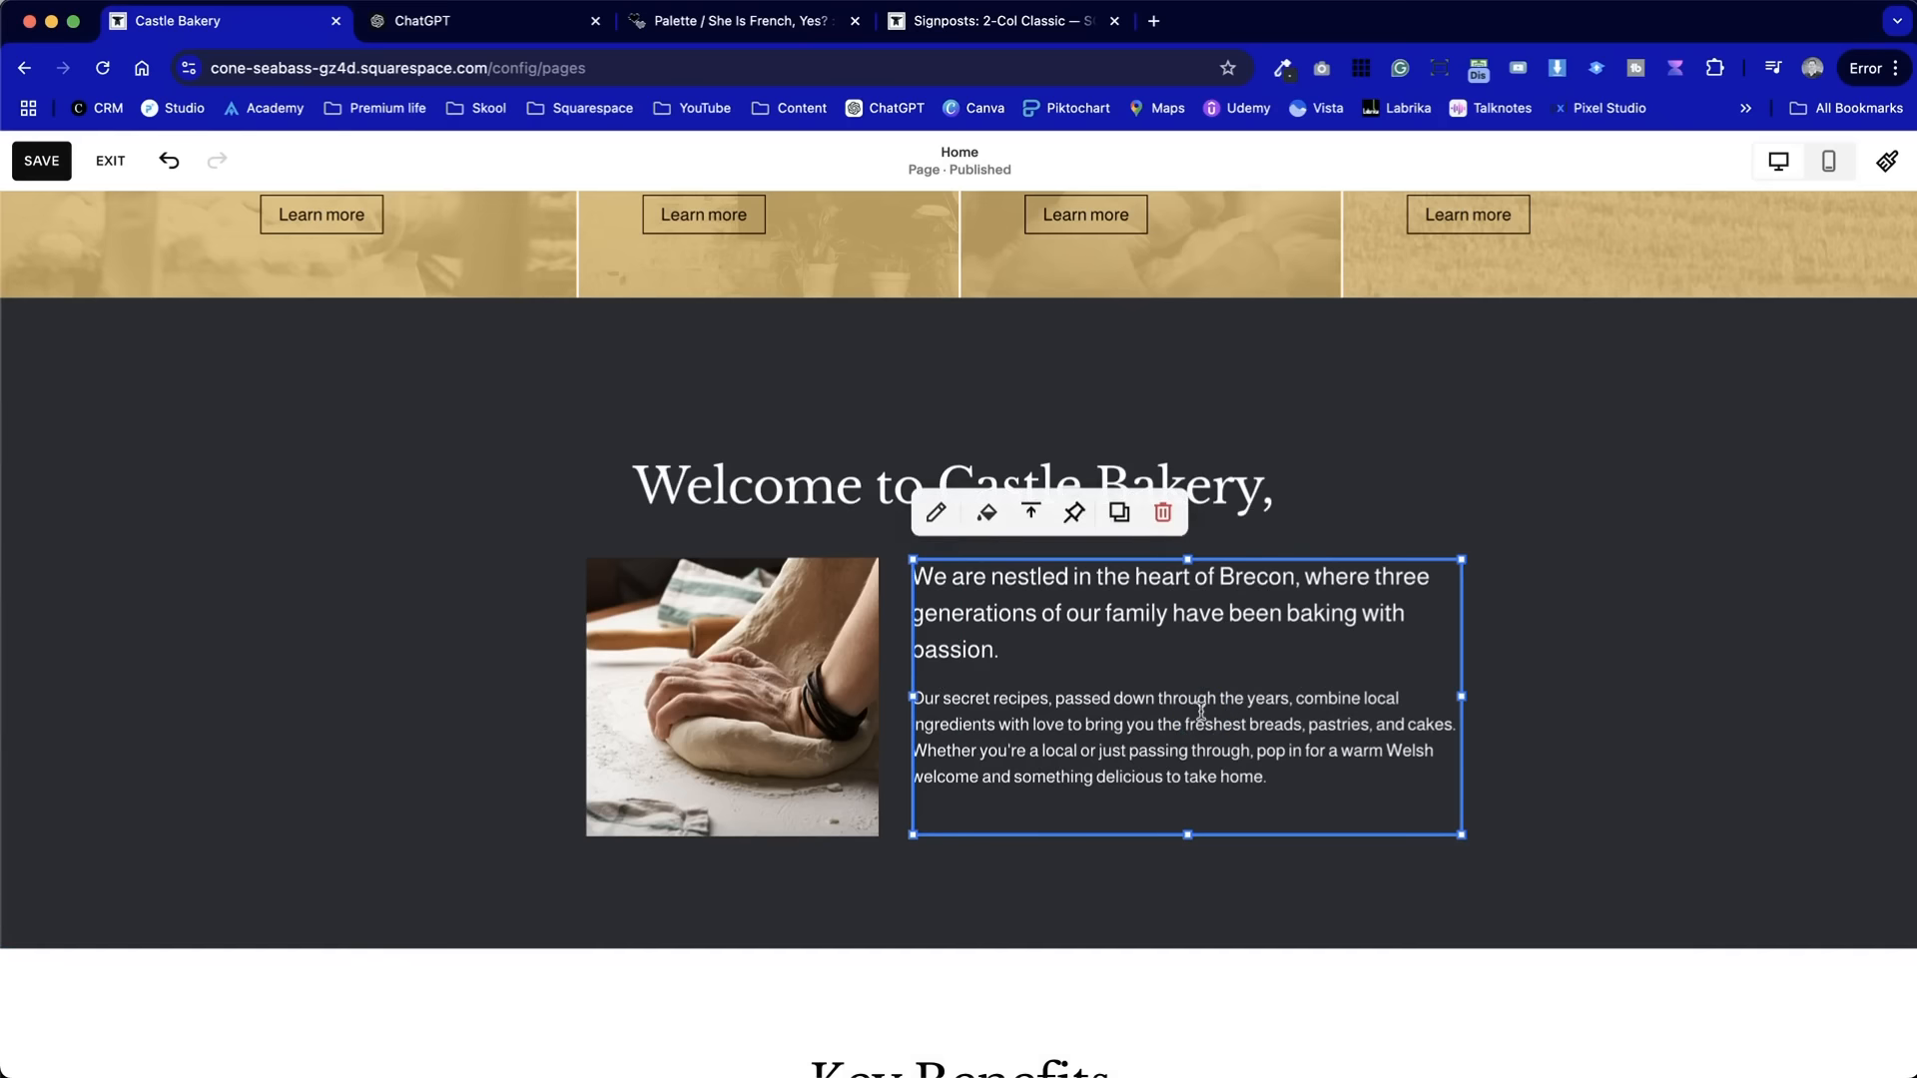
{"action": "left_click", "coordinate": [1045, 509]}
{"action": "left_click", "coordinate": [1034, 565]}
{"action": "left_click", "coordinate": [449, 615]}
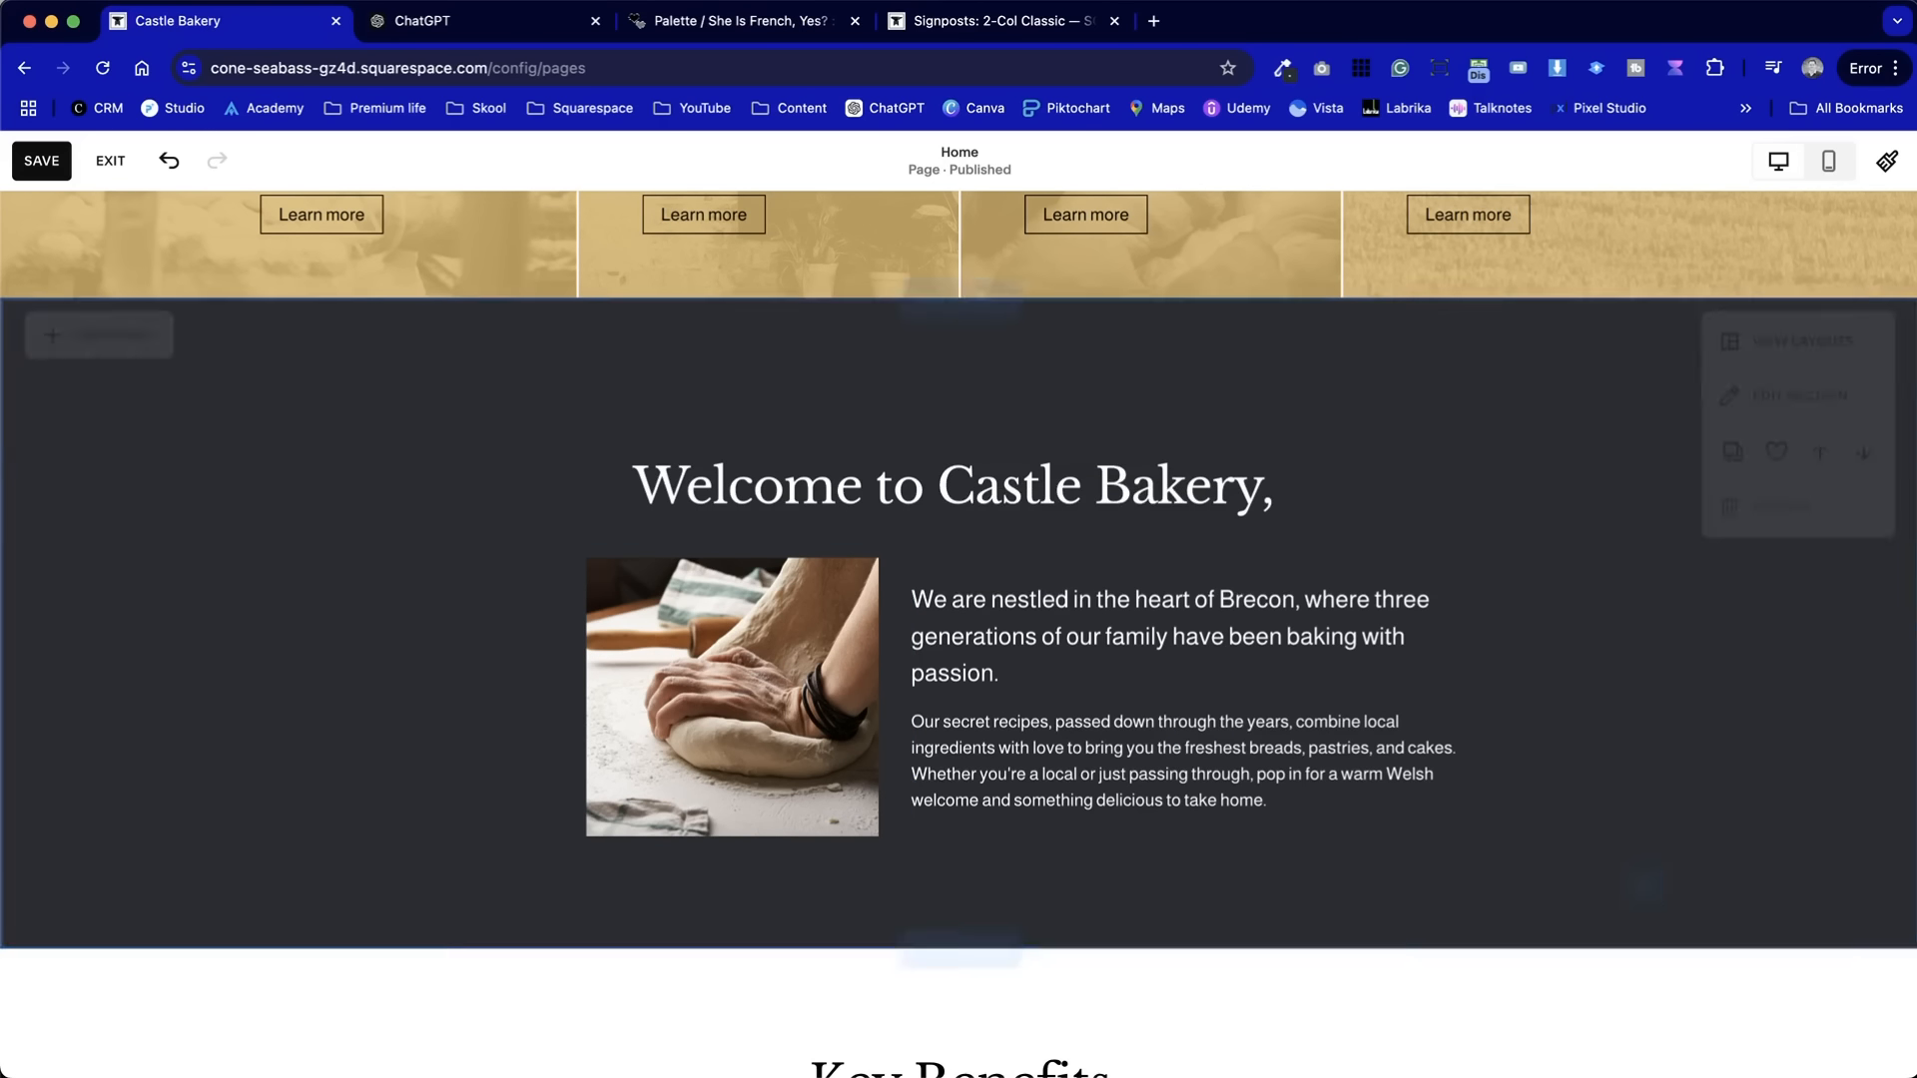
{"action": "scroll", "coordinate": [1803, 639], "scroll_direction": "down", "scroll_amount": 2}
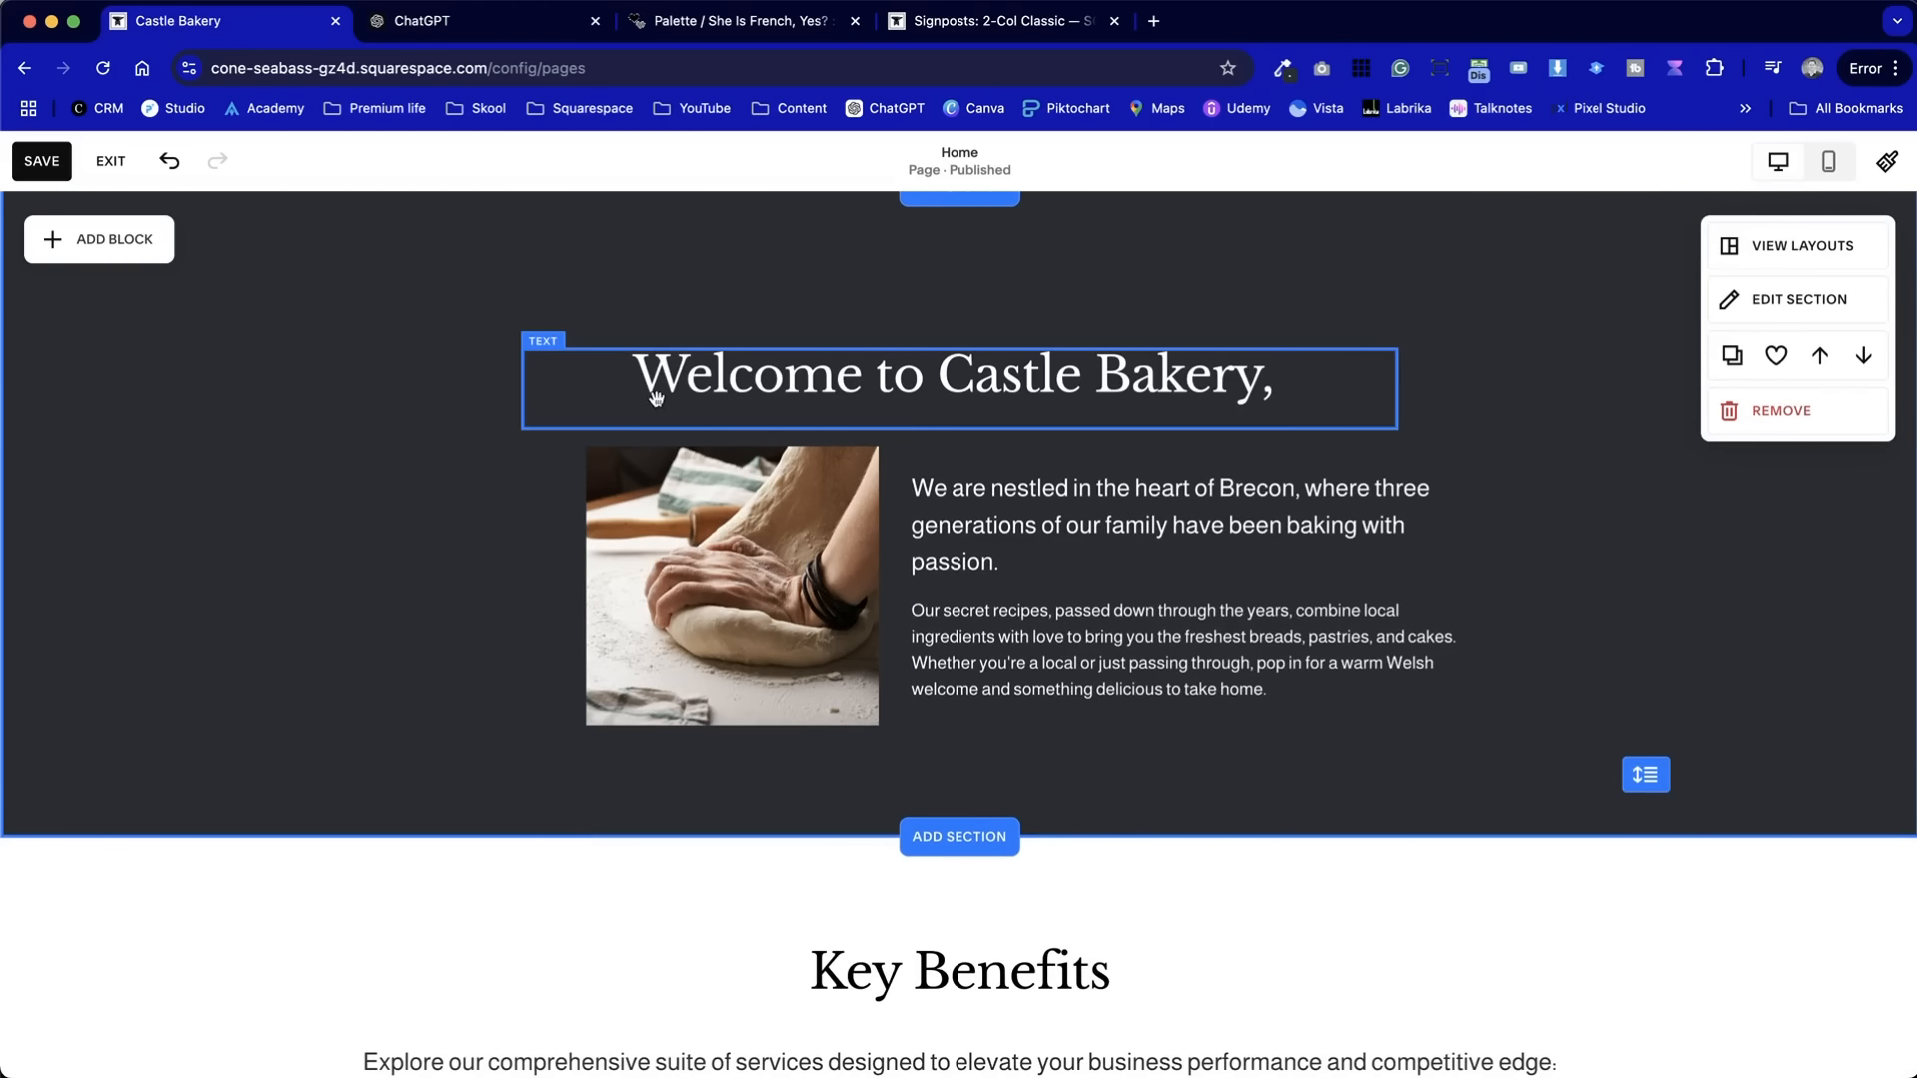
{"action": "left_click", "coordinate": [31, 165]}
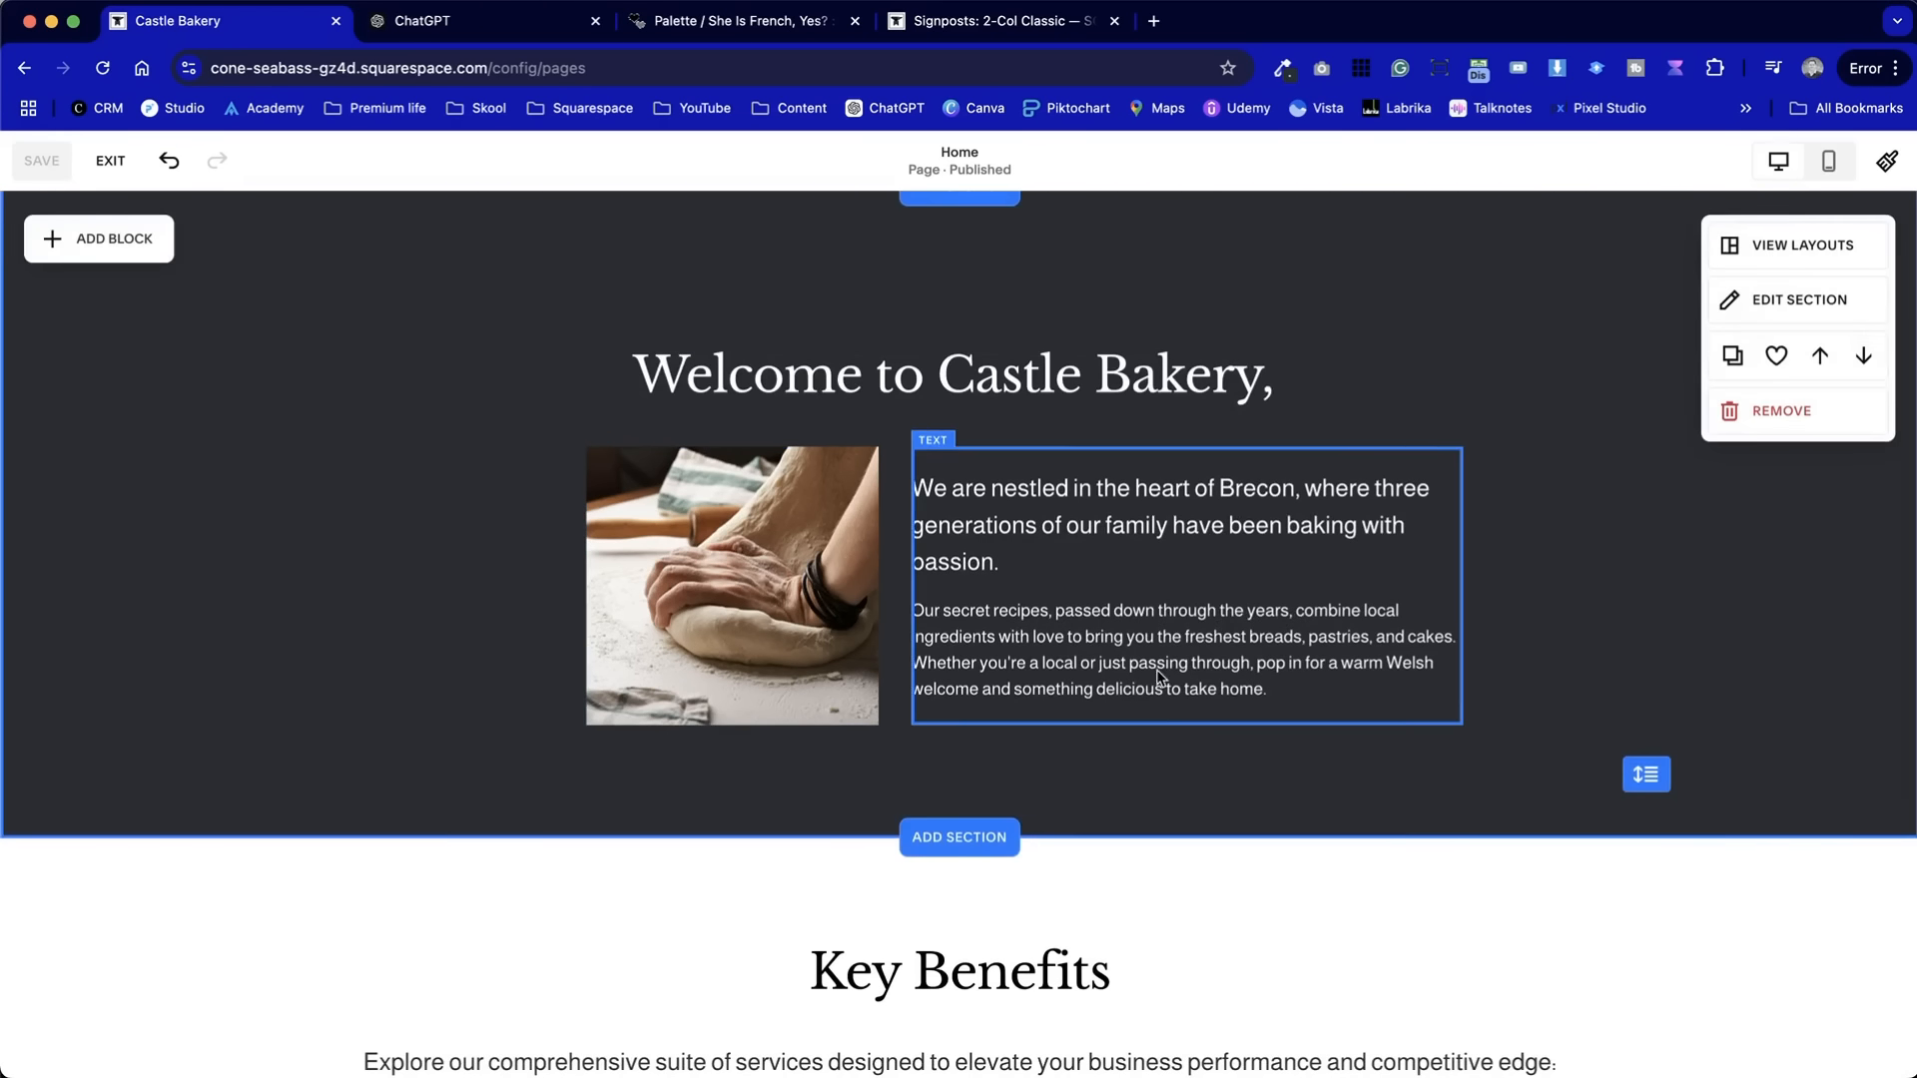
- Look over the Home page sections for remaining placeholder content, and find the bakery process breakdown in the ChatGPT conversation
{"action": "scroll", "coordinate": [1156, 669], "scroll_direction": "down", "scroll_amount": 4}
{"action": "scroll", "coordinate": [1156, 669], "scroll_direction": "up", "scroll_amount": 6}
{"action": "scroll", "coordinate": [1156, 669], "scroll_direction": "up", "scroll_amount": 4}
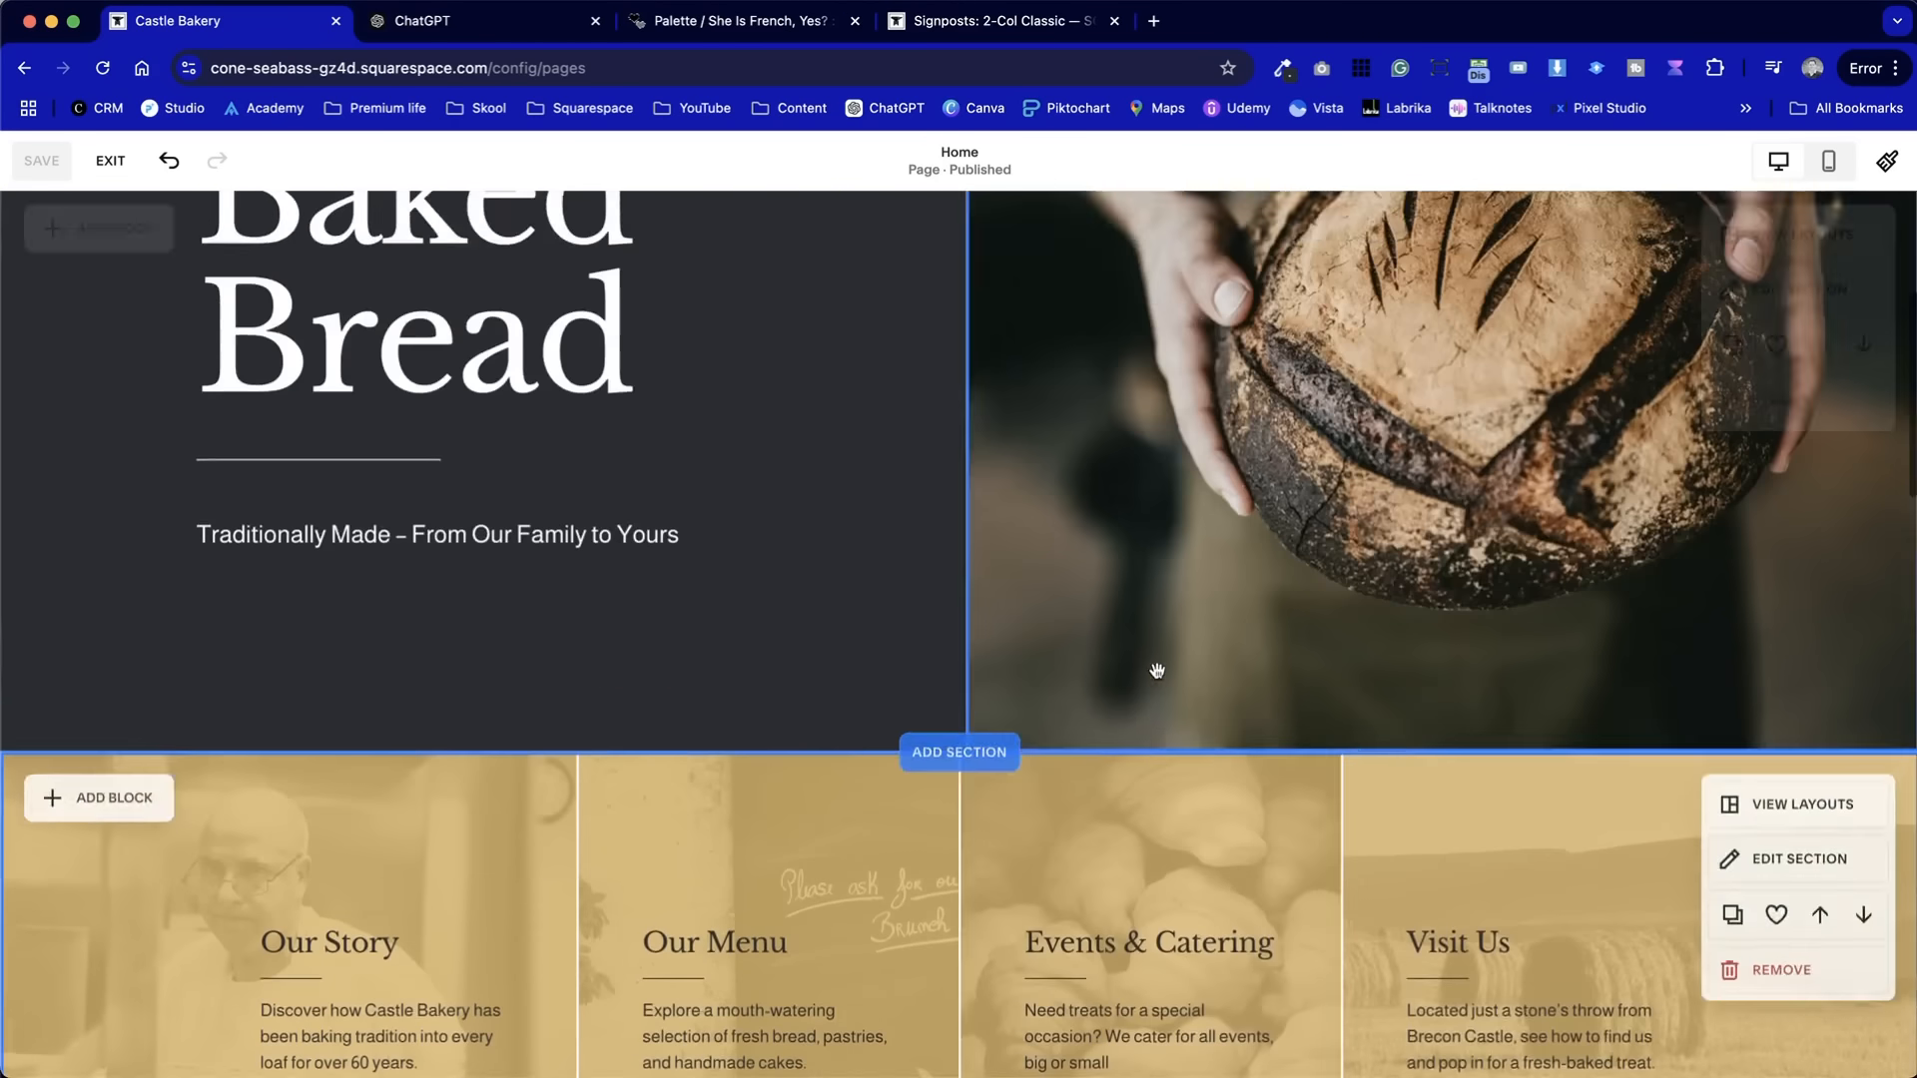
{"action": "scroll", "coordinate": [1156, 669], "scroll_direction": "down", "scroll_amount": 10}
{"action": "scroll", "coordinate": [1156, 668], "scroll_direction": "down", "scroll_amount": 5}
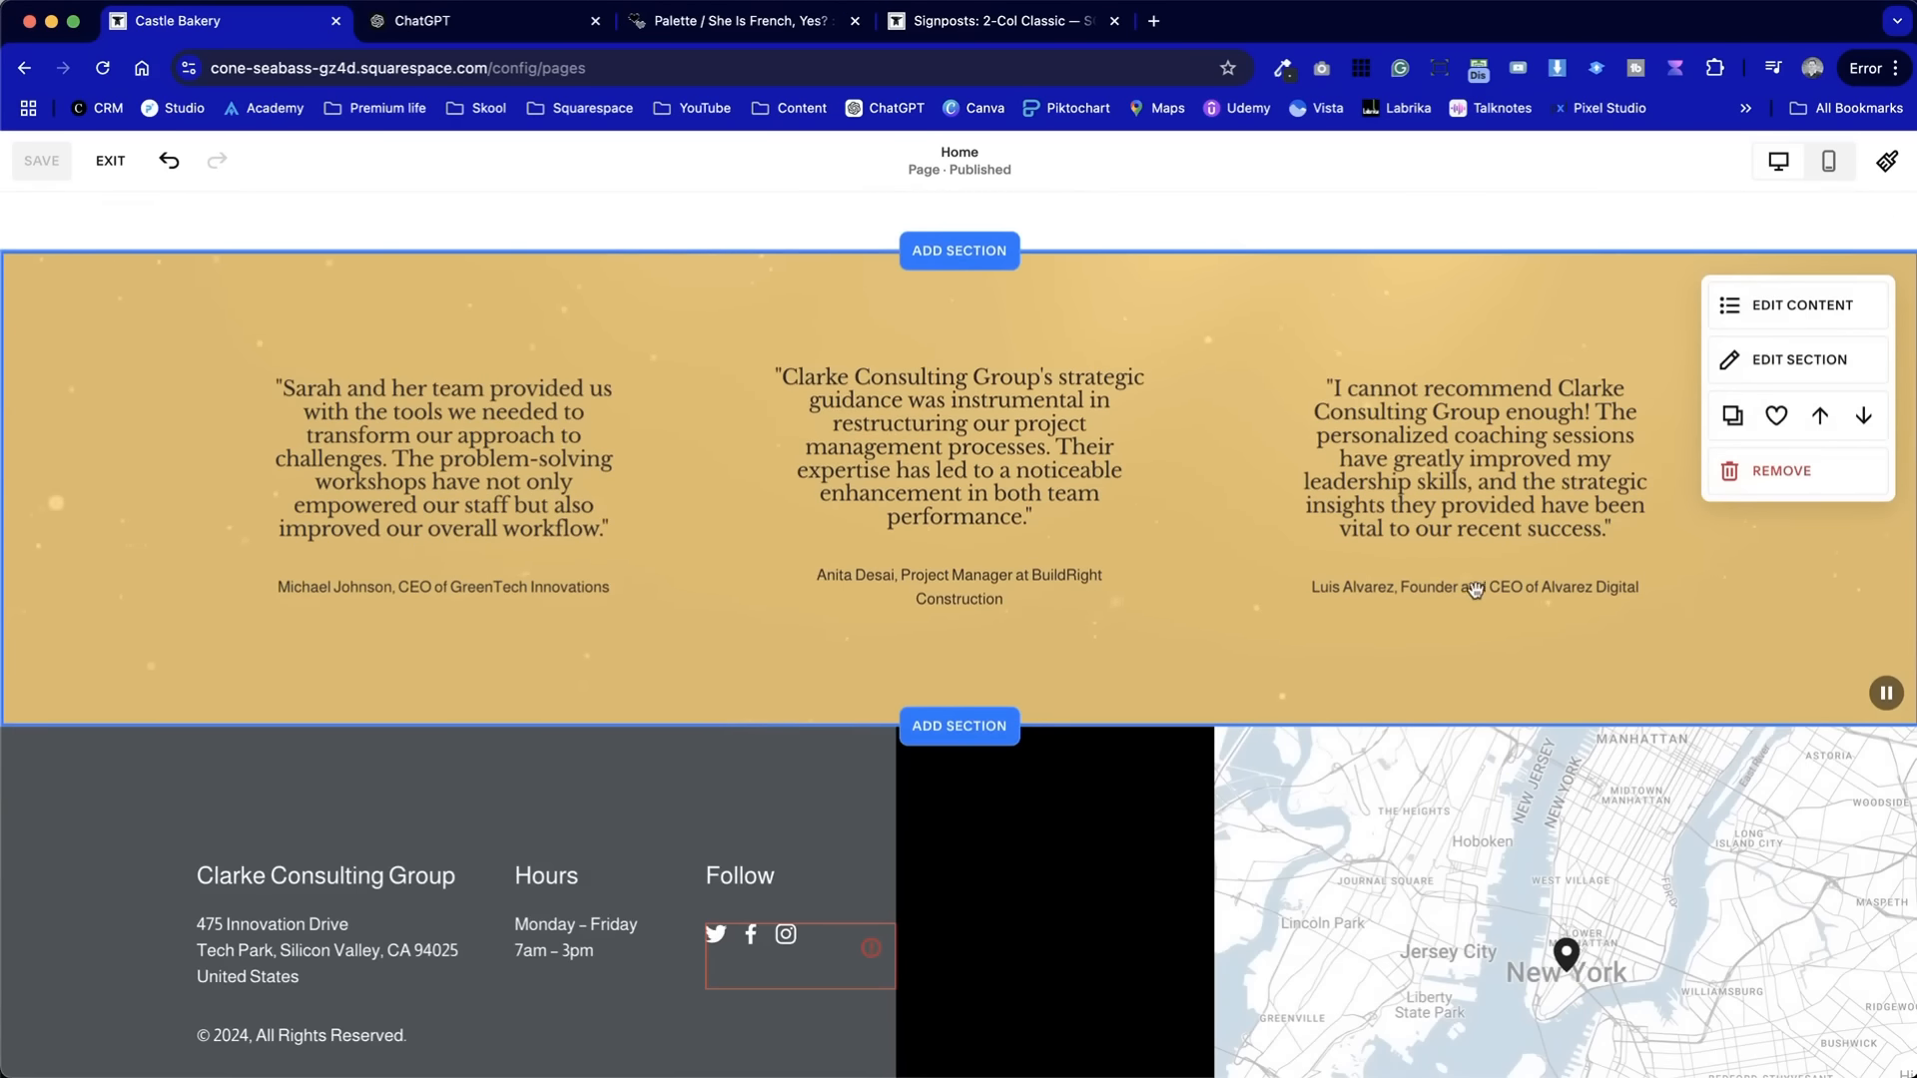
{"action": "scroll", "coordinate": [1476, 590], "scroll_direction": "up", "scroll_amount": 6}
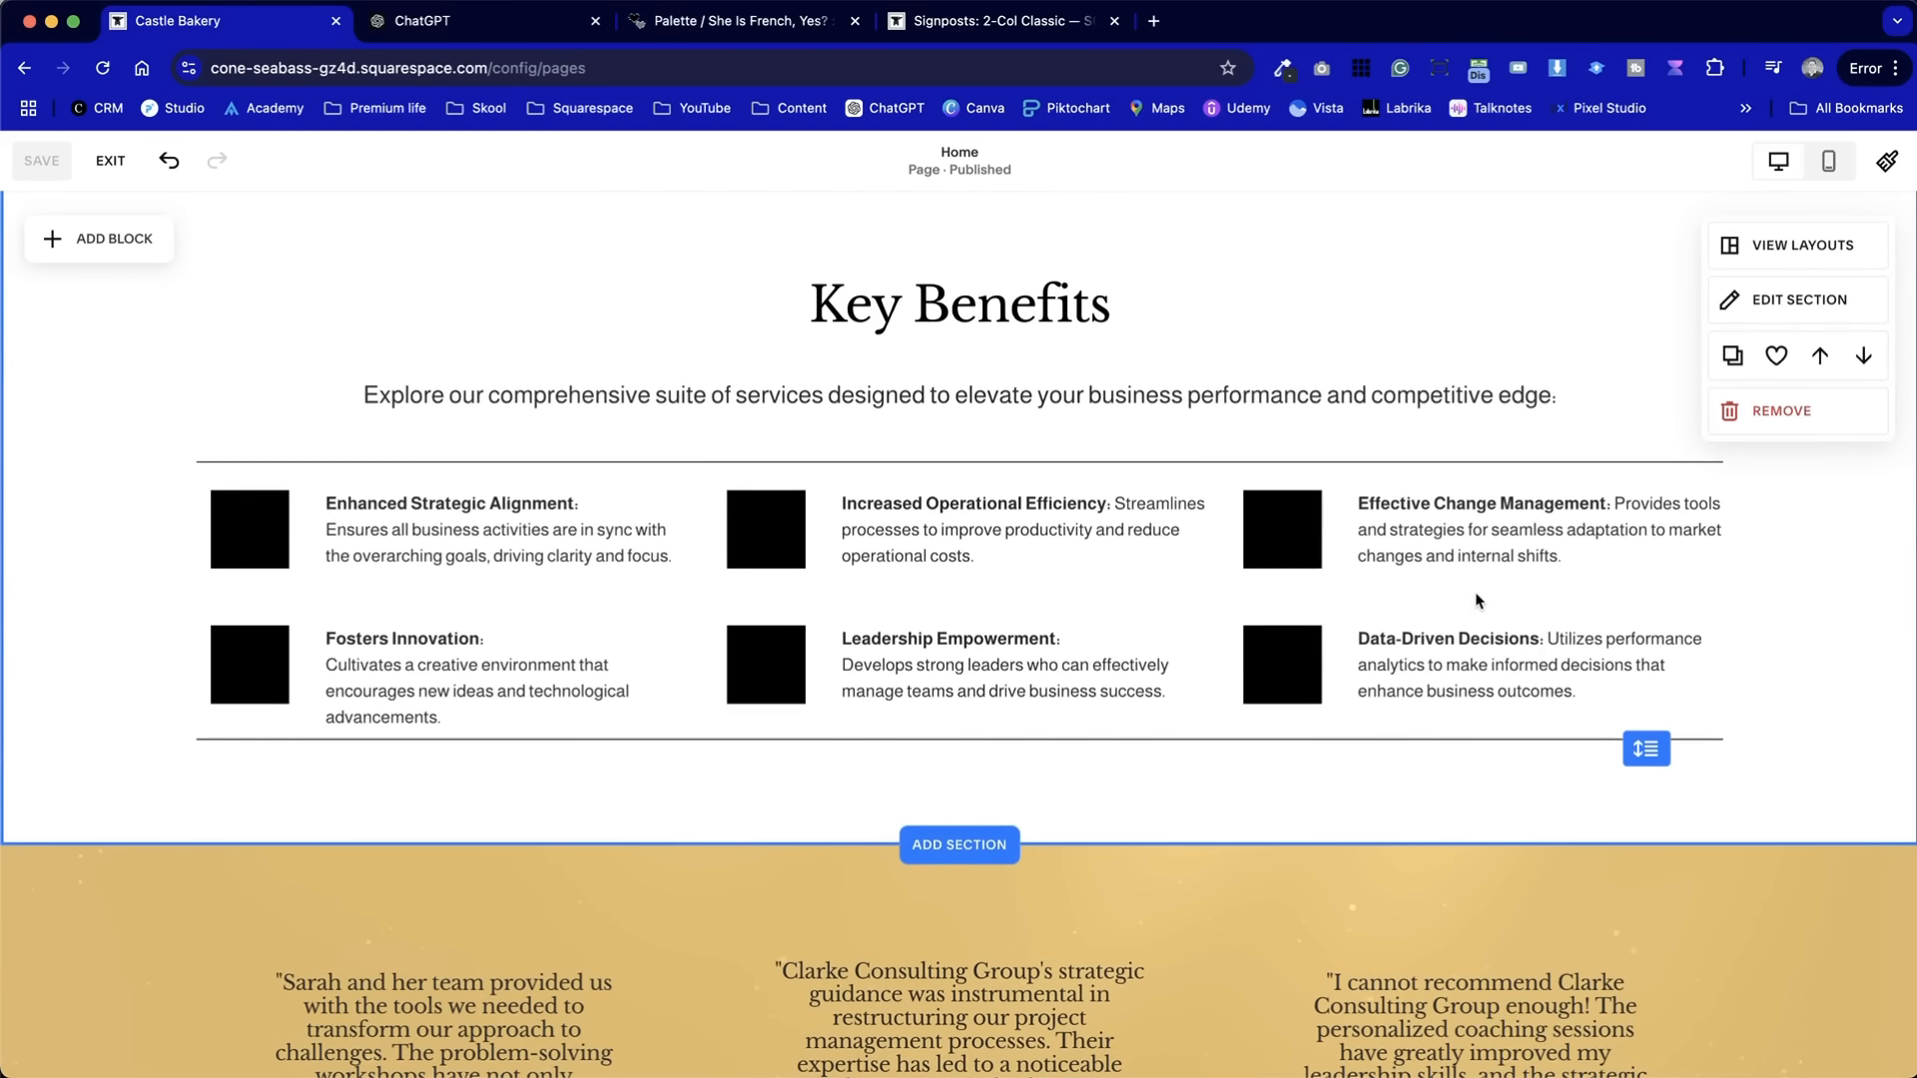
{"action": "scroll", "coordinate": [1478, 600], "scroll_direction": "up", "scroll_amount": 2}
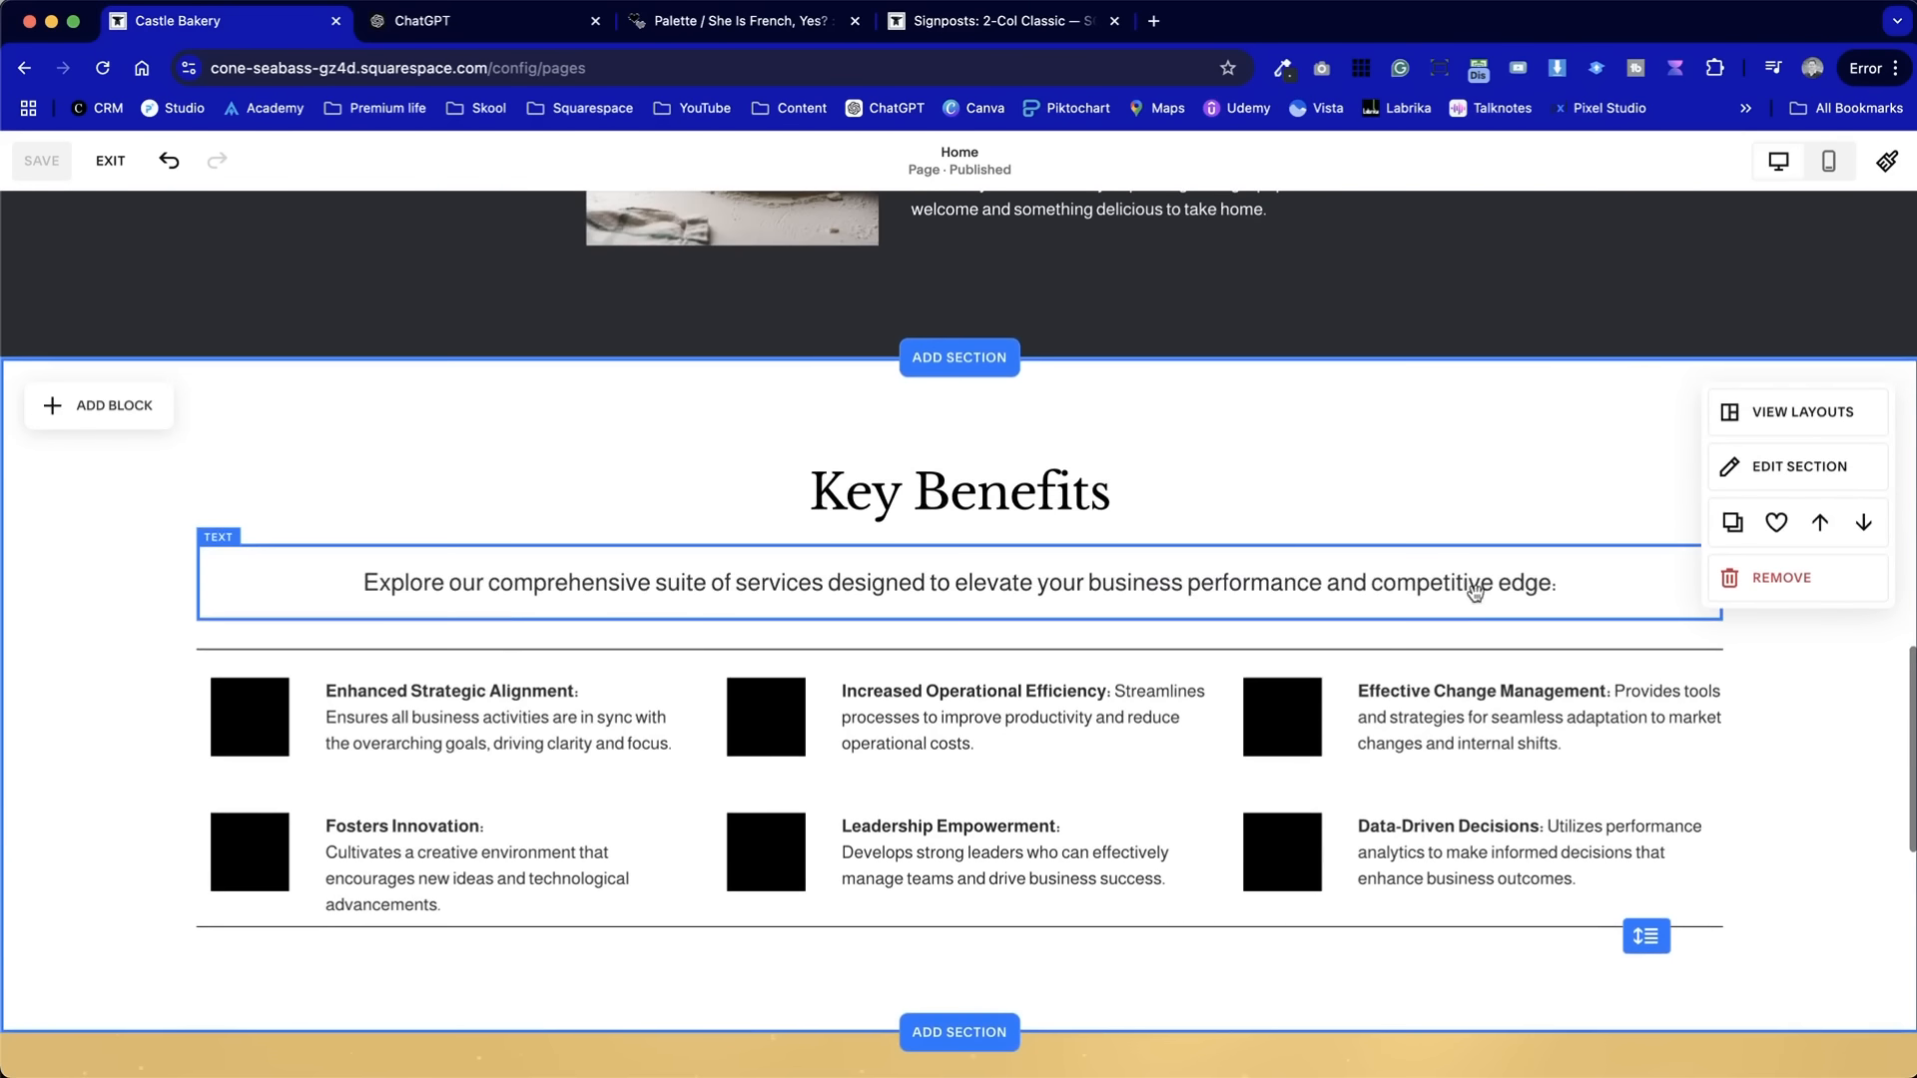
{"action": "left_click", "coordinate": [513, 24]}
{"action": "scroll", "coordinate": [806, 619], "scroll_direction": "down", "scroll_amount": 6}
{"action": "scroll", "coordinate": [809, 626], "scroll_direction": "down", "scroll_amount": 6}
{"action": "scroll", "coordinate": [809, 621], "scroll_direction": "up", "scroll_amount": 1}
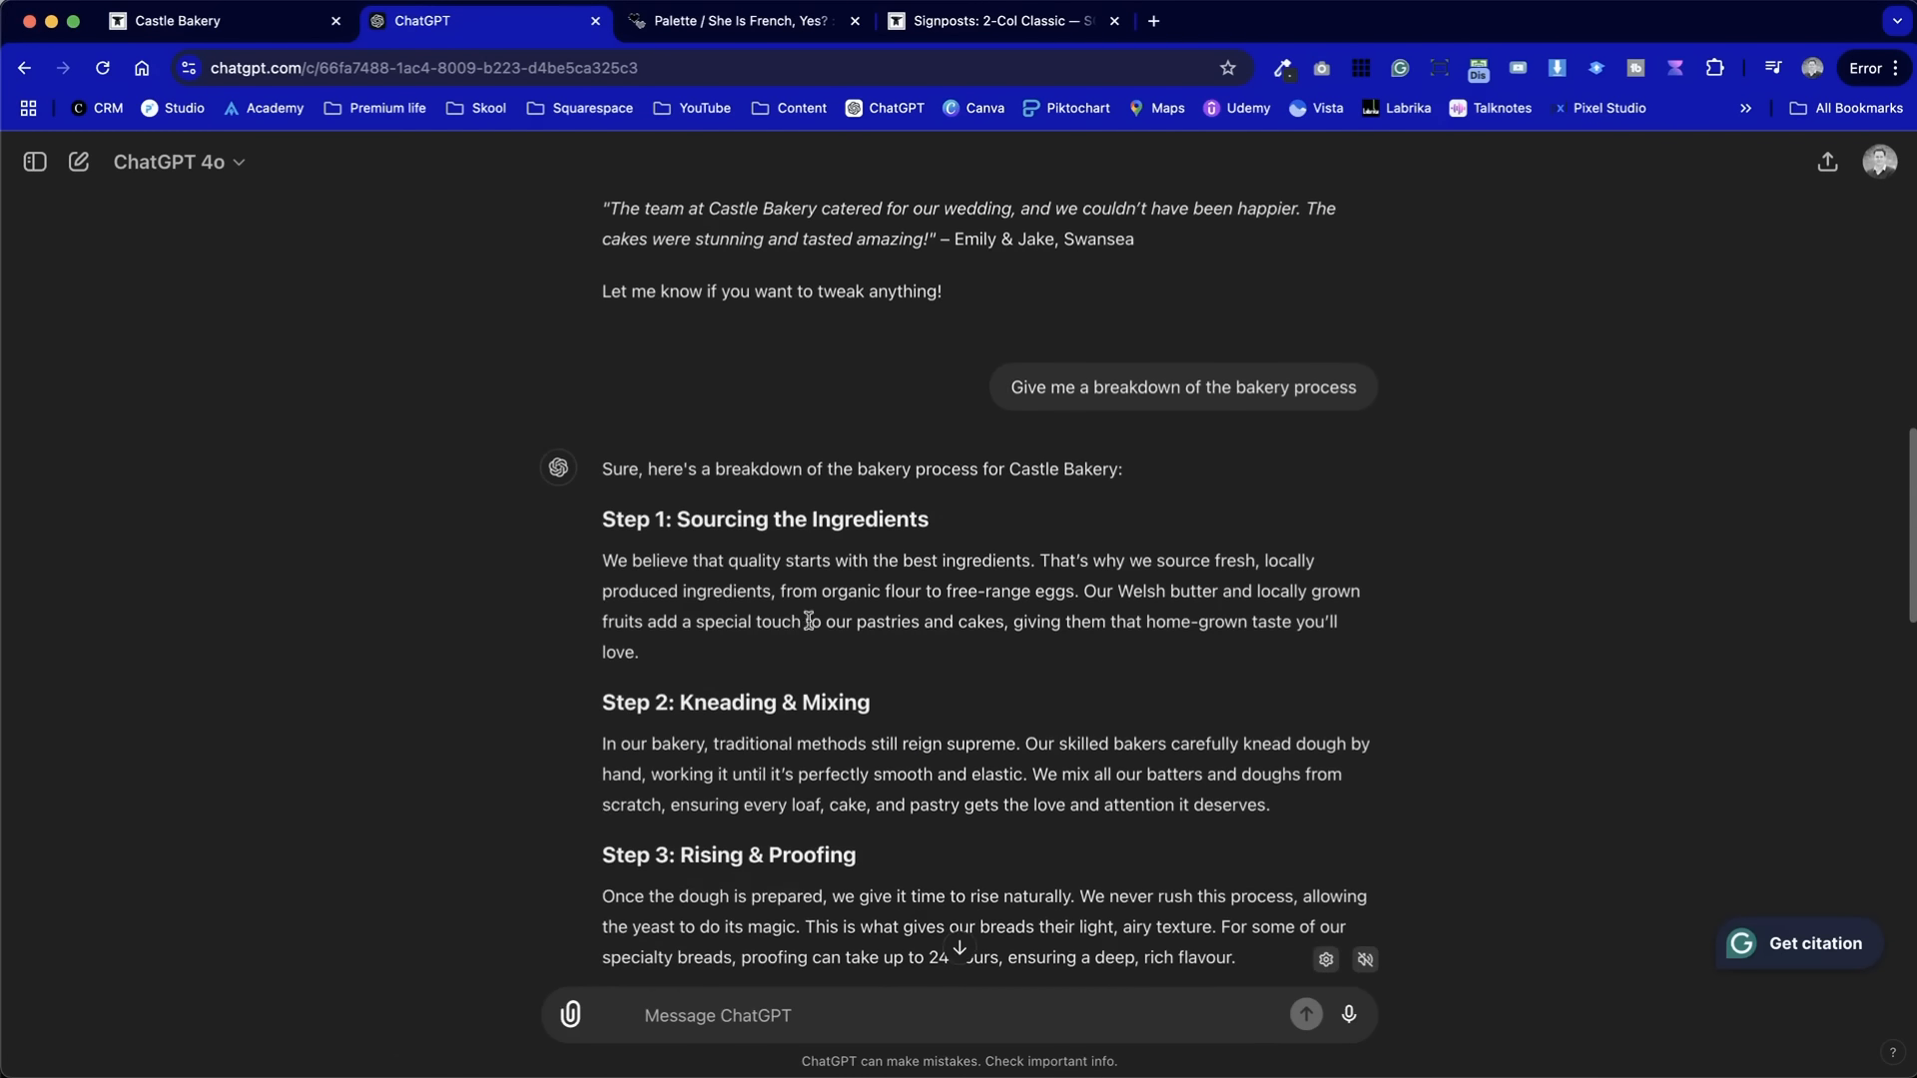
{"action": "left_click_drag", "start_coordinate": [1118, 476], "coordinate": [910, 473]}
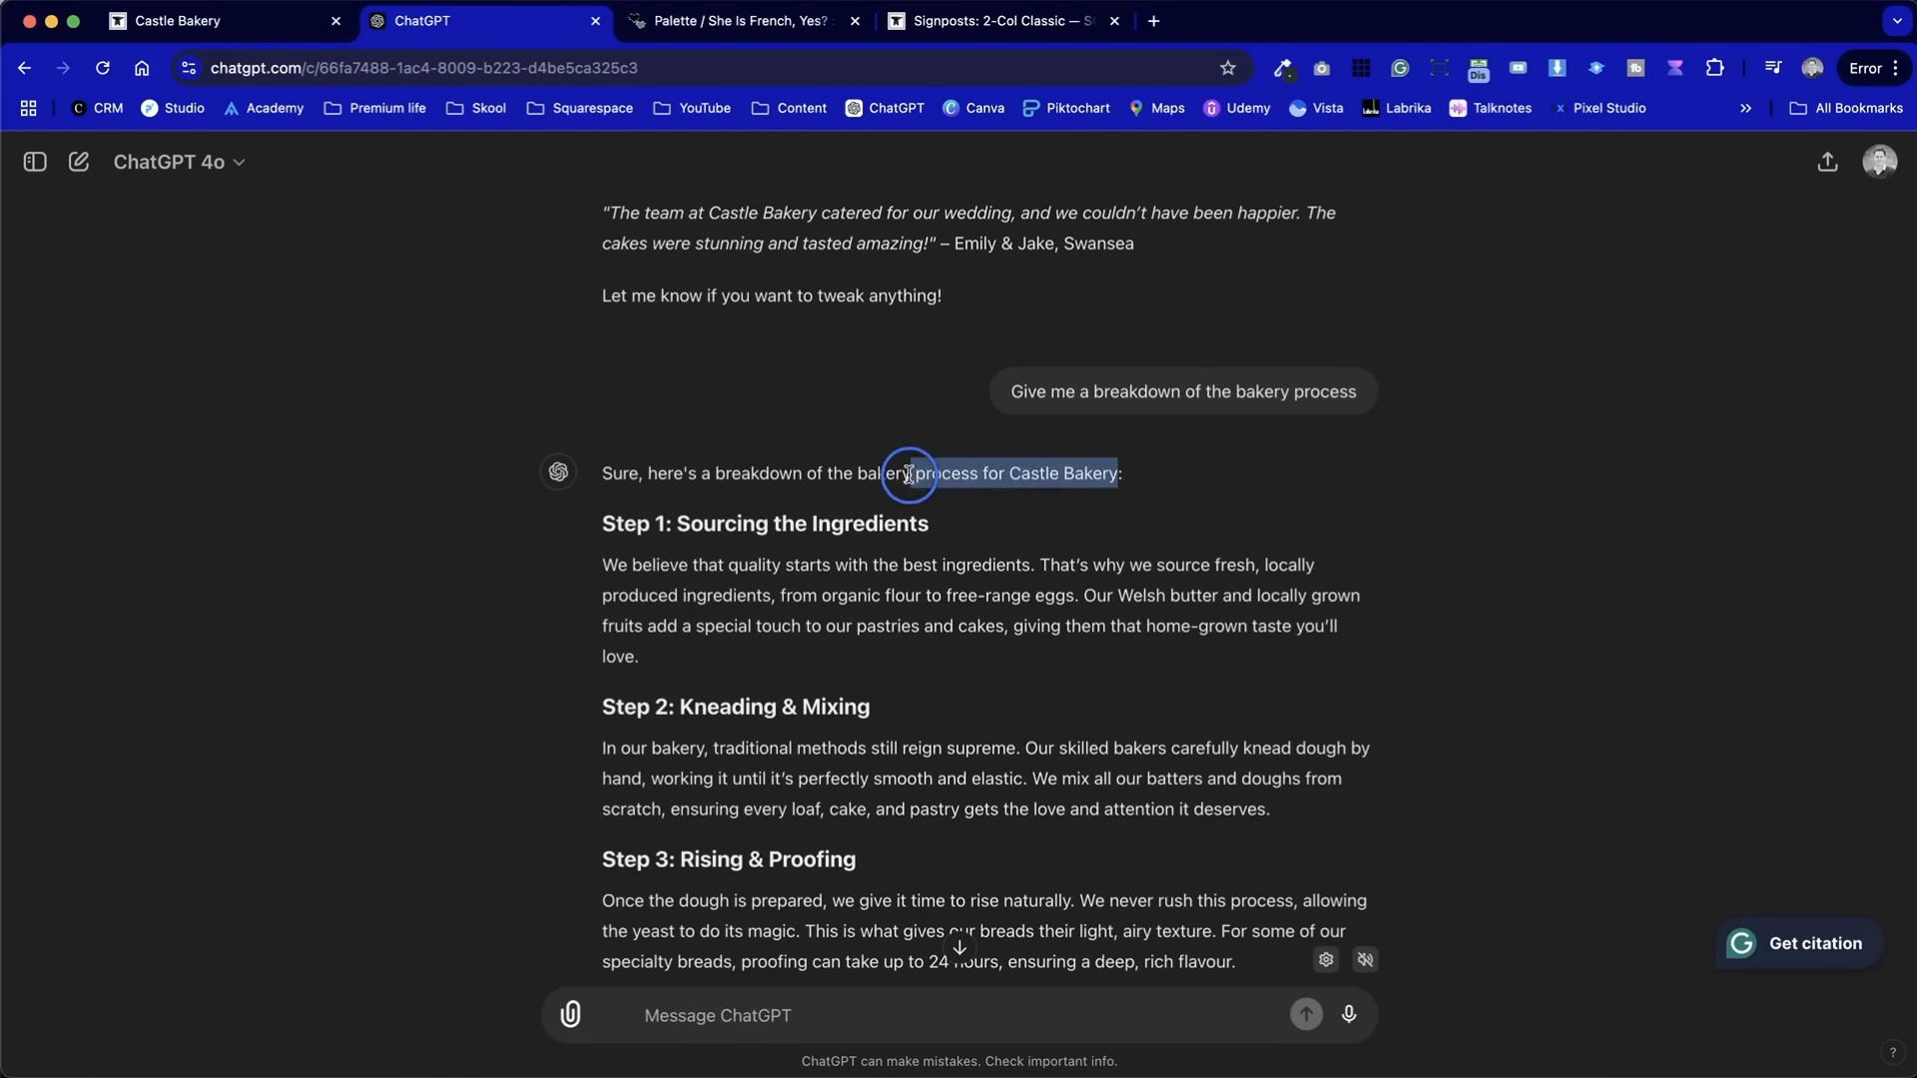
- Return to the Squarespace page and replace the "Key Benefits" heading with "How we bake our fresh bread"
{"action": "left_click", "coordinate": [155, 14]}
{"action": "left_click", "coordinate": [888, 499]}
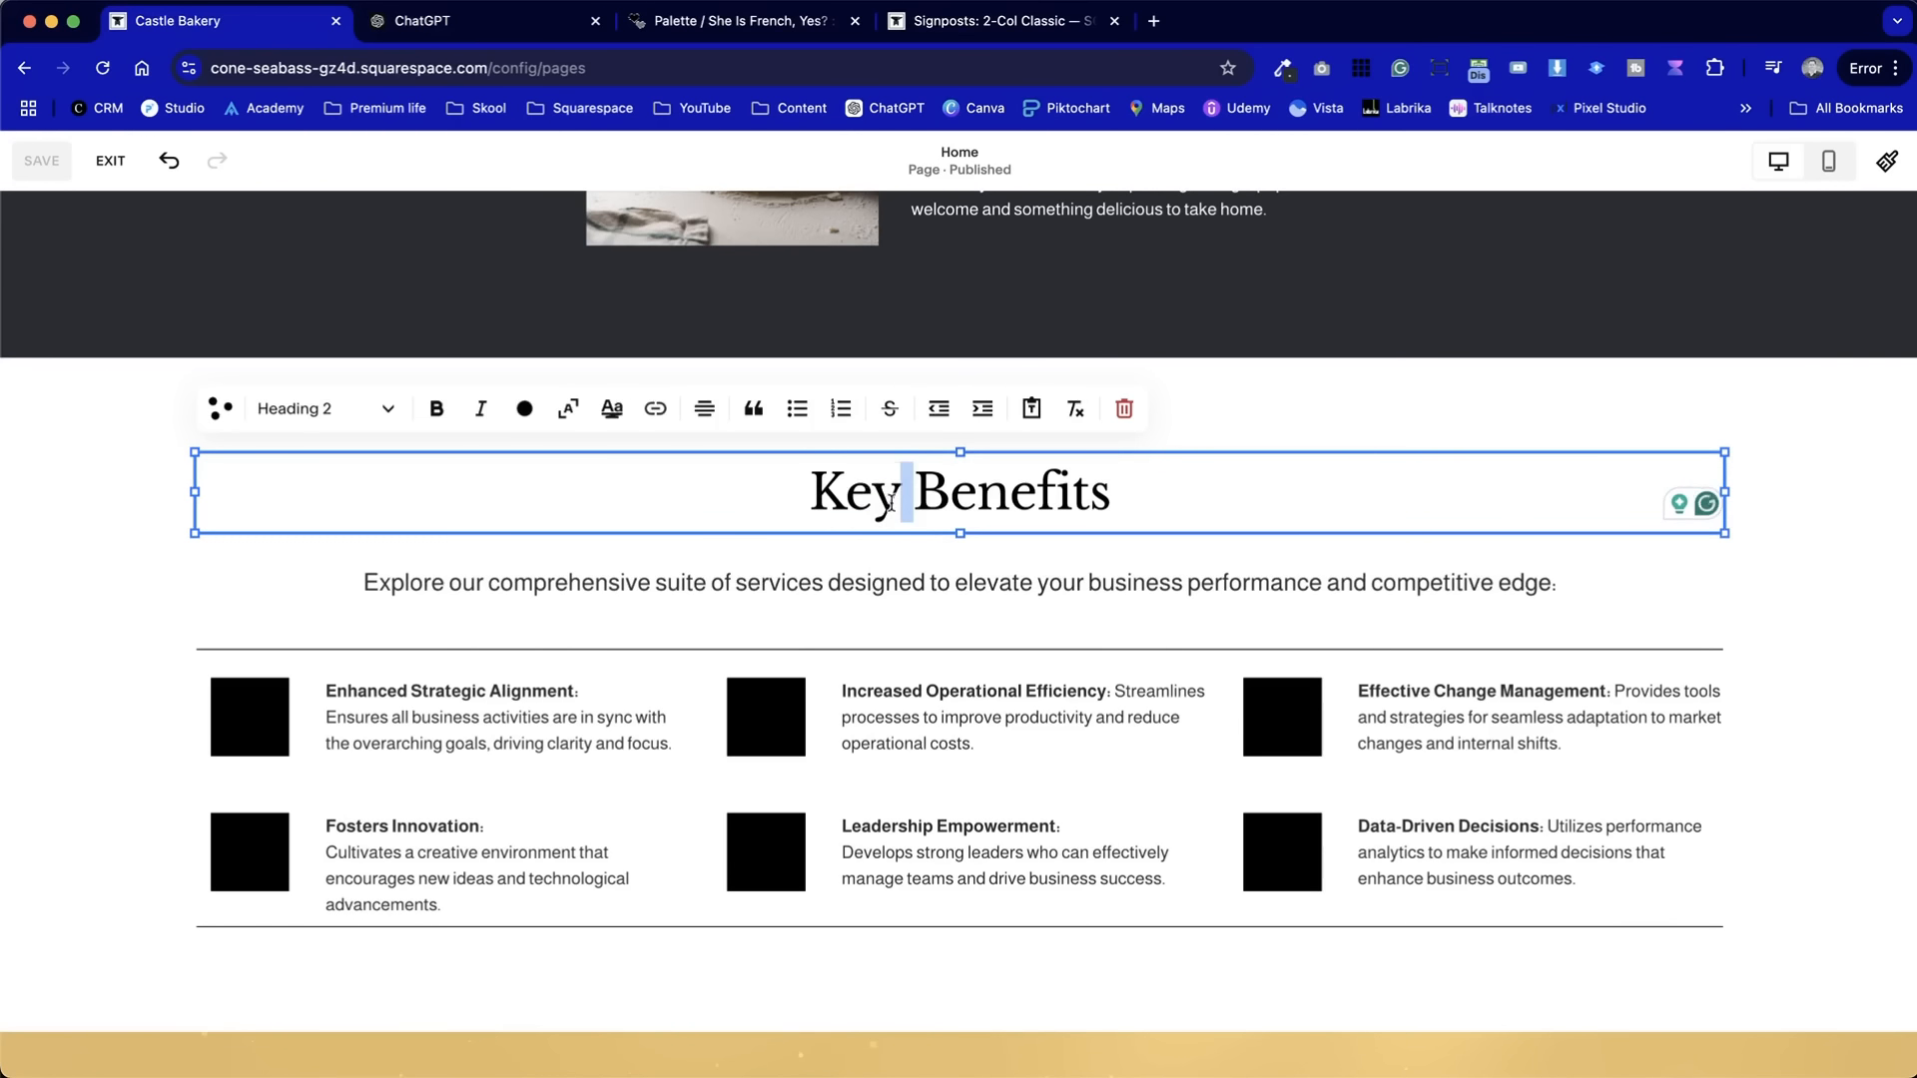
{"action": "key", "text": "super+a"}
{"action": "type", "text": "How"}
{"action": "key", "text": "super+z"}
{"action": "left_click_drag", "start_coordinate": [847, 491], "coordinate": [1157, 514]}
{"action": "type", "text": "H"}
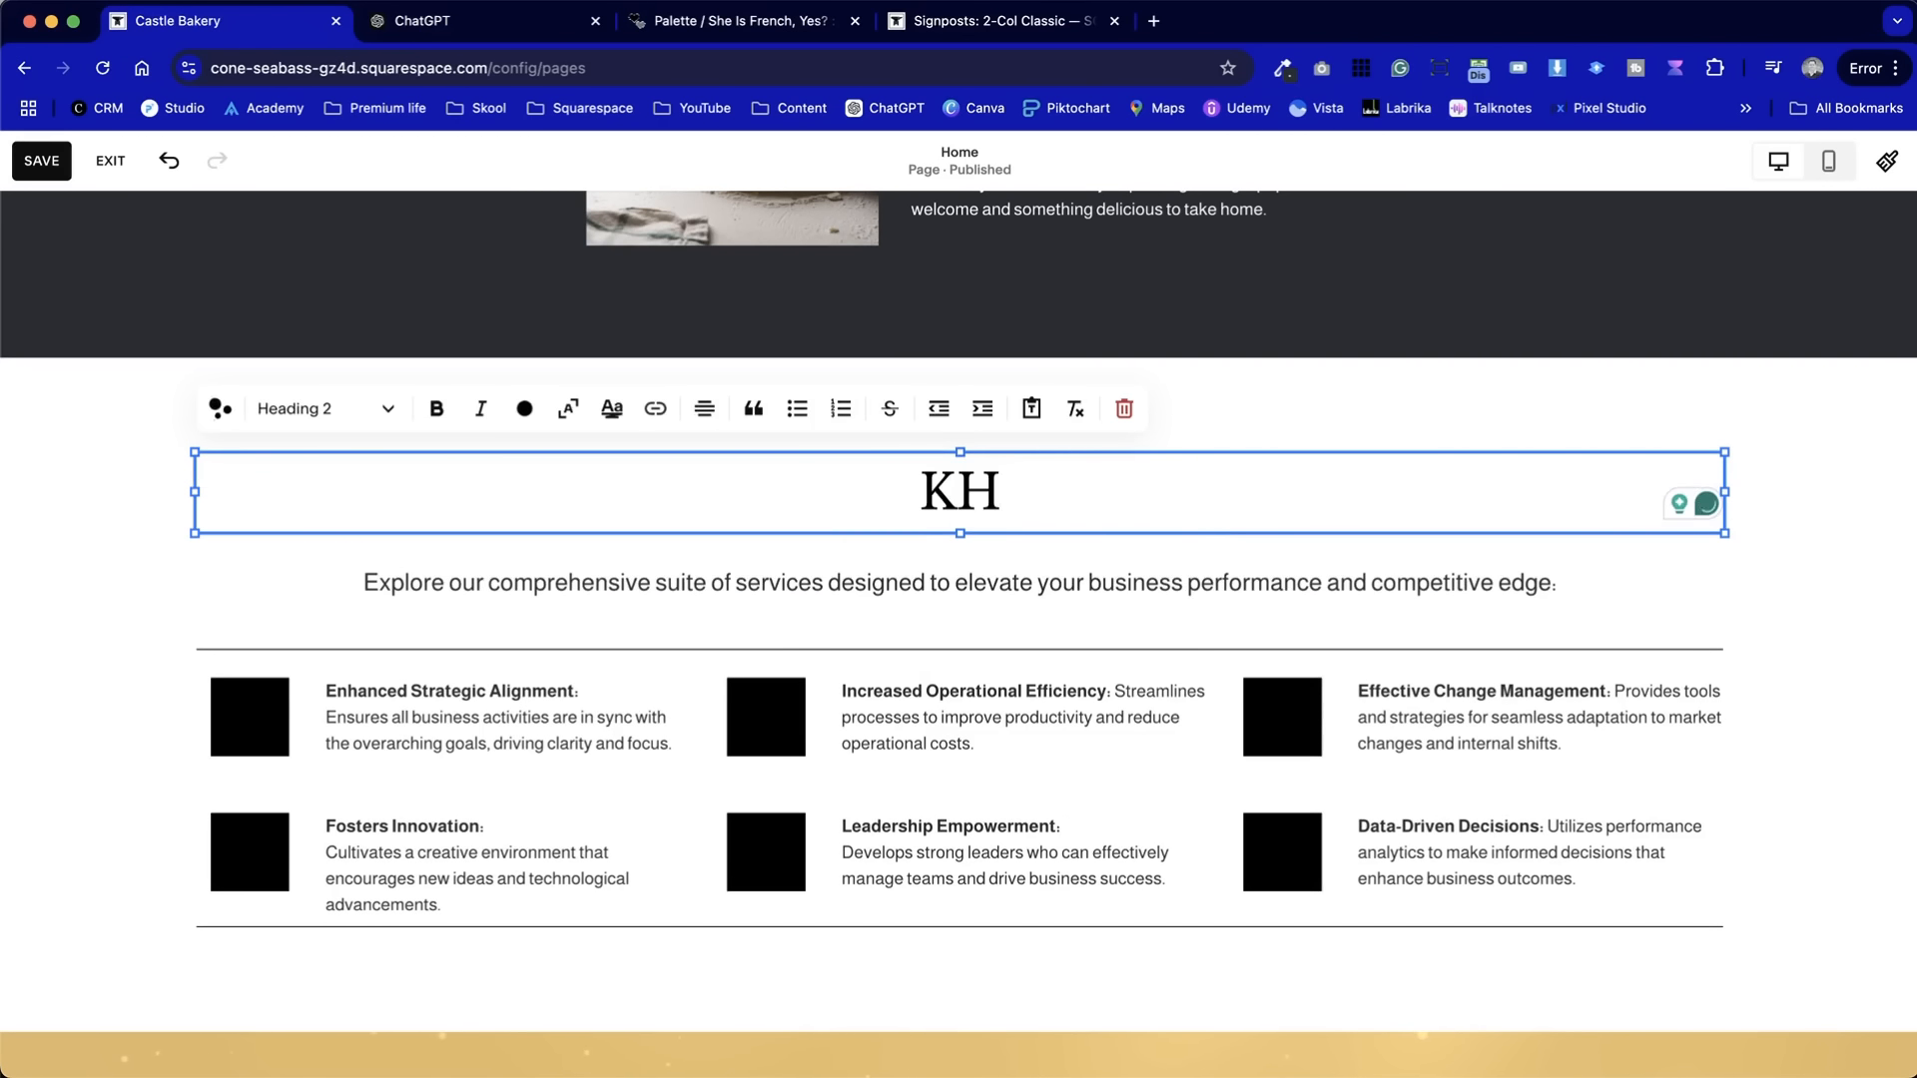
{"action": "type", "text": "ow"}
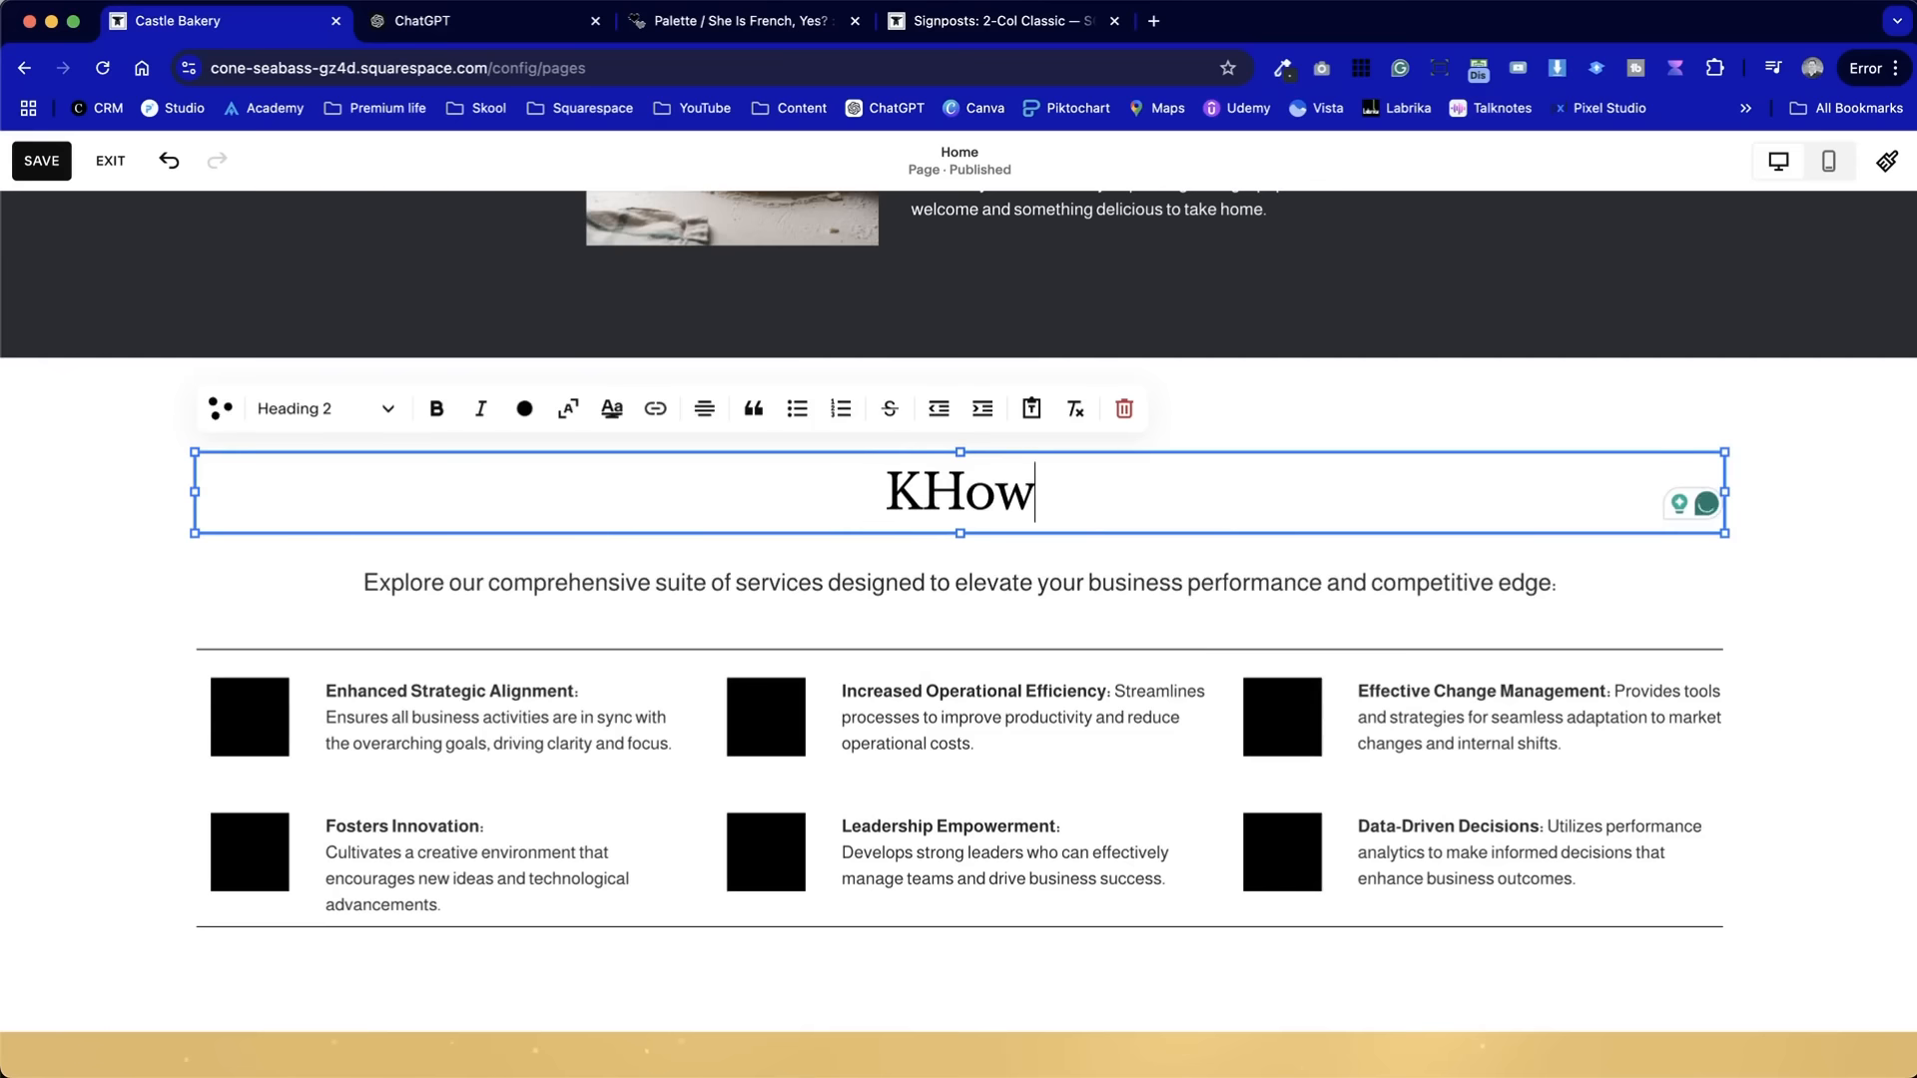
{"action": "type", "text": " we bake our"}
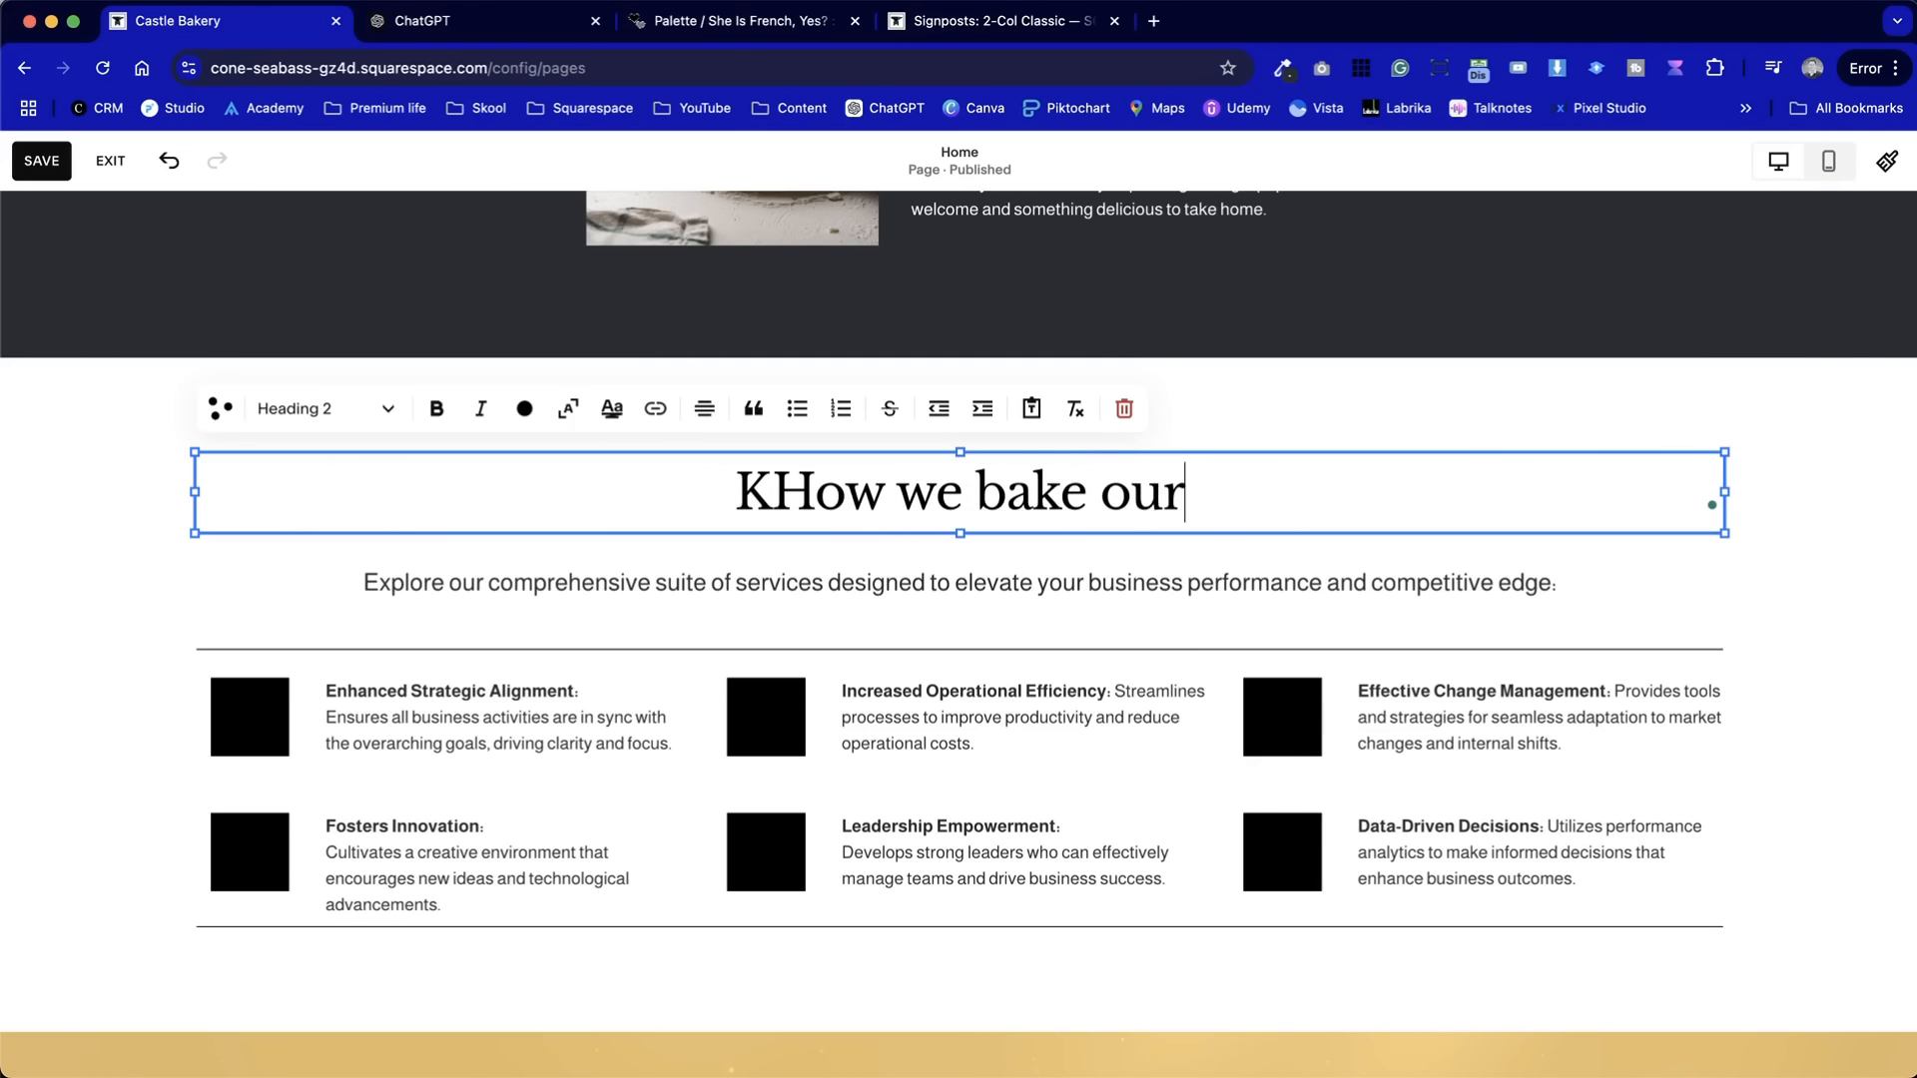
{"action": "type", "text": " fresh bread"}
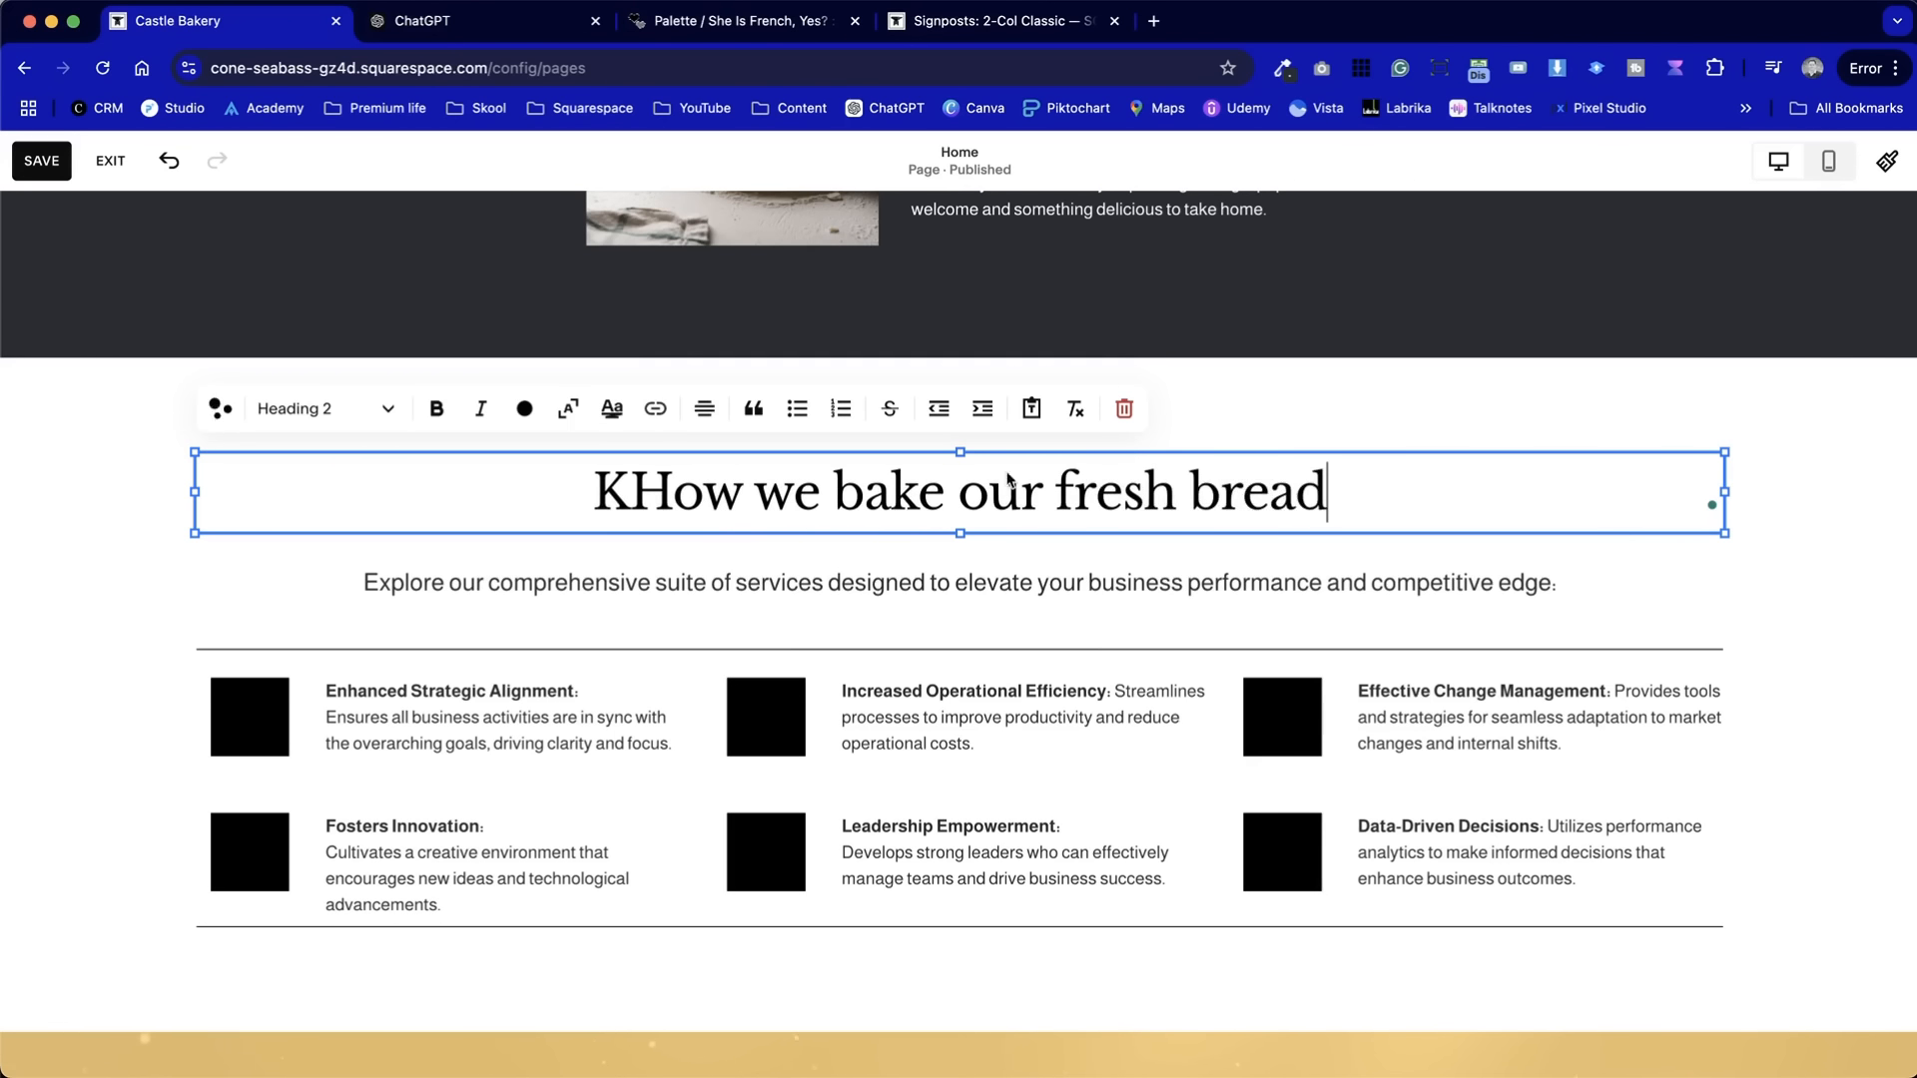
{"action": "key", "text": "BackSpace"}
- Delete the "Explore our comprehensive suite of services" paragraph and close the gap by moving the blocks below up and shortening the section
{"action": "left_click", "coordinate": [662, 548]}
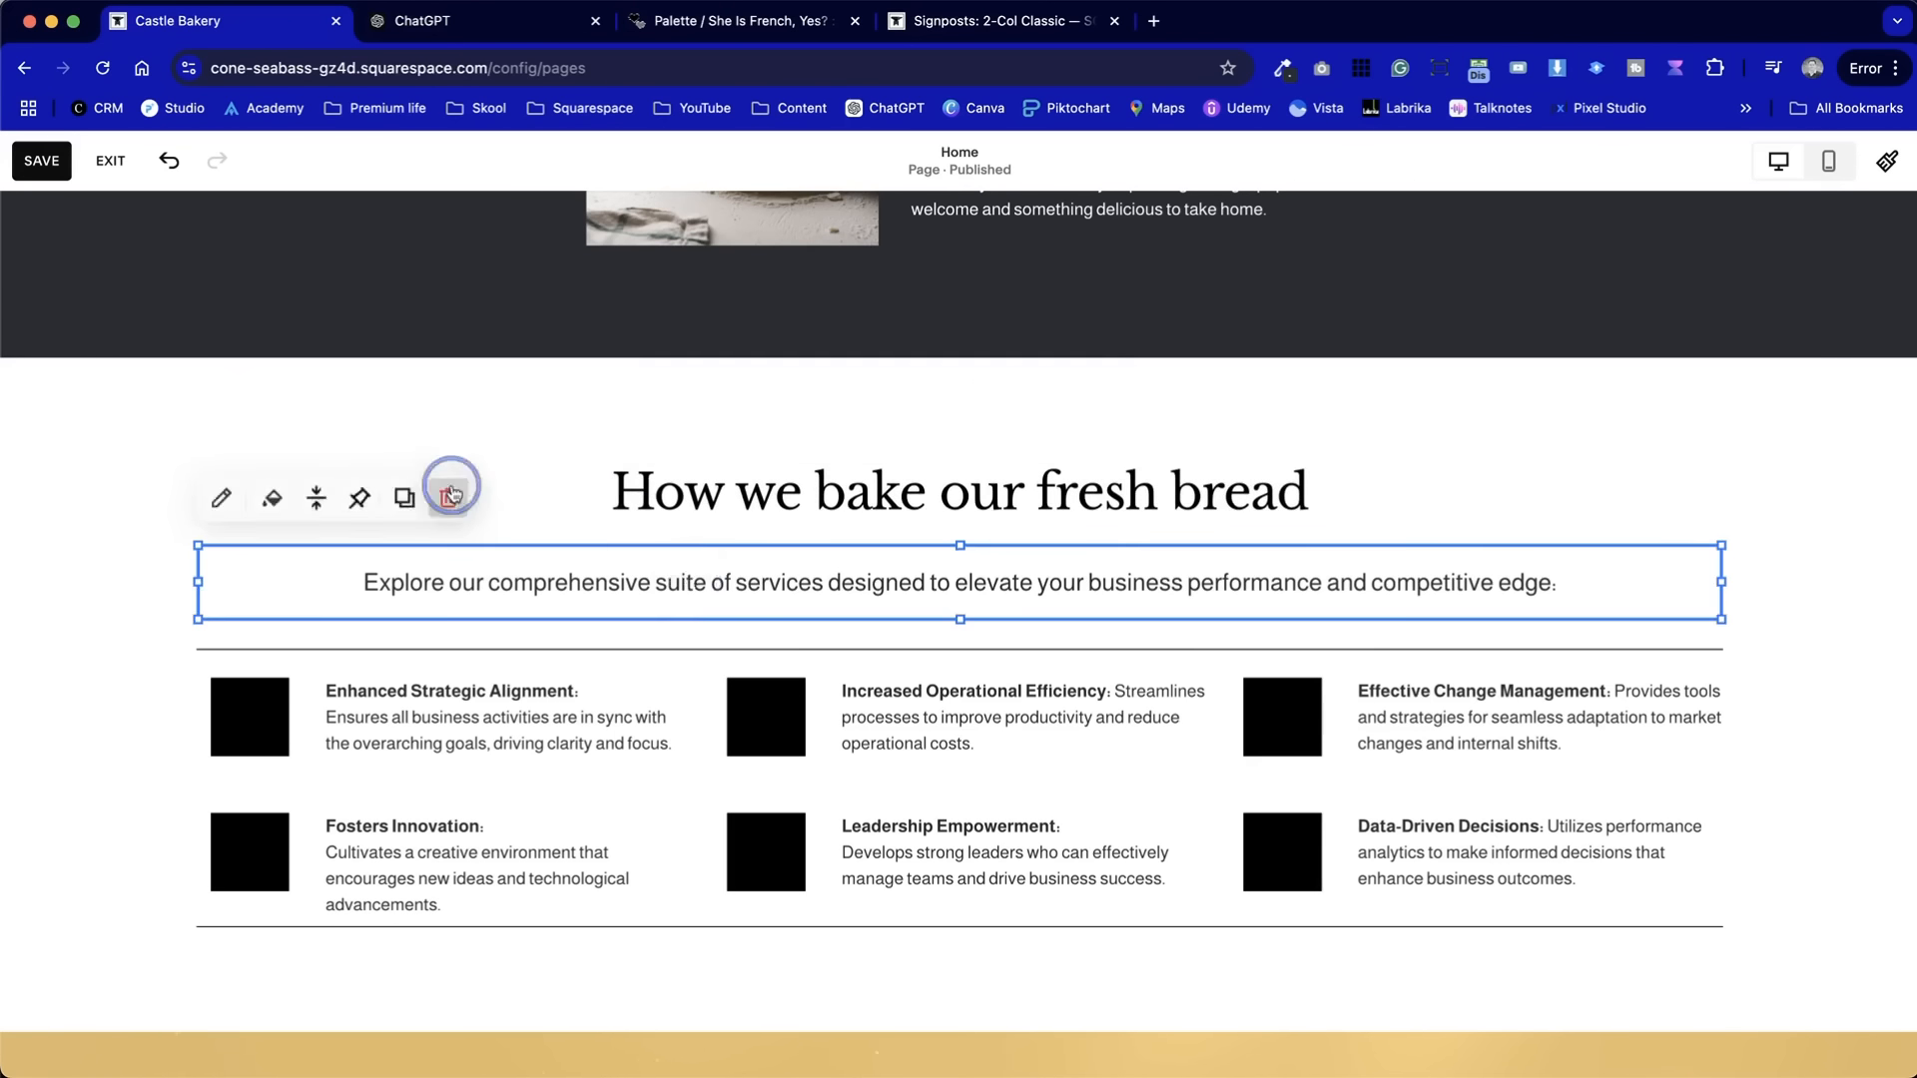
{"action": "left_click", "coordinate": [449, 492]}
{"action": "left_click_drag", "start_coordinate": [1429, 980], "coordinate": [250, 631]}
{"action": "left_click_drag", "start_coordinate": [555, 767], "coordinate": [554, 682]}
{"action": "left_click", "coordinate": [1396, 898]}
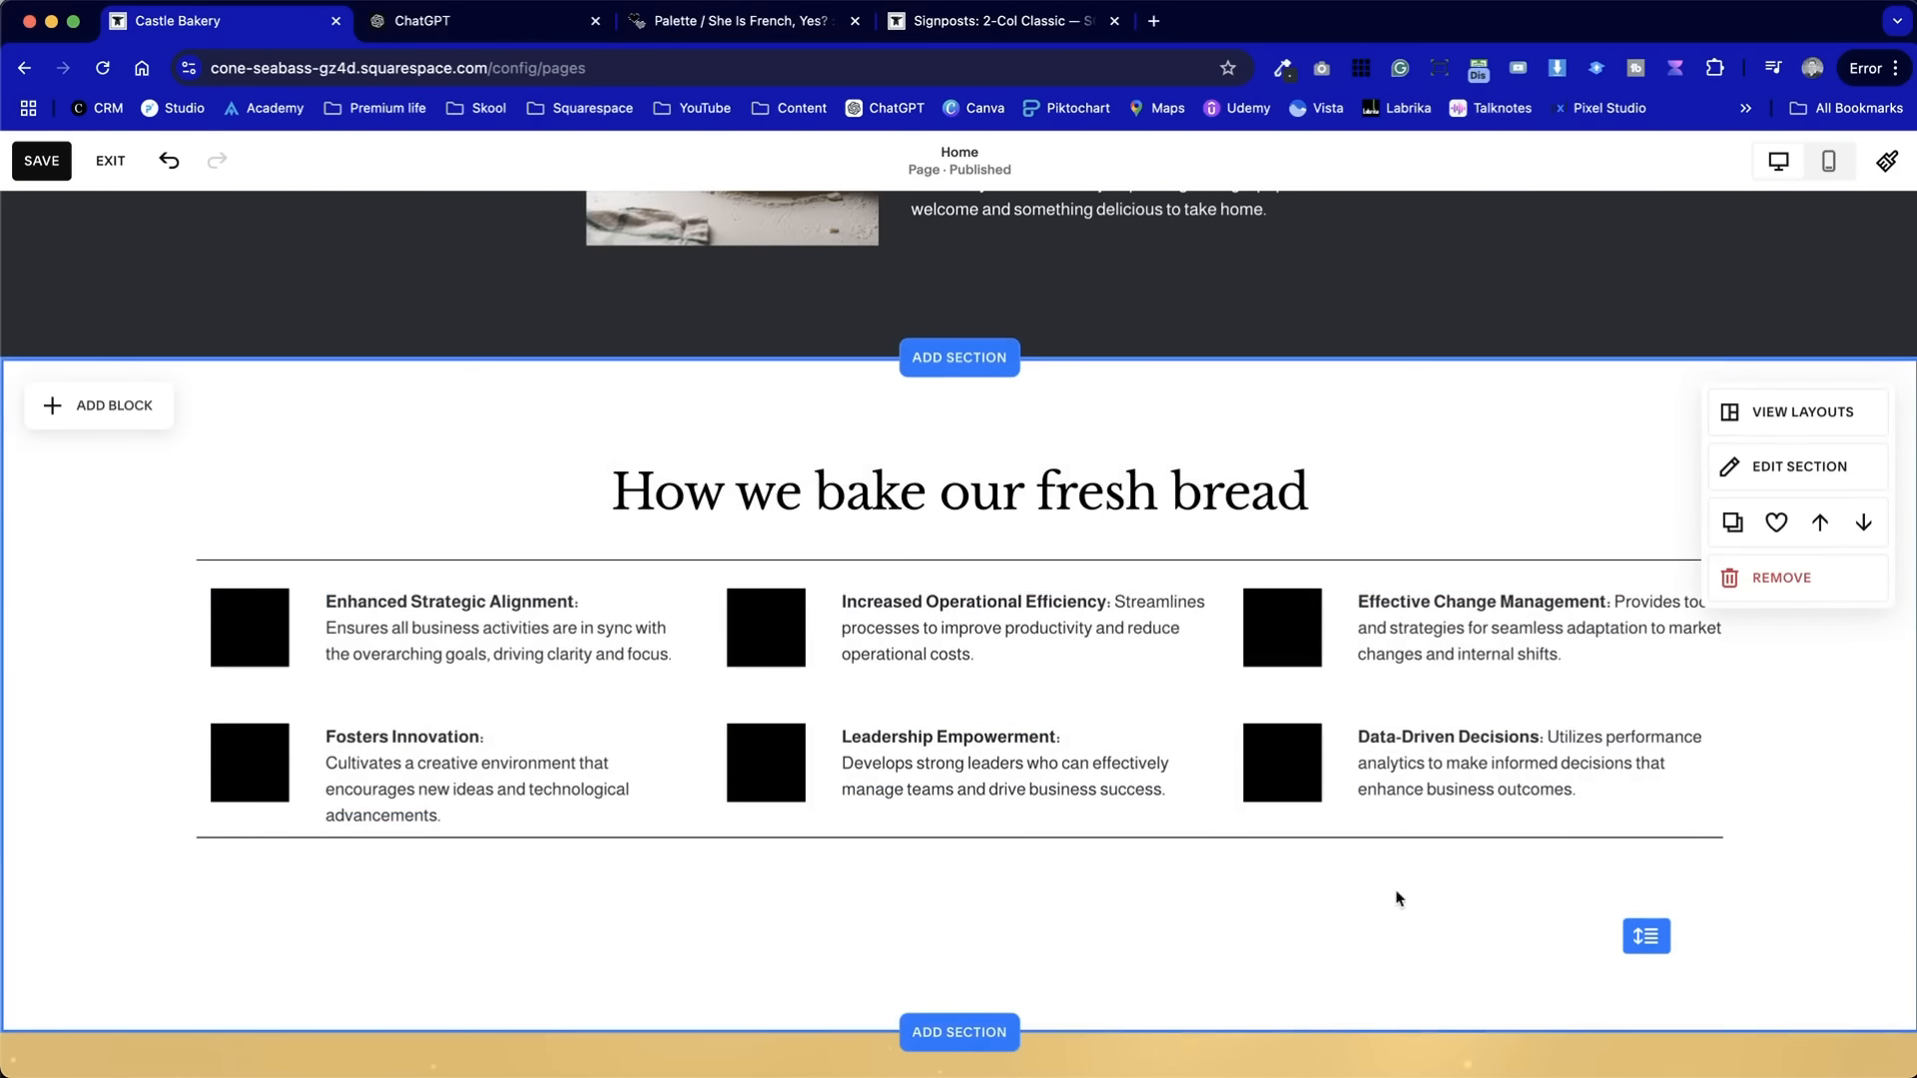
{"action": "left_click_drag", "start_coordinate": [1637, 943], "coordinate": [1638, 847]}
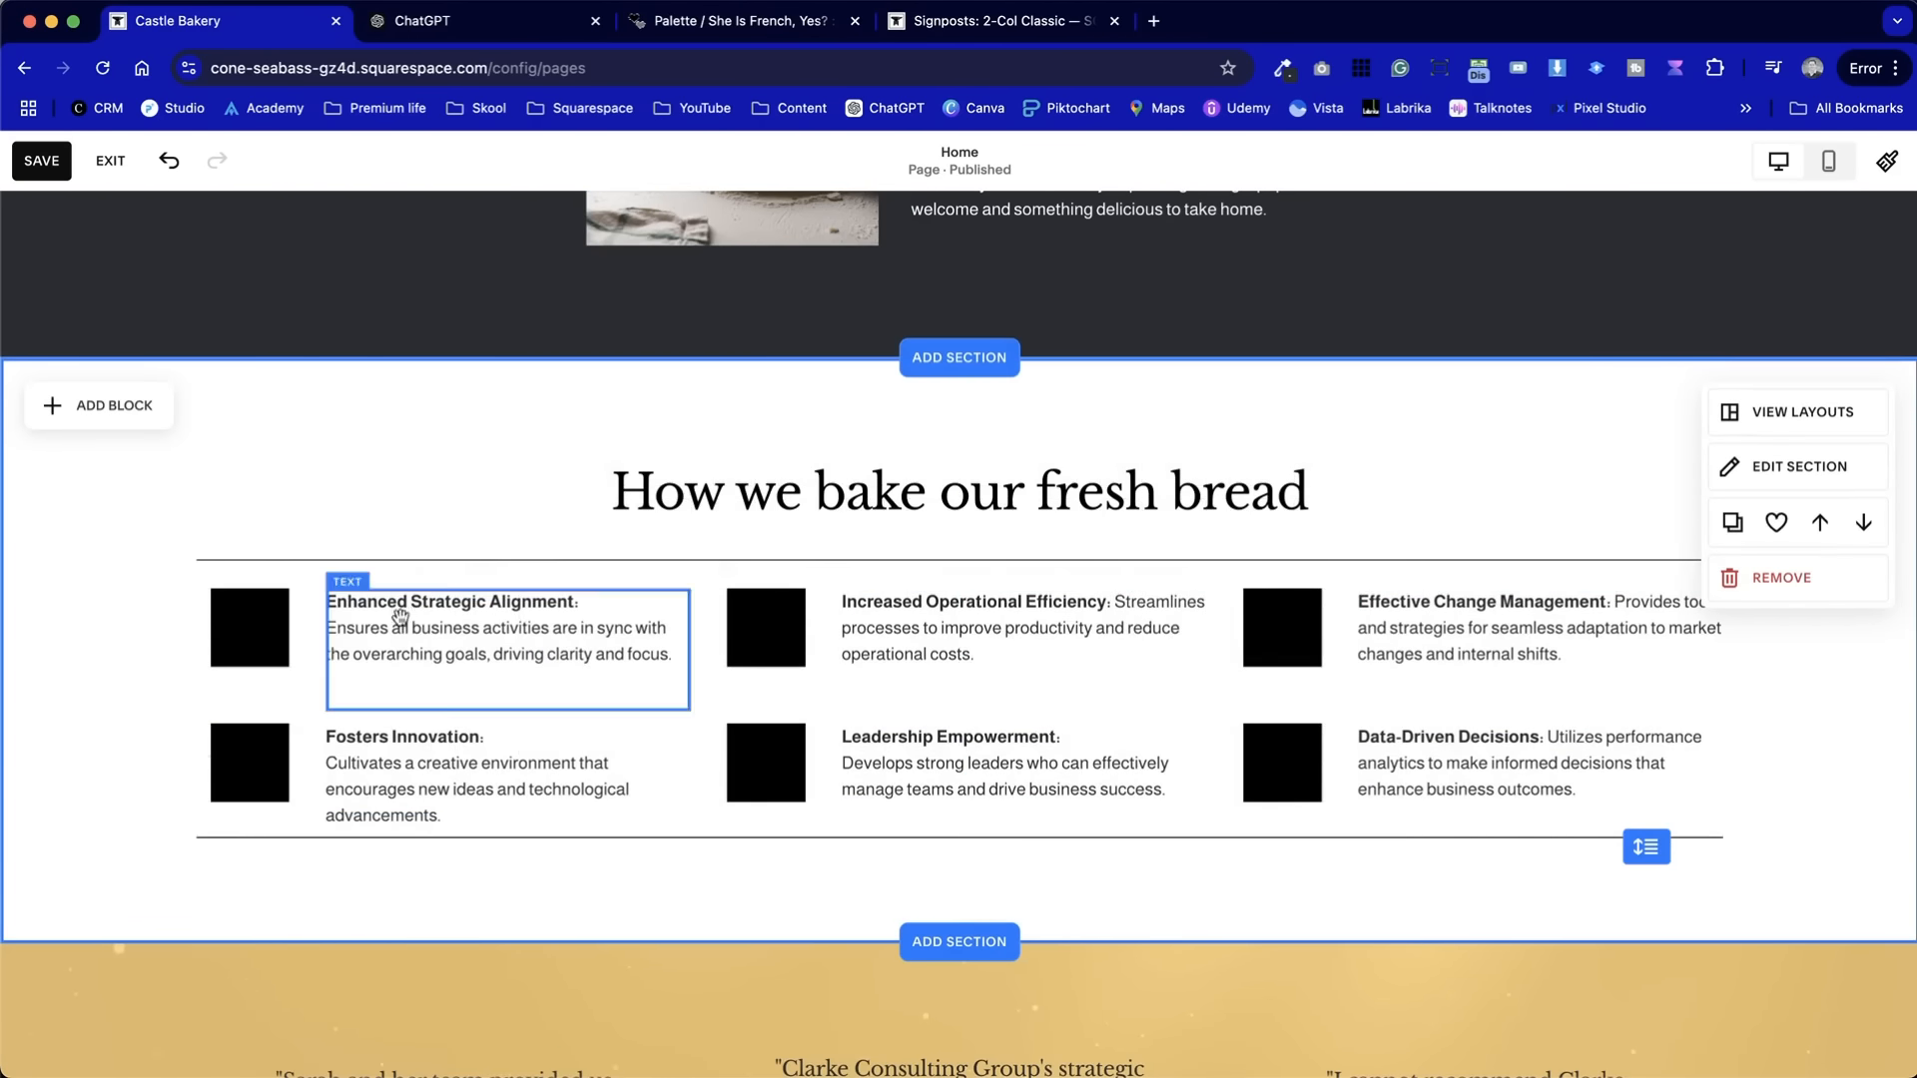
- Open the site footer for editing and bring up the settings of its black placeholder image
{"action": "scroll", "coordinate": [330, 504], "scroll_direction": "up", "scroll_amount": 2}
{"action": "scroll", "coordinate": [327, 504], "scroll_direction": "up", "scroll_amount": 10}
{"action": "scroll", "coordinate": [326, 505], "scroll_direction": "down", "scroll_amount": 15}
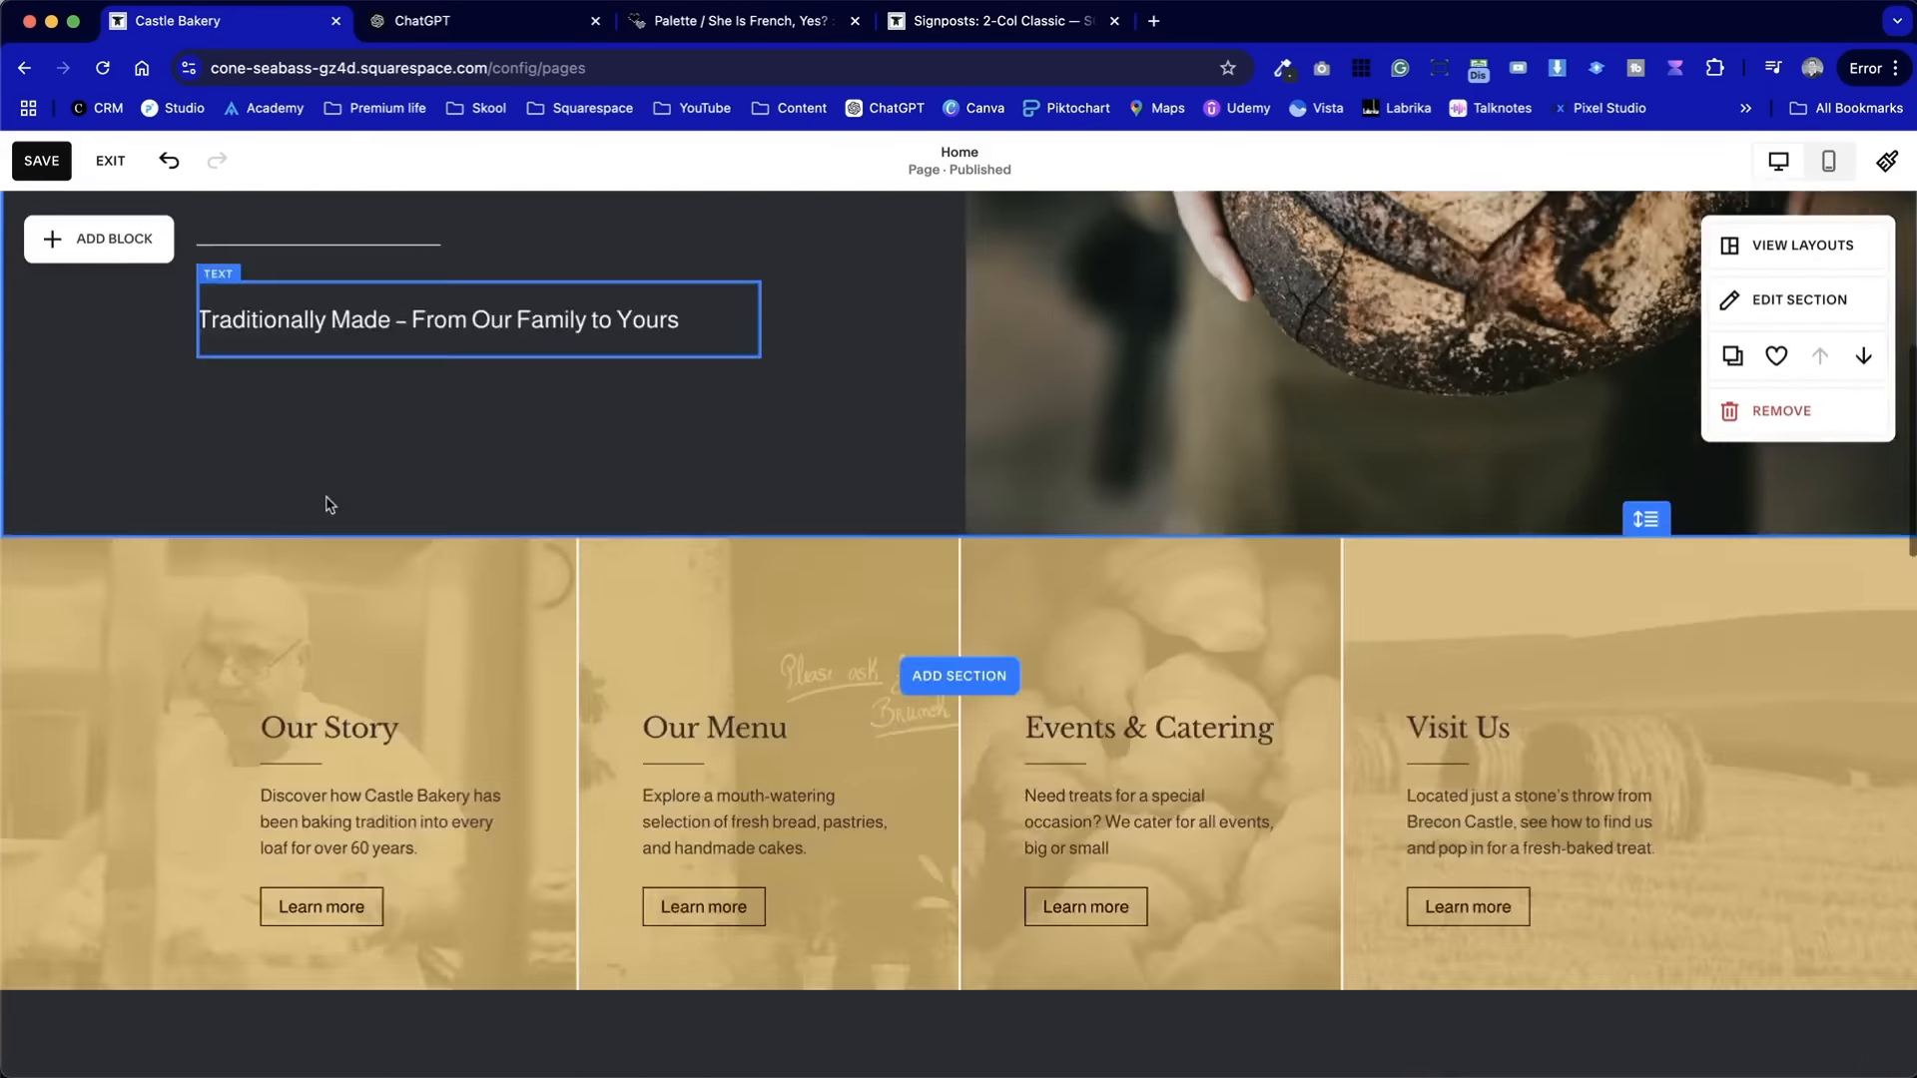
{"action": "scroll", "coordinate": [325, 495], "scroll_direction": "down", "scroll_amount": 3}
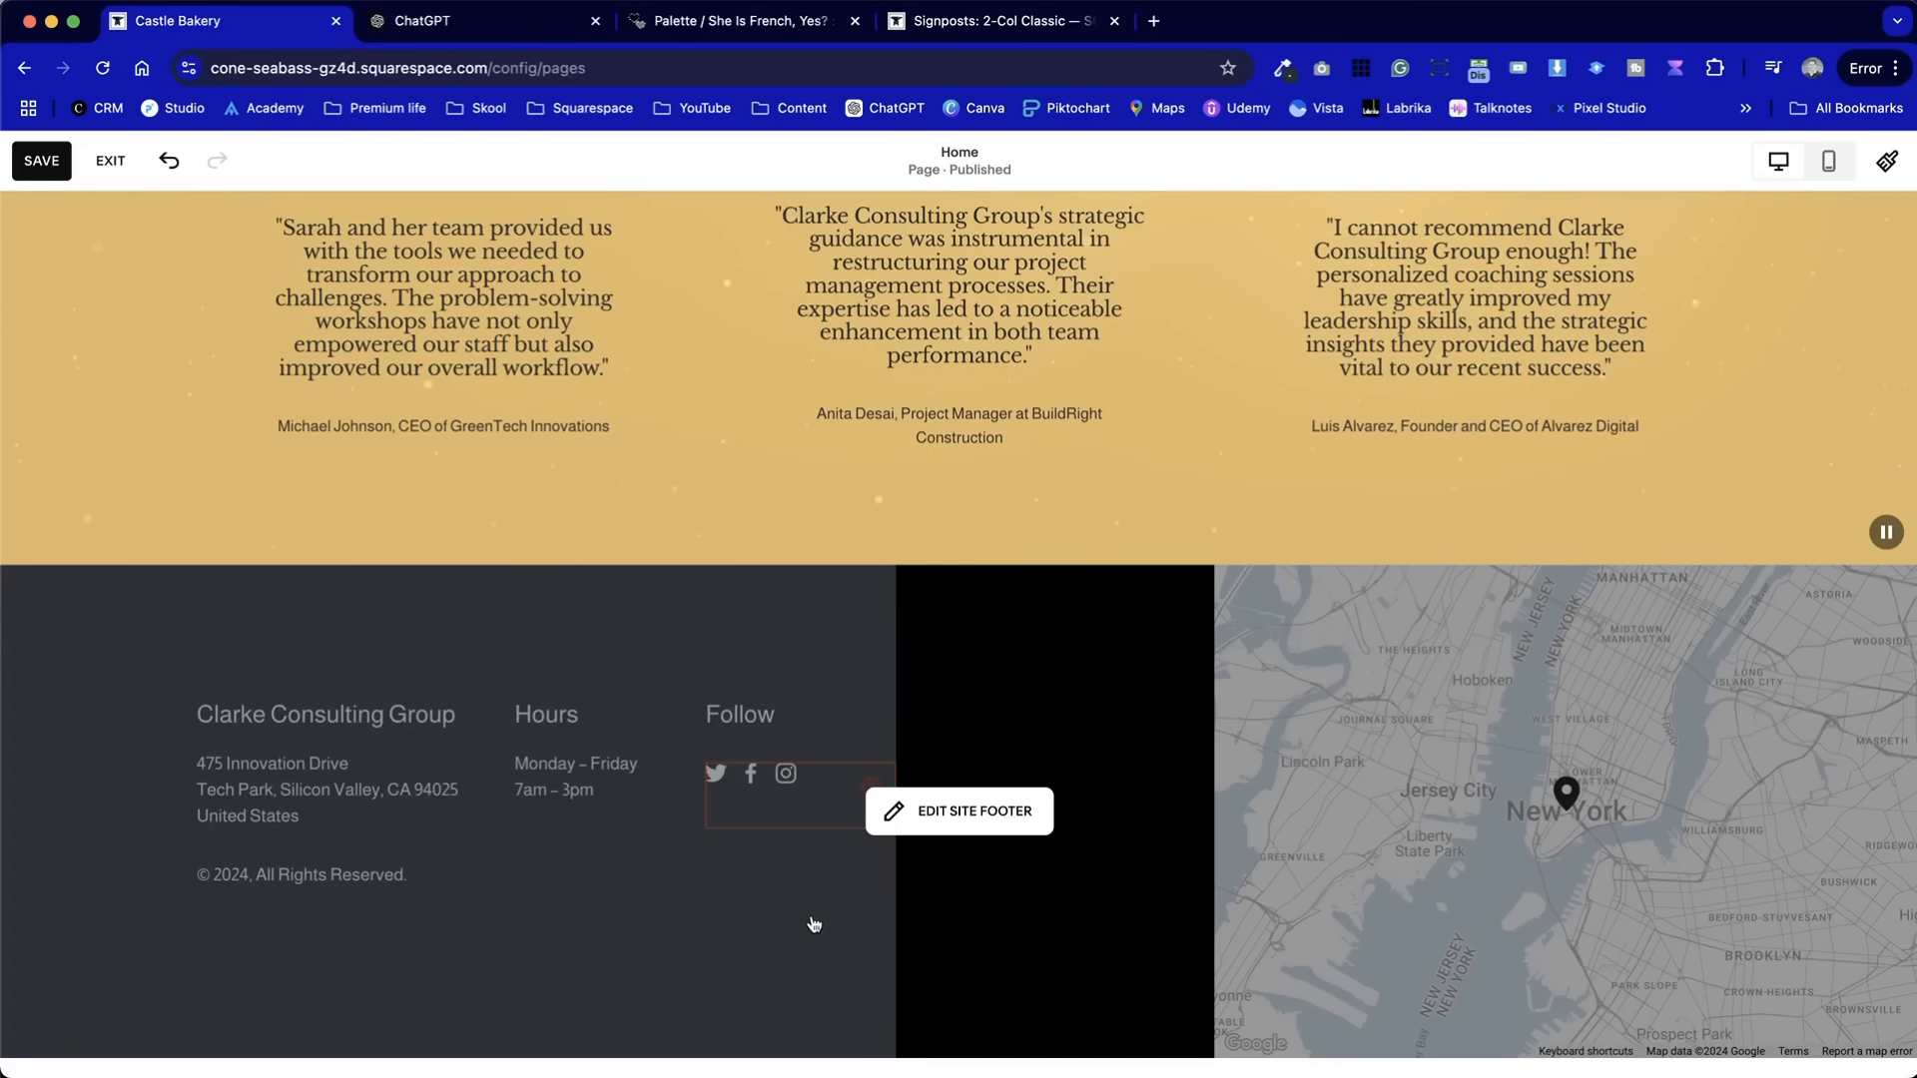
{"action": "left_click", "coordinate": [886, 648]}
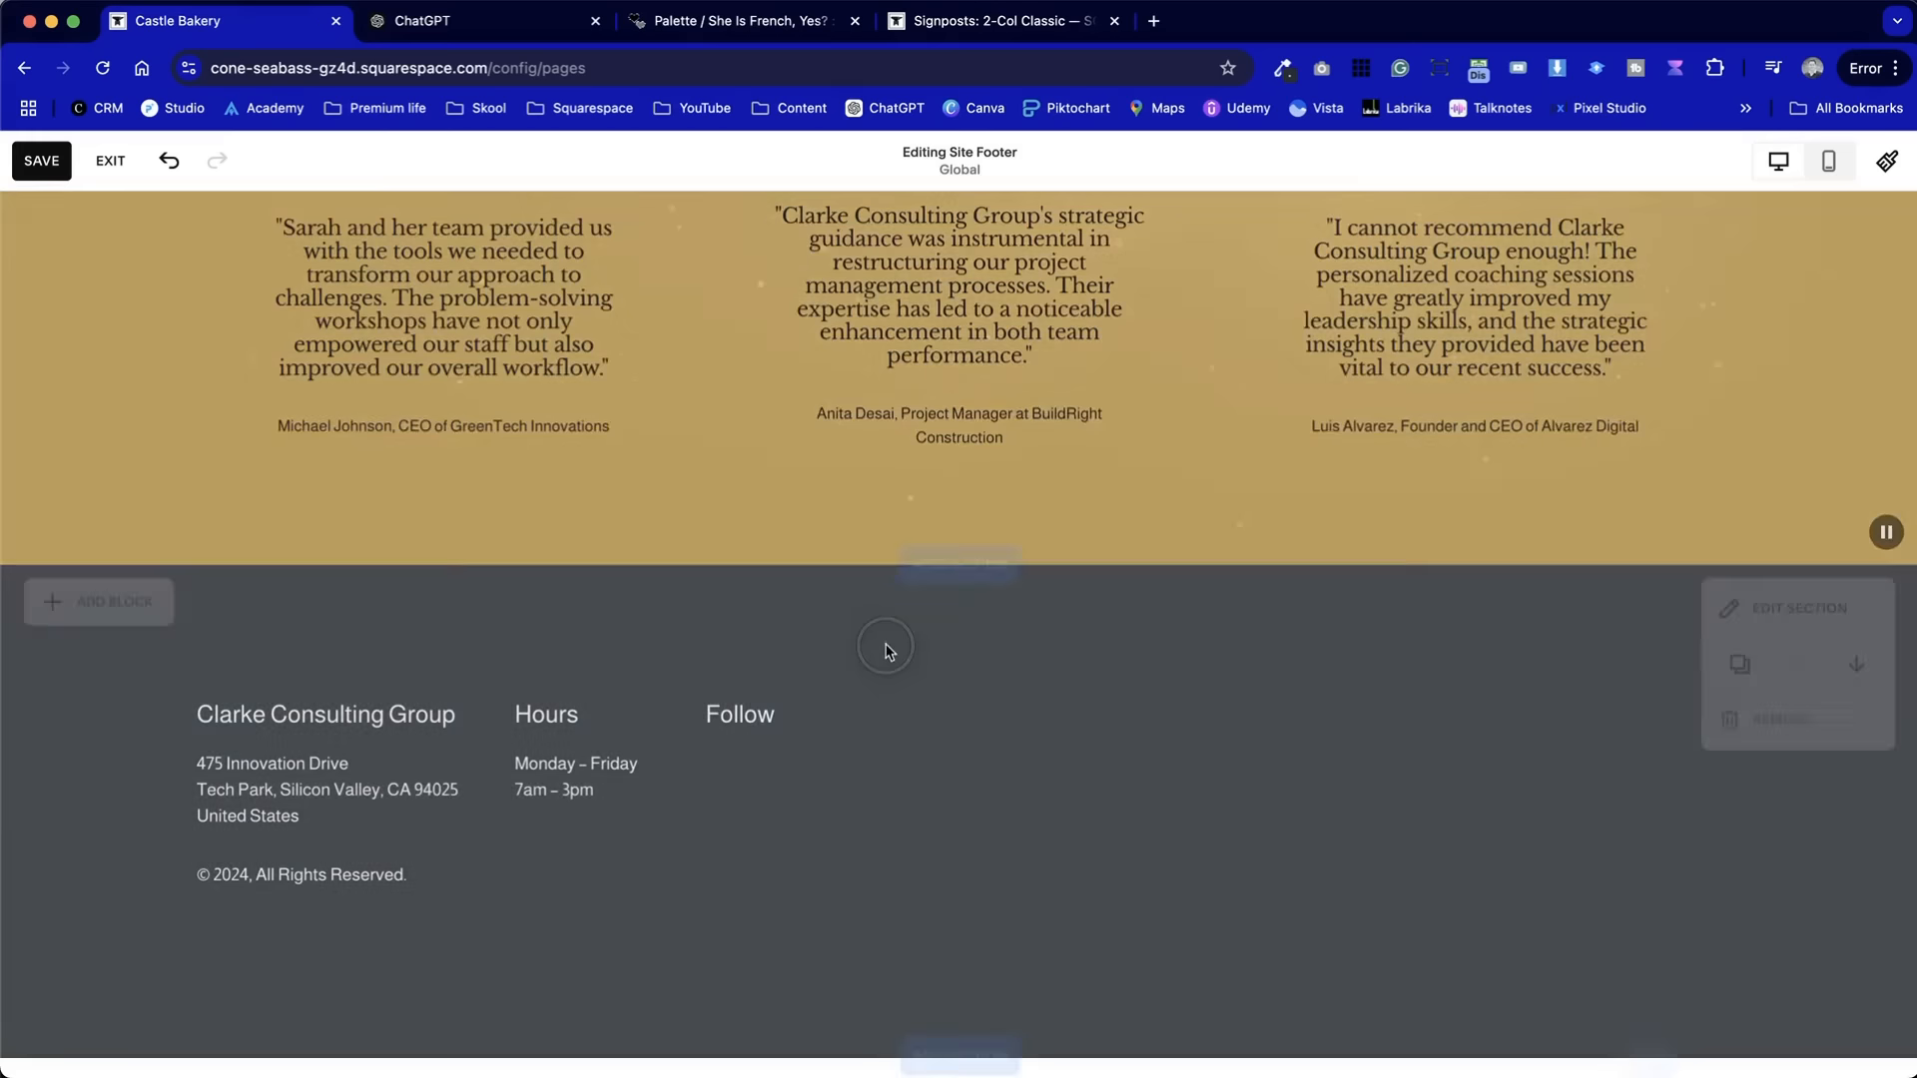
{"action": "double_click", "coordinate": [1035, 659]}
- Replace the footer's black placeholder image with a free stock photo of seeded loaves and wheat, searching for "bread", and save
{"action": "left_click", "coordinate": [1304, 749]}
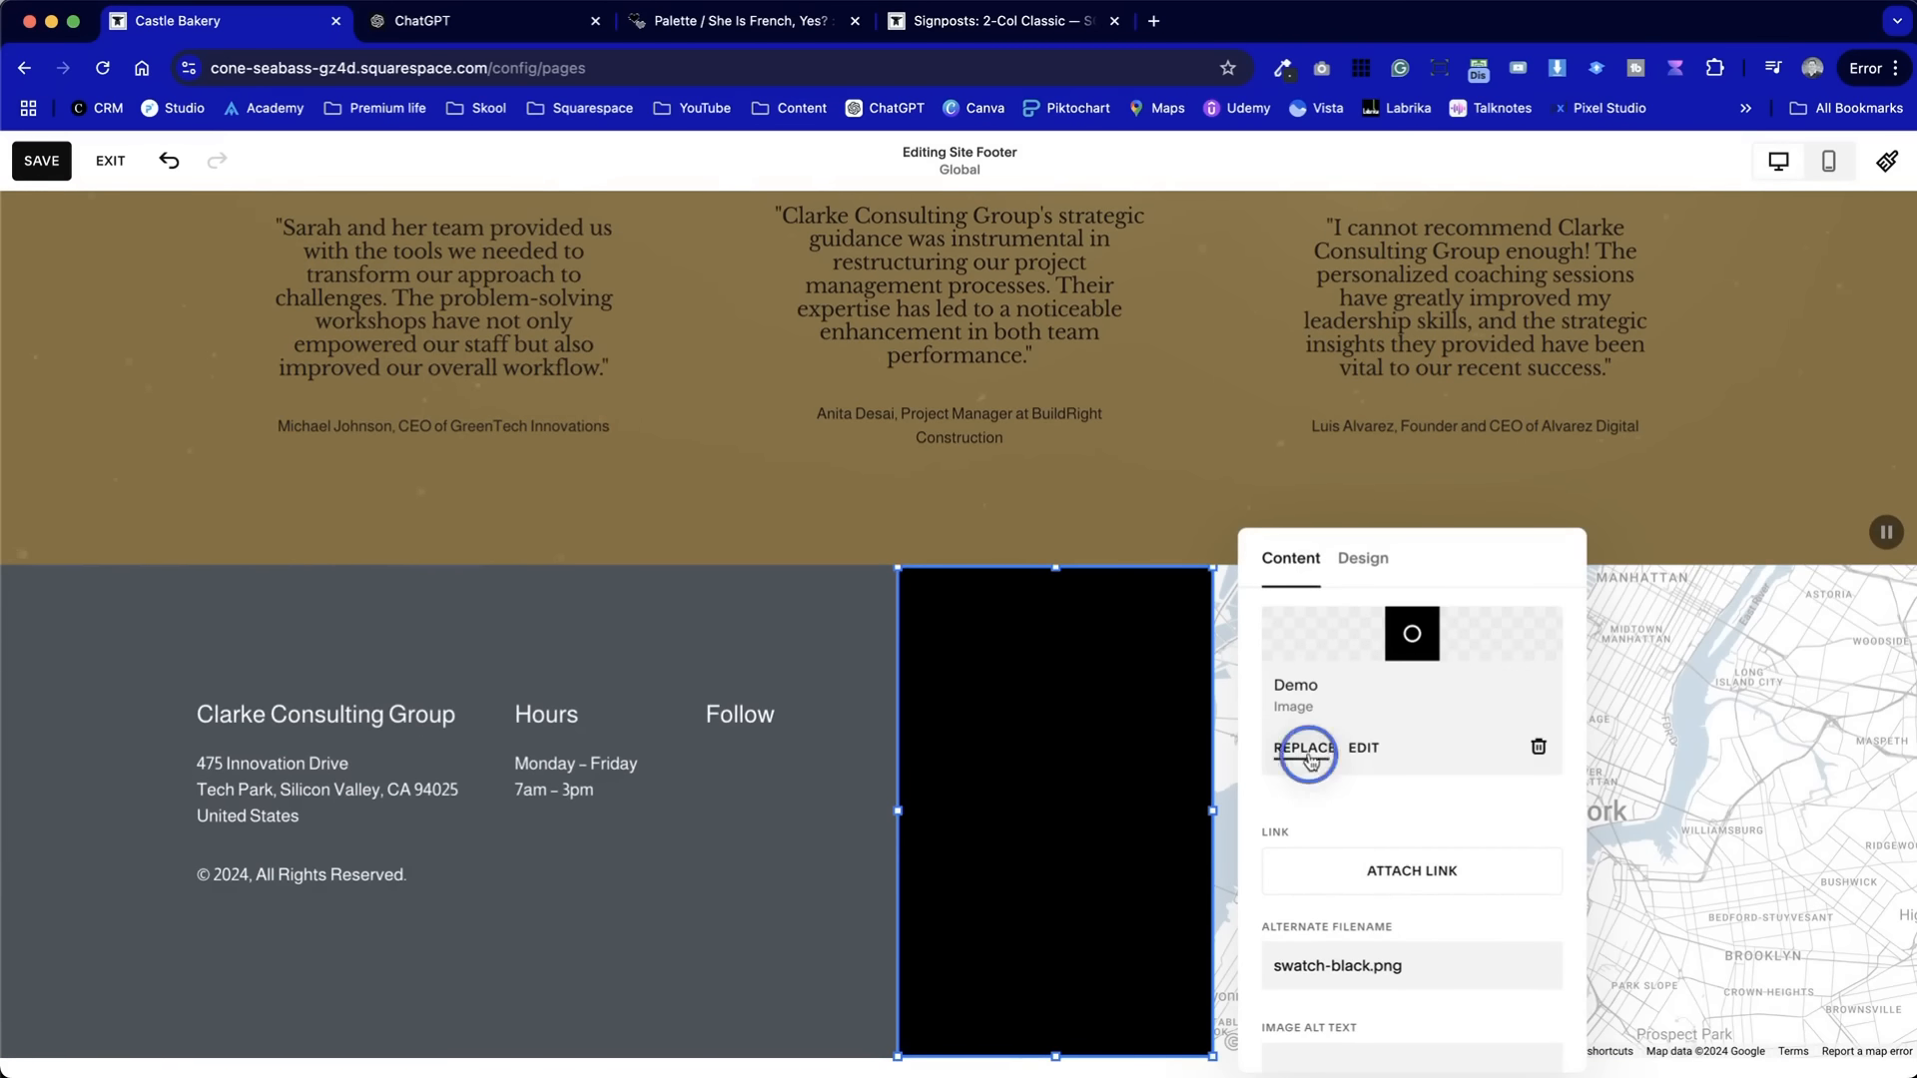
{"action": "left_click", "coordinate": [1443, 895]}
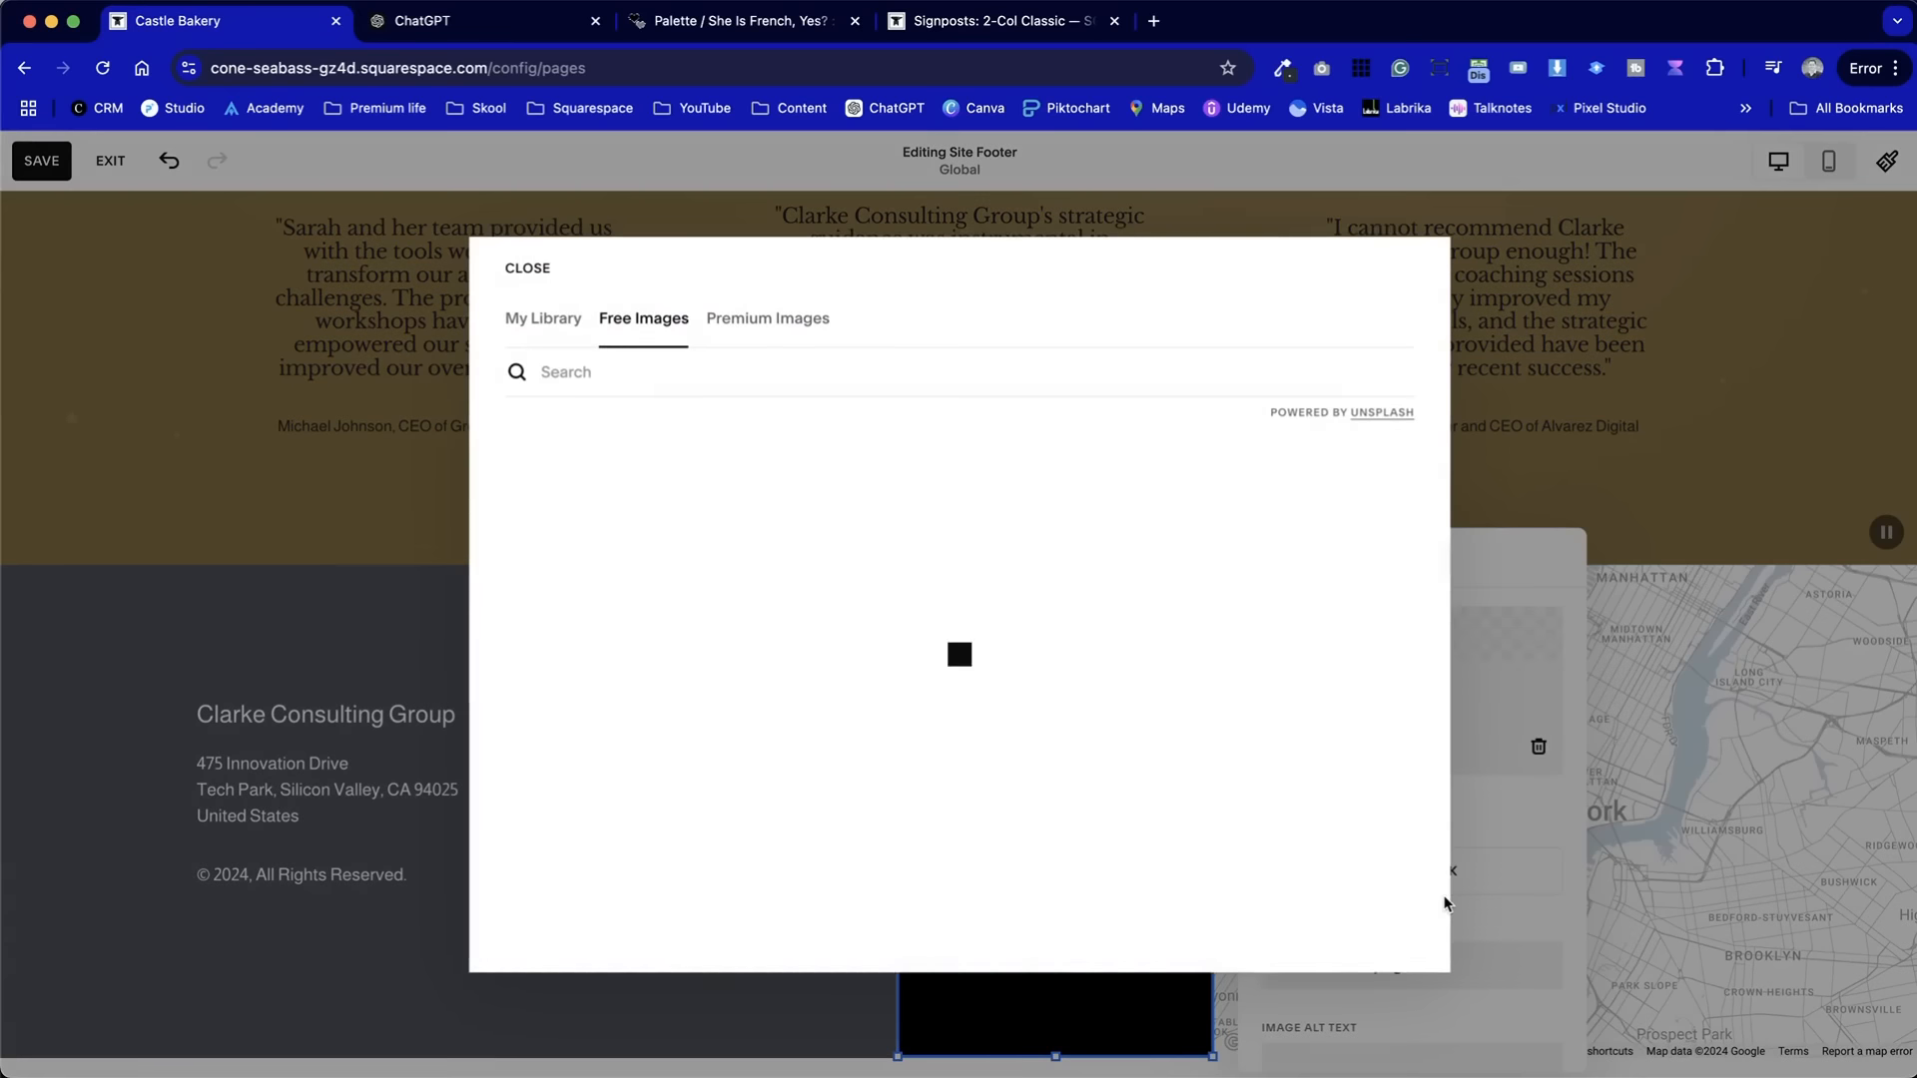
{"action": "left_click", "coordinate": [557, 315]}
{"action": "left_click", "coordinate": [602, 368]}
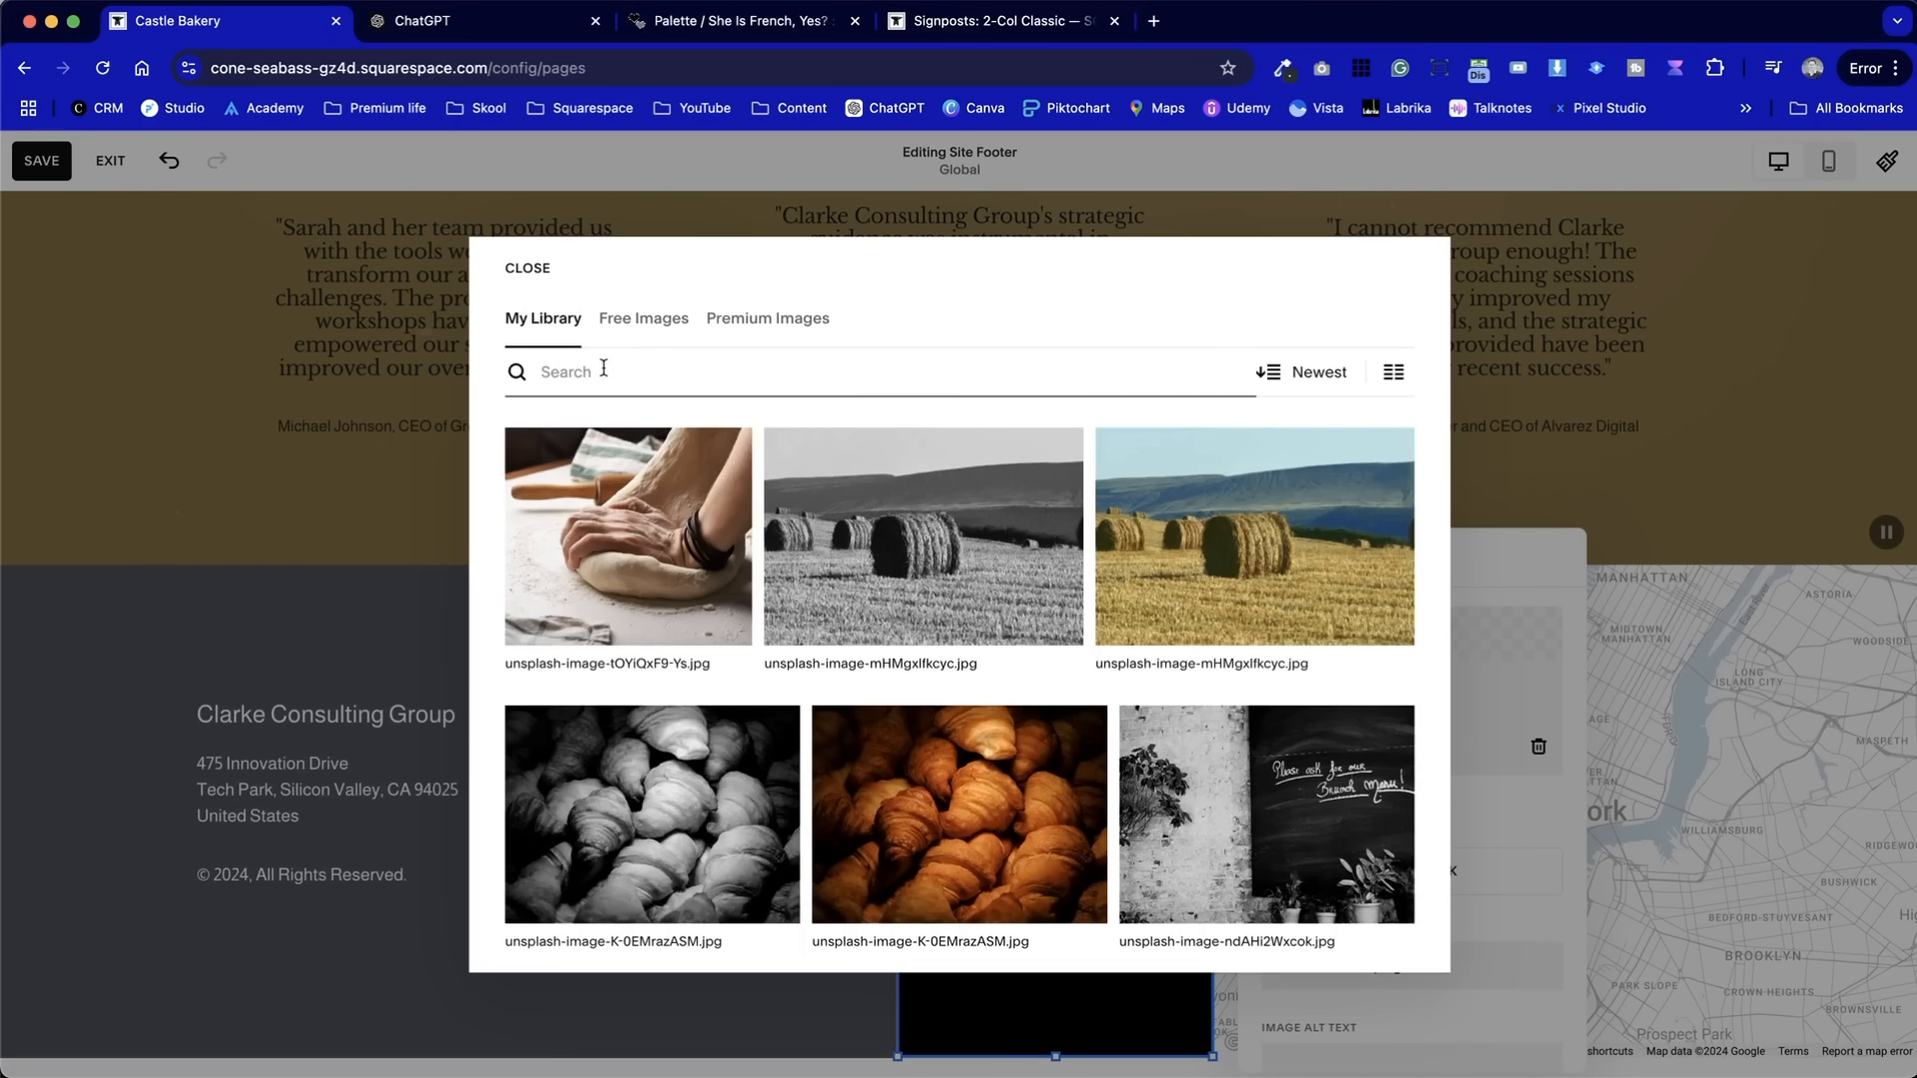
{"action": "type", "text": "bread"}
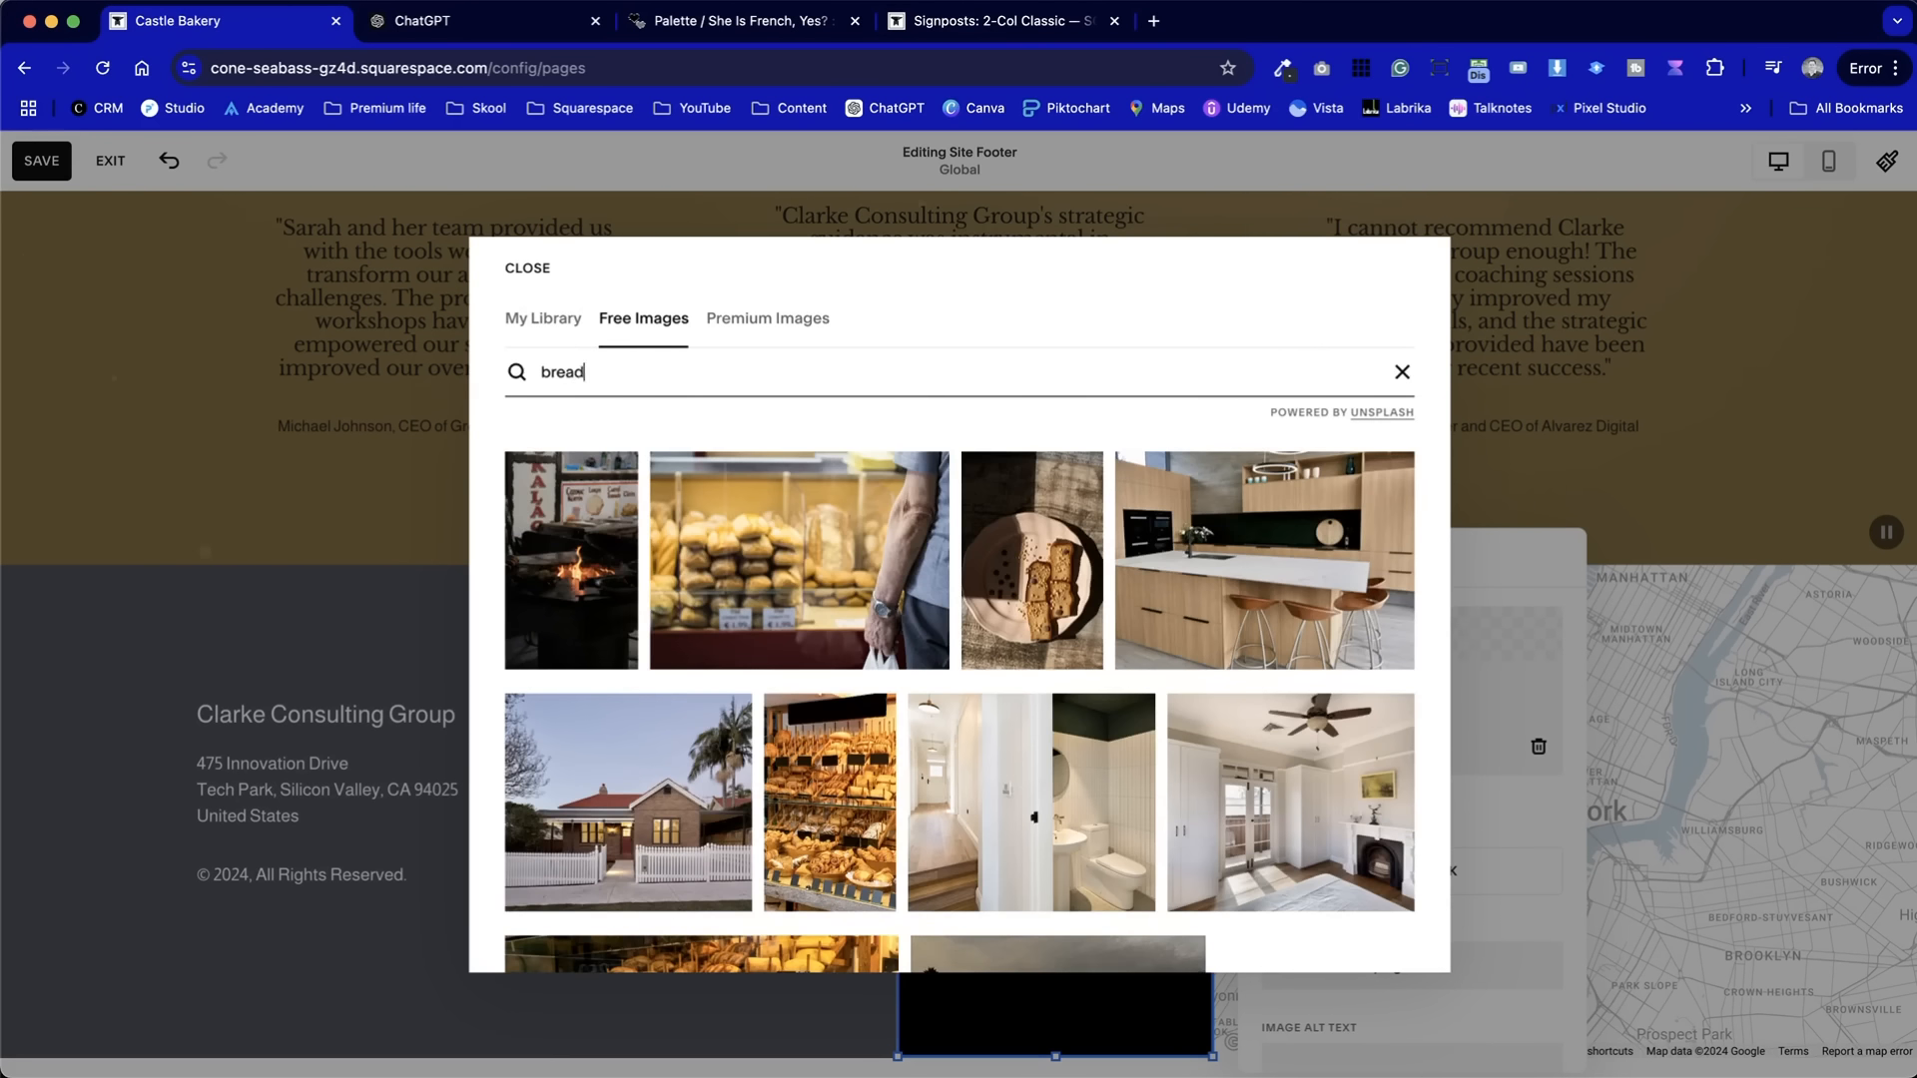
{"action": "left_click", "coordinate": [649, 559]}
{"action": "left_click", "coordinate": [1295, 703]}
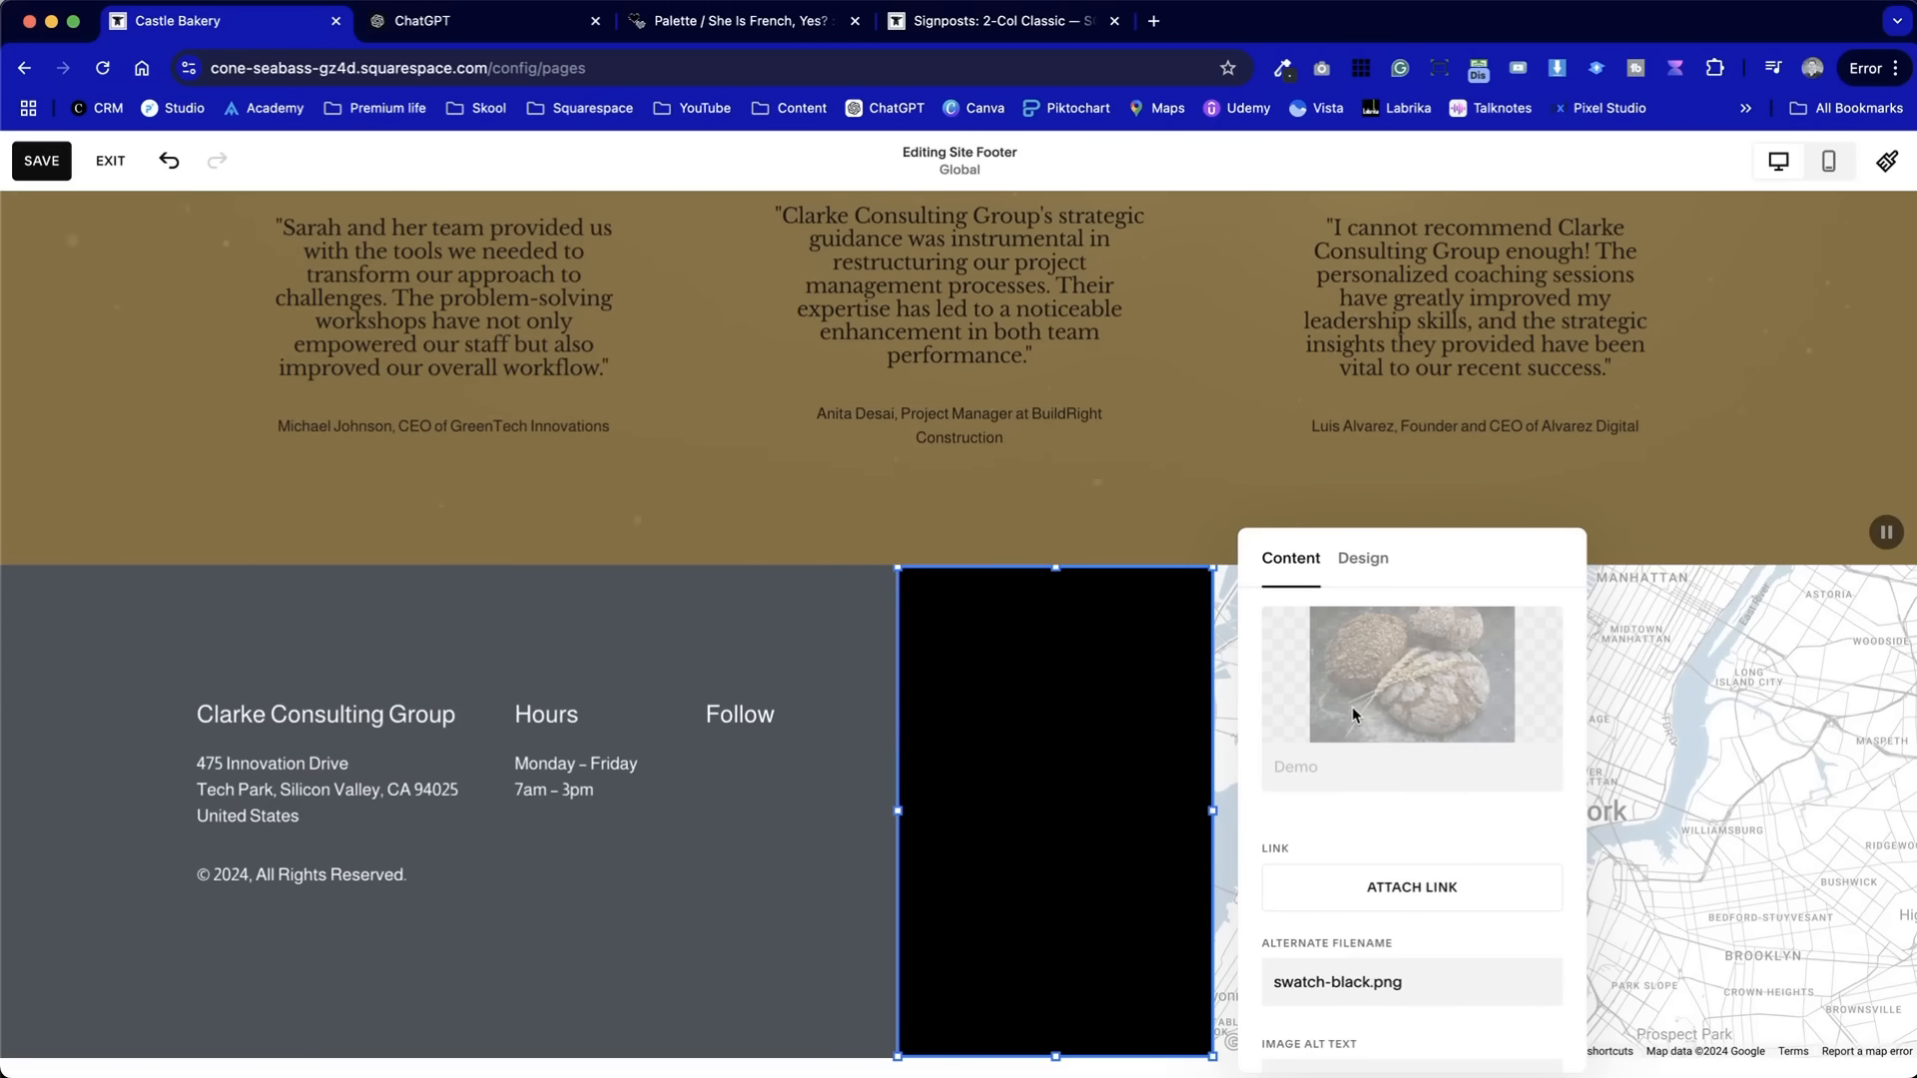
{"action": "left_click", "coordinate": [844, 645]}
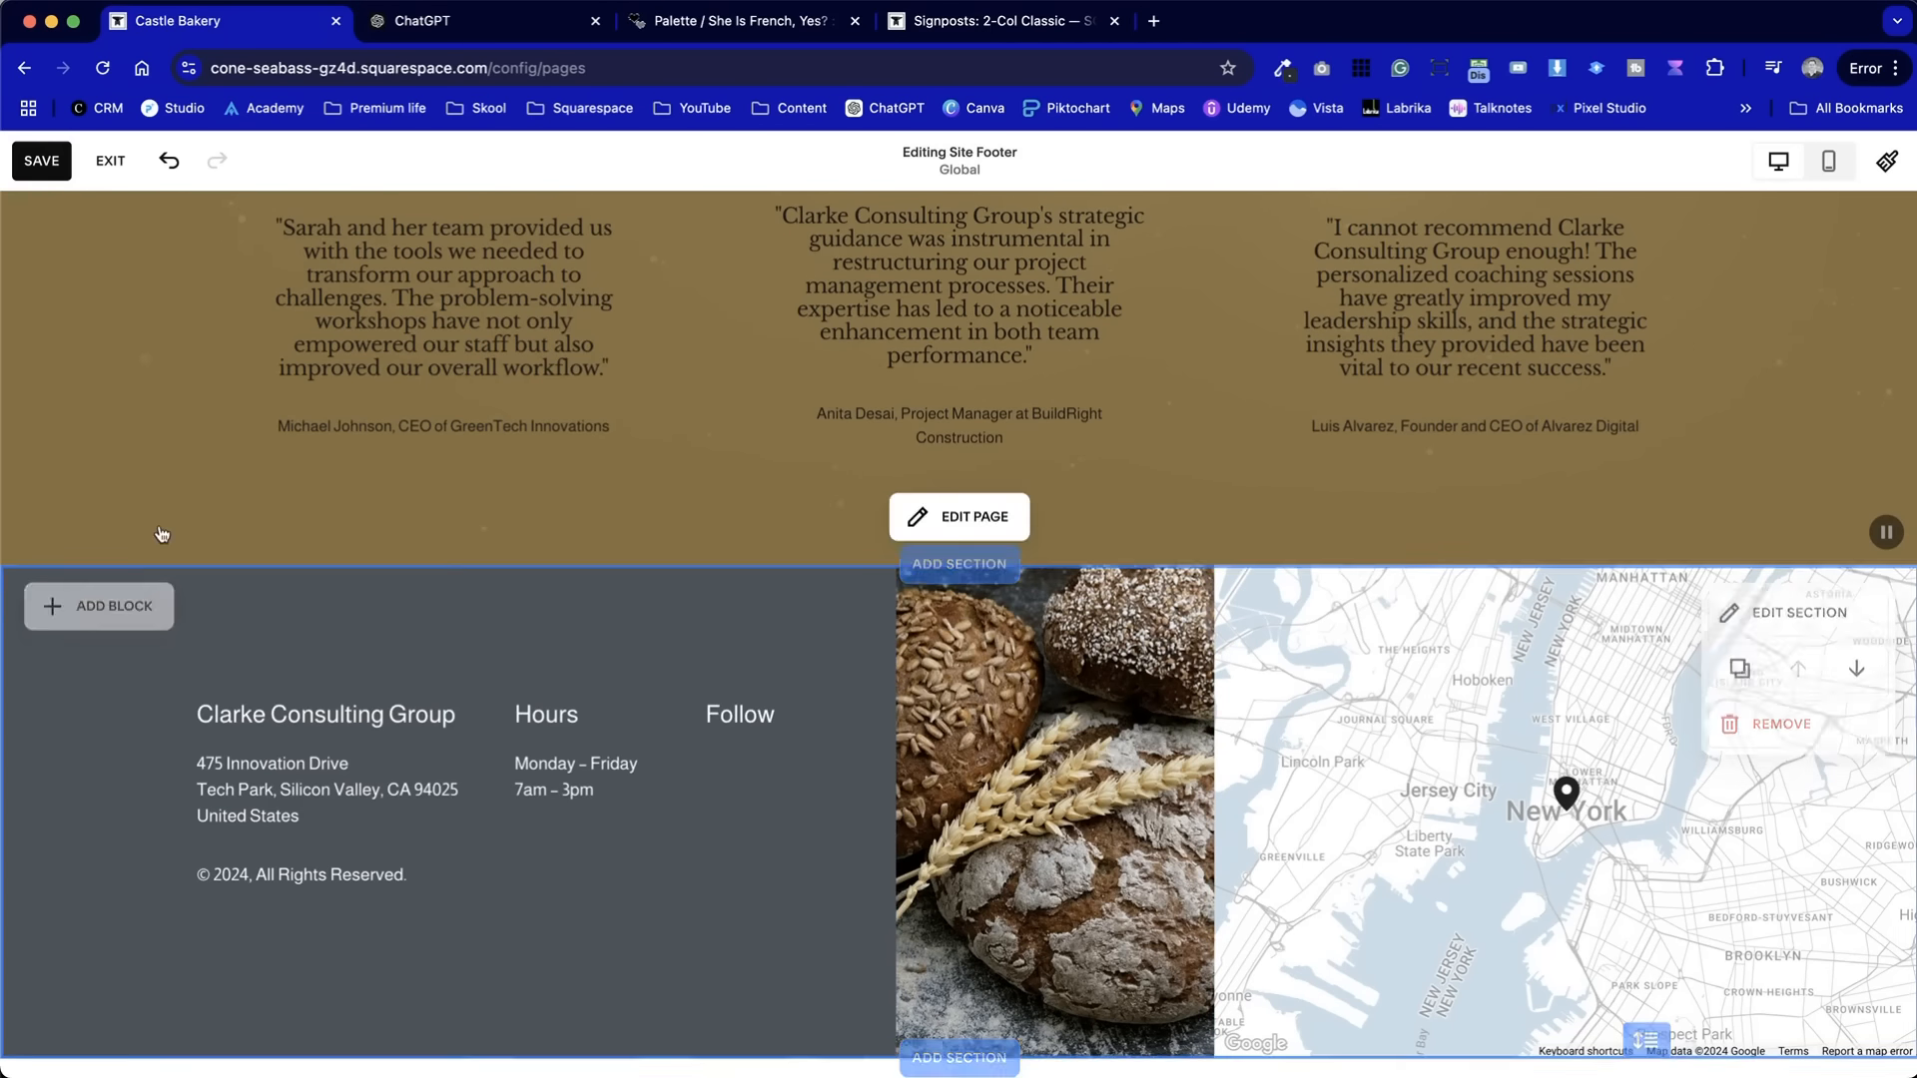
{"action": "left_click", "coordinate": [41, 157]}
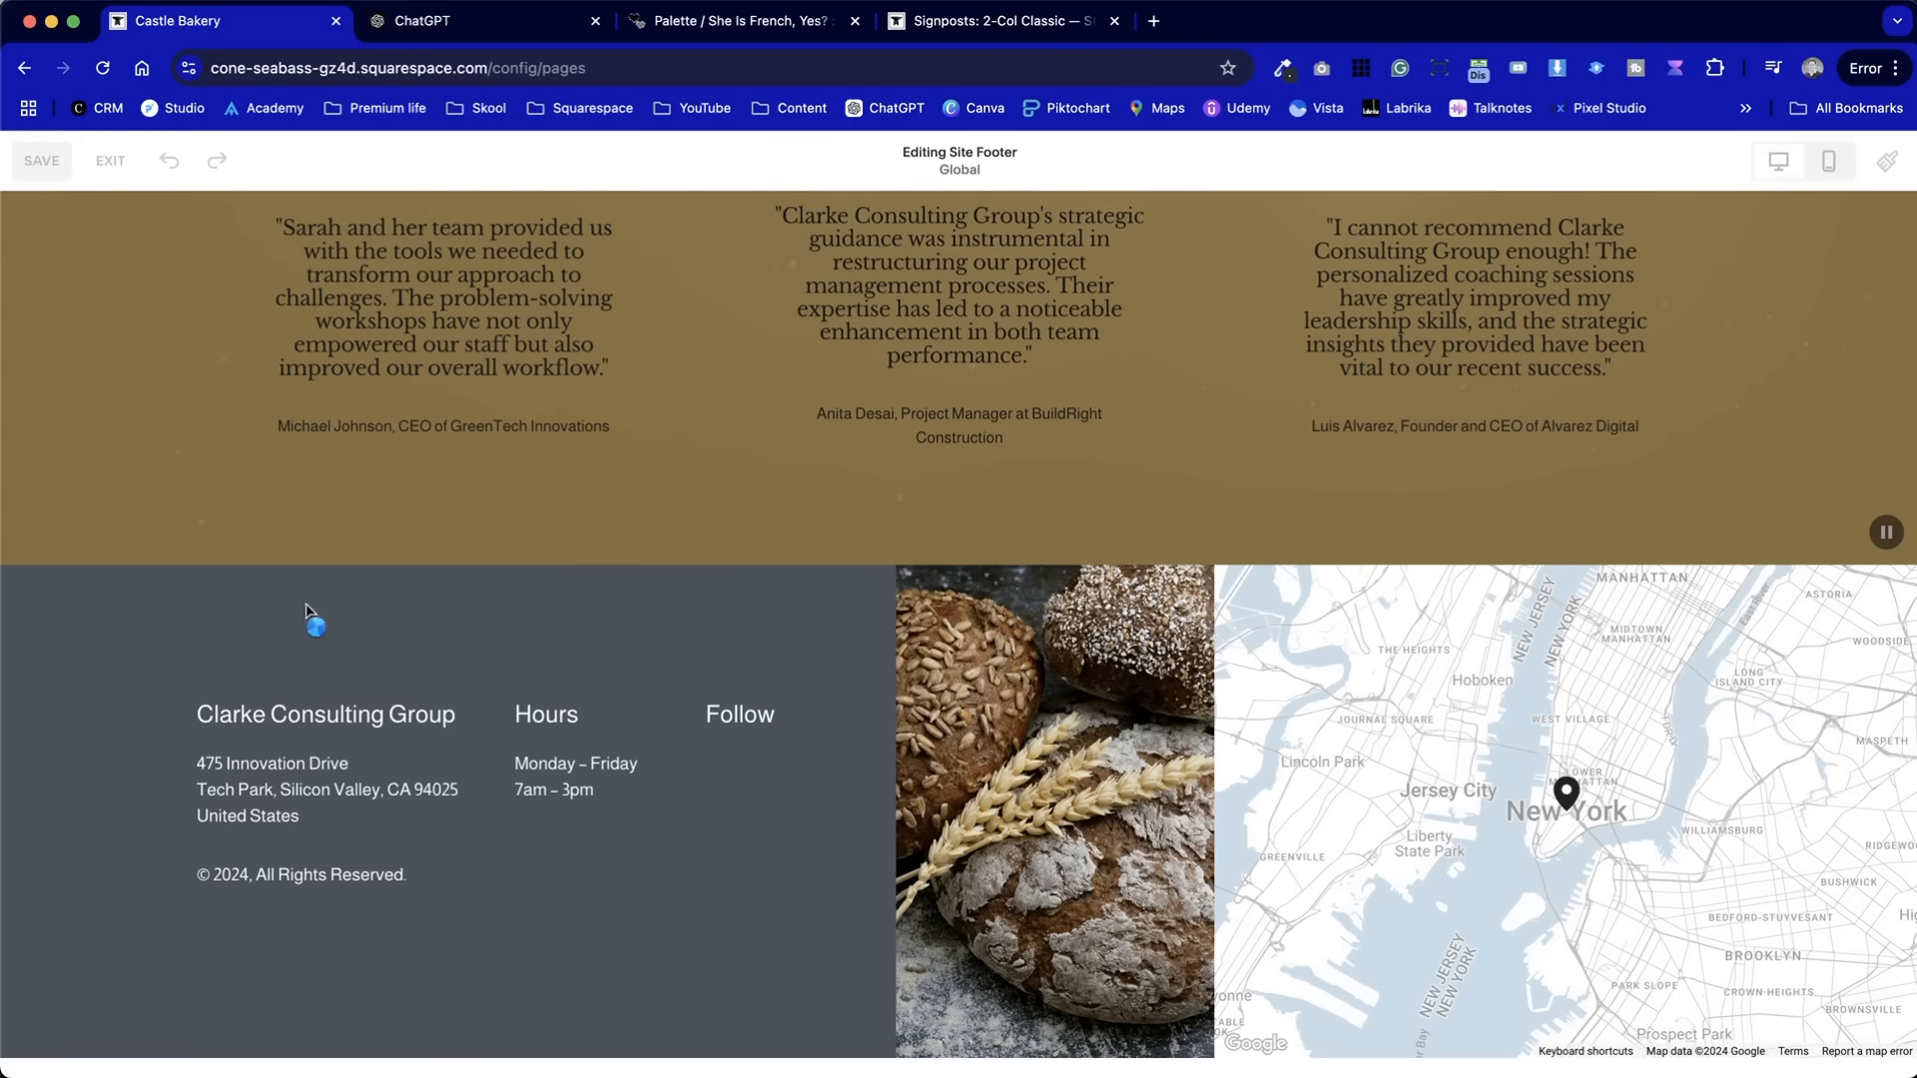
- Replace the footer heading "Clarke Consulting Group" with "Castle Bakery", save the change and exit the editor
{"action": "left_click", "coordinate": [456, 715]}
{"action": "left_click_drag", "start_coordinate": [456, 715], "coordinate": [195, 715]}
{"action": "type", "text": "C"}
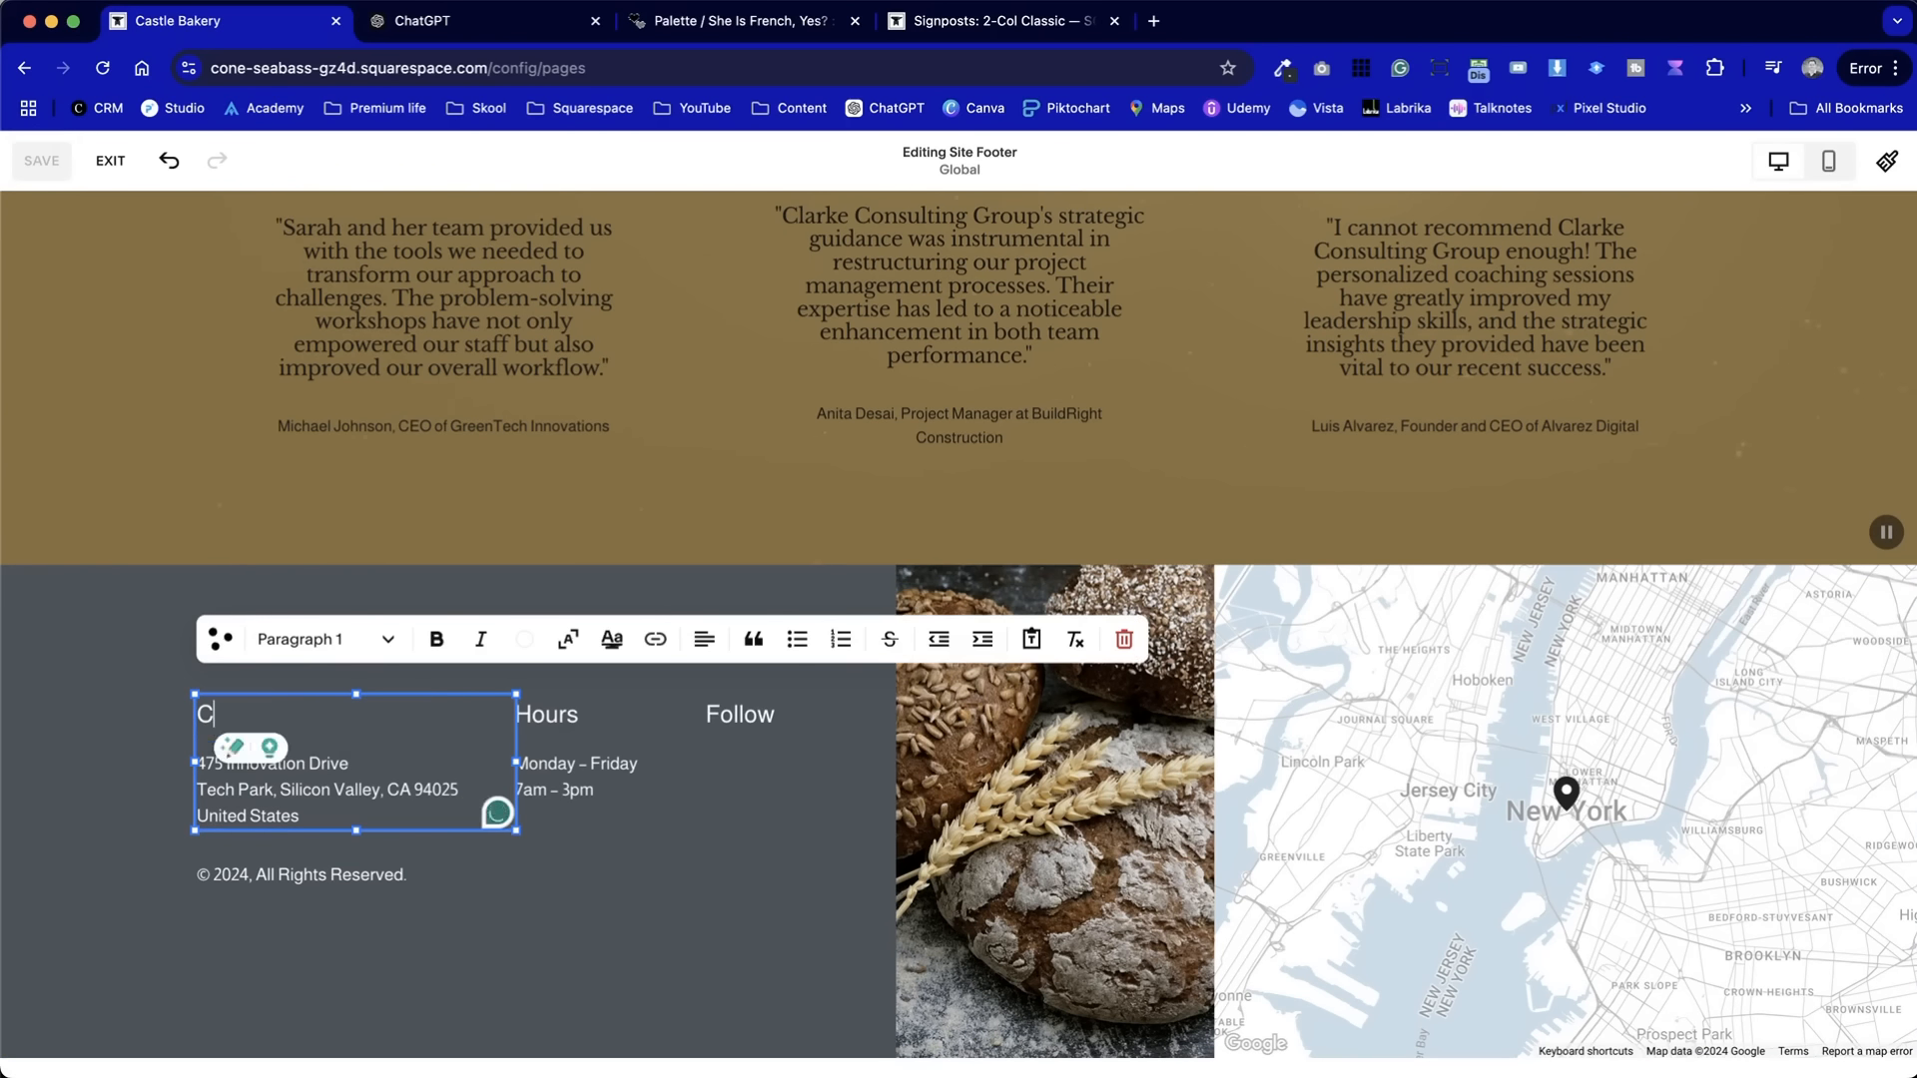
{"action": "type", "text": "astle Bakery"}
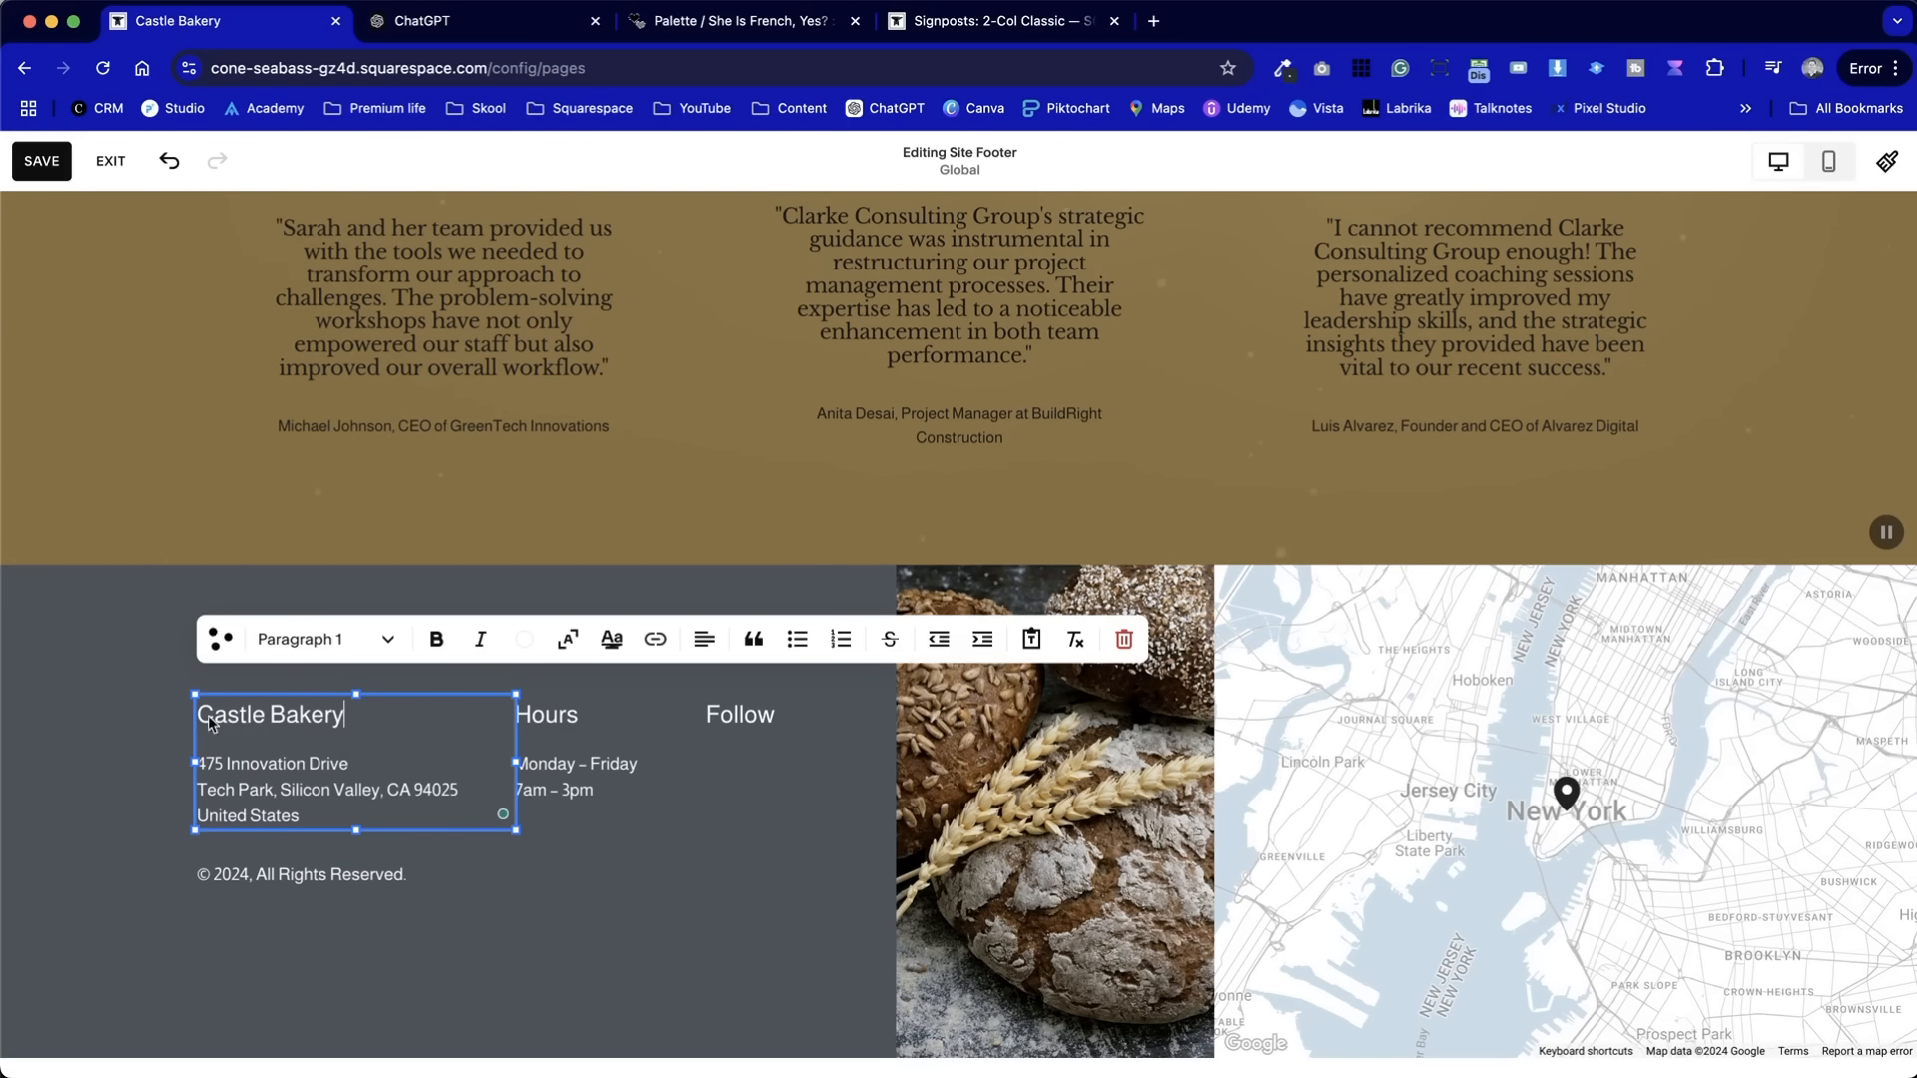
{"action": "left_click", "coordinate": [117, 708]}
{"action": "scroll", "coordinate": [117, 713], "scroll_direction": "up", "scroll_amount": 8}
{"action": "scroll", "coordinate": [117, 713], "scroll_direction": "down", "scroll_amount": 8}
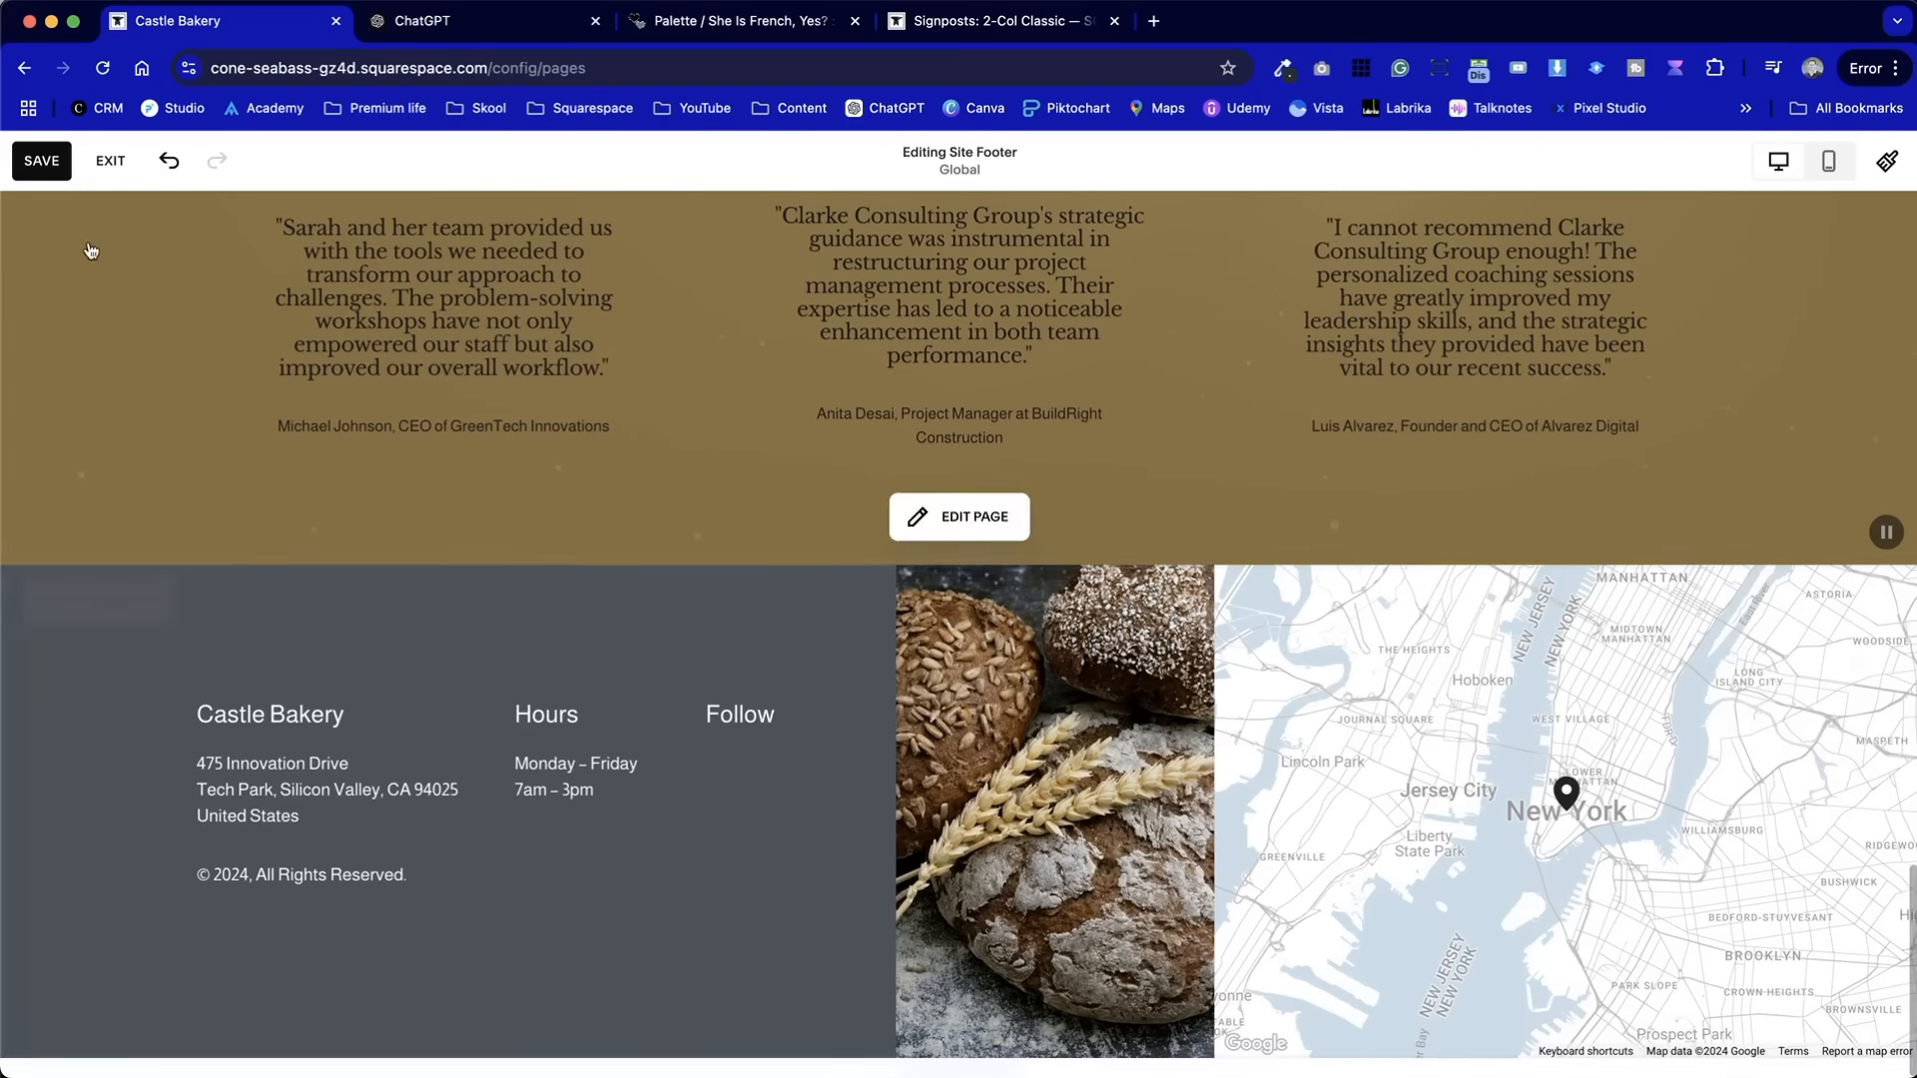
{"action": "left_click", "coordinate": [41, 161]}
{"action": "left_click", "coordinate": [110, 161]}
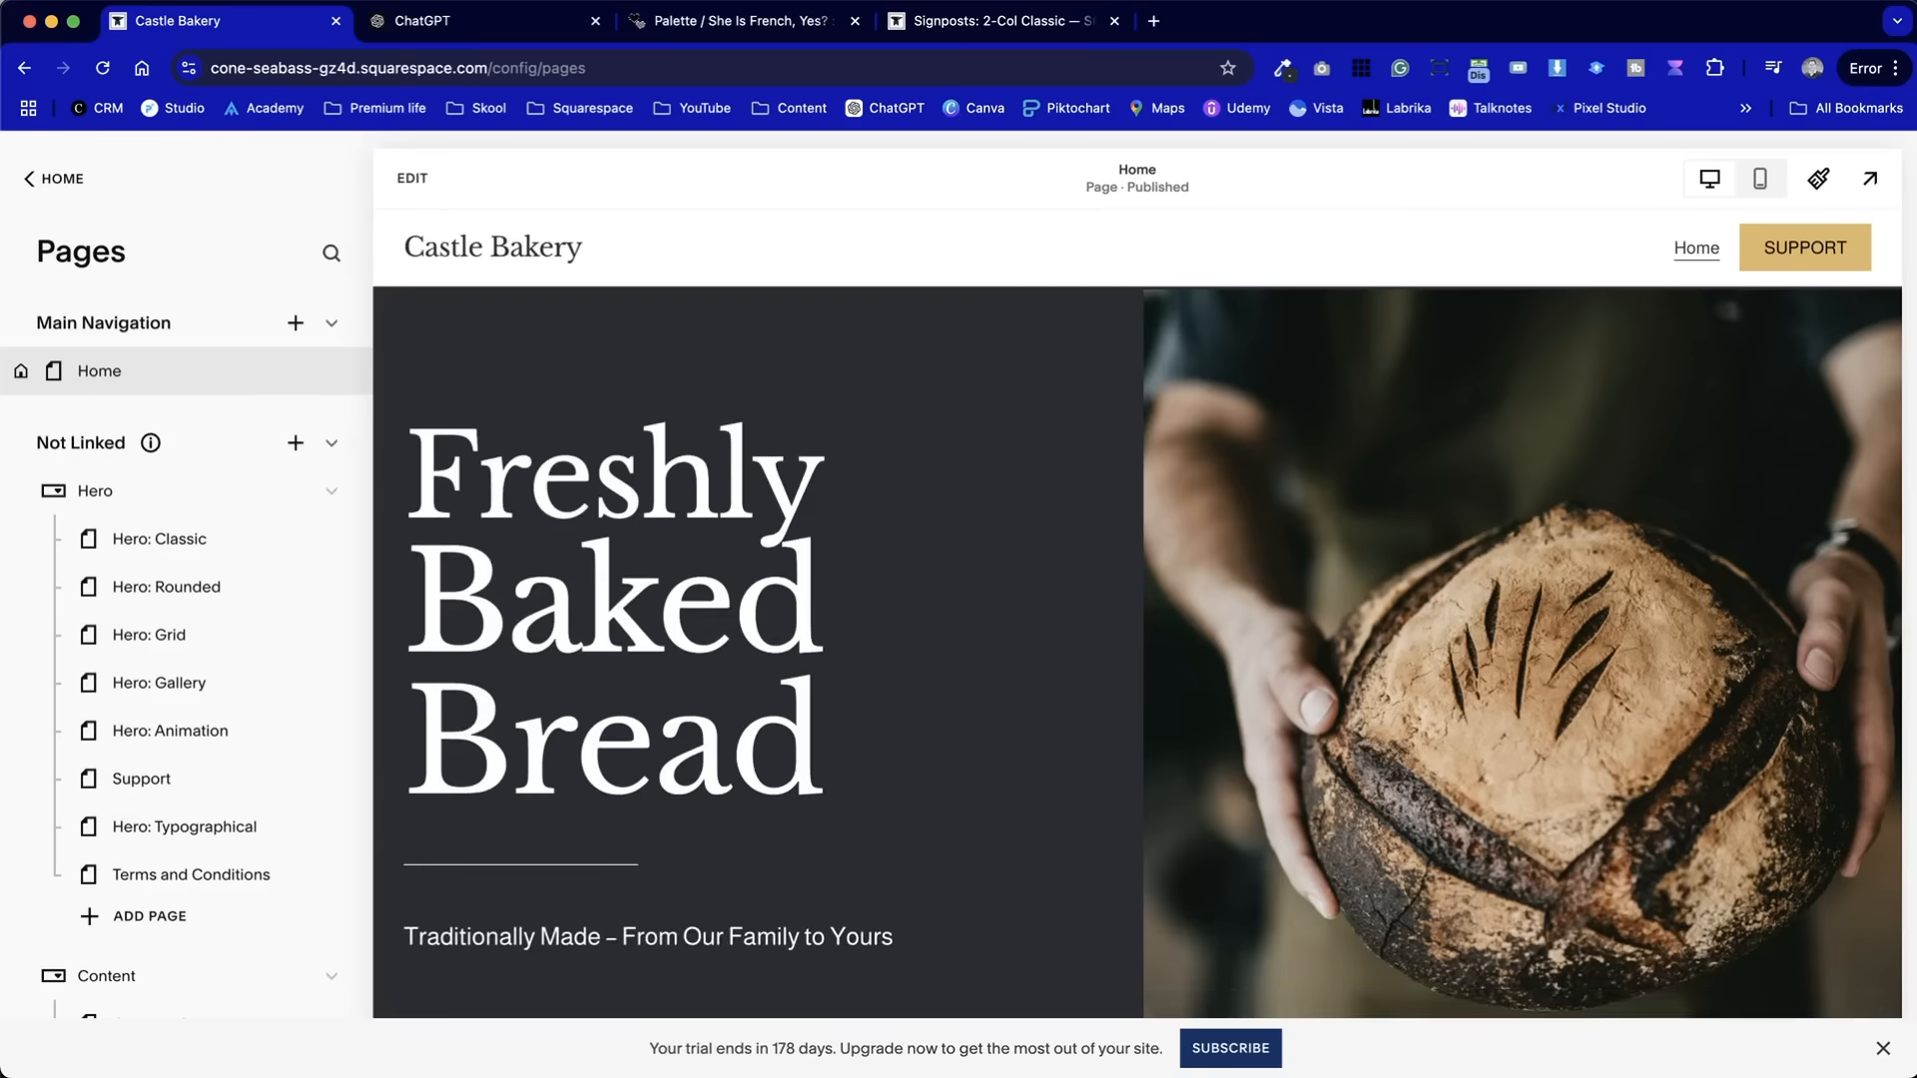
- Preview the Home page full screen, examine its sections from the hero to the baking process, and reopen the page for editing
{"action": "left_click", "coordinate": [1869, 178]}
{"action": "scroll", "coordinate": [1108, 875], "scroll_direction": "down", "scroll_amount": 4}
{"action": "scroll", "coordinate": [1106, 867], "scroll_direction": "down", "scroll_amount": 15}
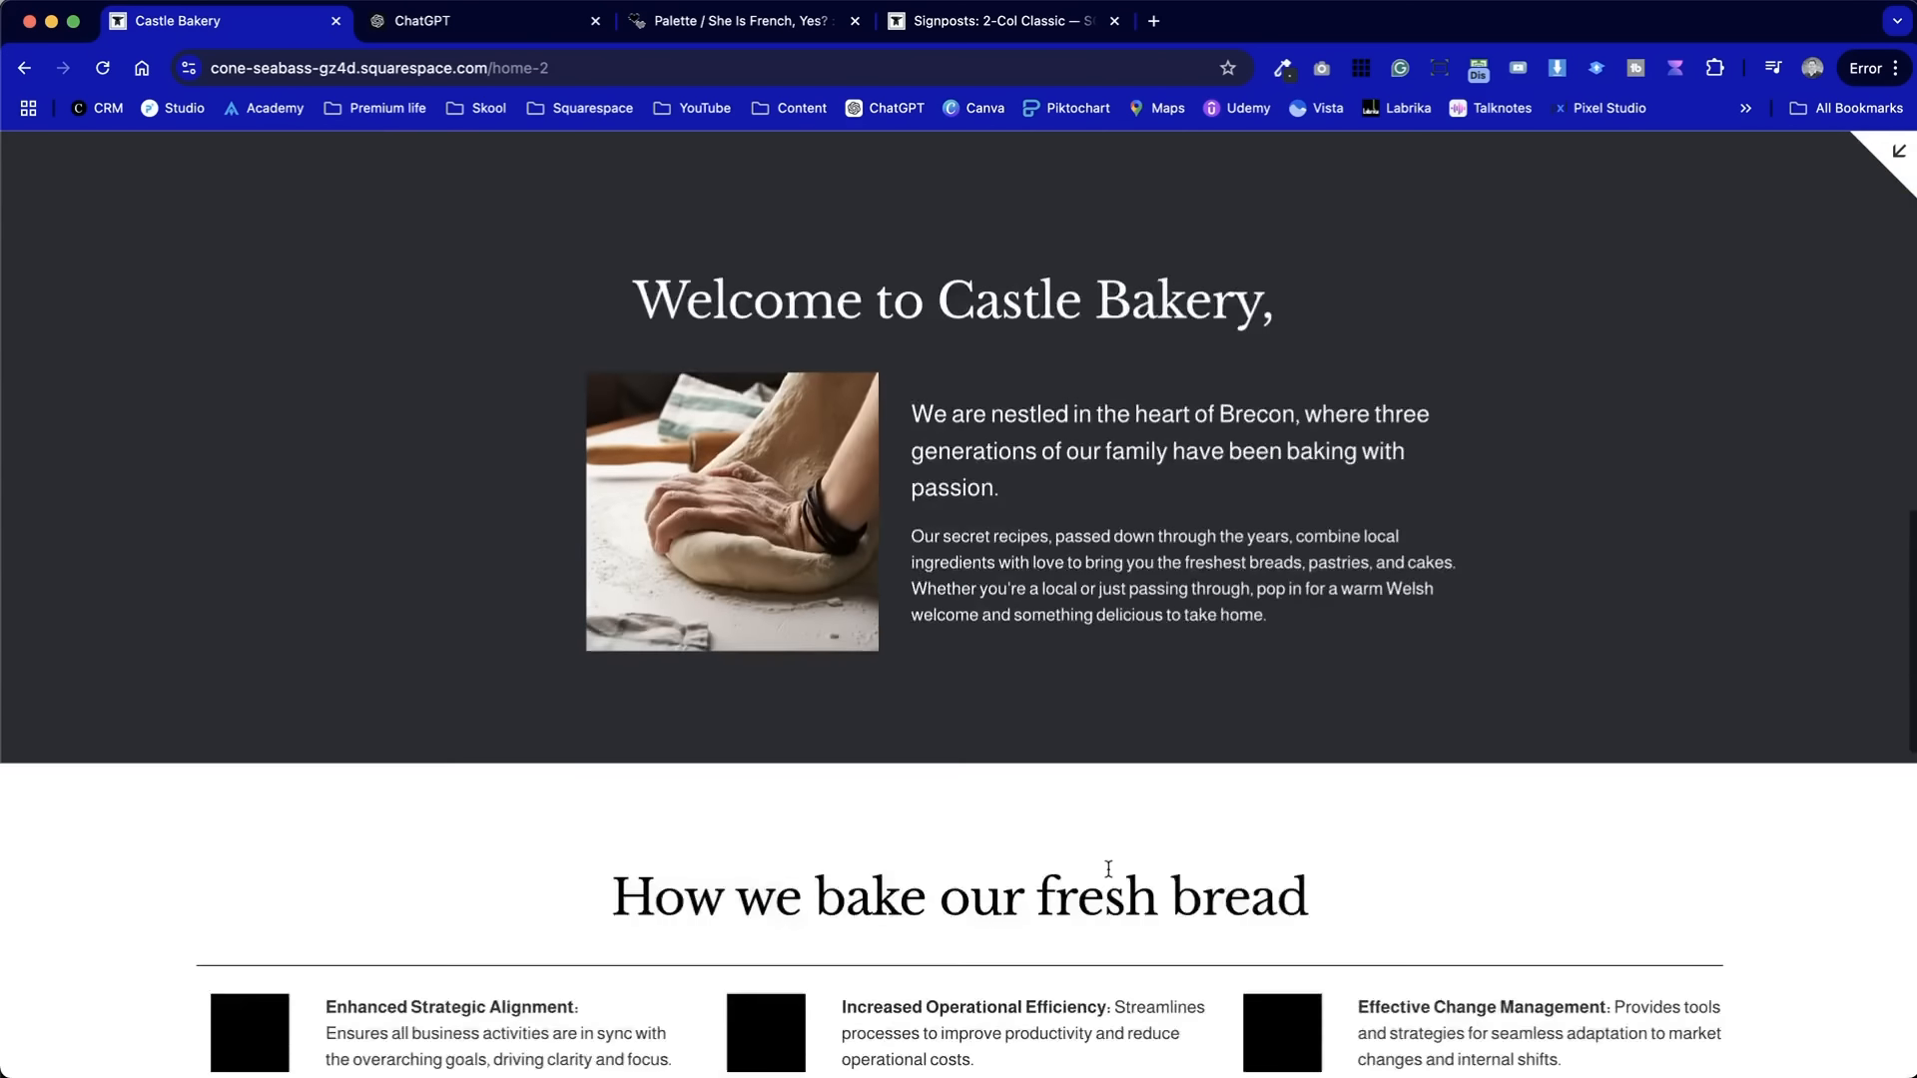
{"action": "scroll", "coordinate": [1107, 867], "scroll_direction": "up", "scroll_amount": 8}
{"action": "scroll", "coordinate": [1106, 867], "scroll_direction": "up", "scroll_amount": 10}
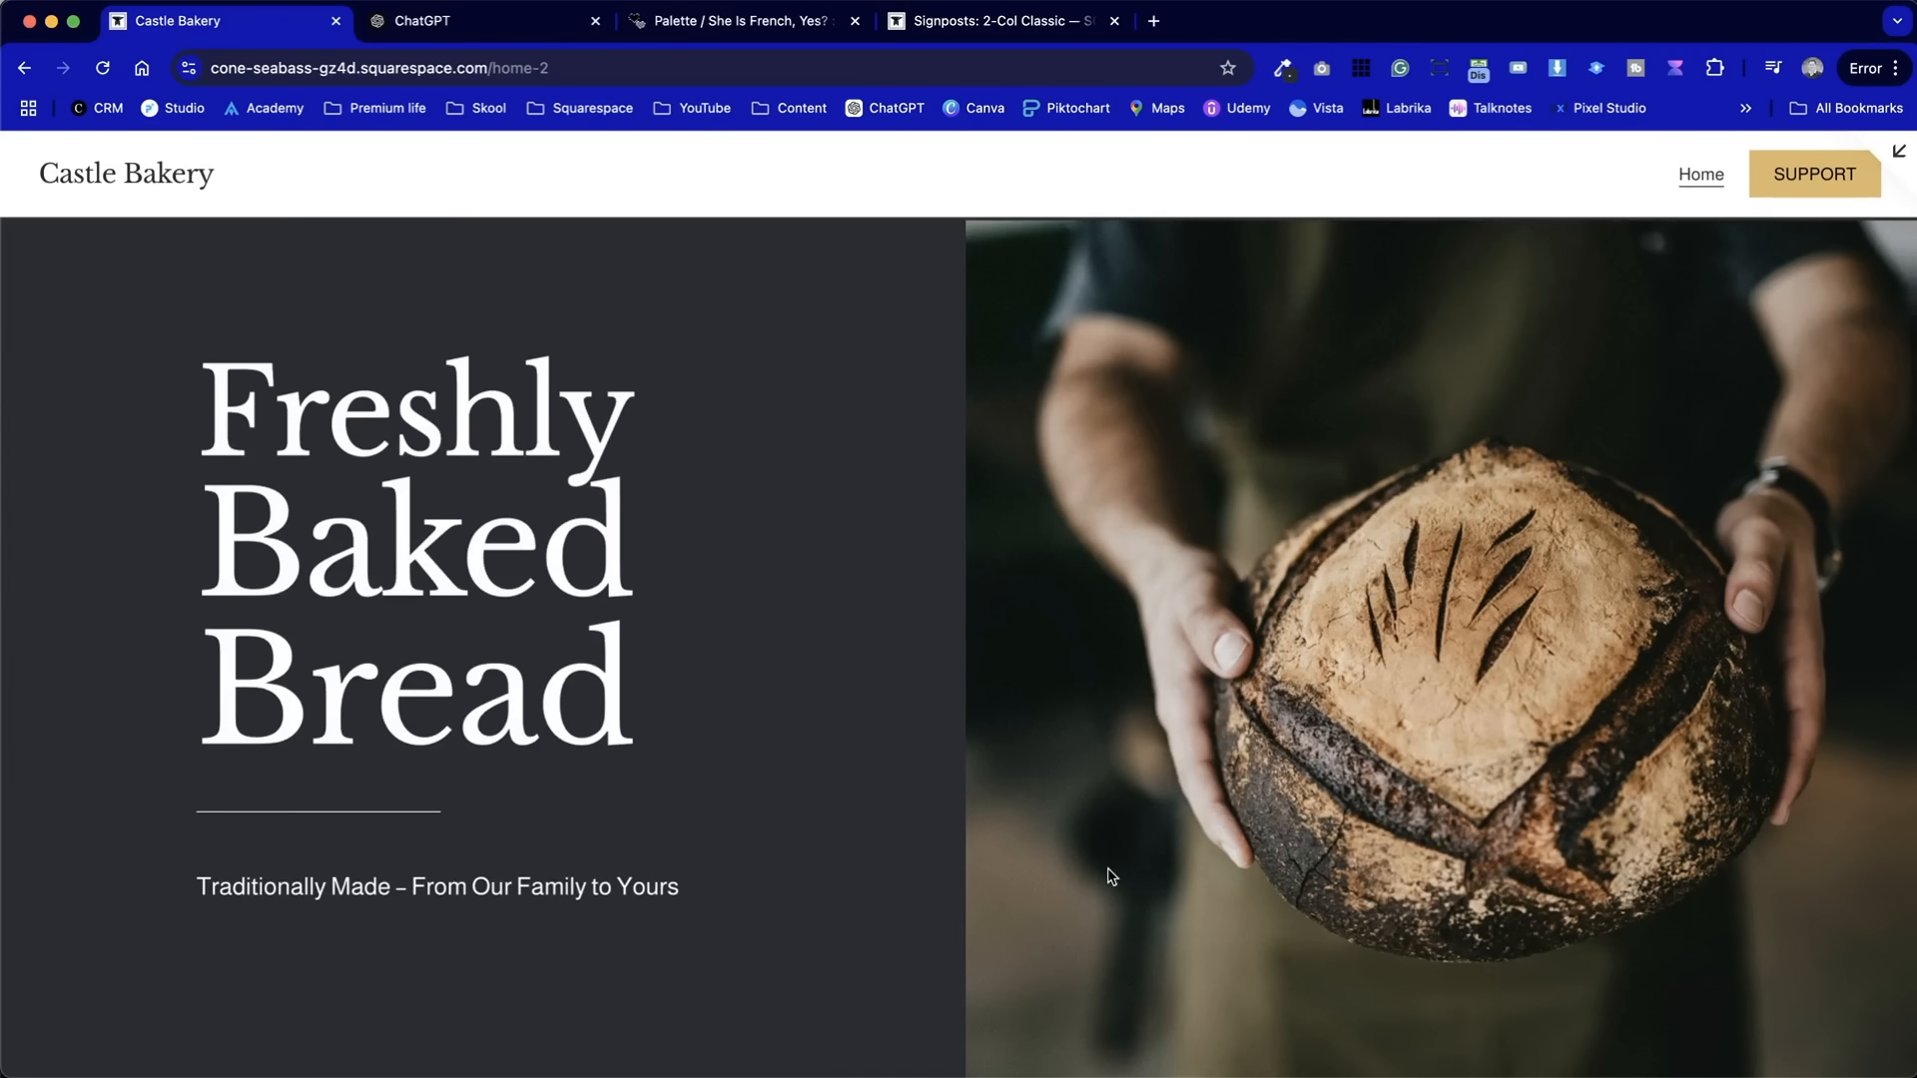
{"action": "scroll", "coordinate": [1112, 876], "scroll_direction": "down", "scroll_amount": 8}
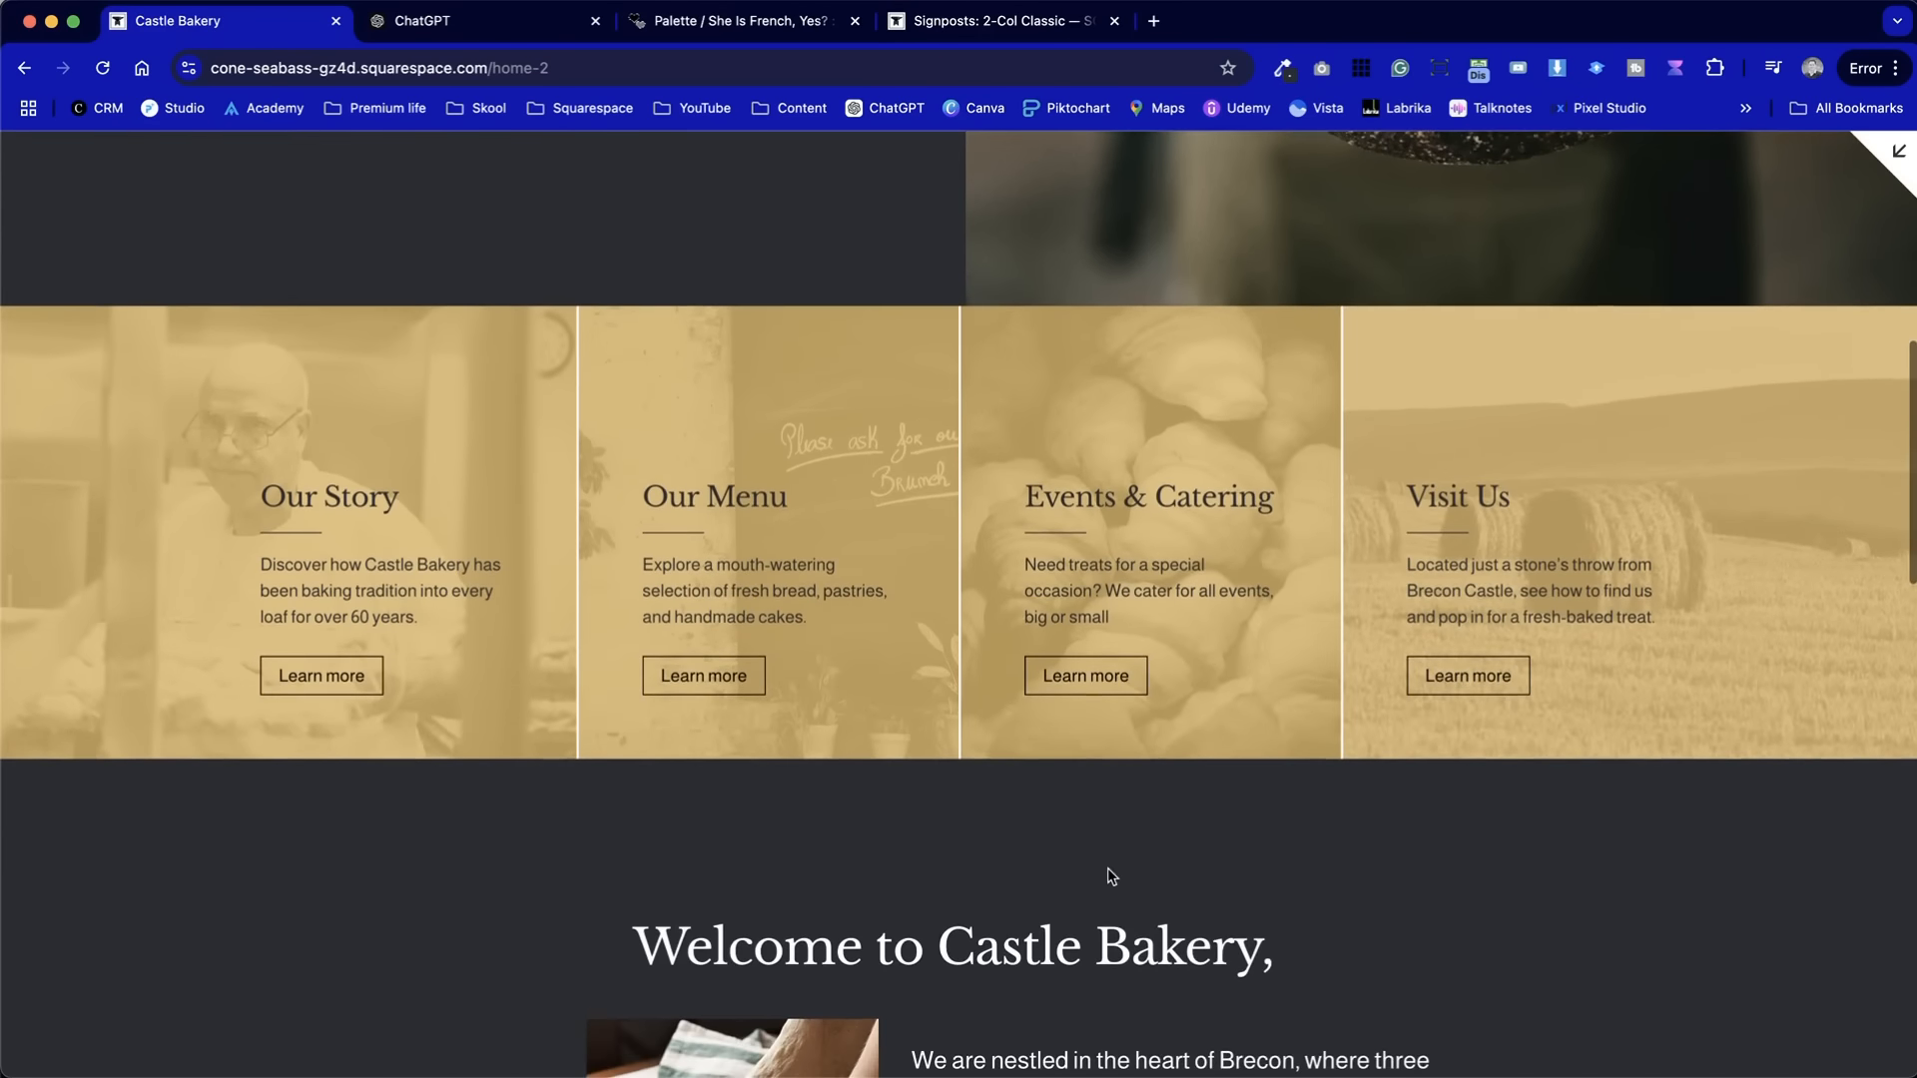
{"action": "scroll", "coordinate": [1111, 875], "scroll_direction": "down", "scroll_amount": 8}
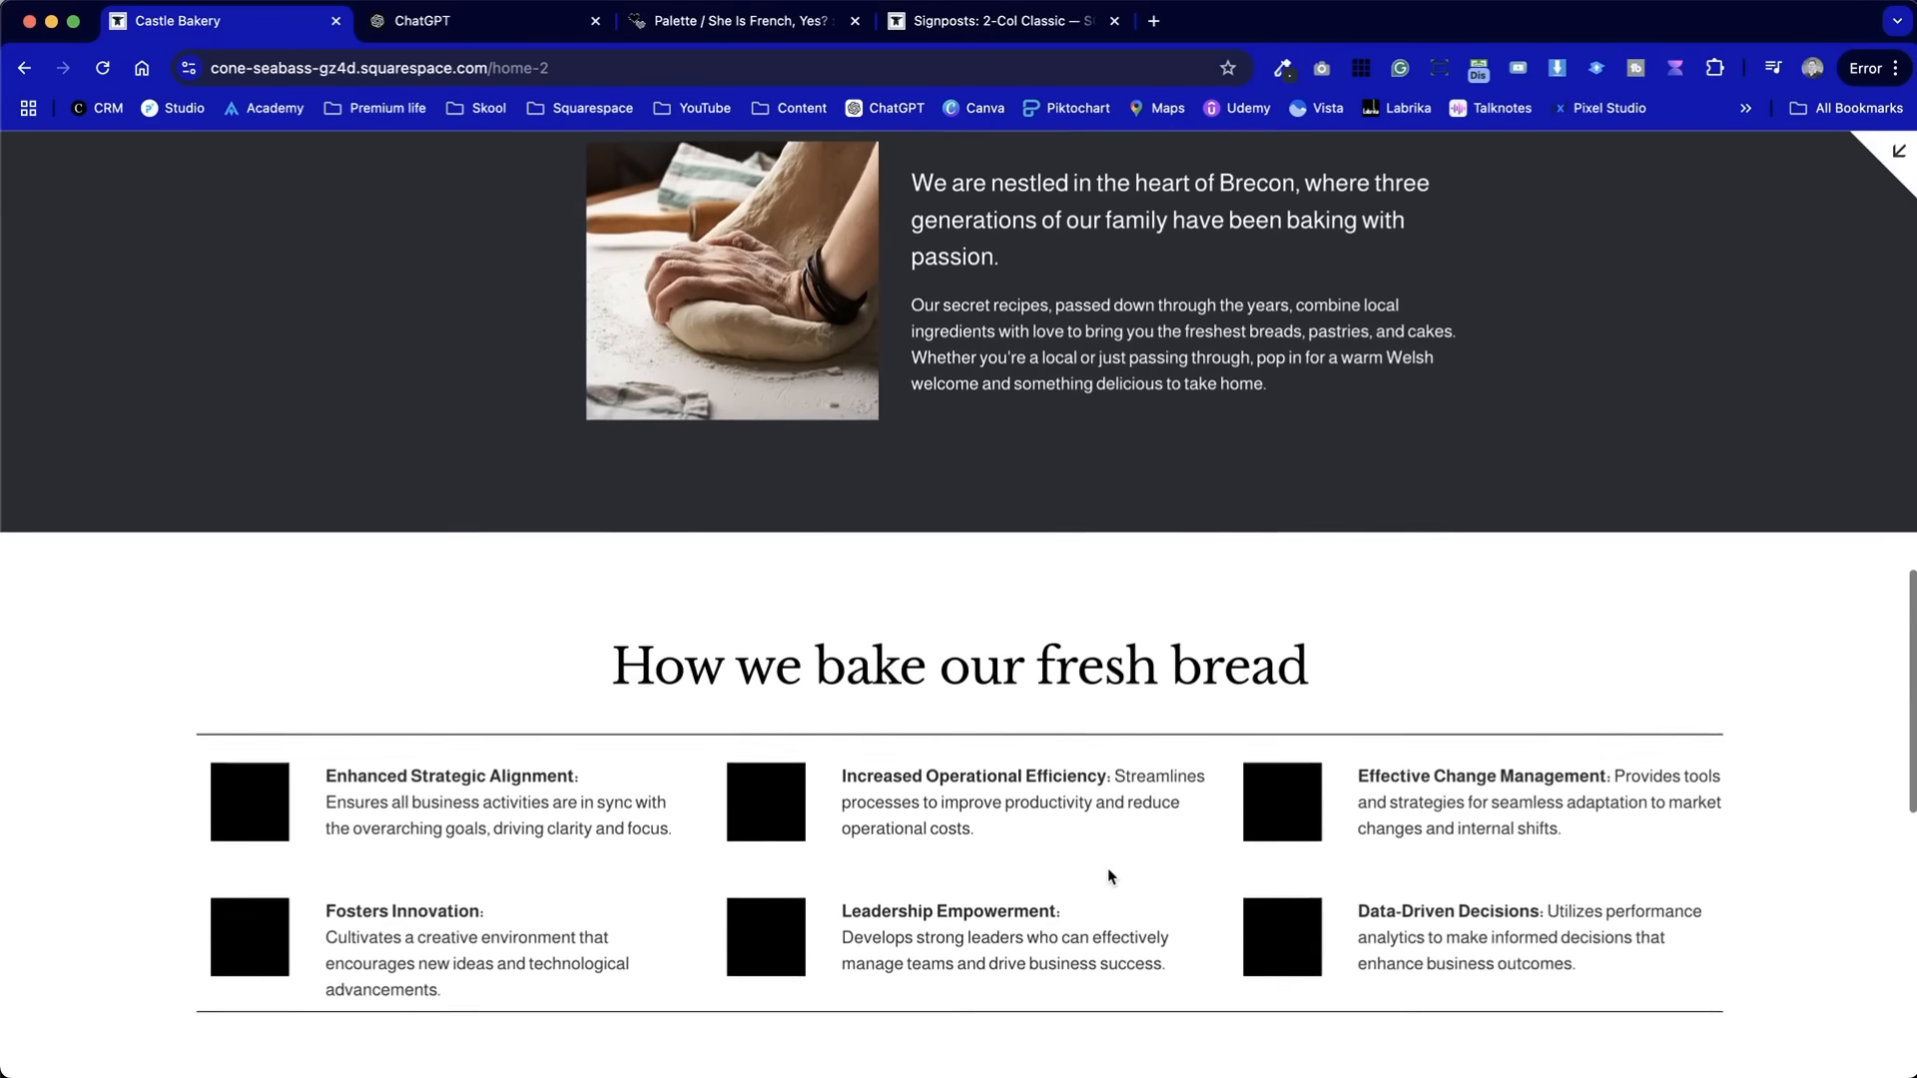
{"action": "scroll", "coordinate": [1108, 876], "scroll_direction": "down", "scroll_amount": 5}
{"action": "scroll", "coordinate": [1108, 875], "scroll_direction": "up", "scroll_amount": 10}
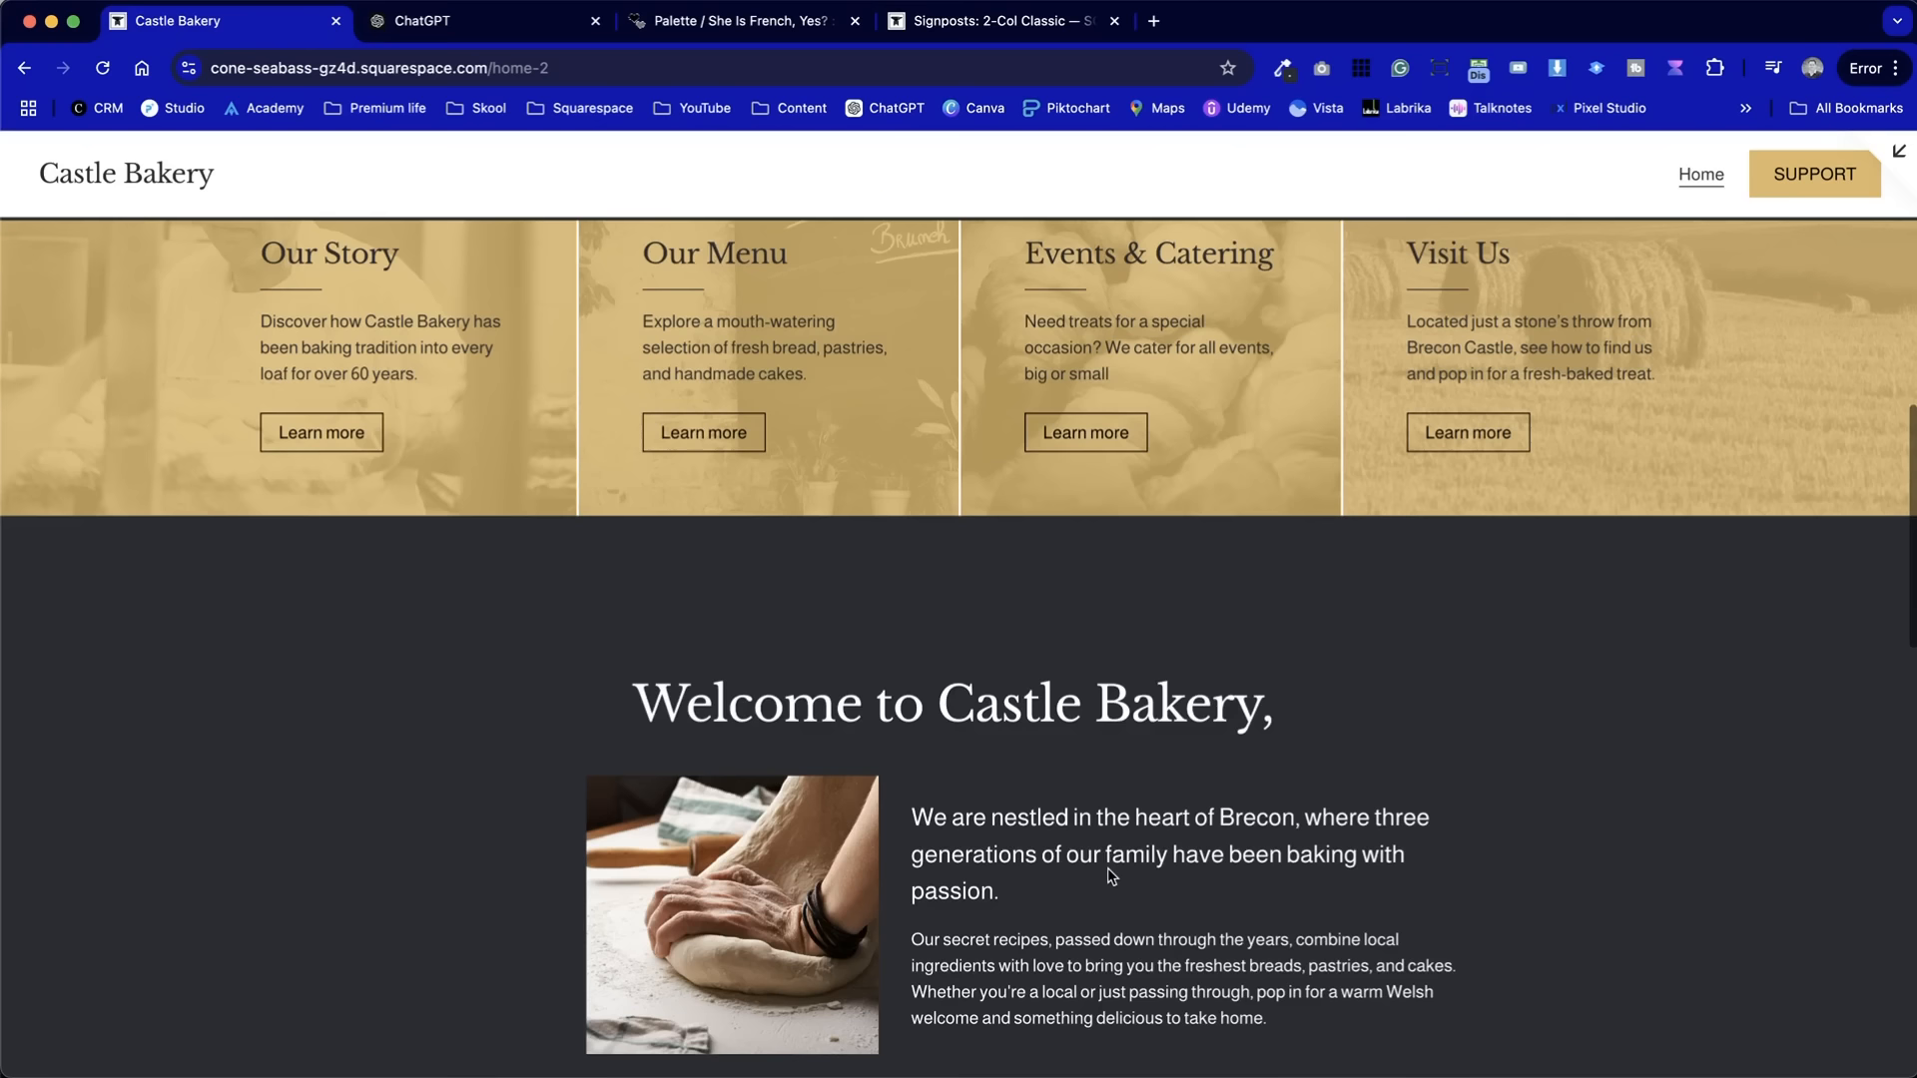
{"action": "scroll", "coordinate": [1111, 875], "scroll_direction": "up", "scroll_amount": 5}
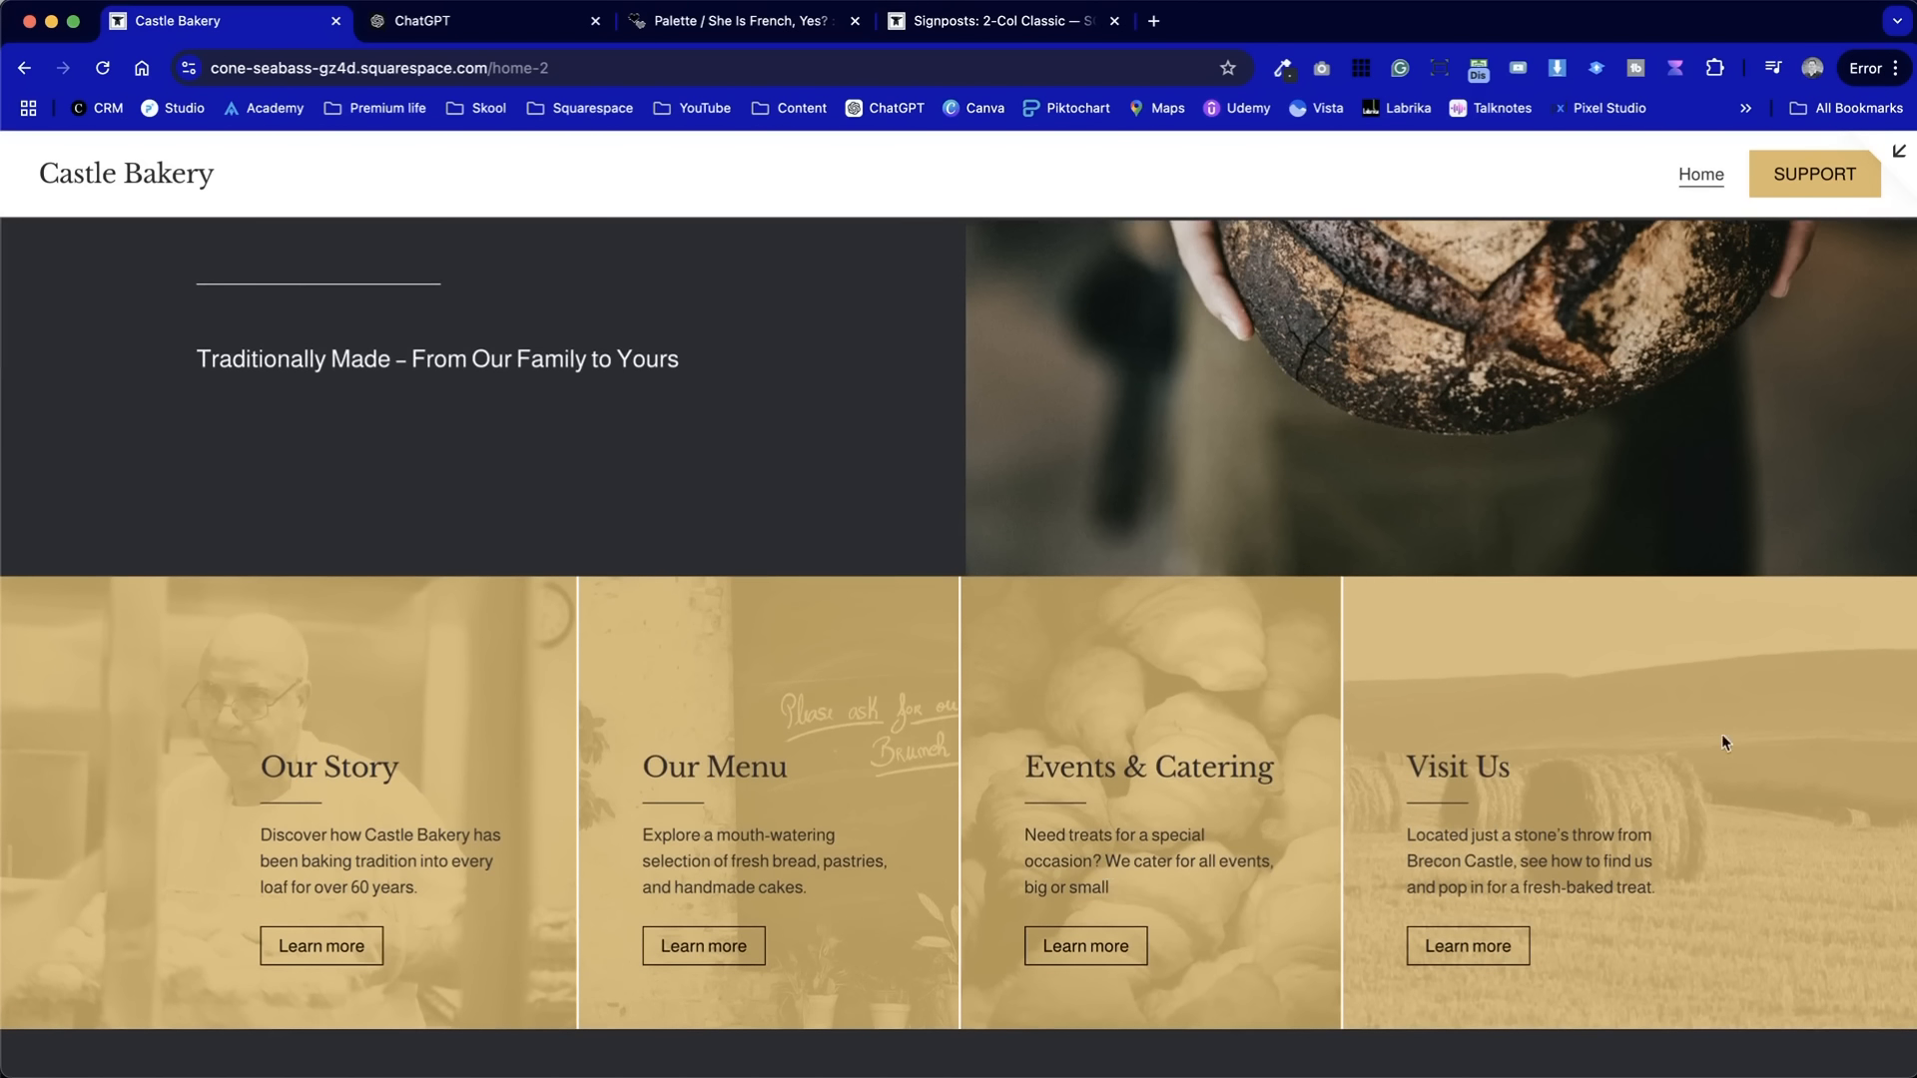
{"action": "scroll", "coordinate": [1585, 723], "scroll_direction": "up", "scroll_amount": 3}
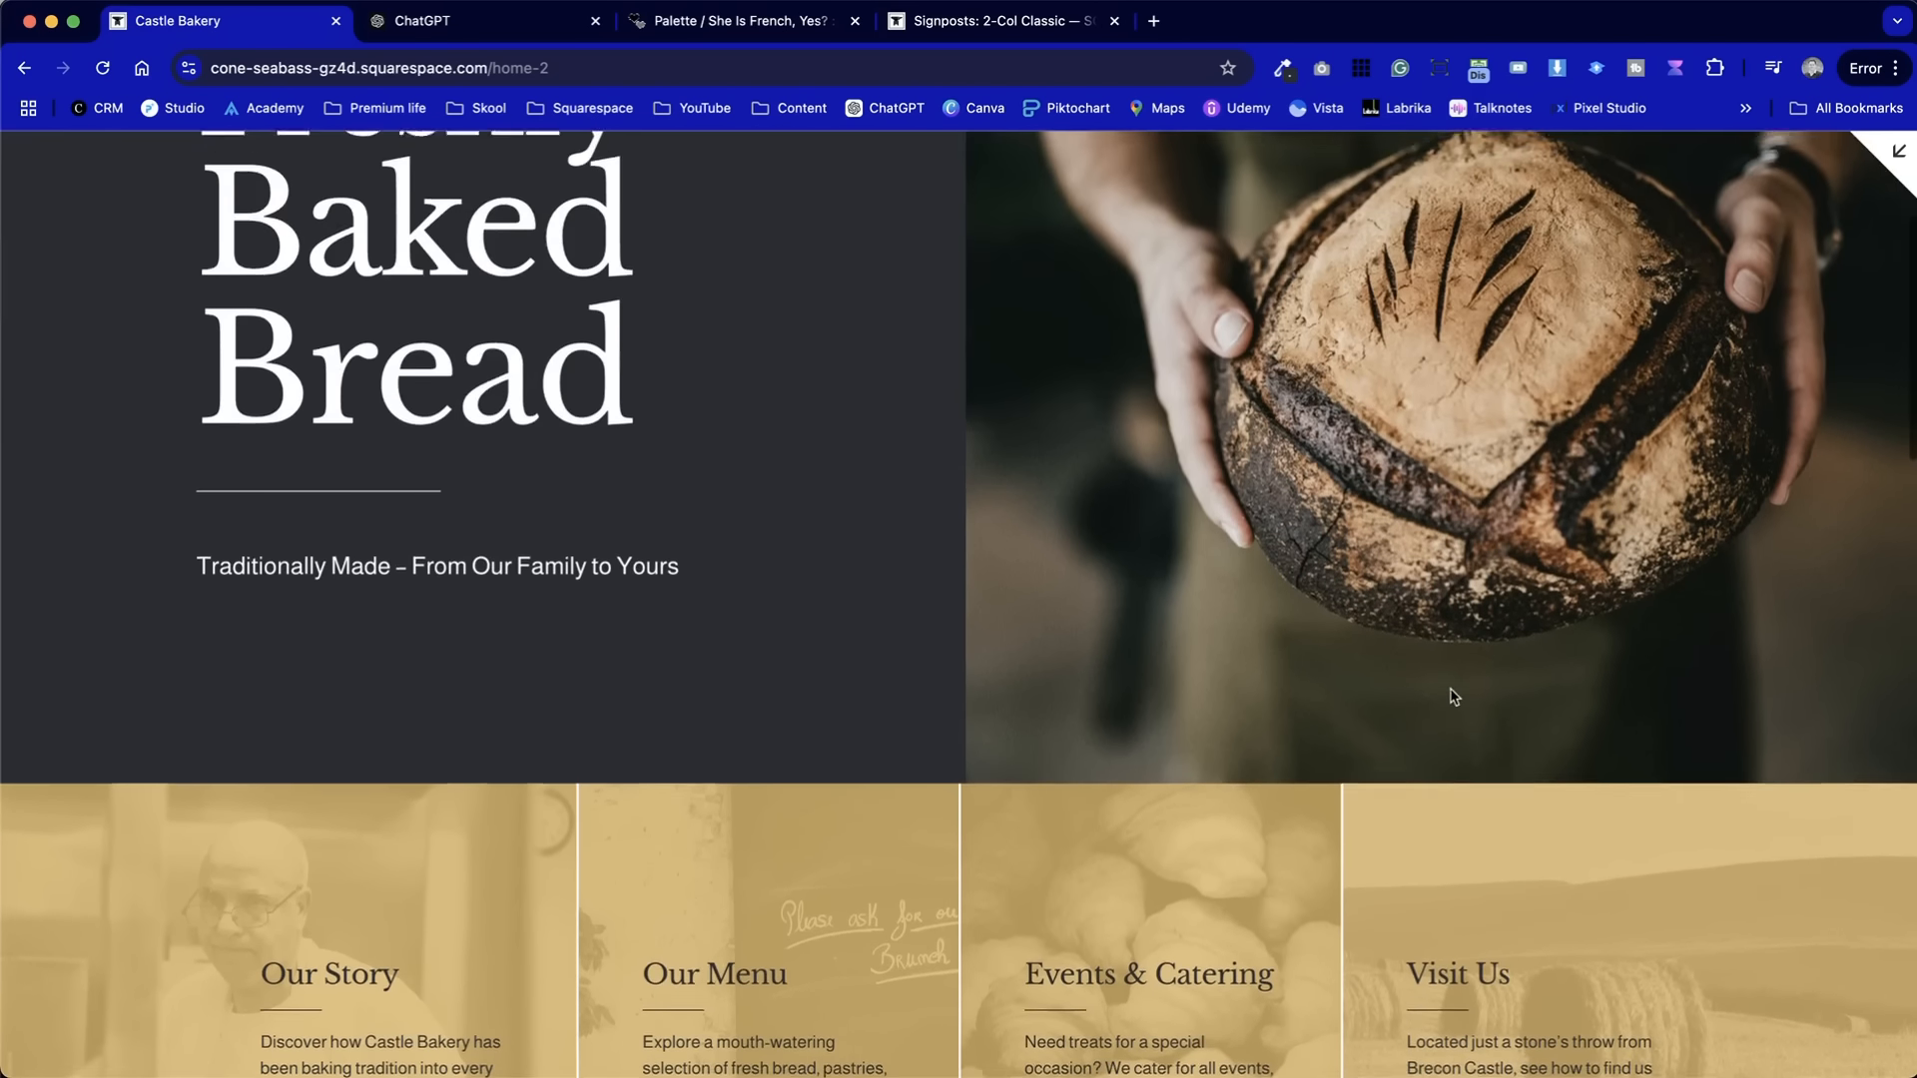
{"action": "scroll", "coordinate": [1450, 686], "scroll_direction": "down", "scroll_amount": 4}
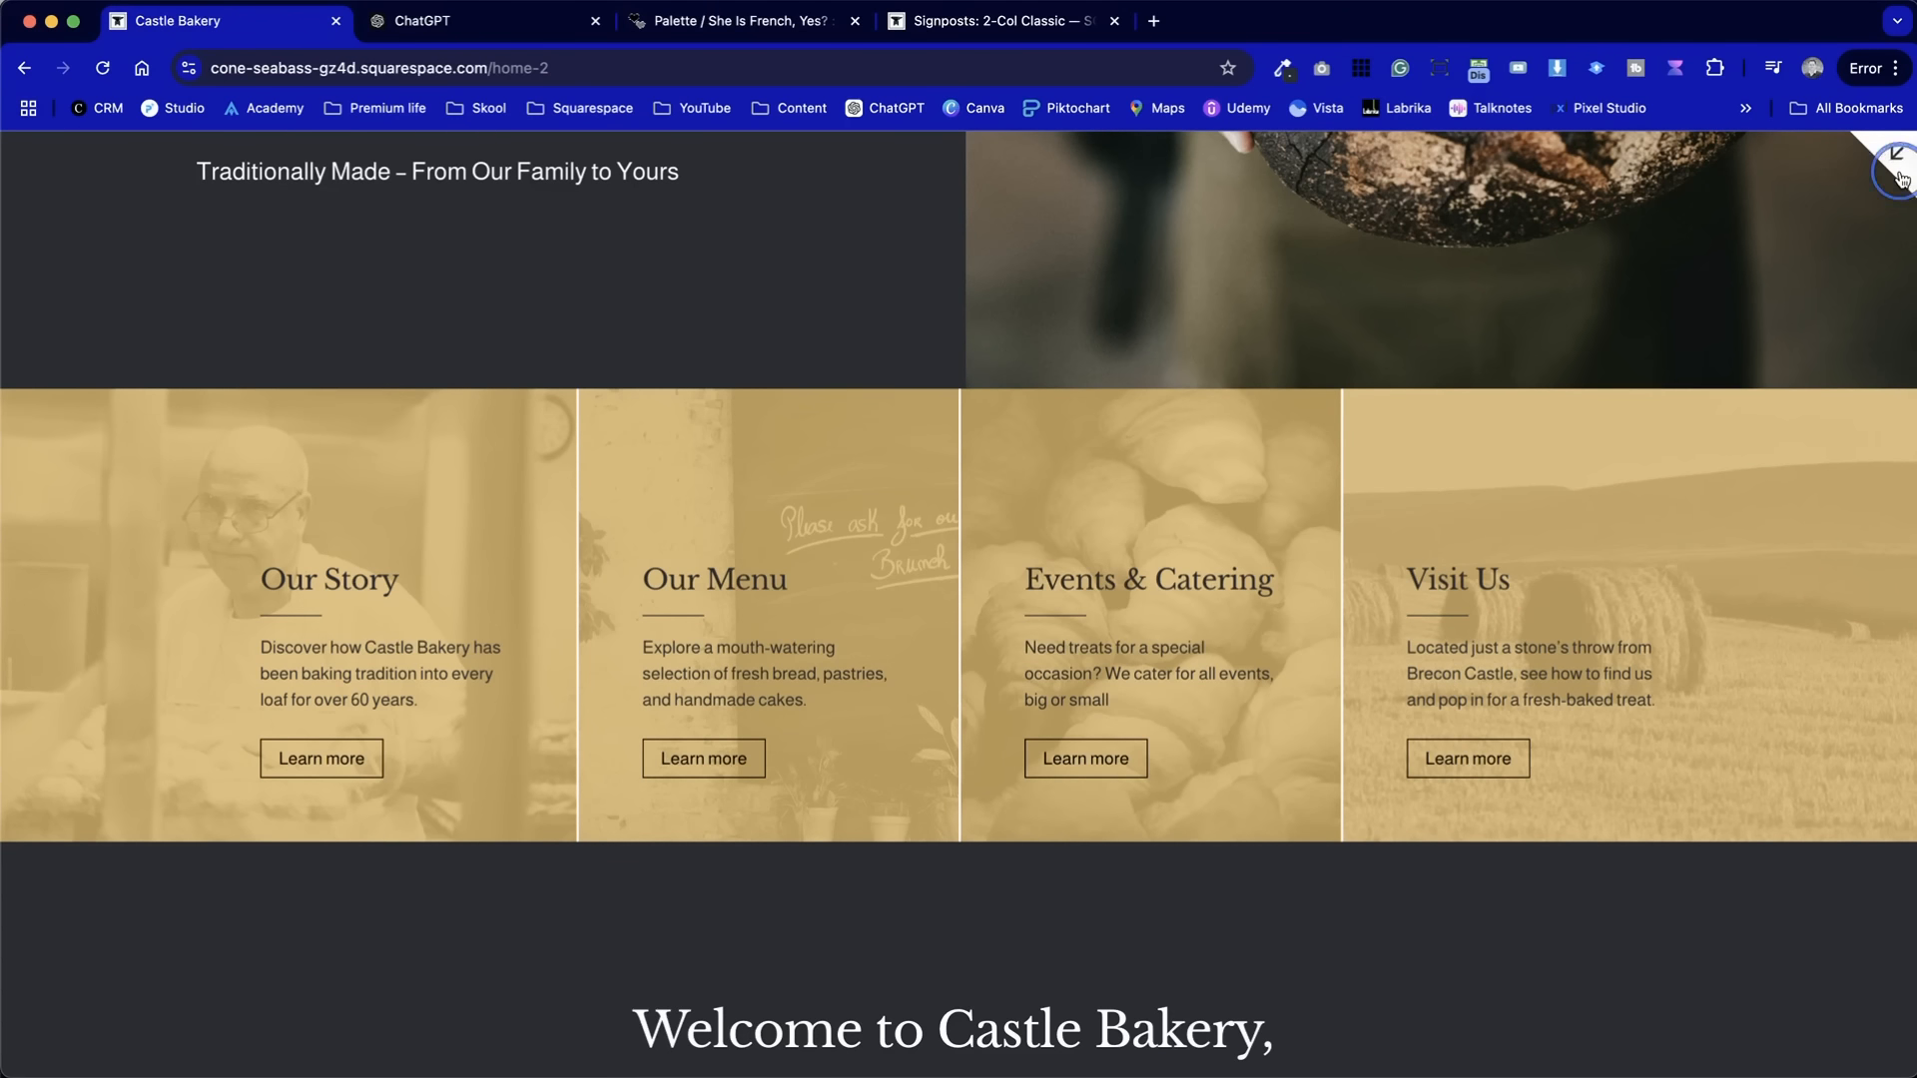
{"action": "left_click", "coordinate": [1897, 172]}
{"action": "left_click", "coordinate": [399, 175]}
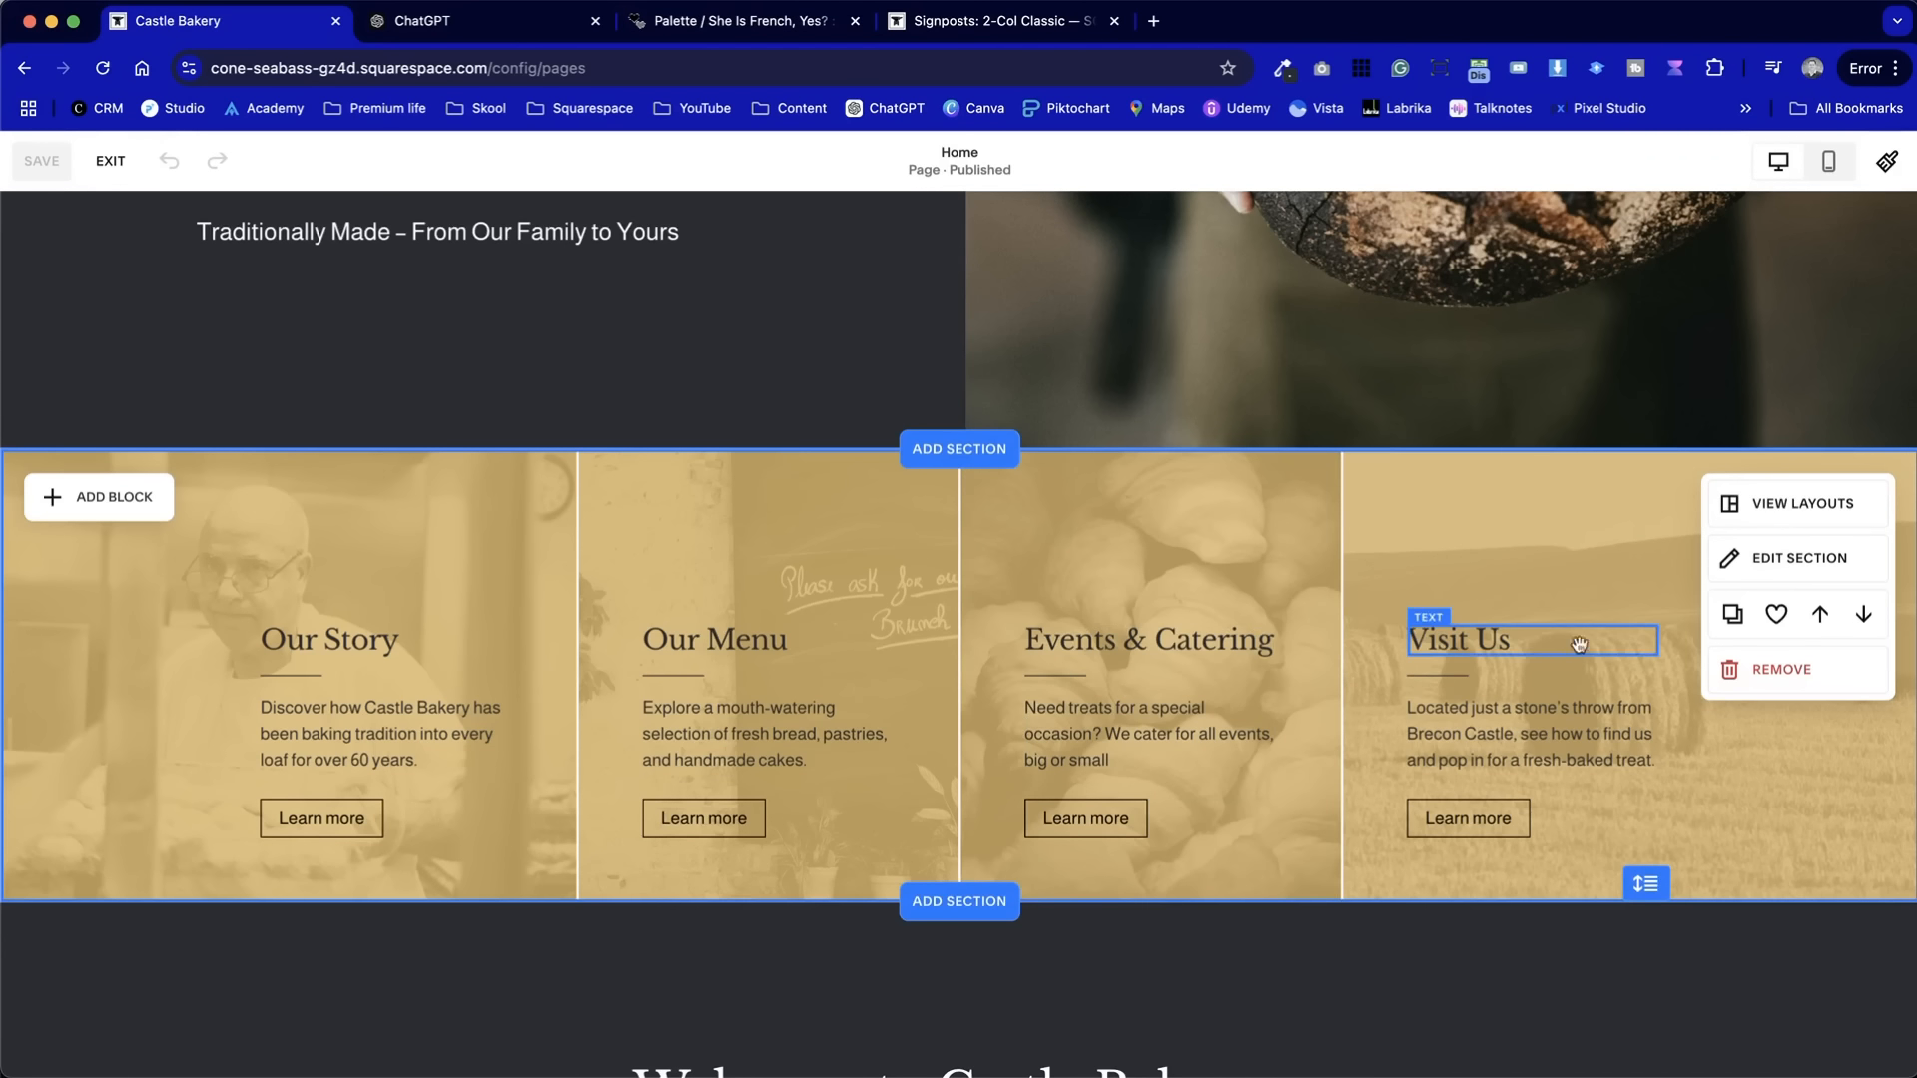
- Try the Darkest 2 and Darkest 1 color themes on the four-card section, check the Our Story heading's background options, and undo the theme change
{"action": "left_click", "coordinate": [1812, 559]}
{"action": "left_click", "coordinate": [1768, 459]}
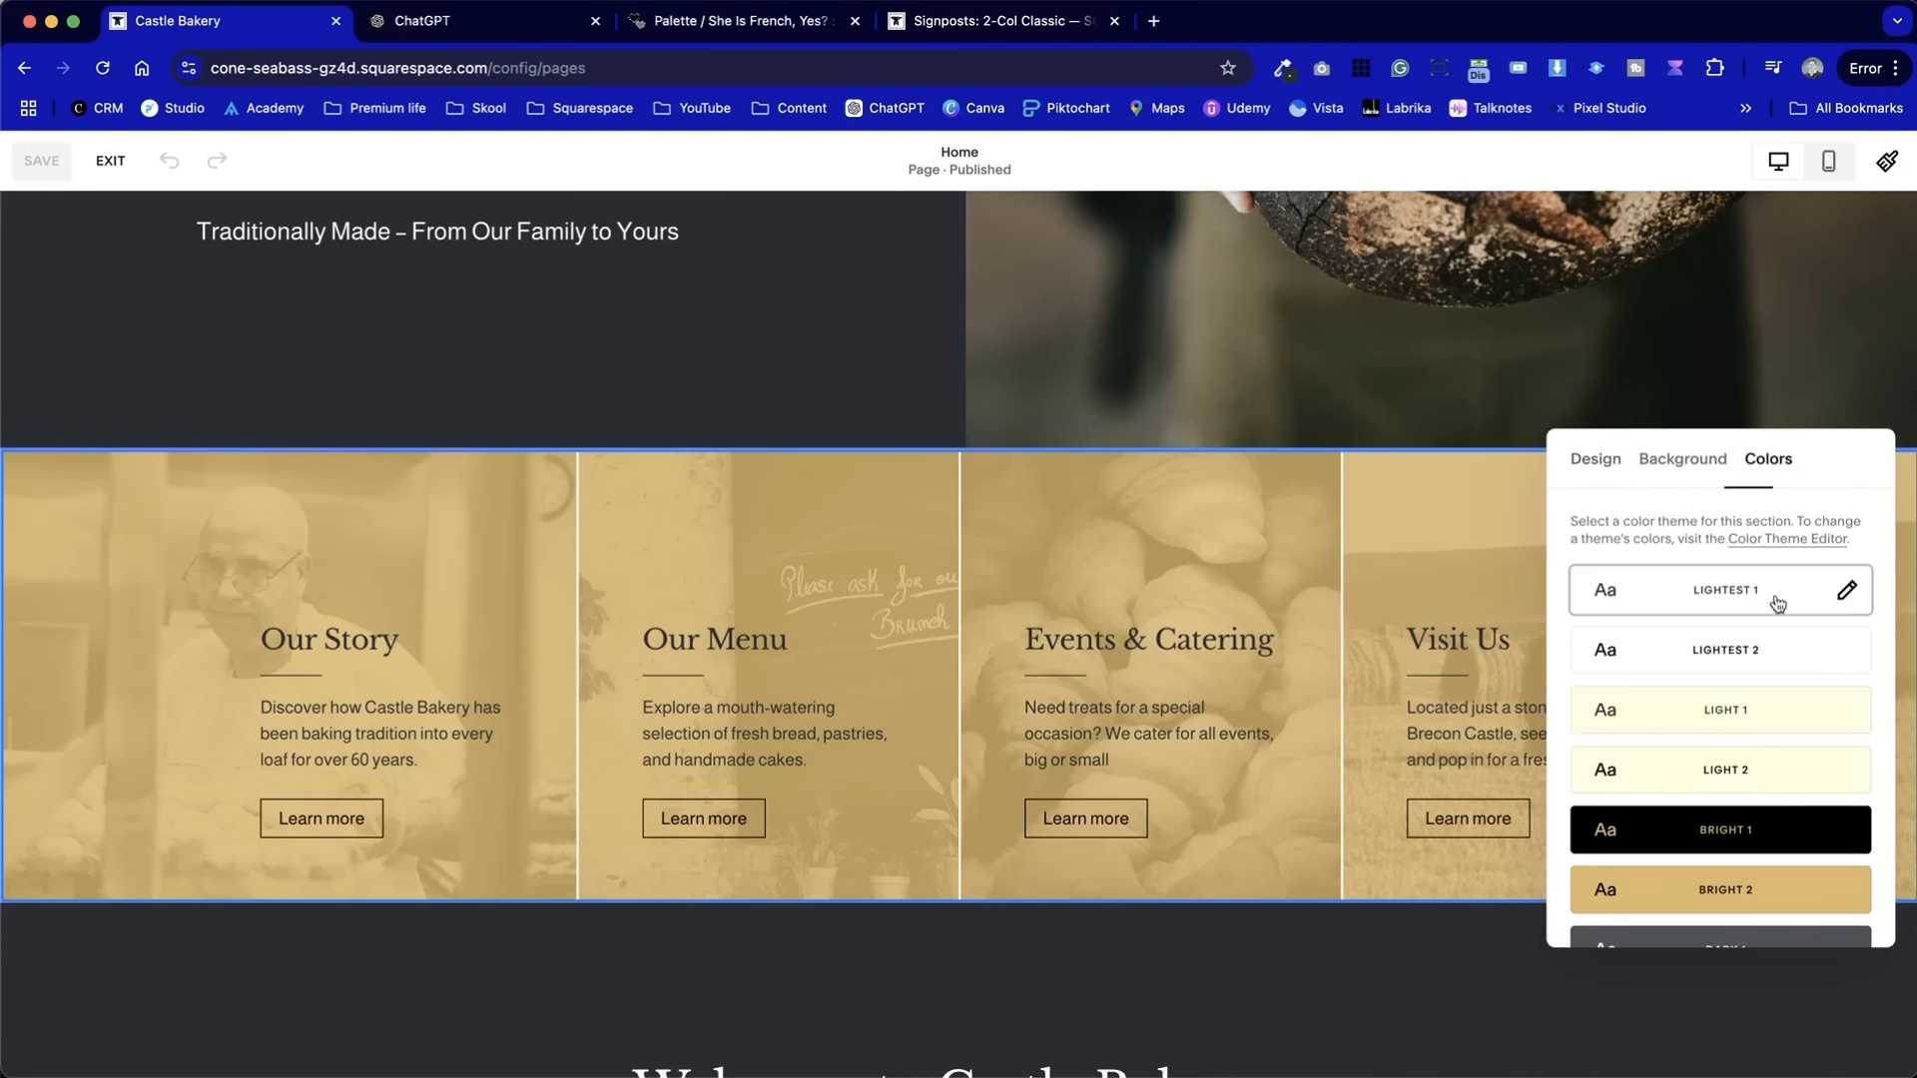
{"action": "scroll", "coordinate": [1767, 719], "scroll_direction": "down", "scroll_amount": 5}
{"action": "left_click", "coordinate": [1778, 858]}
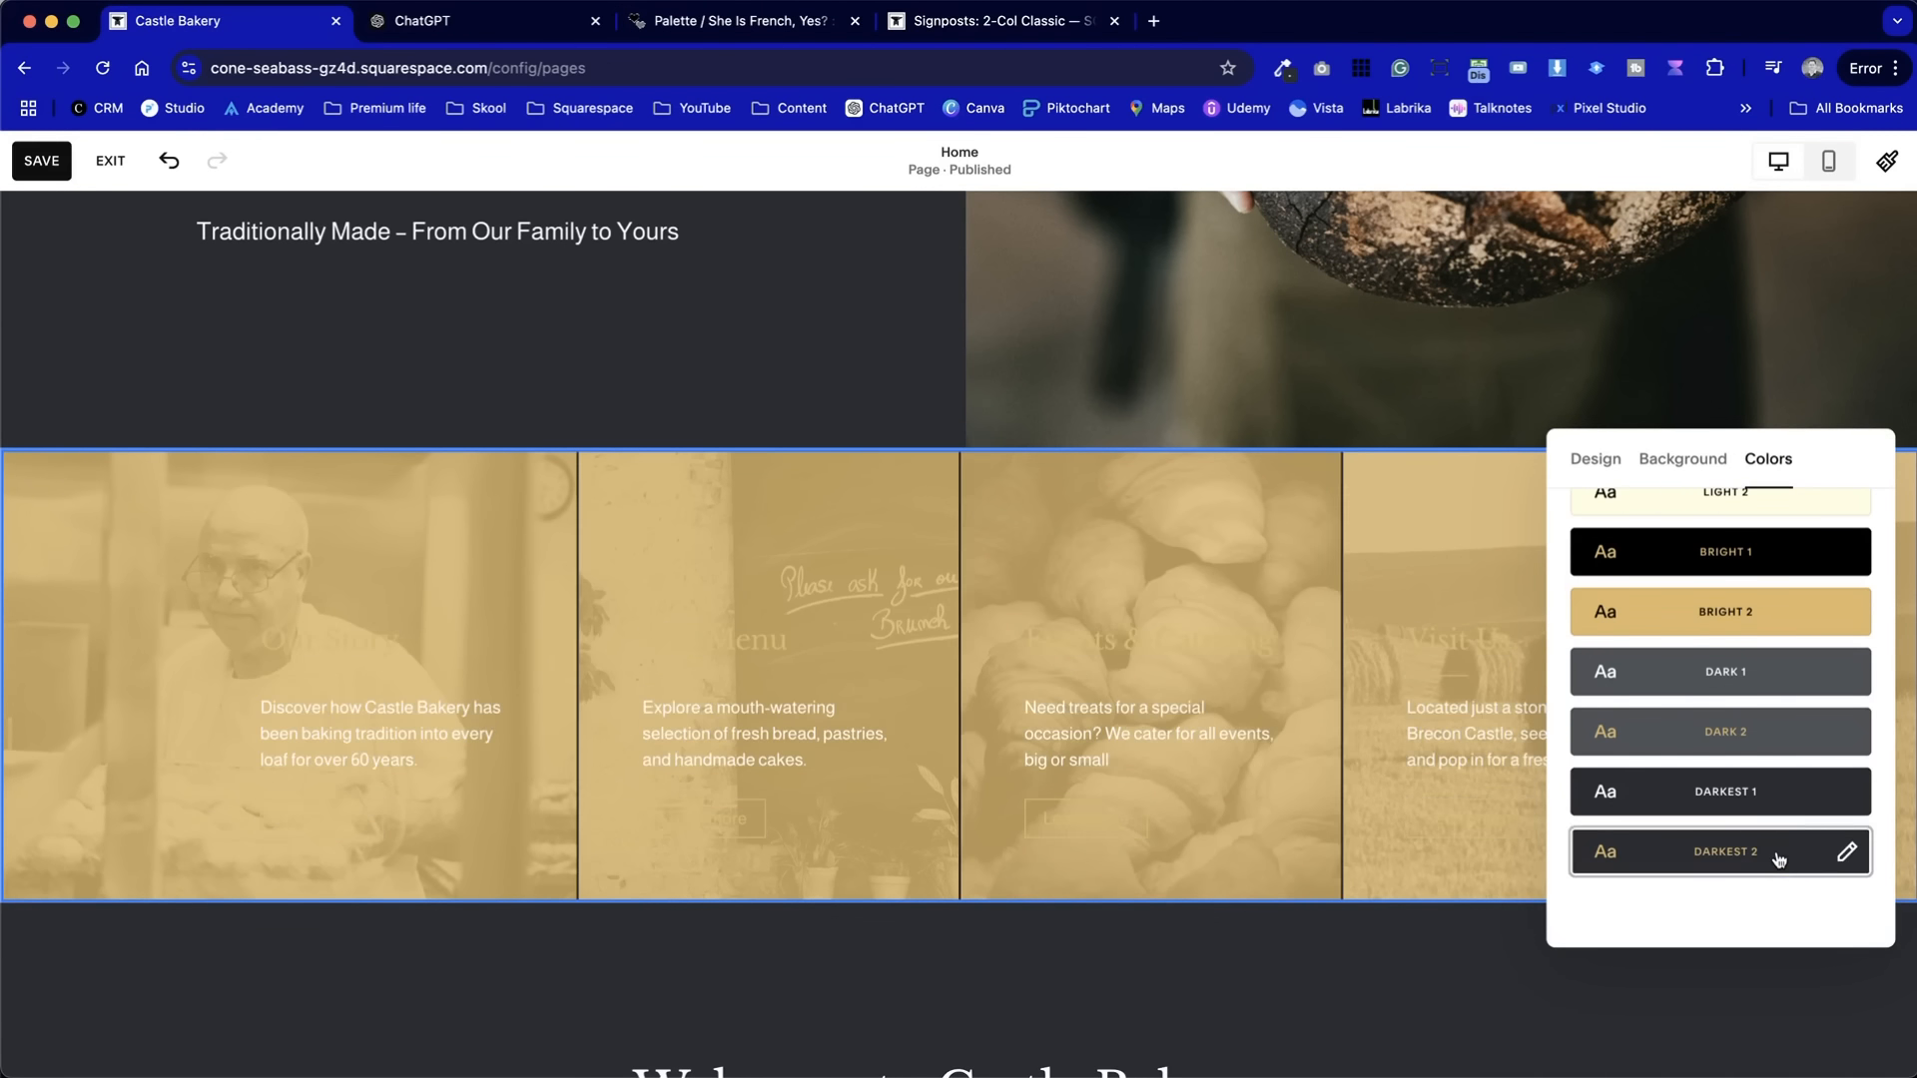
{"action": "left_click", "coordinate": [1767, 794]}
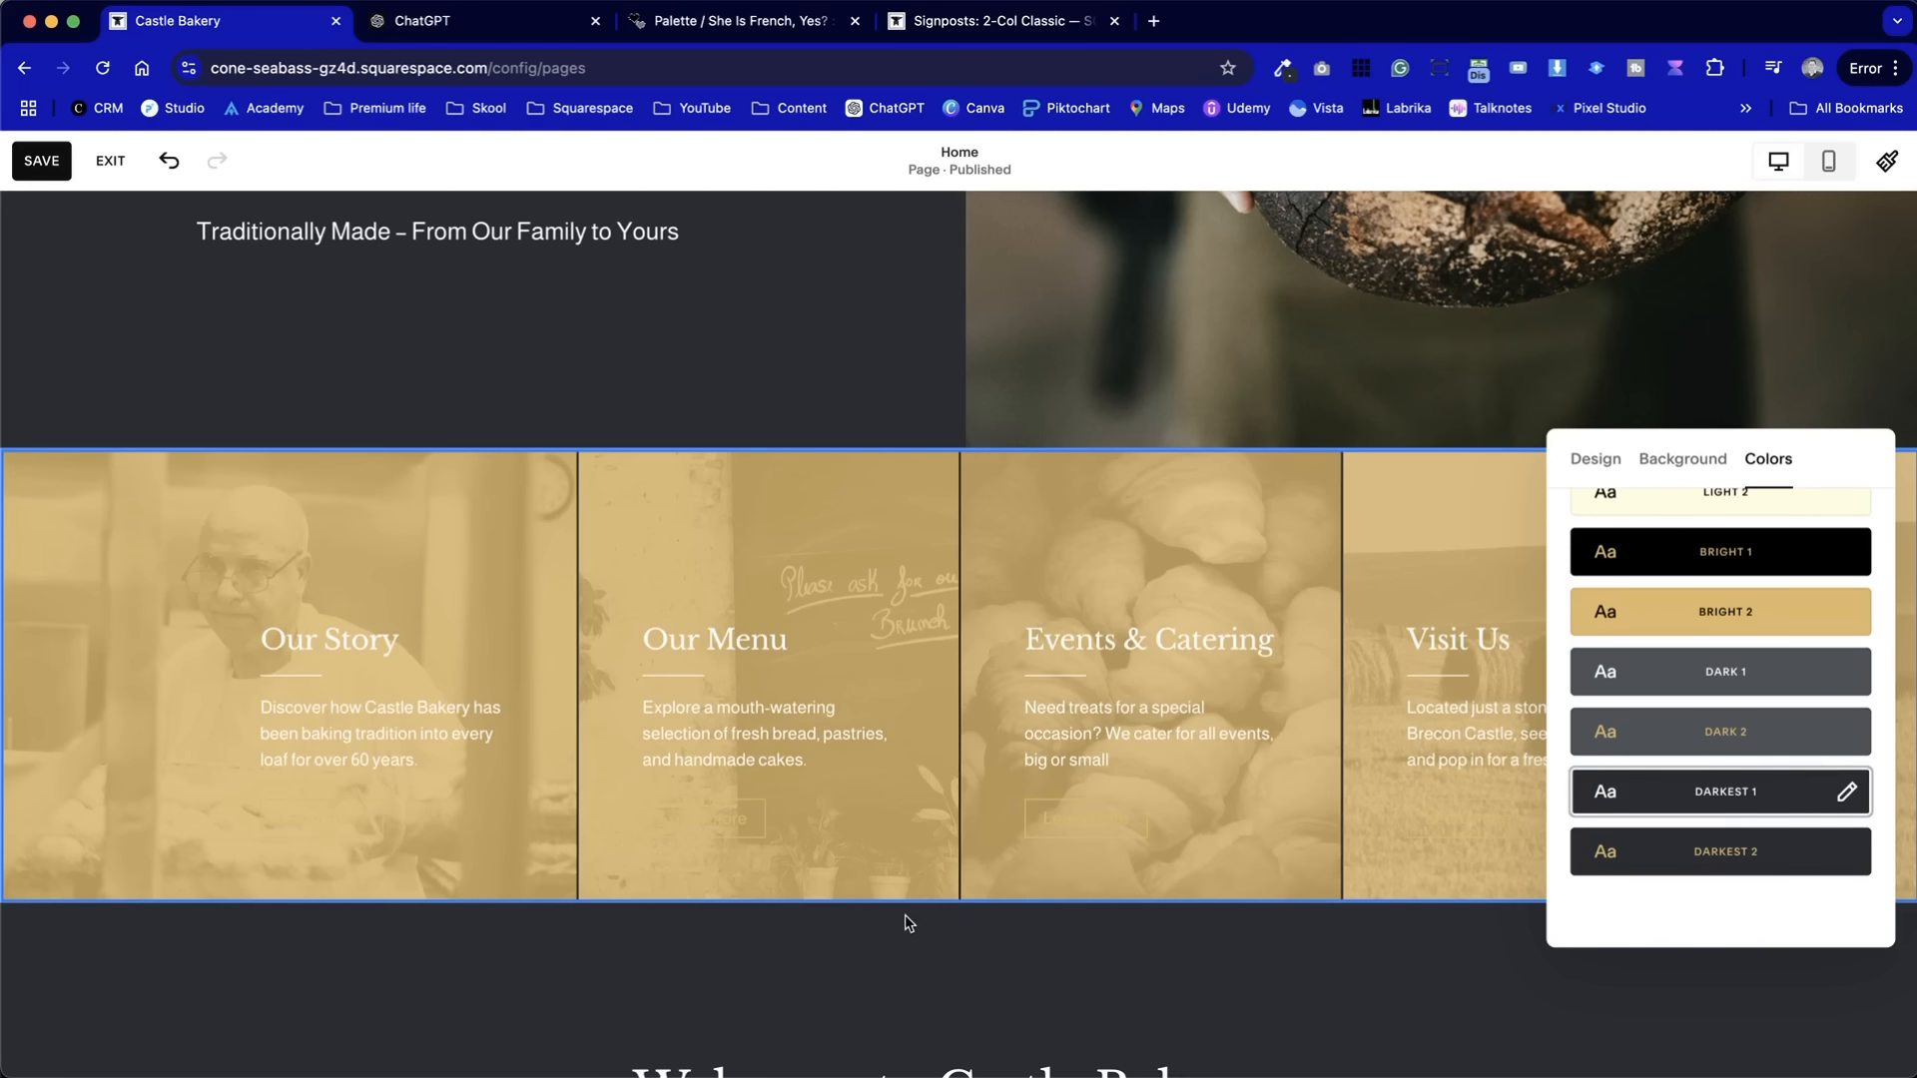
{"action": "left_click", "coordinate": [291, 663]}
{"action": "left_click", "coordinate": [311, 647]}
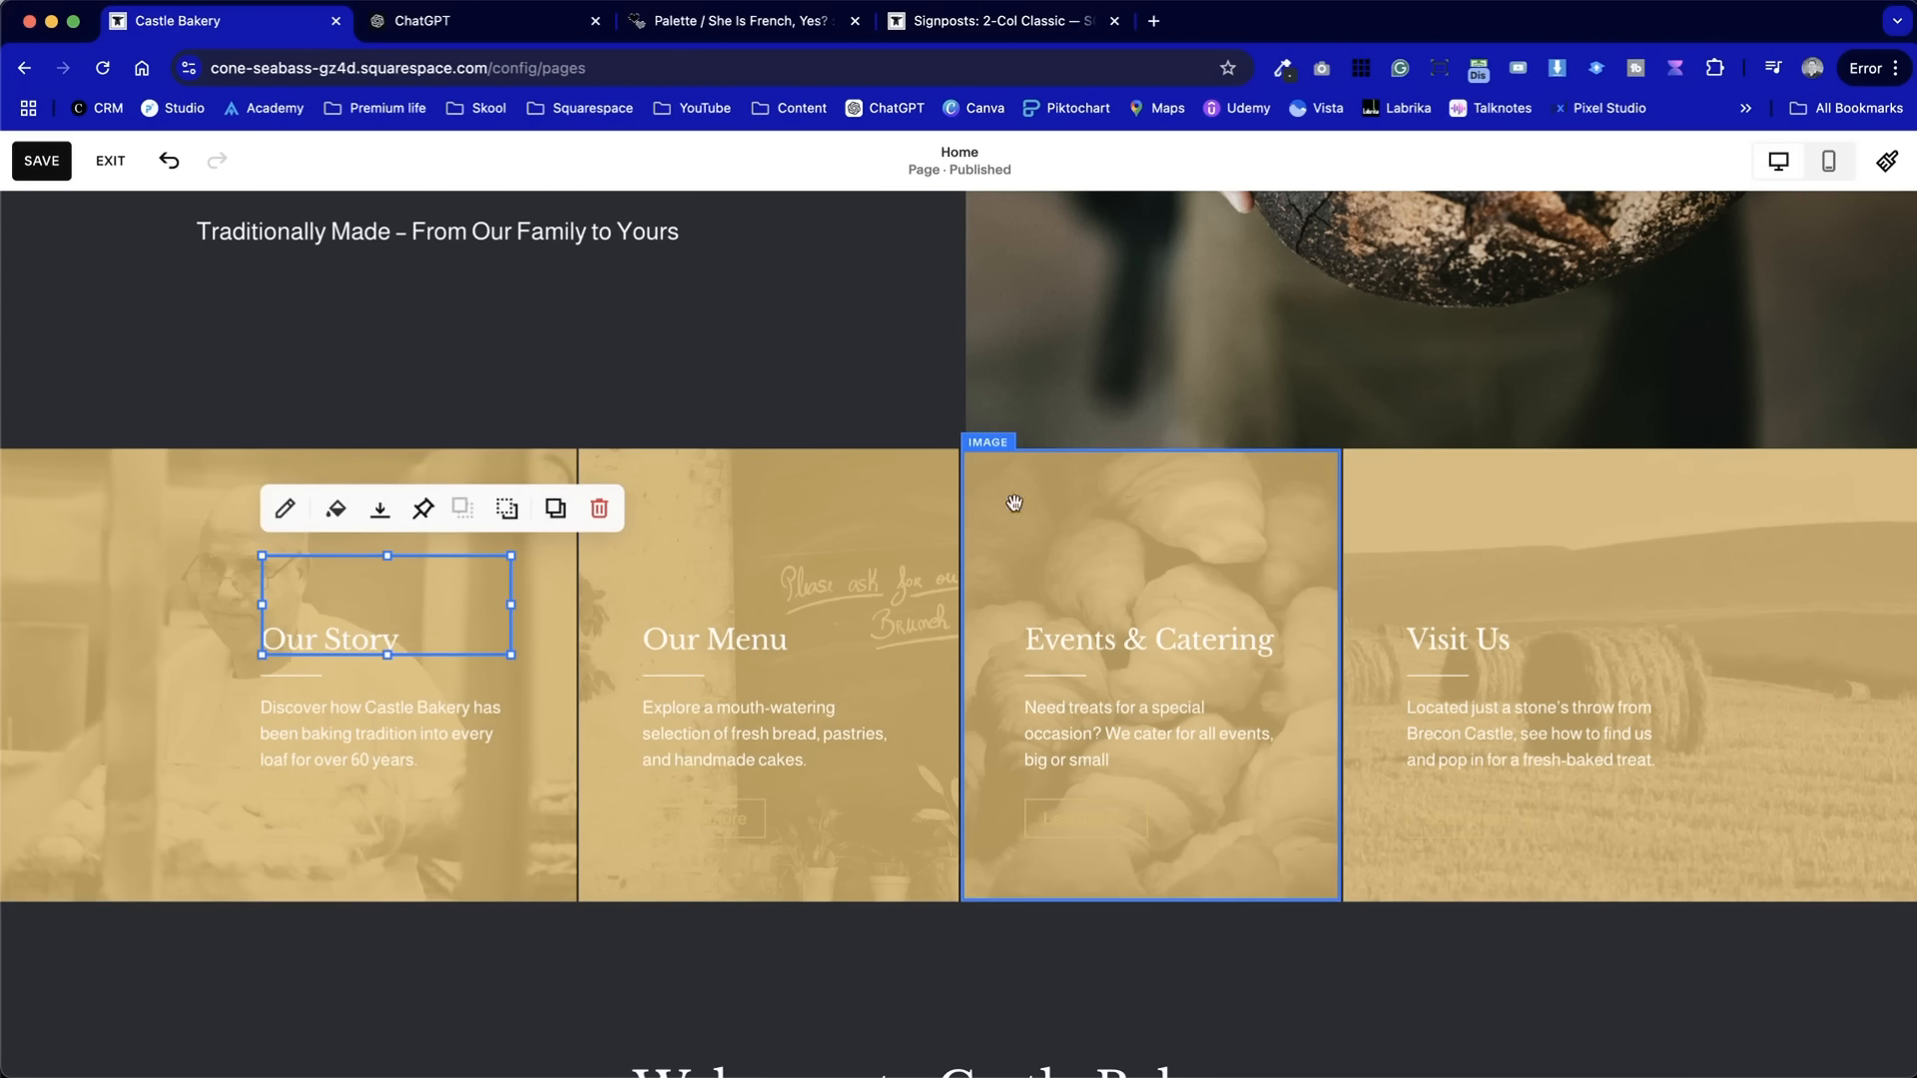
{"action": "left_click", "coordinate": [335, 509]}
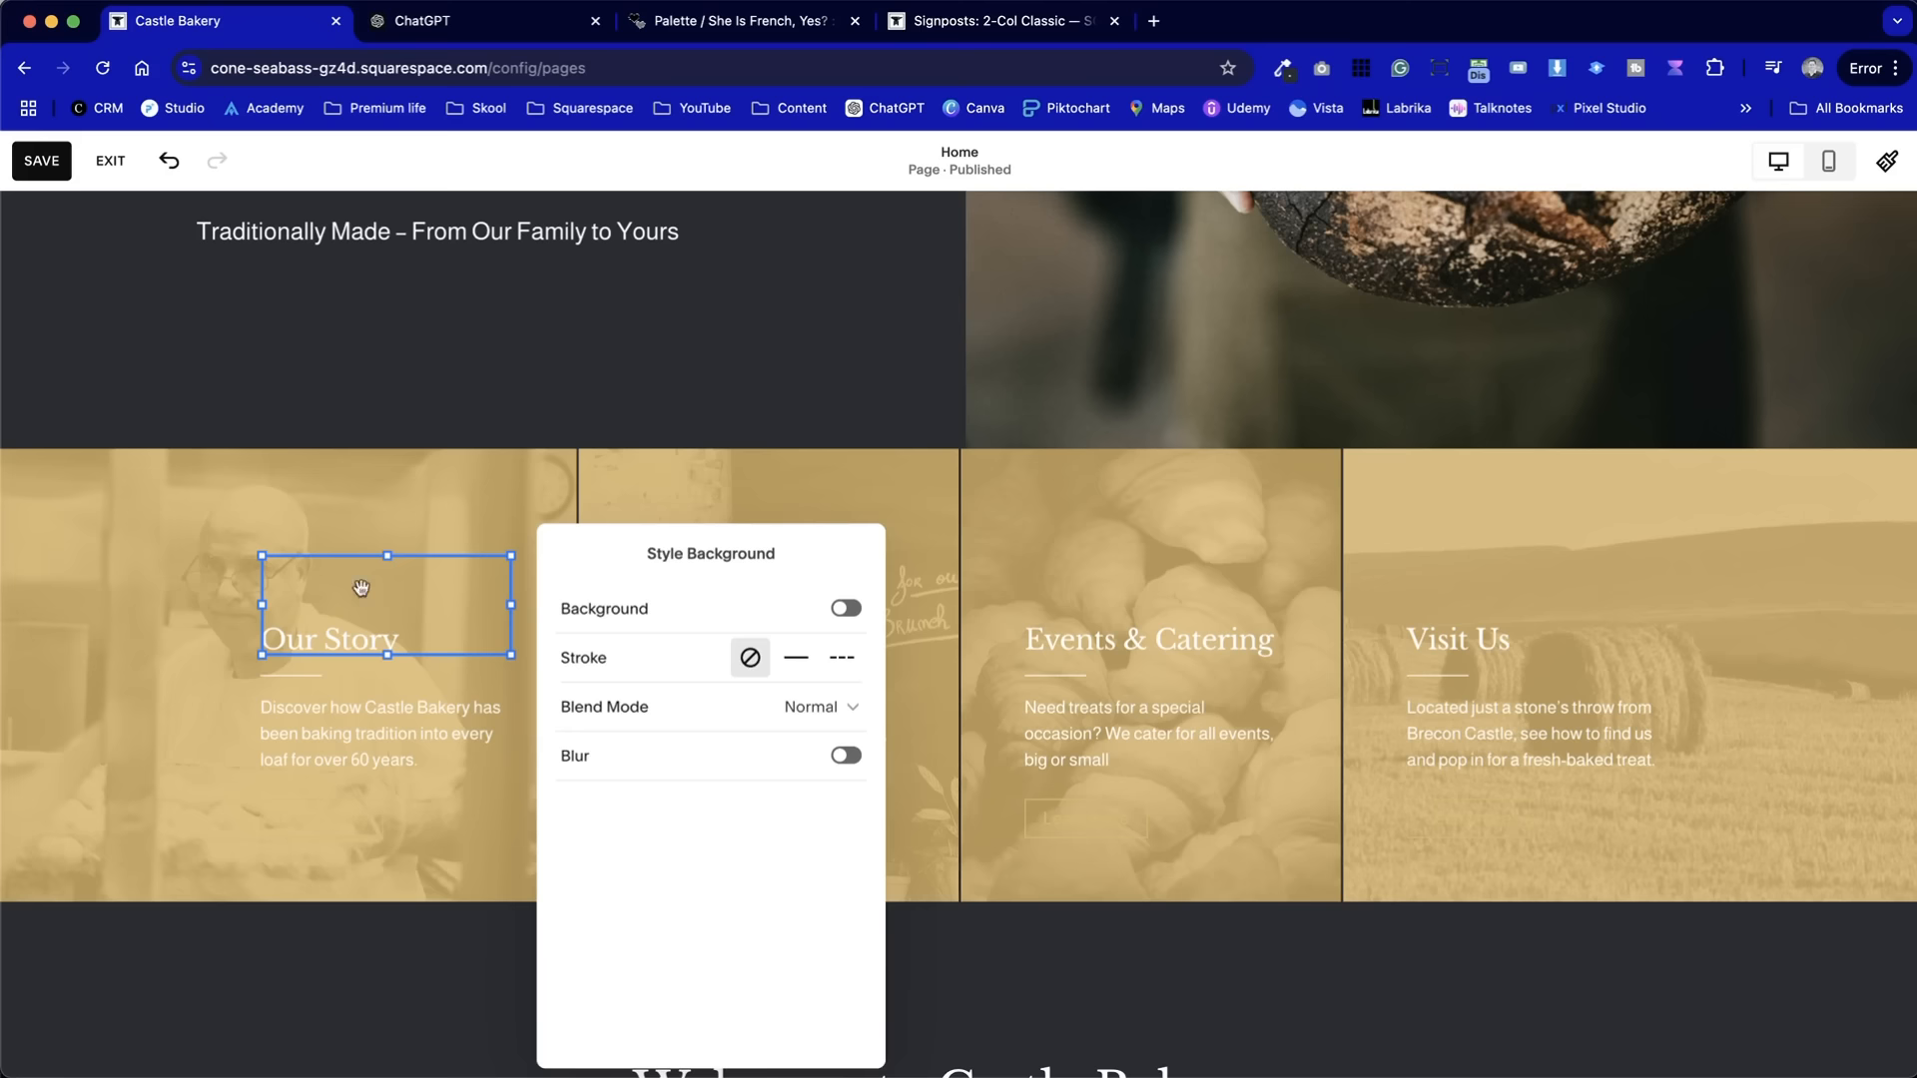
{"action": "key", "text": "super+z"}
- Add a shape block to the four-card section and stretch it to cover the section's full width and height
{"action": "left_click", "coordinate": [157, 517]}
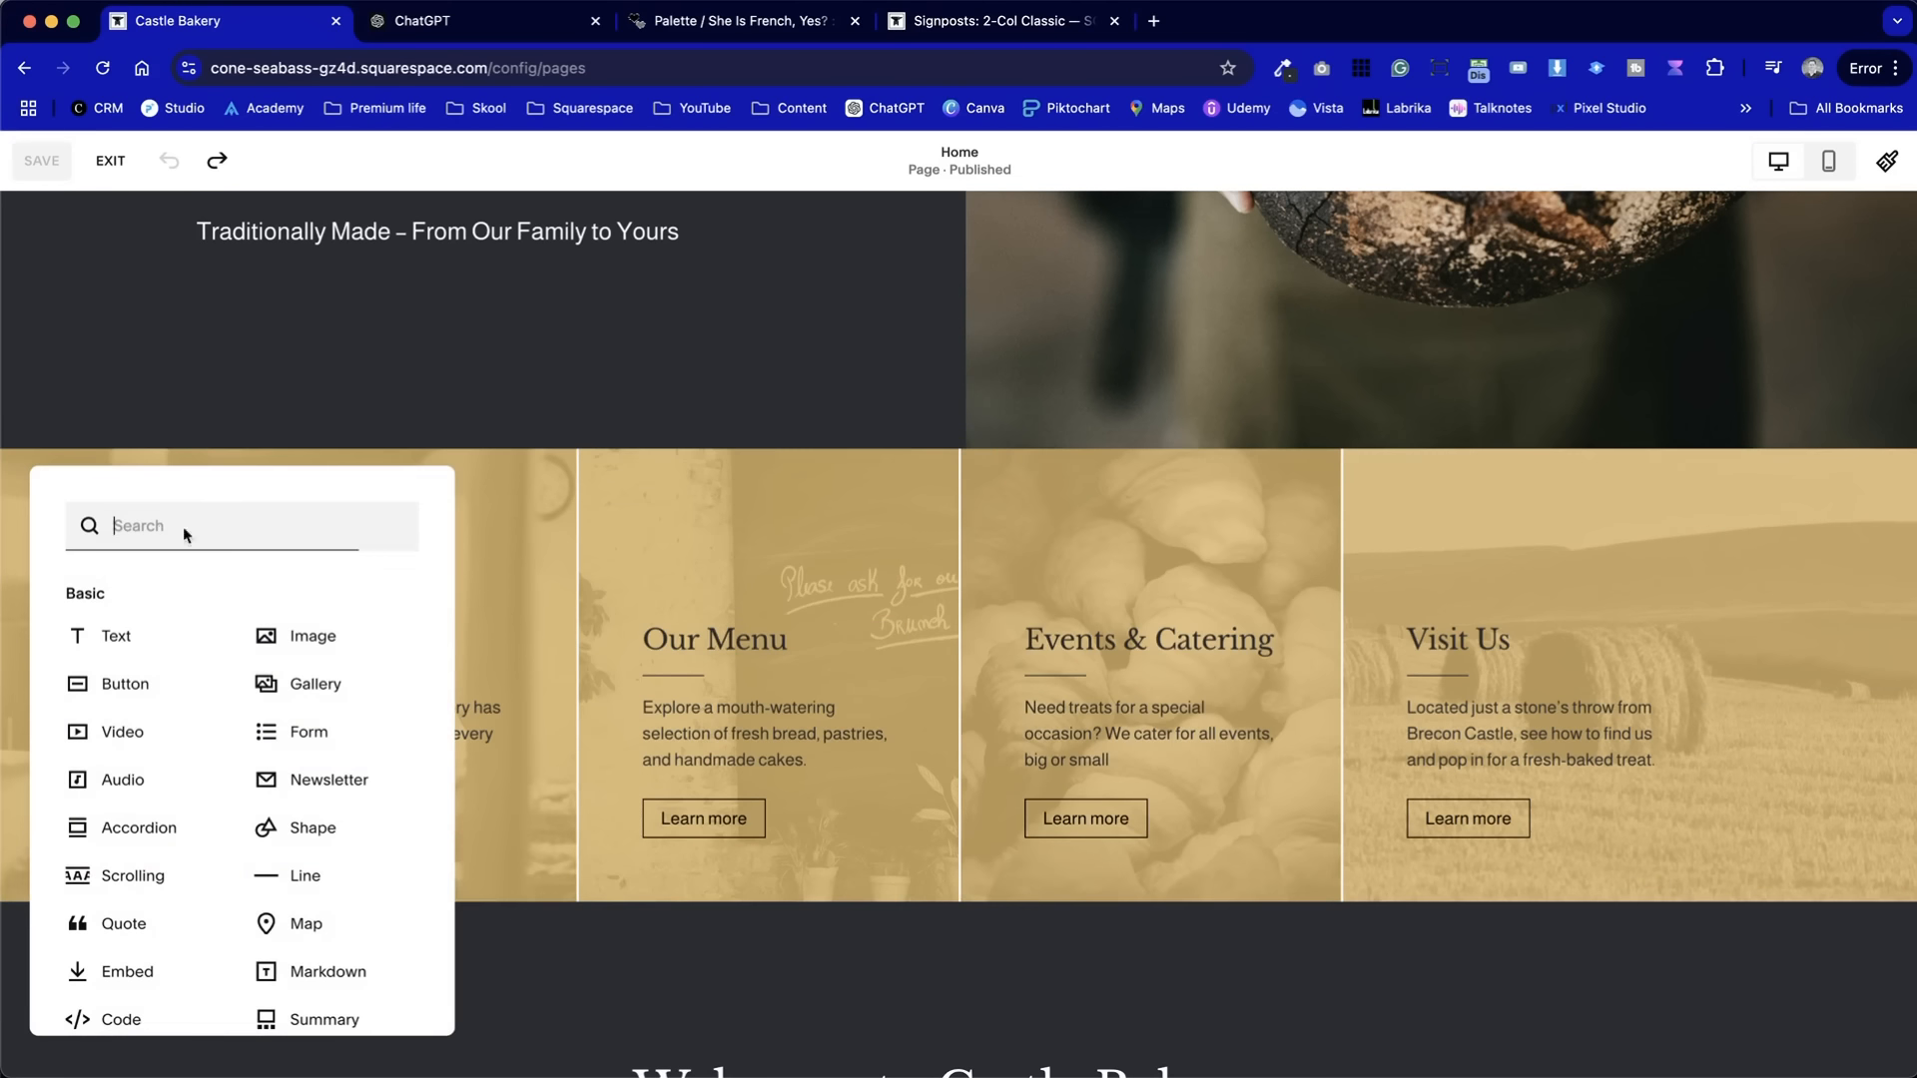
{"action": "left_click", "coordinate": [304, 828]}
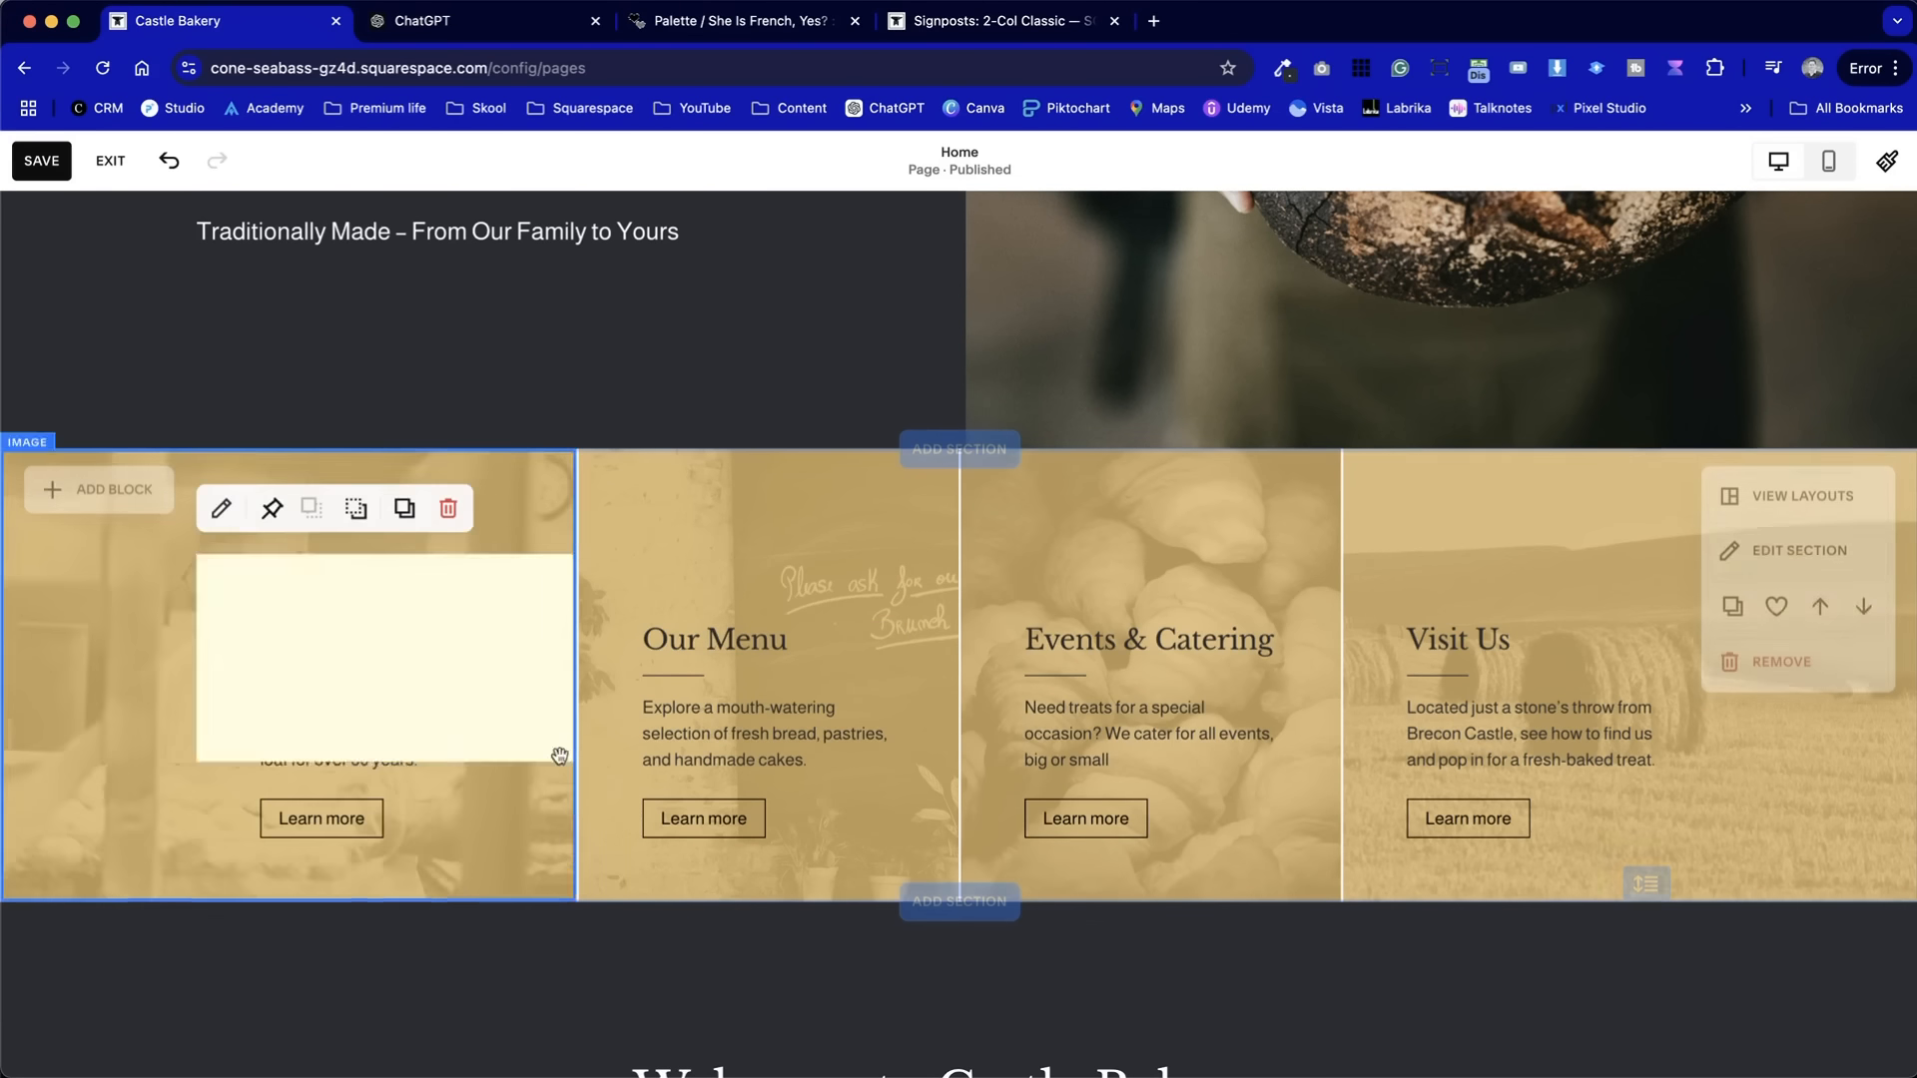
{"action": "left_click_drag", "start_coordinate": [437, 642], "coordinate": [150, 505]}
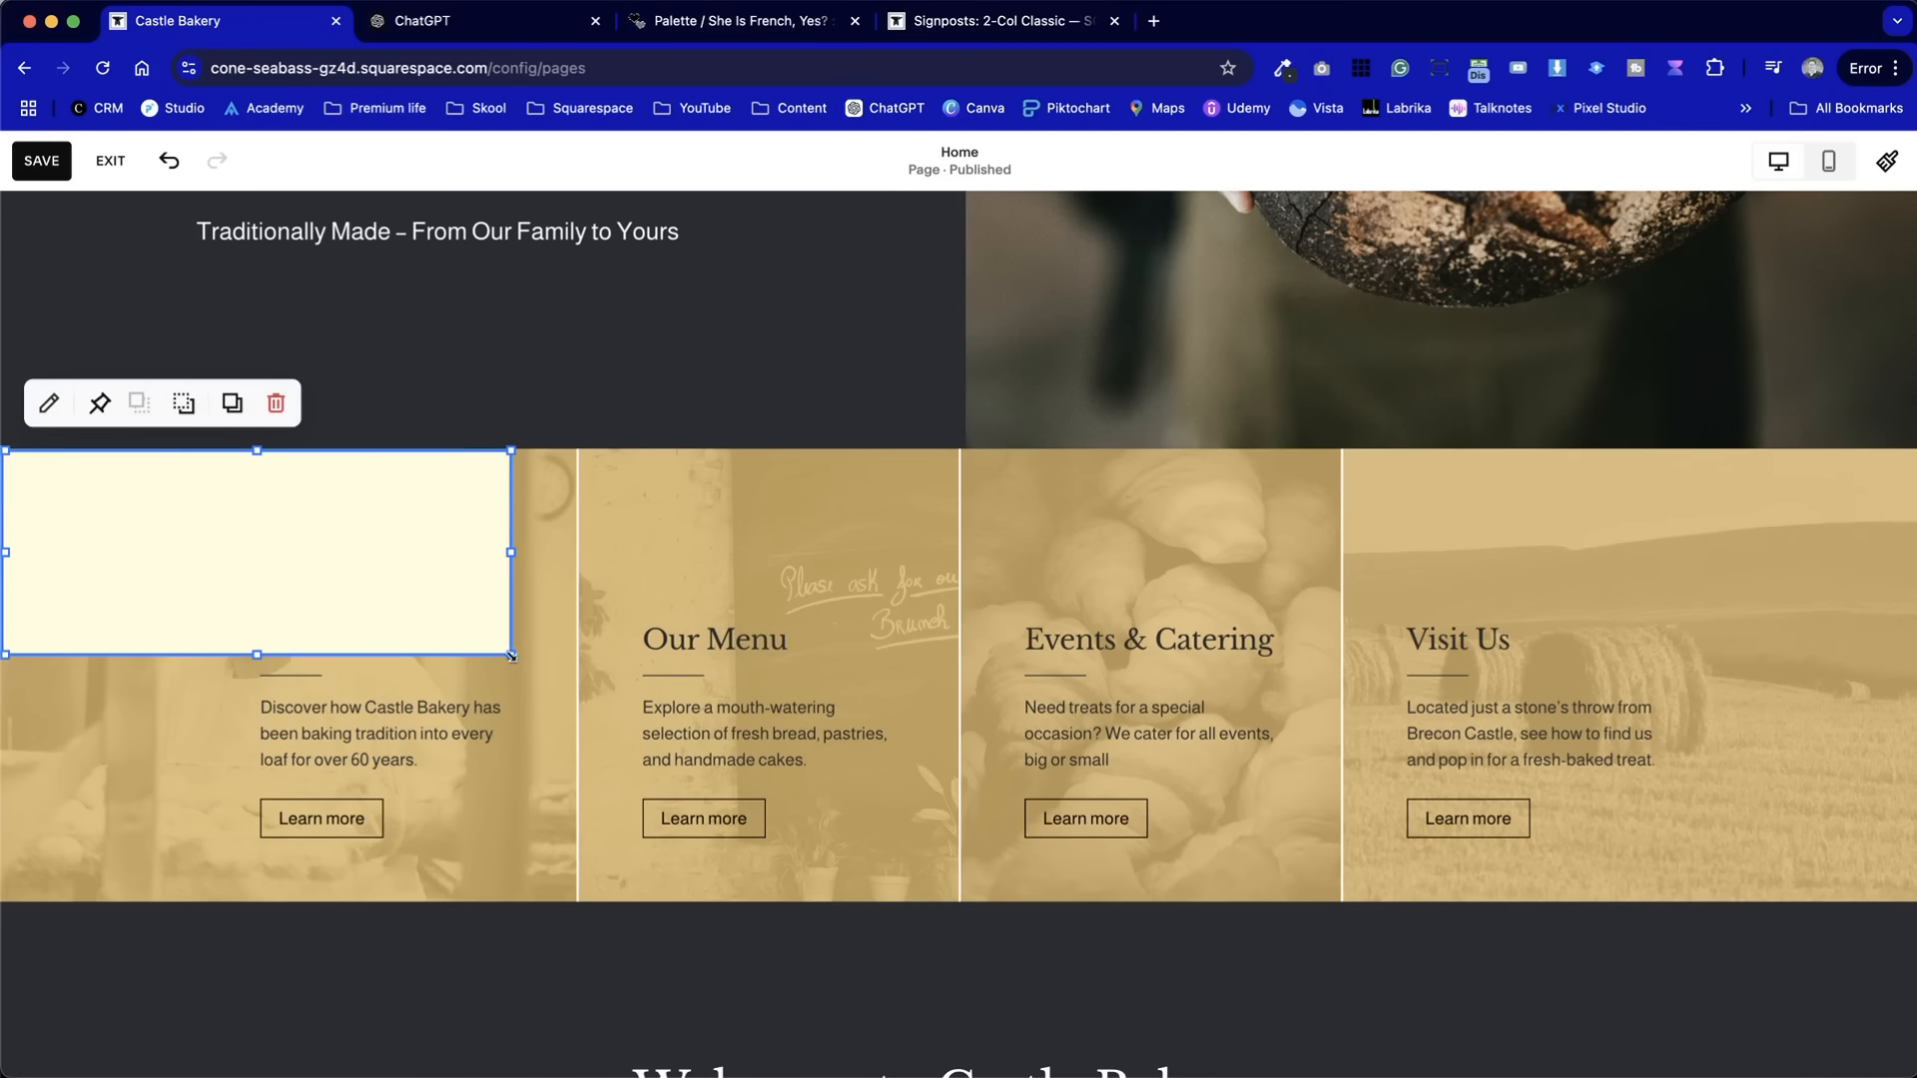
{"action": "left_click_drag", "start_coordinate": [507, 656], "coordinate": [1902, 903]}
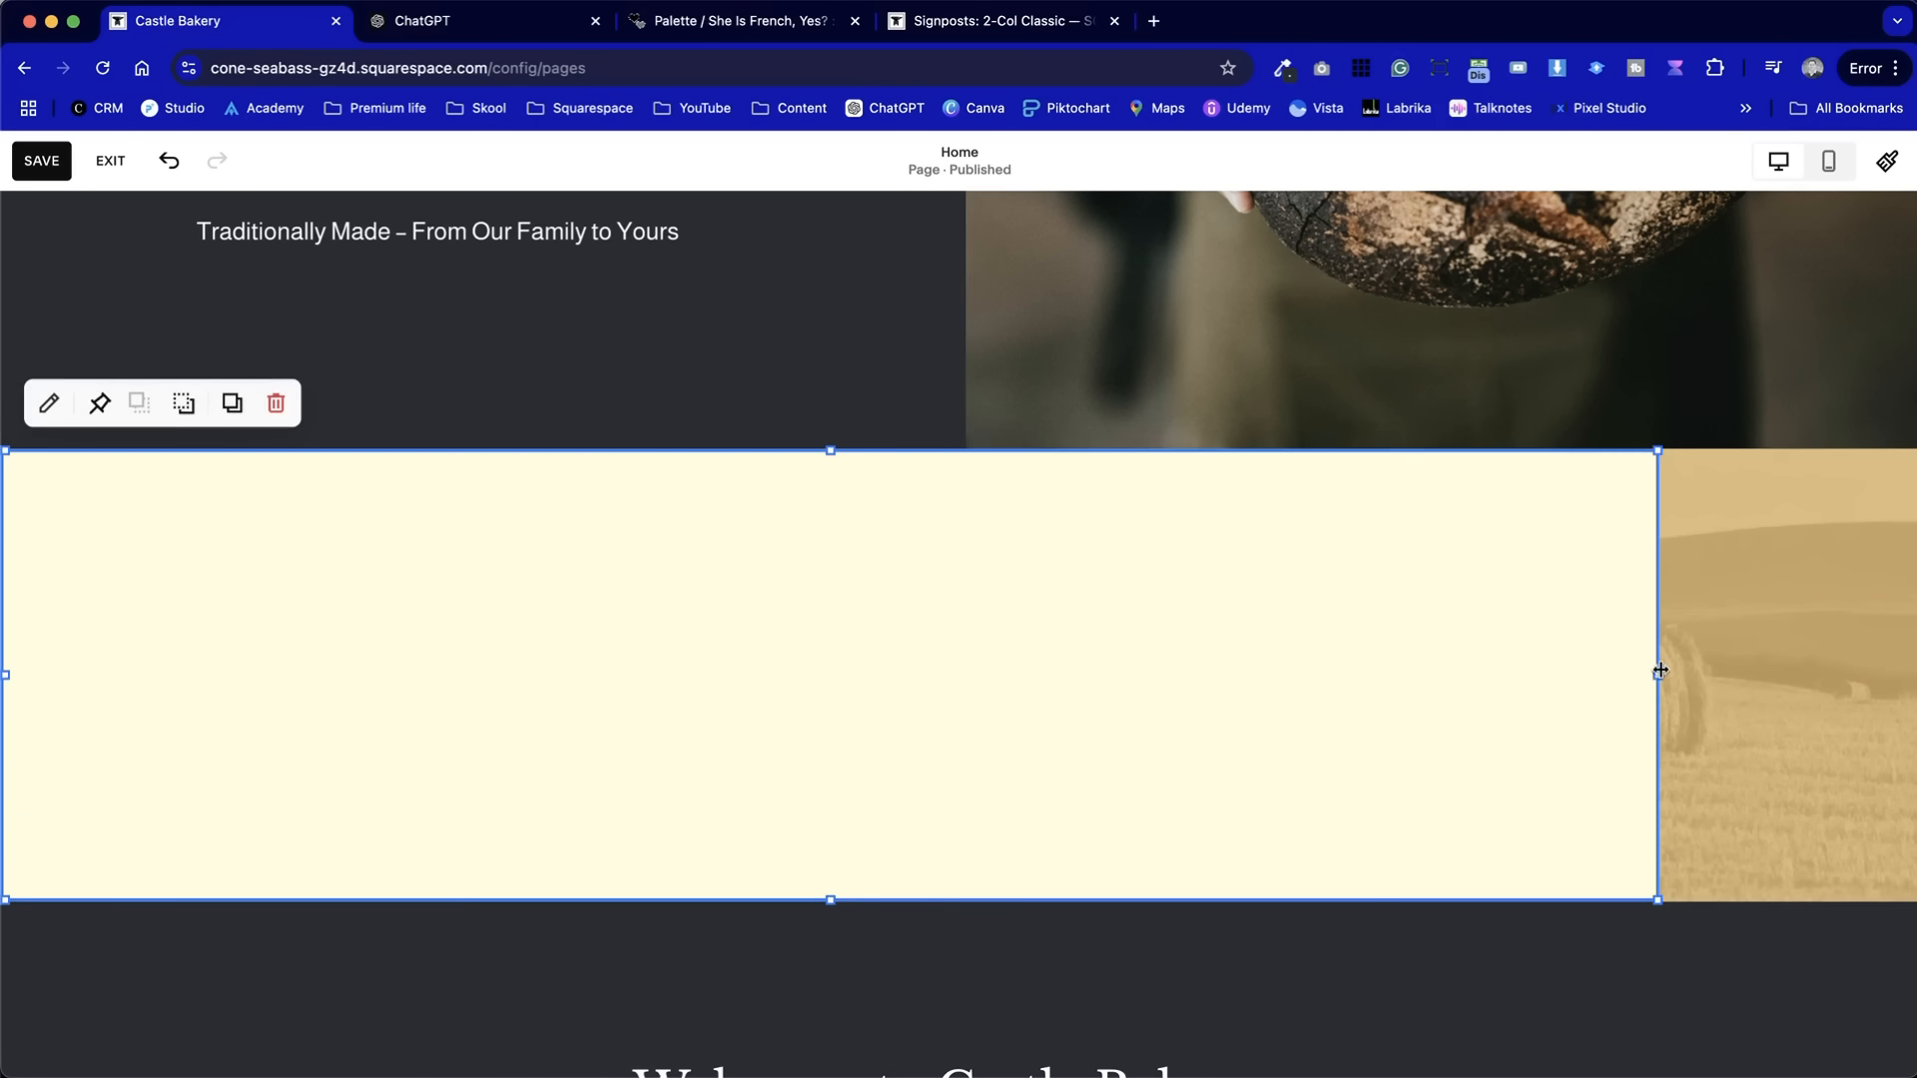
{"action": "left_click_drag", "start_coordinate": [1658, 673], "coordinate": [1909, 684]}
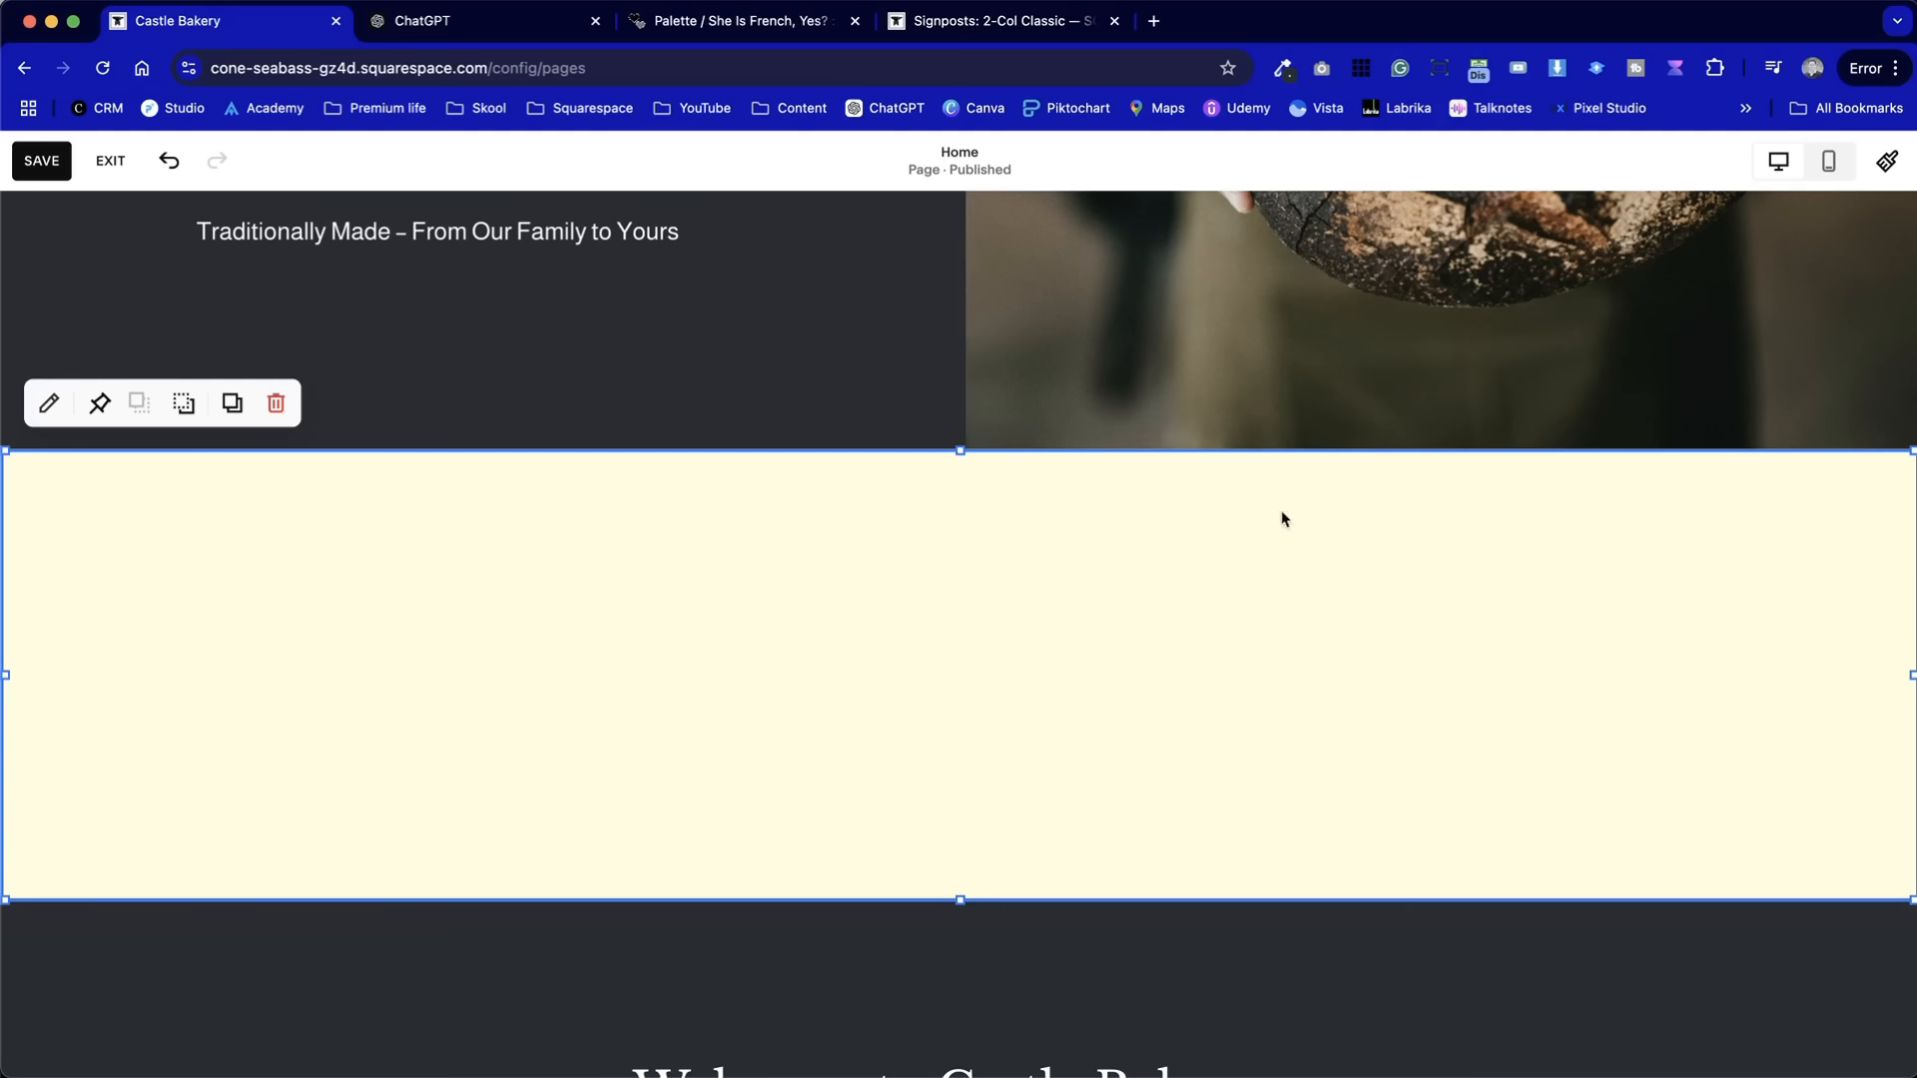
- Set the shape's fill to the darkest color in the site palette
{"action": "left_click", "coordinate": [48, 403]}
{"action": "left_click", "coordinate": [1850, 887]}
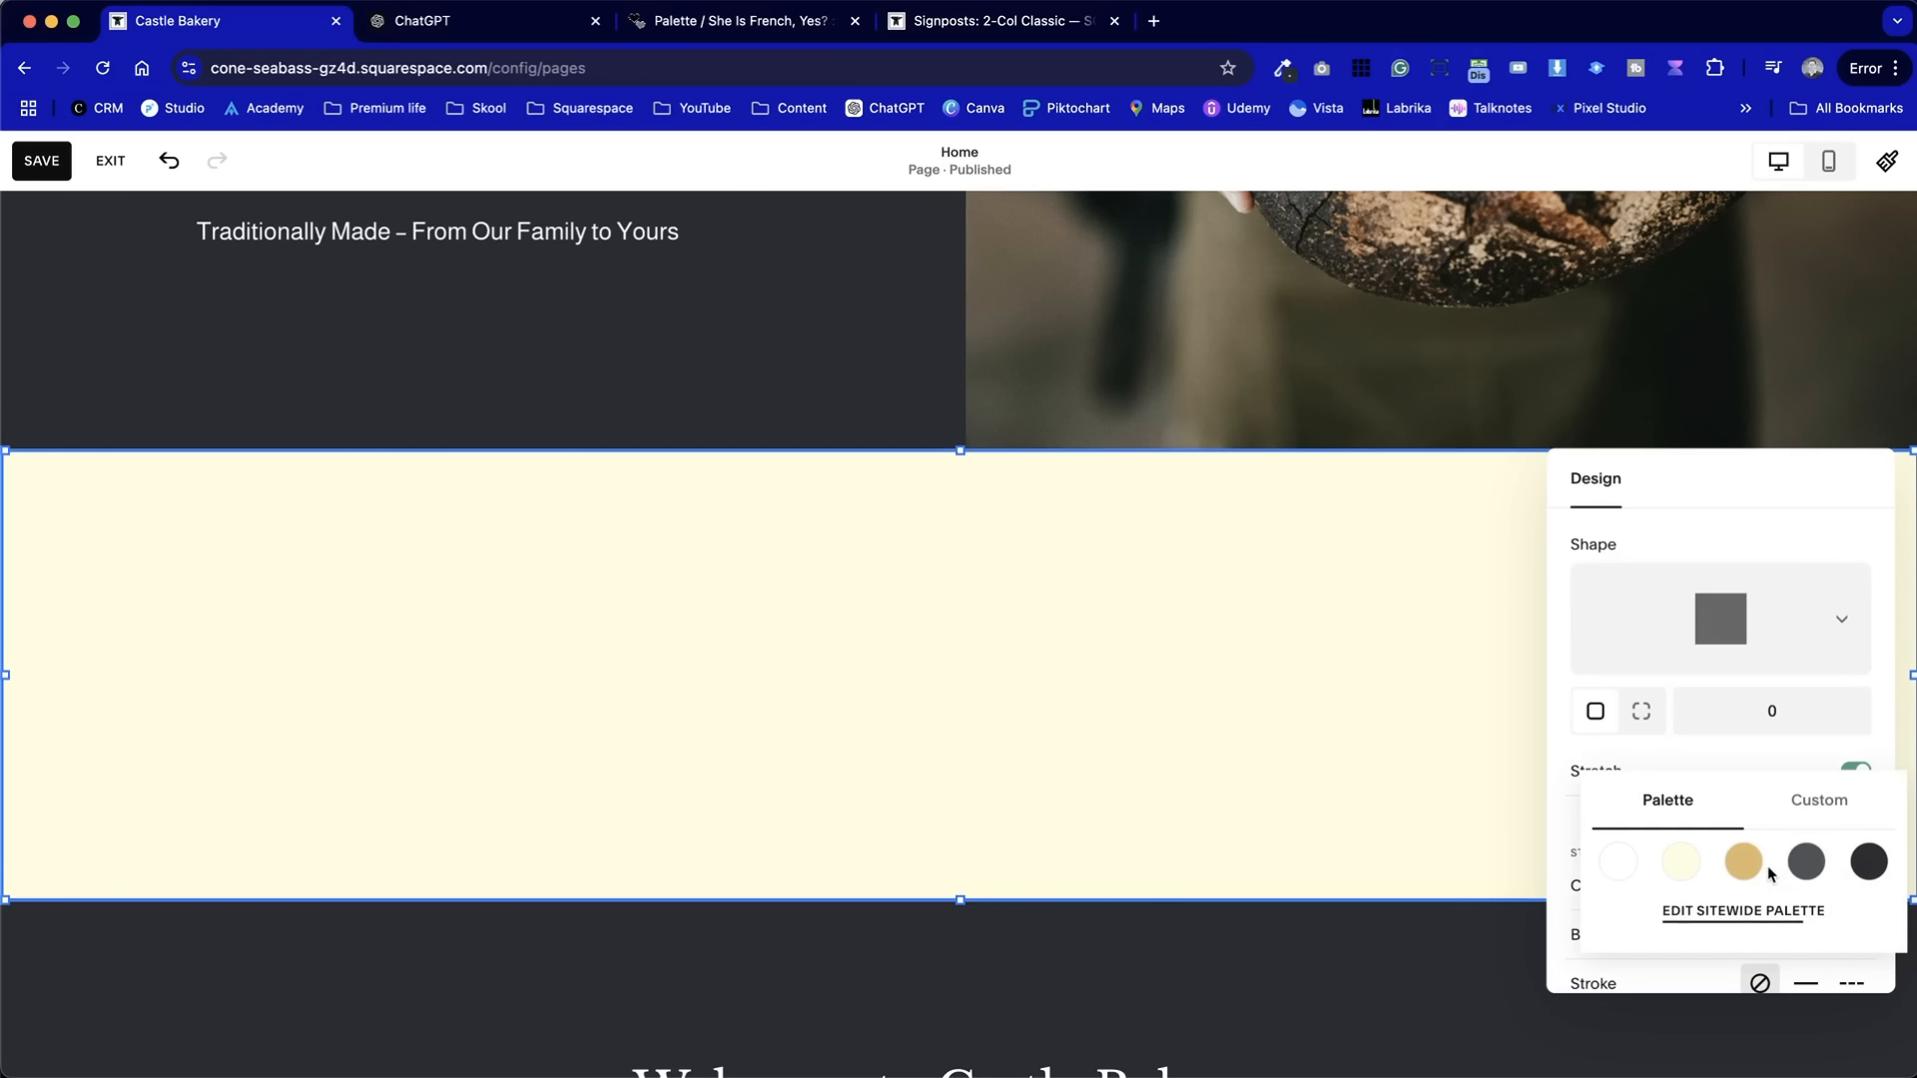
{"action": "left_click", "coordinate": [1868, 861]}
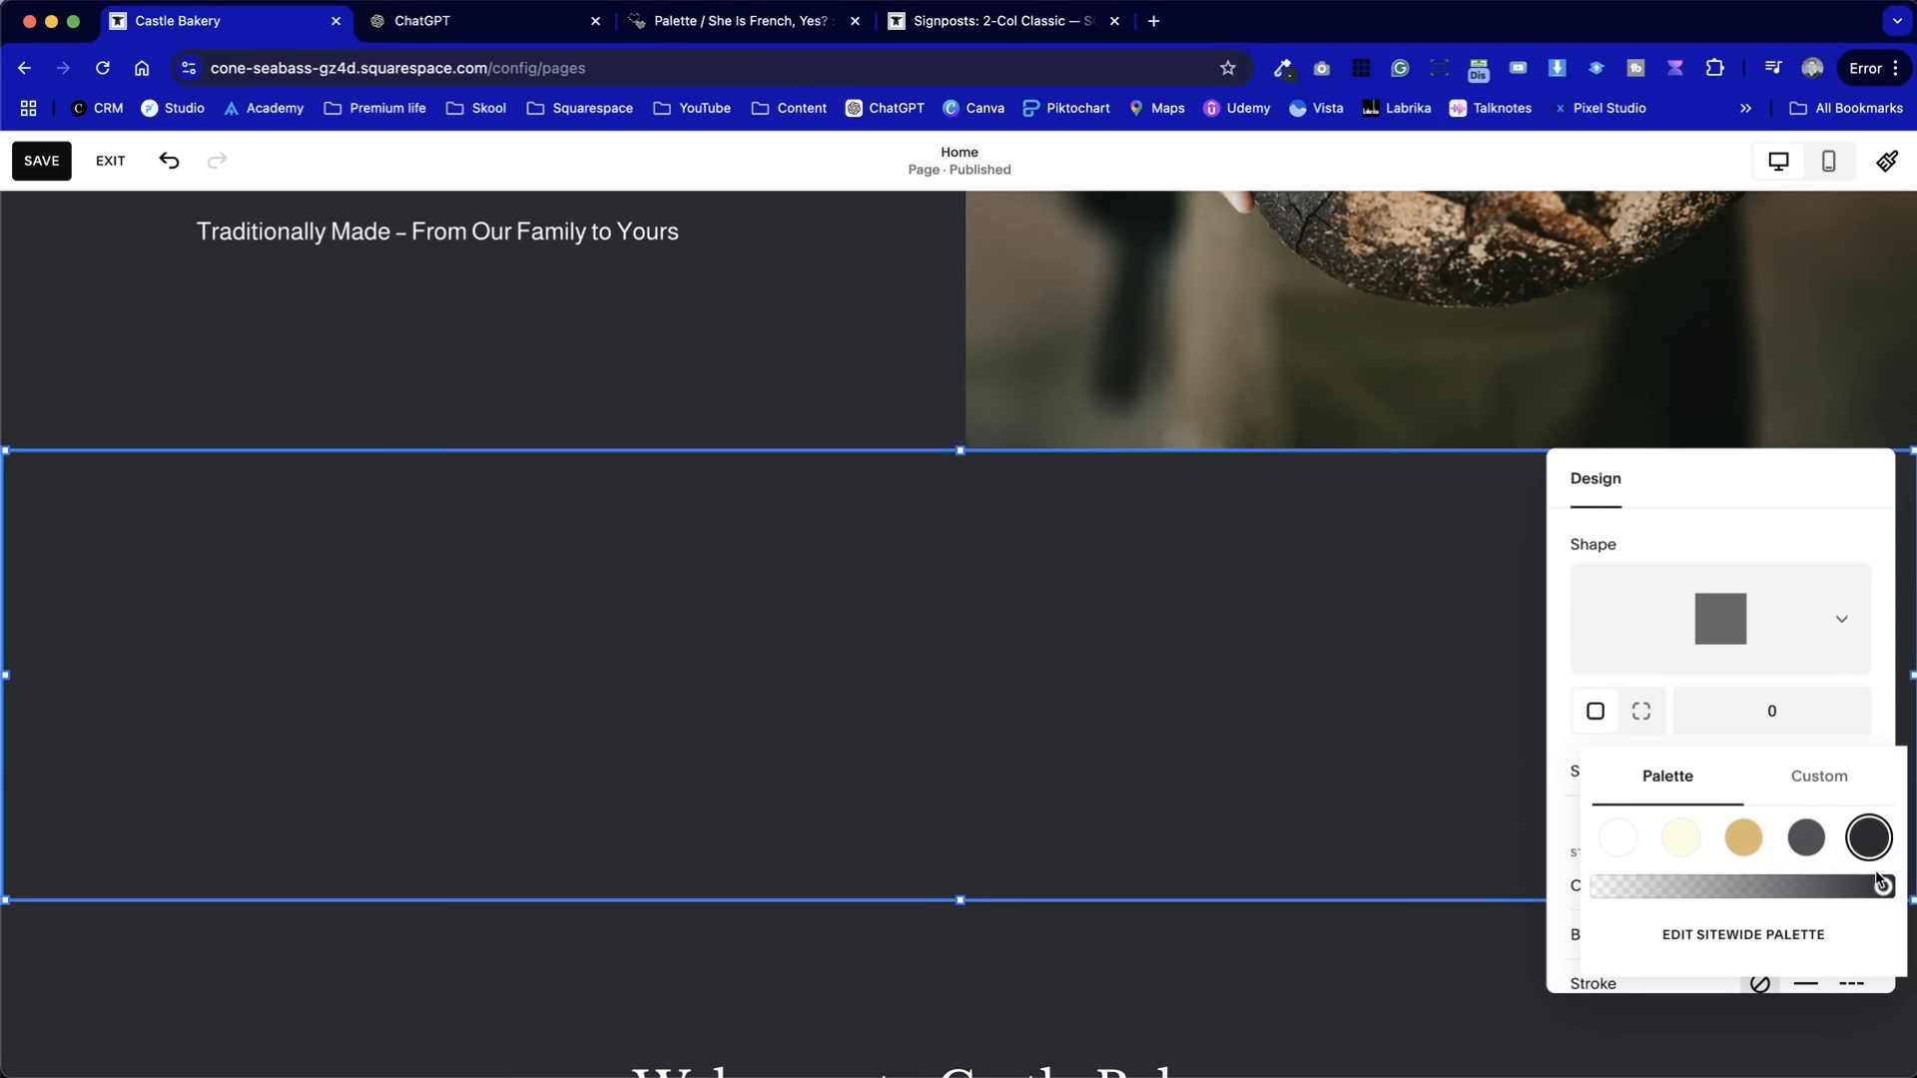
- Send the dark shape backward in the four-card section until it sits behind all the card images and text
{"action": "left_click", "coordinate": [705, 359]}
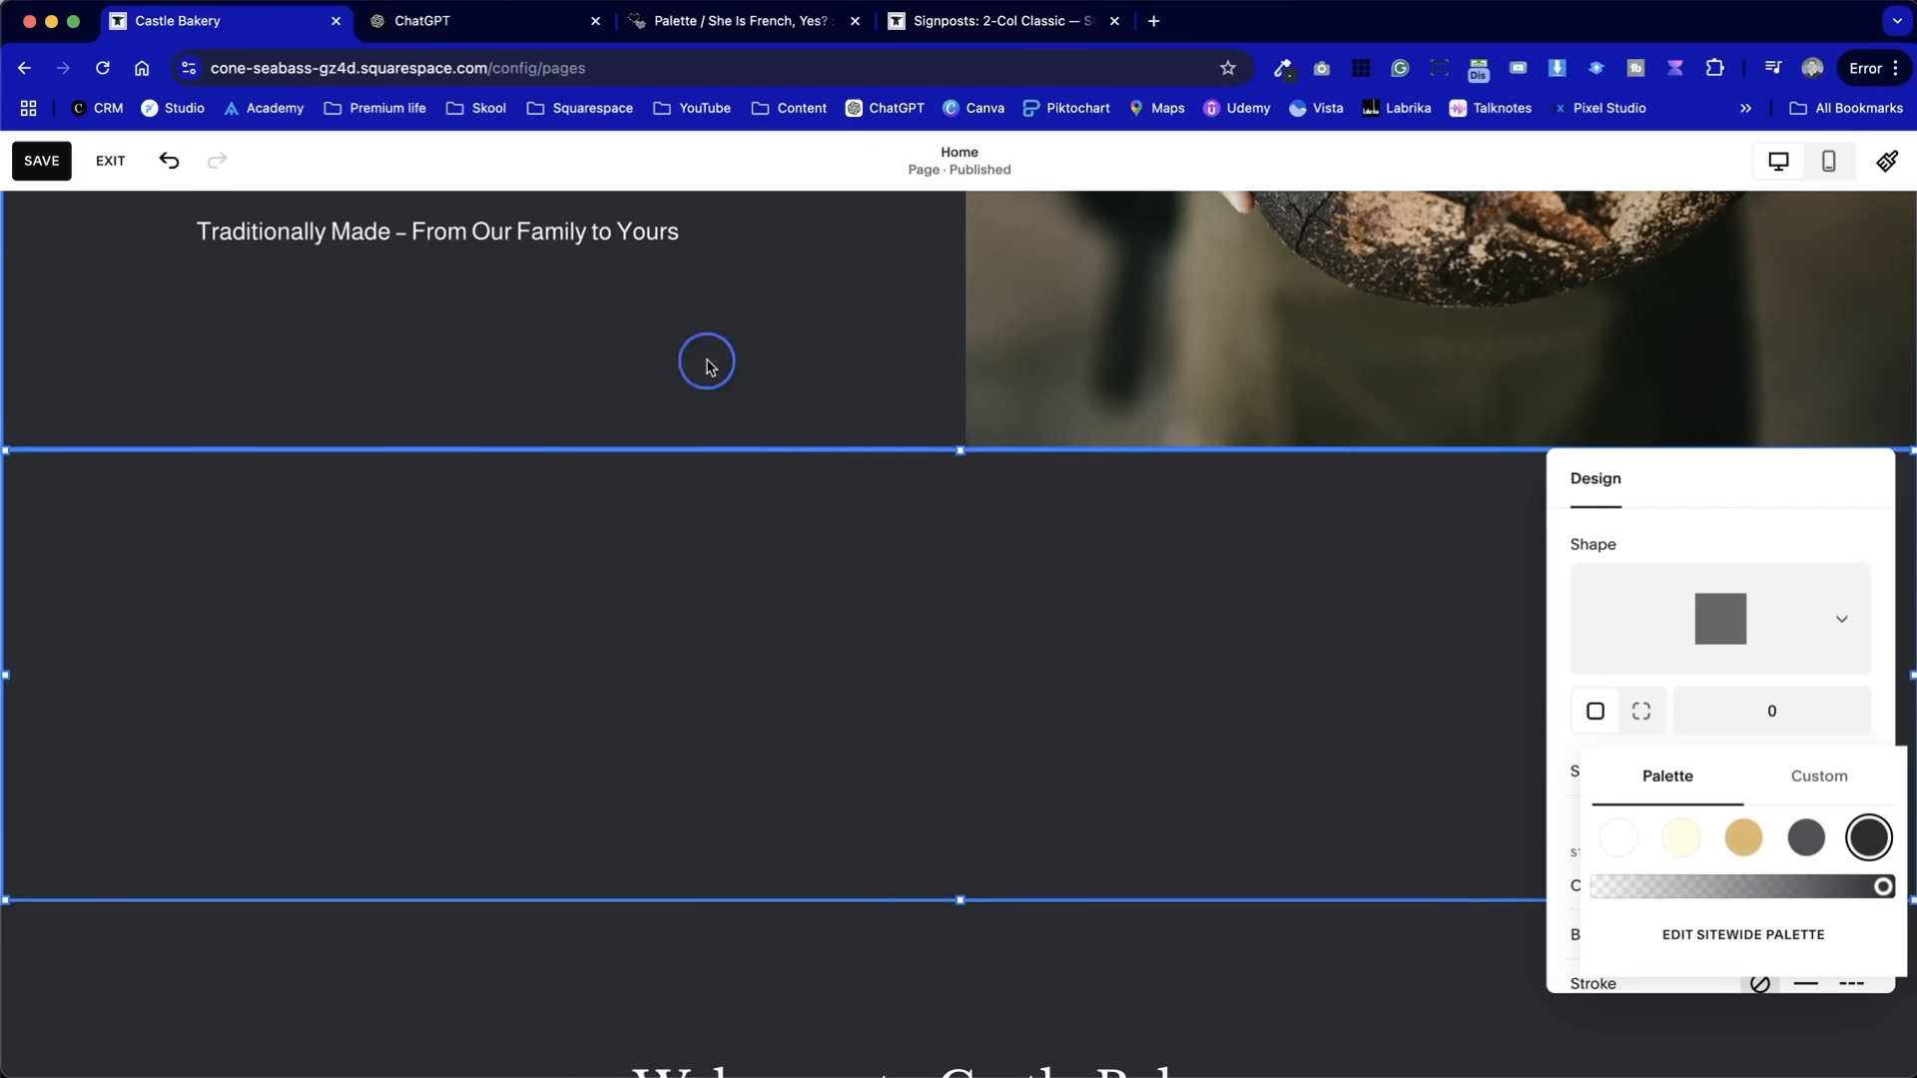
{"action": "left_click", "coordinate": [760, 516]}
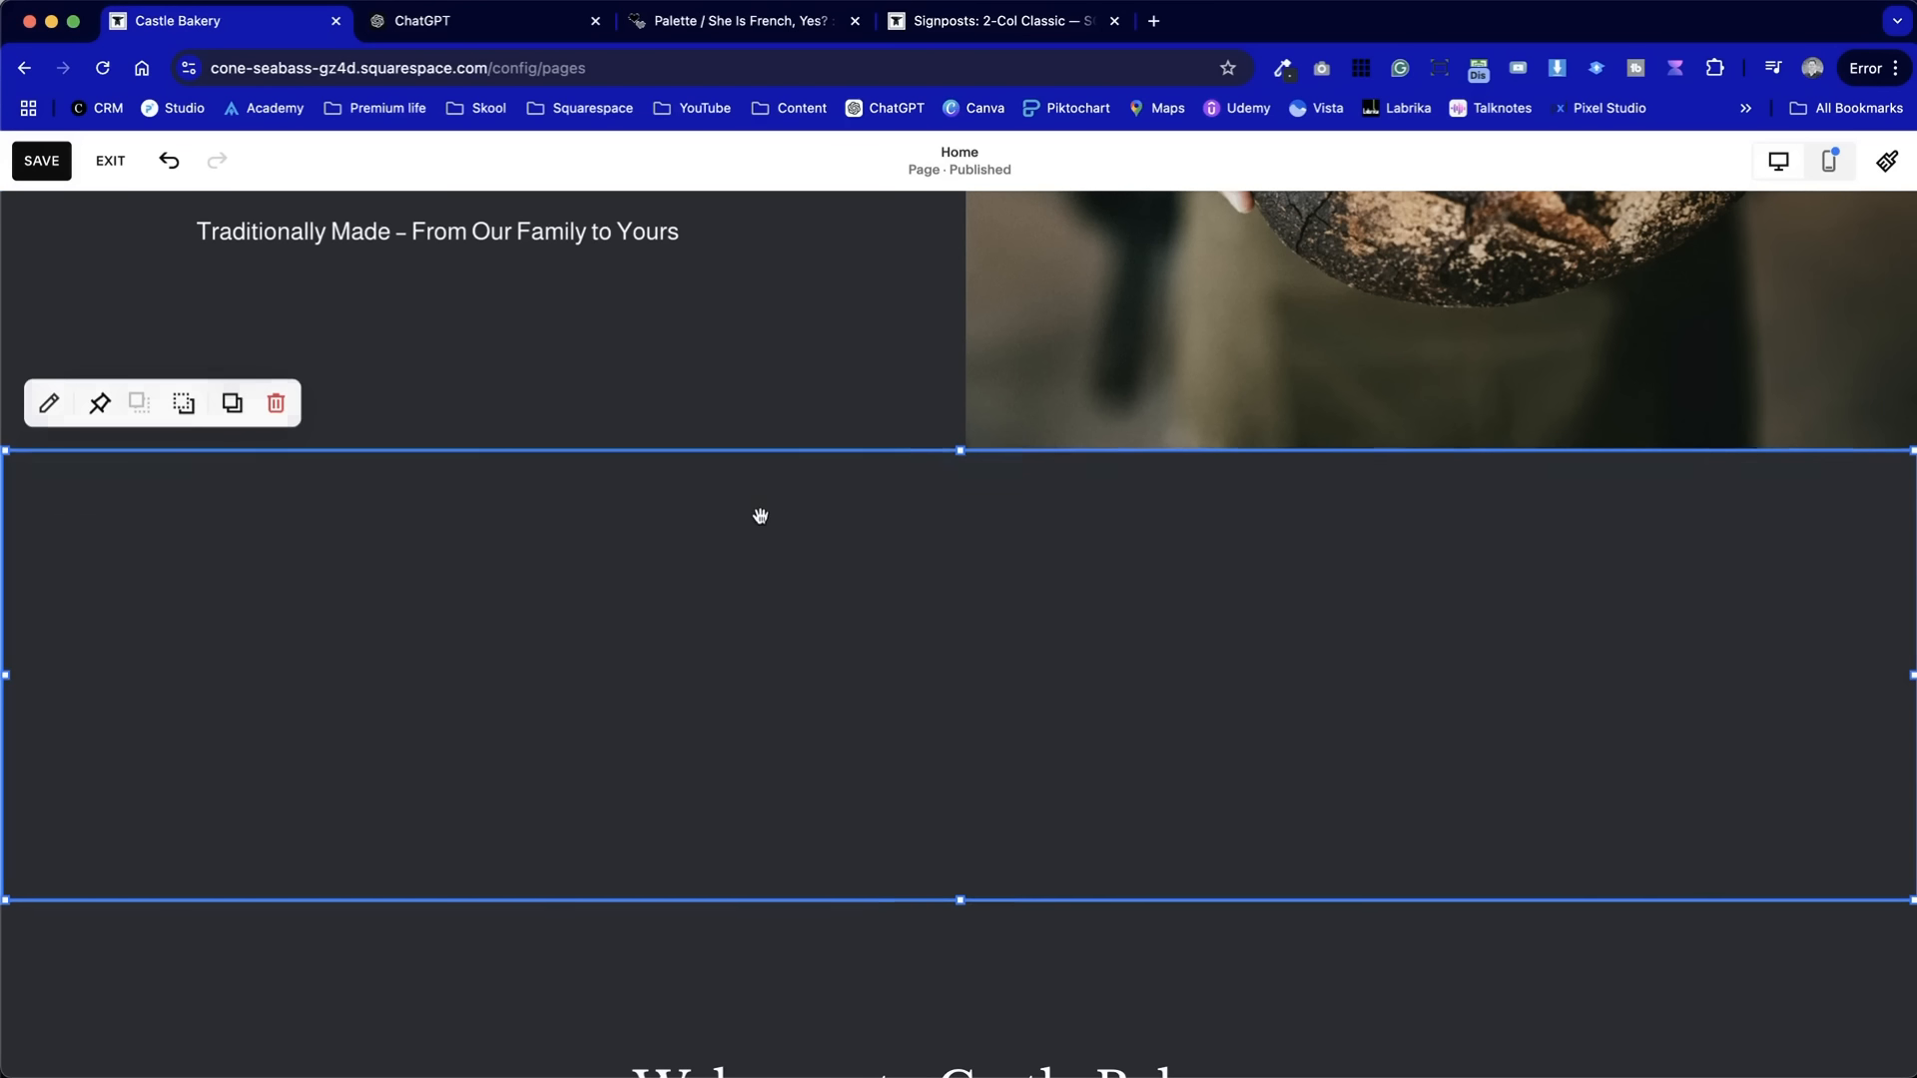
{"action": "left_click", "coordinate": [183, 413]}
{"action": "left_click", "coordinate": [184, 413]}
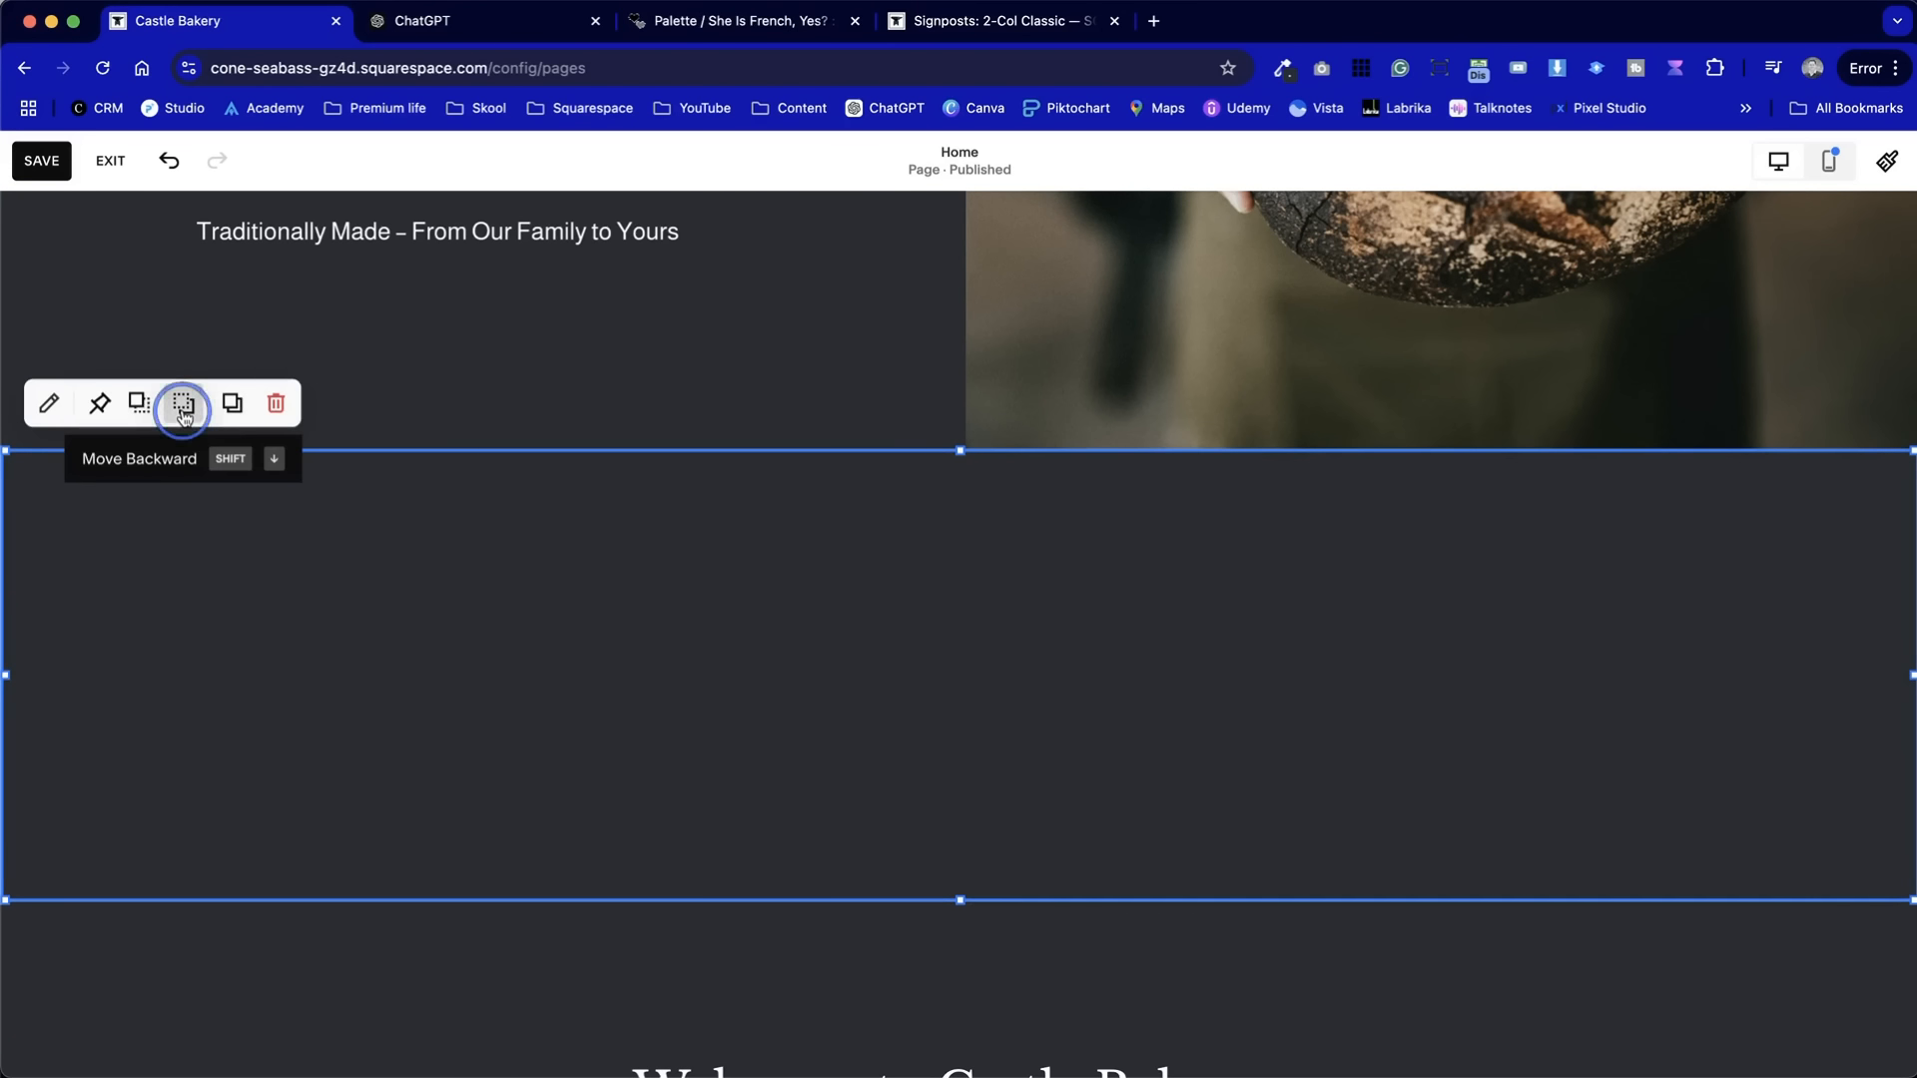
{"action": "left_click", "coordinate": [184, 414]}
{"action": "left_click", "coordinate": [183, 413]}
{"action": "left_click", "coordinate": [184, 413]}
{"action": "left_click", "coordinate": [184, 413]}
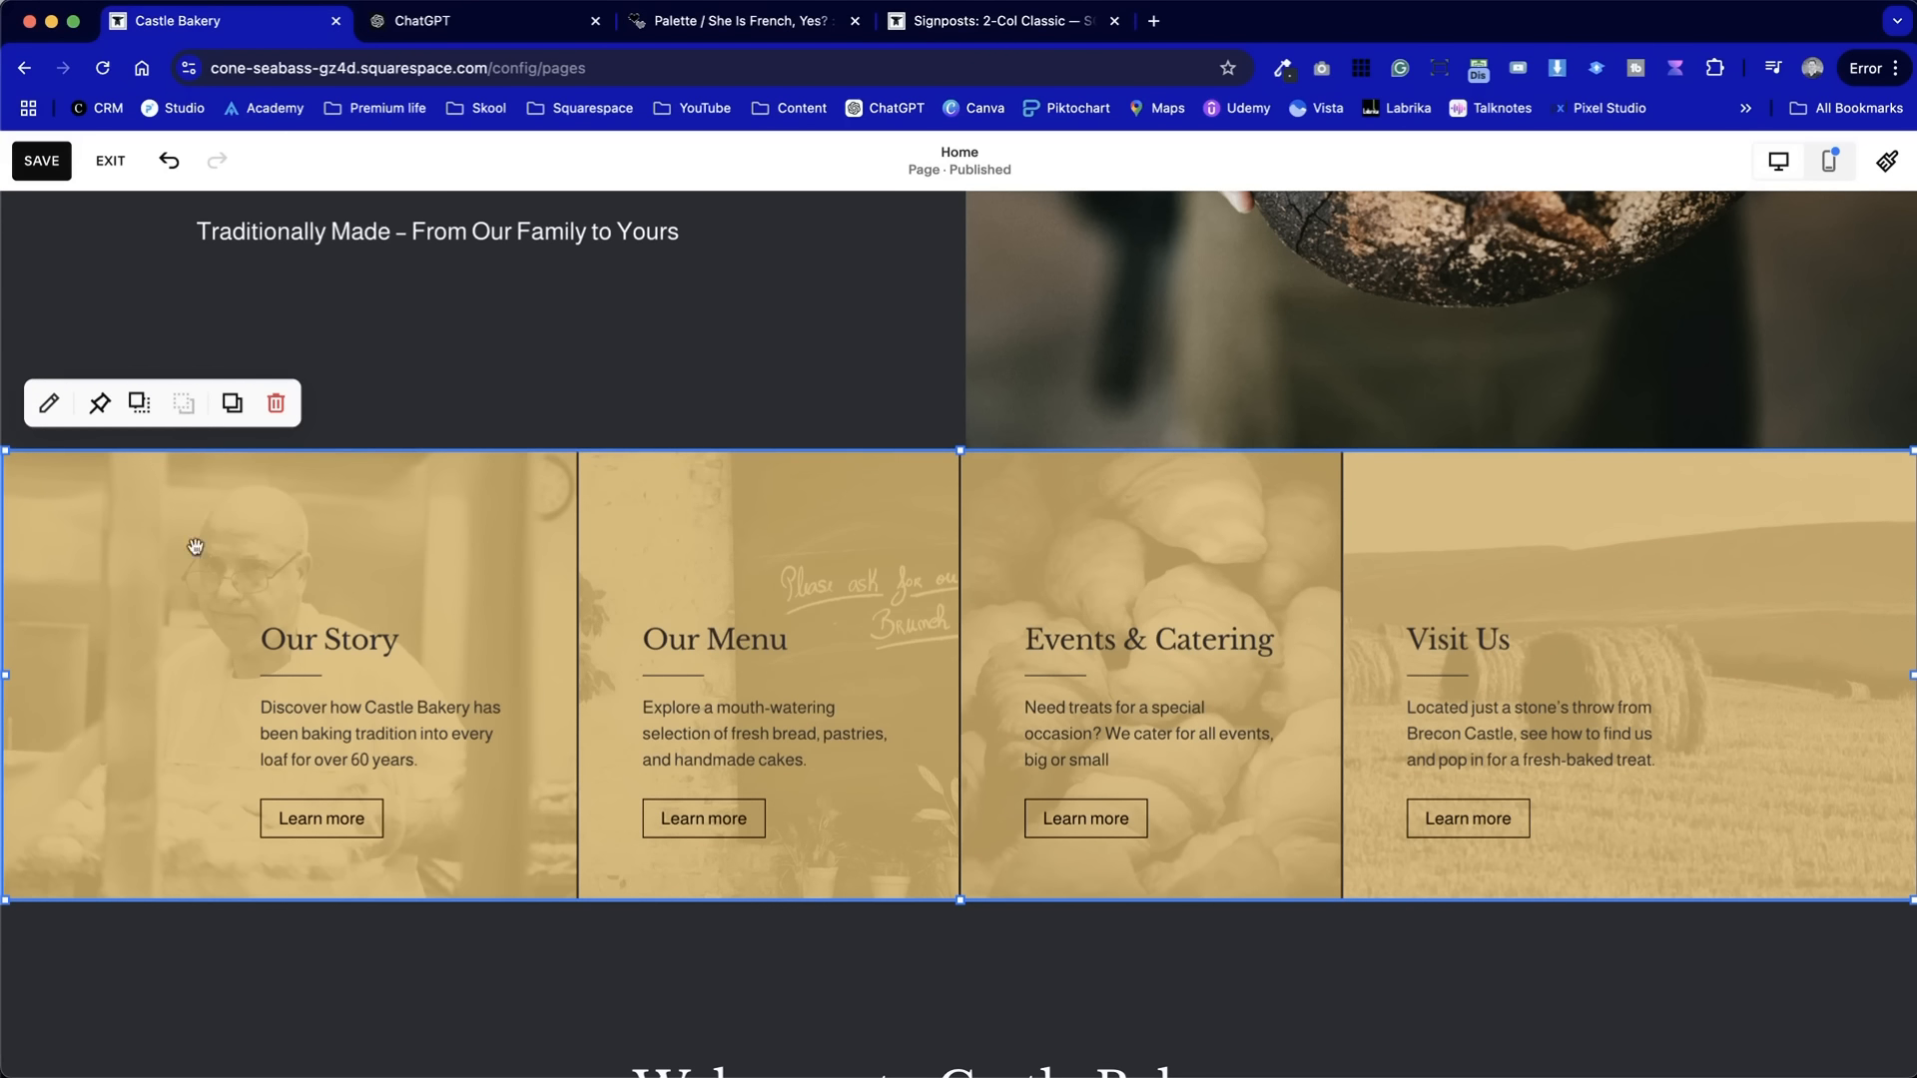
{"action": "left_click", "coordinate": [377, 997]}
- Examine how the four-card section's colors sit between the hero and the Welcome to Castle Bakery section
{"action": "scroll", "coordinate": [377, 995], "scroll_direction": "down", "scroll_amount": 2}
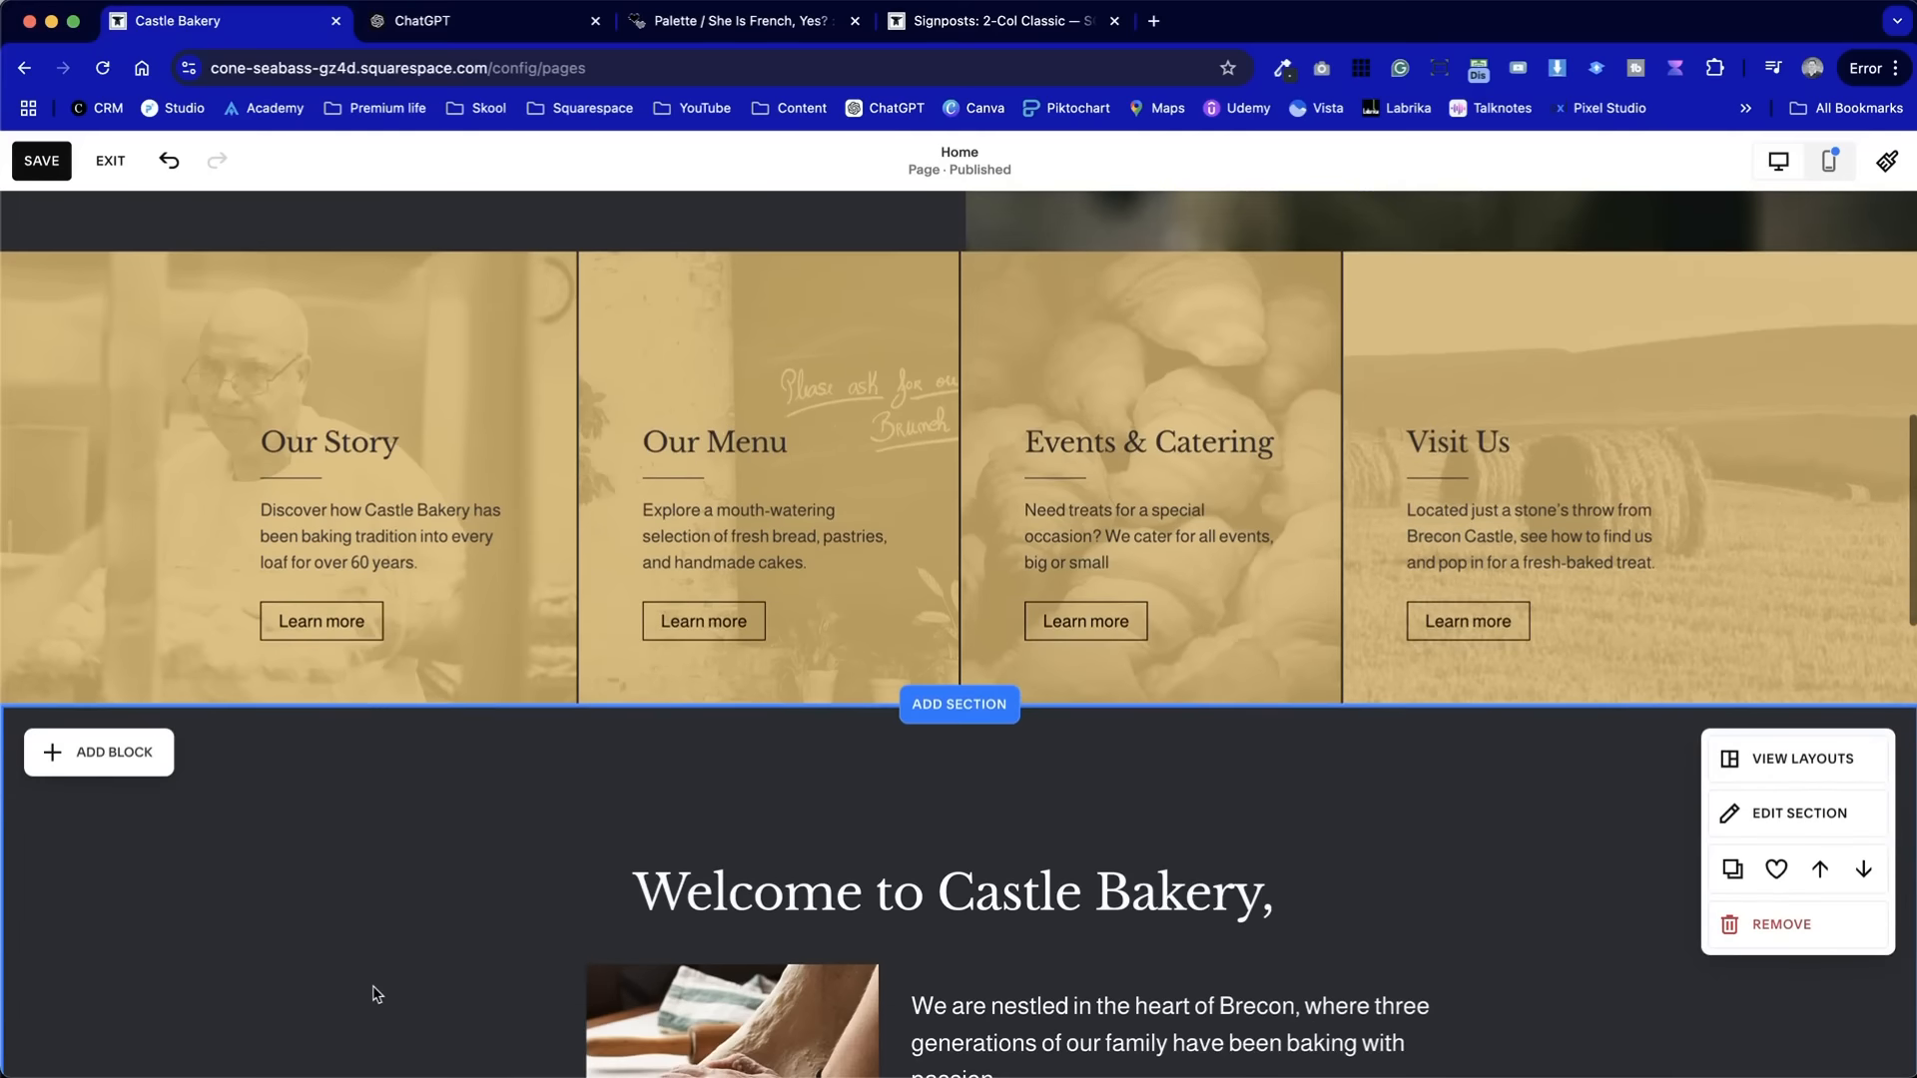
{"action": "scroll", "coordinate": [1134, 868], "scroll_direction": "up", "scroll_amount": 8}
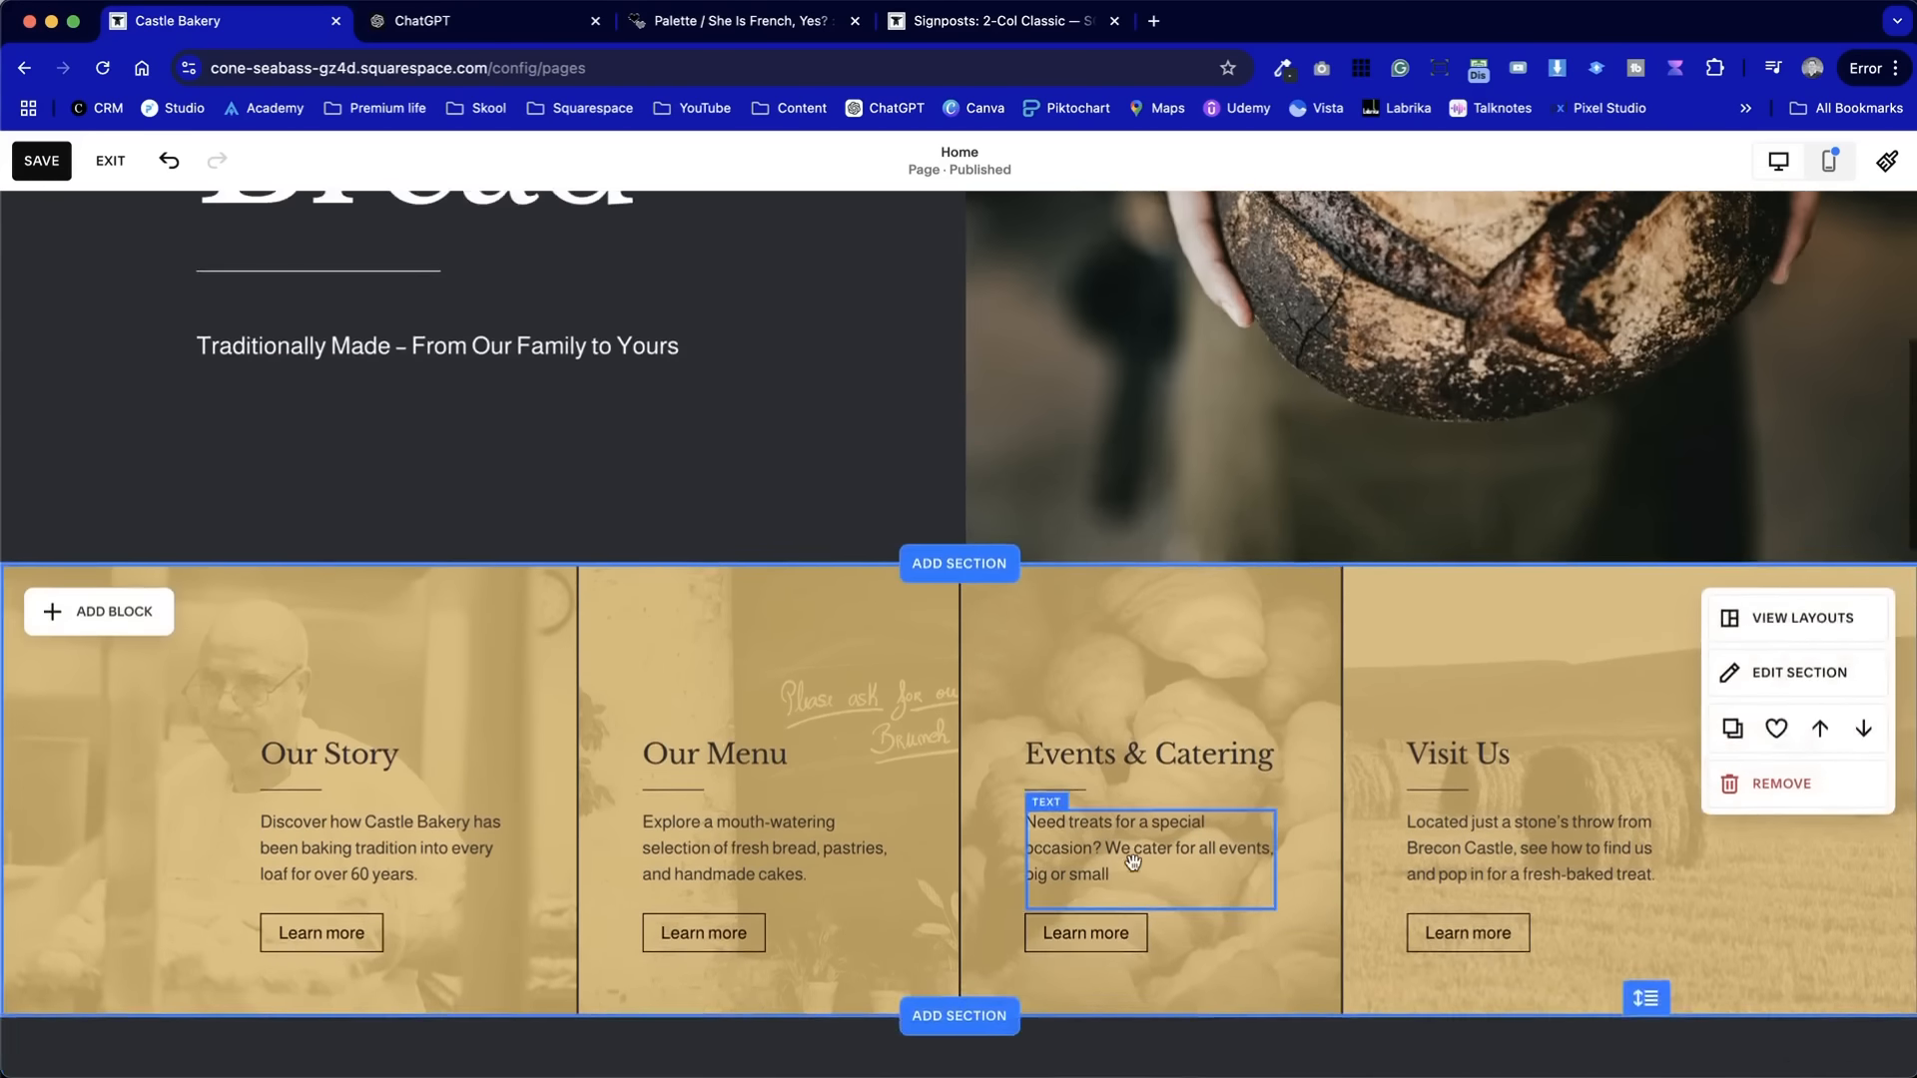
{"action": "scroll", "coordinate": [1134, 863], "scroll_direction": "down", "scroll_amount": 11}
{"action": "scroll", "coordinate": [1132, 861], "scroll_direction": "down", "scroll_amount": 15}
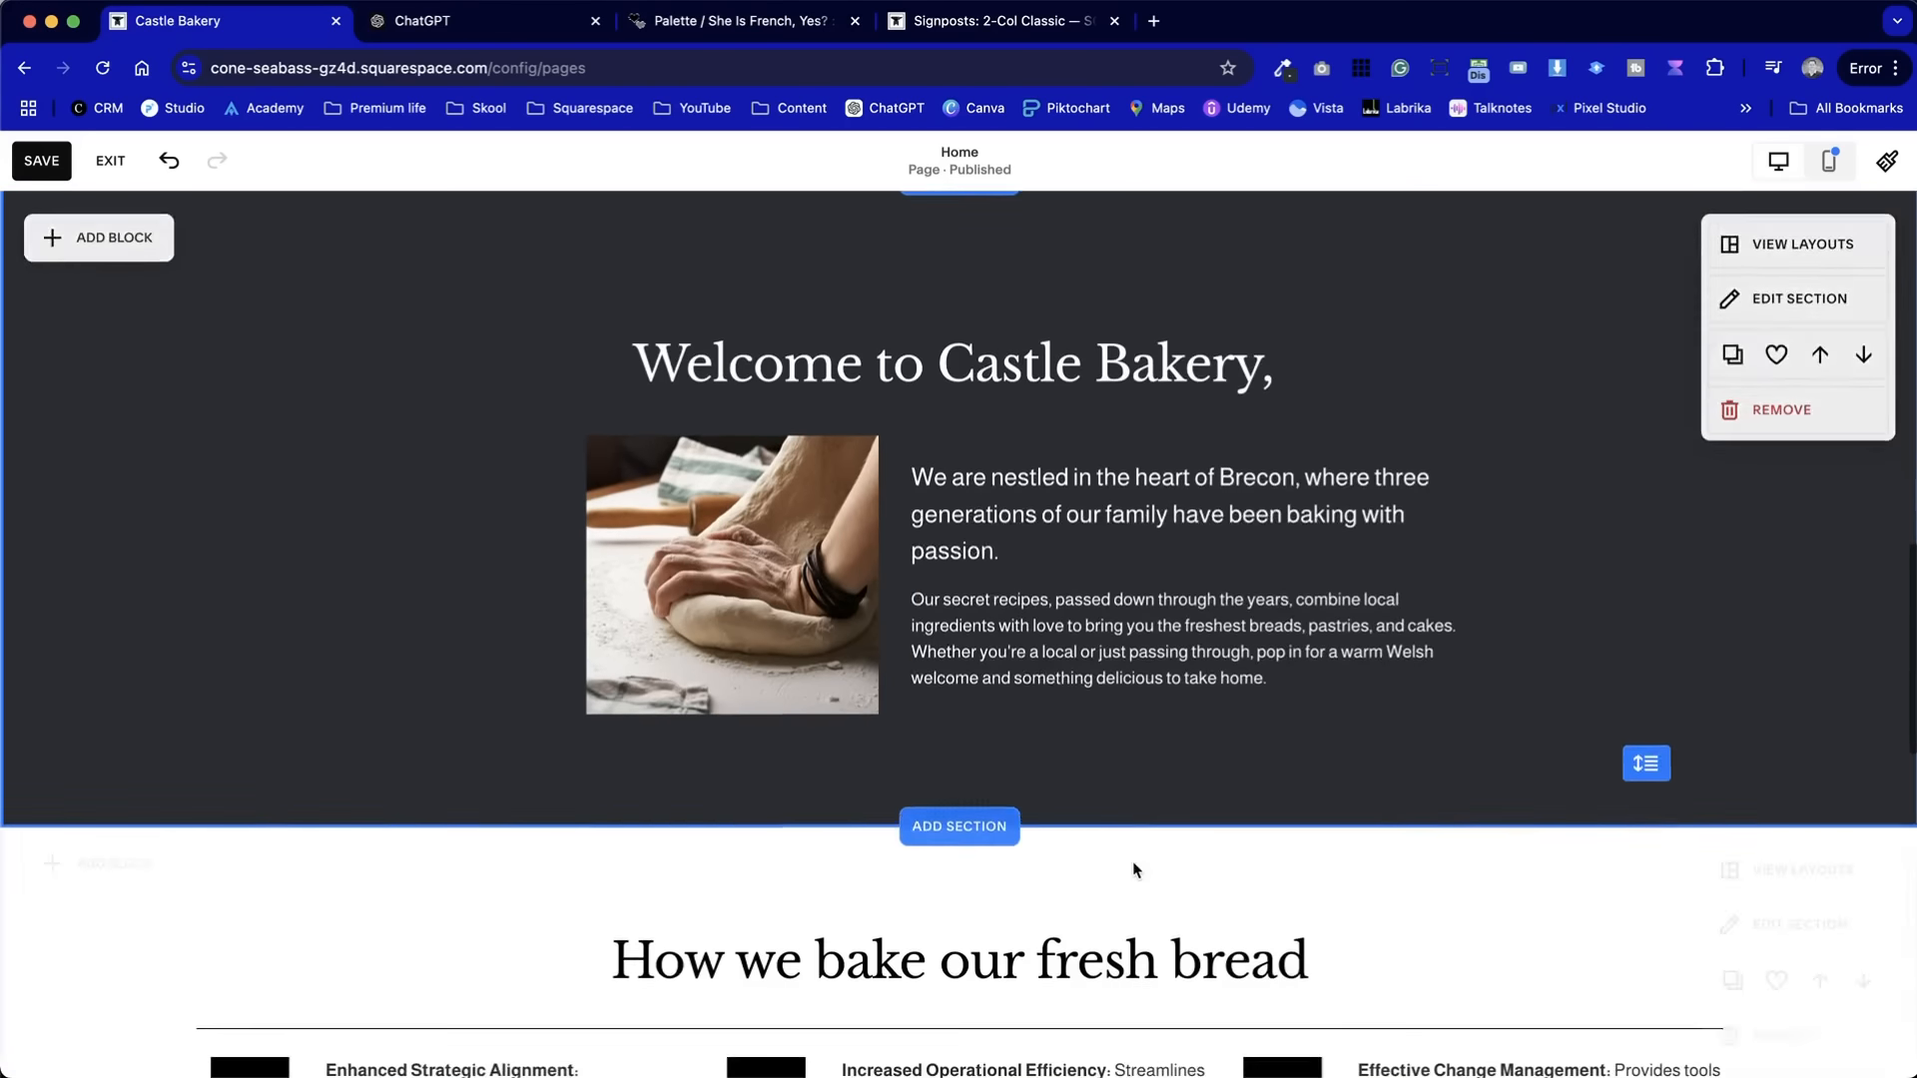
{"action": "scroll", "coordinate": [1134, 868], "scroll_direction": "up", "scroll_amount": 18}
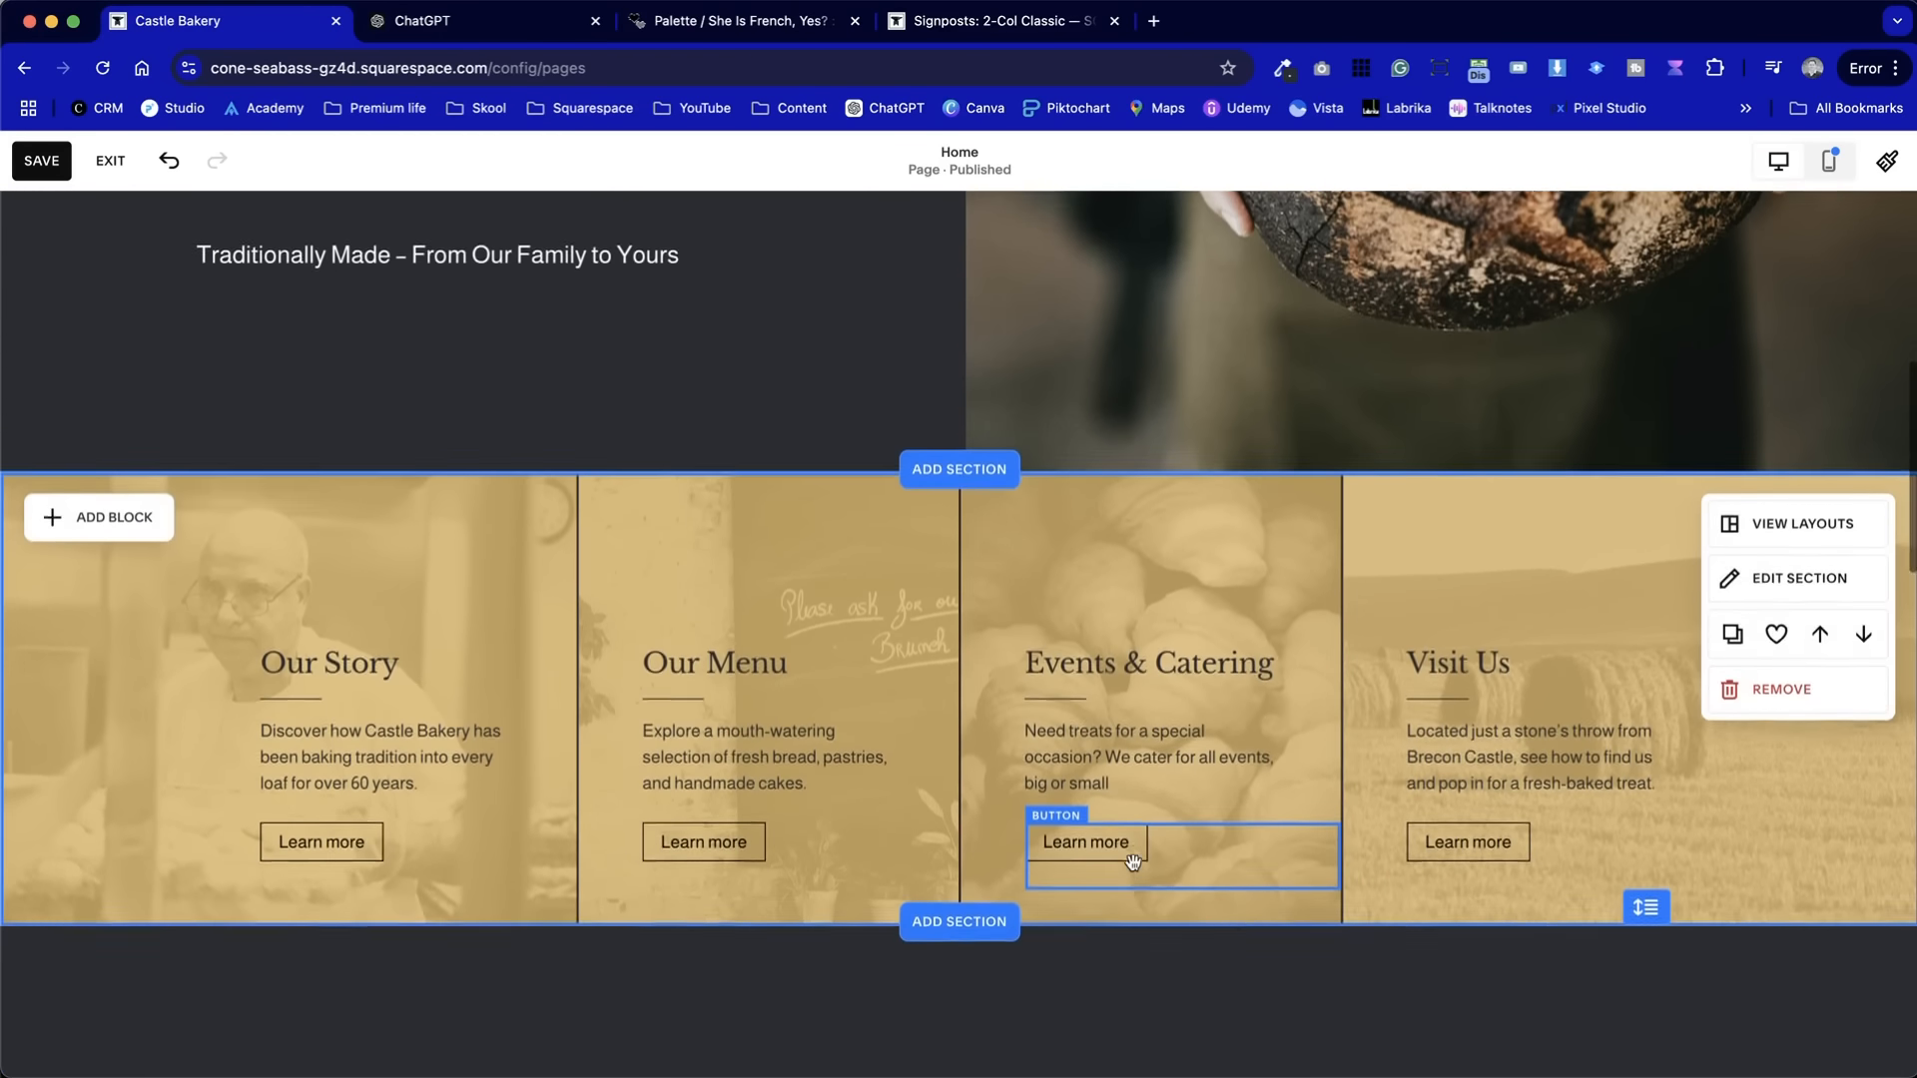
{"action": "scroll", "coordinate": [1132, 860], "scroll_direction": "up", "scroll_amount": 6}
{"action": "scroll", "coordinate": [1132, 863], "scroll_direction": "down", "scroll_amount": 3}
{"action": "scroll", "coordinate": [1132, 860], "scroll_direction": "down", "scroll_amount": 8}
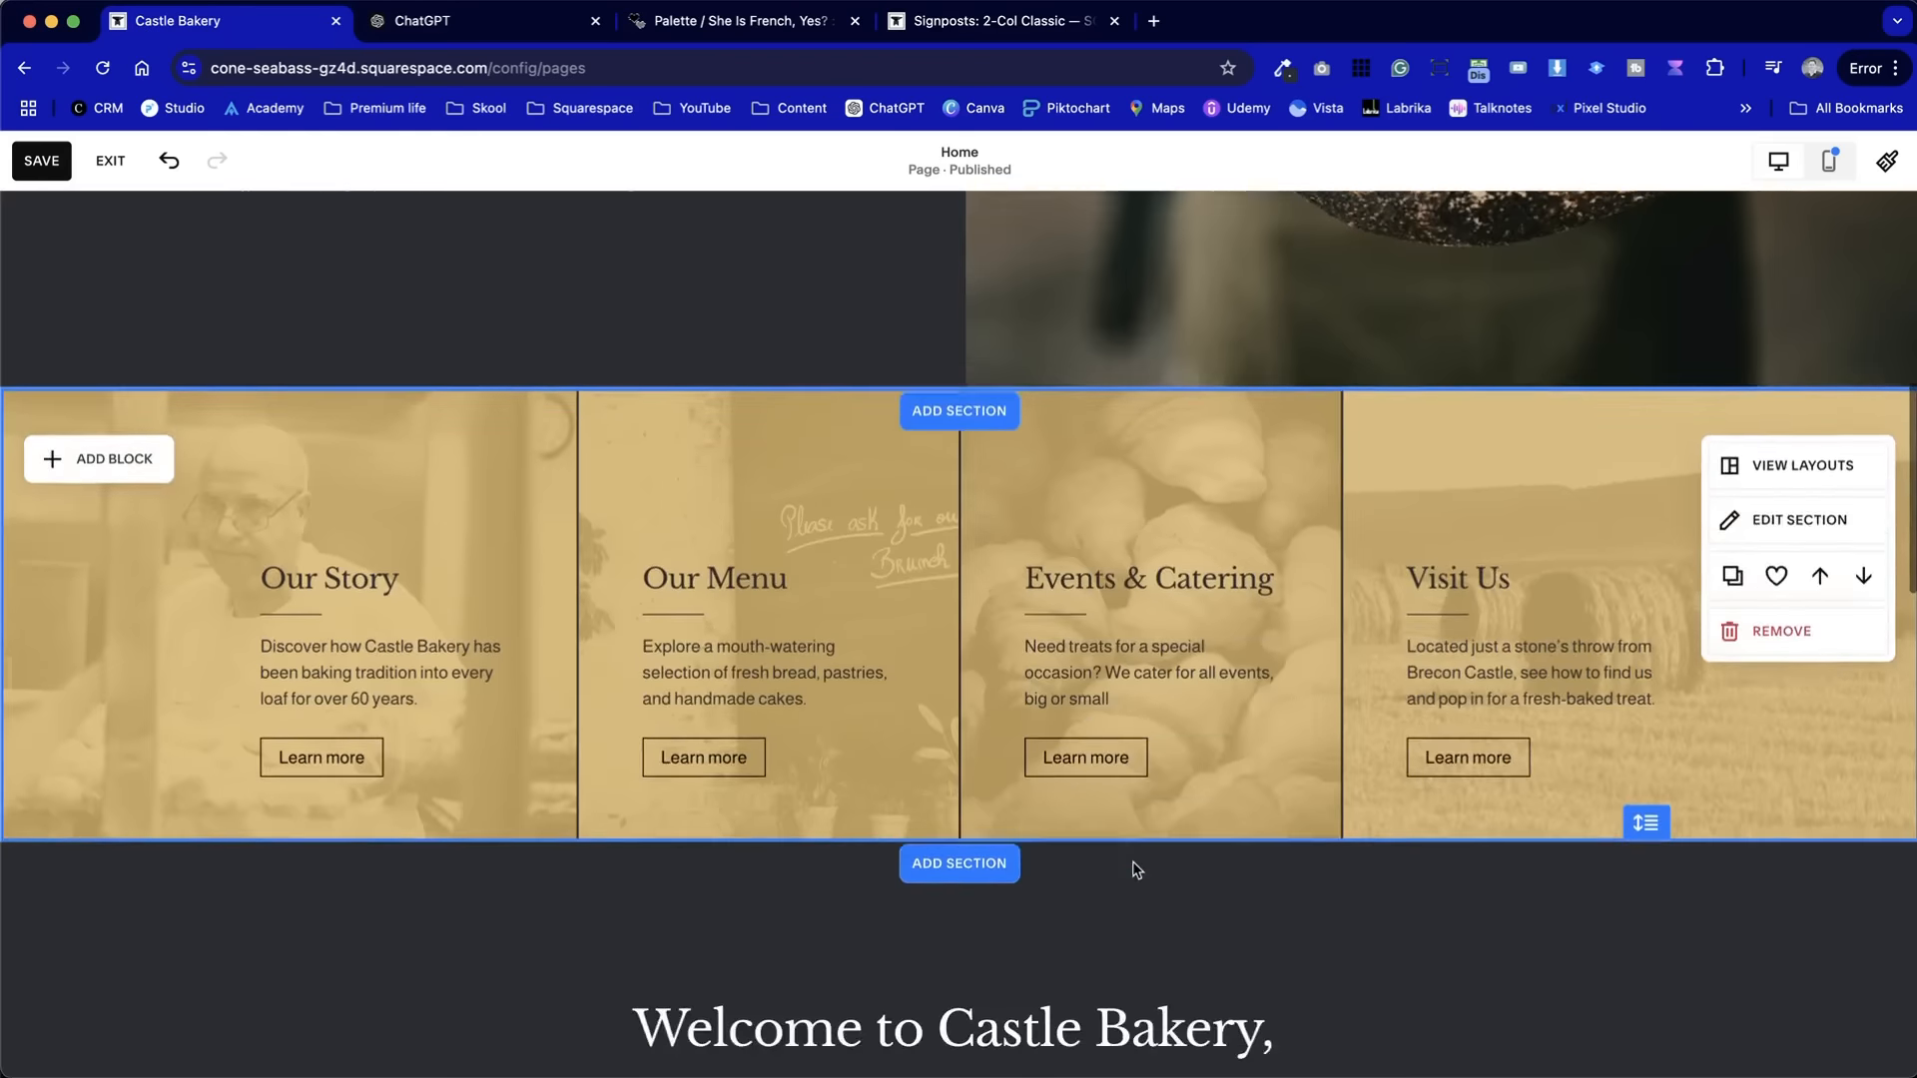
{"action": "scroll", "coordinate": [1132, 863], "scroll_direction": "up", "scroll_amount": 12}
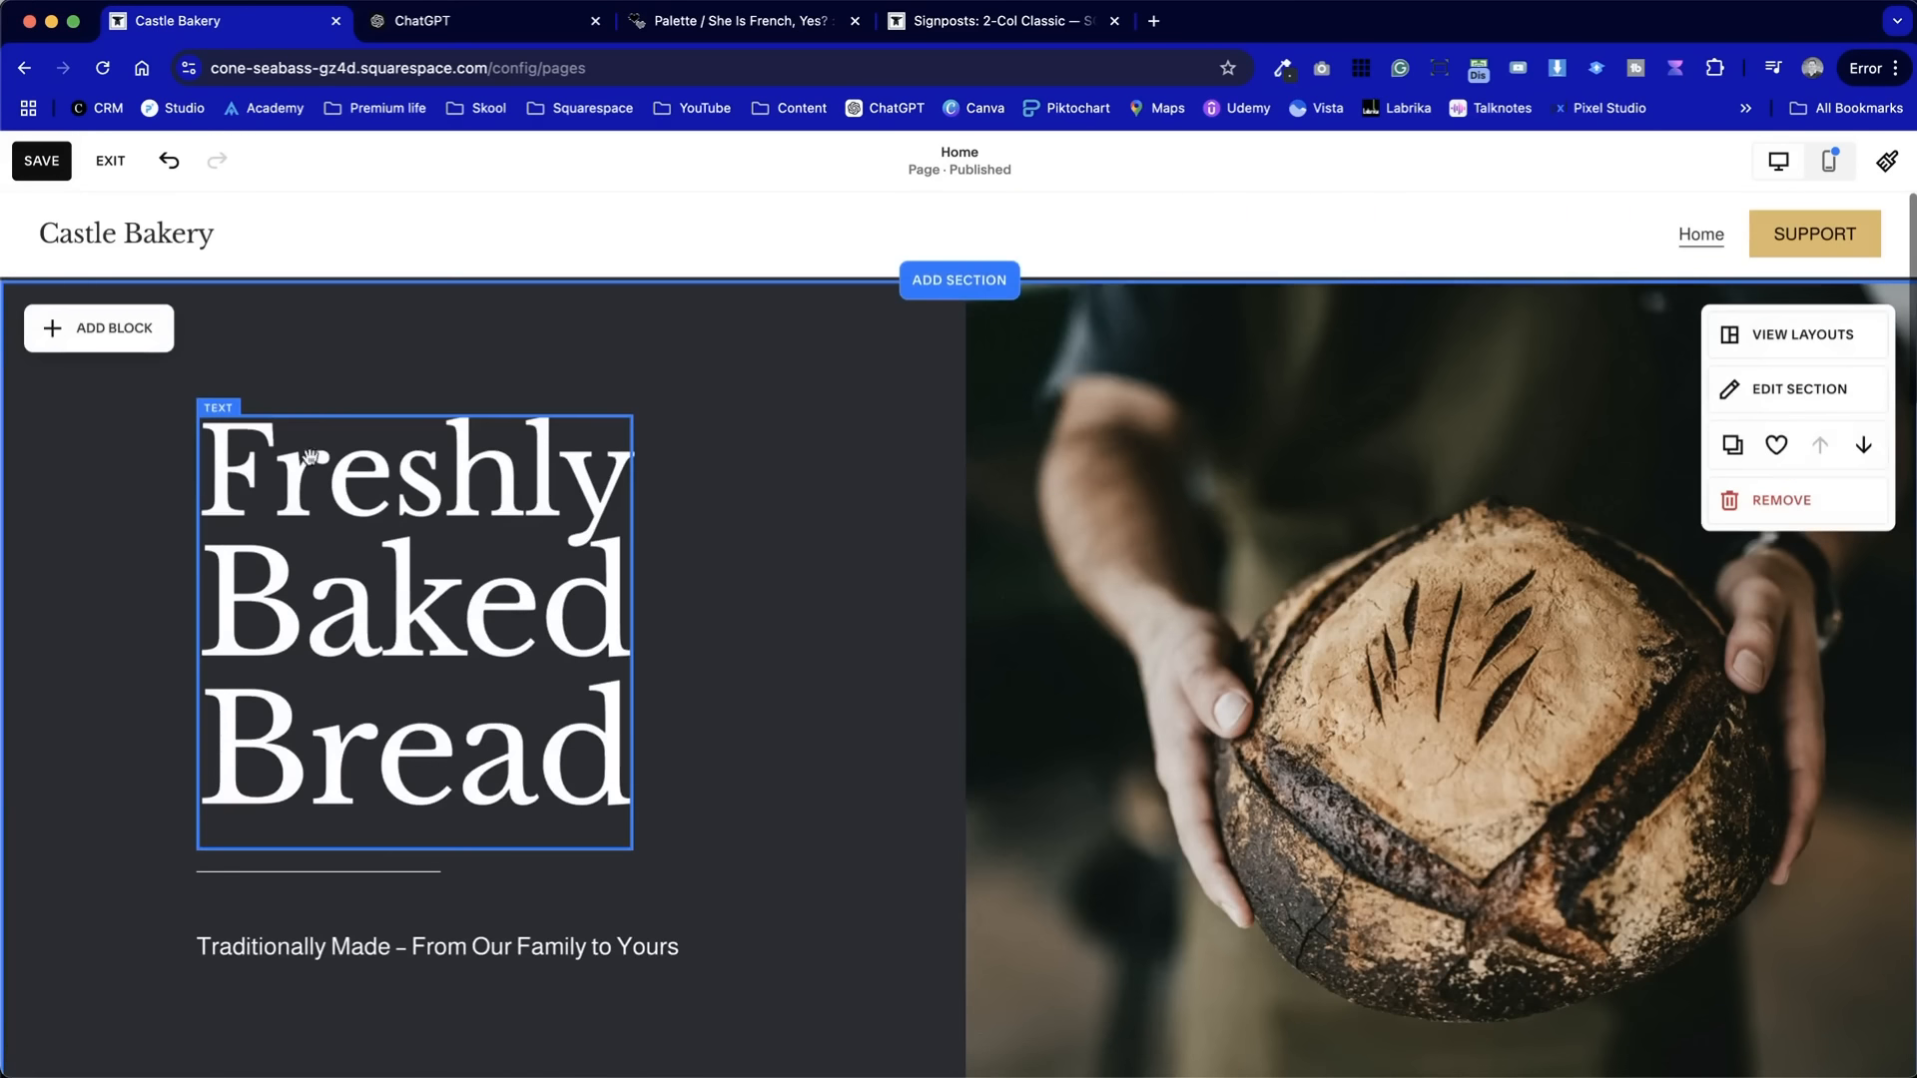
- Save the Home page, exit editing, and open the page in the full-screen preview
{"action": "left_click", "coordinate": [48, 162]}
{"action": "left_click", "coordinate": [108, 162]}
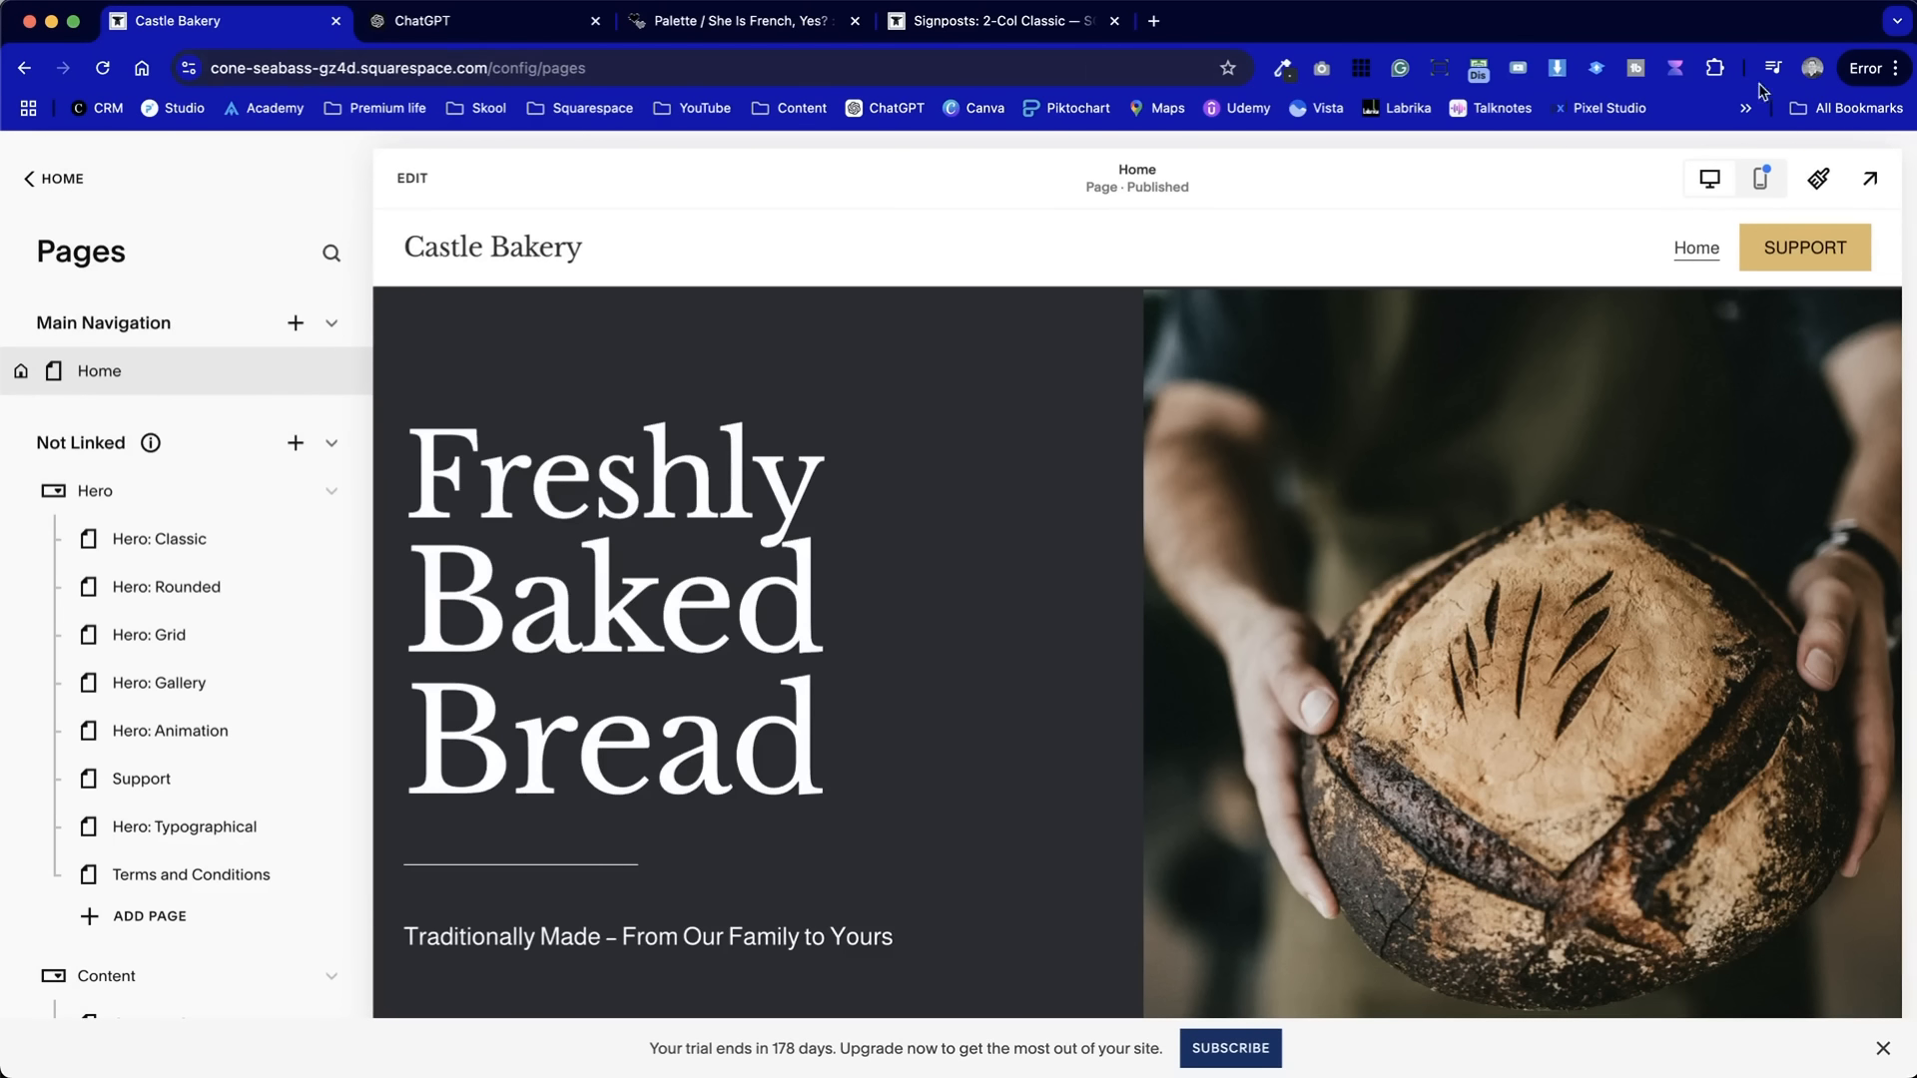
{"action": "left_click", "coordinate": [1868, 178]}
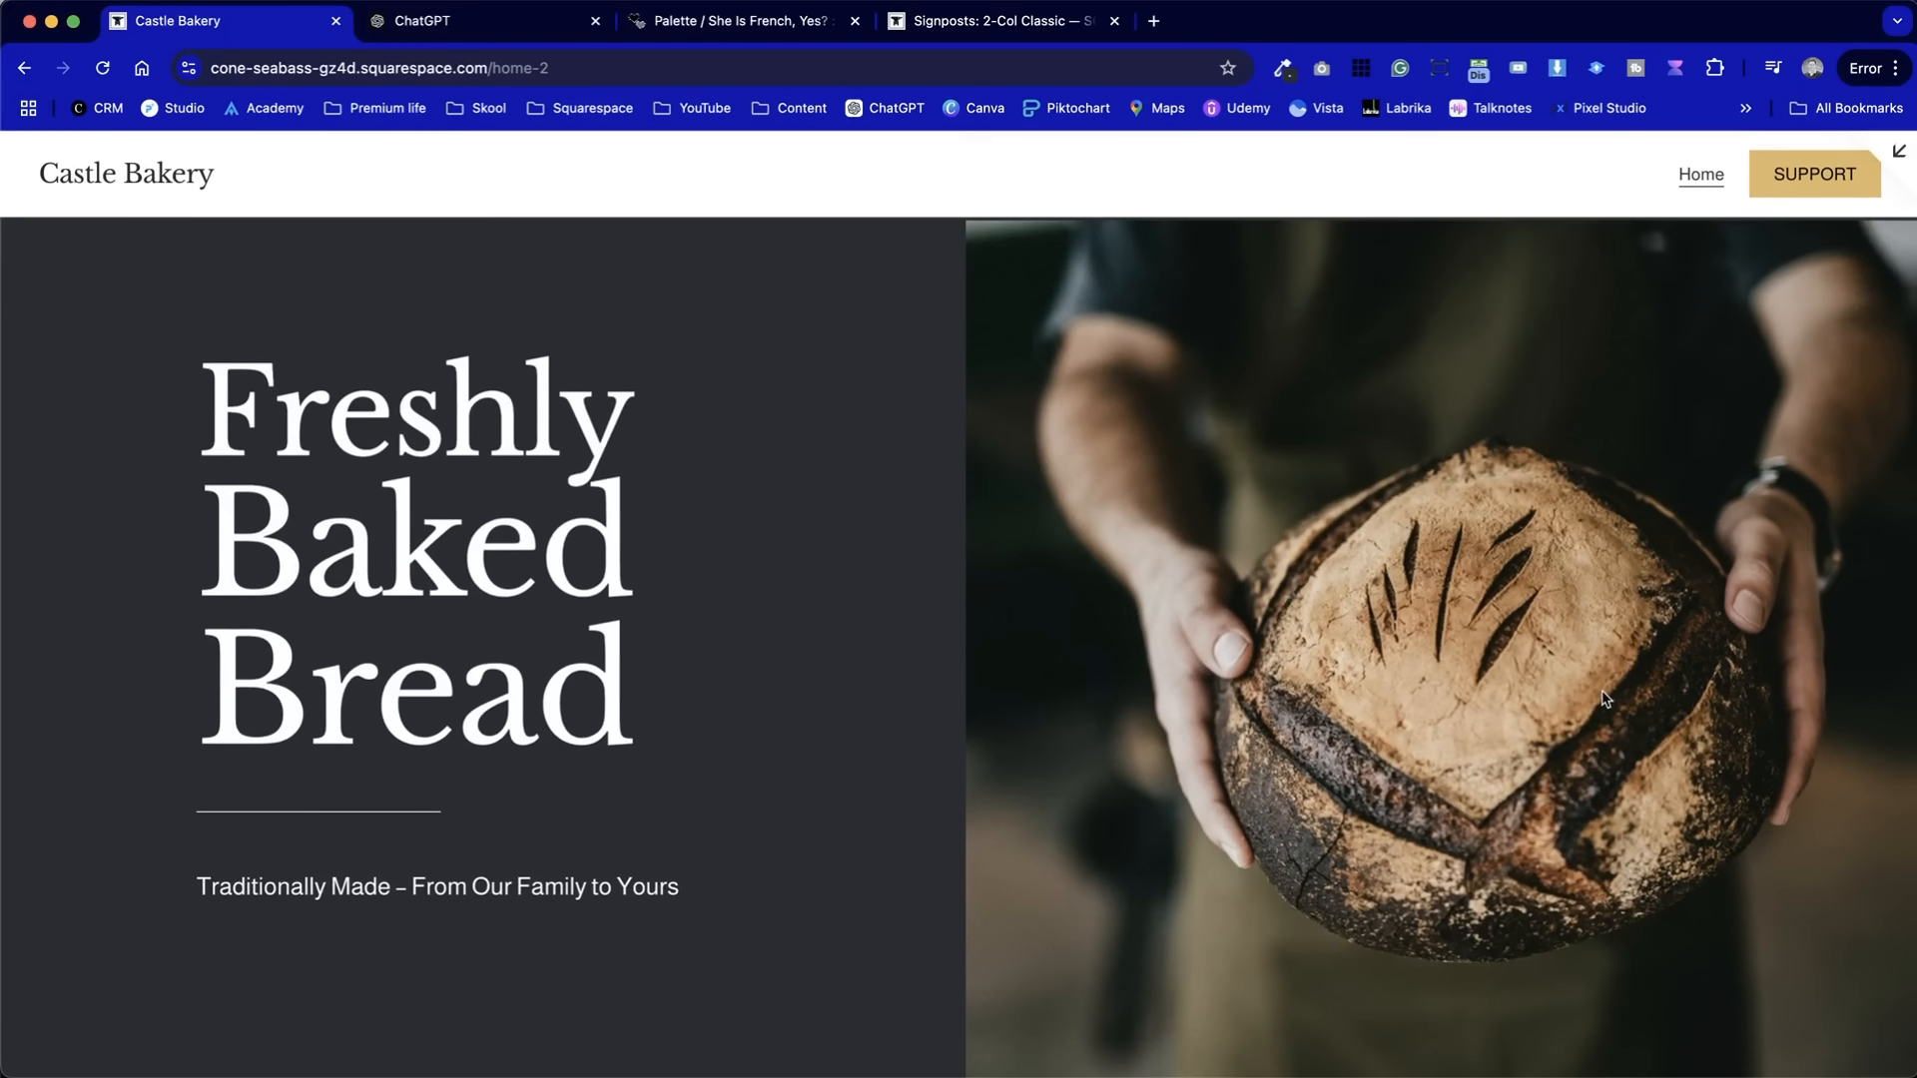
- Examine the previewed Home page from the Freshly Baked Bread hero through the cards and welcome section to the baking process
{"action": "scroll", "coordinate": [1604, 698], "scroll_direction": "down", "scroll_amount": 5}
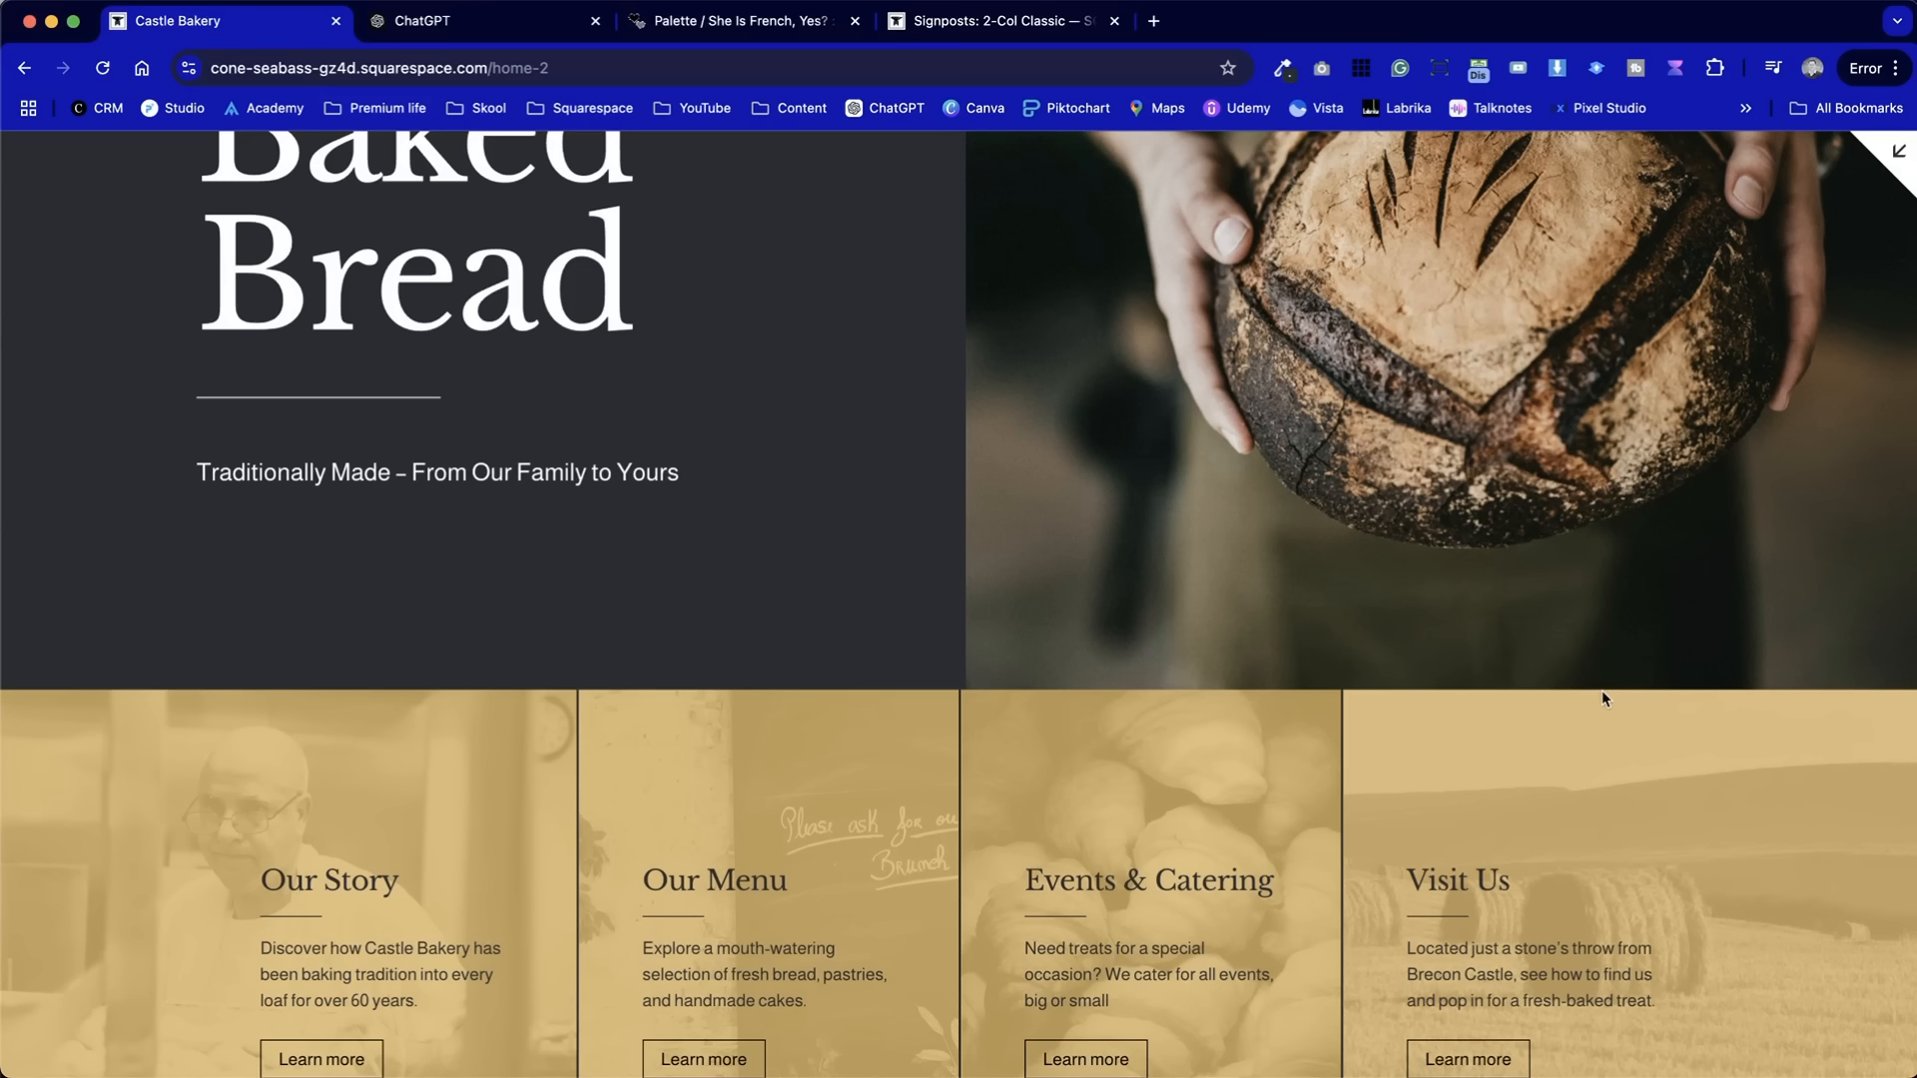
{"action": "scroll", "coordinate": [1176, 643], "scroll_direction": "up", "scroll_amount": 5}
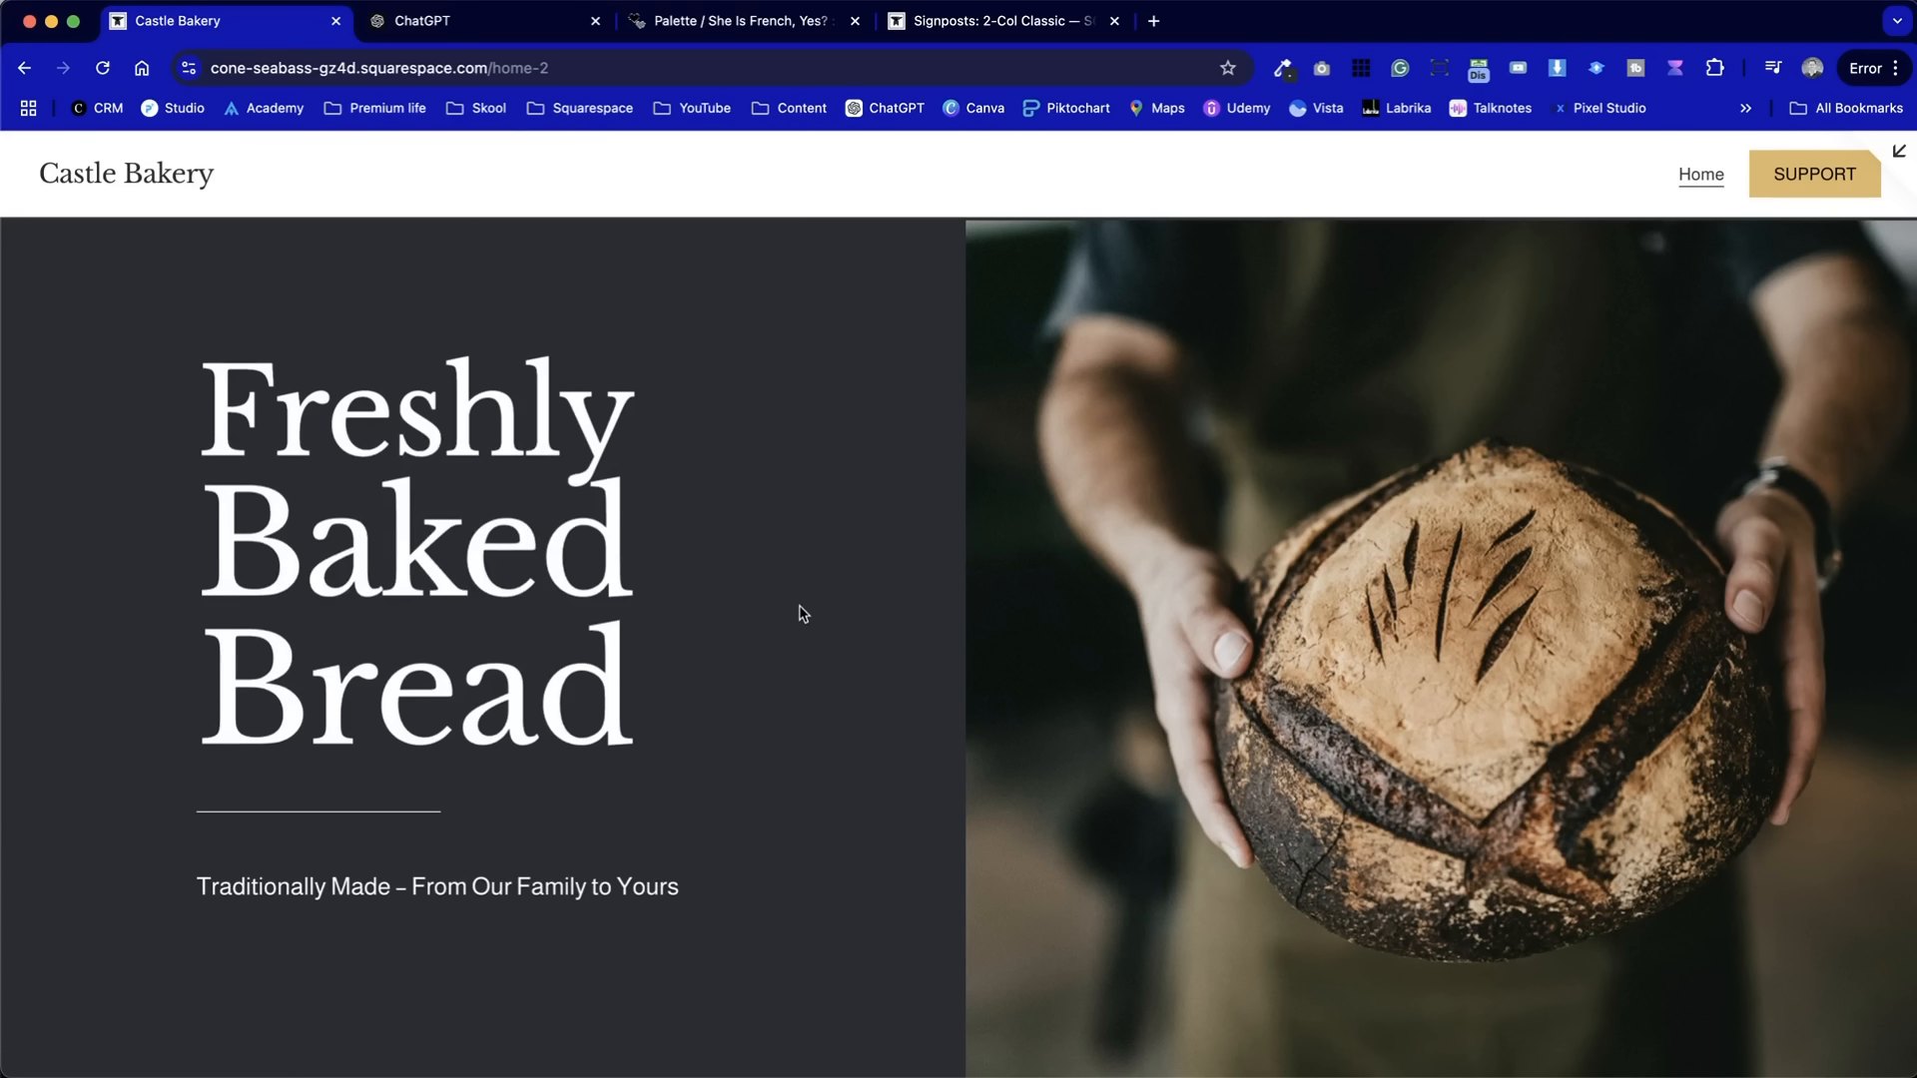
{"action": "scroll", "coordinate": [803, 614], "scroll_direction": "down", "scroll_amount": 15}
{"action": "scroll", "coordinate": [804, 614], "scroll_direction": "up", "scroll_amount": 6}
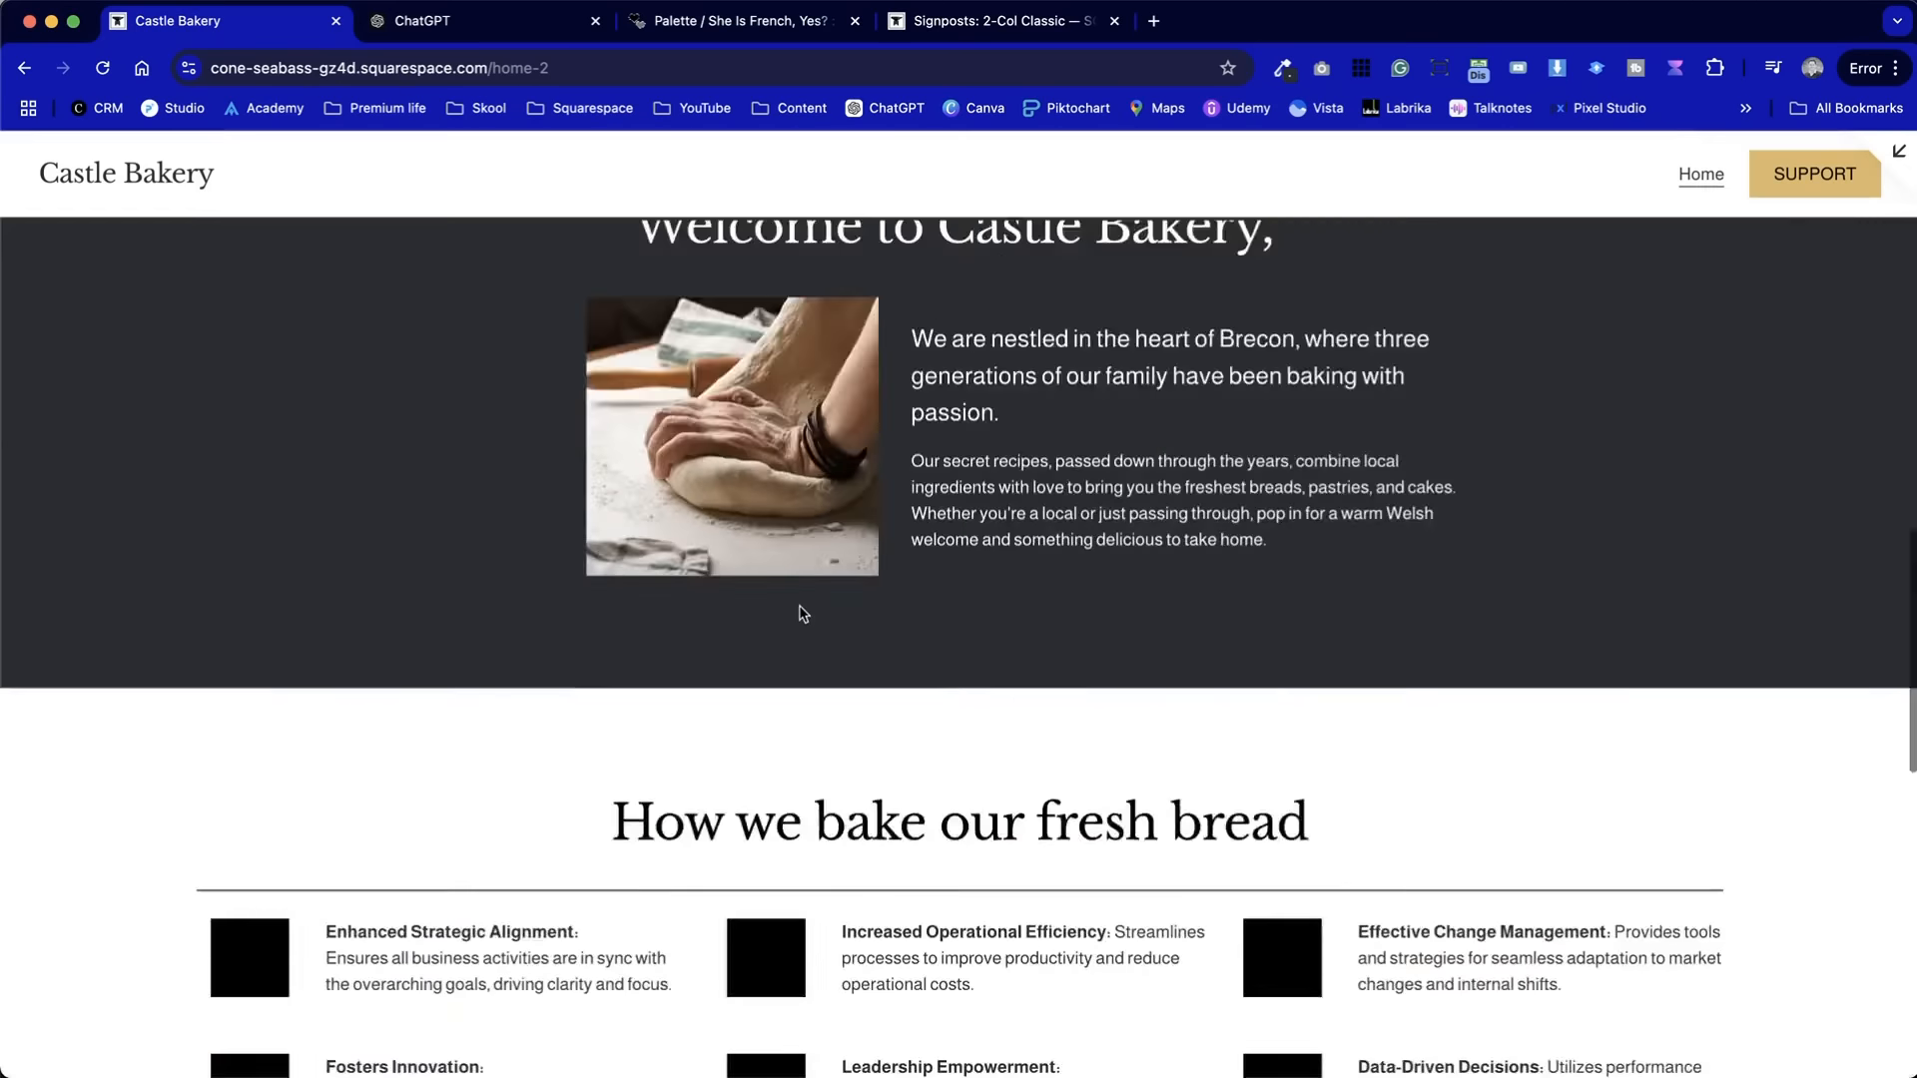
{"action": "scroll", "coordinate": [804, 614], "scroll_direction": "up", "scroll_amount": 5}
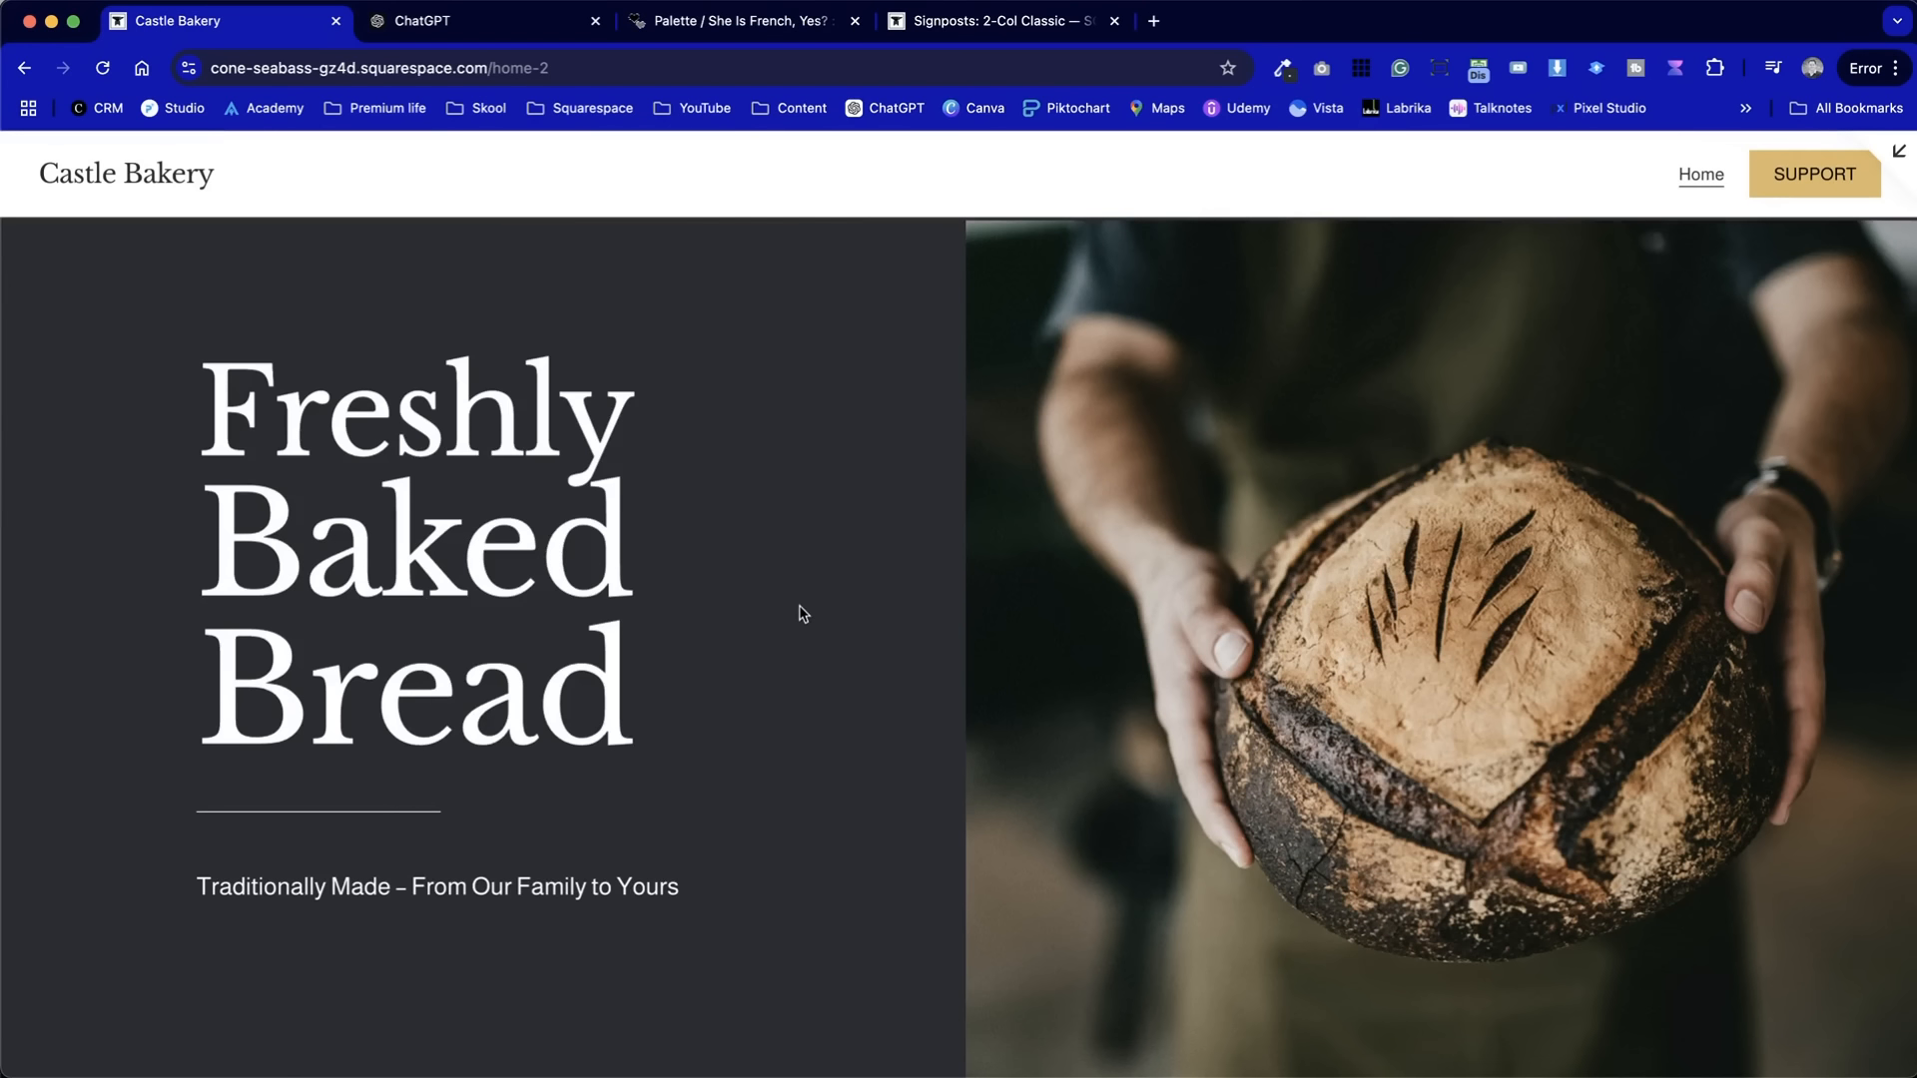